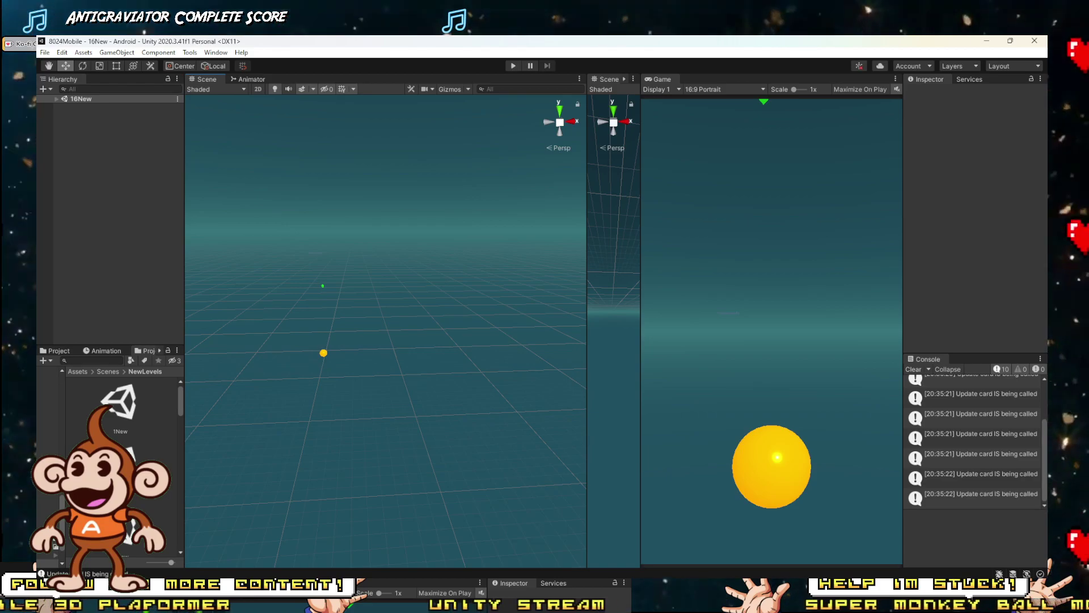
# Step: Check the live stream in the Twitch Stream Manager browser window and return to the Unity editor
pyautogui.moveTo(133, 557)
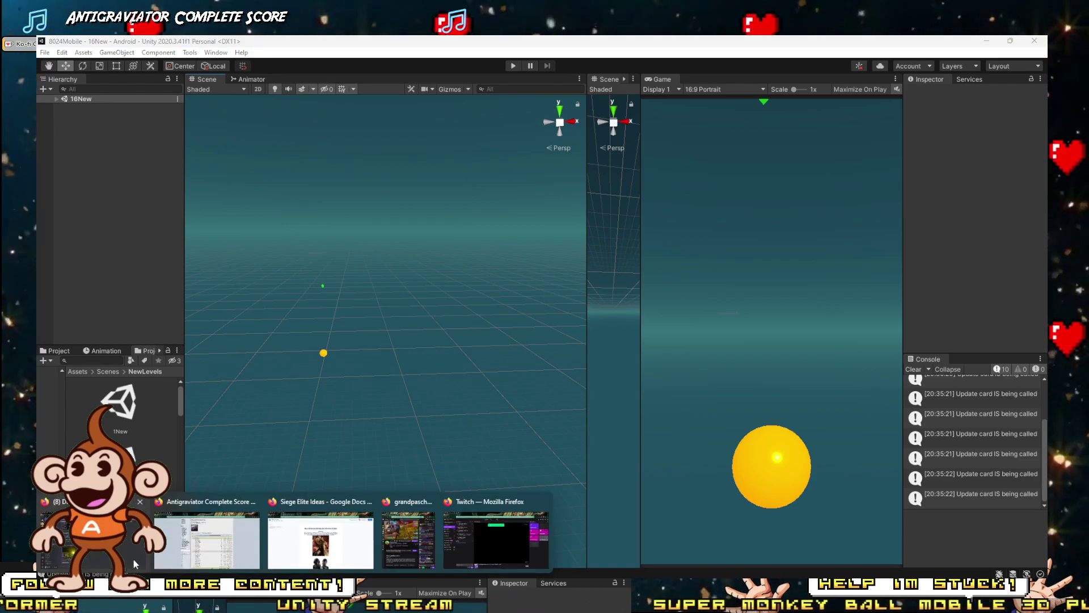
pyautogui.click(483, 529)
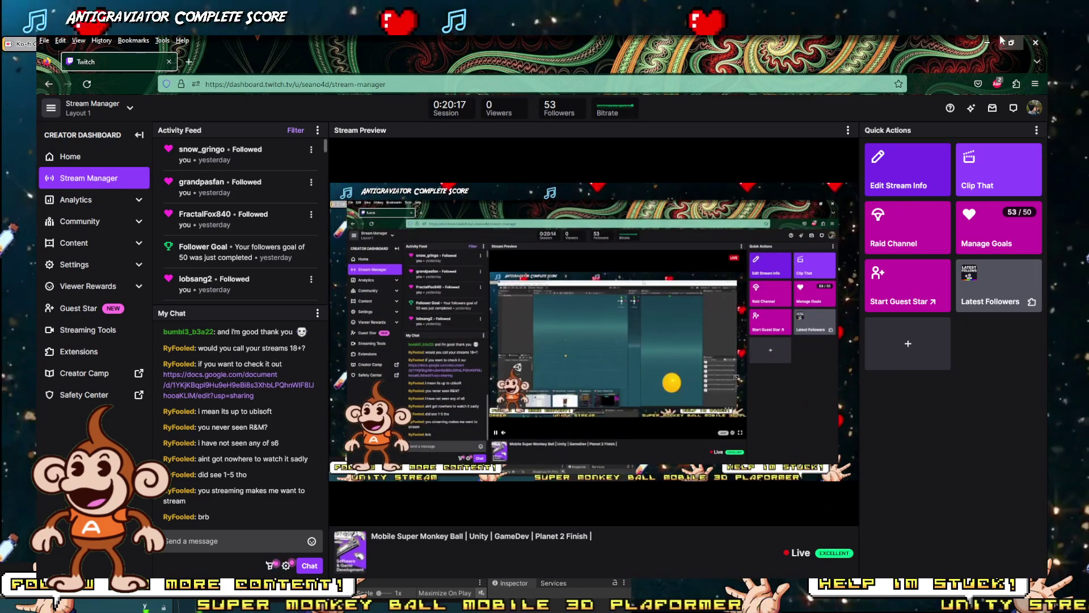
pyautogui.hotkey('alt', 'Tab')
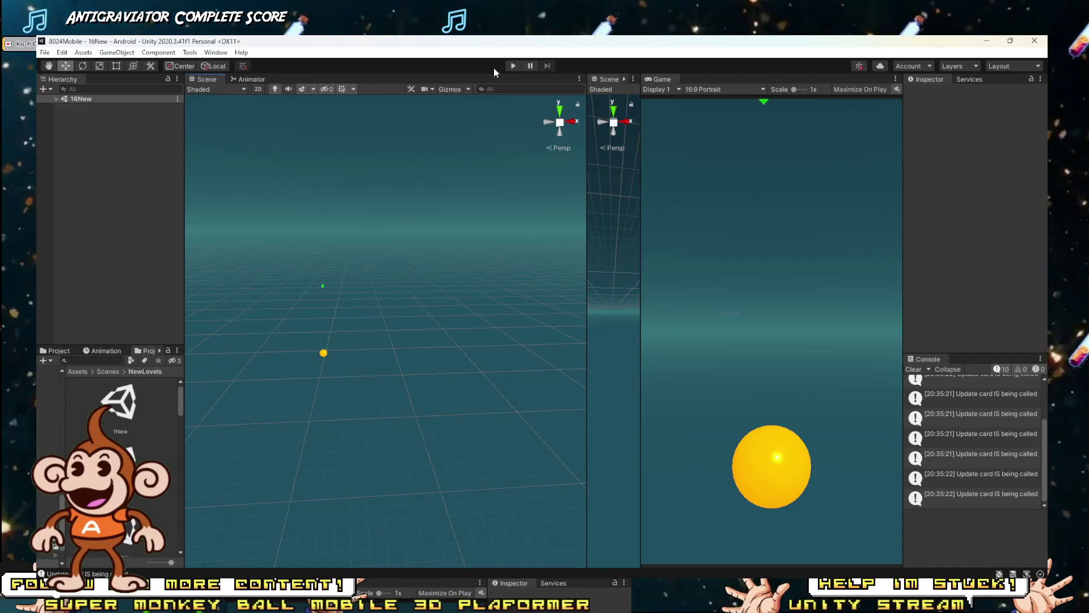
pyautogui.moveTo(298, 289); pyautogui.dragTo(302, 318, button='right')
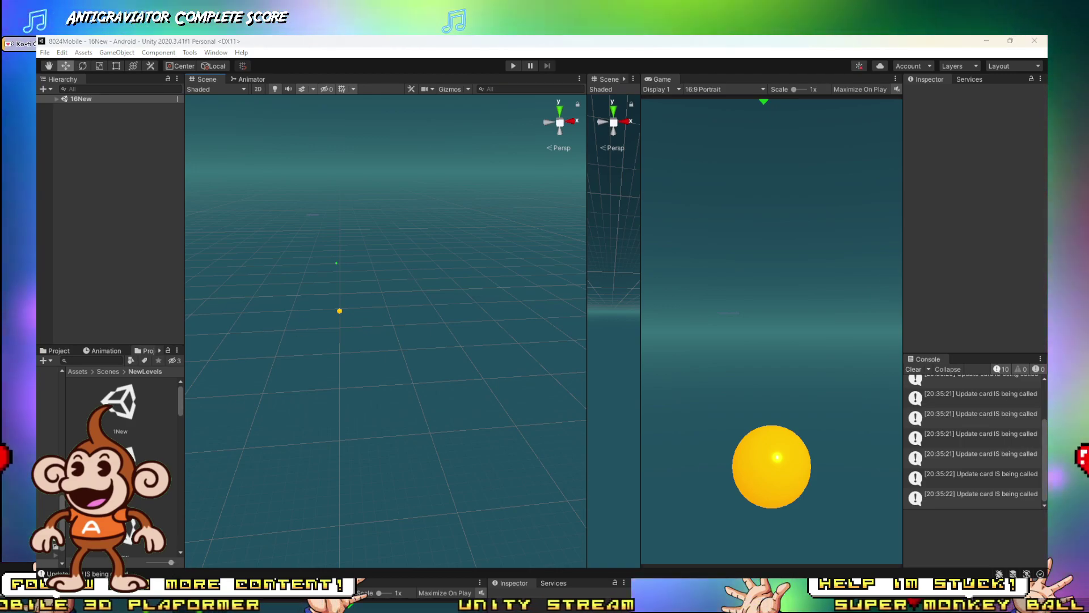
# Step: Open the streamer's own Twitch channel in a new browser tab, dismiss the Shield Mode notice, and return to Unity
pyautogui.moveTo(443, 601)
pyautogui.click(425, 539)
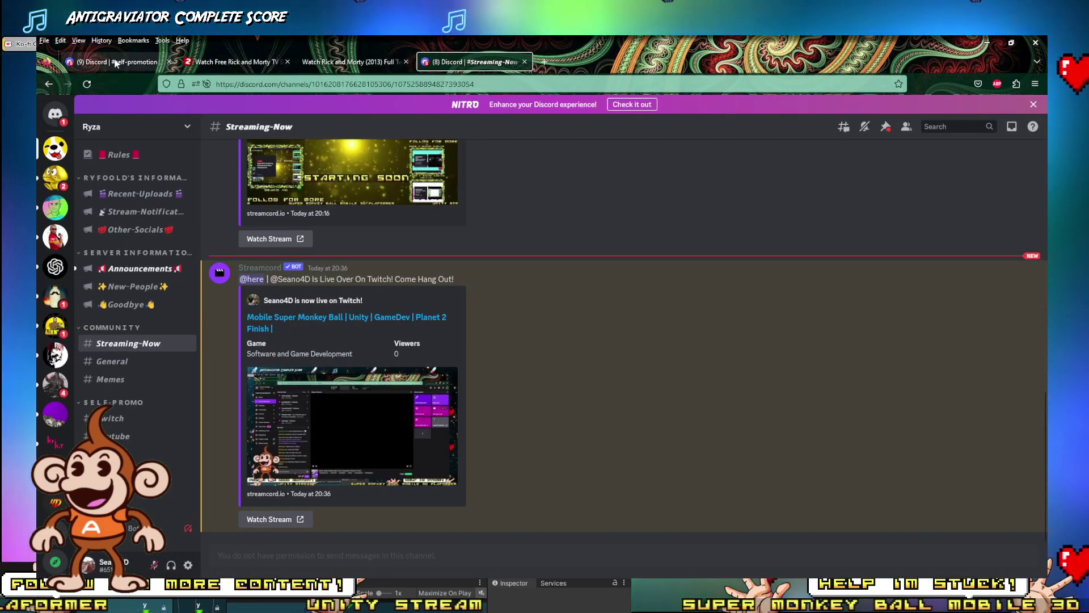
pyautogui.moveTo(295, 601)
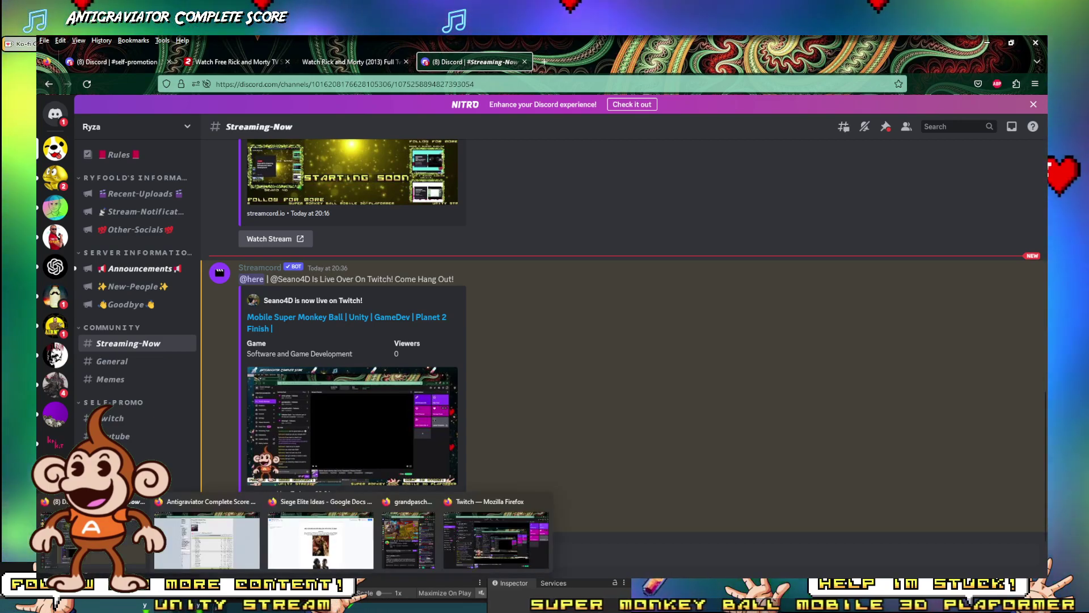
pyautogui.hotkey('ctrl', 't')
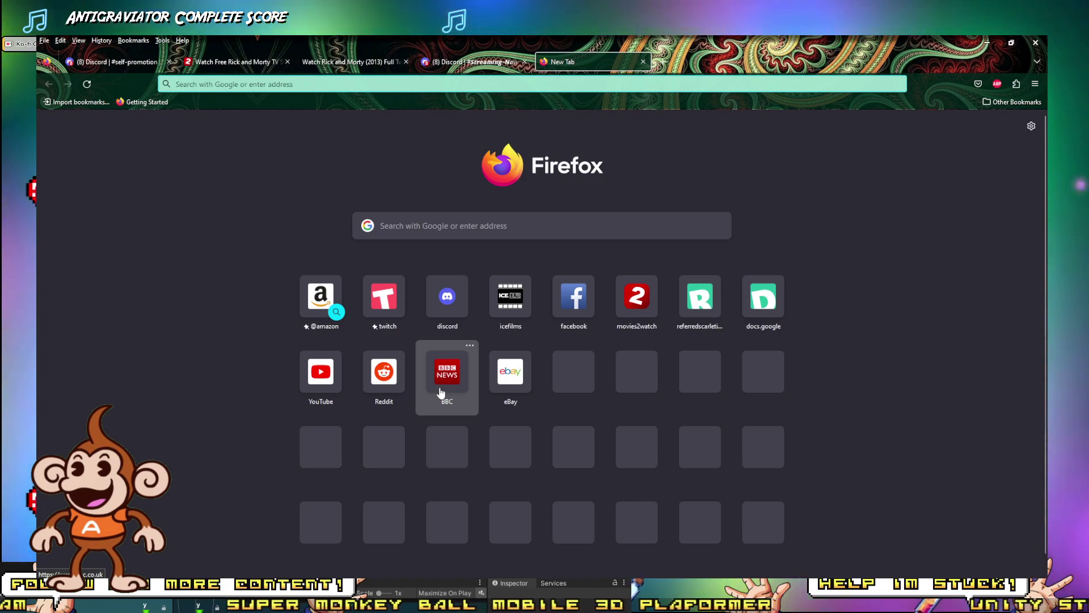
pyautogui.write('twitc')
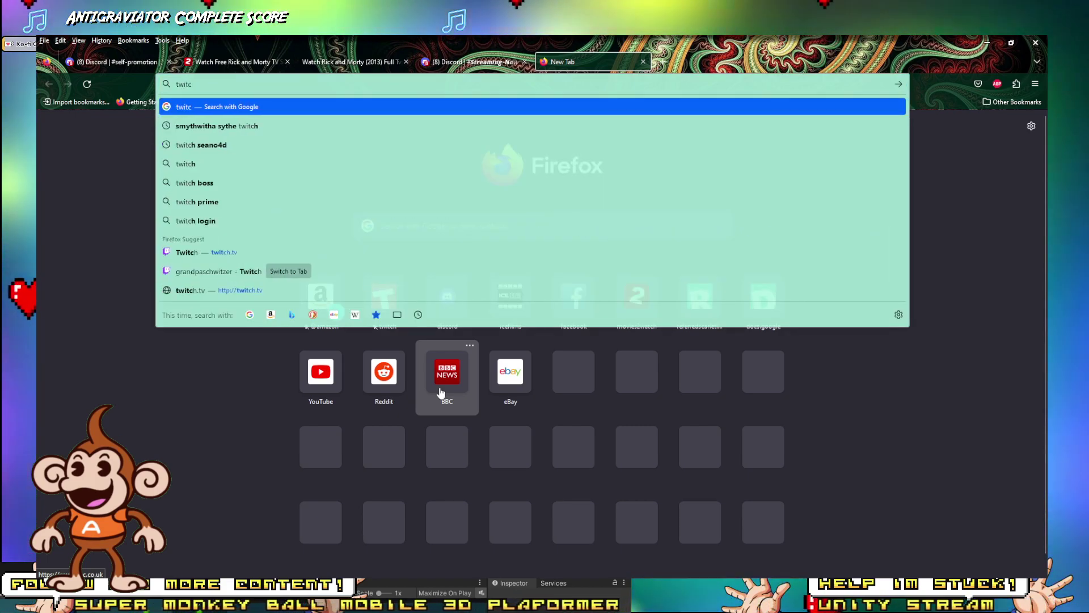
pyautogui.click(197, 147)
pyautogui.click(204, 246)
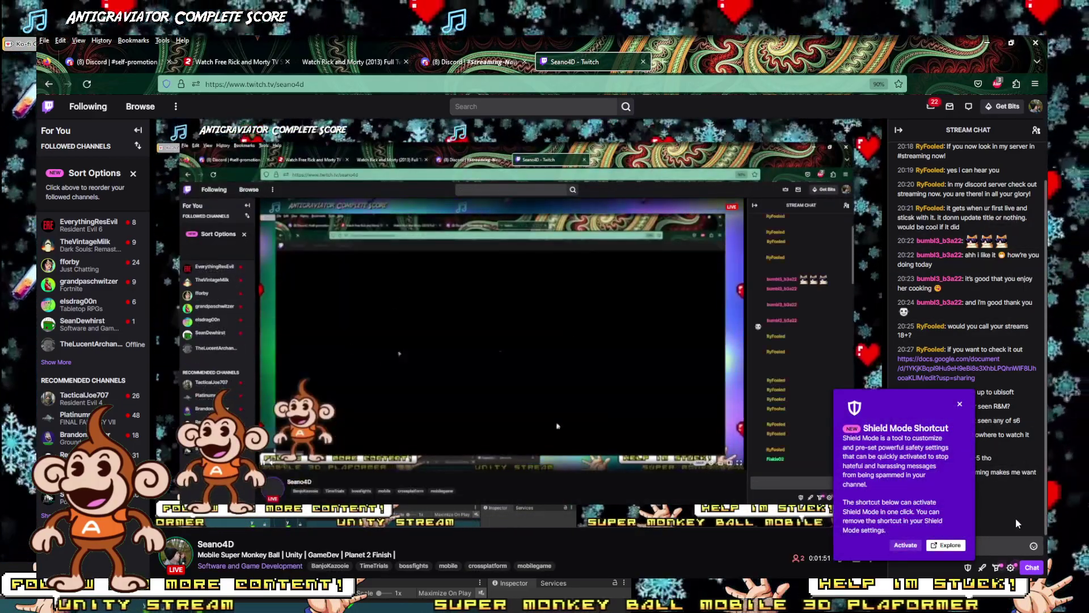
pyautogui.click(960, 403)
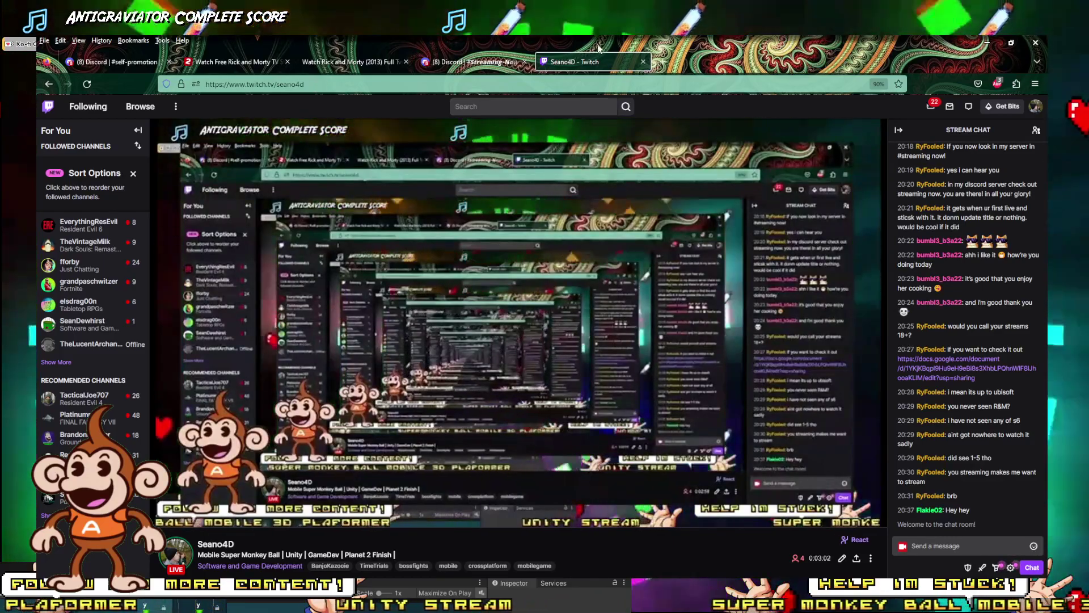
pyautogui.hotkey('alt', 'Tab')
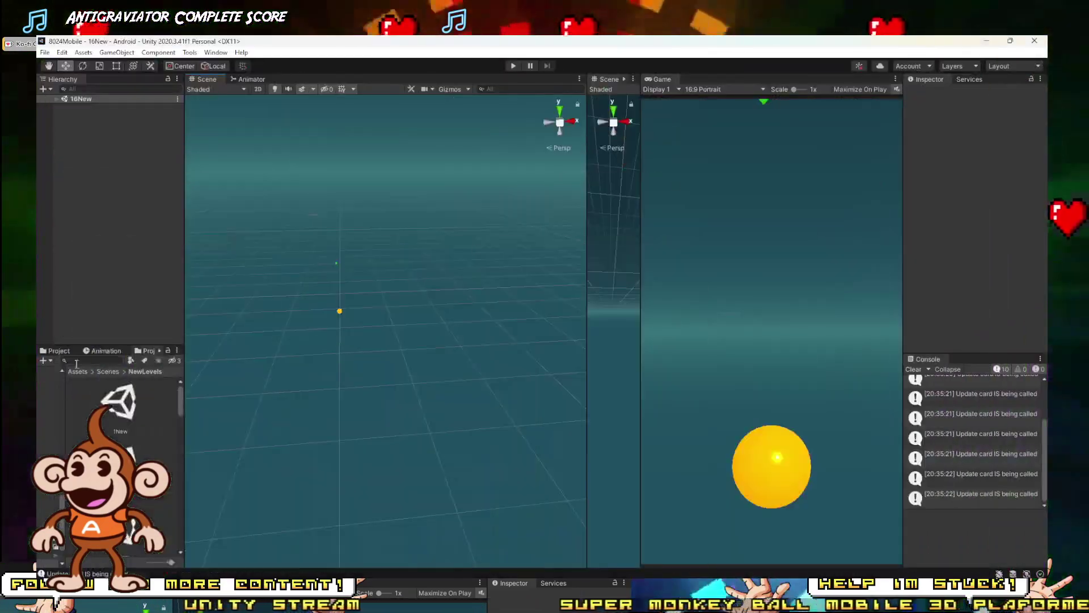
# Step: Switch to OBS to check the stream preview and chat, and return to the Unity scene
pyautogui.moveTo(233, 259); pyautogui.dragTo(298, 293, button='right')
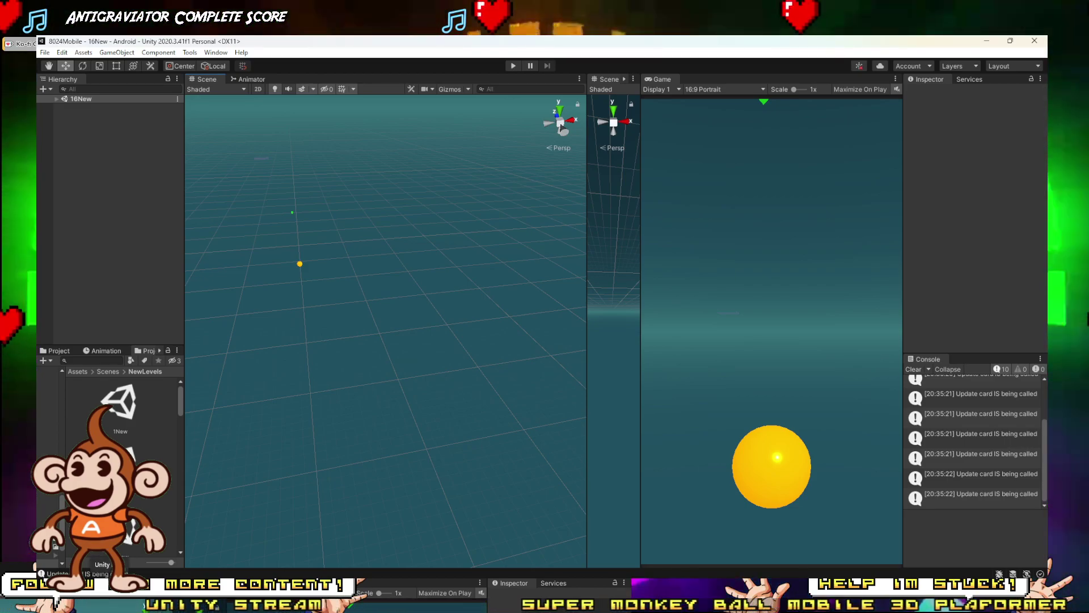
pyautogui.moveTo(216, 604)
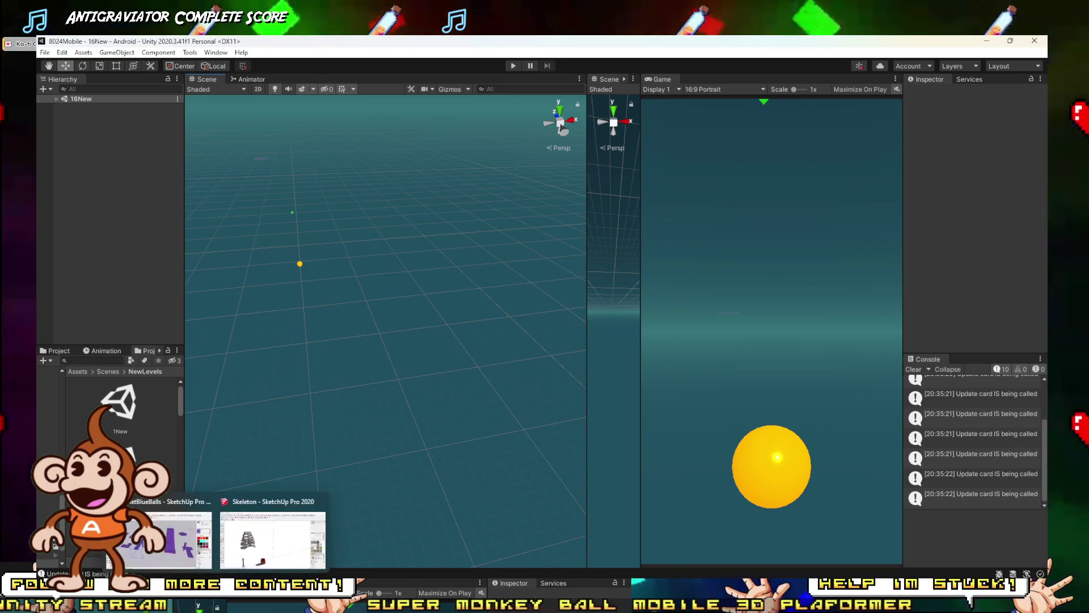
pyautogui.click(55, 600)
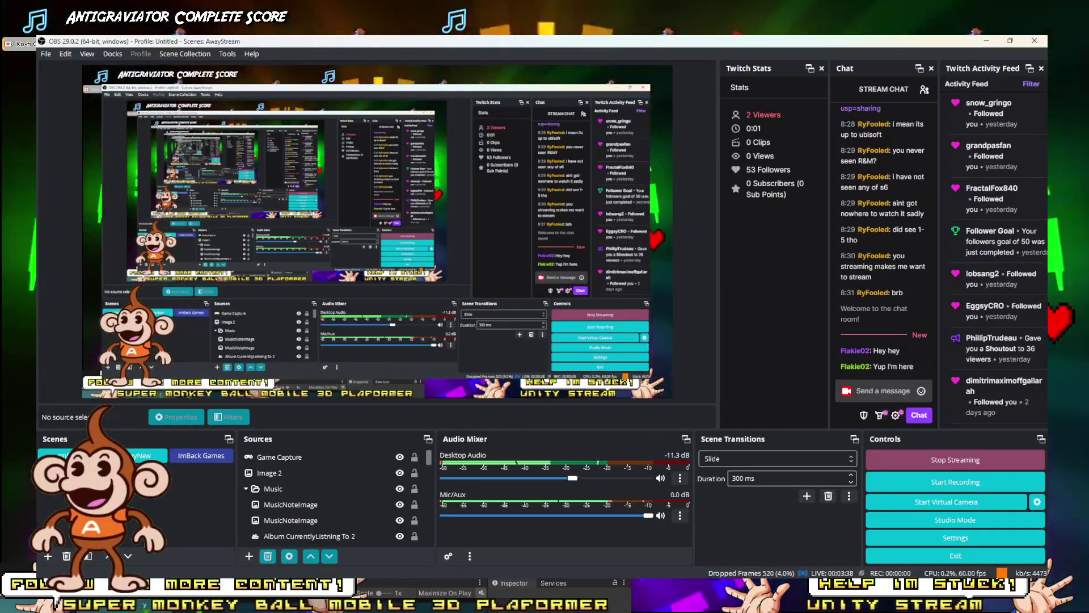
pyautogui.hotkey('alt', 'Tab')
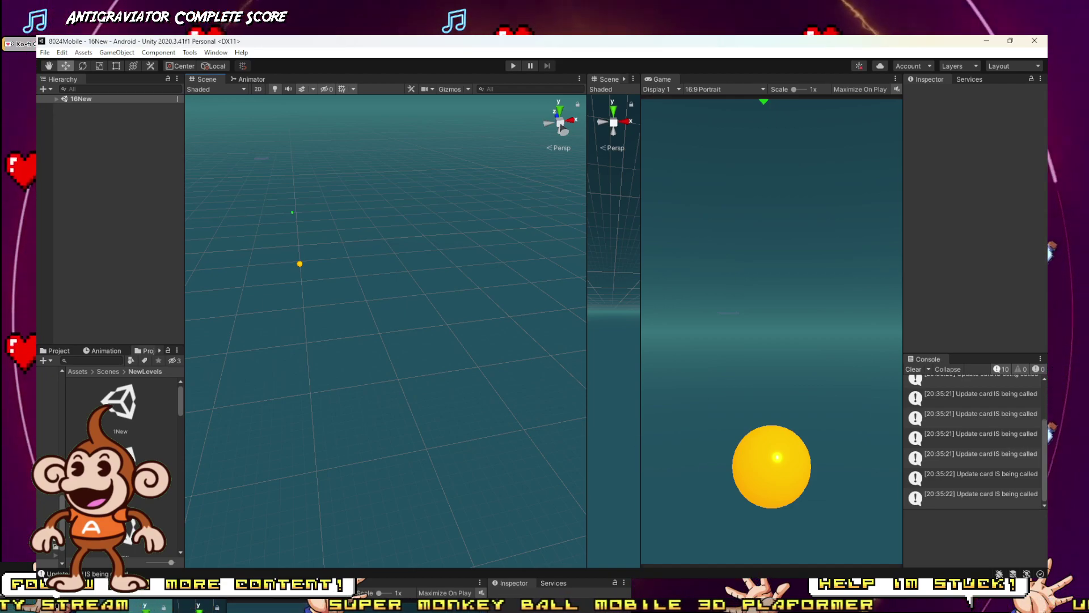
pyautogui.moveTo(267, 442); pyautogui.dragTo(368, 329, button='right')
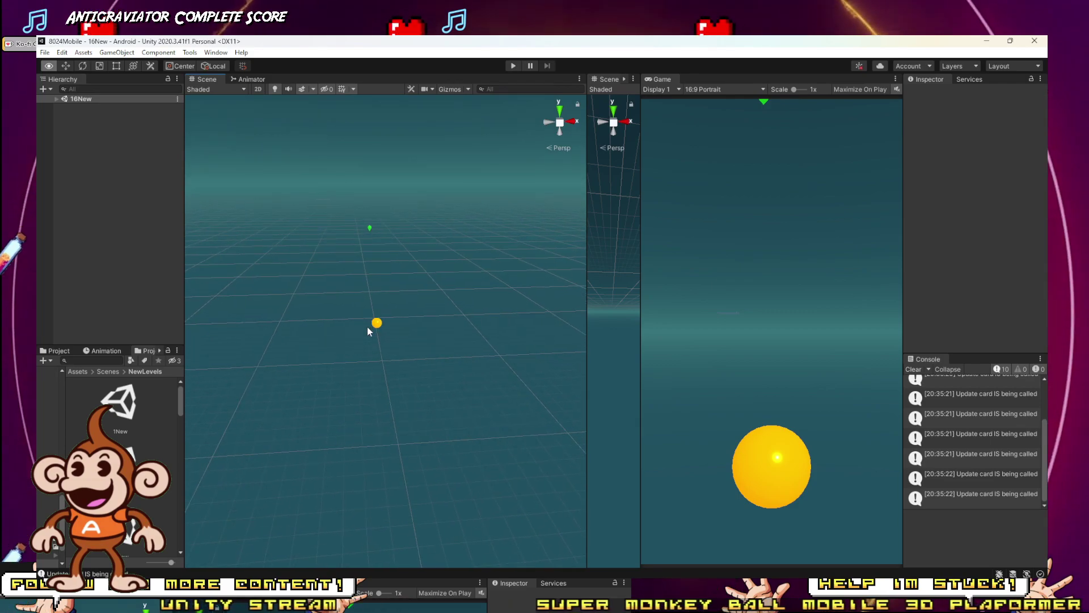
# Step: Widen the Hierarchy and Project panels and open the 15New scene followed by 13New from the NewLevels folder
pyautogui.moveTo(182, 455); pyautogui.dragTo(376, 455)
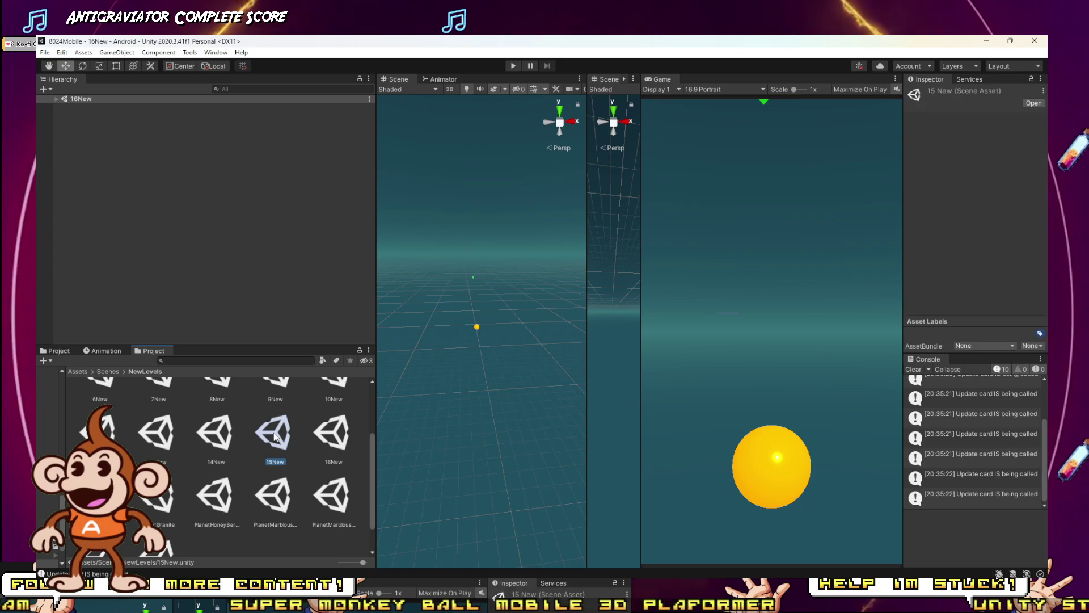
pyautogui.doubleClick(275, 435)
pyautogui.doubleClick(148, 435)
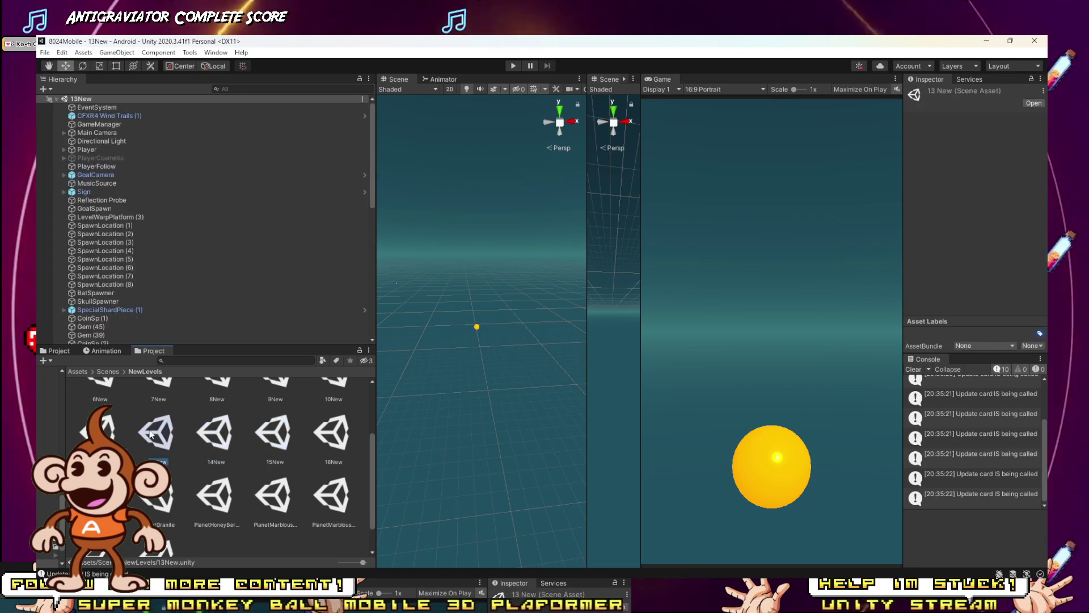
# Step: Run the 13New level briefly in play mode and stop it
pyautogui.click(97, 436)
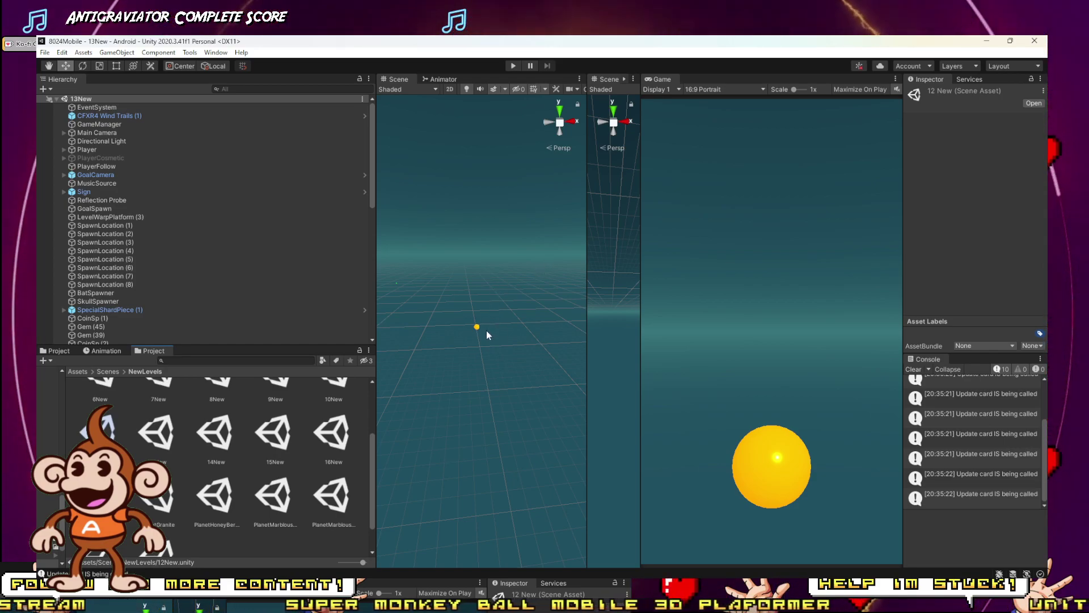
pyautogui.moveTo(487, 335); pyautogui.dragTo(522, 343, button='right')
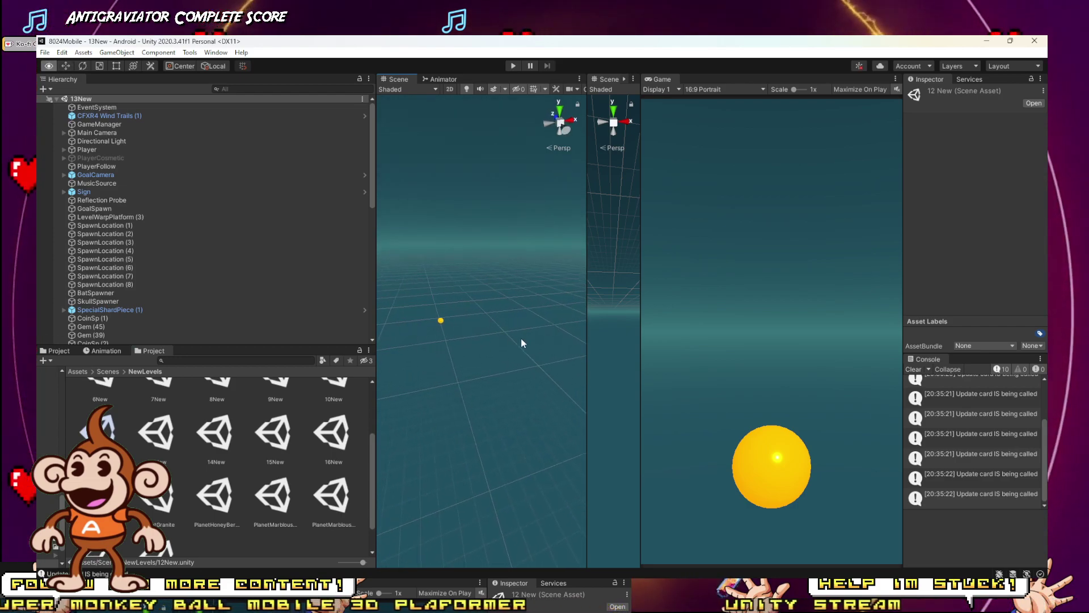
pyautogui.click(508, 65)
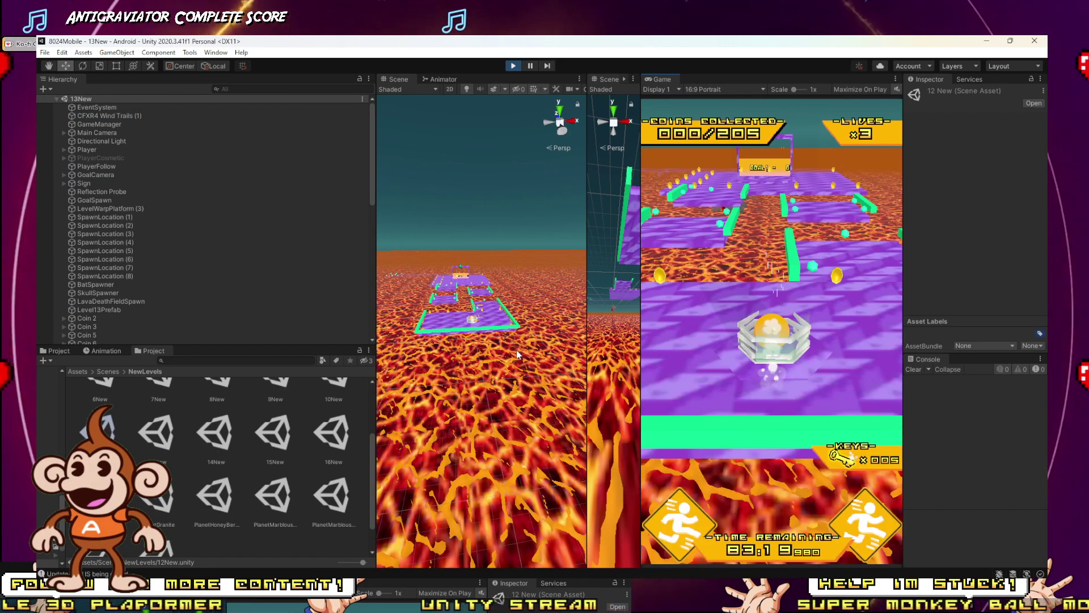
pyautogui.click(513, 65)
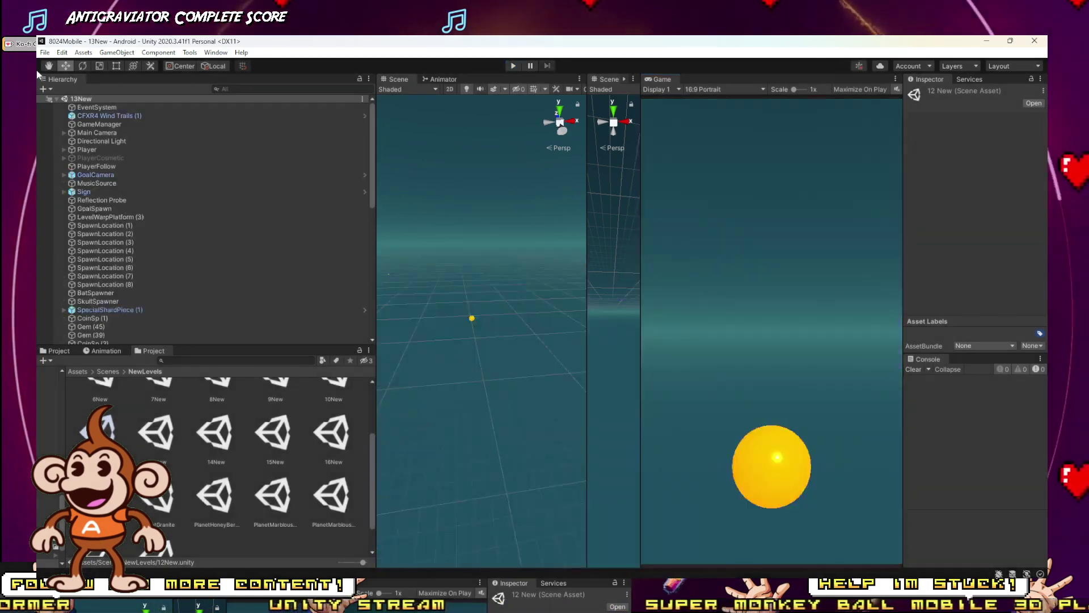
# Step: Compare the 12New, 13New, 14New and 16New file sizes in Assets/Scenes/NewLevels through the Save Scene dialog, and cancel without saving
pyautogui.click(45, 54)
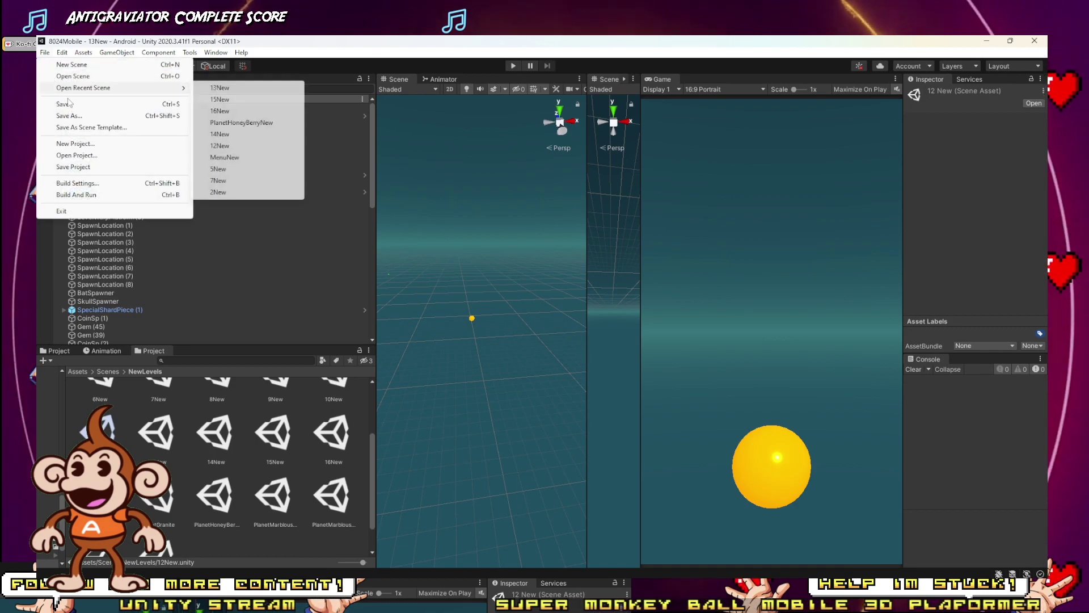
pyautogui.click(72, 117)
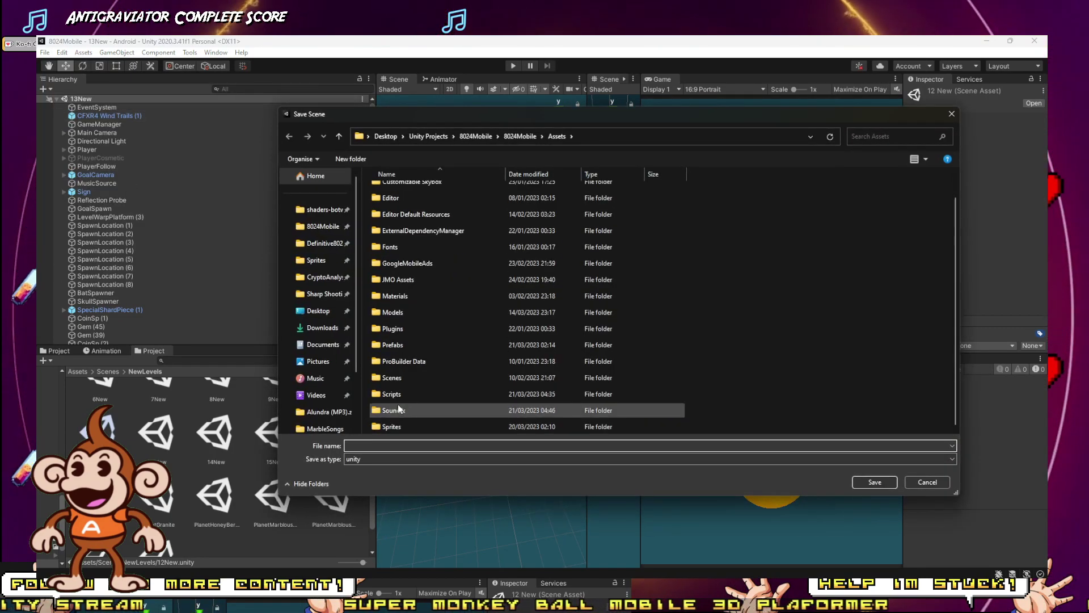
pyautogui.doubleClick(397, 380)
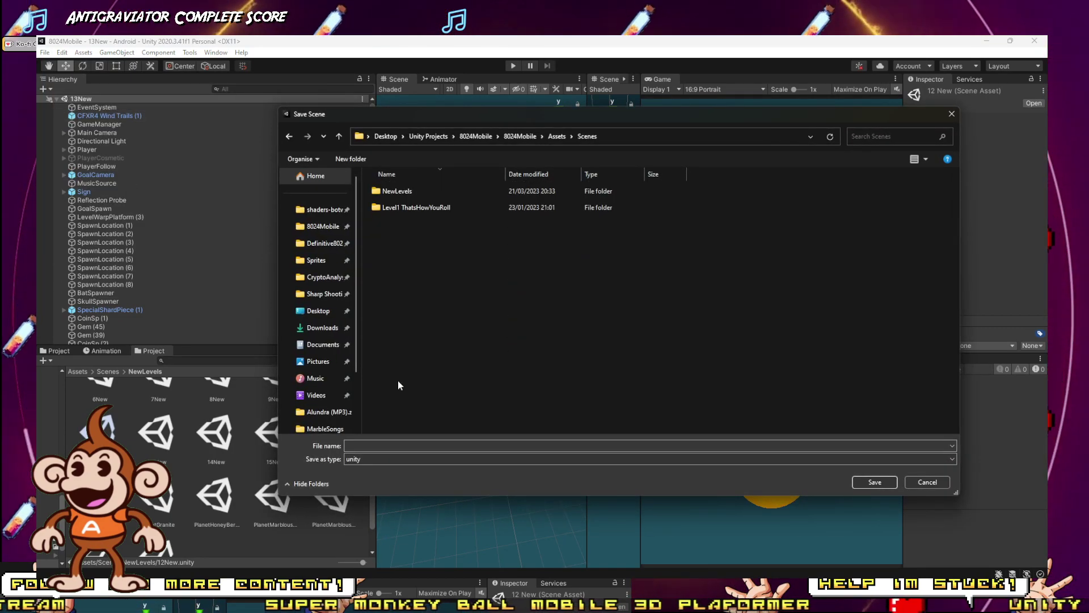
pyautogui.doubleClick(418, 192)
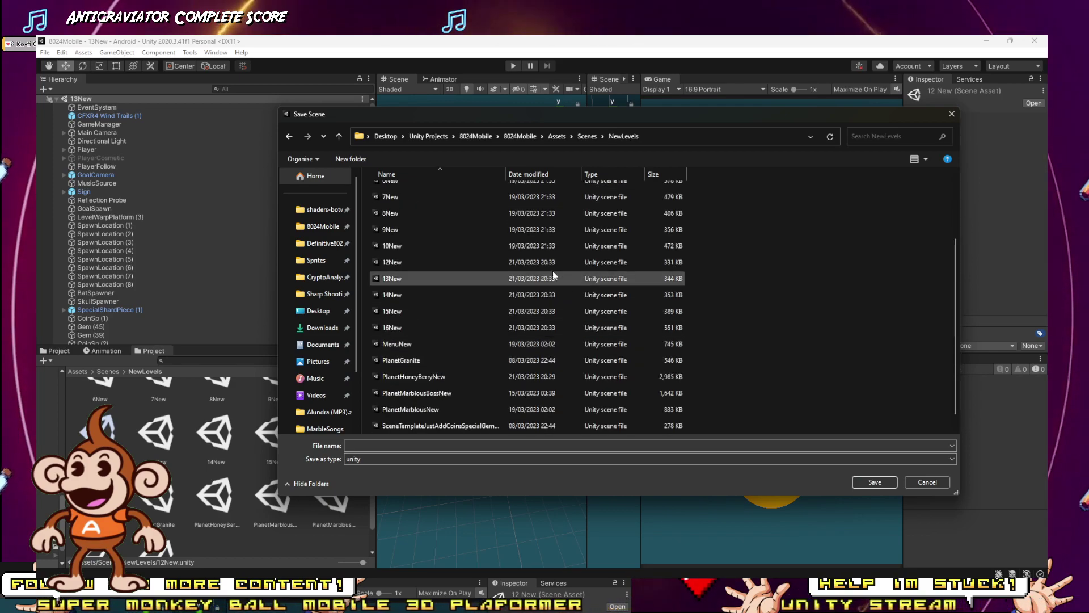
pyautogui.click(549, 264)
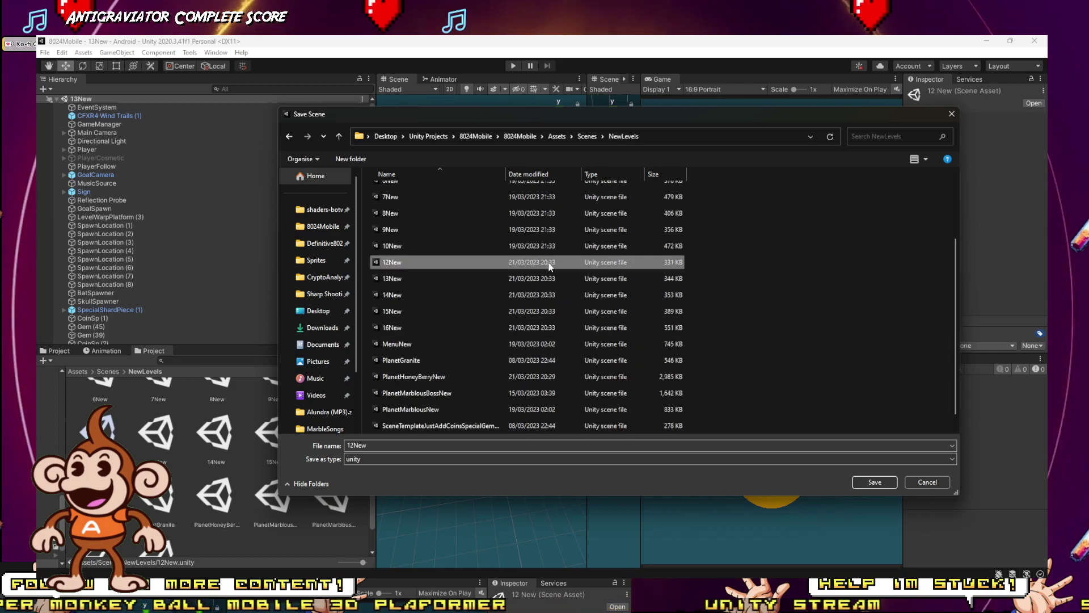
pyautogui.click(664, 278)
pyautogui.click(668, 296)
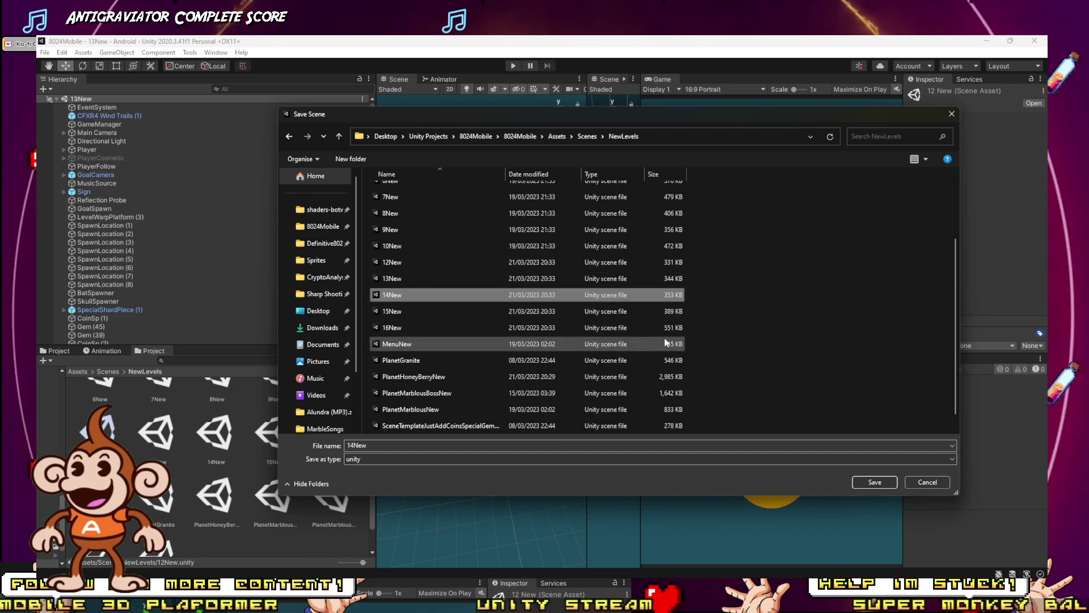
pyautogui.click(665, 328)
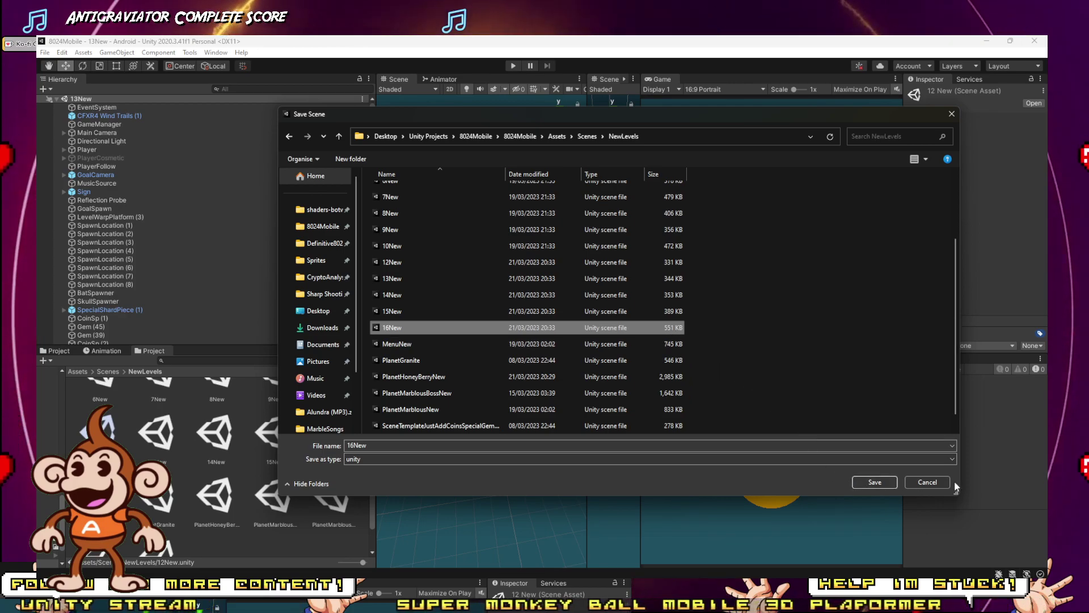
pyautogui.click(928, 481)
# Step: Retry the failed 16New level, finish it, go back to the main menu, and stop play mode
pyautogui.scroll(1, 192, 452)
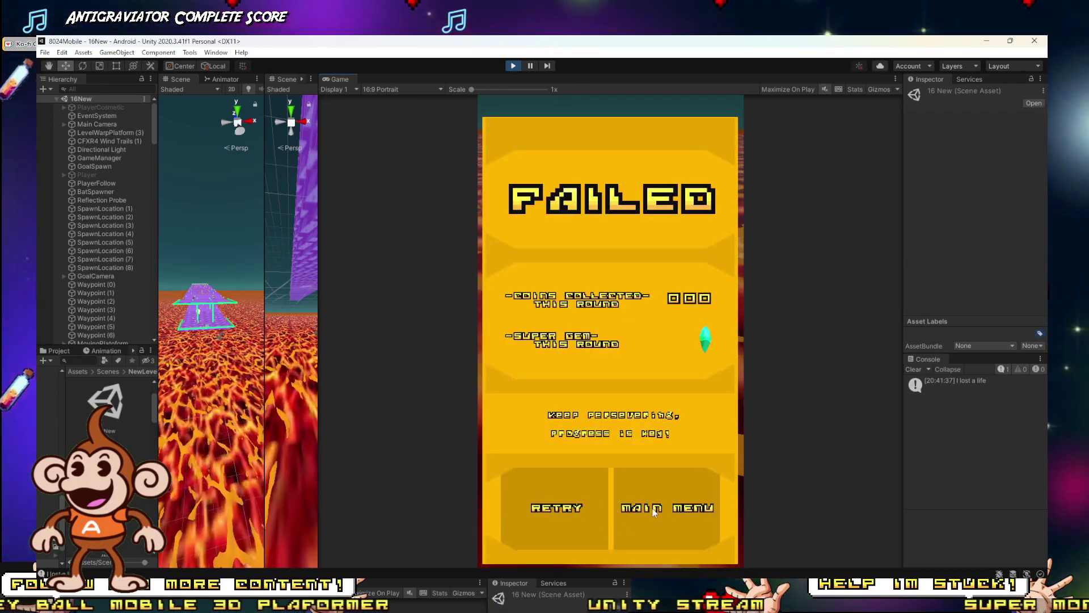
pyautogui.click(580, 505)
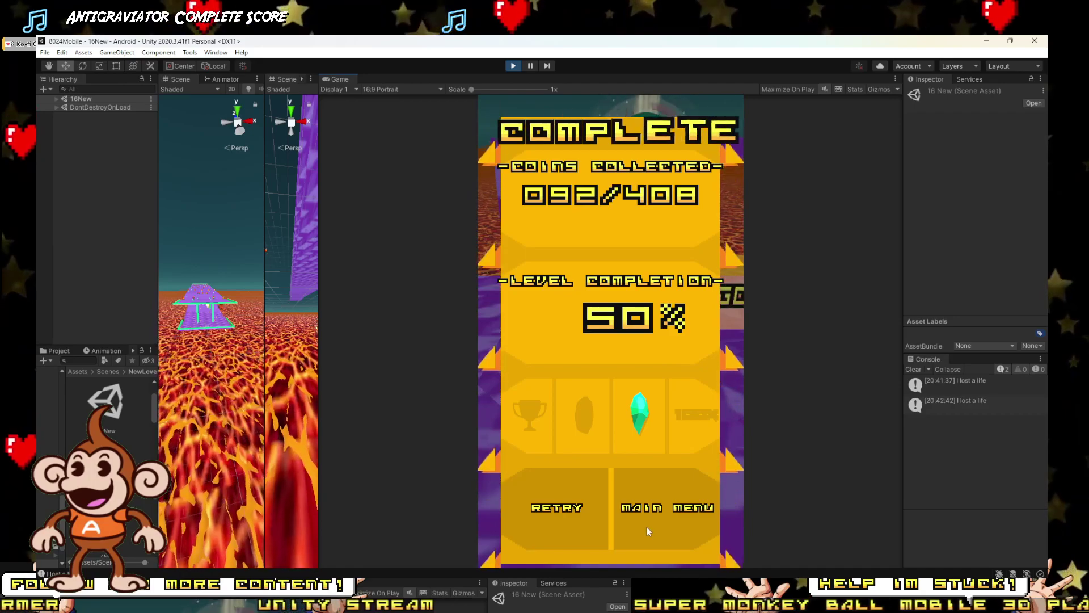
pyautogui.click(646, 527)
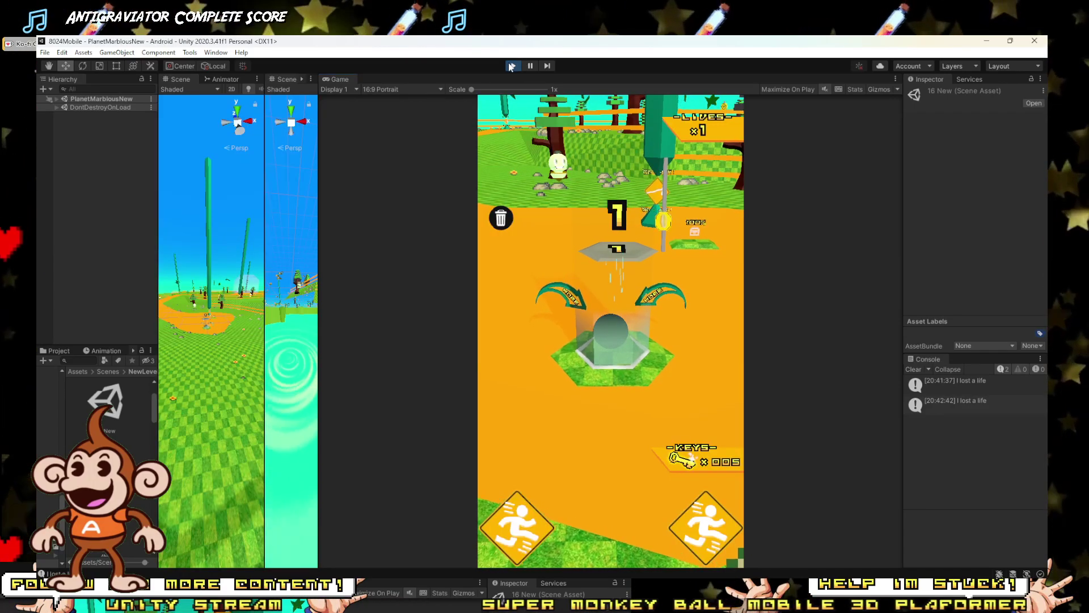
pyautogui.click(511, 66)
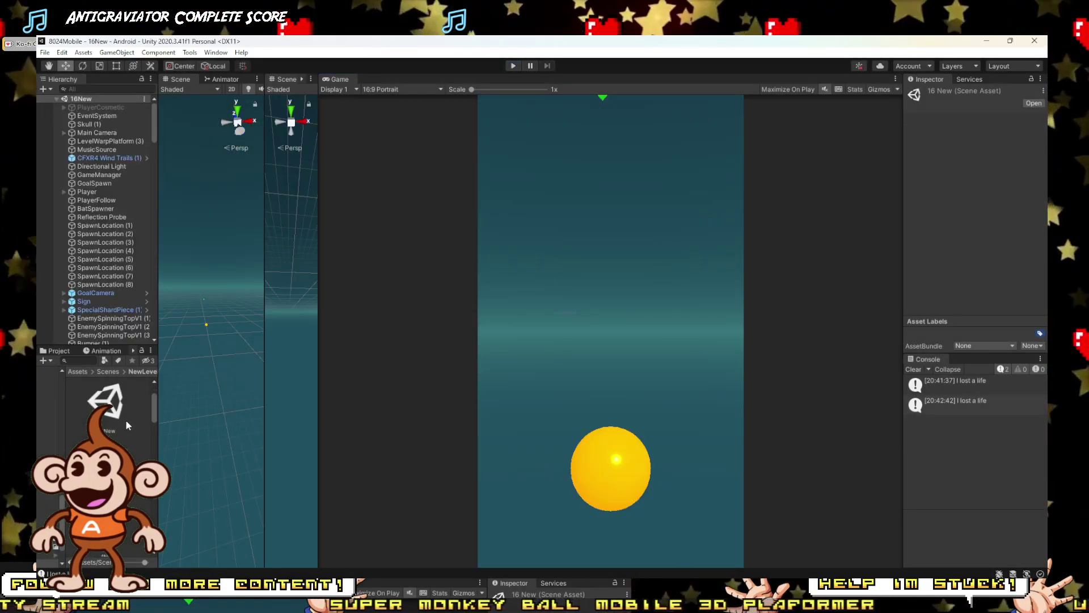
# Step: Open the 15New scene from the NewLevels folder and play-test the level
pyautogui.scroll(1, 134, 451)
pyautogui.doubleClick(108, 411)
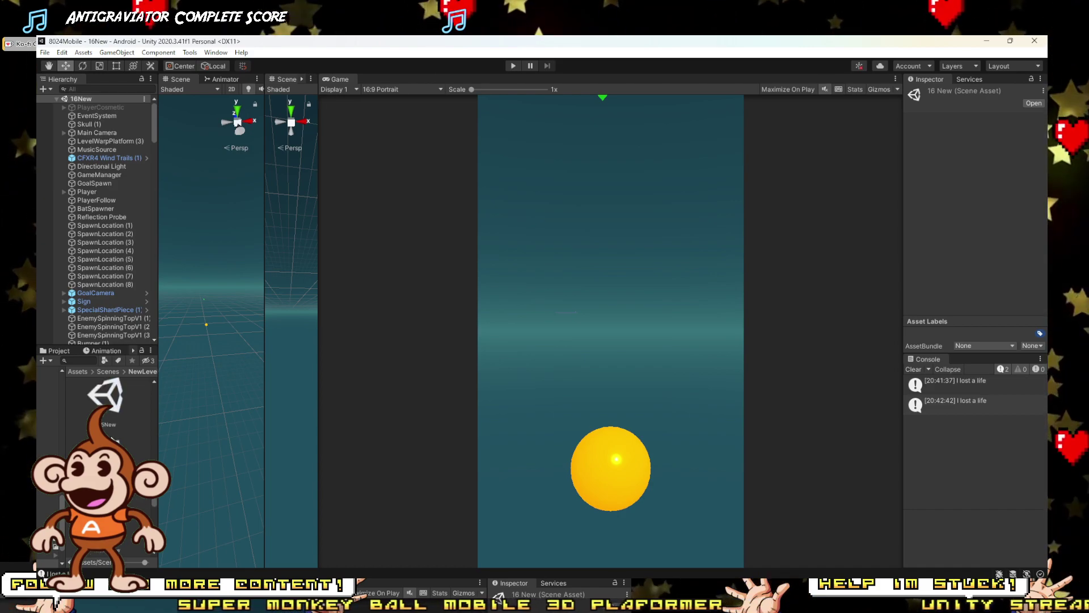
pyautogui.click(512, 66)
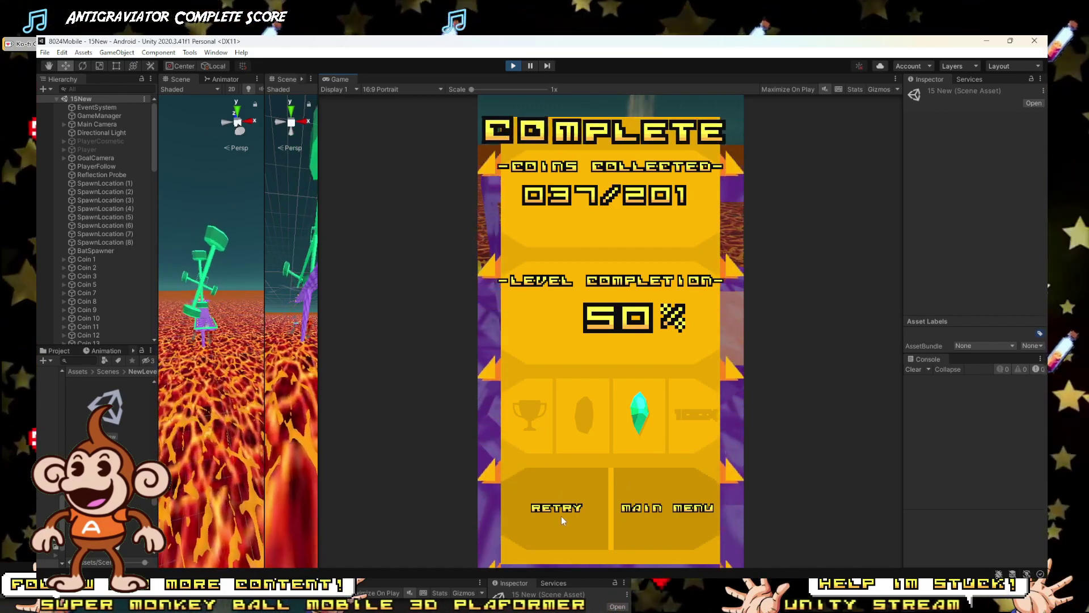
# Step: Retry the 15New level and return to the main menu after the game-over screen
pyautogui.click(562, 519)
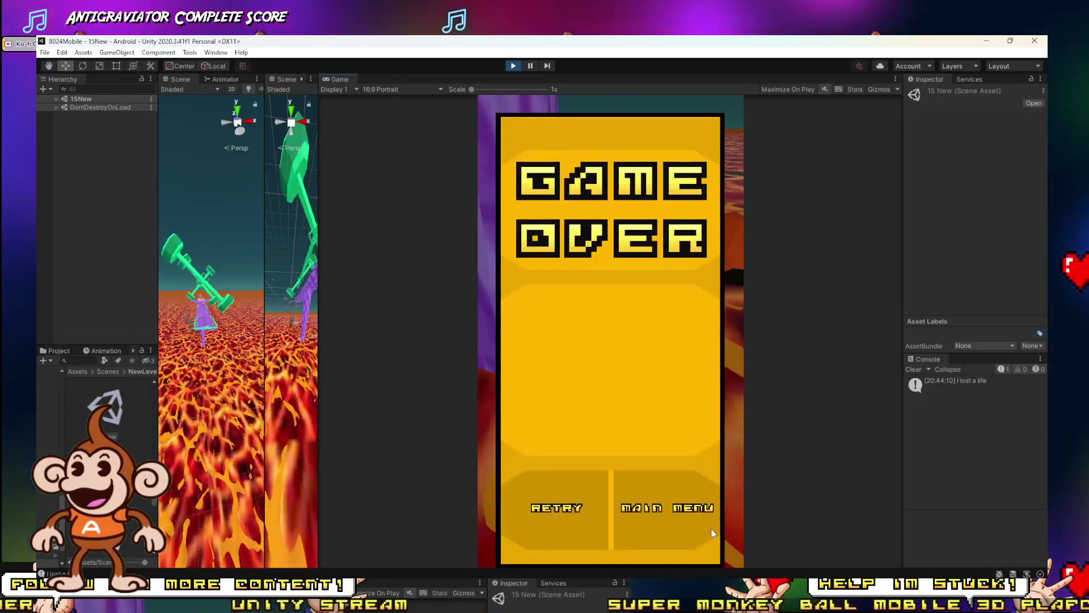
pyautogui.click(712, 529)
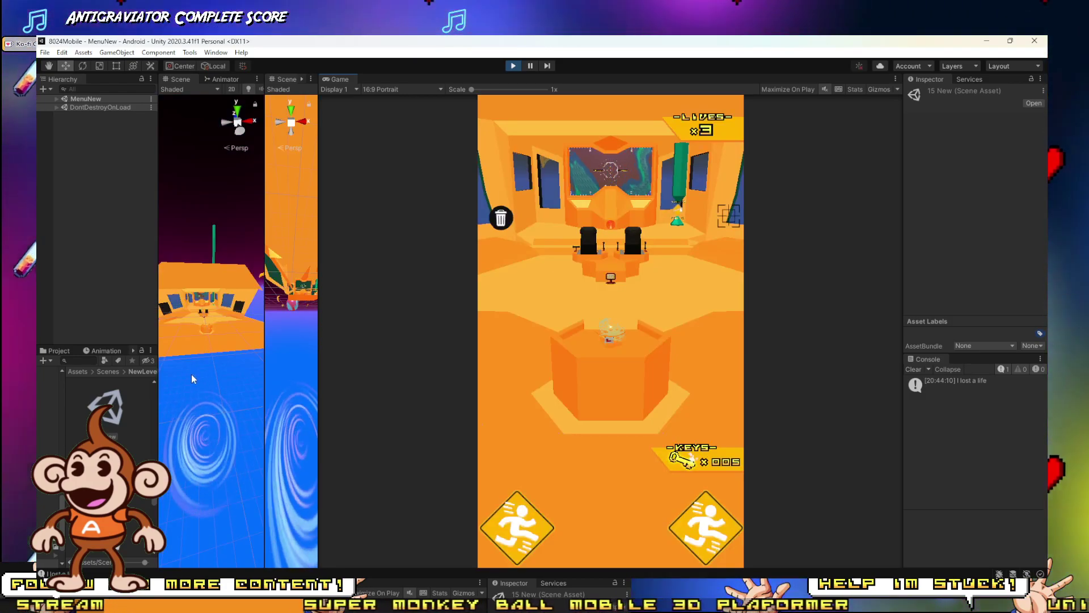
# Step: Switch to OBS, lower the Desktop Audio volume in two stages to quiet the music, and return to Unity
pyautogui.hotkey('alt', 'Tab')
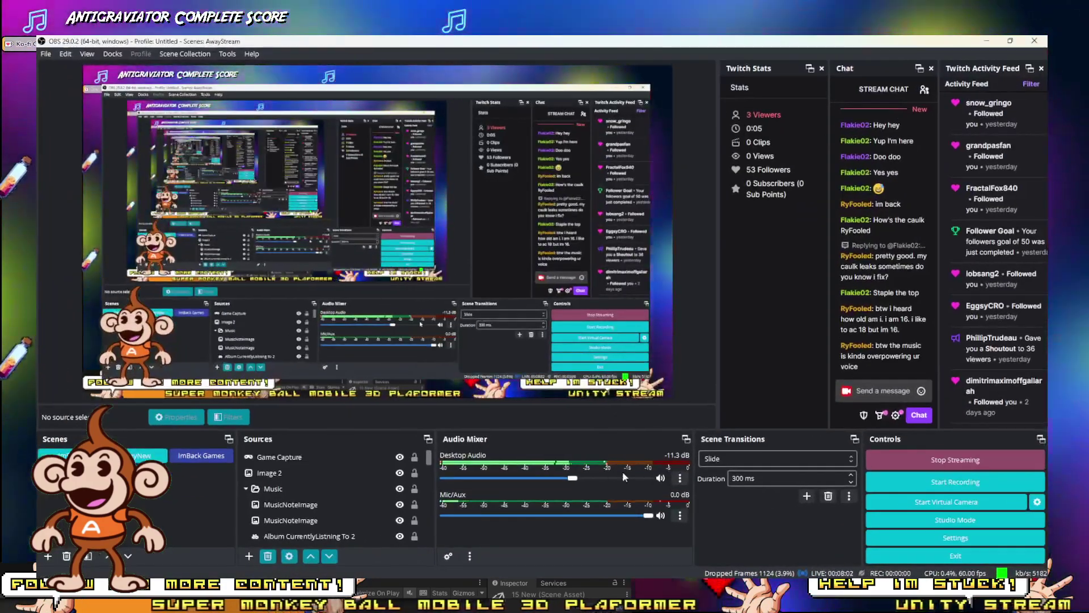
pyautogui.moveTo(572, 478)
pyautogui.mouseDown()
pyautogui.moveTo(555, 478)
pyautogui.moveTo(568, 492)
pyautogui.mouseUp()
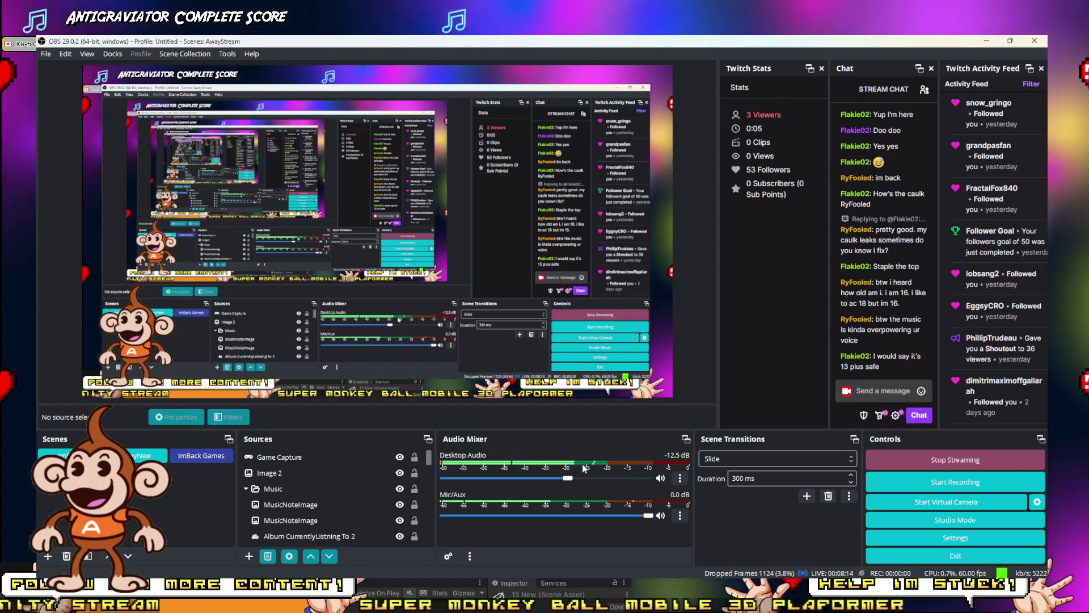
pyautogui.moveTo(567, 477); pyautogui.dragTo(533, 481)
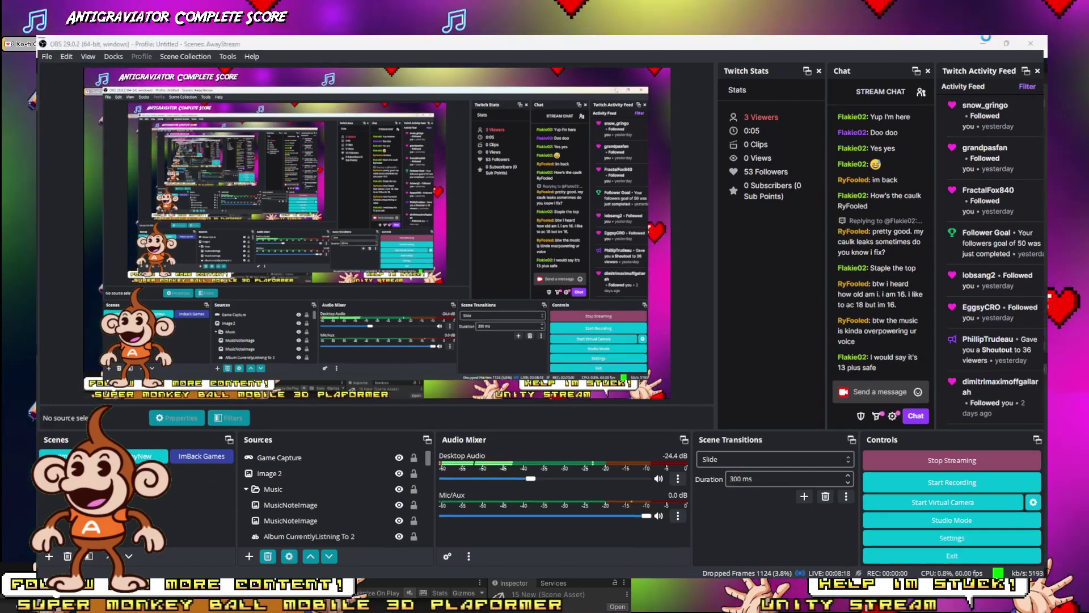
pyautogui.click(987, 41)
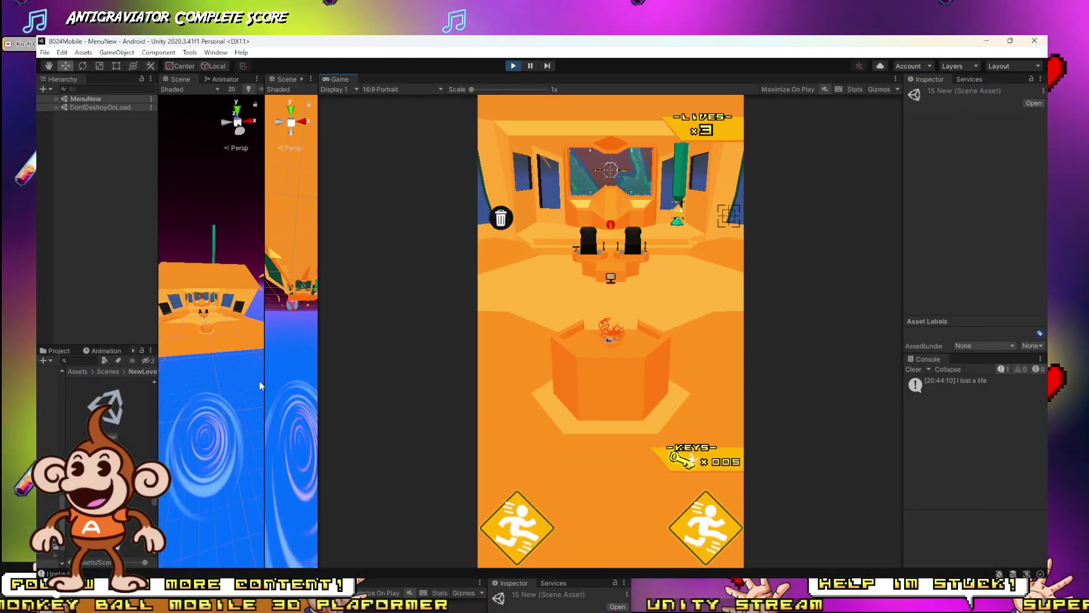
# Step: Widen the main Scene view and reframe it on the orange menu room
pyautogui.moveTo(264, 381); pyautogui.dragTo(553, 363)
pyautogui.moveTo(442, 295); pyautogui.dragTo(452, 291, button='right')
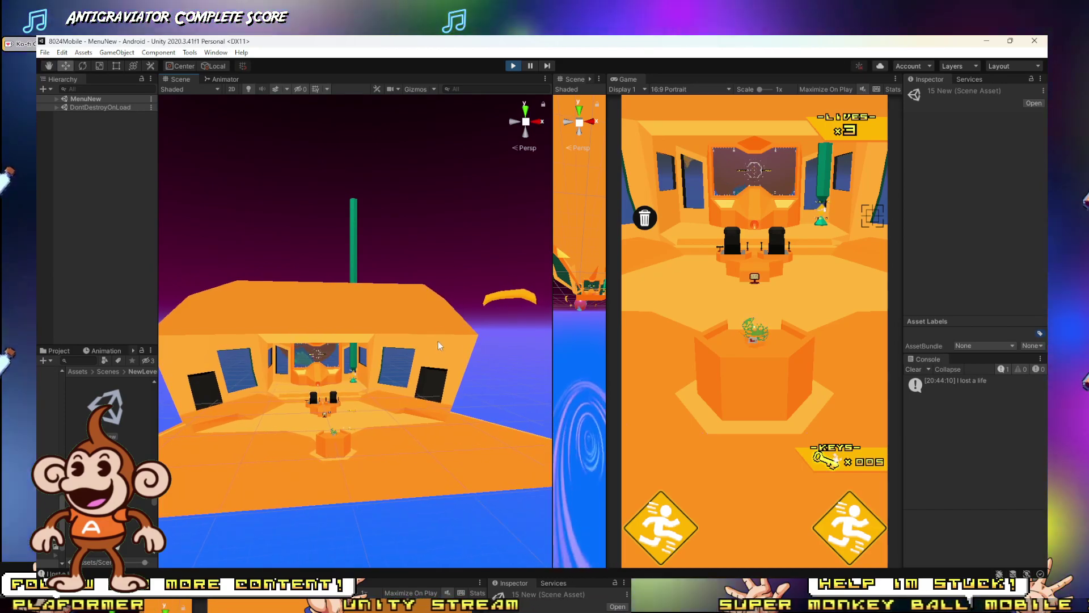
pyautogui.moveTo(285, 603)
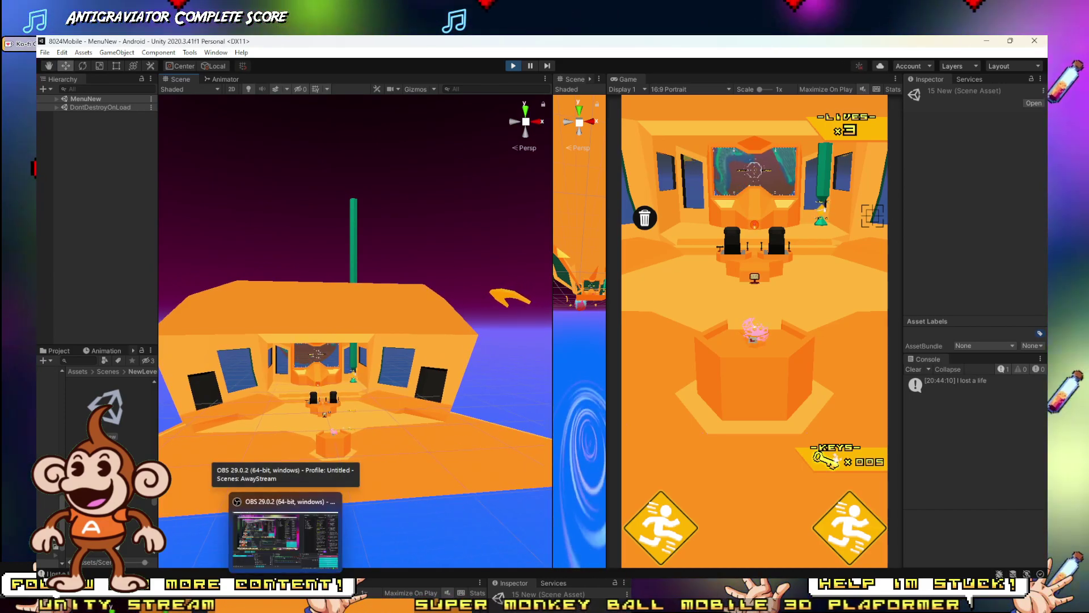
pyautogui.moveTo(462, 508); pyautogui.dragTo(428, 424, button='right')
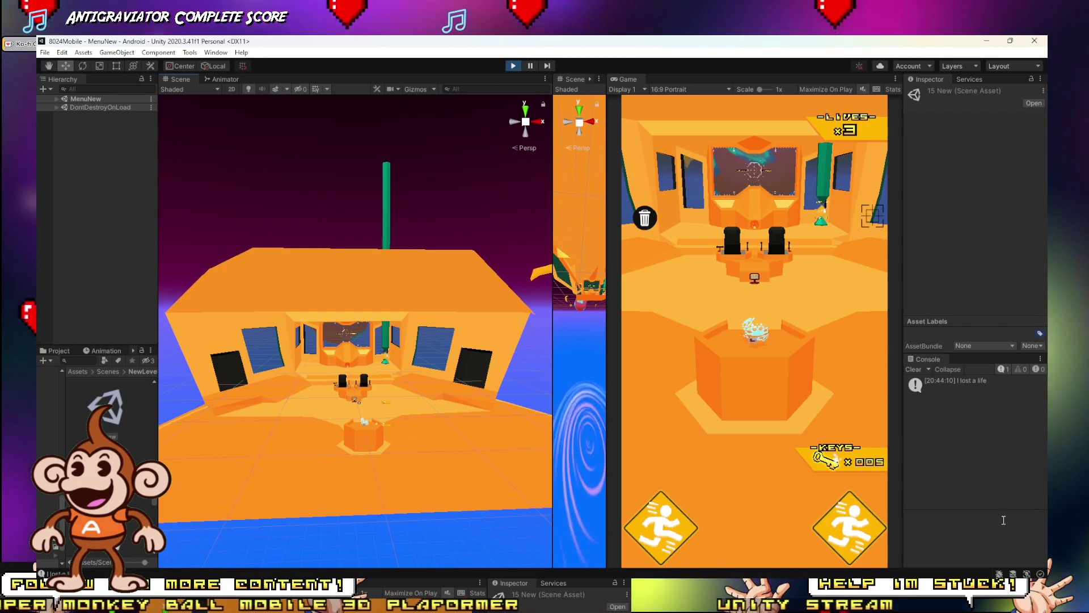
# Step: Open the game's world selection, try changing the world, and play Planet Marblous
pyautogui.click(854, 539)
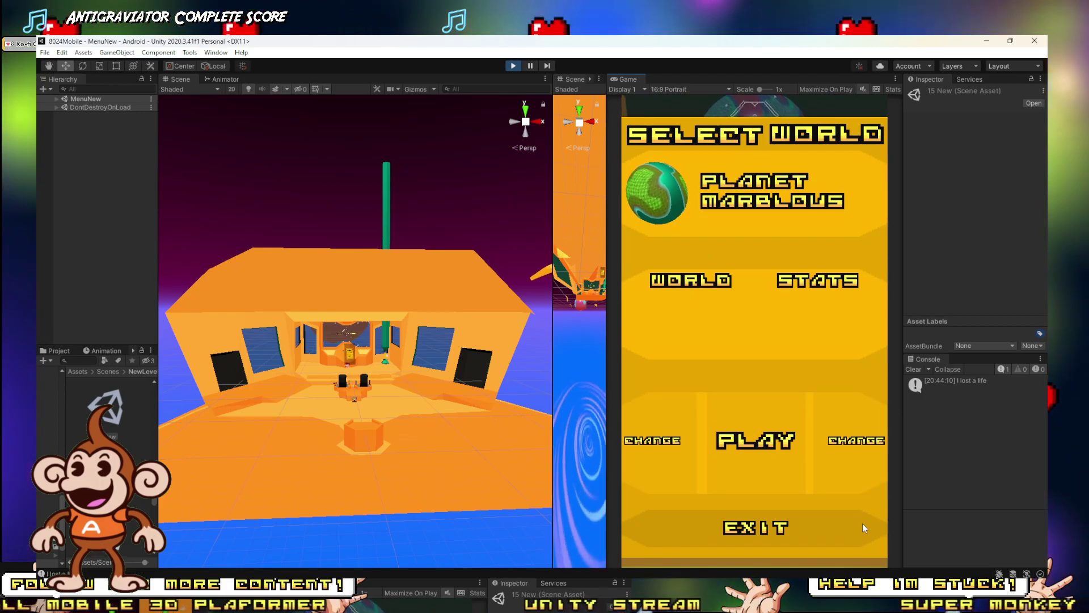
pyautogui.click(846, 455)
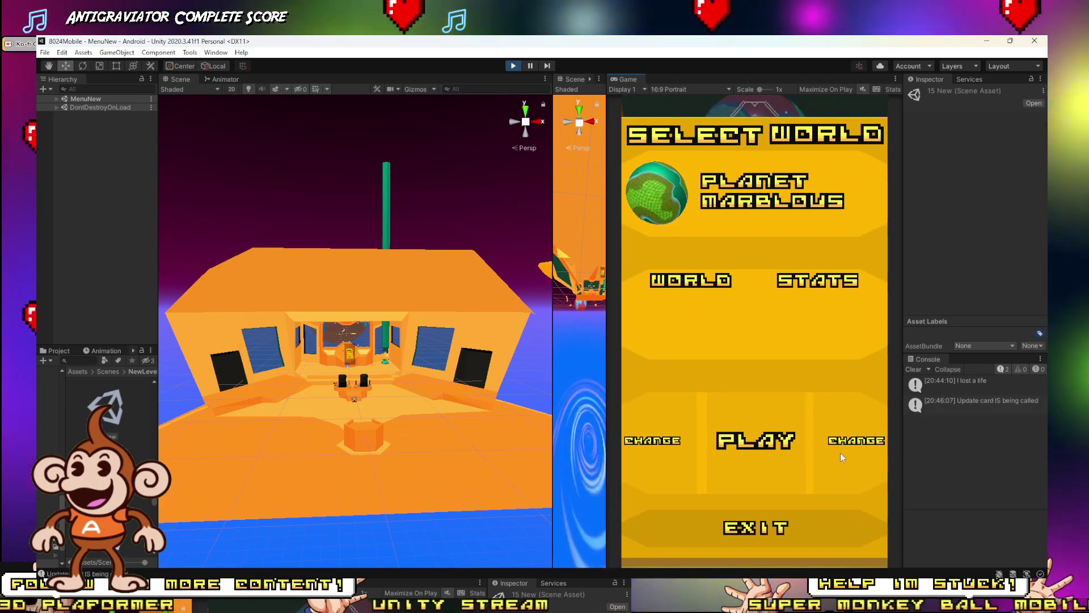
pyautogui.click(835, 447)
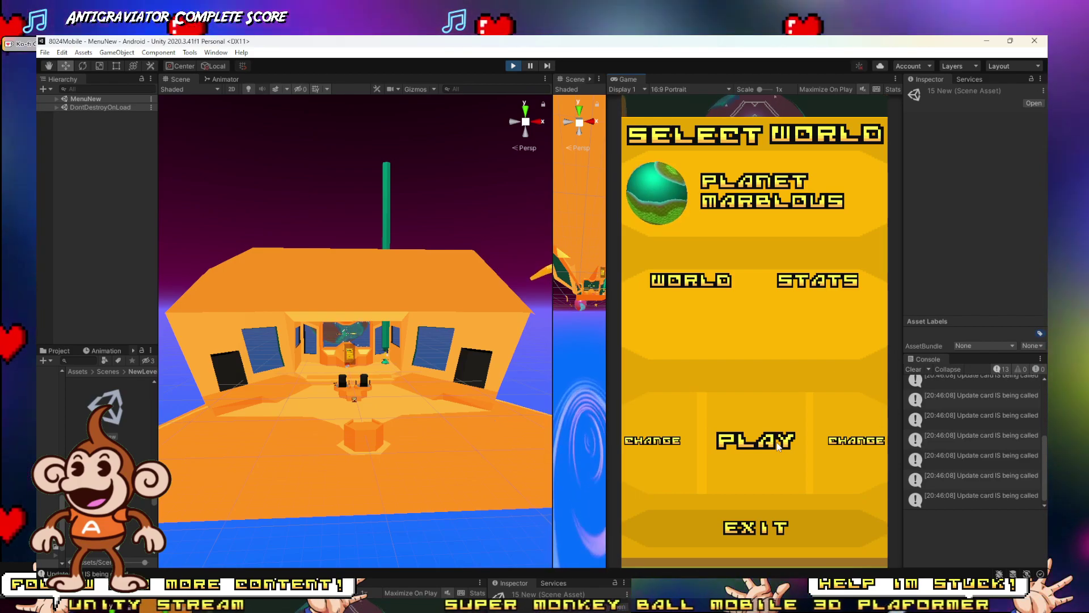
pyautogui.click(778, 439)
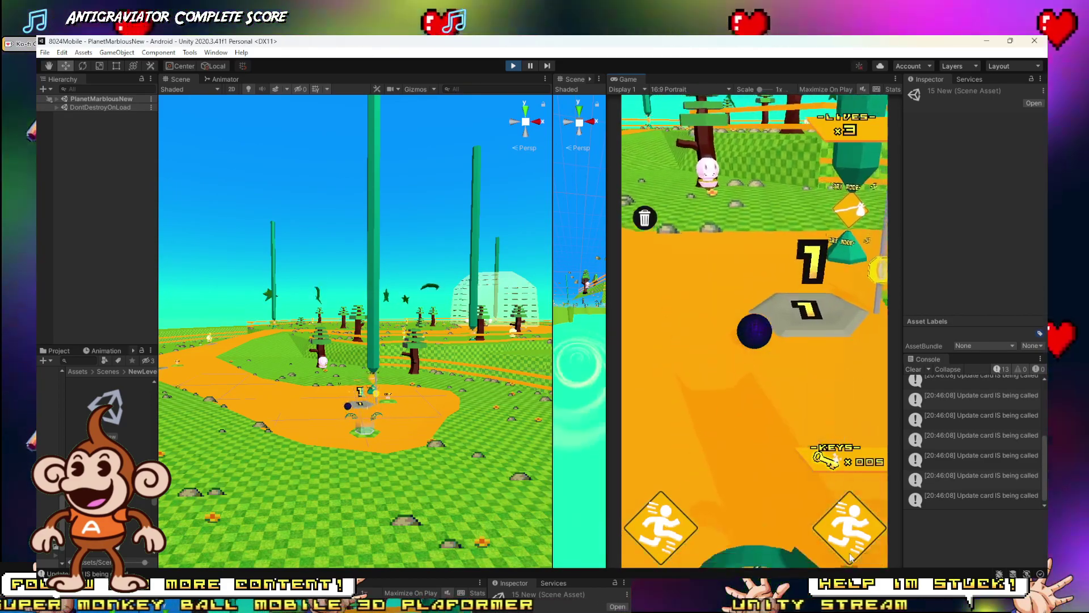
# Step: Play-test the Planet Marblous hub by moving the ball from the level 1 plinth across the grass and paths
pyautogui.click(849, 527)
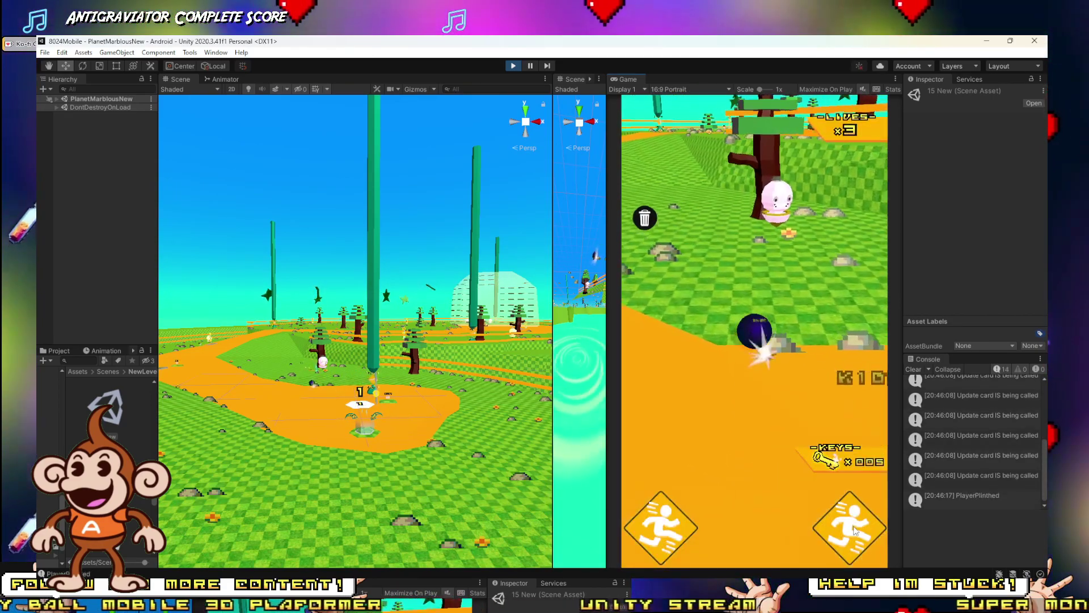
pyautogui.click(854, 529)
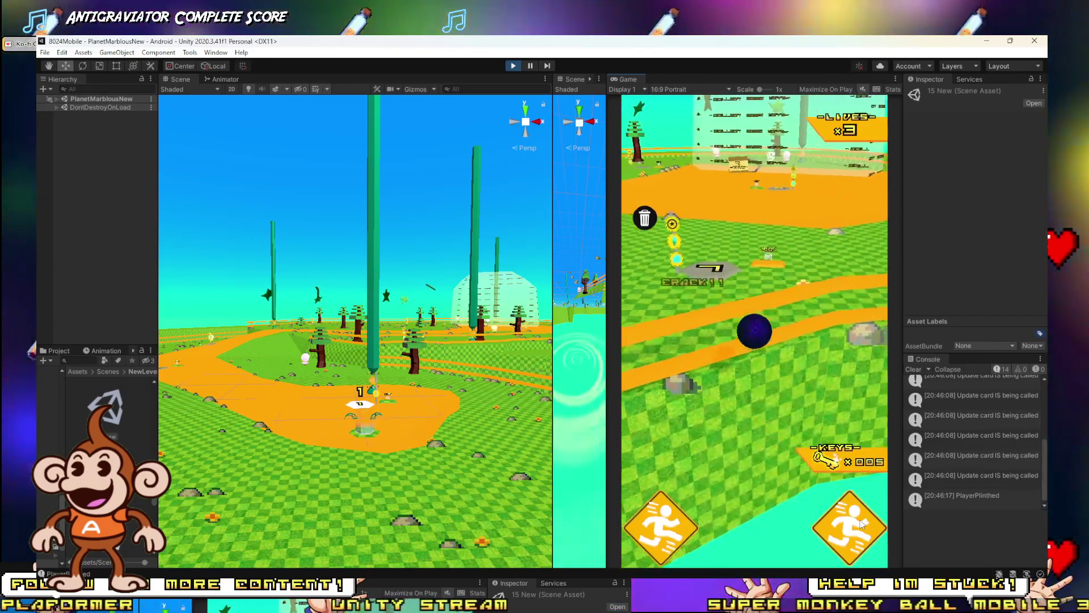
pyautogui.click(858, 524)
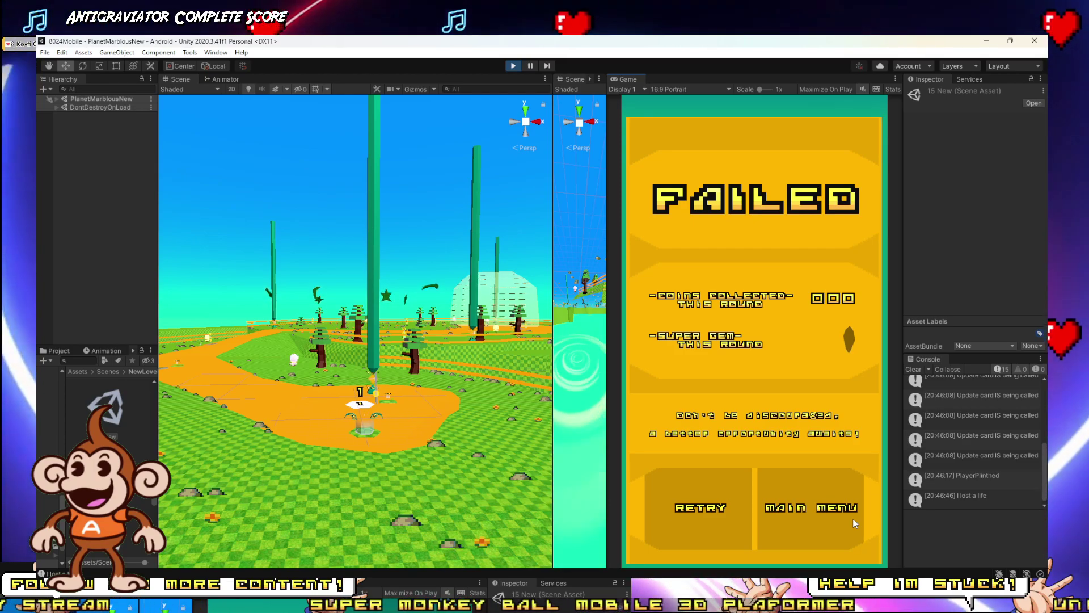
# Step: Examine the glass dome and surrounding terrain of Planet Marblous in a resized Scene view, and stop play mode
pyautogui.moveTo(431, 341); pyautogui.dragTo(492, 355, button='right')
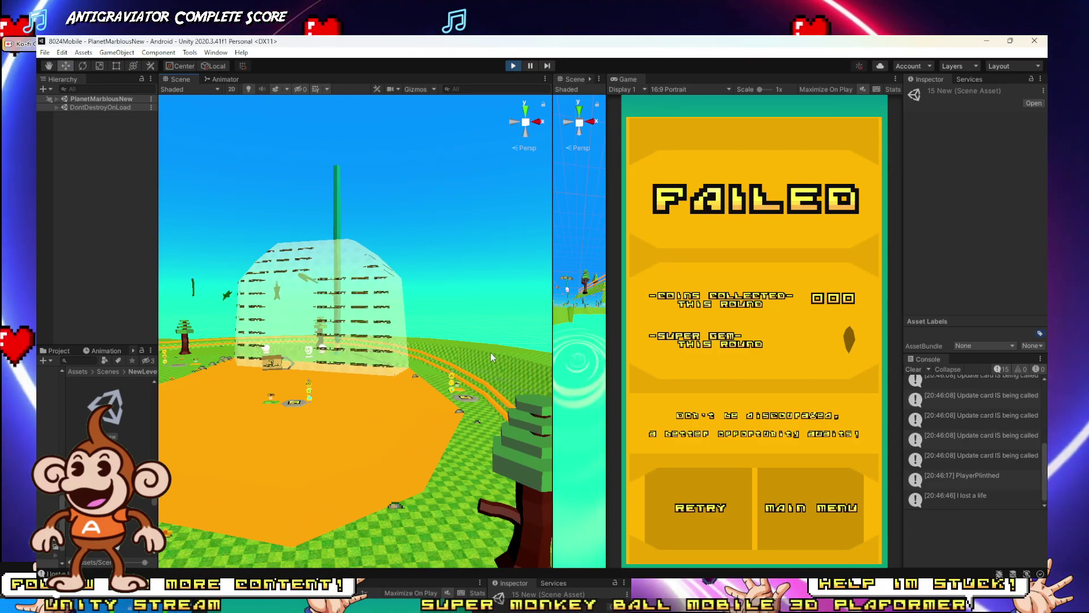
pyautogui.moveTo(516, 395); pyautogui.dragTo(484, 389, button='right')
pyautogui.press('w')
pyautogui.moveTo(553, 385); pyautogui.dragTo(502, 440)
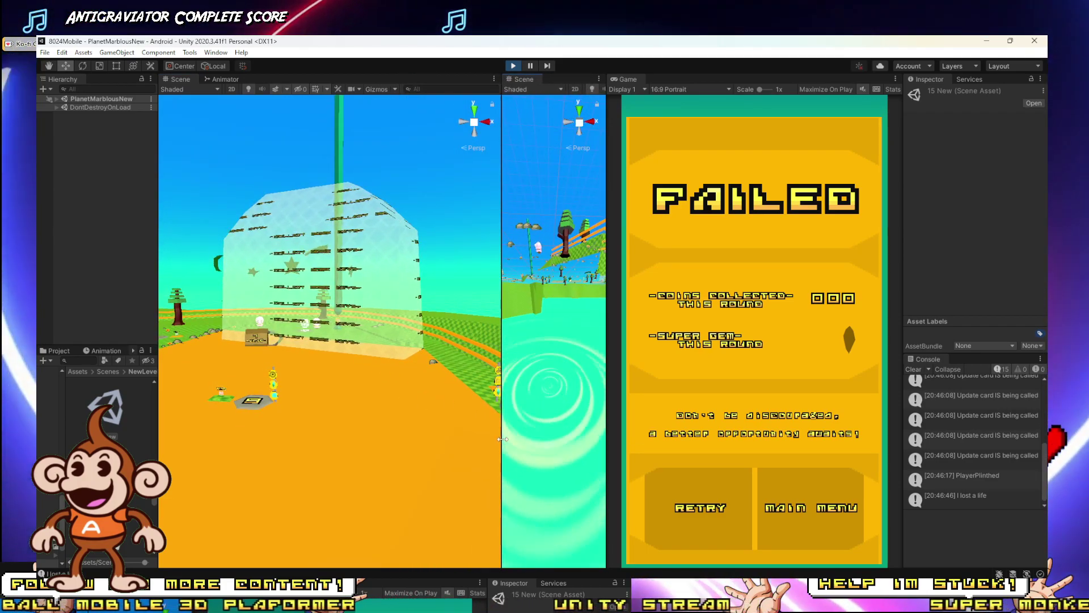
pyautogui.moveTo(499, 445); pyautogui.dragTo(492, 468, button='right')
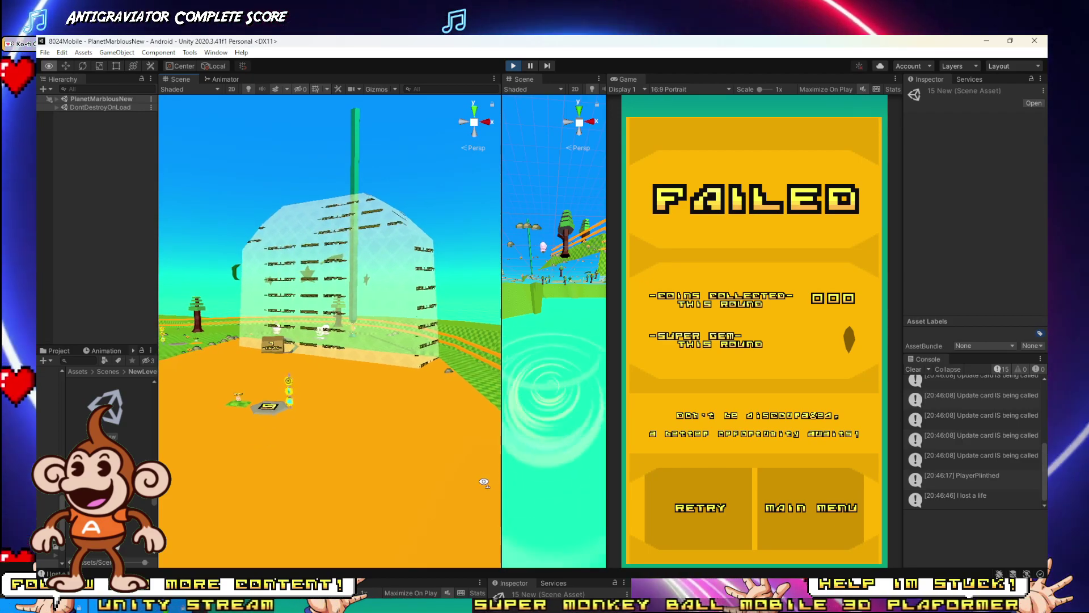
pyautogui.moveTo(492, 467); pyautogui.dragTo(524, 461, button='right')
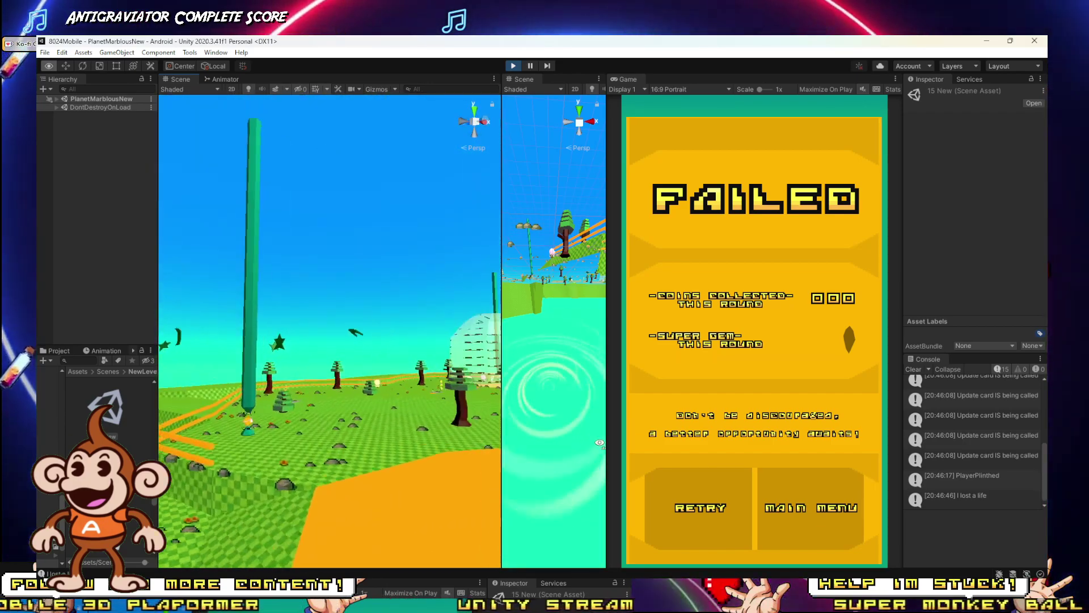
pyautogui.moveTo(600, 443); pyautogui.dragTo(679, 486, button='right')
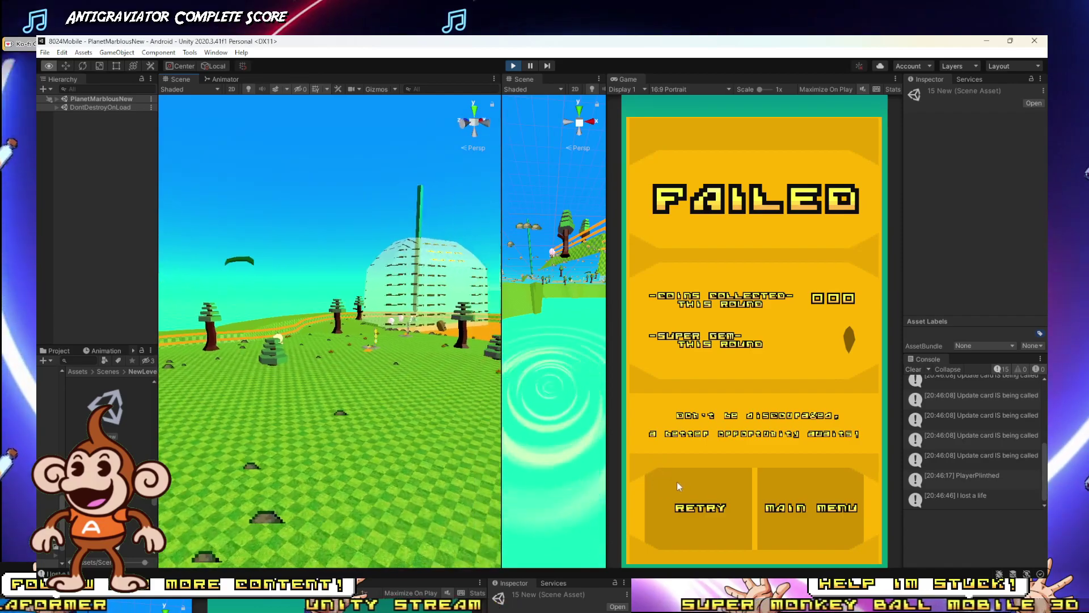
pyautogui.moveTo(318, 471); pyautogui.dragTo(607, 476, button='right')
pyautogui.press('w')
pyautogui.press('s')
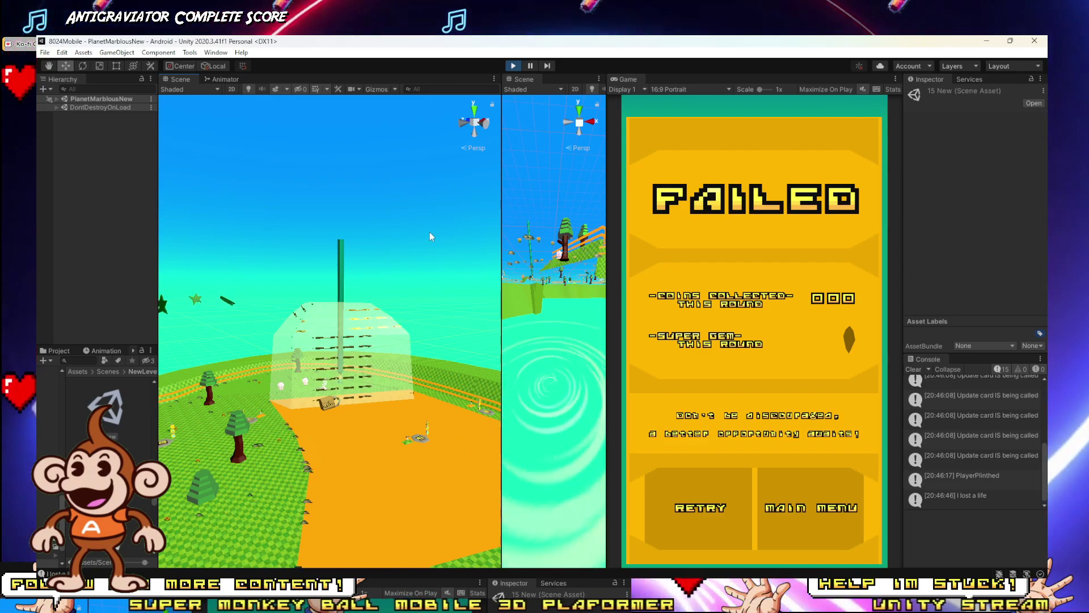
pyautogui.hotkey('ctrl', 'p')
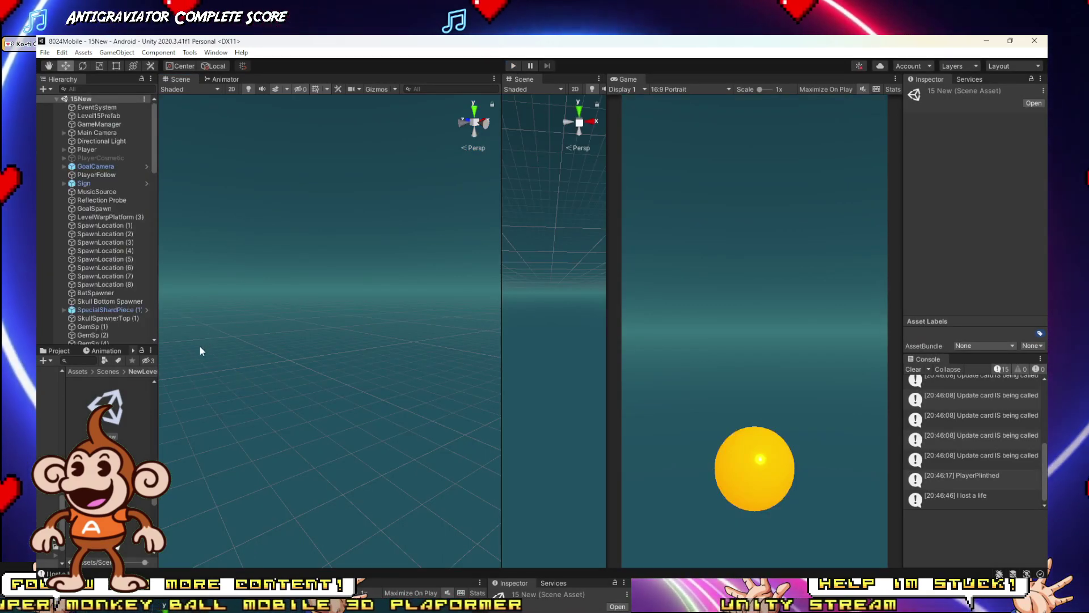
# Step: Switch to the PlanetBlueBalls model in SketchUp and examine the platform layouts of Levels 14 to 17
pyautogui.moveTo(222, 596)
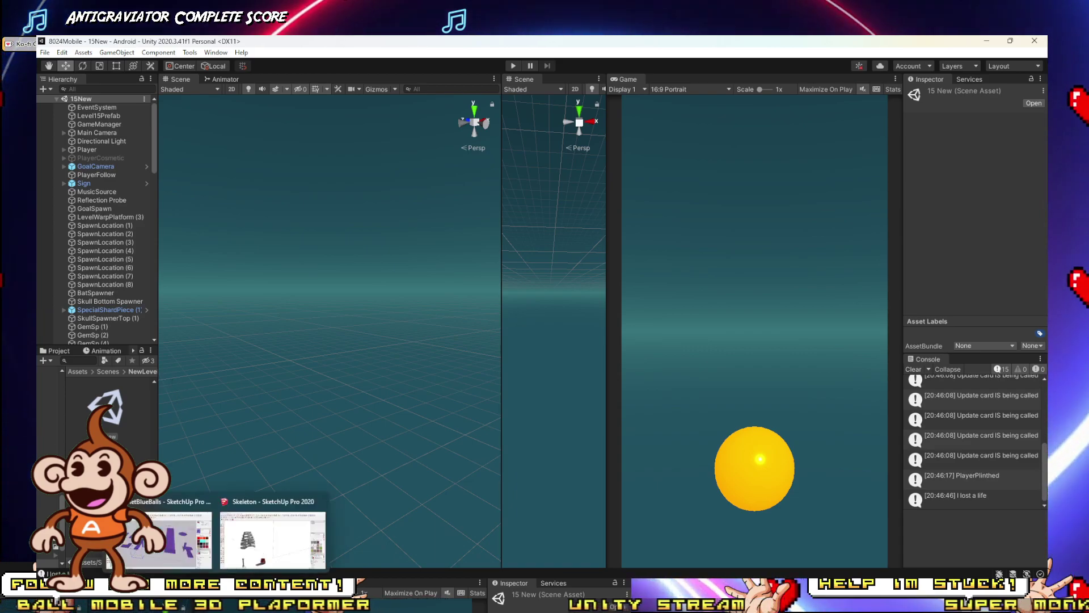
pyautogui.click(181, 542)
pyautogui.moveTo(195, 520)
pyautogui.mouseDown(button='middle')
pyautogui.moveTo(600, 297)
pyautogui.moveTo(730, 304)
pyautogui.moveTo(647, 245)
pyautogui.moveTo(389, 219)
pyautogui.moveTo(437, 251)
pyautogui.mouseUp(button='middle')
pyautogui.scroll(-3, 506, 306)
pyautogui.scroll(3, 556, 301)
pyautogui.scroll(-3, 562, 294)
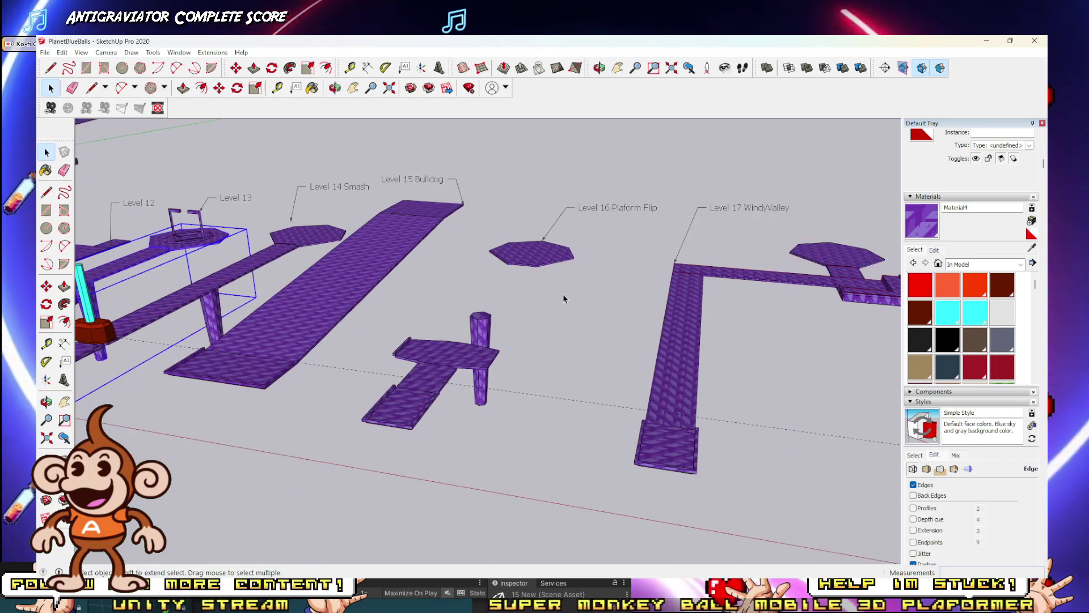
pyautogui.scroll(4, 557, 308)
pyautogui.scroll(-6, 547, 308)
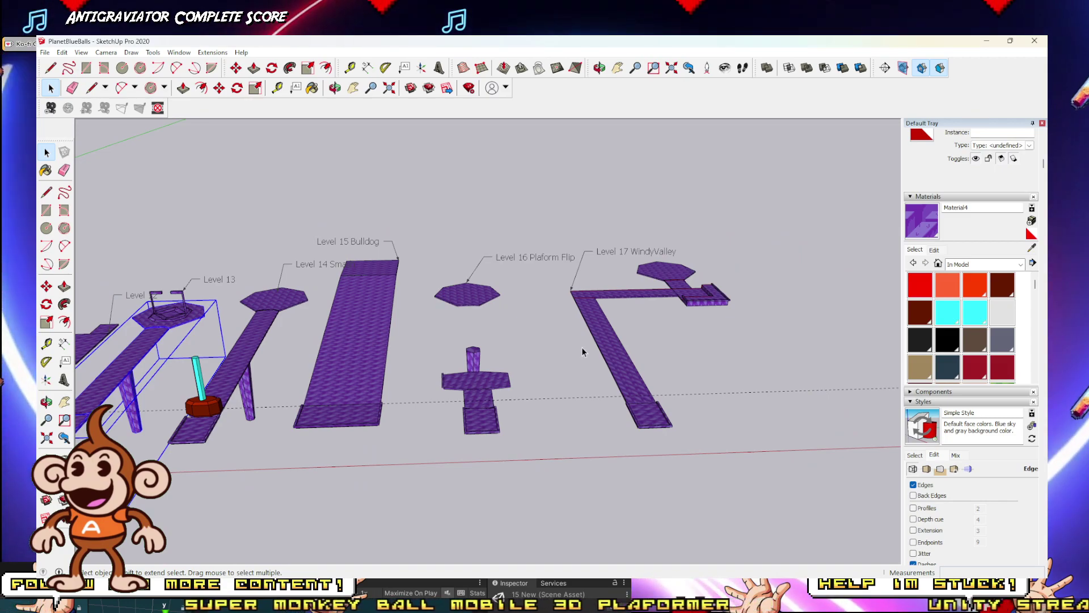
pyautogui.scroll(3, 543, 345)
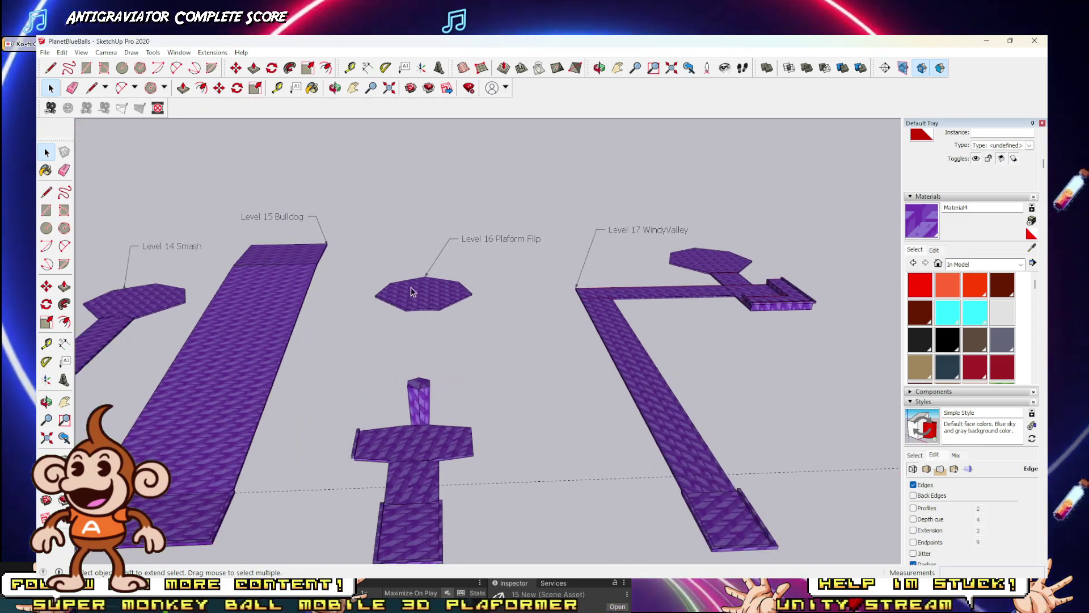
pyautogui.moveTo(437, 302)
pyautogui.mouseDown(button='middle')
pyautogui.moveTo(425, 272)
pyautogui.moveTo(379, 375)
pyautogui.mouseUp(button='middle')
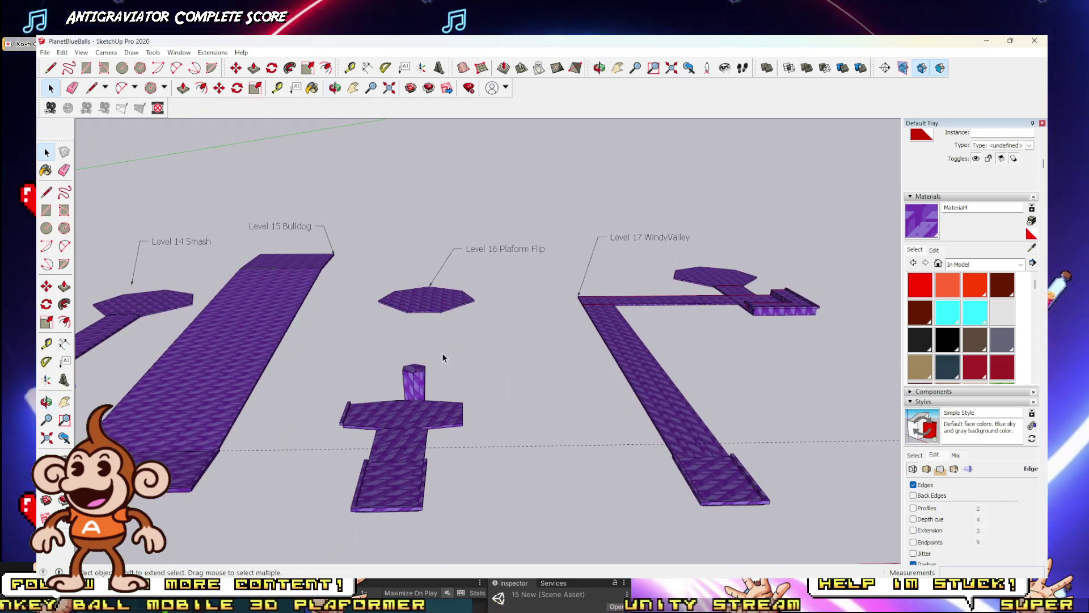
pyautogui.moveTo(443, 358); pyautogui.dragTo(380, 401, button='middle')
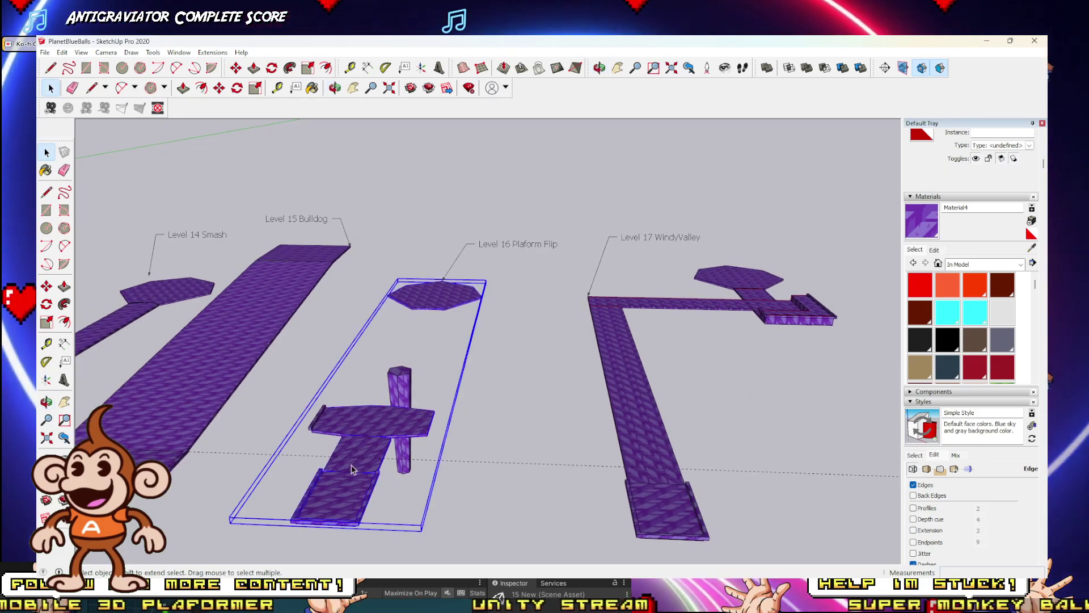
# Step: Open the Level 16 Plaform Flip group for editing and inspect its start platforms and distant octagonal platform
pyautogui.doubleClick(358, 442)
pyautogui.scroll(3, 352, 446)
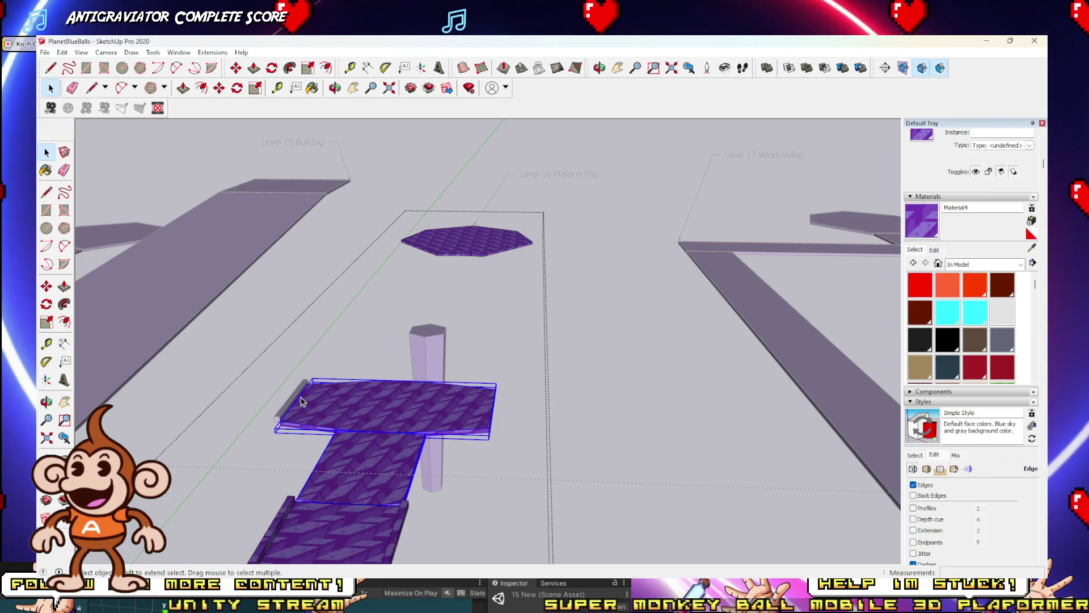
pyautogui.moveTo(473, 355)
pyautogui.mouseDown(button='middle')
pyautogui.moveTo(309, 469)
pyautogui.moveTo(465, 394)
pyautogui.moveTo(532, 452)
pyautogui.moveTo(305, 286)
pyautogui.mouseUp(button='middle')
pyautogui.scroll(5, 236, 277)
pyautogui.scroll(-5, 798, 331)
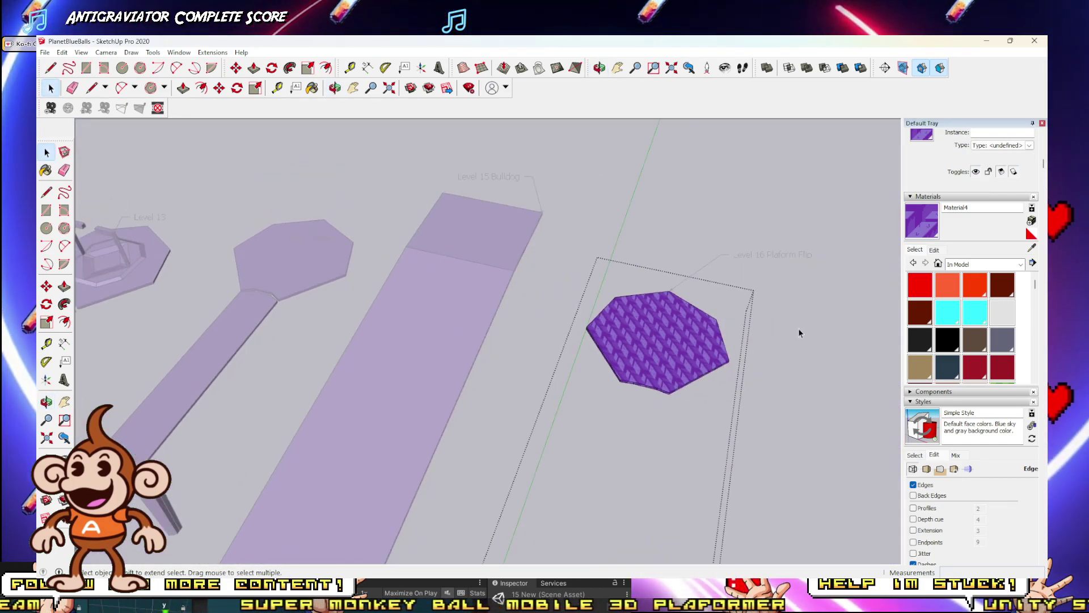
pyautogui.scroll(3, 788, 332)
pyautogui.scroll(-8, 785, 333)
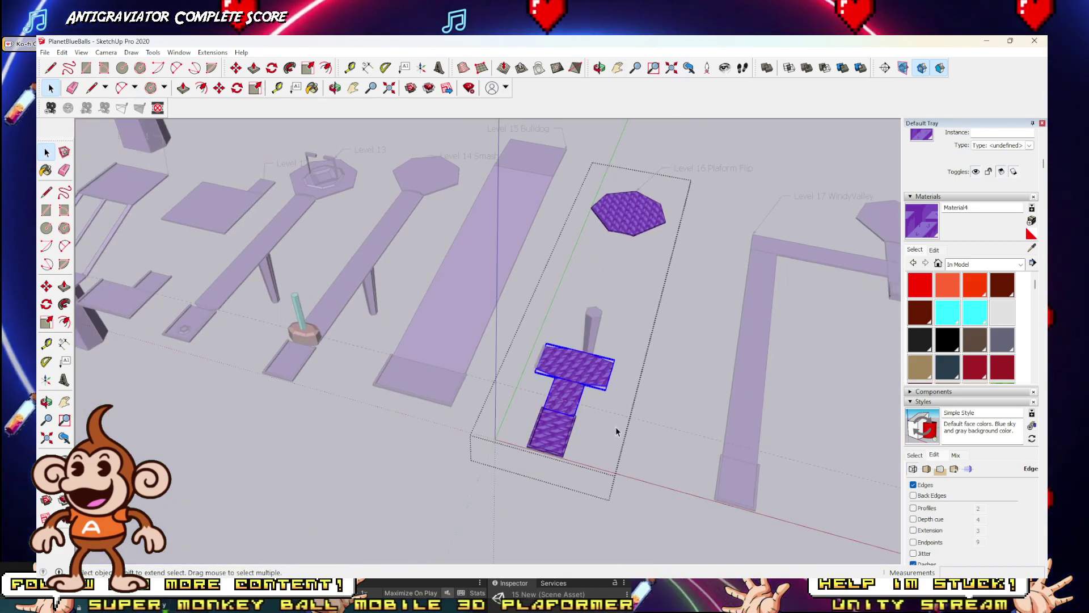
# Step: Close the Level 16 Plaform Flip group and delete the separate pillar and side rail at its wide platform
pyautogui.click(655, 442)
pyautogui.scroll(-5, 619, 382)
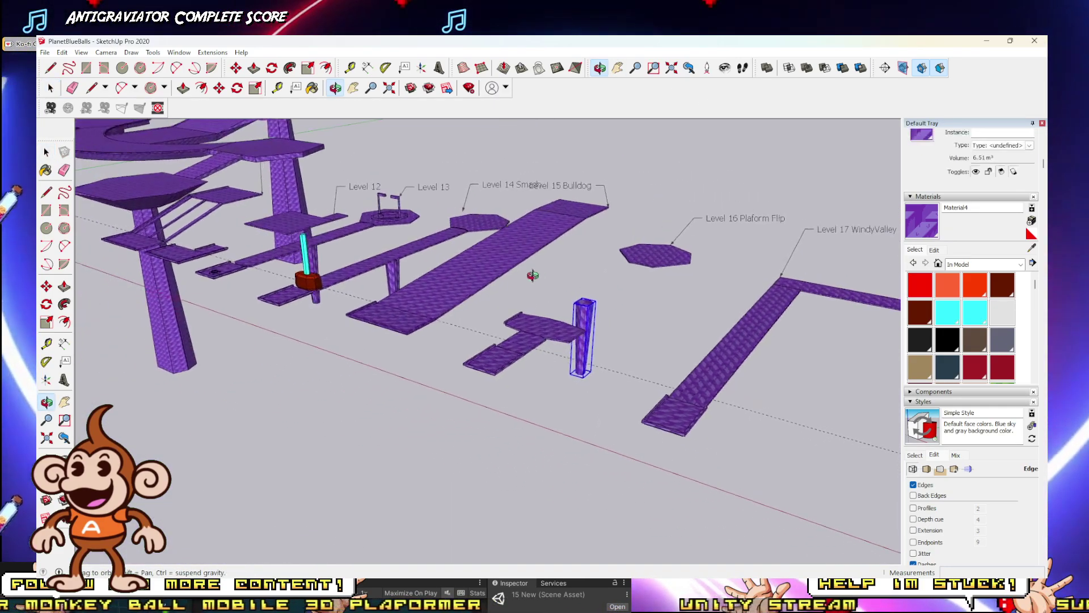
pyautogui.moveTo(518, 275); pyautogui.dragTo(516, 308, button='middle')
pyautogui.scroll(5, 516, 309)
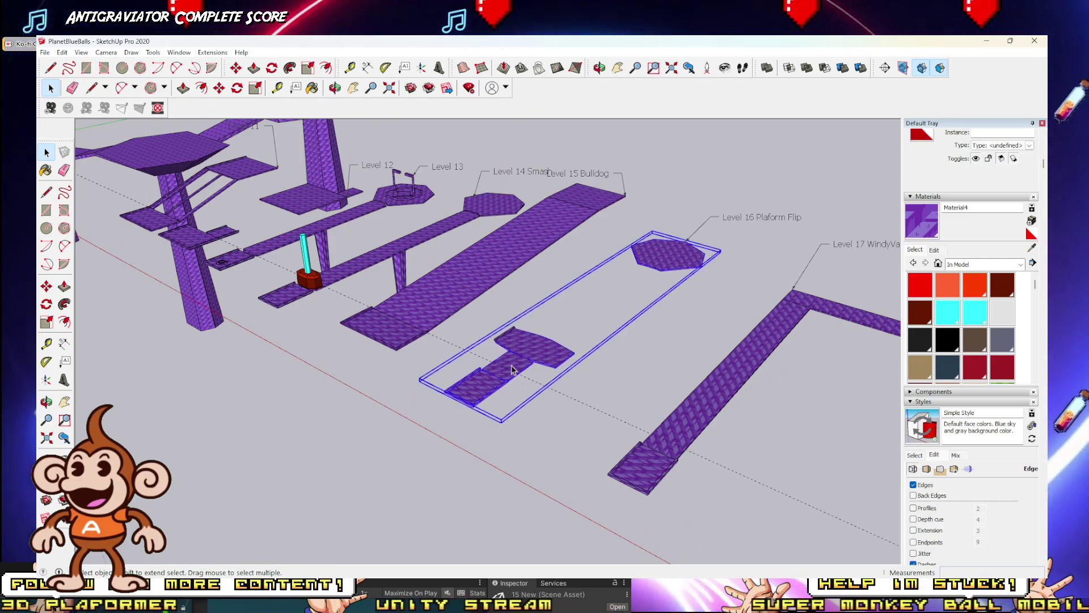
pyautogui.scroll(8, 506, 328)
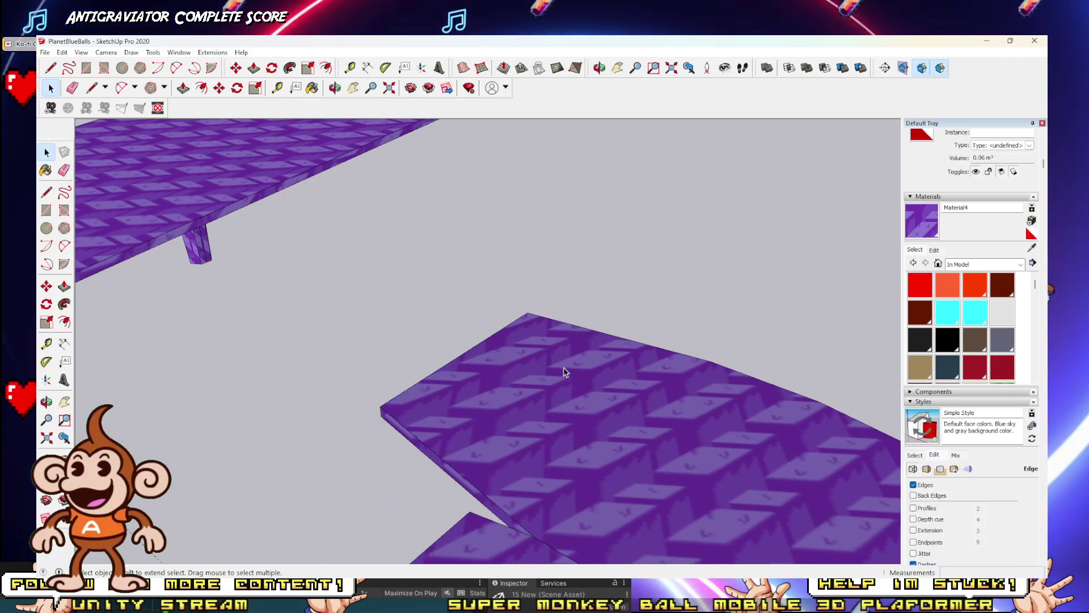
pyautogui.scroll(-8, 564, 372)
pyautogui.doubleClick(531, 306)
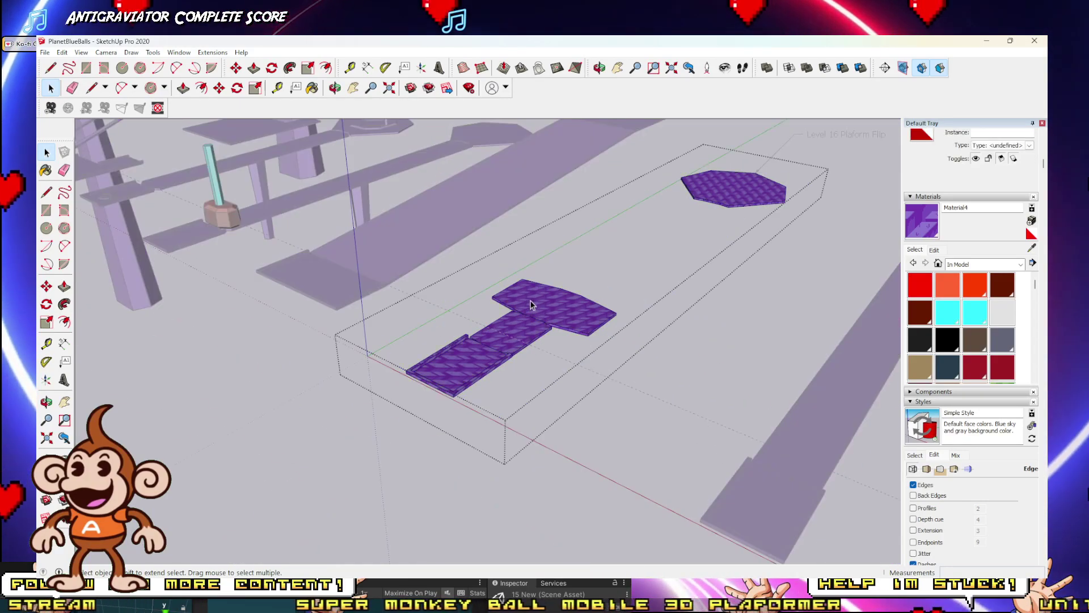
pyautogui.click(62, 52)
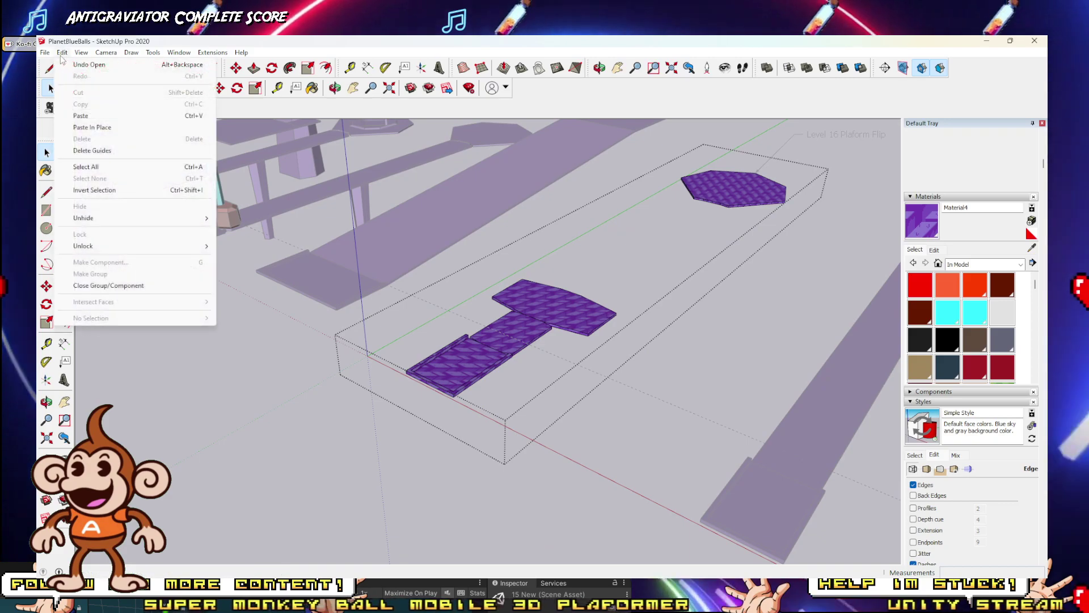
pyautogui.click(91, 115)
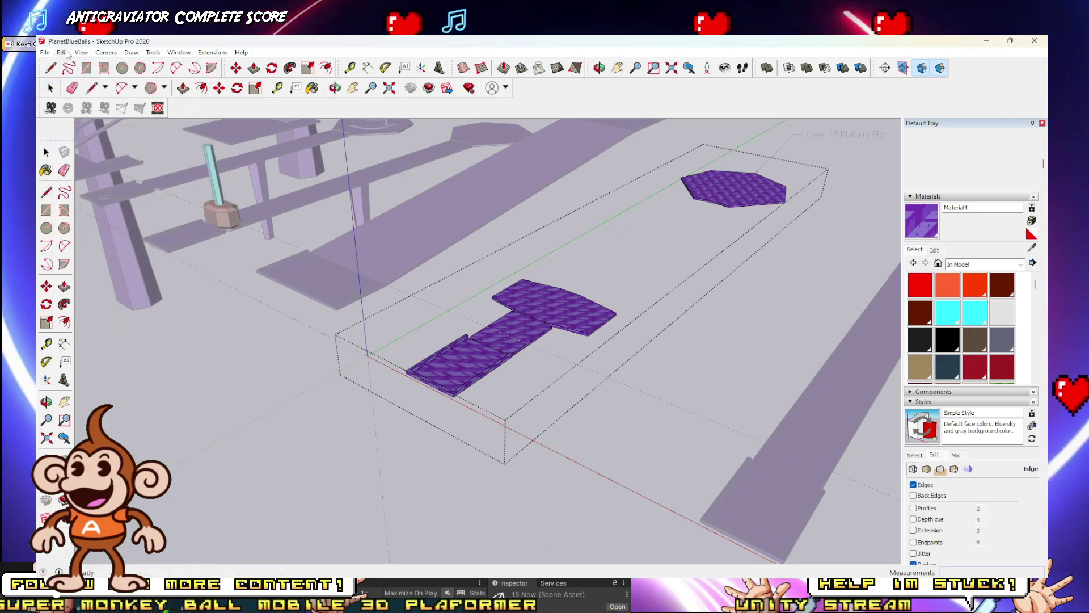
pyautogui.press('Escape')
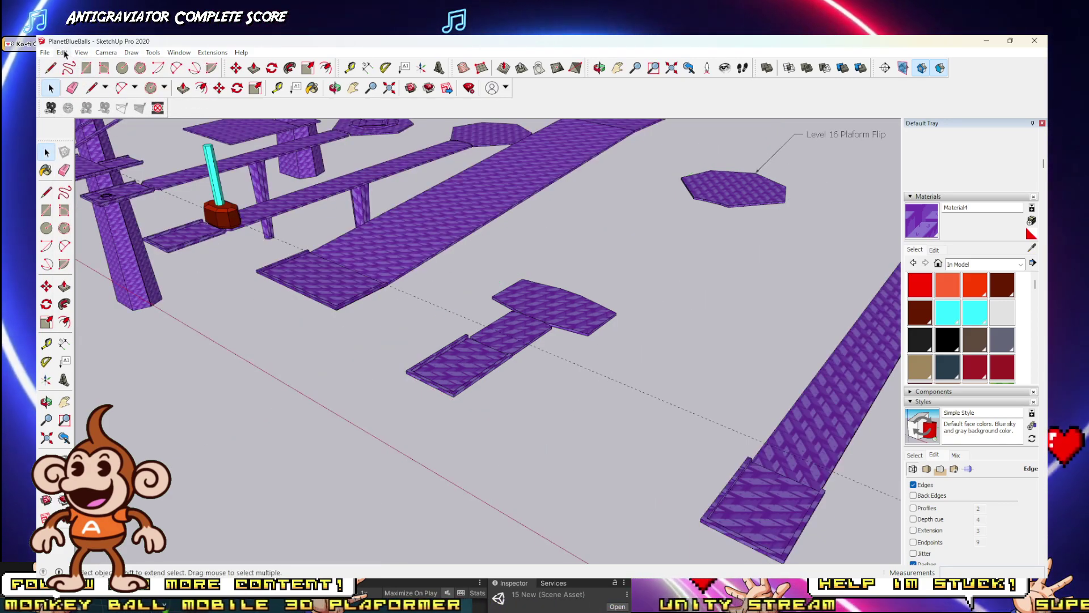
# Step: Paste the removed side rail in place inside the Level 16 Plaform Flip group and close the group
pyautogui.doubleClick(527, 284)
pyautogui.click(62, 53)
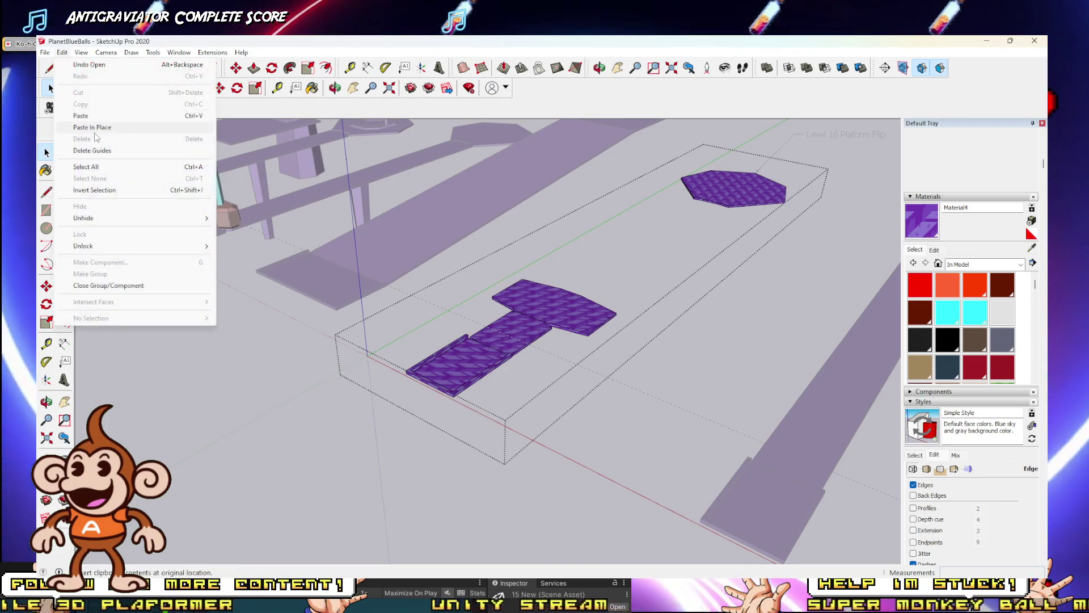
pyautogui.click(91, 127)
pyautogui.press('Escape')
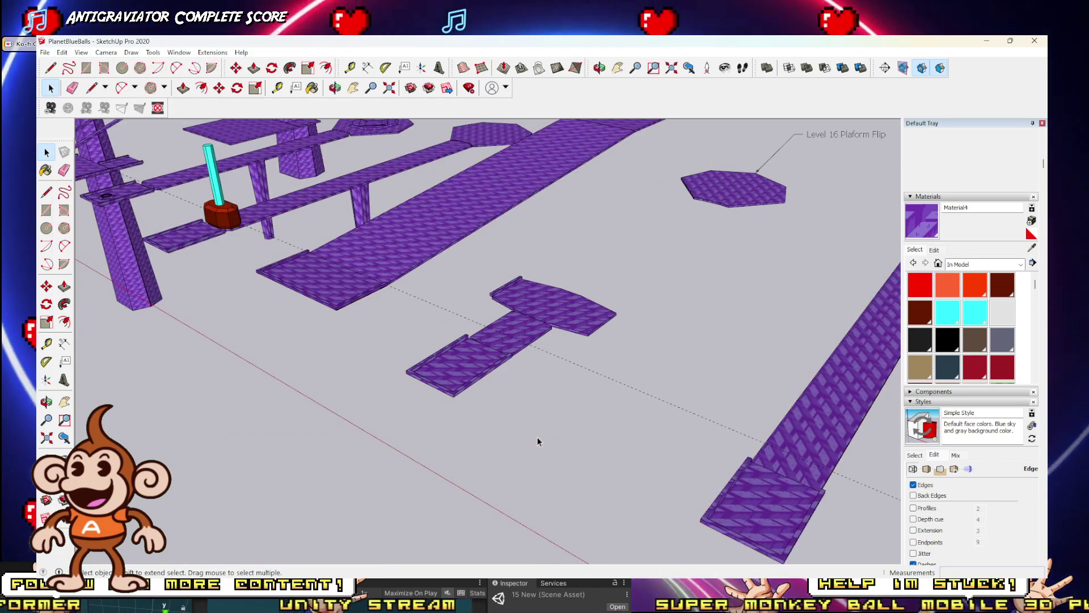
# Step: Delete the nearest start platform from the Level 16 Plaform Flip group and close the group
pyautogui.doubleClick(462, 377)
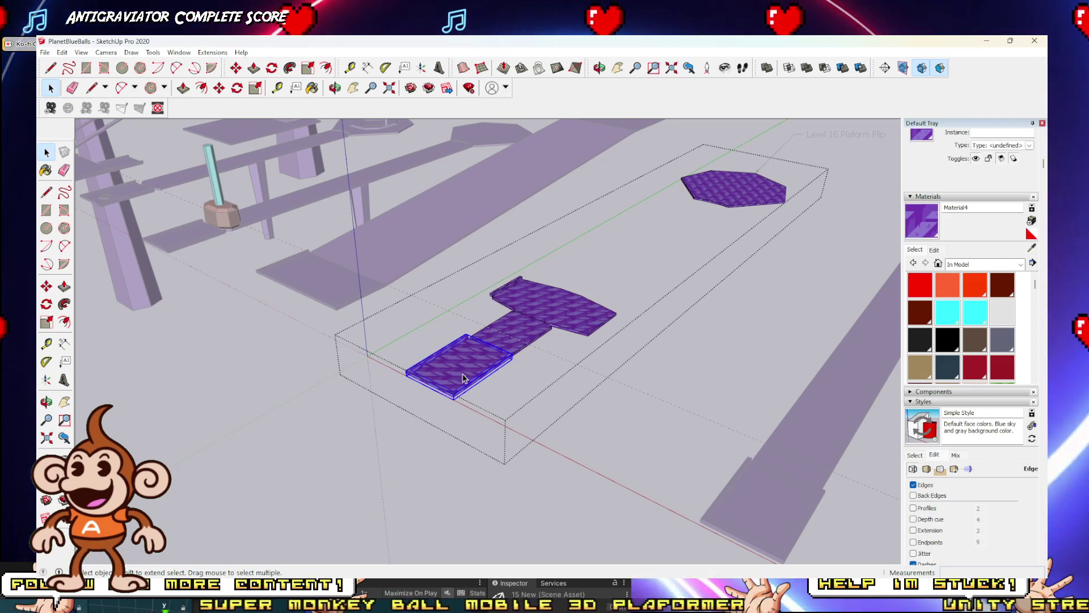
pyautogui.press('Delete')
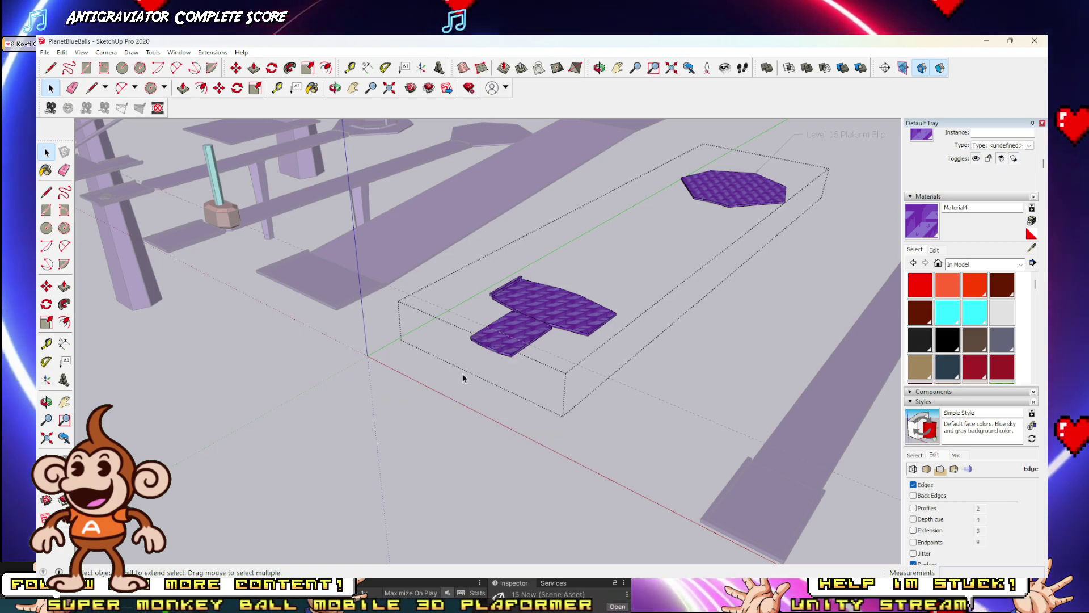
pyautogui.press('Escape')
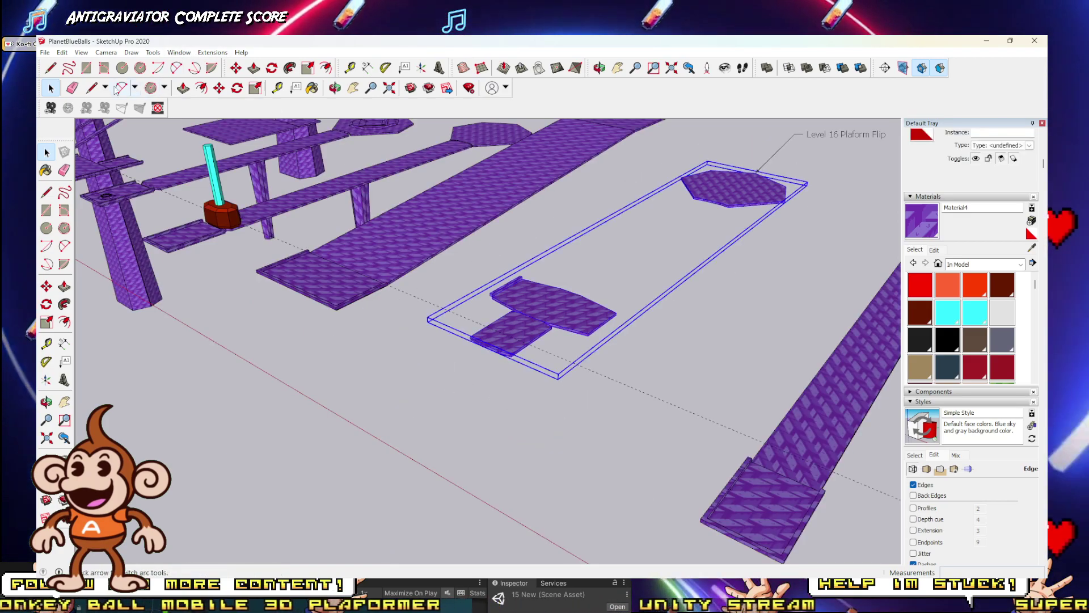
pyautogui.click(42, 52)
pyautogui.moveTo(91, 232)
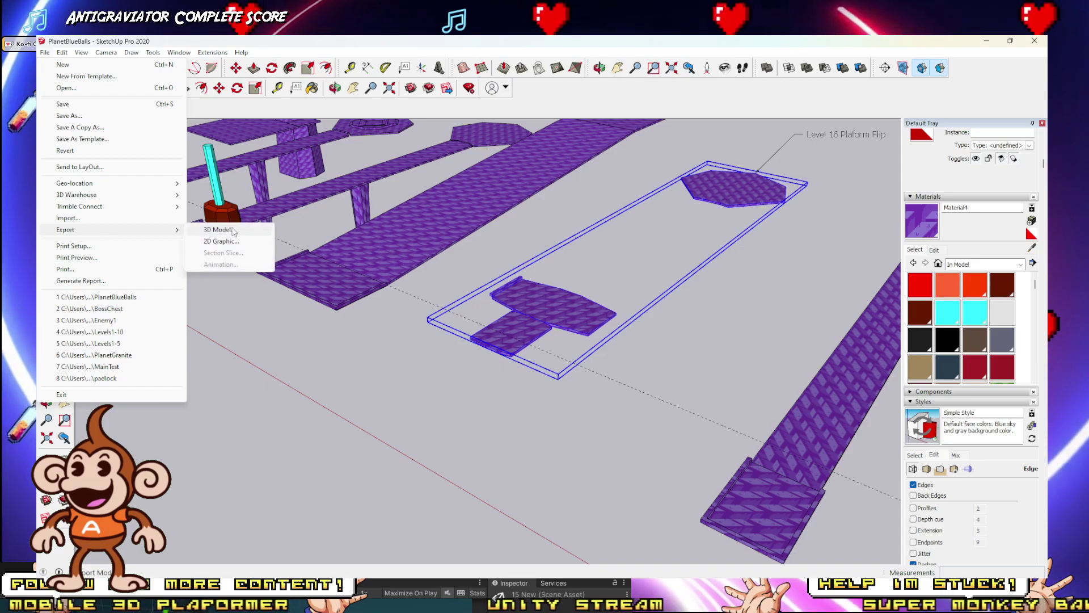
pyautogui.click(211, 231)
pyautogui.click(219, 380)
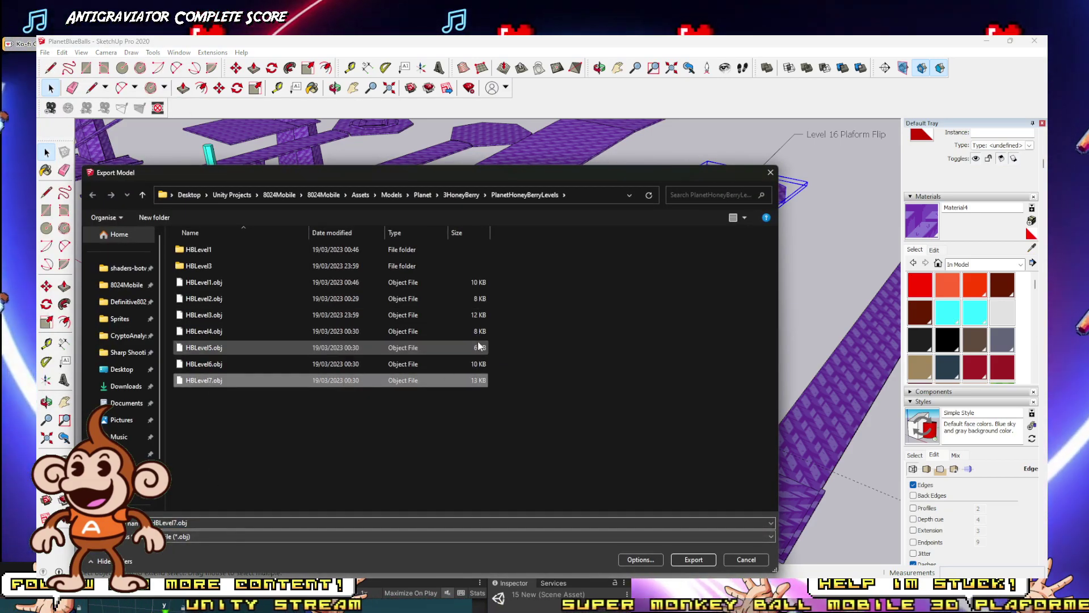
pyautogui.click(178, 522)
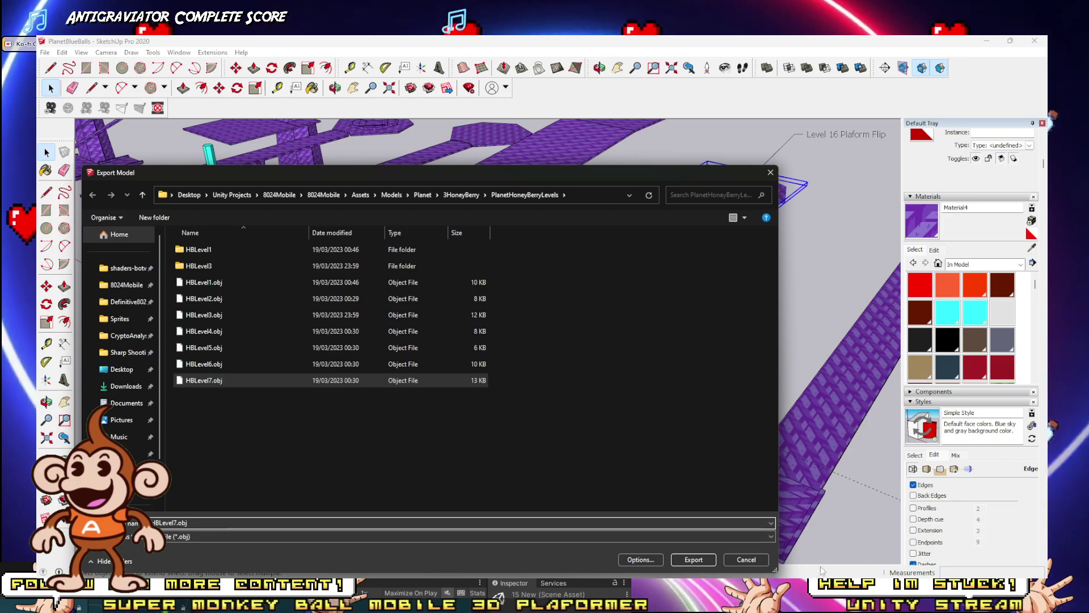
pyautogui.click(746, 560)
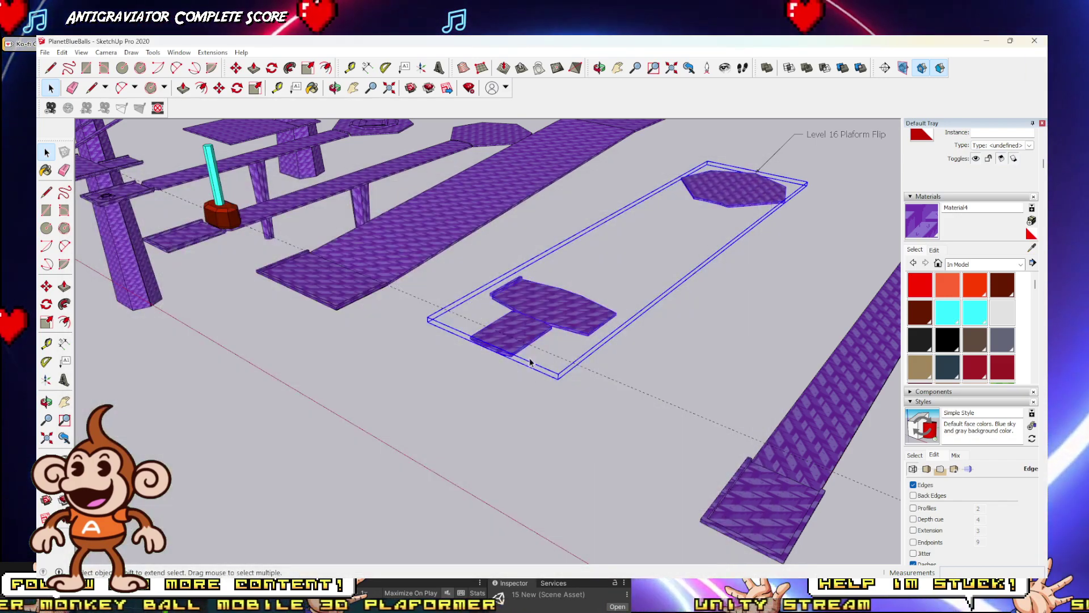
# Step: Examine the row of labelled level layouts from Level 11 to Level 17, ending on Level 16 Plaform Flip
pyautogui.scroll(-4, 536, 439)
pyautogui.moveTo(354, 281)
pyautogui.mouseDown(button='middle')
pyautogui.moveTo(295, 354)
pyautogui.moveTo(318, 346)
pyautogui.mouseUp(button='middle')
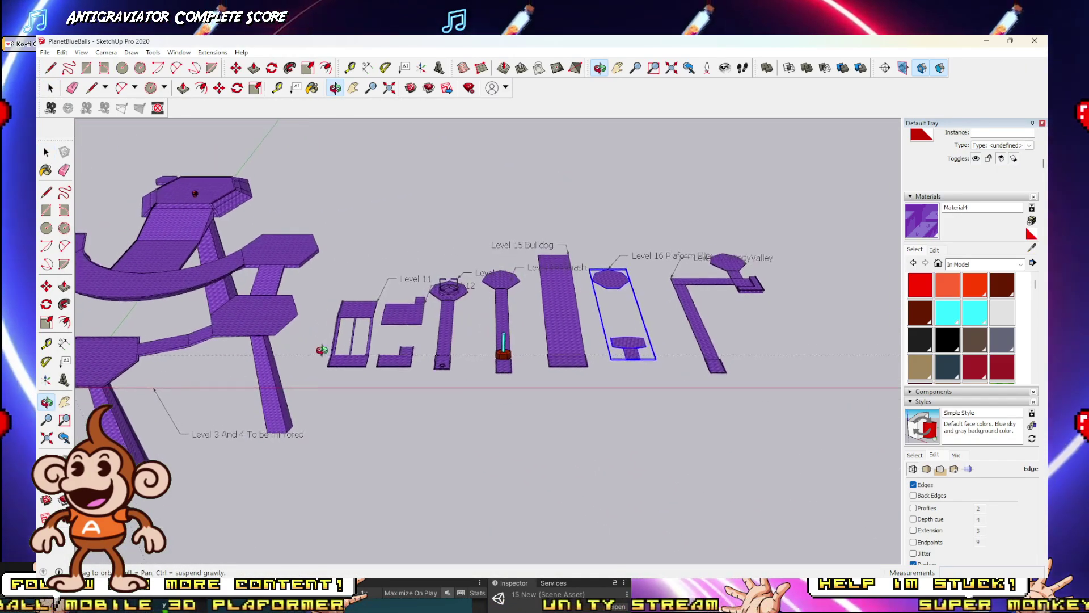
pyautogui.scroll(5, 234, 329)
pyautogui.scroll(-3, 234, 329)
pyautogui.scroll(1, 318, 356)
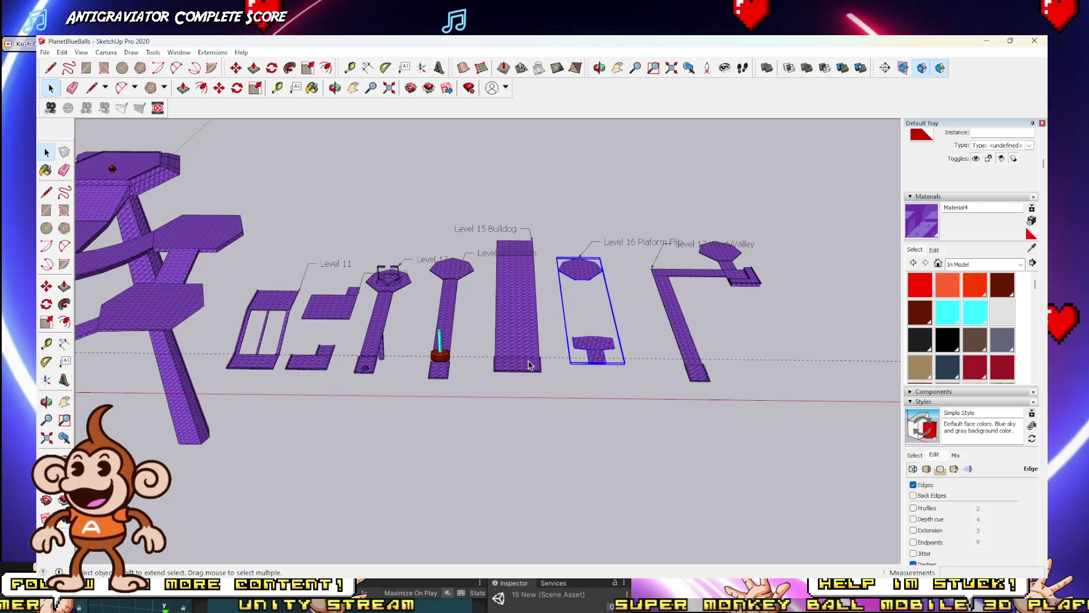
pyautogui.scroll(4, 630, 343)
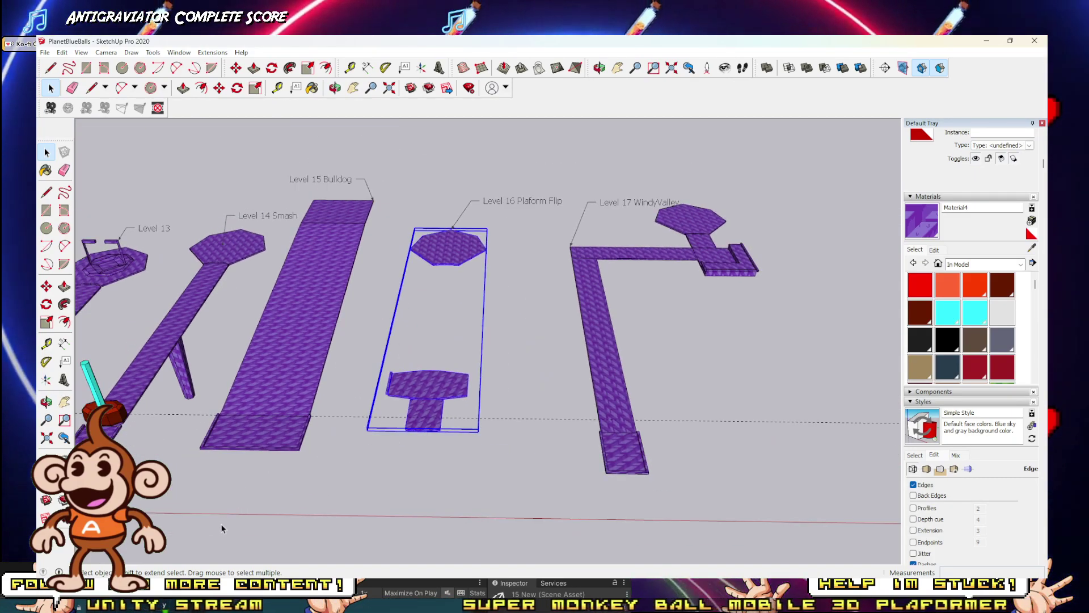
pyautogui.moveTo(285, 601)
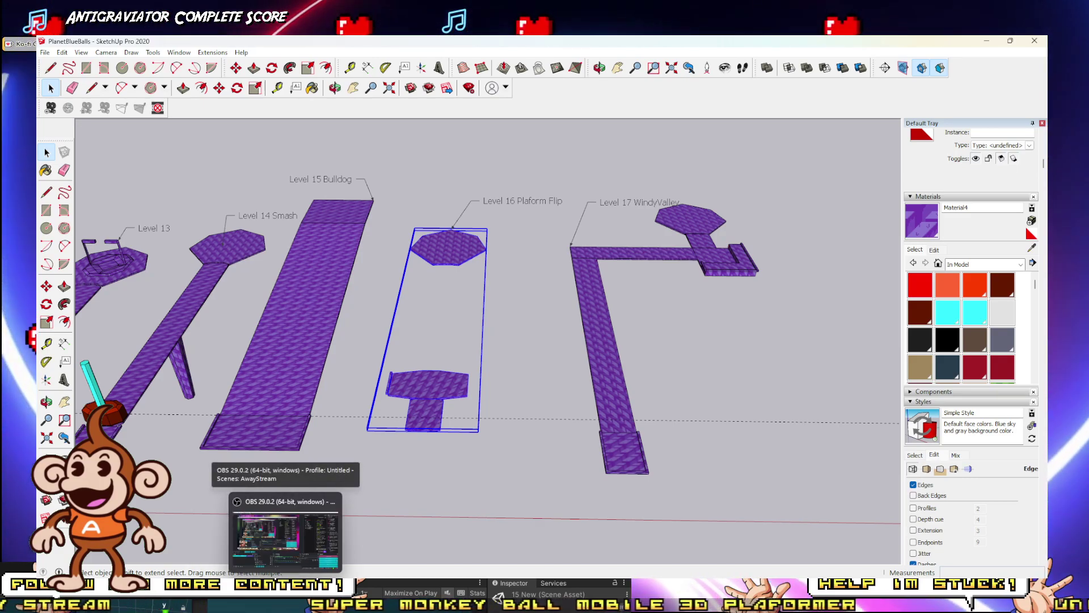
pyautogui.moveTo(193, 601)
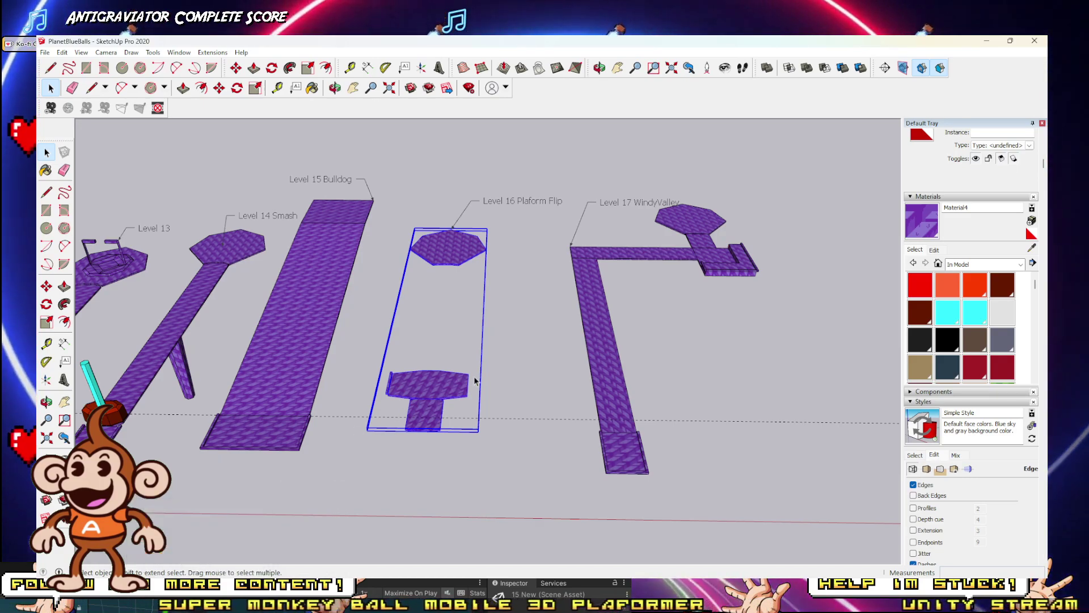
pyautogui.moveTo(318, 392); pyautogui.dragTo(342, 369, button='middle')
pyautogui.scroll(5, 342, 369)
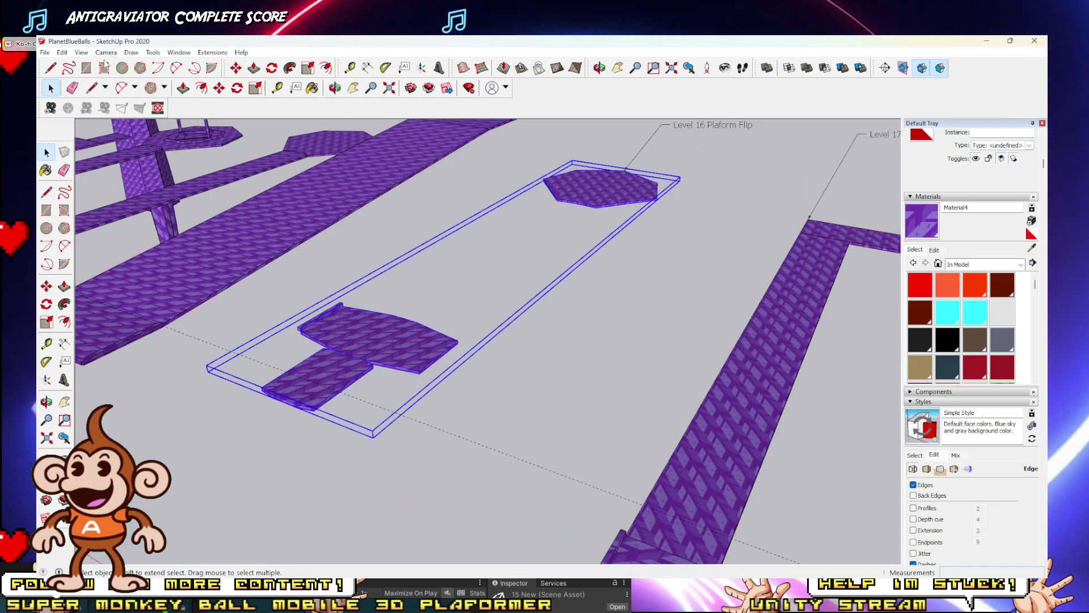
# Step: Start a 3D model export of the selected Level 16 Plaform Flip group
pyautogui.click(44, 52)
pyautogui.moveTo(170, 230)
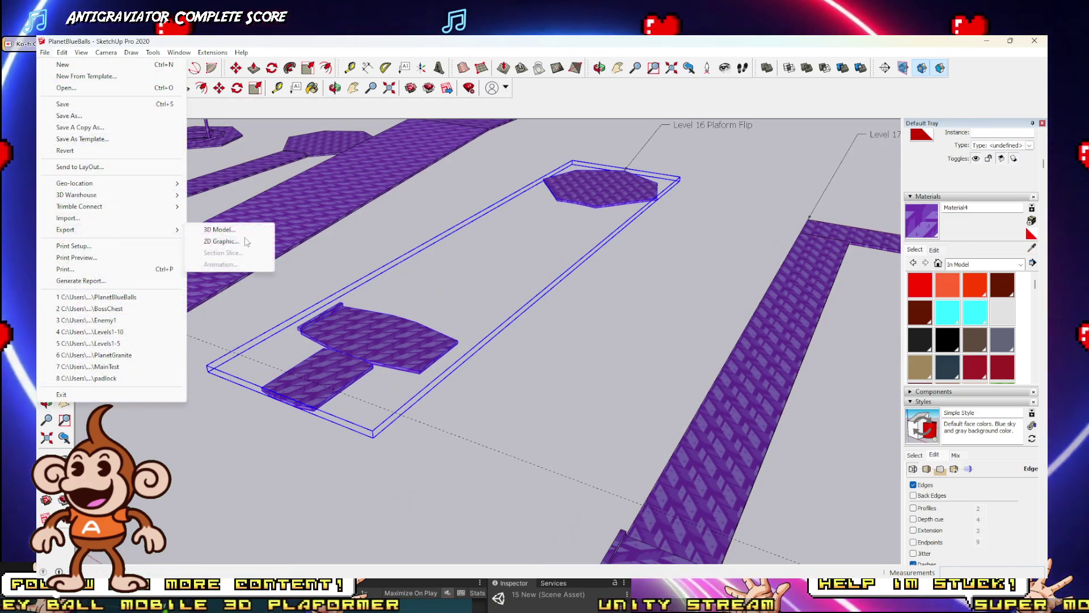
pyautogui.click(219, 230)
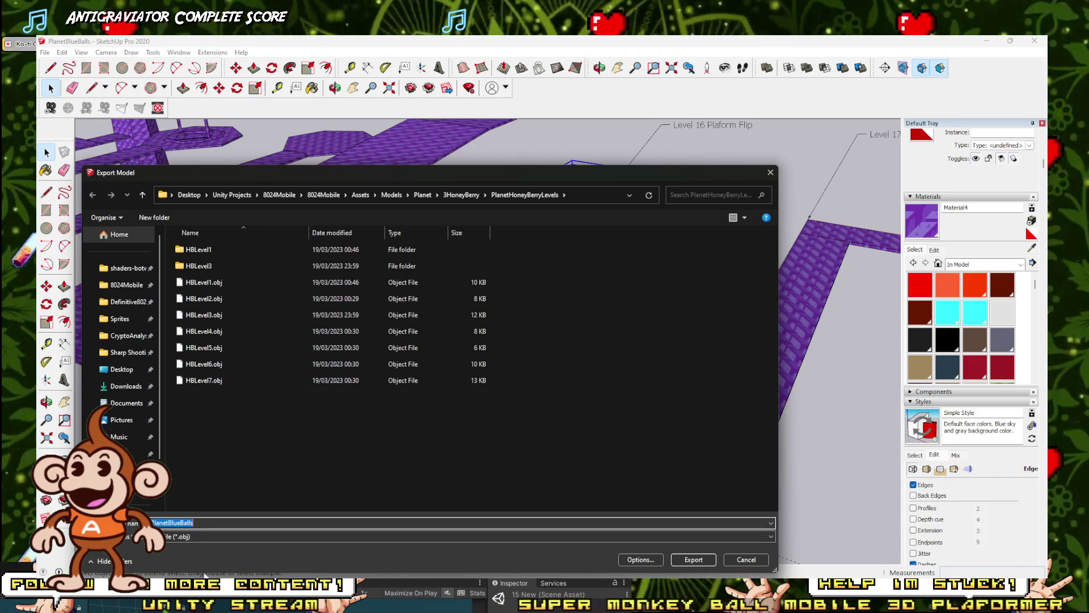
# Step: Switch to the Unity project and widen the Hierarchy and Project area to see asset search results
pyautogui.click(199, 536)
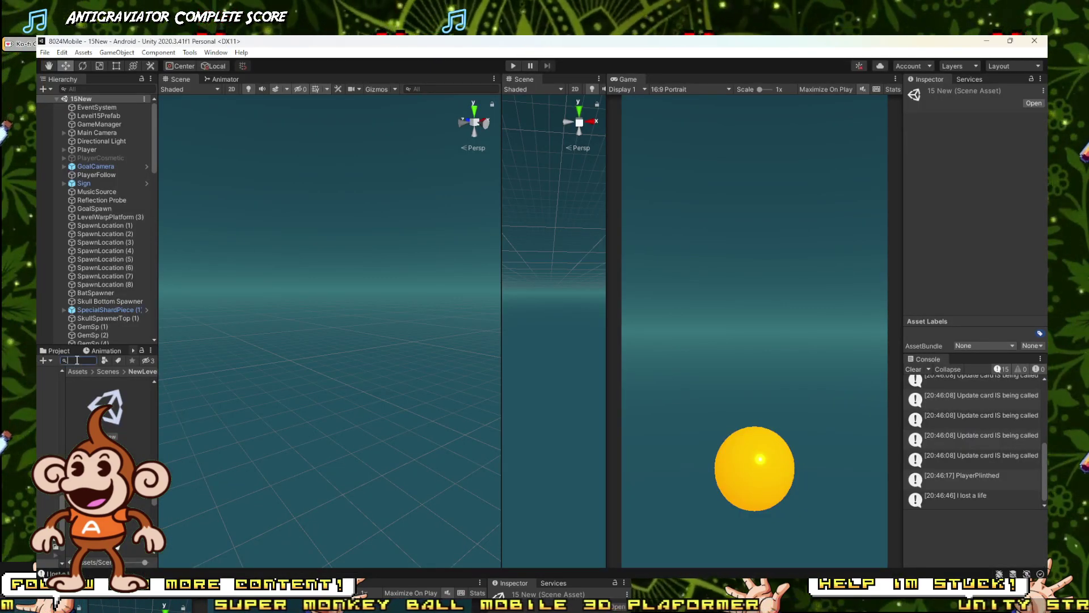
pyautogui.write('7m')
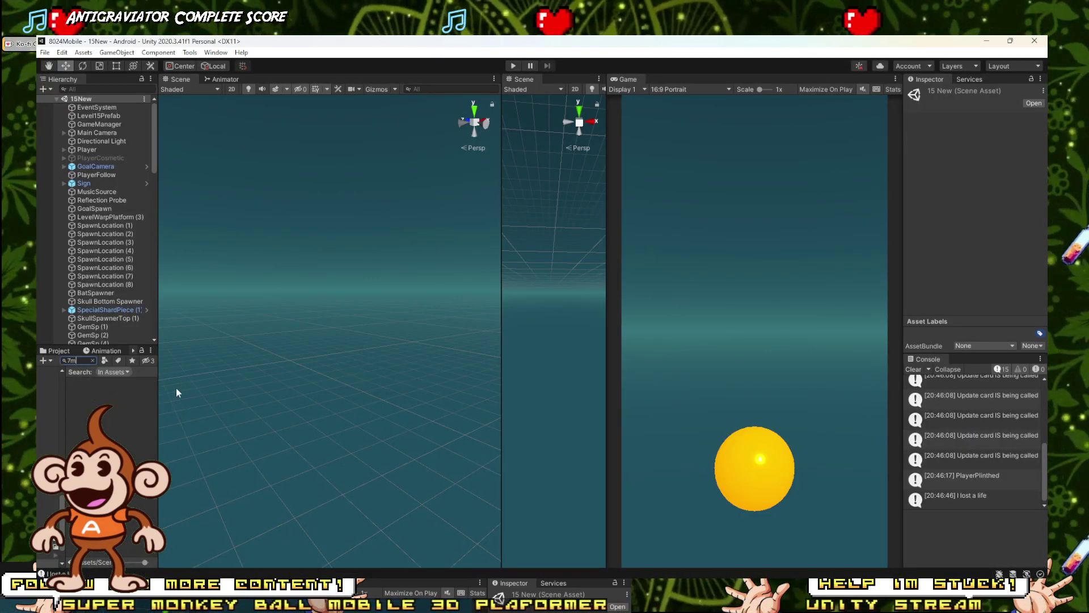
pyautogui.moveTo(156, 399); pyautogui.dragTo(434, 397)
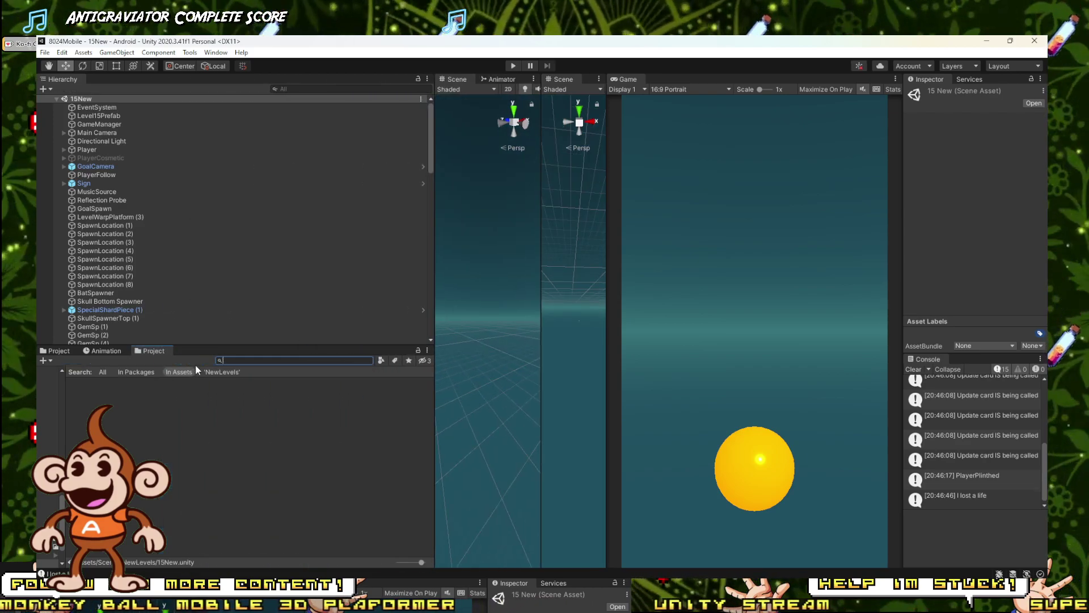
# Step: Search the project assets for "HB" and preview the HBLevel6 model
pyautogui.press('BackSpace')
pyautogui.press('BackSpace')
pyautogui.write('HB7')
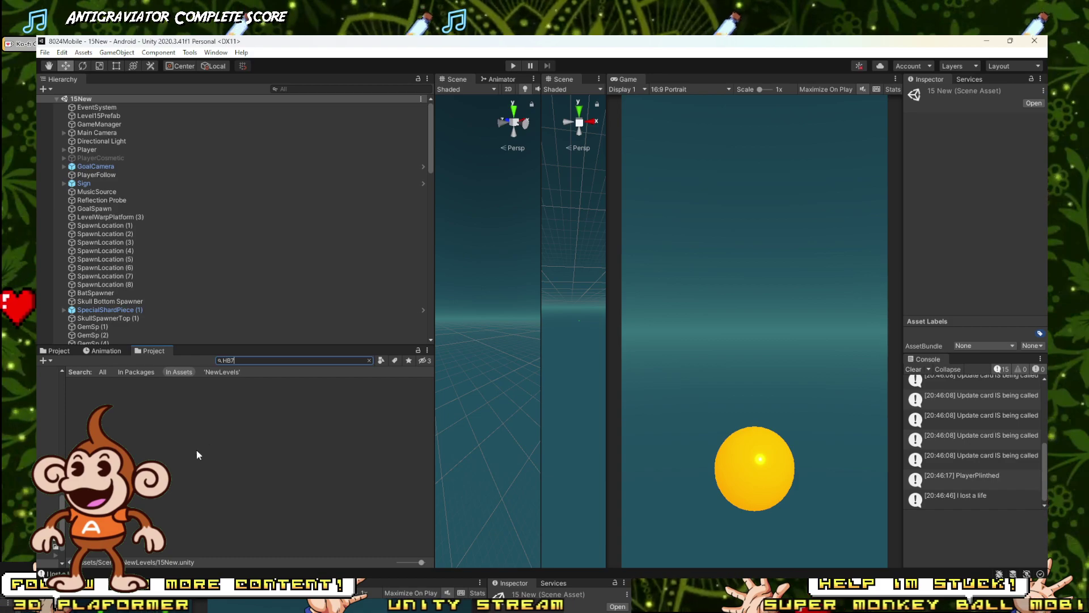
pyautogui.press('BackSpace')
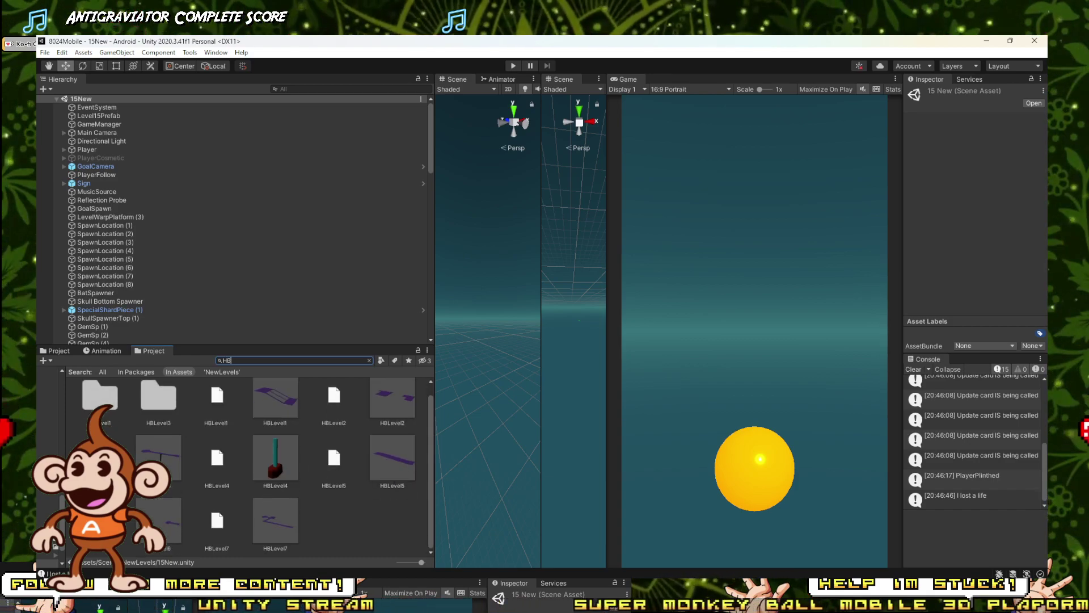
pyautogui.click(160, 525)
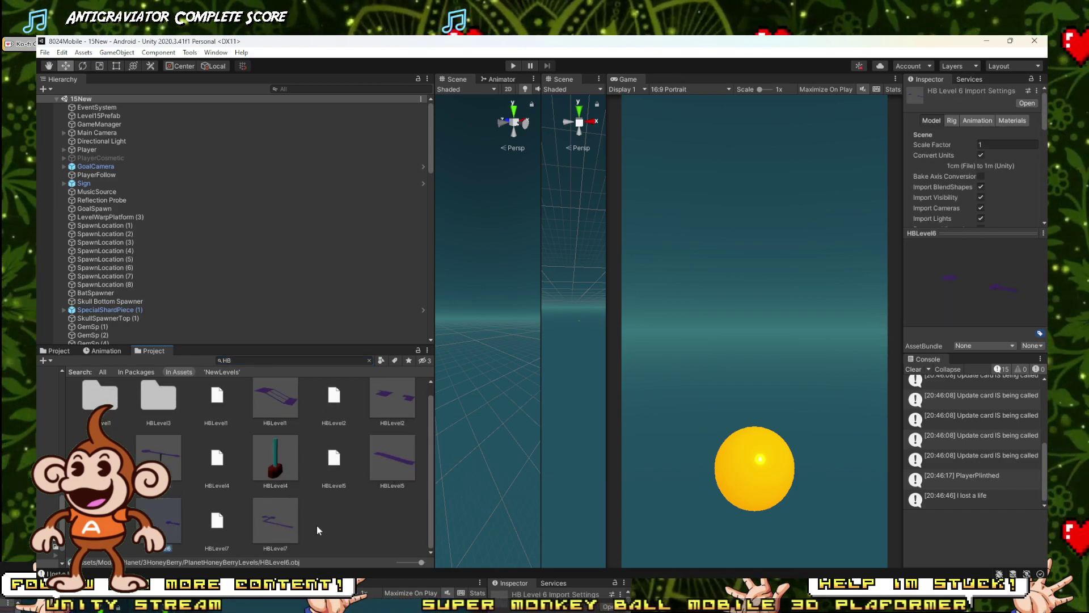
# Step: Switch back to SketchUp and export the Level 16 group as HBLevel6.obj in PlanetHoneyBerryLevels, replacing the existing file
pyautogui.moveTo(285, 604)
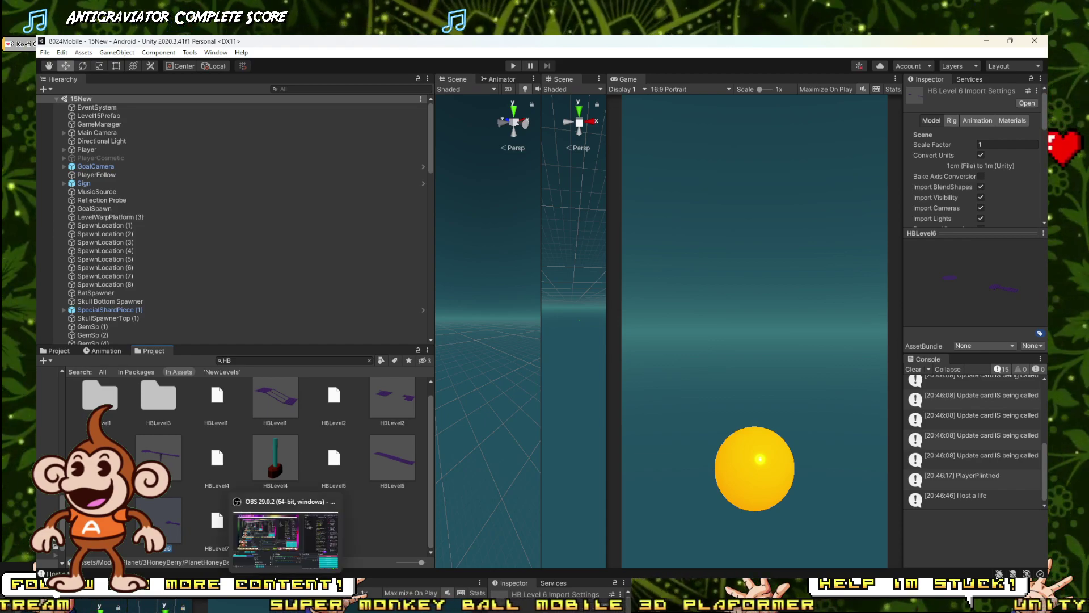
pyautogui.moveTo(221, 605)
pyautogui.click(169, 562)
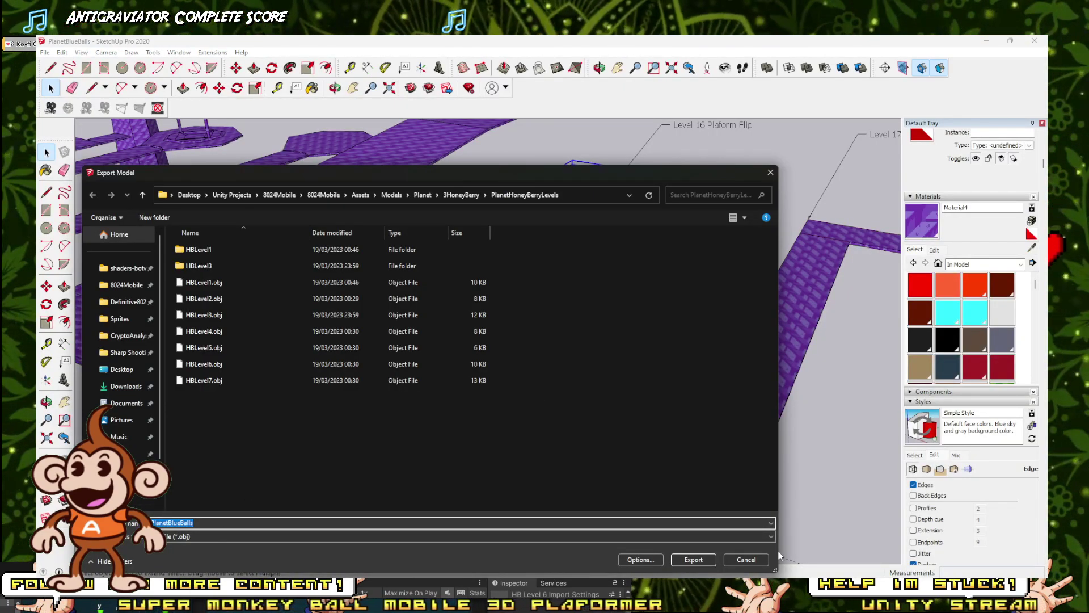
pyautogui.click(194, 364)
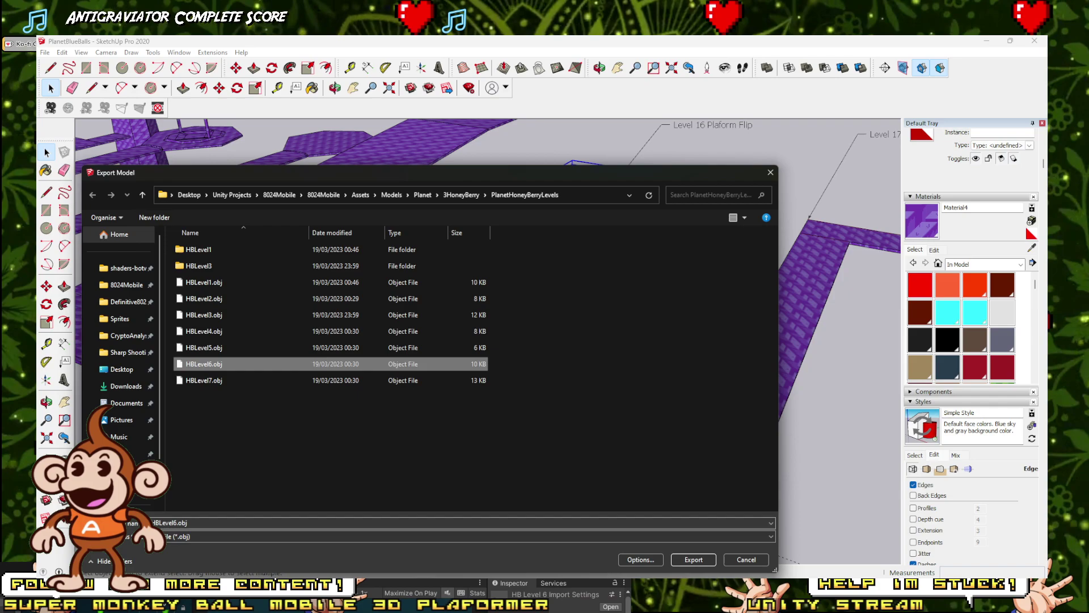
pyautogui.click(698, 560)
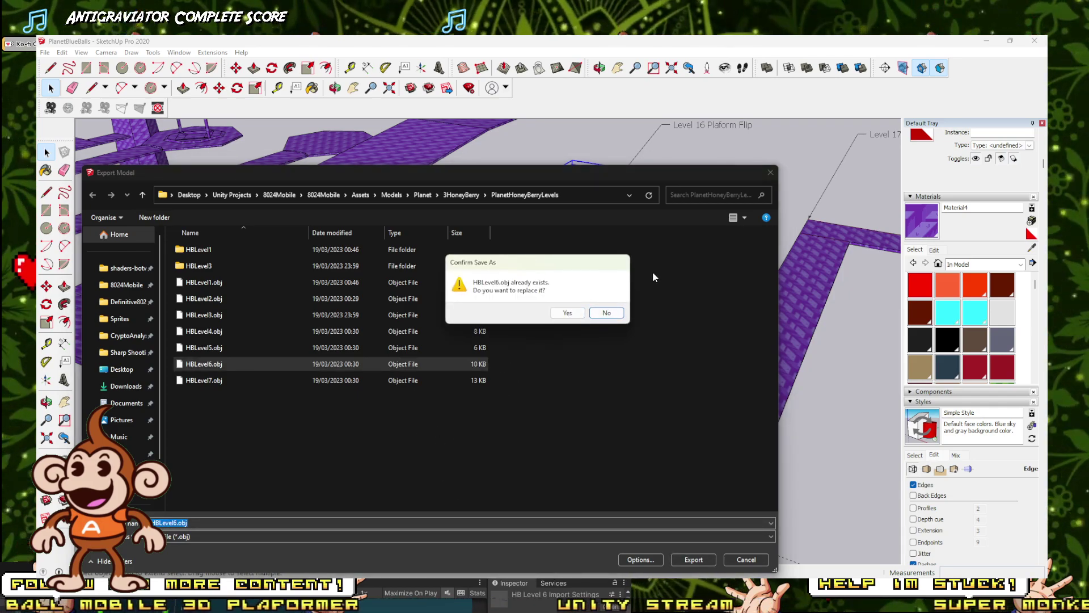
pyautogui.click(569, 312)
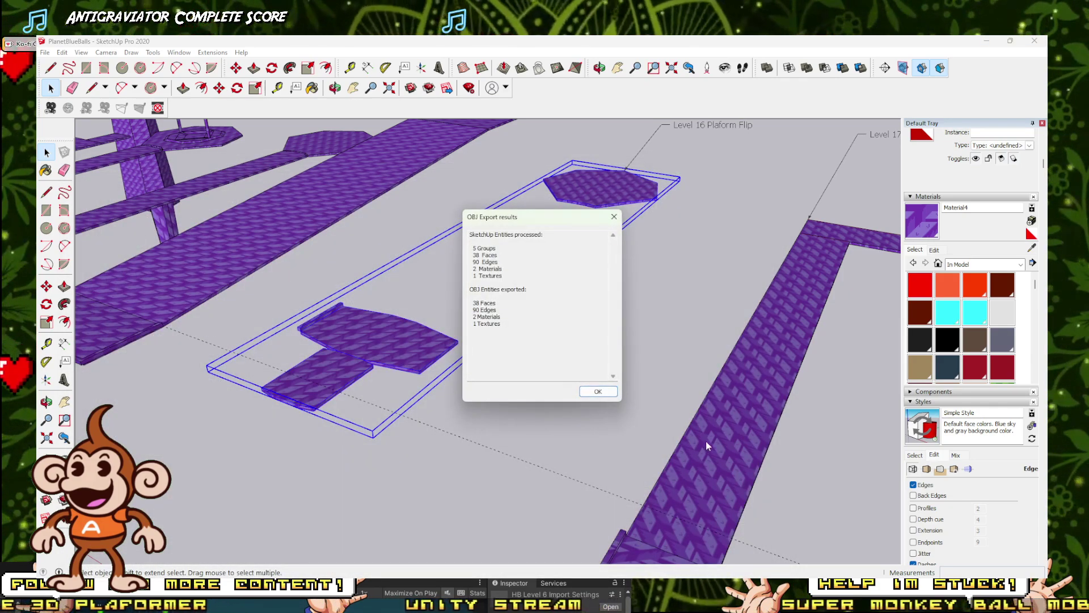
pyautogui.click(598, 392)
pyautogui.click(44, 52)
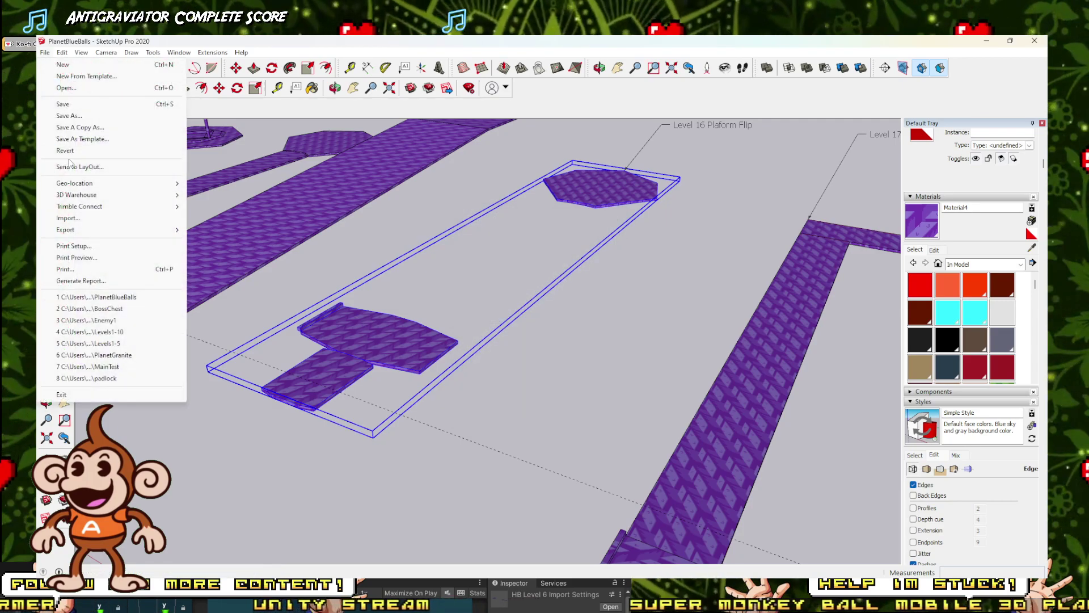
pyautogui.moveTo(142, 231)
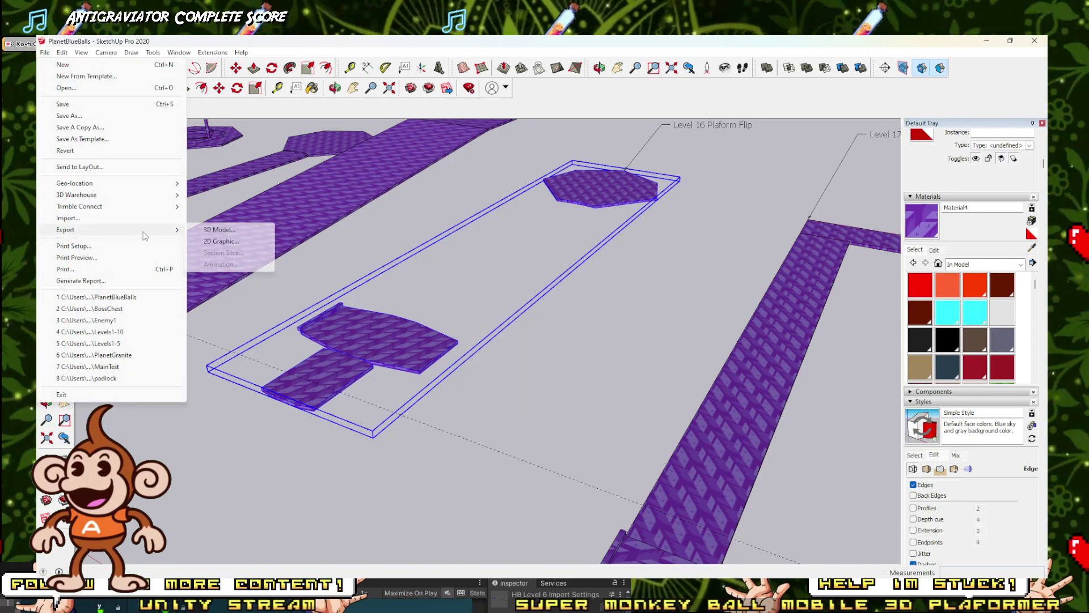
pyautogui.click(254, 231)
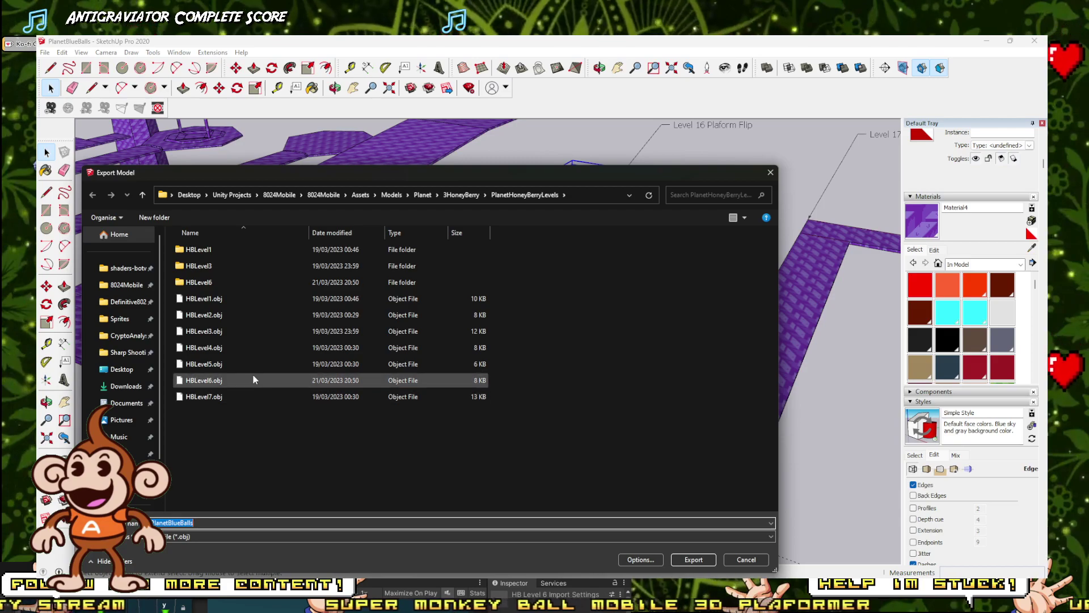
pyautogui.click(745, 560)
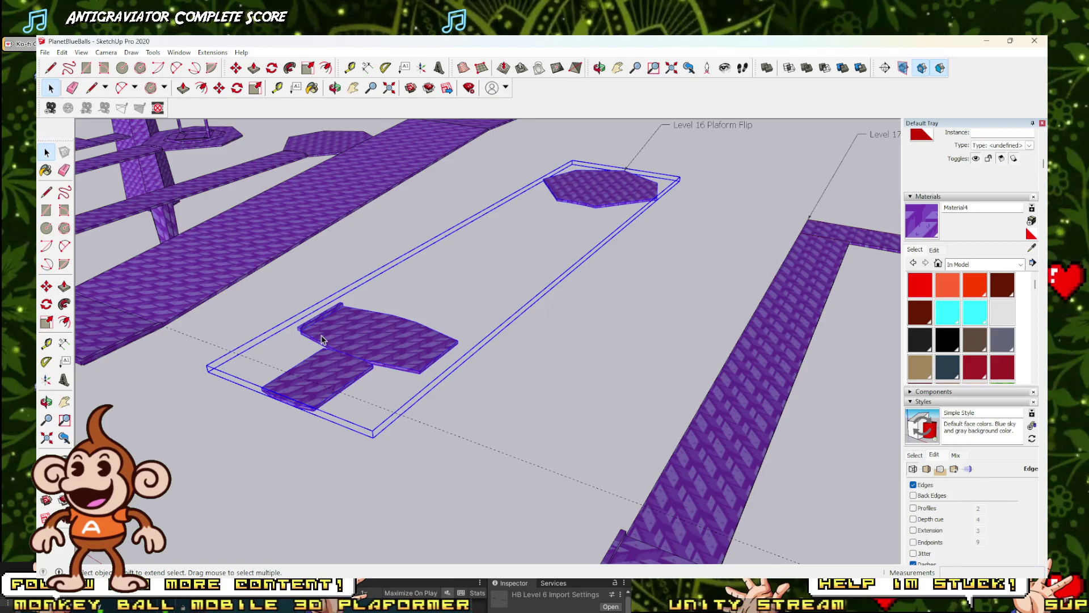
pyautogui.click(610, 409)
pyautogui.click(360, 321)
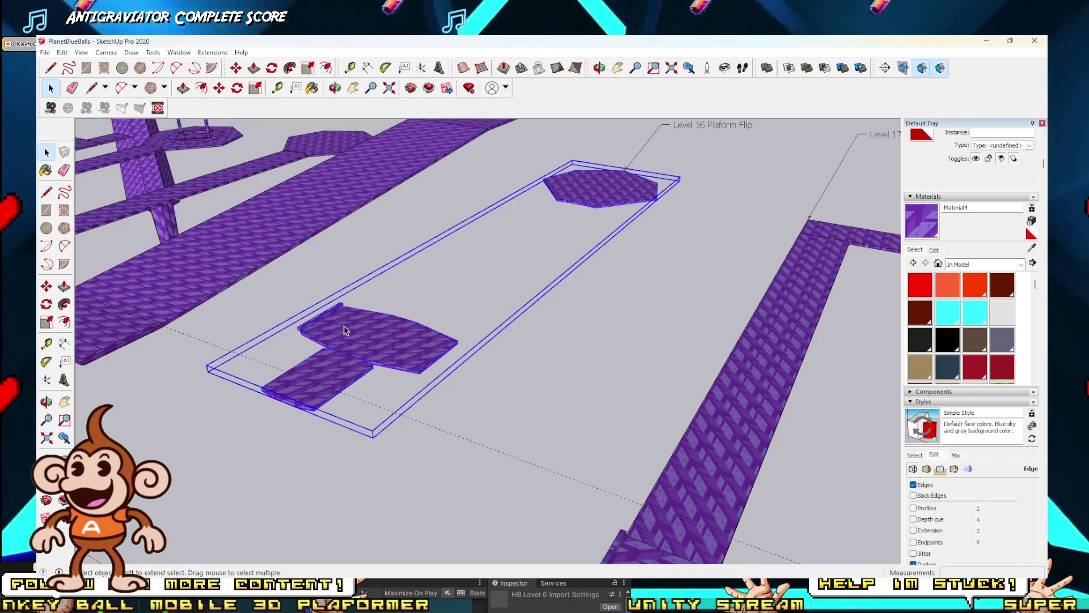
pyautogui.scroll(-3, 339, 324)
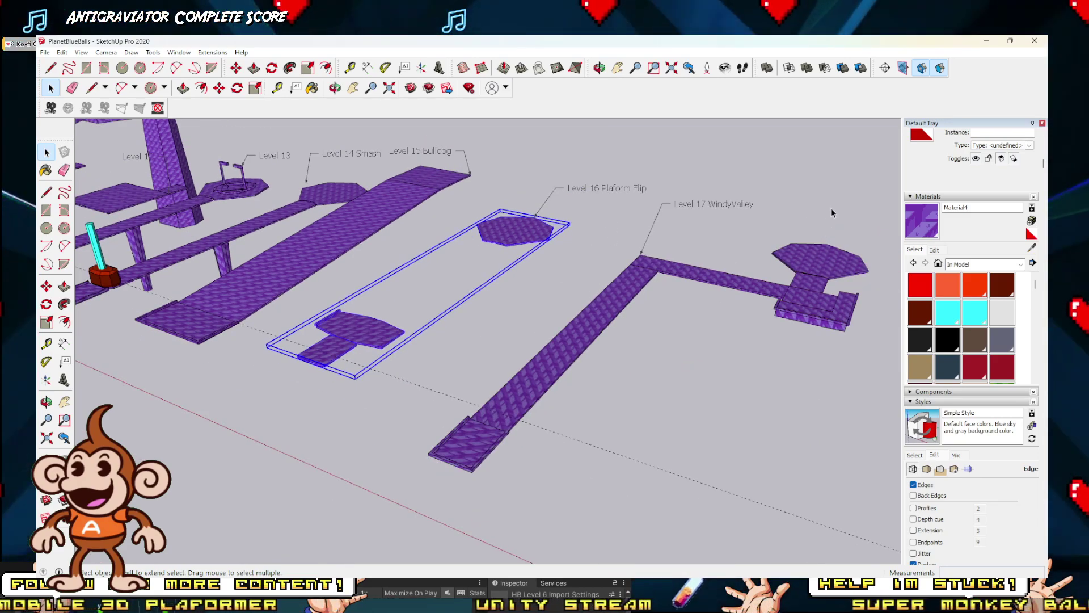
# Step: Switch to the Unity project and save the open 15New scene as a new scene named 17 in Scenes/NewLevels
pyautogui.click(985, 41)
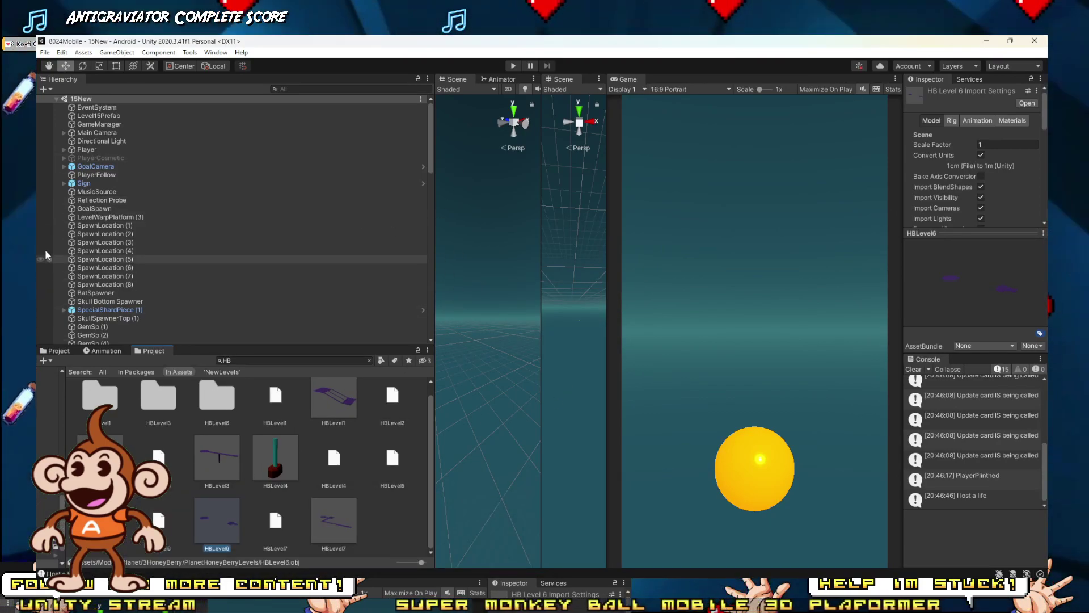
pyautogui.click(44, 52)
pyautogui.click(69, 117)
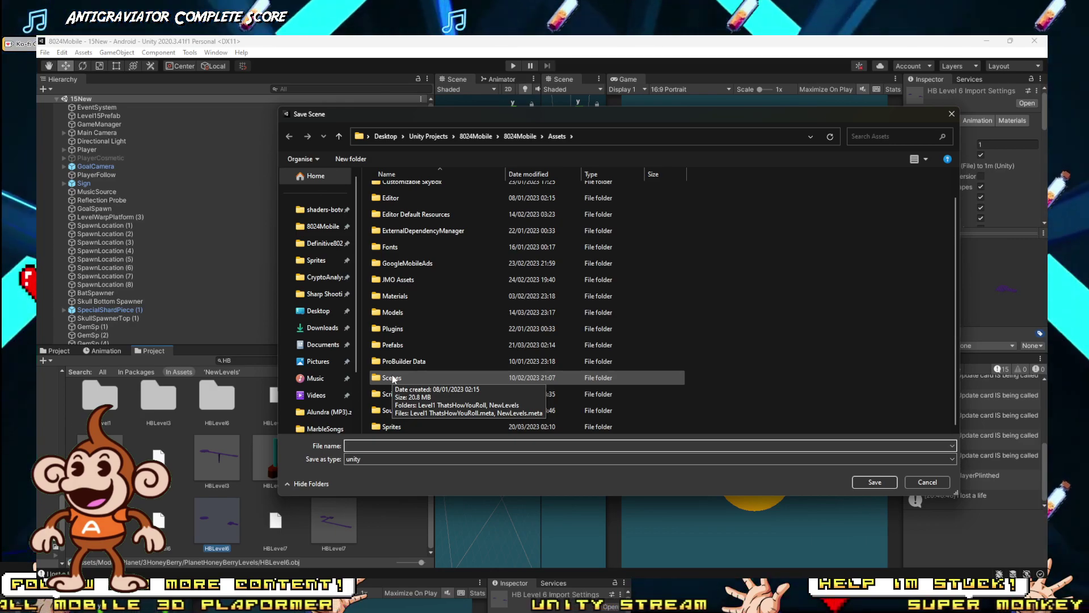
pyautogui.doubleClick(392, 379)
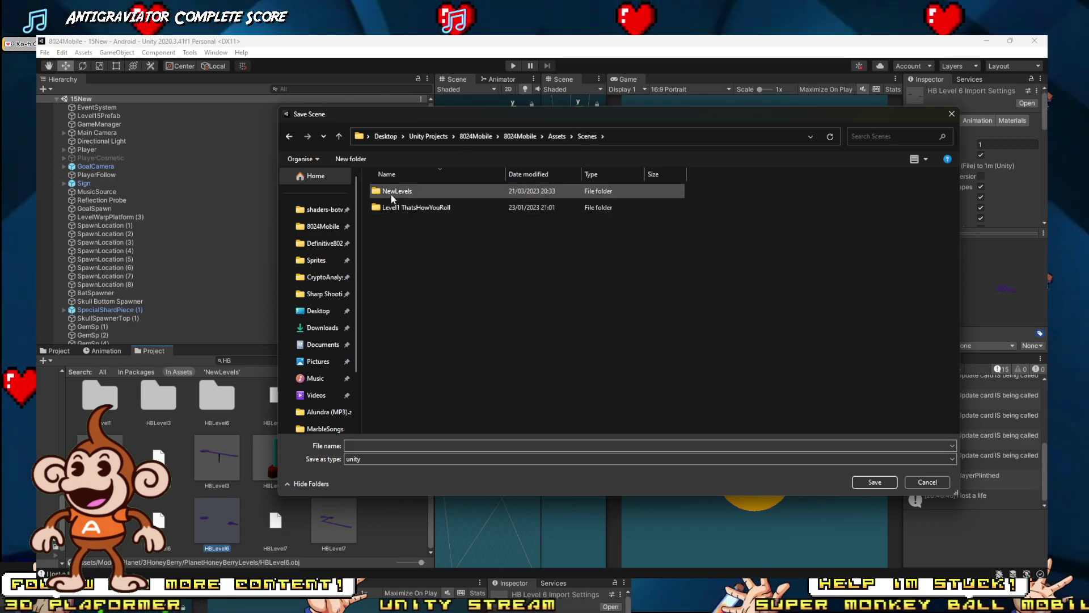
pyautogui.doubleClick(391, 190)
pyautogui.click(398, 418)
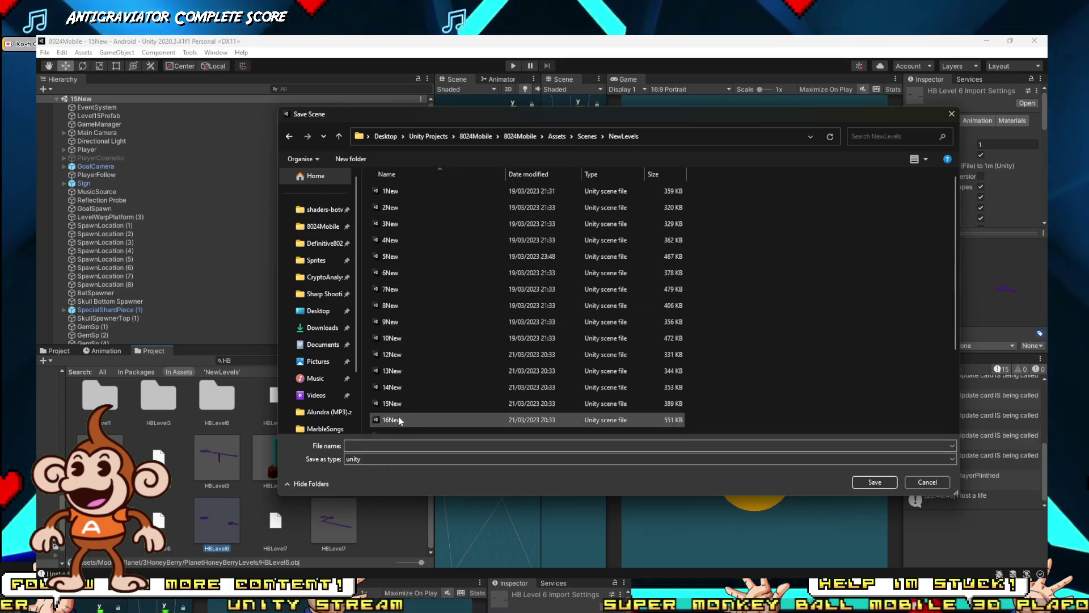
pyautogui.doubleClick(399, 446)
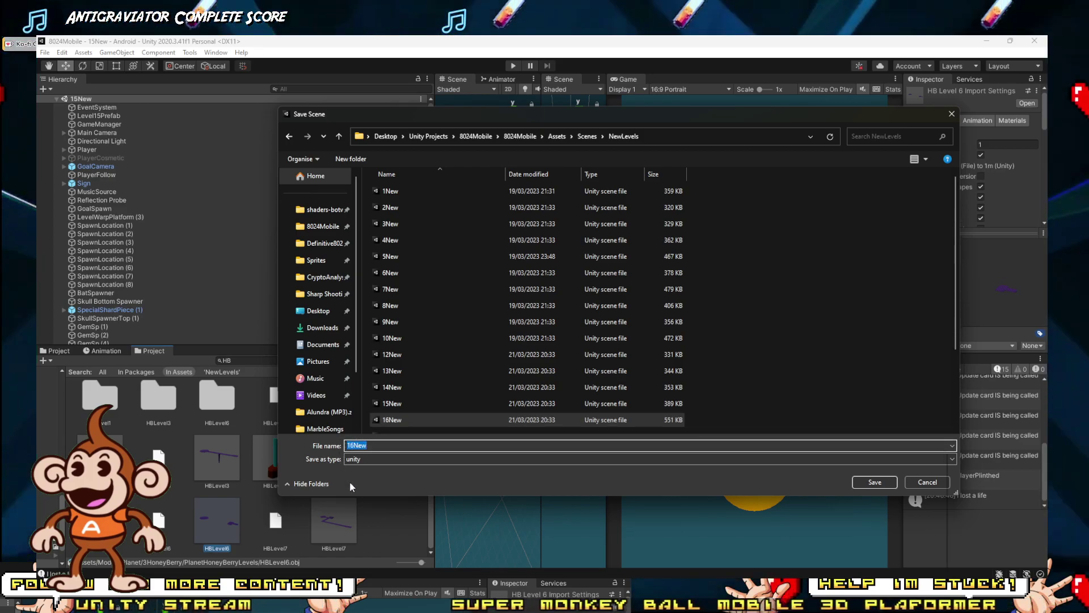
pyautogui.write('17')
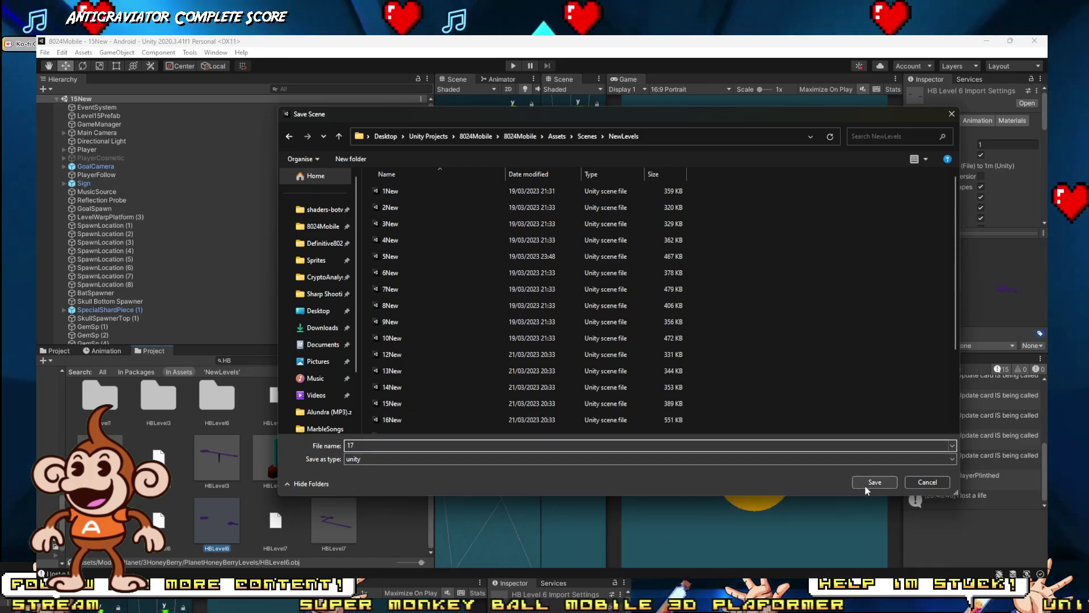
pyautogui.click(865, 485)
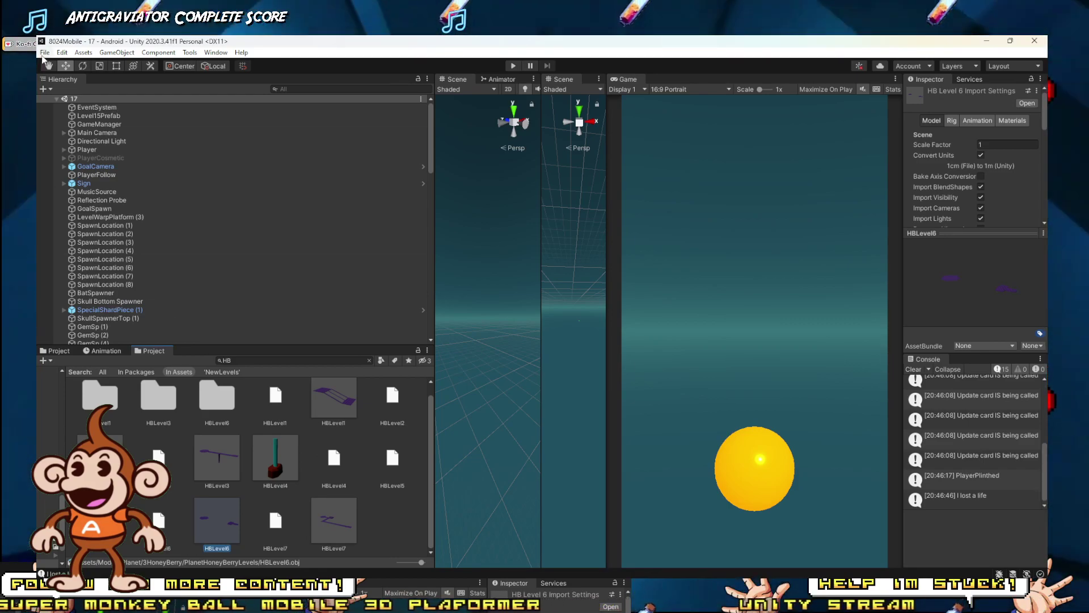
# Step: Delete the coin spawn points from CoinSp (2) through CoinSp (51), keeping only CoinSp (1)
pyautogui.scroll(-10, 122, 272)
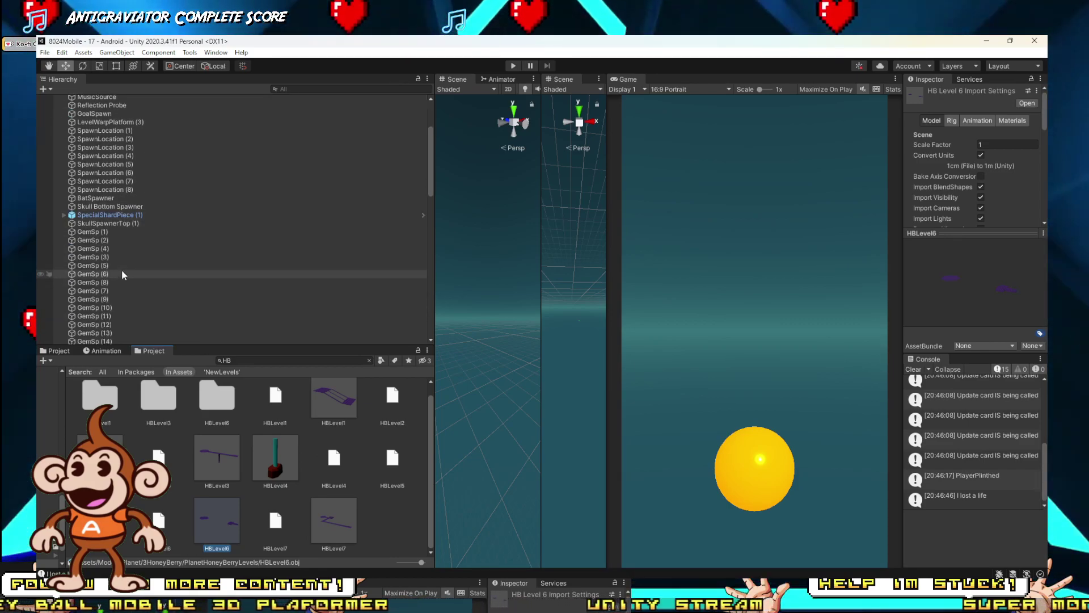
pyautogui.scroll(-15, 121, 283)
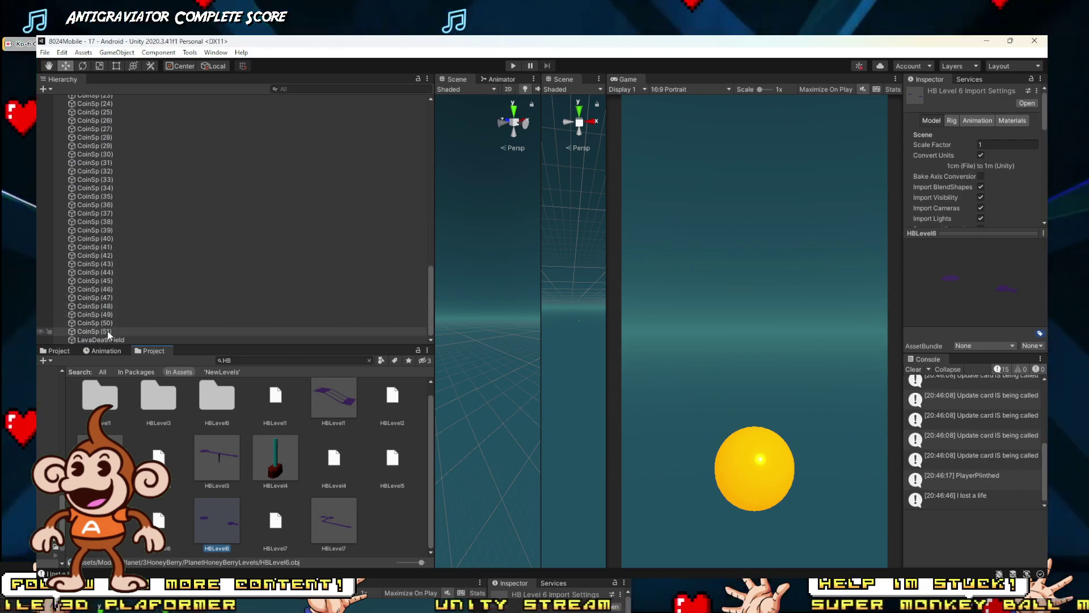
pyautogui.click(90, 331)
pyautogui.scroll(7, 101, 284)
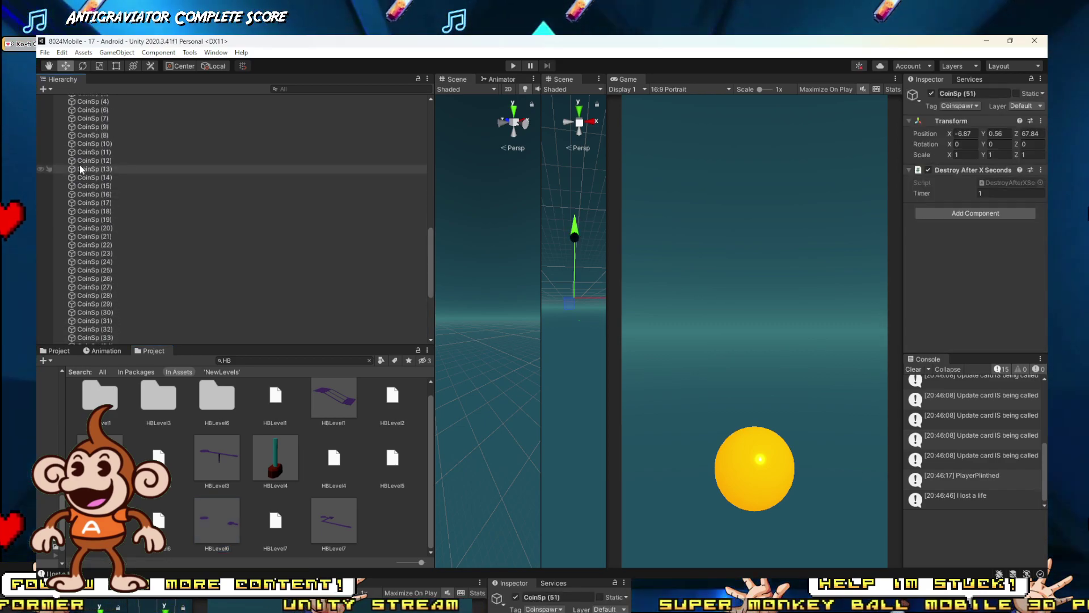
pyautogui.scroll(-2, 97, 252)
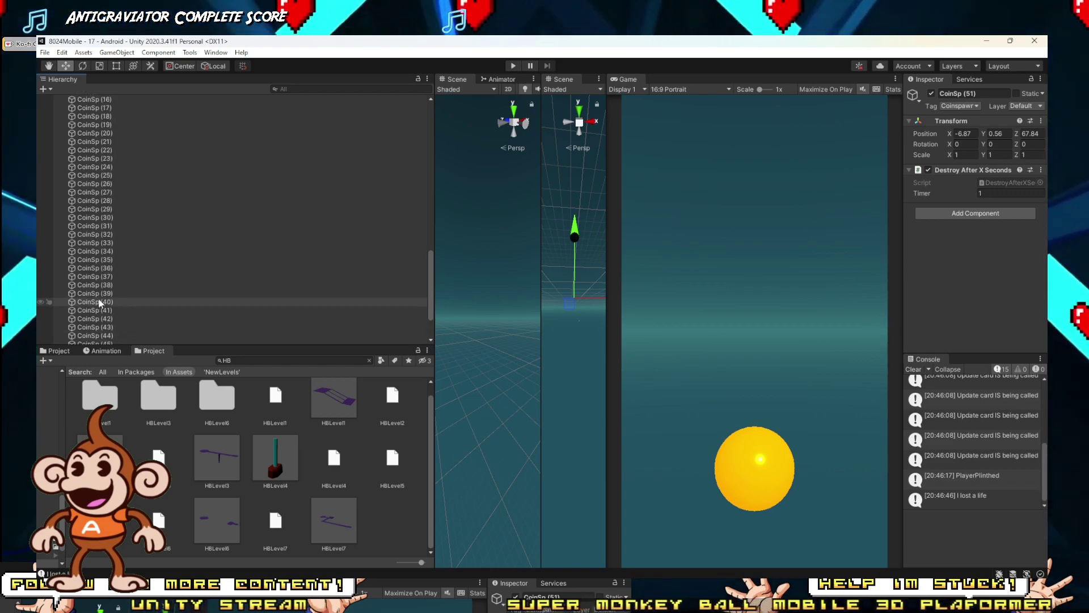
pyautogui.scroll(7, 97, 257)
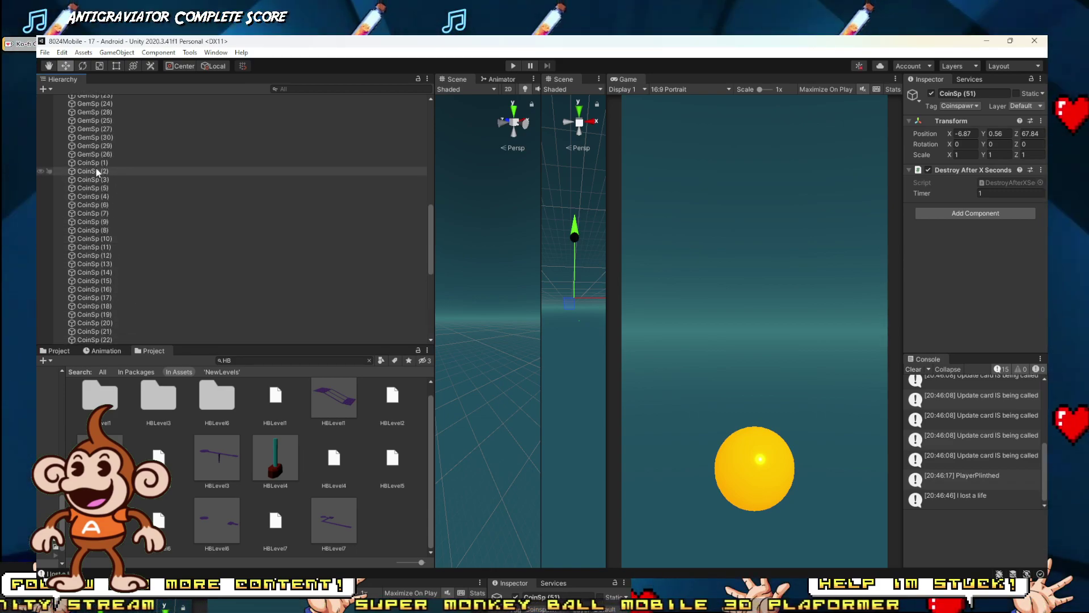
pyautogui.keyDown('shift'); pyautogui.click(96, 169); pyautogui.keyUp('shift')
pyautogui.press('Delete')
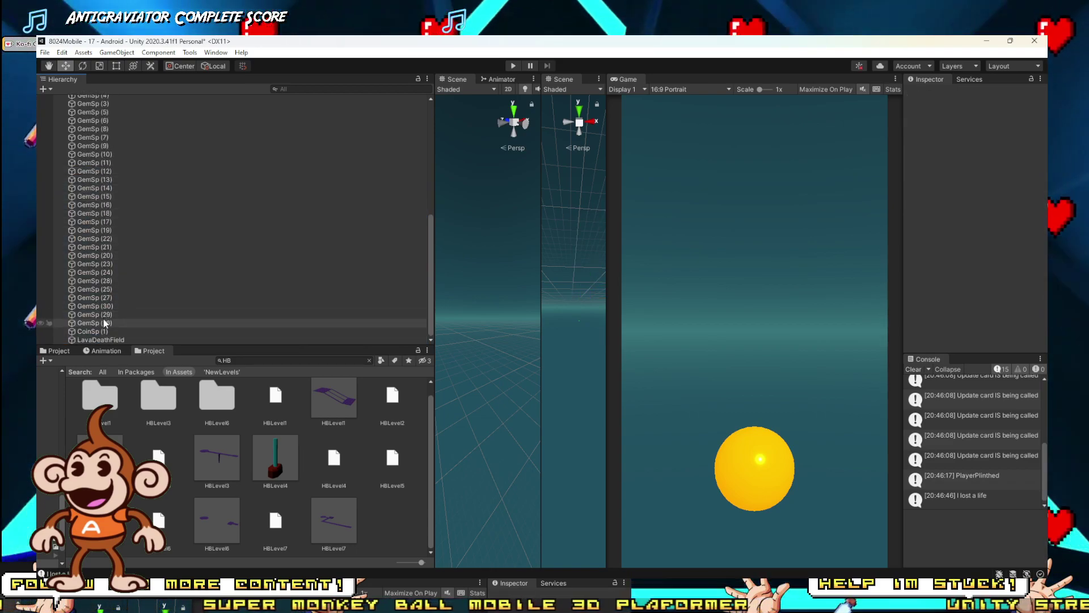
# Step: Delete the gem spawn points from GemSp (2) through GemSp (26), keeping only GemSp (1)
pyautogui.click(104, 322)
pyautogui.scroll(5, 104, 295)
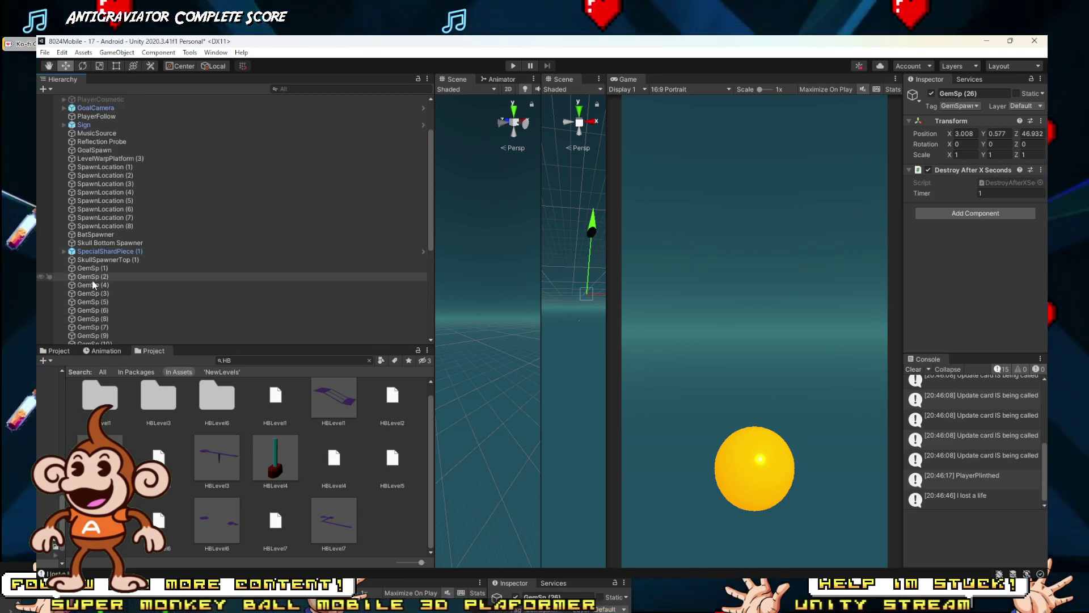
pyautogui.keyDown('shift'); pyautogui.click(91, 277); pyautogui.keyUp('shift')
pyautogui.press('Delete')
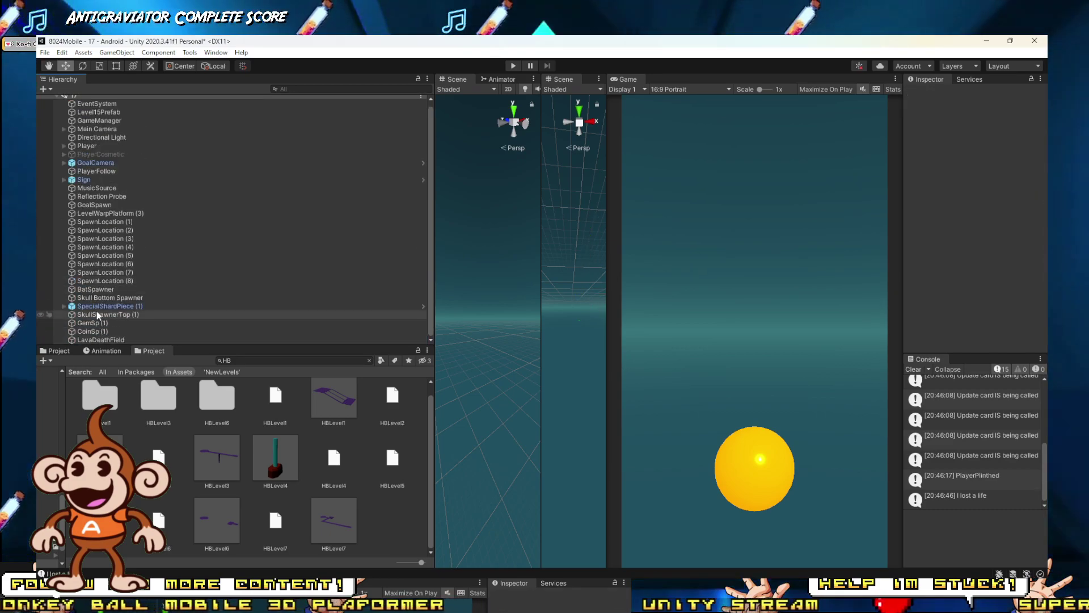
# Step: Examine the settings of the skull, bat, warp platform, reflection probe, music and sign objects in the scene
pyautogui.click(104, 307)
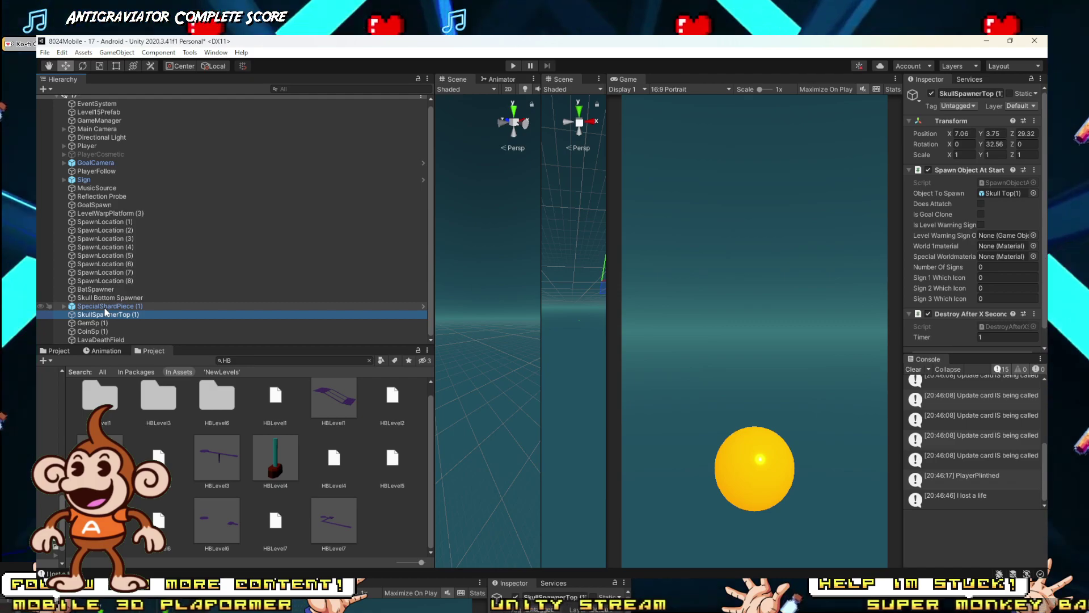
pyautogui.click(100, 298)
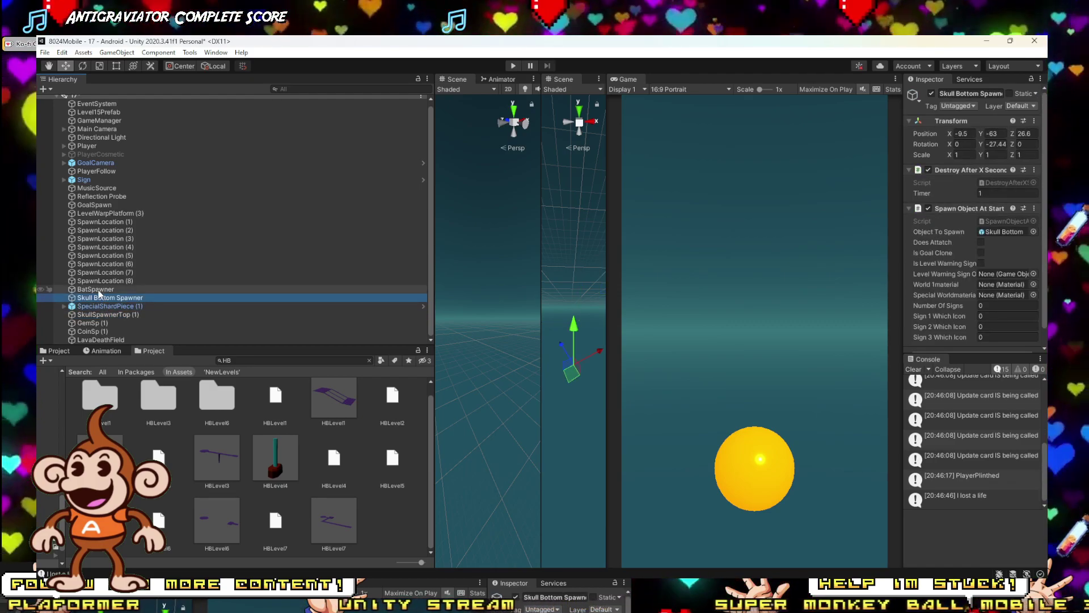
pyautogui.click(97, 290)
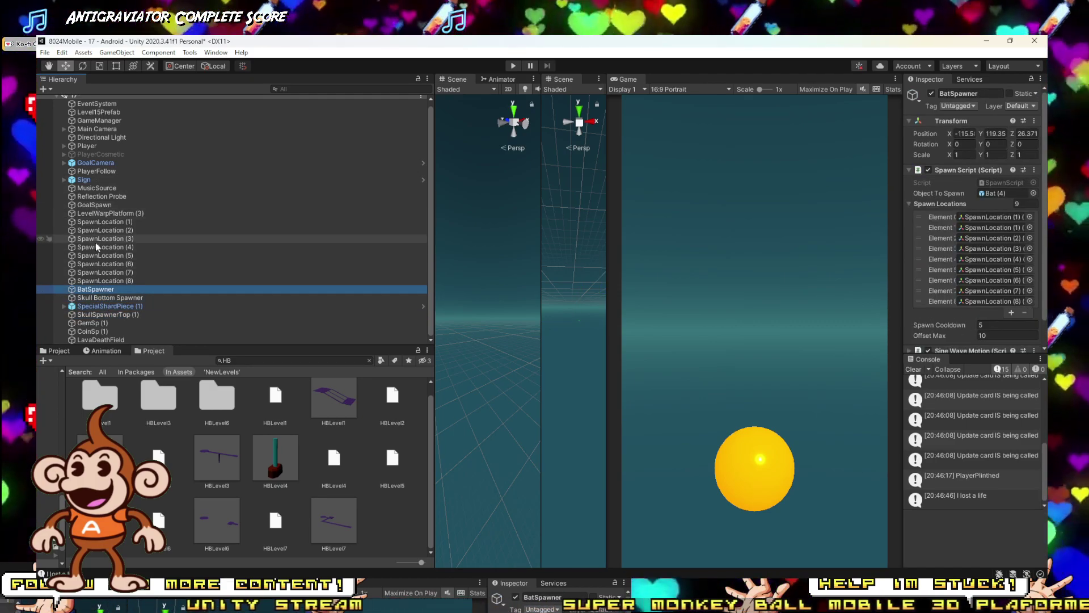
pyautogui.click(112, 213)
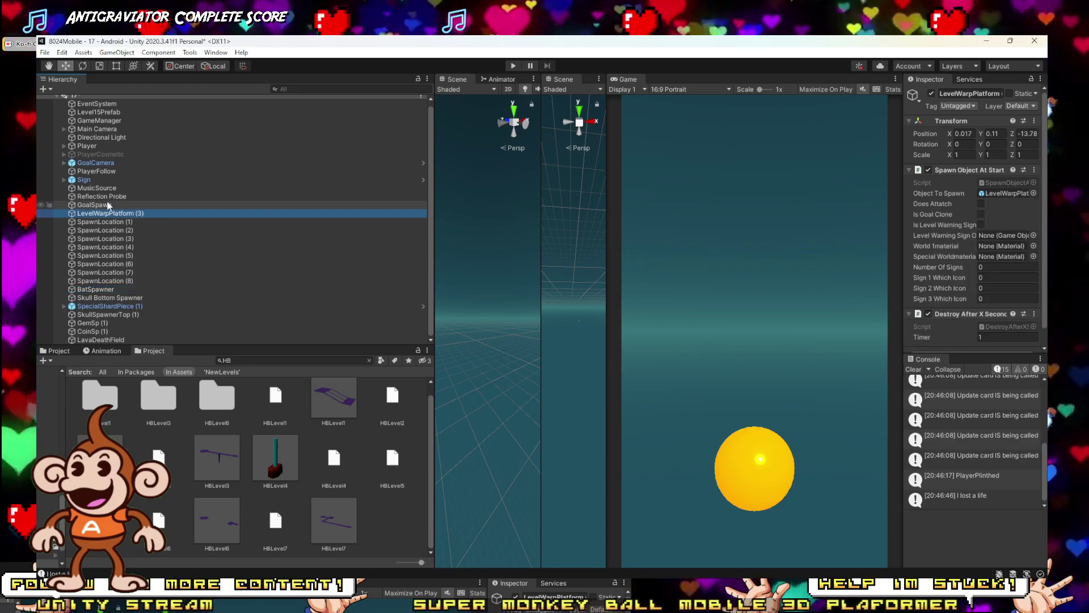
pyautogui.click(97, 197)
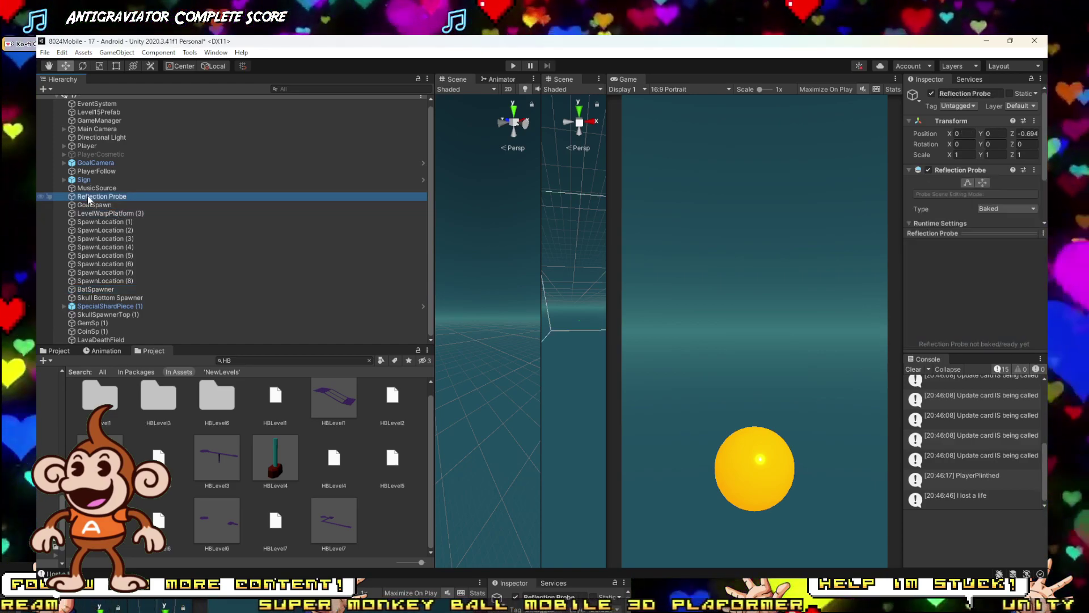
pyautogui.click(86, 188)
pyautogui.click(84, 180)
pyautogui.scroll(1, 101, 116)
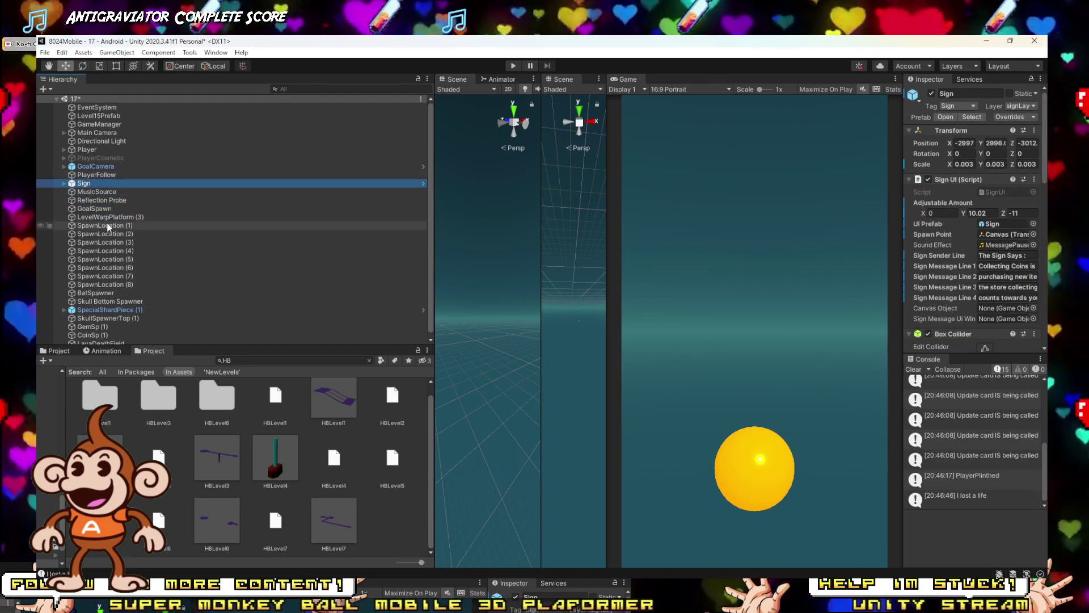
# Step: Locate the prefab spawned by Level15Prefab and add an instance of it to the scene at the spawner's position
pyautogui.click(100, 117)
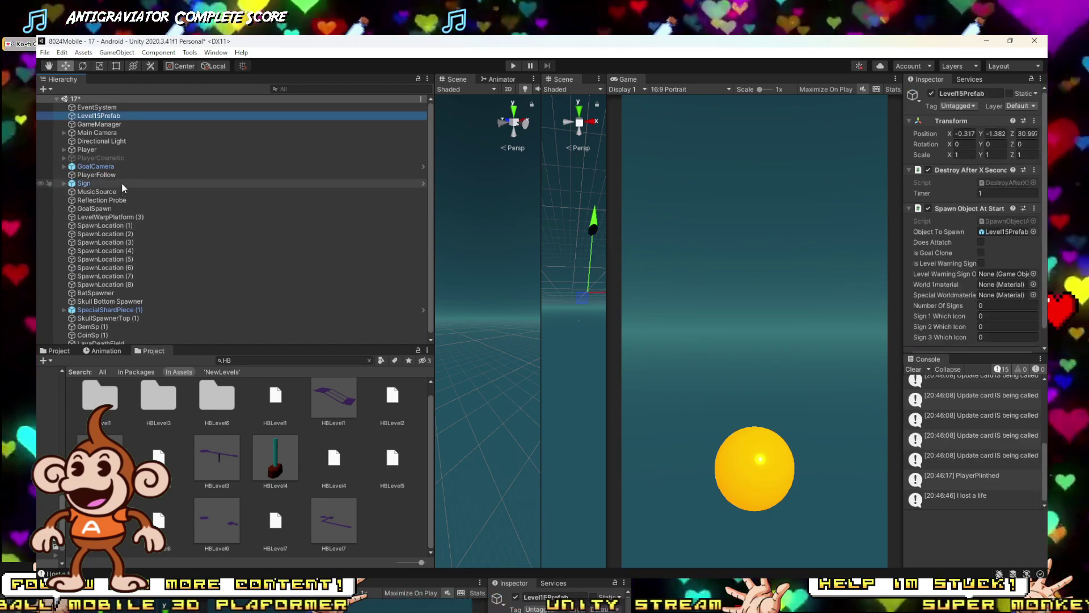
pyautogui.click(1007, 232)
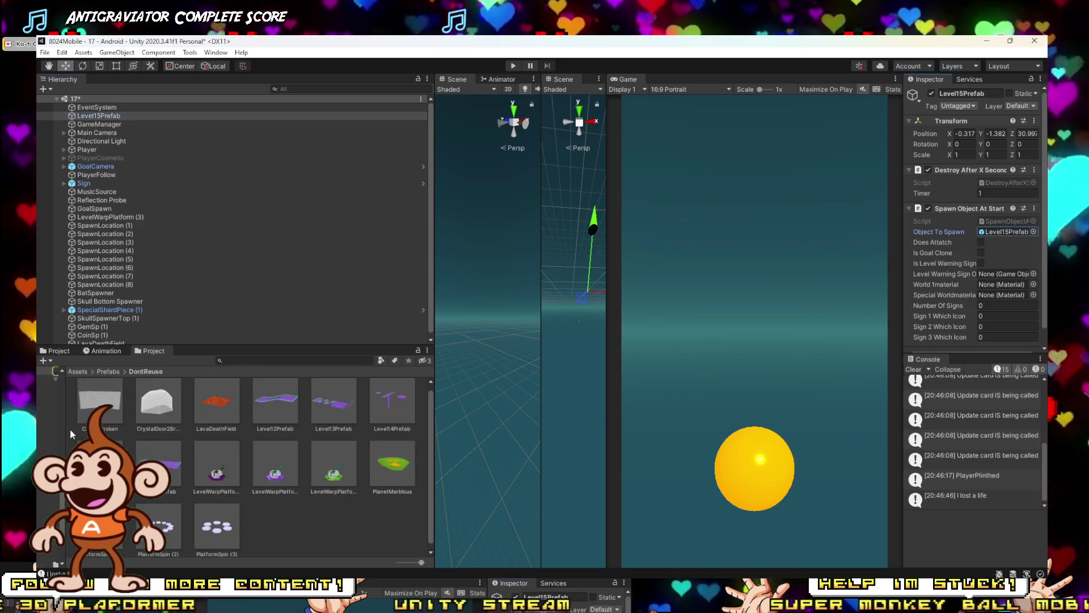
pyautogui.scroll(-1, 112, 175)
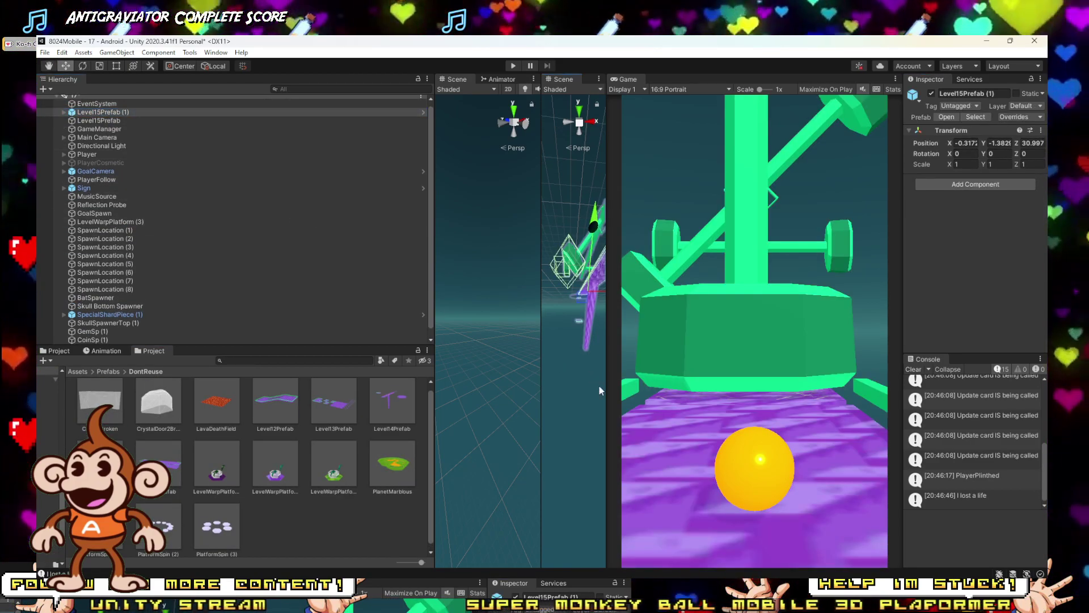
# Step: Widen the first Scene view and frame the Level15Prefab (1) instance in it
pyautogui.moveTo(479, 390); pyautogui.dragTo(422, 448, button='right')
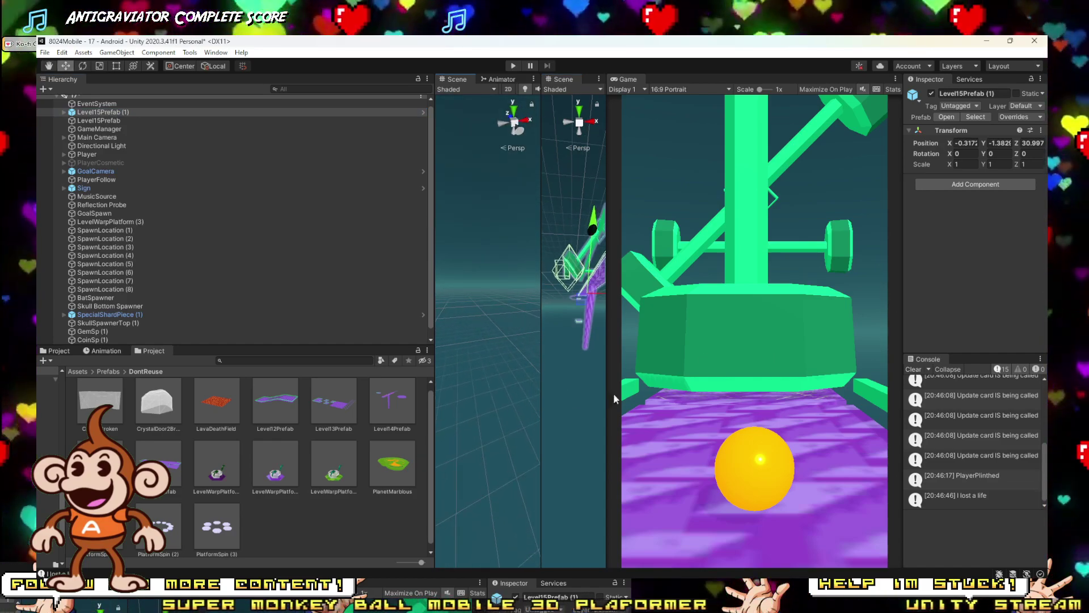
pyautogui.moveTo(539, 425); pyautogui.dragTo(632, 448)
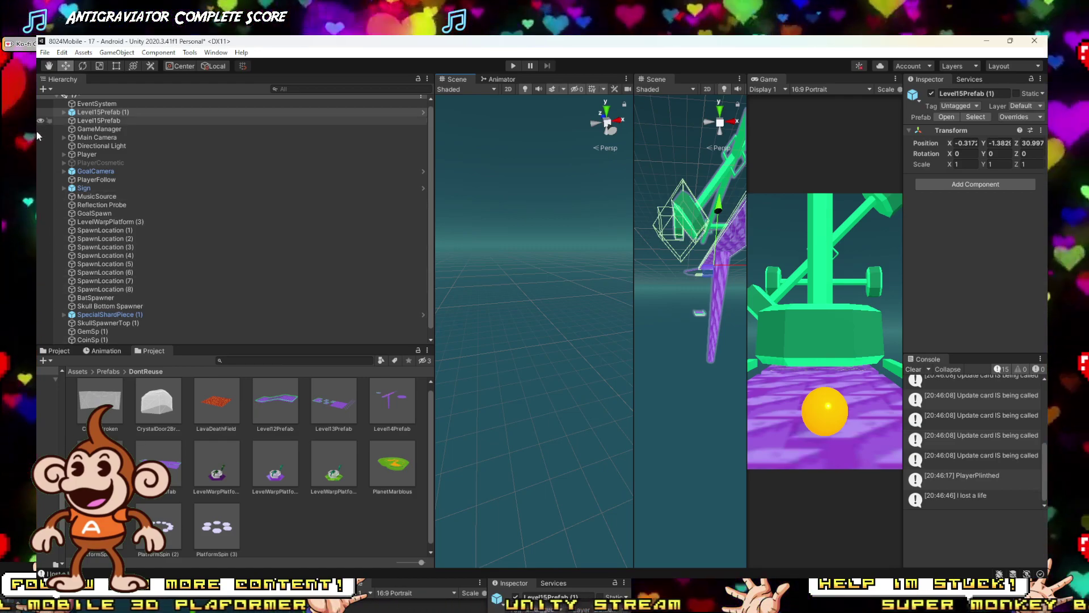
pyautogui.doubleClick(96, 113)
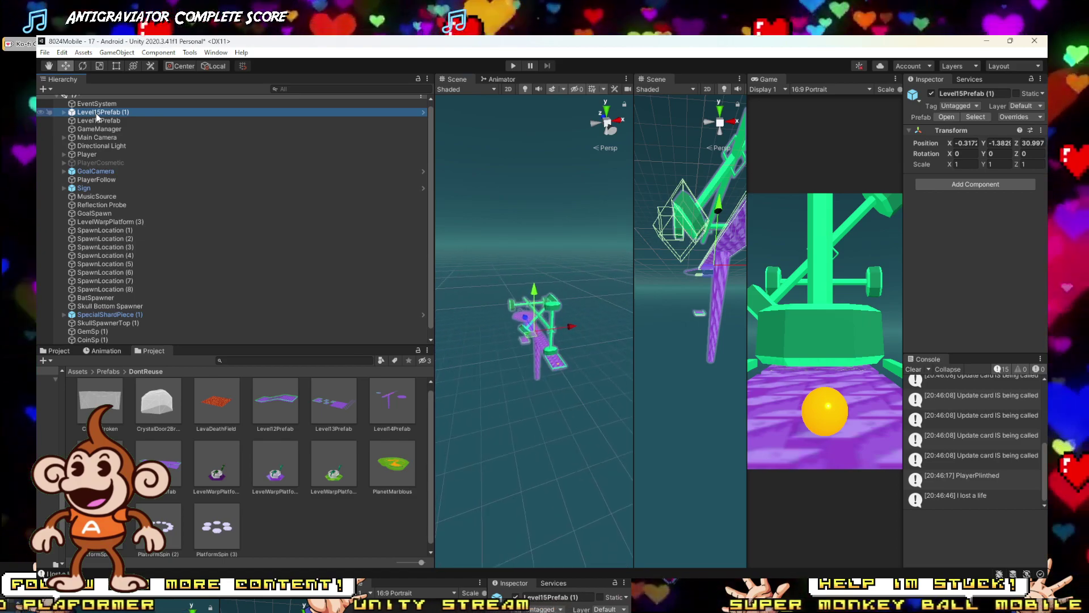
pyautogui.scroll(5, 534, 318)
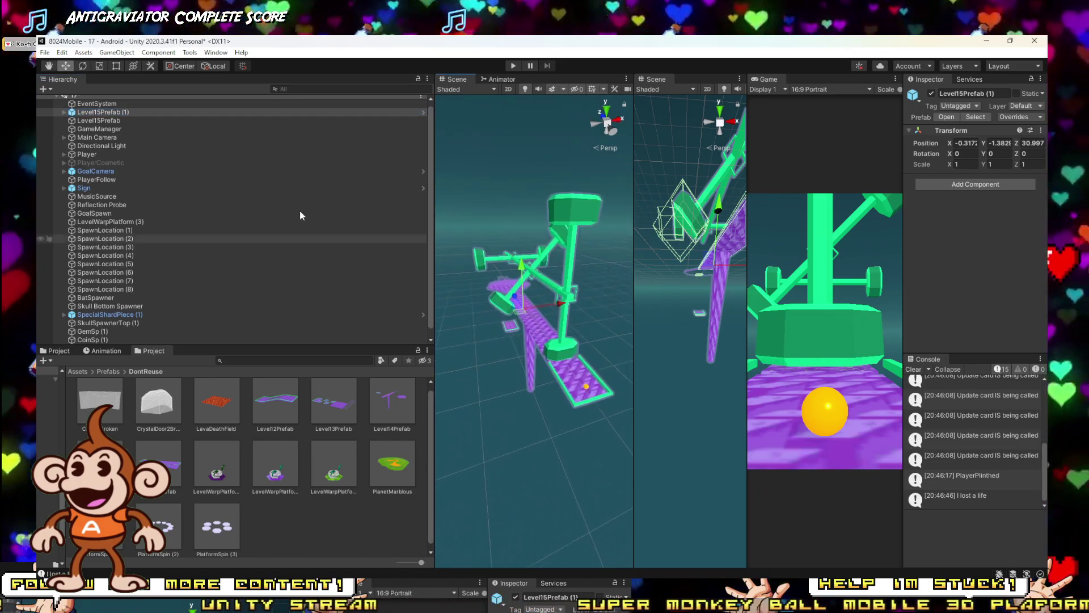
# Step: Unpack the Level15Prefab (1) instance and delete the separate Level15Prefab spawner object from the scene
pyautogui.rightClick(109, 112)
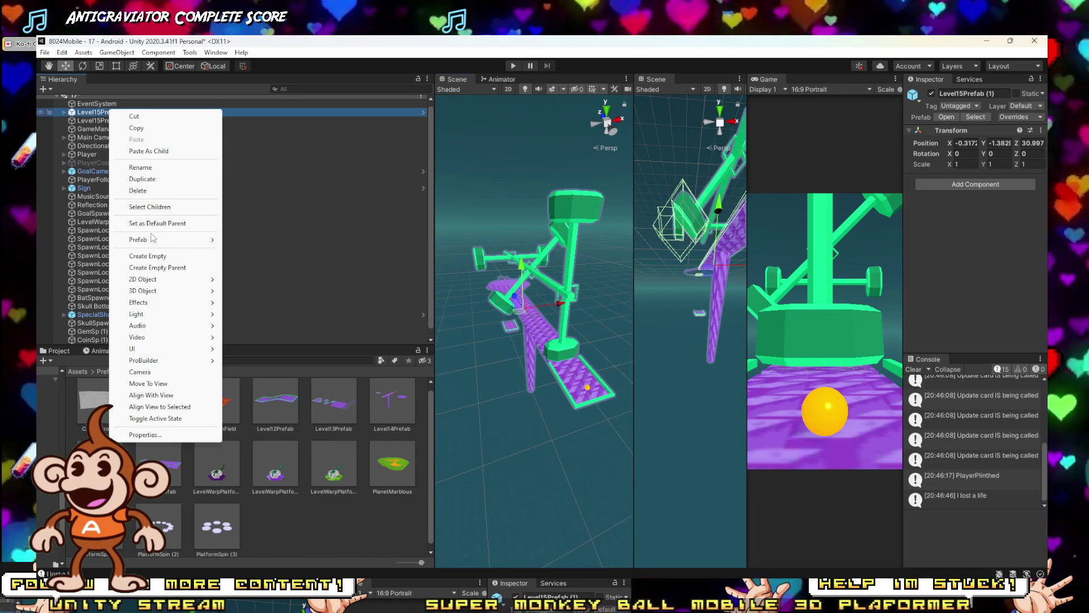
pyautogui.moveTo(152, 238)
pyautogui.click(267, 298)
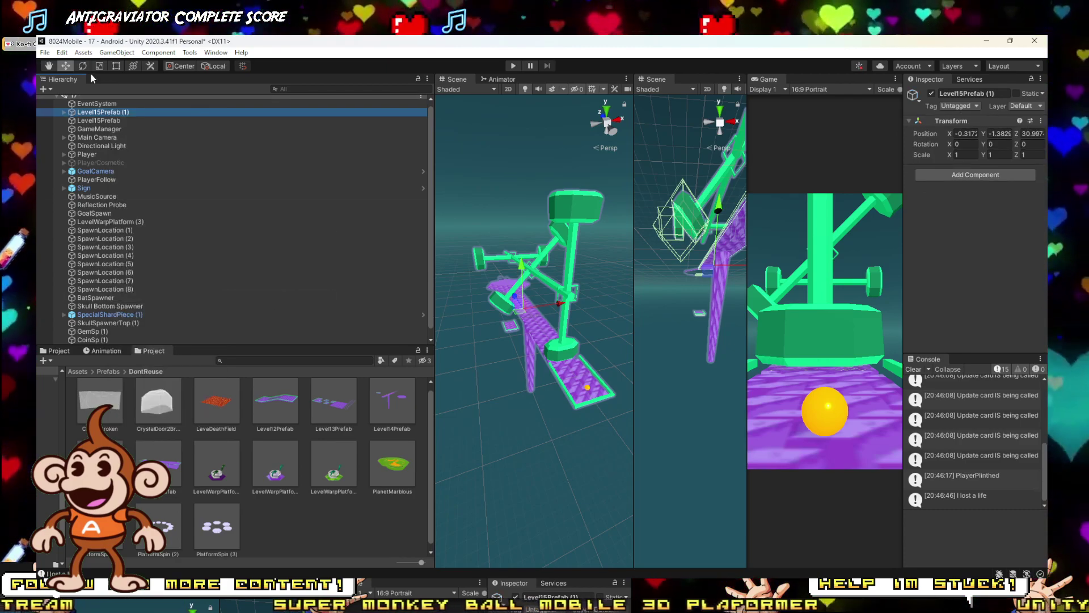
pyautogui.click(88, 121)
pyautogui.press('Delete')
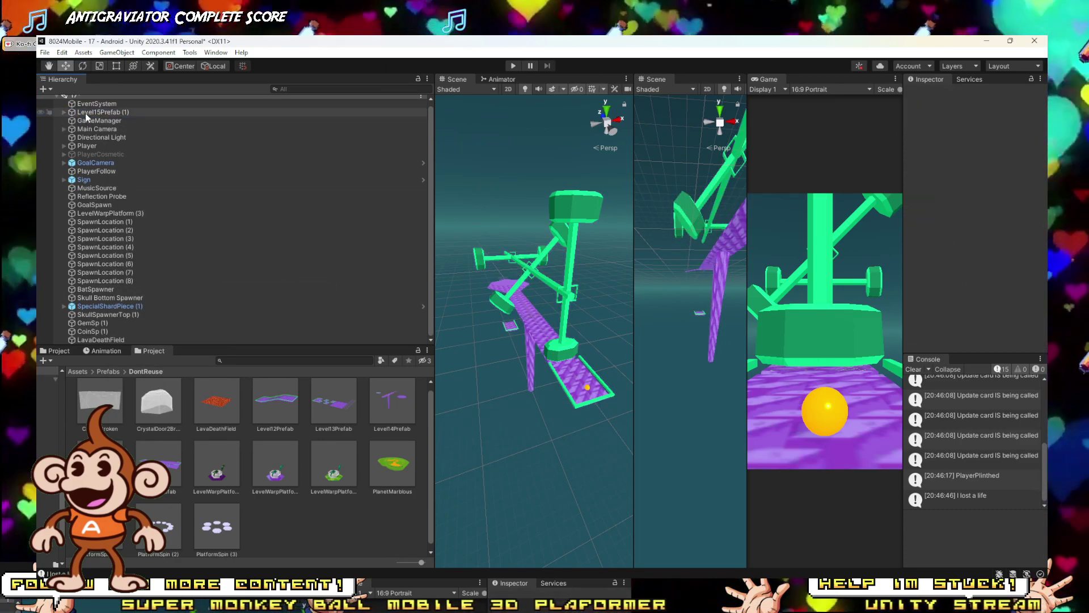
pyautogui.hotkey('ctrl', 'z')
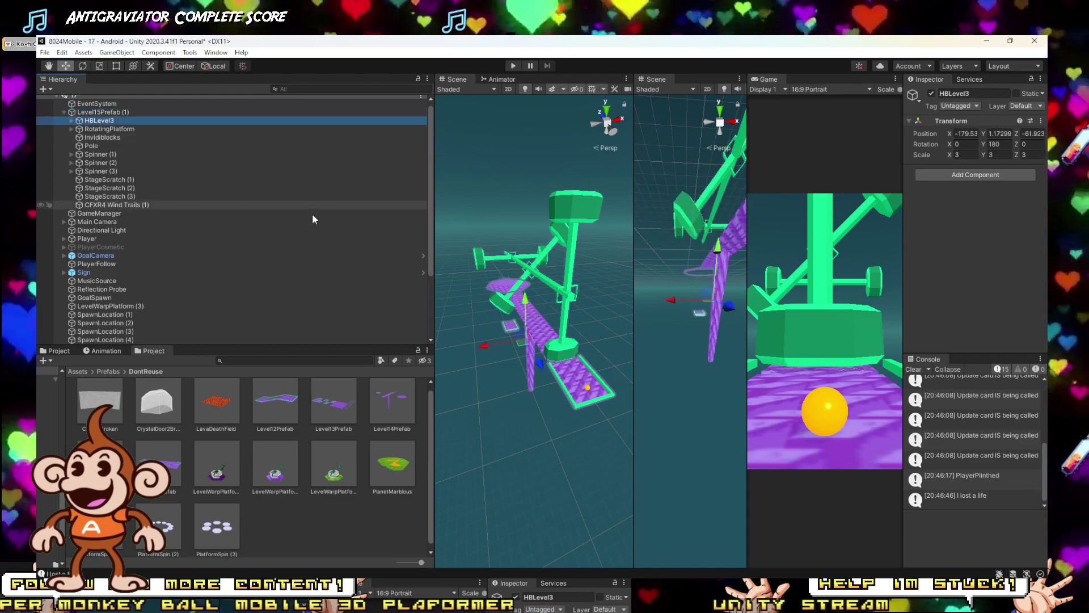
# Step: Delete both hammers from Spinner (1), along with the whole Spinner (2) and Spinner (3) objects
pyautogui.click(587, 197)
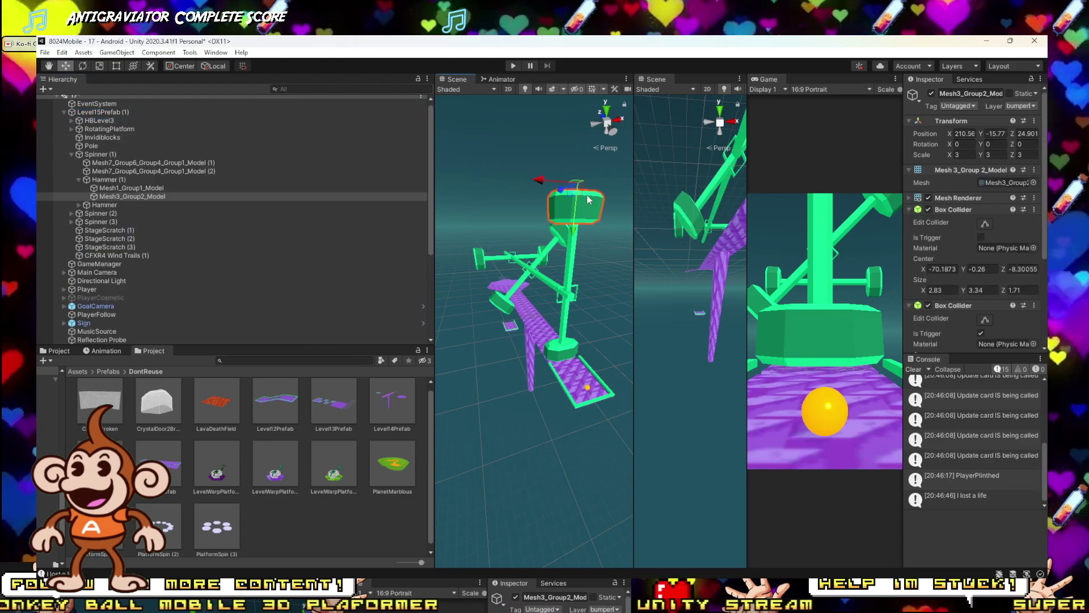
pyautogui.press('Delete')
pyautogui.click(100, 188)
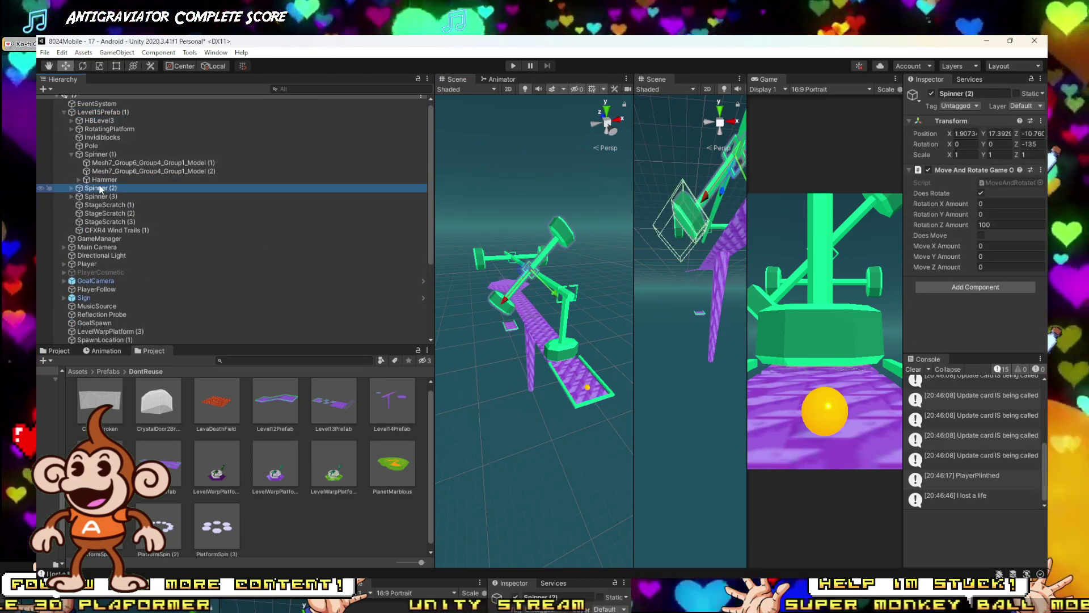
pyautogui.press('Delete')
pyautogui.click(99, 180)
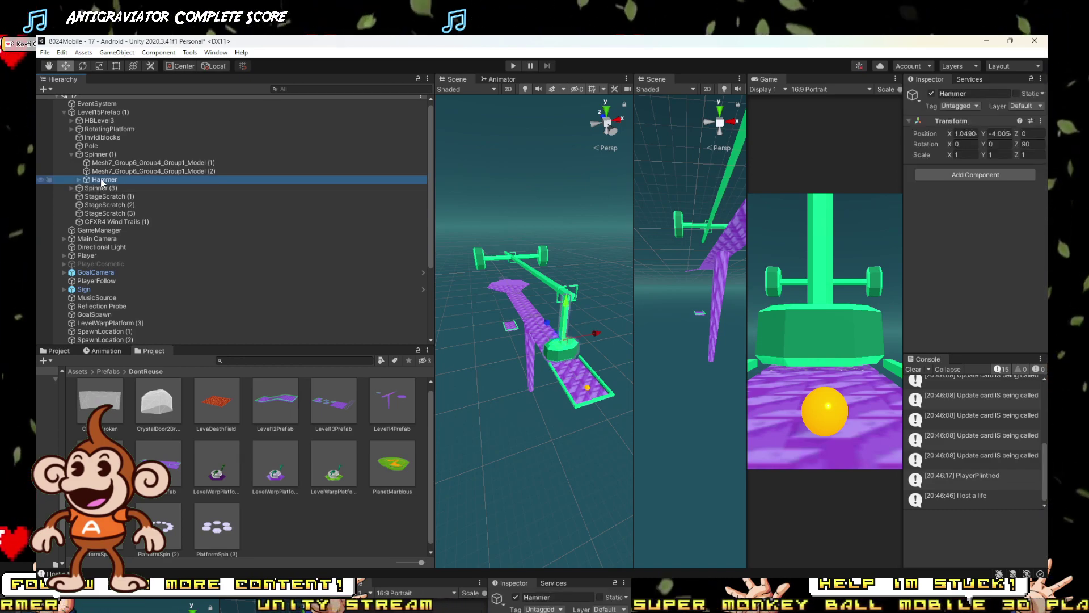
pyautogui.press('Delete')
pyautogui.click(99, 180)
pyautogui.press('Delete')
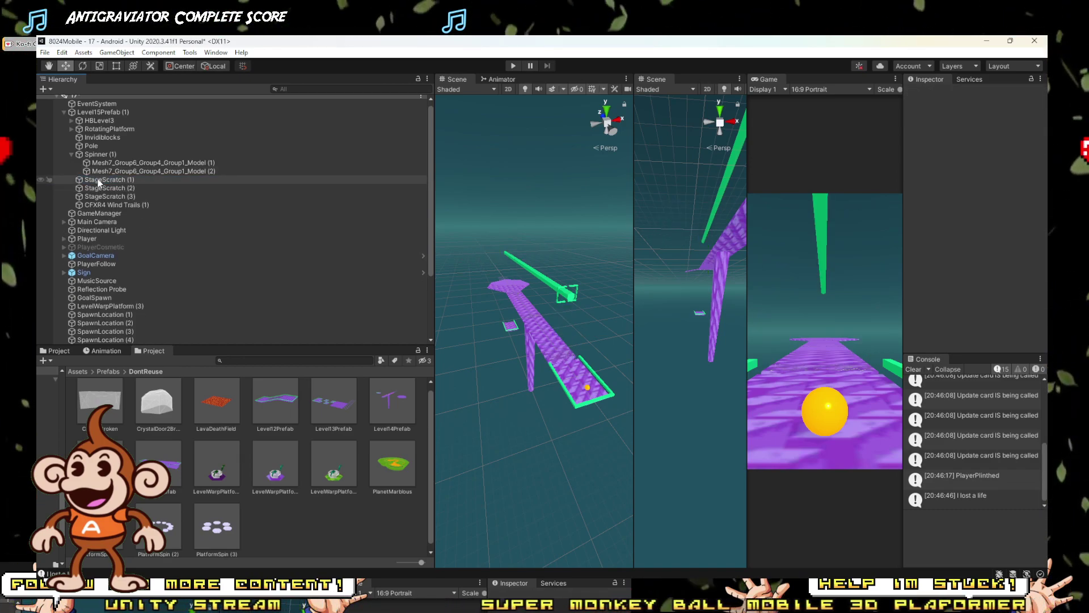
# Step: Delete StageScratch (1), StageScratch (2) and StageScratch (3) from Level15Prefab (1)
pyautogui.click(99, 181)
pyautogui.press('Delete')
pyautogui.click(99, 180)
pyautogui.press('Delete')
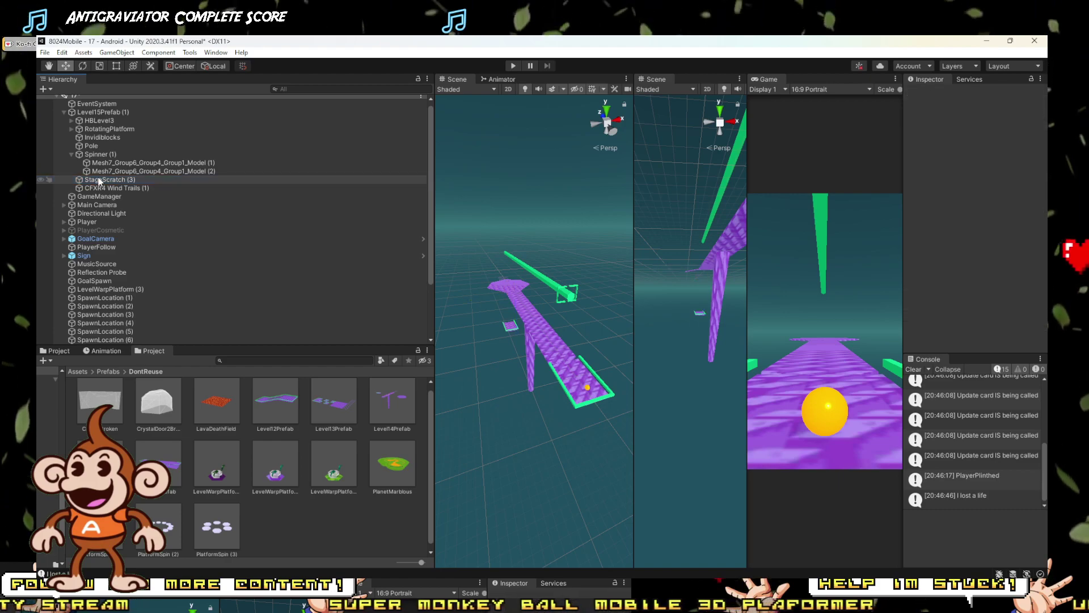
pyautogui.click(99, 180)
pyautogui.press('Delete')
# Step: Delete the two remaining mesh pieces of Spinner (1), the emptied spinner itself and the Pole
pyautogui.click(99, 163)
pyautogui.press('Delete')
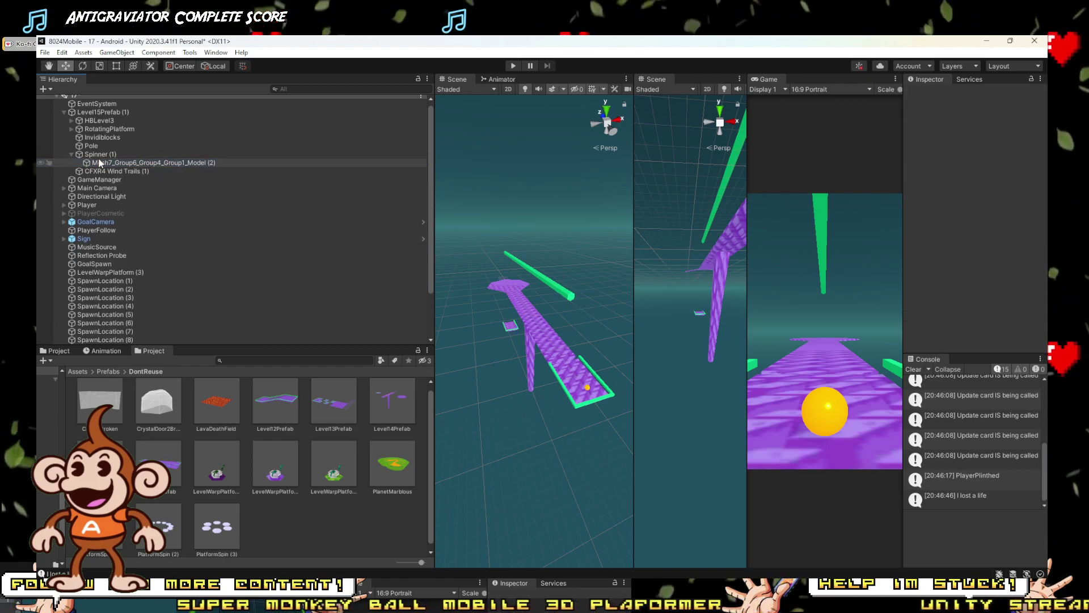
pyautogui.click(99, 162)
pyautogui.press('Delete')
pyautogui.click(98, 154)
pyautogui.press('Delete')
pyautogui.click(97, 147)
pyautogui.press('Delete')
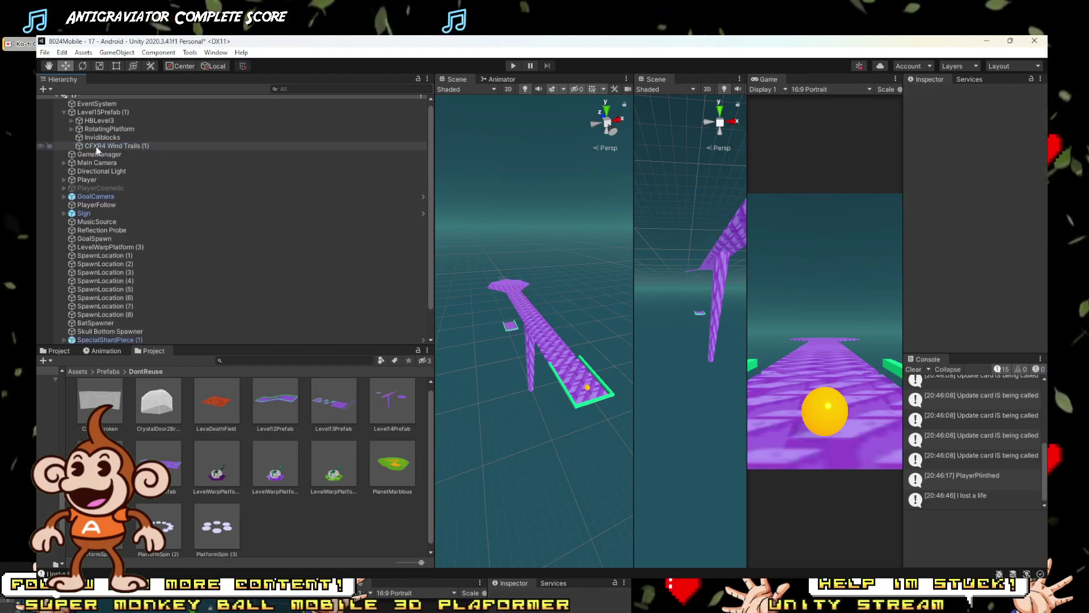
# Step: Try removing the Invidiblocks object from Level15Prefab (1), and undo the deletion
pyautogui.click(96, 137)
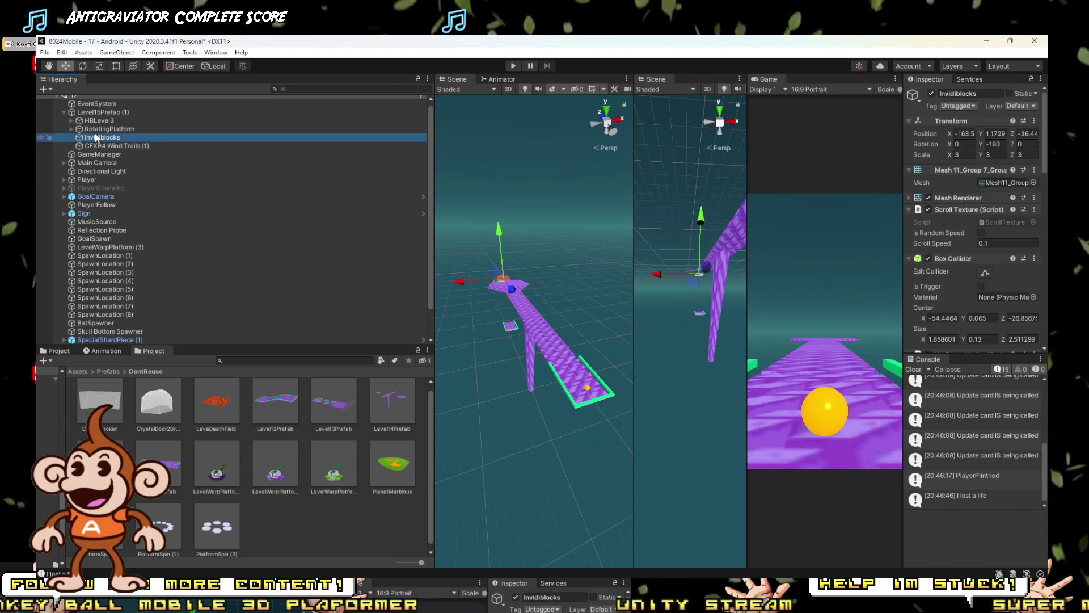
pyautogui.press('Delete')
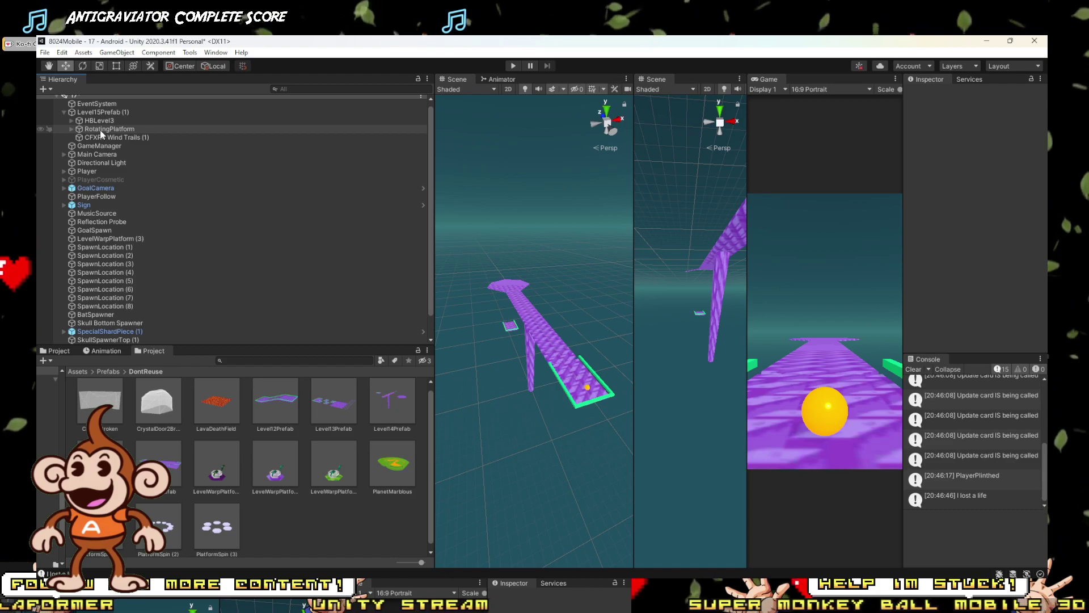
pyautogui.hotkey('ctrl', 'z')
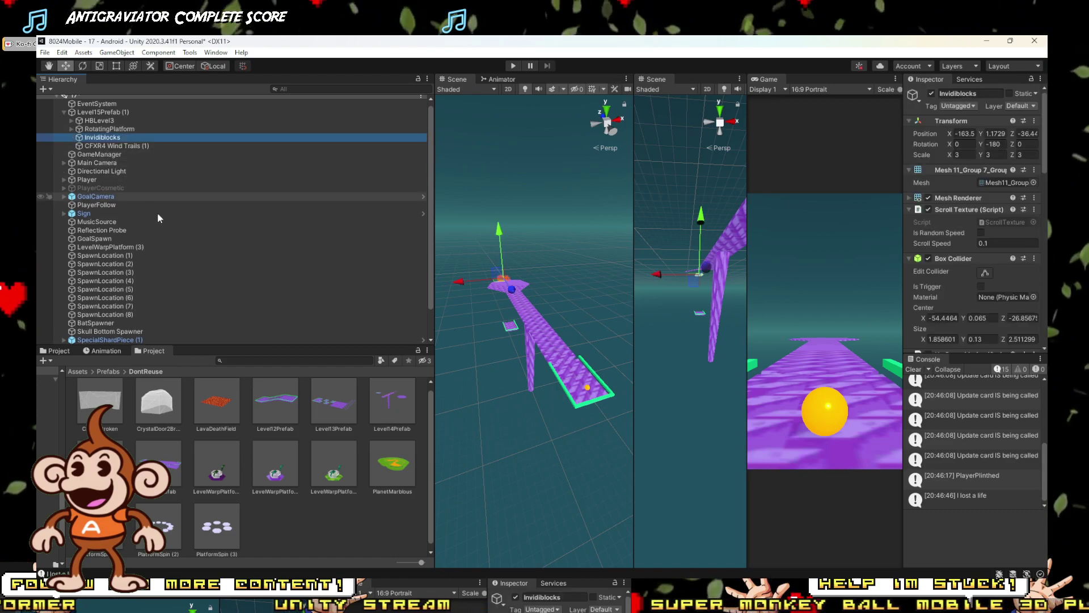
# Step: Examine the RotatingPlatform object and the remaining purple stage pieces up close in the scene
pyautogui.click(95, 132)
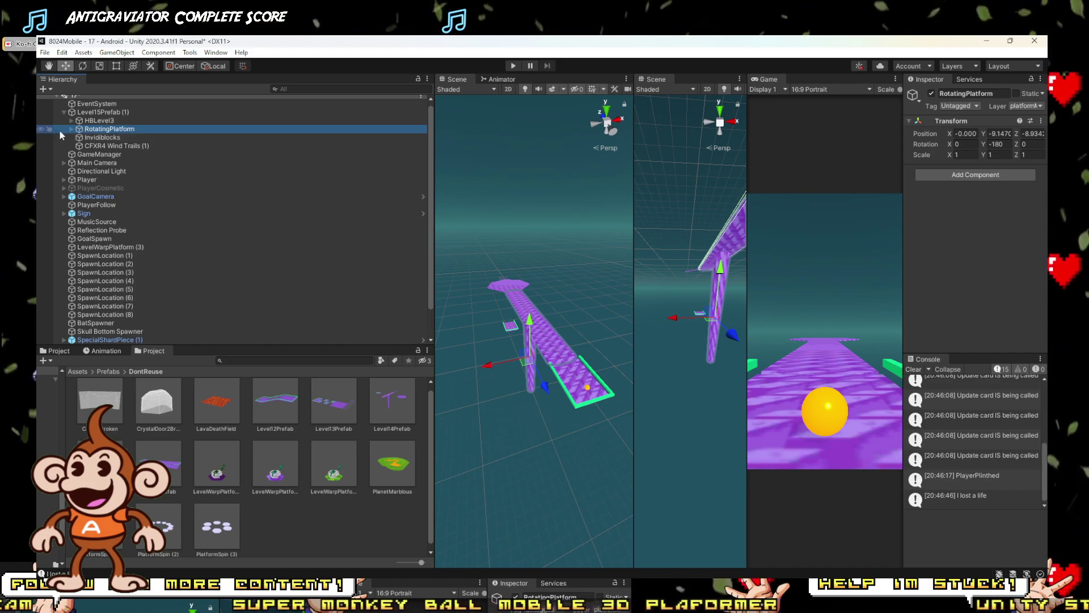
pyautogui.click(72, 130)
pyautogui.click(72, 130)
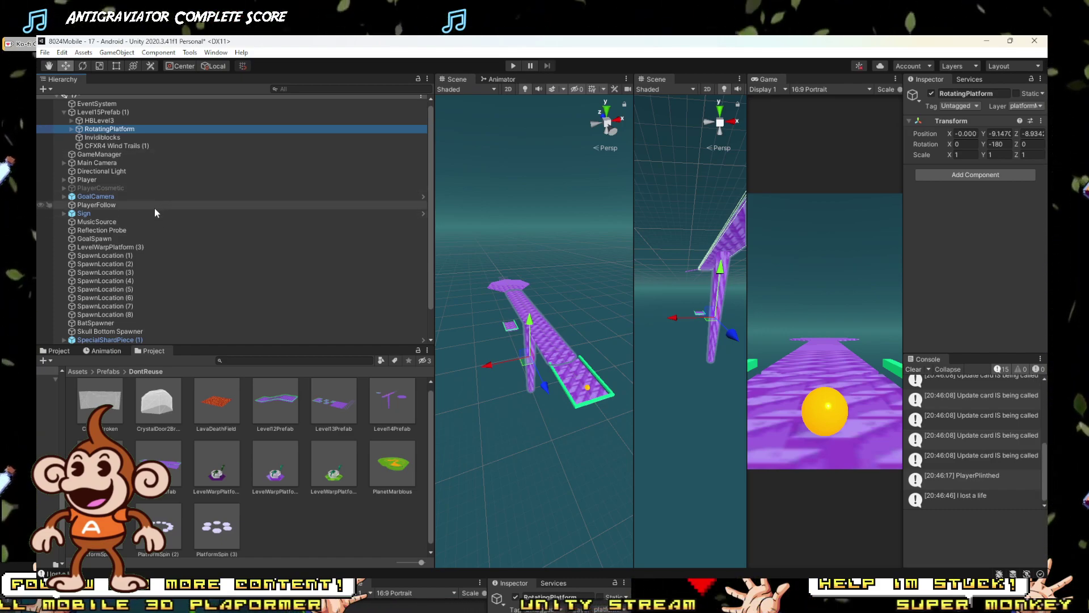
pyautogui.scroll(-2, 114, 221)
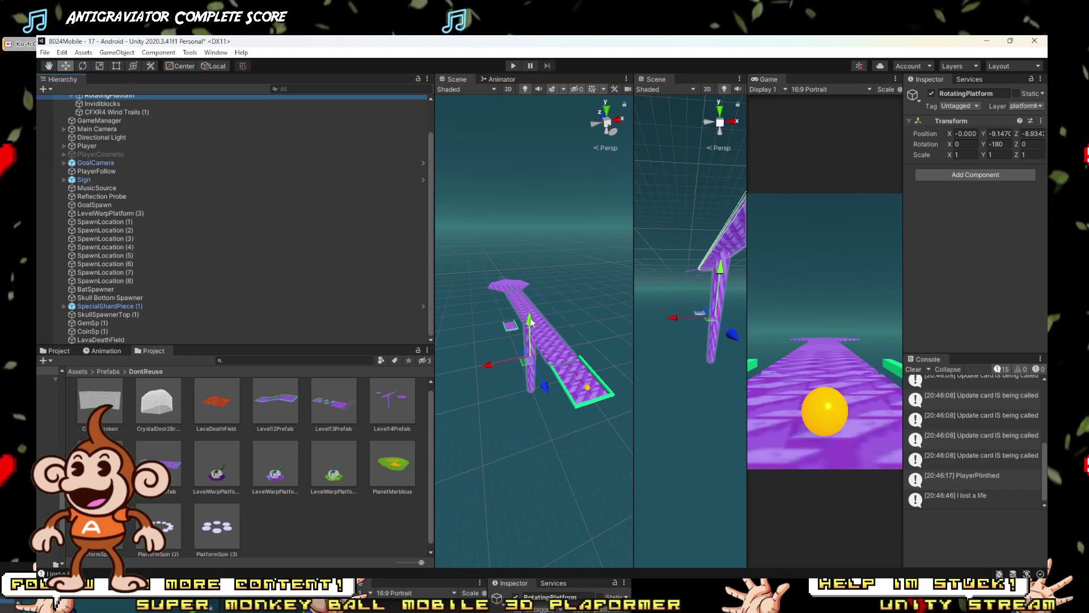
pyautogui.moveTo(531, 323); pyautogui.dragTo(526, 302, button='right')
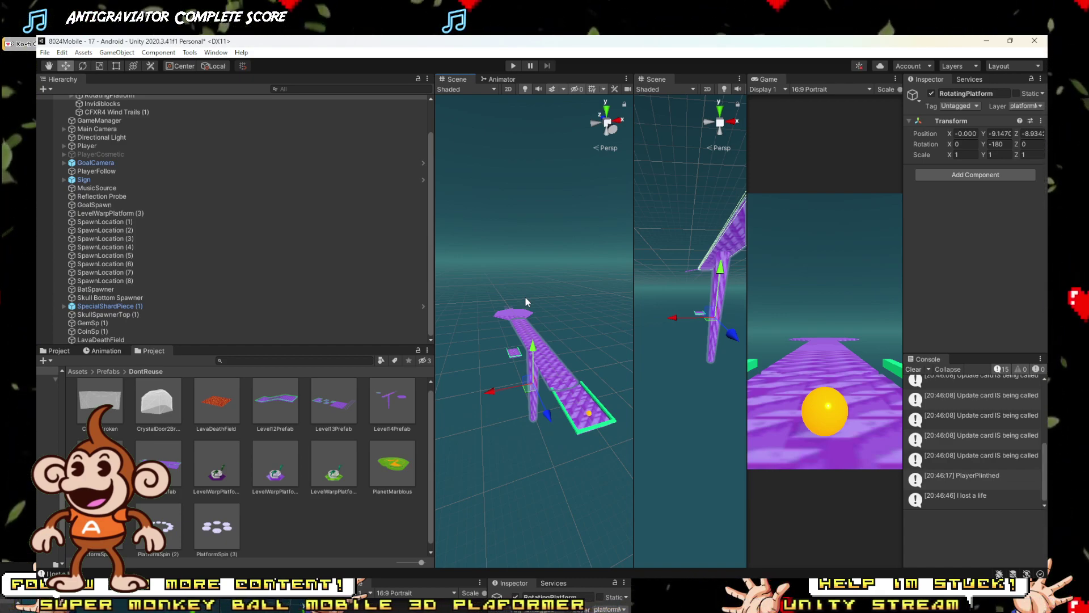
pyautogui.keyDown('alt'); pyautogui.moveTo(467, 245); pyautogui.dragTo(505, 482); pyautogui.keyUp('alt')
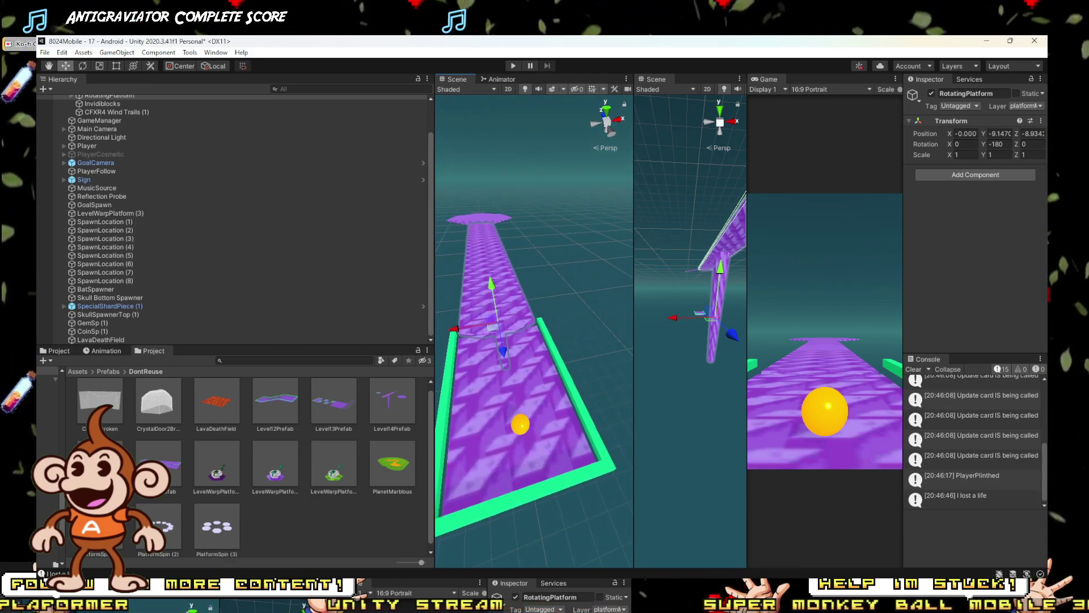
# Step: Switch to the Twitch window in Firefox to check the stream chat, and return to Unity
pyautogui.click(295, 603)
pyautogui.click(473, 531)
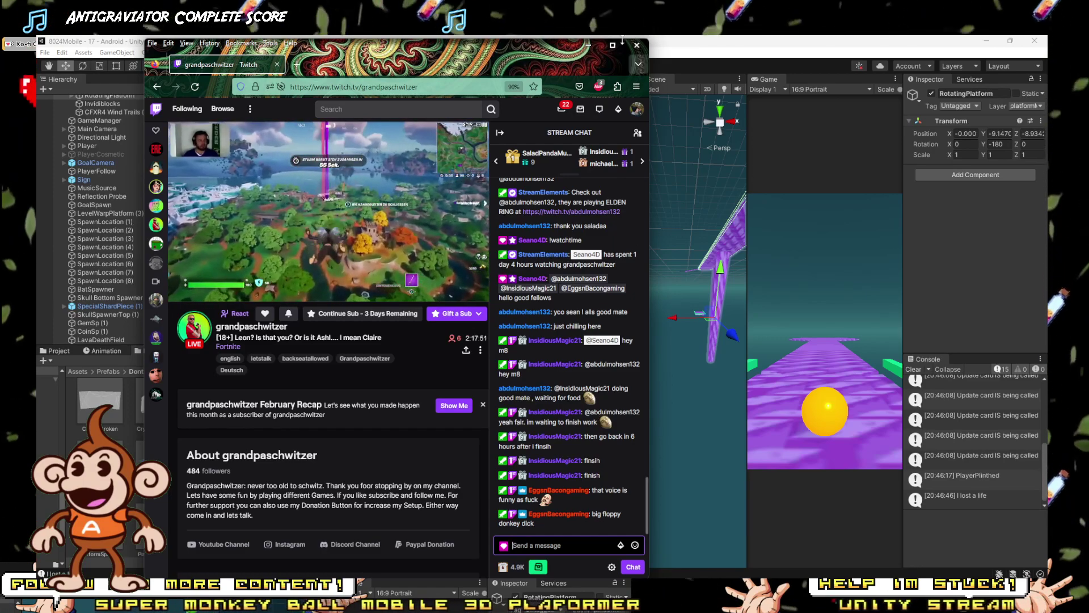
pyautogui.click(588, 45)
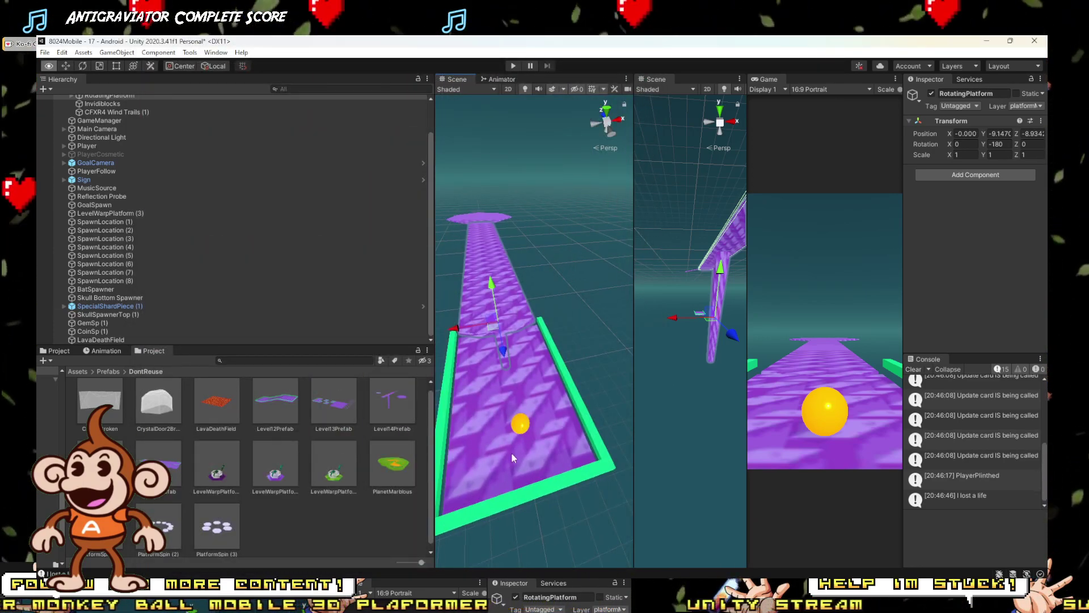
# Step: Enlarge the first Scene view at the expense of the second and view the starting platform from the side
pyautogui.moveTo(511, 454)
pyautogui.keyDown('alt'); pyautogui.mouseDown()
pyautogui.moveTo(466, 417)
pyautogui.moveTo(500, 469)
pyautogui.mouseUp(); pyautogui.keyUp('alt')
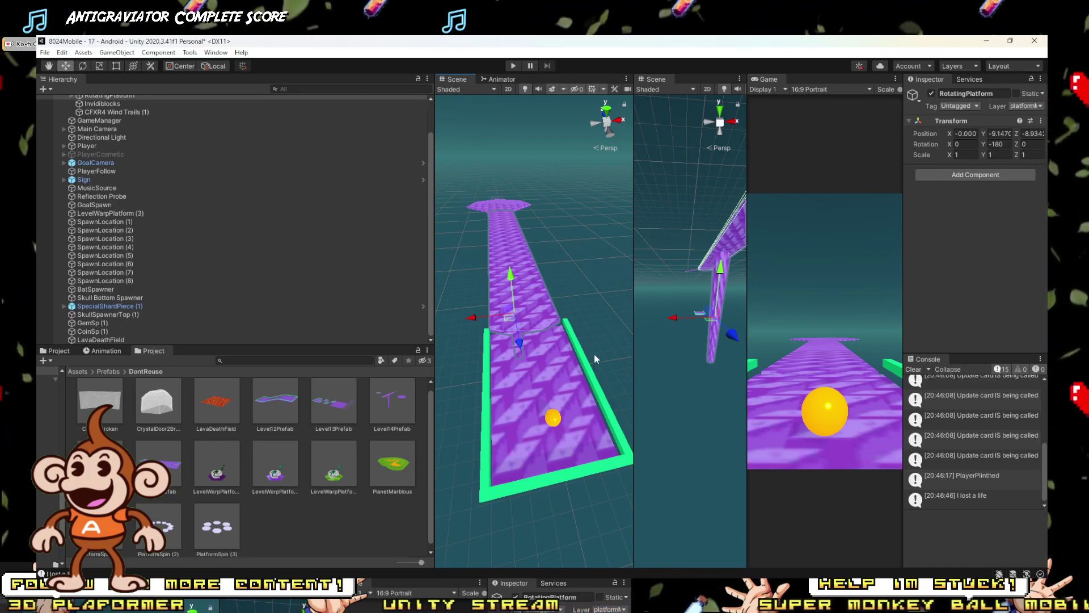
pyautogui.moveTo(634, 380); pyautogui.dragTo(785, 373)
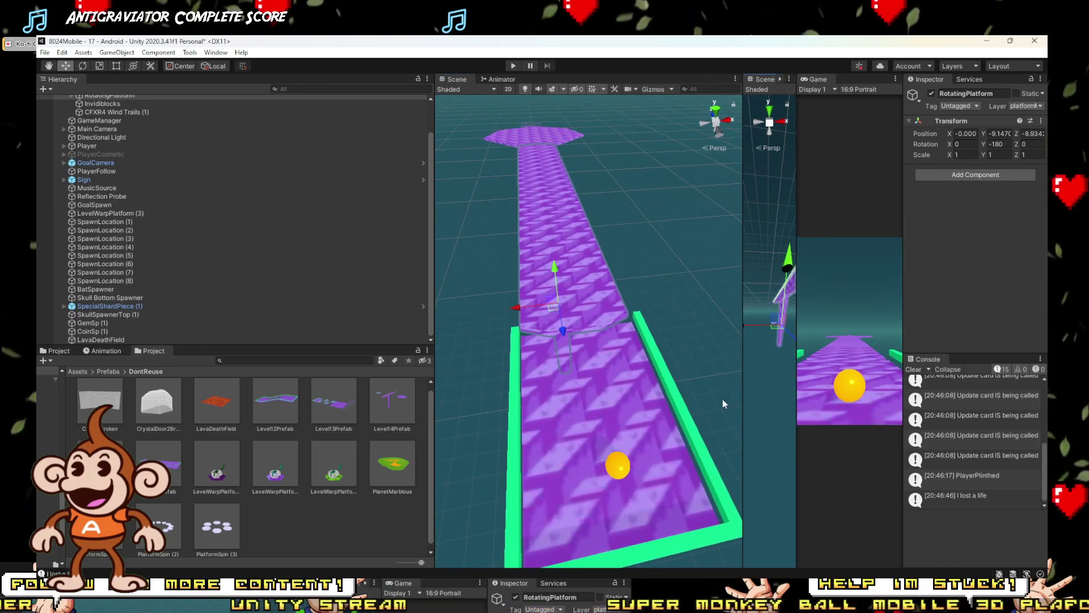
pyautogui.keyDown('alt'); pyautogui.moveTo(702, 407); pyautogui.dragTo(706, 377); pyautogui.keyUp('alt')
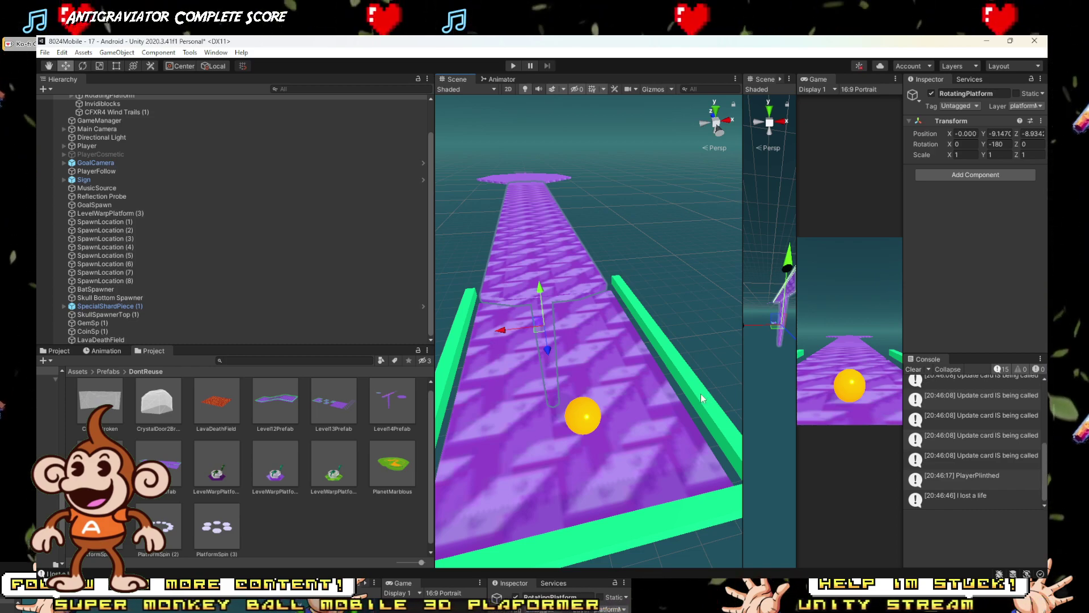
pyautogui.keyDown('alt'); pyautogui.moveTo(688, 418); pyautogui.dragTo(682, 348); pyautogui.keyUp('alt')
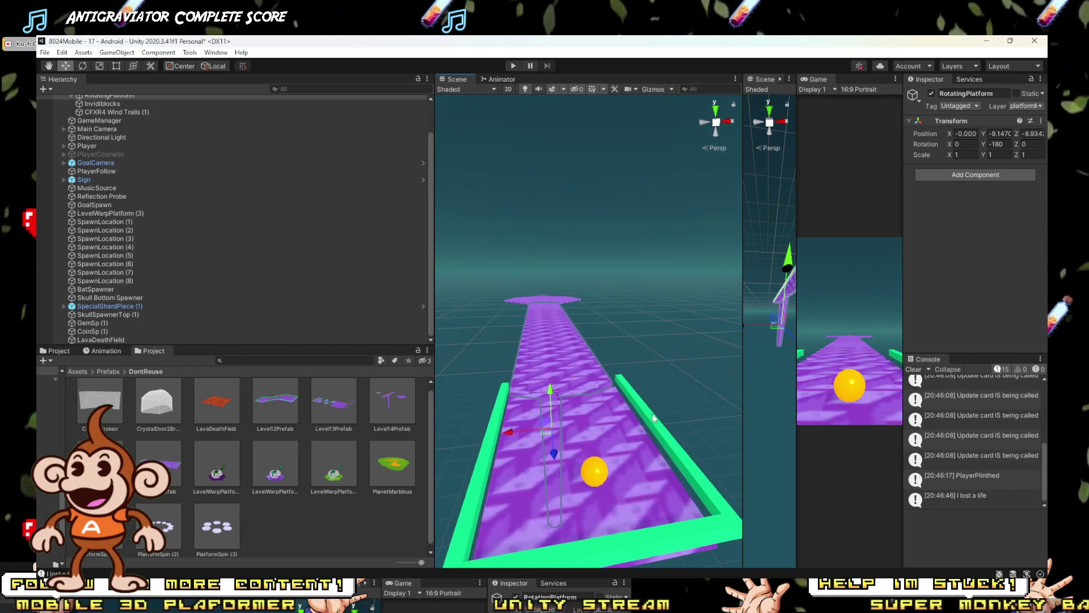
pyautogui.keyDown('alt'); pyautogui.moveTo(659, 391); pyautogui.dragTo(601, 309); pyautogui.keyUp('alt')
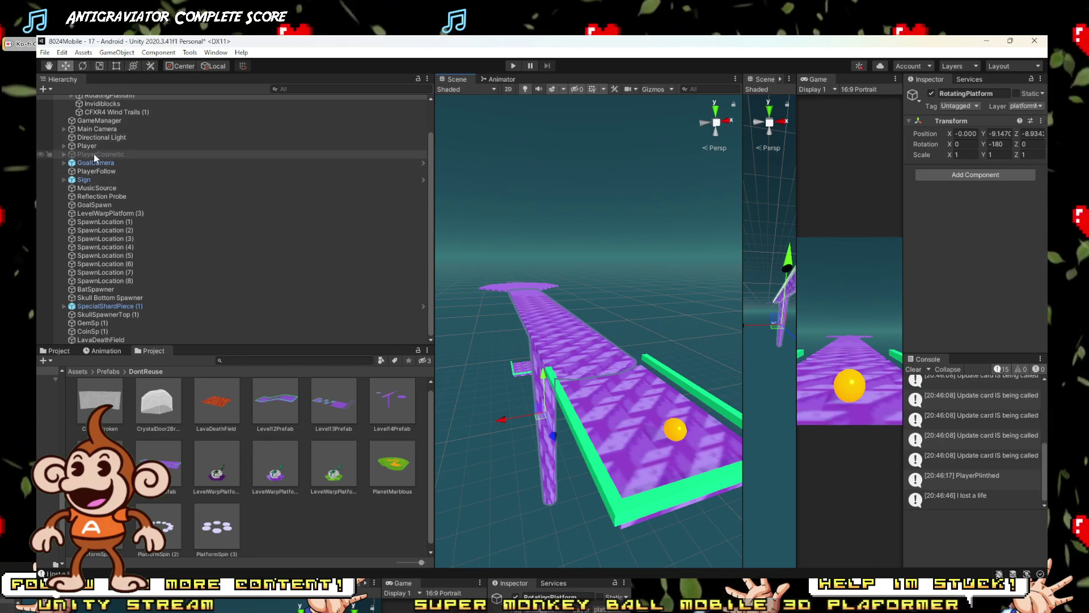
# Step: Select HBLevel3 inside Level15Prefab (1) and inspect its platform geometry from several angles
pyautogui.scroll(3, 97, 122)
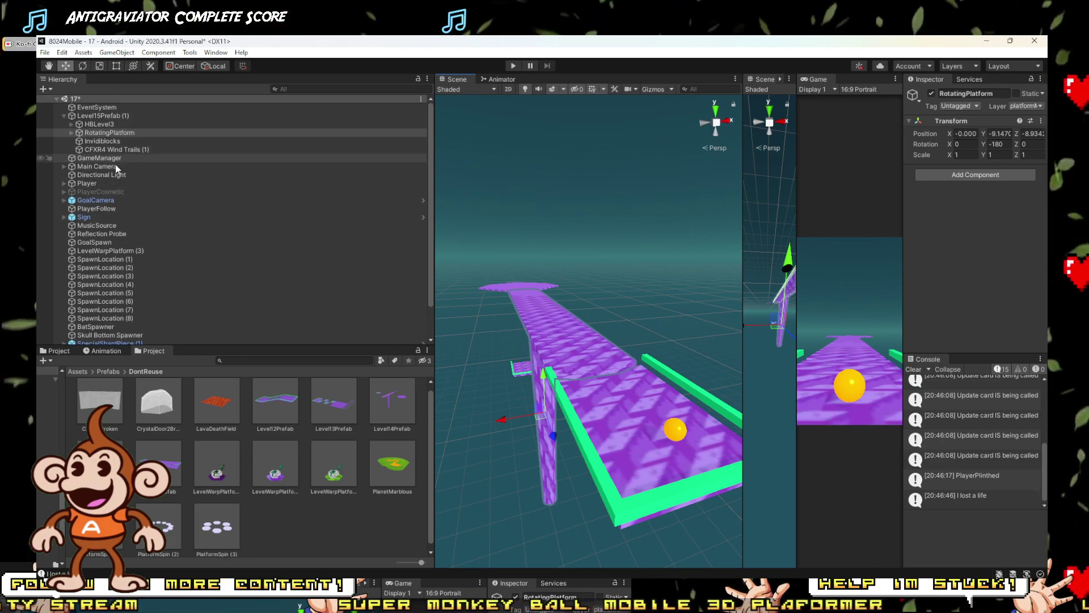
pyautogui.click(94, 123)
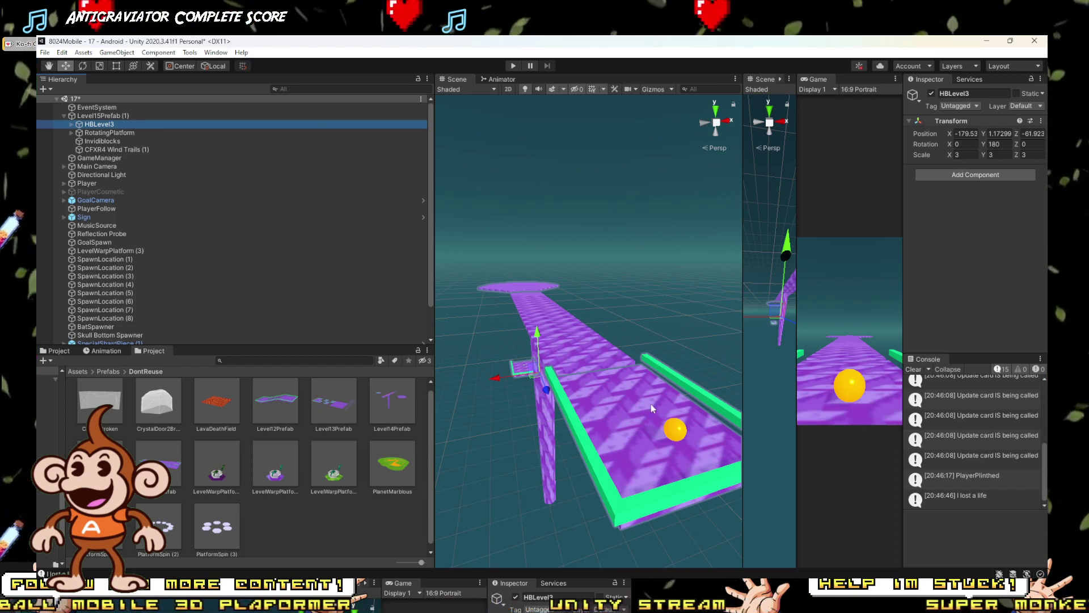
pyautogui.moveTo(653, 409)
pyautogui.mouseDown(button='right')
pyautogui.moveTo(649, 459)
pyautogui.moveTo(654, 366)
pyautogui.moveTo(651, 430)
pyautogui.moveTo(683, 420)
pyautogui.moveTo(680, 449)
pyautogui.moveTo(688, 425)
pyautogui.moveTo(669, 415)
pyautogui.mouseUp(button='right')
pyautogui.press('w')
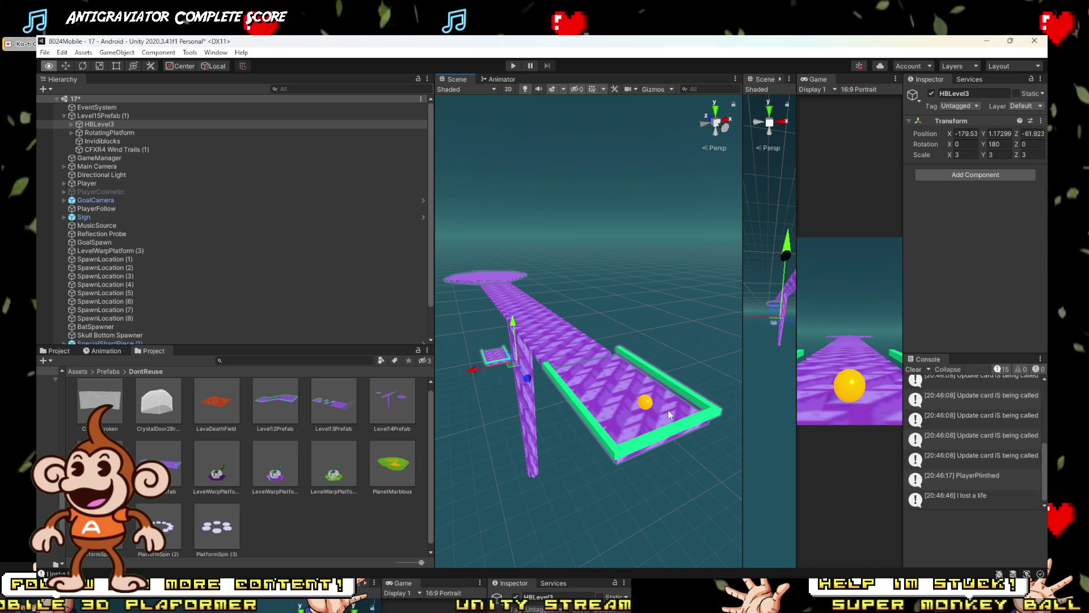
pyautogui.moveTo(668, 410); pyautogui.dragTo(676, 388, button='right')
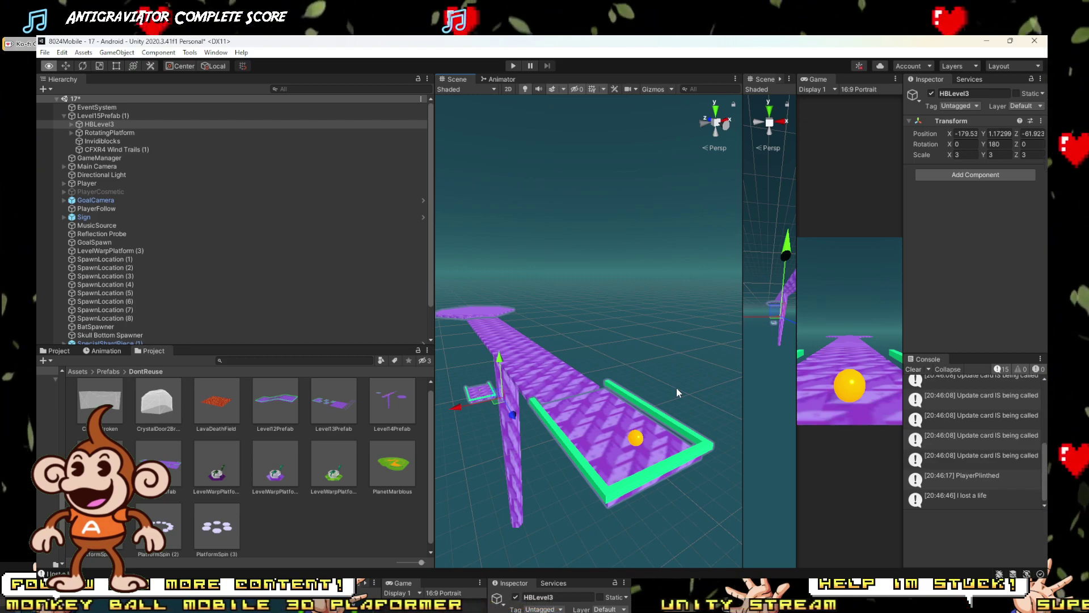
pyautogui.moveTo(676, 386)
pyautogui.mouseDown(button='right')
pyautogui.moveTo(676, 372)
pyautogui.moveTo(669, 400)
pyautogui.mouseUp(button='right')
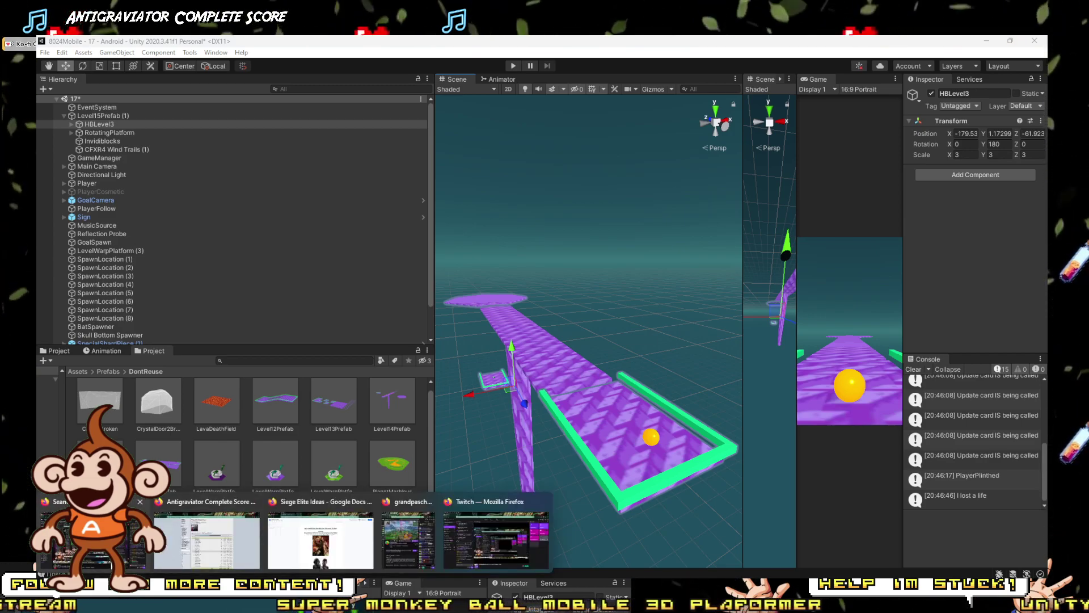
# Step: Switch to Firefox, check the live Twitch channel page of this stream, and duplicate its tab
pyautogui.click(91, 533)
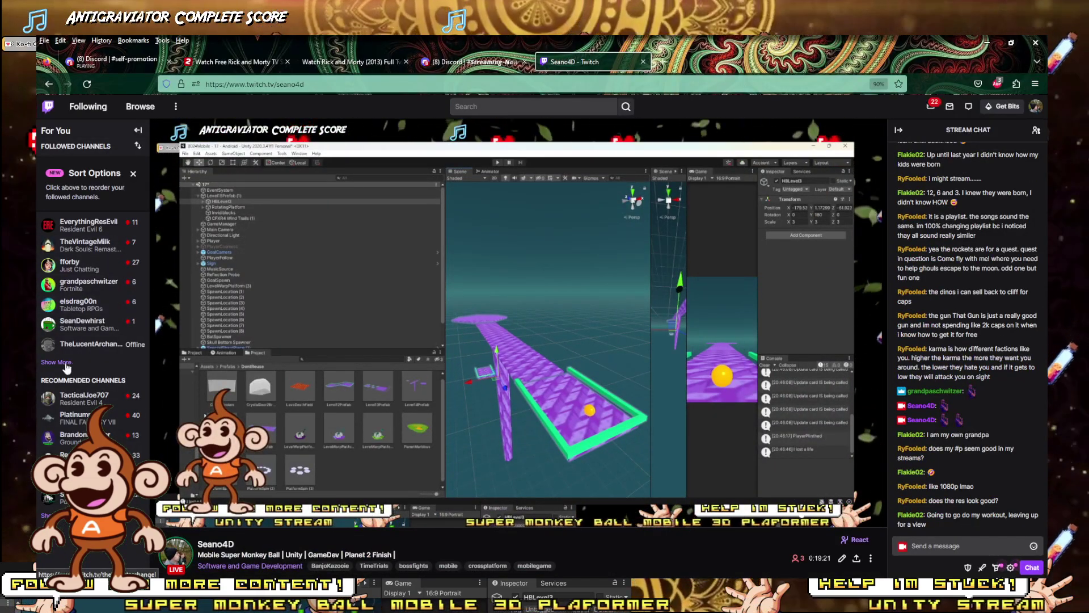
pyautogui.click(1013, 42)
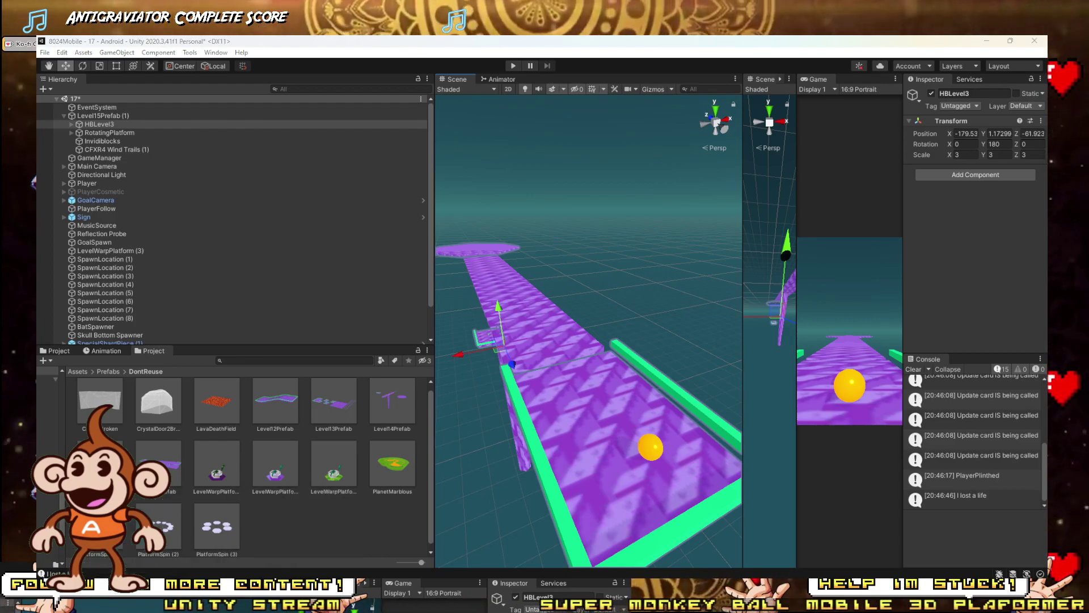
pyautogui.moveTo(187, 494)
pyautogui.click(495, 537)
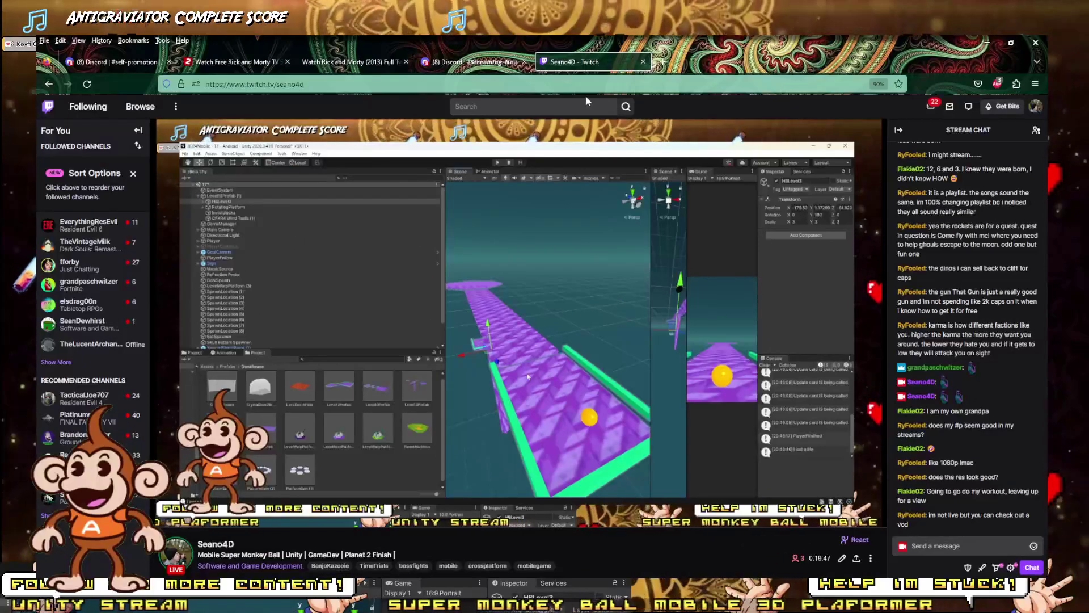
pyautogui.rightClick(609, 64)
pyautogui.click(631, 137)
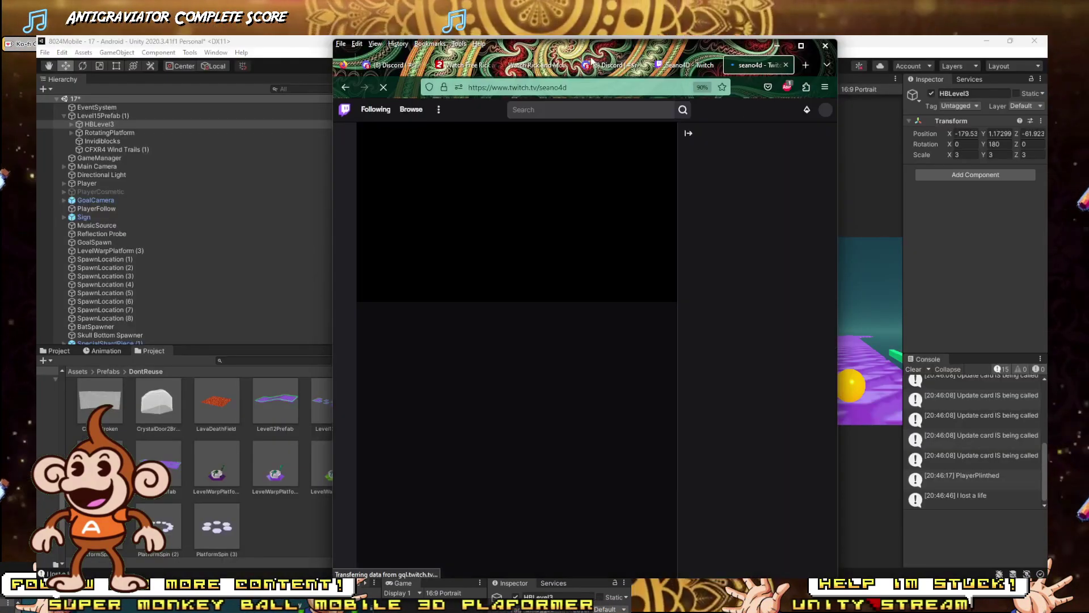
# Step: Maximize the Firefox window, search Twitch for the chat viewer's channel, and open that channel from the expanded followed list
pyautogui.doubleClick(584, 43)
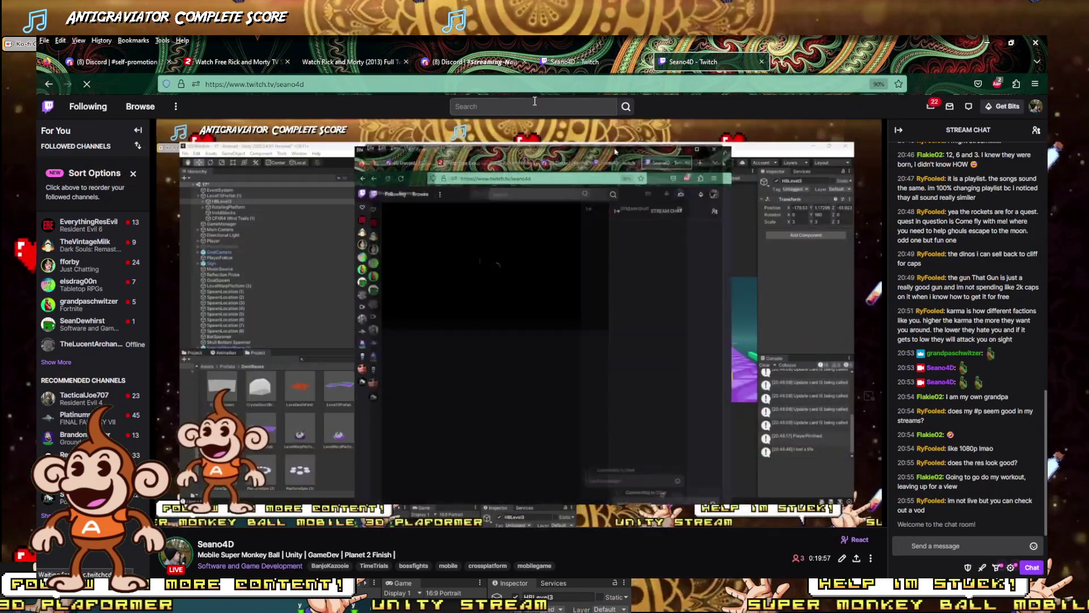
pyautogui.click(500, 105)
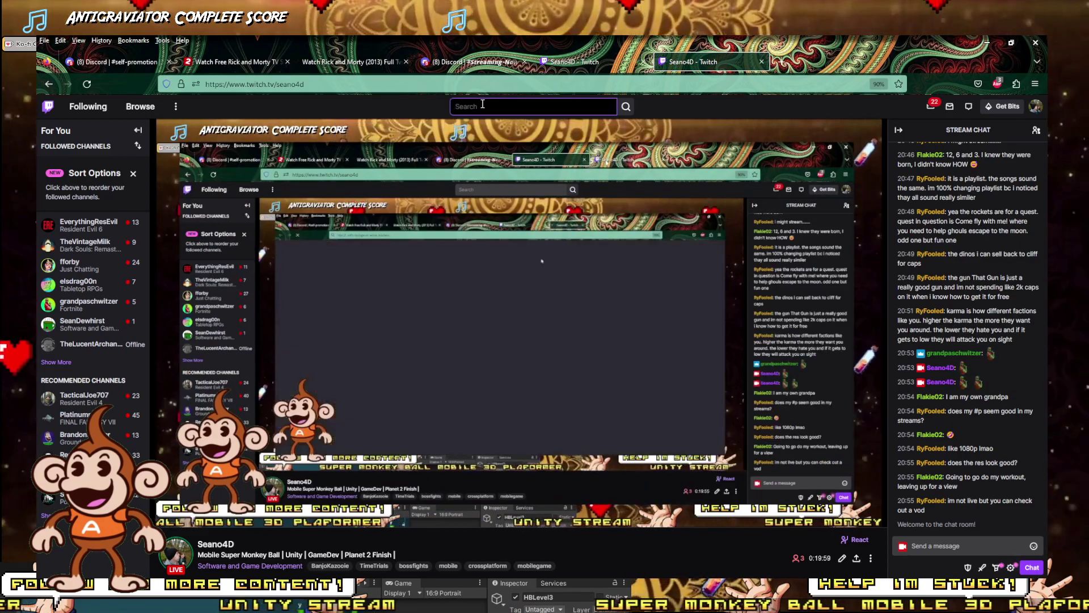
pyautogui.write('ry')
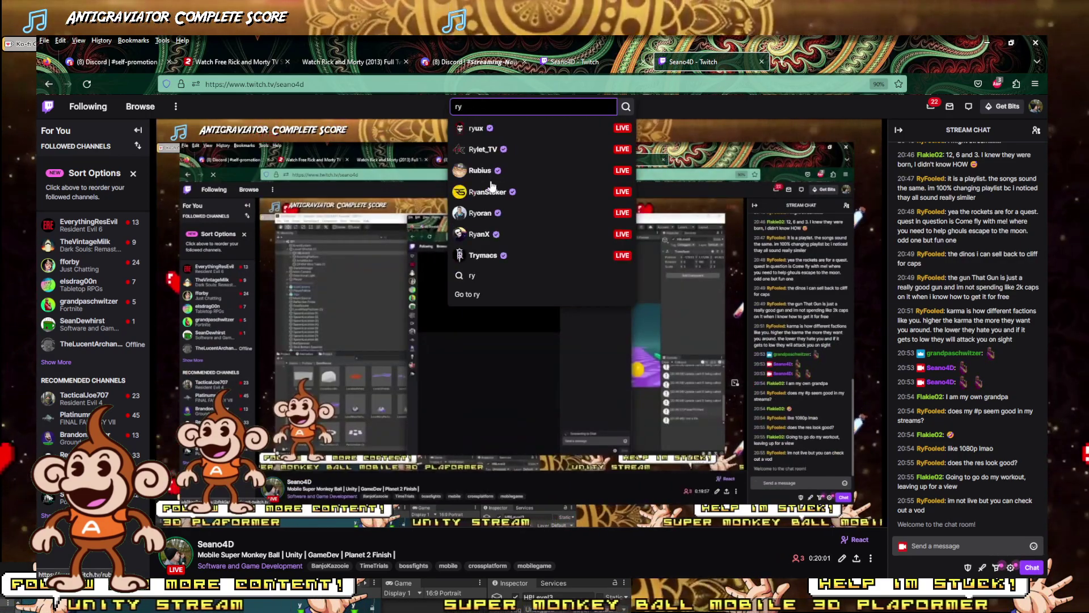
pyautogui.write('oo')
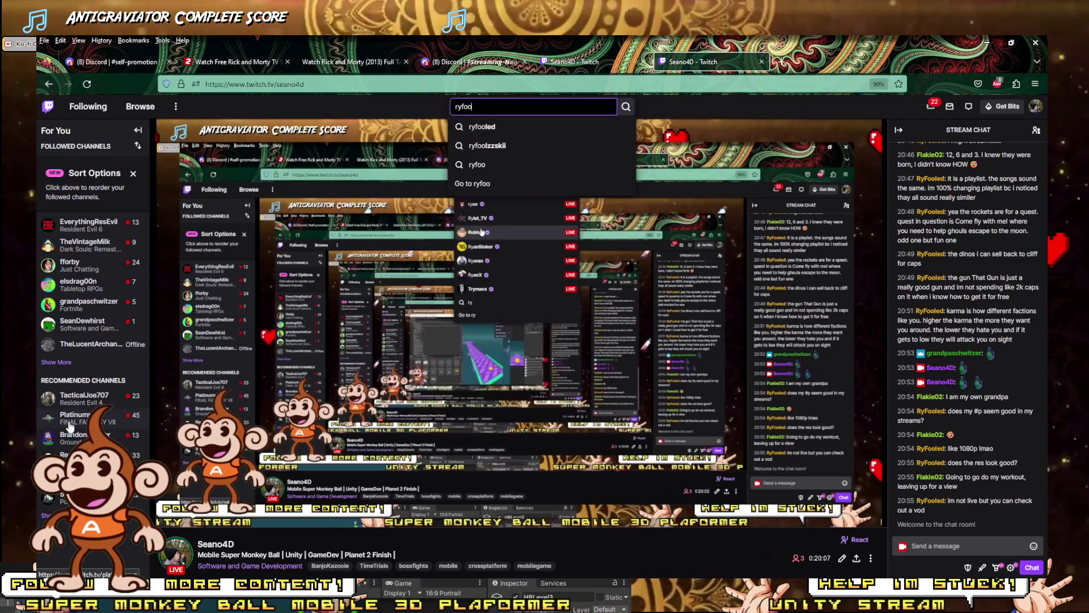
pyautogui.click(63, 362)
pyautogui.scroll(-1, 67, 356)
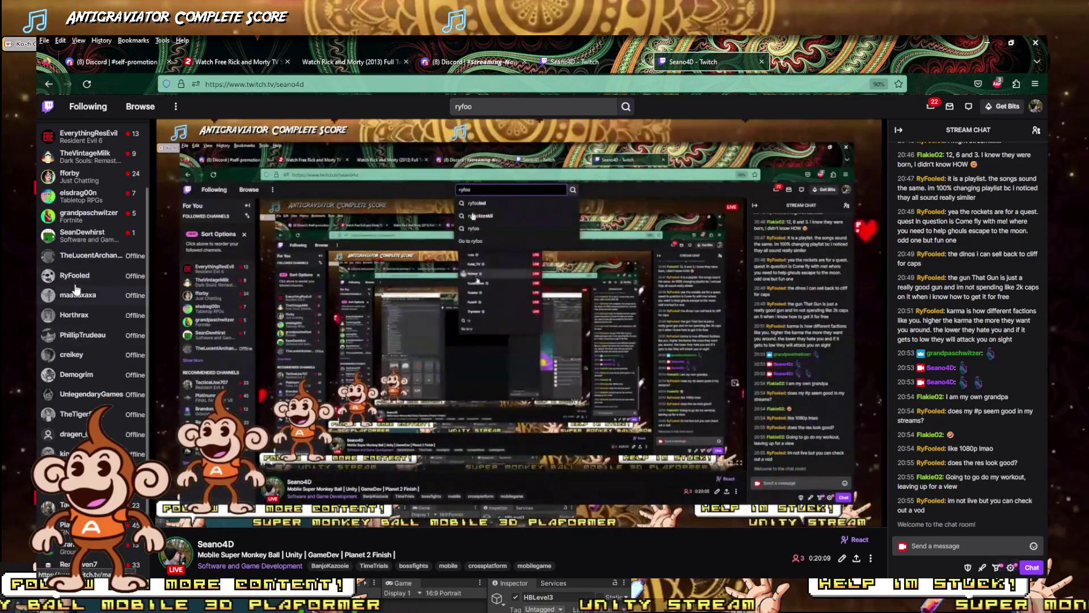
pyautogui.click(66, 336)
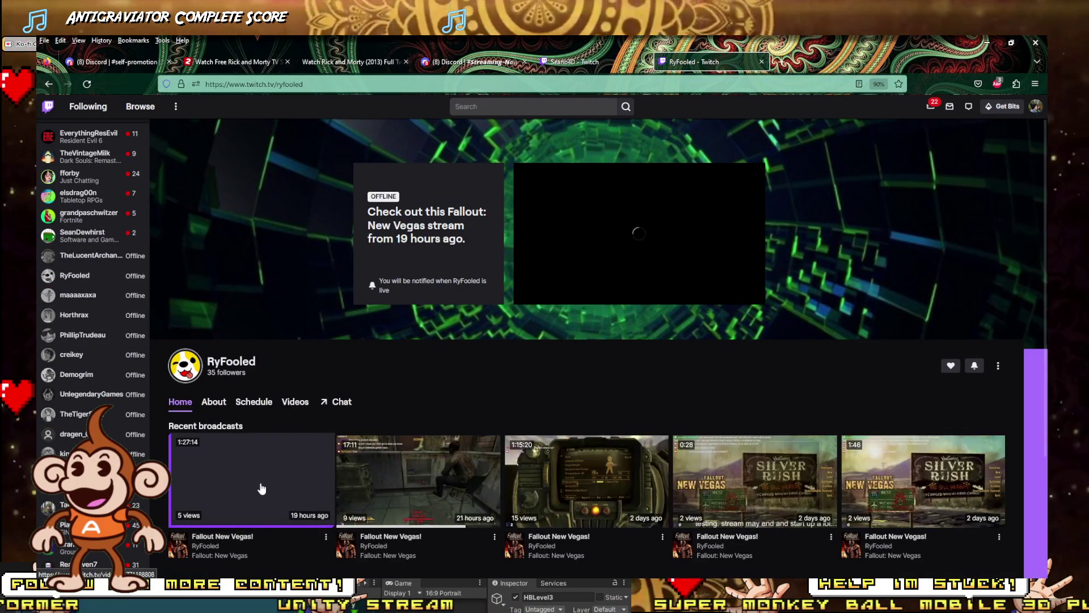
# Step: Watch the channel's latest Fallout New Vegas broadcast from 00:27:59 in full screen to check its quality, and return to Unity
pyautogui.click(295, 492)
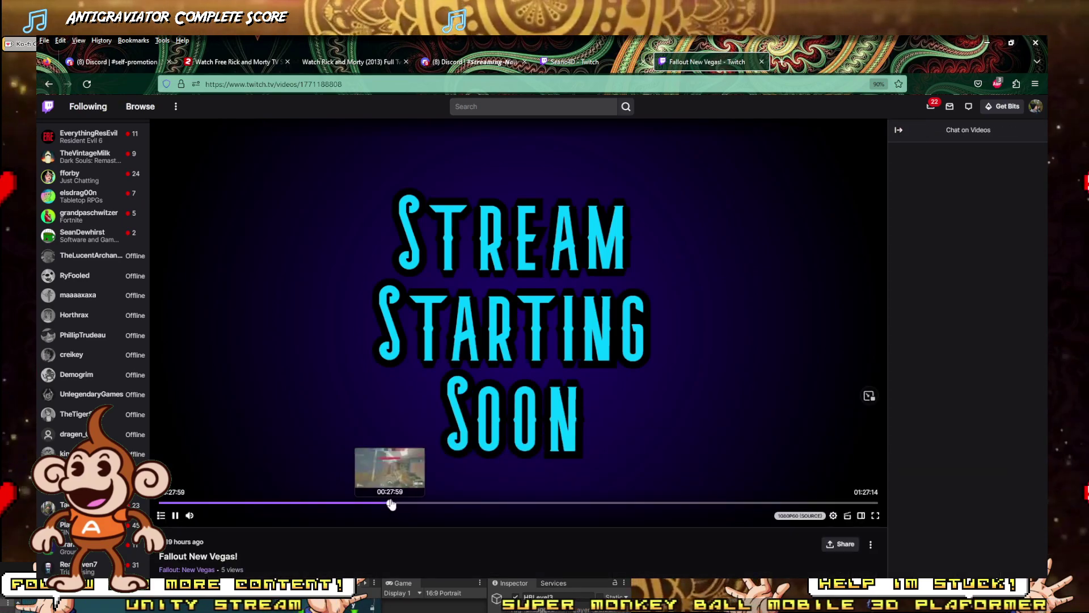
pyautogui.click(389, 503)
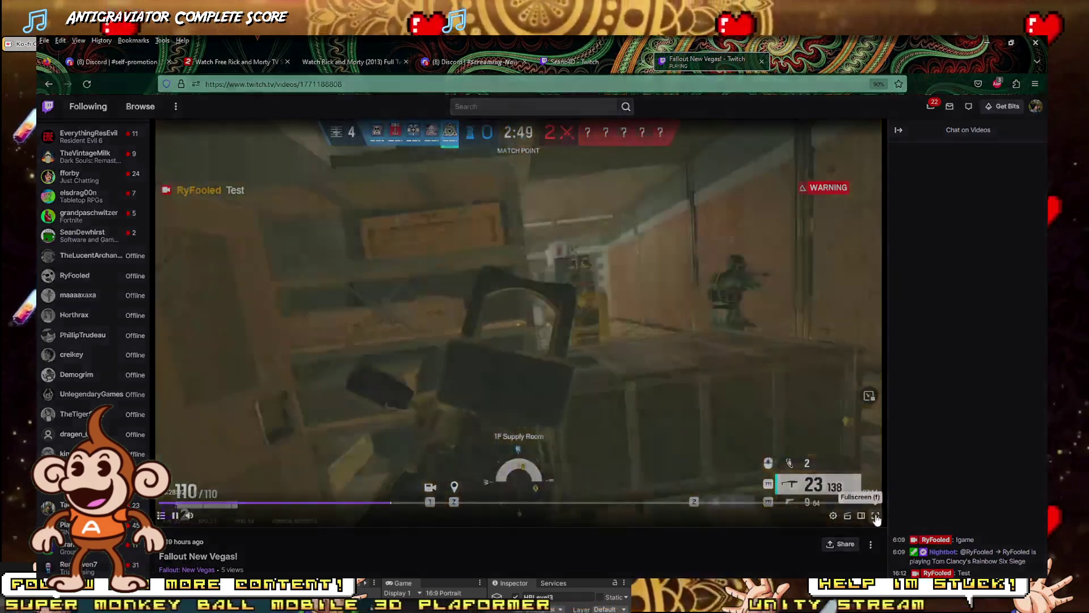
pyautogui.click(868, 513)
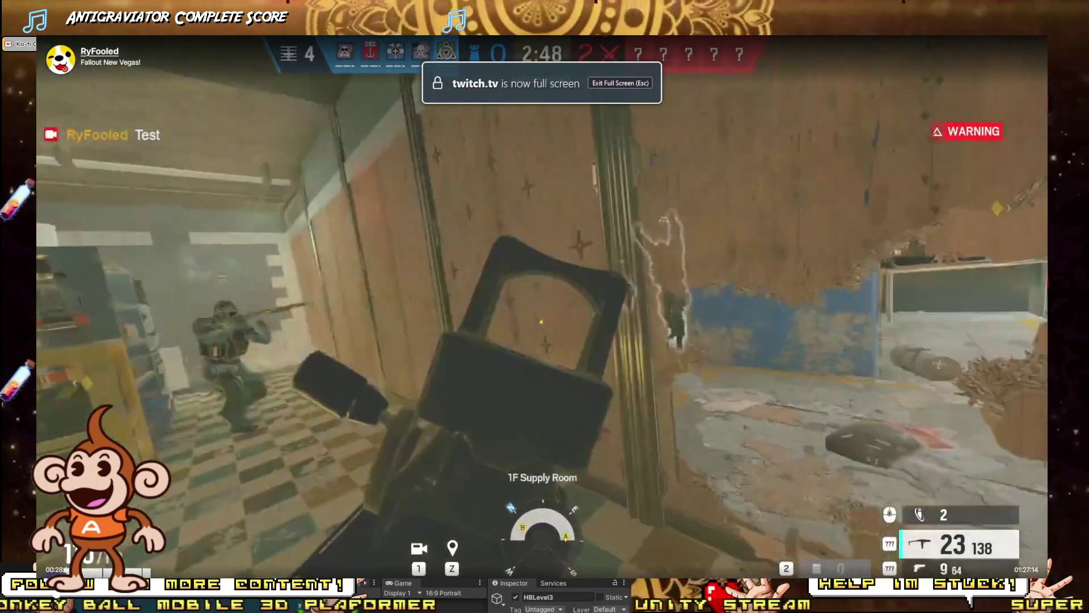
pyautogui.click(479, 567)
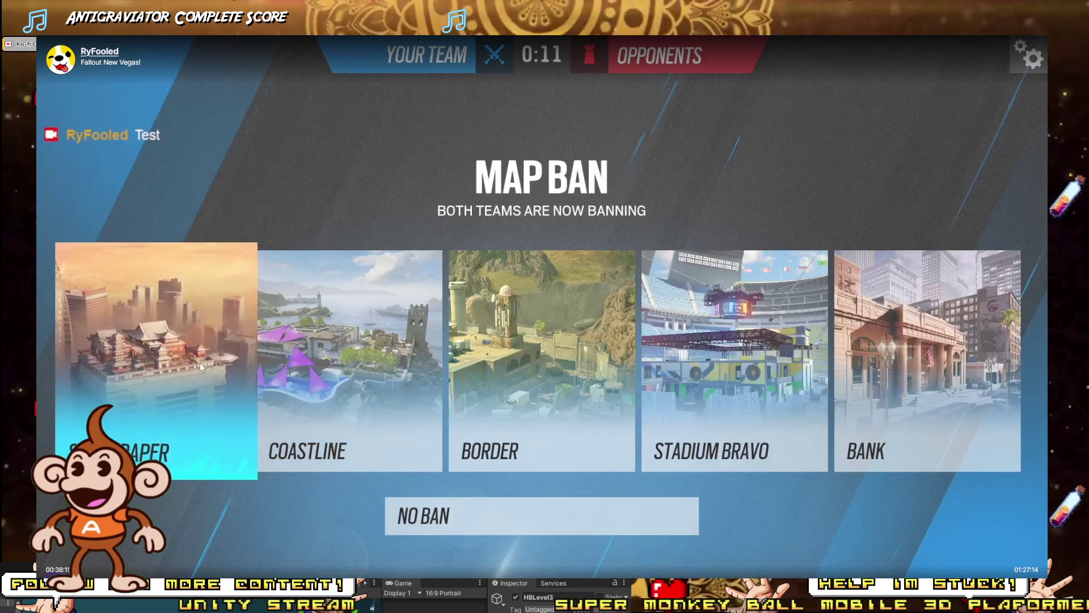
pyautogui.press('Escape')
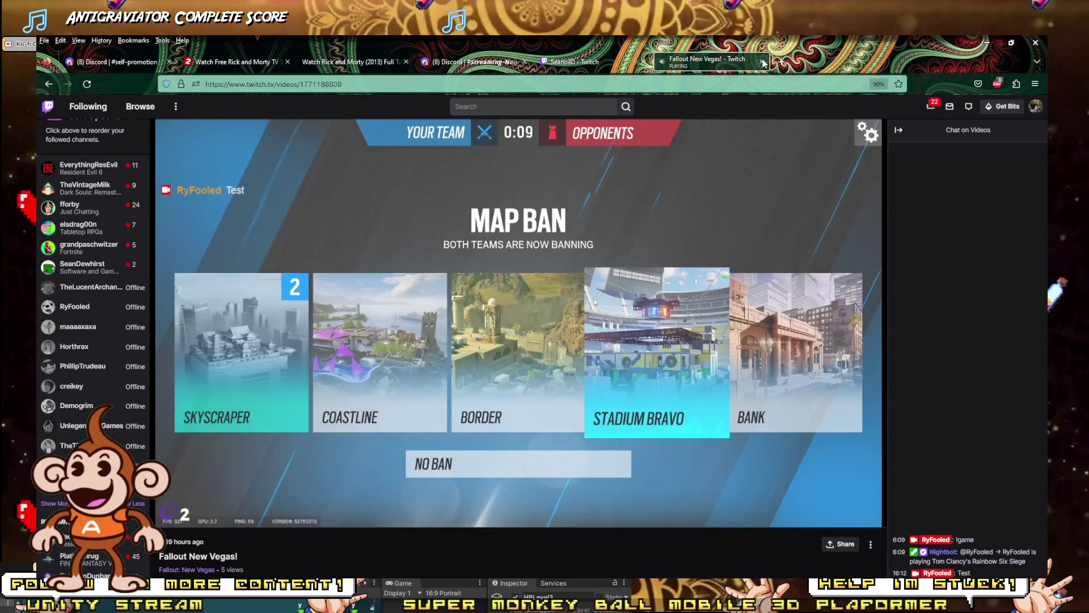
pyautogui.hotkey('ctrl', 'shift', 'Tab')
pyautogui.hotkey('alt', 'Tab')
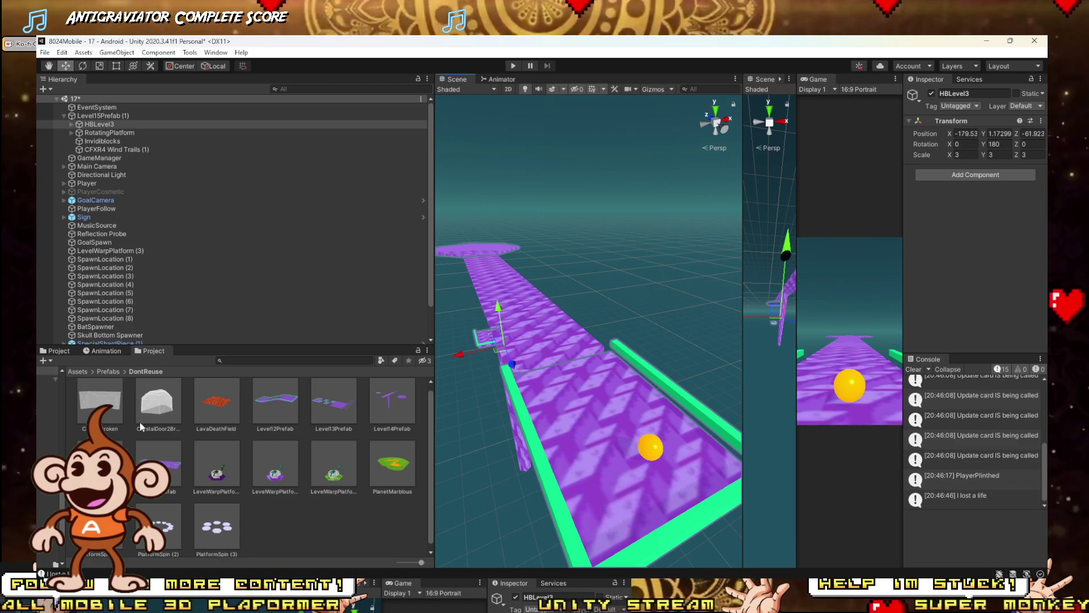
# Step: Search the project assets for "planet" and open the Models/Planet/3HoneyBerry/PlanetHoneyBerryLevels folder
pyautogui.click(73, 372)
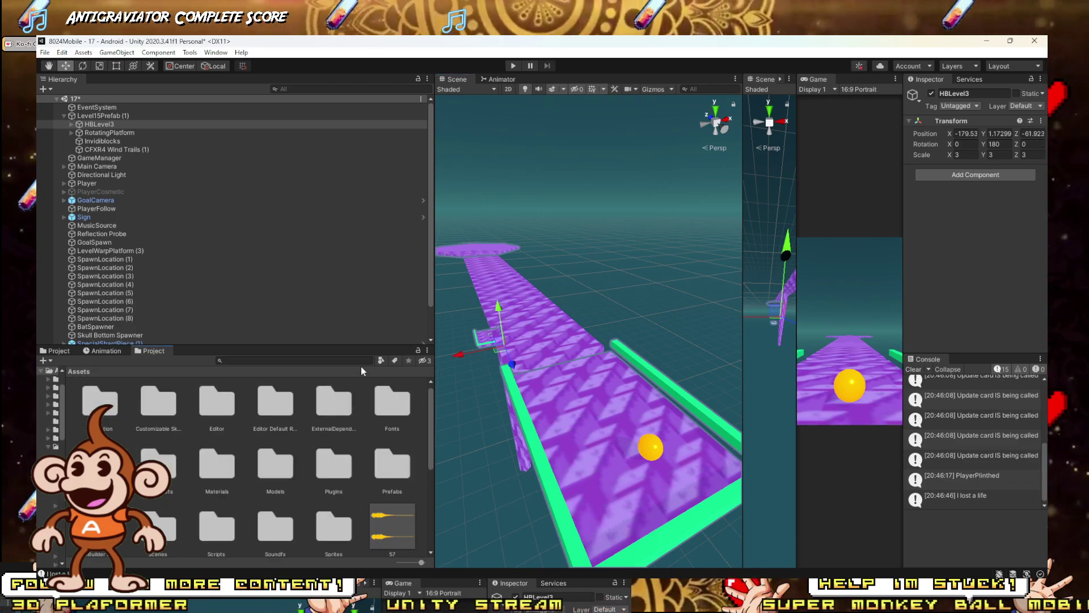
pyautogui.click(299, 361)
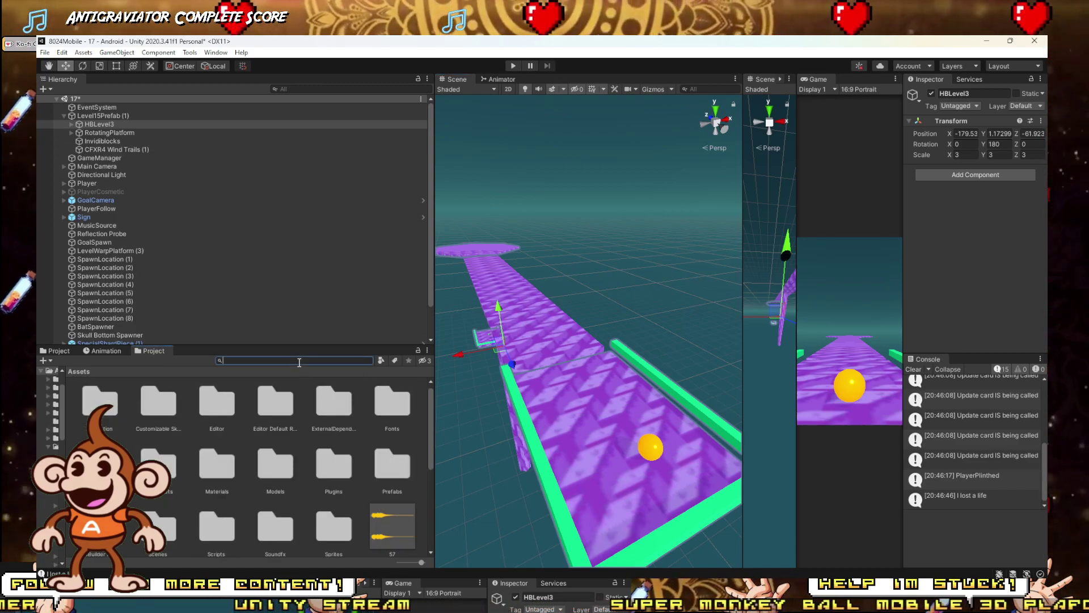
pyautogui.write('planet')
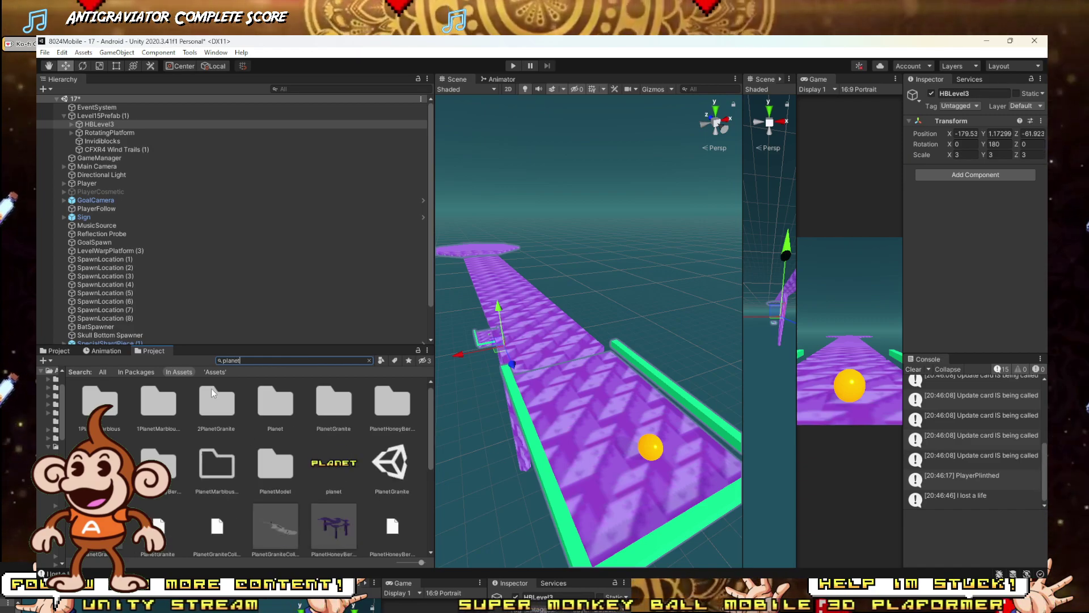
pyautogui.click(277, 407)
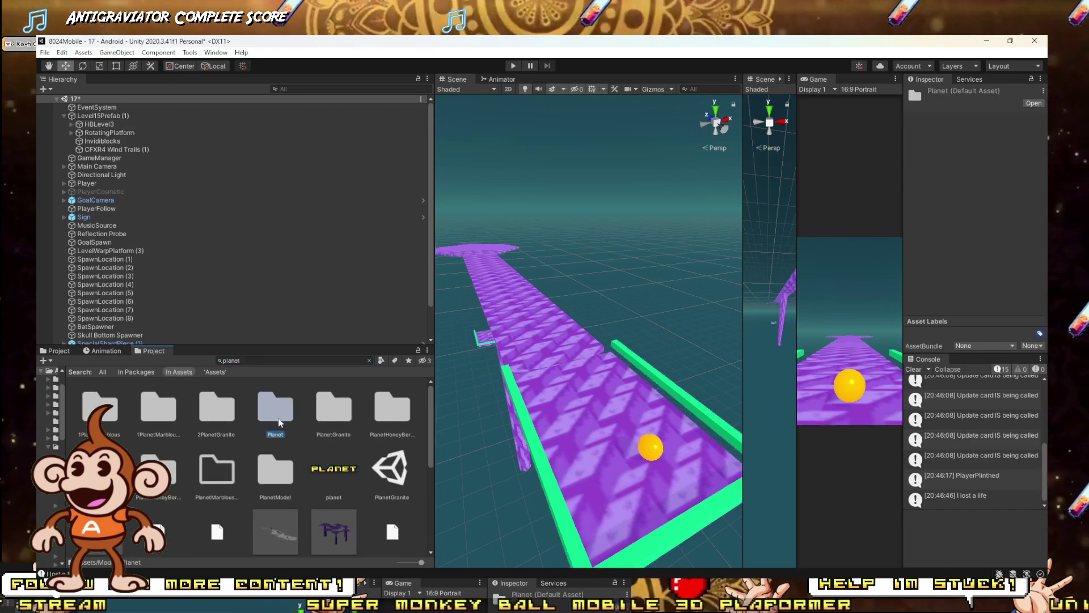
pyautogui.click(391, 413)
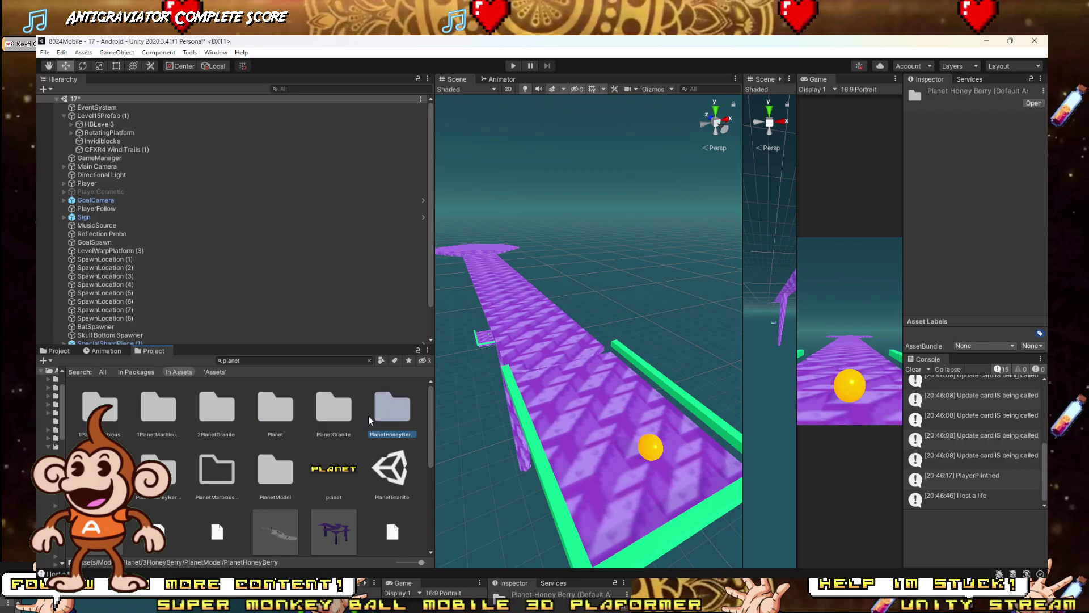
pyautogui.click(369, 360)
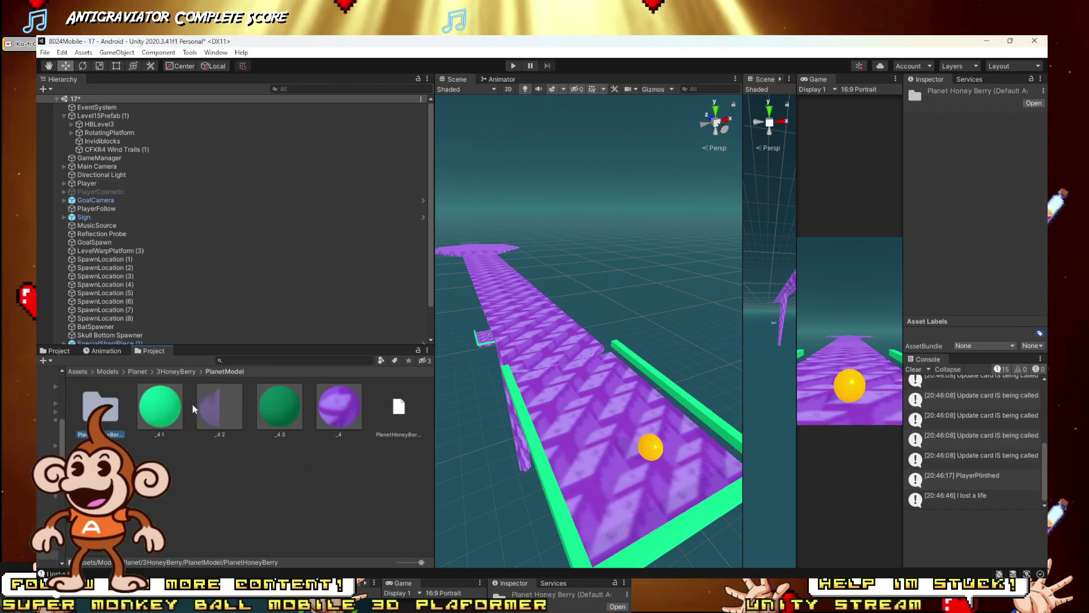
pyautogui.click(176, 371)
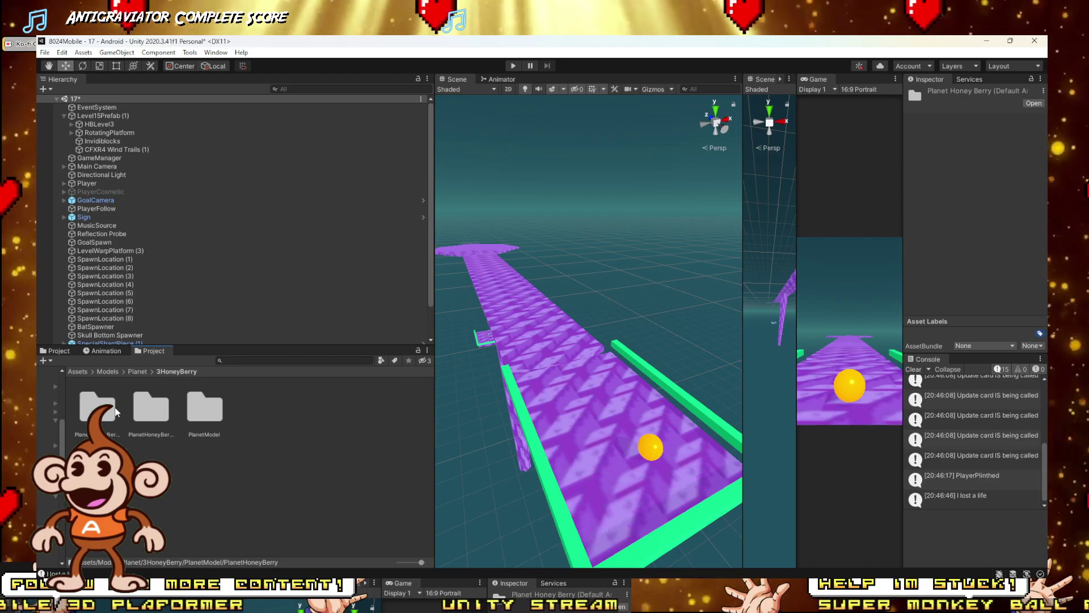
pyautogui.doubleClick(151, 407)
pyautogui.scroll(-1, 223, 456)
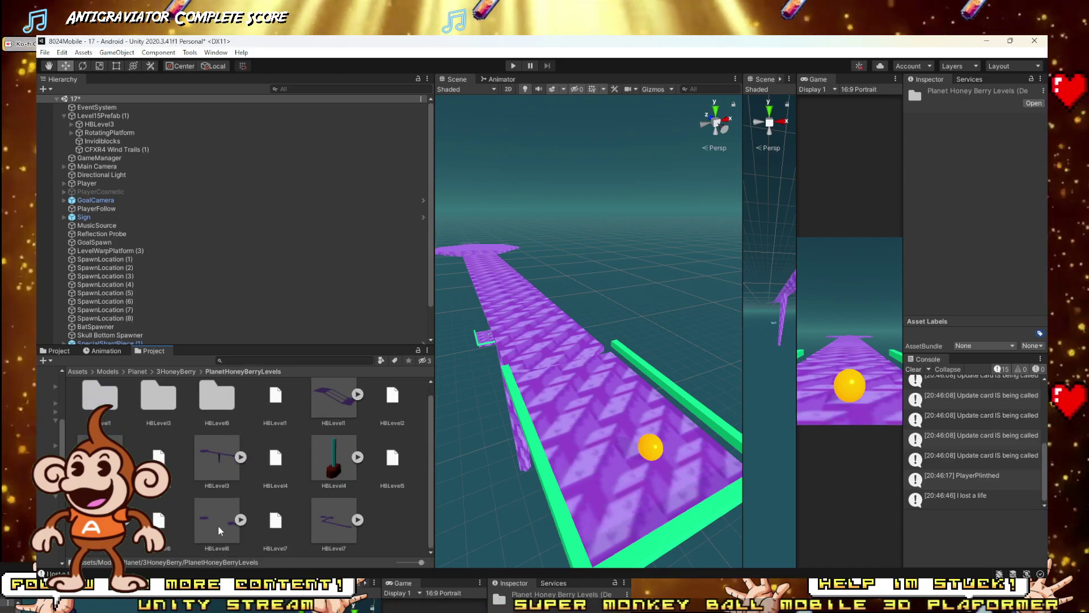
# Step: Delete the long purple walkway connecting the starting platform to the far octagonal platform from RotatingPlatform
pyautogui.click(476, 346)
pyautogui.keyDown('alt'); pyautogui.moveTo(478, 345); pyautogui.dragTo(537, 329); pyautogui.keyUp('alt')
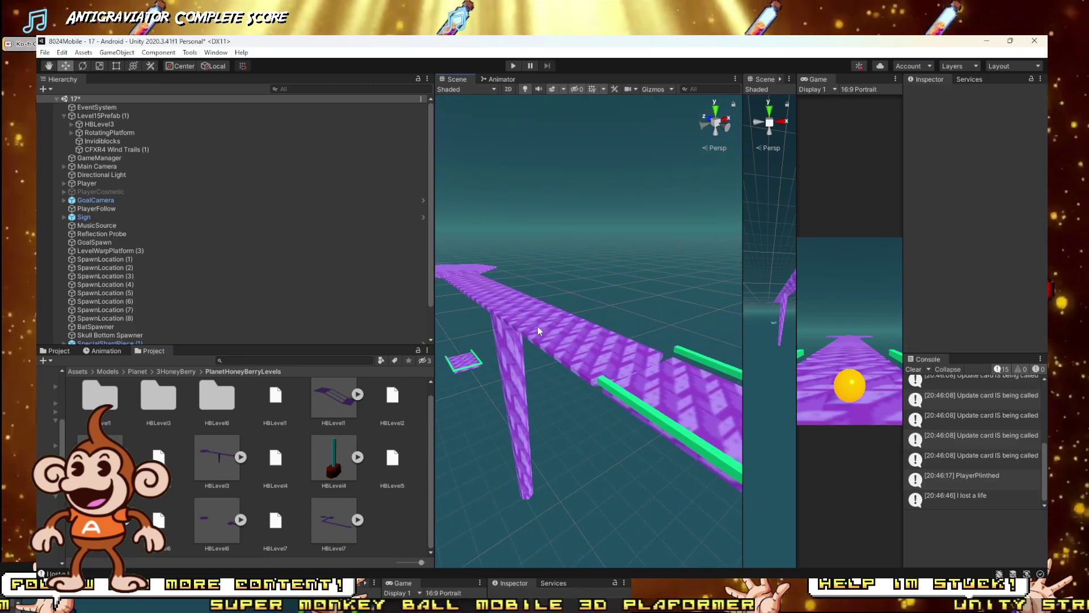
pyautogui.click(537, 328)
pyautogui.press('Delete')
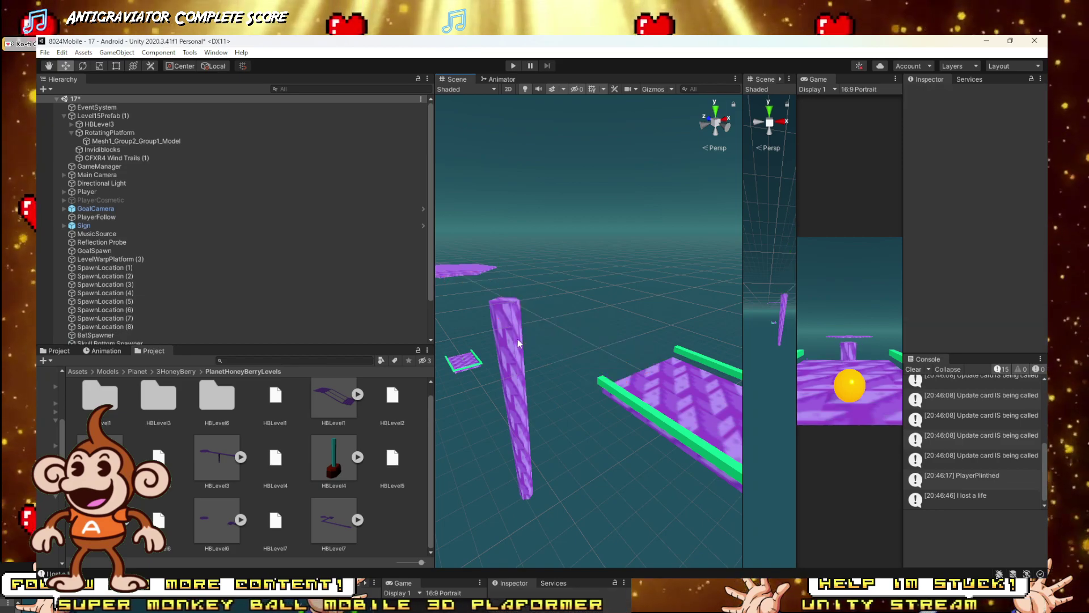
# Step: Try deleting the vertical pillar mesh inside RotatingPlatform and undo the deletion
pyautogui.click(513, 342)
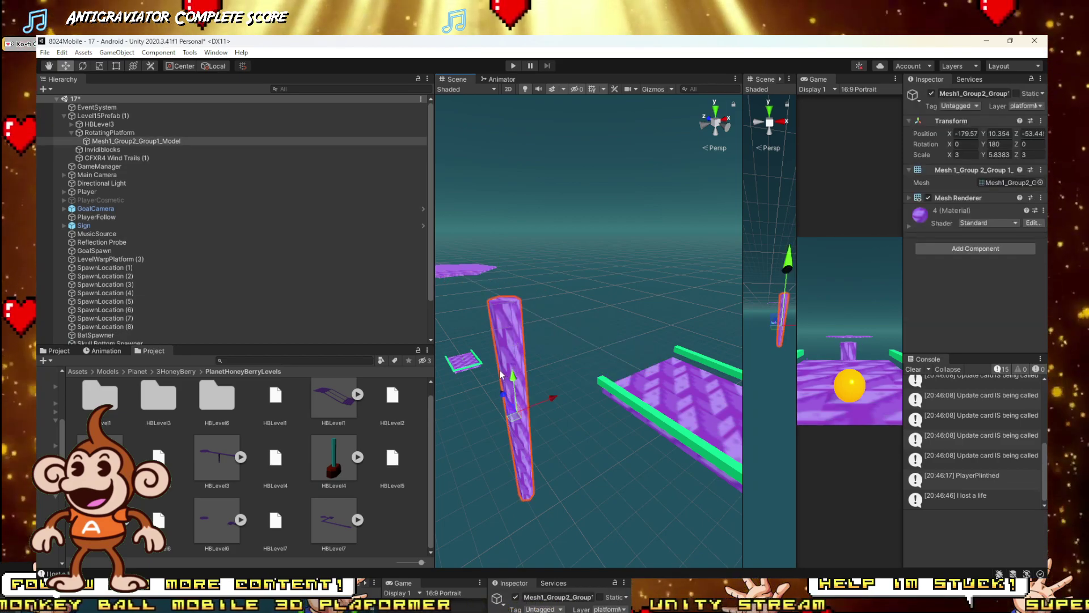
pyautogui.press('Delete')
pyautogui.hotkey('ctrl', 'z')
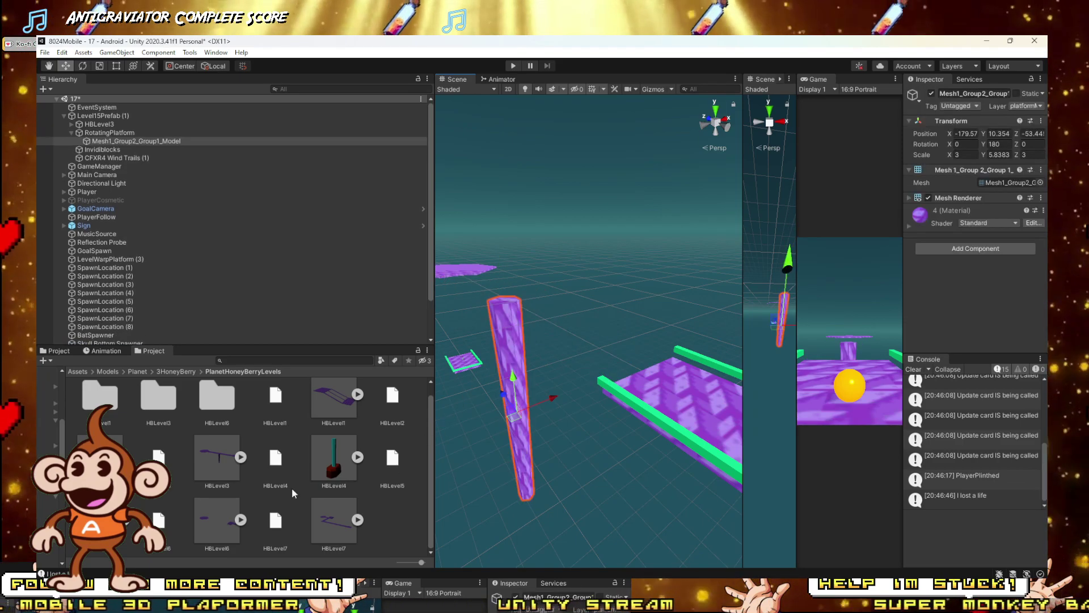
# Step: Preview the sub-meshes of the HBLevel6 model and examine the pillar and surrounding platforms from several angles
pyautogui.click(241, 519)
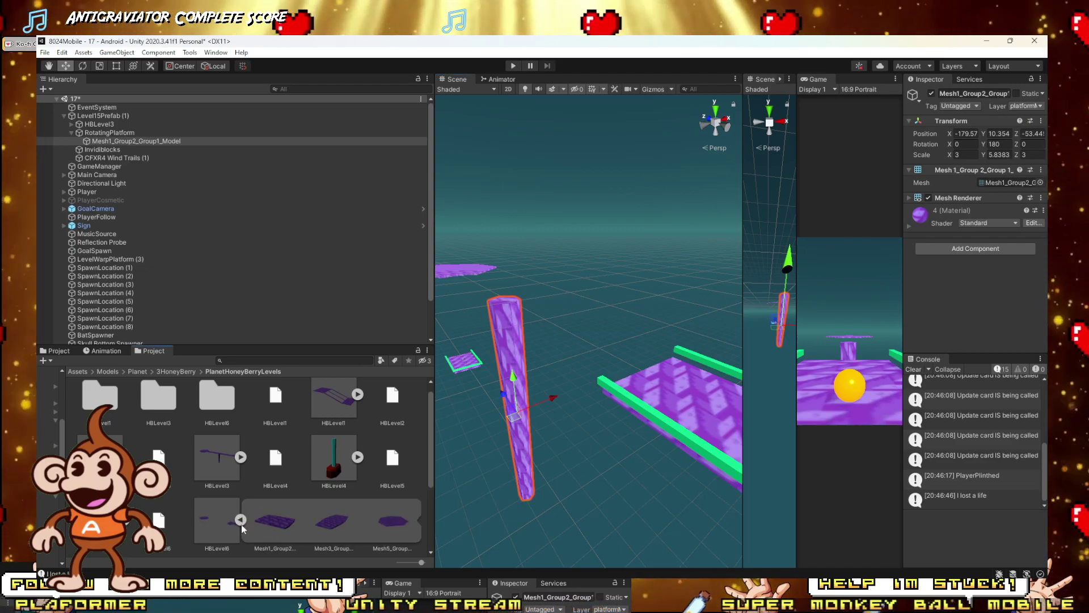
pyautogui.click(242, 520)
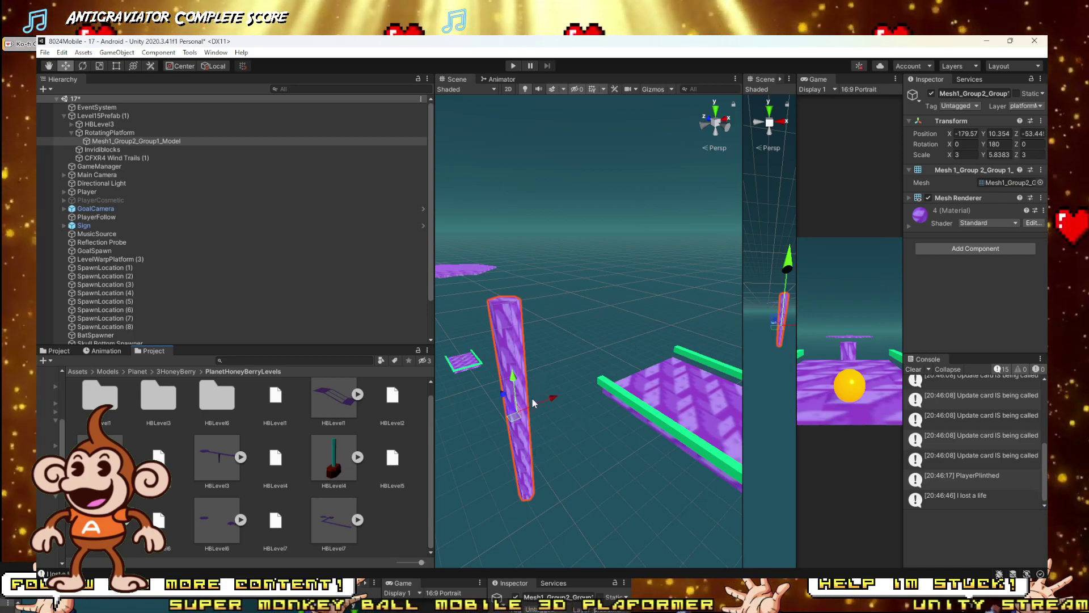
pyautogui.moveTo(542, 373); pyautogui.dragTo(601, 396, button='right')
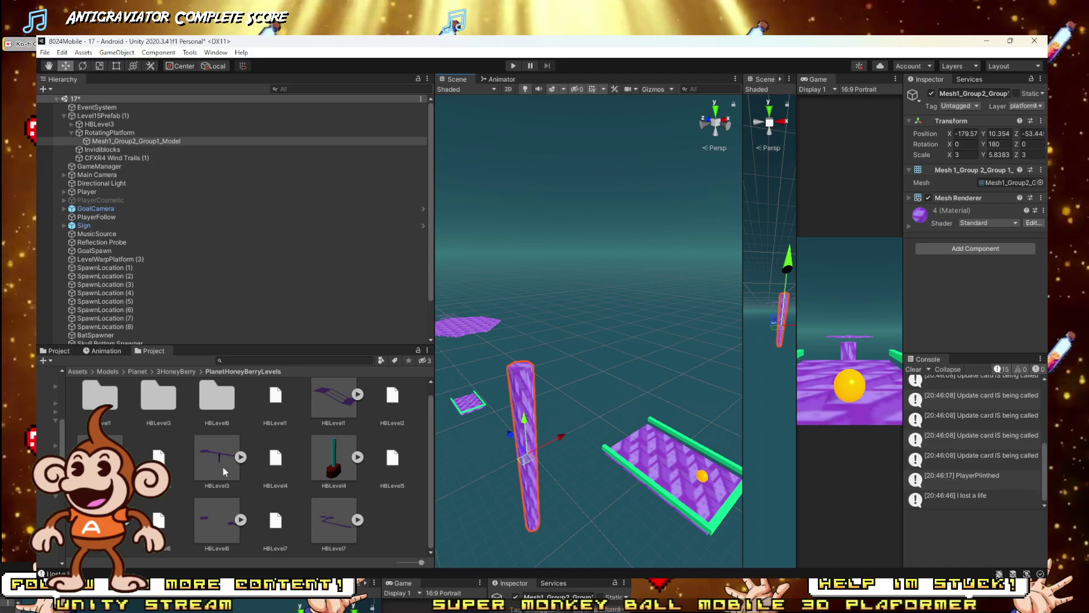
pyautogui.moveTo(538, 419)
pyautogui.mouseDown(button='right')
pyautogui.moveTo(525, 414)
pyautogui.moveTo(514, 435)
pyautogui.moveTo(524, 416)
pyautogui.mouseUp(button='right')
pyautogui.press('s')
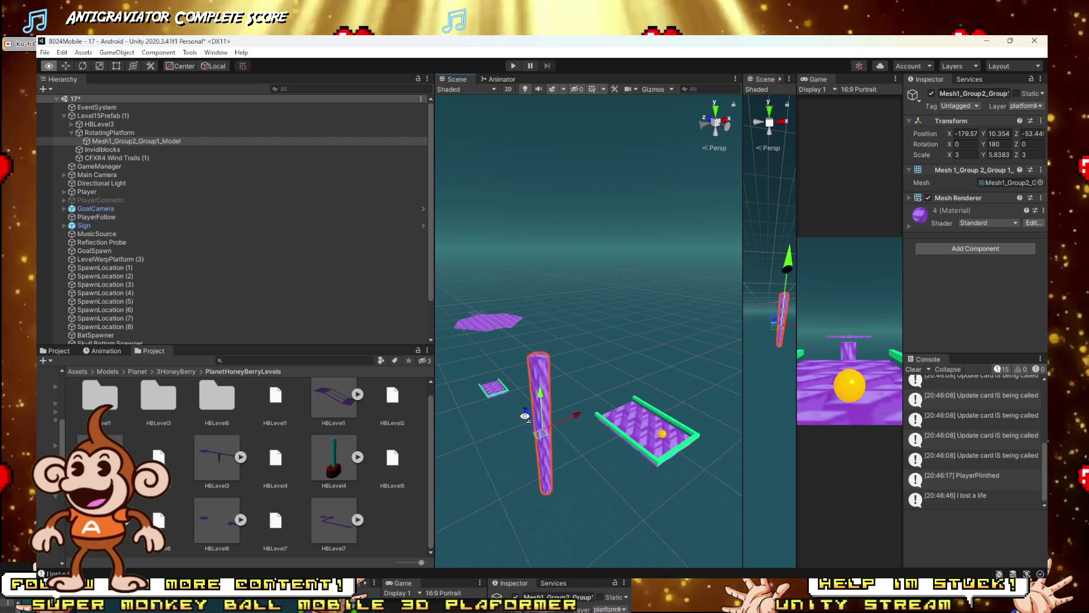
pyautogui.press('w')
pyautogui.moveTo(525, 417); pyautogui.dragTo(548, 408, button='right')
pyautogui.press('s')
# Step: Check HBLevel3 and RotatingPlatform inside Level15Prefab (1), and frame RotatingPlatform to examine its pillar beside the other platforms
pyautogui.click(67, 134)
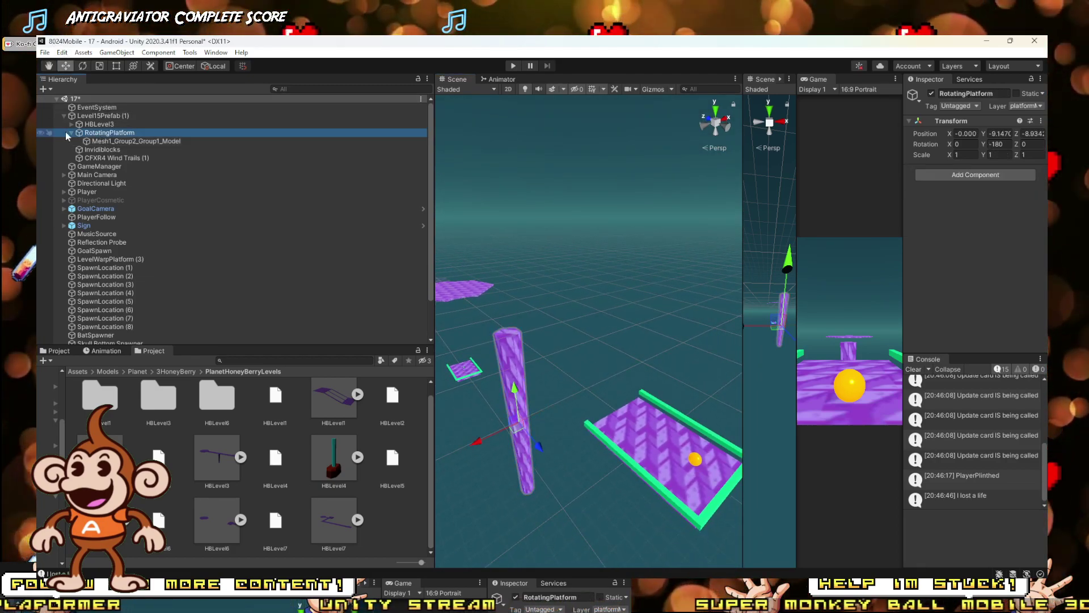
pyautogui.click(71, 134)
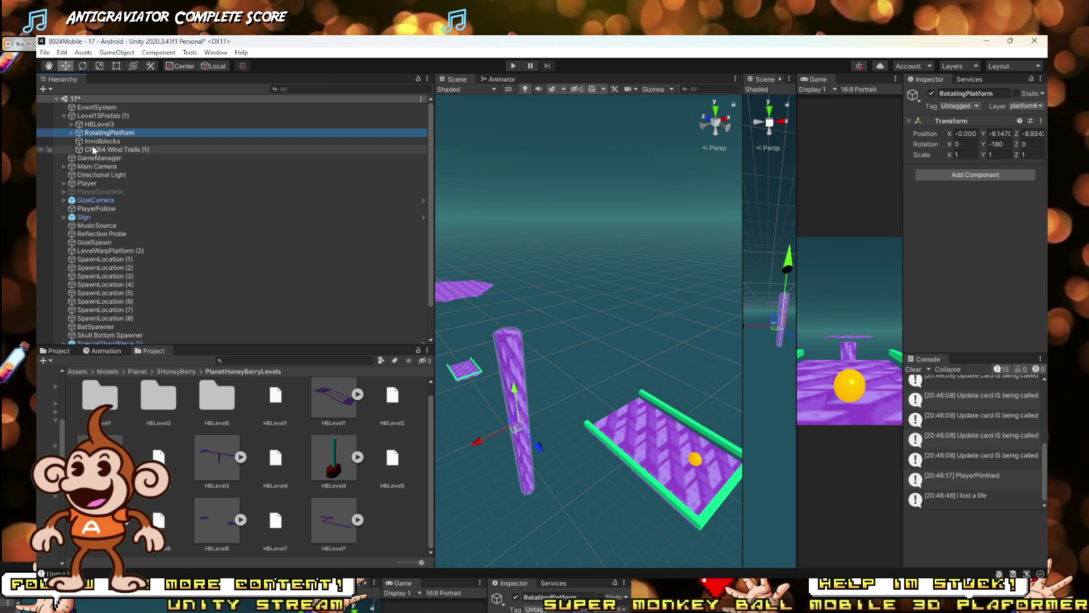
pyautogui.click(94, 124)
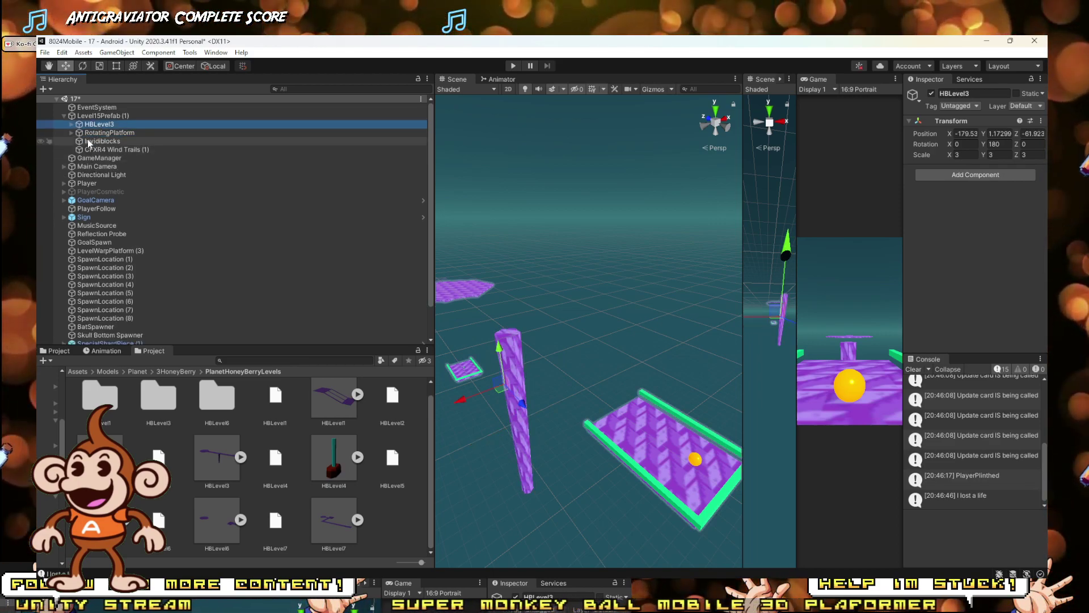
pyautogui.click(88, 134)
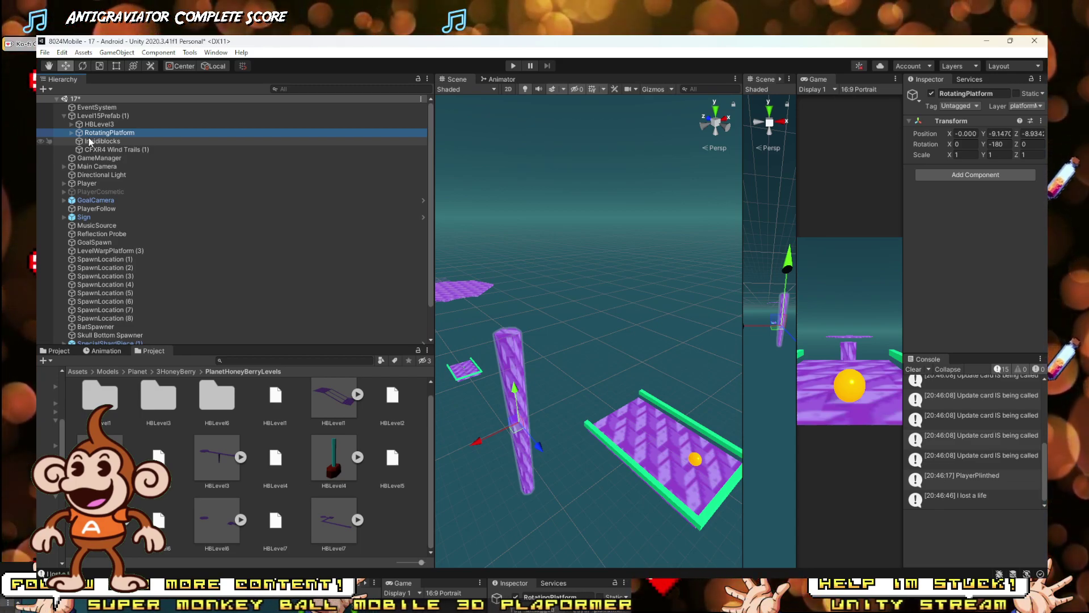
pyautogui.press('f')
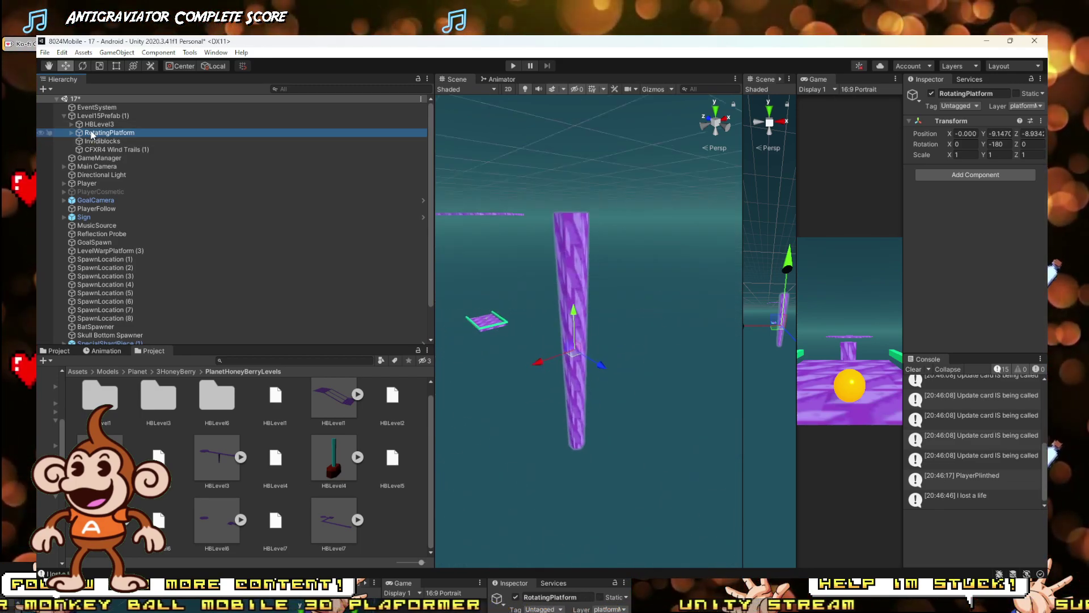
pyautogui.keyDown('alt'); pyautogui.moveTo(687, 344); pyautogui.dragTo(621, 328); pyautogui.keyUp('alt')
pyautogui.scroll(5, 630, 321)
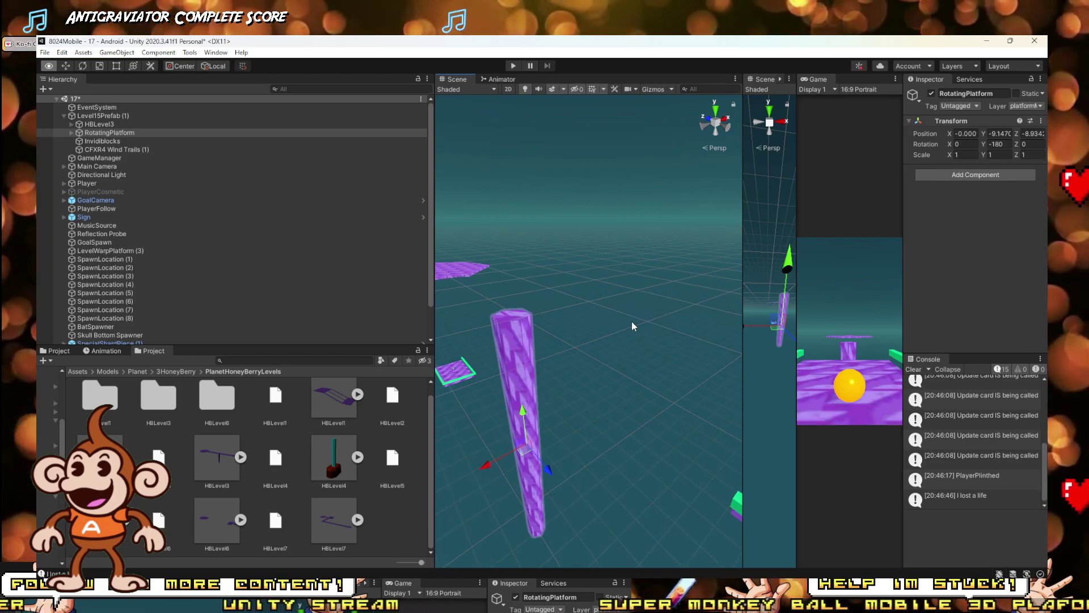
pyautogui.moveTo(631, 321)
pyautogui.keyDown('alt'); pyautogui.mouseDown()
pyautogui.moveTo(618, 284)
pyautogui.moveTo(619, 328)
pyautogui.mouseUp(); pyautogui.keyUp('alt')
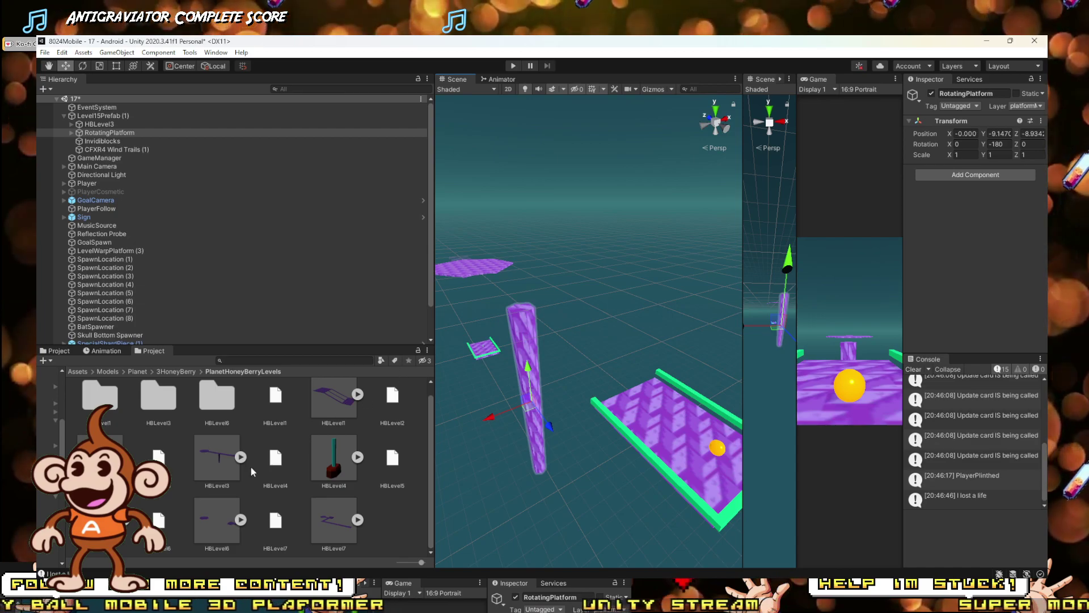
# Step: Copy the Transform component of HBLevel3 inside Level15Prefab (1)
pyautogui.click(240, 519)
pyautogui.click(241, 520)
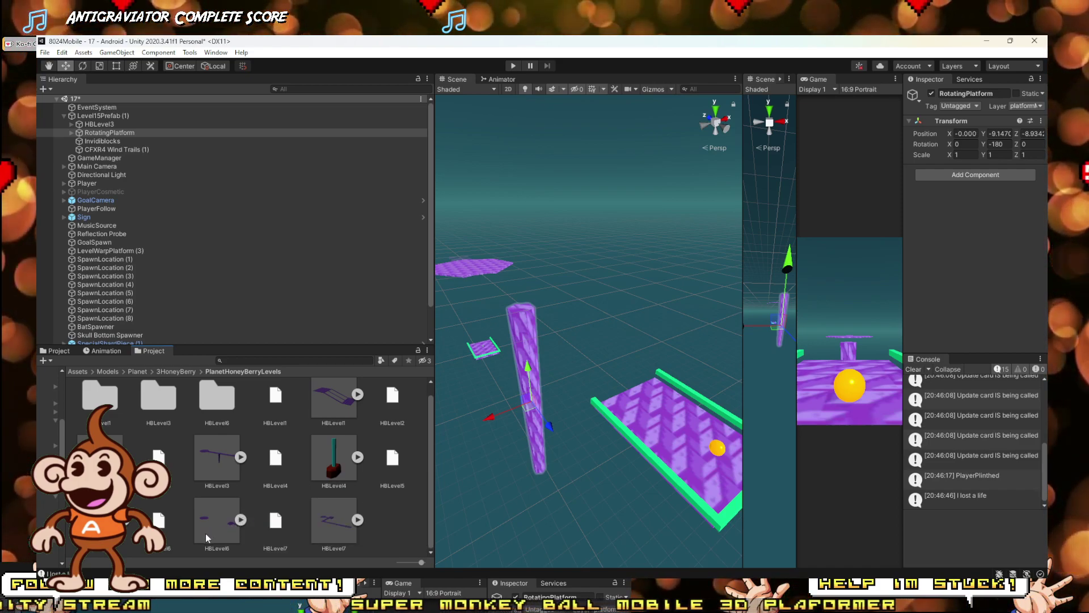
pyautogui.click(96, 115)
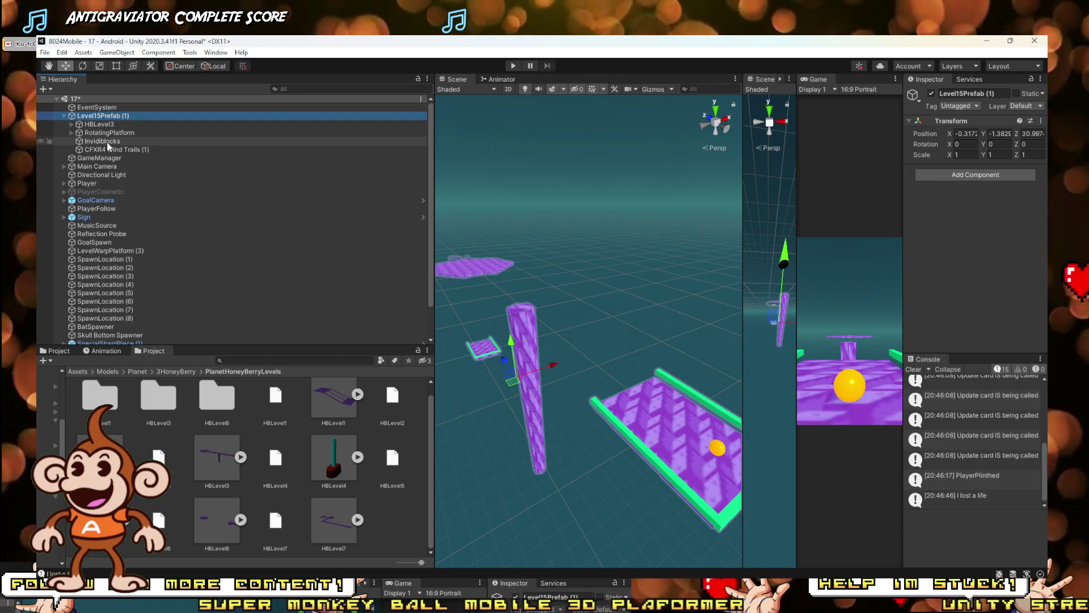
pyautogui.click(100, 124)
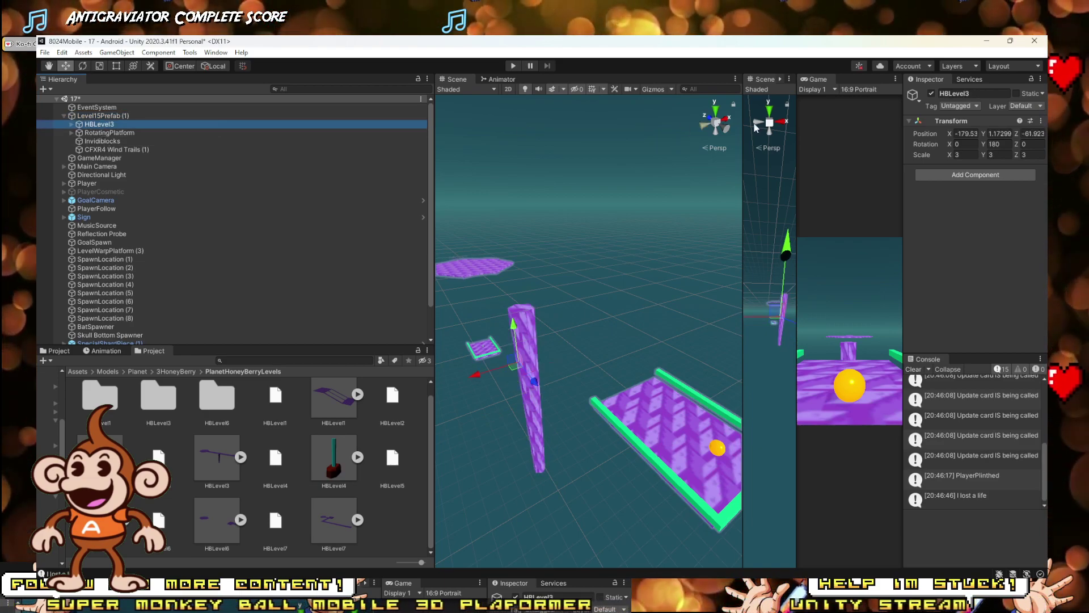
pyautogui.click(1041, 121)
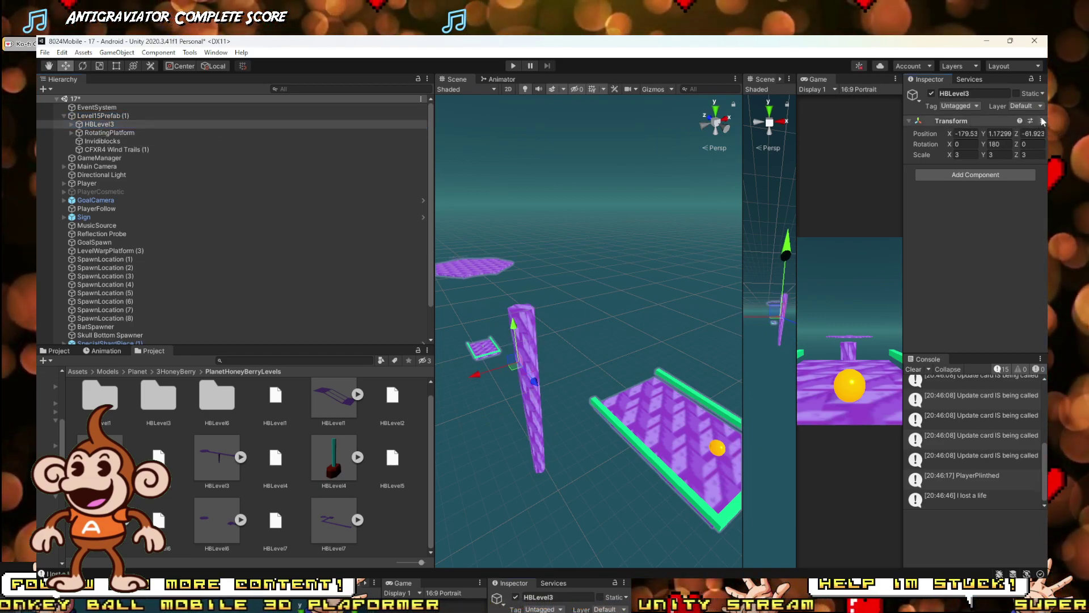
pyautogui.click(1041, 121)
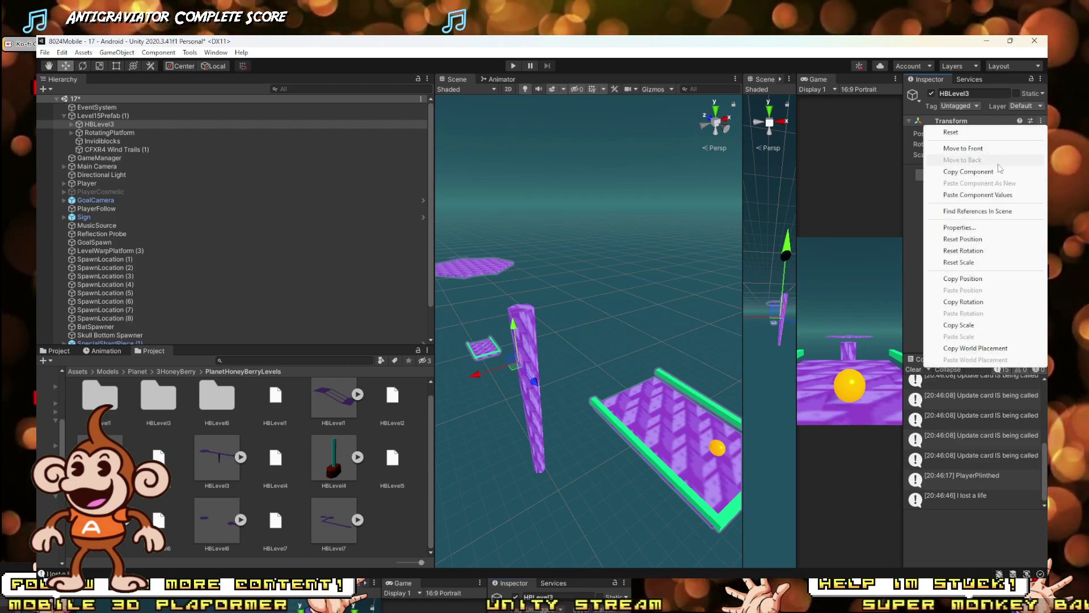
pyautogui.click(969, 171)
# Step: Add the HBLevel6 model to scene 17 and paste HBLevel3's copied transform values onto it
pyautogui.moveTo(215, 532); pyautogui.dragTo(230, 122)
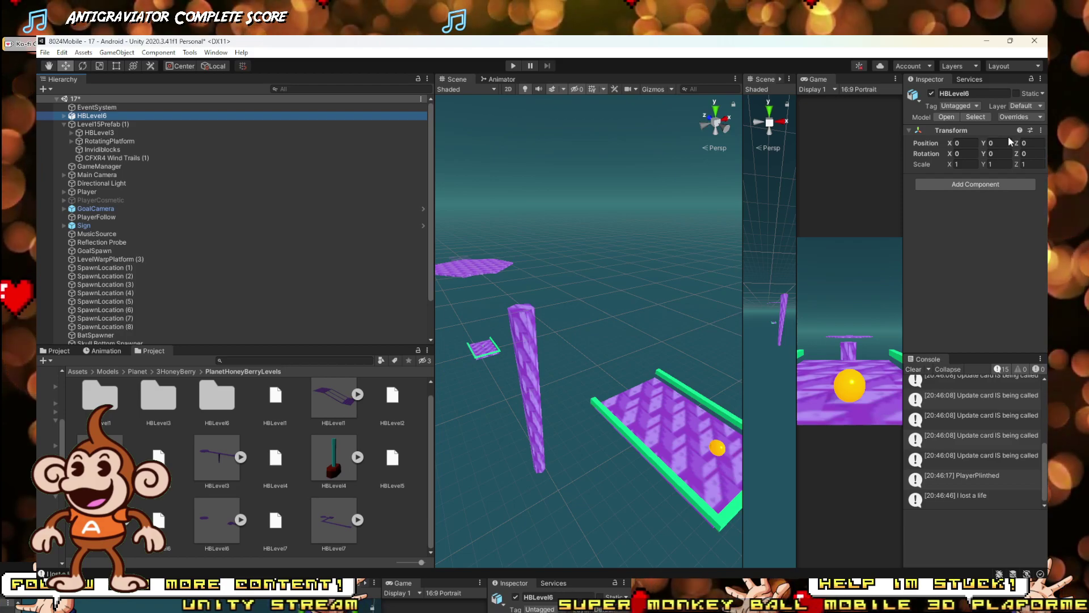
pyautogui.click(1041, 130)
pyautogui.click(991, 205)
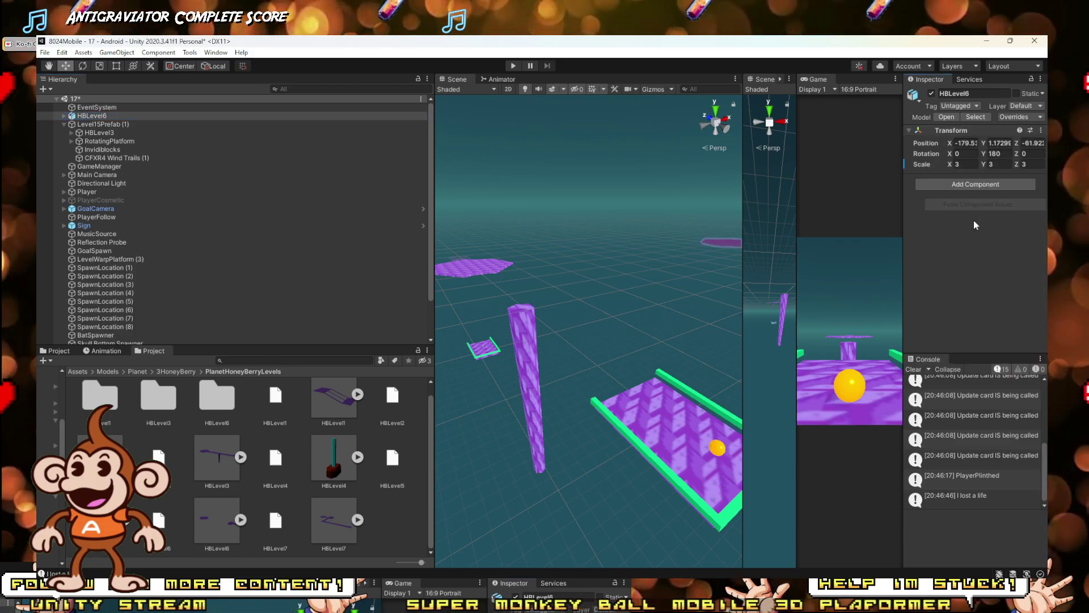
# Step: Move HBLevel6 to about X -277.4, Y -0.21, Z -44.8, bringing its platforms over the existing start and far octagonal platforms
pyautogui.press('f')
pyautogui.scroll(-3, 737, 280)
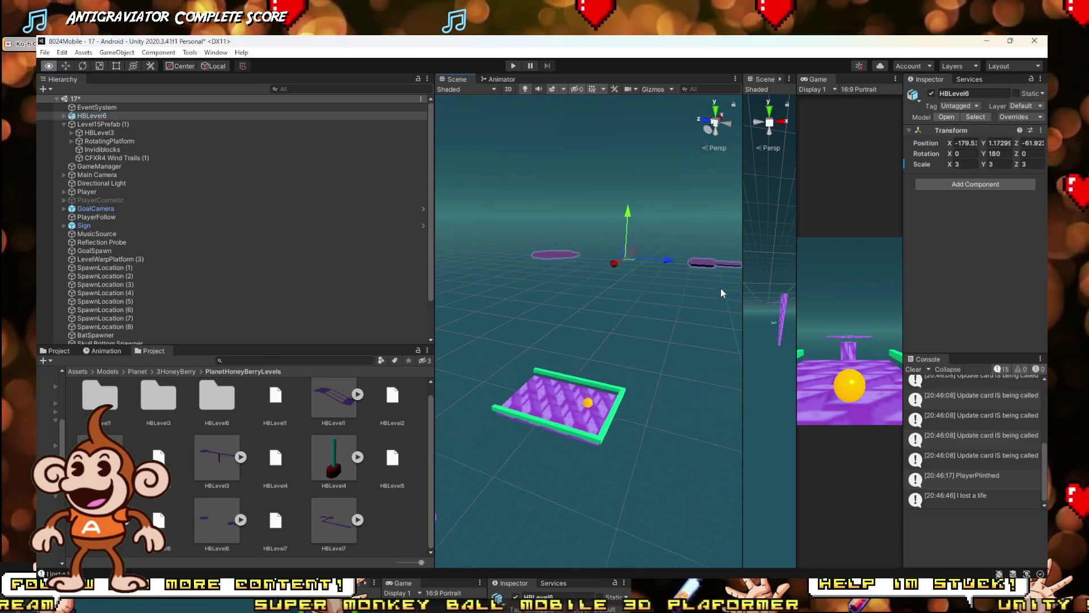
pyautogui.moveTo(659, 284); pyautogui.dragTo(523, 366)
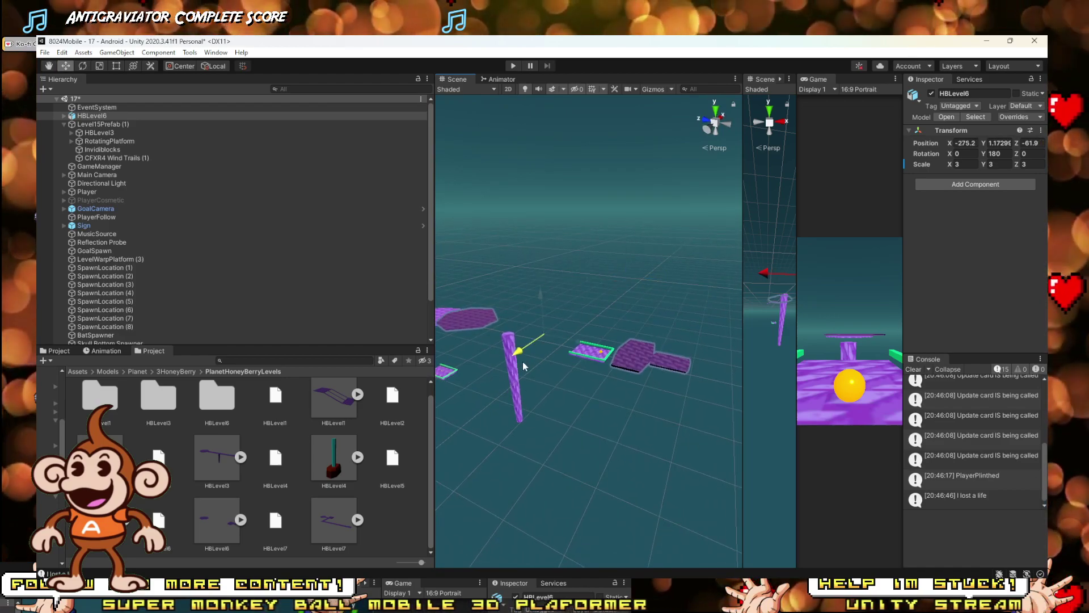
pyautogui.scroll(3, 571, 378)
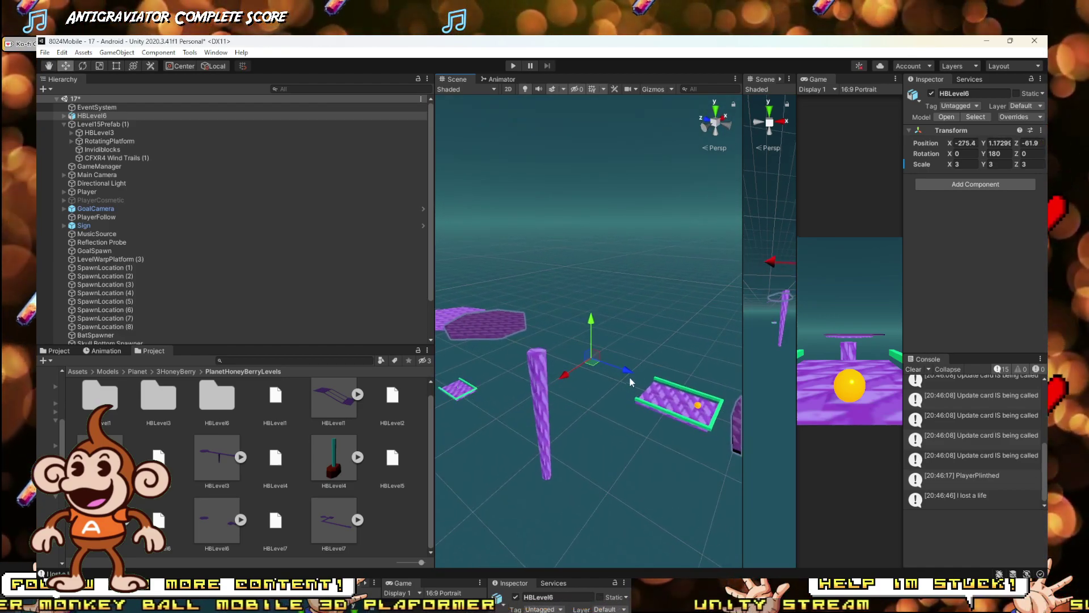
pyautogui.moveTo(625, 374); pyautogui.dragTo(568, 357)
pyautogui.moveTo(567, 357); pyautogui.dragTo(542, 340, button='right')
pyautogui.scroll(2, 543, 339)
pyautogui.keyDown('alt'); pyautogui.moveTo(568, 369); pyautogui.dragTo(604, 436); pyautogui.keyUp('alt')
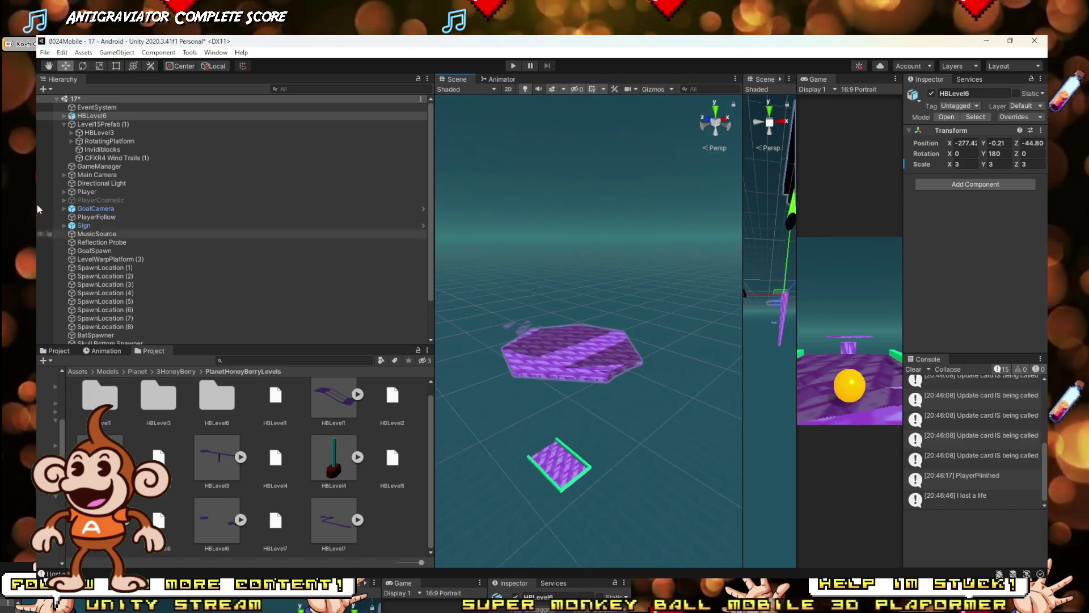
# Step: Try deleting HBLevel3's far octagonal platform mesh, Mesh9_Group7_Group1_Model, and undo the deletion
pyautogui.click(85, 125)
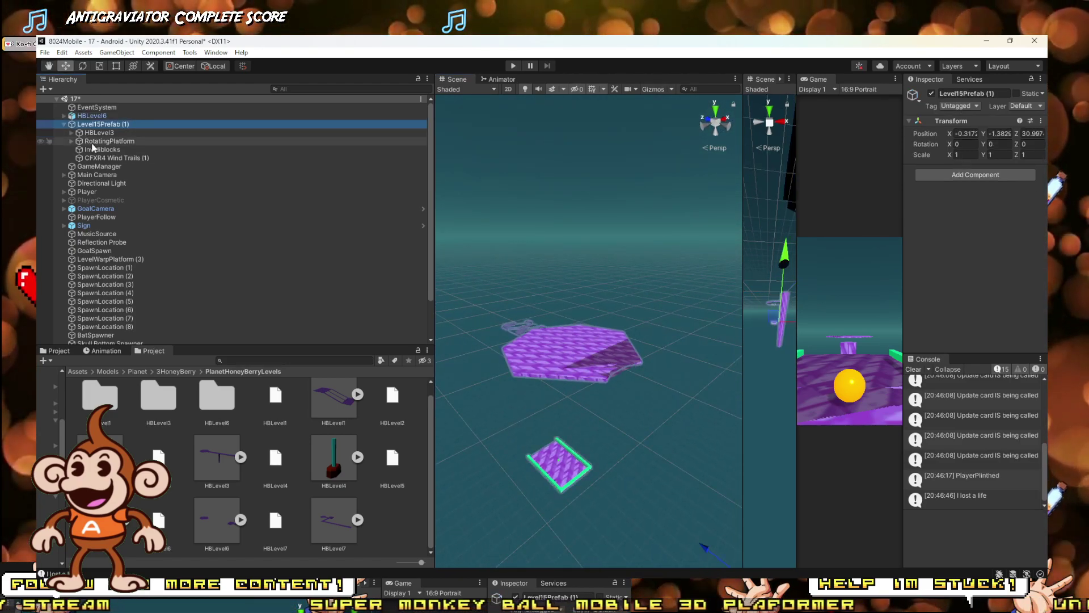
pyautogui.click(96, 132)
pyautogui.click(539, 365)
pyautogui.press('Delete')
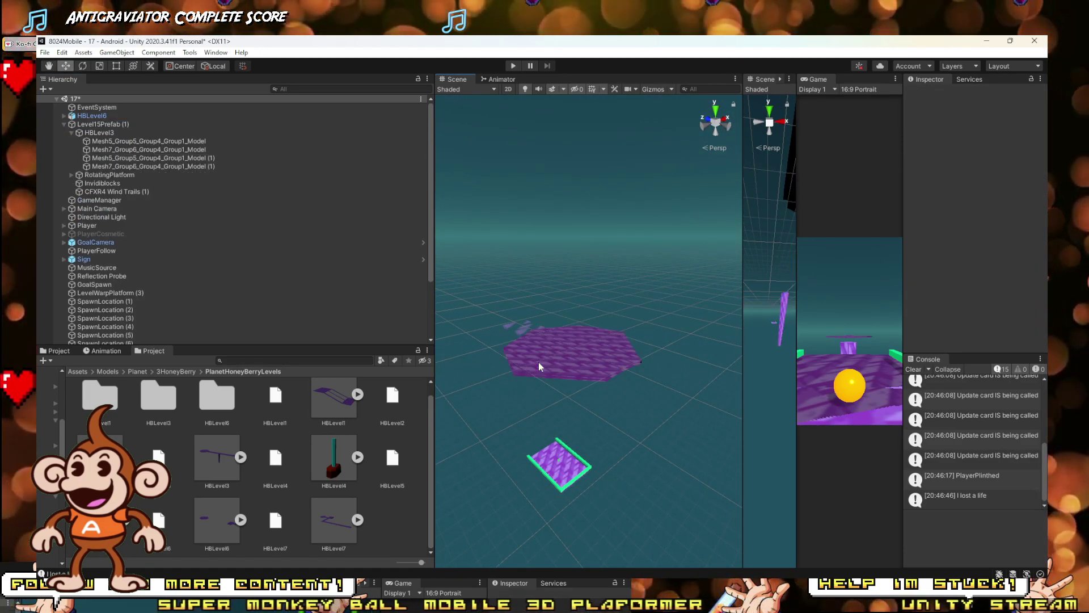
pyautogui.keyDown('alt'); pyautogui.moveTo(562, 363); pyautogui.dragTo(477, 384); pyautogui.keyUp('alt')
pyautogui.hotkey('ctrl', 'z')
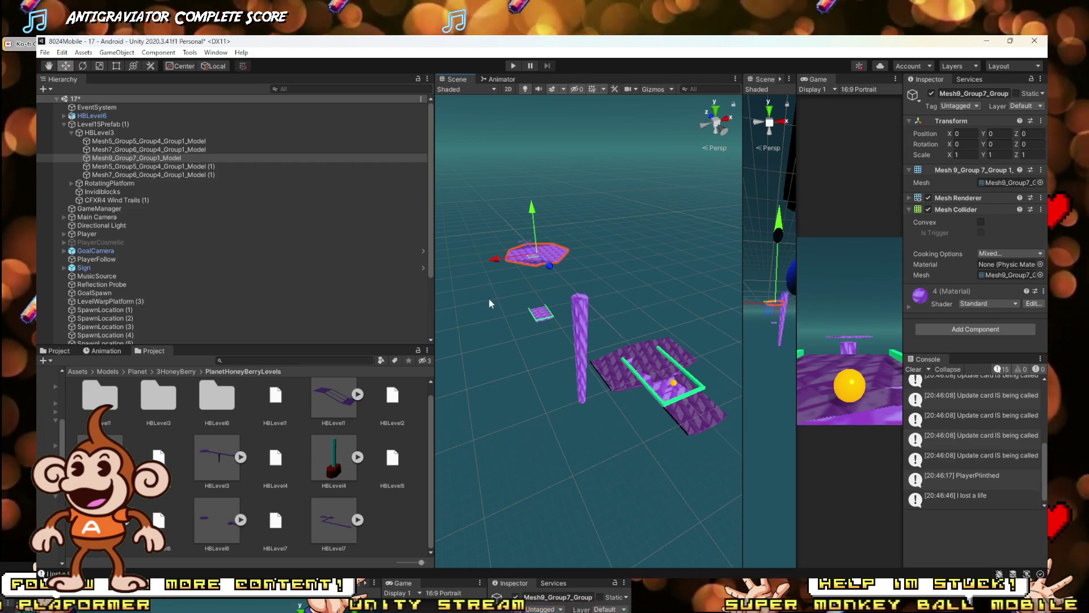
# Step: Select HBLevel6 and examine how its platforms sit against the starting platform, pillar and far octagonal platform from several angles
pyautogui.moveTo(506, 329); pyautogui.dragTo(584, 328, button='right')
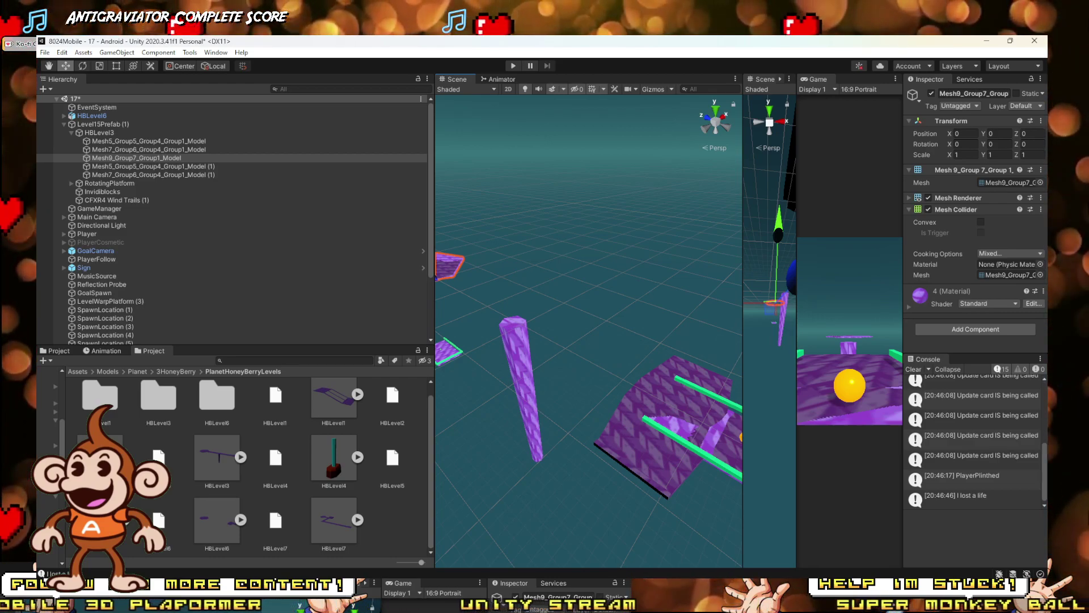
pyautogui.moveTo(239, 601)
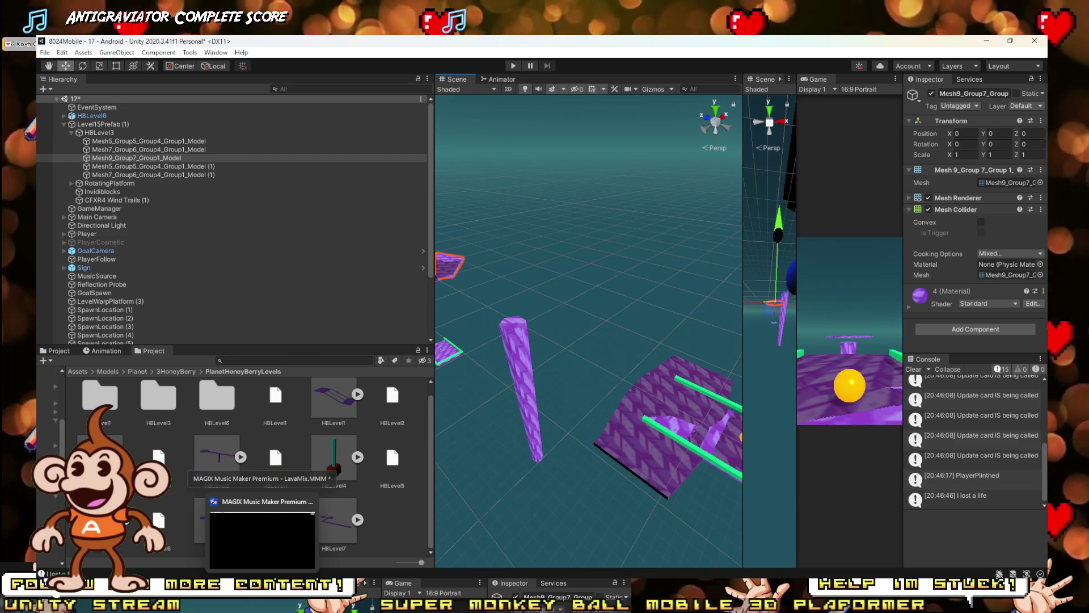
pyautogui.keyDown('alt'); pyautogui.moveTo(618, 284); pyautogui.dragTo(592, 379); pyautogui.keyUp('alt')
pyautogui.click(662, 419)
pyautogui.press('z')
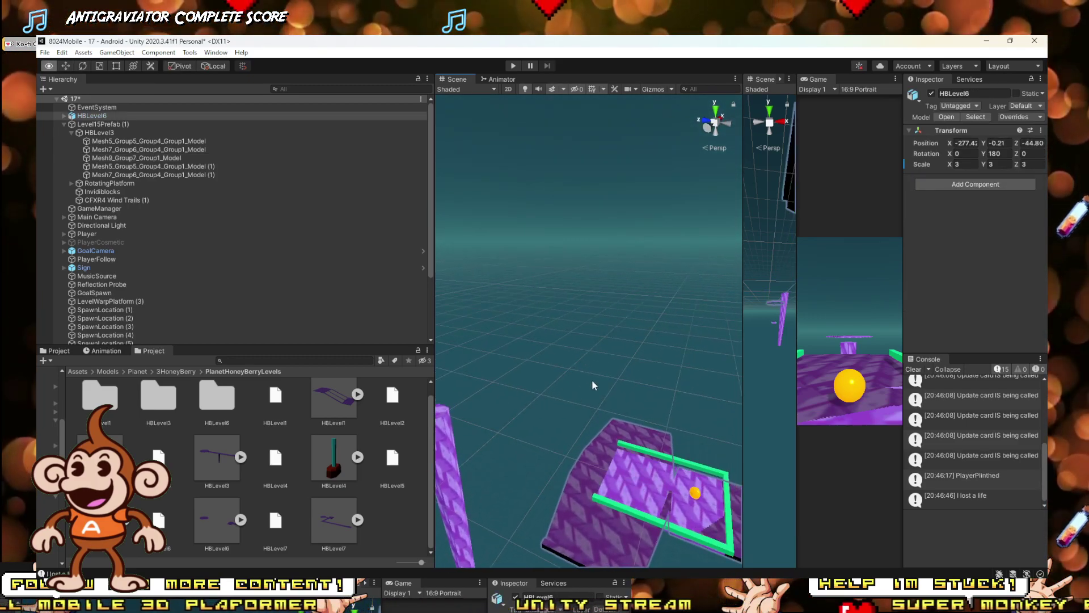
pyautogui.scroll(-10, 566, 251)
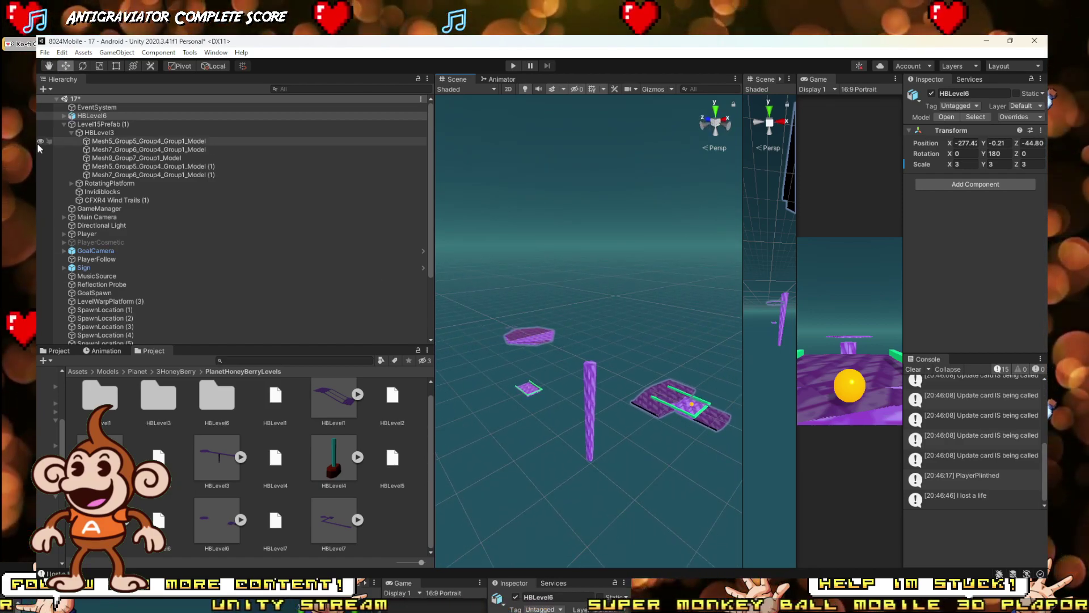
pyautogui.click(83, 125)
pyautogui.click(82, 116)
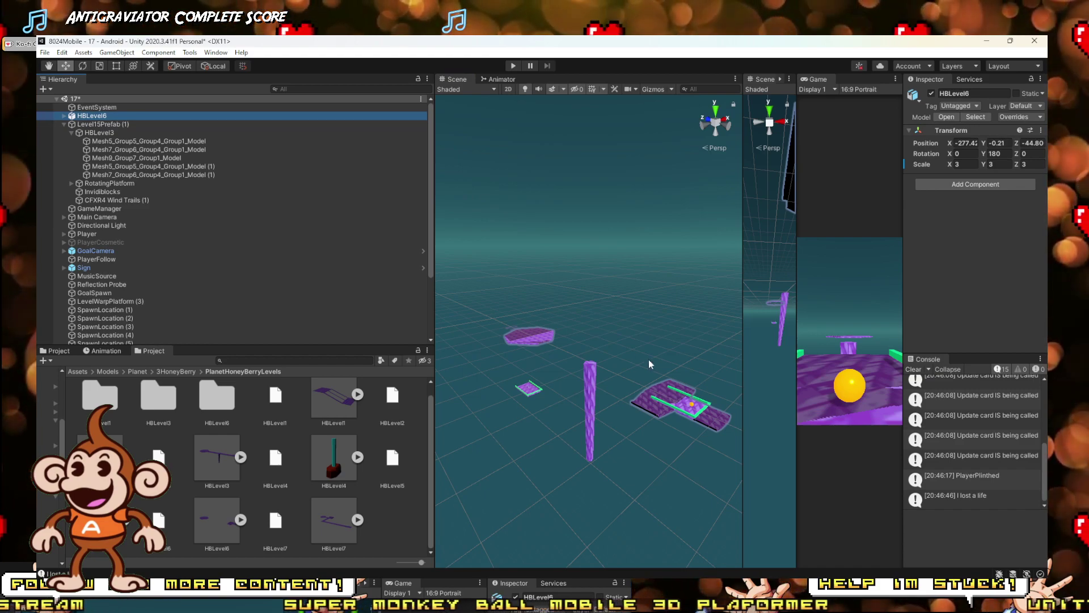
pyautogui.moveTo(648, 359)
pyautogui.keyDown('alt'); pyautogui.mouseDown()
pyautogui.moveTo(650, 370)
pyautogui.moveTo(639, 357)
pyautogui.mouseUp(); pyautogui.keyUp('alt')
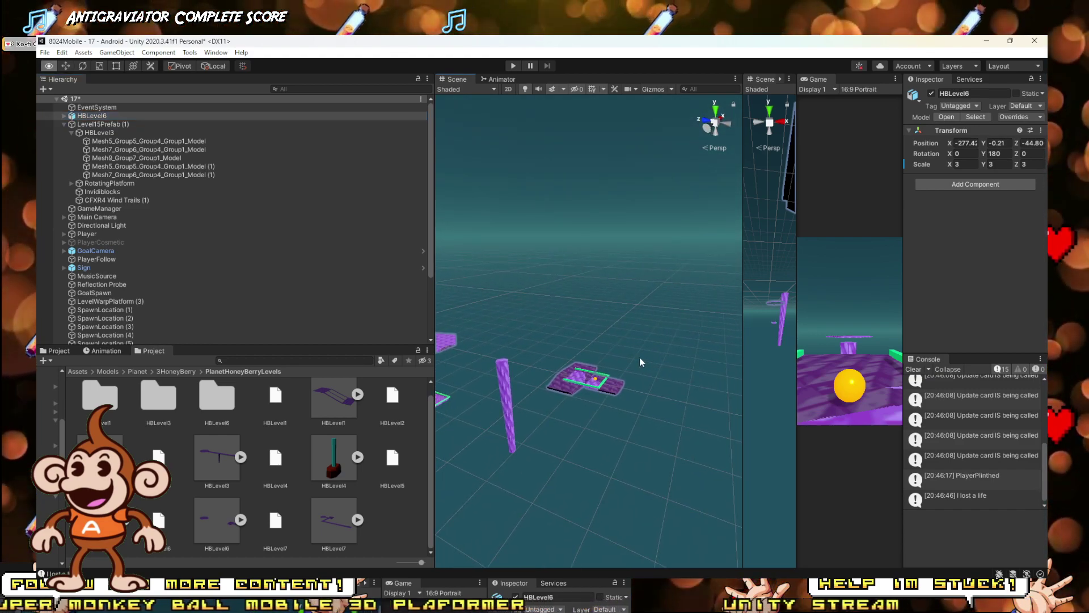
pyautogui.keyDown('alt'); pyautogui.moveTo(639, 357); pyautogui.dragTo(638, 355); pyautogui.keyUp('alt')
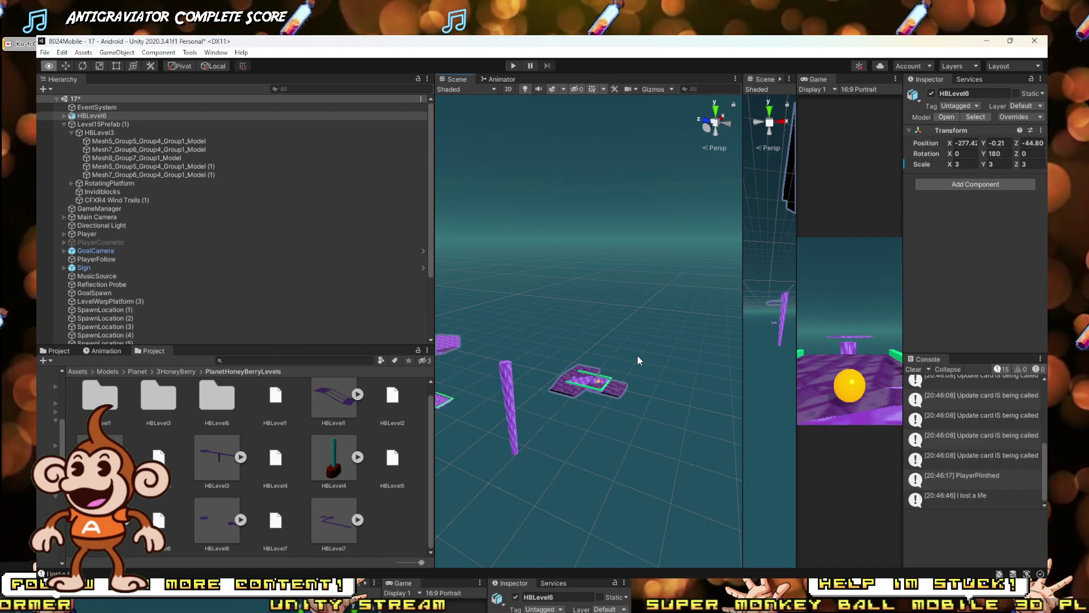
pyautogui.keyDown('alt'); pyautogui.moveTo(638, 356); pyautogui.dragTo(638, 352); pyautogui.keyUp('alt')
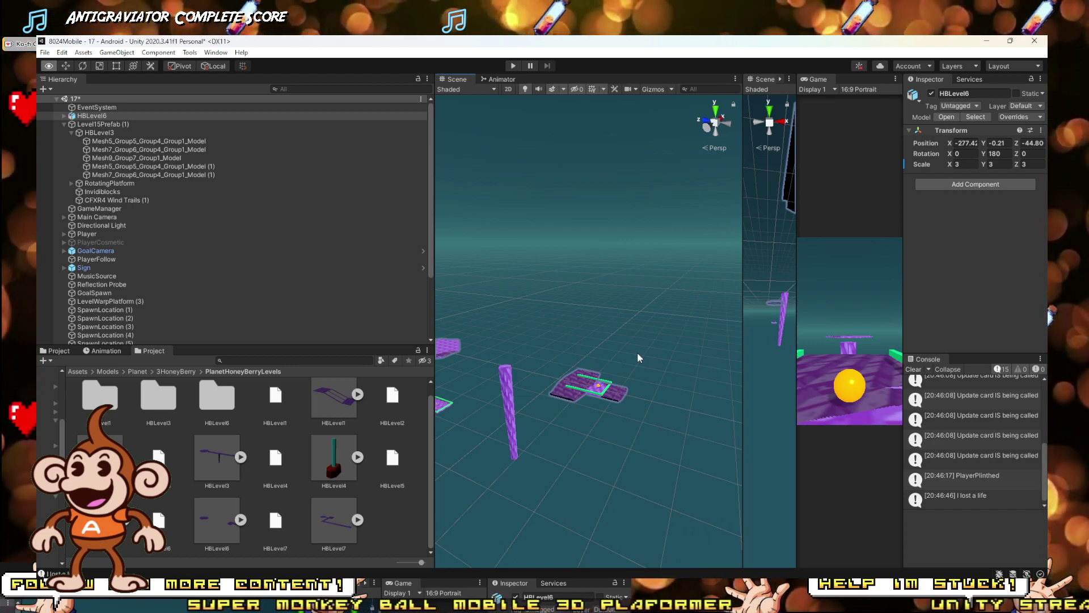
pyautogui.keyDown('alt'); pyautogui.moveTo(637, 353); pyautogui.dragTo(626, 335); pyautogui.keyUp('alt')
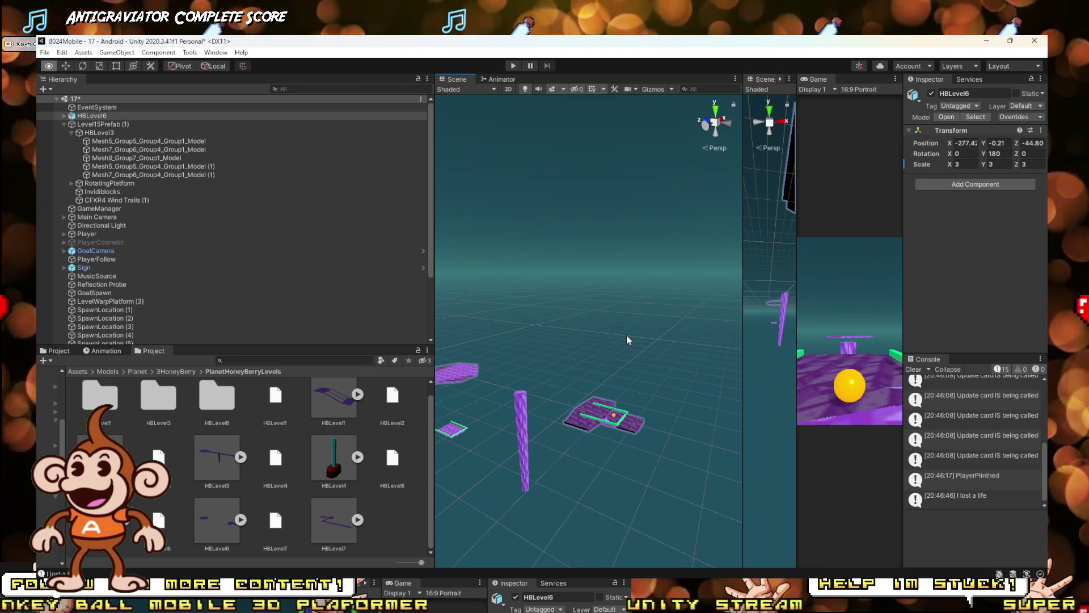
pyautogui.keyDown('alt'); pyautogui.moveTo(627, 340); pyautogui.dragTo(601, 365); pyautogui.keyUp('alt')
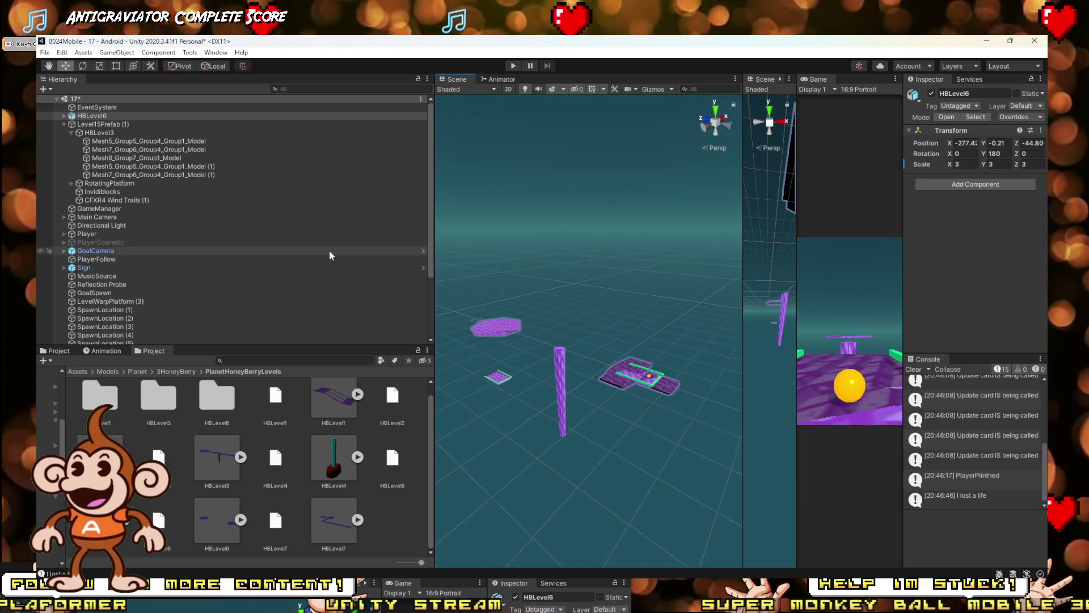
# Step: Widen the Scene view and select HBLevel6's Mesh1, Mesh3 and Mesh7 meshes together with HBLevel3's Mesh9 octagonal platform
pyautogui.moveTo(438, 249); pyautogui.dragTo(306, 251)
pyautogui.scroll(3, 677, 427)
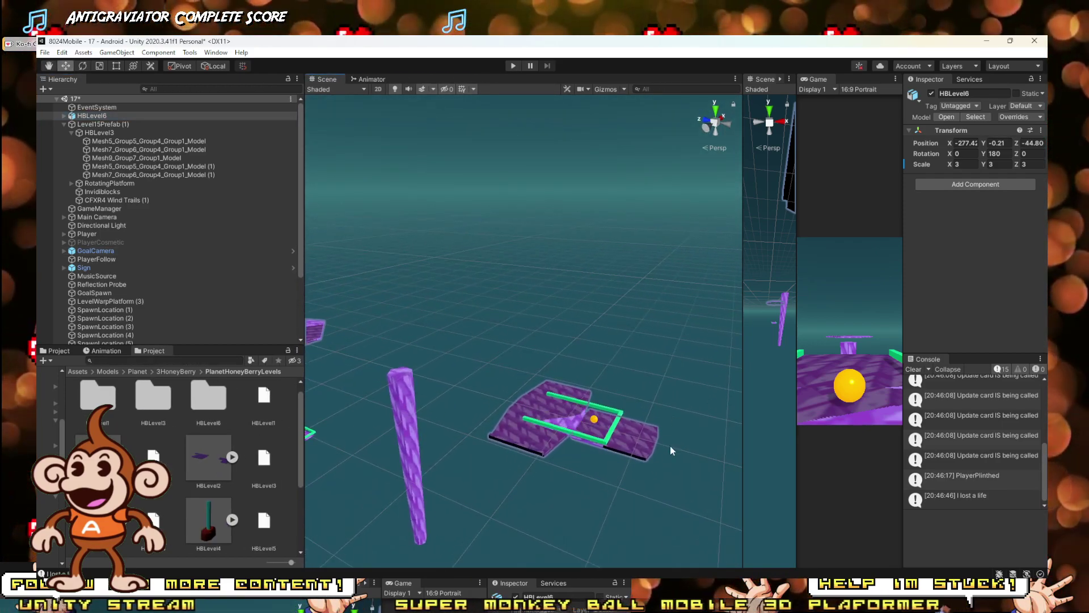
pyautogui.click(643, 448)
pyautogui.keyDown('shift'); pyautogui.click(549, 419); pyautogui.keyUp('shift')
pyautogui.moveTo(549, 419); pyautogui.dragTo(615, 451, button='middle')
pyautogui.keyDown('shift'); pyautogui.click(632, 448); pyautogui.keyUp('shift')
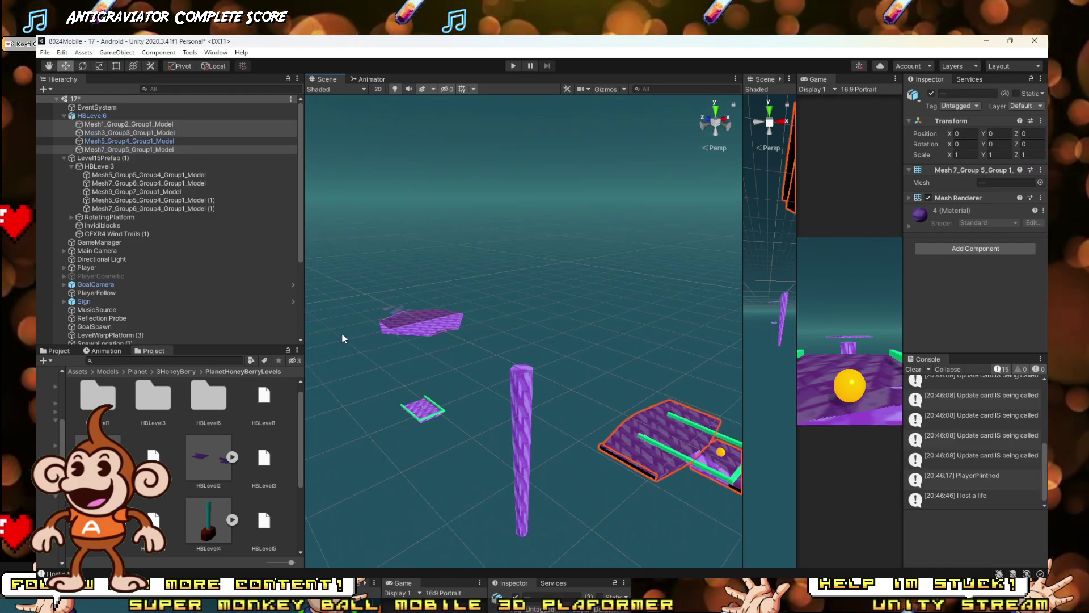
pyautogui.keyDown('shift'); pyautogui.click(417, 326); pyautogui.keyUp('shift')
pyautogui.scroll(3, 574, 412)
pyautogui.keyDown('alt'); pyautogui.moveTo(574, 412); pyautogui.dragTo(540, 412); pyautogui.keyUp('alt')
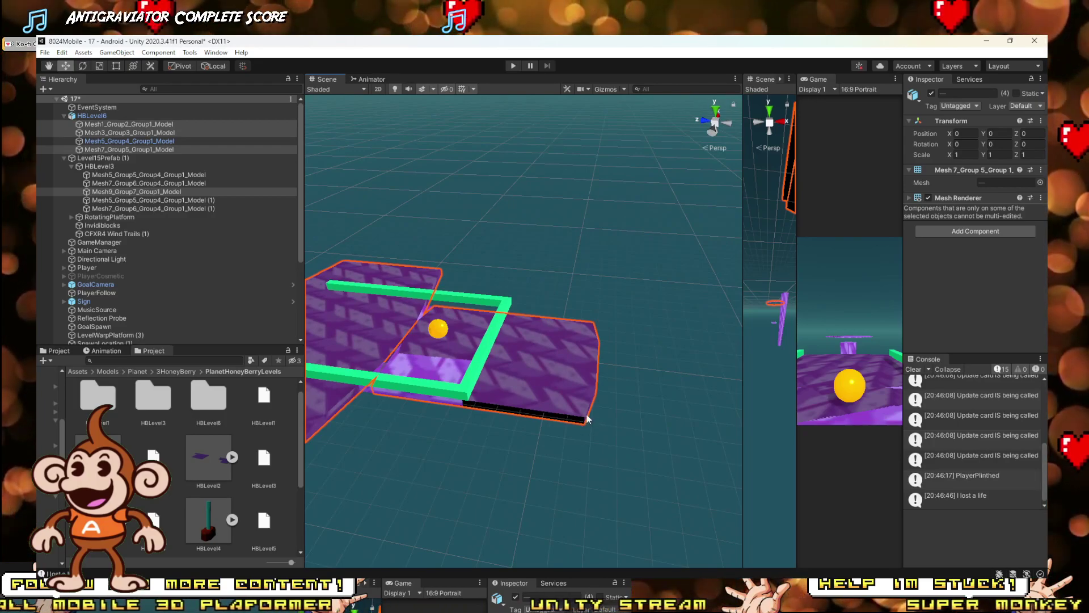
# Step: Move the four selected platform meshes to a local Z of about -5.52, bringing the walkway to the starting platform's open end
pyautogui.scroll(-3, 510, 397)
pyautogui.keyDown('alt'); pyautogui.moveTo(468, 376); pyautogui.dragTo(438, 287); pyautogui.keyUp('alt')
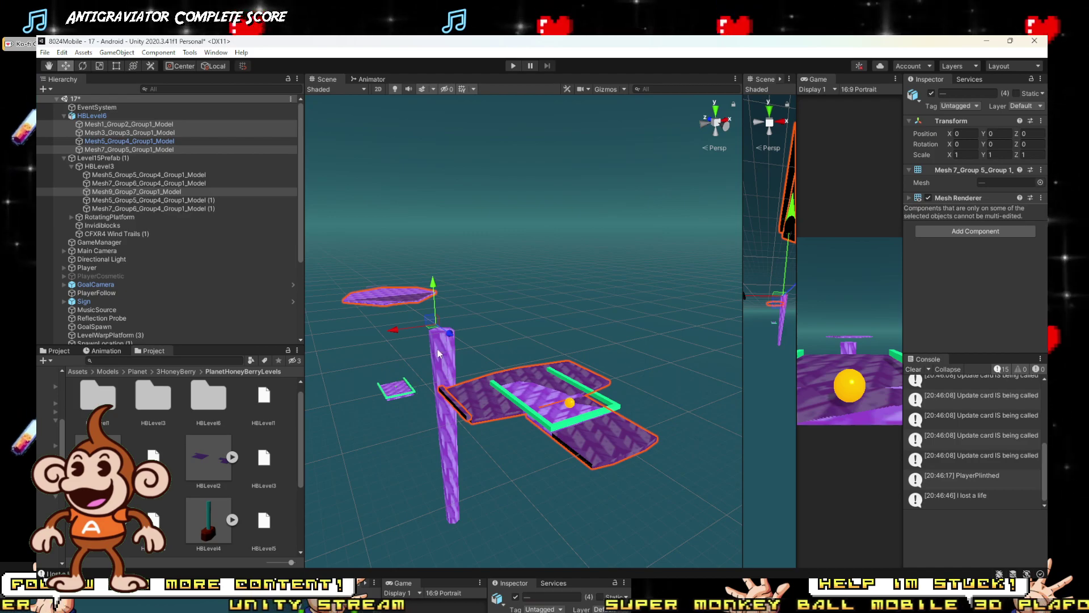
pyautogui.moveTo(449, 335); pyautogui.dragTo(431, 346)
pyautogui.scroll(5, 541, 434)
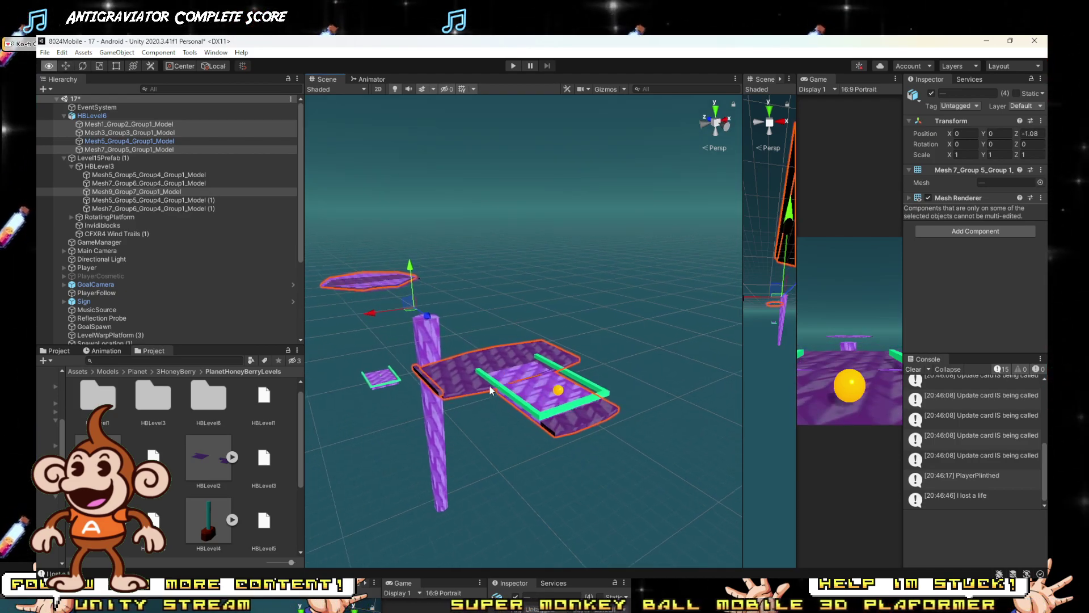
pyautogui.keyDown('alt'); pyautogui.moveTo(541, 435); pyautogui.dragTo(438, 359); pyautogui.keyUp('alt')
pyautogui.scroll(10, 403, 308)
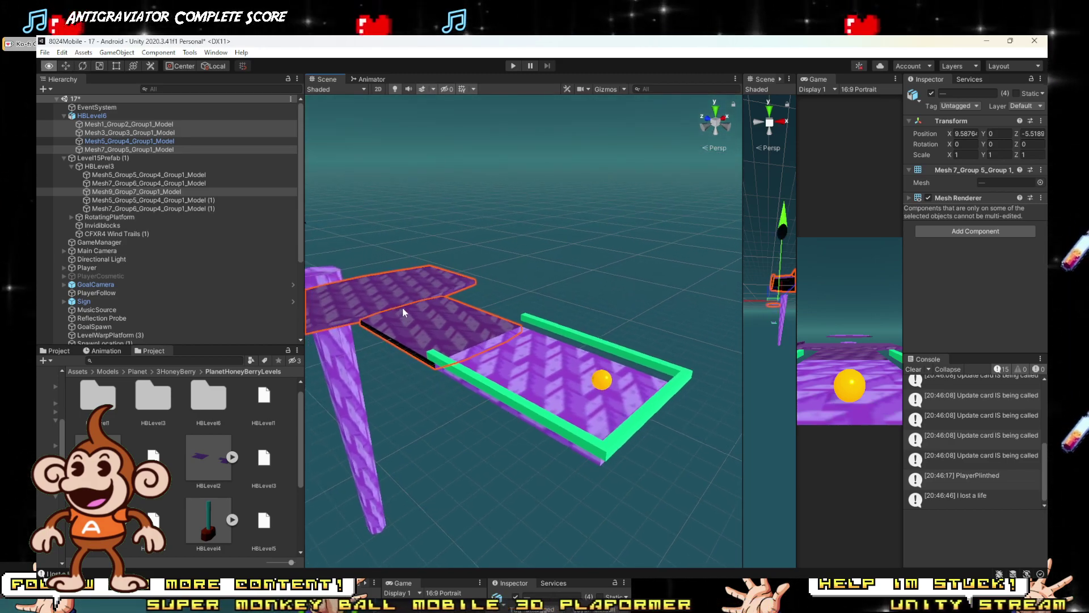
# Step: Nudge the selected platform meshes to a local Z of -5.6 and check the walkway's junction with the starting platform
pyautogui.keyDown('alt'); pyautogui.moveTo(403, 308); pyautogui.dragTo(452, 331); pyautogui.keyUp('alt')
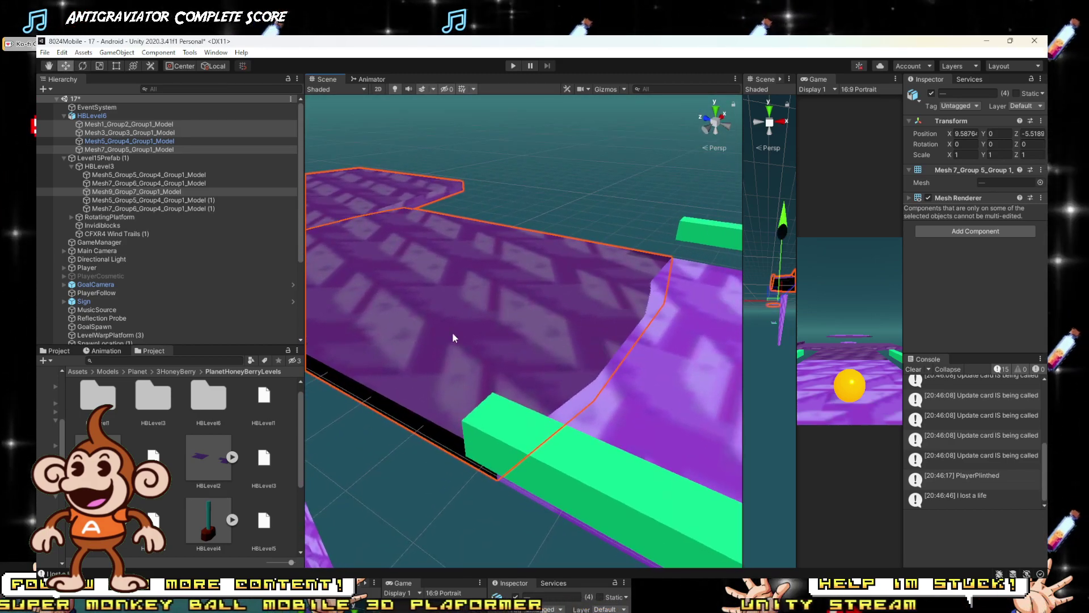
pyautogui.scroll(-10, 528, 389)
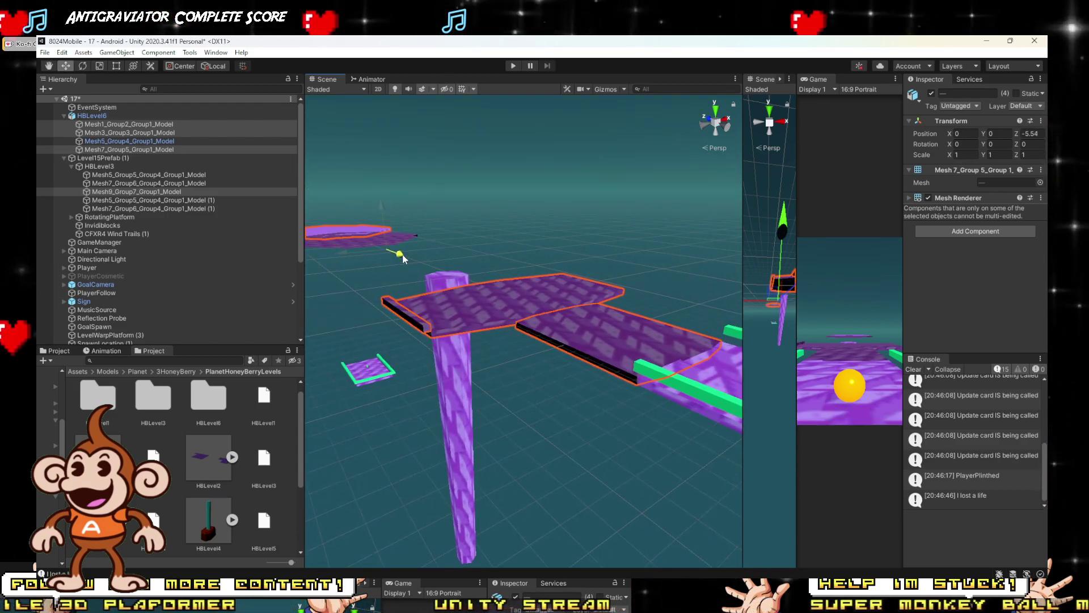
pyautogui.moveTo(400, 254); pyautogui.dragTo(402, 257)
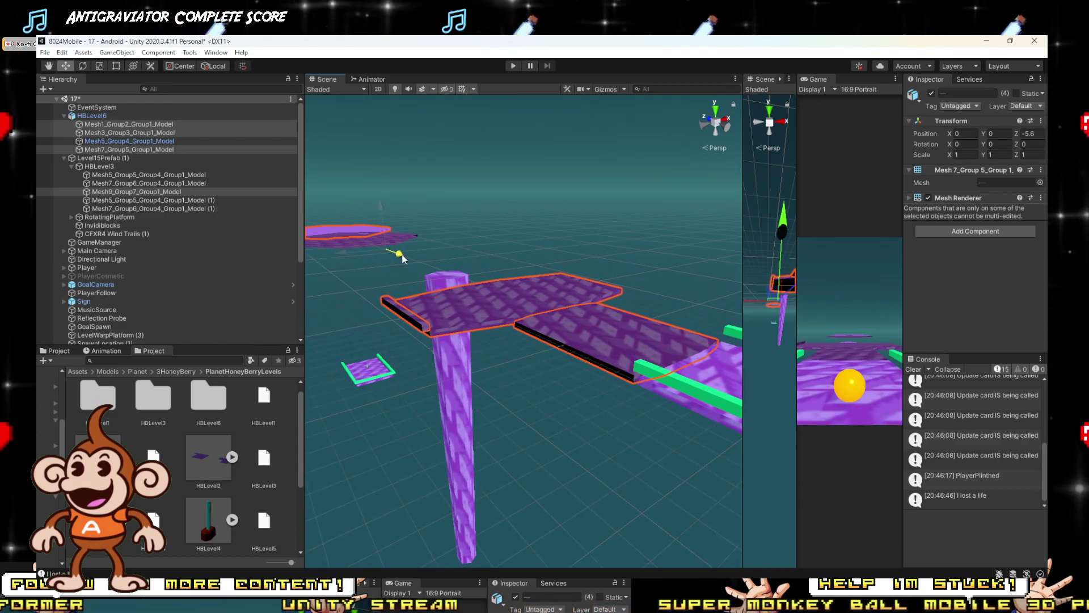
pyautogui.moveTo(402, 257); pyautogui.dragTo(563, 309, button='right')
pyautogui.press('s')
pyautogui.press('s')
pyautogui.press('a')
pyautogui.moveTo(443, 323); pyautogui.dragTo(468, 313, button='right')
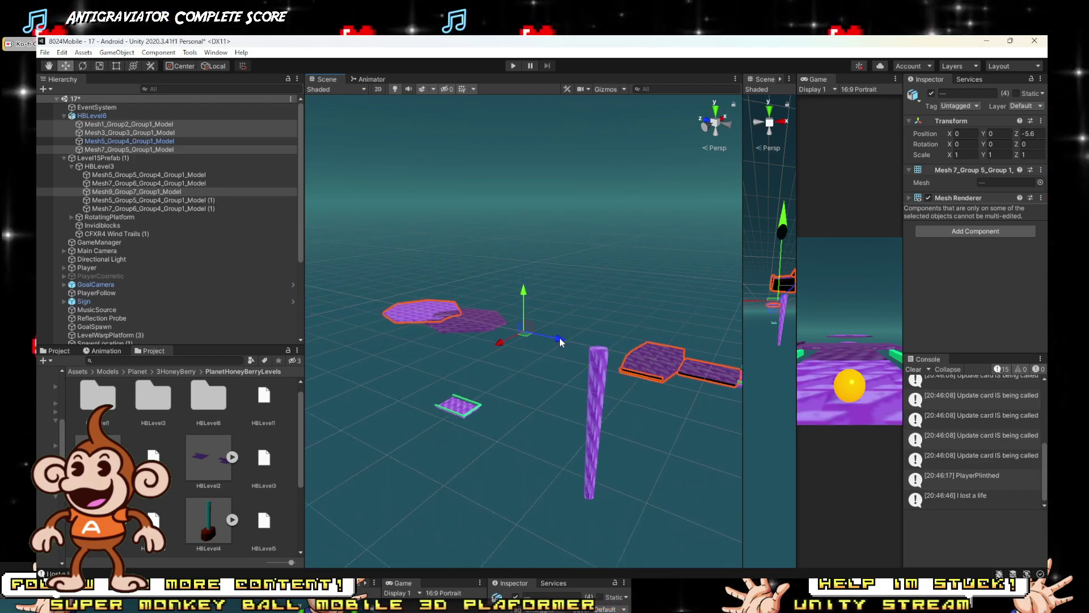
pyautogui.moveTo(559, 338); pyautogui.dragTo(467, 333, button='right')
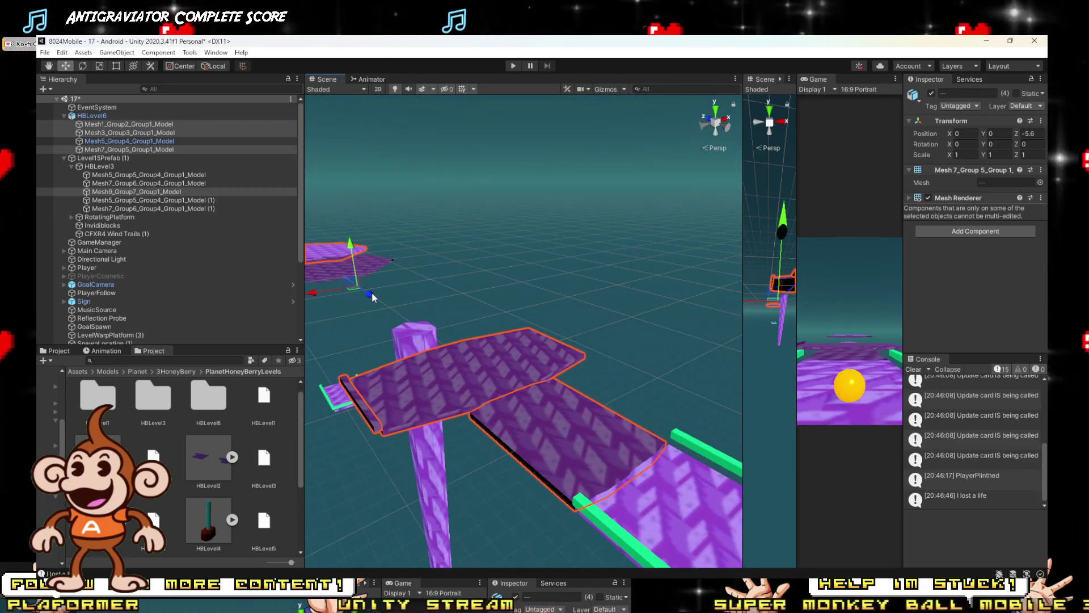
# Step: Fine-tune the selected platform meshes to a local Z of -5.67 so the walkway meets the starting platform
pyautogui.moveTo(372, 294); pyautogui.dragTo(372, 293)
pyautogui.moveTo(624, 502); pyautogui.dragTo(490, 324, button='right')
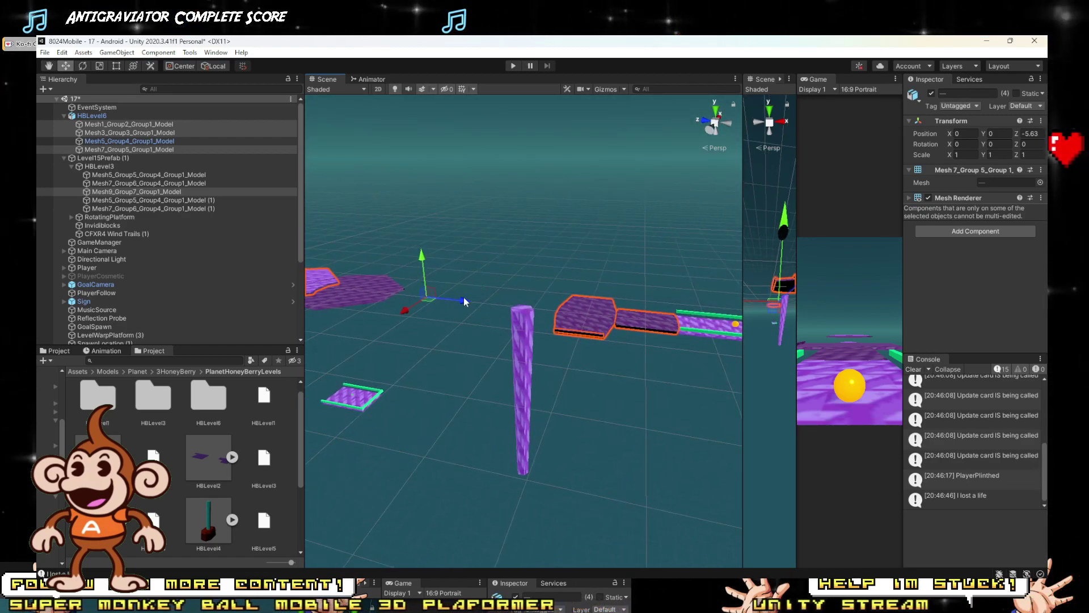
pyautogui.moveTo(464, 303); pyautogui.dragTo(489, 293)
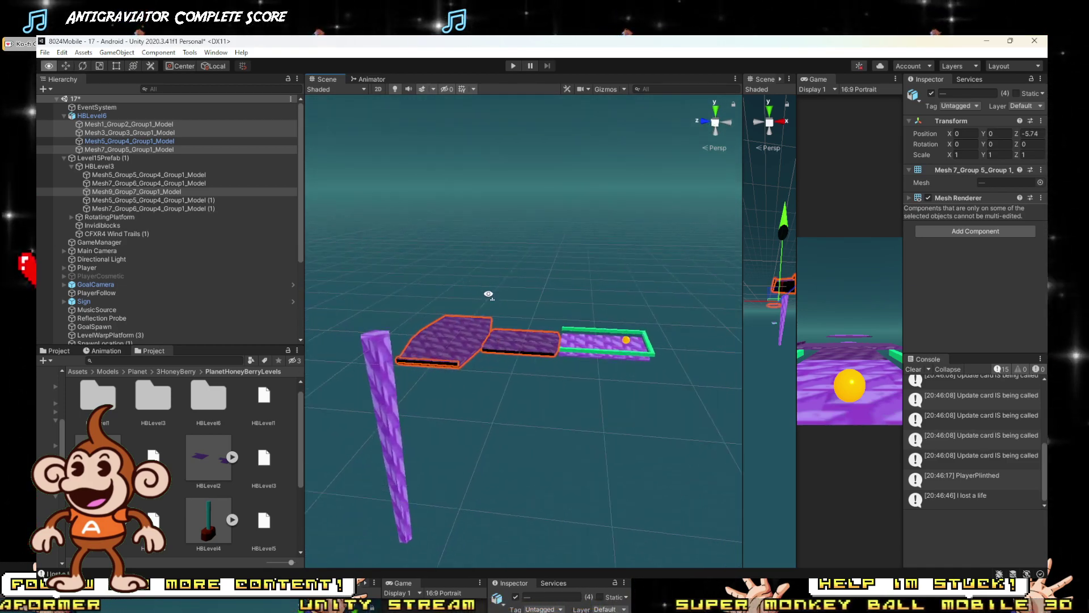
pyautogui.moveTo(488, 294); pyautogui.dragTo(442, 286, button='right')
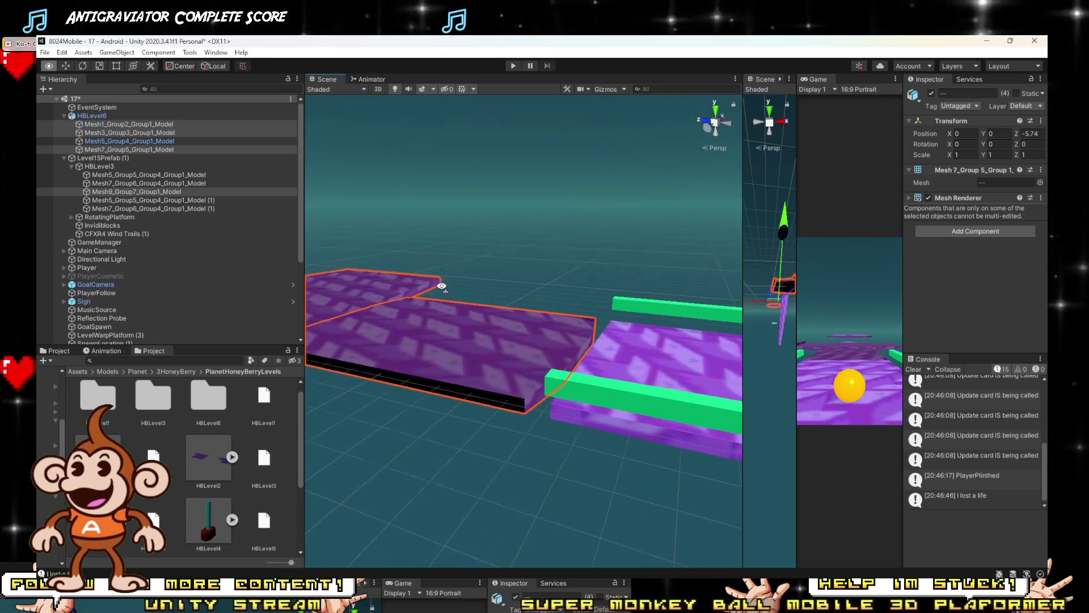
pyautogui.scroll(-5, 448, 292)
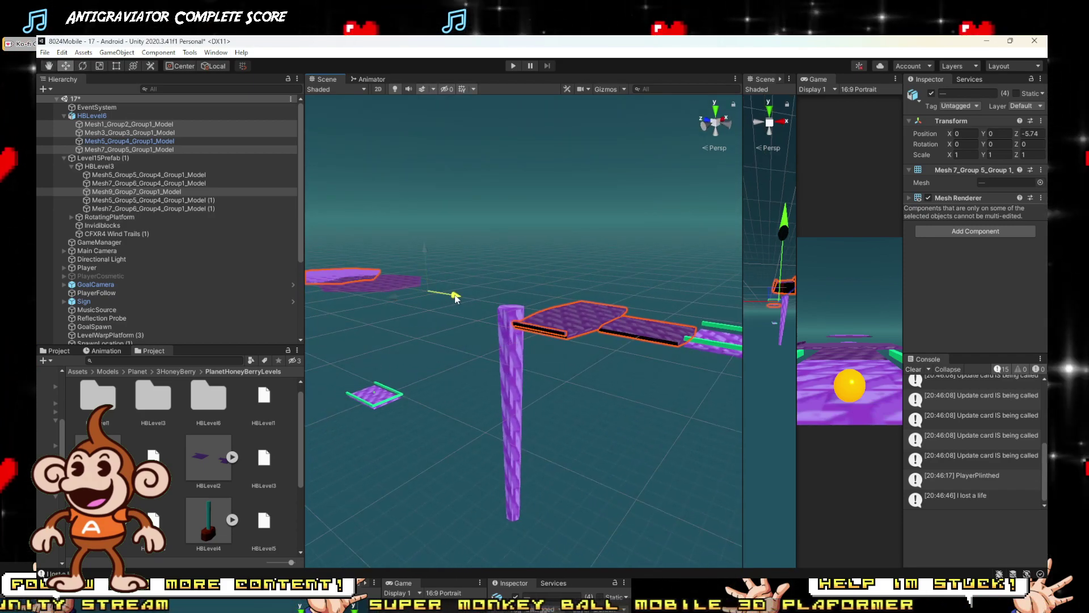
pyautogui.moveTo(455, 295); pyautogui.dragTo(456, 295)
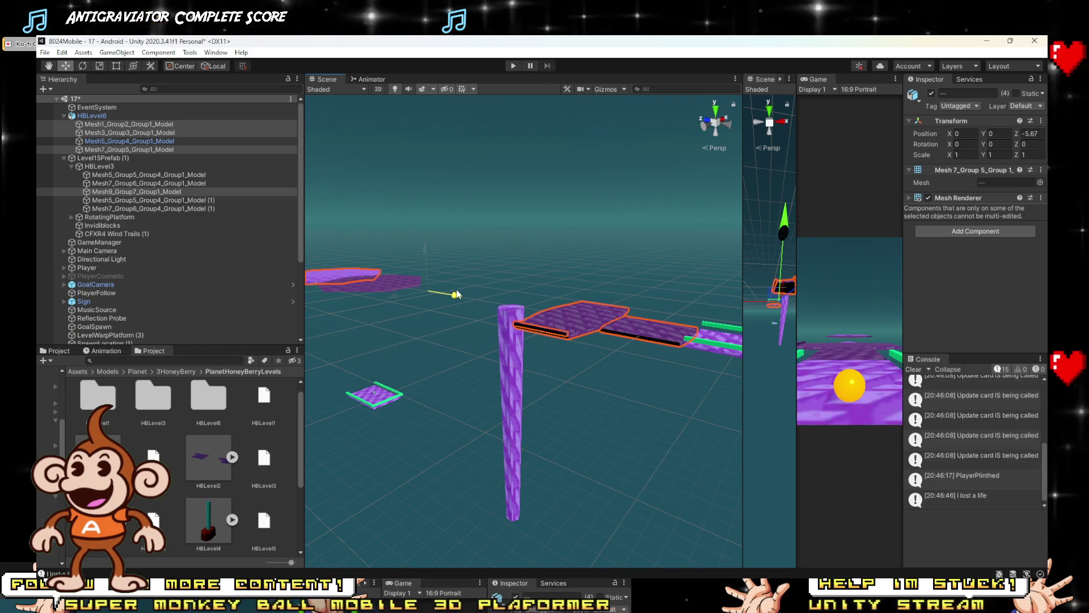
# Step: Locate the starting platform's _4 material in the project and apply it to the adjoining walkway
pyautogui.moveTo(601, 374); pyautogui.dragTo(492, 370, button='right')
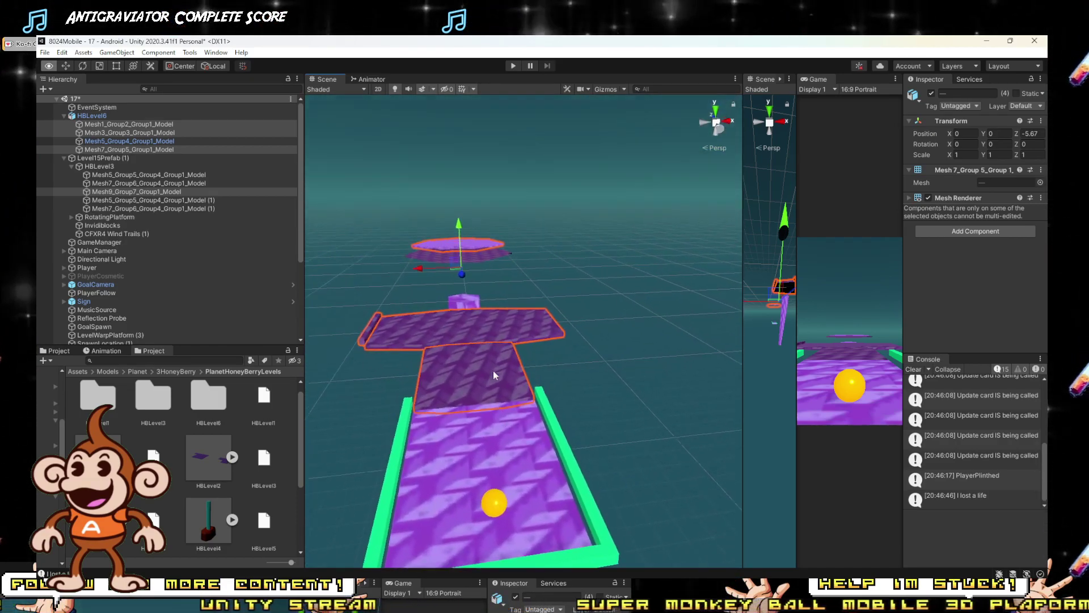
pyautogui.click(491, 437)
pyautogui.click(958, 308)
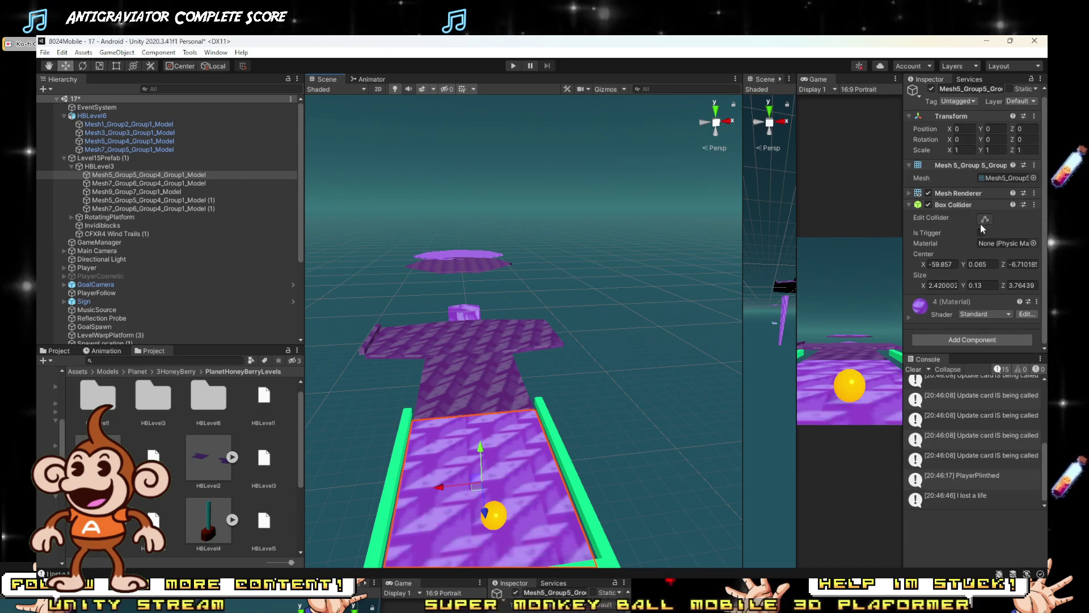
pyautogui.click(967, 309)
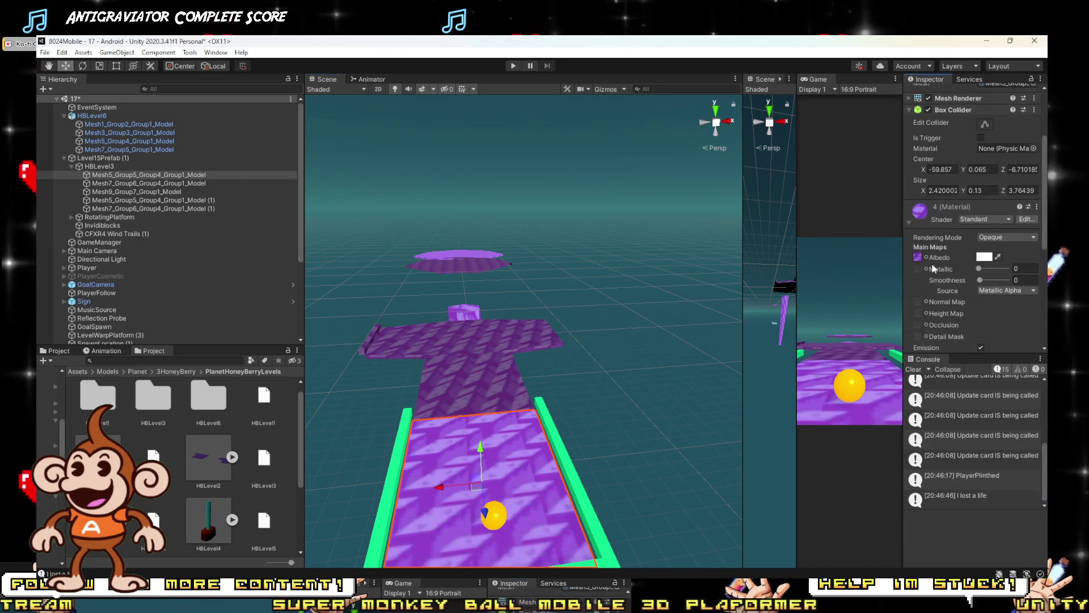
pyautogui.click(950, 198)
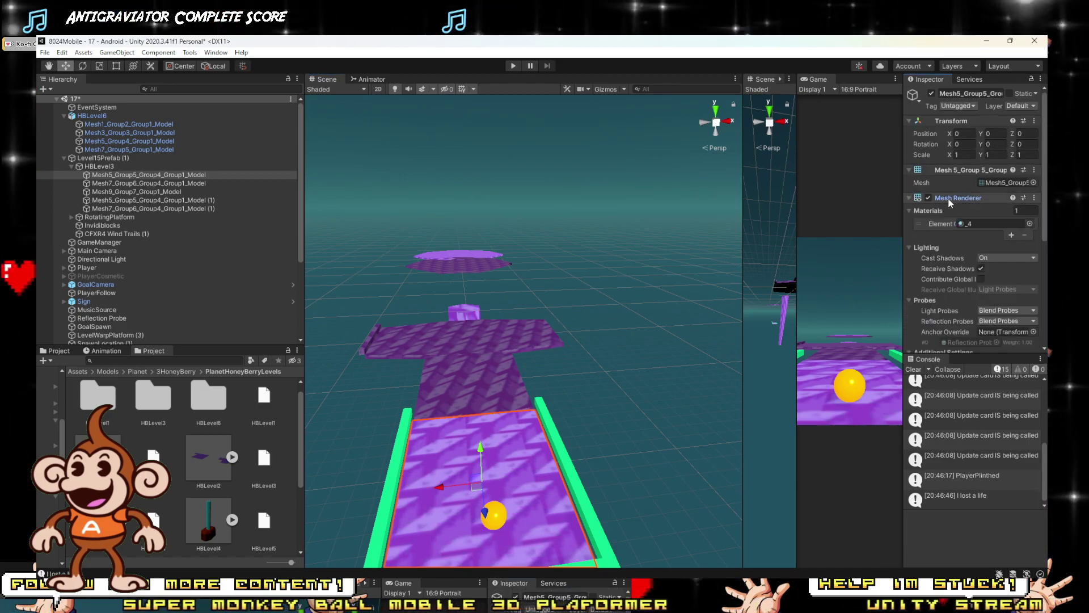
pyautogui.click(978, 226)
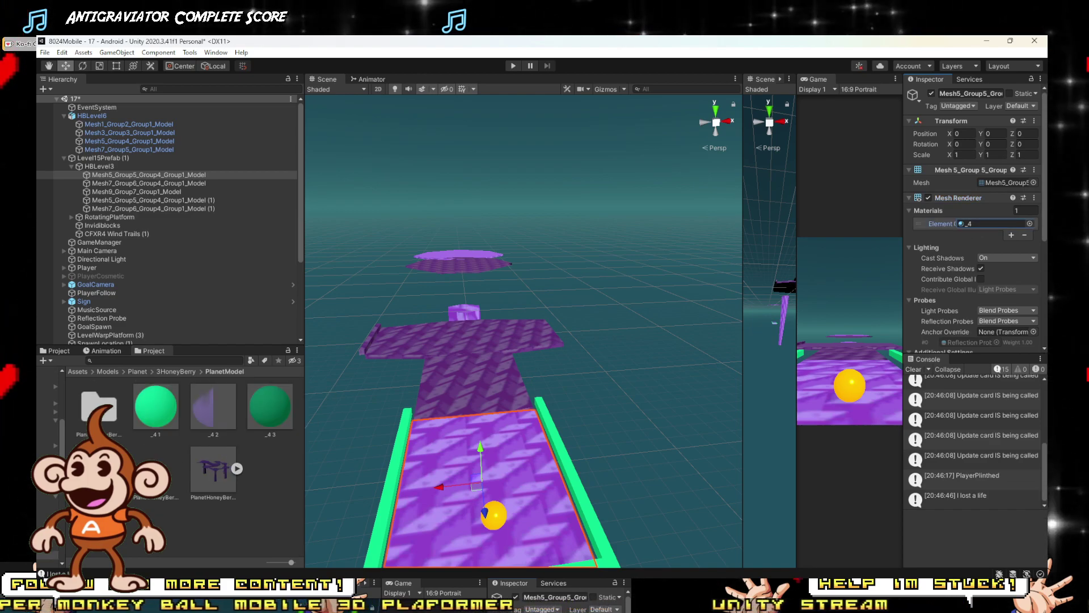
pyautogui.moveTo(588, 387); pyautogui.dragTo(474, 405)
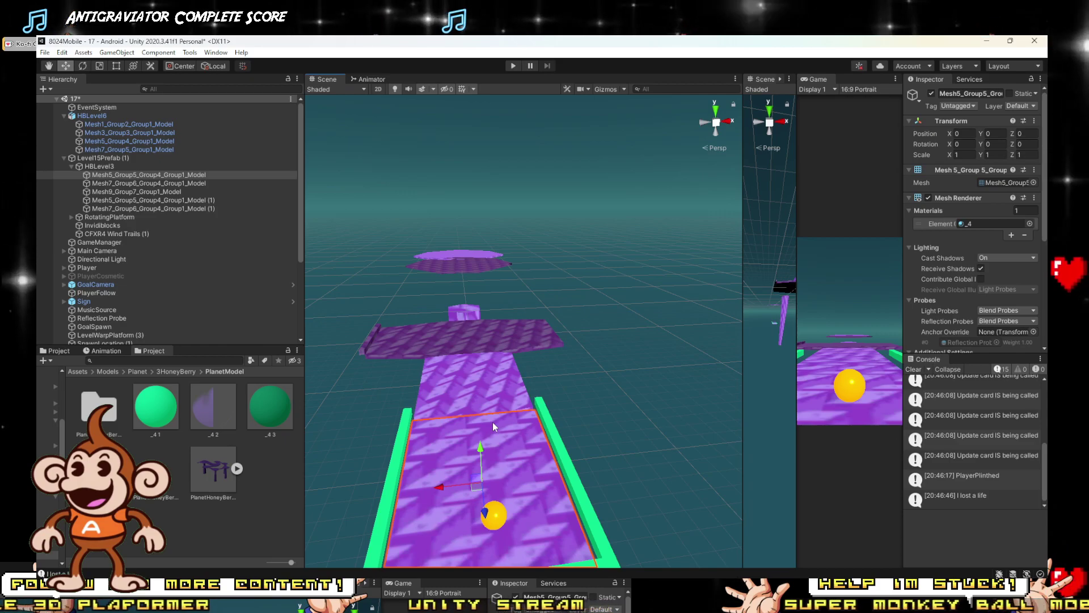
# Step: Apply the purple _4 material to the wide platform and the green _4 1 material to its edge rail
pyautogui.press('w')
pyautogui.moveTo(493, 422); pyautogui.dragTo(430, 408, button='right')
pyautogui.moveTo(163, 437); pyautogui.dragTo(479, 400)
pyautogui.moveTo(175, 410); pyautogui.dragTo(406, 376)
# Step: Duplicate the green Mesh7 rail and move the copy to the wide platform's opposite edge, at a local X of about -5.957
pyautogui.click(406, 375)
pyautogui.click(407, 382)
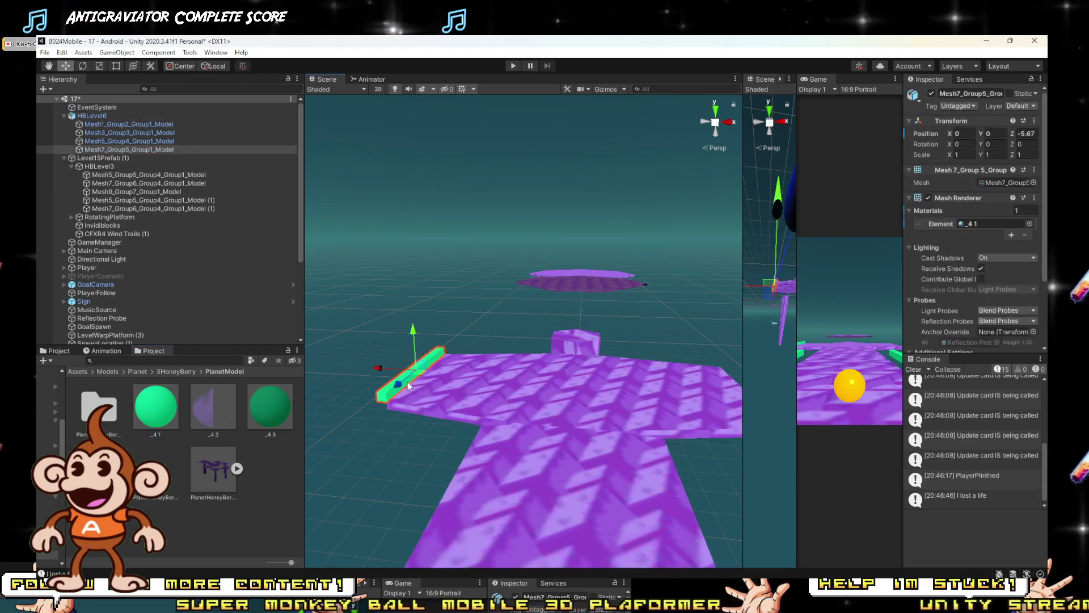
pyautogui.hotkey('ctrl', 'd')
pyautogui.moveTo(380, 369); pyautogui.dragTo(696, 430)
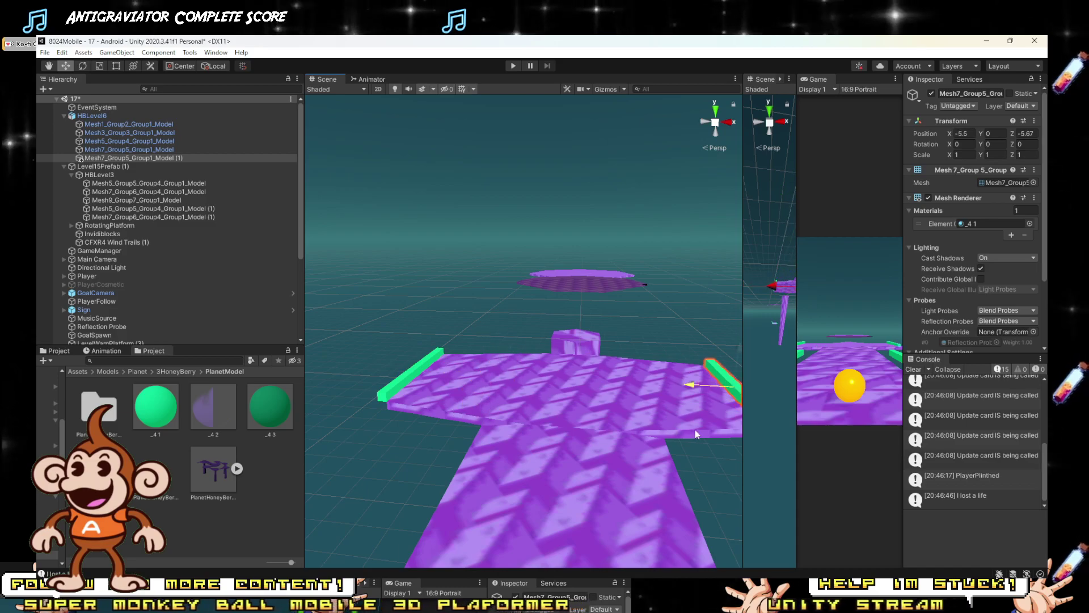
pyautogui.moveTo(663, 434); pyautogui.dragTo(447, 364, button='right')
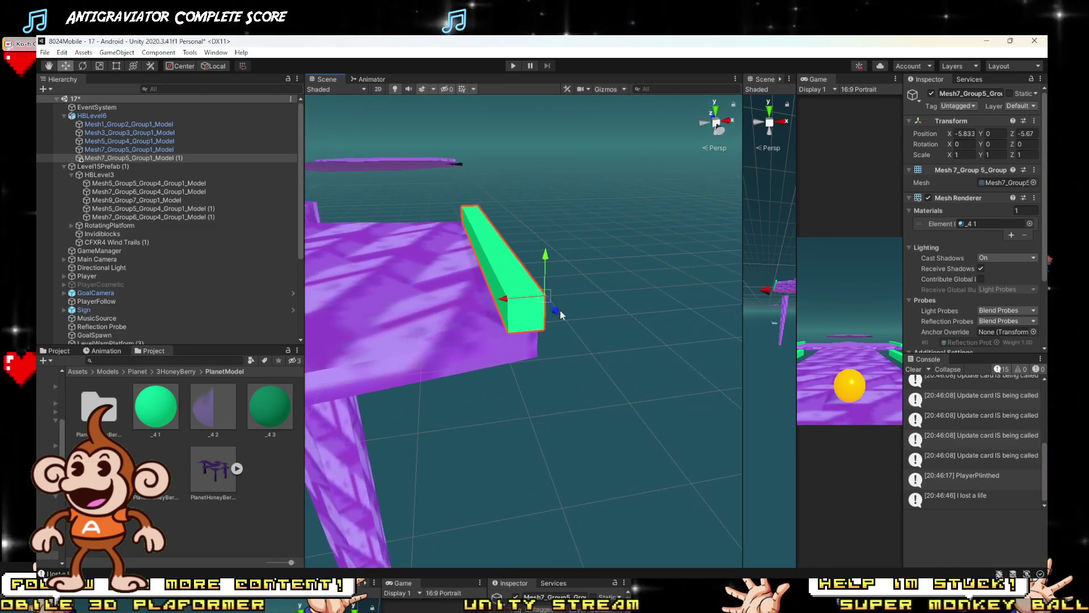
pyautogui.moveTo(508, 335); pyautogui.dragTo(543, 335)
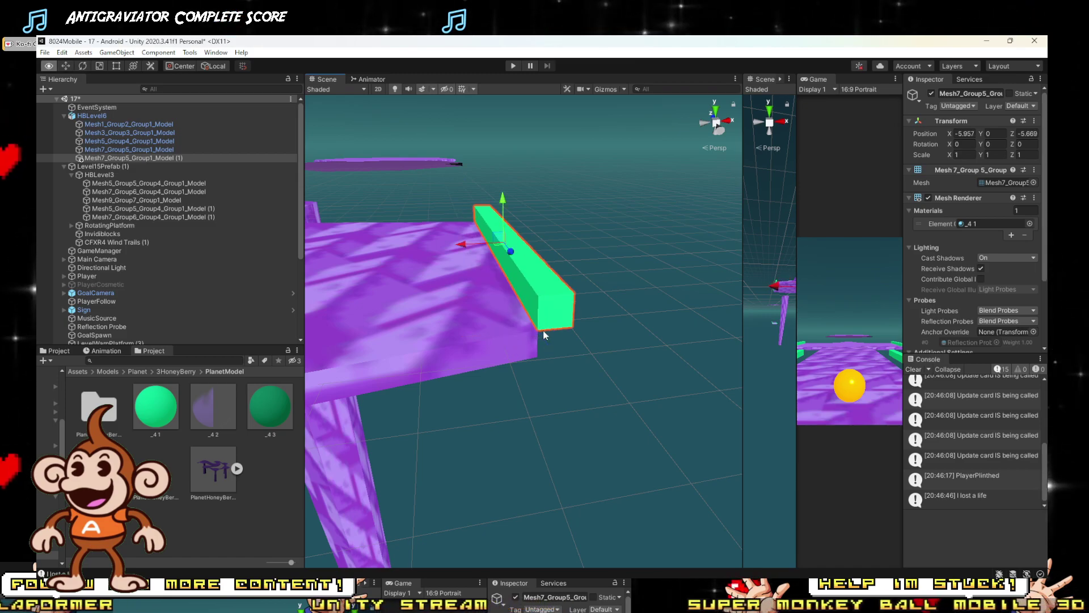
# Step: Add a Box Collider to the pillar mesh under RotatingPlatform
pyautogui.moveTo(543, 329); pyautogui.dragTo(232, 333, button='right')
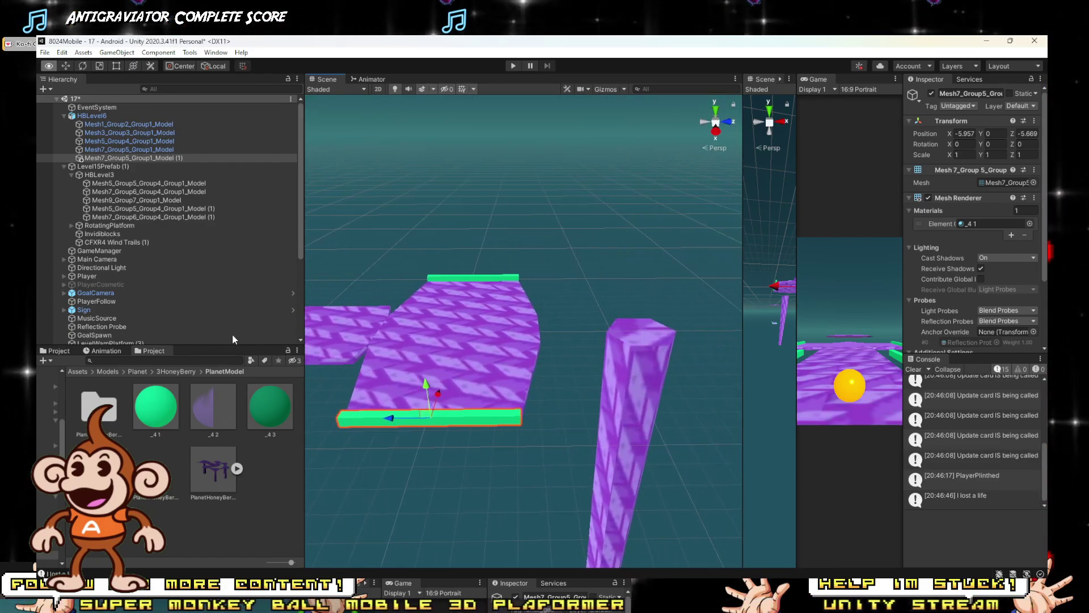
pyautogui.click(659, 335)
pyautogui.scroll(-3, 1015, 256)
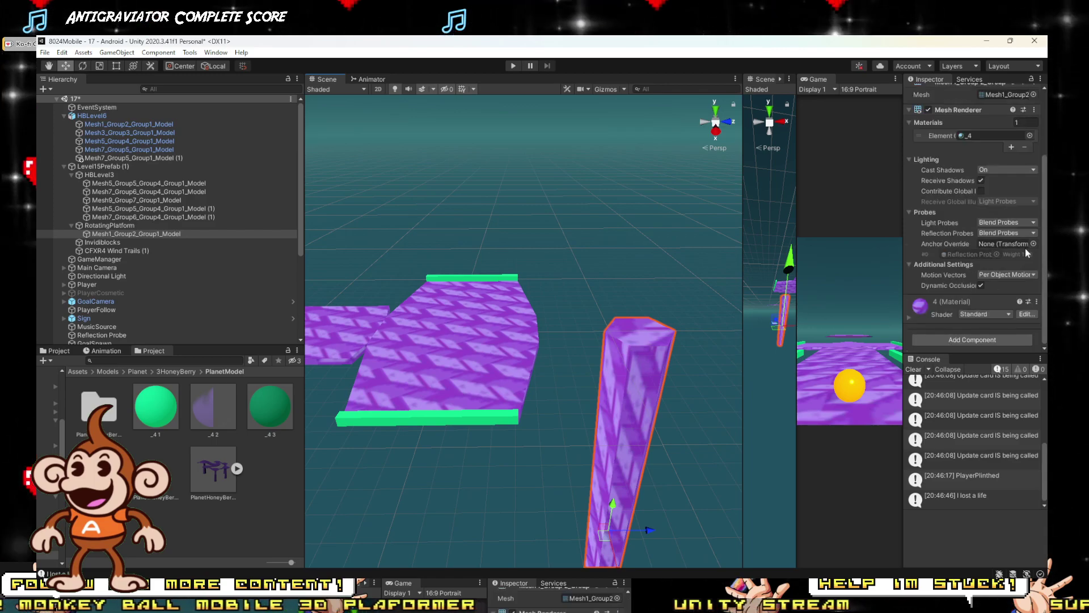
pyautogui.click(951, 339)
pyautogui.write('sp')
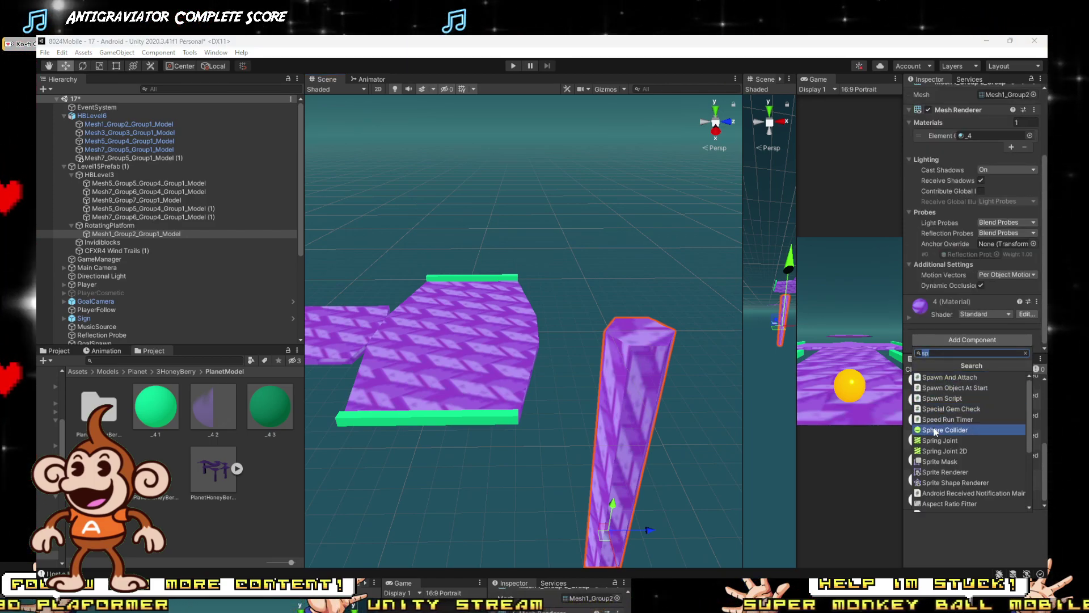
pyautogui.write('box')
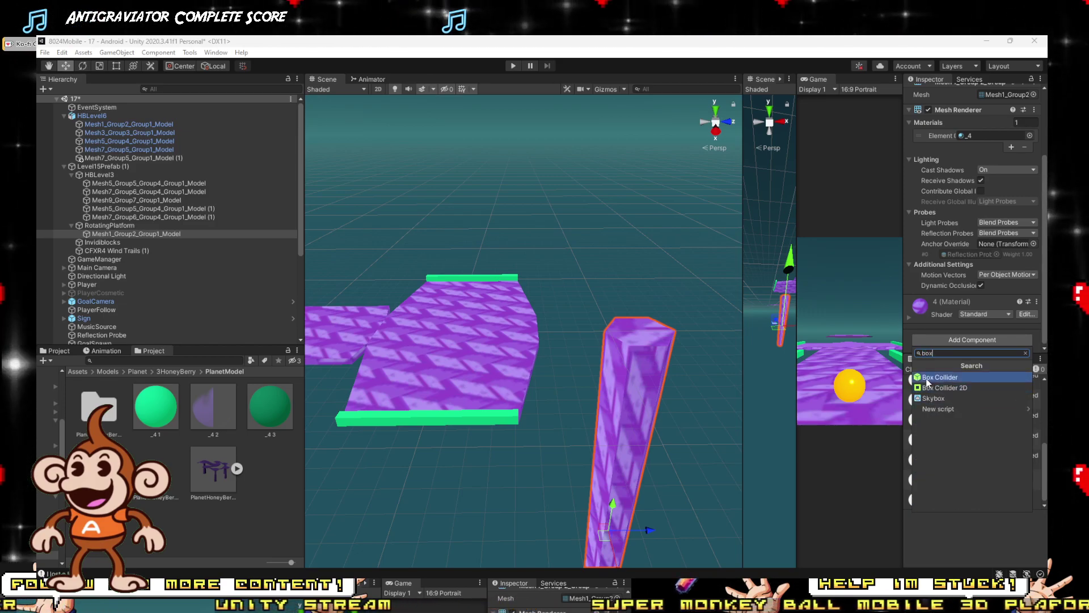
pyautogui.click(926, 376)
pyautogui.scroll(-3, 659, 376)
pyautogui.moveTo(670, 372); pyautogui.dragTo(991, 348, button='right')
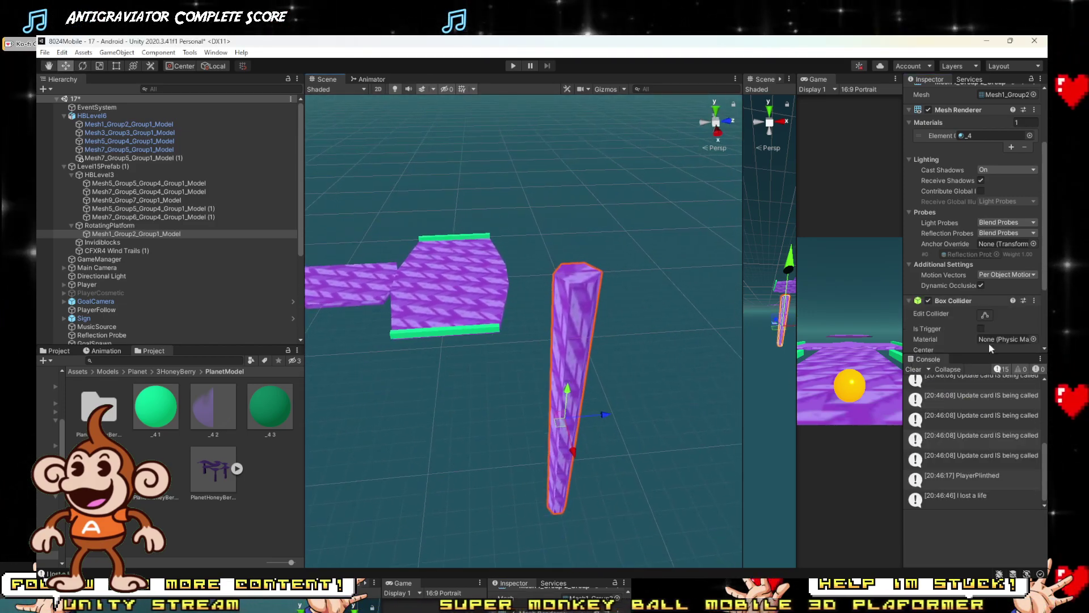
pyautogui.click(990, 317)
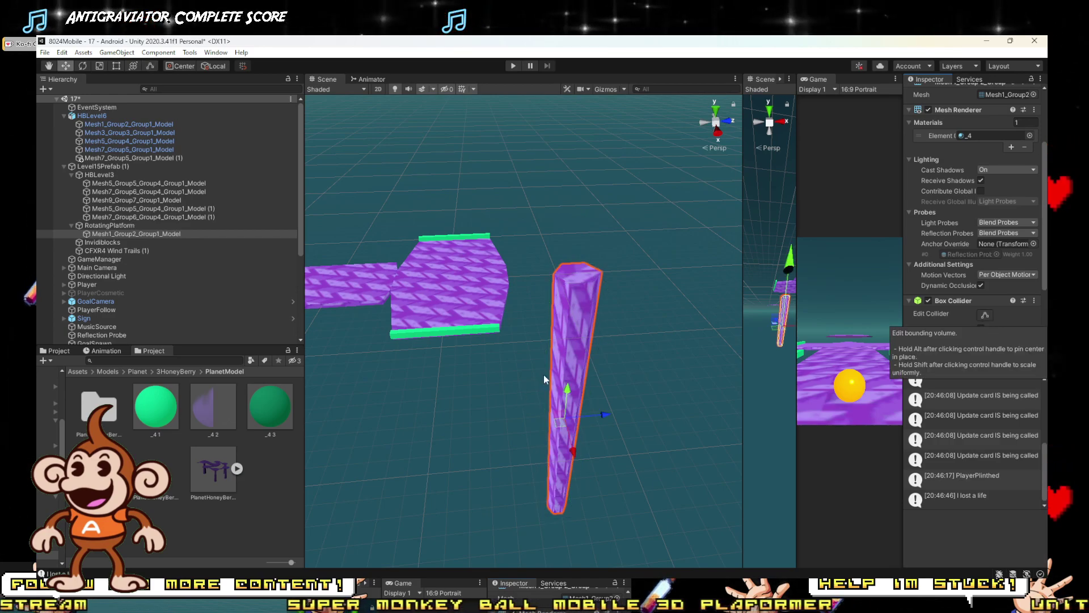
# Step: Move the pillar along its Z axis until it lines up with the wide platform
pyautogui.moveTo(608, 414); pyautogui.dragTo(517, 423)
pyautogui.moveTo(517, 423); pyautogui.dragTo(543, 470, button='right')
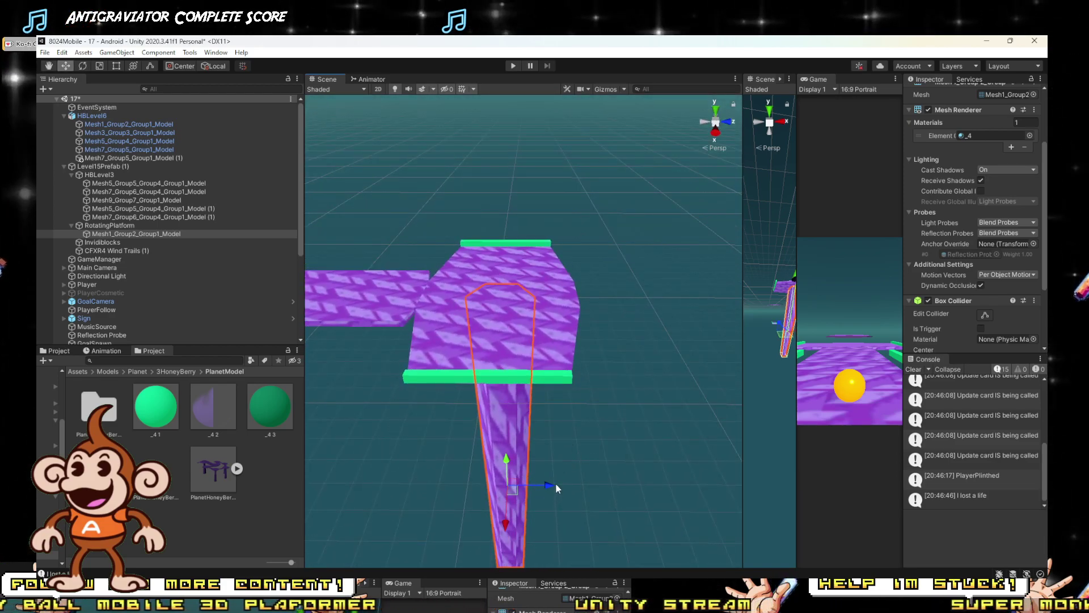
pyautogui.moveTo(556, 488); pyautogui.dragTo(551, 488)
# Step: Check which HBLevel6 meshes form the wide platform and its rails, and collapse the RotatingPlatform group
pyautogui.scroll(-5, 545, 482)
pyautogui.click(529, 311)
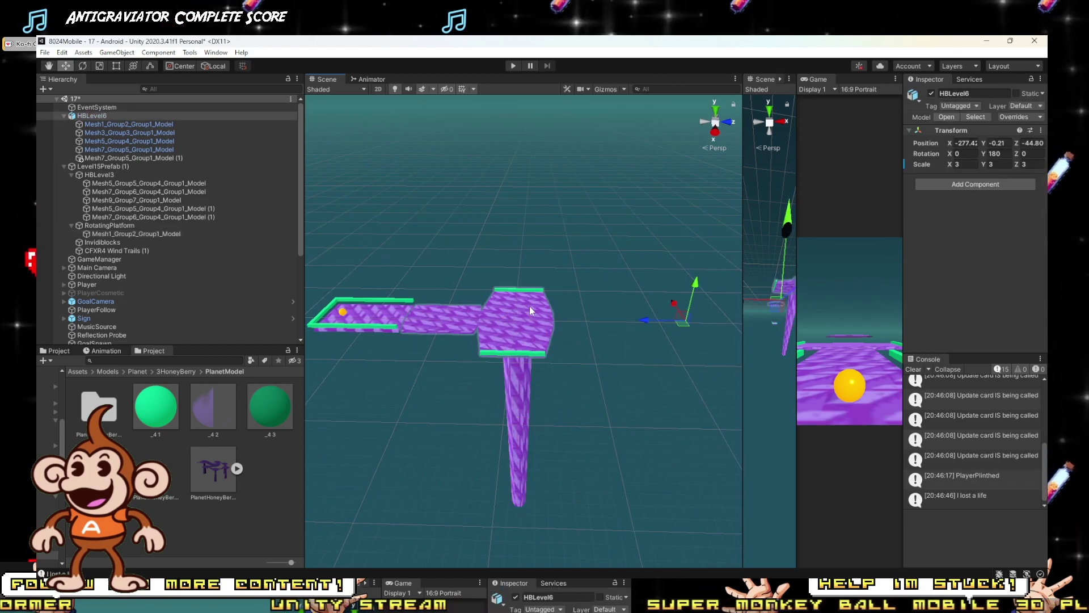
pyautogui.click(521, 353)
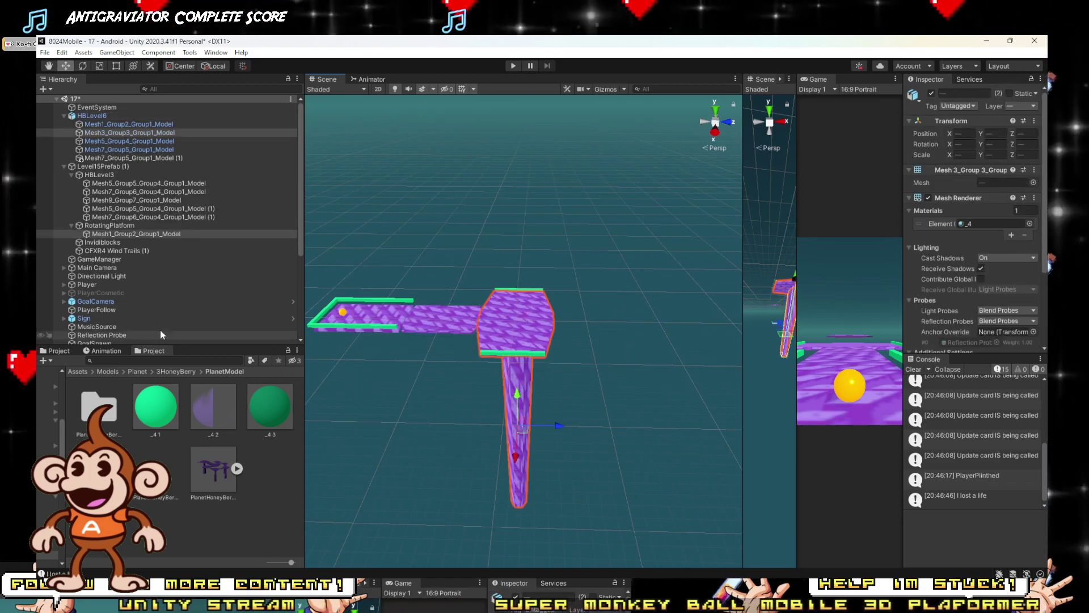
pyautogui.click(74, 227)
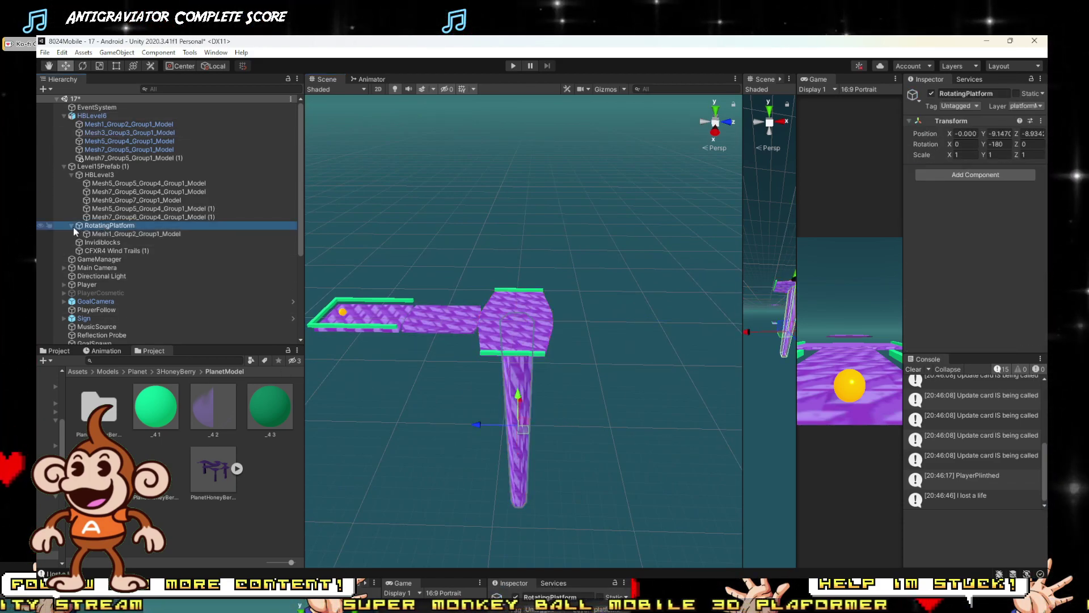
pyautogui.click(70, 225)
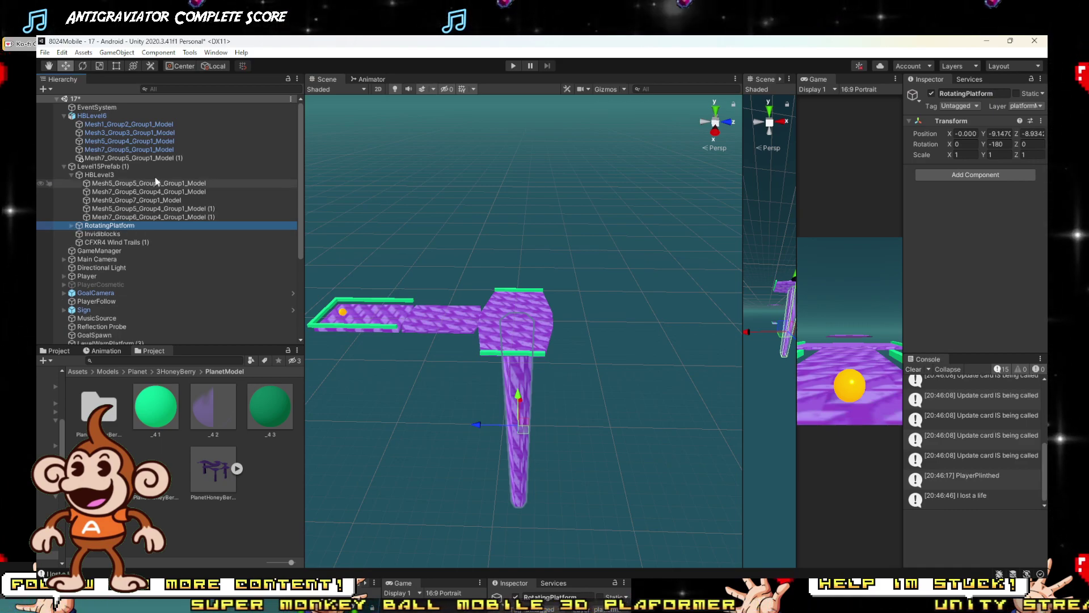
pyautogui.click(129, 158)
pyautogui.click(126, 149)
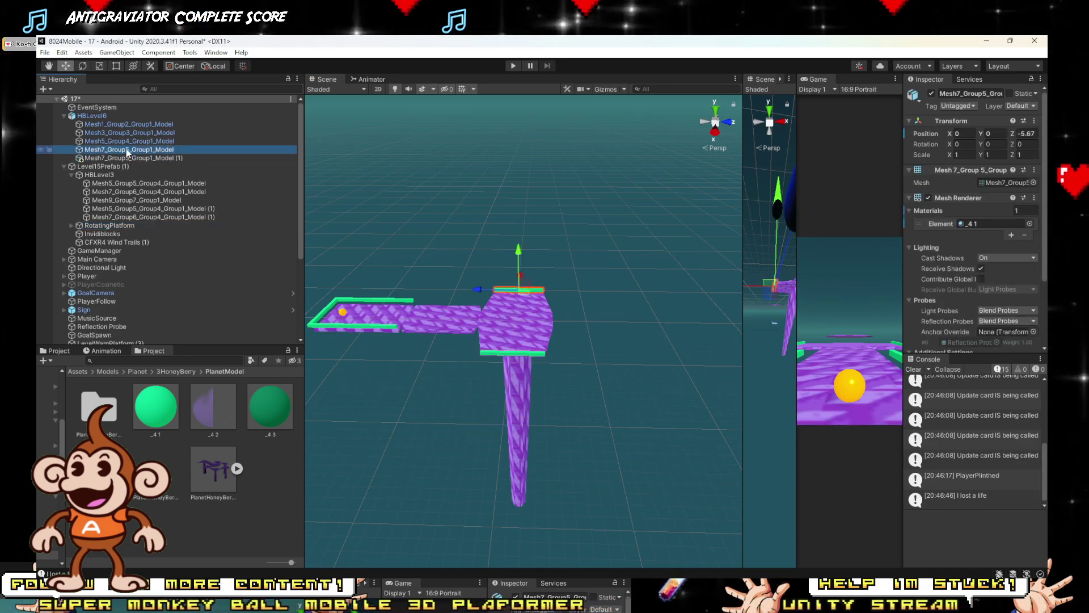
pyautogui.click(124, 141)
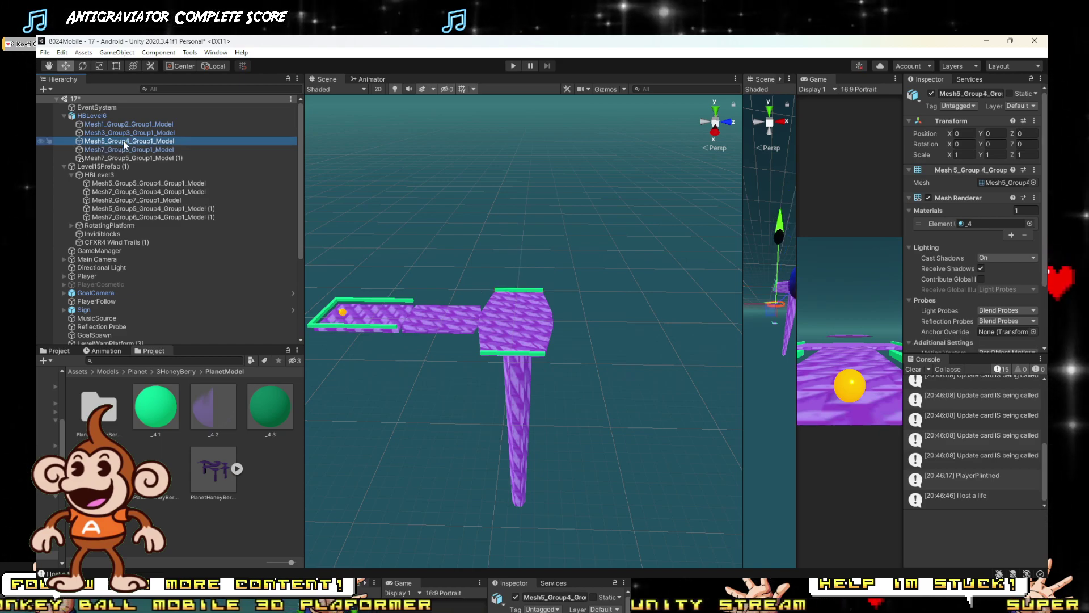
pyautogui.click(121, 133)
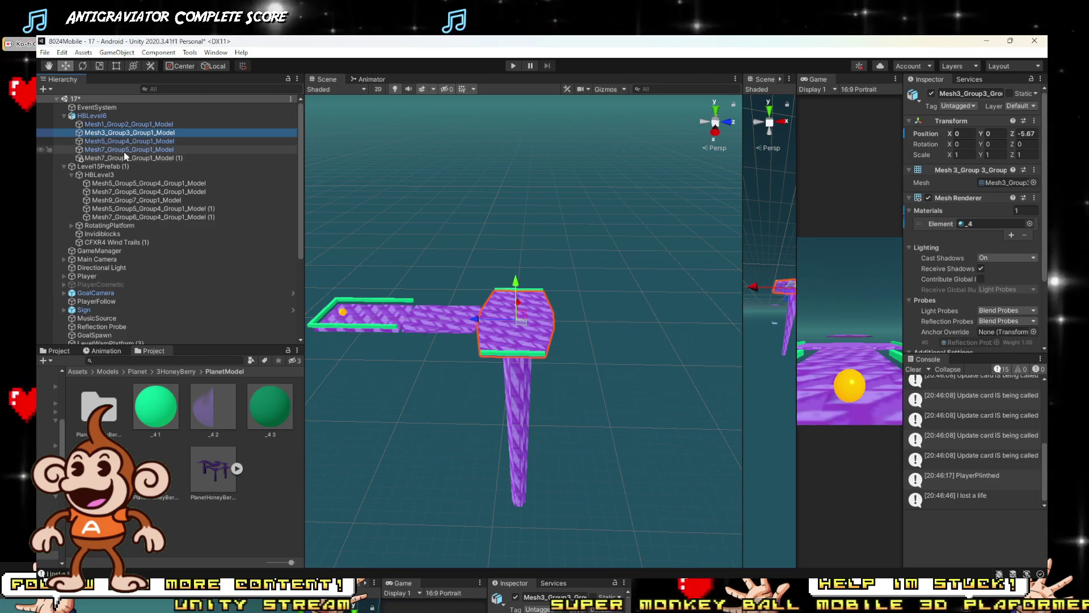
pyautogui.click(124, 151)
# Step: Unpack the HBLevel6 prefab completely so its meshes can be rearranged
pyautogui.click(90, 117)
pyautogui.rightClick(88, 123)
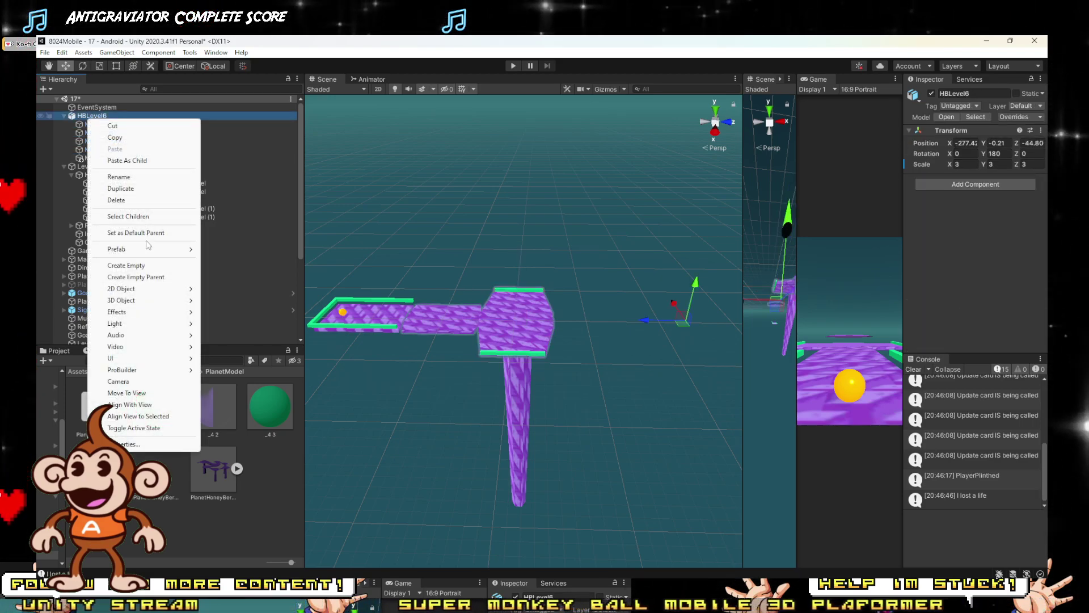
pyautogui.moveTo(142, 246)
pyautogui.click(263, 297)
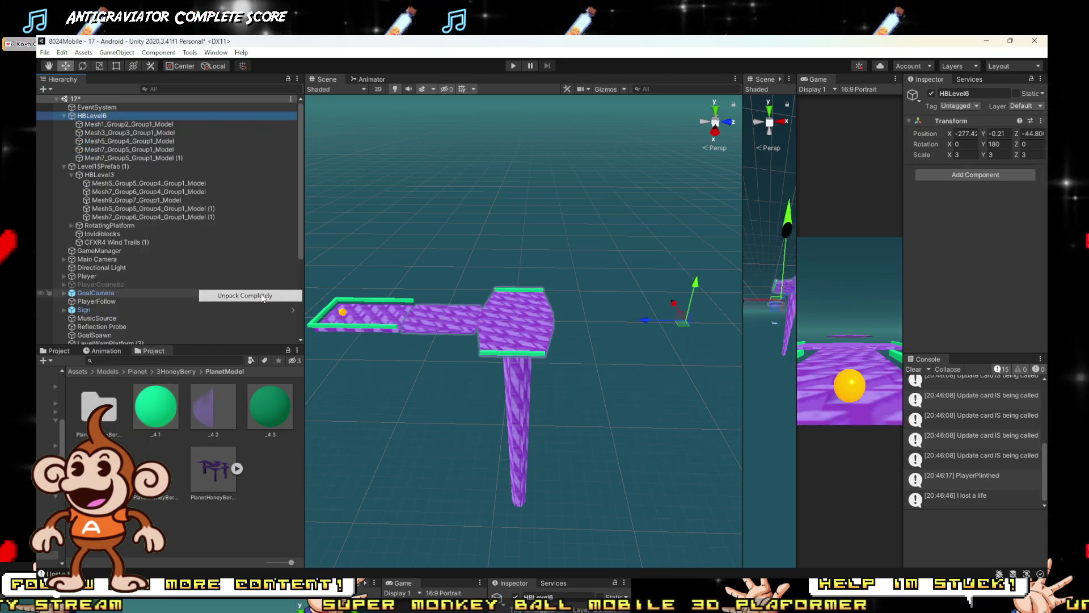
# Step: Parent both Mesh7 green rails to HBLevel6's Mesh3 wide platform
pyautogui.click(105, 133)
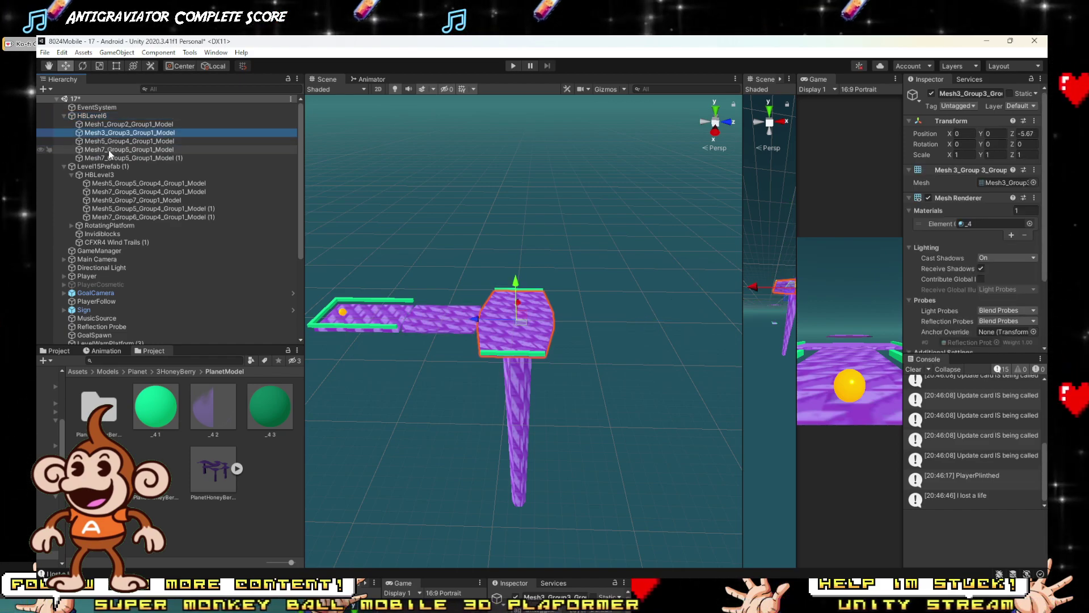
pyautogui.click(108, 150)
pyautogui.keyDown('shift'); pyautogui.click(108, 158); pyautogui.keyUp('shift')
pyautogui.moveTo(108, 158); pyautogui.dragTo(113, 135)
pyautogui.click(113, 135)
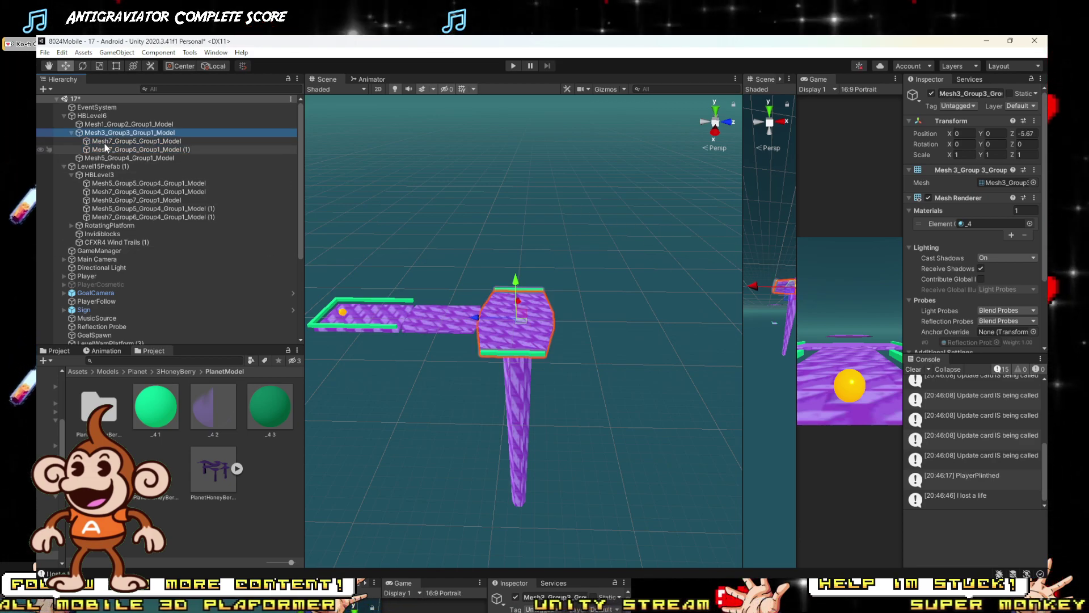
# Step: Add a Box Collider to both Mesh7 green rails of the wide platform
pyautogui.click(127, 140)
pyautogui.keyDown('shift'); pyautogui.click(127, 150); pyautogui.keyUp('shift')
pyautogui.scroll(-3, 992, 323)
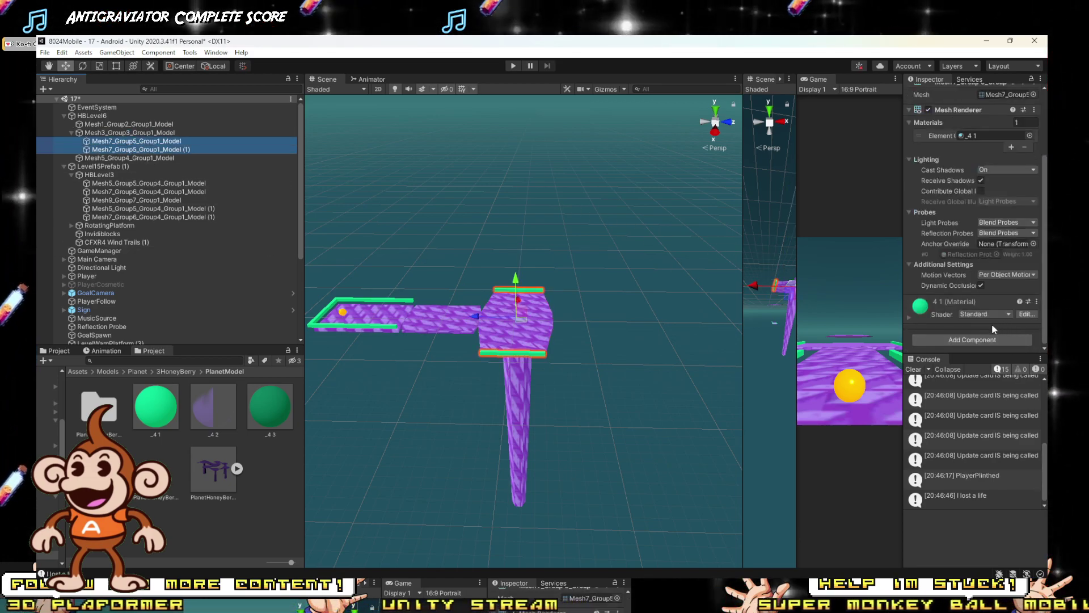
pyautogui.click(984, 339)
pyautogui.write('box')
pyautogui.click(955, 376)
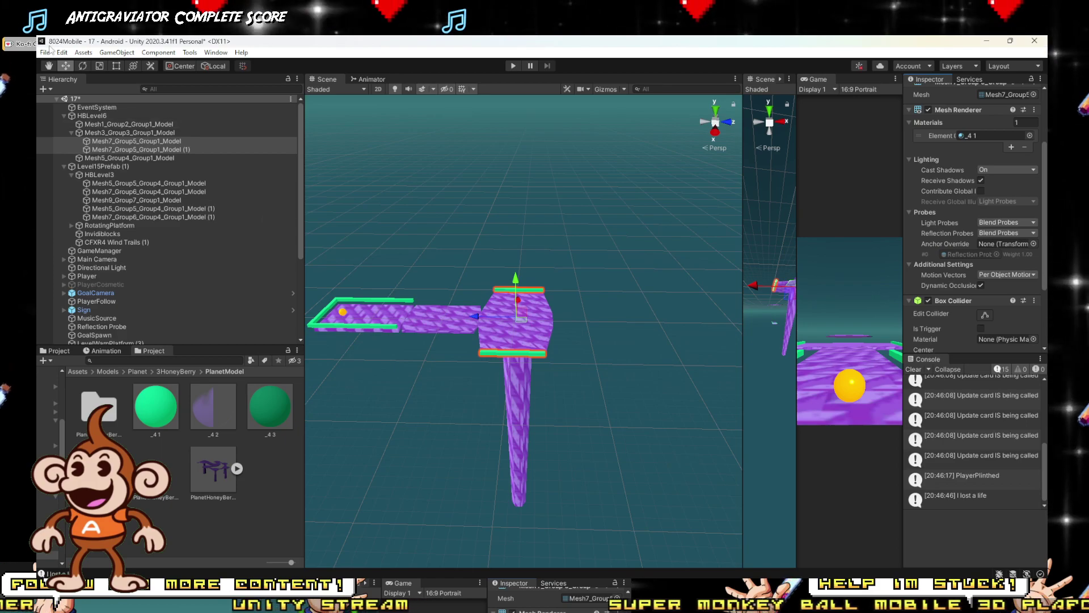
# Step: Add a Mesh Collider to HBLevel6's Mesh3 wide platform
pyautogui.click(102, 132)
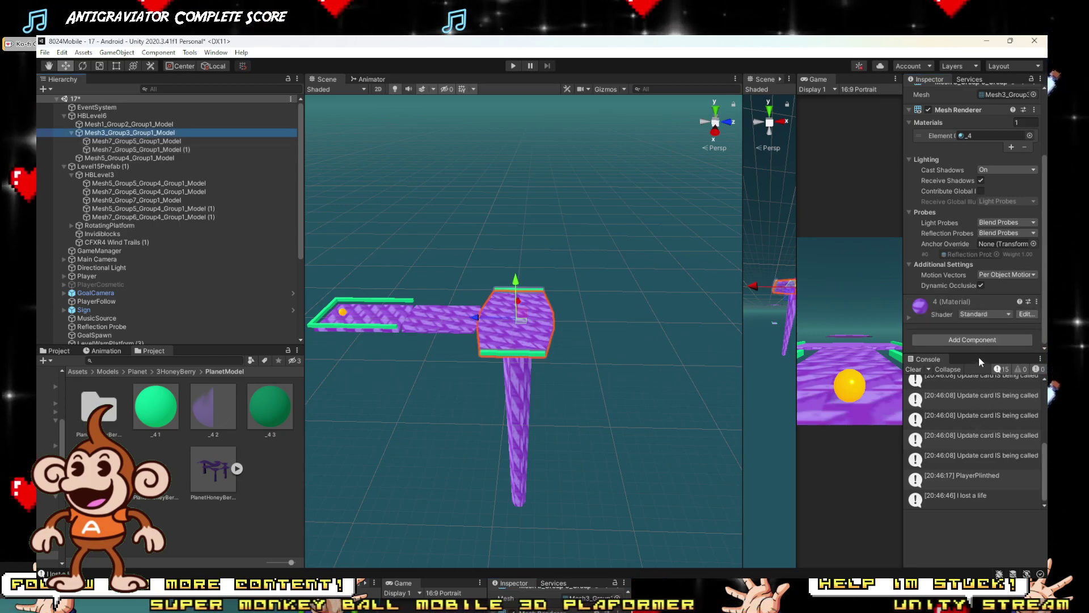
pyautogui.click(973, 340)
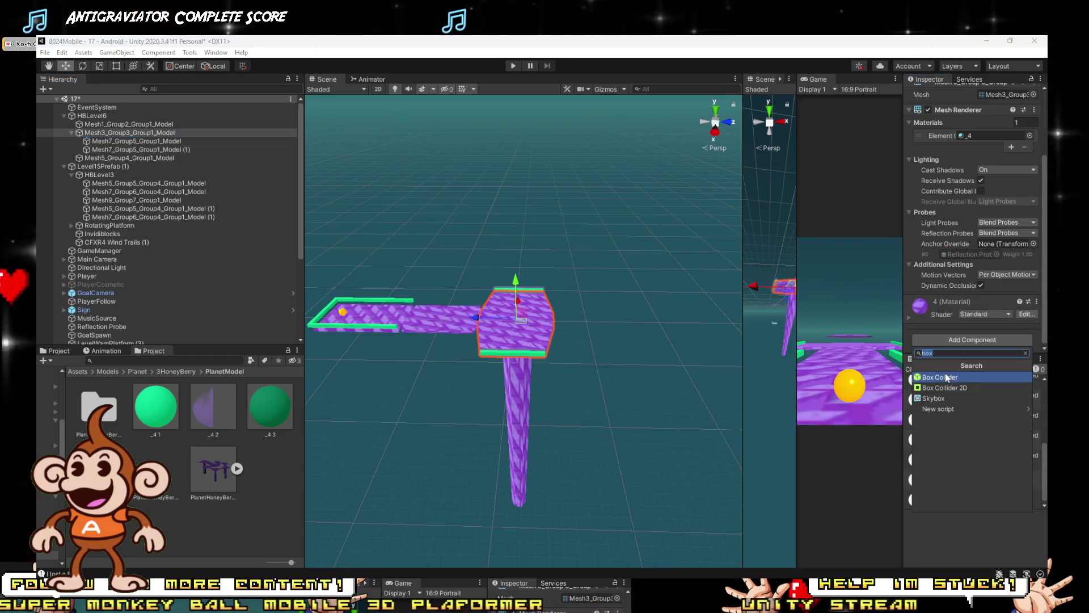
pyautogui.write('mu')
pyautogui.press('BackSpace')
pyautogui.write('esh')
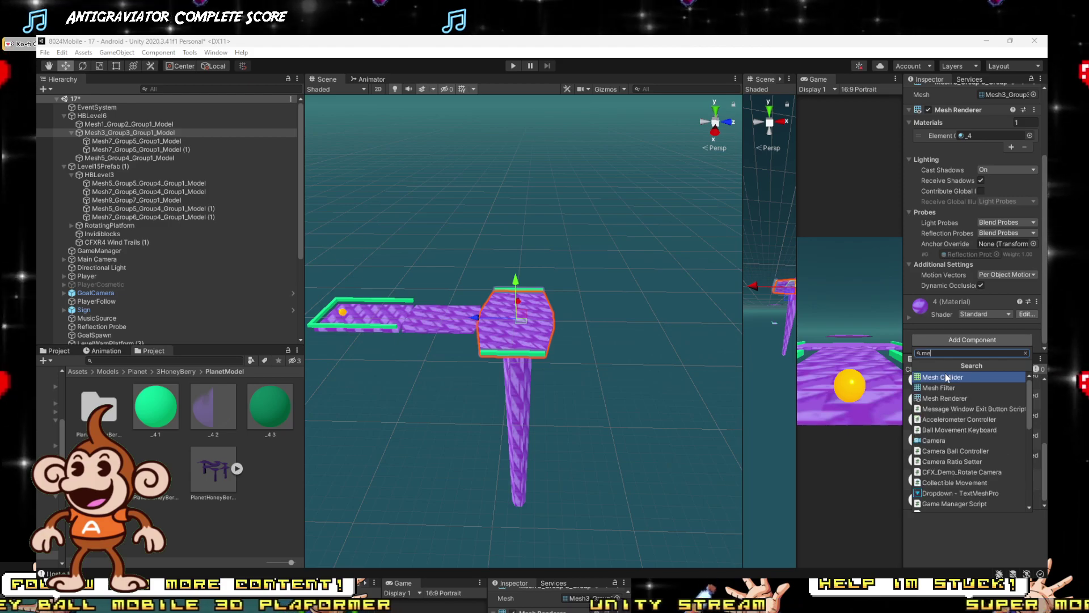
pyautogui.click(943, 379)
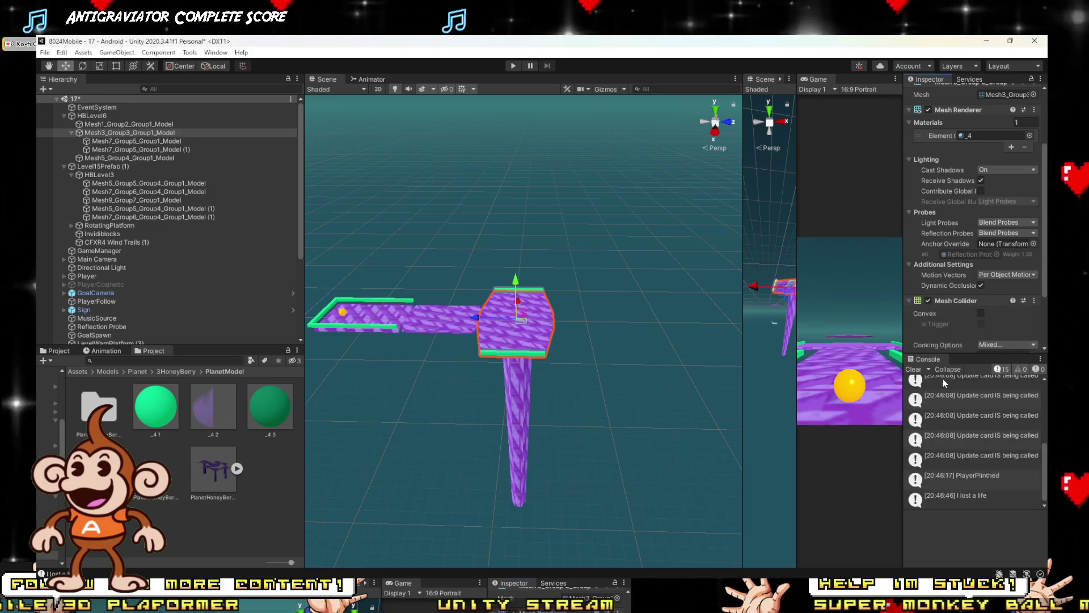
pyautogui.moveTo(493, 326); pyautogui.dragTo(513, 360, button='right')
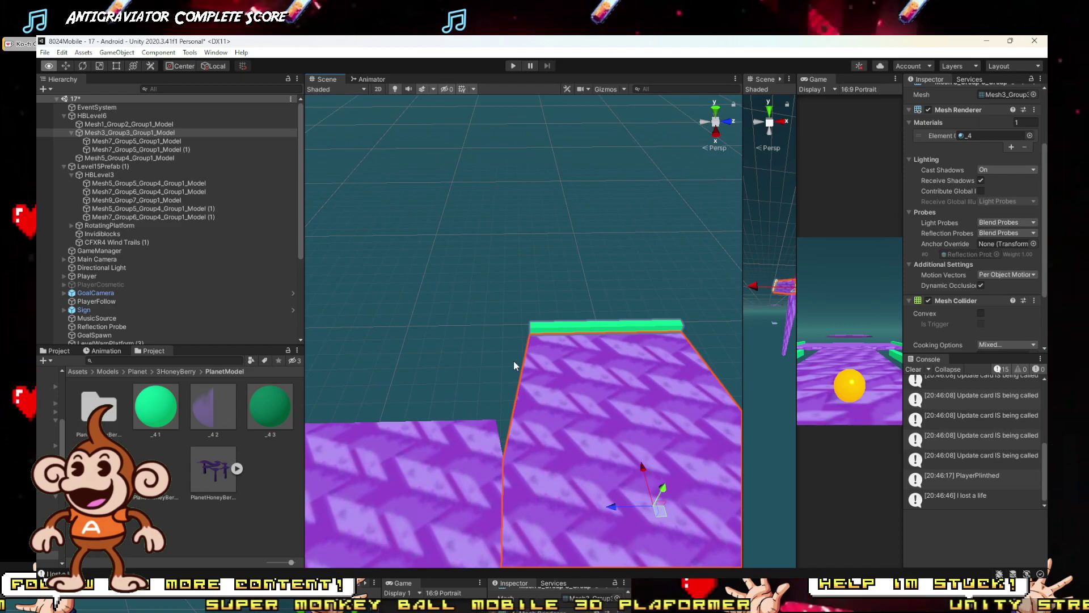
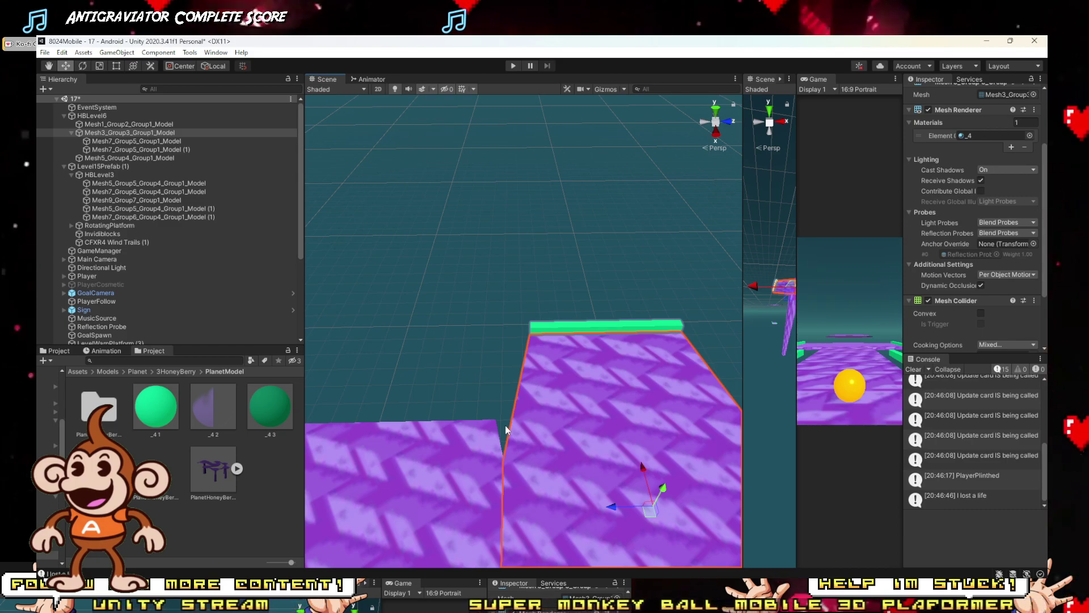
pyautogui.moveTo(510, 436); pyautogui.dragTo(541, 407, button='right')
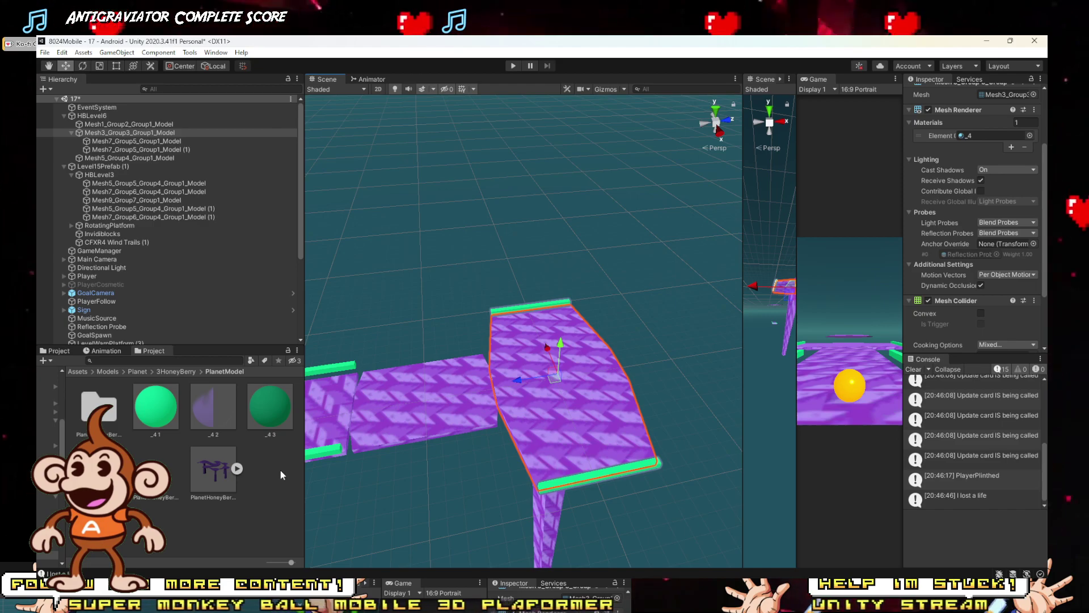
pyautogui.moveTo(335, 461); pyautogui.dragTo(587, 354, button='right')
pyautogui.press('w')
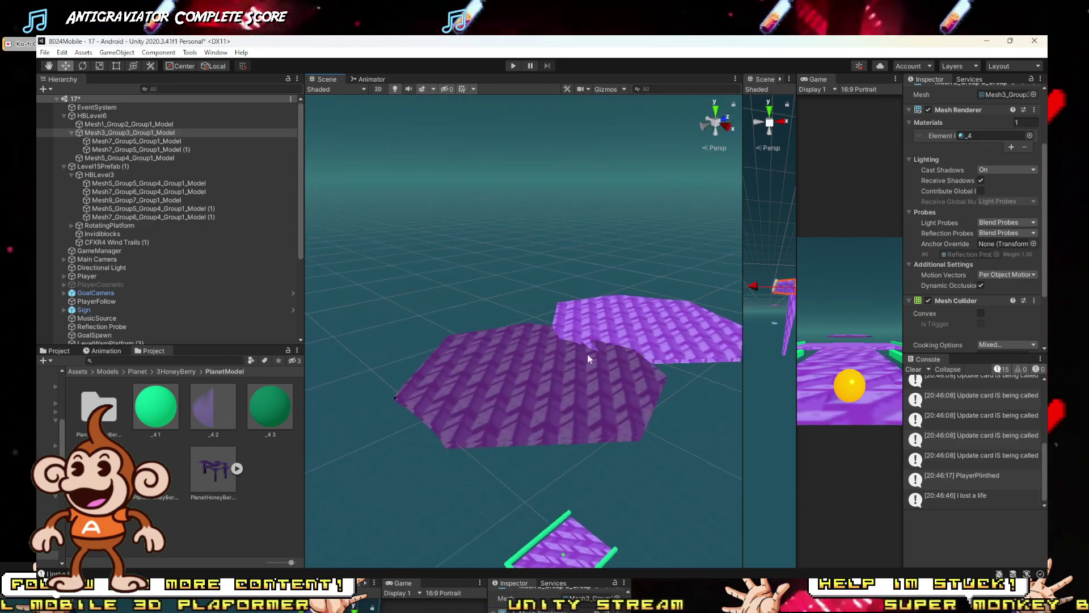
pyautogui.moveTo(533, 395); pyautogui.dragTo(488, 341, button='right')
pyautogui.moveTo(635, 340); pyautogui.dragTo(369, 390, button='right')
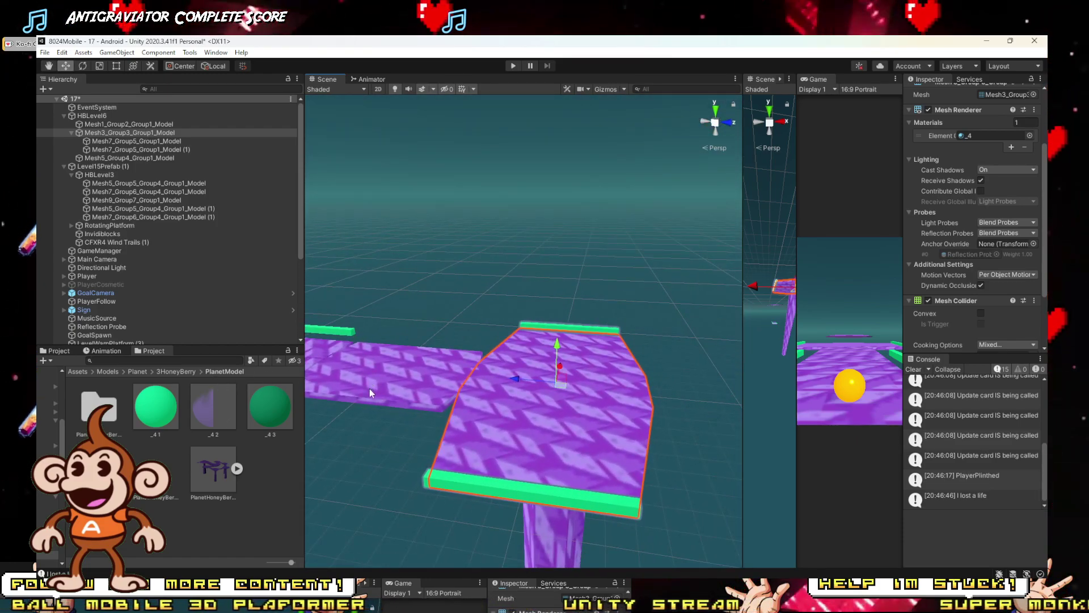
# Step: Parent the RotatingPlatform group to HBLevel6's Mesh3 wide platform
pyautogui.click(71, 133)
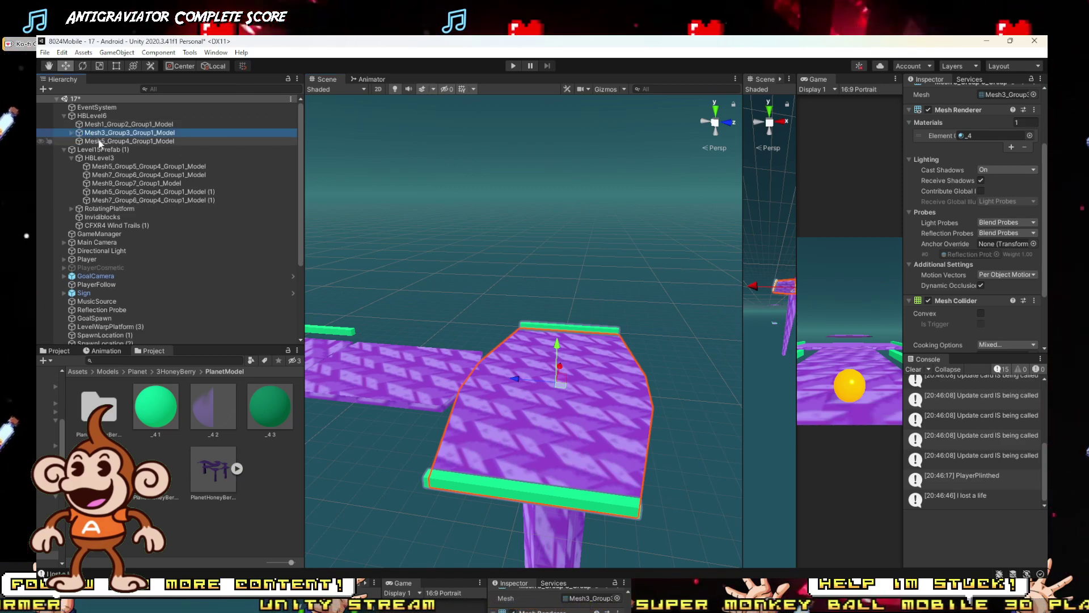
pyautogui.click(101, 209)
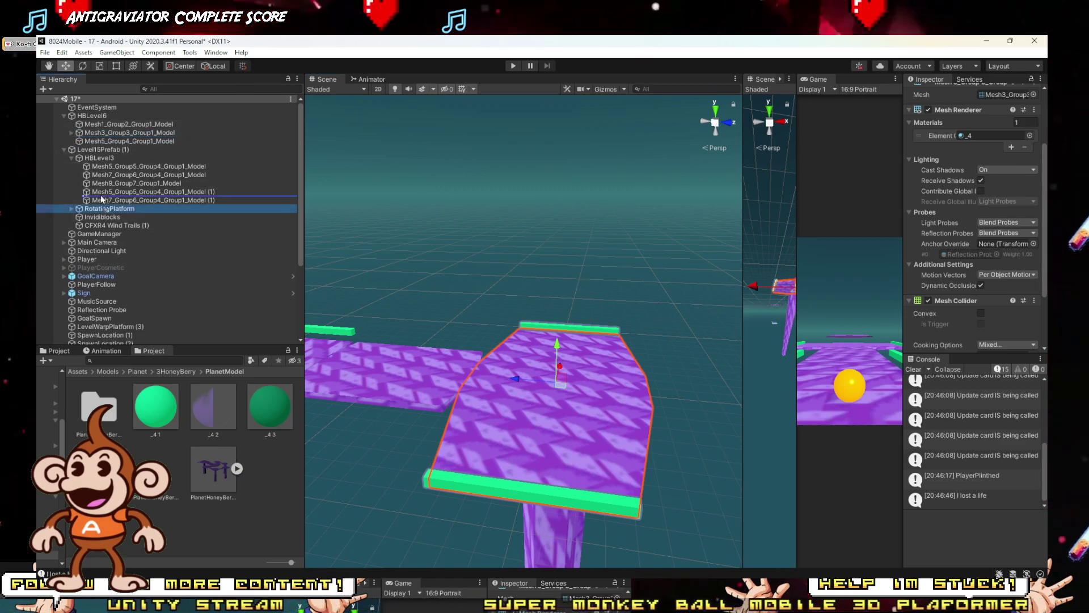
pyautogui.moveTo(105, 137); pyautogui.dragTo(104, 135)
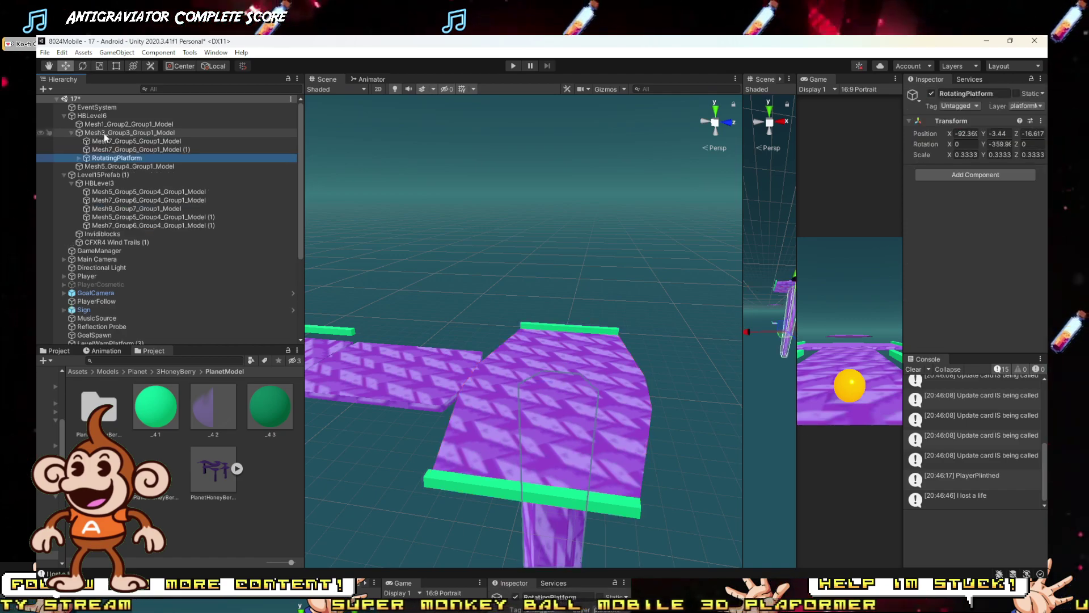
# Step: Try out a duplicate of the Mesh3 wide platform with its rails and column, and delete the copy
pyautogui.click(113, 132)
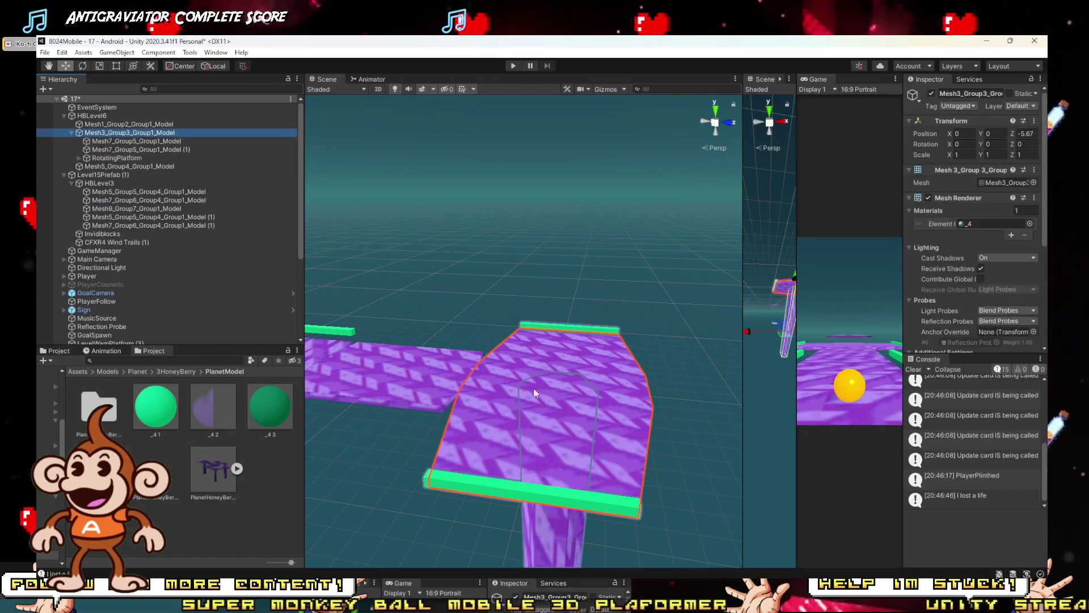
pyautogui.keyDown('alt'); pyautogui.moveTo(590, 391); pyautogui.dragTo(545, 389); pyautogui.keyUp('alt')
pyautogui.scroll(-5, 545, 389)
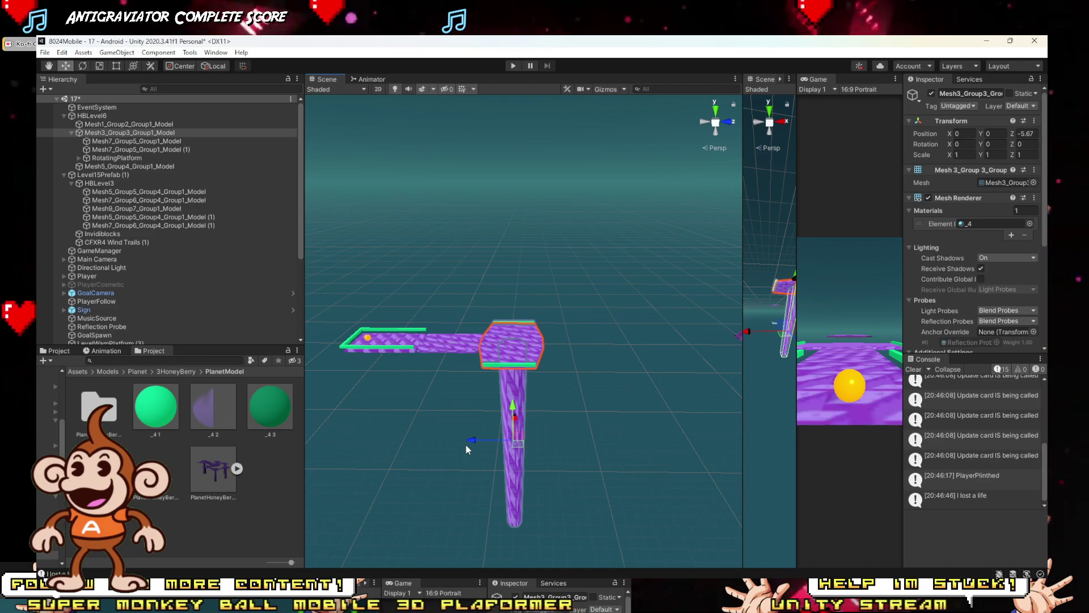
pyautogui.hotkey('ctrl', 'd')
pyautogui.moveTo(473, 442); pyautogui.dragTo(572, 446)
pyautogui.press('Delete')
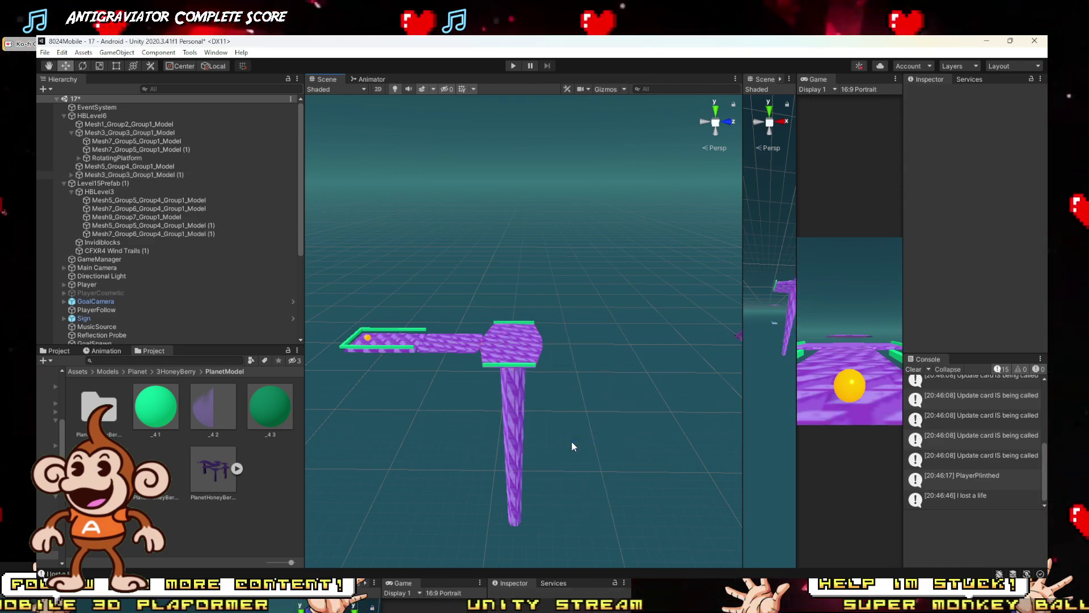
# Step: Identify HBLevel6's connecting block between the start platform and the wide platform, and rename it RotatingBlock
pyautogui.click(87, 158)
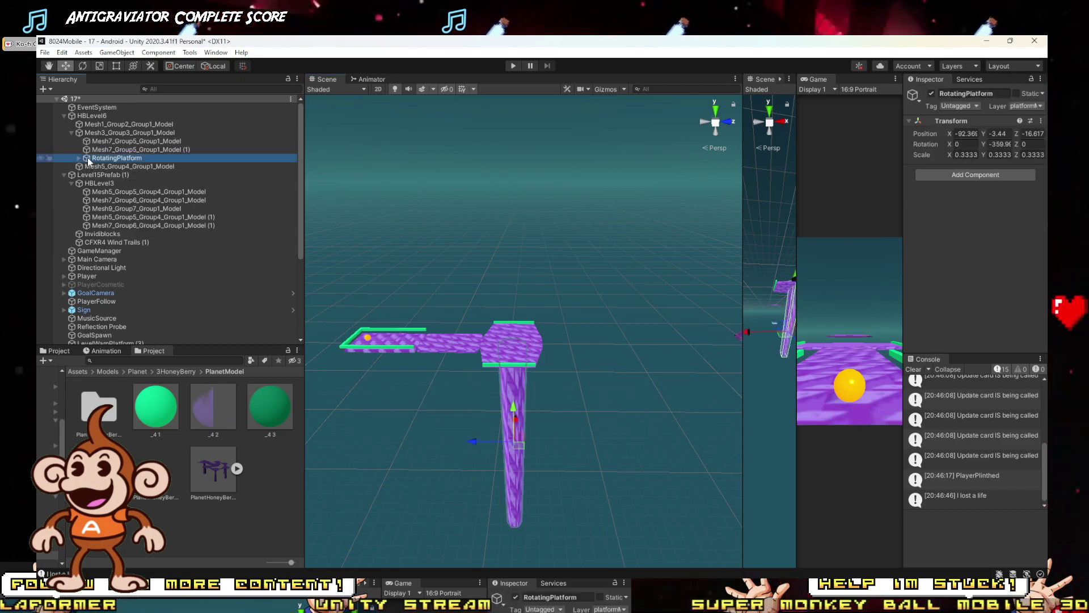
pyautogui.click(101, 173)
pyautogui.click(104, 159)
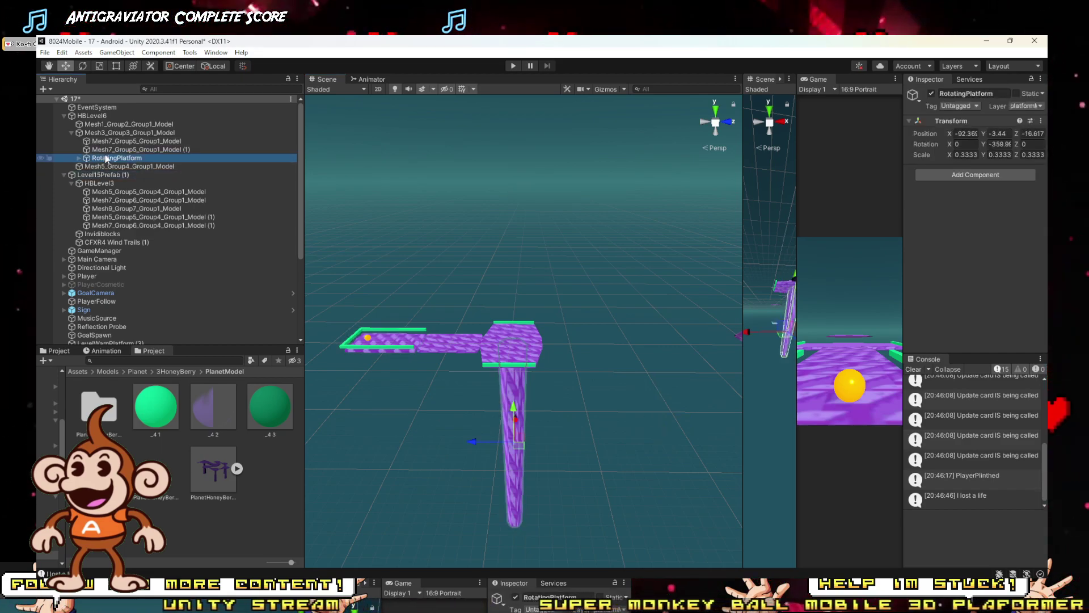
pyautogui.click(104, 151)
pyautogui.click(104, 142)
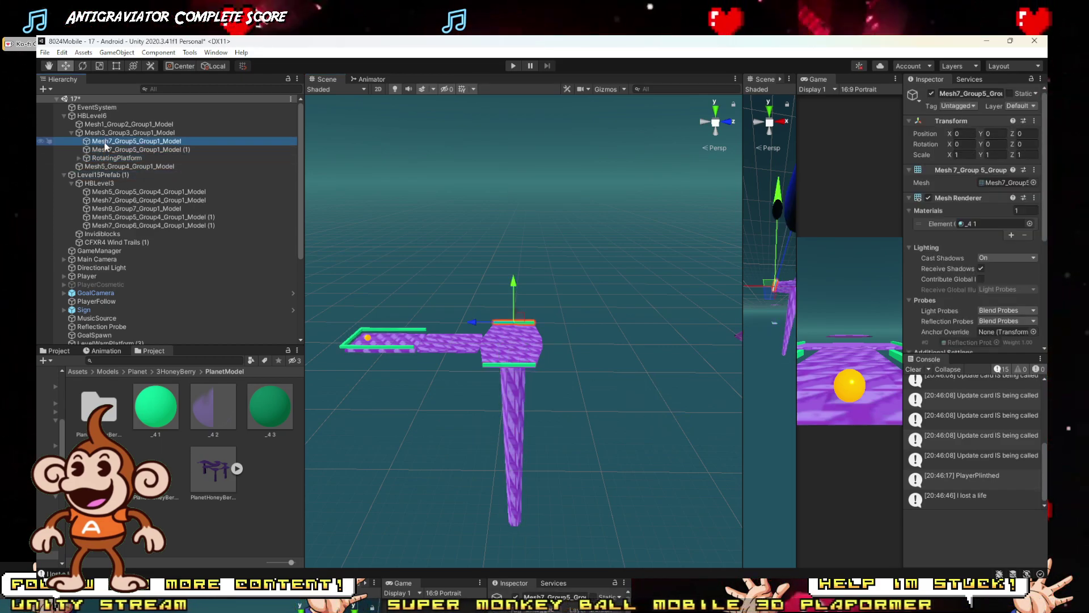
pyautogui.click(104, 133)
pyautogui.doubleClick(102, 125)
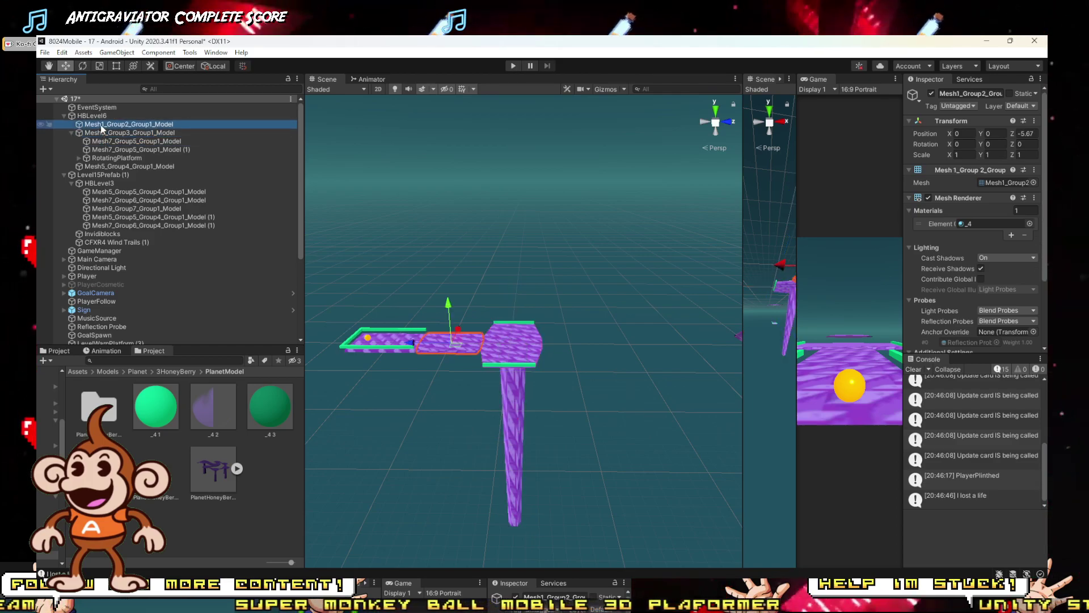
pyautogui.rightClick(101, 126)
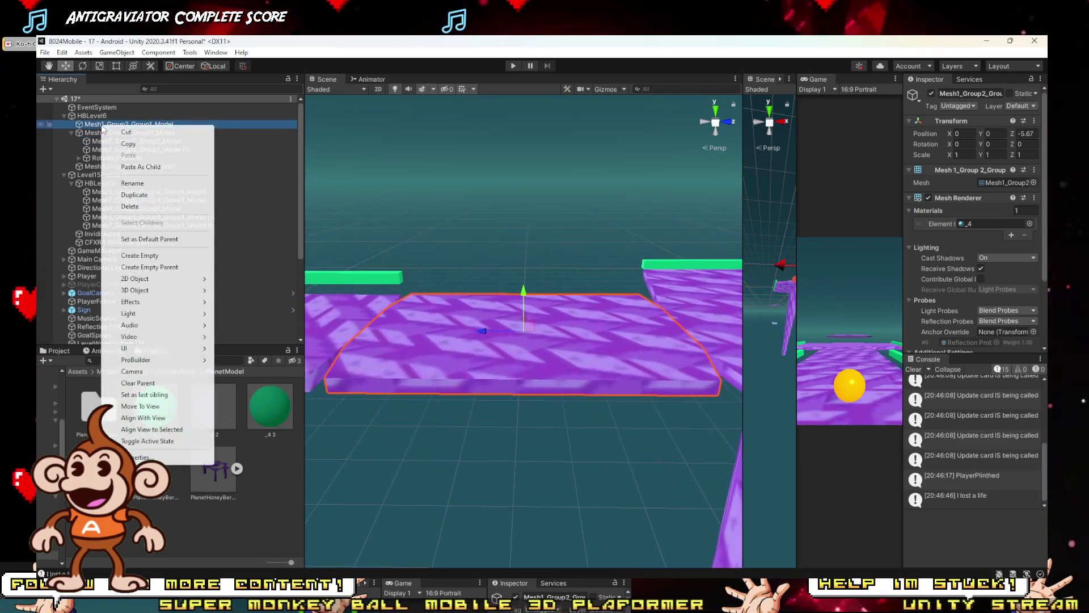
pyautogui.click(130, 179)
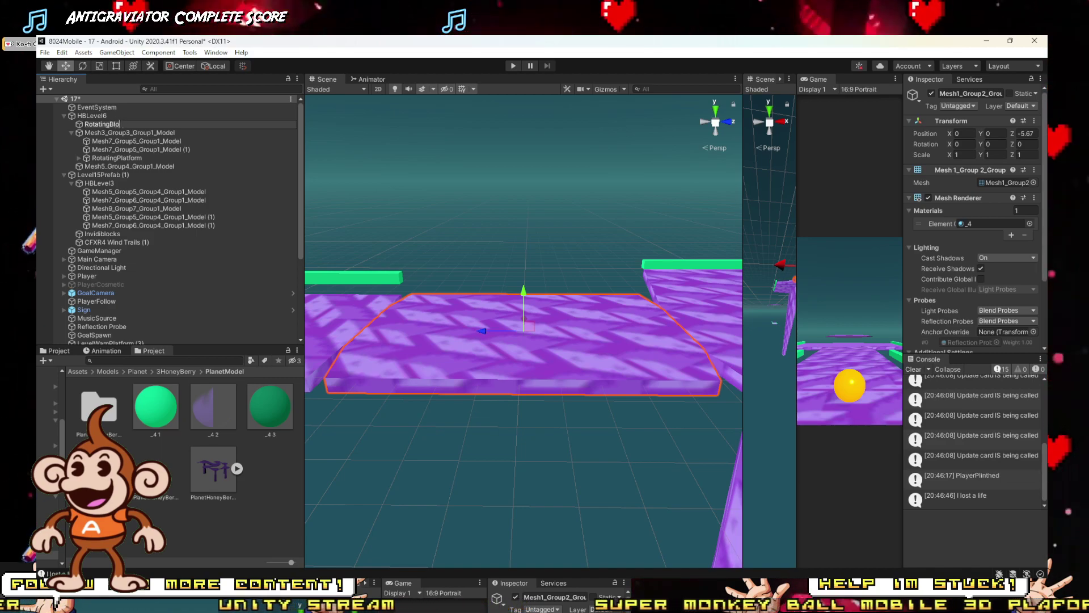
pyautogui.write('ck')
pyautogui.press('Return')
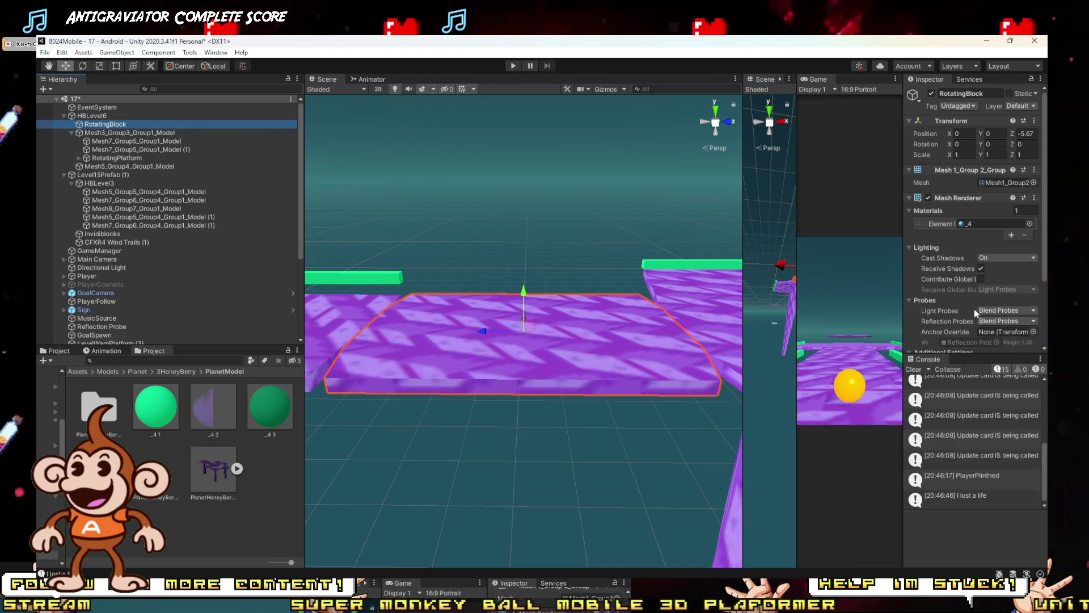
# Step: Add a Box Collider to RotatingBlock and bring its center and size values into view
pyautogui.scroll(-3, 973, 284)
pyautogui.click(971, 340)
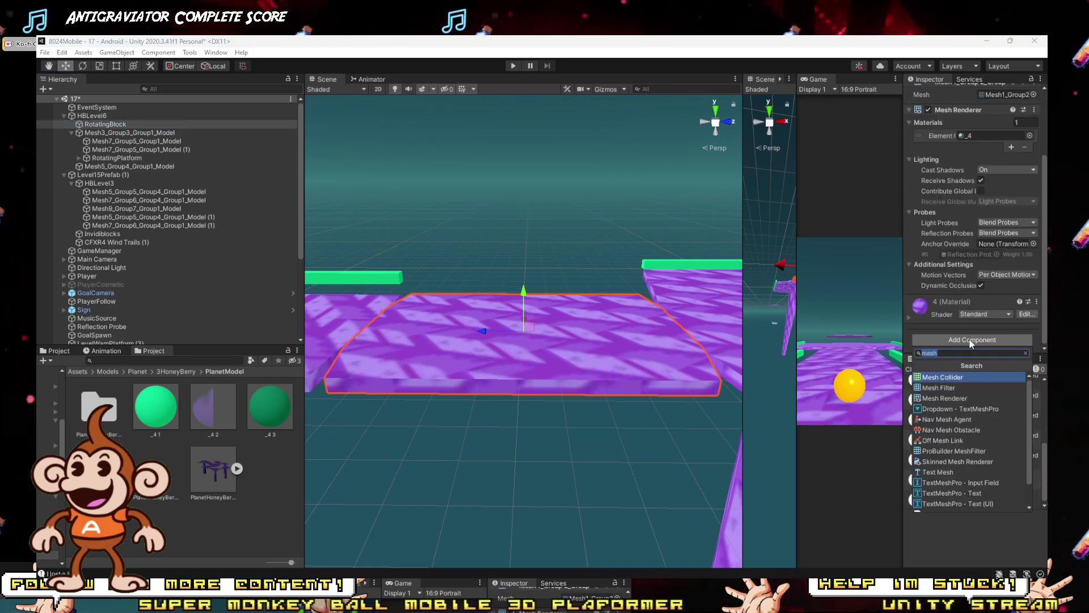
pyautogui.write('box')
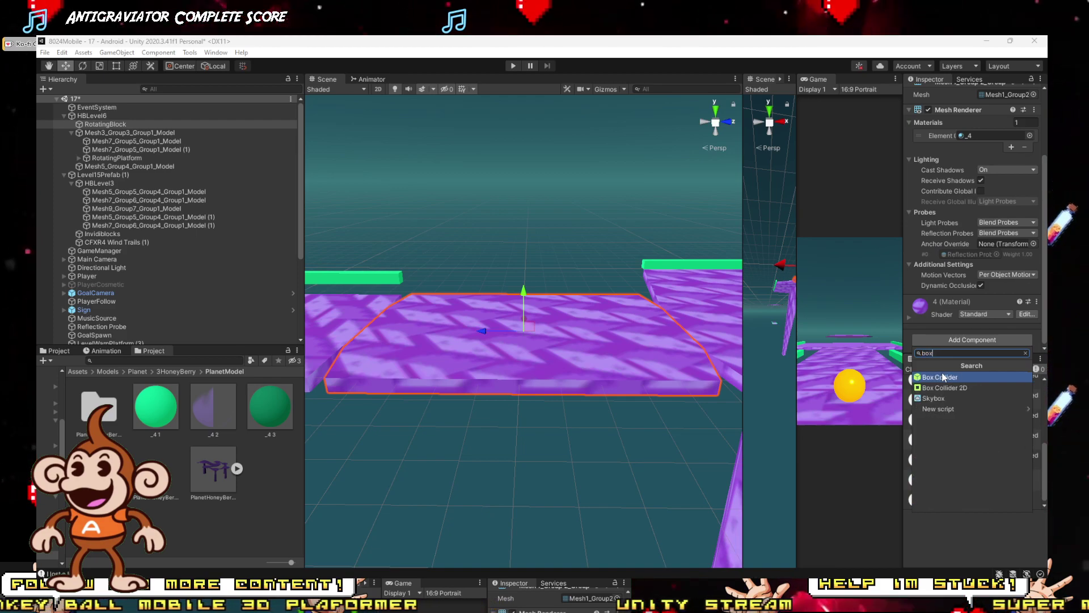
pyautogui.click(942, 419)
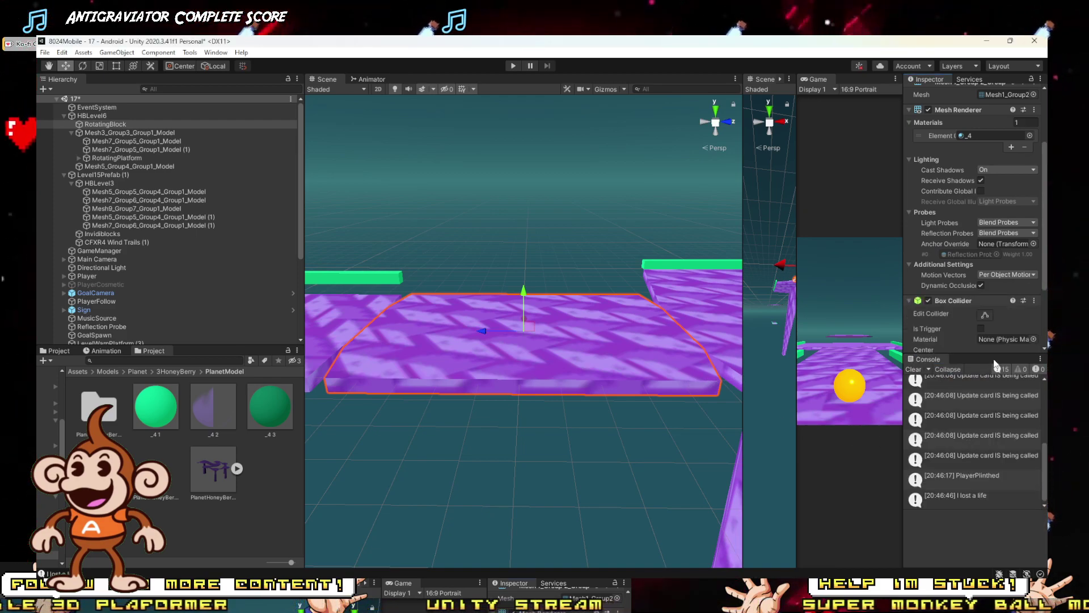
pyautogui.scroll(-4, 964, 336)
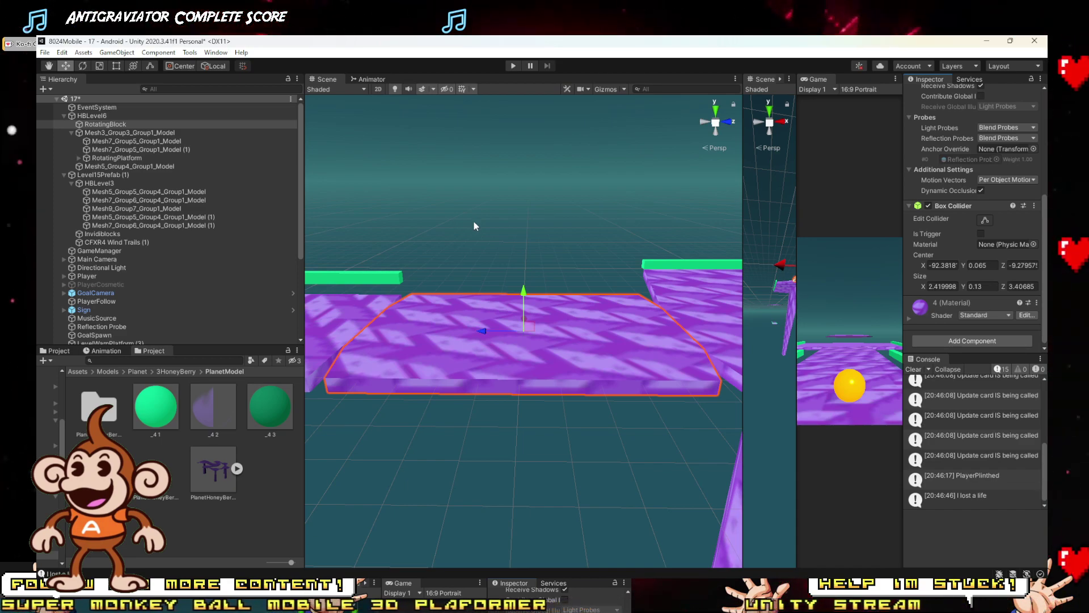
# Step: Examine how RotatingBlock sits between the start platform and the wide platform with its column
pyautogui.keyDown('alt'); pyautogui.moveTo(630, 366); pyautogui.dragTo(707, 377); pyautogui.keyUp('alt')
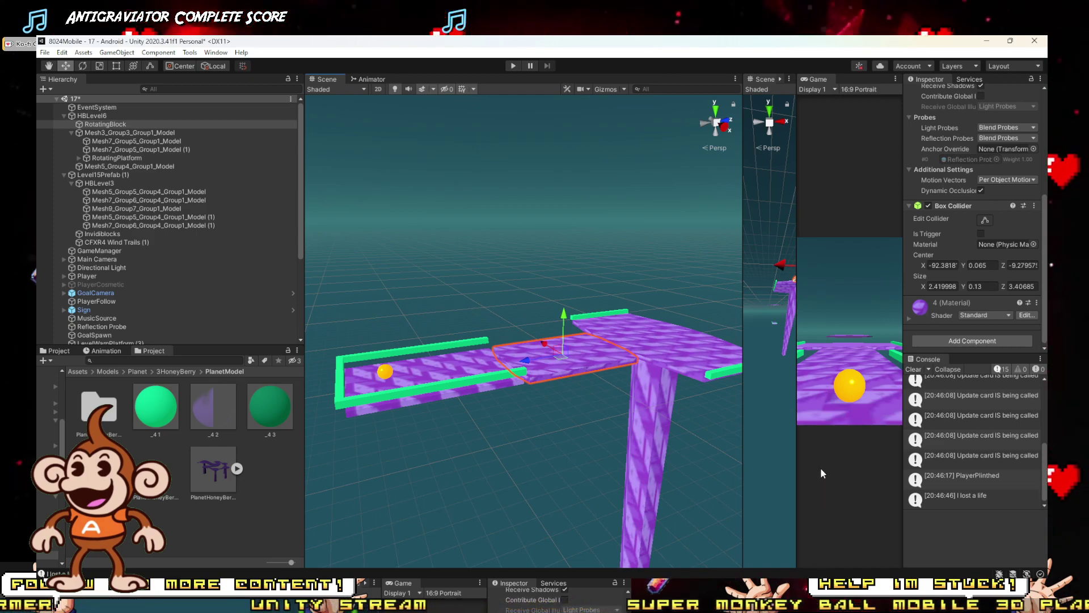
pyautogui.moveTo(675, 436); pyautogui.dragTo(598, 424, button='right')
pyautogui.press('d')
pyautogui.press('d')
pyautogui.press('d')
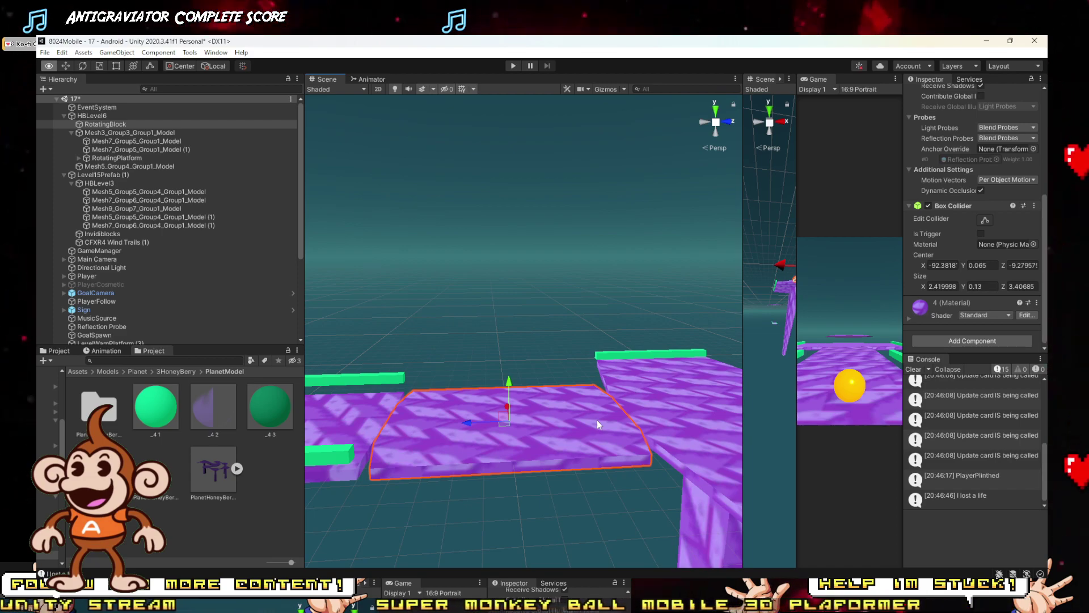
pyautogui.moveTo(597, 420); pyautogui.dragTo(597, 420, button='right')
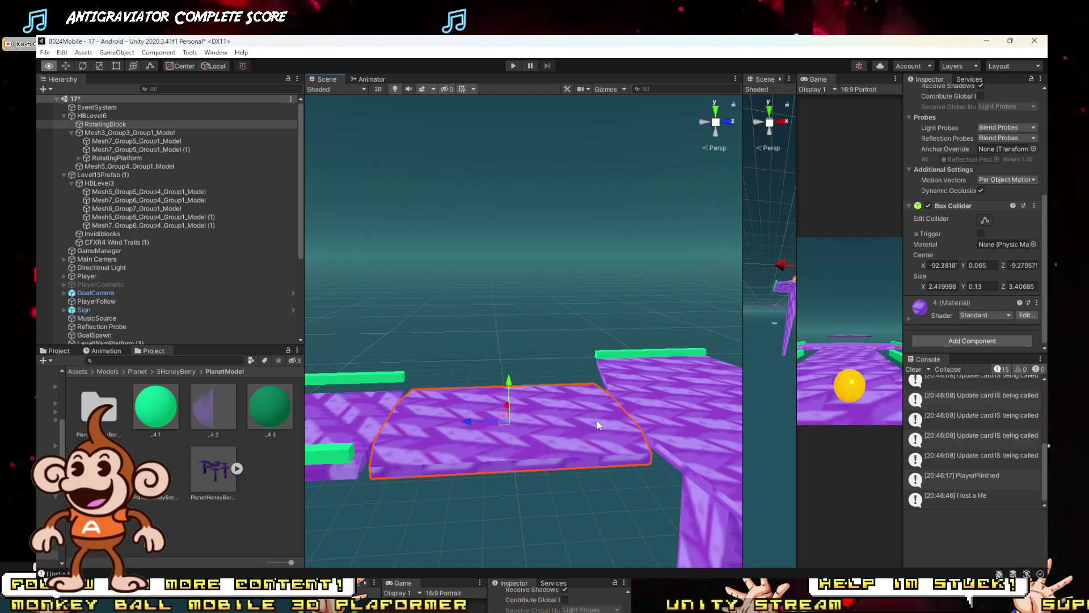
pyautogui.moveTo(597, 421); pyautogui.dragTo(595, 427, button='right')
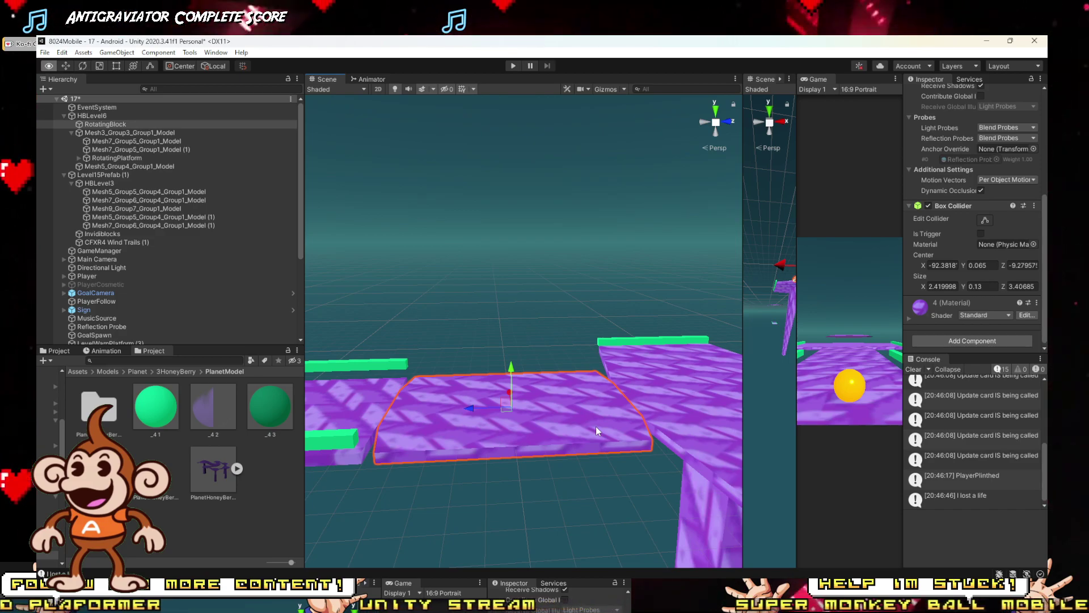
pyautogui.moveTo(596, 427); pyautogui.dragTo(459, 400, button='right')
pyautogui.press('s')
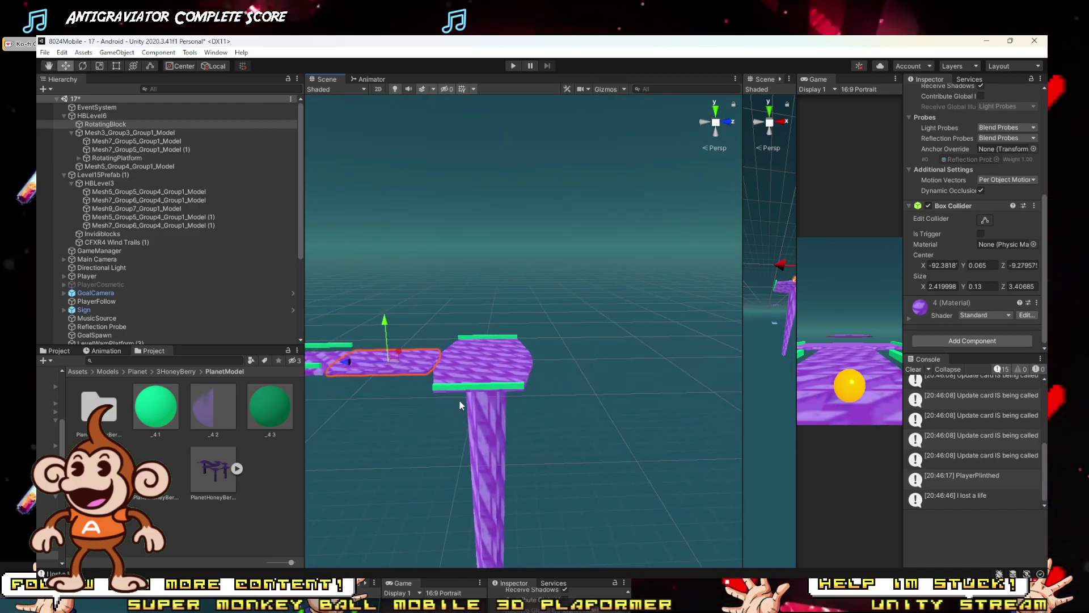
# Step: Collapse the RotatingPlatform and Mesh3 groups in HBLevel6 and select the Mesh3 wide platform
pyautogui.click(471, 405)
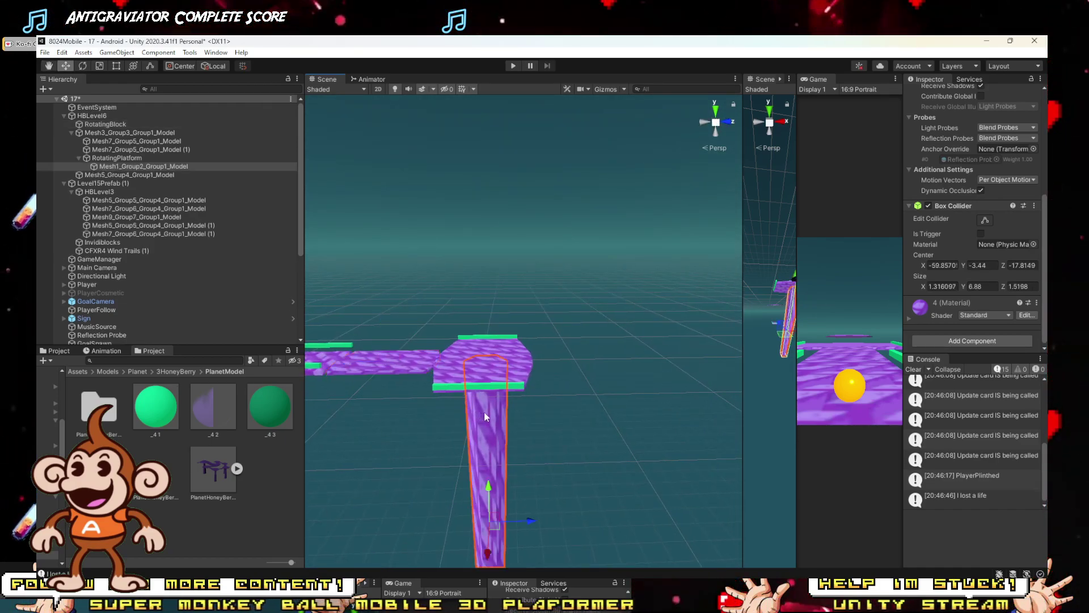
pyautogui.click(88, 156)
pyautogui.click(73, 133)
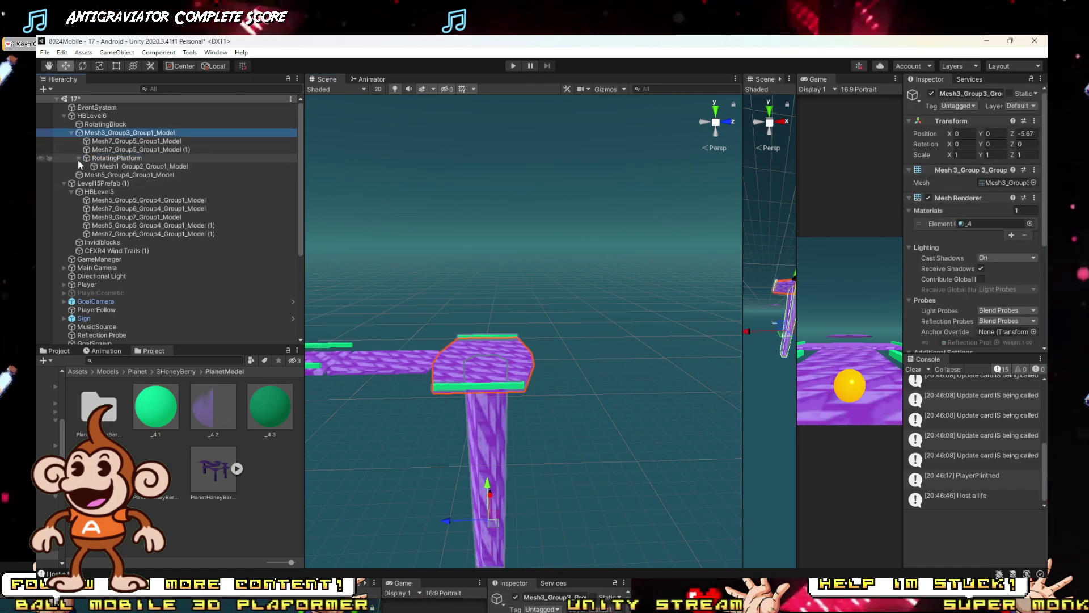
pyautogui.click(80, 151)
pyautogui.click(78, 159)
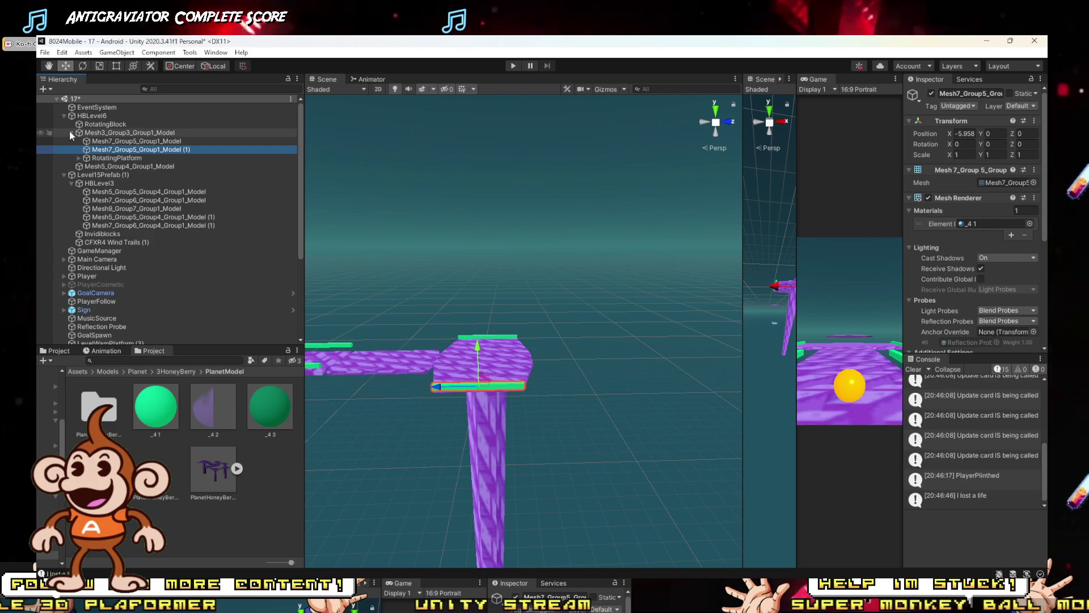
pyautogui.click(70, 132)
pyautogui.click(85, 134)
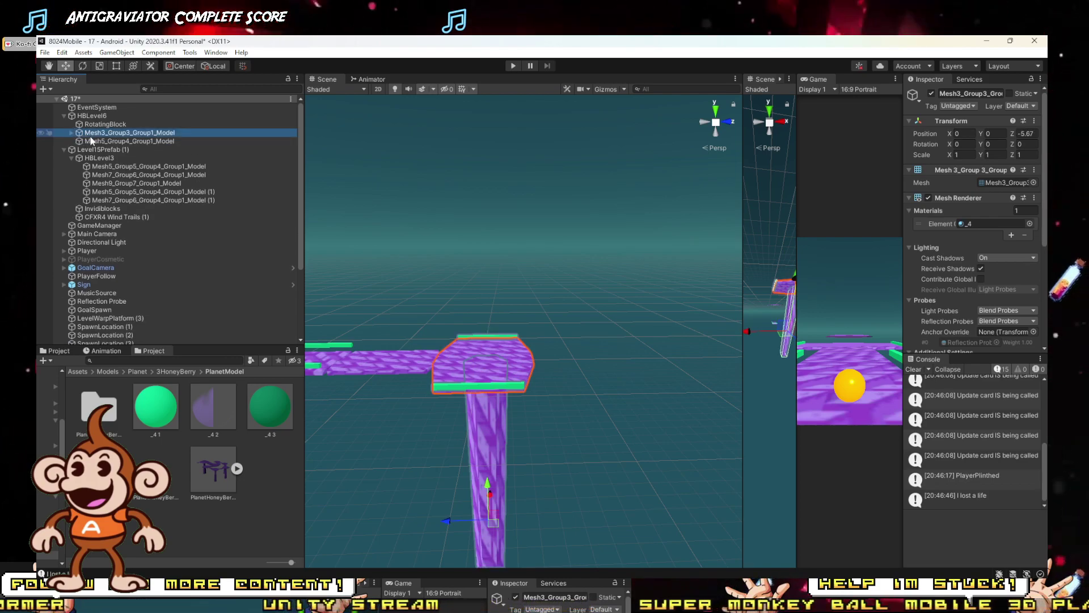
# Step: Examine how RotatingBlock and the Mesh3 wide platform in HBLevel6 sit together as a repeatable pair
pyautogui.moveTo(580, 396); pyautogui.dragTo(594, 396, button='middle')
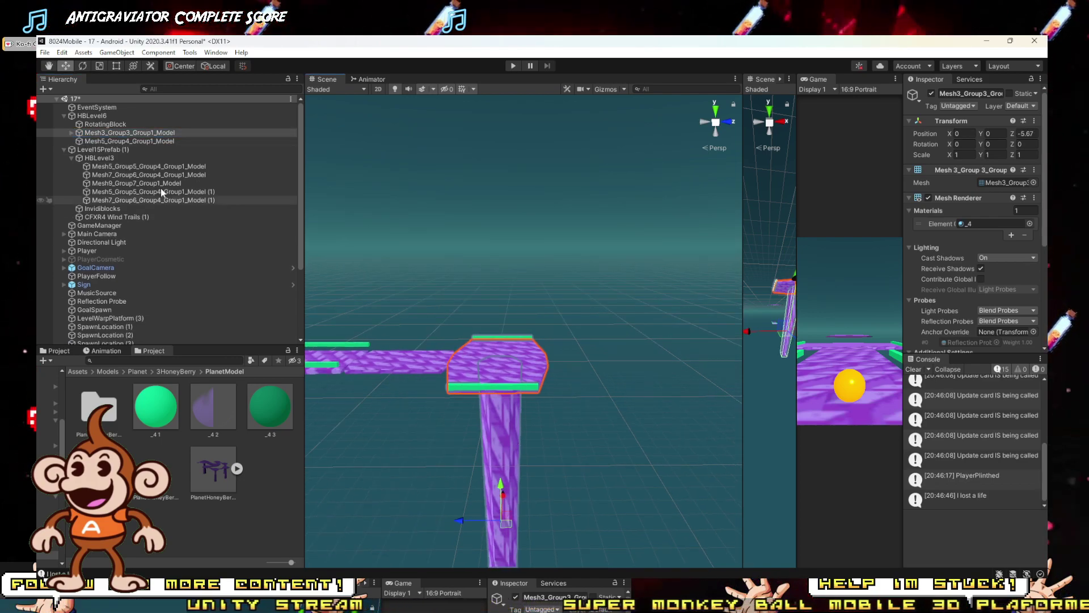
pyautogui.click(97, 124)
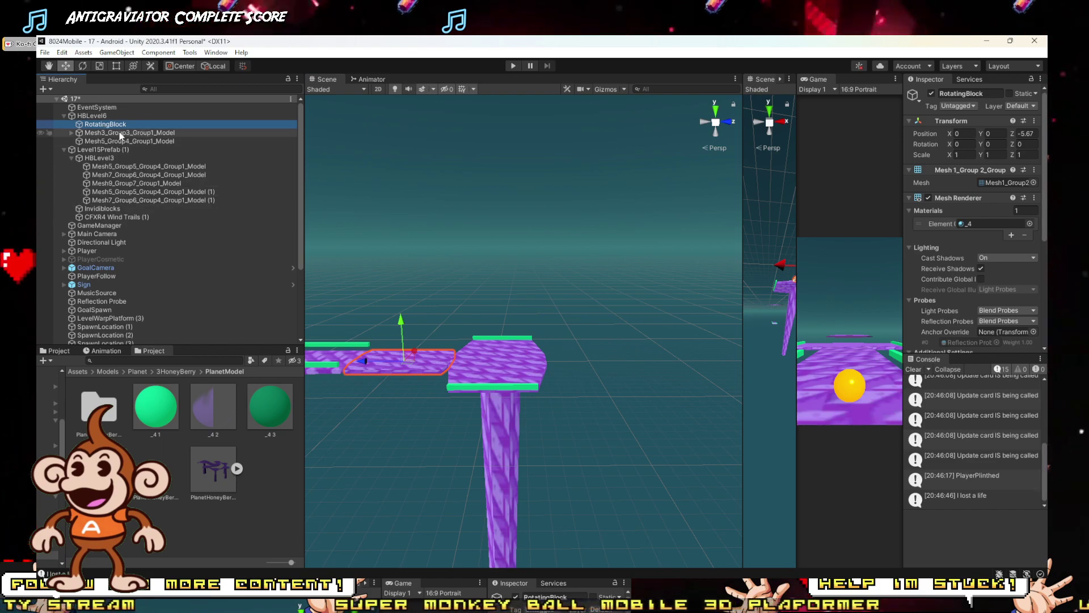
pyautogui.keyDown('ctrl'); pyautogui.click(119, 132); pyautogui.keyUp('ctrl')
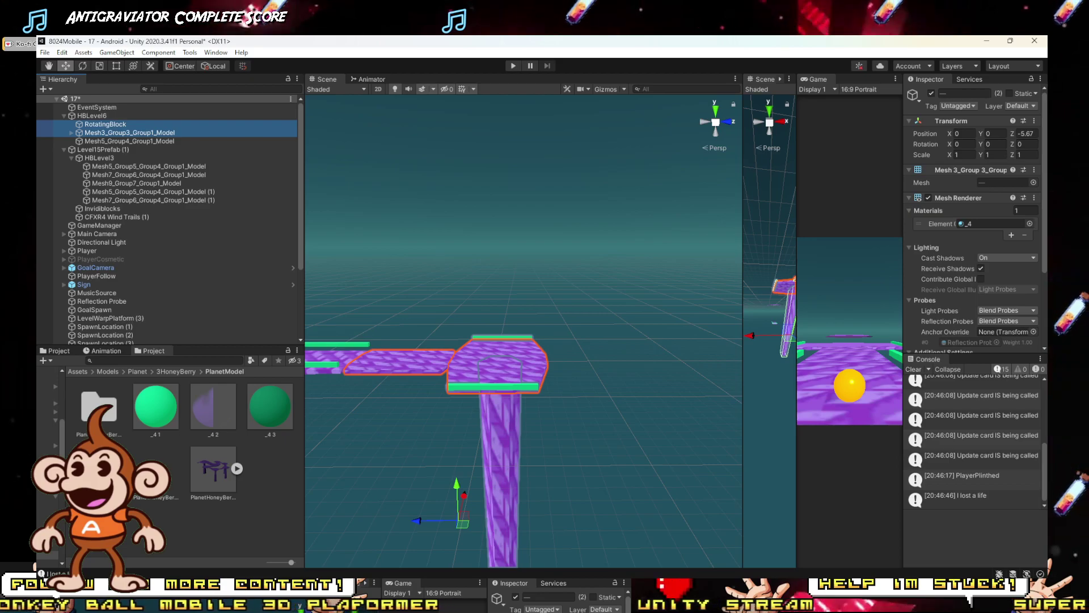
pyautogui.moveTo(703, 471); pyautogui.dragTo(626, 483, button='right')
pyautogui.press('w')
pyautogui.scroll(3, 635, 478)
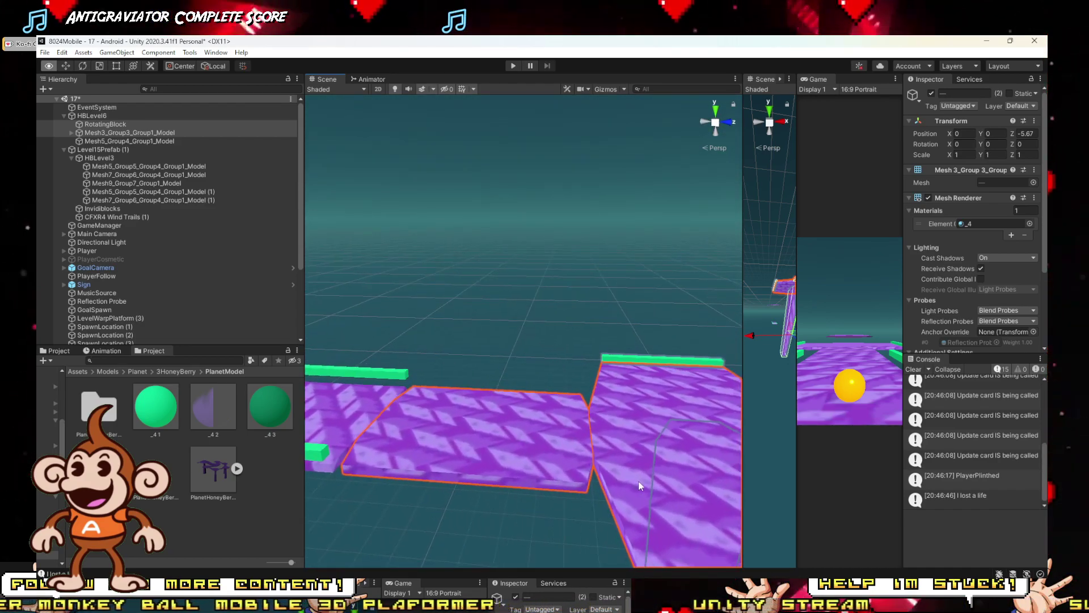
pyautogui.scroll(2, 627, 485)
pyautogui.moveTo(627, 485); pyautogui.dragTo(444, 383, button='right')
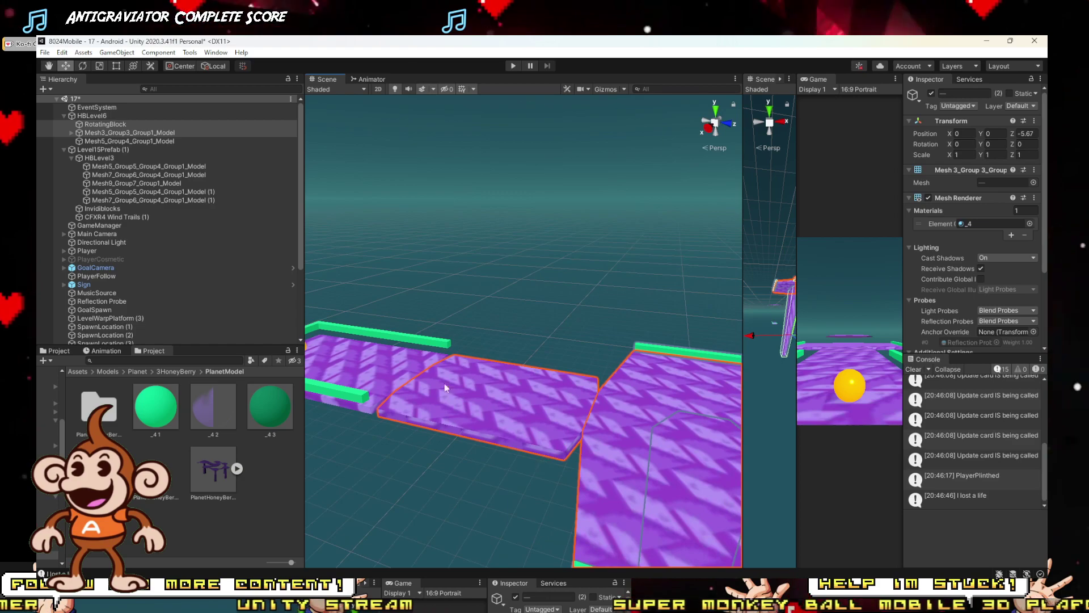
pyautogui.click(451, 366)
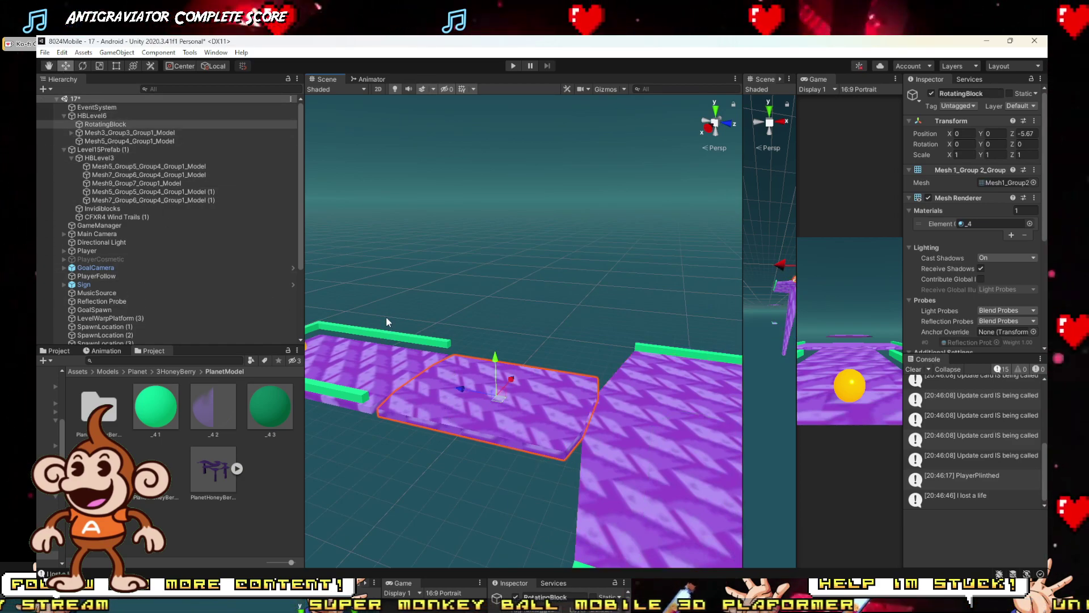
pyautogui.moveTo(387, 321); pyautogui.dragTo(436, 336, button='right')
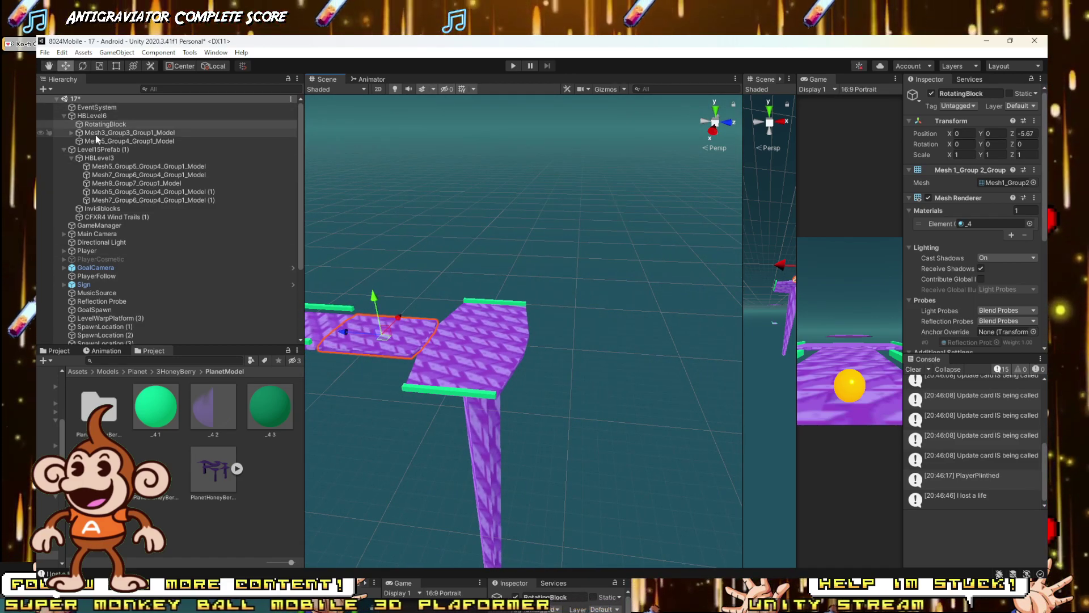
# Step: Rename HBLevel6's Mesh3_Group3_Group1_Model wide platform to SteadyEddy
pyautogui.click(96, 134)
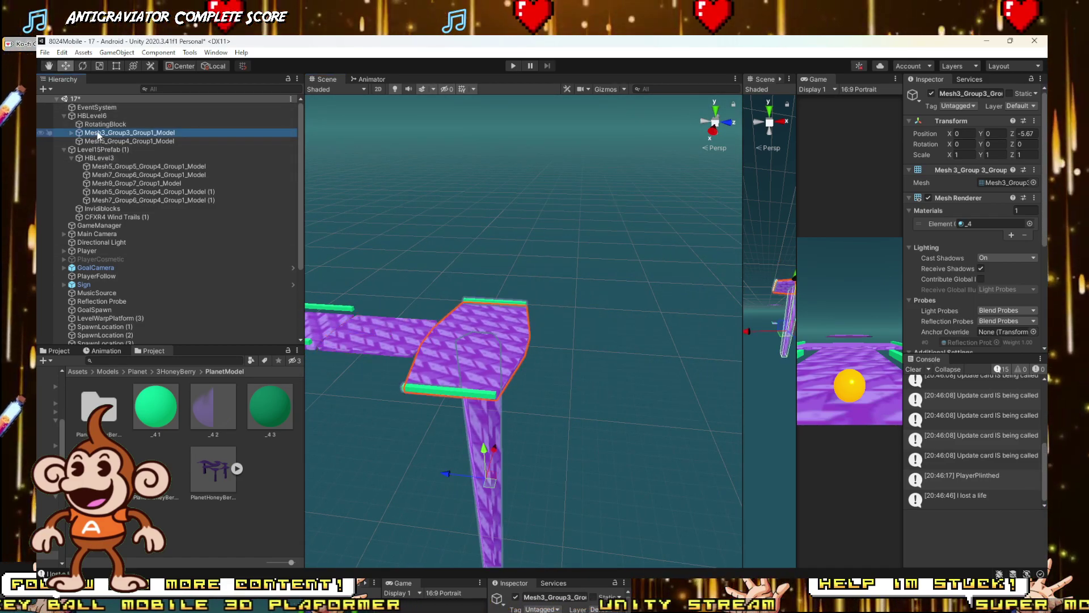
pyautogui.press('F2')
pyautogui.write('S')
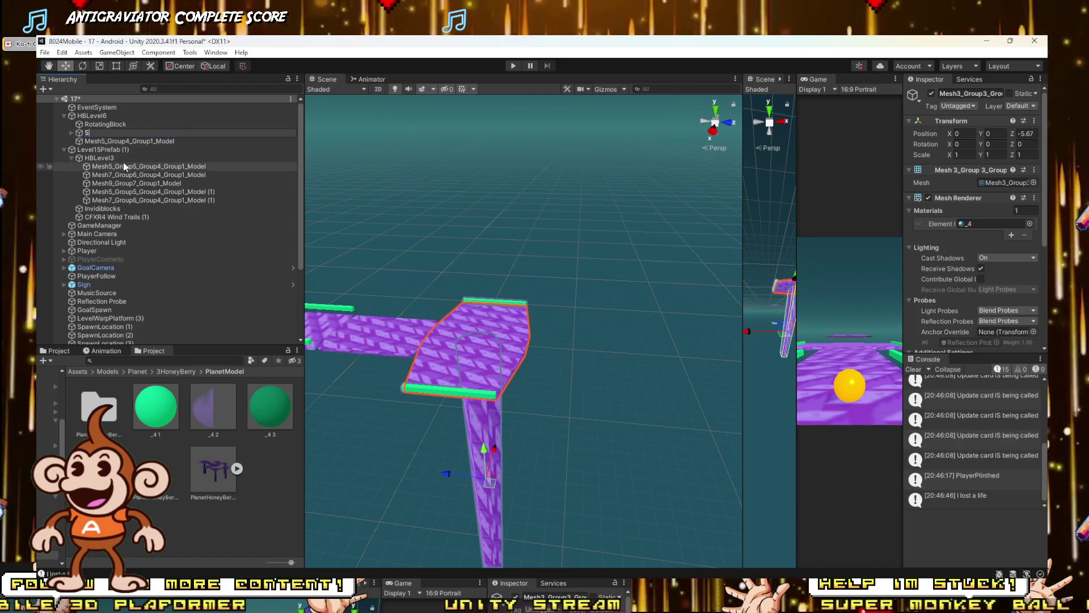
pyautogui.write('teadyE')
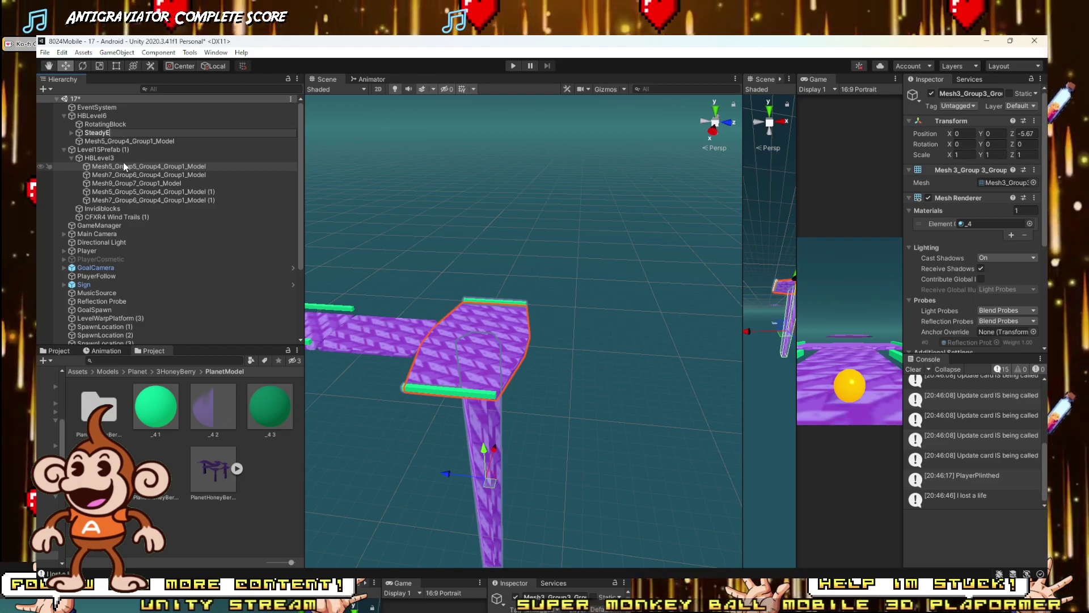
pyautogui.write('ddy')
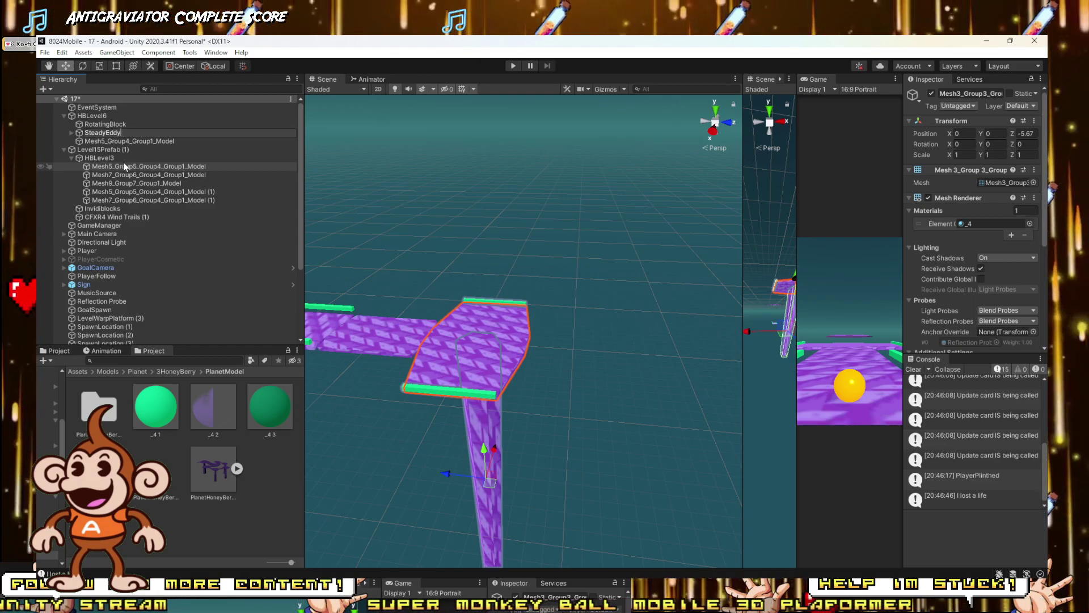
pyautogui.press('Return')
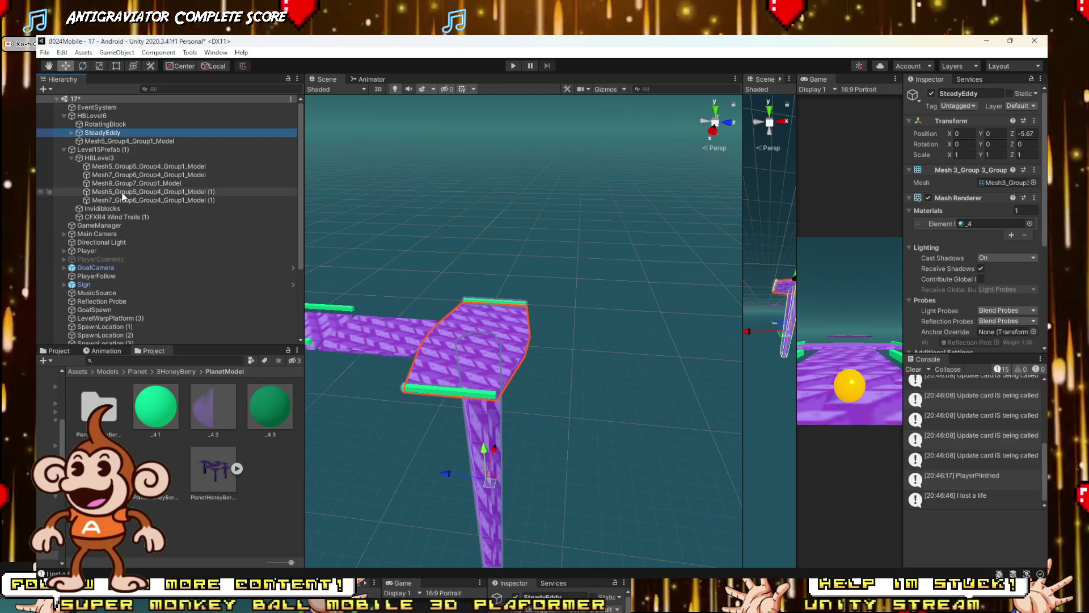
# Step: Duplicate RotatingBlock and SteadyEddy together and join the copies beyond the first wide platform, at about X 4.83, Y -3.18, Z -12.48
pyautogui.doubleClick(111, 135)
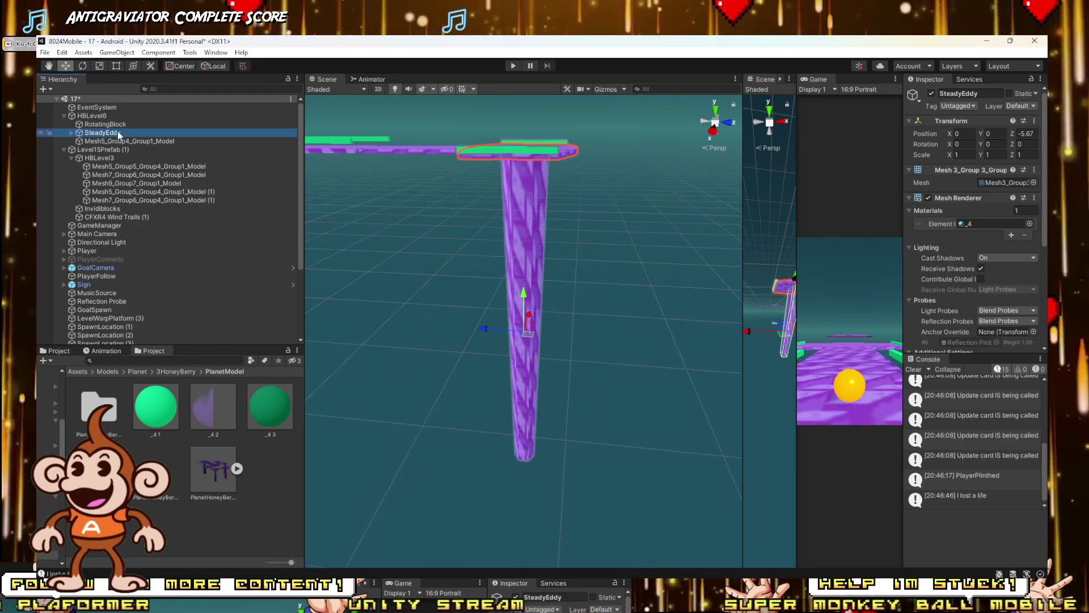
pyautogui.moveTo(619, 318); pyautogui.dragTo(617, 380, button='right')
pyautogui.scroll(-5, 623, 320)
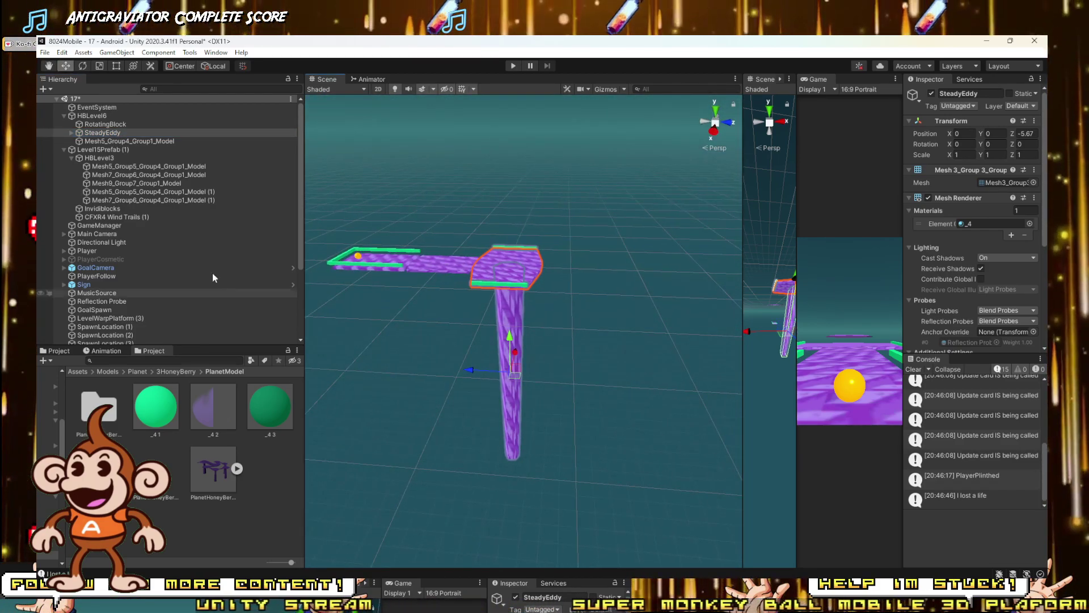
pyautogui.keyDown('ctrl'); pyautogui.click(105, 123); pyautogui.keyUp('ctrl')
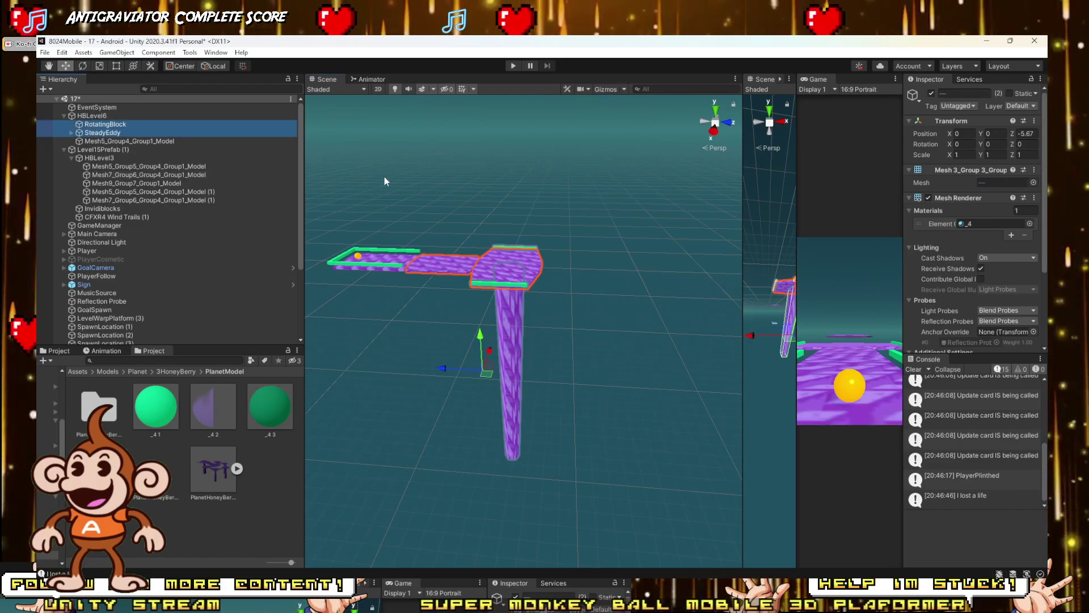
pyautogui.hotkey('ctrl', 'd')
pyautogui.moveTo(443, 369); pyautogui.dragTo(568, 378)
pyautogui.moveTo(568, 376); pyautogui.dragTo(566, 403, button='right')
pyautogui.press('w')
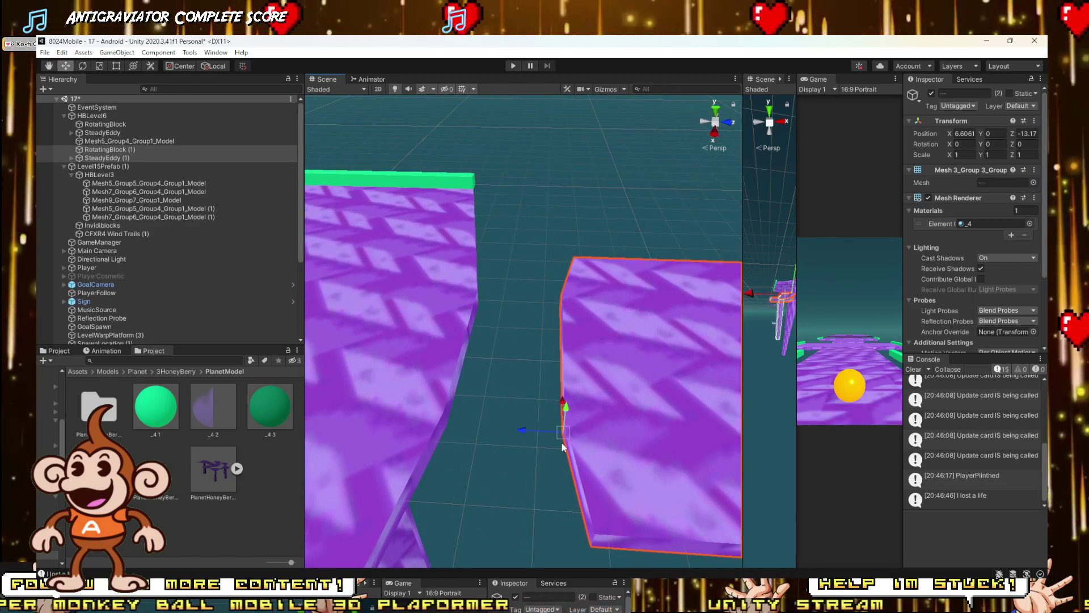
pyautogui.moveTo(567, 430); pyautogui.dragTo(441, 442)
pyautogui.moveTo(523, 392); pyautogui.dragTo(311, 434, button='right')
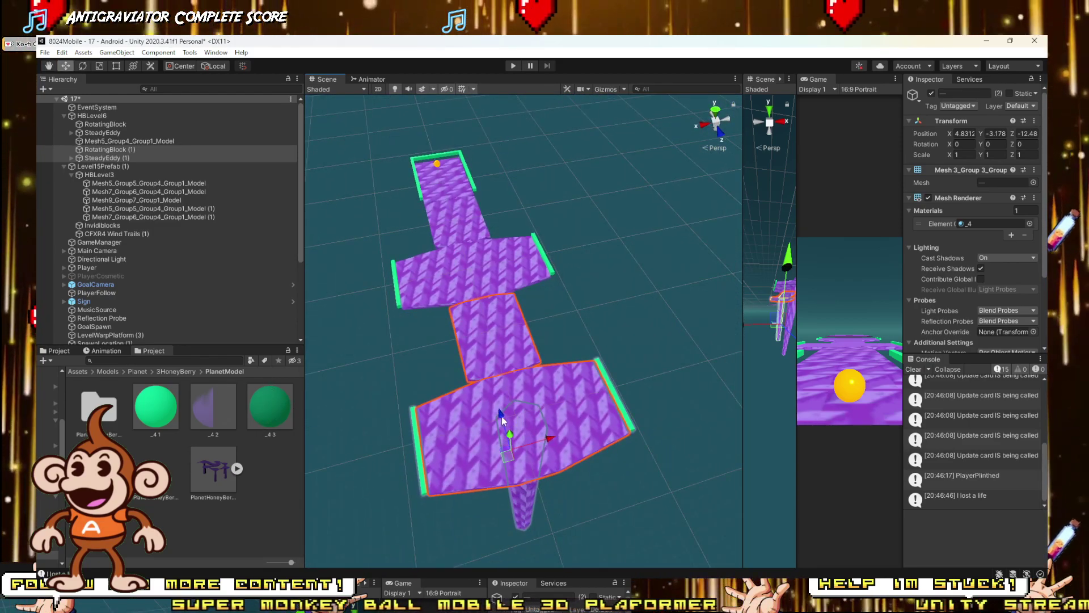
# Step: Duplicate the copied RotatingBlock and SteadyEddy pair again and place it beyond the second wide platform, towards the octagonal end platform
pyautogui.hotkey('ctrl', 'd')
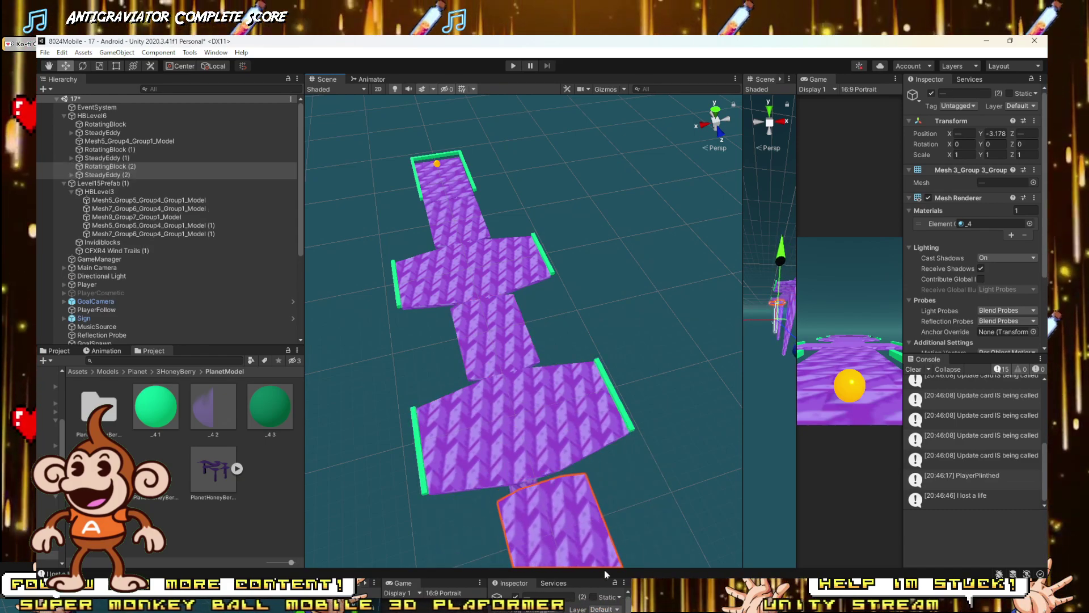
pyautogui.moveTo(610, 489)
pyautogui.mouseDown(button='right')
pyautogui.moveTo(621, 568)
pyautogui.moveTo(611, 482)
pyautogui.mouseUp(button='right')
pyautogui.moveTo(436, 352); pyautogui.dragTo(418, 316)
pyautogui.moveTo(418, 316); pyautogui.dragTo(544, 283, button='right')
# Step: Select the octagonal Mesh5 end platform, switch to SketchUp, and open the matching Level 16 Platform Flip platform group for editing
pyautogui.click(543, 280)
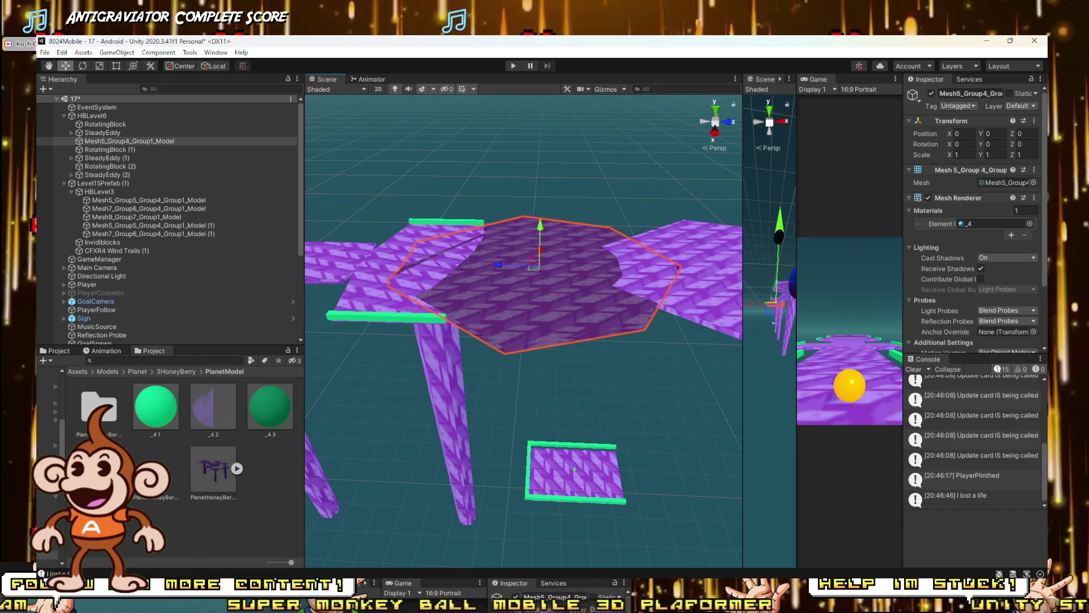
pyautogui.click(186, 530)
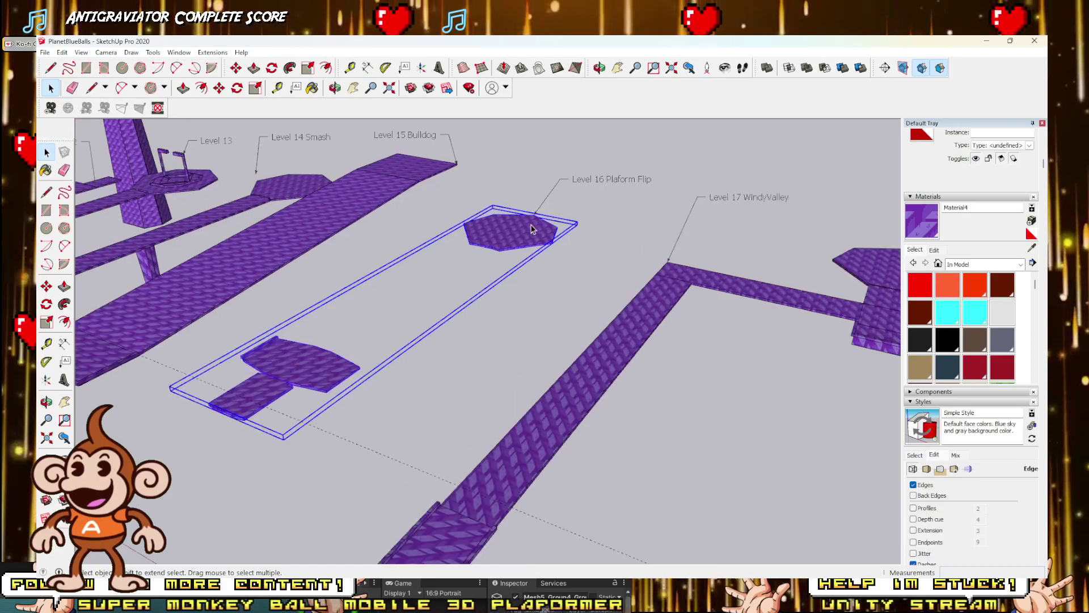
pyautogui.scroll(6, 530, 227)
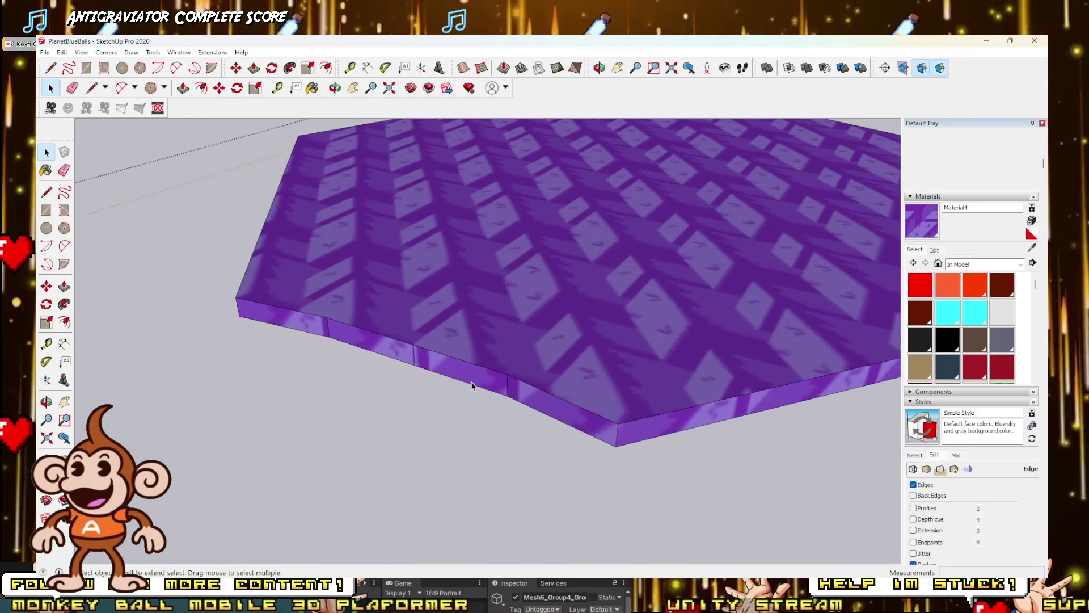
pyautogui.scroll(3, 462, 372)
pyautogui.click(397, 360)
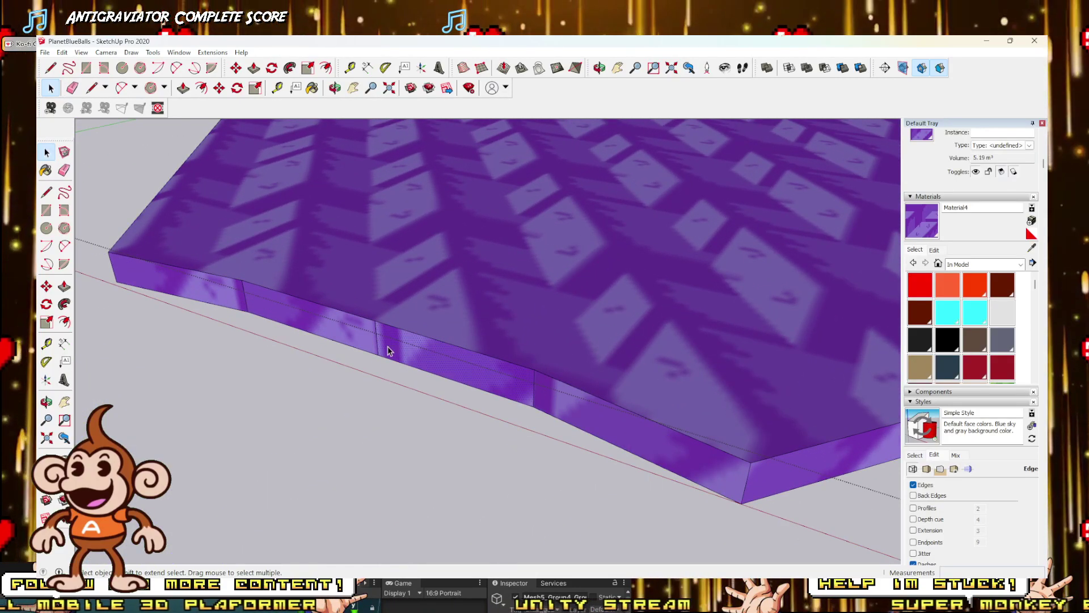
pyautogui.click(378, 342)
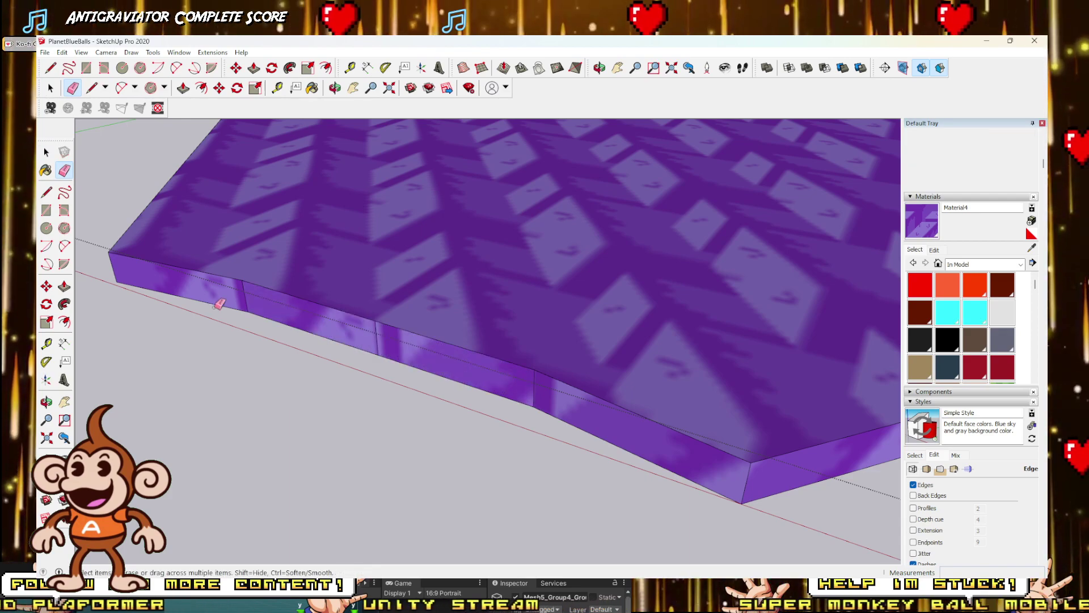
pyautogui.rightClick(309, 317)
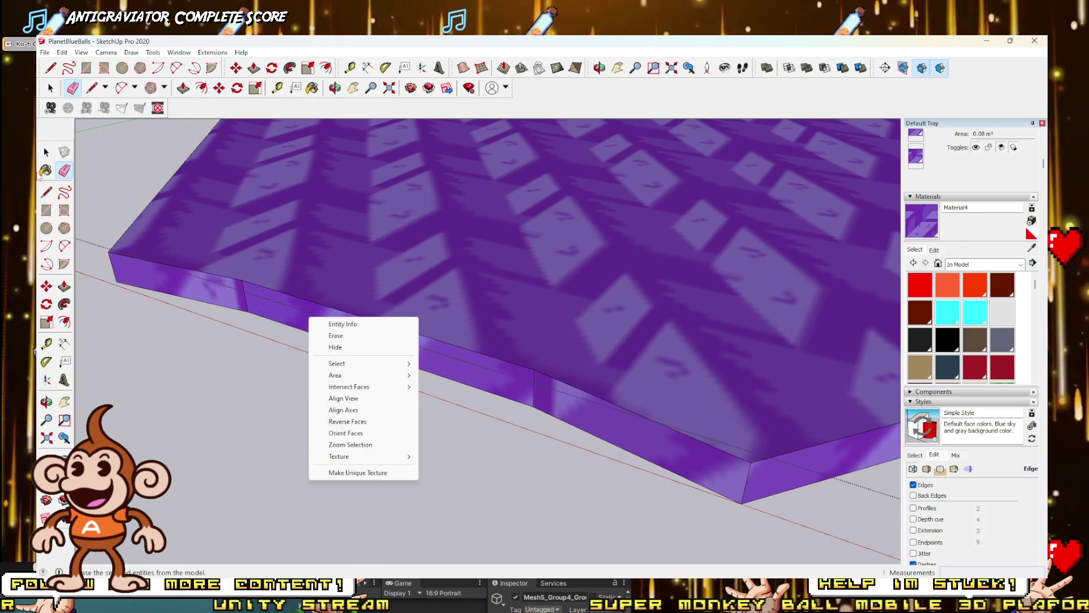
# Step: Extend the selection from the octagonal platform's upper face to its connected faces and reverse them
pyautogui.click(50, 166)
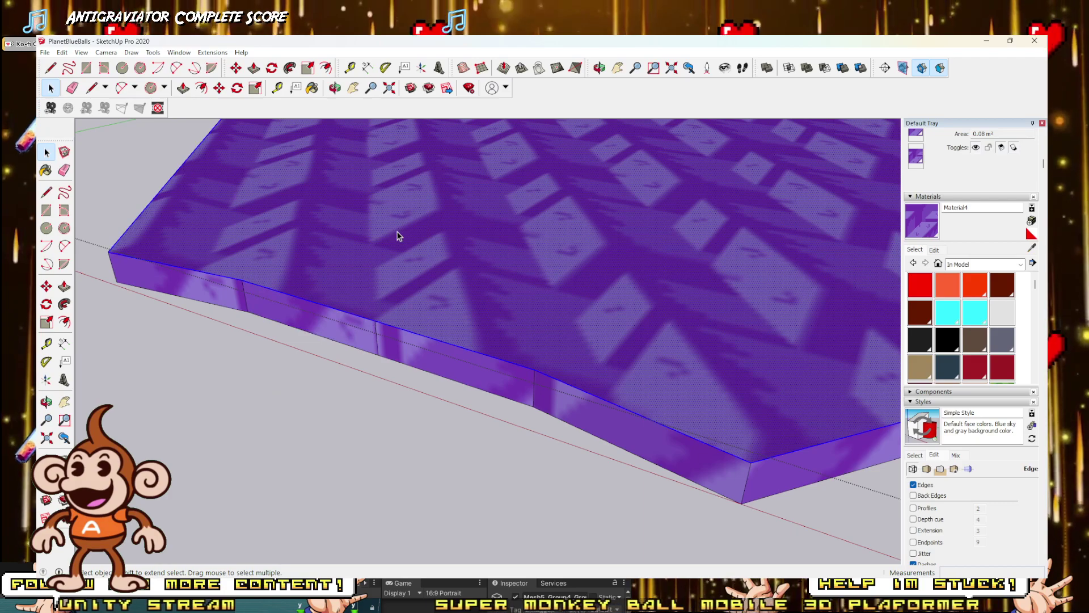
pyautogui.rightClick(381, 261)
pyautogui.moveTo(423, 319)
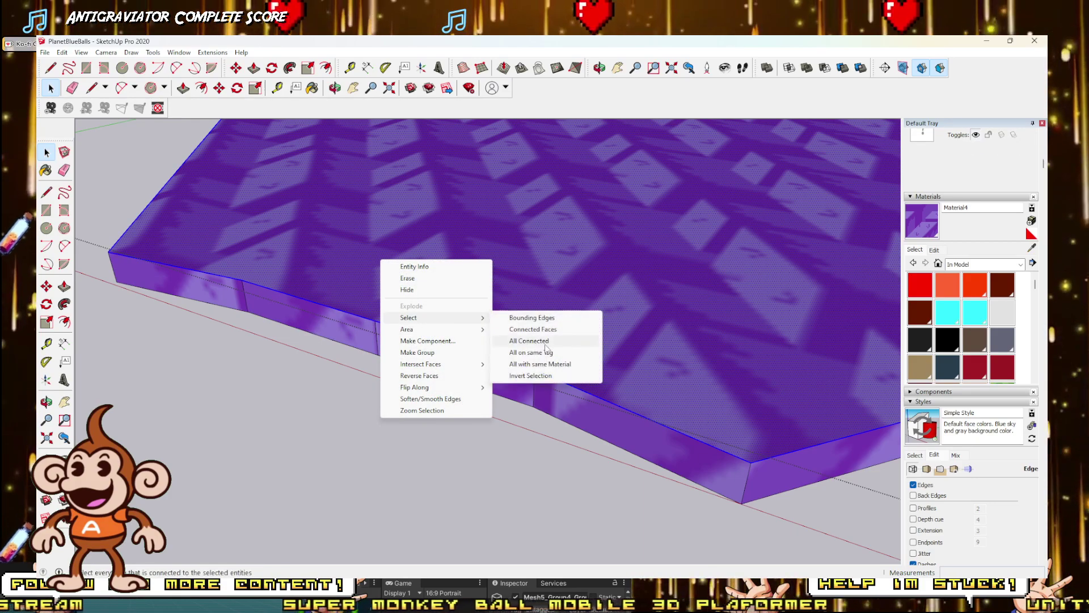
pyautogui.click(533, 330)
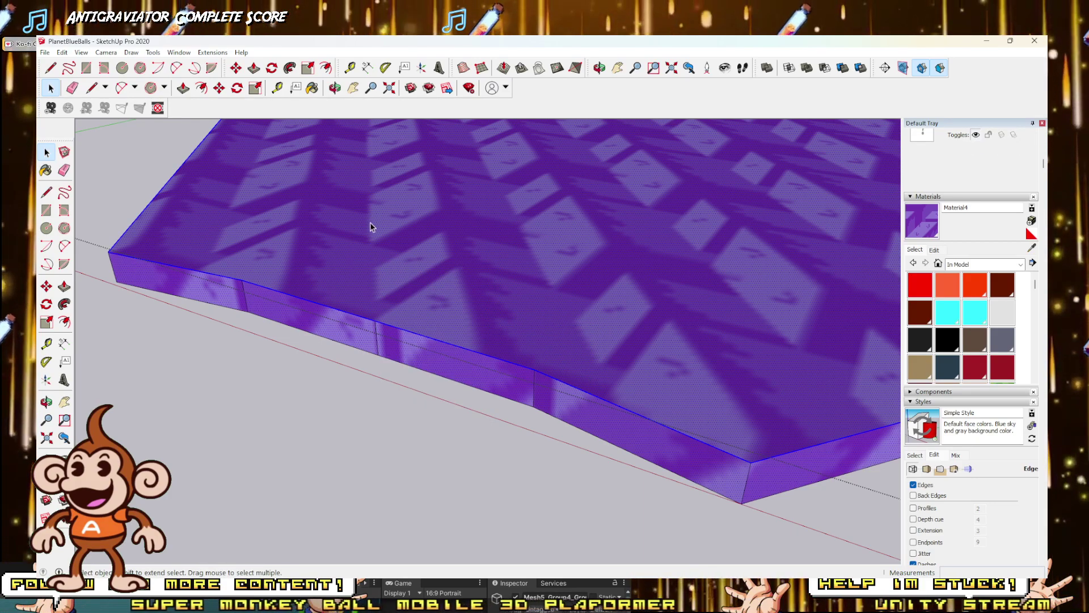
pyautogui.rightClick(344, 343)
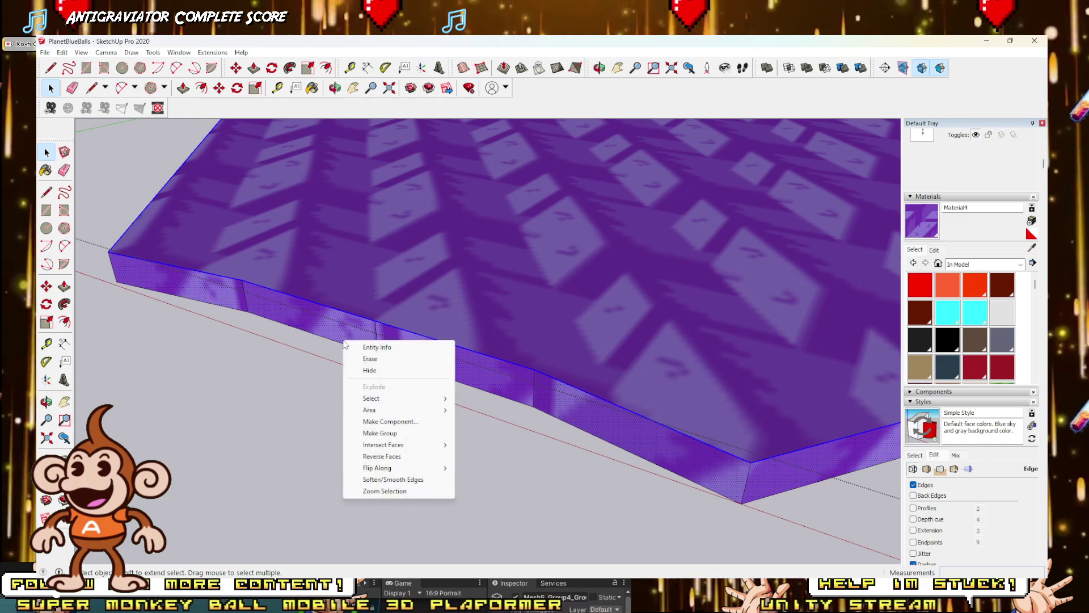
pyautogui.click(391, 457)
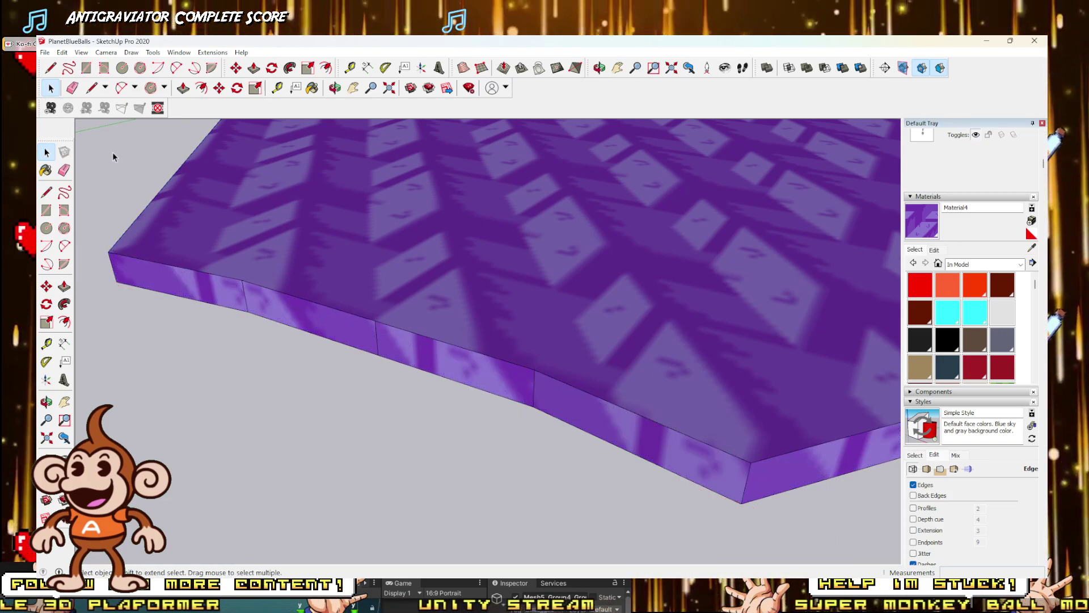
# Step: Close the platform group and export the Level 16 Platform Flip group as OBJ to PlanetHoneyBerryLevels, overwriting HBLevel6.obj
pyautogui.scroll(-10, 568, 386)
pyautogui.click(633, 179)
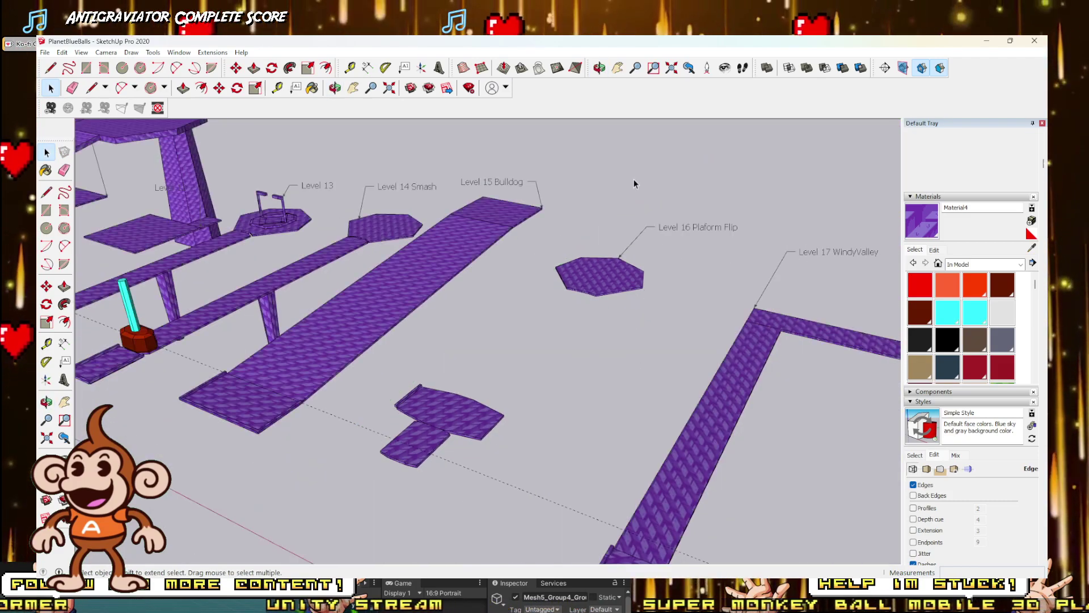
pyautogui.click(598, 286)
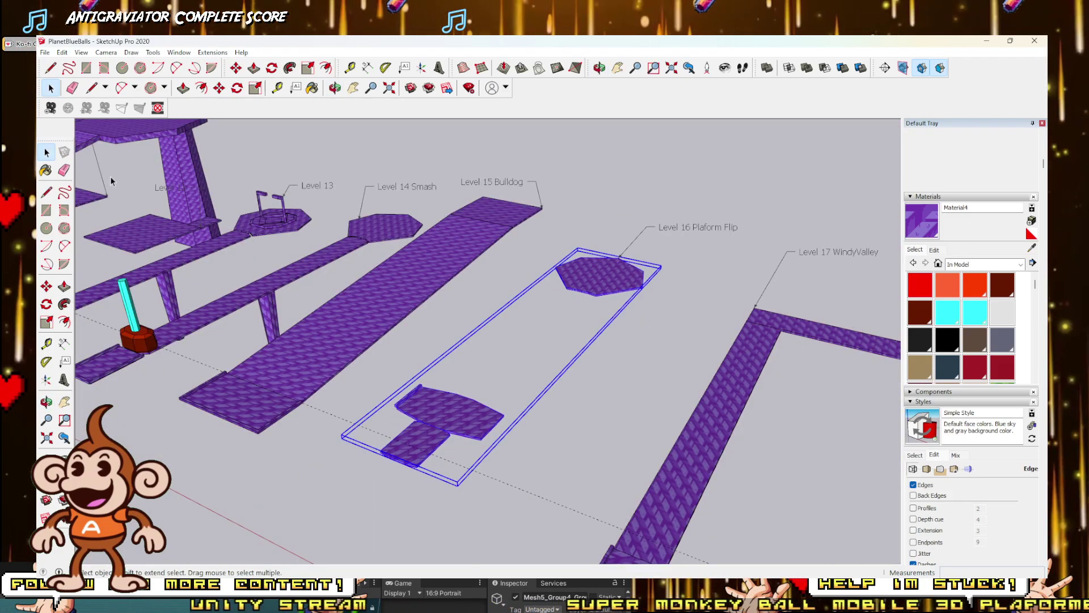
pyautogui.click(44, 52)
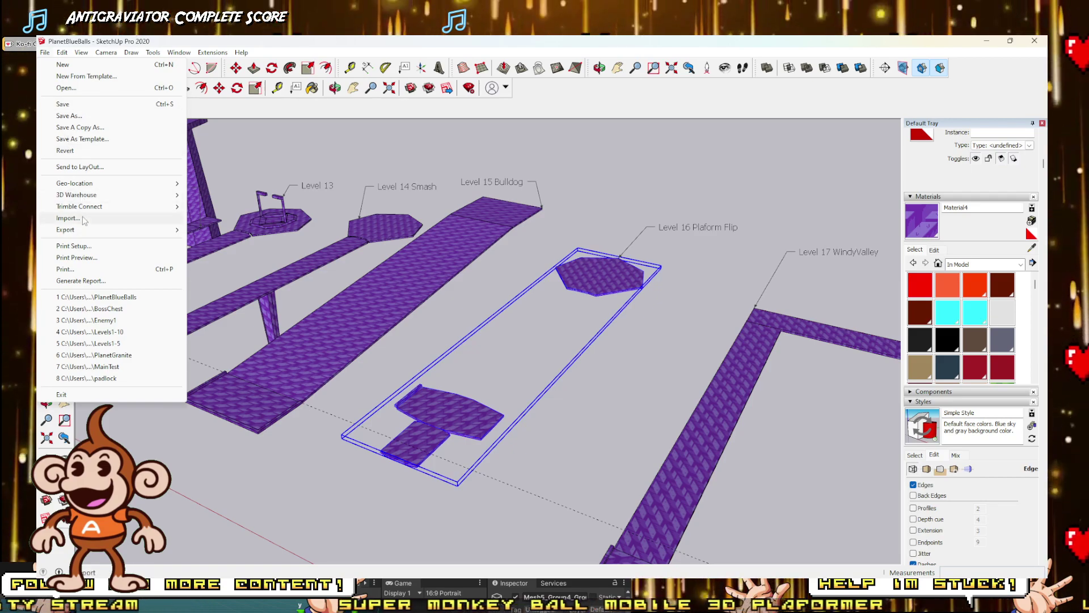
pyautogui.moveTo(85, 233)
pyautogui.click(219, 230)
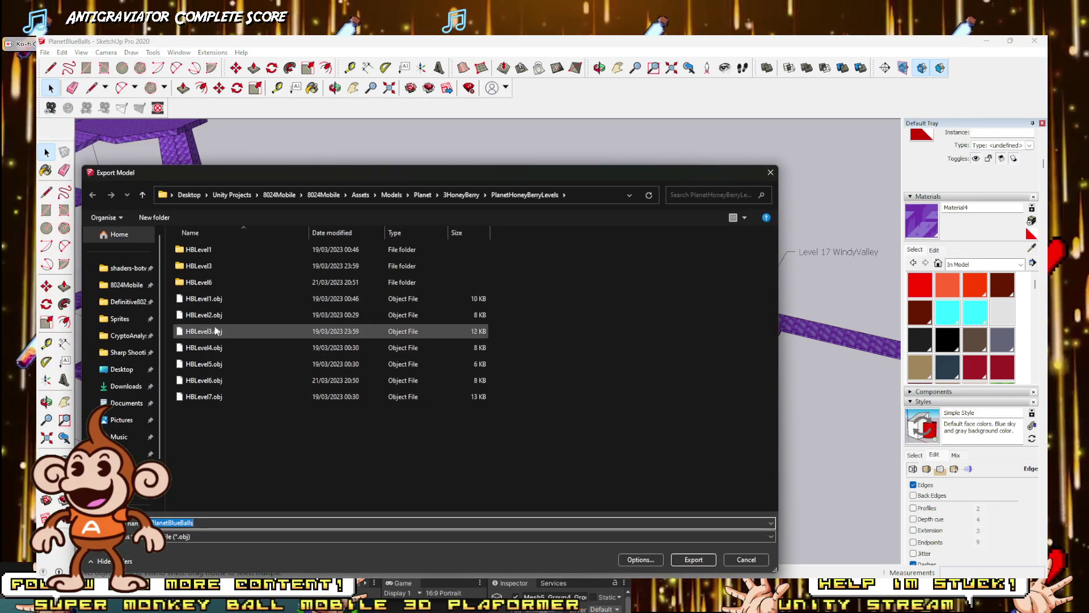
pyautogui.click(212, 380)
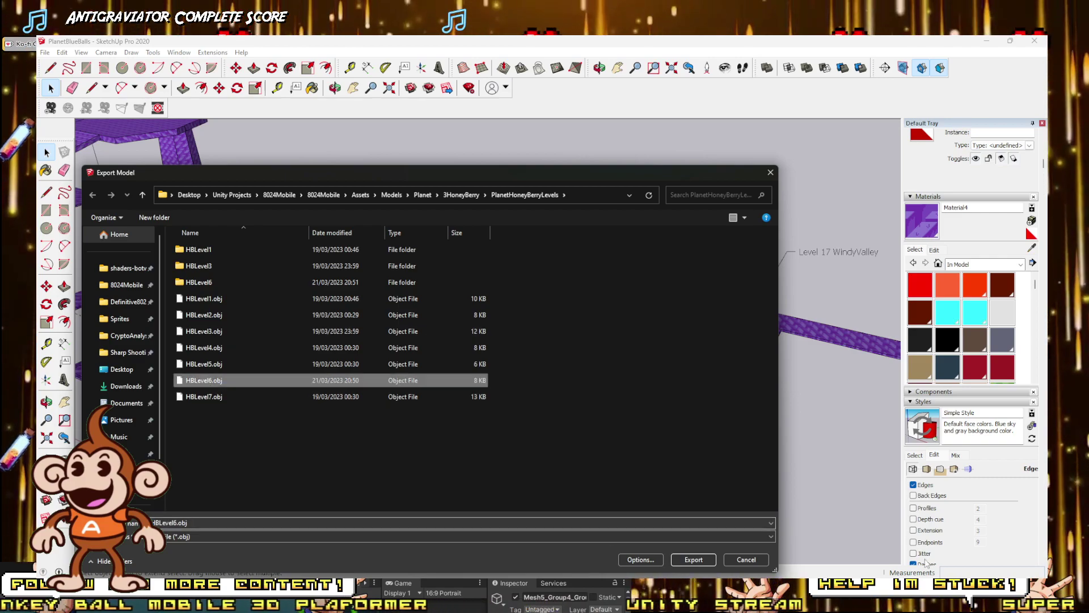
pyautogui.click(693, 560)
pyautogui.click(567, 313)
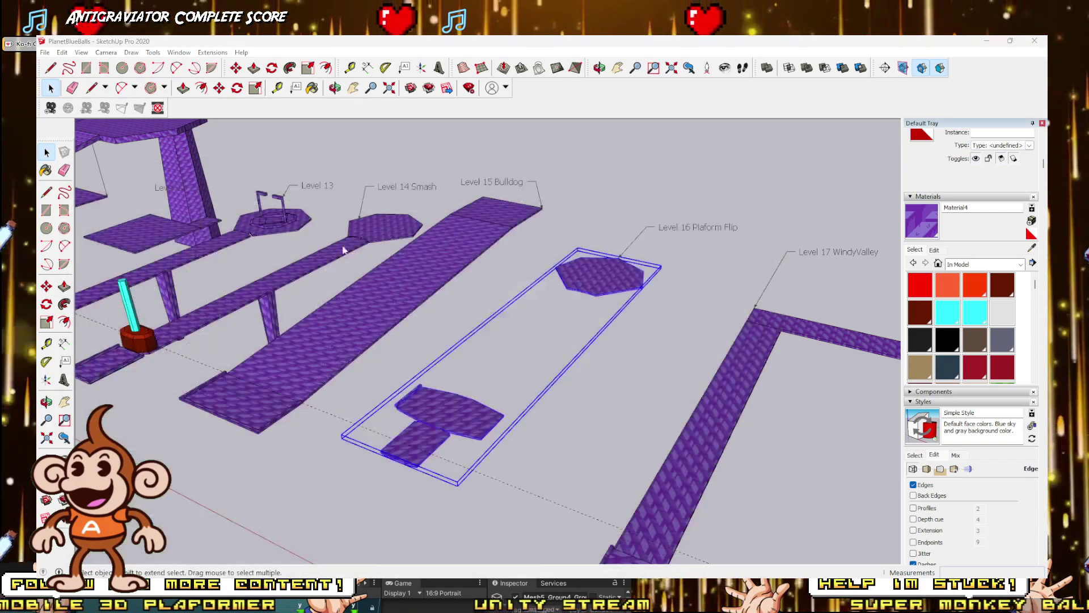
pyautogui.click(599, 391)
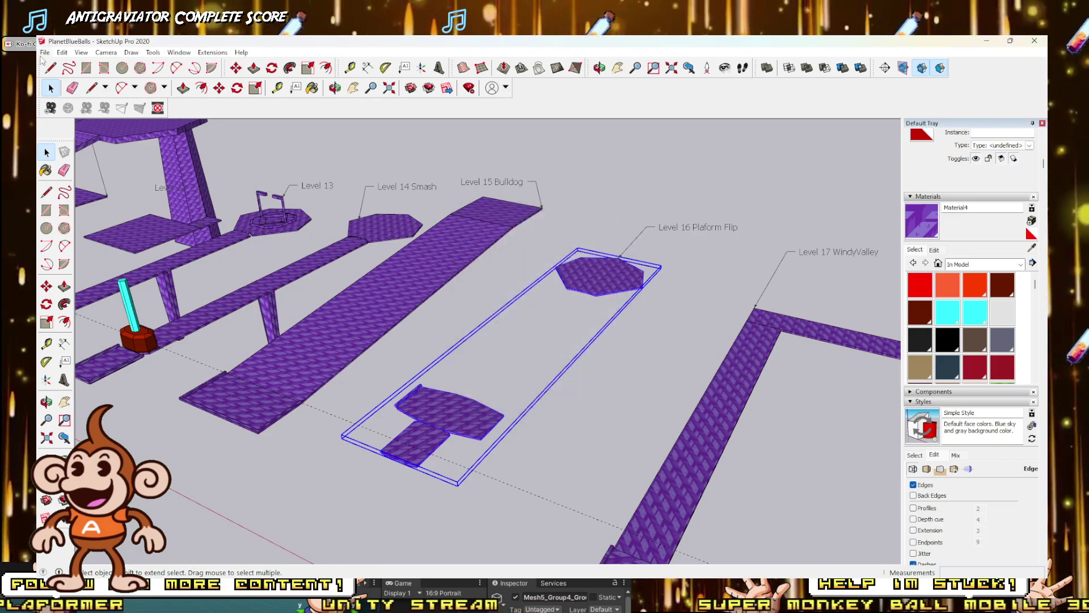
pyautogui.click(45, 53)
pyautogui.moveTo(80, 230)
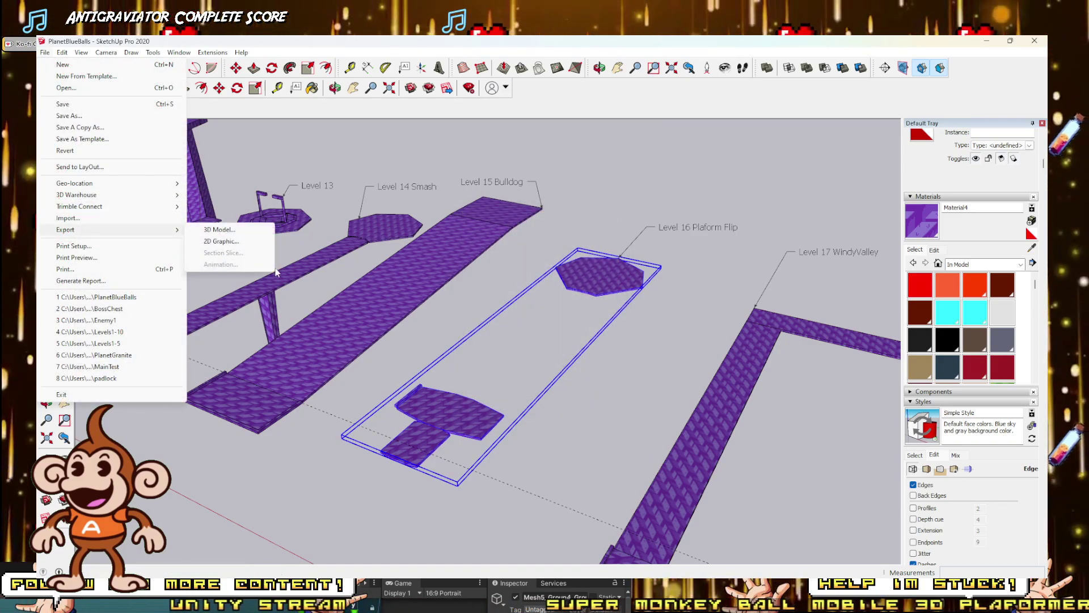
pyautogui.click(217, 229)
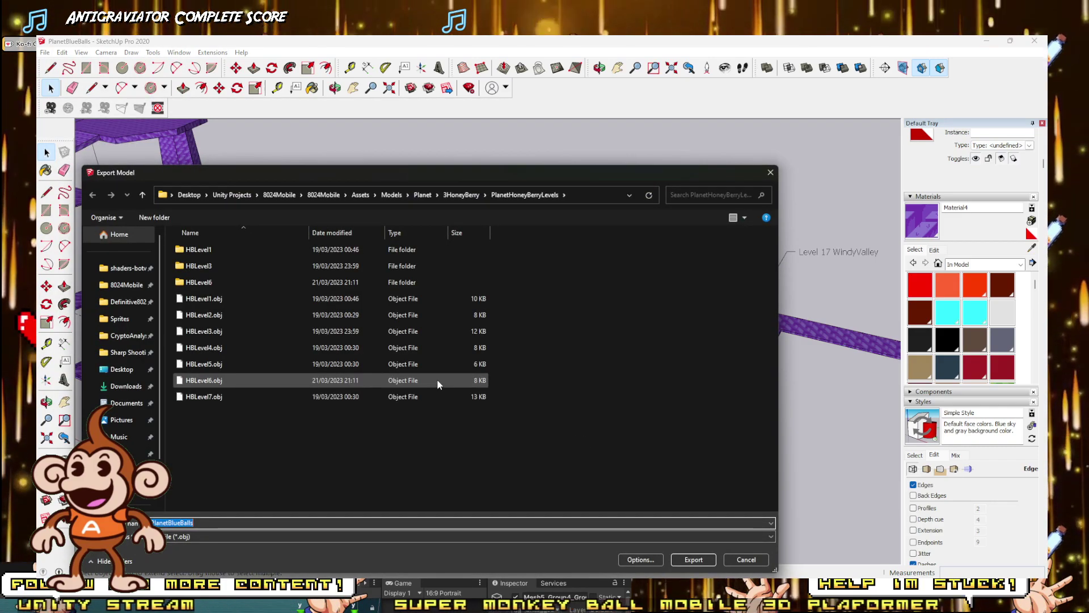
pyautogui.click(746, 559)
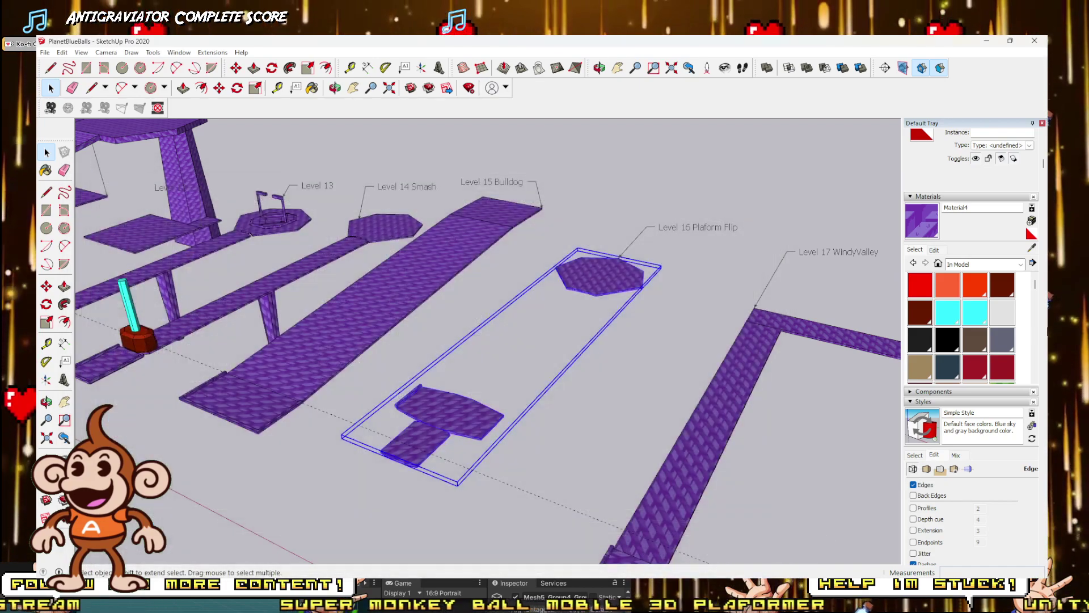
# Step: Switch back to Unity and move the octagonal Mesh5 end platform along Z to a position of about -2.34
pyautogui.click(983, 41)
pyautogui.moveTo(480, 353); pyautogui.dragTo(524, 310, button='right')
pyautogui.press('s')
pyautogui.press('a')
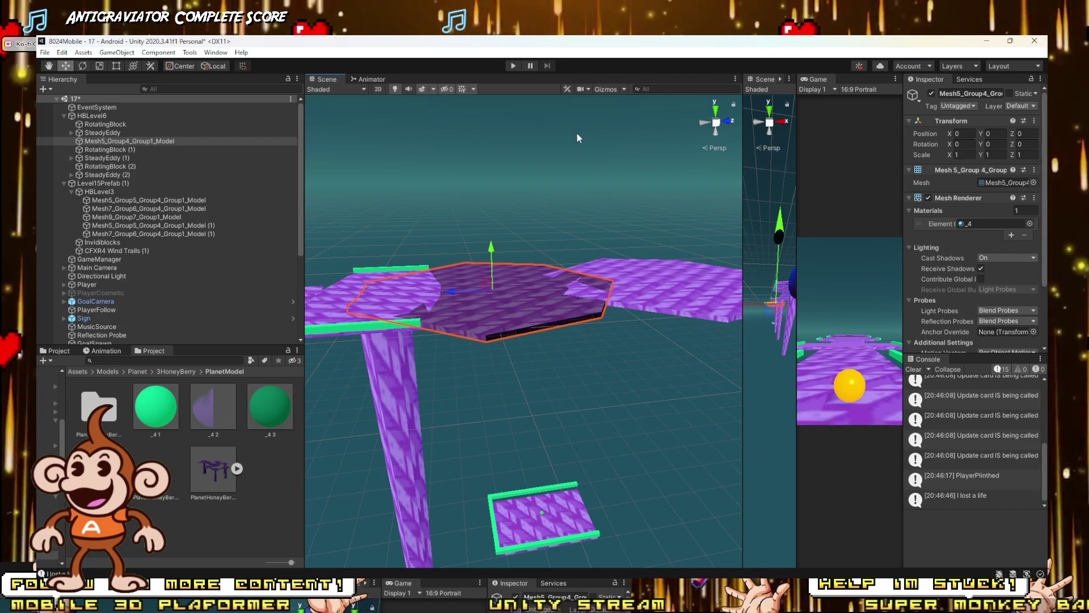
pyautogui.moveTo(573, 131); pyautogui.dragTo(416, 310, button='right')
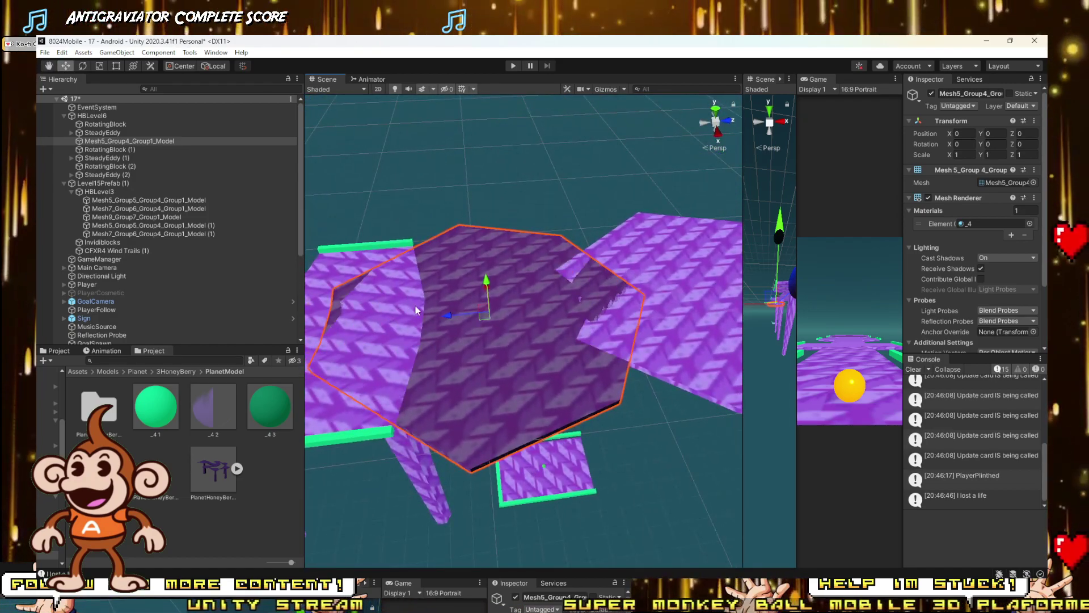
pyautogui.moveTo(447, 316); pyautogui.dragTo(544, 330)
# Step: Delete the Mesh9_Group7 octagonal platform of HBLevel3 that overlaps the Mesh5 end platform
pyautogui.moveTo(544, 331); pyautogui.dragTo(616, 321, button='right')
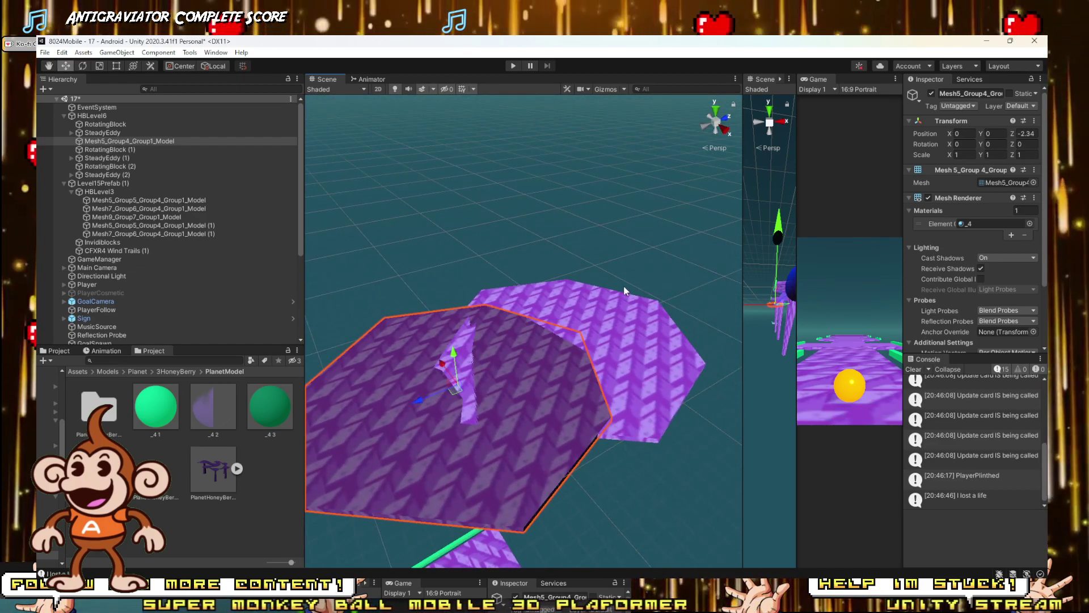
pyautogui.click(616, 321)
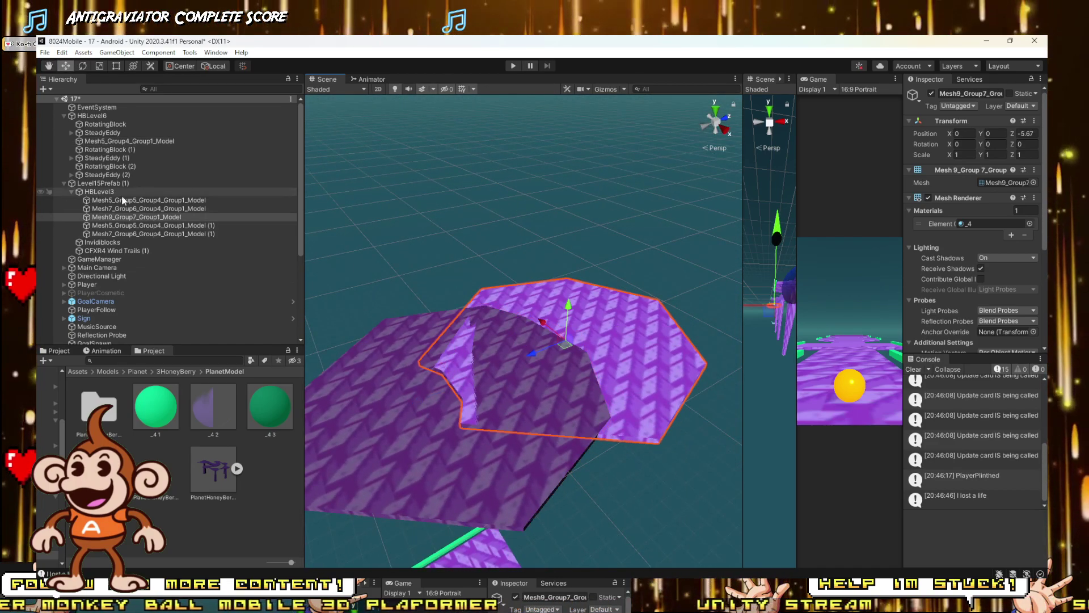
pyautogui.press('Delete')
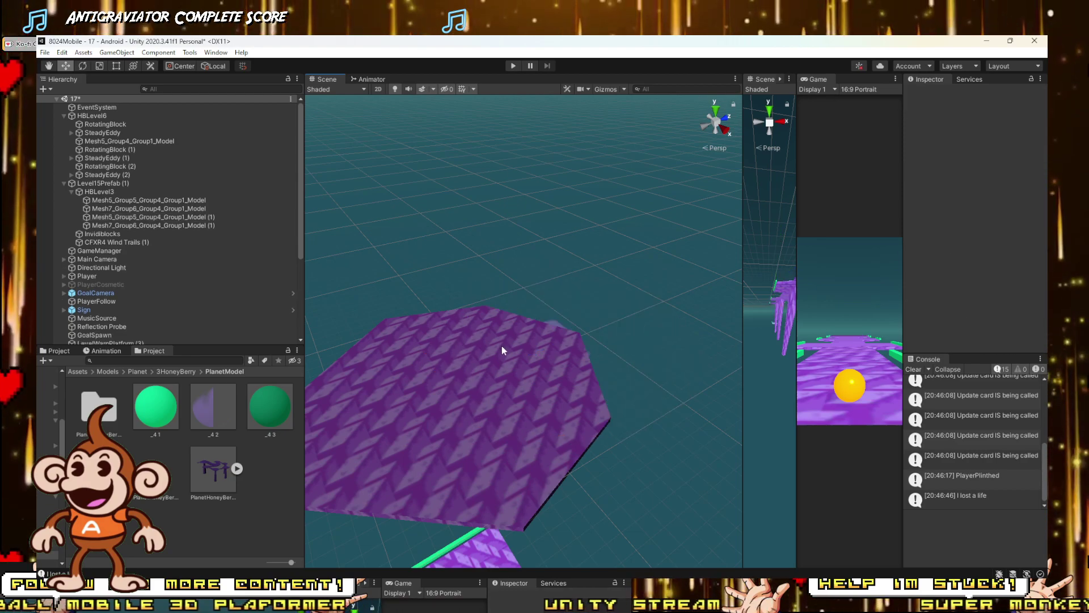
# Step: Select the Invidiblocks object at the octagonal platform's edge and shift it along Z to about -28.62
pyautogui.moveTo(532, 292); pyautogui.dragTo(584, 286, button='right')
pyautogui.click(626, 304)
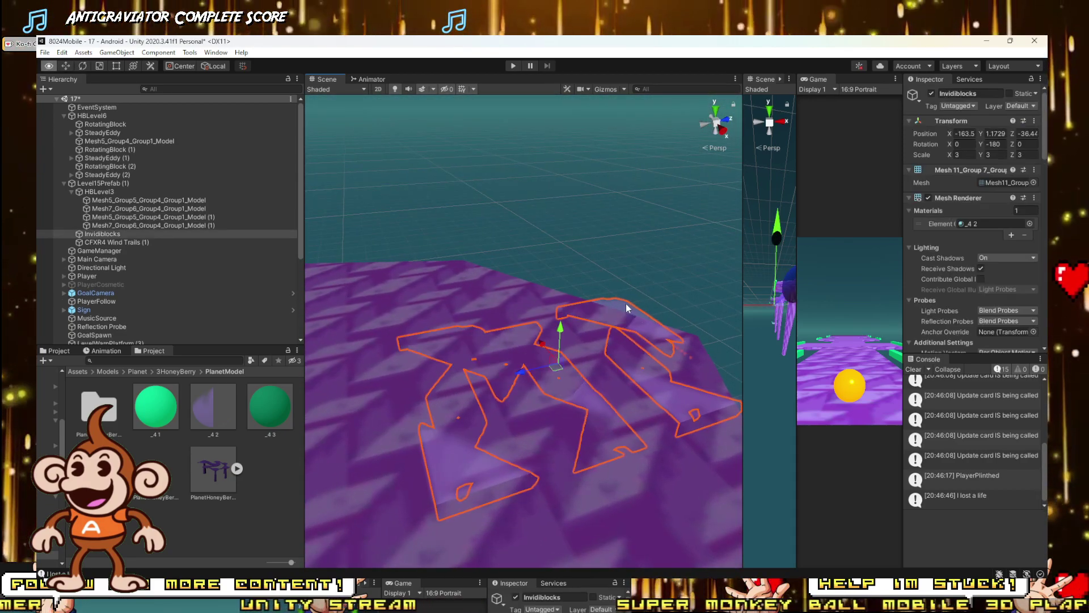
pyautogui.scroll(-6, 577, 311)
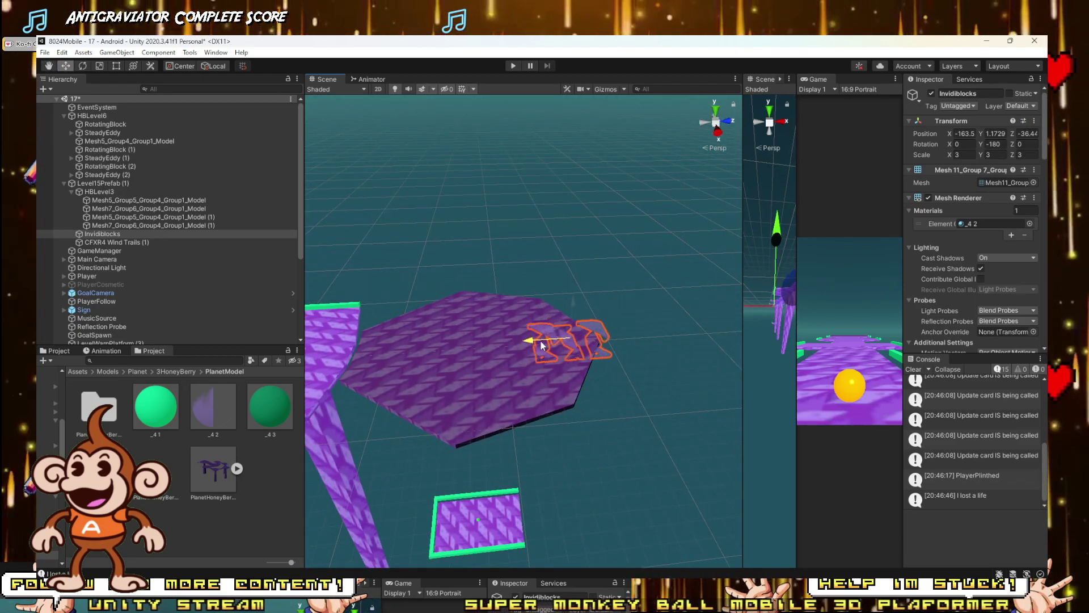
pyautogui.moveTo(541, 344); pyautogui.dragTo(592, 343)
# Step: Examine the row of platforms, the octagonal end platform and the SpecialShardPiece on the walled platform below
pyautogui.moveTo(593, 343); pyautogui.dragTo(525, 319, button='right')
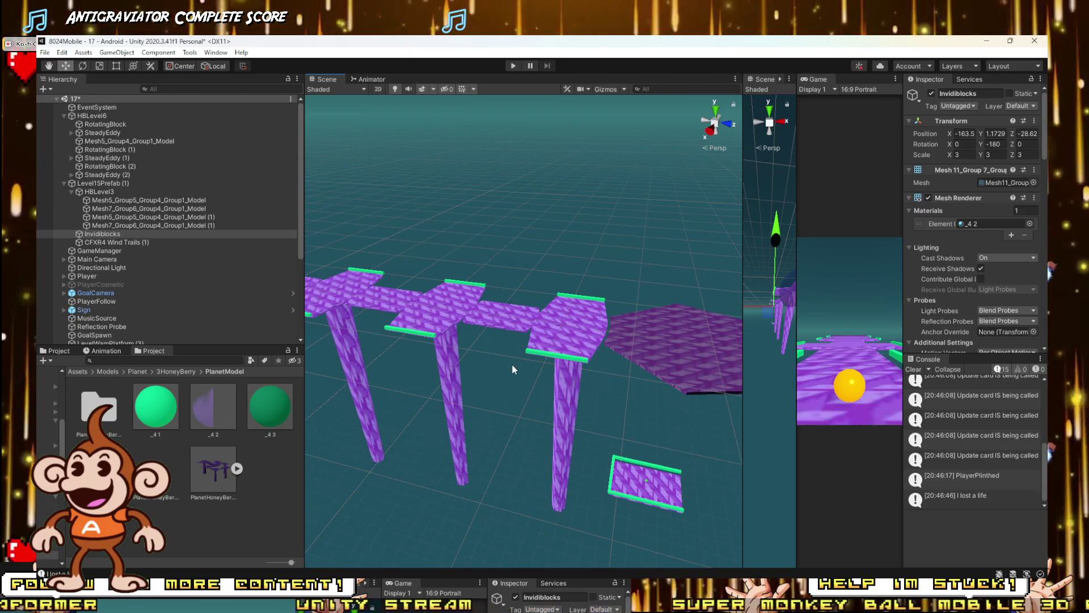
pyautogui.moveTo(512, 369); pyautogui.dragTo(604, 486, button='right')
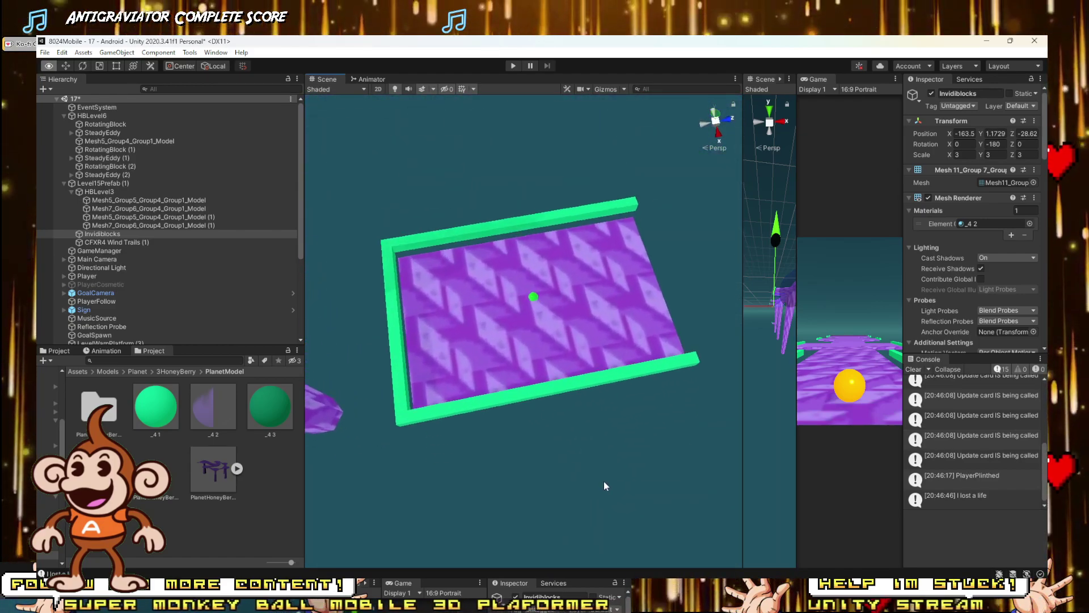
pyautogui.scroll(2, 560, 310)
pyautogui.click(536, 297)
pyautogui.moveTo(537, 298); pyautogui.dragTo(622, 128, button='right')
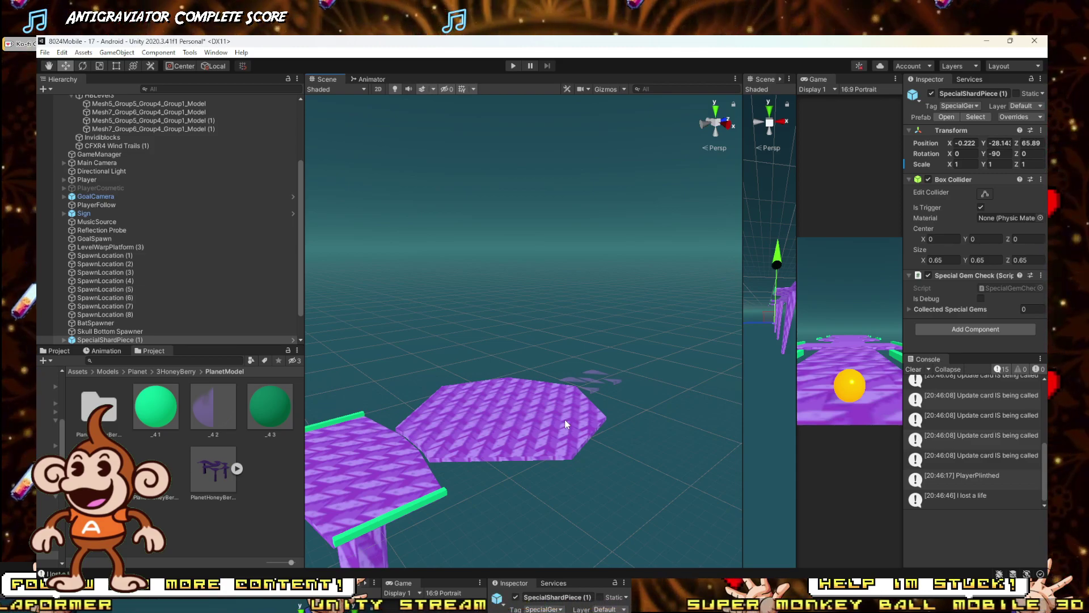
pyautogui.moveTo(565, 424); pyautogui.dragTo(526, 374, button='right')
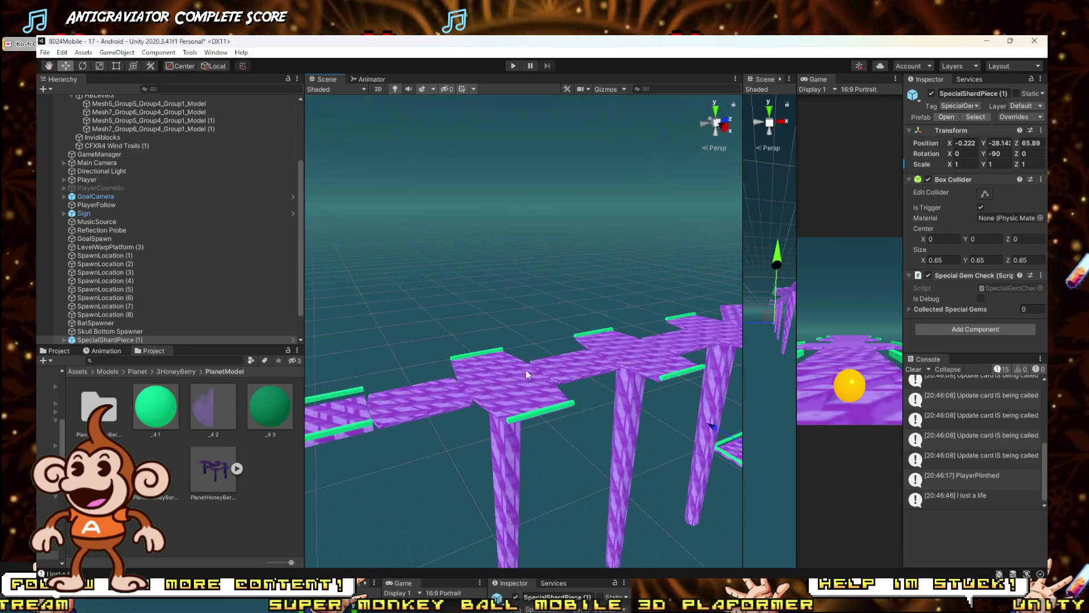
# Step: Save scene 17, then search the project assets for "honey" and open the PlanetHoneyBerryNew scene
pyautogui.click(45, 52)
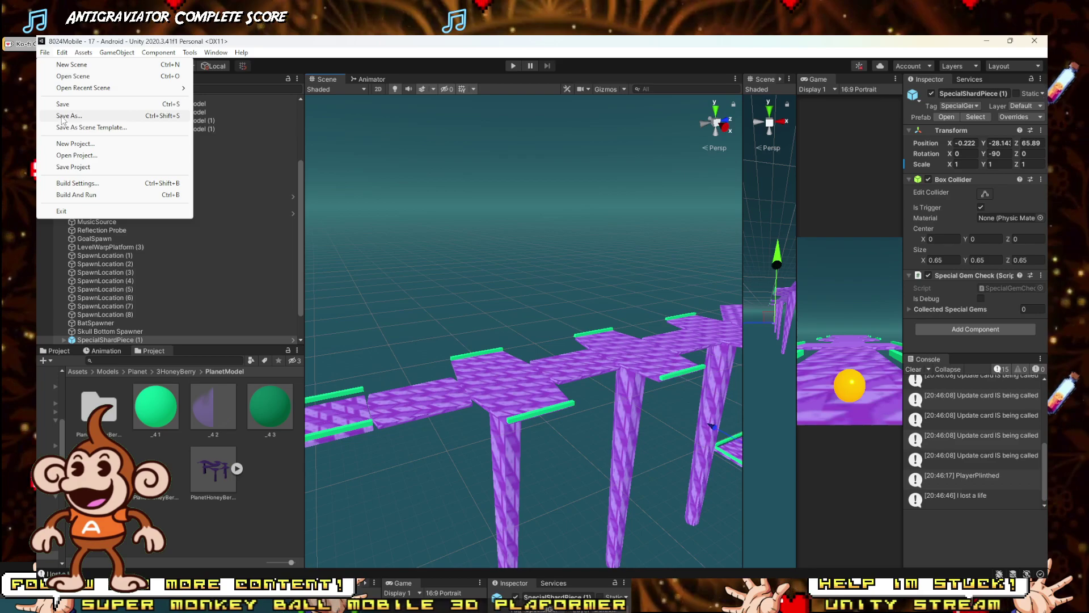
pyautogui.click(218, 543)
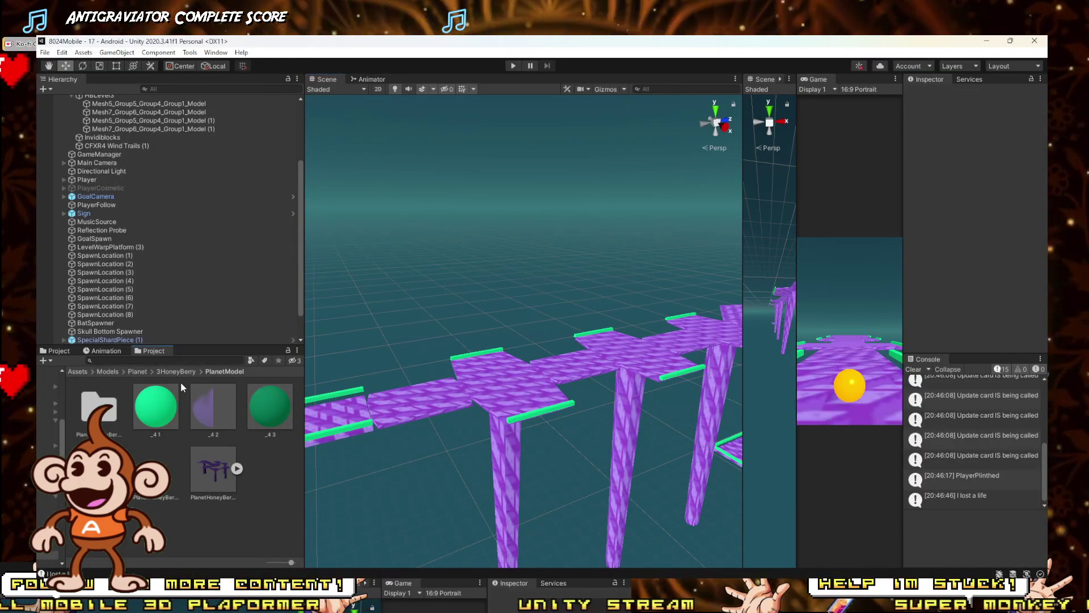
pyautogui.click(175, 372)
pyautogui.click(137, 372)
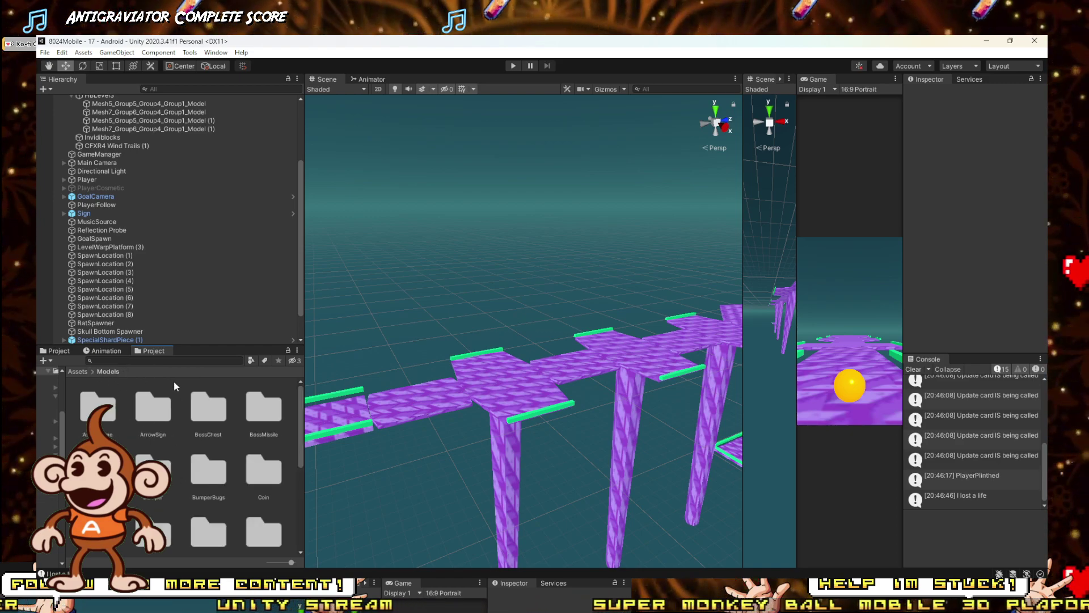
pyautogui.write('honey')
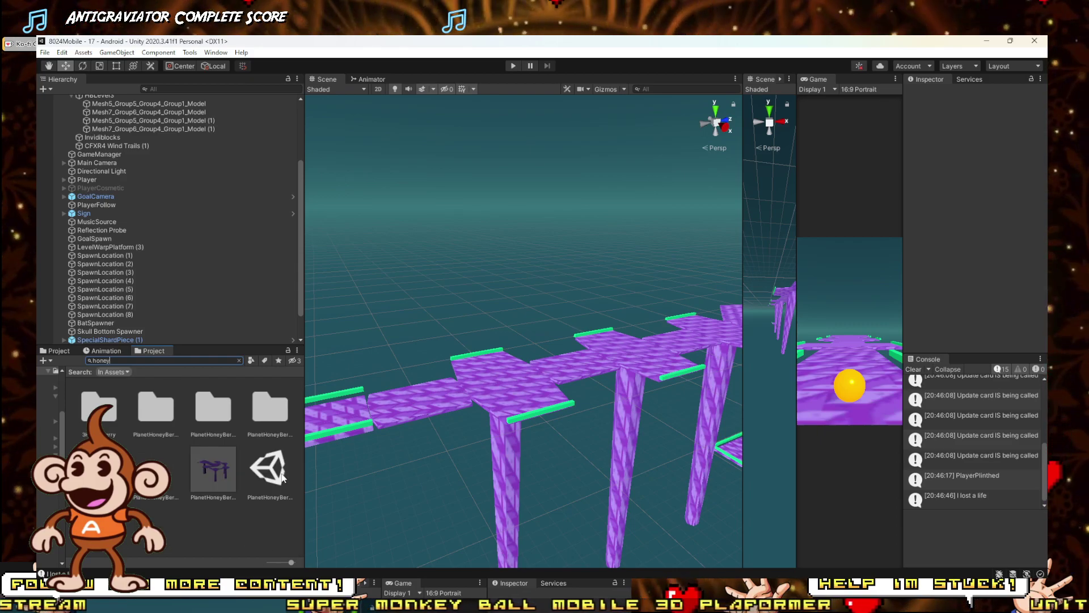
pyautogui.doubleClick(283, 473)
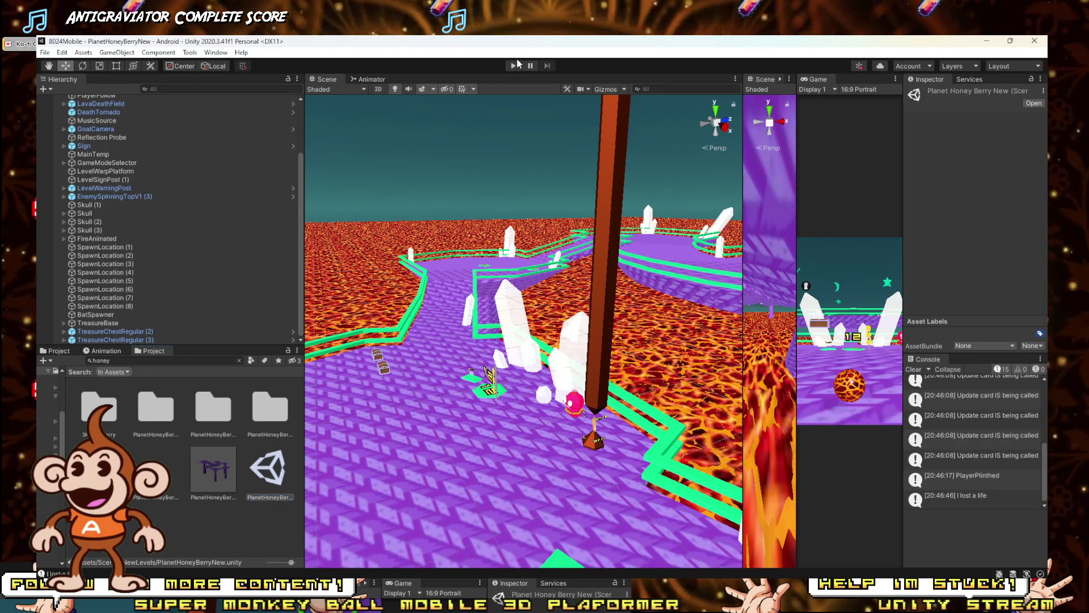
# Step: Playtest PlanetHoneyBerryNew, entering Level 12 Ball-istic Boost and rolling the ball around the hub
pyautogui.click(514, 65)
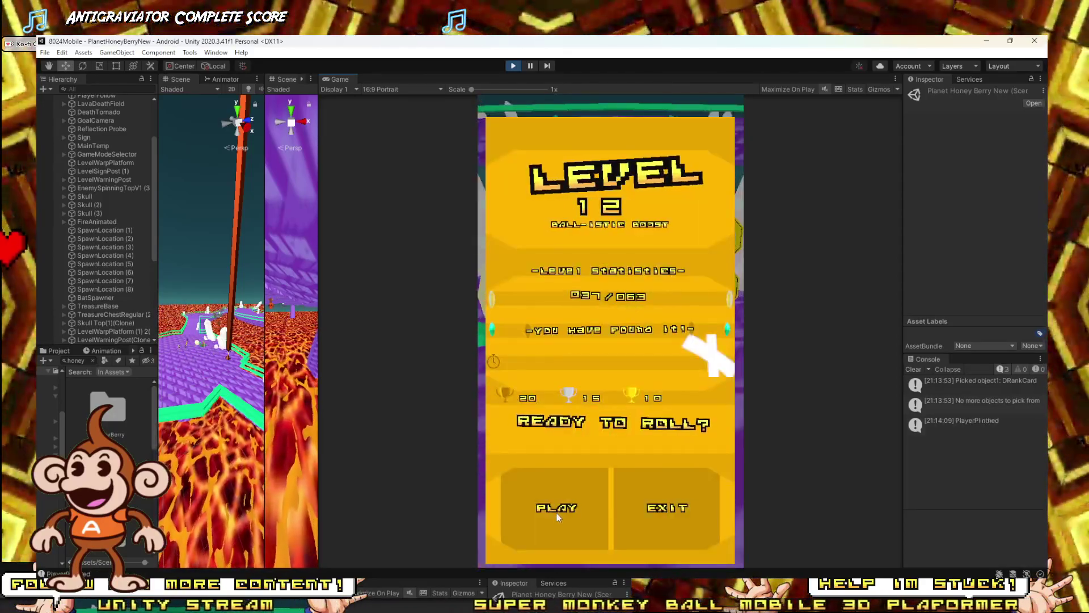
pyautogui.click(556, 513)
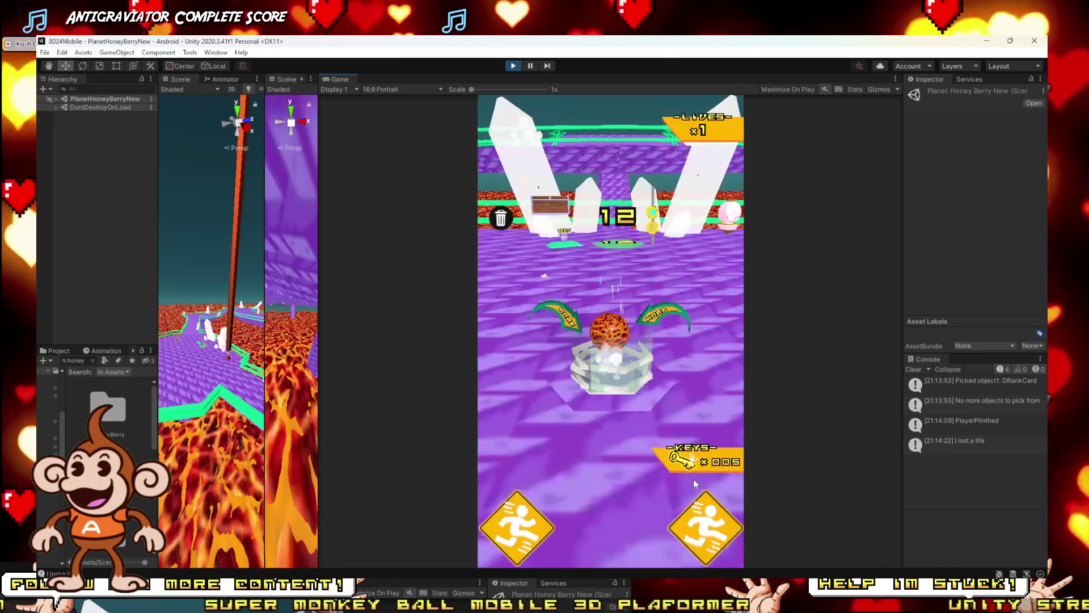
pyautogui.press('Up')
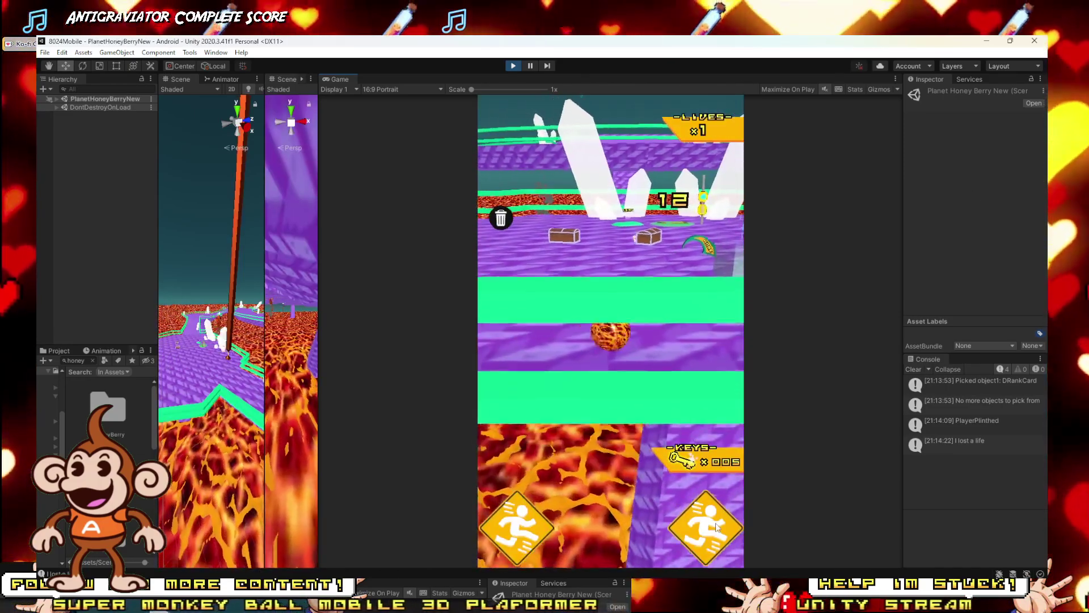
pyautogui.press('Up')
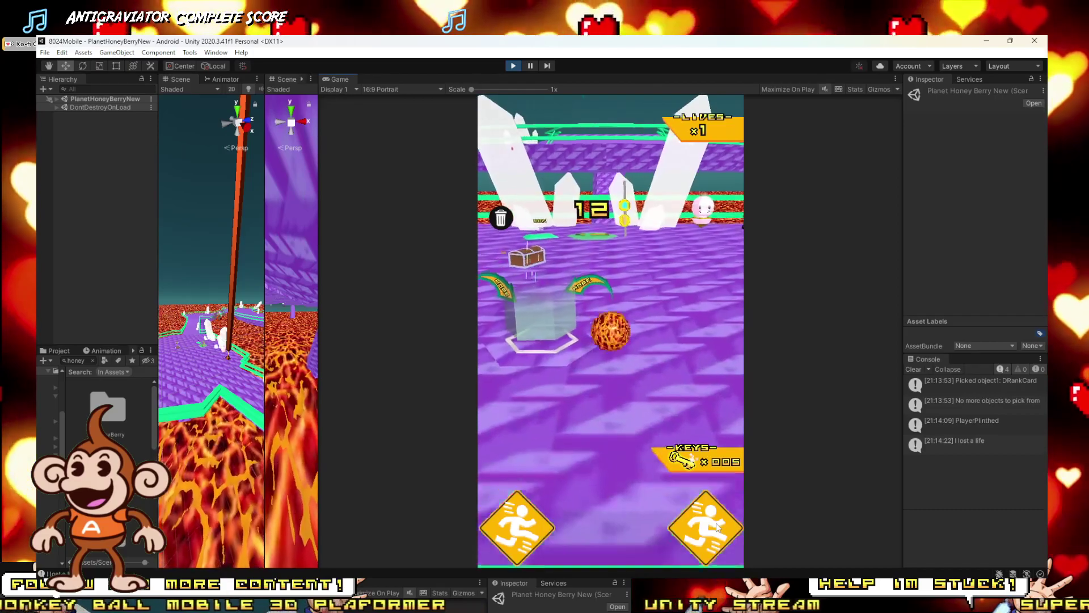
pyautogui.press('Up')
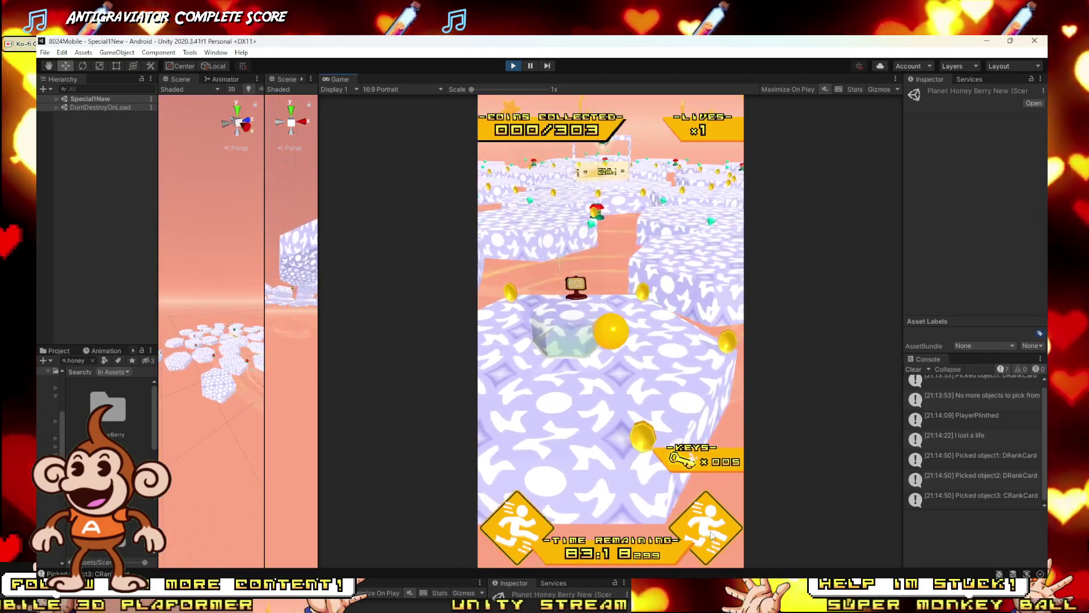
# Step: Roll the ball across the hexagonal platforms to the goal of Special1New and return to the main menu
pyautogui.press('Up')
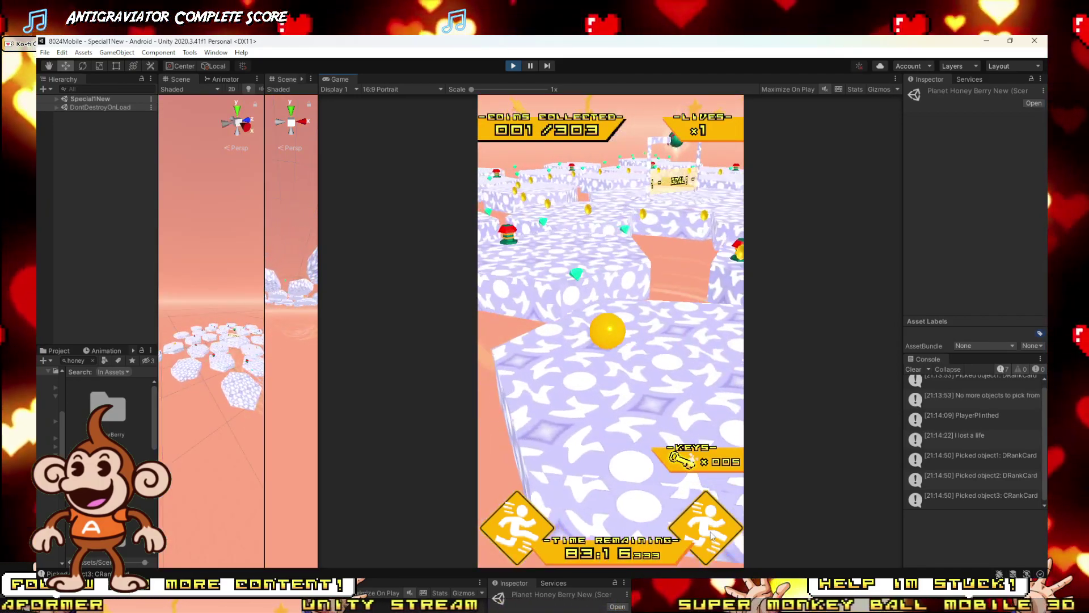
pyautogui.press('Up')
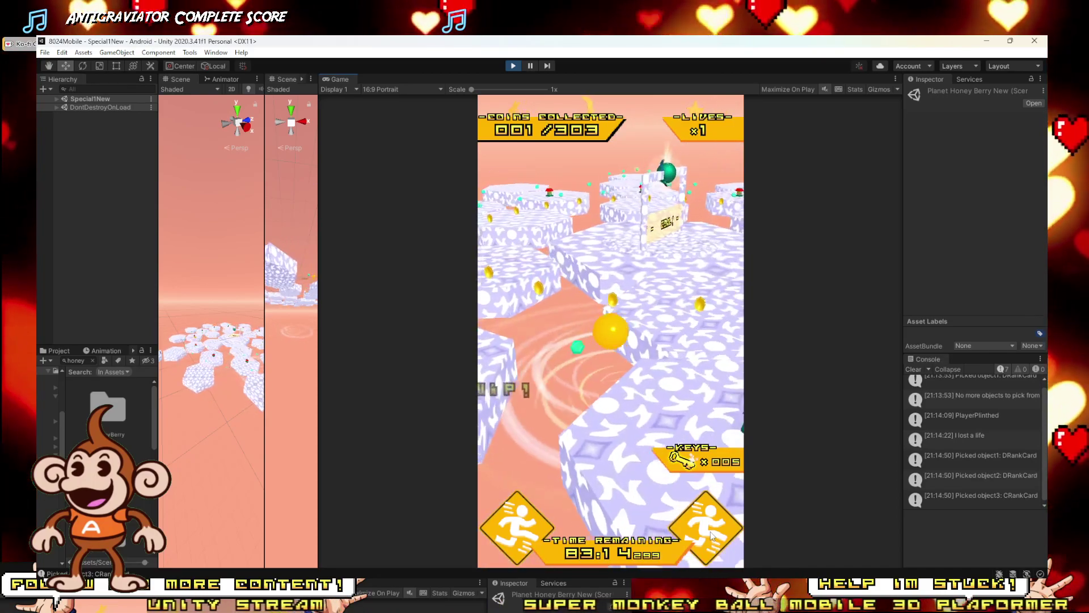
pyautogui.press('Up')
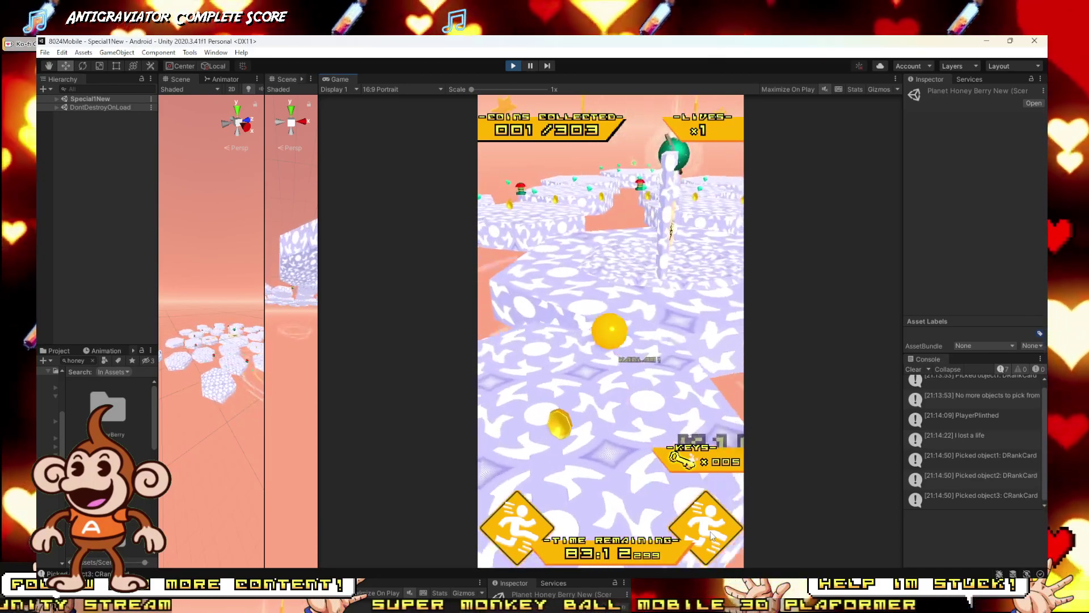
pyautogui.press('Up')
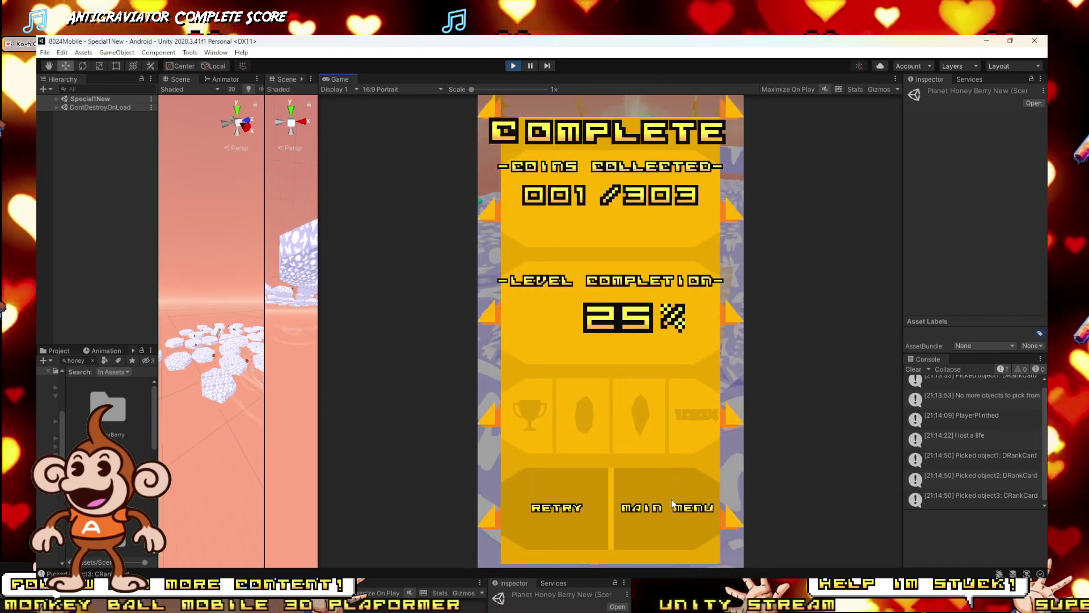
pyautogui.click(672, 502)
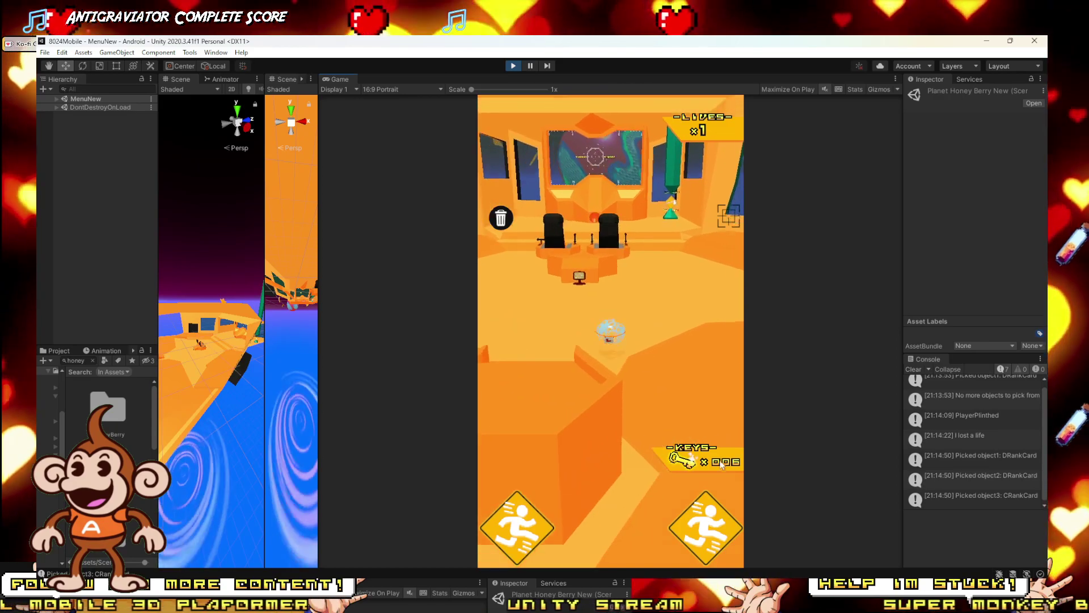
# Step: Enter Planet Marblous from the world selection, play level 1 to its goal and leave the completed level
pyautogui.click(706, 530)
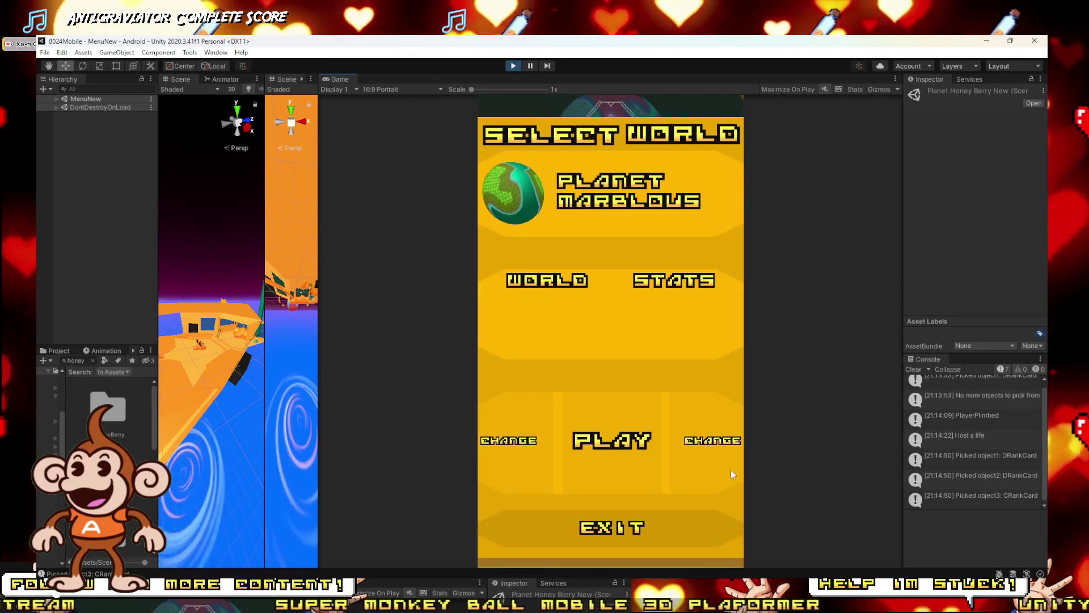
pyautogui.click(630, 457)
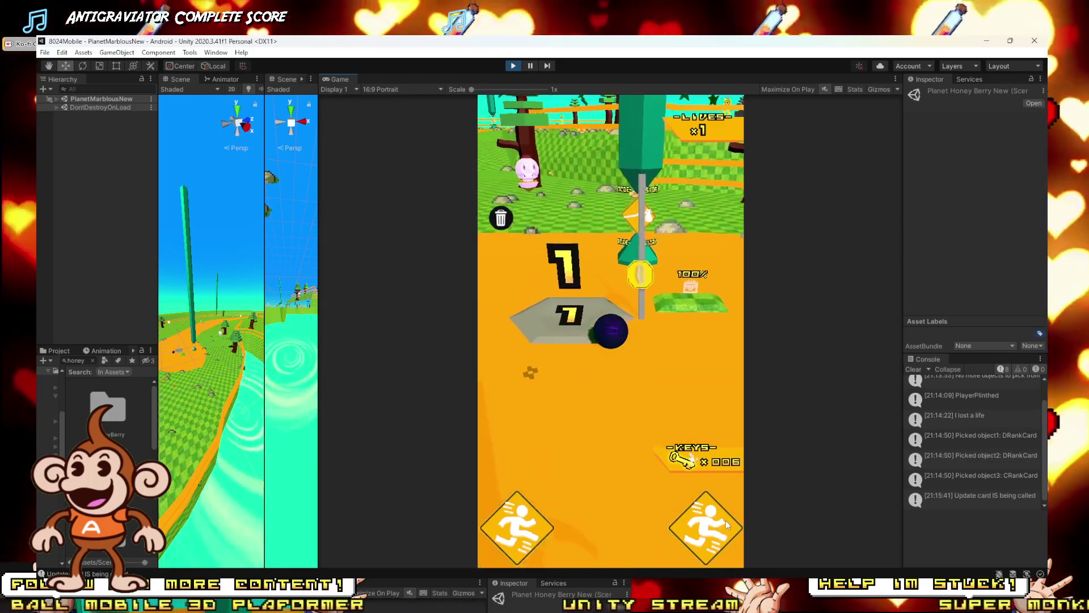
pyautogui.click(587, 513)
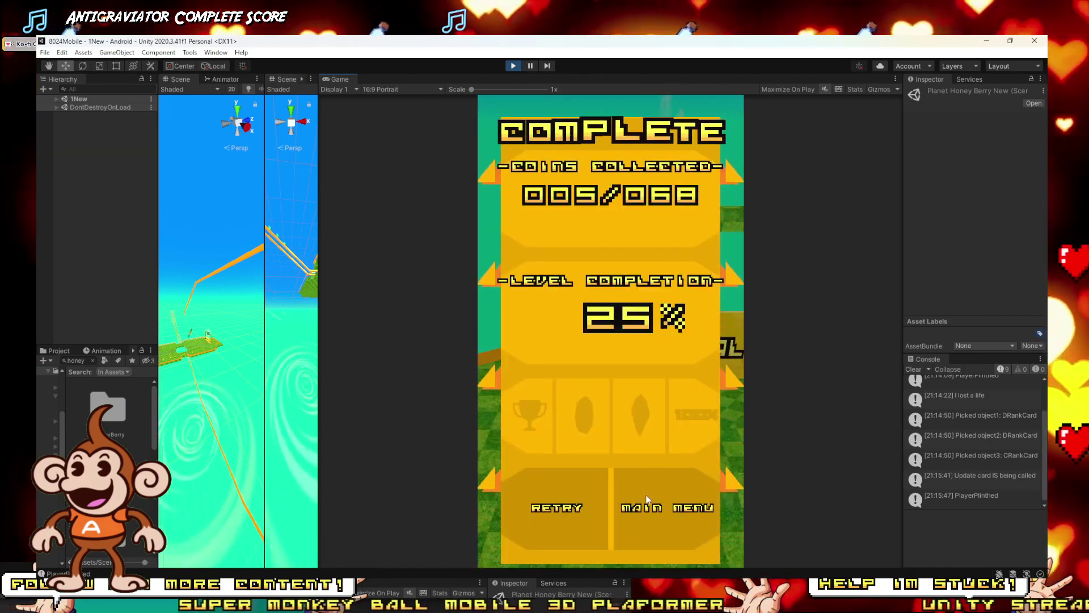
pyautogui.click(686, 505)
# Step: Roll the ball to the level 11 platform on Planet Marblous and start the Ball-istic Beats level
pyautogui.click(721, 519)
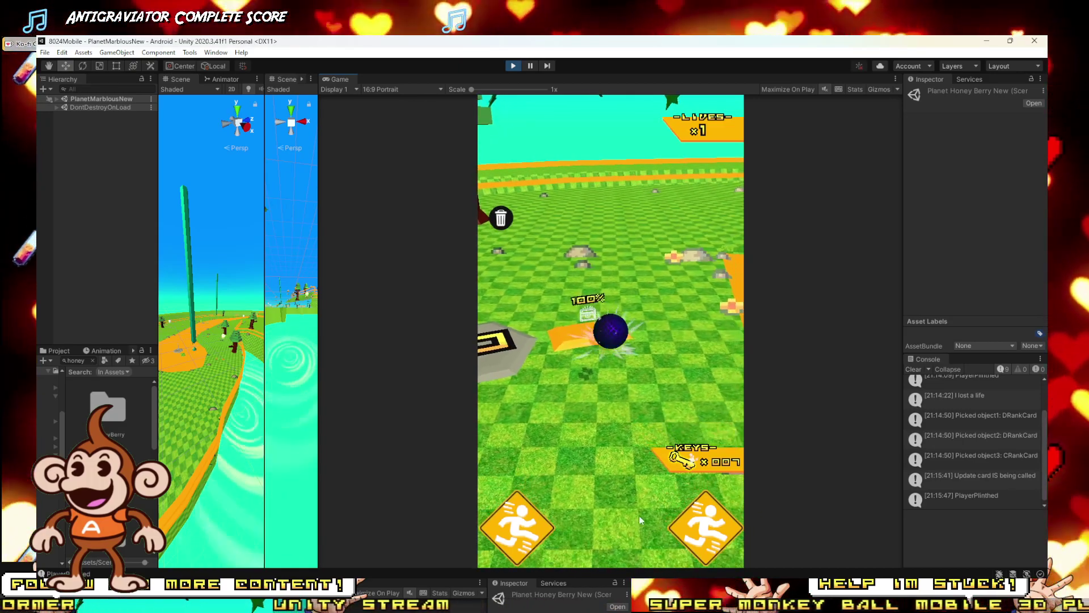
pyautogui.click(705, 525)
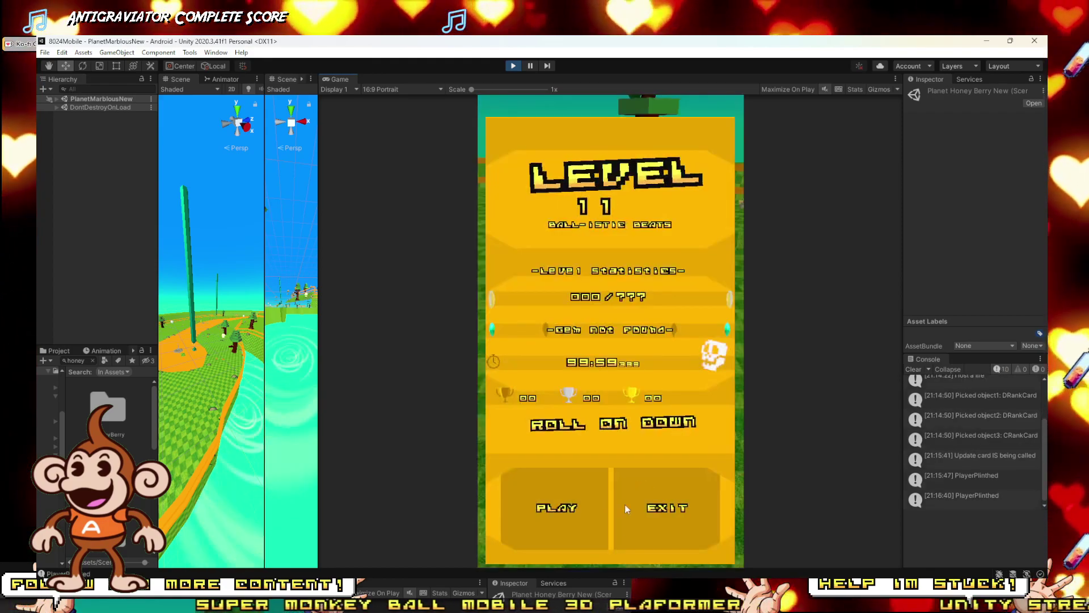
pyautogui.click(547, 505)
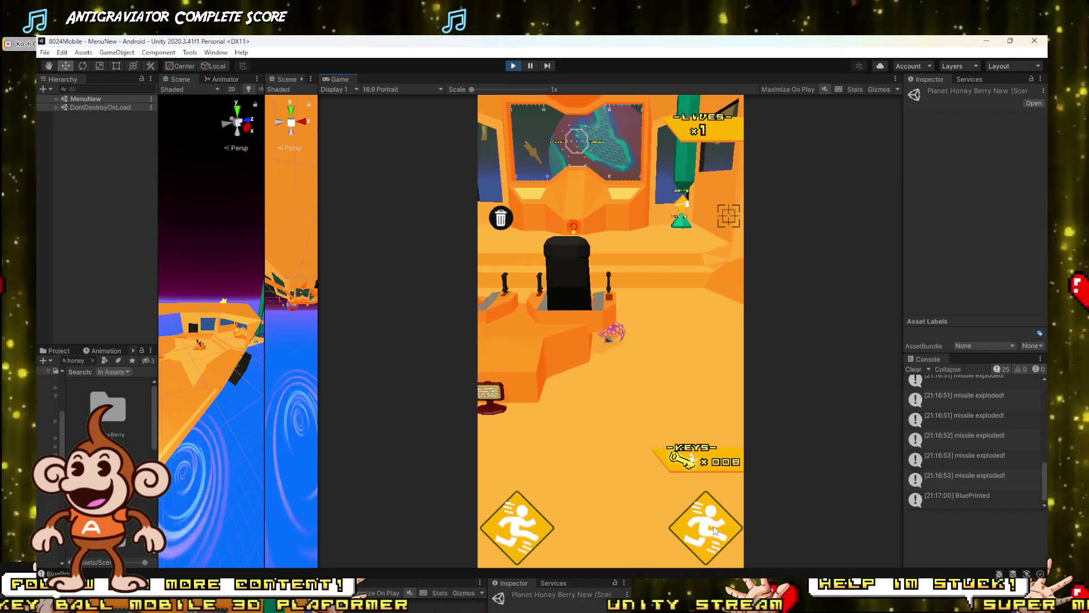
# Step: Enter Planet Honeyberry from the ship's world selection and roll the ball around its hub world
pyautogui.click(715, 530)
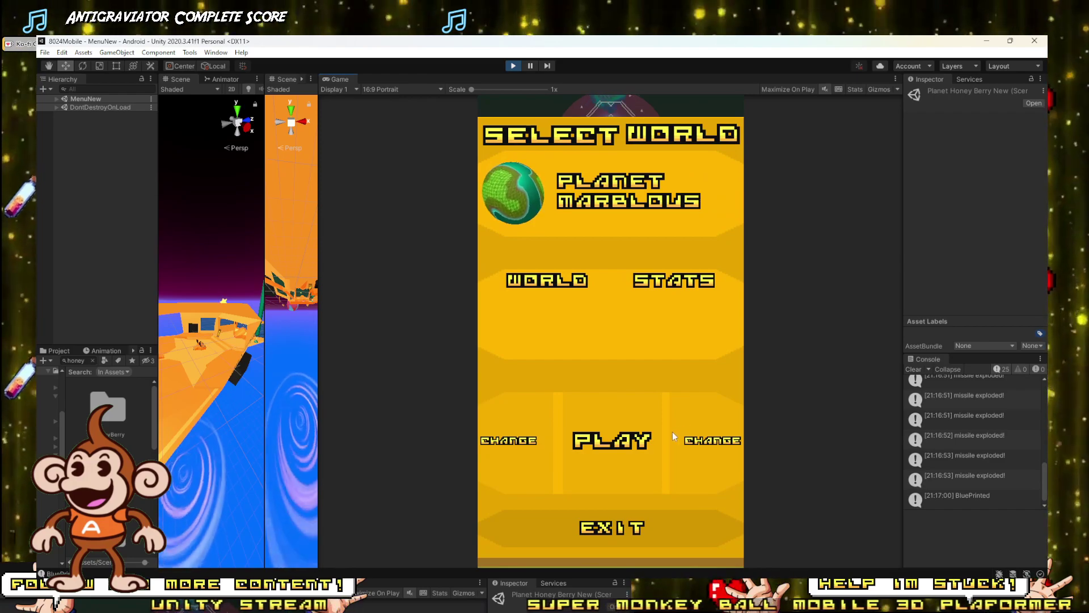
pyautogui.click(641, 436)
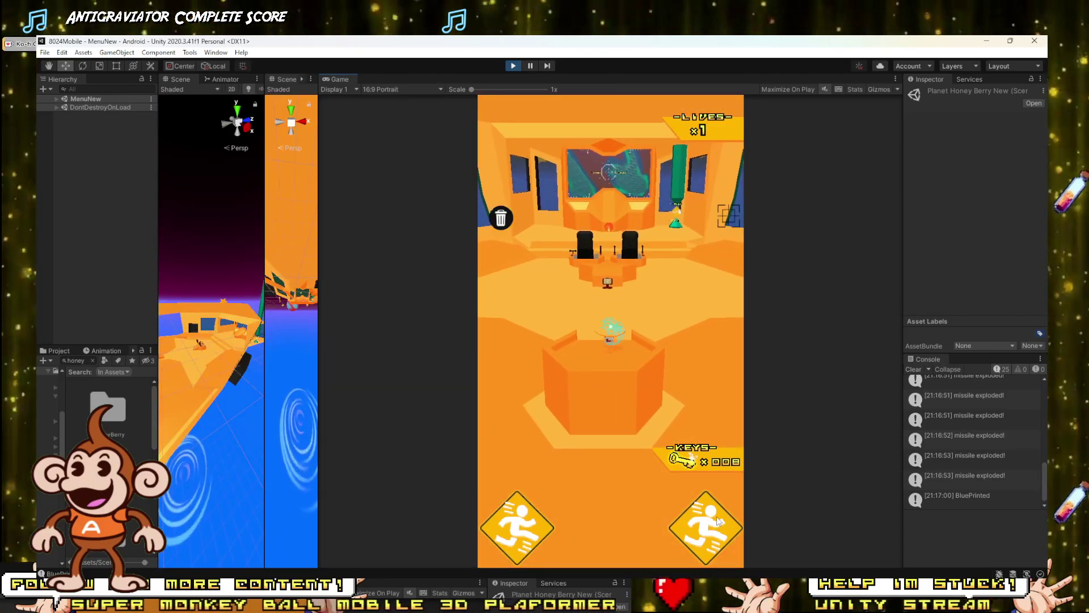
pyautogui.click(716, 516)
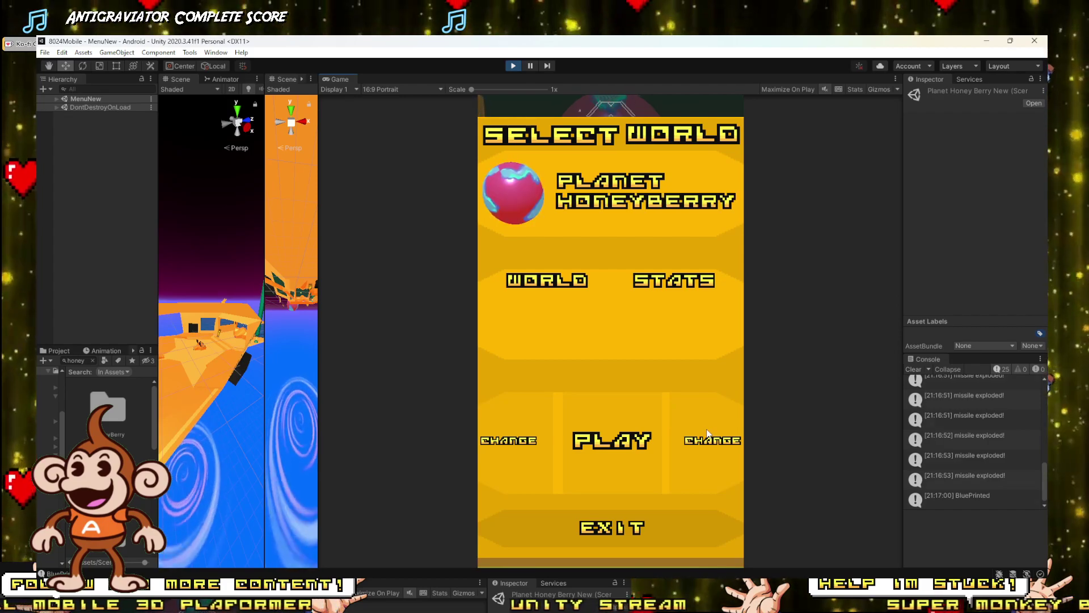
pyautogui.click(628, 479)
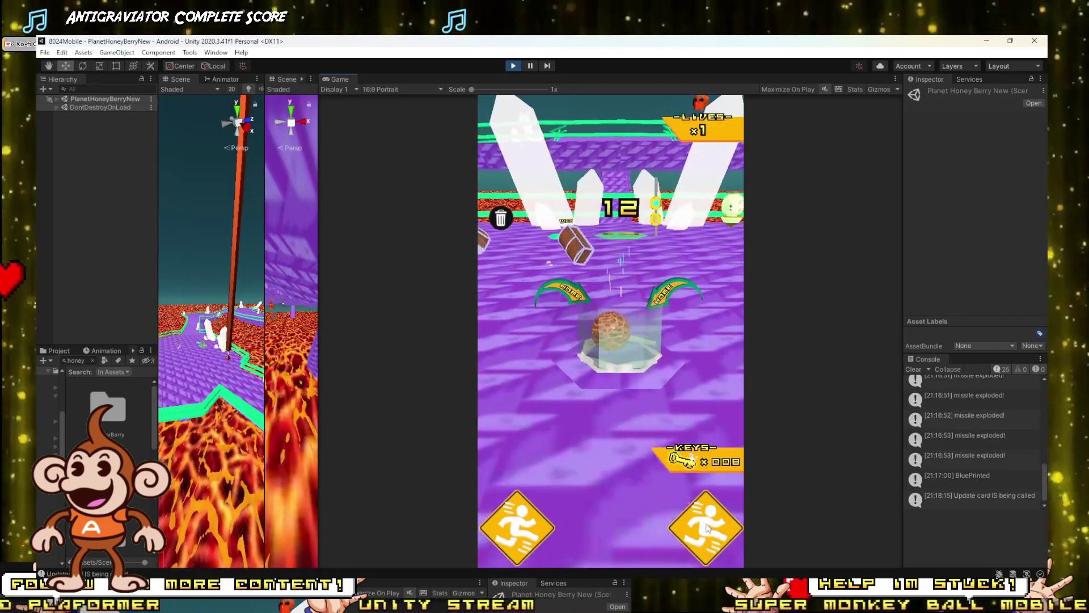
pyautogui.click(707, 529)
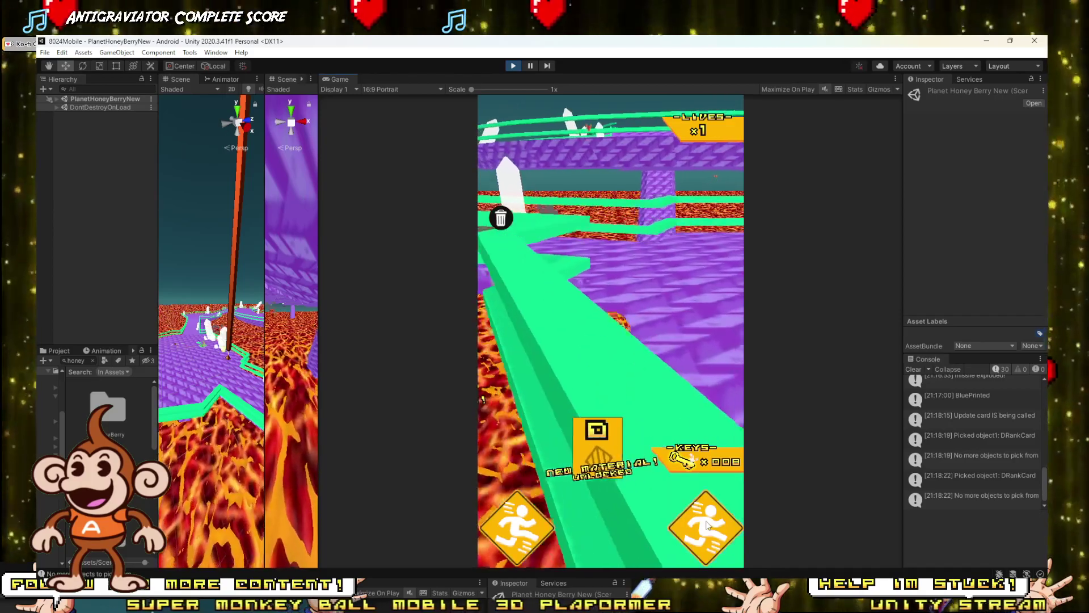
pyautogui.click(707, 525)
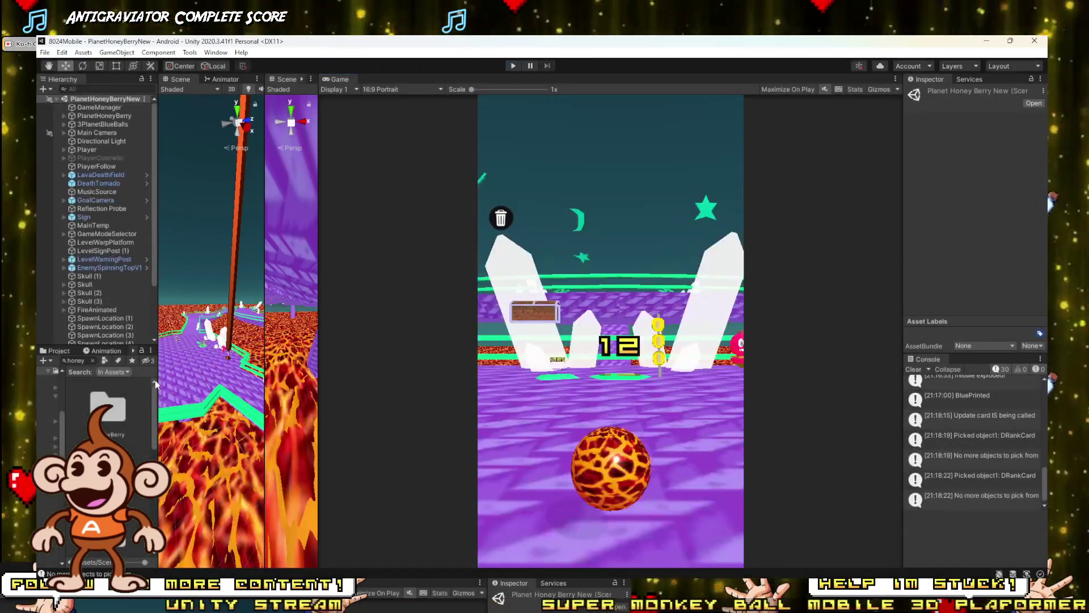
# Step: Widen the project browser, find and open the 12New scene, and play-test it up to the goal
pyautogui.moveTo(157, 381); pyautogui.dragTo(365, 374)
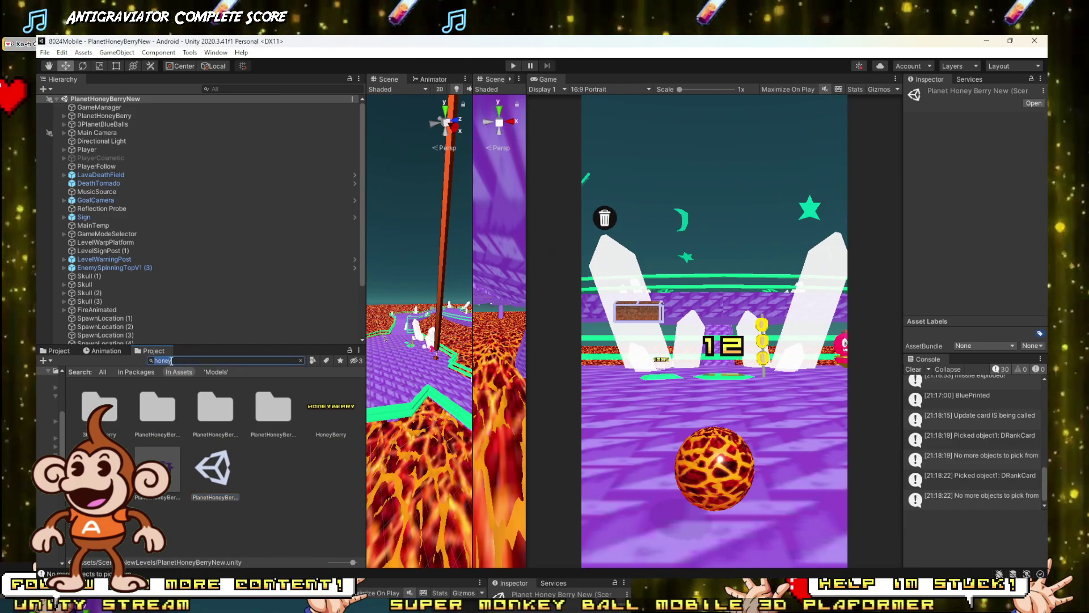
pyautogui.write('12')
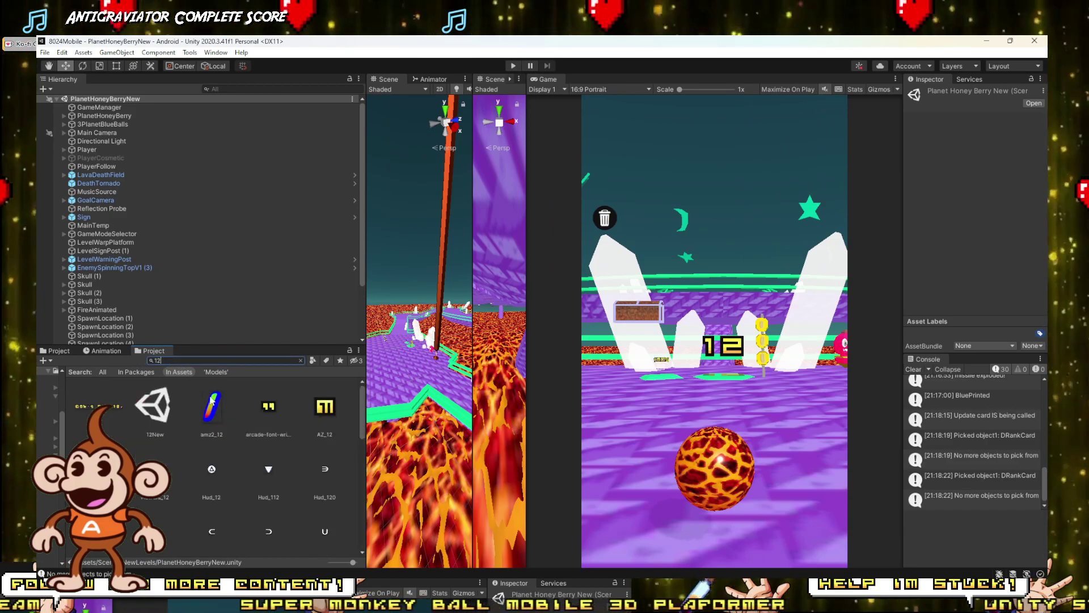
pyautogui.doubleClick(146, 417)
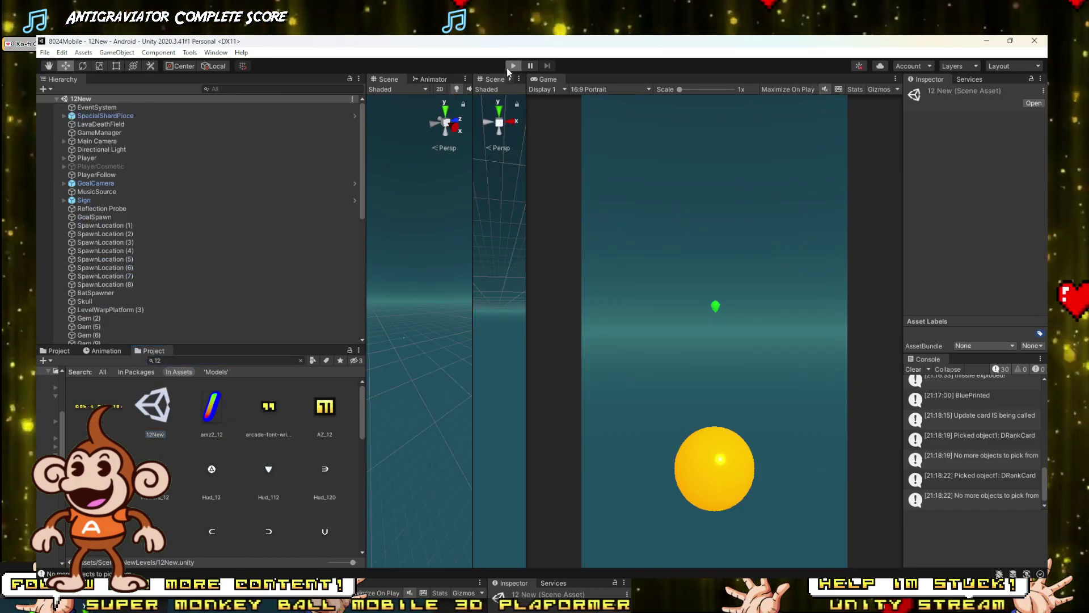
pyautogui.click(511, 67)
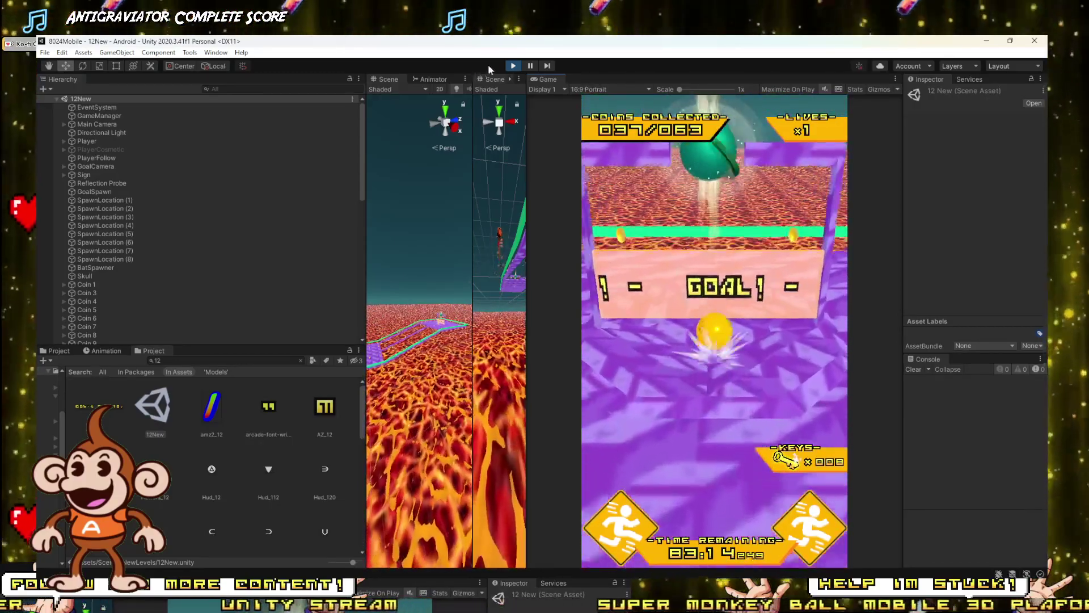
pyautogui.click(512, 66)
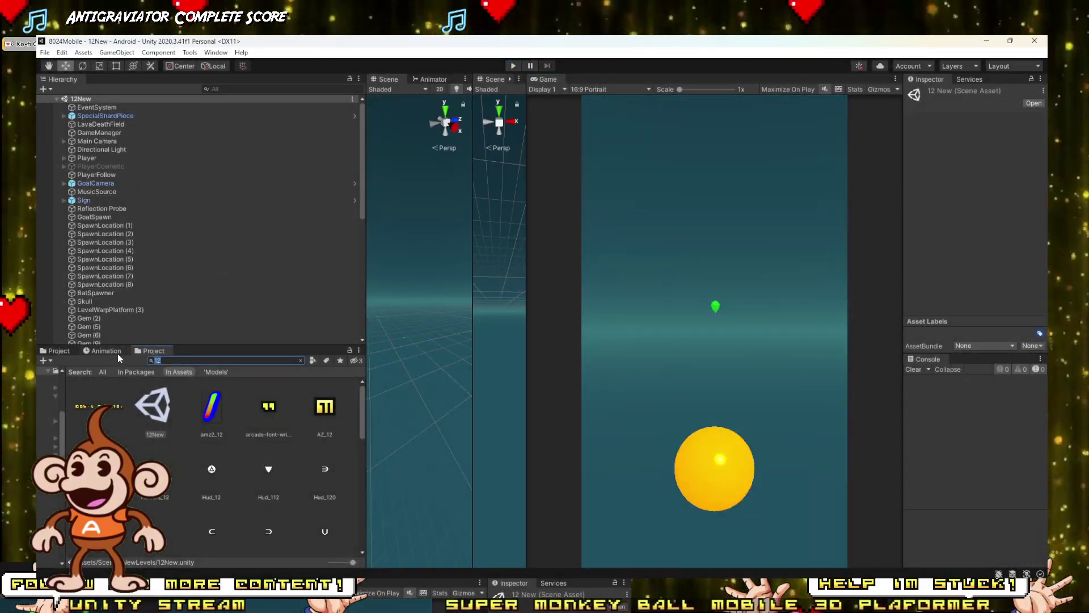
# Step: Open the 13New scene by searching for 13 and play-test the level through to its goal
pyautogui.write('13')
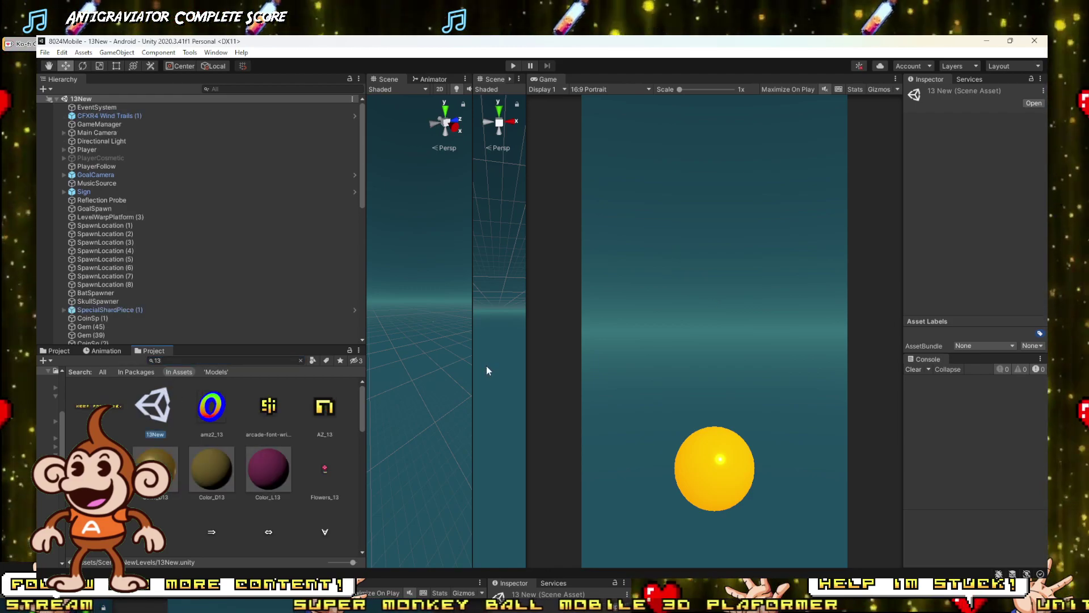
pyautogui.click(509, 66)
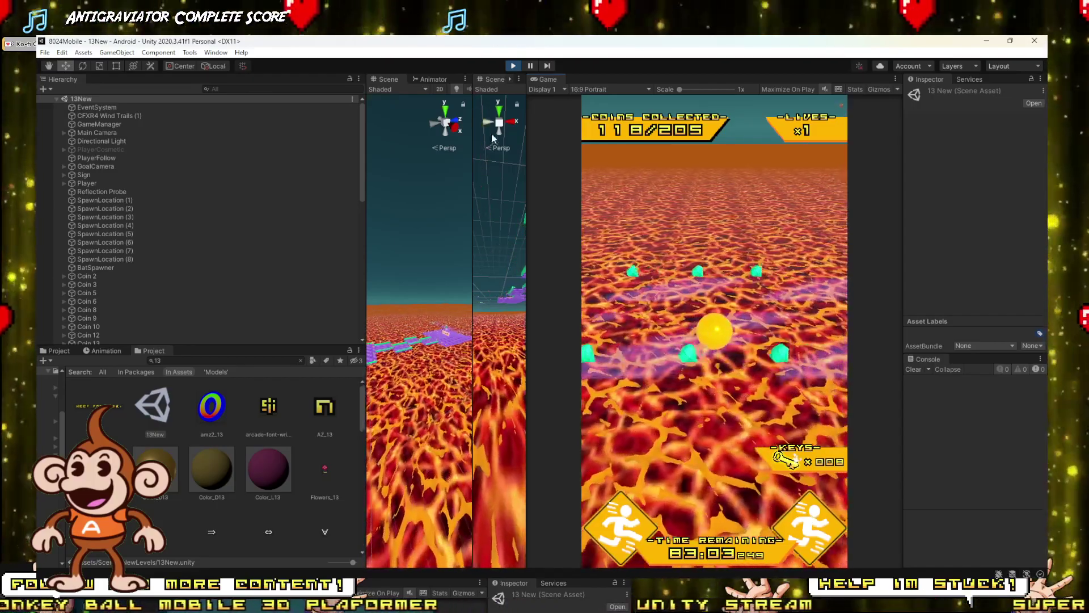
pyautogui.click(805, 514)
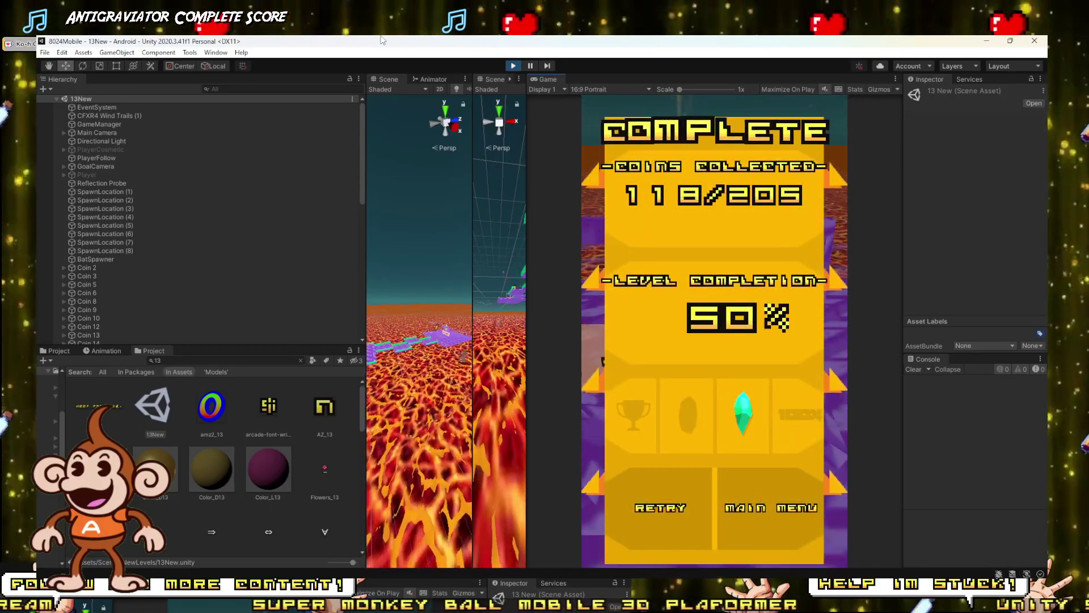
pyautogui.click(513, 67)
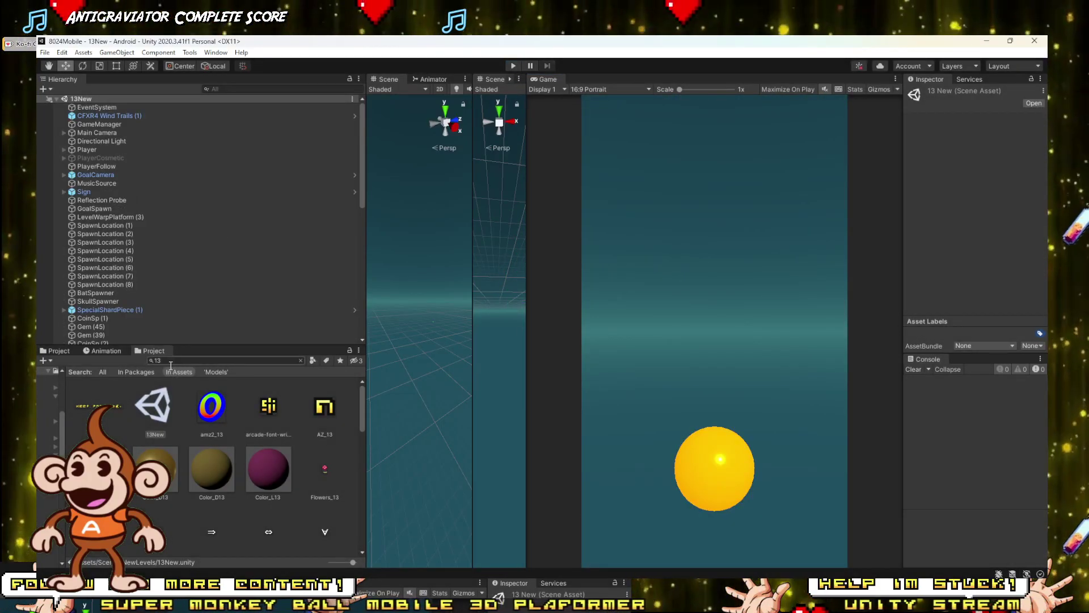
# Step: Find and open the 14New scene, play-test rolling the ball across the bumper-lined platforms towards the goal, and stop play mode
pyautogui.write('14')
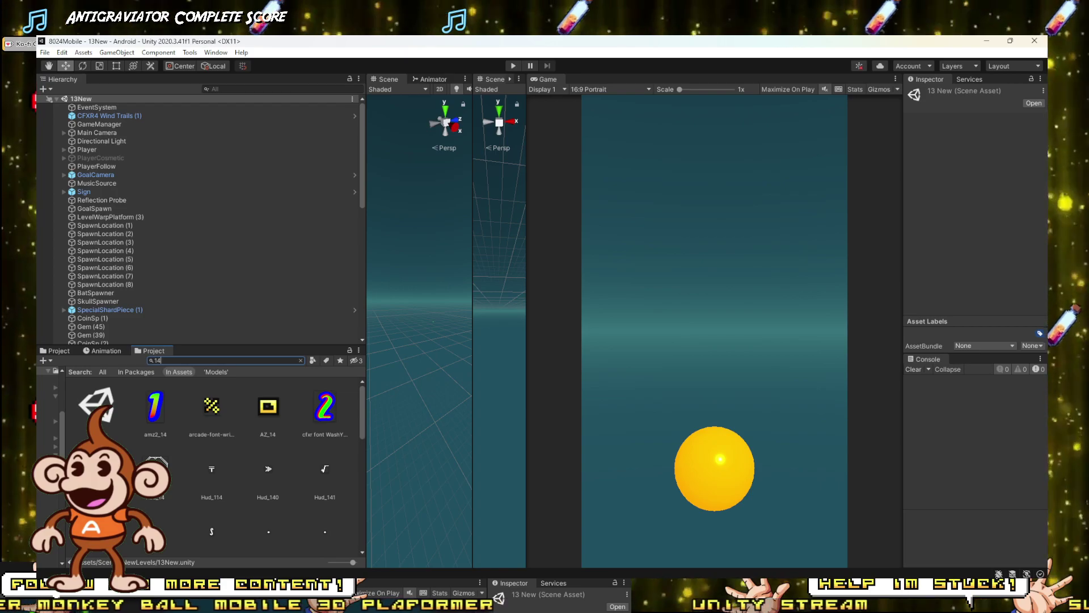
pyautogui.click(514, 66)
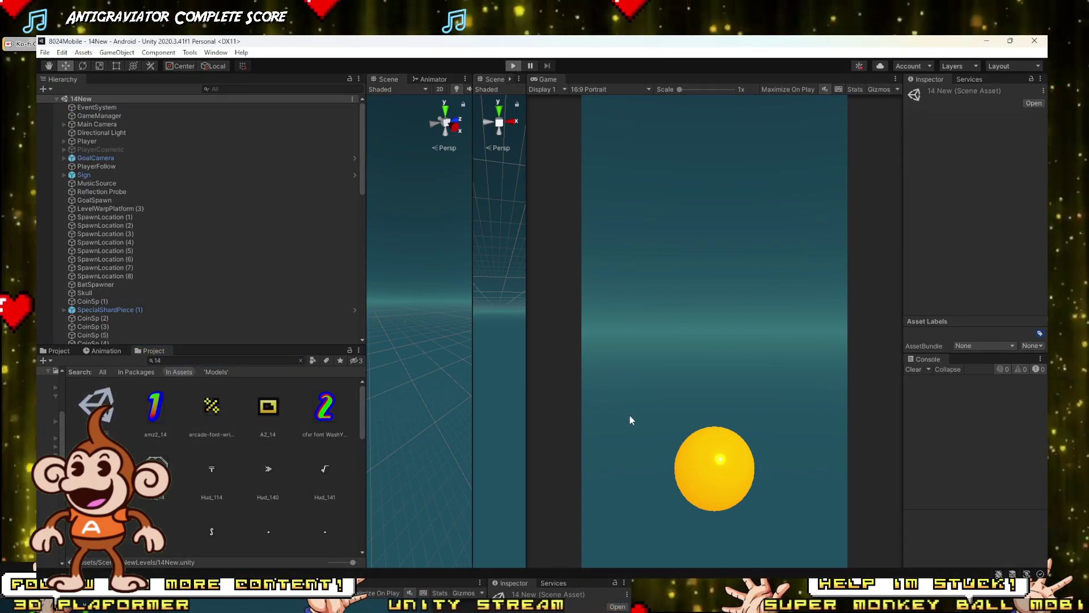
pyautogui.press('Up')
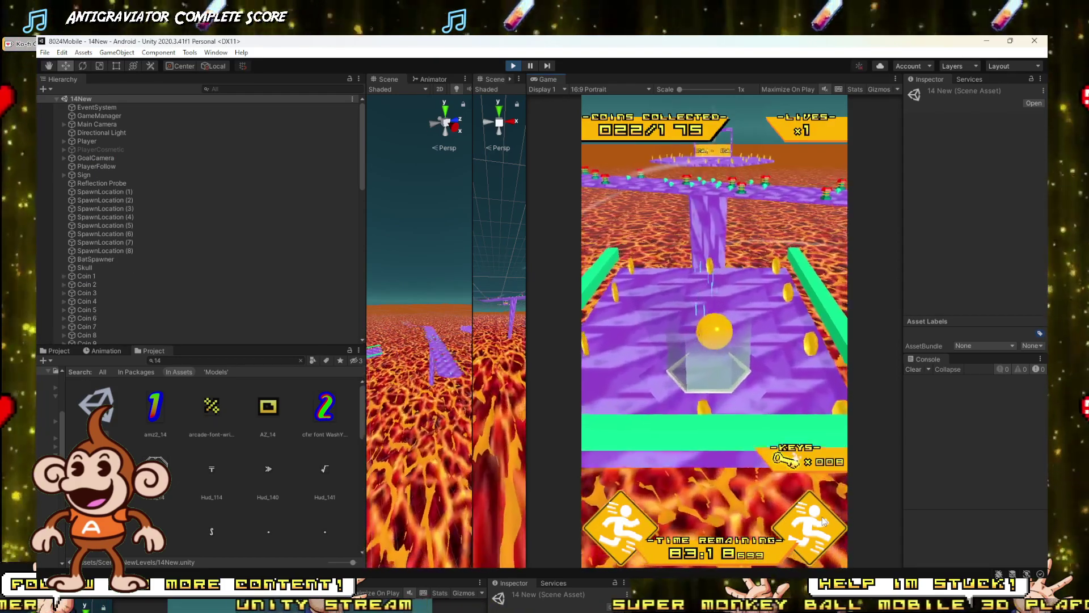
pyautogui.press('Up')
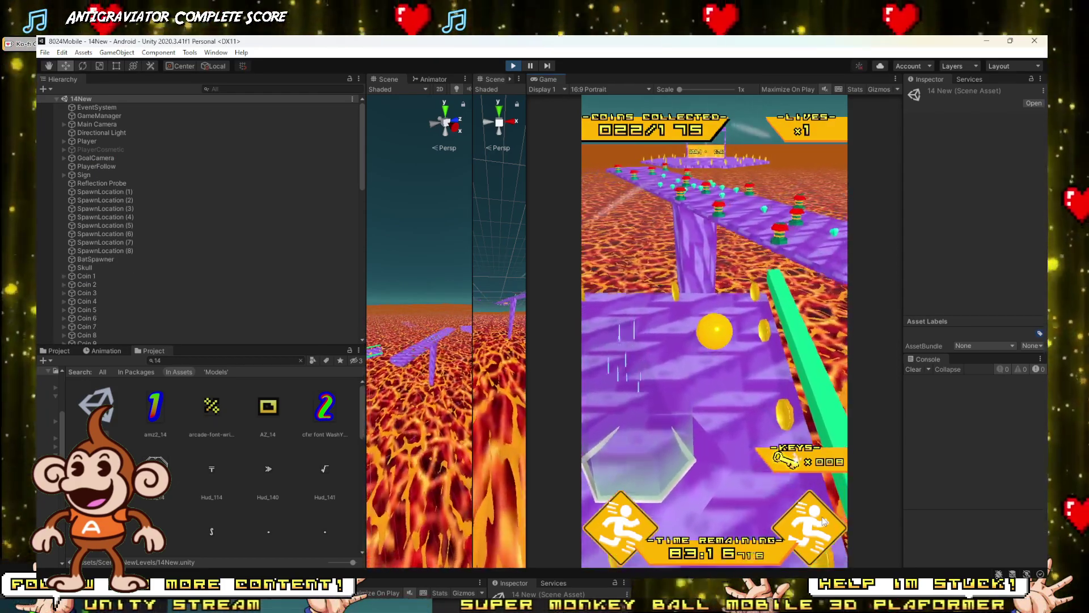
pyautogui.press('Up')
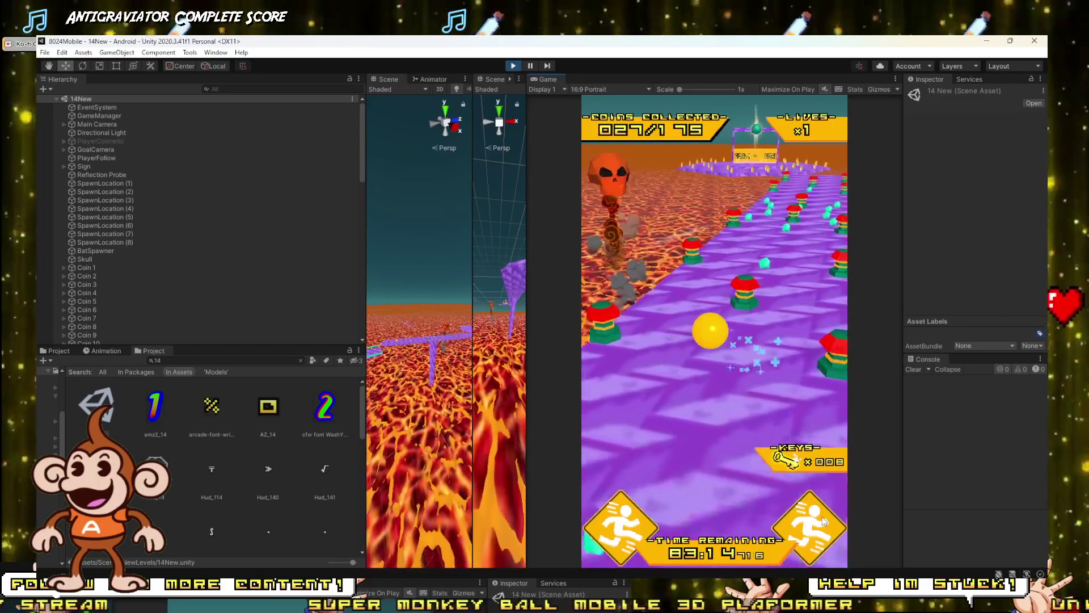
pyautogui.press('Up')
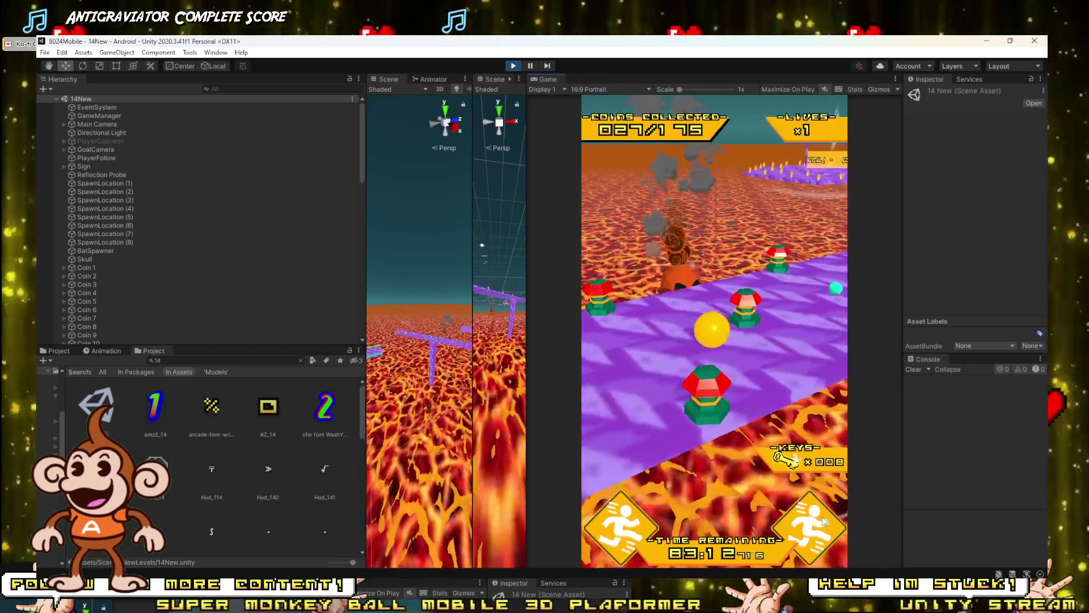
pyautogui.press('Up')
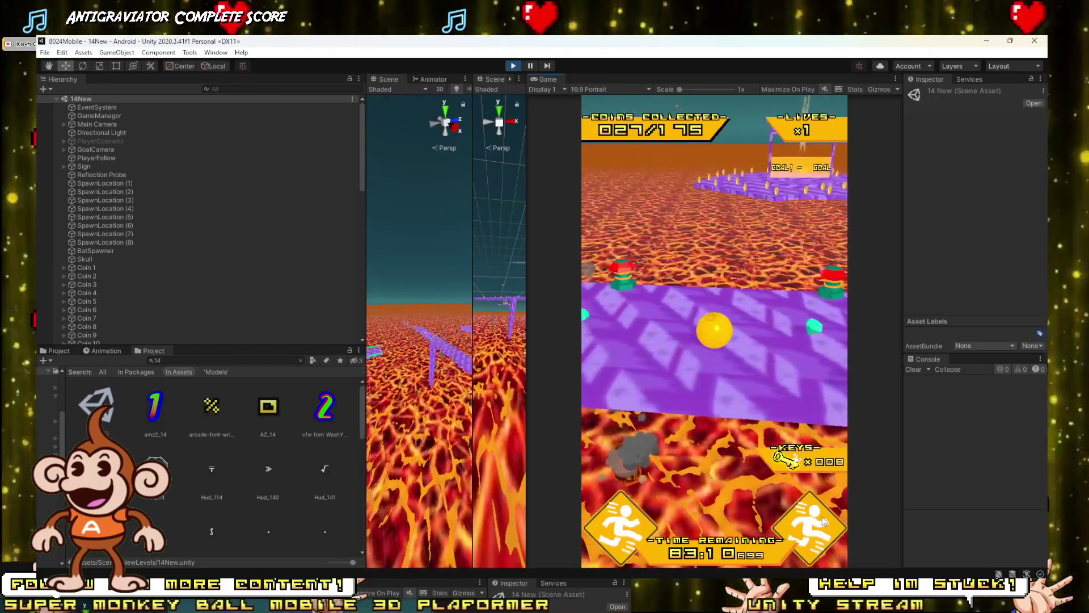
pyautogui.press('Up')
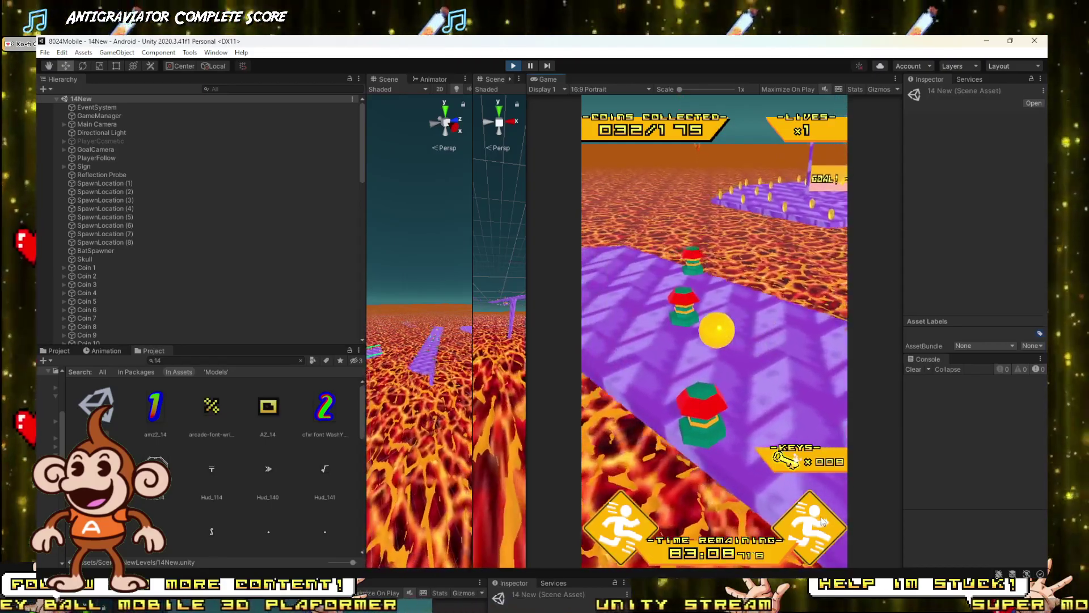
pyautogui.press('Up')
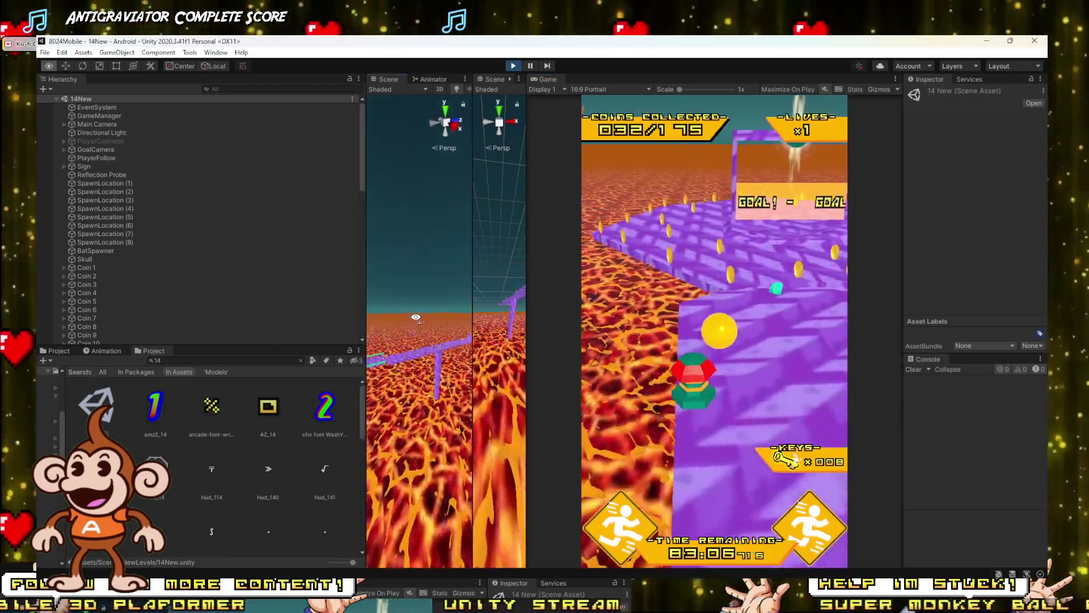
pyautogui.press('Up')
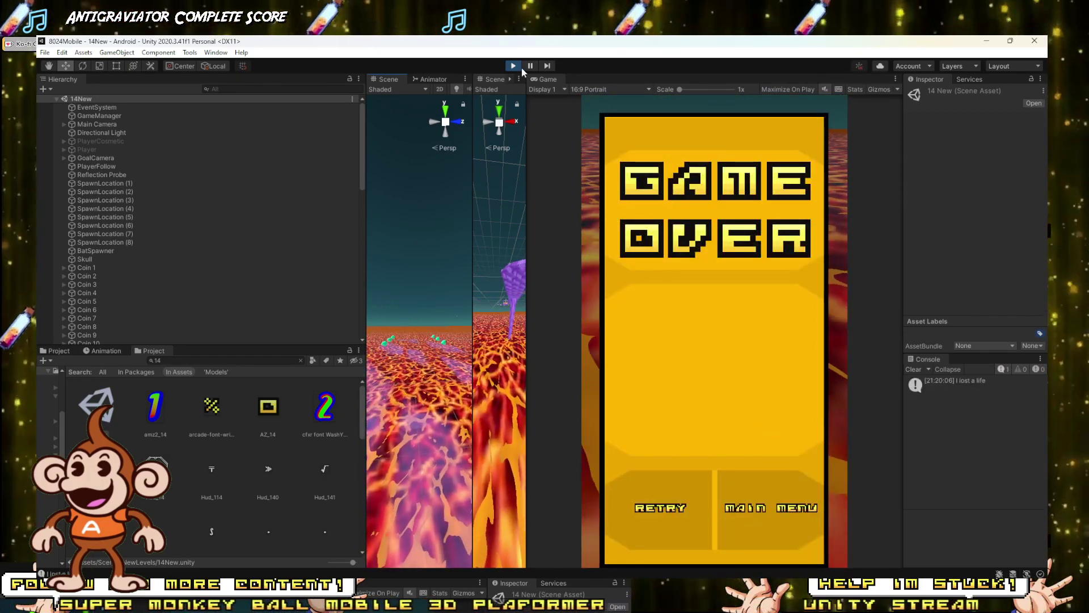
pyautogui.hotkey('ctrl', 'p')
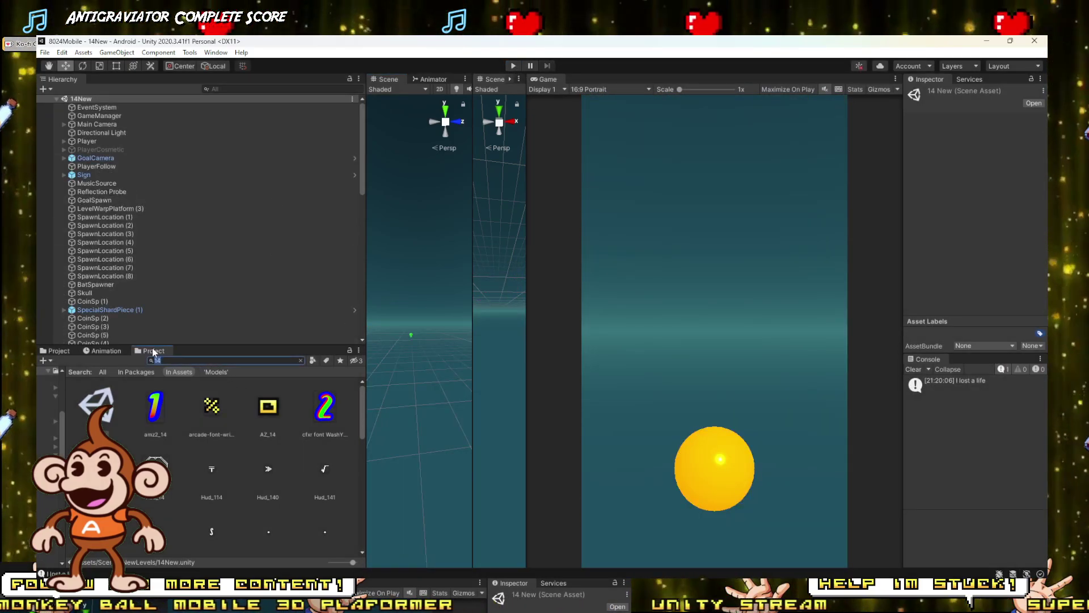
# Step: Open the 15New scene by searching for 15, play-test the level, and stop play mode
pyautogui.write('15')
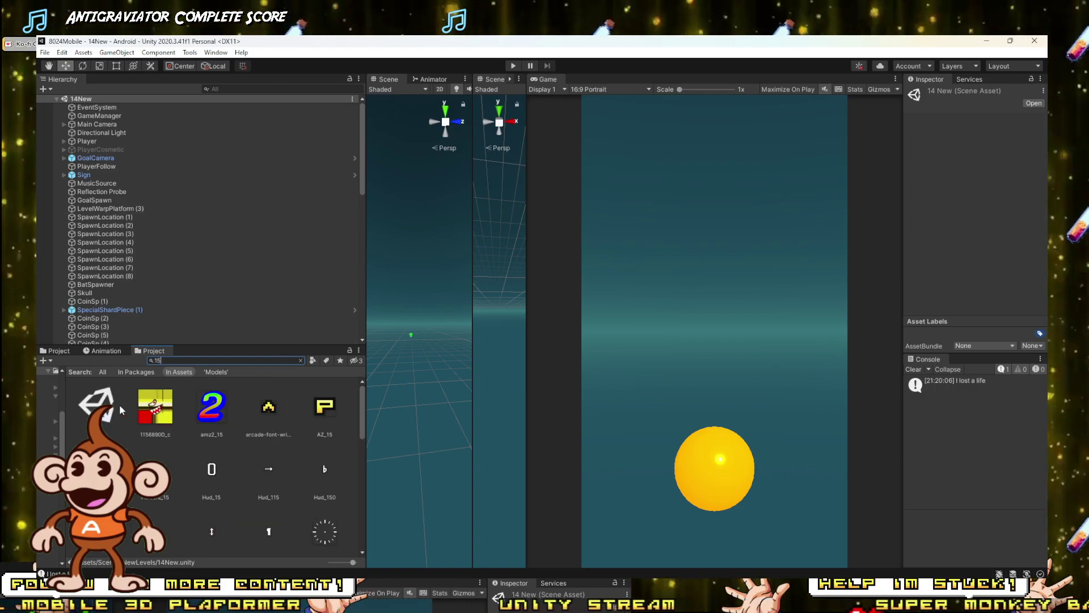
pyautogui.doubleClick(118, 403)
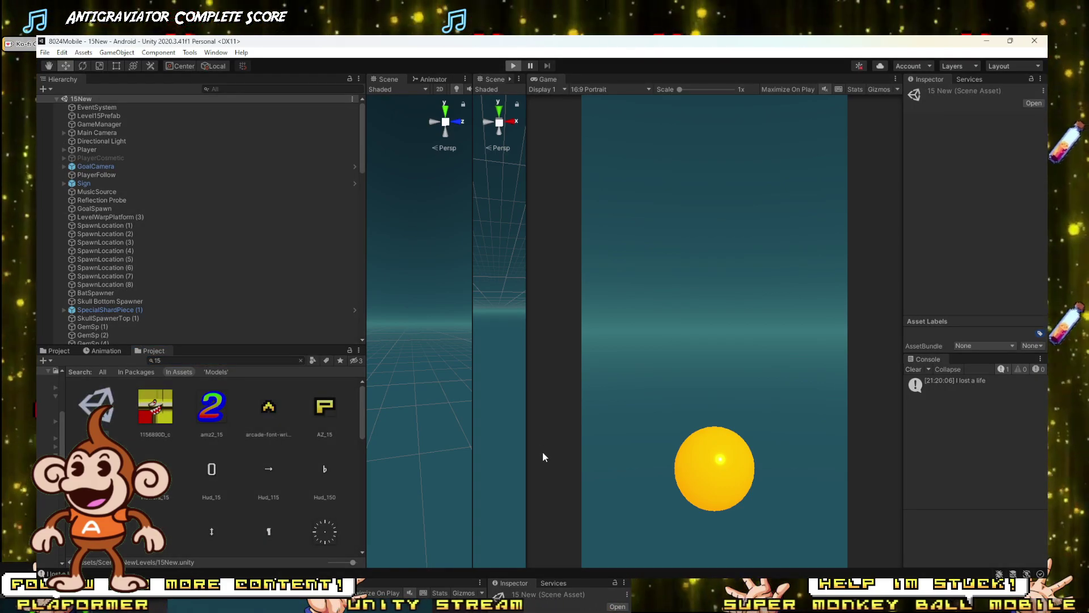
pyautogui.hotkey('ctrl', 'p')
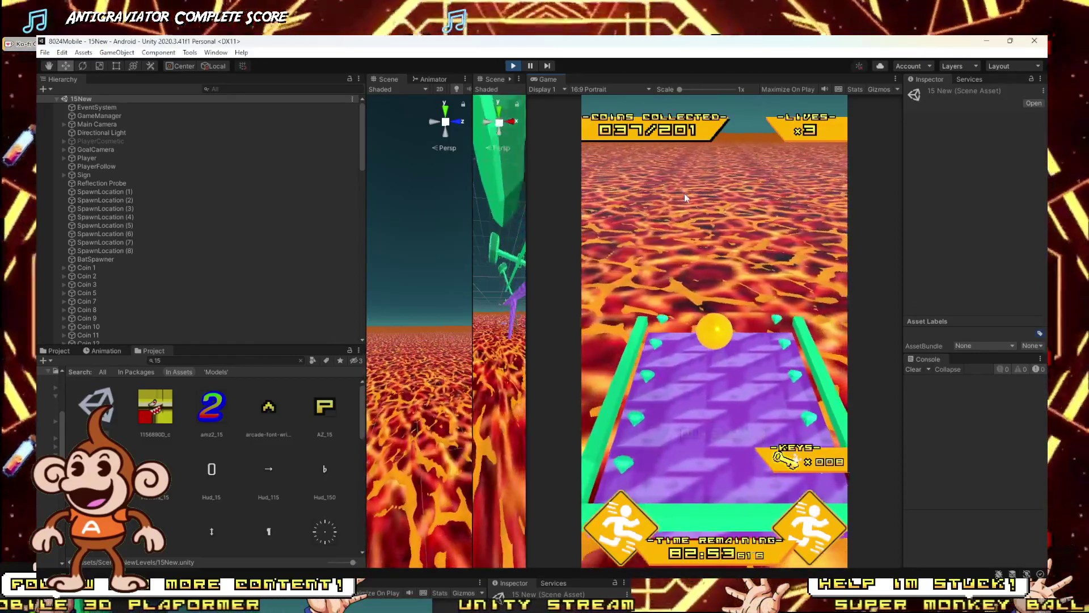
pyautogui.hotkey('ctrl', 'p')
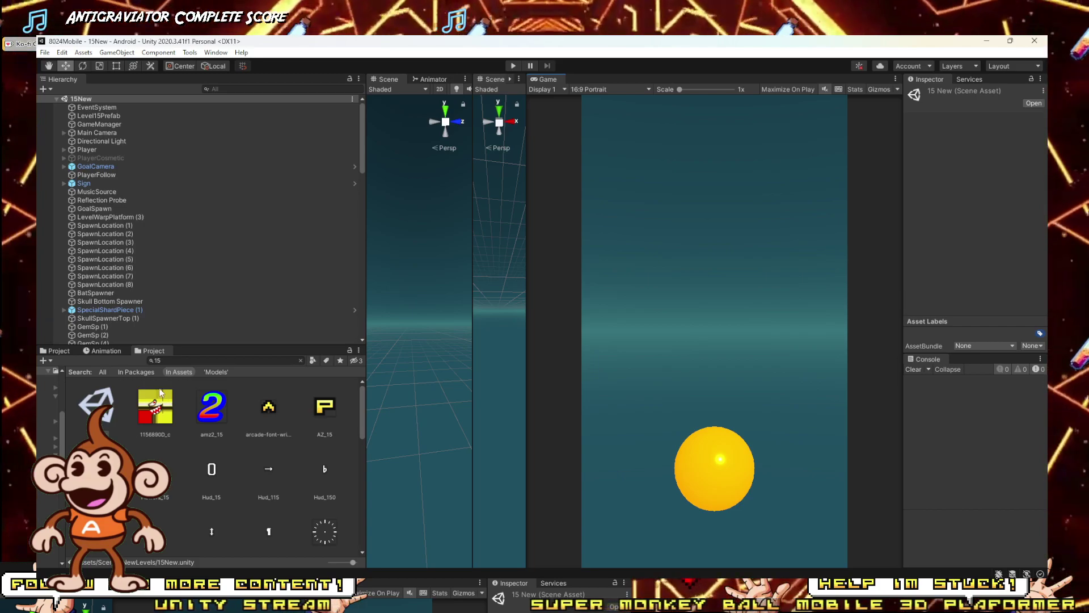
# Step: Search the project for 16, open the 16New scene, and play-test the level
pyautogui.click(179, 360)
pyautogui.press('BackSpace')
pyautogui.write('6')
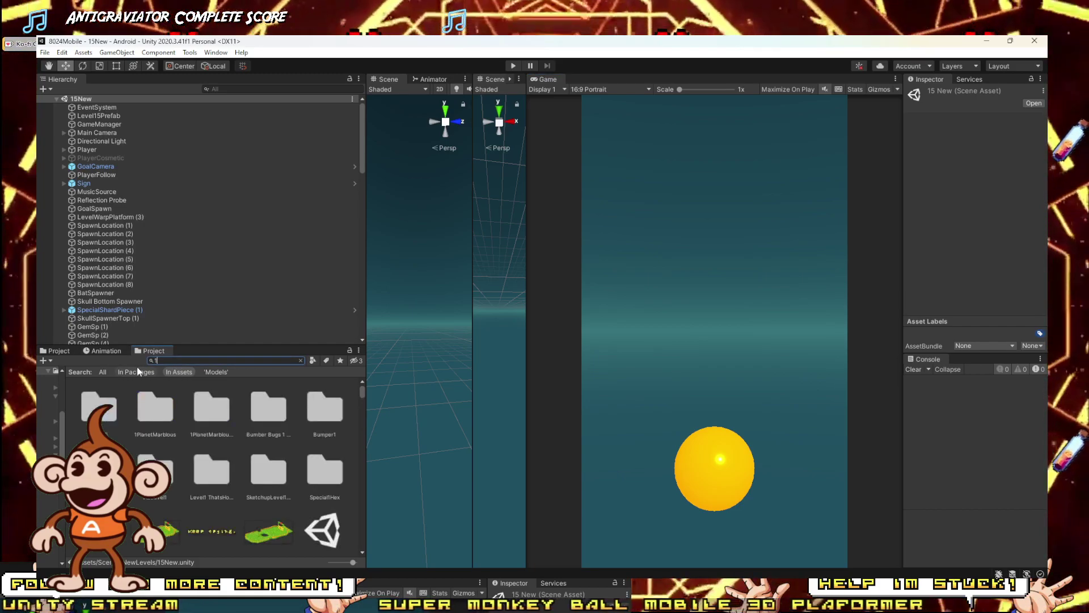
pyautogui.doubleClick(113, 404)
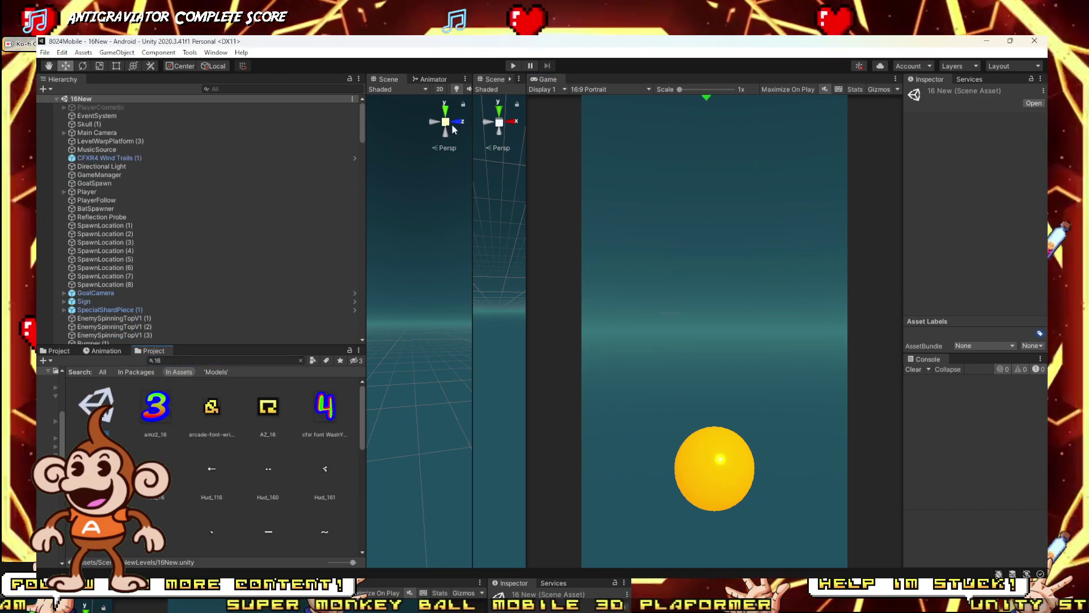
pyautogui.click(512, 66)
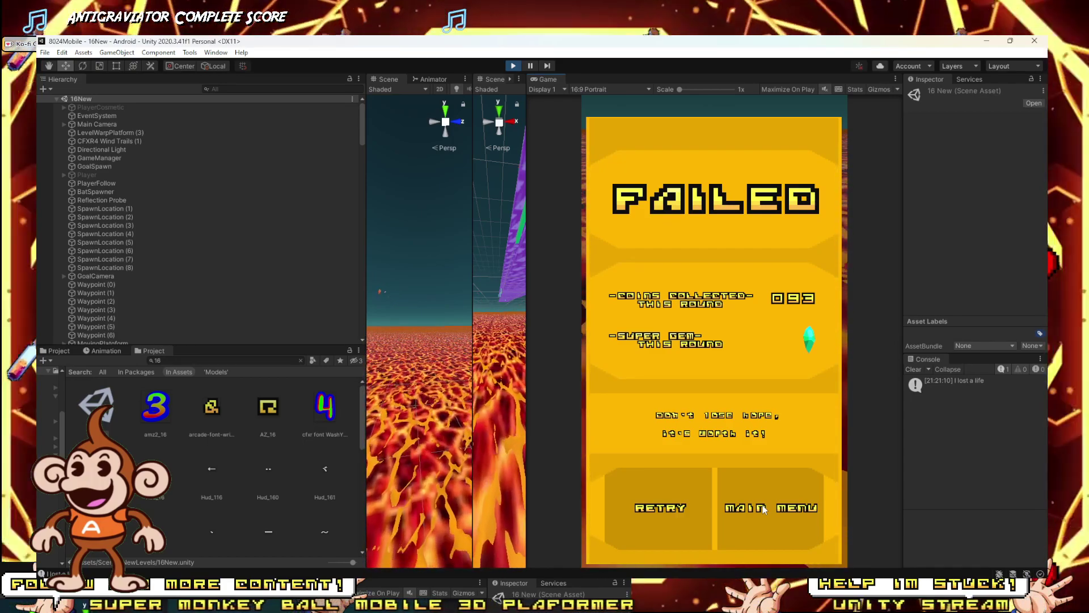
# Step: Search the project for 17, open scene 17, and enlarge the Scene view for inspecting the level
pyautogui.click(187, 361)
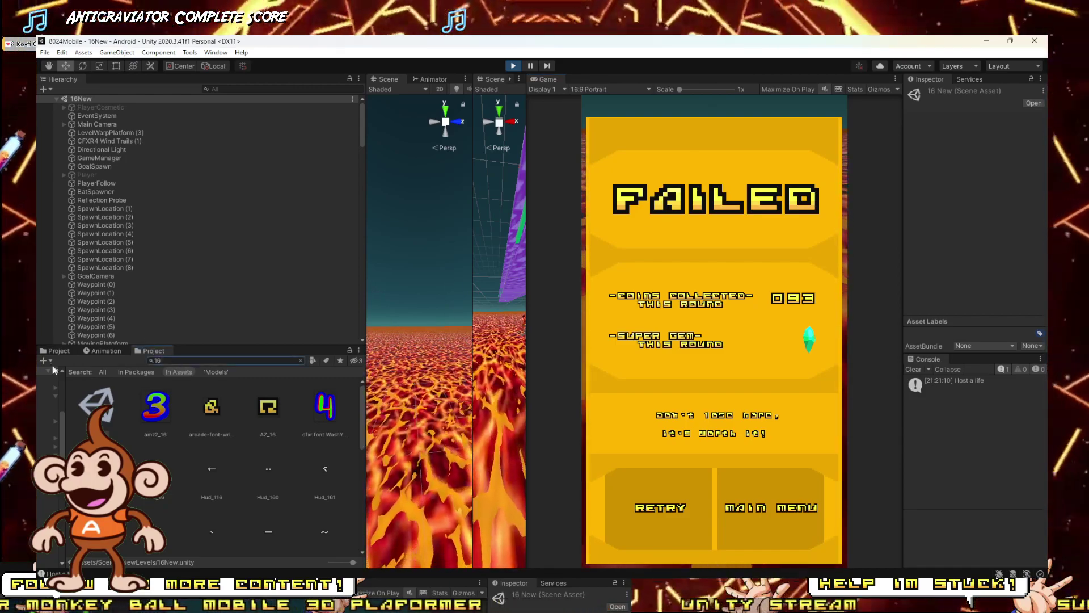
pyautogui.press('BackSpace')
pyautogui.write('7')
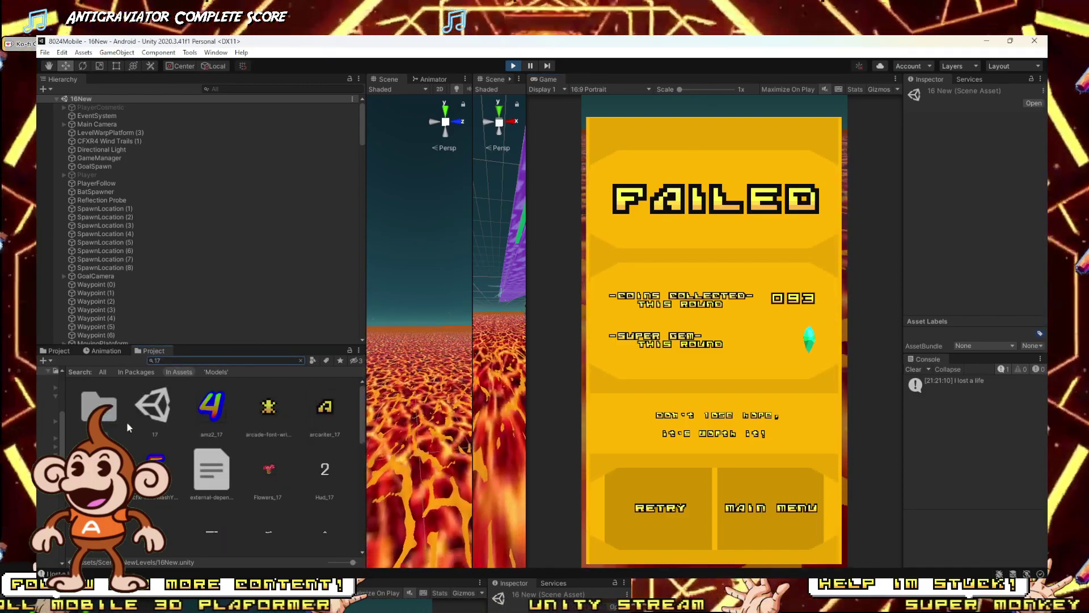
pyautogui.doubleClick(152, 405)
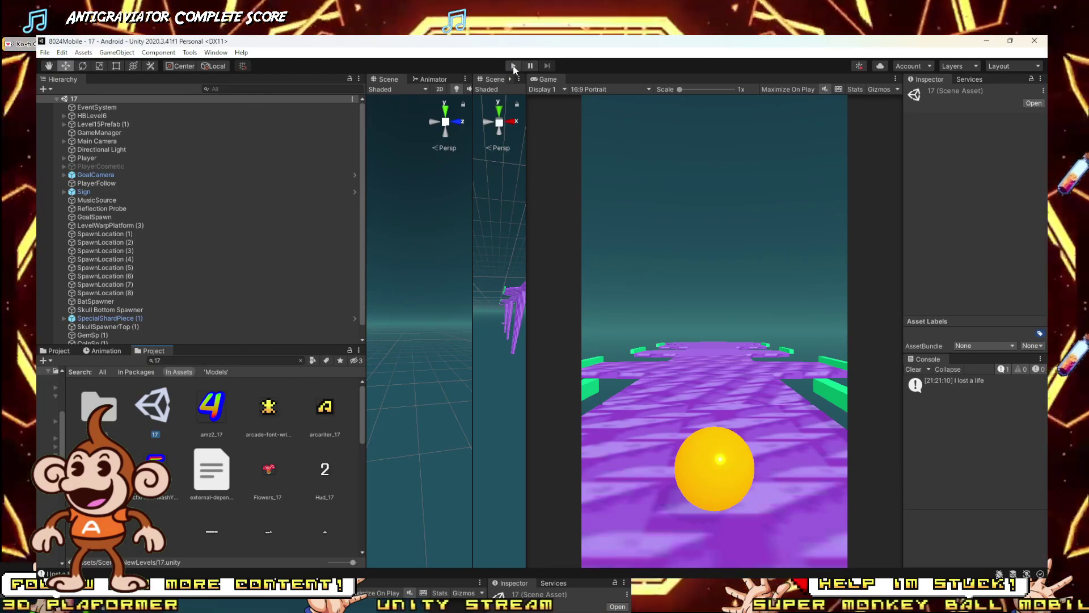
pyautogui.moveTo(525, 342); pyautogui.dragTo(1007, 380)
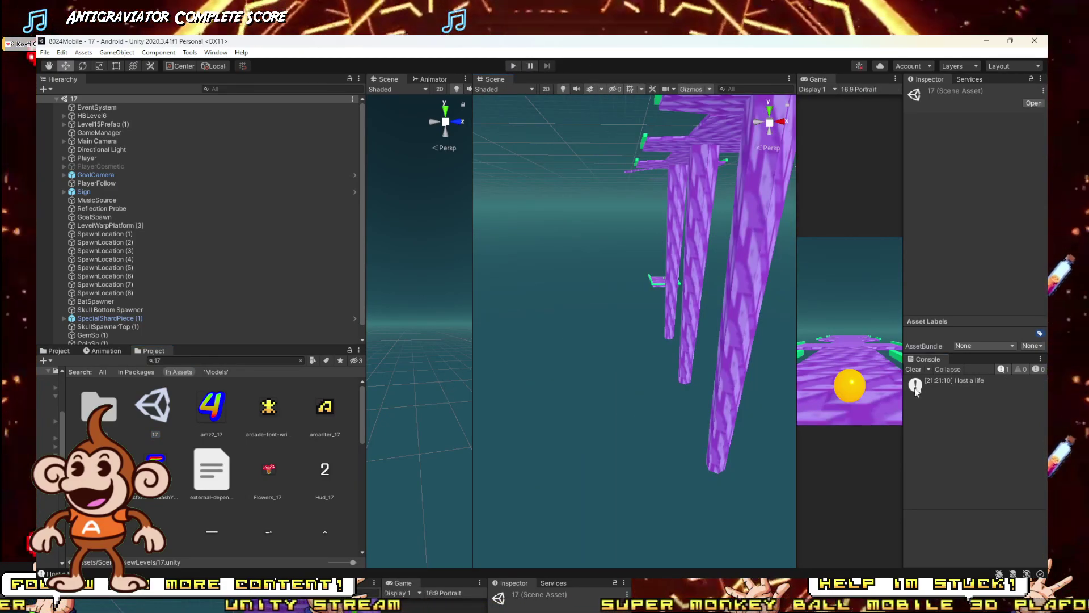
# Step: Select the three RotatingBlock platforms in HBLevel6 and try rotating them together about the Z axis
pyautogui.moveTo(612, 316); pyautogui.dragTo(478, 308, button='right')
pyautogui.moveTo(663, 372); pyautogui.dragTo(620, 380, button='right')
pyautogui.click(619, 380)
pyautogui.moveTo(648, 423); pyautogui.dragTo(700, 321, button='right')
pyautogui.press('e')
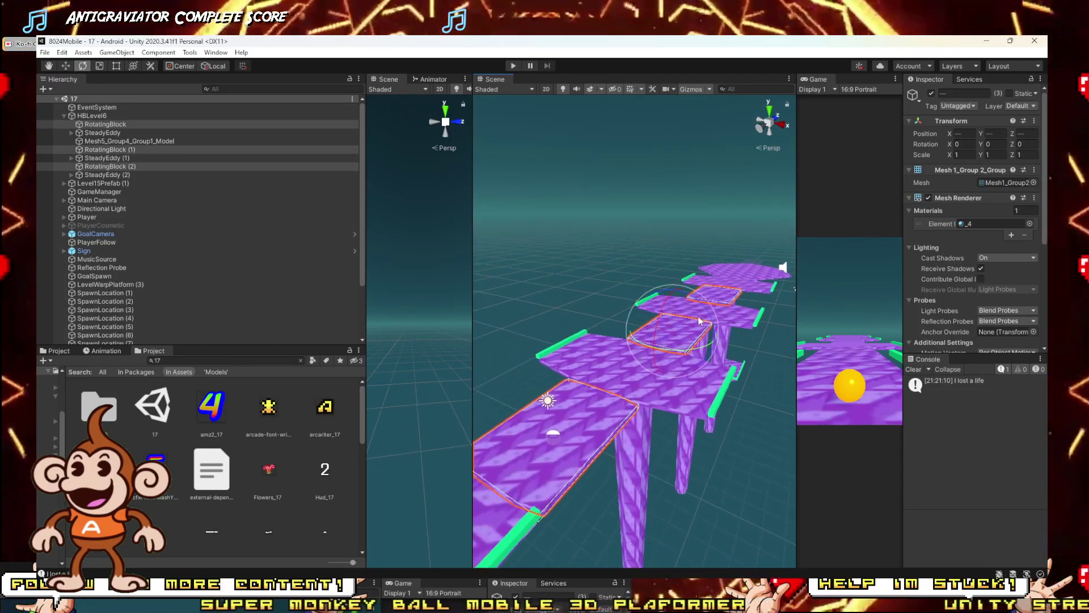
pyautogui.moveTo(695, 307); pyautogui.dragTo(477, 500)
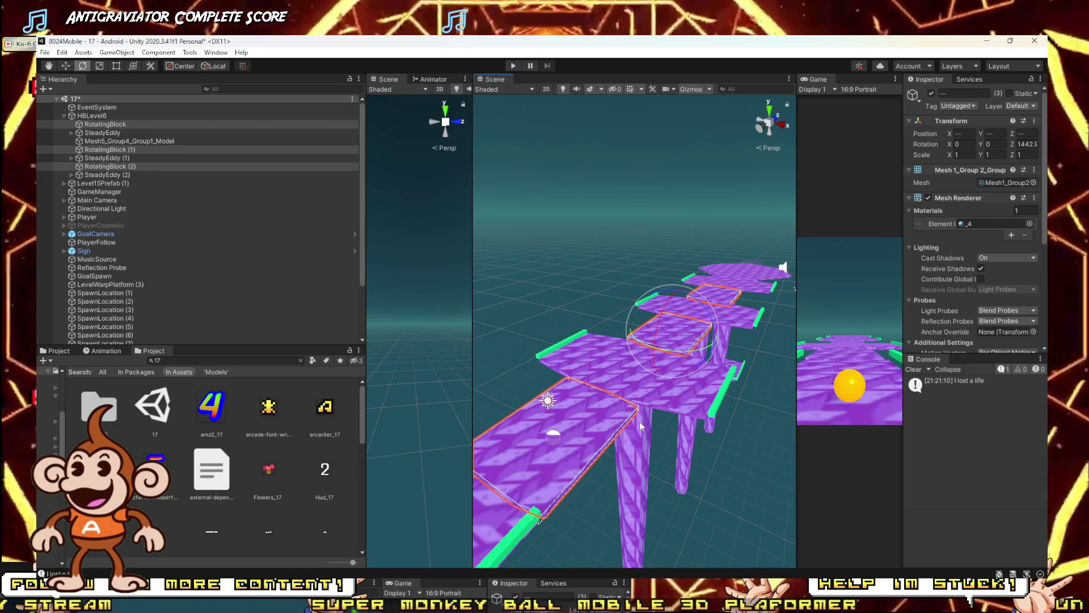
pyautogui.moveTo(703, 317); pyautogui.dragTo(722, 284)
pyautogui.hotkey('ctrl', 'z')
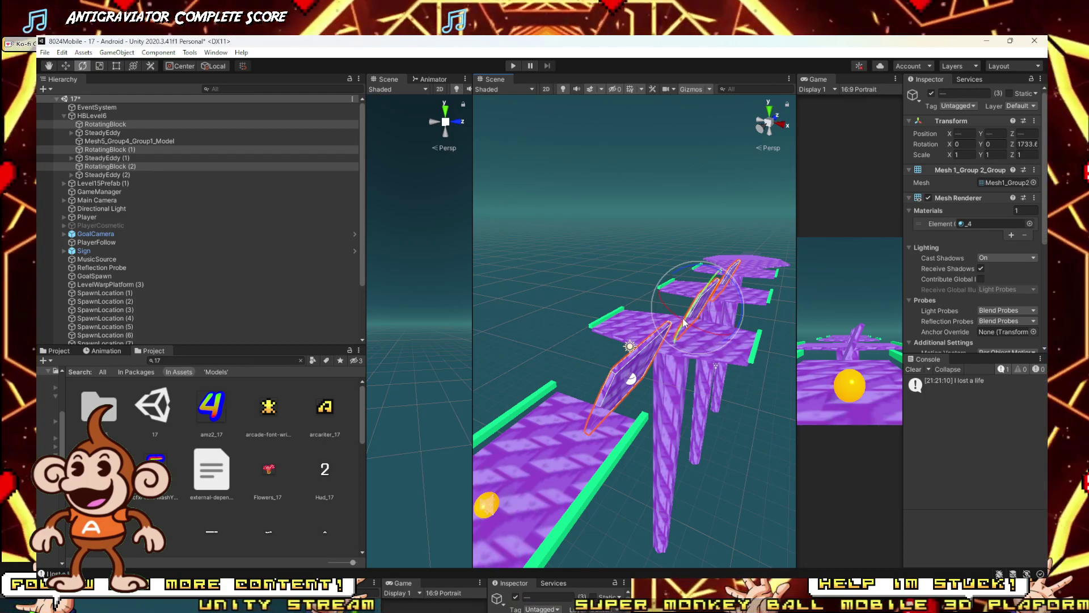
pyautogui.keyDown('alt'); pyautogui.moveTo(659, 226); pyautogui.dragTo(763, 244); pyautogui.keyUp('alt')
pyautogui.scroll(-5, 763, 244)
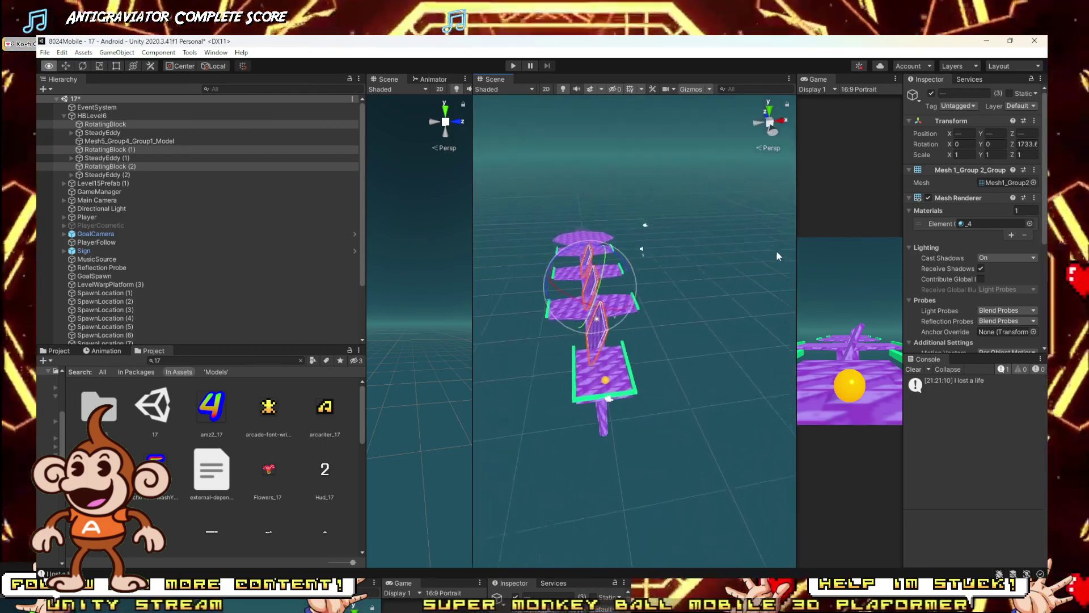
pyautogui.scroll(-1, 159, 426)
pyautogui.scroll(1, 159, 427)
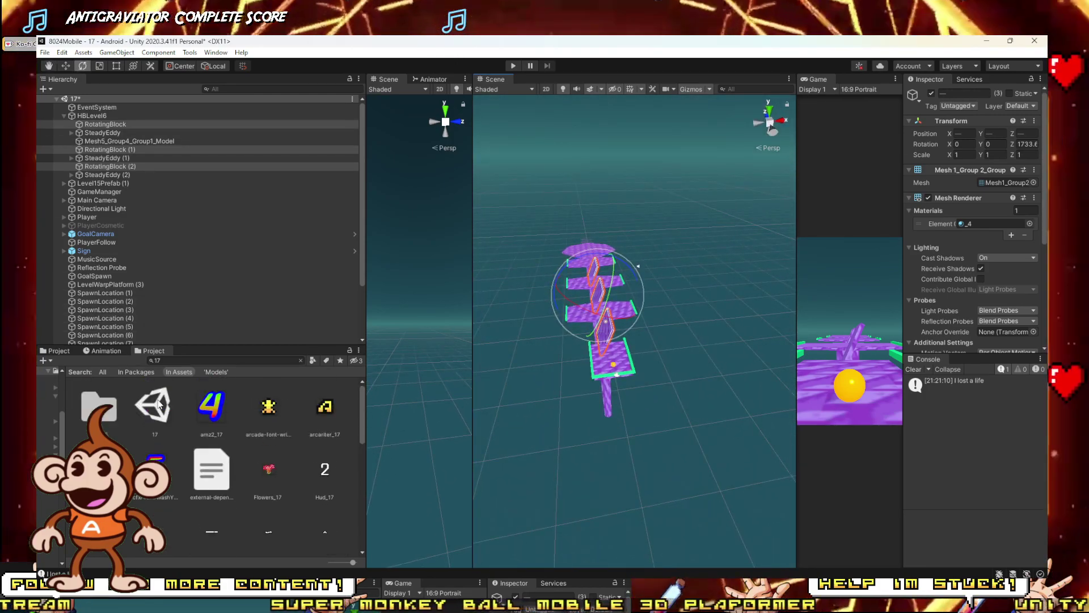
# Step: Search for 16 and reopen the 16New scene, discarding the unsaved changes to scene 17
pyautogui.click(210, 360)
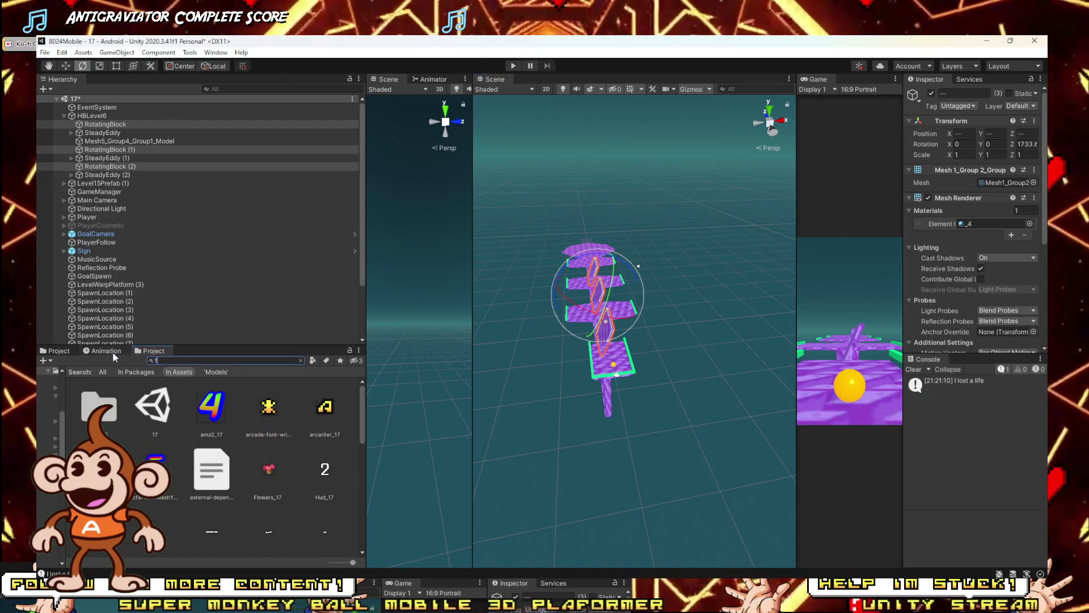
pyautogui.write('16')
pyautogui.doubleClick(97, 405)
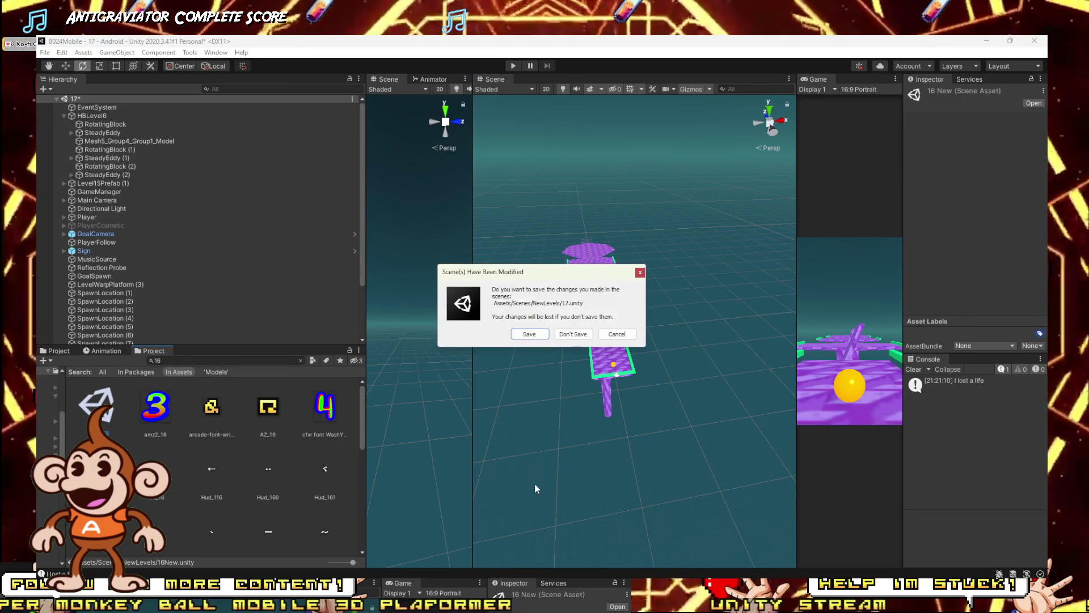
pyautogui.click(574, 334)
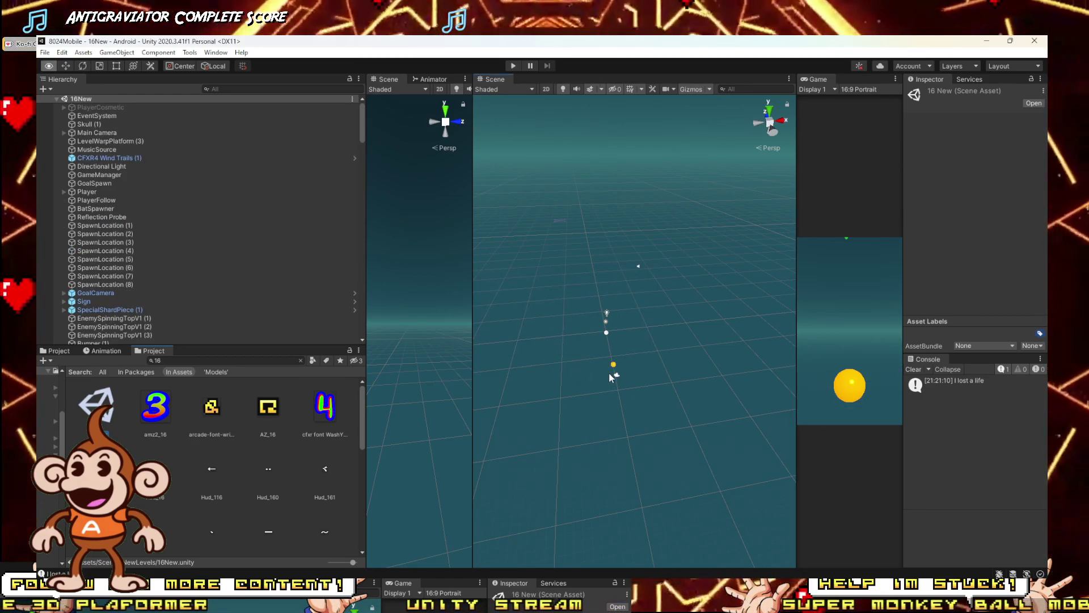
pyautogui.moveTo(608, 373); pyautogui.dragTo(521, 356, button='right')
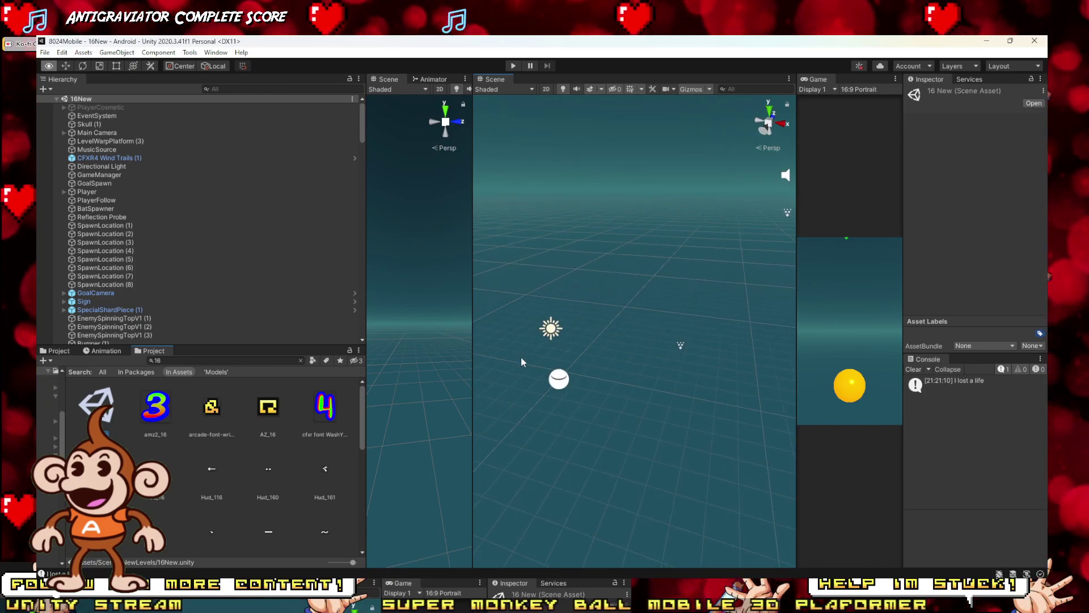
# Step: Clear the project search to list the scenes in the NewLevels folder
pyautogui.click(157, 361)
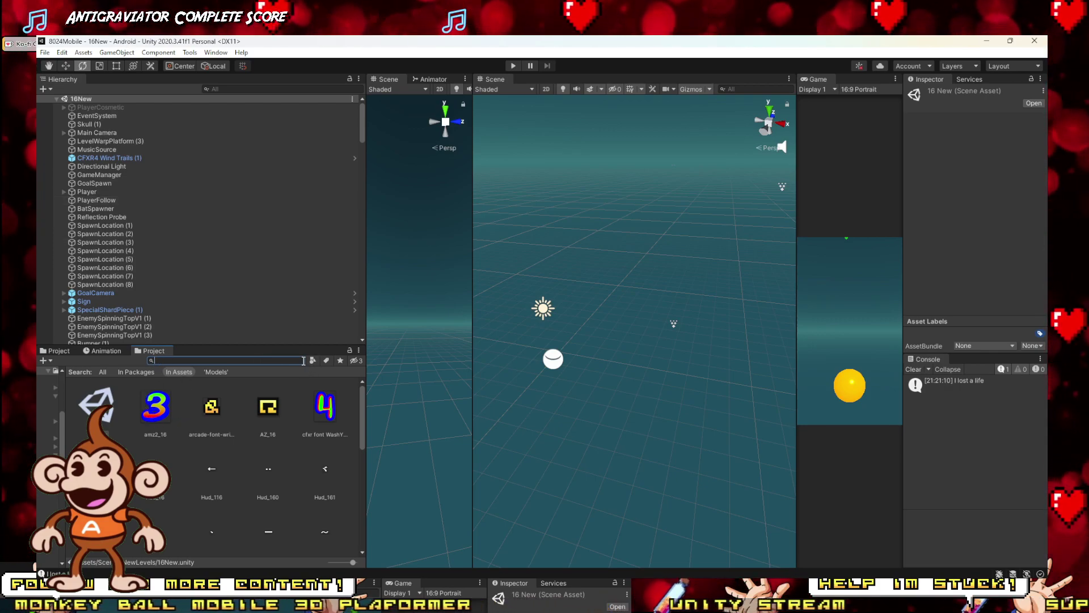
pyautogui.click(302, 361)
pyautogui.scroll(3, 277, 494)
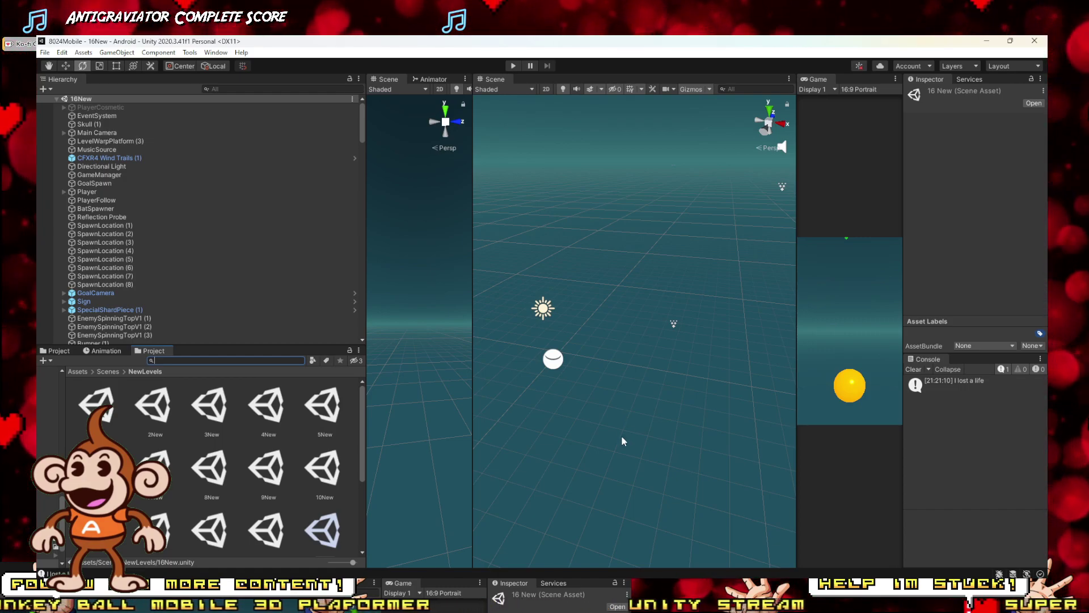
pyautogui.moveTo(622, 434); pyautogui.dragTo(658, 372, button='right')
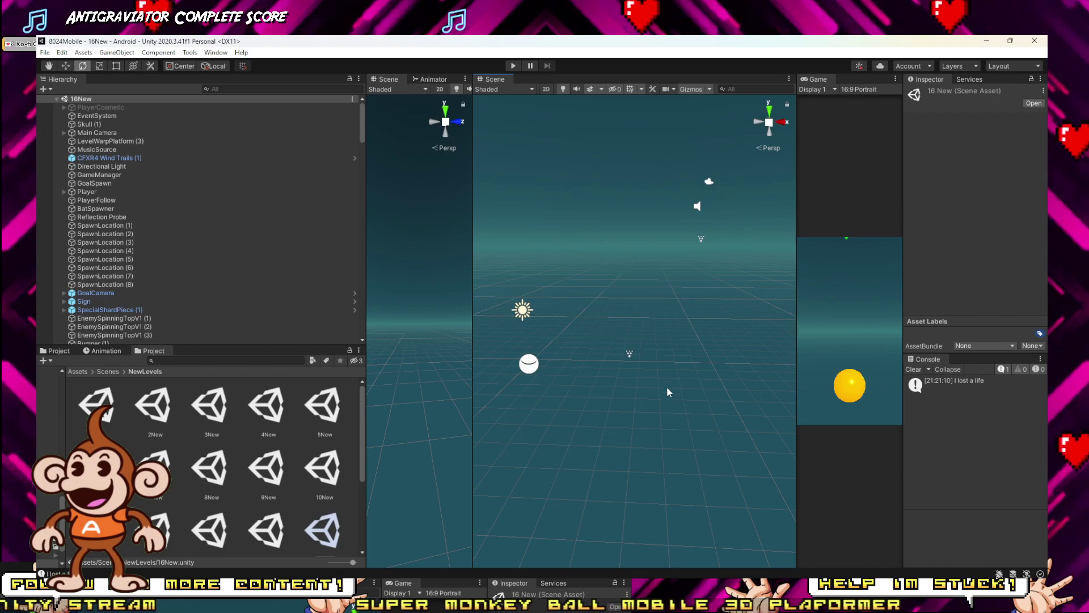
pyautogui.click(45, 52)
pyautogui.click(333, 40)
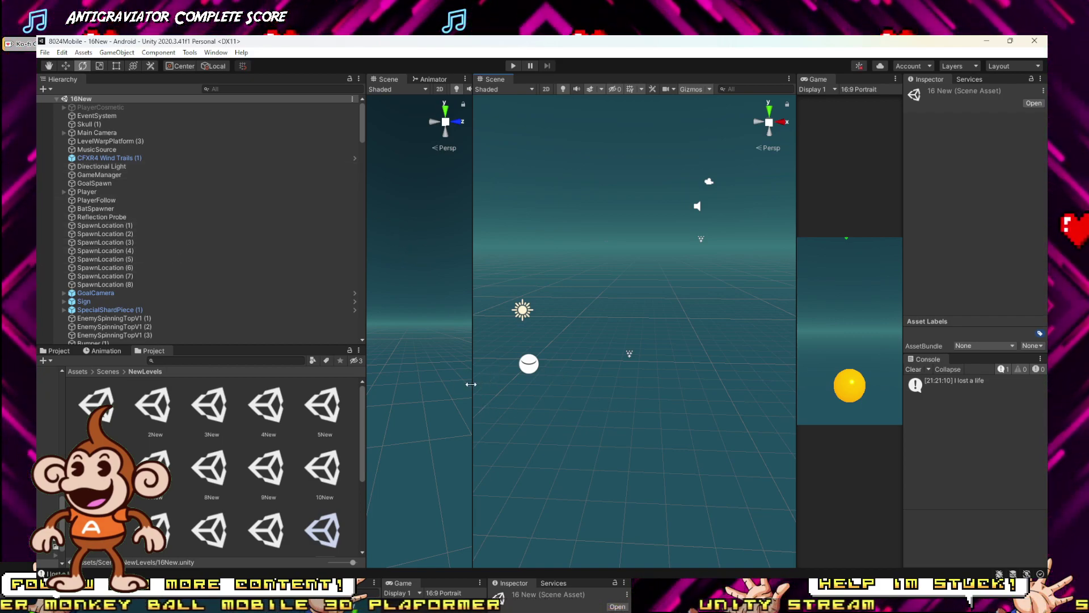
# Step: Open scene 17 from the NewLevels folder and enlarge the Scene view
pyautogui.moveTo(470, 384); pyautogui.dragTo(669, 384)
pyautogui.scroll(-3, 215, 465)
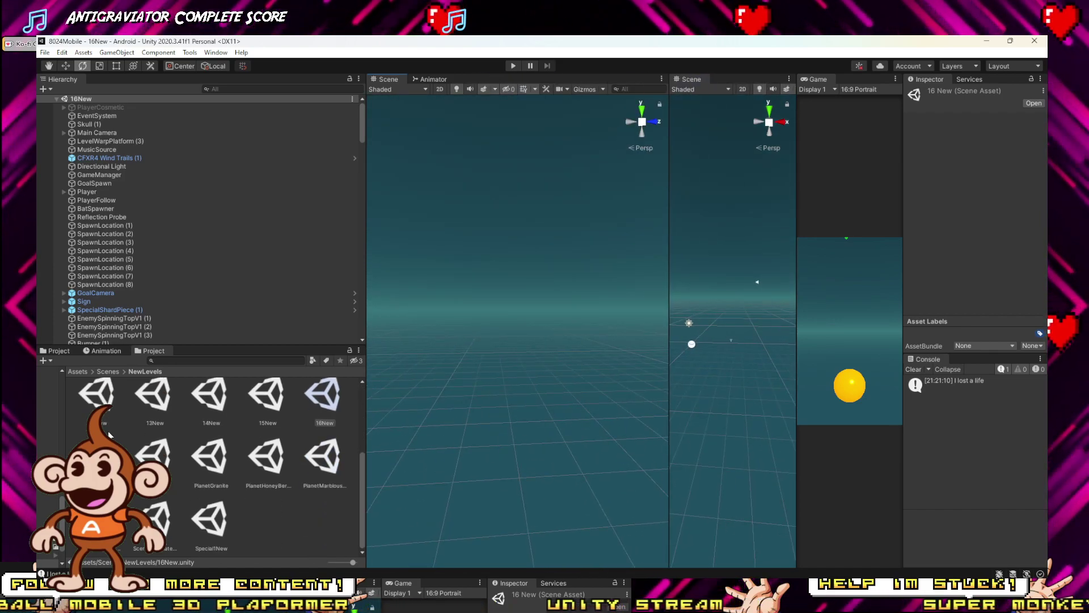
pyautogui.doubleClick(110, 434)
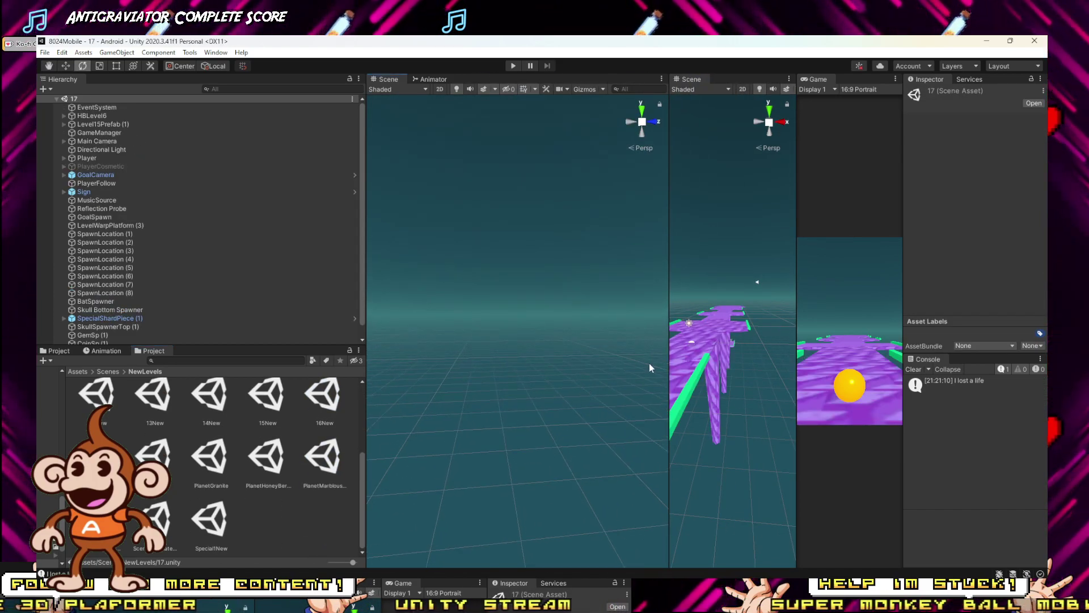
pyautogui.moveTo(669, 372); pyautogui.dragTo(263, 369)
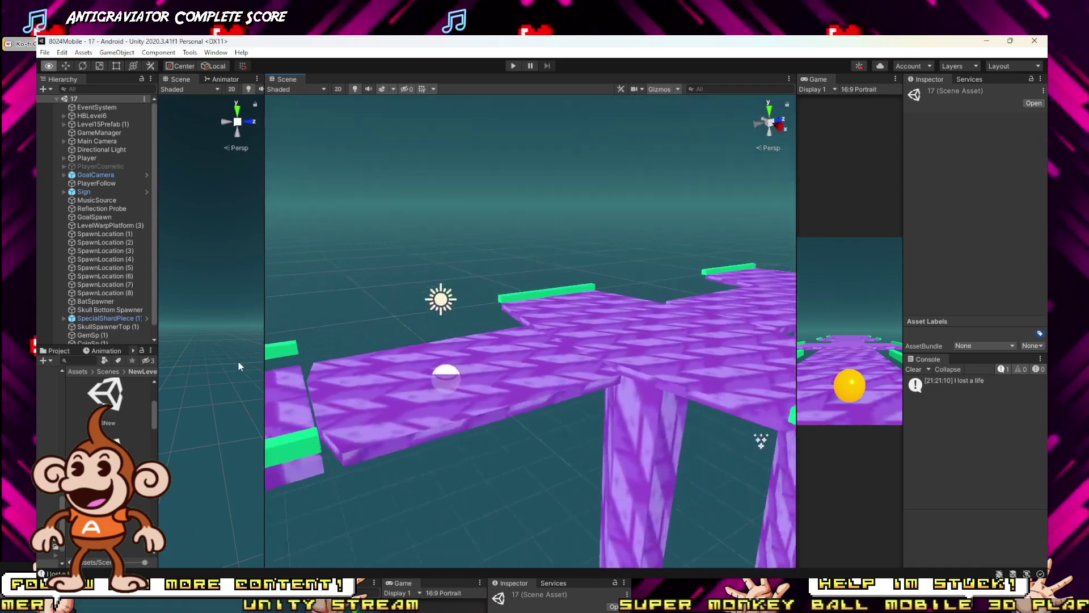
# Step: Examine level 17's course from the starting platform through the pillar-supported blocks to the large octagonal platform, resizing the views as needed
pyautogui.scroll(-10, 284, 350)
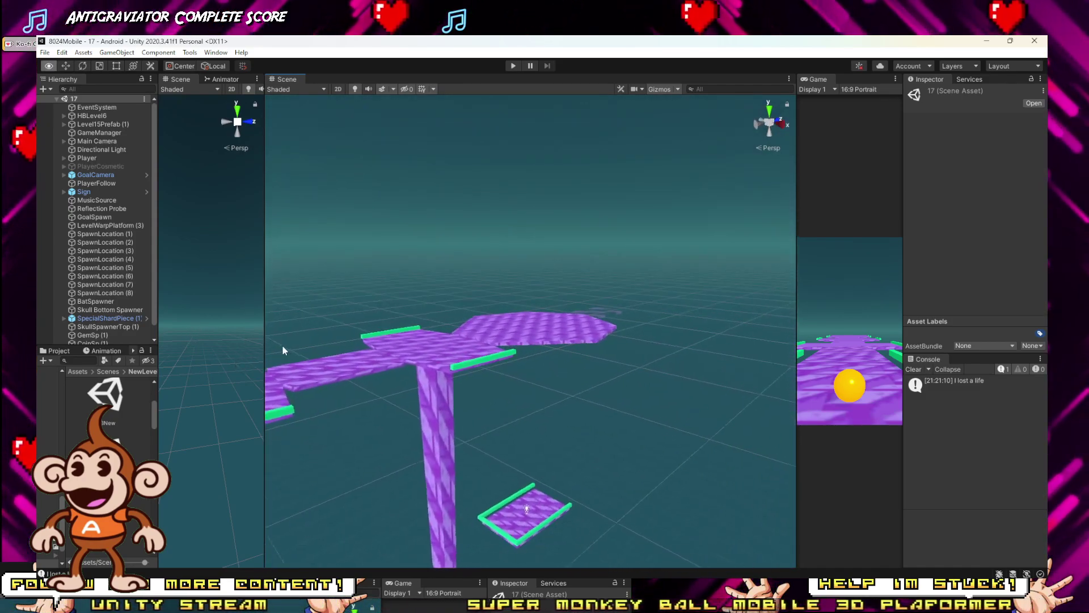
pyautogui.moveTo(283, 350); pyautogui.dragTo(295, 350, button='right')
pyautogui.moveTo(590, 359); pyautogui.dragTo(411, 369, button='right')
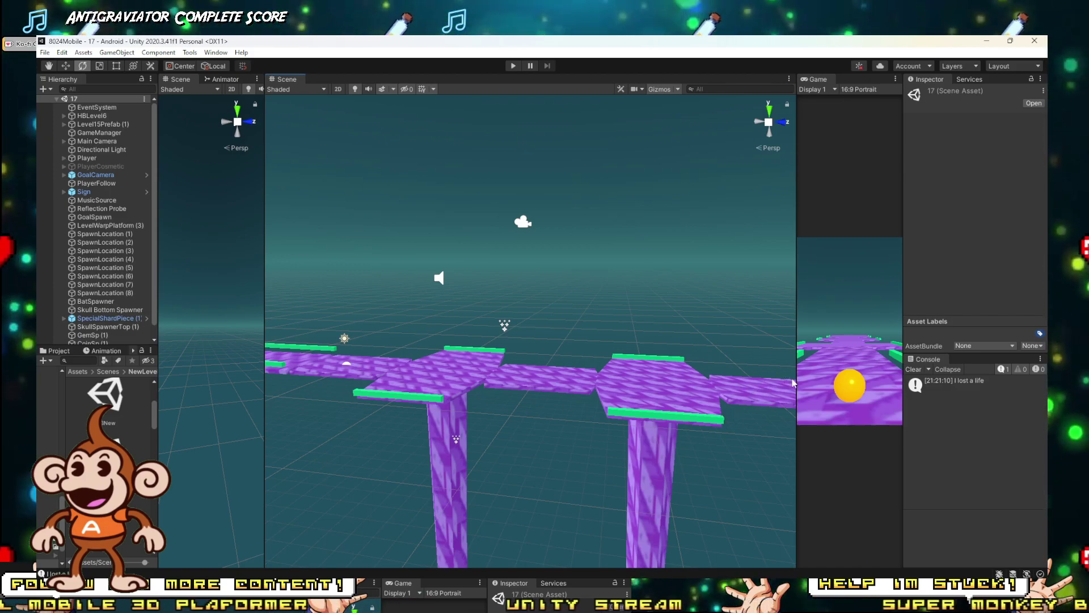
pyautogui.moveTo(794, 378); pyautogui.dragTo(534, 382)
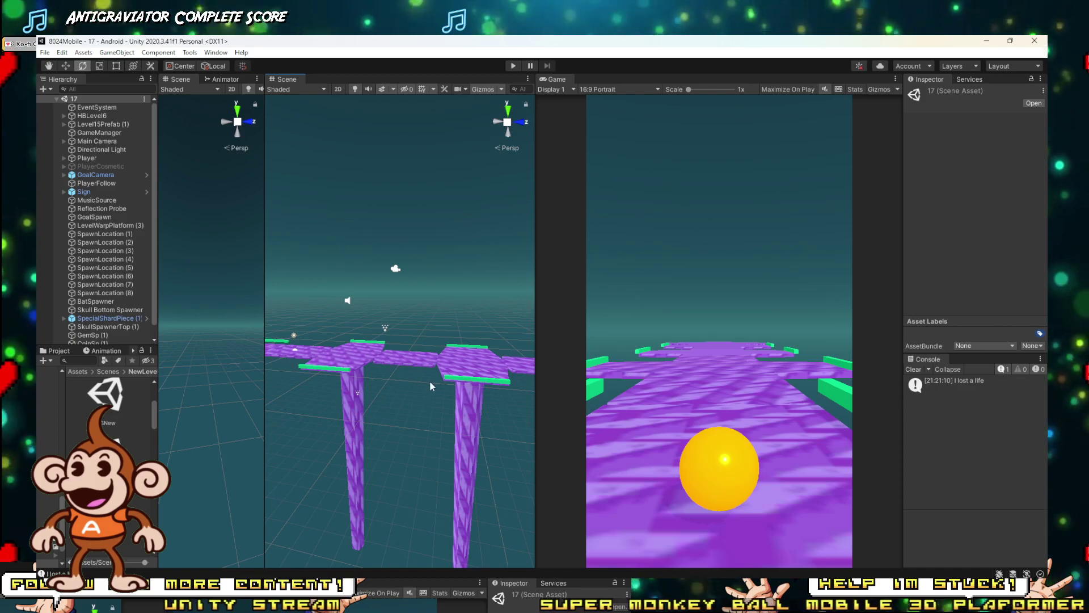
pyautogui.moveTo(430, 380); pyautogui.dragTo(409, 423, button='right')
pyautogui.moveTo(455, 417); pyautogui.dragTo(589, 397, button='right')
pyautogui.moveTo(534, 374); pyautogui.dragTo(975, 358)
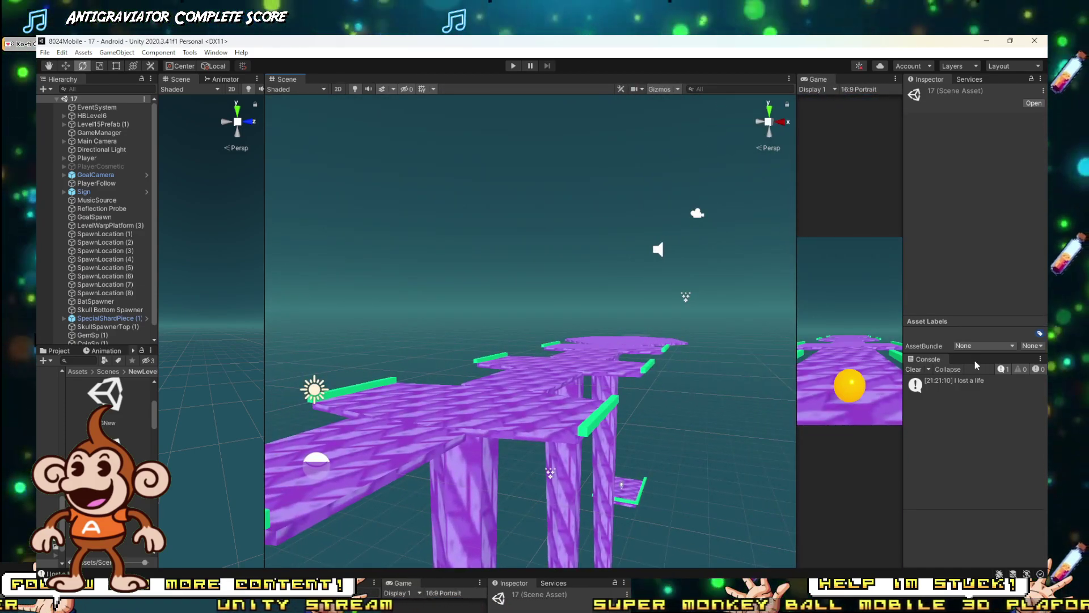
pyautogui.moveTo(539, 391); pyautogui.dragTo(465, 485, button='right')
pyautogui.press('w')
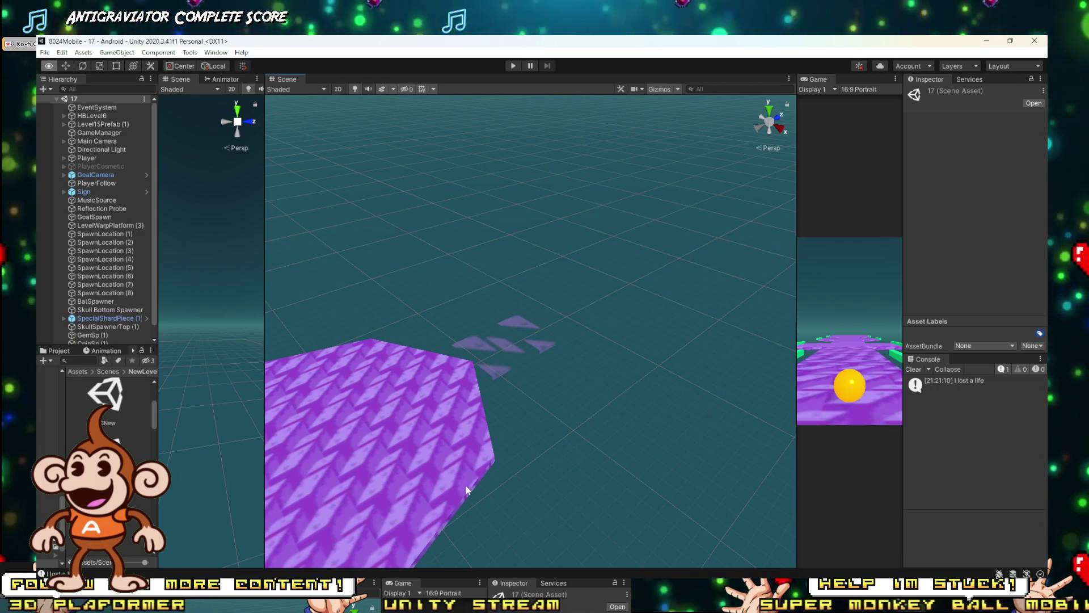
pyautogui.moveTo(465, 486); pyautogui.dragTo(488, 499, button='right')
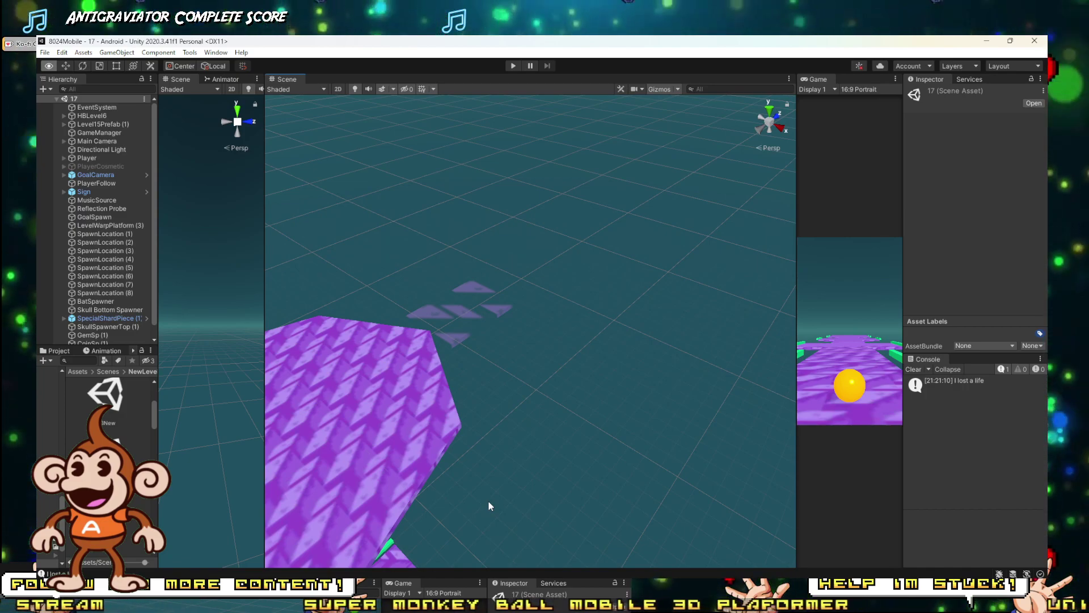
pyautogui.moveTo(488, 499); pyautogui.dragTo(568, 414, button='right')
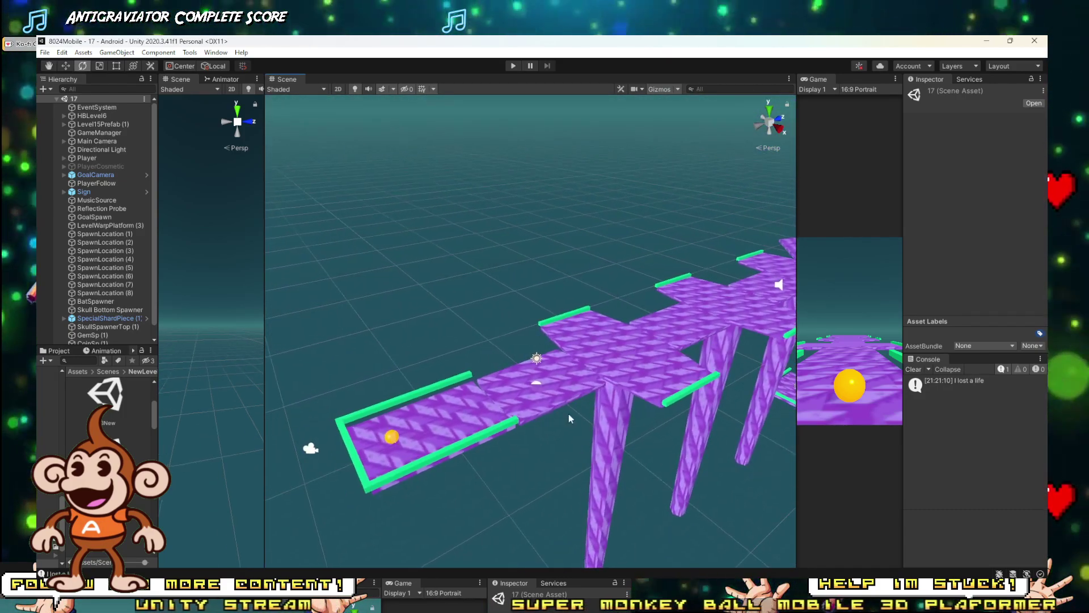
# Step: Select the three RotatingBlock platforms in HBLevel6 and inspect them from the side
pyautogui.click(556, 396)
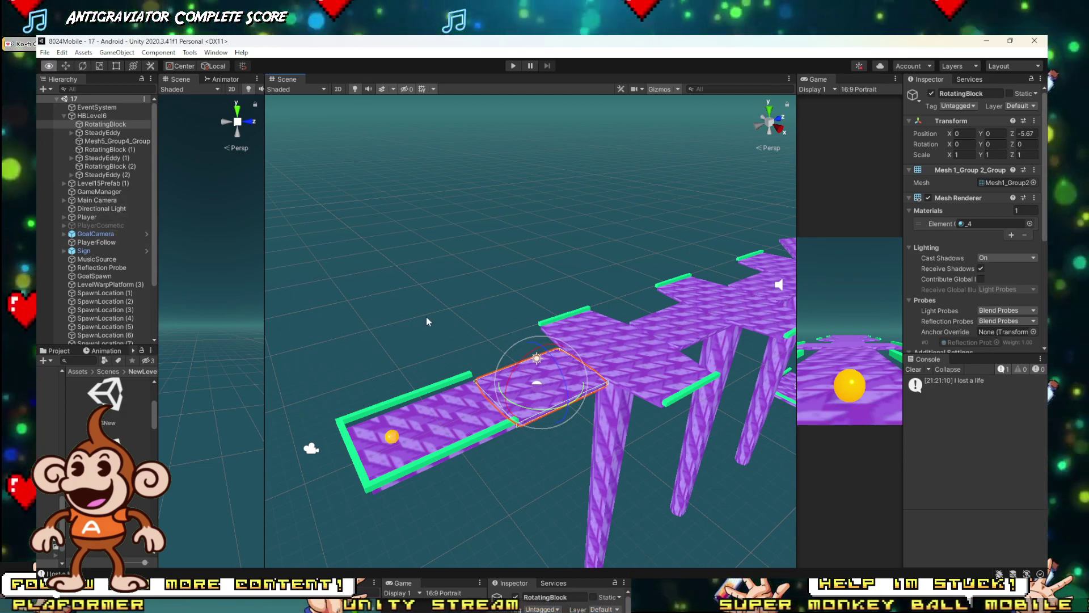
pyautogui.scroll(-5, 459, 298)
pyautogui.scroll(-3, 458, 359)
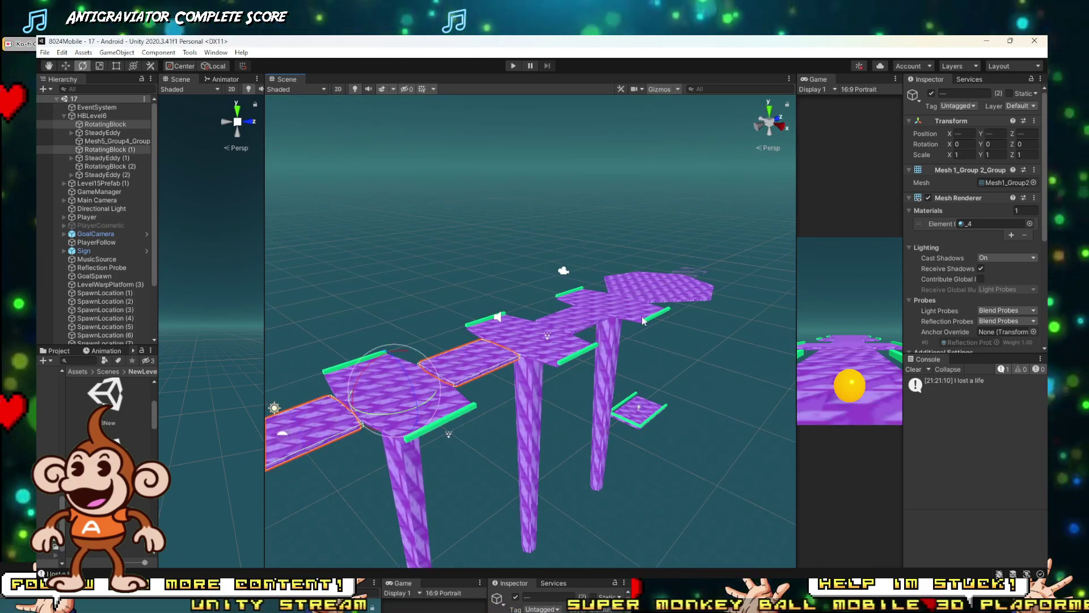
pyautogui.keyDown('shift'); pyautogui.click(575, 320); pyautogui.keyUp('shift')
pyautogui.keyDown('alt'); pyautogui.moveTo(575, 320); pyautogui.dragTo(363, 335); pyautogui.keyUp('alt')
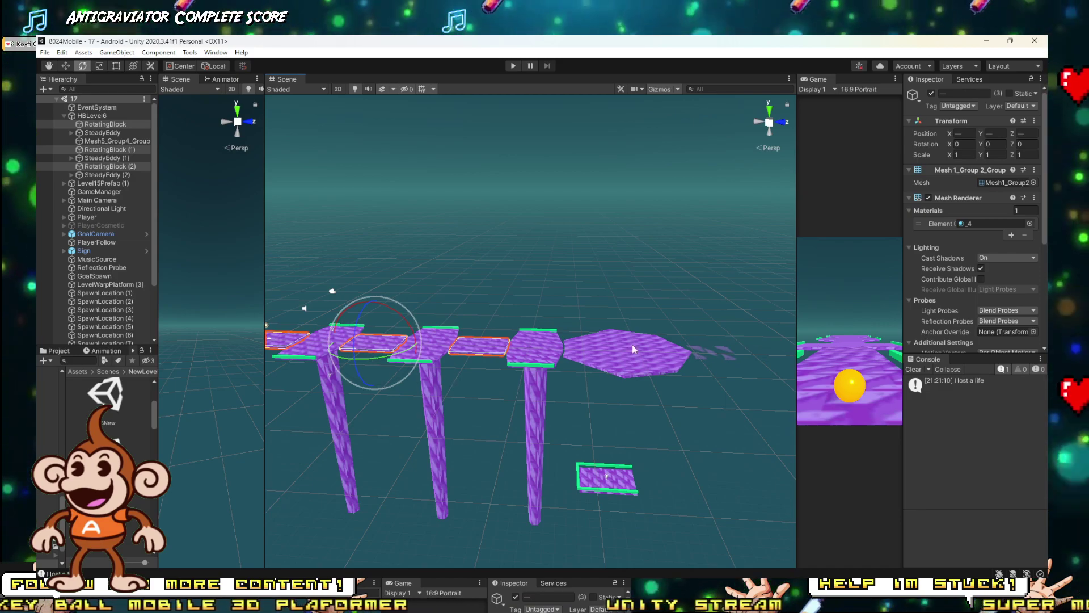
# Step: Play-test level 17 in an enlarged Game view, return to the hub world after the run, and stop the play session
pyautogui.moveTo(795, 313); pyautogui.dragTo(533, 318)
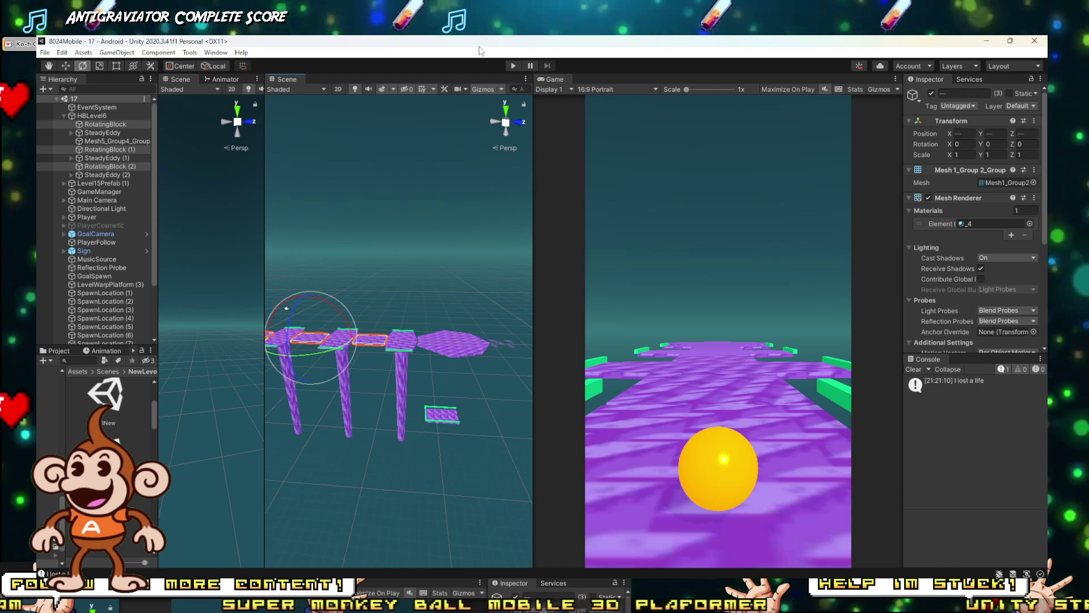
pyautogui.click(512, 65)
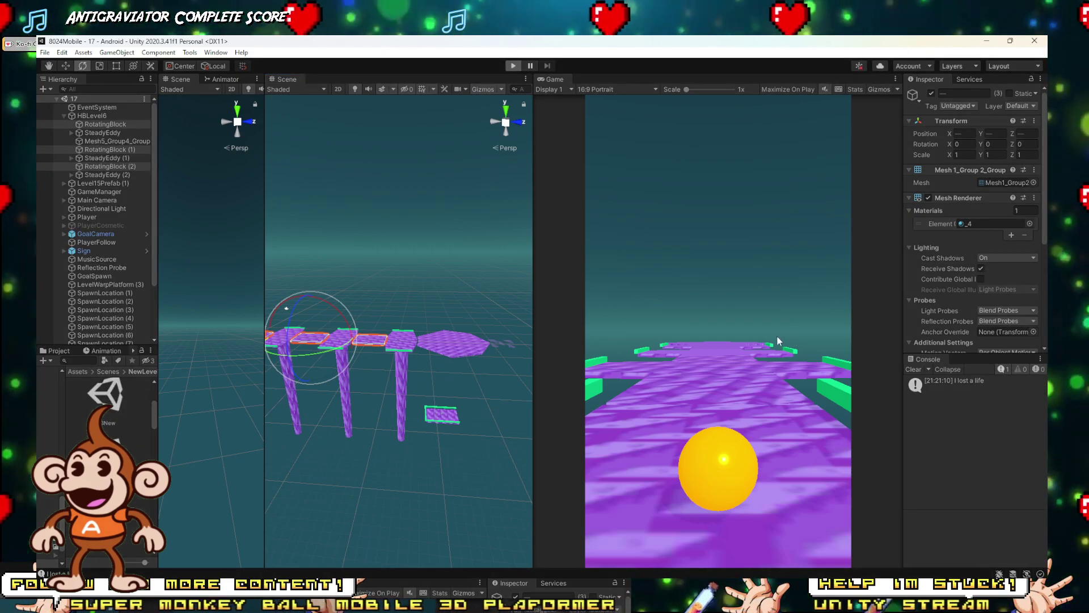
pyautogui.press('w')
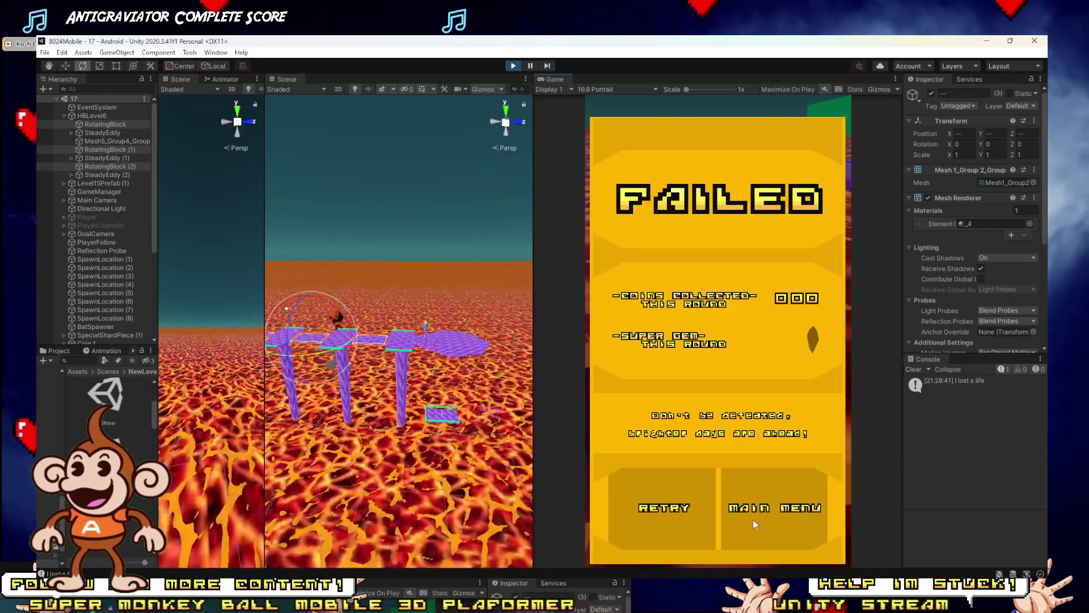
pyautogui.click(753, 521)
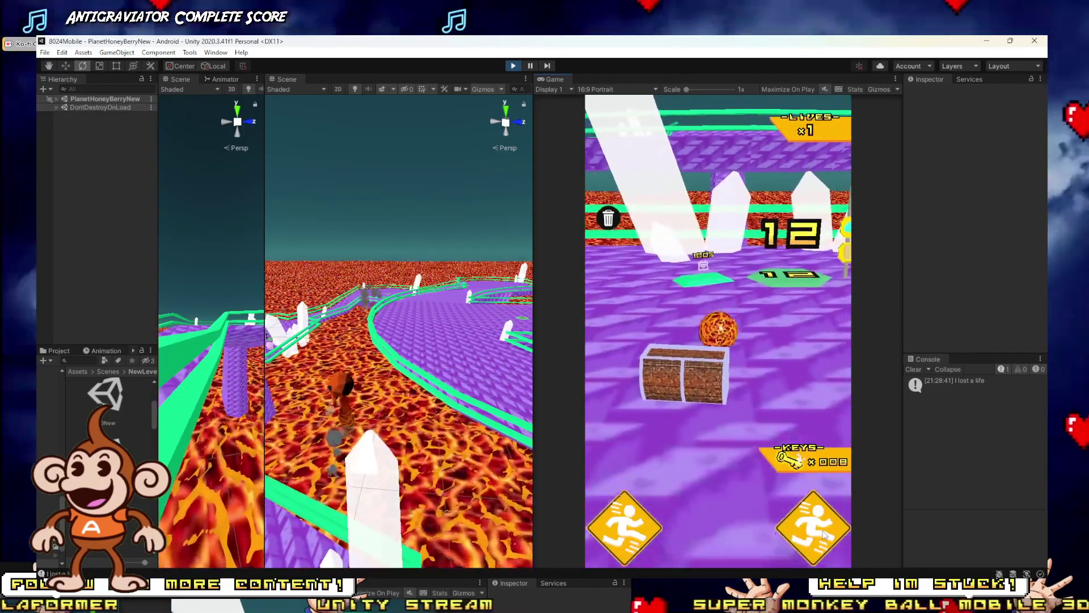
pyautogui.click(510, 67)
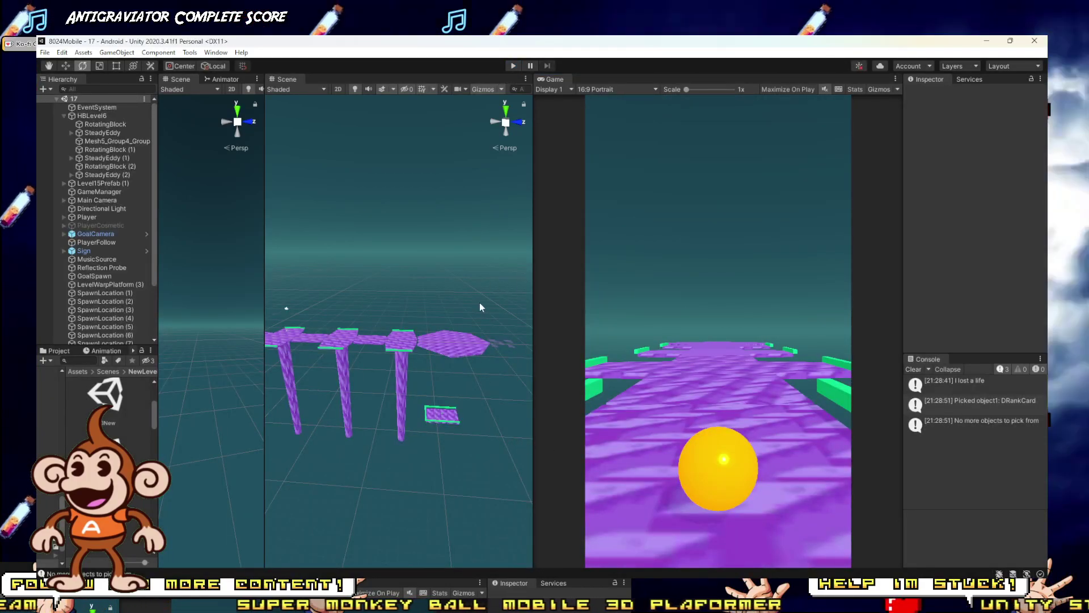
# Step: Search the project for honey and open the PlanetHoneyBerryNew scene
pyautogui.moveTo(479, 302); pyautogui.dragTo(533, 325, button='right')
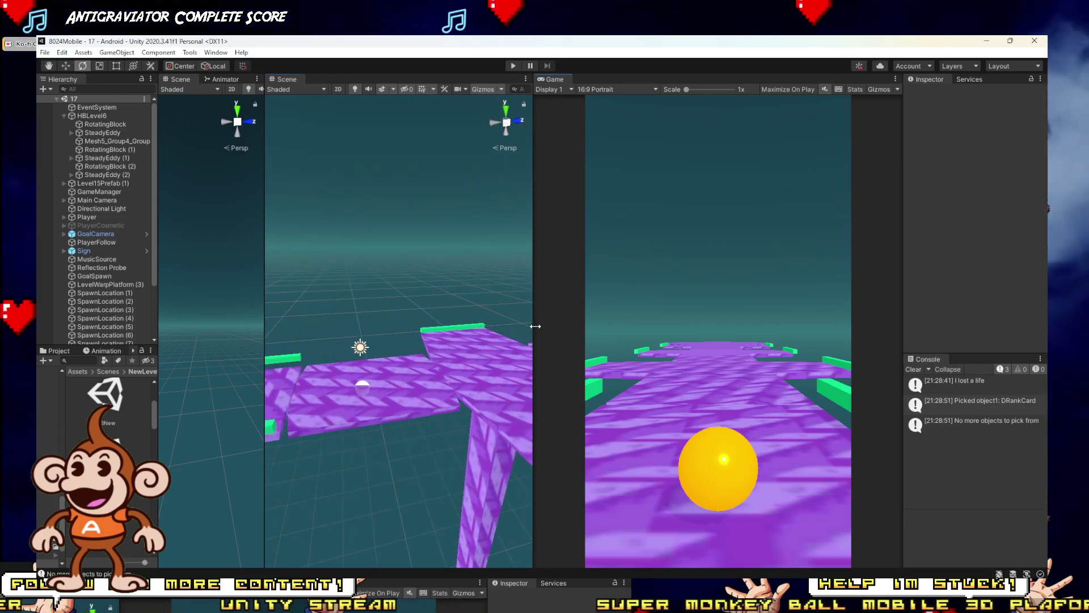
pyautogui.moveTo(533, 325); pyautogui.dragTo(930, 343)
pyautogui.moveTo(460, 368); pyautogui.dragTo(453, 384, button='right')
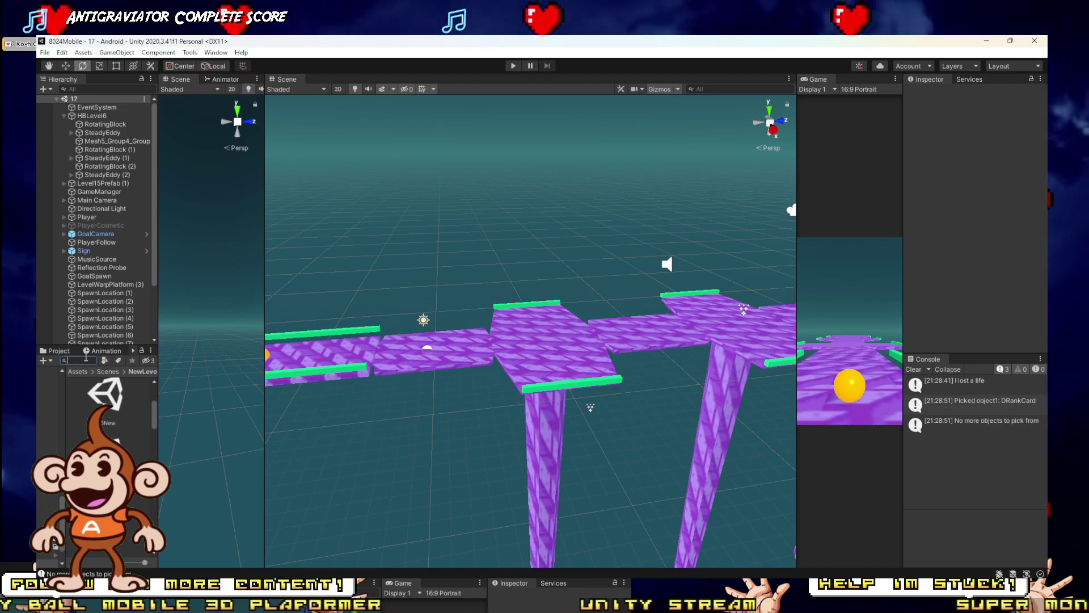
pyautogui.write('ney')
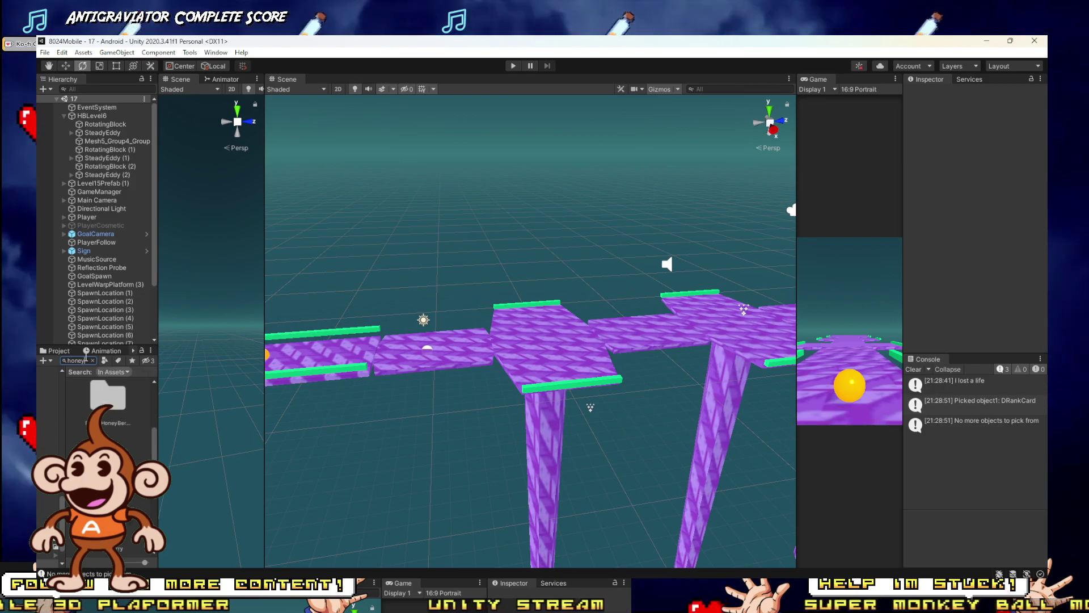
pyautogui.press('Down')
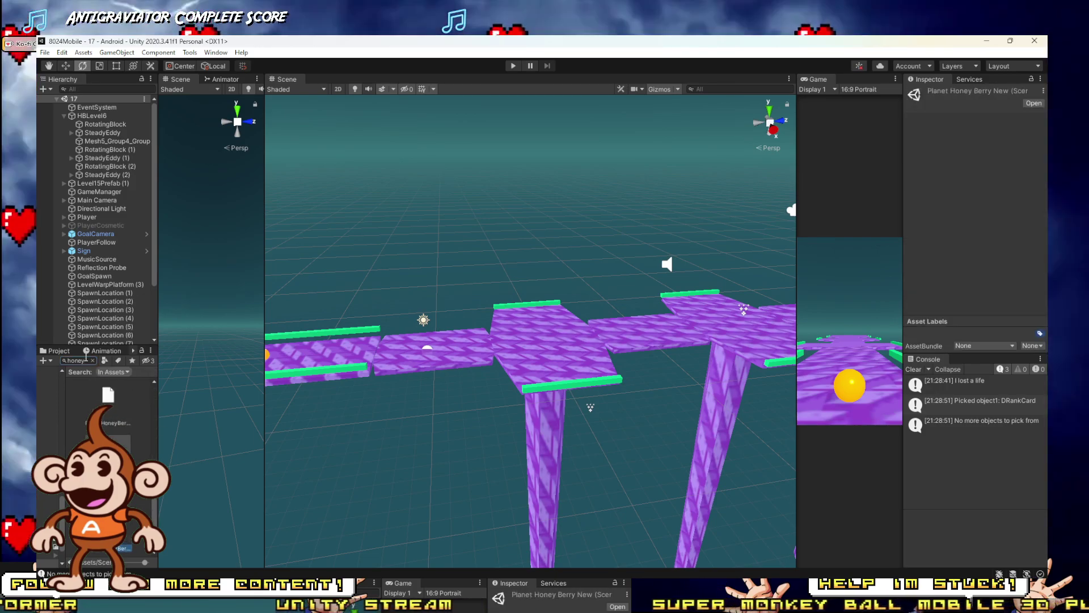
pyautogui.press('Return')
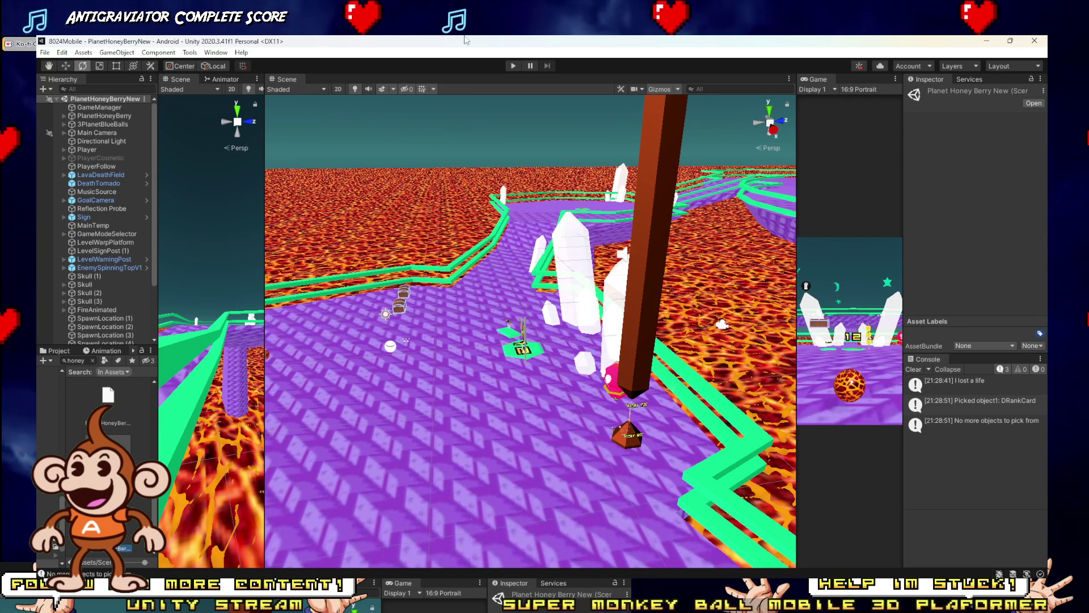
# Step: Play-test the Honey Berry hub world, steer the ball around it, and start level 12 in Time Attack mode
pyautogui.click(513, 66)
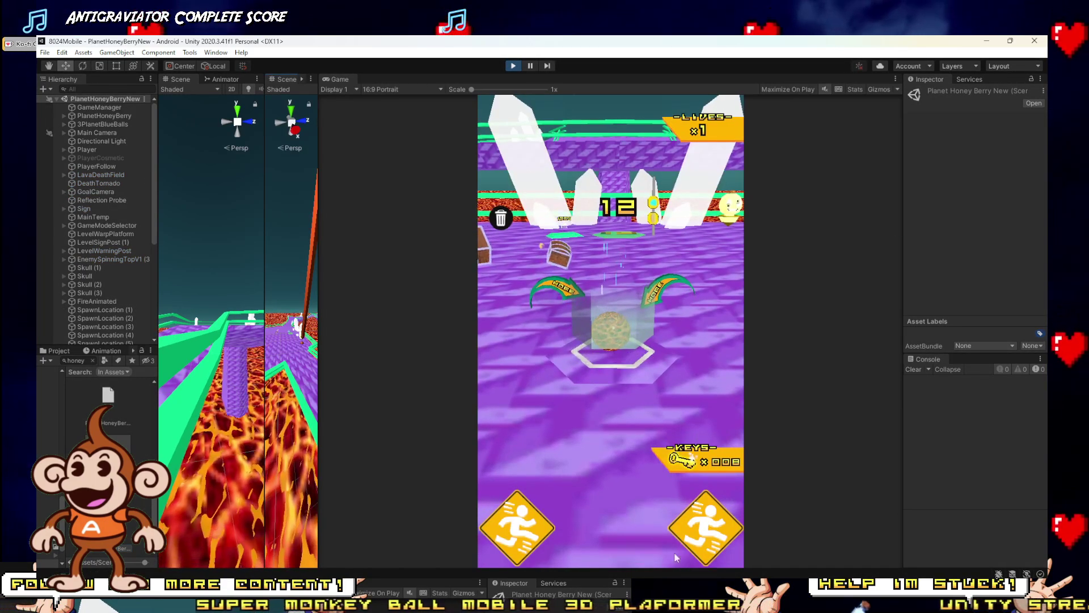
pyautogui.press('Up')
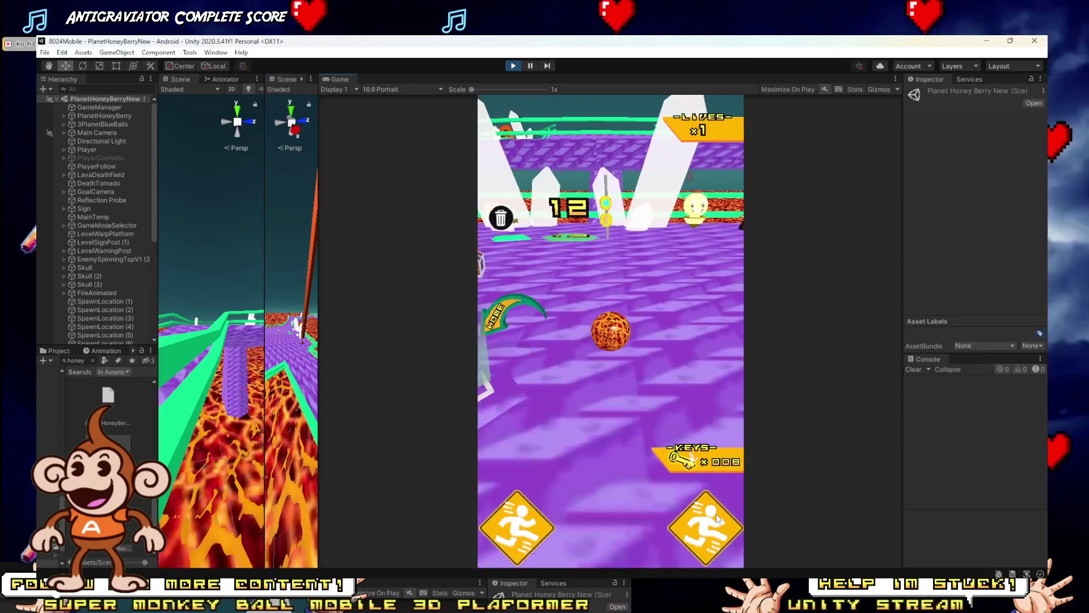
pyautogui.press('Right')
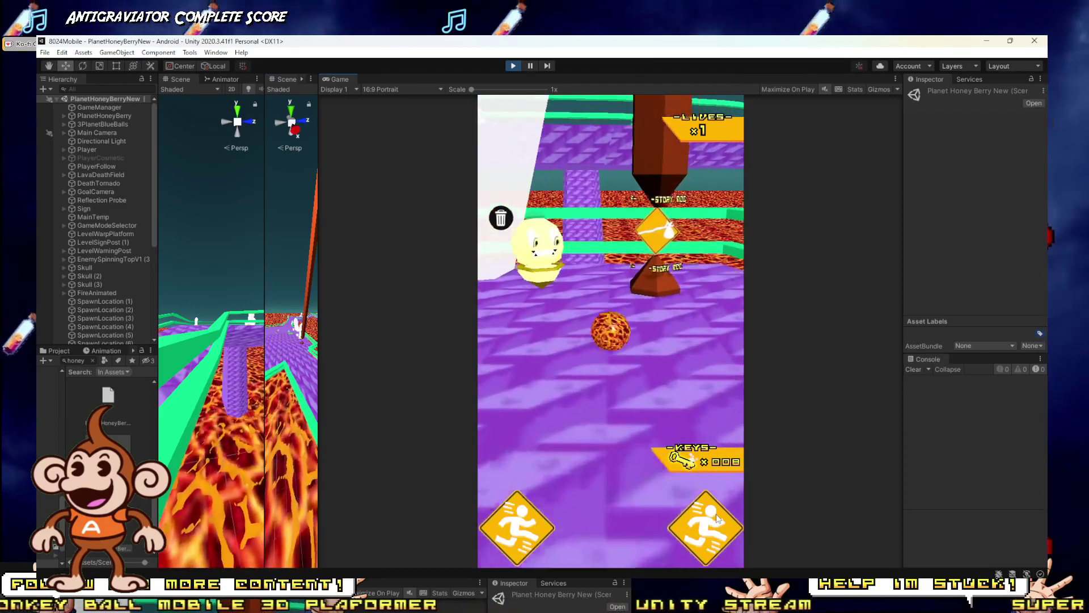
pyautogui.press('Left')
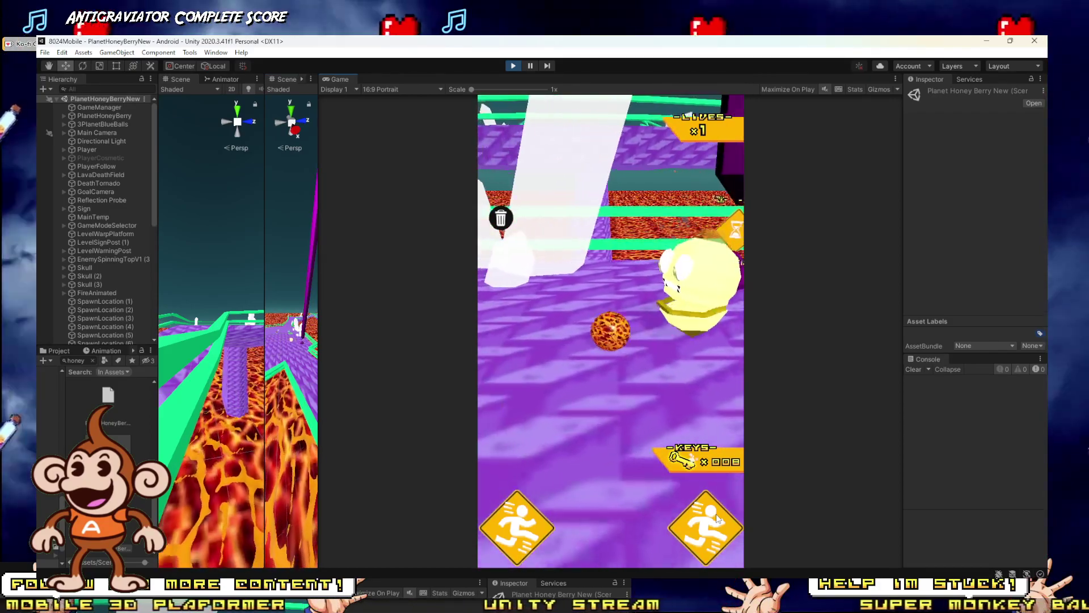
pyautogui.click(590, 512)
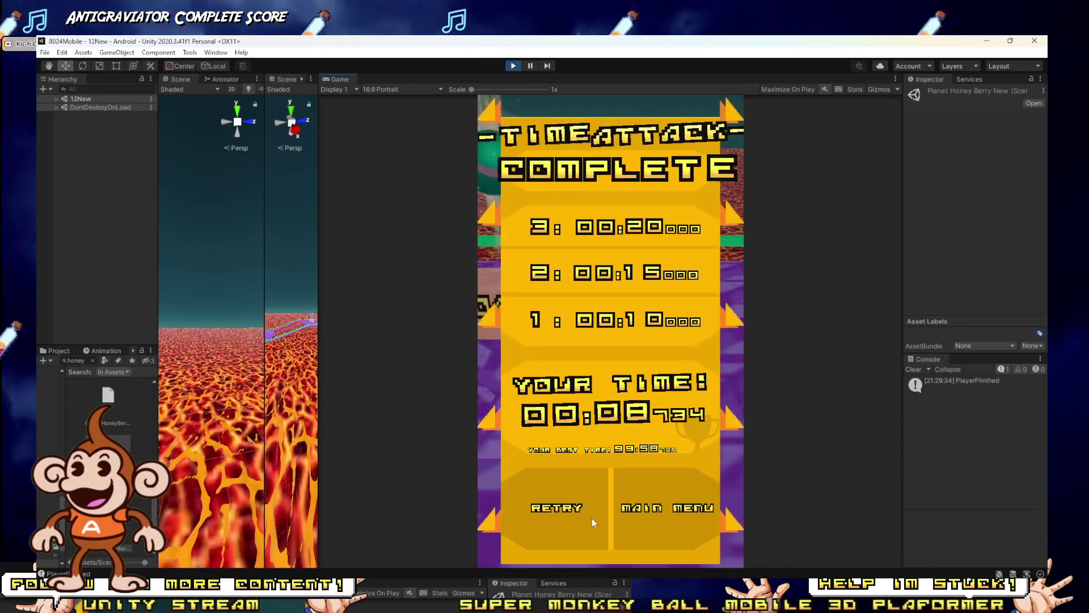
# Step: Retry level 12's Time Attack twice, return to the hub world, and stop the play session
pyautogui.click(590, 517)
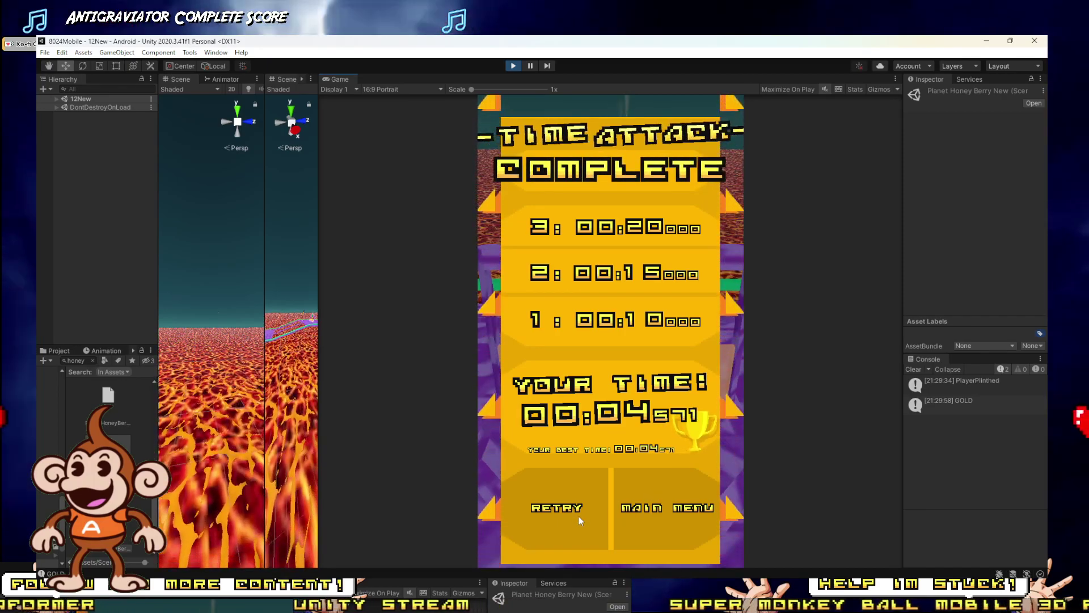
pyautogui.click(575, 530)
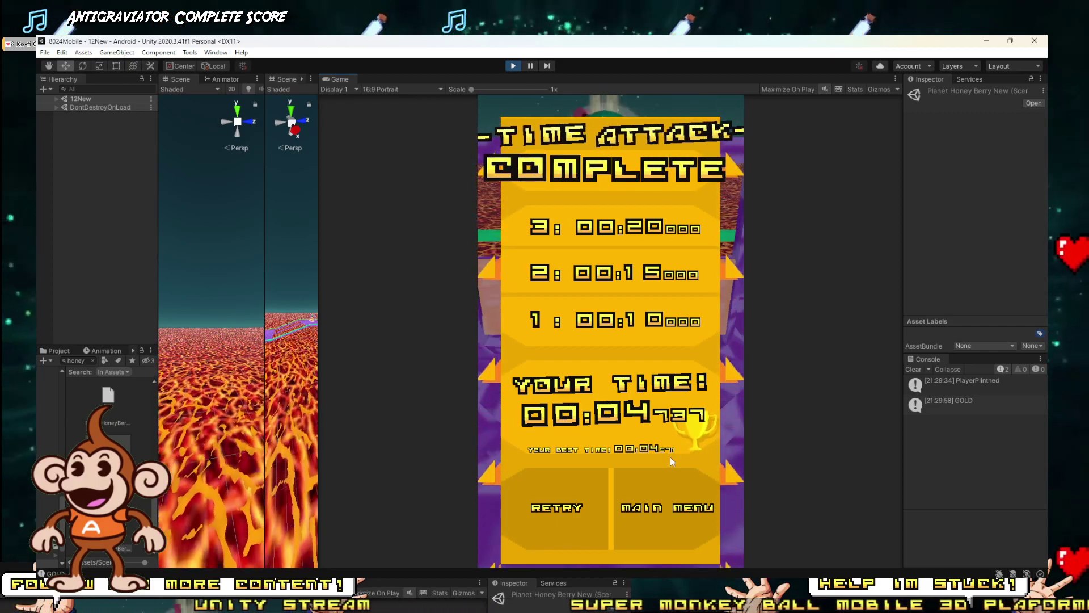
pyautogui.click(698, 490)
pyautogui.press('Up')
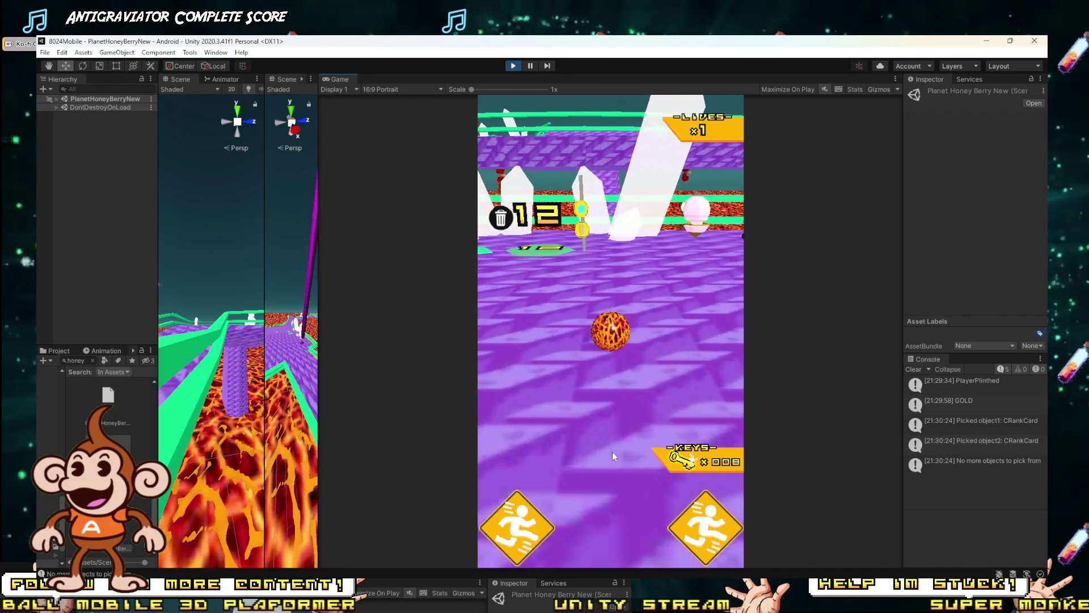
pyautogui.click(512, 66)
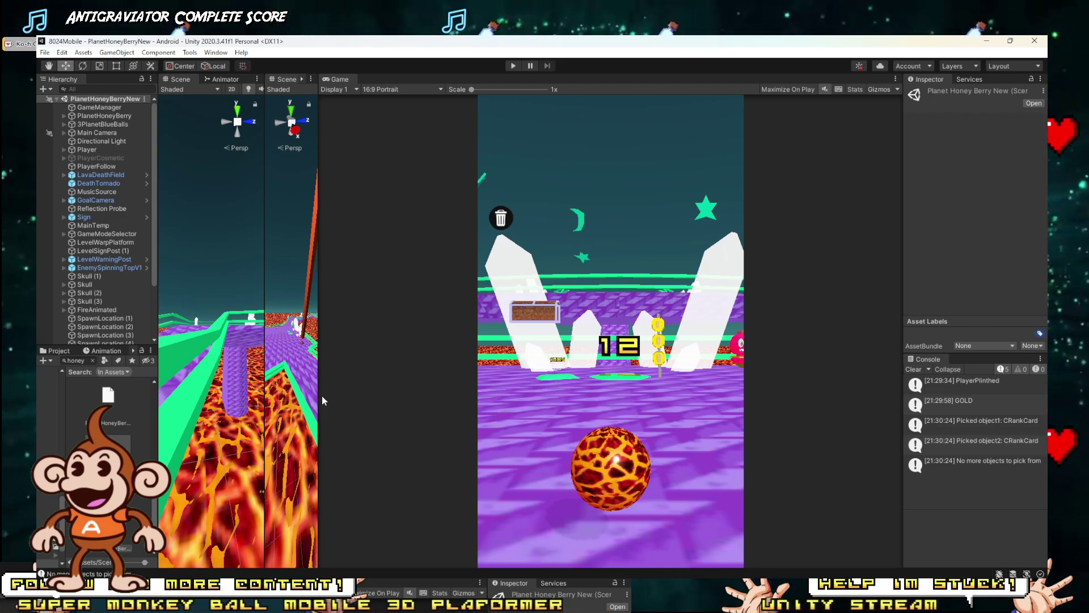
# Step: Look over the hub world's level 12 area in an enlarged Scene view and widen the project search results
pyautogui.moveTo(318, 396); pyautogui.dragTo(726, 396)
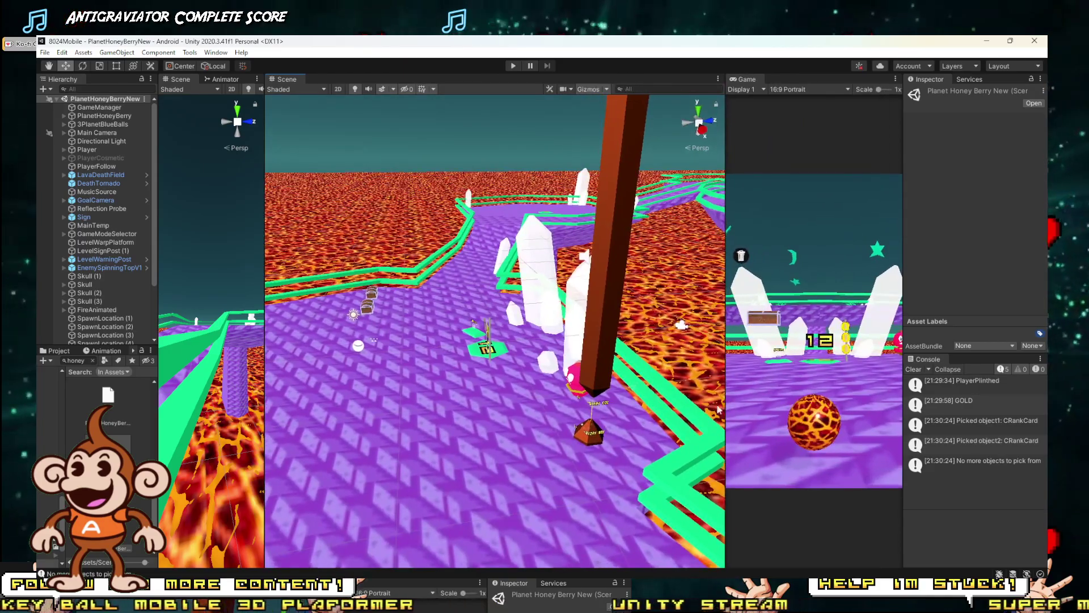
pyautogui.press('w')
pyautogui.moveTo(473, 372); pyautogui.dragTo(709, 386, button='right')
pyautogui.moveTo(652, 363); pyautogui.dragTo(696, 344, button='right')
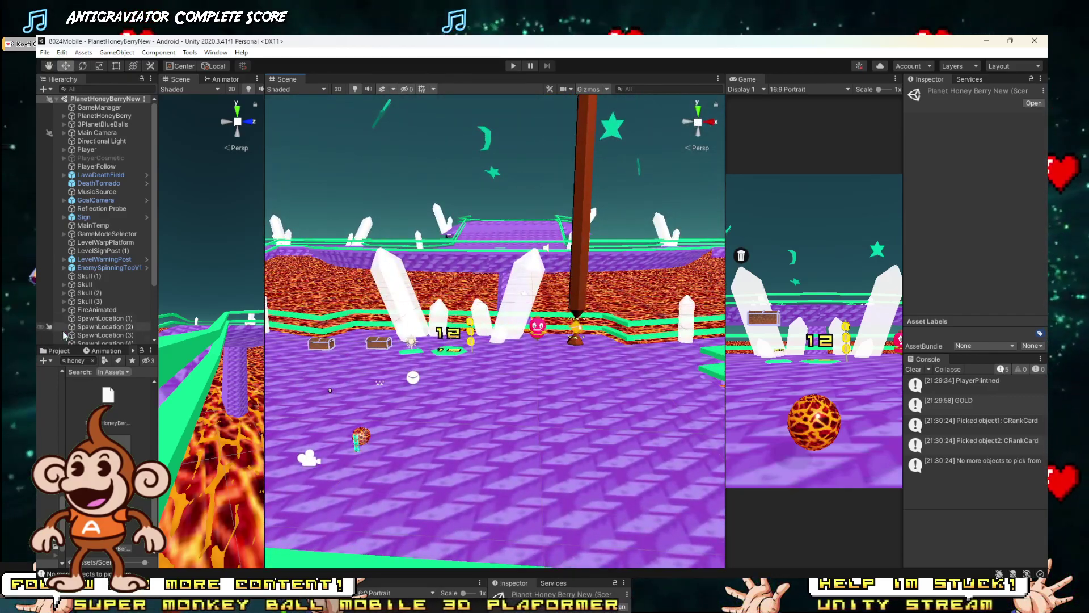
pyautogui.moveTo(158, 409); pyautogui.dragTo(384, 410)
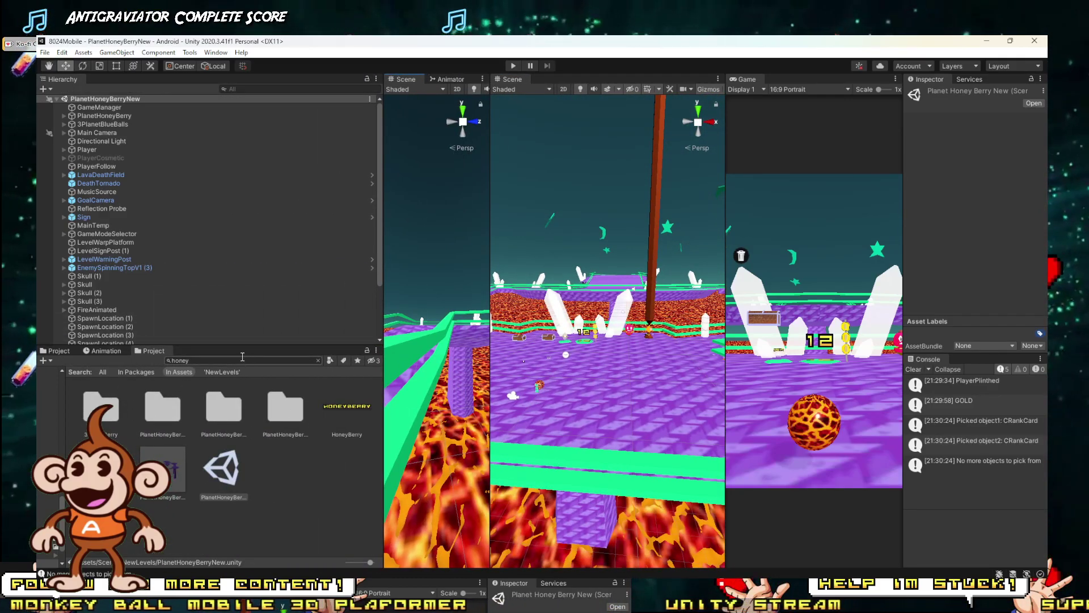
# Step: Search the project for 17, open the level 17 scene, and enlarge the Scene and Game views
pyautogui.write('17')
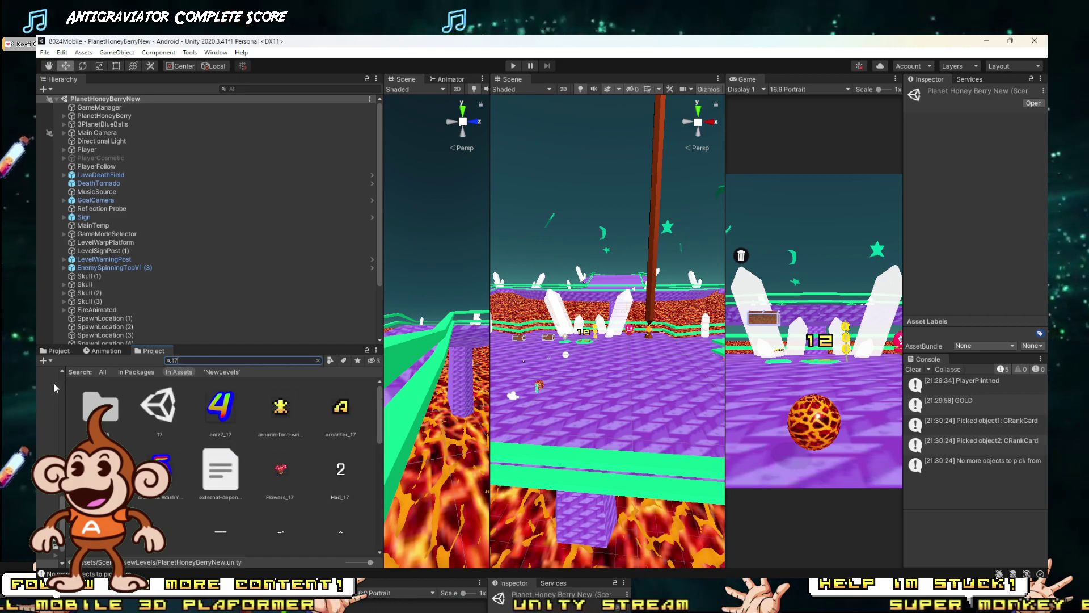
pyautogui.doubleClick(161, 406)
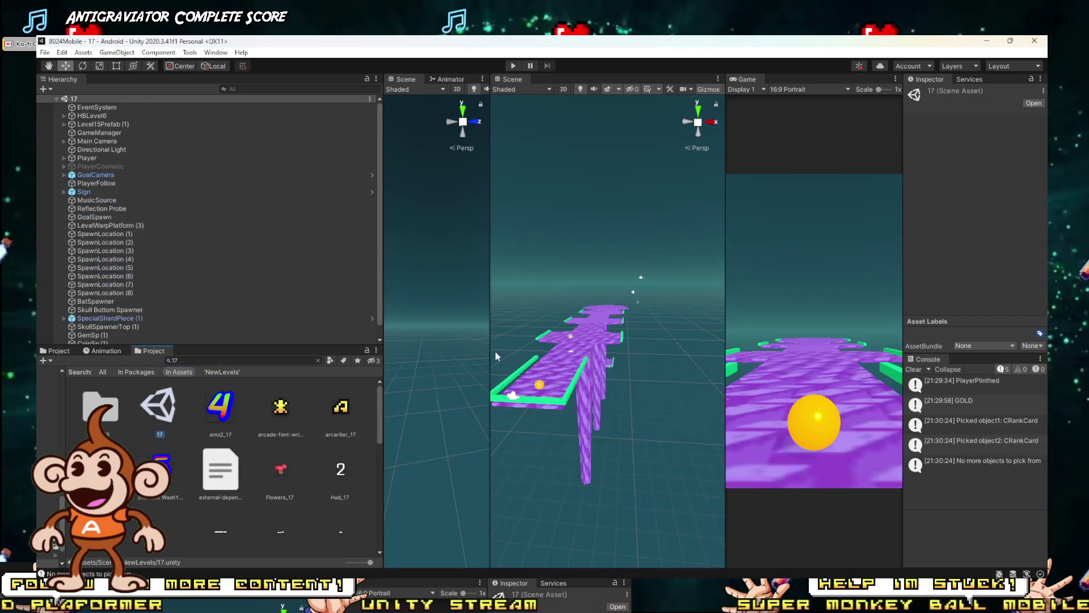
pyautogui.moveTo(491, 349); pyautogui.dragTo(264, 352)
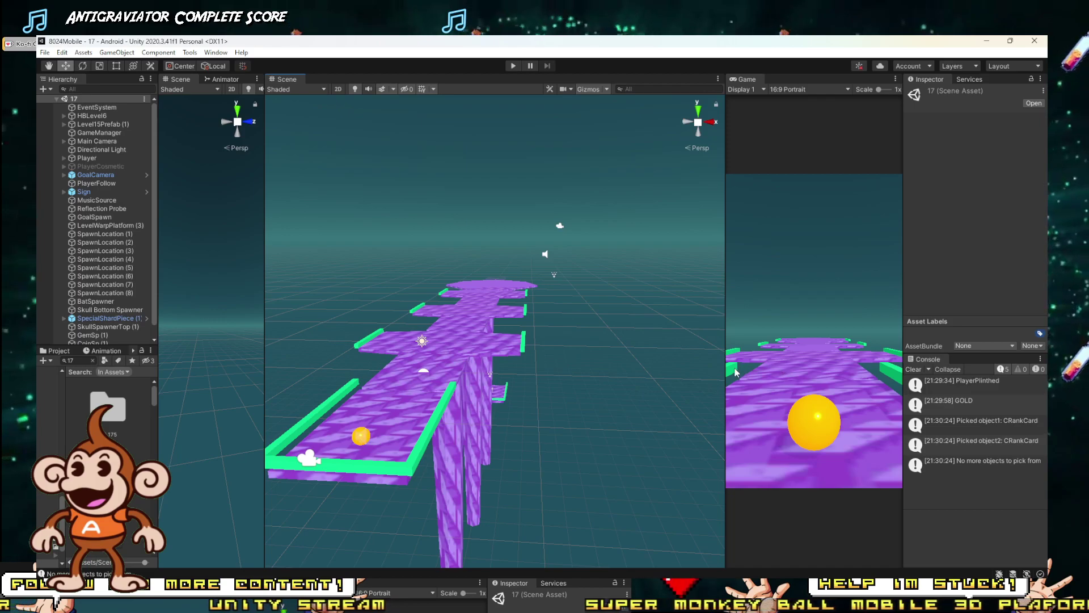
pyautogui.moveTo(721, 374); pyautogui.dragTo(539, 374)
# Step: Create a new script named RotateAndStopPlatform and attach it to the RotatingBlock platform under HBLevel6
pyautogui.scroll(5, 356, 407)
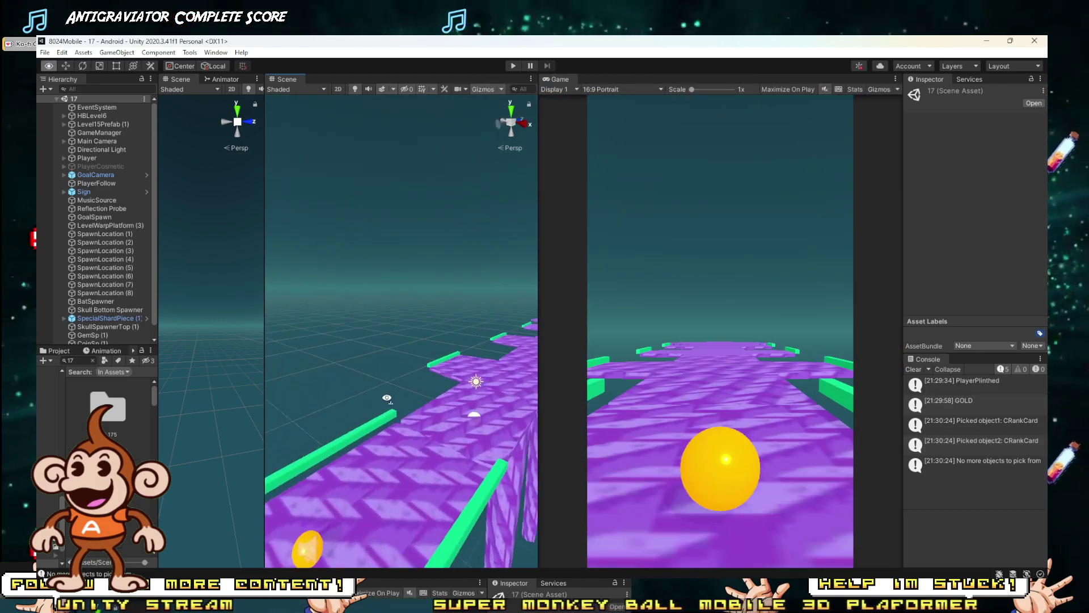
pyautogui.click(430, 498)
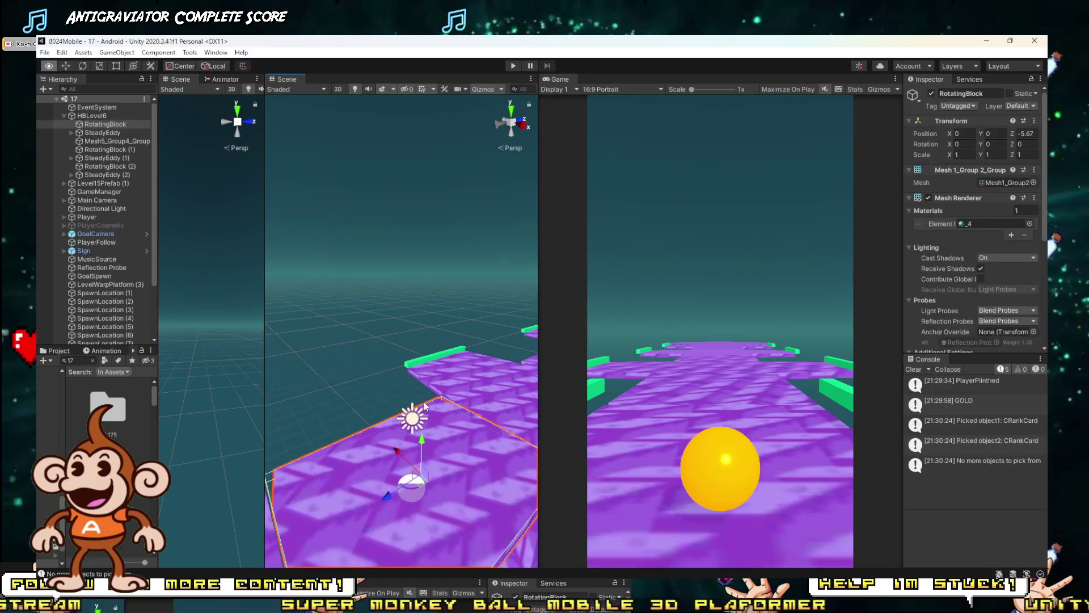
pyautogui.moveTo(424, 406); pyautogui.dragTo(445, 400, button='right')
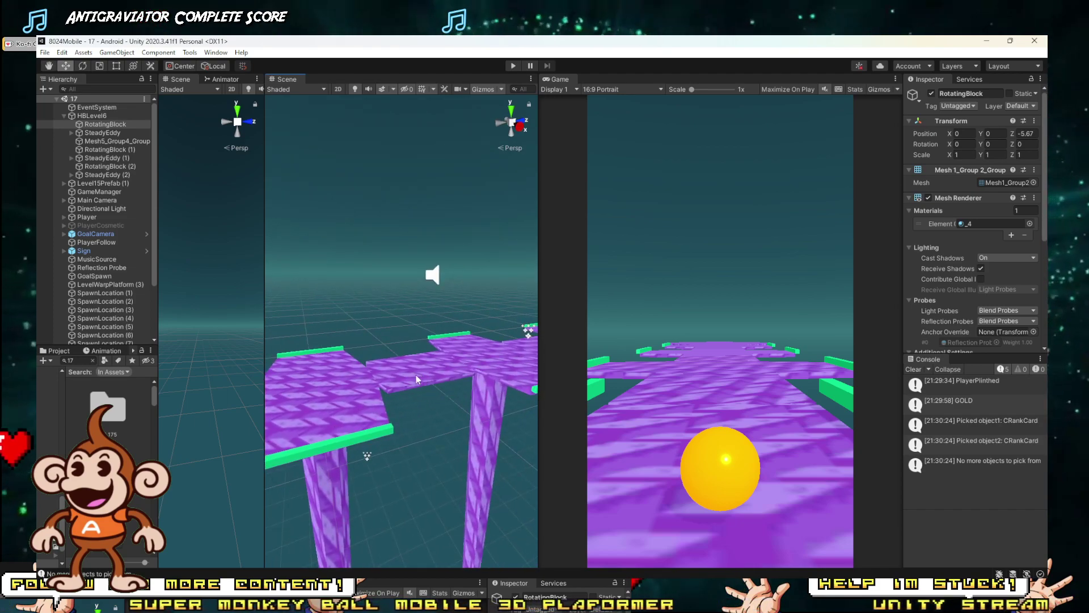
pyautogui.scroll(-5, 1030, 345)
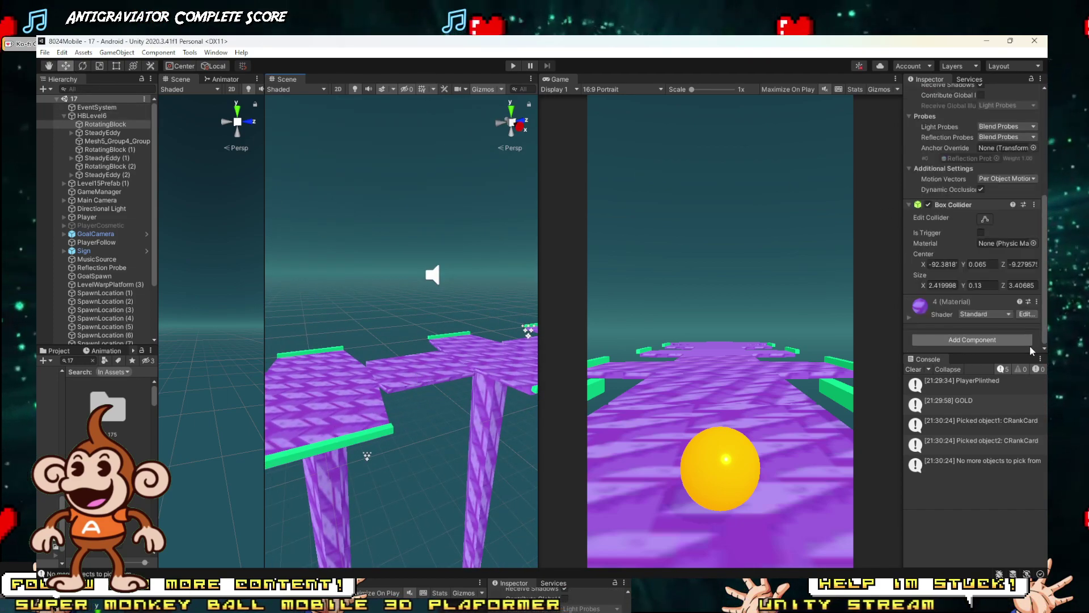
pyautogui.click(972, 340)
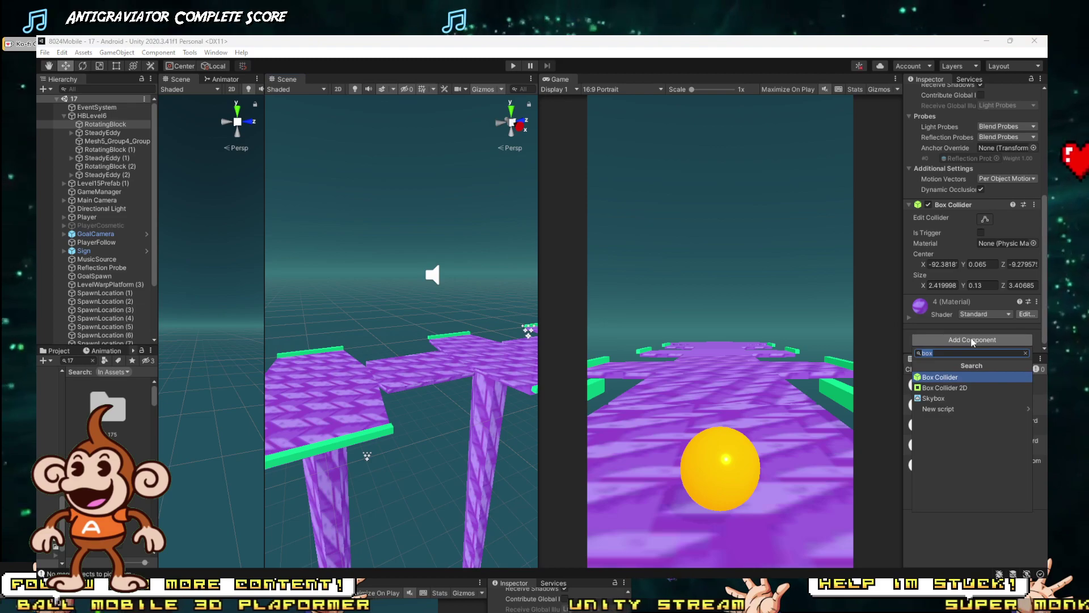
pyautogui.click(1026, 353)
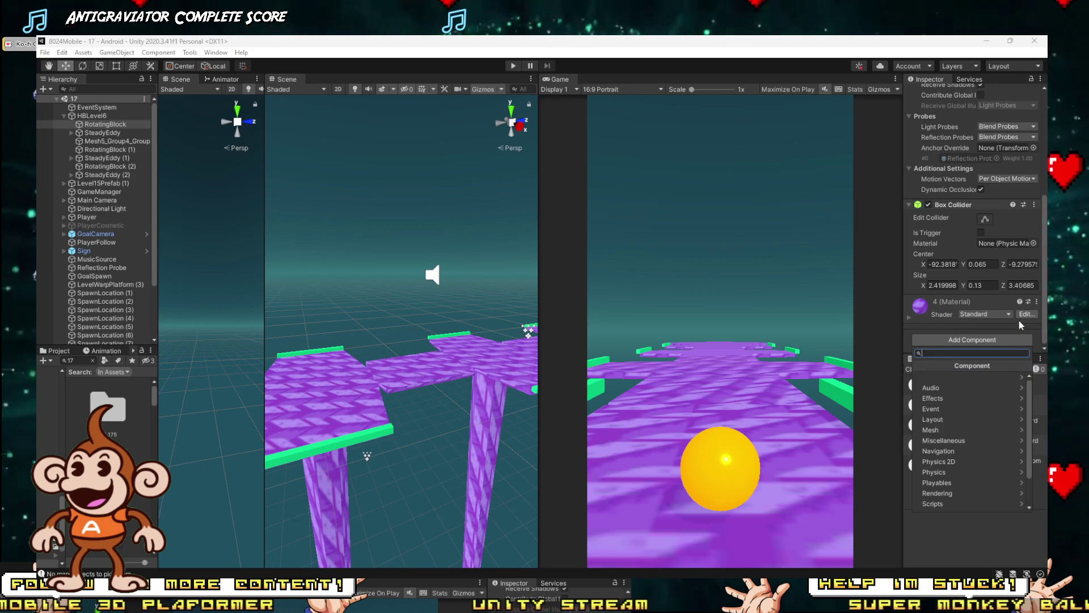
pyautogui.click(1012, 334)
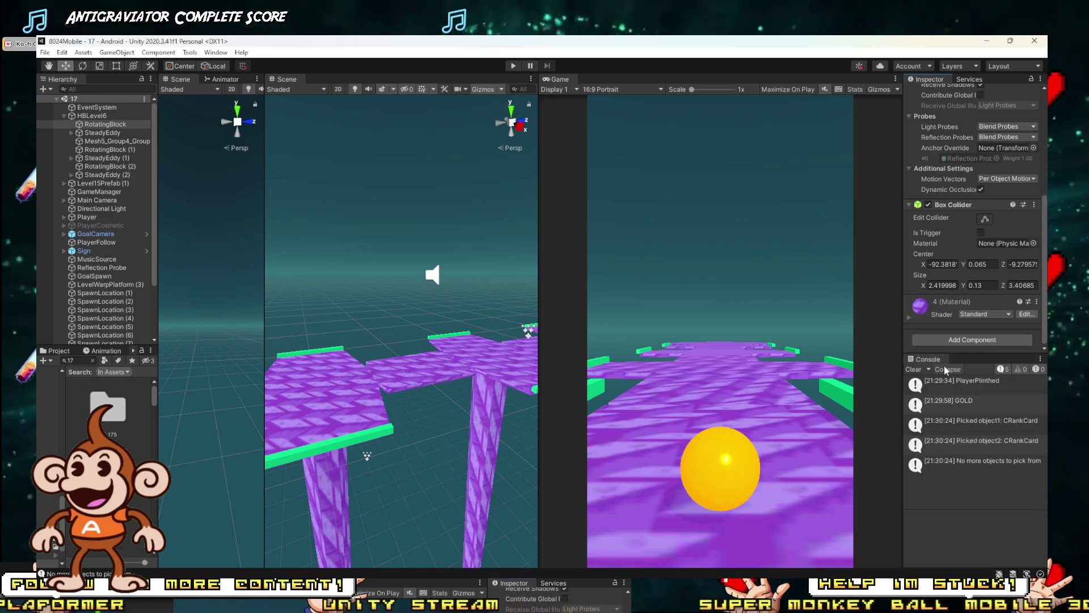
pyautogui.click(982, 340)
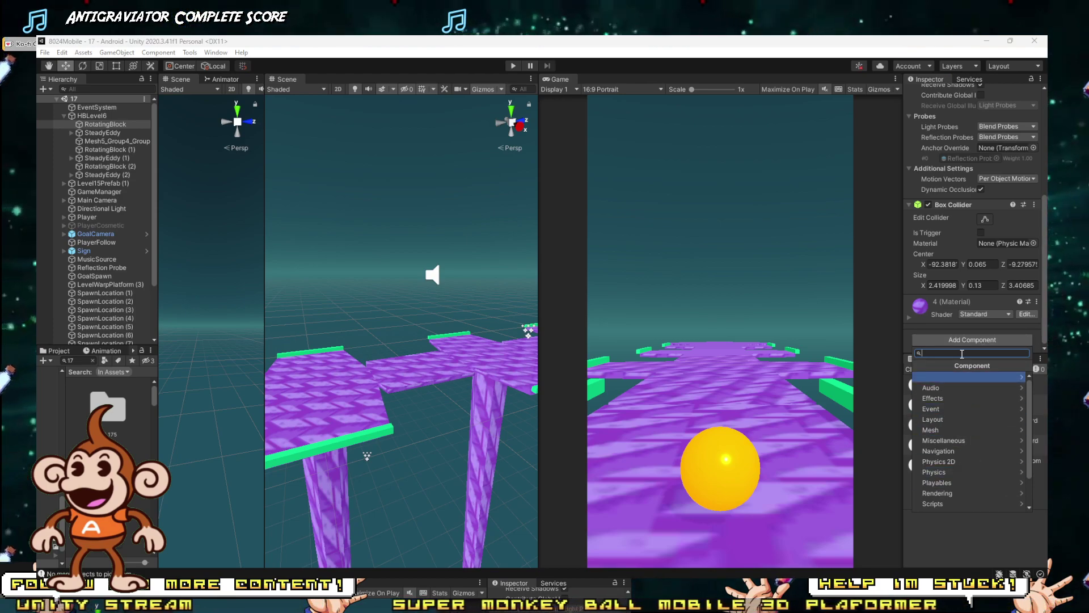
pyautogui.write('Rotate')
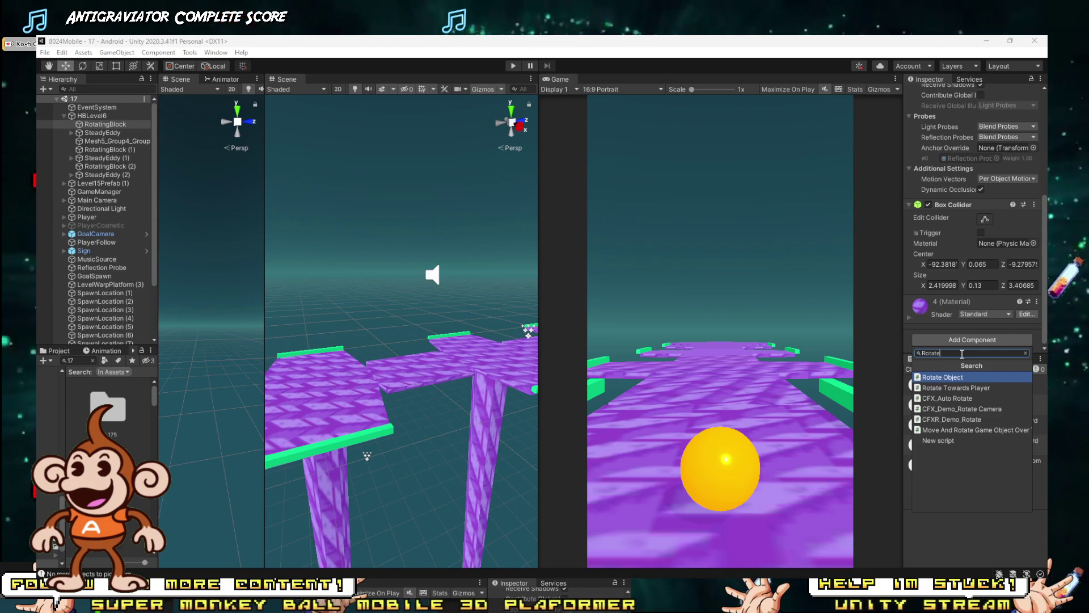
pyautogui.write('An')
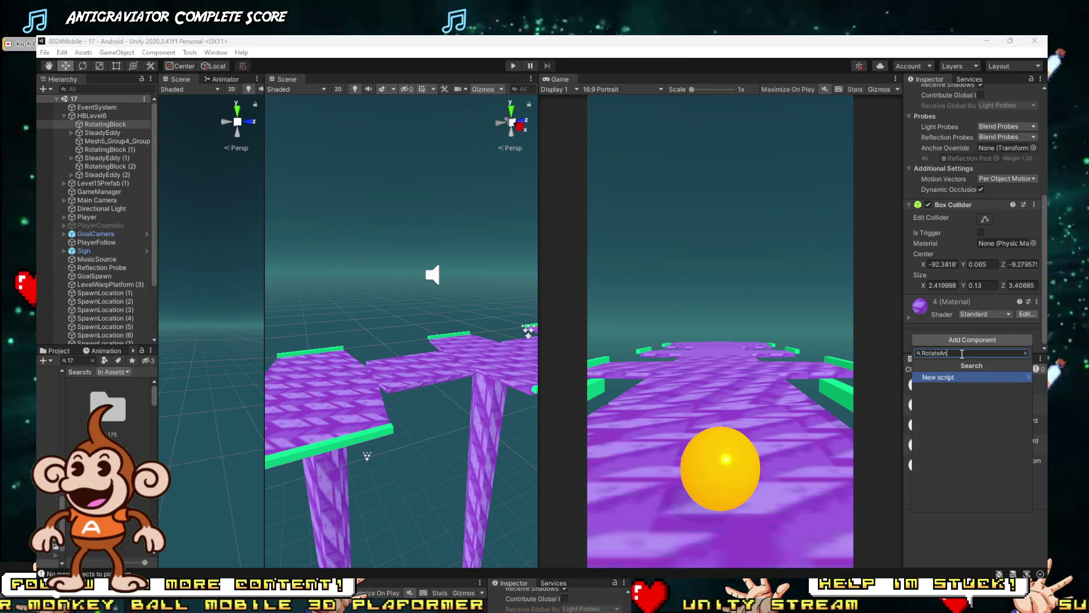
pyautogui.write('t')
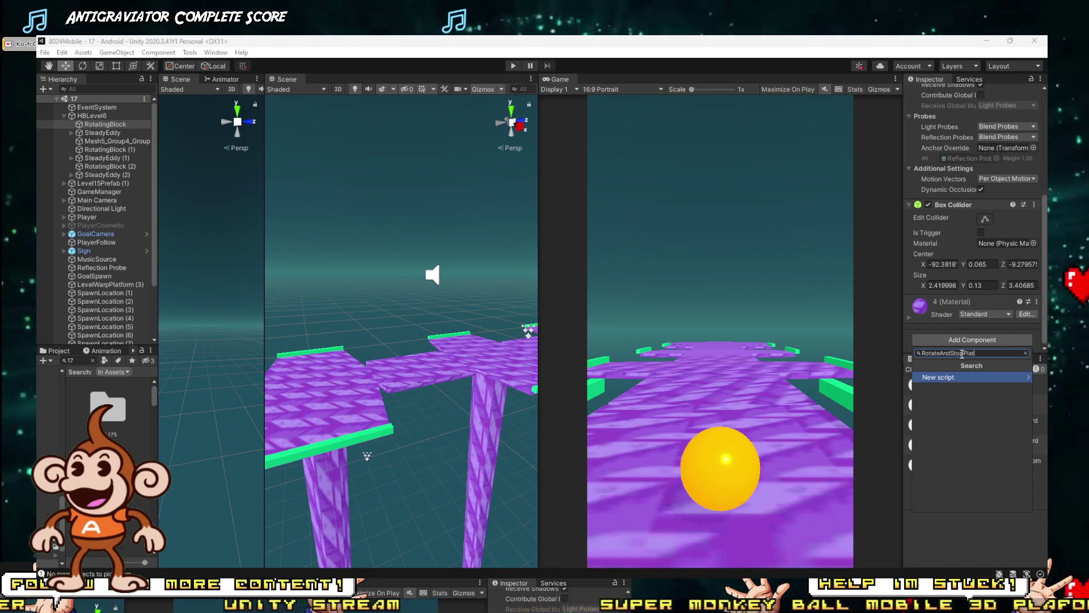
pyautogui.press('Return')
pyautogui.press('Return')
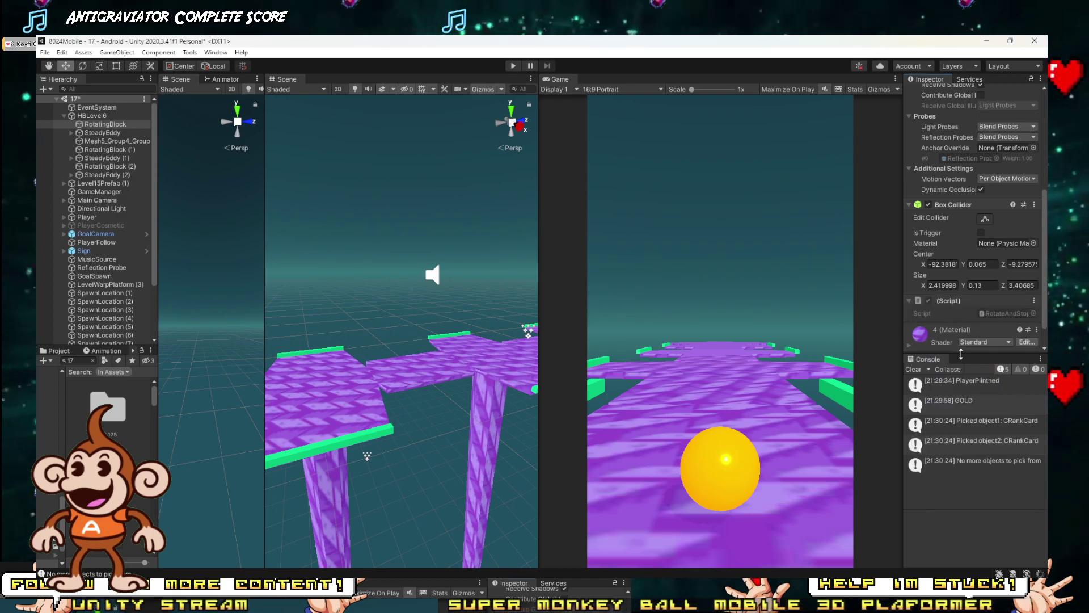
# Step: Open RotatingBlock's RotateAndStopPlatform script in Visual Studio
pyautogui.hotkey('alt', 'Tab')
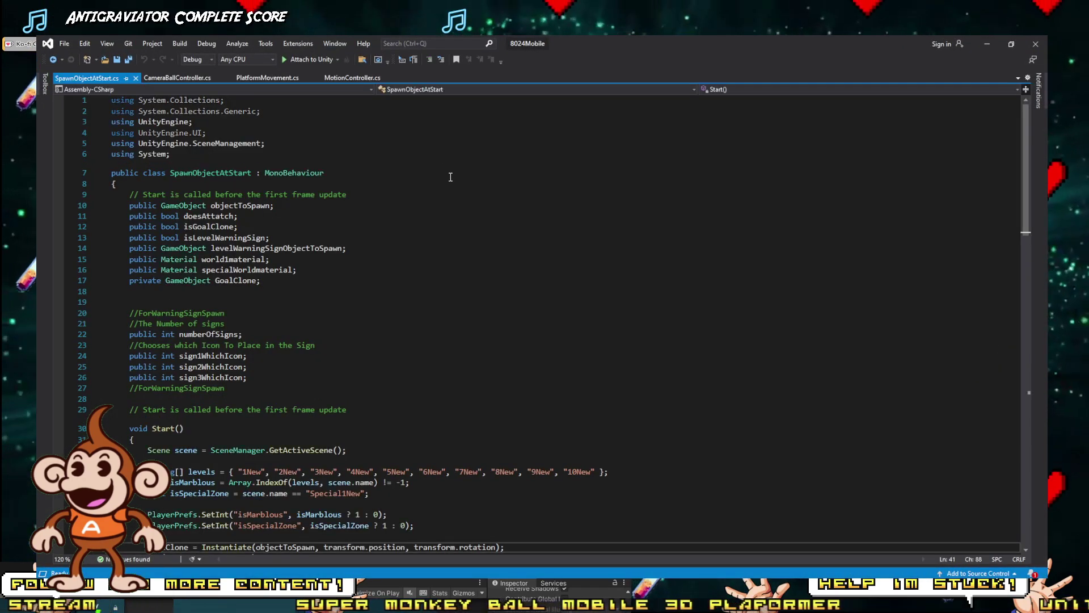
pyautogui.click(987, 42)
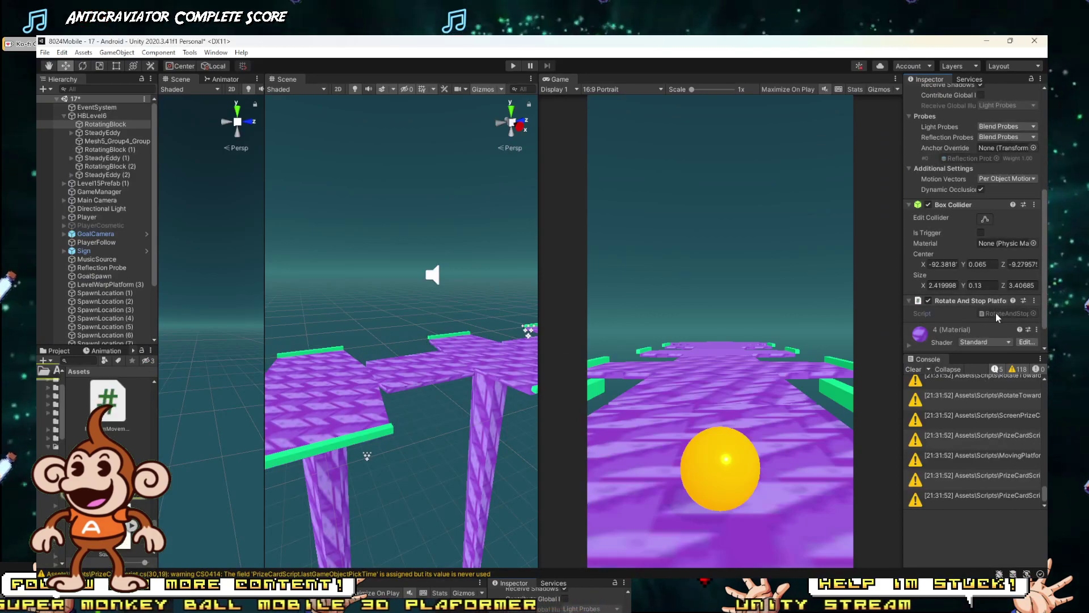
pyautogui.doubleClick(995, 313)
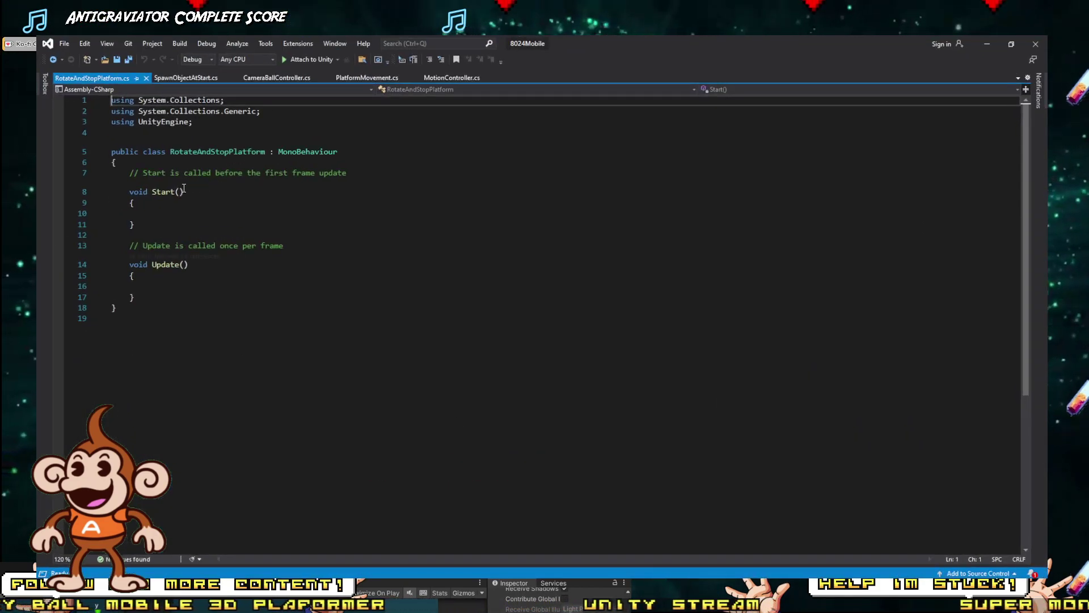
# Step: Declare a public Transform field named myTranform at the start of the RotateAndStopPlatform class and save the script
pyautogui.click(153, 164)
pyautogui.press('Return')
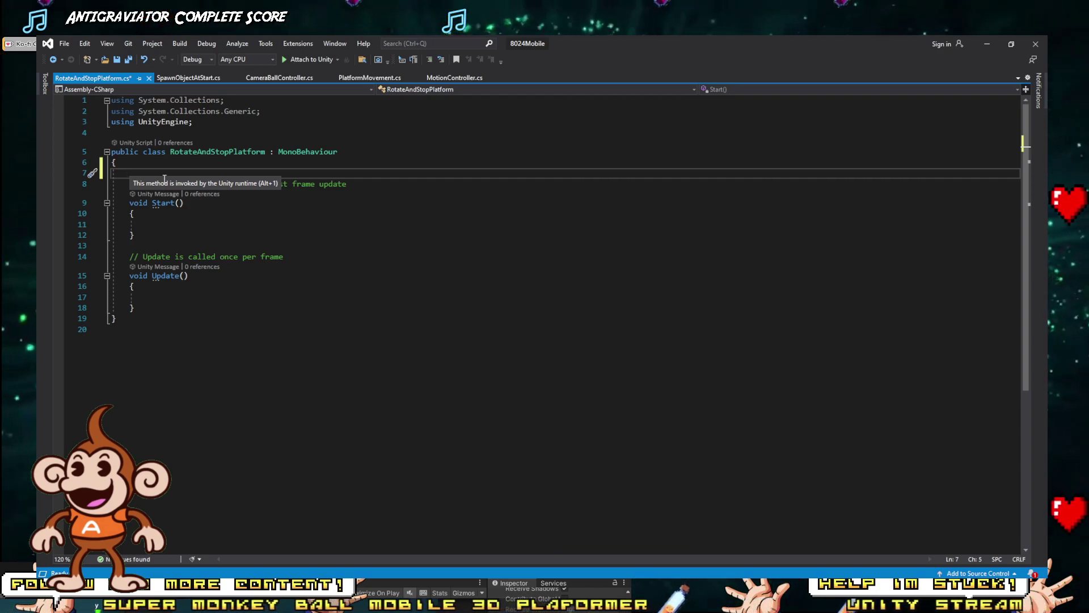
pyautogui.write('public')
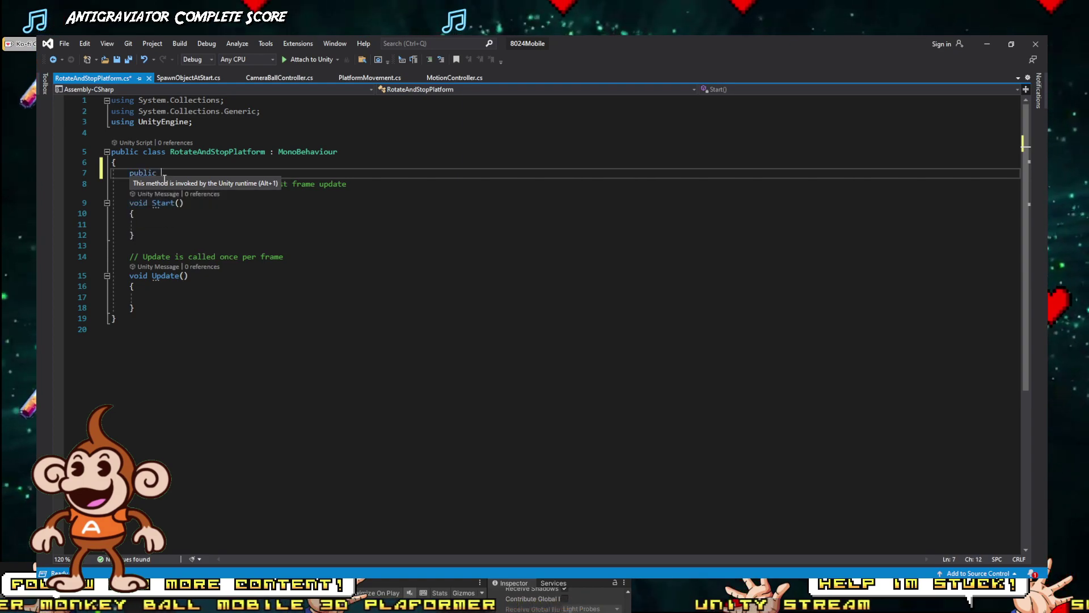
pyautogui.write(' Transfor')
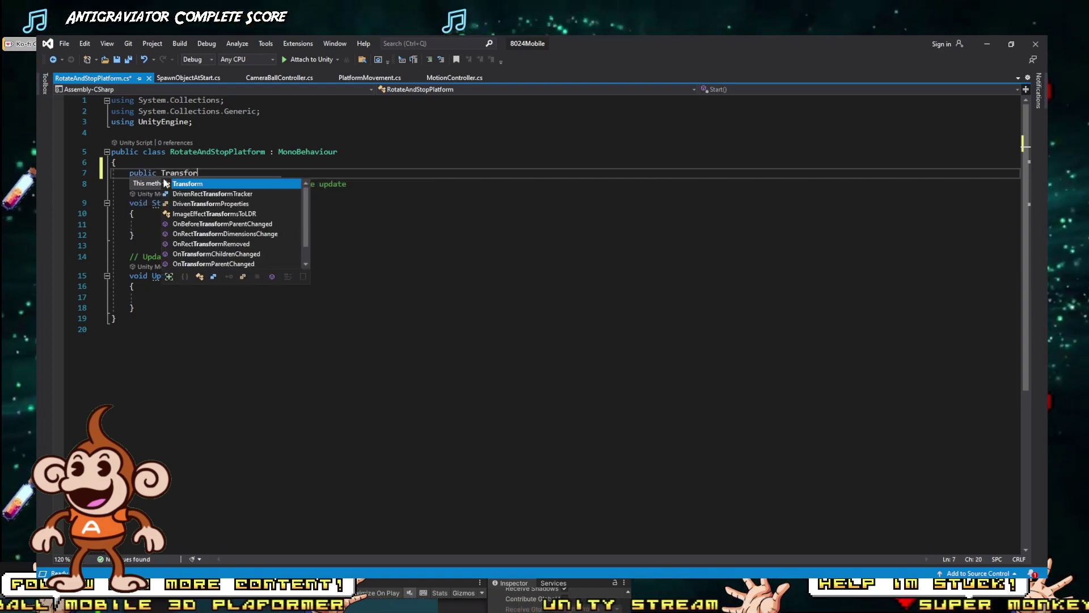
pyautogui.write('m ')
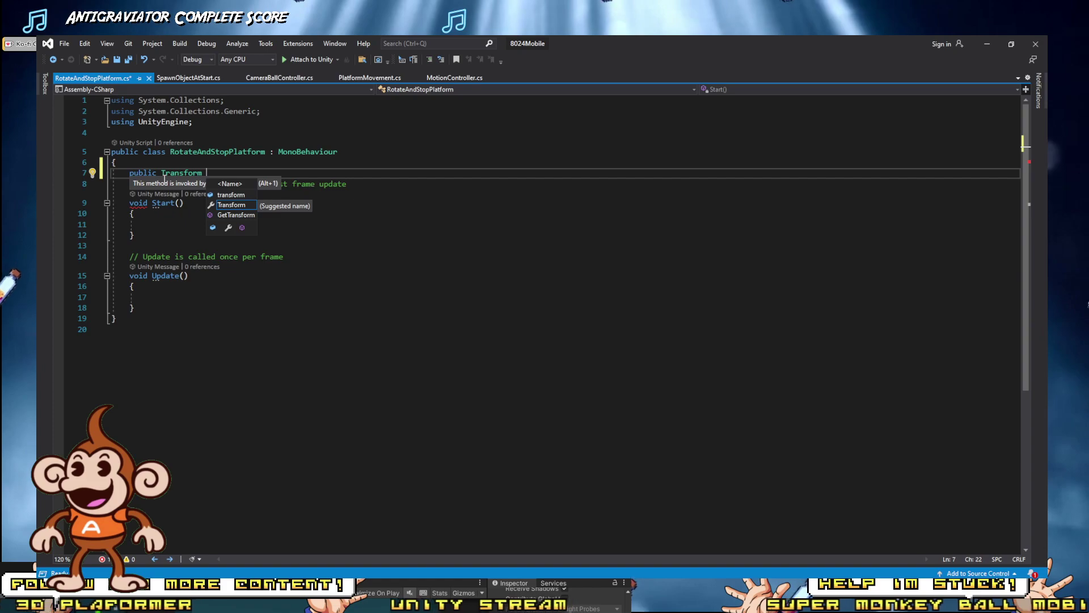
pyautogui.write('my')
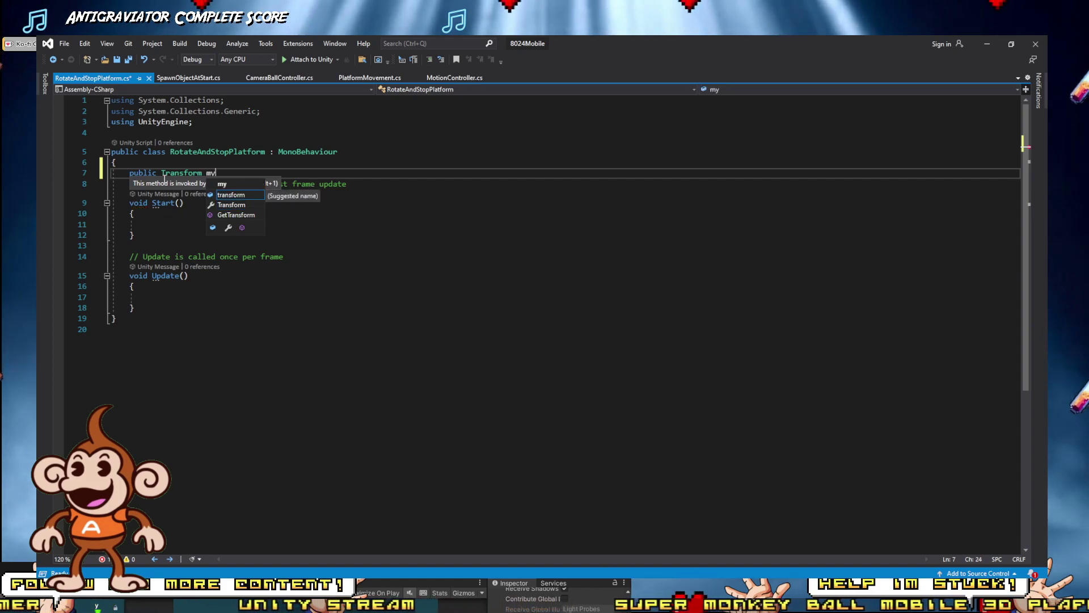
pyautogui.write('Tranfor')
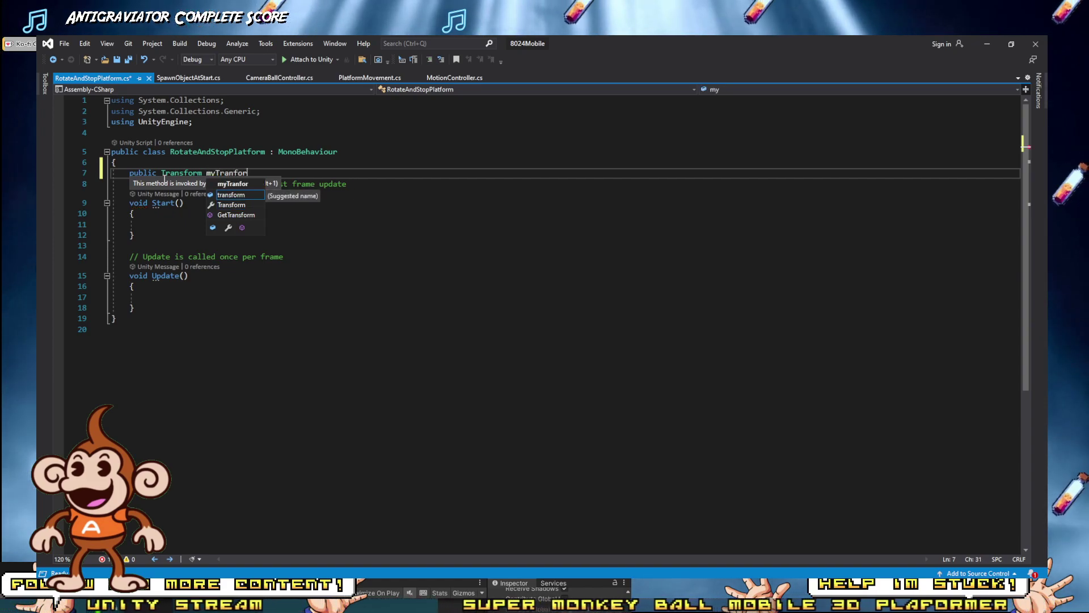
pyautogui.write('m')
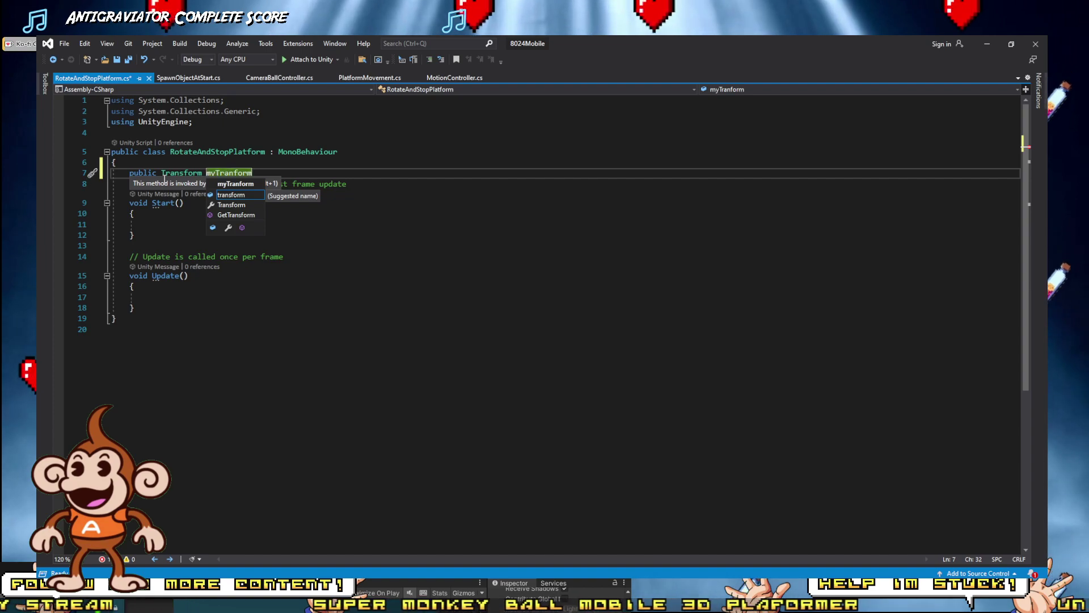
pyautogui.write(';')
pyautogui.hotkey('ctrl', 's')
# Step: Return to Unity, search the project for "move and rotate", and open the MoveAndRotateGameObjectOverTime script to review its rotation code
pyautogui.click(989, 43)
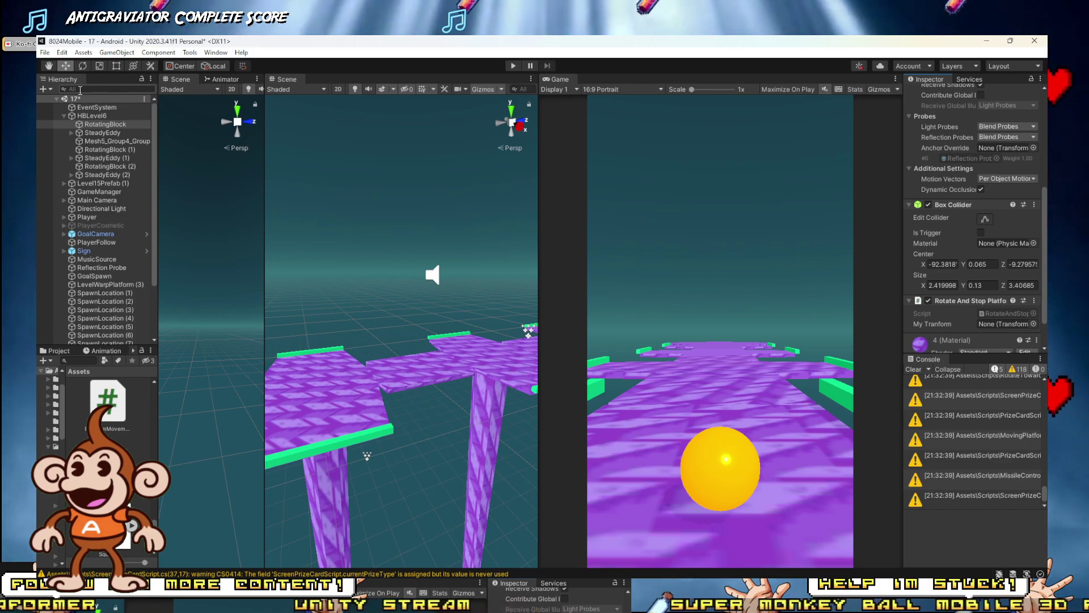
pyautogui.click(91, 361)
pyautogui.write('move')
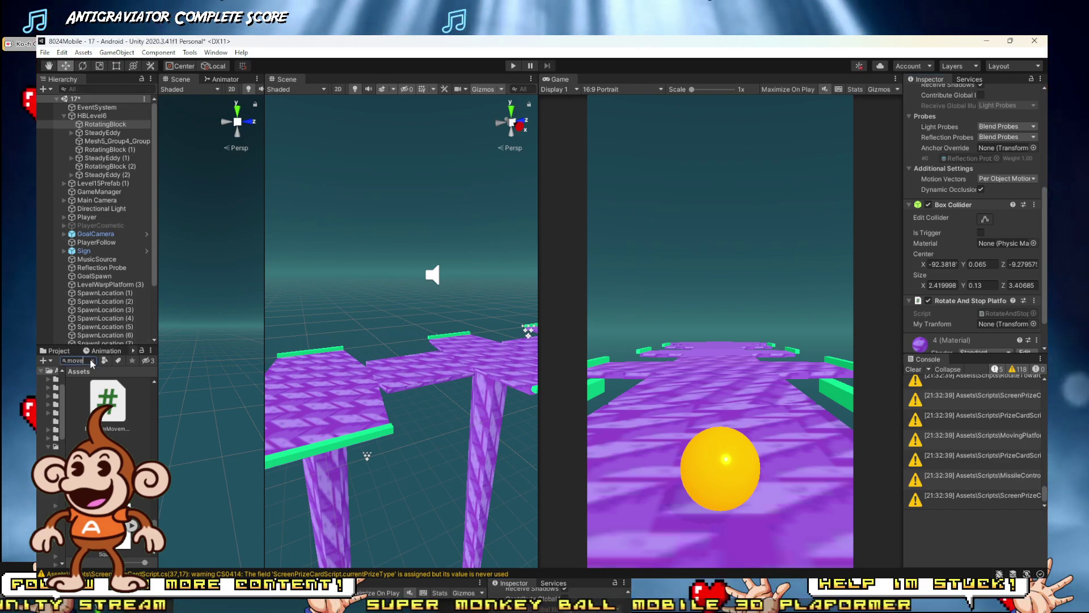
pyautogui.write(' and rotate')
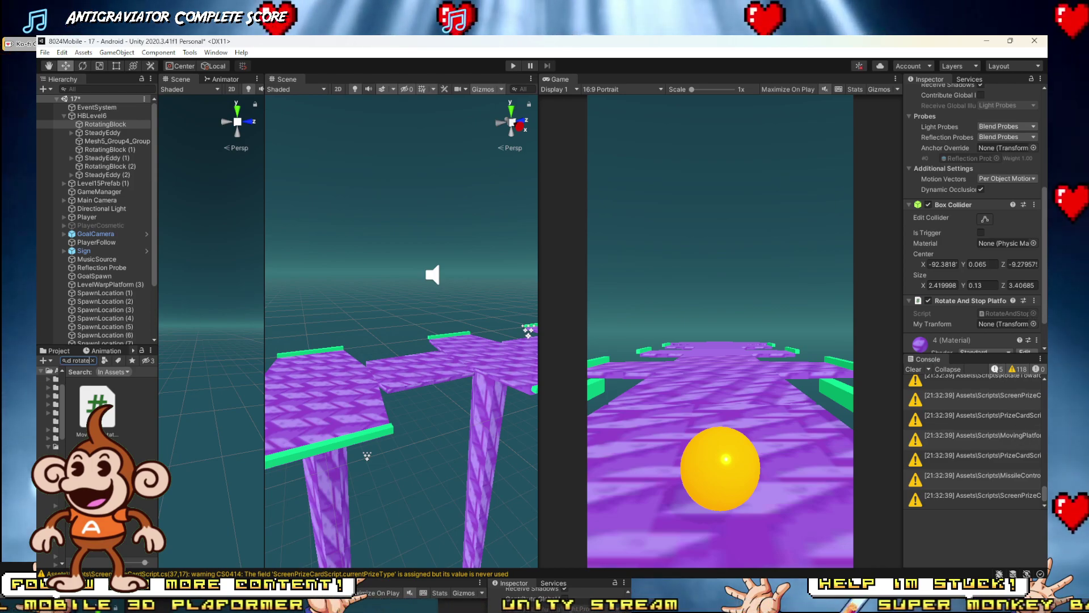
pyautogui.doubleClick(1033, 314)
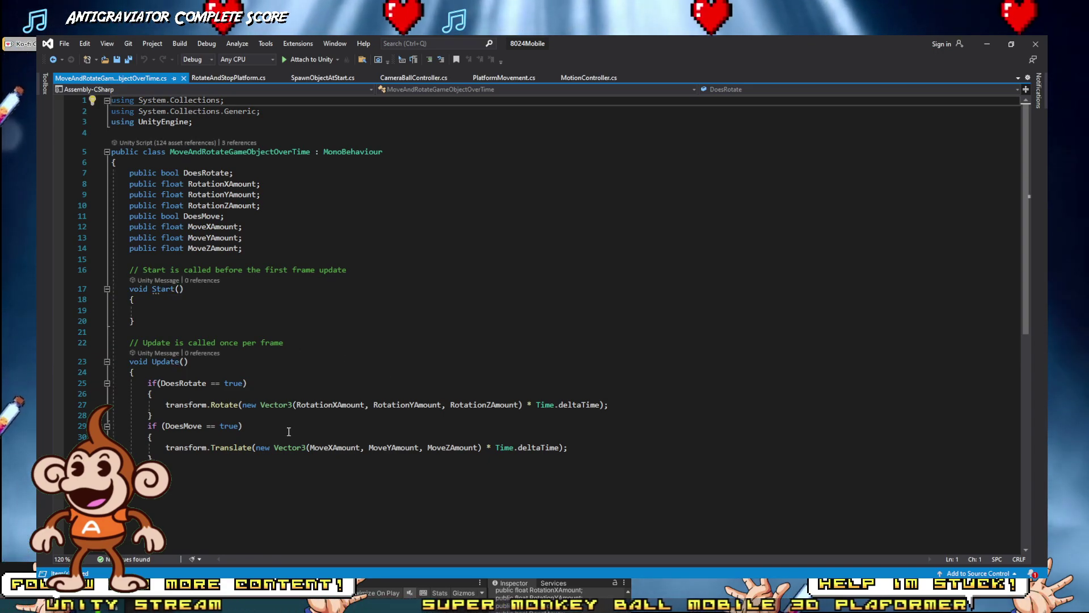
pyautogui.scroll(-3, 341, 368)
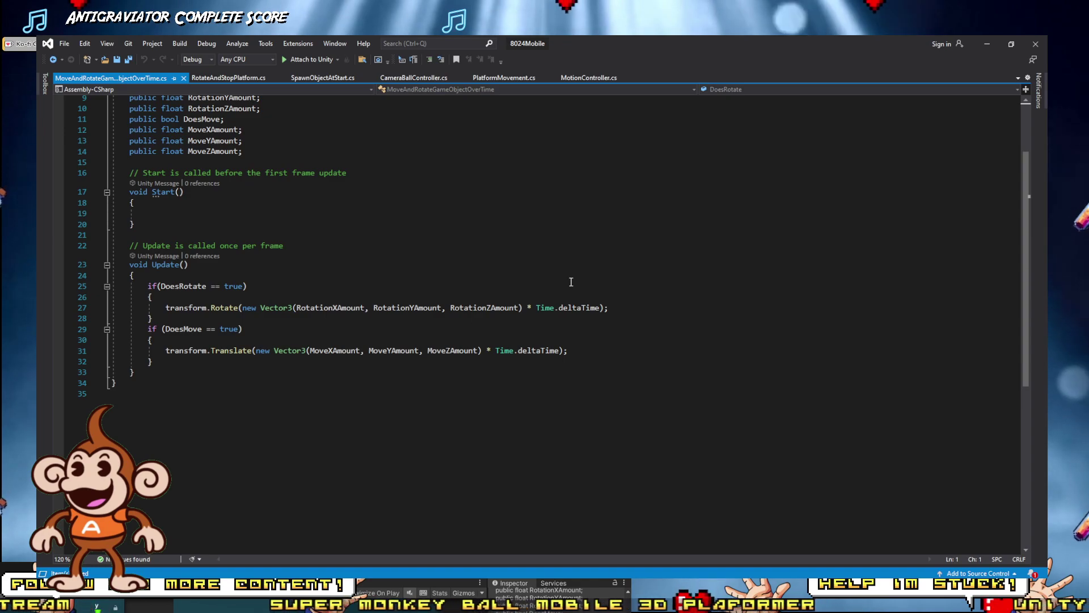
pyautogui.hotkey('alt', 'Tab')
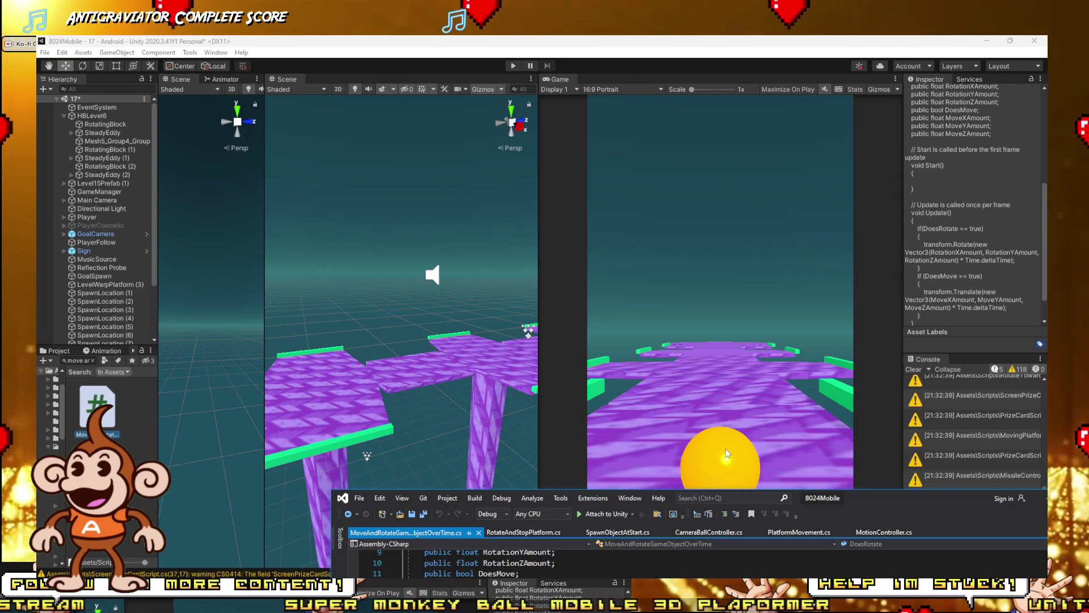
pyautogui.doubleClick(946, 512)
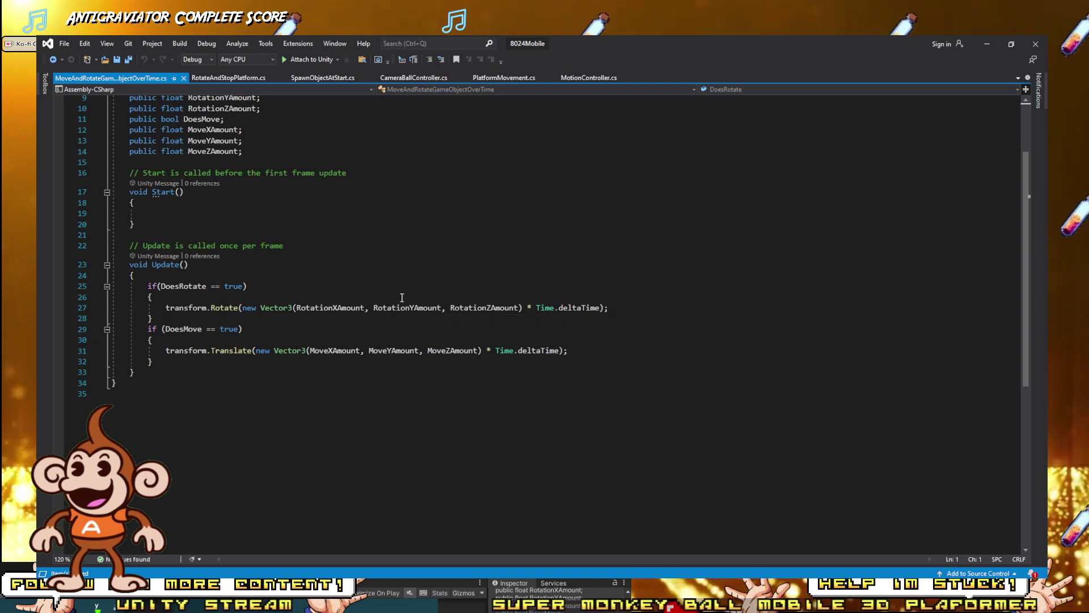
pyautogui.click(152, 213)
pyautogui.write('Ie')
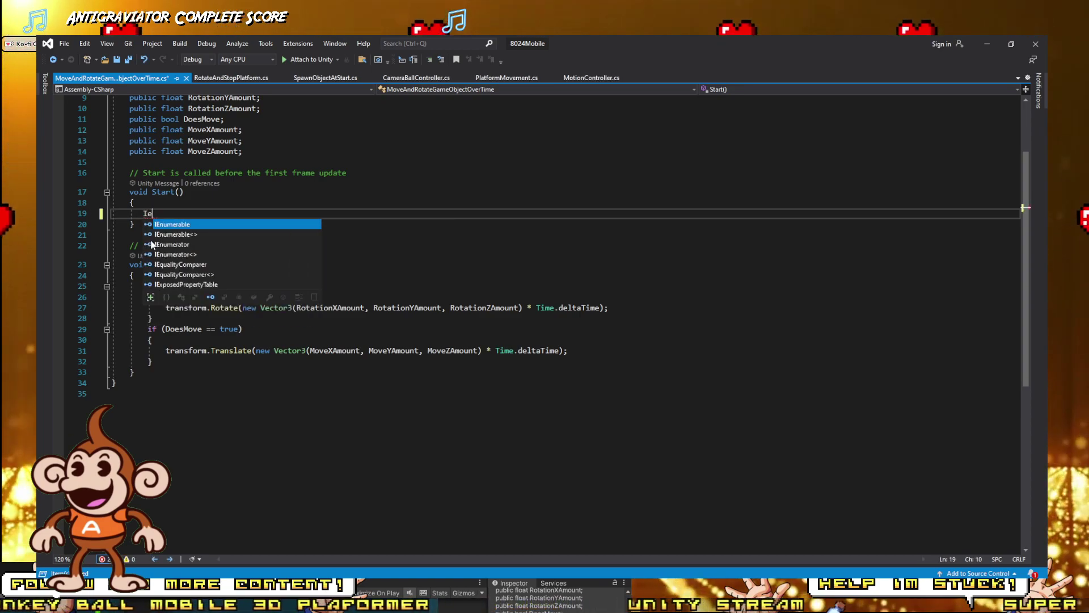
pyautogui.click(152, 244)
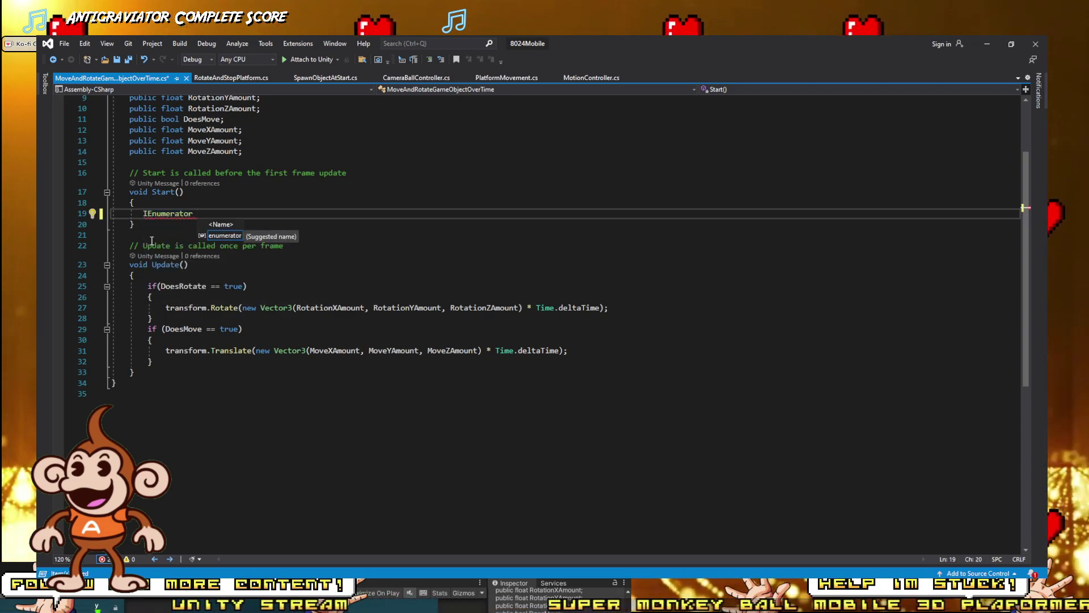
pyautogui.press('BackSpace')
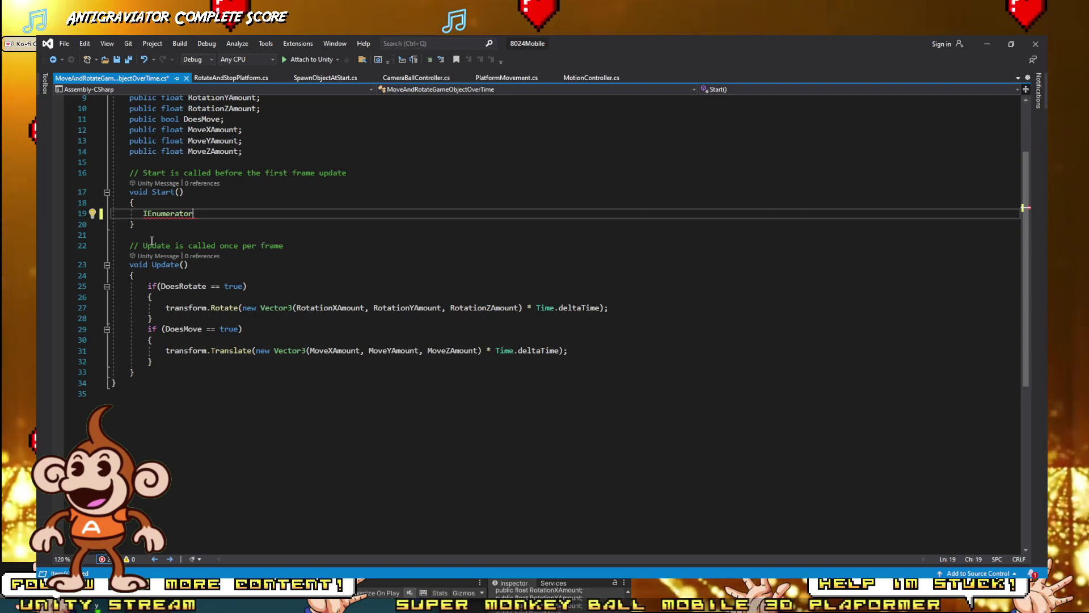
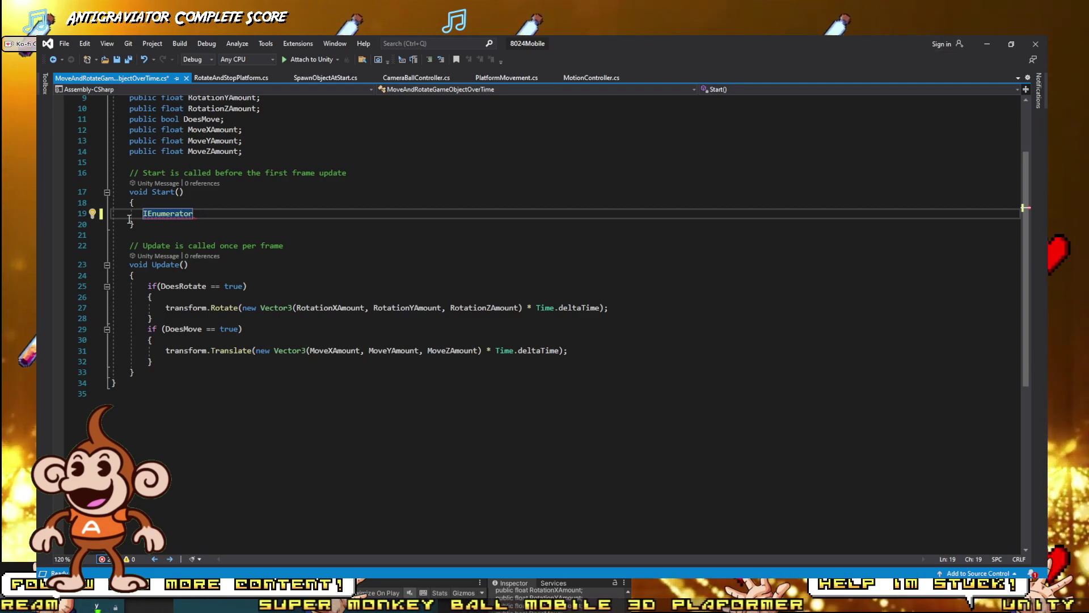
# Step: Replace the IEnumerator text in the Start method's body with StartCoroutine
pyautogui.write('Star')
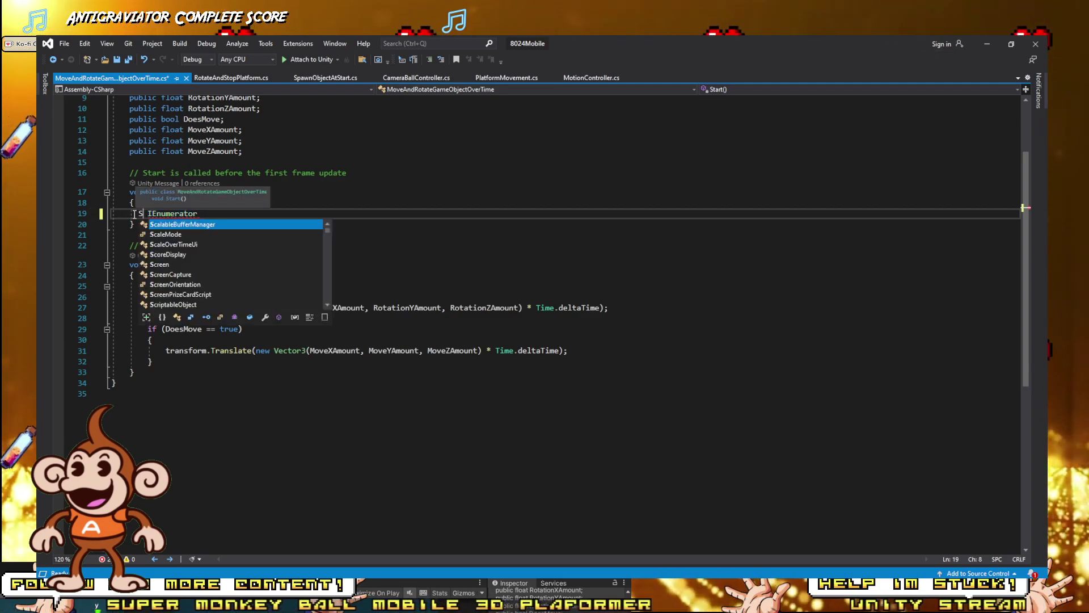
pyautogui.press('Down')
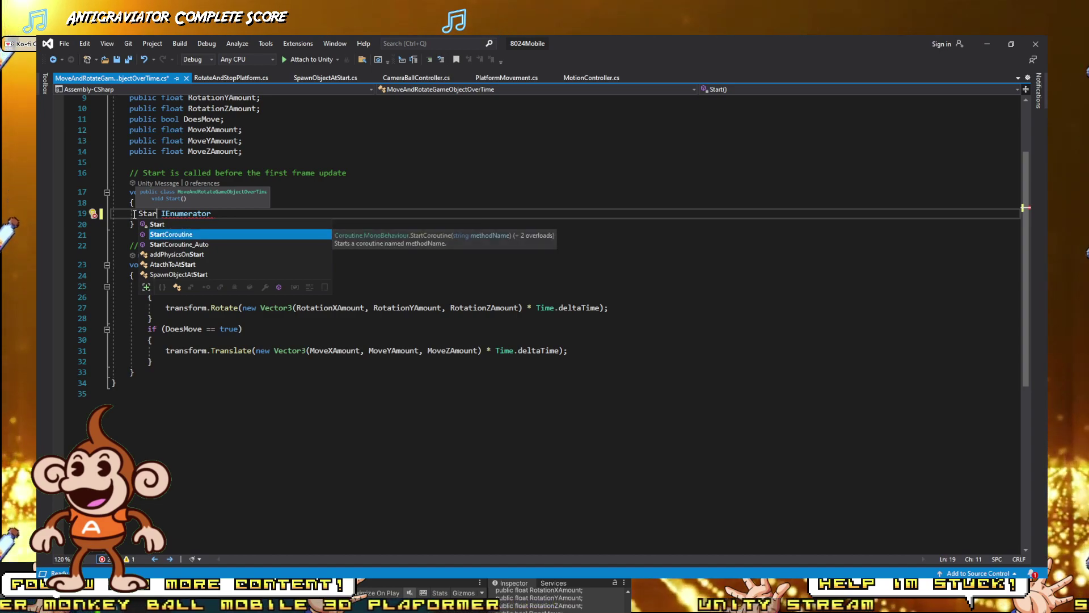
pyautogui.press('Up')
pyautogui.press('Down')
pyautogui.press('Tab')
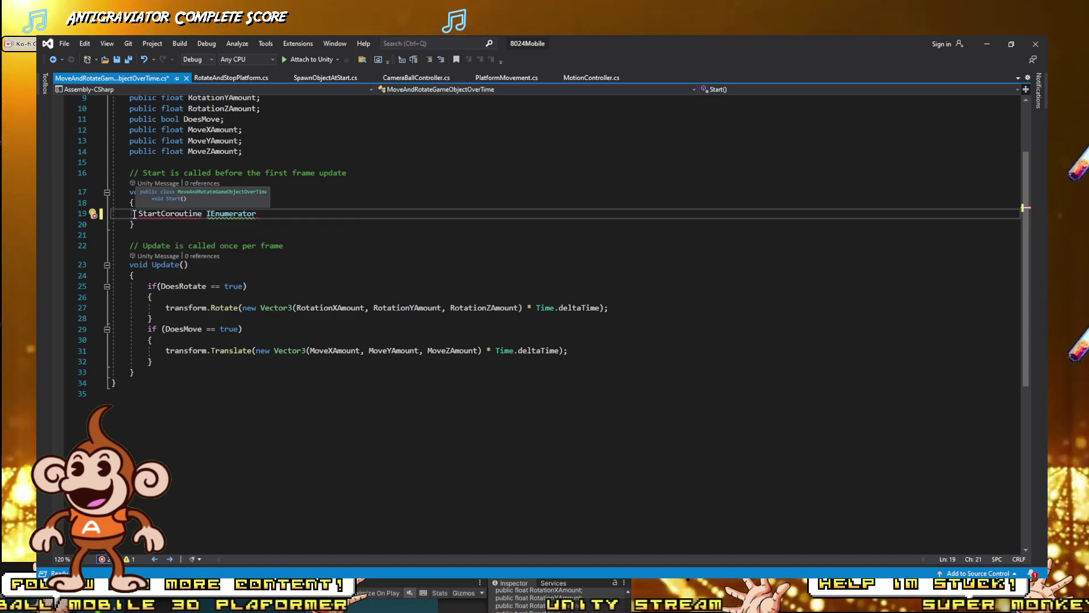
pyautogui.press('Delete')
pyautogui.press('Delete')
pyautogui.press('Delete')
pyautogui.press('Delete')
pyautogui.press('Delete')
pyautogui.press('Delete')
pyautogui.press('Delete')
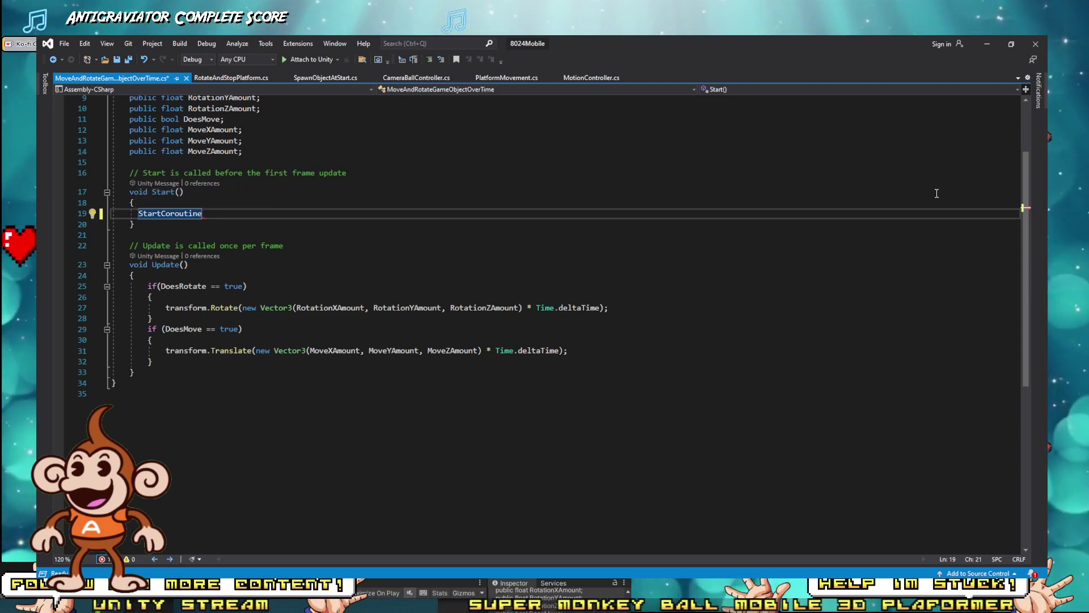
# Step: Complete the StartCoroutine call in Start with OnOffRoutine as its argument and end the statement with a semicolon
pyautogui.write('(')
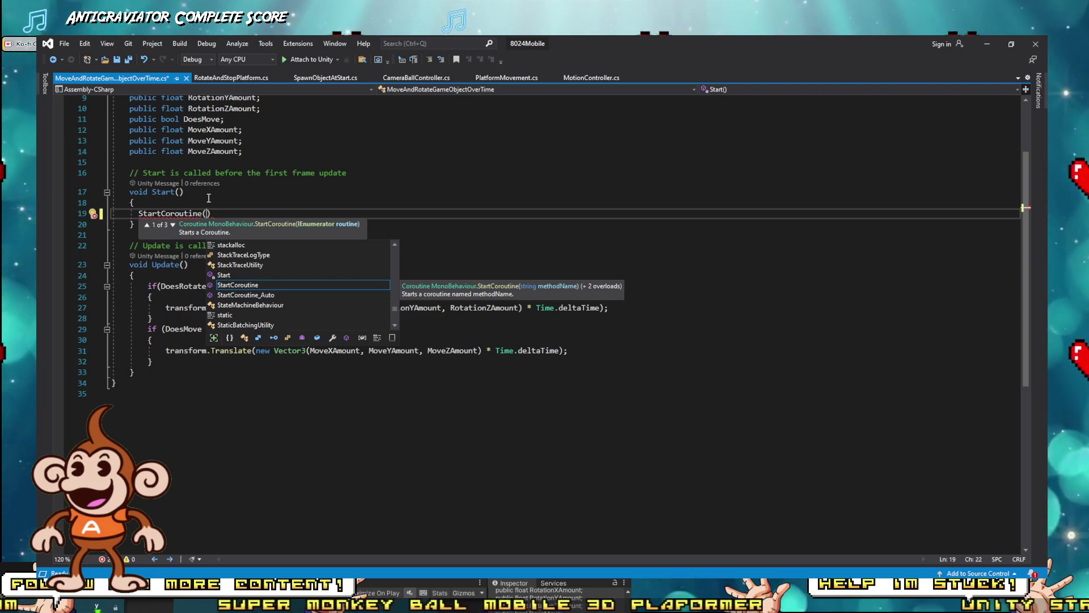
pyautogui.write('o')
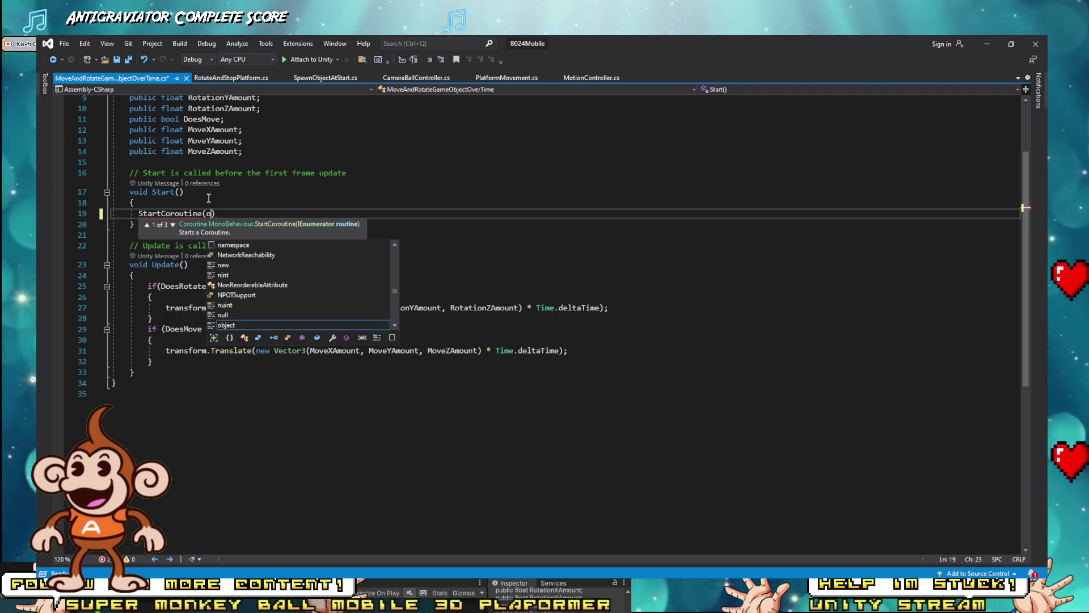
pyautogui.press('BackSpace')
pyautogui.write('On')
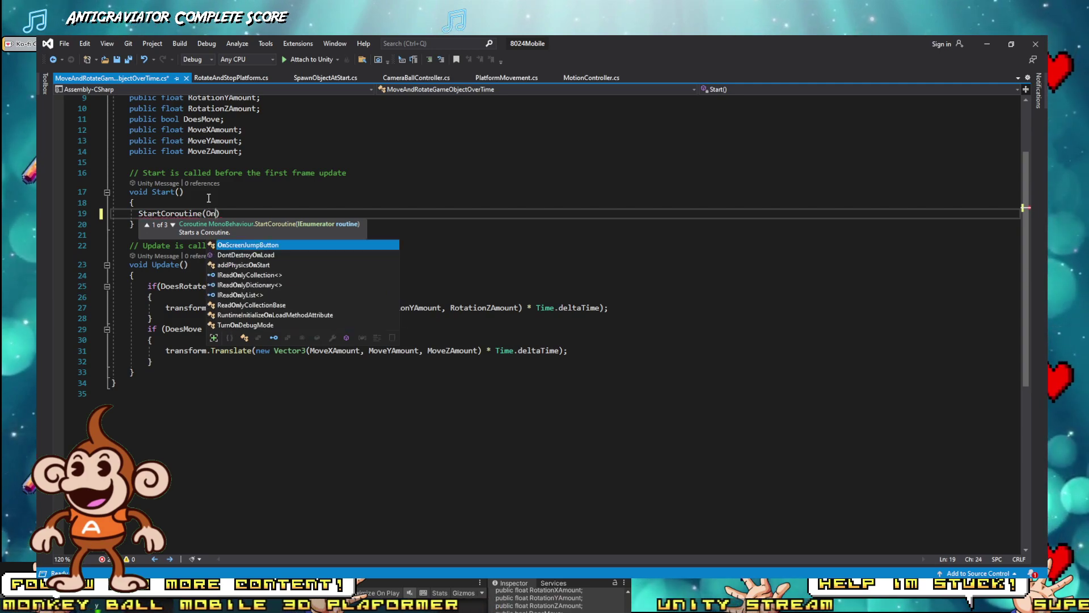
pyautogui.write('OffRout')
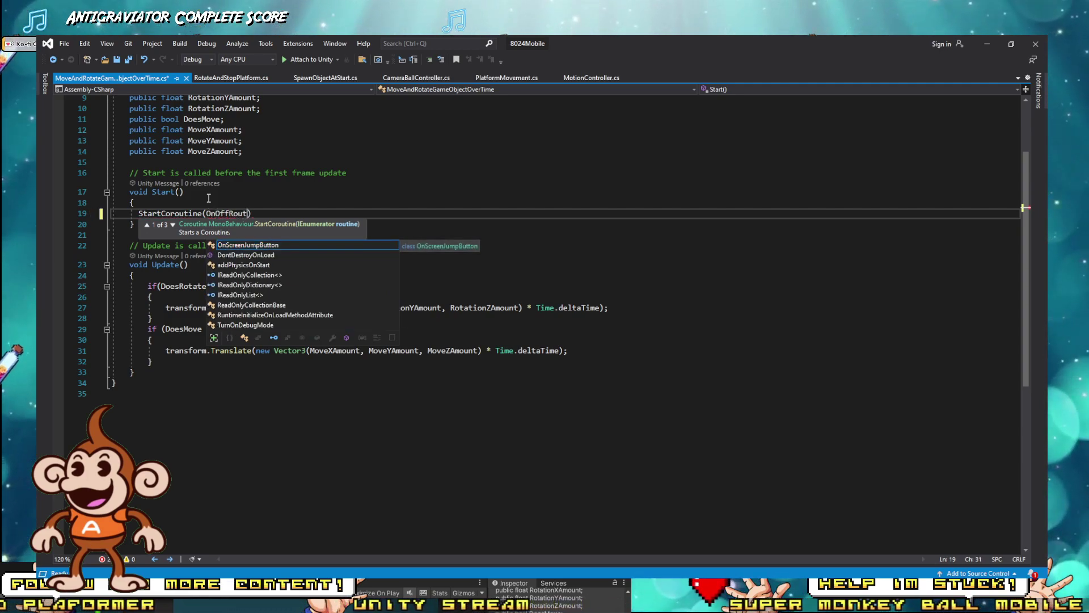
pyautogui.write('ine)')
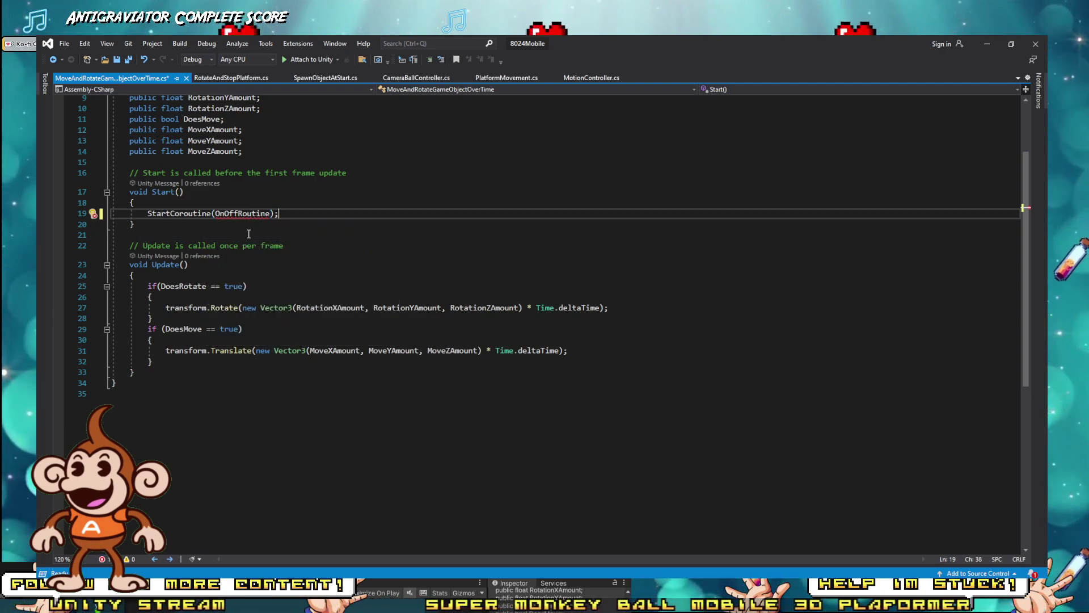
# Step: Declare a public void OnOffRoutine() method with an empty body between Start and Update, reusing the name from the StartCoroutine call
pyautogui.doubleClick(242, 214)
pyautogui.hotkey('ctrl', 'c')
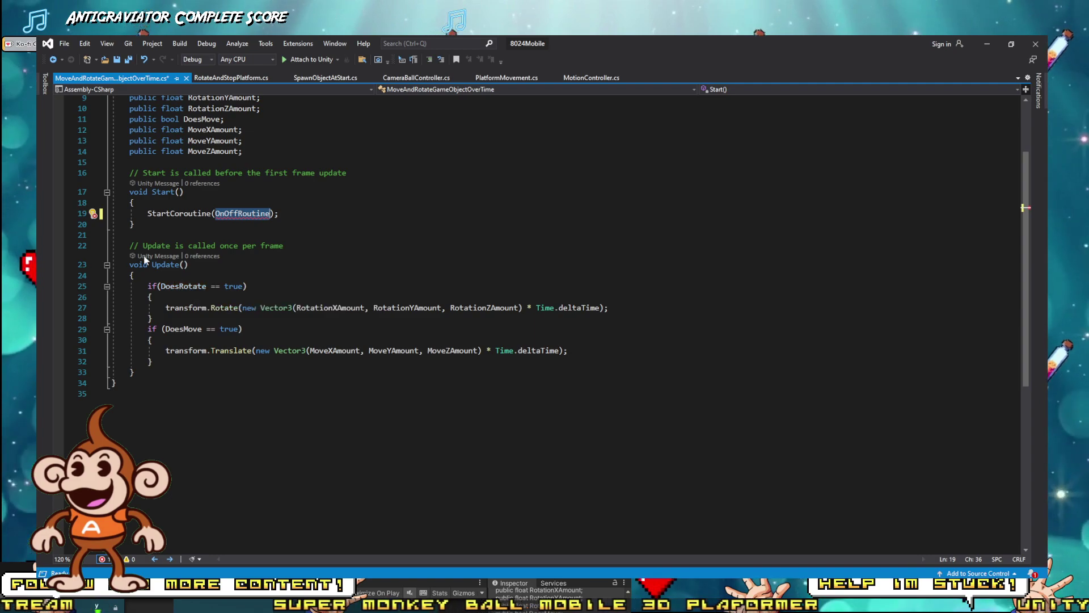
pyautogui.click(145, 234)
pyautogui.hotkey('ctrl', 'v')
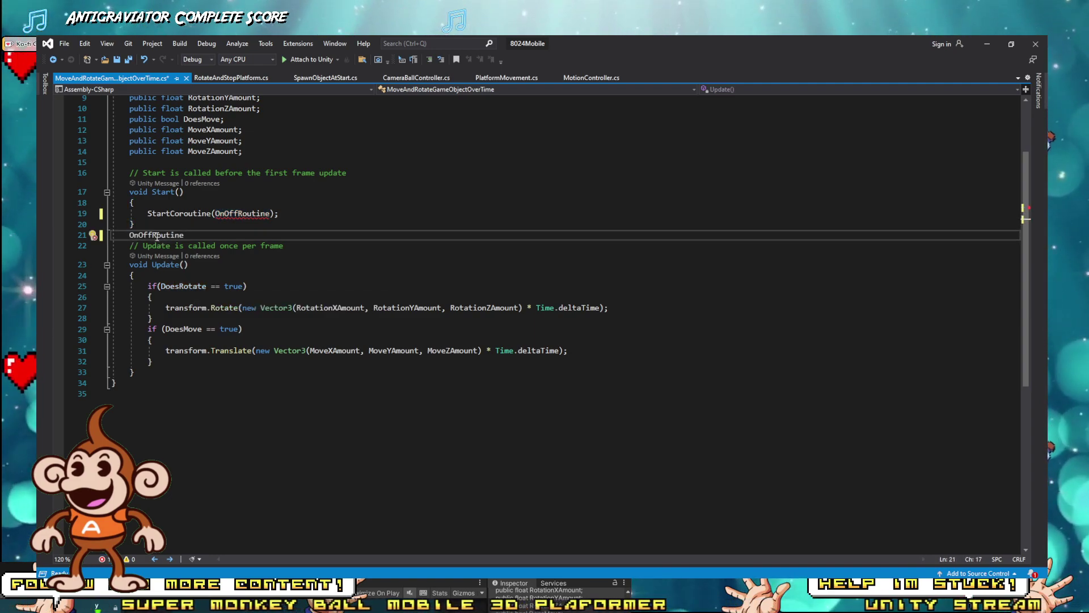
pyautogui.hotkey('ctrl', 'Return')
pyautogui.write('public void')
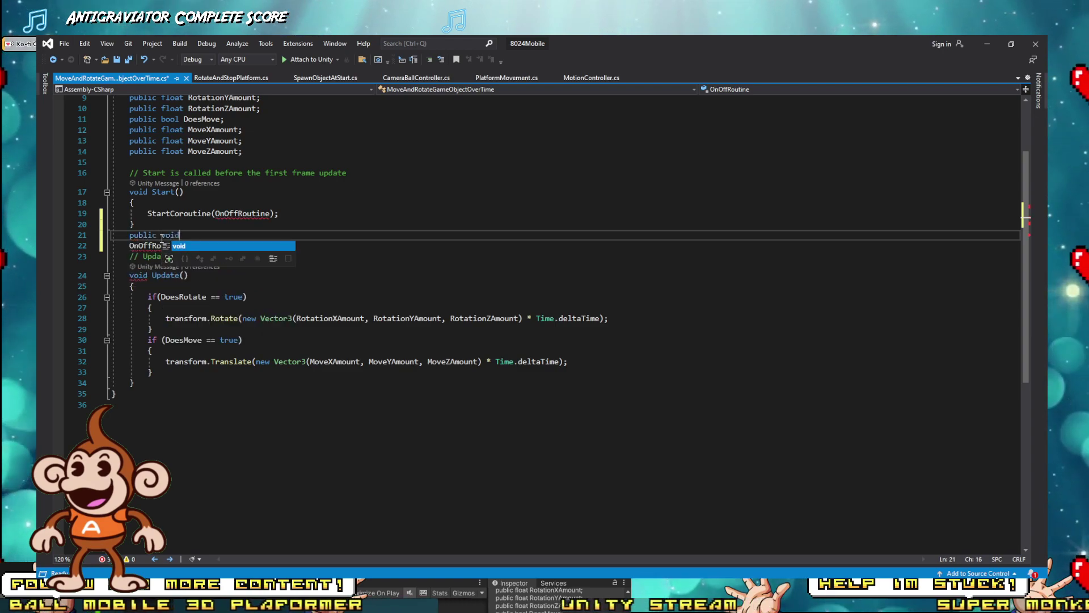
pyautogui.press('Delete')
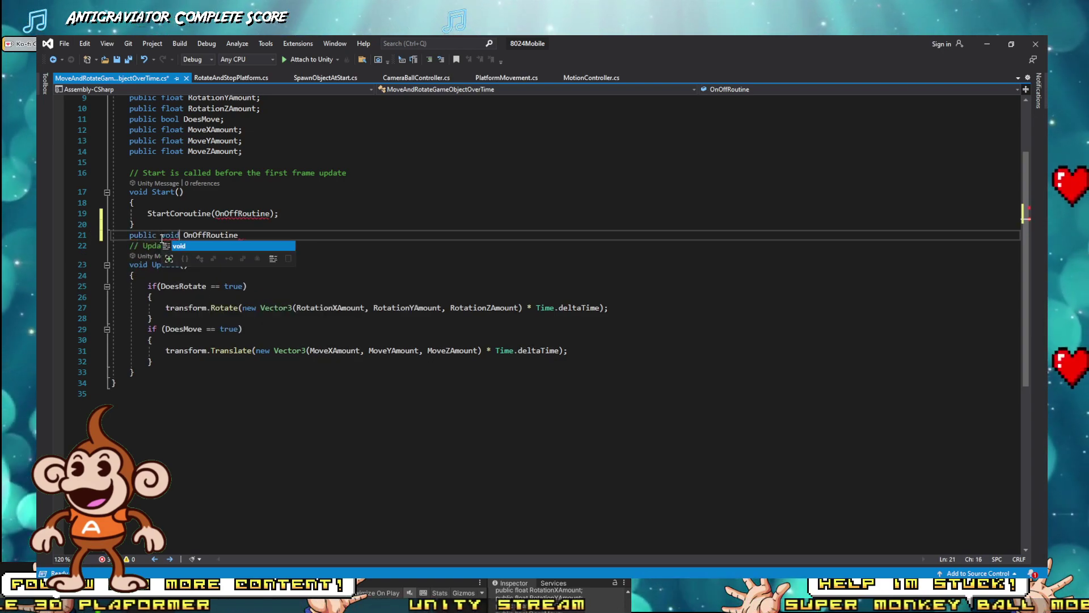
pyautogui.press('Right')
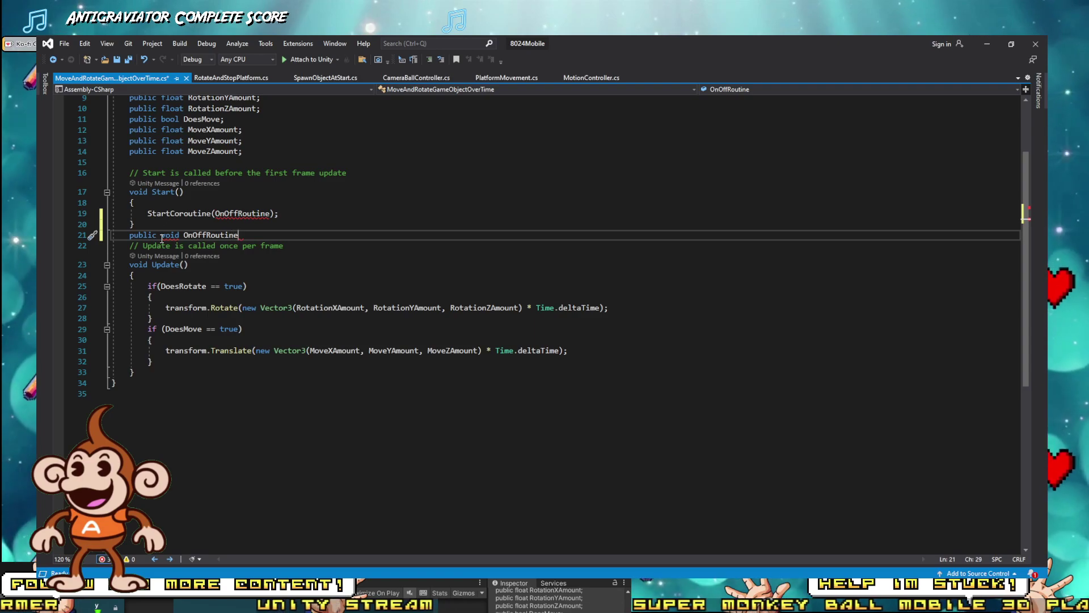
pyautogui.write('()')
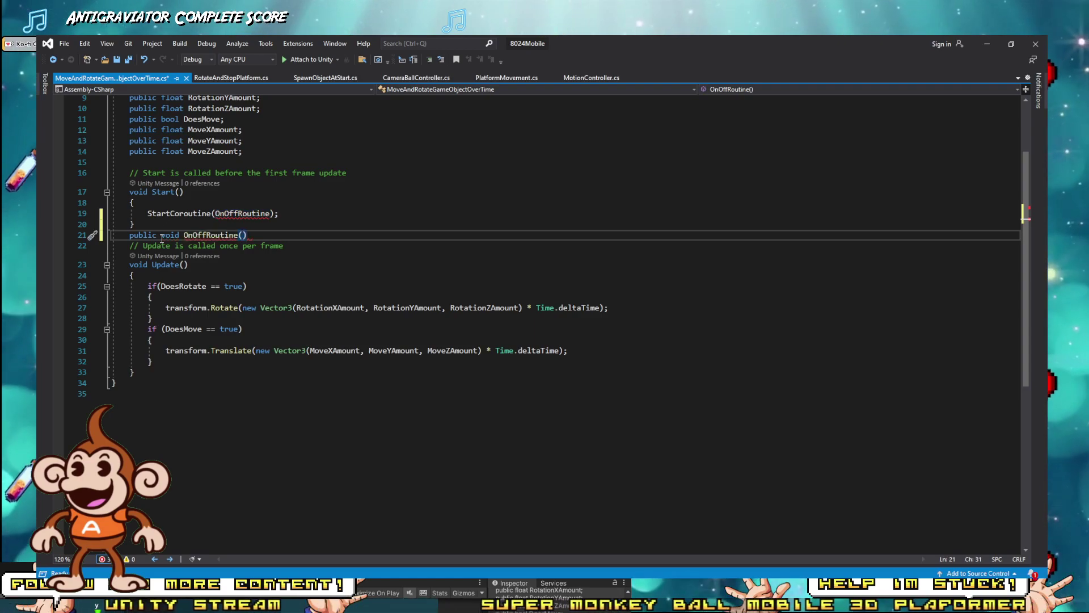
pyautogui.press('Return')
pyautogui.write('{')
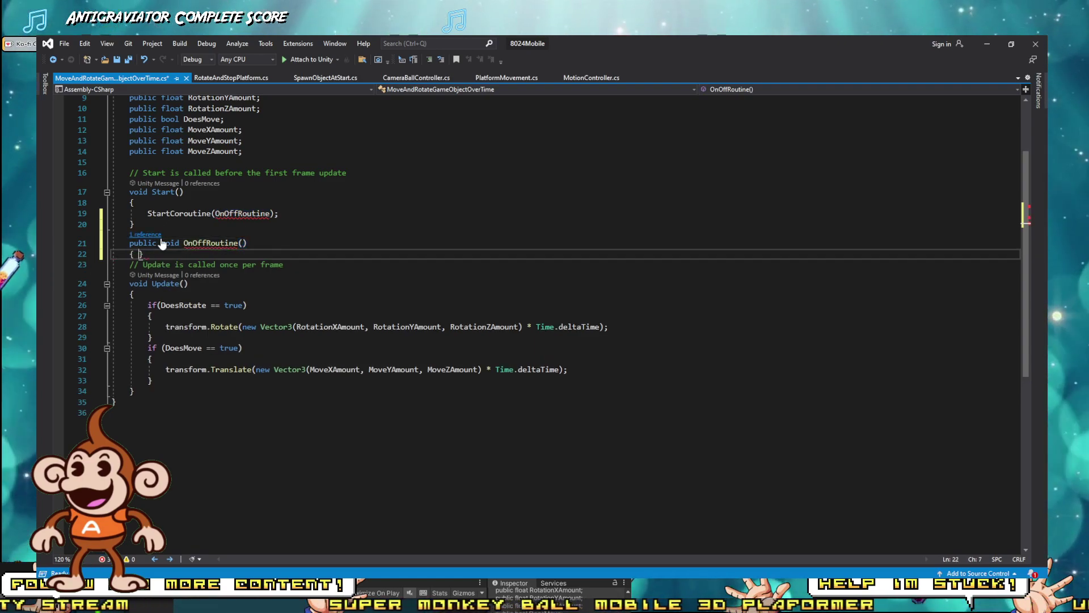
pyautogui.press('Return')
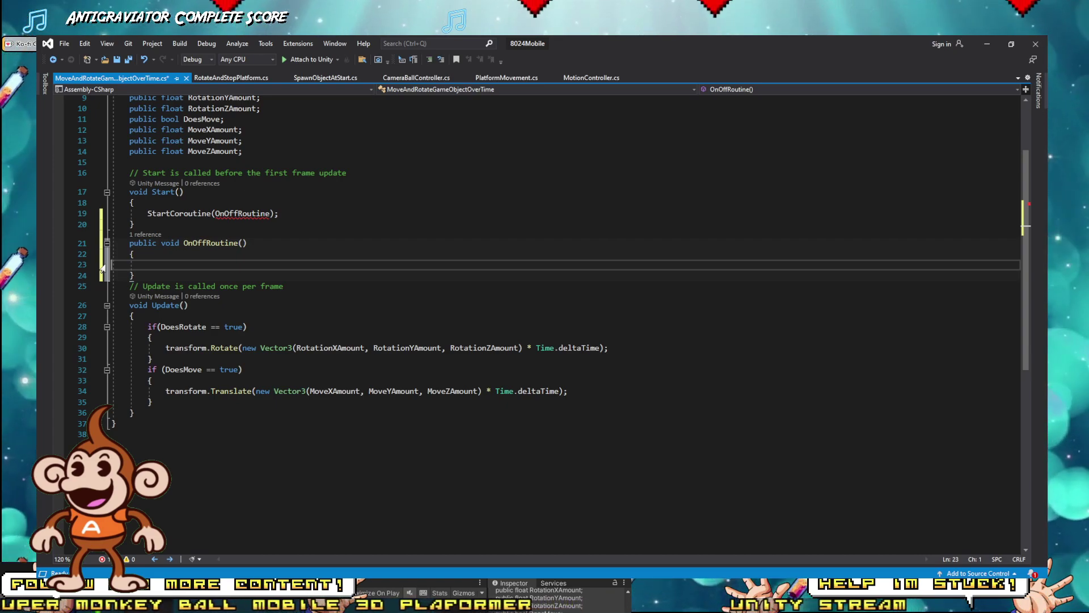
# Step: Begin a public YieldInstruction declaration inside the OnOffRoutine body, leave it unnamed, and select that text
pyautogui.click(185, 258)
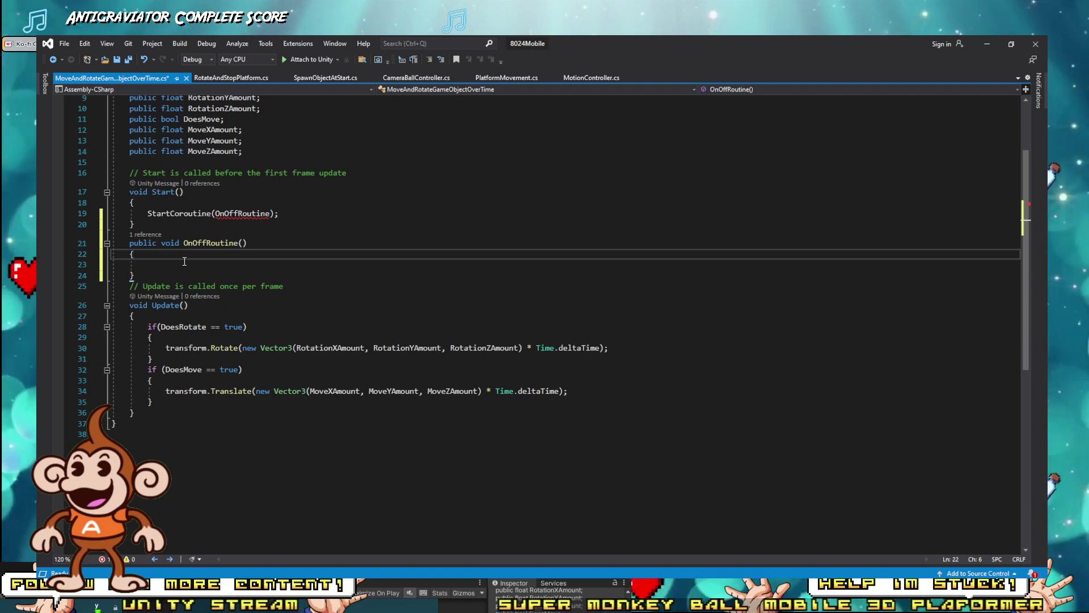
pyautogui.click(184, 265)
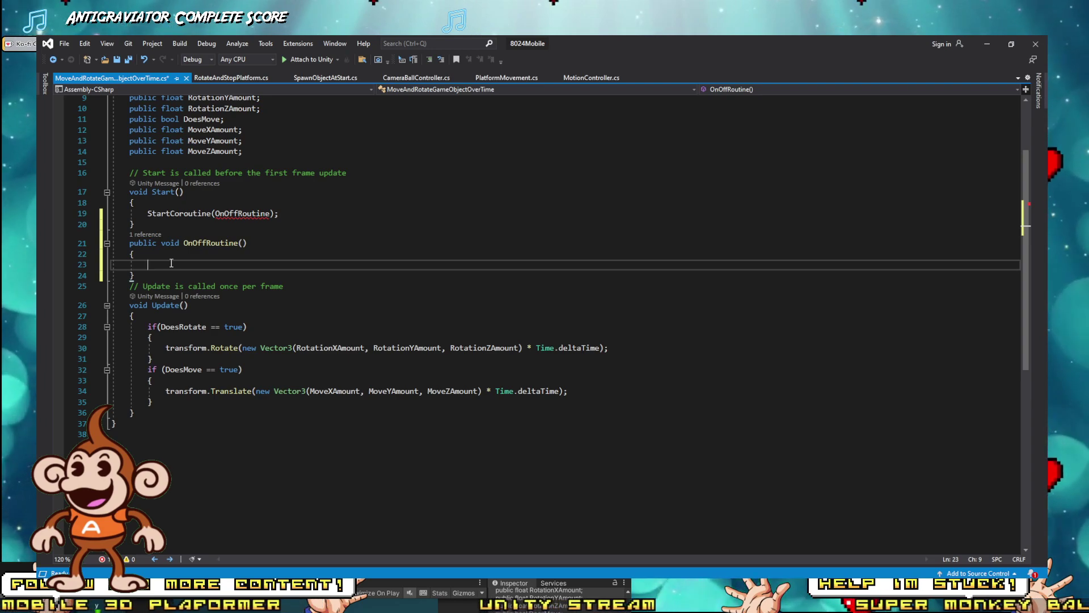
pyautogui.write('public')
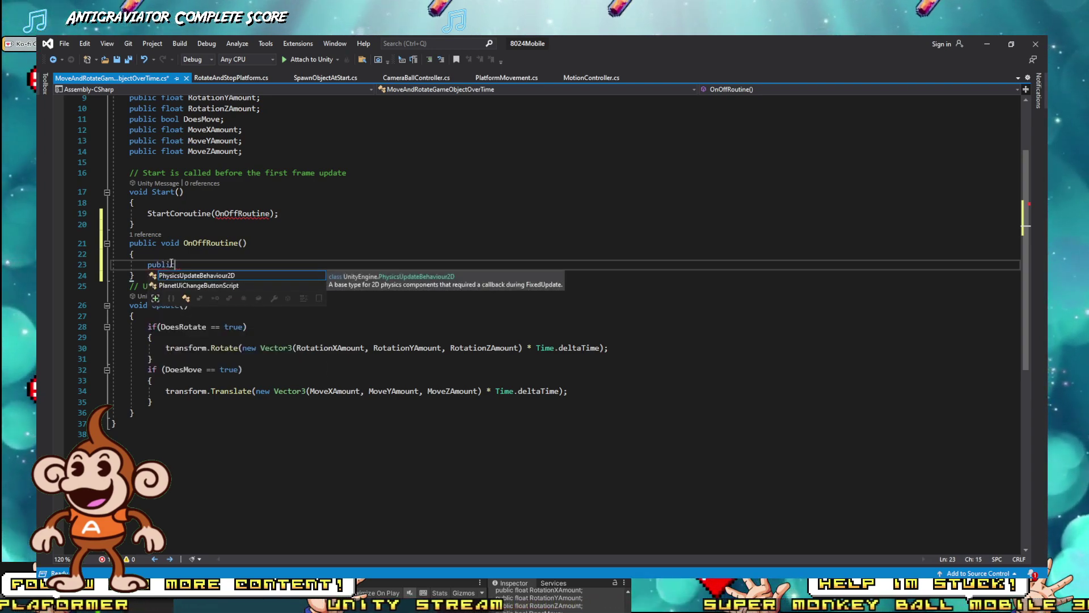
pyautogui.write(' yei')
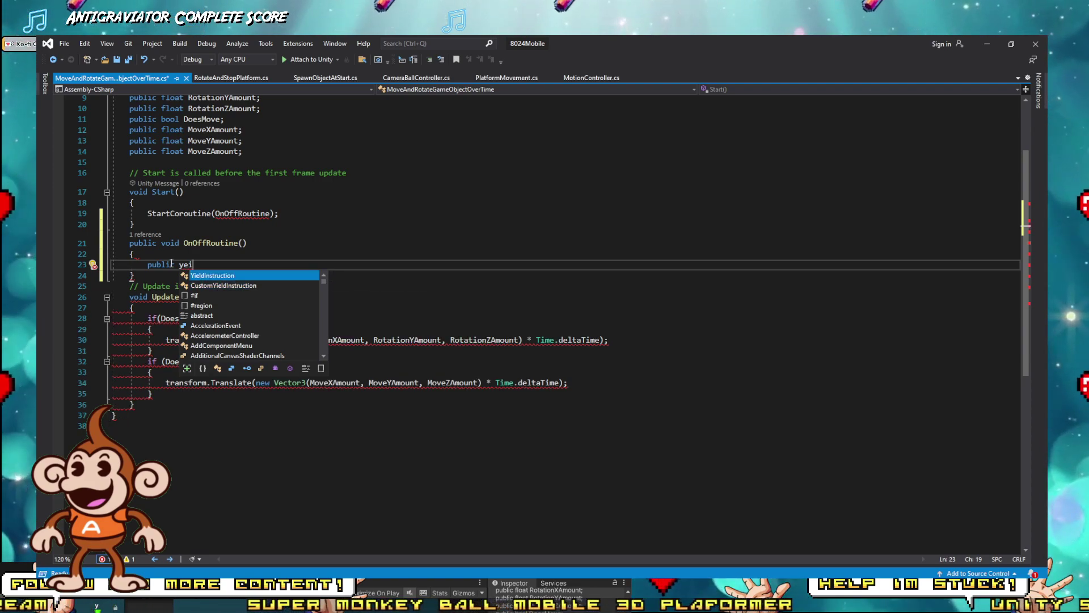
pyautogui.press('Tab')
pyautogui.write('wa')
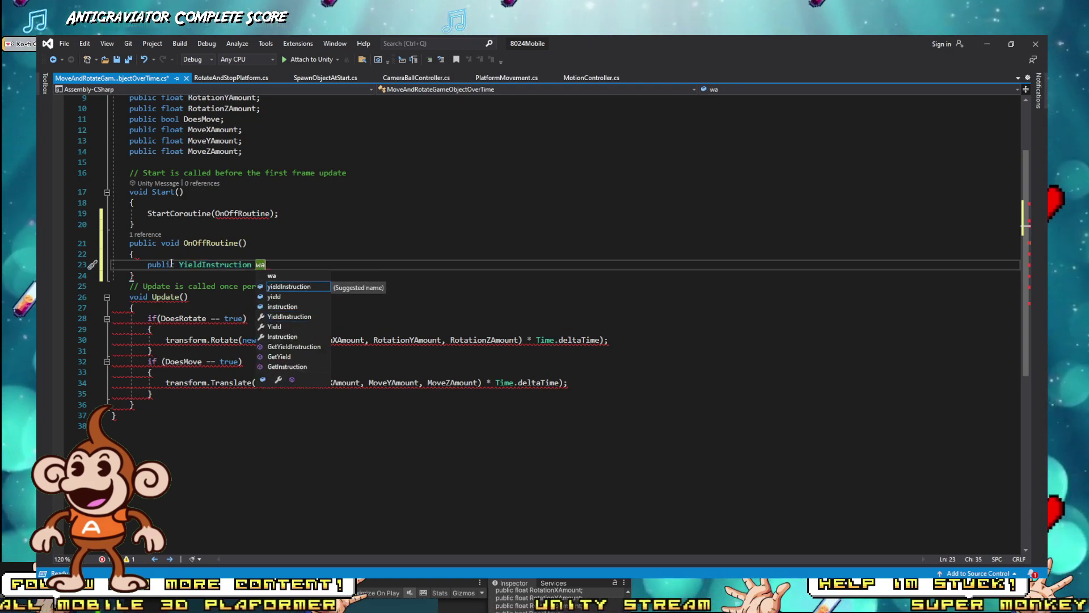
pyautogui.press('BackSpace')
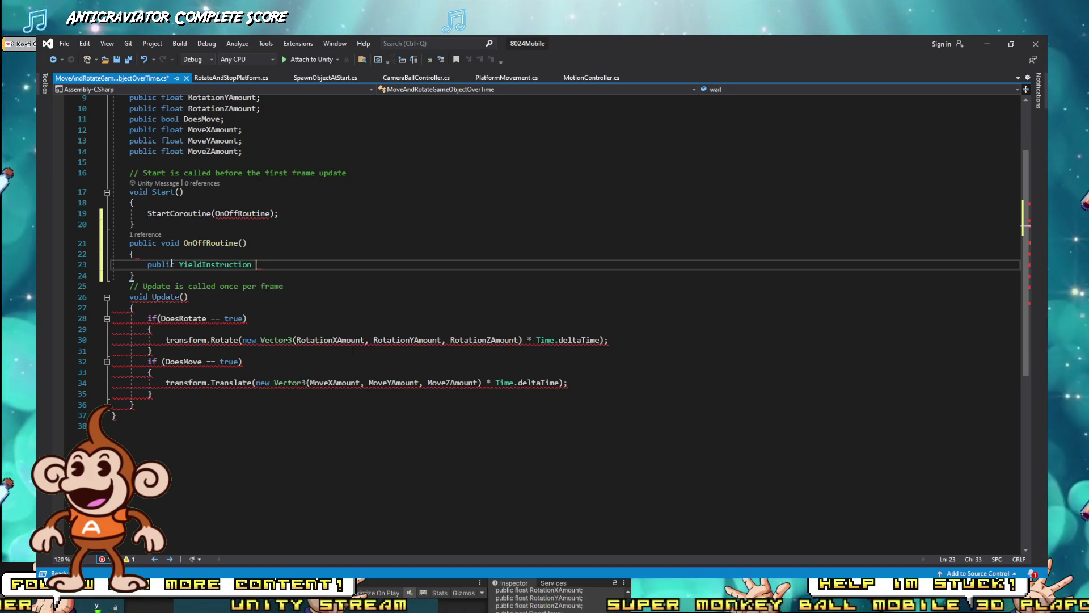
pyautogui.scroll(3, 170, 263)
pyautogui.hotkey('ctrl', 'a')
pyautogui.click(296, 260)
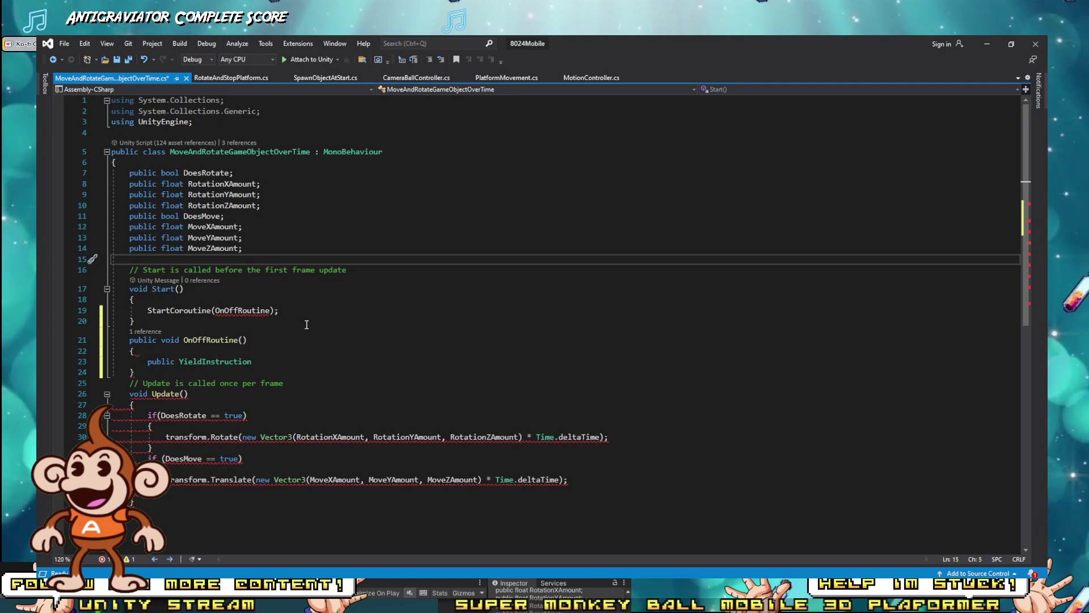
pyautogui.click(265, 342)
pyautogui.moveTo(256, 361); pyautogui.dragTo(169, 364)
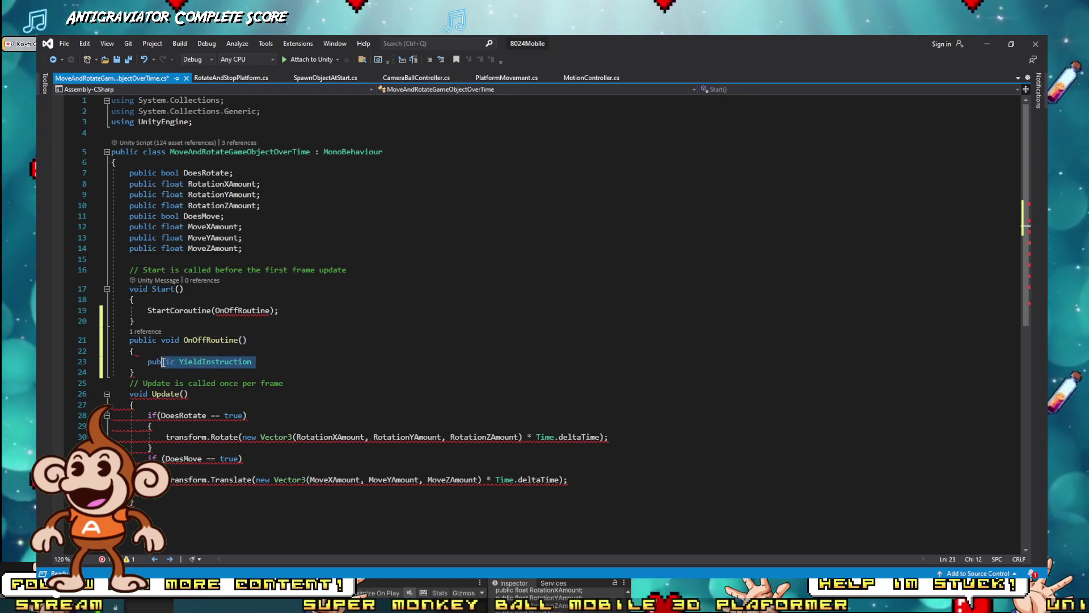
# Step: Switch to Firefox, search for "yield return waitforseconds", and examine the coroutine example in Unity's WaitForSeconds documentation
pyautogui.click(206, 543)
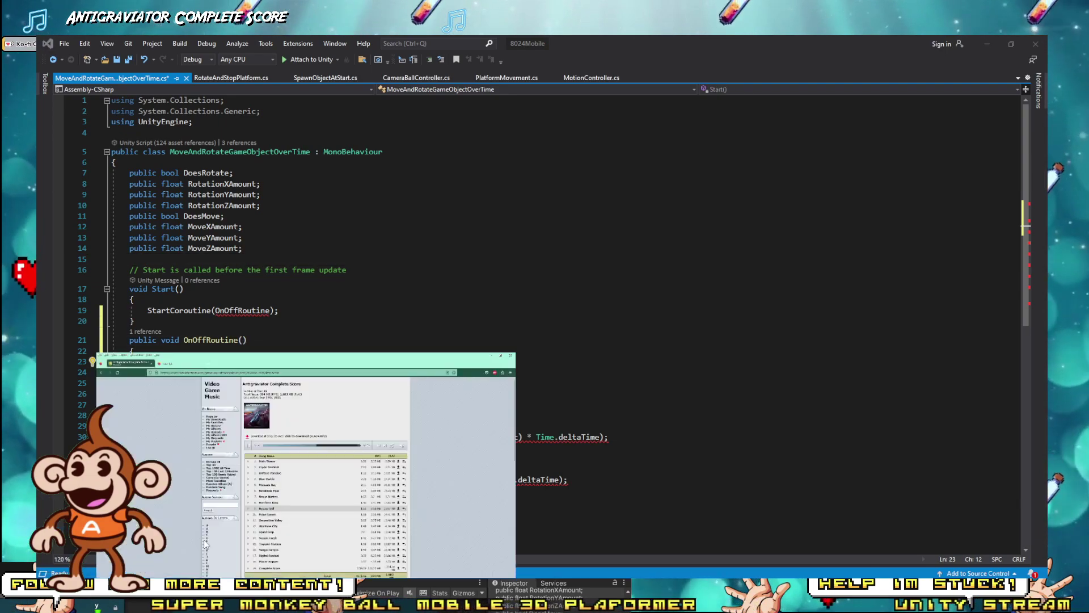
pyautogui.click(187, 61)
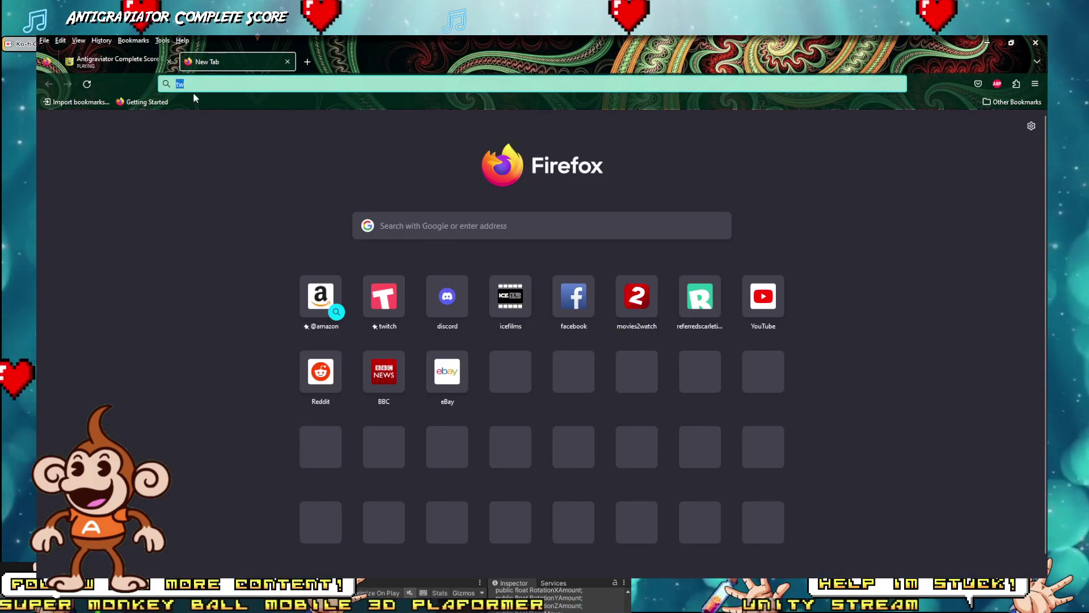
pyautogui.write('yeild wai')
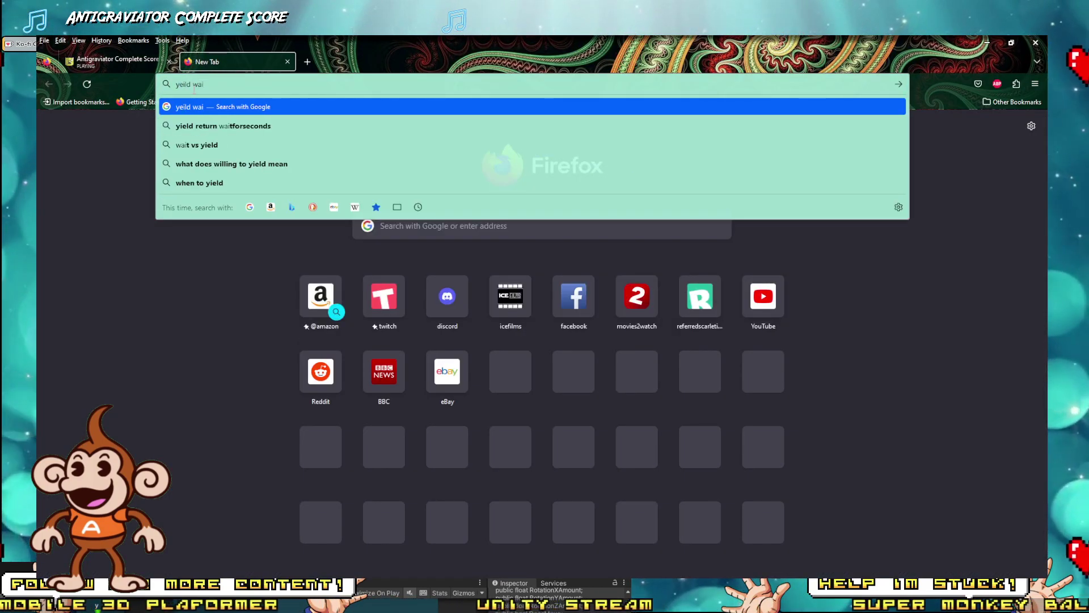
pyautogui.press('Down')
pyautogui.press('Return')
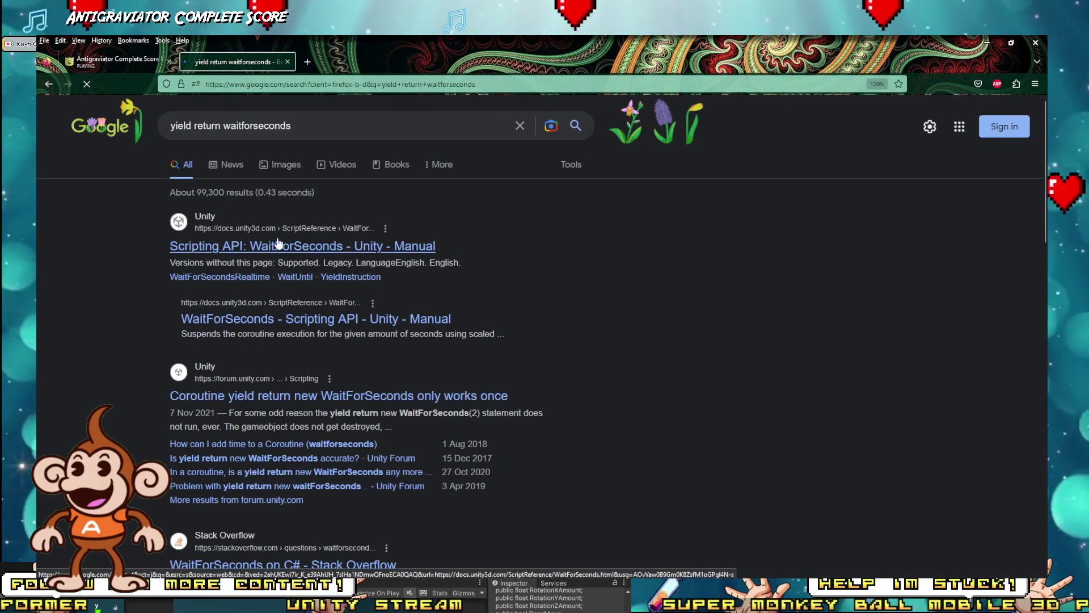
pyautogui.click(277, 245)
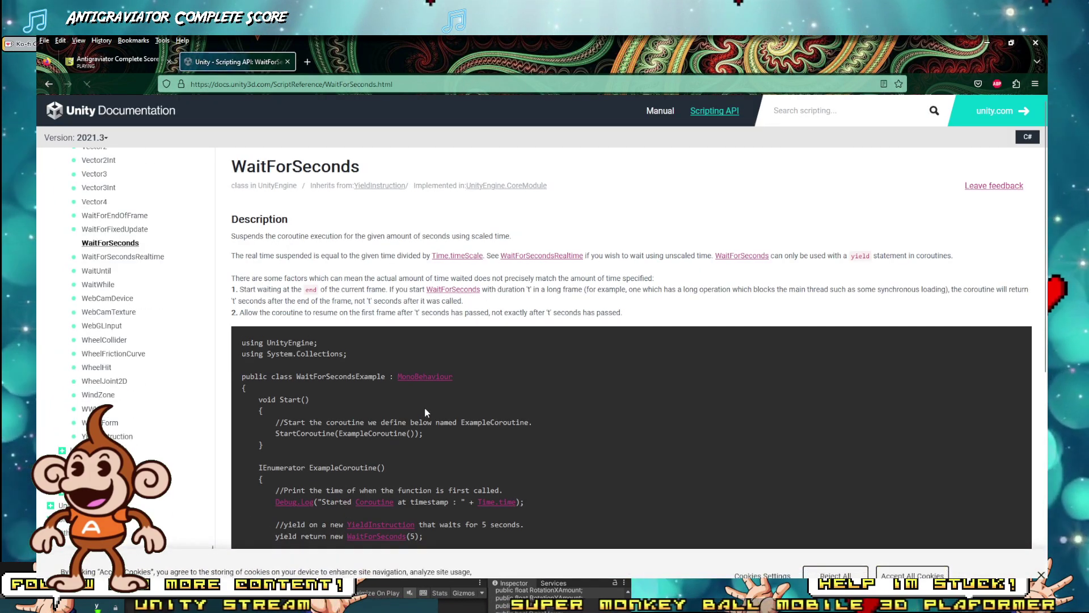
pyautogui.scroll(-3, 376, 398)
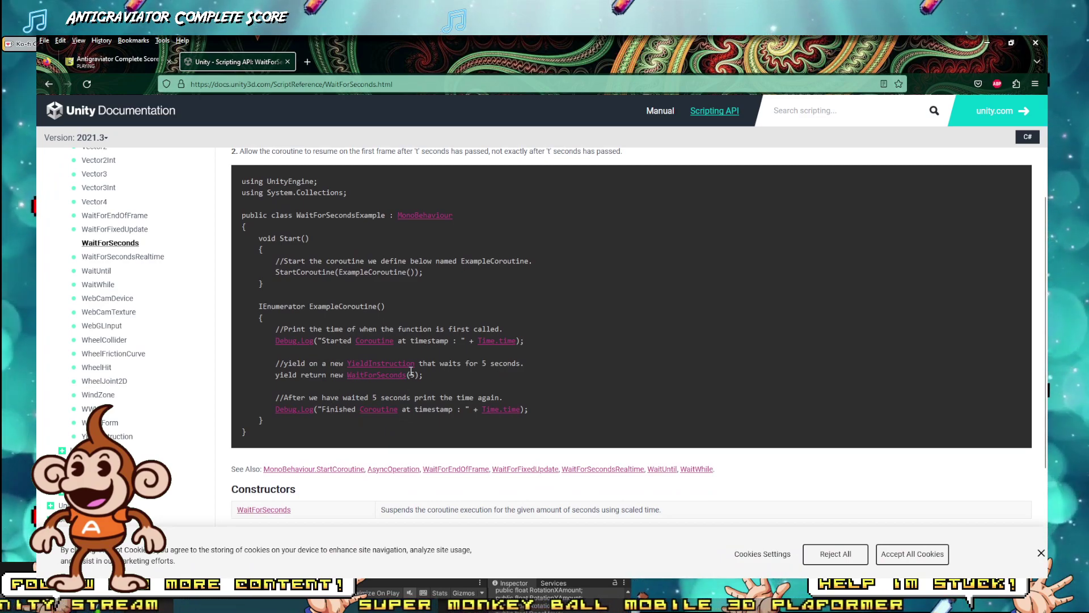
# Step: Copy the IEnumerator ExampleCoroutine() header with its opening brace from the documentation and paste it over the script's public void OnOffRoutine() header in Visual Studio
pyautogui.moveTo(423, 374); pyautogui.dragTo(274, 377)
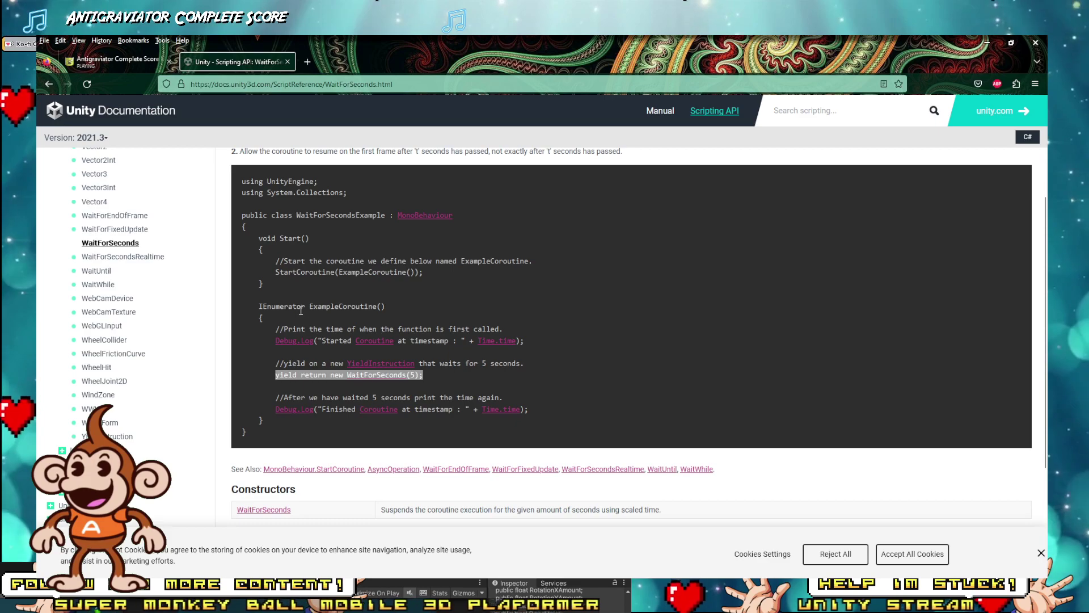
pyautogui.scroll(-2, 301, 311)
pyautogui.moveTo(278, 266); pyautogui.dragTo(261, 248)
pyautogui.hotkey('ctrl', 'c')
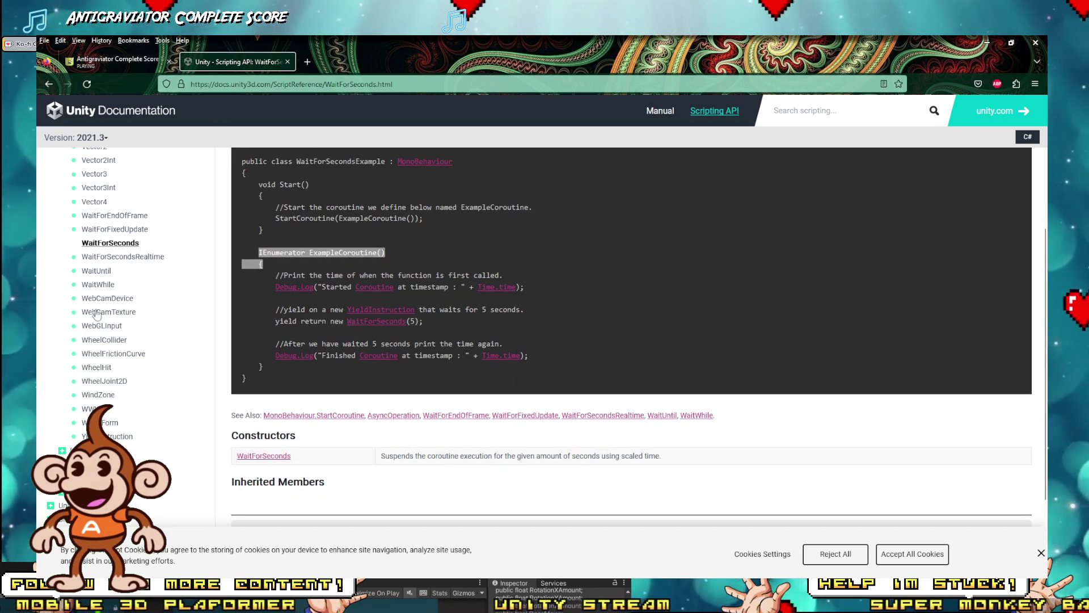
pyautogui.click(238, 525)
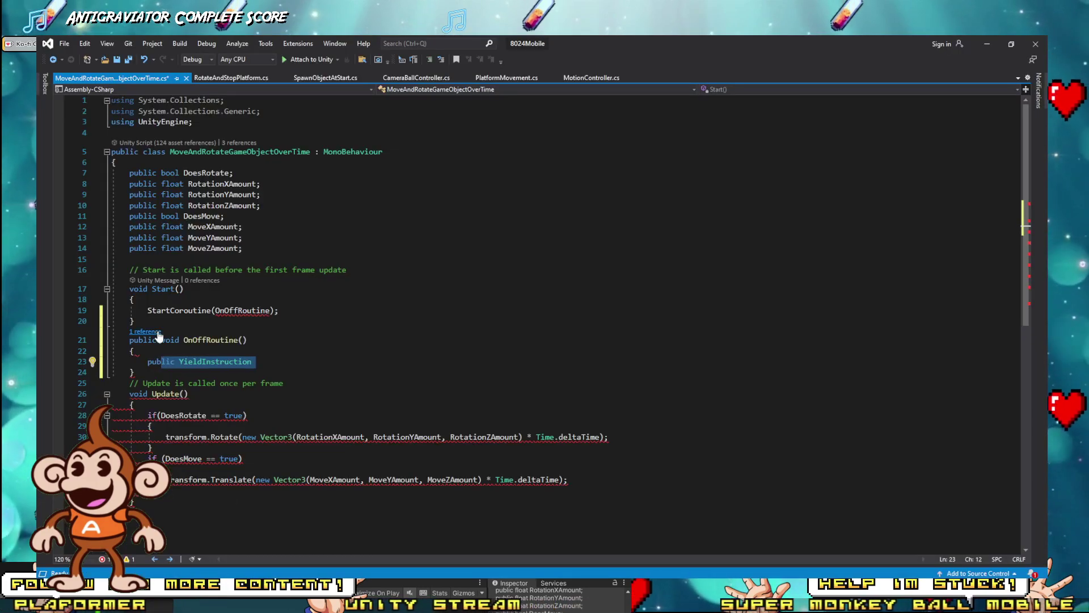
pyautogui.moveTo(137, 351); pyautogui.dragTo(129, 340)
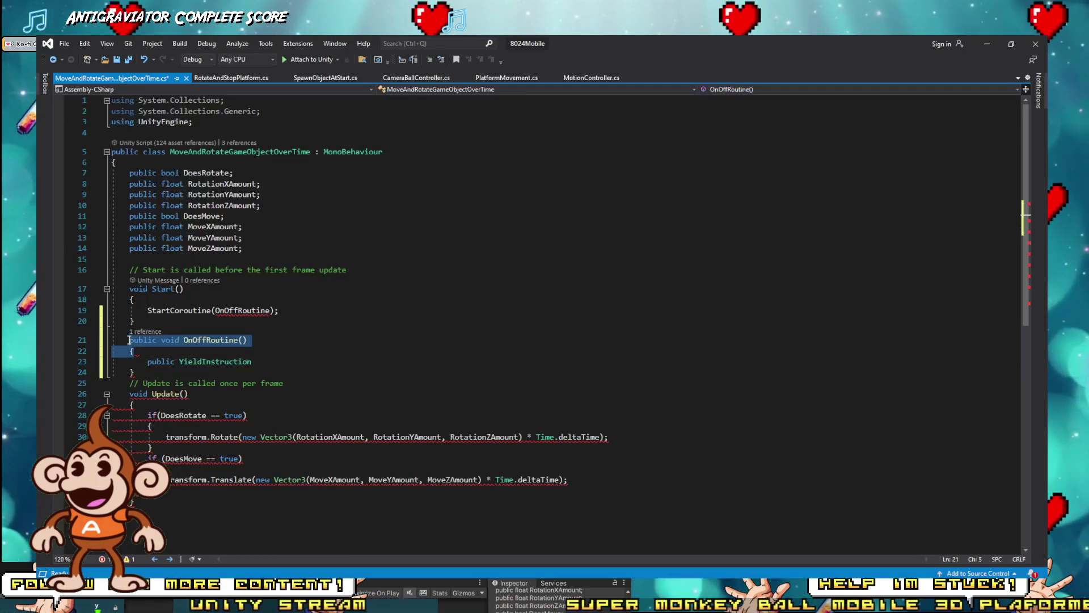
pyautogui.hotkey('ctrl', 'v')
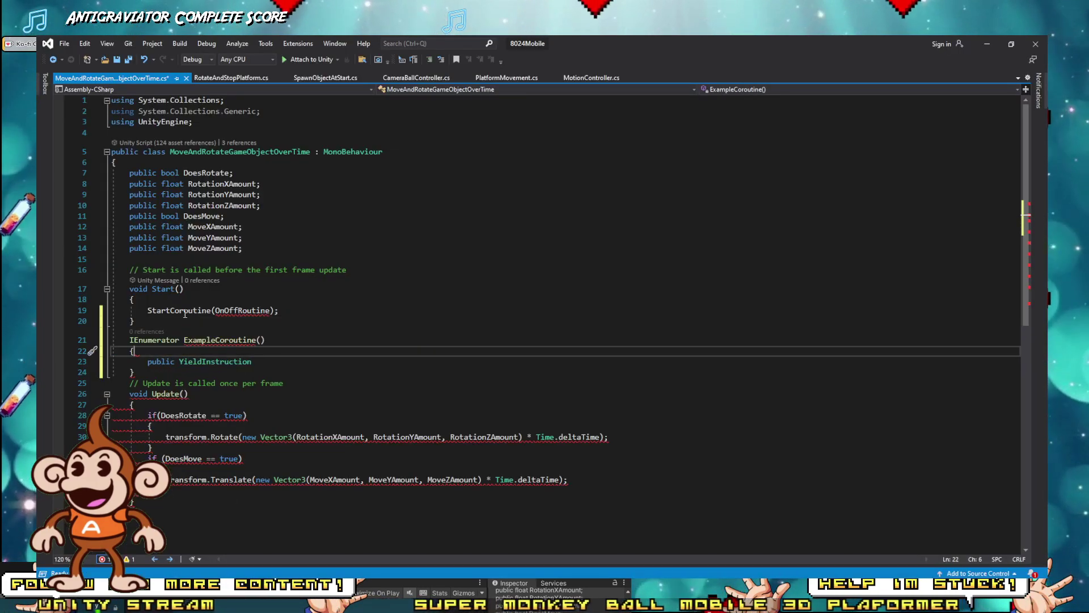
# Step: Rename the pasted ExampleCoroutine method to OnOffRoutine by reusing the name from the StartCoroutine call
pyautogui.doubleClick(222, 340)
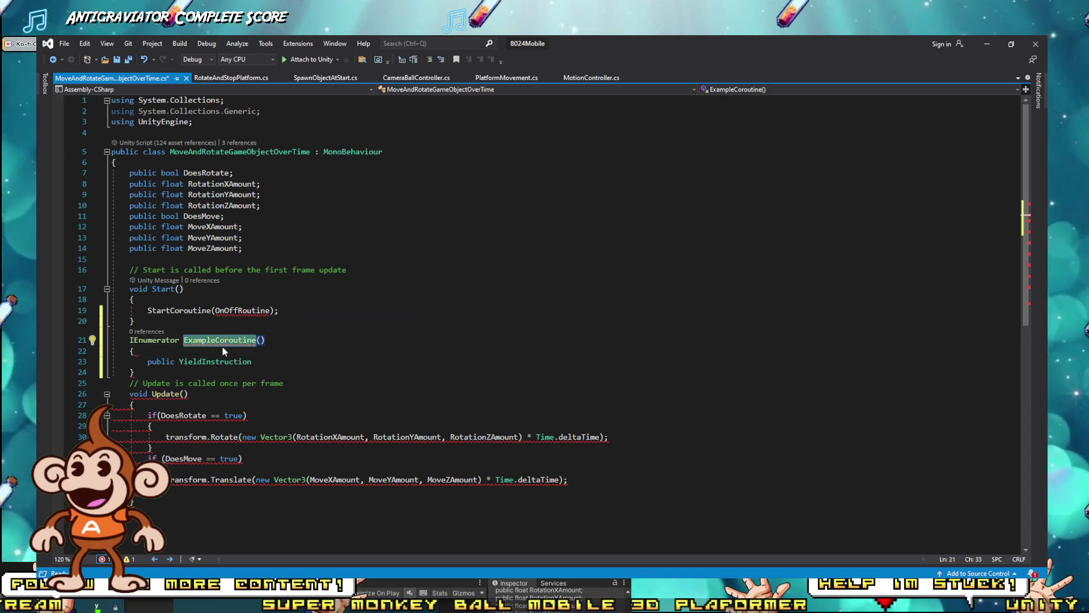
pyautogui.click(232, 320)
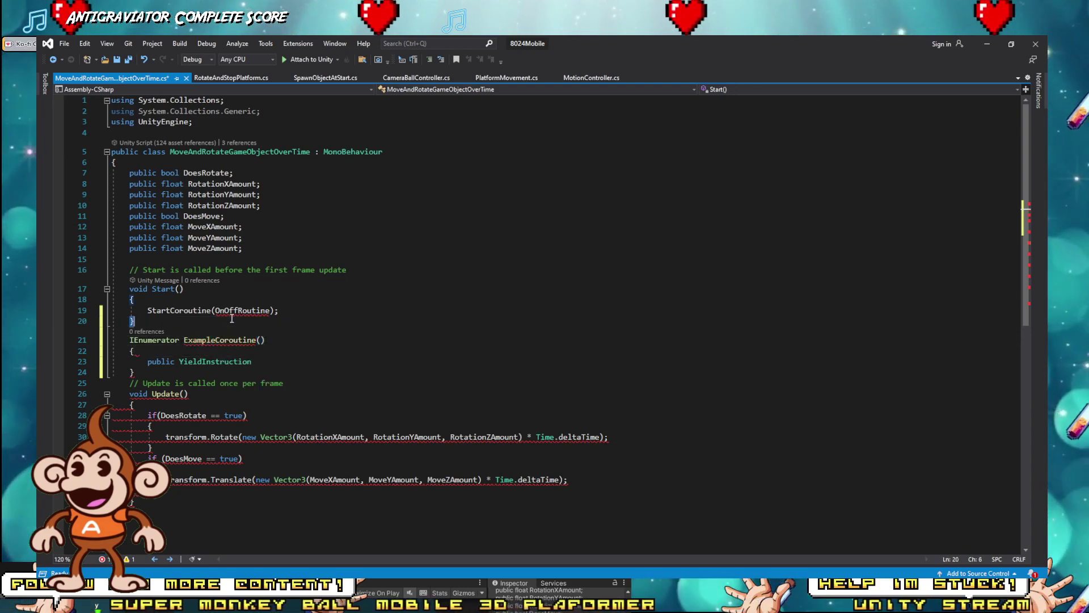
pyautogui.doubleClick(233, 311)
pyautogui.hotkey('ctrl', 'c')
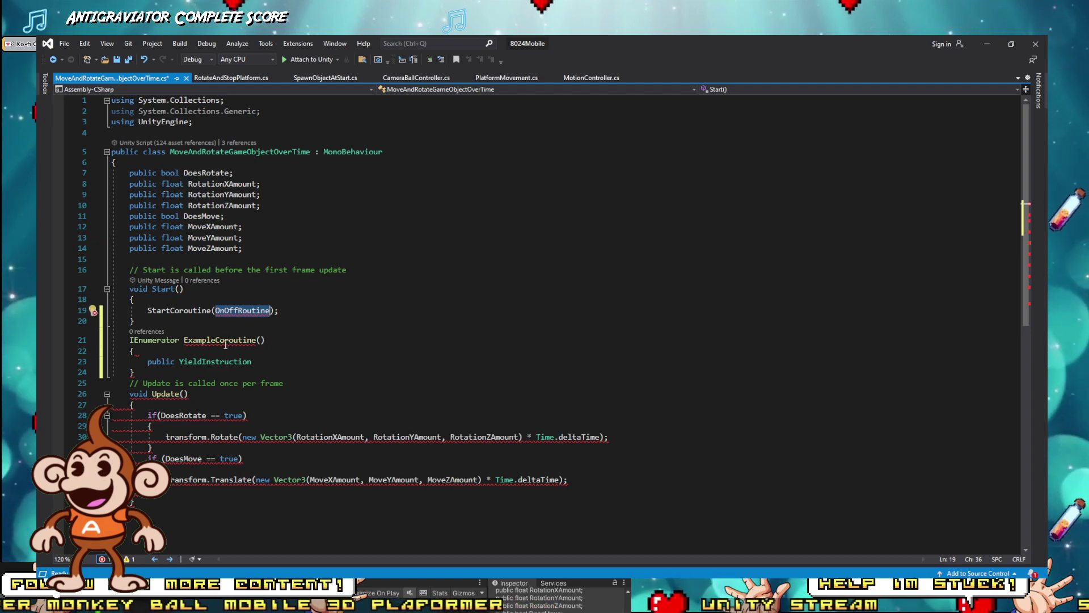
pyautogui.doubleClick(226, 341)
pyautogui.hotkey('ctrl', 'v')
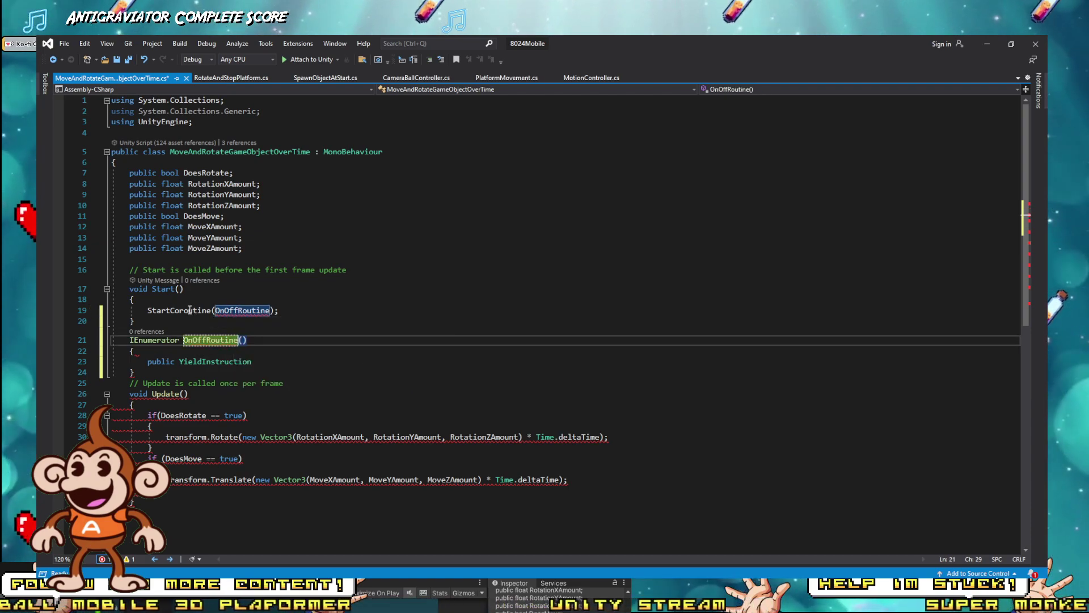
# Step: Replace the StartCoroutine statement in Start with StartCoroutine(ExampleCoroutine()); copied from the Unity documentation in Firefox
pyautogui.click(189, 310)
pyautogui.hotkey('alt', 'Tab')
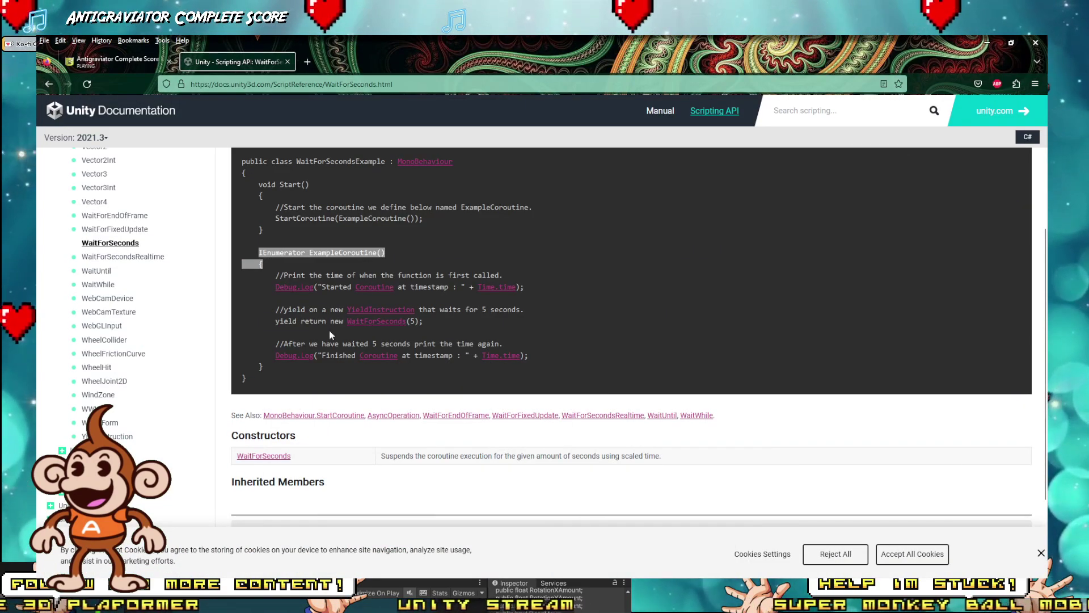
pyautogui.moveTo(431, 217); pyautogui.dragTo(403, 220)
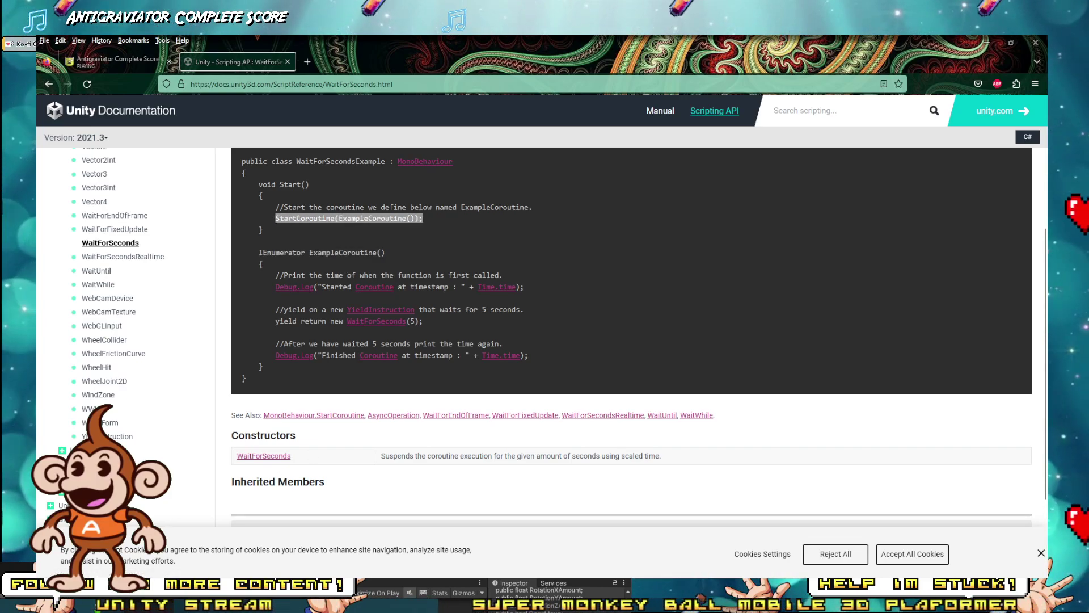
pyautogui.hotkey('alt', 'Tab')
pyautogui.moveTo(287, 311); pyautogui.dragTo(147, 310)
pyautogui.write('StartCoroutine(ExampleCoroutine());')
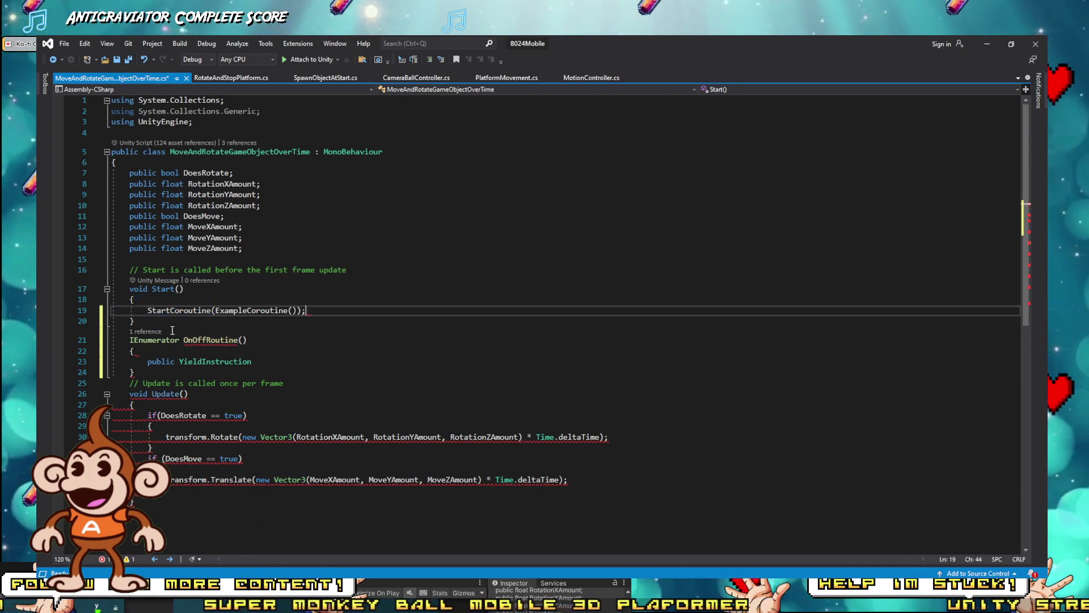
# Step: Replace ExampleCoroutine with OnOffRoutine in the StartCoroutine call, keeping its inner parentheses
pyautogui.doubleClick(218, 342)
pyautogui.hotkey('ctrl', 'c')
pyautogui.doubleClick(241, 311)
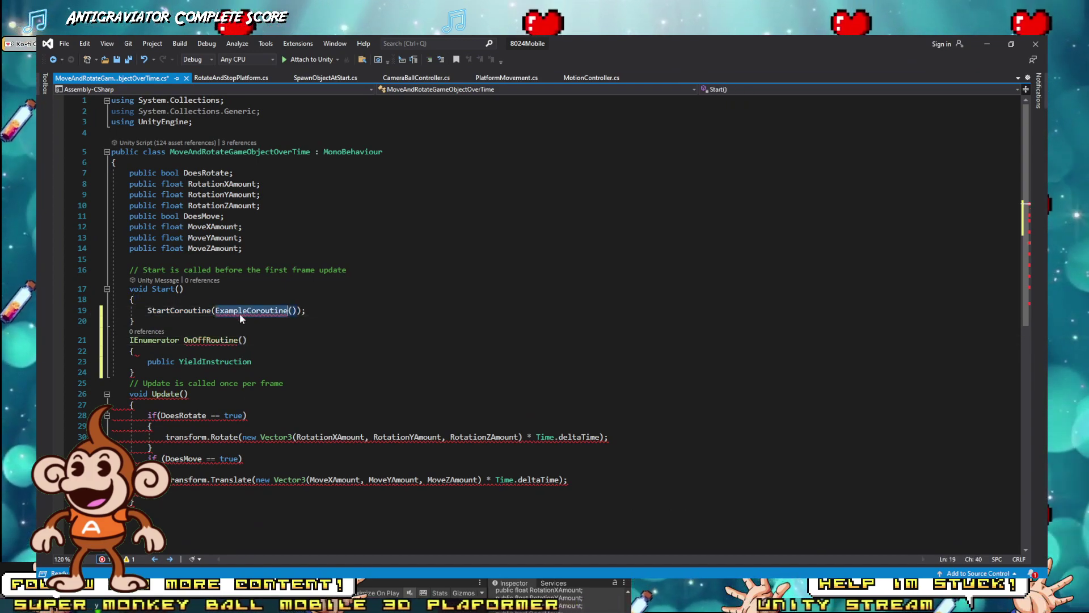
pyautogui.hotkey('ctrl', 'v')
# Step: Replace the unfinished public YieldInstruction text in OnOffRoutine with yield return new WaitForSeconds(5); copied from the documentation
pyautogui.click(262, 361)
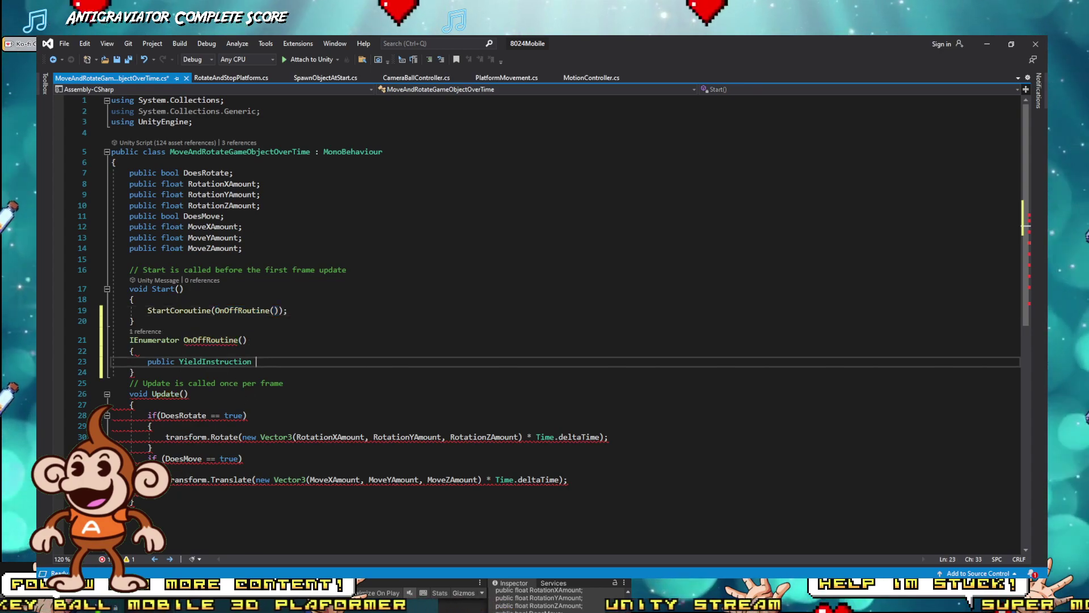
pyautogui.hotkey('alt', 'Tab')
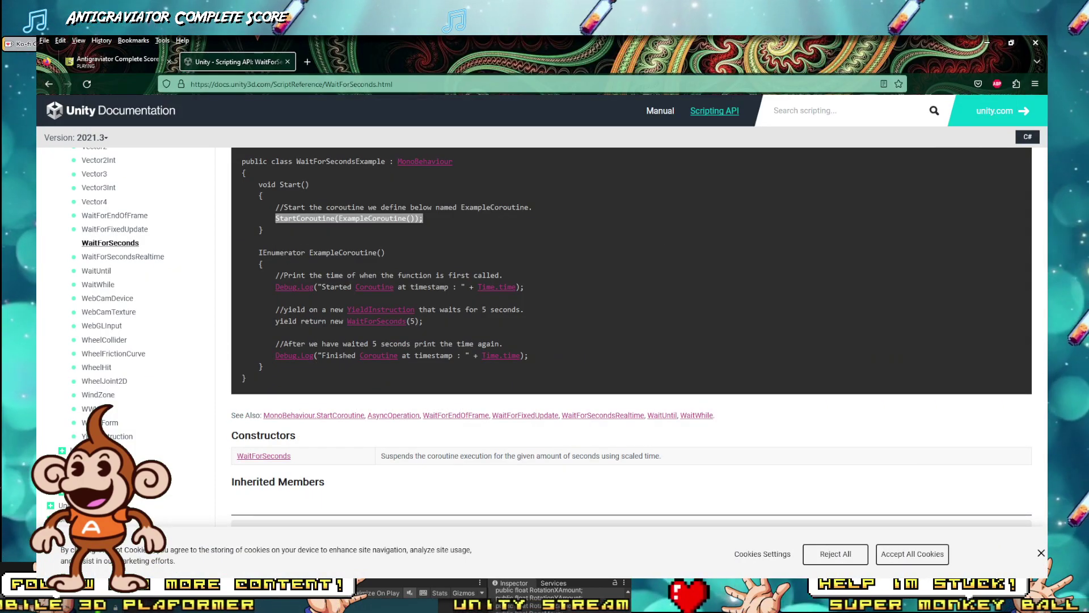
pyautogui.click(393, 323)
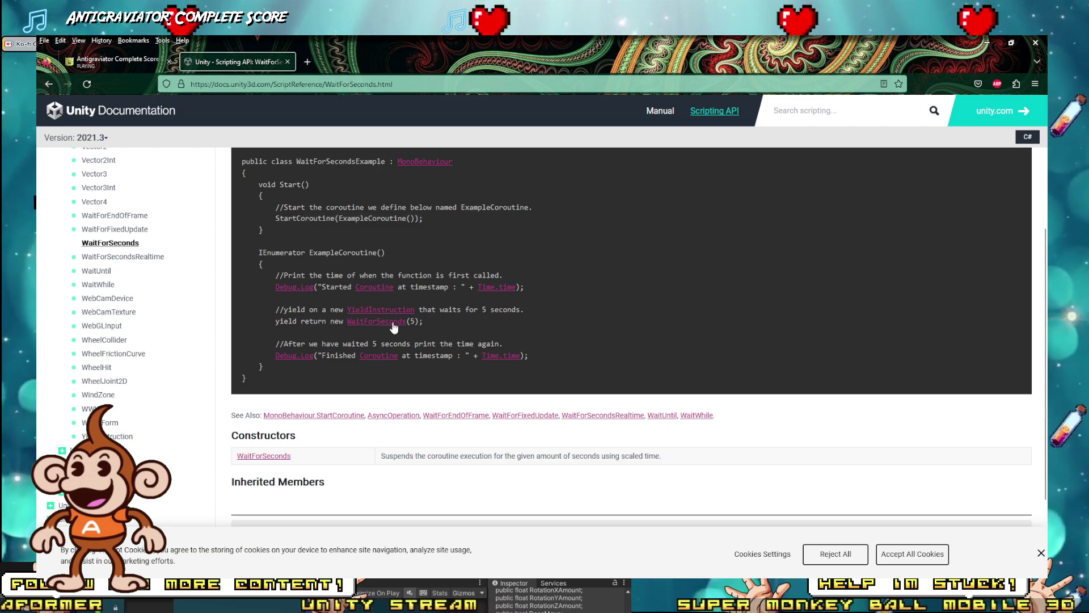
pyautogui.moveTo(267, 331); pyautogui.dragTo(271, 317)
pyautogui.hotkey('ctrl', 'c')
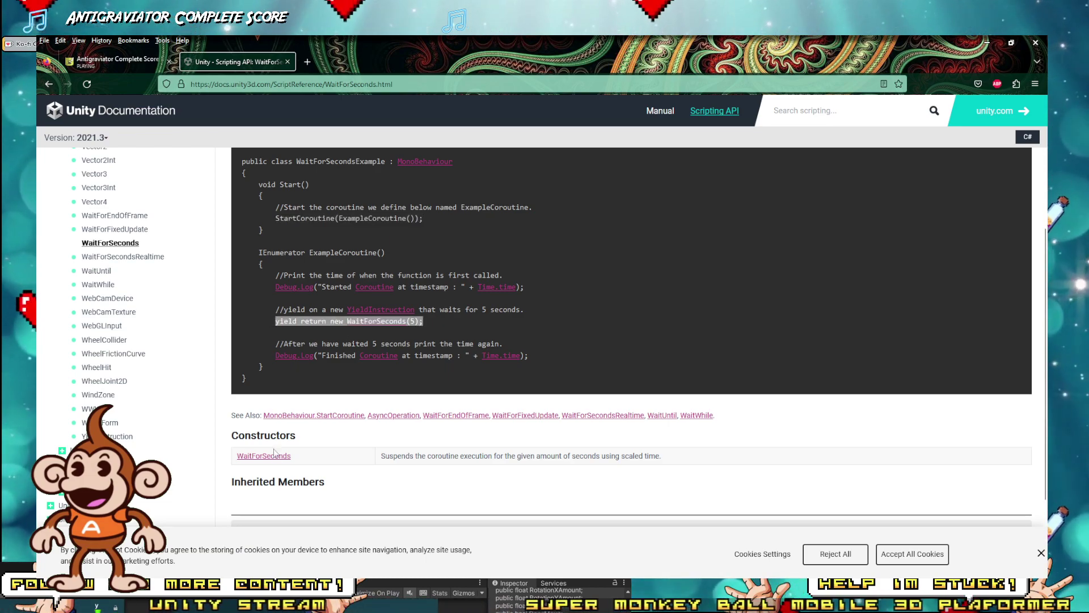
pyautogui.hotkey('alt', 'Tab')
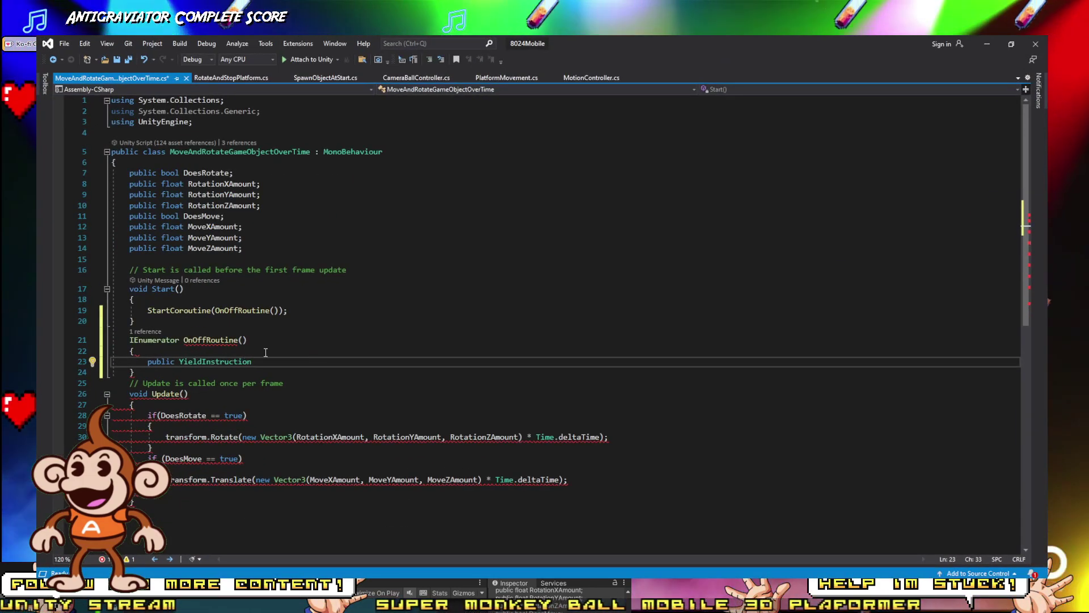
pyautogui.moveTo(274, 369); pyautogui.dragTo(151, 363)
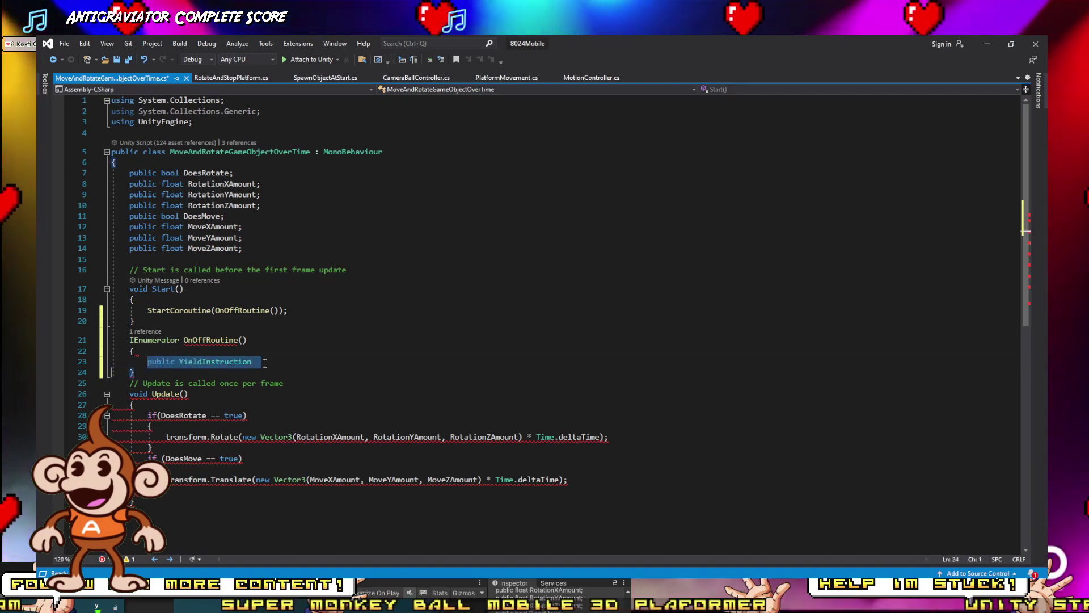
pyautogui.hotkey('ctrl', 'v')
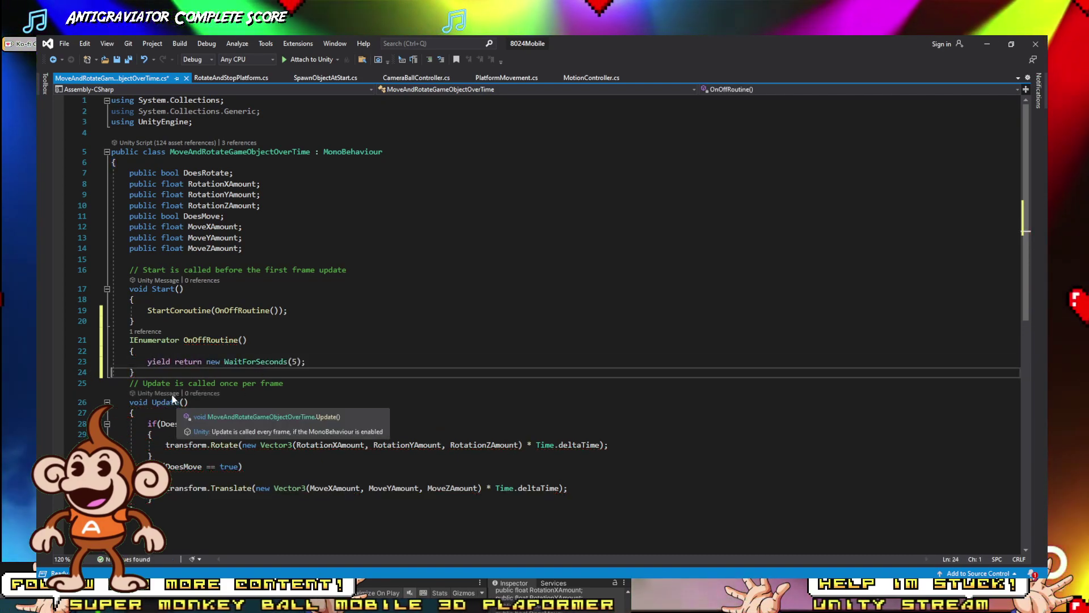
# Step: Set the WaitForSeconds duration to 1 and add an empty line below that statement
pyautogui.click(300, 361)
pyautogui.press('BackSpace')
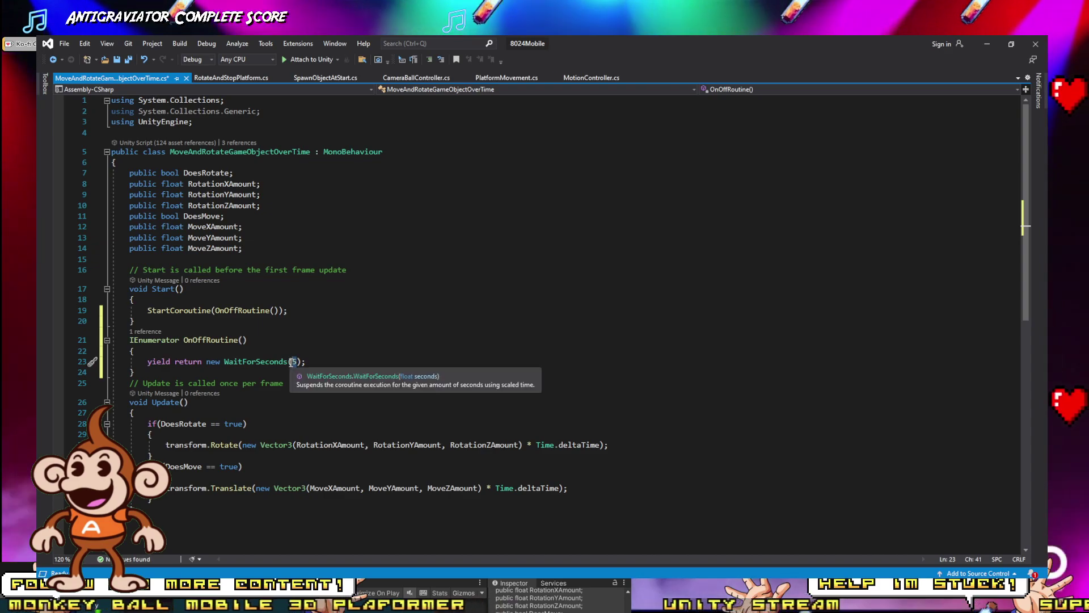
pyautogui.write('1')
pyautogui.press('Return')
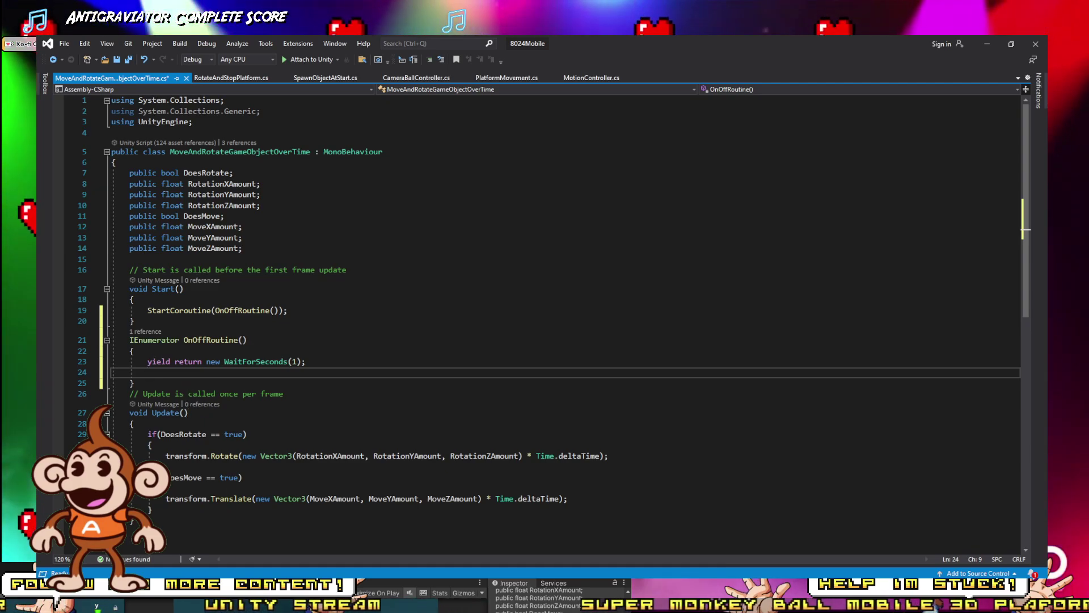
# Step: Switch to Firefox, search for "couroutine loop", and open the Unity Answers result "Help with looping a coroutine (c#)"
pyautogui.hotkey('alt', 'Tab')
pyautogui.scroll(-3, 331, 326)
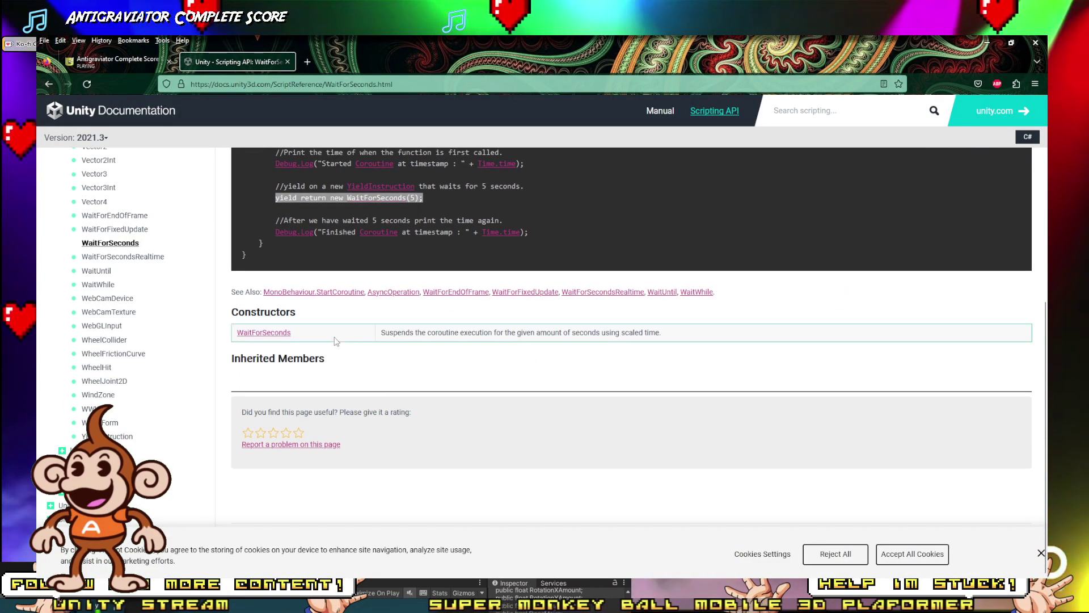
pyautogui.scroll(8, 313, 170)
pyautogui.click(319, 85)
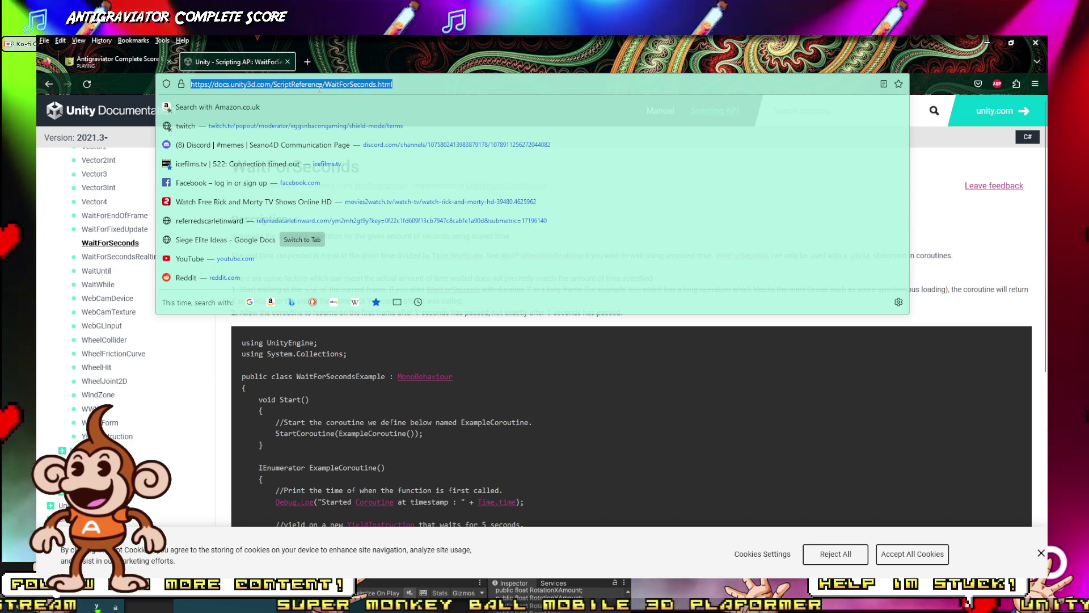
pyautogui.write('cou')
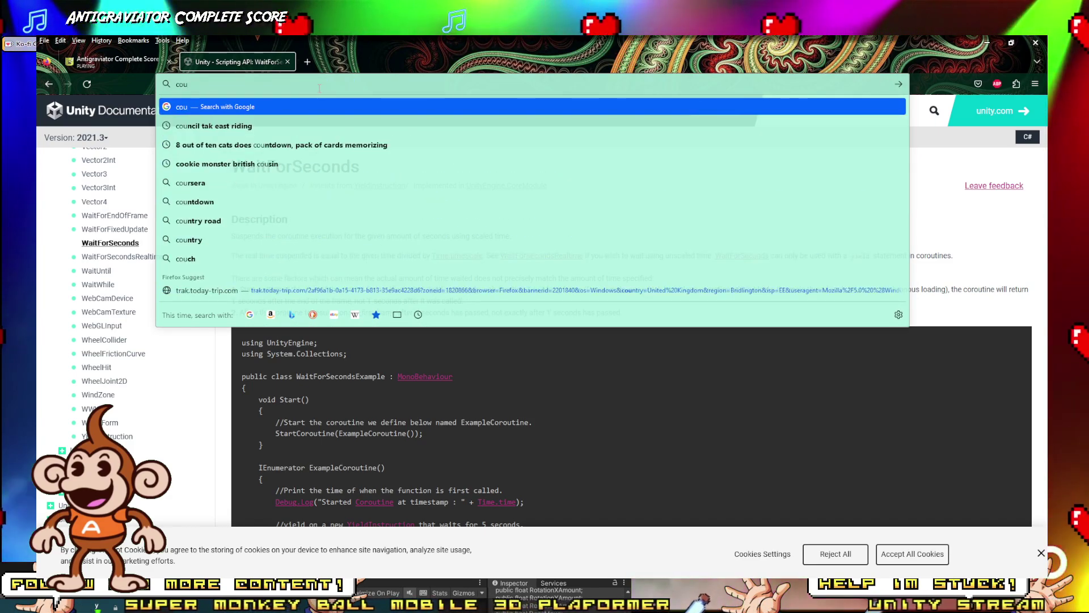
pyautogui.write('r')
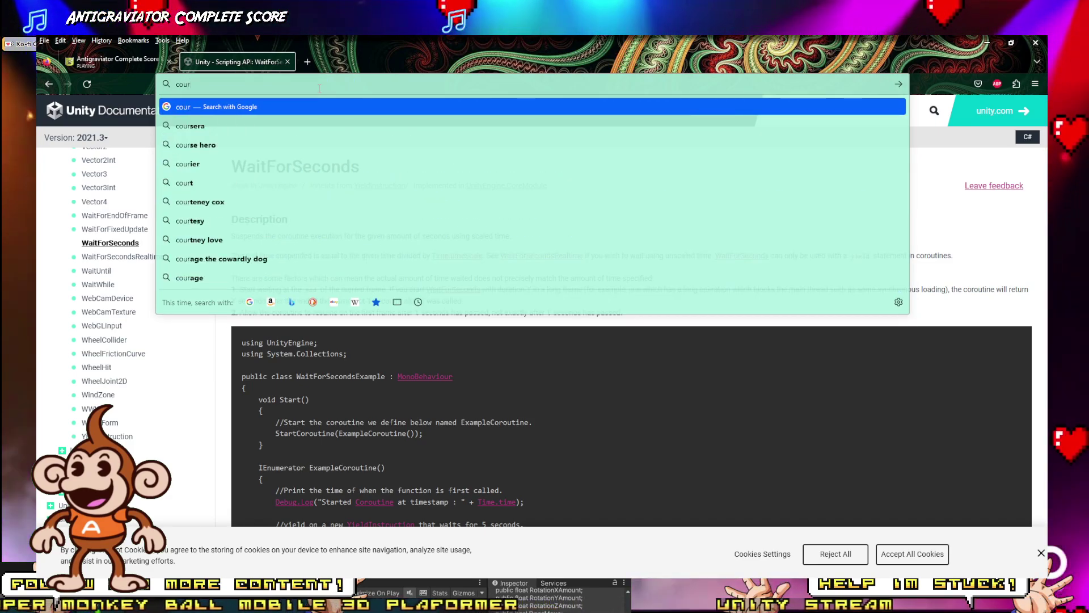
pyautogui.write('outine loop')
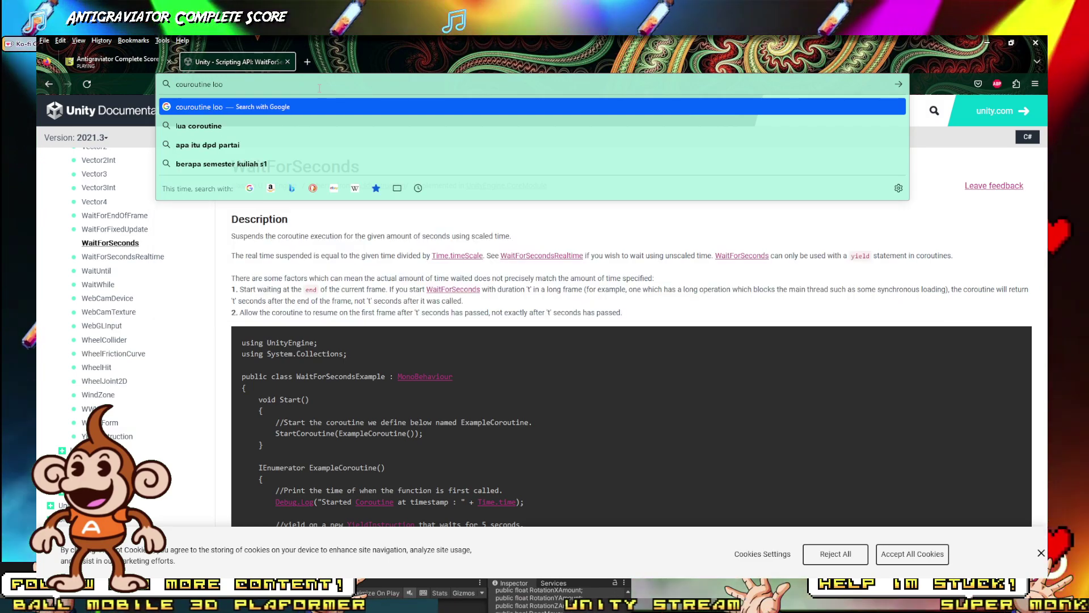
pyautogui.press('Return')
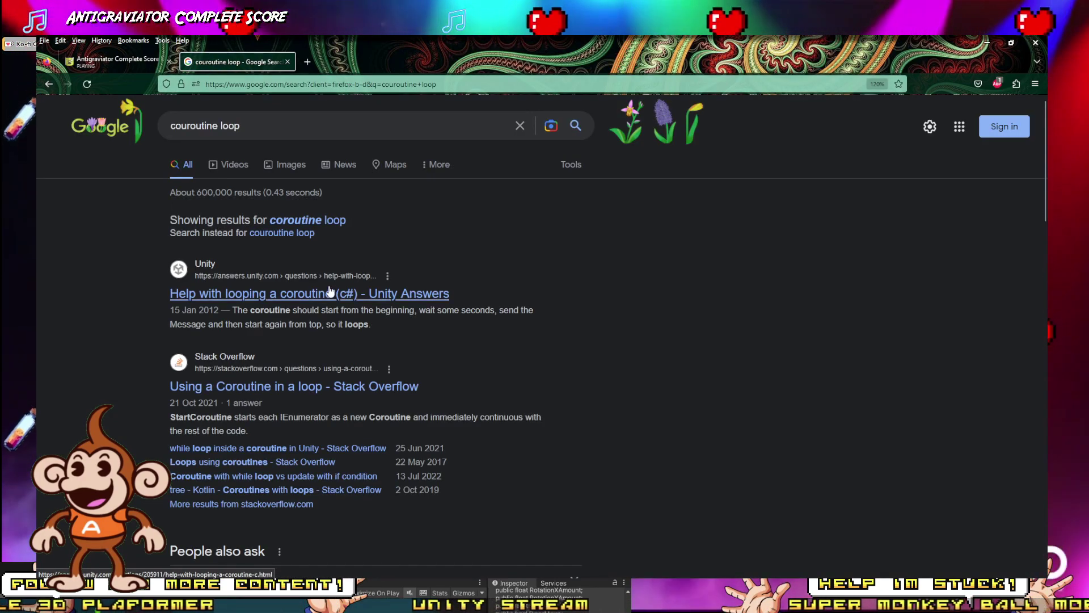
pyautogui.click(170, 295)
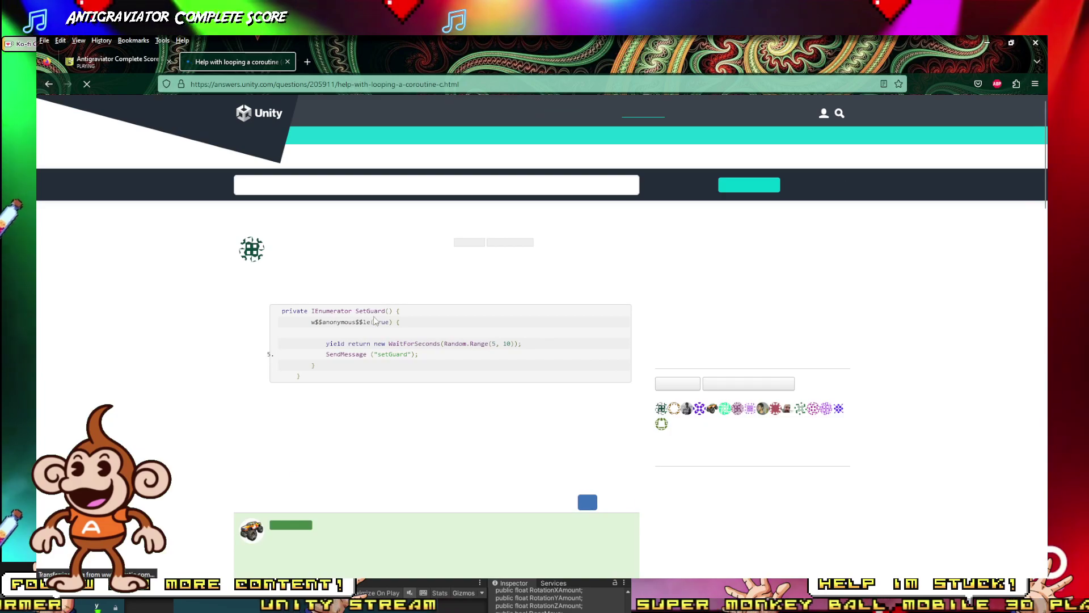
# Step: Examine the best answer's SetGuard example for how a loop inside the IEnumerator repeats its WaitForSeconds call
pyautogui.scroll(-3, 396, 309)
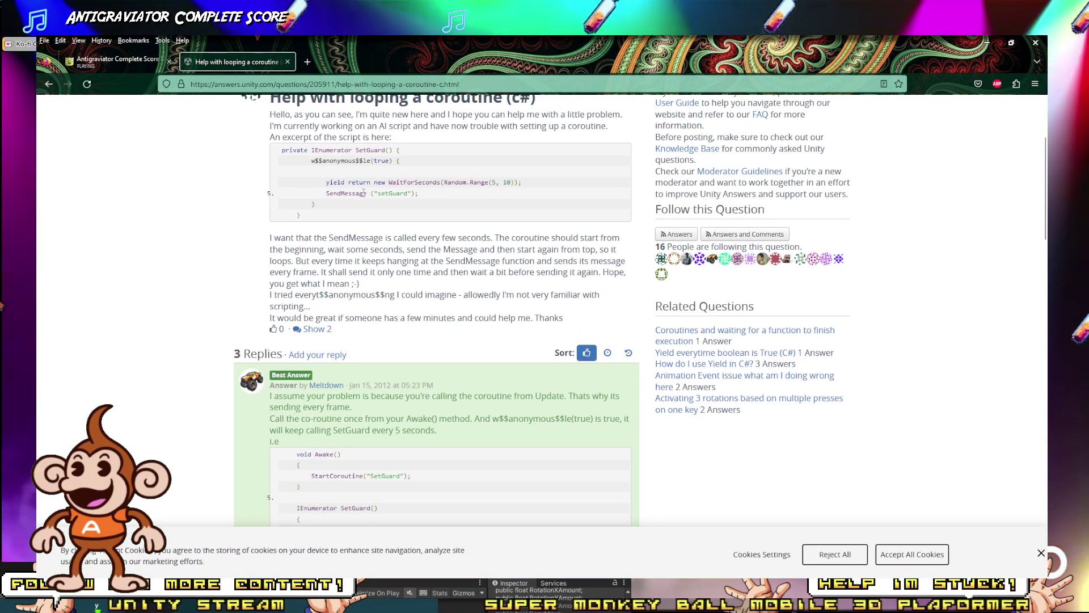
pyautogui.scroll(-3, 383, 254)
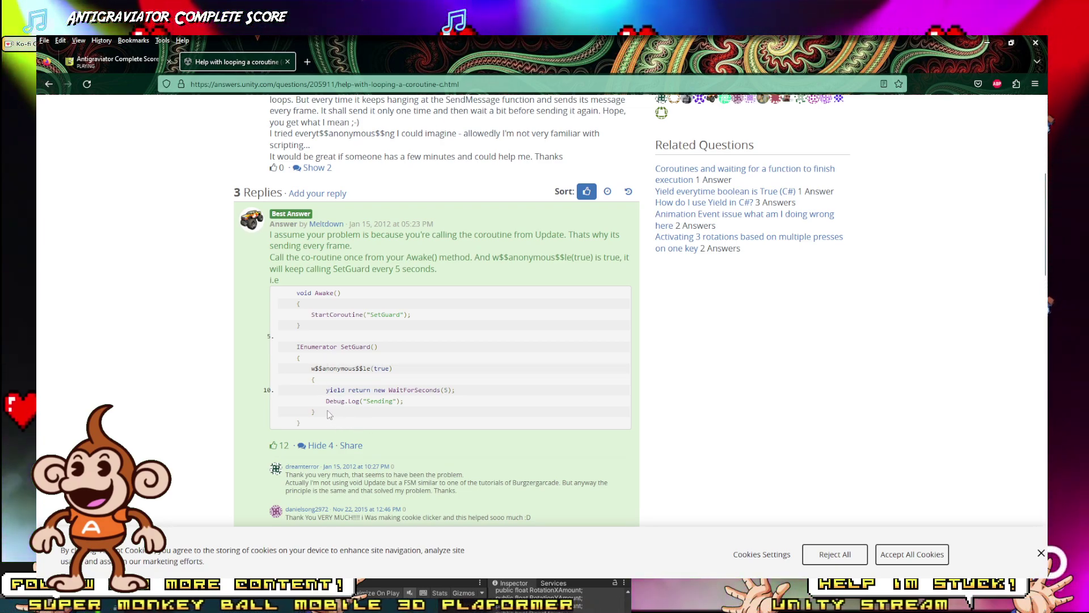
pyautogui.moveTo(315, 412); pyautogui.dragTo(254, 386)
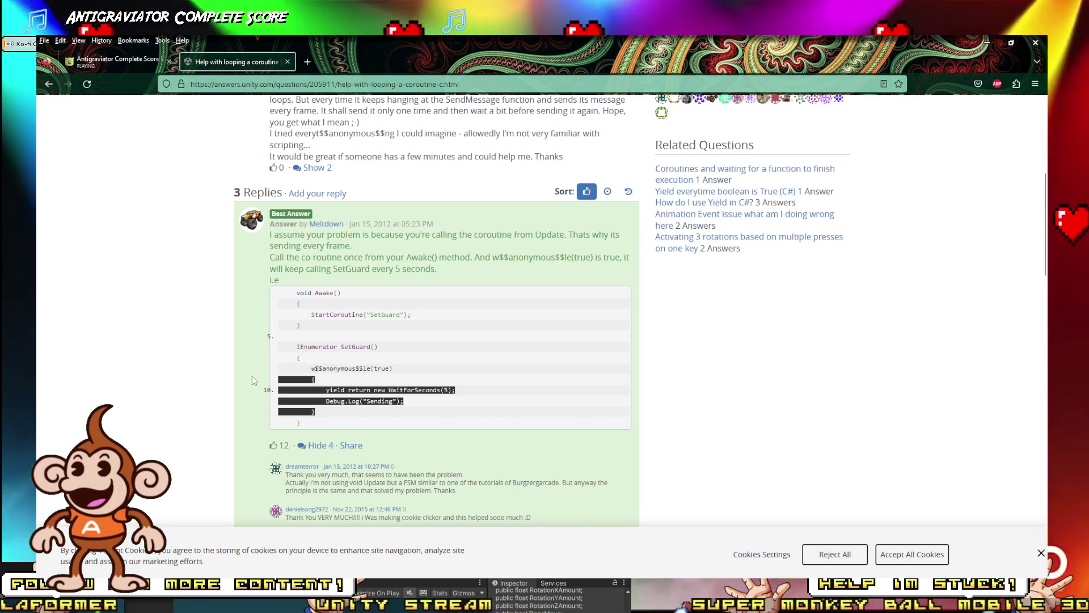
pyautogui.moveTo(252, 375); pyautogui.dragTo(261, 342)
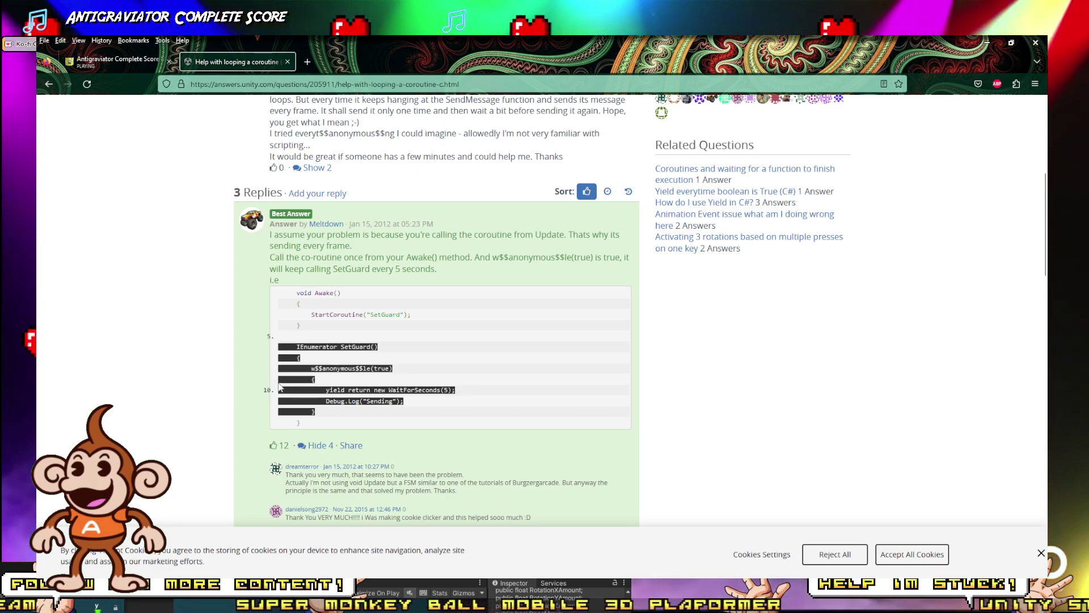
pyautogui.click(294, 400)
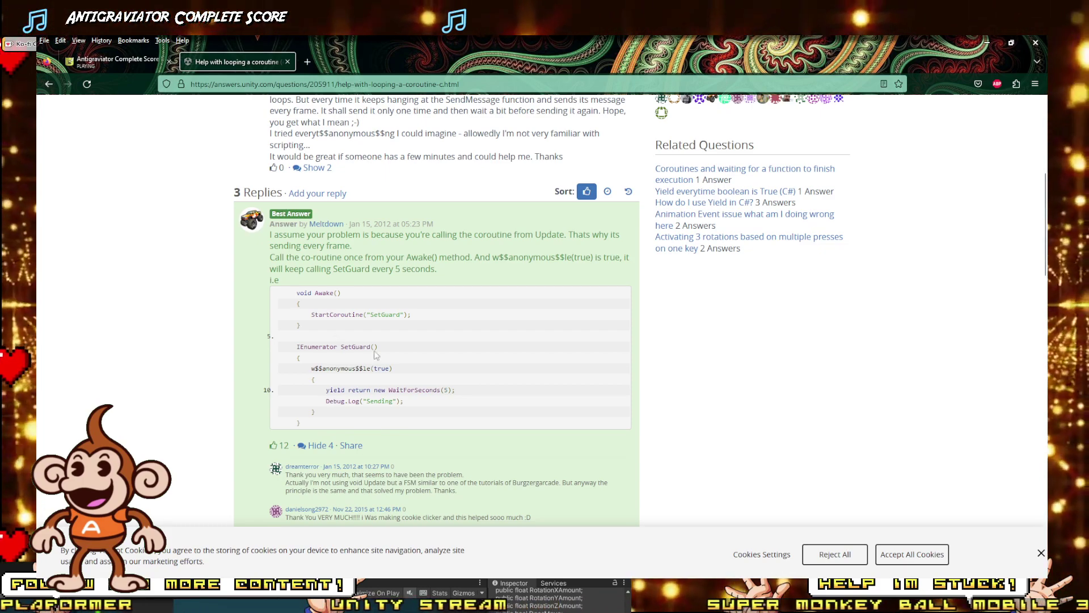
pyautogui.click(306, 61)
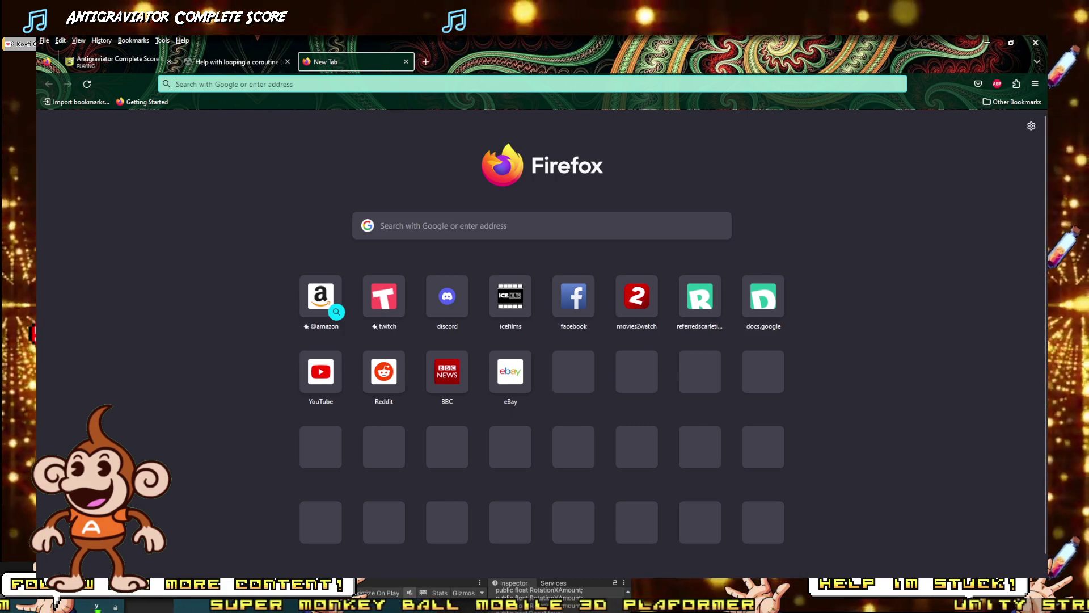
pyautogui.hotkey('alt', 'Tab')
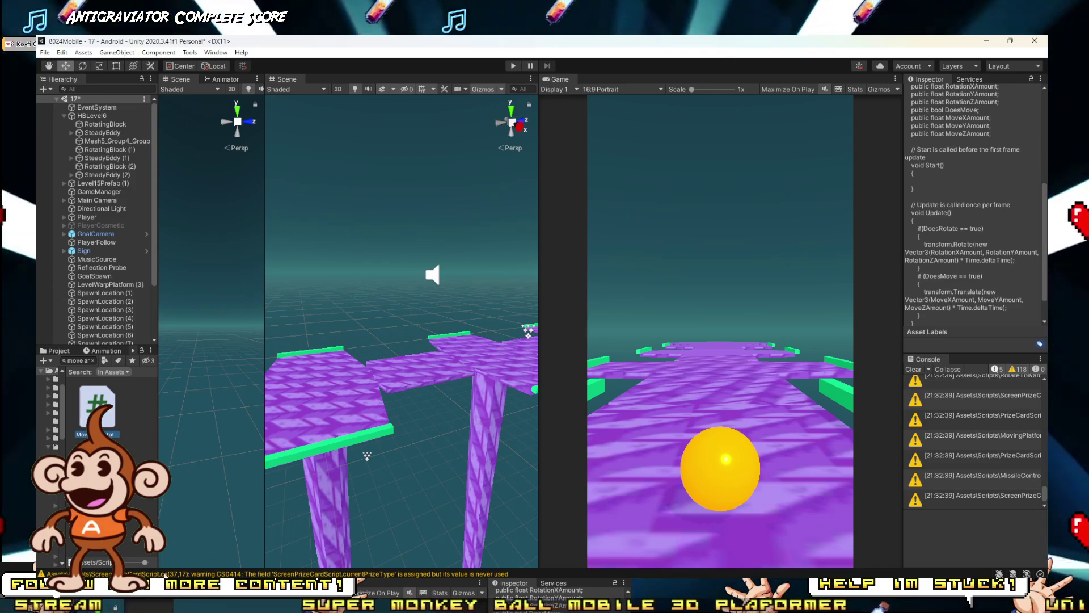
pyautogui.hotkey('alt', 'Tab')
pyautogui.hotkey('ctrl', 't')
# Step: Switch to OBS and set Mic/Aux to 0.0 dB and Desktop Audio to -28.7 dB in the audio mixer
pyautogui.moveTo(295, 601)
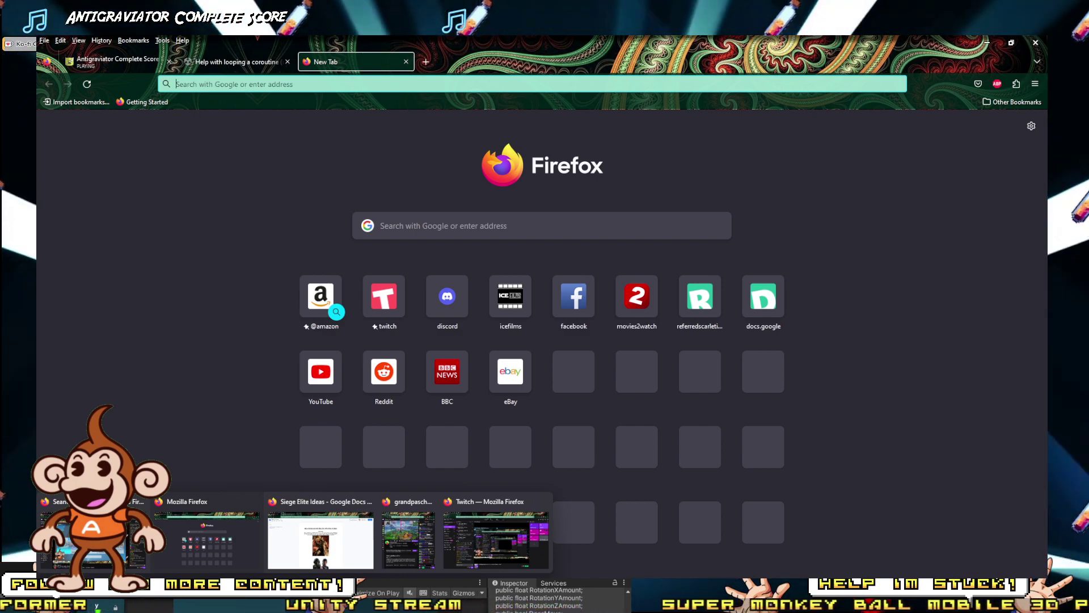
pyautogui.click(520, 556)
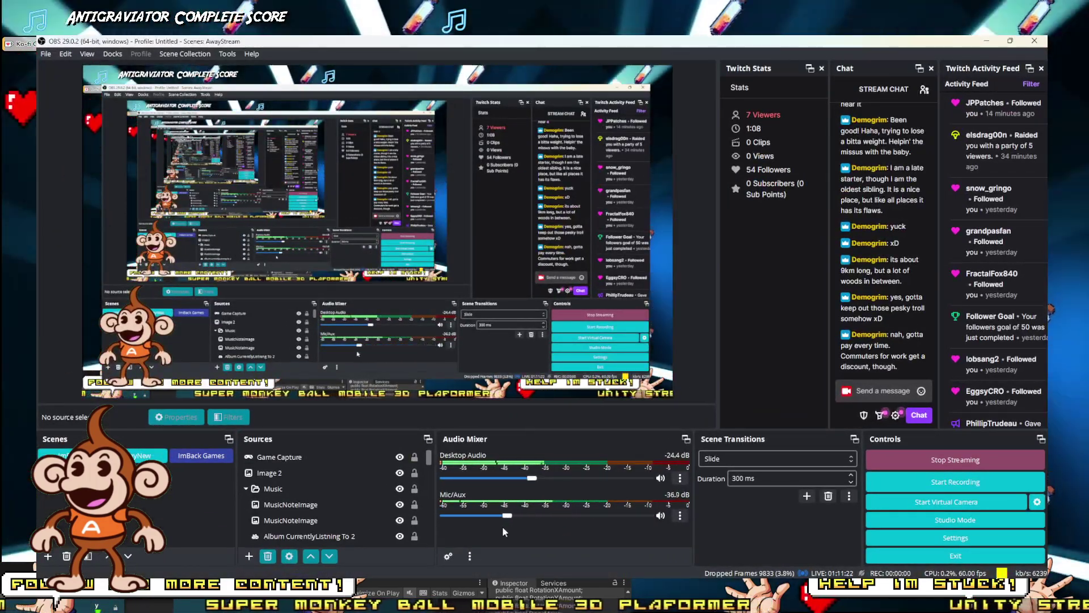
pyautogui.moveTo(507, 515); pyautogui.dragTo(443, 515)
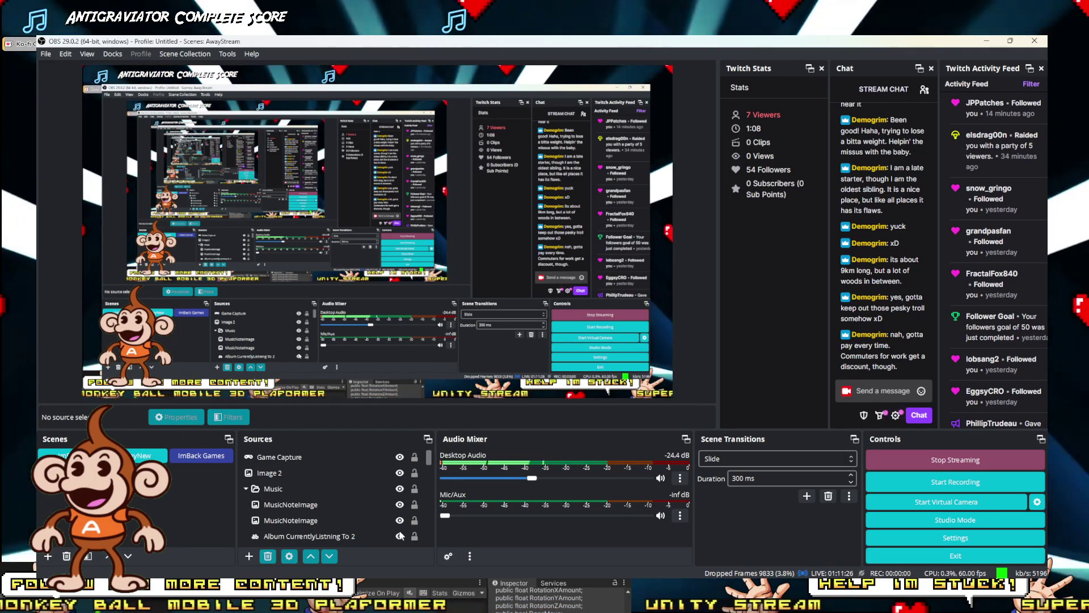
pyautogui.moveTo(445, 515); pyautogui.dragTo(649, 515)
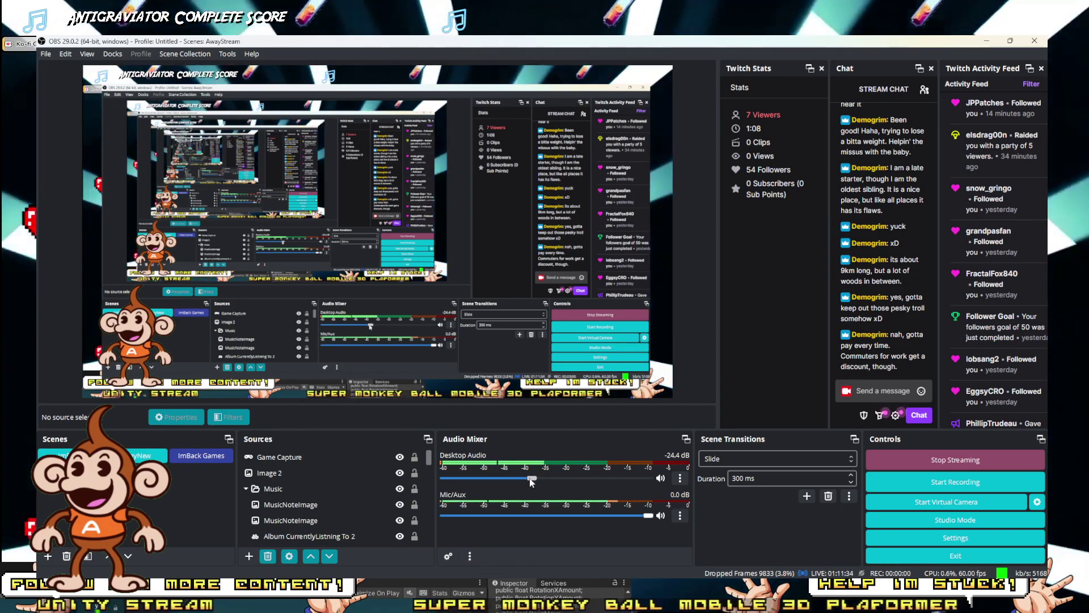
pyautogui.moveTo(531, 479)
pyautogui.mouseDown()
pyautogui.moveTo(498, 482)
pyautogui.moveTo(523, 483)
pyautogui.mouseUp()
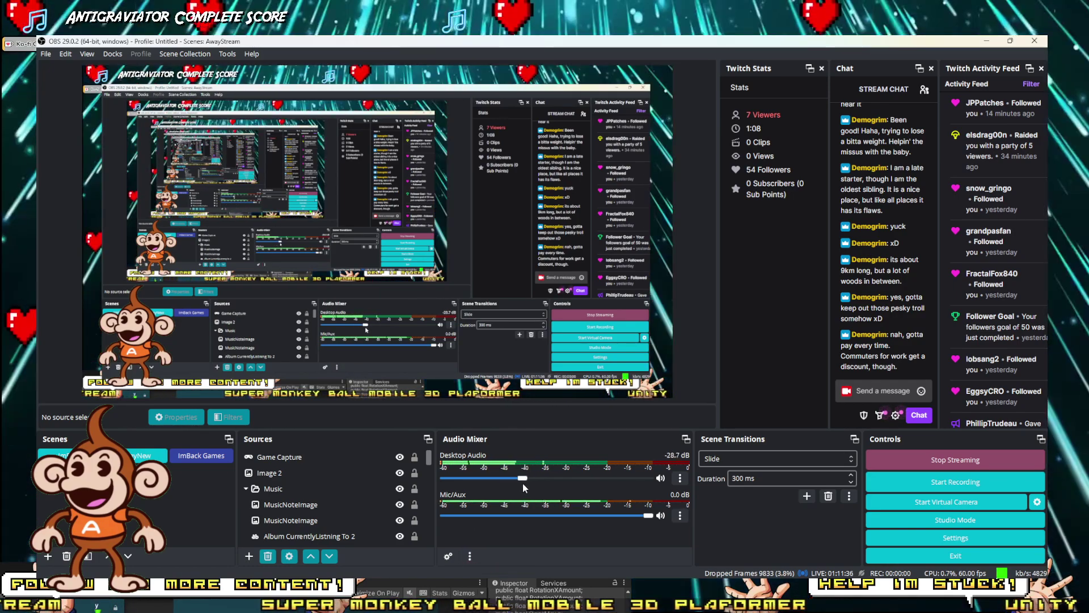
pyautogui.click(986, 40)
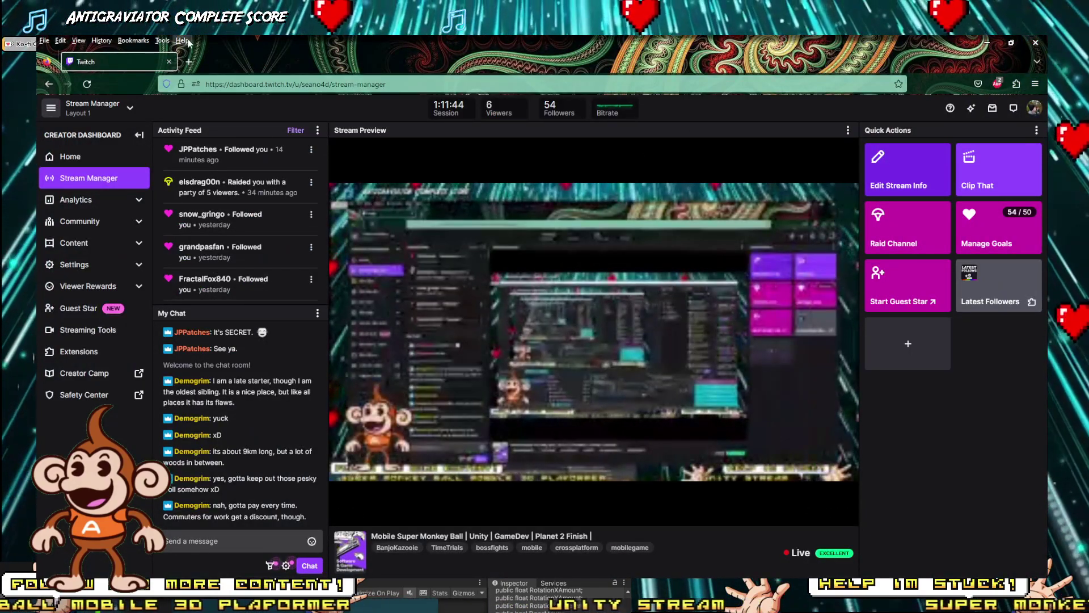
# Step: Search Google for "chatgpt" in a new Firefox tab and open the ChatGPT login page from OpenAI's "Introducing ChatGPT" article
pyautogui.click(189, 61)
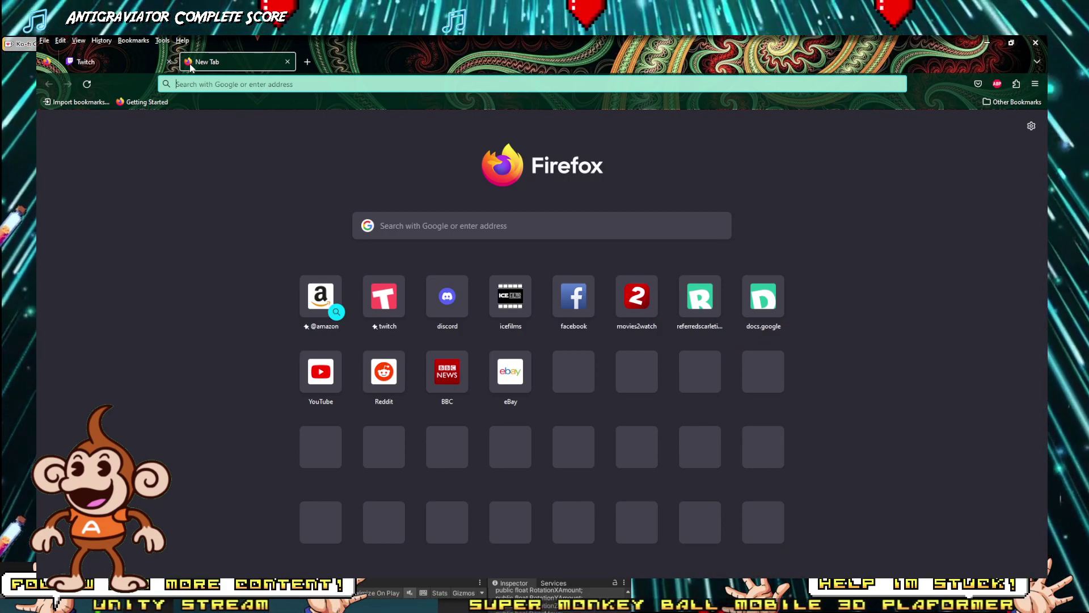
pyautogui.click(190, 86)
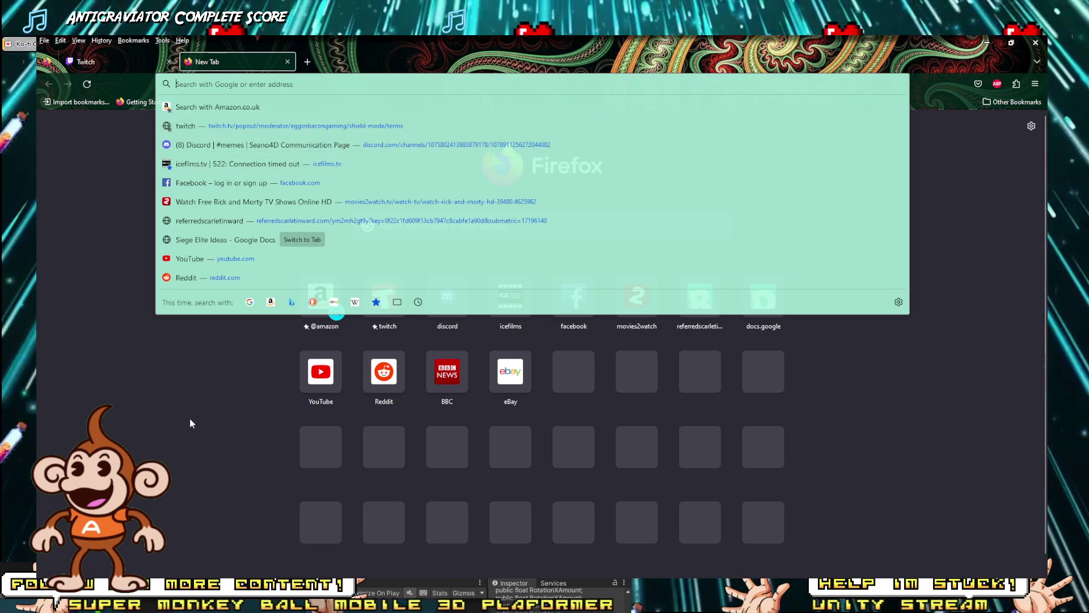
pyautogui.click(120, 173)
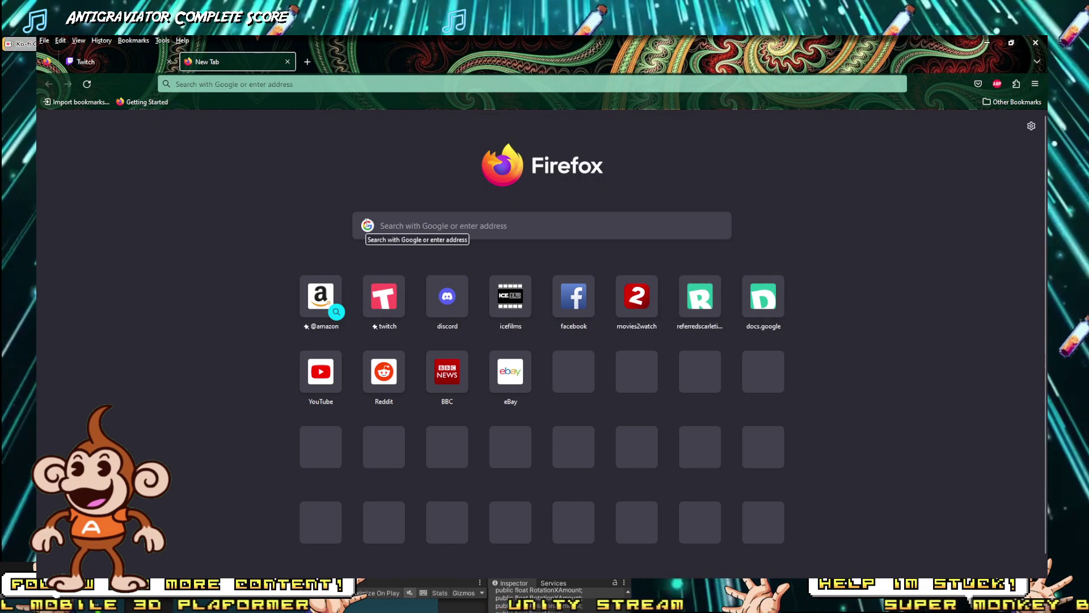
pyautogui.click(336, 84)
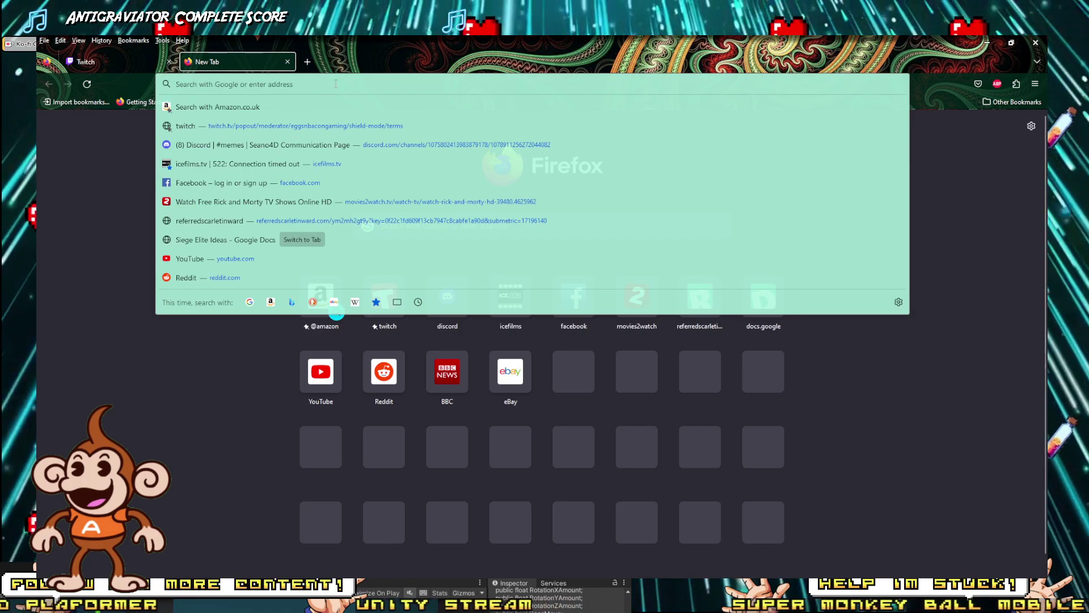
pyautogui.click(296, 117)
pyautogui.click(291, 84)
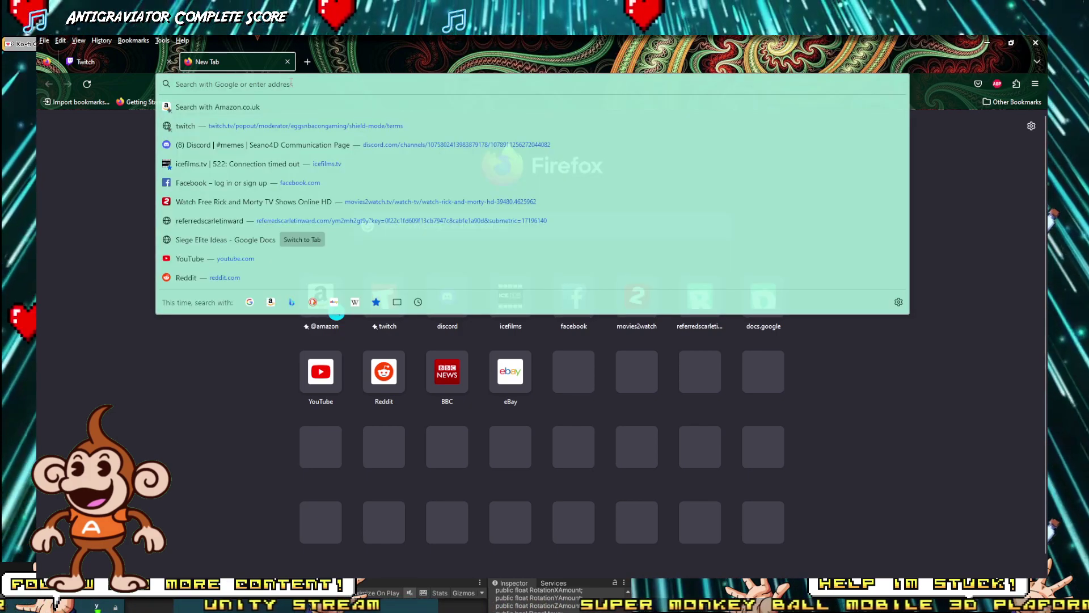
pyautogui.click(79, 196)
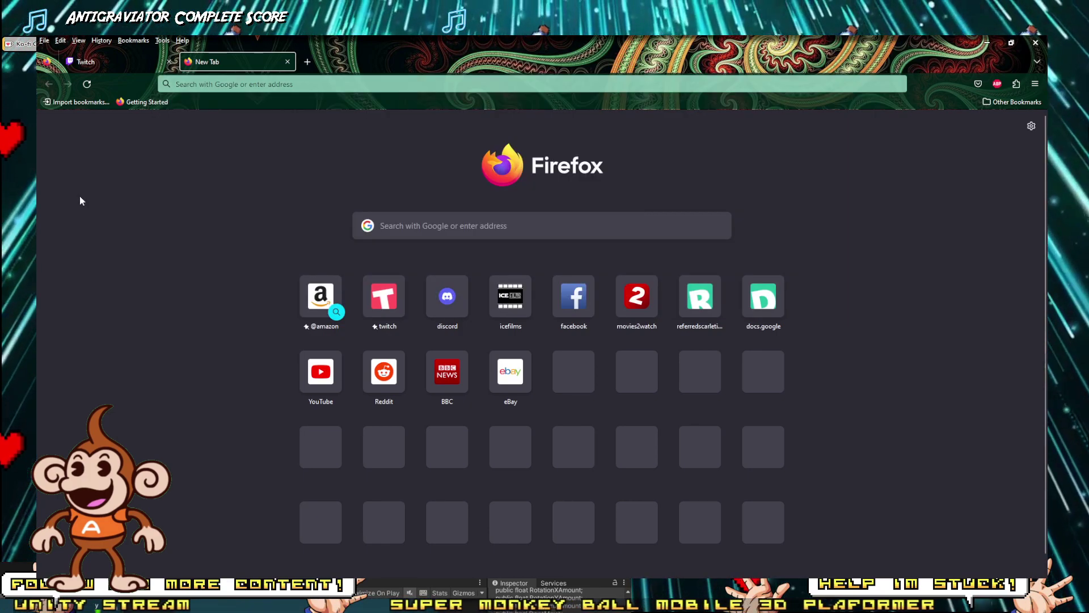
pyautogui.click(261, 85)
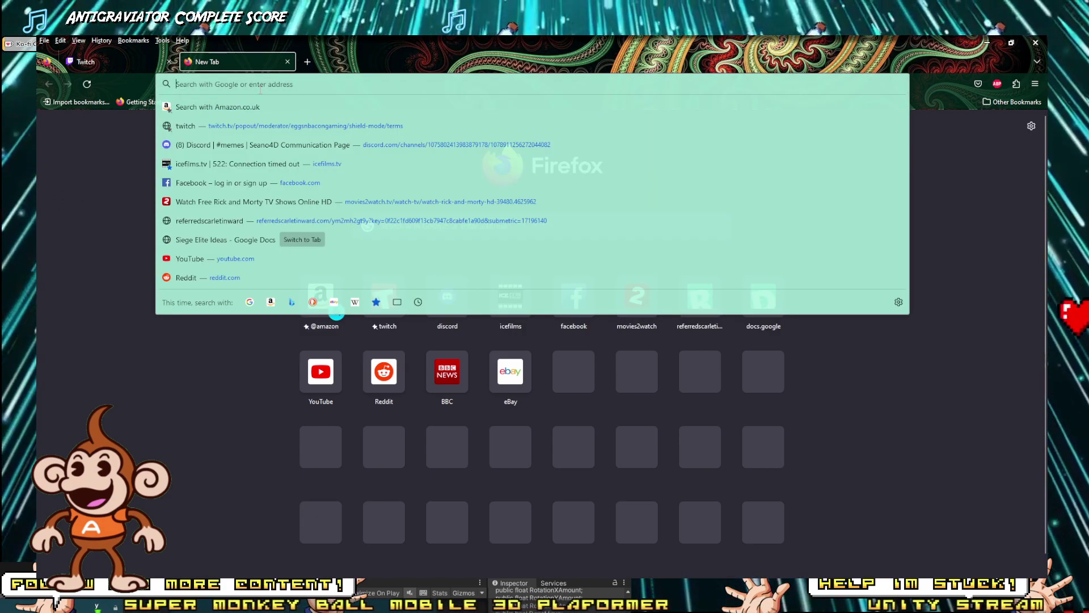
pyautogui.write('chat')
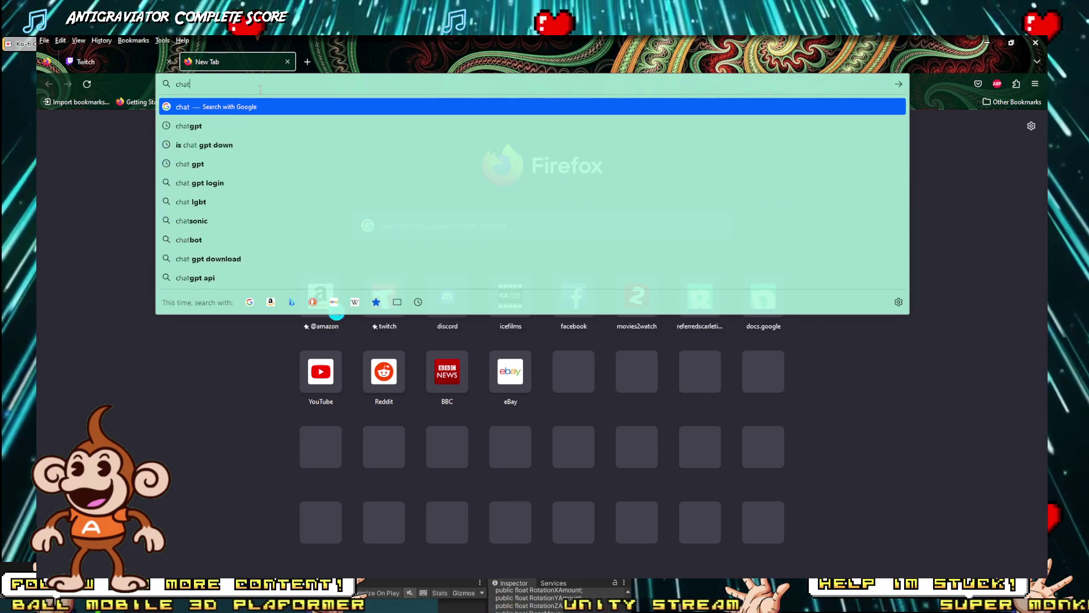
pyautogui.press('Down')
pyautogui.press('Return')
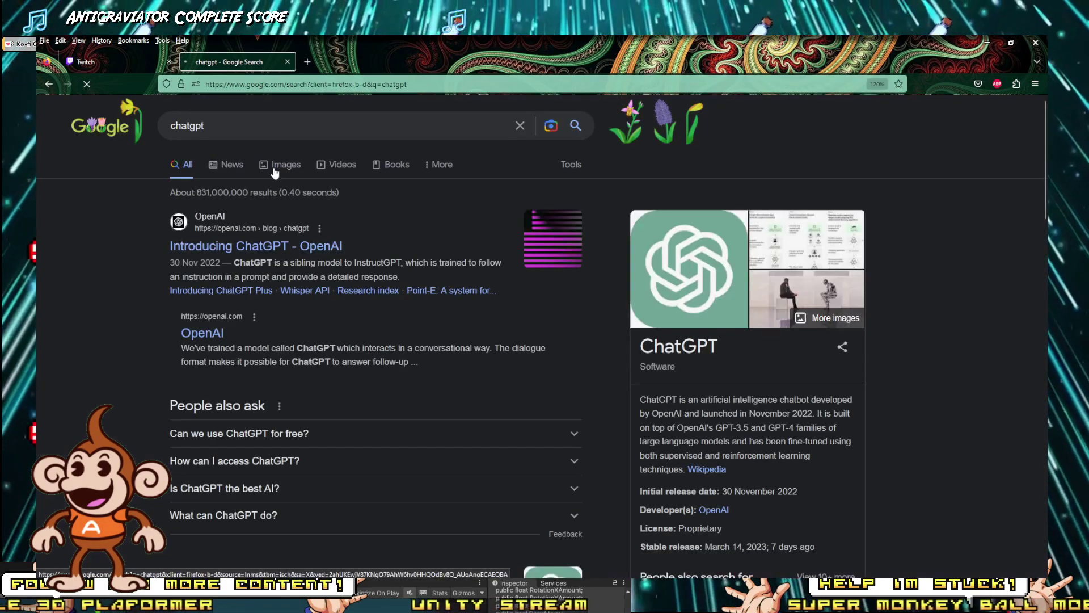
pyautogui.click(225, 245)
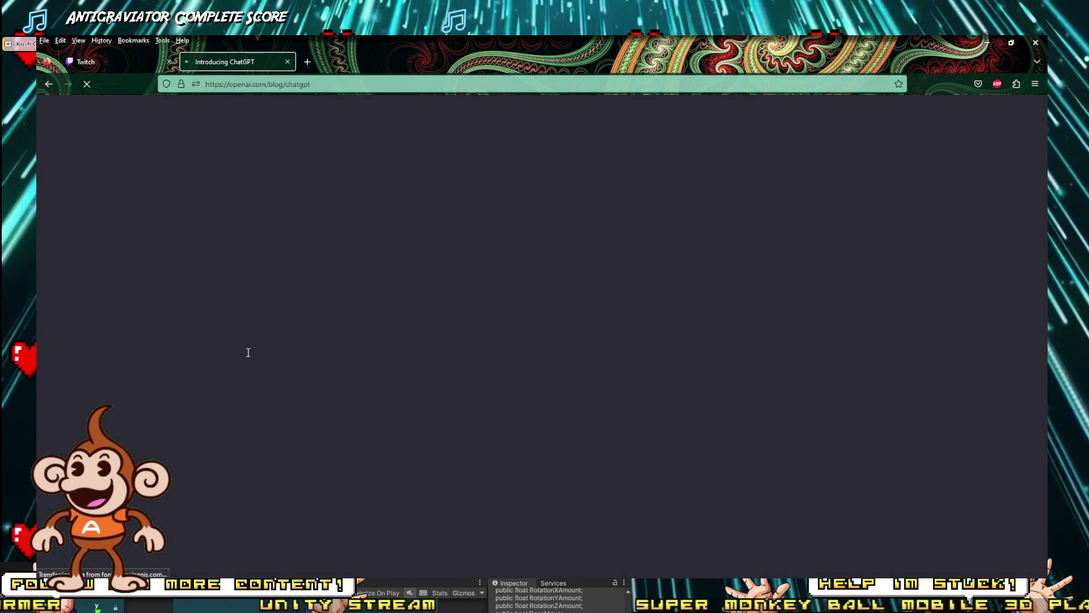
pyautogui.click(74, 423)
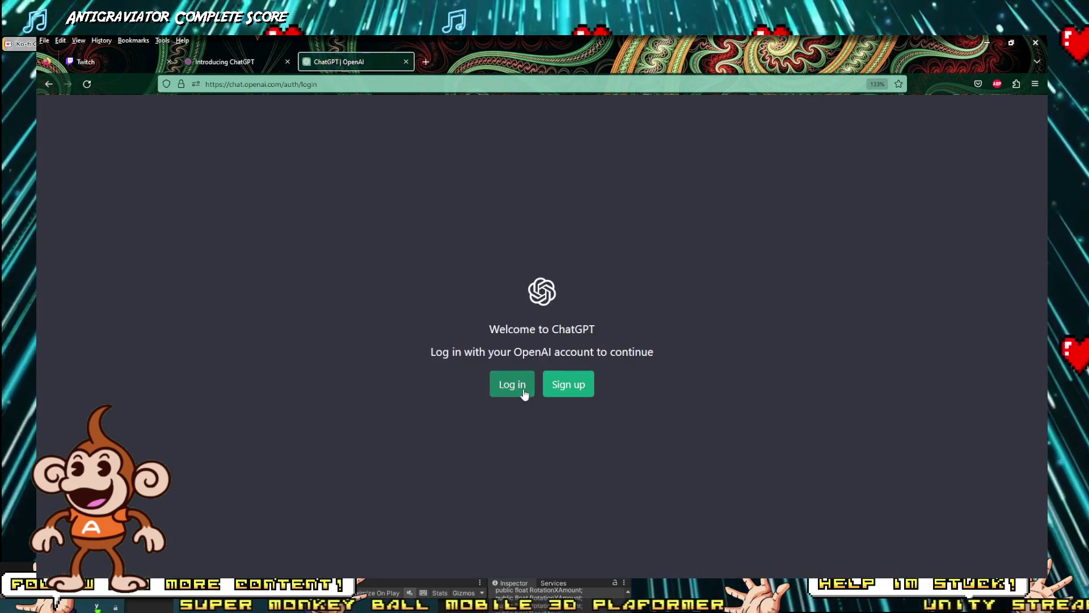
# Step: Log in to ChatGPT through Google, using the saved account's e-mail and the account password
pyautogui.click(512, 385)
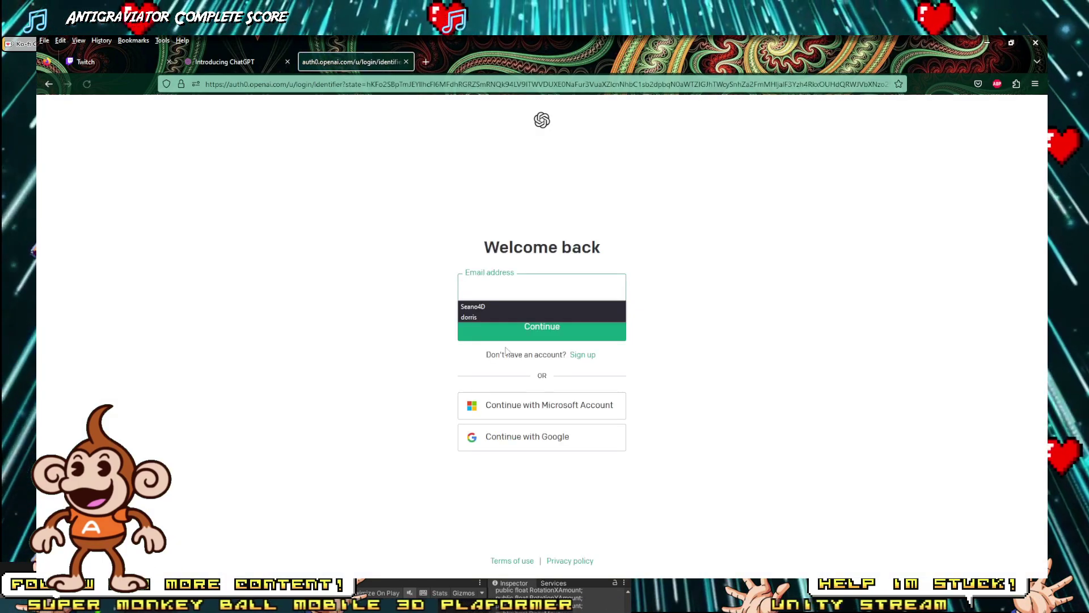
pyautogui.click(505, 444)
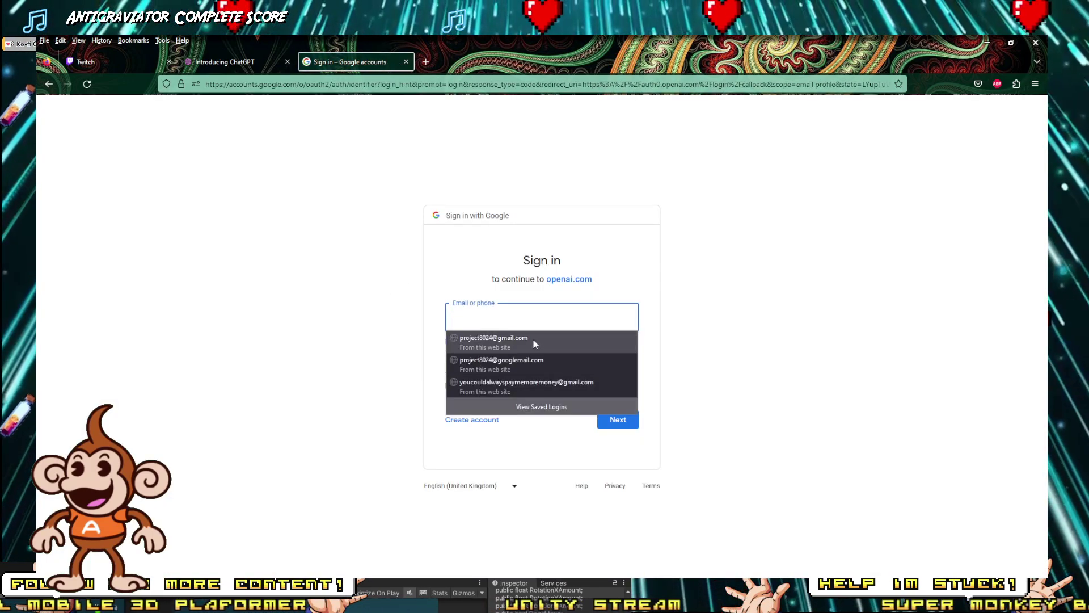
pyautogui.click(533, 341)
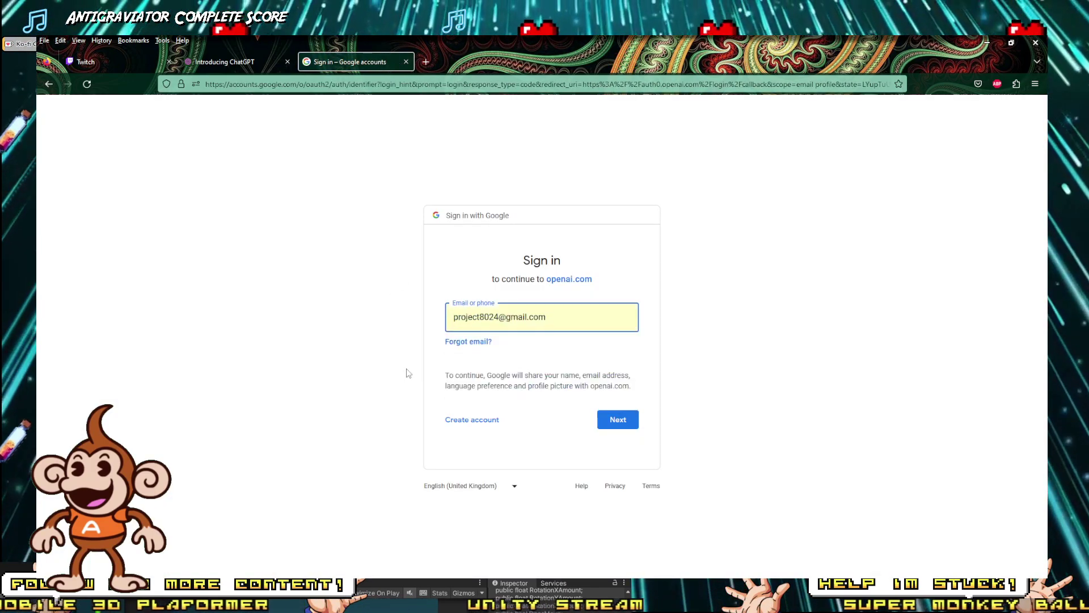
pyautogui.click(622, 426)
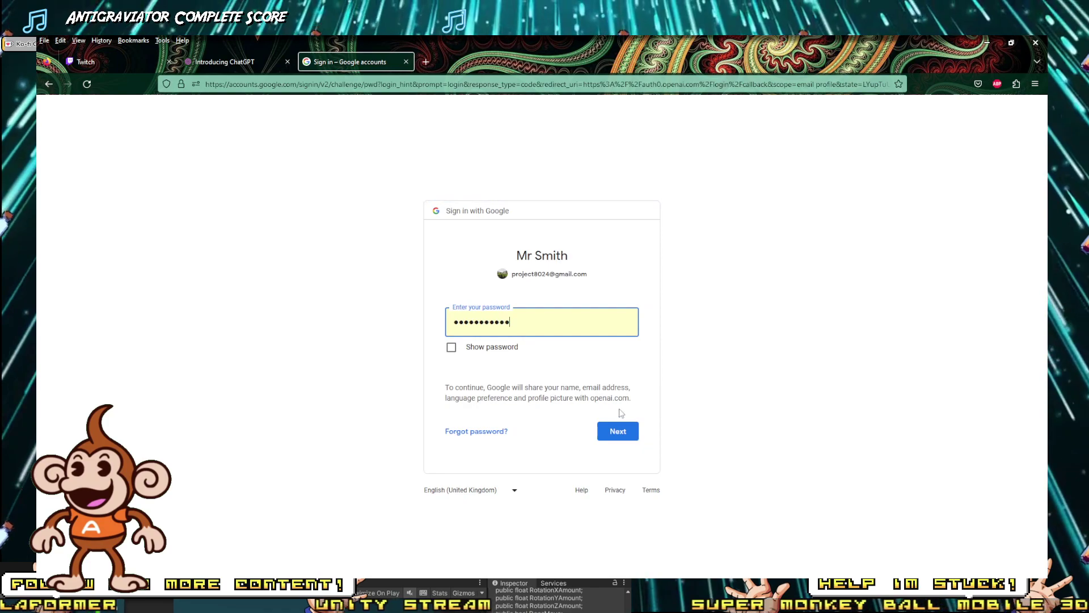
pyautogui.click(600, 434)
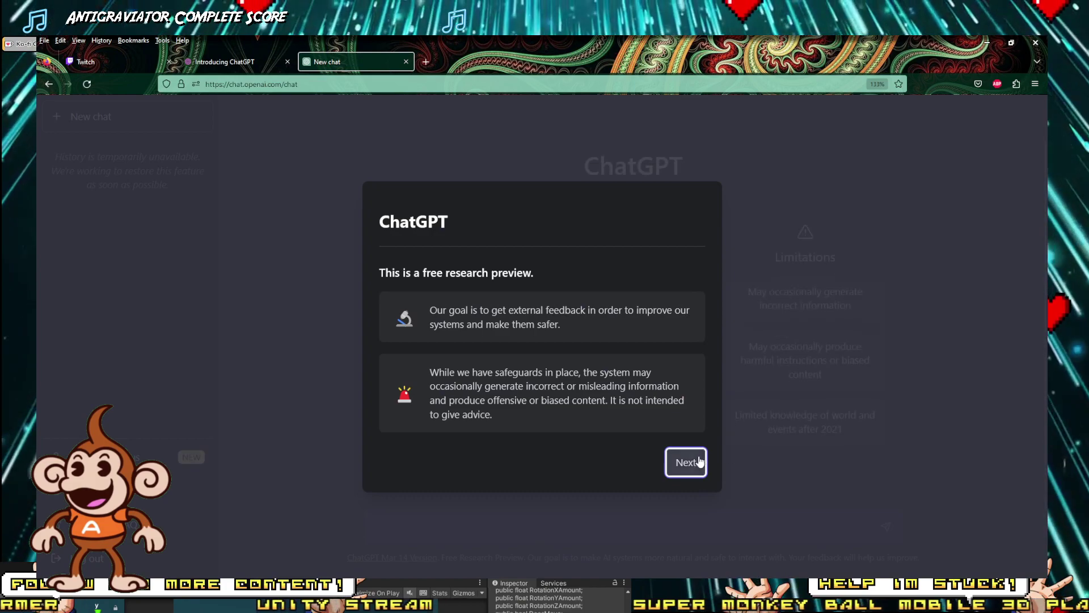
# Step: Go through the ChatGPT introduction notices and dismiss them to reach the new chat
pyautogui.click(699, 461)
pyautogui.click(698, 454)
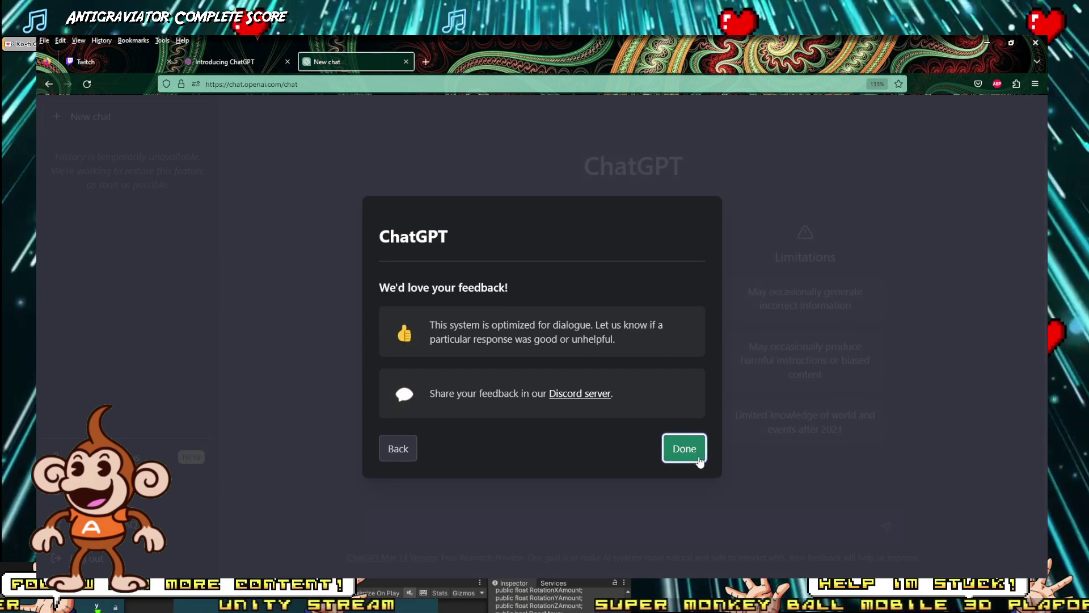
pyautogui.click(697, 451)
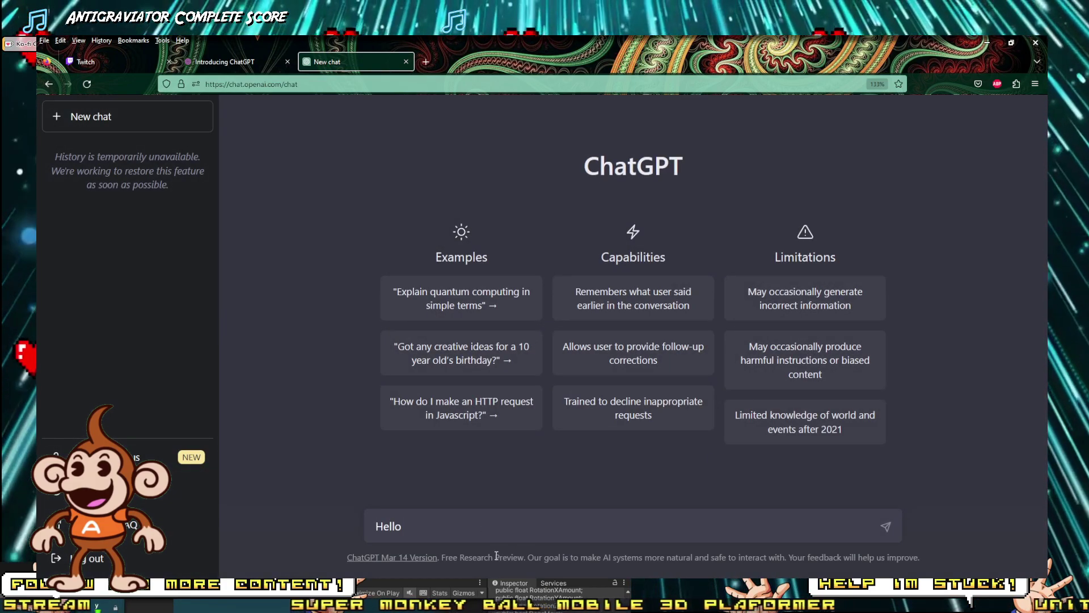
# Step: Write an opening greeting hoping ChatGPT and the team are well, adding "i am making a game in unity and need your assistance because i am dumb"
pyautogui.write('Hello chat gpt hope you and the team are well,')
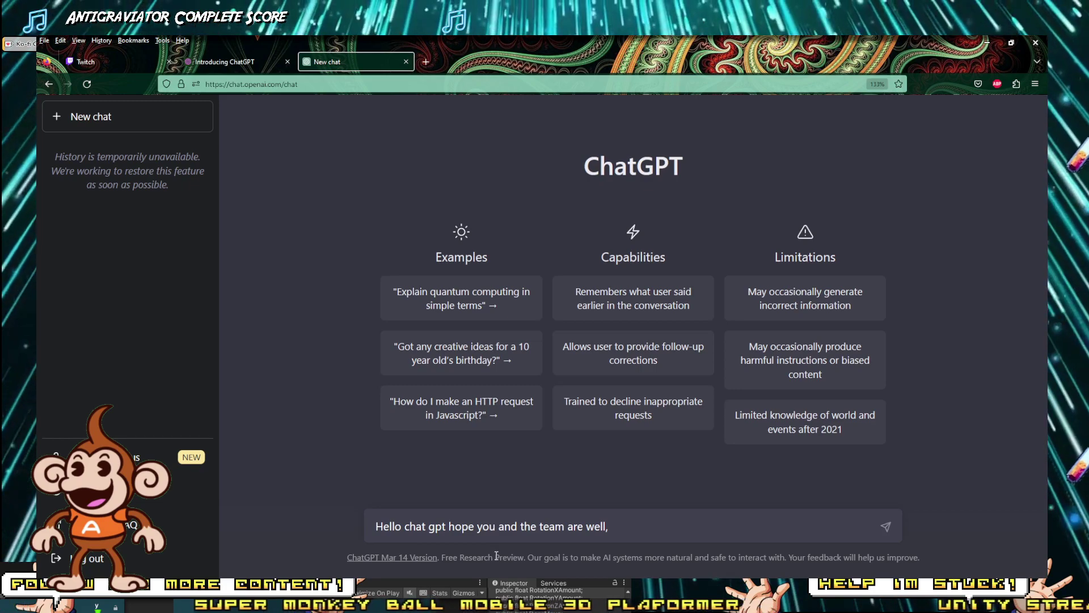
pyautogui.write('am')
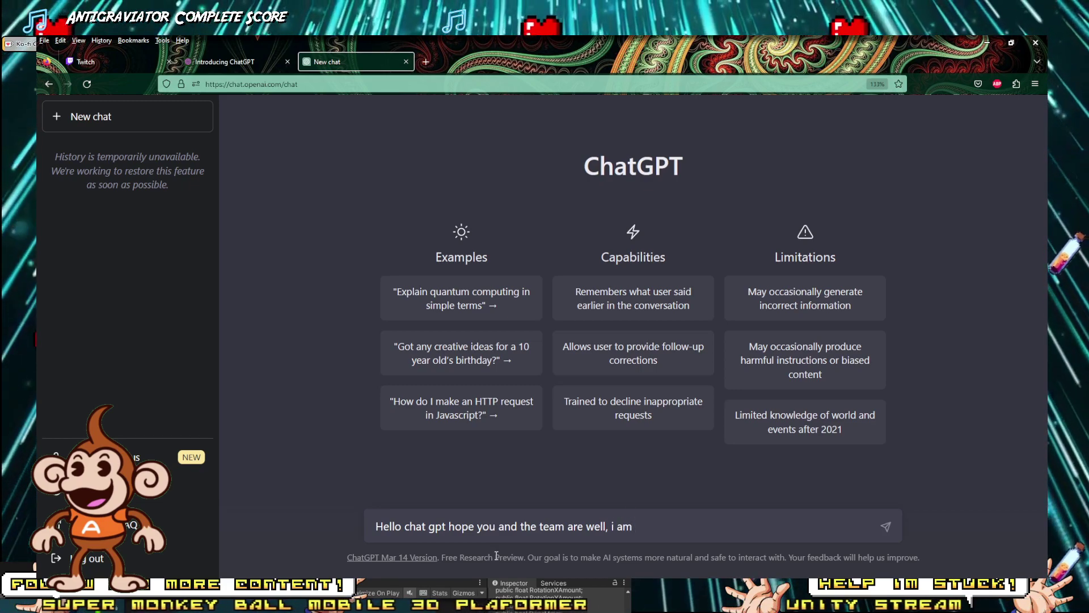
pyautogui.write(' making a ga')
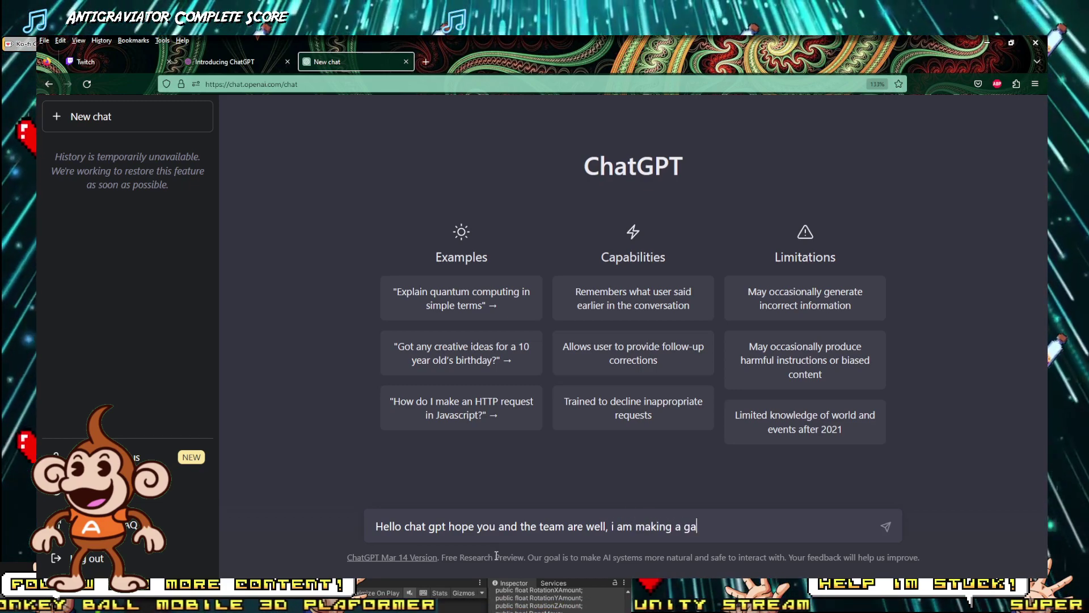
pyautogui.write('me in unity ')
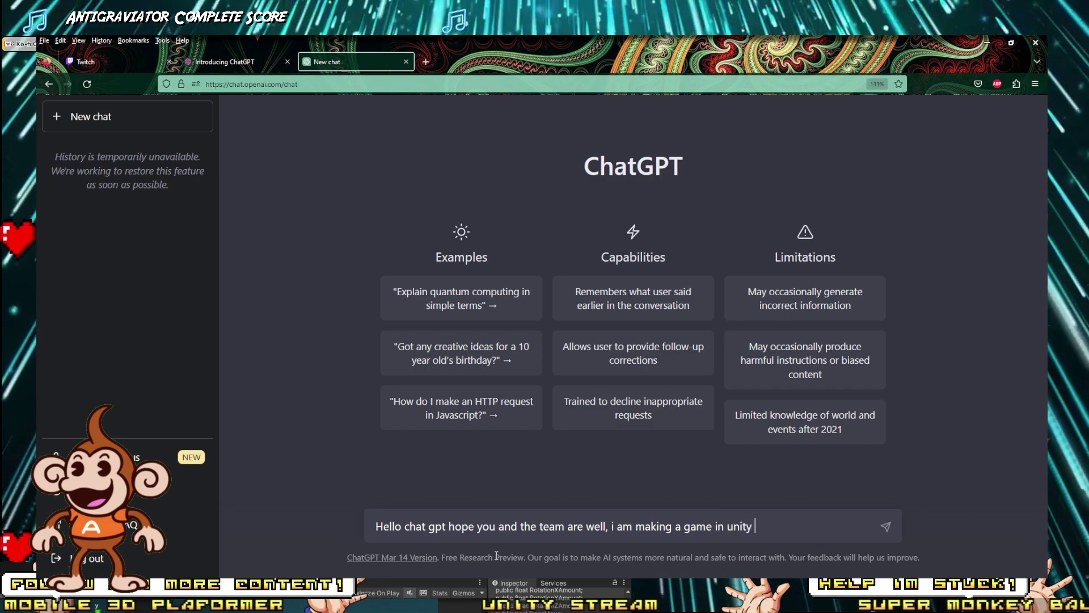
pyautogui.write('and need your')
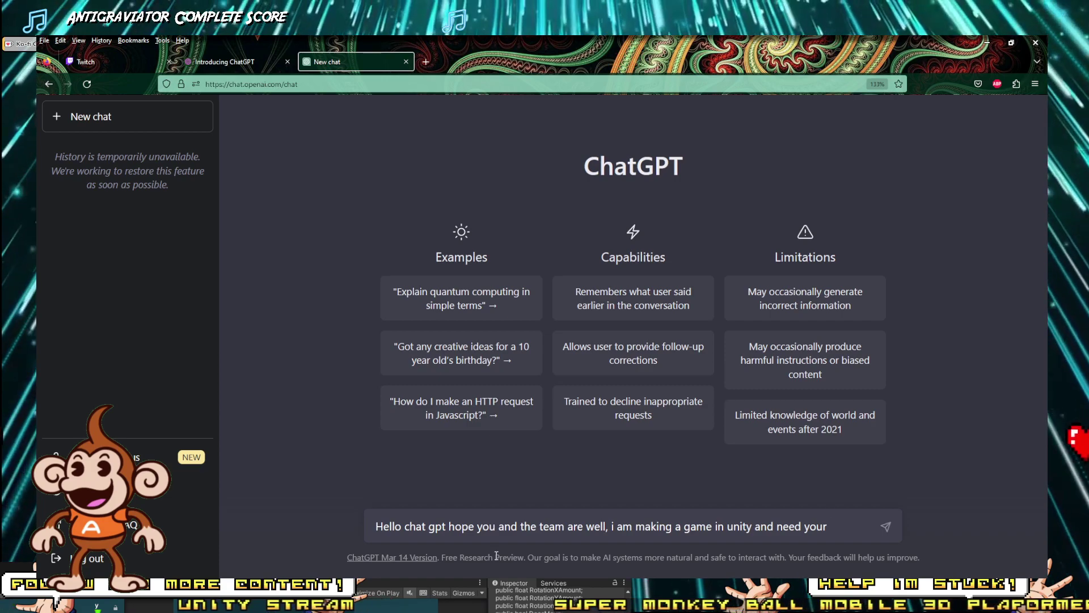
pyautogui.write(' assis')
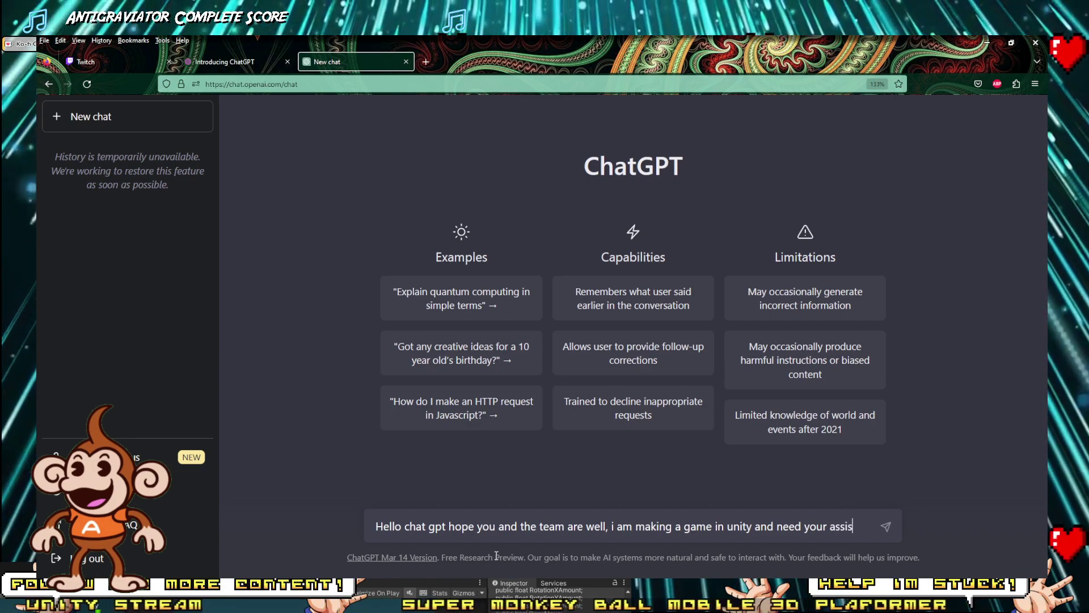
pyautogui.write('tance because i')
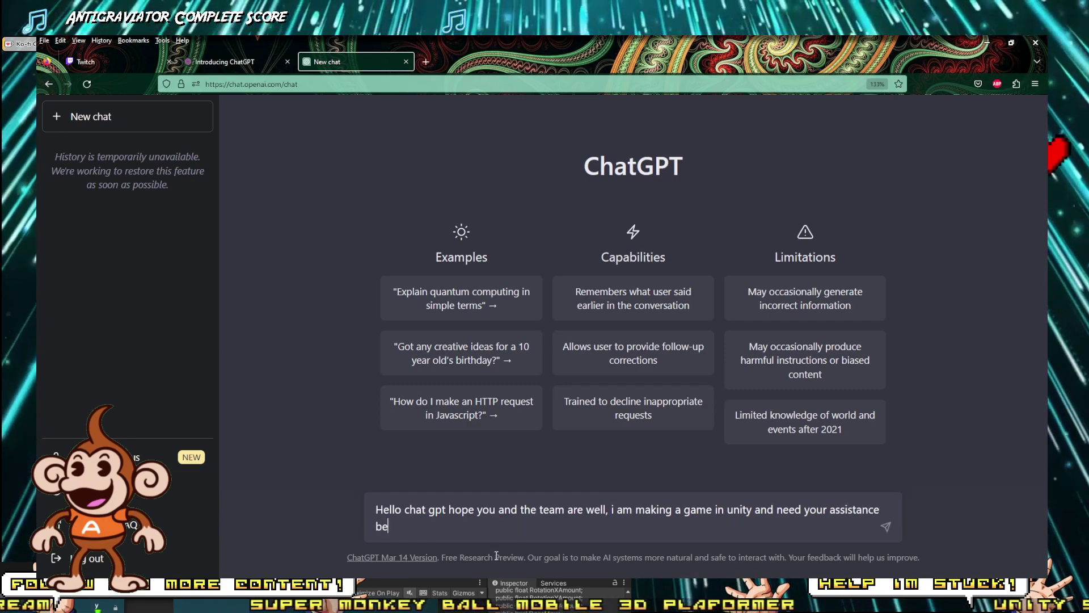
pyautogui.write(' am dumb')
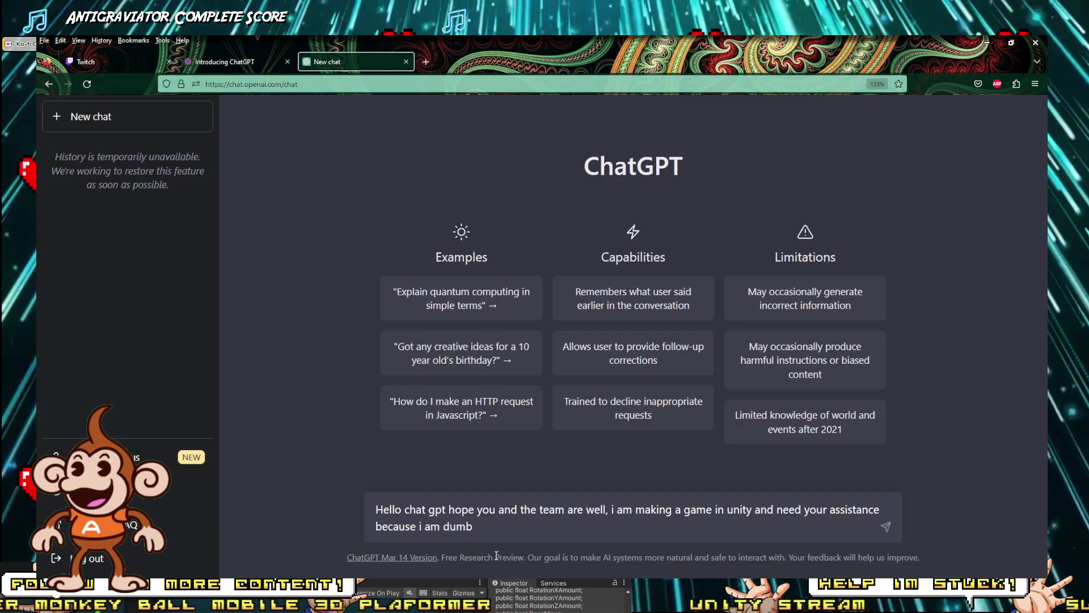
# Step: Continue the prompt with ", i have a gameobject i wish to rotate 360 degrees on a certain axis"
pyautogui.write(', i')
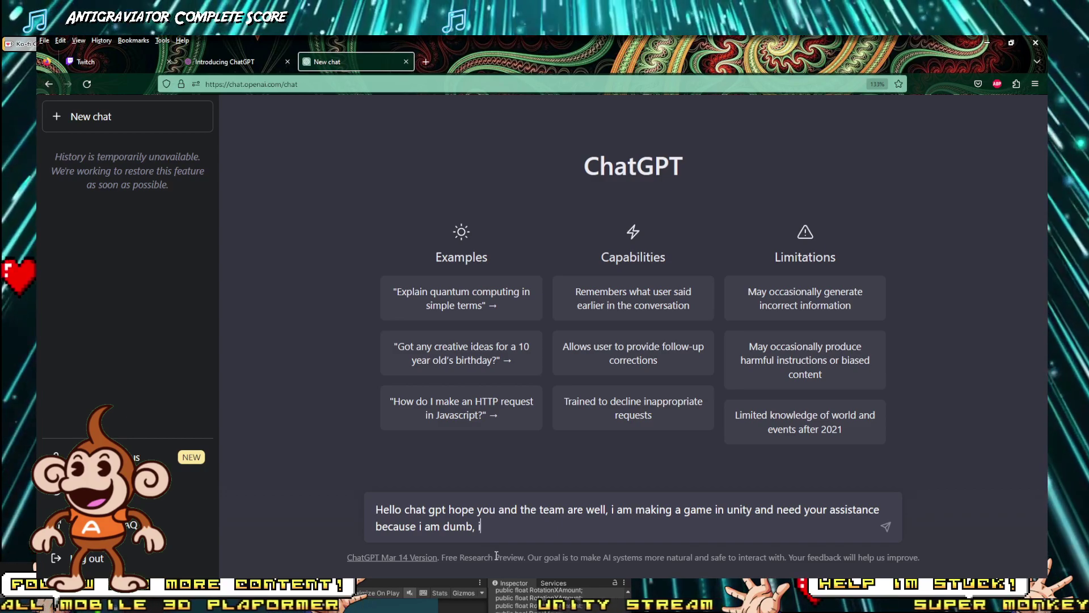
pyautogui.write(' have a rot')
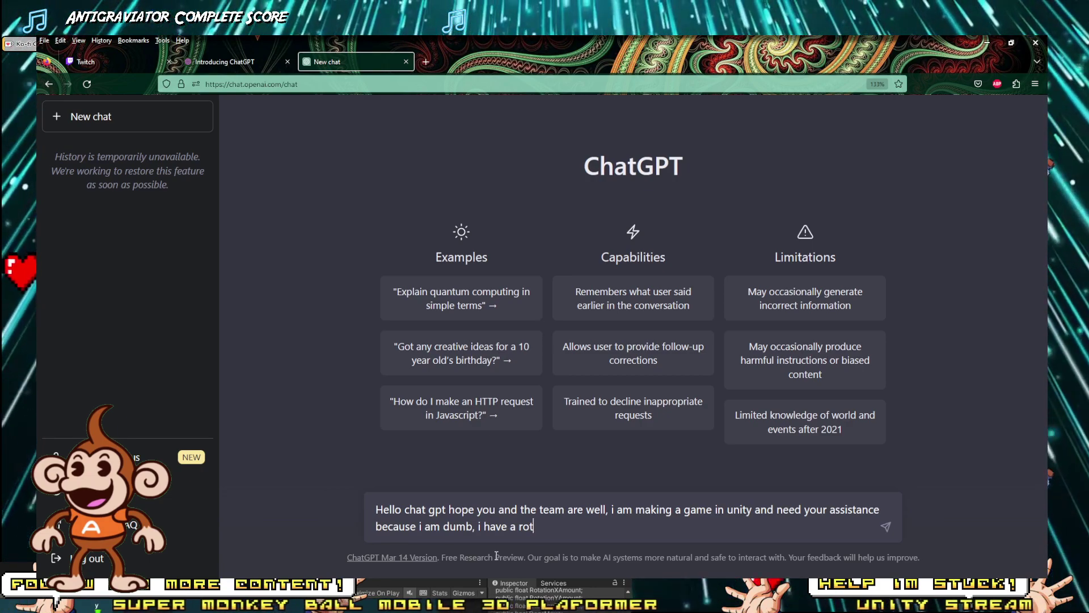
pyautogui.press('BackSpace')
pyautogui.press('BackSpace')
pyautogui.press('BackSpace')
pyautogui.write('pla')
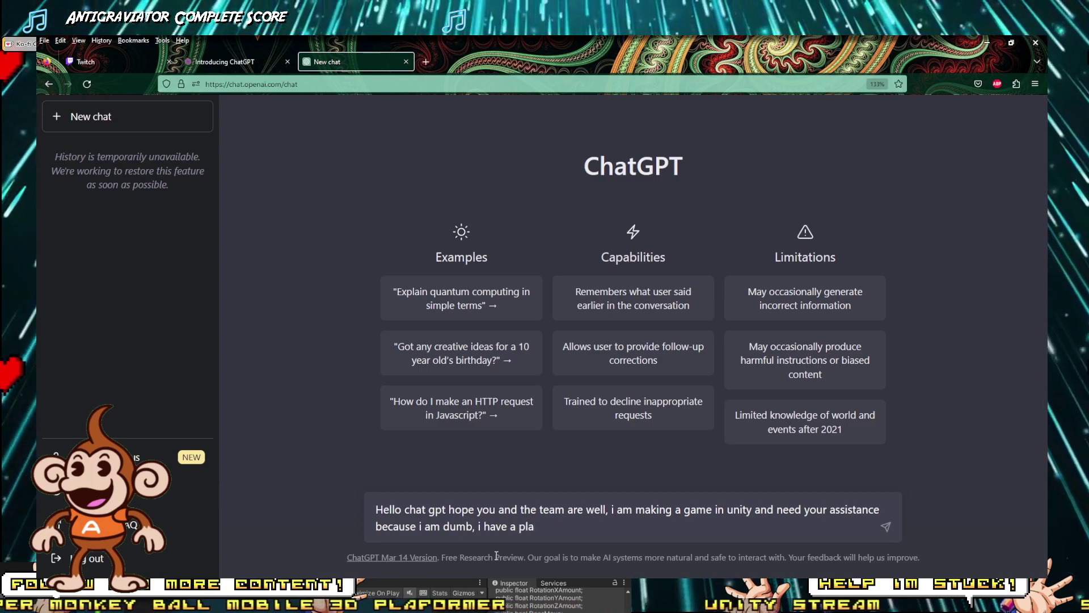
pyautogui.press('BackSpace')
pyautogui.press('BackSpace')
pyautogui.press('BackSpace')
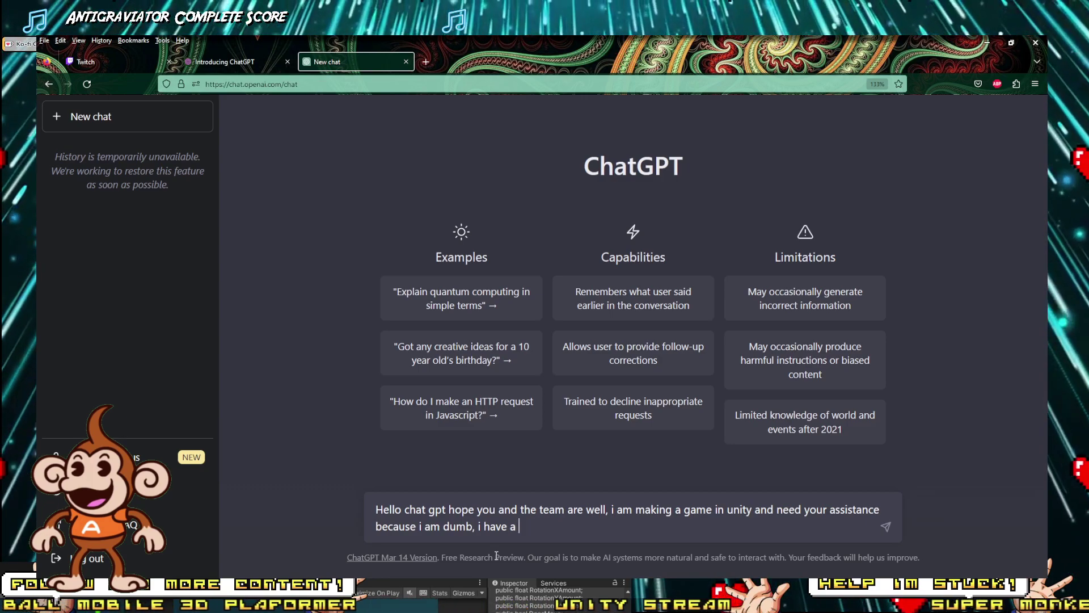
pyautogui.write('gameobject i')
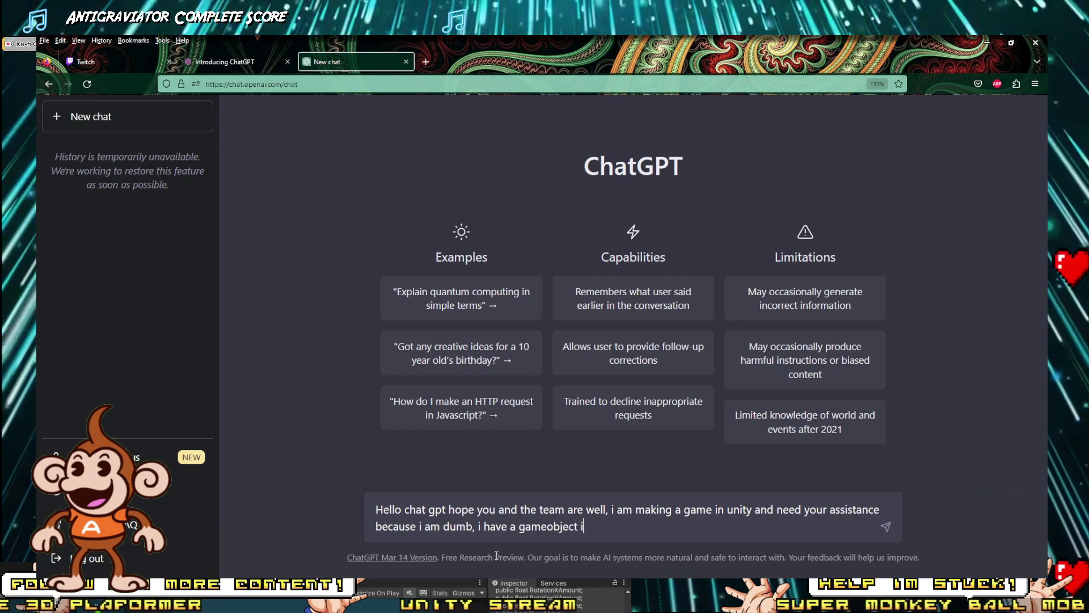
pyautogui.write(' wish to ro')
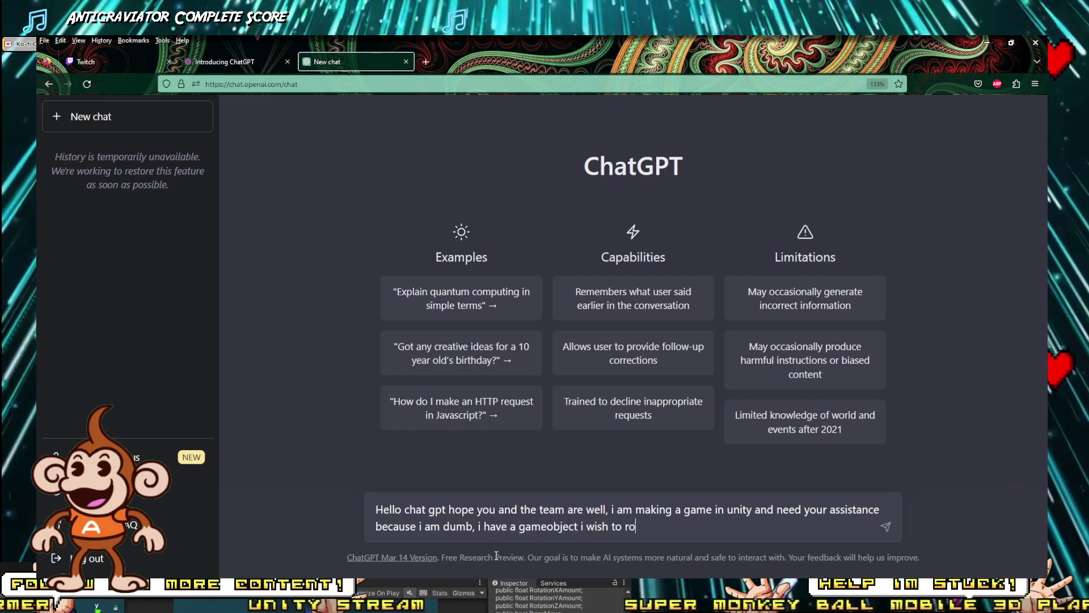
pyautogui.write('tate ')
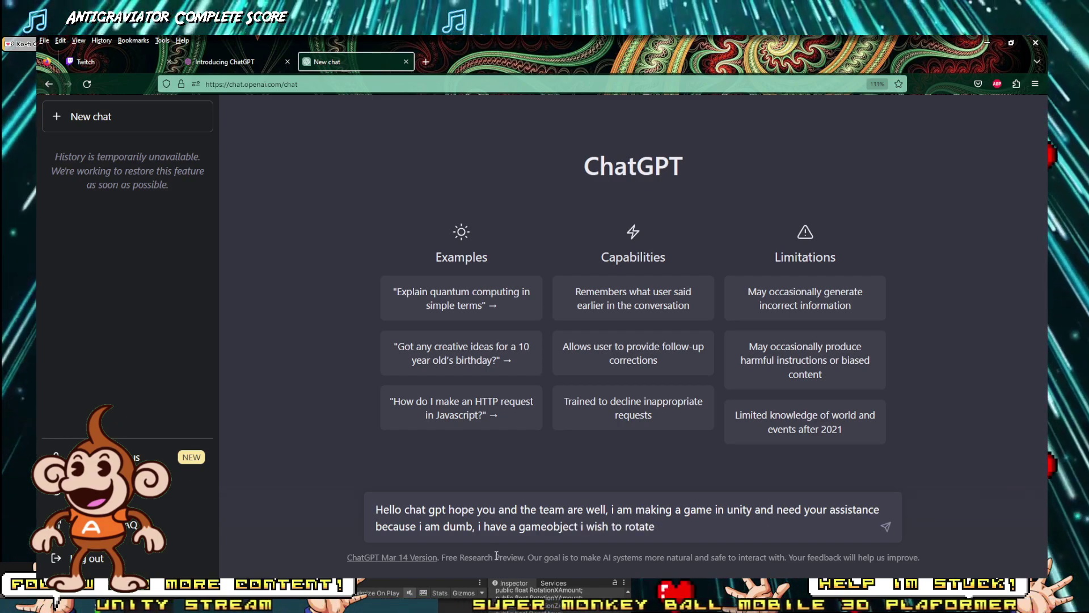
pyautogui.write('360 ')
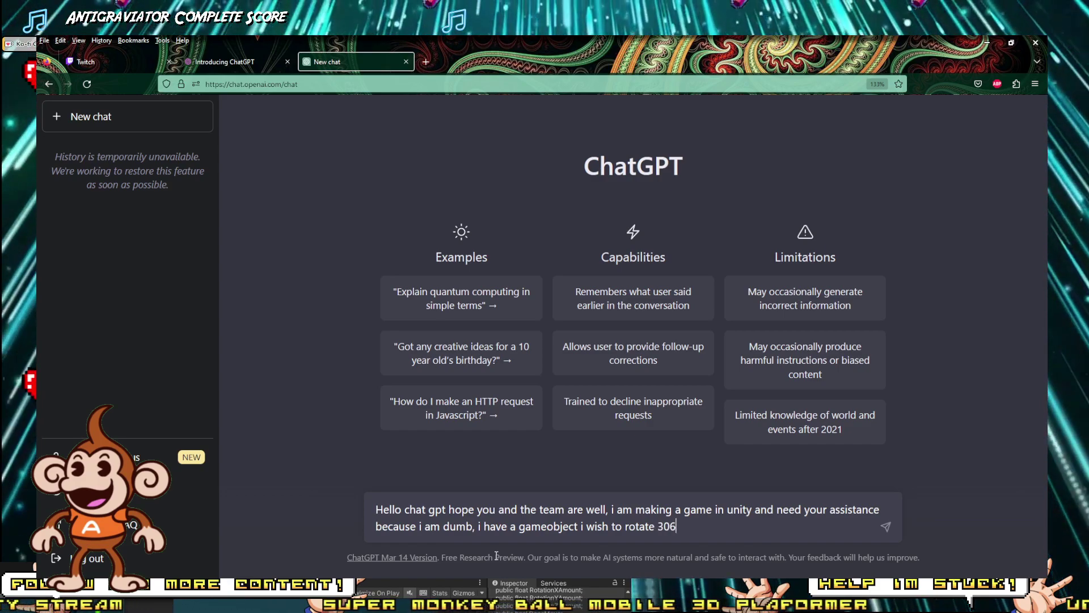
pyautogui.write('deg')
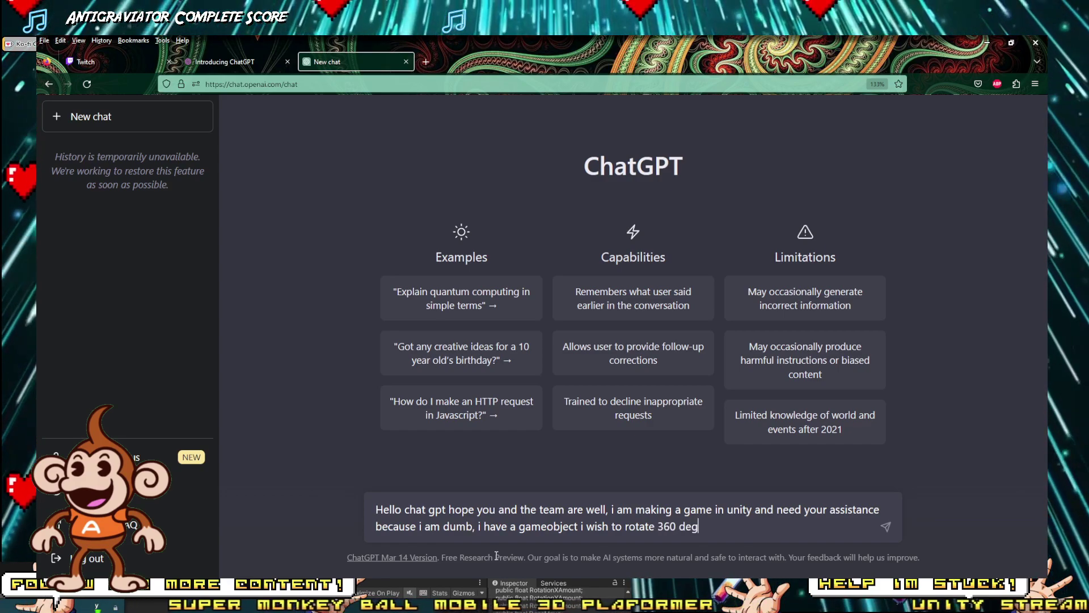
pyautogui.write('rees')
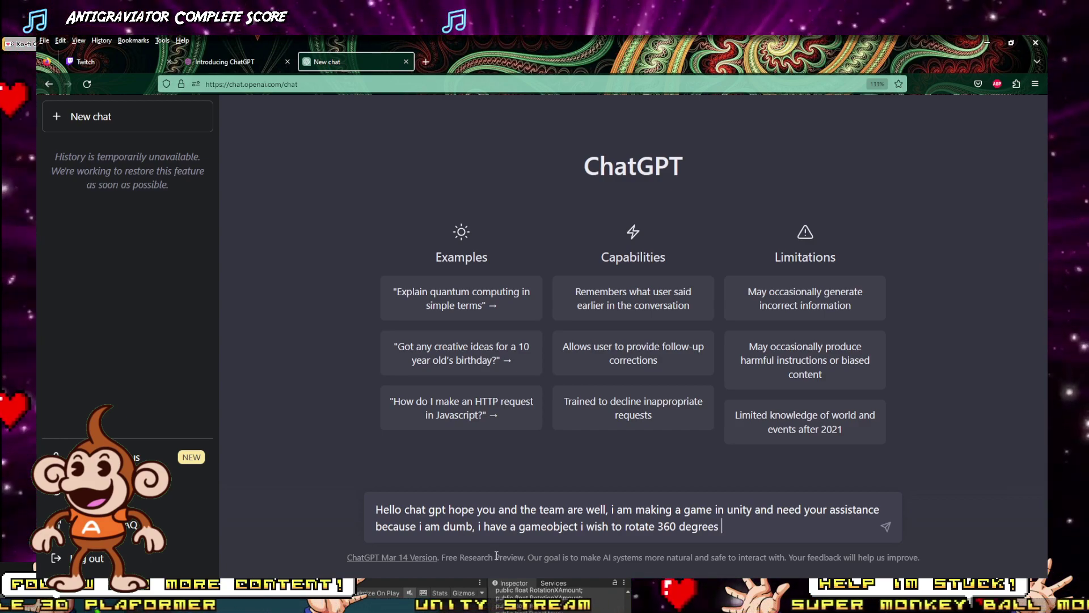
pyautogui.write('on a certa')
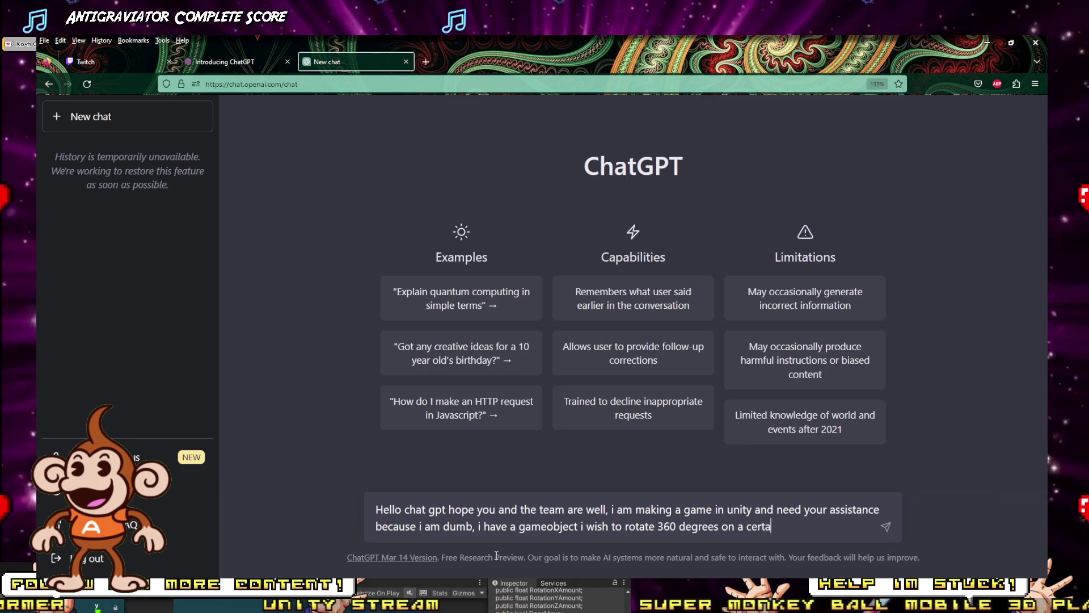
pyautogui.write('in axis')
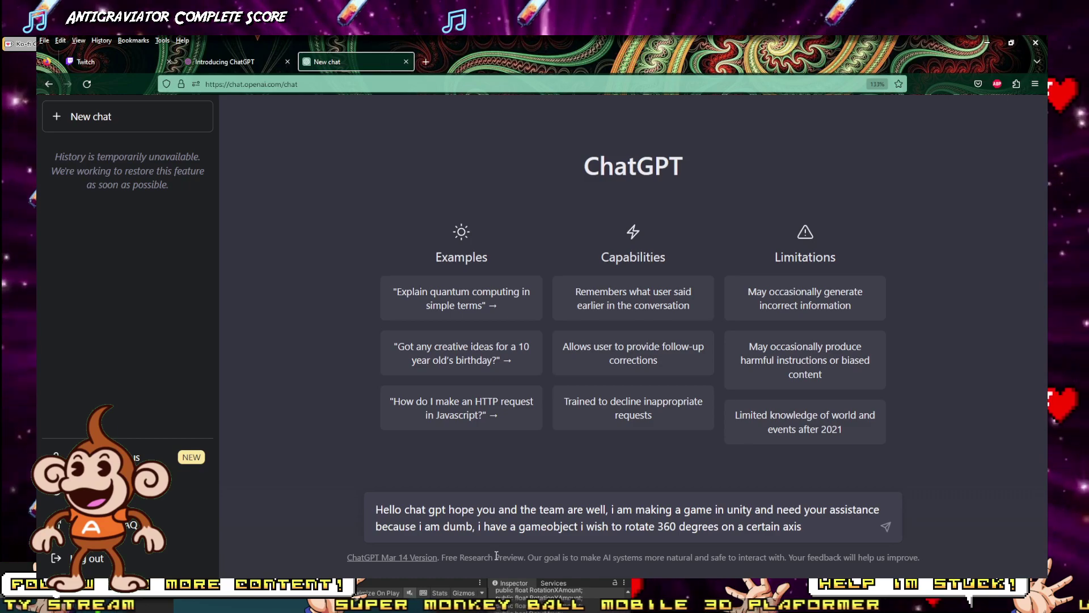
# Step: Extend the rotation request with "and then wait for a period of time and then repeat indefinitly"
pyautogui.write(' and then')
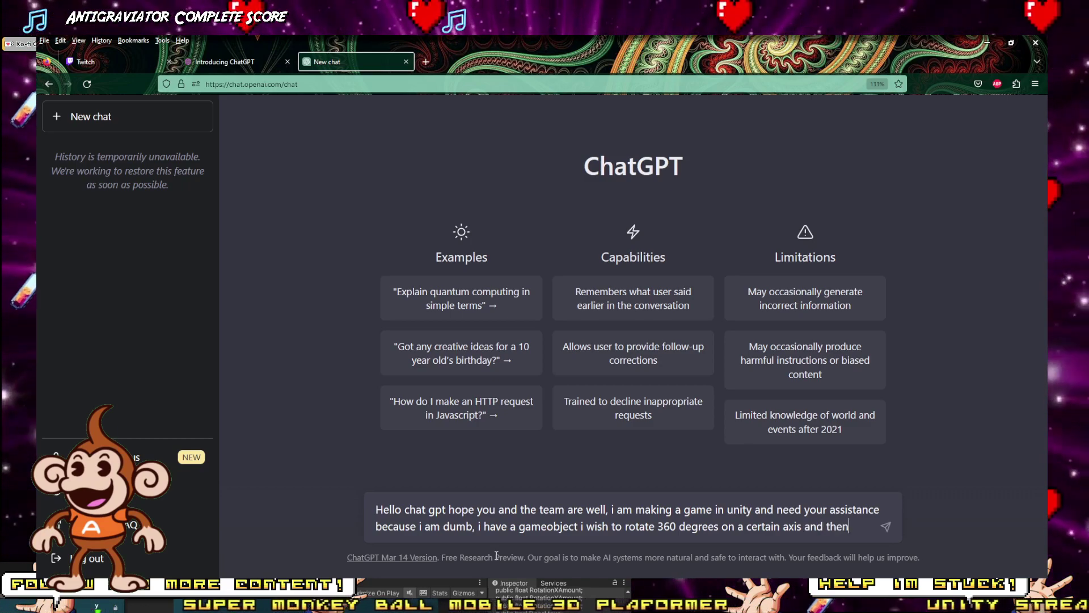
pyautogui.write(' wait for a')
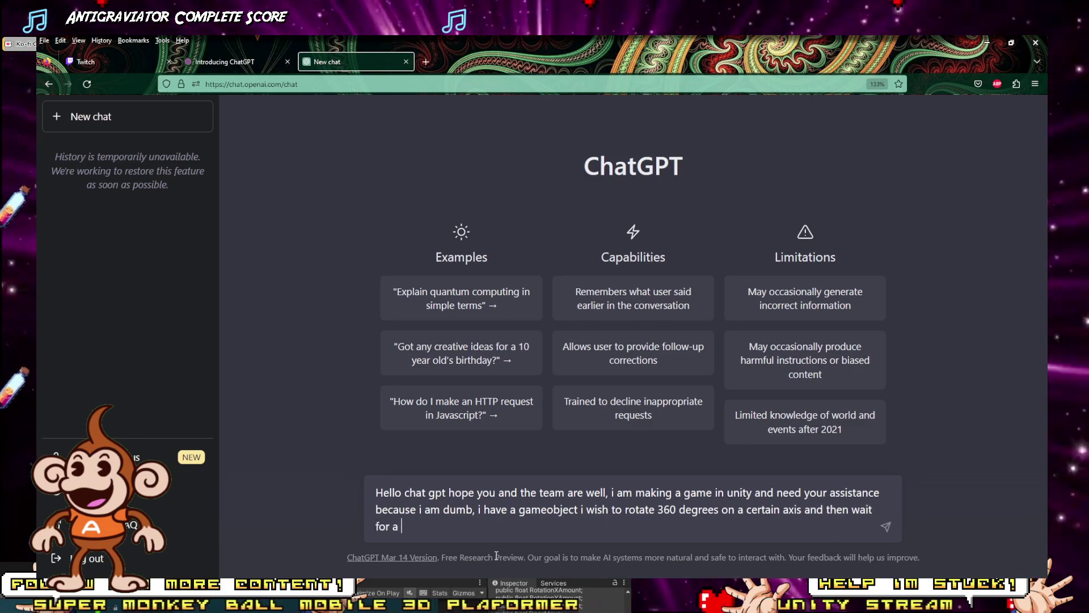
pyautogui.write(' period of')
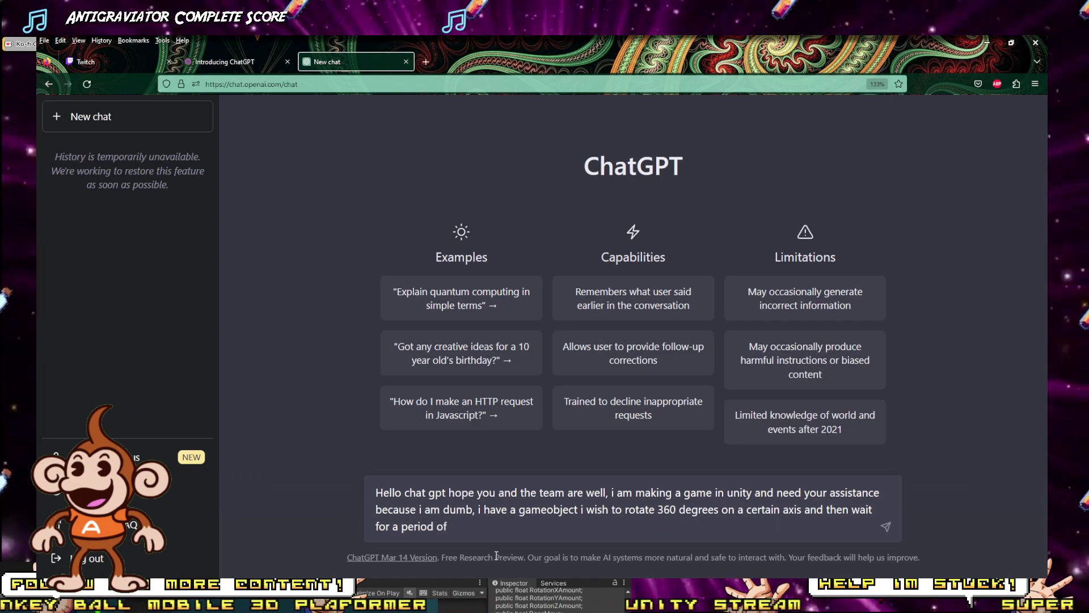
pyautogui.write(' time and then ')
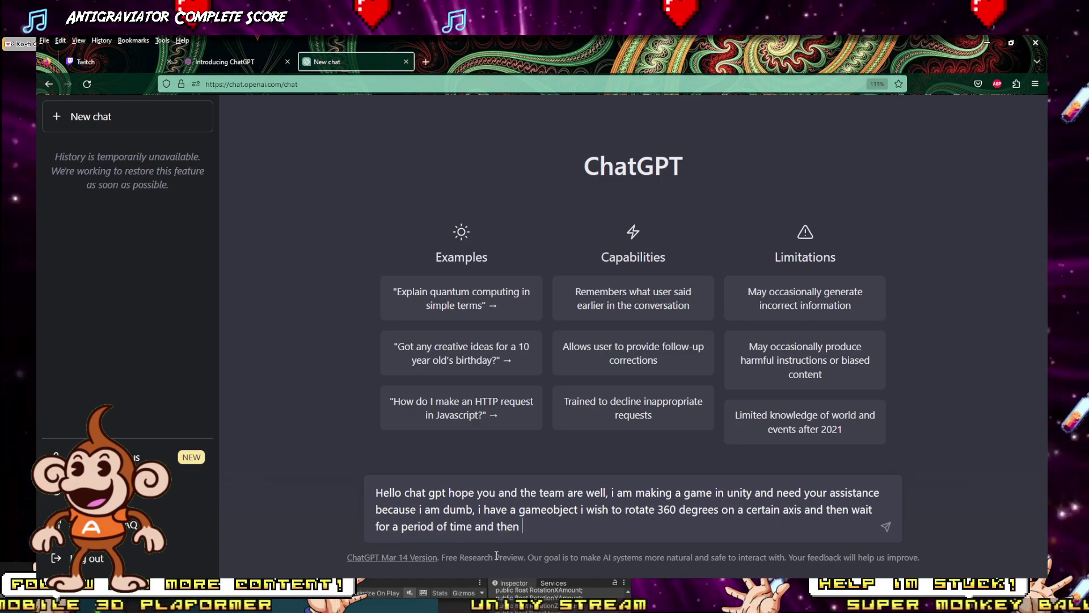
pyautogui.write('repeat in')
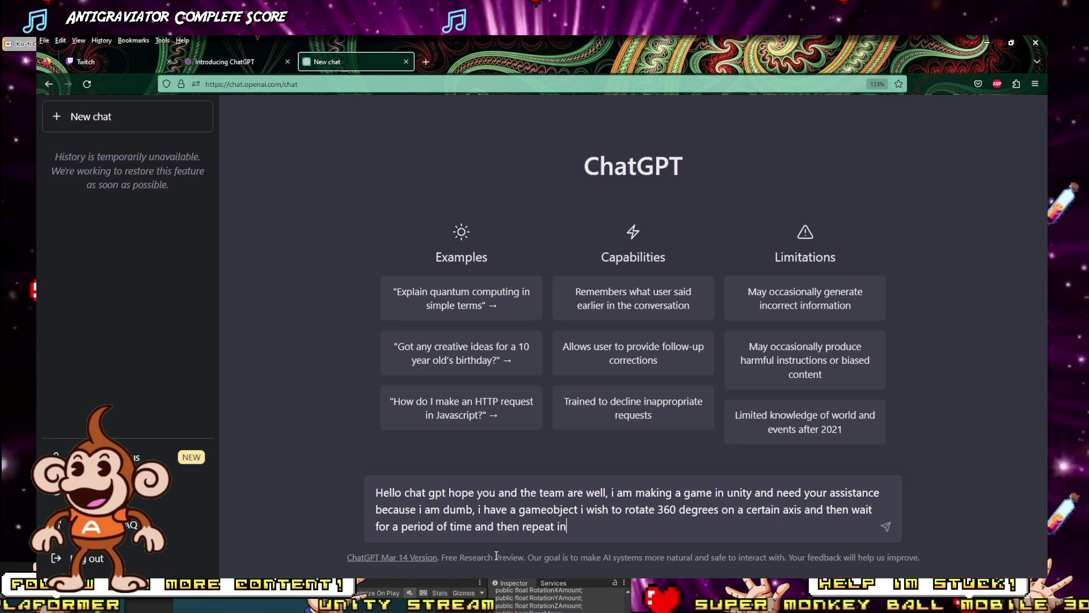
pyautogui.press('BackSpace')
pyautogui.press('BackSpace')
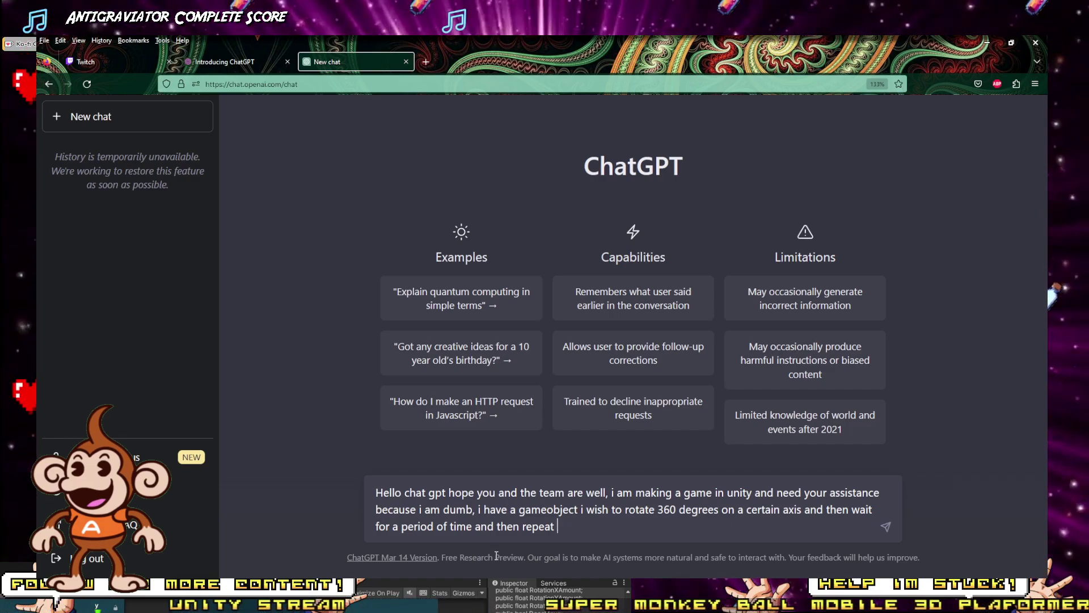
pyautogui.write('indefi')
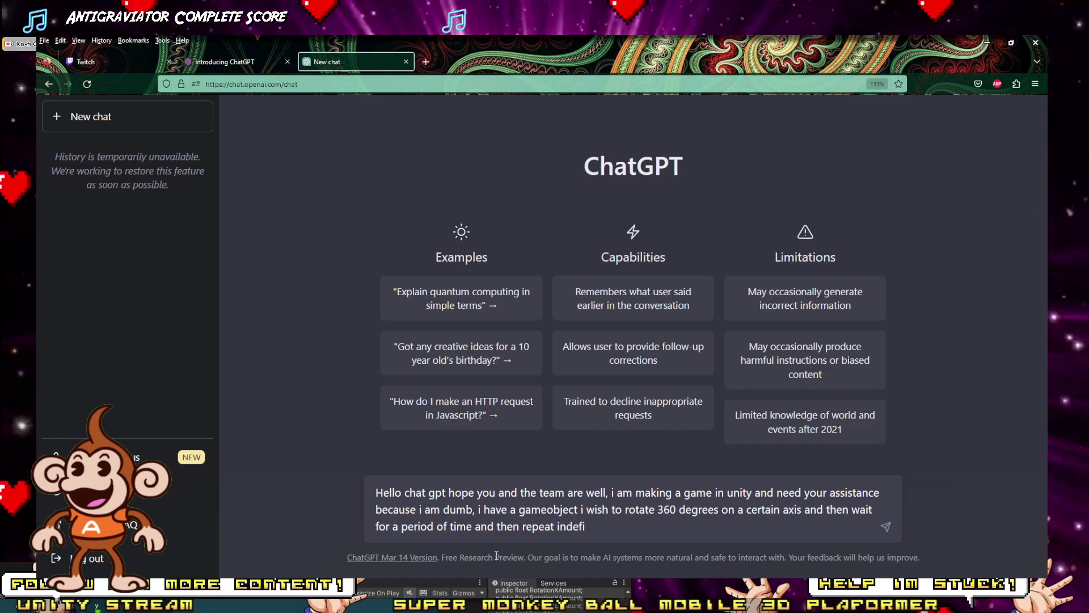
pyautogui.write('nitley')
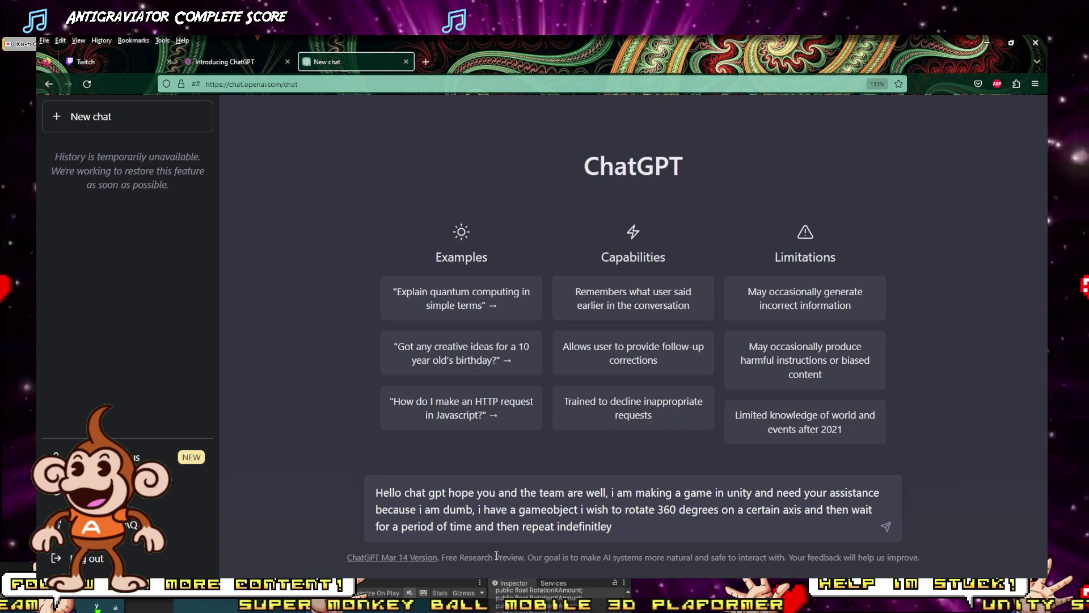
pyautogui.press('BackSpace')
pyautogui.press('BackSpace')
pyautogui.write('y')
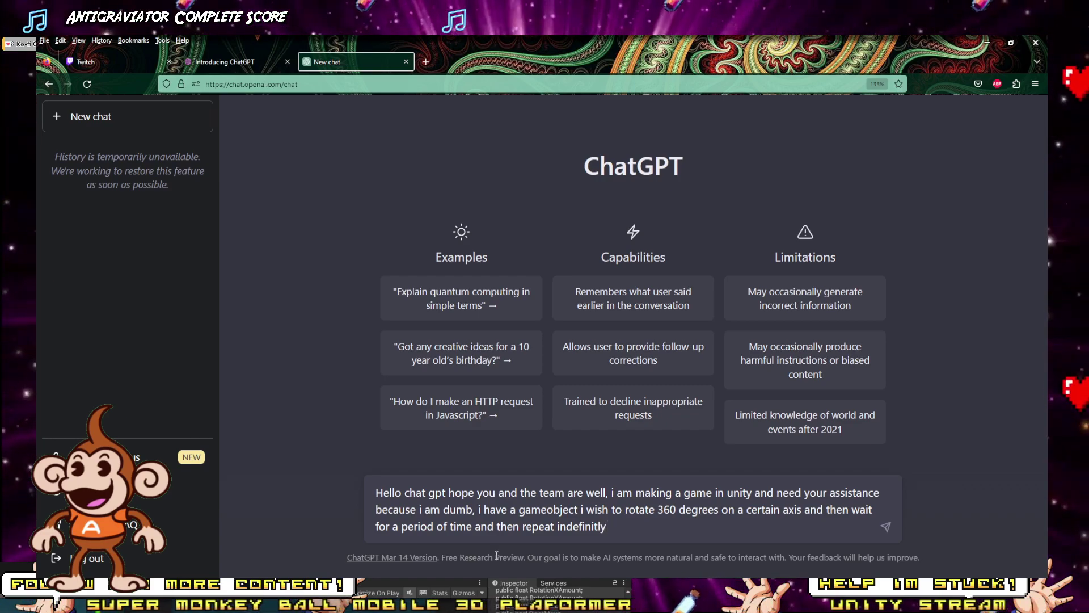
# Step: Finish the prompt with " im not sure how to do this via script can you help me please :)" and send it
pyautogui.write(' im ')
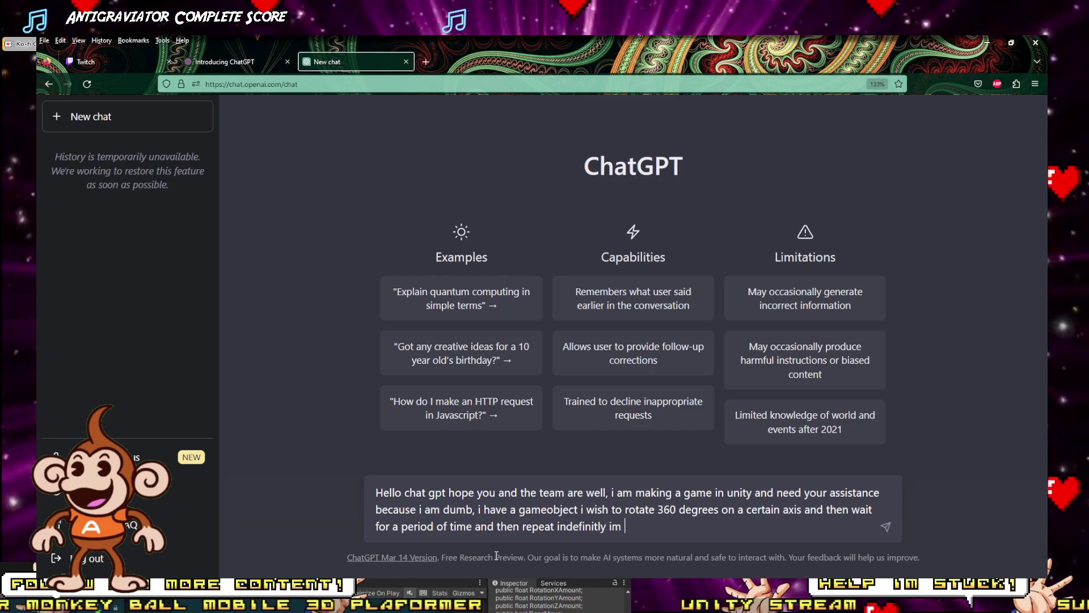
pyautogui.write('not sure ho')
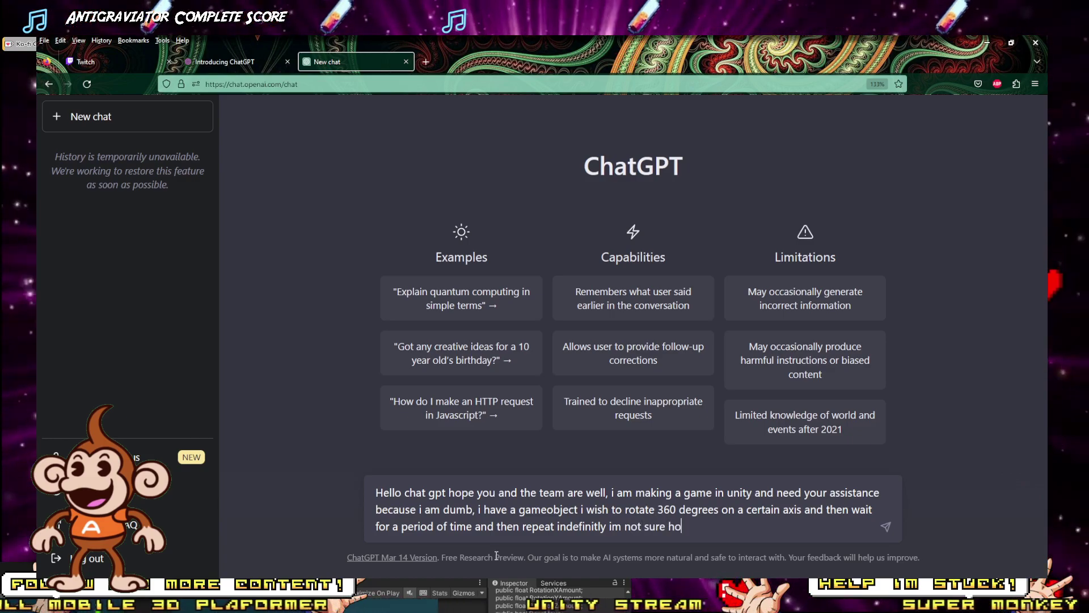
pyautogui.write('w to do this')
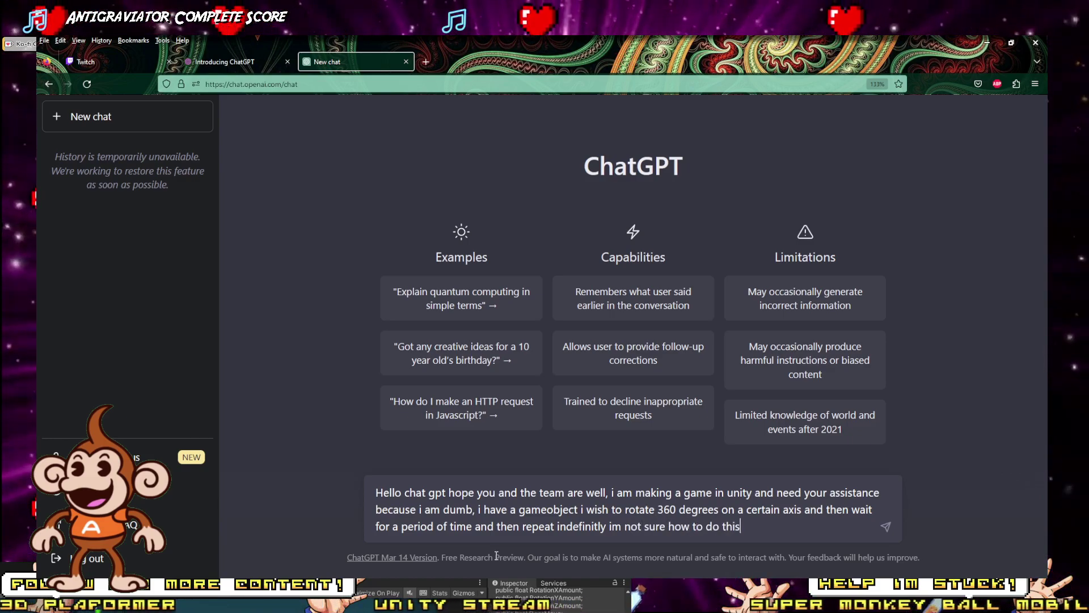
pyautogui.write(' via')
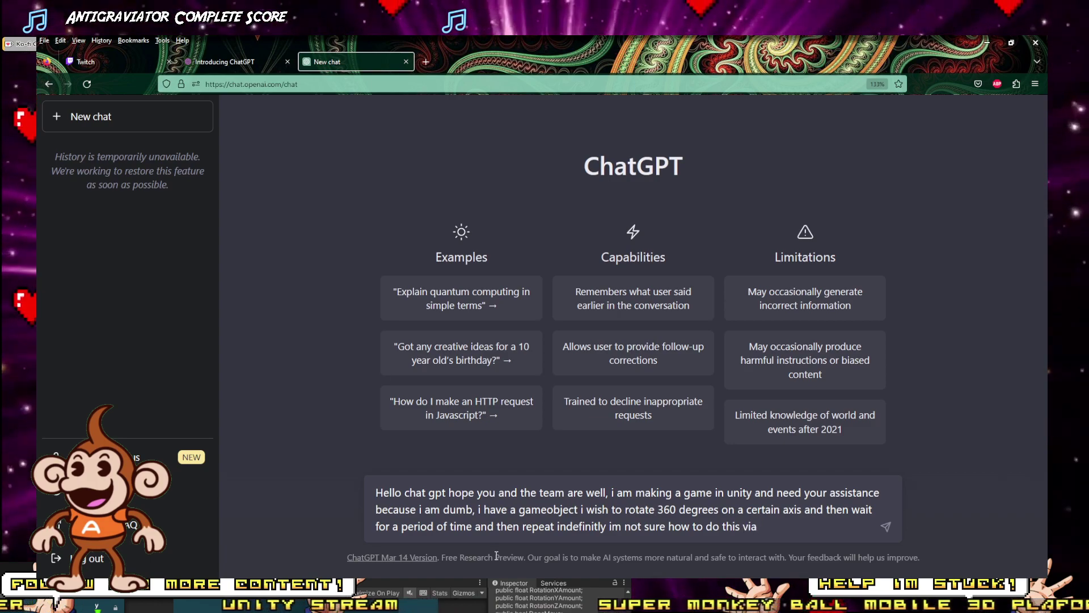
pyautogui.write(' script ')
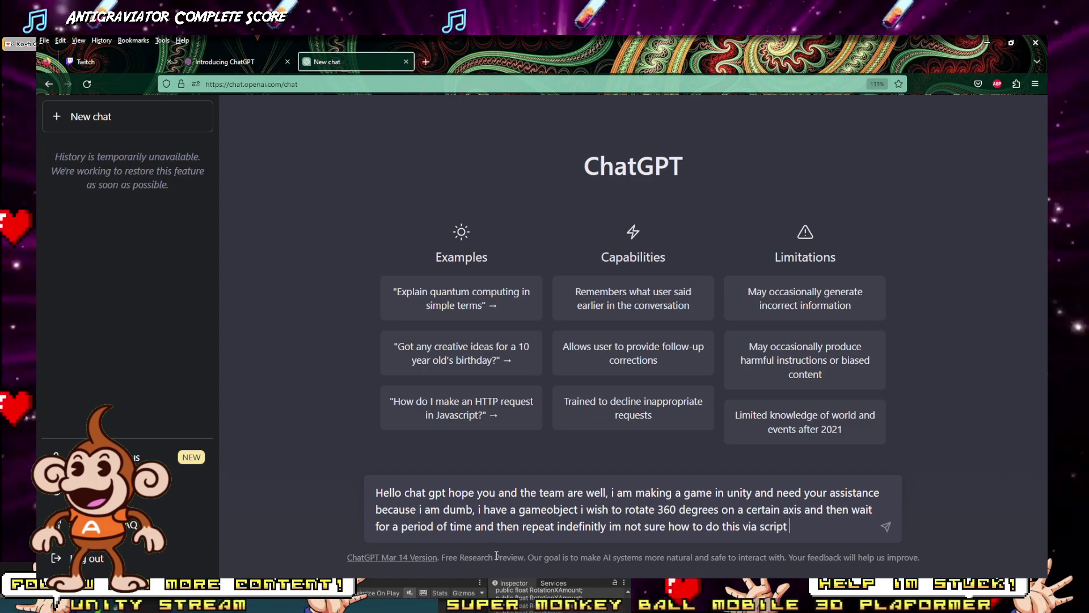
pyautogui.write('can you ')
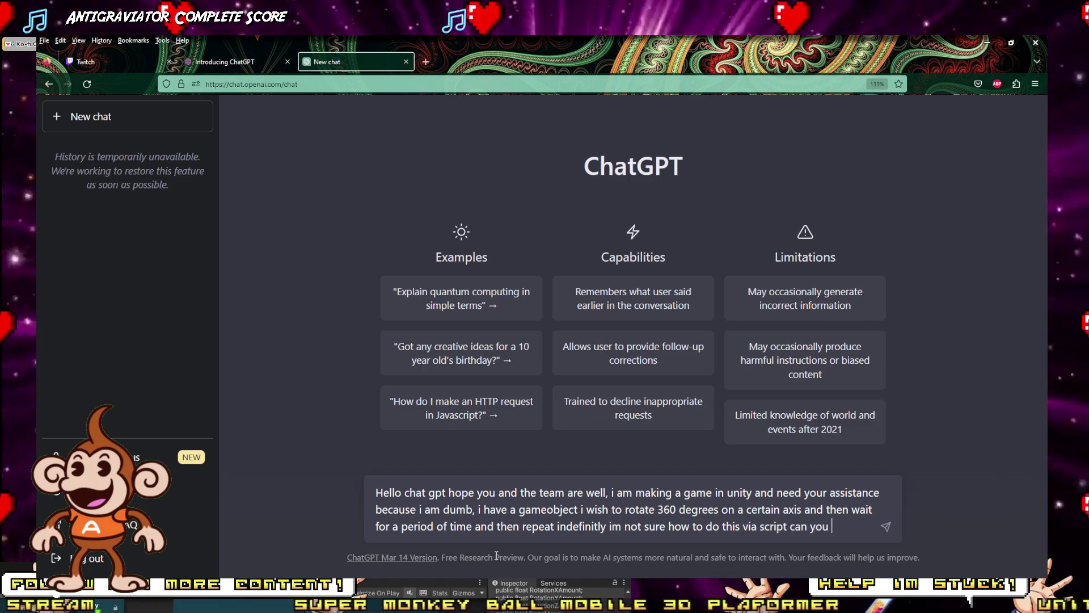
pyautogui.write('help me plea')
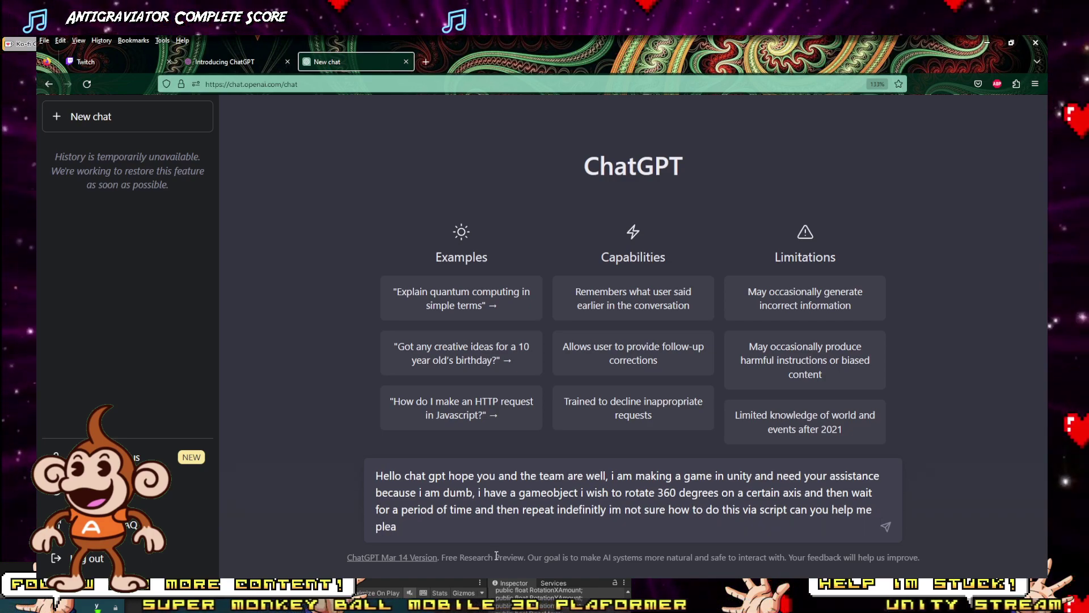
pyautogui.write('se :)')
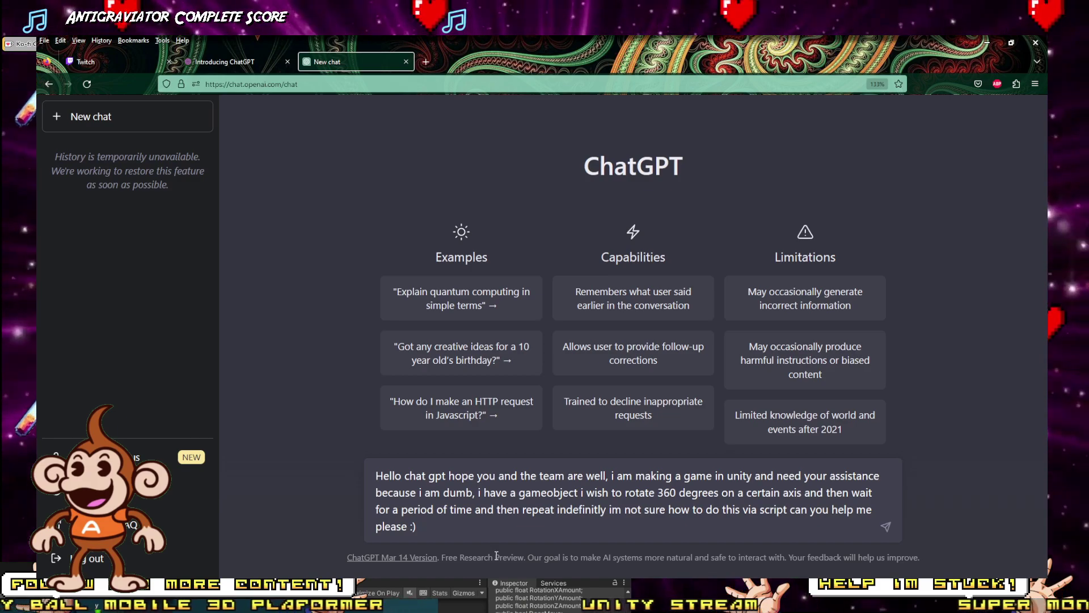
pyautogui.press('Return')
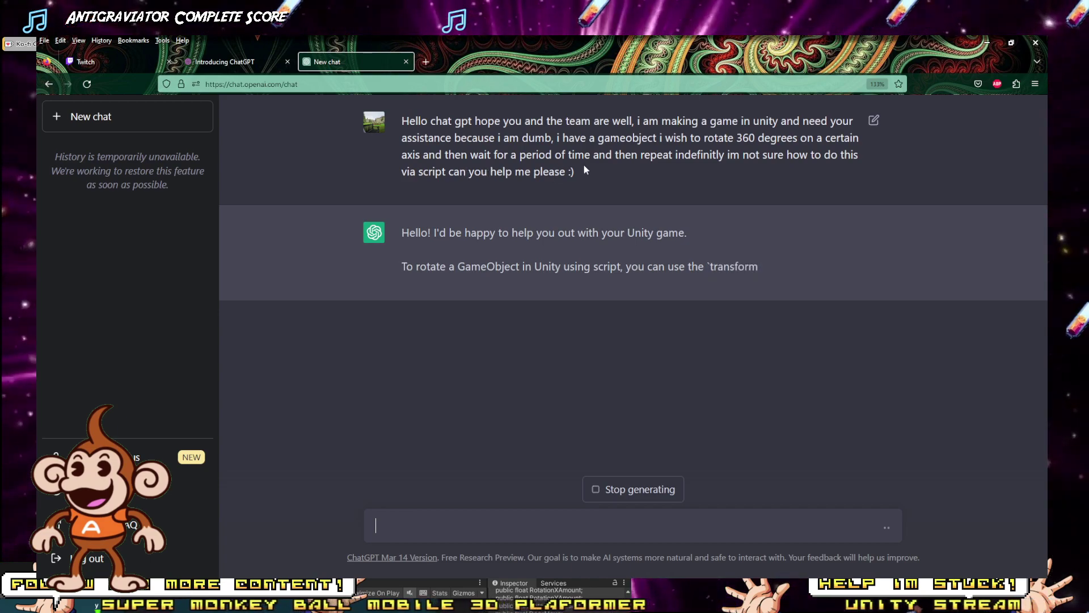
# Step: Read the beginning of ChatGPT's reply and copy the code of its RotateObject C# script
pyautogui.moveTo(432, 232); pyautogui.dragTo(565, 234)
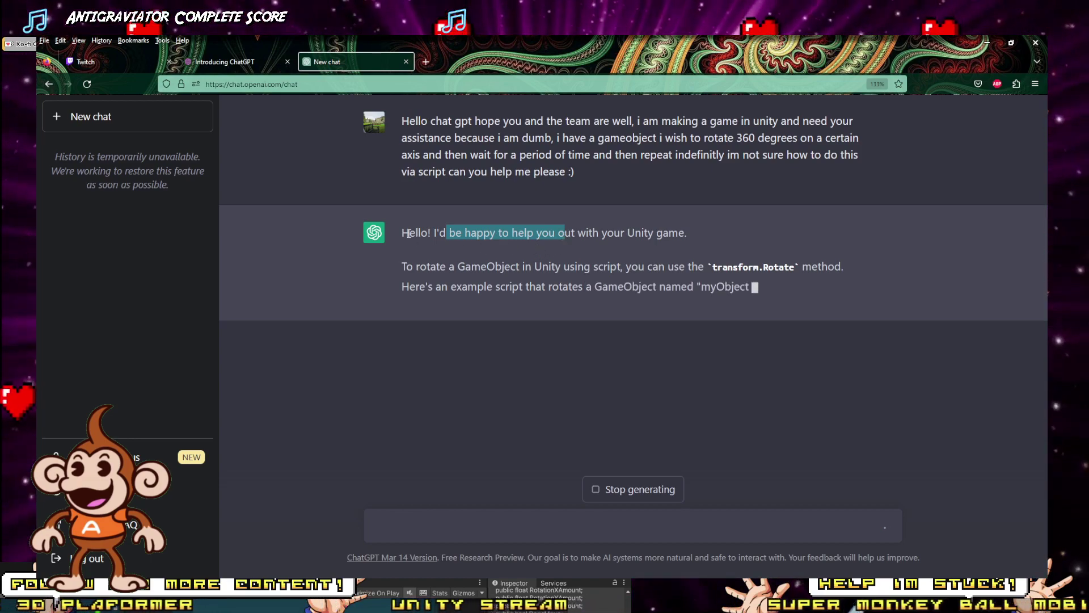
pyautogui.click(432, 232)
pyautogui.moveTo(409, 233); pyautogui.dragTo(602, 233)
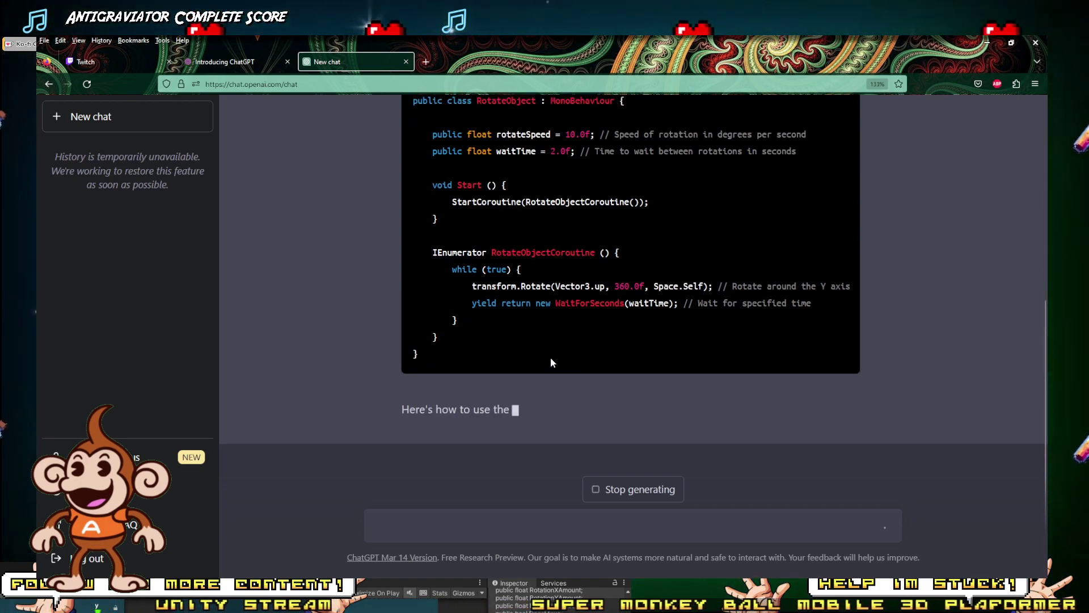
pyautogui.scroll(6, 551, 360)
pyautogui.click(828, 340)
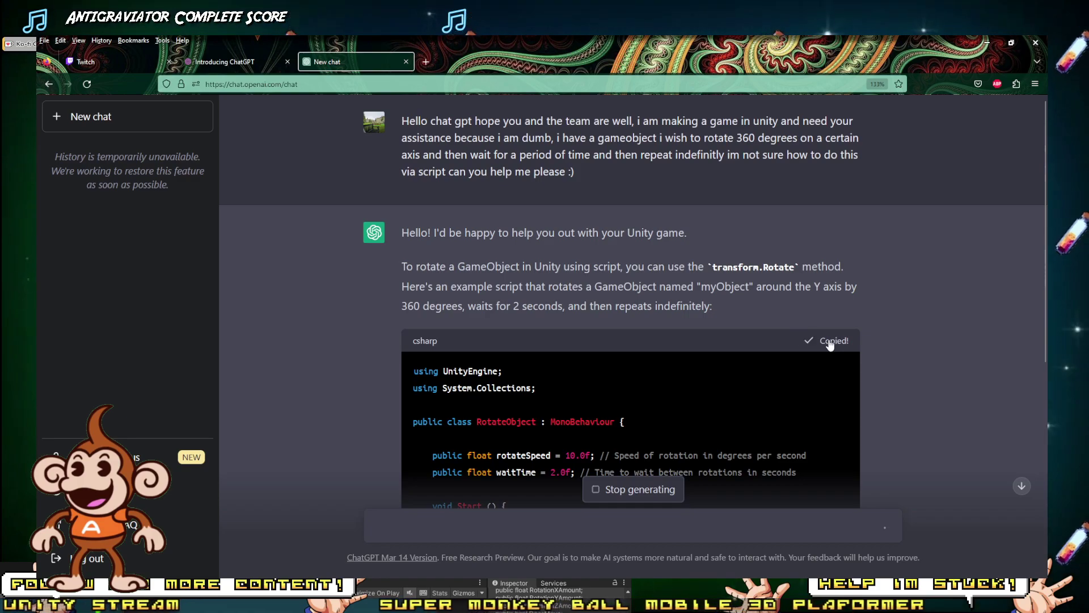
pyautogui.scroll(-6, 354, 346)
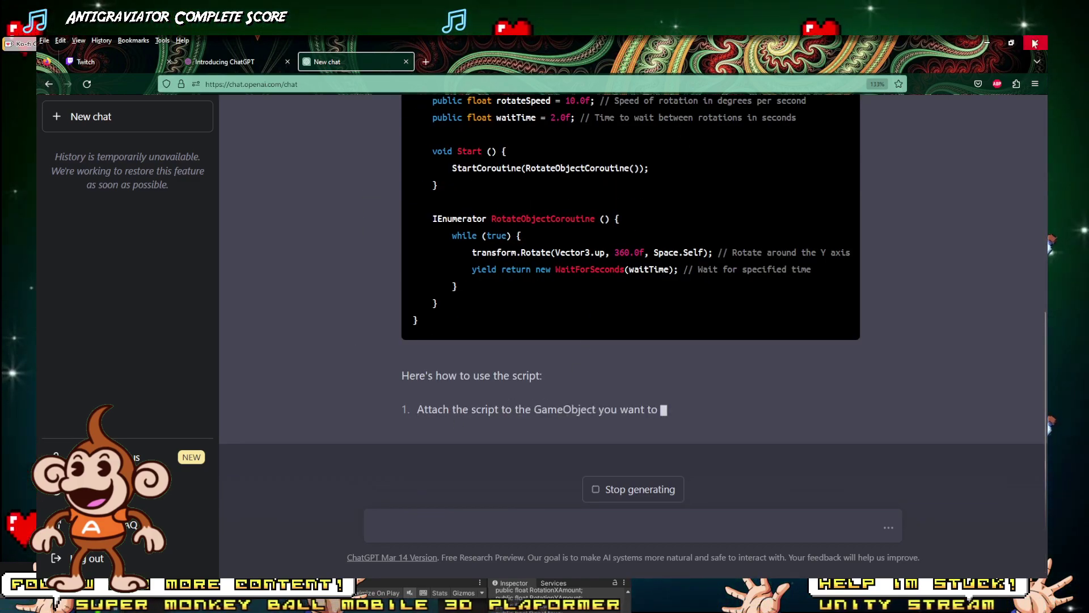
# Step: Minimise the browser, close MAGIX Music Maker without saving the LavaMix.MMM project, and close the MarbleSongs folder window
pyautogui.click(986, 45)
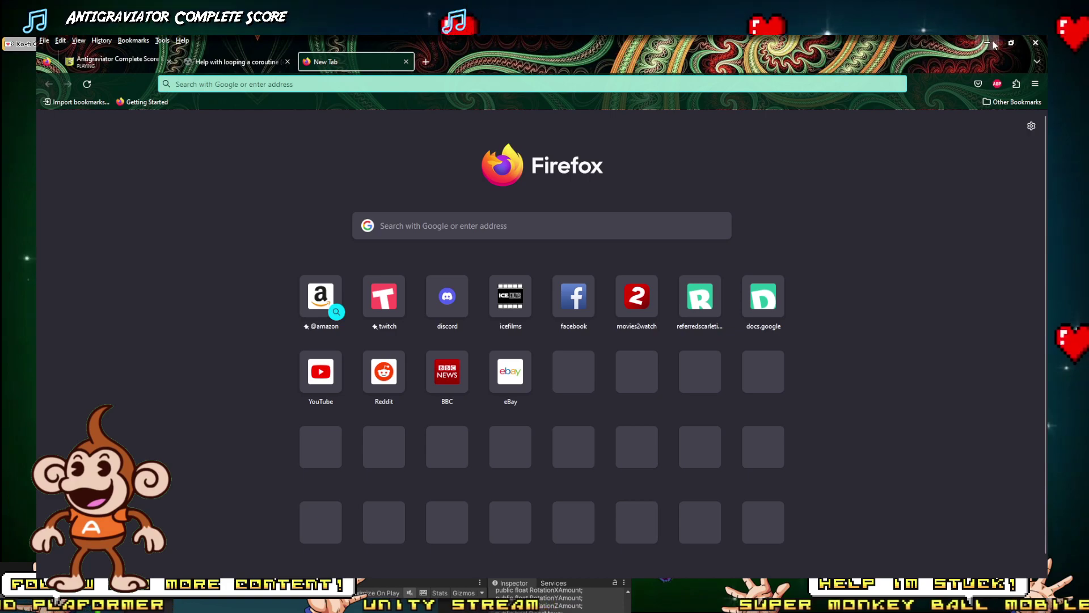
pyautogui.hotkey('alt', 'Tab')
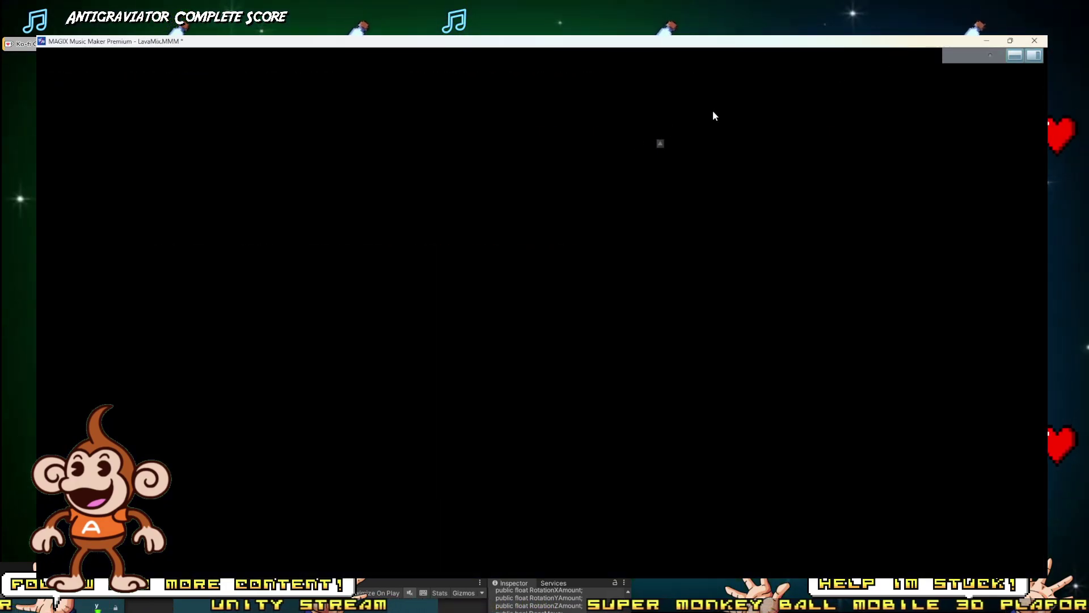
pyautogui.click(1010, 40)
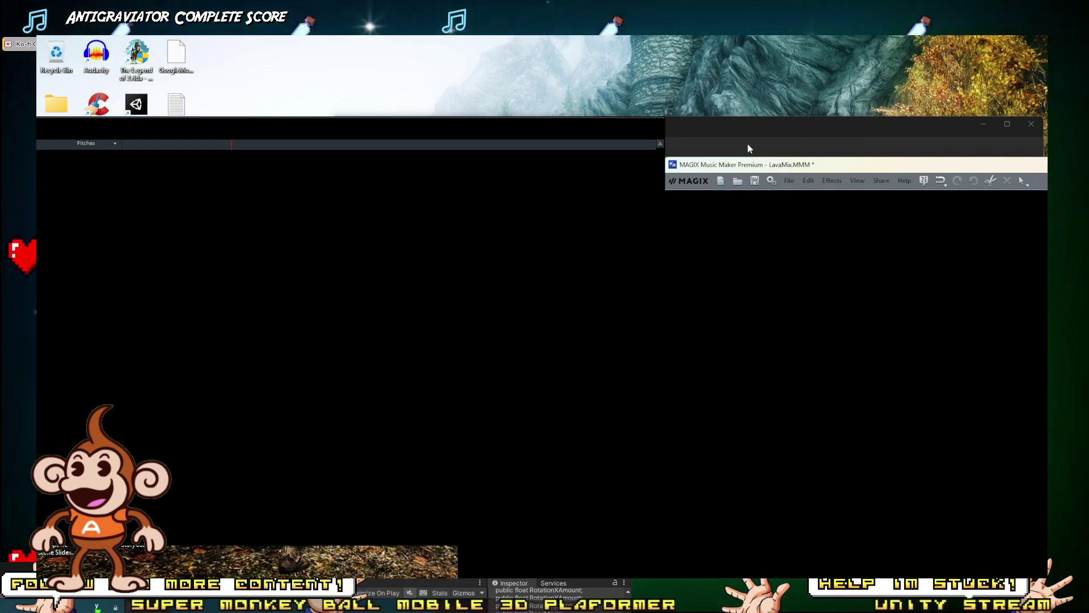
pyautogui.moveTo(581, 126); pyautogui.dragTo(539, 165)
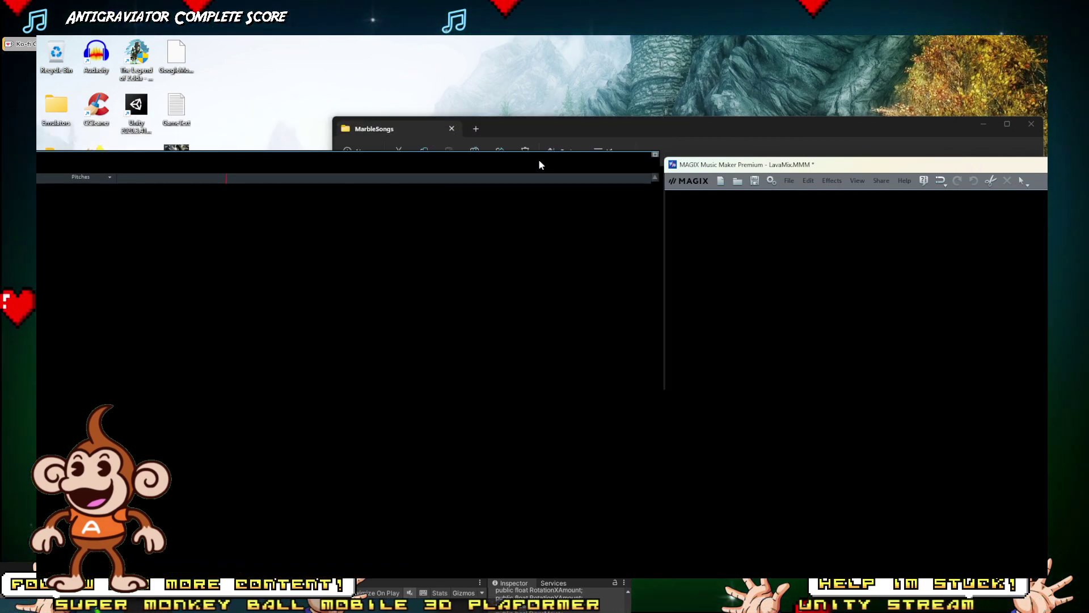
pyautogui.click(583, 148)
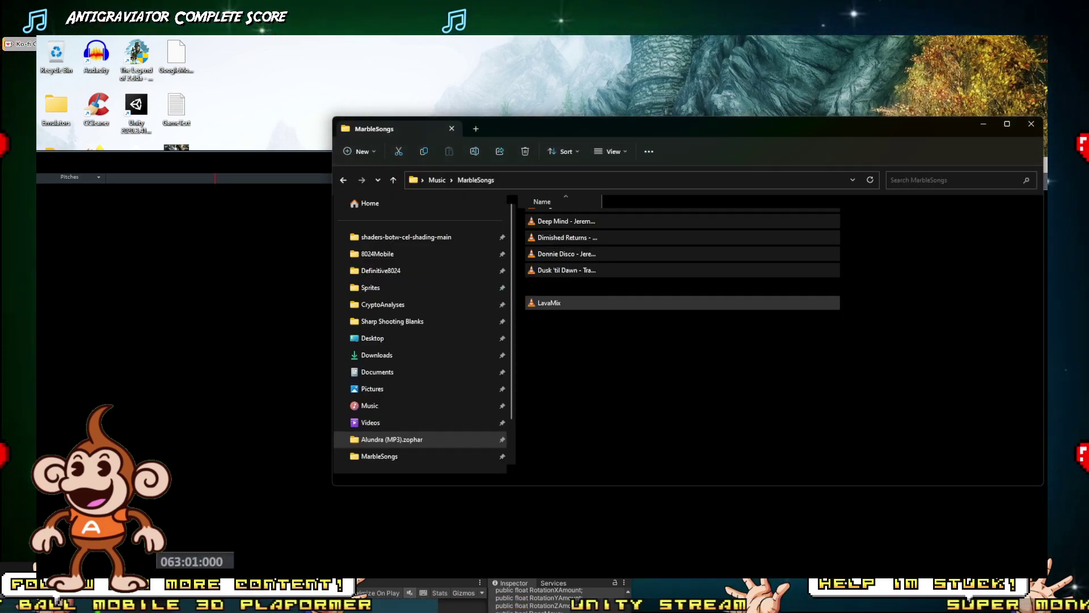
pyautogui.rightClick(261, 603)
pyautogui.click(248, 564)
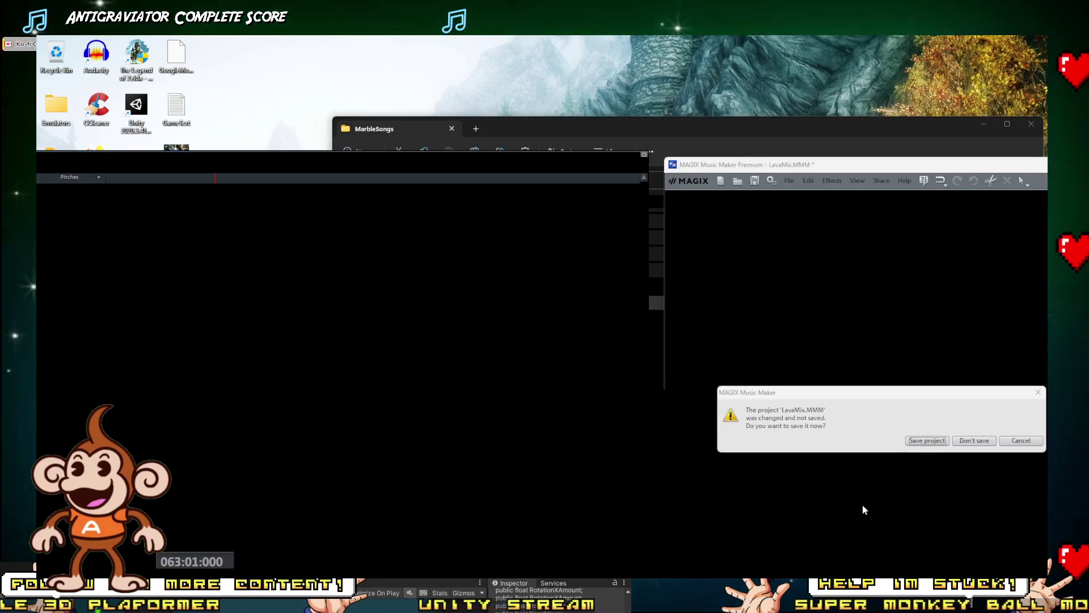
pyautogui.click(978, 442)
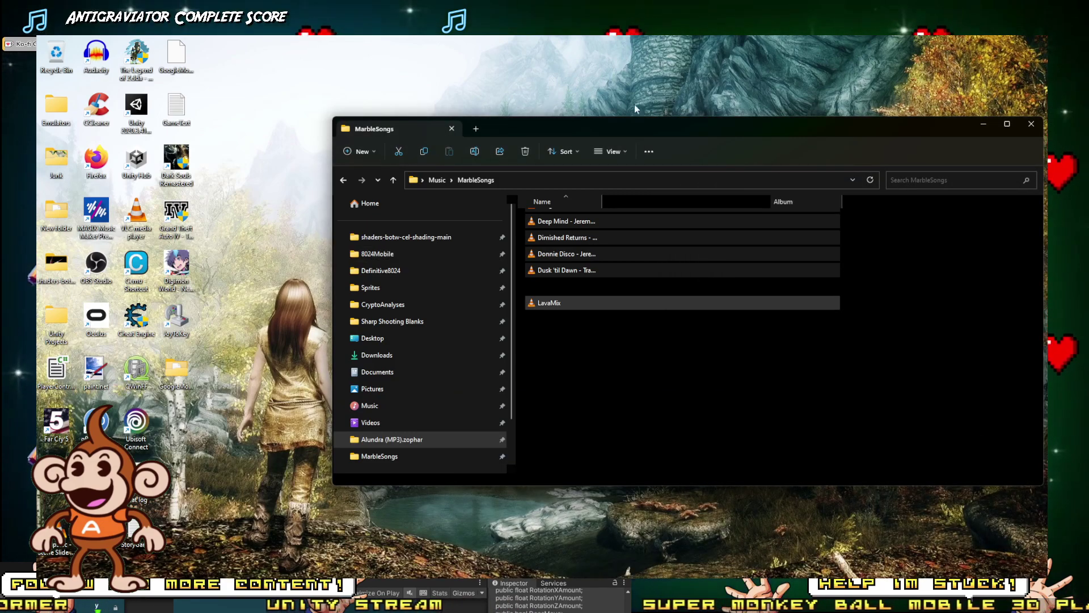
pyautogui.click(1031, 124)
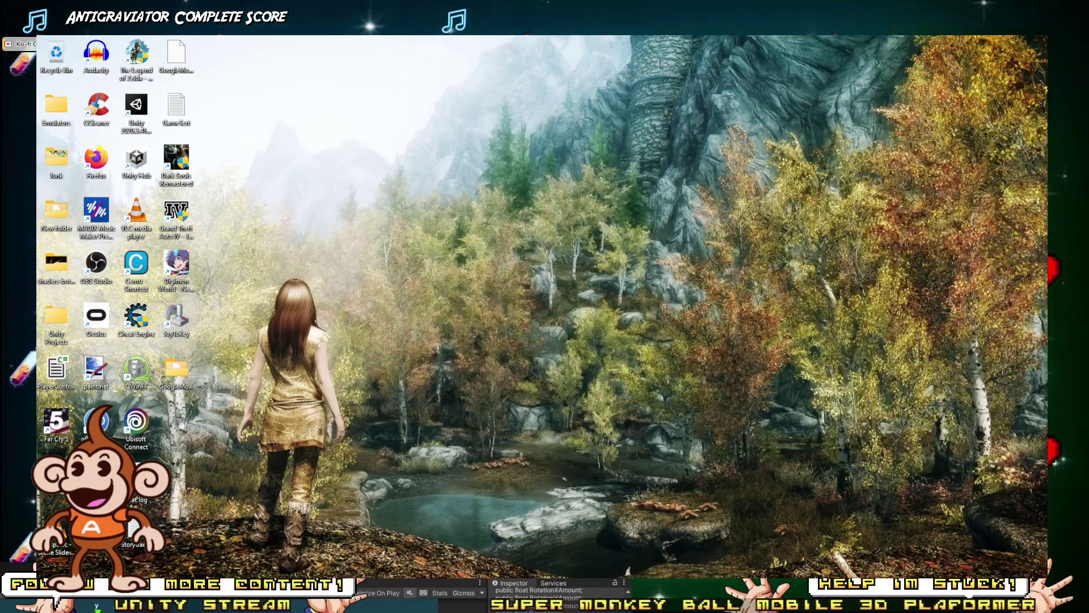
# Step: Return to the ChatGPT reply, copy the RotateObject script code again, and switch to the Unity editor
pyautogui.click(150, 531)
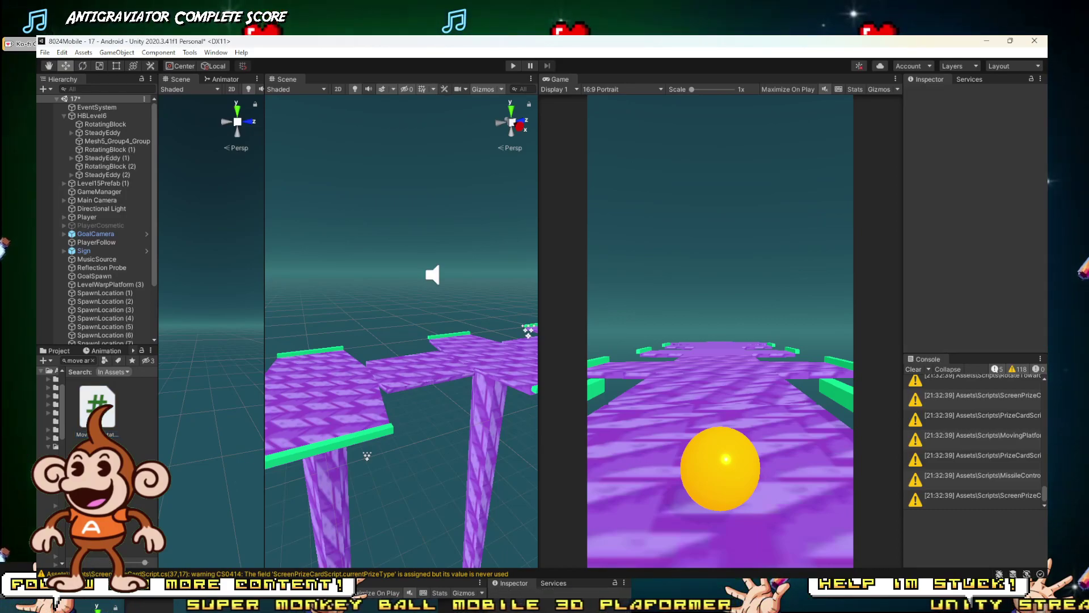
pyautogui.moveTo(215, 525)
pyautogui.click(505, 522)
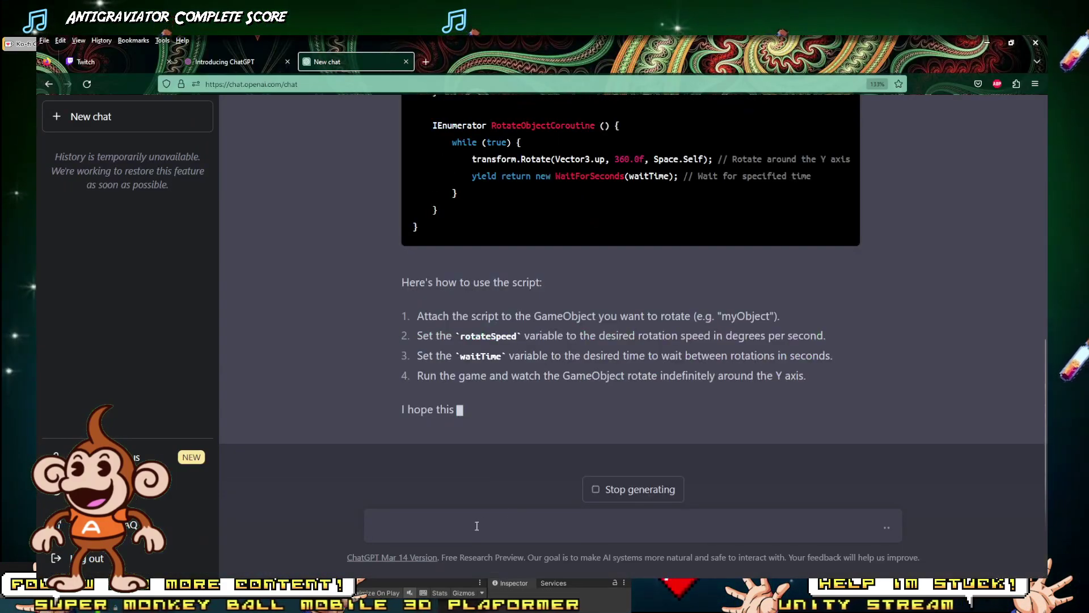
pyautogui.click(828, 247)
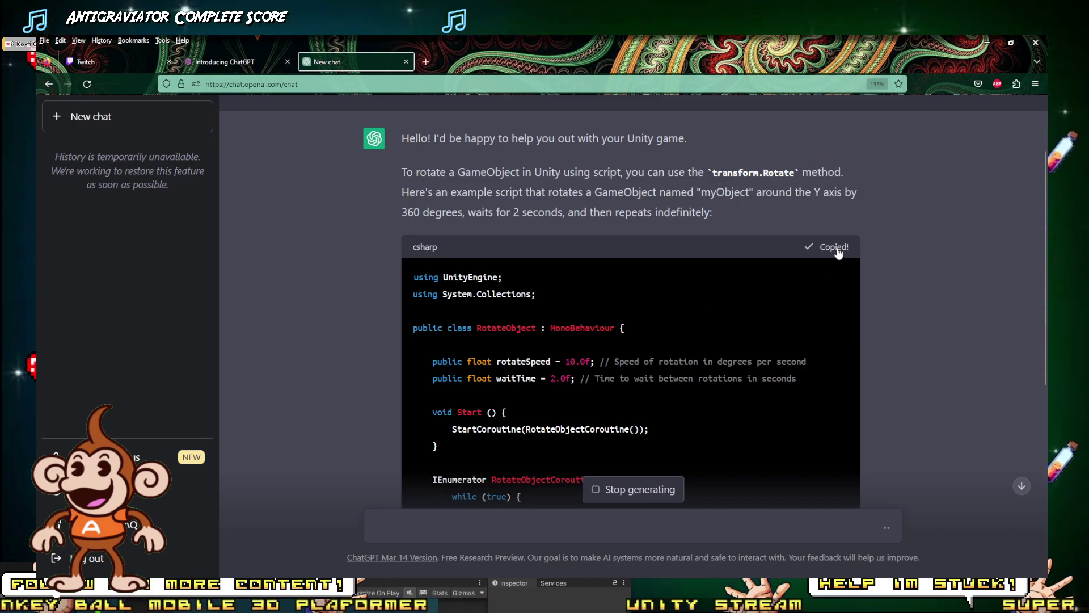
pyautogui.moveTo(266, 606)
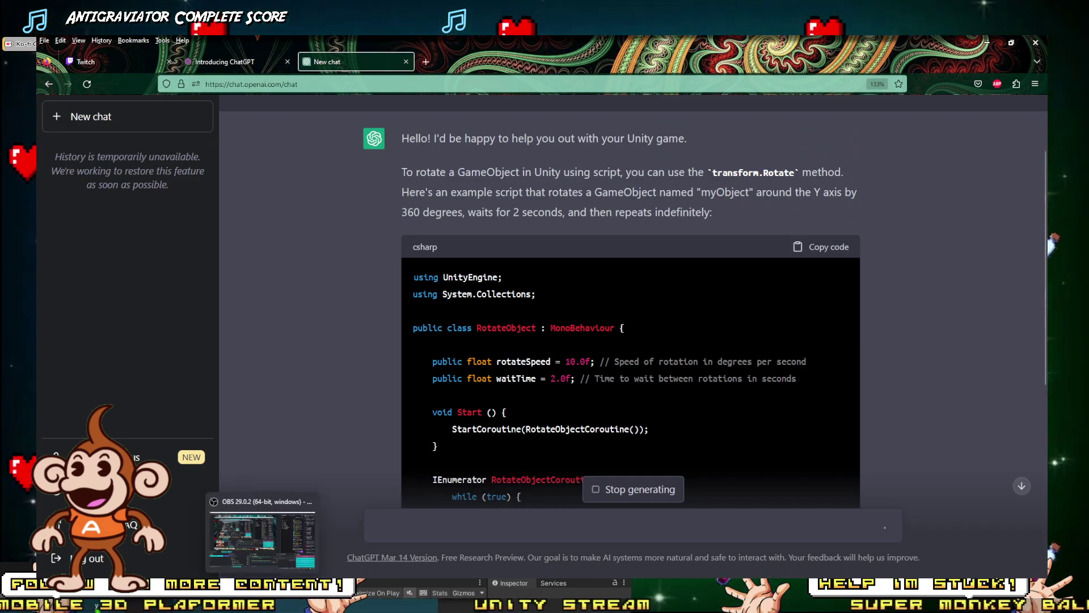
pyautogui.click(256, 500)
pyautogui.hotkey('alt', 'Tab')
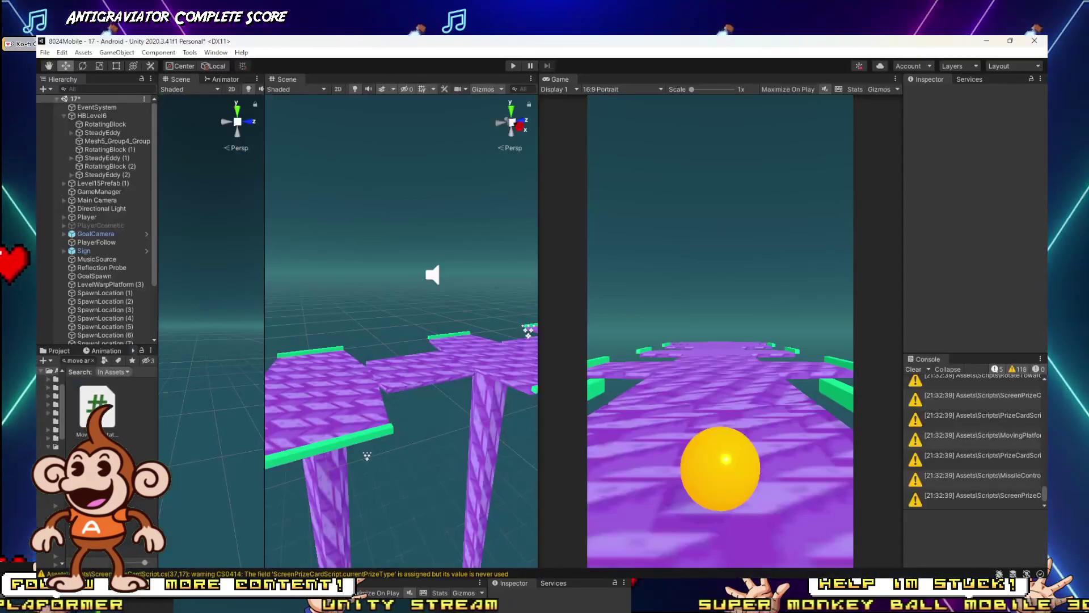
# Step: Clear the asset search, widen the project browser, and create a C# script named RotateAndStop in the Assets folder
pyautogui.click(93, 360)
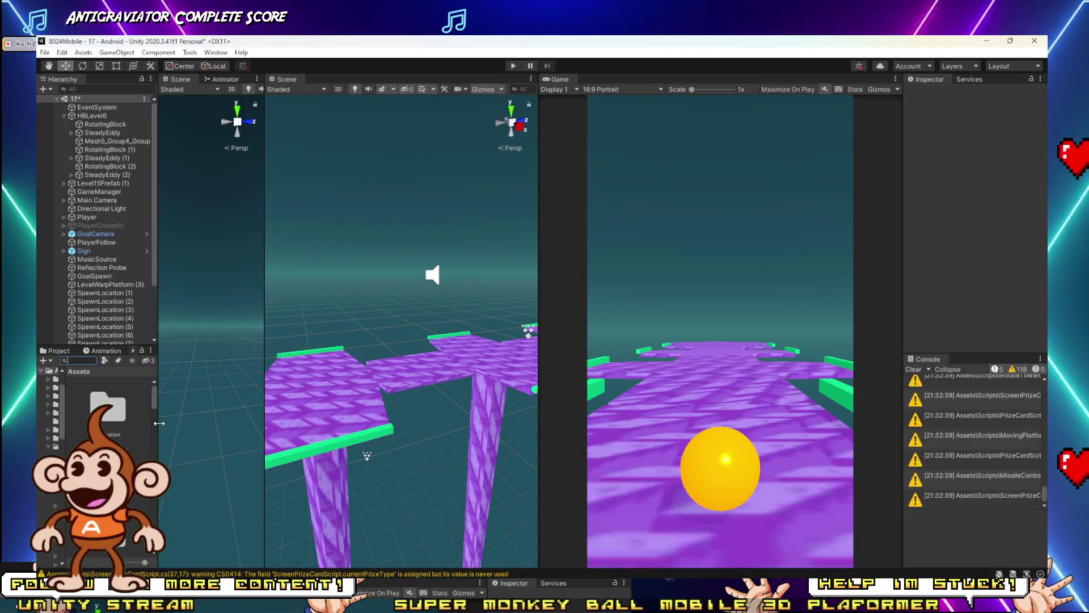
pyautogui.moveTo(159, 423); pyautogui.dragTo(635, 426)
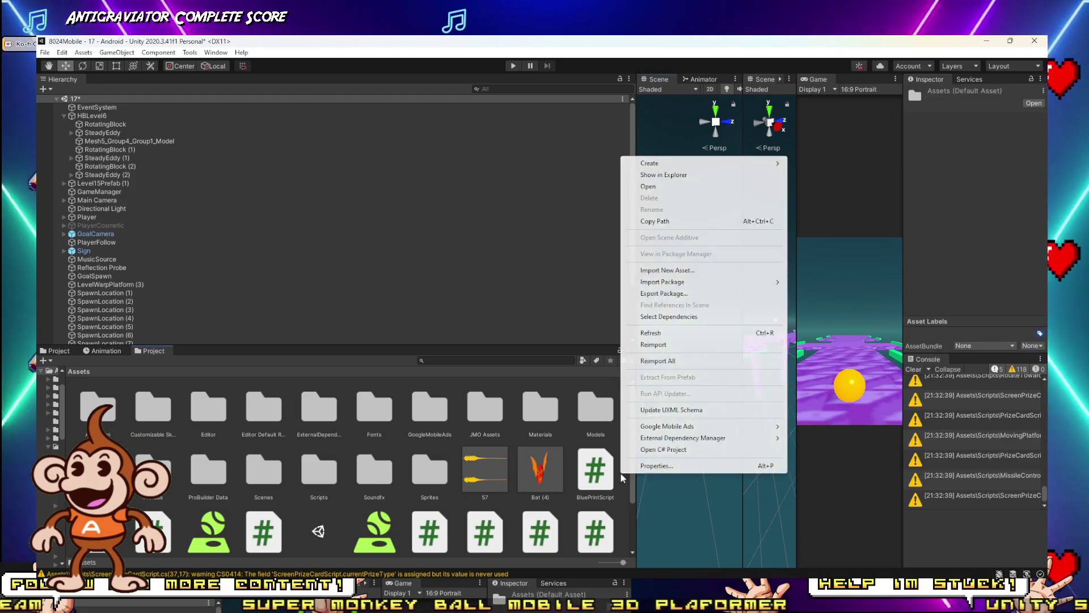
pyautogui.rightClick(621, 472)
pyautogui.moveTo(660, 166)
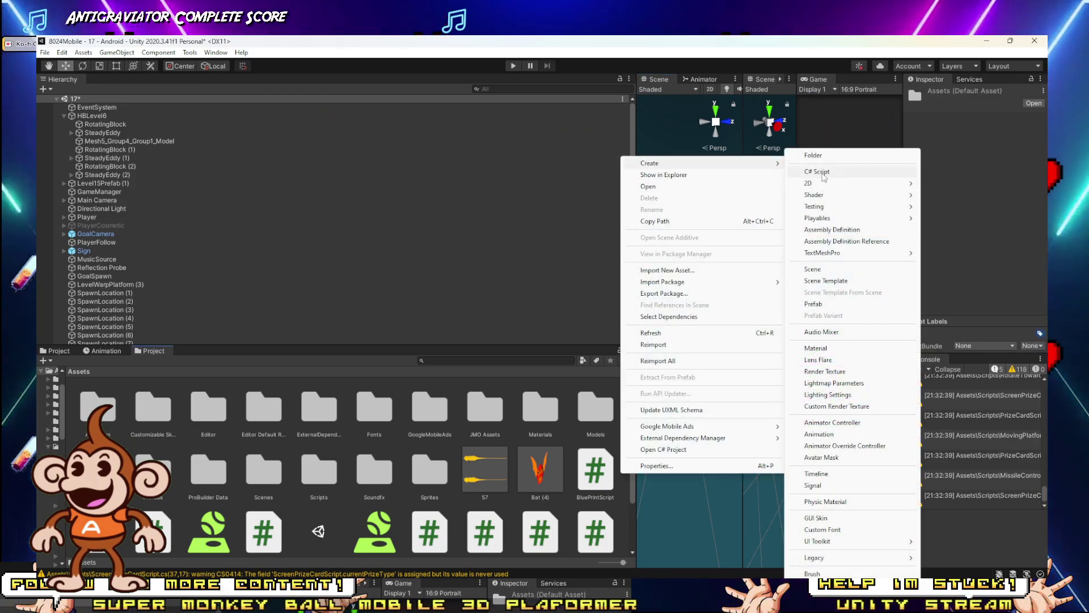
pyautogui.click(816, 172)
pyautogui.write('Rotate')
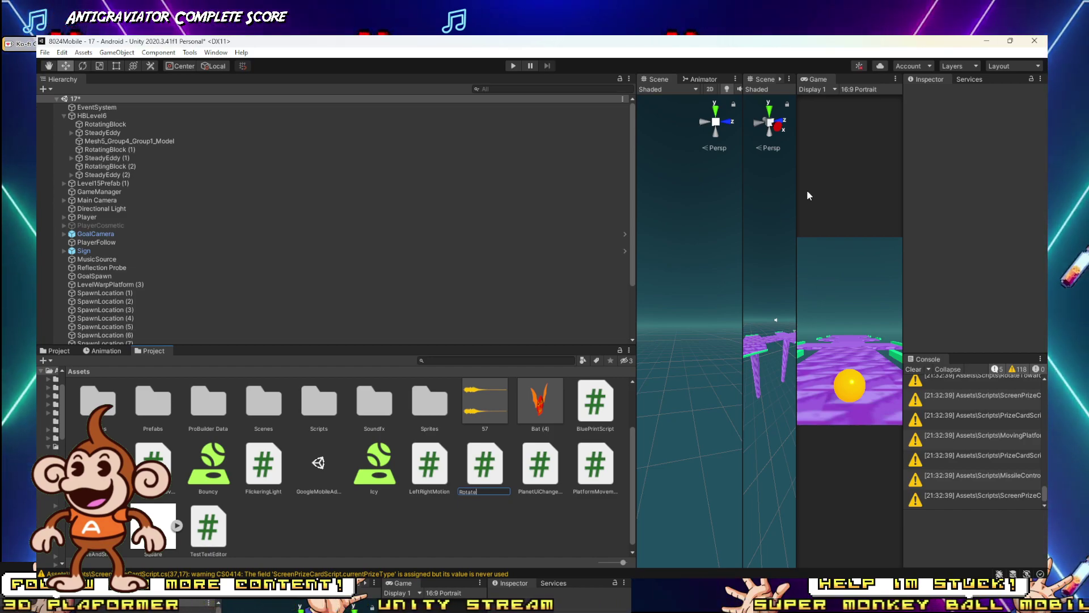
pyautogui.write('A')
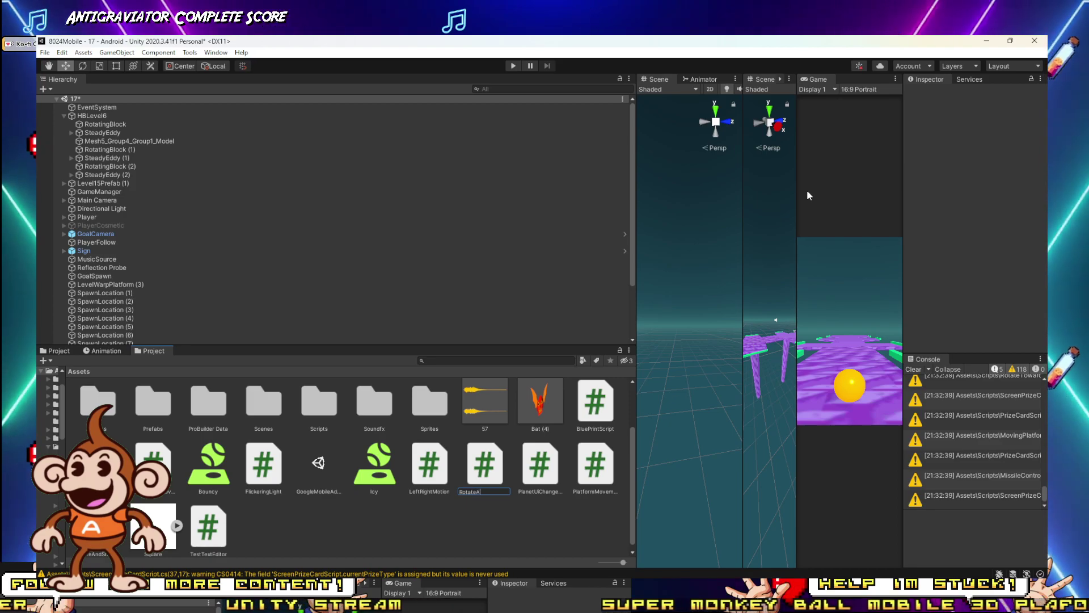
pyautogui.write('ndStop')
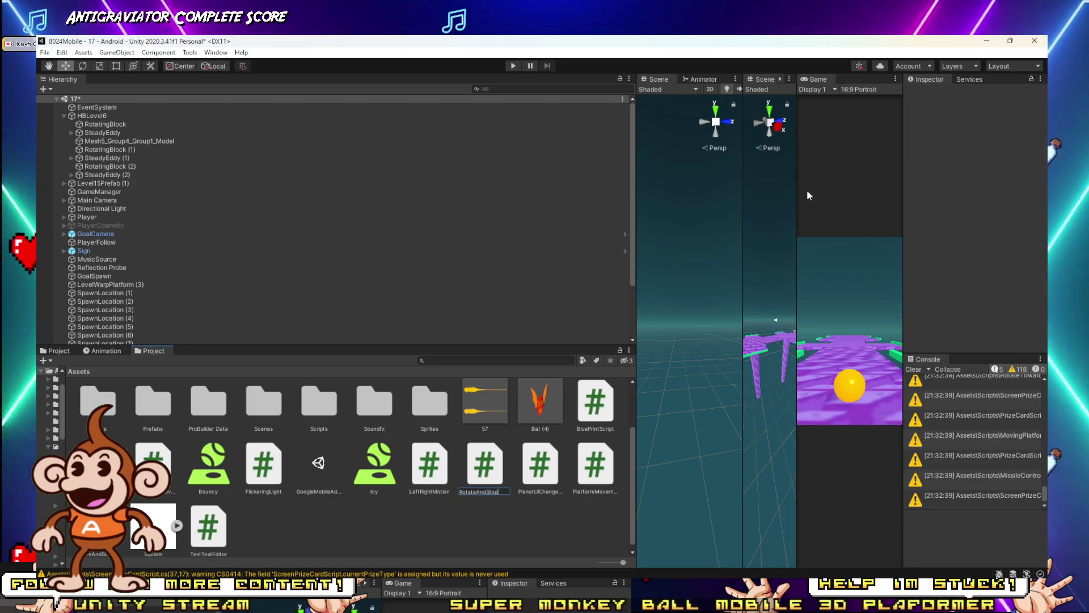
pyautogui.press('Return')
# Step: Open the RotateAndStop script in Visual Studio and replace its entire contents with the copied RotateObject code
pyautogui.press('Return')
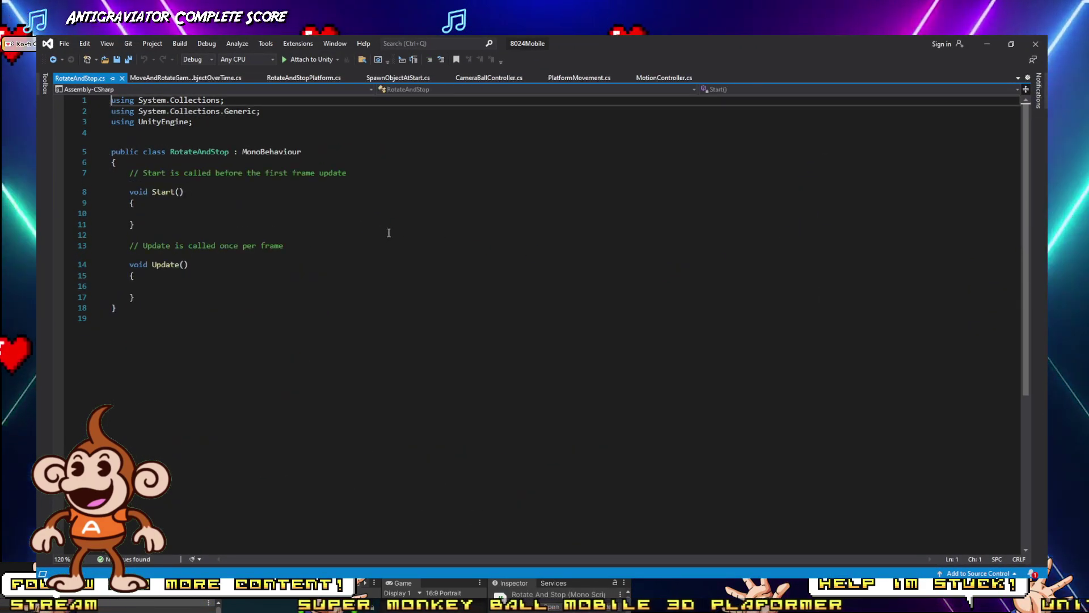
pyautogui.hotkey('ctrl', 'a')
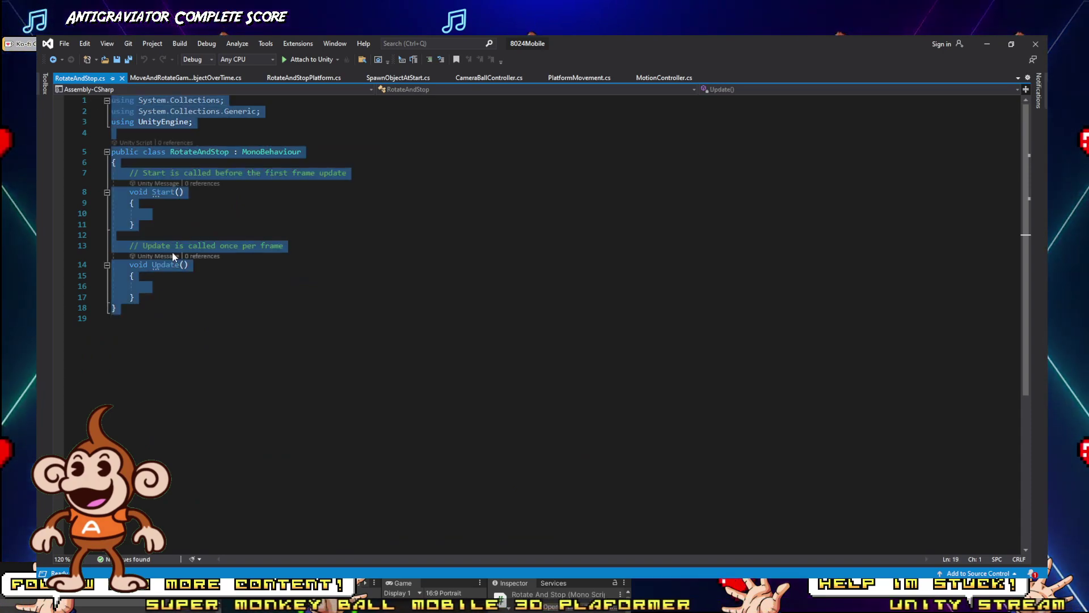
pyautogui.hotkey('ctrl', 'v')
# Step: Rename the RotateObject class to RotateAndStop throughout the script and save it
pyautogui.click(200, 144)
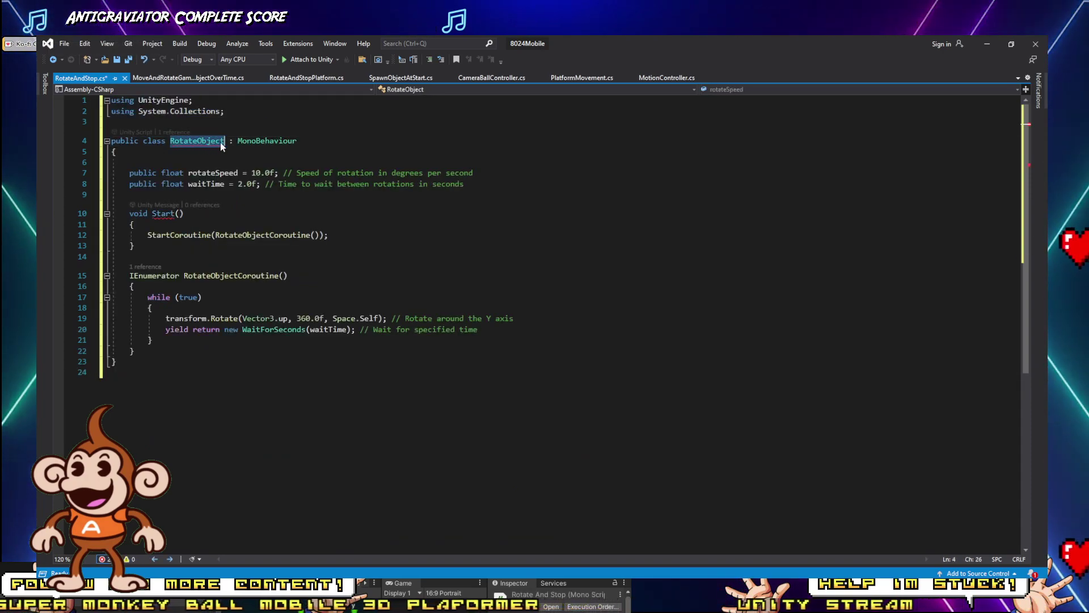
pyautogui.click(195, 143)
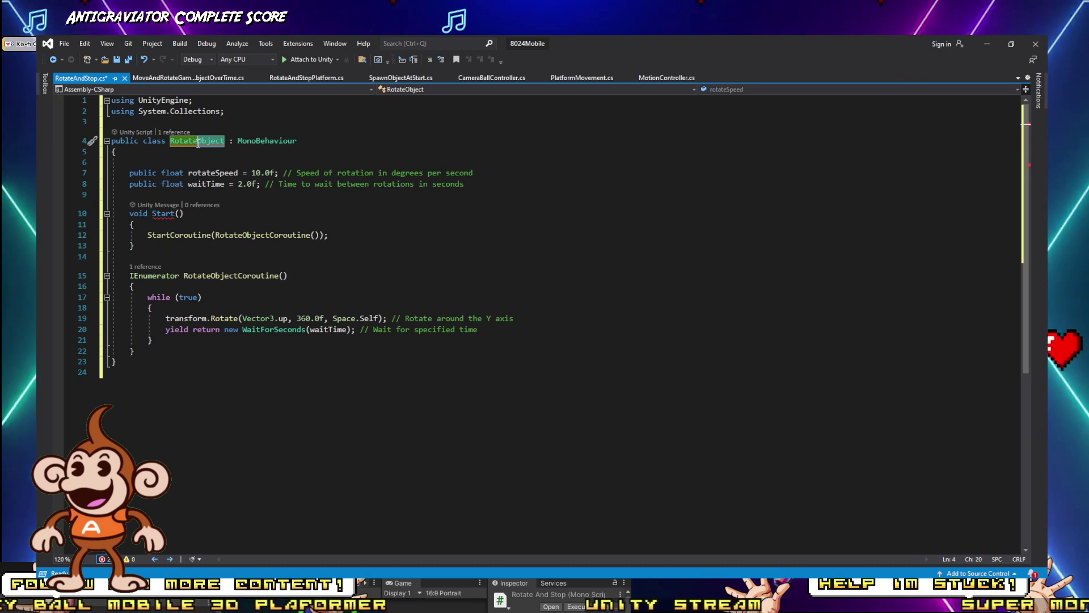
pyautogui.hotkey('ctrl', 'r')
pyautogui.hotkey('ctrl', 'r')
pyautogui.write('RotateAndS')
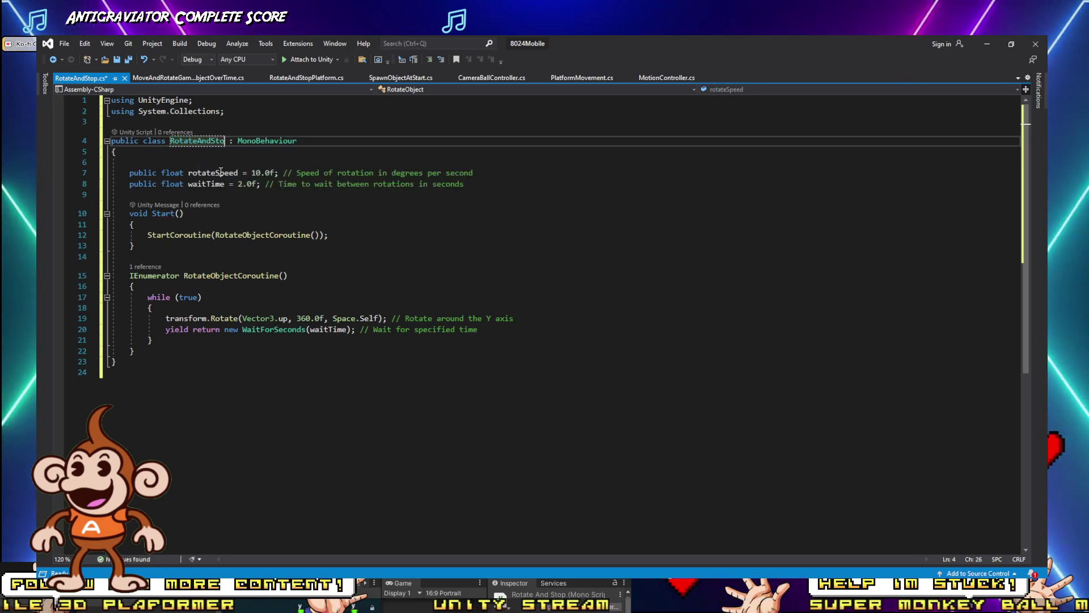
pyautogui.write('top')
pyautogui.press('Return')
pyautogui.hotkey('ctrl', 's')
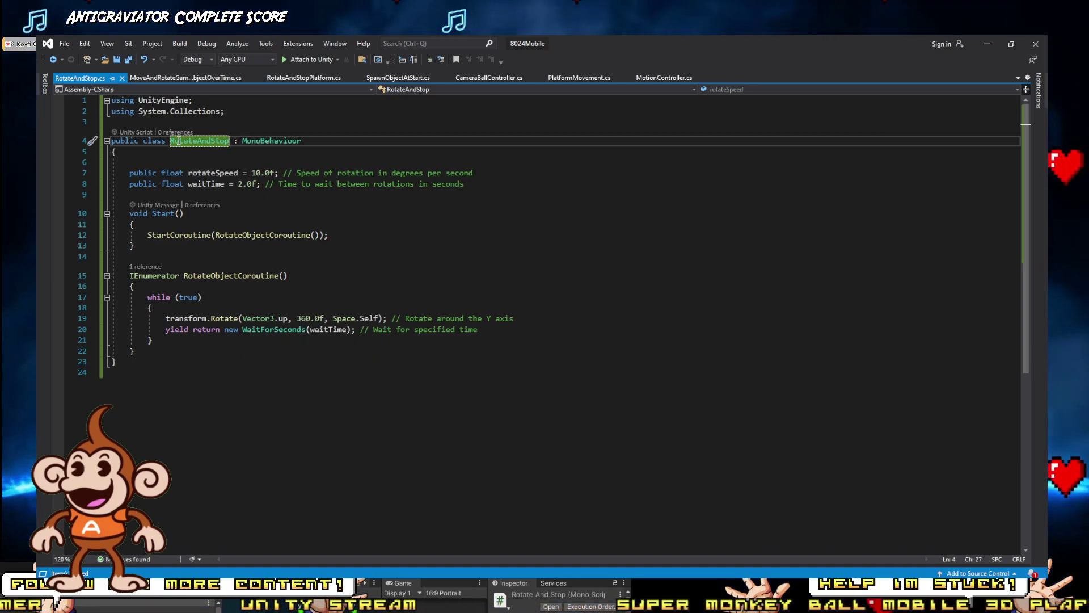
# Step: Restore the Visual Studio window to a smaller size and position it over the Unity editor with the whole script in view
pyautogui.moveTo(635, 43); pyautogui.dragTo(558, 208)
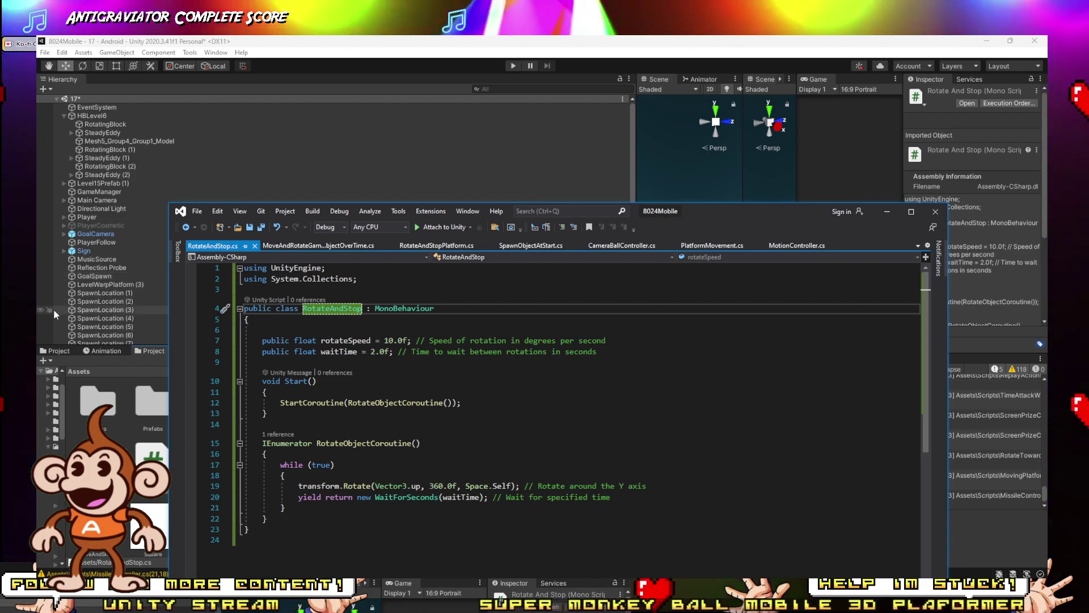
pyautogui.click(272, 425)
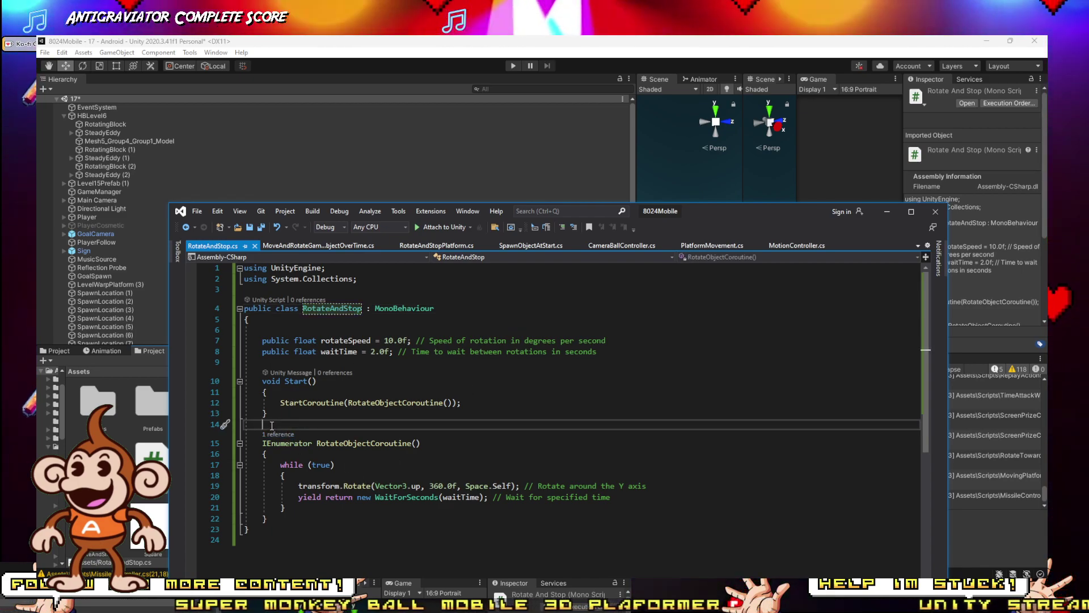
pyautogui.click(330, 361)
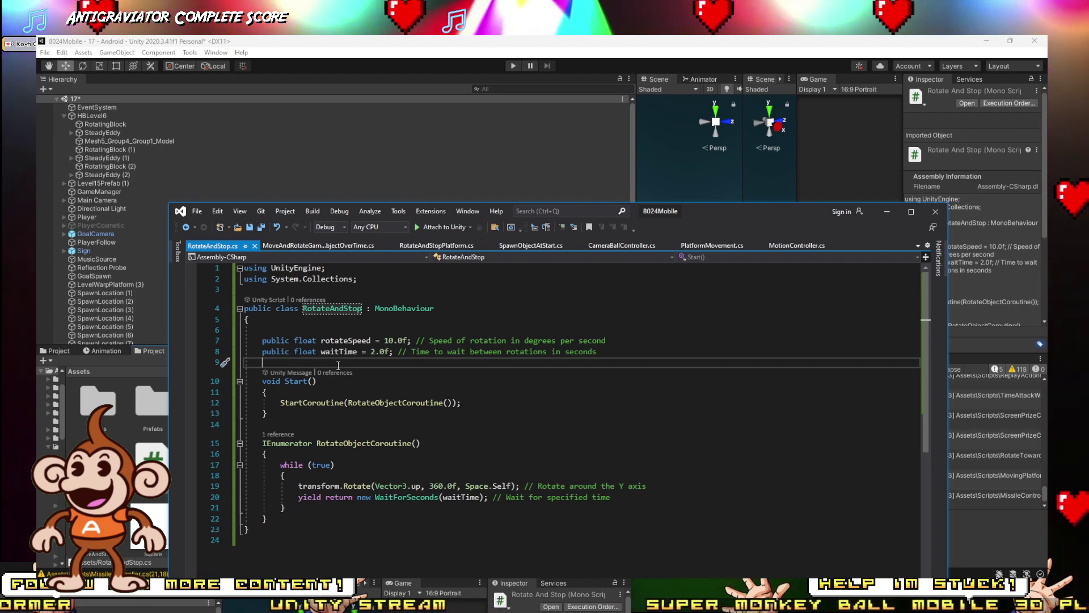
pyautogui.moveTo(338, 366); pyautogui.dragTo(345, 356)
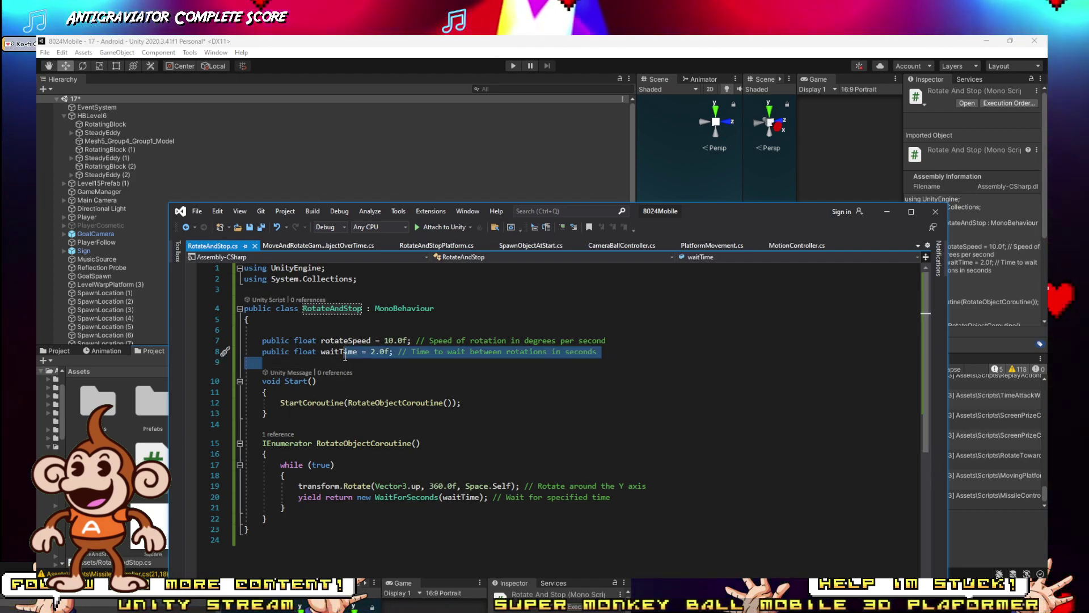
pyautogui.click(341, 366)
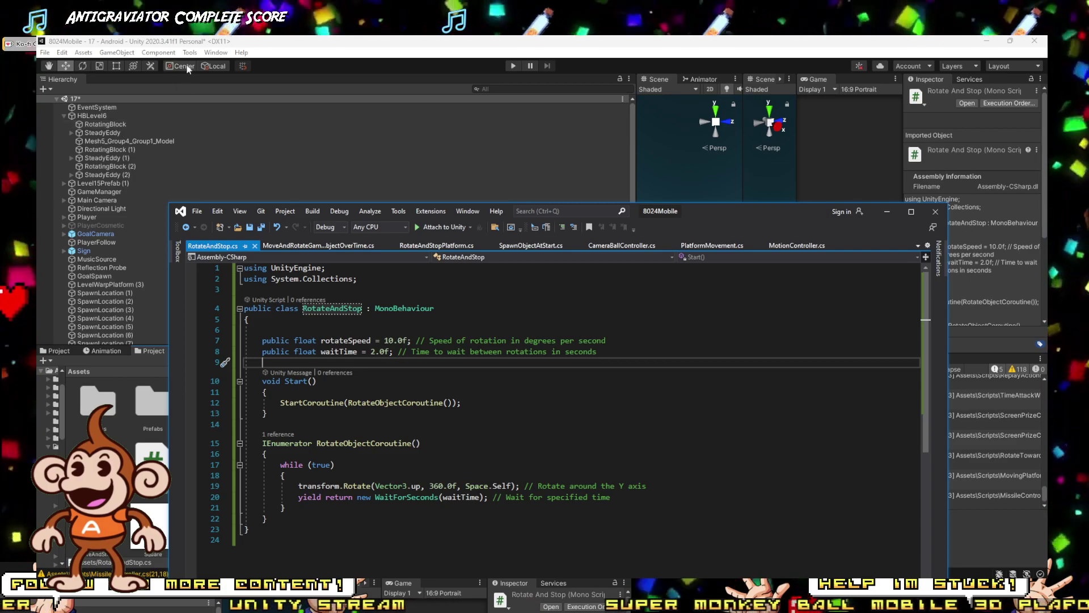
pyautogui.moveTo(807, 213); pyautogui.dragTo(734, 189)
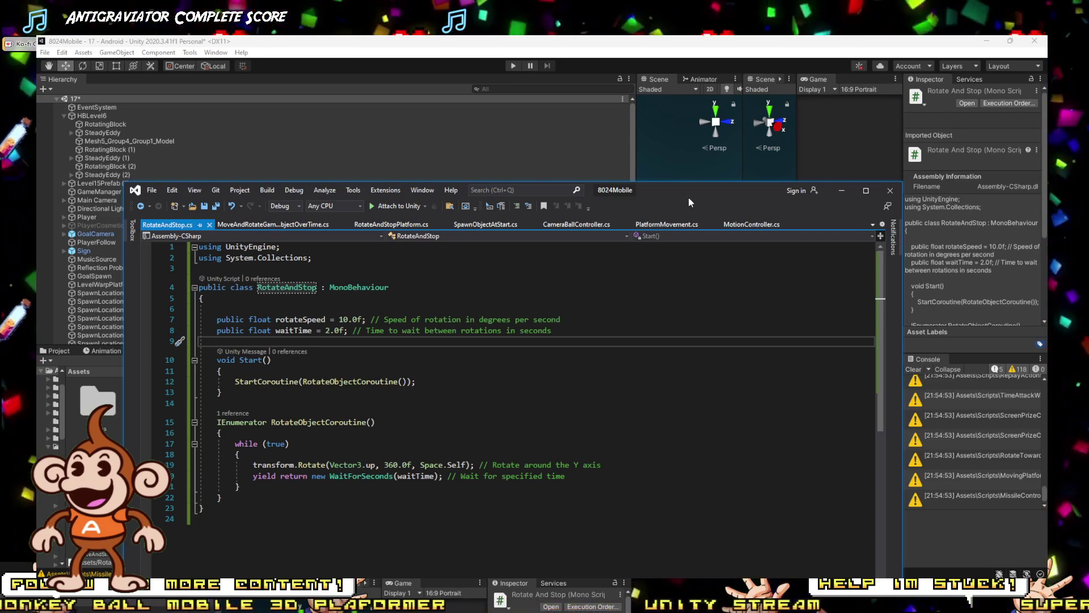
pyautogui.moveTo(689, 197); pyautogui.dragTo(656, 147)
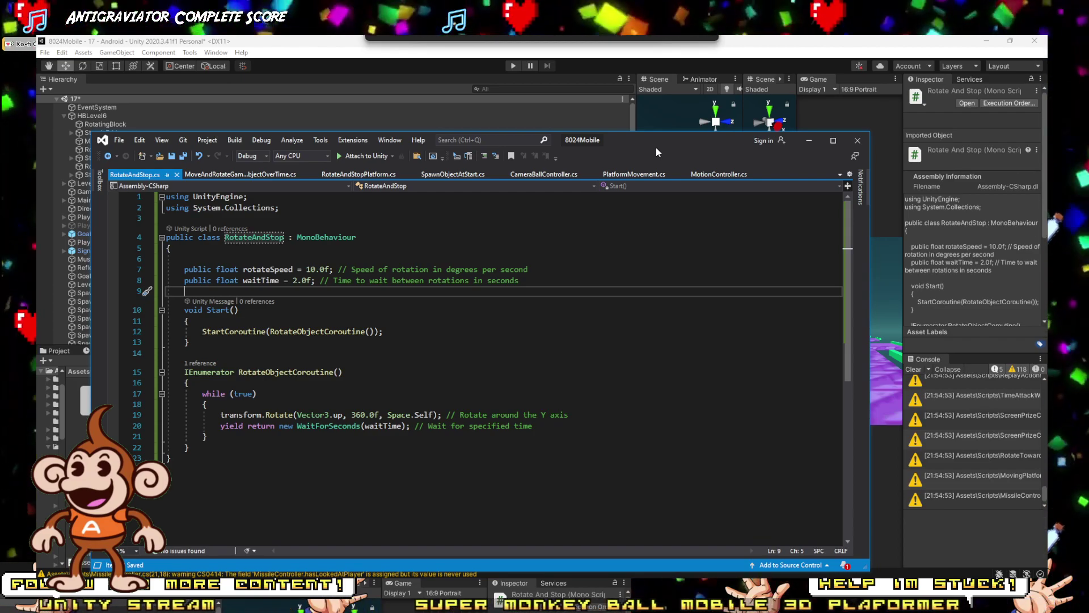
pyautogui.moveTo(657, 148); pyautogui.dragTo(667, 122)
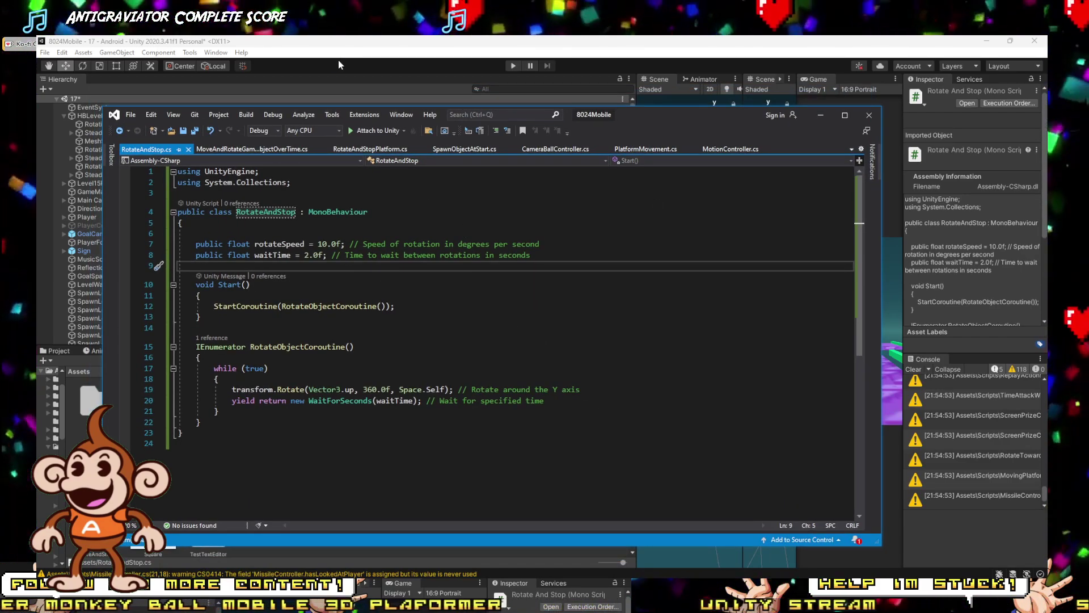
# Step: Switch to the Unity editor, narrow the Hierarchy and Project panels, and give most of the width to the second Scene view
pyautogui.click(469, 40)
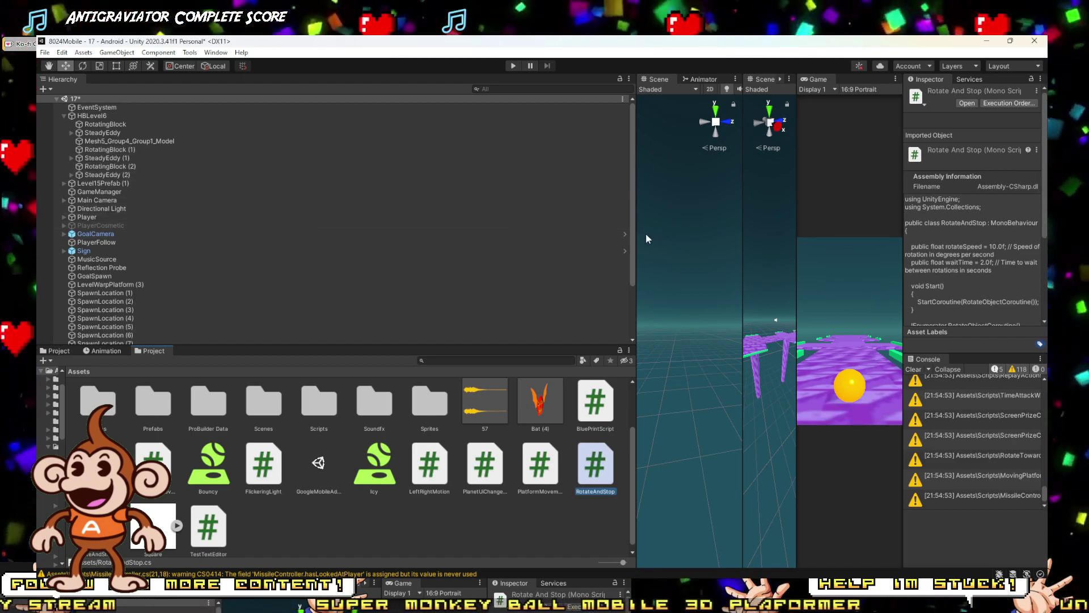
pyautogui.moveTo(640, 238); pyautogui.dragTo(250, 238)
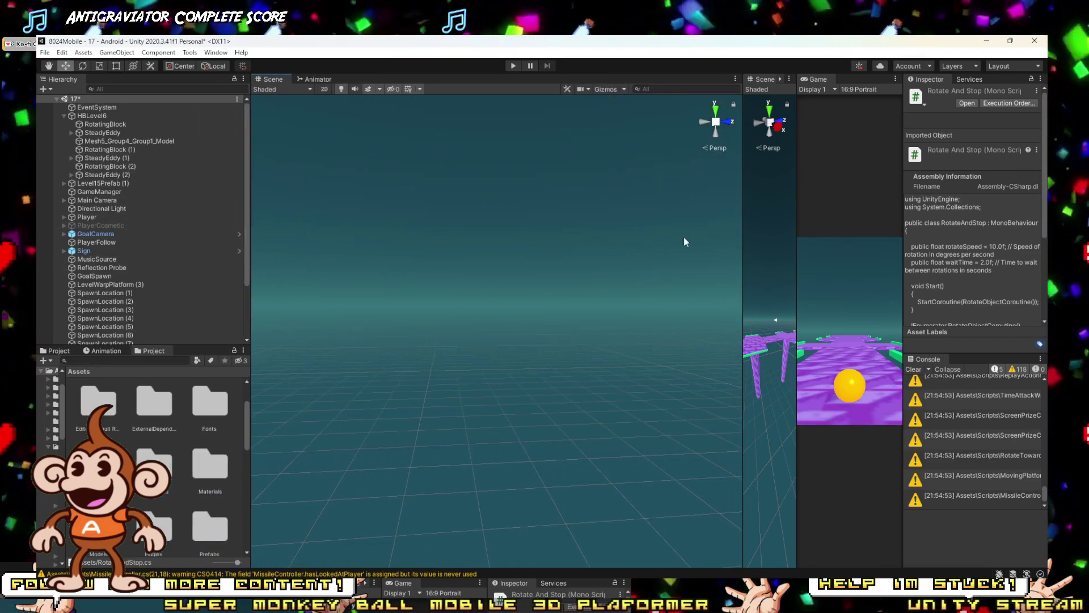
pyautogui.moveTo(742, 287); pyautogui.dragTo(416, 287)
pyautogui.moveTo(797, 318); pyautogui.dragTo(316, 345)
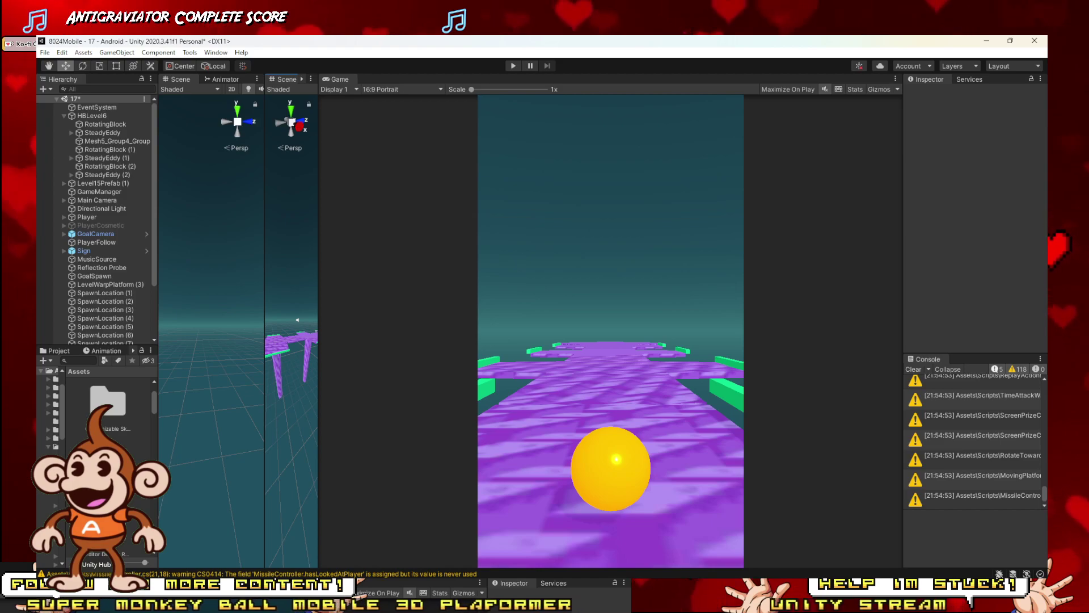
pyautogui.moveTo(195, 604)
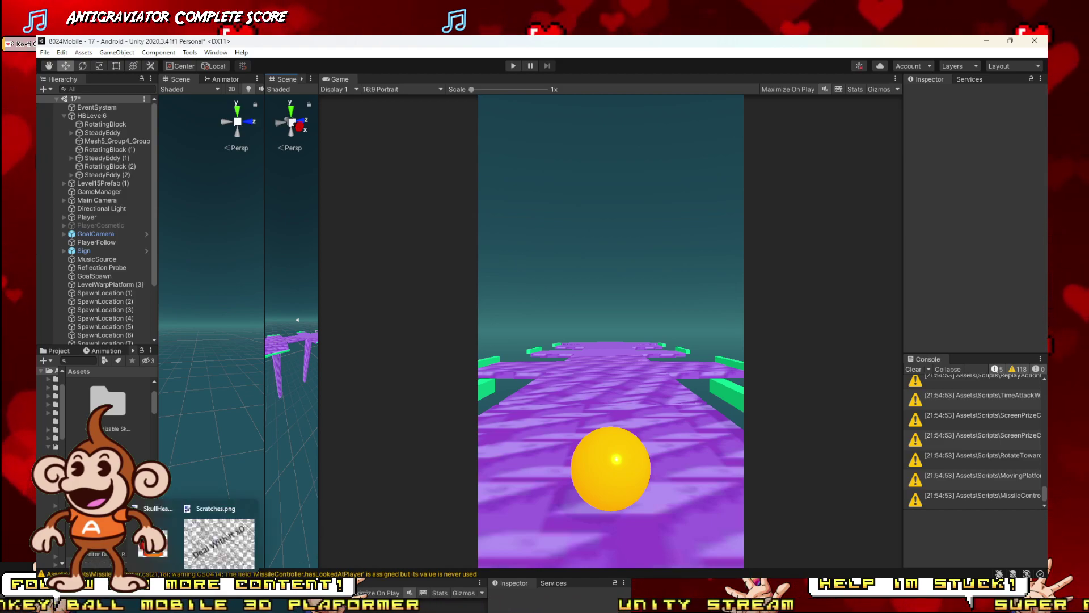
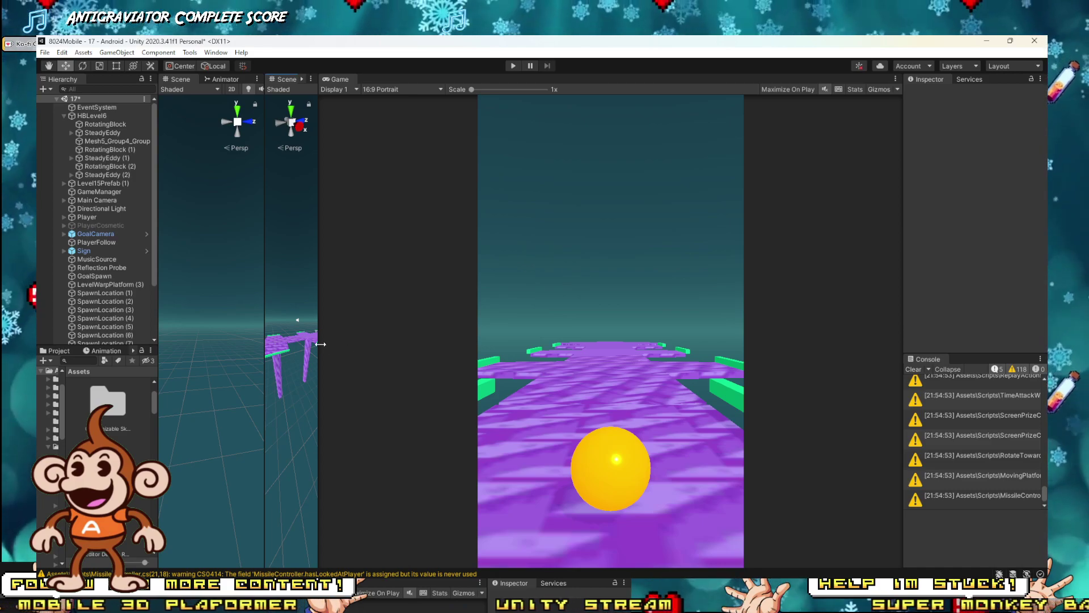
pyautogui.moveTo(320, 344); pyautogui.dragTo(796, 343)
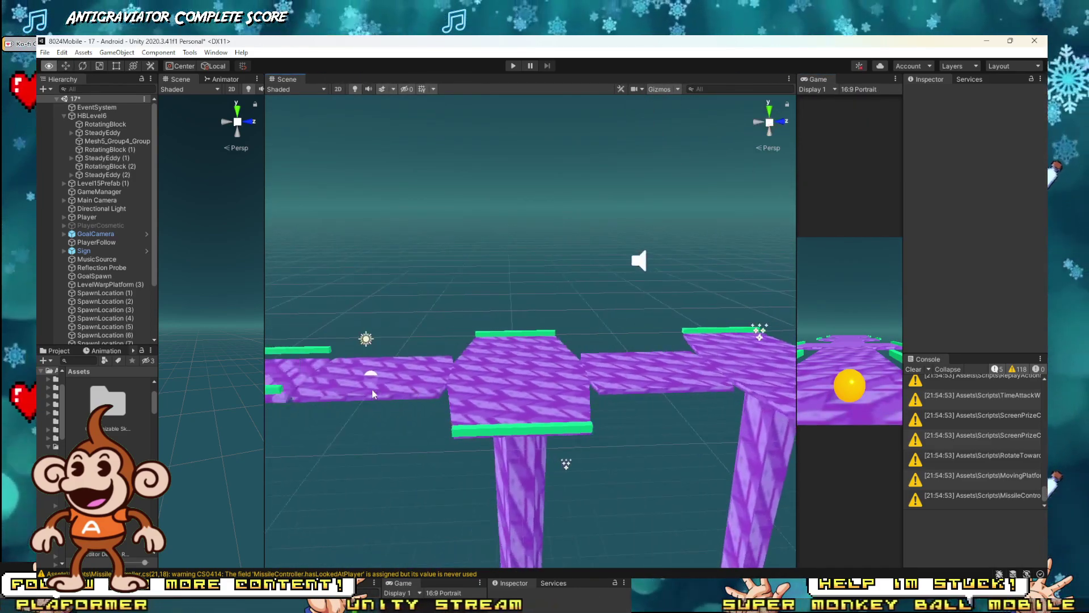
# Step: Select the RotatingBlock platform and add a Rotate And Stop Platform script component to it
pyautogui.scroll(5, 448, 392)
pyautogui.click(437, 470)
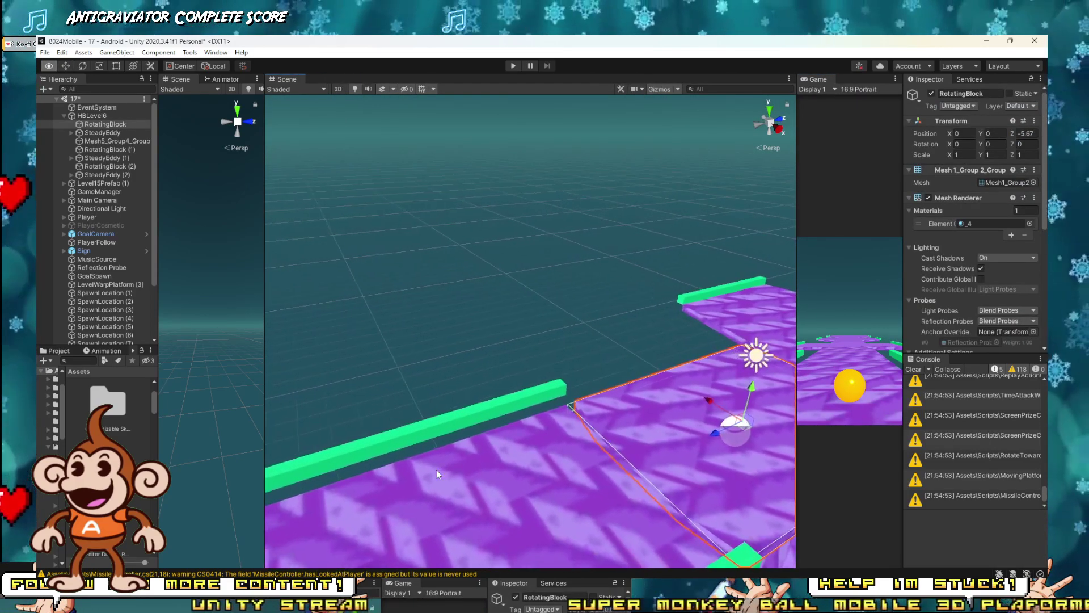
pyautogui.moveTo(437, 470); pyautogui.dragTo(692, 417, button='right')
pyautogui.scroll(-10, 997, 249)
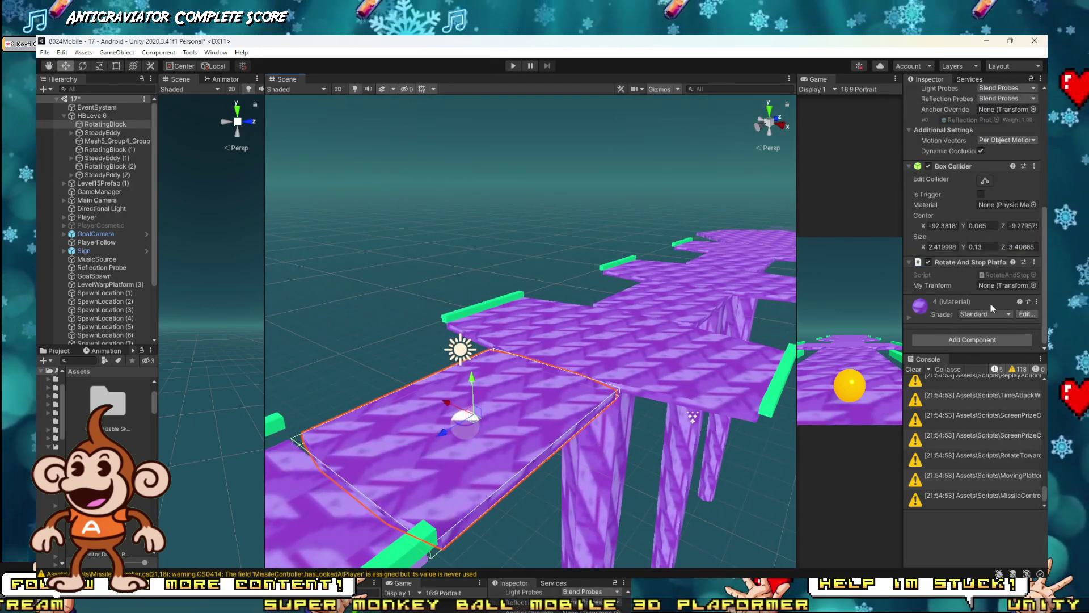
pyautogui.click(968, 340)
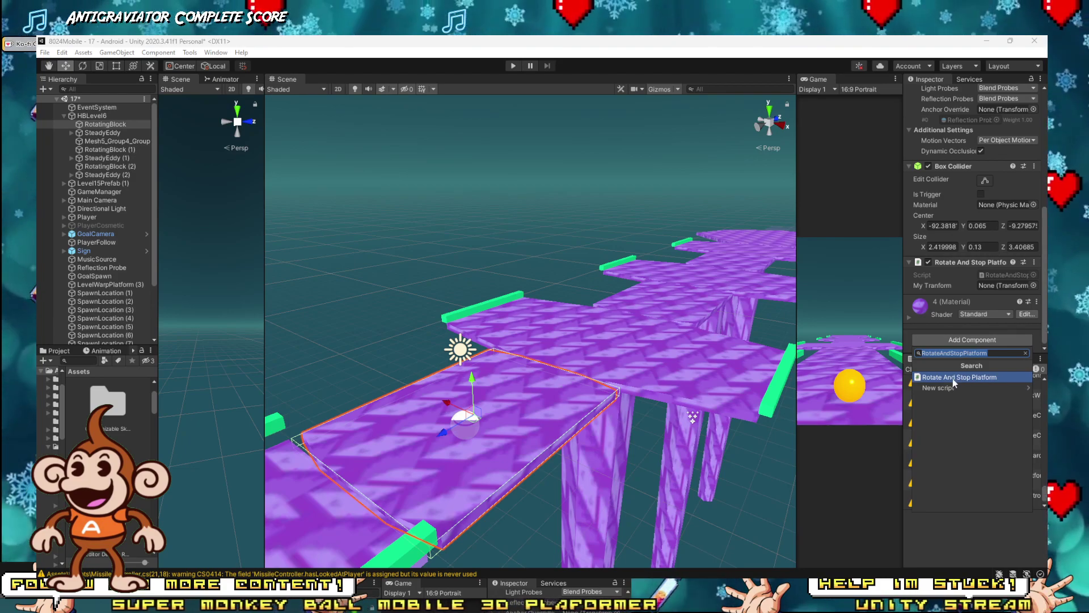
pyautogui.click(952, 377)
pyautogui.scroll(-3, 968, 315)
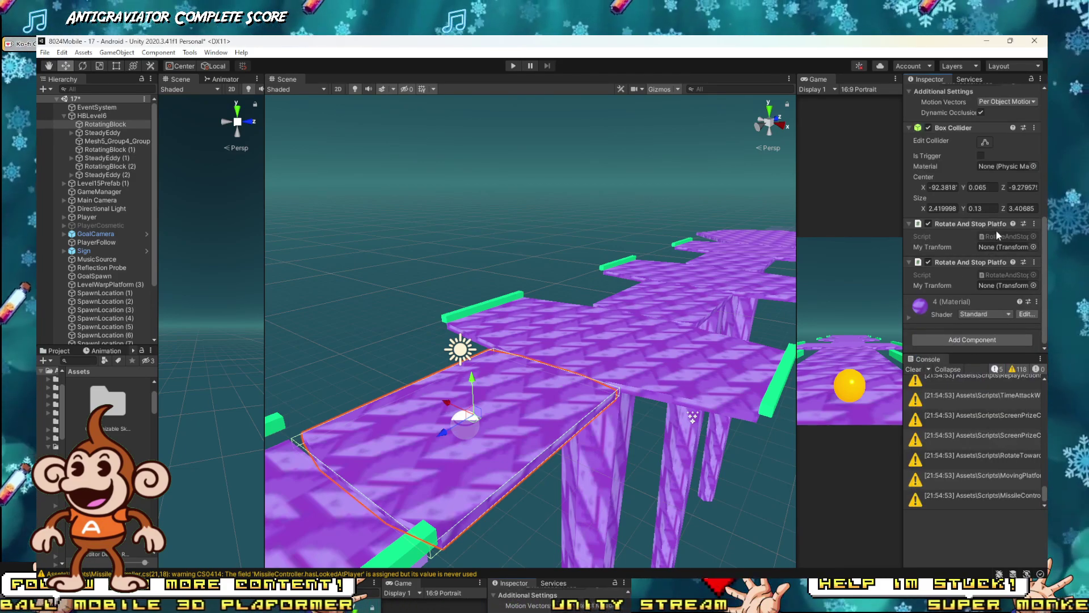
# Step: Check the class name in the RotateAndStop script in Visual Studio and return to Unity
pyautogui.click(241, 530)
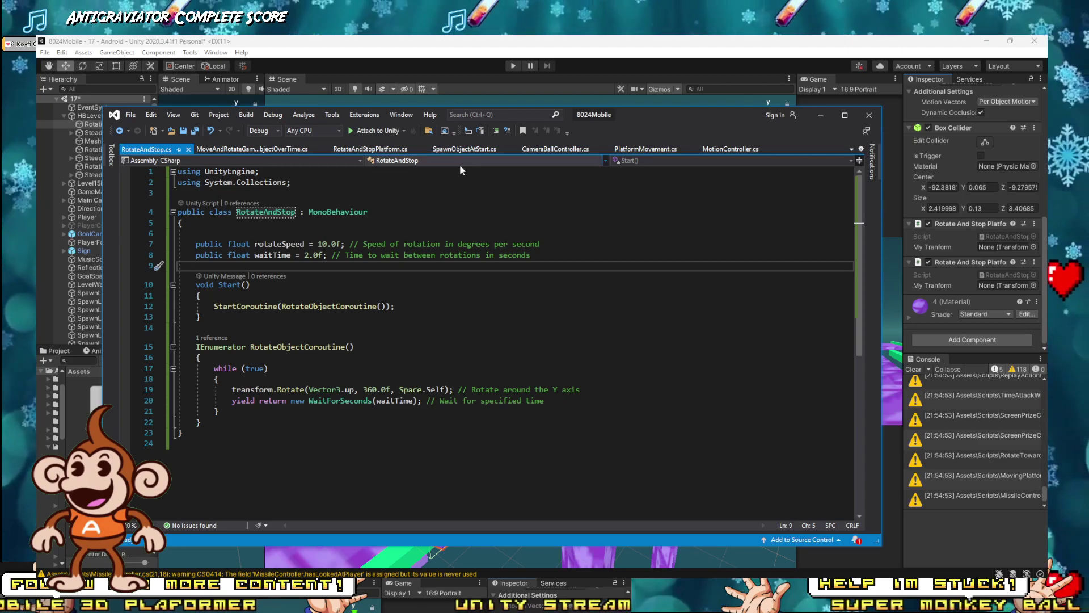
pyautogui.click(259, 212)
pyautogui.doubleClick(260, 213)
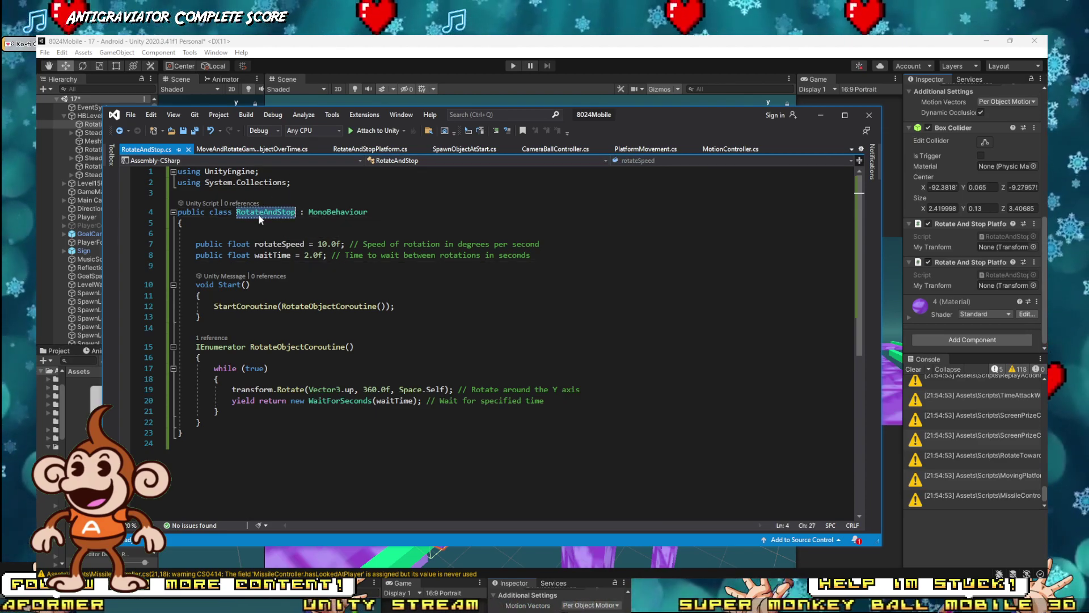
pyautogui.click(824, 116)
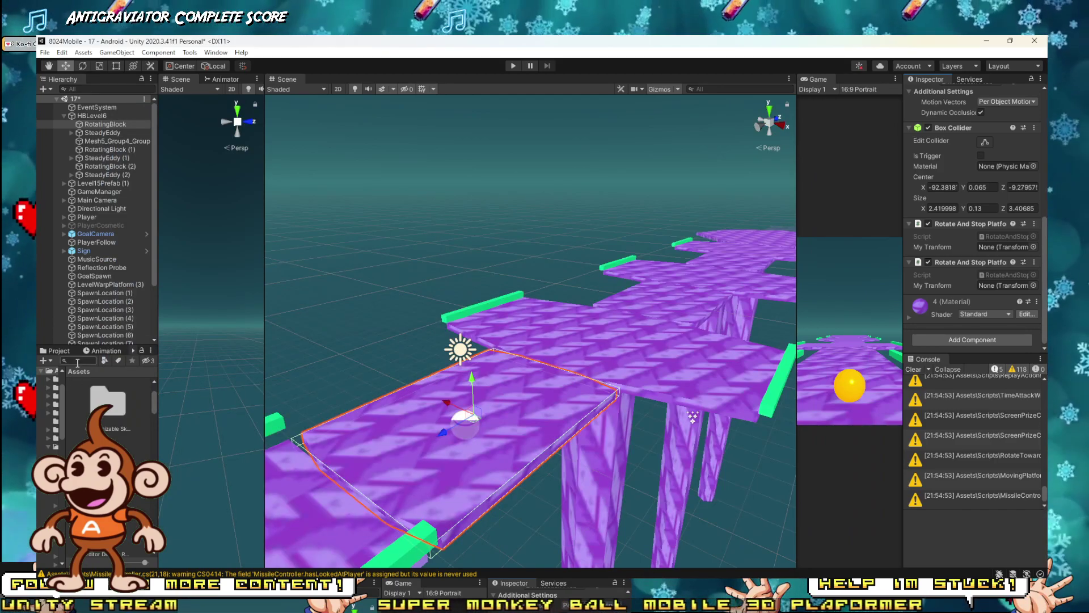
# Step: Locate the RotateAndStopPlatform script asset and try to rename it RotateAndStop
pyautogui.click(1003, 275)
pyautogui.click(108, 400)
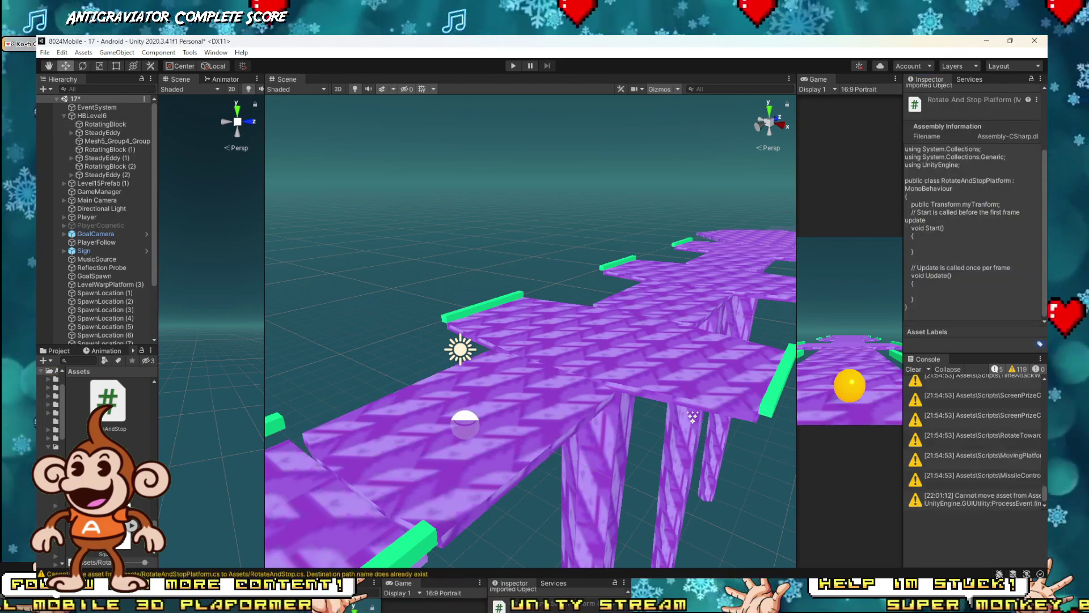
pyautogui.click(117, 434)
pyautogui.press('Down')
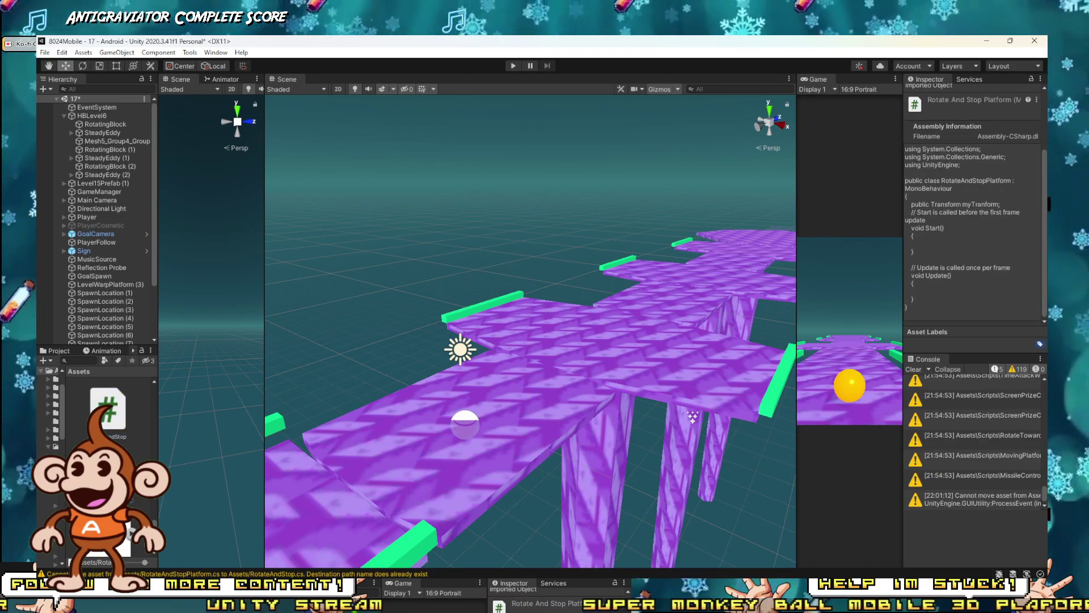
pyautogui.press('Return')
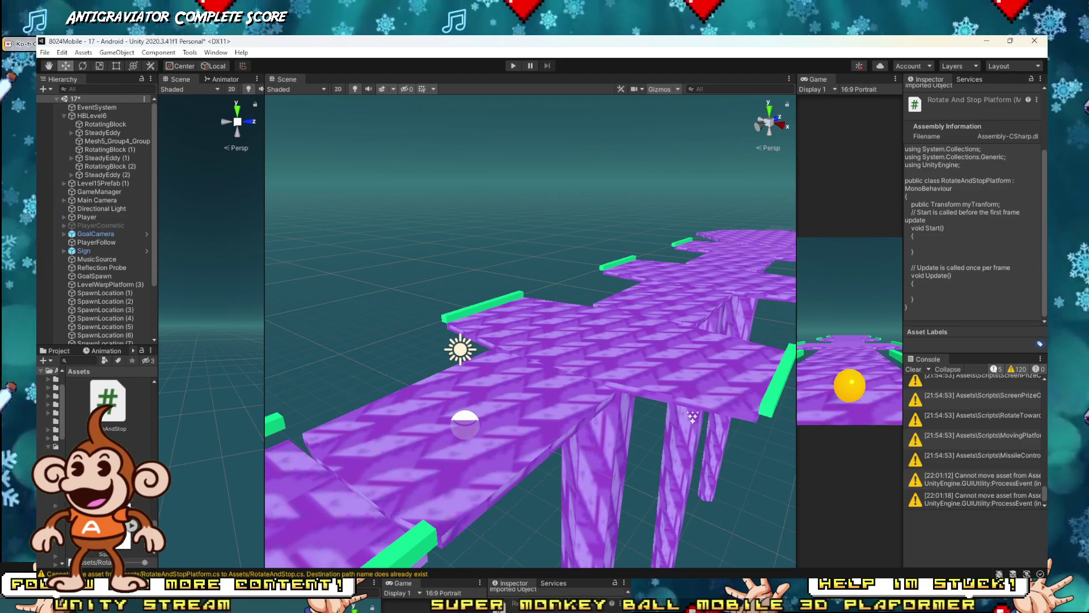
# Step: Compare the RotateAndStop and RotateAndStopPlatform scripts in Visual Studio, close RotateAndStopPlatform.cs, and minimise the window
pyautogui.hotkey('alt', 'Tab')
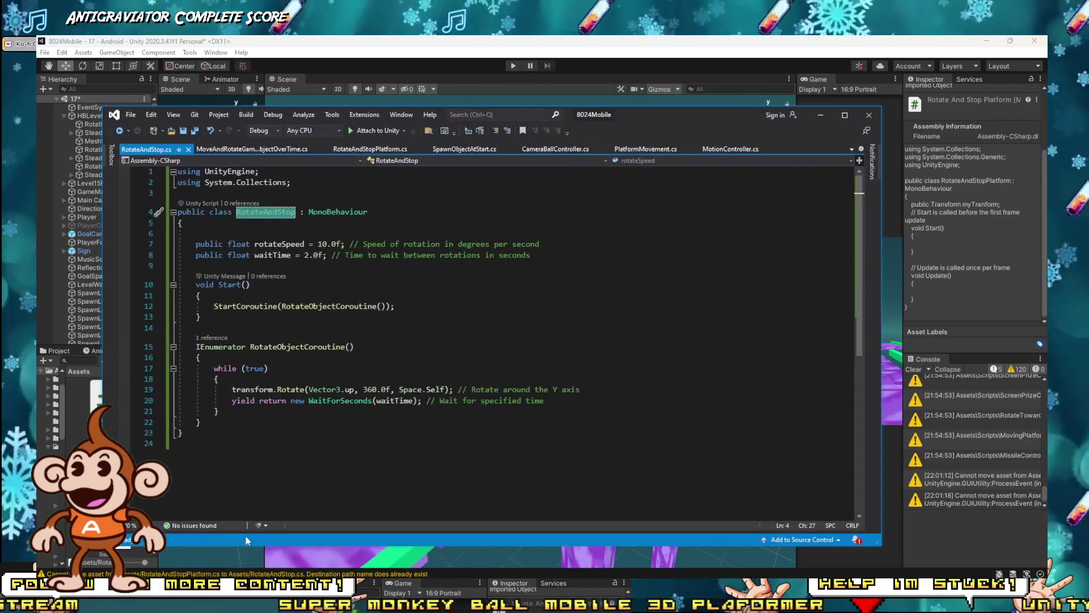
pyautogui.click(300, 212)
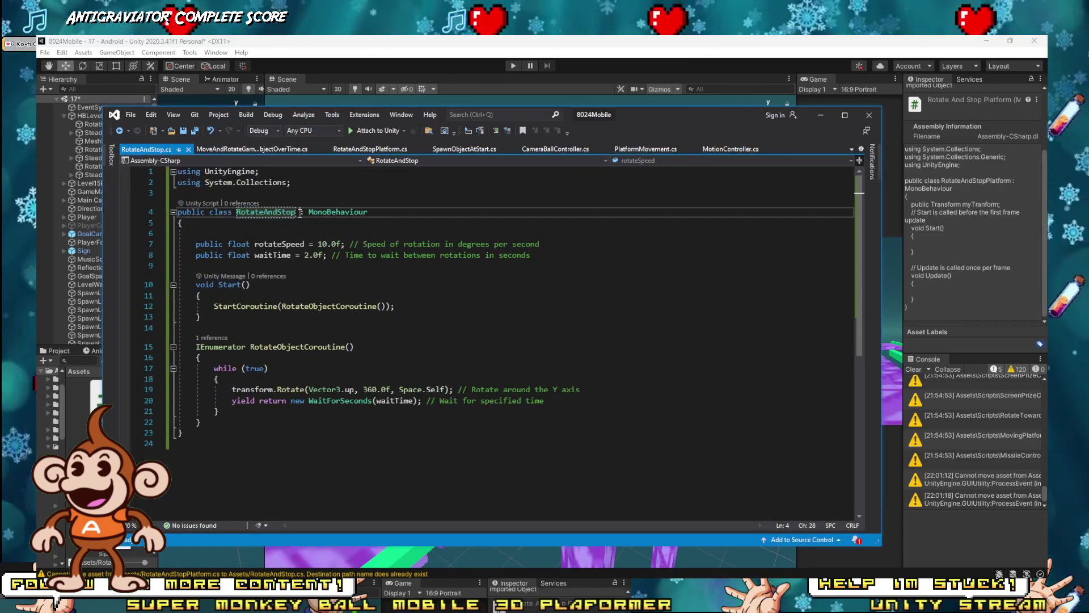
pyautogui.hotkey('alt', 'Tab')
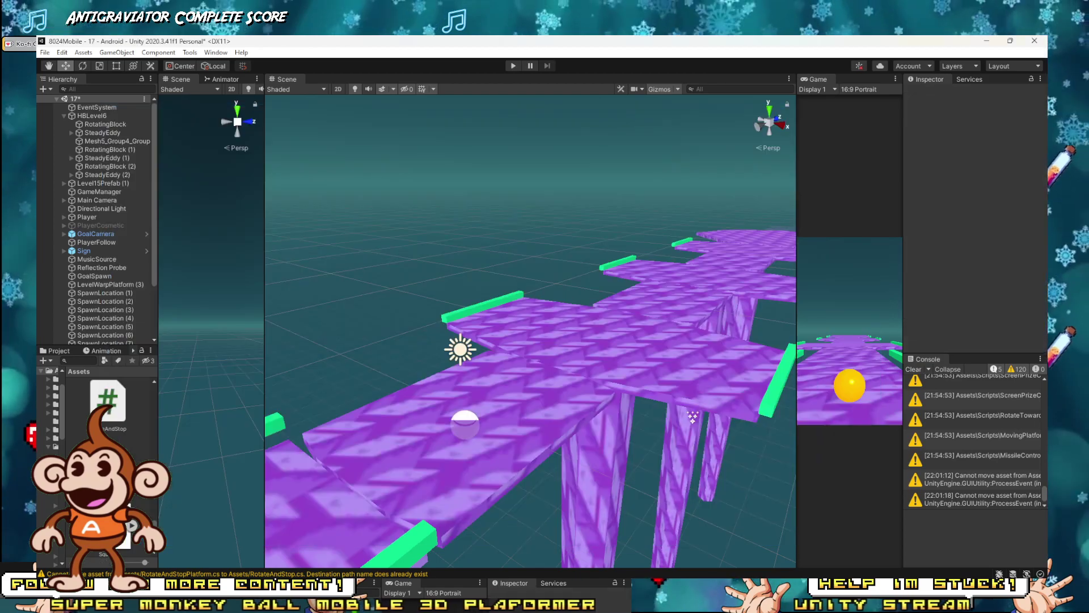
pyautogui.doubleClick(134, 498)
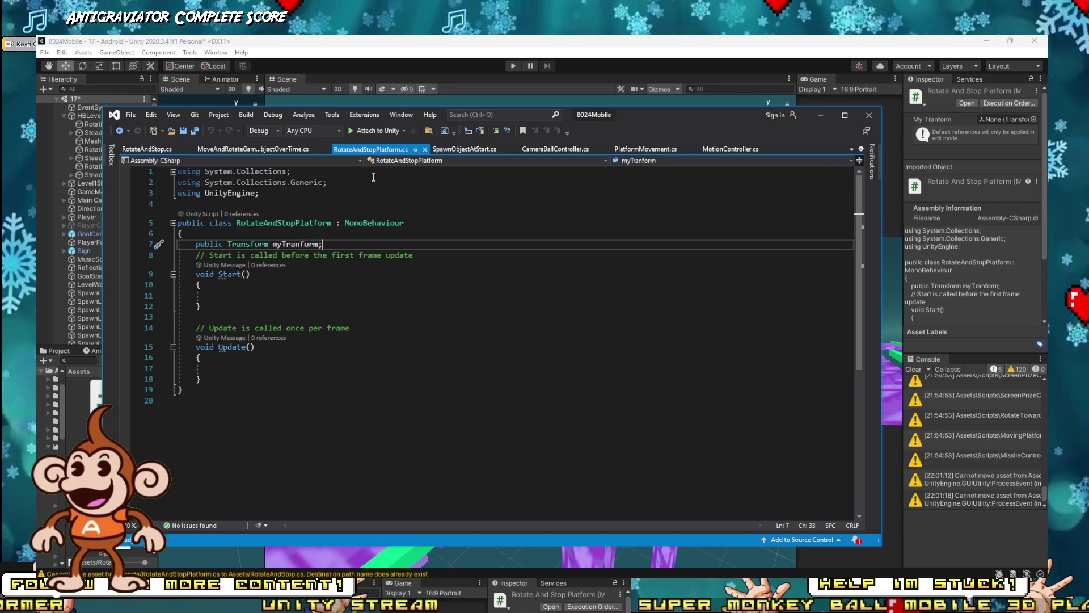
pyautogui.click(424, 149)
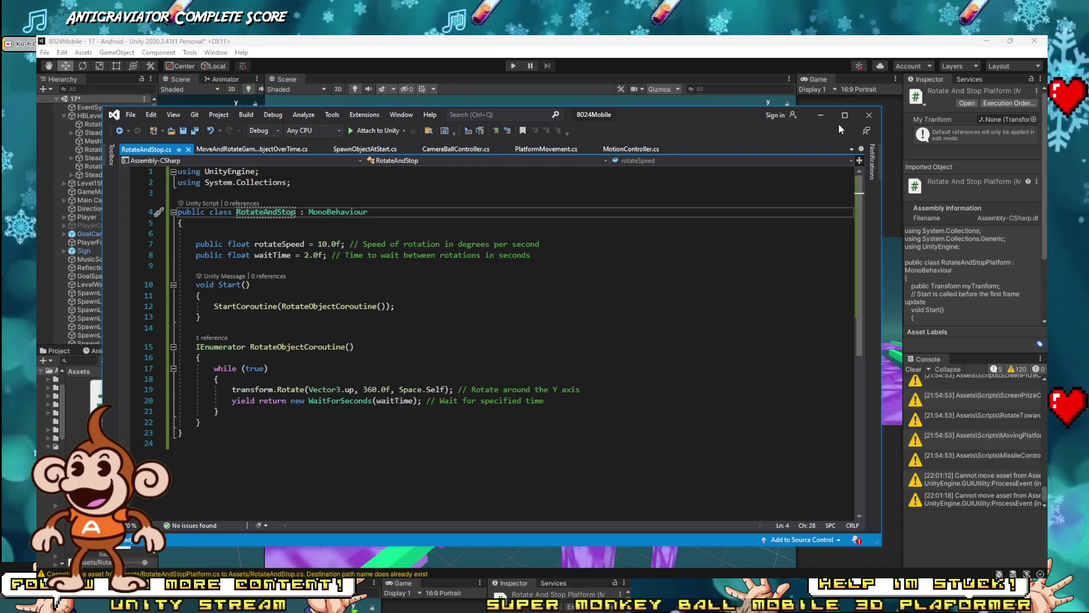
pyautogui.click(821, 114)
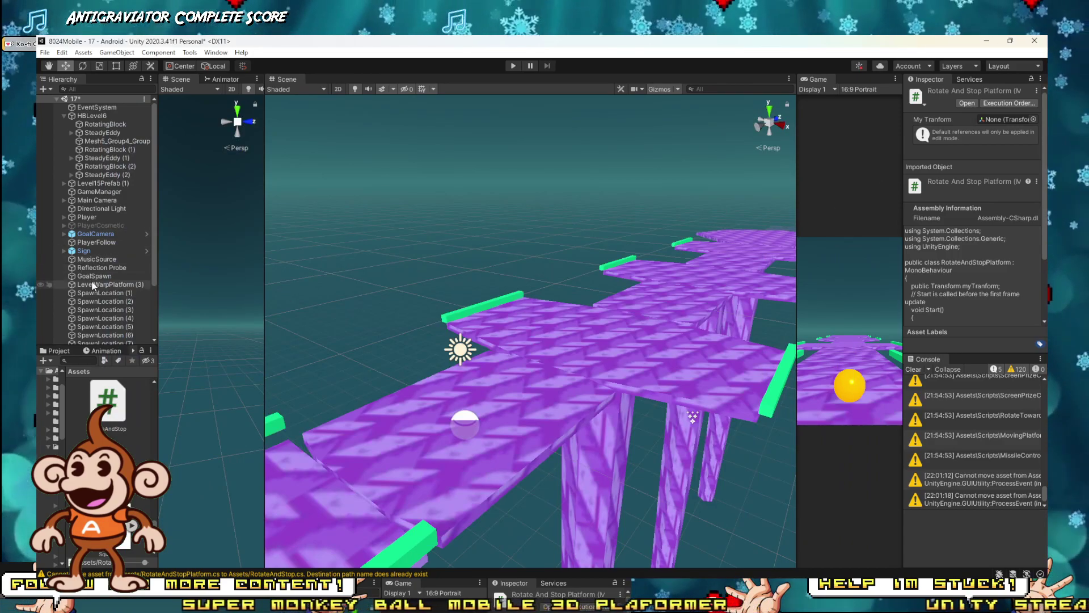
# Step: Remove both Rotate And Stop Platform script components from the RotatingBlock platform
pyautogui.click(535, 448)
pyautogui.scroll(-10, 1033, 263)
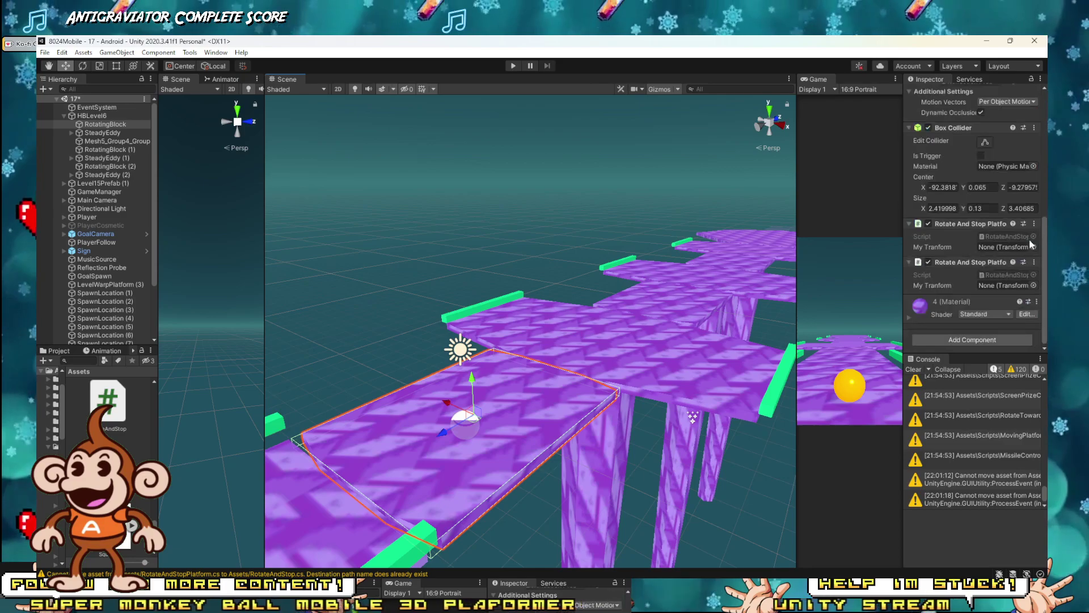
pyautogui.click(1034, 263)
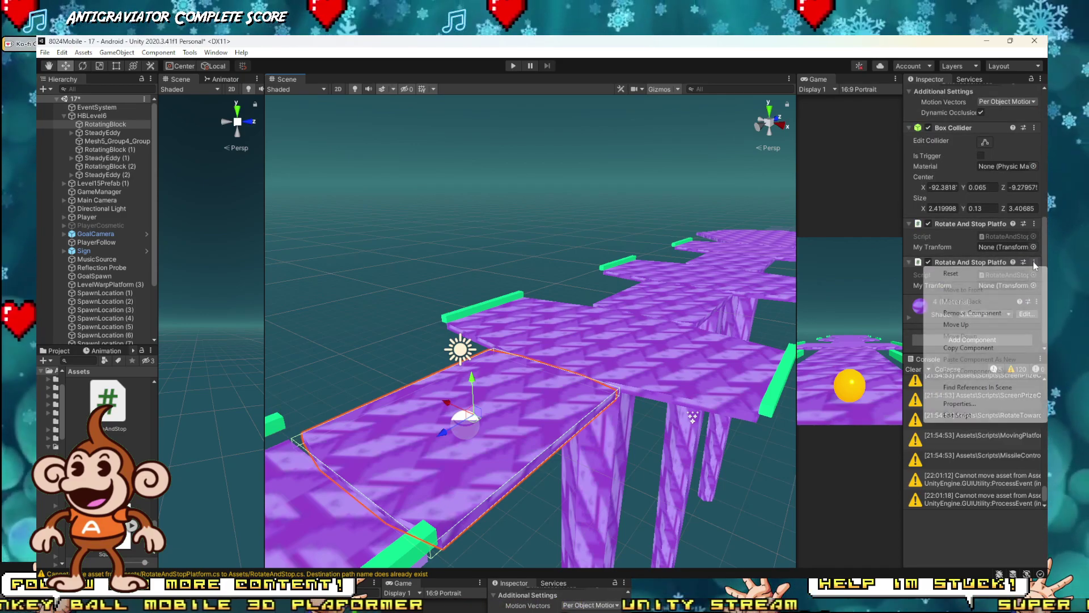
pyautogui.click(990, 313)
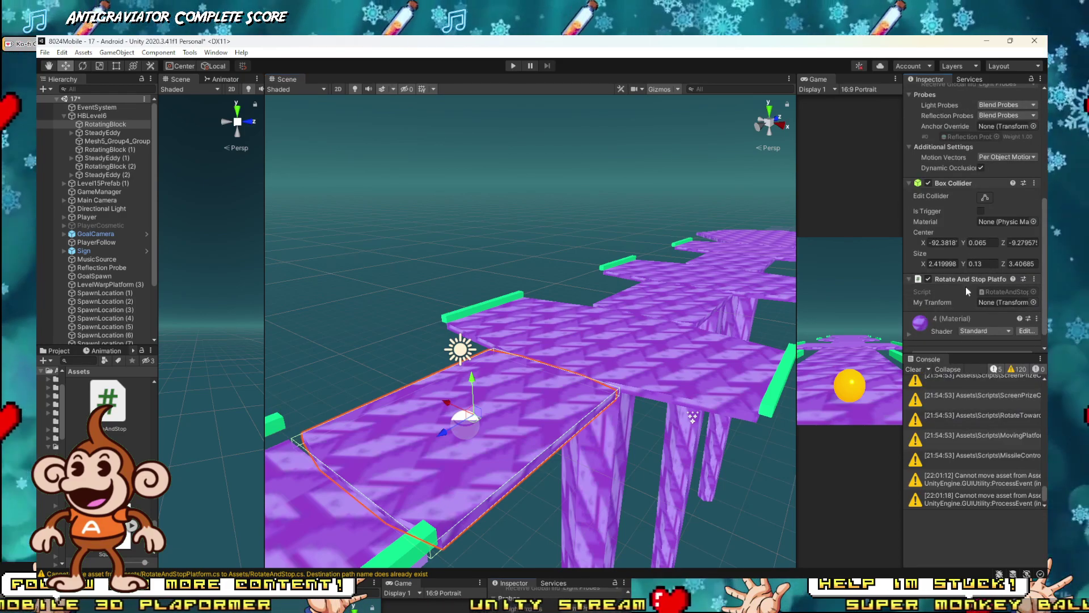
pyautogui.click(1034, 280)
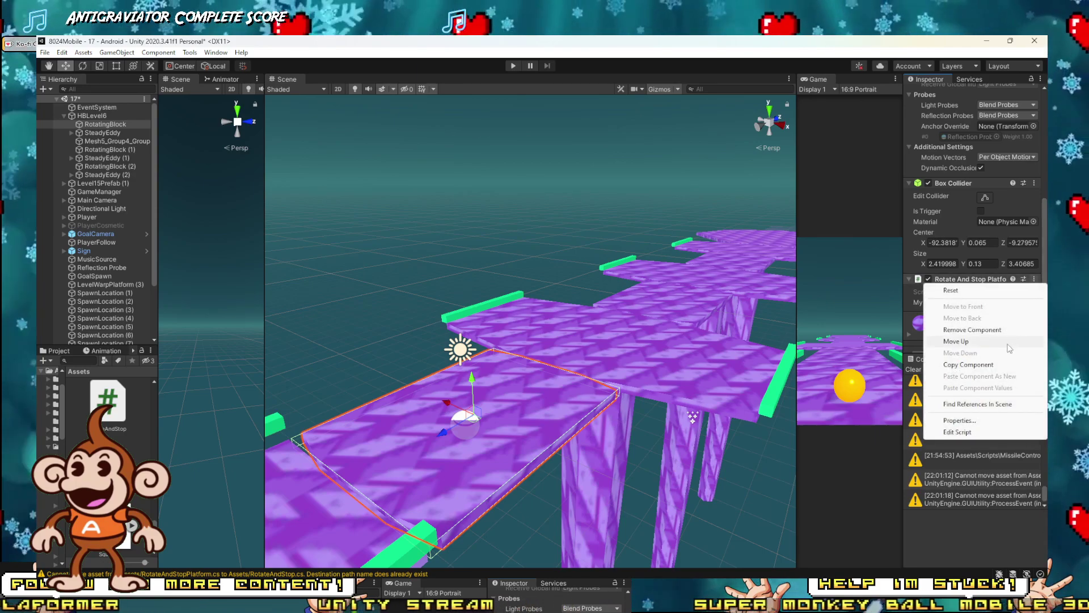
pyautogui.click(972, 330)
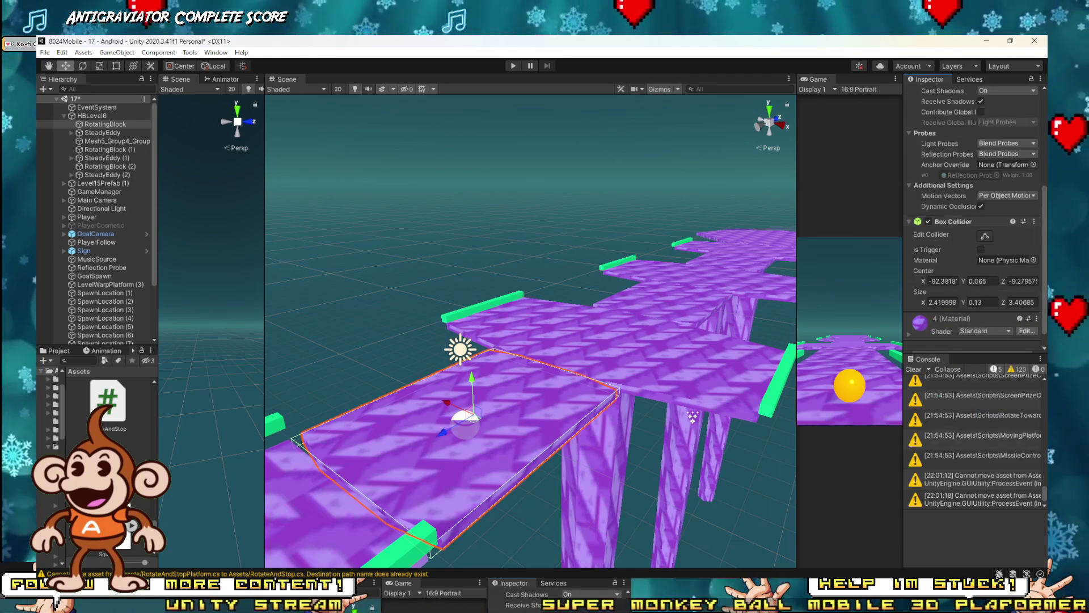
# Step: Delete the RotateAndStopPlatform script asset from the project and minimise Visual Studio
pyautogui.click(108, 462)
pyautogui.press('Delete')
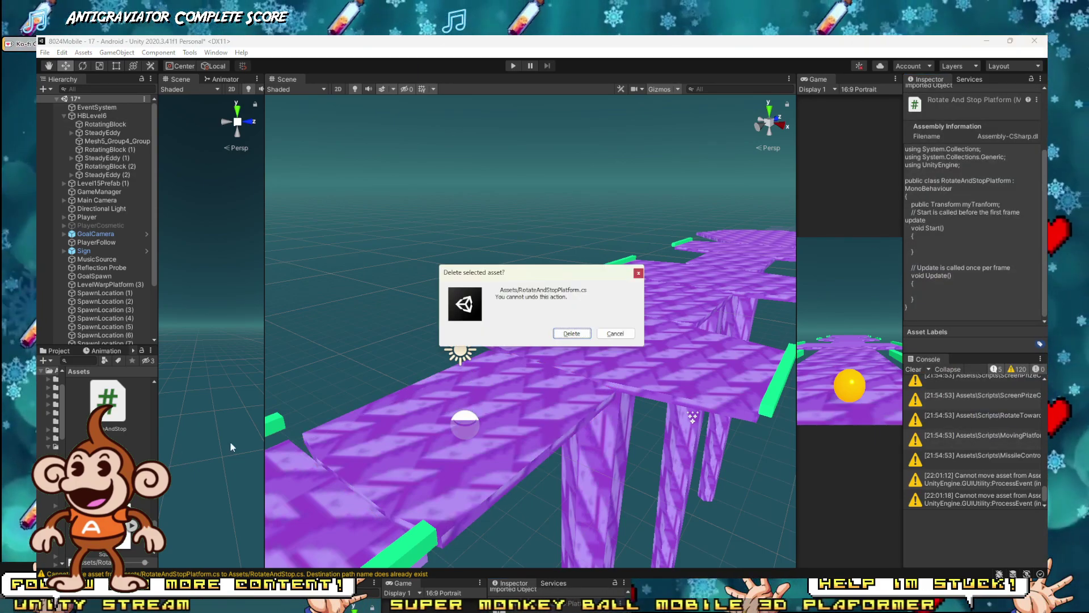
pyautogui.press('Return')
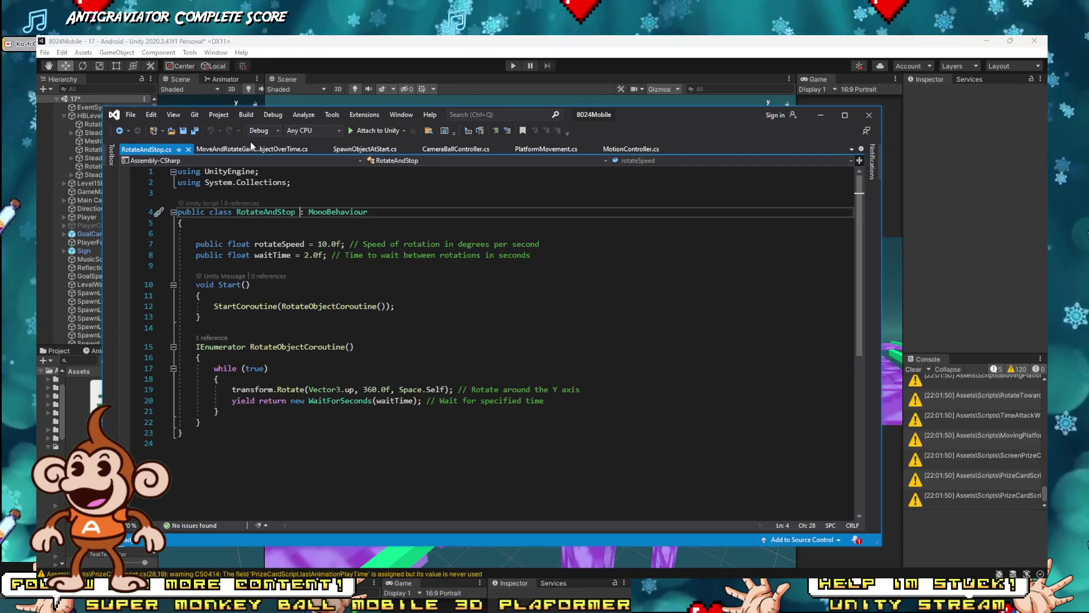
pyautogui.click(820, 115)
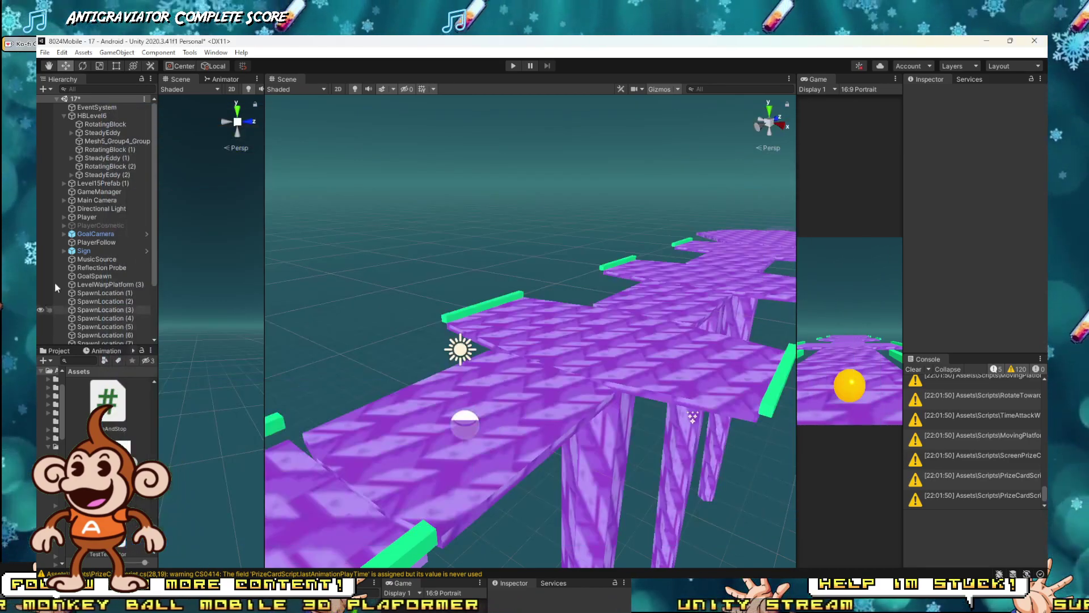
# Step: Attach the RotateAndStop script to the RotatingBlock platform
pyautogui.click(428, 418)
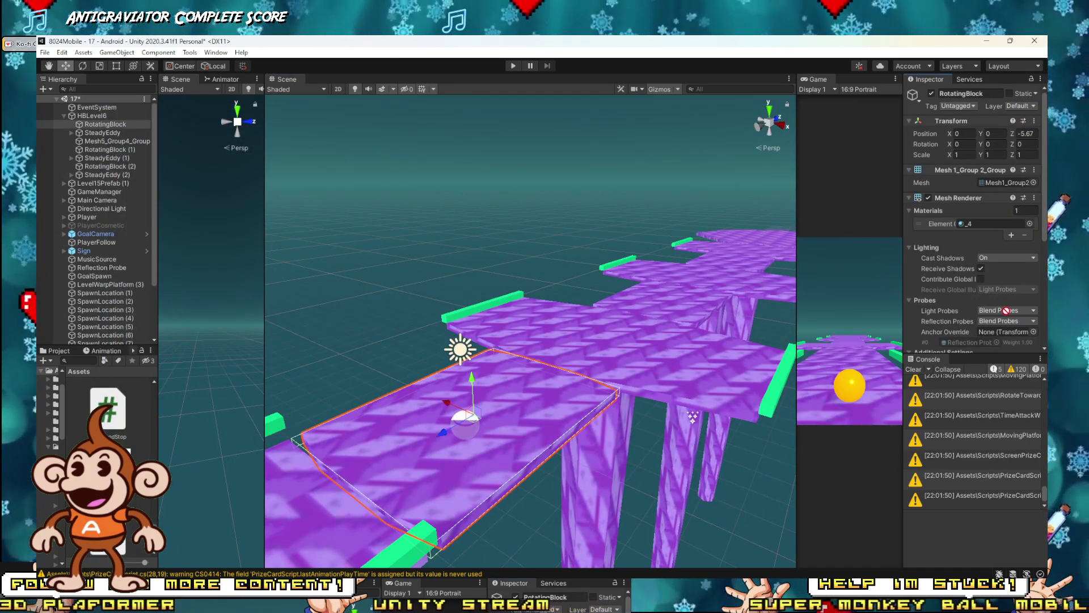
pyautogui.scroll(-5, 1004, 295)
pyautogui.moveTo(992, 348); pyautogui.dragTo(994, 345)
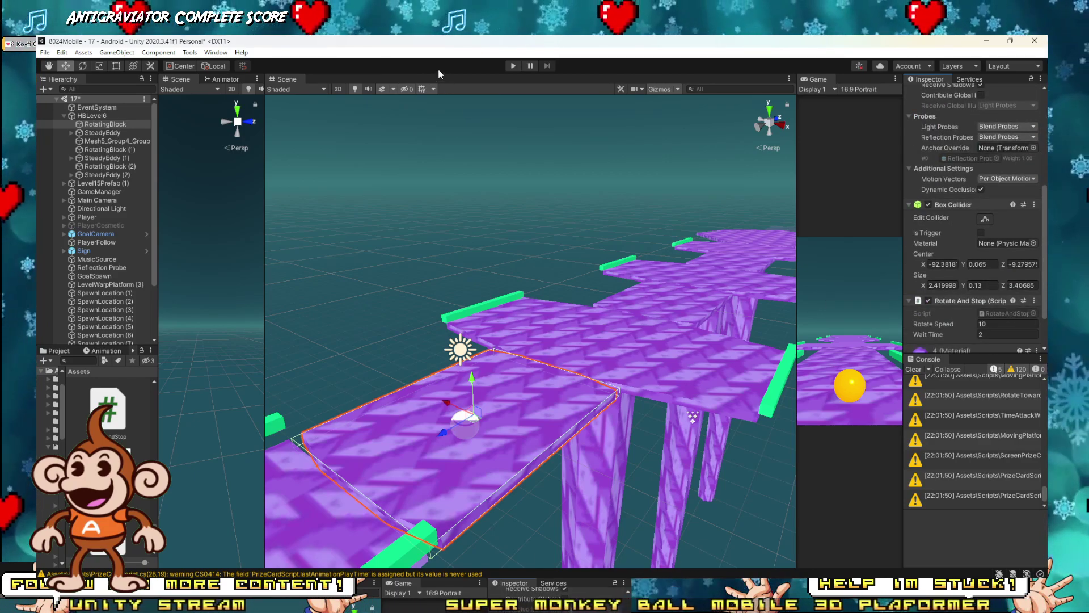
# Step: Play-test the level with the platform's Rotate Speed raised to 94.92, and stop the test
pyautogui.click(513, 65)
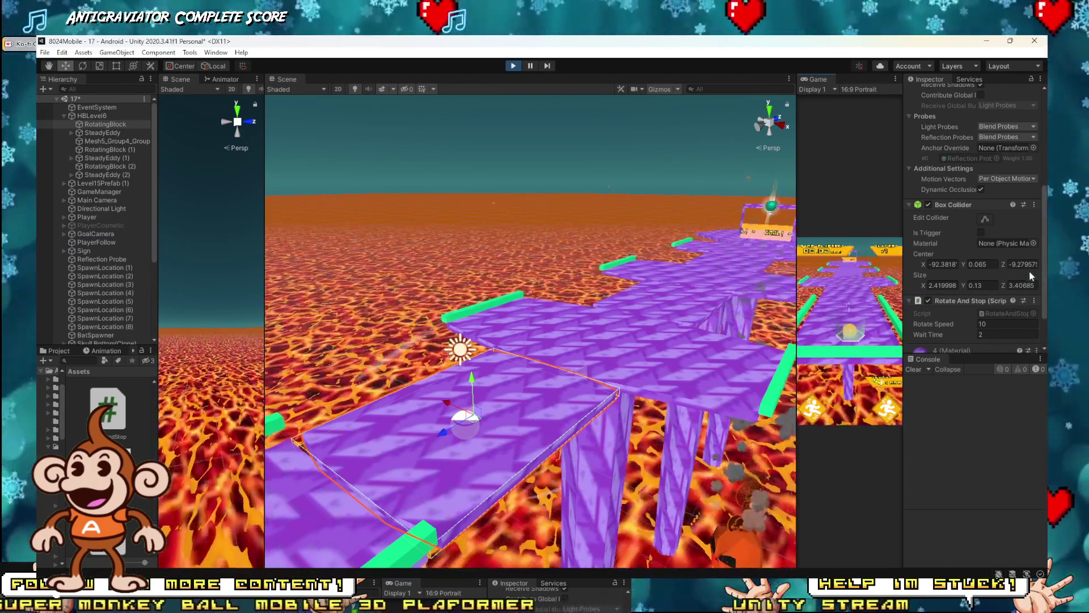
pyautogui.scroll(-2, 947, 280)
pyautogui.moveTo(946, 279); pyautogui.dragTo(278, 83)
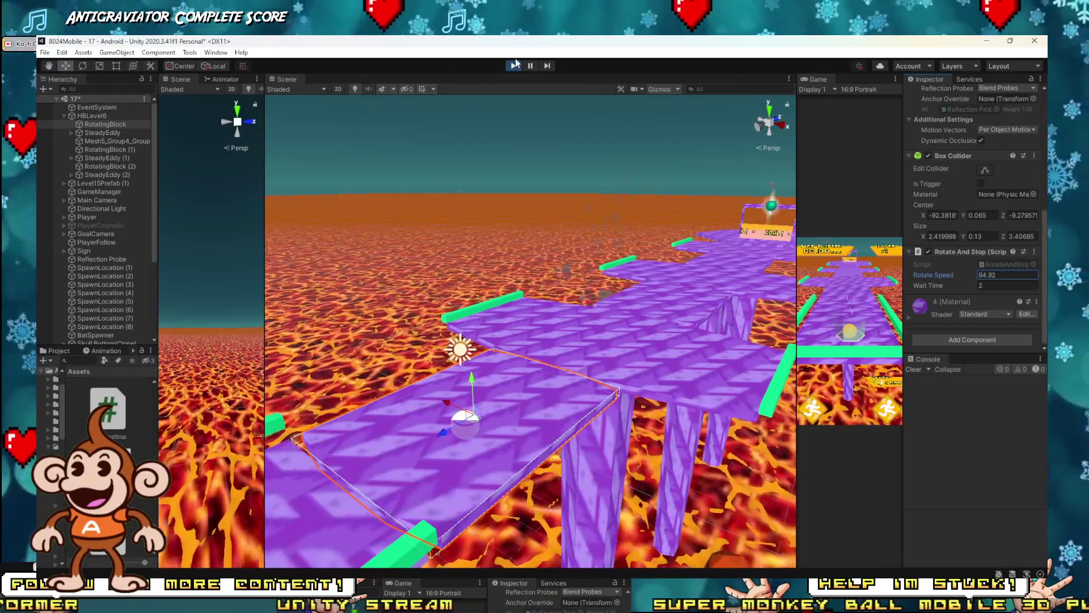
pyautogui.click(513, 65)
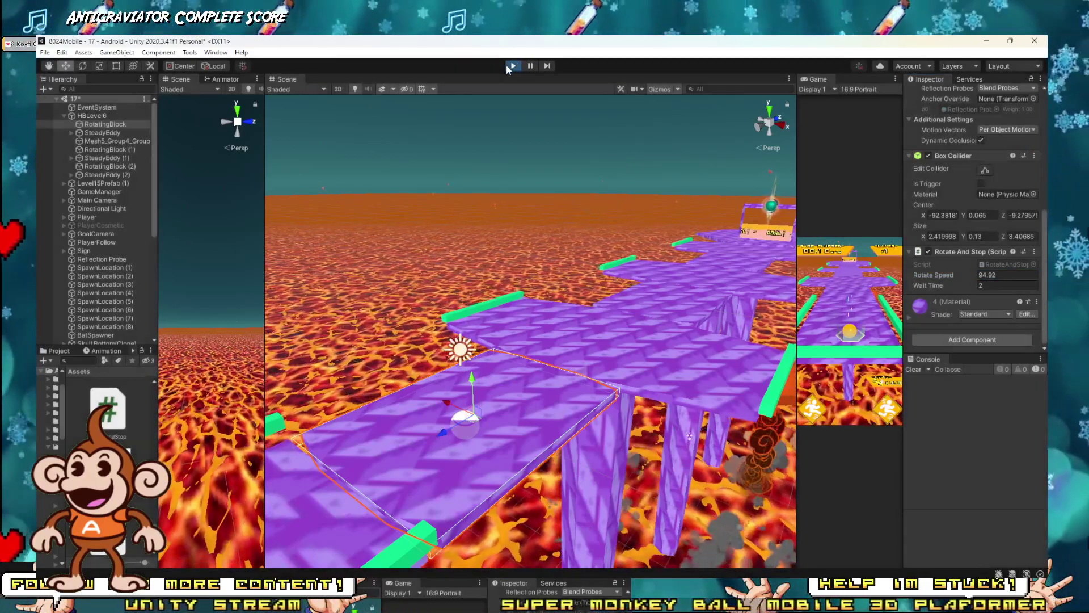
# Step: Move RotatingBlock out of the HBLevel6 group to the root of the scene hierarchy
pyautogui.click(114, 122)
pyautogui.moveTo(114, 121); pyautogui.dragTo(108, 111)
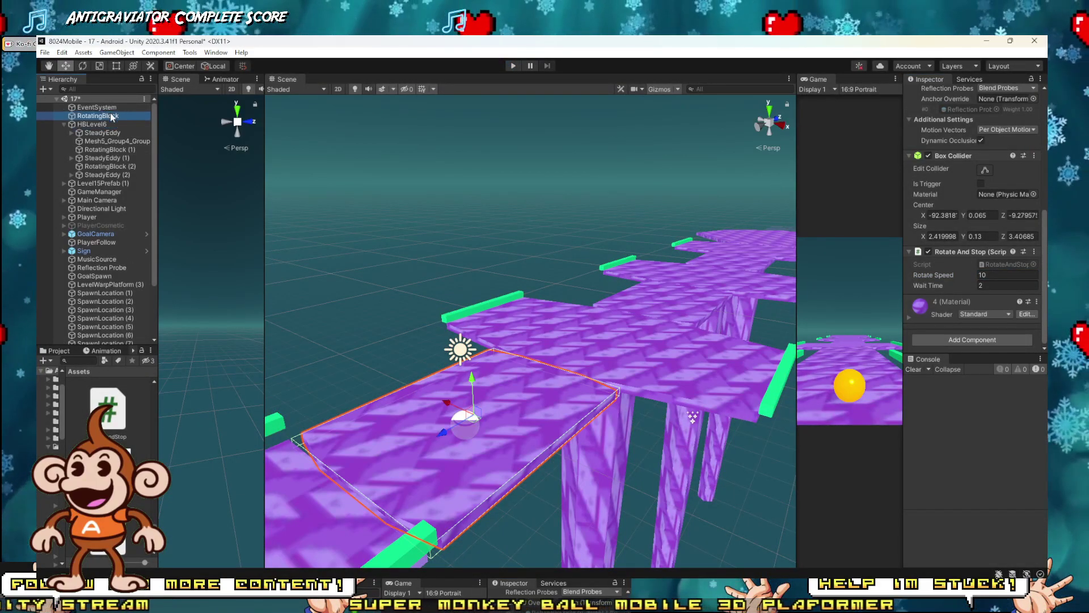
pyautogui.press('f')
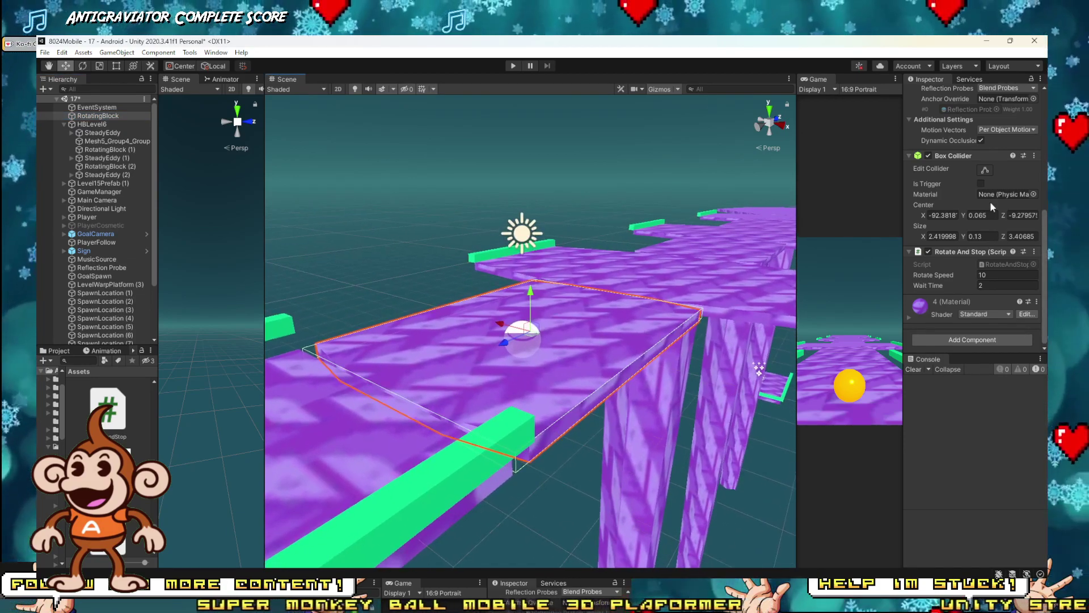
# Step: Remove the Rotate And Stop component from RotatingBlock and save scene 17
pyautogui.click(1033, 251)
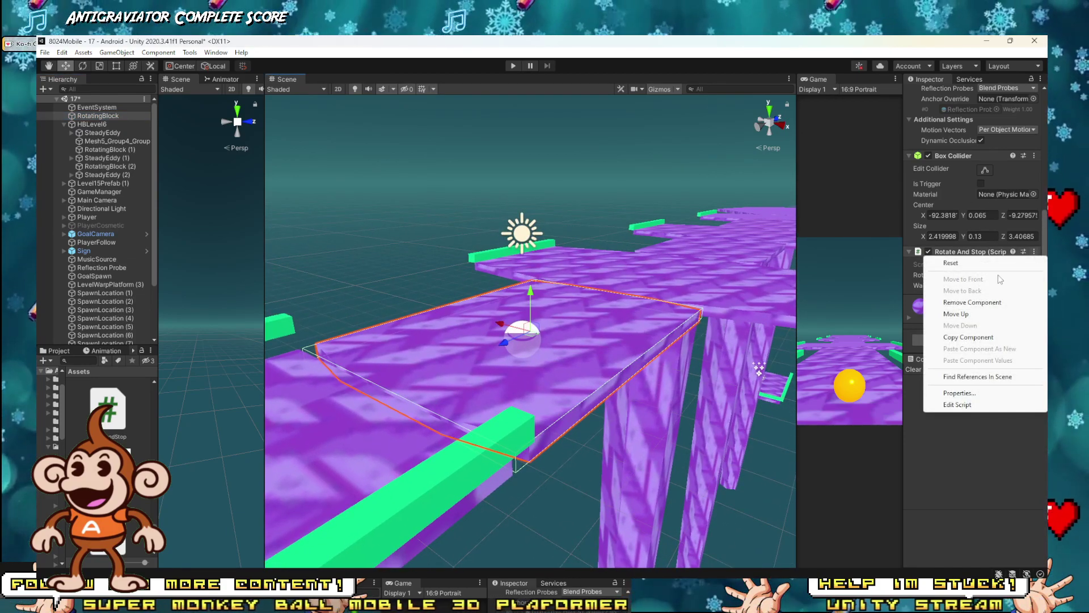
pyautogui.click(971, 302)
pyautogui.scroll(5, 564, 379)
pyautogui.scroll(-5, 580, 346)
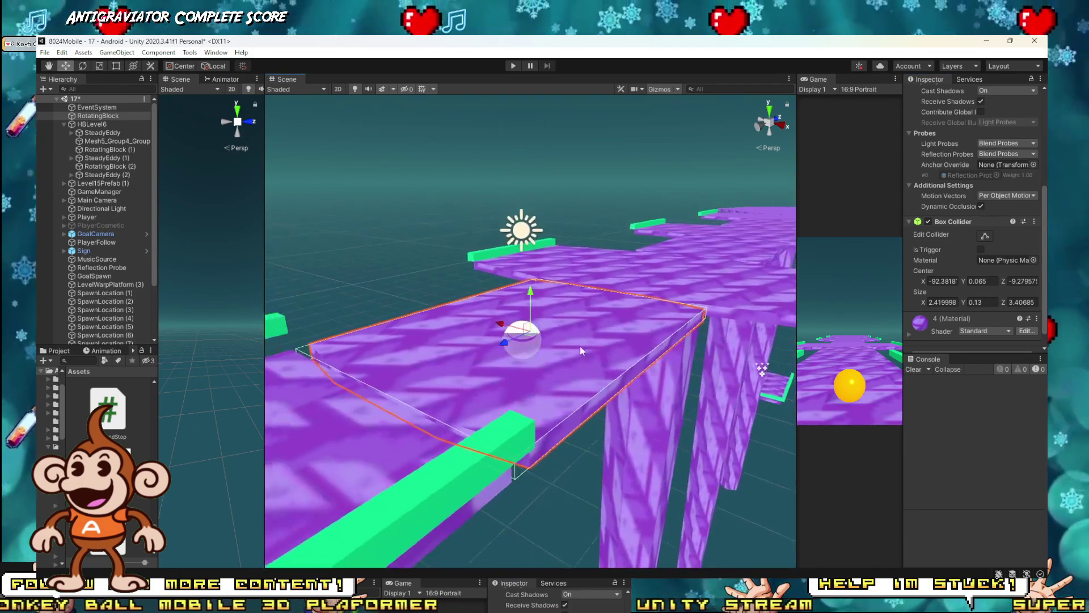
pyautogui.scroll(5, 580, 346)
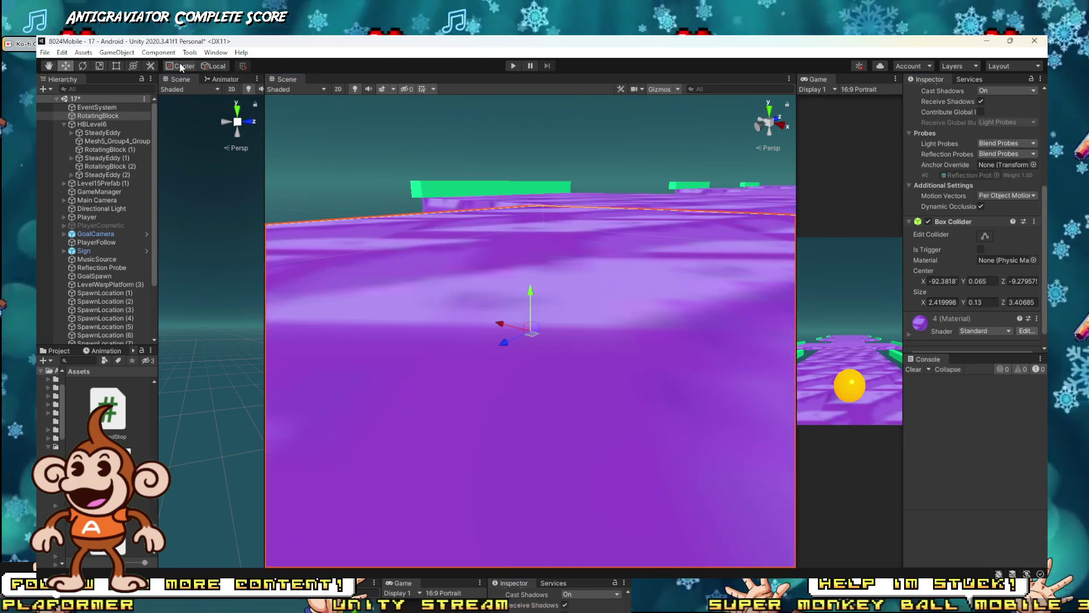
pyautogui.scroll(-5, 516, 288)
pyautogui.scroll(5, 515, 288)
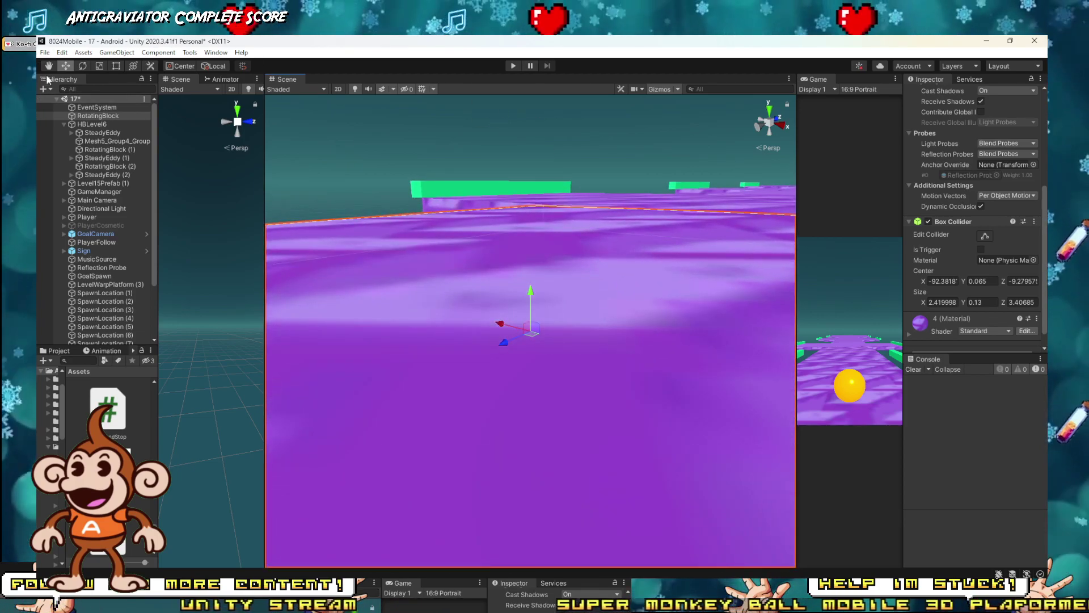
pyautogui.click(42, 53)
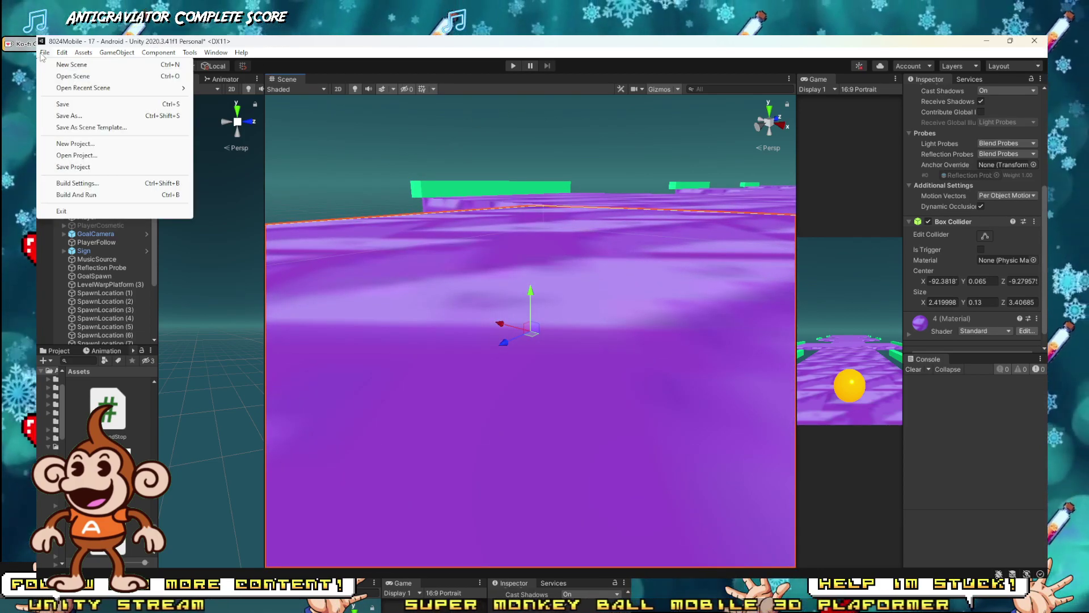
pyautogui.click(60, 104)
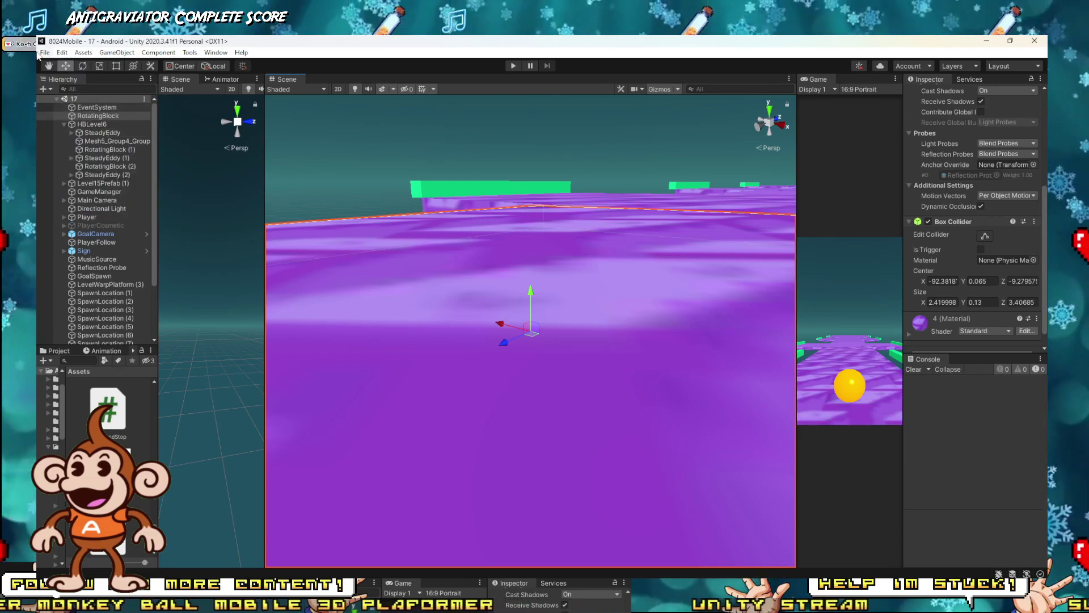
pyautogui.moveTo(489, 272); pyautogui.dragTo(491, 274, button='right')
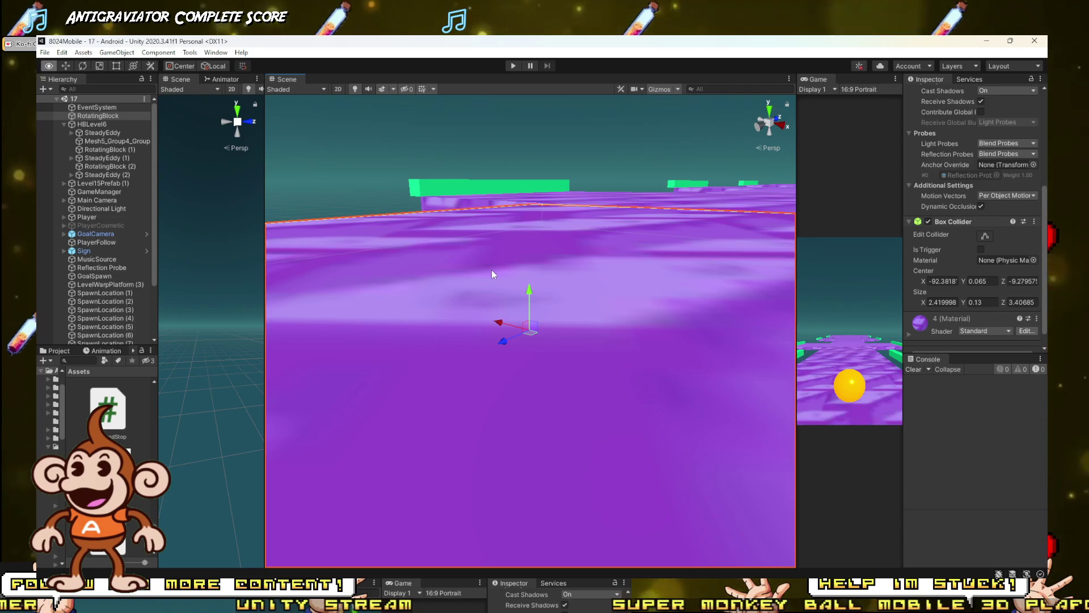
pyautogui.moveTo(492, 270)
pyautogui.mouseDown(button='right')
pyautogui.moveTo(490, 304)
pyautogui.moveTo(489, 270)
pyautogui.moveTo(481, 295)
pyautogui.moveTo(492, 277)
pyautogui.mouseUp(button='right')
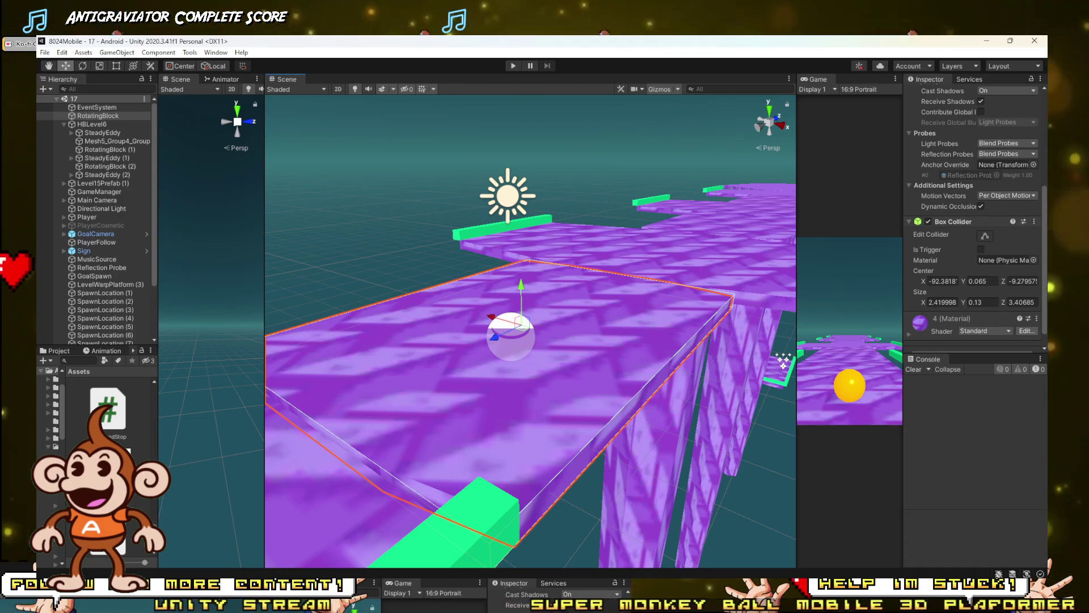
pyautogui.moveTo(135, 601)
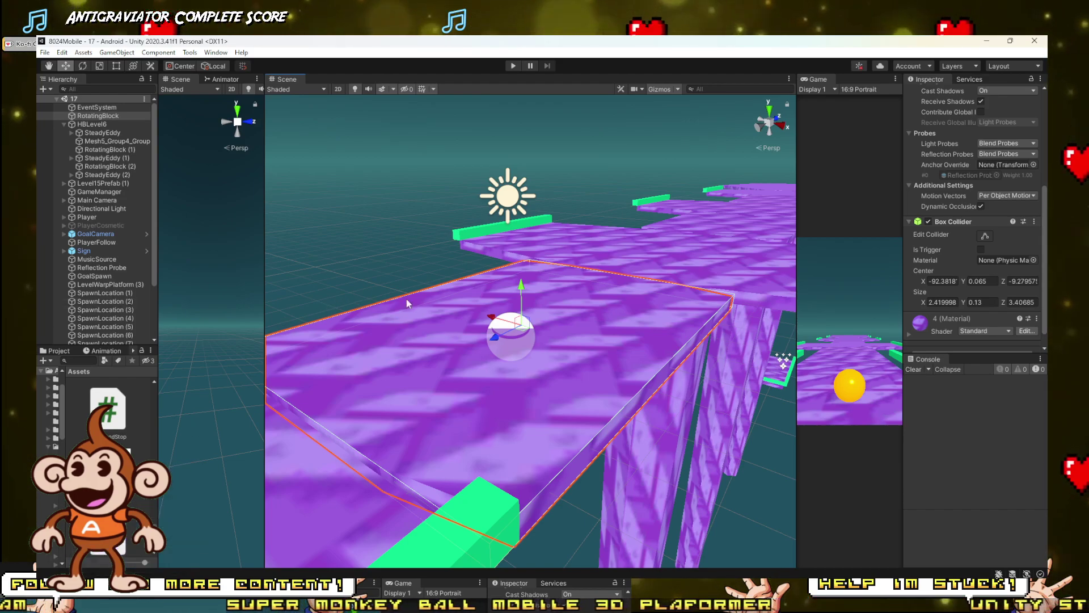
pyautogui.moveTo(407, 299); pyautogui.dragTo(493, 332, button='right')
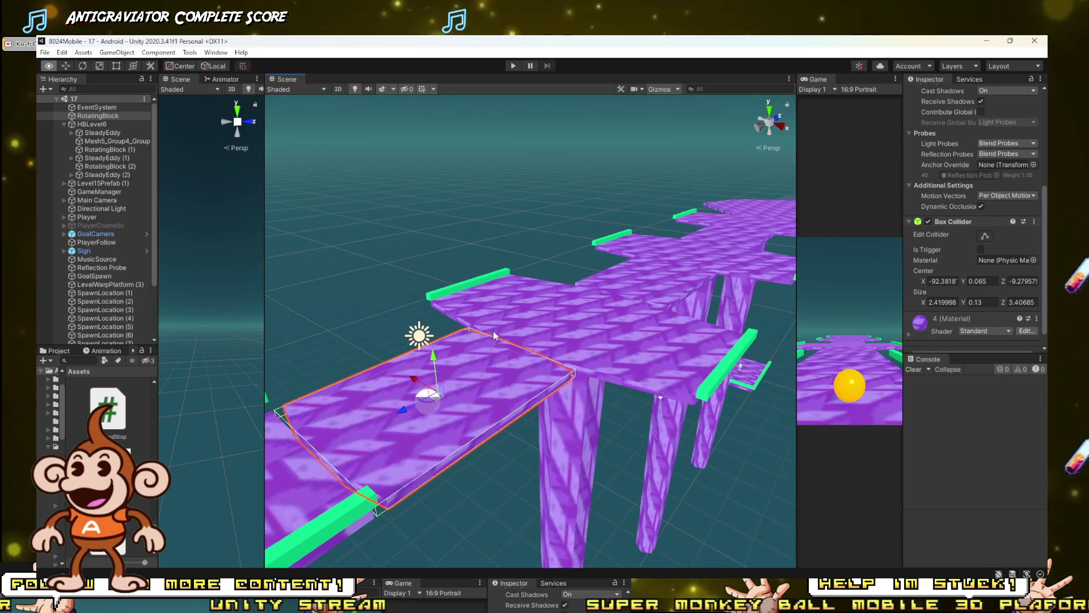
pyautogui.moveTo(493, 331); pyautogui.dragTo(493, 333, button='right')
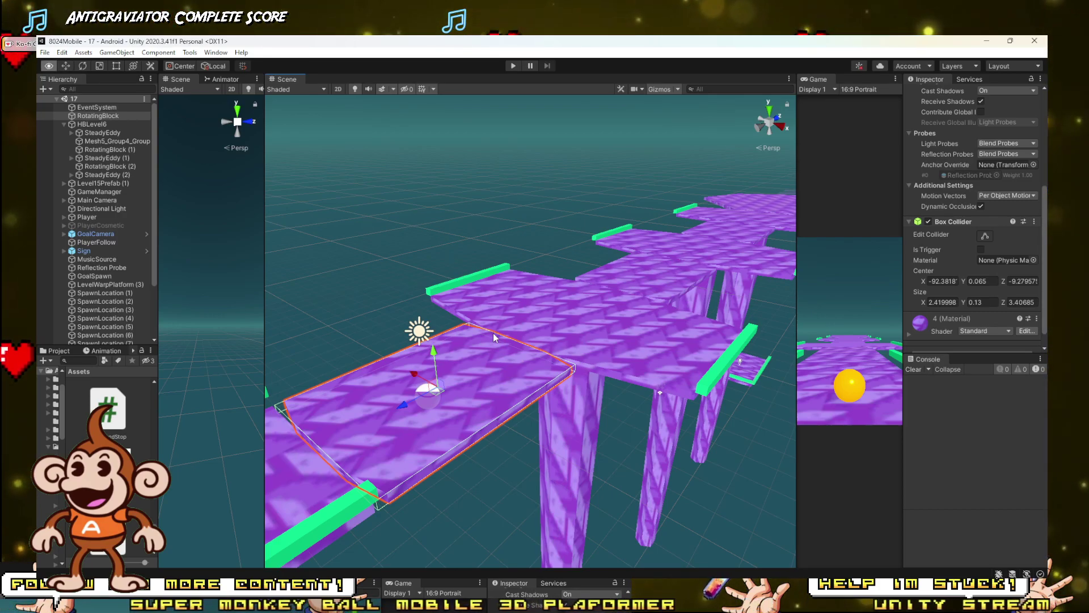
pyautogui.moveTo(493, 333); pyautogui.dragTo(427, 339, button='right')
pyautogui.scroll(-1, 1047, 330)
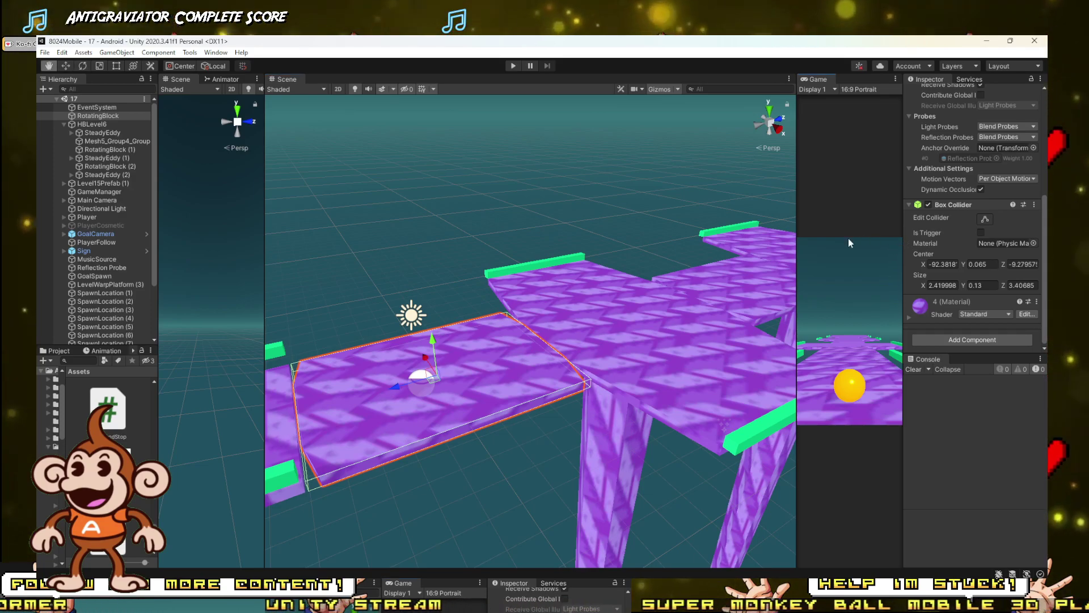
pyautogui.moveTo(504, 281); pyautogui.dragTo(482, 346, button='right')
# Step: Create an empty GameObject at the centre of the RotatingBlock platform
pyautogui.scroll(-3, 102, 208)
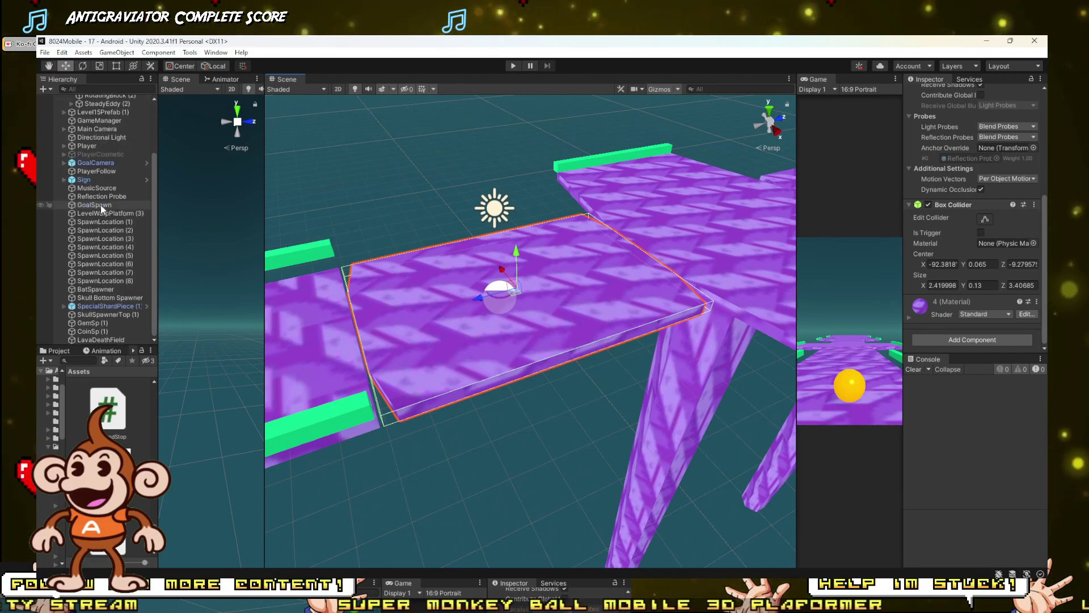
pyautogui.scroll(3, 101, 208)
pyautogui.click(88, 116)
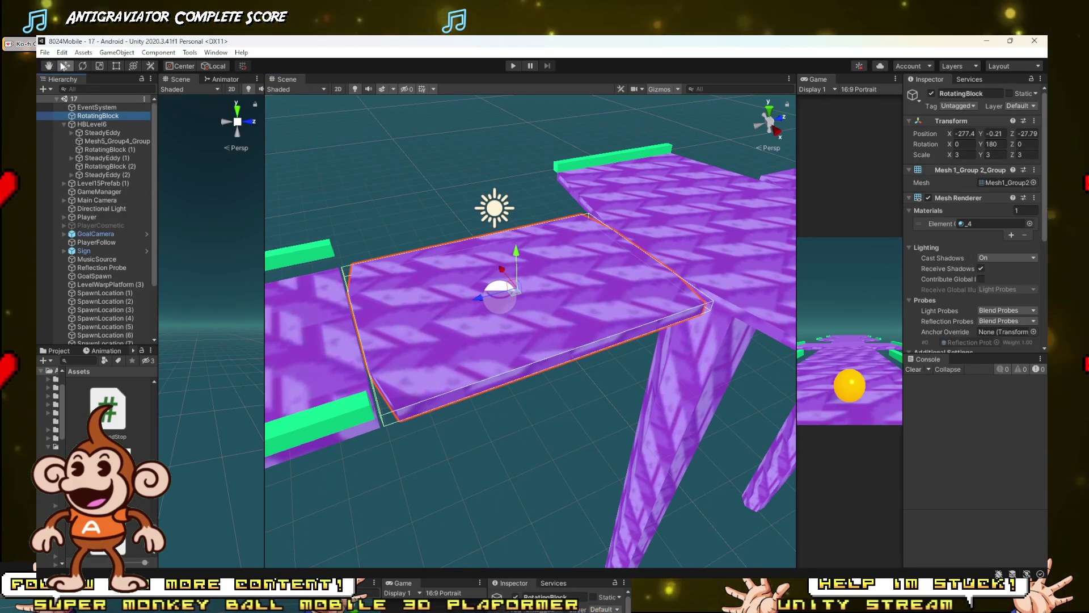
pyautogui.click(65, 66)
pyautogui.press('f')
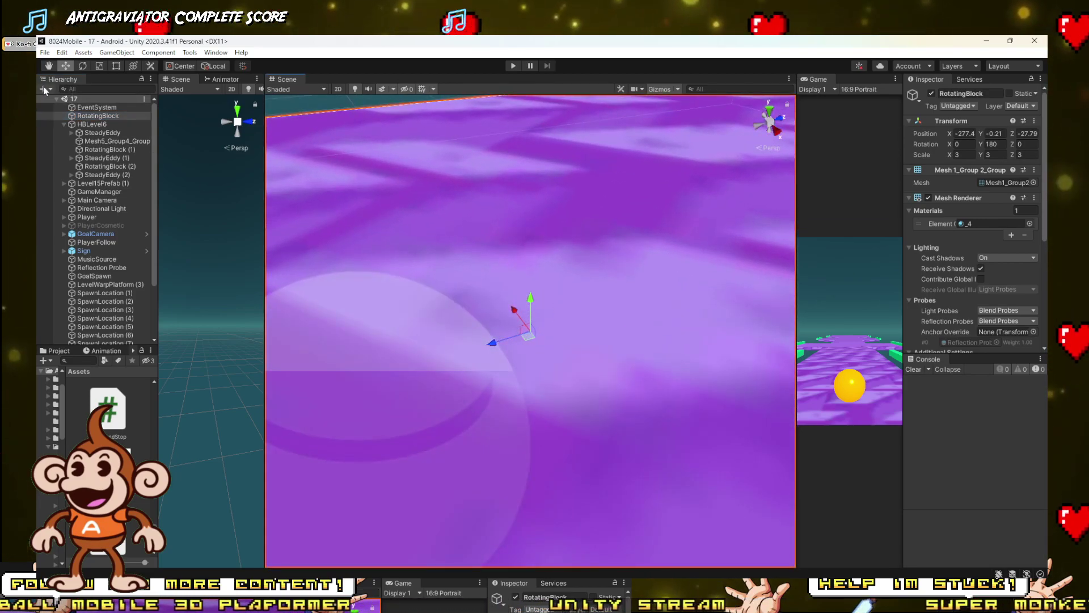
pyautogui.click(43, 89)
pyautogui.click(55, 101)
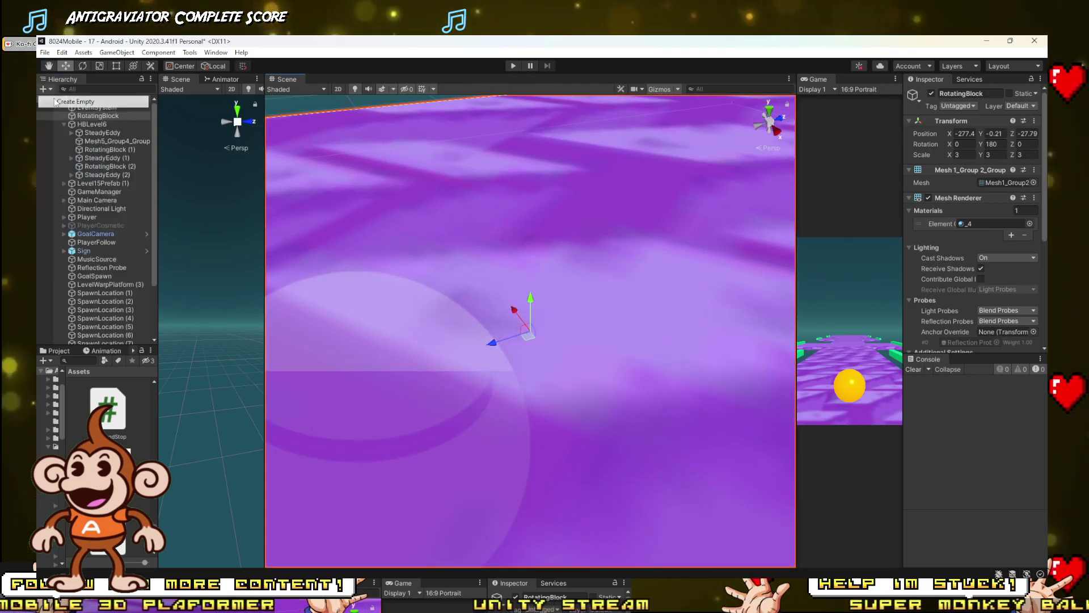
# Step: Make RotatingBlock a child of the new empty GameObject and select that parent object
pyautogui.click(94, 120)
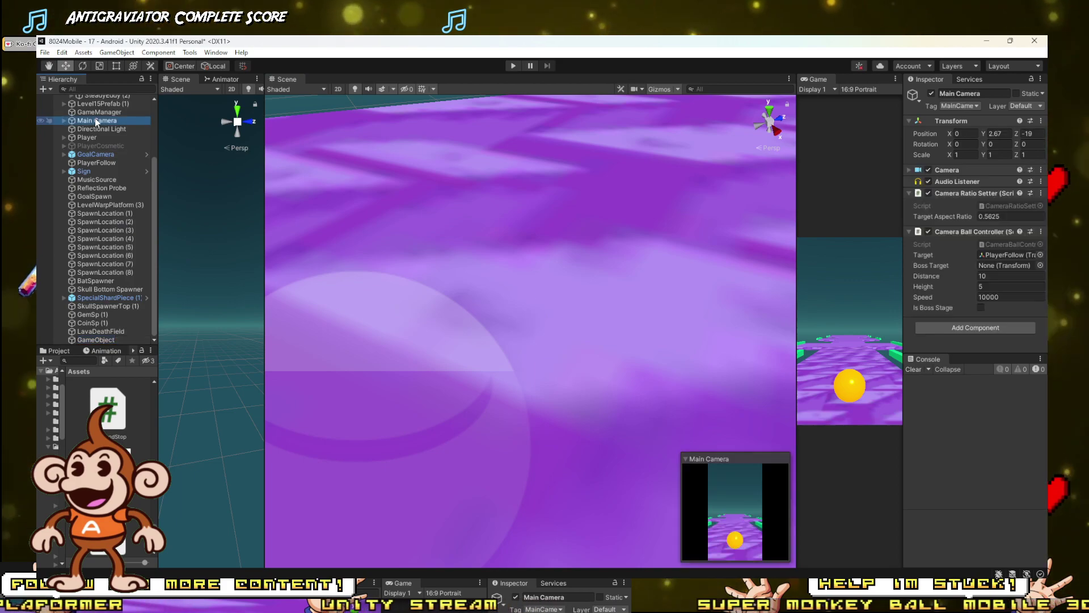
pyautogui.moveTo(94, 118); pyautogui.dragTo(97, 343)
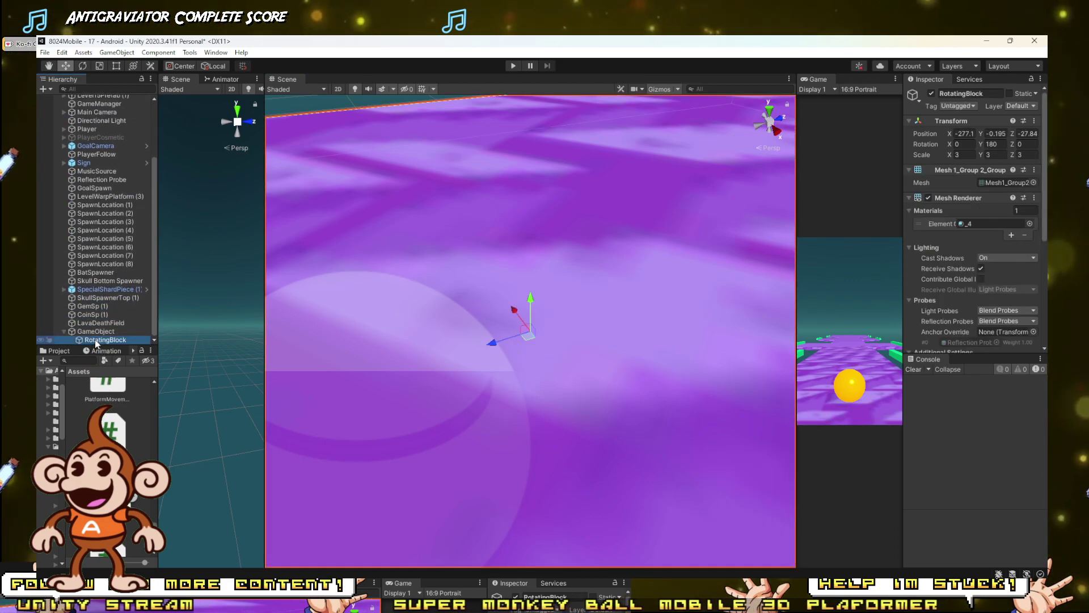
pyautogui.scroll(-5, 1003, 199)
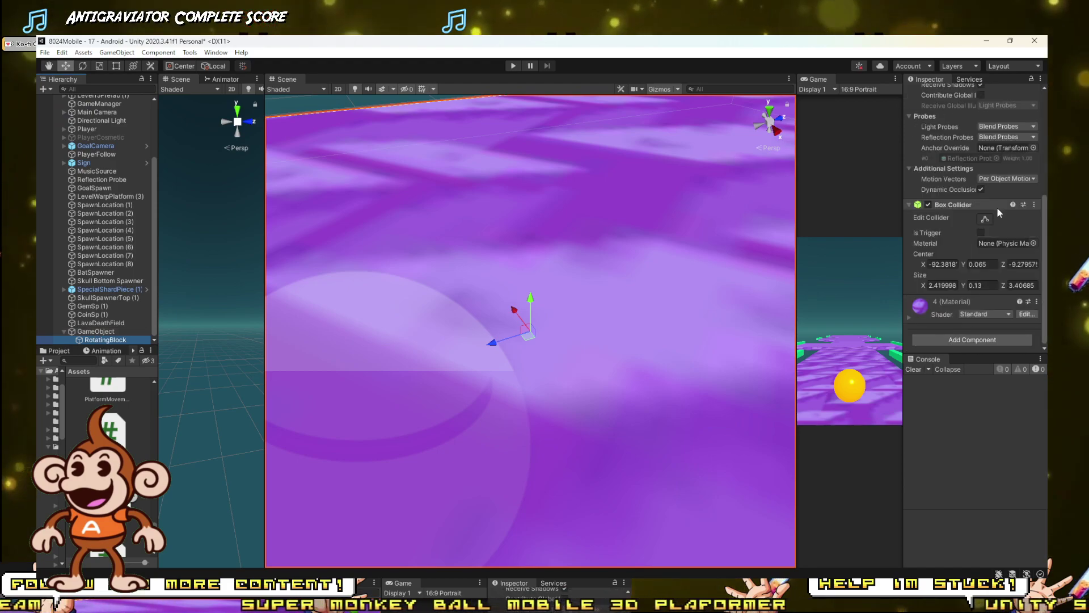
pyautogui.click(96, 332)
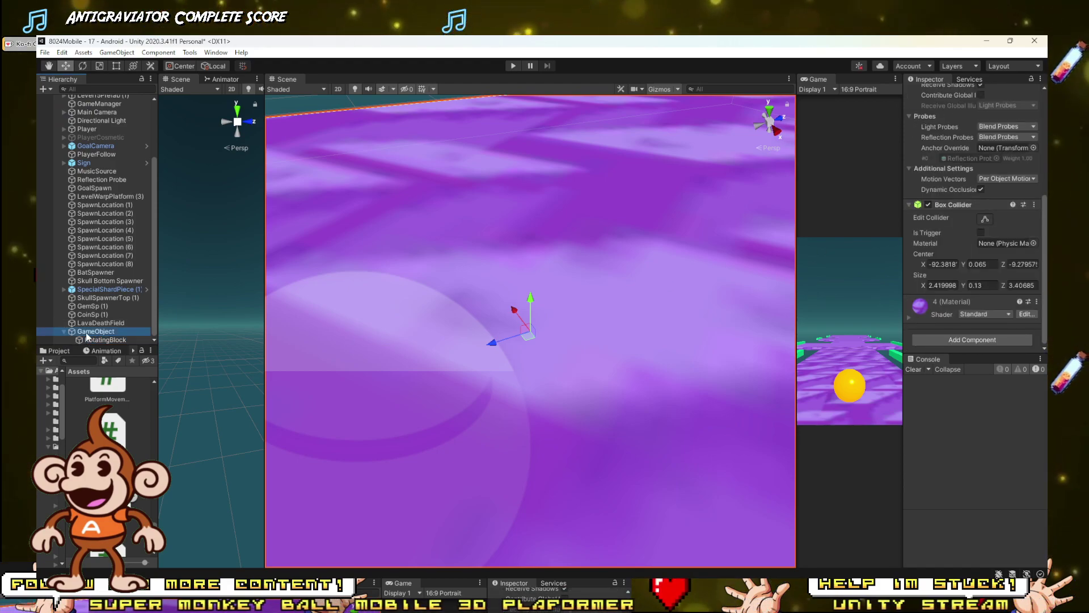
pyautogui.click(1007, 172)
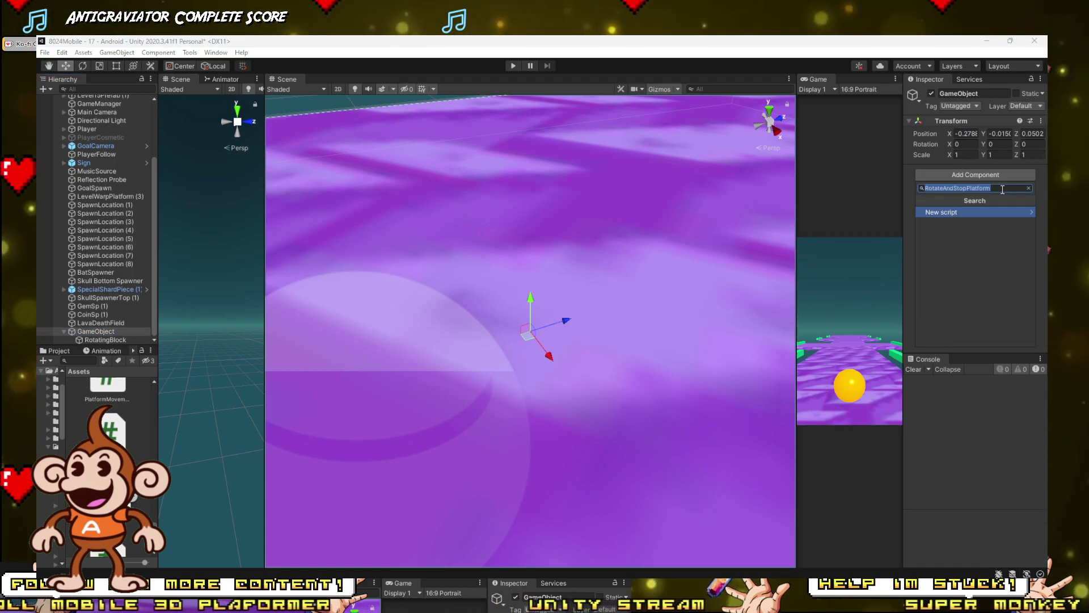
pyautogui.write('rotate')
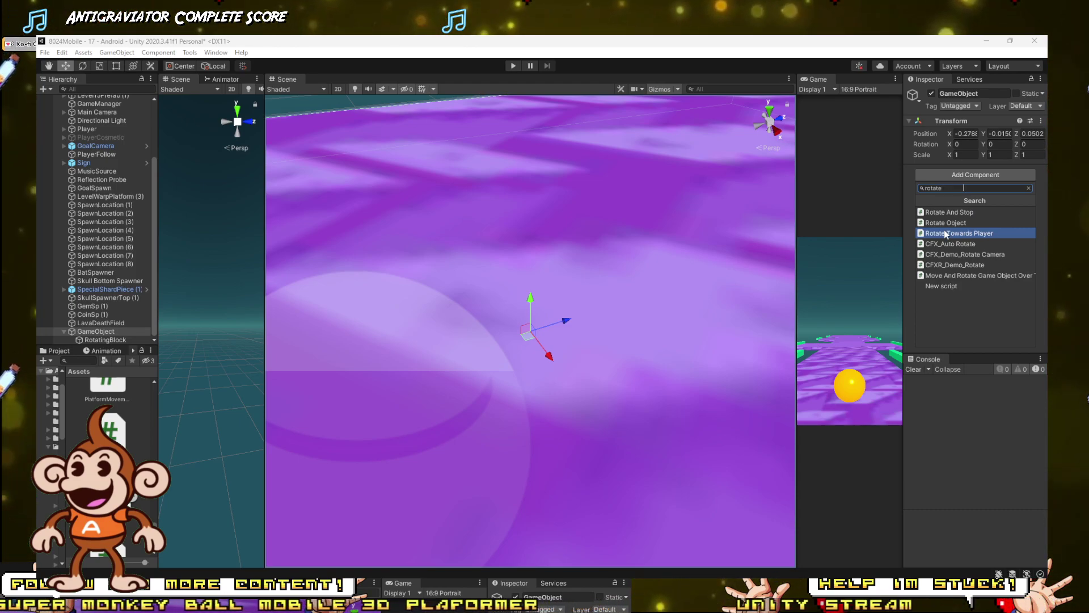
pyautogui.press('BackSpace')
pyautogui.press('BackSpace')
pyautogui.press('BackSpace')
pyautogui.press('BackSpace')
pyautogui.press('BackSpace')
pyautogui.press('BackSpace')
pyautogui.press('BackSpace')
pyautogui.press('BackSpace')
pyautogui.press('BackSpace')
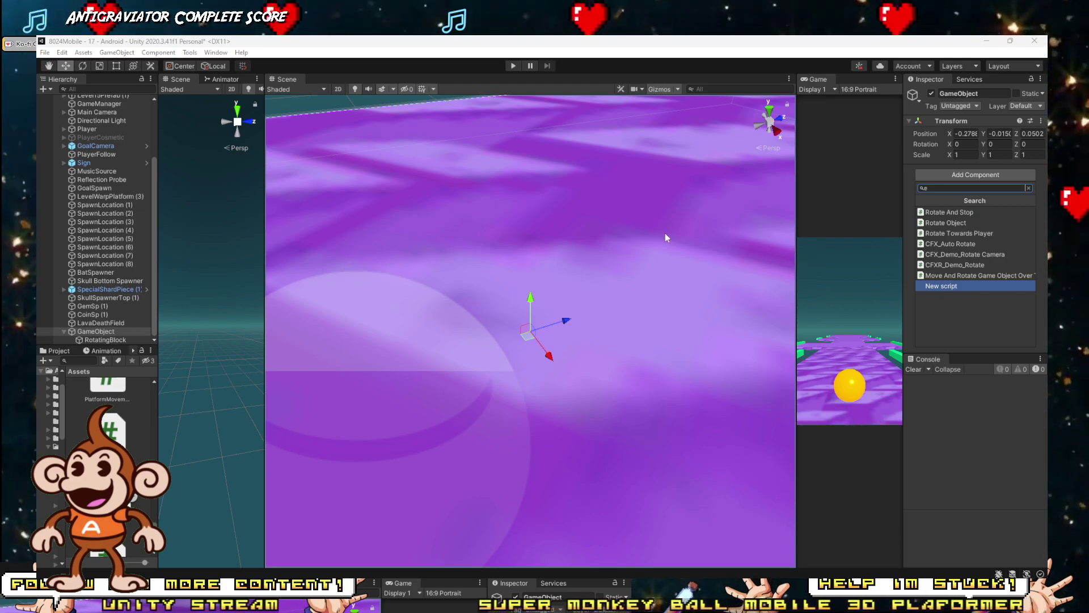
pyautogui.press('Up')
pyautogui.press('Up')
pyautogui.press('Up')
pyautogui.press('Up')
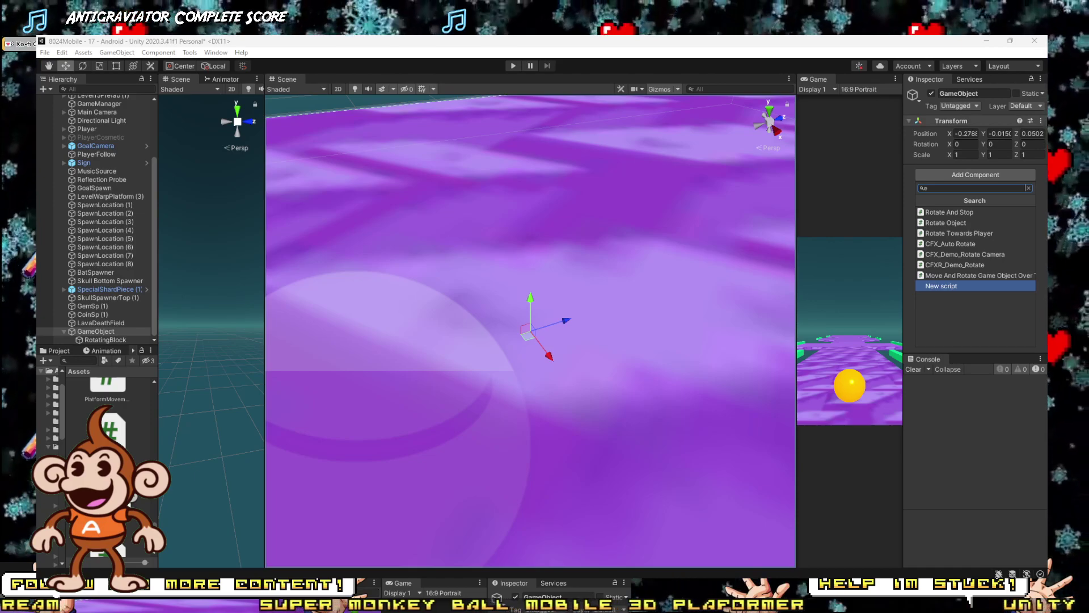
pyautogui.keyDown('alt'); pyautogui.moveTo(632, 100); pyautogui.dragTo(590, 120); pyautogui.keyUp('alt')
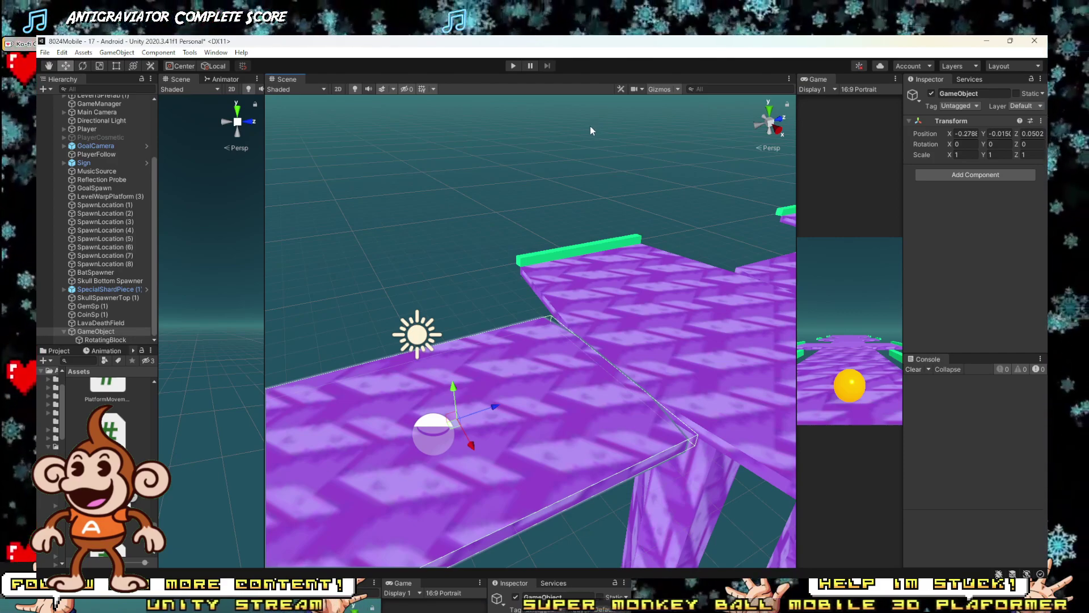
# Step: Switch to OBS, lower the Mic/Aux audio level to -inf dB, and return to Unity
pyautogui.hotkey('alt', 'Tab')
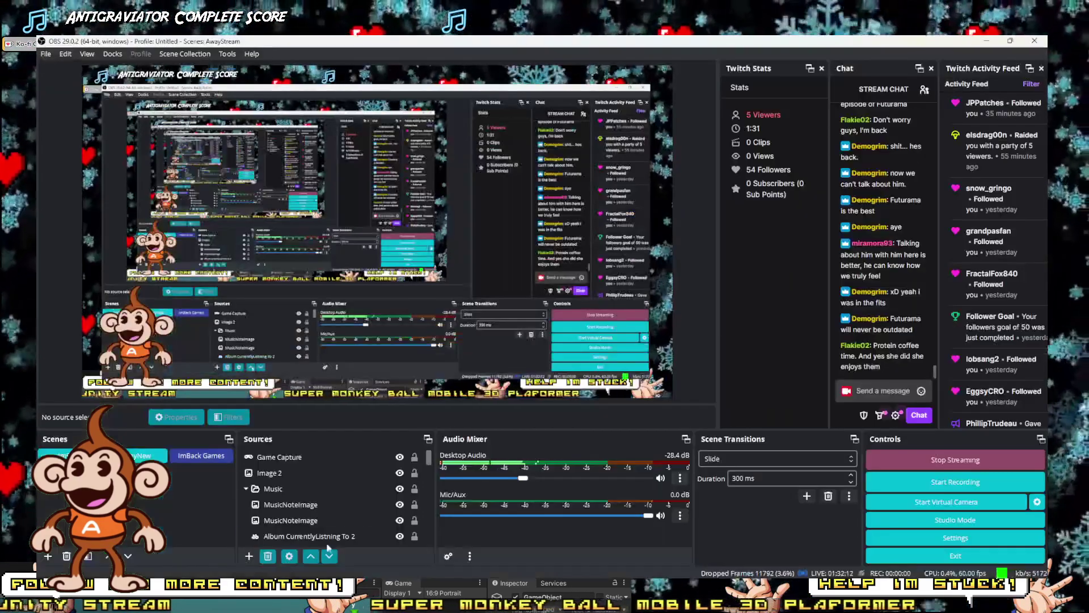
pyautogui.moveTo(216, 601)
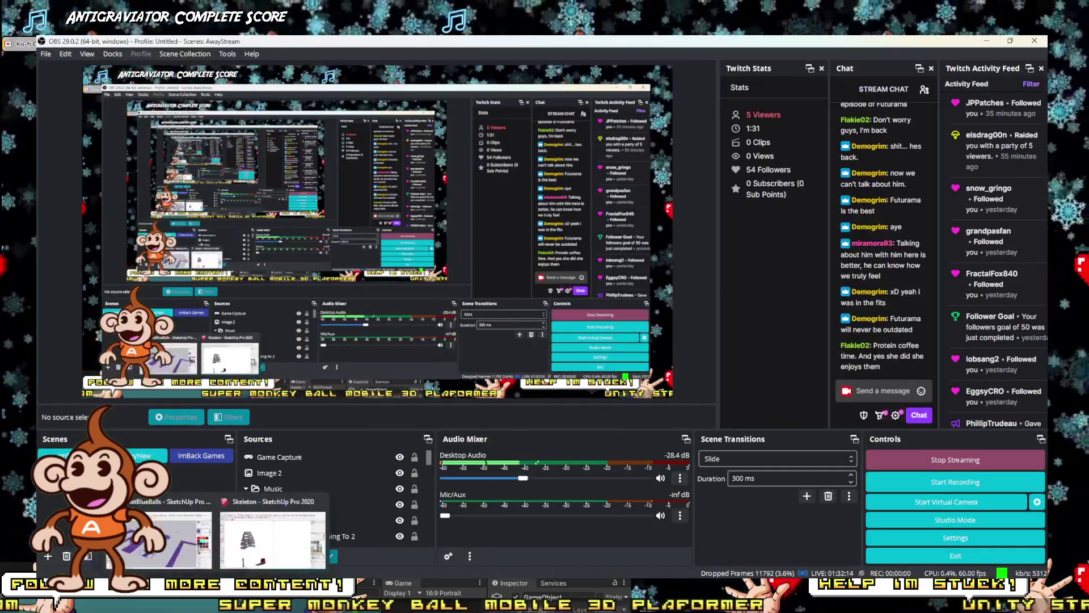
pyautogui.click(988, 41)
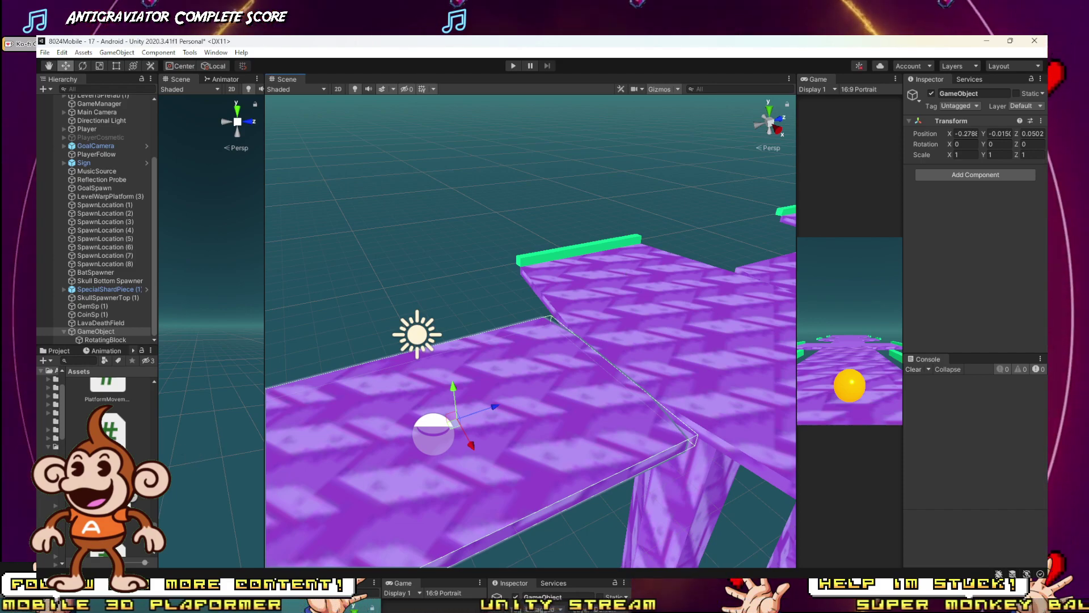
# Step: Raise the Mic/Aux audio level back up in the OBS mixer and return to Unity
pyautogui.hotkey('alt', 'Tab')
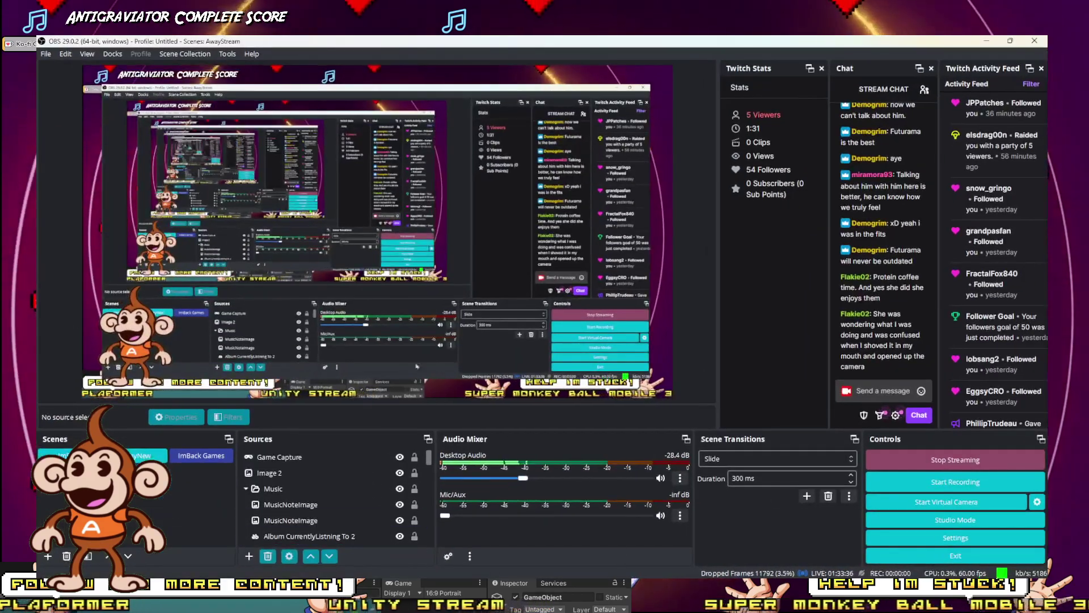
pyautogui.moveTo(444, 515); pyautogui.dragTo(649, 515)
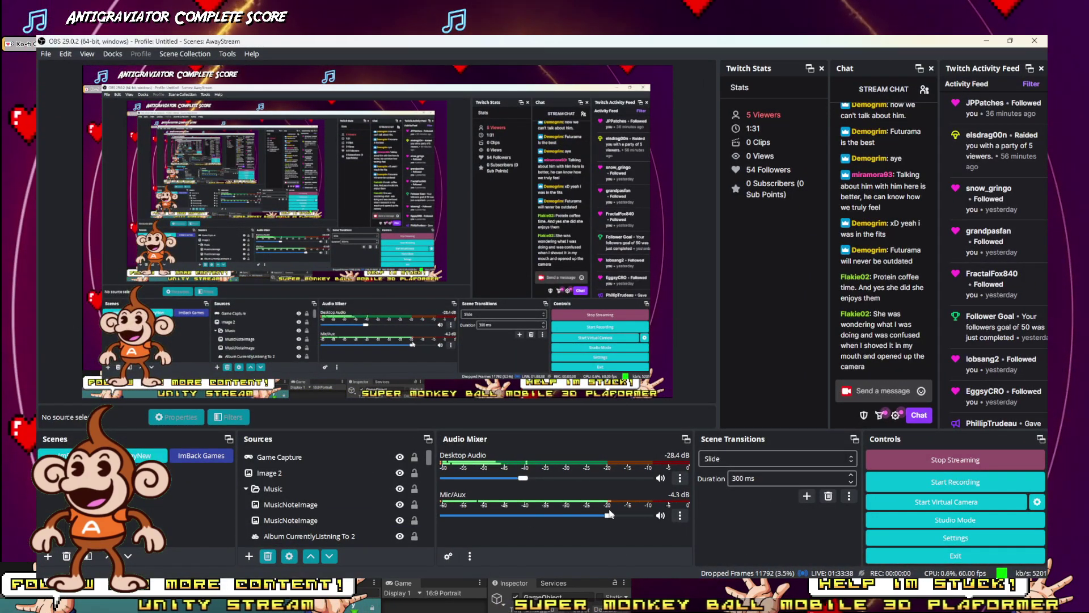
pyautogui.click(986, 40)
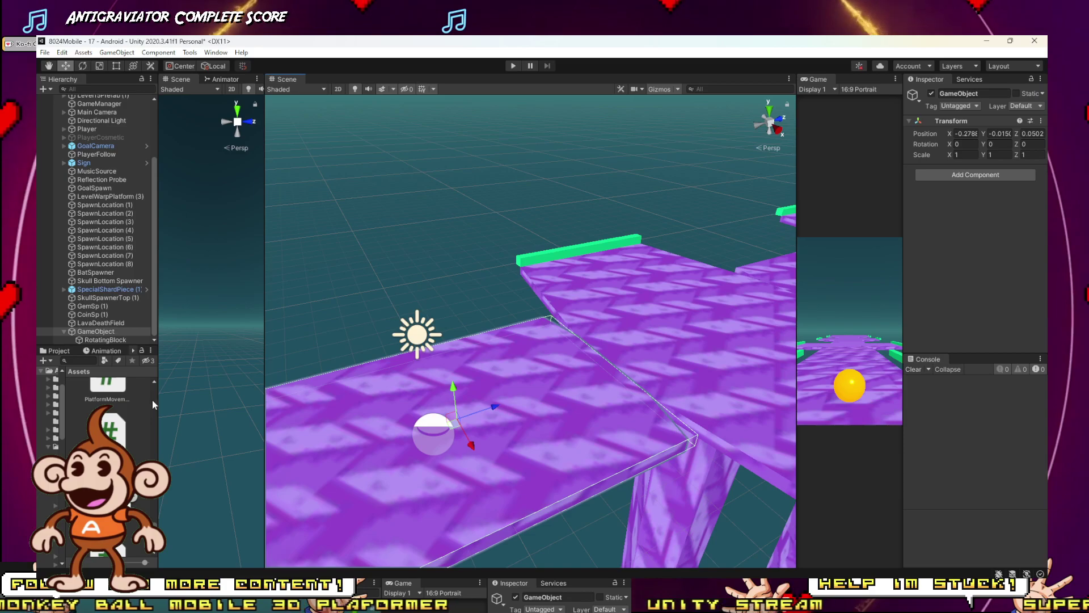
# Step: Attach the RotateAndStop script from the project assets to the parent GameObject of RotatingBlock
pyautogui.scroll(-5, 512, 417)
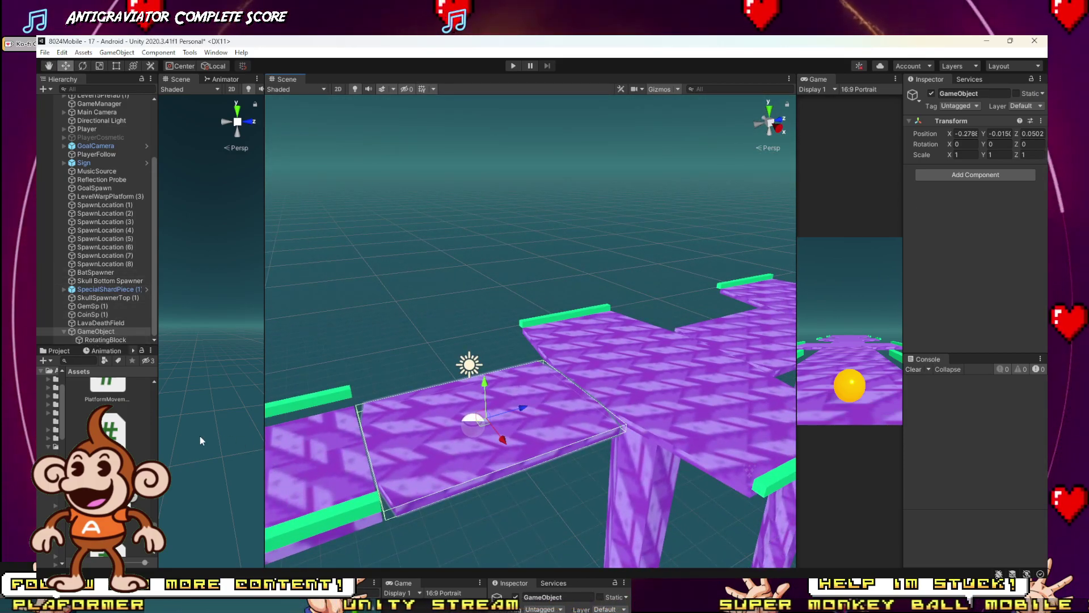
pyautogui.moveTo(200, 440); pyautogui.dragTo(987, 261)
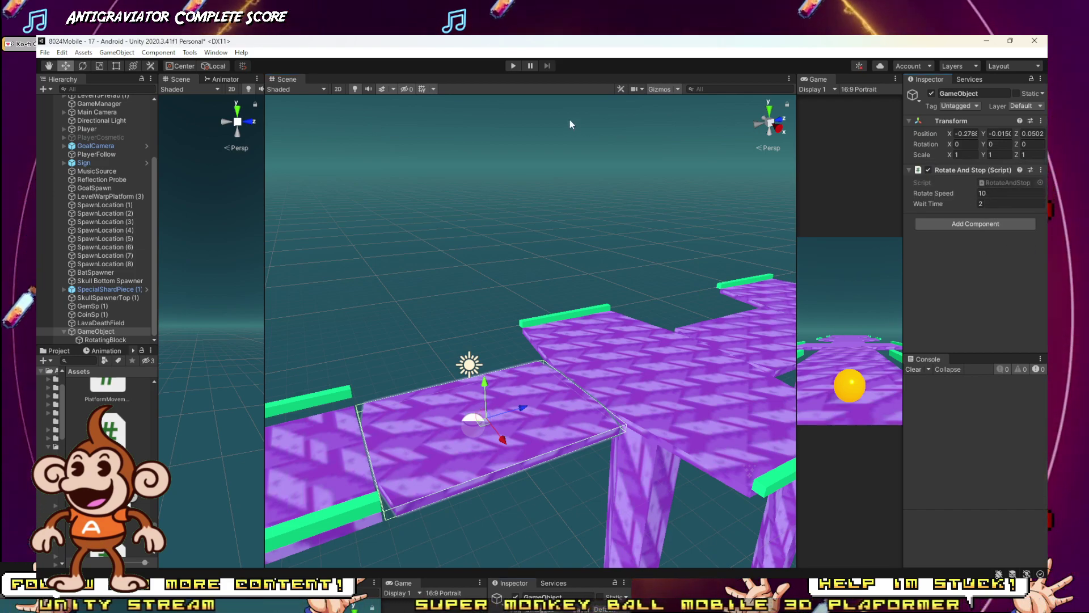
# Step: Play-test scene 17, examine the rotating platform up close in the Scene view, and stop the test
pyautogui.click(514, 66)
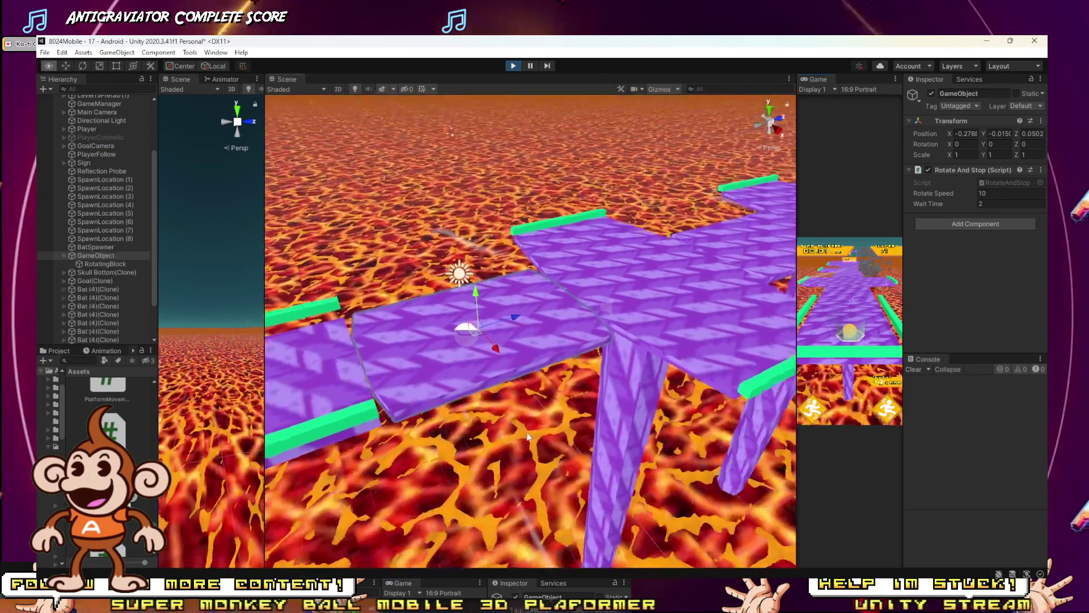
pyautogui.moveTo(527, 437); pyautogui.dragTo(563, 443, button='right')
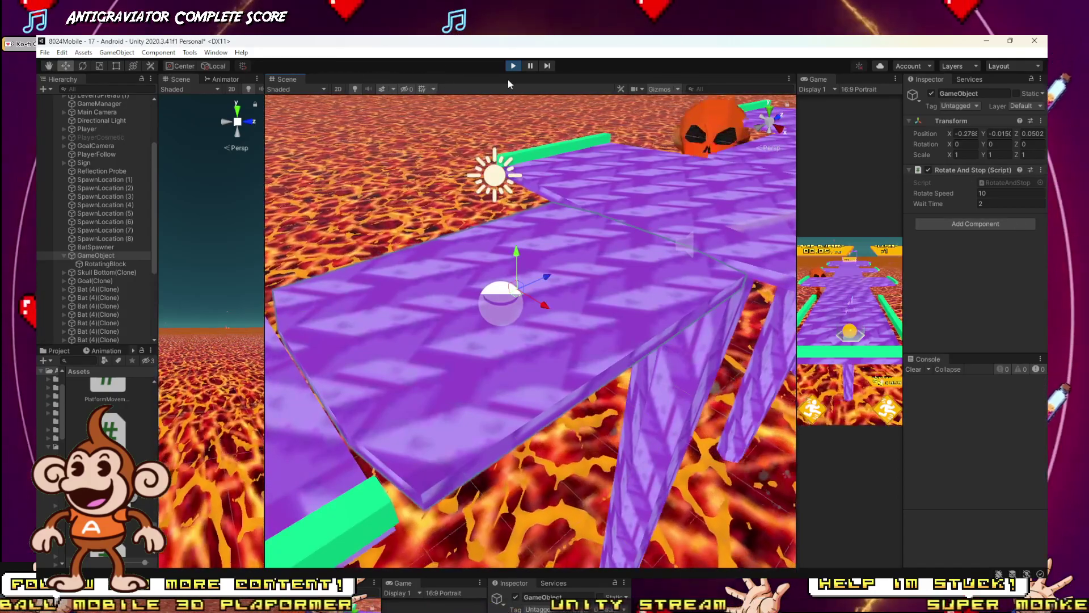
pyautogui.click(513, 66)
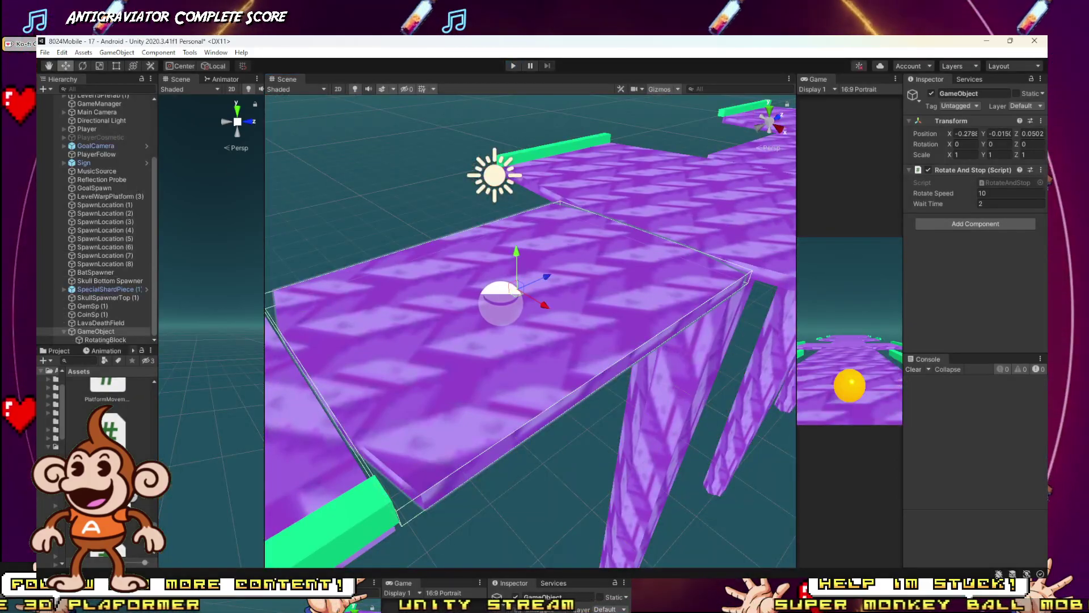
# Step: In RotateAndStop.cs in Visual Studio, remove the while (true) line and its opening and closing braces from RotateObjectCoroutine
pyautogui.hotkey('alt', 'Tab')
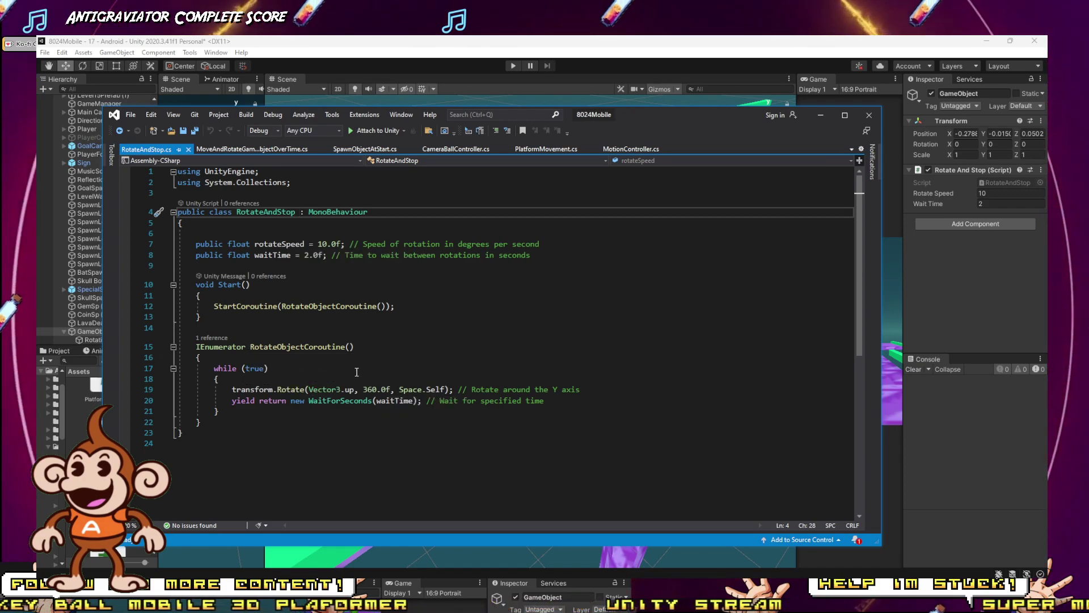
pyautogui.moveTo(219, 379); pyautogui.dragTo(177, 359)
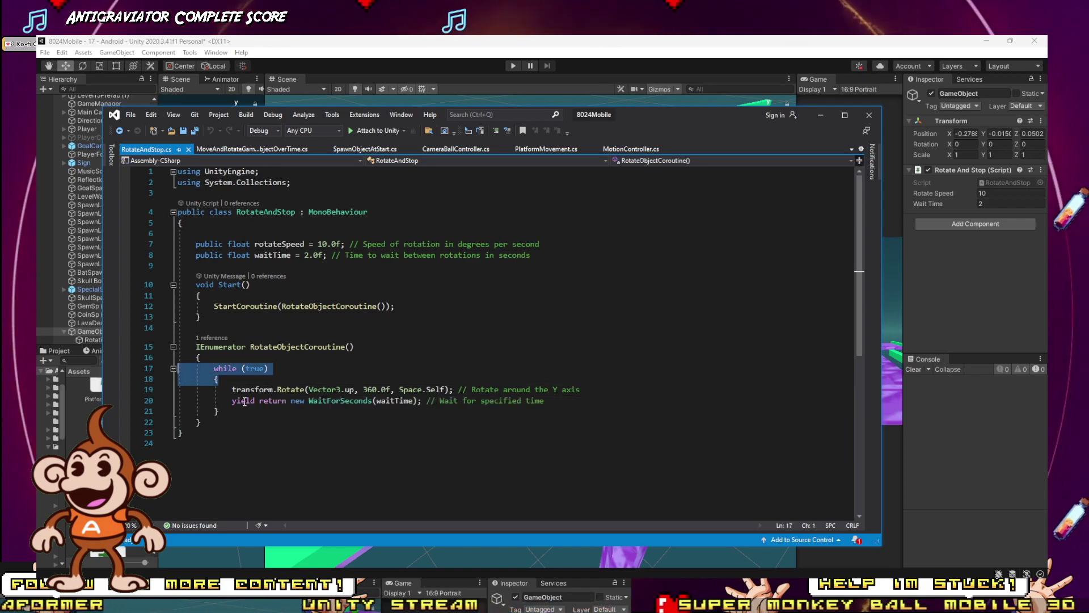
pyautogui.press('Delete')
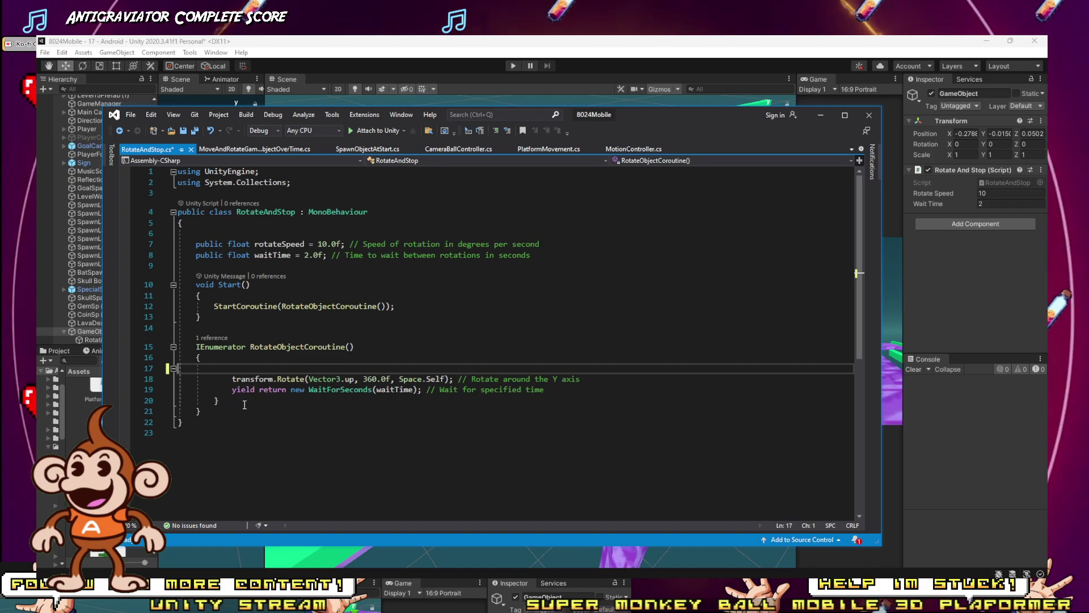
pyautogui.moveTo(244, 404); pyautogui.dragTo(165, 406)
pyautogui.press('Delete')
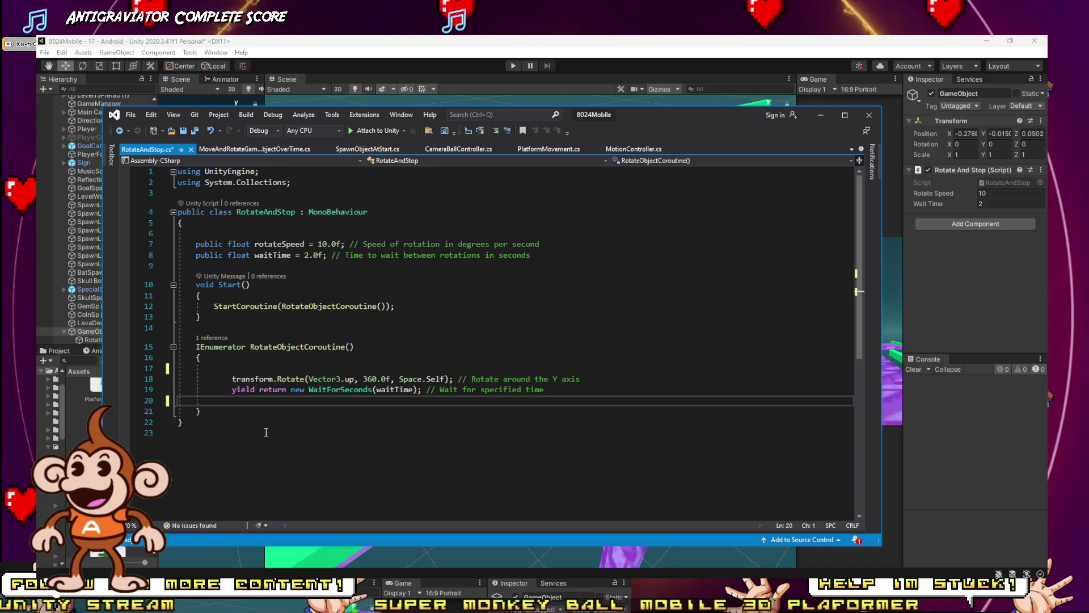
# Step: Switch to Unity, play-test the level to check the platform's rotation, and stop play mode
pyautogui.click(705, 40)
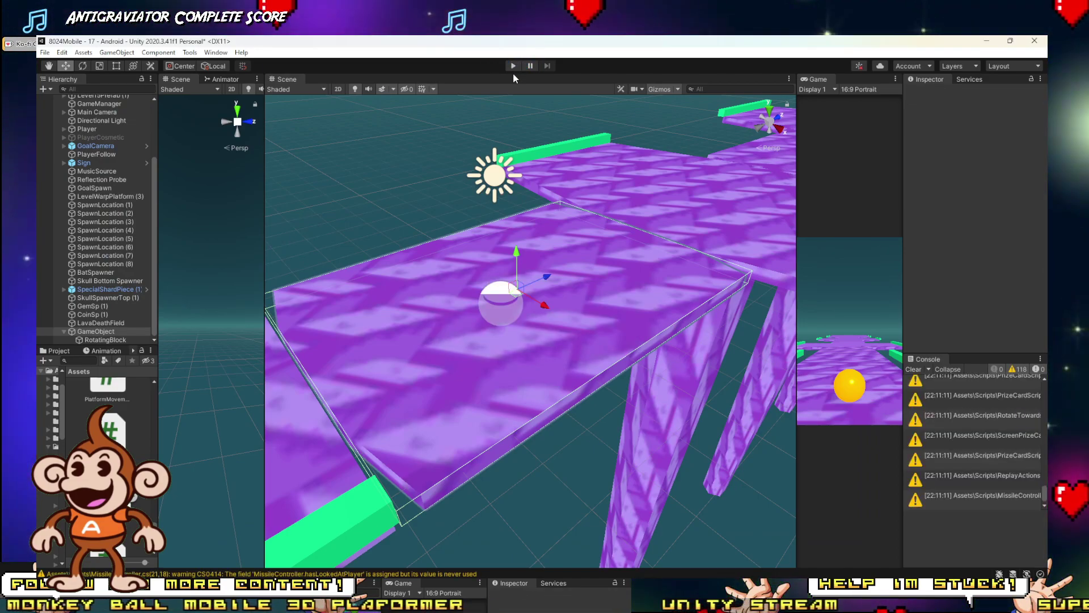
pyautogui.click(514, 70)
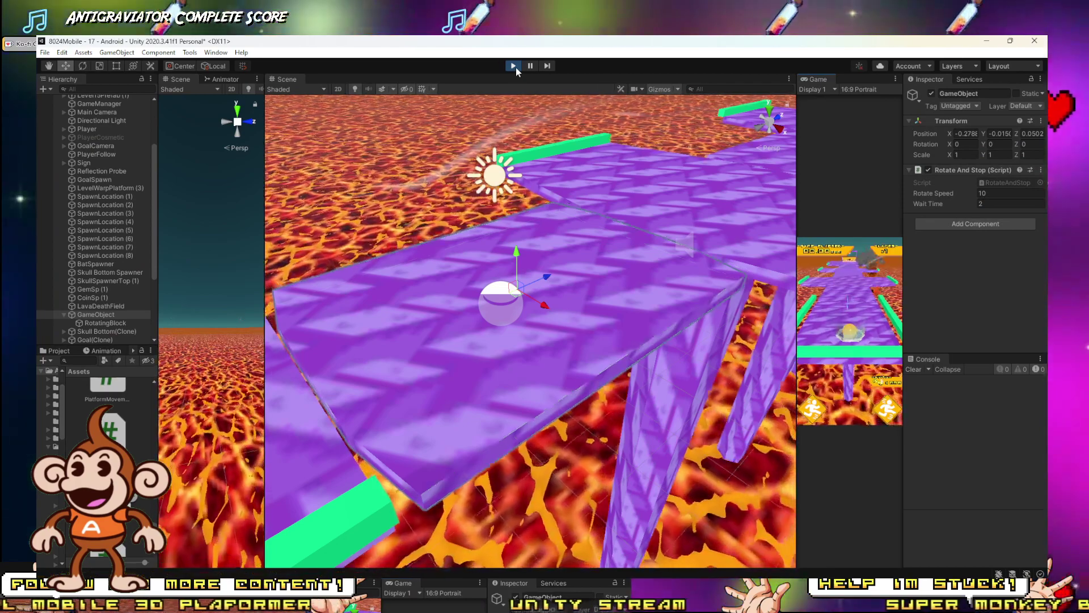
pyautogui.click(514, 67)
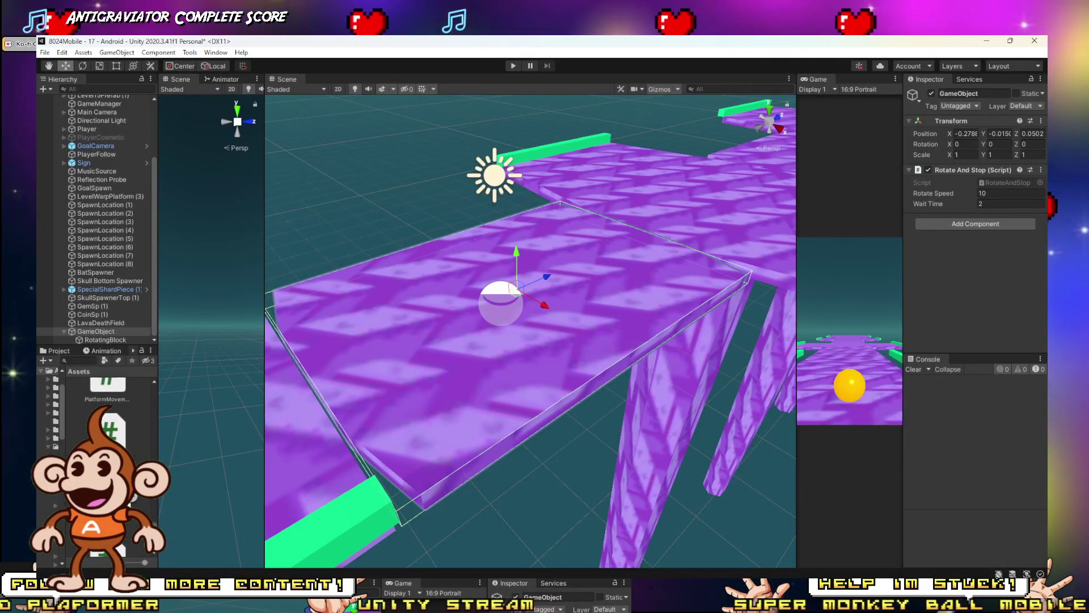
# Step: Restore the while (true) loop with its braces in RotateObjectCoroutine in Visual Studio and return to Unity
pyautogui.hotkey('alt', 'Tab')
pyautogui.moveTo(219, 379); pyautogui.dragTo(177, 368)
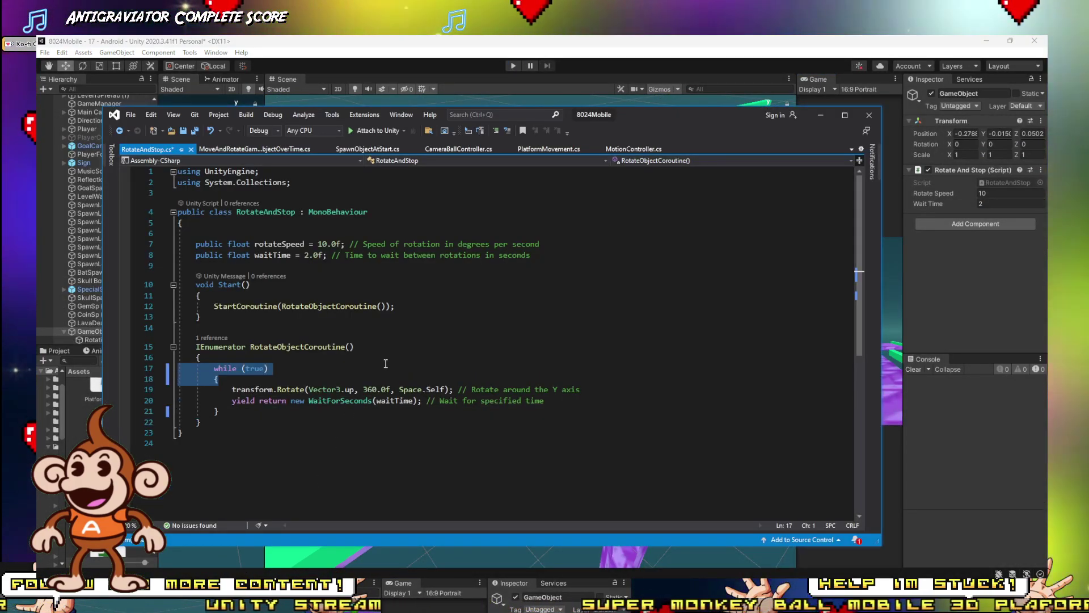
pyautogui.click(820, 115)
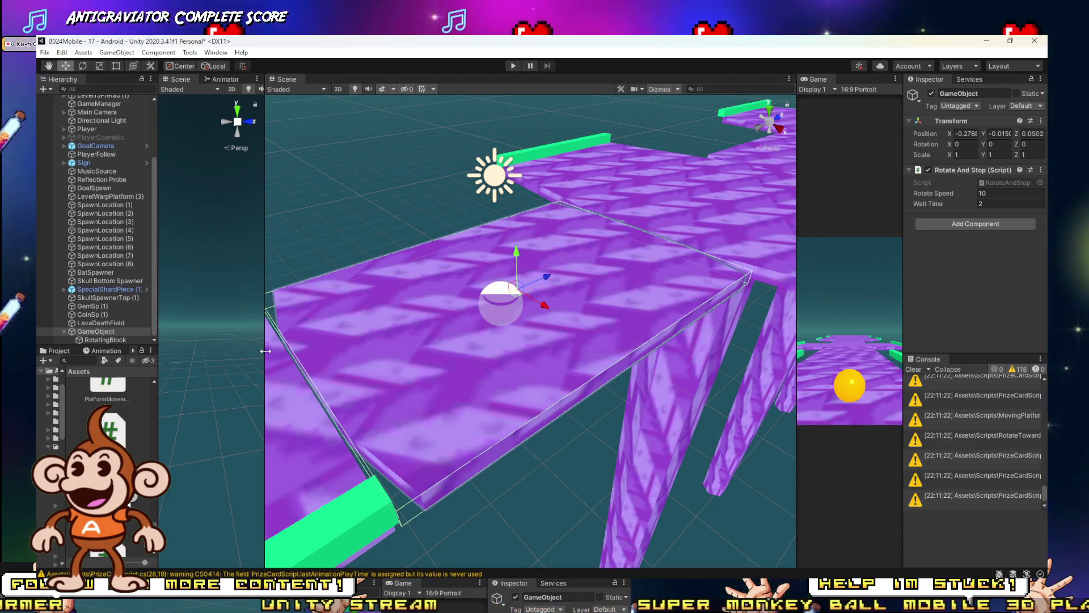
pyautogui.moveTo(509, 239); pyautogui.dragTo(580, 254, button='right')
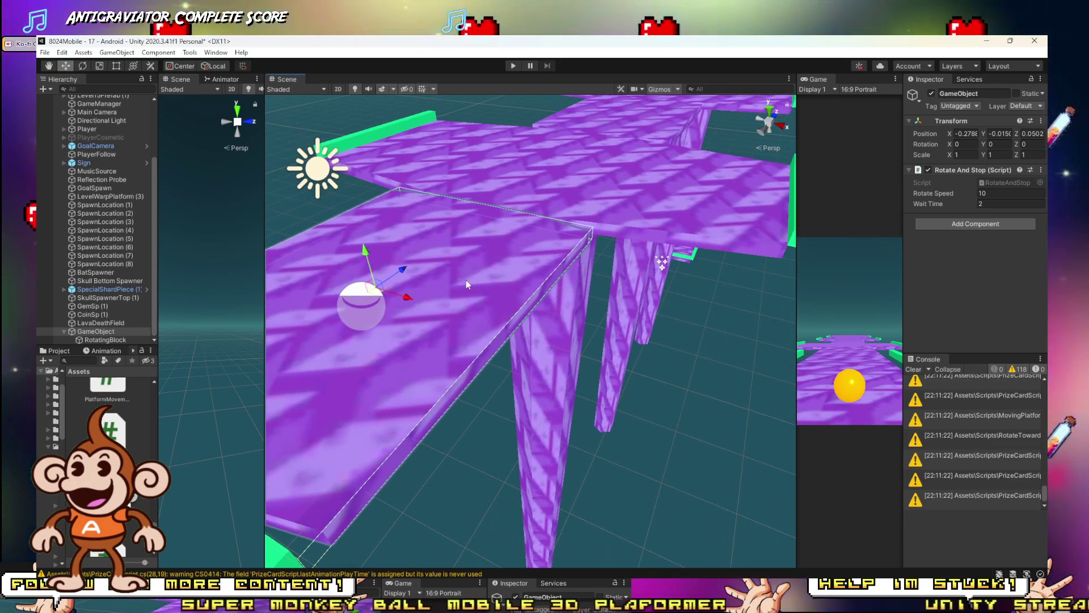
pyautogui.moveTo(465, 281); pyautogui.dragTo(458, 315, button='right')
pyautogui.moveTo(520, 377); pyautogui.dragTo(561, 343, button='right')
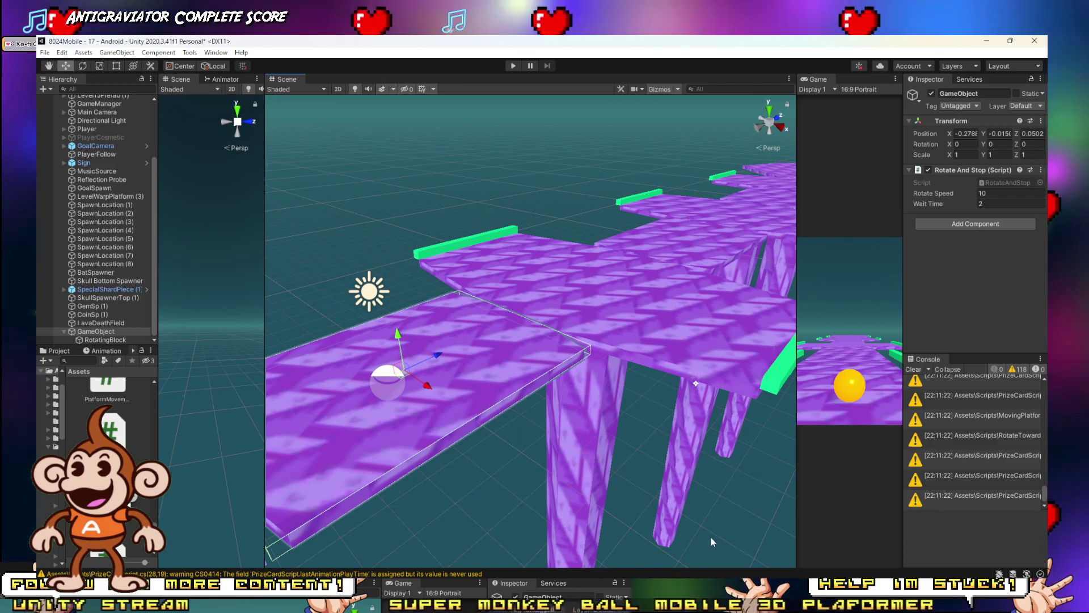
pyautogui.keyDown('alt'); pyautogui.moveTo(459, 403); pyautogui.dragTo(420, 410); pyautogui.keyUp('alt')
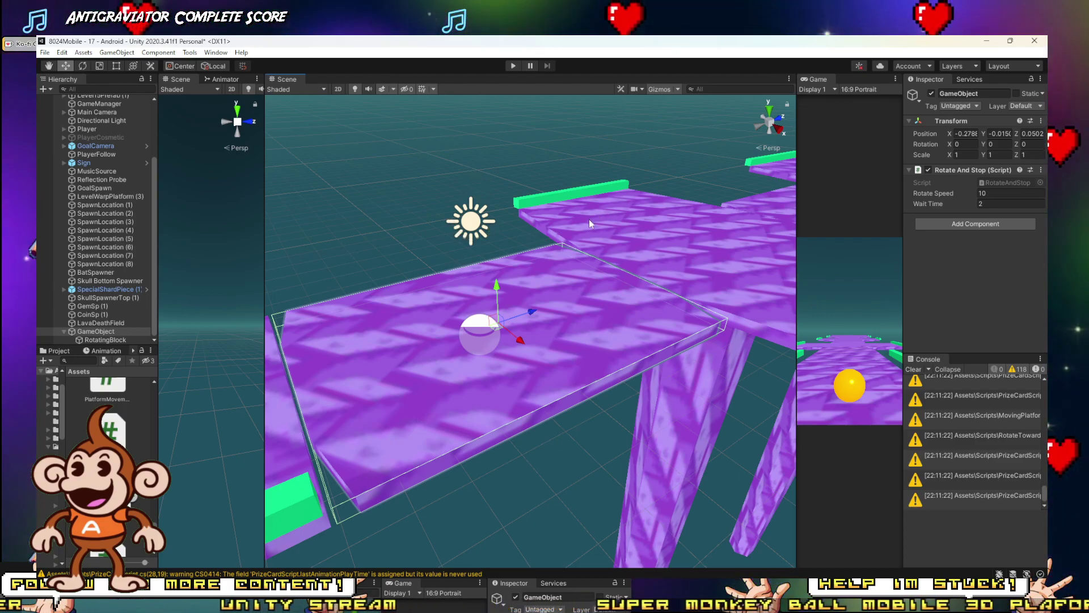
pyautogui.keyDown('alt'); pyautogui.moveTo(581, 229); pyautogui.dragTo(604, 229); pyautogui.keyUp('alt')
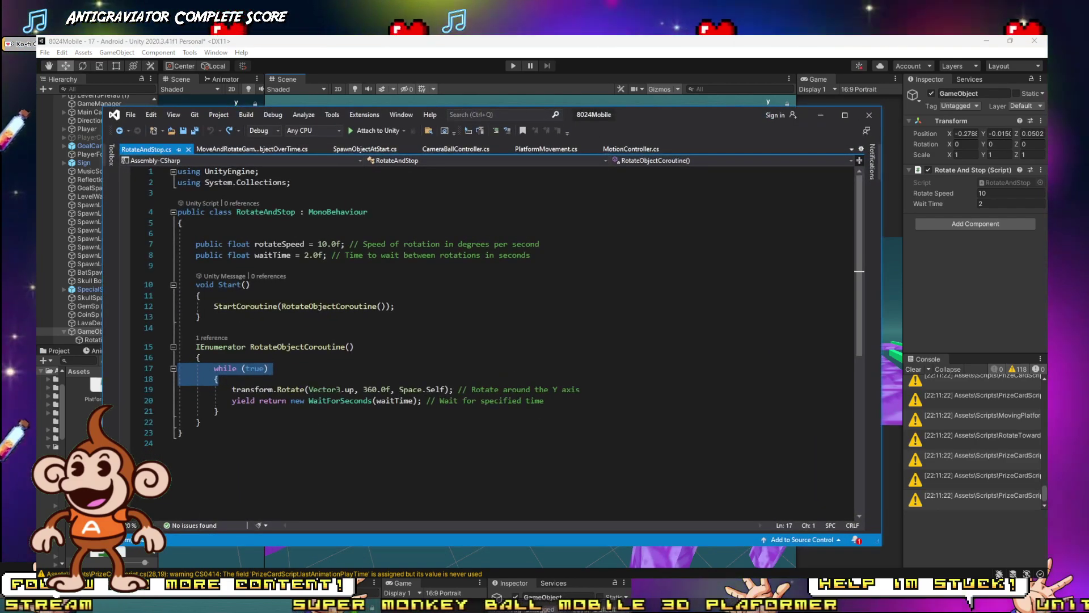
# Step: Switch to the Unity GameObject rotation chat in Firefox and send ChatGPT "that did not work can you make another one"
pyautogui.scroll(-2, 401, 365)
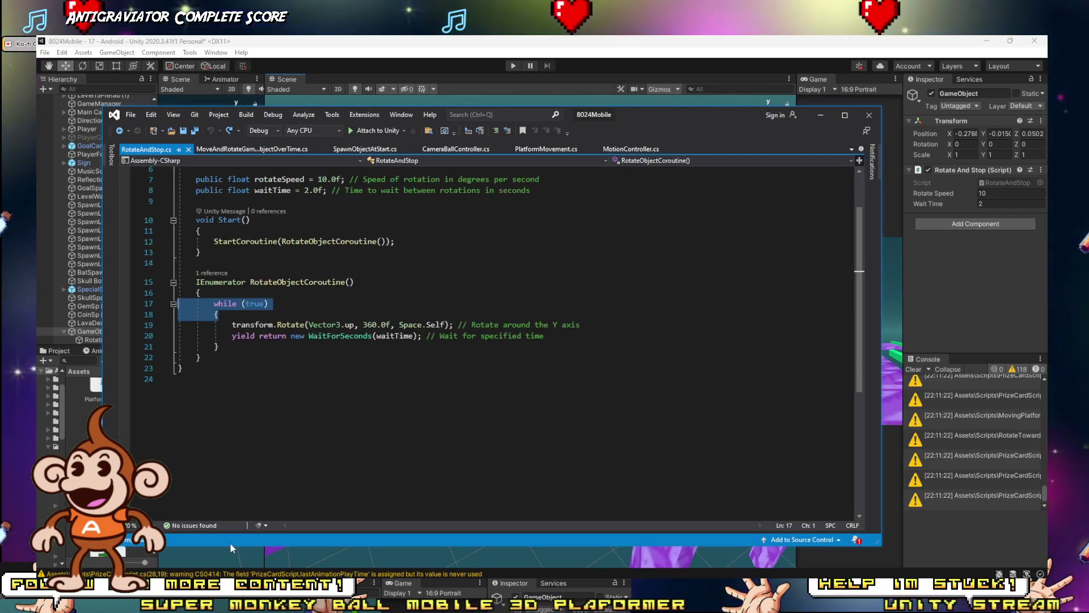
pyautogui.click(216, 542)
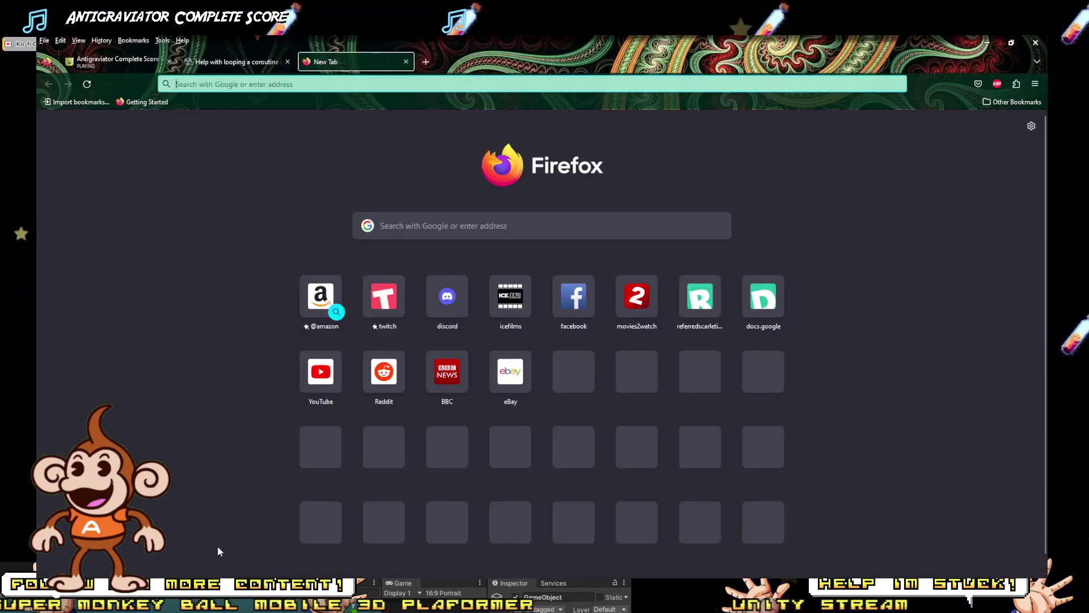
pyautogui.moveTo(295, 603)
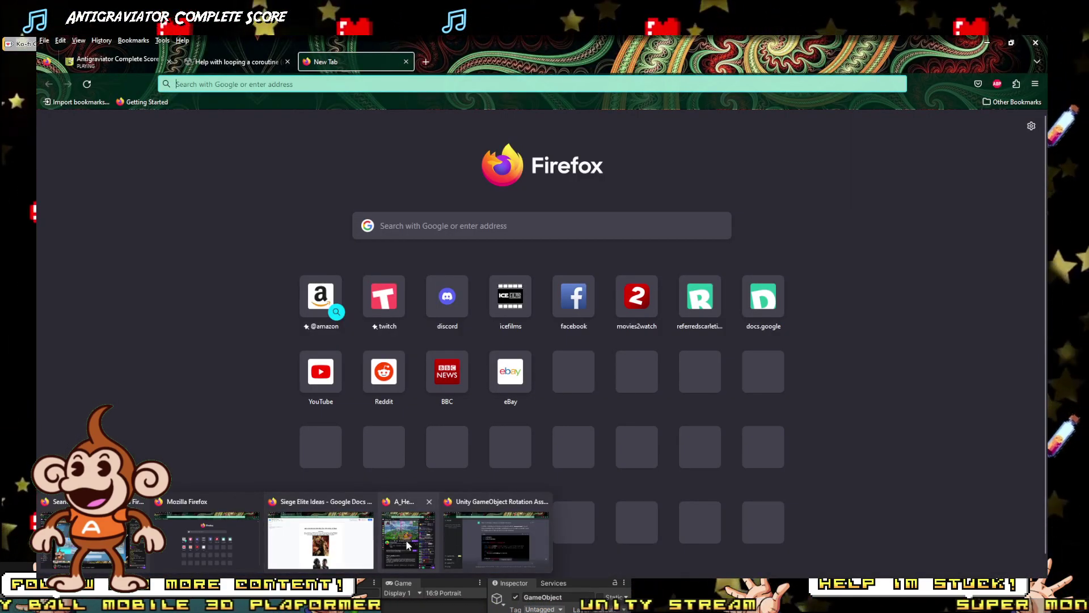
pyautogui.click(477, 539)
pyautogui.scroll(-10, 563, 396)
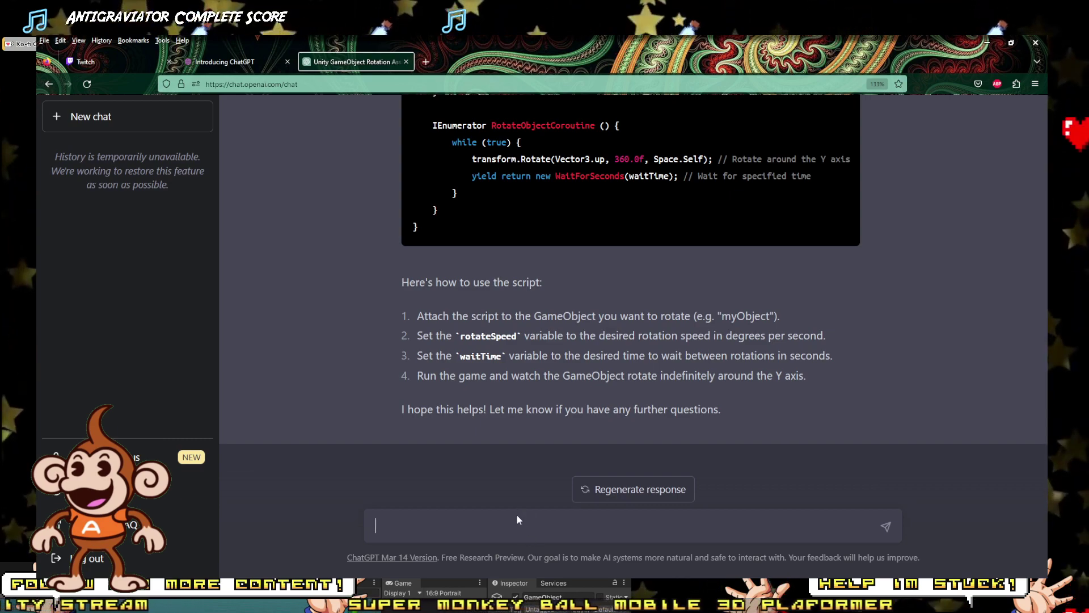
pyautogui.write('that did')
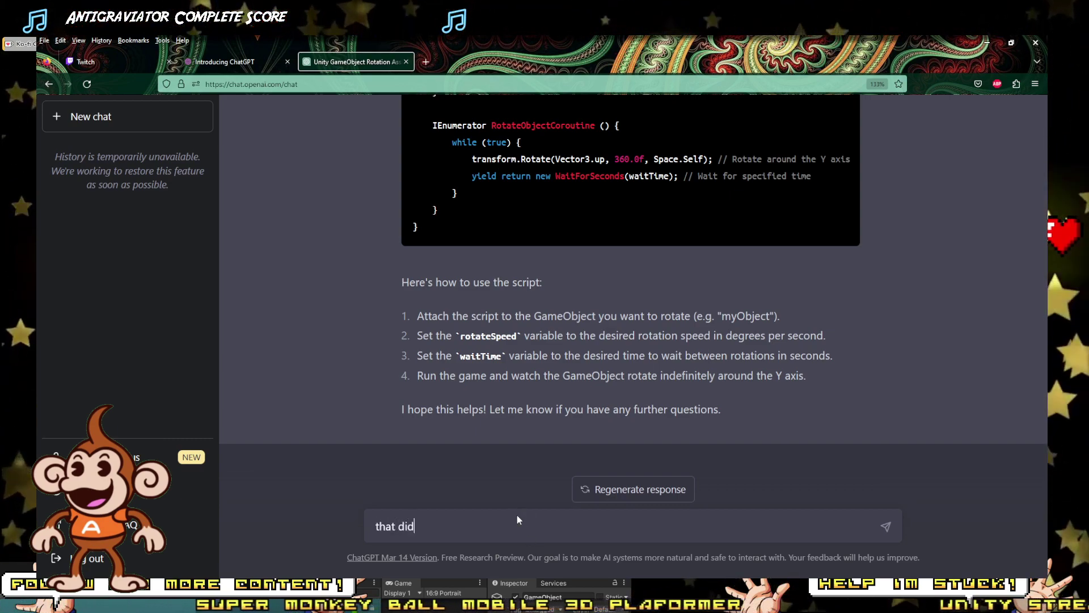
pyautogui.write(' not work')
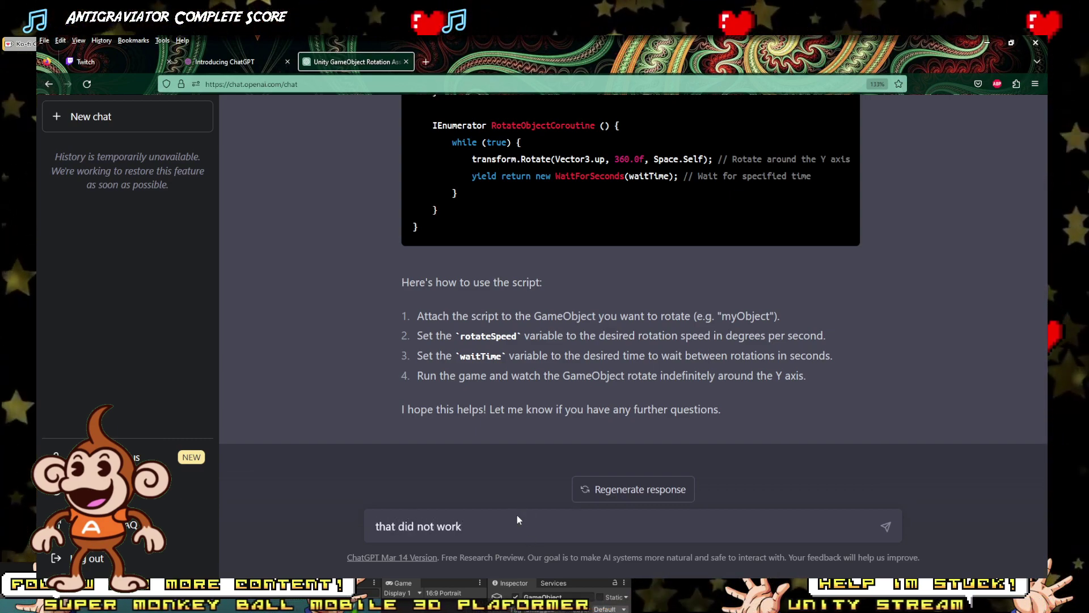
pyautogui.write(' can you make another one')
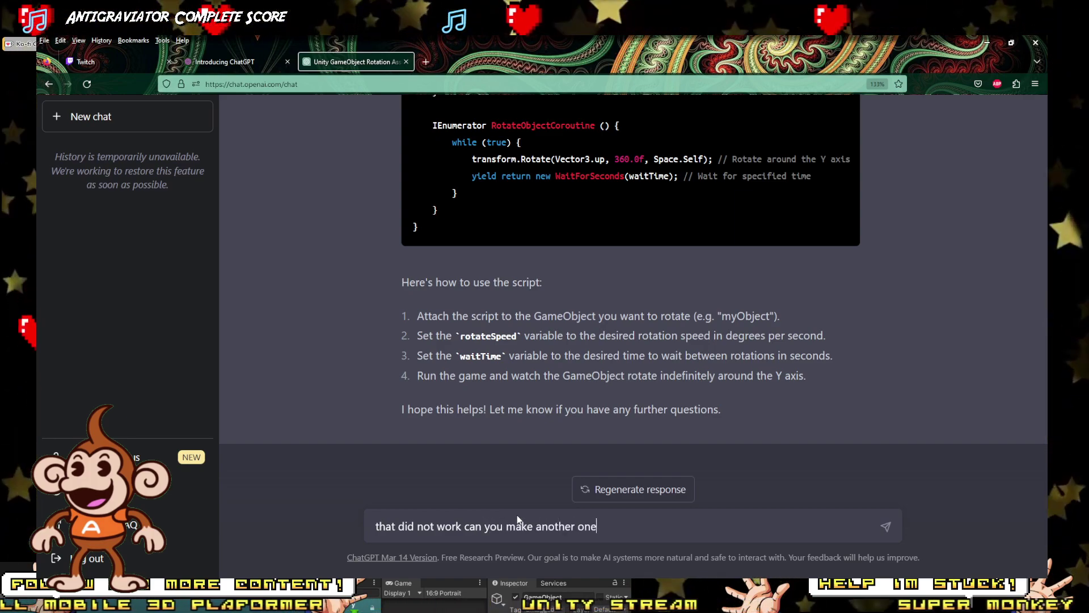
pyautogui.press('Return')
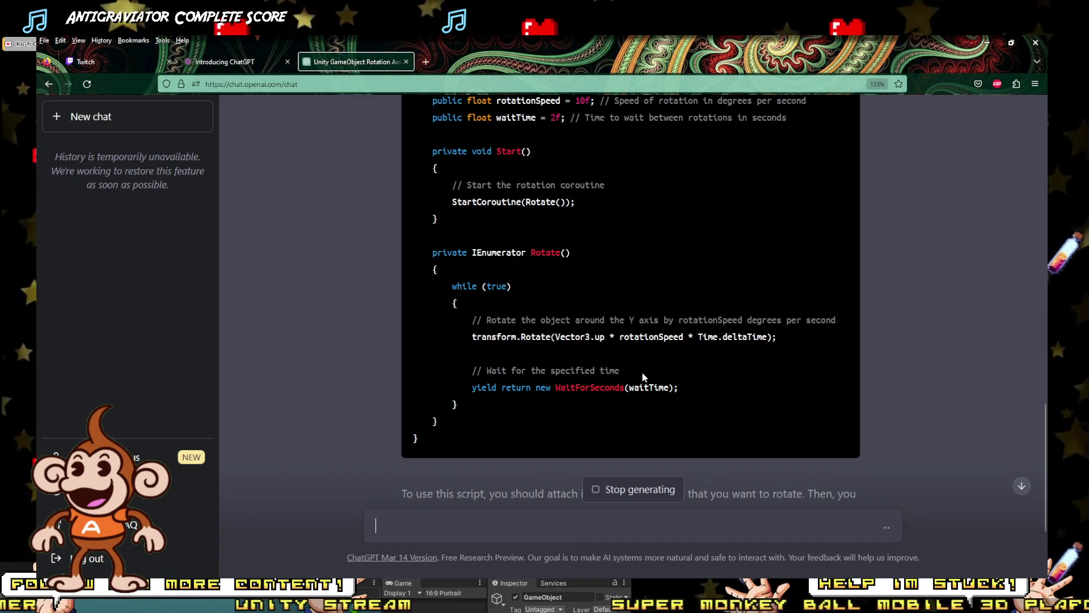
# Step: Review ChatGPT's new RotateObject script and compare it with the while (true) loop in RotateAndStop.cs in Visual Studio
pyautogui.scroll(2, 642, 371)
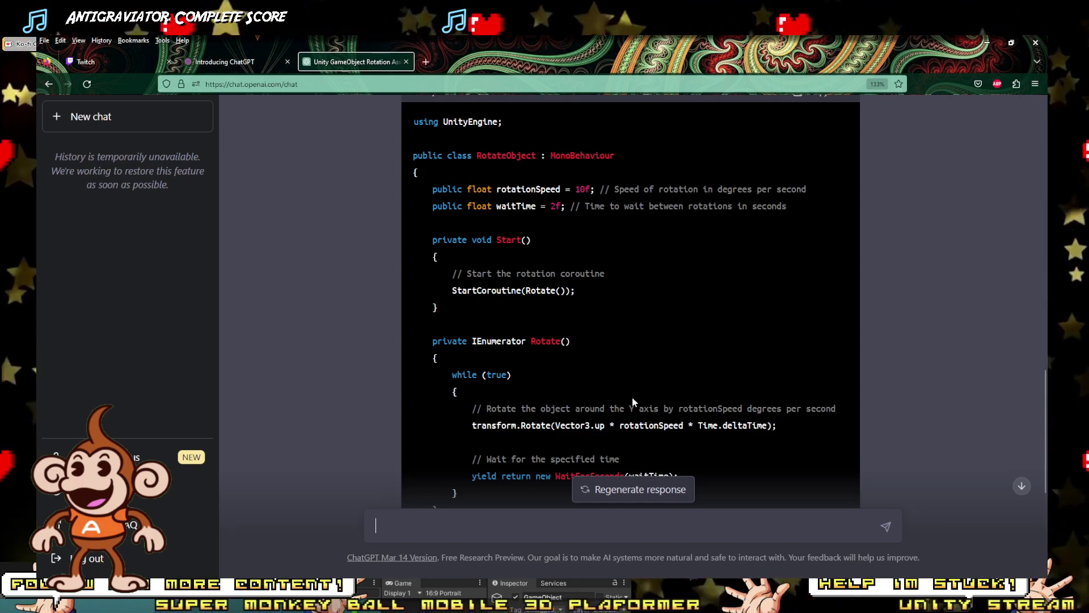
pyautogui.scroll(-1, 633, 401)
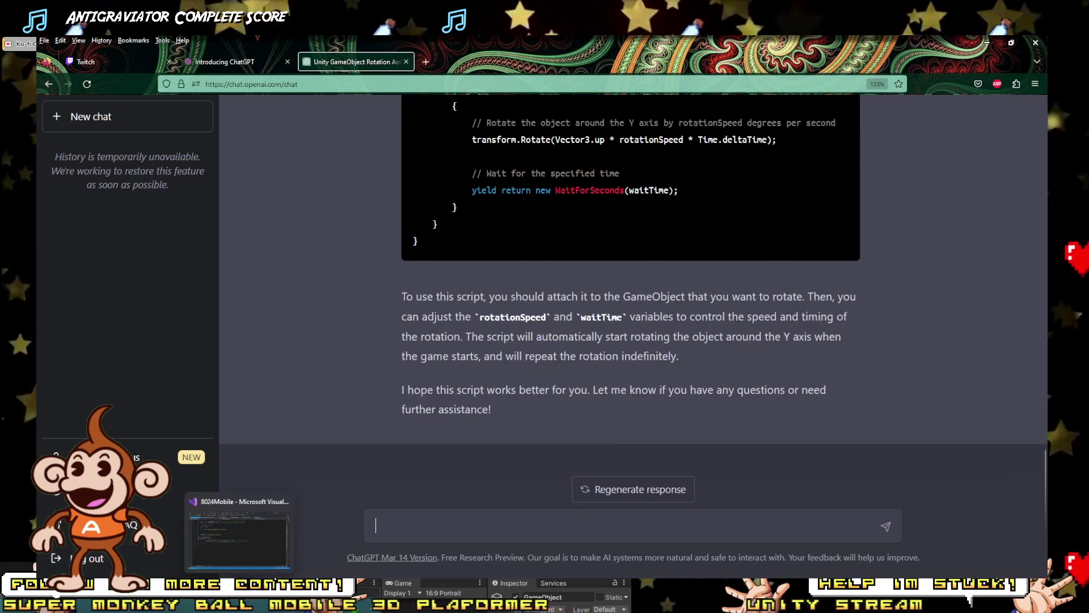
pyautogui.click(256, 575)
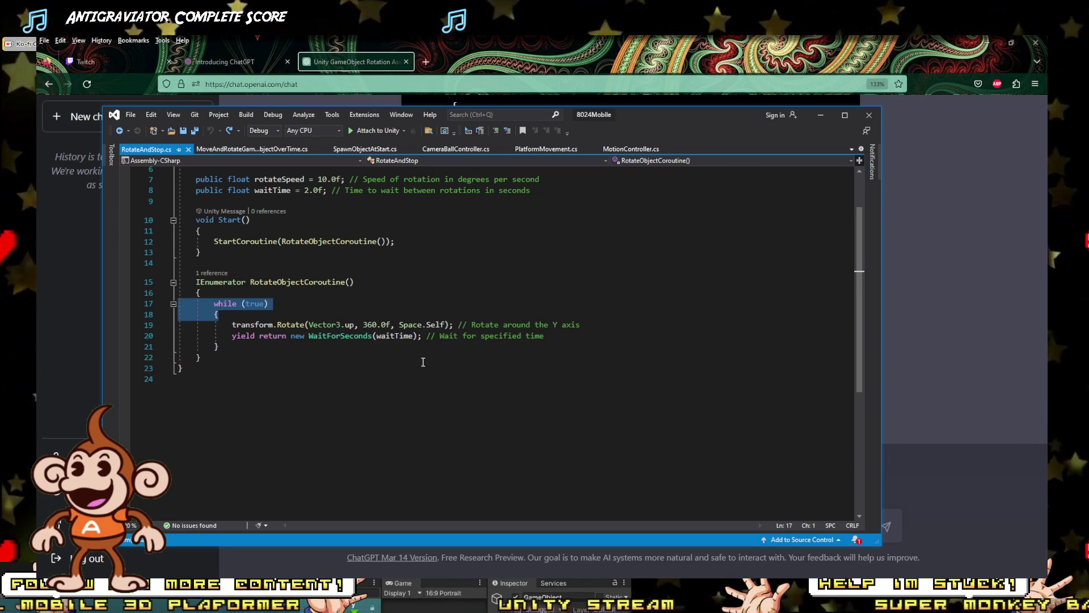
pyautogui.click(314, 314)
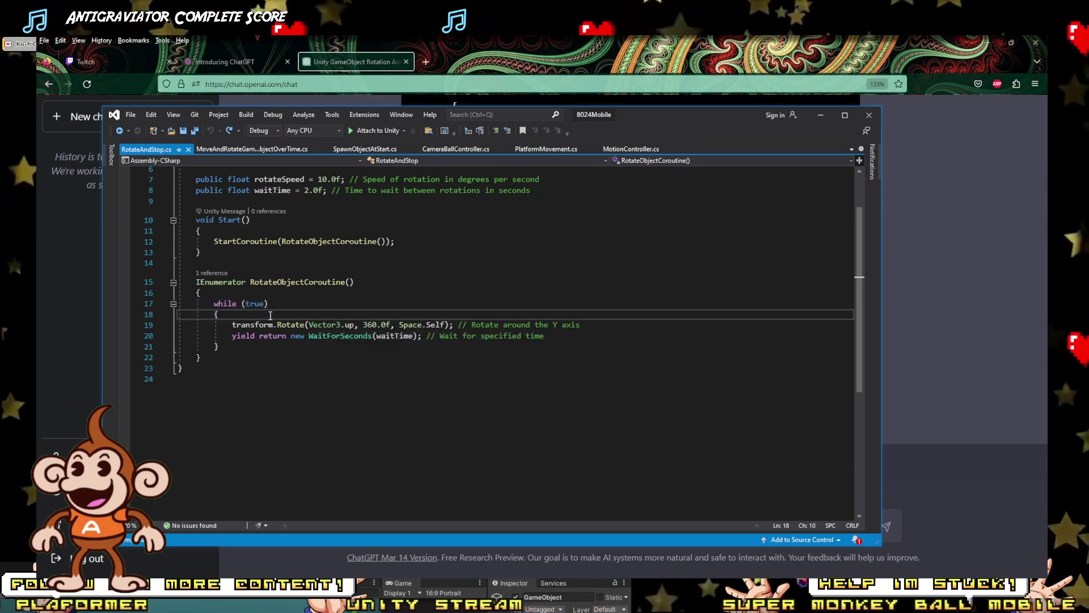
pyautogui.click(272, 305)
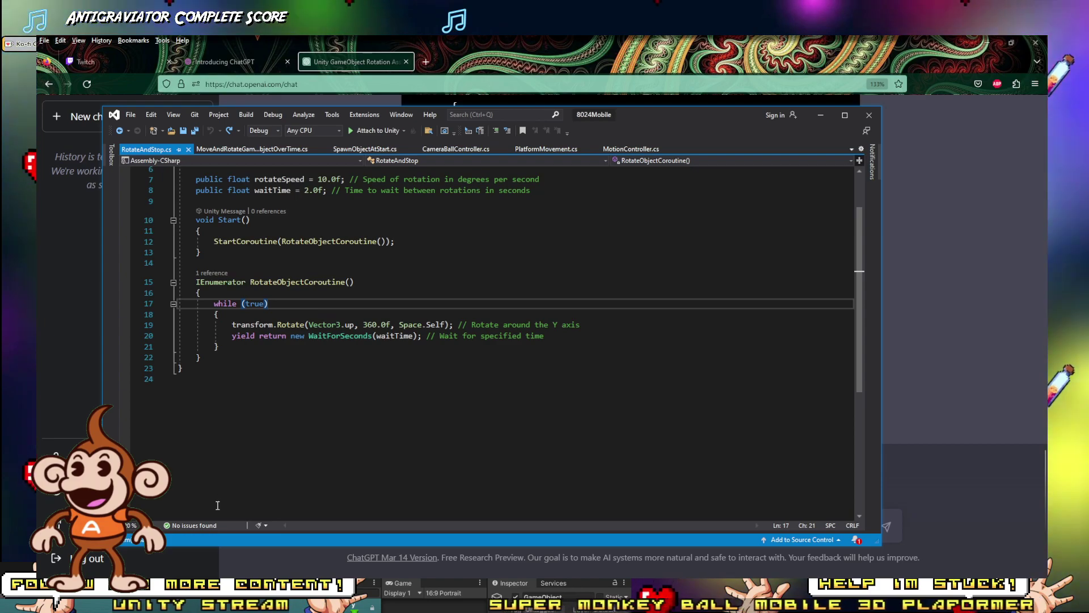
# Step: Switch back to Firefox, start a new ChatGPT conversation and enter "hello" as the message
pyautogui.click(37, 113)
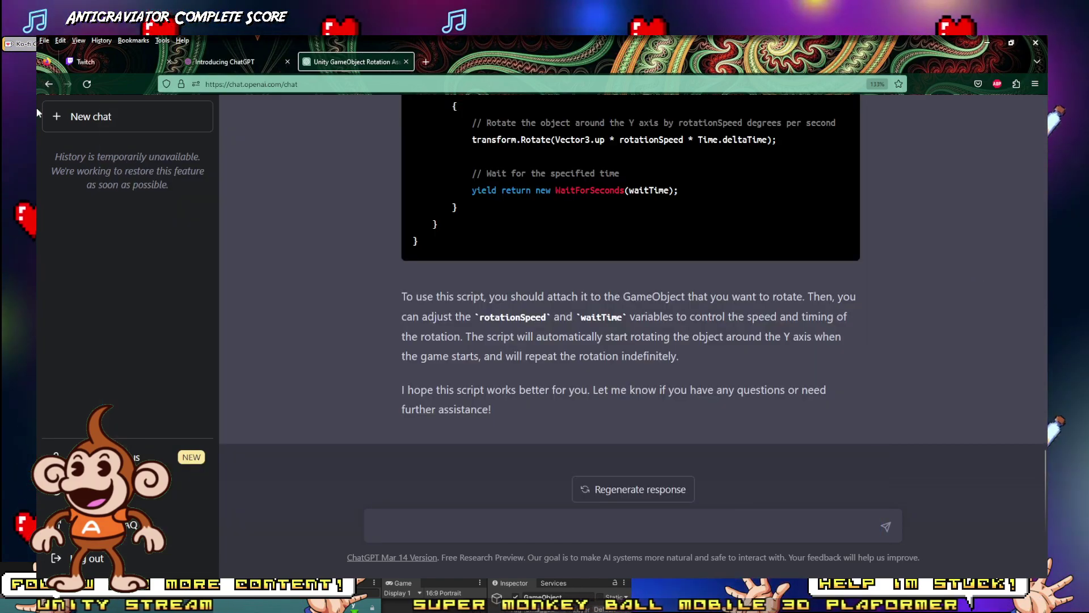
pyautogui.click(104, 116)
pyautogui.write('hello')
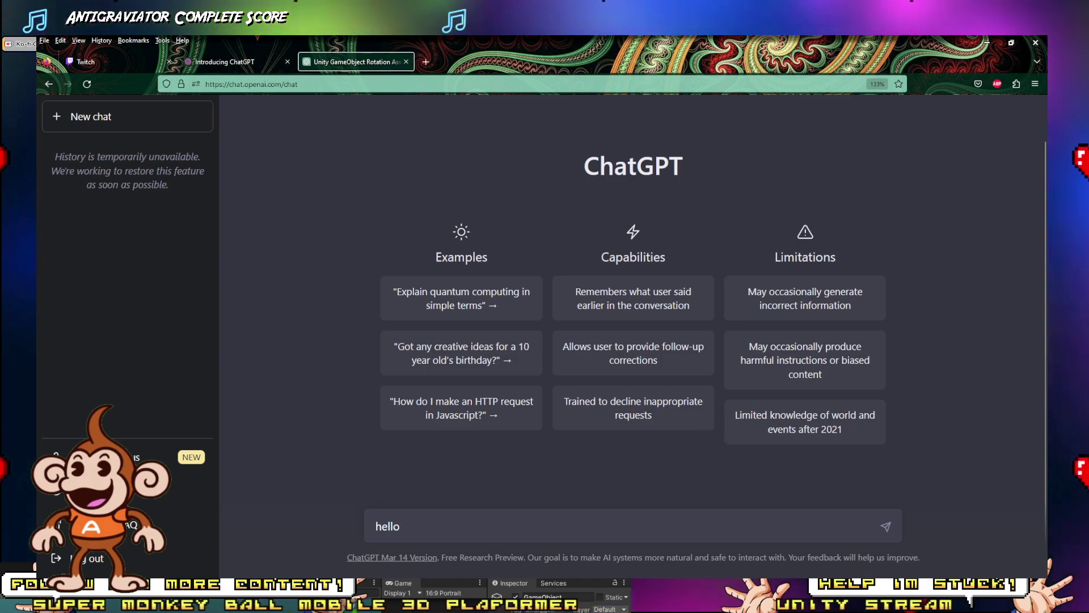
# Step: Go back to the Google account chooser and try to sign in to openai.com with the listed account
pyautogui.click(49, 84)
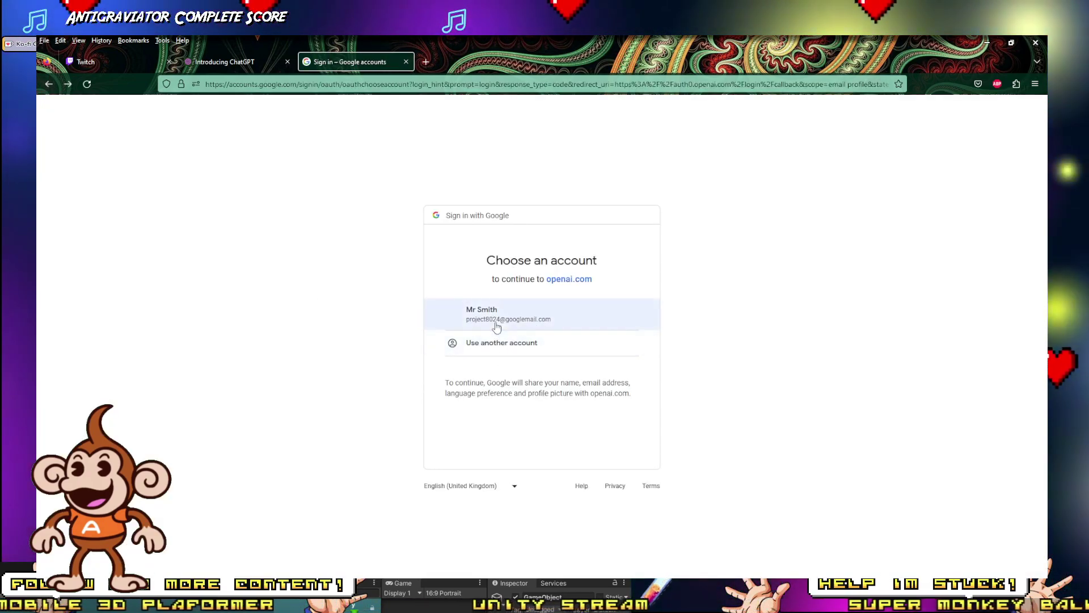
pyautogui.click(494, 318)
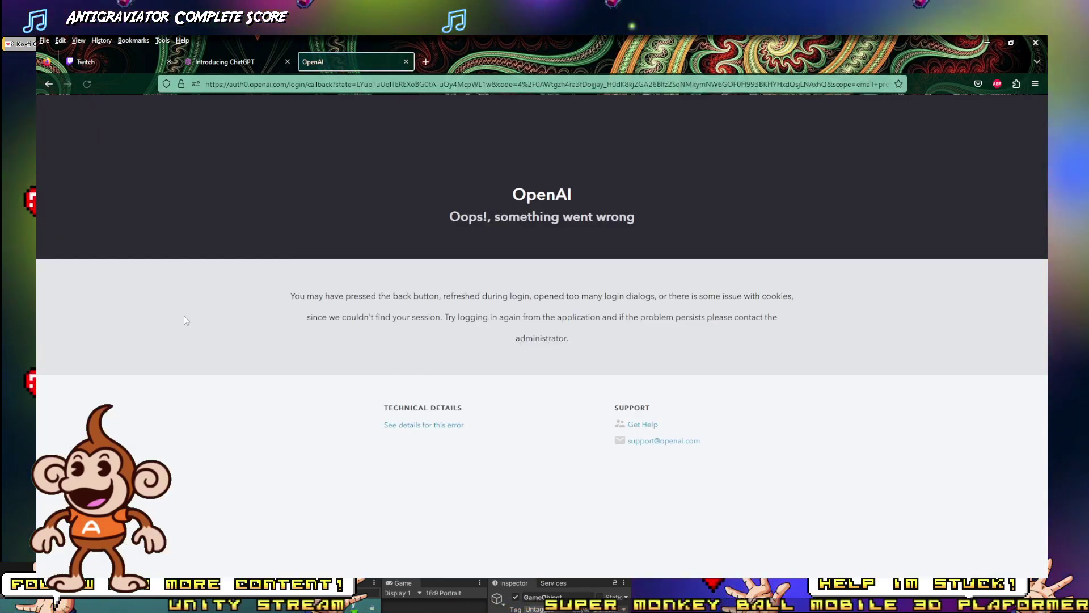
# Step: Search the web for "open ai" and launch ChatGPT from the Introducing ChatGPT page
pyautogui.click(301, 84)
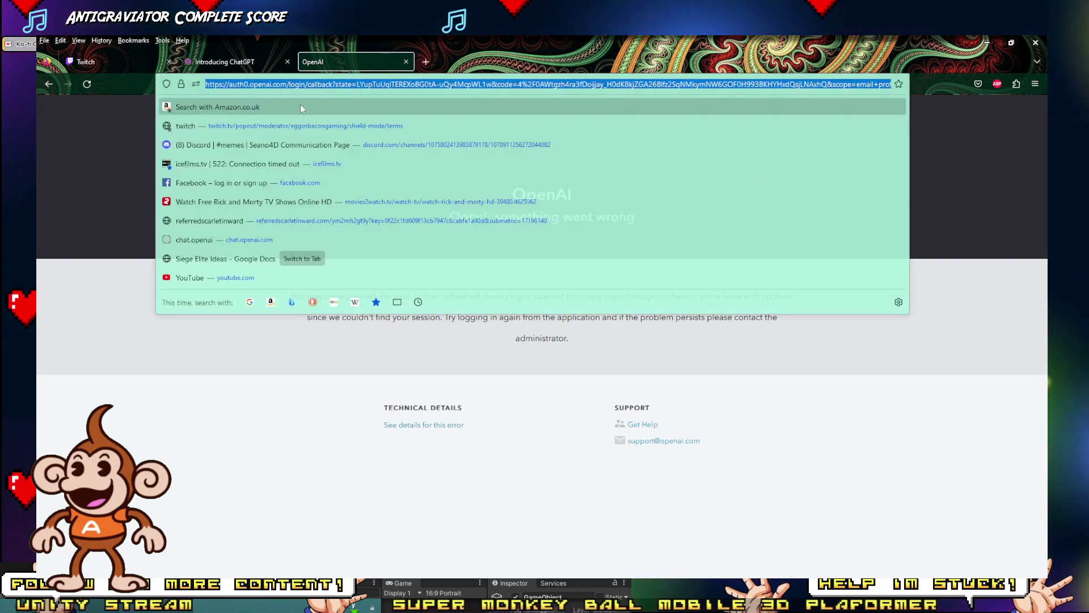
pyautogui.write('ope')
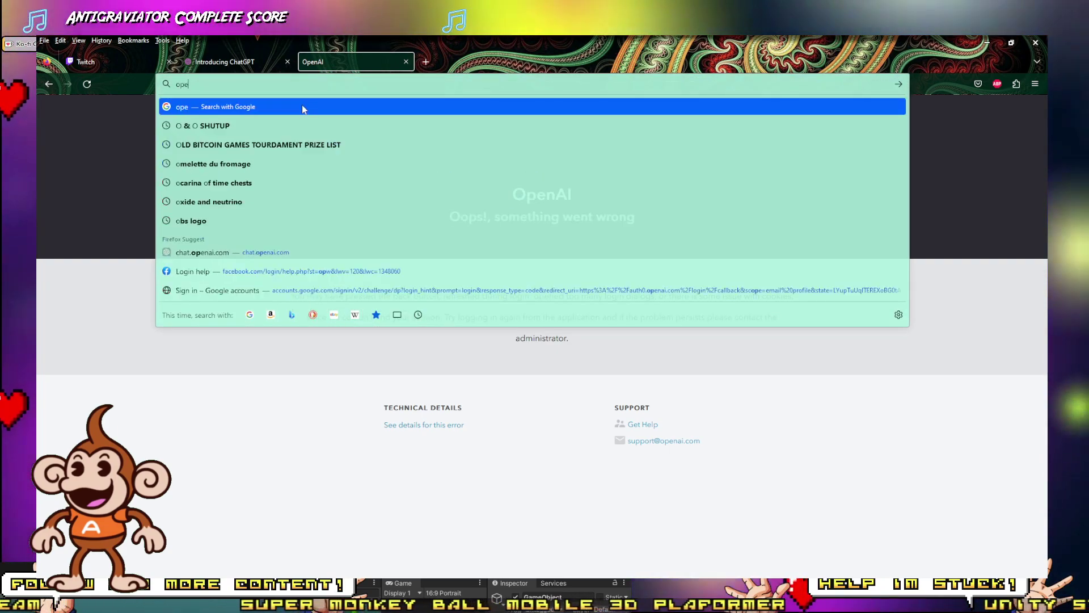
pyautogui.write('n ai')
pyautogui.press('Return')
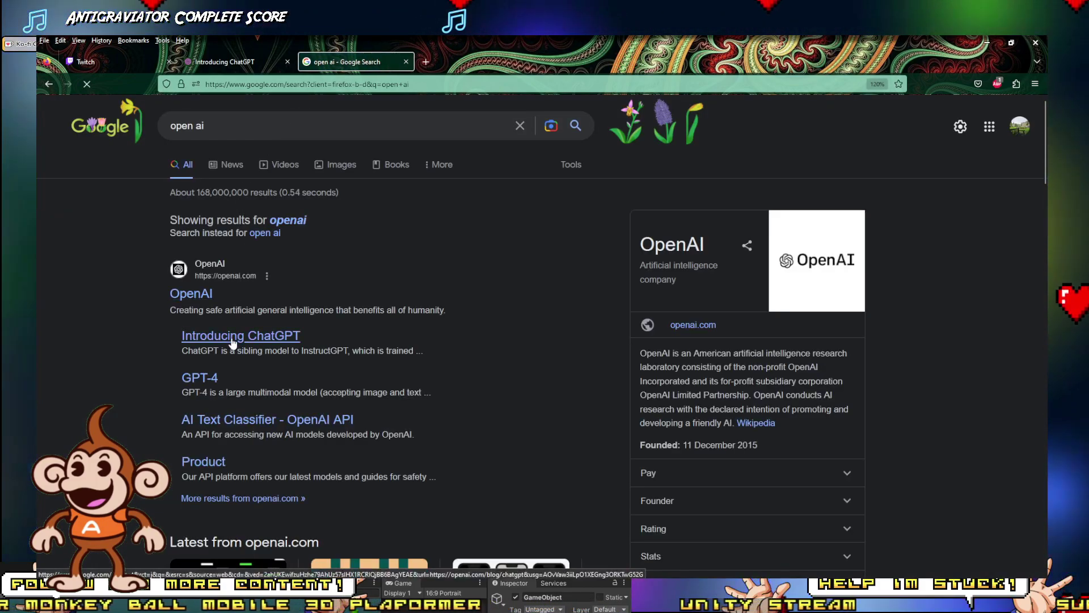
pyautogui.click(241, 336)
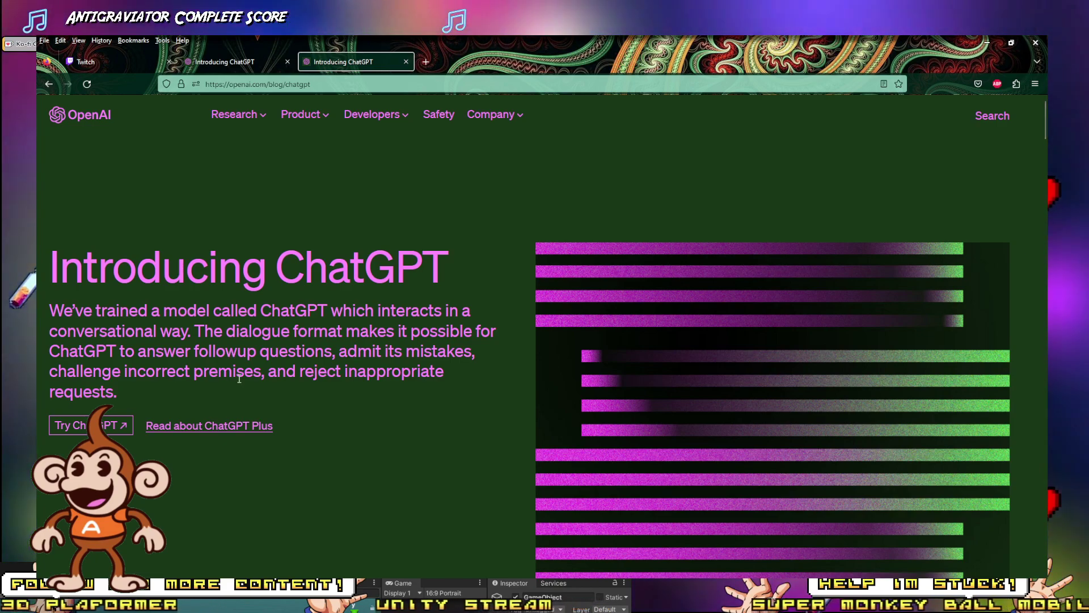
pyautogui.click(122, 426)
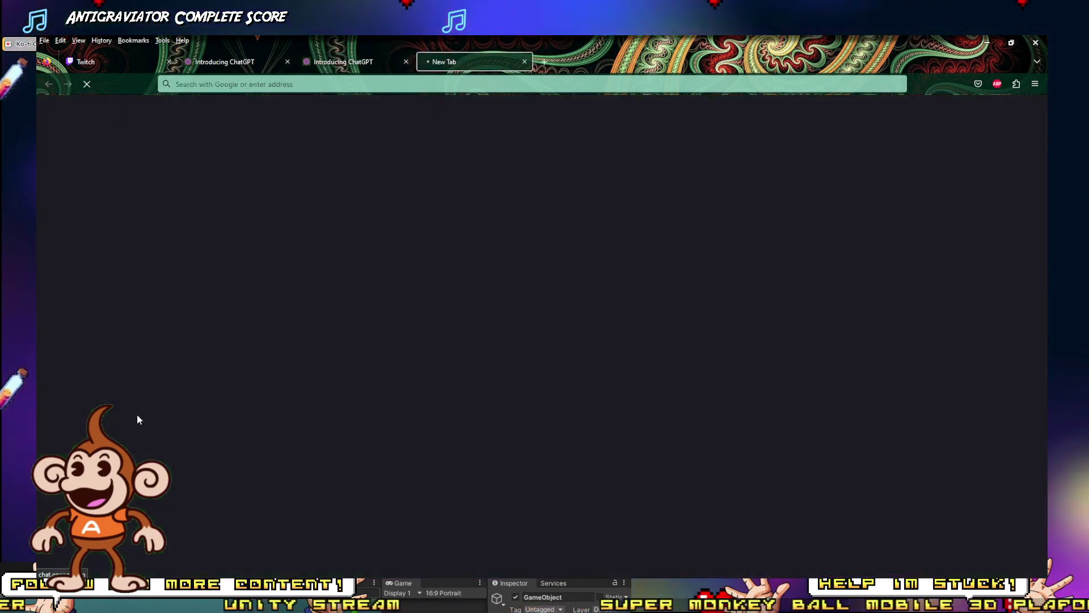
# Step: Begin a new ChatGPT message with the greeting "hello chat gpt hope you and the team are well," without sending it
pyautogui.scroll(-1, 369, 358)
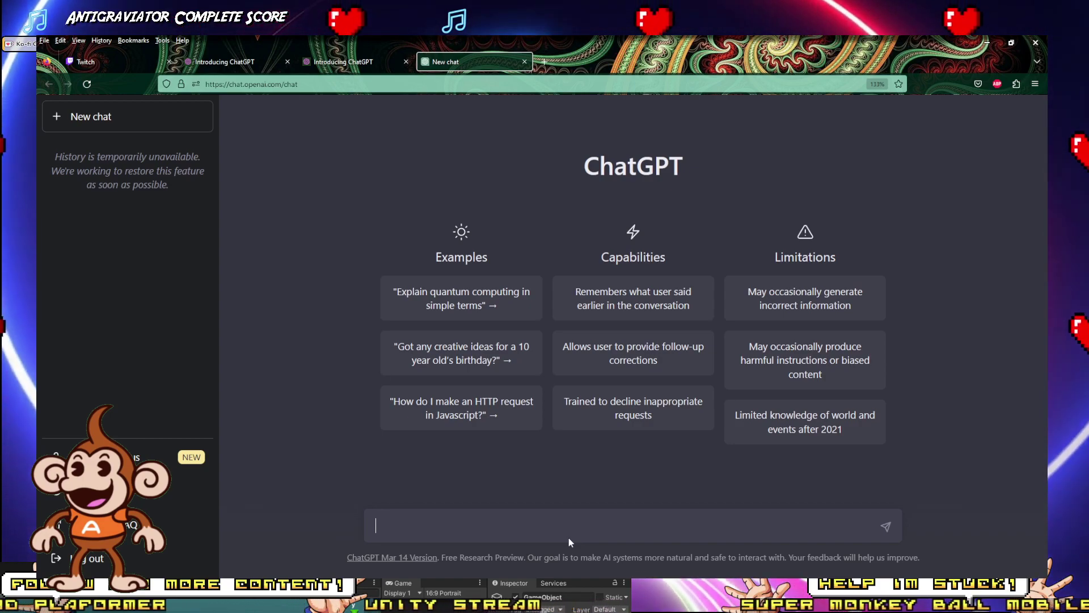
pyautogui.write('hello ')
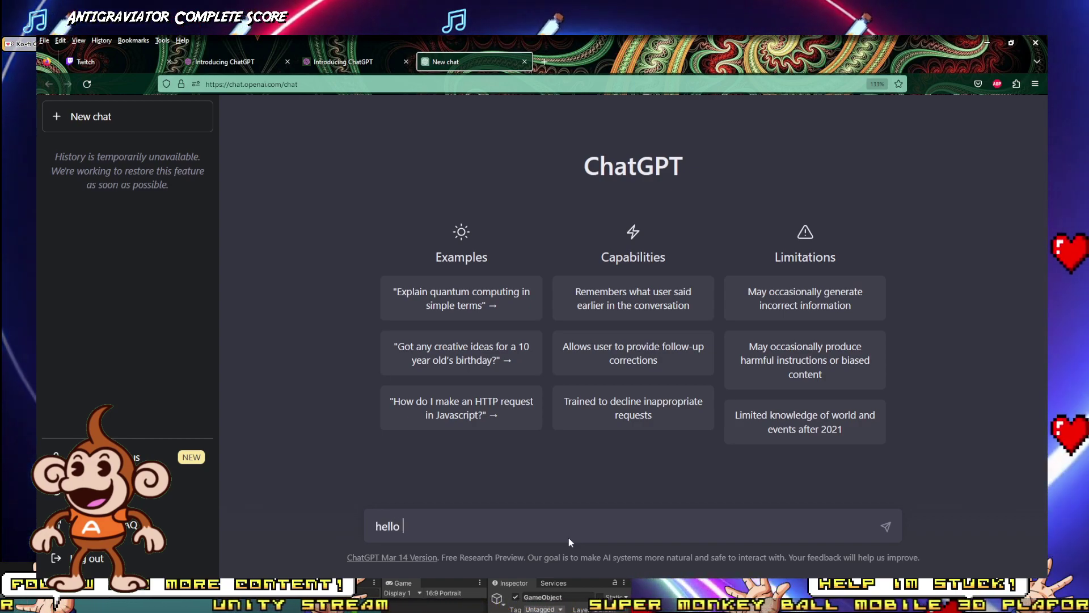
pyautogui.write('chat ')
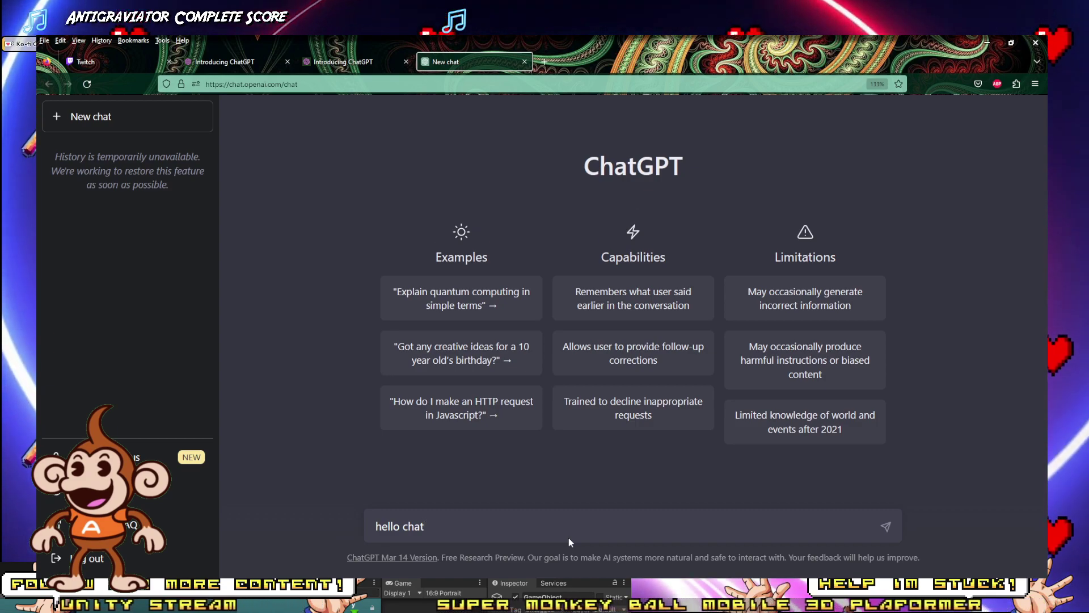
pyautogui.write('gpt ho')
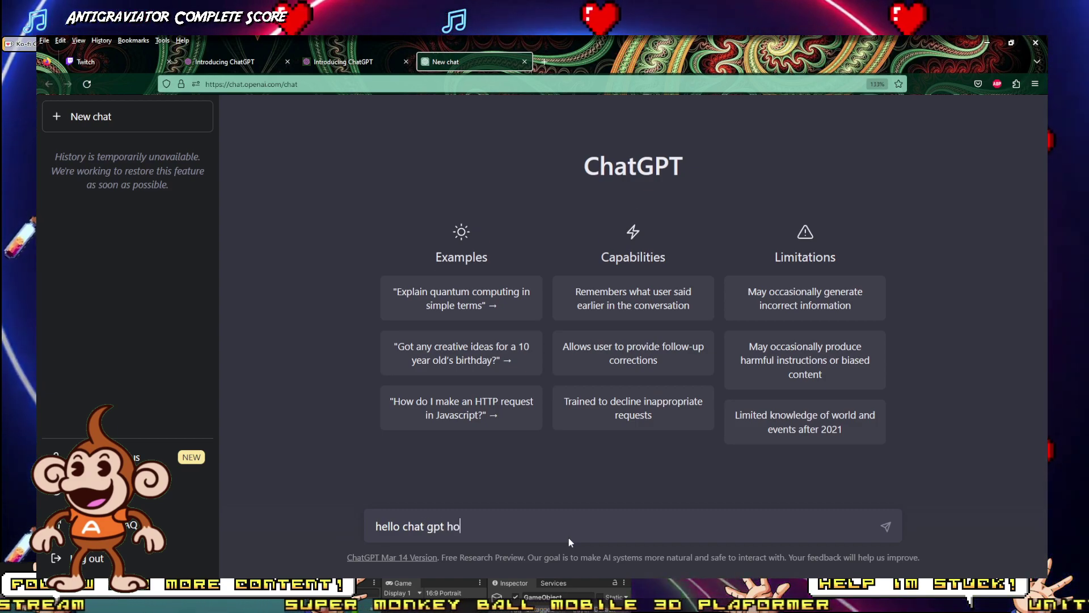
pyautogui.write('pe you and the ')
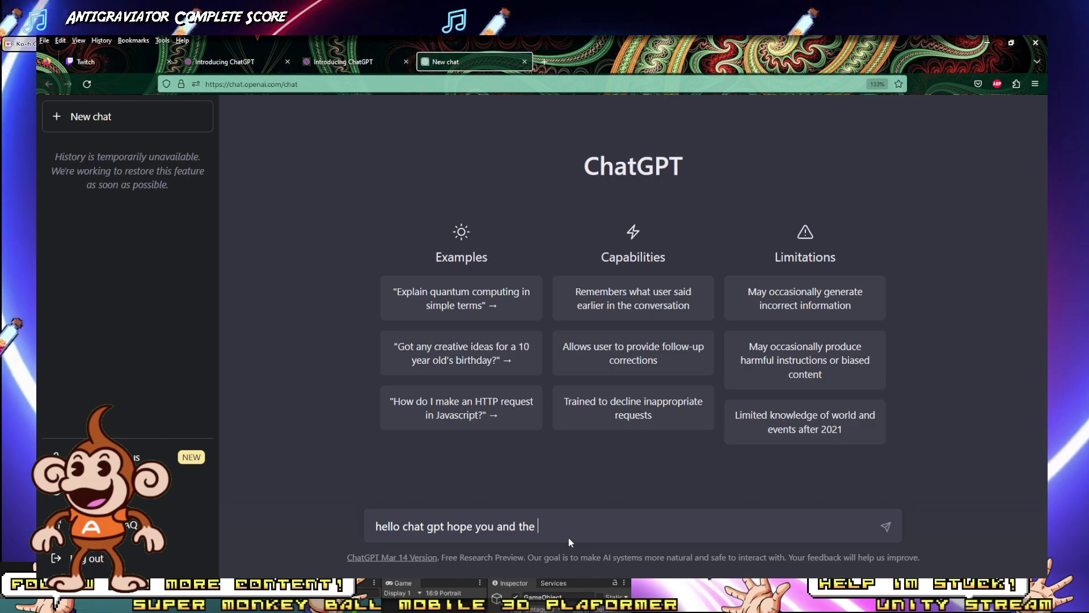
pyautogui.write('team are')
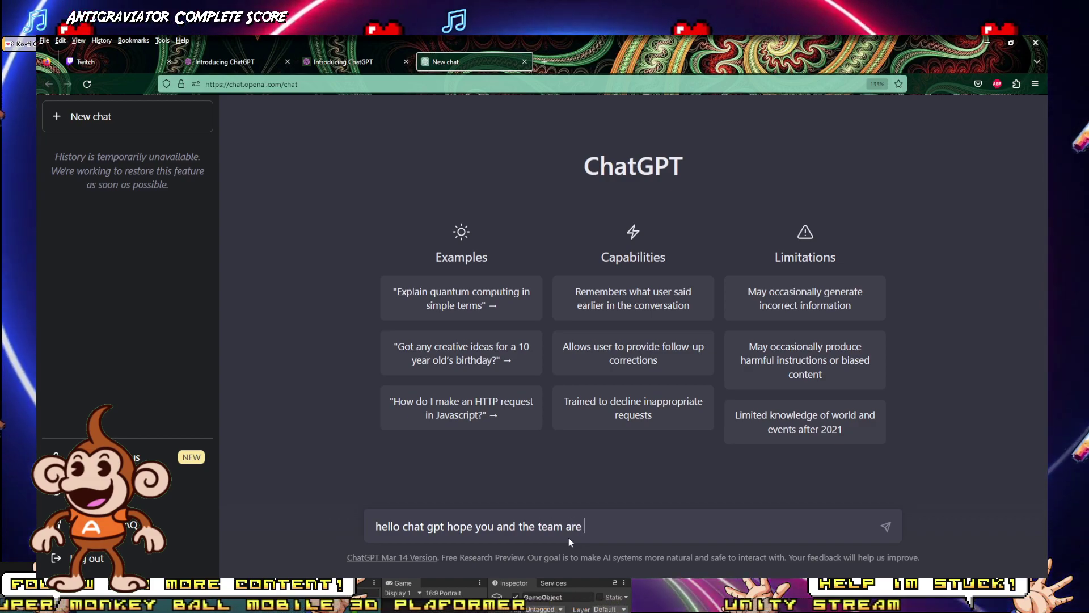
pyautogui.write(' well')
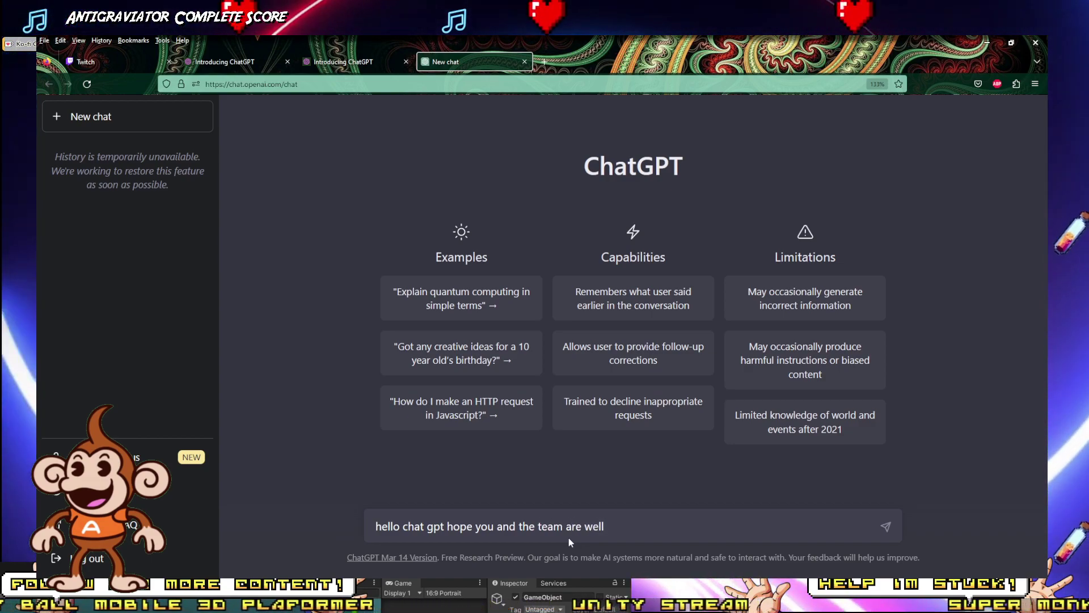
pyautogui.write(',')
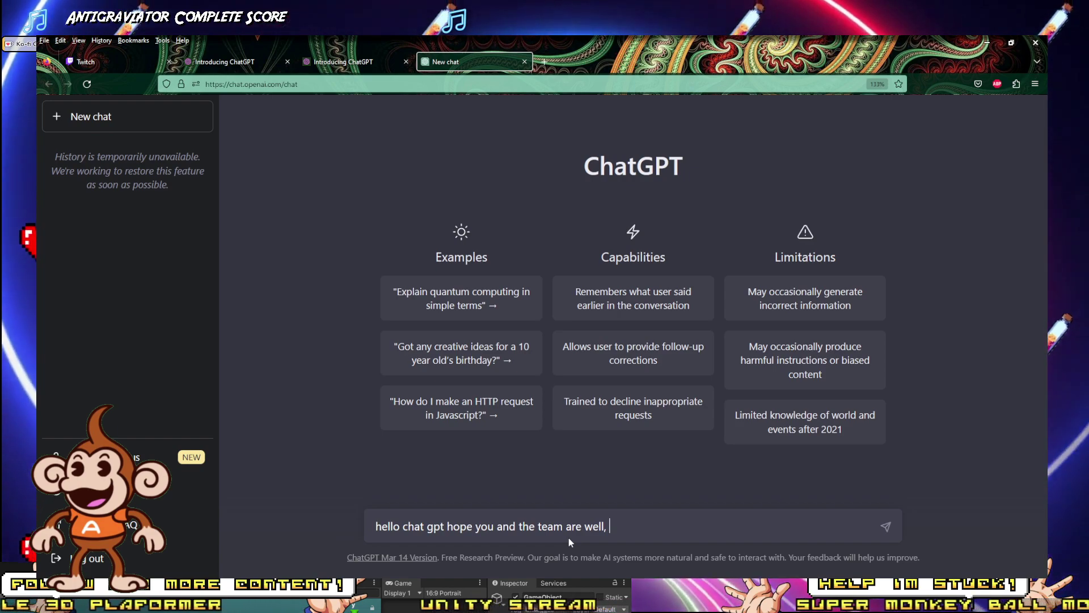
# Step: Continue the unsent prompt with the request "i need a platform in my unity game to rotate 360 degress"
pyautogui.write(' i need a ')
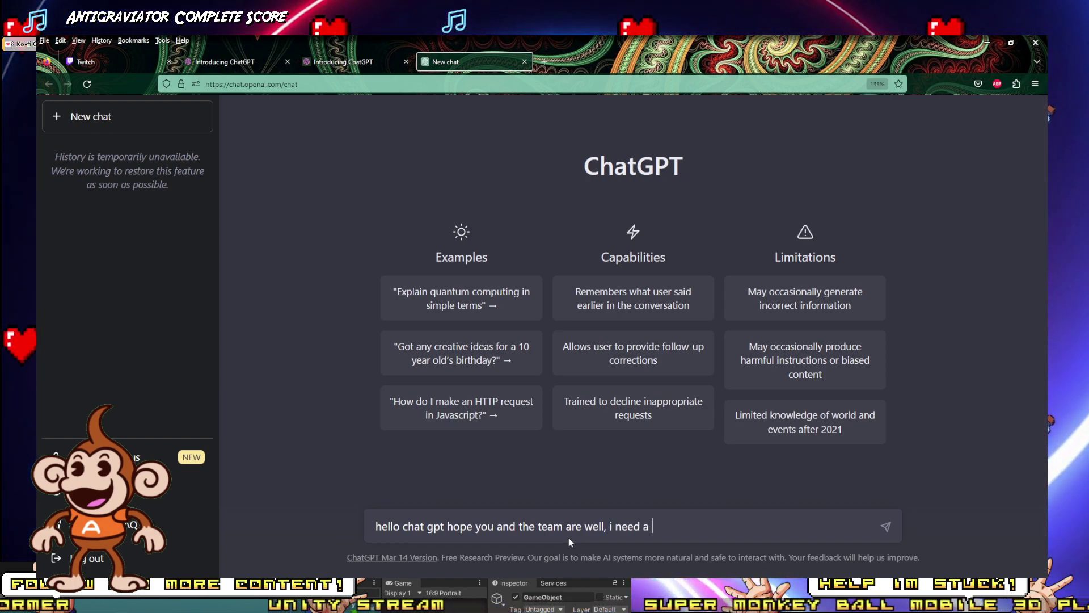
pyautogui.write('platform i')
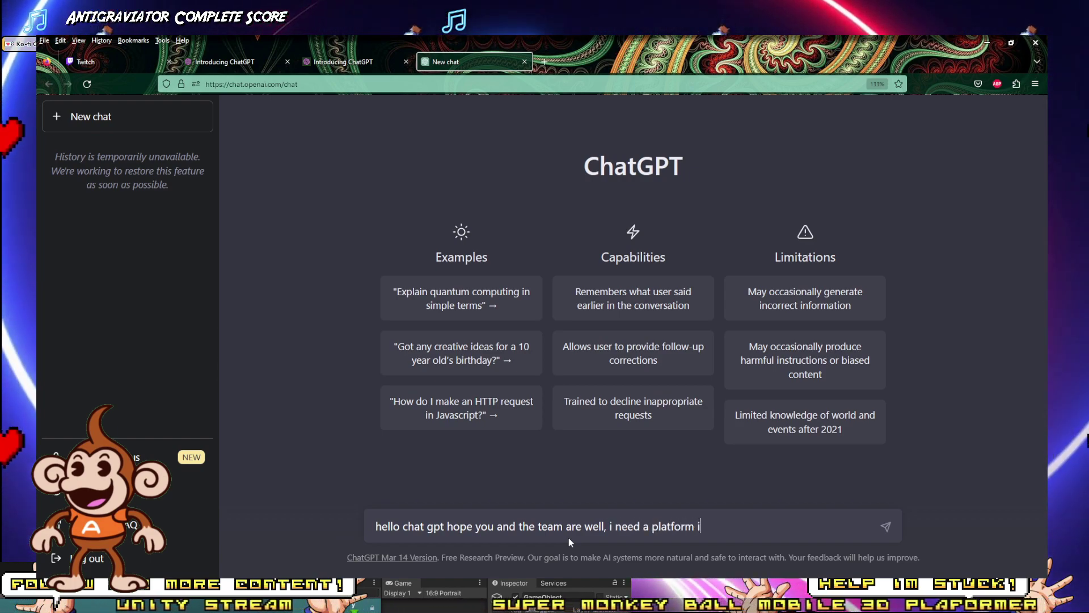
pyautogui.write('n my unity')
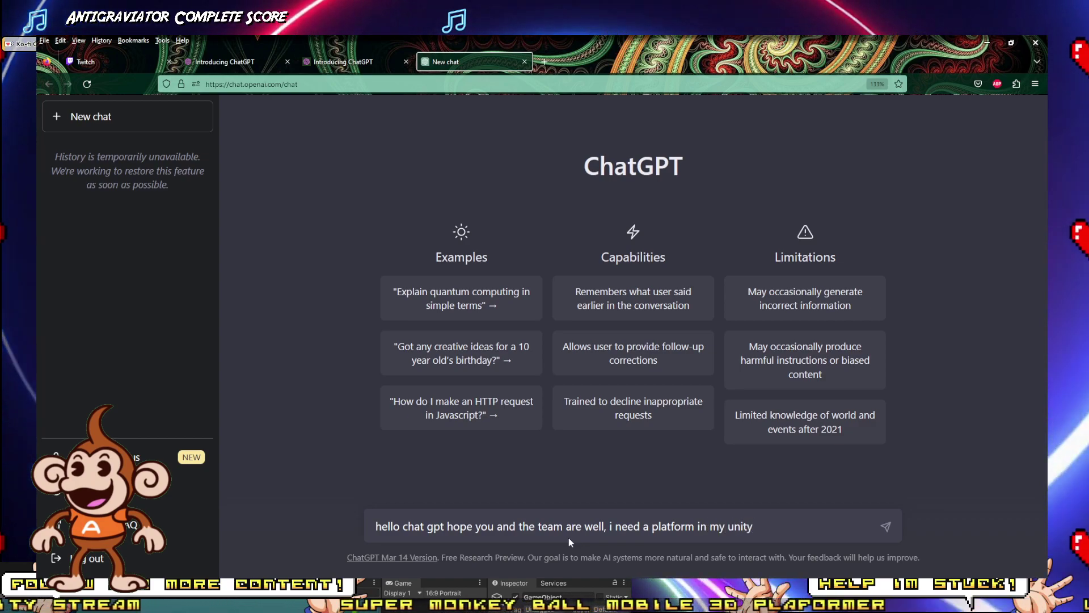
pyautogui.write(' game to go')
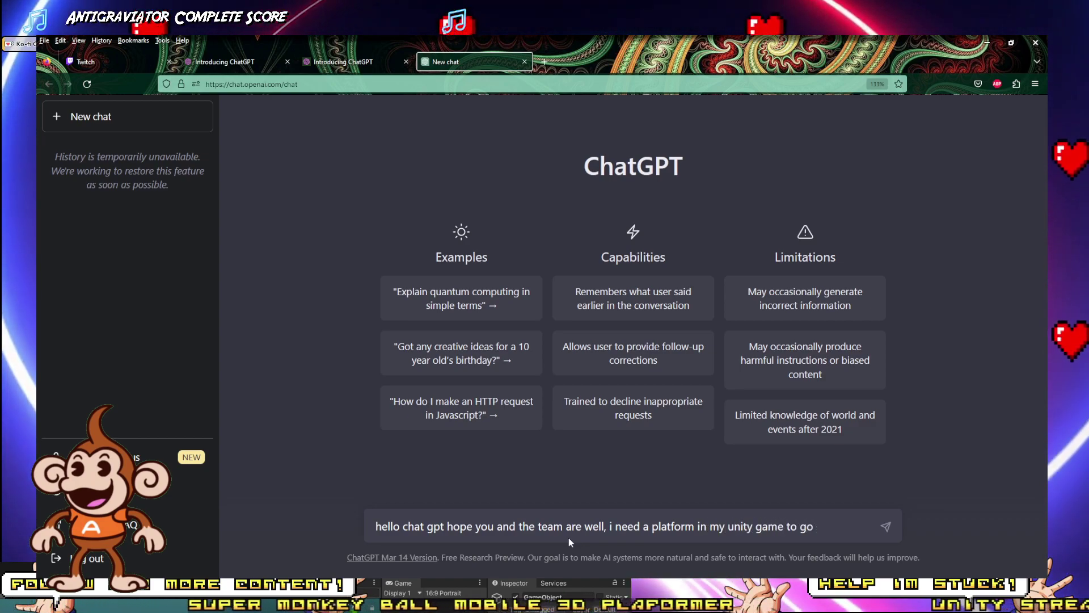
pyautogui.press('BackSpace')
pyautogui.write('ro')
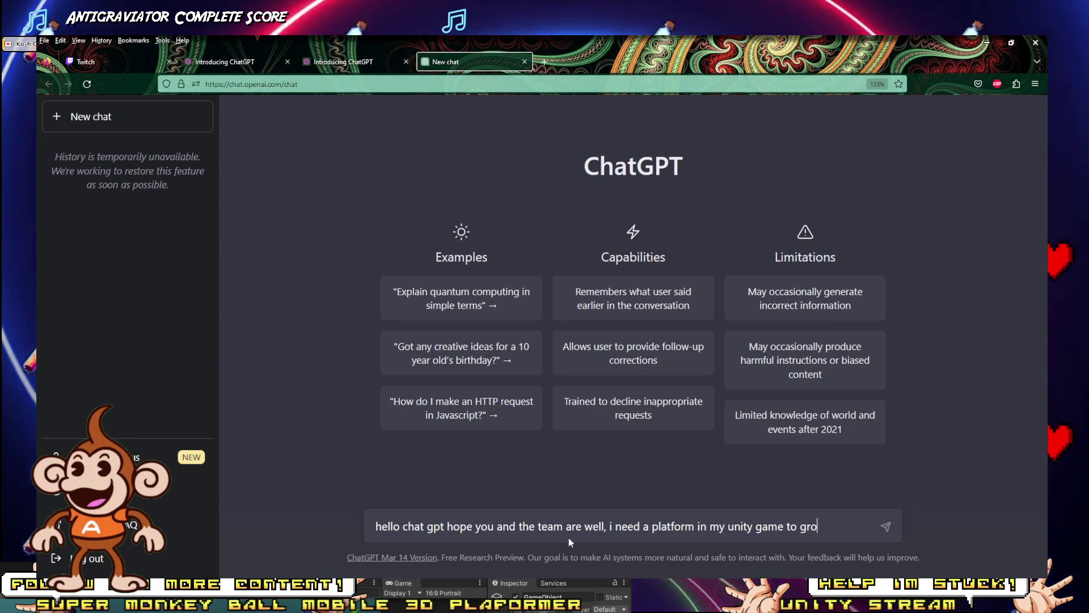
pyautogui.press('BackSpace')
pyautogui.press('BackSpace')
pyautogui.press('BackSpace')
pyautogui.write('ro')
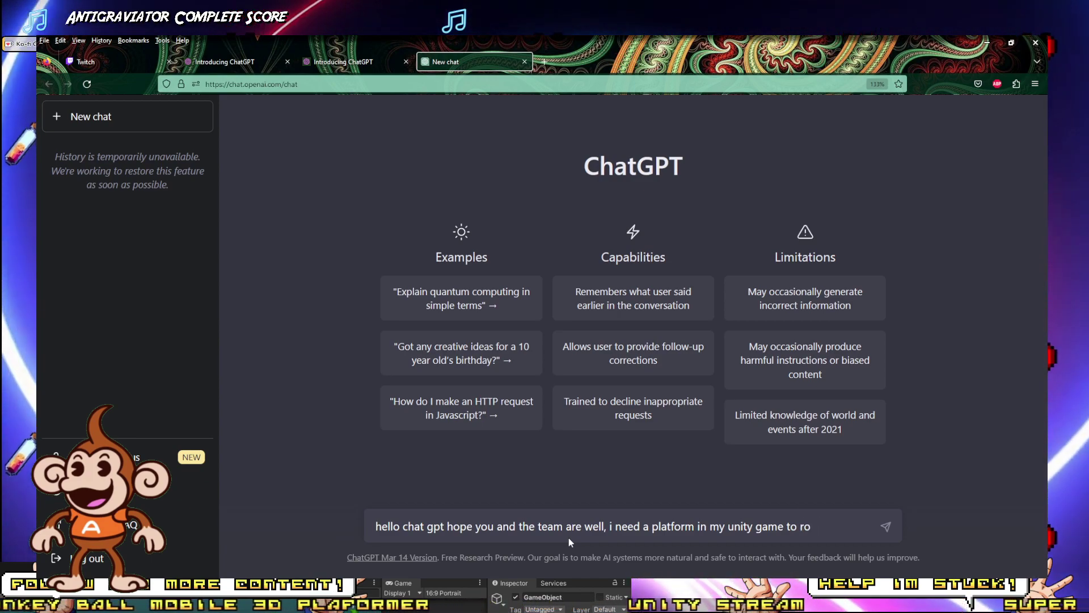
pyautogui.write('tate')
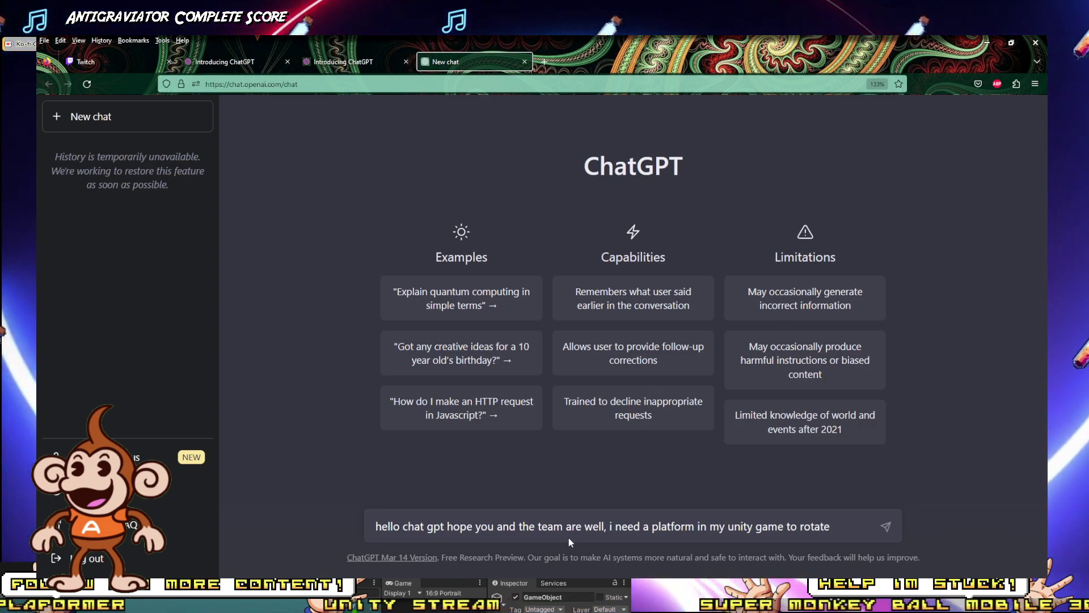
pyautogui.write(' 36')
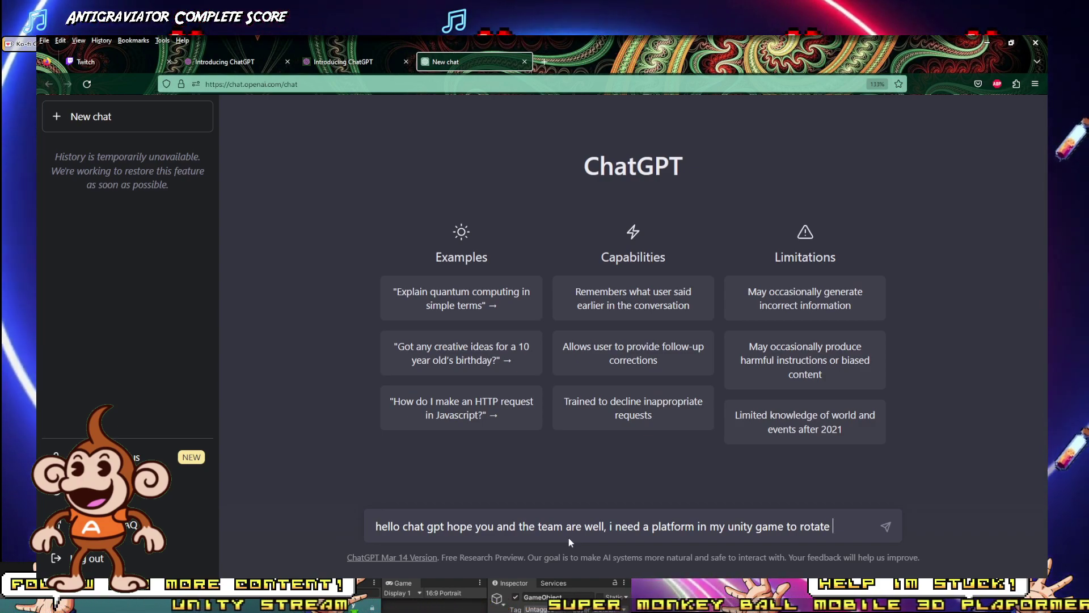
pyautogui.write('0 degr')
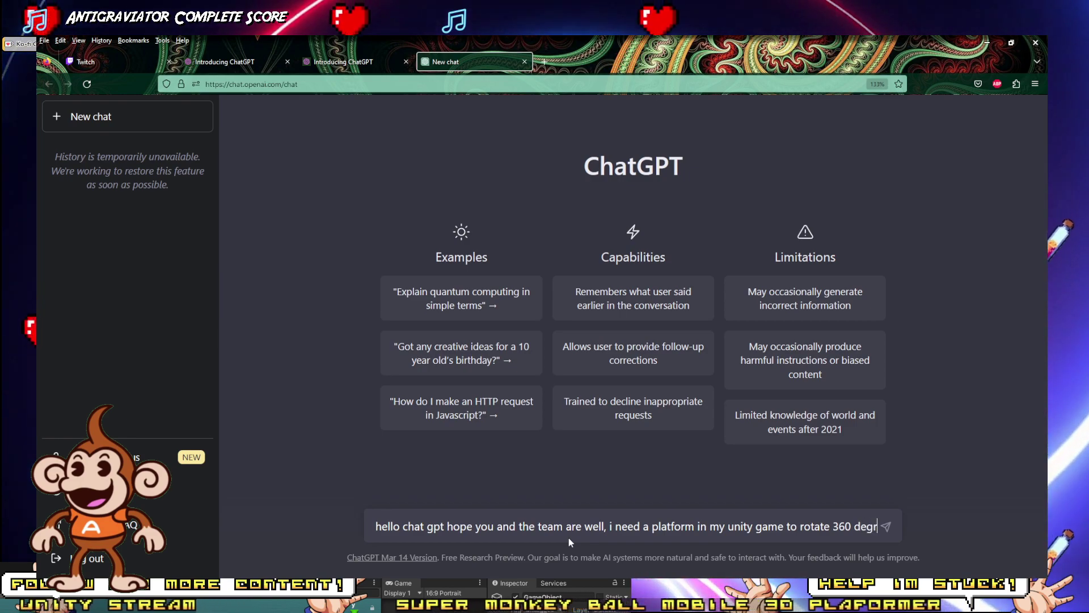
pyautogui.write('ess')
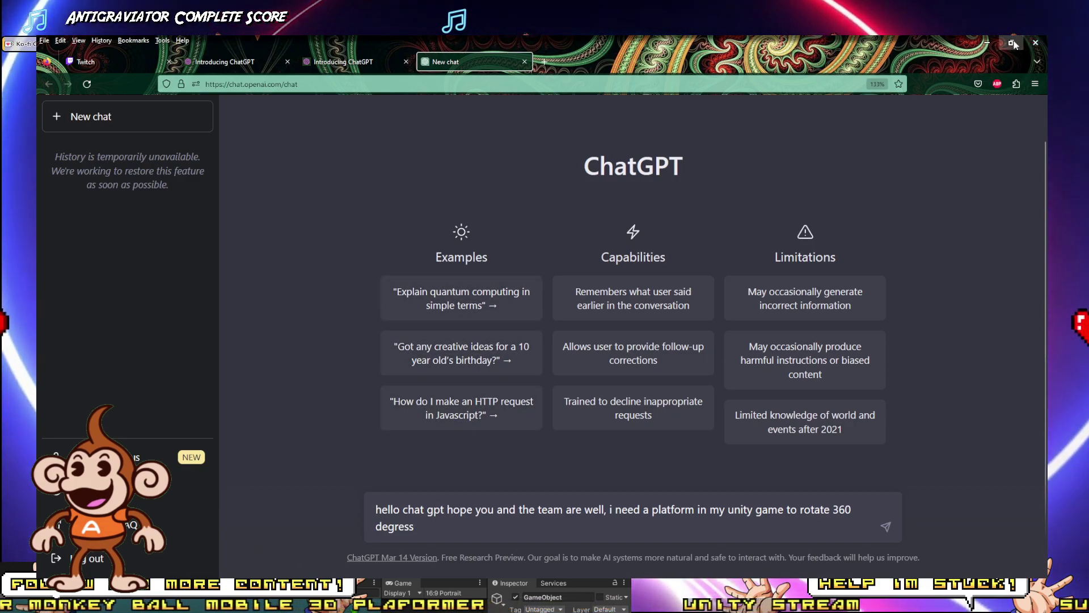
# Step: Switch to Unity, check the rotation axis by varying the platform GameObject's Z rotation, and undo that change
pyautogui.click(988, 42)
pyautogui.click(98, 574)
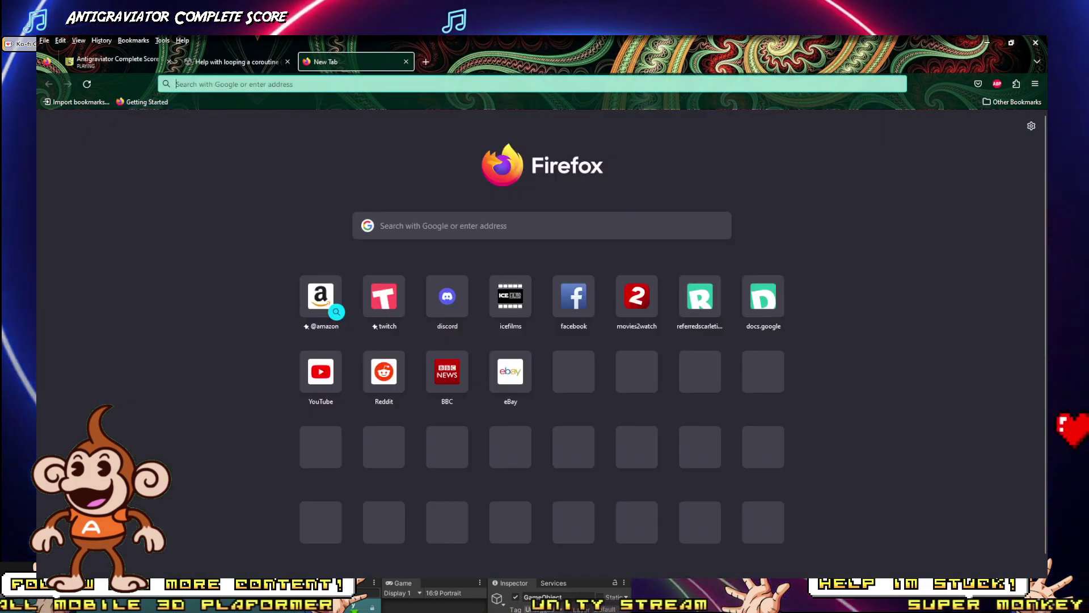
pyautogui.moveTo(98, 575)
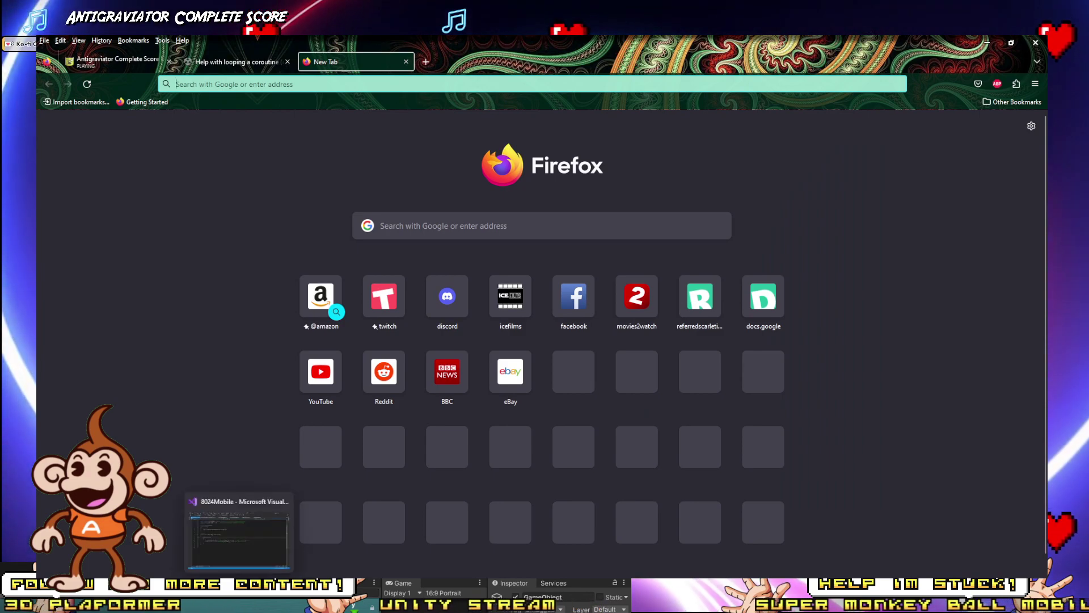
pyautogui.hotkey('alt', 'Tab')
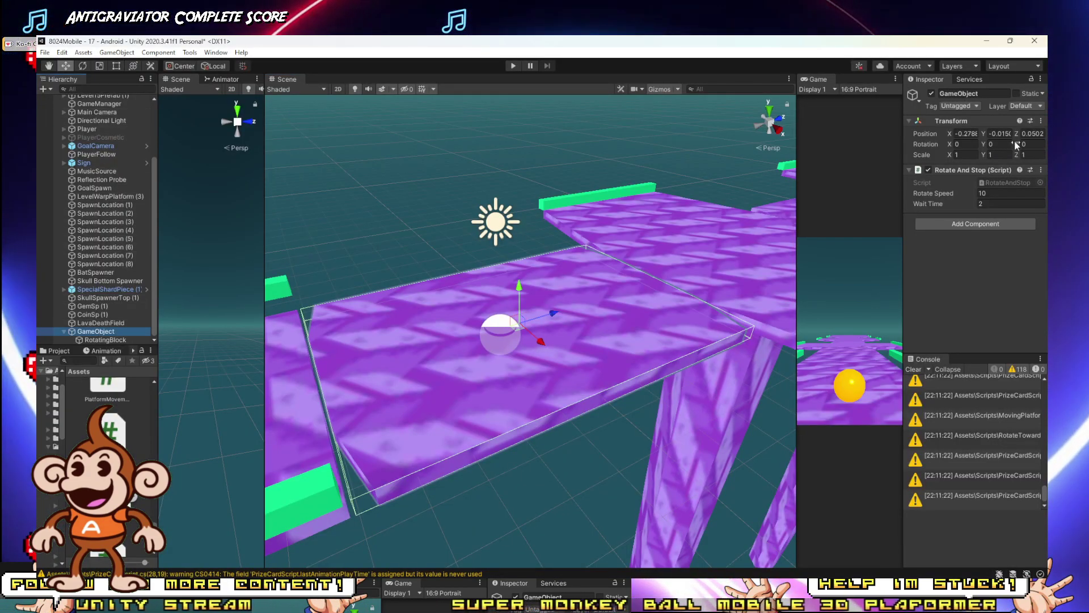
pyautogui.moveTo(1017, 144); pyautogui.dragTo(82, 159)
pyautogui.hotkey('ctrl', 'z')
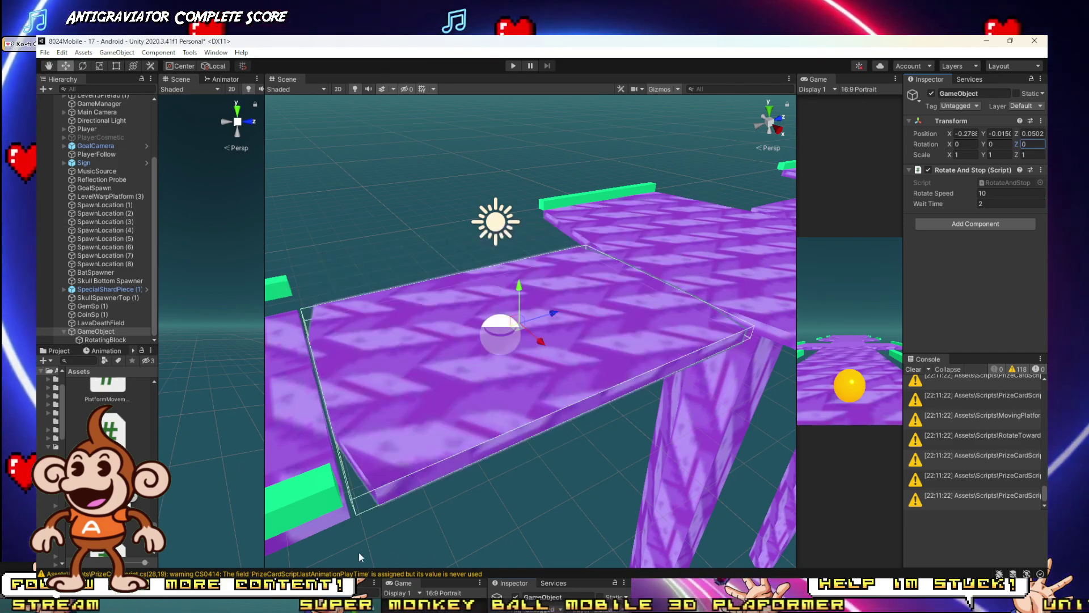
# Step: Return to the ChatGPT window in Firefox and extend the prompt with "on the z angle"
pyautogui.hotkey('alt', 'Tab')
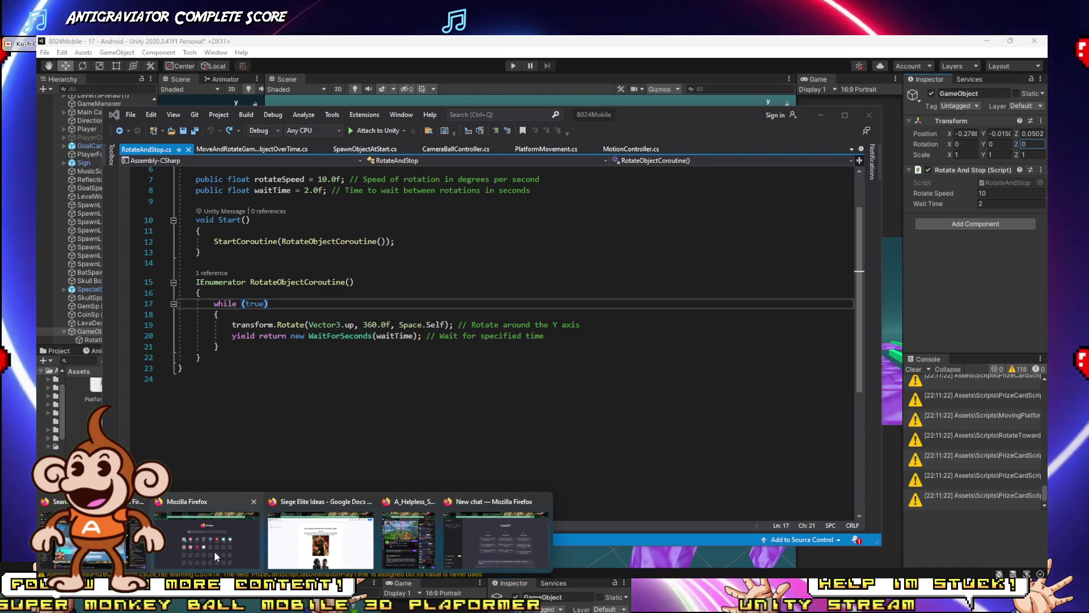
pyautogui.moveTo(548, 549)
pyautogui.click(515, 536)
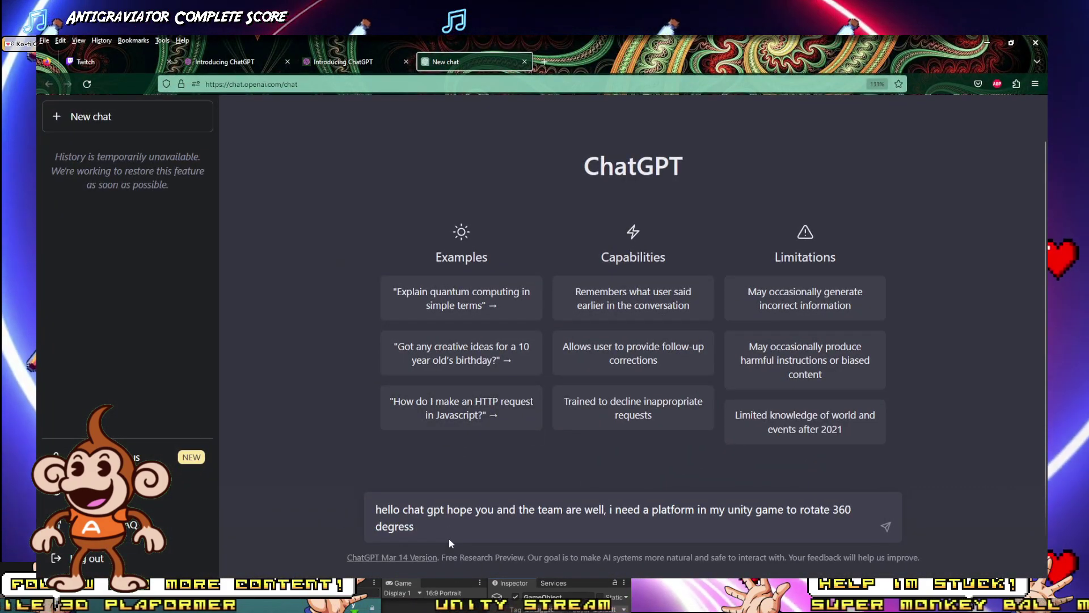
pyautogui.write('on the')
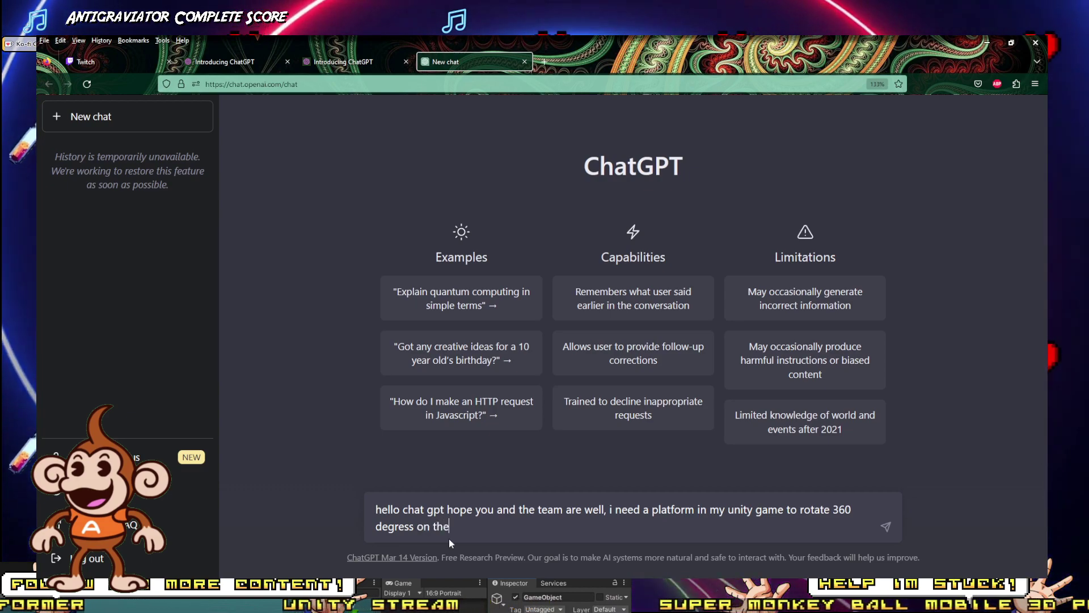
pyautogui.write(' z and')
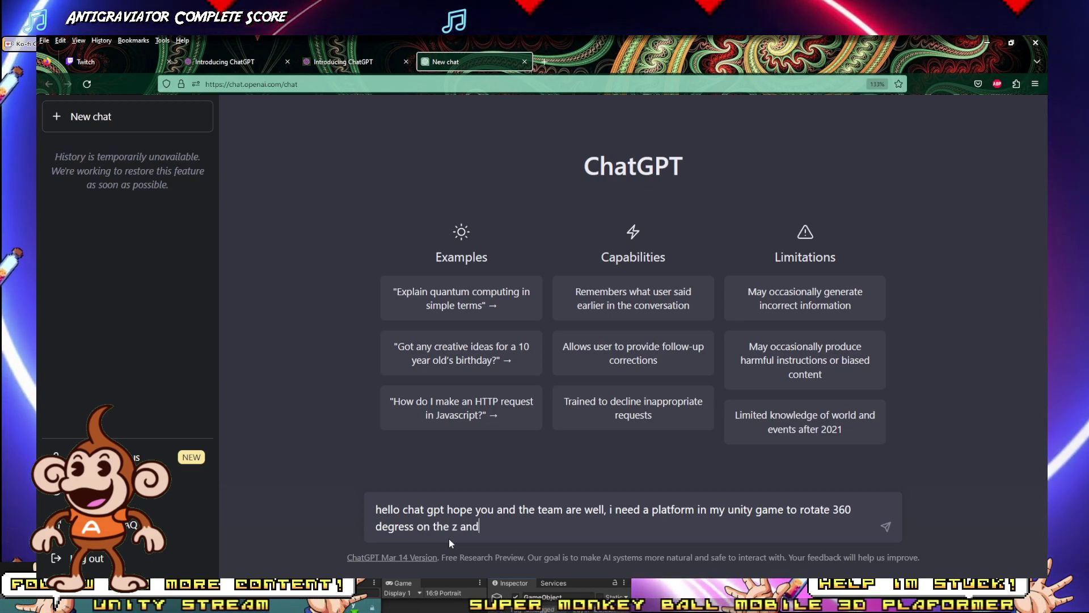
pyautogui.press('BackSpace')
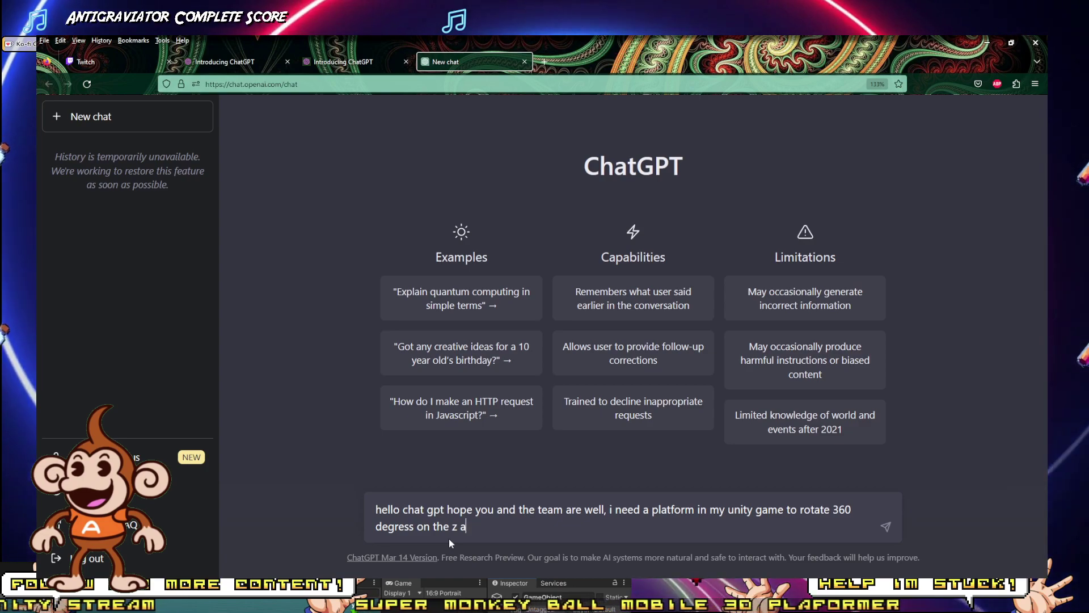
pyautogui.write('gle ')
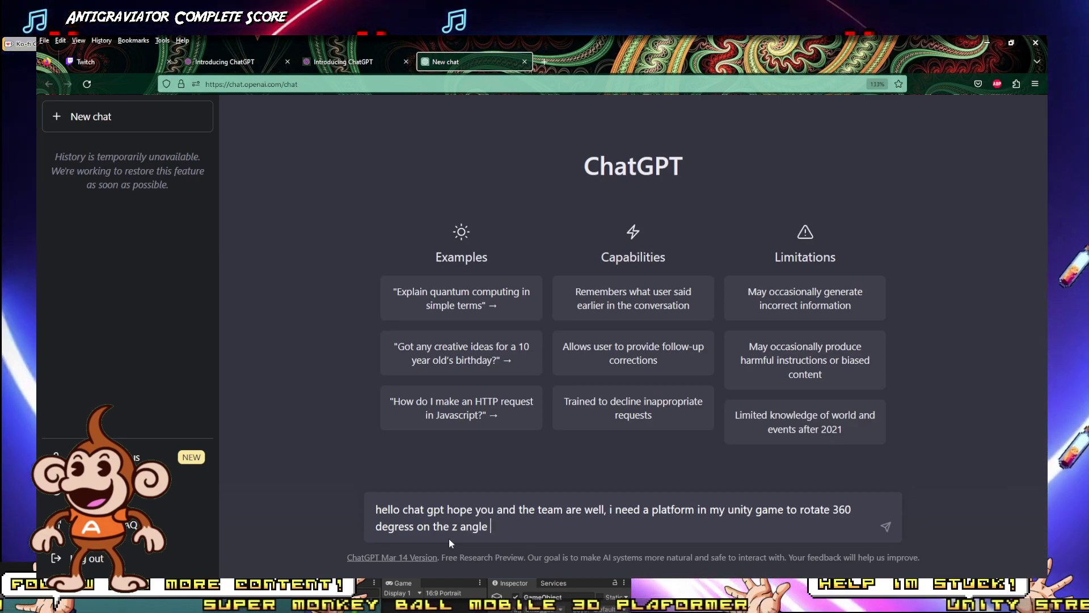
# Step: Add "and then stop for a second" to the prompt, removing the extra space before "a second"
pyautogui.write('and then stop')
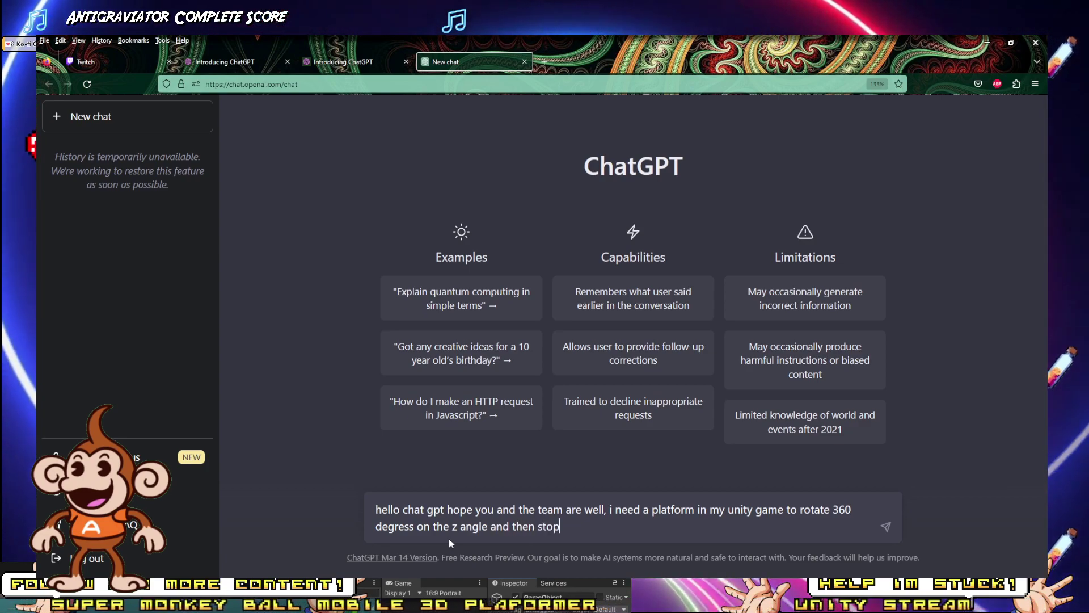
pyautogui.write(' for  asco')
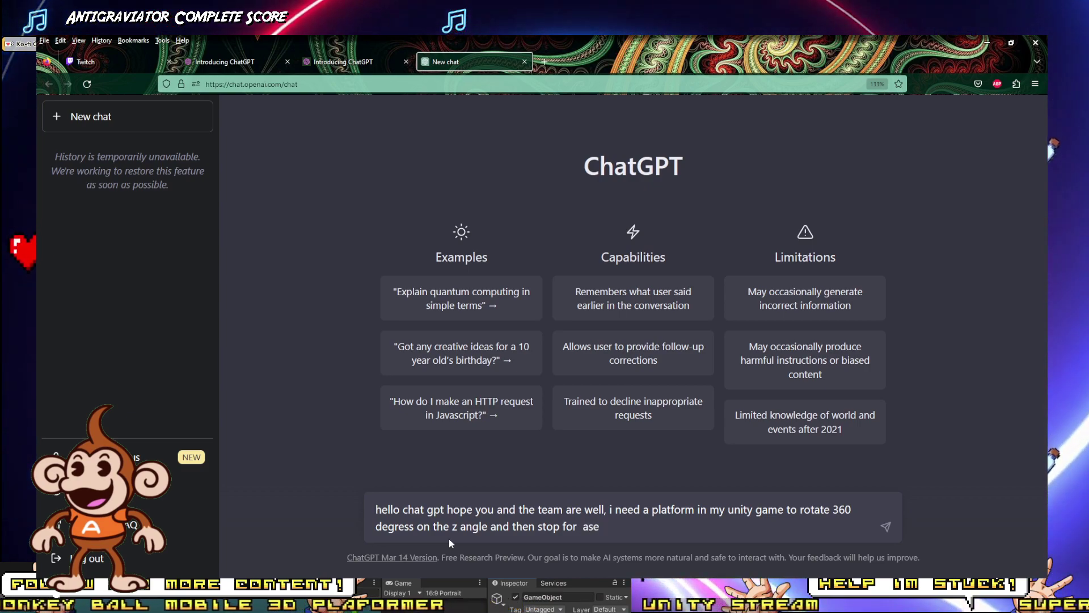
pyautogui.press('BackSpace')
pyautogui.press('BackSpace')
pyautogui.press('BackSpace')
pyautogui.write('second')
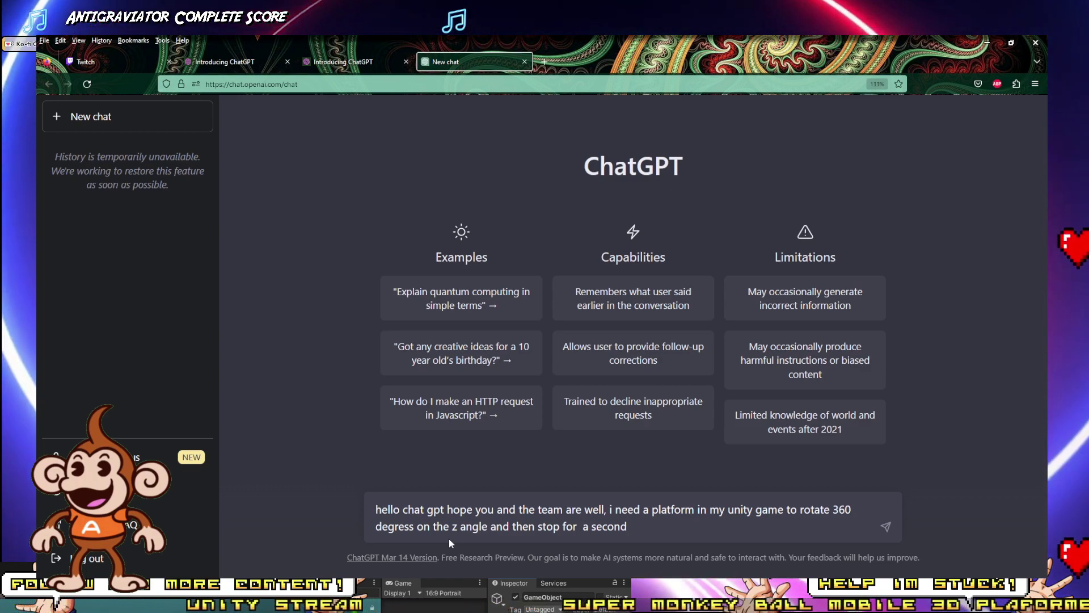
pyautogui.hotkey('ctrl', 'Left')
pyautogui.hotkey('ctrl', 'Left')
pyautogui.press('BackSpace')
pyautogui.press('Right')
pyautogui.press('End')
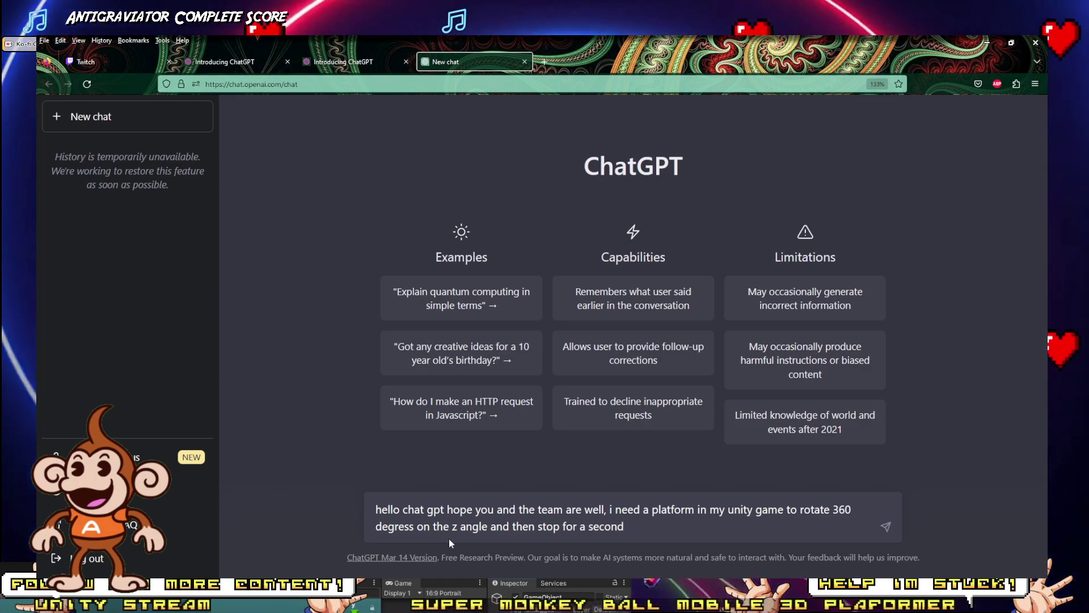
# Step: Finish the prompt with "then repeat can you help me make a script please :)" and send it
pyautogui.write('then stop for a second then re')
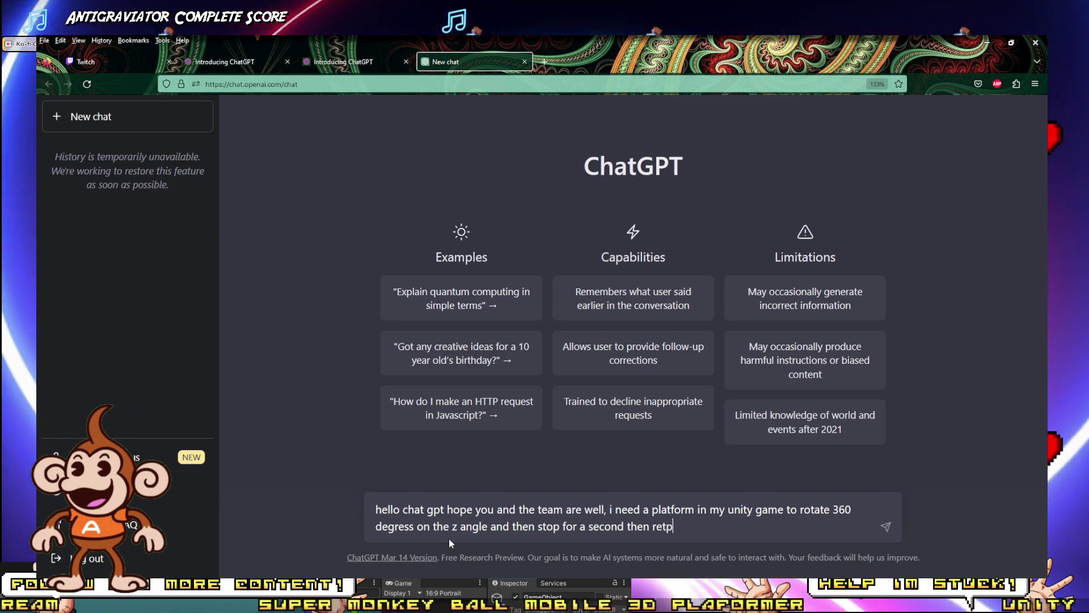
pyautogui.write('pea')
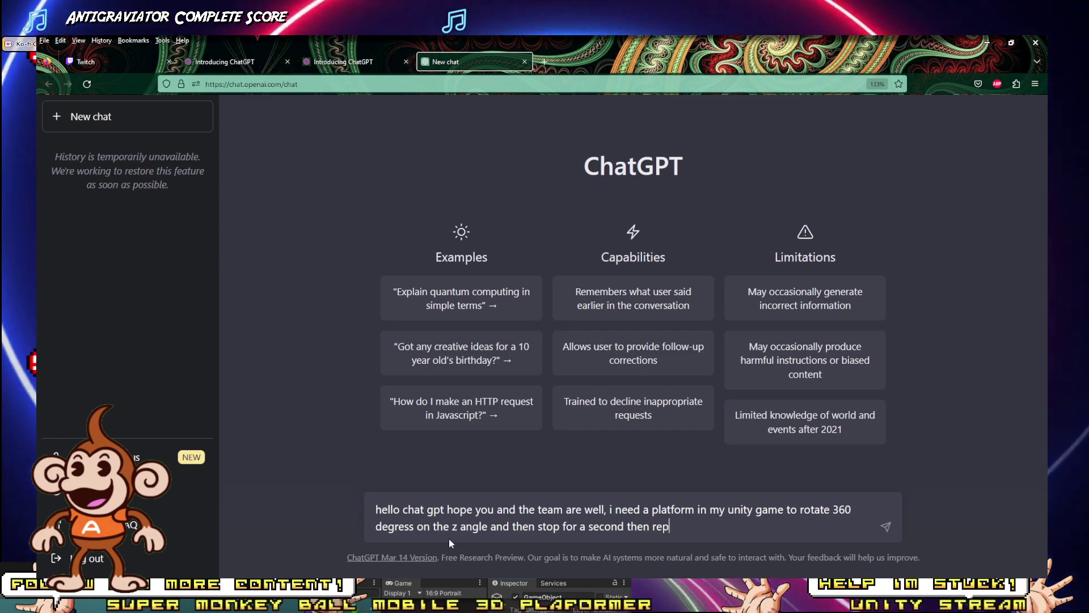
pyautogui.write('t ')
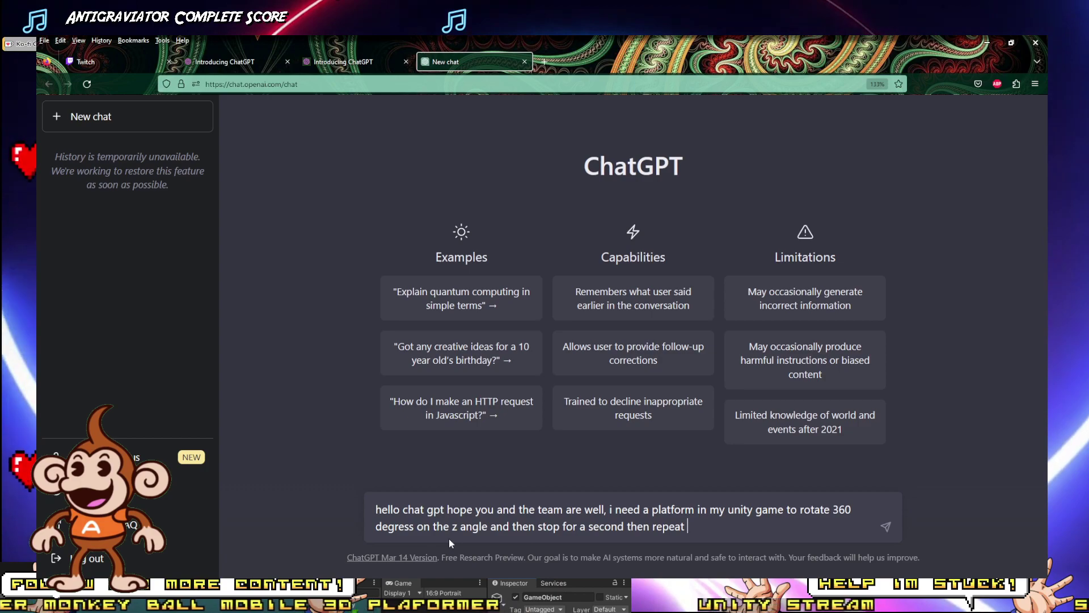
pyautogui.write('can you')
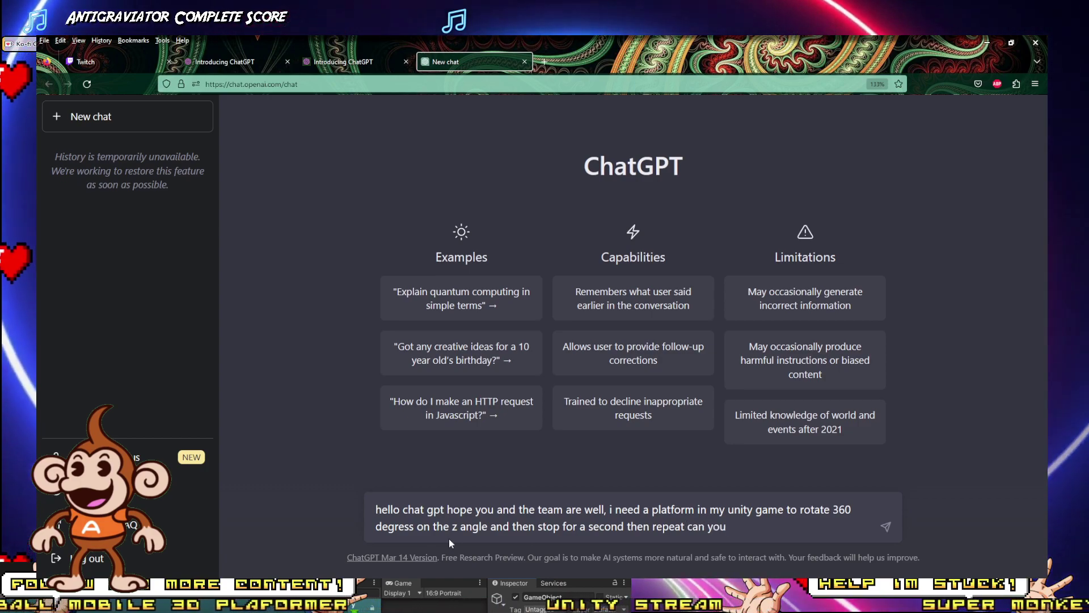
pyautogui.write(' help me ')
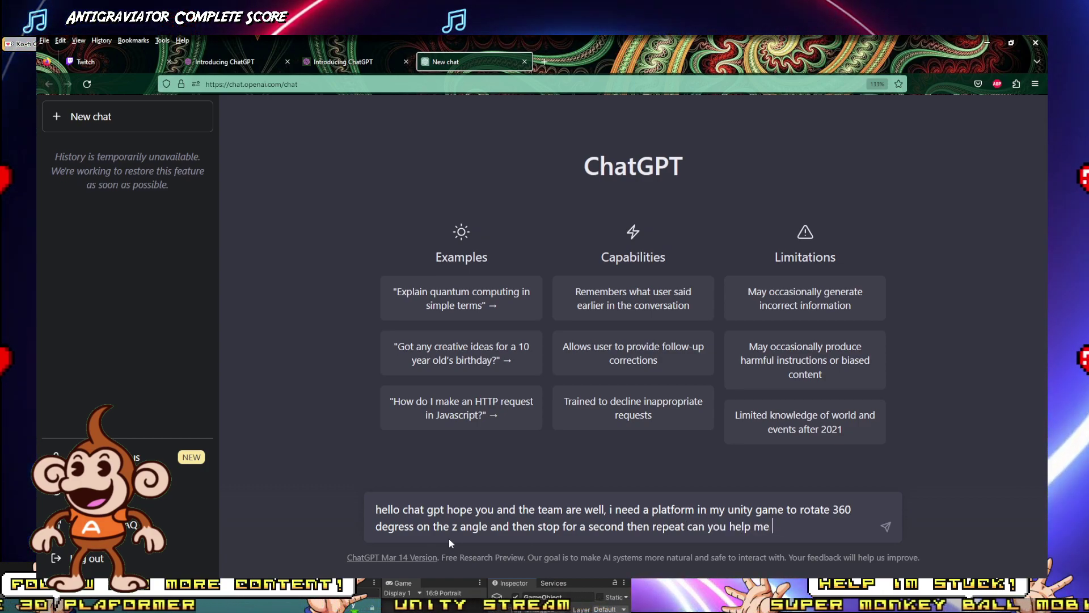
pyautogui.write('make a script ')
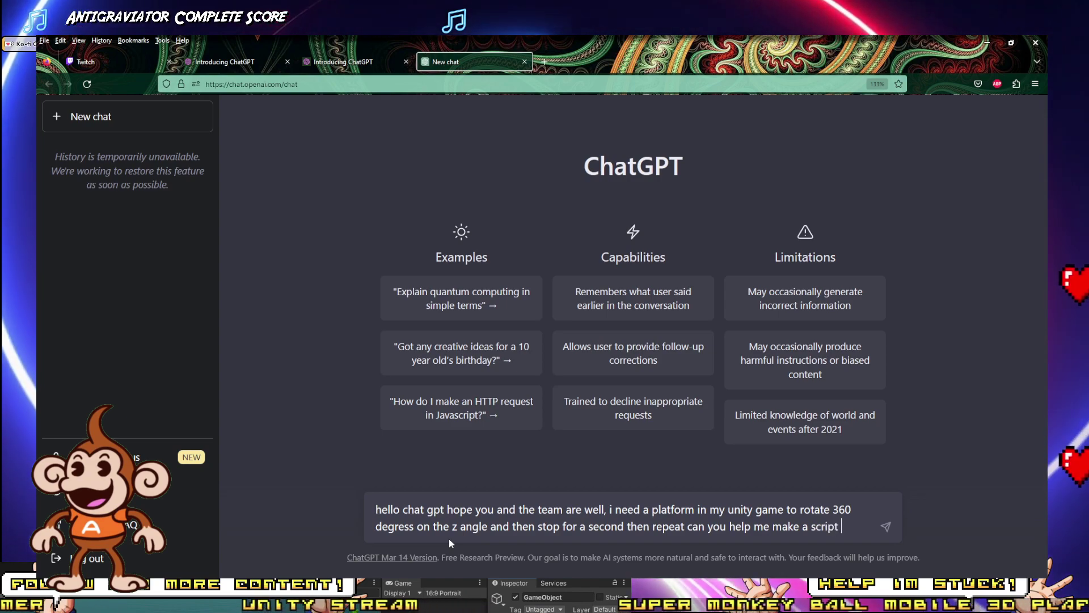
pyautogui.write('please :)')
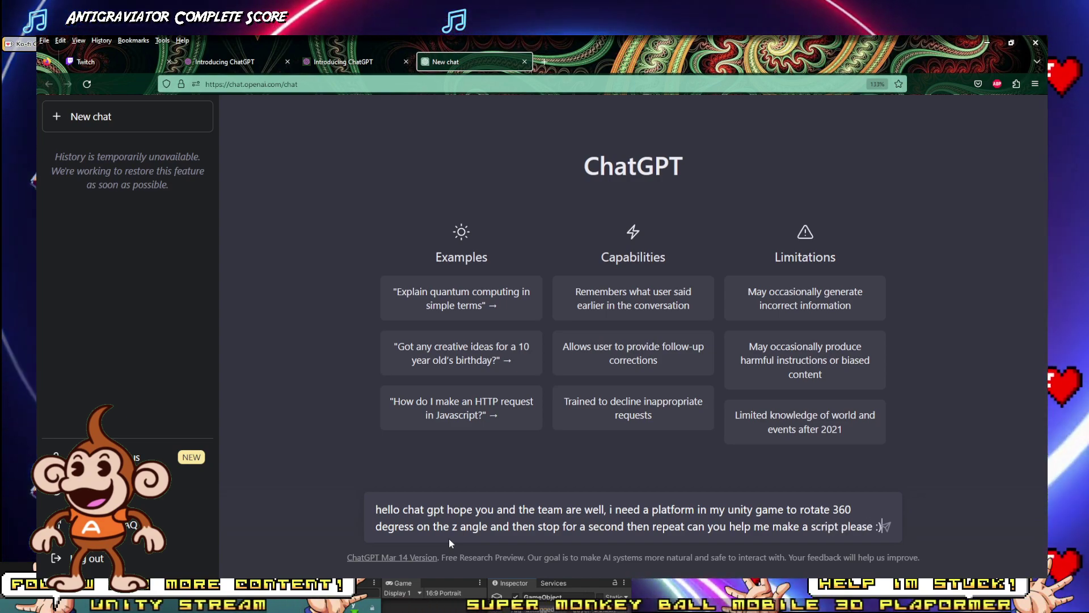
pyautogui.press('Return')
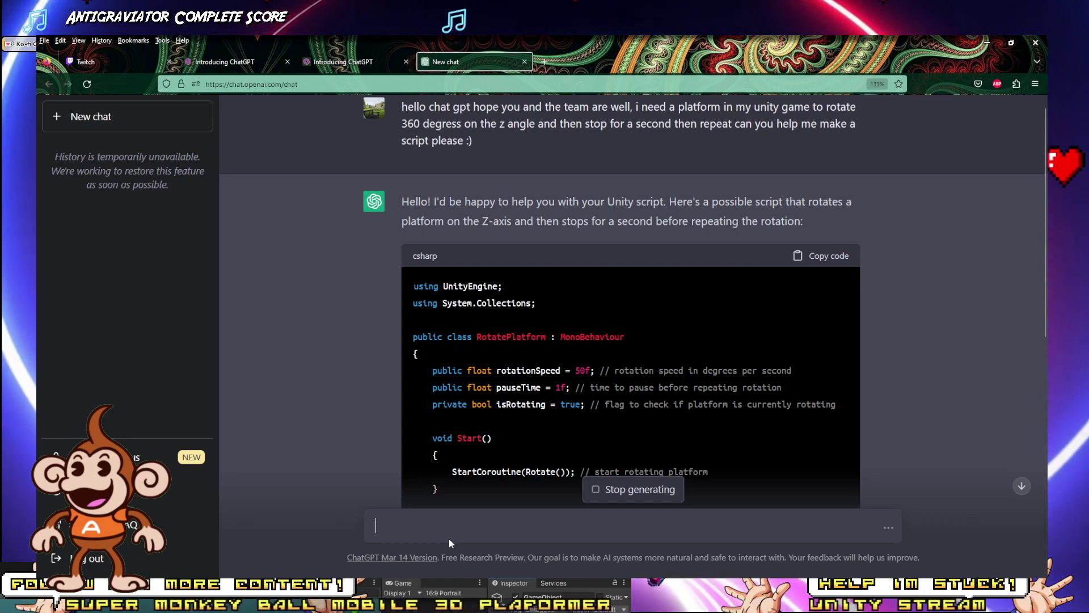
# Step: Review the generated RotatePlatform script and copy its code to the clipboard
pyautogui.scroll(-5, 685, 360)
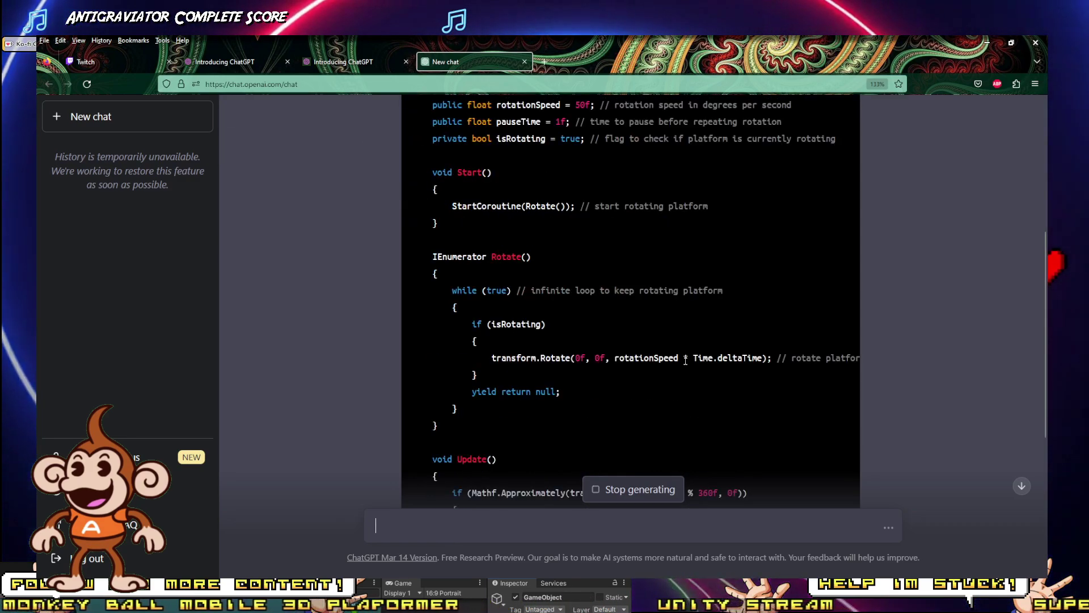
pyautogui.scroll(-5, 685, 360)
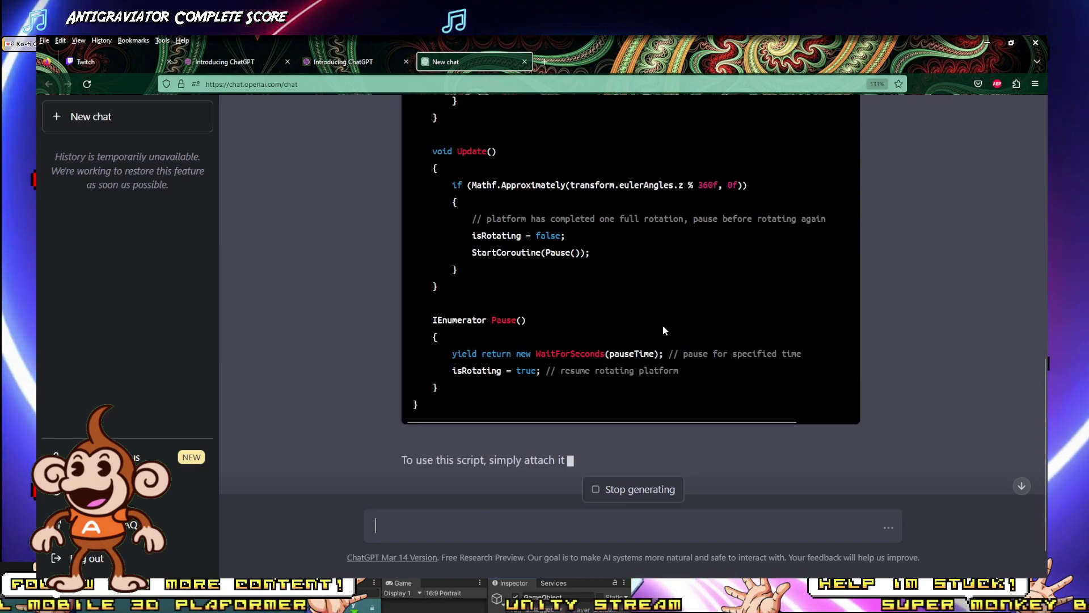
pyautogui.scroll(15, 856, 249)
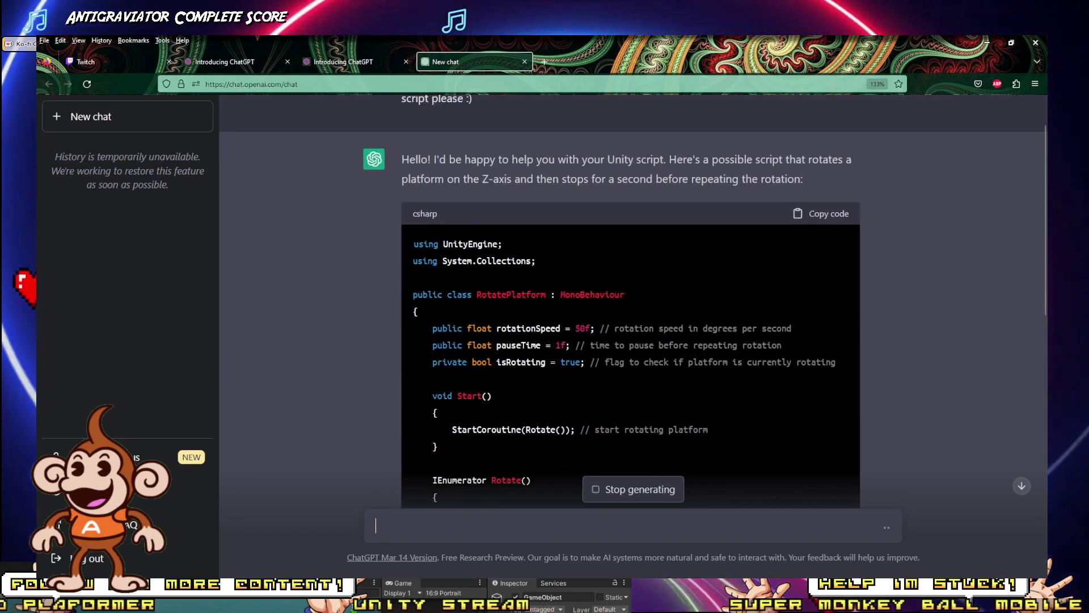
pyautogui.click(834, 216)
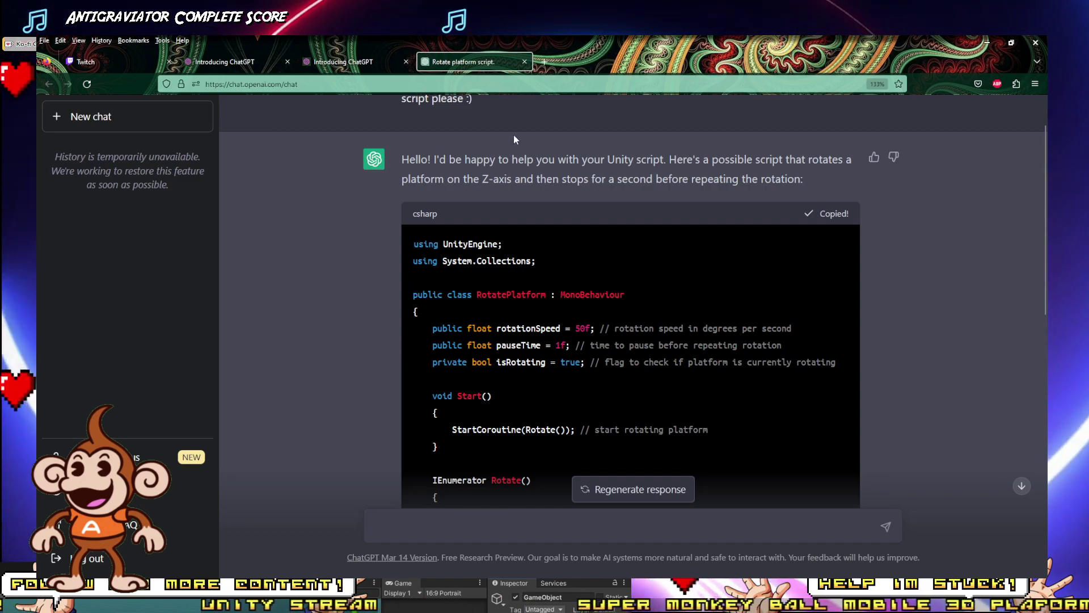
pyautogui.scroll(-12, 397, 340)
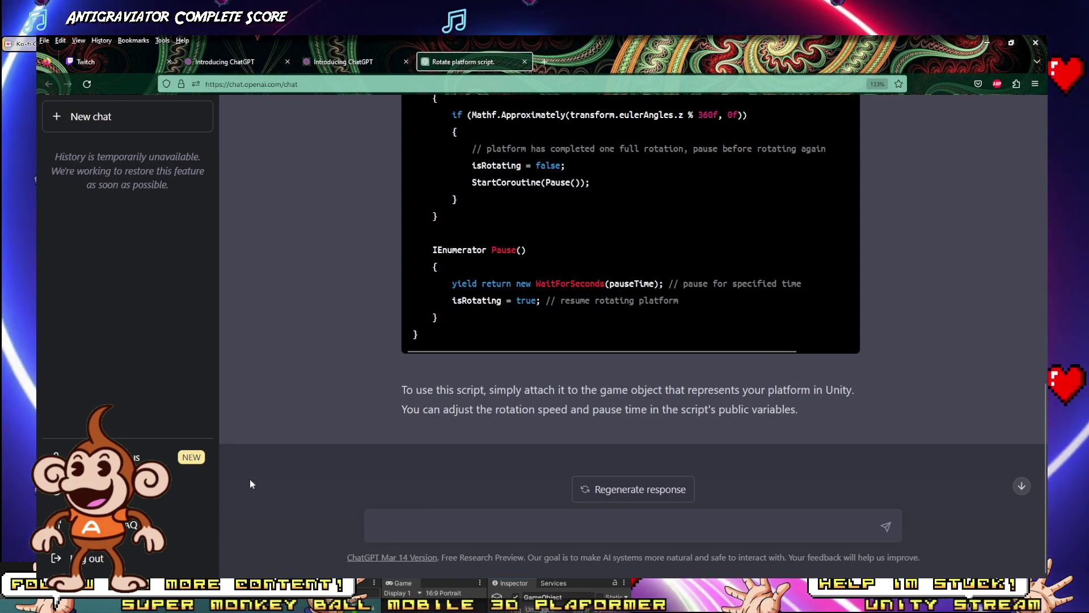
# Step: Switch to Unity, widen the Hierarchy and Project area, and browse the scripts in the Assets folder
pyautogui.moveTo(123, 602)
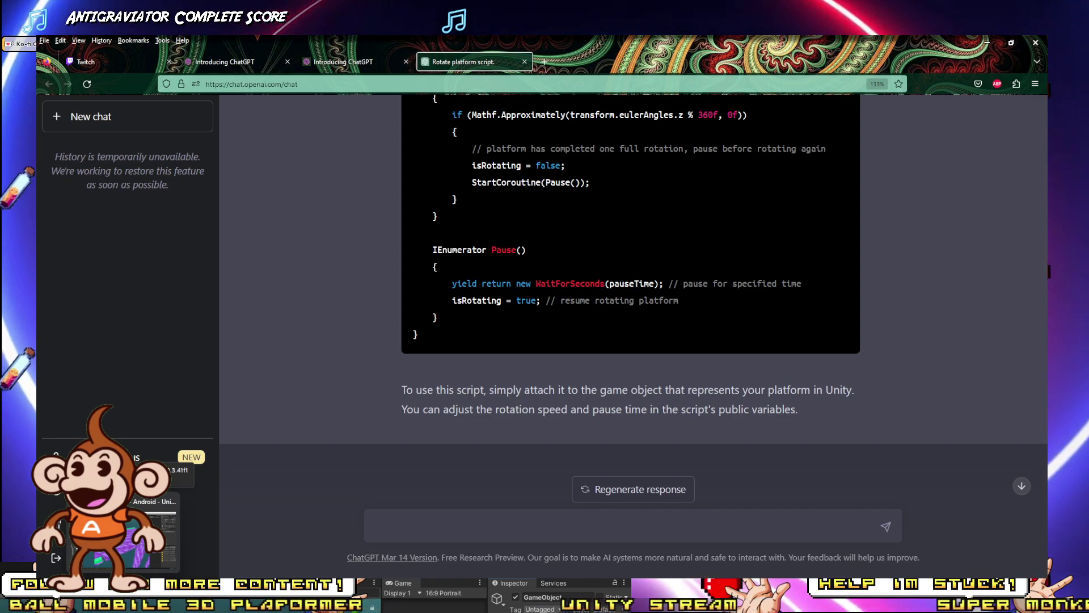
pyautogui.click(128, 558)
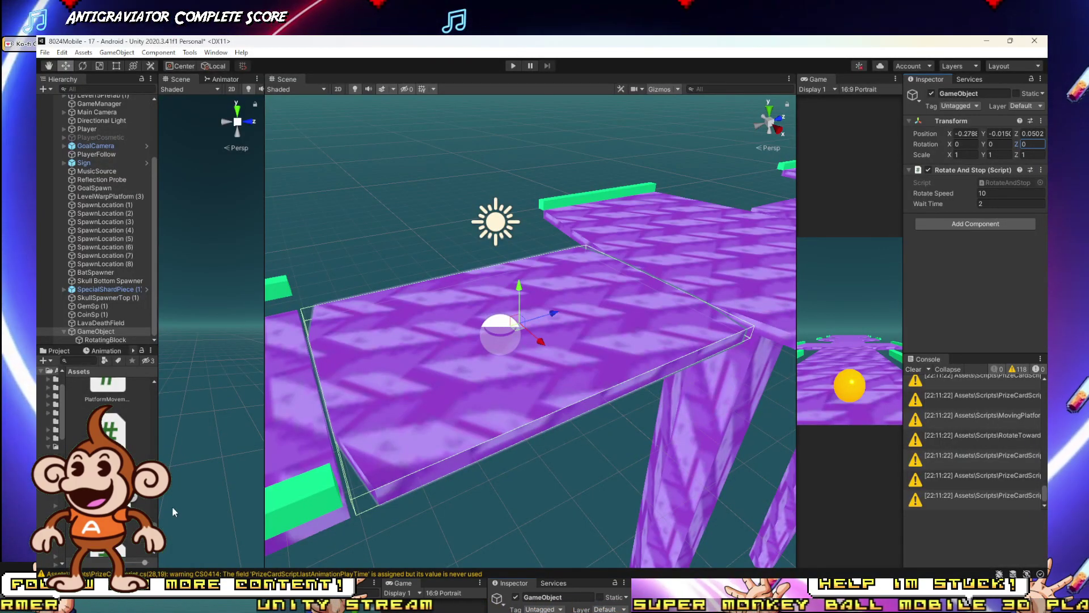
pyautogui.moveTo(159, 510); pyautogui.dragTo(449, 511)
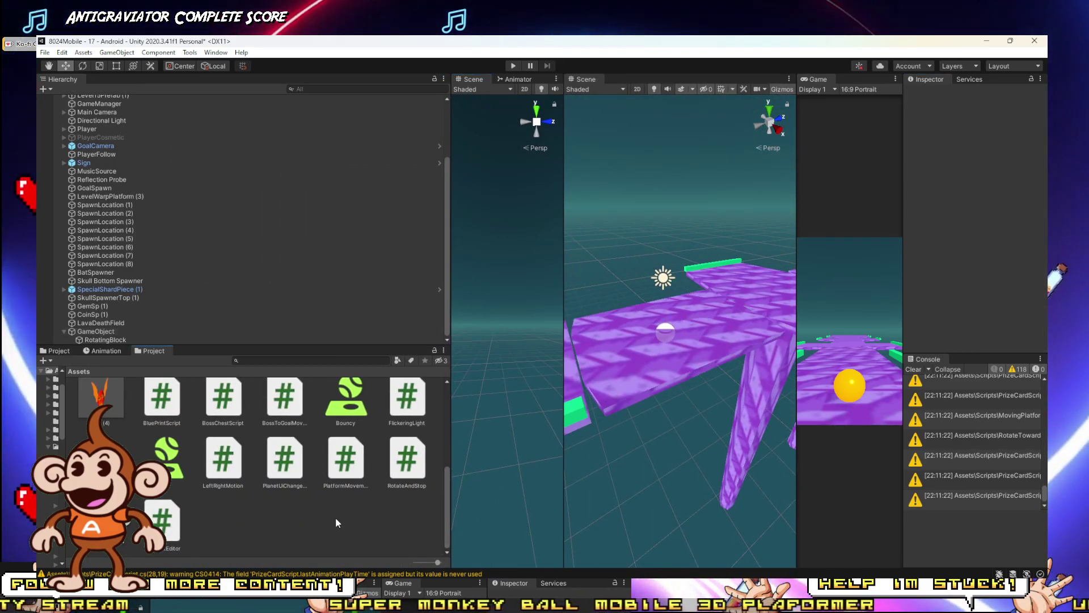
pyautogui.moveTo(448, 506); pyautogui.dragTo(451, 428)
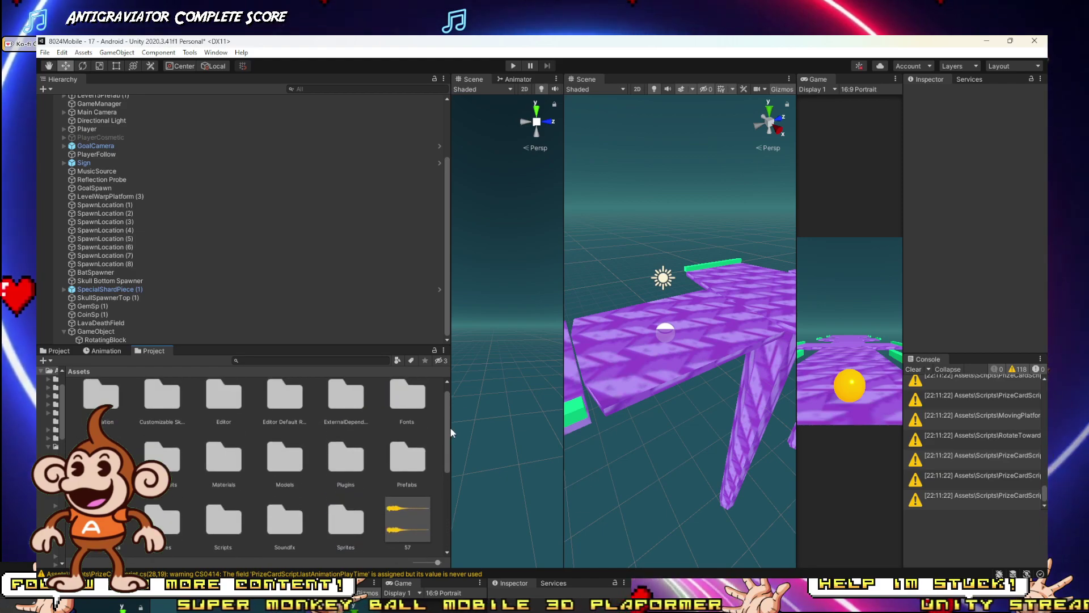
pyautogui.scroll(-5, 338, 428)
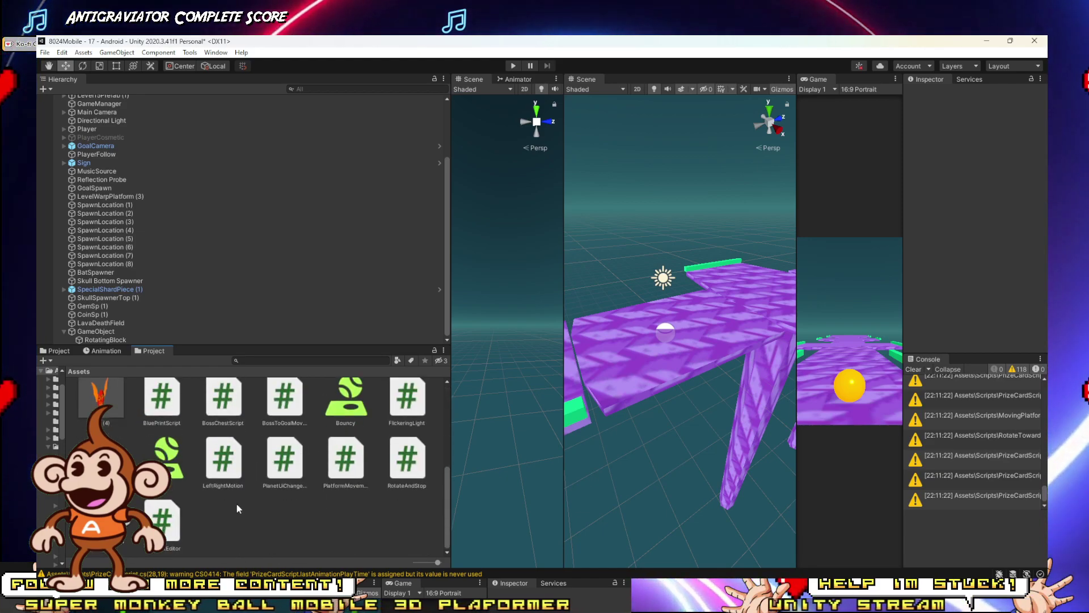
# Step: Select the rotating block's parent GameObject and switch to its RotateAndStop.cs script in Visual Studio
pyautogui.click(640, 373)
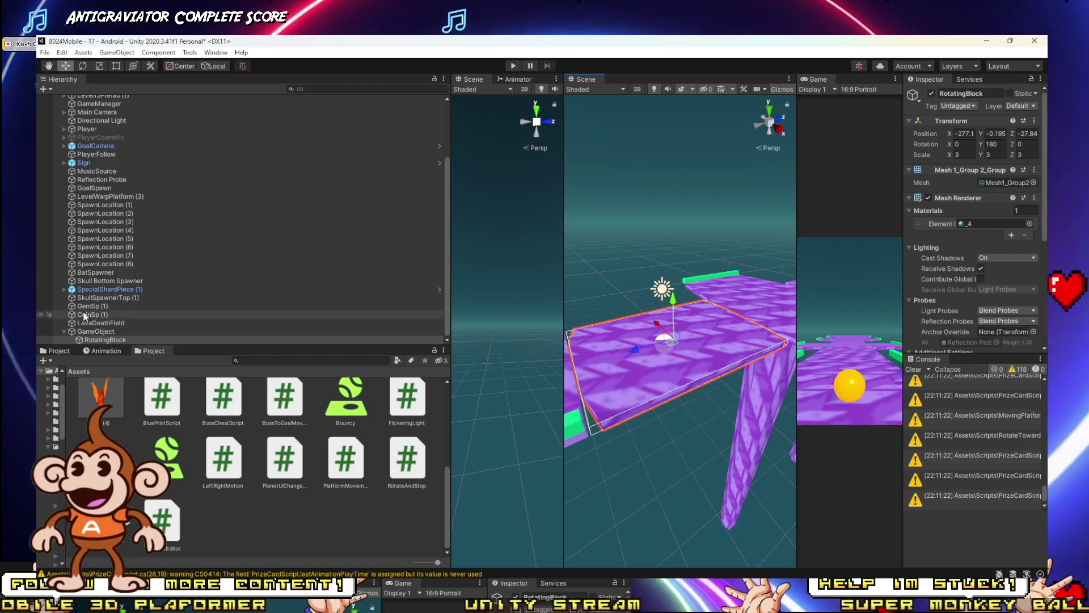
pyautogui.click(215, 331)
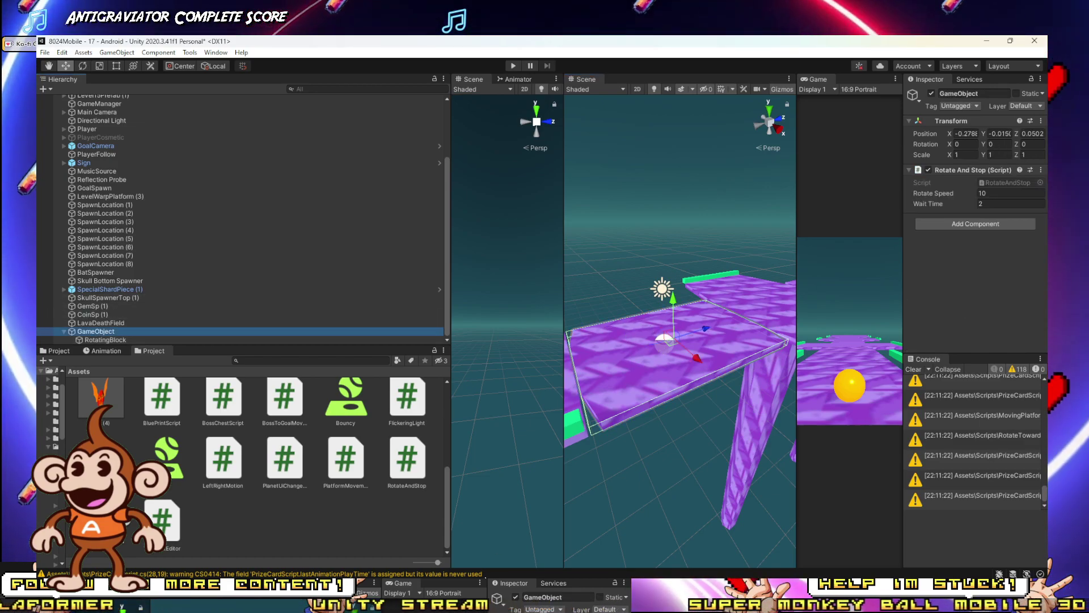
pyautogui.hotkey('alt', 'Tab')
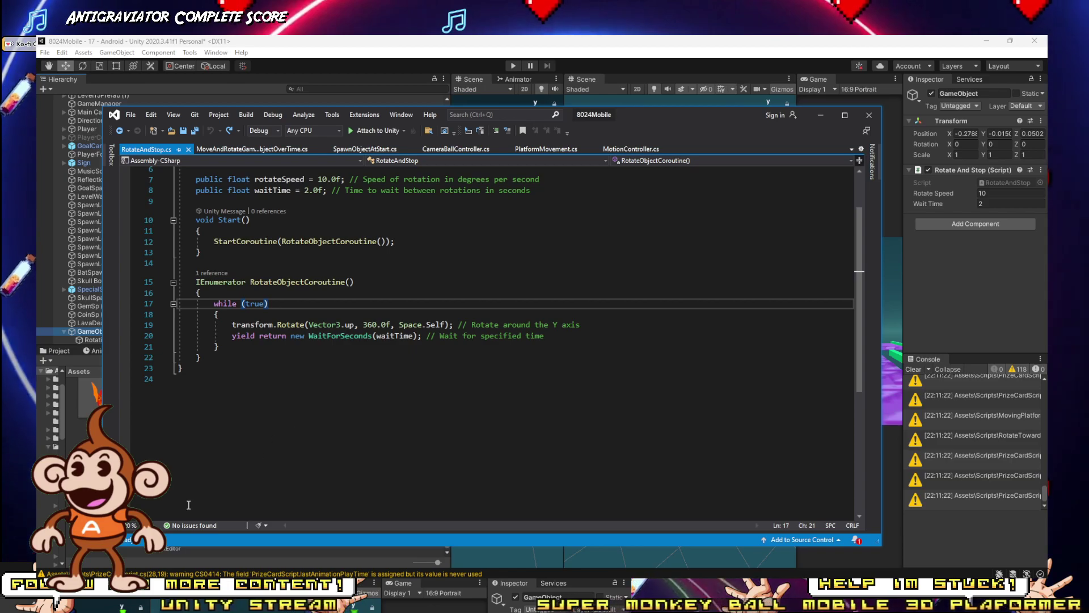
# Step: Return to the ChatGPT conversation in Firefox and copy the complete RotatePlatform code again
pyautogui.click(294, 606)
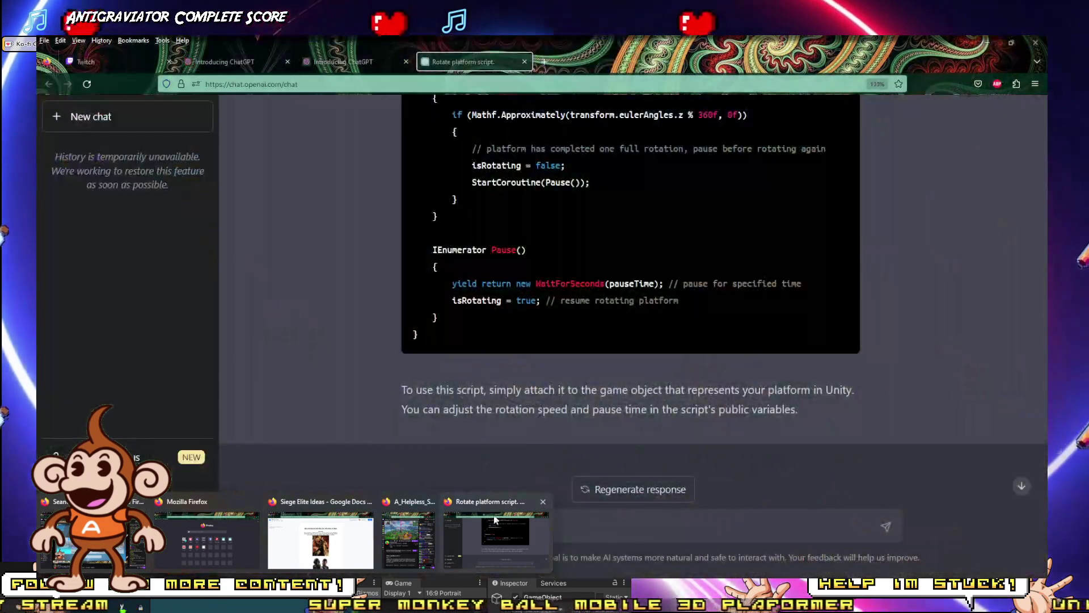
pyautogui.click(496, 539)
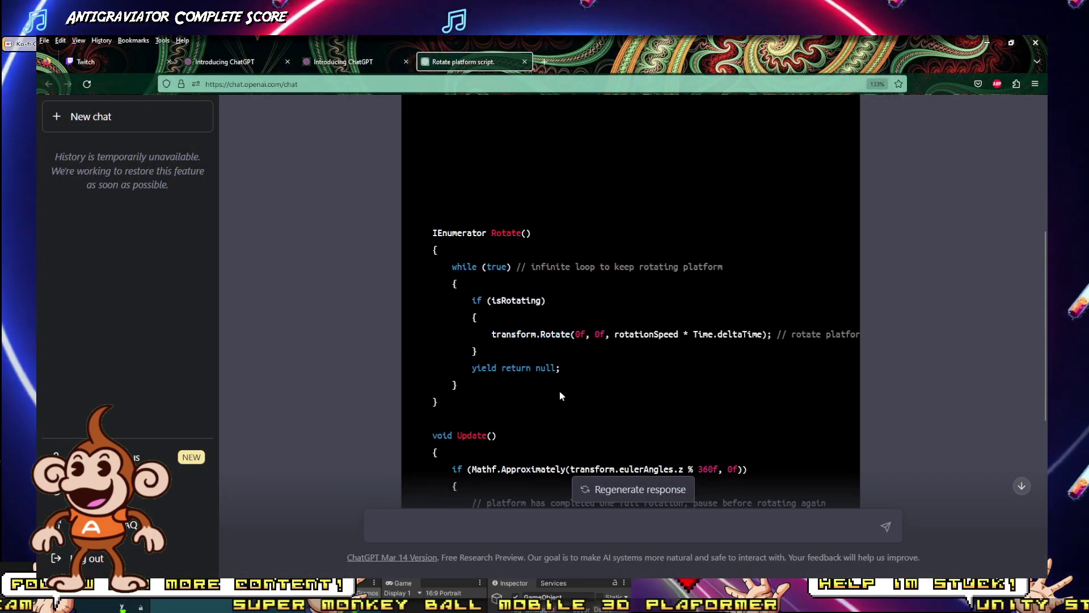
pyautogui.scroll(10, 560, 395)
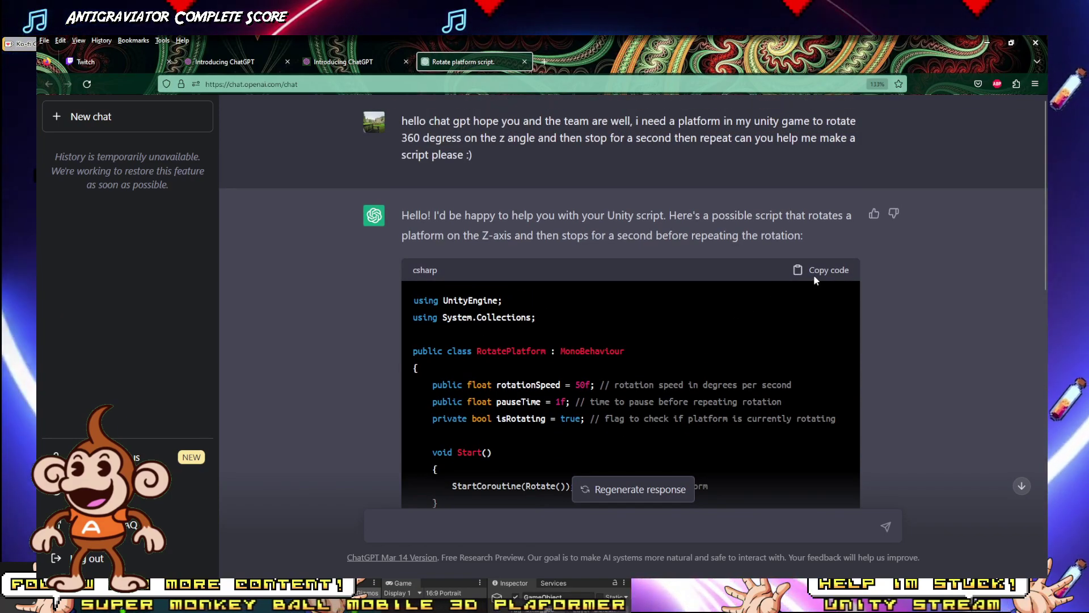
pyautogui.click(813, 272)
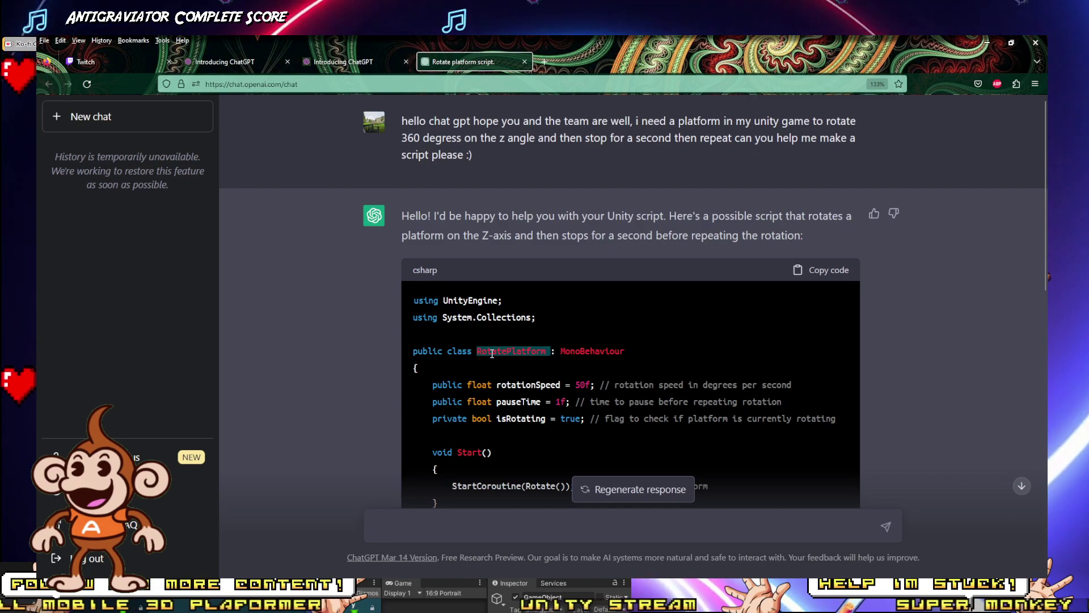
pyautogui.click(823, 270)
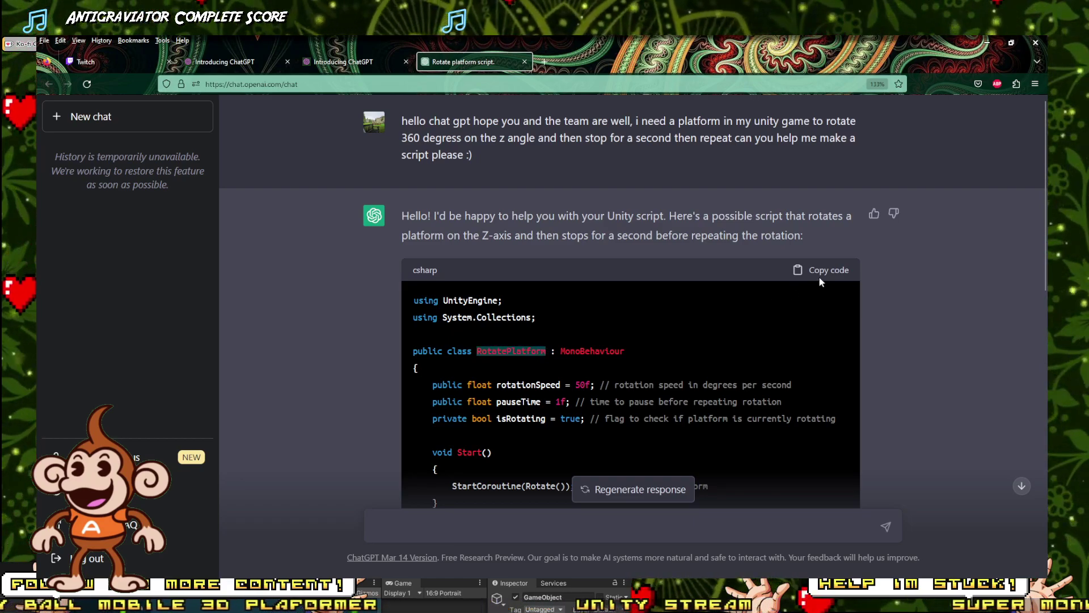
# Step: Switch to Visual Studio and replace the entire contents of RotateAndStop.cs with the copied ChatGPT code
pyautogui.click(986, 41)
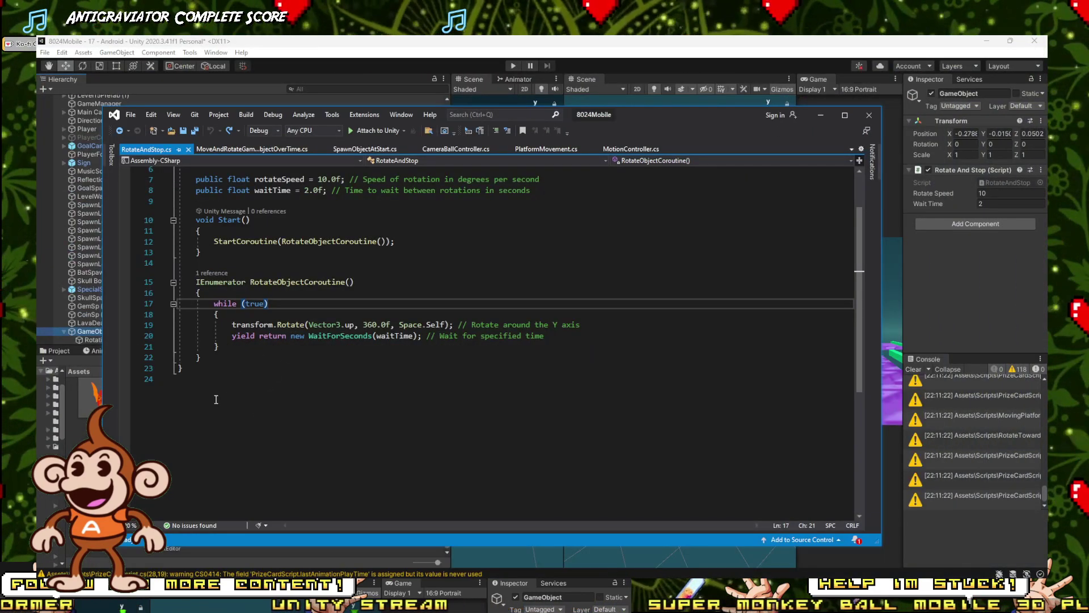
pyautogui.hotkey('ctrl', 'a')
pyautogui.hotkey('ctrl', 'v')
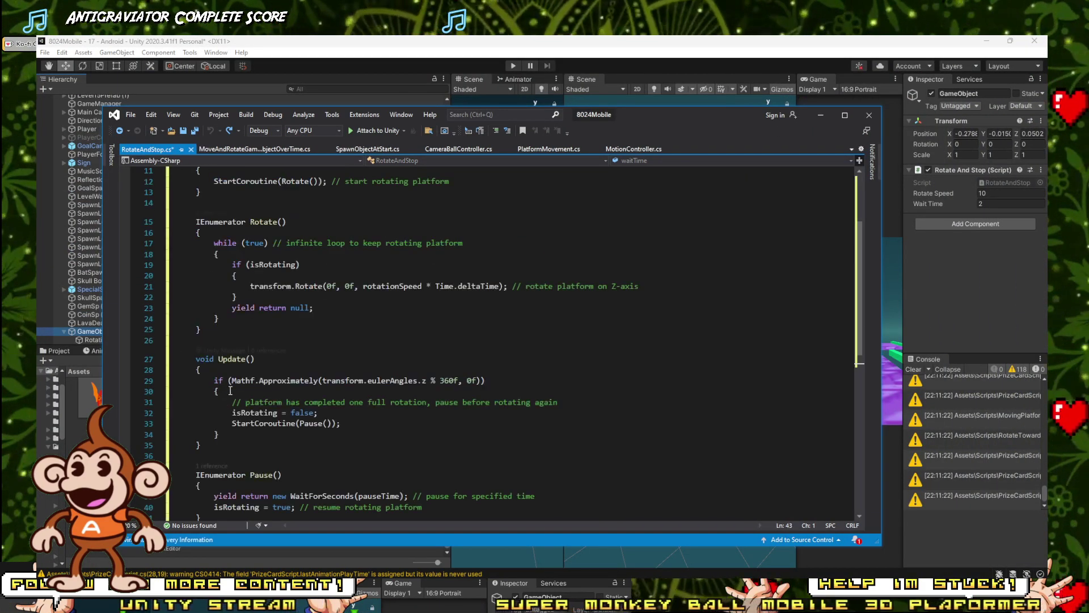
# Step: Rename the RotatePlatform class to RotateAndStop so it matches the file name, and save the script
pyautogui.scroll(4, 258, 270)
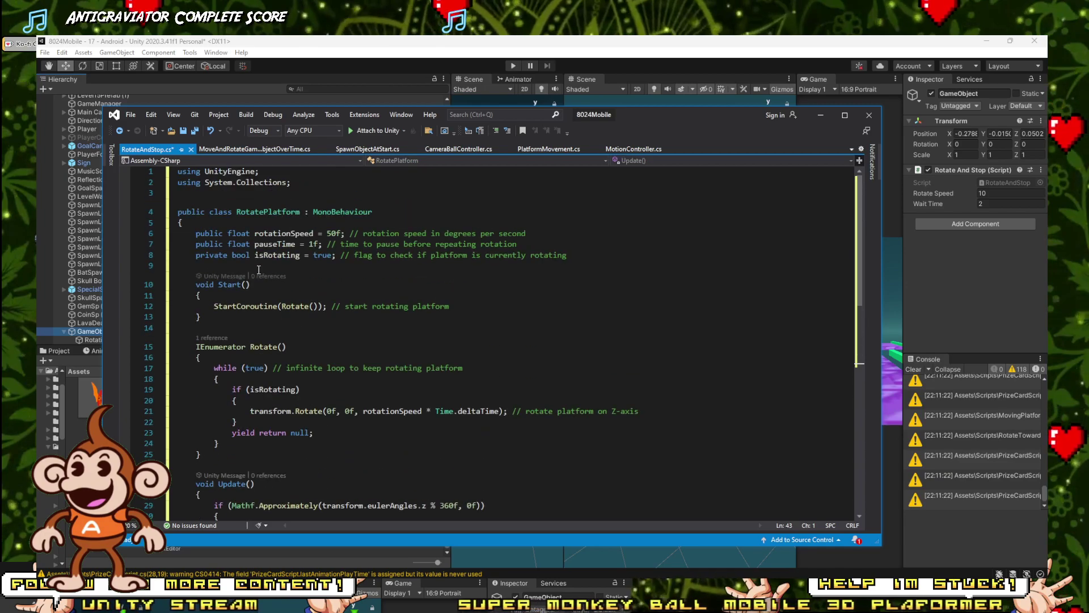
pyautogui.doubleClick(262, 211)
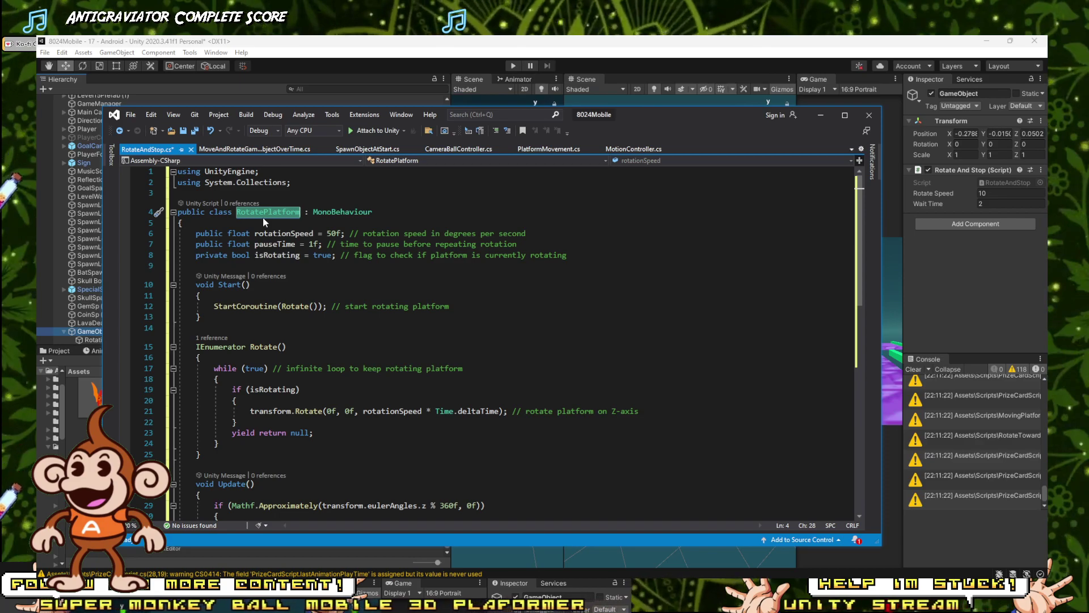
pyautogui.write('R')
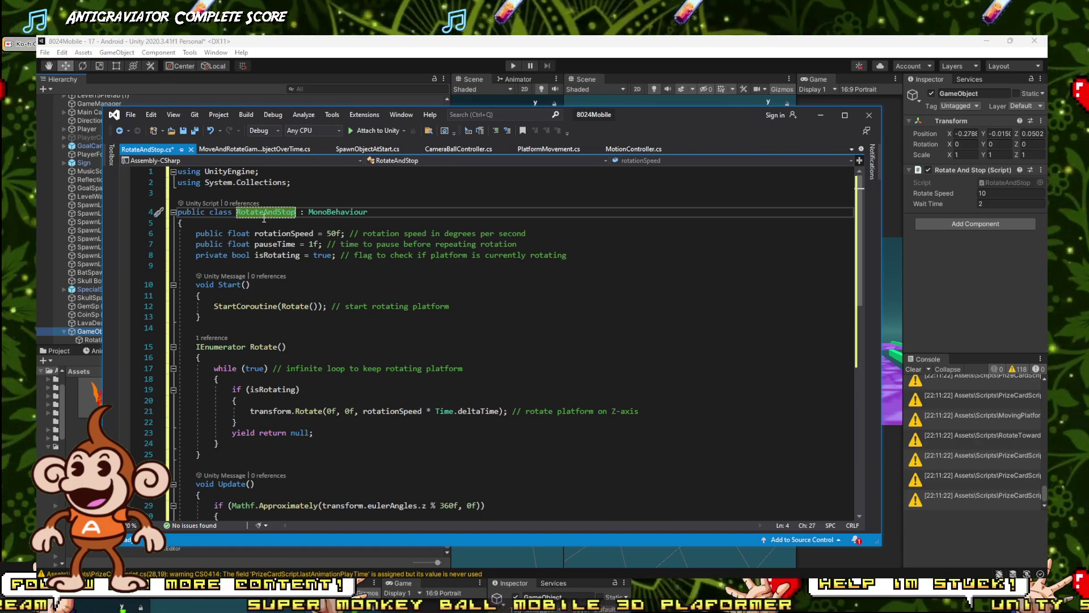
pyautogui.hotkey('ctrl', 's')
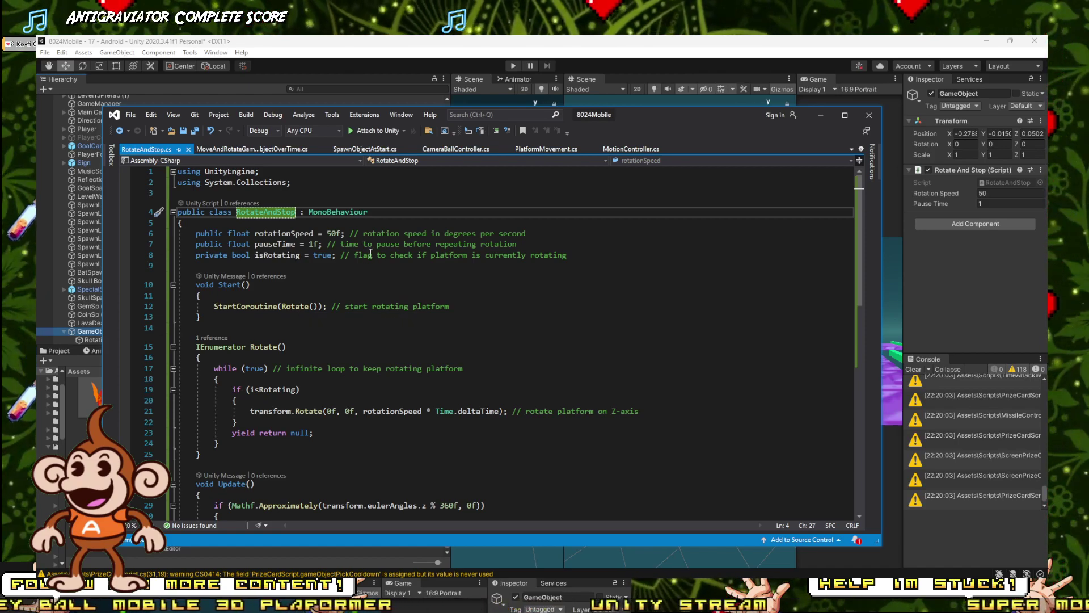
# Step: Run the game in Unity and set the Rotate And Stop component's Pause Time to 5 during play
pyautogui.click(420, 39)
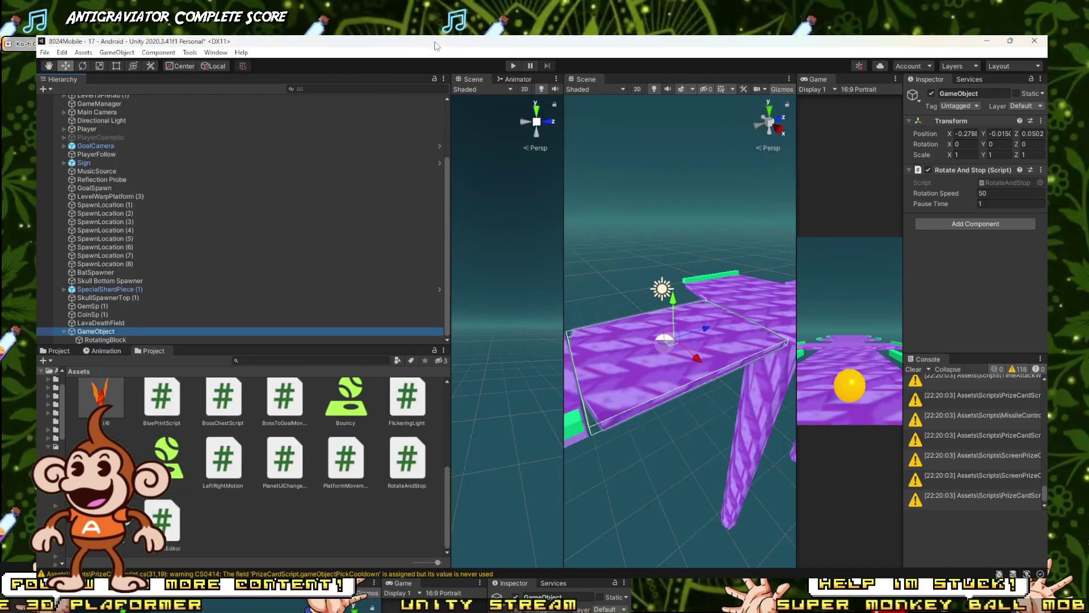
pyautogui.click(514, 65)
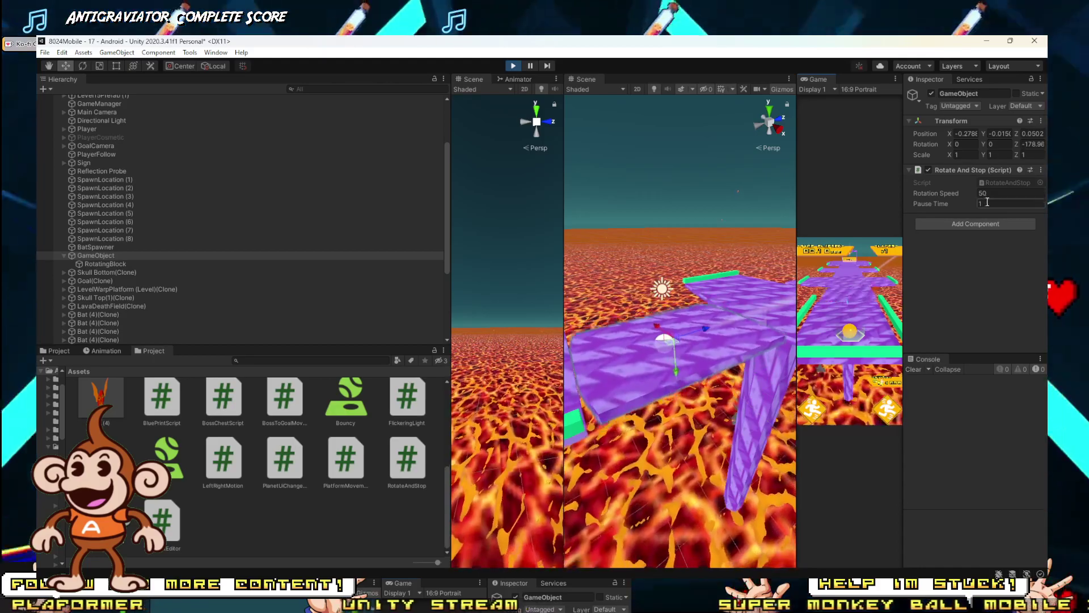
pyautogui.click(959, 203)
pyautogui.write('5')
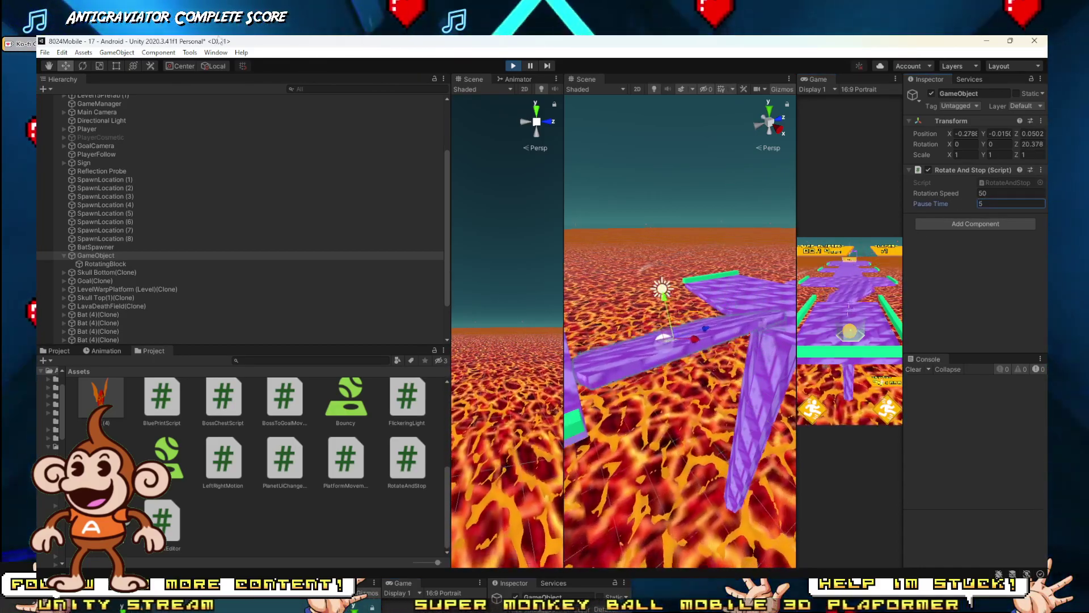
# Step: Stop the game and review the rotation and pause logic in RotateAndStop.cs in Visual Studio, then return to Unity
pyautogui.click(513, 66)
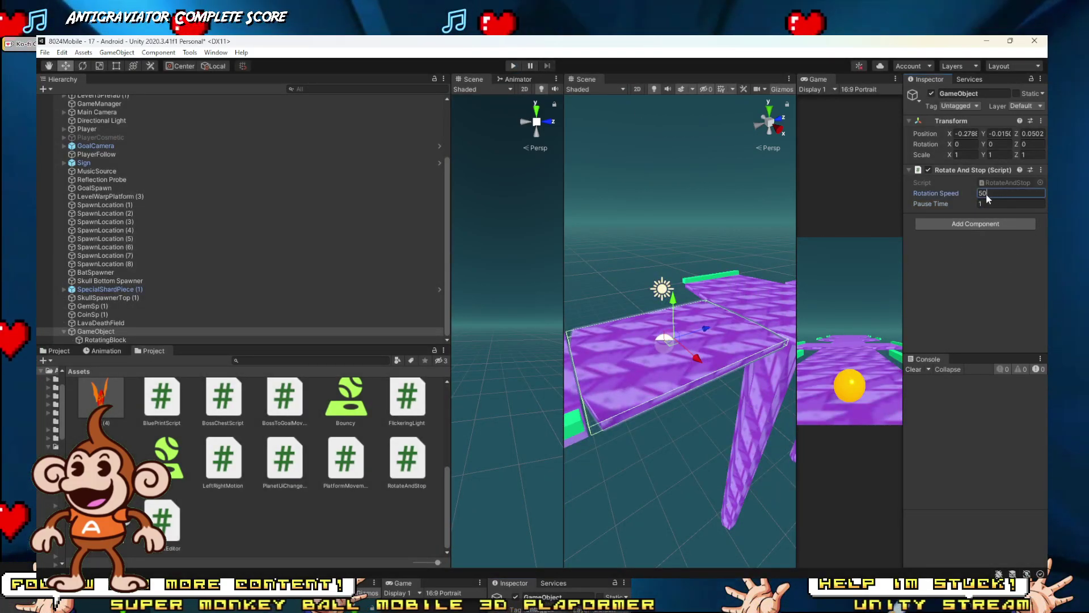
pyautogui.click(986, 194)
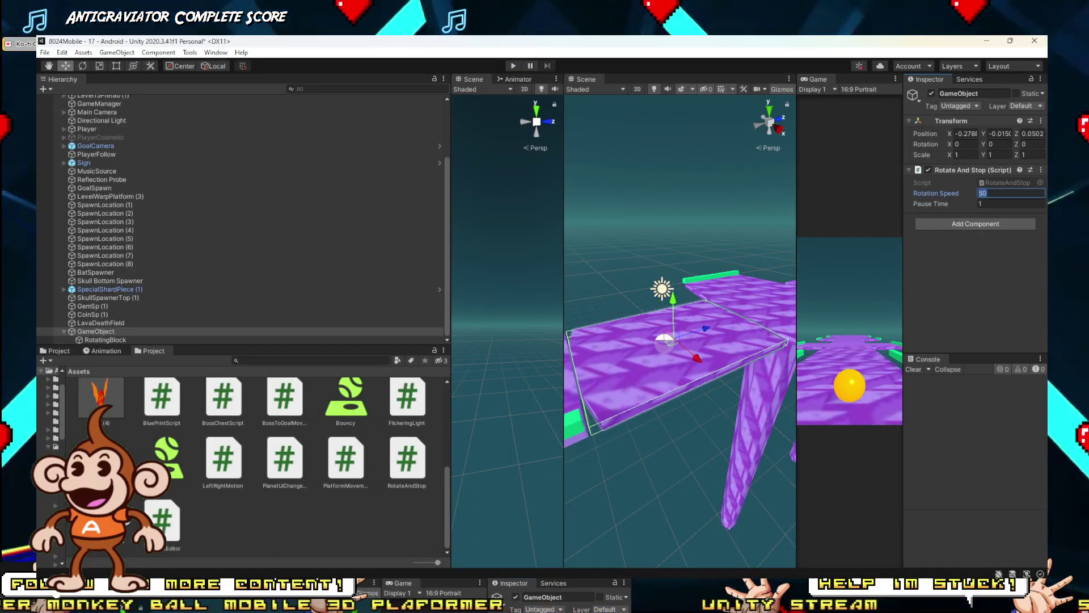
pyautogui.click(272, 533)
pyautogui.scroll(-2, 234, 290)
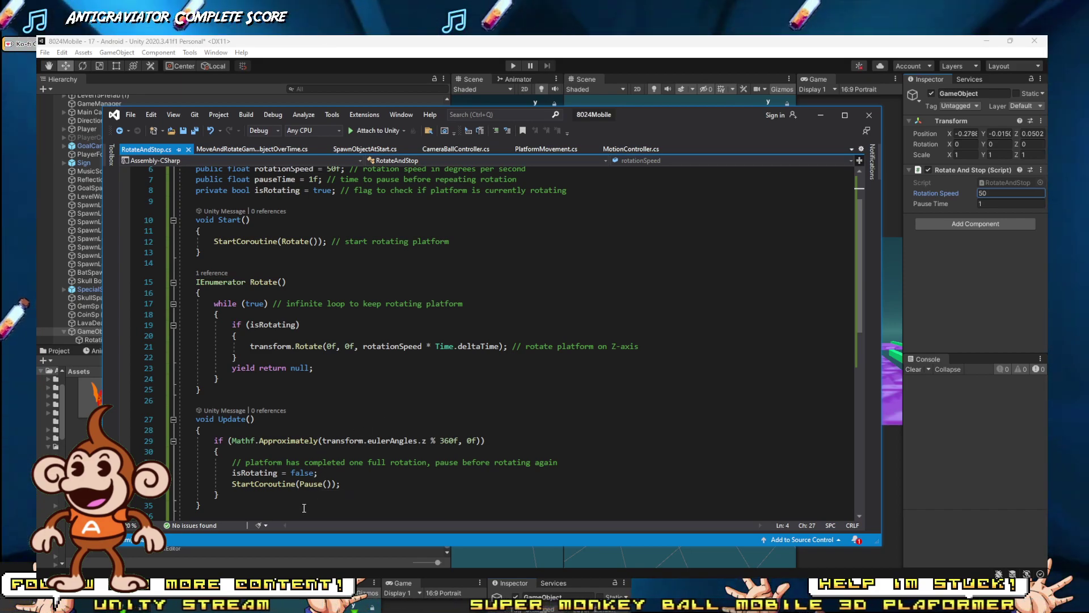
pyautogui.scroll(2, 311, 489)
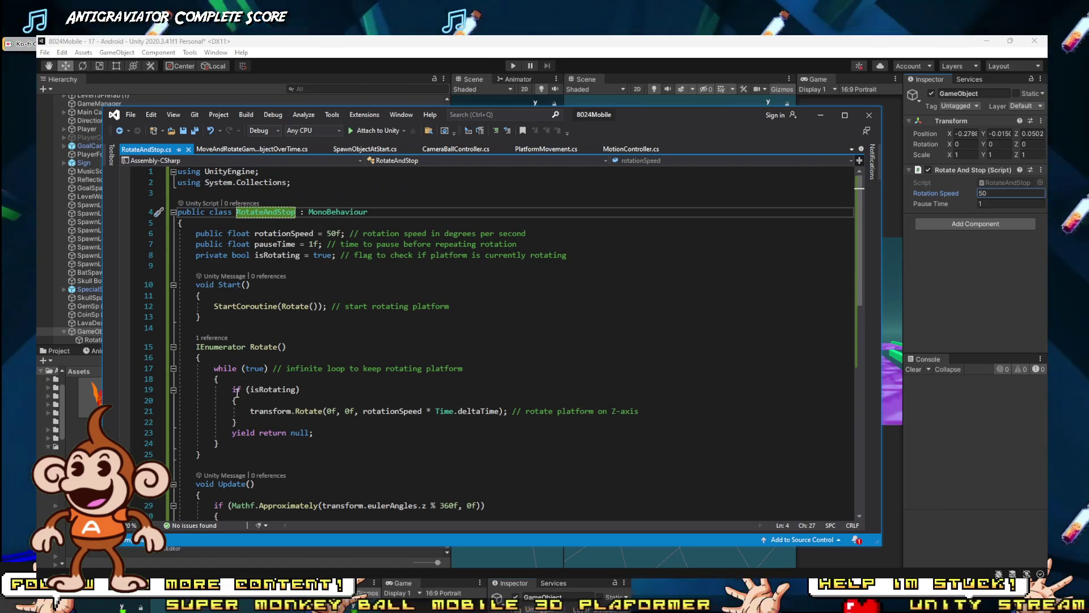
pyautogui.scroll(-5, 250, 409)
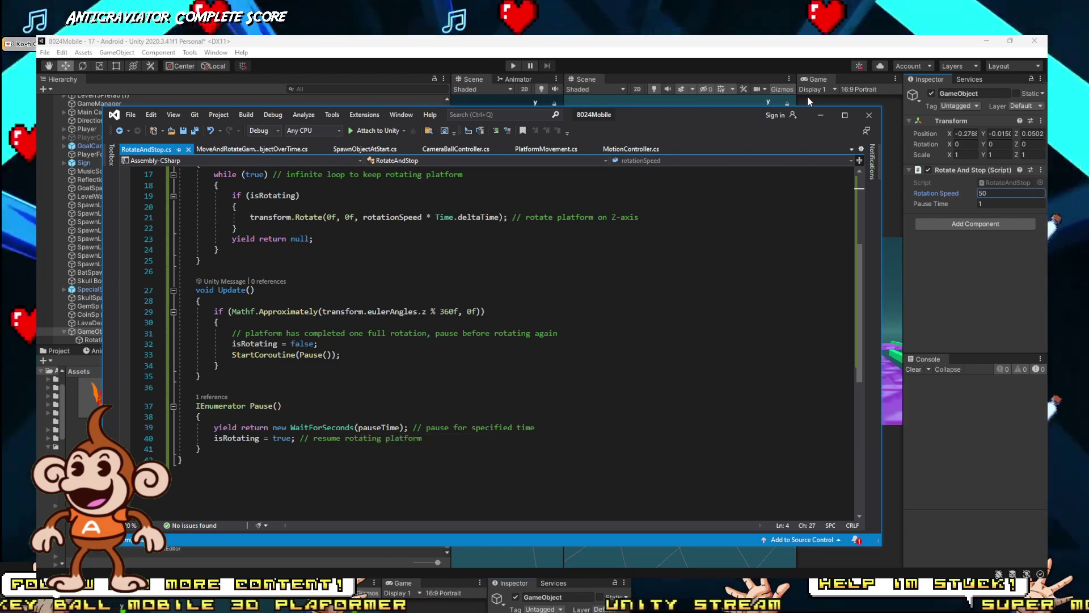
pyautogui.click(820, 116)
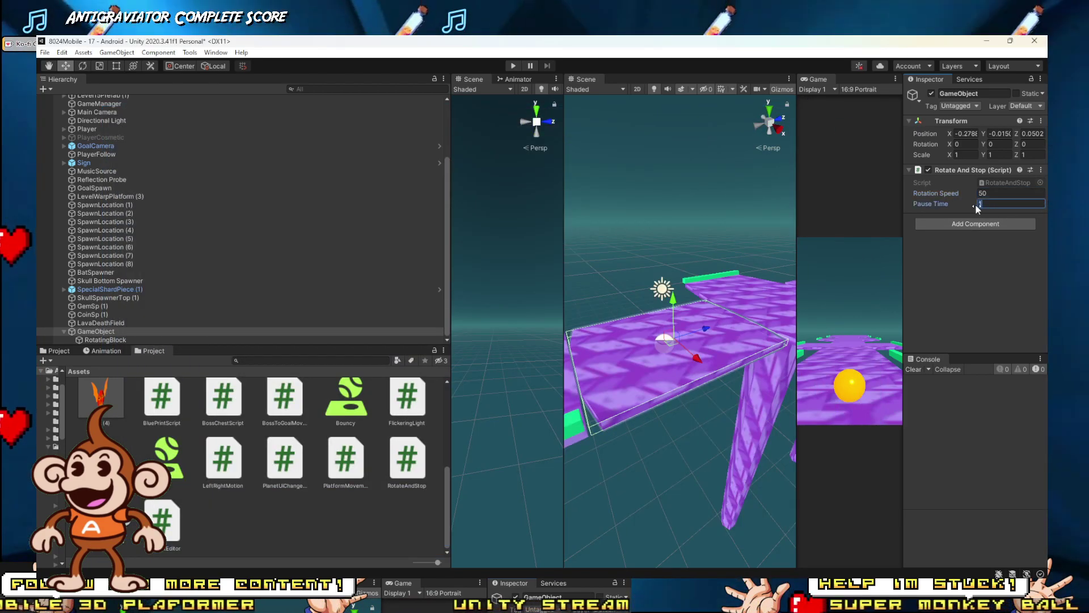
# Step: Set the Rotate And Stop component's Rotation Speed to 36, run the game and widen the Game view
pyautogui.click(992, 193)
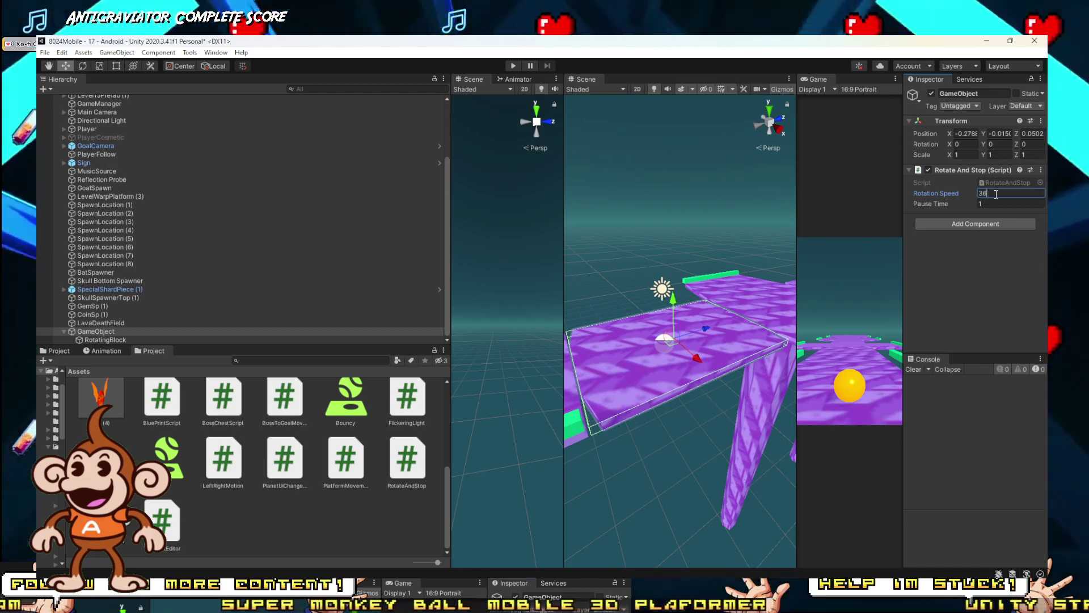
pyautogui.click(514, 66)
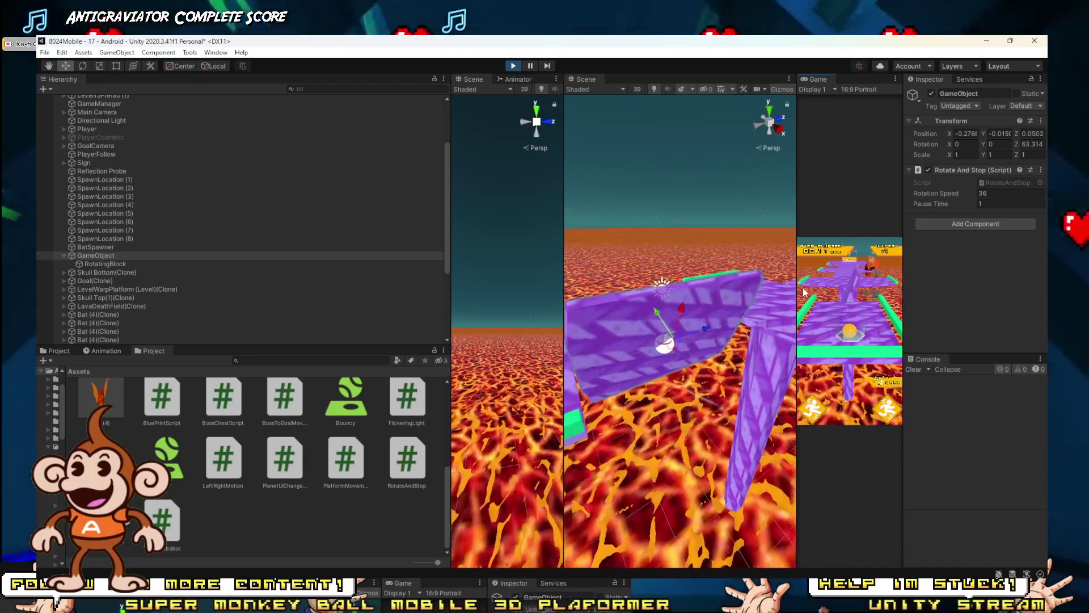
pyautogui.moveTo(796, 291); pyautogui.dragTo(478, 295)
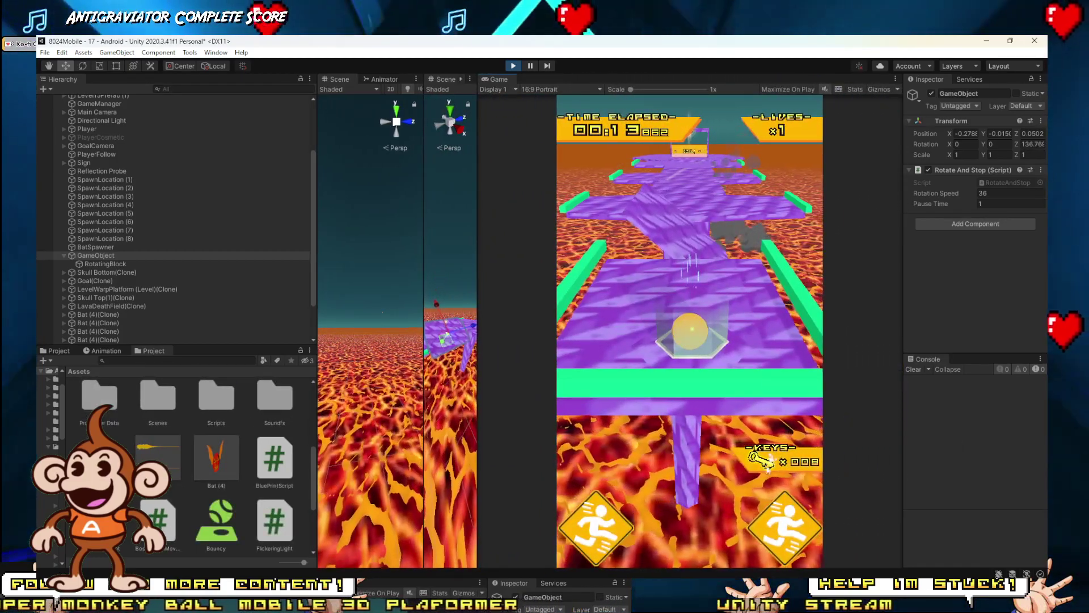
# Step: Playtest the level with the rotating platform, retrying after each lost life
pyautogui.click(803, 532)
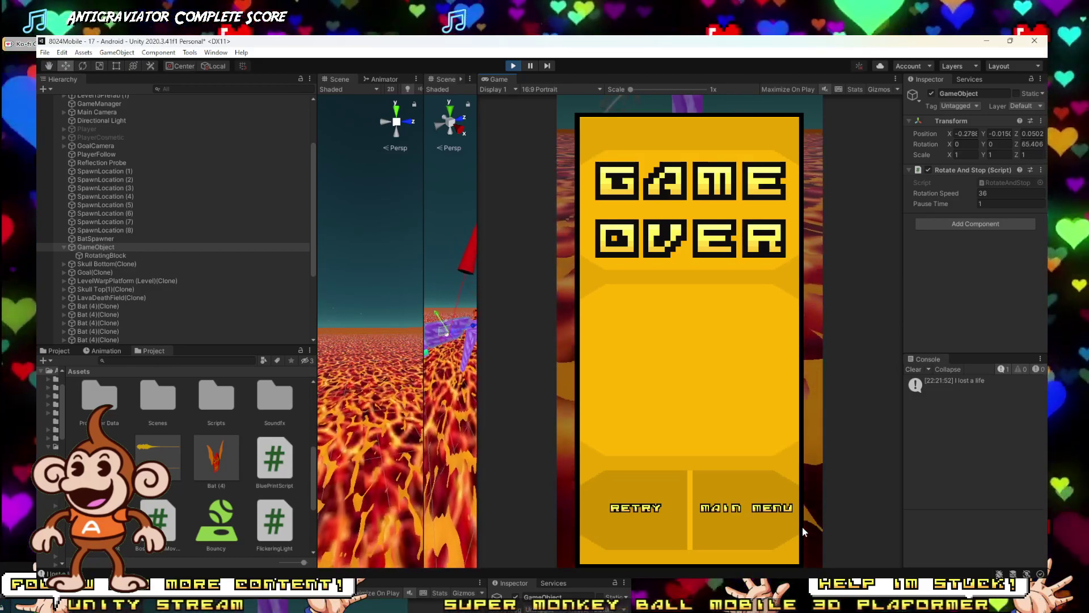
pyautogui.click(706, 522)
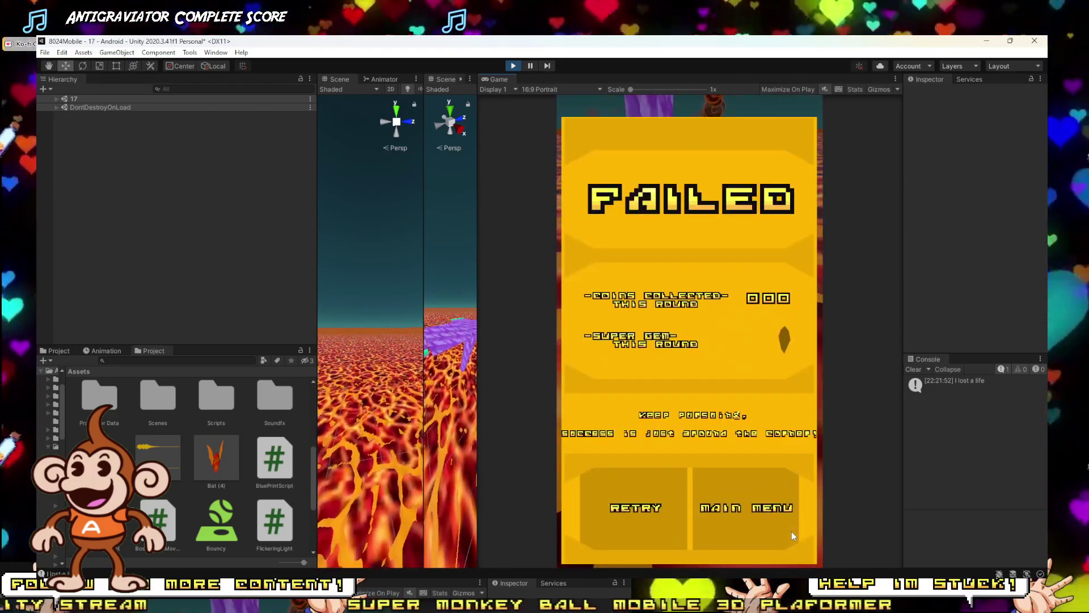
pyautogui.click(648, 542)
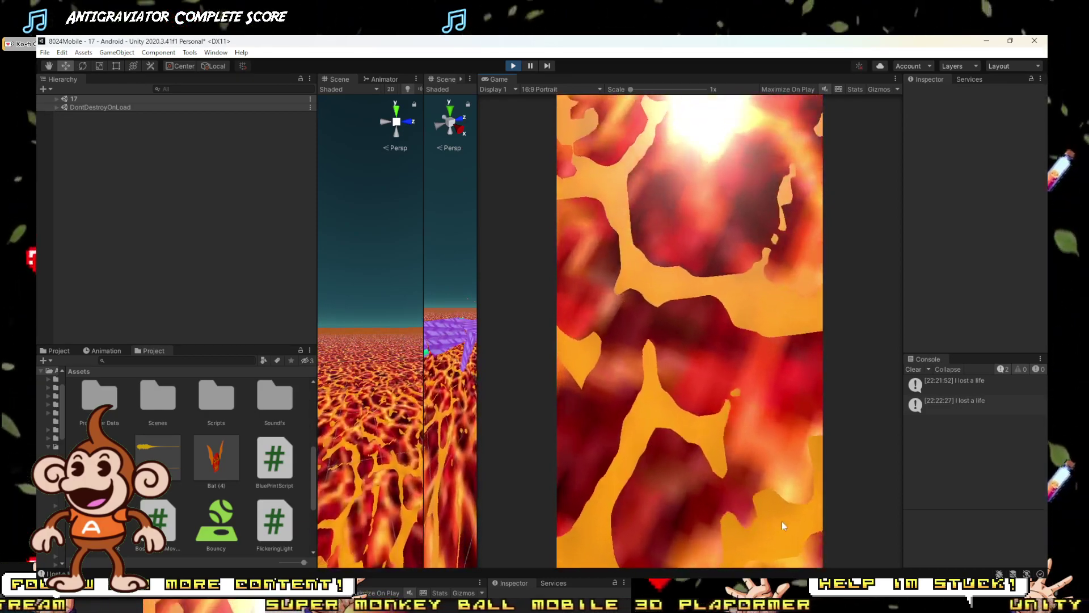
pyautogui.click(634, 510)
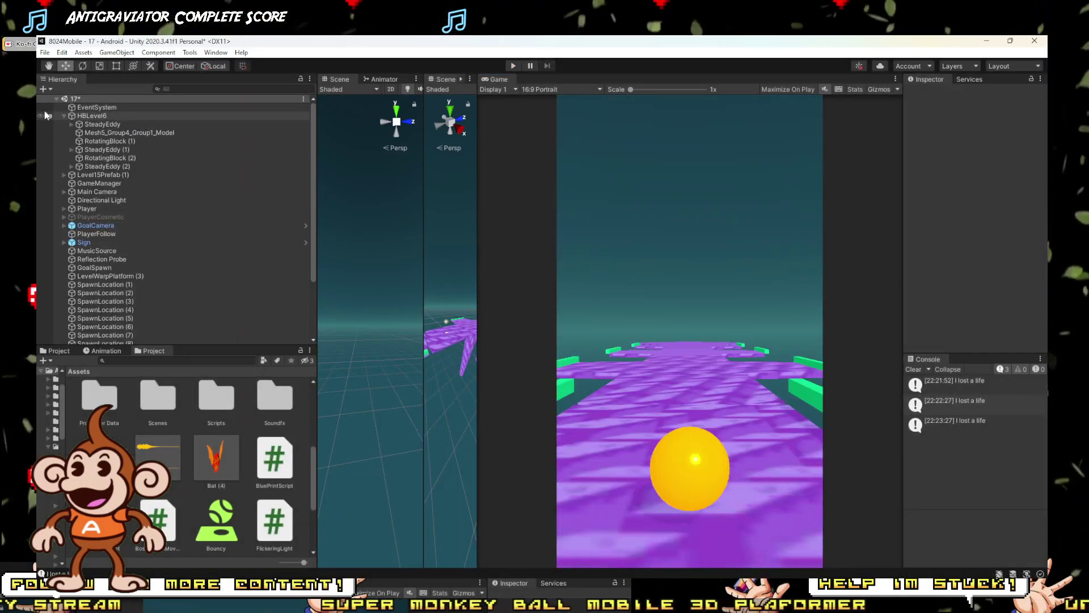
# Step: Delete the RotateAndStop.cs script from the project's Assets and get back to the Unity editor
pyautogui.scroll(-3, 94, 165)
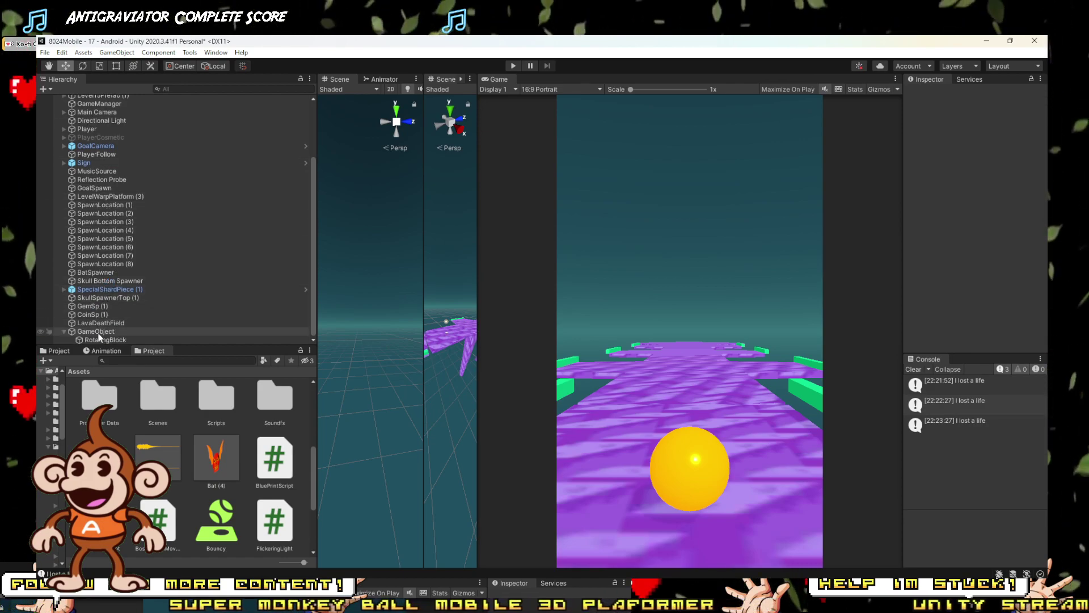
pyautogui.scroll(-3, 274, 462)
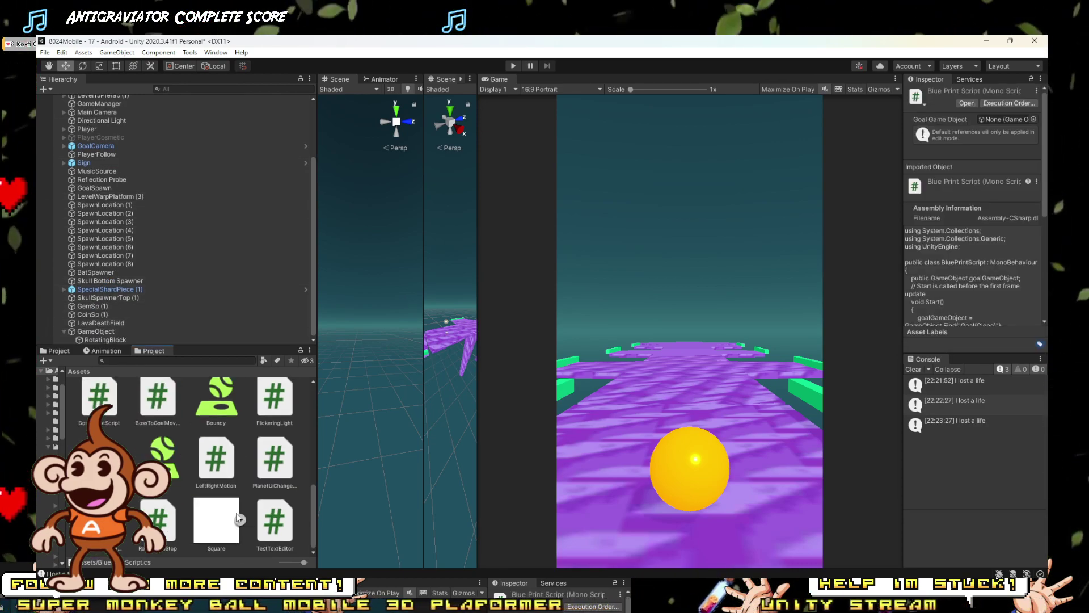
pyautogui.click(172, 545)
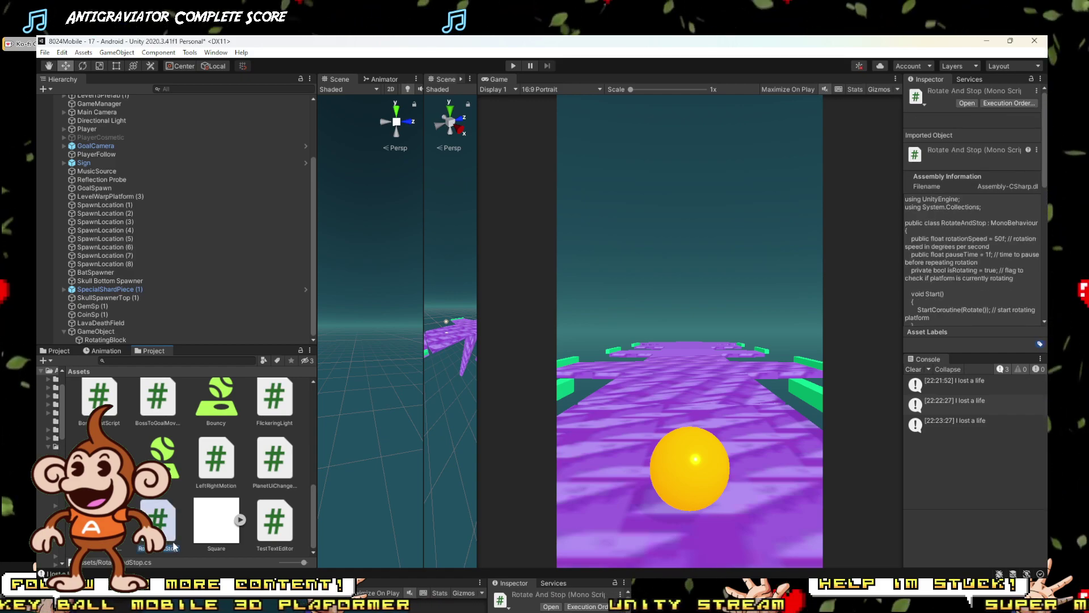
pyautogui.press('Delete')
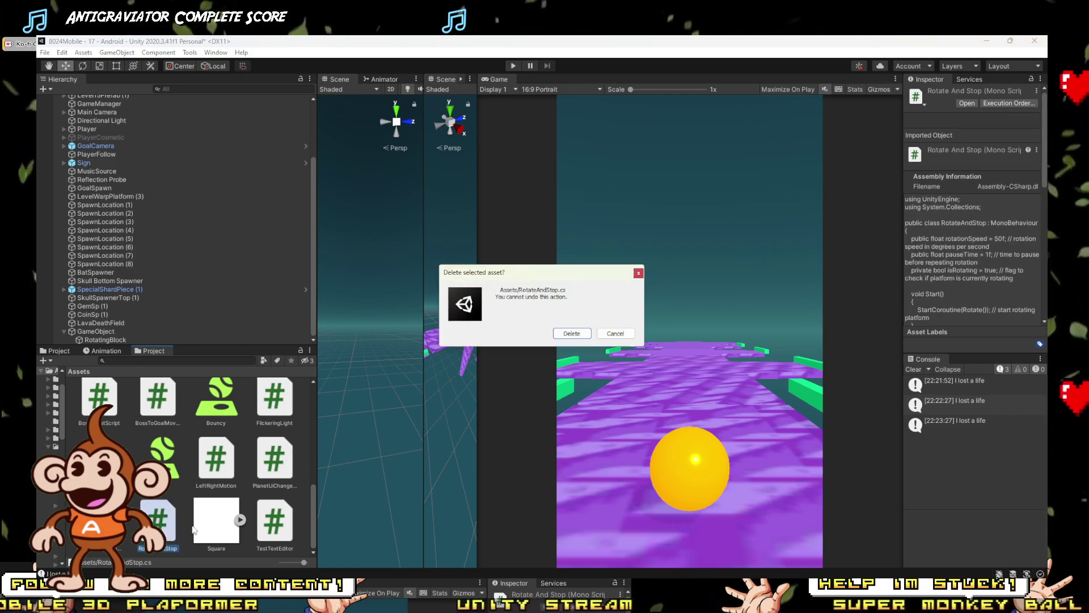
pyautogui.click(572, 334)
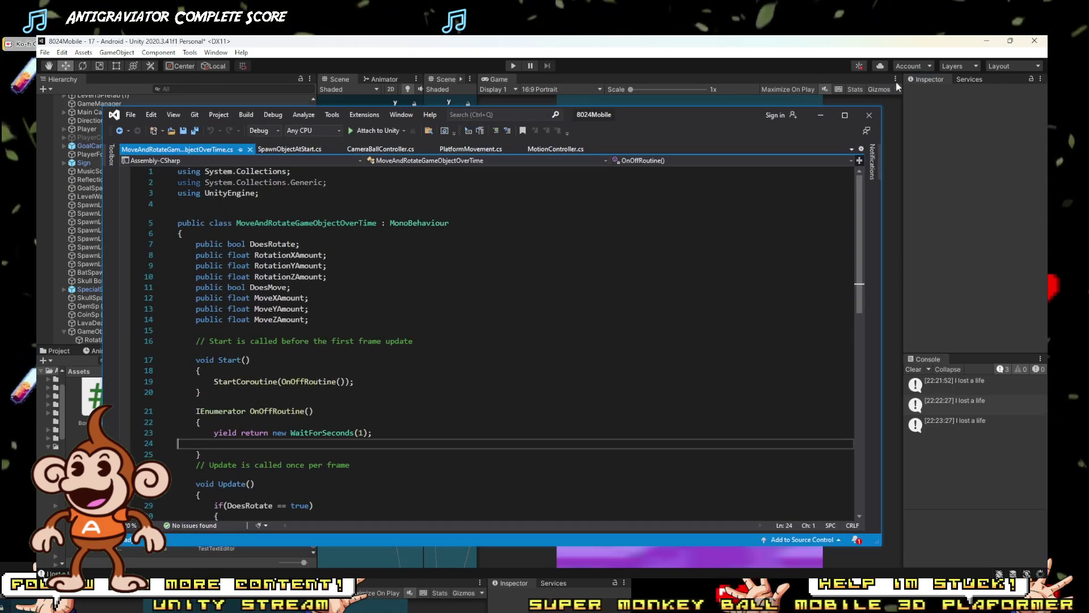
pyautogui.click(820, 115)
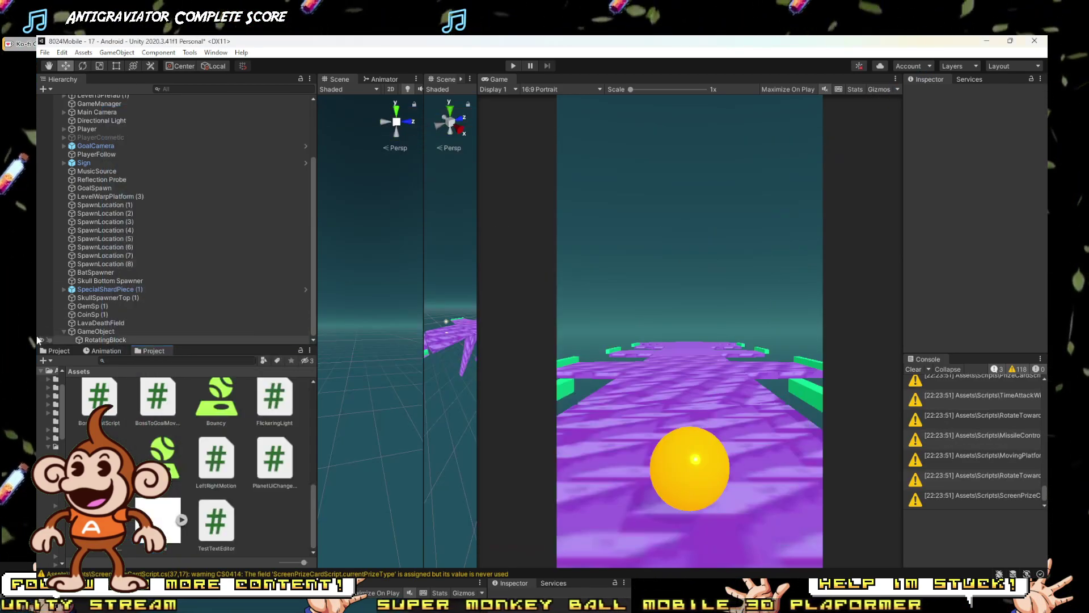
# Step: Remove the missing script component from the GameObject that holds RotatingBlock
pyautogui.click(85, 332)
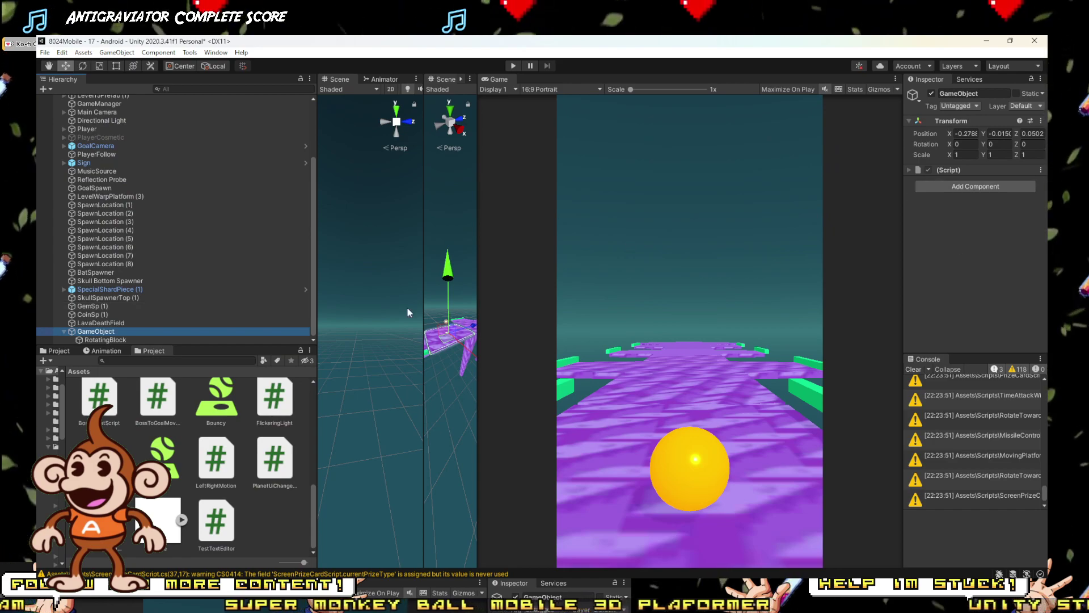
pyautogui.click(1040, 169)
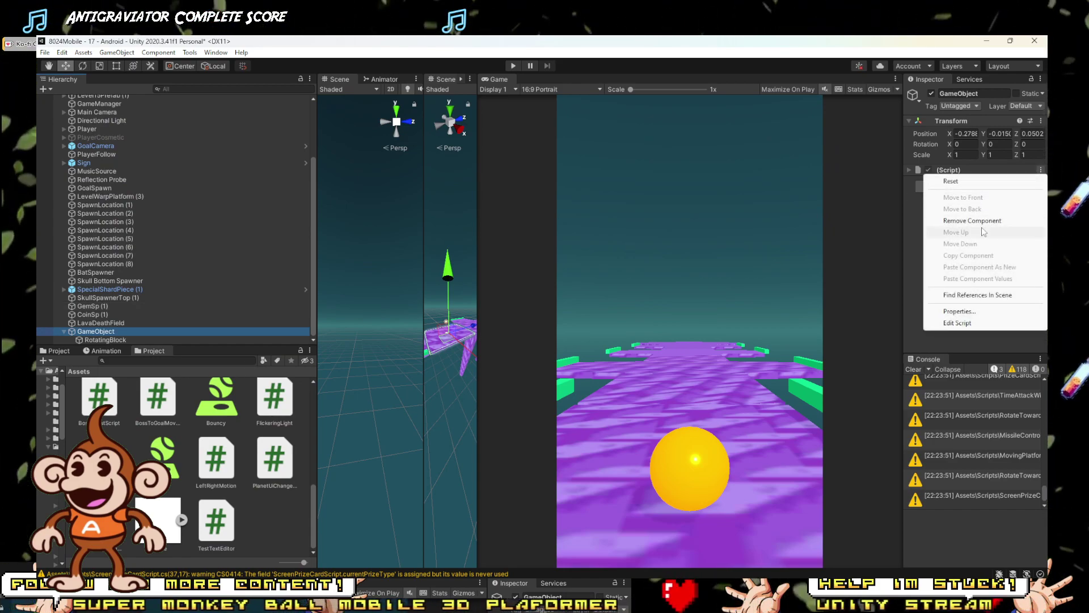
pyautogui.click(983, 222)
# Step: Add the Move And Rotate Game Object Over Time component with Does Rotate on and Rotation Z Amount 50, and test it in play mode
pyautogui.click(976, 176)
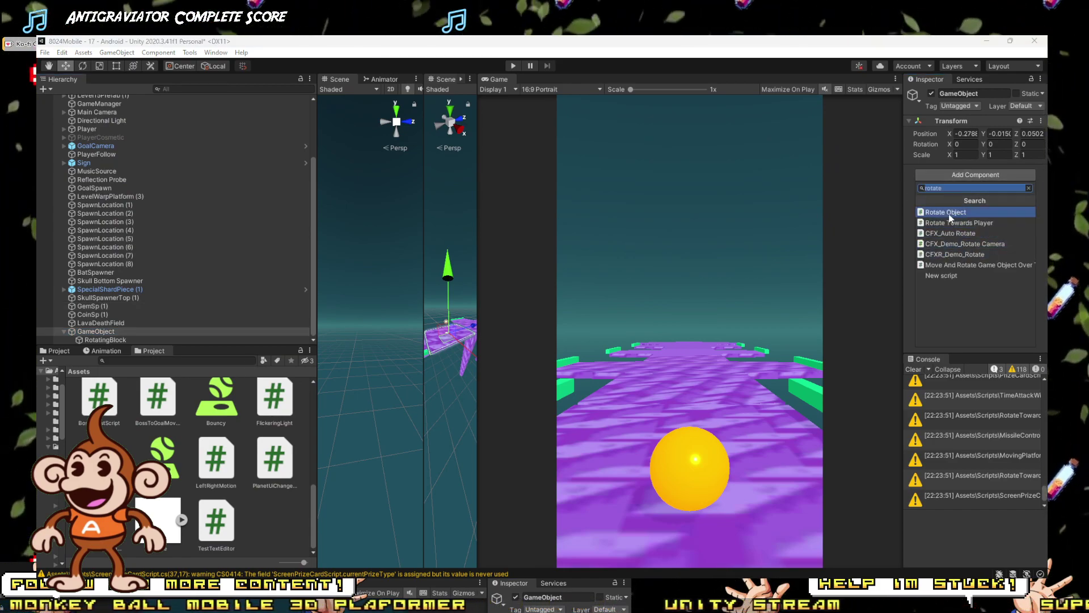
pyautogui.click(948, 265)
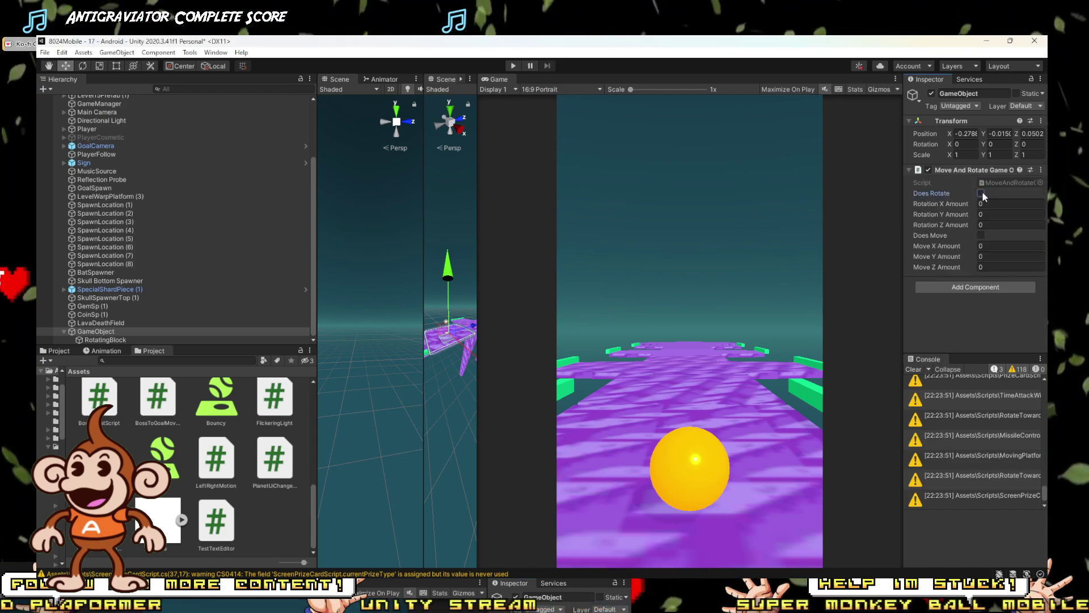
pyautogui.write('50')
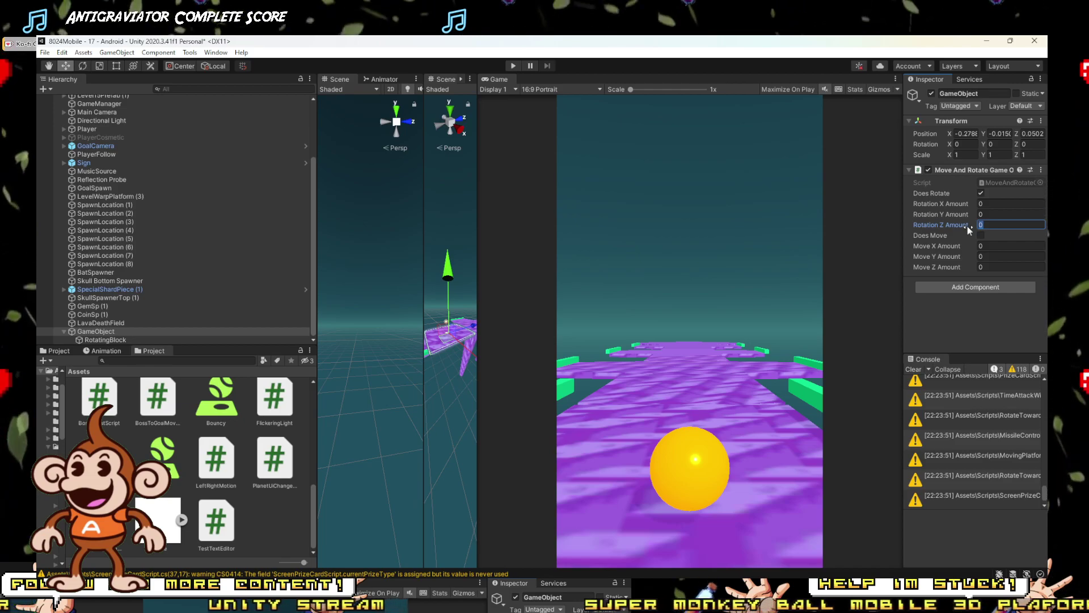
pyautogui.click(517, 66)
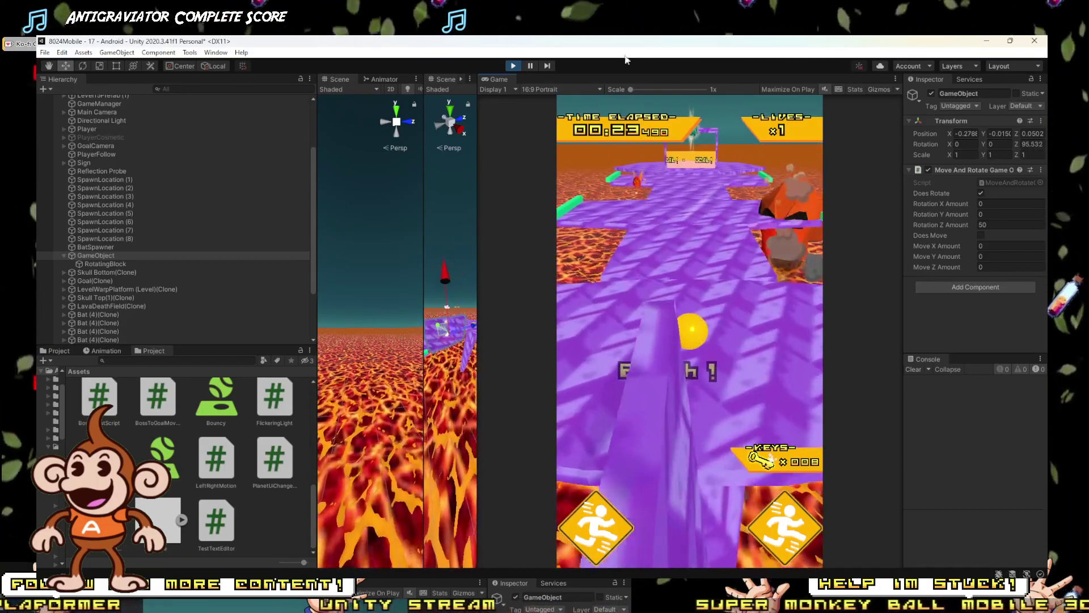
pyautogui.click(513, 66)
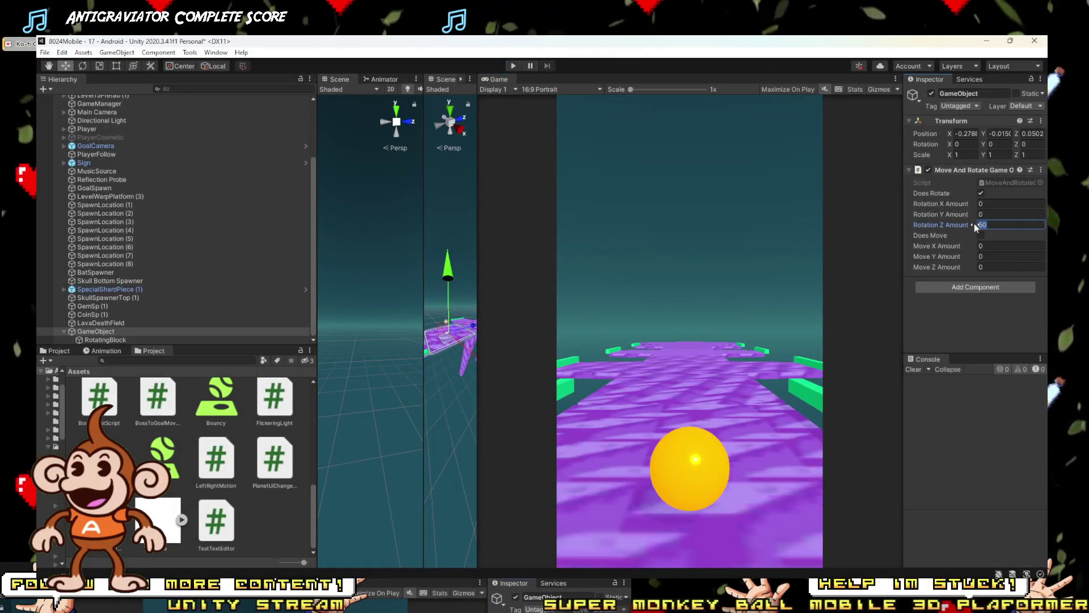
# Step: Set Rotation Z Amount to 40 and playtest the level, retrying after each failure
pyautogui.write('4')
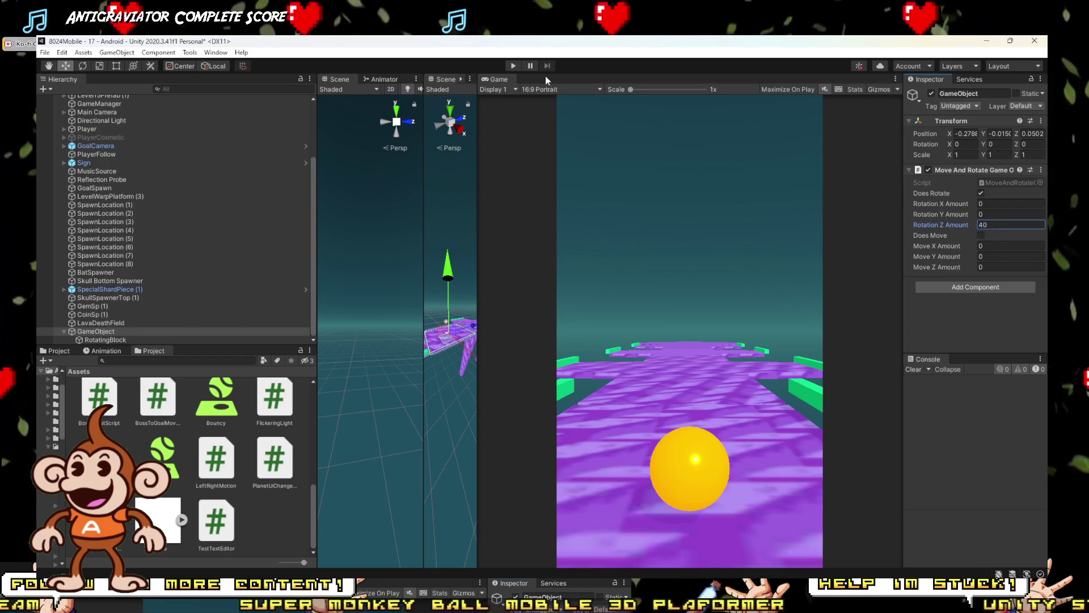
pyautogui.click(514, 66)
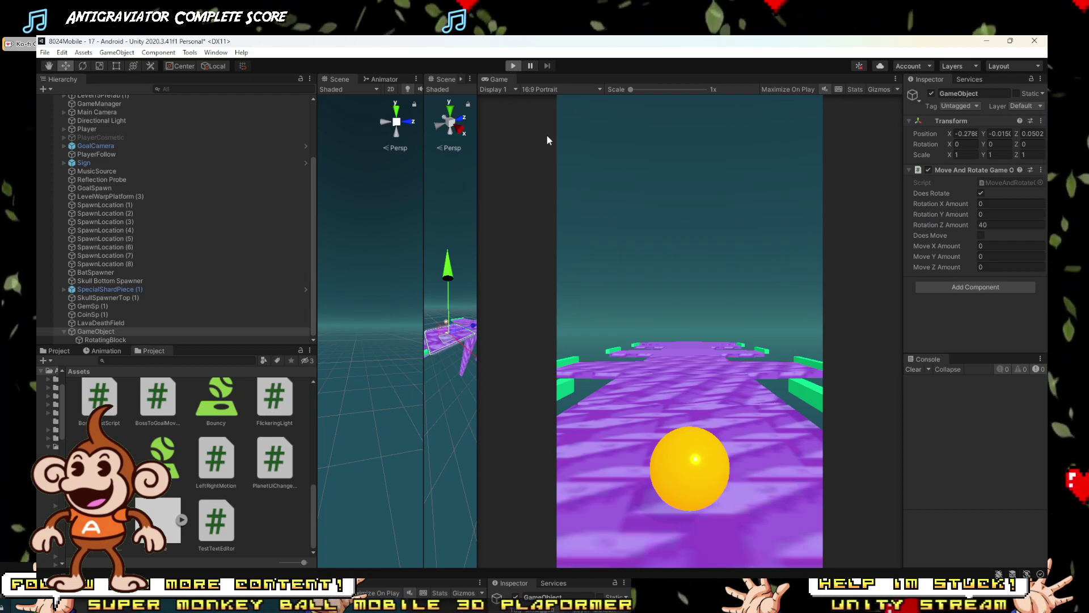
pyautogui.press('Up')
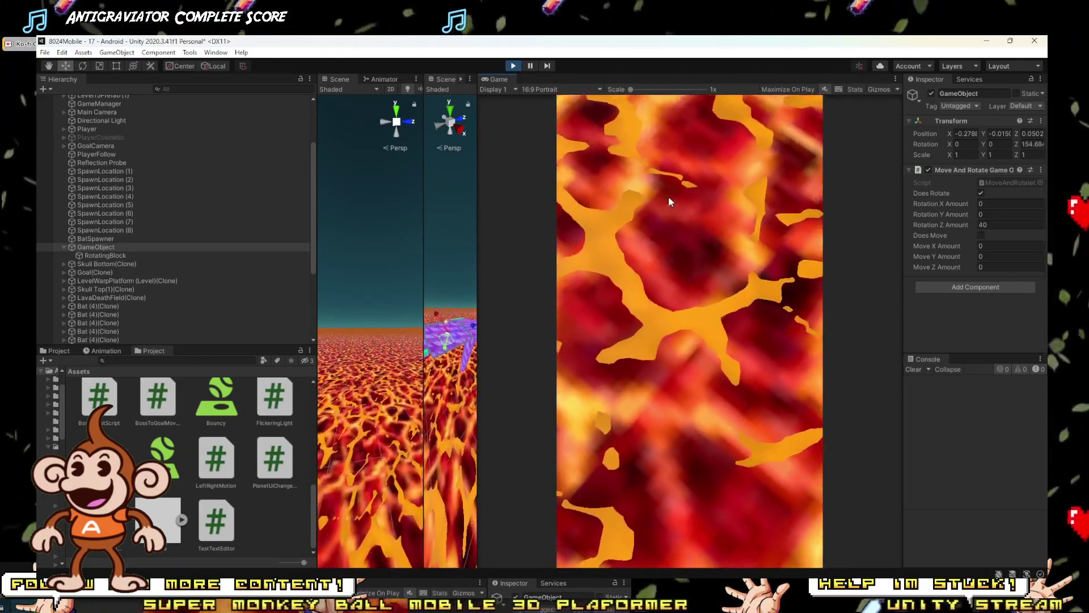
pyautogui.click(660, 513)
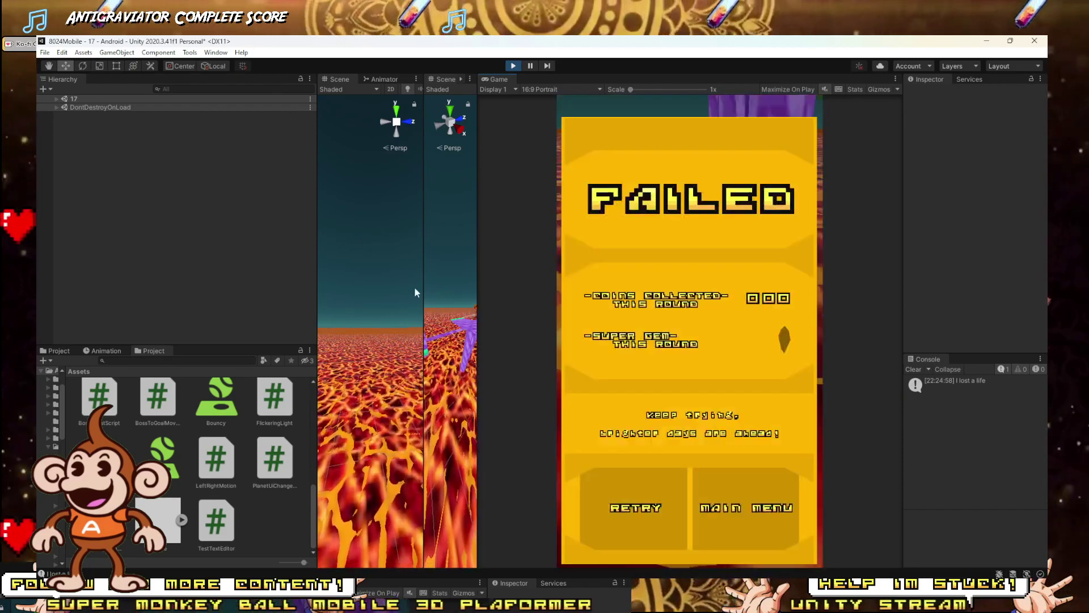
pyautogui.click(631, 500)
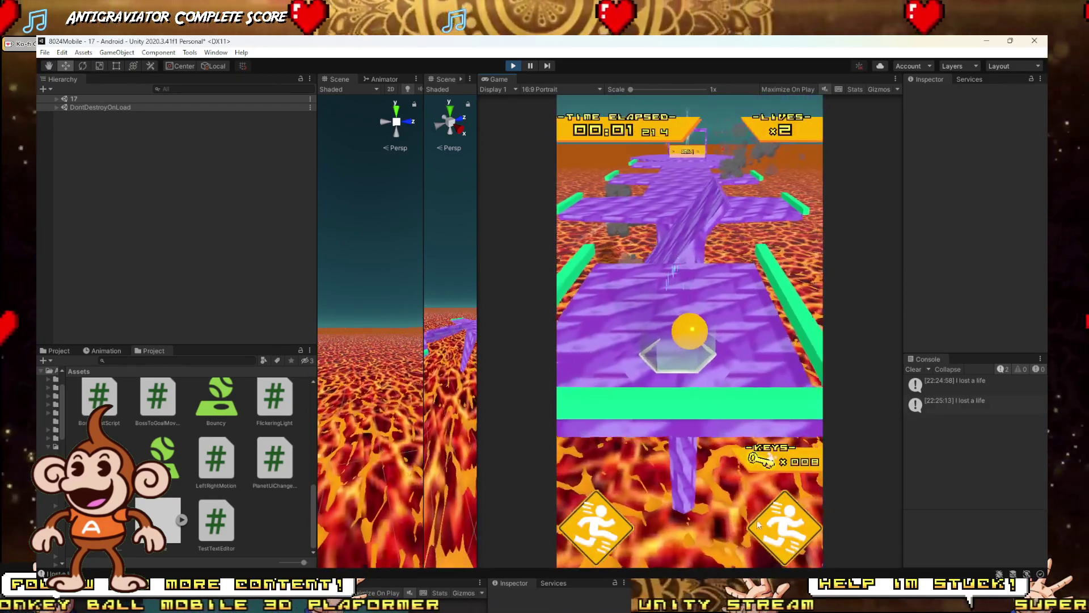
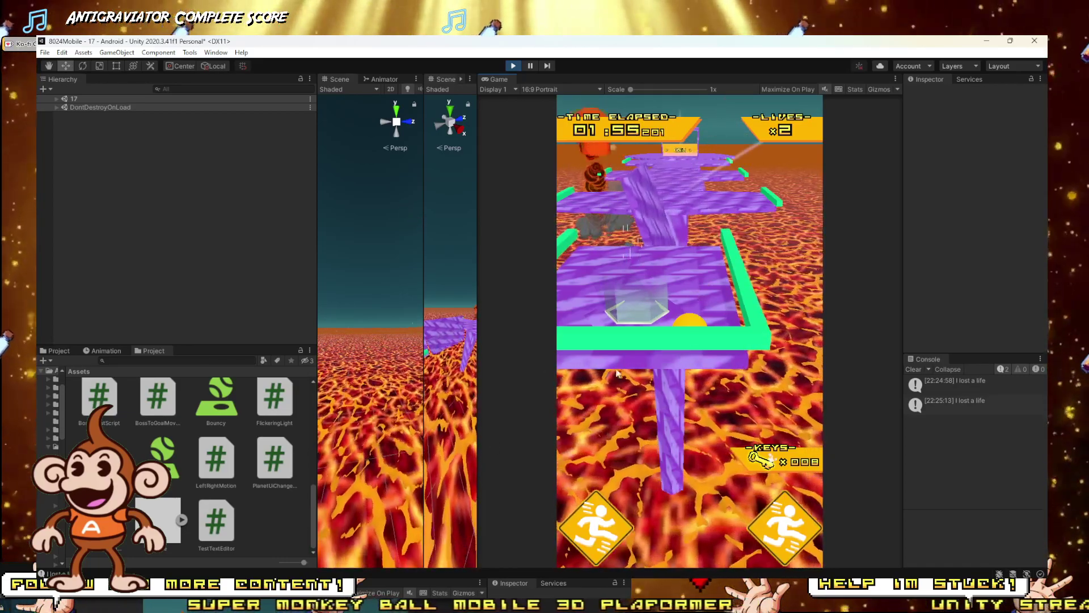
# Step: Stop the game, narrow the Game view and give the Scene view room to show the level's platforms
pyautogui.moveTo(472, 320)
pyautogui.mouseDown()
pyautogui.moveTo(638, 324)
pyautogui.moveTo(455, 327)
pyautogui.mouseUp()
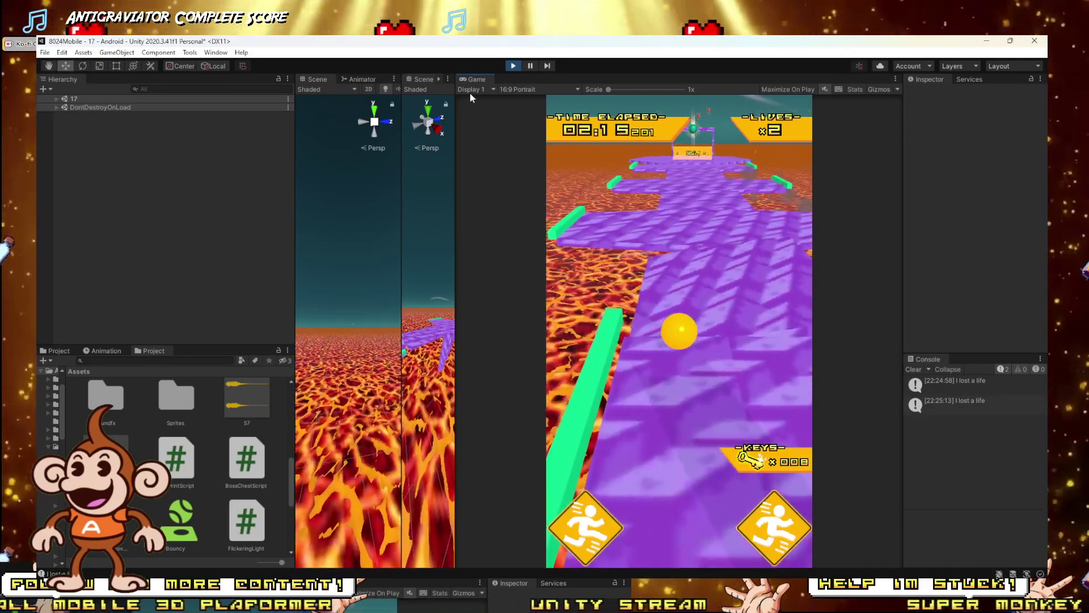
pyautogui.click(513, 66)
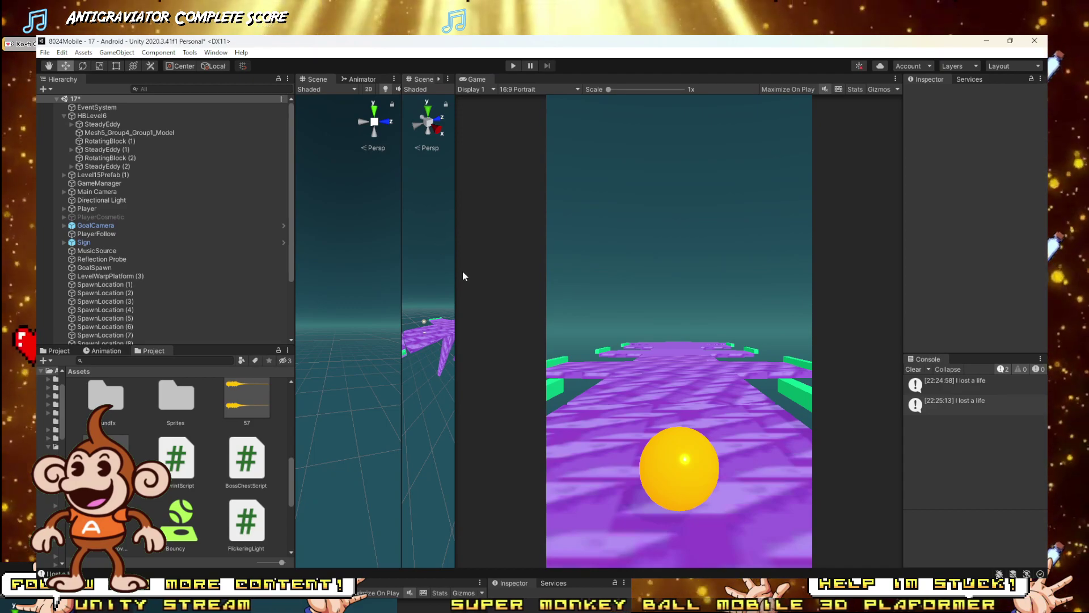
pyautogui.moveTo(456, 276); pyautogui.dragTo(796, 318)
pyautogui.scroll(-2, 523, 368)
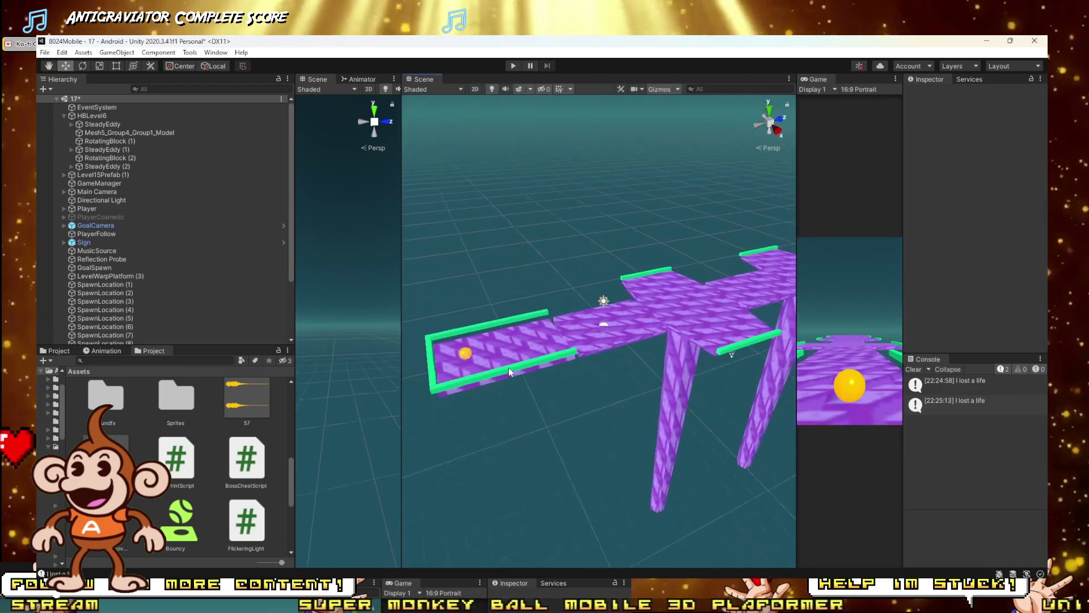
# Step: Examine the SteadyEddy piece, RotatingBlock (1) and the first RotatingBlock to see how the level's platforms are laid out
pyautogui.keyDown('alt'); pyautogui.moveTo(509, 371); pyautogui.dragTo(416, 300); pyautogui.keyUp('alt')
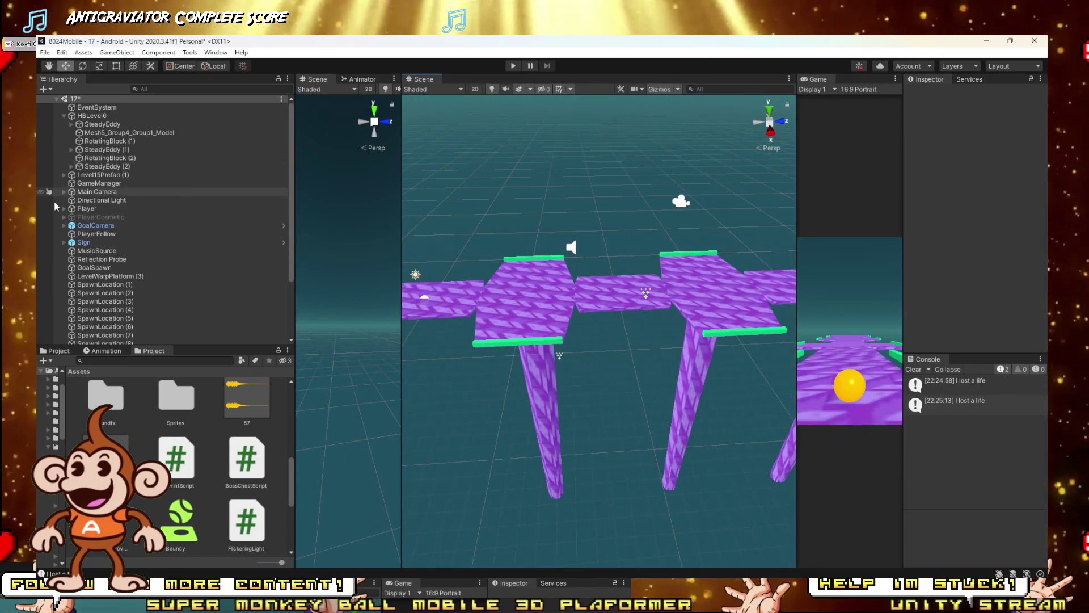
pyautogui.click(105, 125)
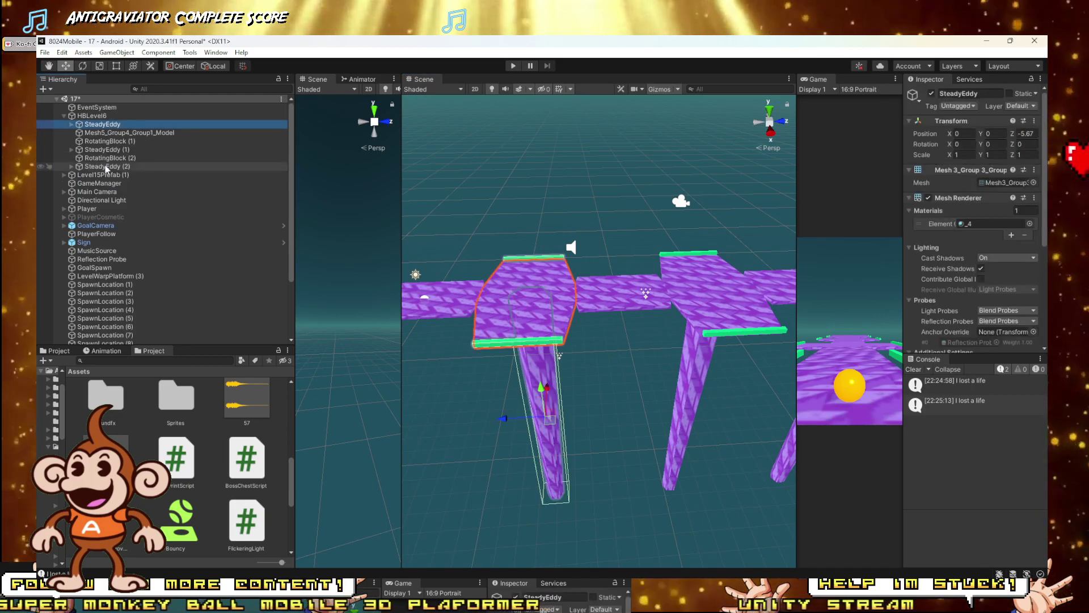
pyautogui.click(104, 141)
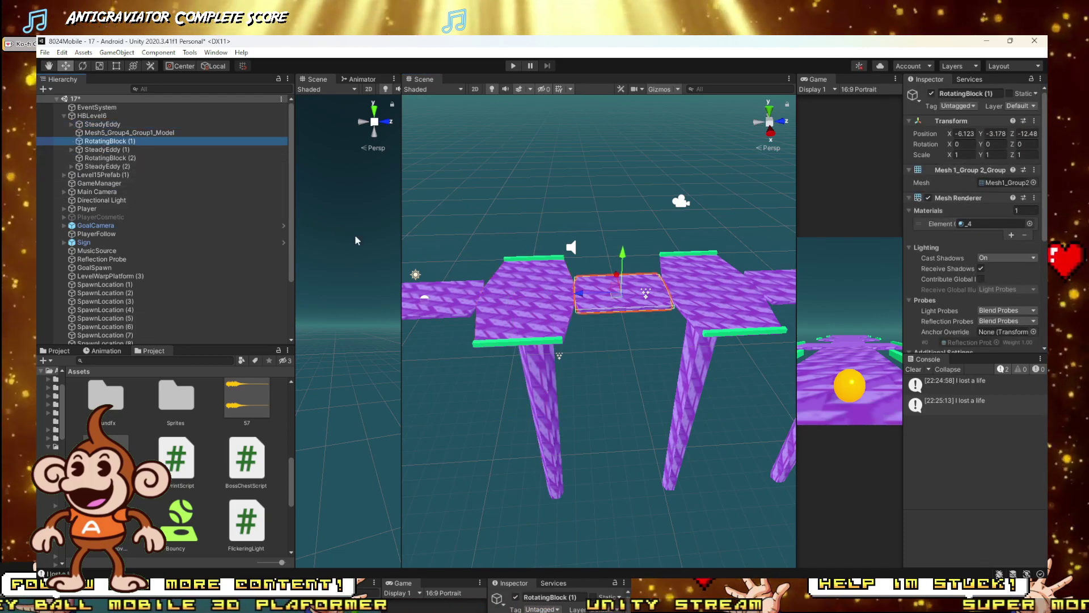
pyautogui.moveTo(695, 281); pyautogui.dragTo(665, 339, button='right')
pyautogui.press('Delete')
pyautogui.hotkey('ctrl', 'z')
pyautogui.click(597, 359)
pyautogui.scroll(5, 616, 392)
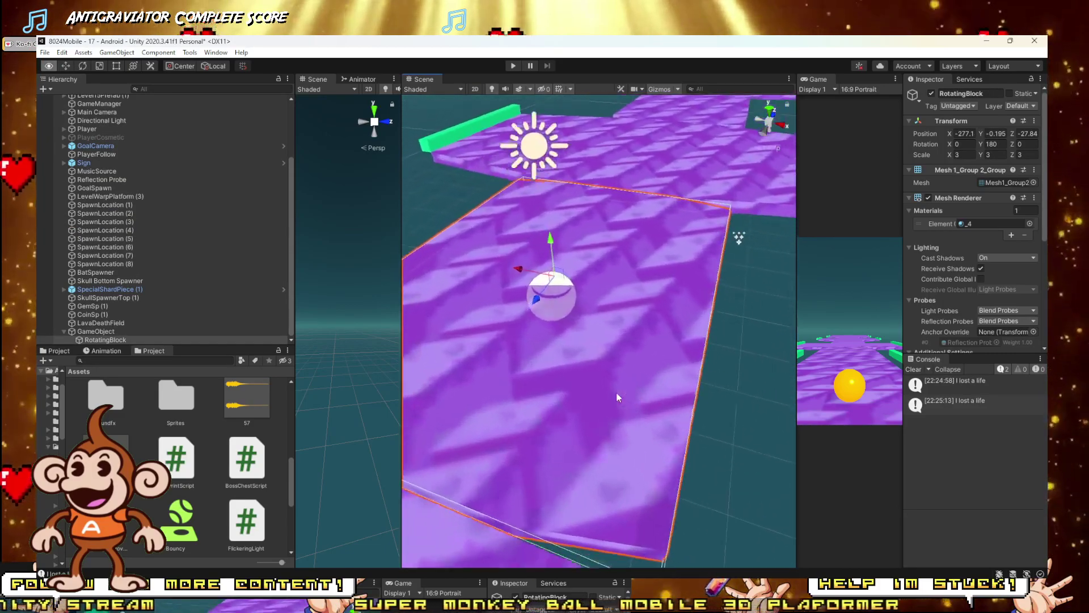
pyautogui.moveTo(617, 391); pyautogui.dragTo(642, 331, button='right')
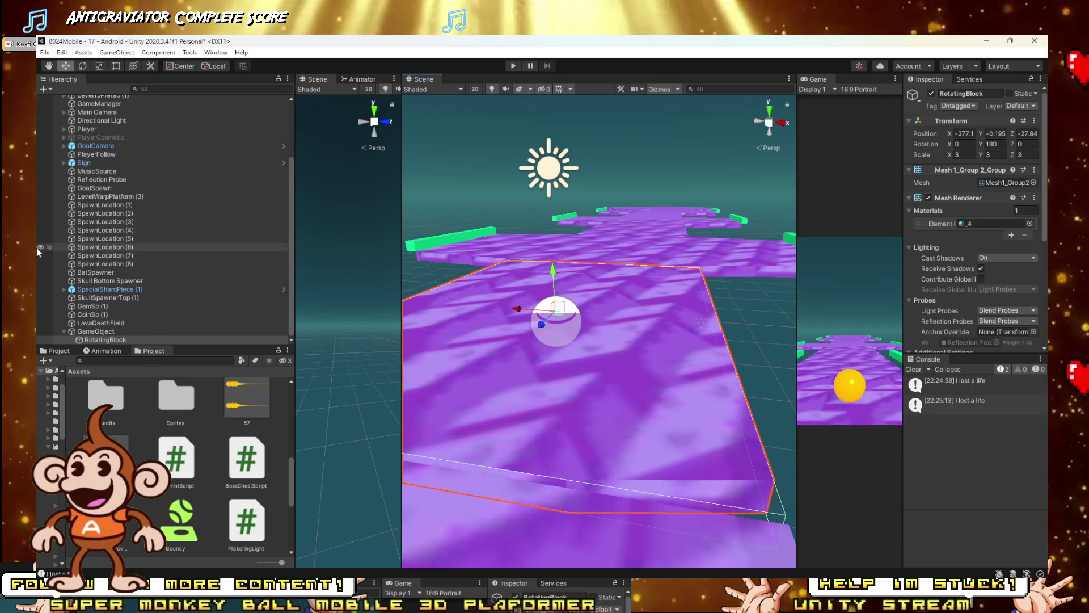
# Step: Add a Sprite Renderer component to both GemSp (1) and CoinSp (1)
pyautogui.click(63, 331)
pyautogui.click(86, 314)
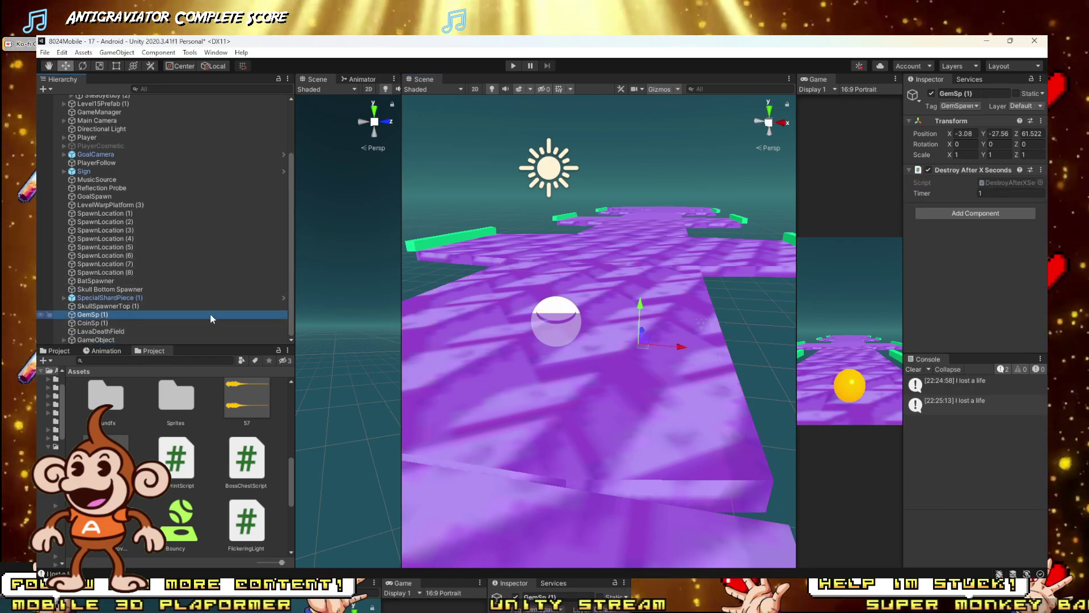
pyautogui.press('f')
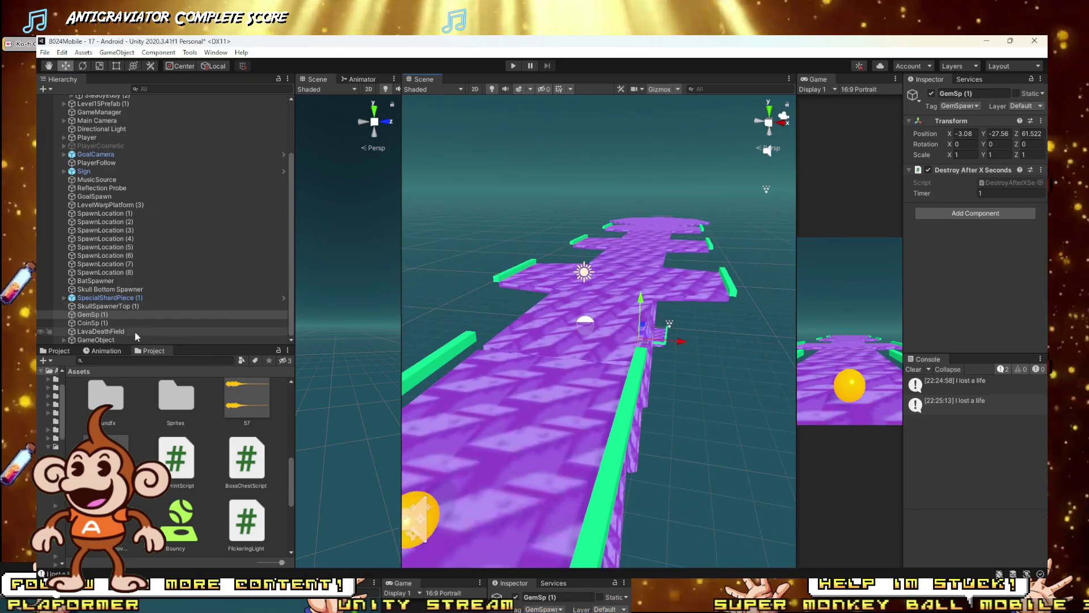
pyautogui.click(958, 214)
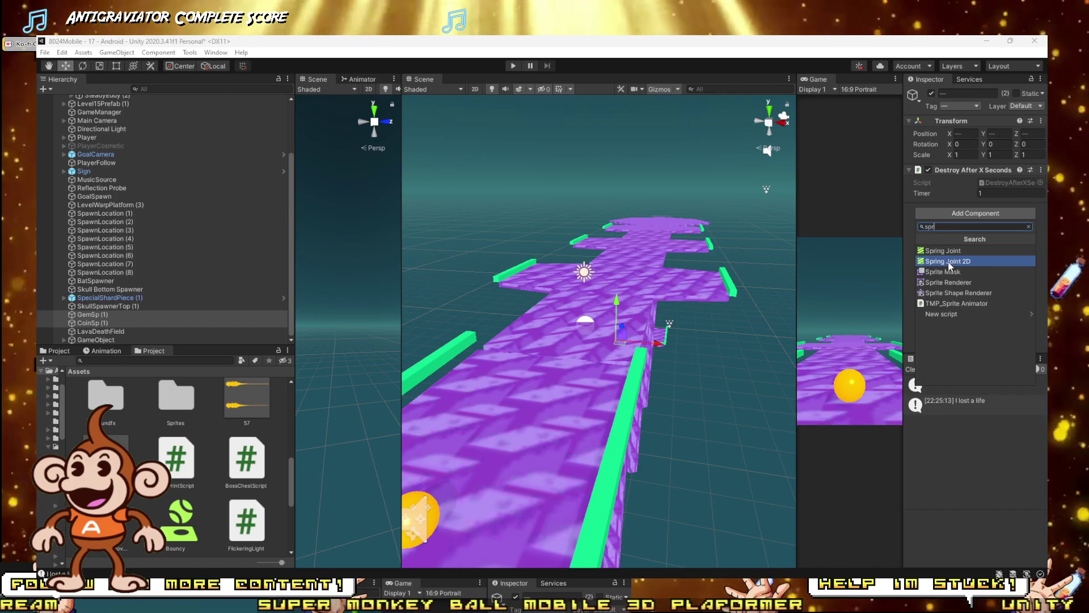
pyautogui.click(949, 262)
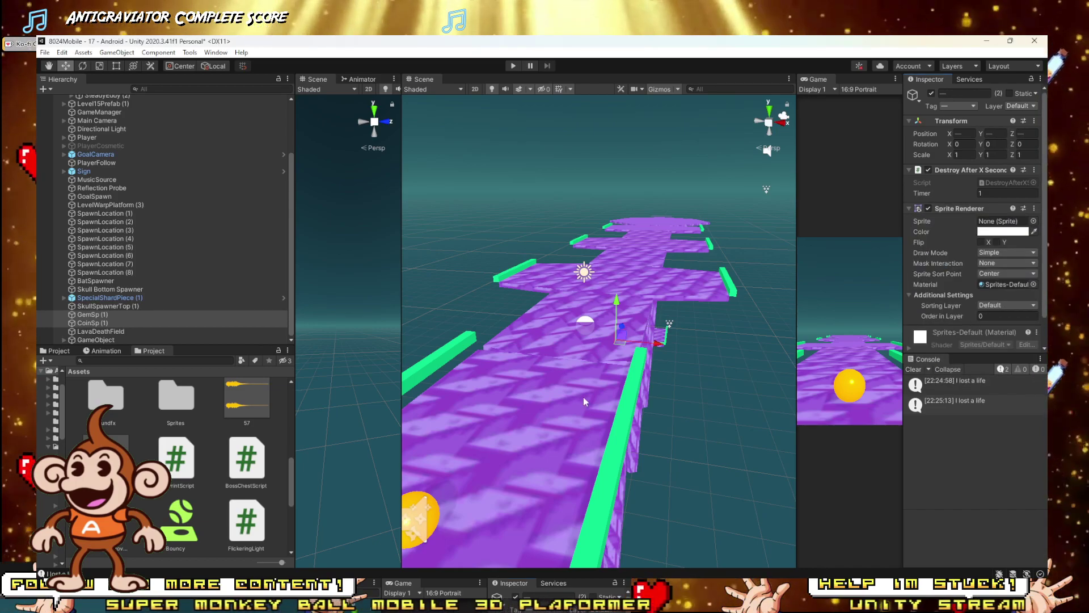
# Step: Assign the RegGem sprite to the Sprite Renderer of GemSp (1)
pyautogui.click(92, 315)
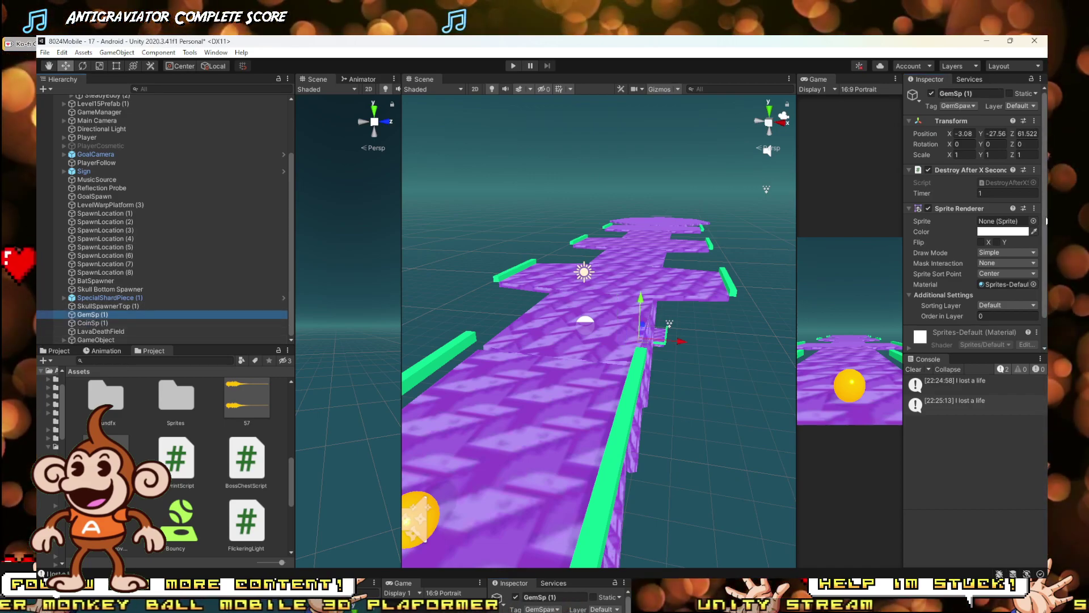
pyautogui.click(1033, 221)
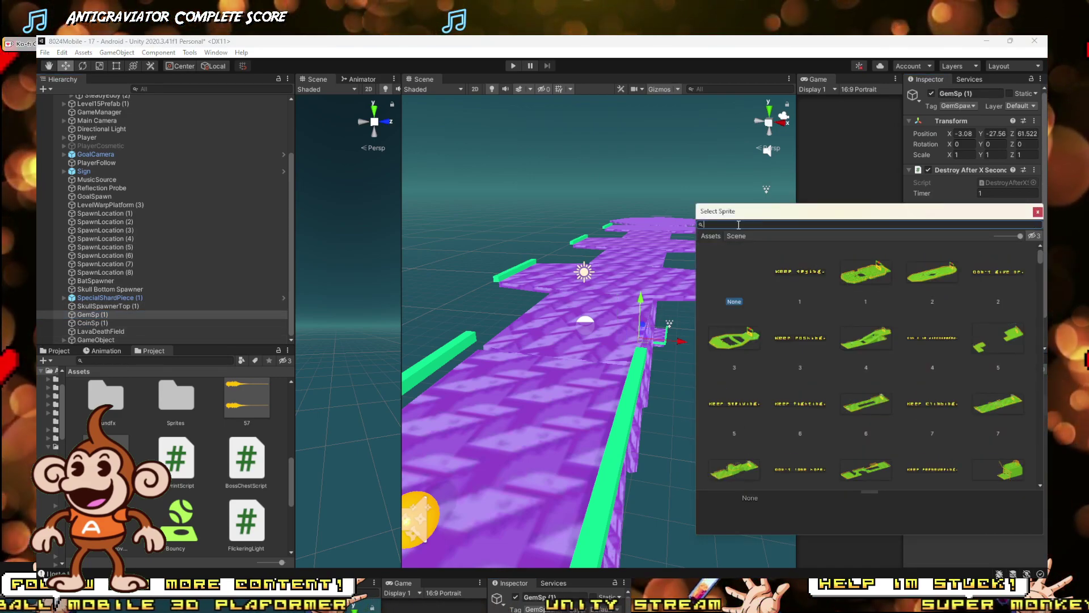
pyautogui.write('gem')
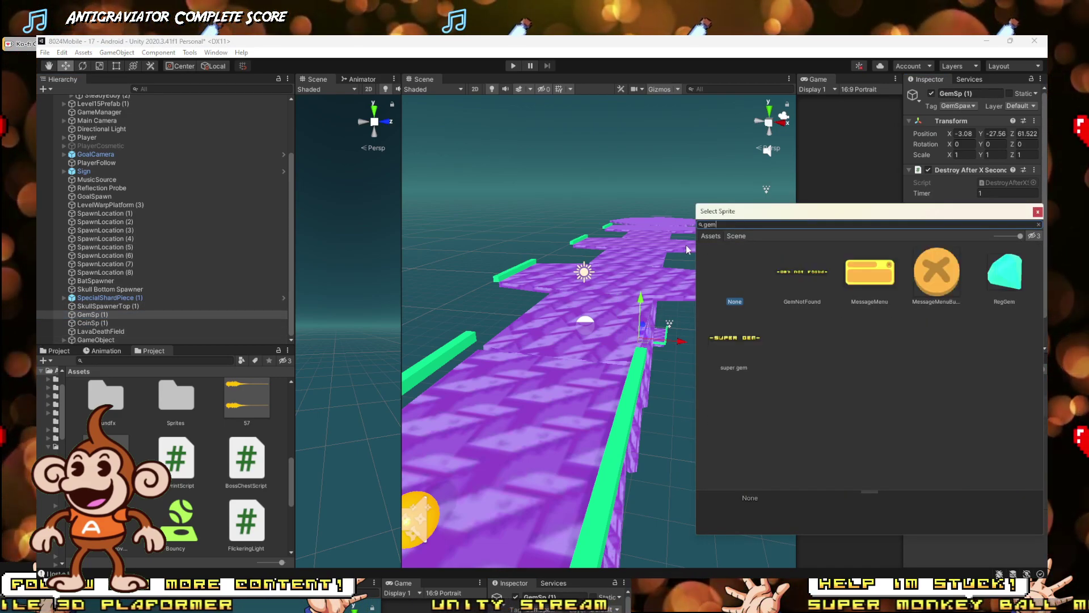
pyautogui.doubleClick(1006, 265)
# Step: Move GemSp (1) onto the separate low railed platform, at about X -1.6 and Z 63.16
pyautogui.keyDown('alt'); pyautogui.moveTo(661, 293); pyautogui.dragTo(637, 245); pyautogui.keyUp('alt')
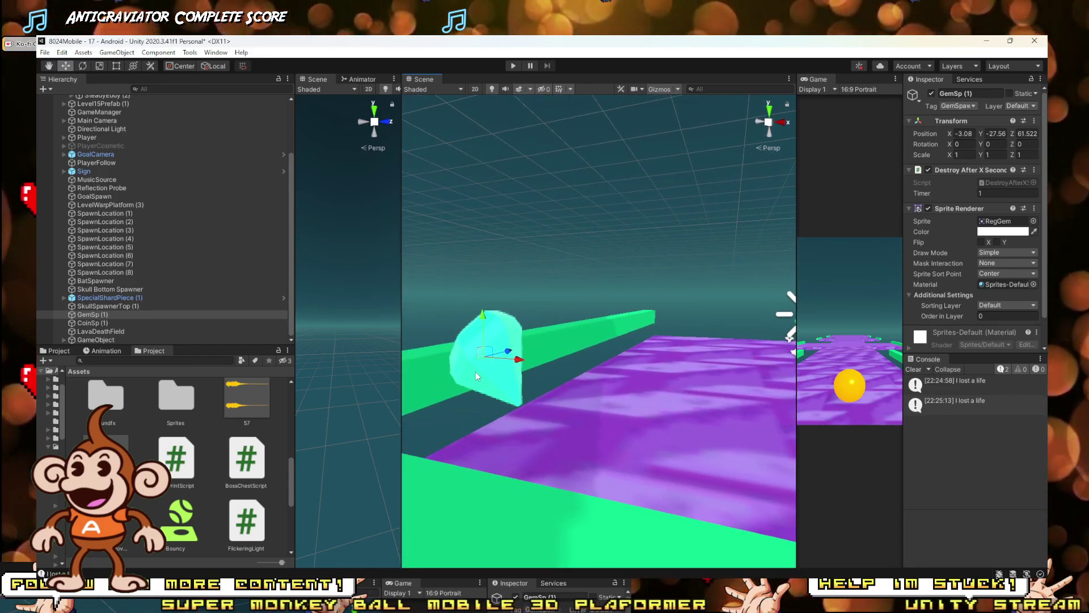
pyautogui.keyDown('alt'); pyautogui.moveTo(630, 325); pyautogui.dragTo(649, 394); pyautogui.keyUp('alt')
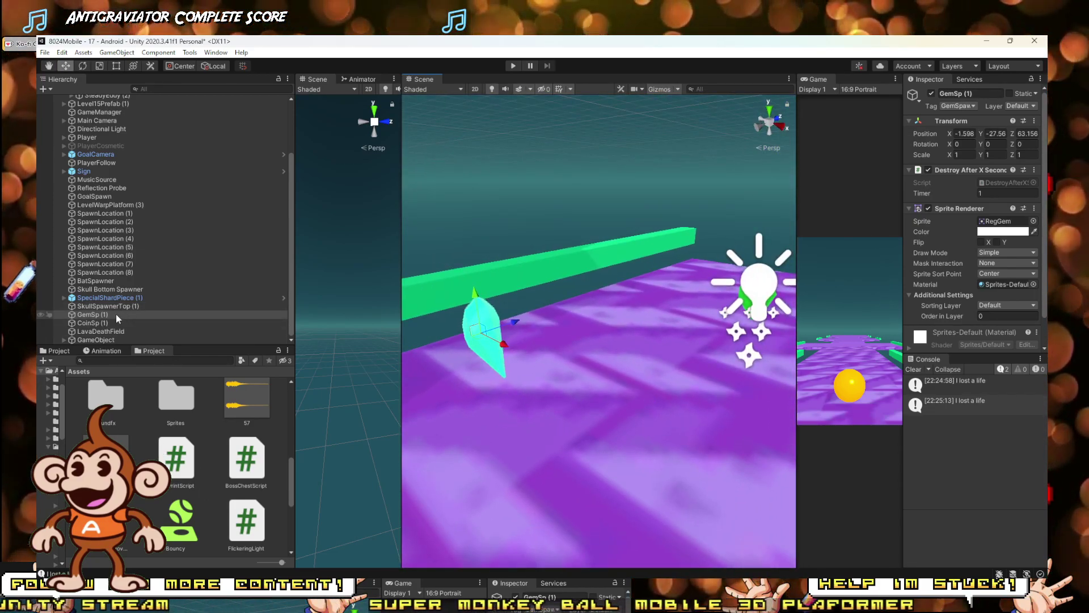
pyautogui.keyDown('alt'); pyautogui.moveTo(631, 298); pyautogui.dragTo(676, 312); pyautogui.keyUp('alt')
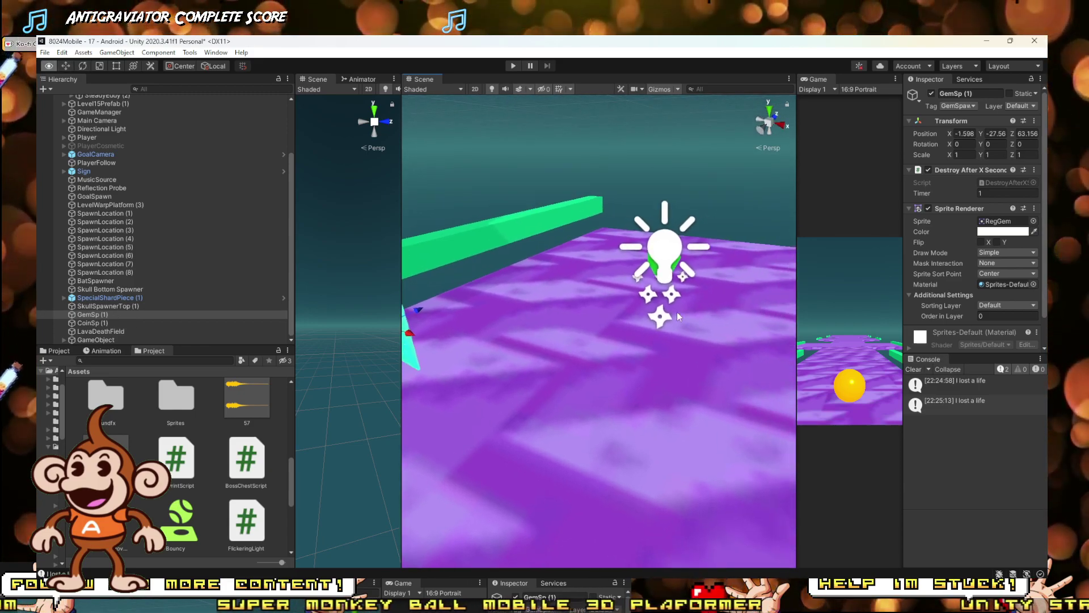
pyautogui.scroll(-5, 677, 314)
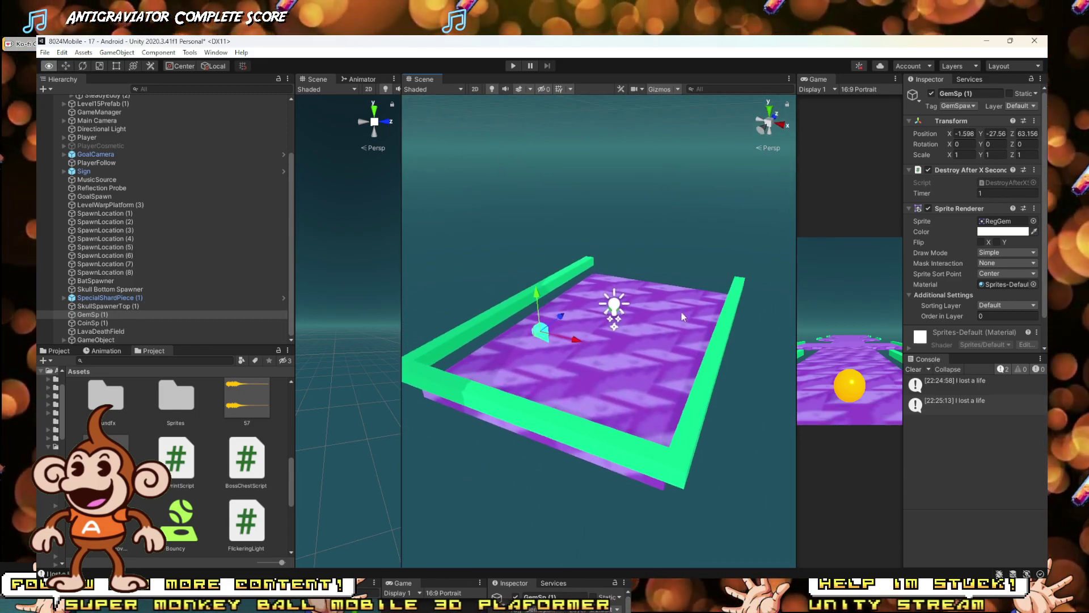
pyautogui.scroll(5, 703, 326)
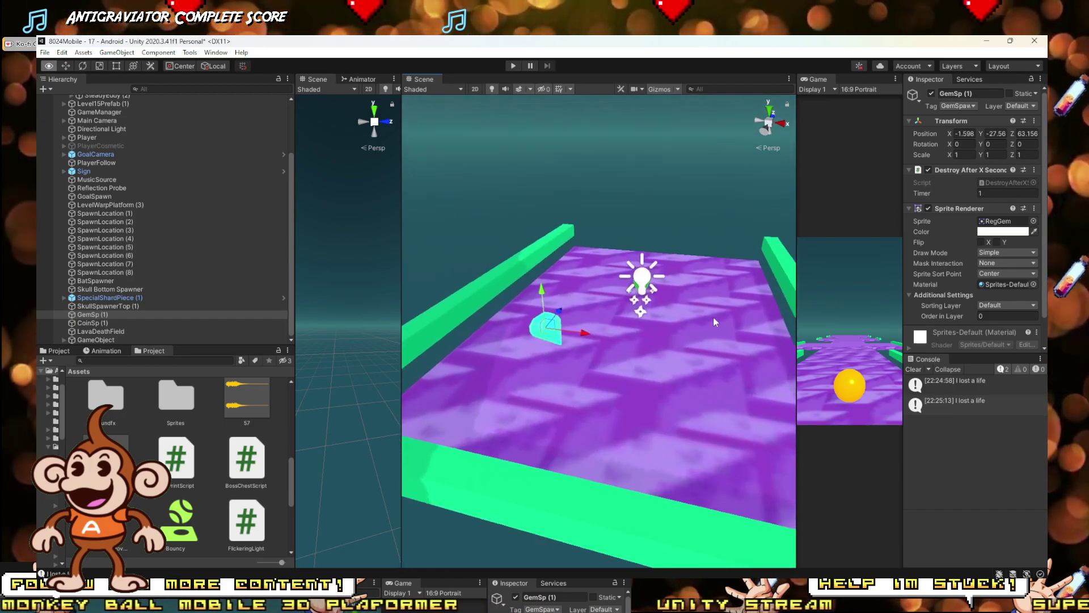
pyautogui.moveTo(713, 317)
pyautogui.keyDown('alt'); pyautogui.mouseDown()
pyautogui.moveTo(681, 246)
pyautogui.moveTo(730, 305)
pyautogui.mouseUp(); pyautogui.keyUp('alt')
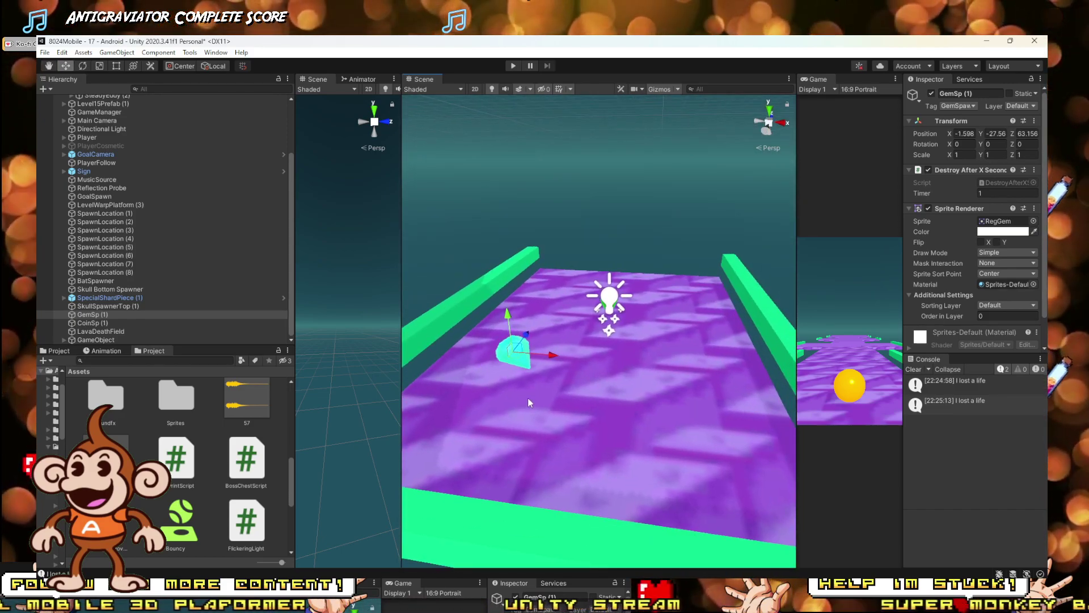
pyautogui.keyDown('alt'); pyautogui.moveTo(528, 397); pyautogui.dragTo(498, 377); pyautogui.keyUp('alt')
pyautogui.scroll(-10, 509, 390)
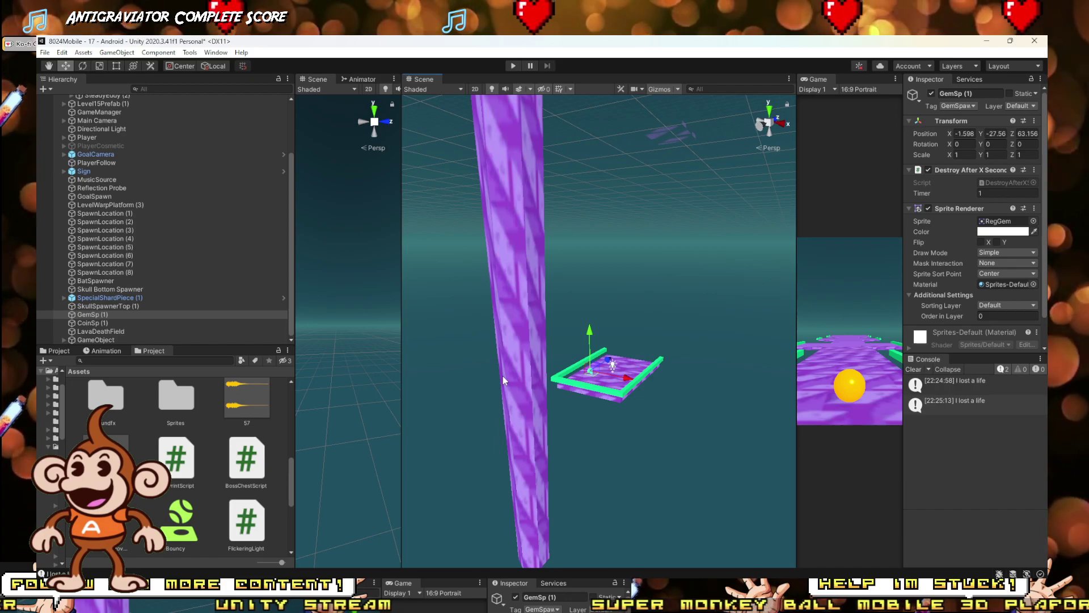
# Step: Examine the level's path around the rotating block and the pillar platforms for gem placement
pyautogui.moveTo(502, 376); pyautogui.dragTo(385, 459, button='right')
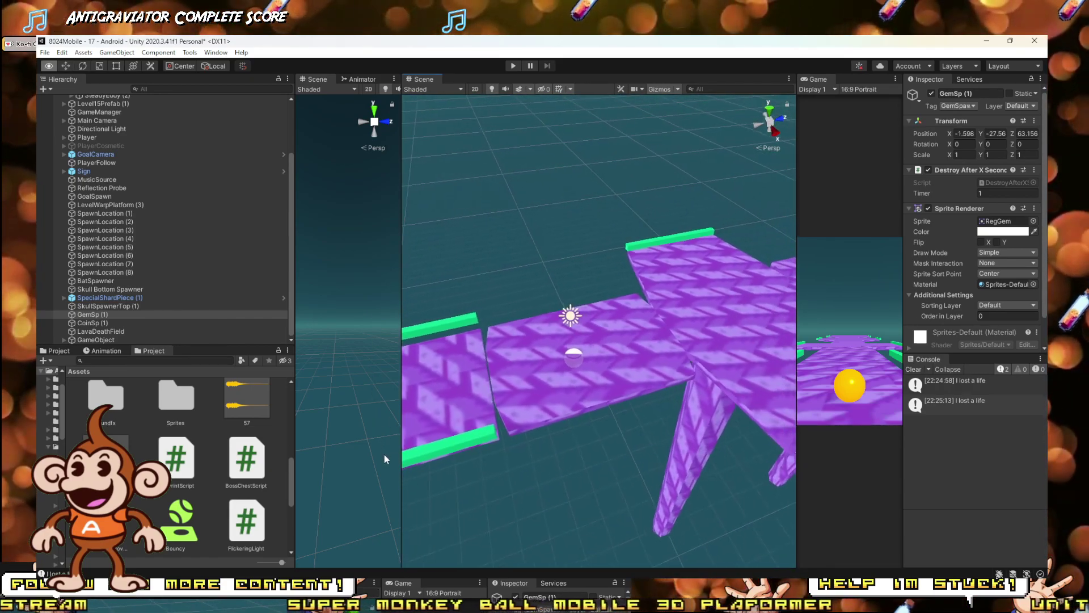
pyautogui.moveTo(571, 344); pyautogui.dragTo(557, 358, button='right')
pyautogui.moveTo(544, 357); pyautogui.dragTo(566, 322, button='right')
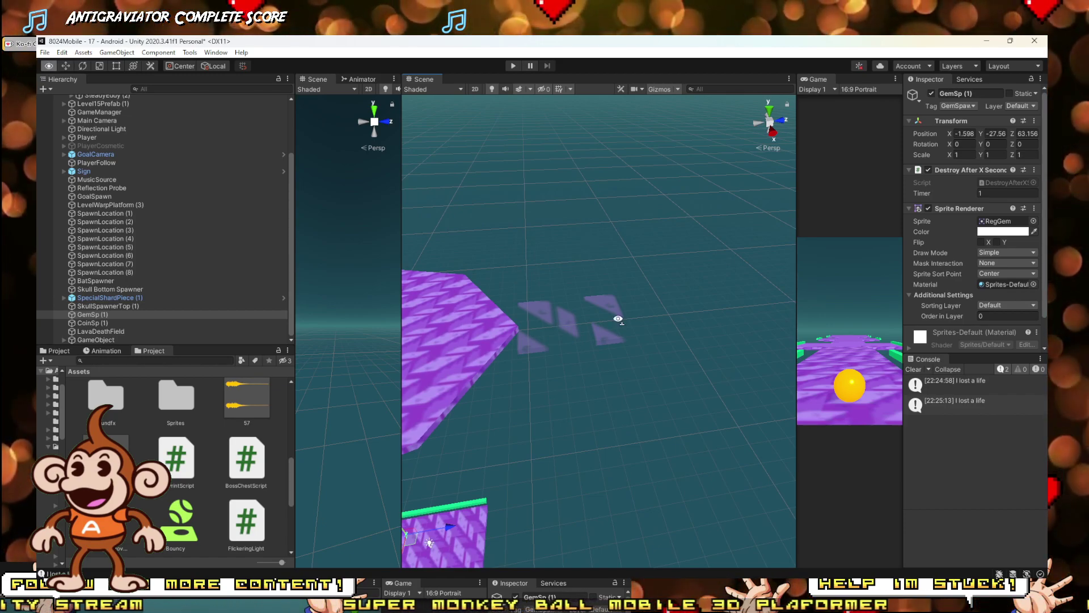
pyautogui.moveTo(618, 319); pyautogui.dragTo(722, 307, button='right')
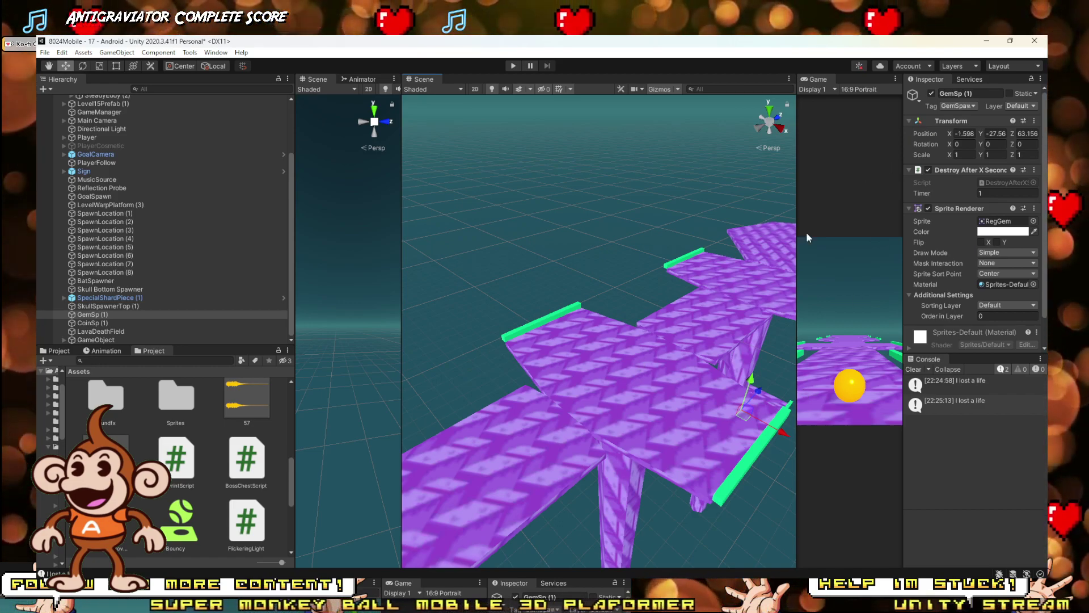
pyautogui.keyDown('alt'); pyautogui.moveTo(783, 210); pyautogui.dragTo(624, 334); pyautogui.keyUp('alt')
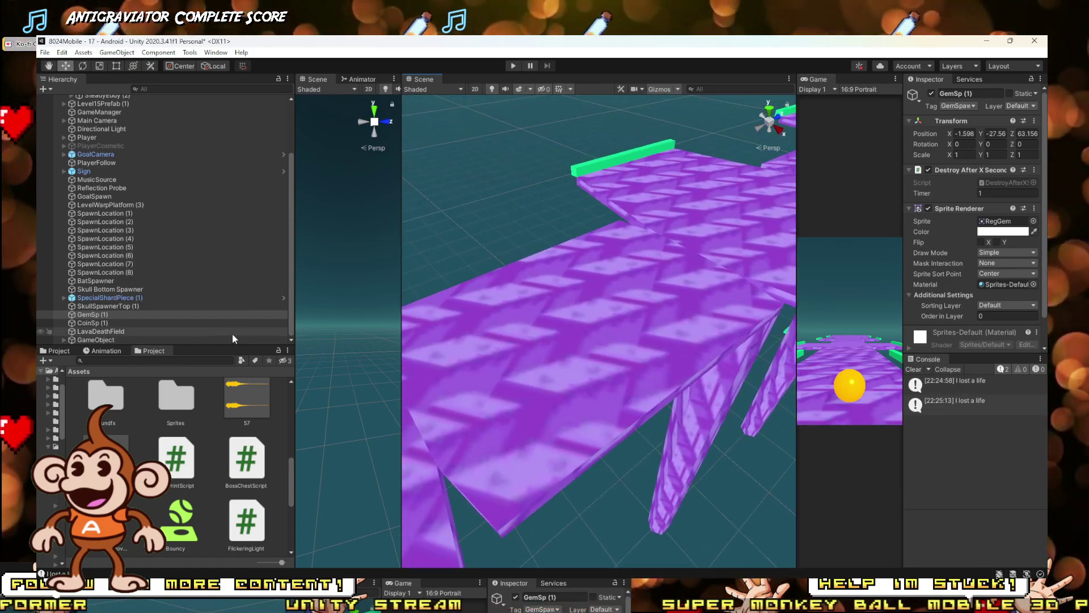
# Step: Reset the Transform of GemSp (1) to position 0, 0, 0 and frame the gem in the scene
pyautogui.click(96, 314)
pyautogui.doubleClick(97, 314)
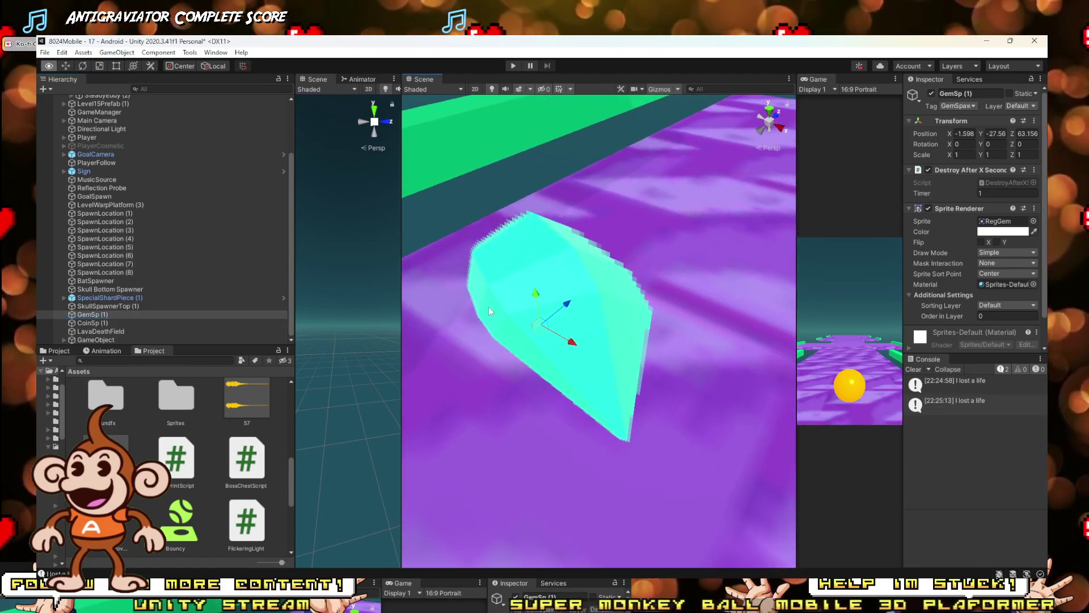
pyautogui.scroll(-5, 488, 307)
pyautogui.keyDown('alt'); pyautogui.moveTo(489, 308); pyautogui.dragTo(443, 306); pyautogui.keyUp('alt')
pyautogui.scroll(-5, 444, 310)
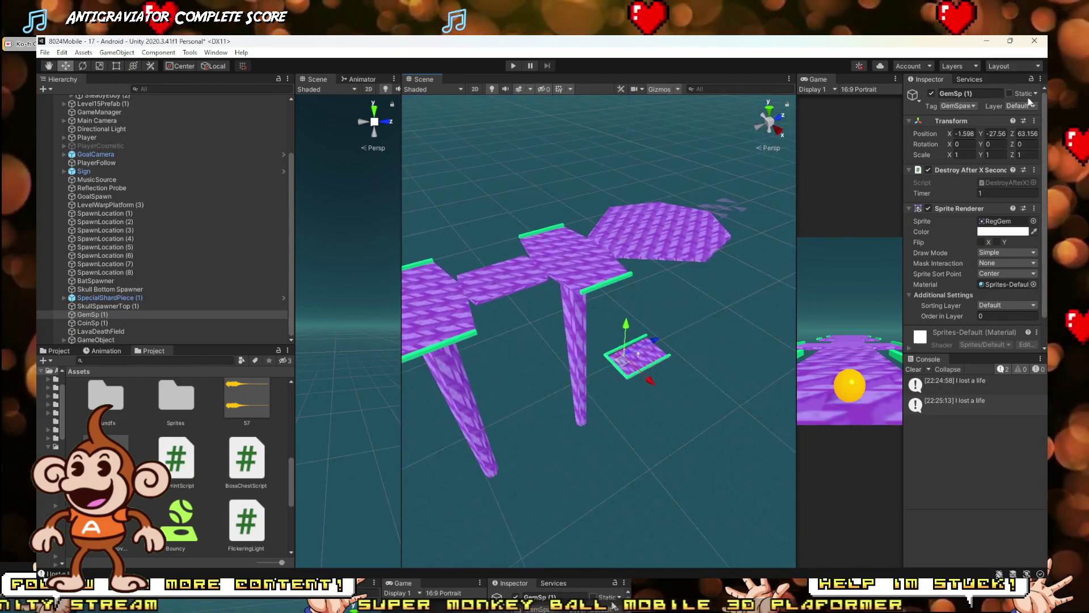
pyautogui.click(1034, 121)
pyautogui.click(977, 135)
pyautogui.keyDown('alt'); pyautogui.moveTo(499, 307); pyautogui.dragTo(619, 307); pyautogui.keyUp('alt')
pyautogui.press('f')
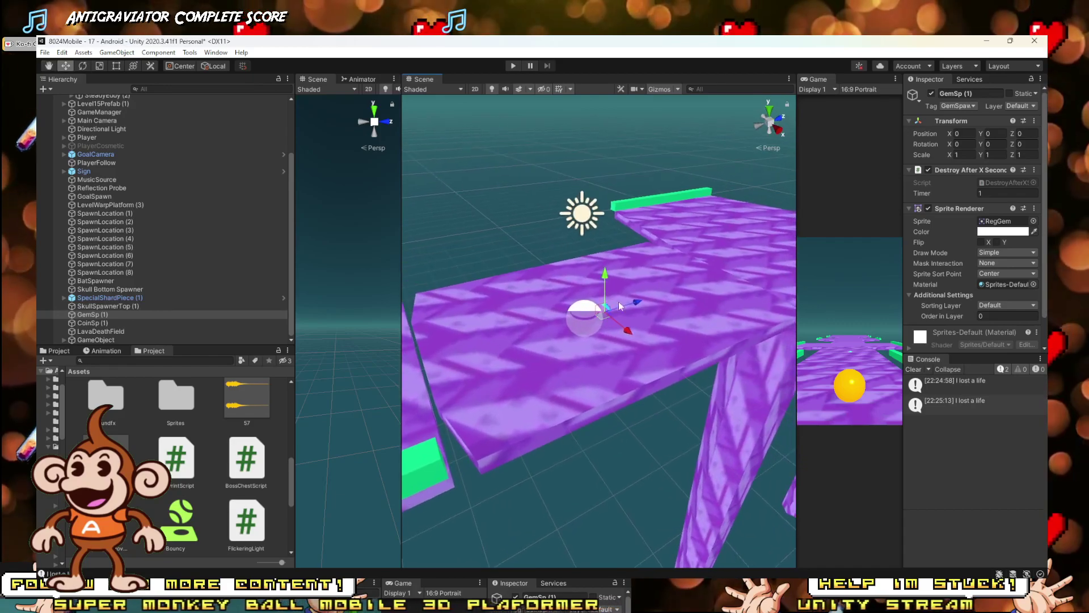
# Step: Place GemSp (1) above the near end of the rotating block, at about X -0.17, Y 0.46, Z -4.38
pyautogui.scroll(5, 621, 312)
pyautogui.scroll(-5, 620, 311)
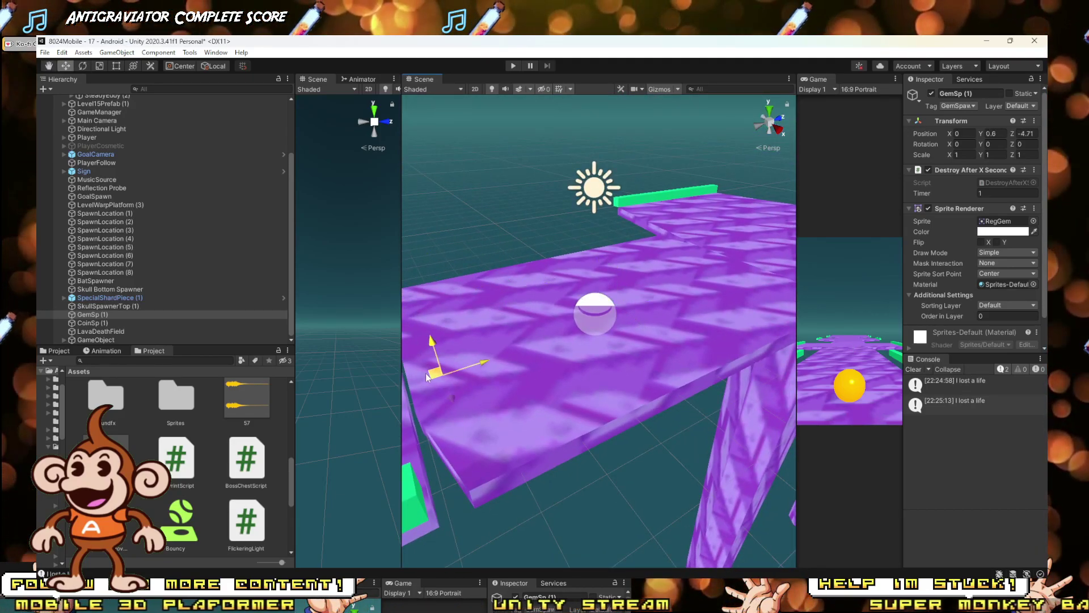
pyautogui.moveTo(430, 398); pyautogui.dragTo(404, 390)
pyautogui.scroll(3, 403, 390)
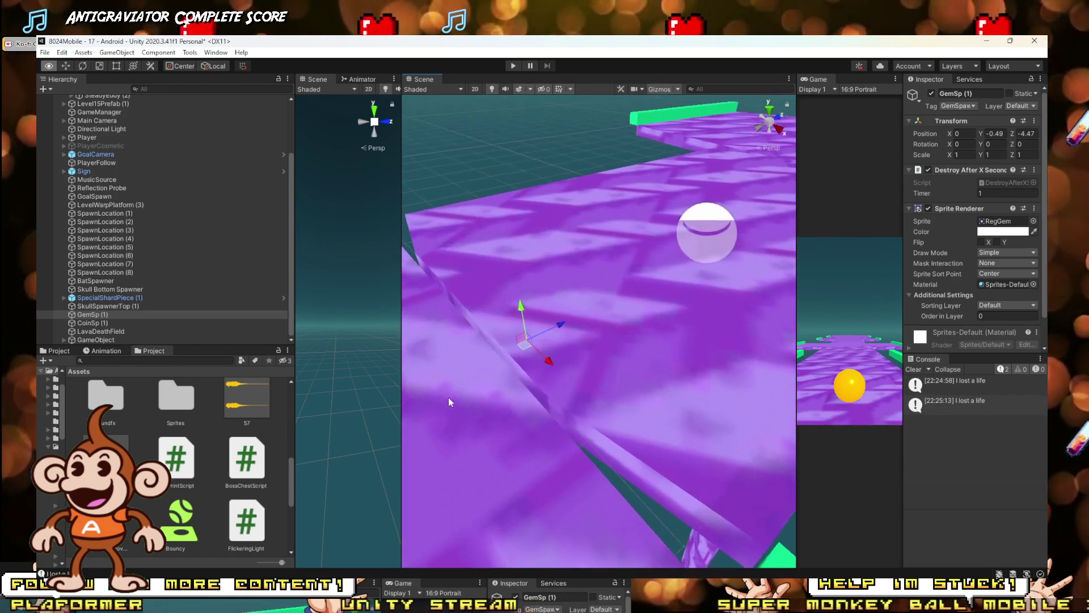
pyautogui.moveTo(497, 354); pyautogui.dragTo(495, 271)
pyautogui.moveTo(495, 271); pyautogui.dragTo(659, 281, button='right')
pyautogui.press('f')
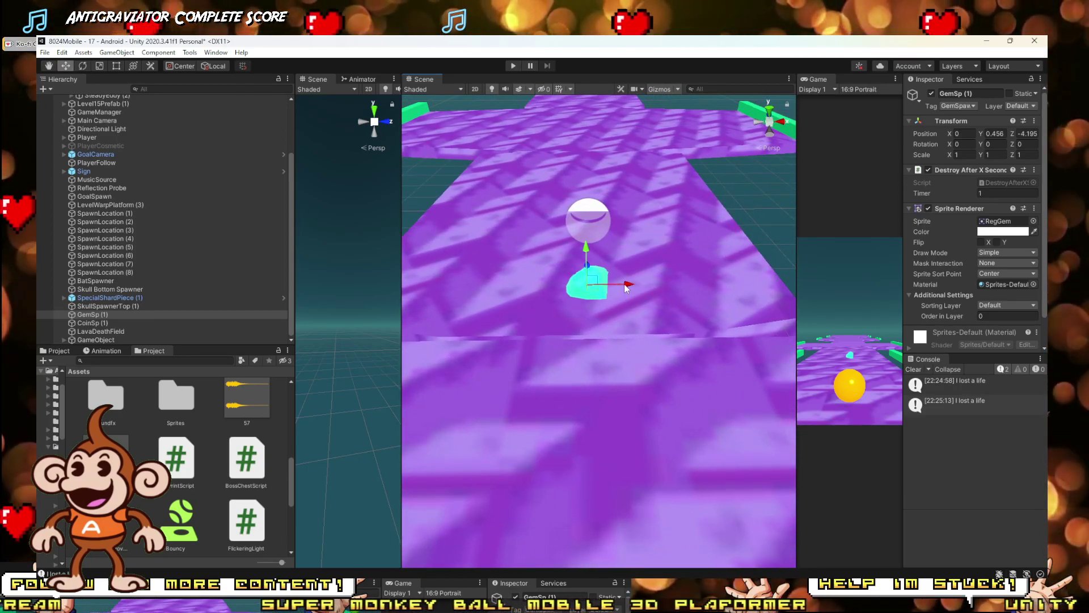
pyautogui.moveTo(603, 286); pyautogui.dragTo(614, 286)
pyautogui.moveTo(614, 286); pyautogui.dragTo(579, 278, button='right')
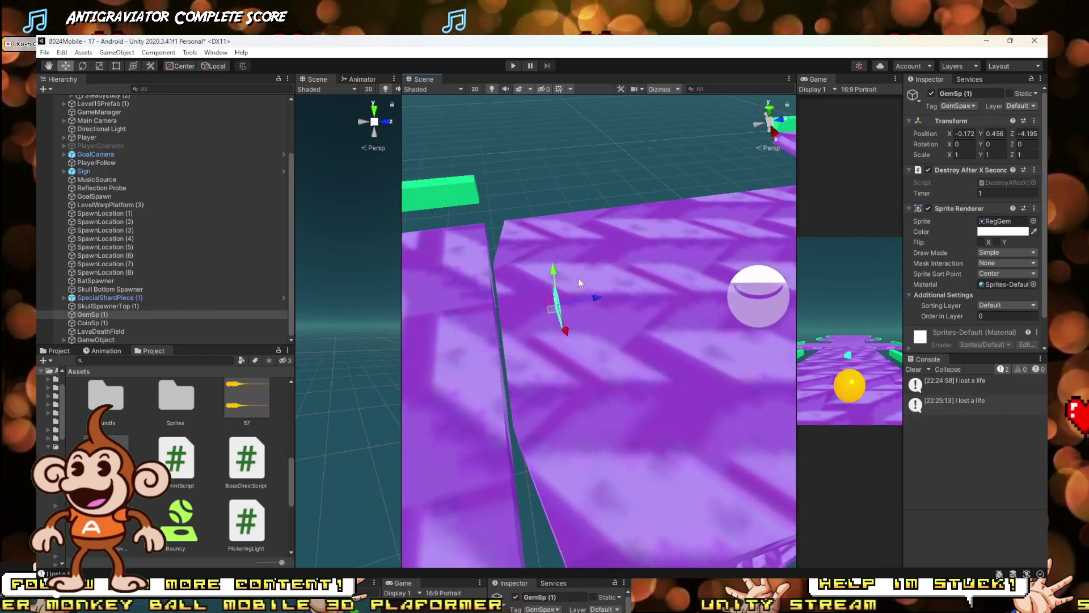
pyautogui.moveTo(592, 294); pyautogui.dragTo(576, 304)
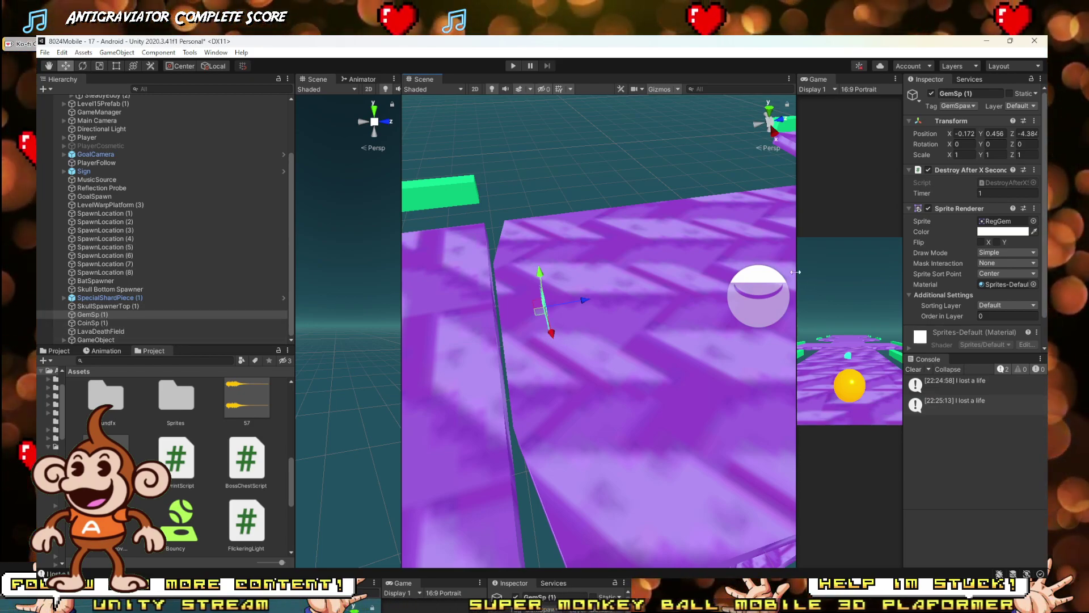
# Step: Duplicate the gem spawner and move the copy along Z to the far end of the rotating block, about Z 4.87
pyautogui.scroll(-10, 606, 285)
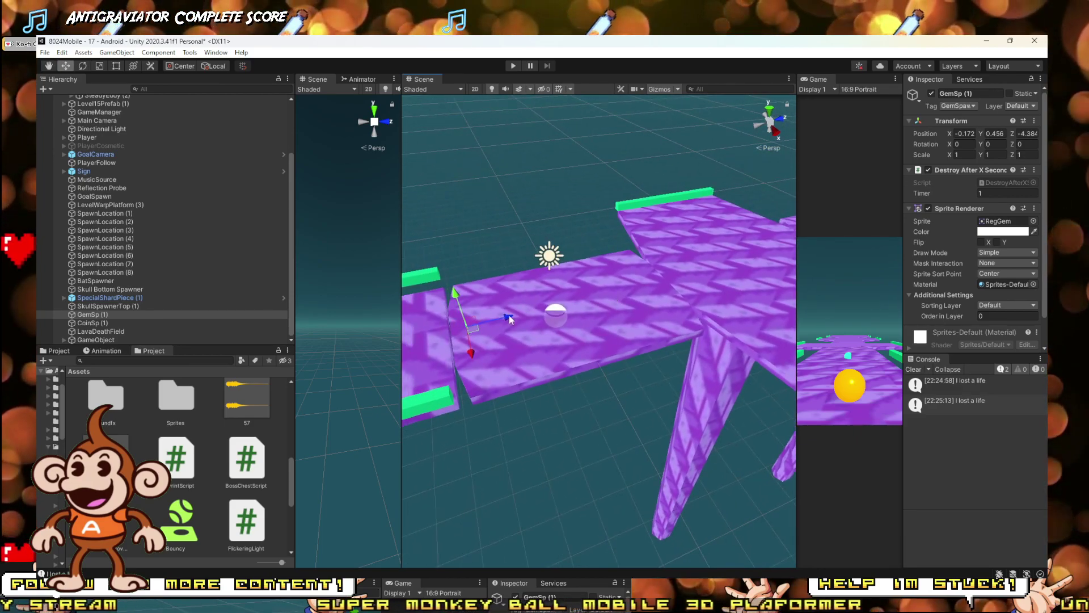
pyautogui.hotkey('ctrl', 'd')
pyautogui.moveTo(504, 318); pyautogui.dragTo(611, 302)
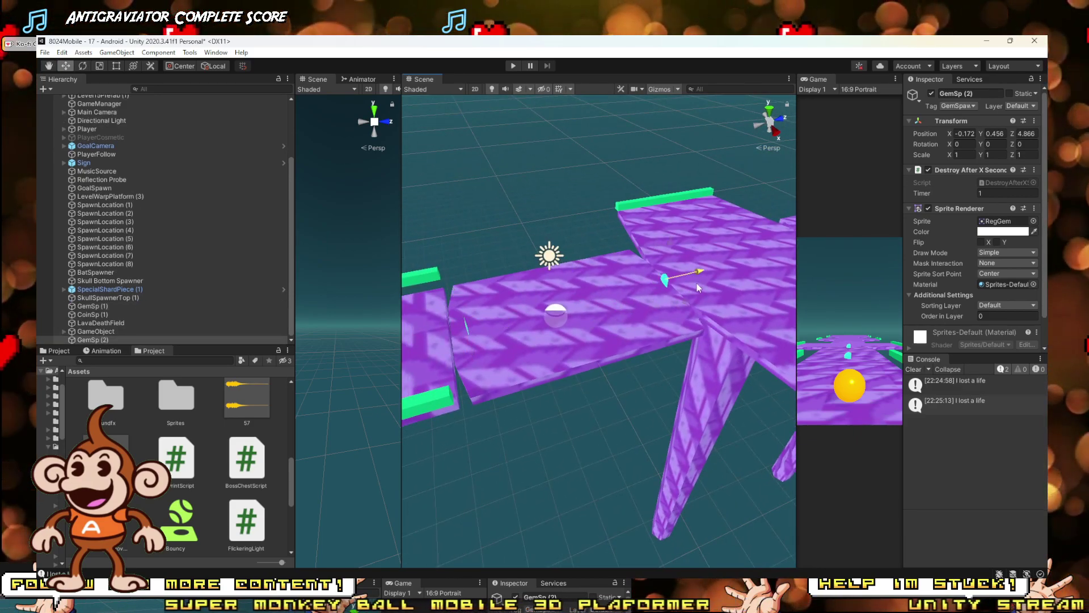
pyautogui.moveTo(689, 289); pyautogui.dragTo(751, 314)
# Step: Duplicate the gem spawner again and place the copy midway between the other two gems, at about Z -0.38
pyautogui.hotkey('ctrl', 'd')
pyautogui.scroll(2, 751, 314)
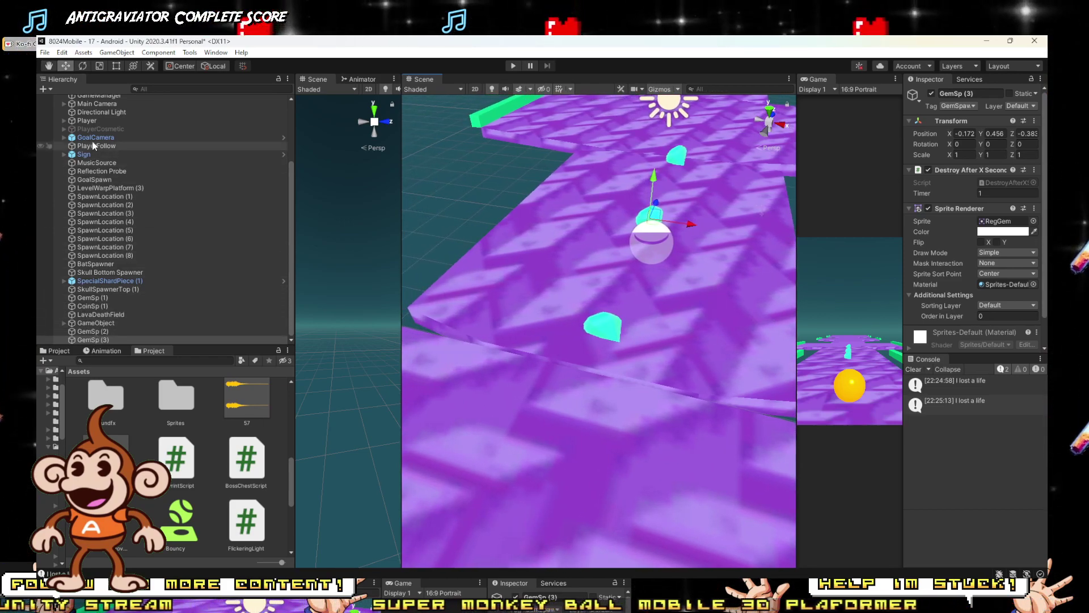
pyautogui.scroll(5, 94, 142)
pyautogui.scroll(-4, 87, 169)
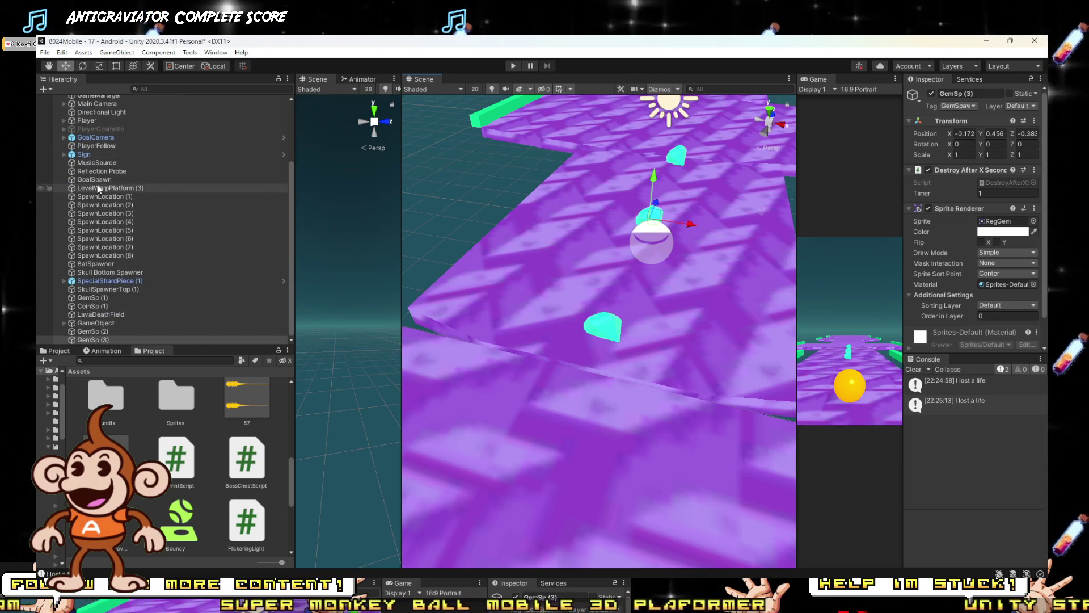
# Step: List GemSp (1) together with the other two gem spawners and add a Spawn Object At Start component to all three
pyautogui.moveTo(94, 299); pyautogui.dragTo(95, 327)
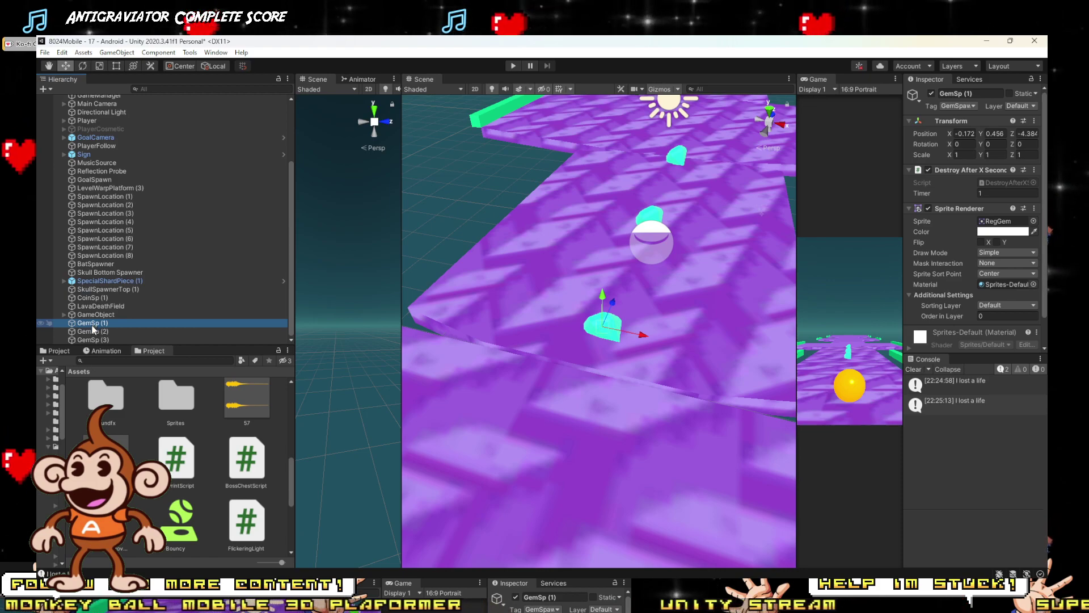
pyautogui.keyDown('shift'); pyautogui.click(96, 333); pyautogui.keyUp('shift')
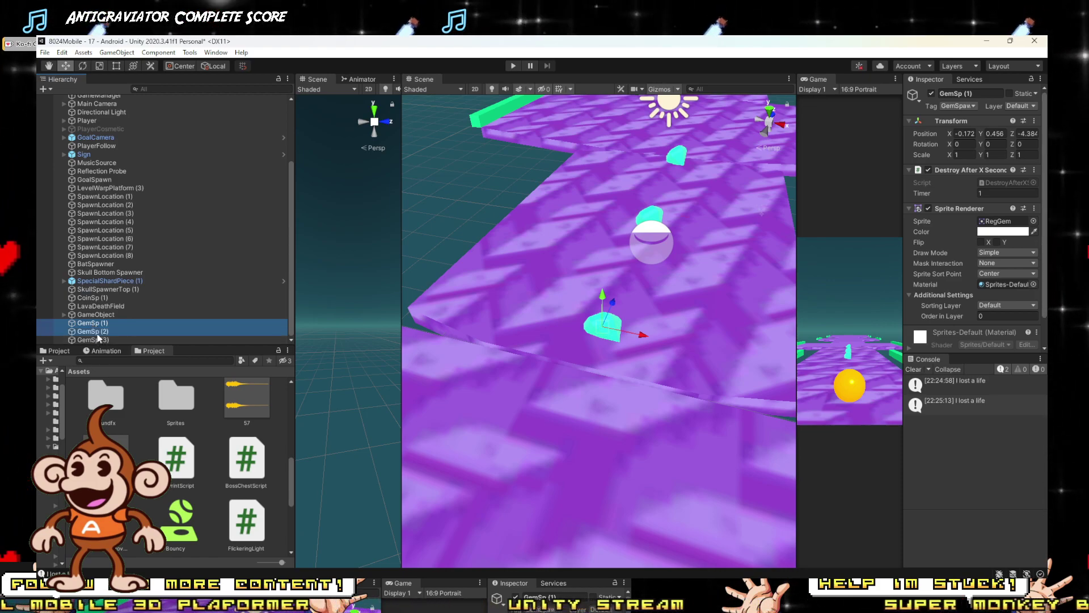
pyautogui.keyDown('shift'); pyautogui.click(97, 339); pyautogui.keyUp('shift')
pyautogui.scroll(-1, 1038, 219)
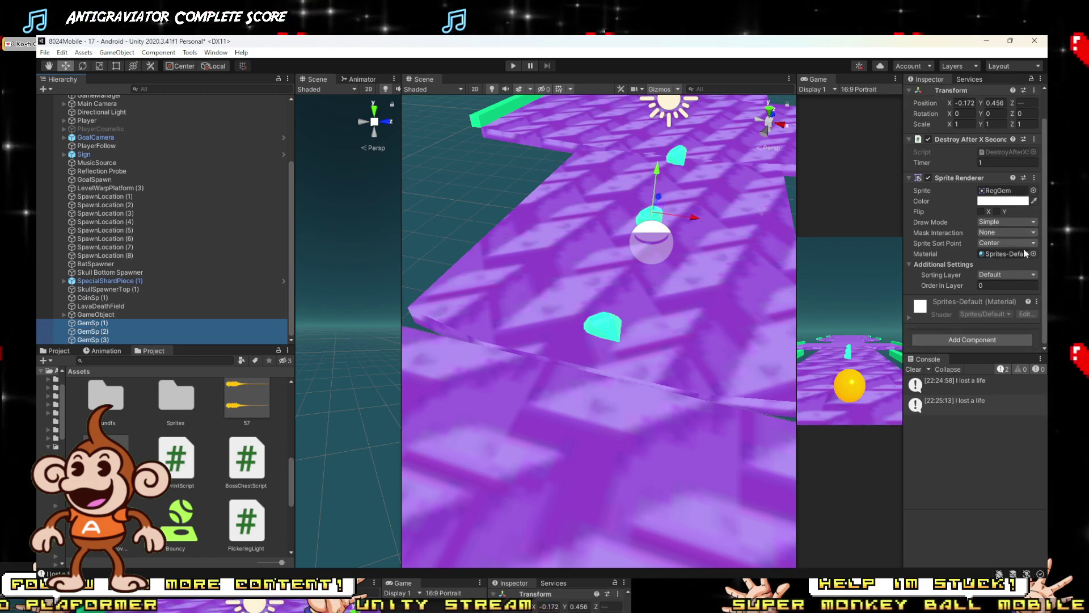
pyautogui.click(971, 340)
pyautogui.write('s')
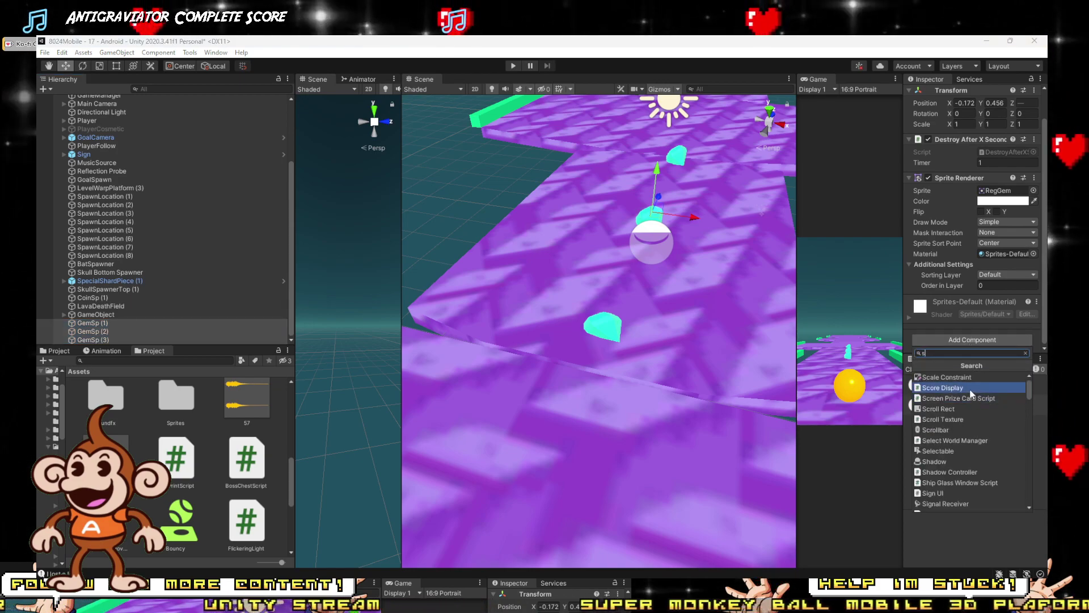
pyautogui.press('BackSpace')
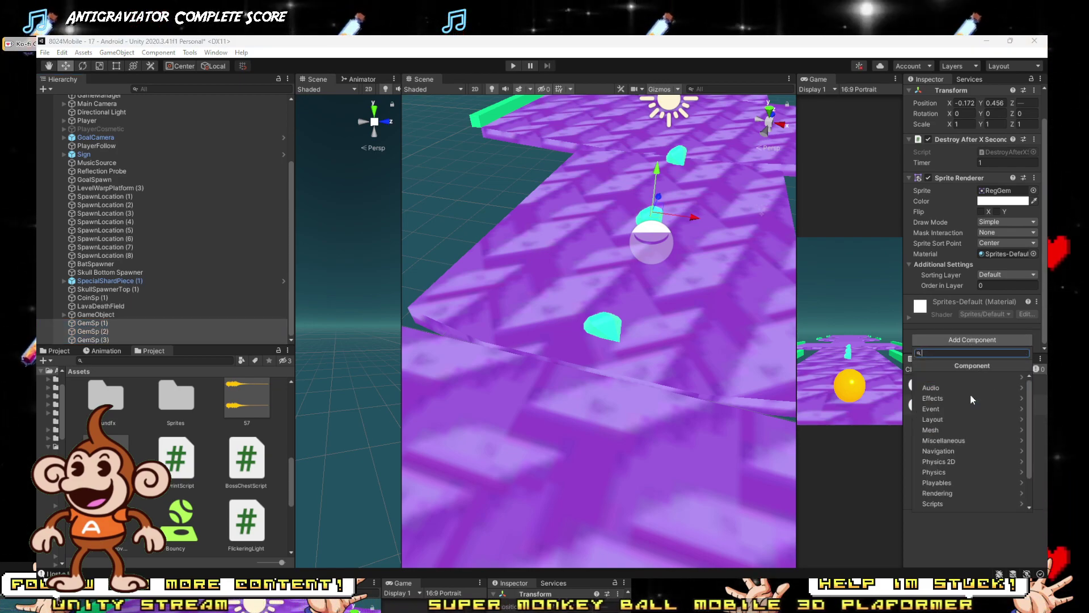
pyautogui.write('spawn')
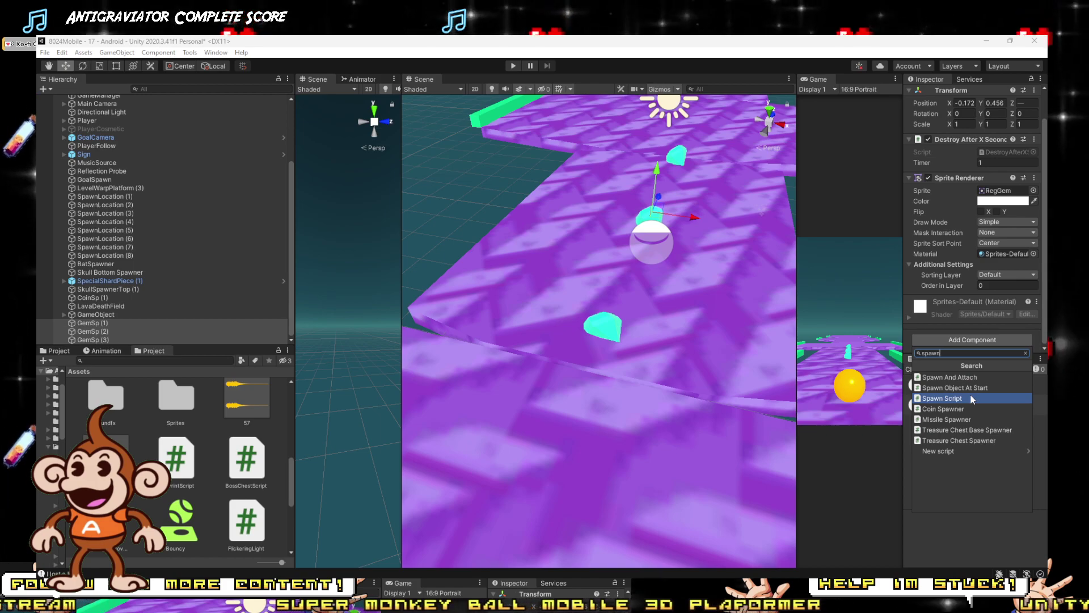
pyautogui.click(970, 391)
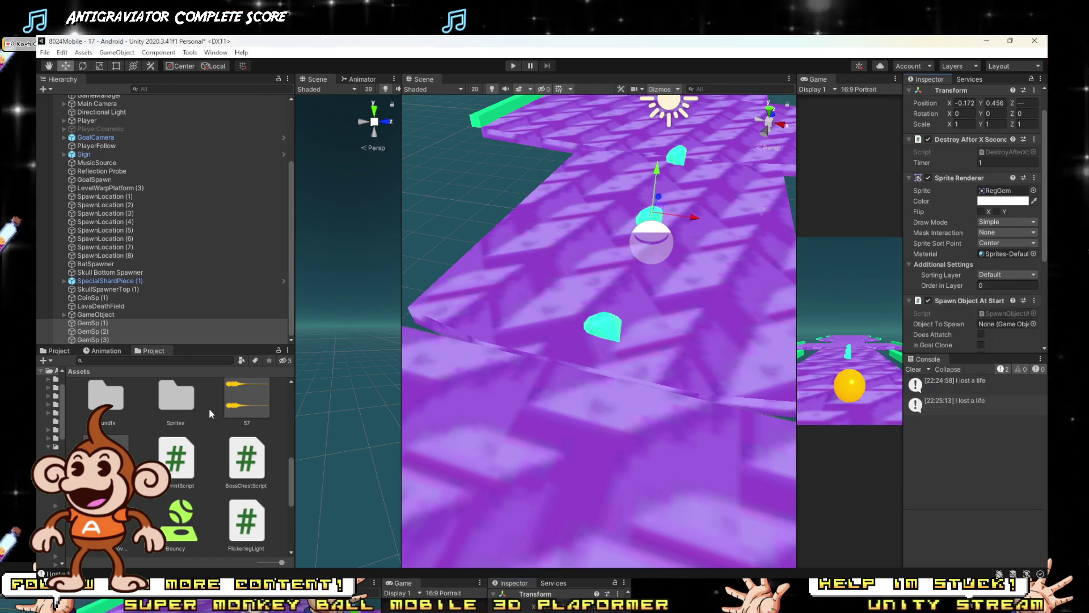
# Step: Search the assets for "gem", assign the Gem (1) prefab as the spawners' Object To Spawn, and enable Does Attatch
pyautogui.click(136, 362)
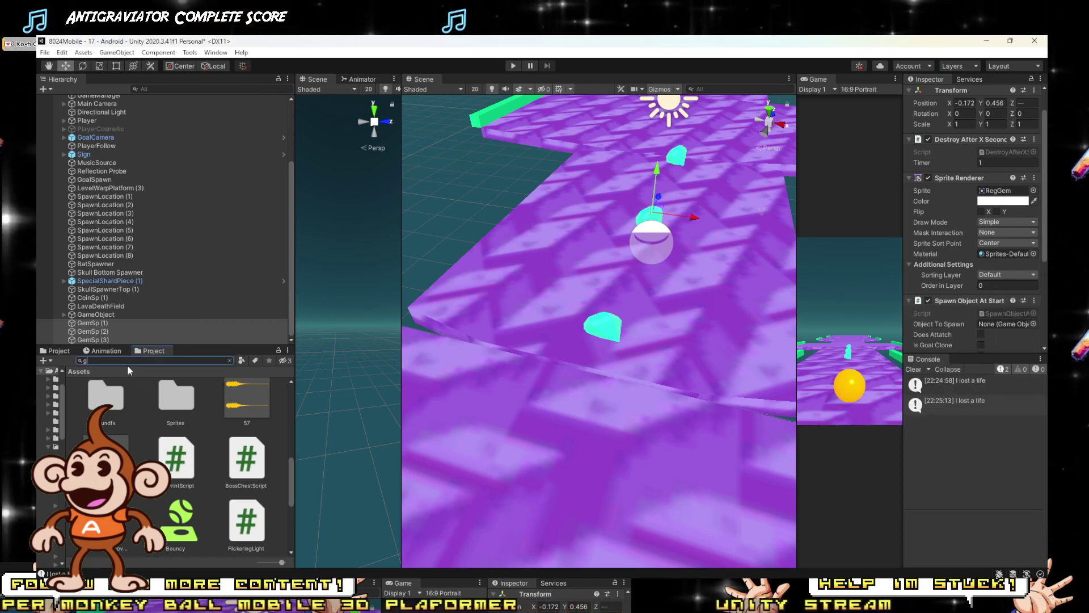
pyautogui.write('gem')
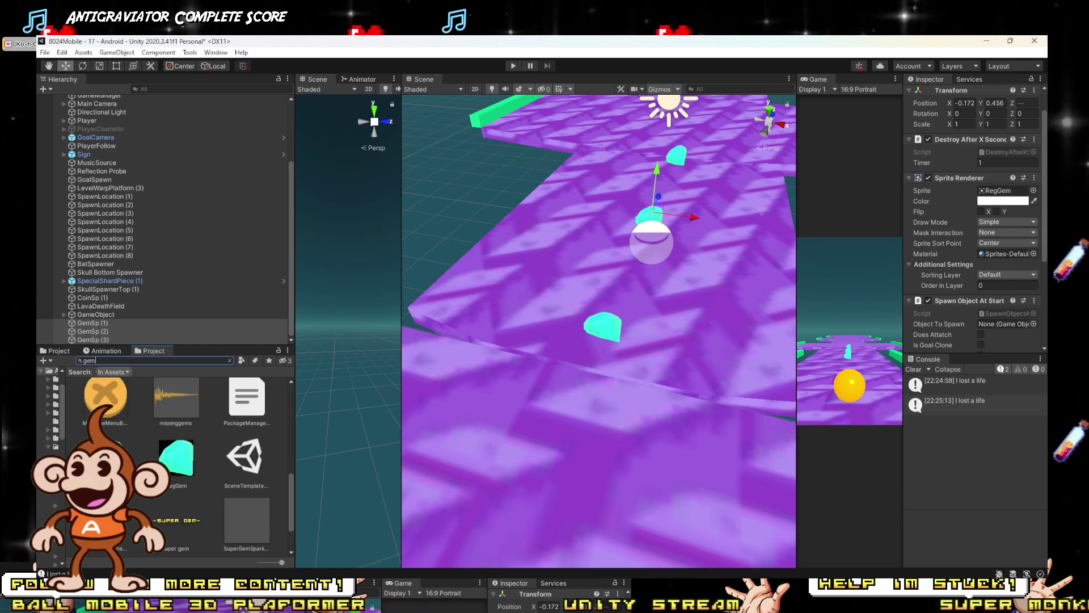
pyautogui.scroll(-2, 145, 444)
pyautogui.scroll(5, 151, 446)
pyautogui.scroll(3, 151, 442)
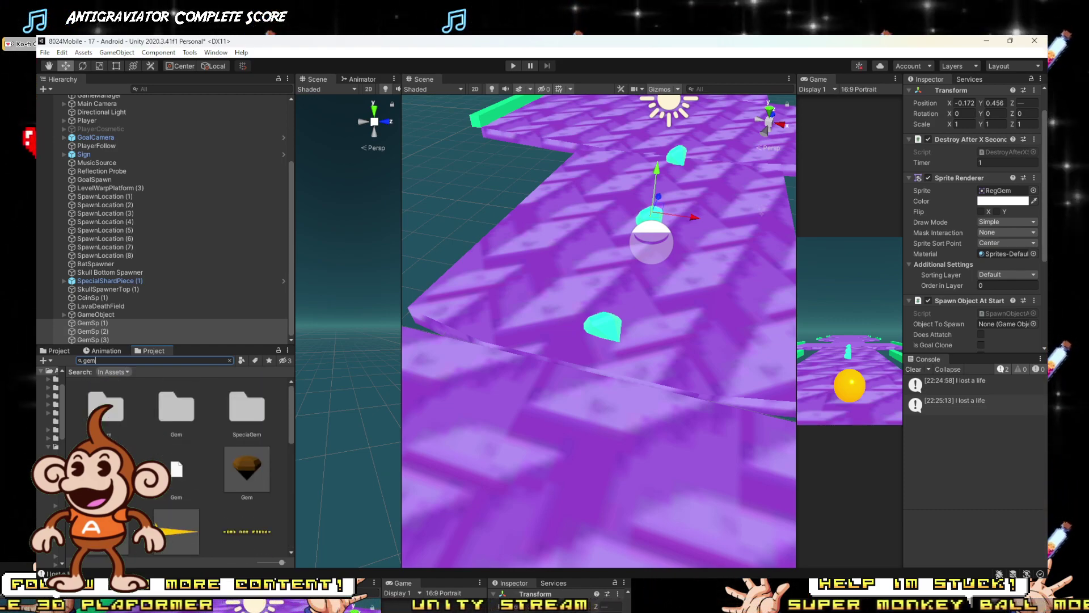
pyautogui.moveTo(247, 454); pyautogui.dragTo(994, 325)
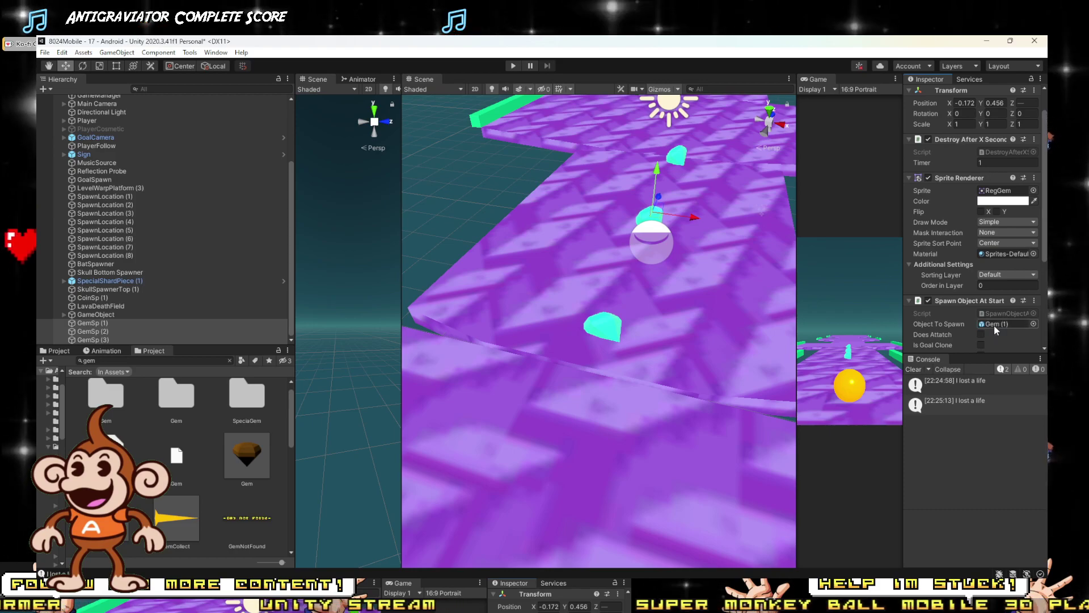
pyautogui.scroll(-3, 994, 324)
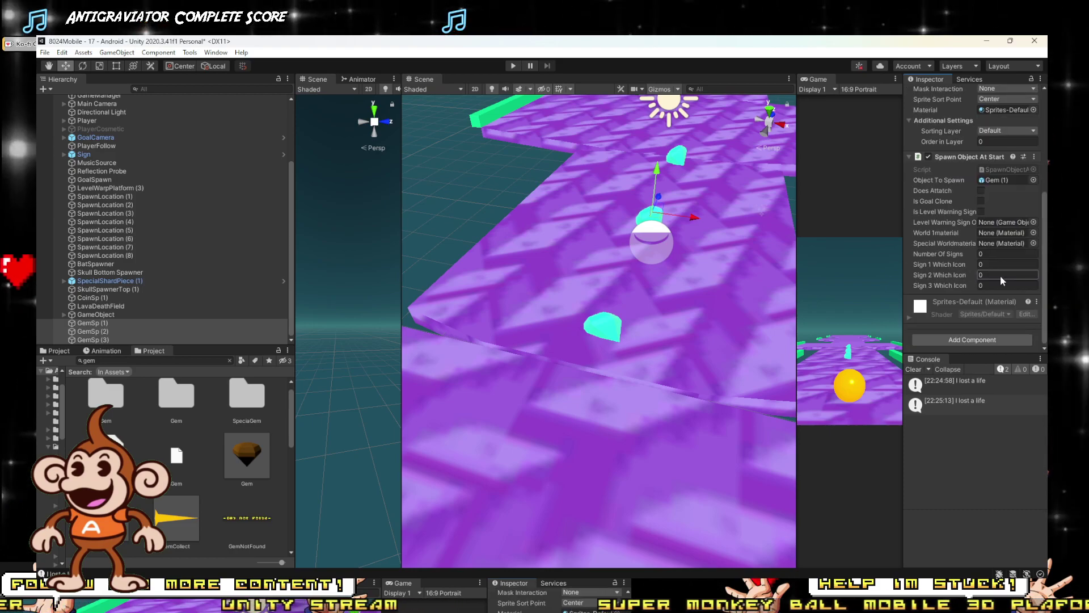
pyautogui.click(981, 191)
# Step: Disable the Sprite Renderer on the three gem spawners and briefly play-test the level
pyautogui.scroll(-5, 576, 254)
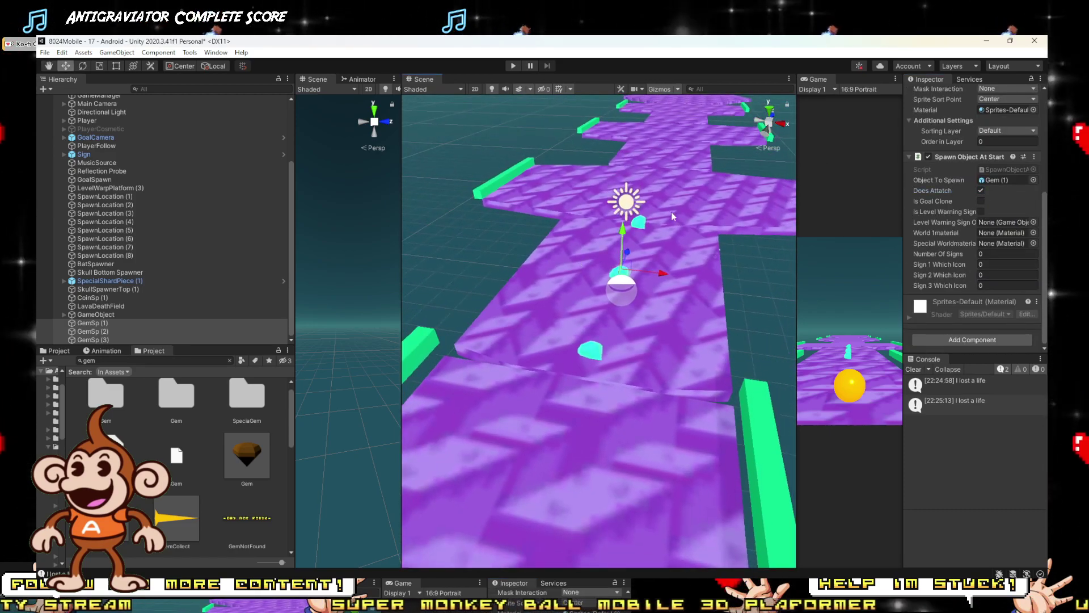
pyautogui.scroll(5, 930, 204)
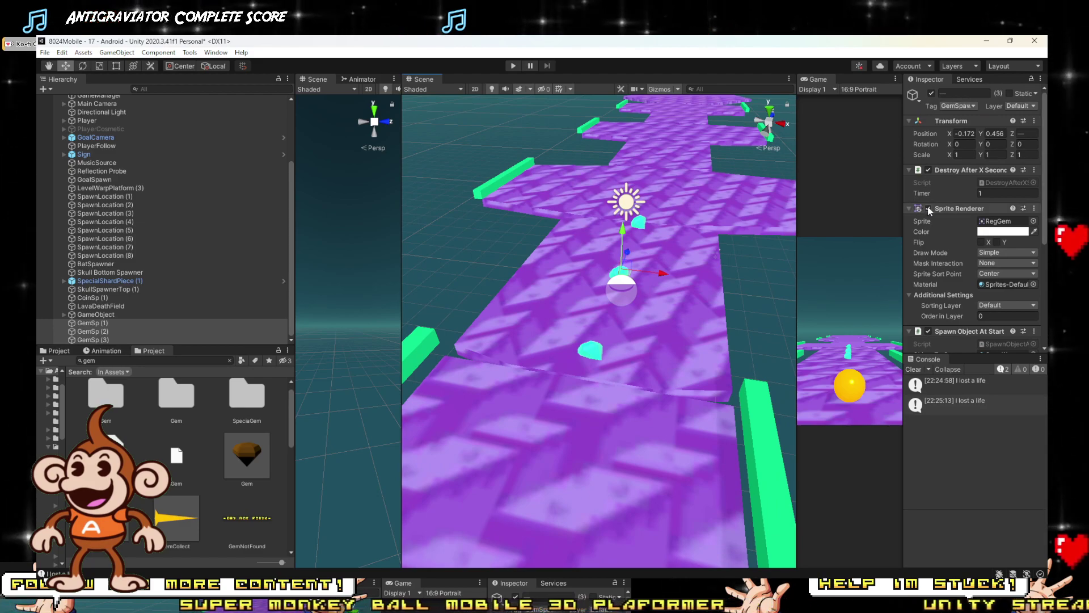
pyautogui.click(928, 209)
pyautogui.click(513, 66)
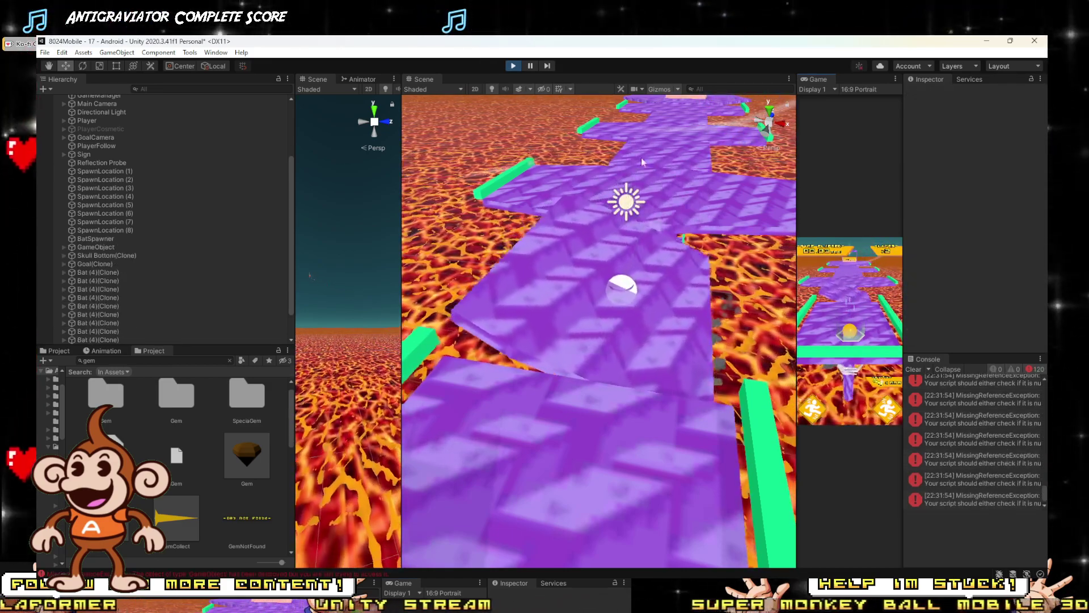
pyautogui.click(512, 66)
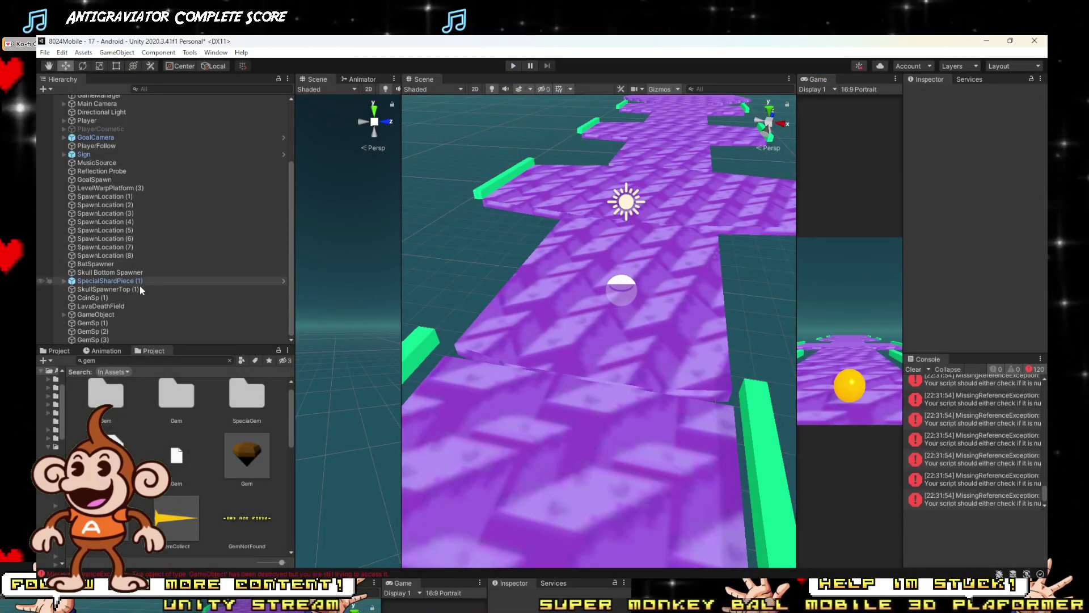
# Step: Turn off Does Attatch on all three gem spawners
pyautogui.click(93, 323)
pyautogui.keyDown('shift'); pyautogui.click(92, 339); pyautogui.keyUp('shift')
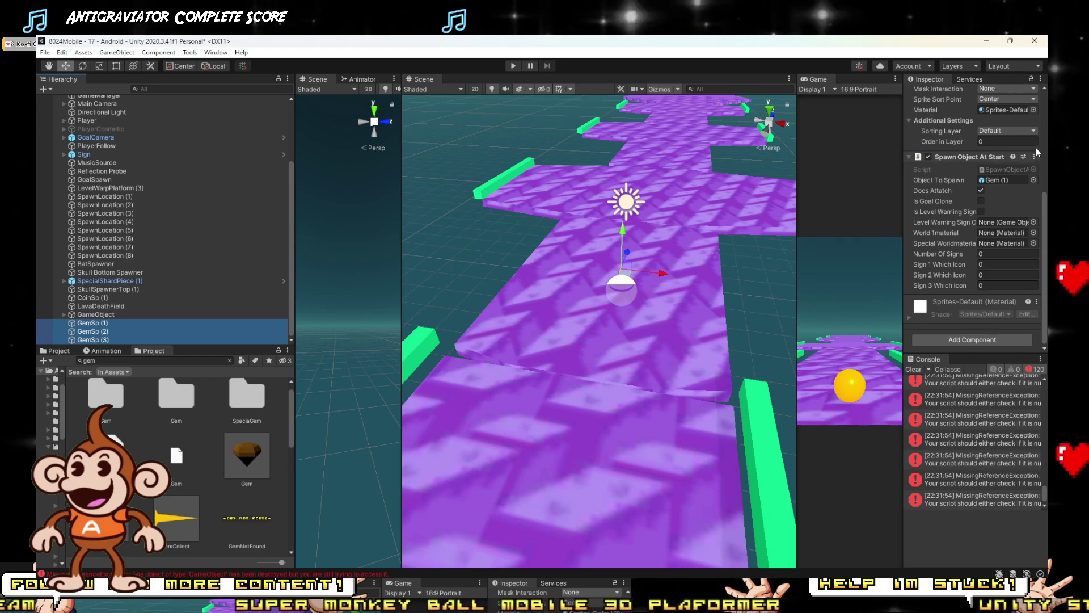
pyautogui.click(981, 190)
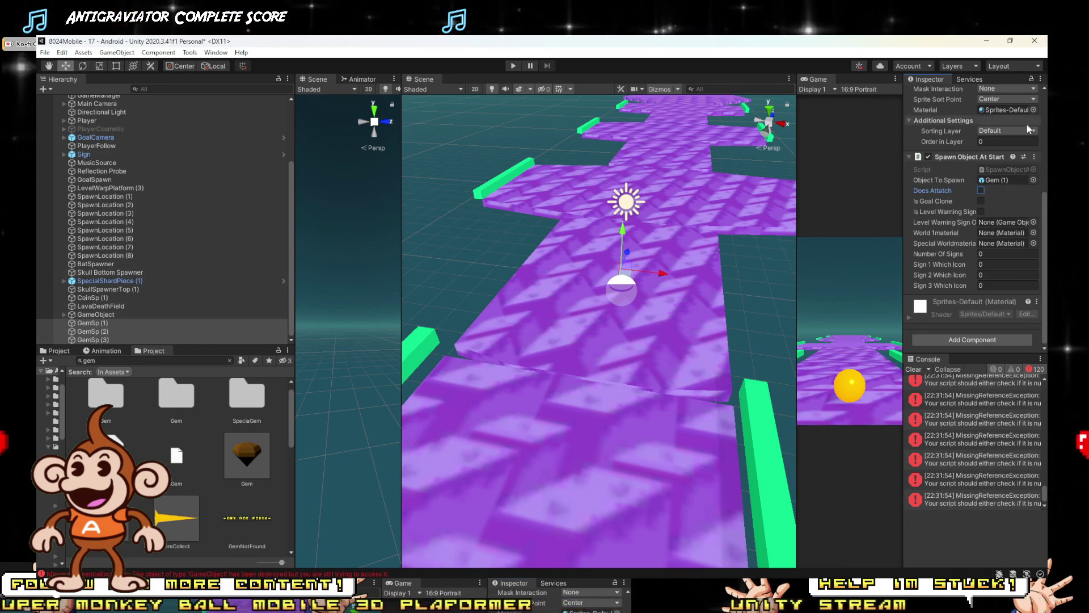
# Step: Add the Gem (1) prefab to the scene at position 0, 0, 0 and delete the three GemSp spawners
pyautogui.moveTo(94, 323); pyautogui.dragTo(99, 312)
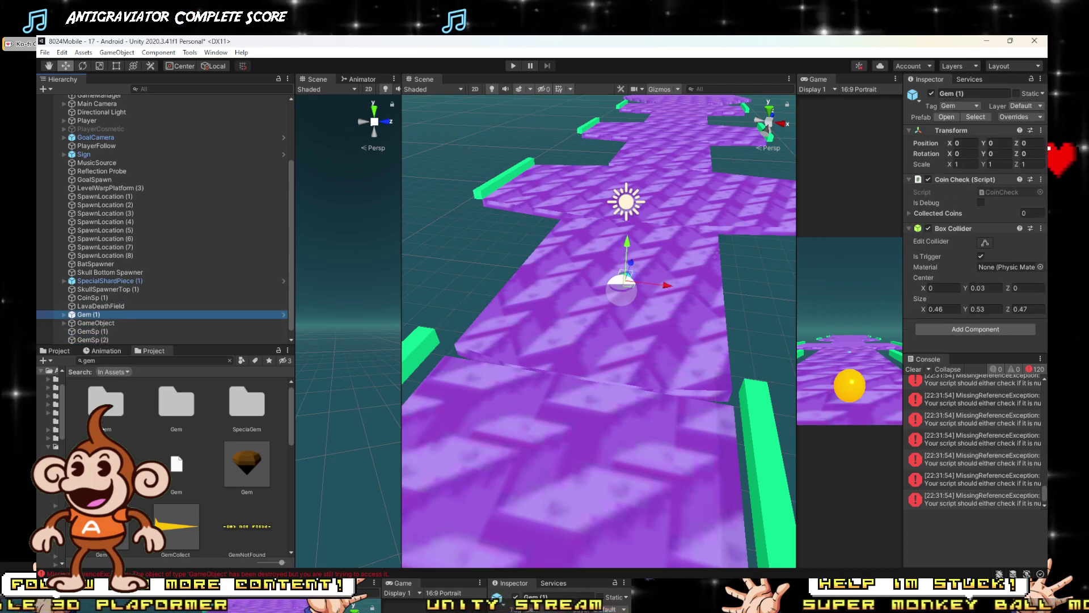
pyautogui.click(313, 265)
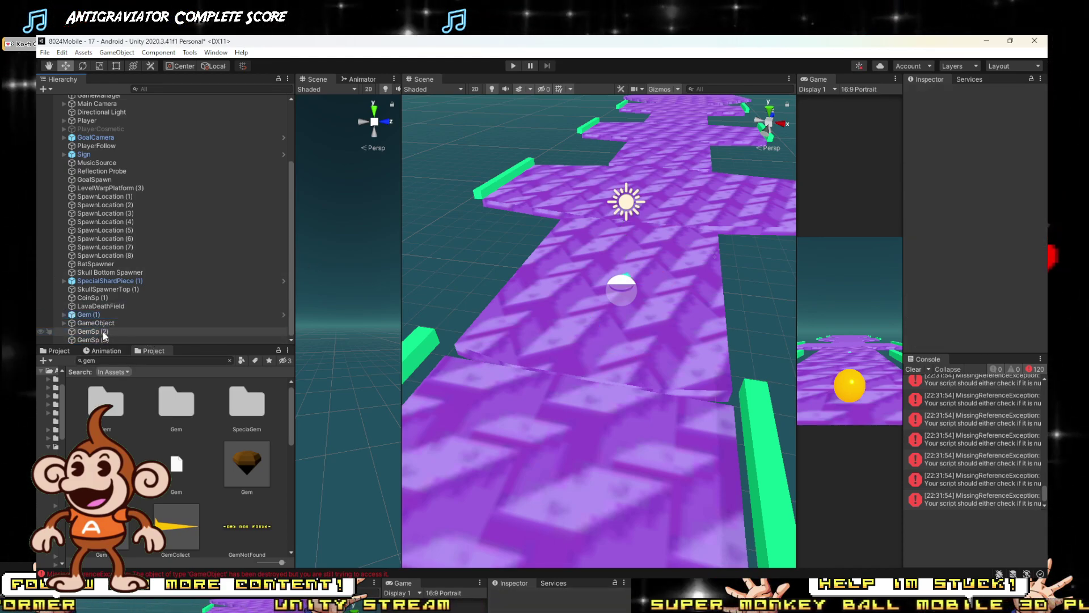
pyautogui.scroll(1, 103, 332)
pyautogui.click(103, 331)
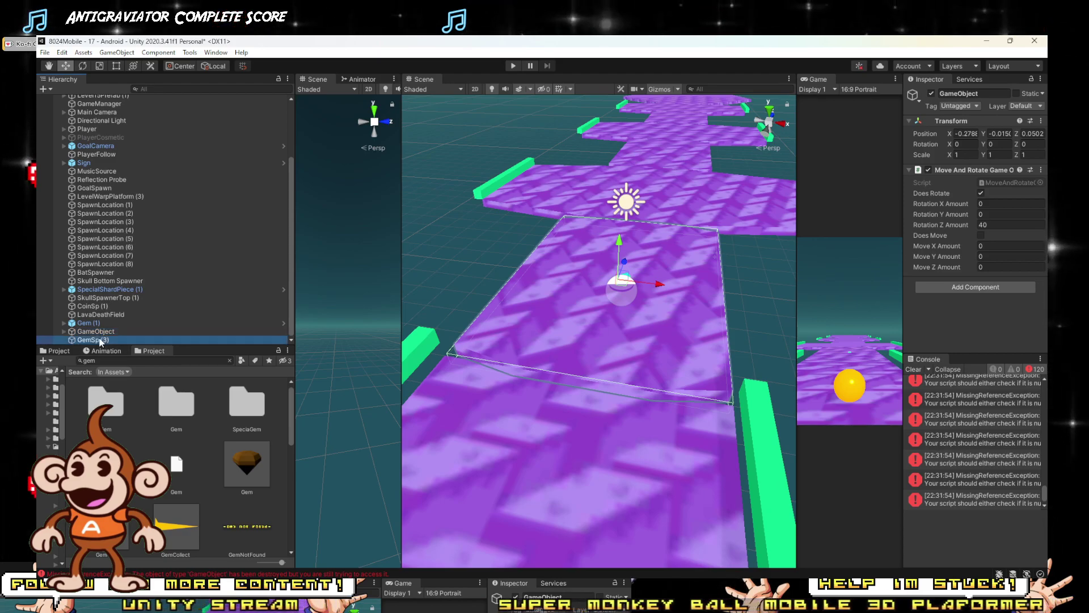
pyautogui.scroll(1, 104, 322)
pyautogui.click(94, 324)
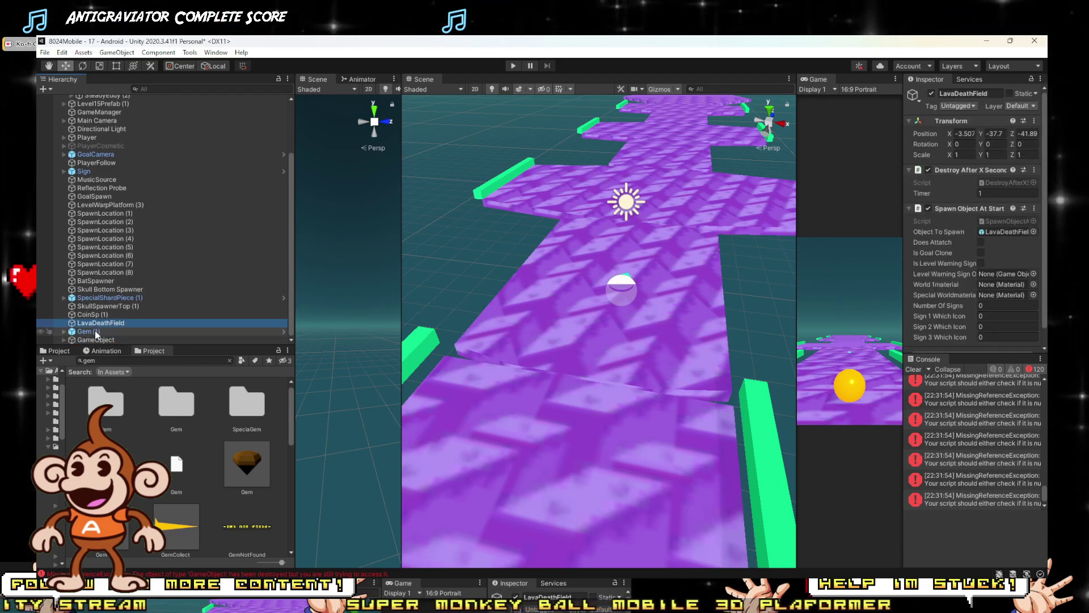
# Step: Move Gem (1) above the near end of the rotating block, at about X 0, Y 0.43, Z -4.63
pyautogui.click(94, 331)
pyautogui.moveTo(771, 305); pyautogui.dragTo(563, 257, button='right')
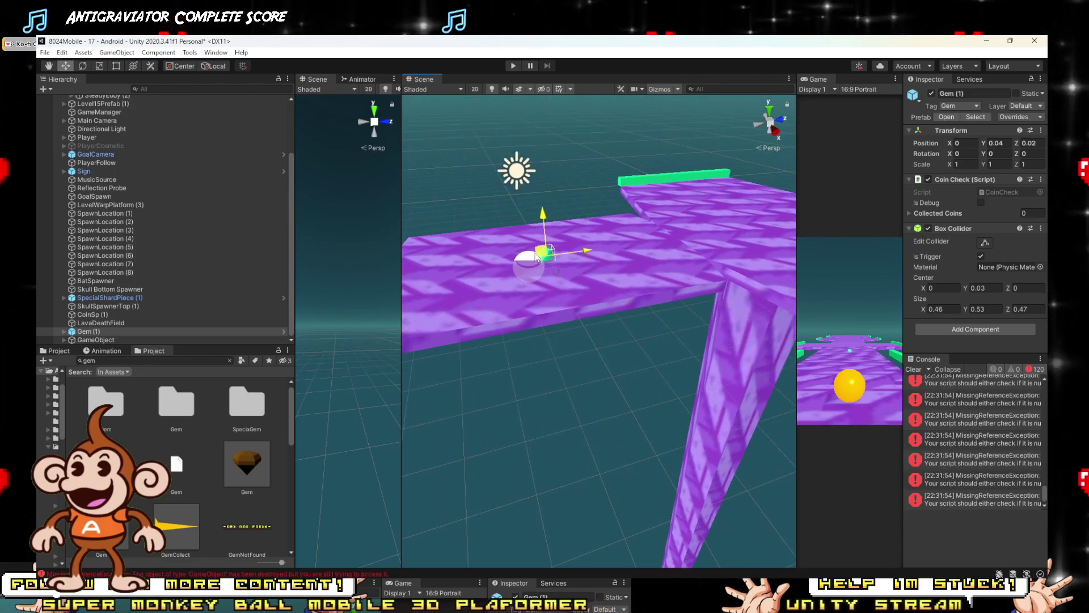
pyautogui.moveTo(536, 261); pyautogui.dragTo(527, 259)
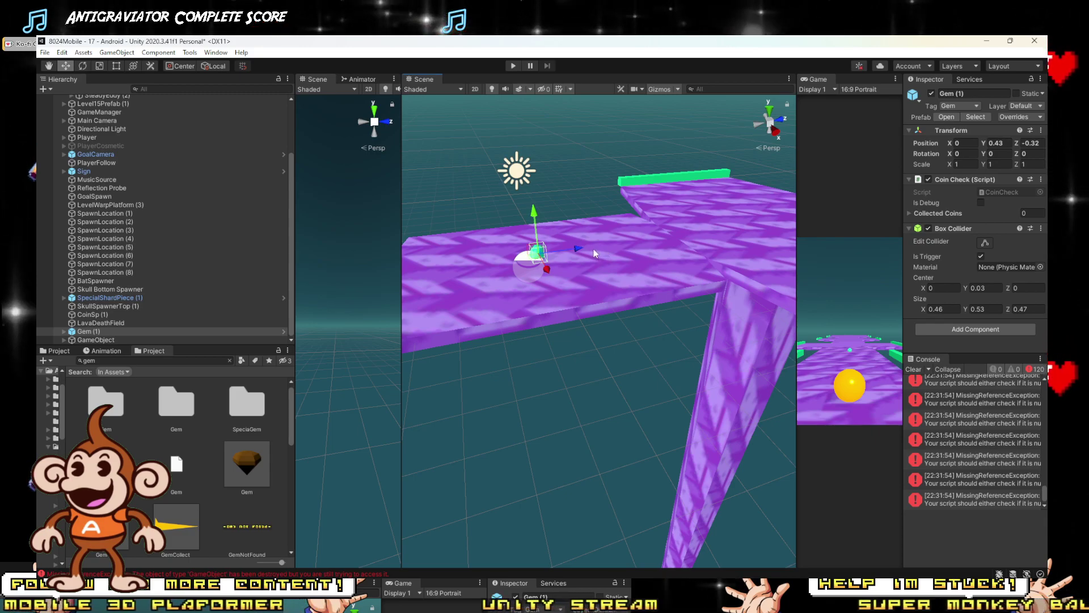
pyautogui.moveTo(581, 249); pyautogui.dragTo(447, 289)
pyautogui.moveTo(447, 288)
pyautogui.mouseDown(button='right')
pyautogui.moveTo(431, 279)
pyautogui.moveTo(443, 275)
pyautogui.mouseUp(button='right')
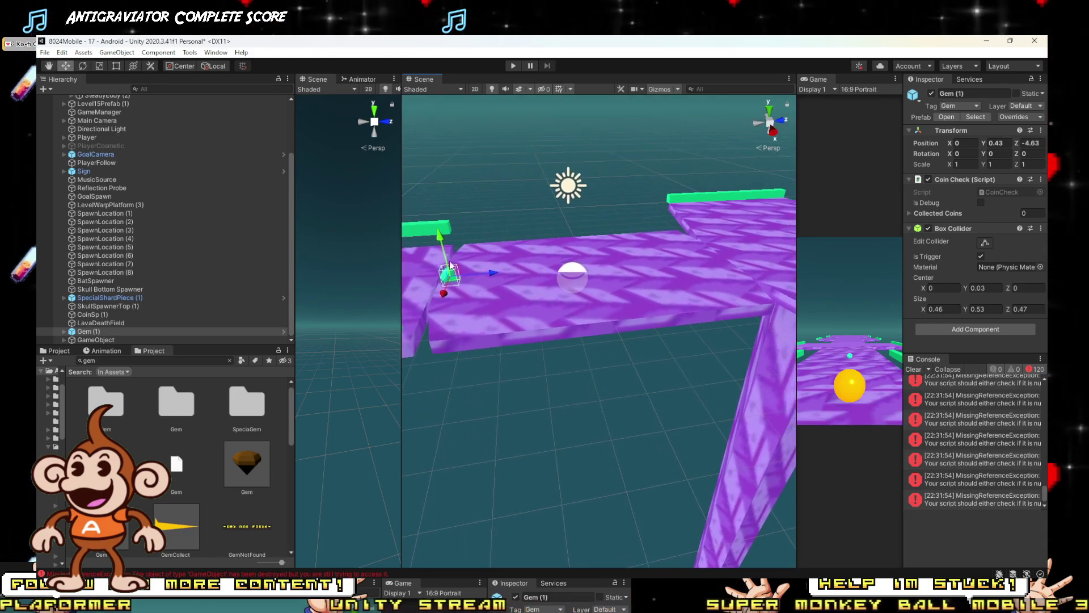
# Step: Duplicate the gem twice, placing one copy mid-block and the other at the far end, at about Z 4.87
pyautogui.hotkey('ctrl', 'd')
pyautogui.moveTo(489, 268); pyautogui.dragTo(735, 258)
pyautogui.hotkey('ctrl', 'd')
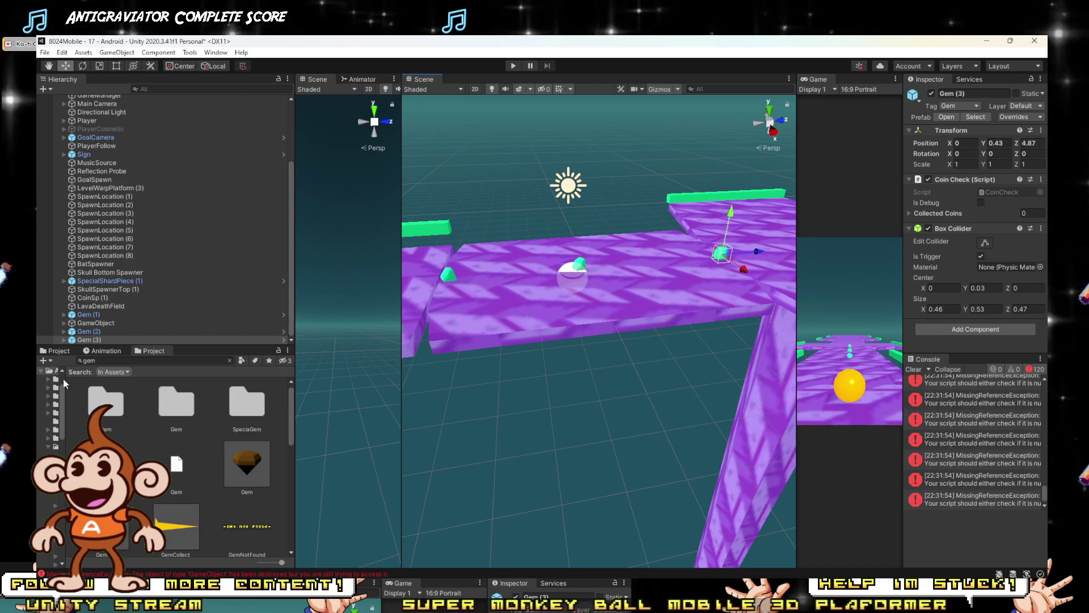
# Step: Parent Gem (1), Gem (2) and Gem (3) to the rotating GameObject that holds RotatingBlock
pyautogui.click(99, 323)
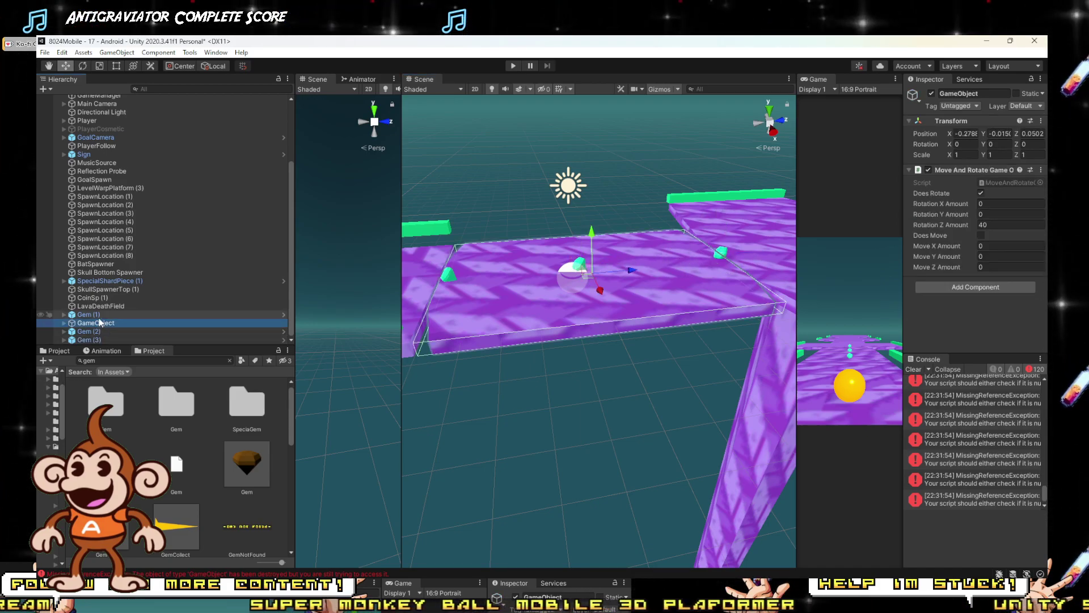
pyautogui.click(92, 315)
pyautogui.keyDown('shift'); pyautogui.click(89, 339); pyautogui.keyUp('shift')
pyautogui.moveTo(90, 339); pyautogui.dragTo(94, 322)
pyautogui.click(95, 306)
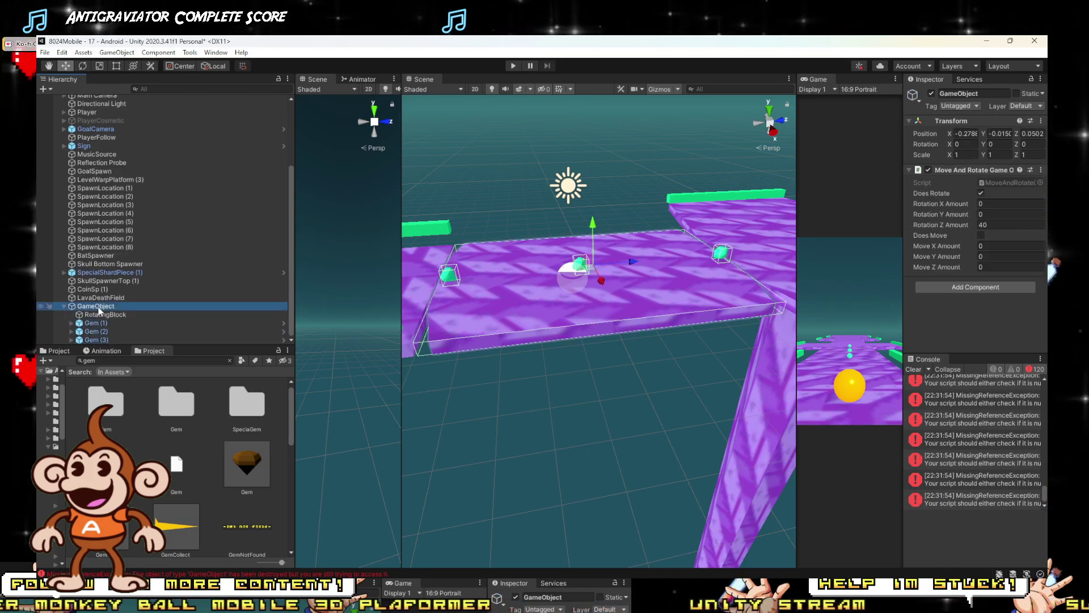
# Step: Play-test the level with the Game view widened to check the gems on the rotating block
pyautogui.click(513, 66)
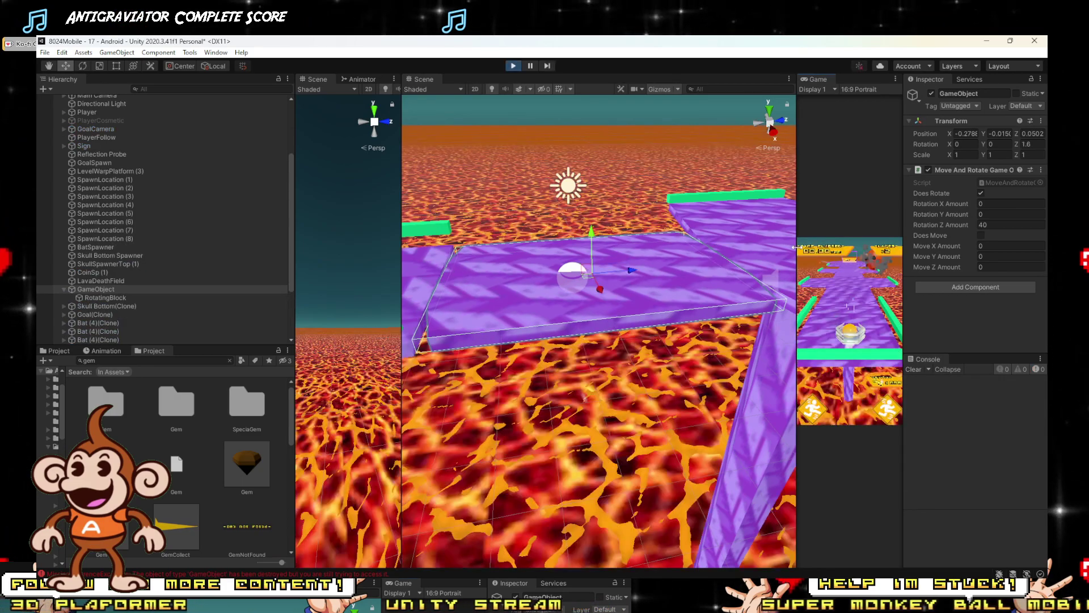
pyautogui.moveTo(797, 250); pyautogui.dragTo(461, 281)
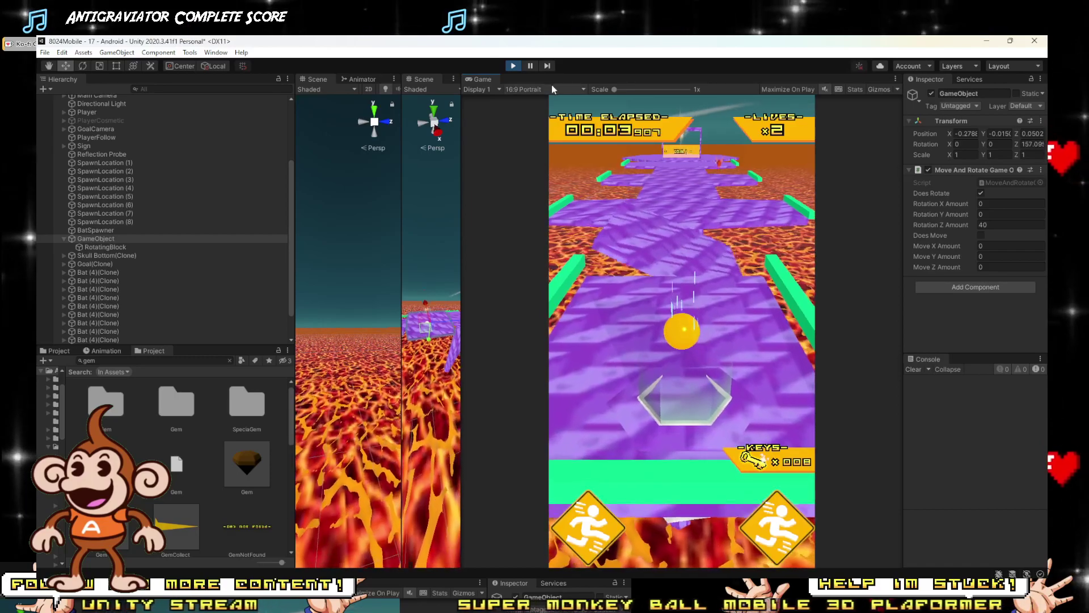
pyautogui.click(513, 66)
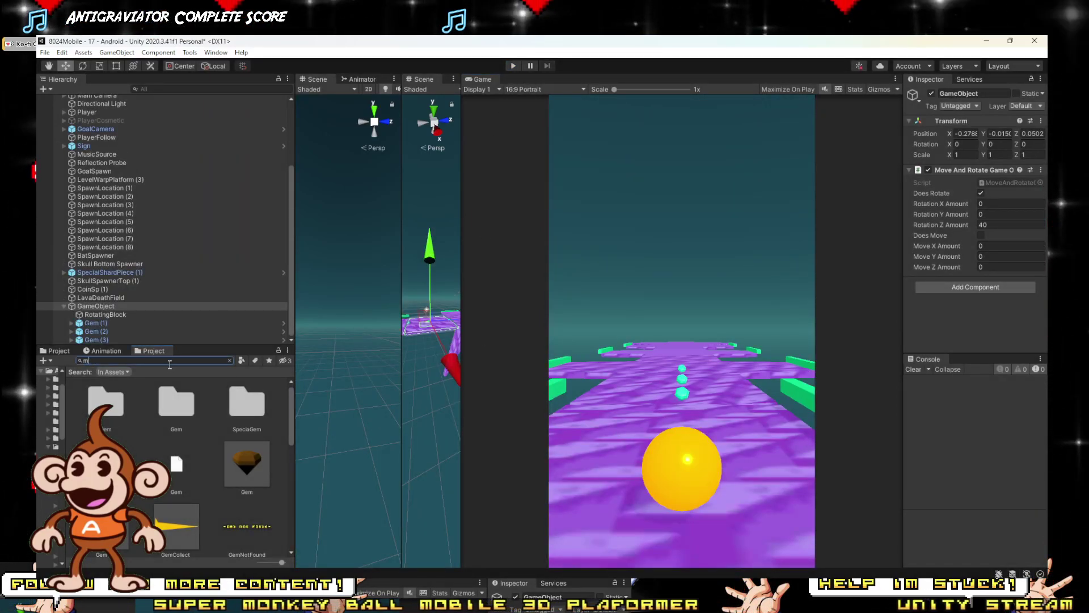
# Step: Find and open the MenuNew scene and briefly play-test it
pyautogui.doubleClick(205, 406)
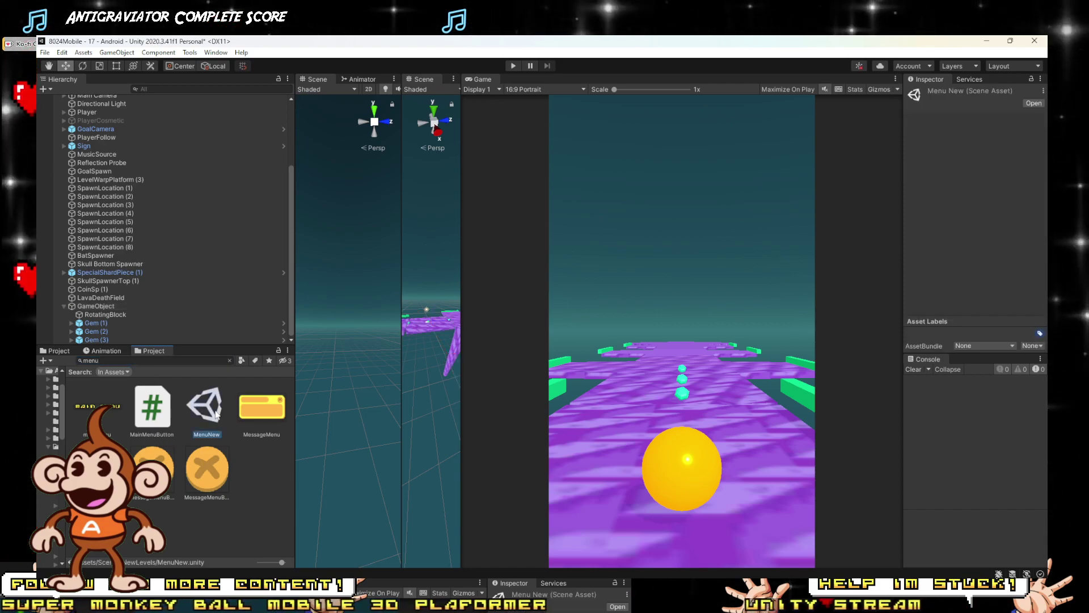
pyautogui.press('Return')
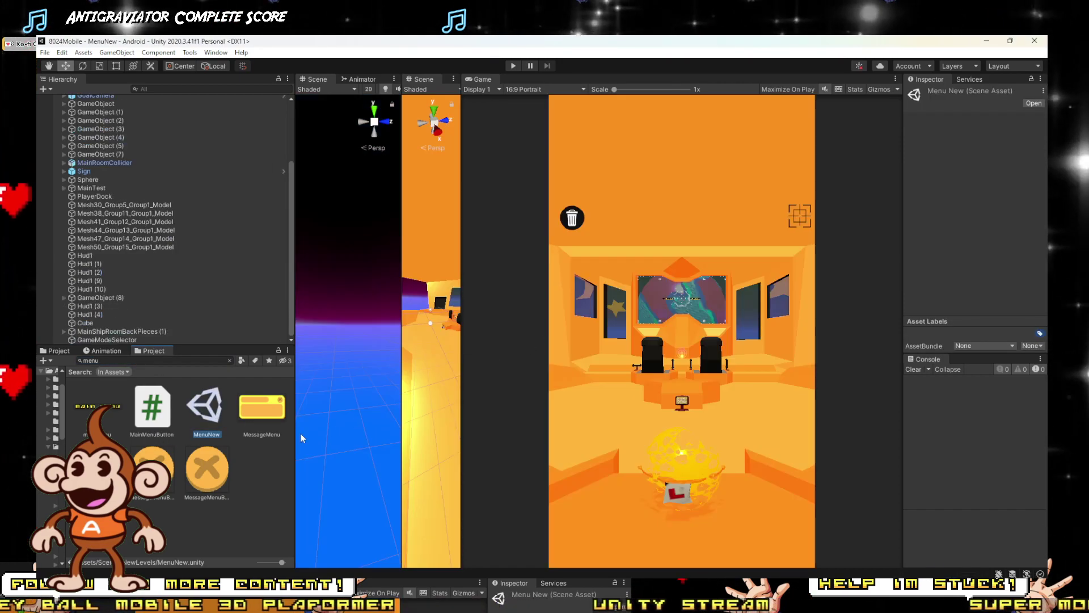
pyautogui.click(519, 65)
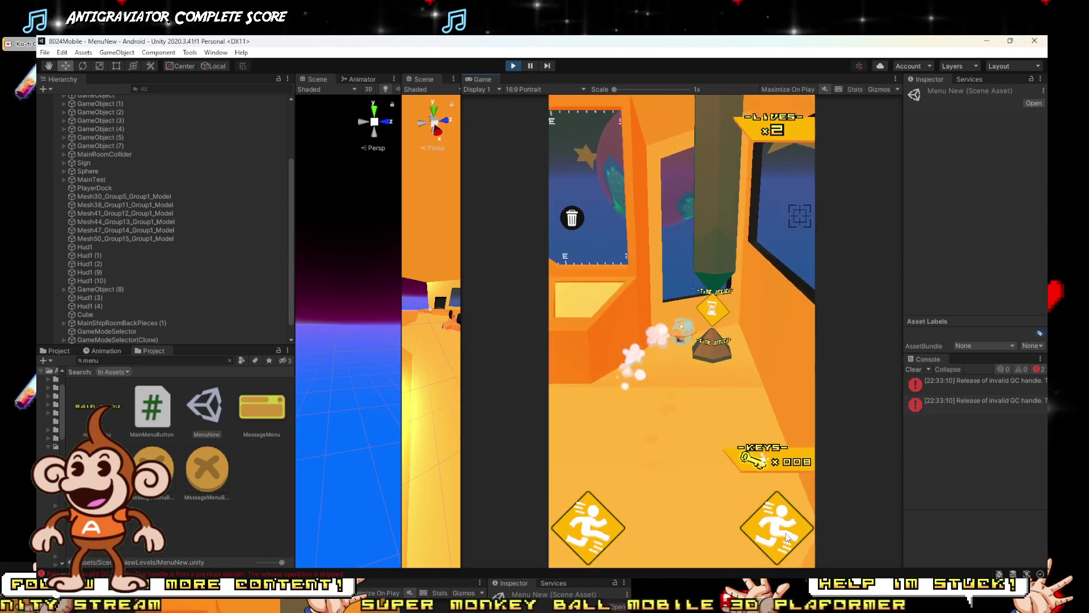
pyautogui.click(512, 66)
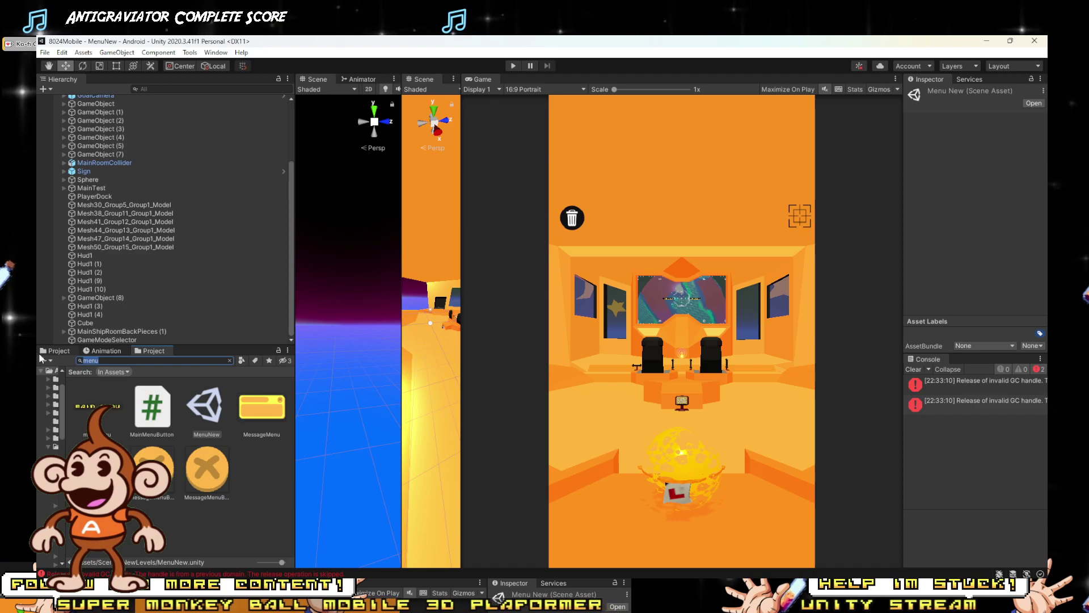
# Step: Find and open scene 17 and play-test the level with the gems on the rotating block
pyautogui.write('17')
pyautogui.doubleClick(181, 401)
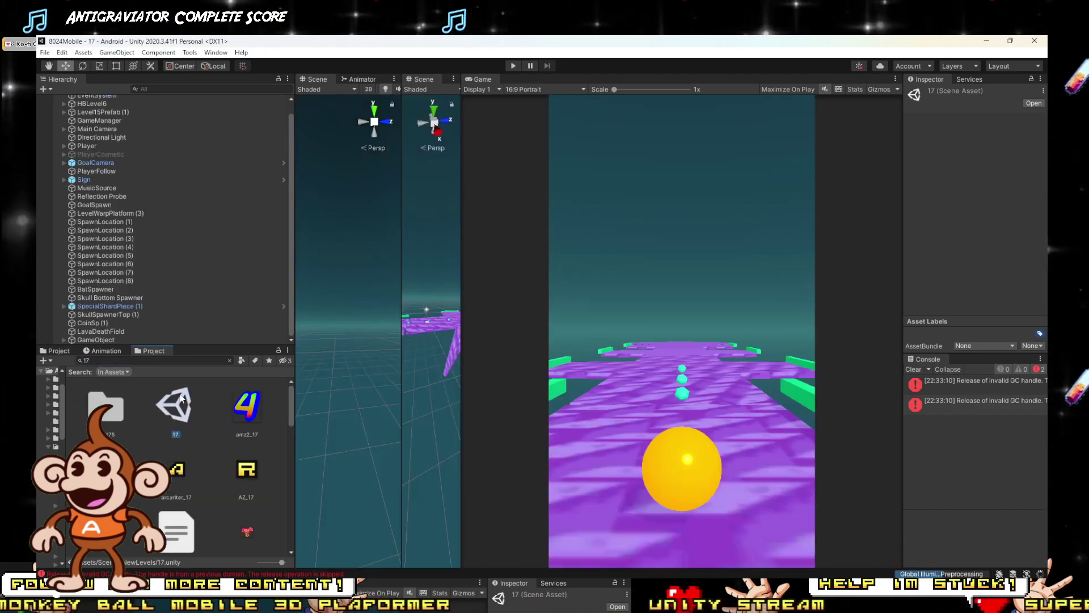
pyautogui.click(506, 68)
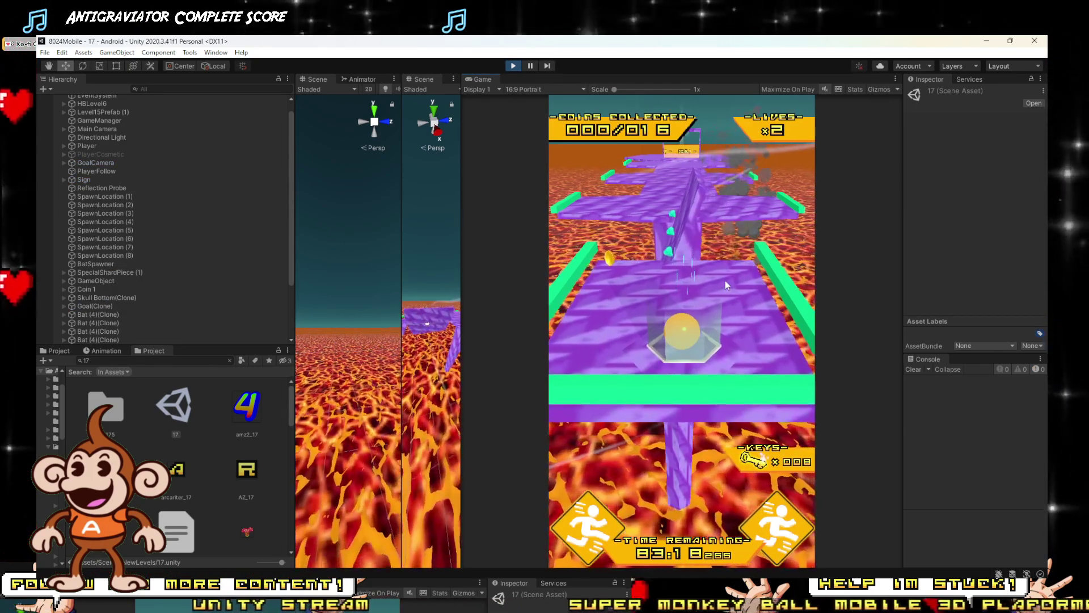
pyautogui.press('w')
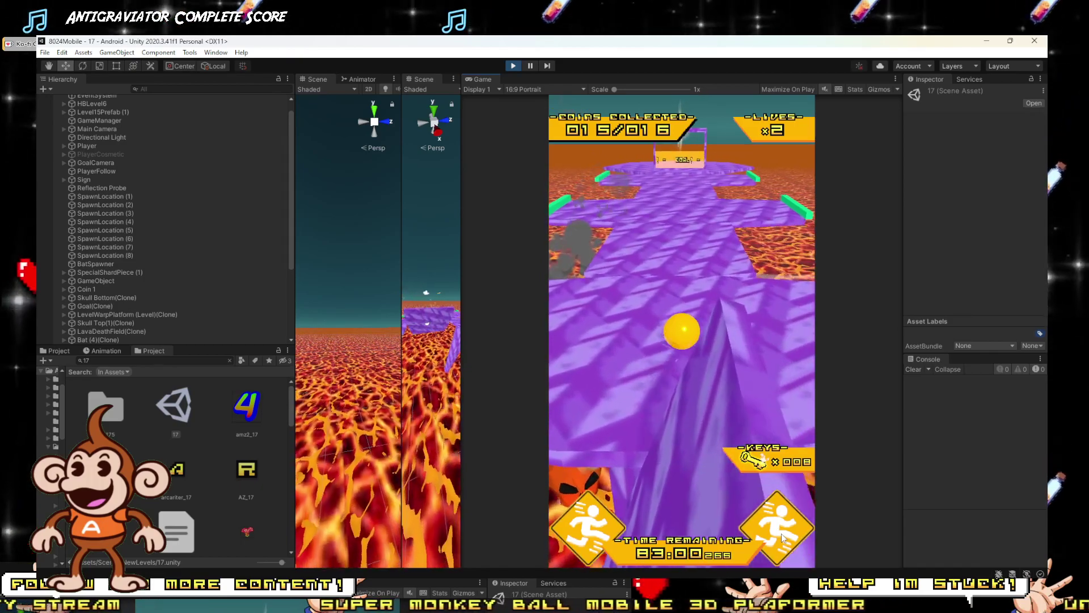
pyautogui.click(513, 66)
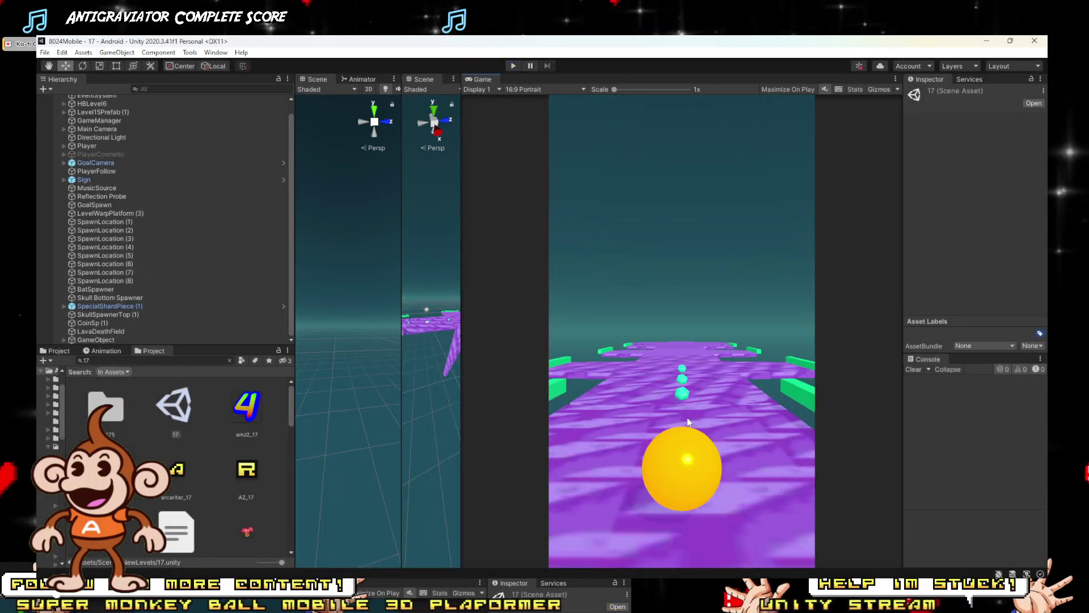
# Step: Widen the Scene view, duplicate Gem (1) to Gem (3), and move the copies along Z onto the second bridge block
pyautogui.moveTo(401, 383); pyautogui.dragTo(872, 377)
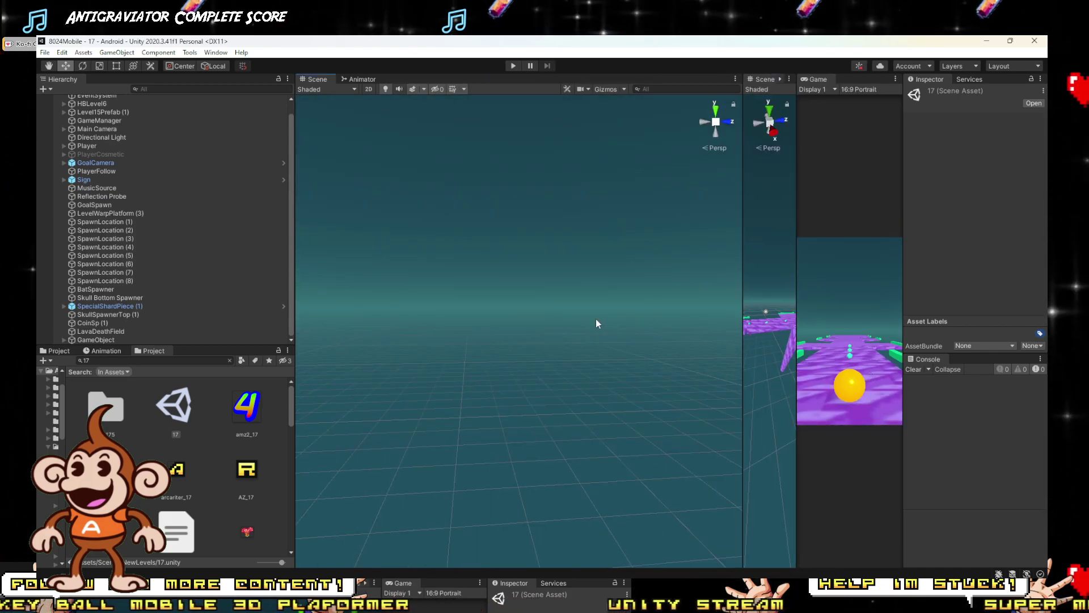
pyautogui.moveTo(597, 322); pyautogui.dragTo(681, 385, button='right')
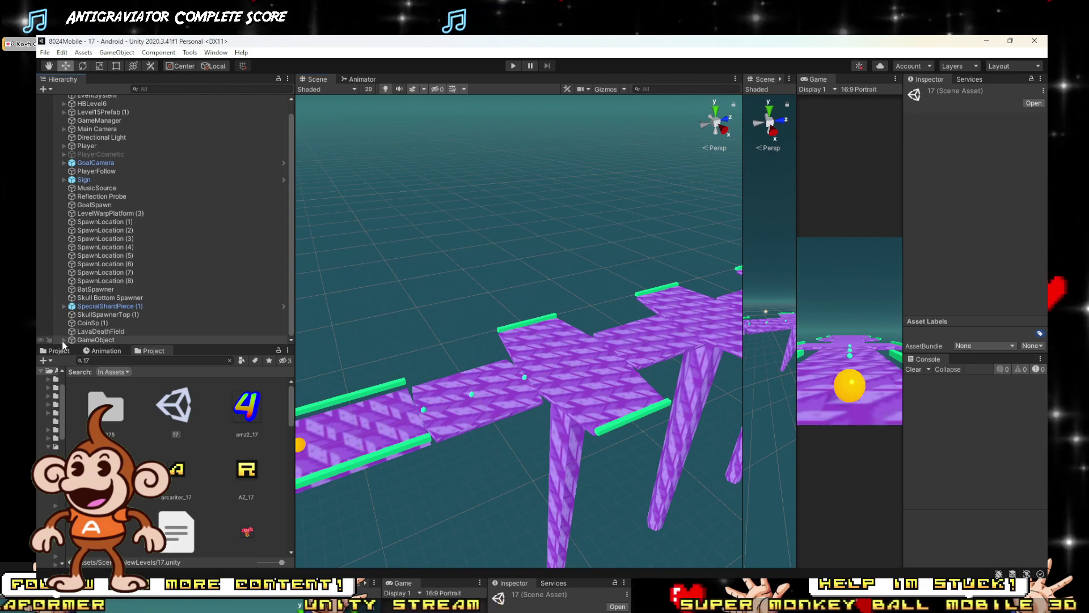
pyautogui.click(64, 340)
pyautogui.click(96, 322)
pyautogui.keyDown('shift'); pyautogui.click(93, 331); pyautogui.keyUp('shift')
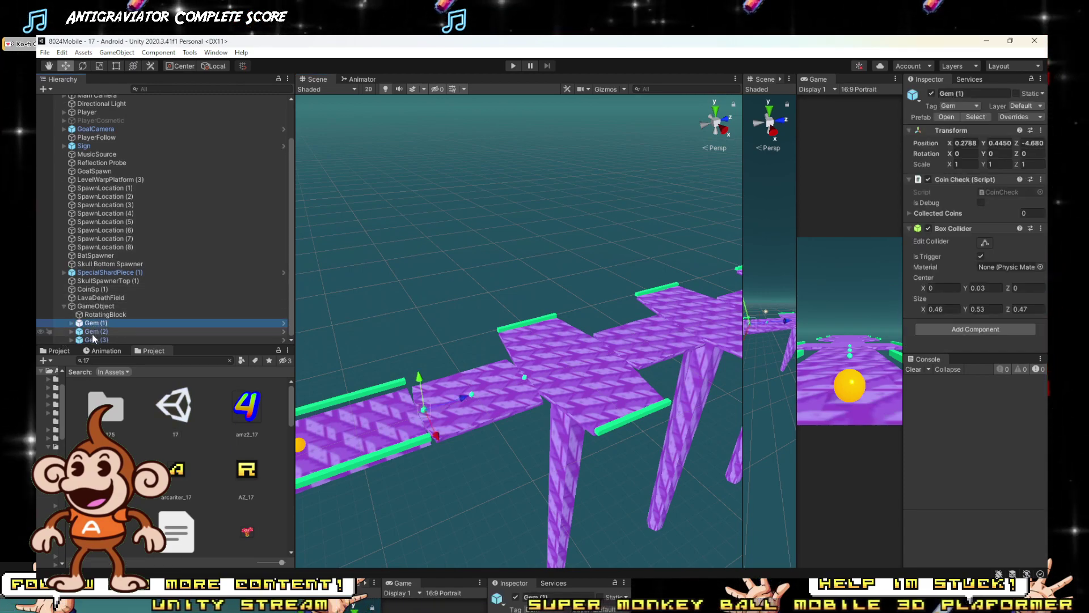
pyautogui.keyDown('shift'); pyautogui.click(95, 340); pyautogui.keyUp('shift')
pyautogui.hotkey('ctrl', 'd')
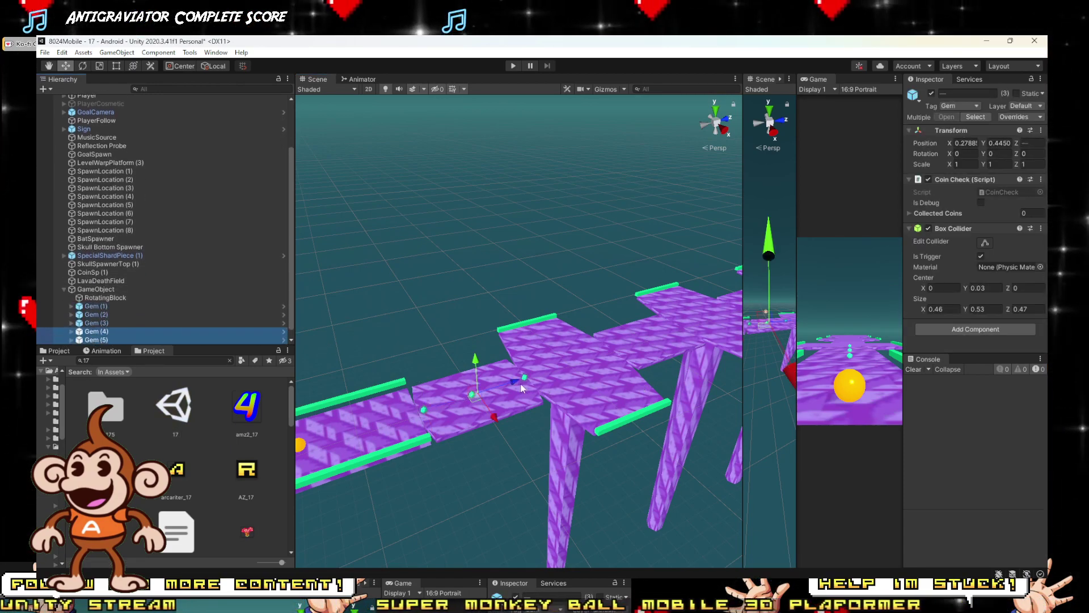
pyautogui.moveTo(510, 379); pyautogui.dragTo(688, 332)
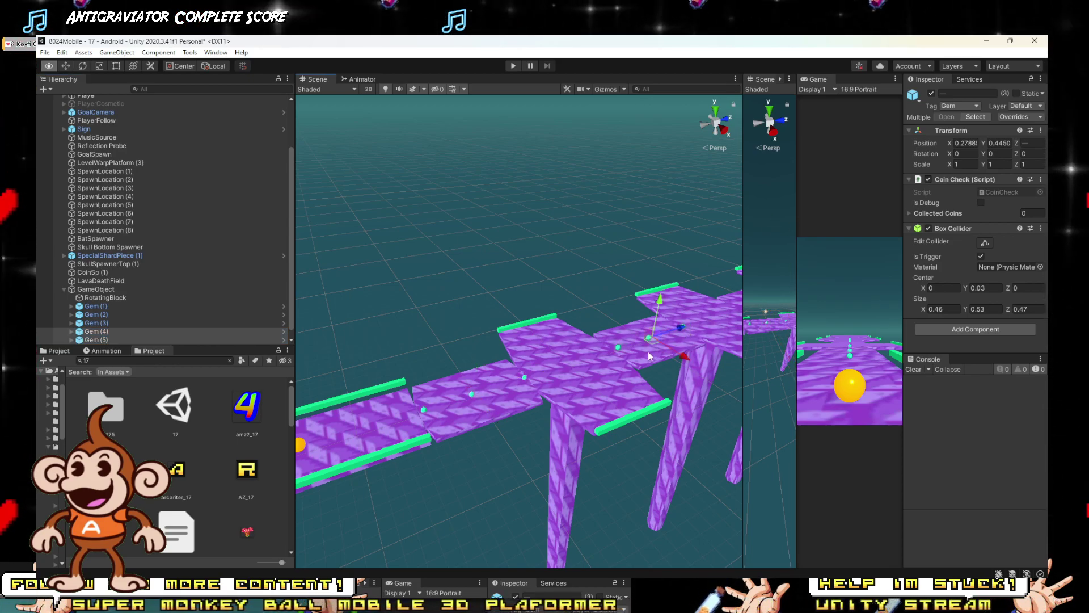
# Step: Duplicate the second set of three gems and place the copies along the third bridge block
pyautogui.keyDown('alt'); pyautogui.moveTo(651, 356); pyautogui.dragTo(716, 309); pyautogui.keyUp('alt')
pyautogui.hotkey('ctrl', 'd')
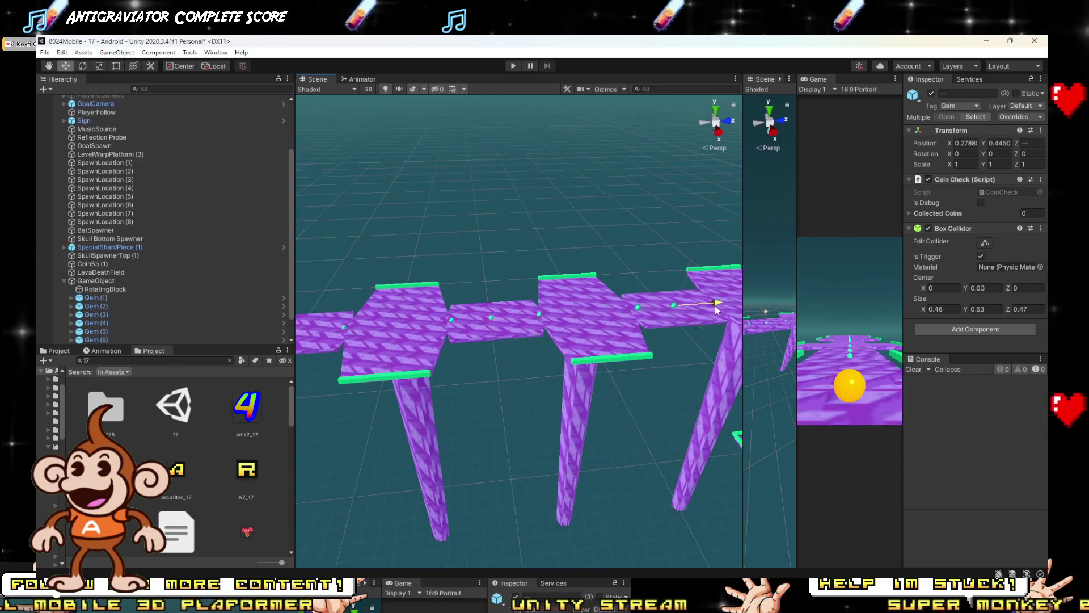
pyautogui.press('f')
pyautogui.scroll(3, 669, 316)
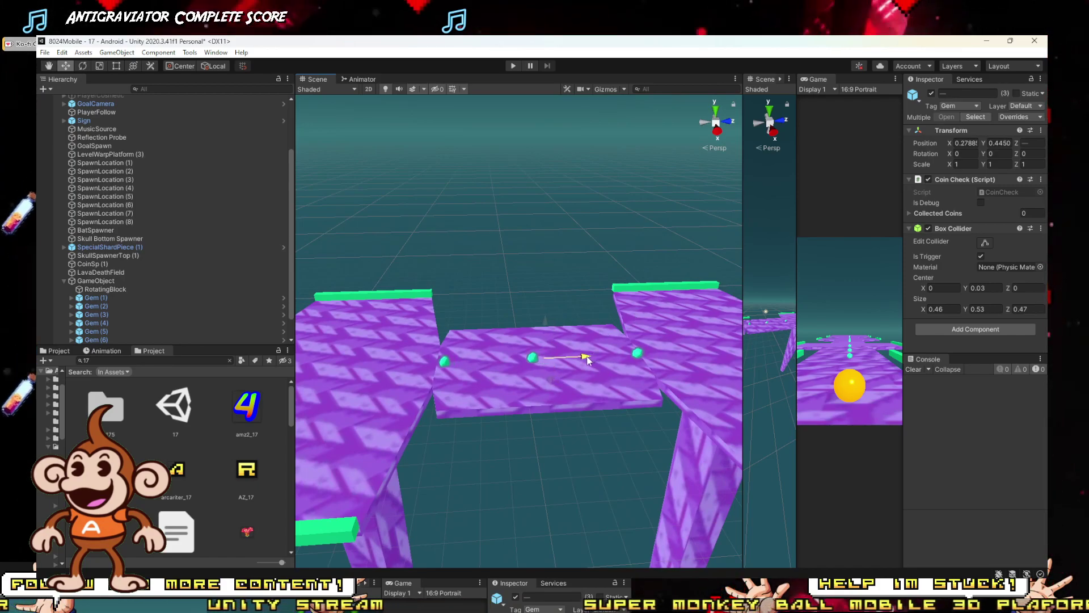
pyautogui.moveTo(587, 360); pyautogui.dragTo(718, 343, button='right')
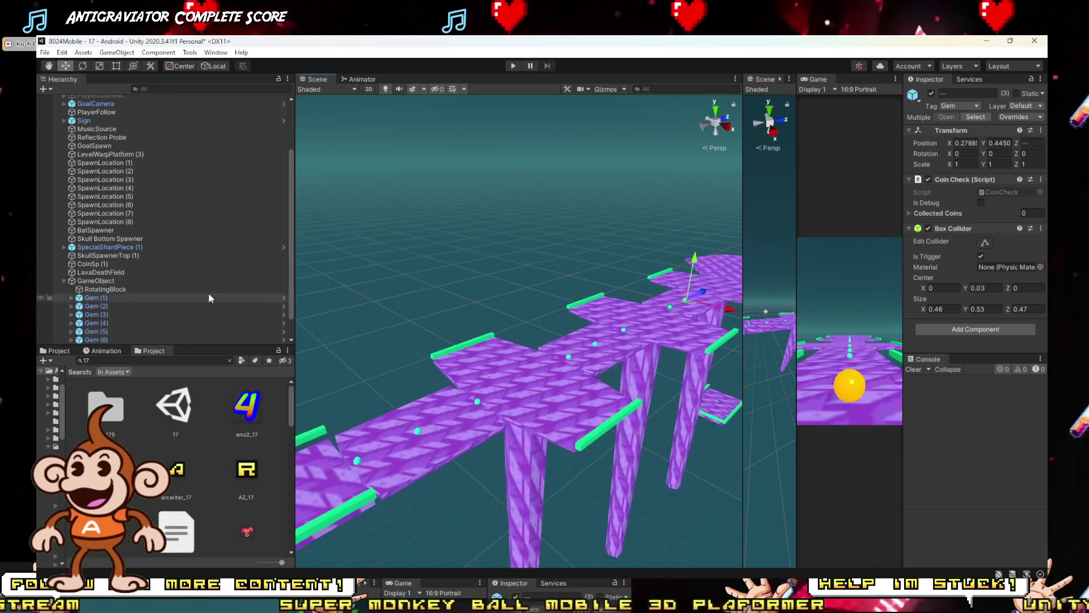
# Step: Move Gem (4) to Gem (6) and Gem (7) to Gem (9) out of the rotating GameObject to the scene's root level
pyautogui.scroll(-1, 209, 291)
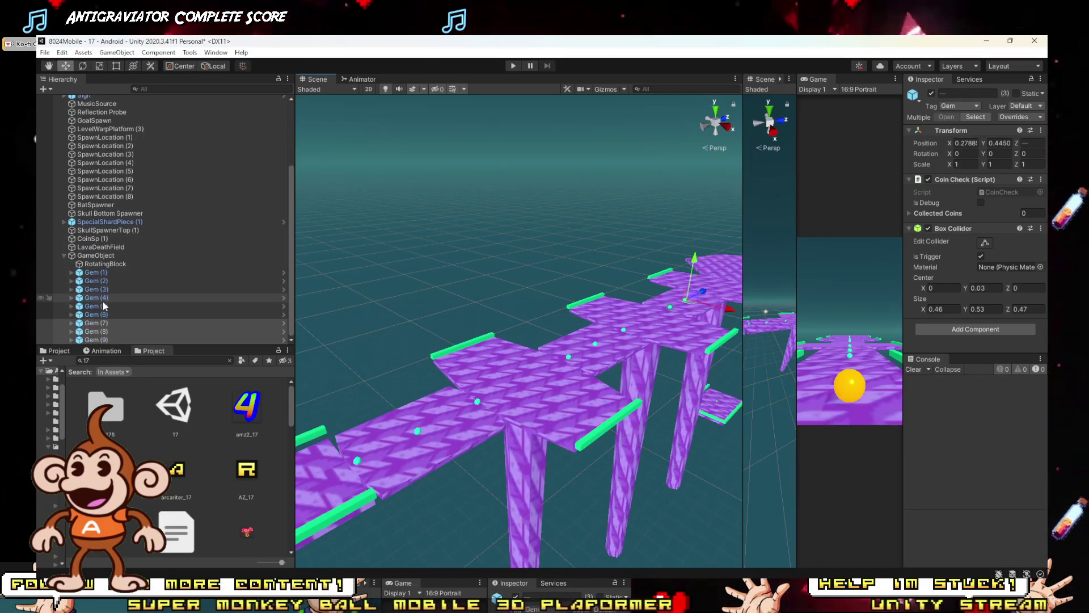
pyautogui.click(105, 297)
pyautogui.keyDown('shift'); pyautogui.click(104, 315); pyautogui.keyUp('shift')
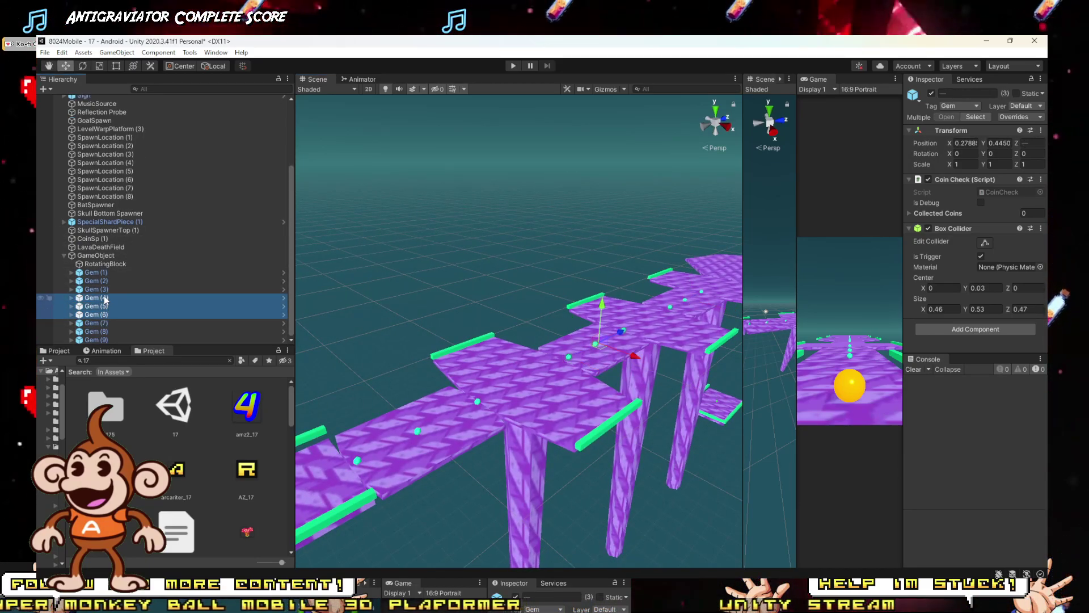
pyautogui.moveTo(100, 256); pyautogui.dragTo(99, 254)
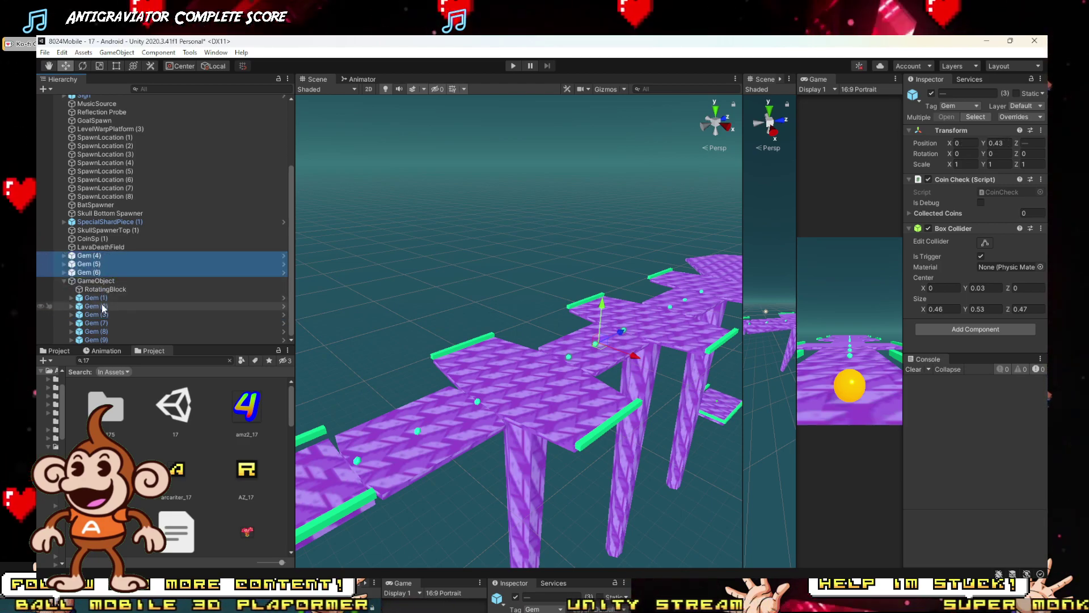
pyautogui.click(96, 323)
pyautogui.keyDown('shift'); pyautogui.click(96, 339); pyautogui.keyUp('shift')
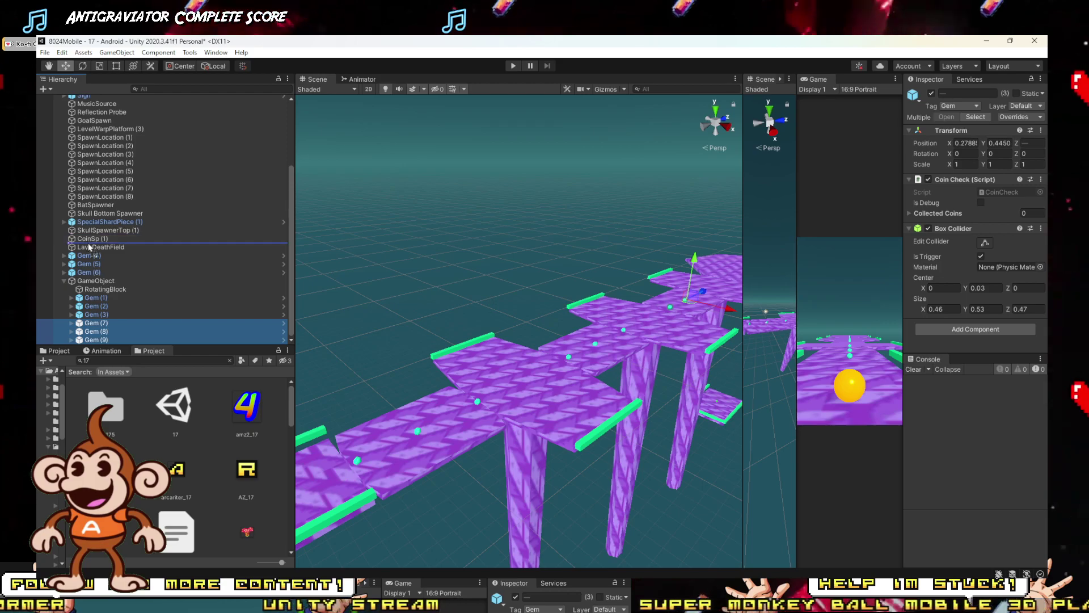
pyautogui.moveTo(89, 246); pyautogui.dragTo(89, 248)
# Step: Duplicate the rotating GameObject and move the copy along Z onto the second bridge block, at about Z 20.49
pyautogui.click(98, 307)
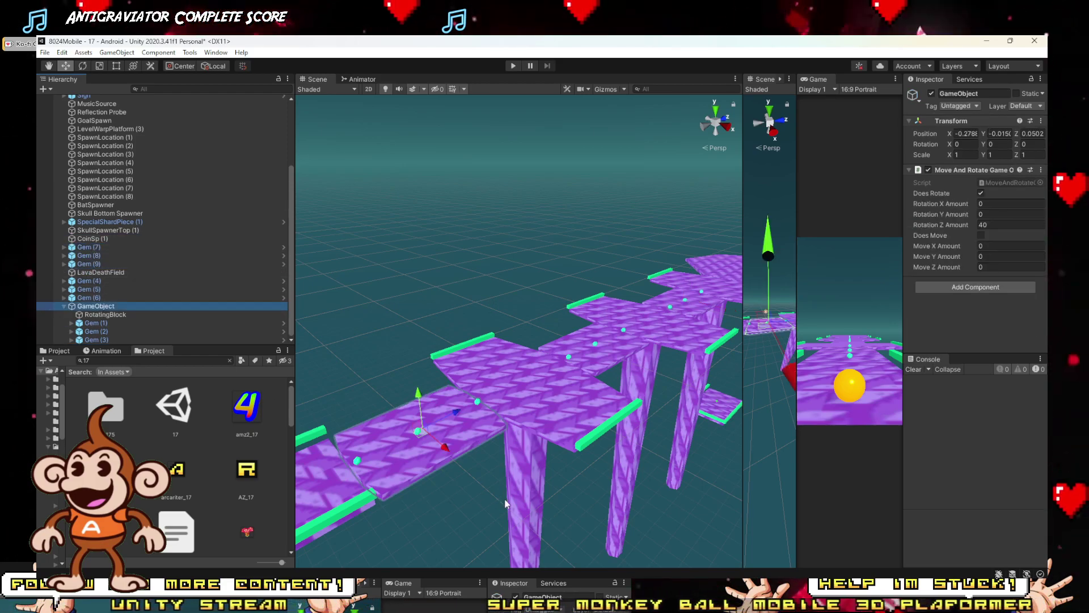
pyautogui.hotkey('ctrl', 'd')
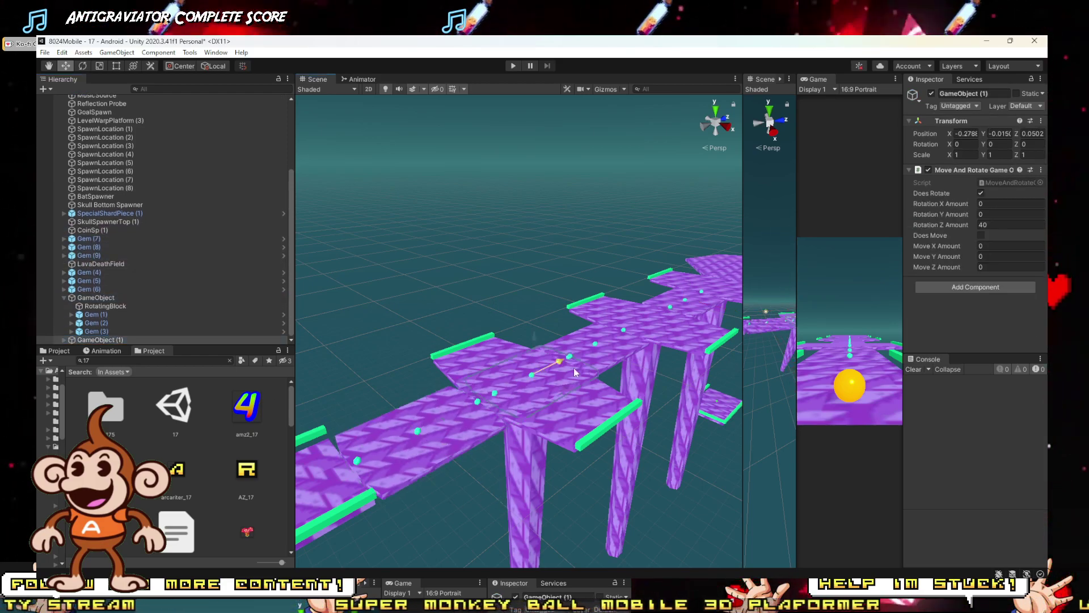
pyautogui.moveTo(626, 344); pyautogui.dragTo(607, 372)
pyautogui.moveTo(607, 372); pyautogui.dragTo(525, 423, button='right')
pyautogui.moveTo(502, 370); pyautogui.dragTo(494, 386)
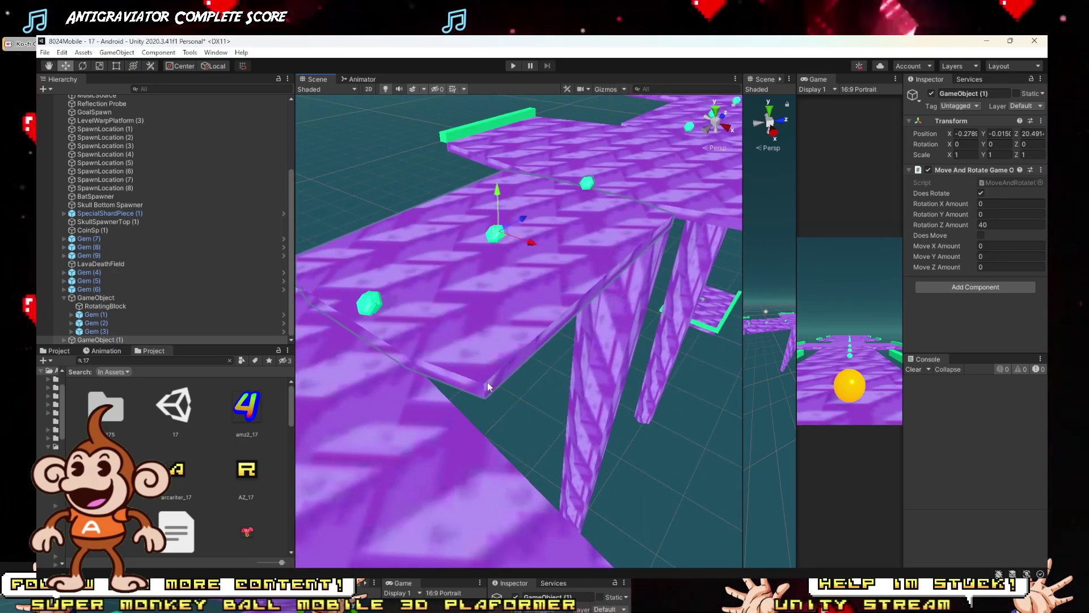
# Step: Delete the original RotatingBlock (1) under HBLevel6 that overlaps the new rotating copy
pyautogui.click(478, 352)
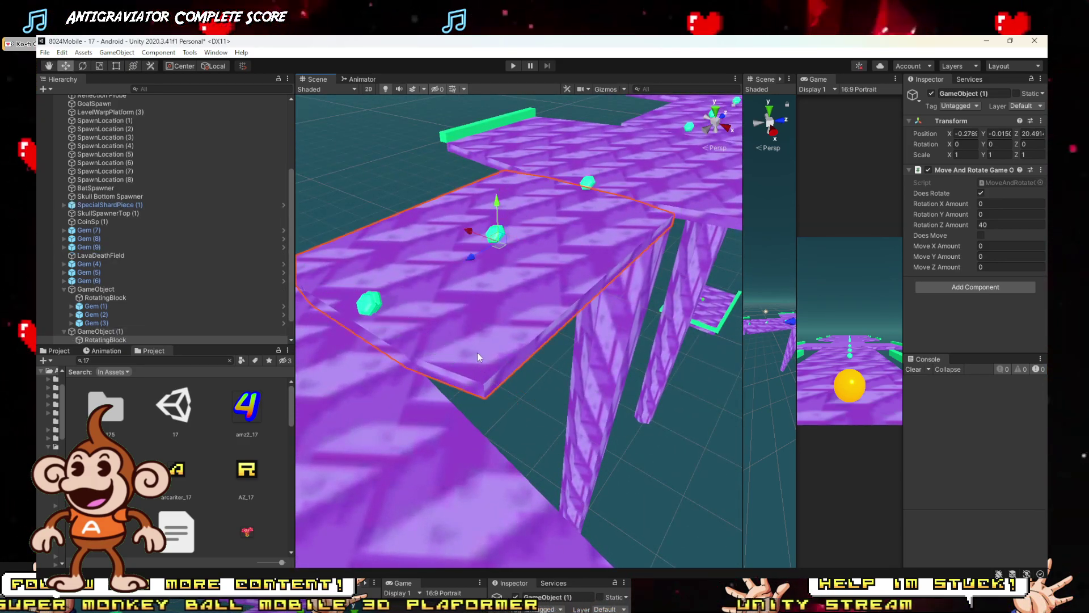
pyautogui.click(435, 350)
pyautogui.scroll(2, 146, 125)
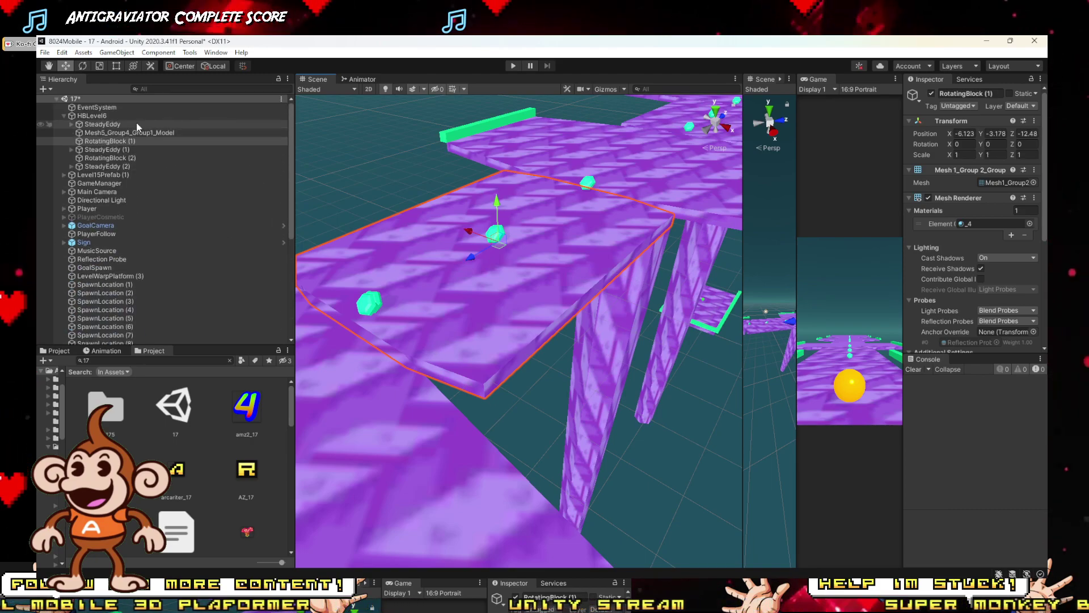
pyautogui.click(101, 142)
pyautogui.keyDown('ctrl'); pyautogui.click(101, 145); pyautogui.keyUp('ctrl')
pyautogui.scroll(-3, 510, 330)
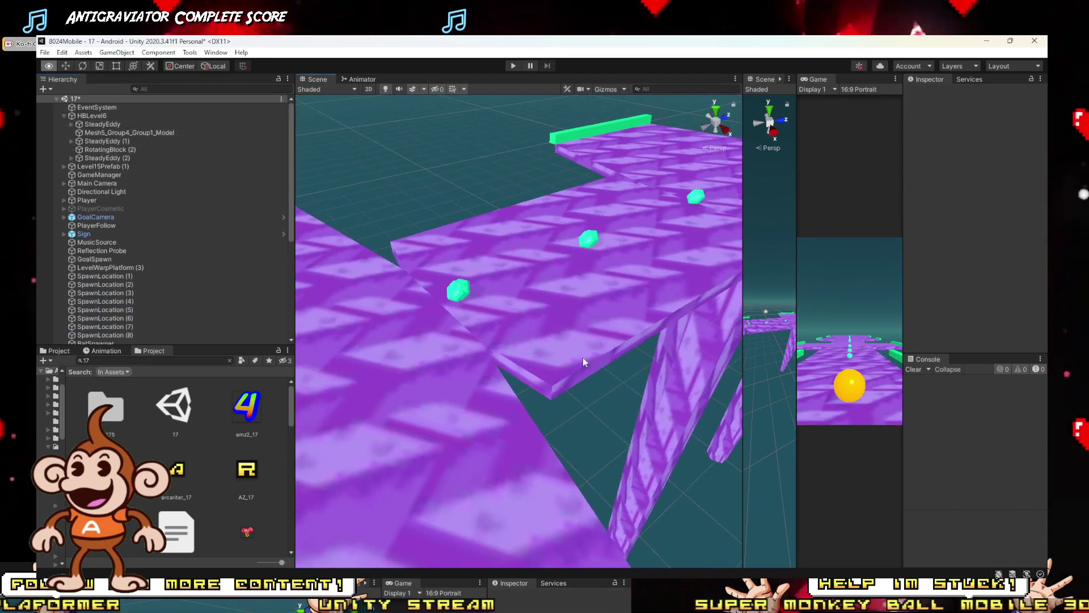
# Step: Duplicate the first rotating GameObject in place and delete the original
pyautogui.scroll(-7, 108, 276)
pyautogui.click(97, 307)
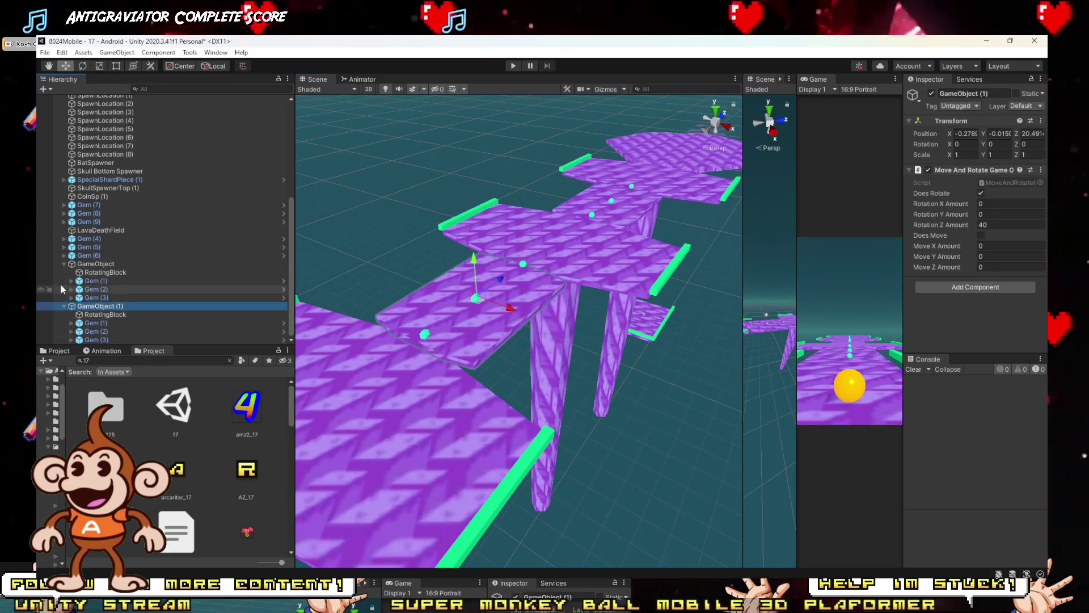
pyautogui.click(97, 265)
pyautogui.hotkey('ctrl', 'd')
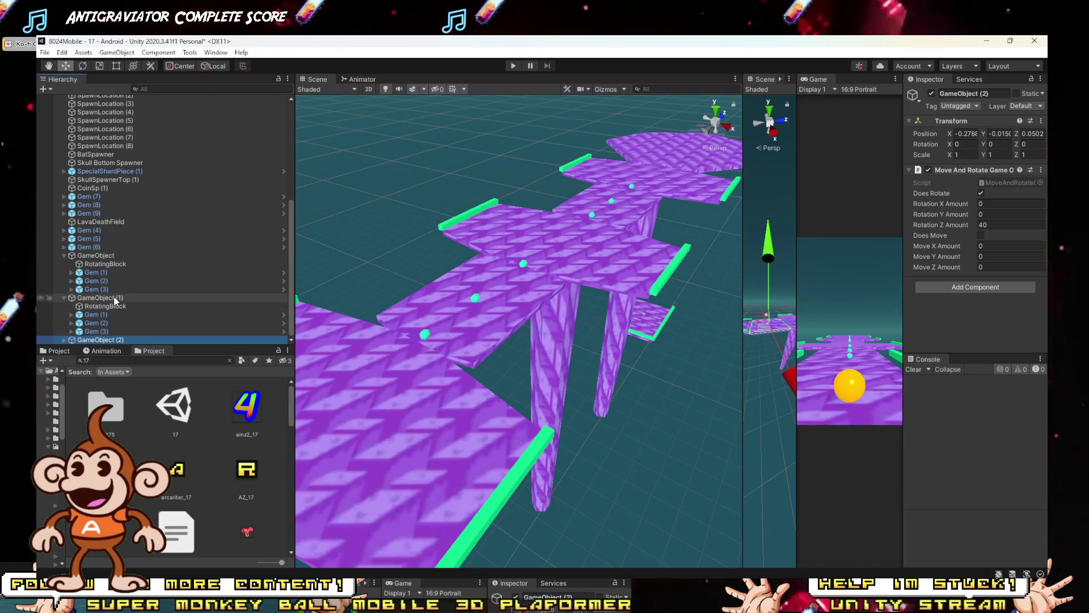
pyautogui.click(110, 256)
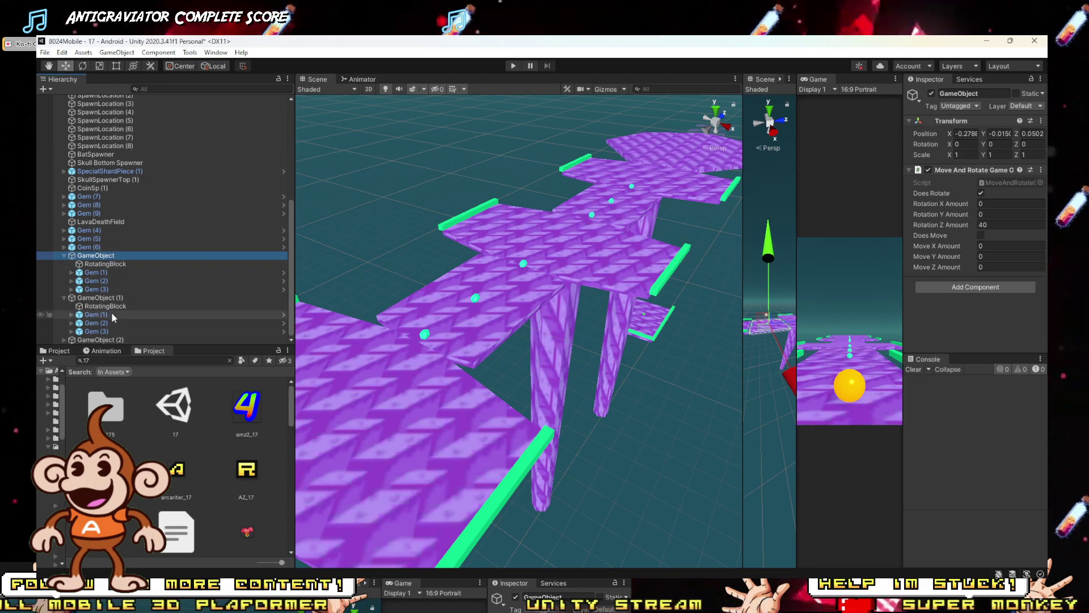
pyautogui.press('Delete')
# Step: Delete the three extra gems, Gem (1) to Gem (3), parented to GameObject (1)
pyautogui.click(102, 297)
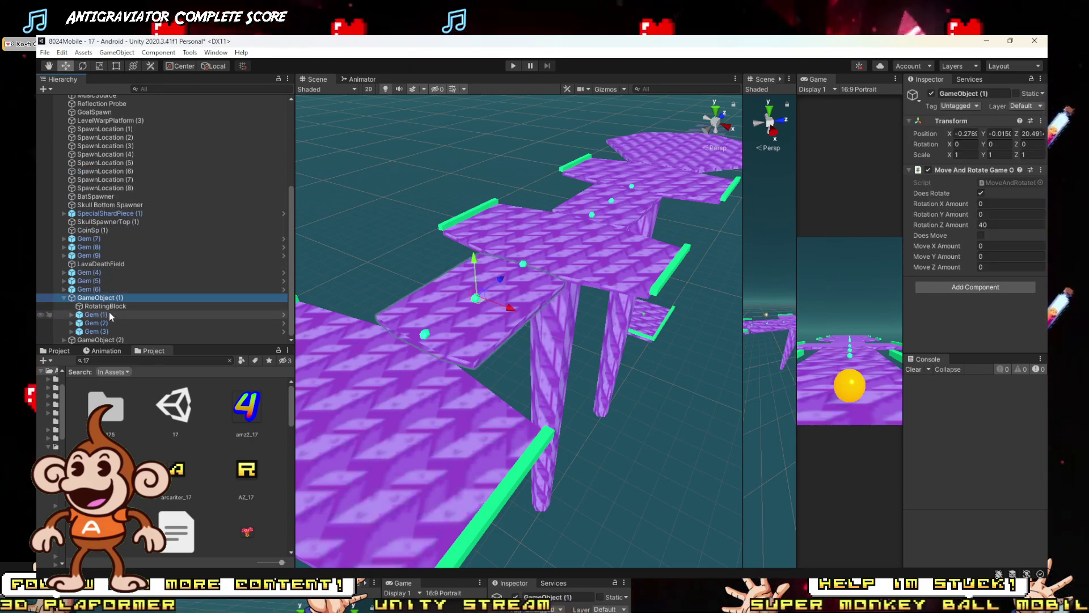
pyautogui.click(94, 314)
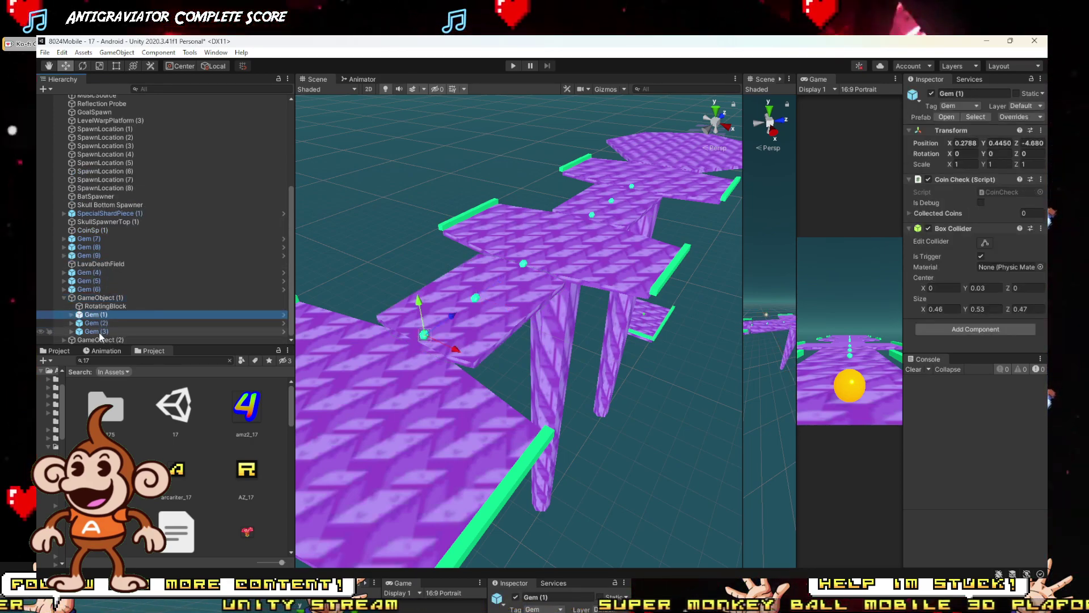
pyautogui.keyDown('shift'); pyautogui.click(98, 331); pyautogui.keyUp('shift')
pyautogui.press('Delete')
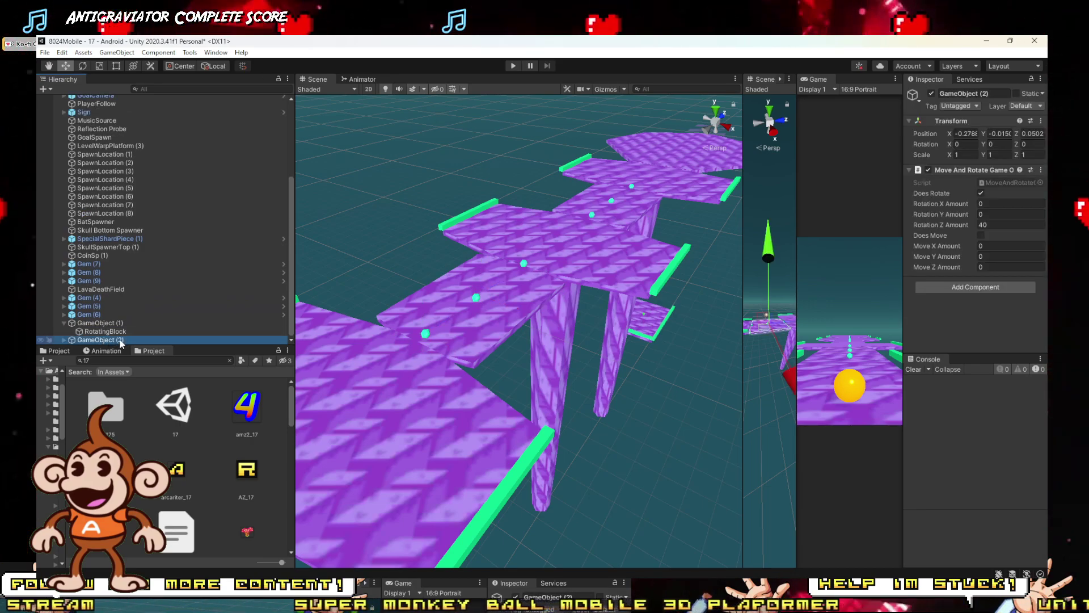
# Step: Rename GameObject (2) as GameObject (0) and place it above GameObject (1) in the hierarchy
pyautogui.click(121, 340)
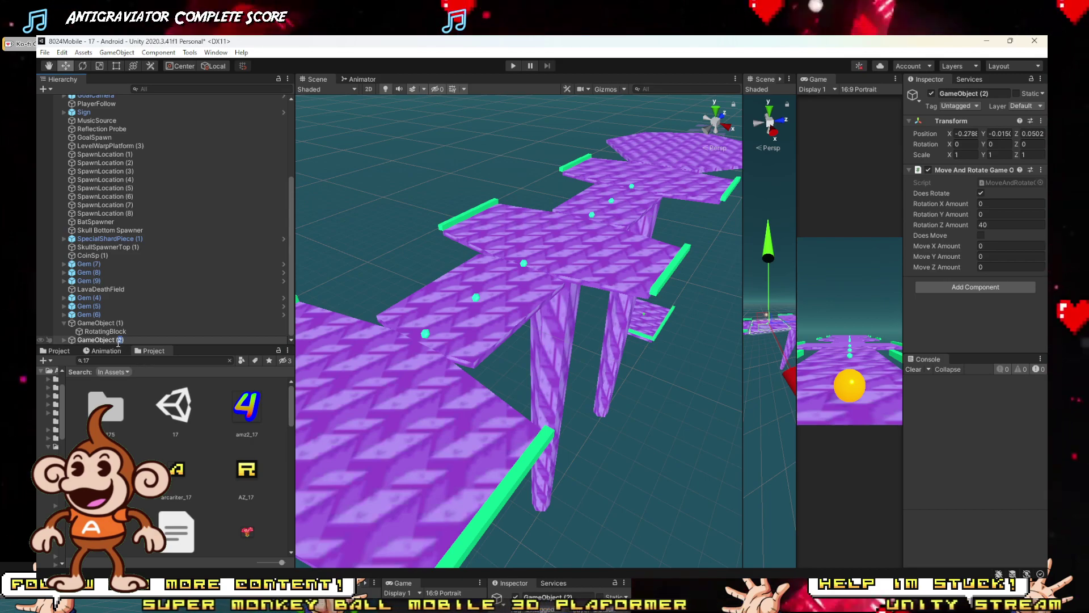
pyautogui.click(119, 322)
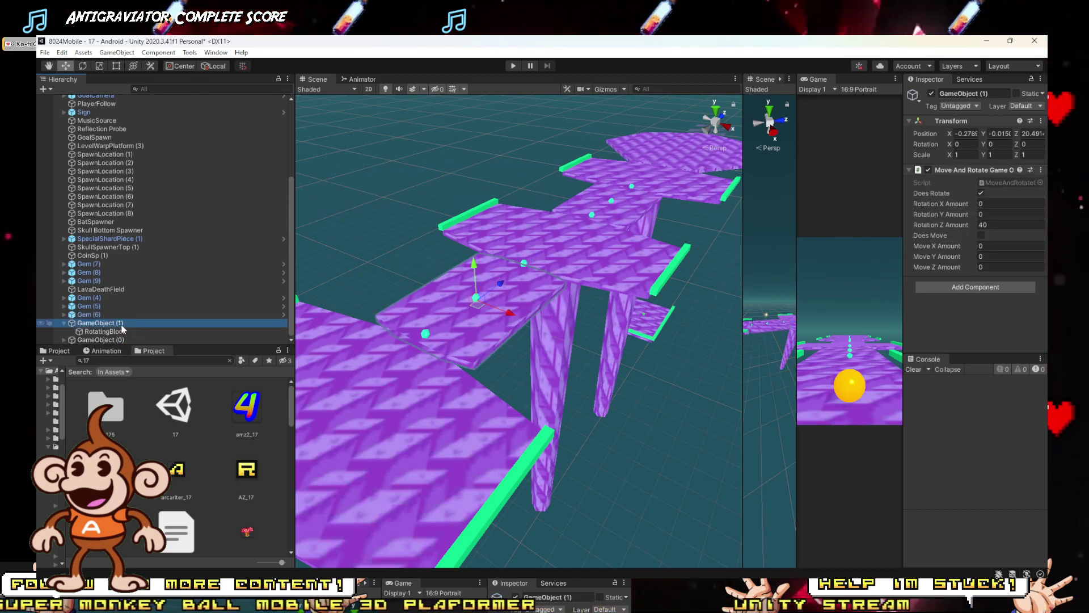
pyautogui.doubleClick(110, 339)
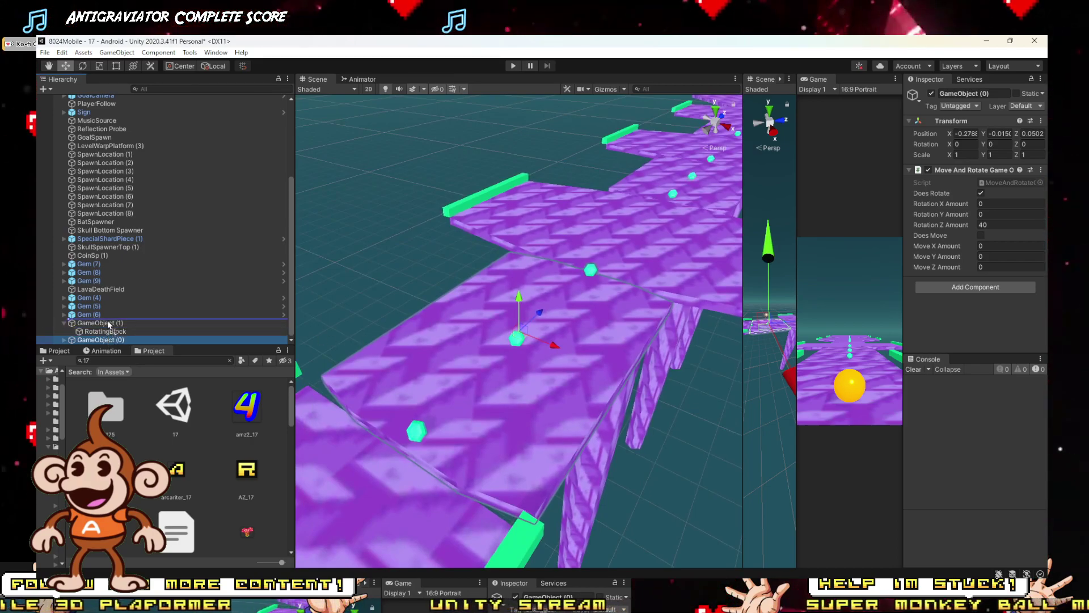
pyautogui.moveTo(109, 324); pyautogui.dragTo(109, 321)
# Step: Duplicate GameObject (1) and move the copy along Z onto the third bridge block
pyautogui.click(111, 332)
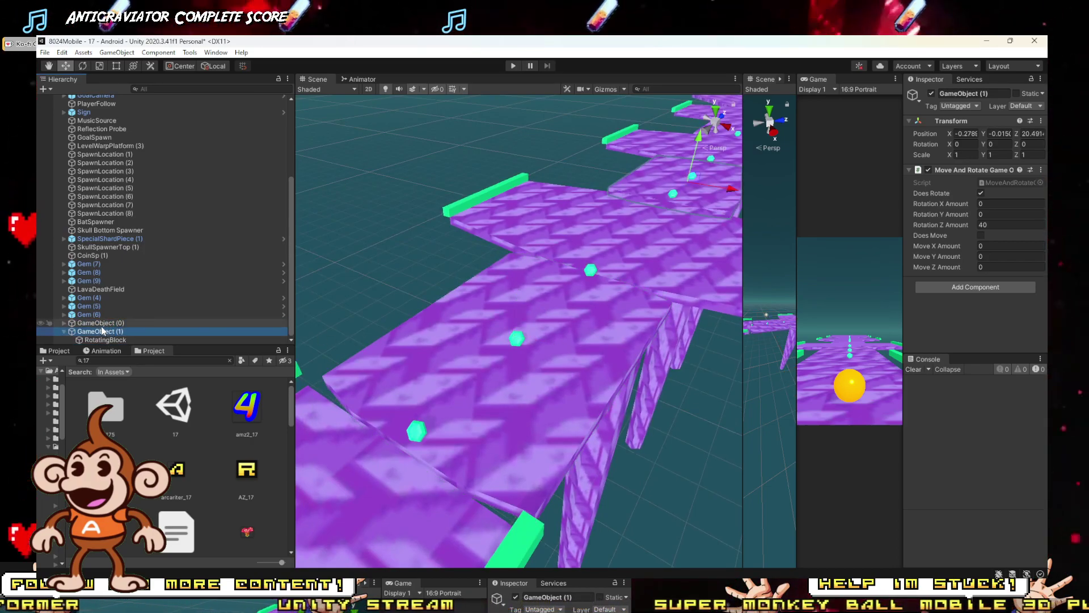
pyautogui.doubleClick(102, 332)
pyautogui.keyDown('alt'); pyautogui.moveTo(366, 314); pyautogui.dragTo(157, 313); pyautogui.keyUp('alt')
pyautogui.click(83, 332)
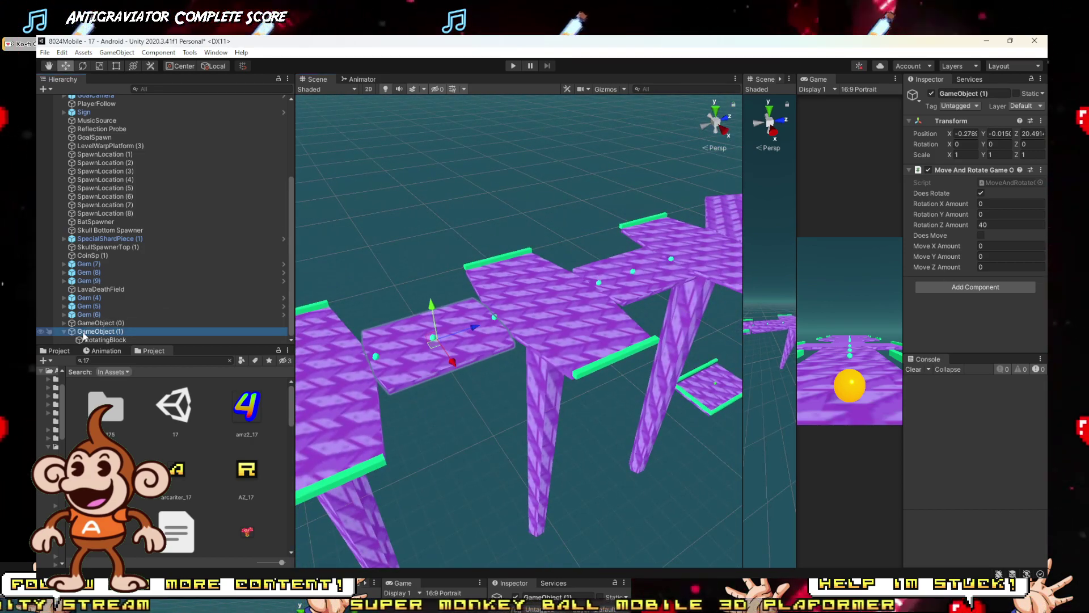
pyautogui.moveTo(450, 335); pyautogui.dragTo(434, 563)
# Step: Delete the leftover static bridge block RotatingBlock (2) from HBLevel6
pyautogui.click(429, 485)
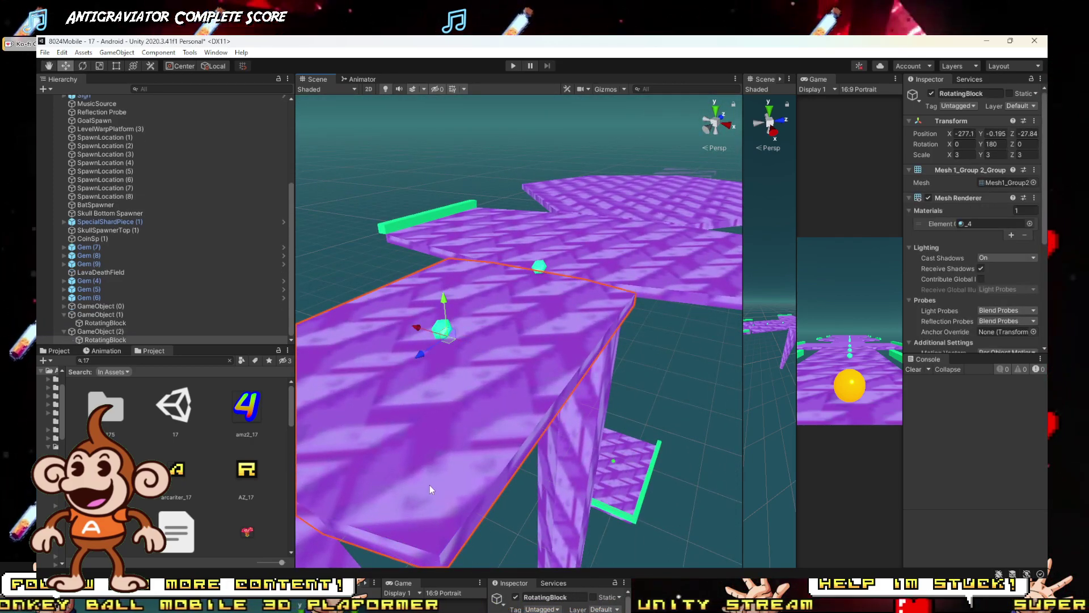
pyautogui.scroll(5, 227, 255)
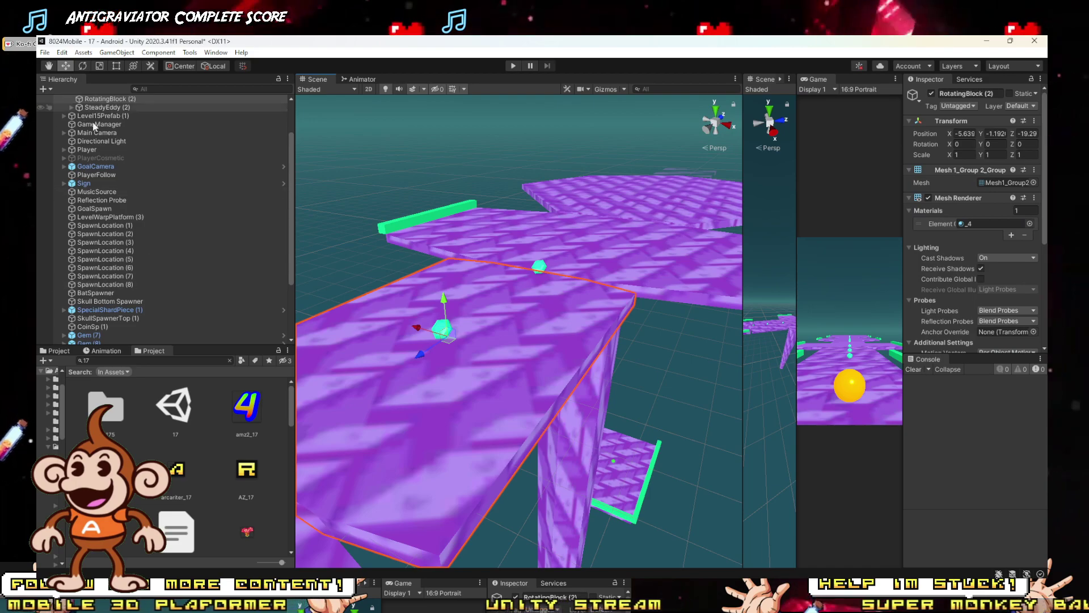
pyautogui.click(100, 150)
pyautogui.press('Delete')
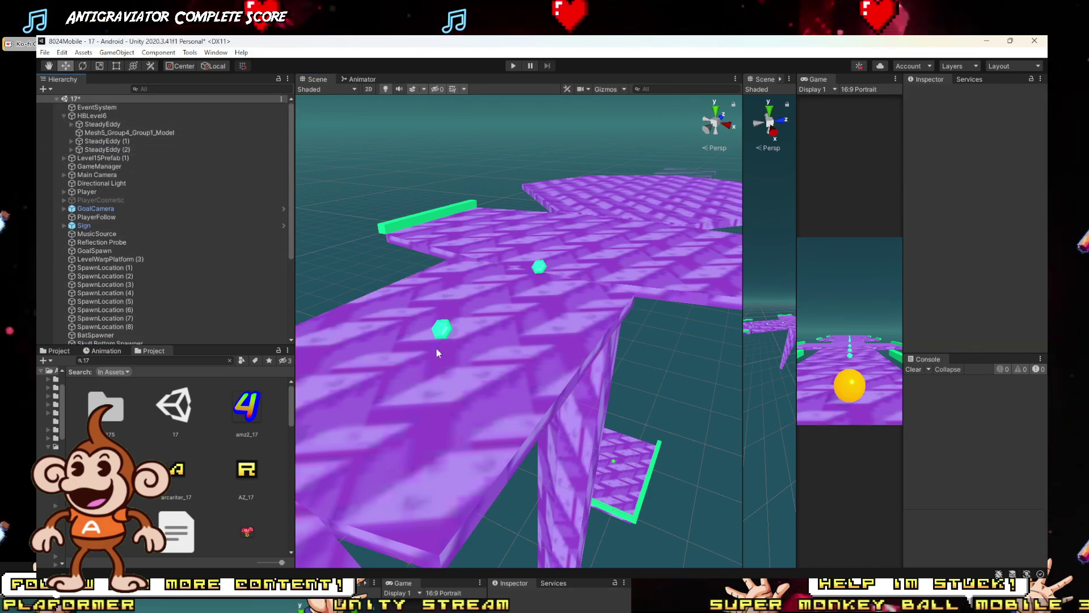
# Step: Parent Gem (4), Gem (5) and Gem (6) to GameObject (1) so they belong to the second rotating platform
pyautogui.moveTo(495, 258); pyautogui.dragTo(340, 286, button='right')
pyautogui.scroll(-5, 142, 285)
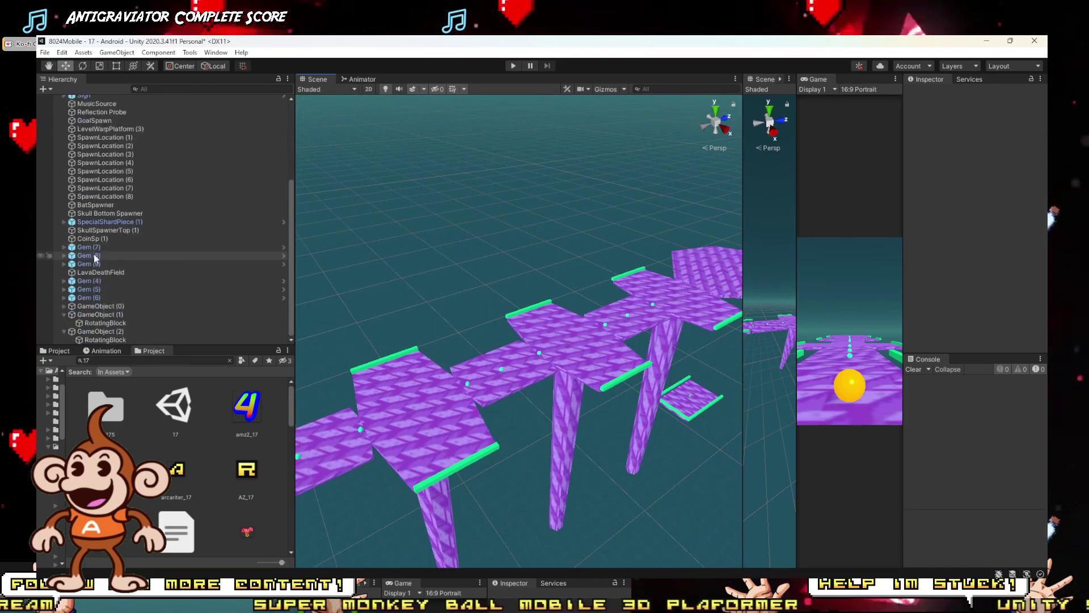
pyautogui.click(79, 307)
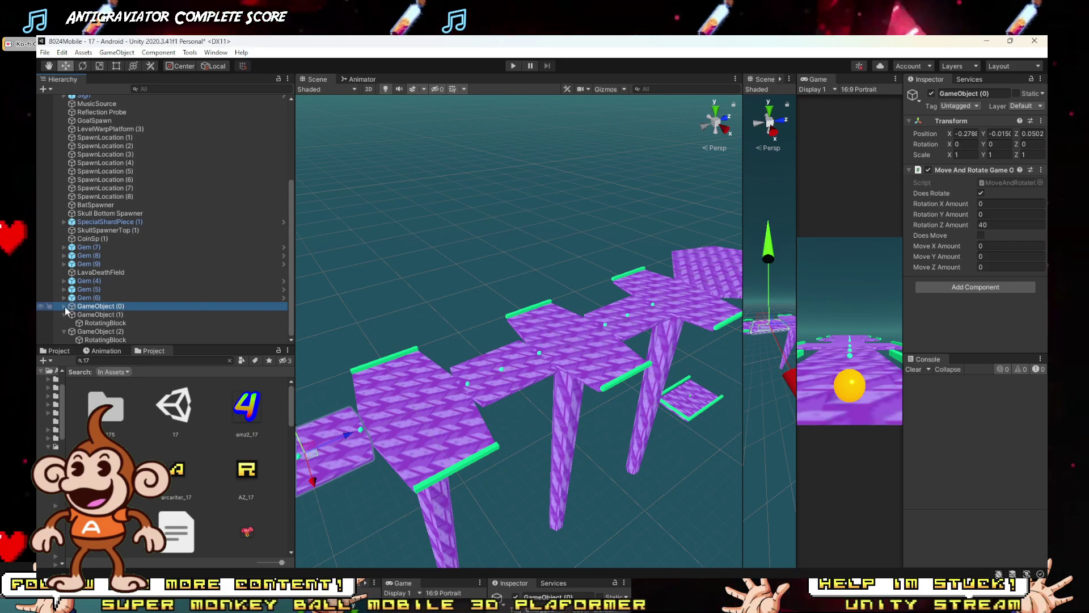
pyautogui.click(98, 282)
pyautogui.keyDown('shift'); pyautogui.click(96, 298); pyautogui.keyUp('shift')
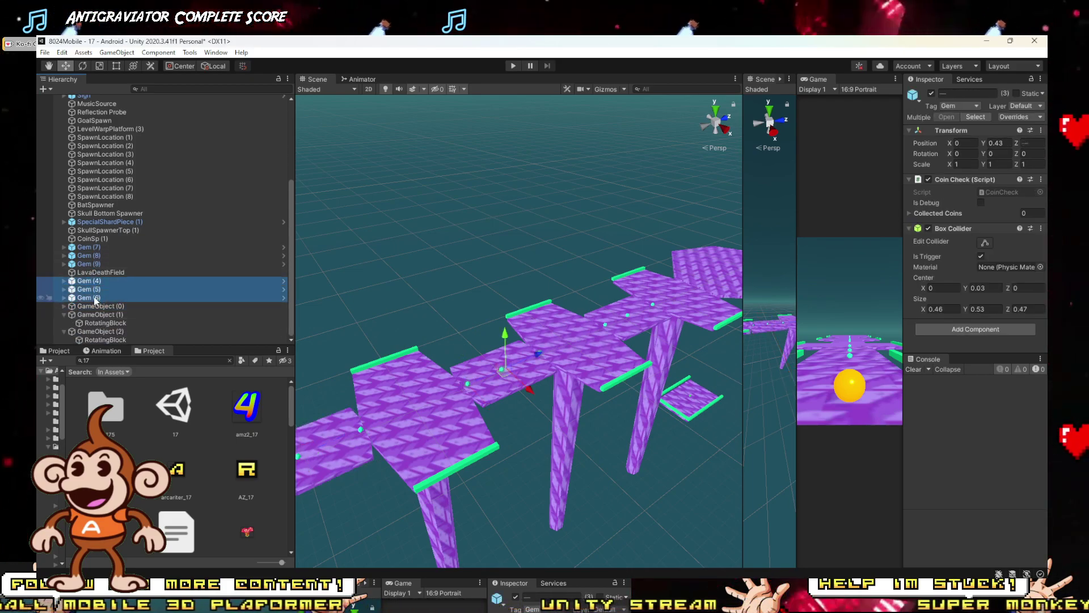
pyautogui.moveTo(97, 316); pyautogui.dragTo(98, 315)
# Step: Parent Gem (7), Gem (8) and Gem (9) to GameObject (2) and collapse the platform groups in the hierarchy
pyautogui.click(86, 248)
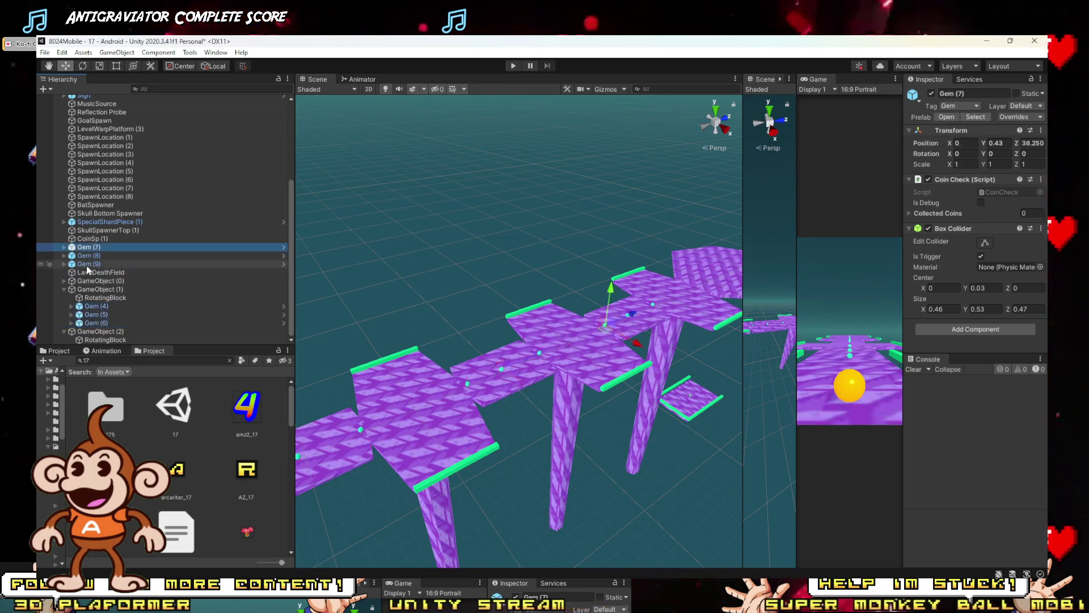
pyautogui.keyDown('shift'); pyautogui.click(91, 266); pyautogui.keyUp('shift')
pyautogui.moveTo(97, 266); pyautogui.dragTo(107, 331)
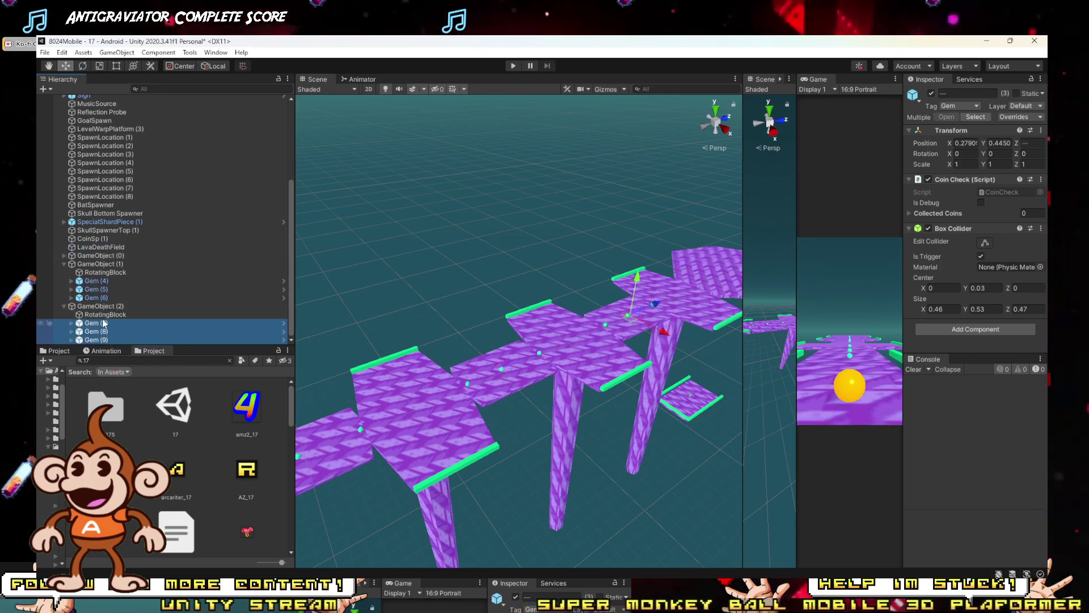
pyautogui.click(62, 306)
pyautogui.click(64, 324)
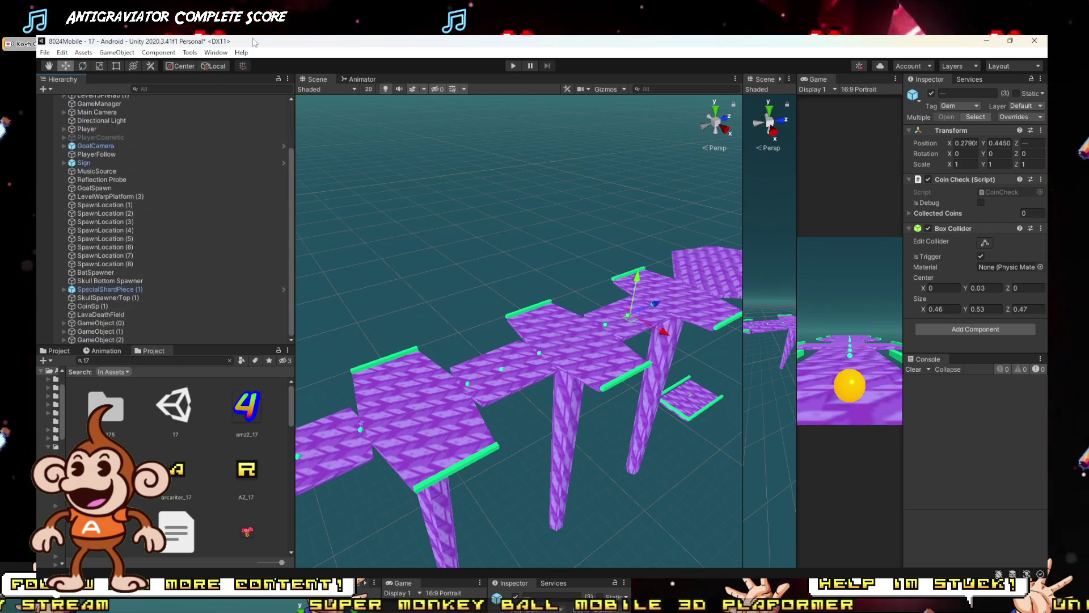
# Step: Play-test the level in an enlarged Game view to check the rotating bridges, stop it and restore the wide Scene view
pyautogui.click(513, 67)
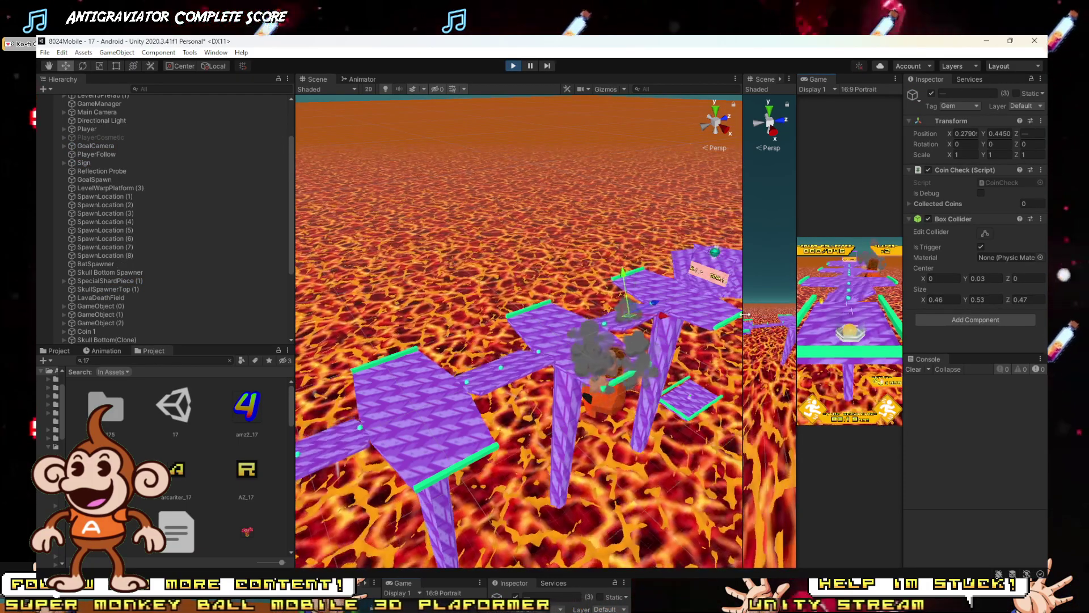
pyautogui.moveTo(743, 340); pyautogui.dragTo(320, 319)
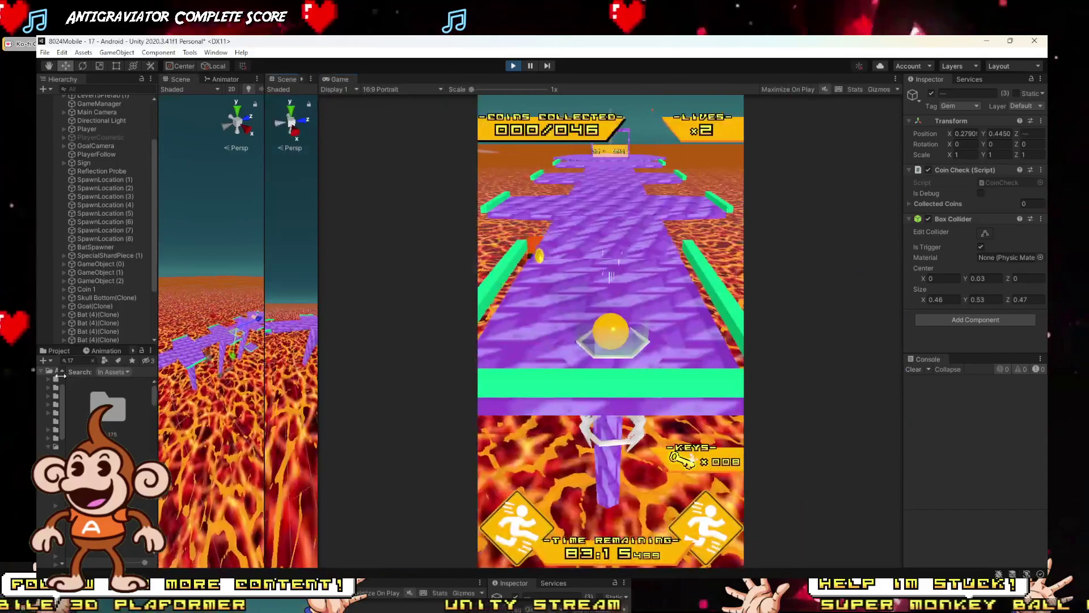
pyautogui.moveTo(796, 341); pyautogui.dragTo(319, 373)
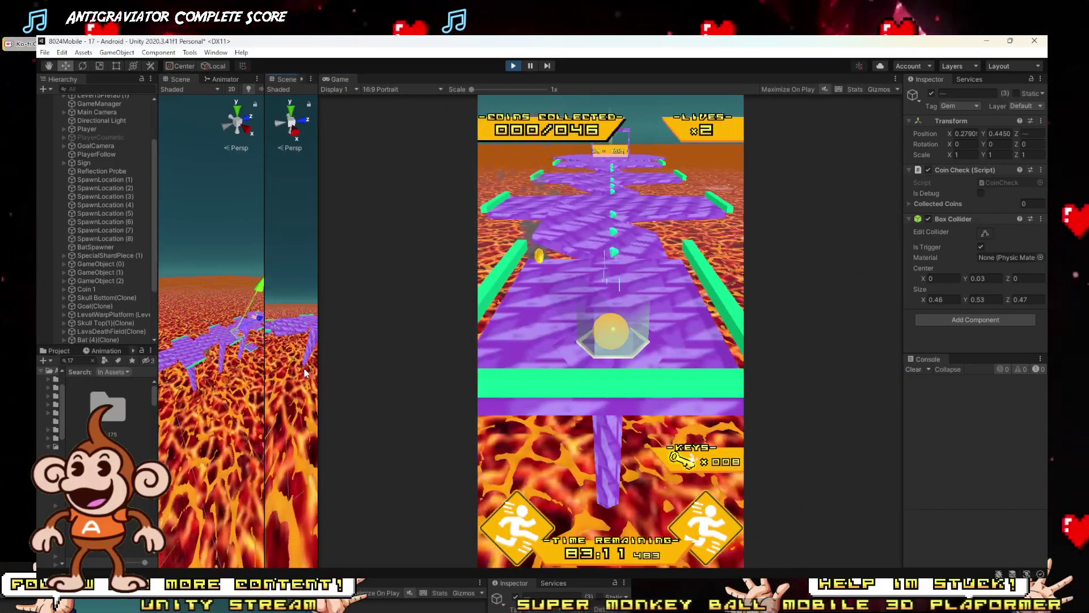
pyautogui.hotkey('ctrl', 'p')
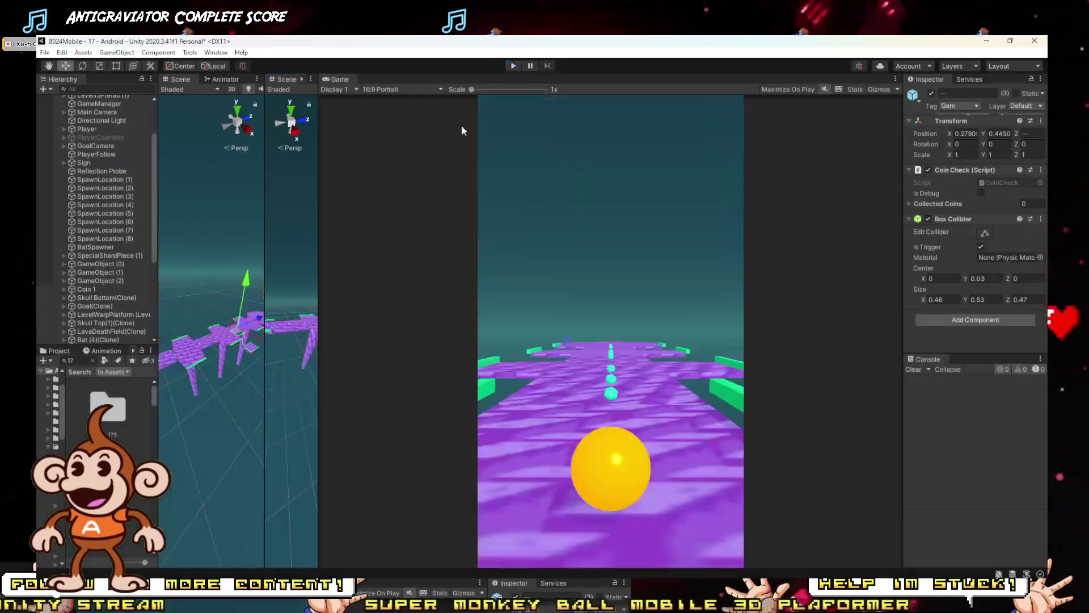
pyautogui.moveTo(262, 355); pyautogui.dragTo(742, 355)
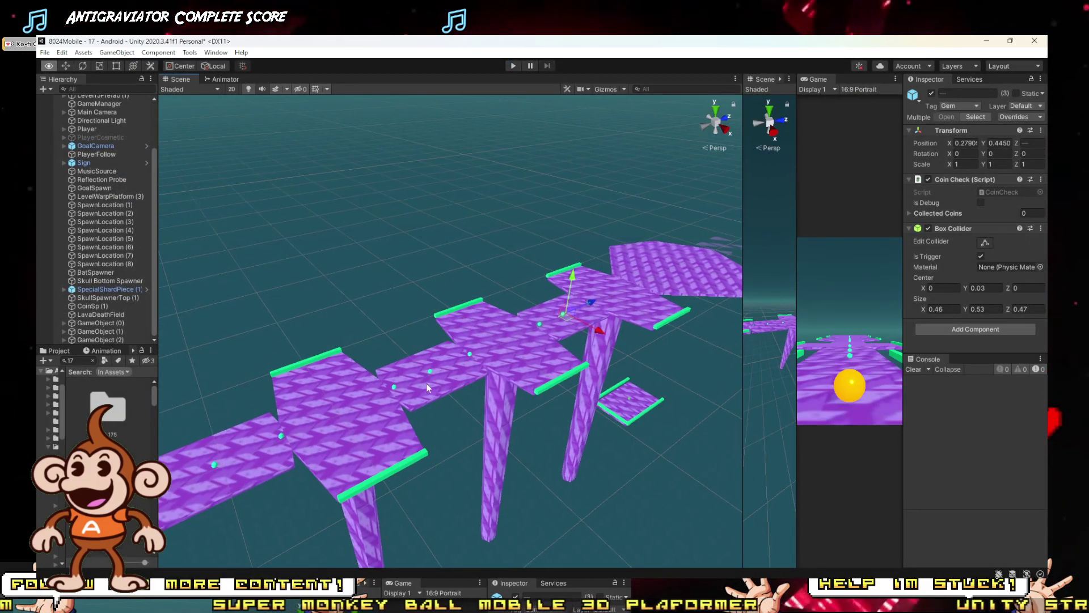
# Step: Offset Gem (1) to X -3 and Gem (3) toward the opposite side edge of the first rotating platform
pyautogui.moveTo(426, 383); pyautogui.dragTo(501, 423, button='right')
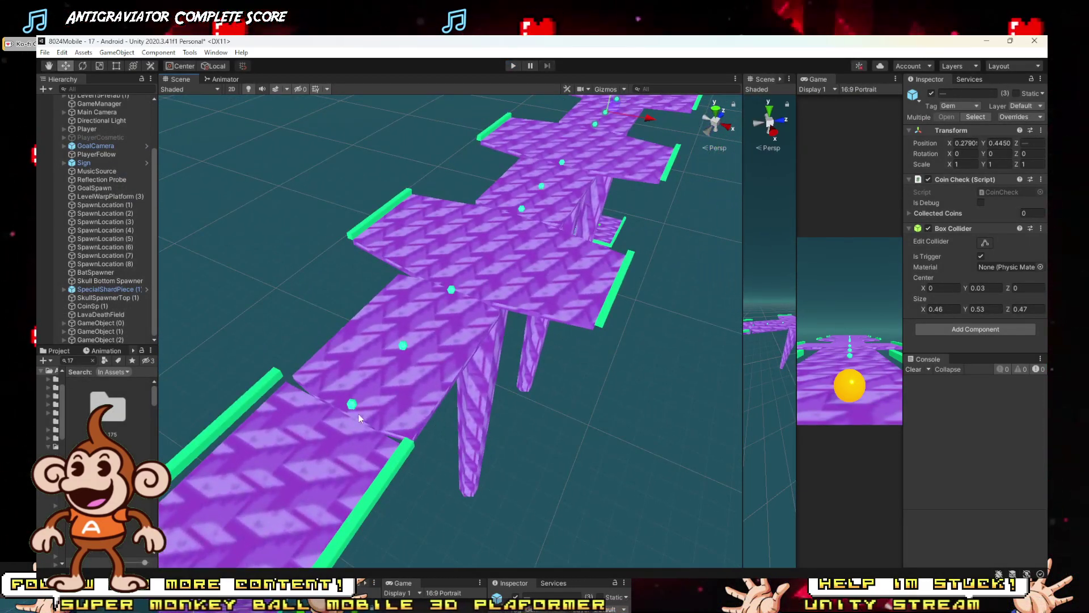
pyautogui.scroll(-2, 120, 317)
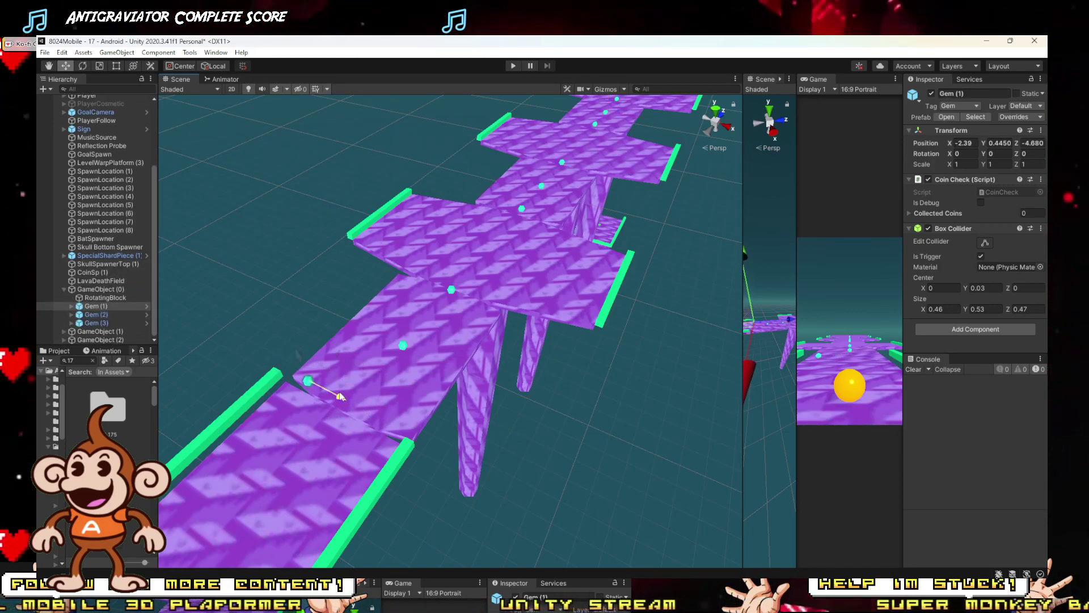
pyautogui.click(458, 297)
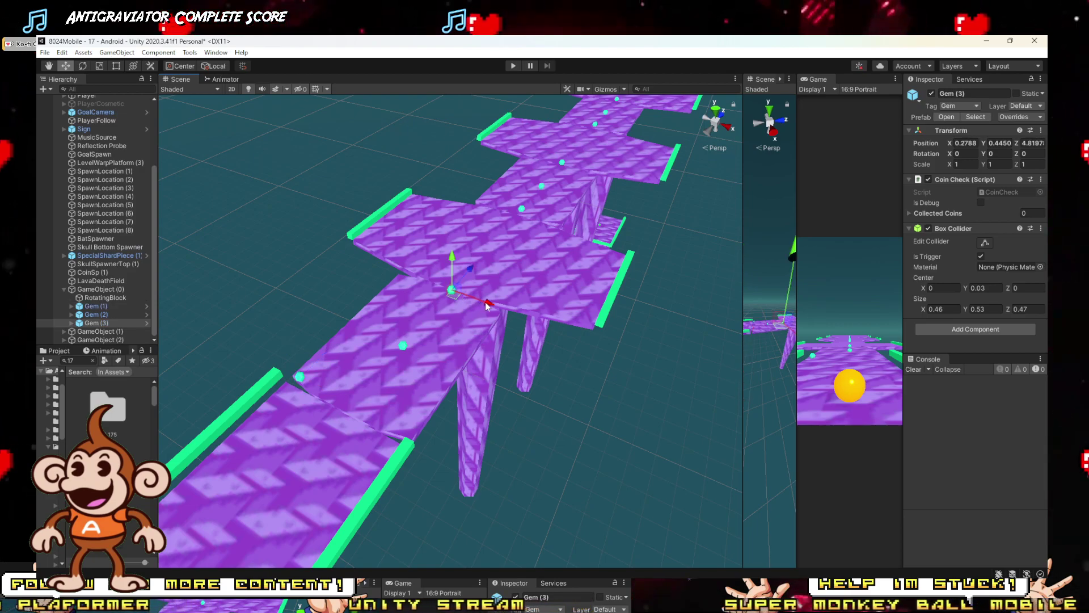
pyautogui.moveTo(532, 311)
pyautogui.mouseDown(button='right')
pyautogui.moveTo(516, 286)
pyautogui.moveTo(549, 267)
pyautogui.moveTo(516, 298)
pyautogui.mouseUp(button='right')
# Step: Offset Gem (4) toward the positive X edge and Gem (6) toward the negative X edge of the second rotating platform
pyautogui.click(257, 478)
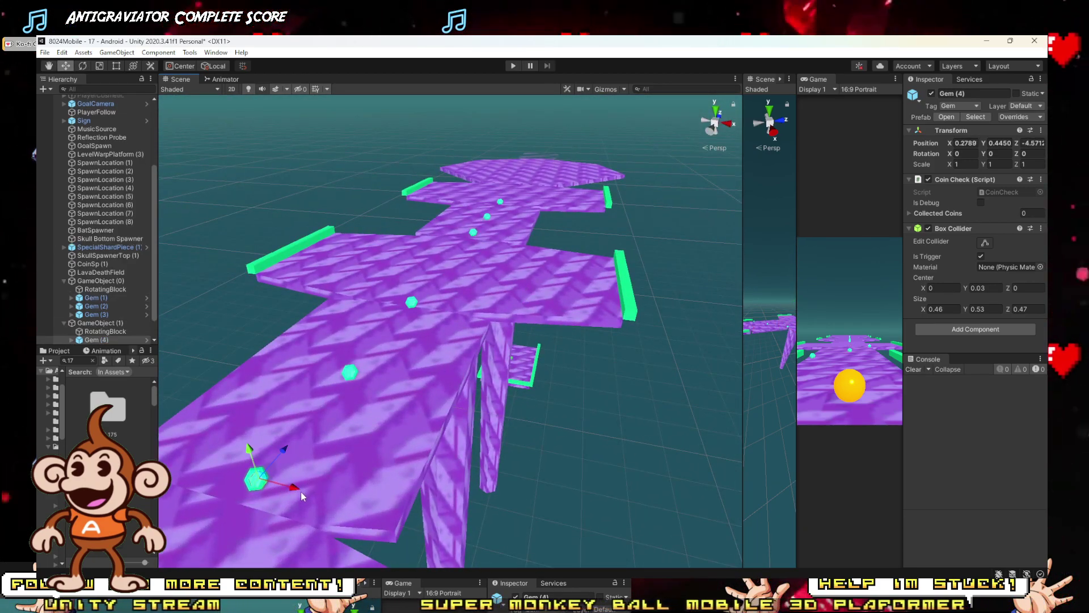
pyautogui.click(350, 373)
pyautogui.moveTo(413, 307); pyautogui.dragTo(380, 304)
pyautogui.moveTo(417, 273); pyautogui.dragTo(407, 363, button='right')
# Step: Offset Gem (7) toward the negative X edge and Gem (9) toward the positive X edge of the third rotating platform
pyautogui.click(404, 367)
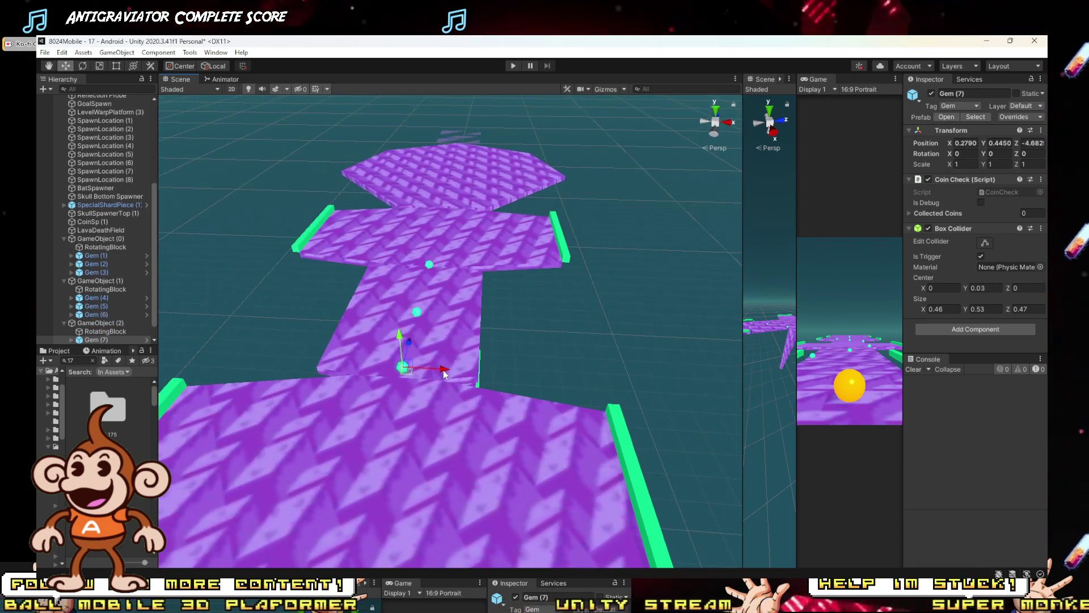
pyautogui.click(430, 265)
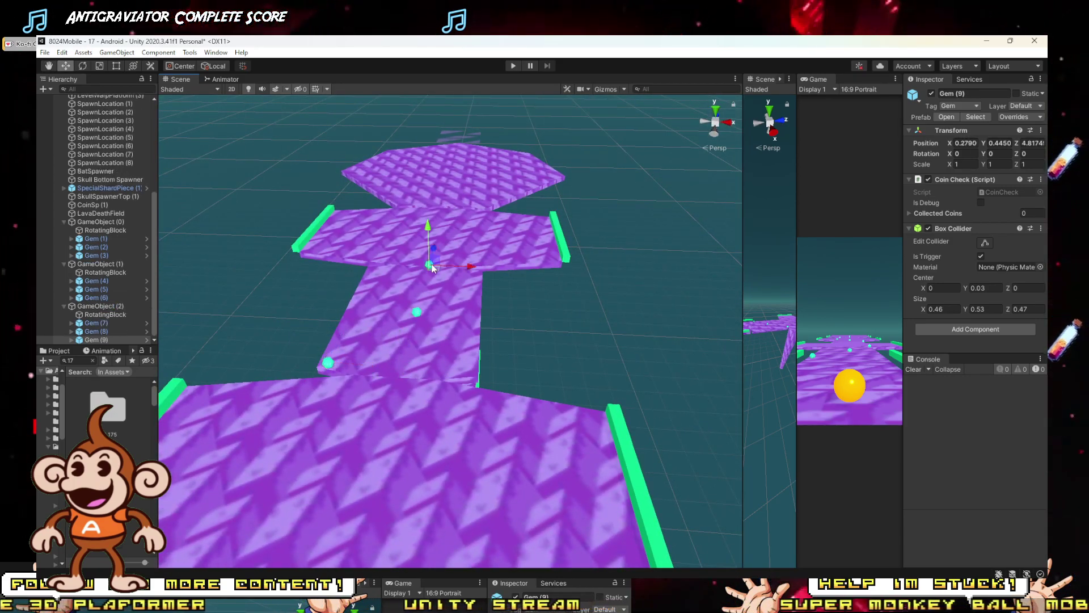
pyautogui.moveTo(504, 273); pyautogui.dragTo(512, 273)
# Step: Set the Rotation Z Amount of GameObject (1), the middle platform, to -40
pyautogui.moveTo(512, 273); pyautogui.dragTo(409, 342, button='right')
pyautogui.click(410, 346)
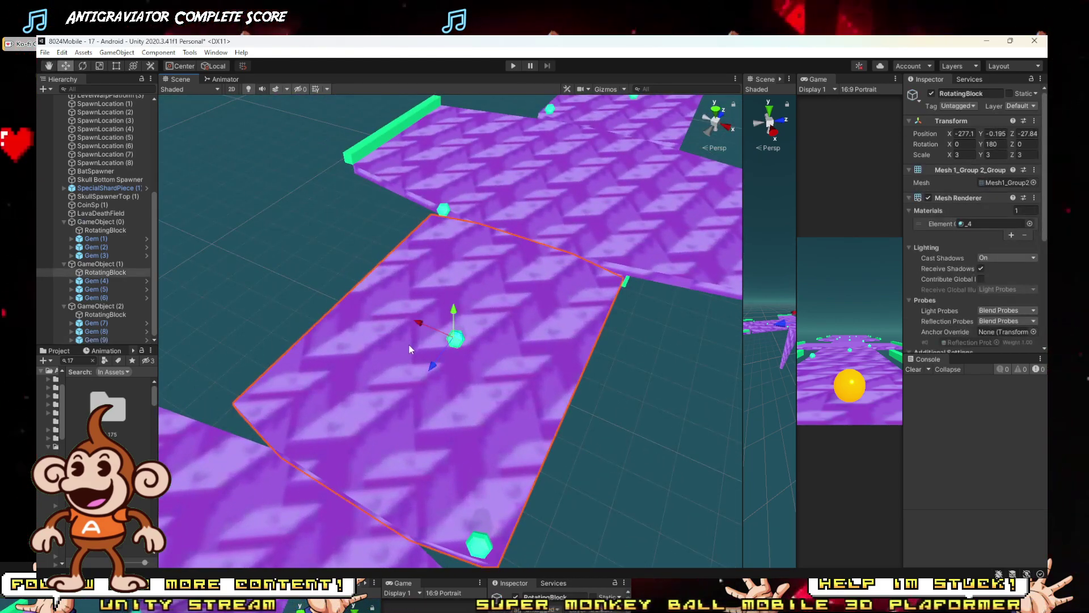
pyautogui.click(109, 265)
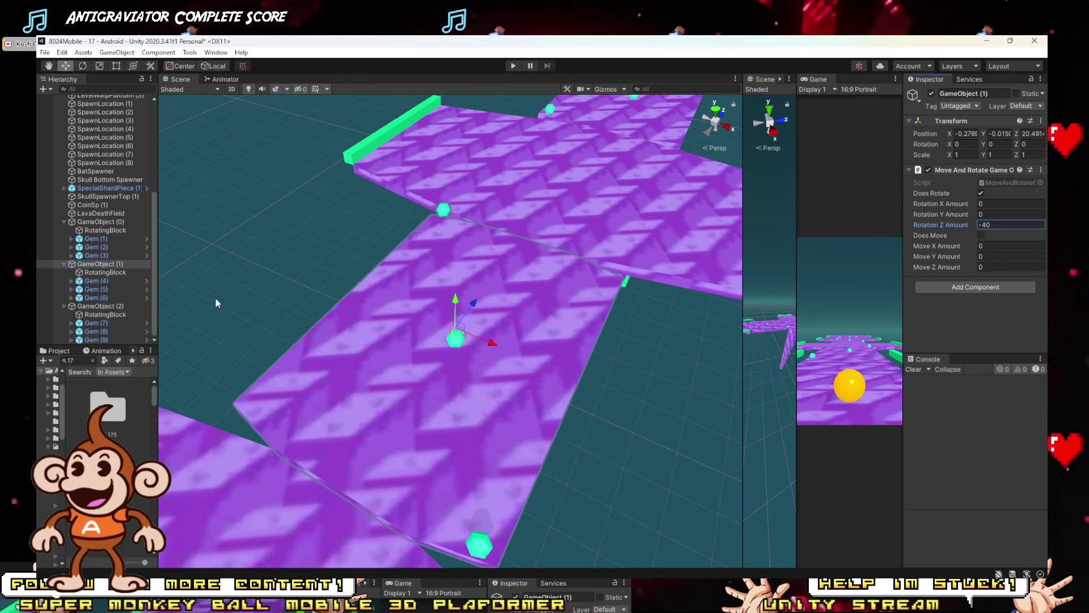
# Step: Move everything from Gem (1) through Gem (9), including GameObject (1), GameObject (2) and their blocks, to the hierarchy root above GameObject (0)
pyautogui.moveTo(216, 301); pyautogui.dragTo(397, 262, button='right')
pyautogui.click(104, 239)
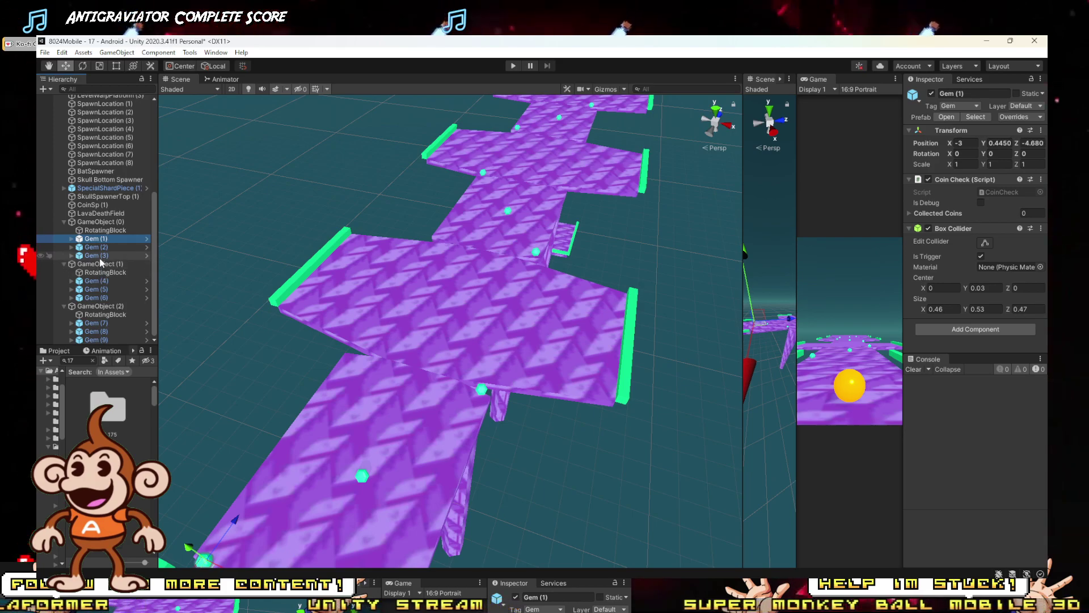
pyautogui.keyDown('shift'); pyautogui.click(101, 340); pyautogui.keyUp('shift')
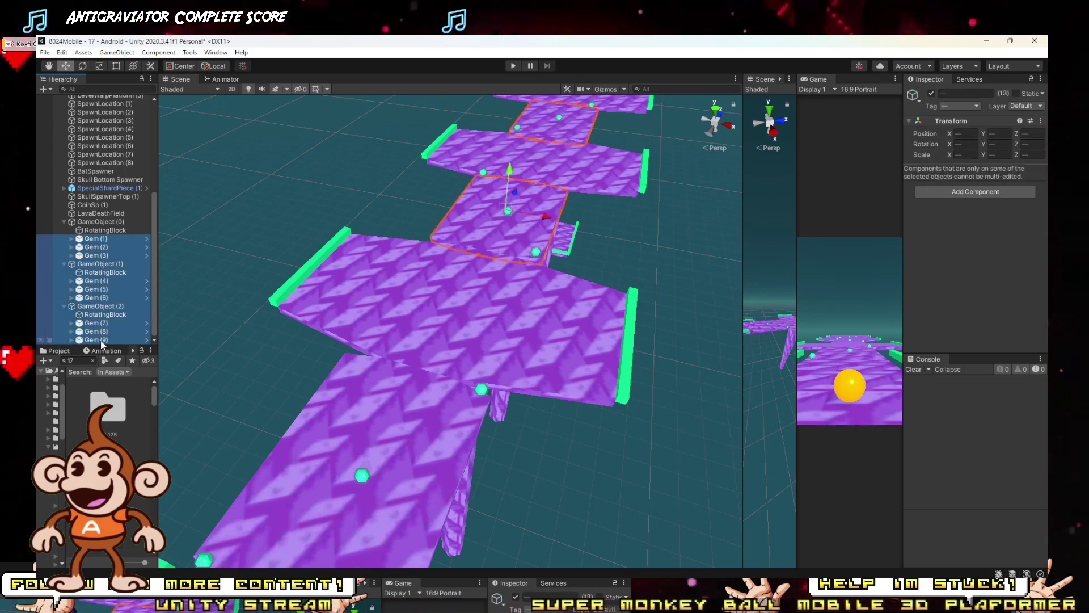
pyautogui.moveTo(100, 243); pyautogui.dragTo(100, 217)
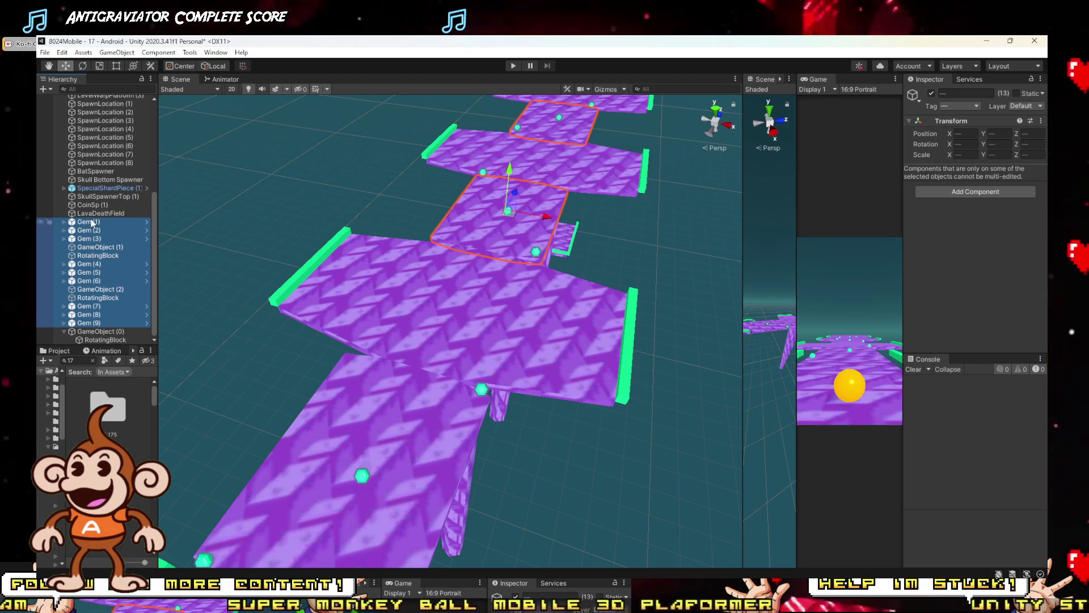
# Step: Duplicate only Gem (1) to Gem (9), without the platform objects and blocks, and rotate the copies -180 degrees about Z
pyautogui.click(92, 221)
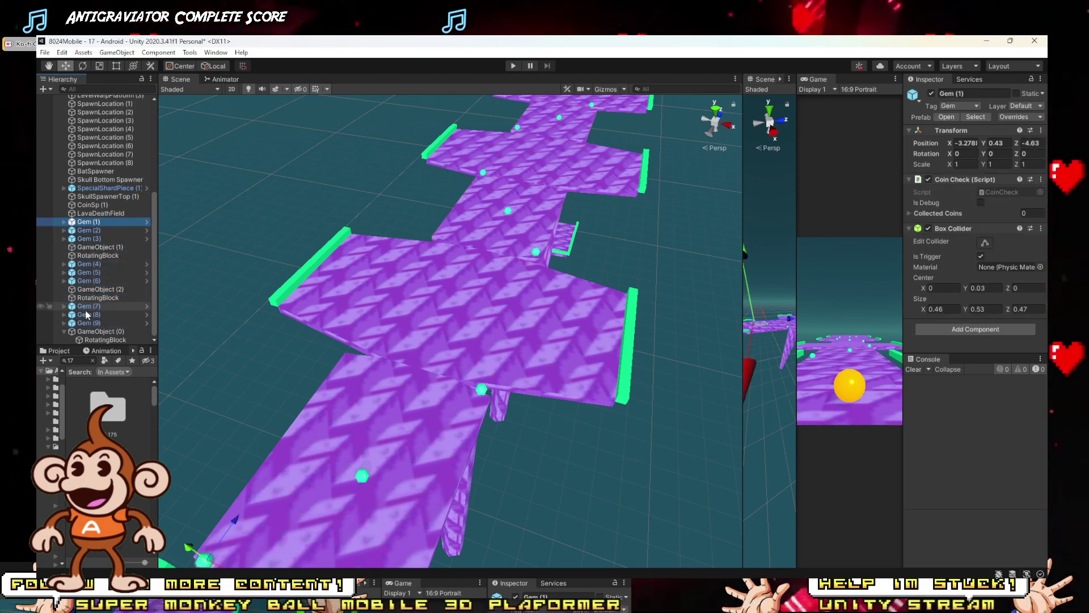
pyautogui.keyDown('shift'); pyautogui.click(85, 323); pyautogui.keyUp('shift')
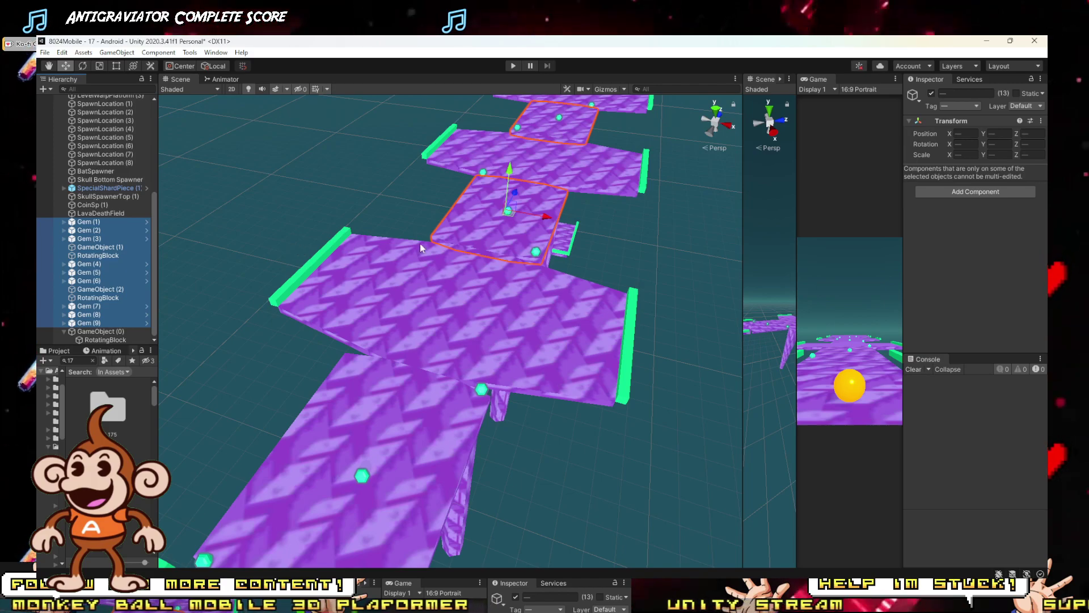
pyautogui.keyDown('ctrl'); pyautogui.click(97, 253); pyautogui.keyUp('ctrl')
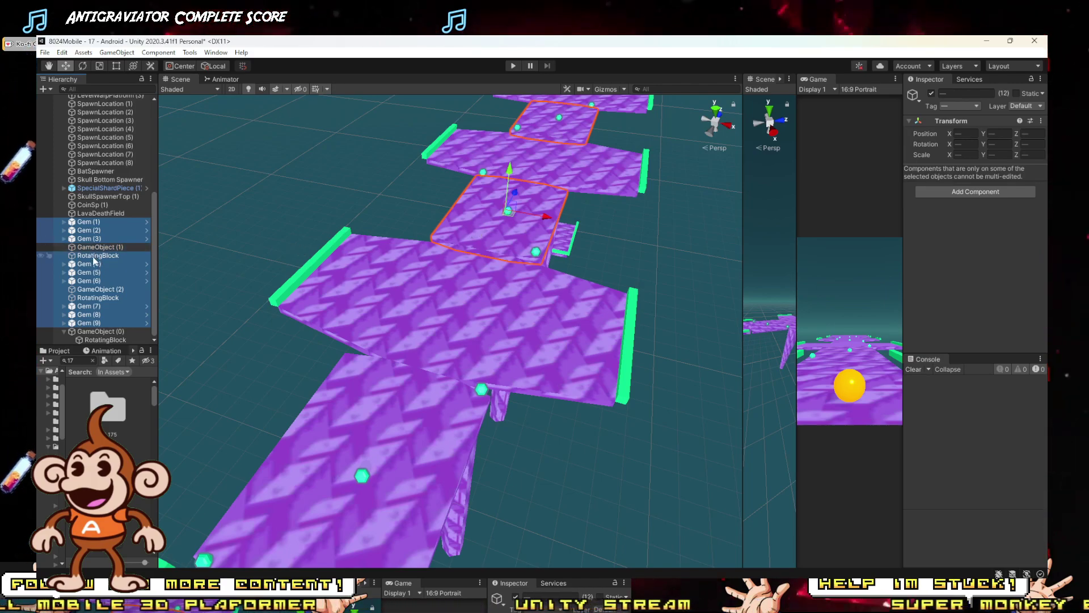
pyautogui.keyDown('ctrl'); pyautogui.click(94, 290); pyautogui.keyUp('ctrl')
pyautogui.keyDown('ctrl'); pyautogui.click(94, 290); pyautogui.keyUp('ctrl')
pyautogui.keyDown('ctrl'); pyautogui.click(98, 298); pyautogui.keyUp('ctrl')
pyautogui.moveTo(502, 256); pyautogui.dragTo(565, 222, button='right')
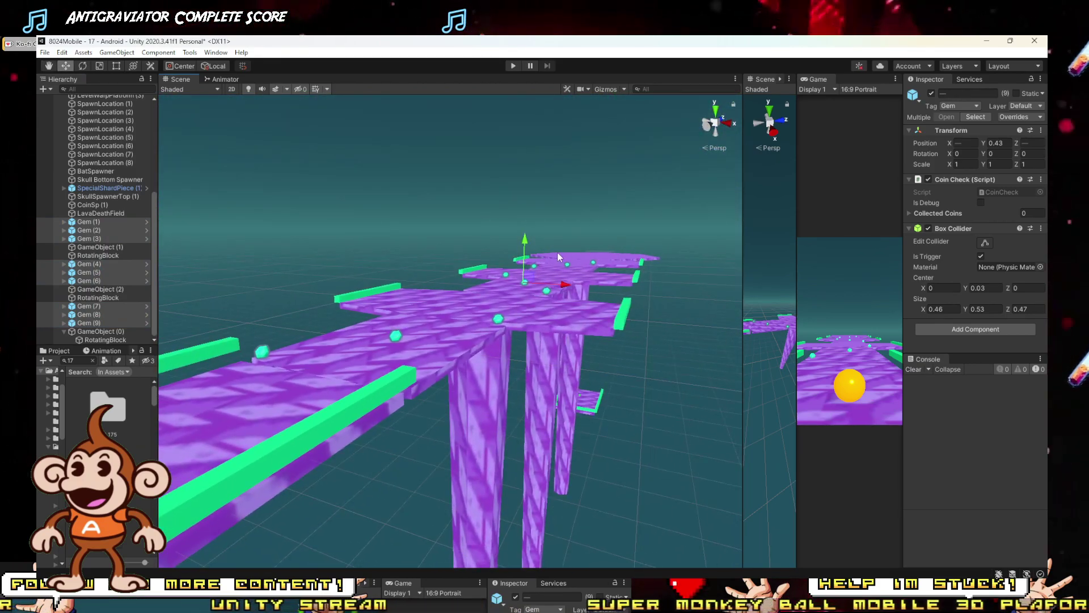
pyautogui.press('e')
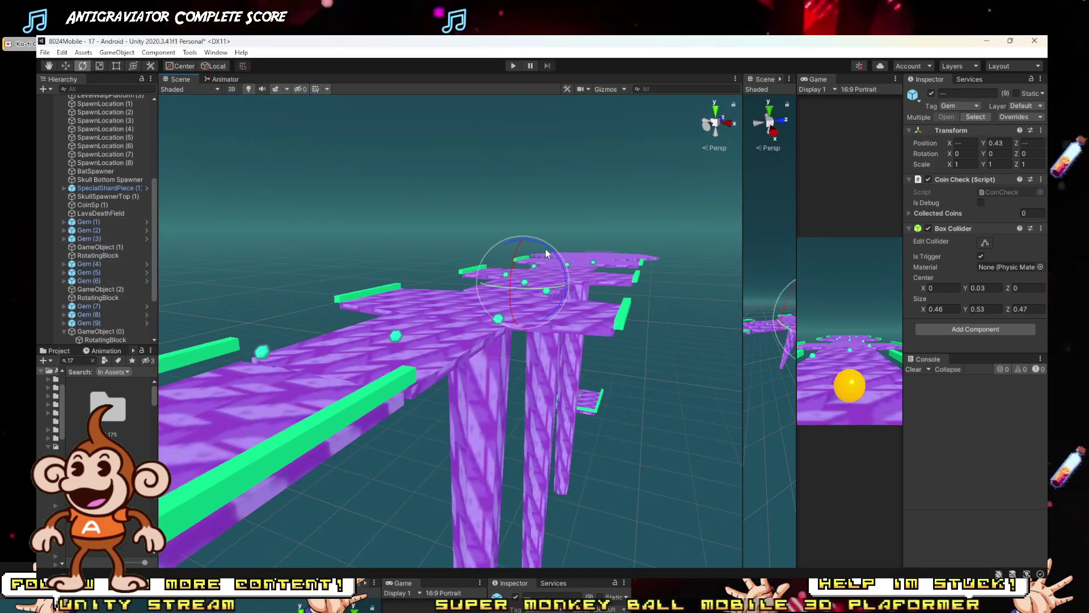
pyautogui.moveTo(553, 253); pyautogui.dragTo(511, 575)
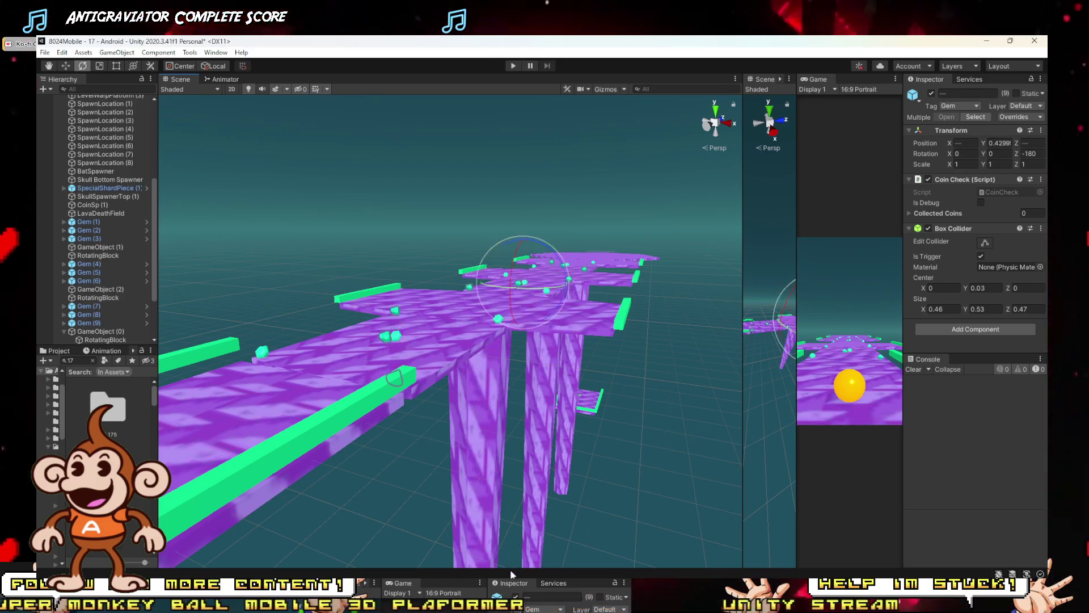
# Step: Lower the nine duplicated gems beneath the rotating platforms to a Y position of about -0.47
pyautogui.press('w')
pyautogui.moveTo(529, 316)
pyautogui.mouseDown()
pyautogui.moveTo(521, 352)
pyautogui.moveTo(521, 336)
pyautogui.mouseUp()
pyautogui.moveTo(519, 386)
pyautogui.mouseDown(button='right')
pyautogui.moveTo(526, 291)
pyautogui.moveTo(521, 376)
pyautogui.mouseUp(button='right')
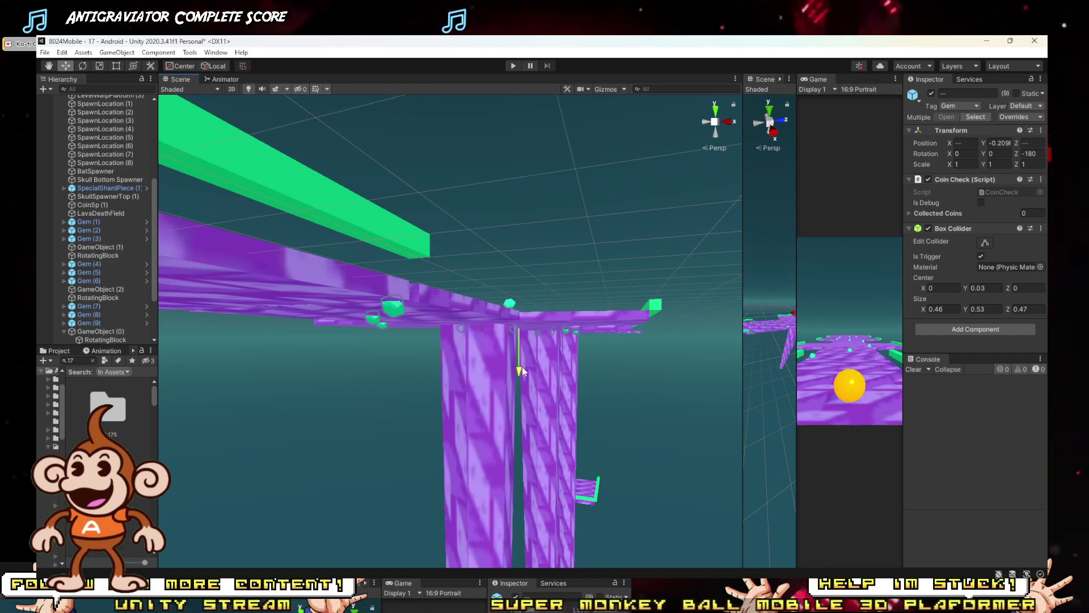
pyautogui.moveTo(522, 373); pyautogui.dragTo(523, 374)
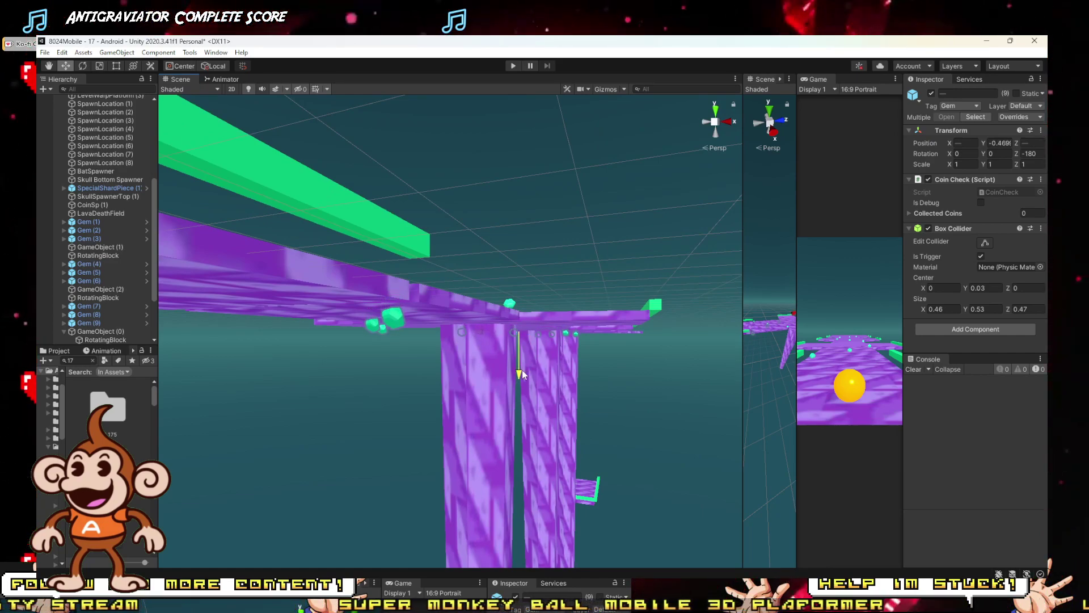
pyautogui.moveTo(522, 375); pyautogui.dragTo(523, 364, button='right')
pyautogui.press('w')
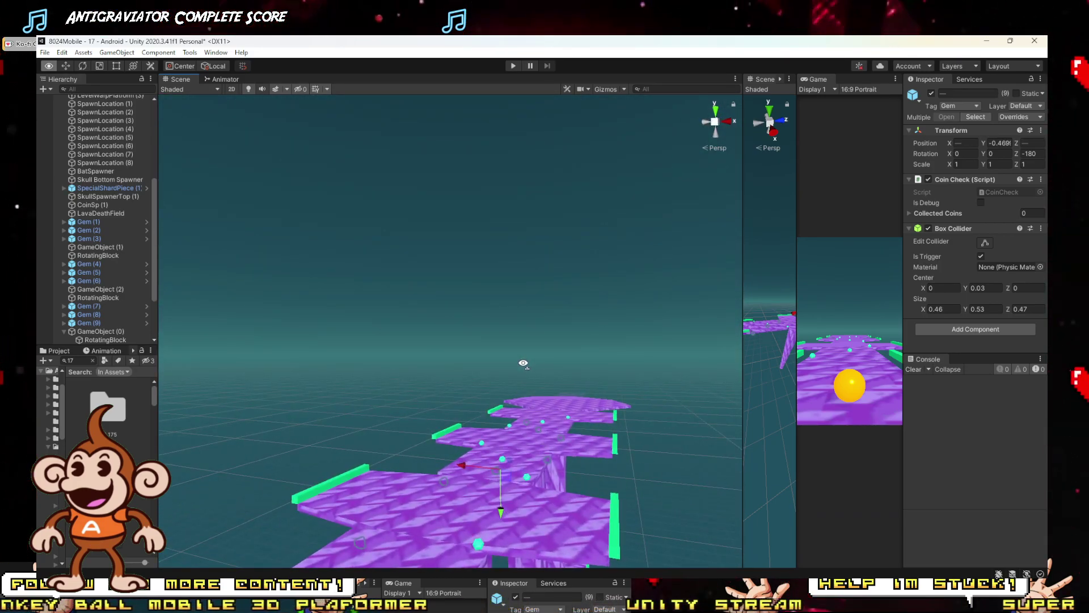
pyautogui.moveTo(523, 364); pyautogui.dragTo(517, 372, button='right')
# Step: Parent the duplicated underside gems Gem (15), Gem (13) and Gem (14) under GameObject (1), the middle platform
pyautogui.scroll(-3, 105, 232)
pyautogui.click(100, 273)
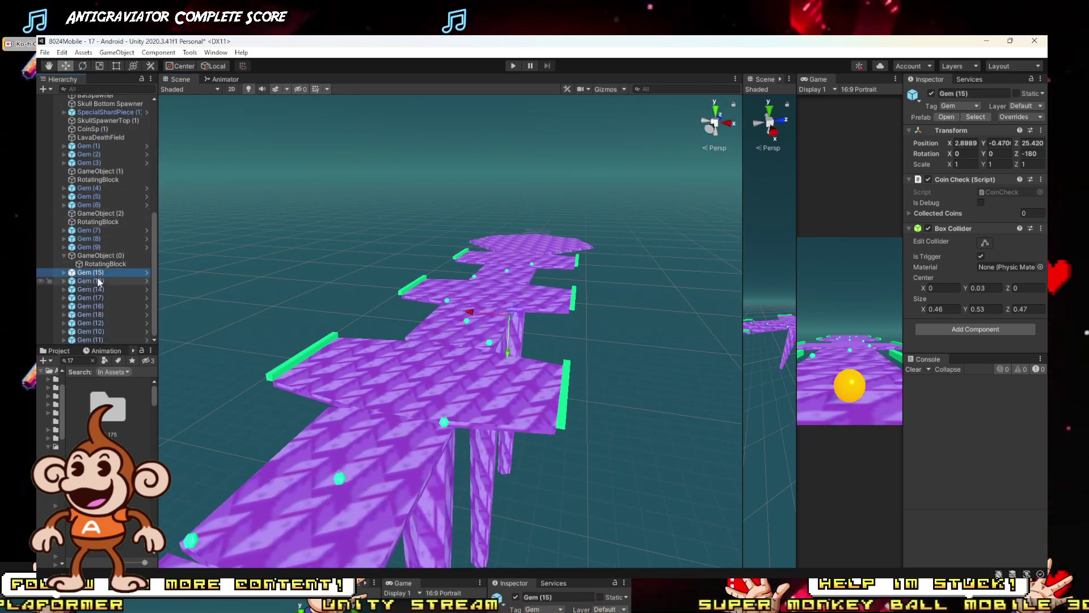
pyautogui.keyDown('shift'); pyautogui.click(91, 289); pyautogui.keyUp('shift')
pyautogui.moveTo(471, 329); pyautogui.dragTo(271, 311, button='right')
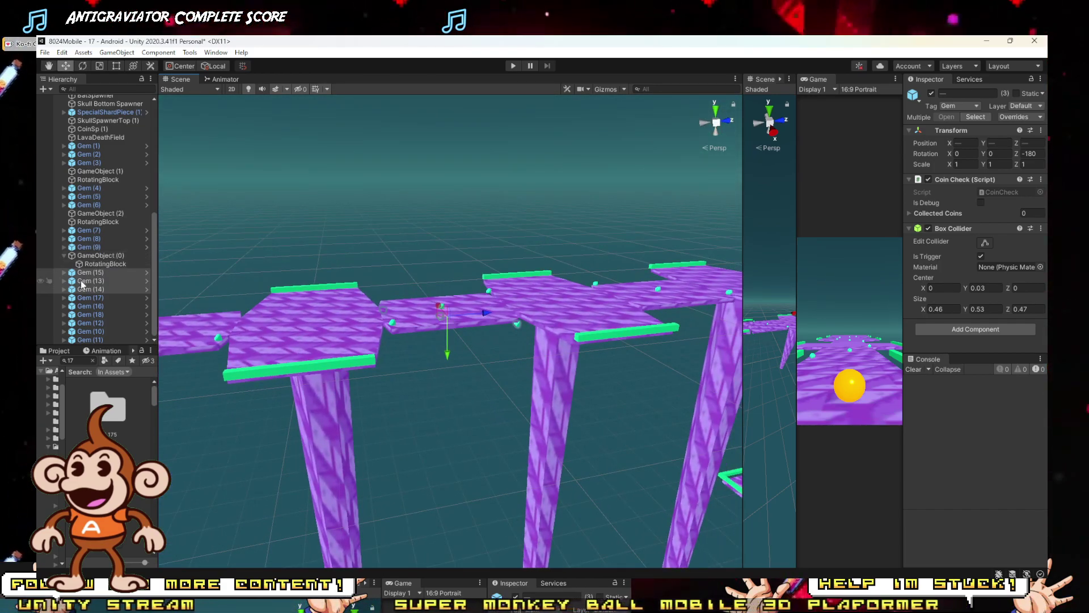
pyautogui.moveTo(82, 279); pyautogui.dragTo(100, 245)
pyautogui.moveTo(116, 179); pyautogui.dragTo(108, 139)
pyautogui.moveTo(105, 217); pyautogui.dragTo(106, 215)
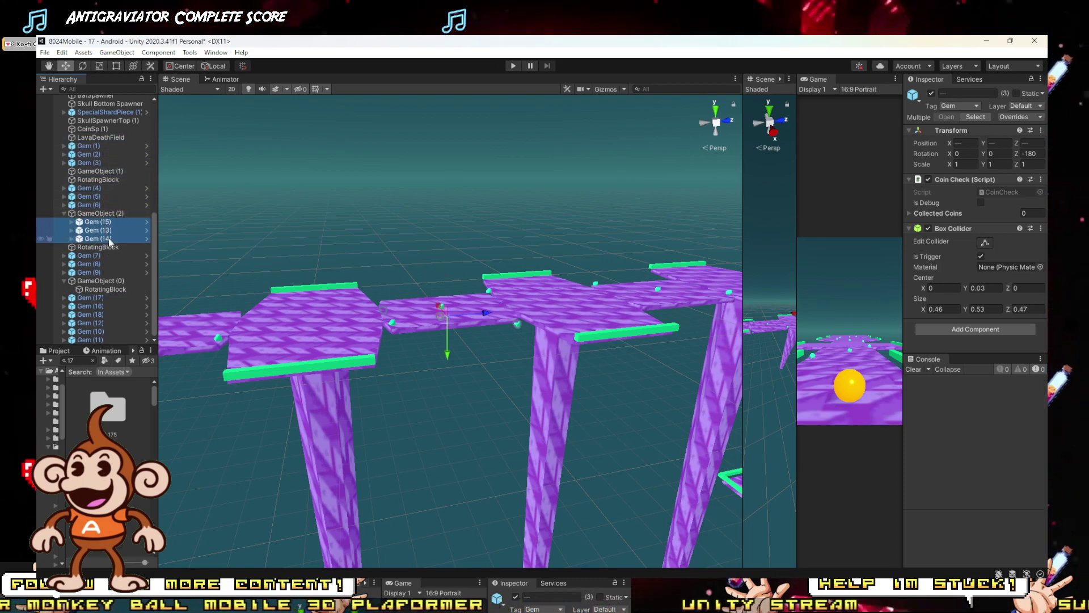
pyautogui.hotkey('ctrl', 'z')
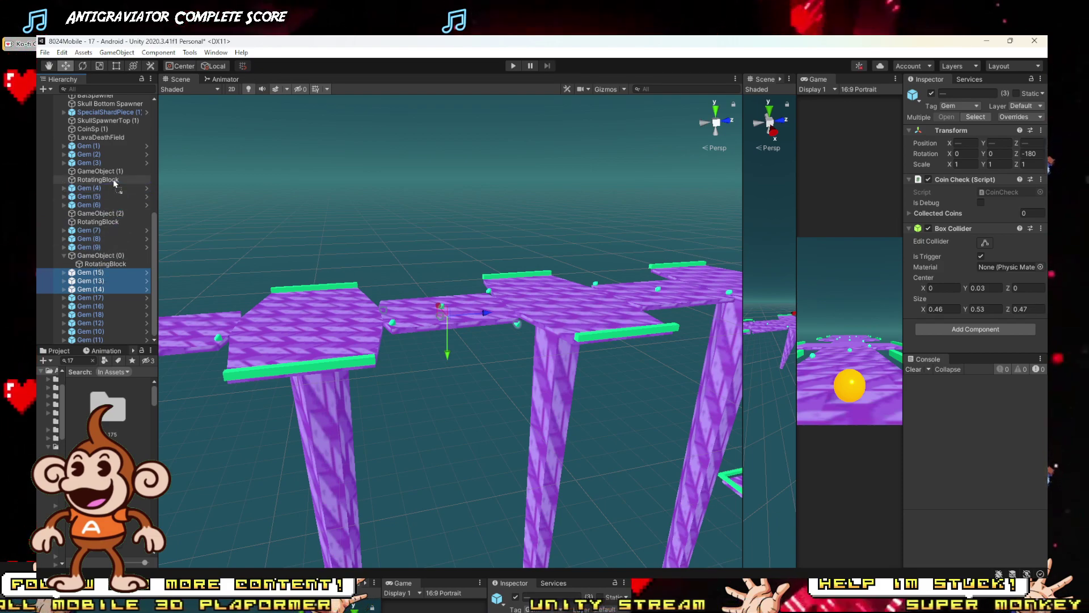
pyautogui.moveTo(115, 183); pyautogui.dragTo(112, 172)
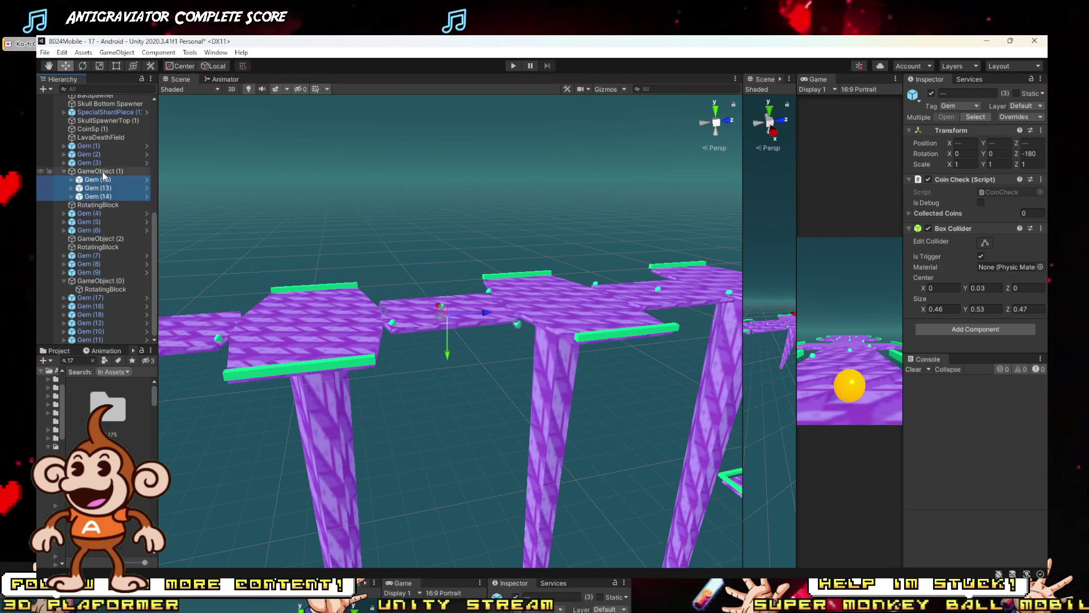
pyautogui.click(102, 172)
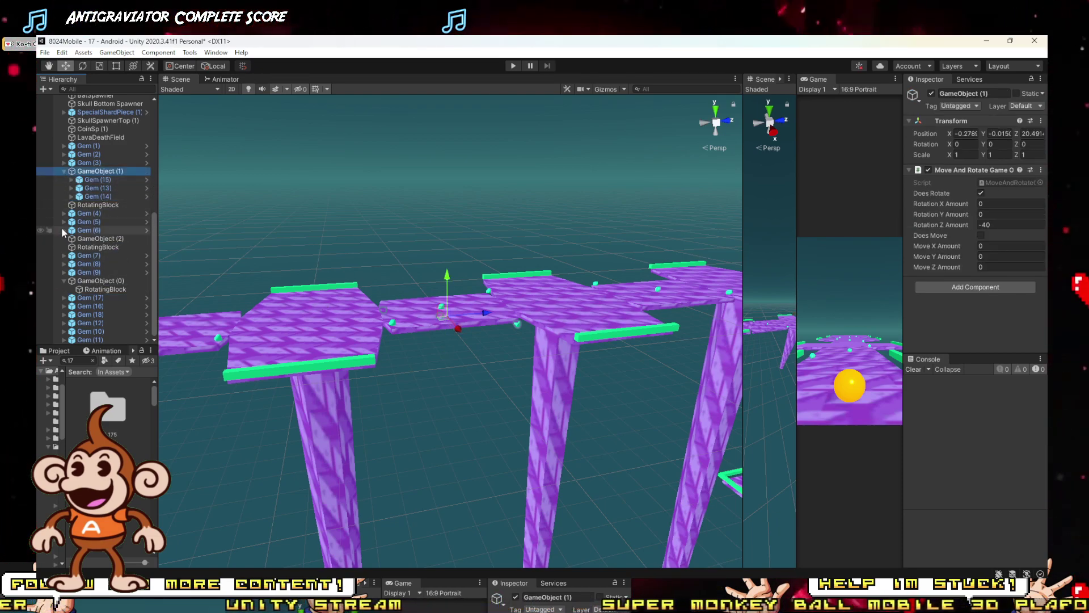
# Step: Parent Gem (4), Gem (5) and Gem (6) under GameObject (1) and collapse it in the hierarchy
pyautogui.click(91, 214)
pyautogui.hotkey('shift', 'Down')
pyautogui.hotkey('shift', 'Down')
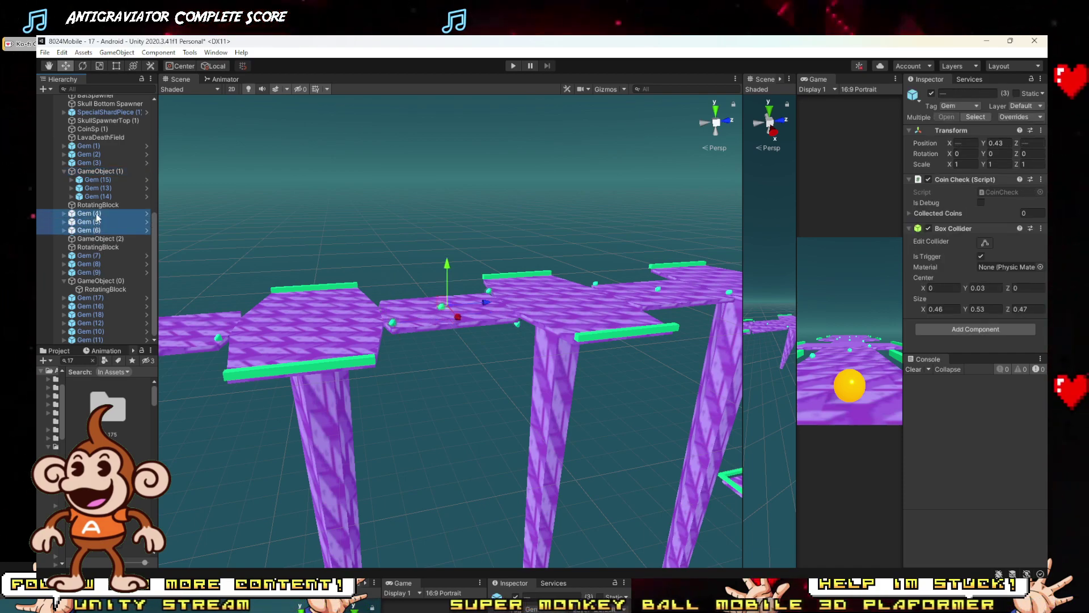
pyautogui.moveTo(97, 218); pyautogui.dragTo(102, 175)
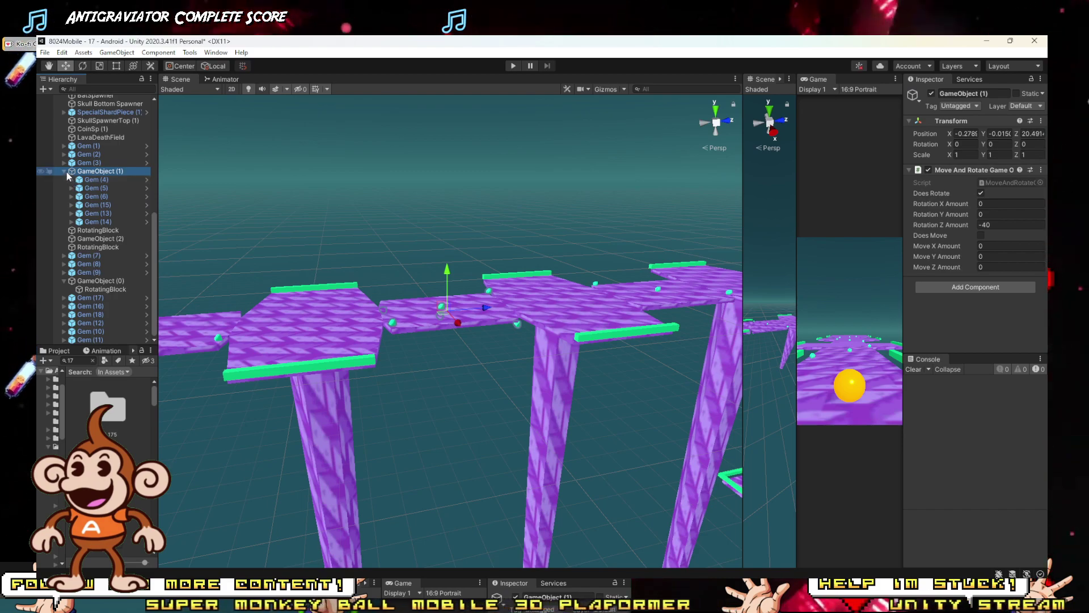
pyautogui.click(65, 172)
# Step: Parent the underside gems Gem (17), Gem (16) and Gem (18) under GameObject (2)
pyautogui.click(94, 298)
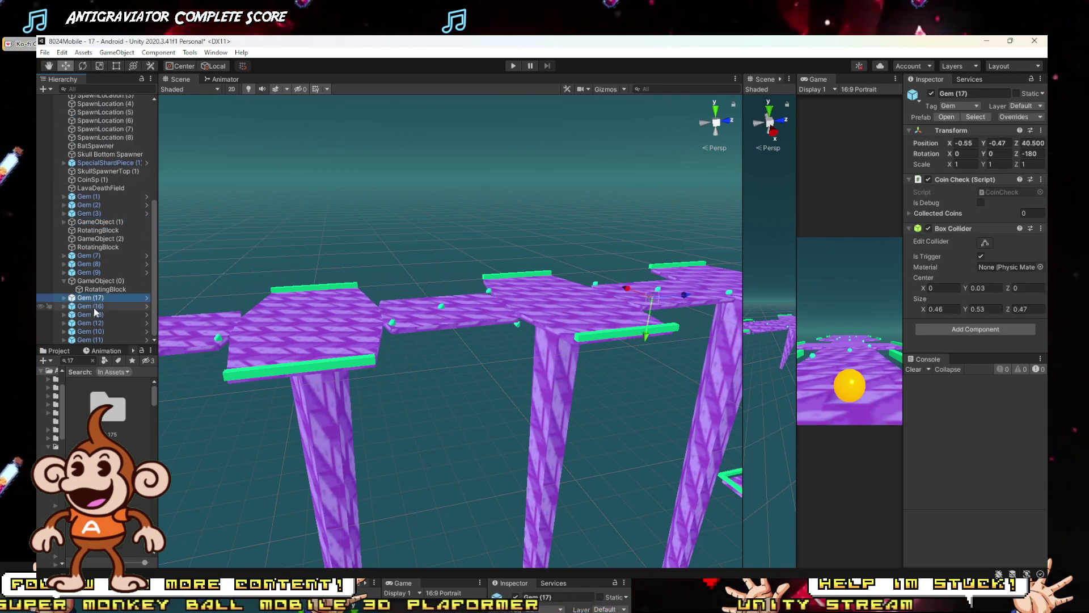
pyautogui.keyDown('shift'); pyautogui.click(94, 312); pyautogui.keyUp('shift')
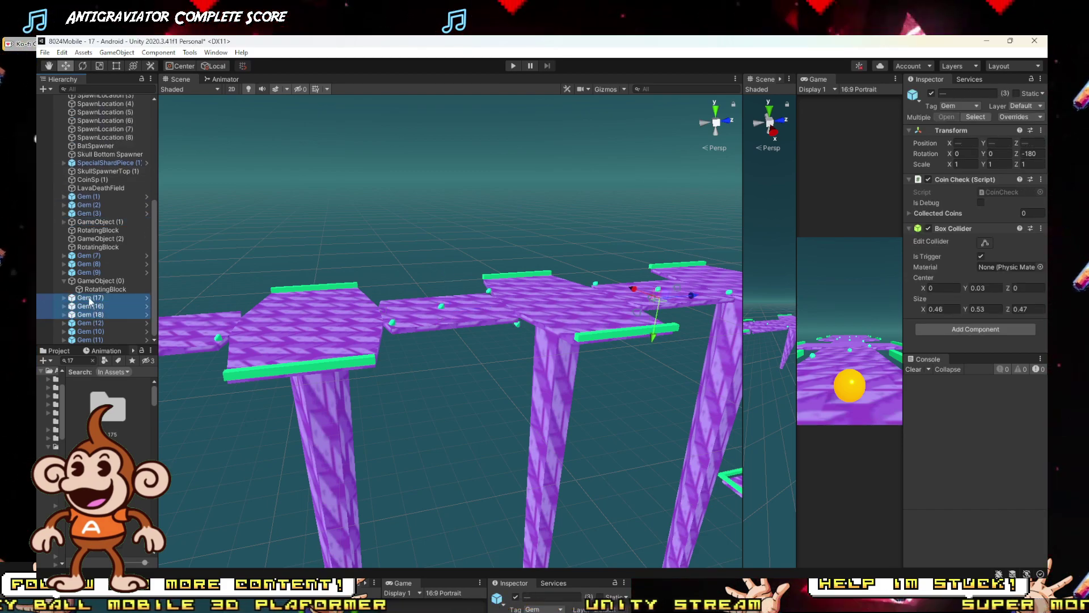
pyautogui.moveTo(89, 301); pyautogui.dragTo(107, 240)
pyautogui.click(106, 239)
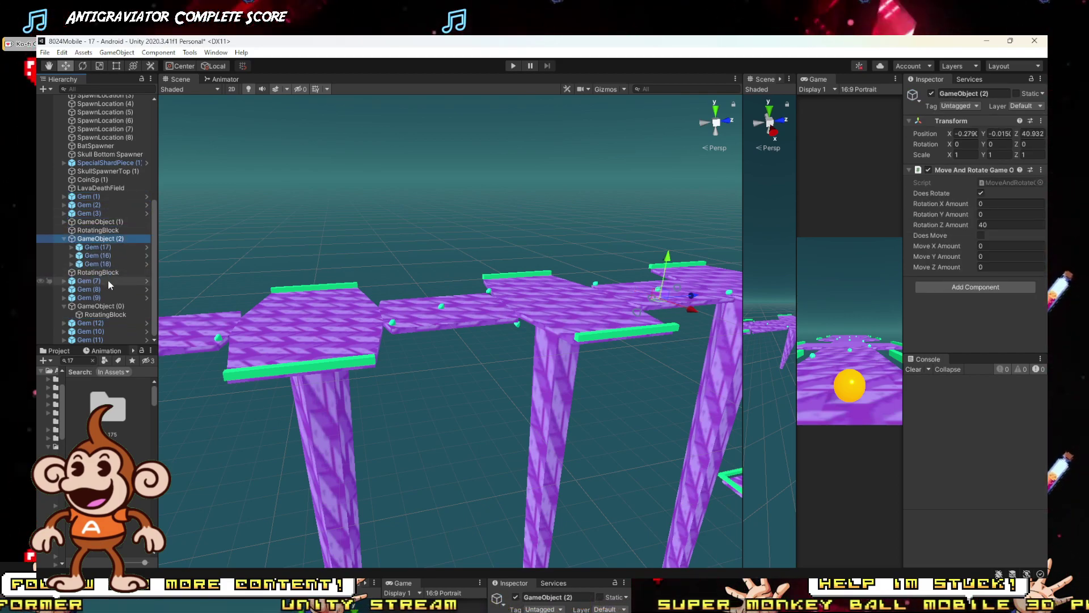
# Step: Move Gem (10), Gem (11) and Gem (12) below Gem (3) in the hierarchy and parent all six, with Gem (1) to Gem (3), under GameObject (1)
pyautogui.click(105, 314)
pyautogui.click(98, 306)
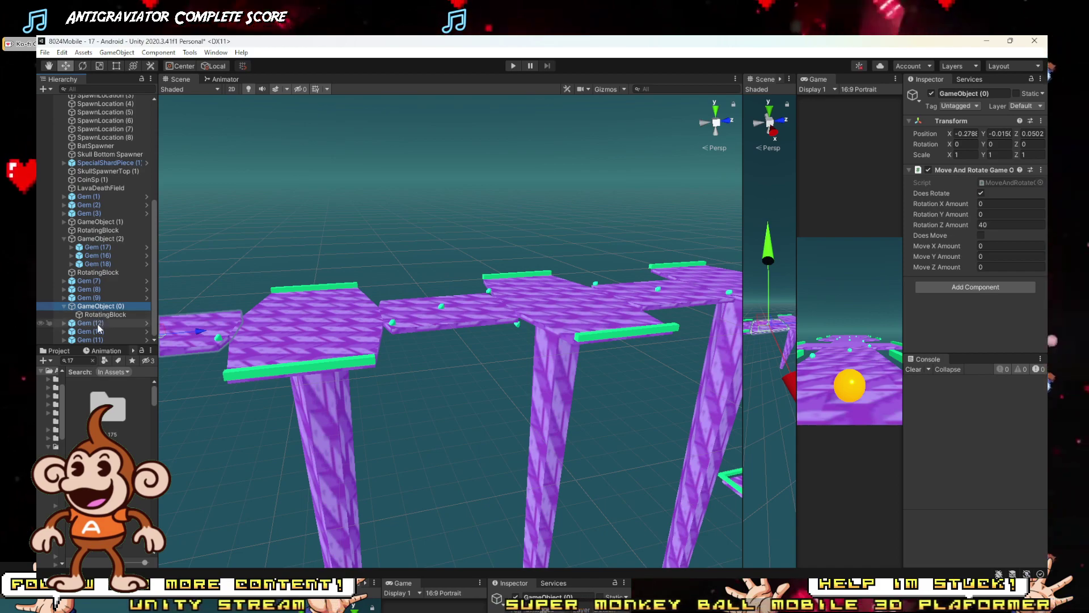
pyautogui.click(98, 324)
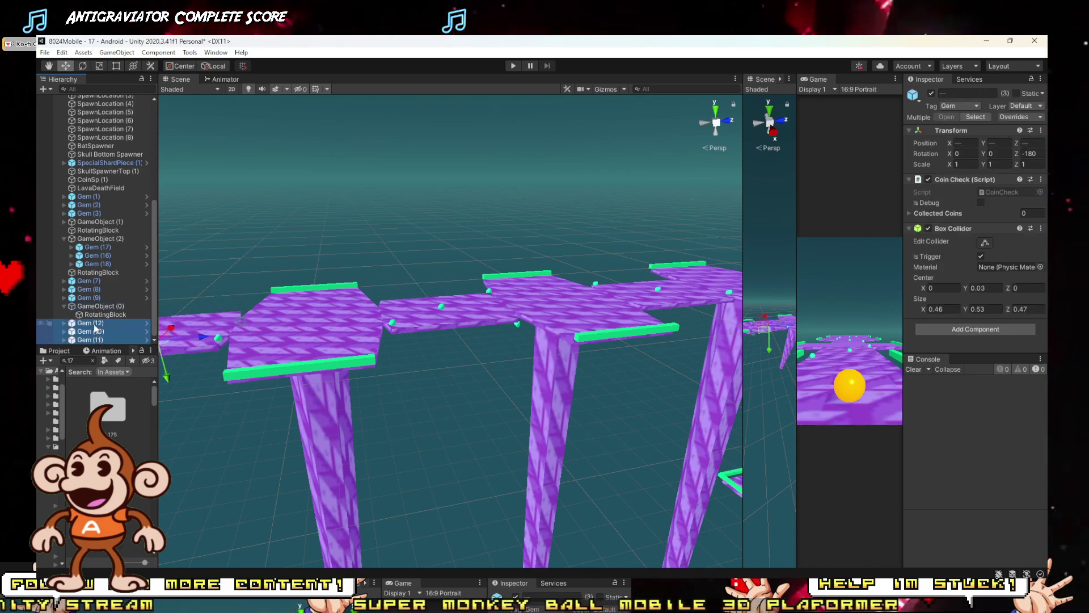
pyautogui.moveTo(100, 230); pyautogui.dragTo(100, 219)
pyautogui.click(95, 197)
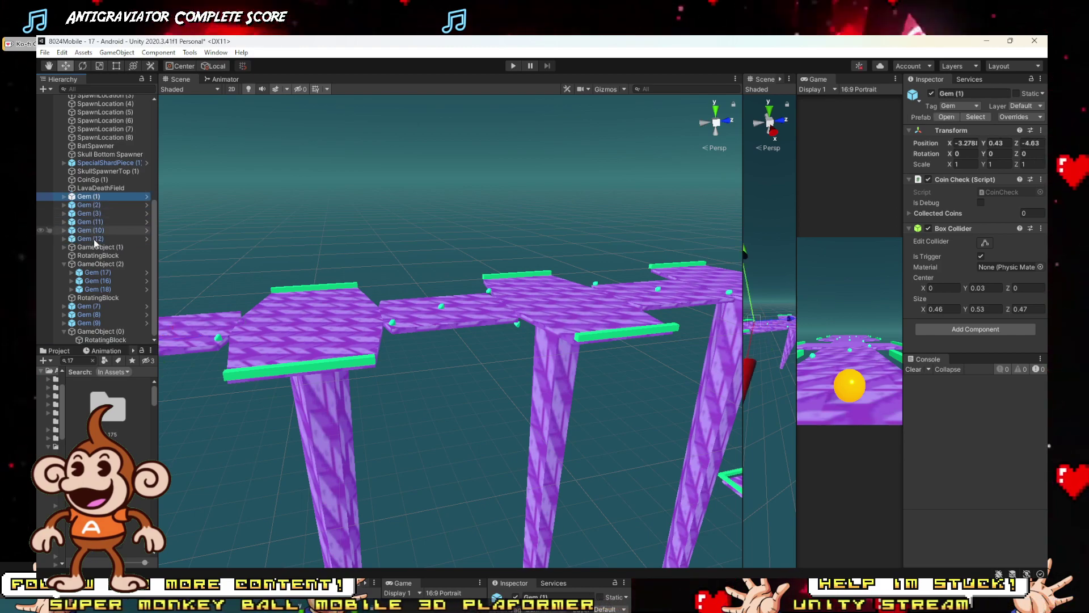
pyautogui.keyDown('shift'); pyautogui.click(90, 197); pyautogui.keyUp('shift')
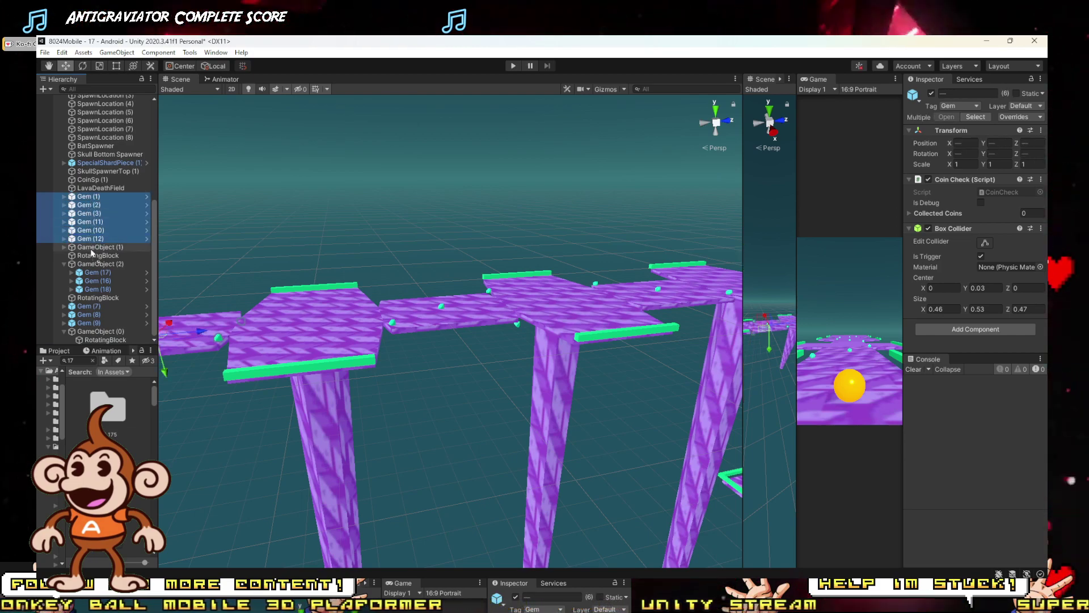
pyautogui.moveTo(91, 252); pyautogui.dragTo(91, 248)
# Step: Collapse the platform objects and reorder them consecutively in the hierarchy as GameObject (0), GameObject (1), GameObject (2)
pyautogui.click(64, 196)
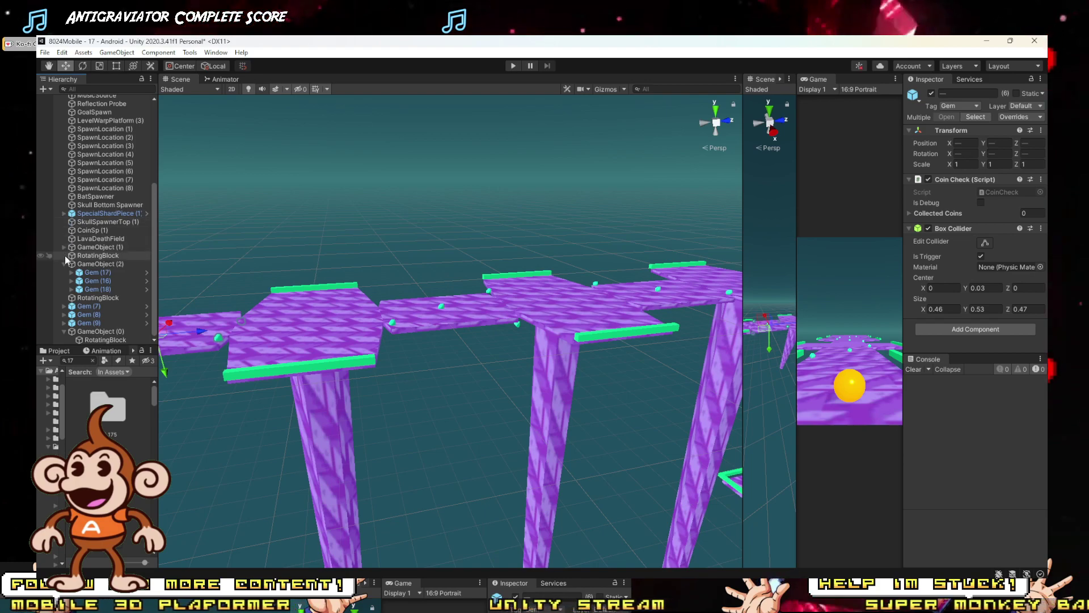
pyautogui.click(64, 264)
pyautogui.click(64, 332)
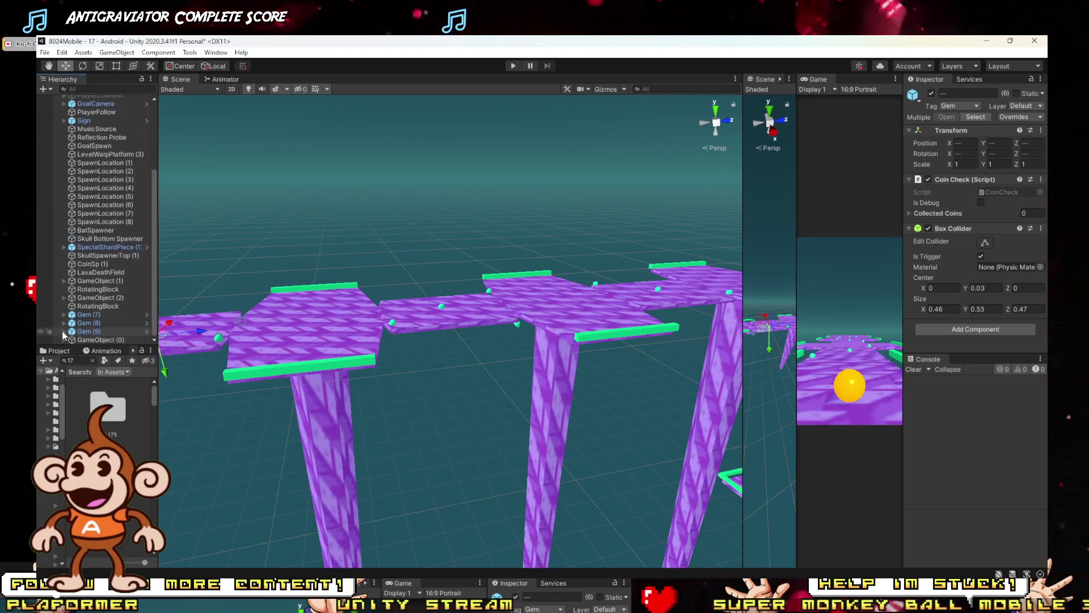
pyautogui.moveTo(83, 340); pyautogui.dragTo(88, 308)
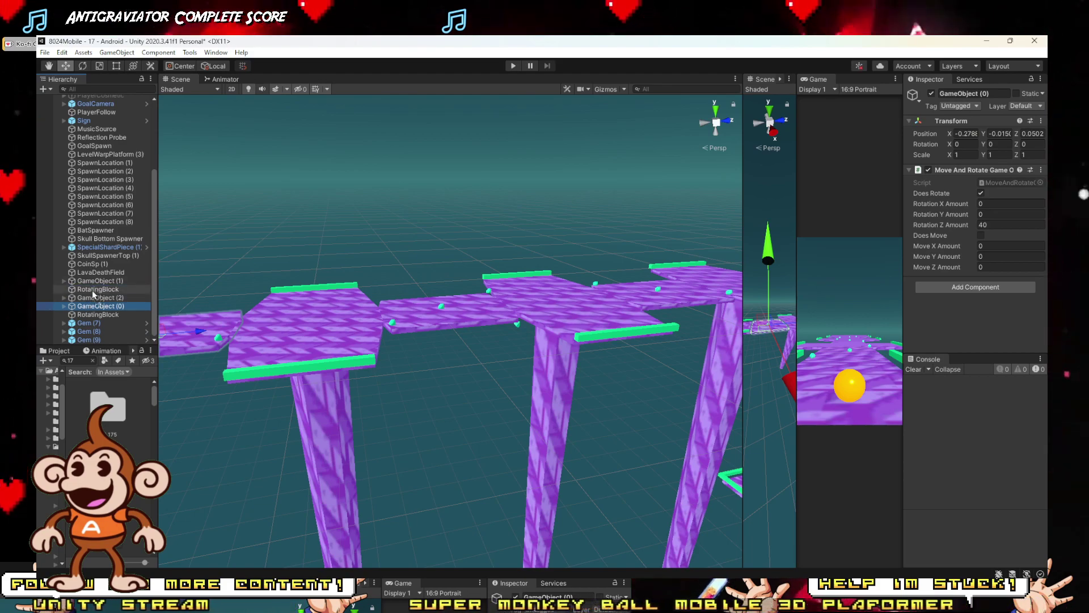
pyautogui.moveTo(93, 280); pyautogui.dragTo(99, 303)
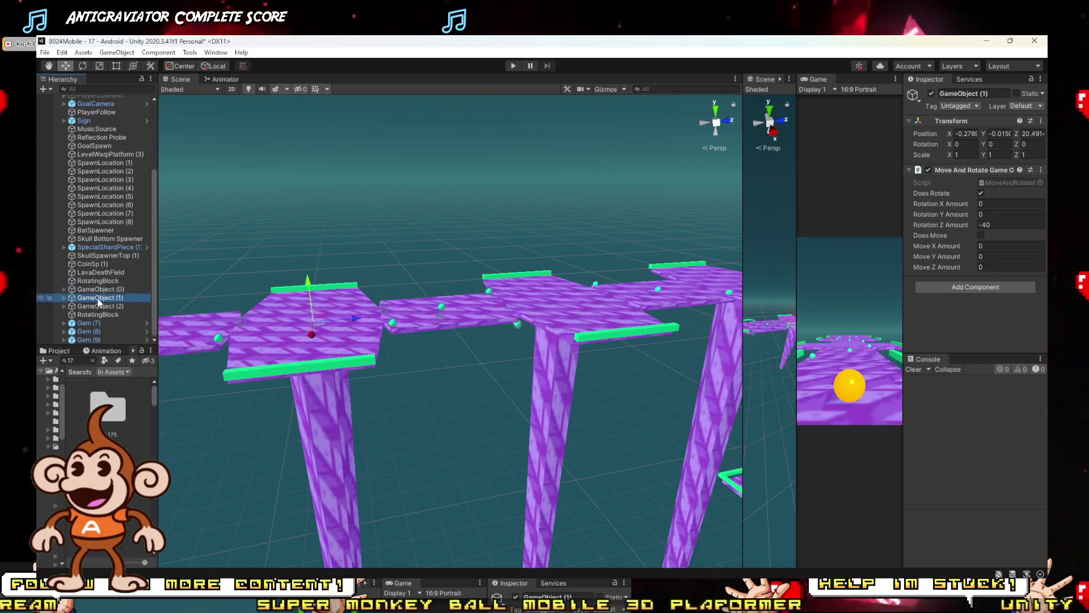
# Step: Select the three platform objects and play-test the level in an enlarged game view to check the rotating platforms and gems
pyautogui.keyDown('ctrl'); pyautogui.click(96, 289); pyautogui.keyUp('ctrl')
pyautogui.keyDown('shift'); pyautogui.click(97, 305); pyautogui.keyUp('shift')
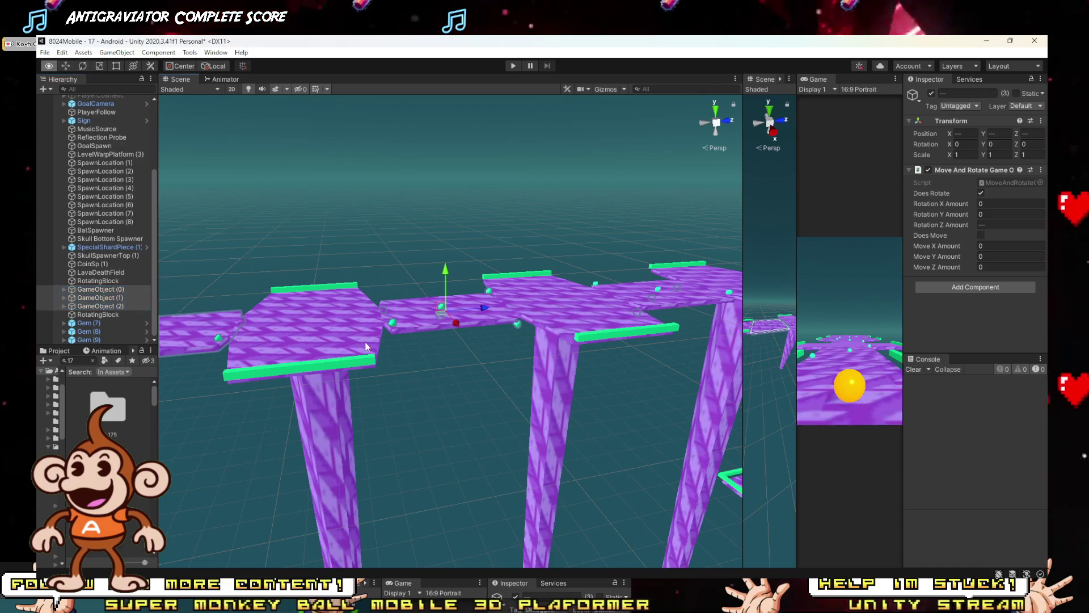
pyautogui.keyDown('alt'); pyautogui.moveTo(431, 347); pyautogui.dragTo(569, 297); pyautogui.keyUp('alt')
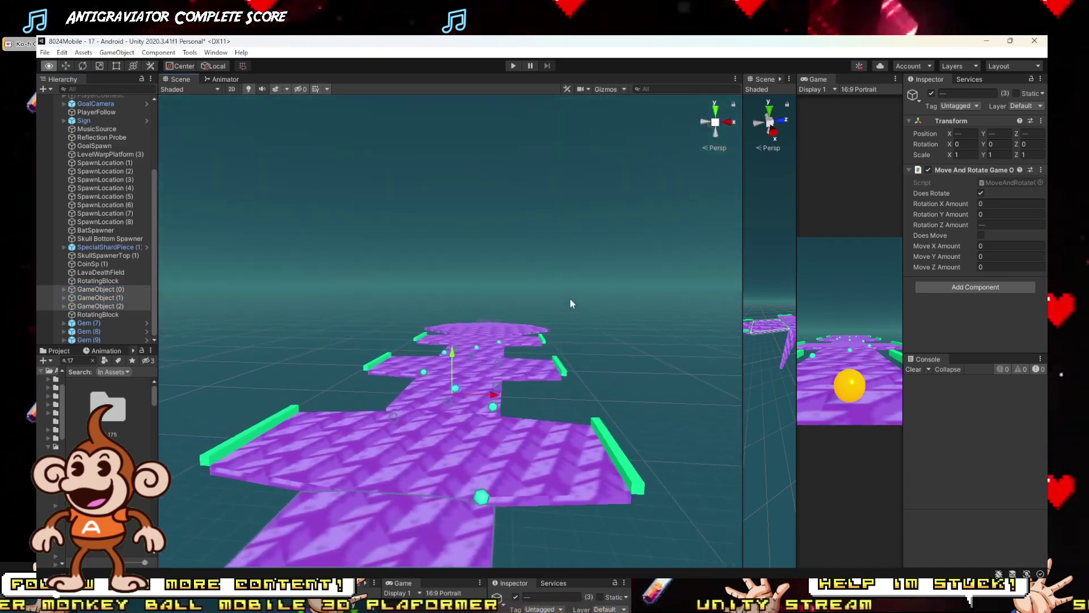
pyautogui.click(514, 66)
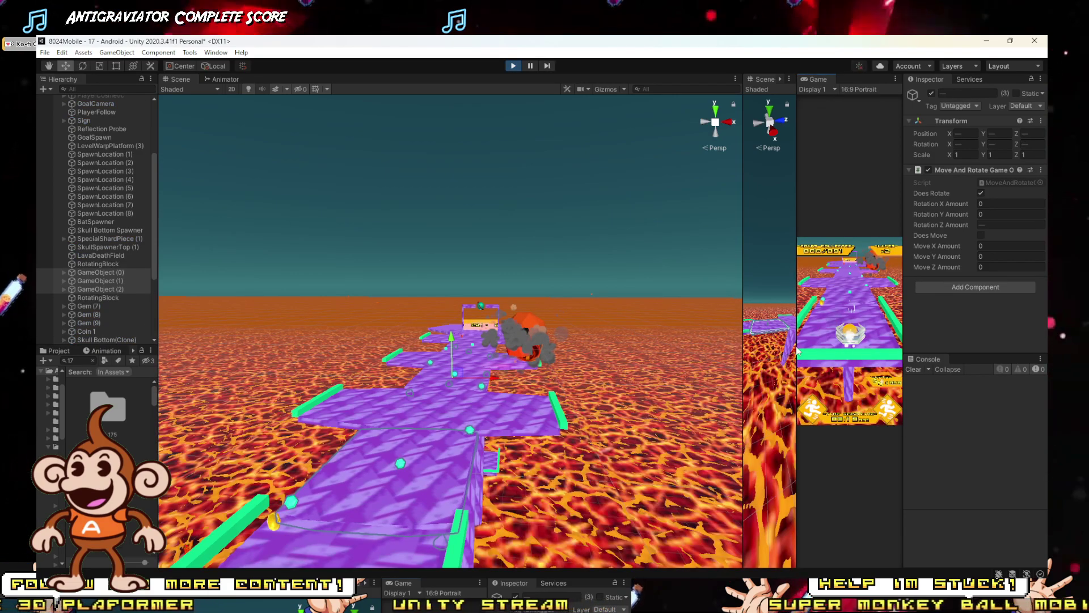
pyautogui.moveTo(797, 350); pyautogui.dragTo(496, 341)
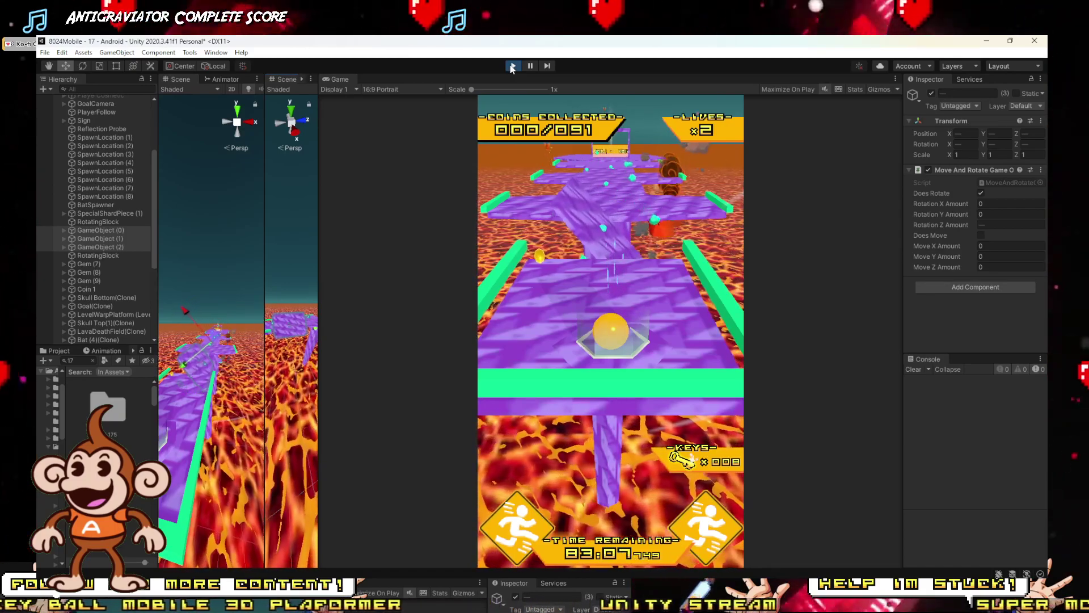
pyautogui.click(512, 67)
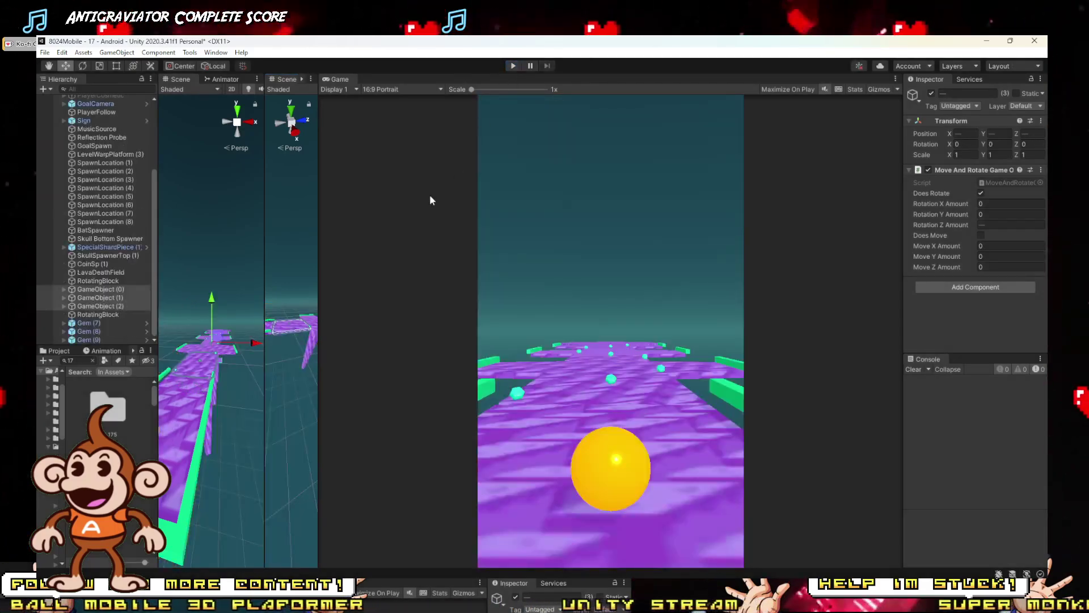
# Step: Expand GameObject (0) and GameObject (1) to examine their children, and locate Gem (4) in an enlarged second scene view
pyautogui.click(101, 290)
pyautogui.click(64, 288)
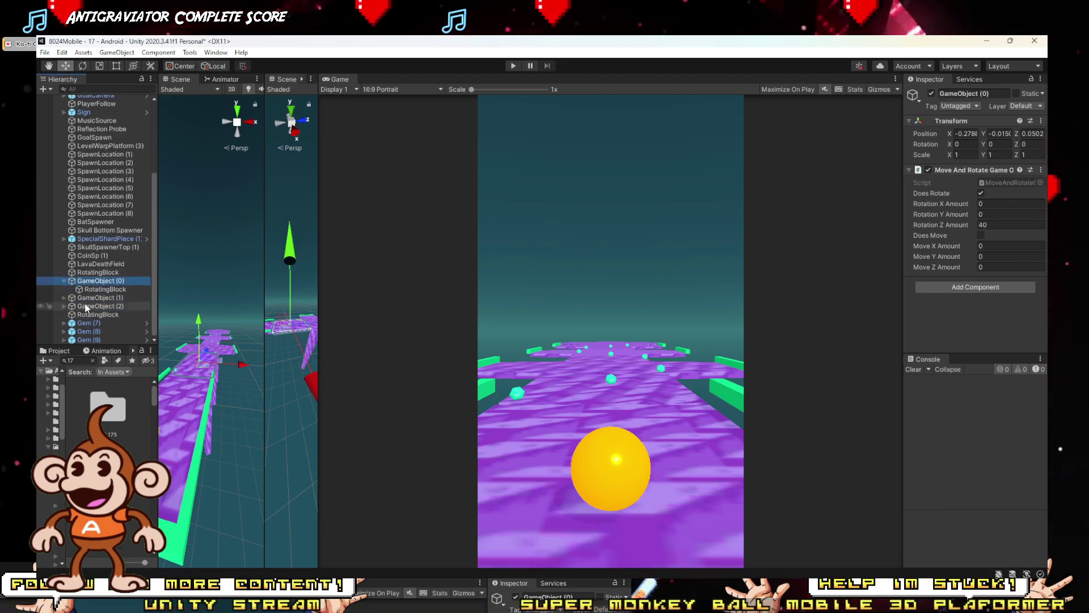
pyautogui.click(63, 283)
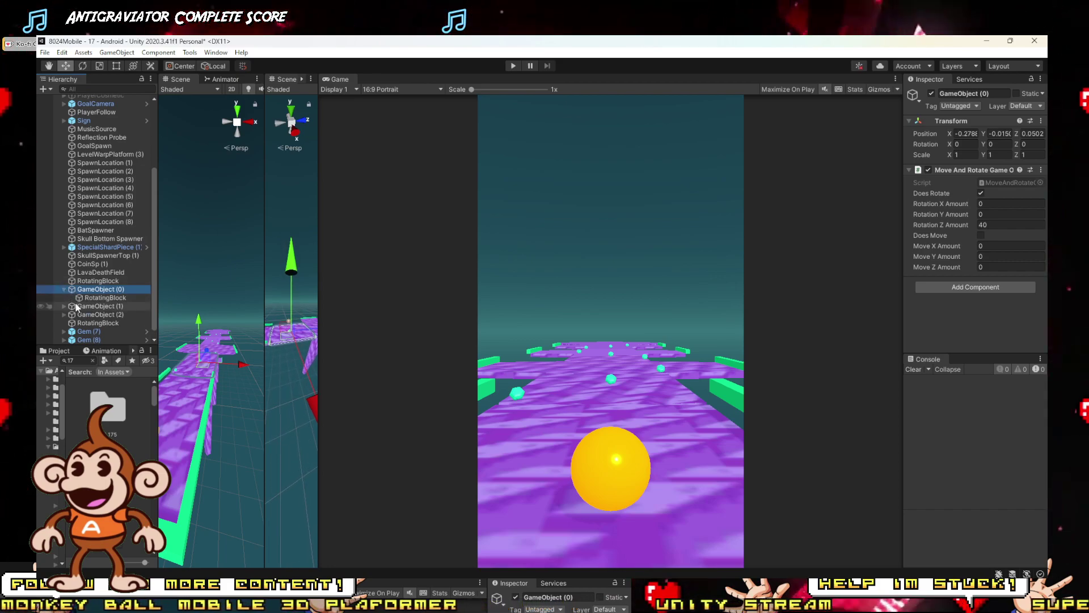
pyautogui.click(64, 290)
pyautogui.click(63, 305)
pyautogui.click(64, 306)
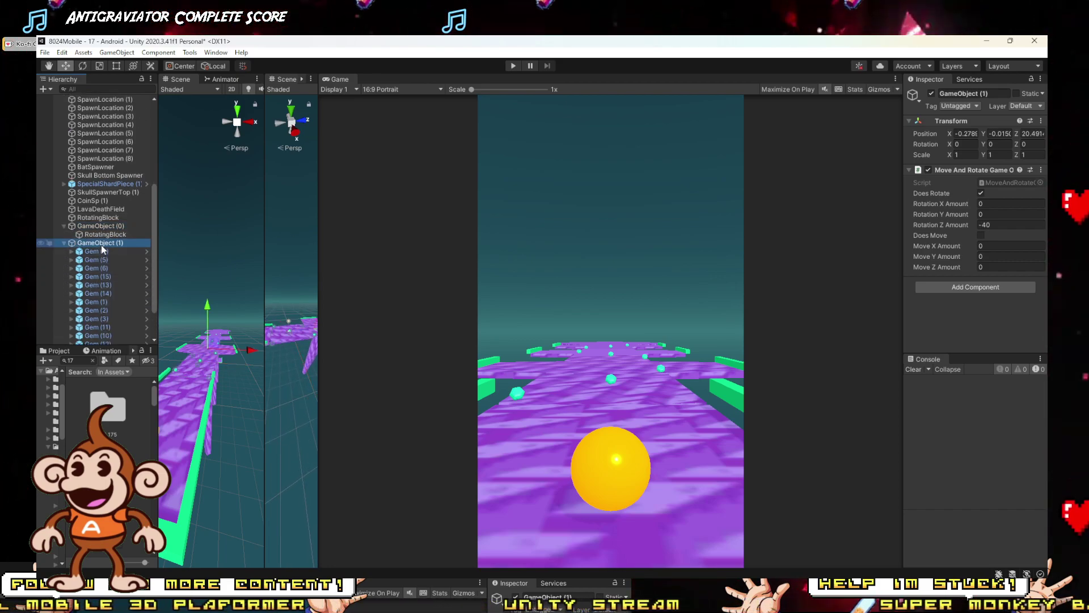
pyautogui.scroll(-2, 94, 254)
pyautogui.doubleClick(95, 205)
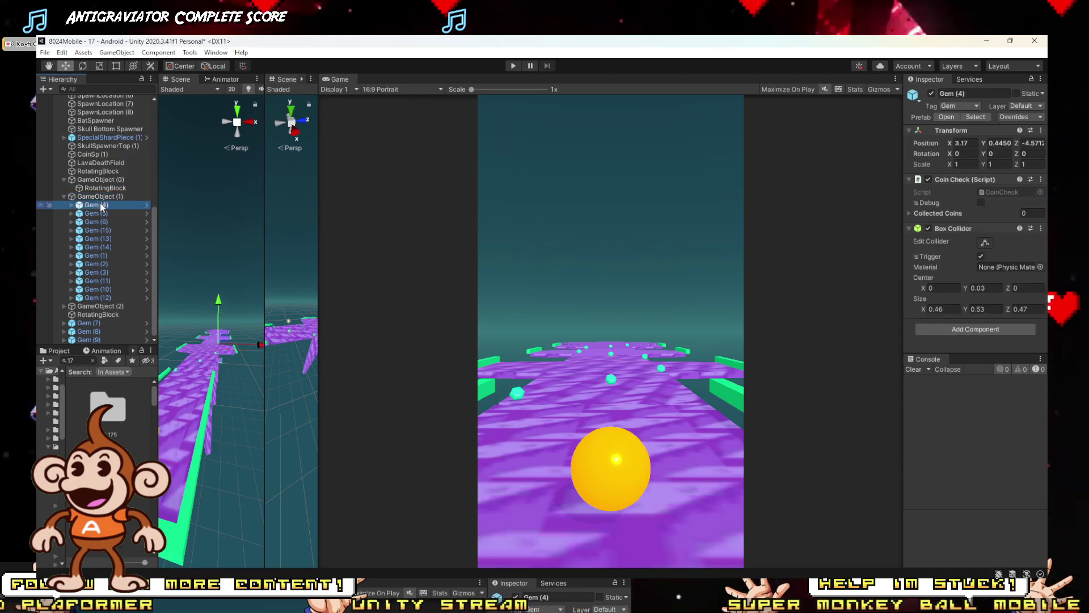
pyautogui.moveTo(319, 303); pyautogui.dragTo(797, 303)
pyautogui.scroll(-5, 721, 372)
pyautogui.scroll(-3, 796, 390)
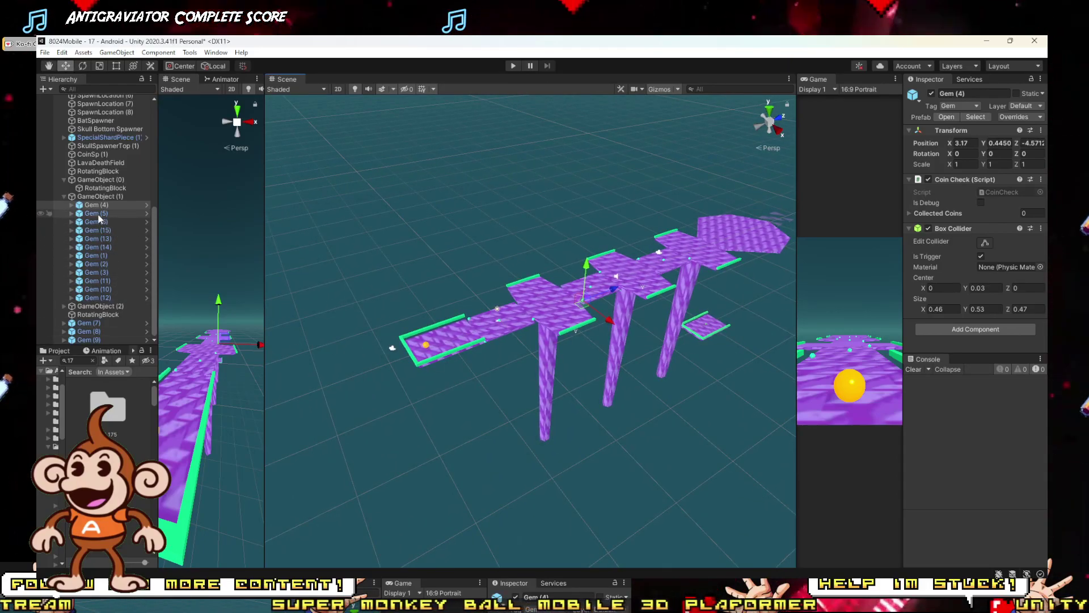
# Step: Try moving Gem (13), Gem (14) and Gem (15) off the platform, and undo the move
pyautogui.click(97, 247)
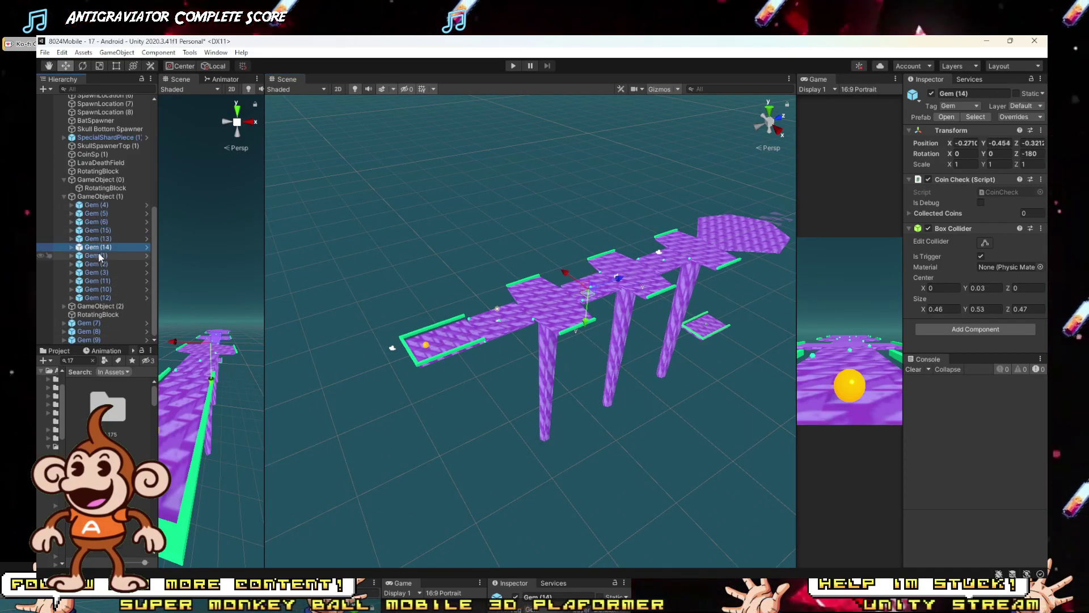
pyautogui.hotkey('shift', 'Up')
pyautogui.hotkey('shift', 'Up')
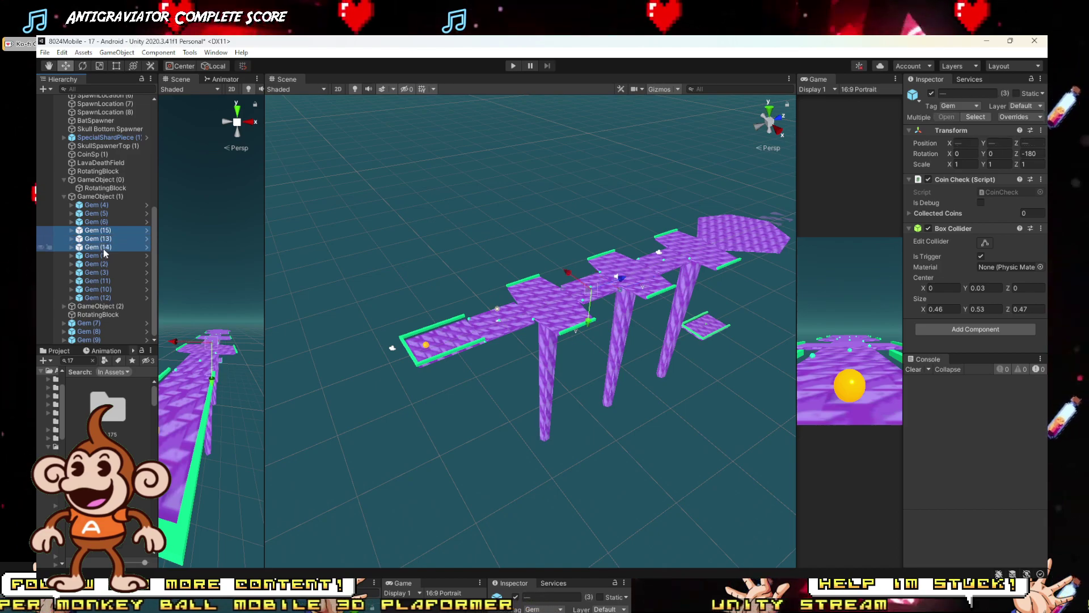
pyautogui.click(585, 294)
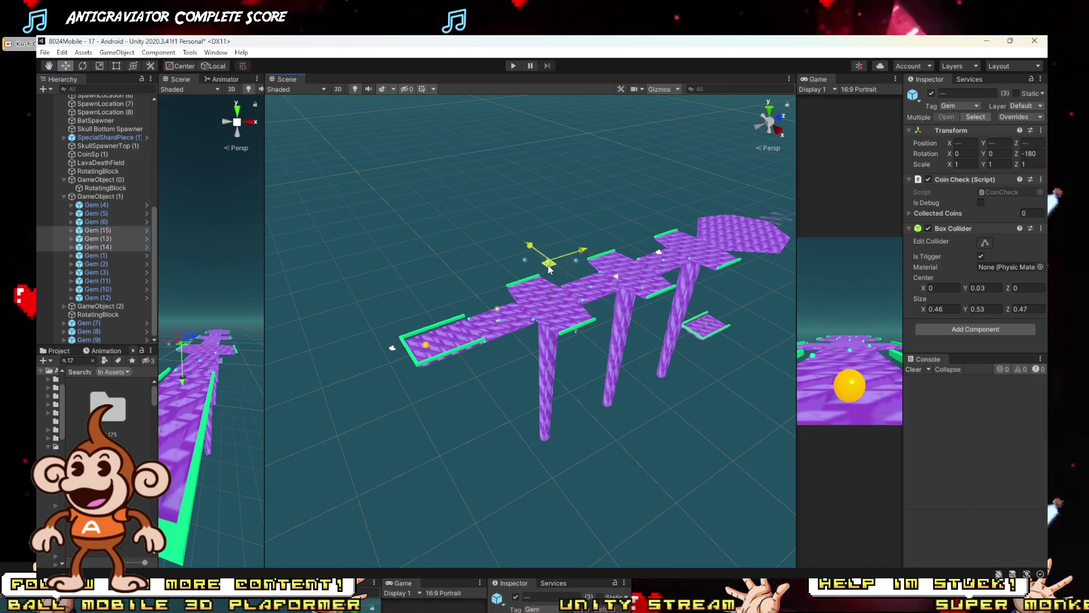
pyautogui.hotkey('ctrl', 'z')
# Step: Reparent Gem (1) to Gem (3) and Gem (10) to Gem (12) from GameObject (1) to GameObject (0)
pyautogui.click(86, 256)
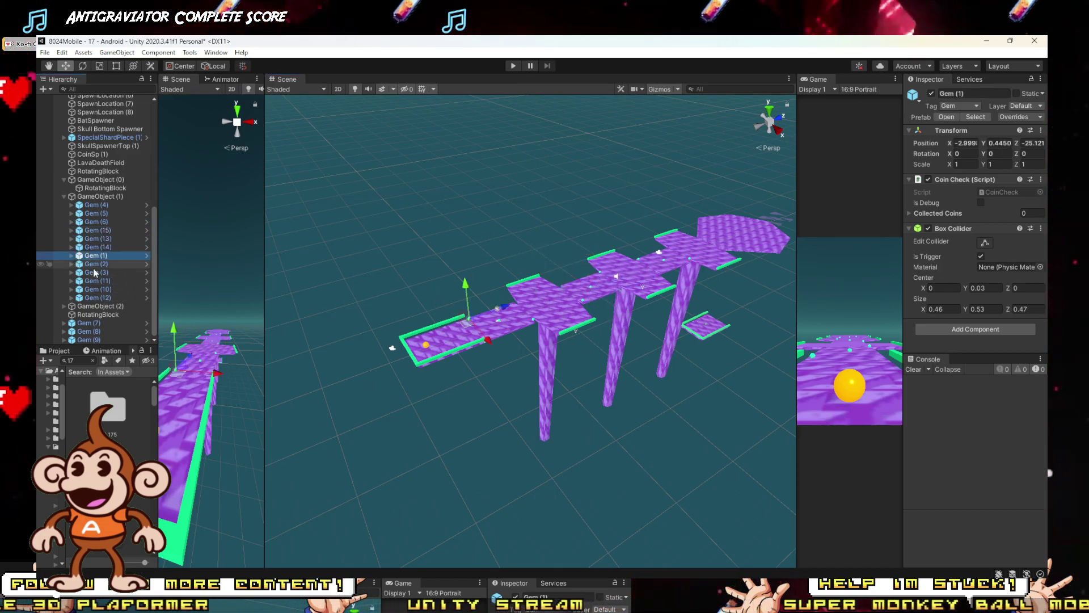
pyautogui.keyDown('shift'); pyautogui.click(100, 298); pyautogui.keyUp('shift')
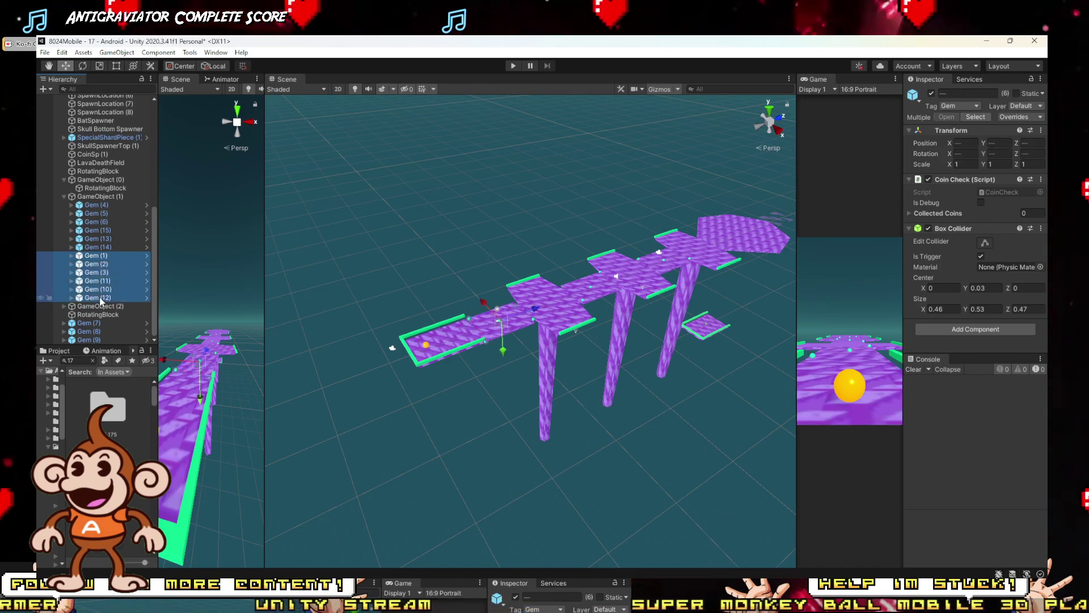
pyautogui.moveTo(106, 174)
pyautogui.mouseDown()
pyautogui.moveTo(107, 195)
pyautogui.moveTo(105, 179)
pyautogui.mouseUp()
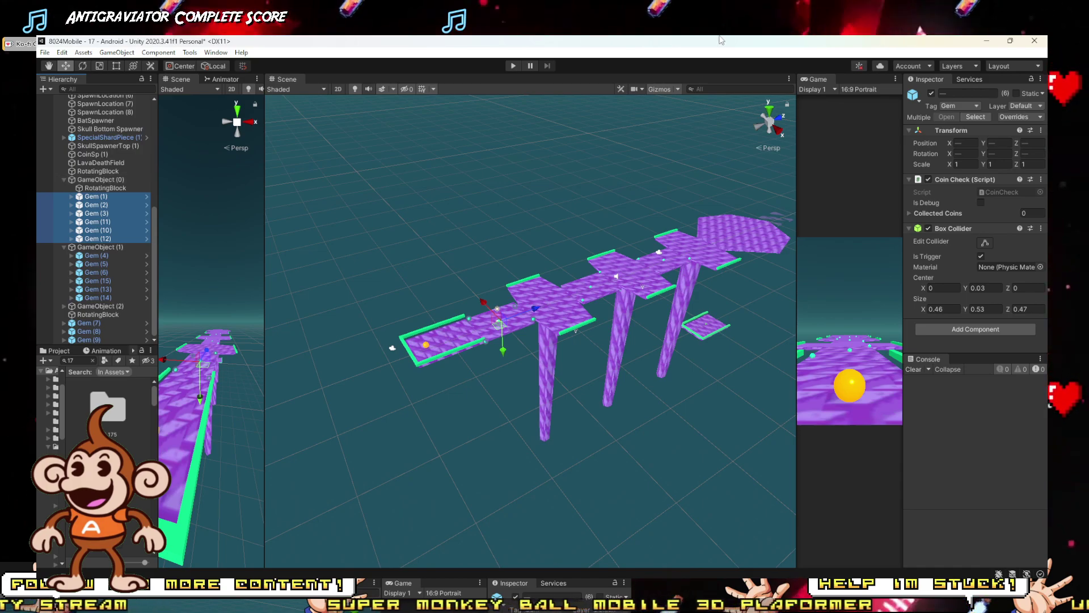
# Step: Play-test the level, rolling the ball over the first rotating bridge to check how the reparented gems move, and stop the test
pyautogui.click(507, 66)
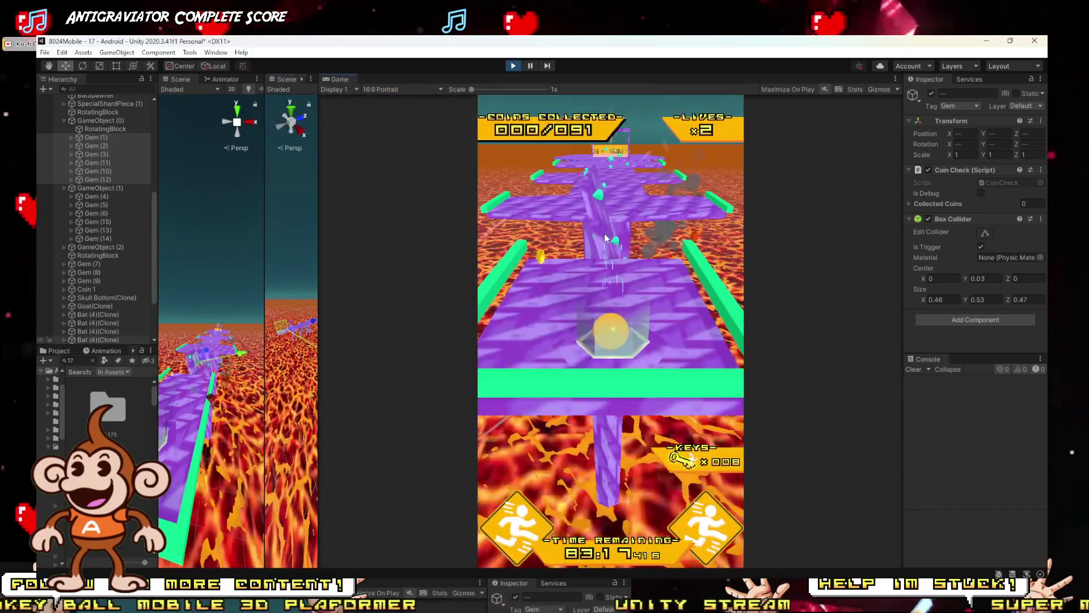
pyautogui.click(605, 238)
pyautogui.press('Up')
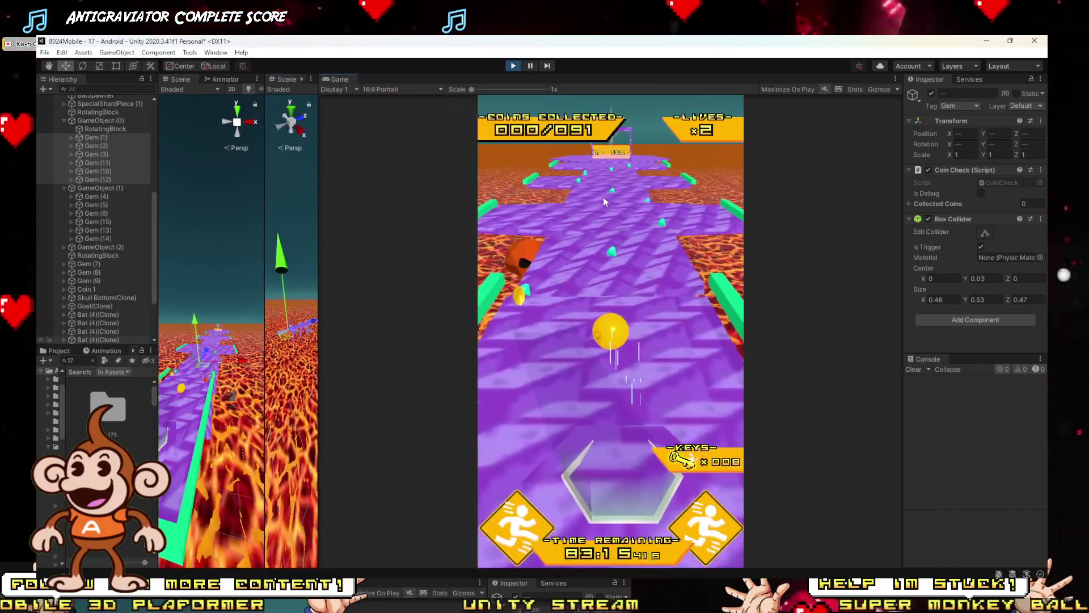
pyautogui.press('Up')
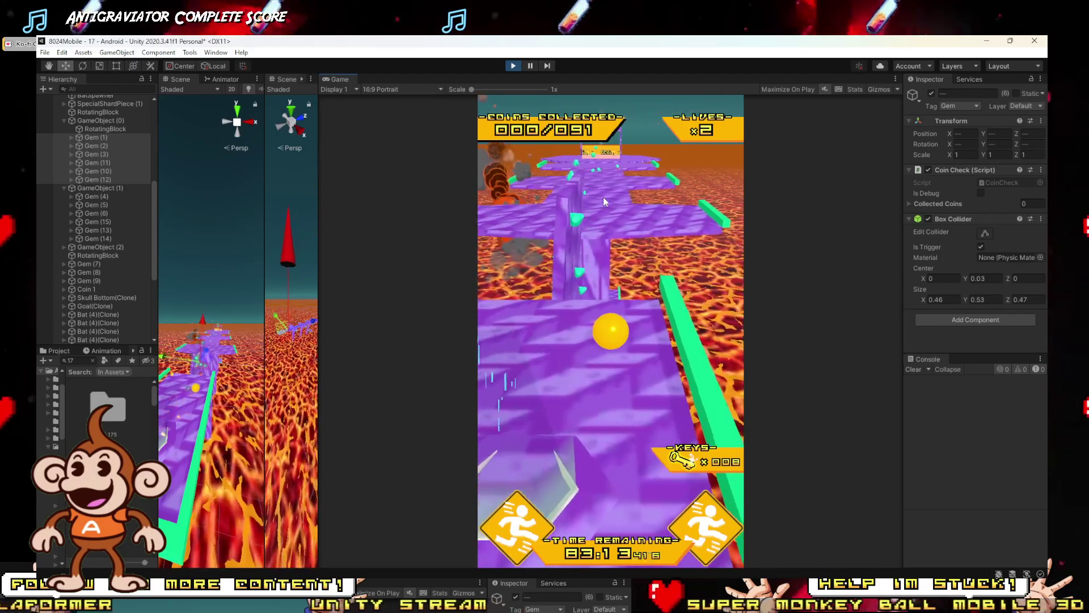
pyautogui.press('Up')
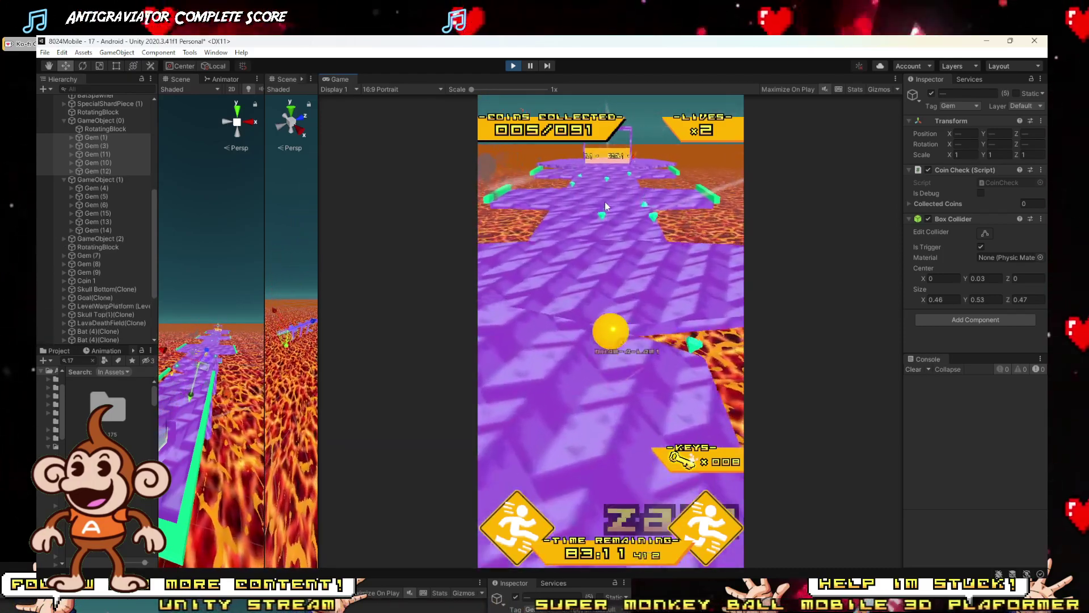
pyautogui.press('Up')
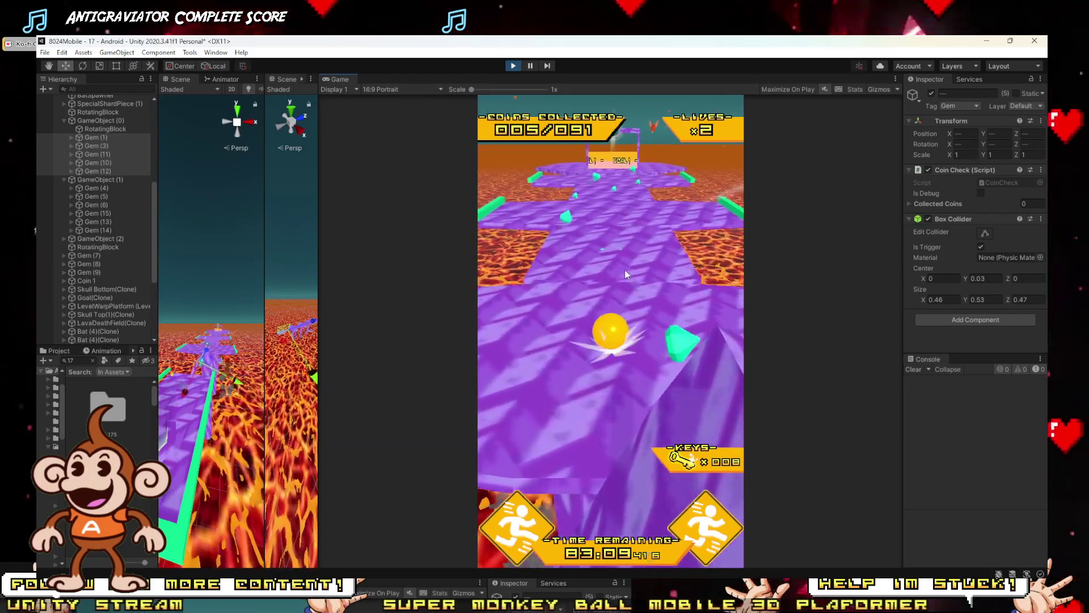
pyautogui.press('Up')
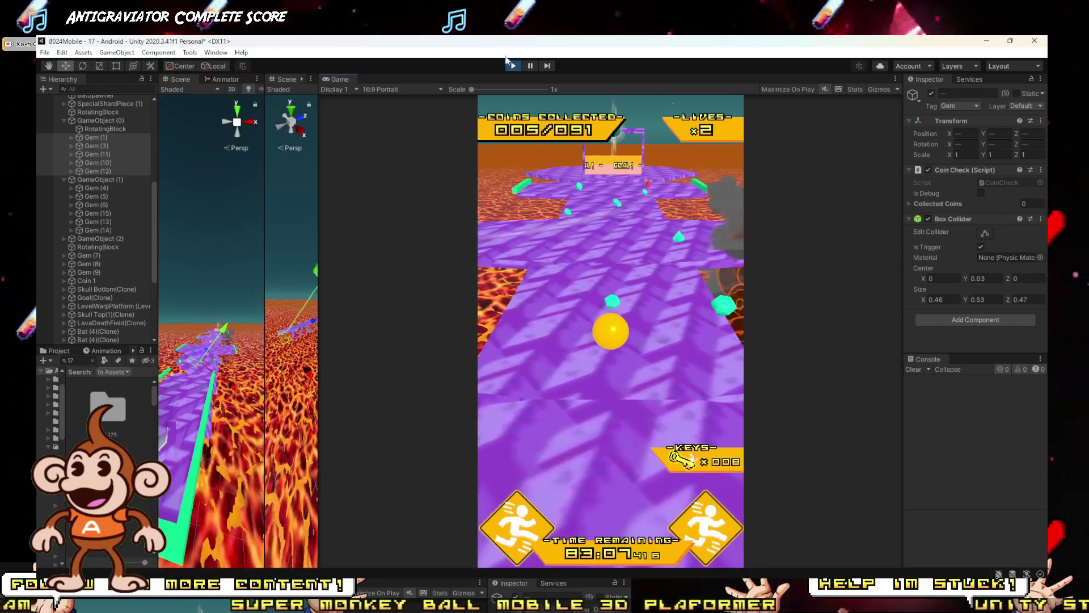
pyautogui.click(514, 66)
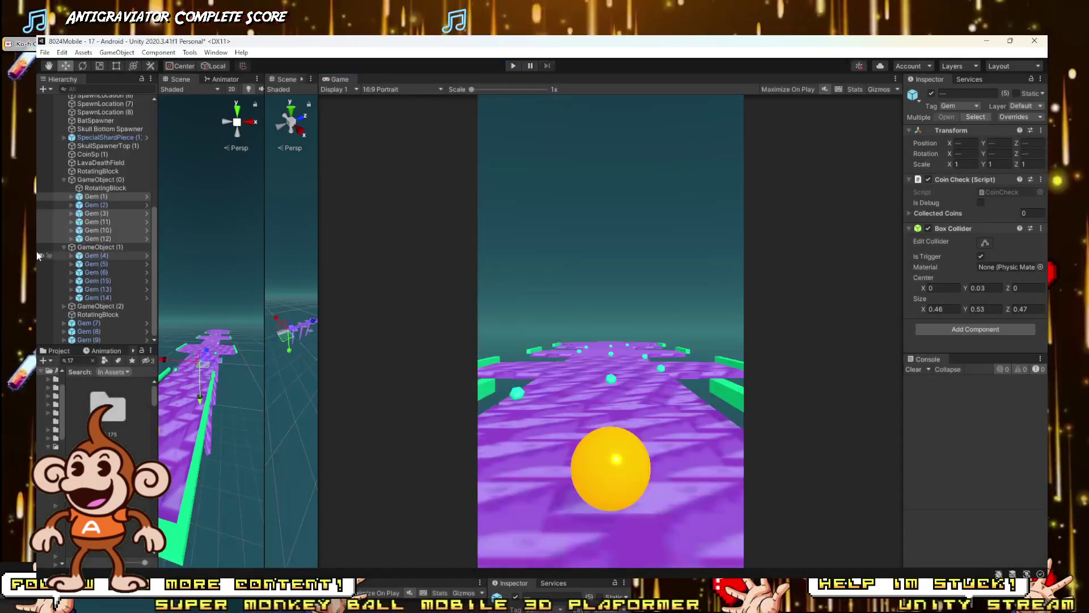
# Step: Collapse GameObject (0), focus on GameObject (1), and try rotating it to check which objects turn with it
pyautogui.click(63, 179)
pyautogui.click(102, 248)
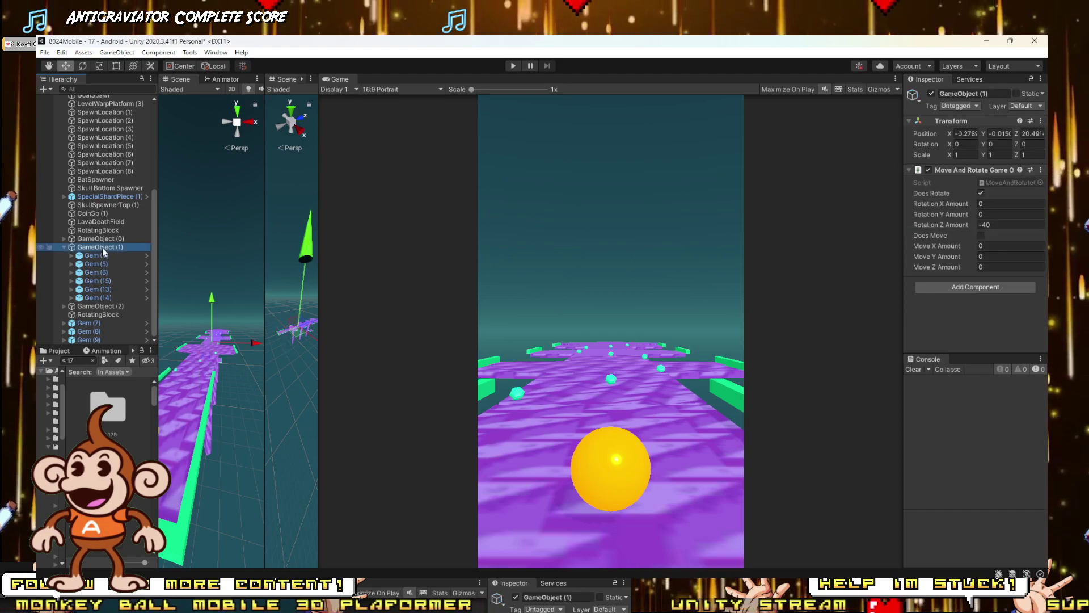
pyautogui.doubleClick(102, 248)
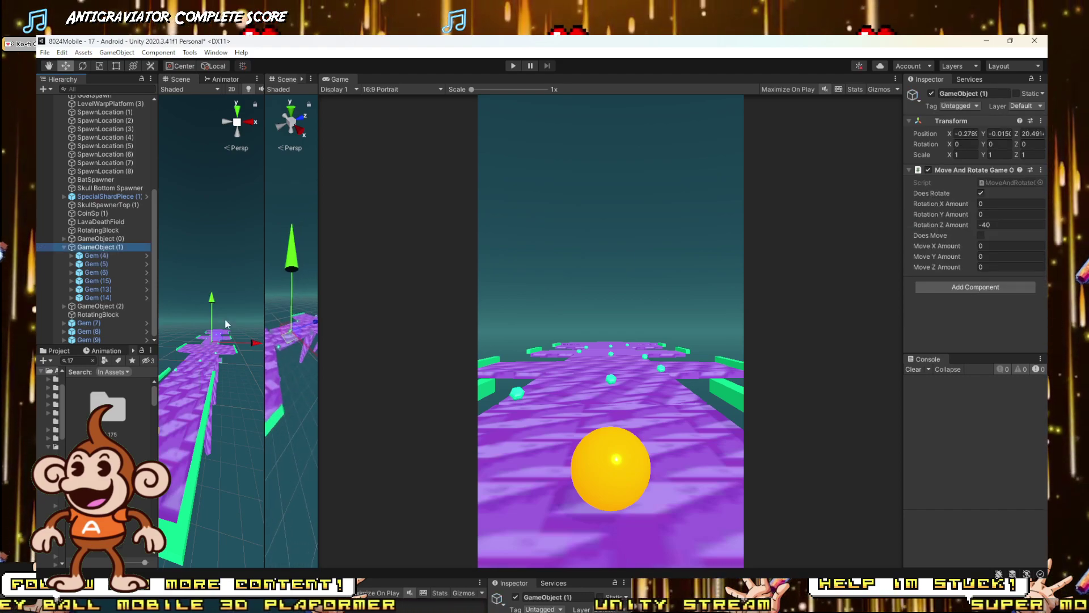
pyautogui.press('e')
pyautogui.click(297, 323)
pyautogui.moveTo(286, 399); pyautogui.dragTo(38, 334)
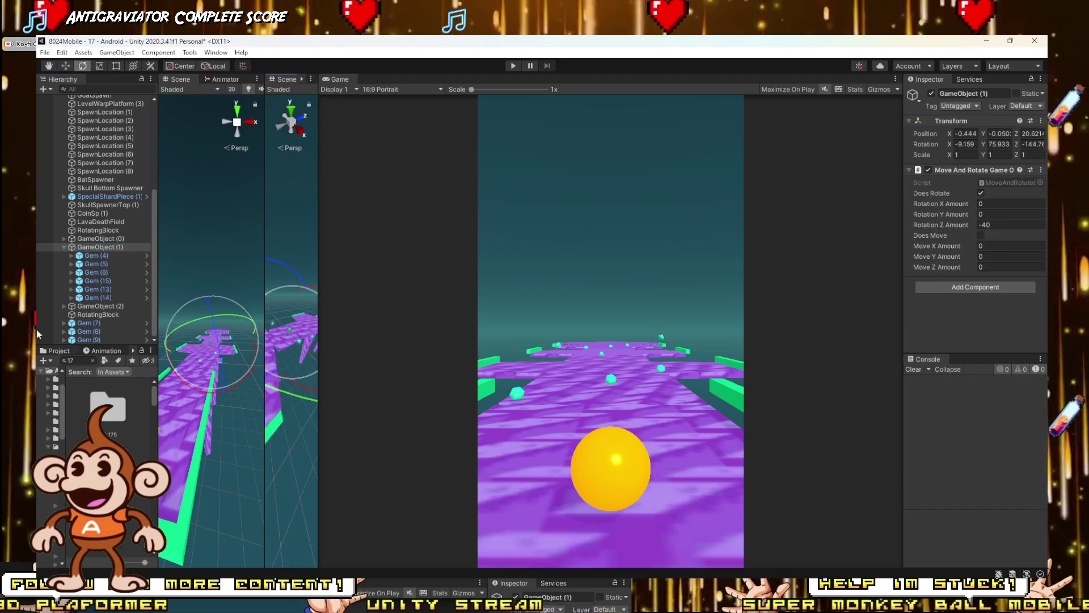
# Step: Enlarge the first scene view and parent the second bridge's RotatingBlock to GameObject (1)
pyautogui.click(94, 256)
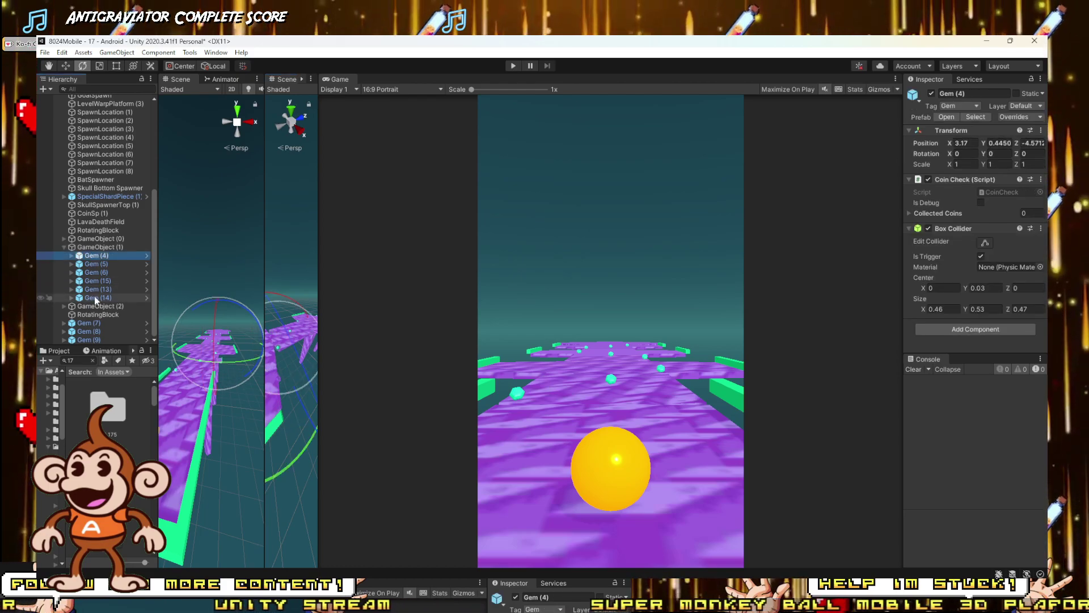
pyautogui.click(95, 299)
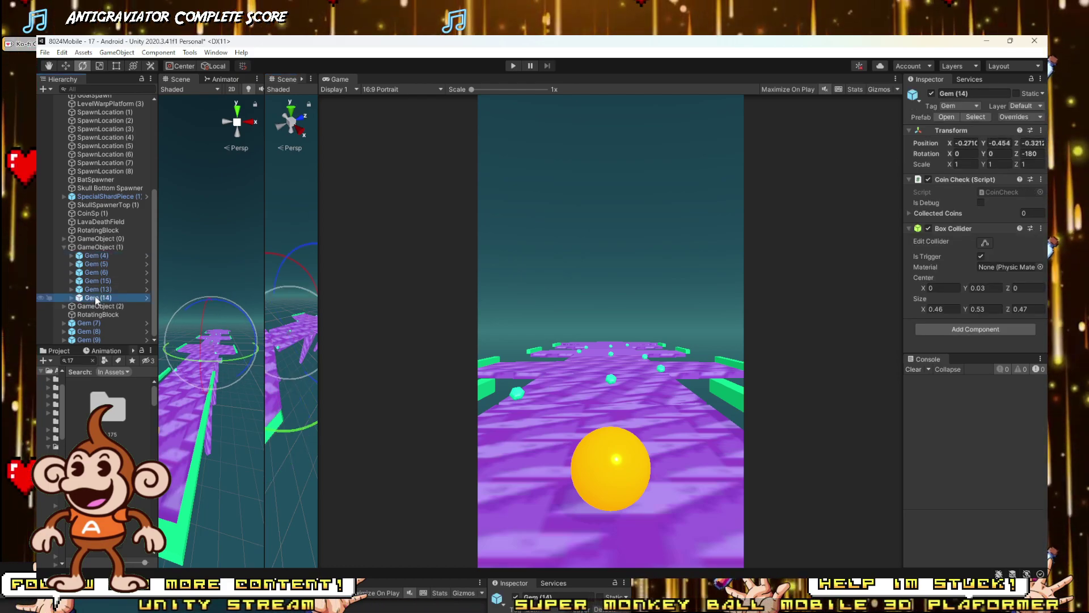
pyautogui.click(241, 420)
pyautogui.moveTo(242, 420); pyautogui.dragTo(226, 400, button='right')
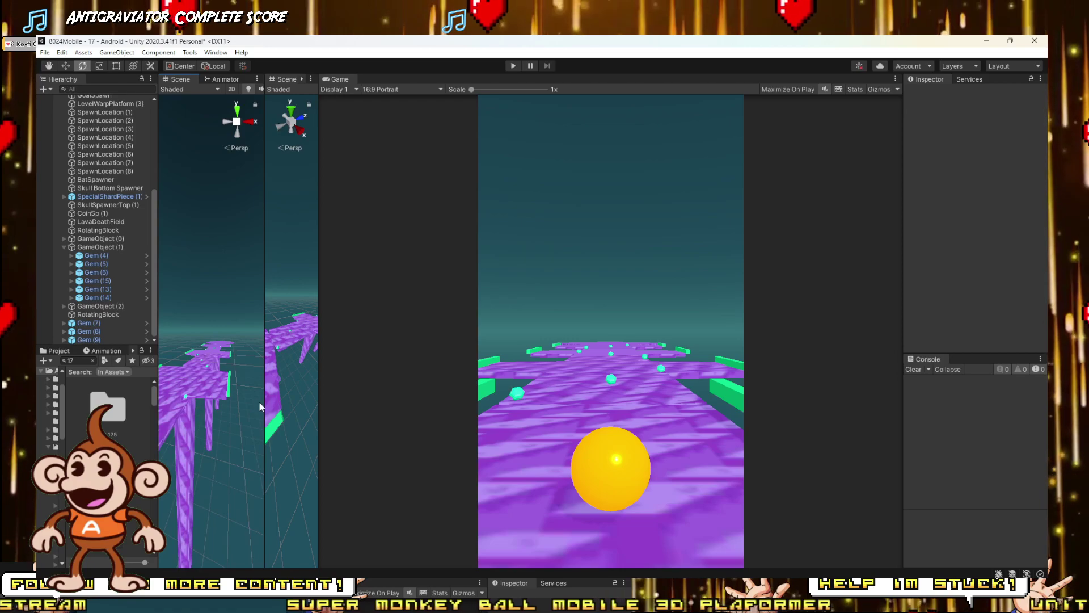
pyautogui.moveTo(263, 403); pyautogui.dragTo(742, 392)
pyautogui.moveTo(680, 361); pyautogui.dragTo(492, 409, button='right')
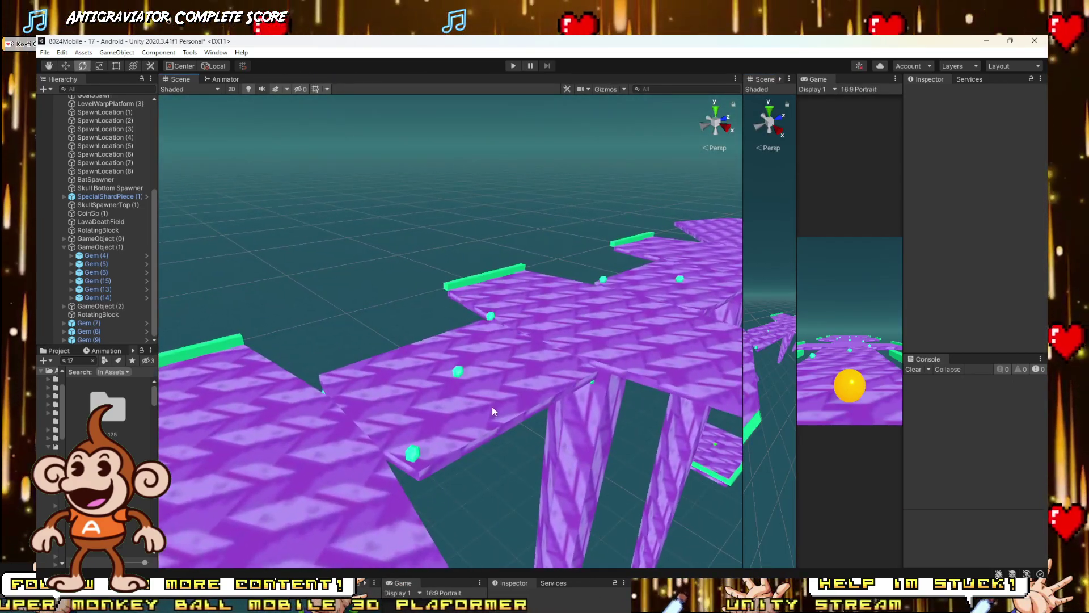
pyautogui.click(492, 410)
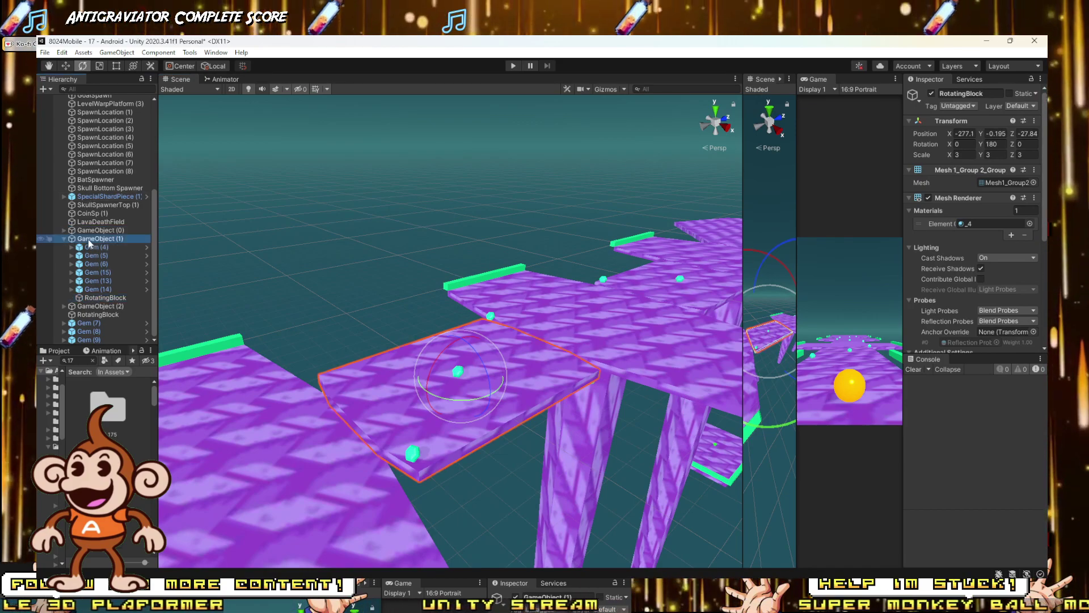
pyautogui.click(88, 240)
# Step: Parent the third bridge's RotatingBlock and Gem (7) to Gem (9) to GameObject (2), and collapse the expanded groups
pyautogui.moveTo(488, 366); pyautogui.dragTo(477, 337, button='right')
pyautogui.click(427, 323)
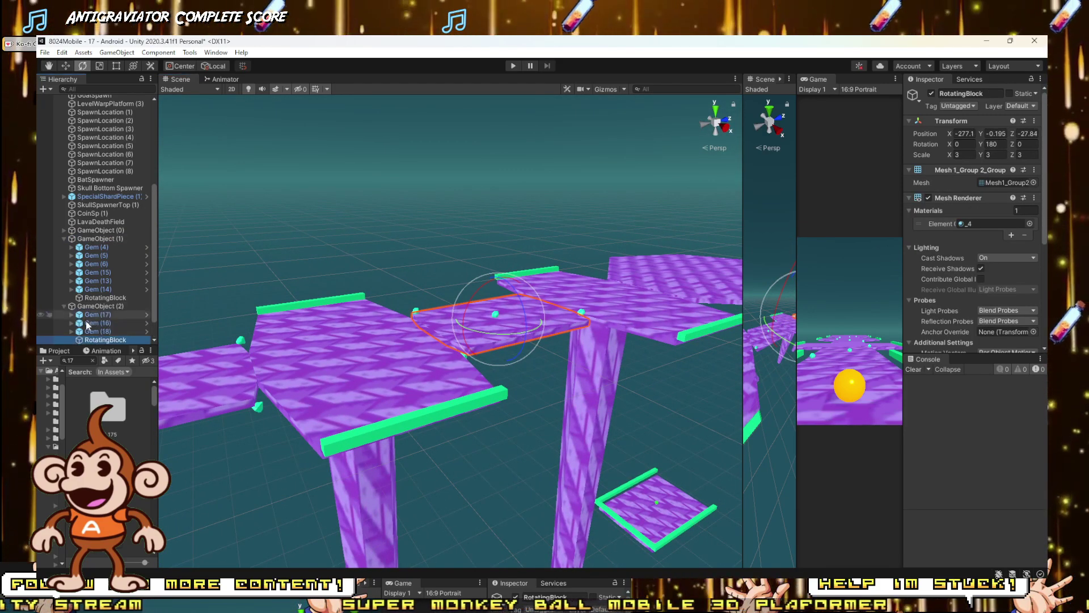
pyautogui.click(64, 306)
pyautogui.click(74, 324)
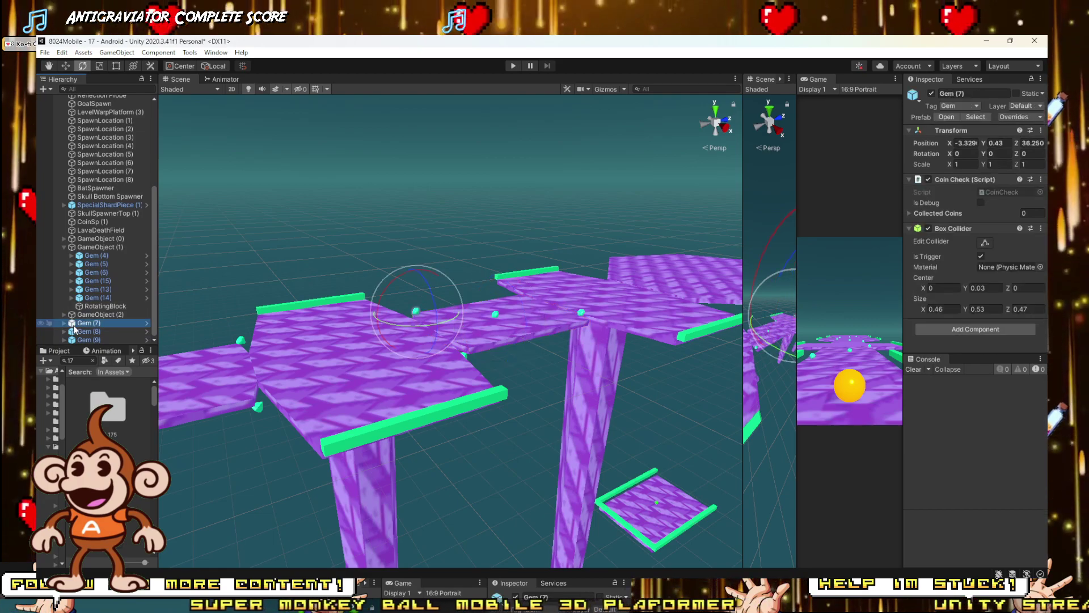
pyautogui.keyDown('shift'); pyautogui.click(80, 339); pyautogui.keyUp('shift')
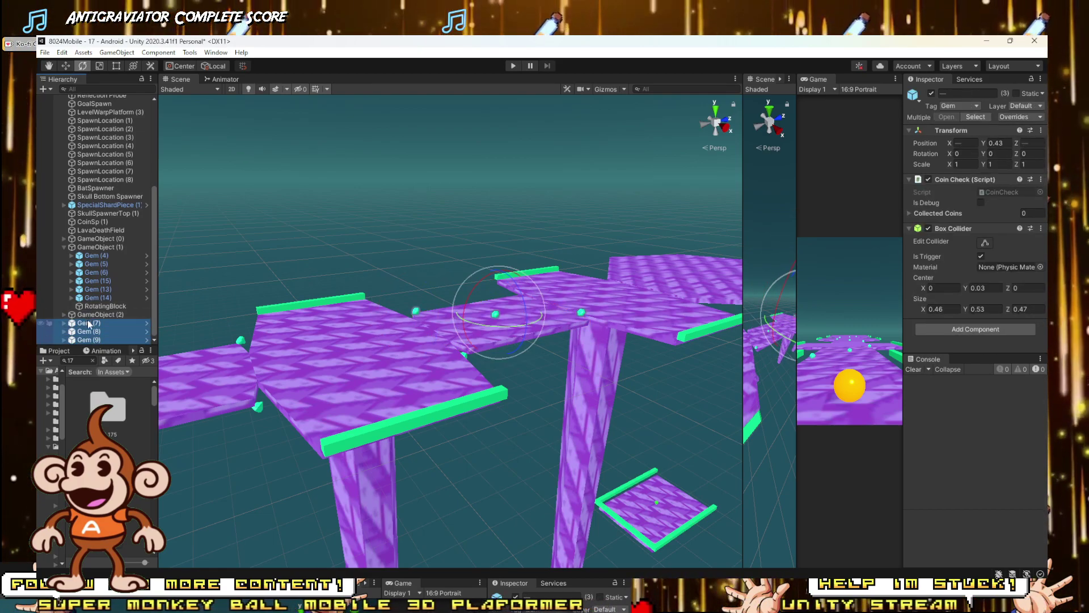
pyautogui.scroll(1, 62, 280)
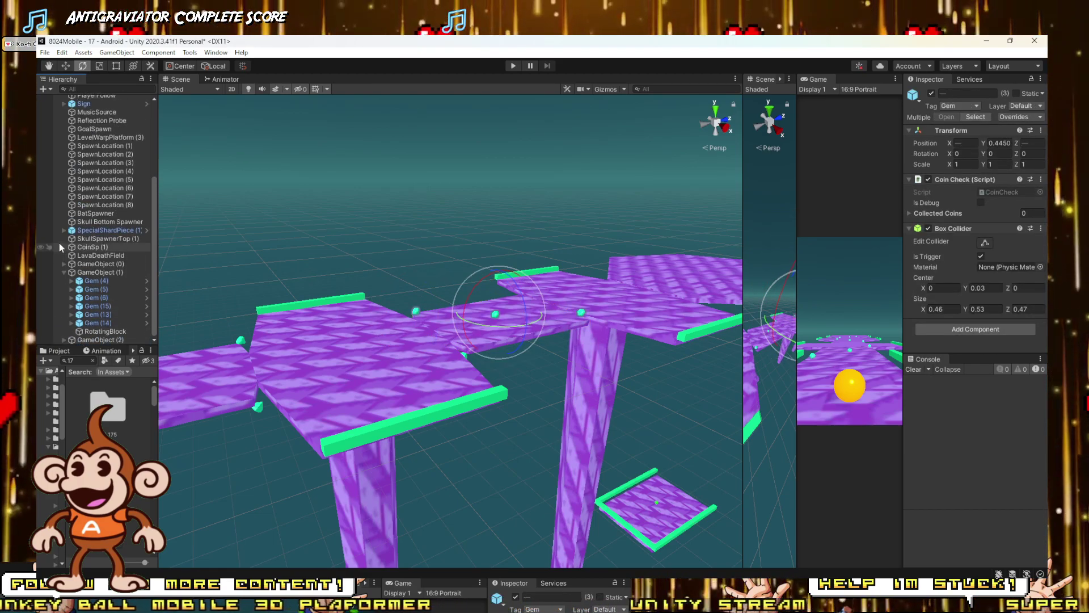
pyautogui.click(60, 271)
pyautogui.click(63, 271)
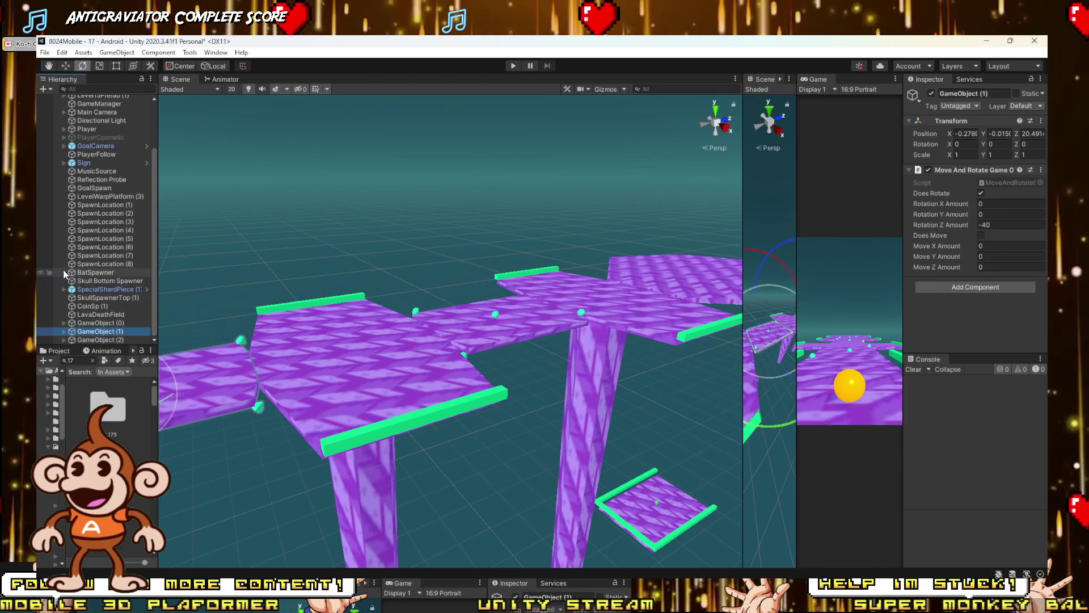
# Step: Play-test the level in an enlarged game view, retry after failing, check the rotating bridges and gems, and stop the test
pyautogui.click(513, 66)
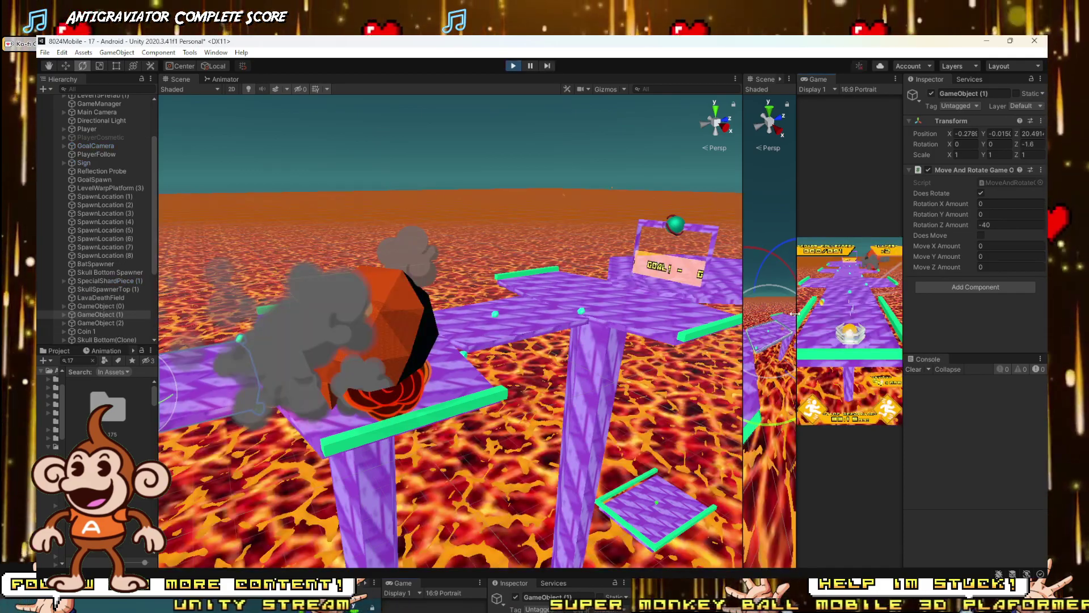
pyautogui.moveTo(794, 313); pyautogui.dragTo(319, 313)
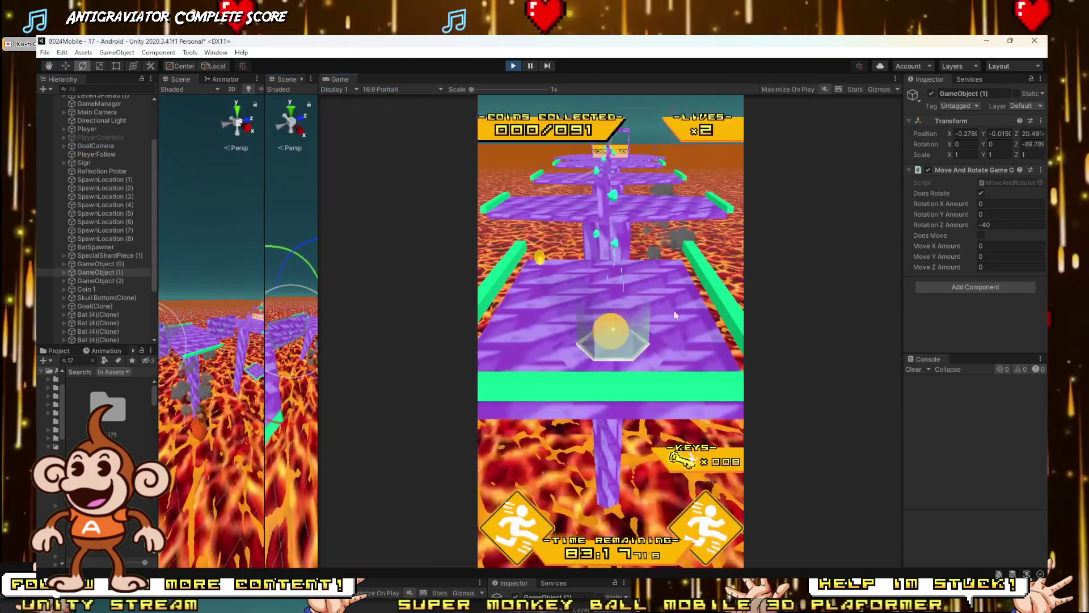
pyautogui.press('Up')
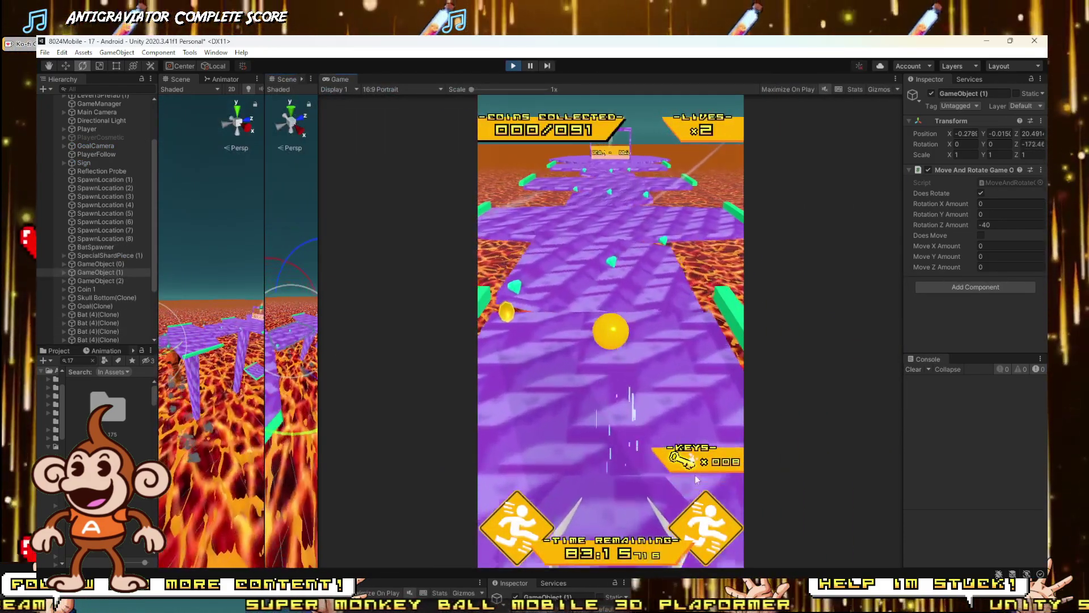
pyautogui.click(706, 539)
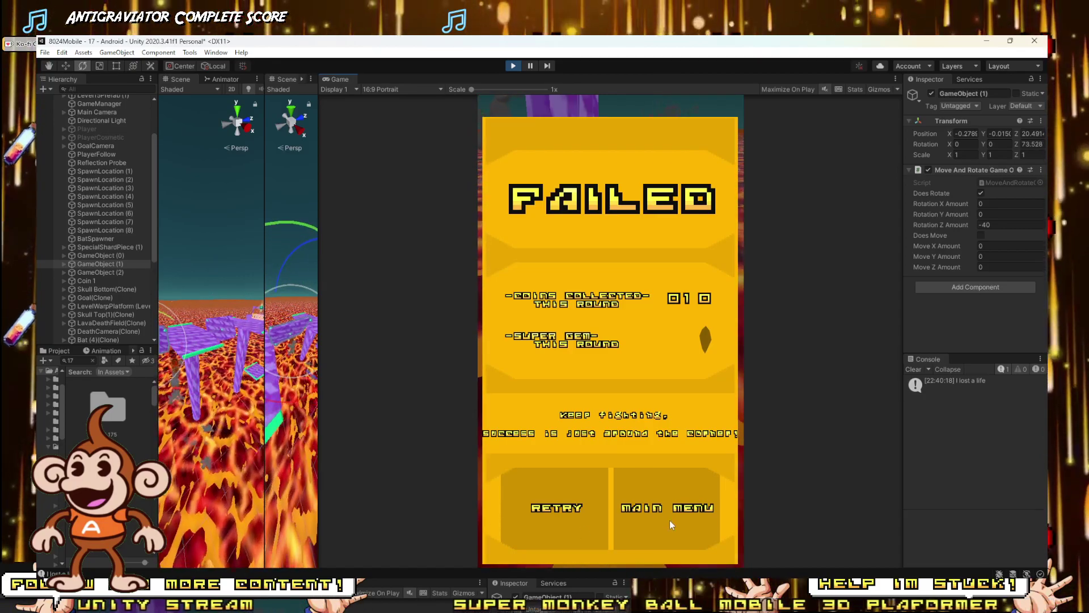
pyautogui.click(566, 508)
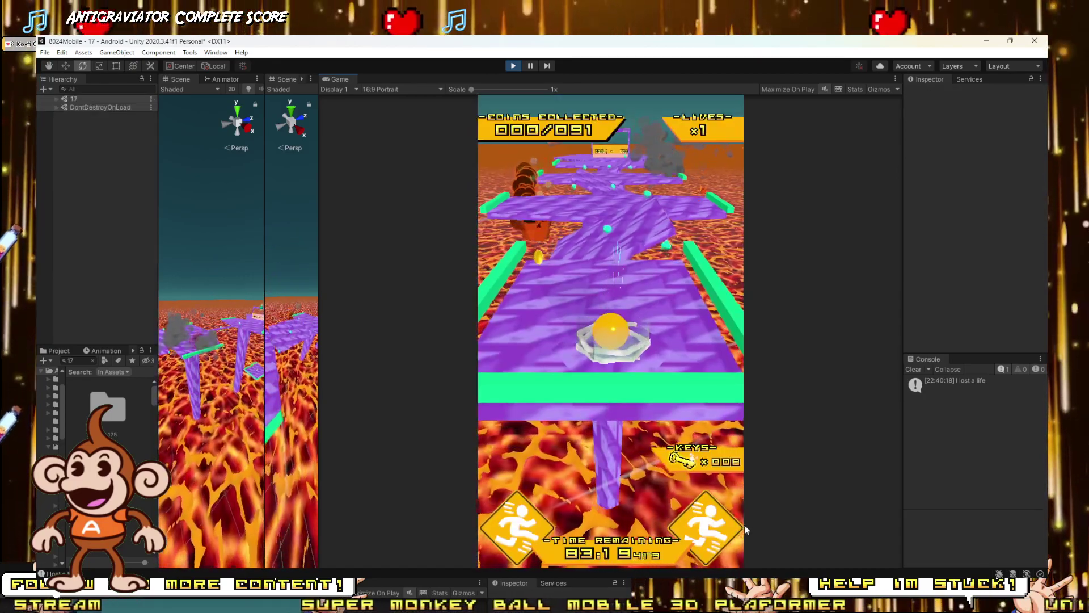
pyautogui.click(706, 529)
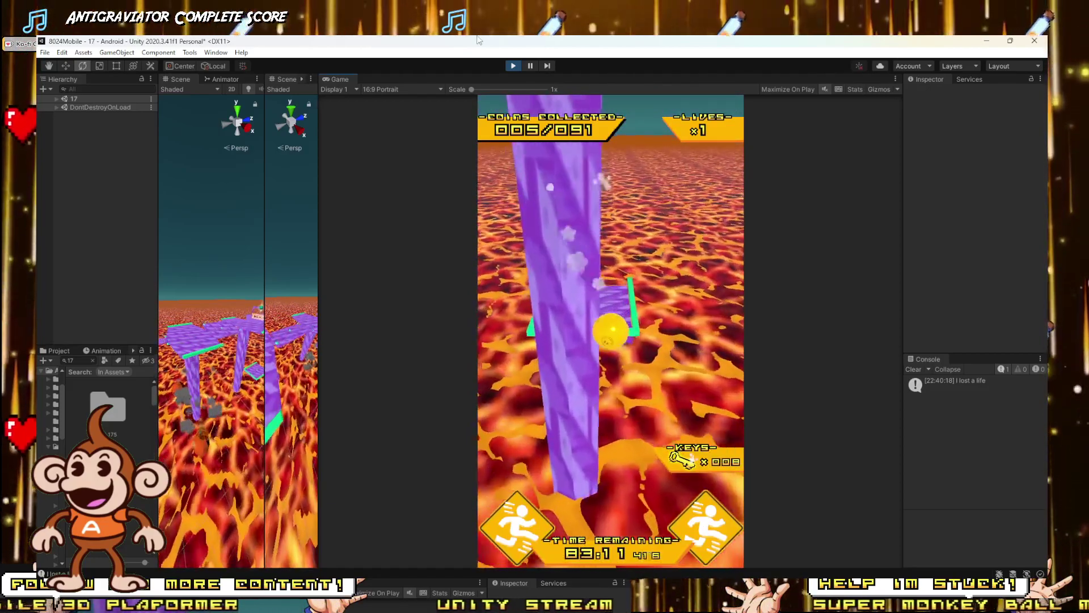
pyautogui.hotkey('ctrl', 'p')
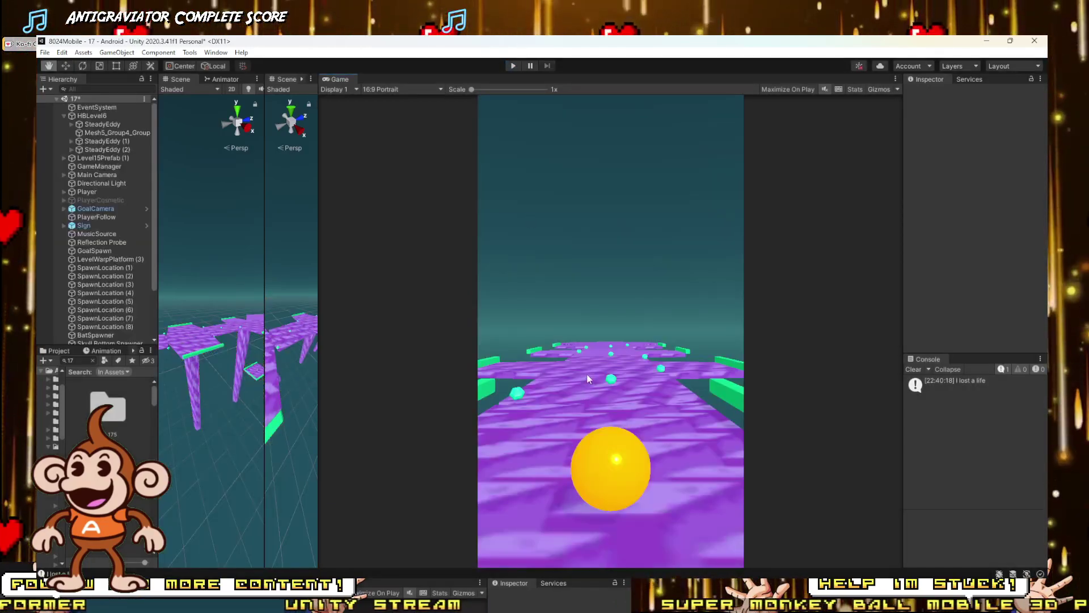
# Step: Enlarge the first scene view and delete the purple floor mesh of the small platform below the course
pyautogui.moveTo(263, 379); pyautogui.dragTo(742, 368)
pyautogui.scroll(5, 559, 421)
pyautogui.click(548, 422)
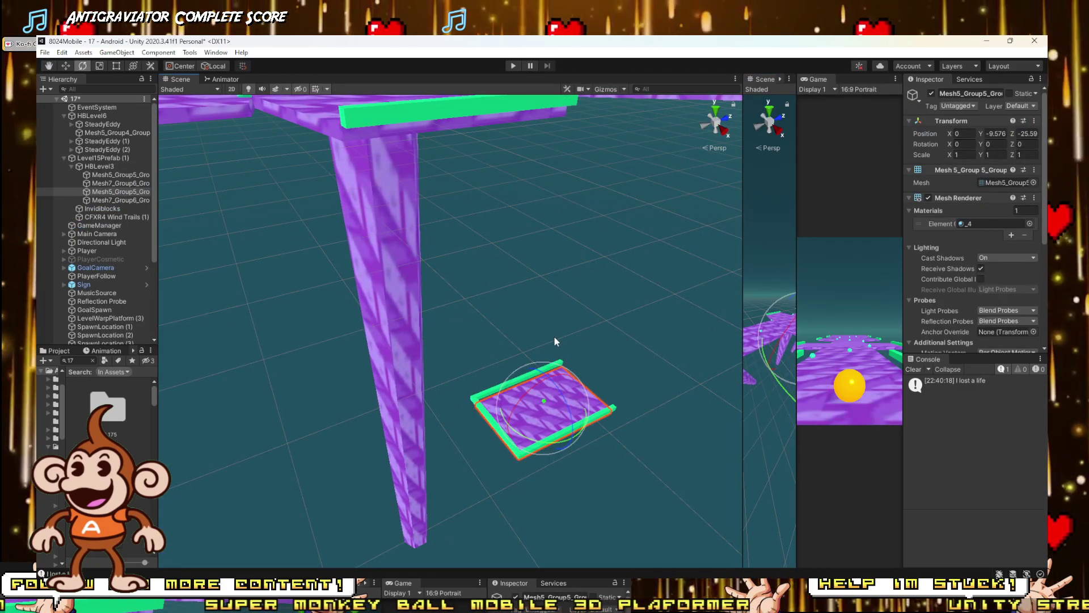
pyautogui.press('Delete')
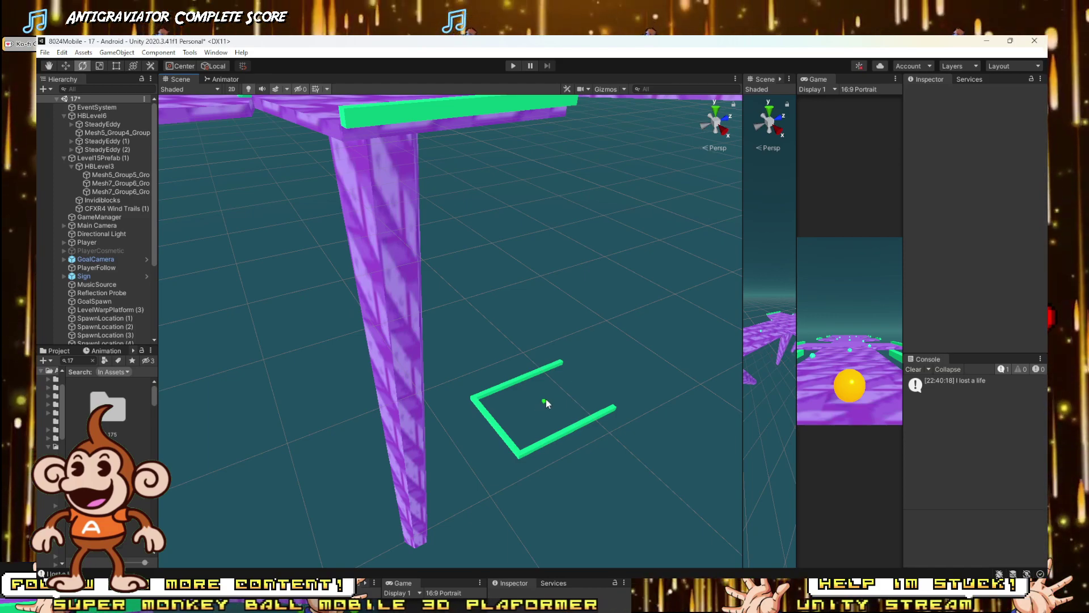
# Step: Try moving SpecialShardPiece (1) away from the green rails of the small lower platform
pyautogui.click(545, 401)
pyautogui.press('w')
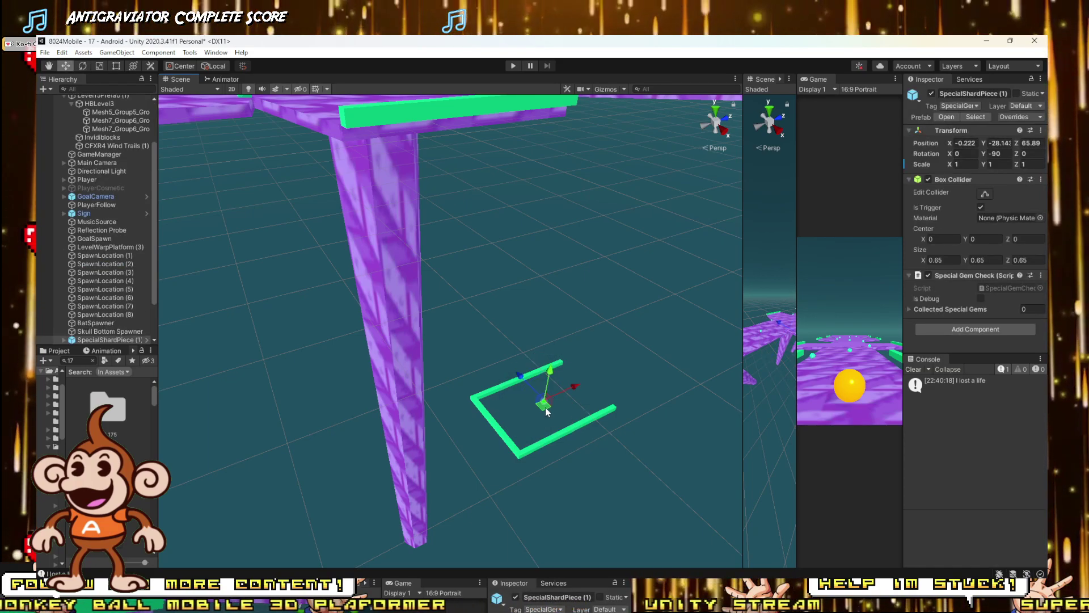
pyautogui.moveTo(552, 356); pyautogui.dragTo(564, 296)
pyautogui.moveTo(564, 296); pyautogui.dragTo(522, 301, button='right')
# Step: Delete the Invidiblocks object beyond the octagonal platform and the leftover green rails of the small lower platform
pyautogui.click(526, 279)
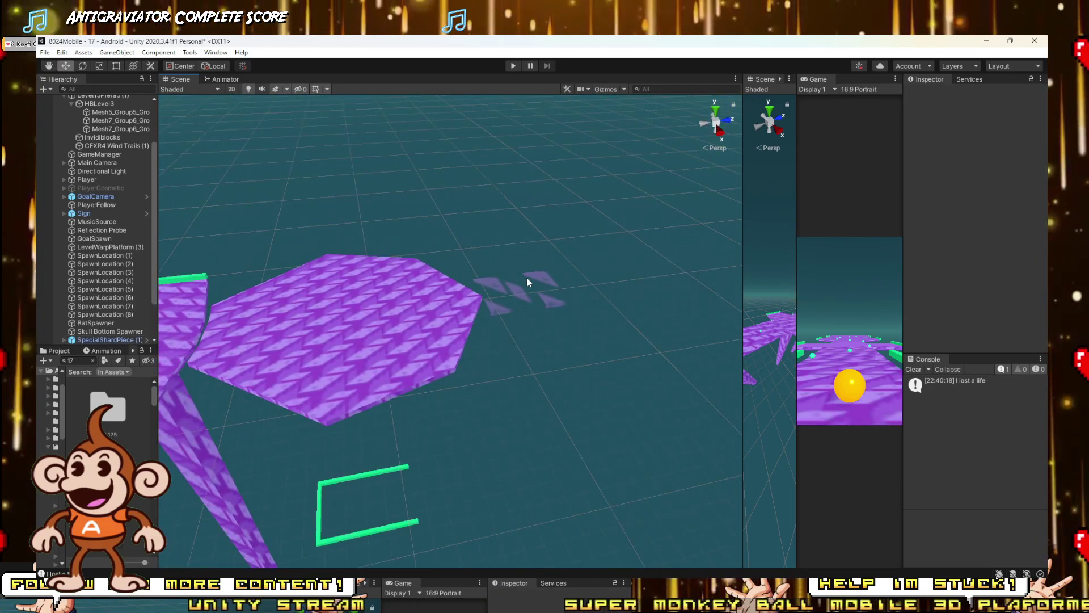
pyautogui.press('Delete')
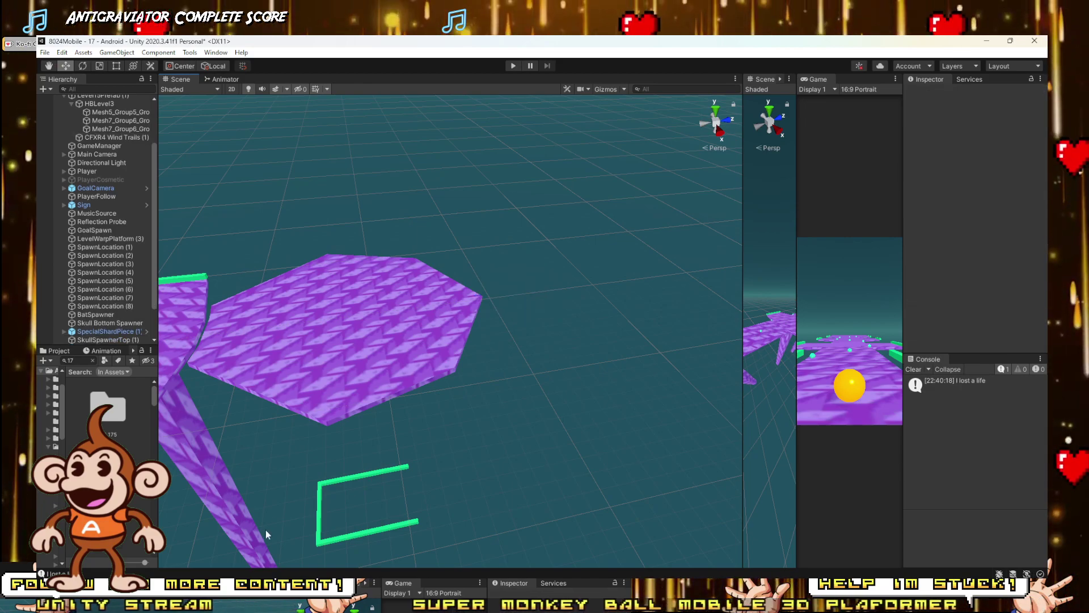
pyautogui.click(370, 482)
pyautogui.press('Delete')
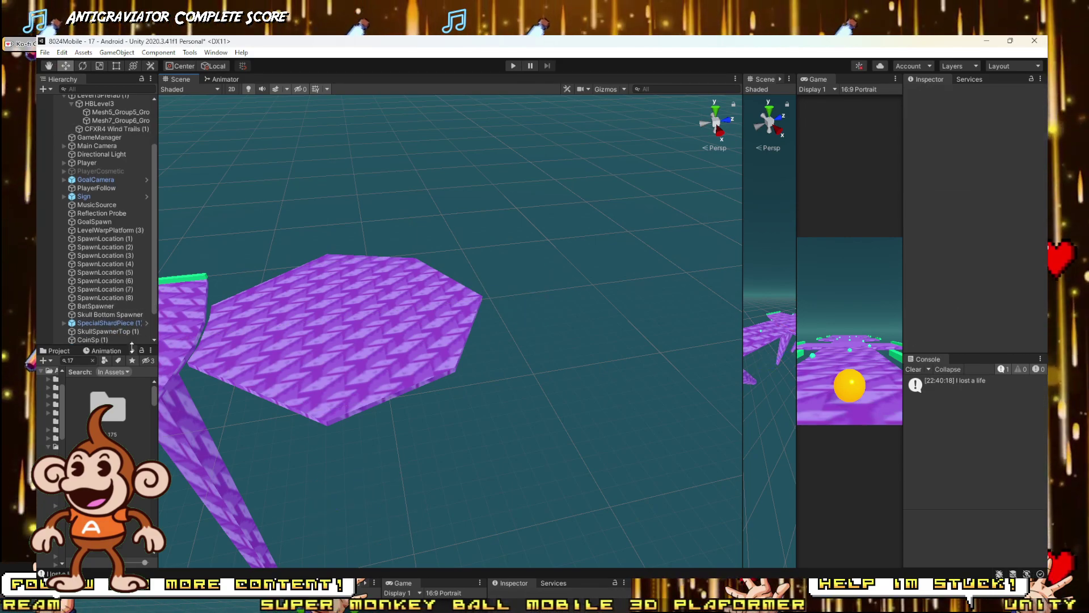
# Step: Reset the Transform of SpecialShardPiece (1) to position 0, 0, 0 and rotation 0, 0, 0
pyautogui.click(107, 322)
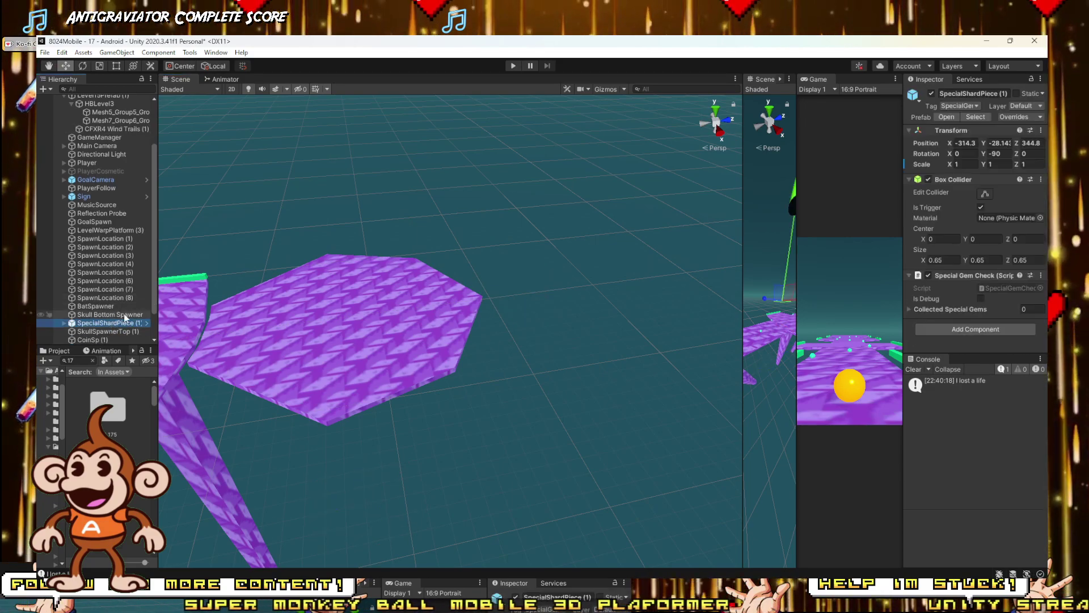
pyautogui.click(1041, 130)
pyautogui.click(959, 141)
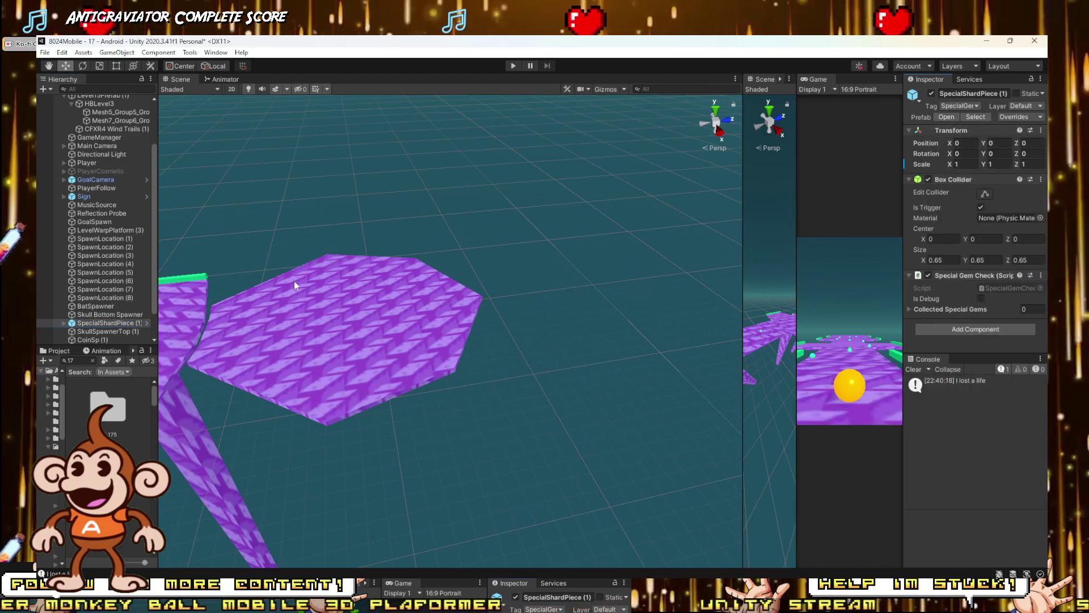
# Step: Move SpecialShardPiece (1) along the course to Z 80.51, just beyond the octagonal end platform
pyautogui.moveTo(293, 281); pyautogui.dragTo(316, 258, button='right')
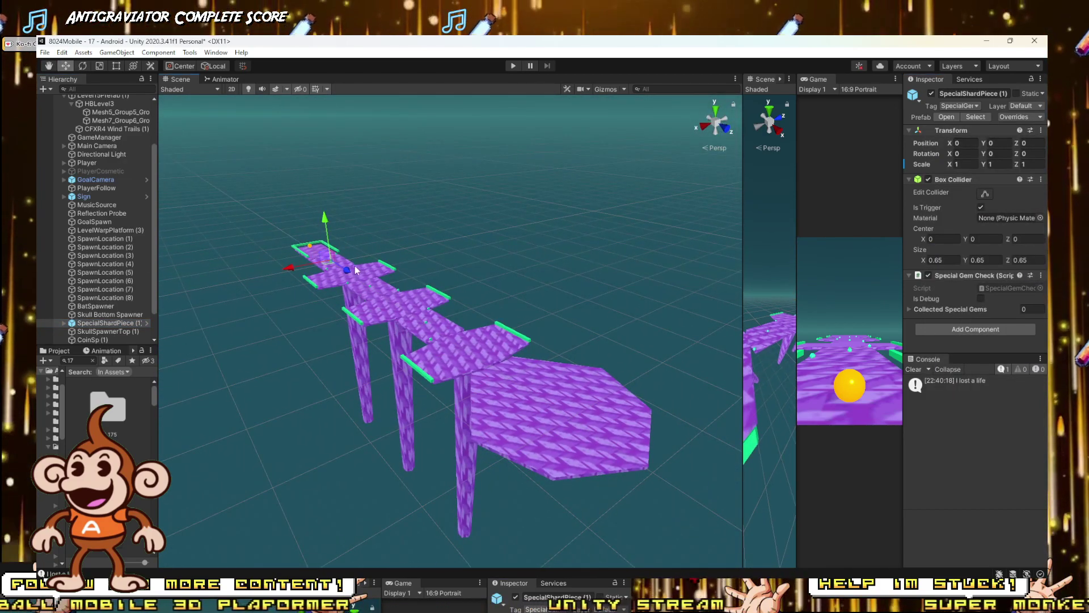
pyautogui.moveTo(346, 268); pyautogui.dragTo(635, 384)
pyautogui.moveTo(687, 415); pyautogui.dragTo(329, 277, button='right')
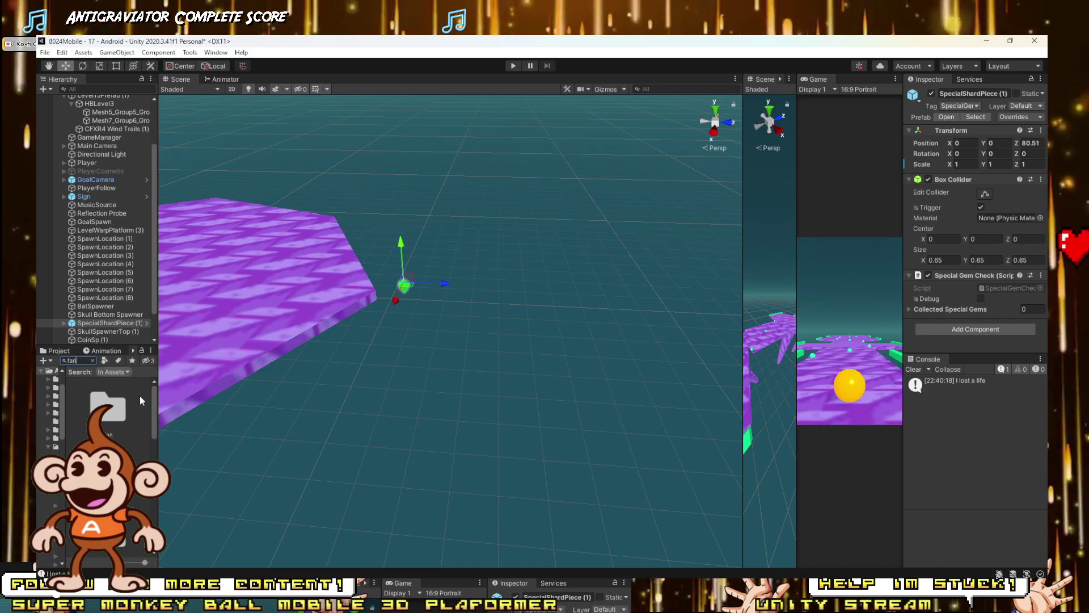
# Step: Search the project assets for "fan" and place the FanUpSk prefab in the scene near the special shard
pyautogui.moveTo(160, 411); pyautogui.dragTo(313, 409)
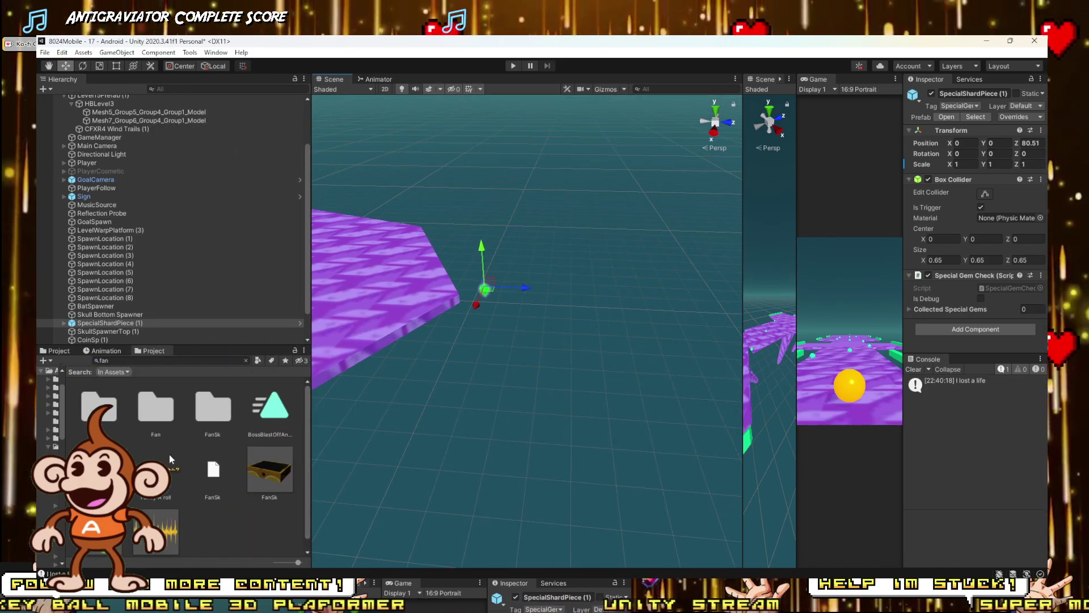
pyautogui.scroll(-1, 257, 498)
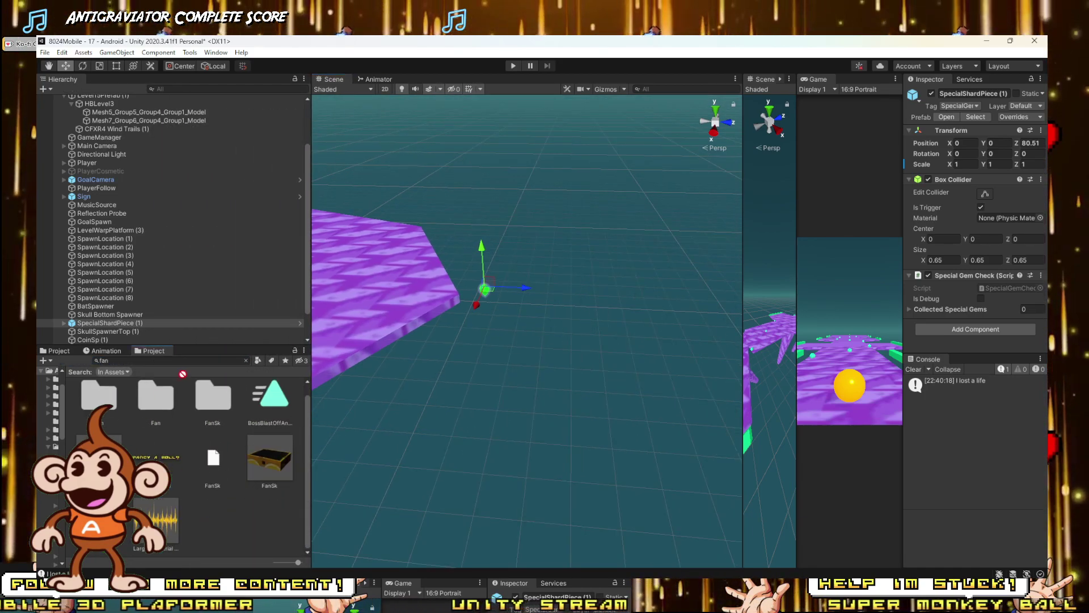
pyautogui.moveTo(182, 374); pyautogui.dragTo(488, 298)
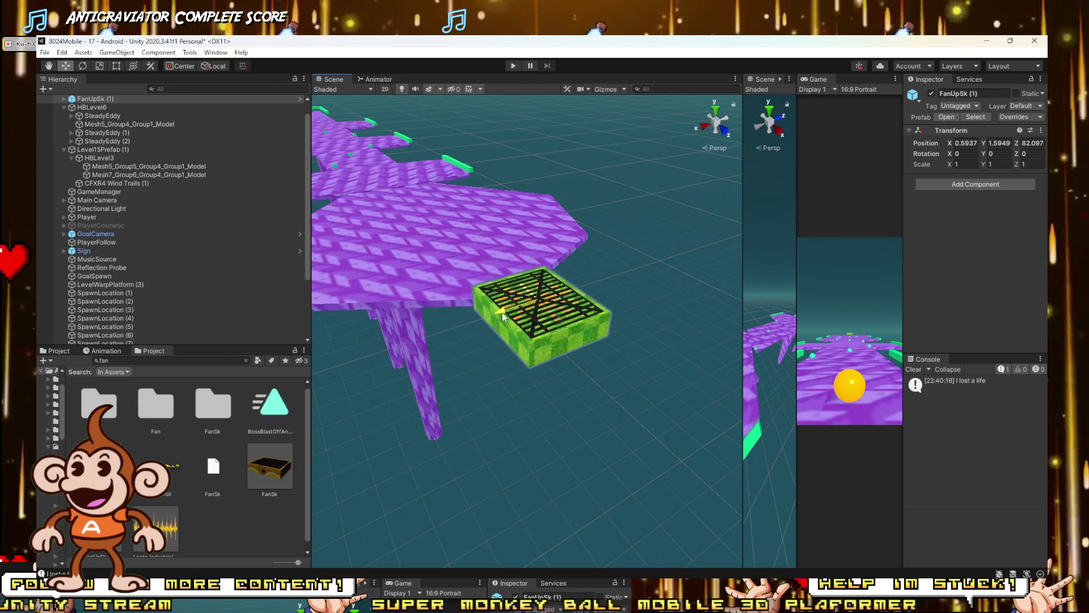
# Step: Move the upward fan below the special shard, to about X -0.16, Y -3.76, Z 81.16
pyautogui.scroll(5, 533, 266)
pyautogui.moveTo(534, 266); pyautogui.dragTo(600, 312)
pyautogui.moveTo(528, 319); pyautogui.dragTo(527, 375)
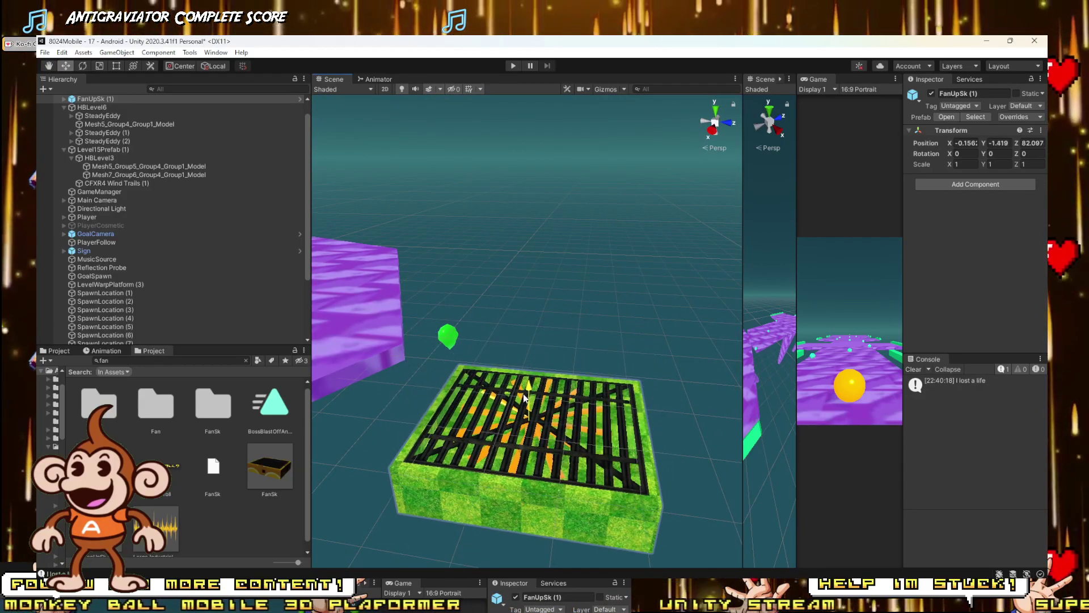
pyautogui.scroll(5, 522, 419)
pyautogui.scroll(-5, 523, 418)
pyautogui.moveTo(522, 419)
pyautogui.keyDown('alt'); pyautogui.mouseDown()
pyautogui.moveTo(556, 323)
pyautogui.moveTo(533, 319)
pyautogui.moveTo(523, 411)
pyautogui.mouseUp(); pyautogui.keyUp('alt')
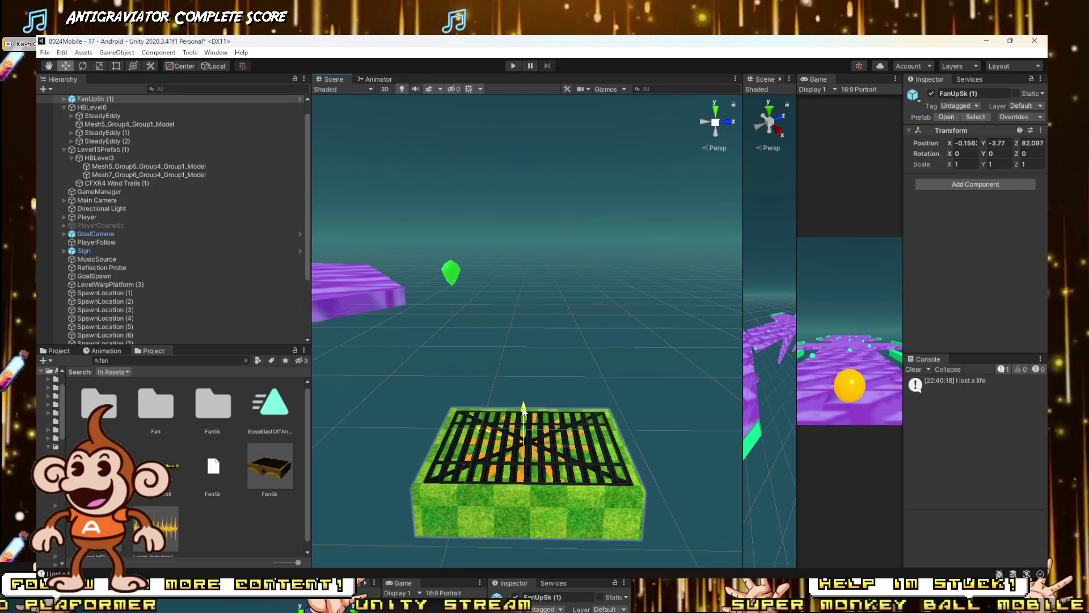
pyautogui.scroll(-3, 531, 397)
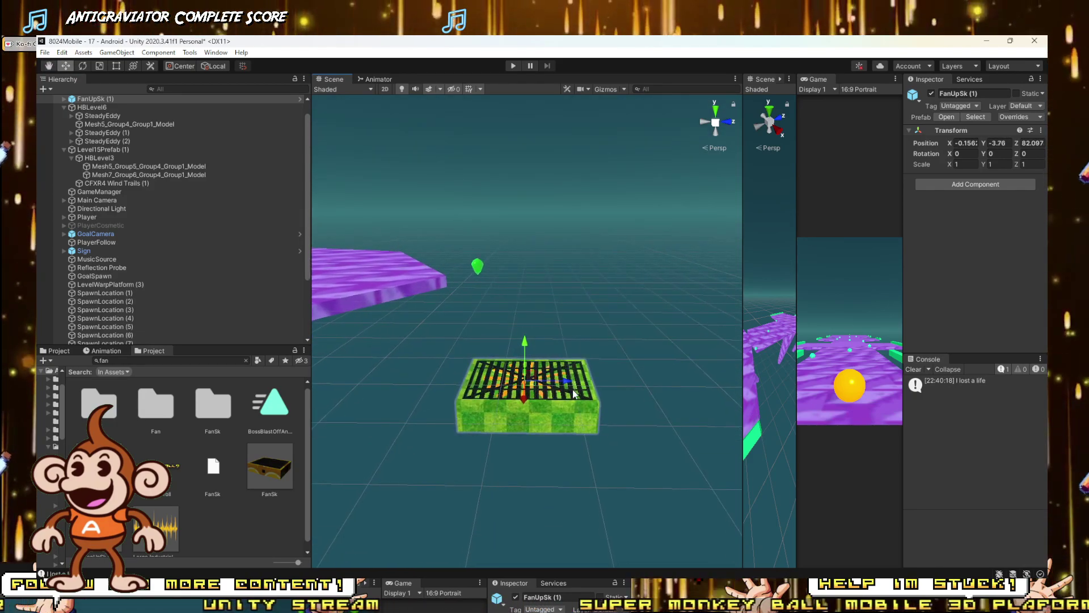
pyautogui.moveTo(566, 389); pyautogui.dragTo(542, 392)
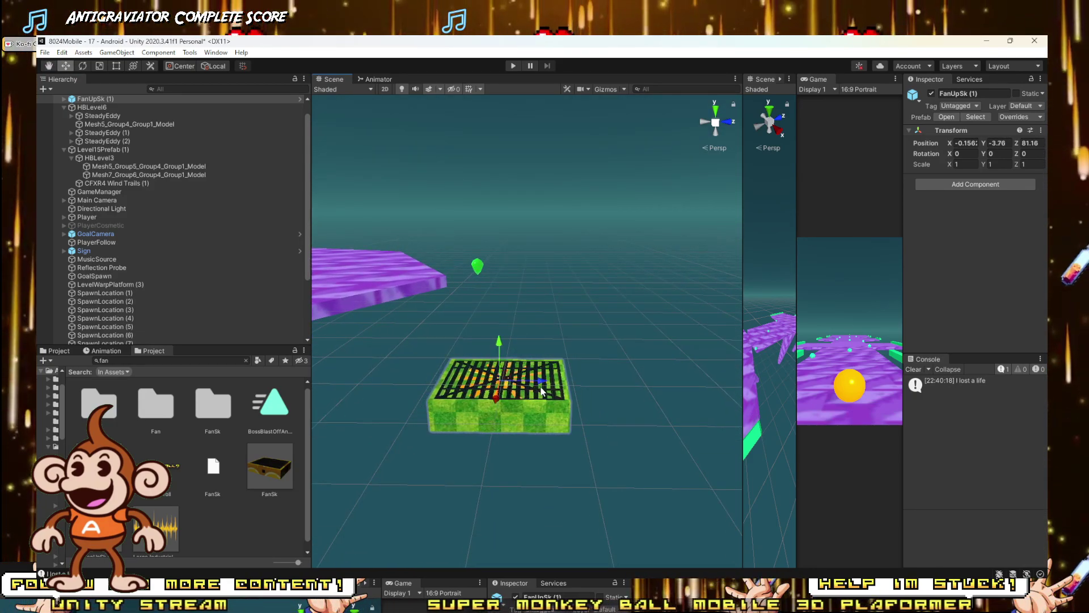
# Step: Locate the octagonal platform's purple material _4 and apply it to the base of the fan
pyautogui.click(389, 273)
pyautogui.click(993, 225)
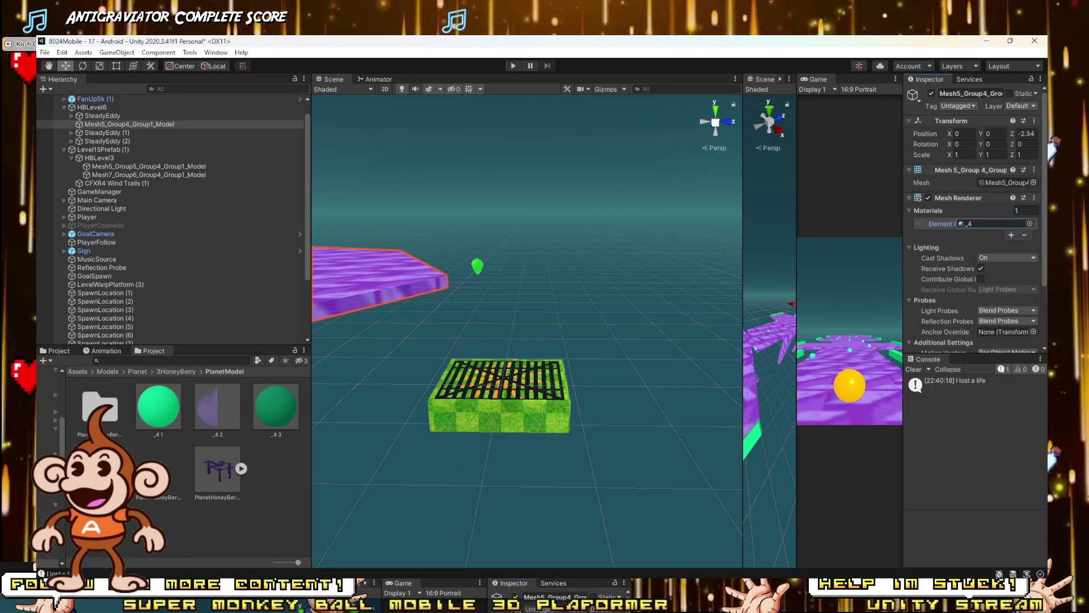
pyautogui.moveTo(490, 429); pyautogui.dragTo(531, 435)
pyautogui.moveTo(528, 434); pyautogui.dragTo(520, 385, button='right')
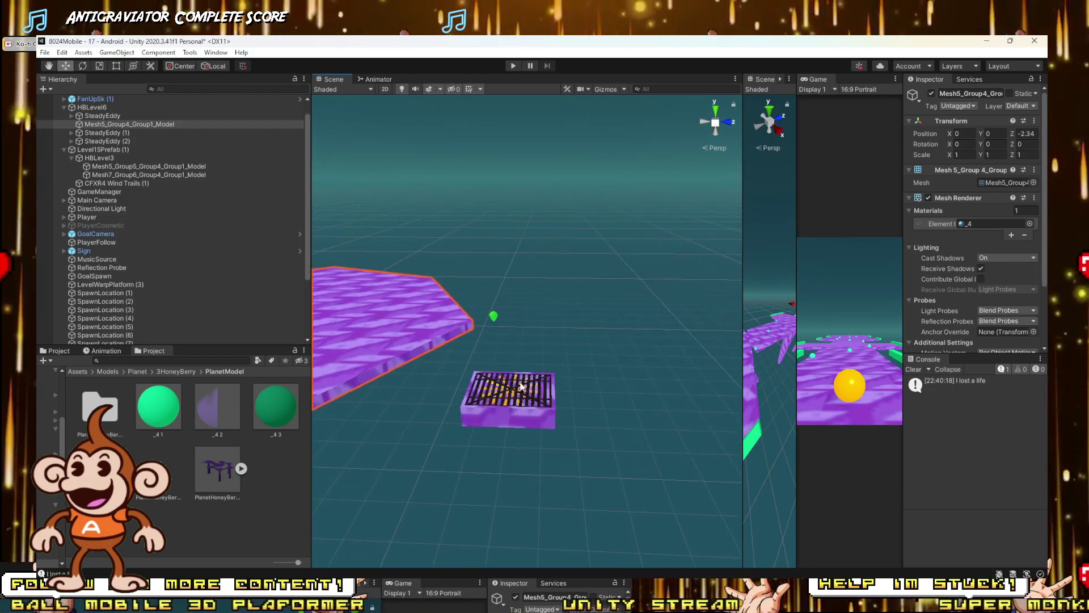
# Step: Start play mode, check the fan in the scene, and enlarge the Game view for playing
pyautogui.click(513, 66)
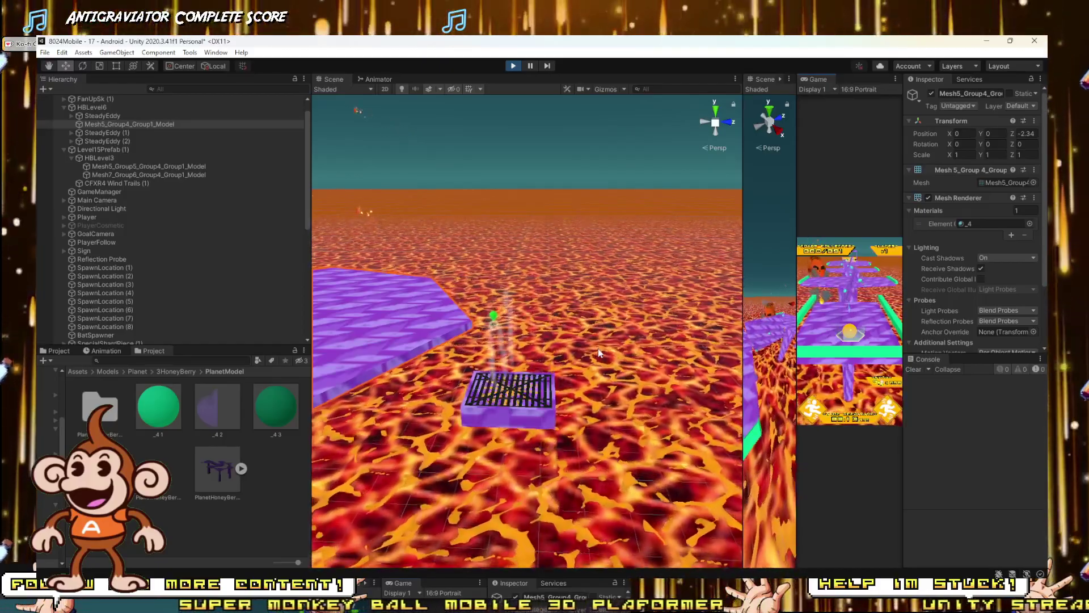
pyautogui.moveTo(611, 345); pyautogui.dragTo(484, 340, button='right')
pyautogui.moveTo(797, 341); pyautogui.dragTo(433, 328)
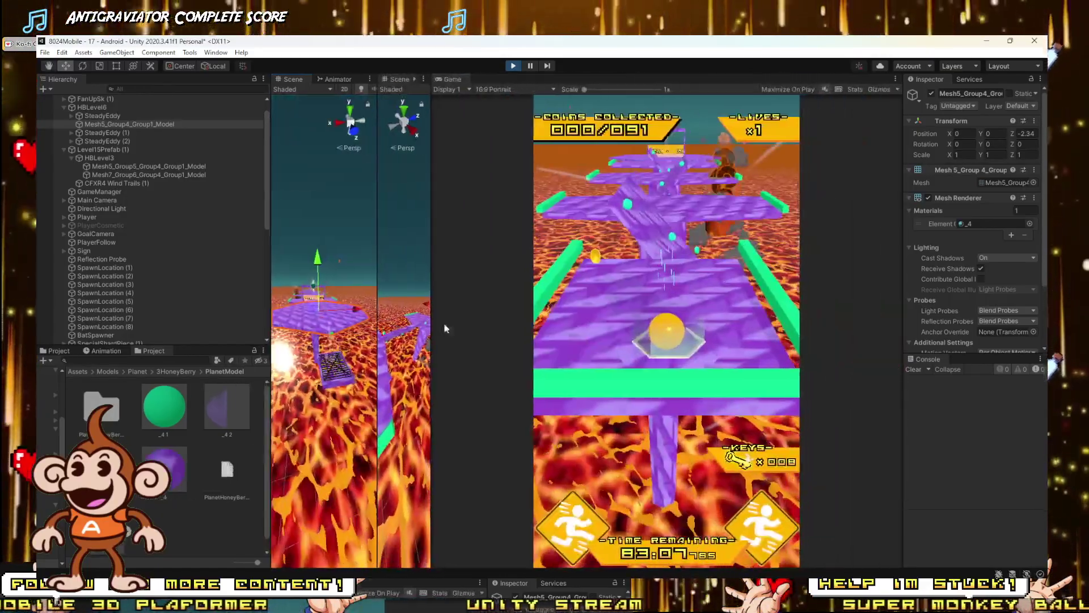
# Step: Playtest the level by rolling the ball across the rotating bridges towards the goal and the special shard, and stop play mode
pyautogui.press('w')
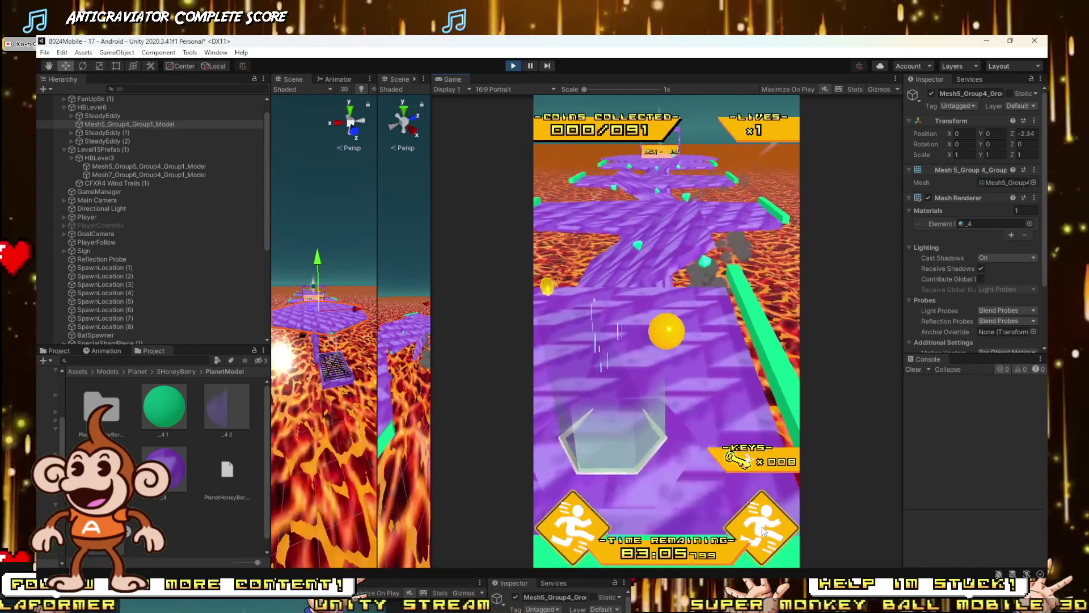
pyautogui.press('w')
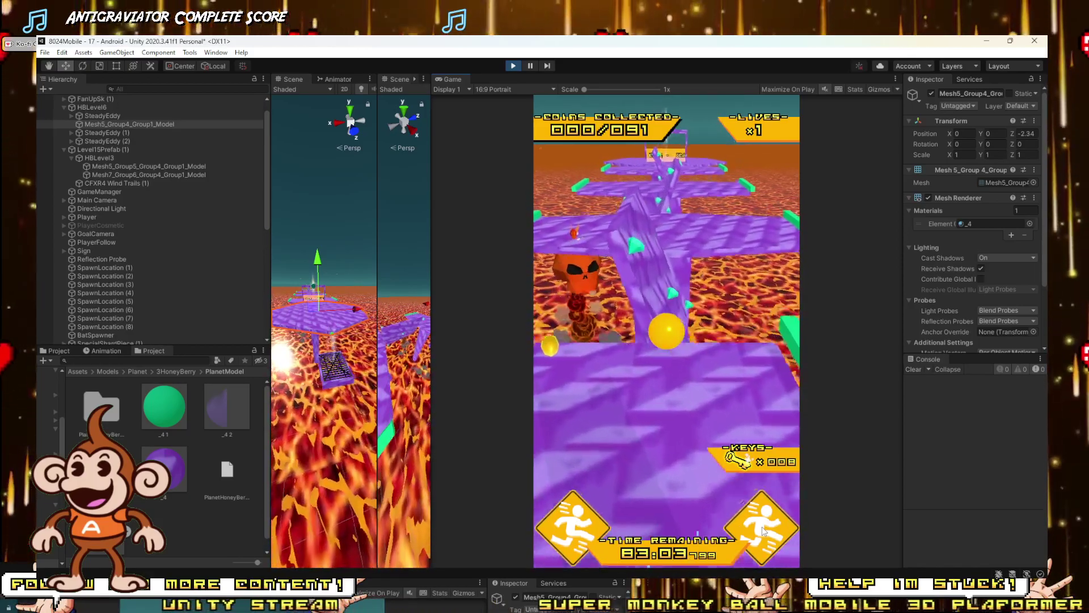
pyautogui.press('w')
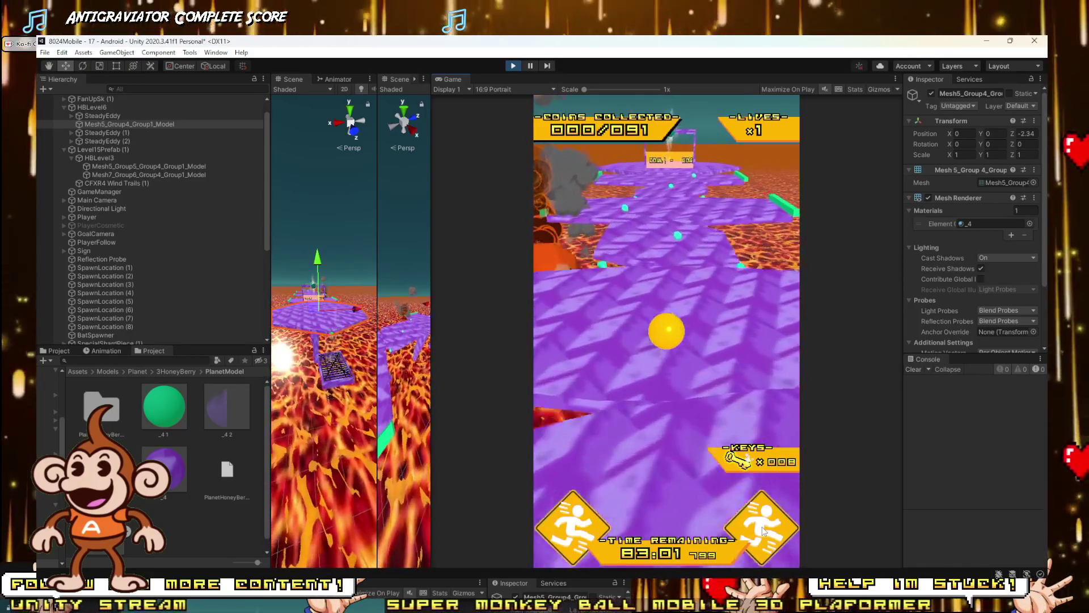
pyautogui.press('w')
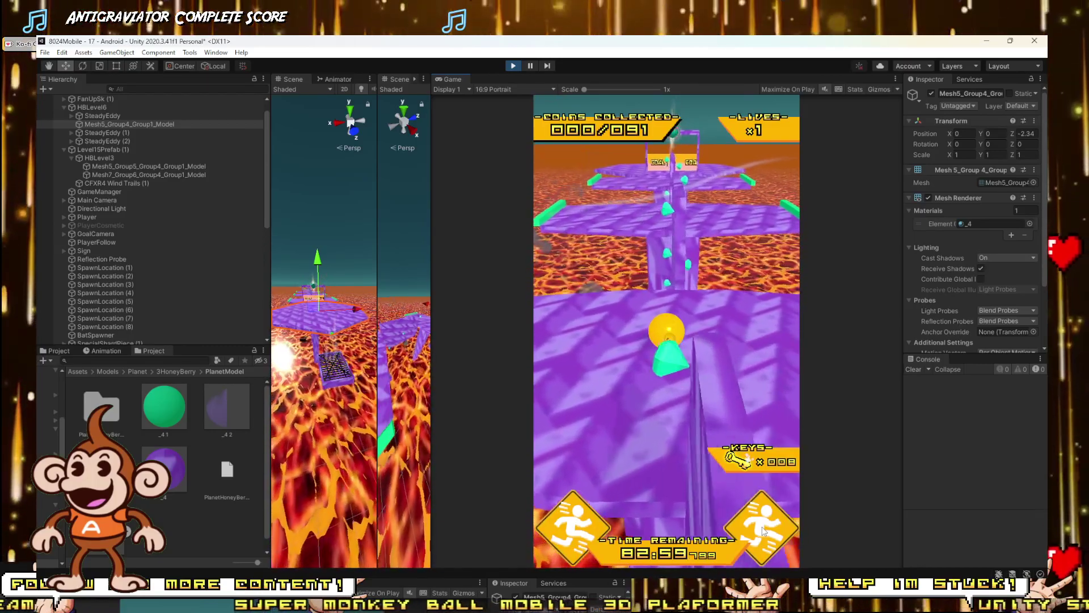
pyautogui.press('w')
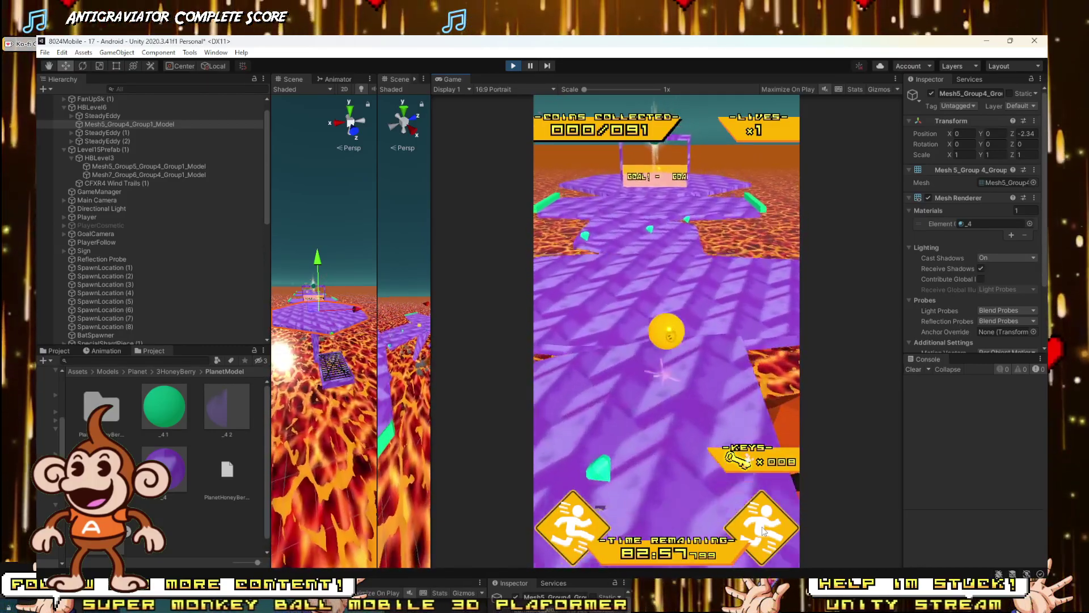
pyautogui.press('w')
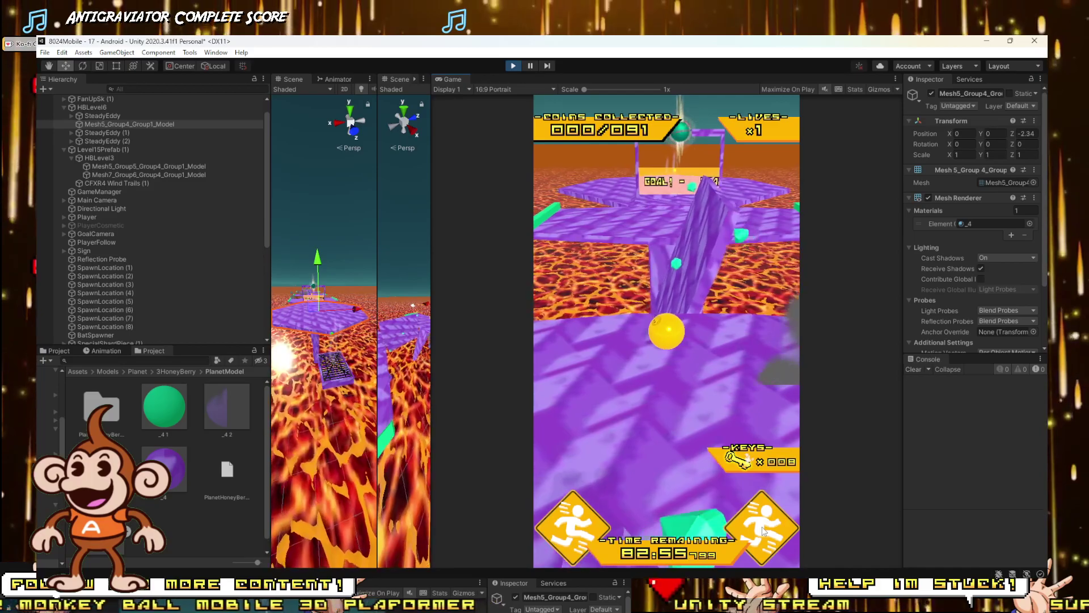
pyautogui.press('w')
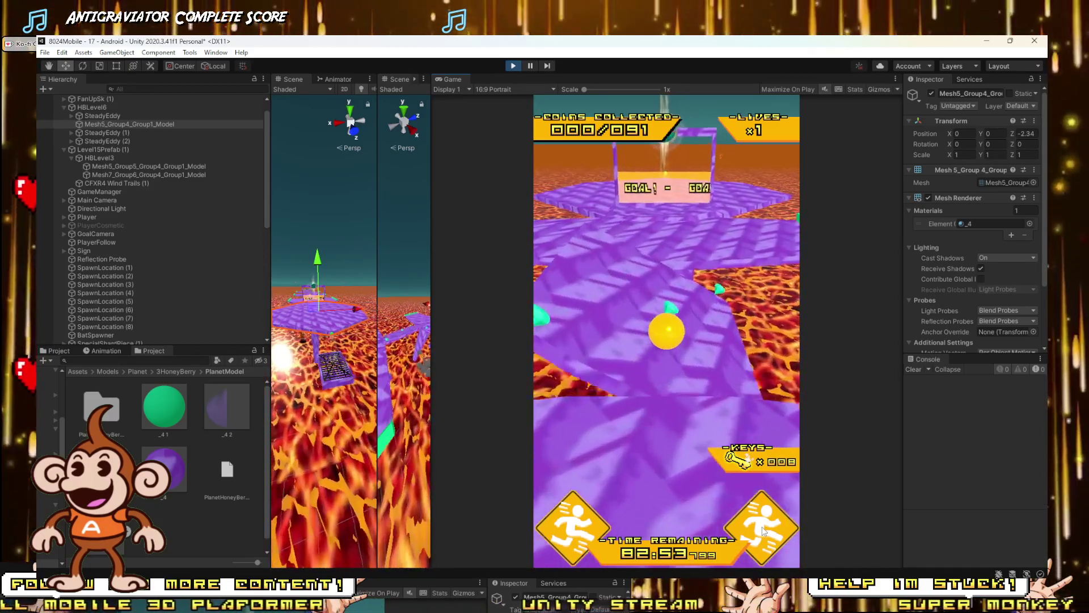
pyautogui.press('d')
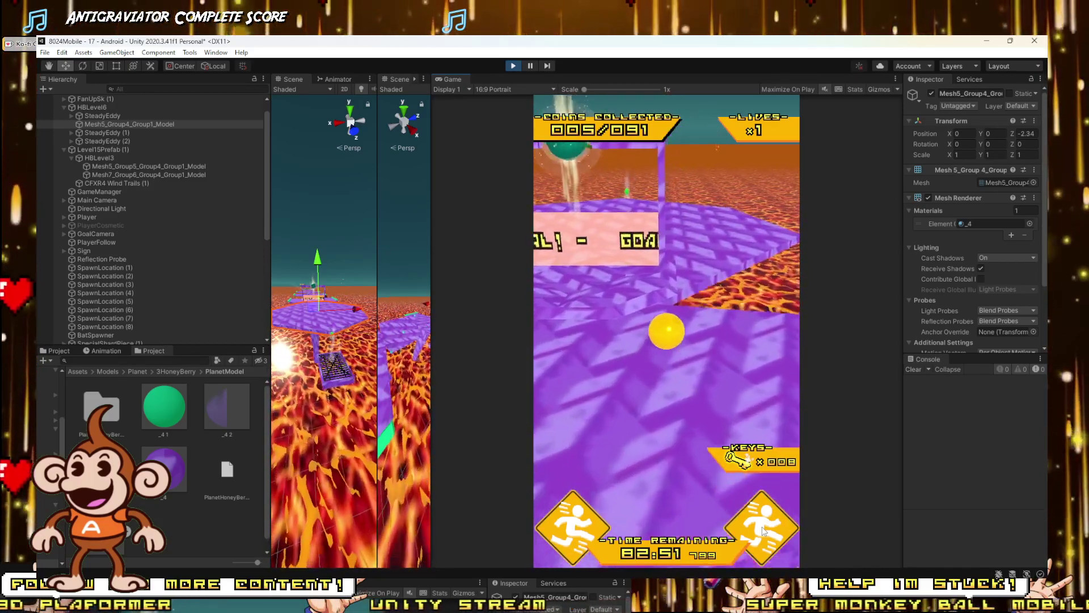
pyautogui.press('d')
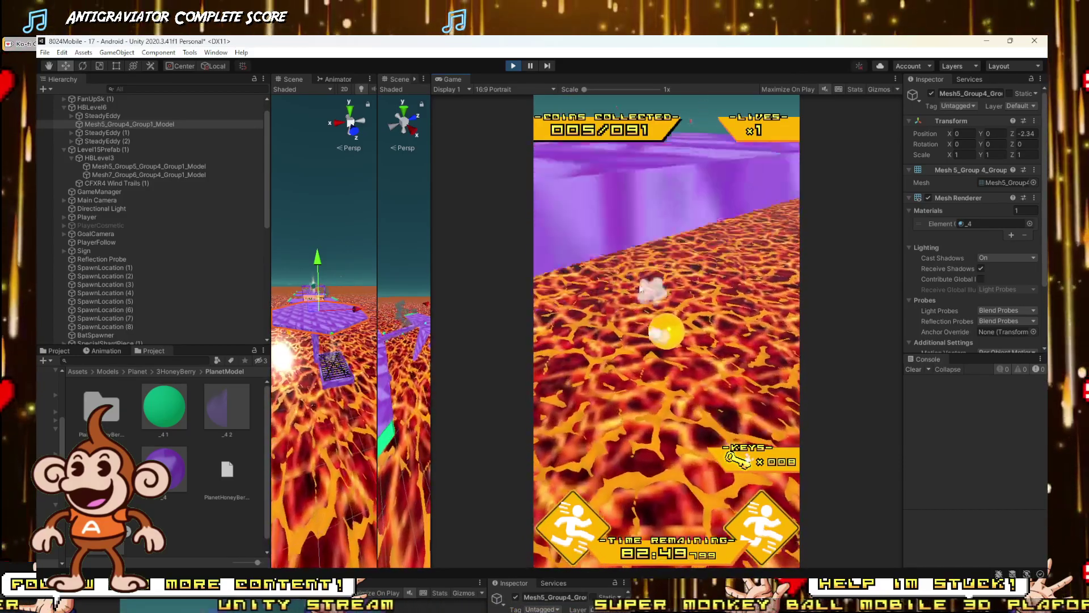
pyautogui.click(513, 66)
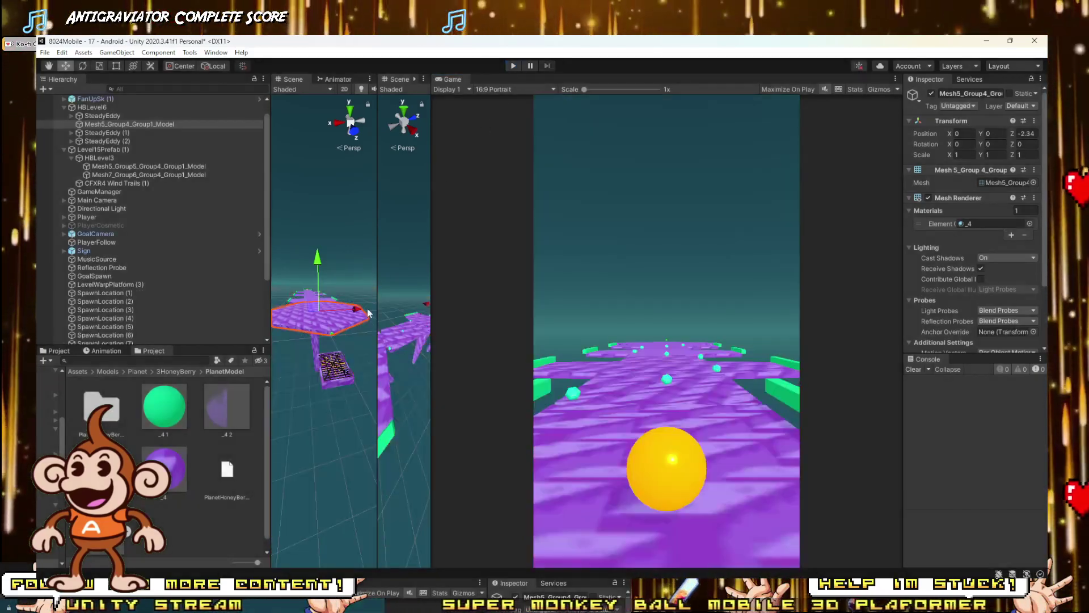
# Step: Enlarge the first Scene view and frame the octagonal end platform with the special shard and fan beside it
pyautogui.keyDown('alt'); pyautogui.moveTo(341, 333); pyautogui.dragTo(336, 324); pyautogui.keyUp('alt')
pyautogui.scroll(5, 331, 308)
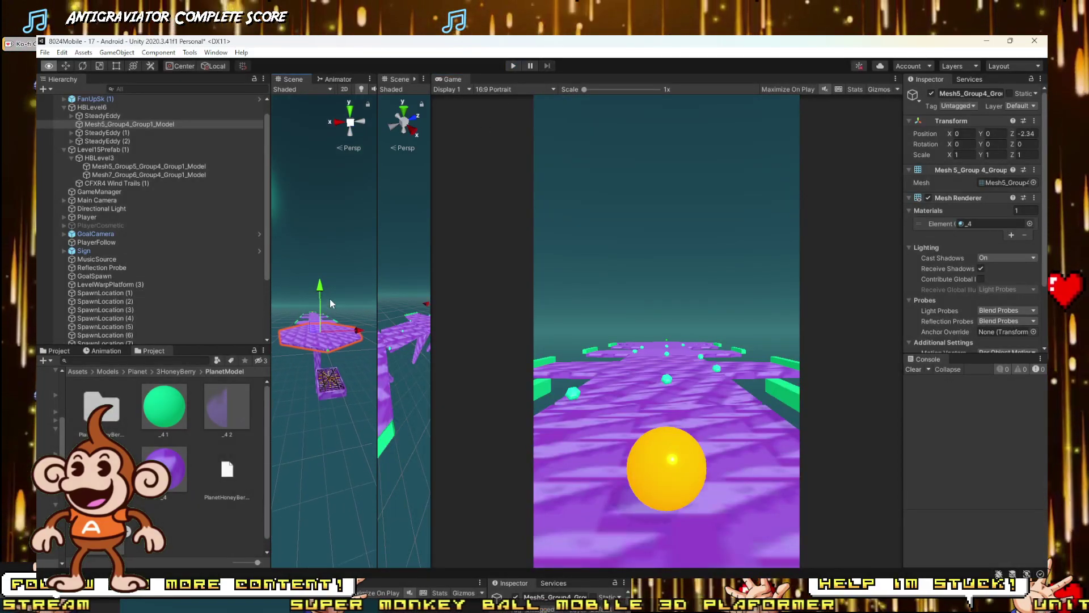
pyautogui.scroll(-2, 340, 270)
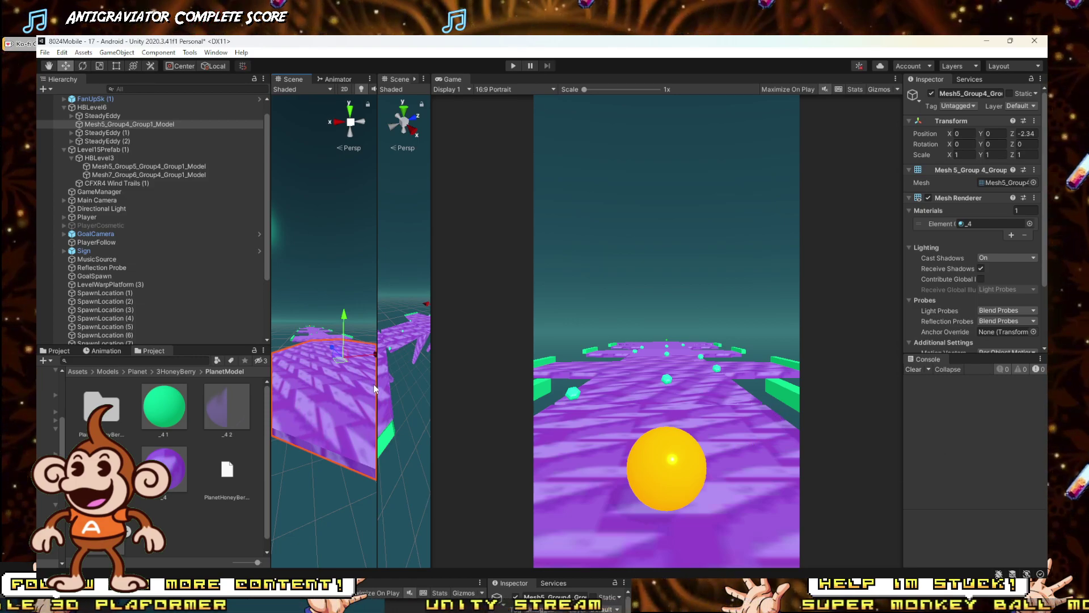
pyautogui.moveTo(377, 389); pyautogui.dragTo(670, 414)
pyautogui.moveTo(567, 414)
pyautogui.keyDown('alt'); pyautogui.mouseDown()
pyautogui.moveTo(557, 421)
pyautogui.moveTo(573, 432)
pyautogui.mouseUp(); pyautogui.keyUp('alt')
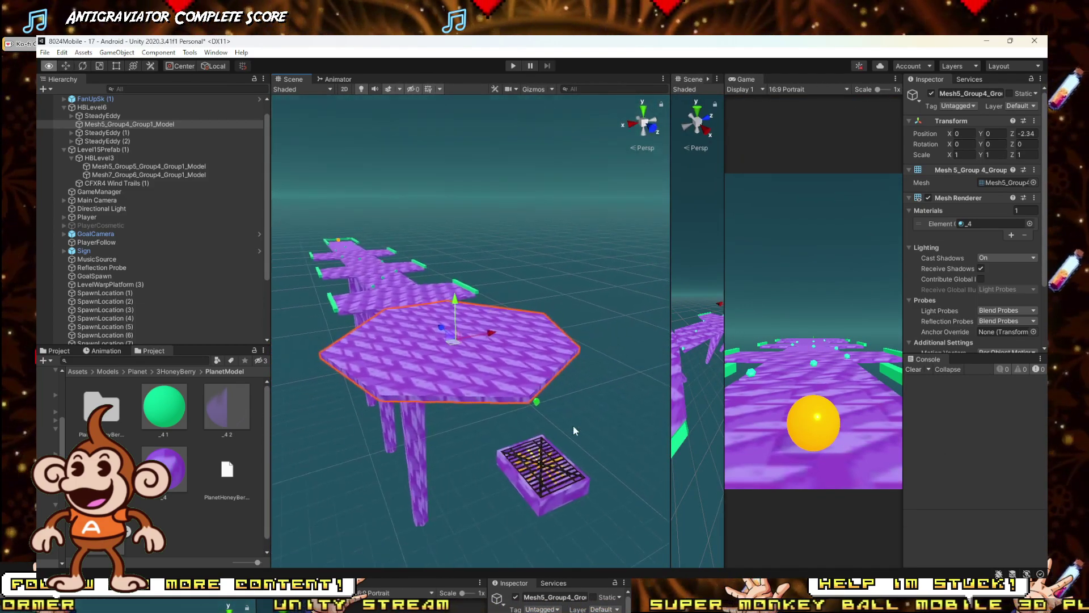
pyautogui.scroll(5, 573, 422)
pyautogui.keyDown('alt'); pyautogui.moveTo(474, 308); pyautogui.dragTo(597, 338); pyautogui.keyUp('alt')
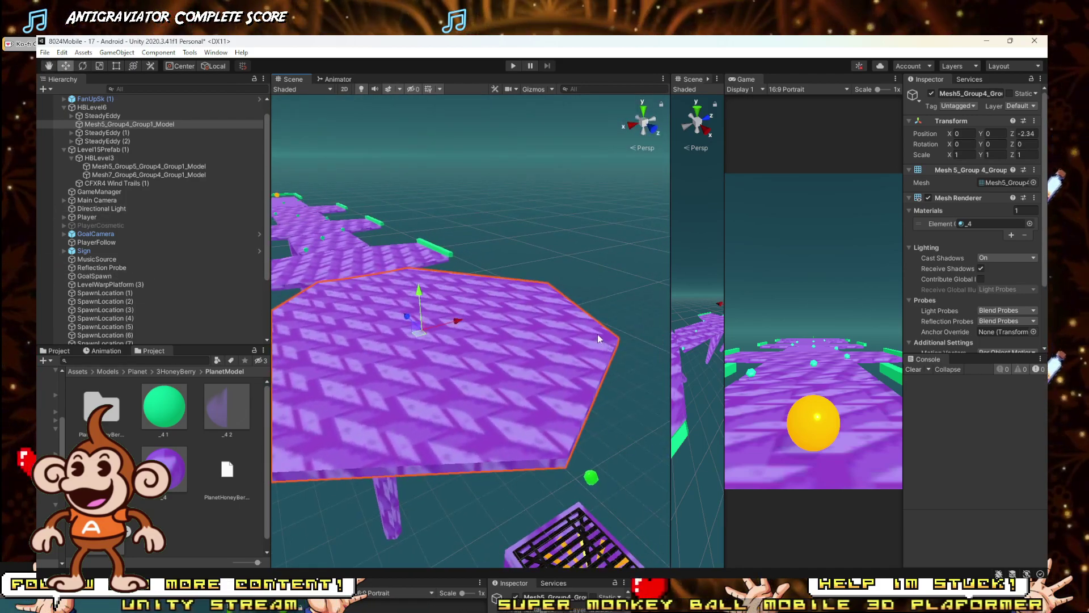
# Step: Add a Mesh Collider component to the selected octagonal end platform
pyautogui.scroll(-3, 1017, 314)
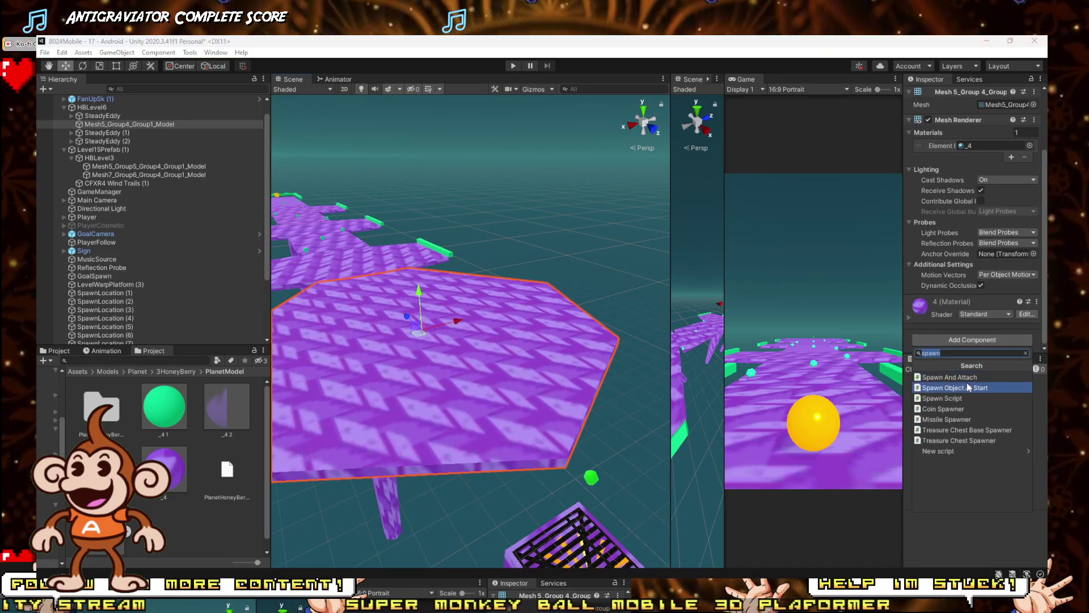
pyautogui.write('MESH')
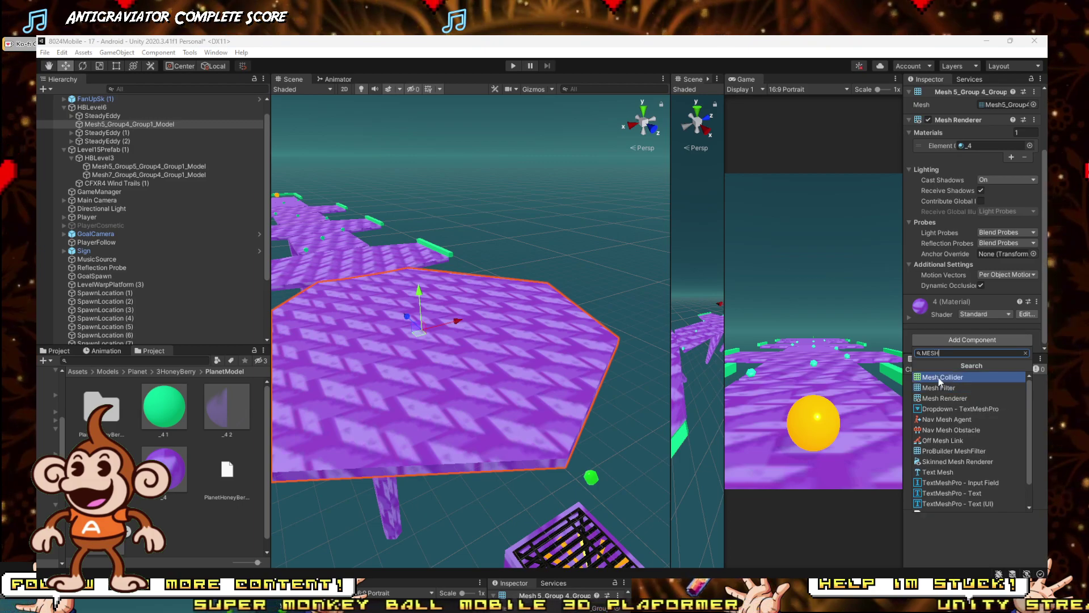
pyautogui.click(940, 378)
pyautogui.keyDown('alt'); pyautogui.moveTo(351, 231); pyautogui.dragTo(471, 306); pyautogui.keyUp('alt')
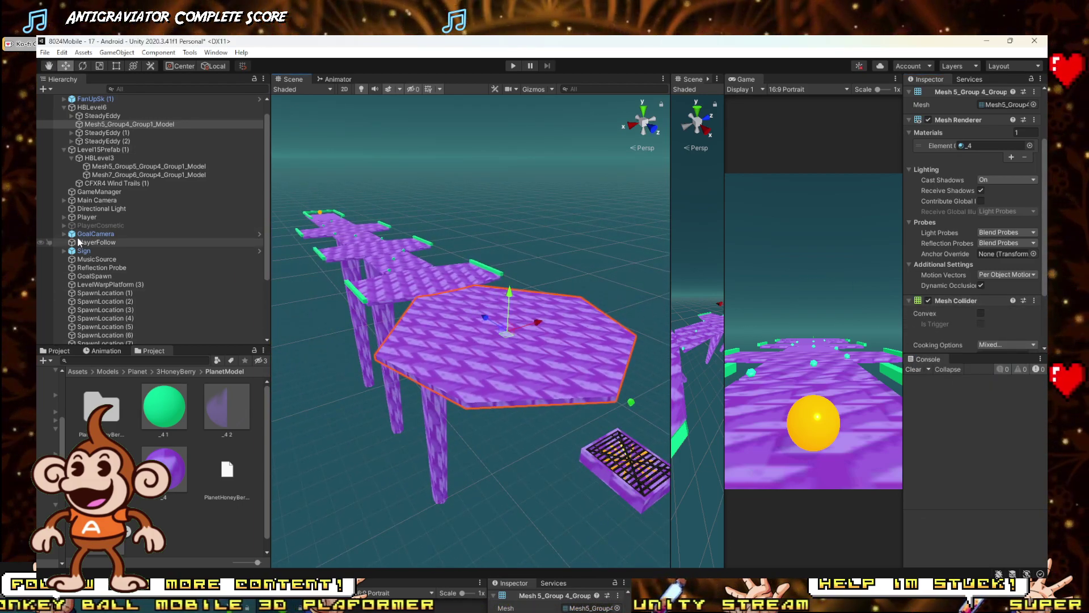
# Step: Locate the prefab GoalSpawn spawns and place a Goal instance on the octagonal end platform
pyautogui.scroll(-5, 101, 199)
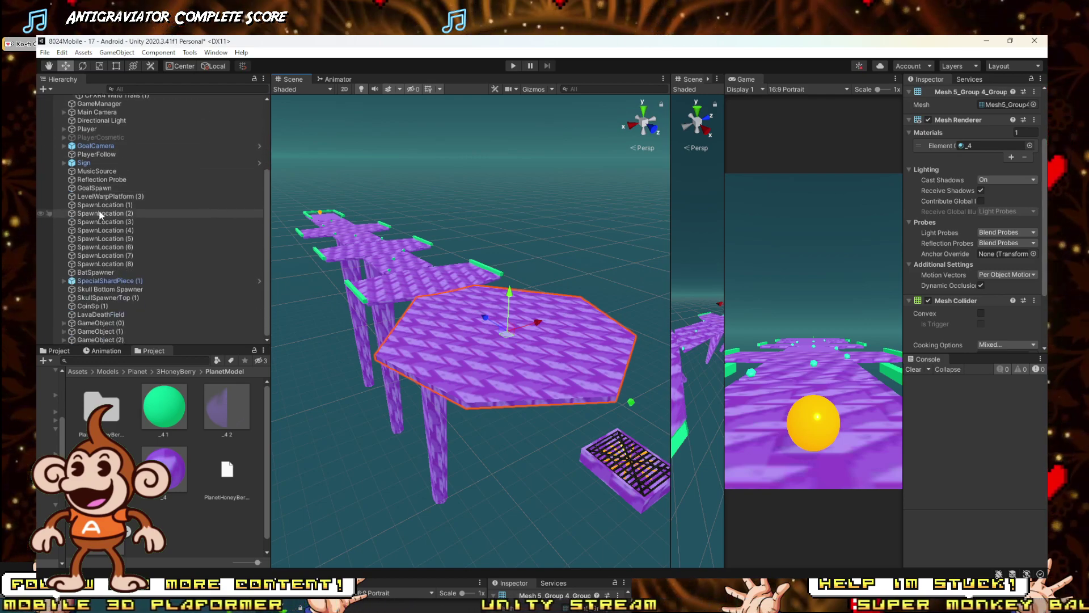
pyautogui.click(94, 188)
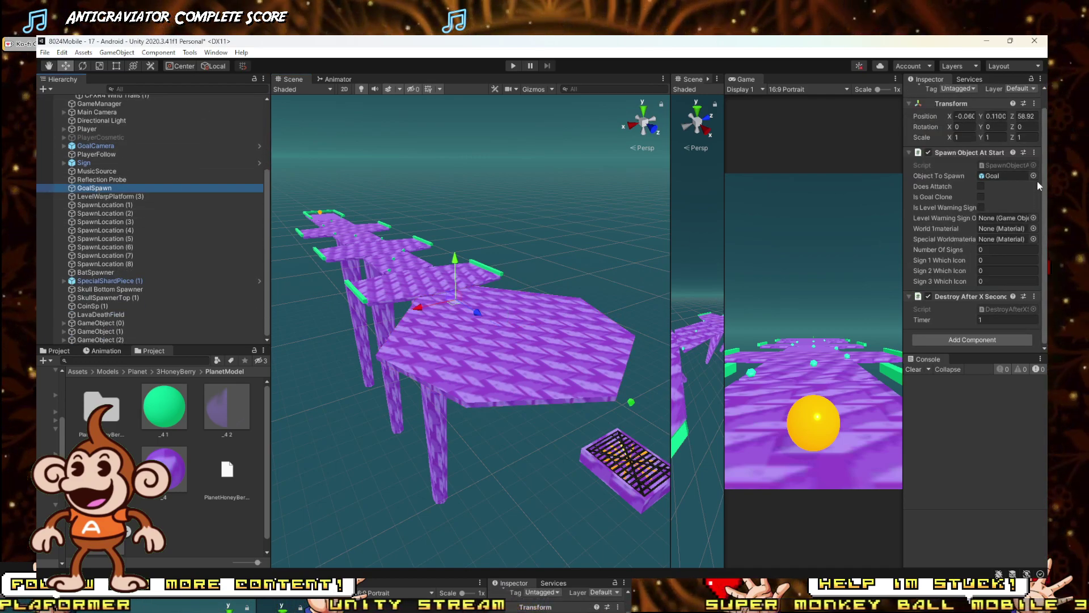
pyautogui.click(1008, 175)
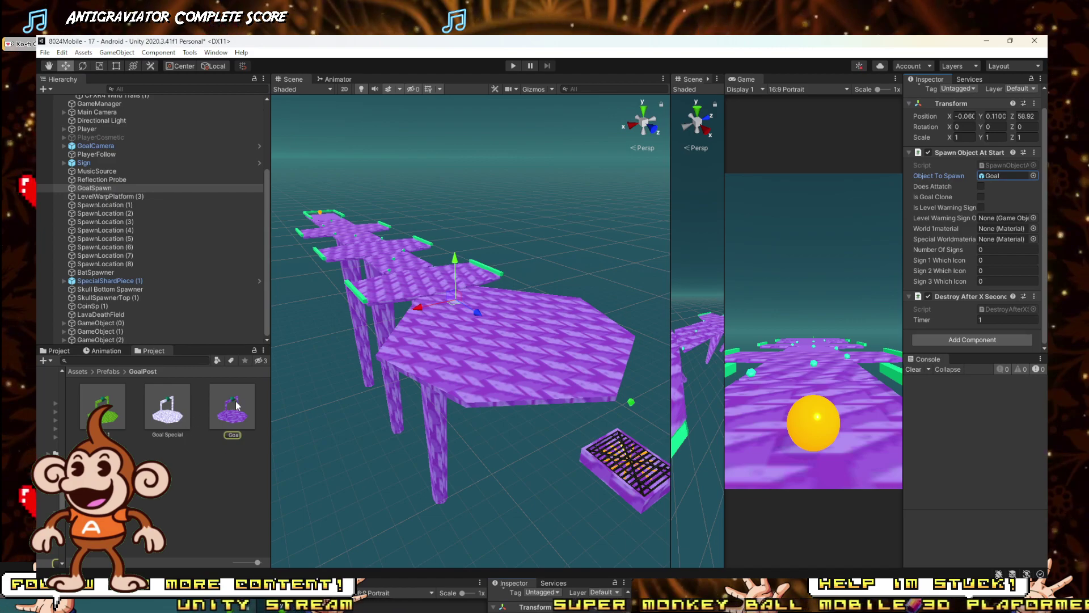
pyautogui.moveTo(233, 417); pyautogui.dragTo(534, 323)
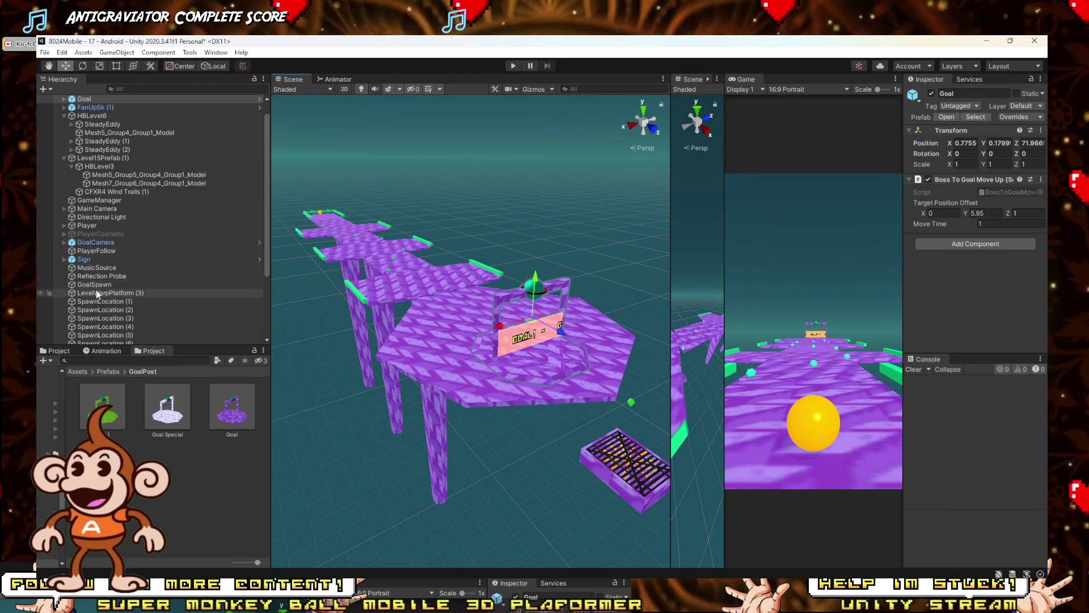
# Step: Copy GoalSpawn's transform position and paste it onto the new Goal instance so both coincide
pyautogui.click(1034, 121)
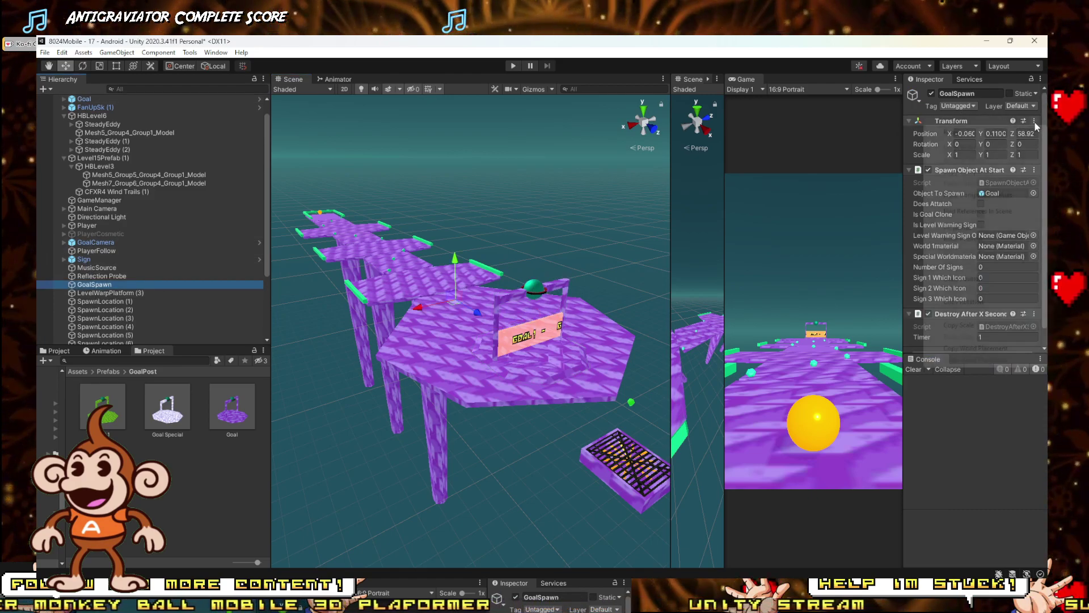
pyautogui.click(955, 171)
pyautogui.click(539, 373)
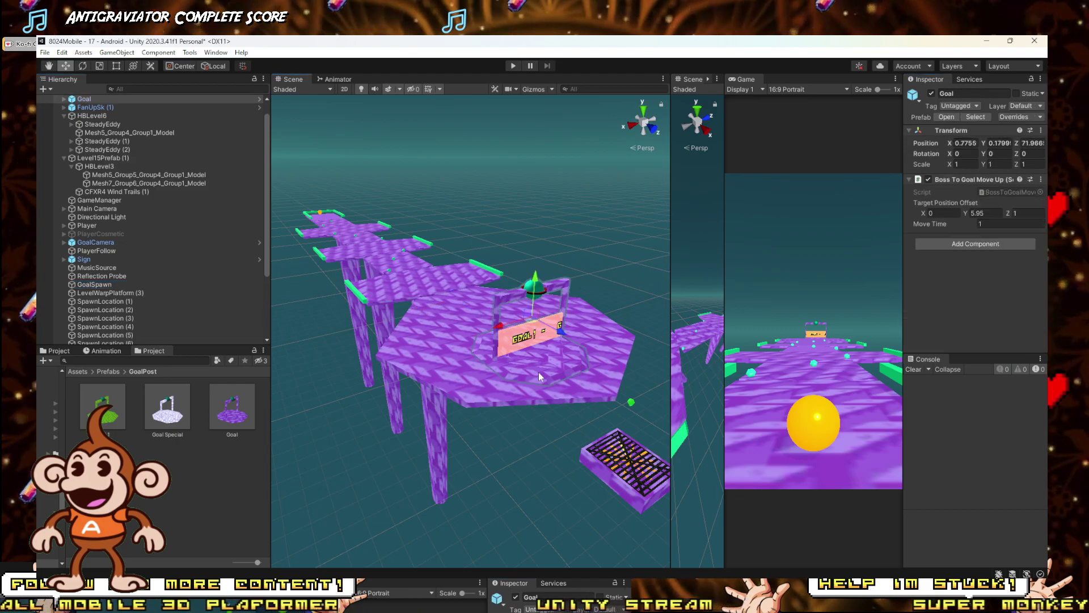
pyautogui.scroll(1, 130, 193)
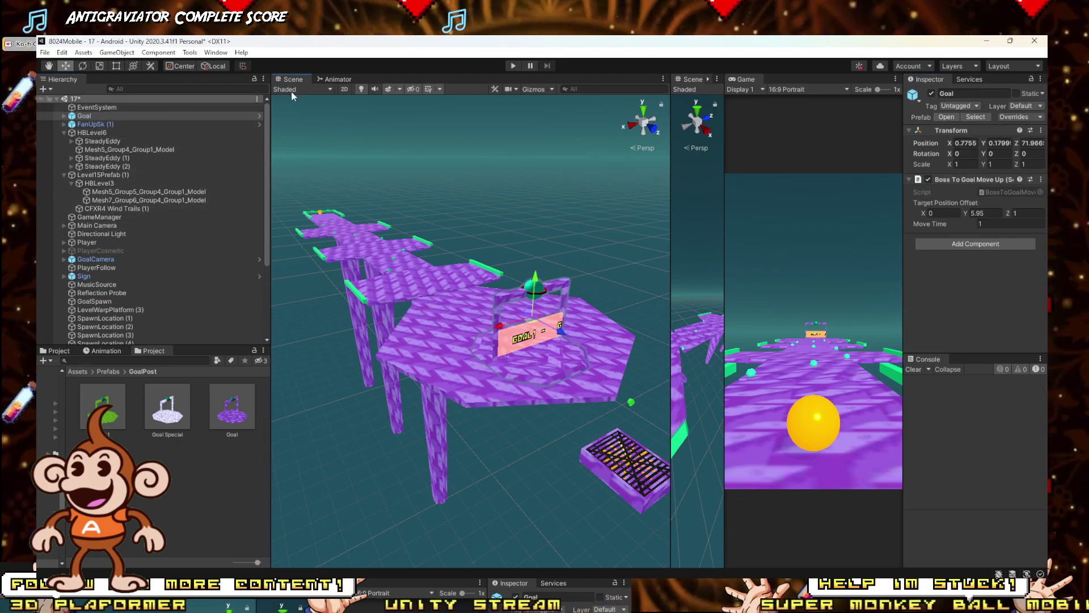
pyautogui.click(1041, 132)
pyautogui.click(945, 204)
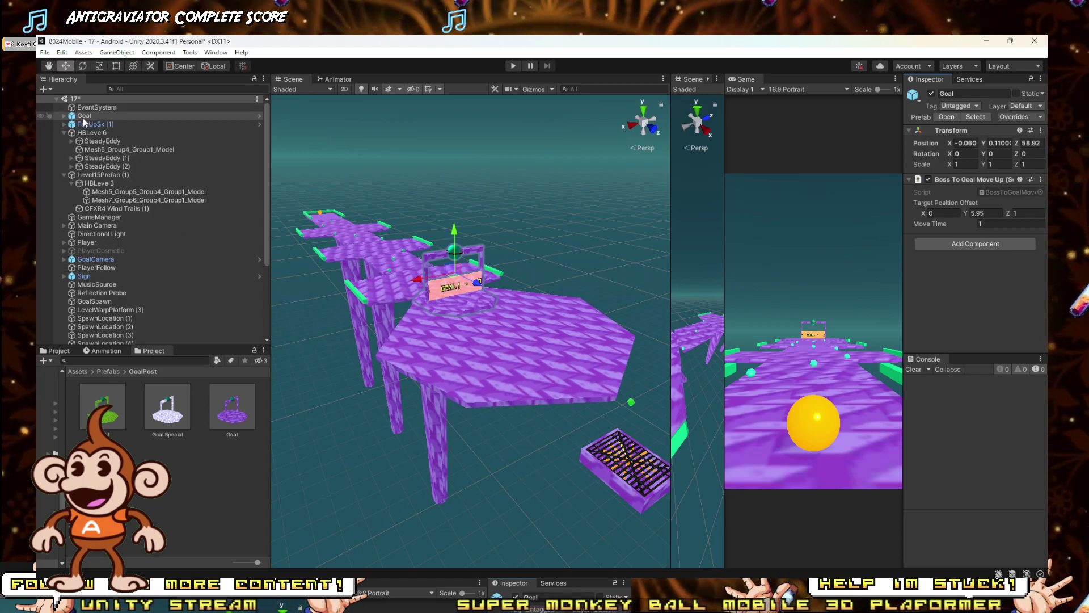
# Step: Move Goal and GoalSpawn together along Z onto the octagonal platform, to about Z 67.21
pyautogui.keyDown('ctrl'); pyautogui.click(230, 302); pyautogui.keyUp('ctrl')
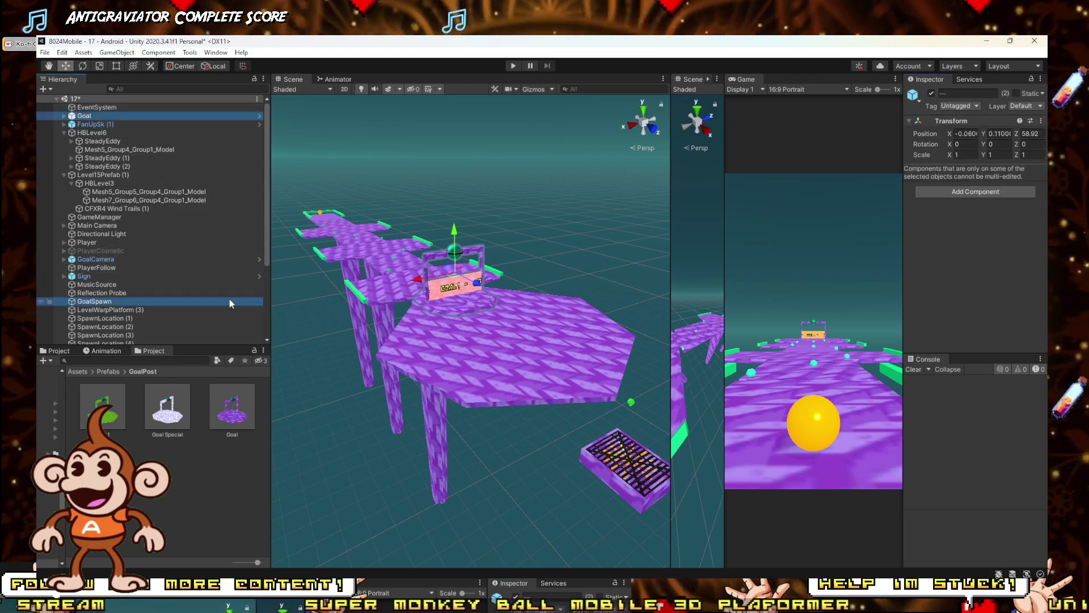
pyautogui.moveTo(479, 290); pyautogui.dragTo(526, 329)
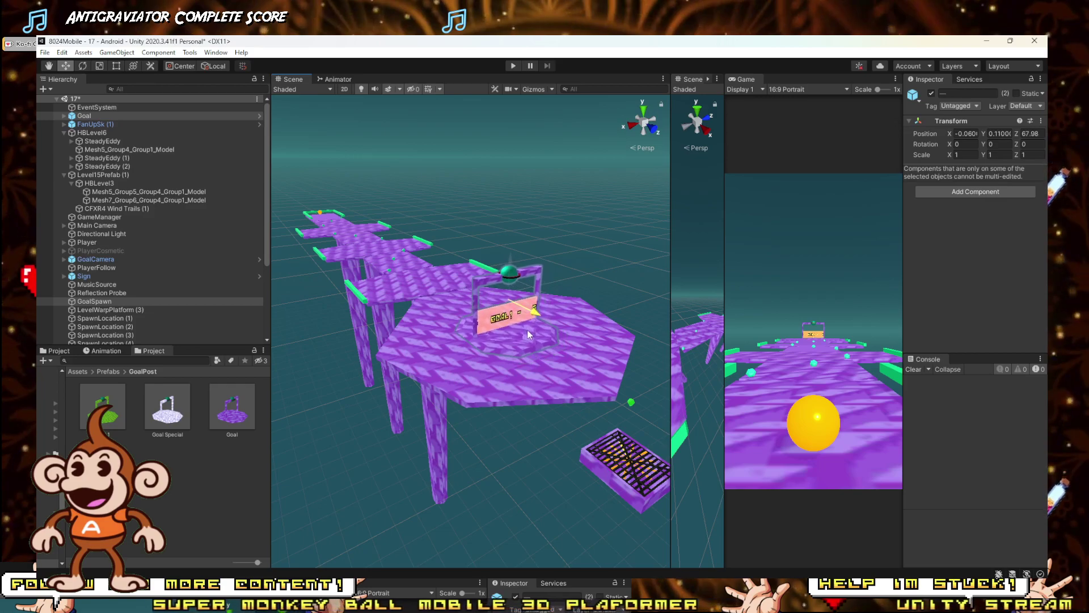
pyautogui.moveTo(522, 328); pyautogui.dragTo(693, 314, button='right')
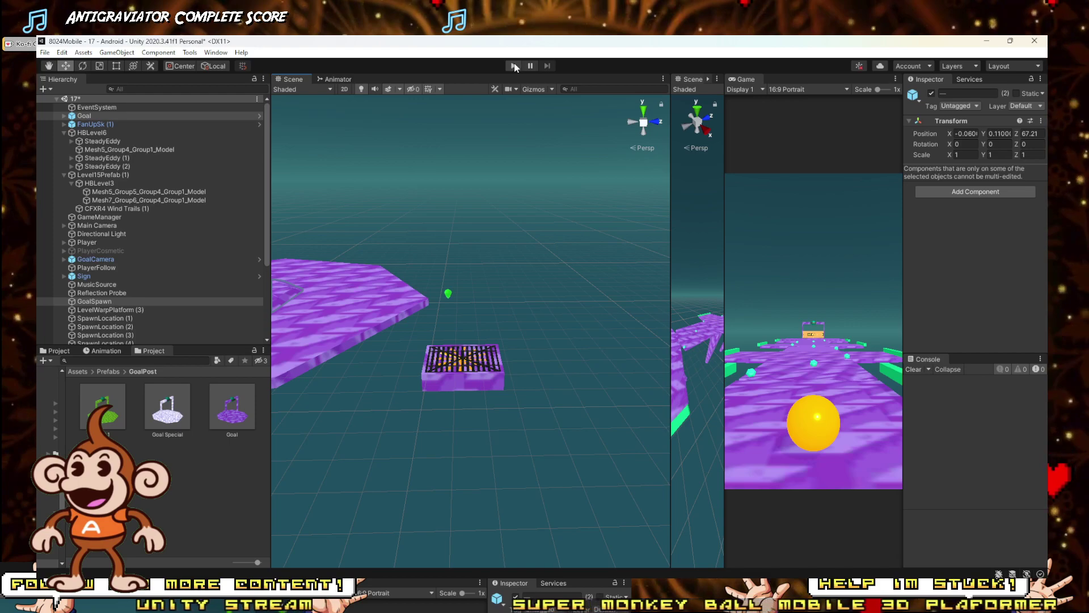
# Step: Check the octagonal platform's Mesh Collider and play-test the level in an enlarged Game view, ending the test run
pyautogui.click(368, 294)
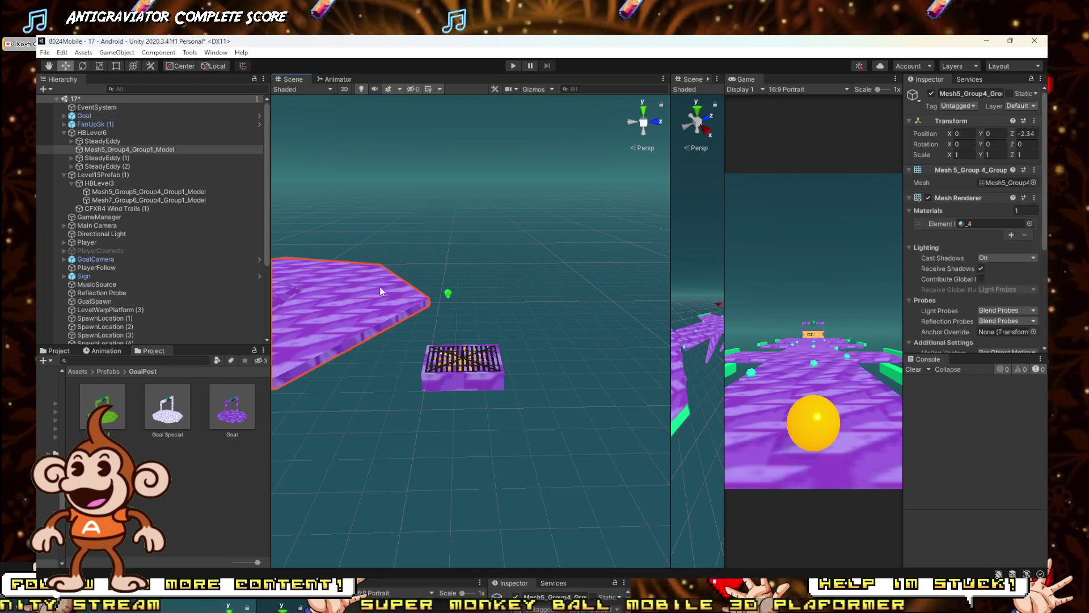
pyautogui.scroll(-5, 1031, 329)
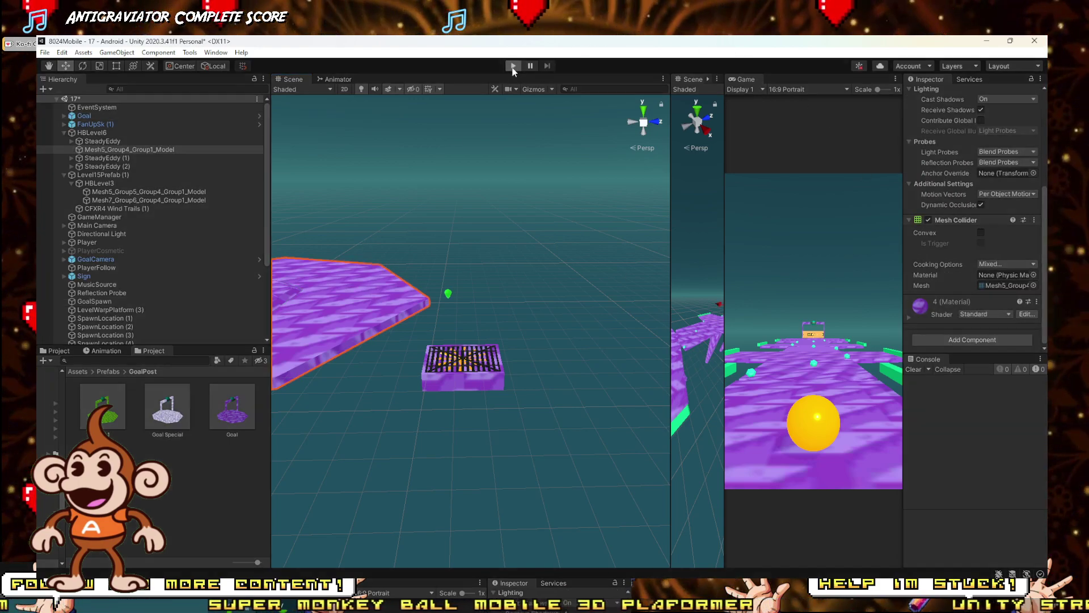
pyautogui.click(514, 67)
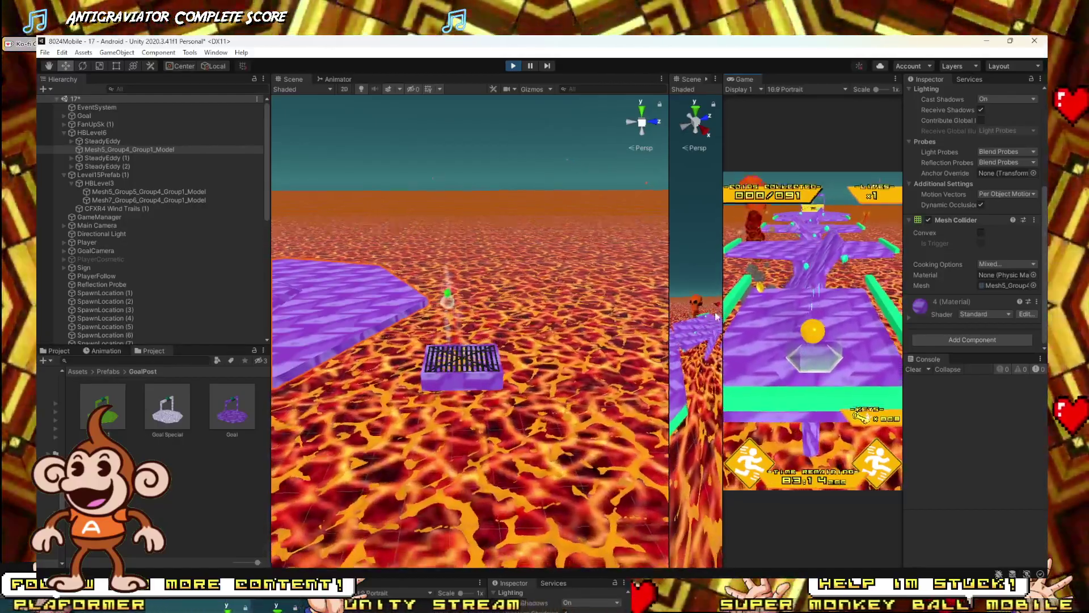
pyautogui.moveTo(725, 309); pyautogui.dragTo(237, 316)
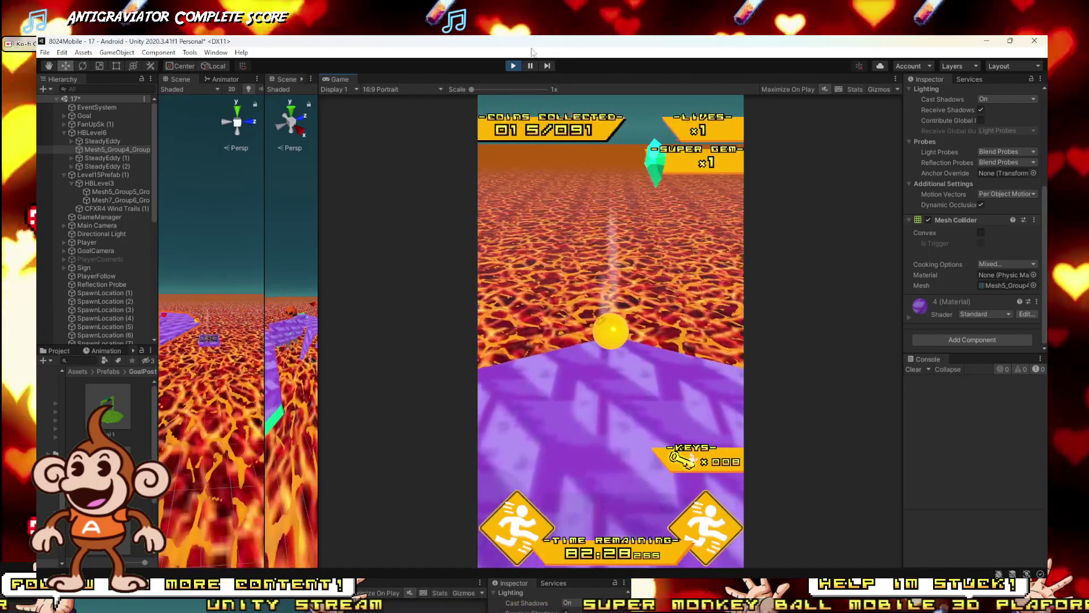
pyautogui.hotkey('ctrl', 'p')
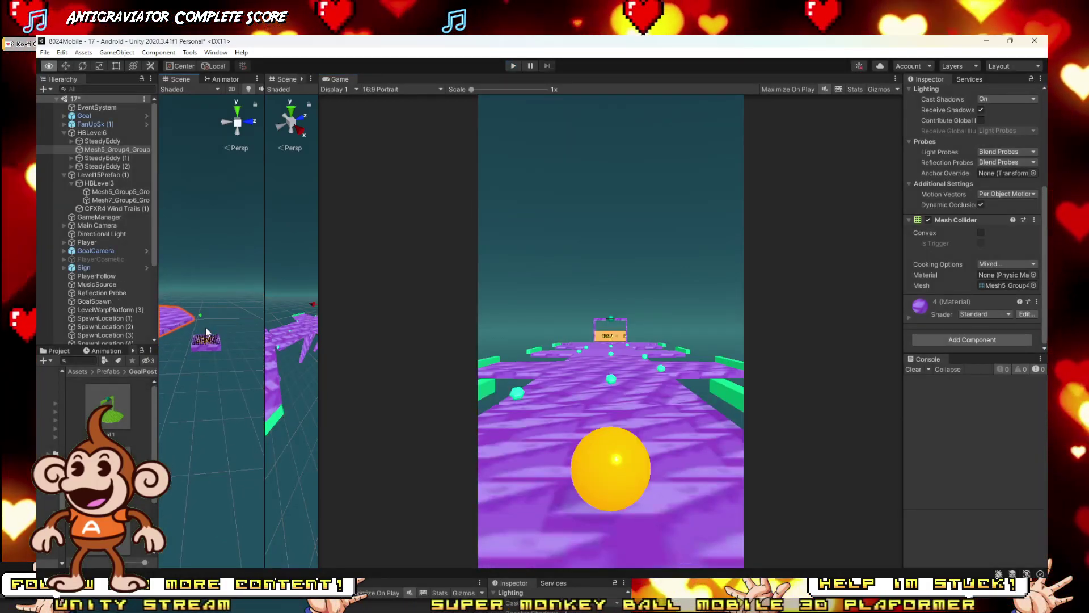
# Step: Duplicate the FanUpSk (1) fan platform, move the copy along Z to about 87.66, and widen the Scene view
pyautogui.click(203, 345)
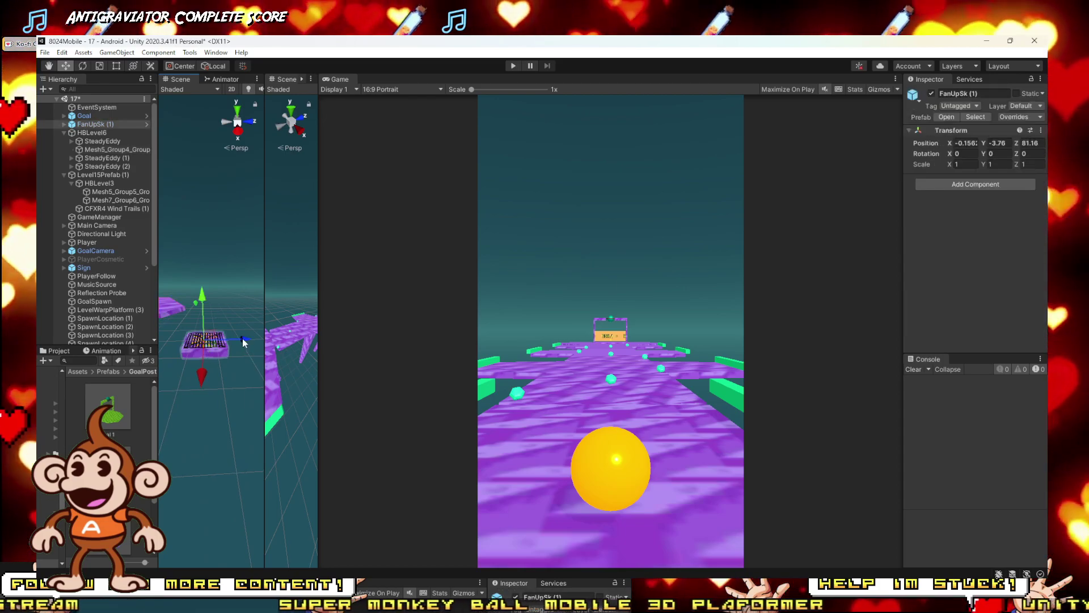
pyautogui.hotkey('ctrl', 'd')
pyautogui.moveTo(244, 341); pyautogui.dragTo(698, 341)
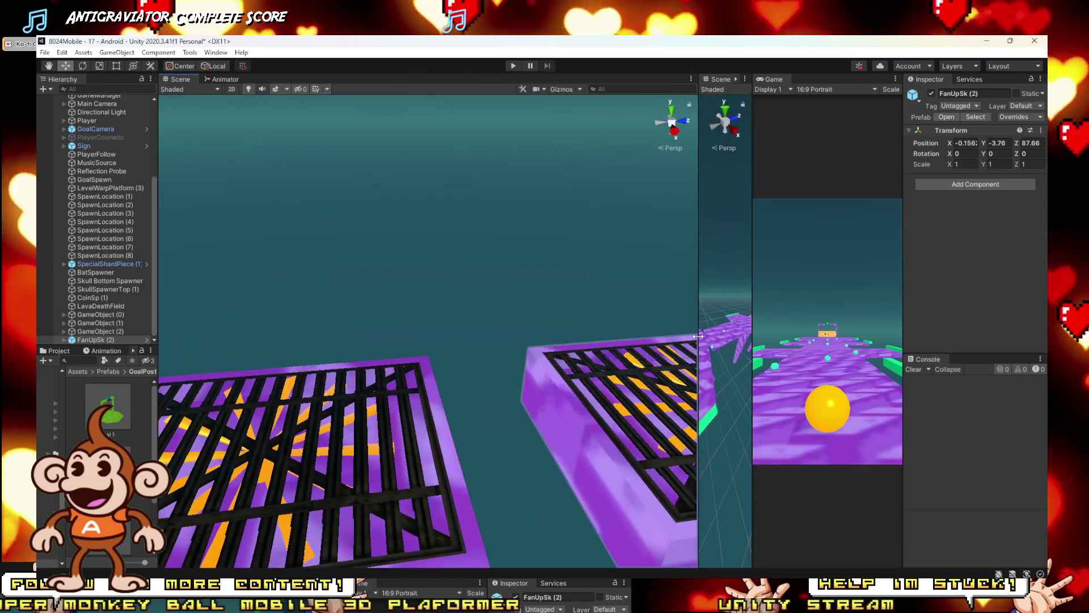
pyautogui.keyDown('alt'); pyautogui.moveTo(505, 338); pyautogui.dragTo(509, 335); pyautogui.keyUp('alt')
pyautogui.scroll(-5, 508, 335)
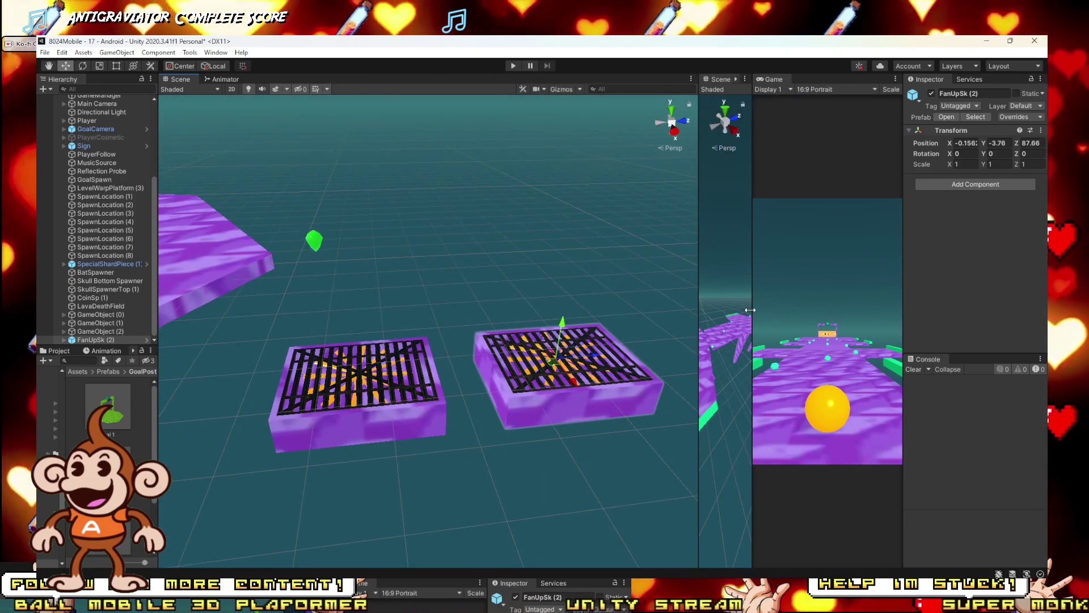
# Step: Enlarge the second Scene view around the duplicated fan and butt the copy against the original fan at about Z 85.87
pyautogui.moveTo(752, 306); pyautogui.dragTo(797, 306)
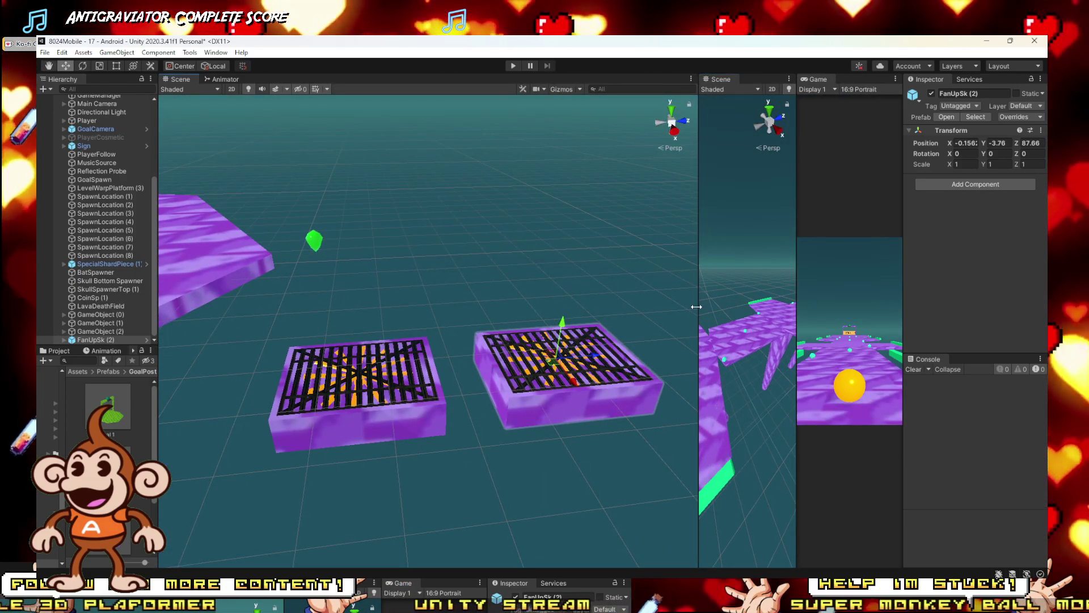
pyautogui.moveTo(699, 306); pyautogui.dragTo(417, 312)
pyautogui.press('f')
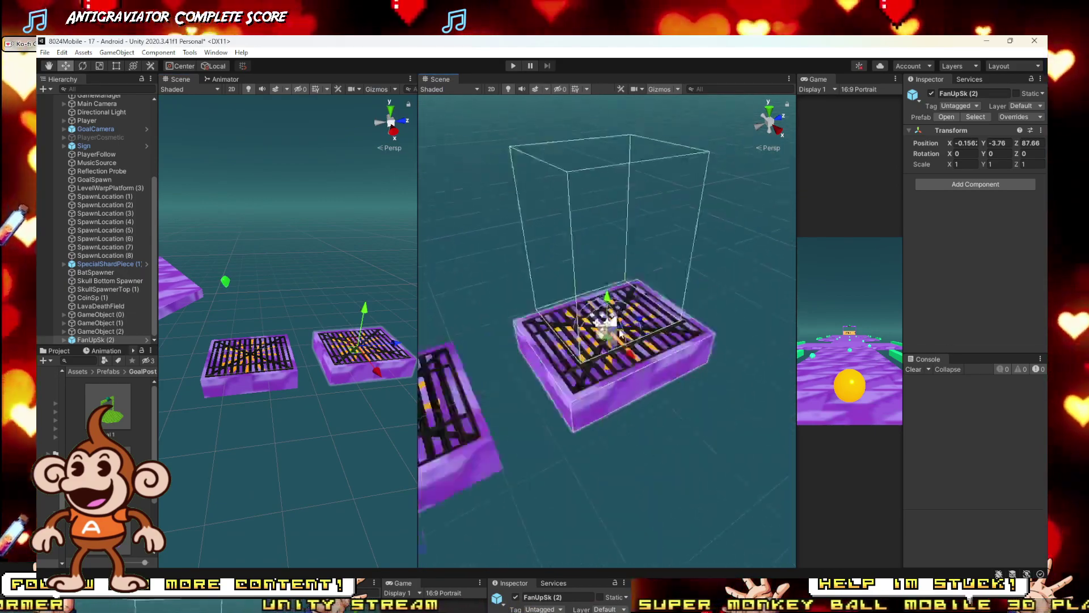
pyautogui.scroll(-10, 640, 316)
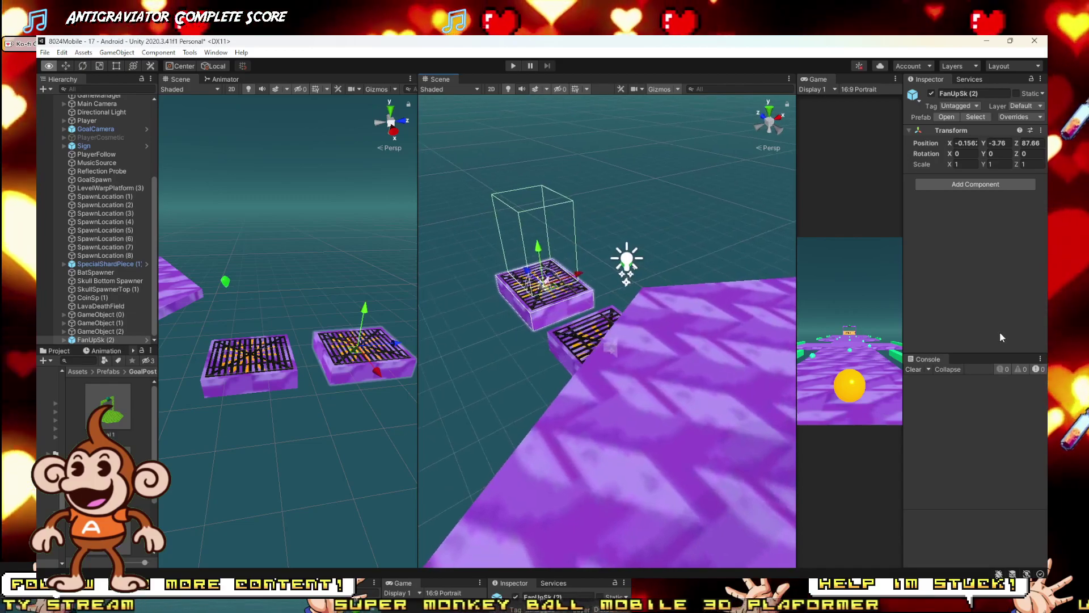
pyautogui.moveTo(179, 306); pyautogui.dragTo(286, 374, button='right')
pyautogui.moveTo(276, 370); pyautogui.dragTo(196, 410)
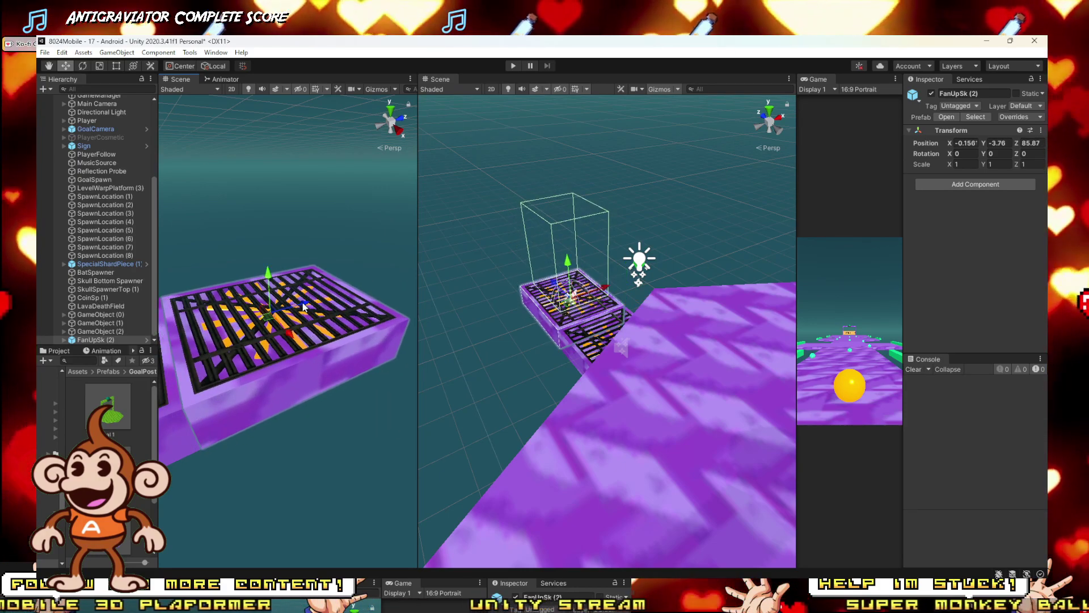
# Step: Duplicate FanUpSk (2) and align the new copy flush with its far edge at about Z 90.58
pyautogui.hotkey('ctrl', 'd')
pyautogui.moveTo(307, 305); pyautogui.dragTo(346, 286)
pyautogui.moveTo(346, 286); pyautogui.dragTo(368, 370, button='right')
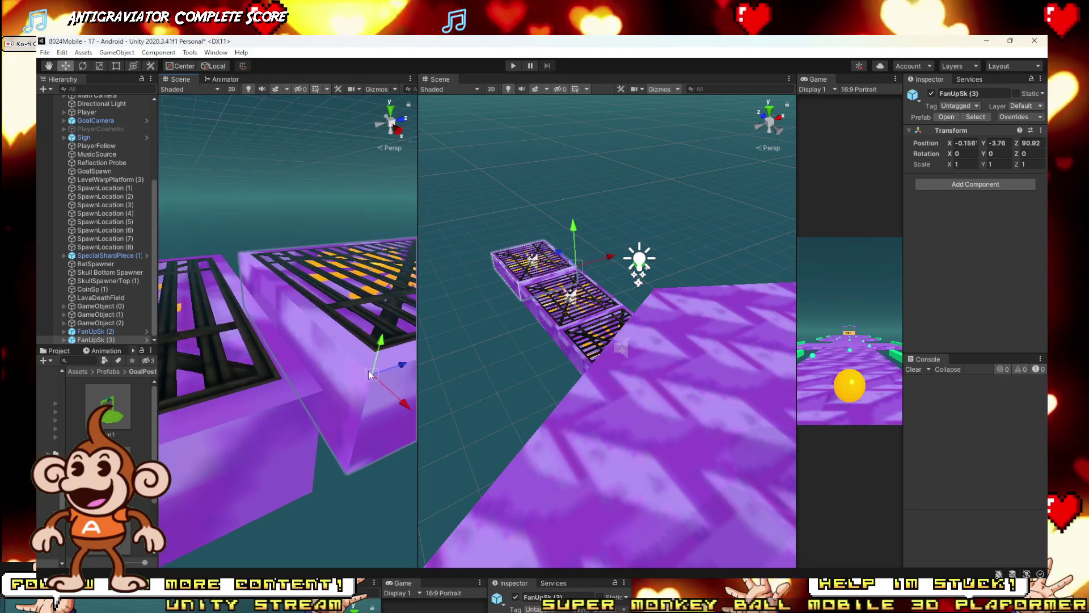
pyautogui.moveTo(369, 370); pyautogui.dragTo(298, 396)
pyautogui.moveTo(329, 394); pyautogui.dragTo(309, 343, button='right')
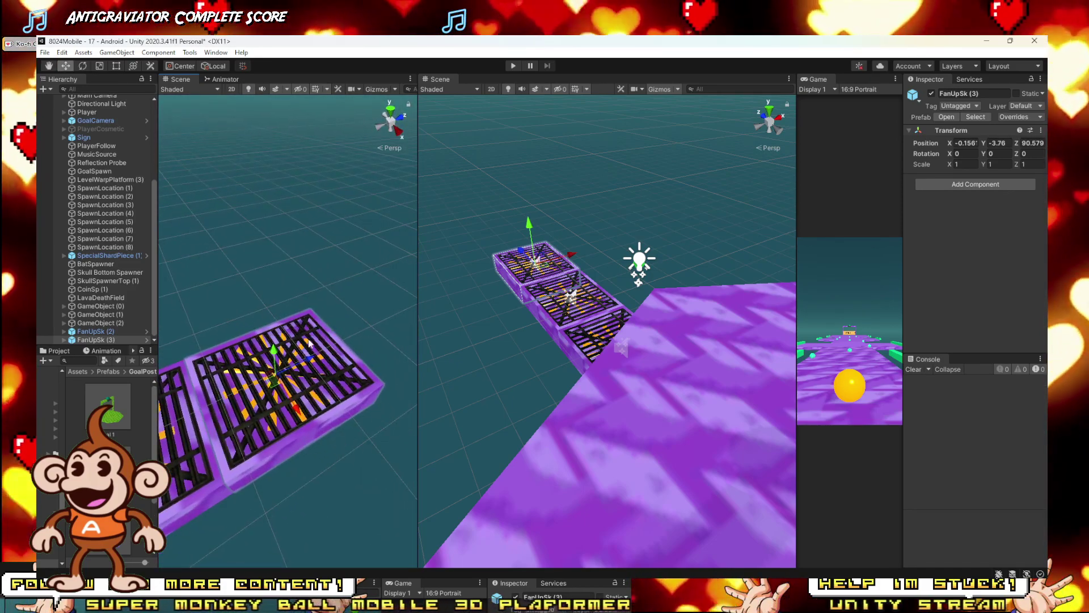
# Step: Duplicate FanUpSk (3) and align the new copy flush with its far edge at about Z 95.29
pyautogui.hotkey('ctrl', 'd')
pyautogui.keyDown('ctrl'); pyautogui.moveTo(309, 360); pyautogui.dragTo(363, 340); pyautogui.keyUp('ctrl')
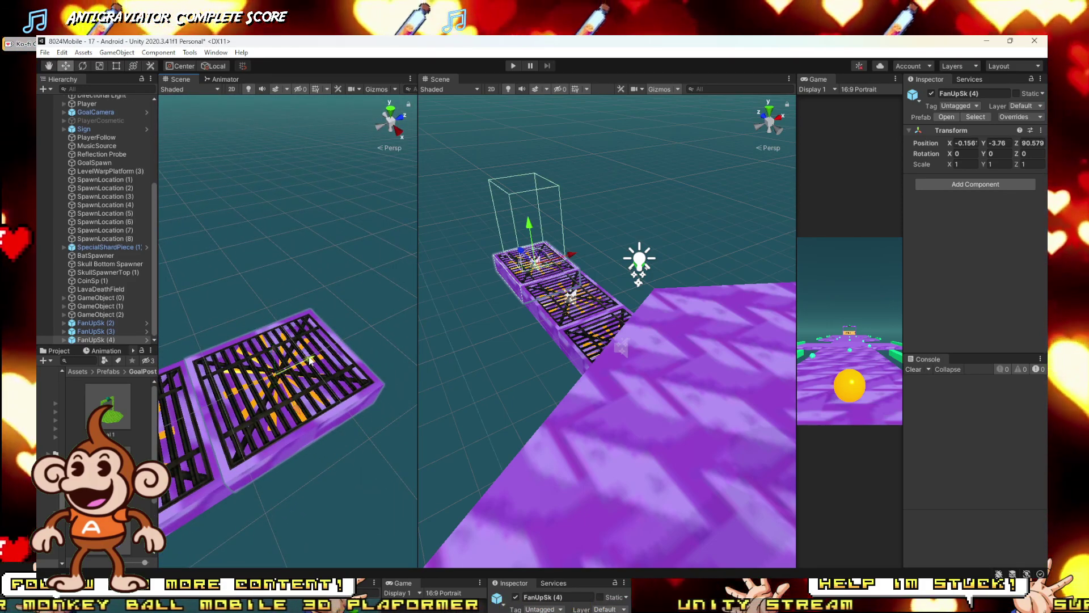
pyautogui.moveTo(363, 341); pyautogui.dragTo(338, 389, button='right')
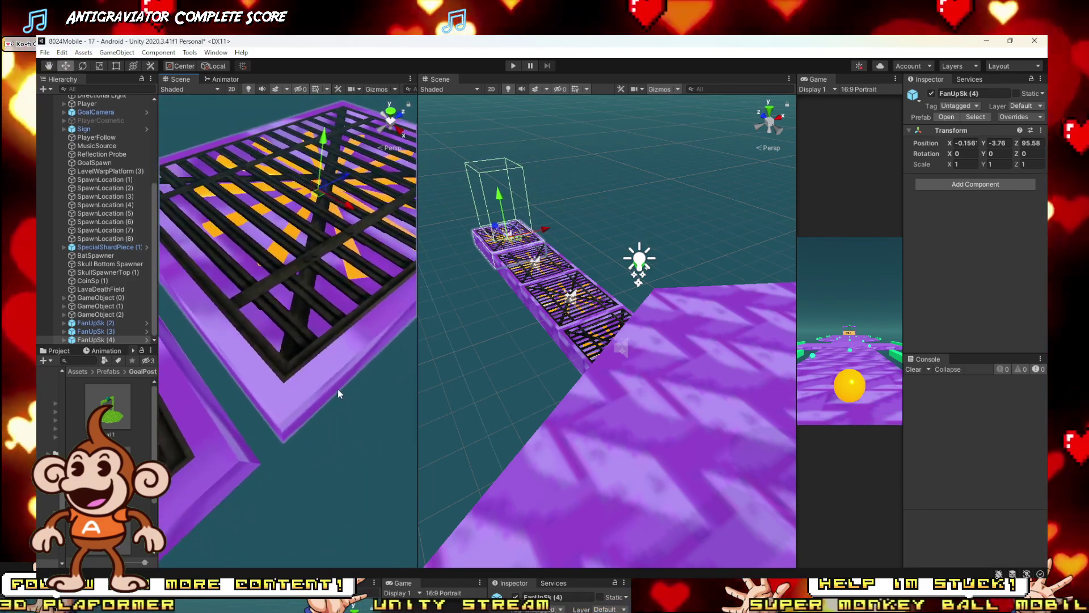
pyautogui.moveTo(278, 420); pyautogui.dragTo(246, 444)
pyautogui.moveTo(246, 444); pyautogui.dragTo(149, 271, button='right')
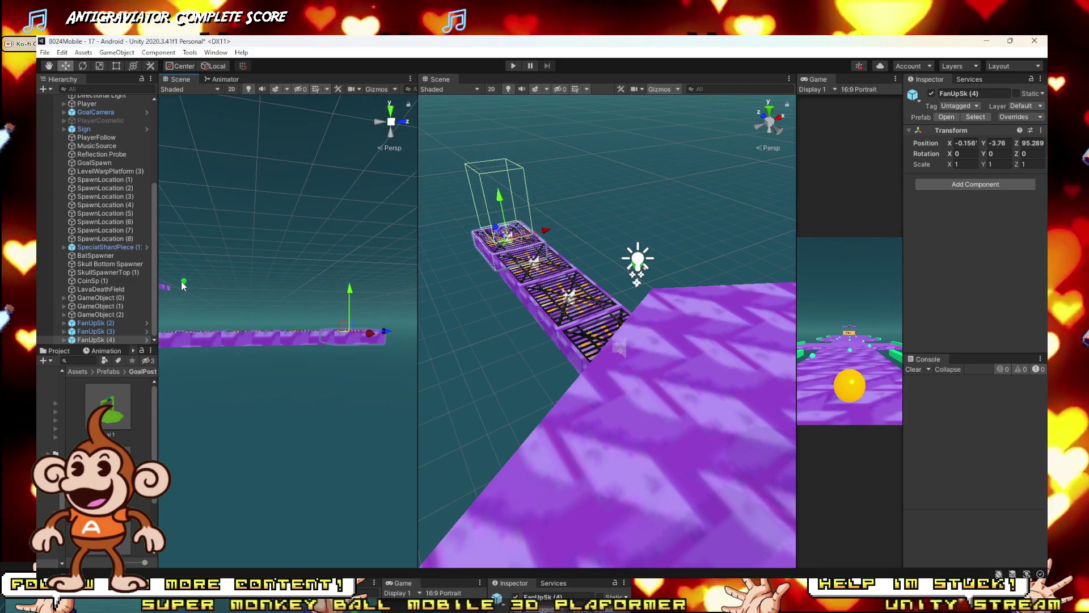
# Step: Move SpecialShardPiece (1) along Z above the last fan platform, to about Z 96.41
pyautogui.click(185, 285)
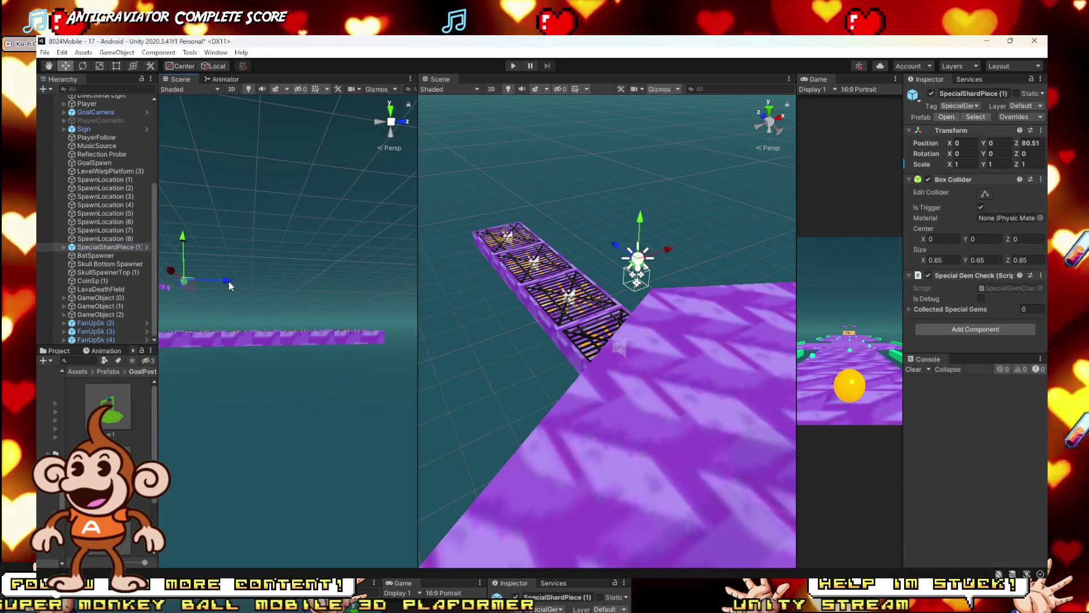
pyautogui.moveTo(229, 282); pyautogui.dragTo(391, 282)
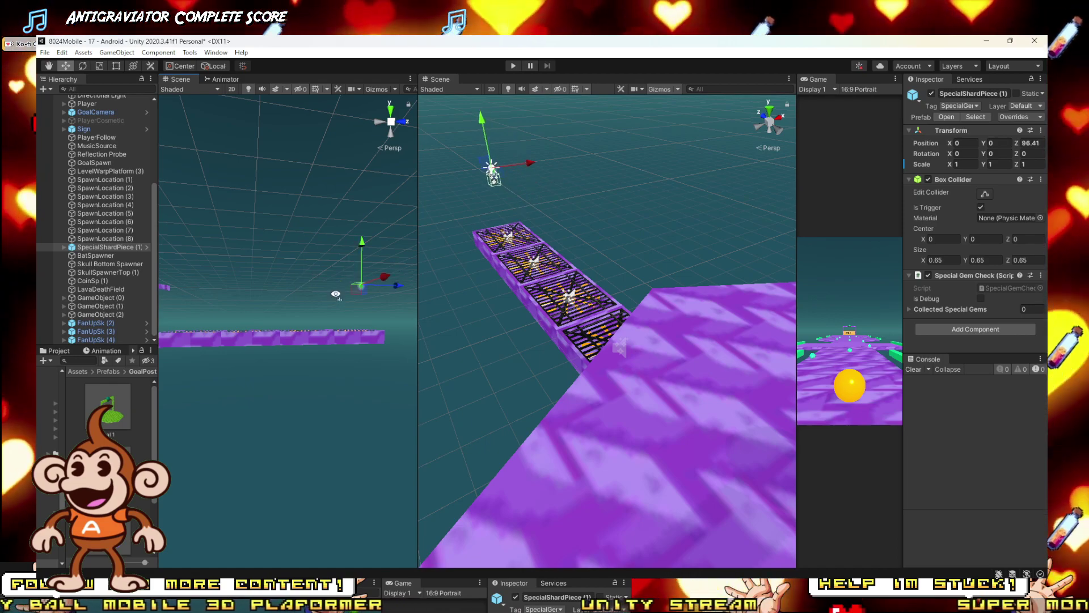
pyautogui.moveTo(335, 294); pyautogui.dragTo(309, 267, button='right')
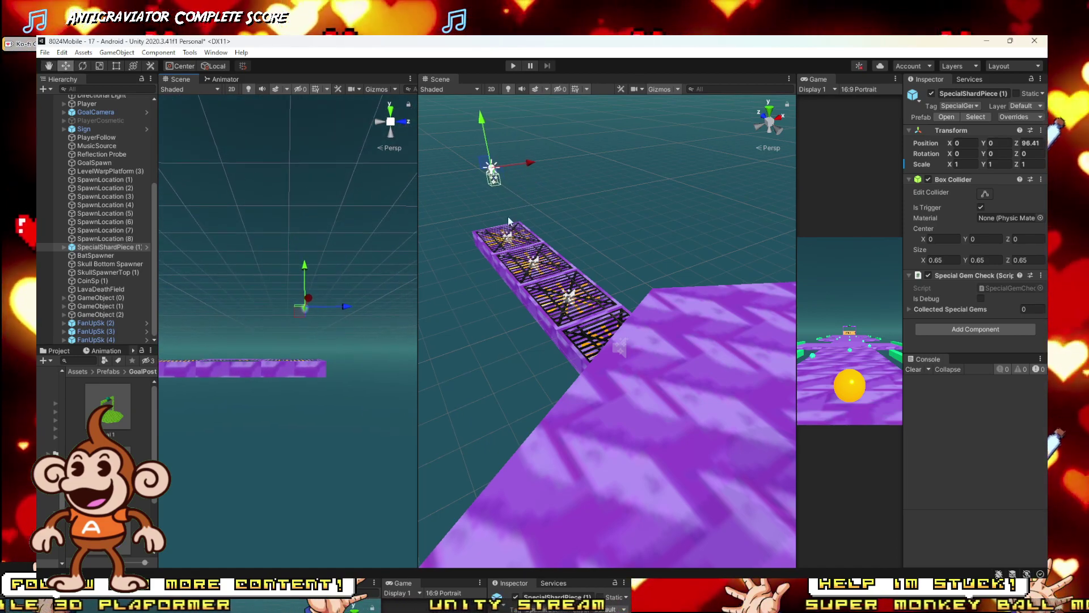
pyautogui.click(770, 111)
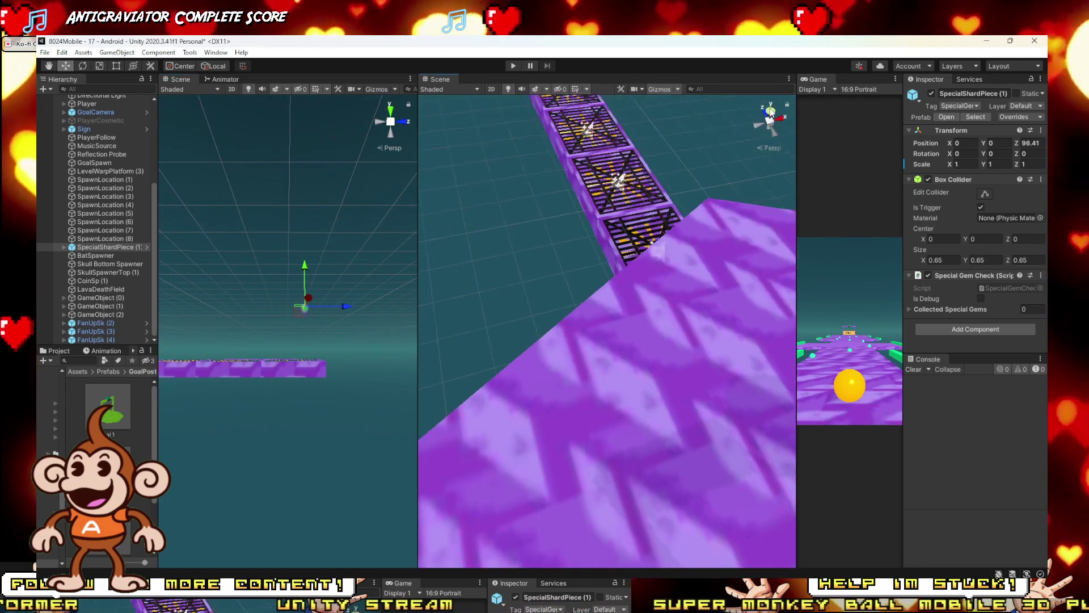
# Step: Nudge SpecialShardPiece (1) along X to -0.04 above the last fan platform
pyautogui.press('f')
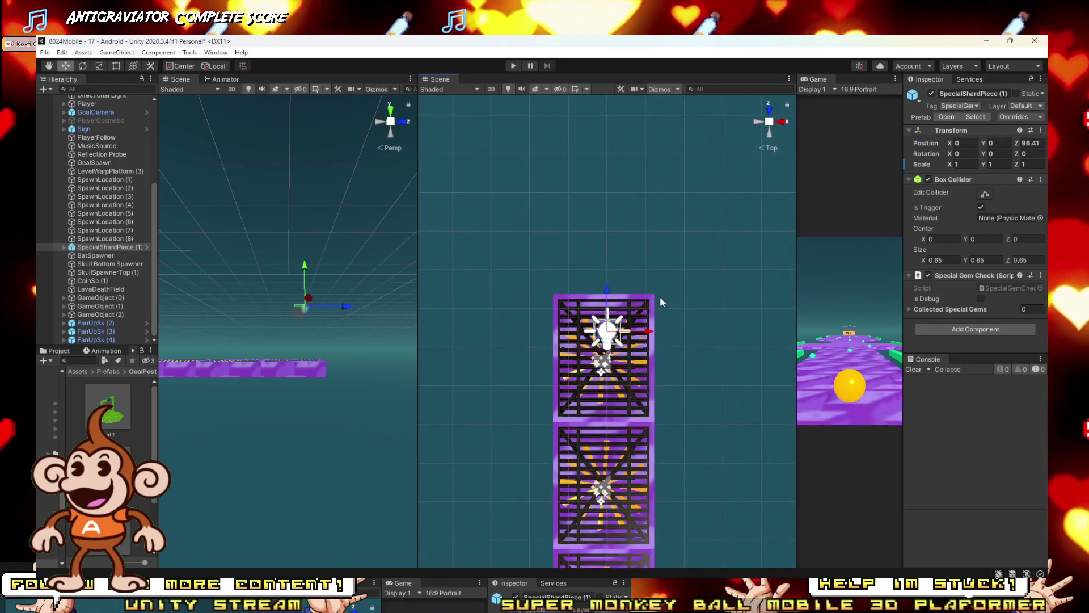
pyautogui.scroll(2, 661, 301)
pyautogui.press('f')
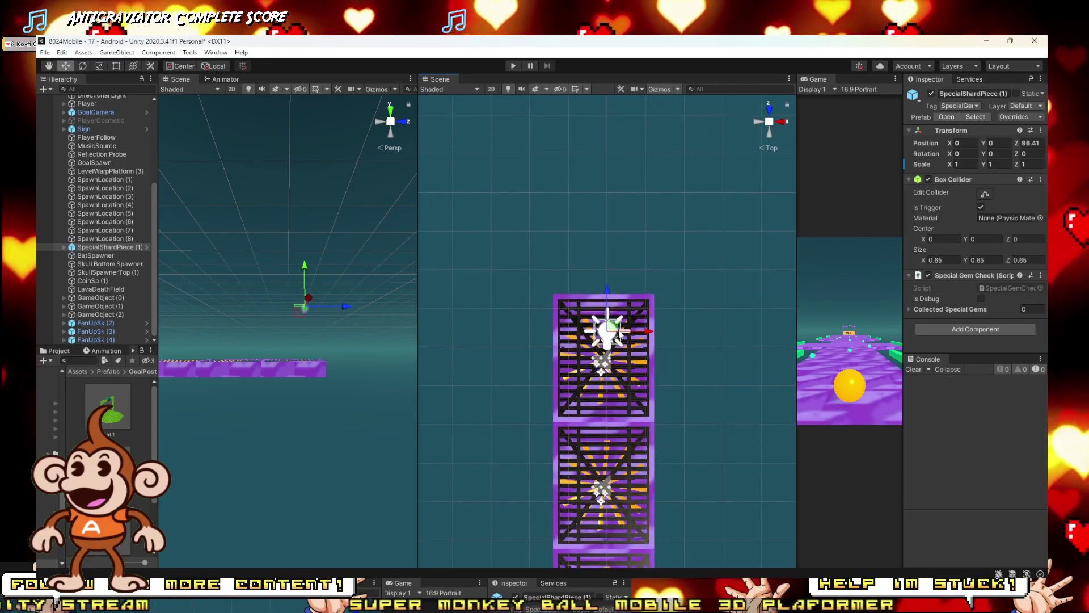
pyautogui.moveTo(651, 335); pyautogui.dragTo(650, 335)
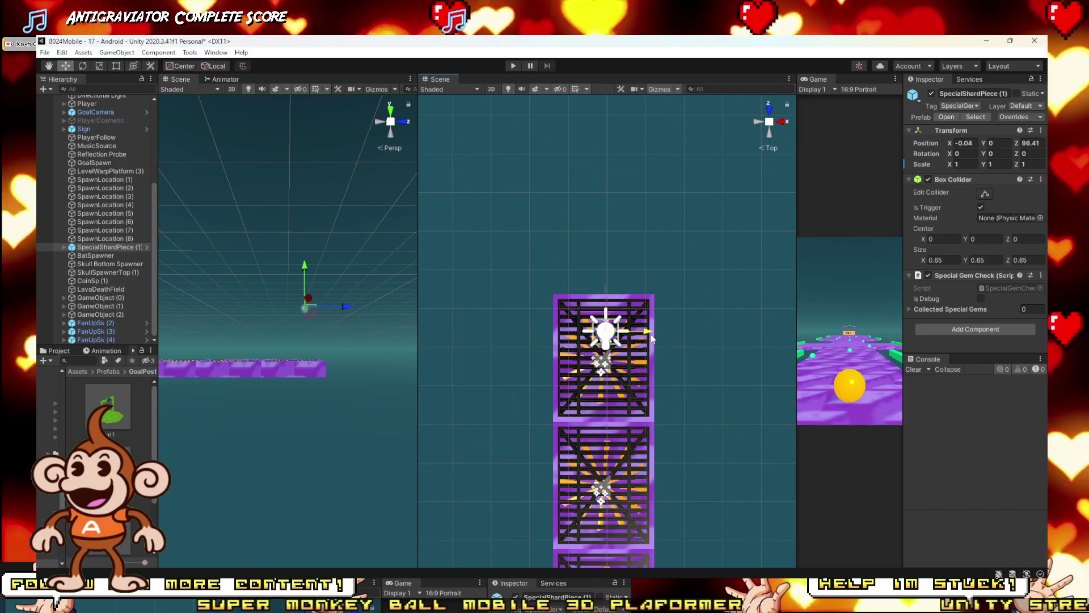
pyautogui.scroll(2, 651, 335)
pyautogui.scroll(-2, 651, 334)
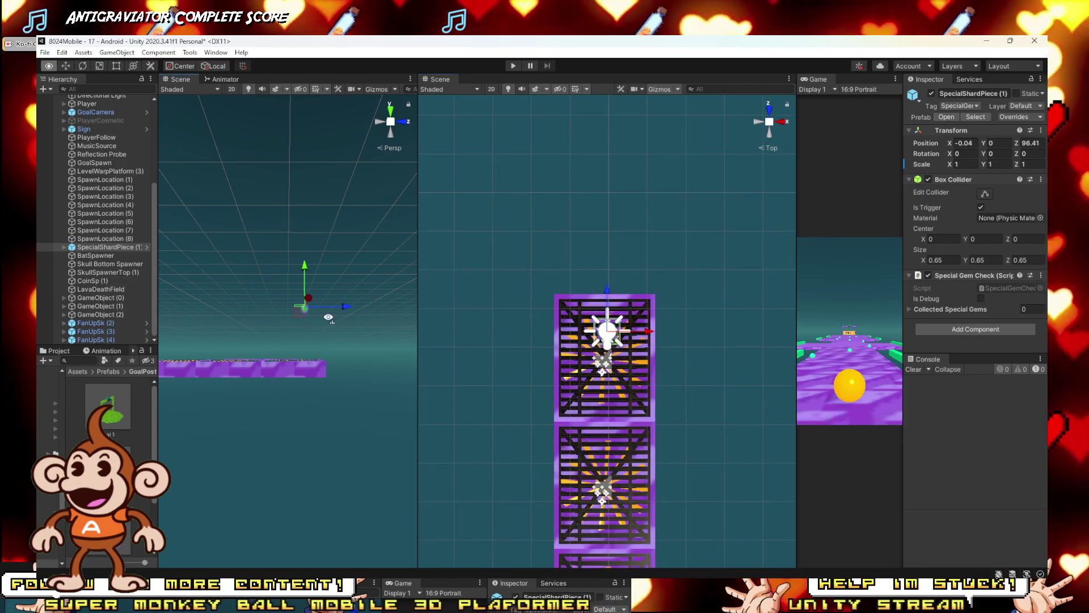
# Step: Play-test the level up to the row of fan platforms and the special gem, and end the run
pyautogui.moveTo(318, 333); pyautogui.dragTo(290, 295, button='right')
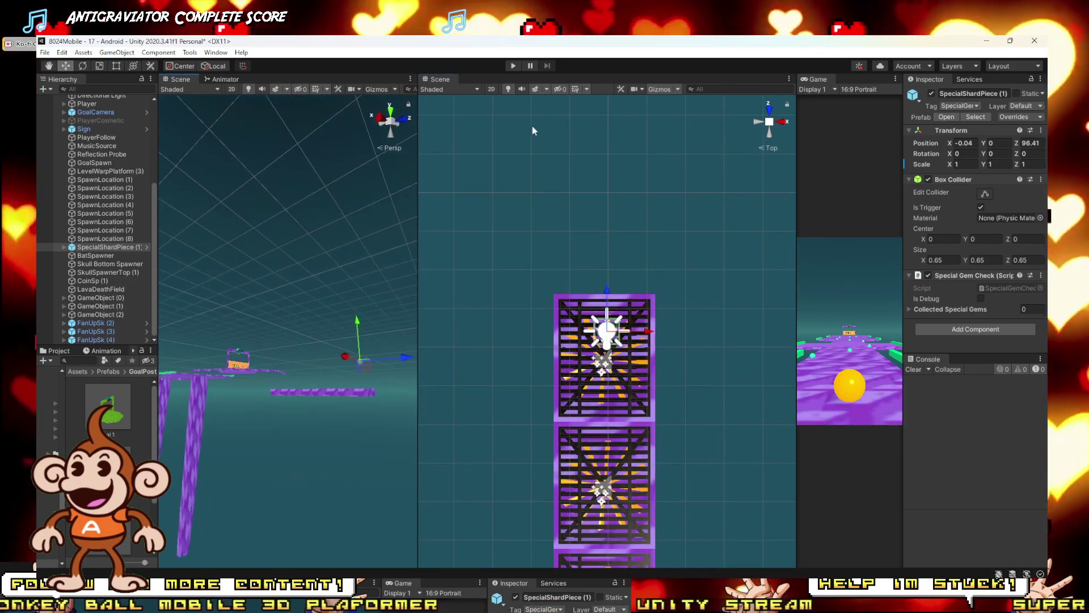
pyautogui.click(514, 66)
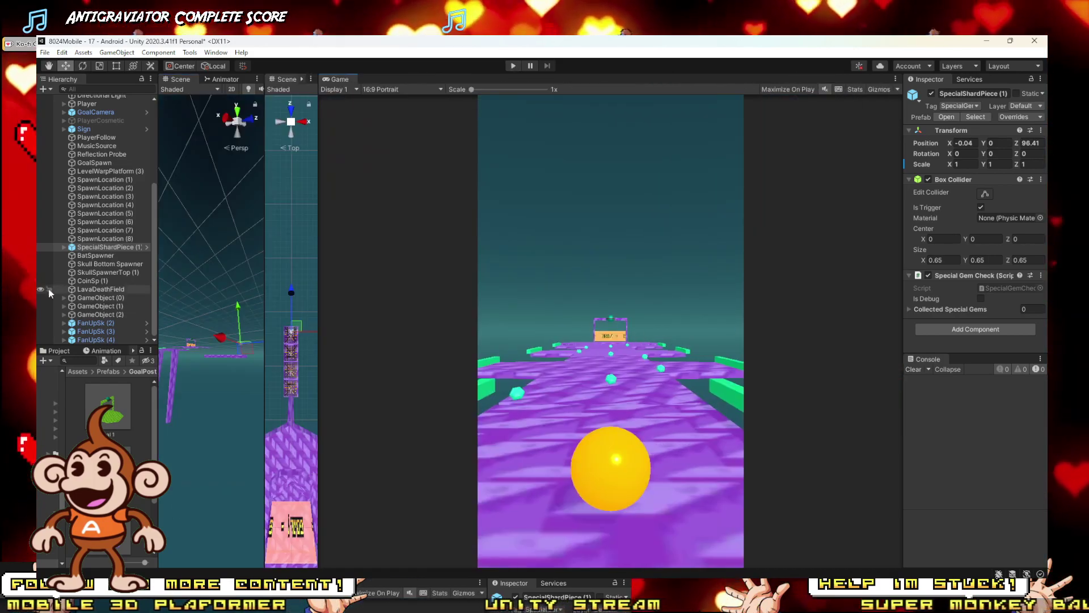
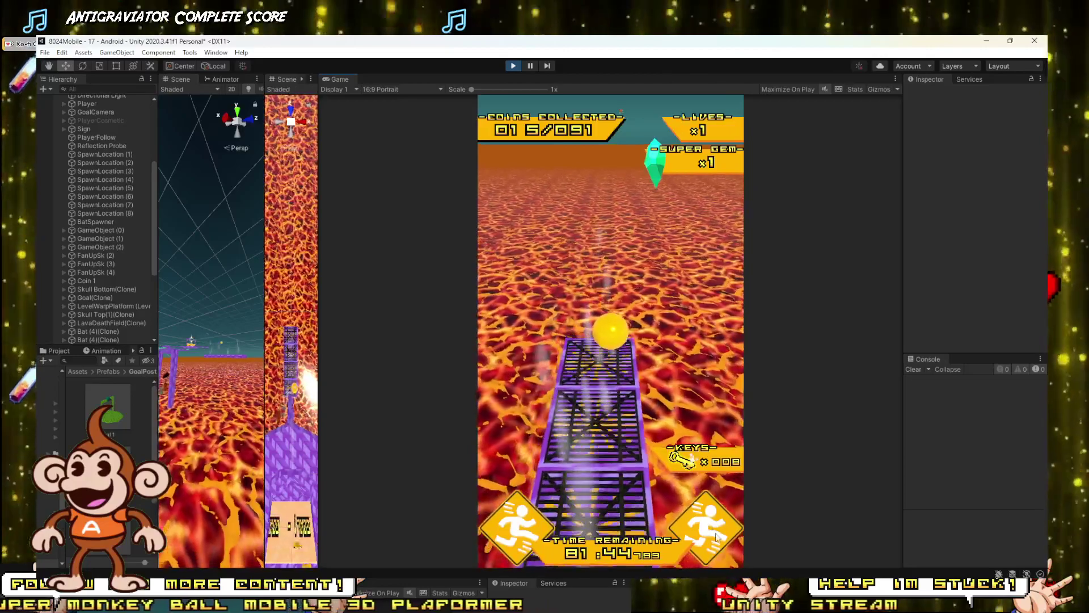
pyautogui.click(512, 65)
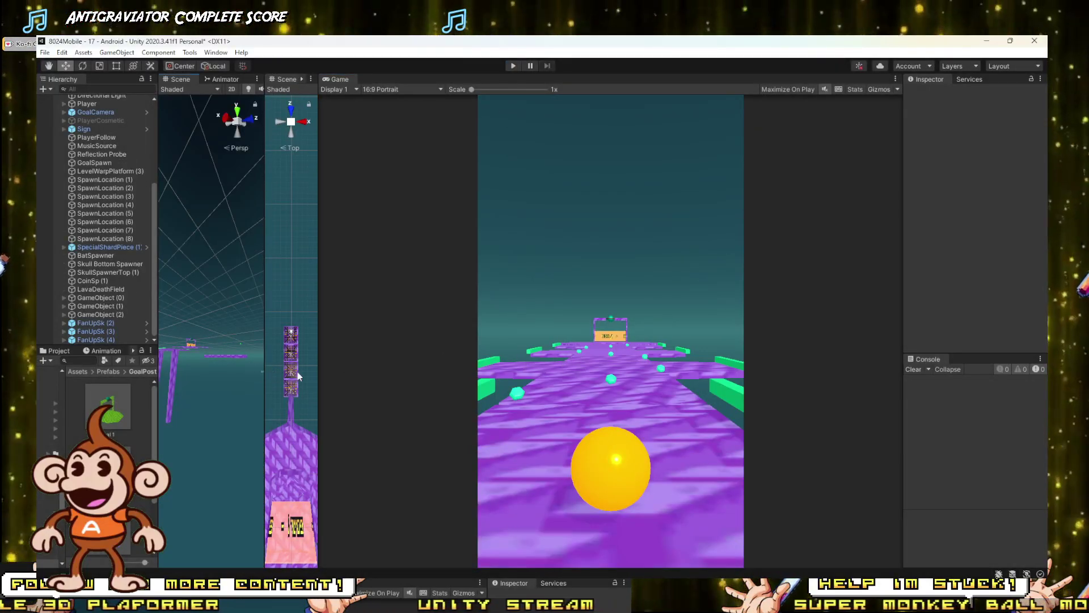
# Step: Lower FanUpSk (2), (3) and (4) into a descending staircase, with FanUpSk (3) at Y -6.26 and FanUpSk (4) at Y -7.51
pyautogui.moveTo(263, 370); pyautogui.dragTo(742, 397)
pyautogui.moveTo(573, 465); pyautogui.dragTo(590, 410, button='right')
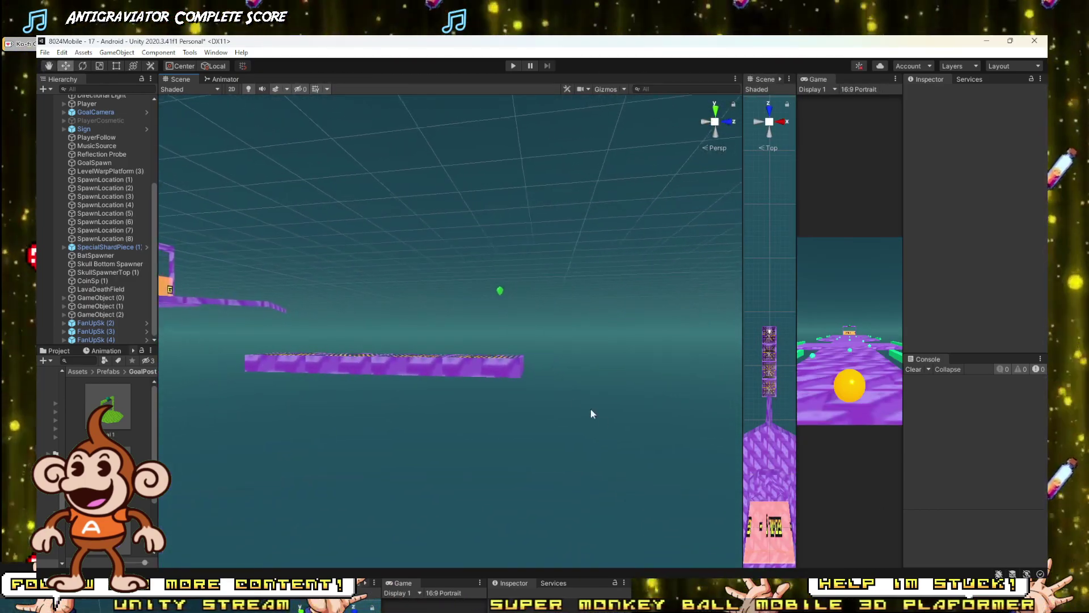
pyautogui.click(320, 368)
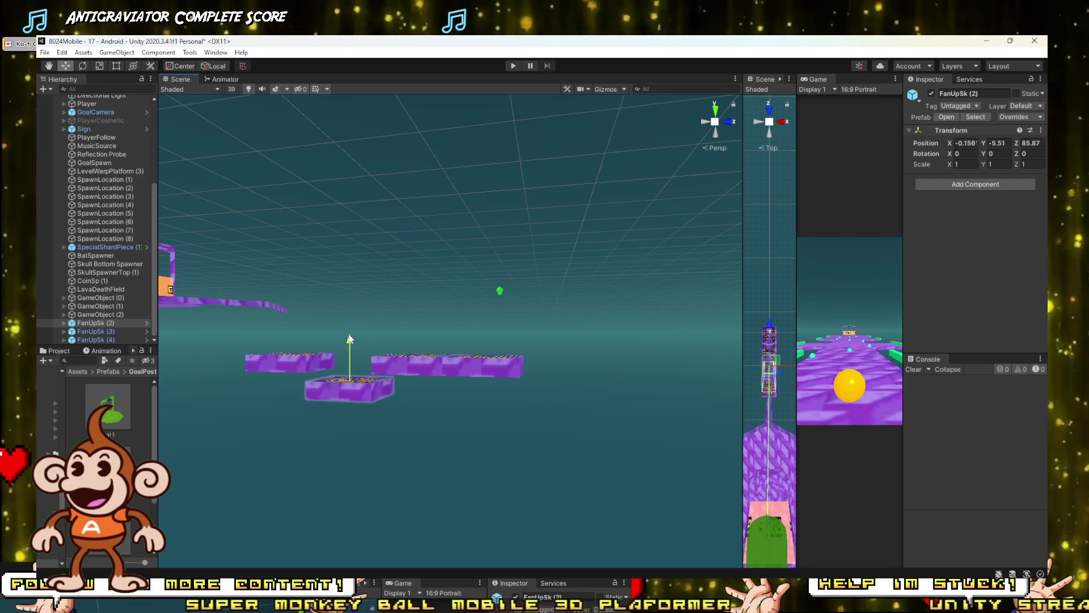
pyautogui.moveTo(351, 329); pyautogui.dragTo(354, 332, button='right')
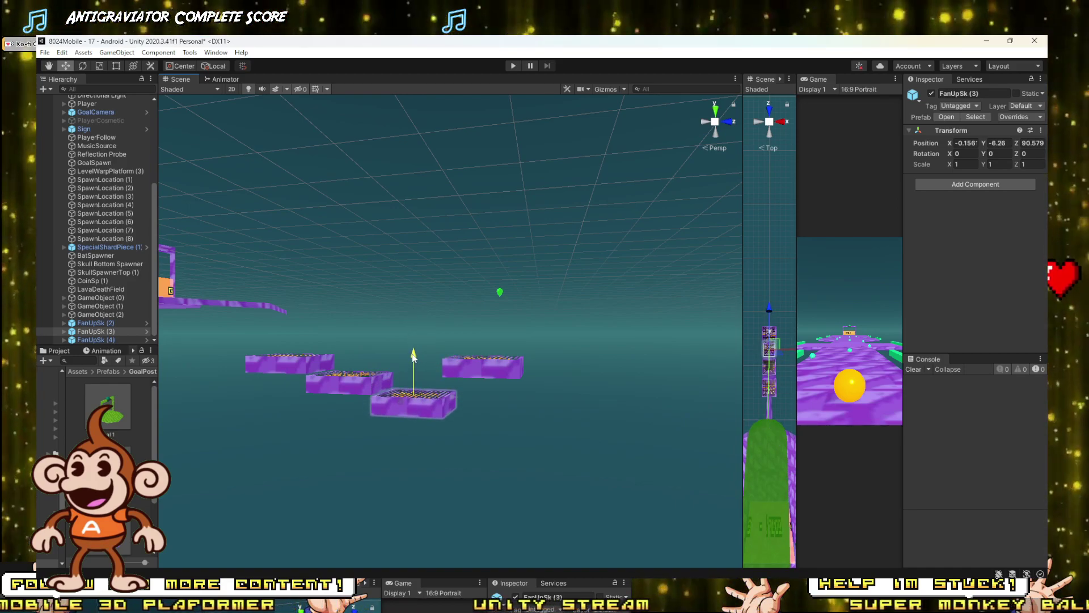
pyautogui.click(465, 367)
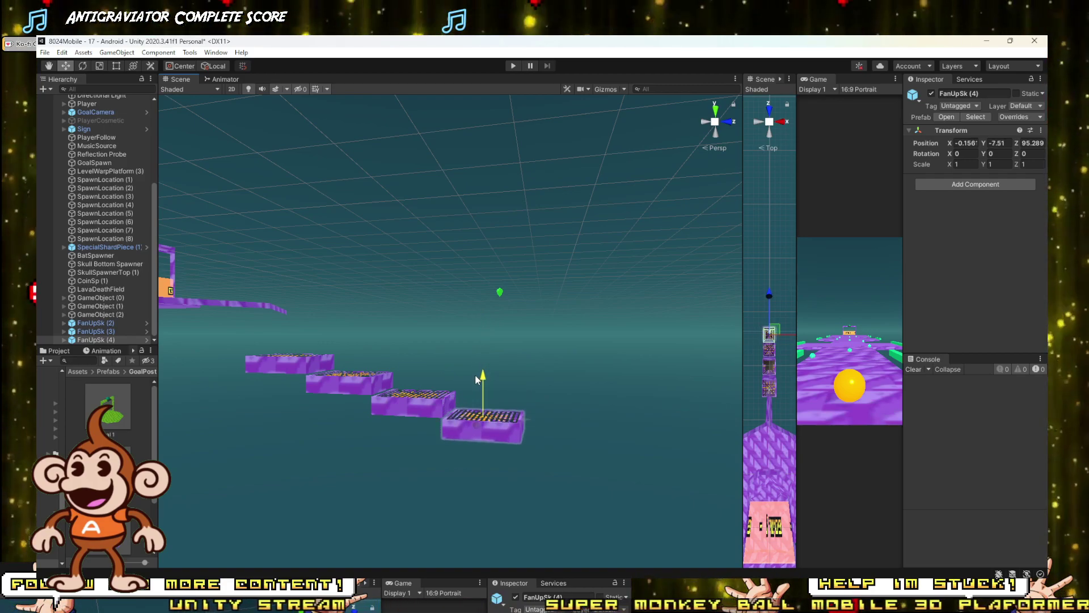
# Step: Lower SpecialShardPiece (1) to Y -4.39 above the lowest fan platform
pyautogui.click(499, 294)
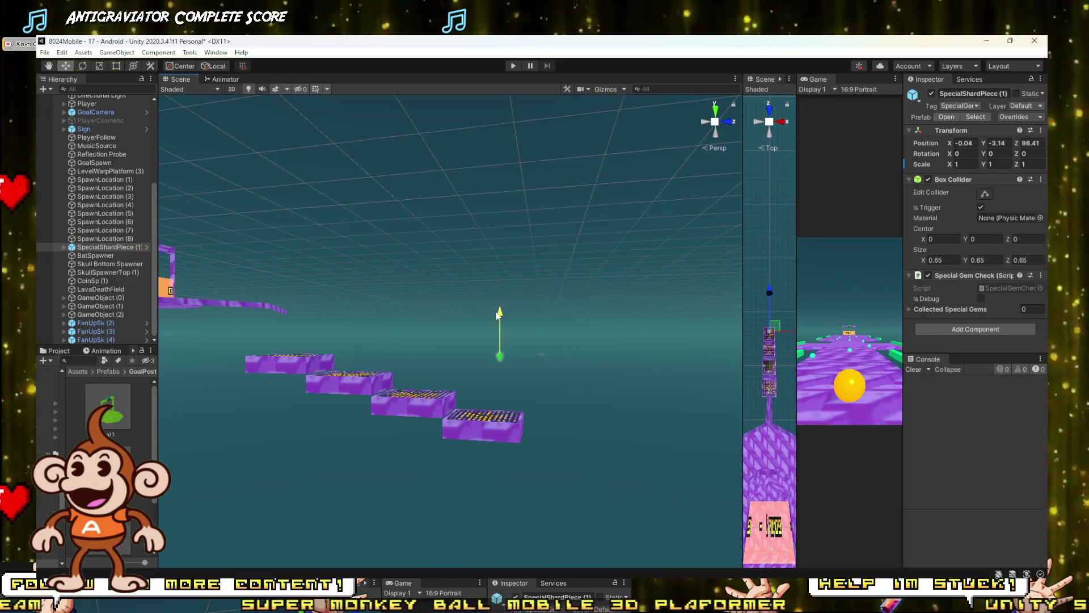
pyautogui.moveTo(496, 319); pyautogui.dragTo(253, 574, button='right')
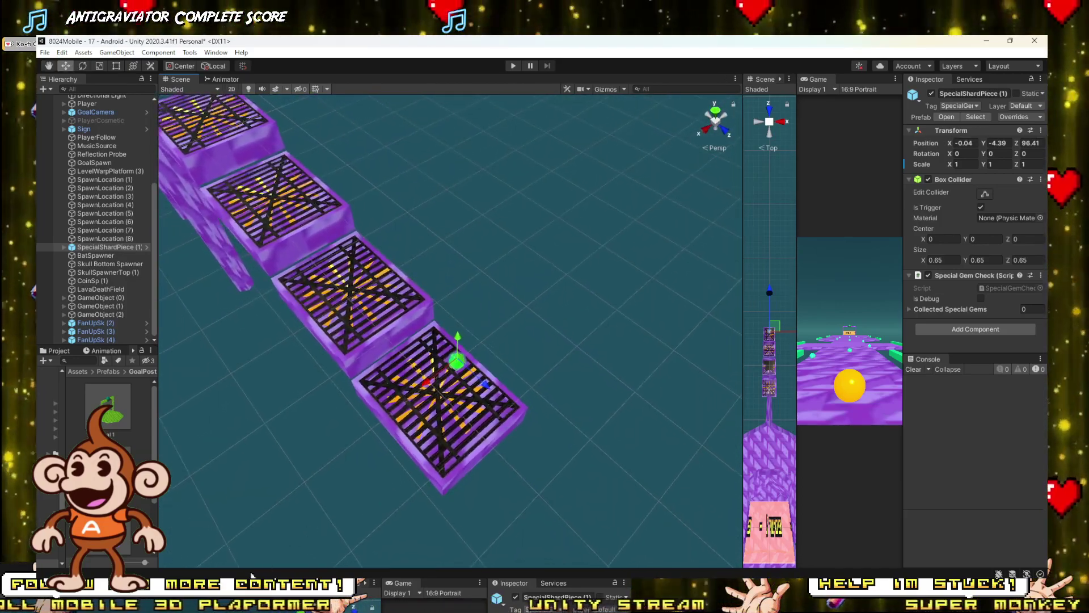
# Step: Switch to Firefox and search Google for "super blast marble"
pyautogui.moveTo(252, 574)
pyautogui.click(334, 527)
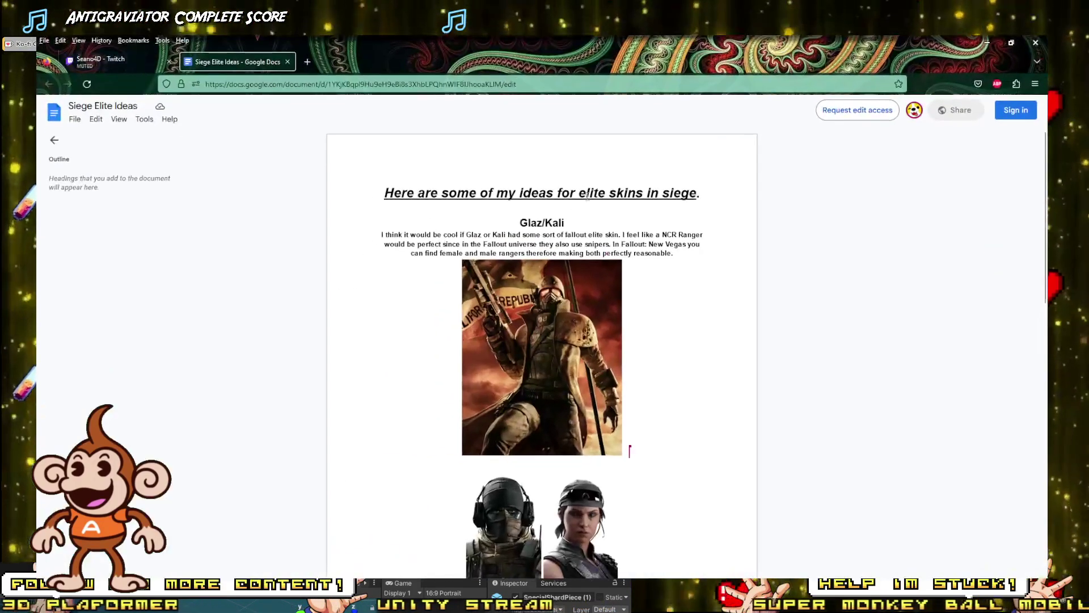
pyautogui.click(381, 83)
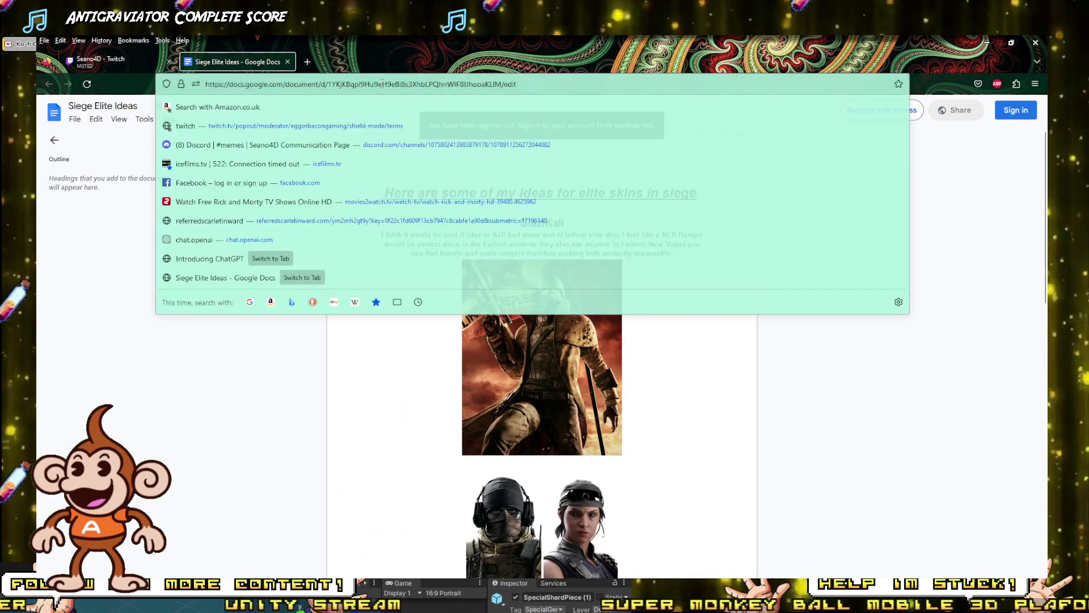
pyautogui.hotkey('ctrl', 'a')
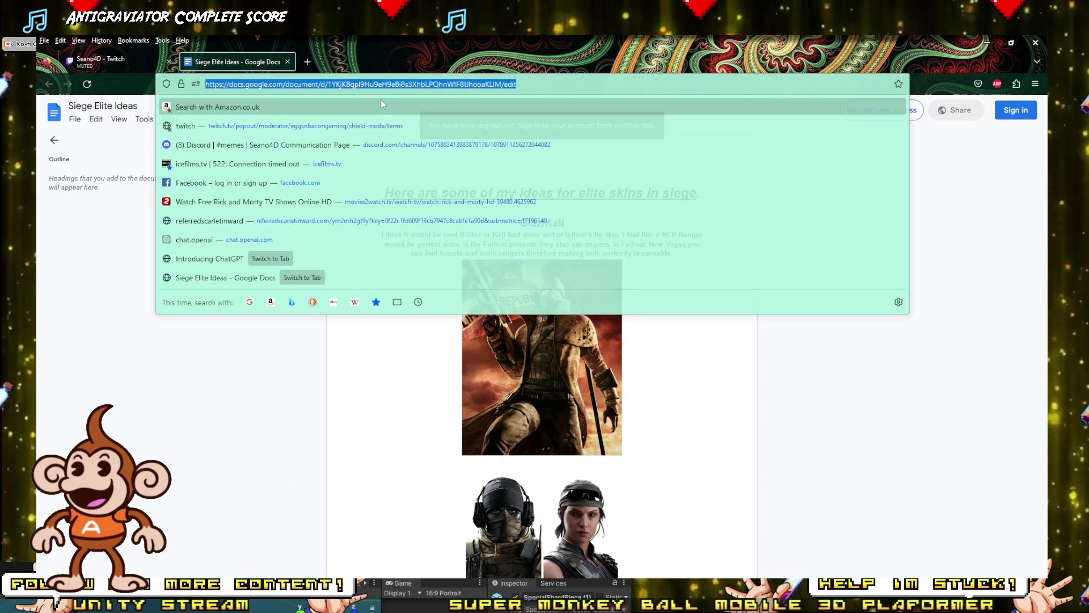
pyautogui.write('super blast ')
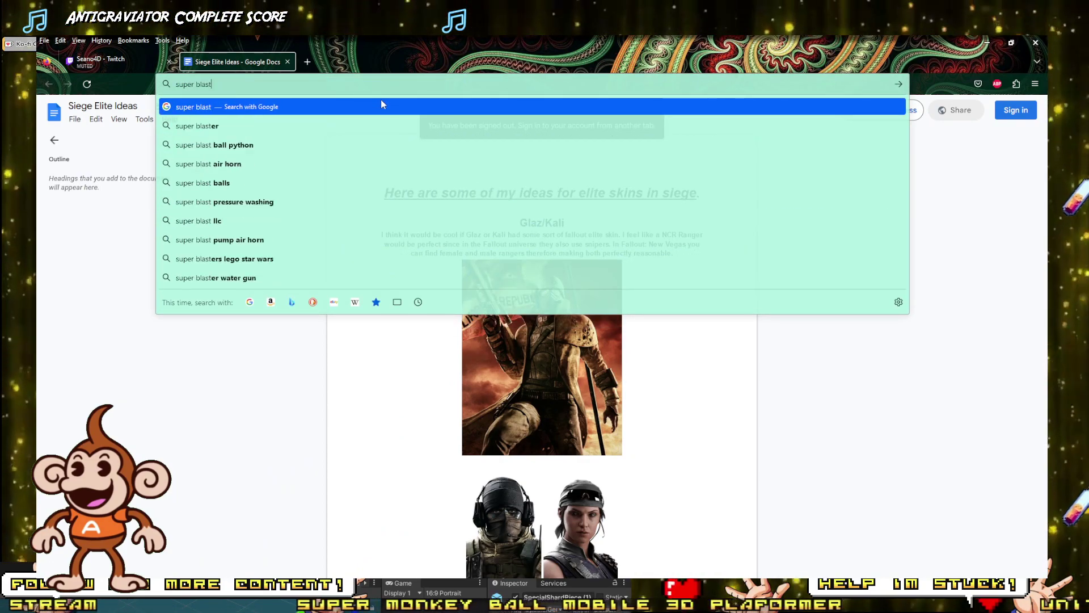
pyautogui.write('ma')
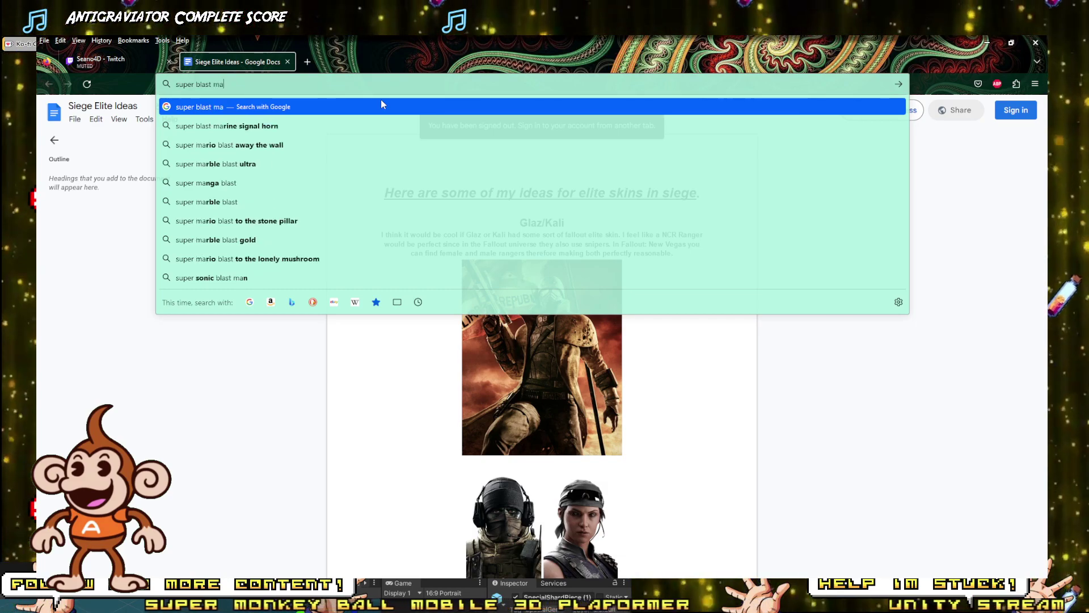
pyautogui.write('rble')
pyautogui.press('Return')
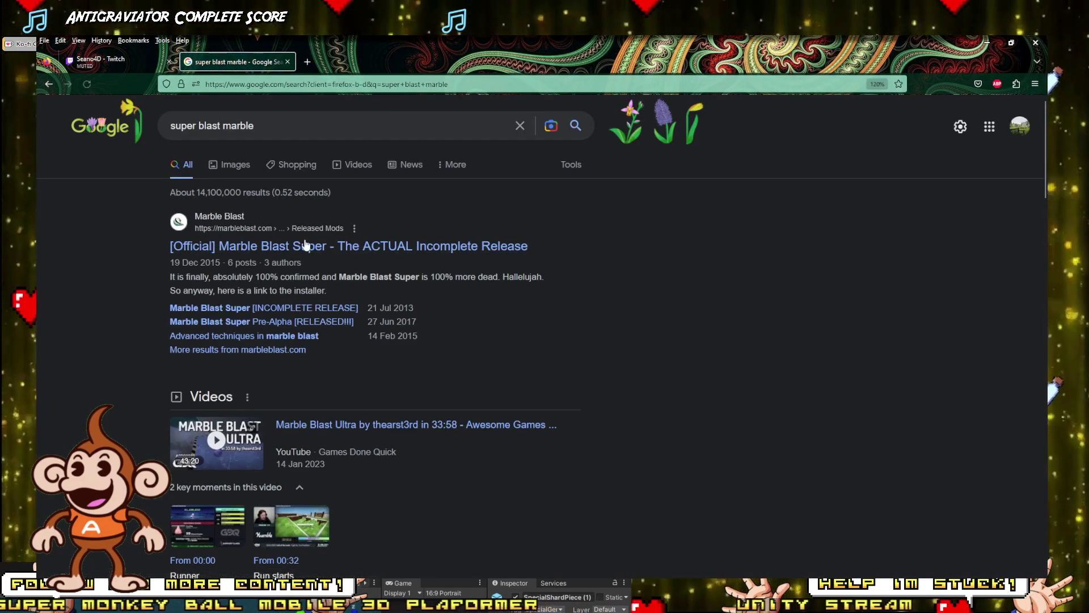
# Step: Look through the image results for "super blast marble" and return to Unity
pyautogui.click(238, 171)
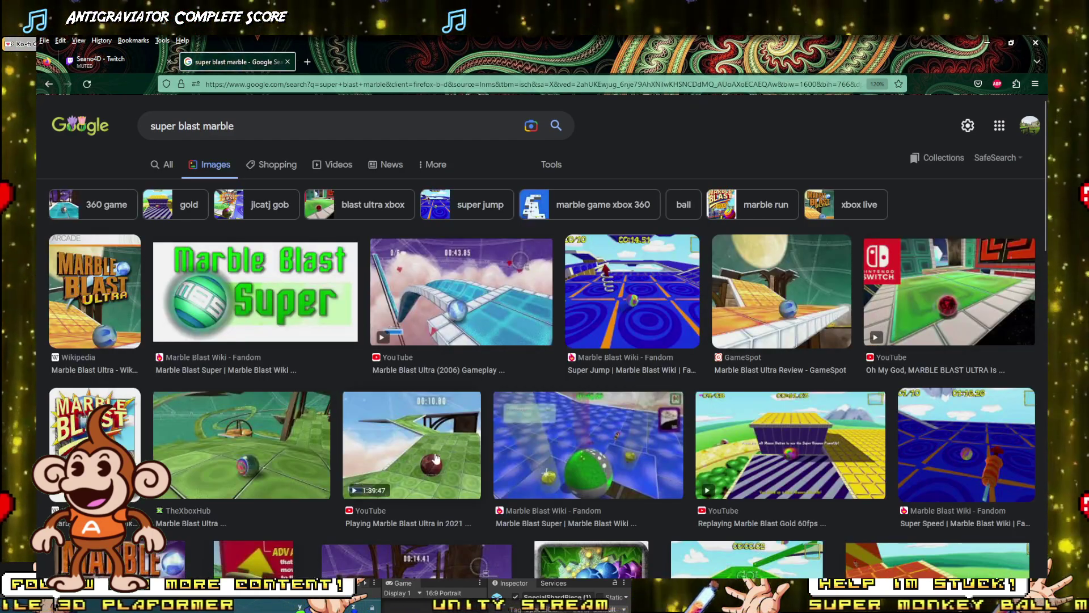
pyautogui.scroll(-2, 211, 399)
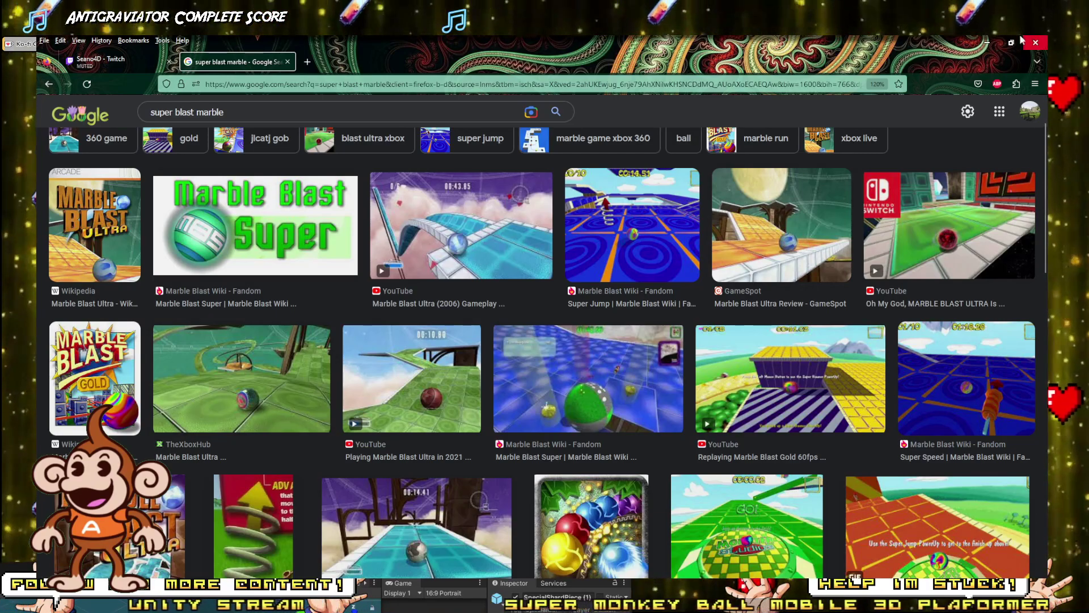
pyautogui.click(990, 41)
# Step: Play-test the lowered fan staircase in an enlarged Game view, checking the ball's height against the special gem
pyautogui.moveTo(499, 324); pyautogui.dragTo(548, 258, button='right')
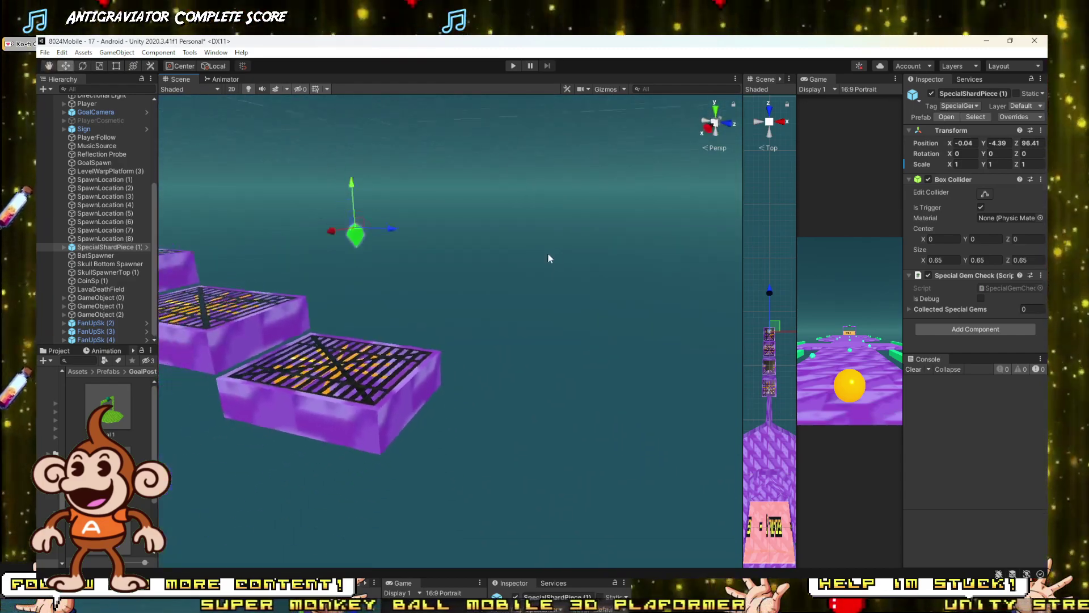
pyautogui.scroll(-1, 548, 259)
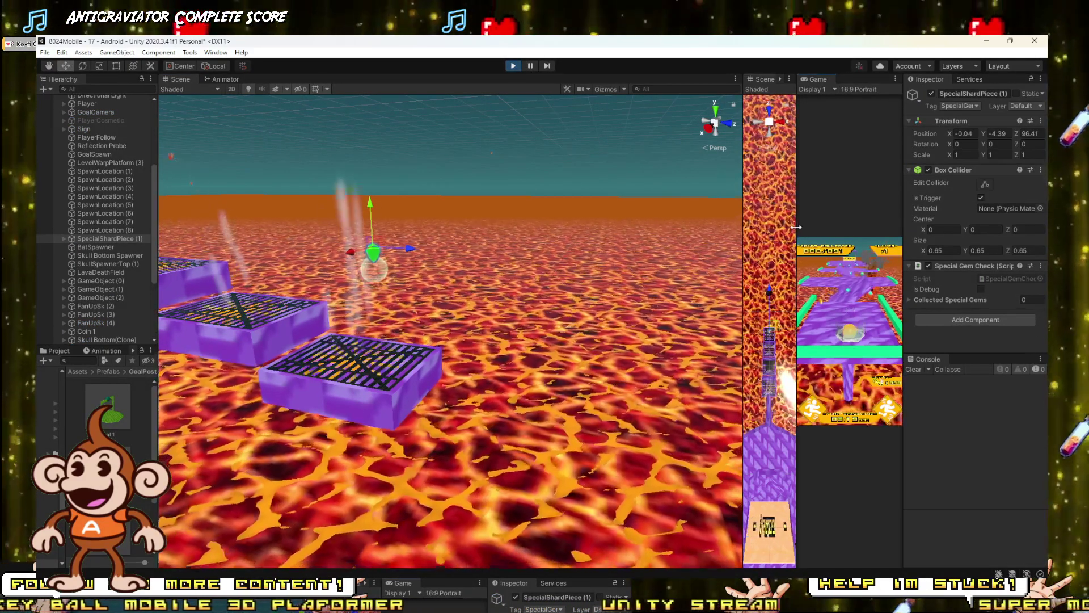
pyautogui.moveTo(797, 232); pyautogui.dragTo(319, 232)
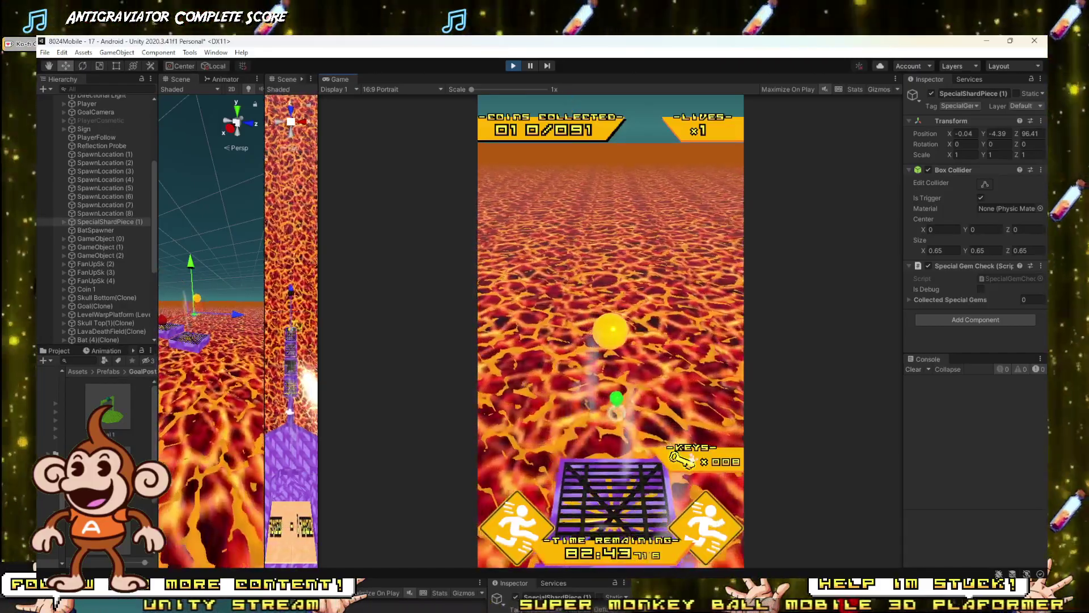
pyautogui.moveTo(203, 331); pyautogui.dragTo(213, 278, button='right')
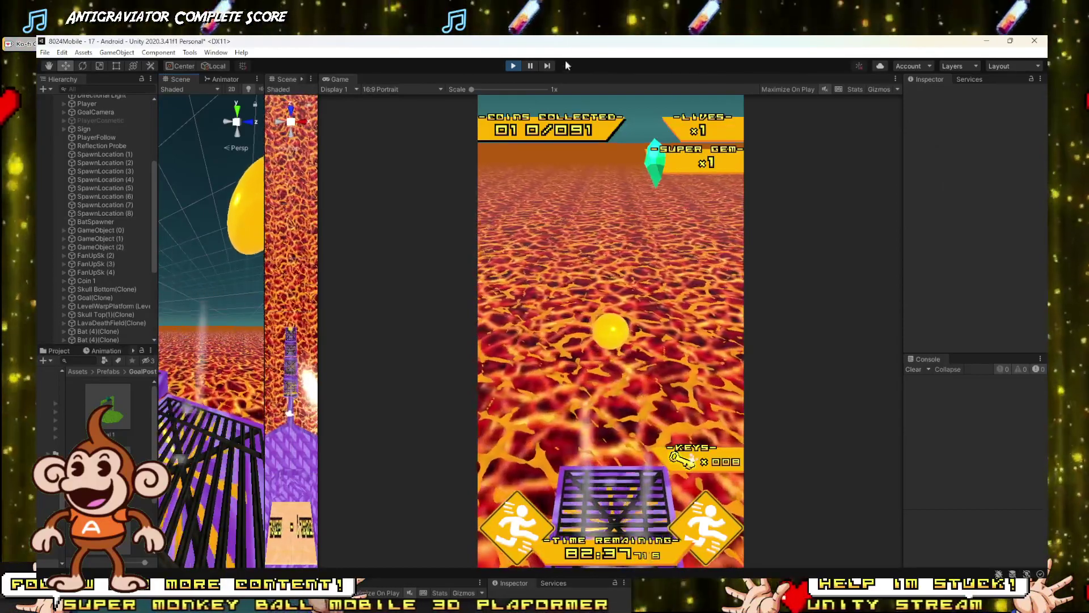
pyautogui.click(513, 65)
# Step: Raise SpecialShardPiece (1) to Y -3.55 and play-test collecting it from the fan staircase
pyautogui.click(218, 338)
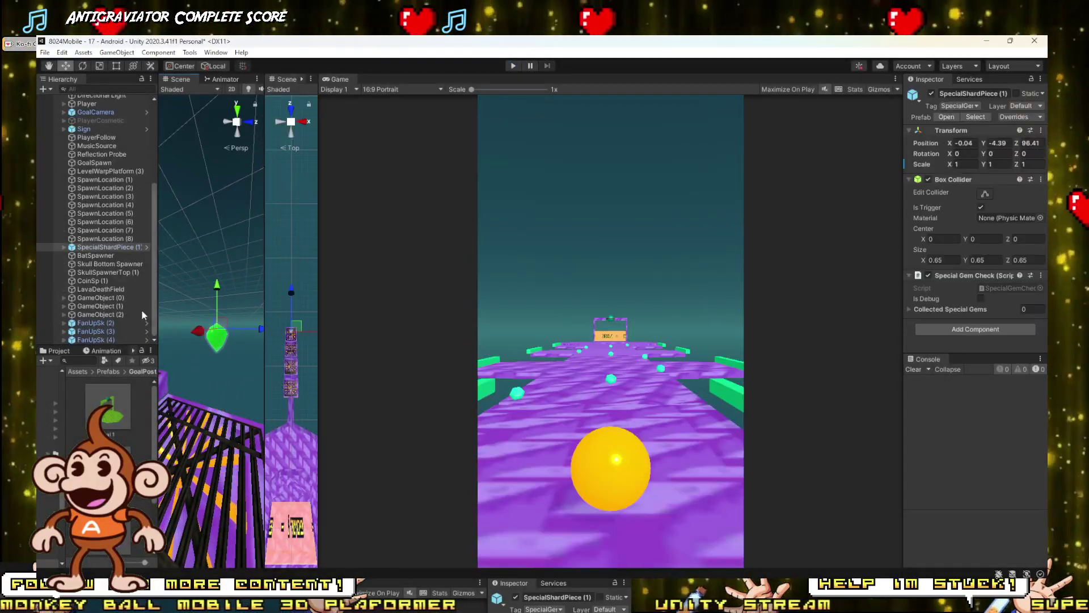
pyautogui.click(513, 66)
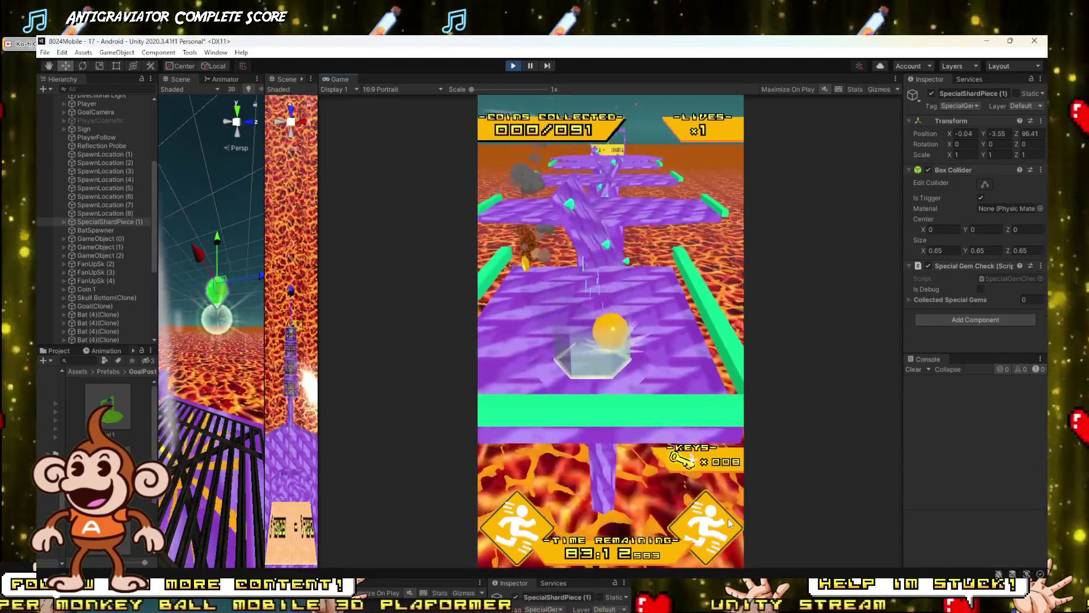
pyautogui.click(727, 519)
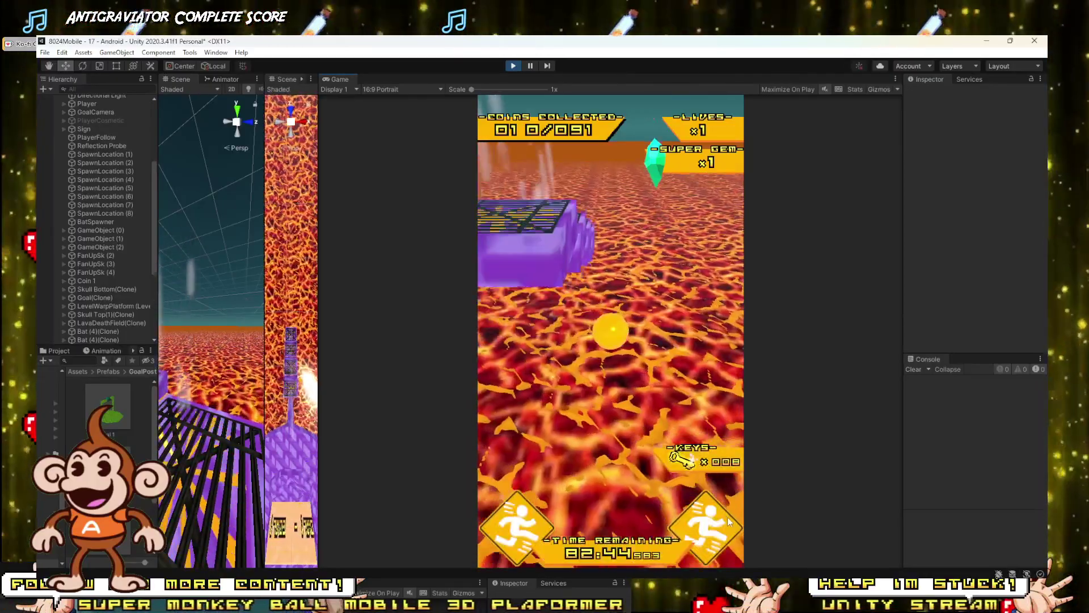
pyautogui.click(513, 65)
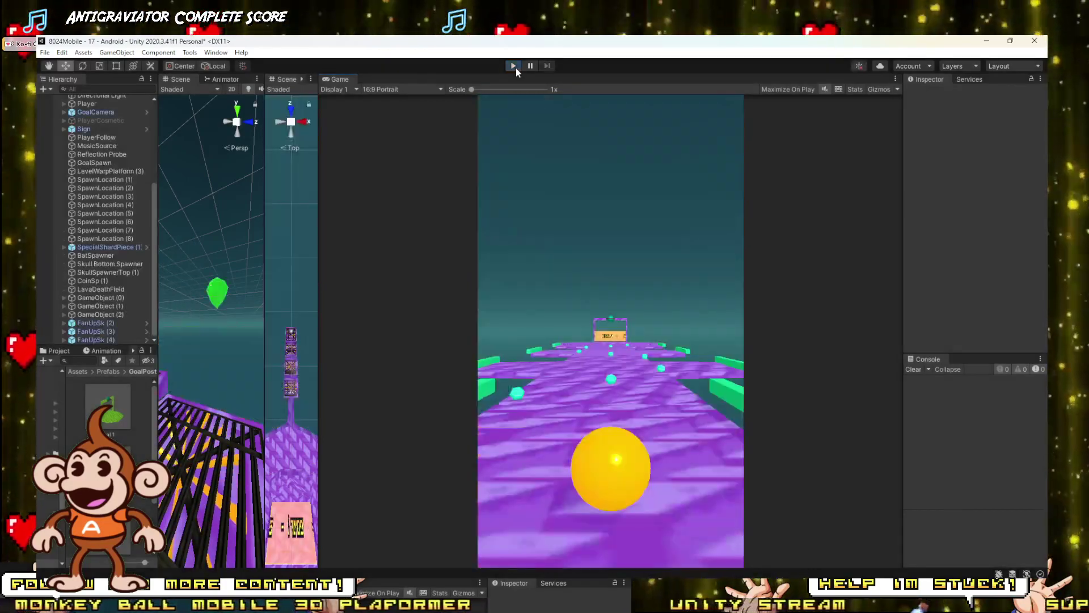
# Step: Play-test level 17 again, retrying after the failed run, to collect the special gem and return to the goal
pyautogui.click(514, 66)
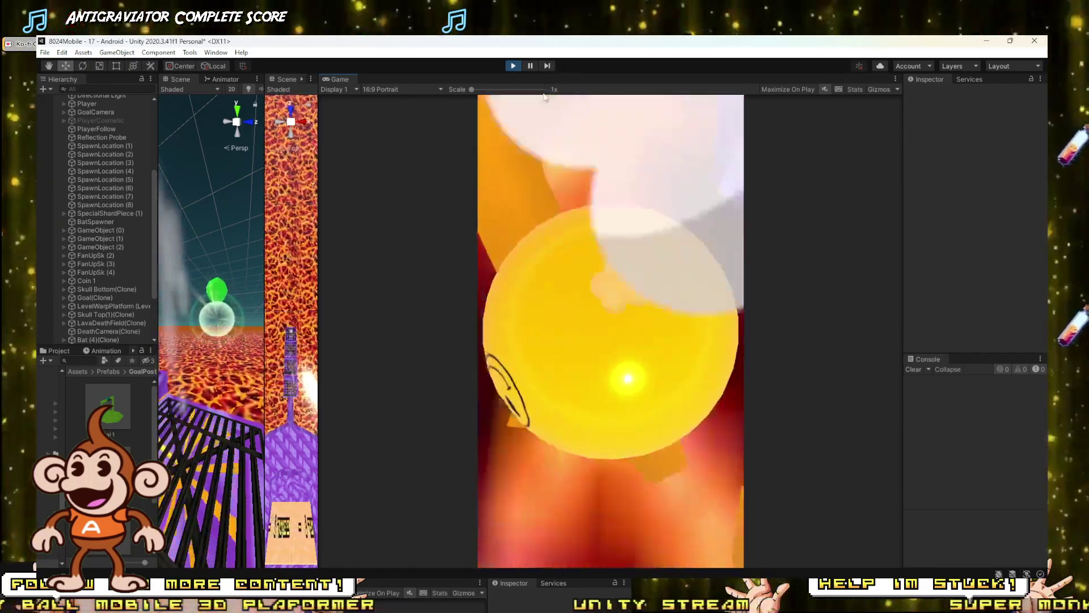
pyautogui.click(580, 514)
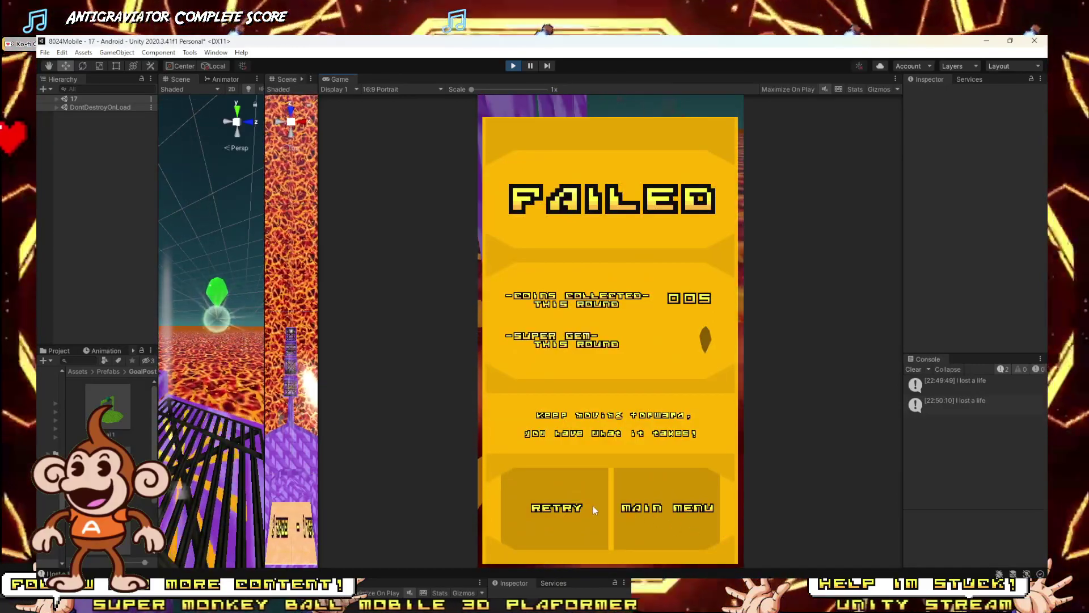
pyautogui.click(593, 505)
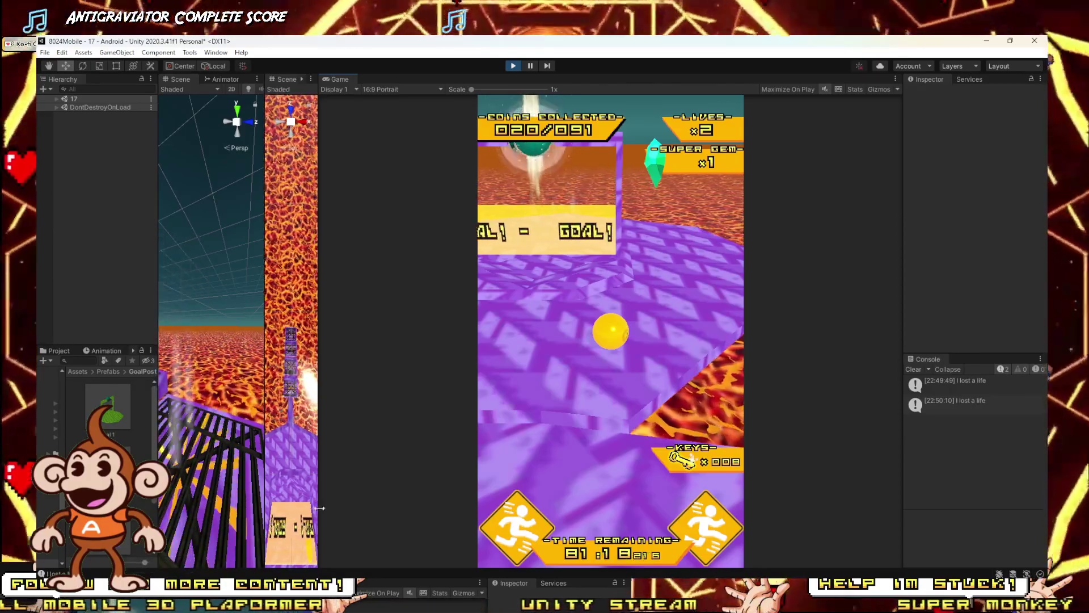
# Step: Widen the second Scene view beside the Game view and look over the fan platforms in it
pyautogui.moveTo(321, 509); pyautogui.dragTo(536, 512)
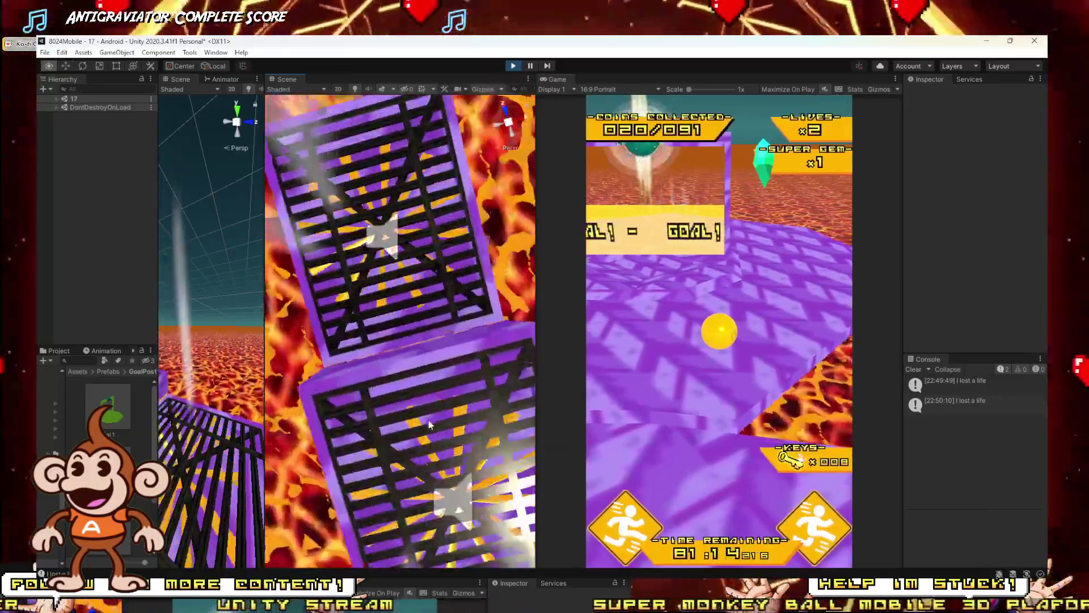
pyautogui.moveTo(430, 425); pyautogui.dragTo(397, 352, button='right')
# Step: Switch to Firefox, review the ChatGPT rotate-platform script, and return to Unity
pyautogui.moveTo(187, 542)
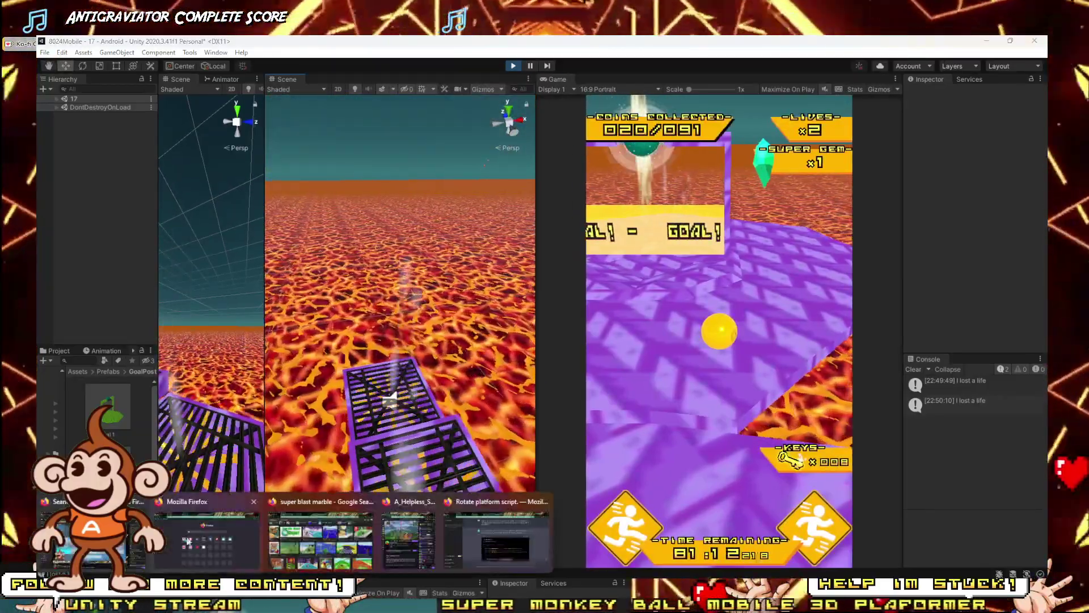
pyautogui.click(471, 504)
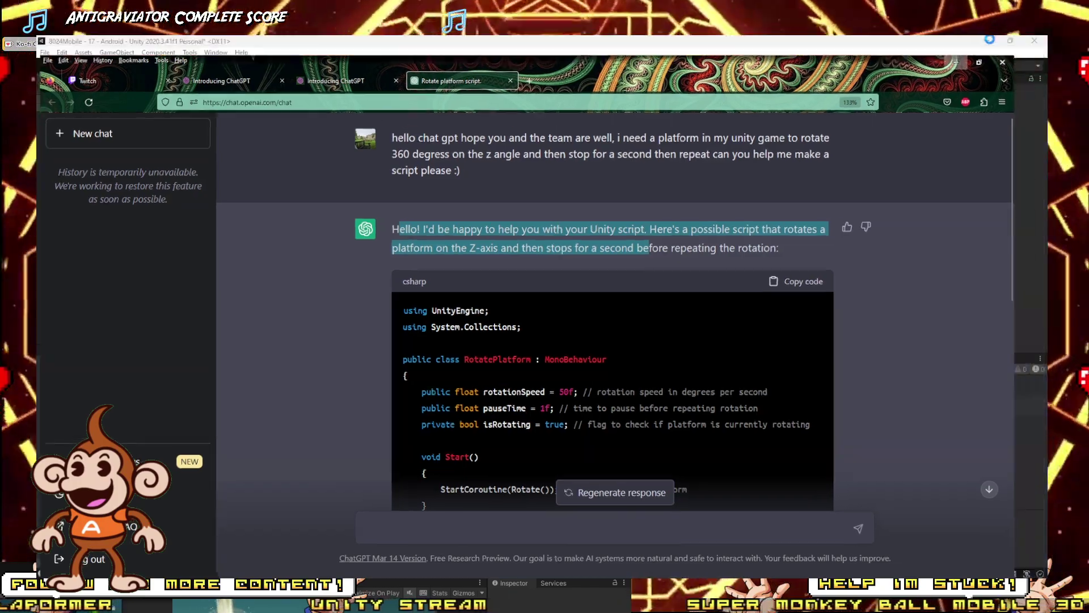
pyautogui.click(987, 42)
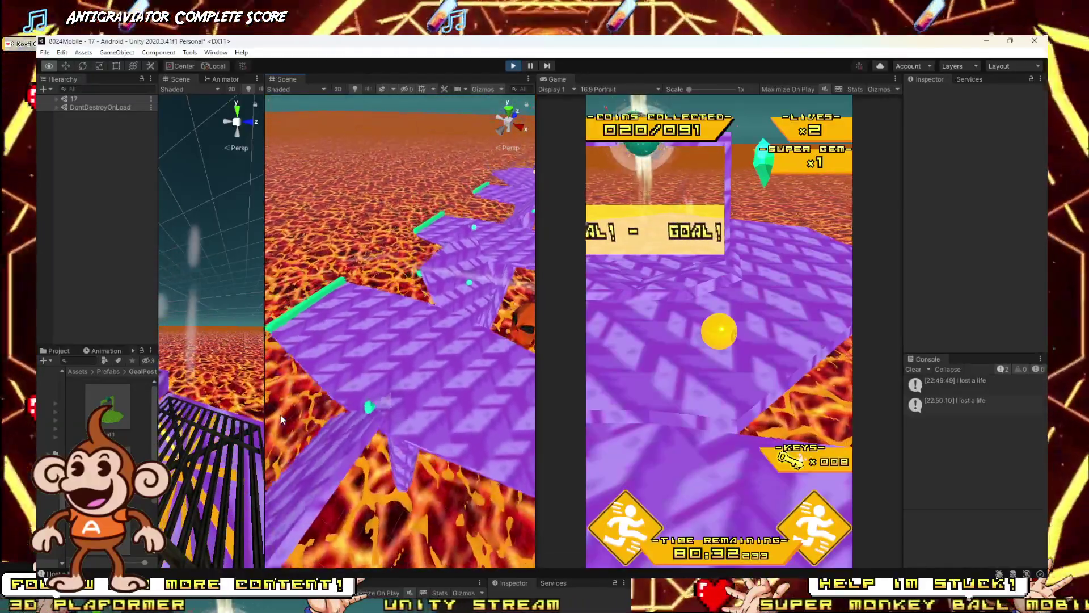
# Step: Stop the play-test and assign the CoinImage sprite to CoinSp (1)
pyautogui.moveTo(277, 530); pyautogui.dragTo(458, 224, button='right')
pyautogui.click(514, 66)
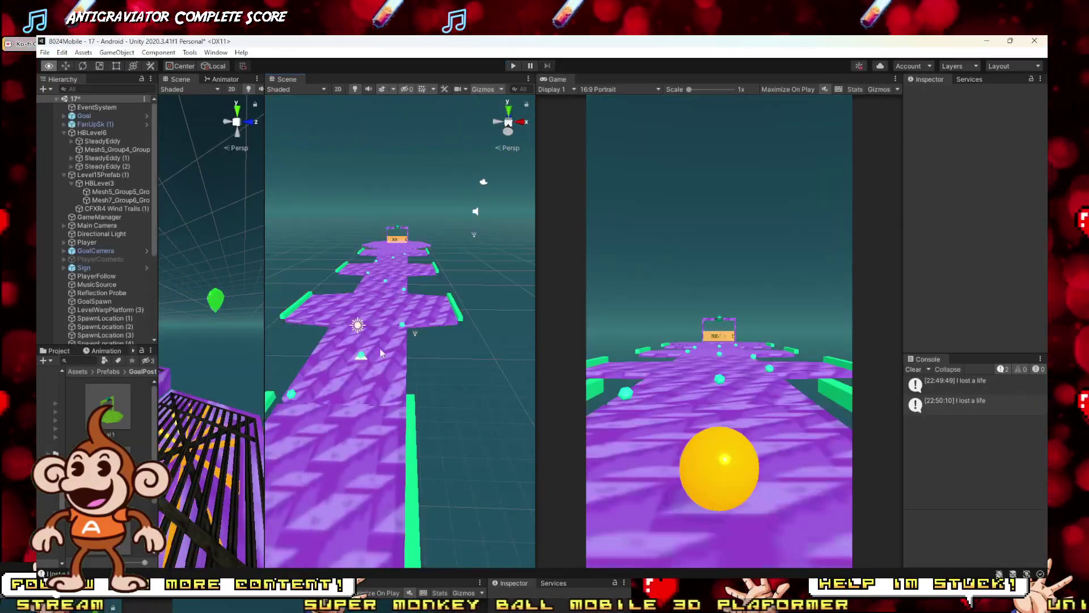
pyautogui.moveTo(340, 340); pyautogui.dragTo(370, 331, button='right')
pyautogui.scroll(-5, 89, 284)
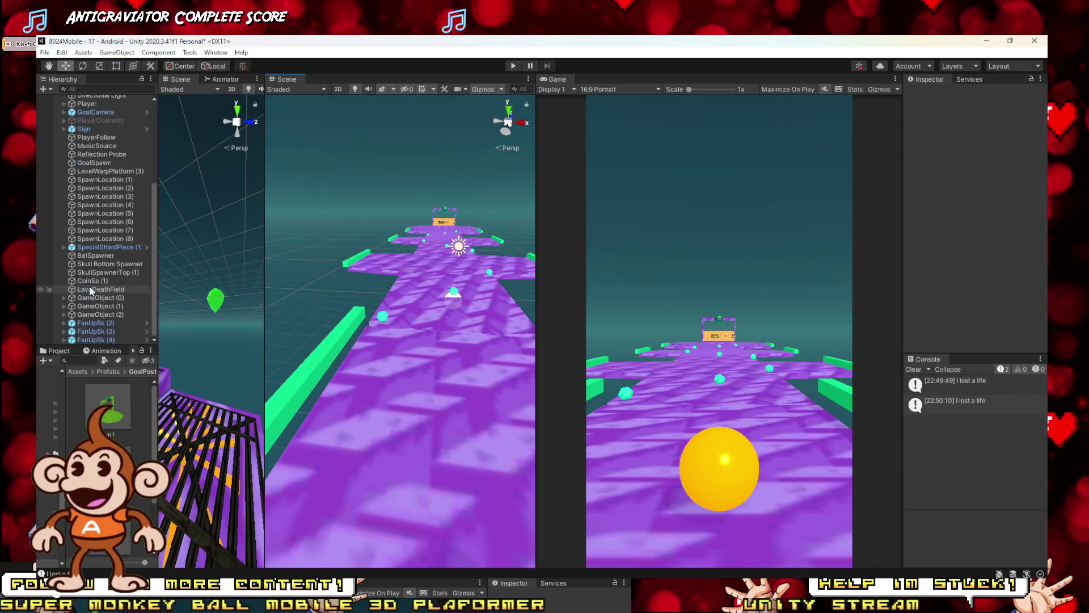
pyautogui.click(93, 282)
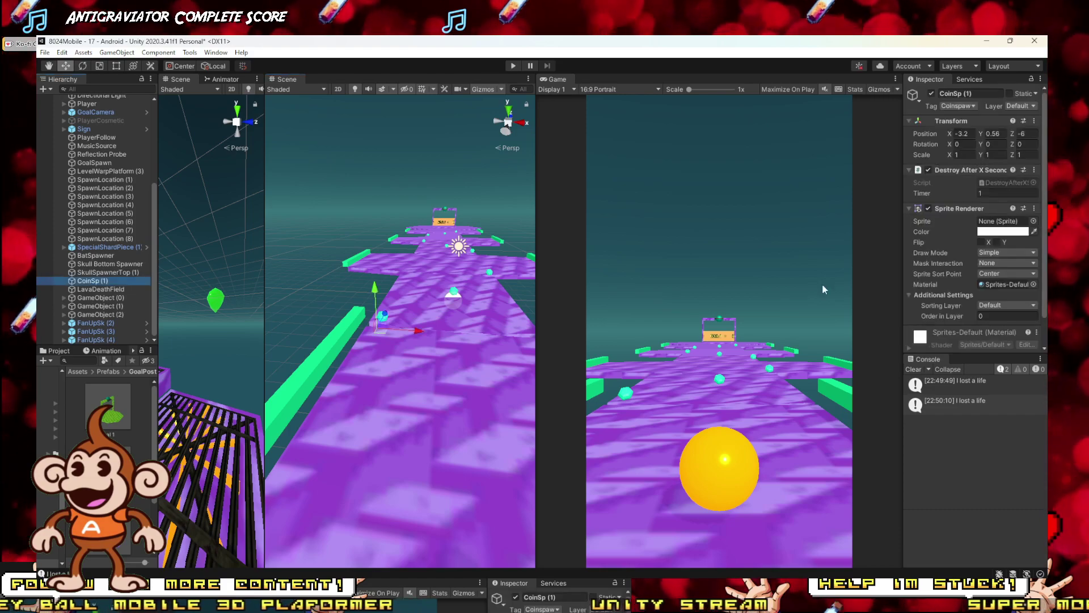
pyautogui.click(1034, 220)
pyautogui.write('coin')
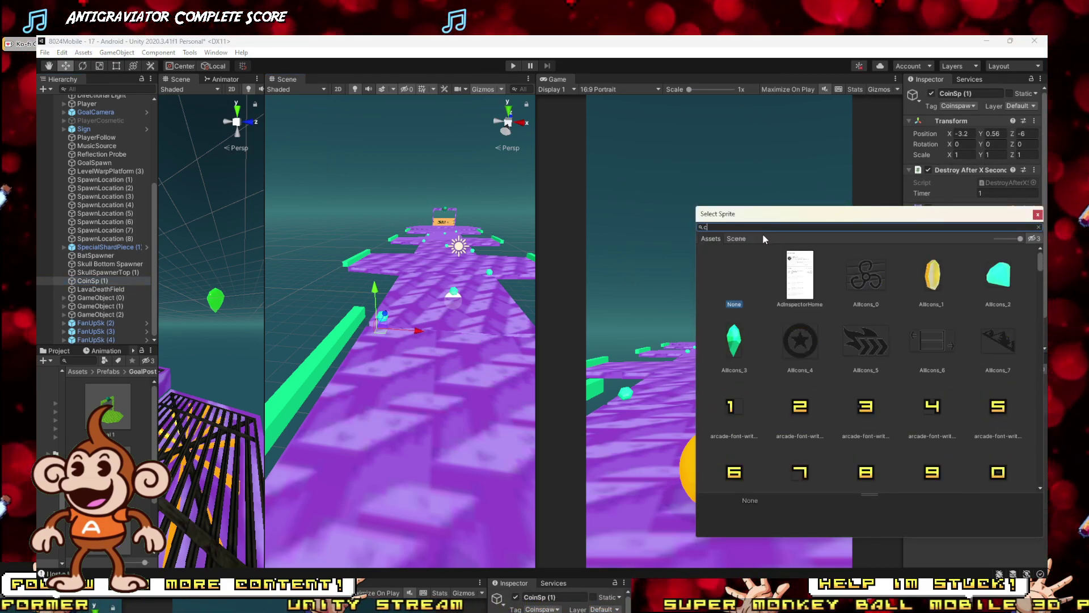
pyautogui.doubleClick(870, 270)
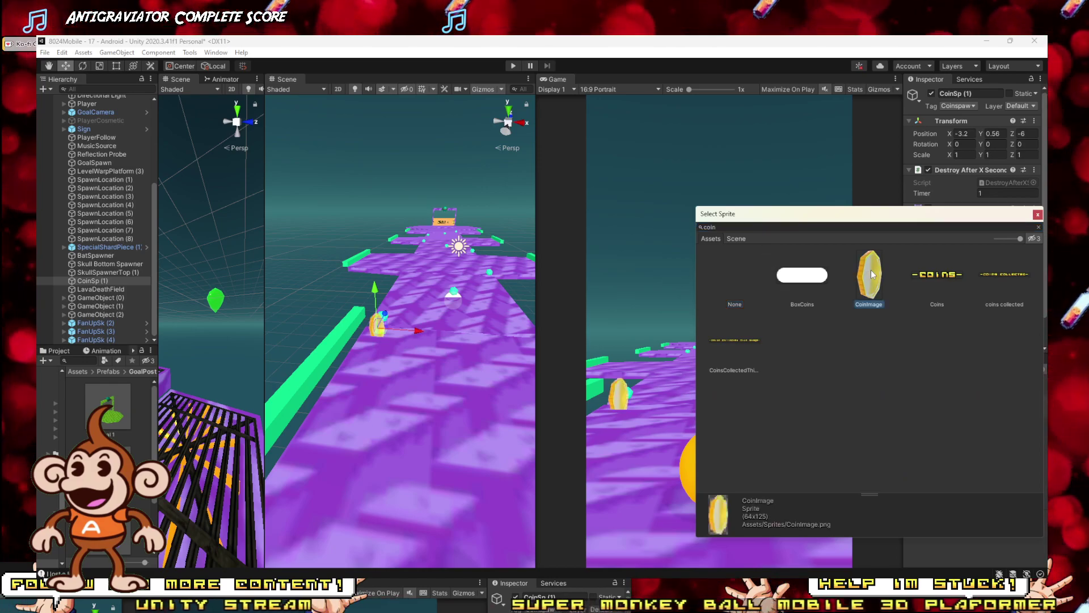
# Step: Duplicate CoinSp (1) twice along X to make a three-coin row across the track, with the last coin at X 2.93
pyautogui.moveTo(400, 338); pyautogui.dragTo(396, 332, button='right')
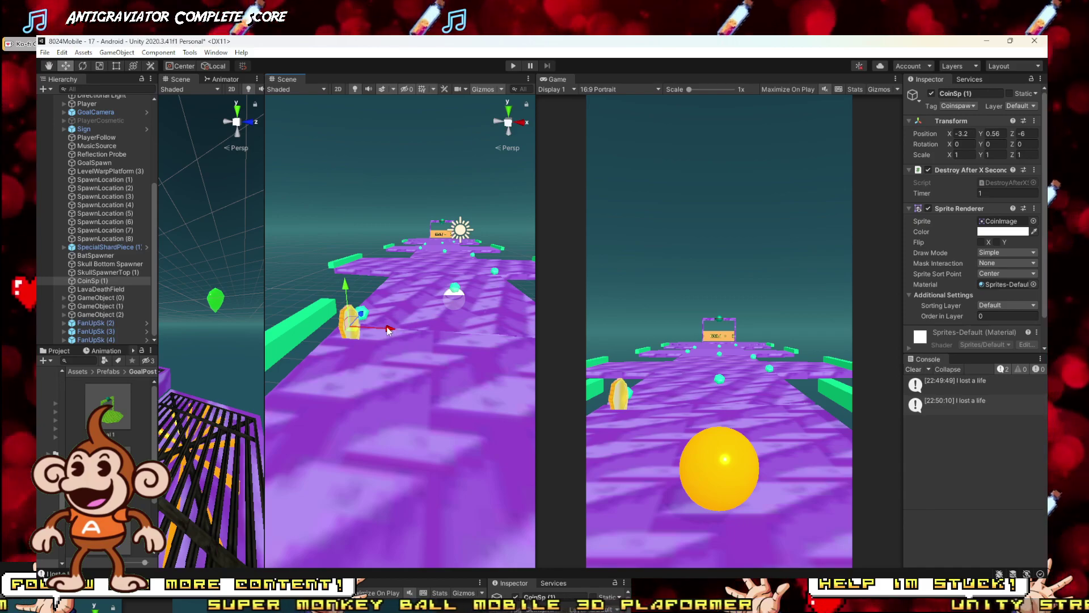
pyautogui.hotkey('ctrl', 'd')
pyautogui.moveTo(389, 333); pyautogui.dragTo(497, 337)
pyautogui.hotkey('ctrl', 'd')
pyautogui.moveTo(497, 337); pyautogui.dragTo(397, 335, button='right')
pyautogui.moveTo(397, 335); pyautogui.dragTo(467, 338)
pyautogui.moveTo(467, 339); pyautogui.dragTo(306, 366, button='right')
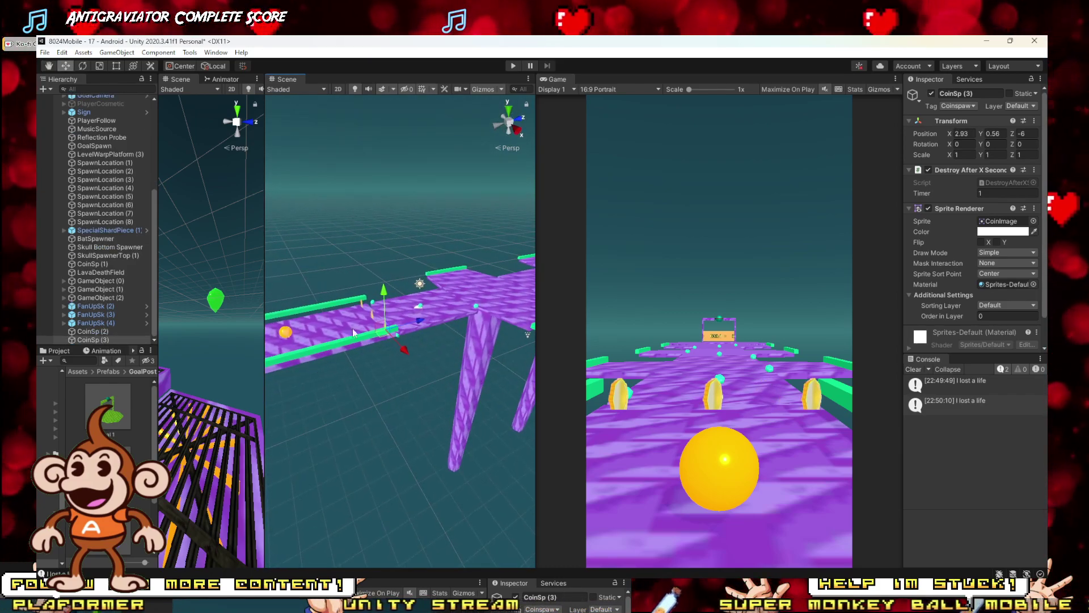
# Step: Reorder CoinSp (1) next to its copies in the Hierarchy and duplicate the three-coin row along the track, ending with a row at about Z 5.92
pyautogui.click(93, 264)
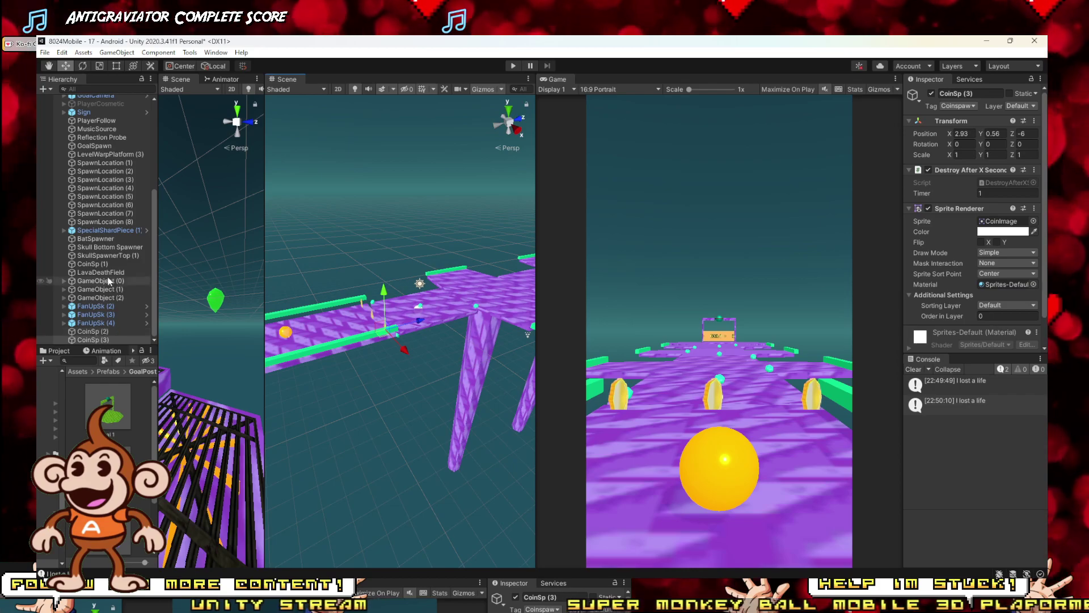
pyautogui.moveTo(105, 330); pyautogui.dragTo(96, 329)
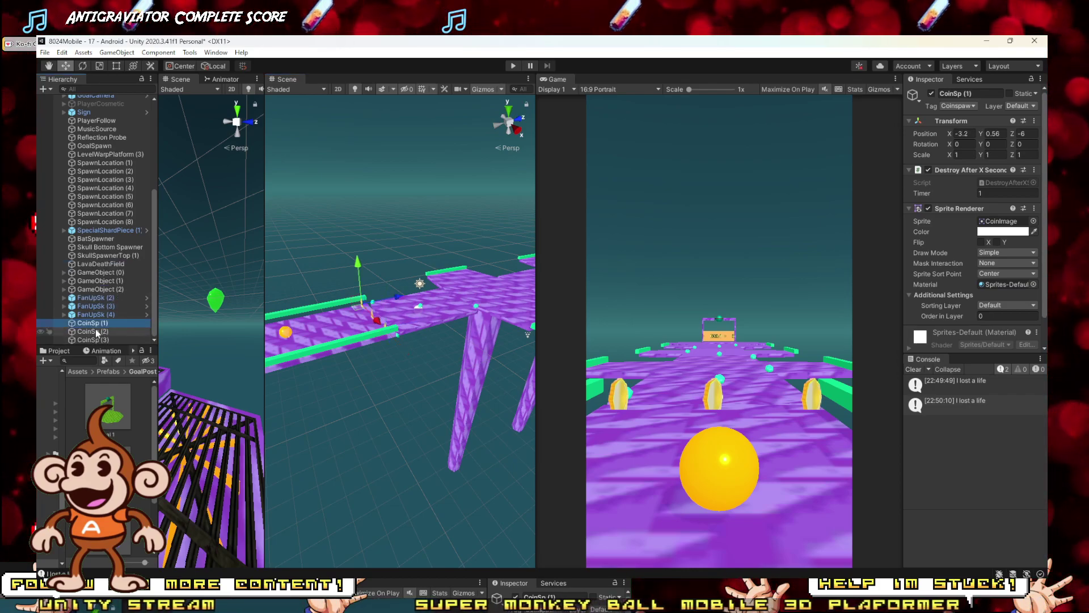
pyautogui.keyDown('shift'); pyautogui.click(91, 340); pyautogui.keyUp('shift')
pyautogui.scroll(4, 419, 346)
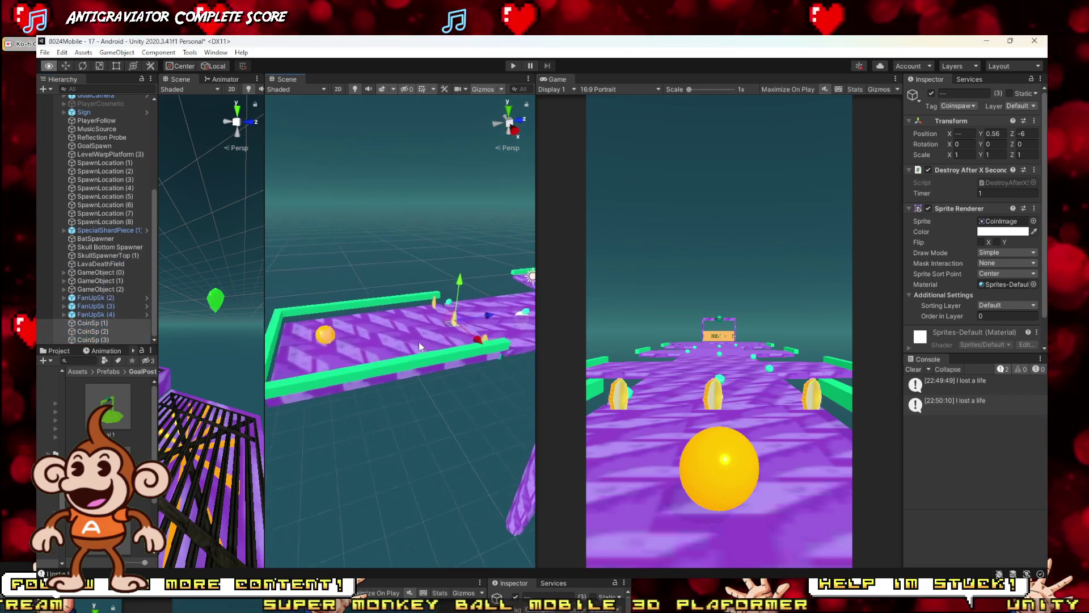
pyautogui.moveTo(458, 339); pyautogui.dragTo(272, 377)
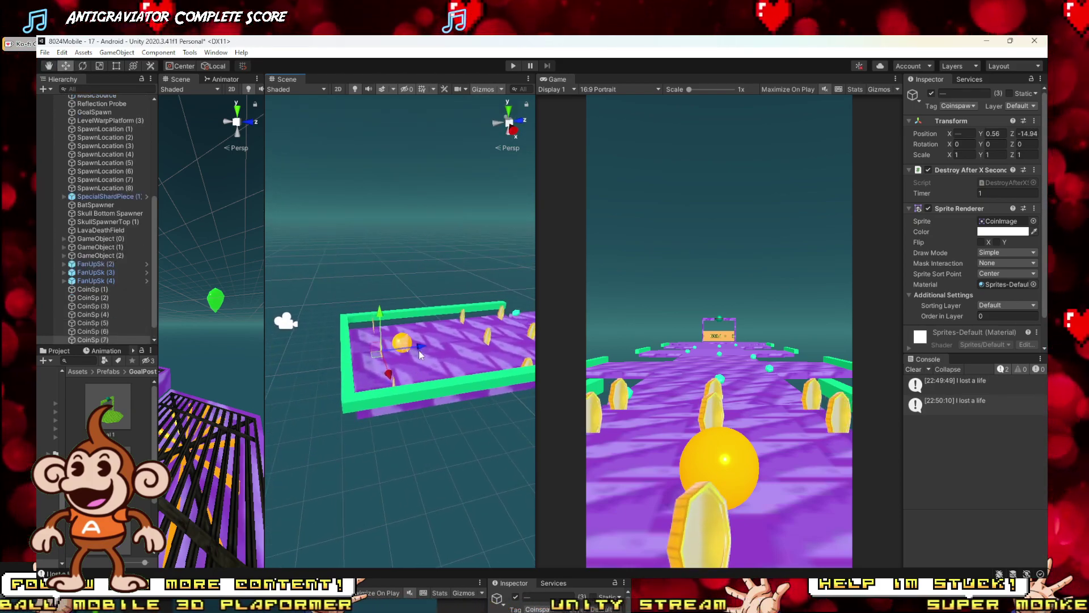
pyautogui.moveTo(417, 344)
pyautogui.mouseDown()
pyautogui.moveTo(332, 356)
pyautogui.moveTo(437, 337)
pyautogui.mouseUp()
pyautogui.moveTo(518, 351); pyautogui.dragTo(532, 407)
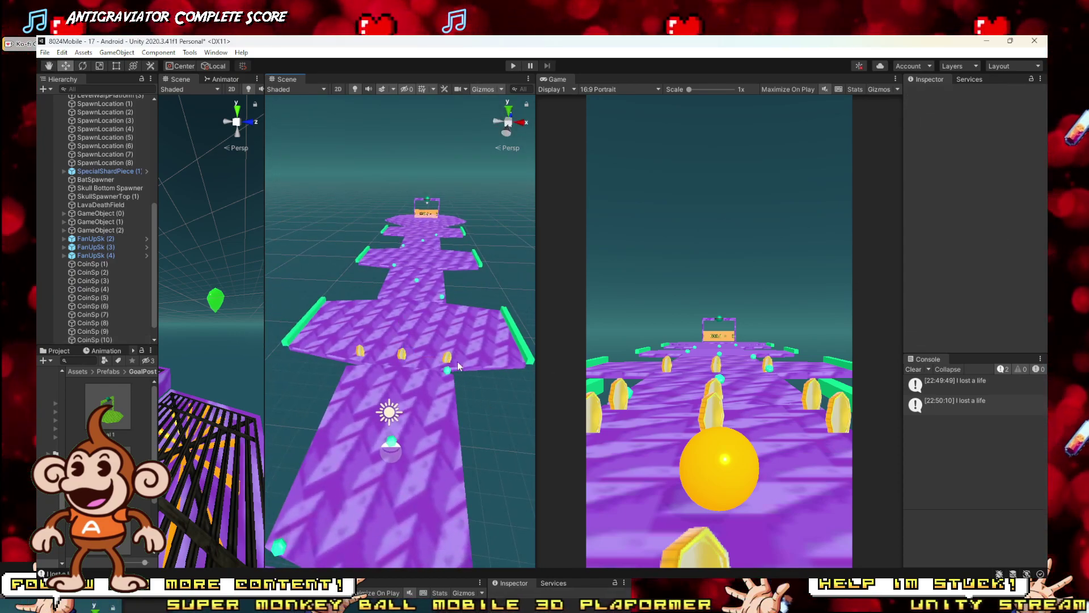
# Step: Add a duplicate coin at each outer side of the row on the first wide section and shift the outer pair to Z 6.7
pyautogui.click(448, 359)
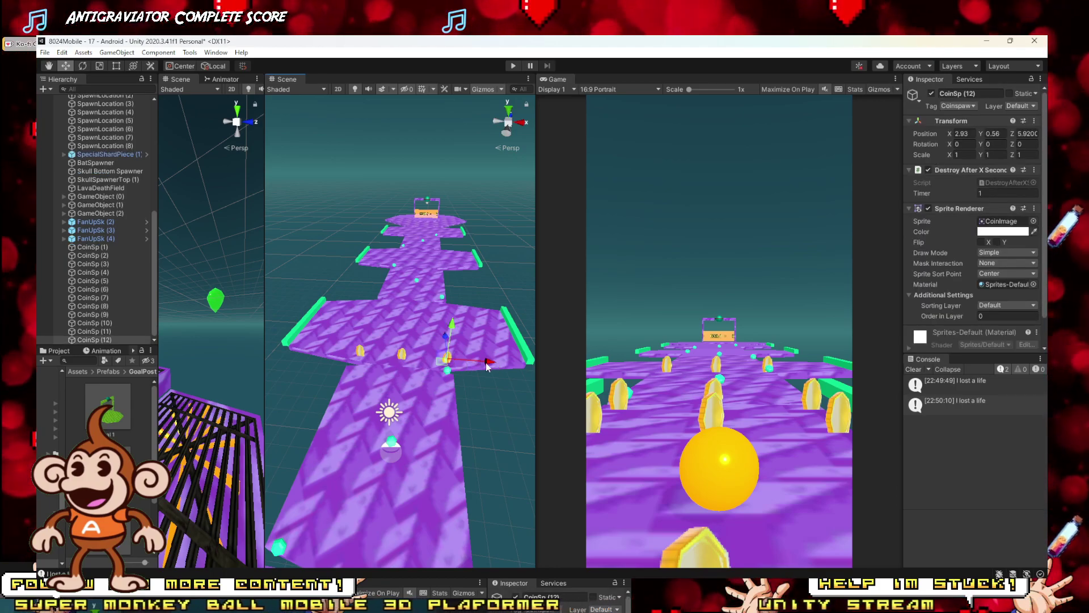
pyautogui.hotkey('ctrl', 'd')
pyautogui.moveTo(546, 370); pyautogui.dragTo(545, 370)
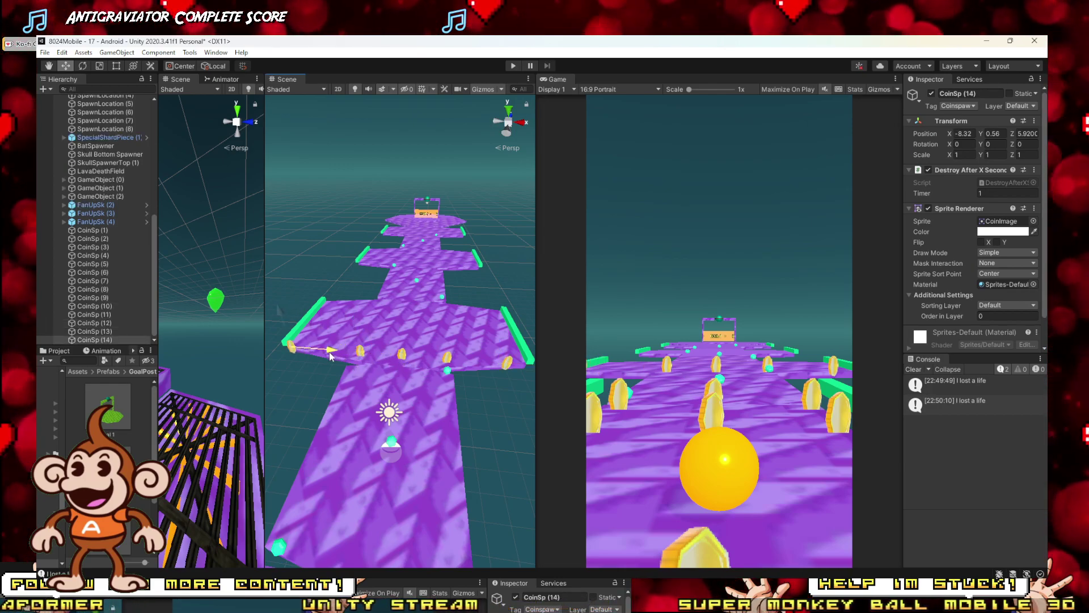
pyautogui.moveTo(330, 356); pyautogui.dragTo(283, 372)
pyautogui.keyDown('shift'); pyautogui.click(422, 376); pyautogui.keyUp('shift')
pyautogui.press('f')
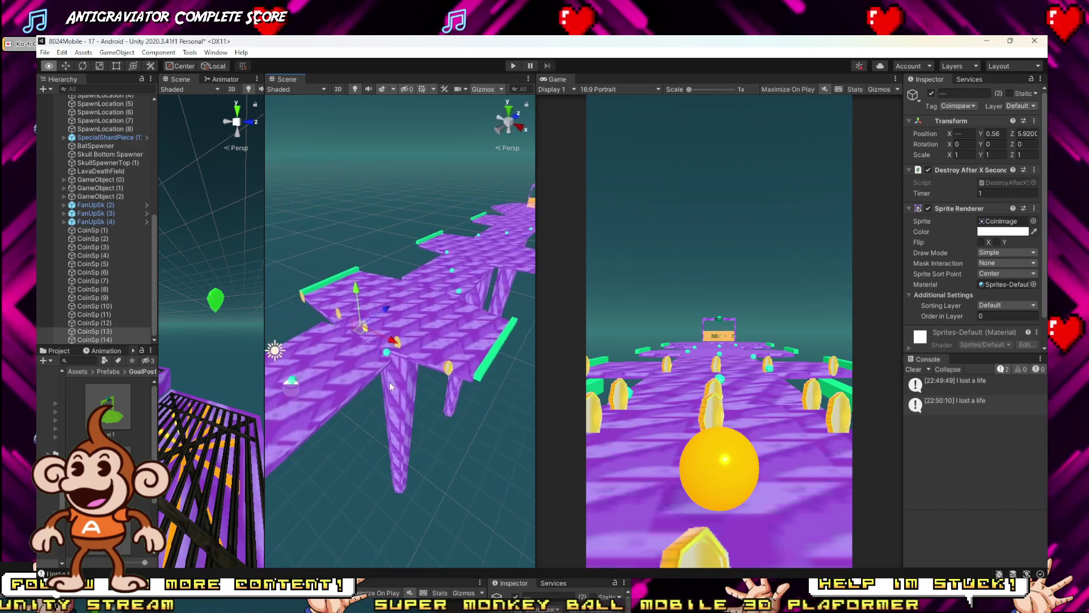
pyautogui.moveTo(414, 321); pyautogui.dragTo(424, 319)
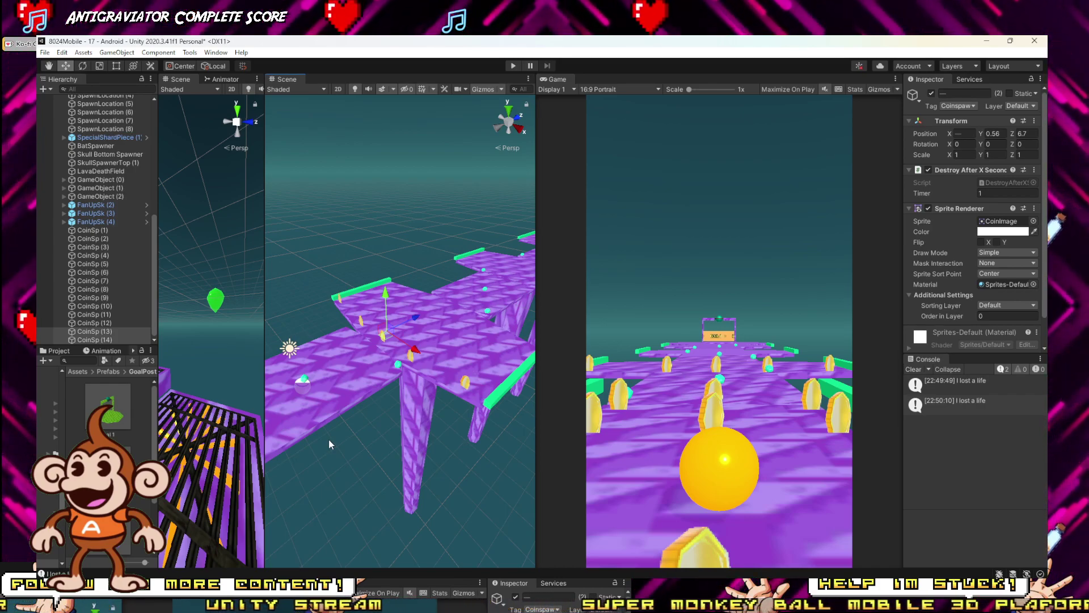
# Step: Examine the five-coin row on the first wide section from several angles and frame all fourteen coins
pyautogui.keyDown('alt'); pyautogui.moveTo(420, 386); pyautogui.dragTo(356, 372); pyautogui.keyUp('alt')
pyautogui.scroll(5, 354, 362)
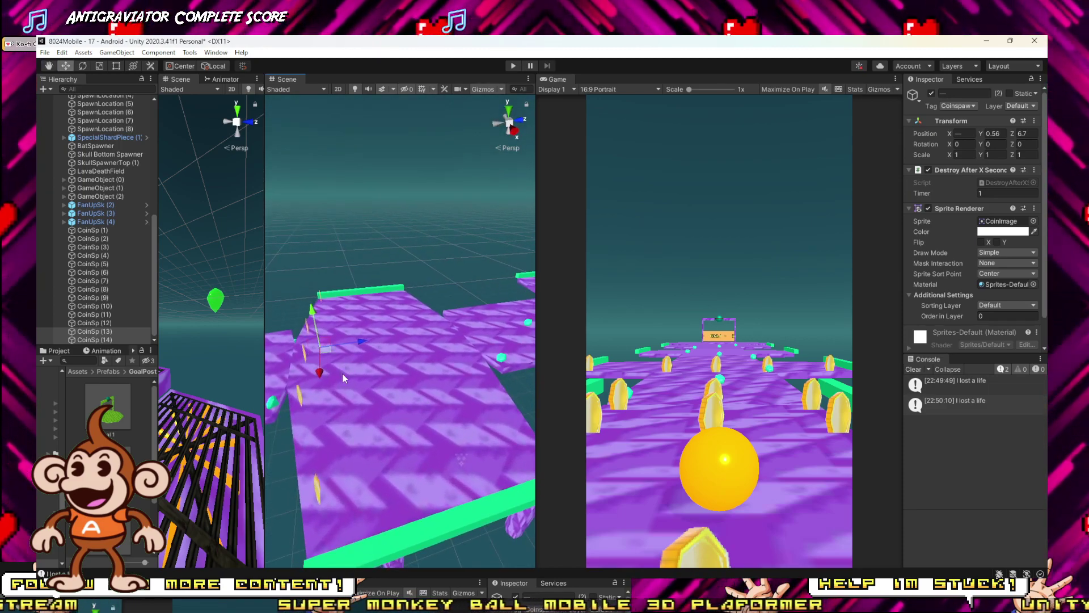
pyautogui.moveTo(352, 342)
pyautogui.keyDown('alt'); pyautogui.mouseDown()
pyautogui.moveTo(345, 353)
pyautogui.moveTo(339, 339)
pyautogui.mouseUp(); pyautogui.keyUp('alt')
pyautogui.scroll(2, 338, 339)
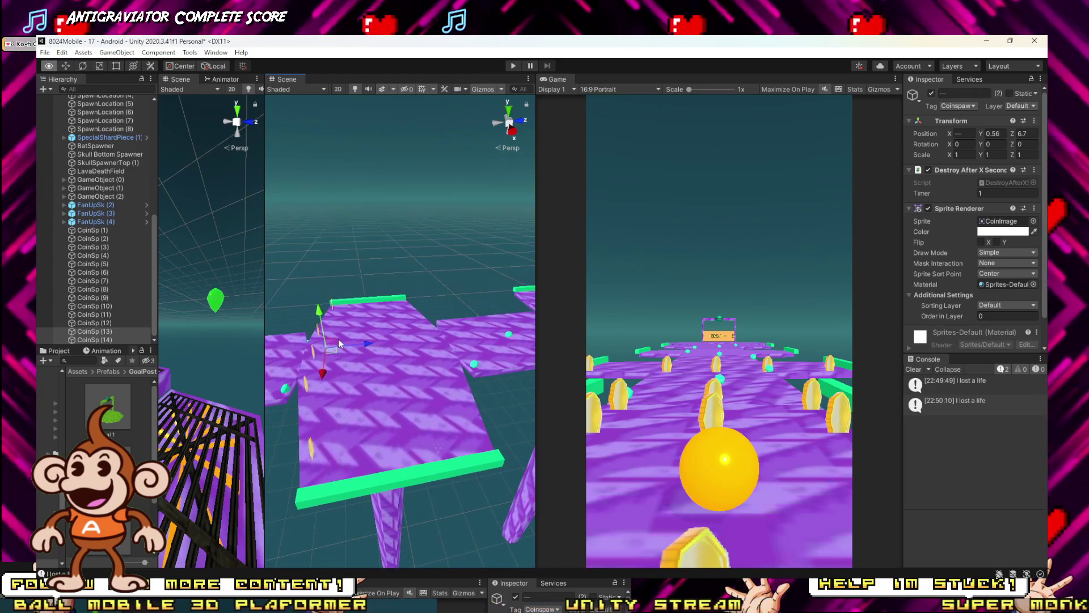
pyautogui.keyDown('alt'); pyautogui.moveTo(339, 339); pyautogui.dragTo(306, 337); pyautogui.keyUp('alt')
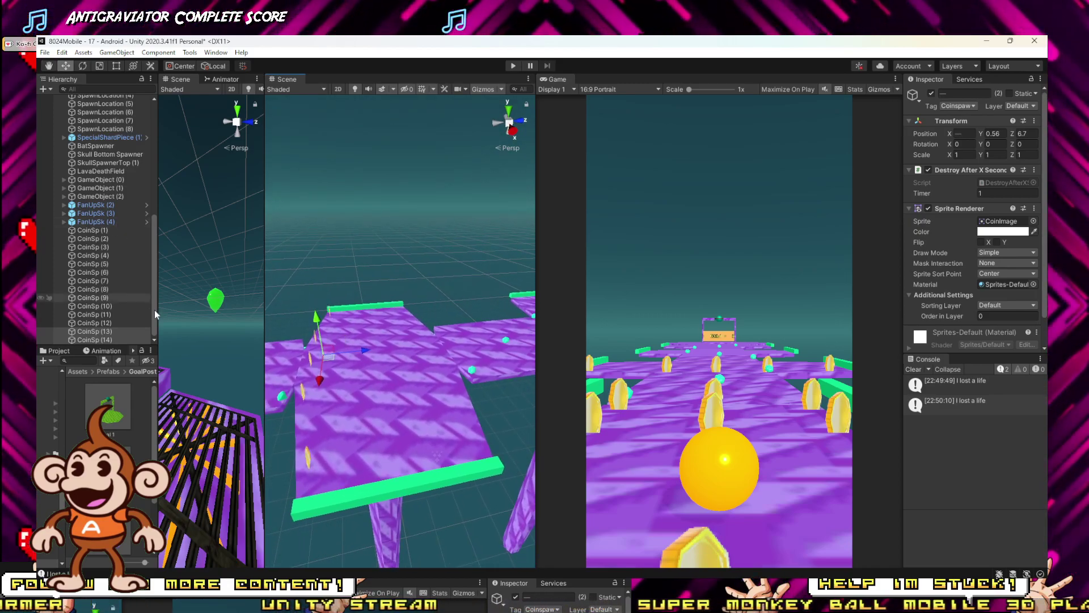
pyautogui.keyDown('shift'); pyautogui.click(91, 339); pyautogui.keyUp('shift')
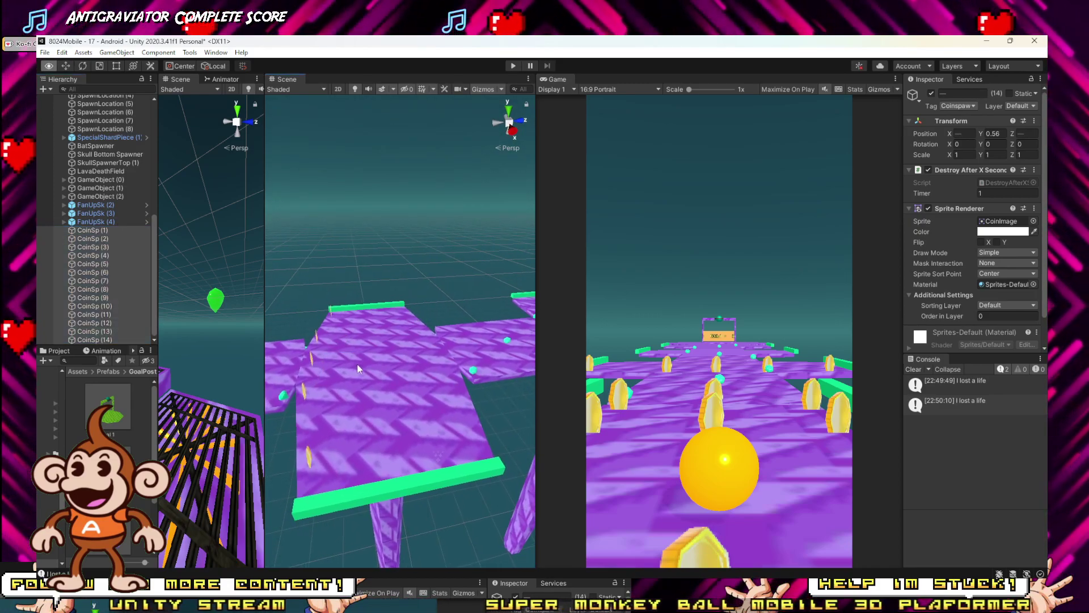
pyautogui.press('f')
# Step: Duplicate the five coins CoinSp (10) to CoinSp (14) twice to form two further rows along the first wide section
pyautogui.click(91, 339)
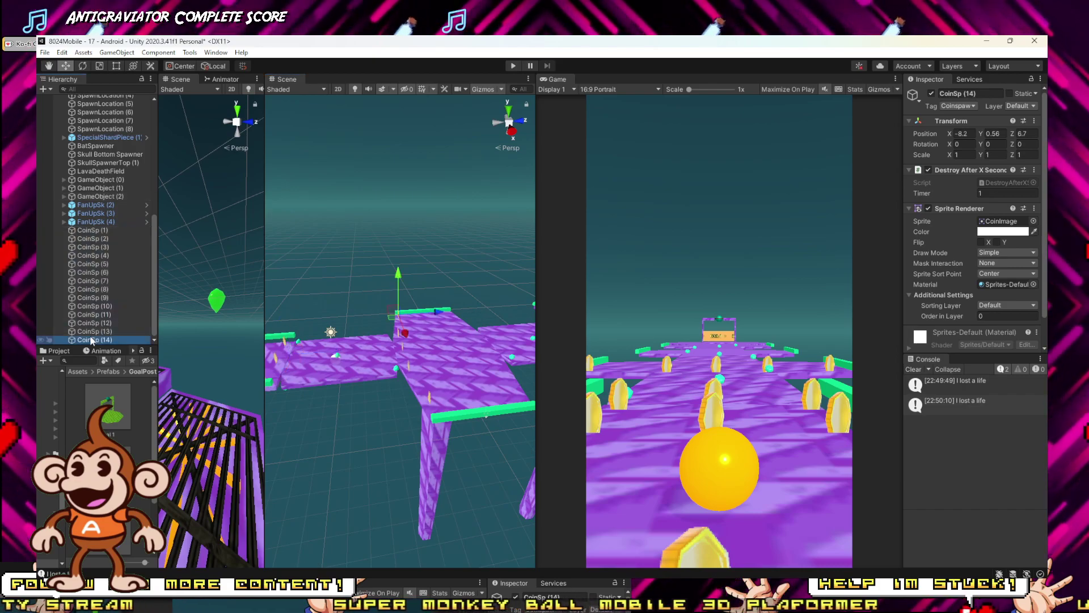
pyautogui.keyDown('shift'); pyautogui.click(104, 307); pyautogui.keyUp('shift')
pyautogui.keyDown('alt'); pyautogui.moveTo(325, 344); pyautogui.dragTo(410, 355); pyautogui.keyUp('alt')
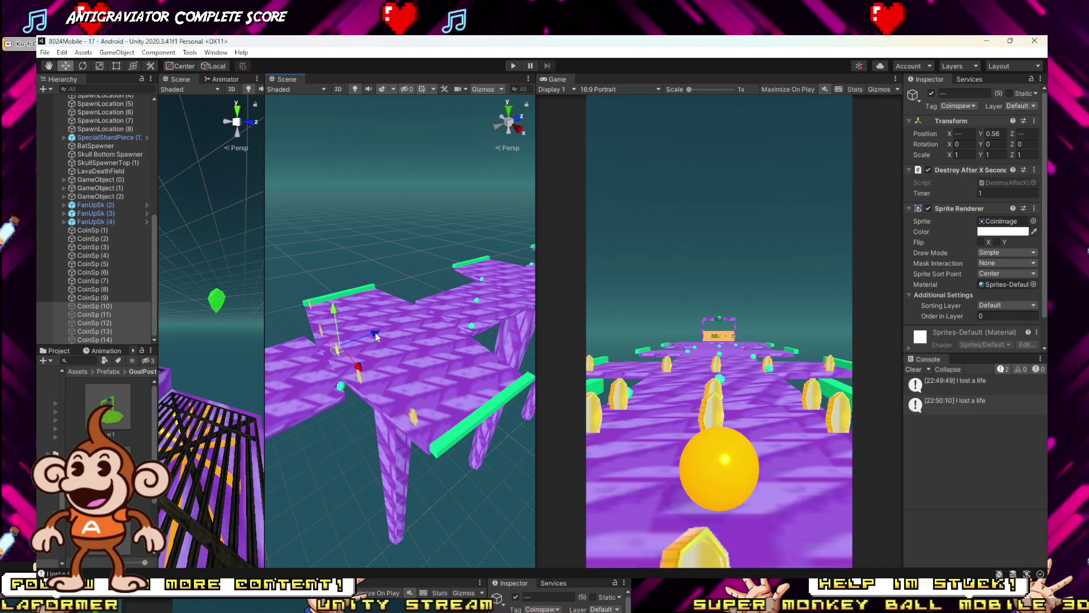
pyautogui.hotkey('ctrl', 'd')
pyautogui.moveTo(376, 333); pyautogui.dragTo(435, 299)
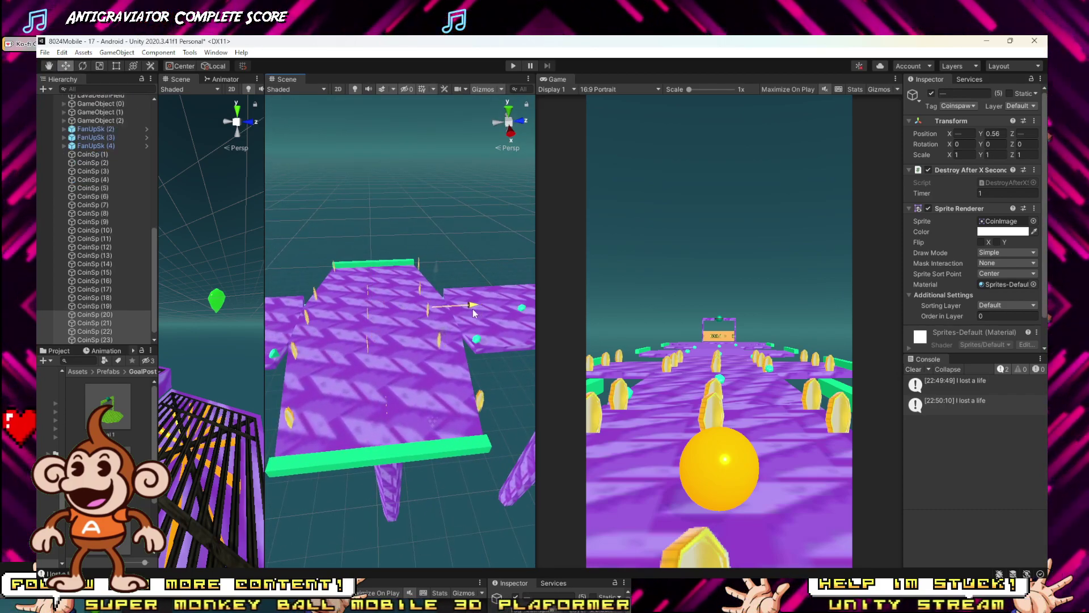
pyautogui.moveTo(477, 316); pyautogui.dragTo(491, 318)
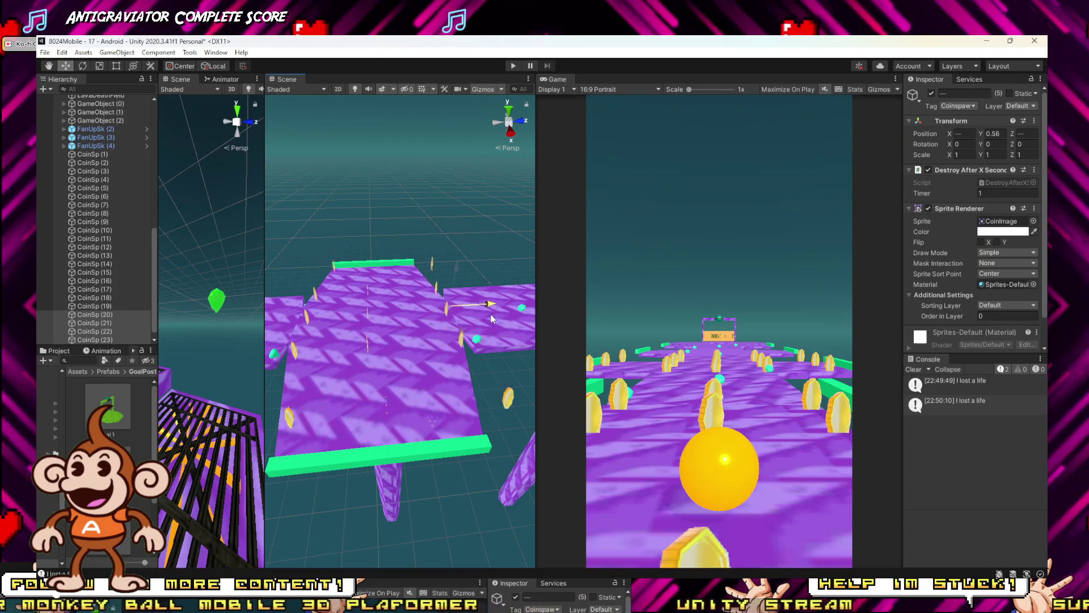
# Step: Check individual coins in the duplicated rows, including CoinSp (24) and CoinSp (17), against the platform edges
pyautogui.click(444, 264)
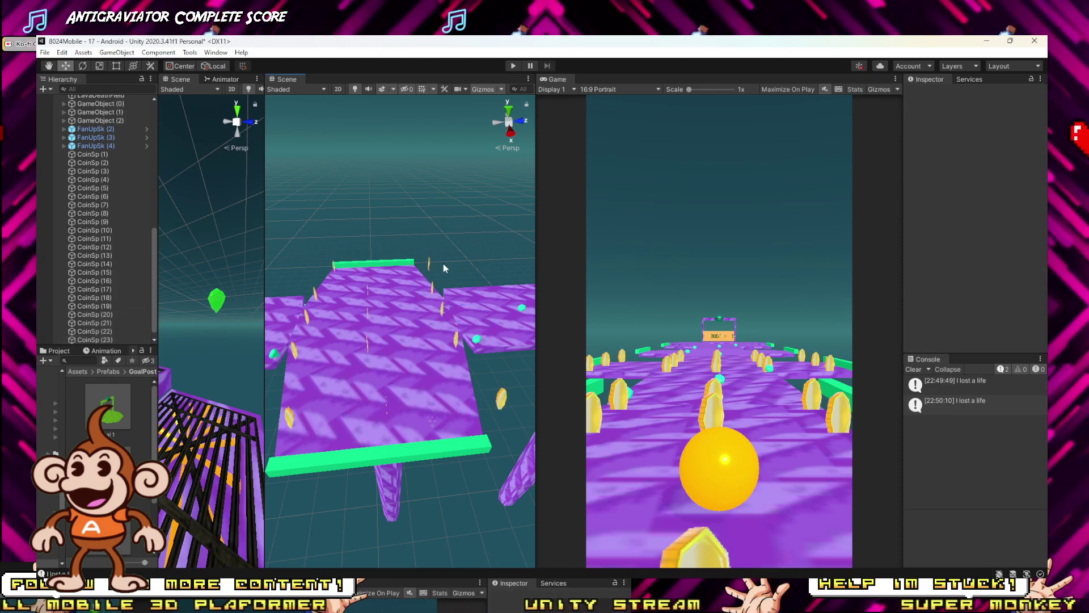
pyautogui.click(429, 265)
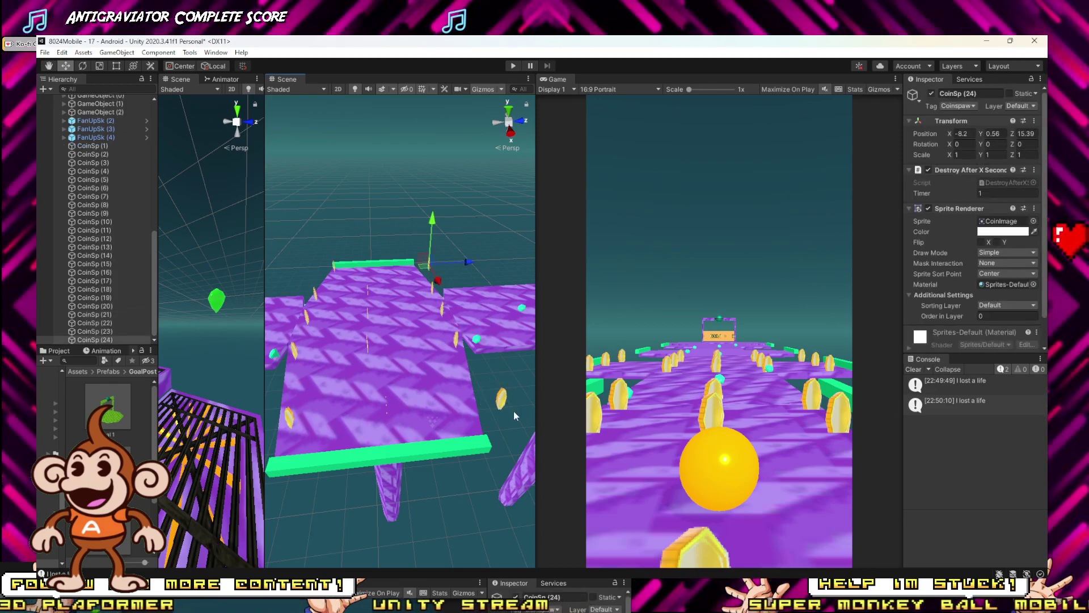
pyautogui.click(368, 347)
pyautogui.keyDown('alt'); pyautogui.moveTo(368, 340); pyautogui.dragTo(260, 345); pyautogui.keyUp('alt')
pyautogui.scroll(2, 260, 345)
pyautogui.click(382, 335)
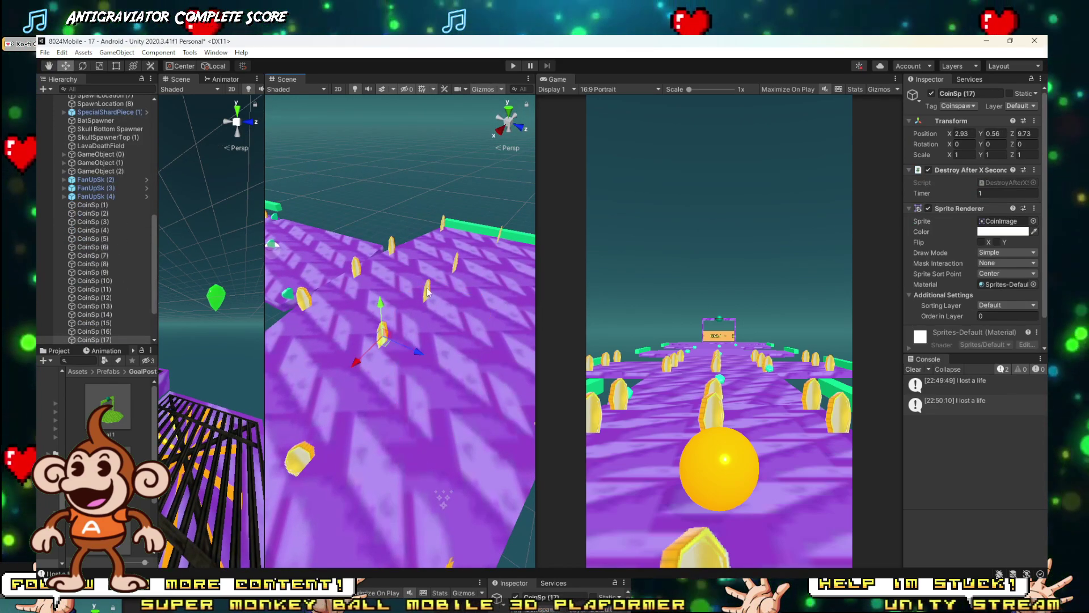
pyautogui.click(458, 264)
pyautogui.click(433, 229)
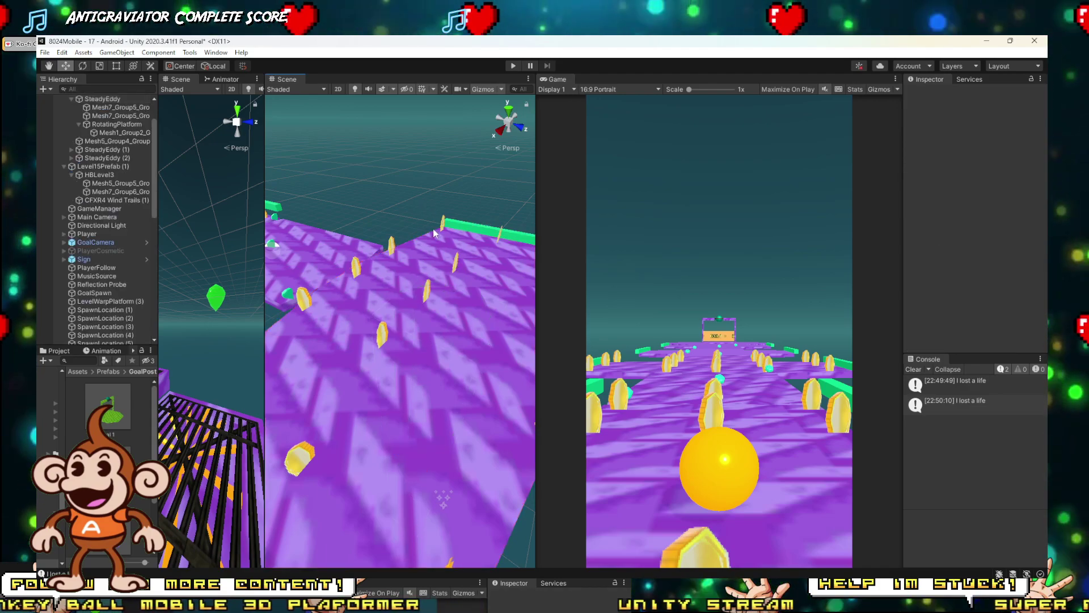
# Step: Select three coins in the middle row on the first wide section and adjust their position along Z
pyautogui.click(456, 265)
pyautogui.moveTo(445, 208); pyautogui.dragTo(442, 333, button='right')
pyautogui.click(407, 355)
pyautogui.click(413, 301)
pyautogui.click(443, 330)
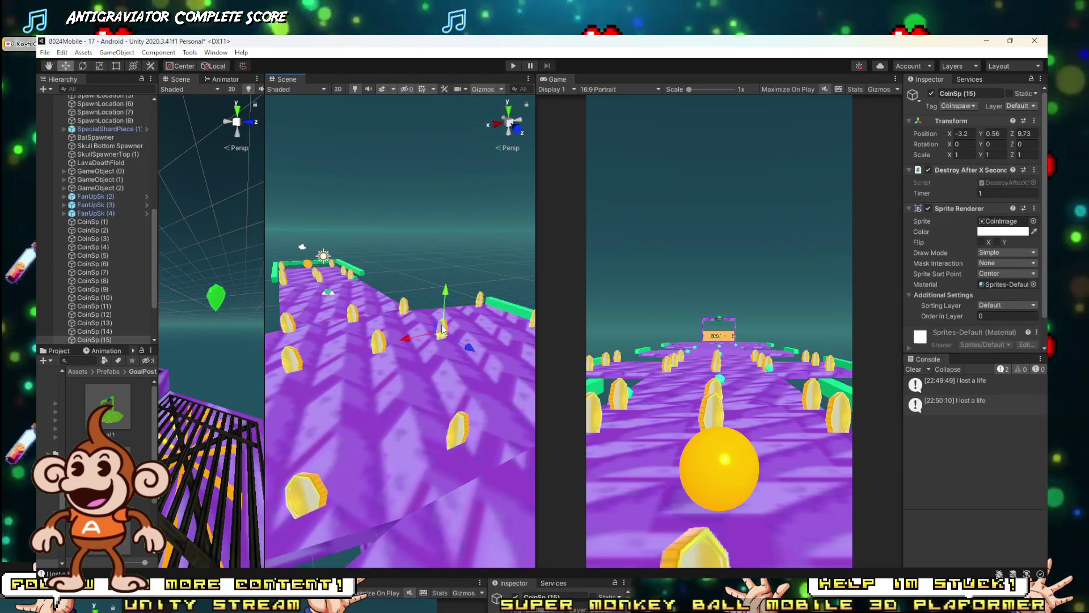
pyautogui.keyDown('shift'); pyautogui.click(323, 349); pyautogui.keyUp('shift')
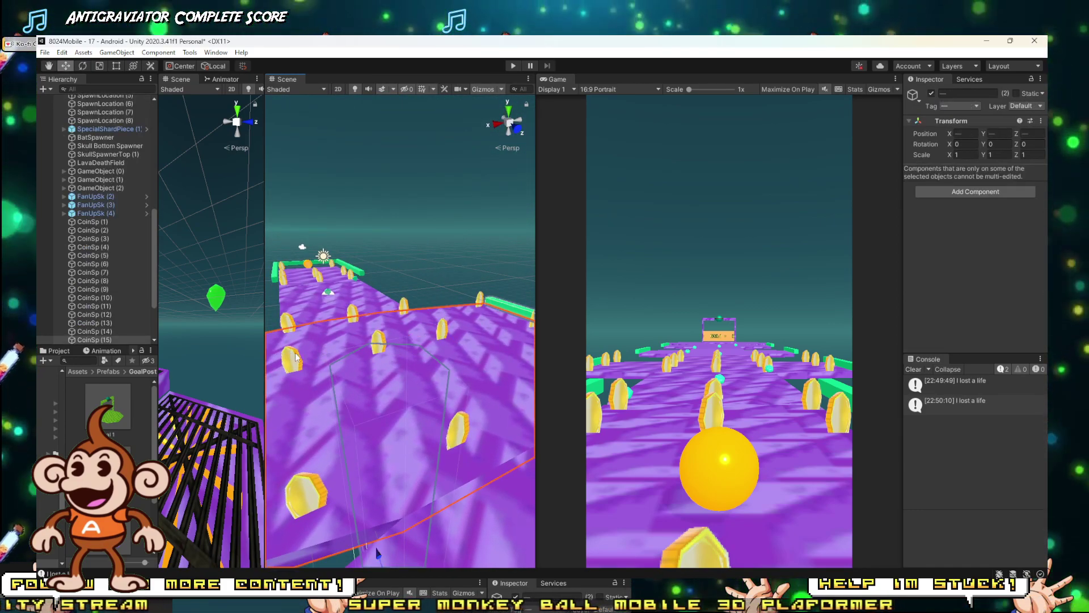
pyautogui.press('w')
pyautogui.moveTo(295, 356); pyautogui.dragTo(391, 311, button='right')
pyautogui.click(388, 312)
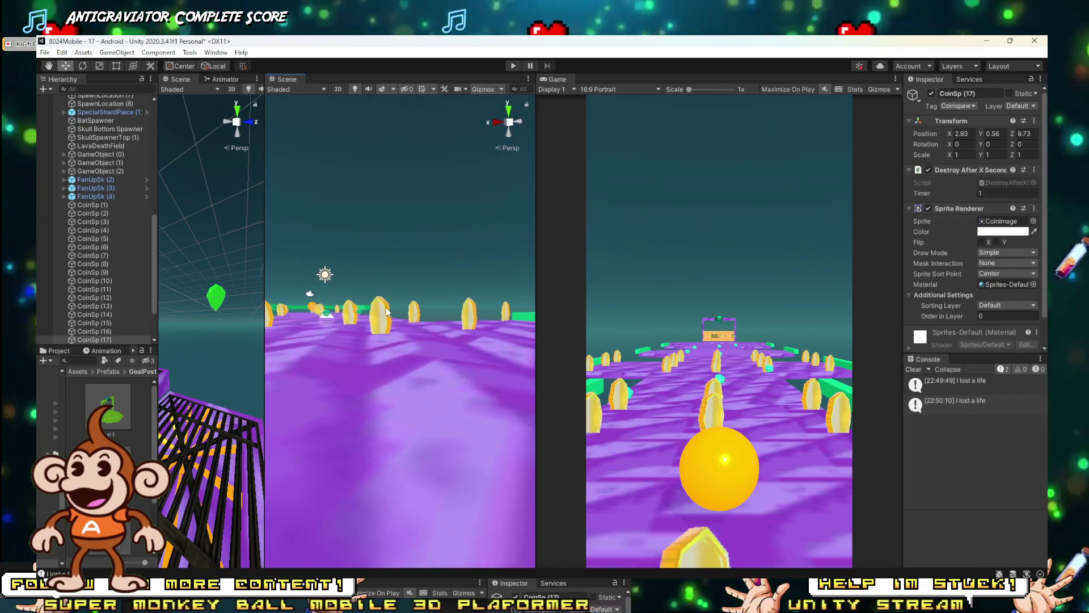
pyautogui.moveTo(439, 312); pyautogui.dragTo(479, 308, button='right')
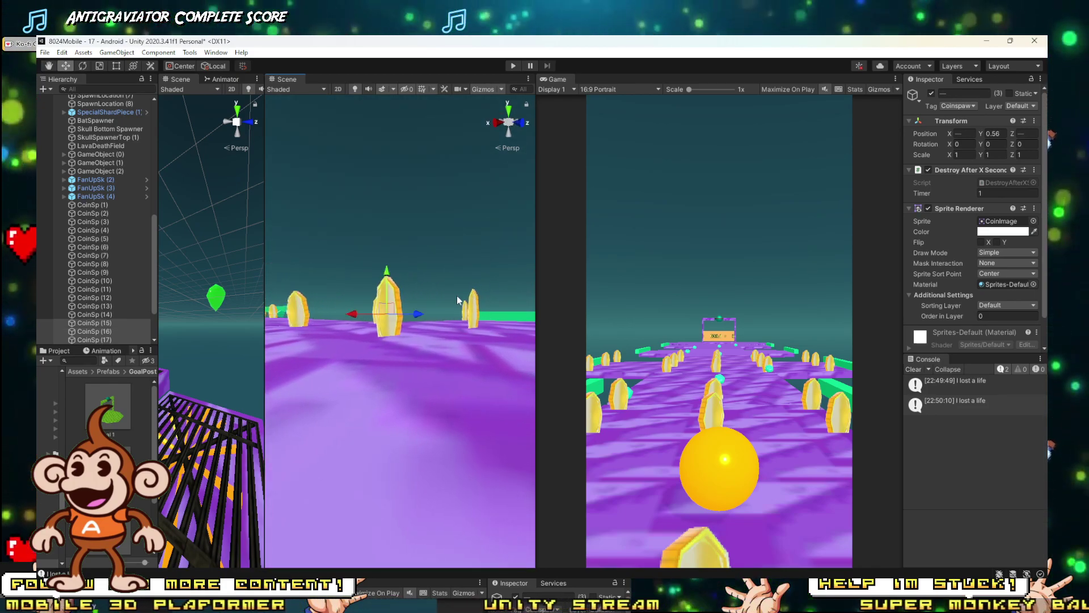
pyautogui.keyDown('alt'); pyautogui.moveTo(389, 302); pyautogui.dragTo(419, 302); pyautogui.keyUp('alt')
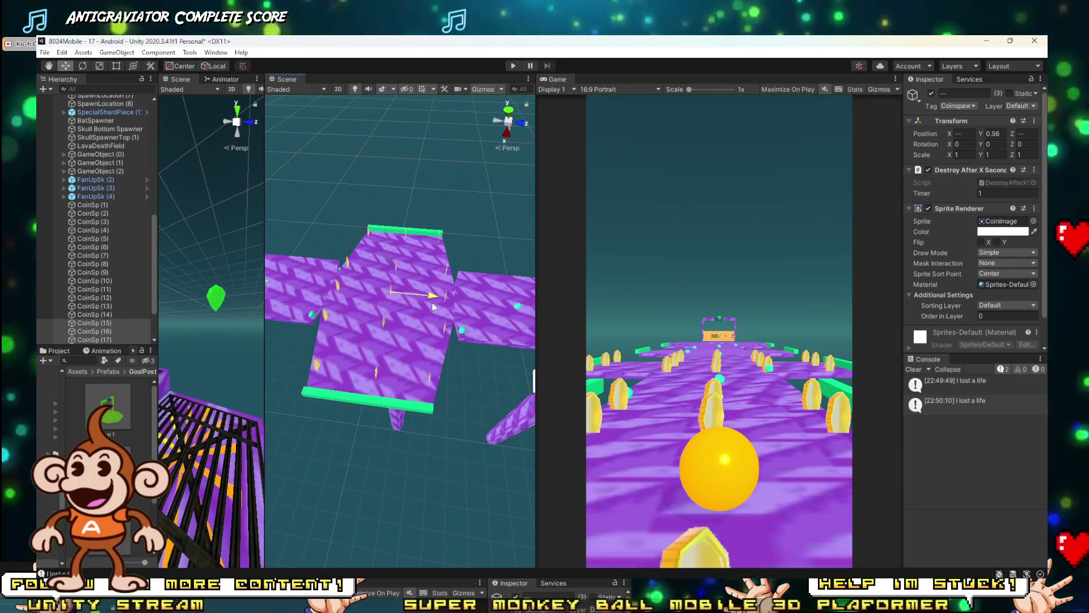
pyautogui.moveTo(432, 307); pyautogui.dragTo(432, 307)
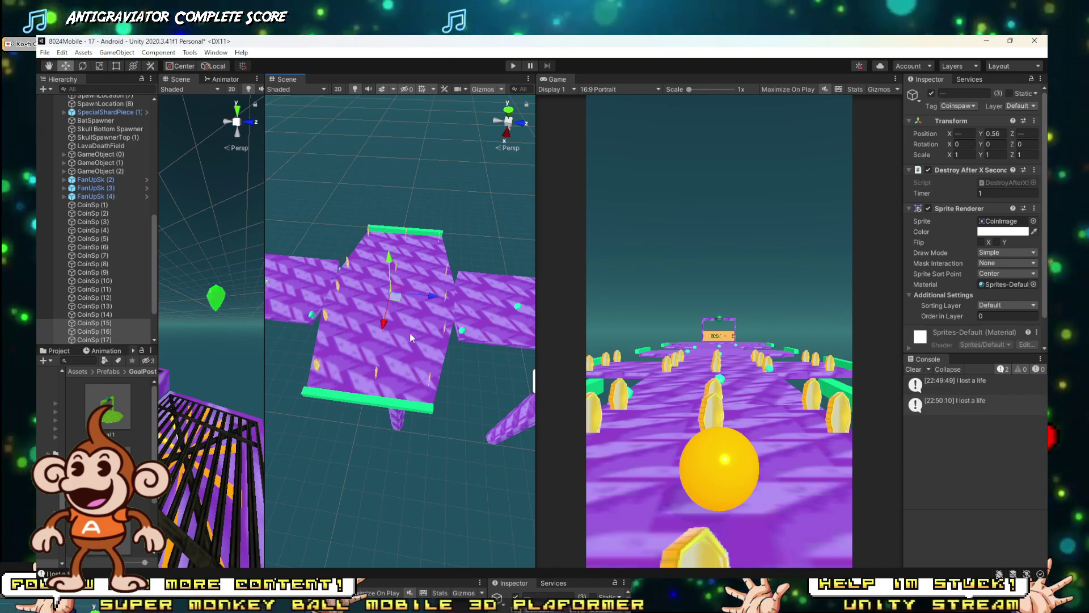
pyautogui.keyDown('alt'); pyautogui.moveTo(422, 325); pyautogui.dragTo(442, 282); pyautogui.keyUp('alt')
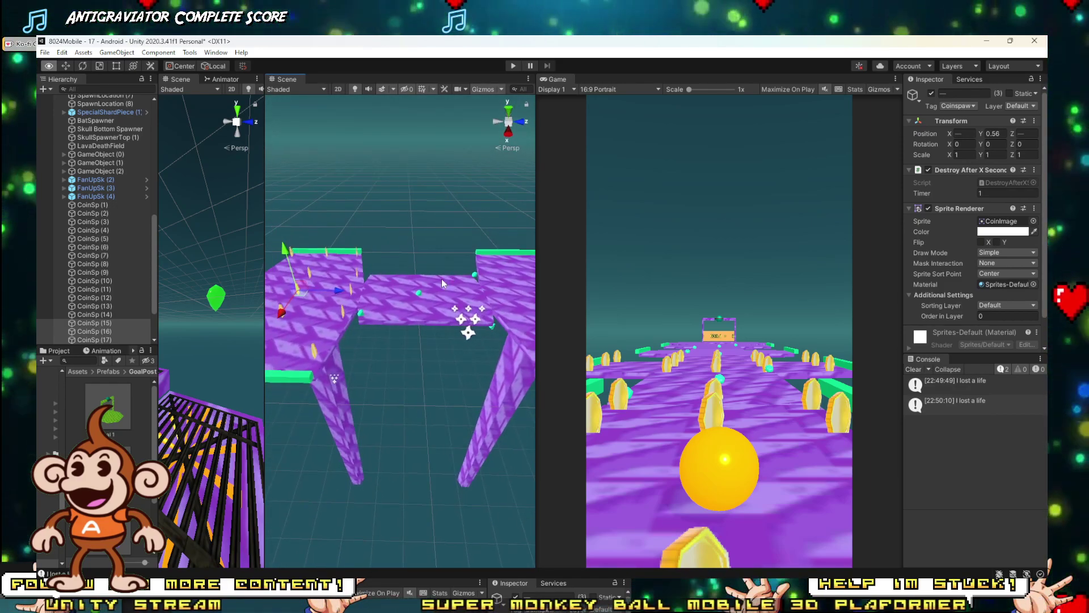
# Step: Select the coin row CoinSp (20) to CoinSp (24) on the first wide section and adjust its position along Z
pyautogui.click(89, 205)
pyautogui.scroll(-3, 93, 213)
pyautogui.click(105, 339)
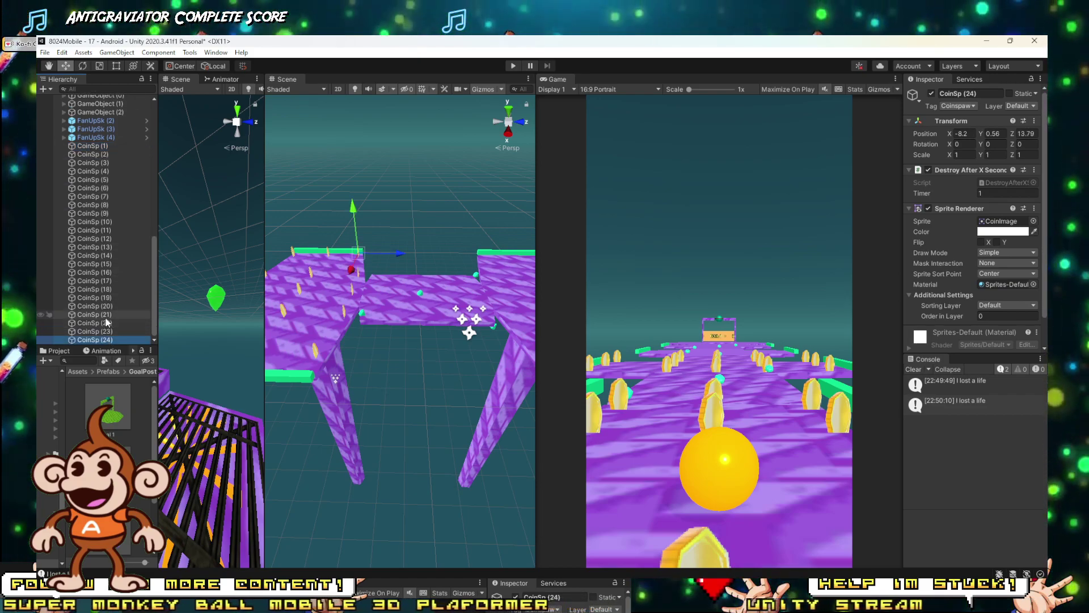
pyautogui.keyDown('shift'); pyautogui.click(106, 313); pyautogui.keyUp('shift')
pyautogui.keyDown('shift'); pyautogui.click(94, 297); pyautogui.keyUp('shift')
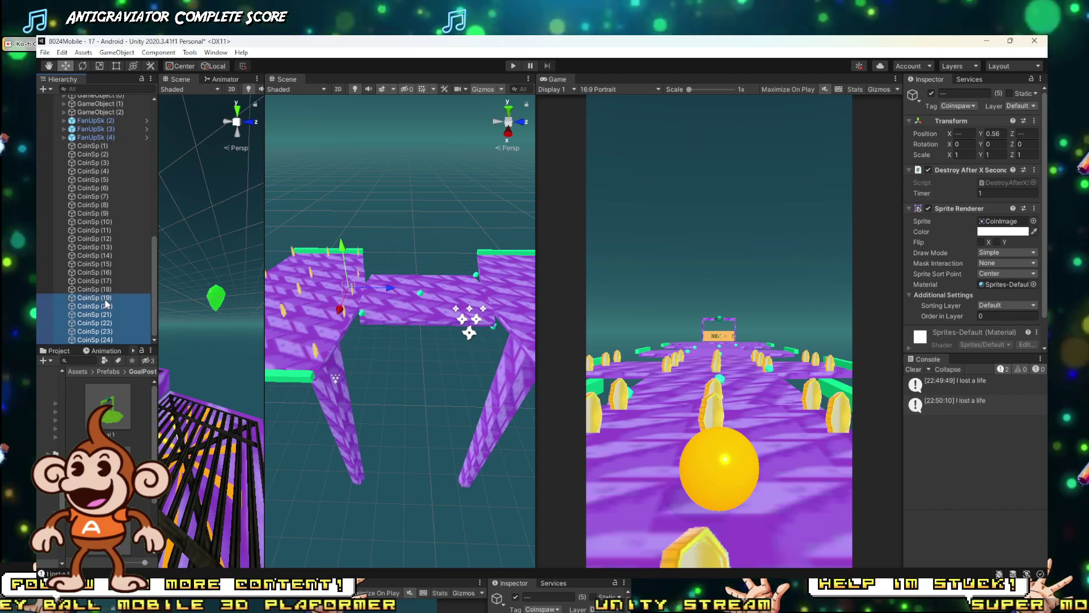
pyautogui.keyDown('alt'); pyautogui.moveTo(341, 309); pyautogui.dragTo(373, 294); pyautogui.keyUp('alt')
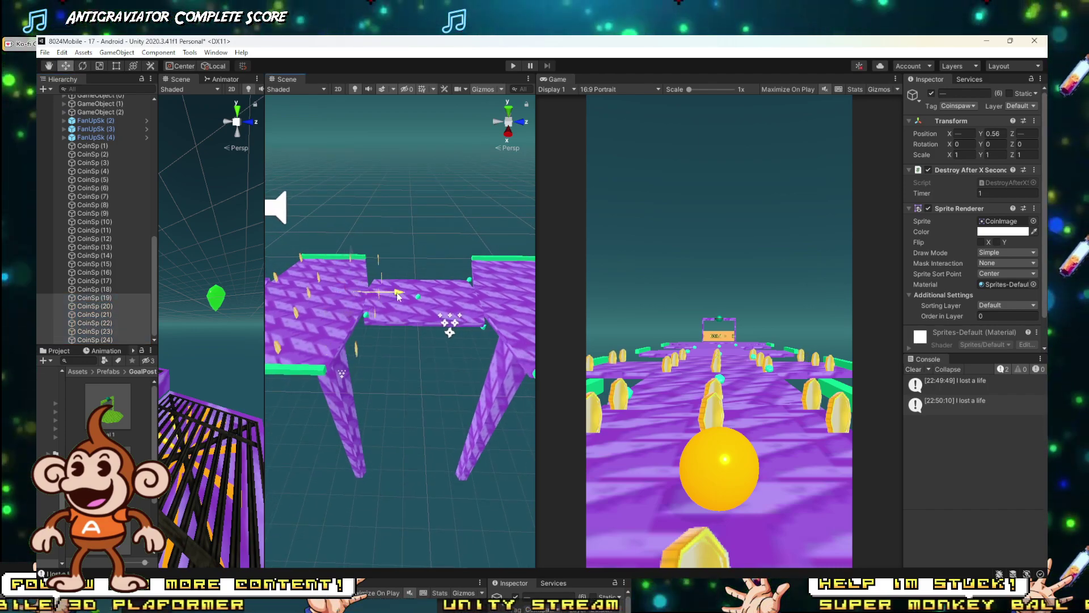
pyautogui.keyDown('ctrl'); pyautogui.click(102, 298); pyautogui.keyUp('ctrl')
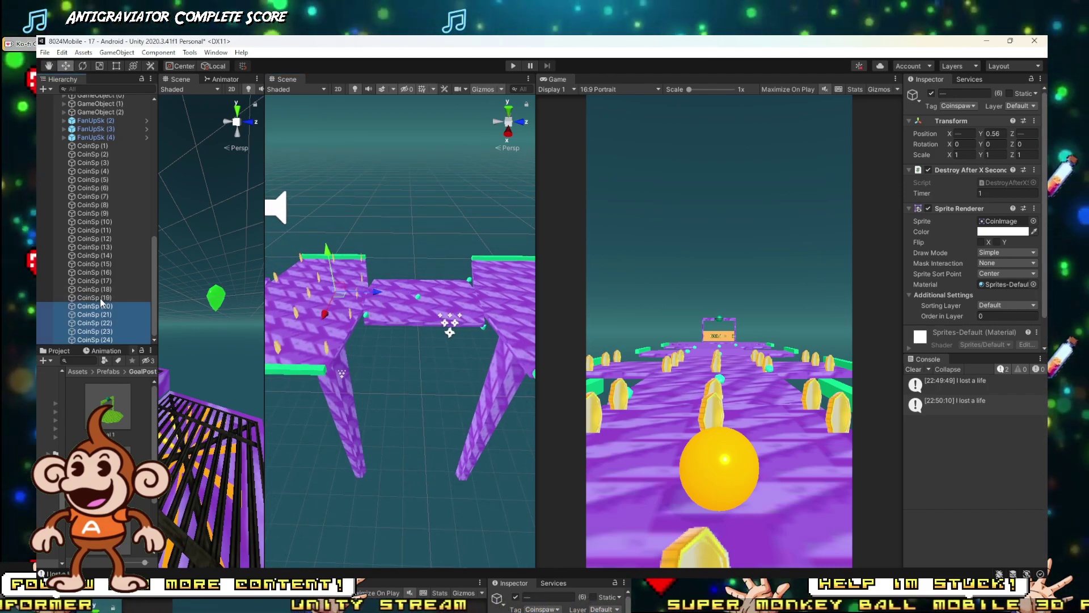
pyautogui.scroll(4, 451, 308)
pyautogui.press('f')
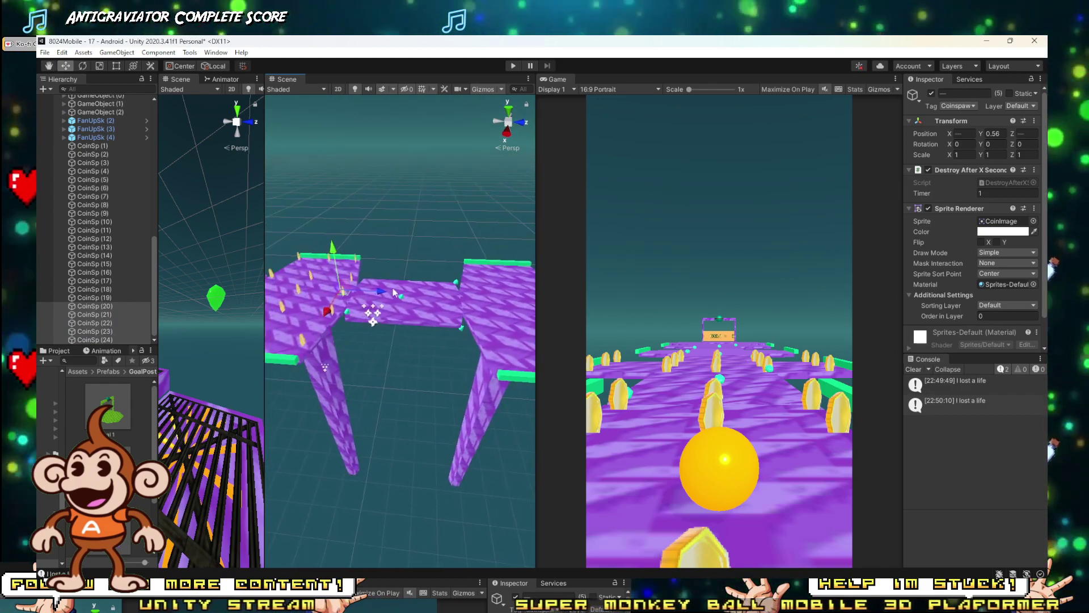
# Step: Duplicate the fifteen coins CoinSp (10) to CoinSp (24) and move the copies along Z onto the second wide section
pyautogui.keyDown('shift'); pyautogui.click(91, 221); pyautogui.keyUp('shift')
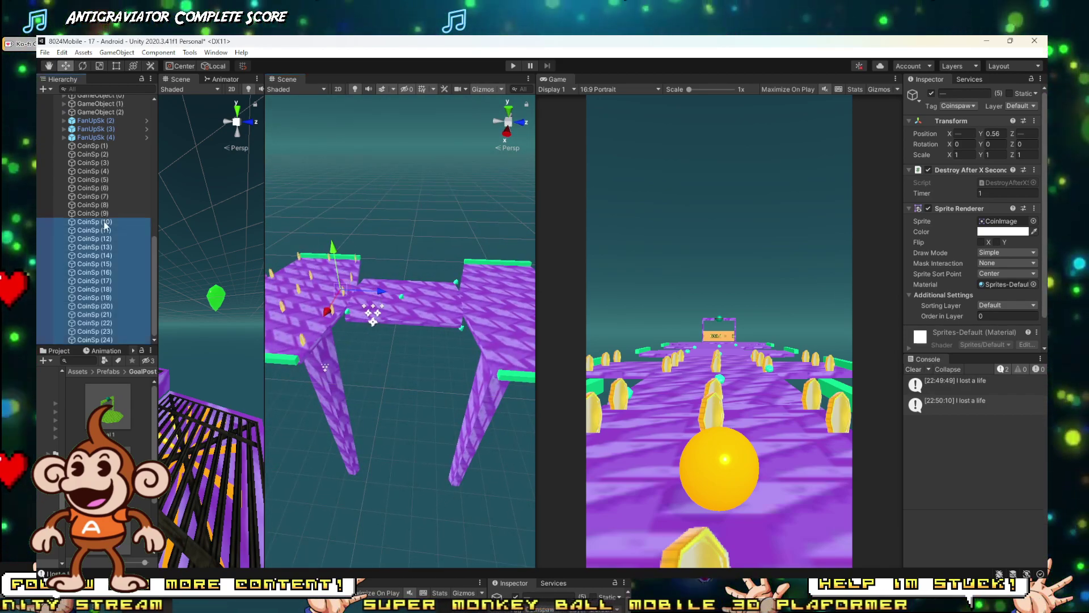
pyautogui.press('f')
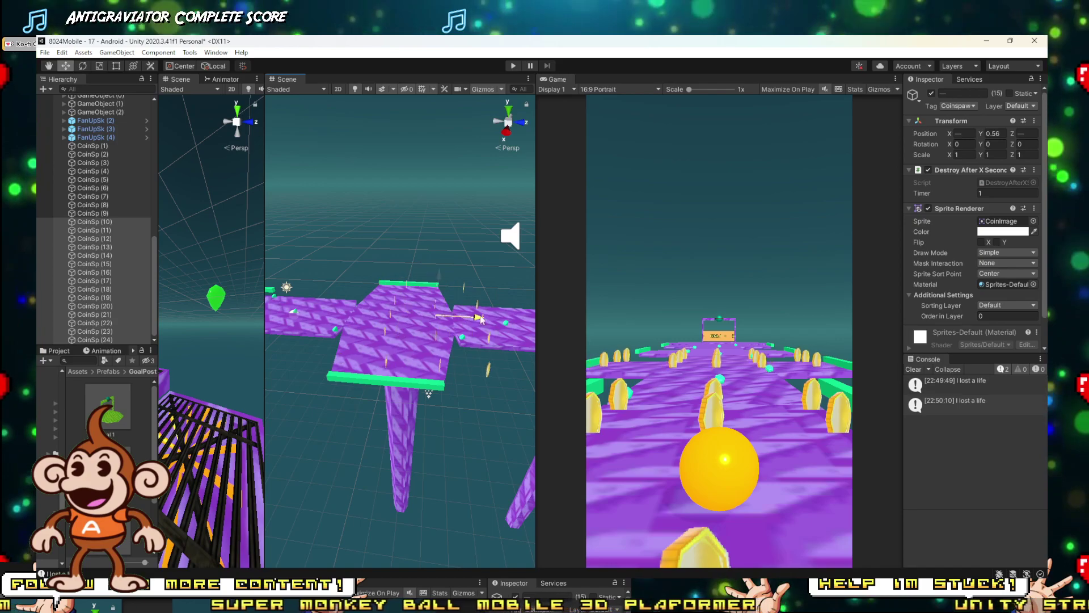
pyautogui.press('s')
pyautogui.moveTo(504, 325); pyautogui.dragTo(500, 329, button='right')
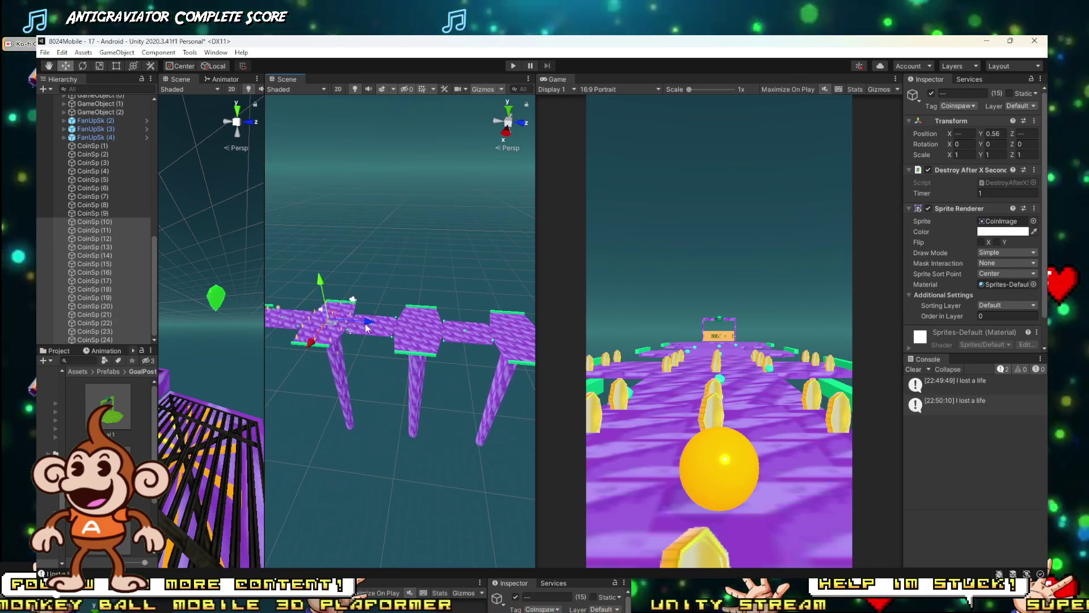
pyautogui.hotkey('ctrl', 'd')
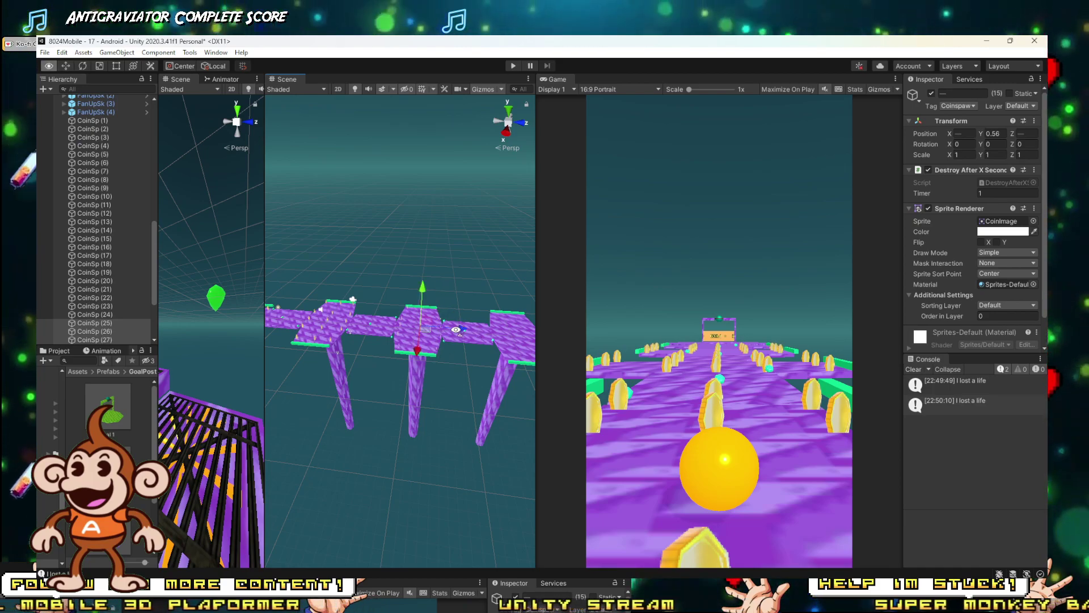
pyautogui.press('w')
pyautogui.moveTo(468, 329); pyautogui.dragTo(491, 364, button='right')
pyautogui.scroll(2, 490, 364)
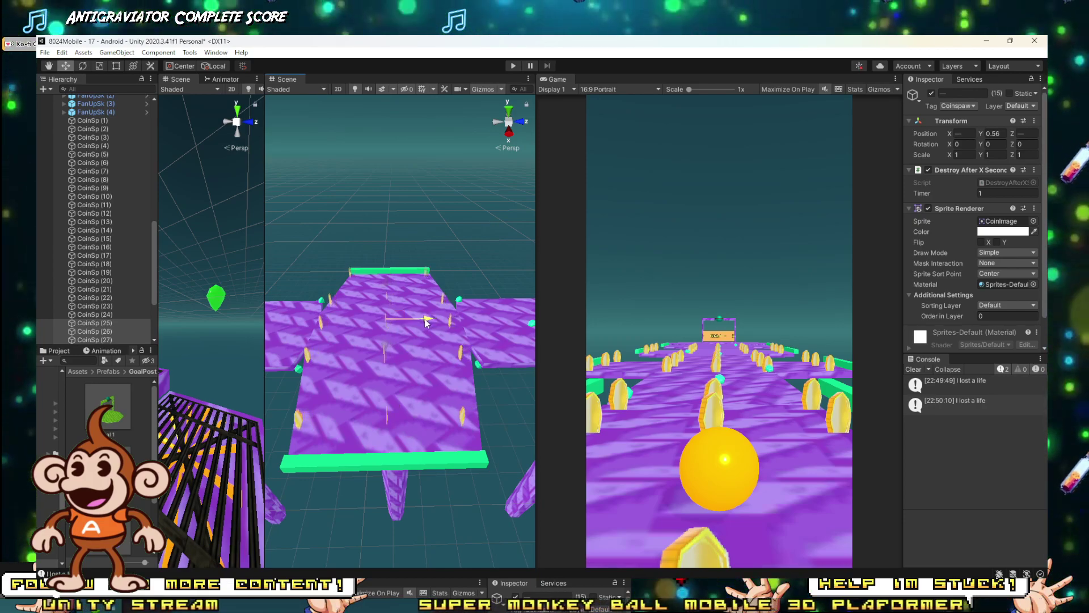
# Step: Duplicate the fifteen coins on the second wide section and move the copies along Z onto the third wide section
pyautogui.scroll(-6, 429, 328)
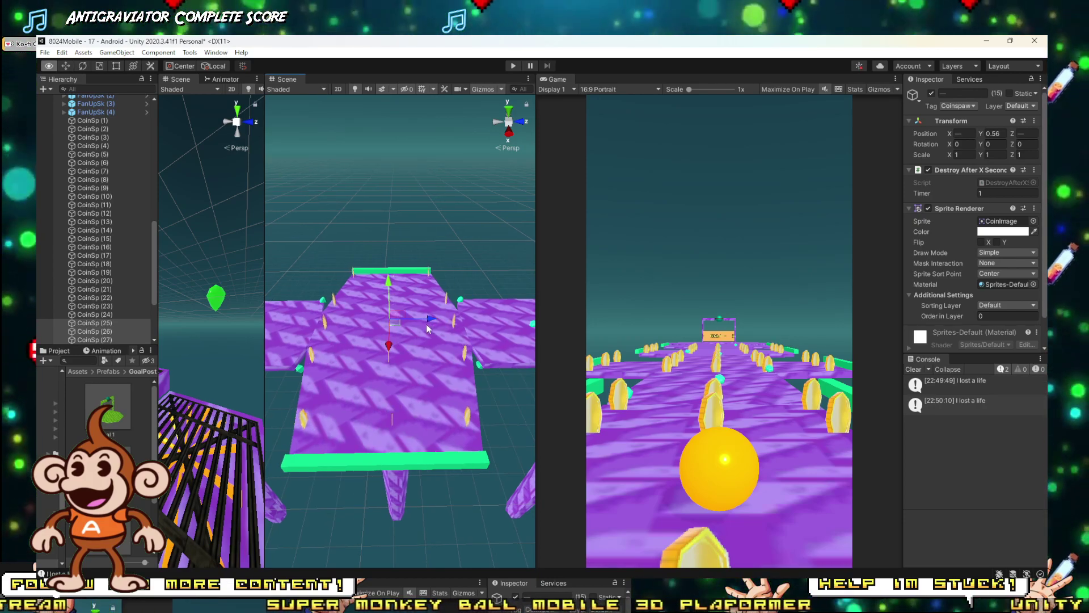
pyautogui.moveTo(425, 325); pyautogui.dragTo(345, 325, button='middle')
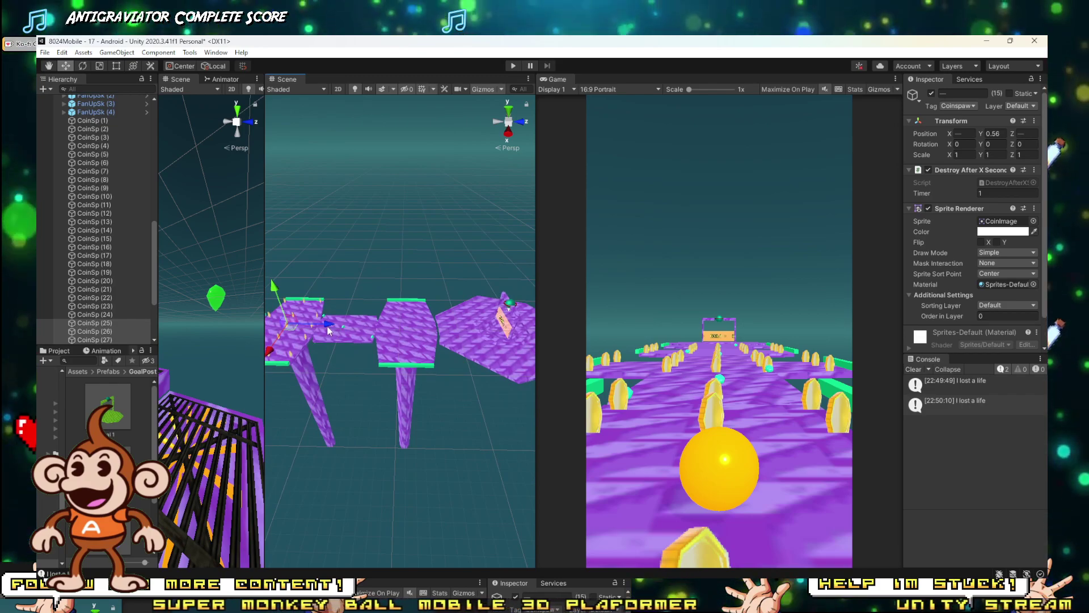
pyautogui.hotkey('ctrl', 'd')
pyautogui.moveTo(327, 327); pyautogui.dragTo(435, 339)
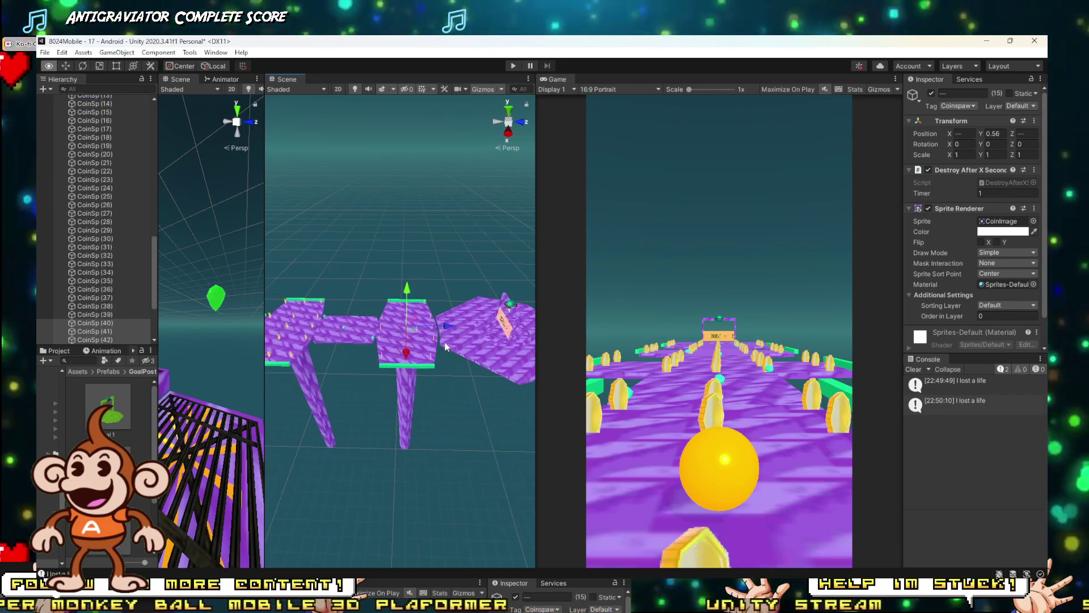
pyautogui.scroll(8, 448, 341)
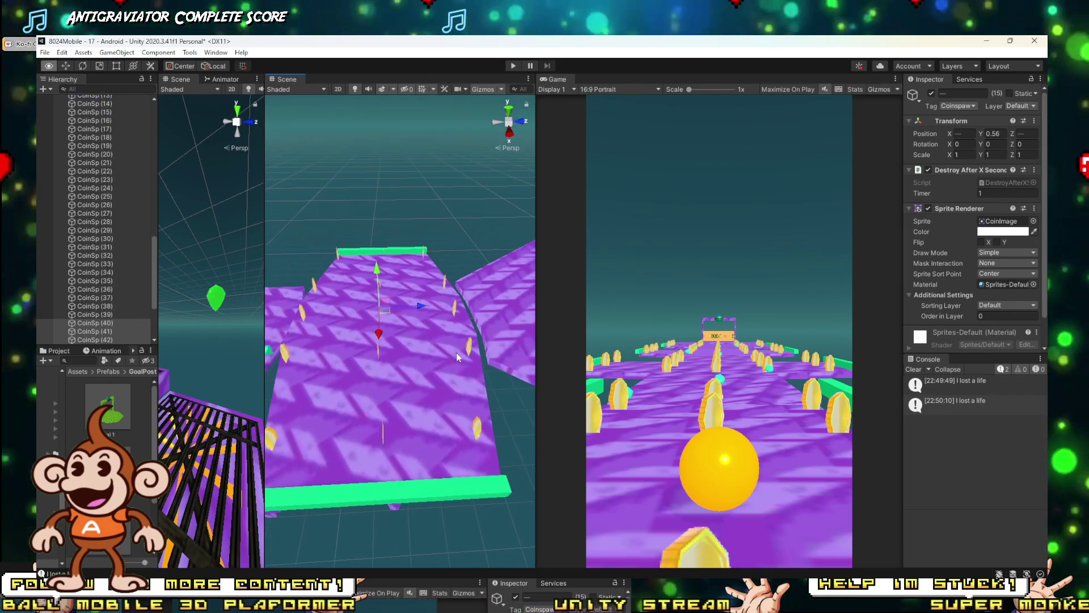
# Step: Duplicate coins onto the near edge of the goal platform as a row at Z 57.38, with CoinSp (57) at X 3.02
pyautogui.moveTo(456, 352); pyautogui.dragTo(309, 332, button='right')
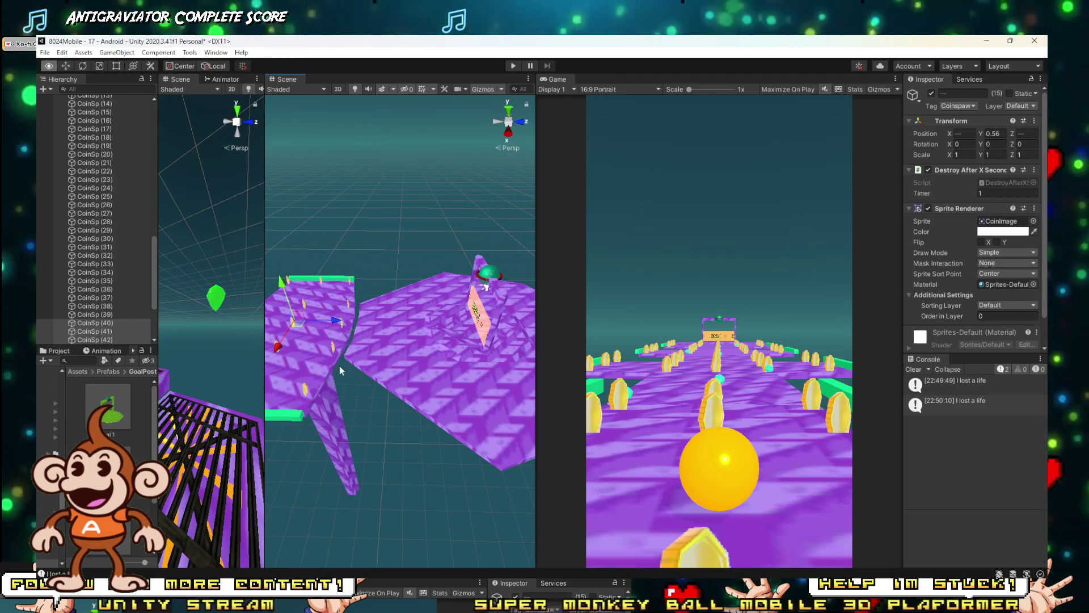
pyautogui.moveTo(341, 370); pyautogui.dragTo(339, 349, button='right')
pyautogui.scroll(3, 340, 349)
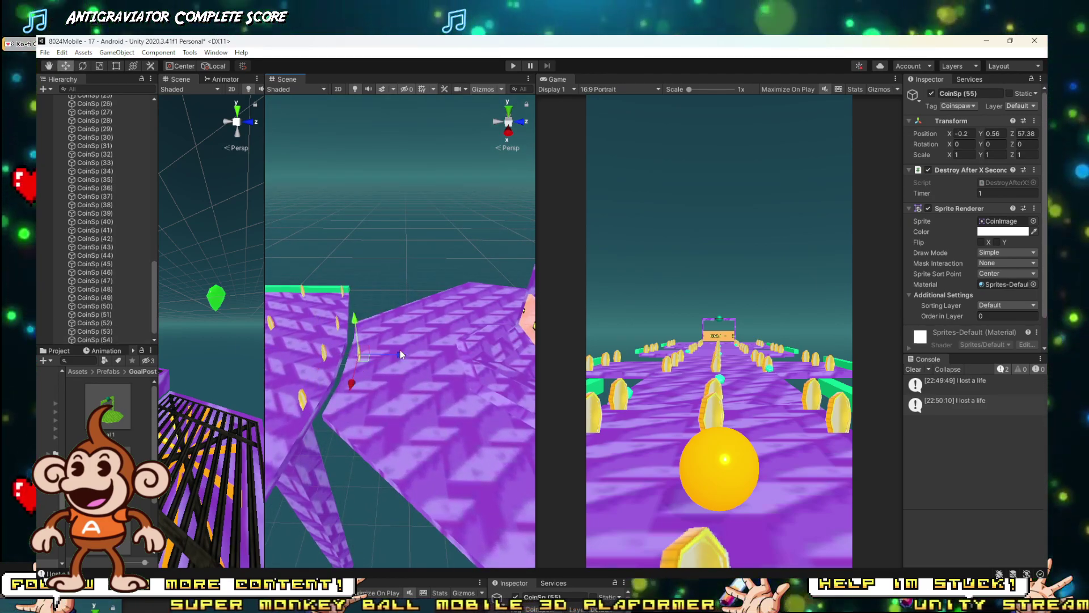
pyautogui.moveTo(400, 354); pyautogui.dragTo(343, 371, button='right')
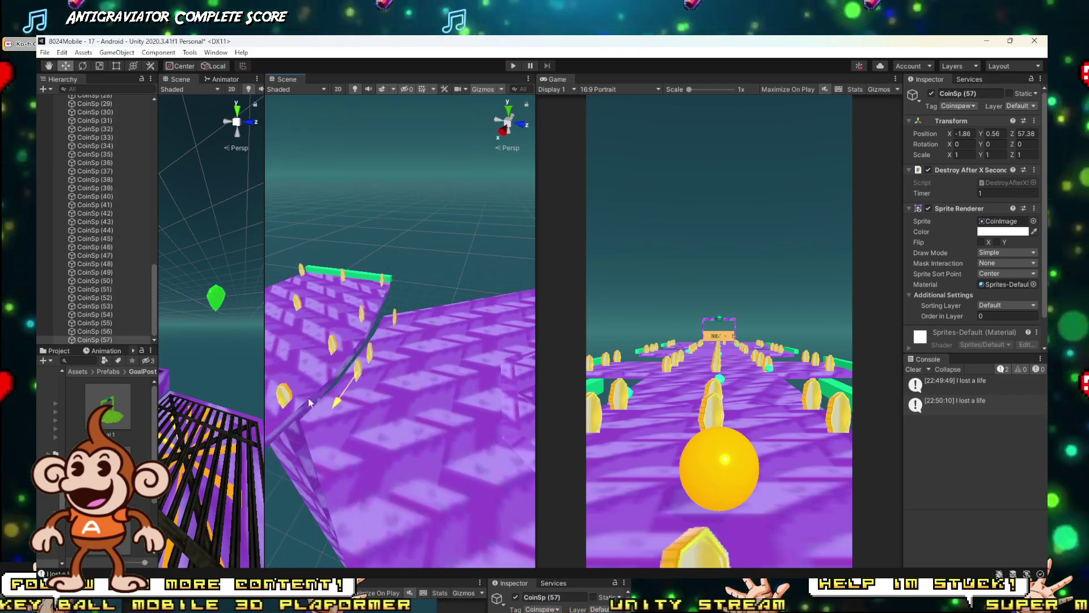
pyautogui.press('f')
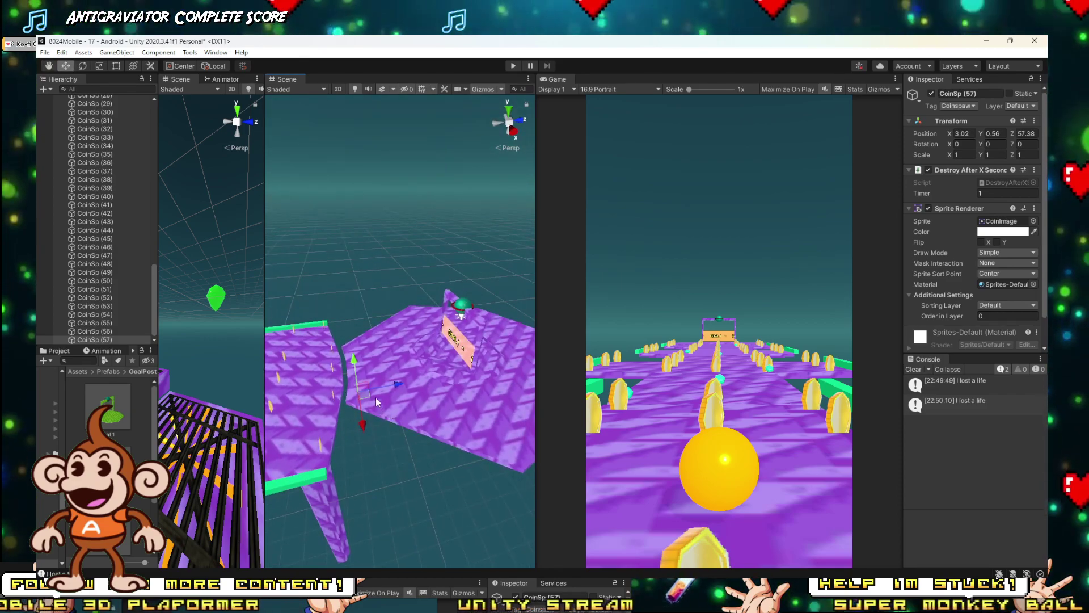
# Step: Duplicate coins onto the goal platform's two outer side corners, placing CoinSp (58) at X 10.5 and Z 66.15
pyautogui.moveTo(376, 397); pyautogui.dragTo(530, 462)
pyautogui.hotkey('ctrl', 'd')
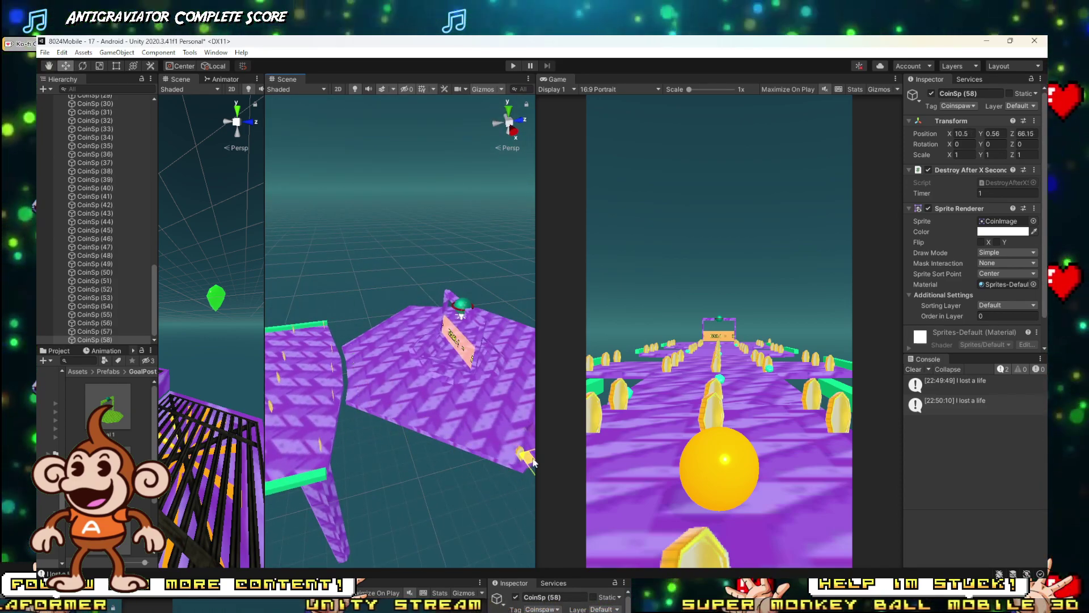
pyautogui.moveTo(533, 463); pyautogui.dragTo(541, 390, button='right')
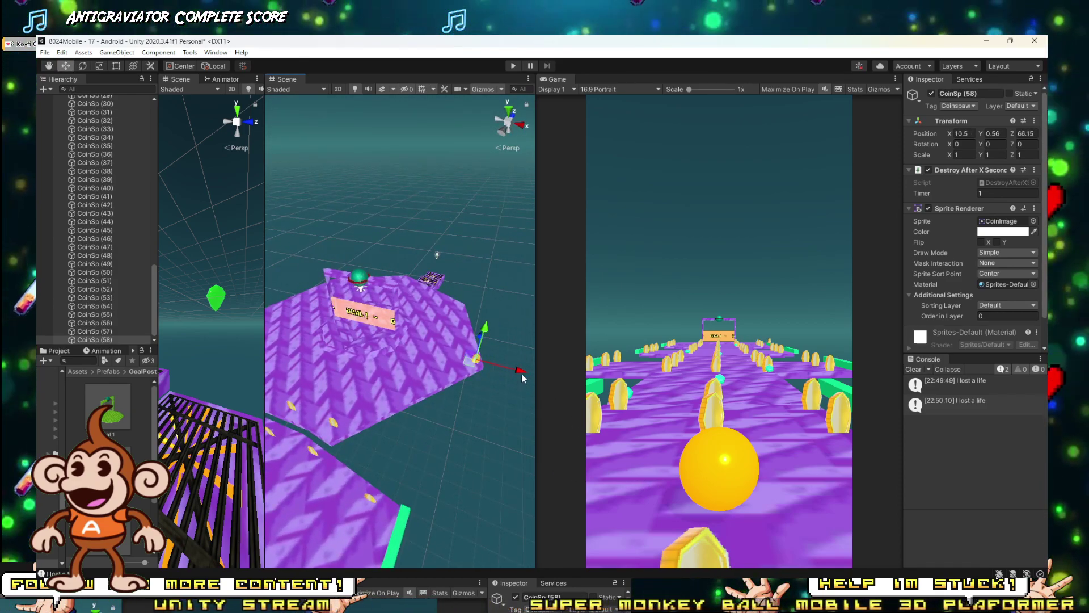
pyautogui.moveTo(304, 346); pyautogui.dragTo(321, 345)
pyautogui.moveTo(321, 344)
pyautogui.mouseDown(button='right')
pyautogui.moveTo(350, 332)
pyautogui.moveTo(337, 336)
pyautogui.mouseUp(button='right')
pyautogui.click(312, 332)
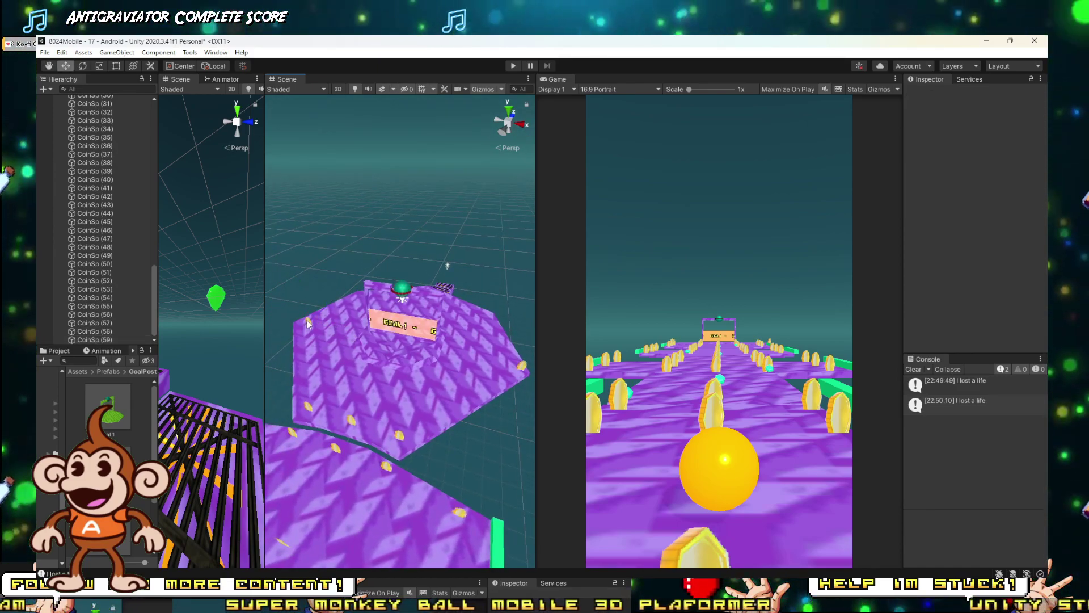
# Step: Duplicate more coins along the goal platform's slanted sides and across it in a second row at Z 62.96
pyautogui.click(338, 336)
pyautogui.click(311, 325)
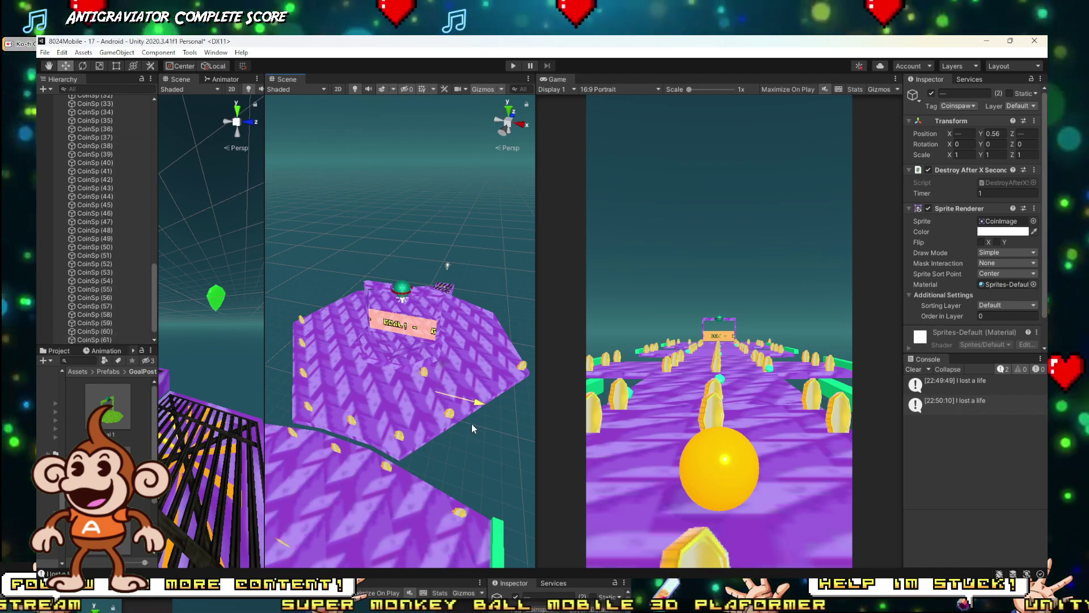
pyautogui.click(428, 385)
pyautogui.click(390, 212)
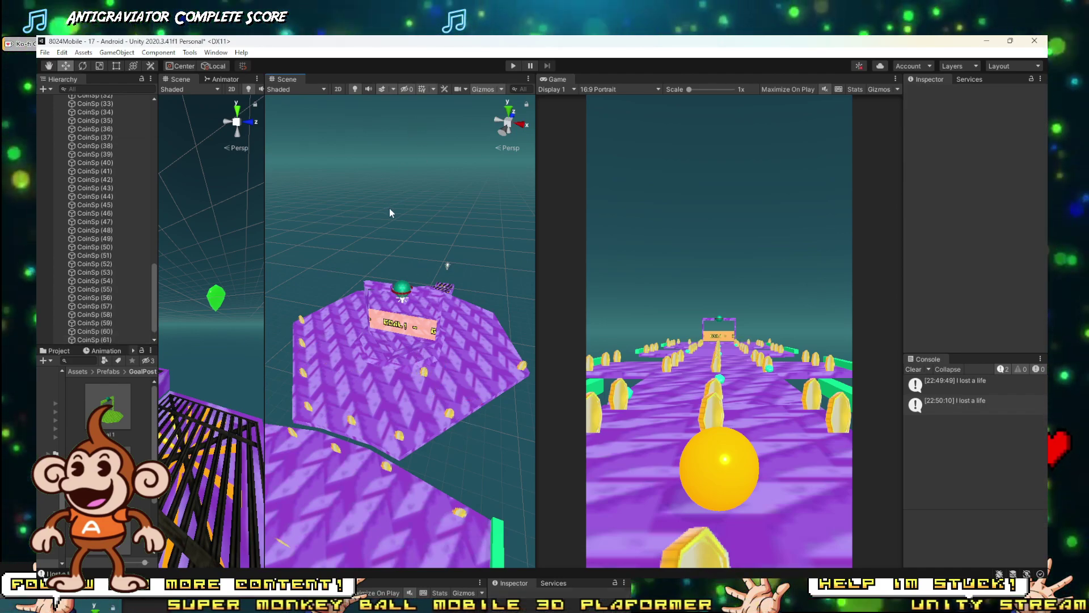
pyautogui.click(426, 377)
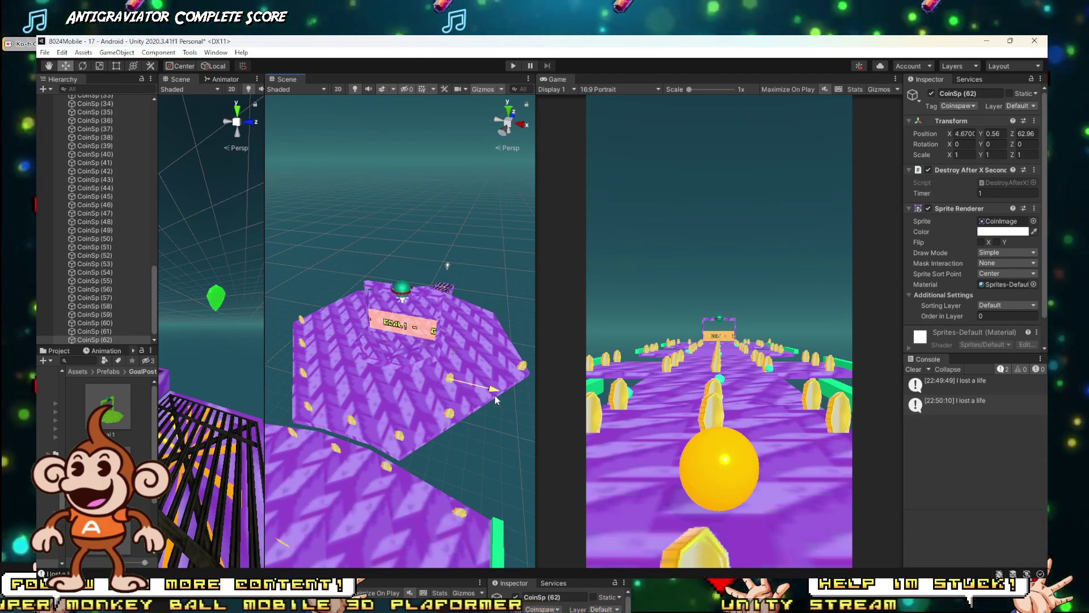
pyautogui.moveTo(529, 417); pyautogui.dragTo(532, 415)
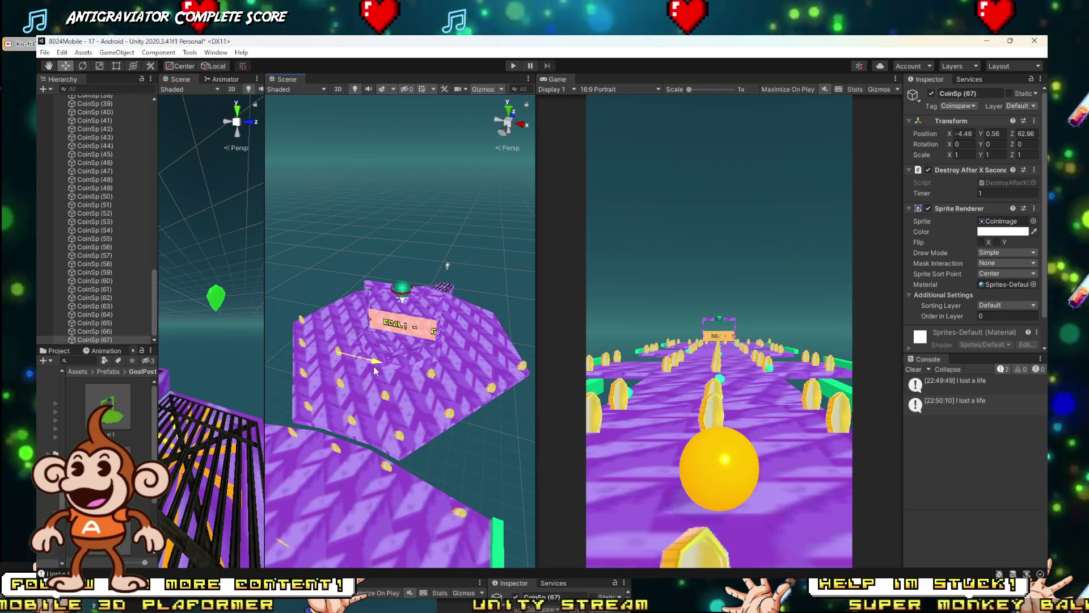
# Step: Centre the inner pair of coins in the goal platform's second row, then duplicate the pair and move the copies along Z
pyautogui.keyDown('alt'); pyautogui.moveTo(380, 370); pyautogui.dragTo(448, 366); pyautogui.keyUp('alt')
pyautogui.scroll(-4, 448, 366)
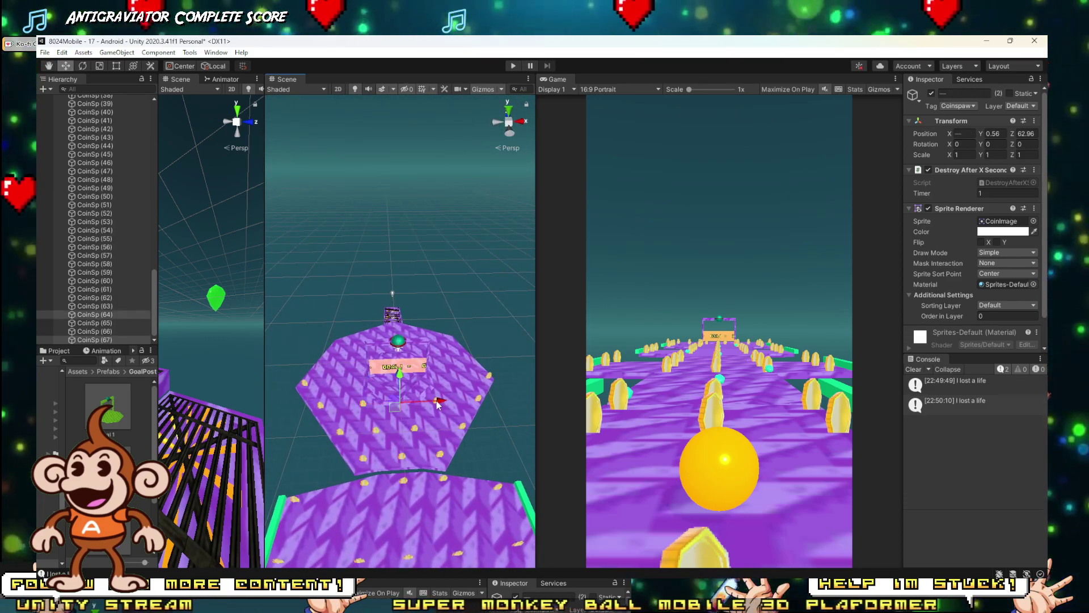
pyautogui.moveTo(437, 404); pyautogui.dragTo(468, 456, button='middle')
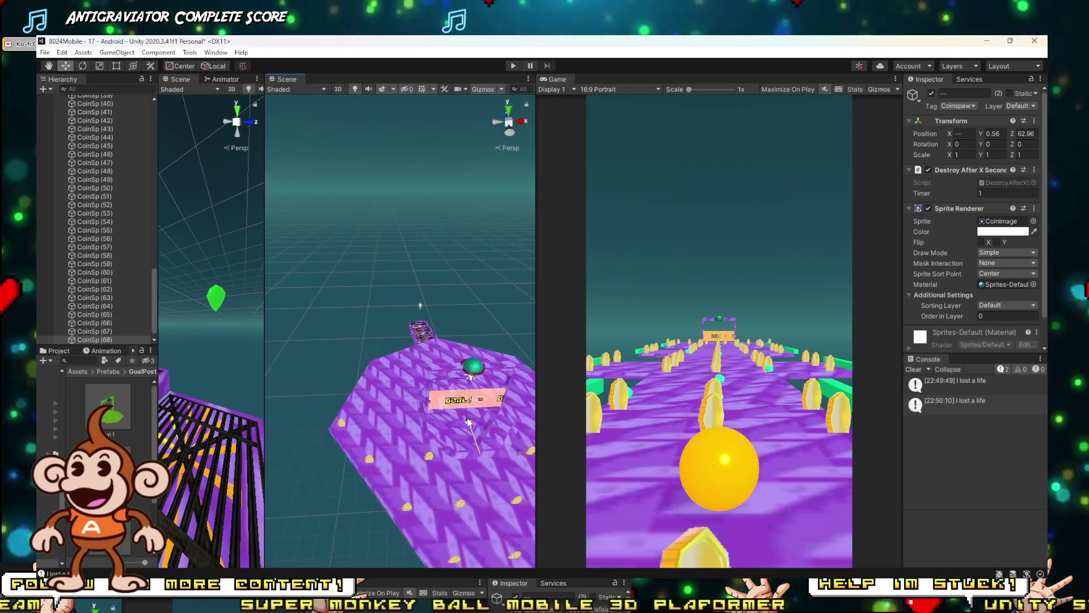
pyautogui.moveTo(454, 425); pyautogui.dragTo(301, 449, button='middle')
pyautogui.click(271, 423)
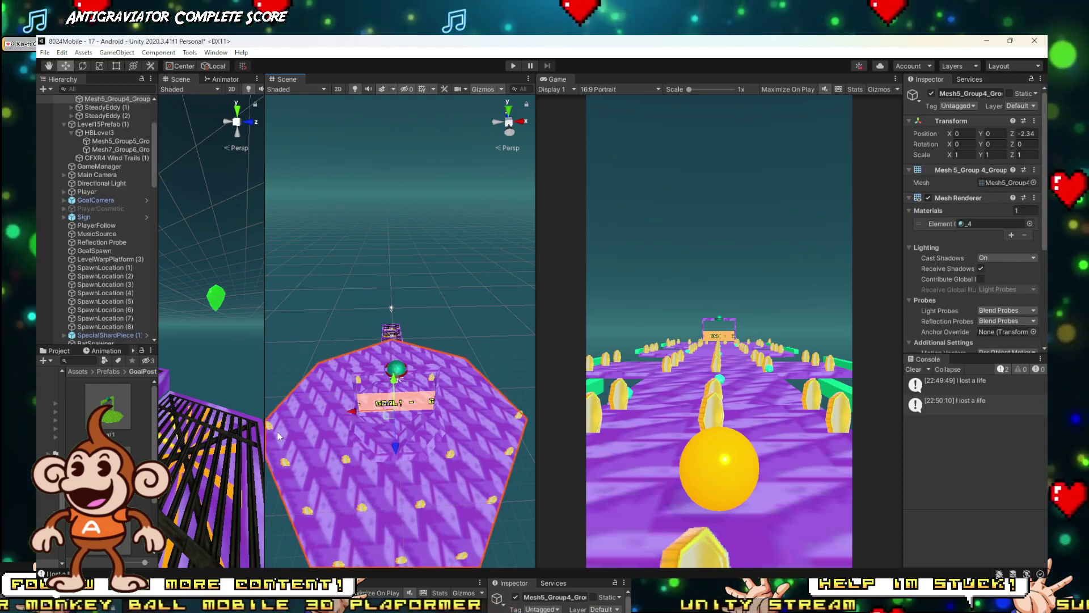
# Step: Duplicate coins along the goal platform's far edges, placing CoinSp (74) at X -2.86, Z 76.55 and CoinSp (77) at X 8.95, Z 69.83
pyautogui.click(271, 424)
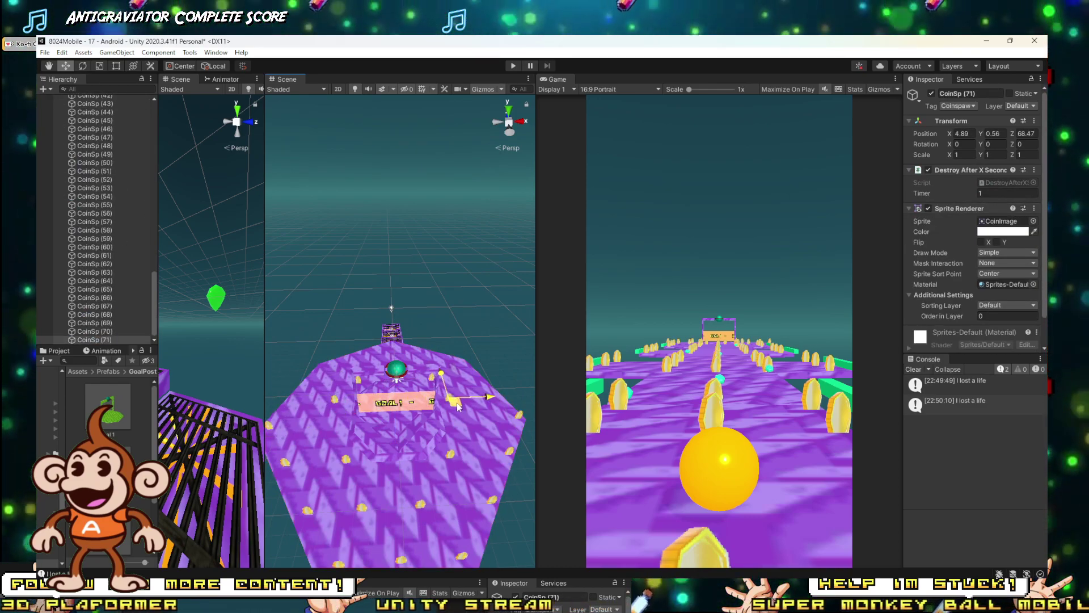
pyautogui.click(516, 417)
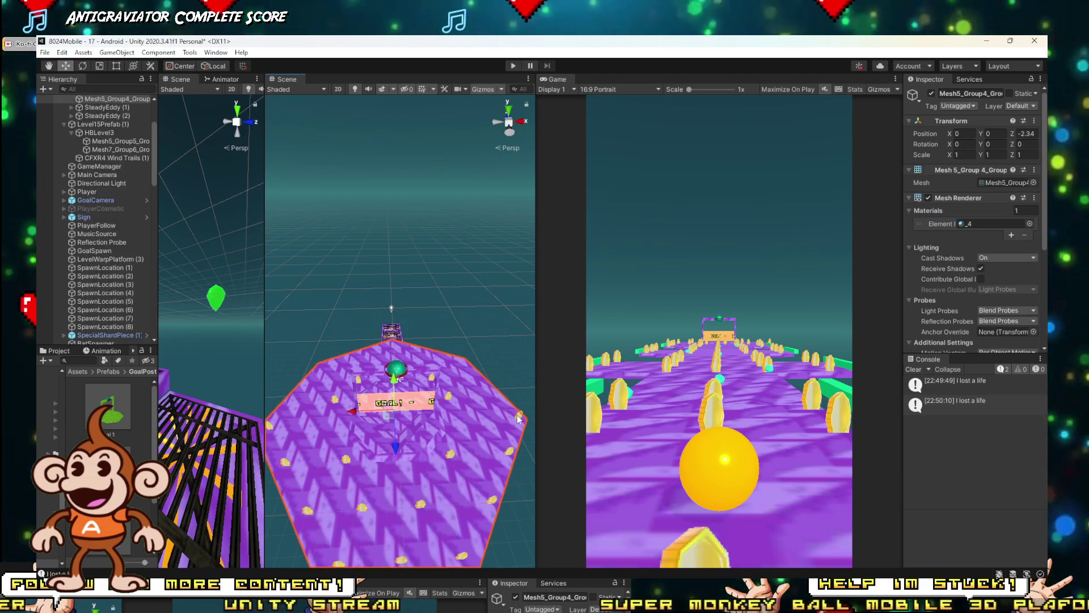
pyautogui.click(518, 419)
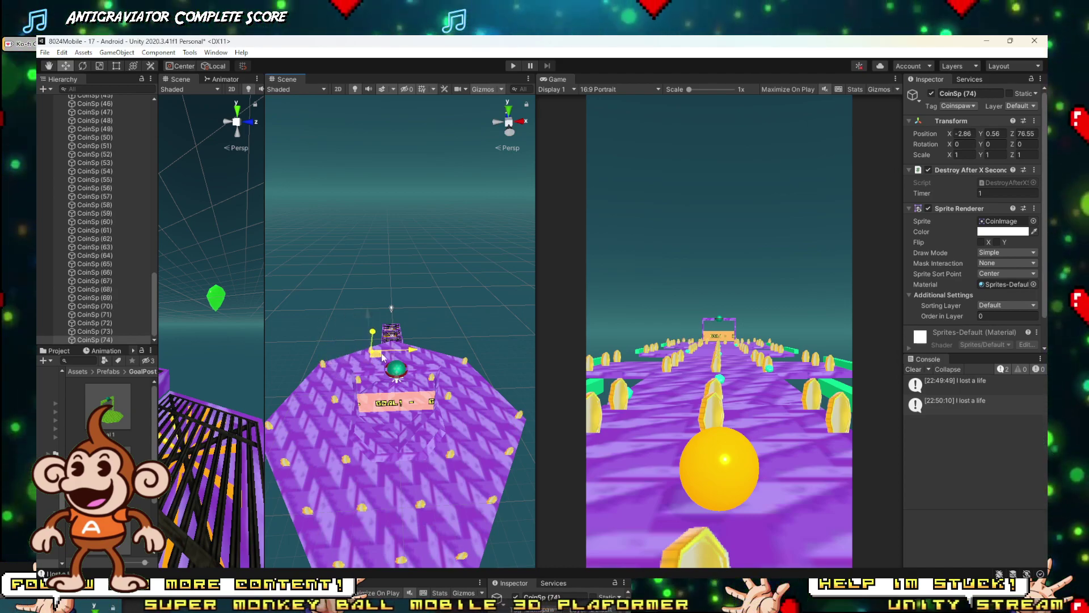
pyautogui.hotkey('ctrl', 'd')
pyautogui.moveTo(378, 357); pyautogui.dragTo(420, 355)
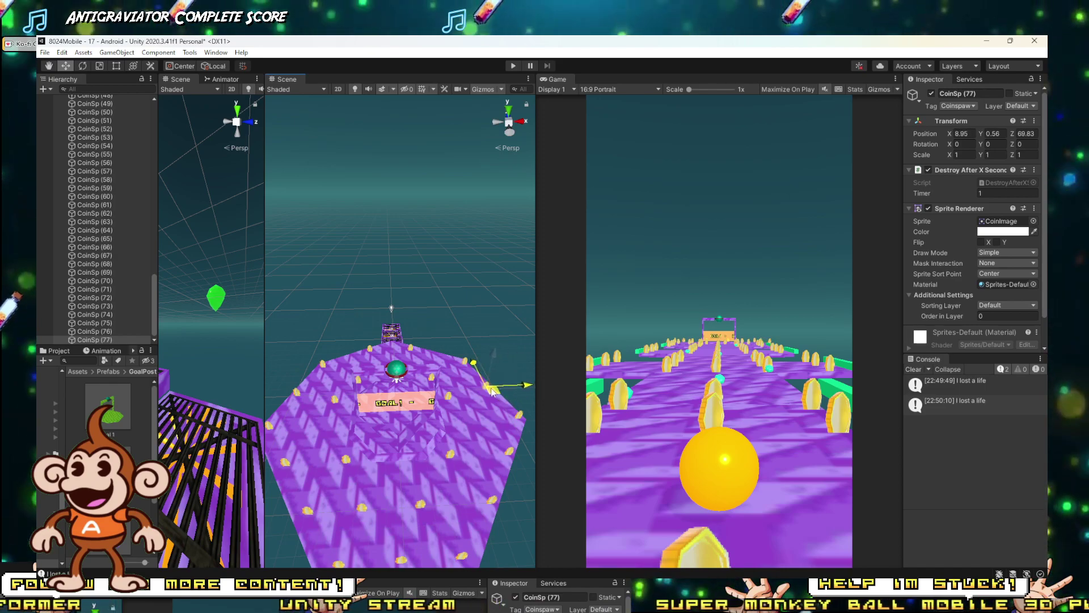
# Step: Select all coin spawn points from CoinSp (1) to CoinSp (77) and remove their Sprite Renderer component
pyautogui.keyDown('alt'); pyautogui.moveTo(471, 400); pyautogui.dragTo(267, 391); pyautogui.keyUp('alt')
pyautogui.keyDown('alt'); pyautogui.moveTo(265, 330); pyautogui.dragTo(341, 318); pyautogui.keyUp('alt')
pyautogui.scroll(20, 46, 297)
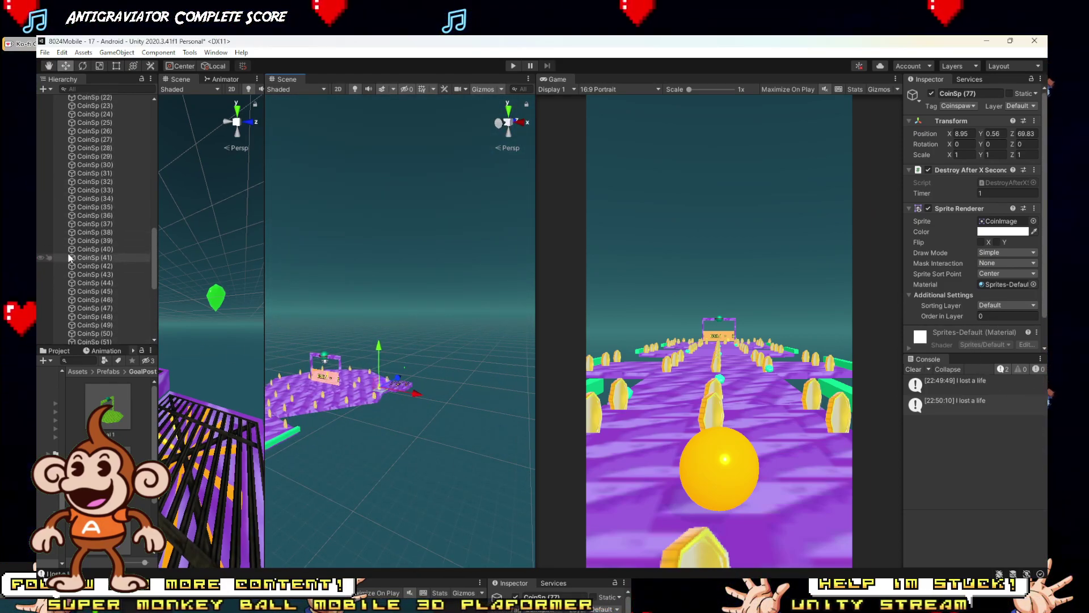
pyautogui.keyDown('shift'); pyautogui.click(90, 205); pyautogui.keyUp('shift')
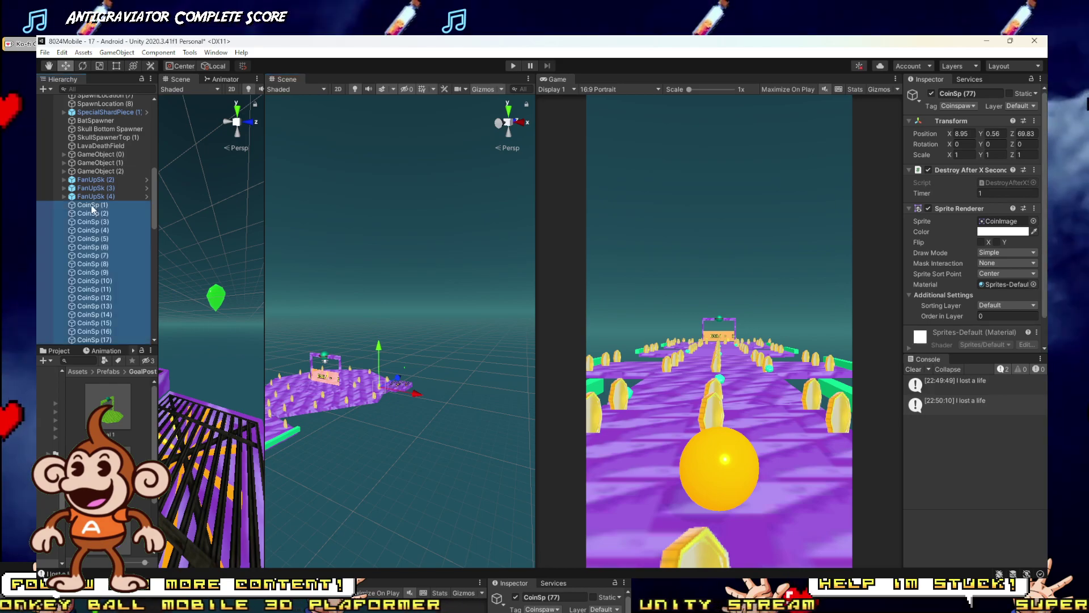
pyautogui.click(1033, 178)
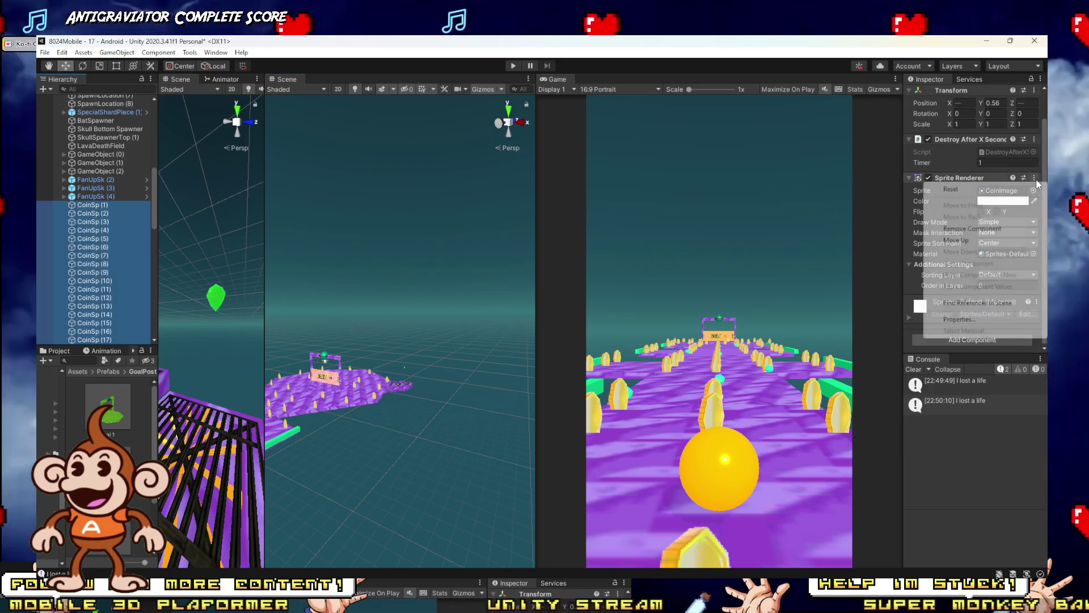
pyautogui.click(984, 207)
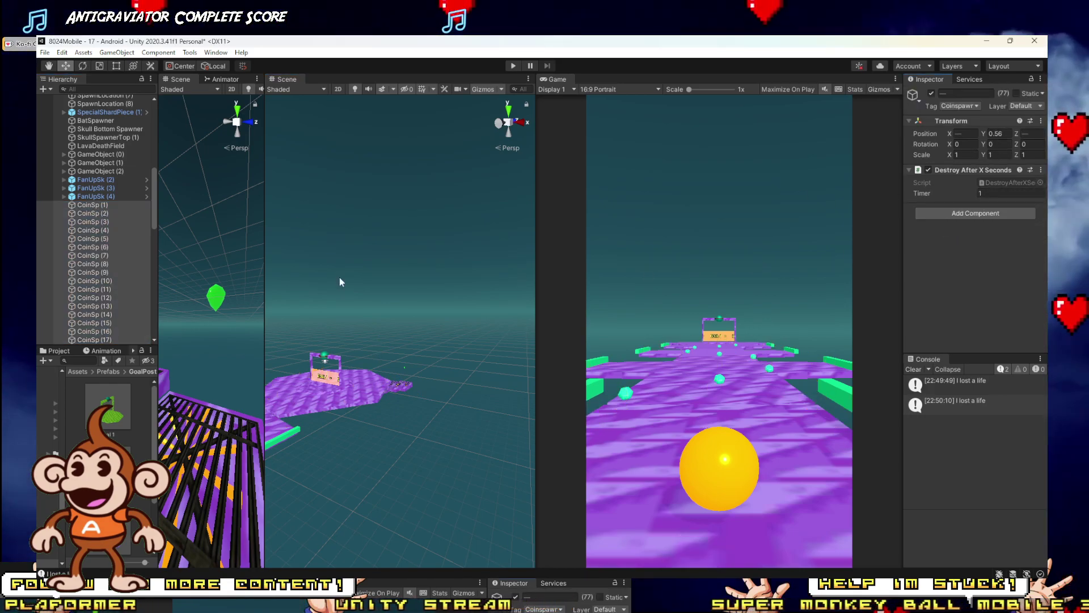
# Step: Play-test level 17, checking the spawned coins along the track in an enlarged Scene view, and stop the game
pyautogui.moveTo(477, 295); pyautogui.dragTo(449, 374, button='right')
pyautogui.click(512, 65)
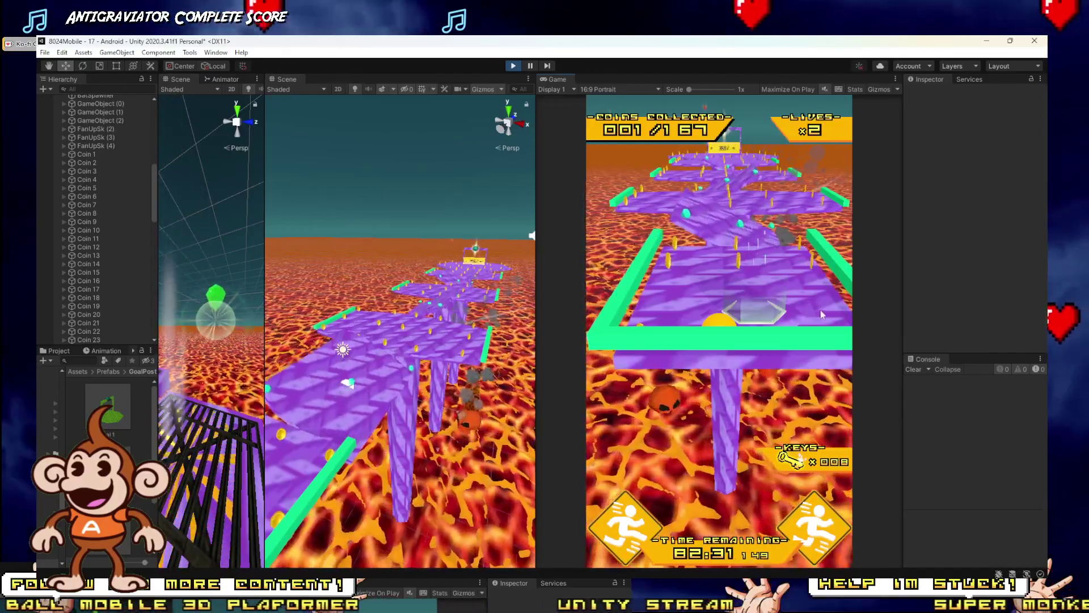
pyautogui.moveTo(526, 304); pyautogui.dragTo(509, 340, button='right')
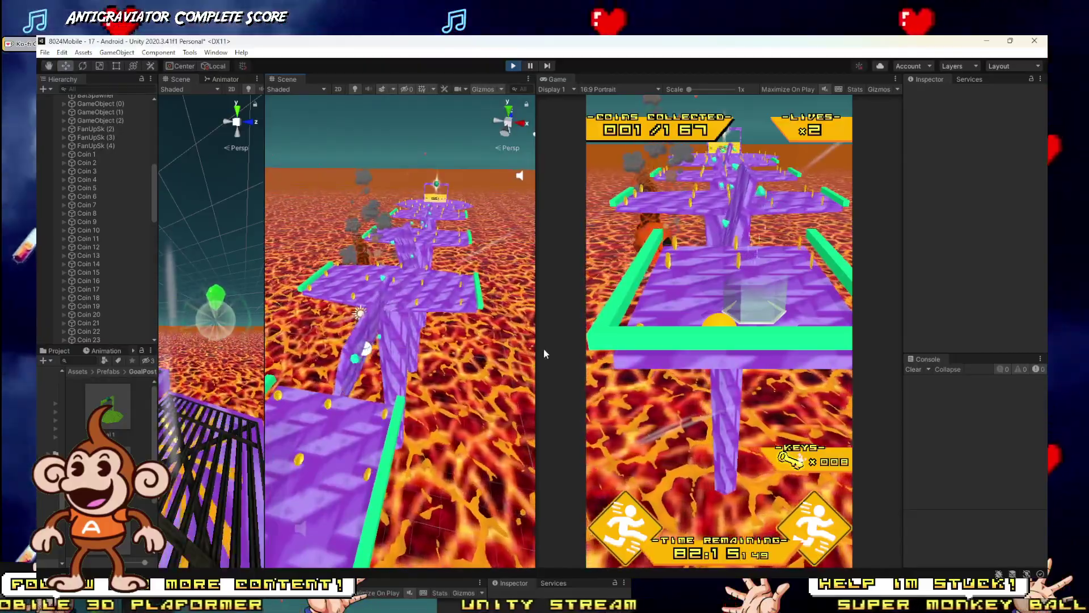
pyautogui.moveTo(537, 352); pyautogui.dragTo(795, 351)
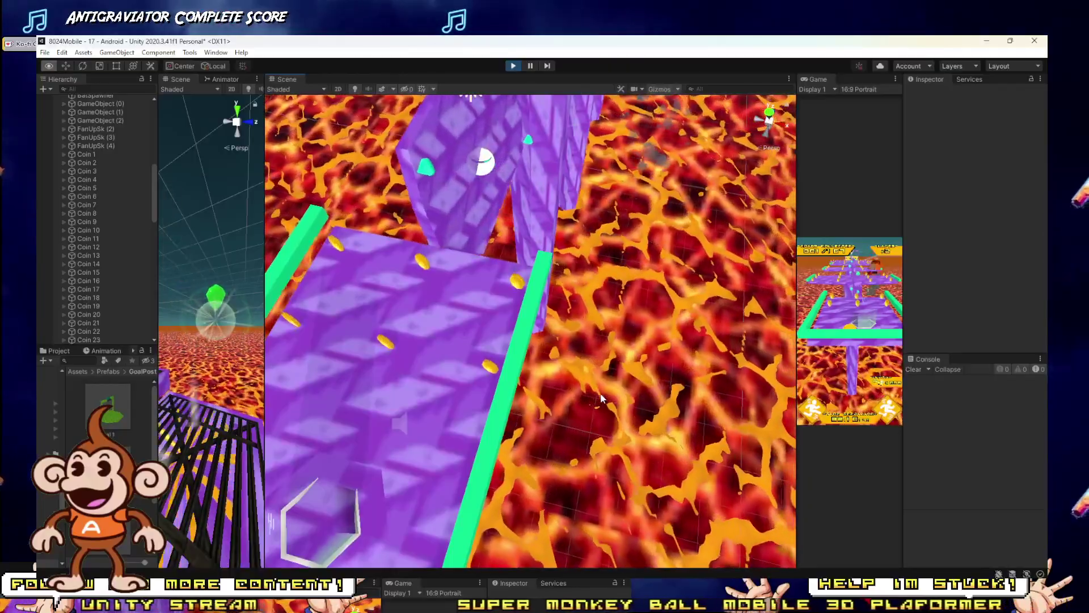
pyautogui.keyDown('alt'); pyautogui.moveTo(603, 399); pyautogui.dragTo(619, 248); pyautogui.keyUp('alt')
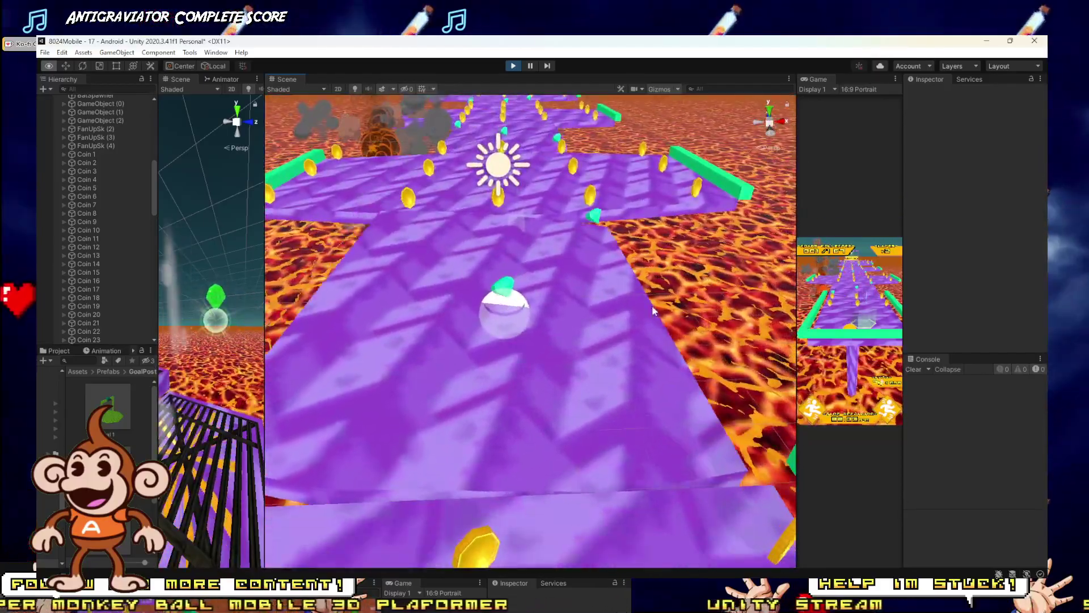
pyautogui.moveTo(652, 311); pyautogui.dragTo(658, 306, button='right')
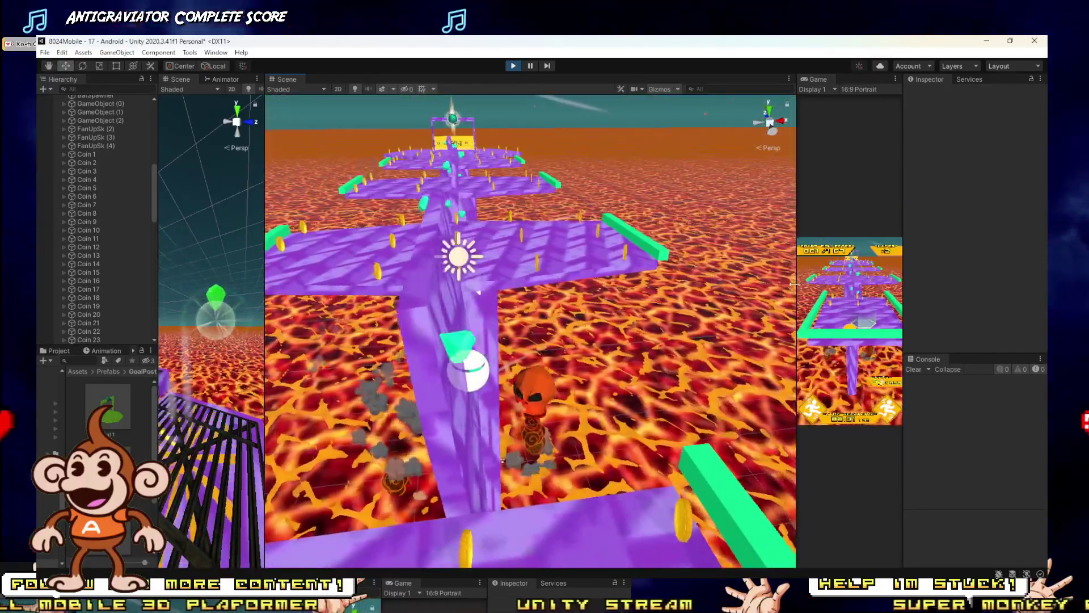
pyautogui.moveTo(798, 295); pyautogui.dragTo(541, 302)
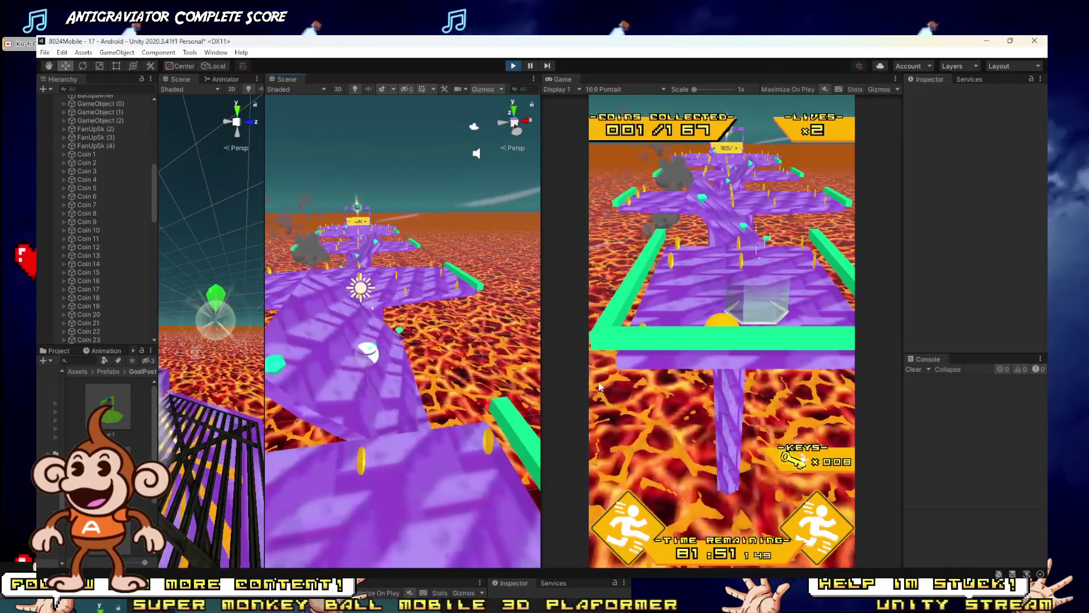
pyautogui.moveTo(512, 419); pyautogui.dragTo(460, 319, button='right')
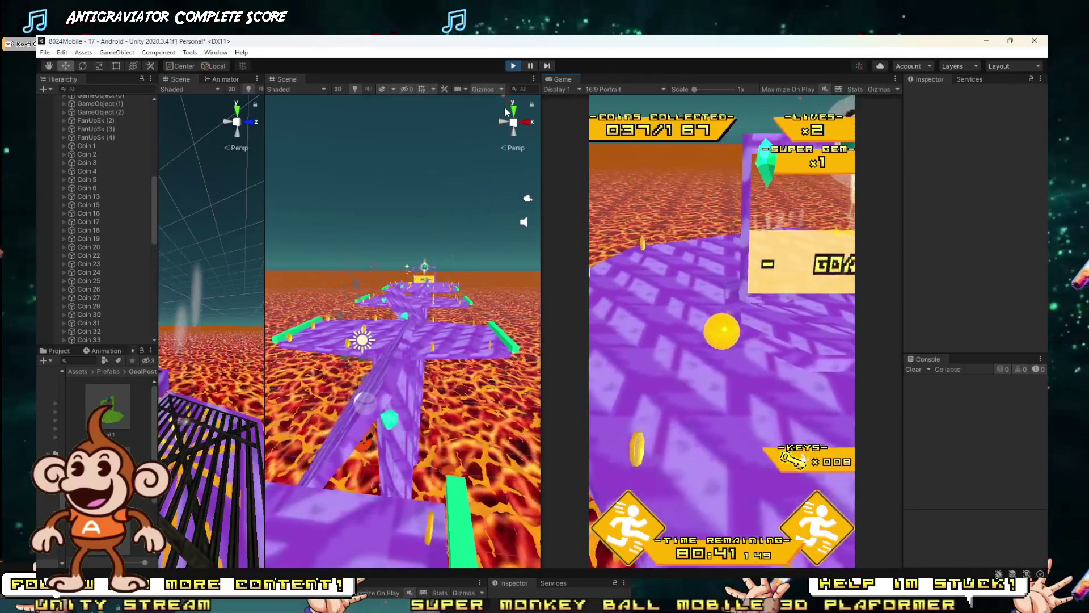
pyautogui.click(512, 67)
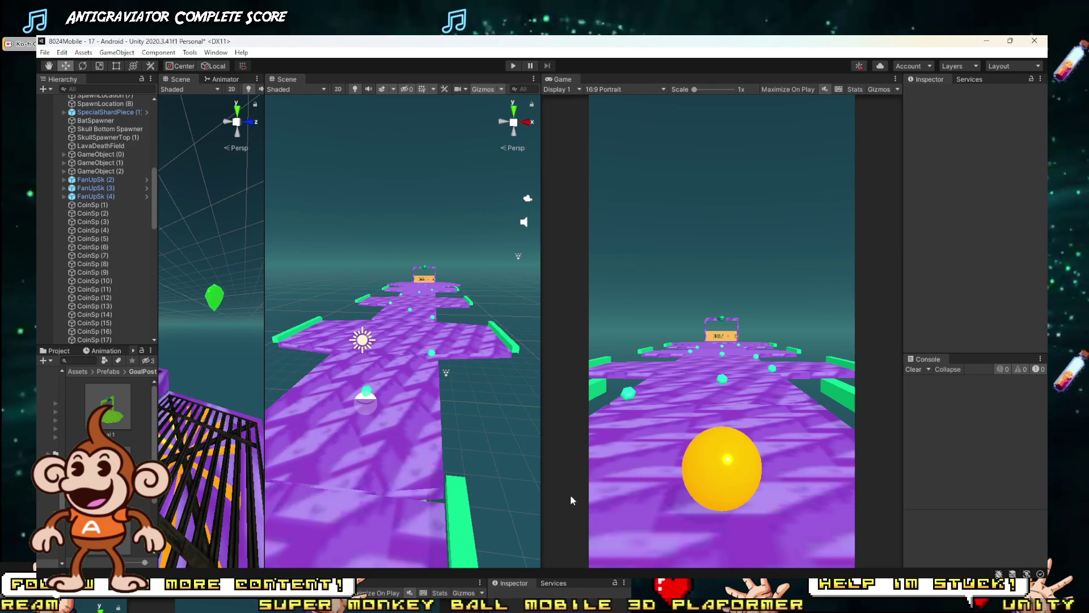
# Step: Delete the Goal object standing on the goal platform
pyautogui.moveTo(542, 497); pyautogui.dragTo(723, 487)
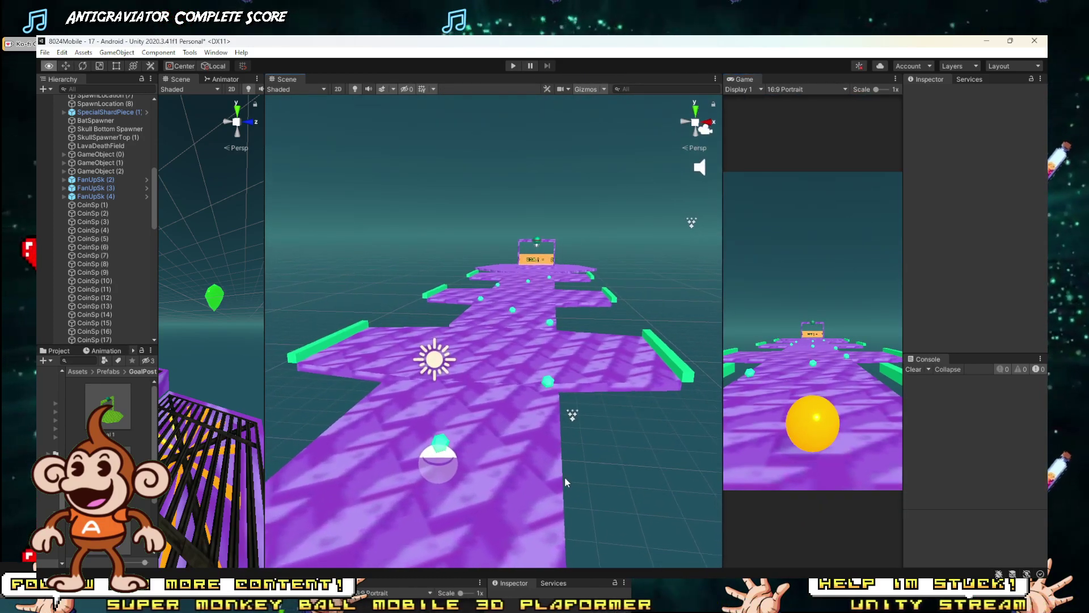
pyautogui.scroll(-10, 564, 477)
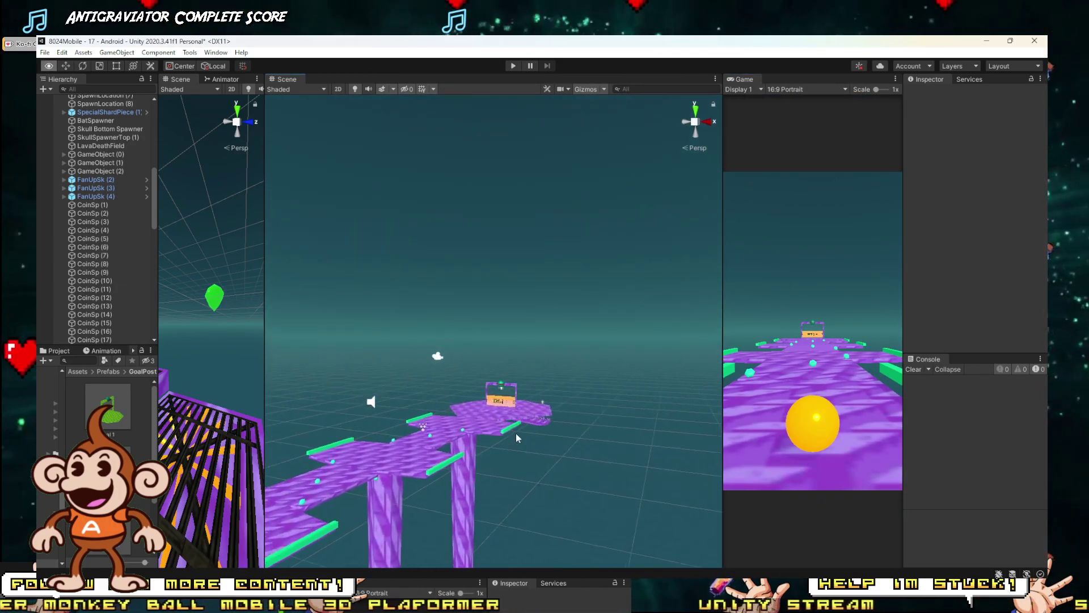
pyautogui.scroll(8, 514, 440)
pyautogui.click(442, 445)
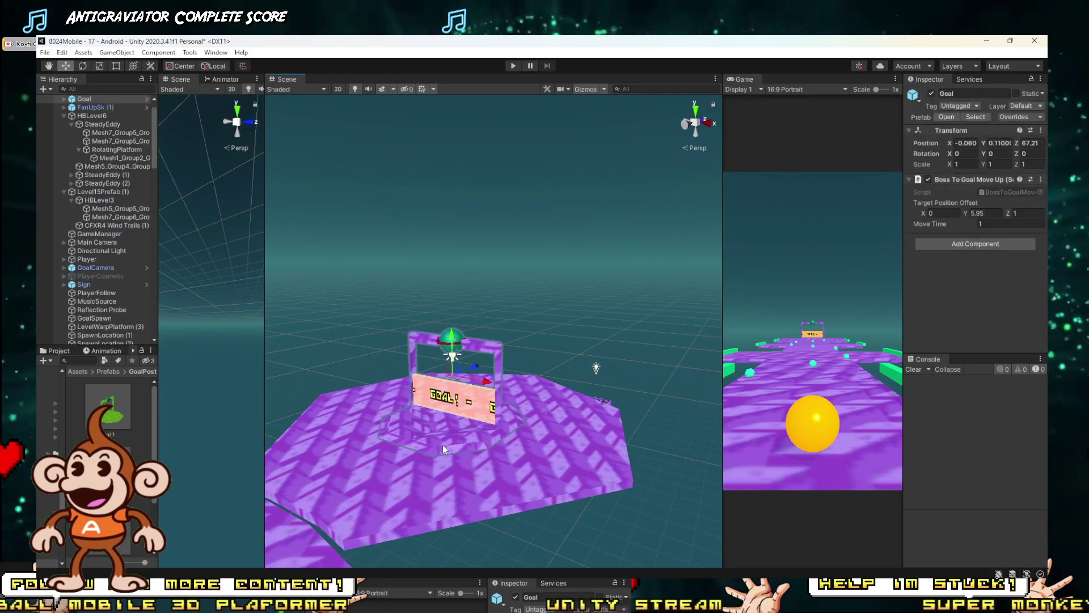
pyautogui.press('Delete')
# Step: Run the level and examine the goal platform and the row of fan platforms, selecting the fan platforms' base meshes
pyautogui.click(514, 66)
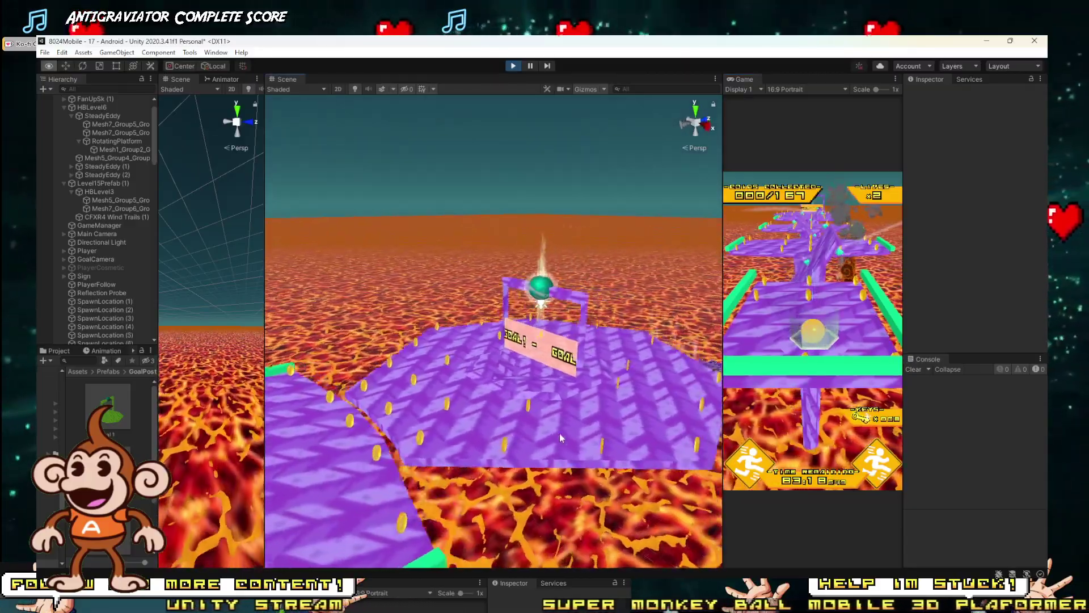
pyautogui.moveTo(559, 434); pyautogui.dragTo(475, 342, button='right')
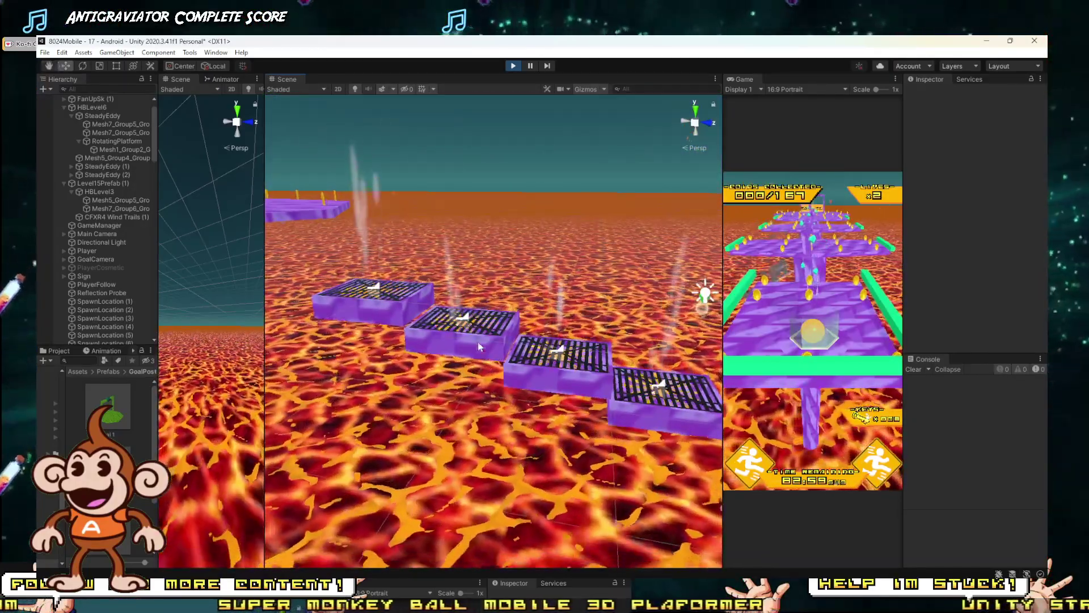
pyautogui.click(476, 343)
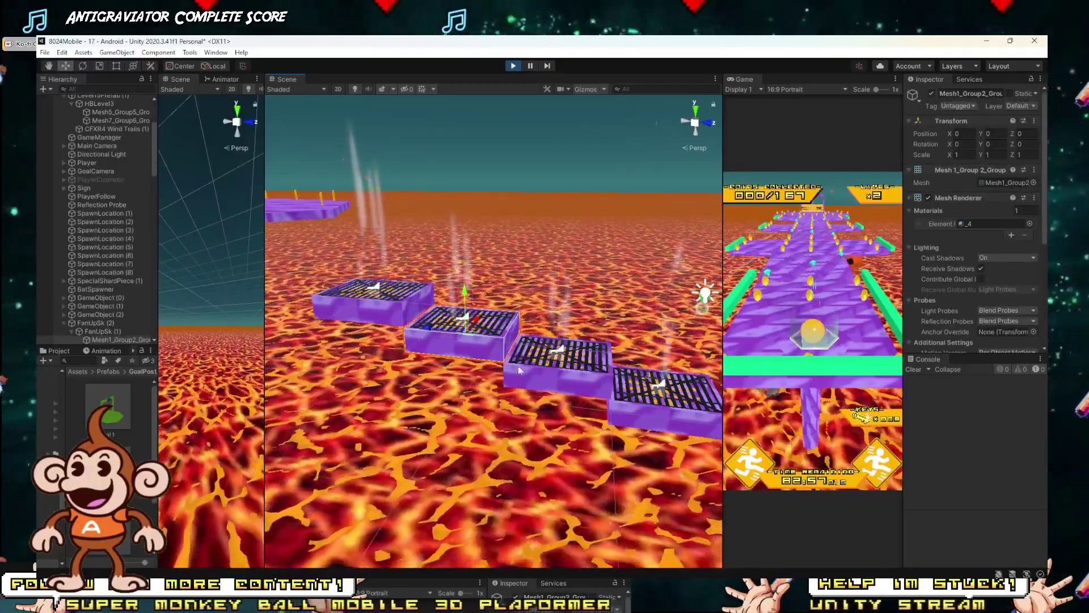
pyautogui.click(573, 387)
pyautogui.moveTo(638, 410); pyautogui.dragTo(336, 319, button='right')
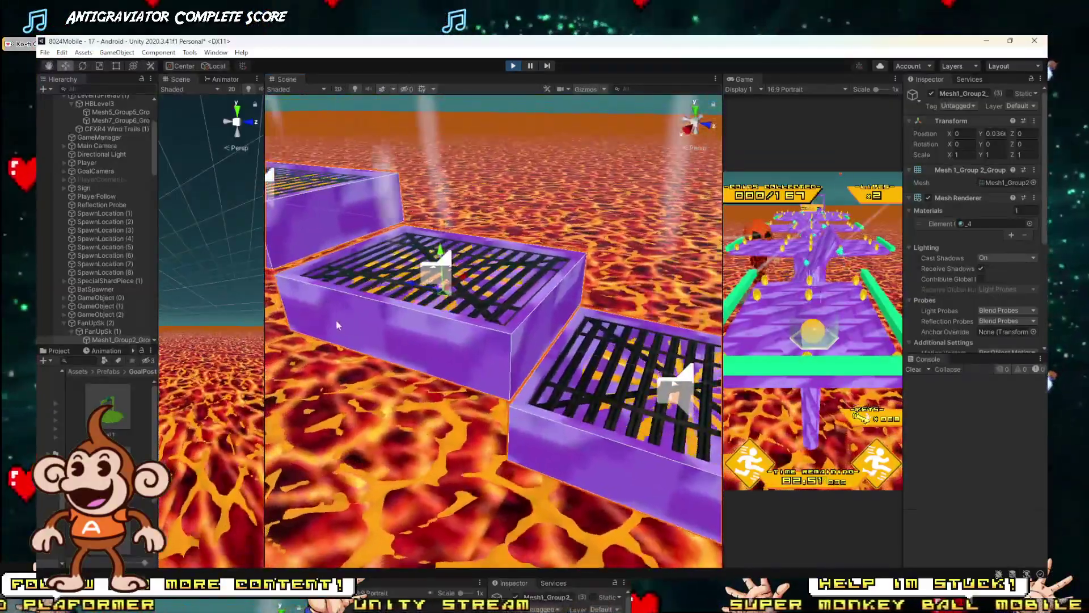
pyautogui.click(363, 325)
pyautogui.click(540, 428)
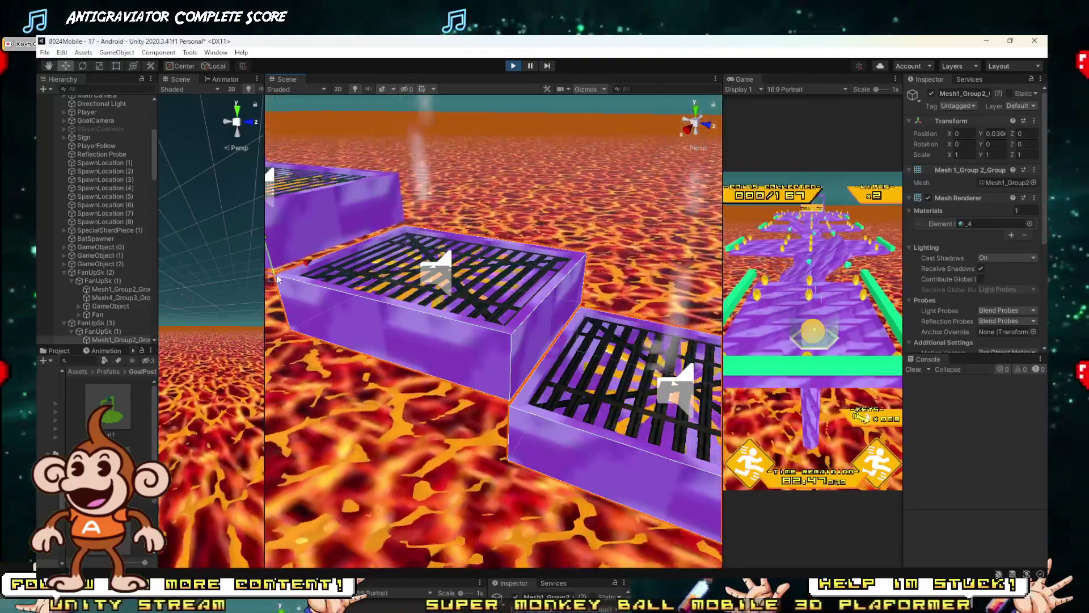
pyautogui.click(419, 346)
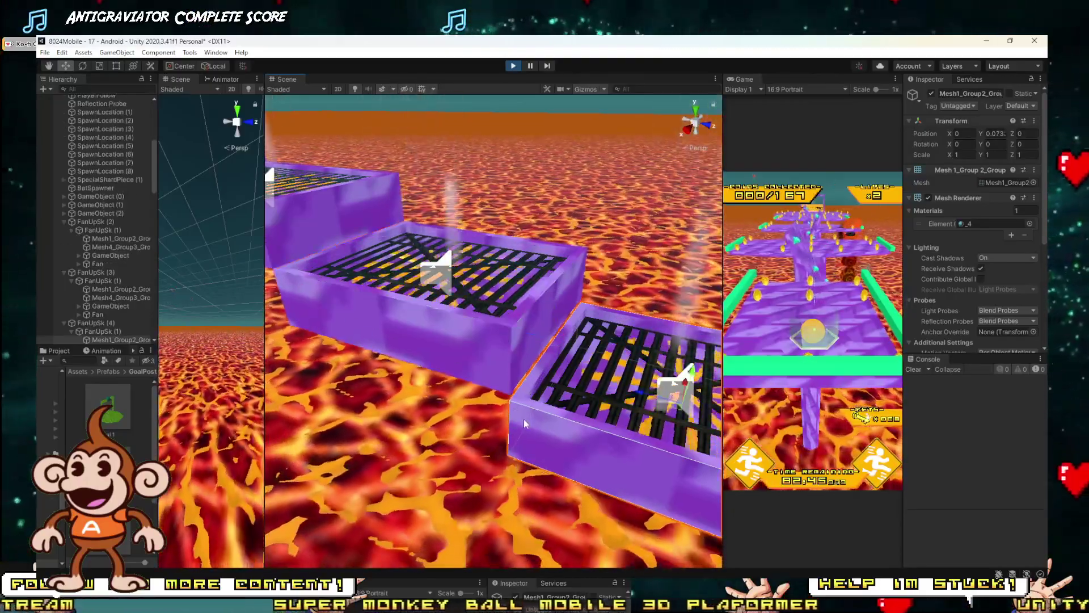
pyautogui.click(509, 400)
pyautogui.moveTo(509, 400); pyautogui.dragTo(500, 312, button='right')
pyautogui.press('w')
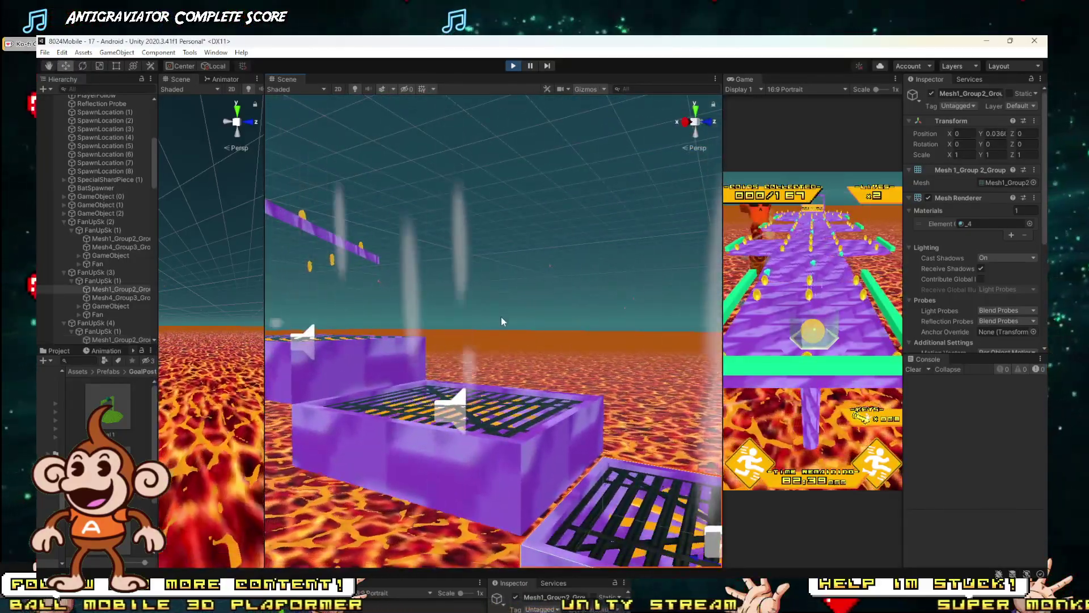
pyautogui.keyDown('shift'); pyautogui.click(502, 317); pyautogui.keyUp('shift')
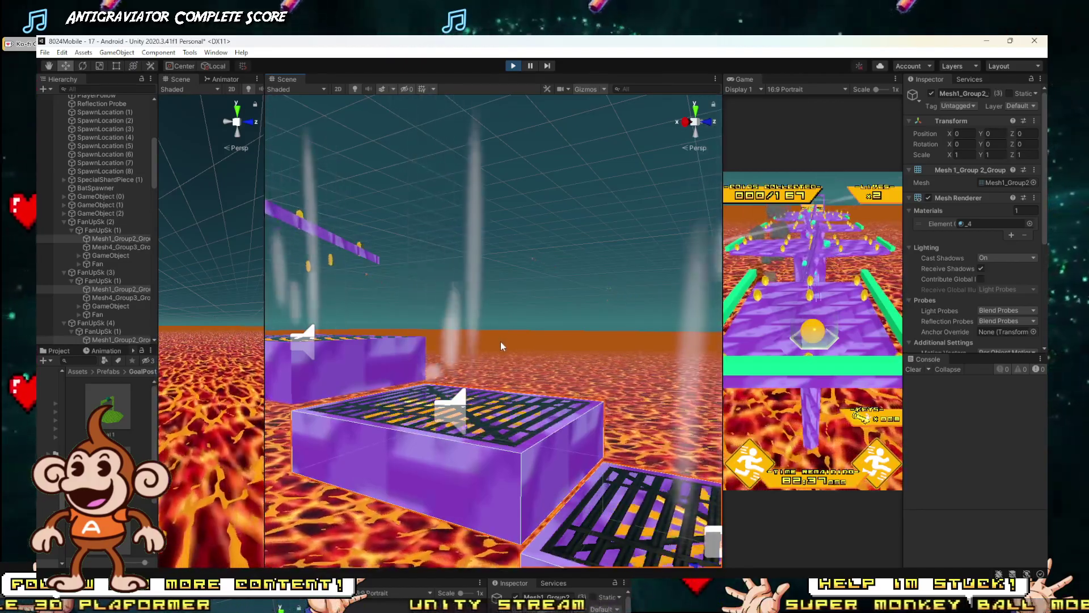
# Step: Enlarge the Game view, play level 17 through to its completion screen and stop the game
pyautogui.moveTo(502, 355); pyautogui.dragTo(526, 244, button='right')
pyautogui.click(627, 278)
pyautogui.moveTo(627, 278); pyautogui.dragTo(719, 255, button='right')
pyautogui.moveTo(719, 255); pyautogui.dragTo(319, 255)
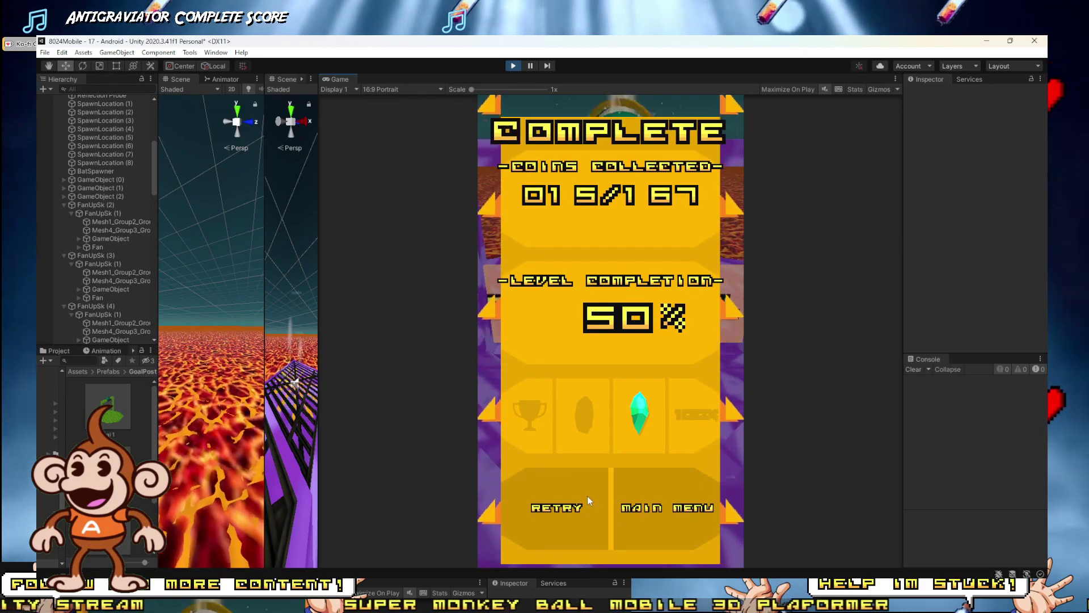
pyautogui.click(512, 66)
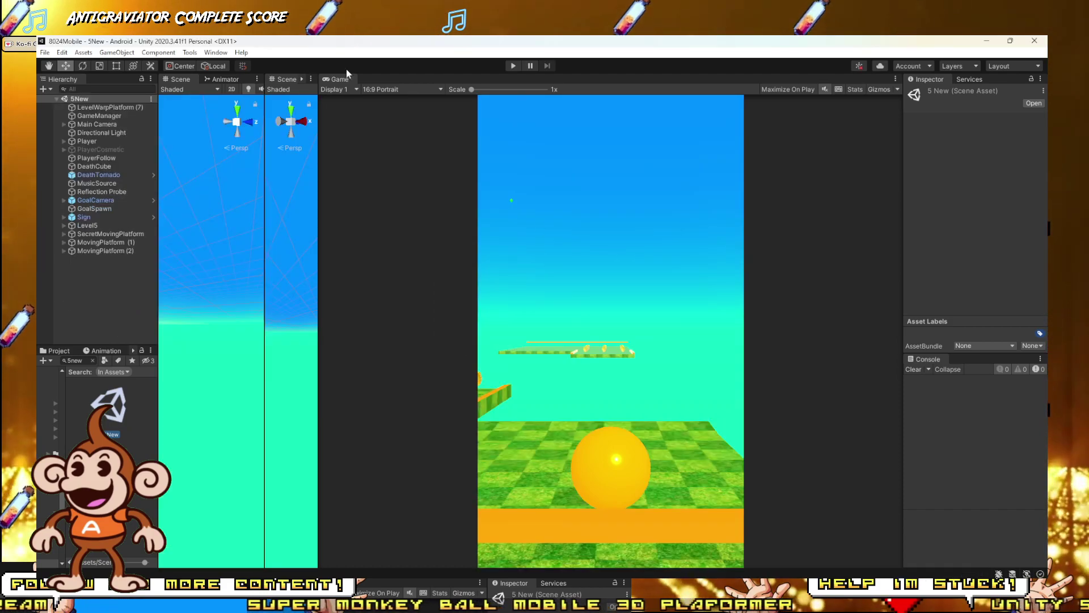
# Step: Find and open the scenes 6New, 7New and 8New in turn, and play-test 8New through to its completion screen
pyautogui.write('6new')
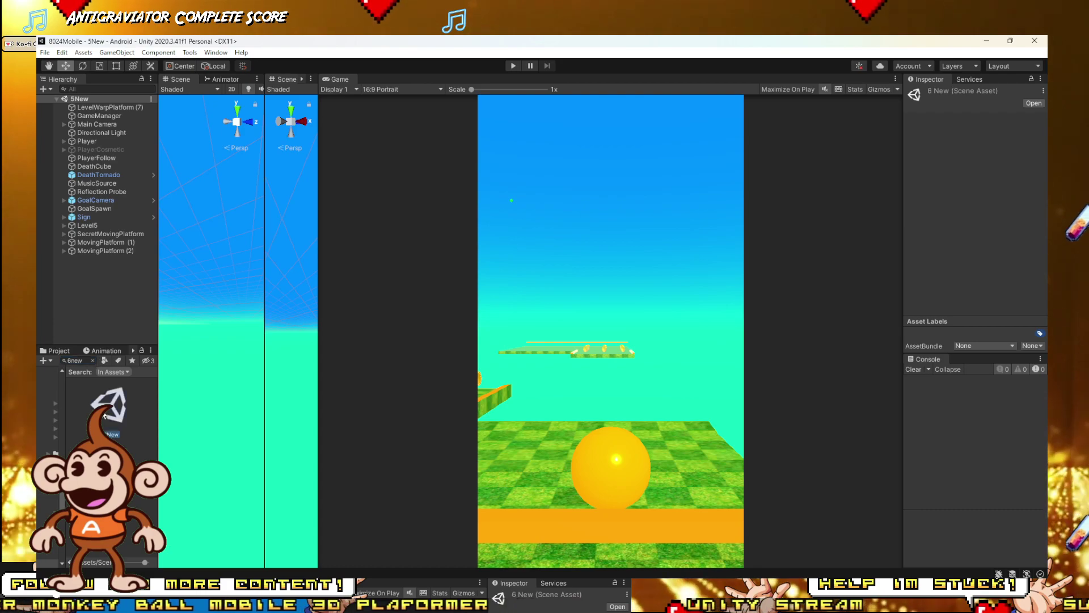
pyautogui.doubleClick(125, 408)
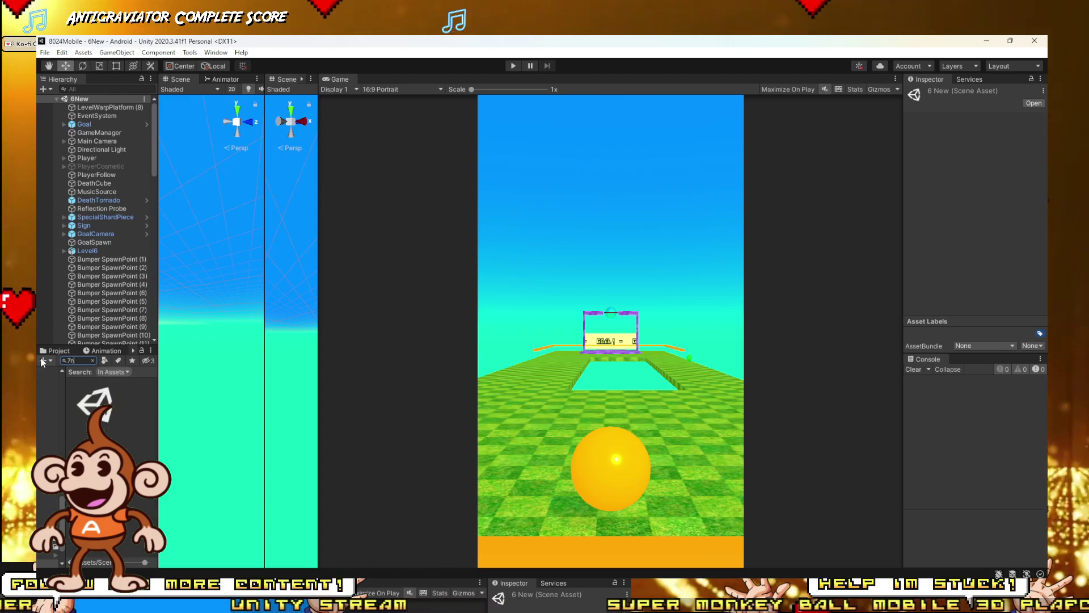
pyautogui.doubleClick(105, 404)
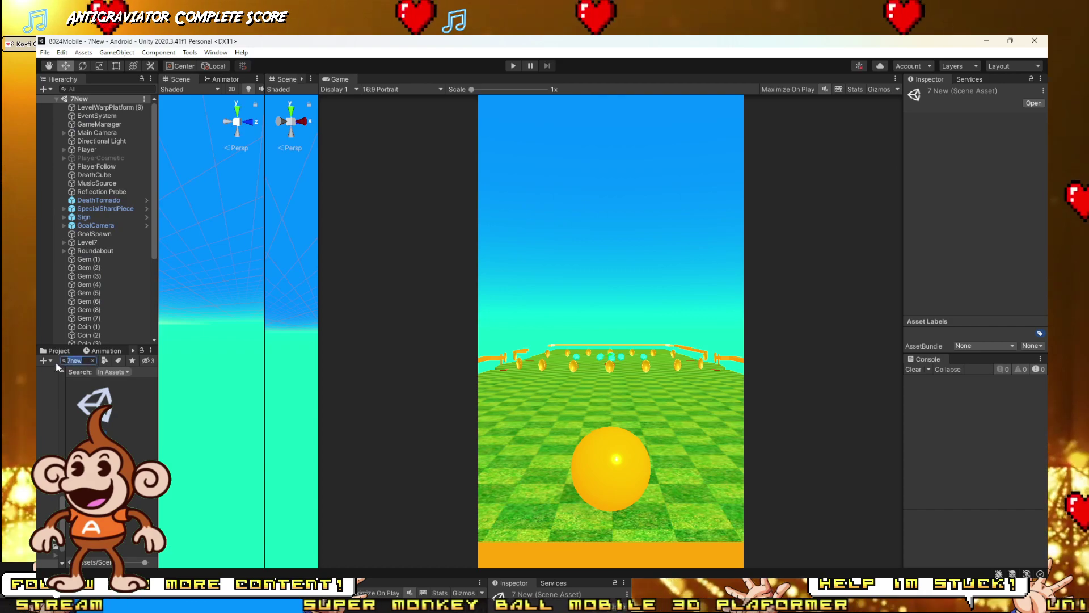
pyautogui.write('8new')
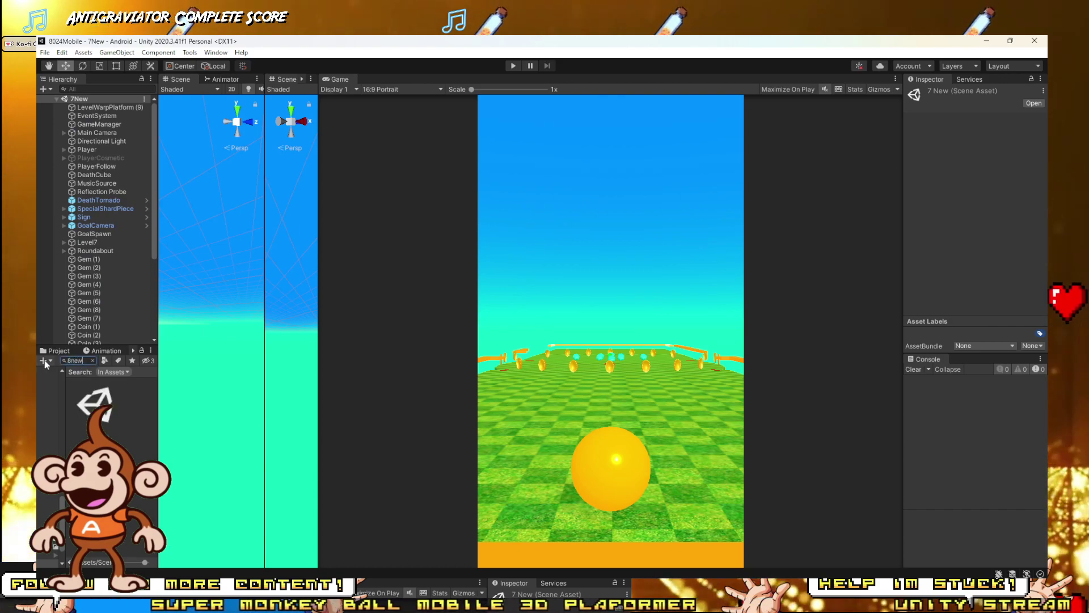
pyautogui.doubleClick(95, 403)
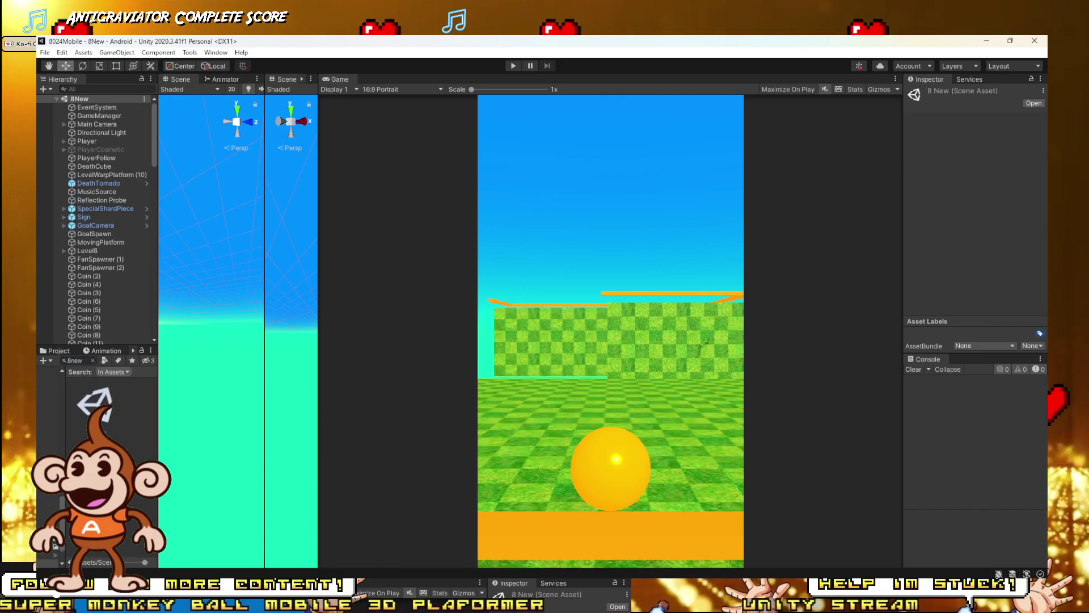
pyautogui.click(513, 66)
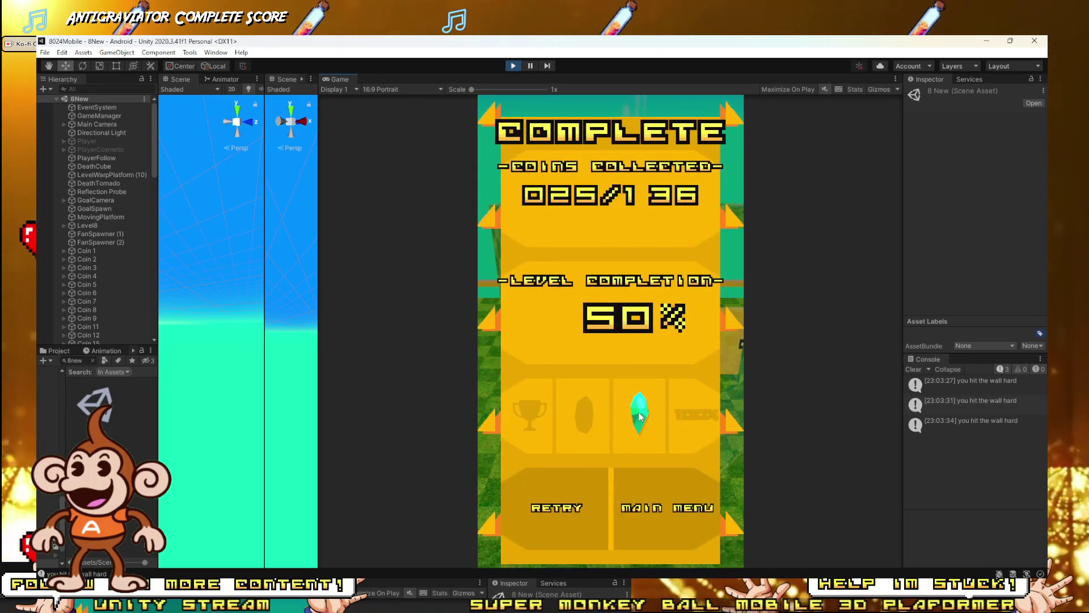
# Step: Return to the main menu, enter the Planet Marblous world, play level 1 through to its goal and go back to the world
pyautogui.click(648, 508)
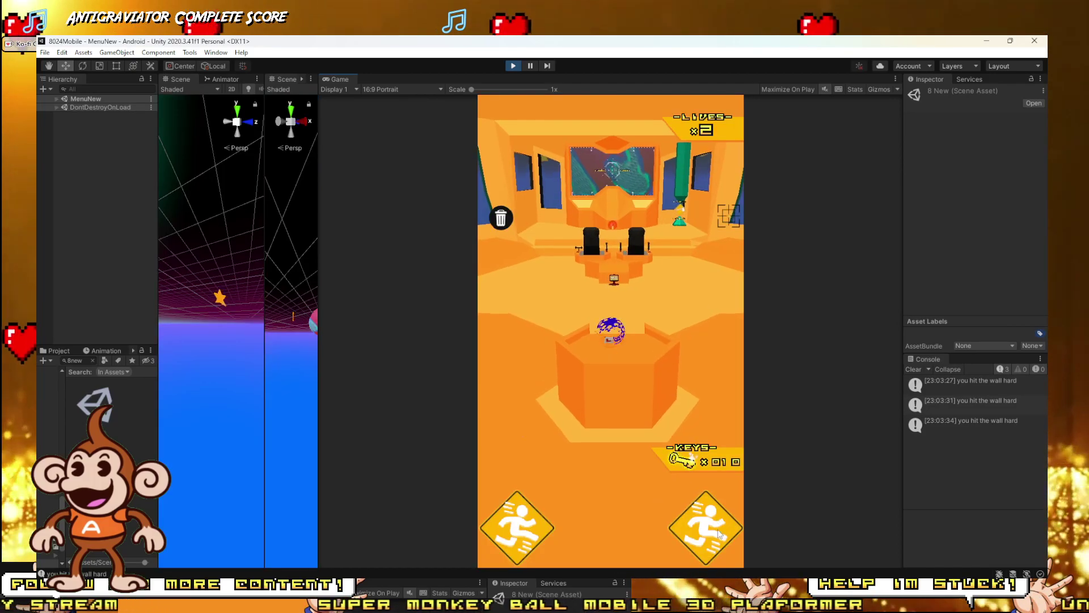
pyautogui.click(718, 543)
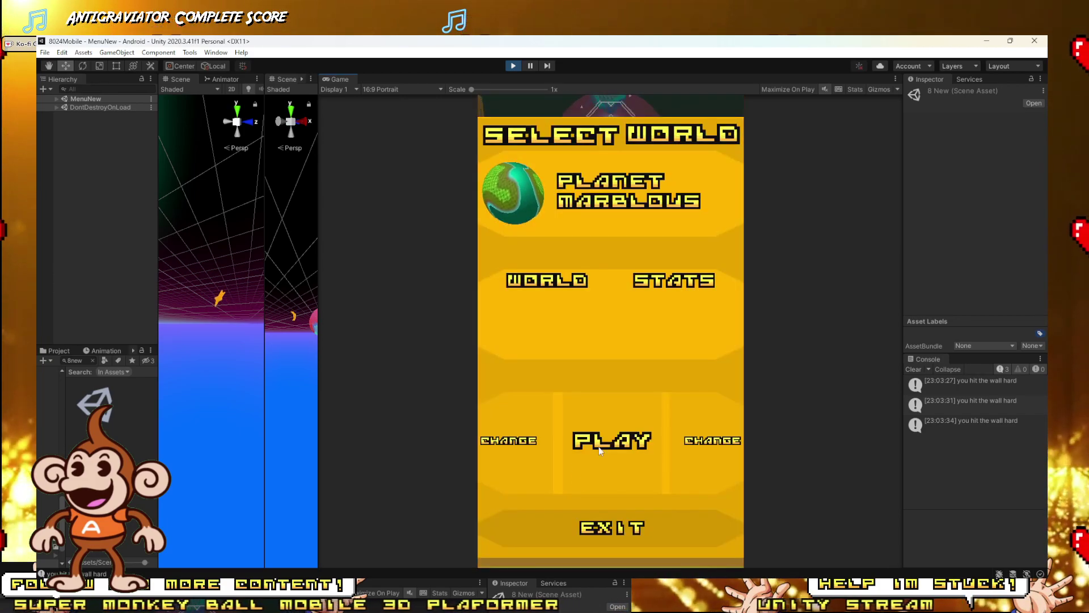
pyautogui.click(600, 450)
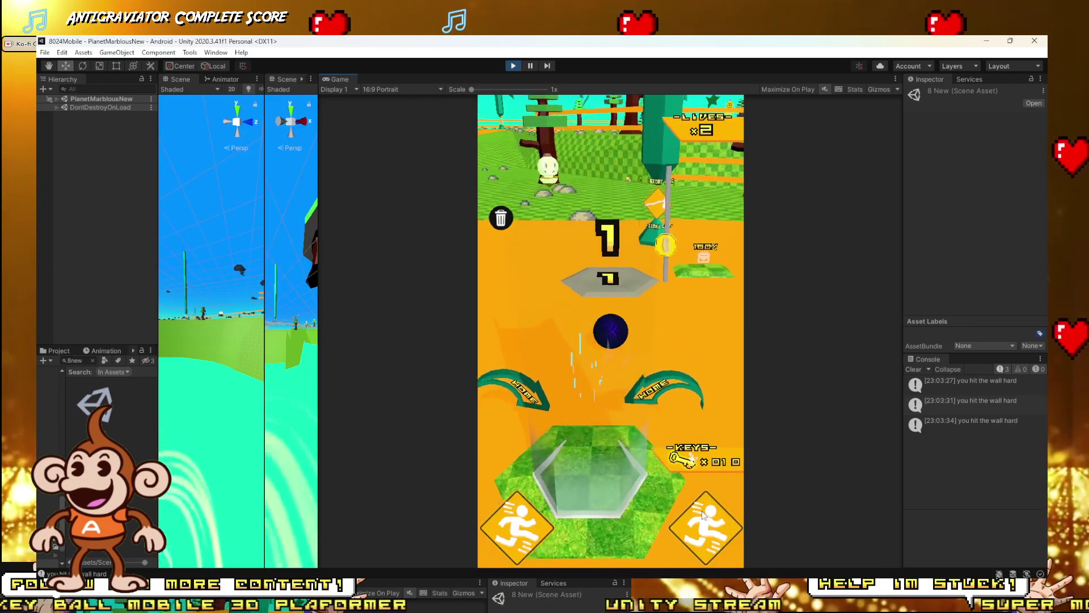
pyautogui.click(613, 498)
pyautogui.click(723, 522)
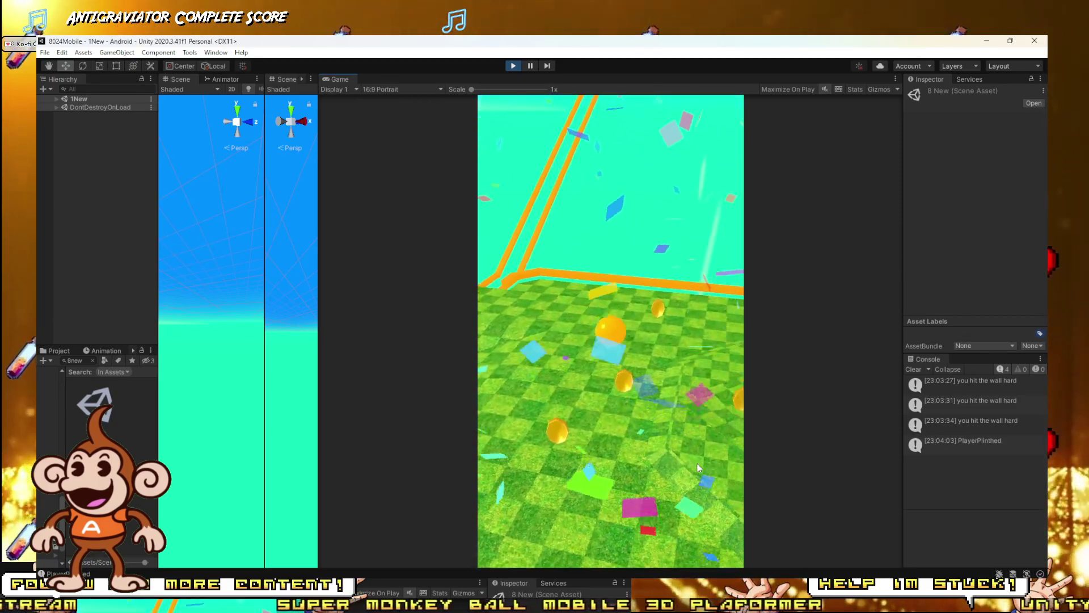
pyautogui.click(667, 488)
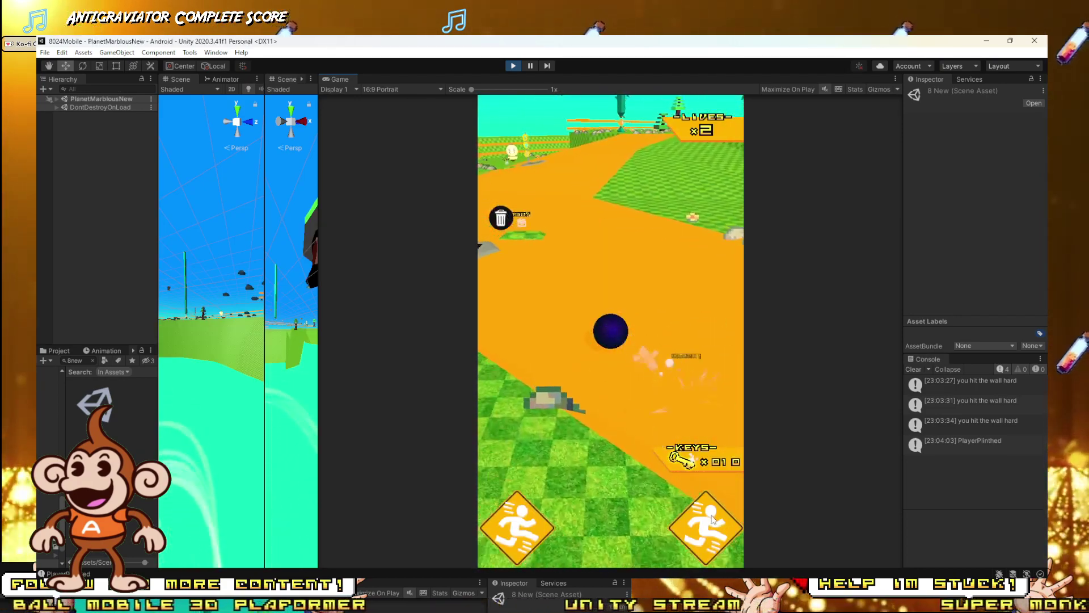
# Step: Play levels 2 and 3 through to their completion screens, returning to Planet Marblous after each
pyautogui.click(602, 494)
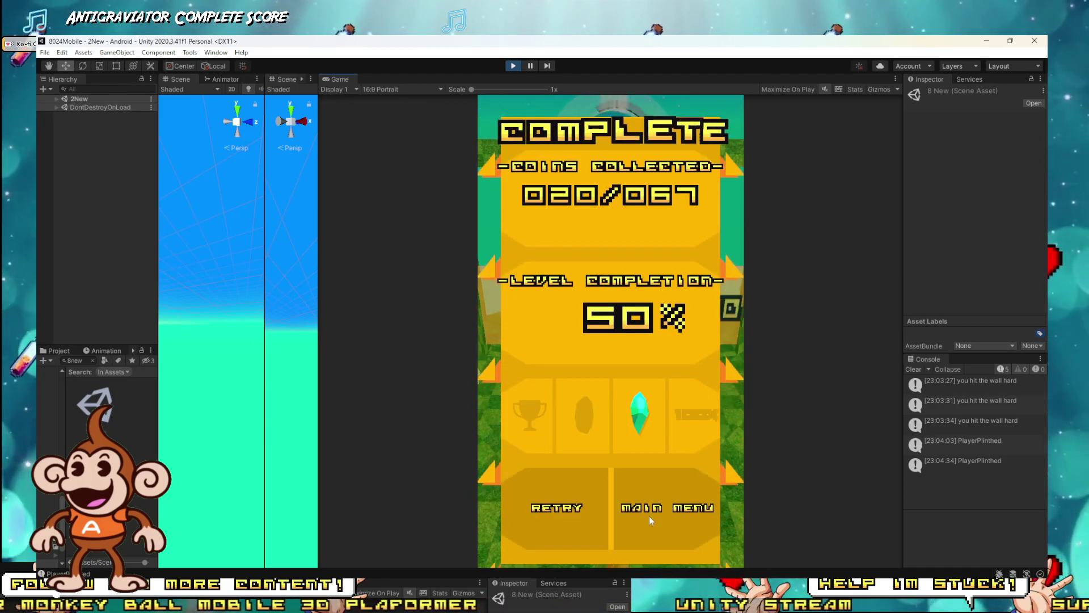
pyautogui.click(649, 515)
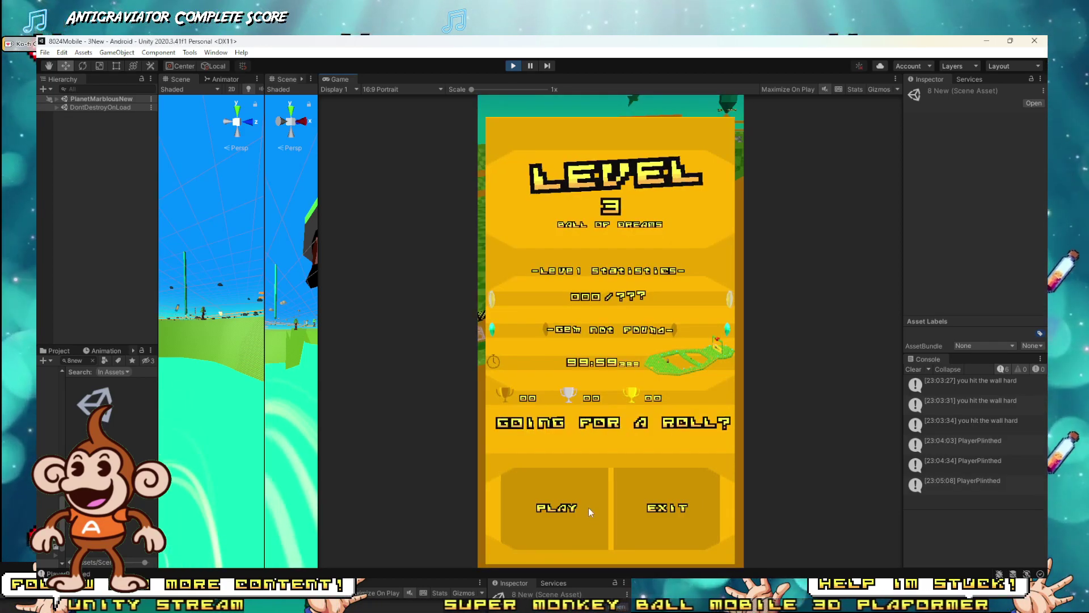
pyautogui.click(587, 507)
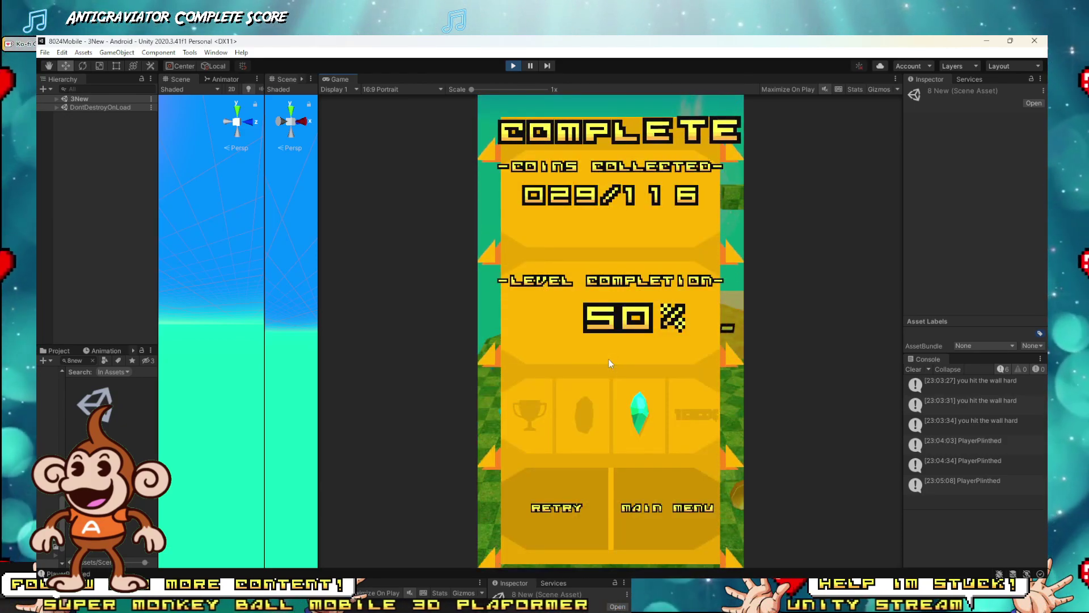
pyautogui.click(638, 537)
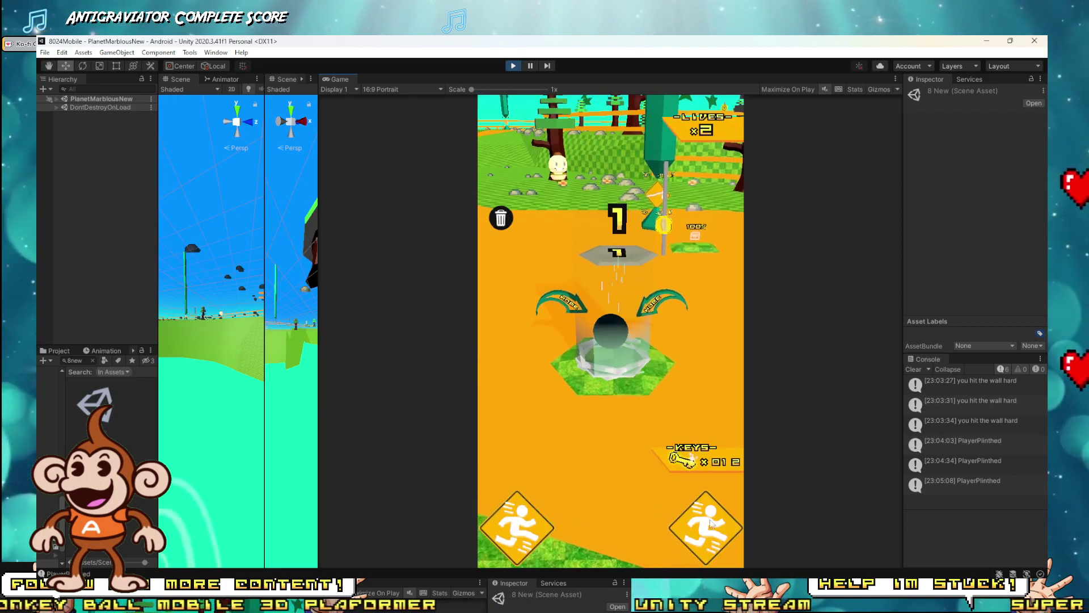
# Step: Play level 4 and level 10 through to completion, leaving each completion screen for the world map
pyautogui.press('Up')
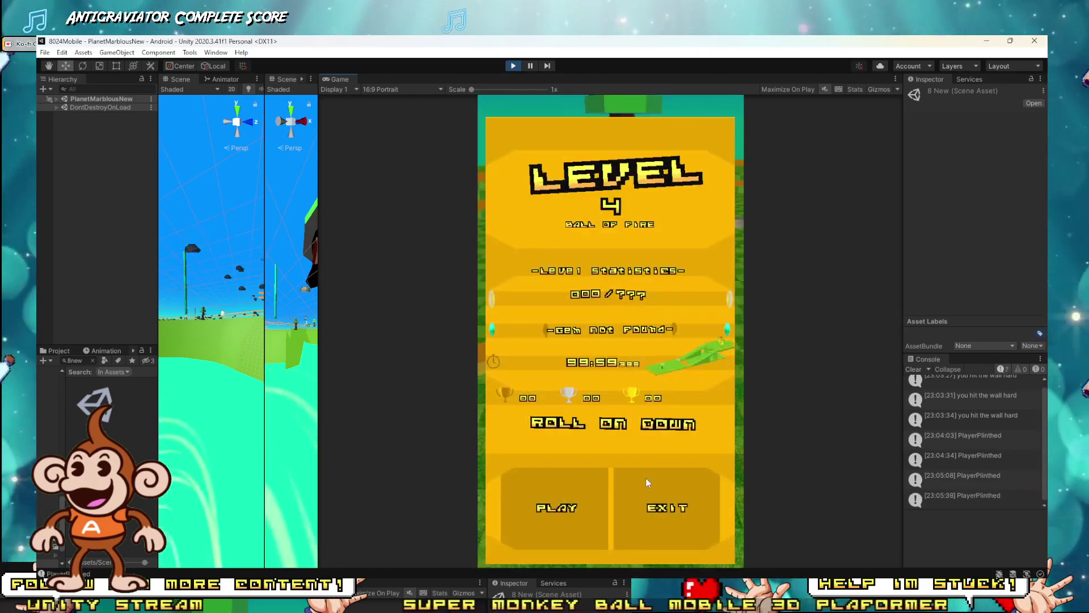
pyautogui.click(549, 502)
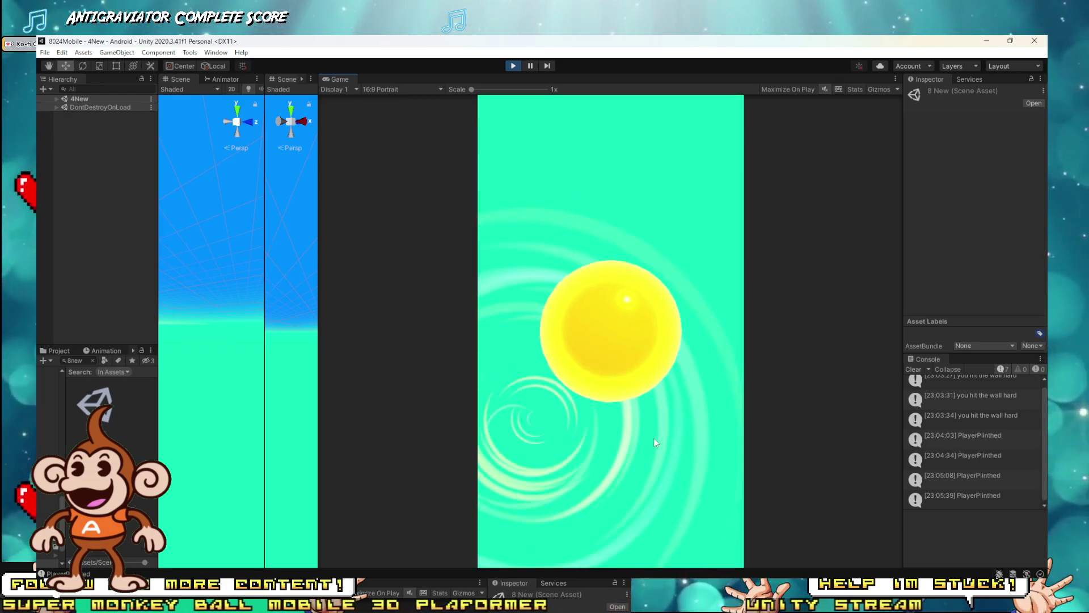
pyautogui.click(636, 498)
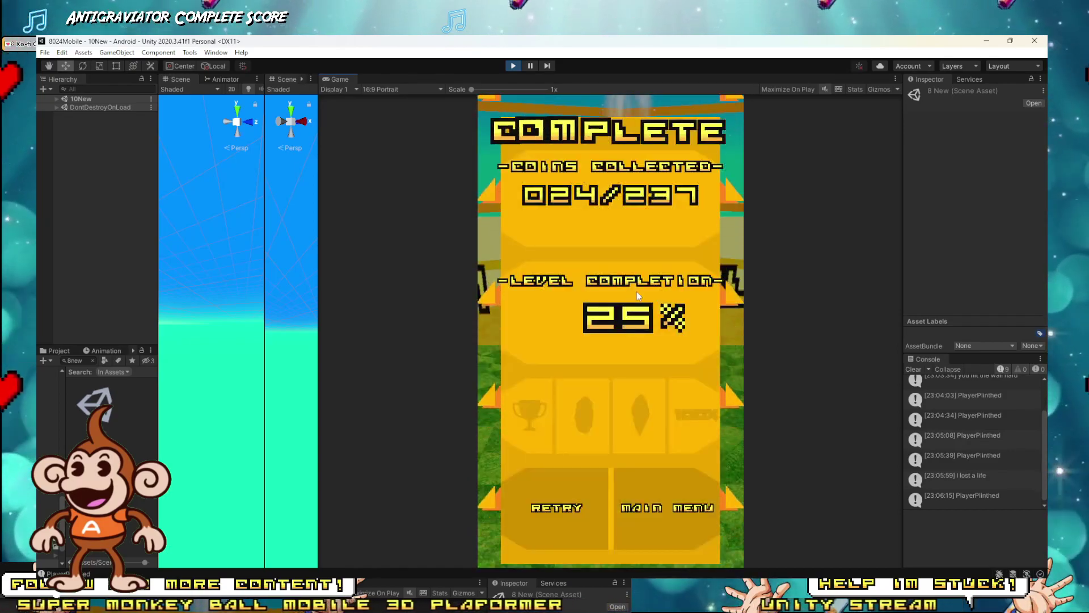
pyautogui.click(651, 499)
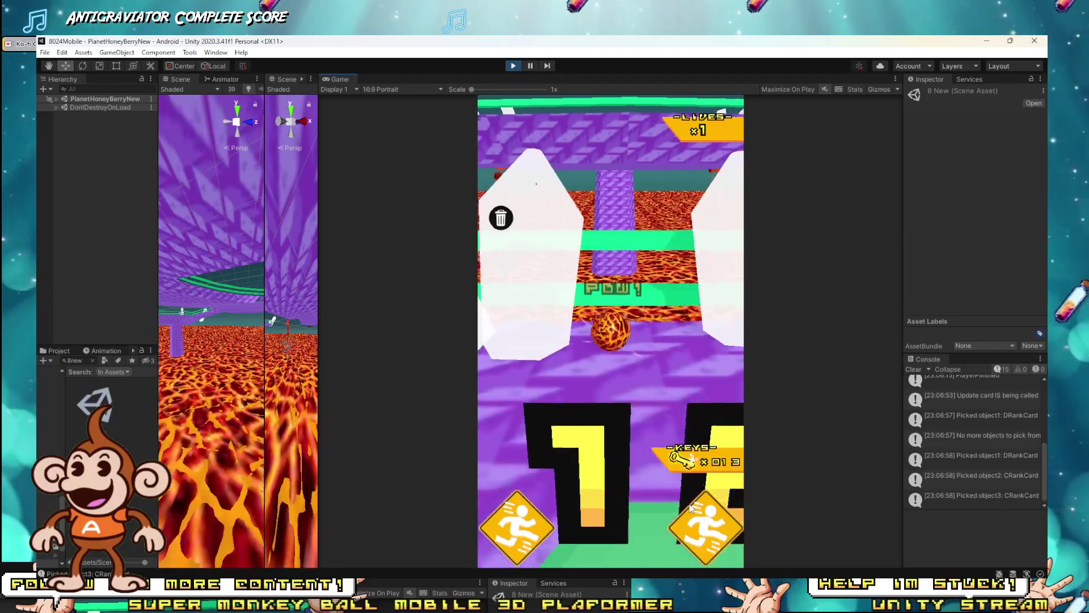
# Step: Play level 12 of Planet HoneyBerry through to its goal, return to the world and stop the game
pyautogui.click(582, 492)
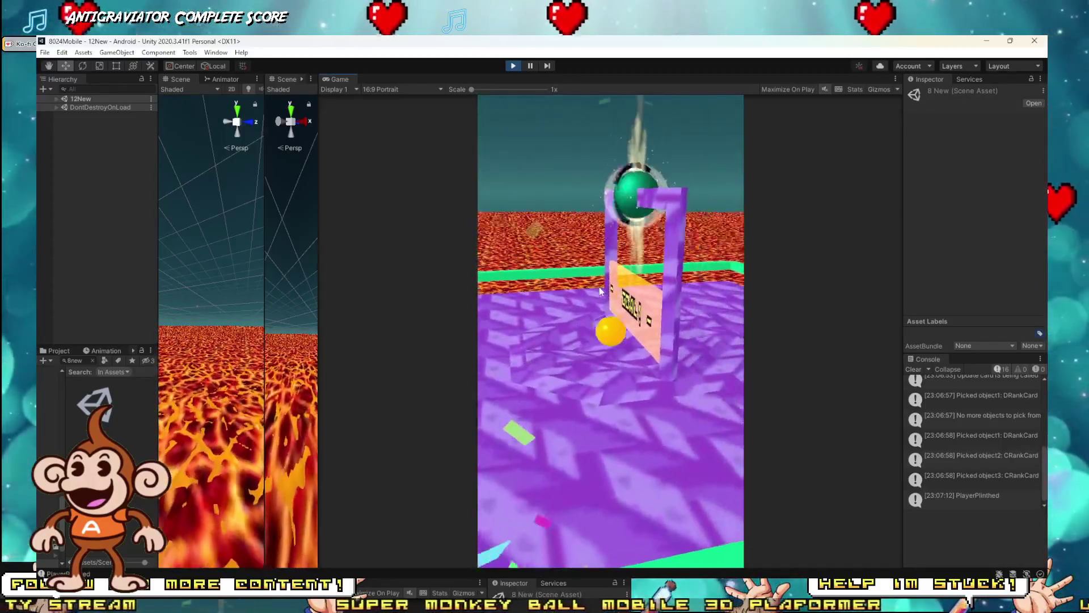
pyautogui.click(660, 503)
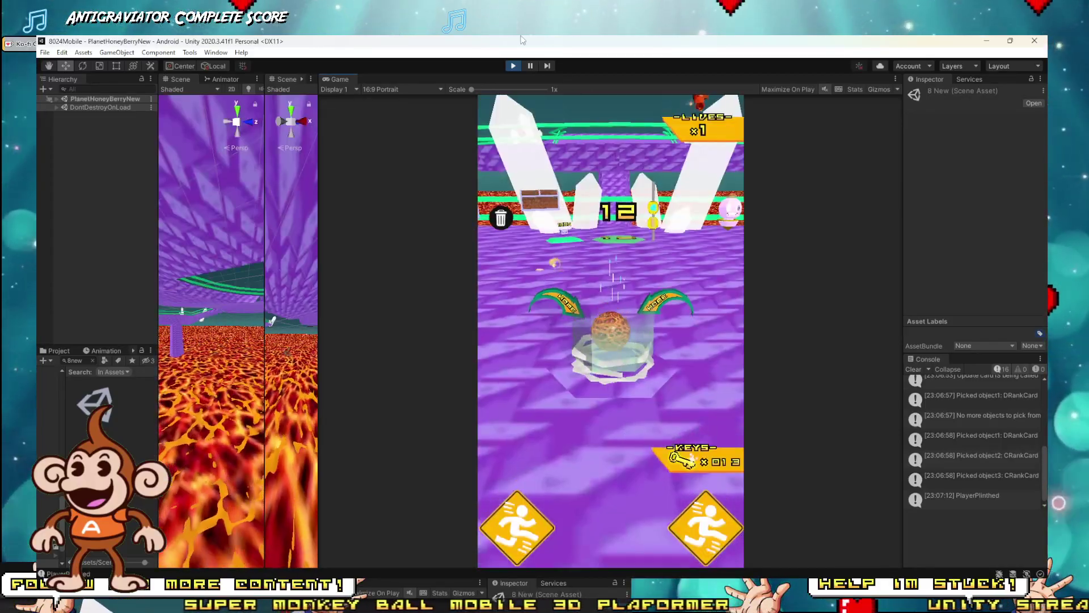
pyautogui.hotkey('ctrl', 'p')
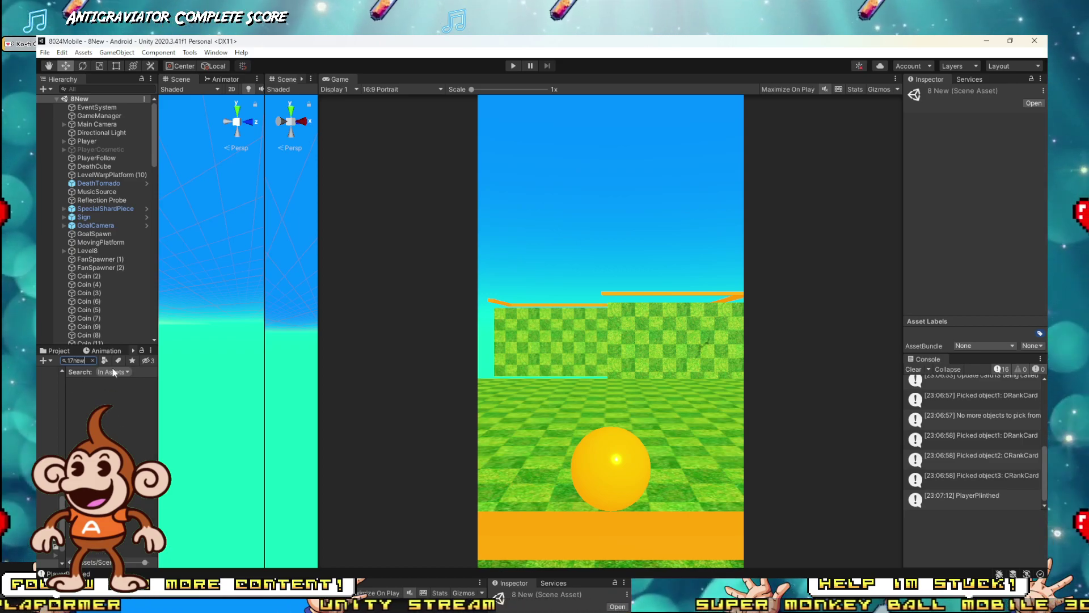
# Step: Search the project assets for 17, open the scene 17, rename it to 17New and reload it
pyautogui.moveTo(157, 376); pyautogui.dragTo(635, 392)
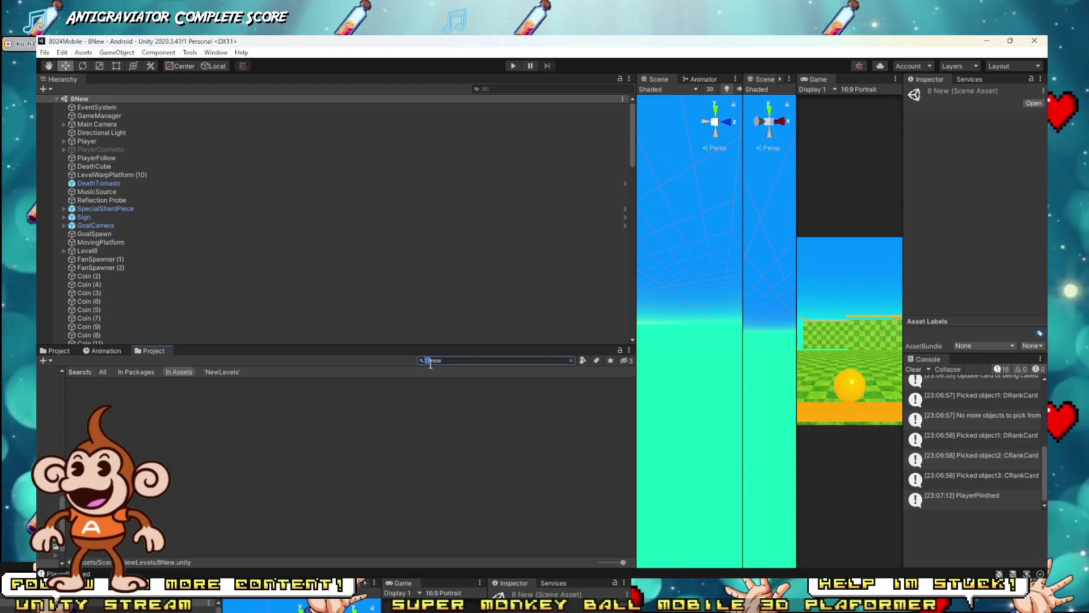
pyautogui.press('BackSpace')
pyautogui.write('17')
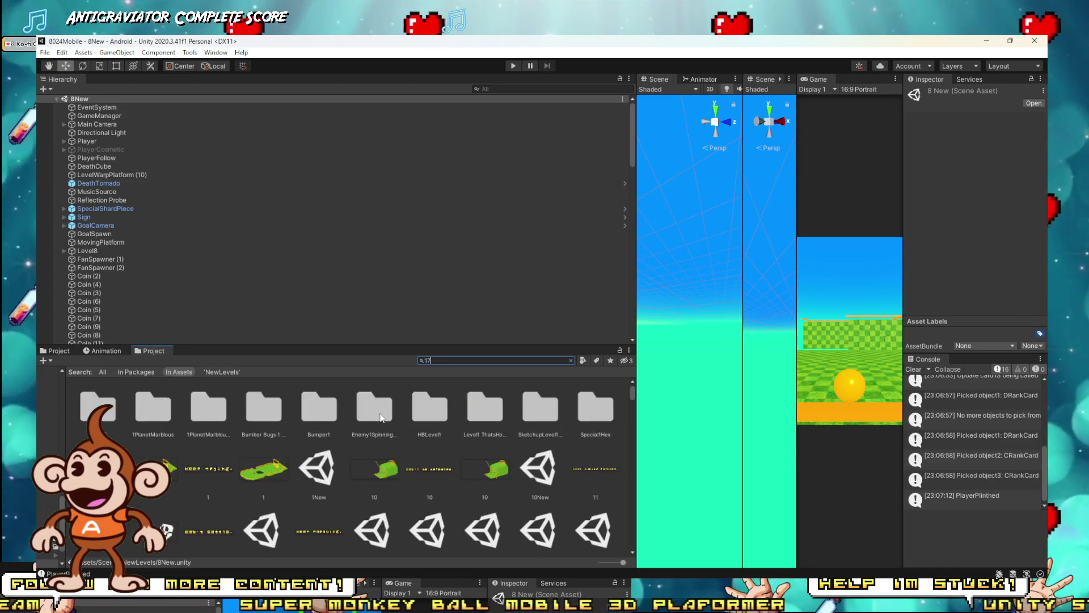
pyautogui.doubleClick(160, 417)
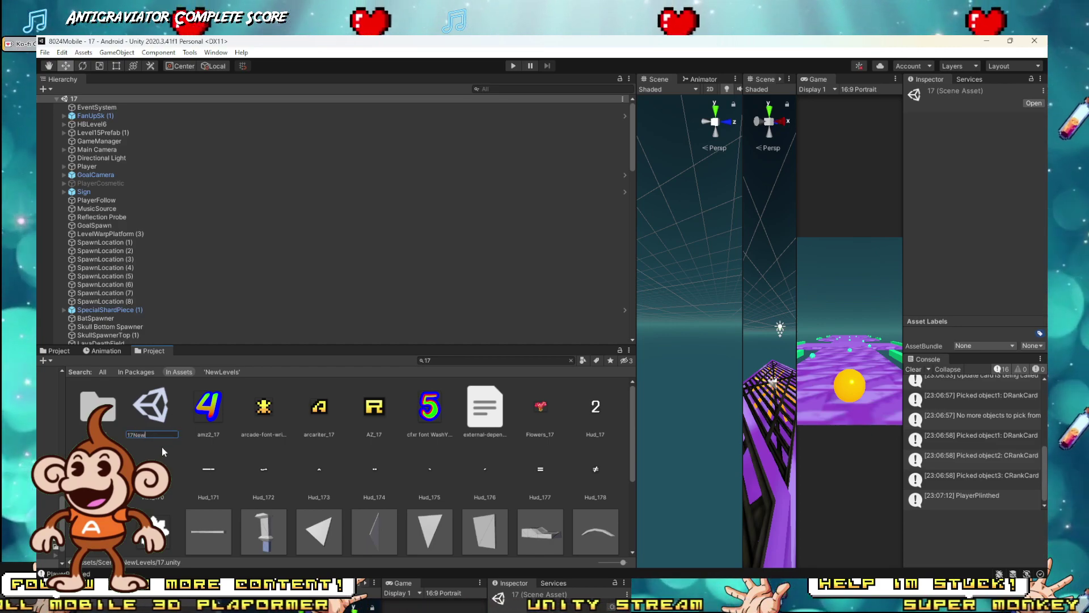
pyautogui.press('Return')
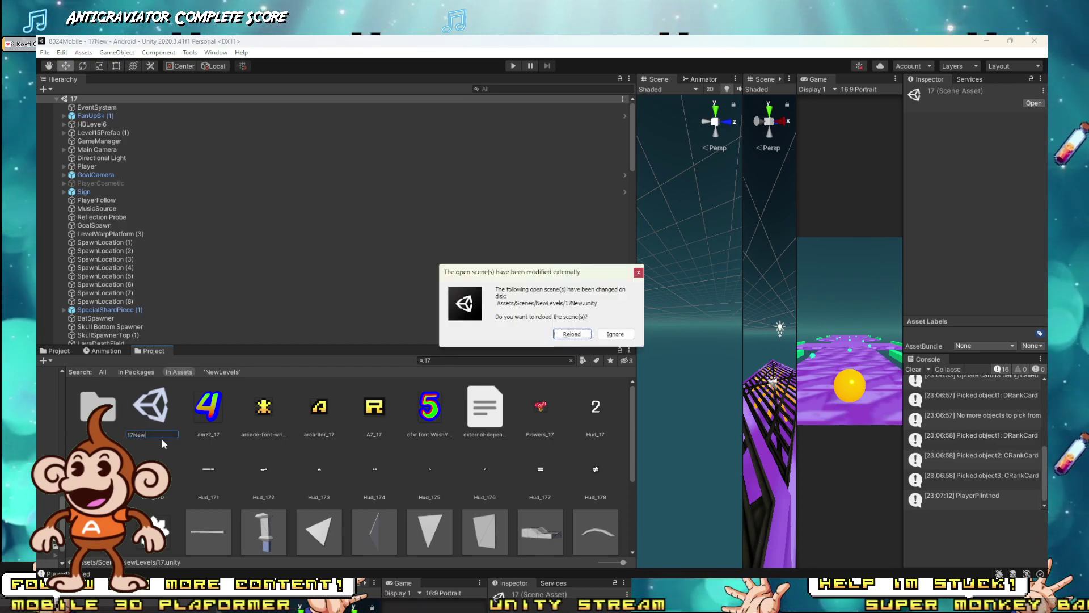
pyautogui.click(574, 336)
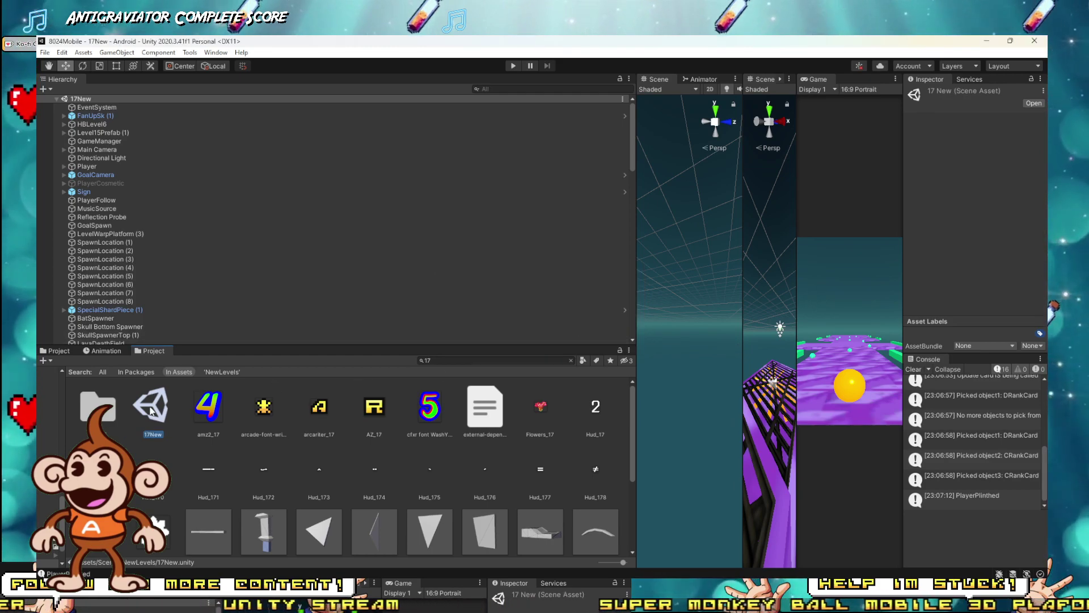
# Step: Enlarge the Scene view, run the 17New level to inspect its platforms, coins and goal, and stop the game
pyautogui.moveTo(634, 223); pyautogui.dragTo(80, 281)
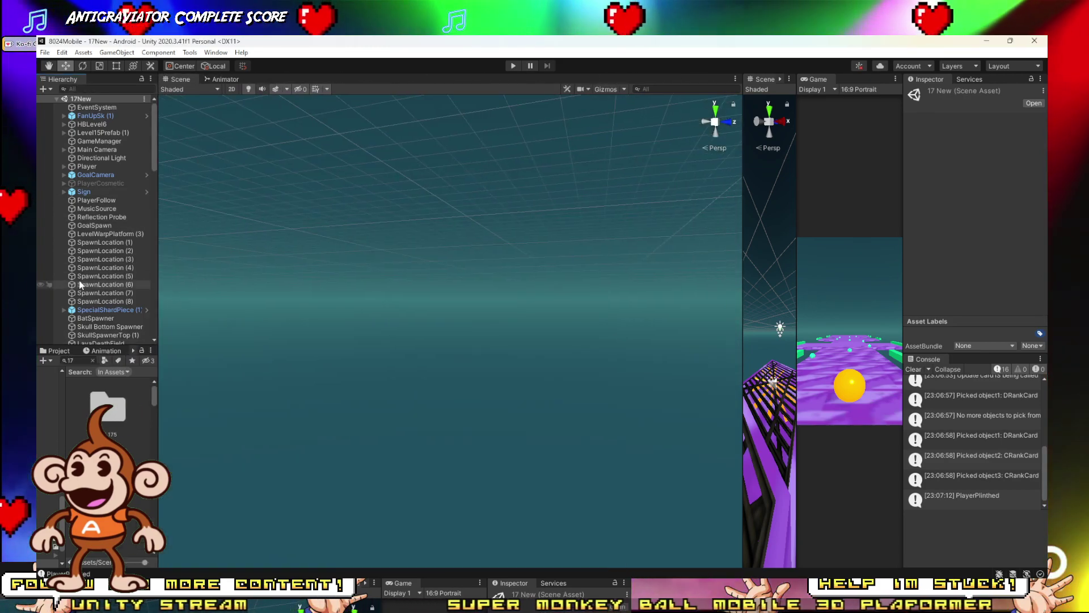
pyautogui.moveTo(351, 356); pyautogui.dragTo(571, 374, button='right')
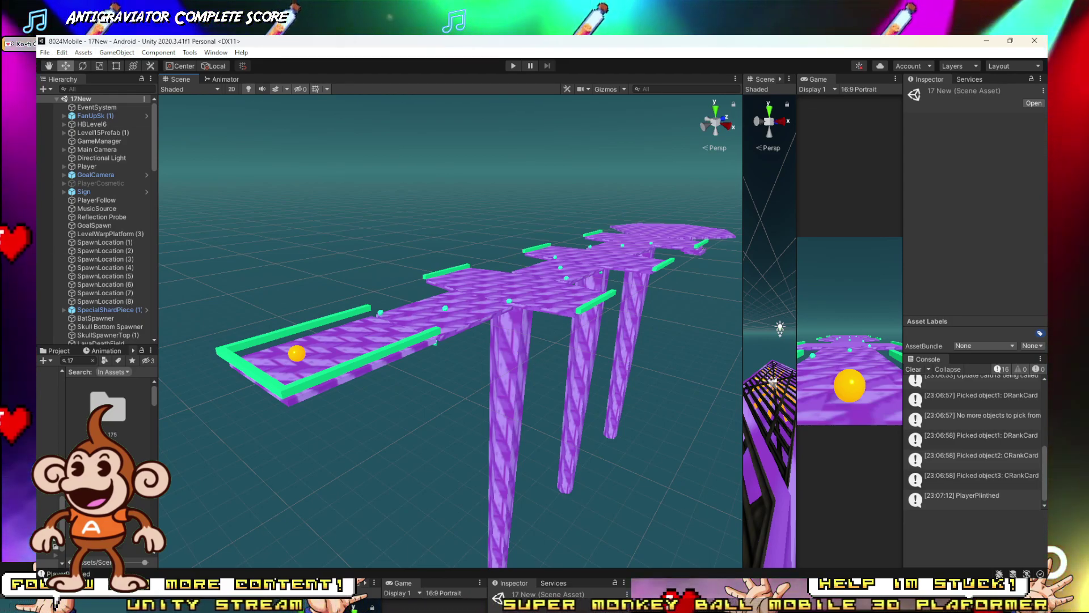
pyautogui.click(44, 52)
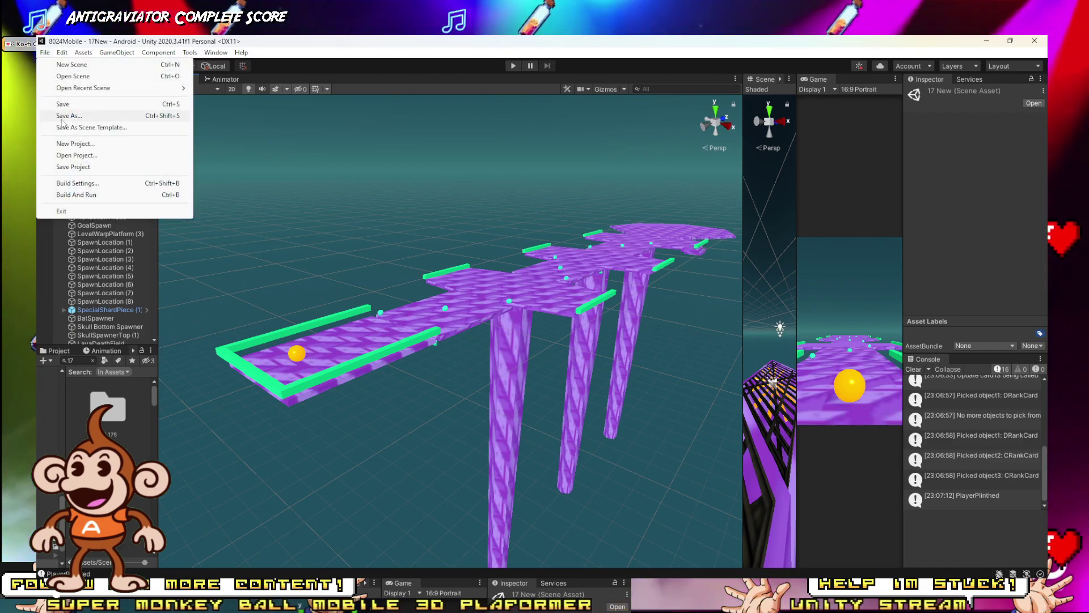
pyautogui.click(513, 66)
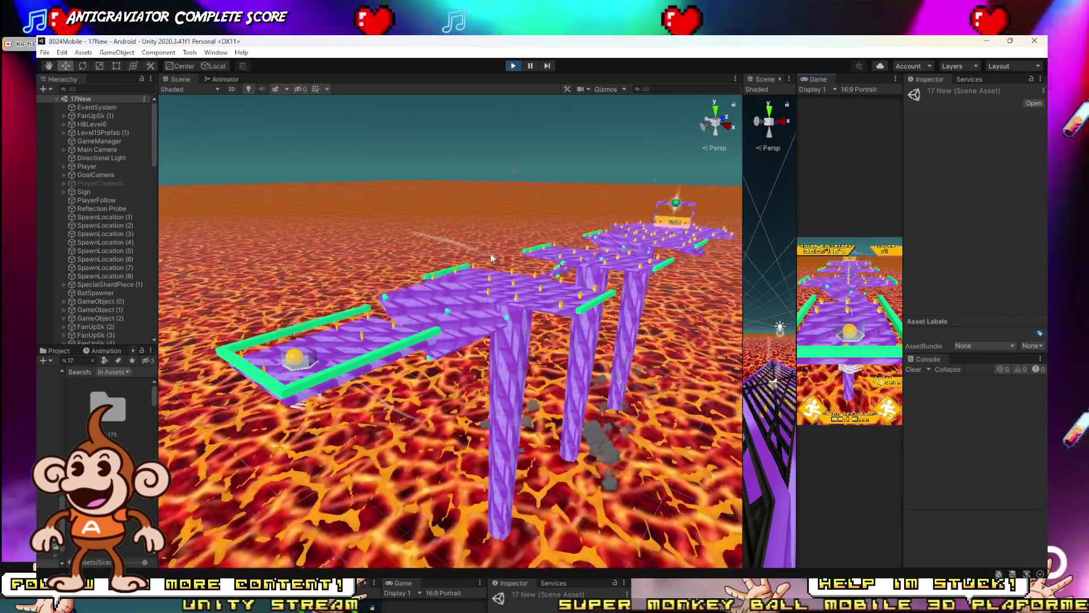
pyautogui.click(512, 65)
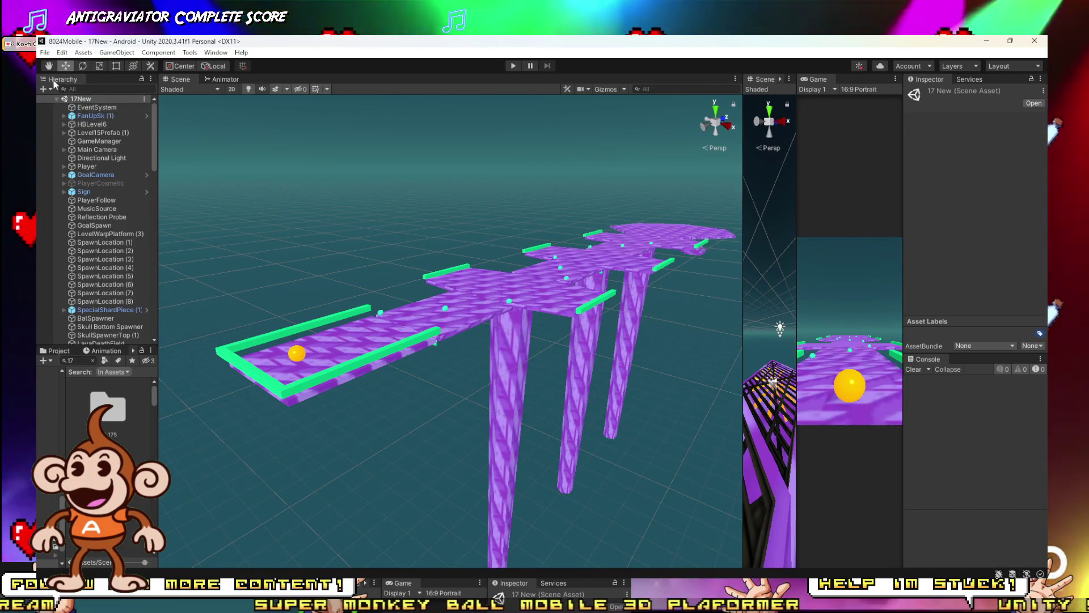
# Step: Save a copy of the 17New scene as 18New in the Assets/Scenes/NewLevels folder
pyautogui.click(45, 53)
pyautogui.click(62, 105)
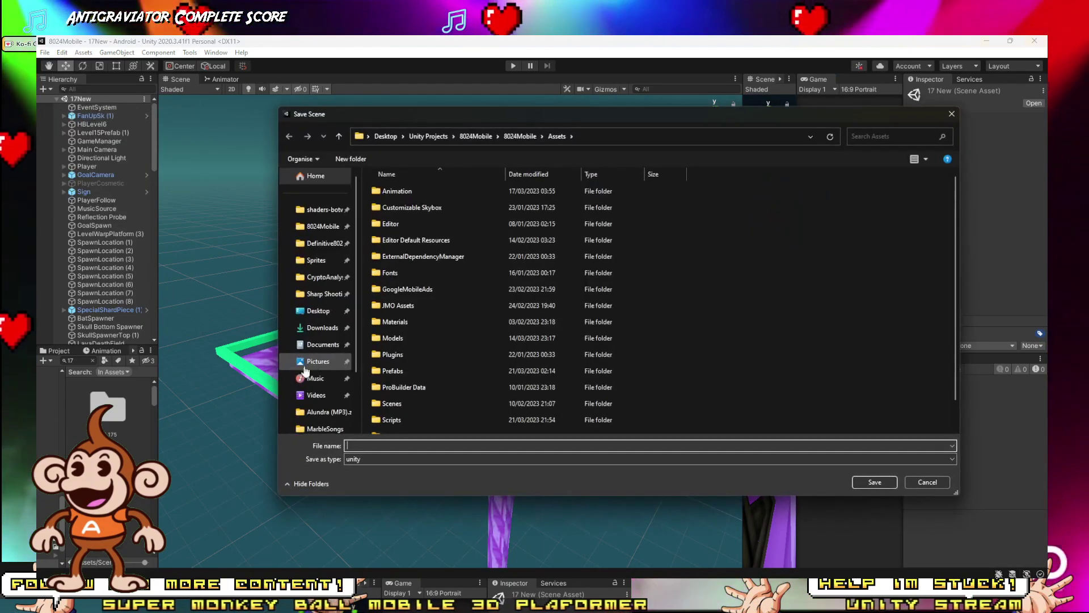
pyautogui.doubleClick(399, 377)
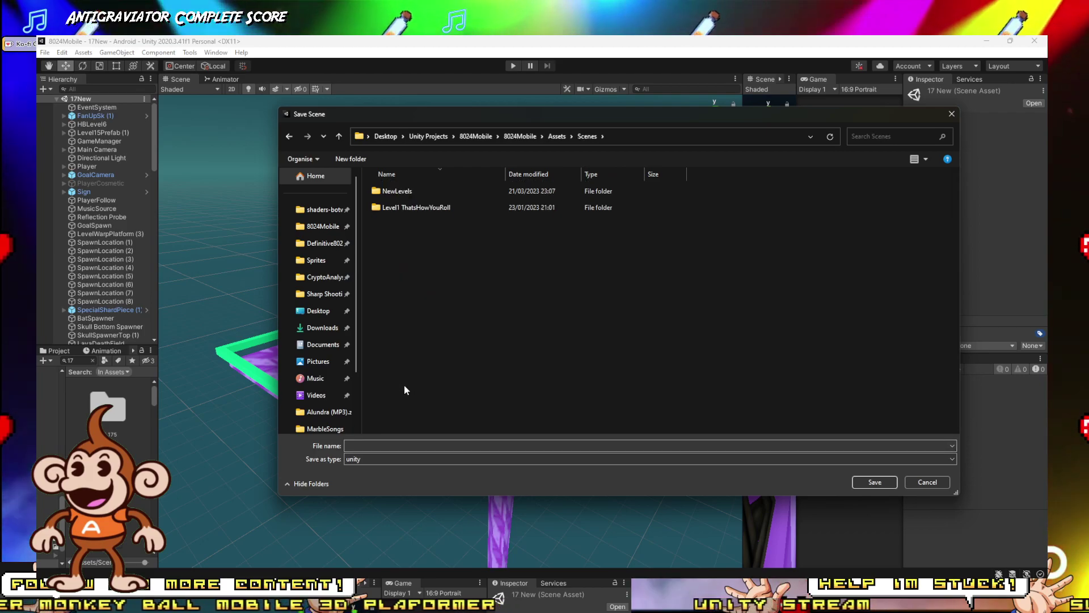
pyautogui.doubleClick(393, 192)
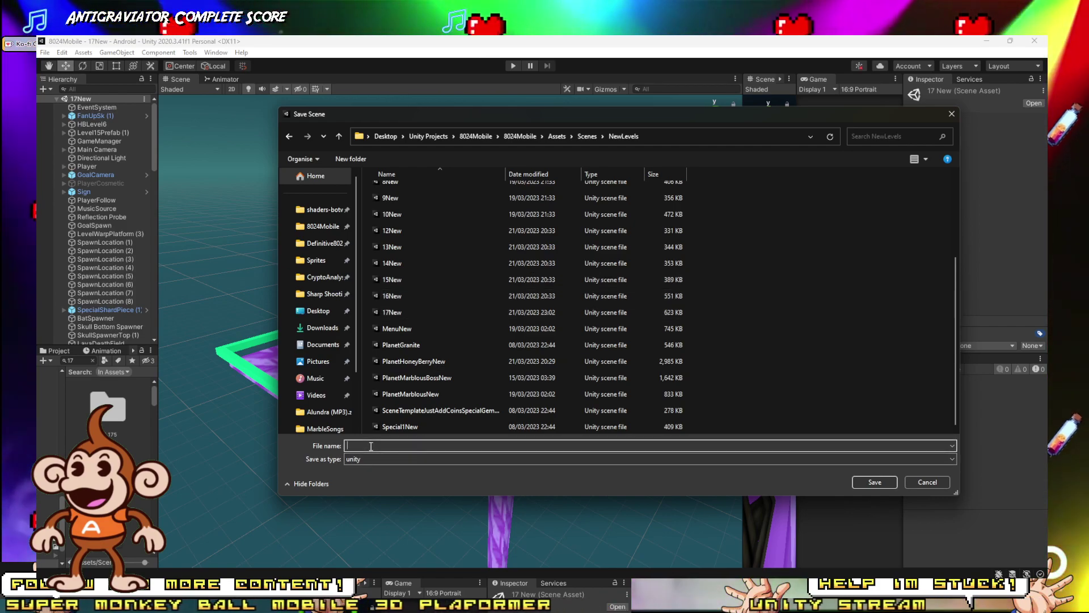
pyautogui.write('18New')
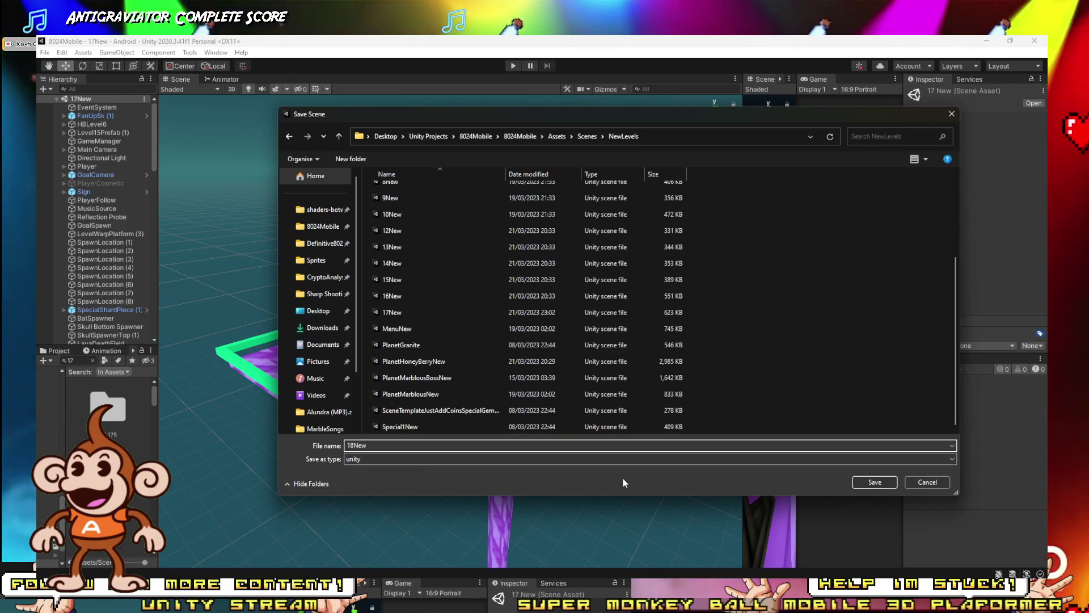
pyautogui.click(884, 484)
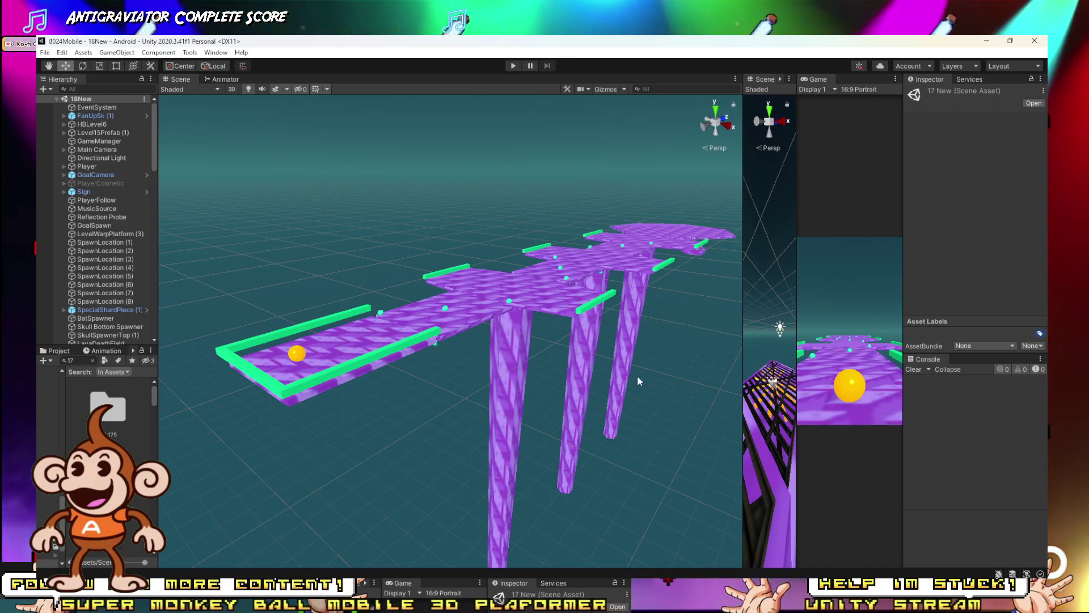
pyautogui.moveTo(503, 323); pyautogui.dragTo(539, 332, button='right')
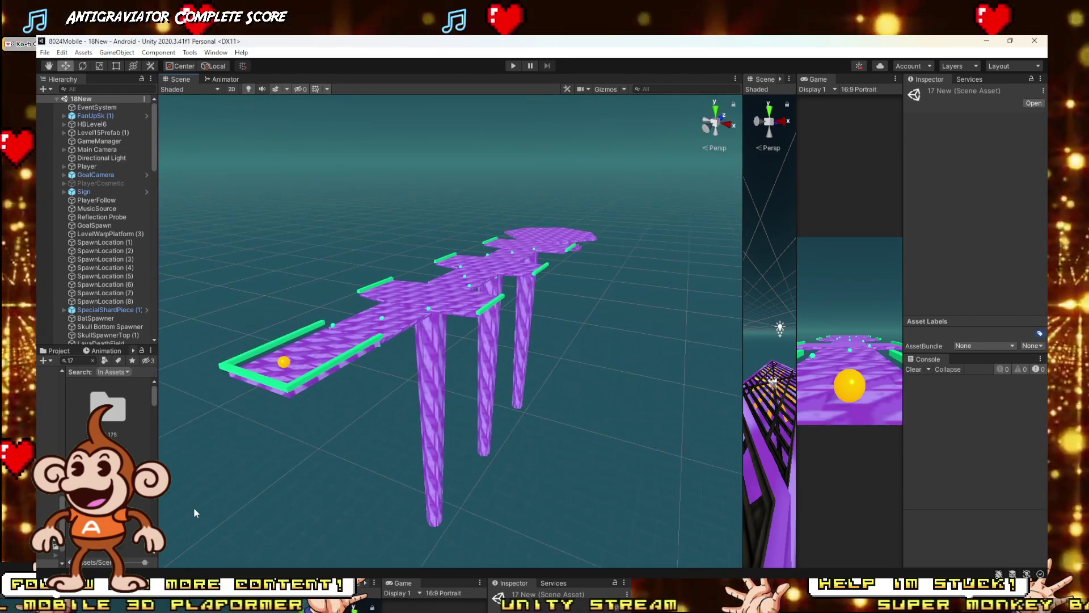
# Step: Switch to paint.net to look over the Scratches.png texture at 600% zoom, and return to the 18New scene
pyautogui.click(227, 543)
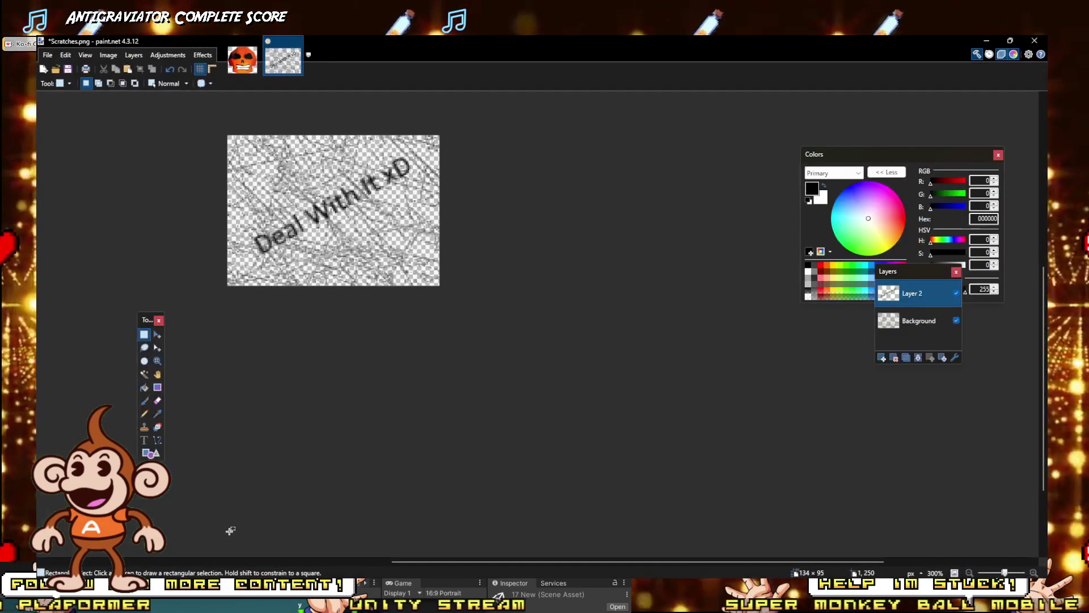
pyautogui.moveTo(1012, 574); pyautogui.dragTo(1009, 573)
pyautogui.scroll(2, 482, 403)
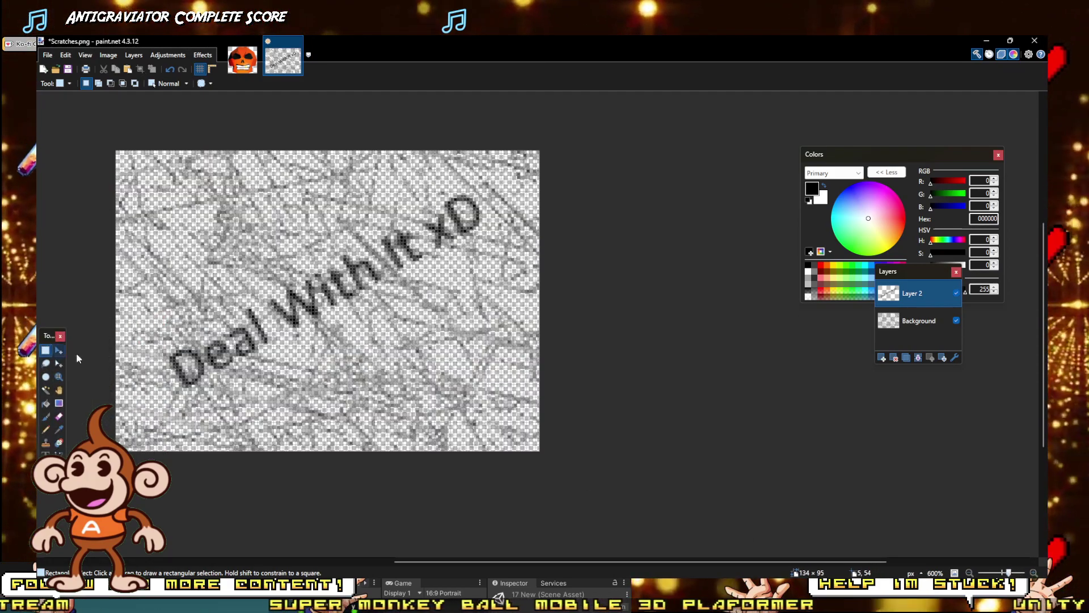
pyautogui.scroll(2, 216, 356)
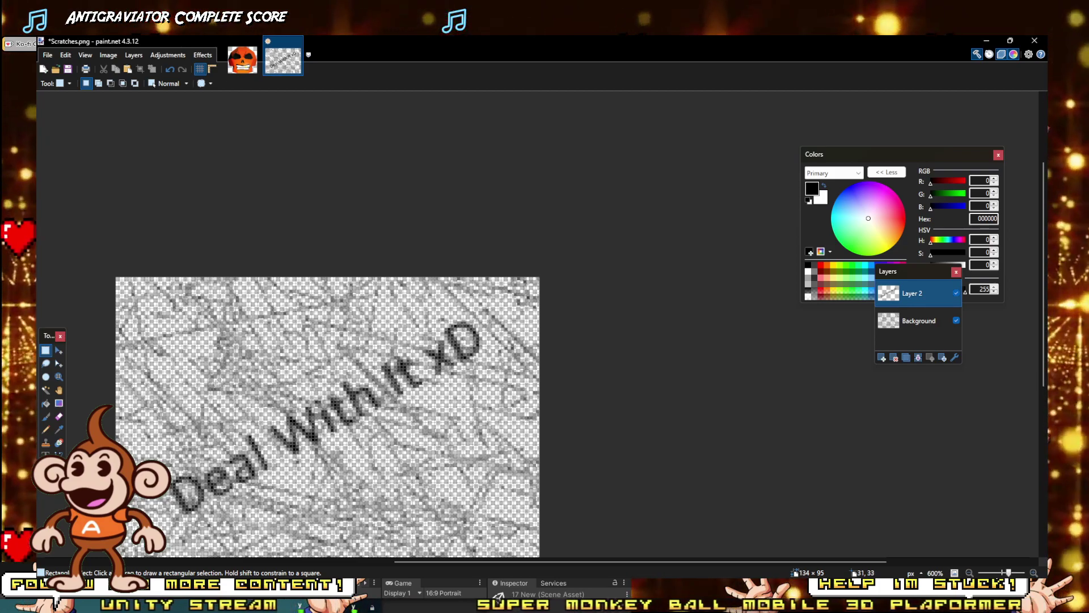
pyautogui.click(985, 40)
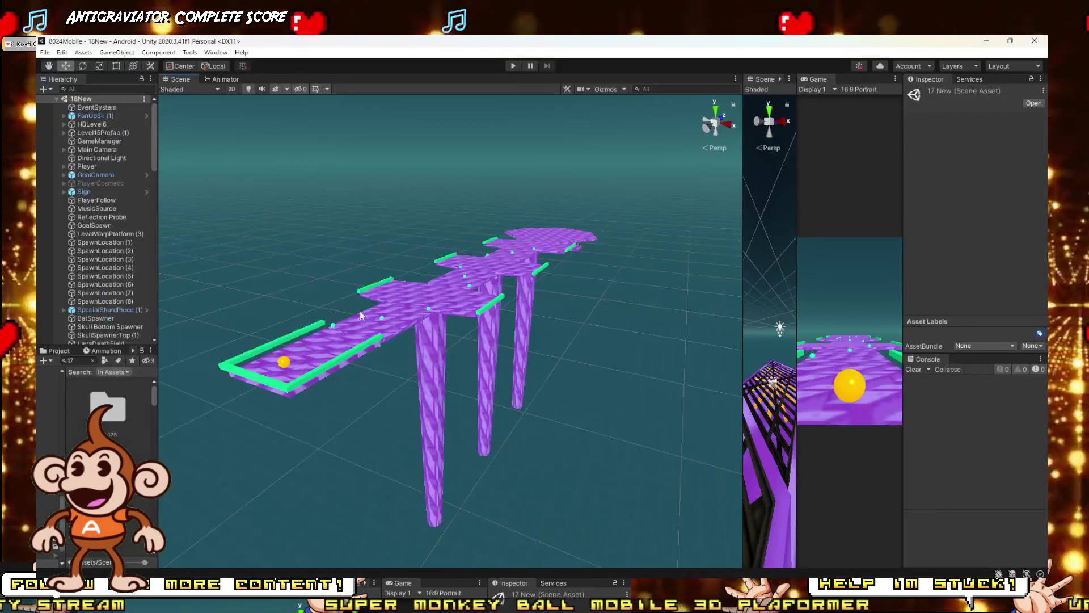
# Step: Inspect the 18New course from the ball's start platform to the far end and widen the second Scene view
pyautogui.keyDown('alt'); pyautogui.moveTo(348, 305); pyautogui.dragTo(332, 368); pyautogui.keyUp('alt')
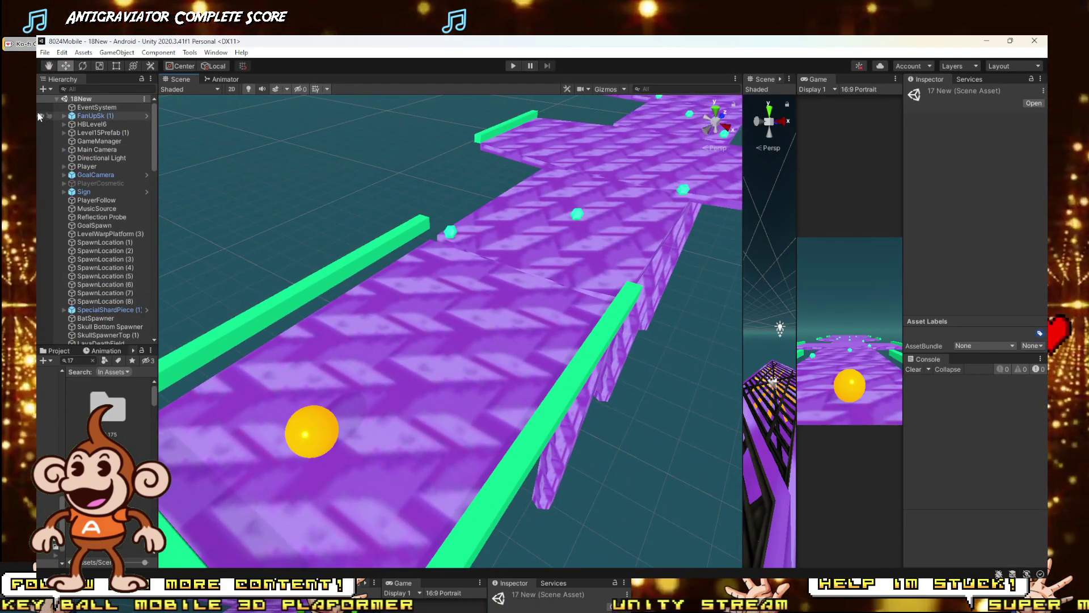
pyautogui.keyDown('alt'); pyautogui.moveTo(438, 291); pyautogui.dragTo(481, 240); pyautogui.keyUp('alt')
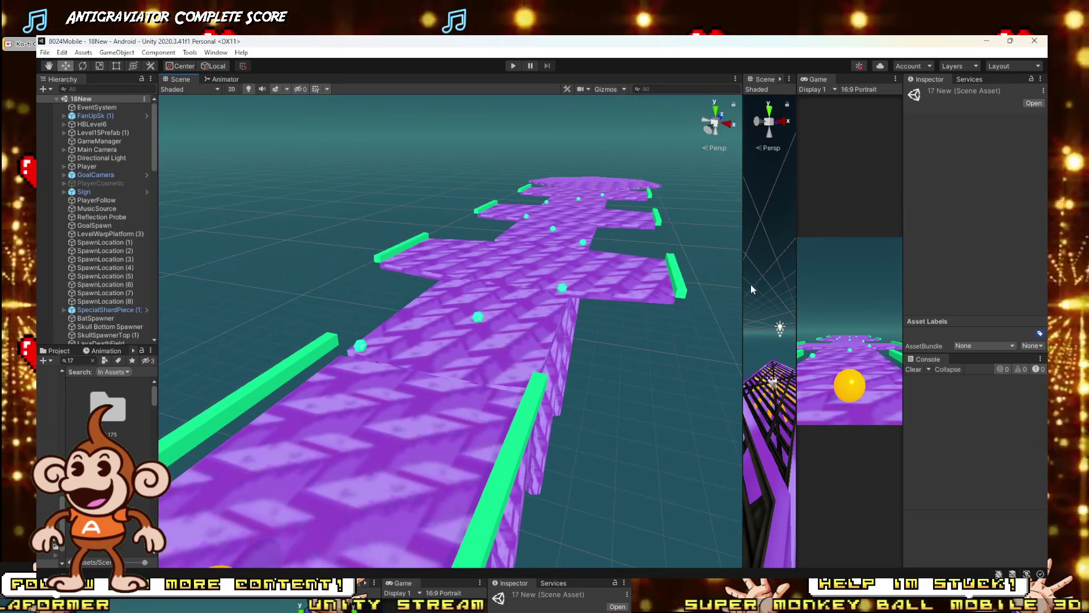
pyautogui.moveTo(743, 287); pyautogui.dragTo(691, 306)
pyautogui.keyDown('alt'); pyautogui.moveTo(560, 321); pyautogui.dragTo(629, 328); pyautogui.keyUp('alt')
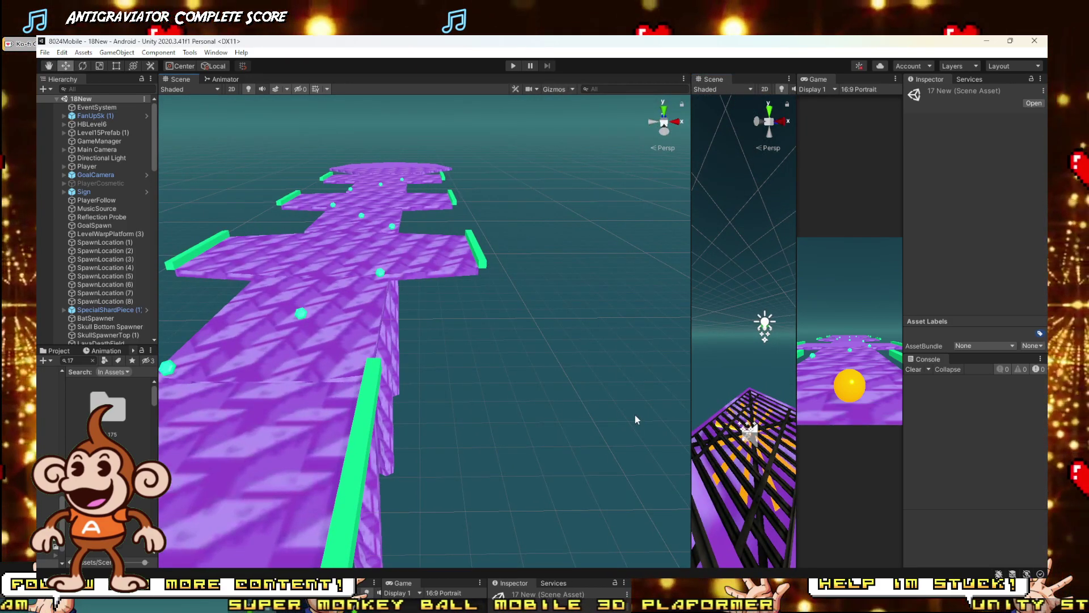
pyautogui.moveTo(635, 414); pyautogui.dragTo(573, 420, button='right')
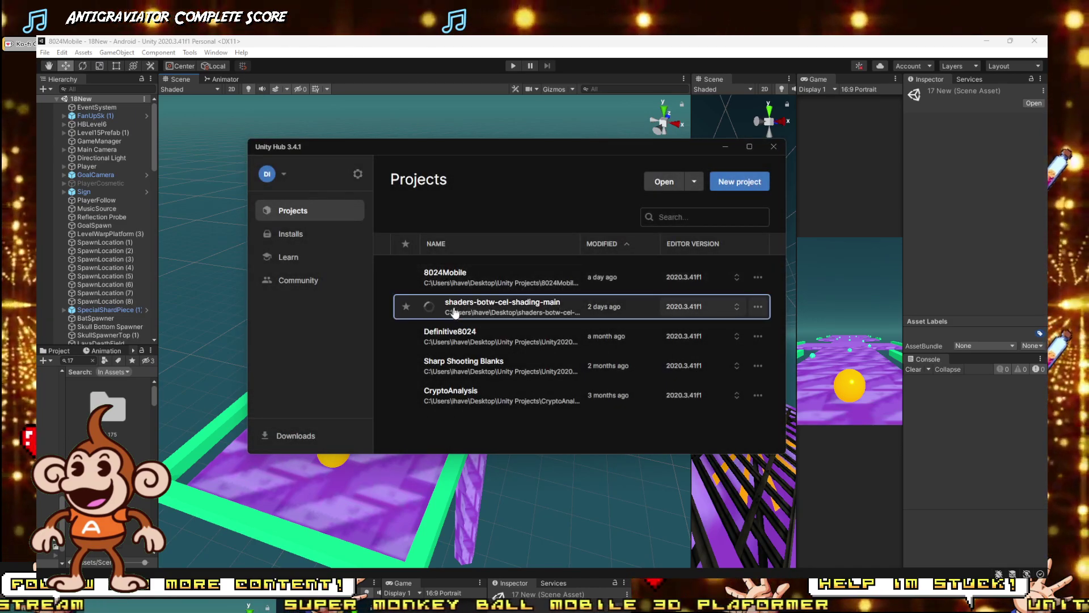
# Step: Open the shaders-botw-cel-shading-main project from Unity Hub and view the whole 18New course while it loads
pyautogui.click(450, 315)
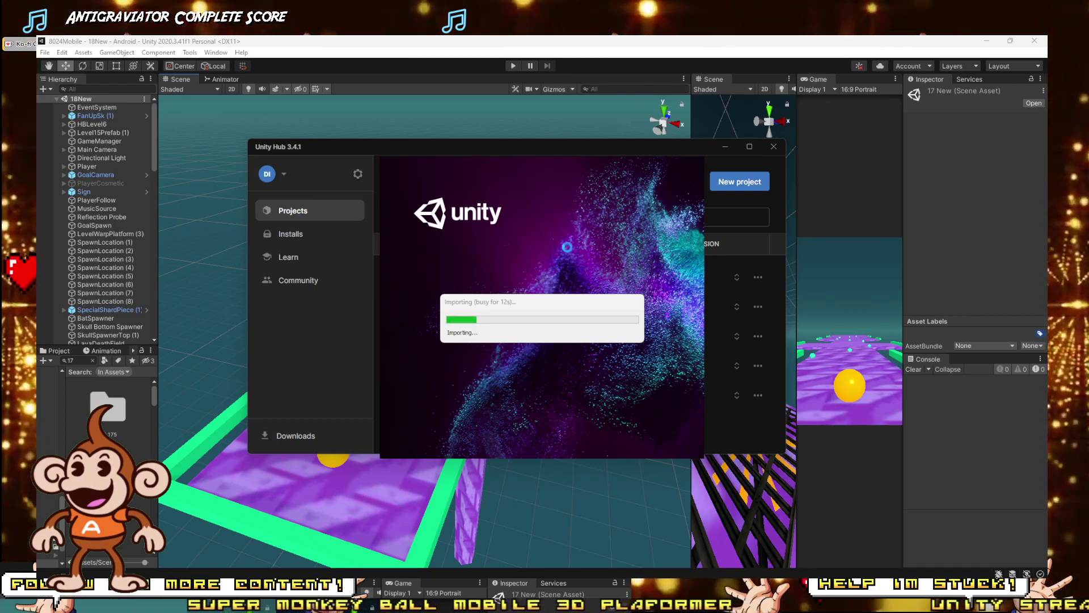
pyautogui.moveTo(423, 474); pyautogui.dragTo(423, 462, button='right')
pyautogui.press('s')
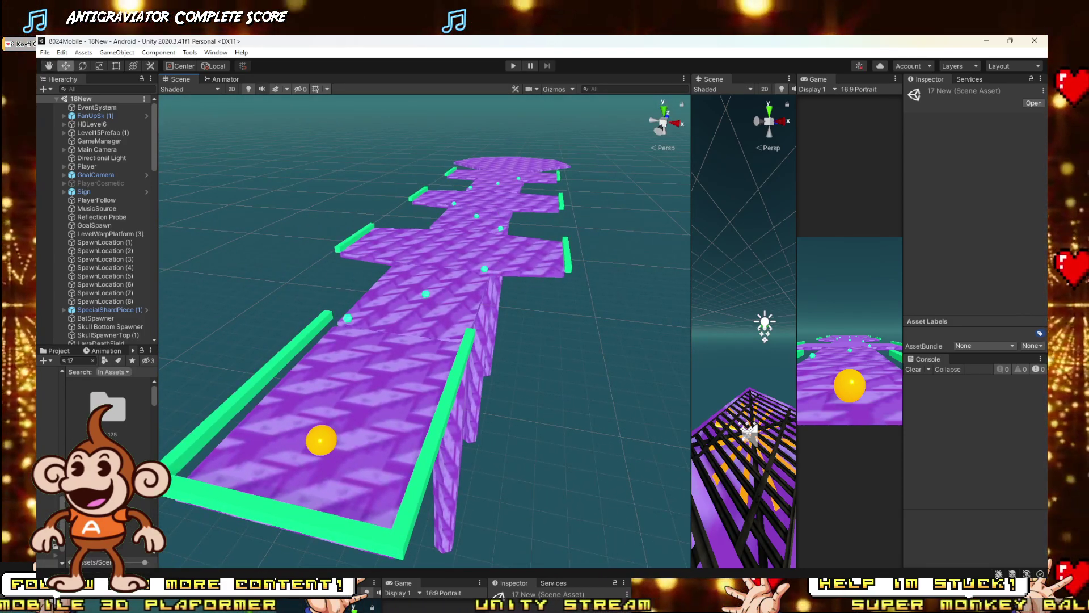
# Step: Browse in File Explorer to the 8024Mobile project's Assets/Models/Planet/3HoneyBerry/PlanetHoneyBerryLevels folder
pyautogui.press('super+e')
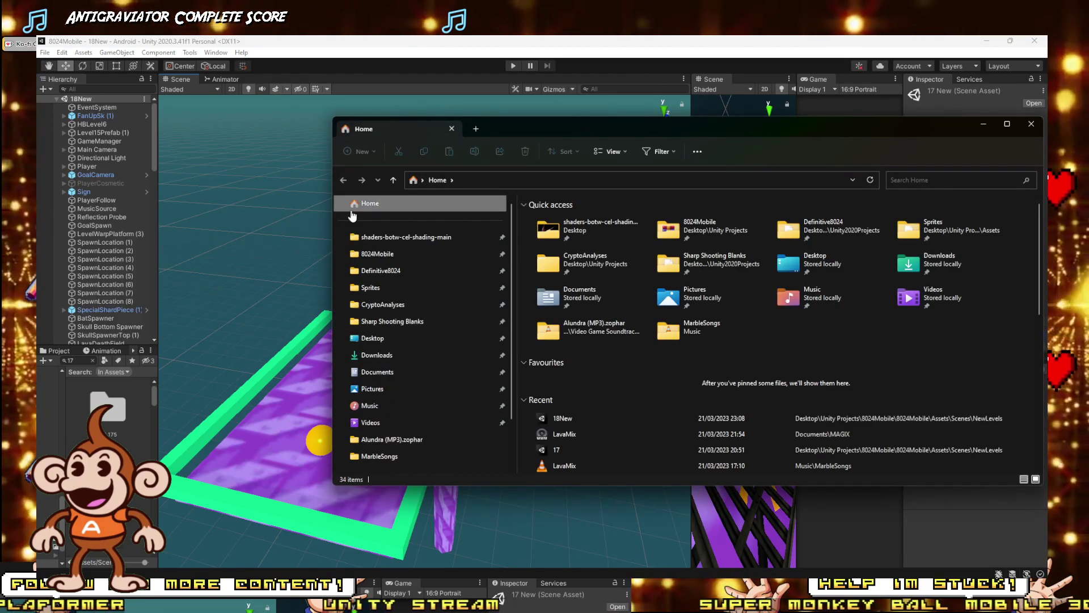
pyautogui.click(379, 256)
pyautogui.doubleClick(553, 234)
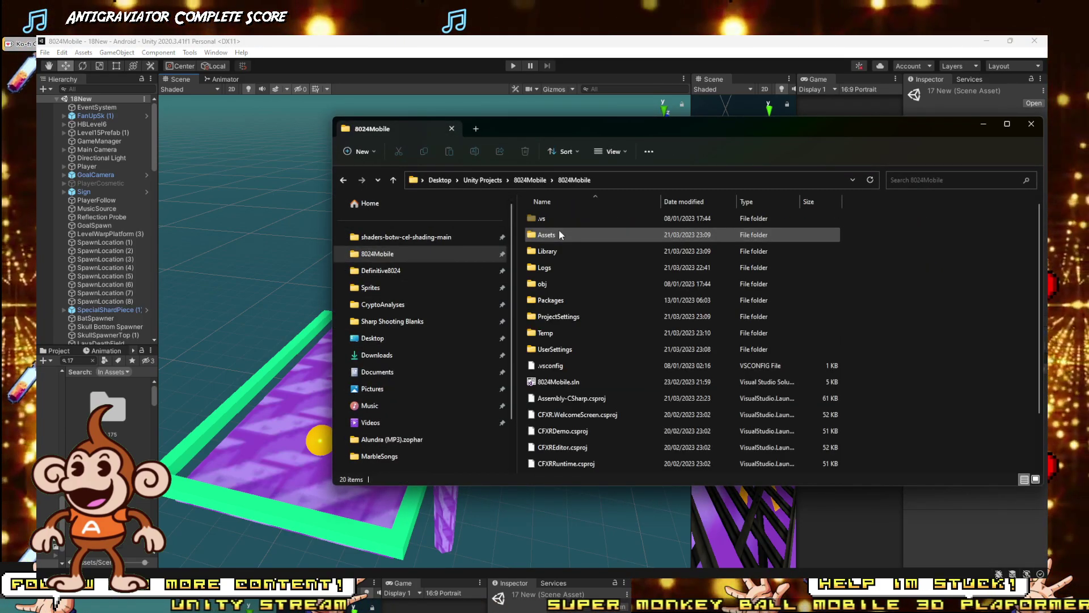
pyautogui.doubleClick(557, 235)
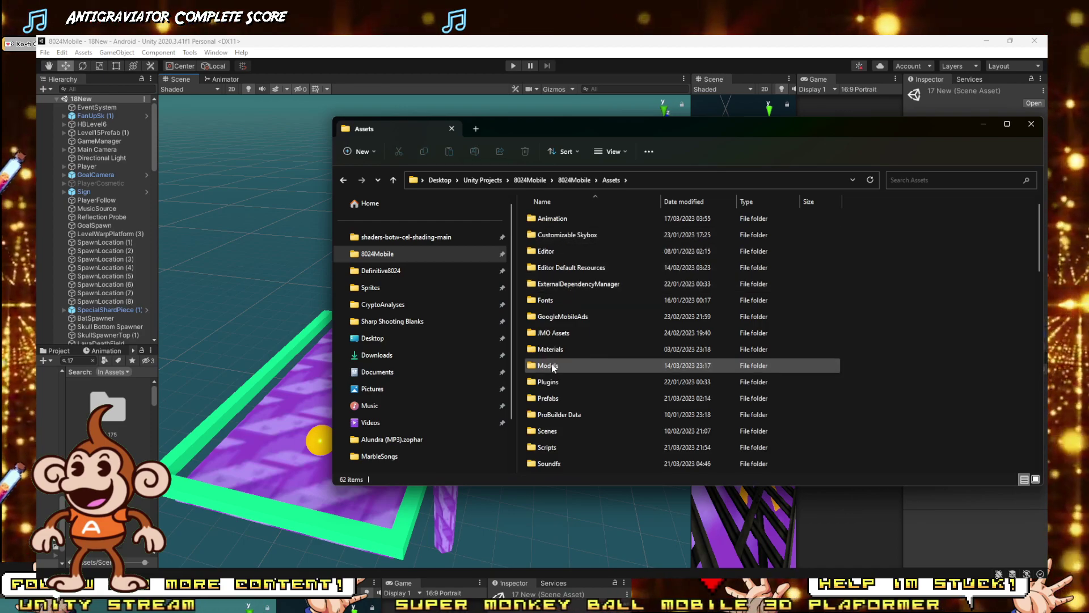
pyautogui.doubleClick(548, 365)
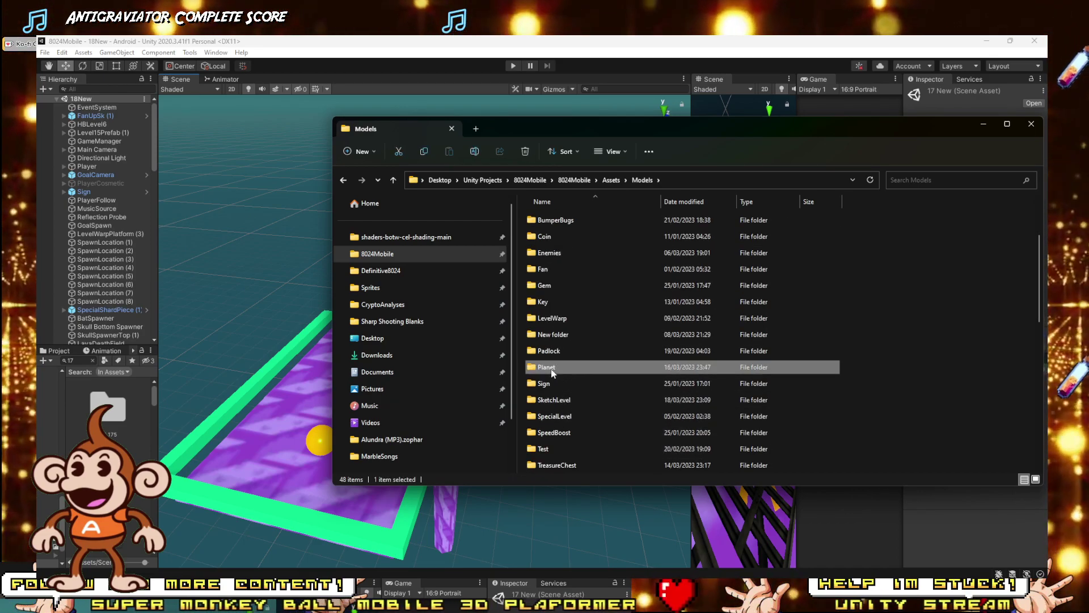
pyautogui.doubleClick(552, 367)
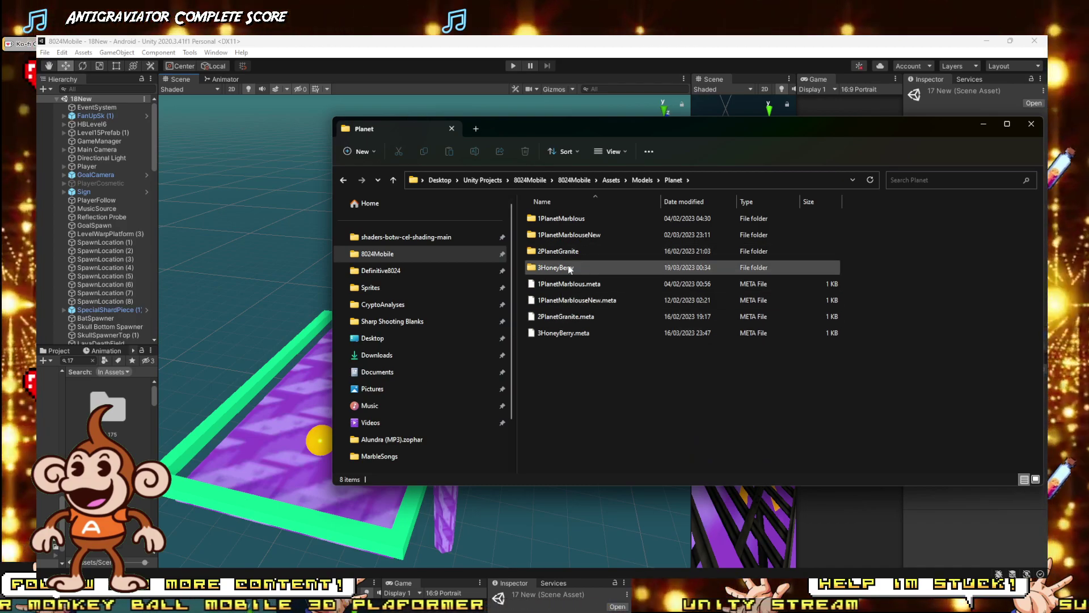
pyautogui.doubleClick(568, 267)
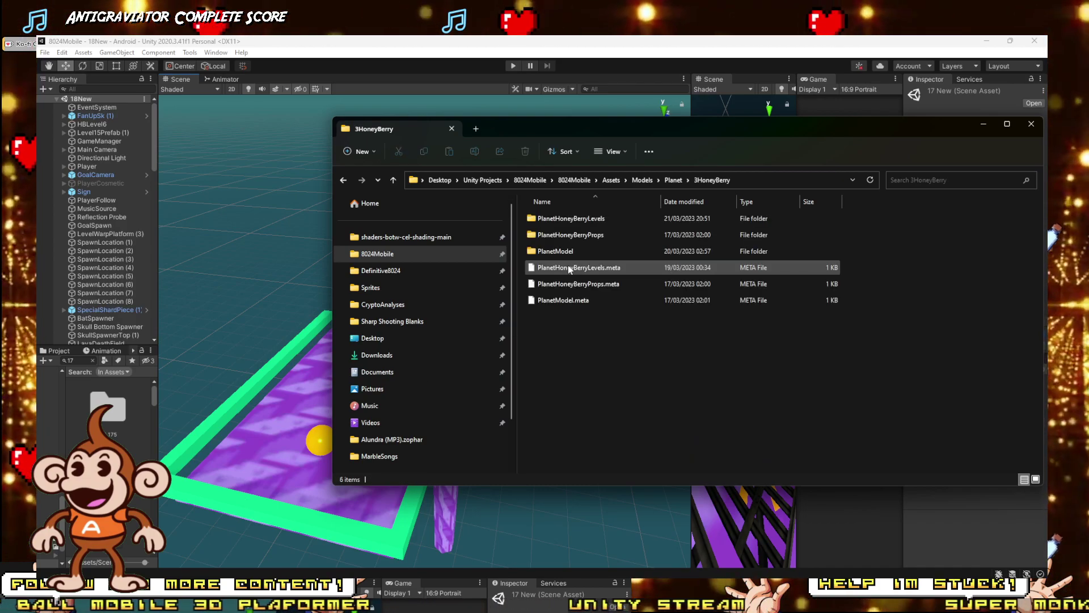
pyautogui.doubleClick(569, 218)
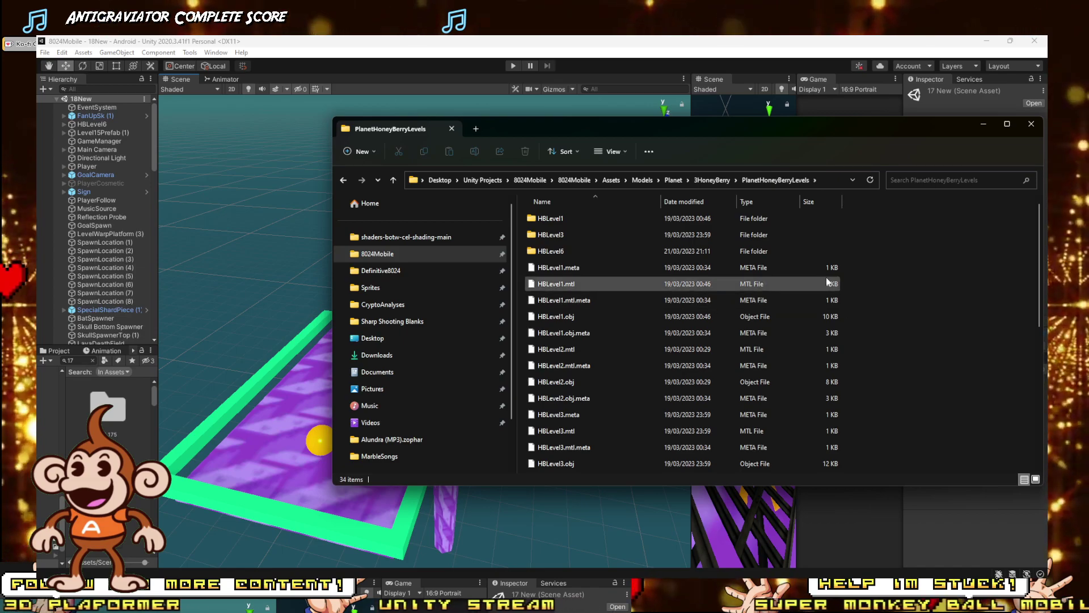
# Step: Check the file sizes of the HBLevel1, HBLevel2 and HBLevel5 OBJ models
pyautogui.click(828, 316)
pyautogui.scroll(-1, 832, 306)
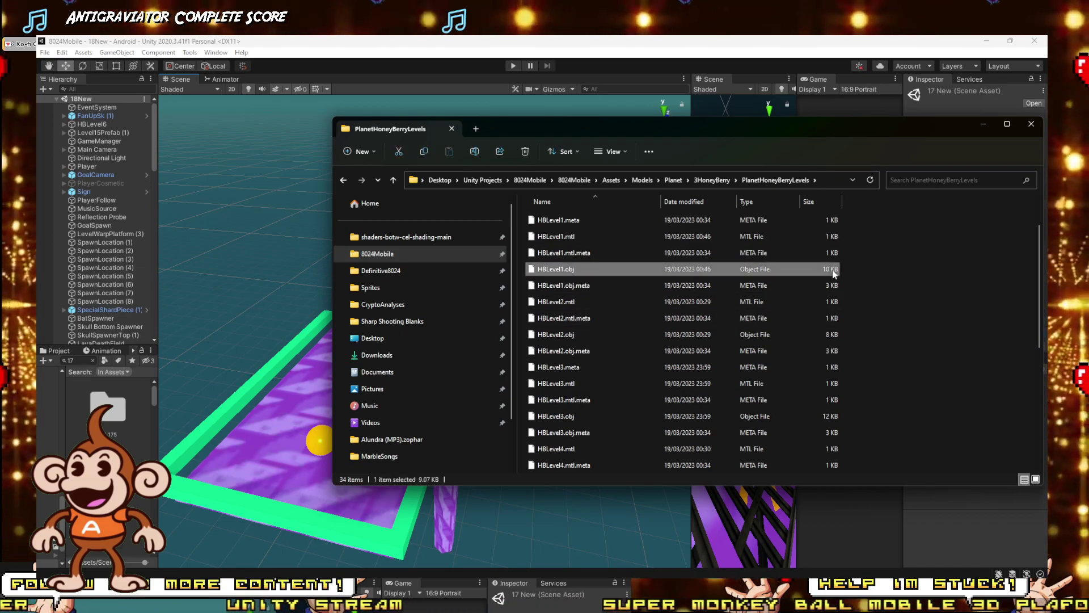
pyautogui.click(817, 334)
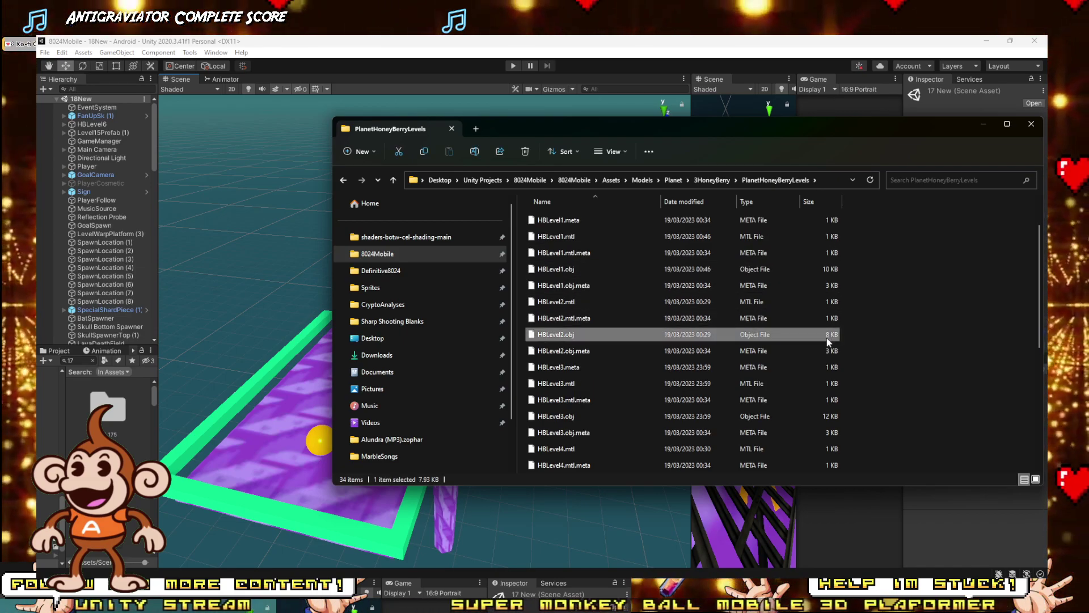
pyautogui.scroll(-1, 797, 388)
pyautogui.scroll(-1, 794, 386)
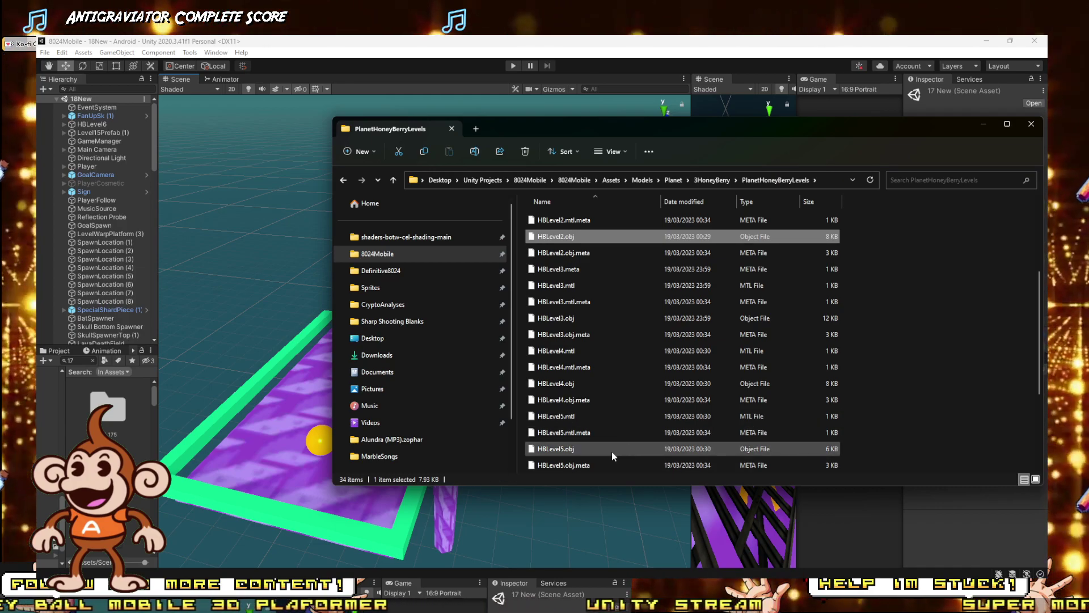
pyautogui.click(790, 453)
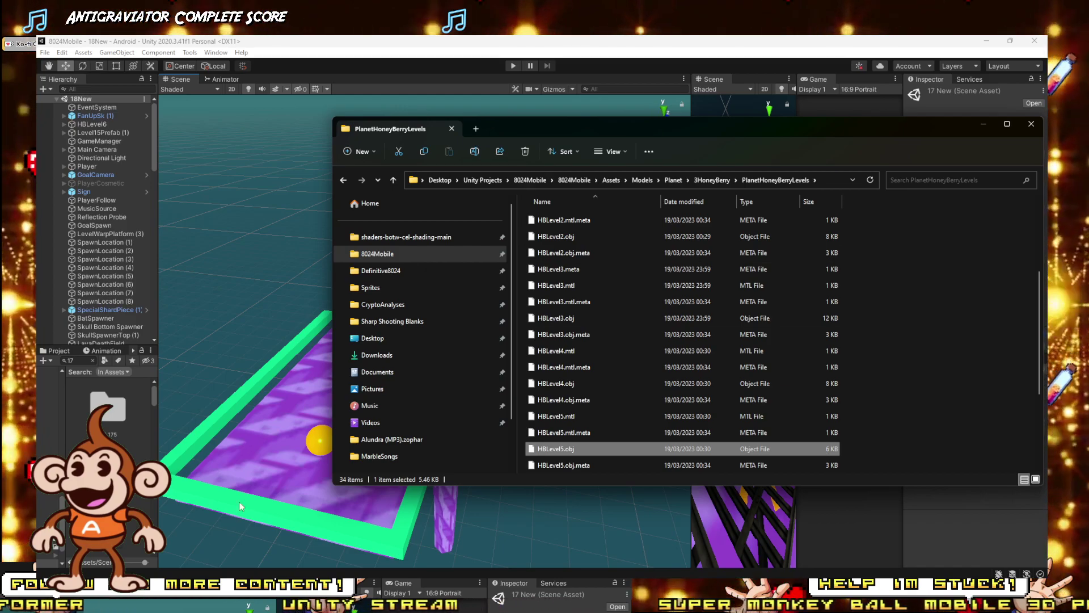
# Step: Switch to the shaders-botw-cel-shading-main project and inspect the Borg (3) prefab from Models/Borgs/003
pyautogui.click(199, 548)
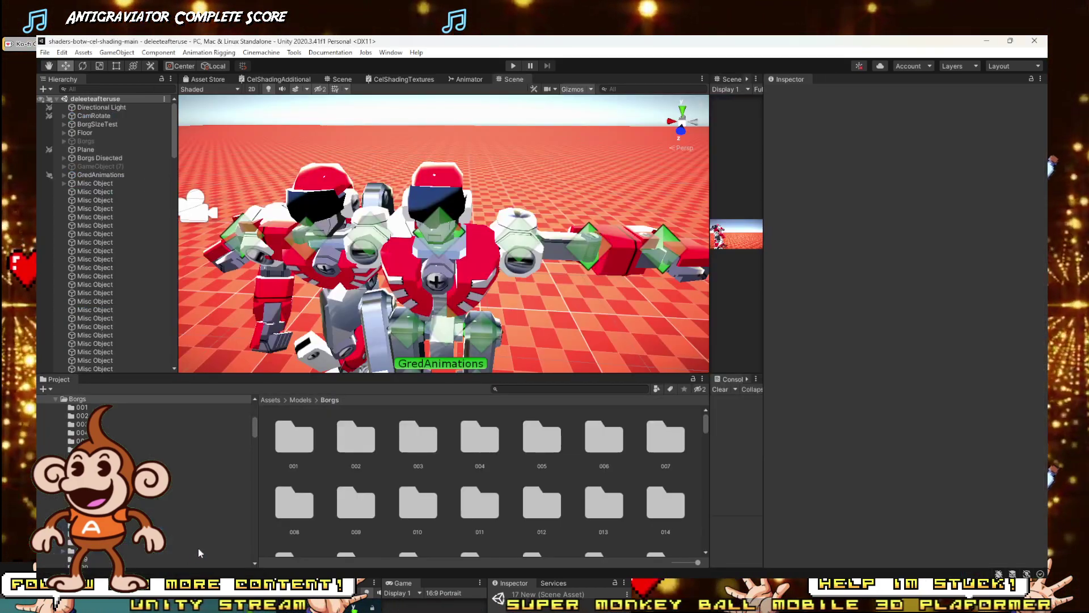
pyautogui.moveTo(547, 256); pyautogui.dragTo(562, 227, button='right')
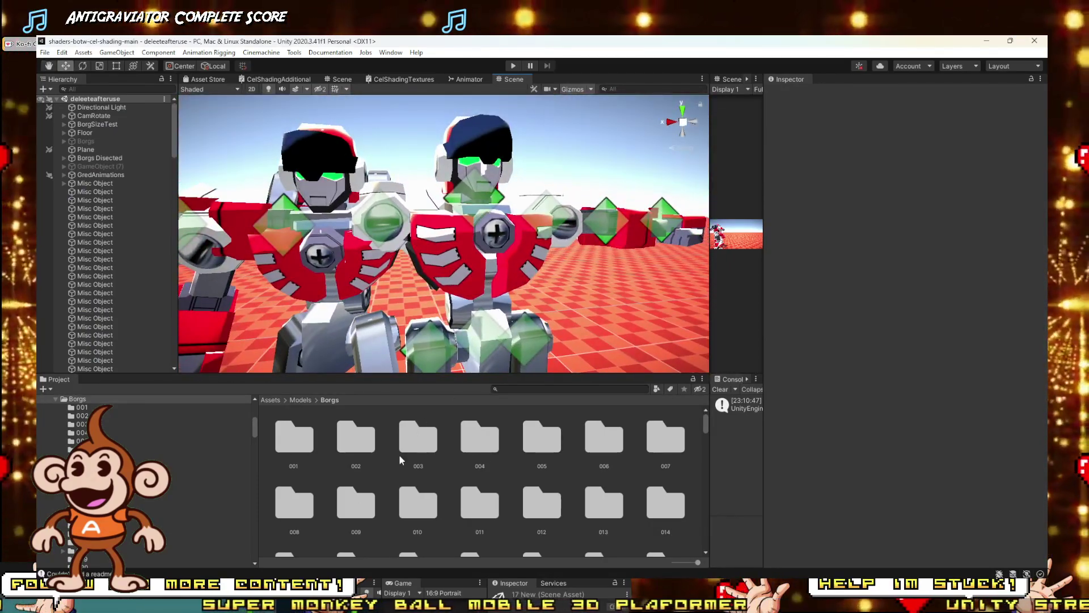
pyautogui.doubleClick(420, 442)
pyautogui.doubleClick(292, 435)
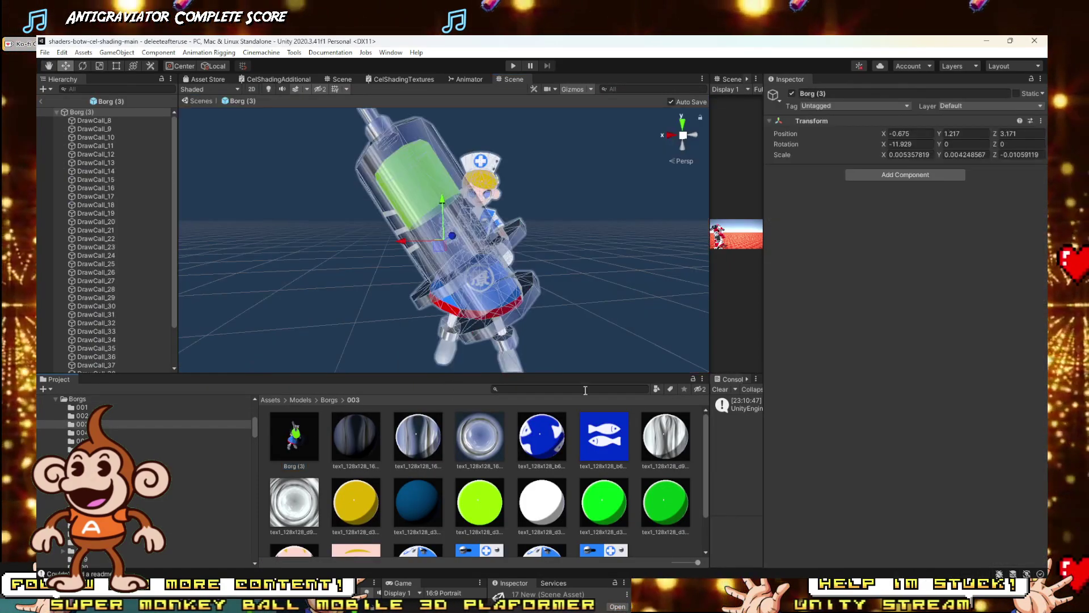
pyautogui.click(579, 239)
pyautogui.moveTo(574, 236); pyautogui.dragTo(431, 256, button='right')
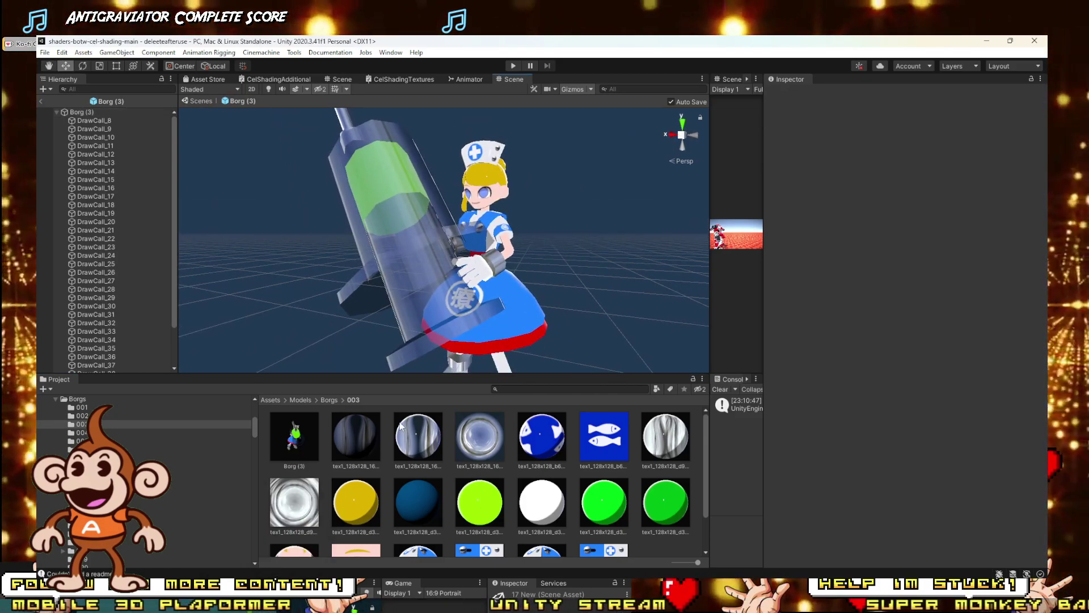
# Step: Open the Borg (17) prefab from the Borgs/017 folder and examine its model from the front and back
pyautogui.click(332, 400)
pyautogui.doubleClick(424, 485)
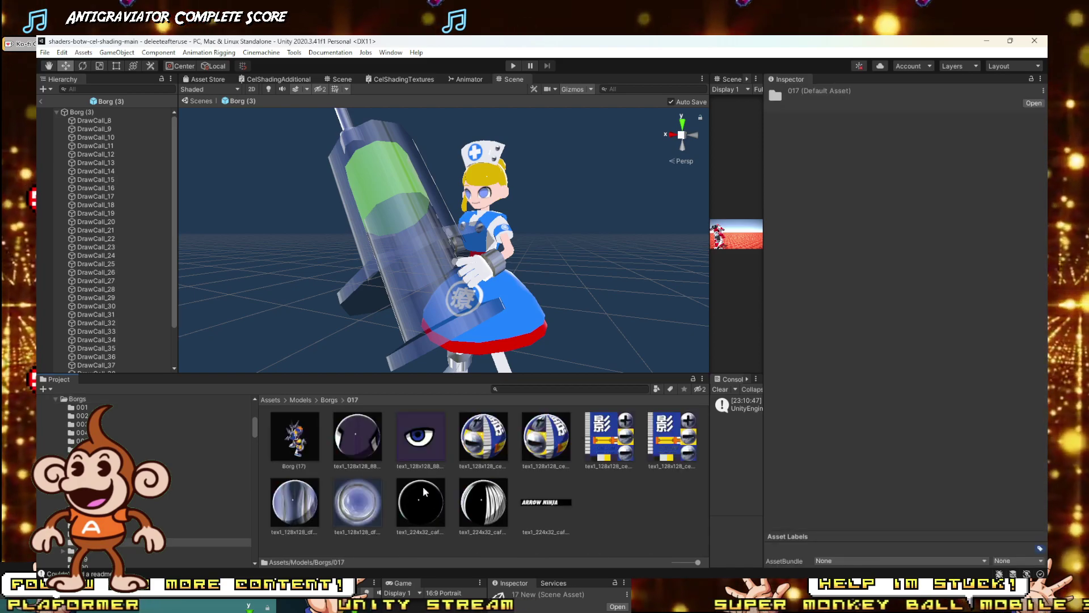
pyautogui.doubleClick(295, 452)
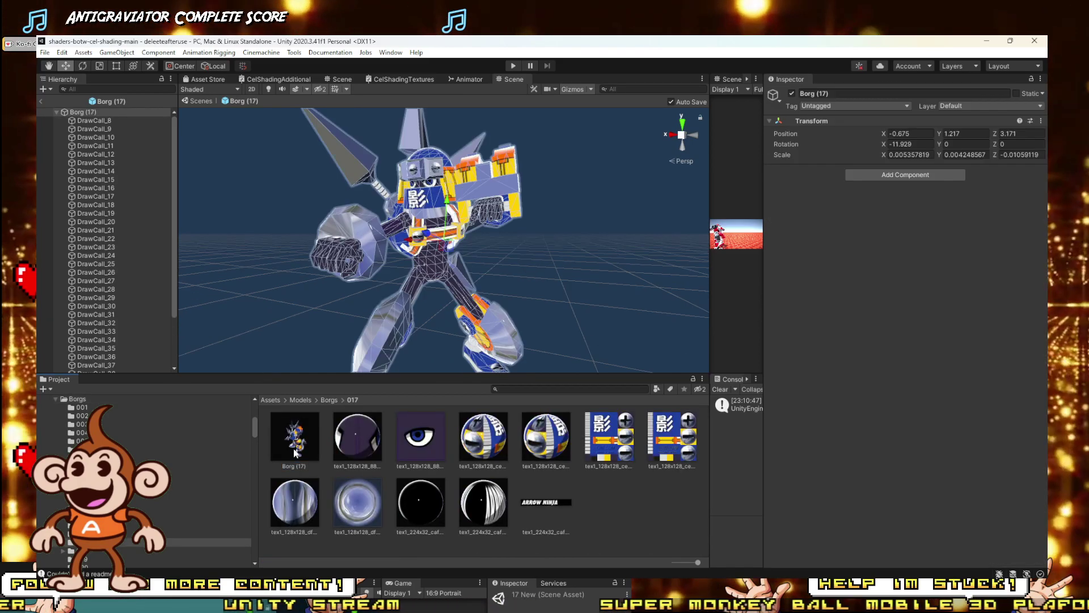
pyautogui.click(549, 259)
pyautogui.press('w')
pyautogui.moveTo(601, 241); pyautogui.dragTo(1006, 212, button='right')
pyautogui.press('s')
pyautogui.press('w')
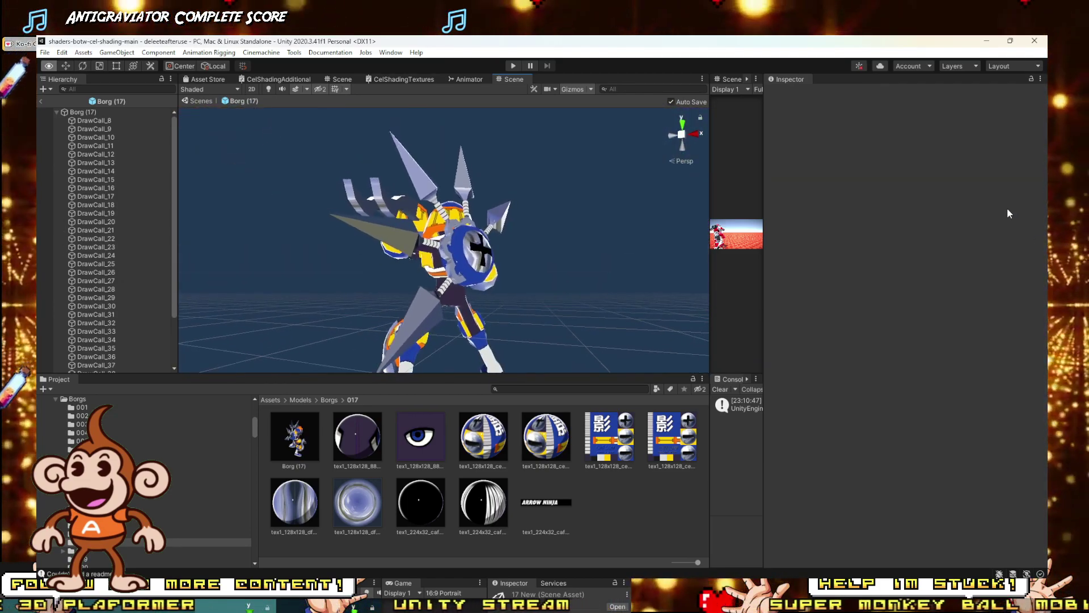
# Step: Open the Borg (18) prefab from the Borgs/018 folder and examine its model
pyautogui.click(329, 400)
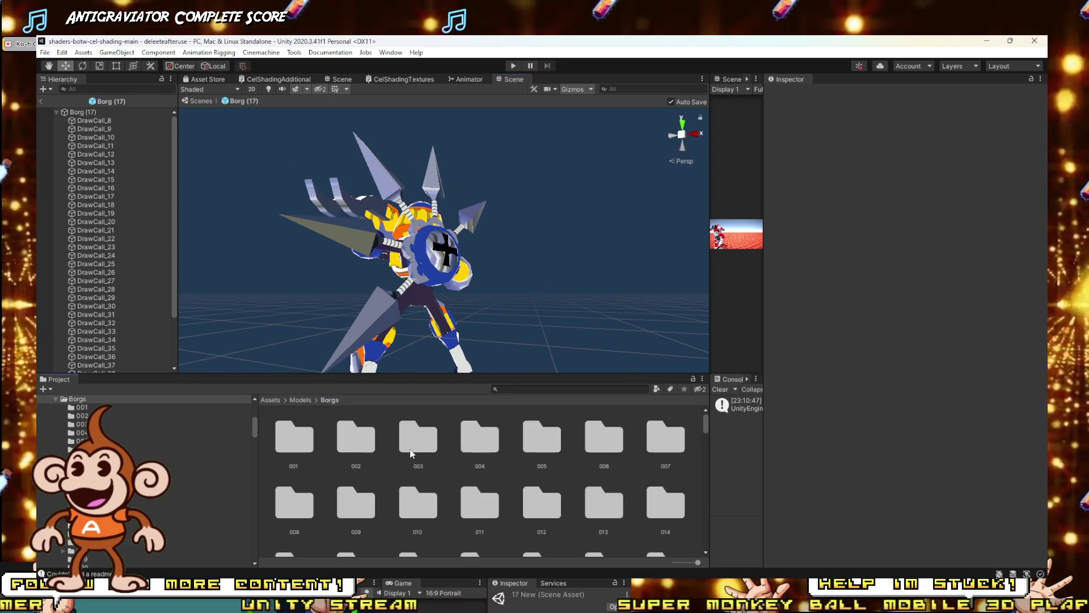
pyautogui.doubleClick(482, 504)
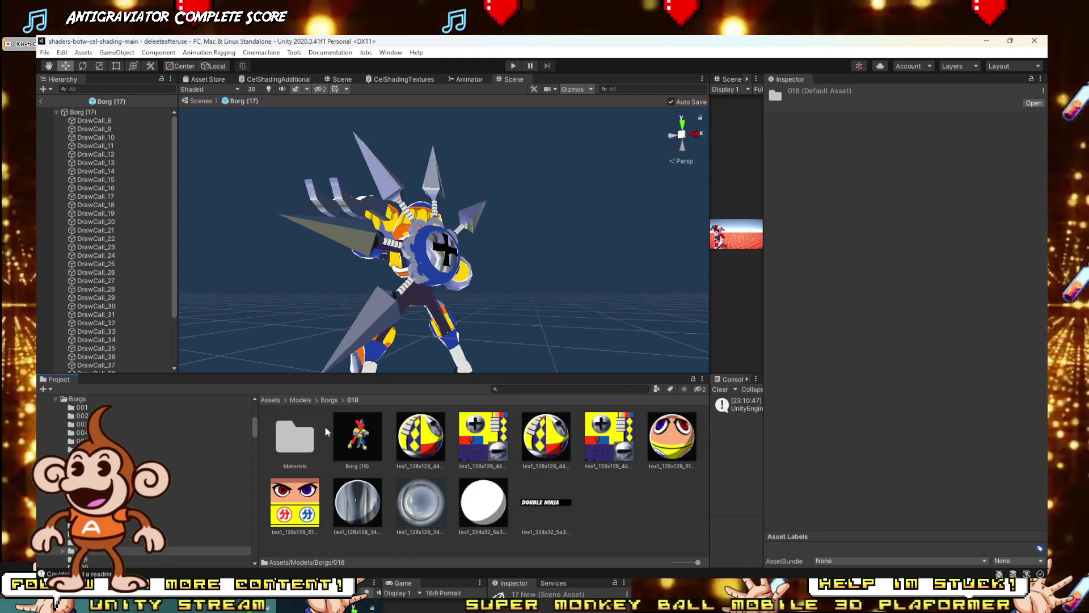
pyautogui.doubleClick(357, 435)
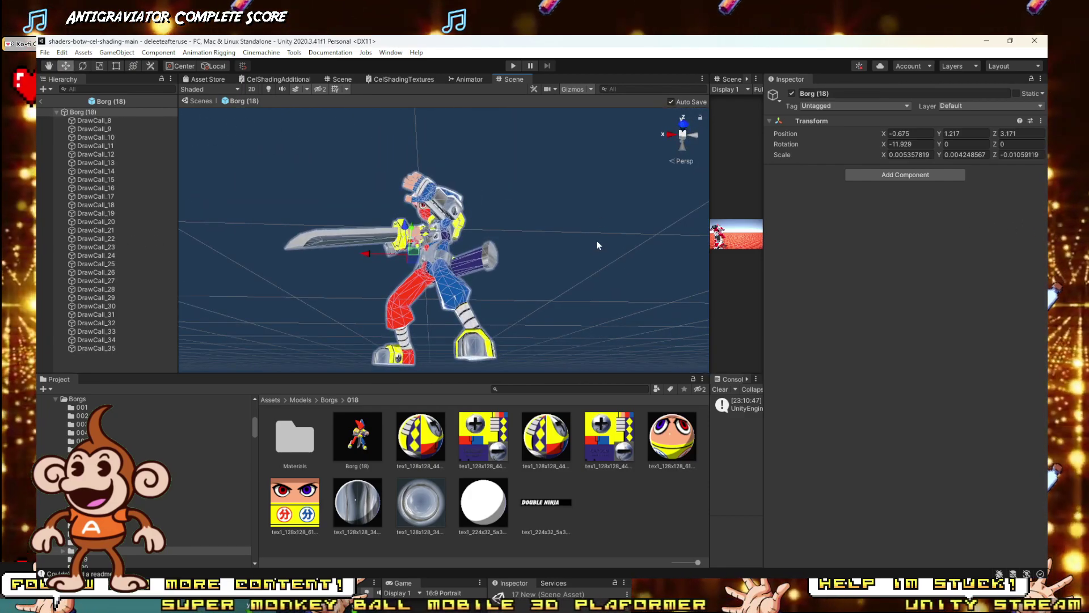
pyautogui.keyDown('alt'); pyautogui.moveTo(597, 245); pyautogui.dragTo(713, 296); pyautogui.keyUp('alt')
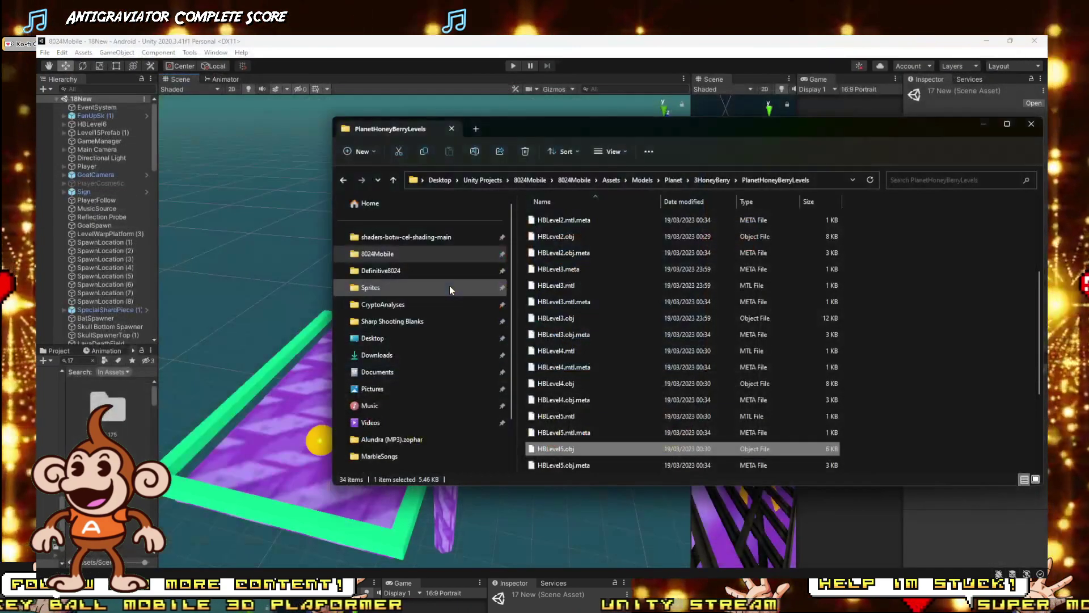
# Step: Close the level models folder window and select the Level 17 WindyValley model in SketchUp's PlanetBlueBalls file
pyautogui.click(1031, 128)
pyautogui.keyDown('alt'); pyautogui.moveTo(442, 267); pyautogui.dragTo(391, 352); pyautogui.keyUp('alt')
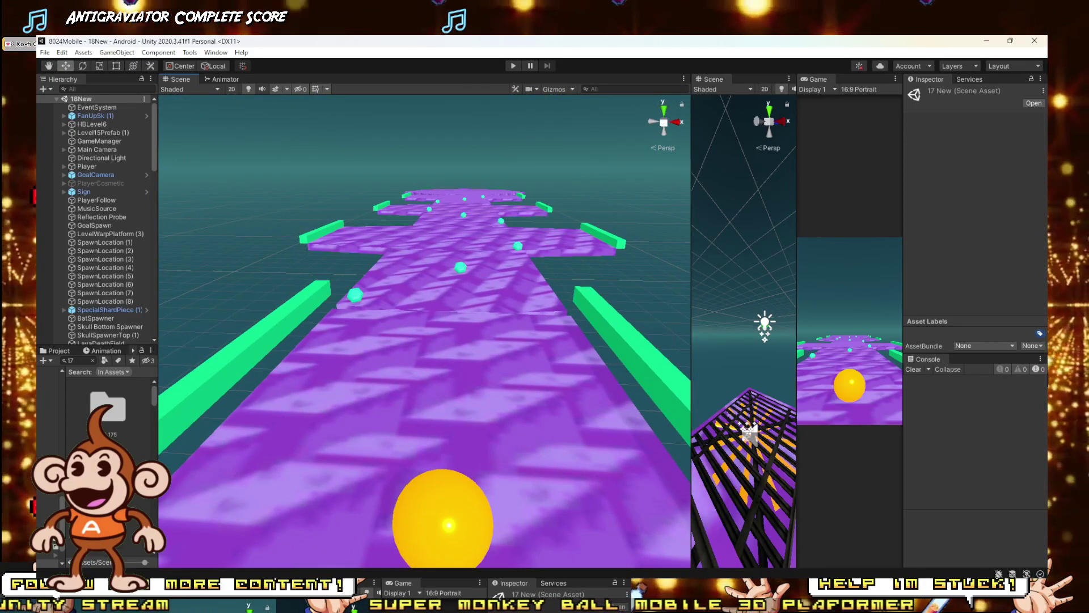
pyautogui.moveTo(228, 603)
pyautogui.click(173, 533)
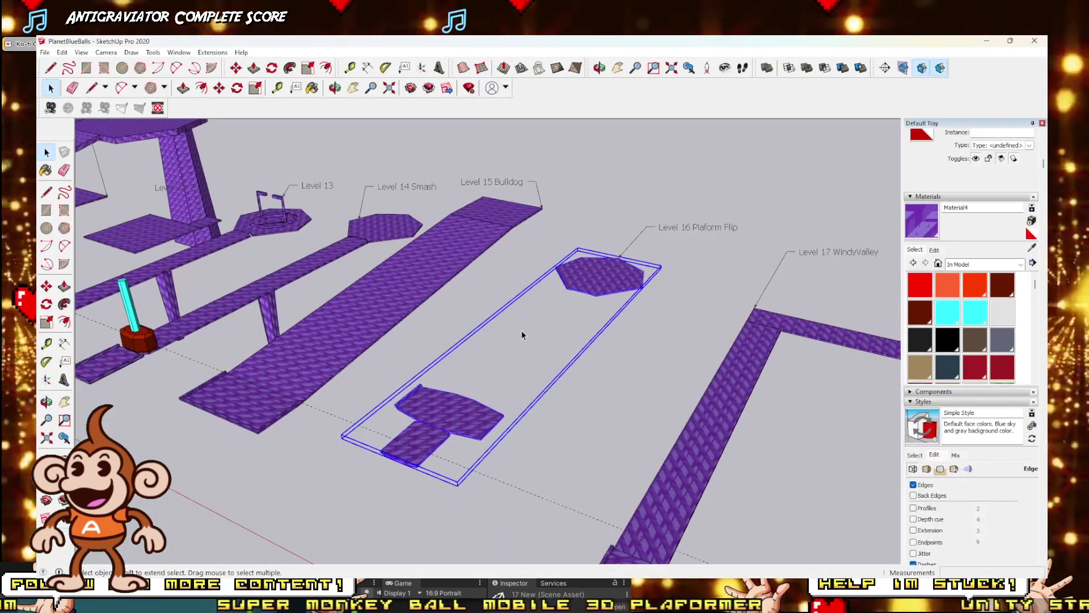
pyautogui.scroll(-3, 522, 335)
pyautogui.scroll(3, 630, 323)
pyautogui.click(630, 323)
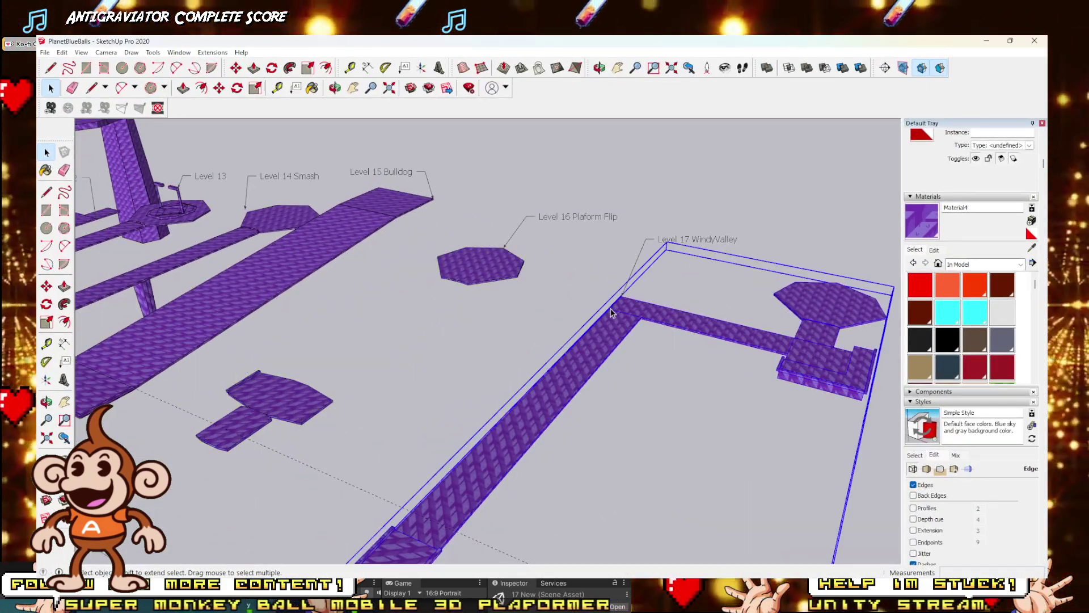
# Step: Open the Level 17 WindyValley group and delete its near-end square platform and the octagonal platform at the far end
pyautogui.scroll(-3, 486, 382)
pyautogui.scroll(3, 440, 448)
pyautogui.doubleClick(438, 450)
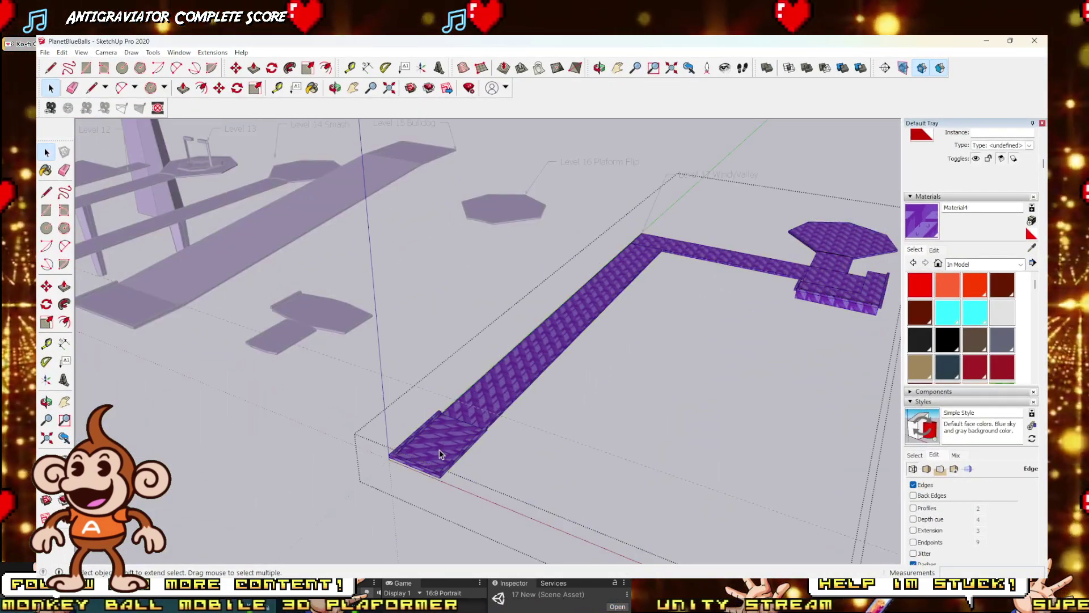
pyautogui.click(440, 449)
pyautogui.press('Delete')
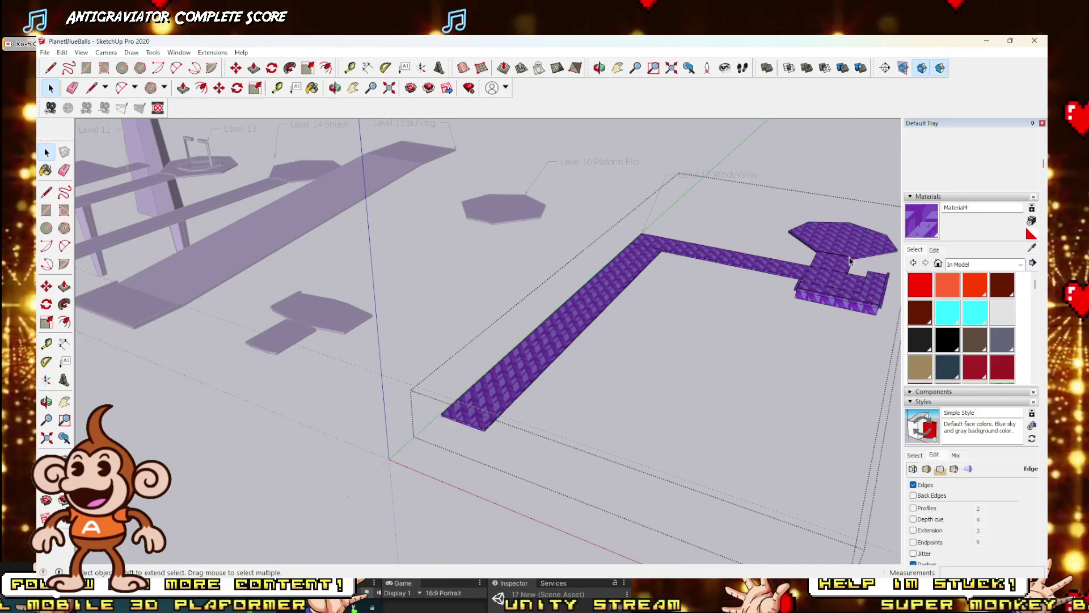
pyautogui.click(851, 242)
pyautogui.press('Delete')
pyautogui.click(777, 183)
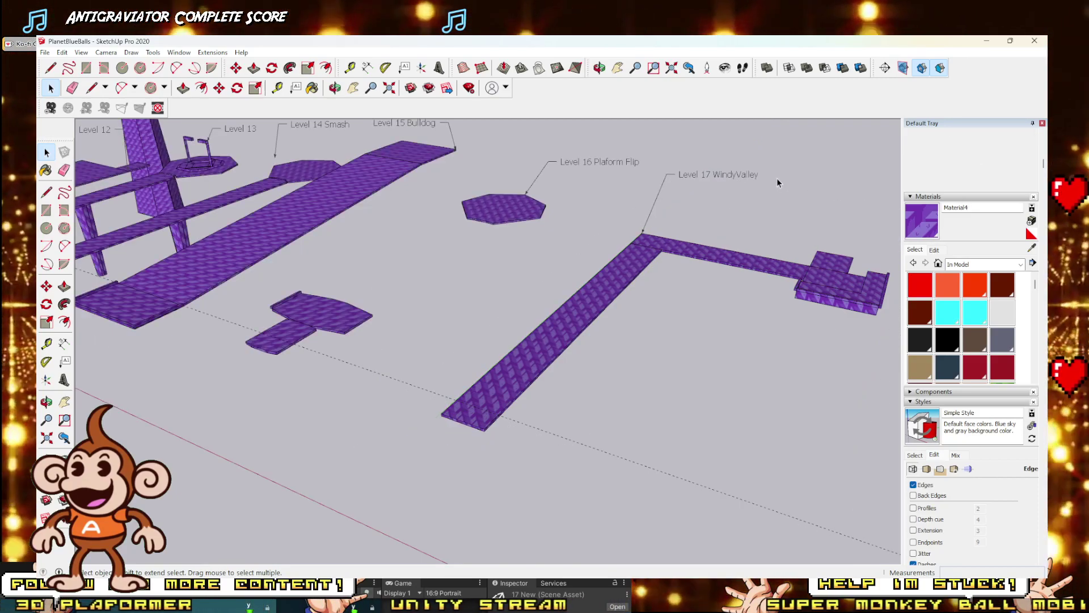
# Step: Export the trimmed Level 17 WindyValley model as HBLevel7.obj in the PlanetHoneyBerryLevels folder, replacing the existing file
pyautogui.click(618, 277)
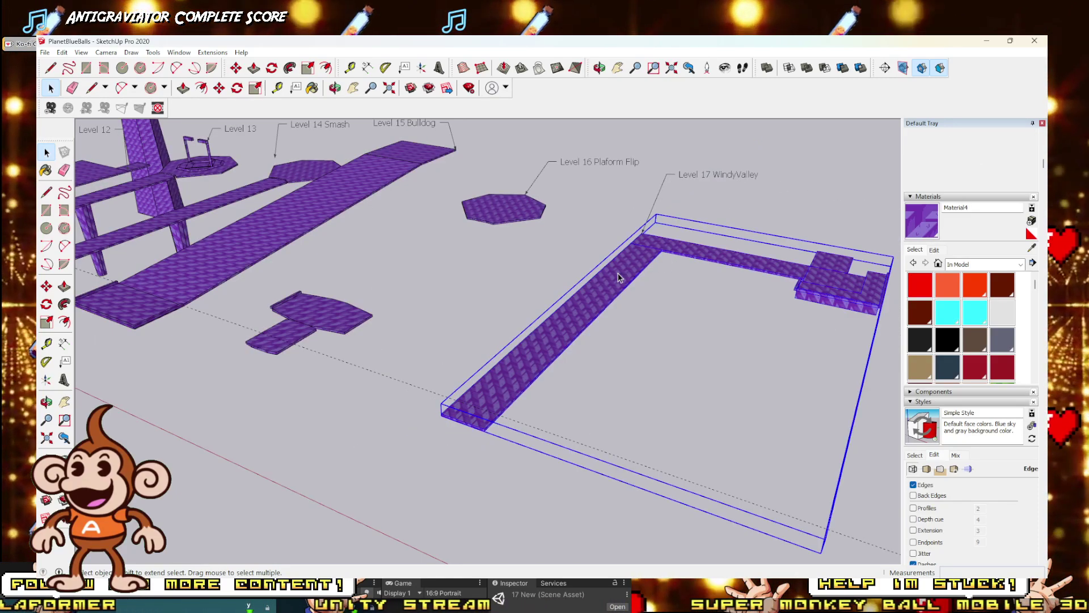
pyautogui.click(44, 52)
pyautogui.moveTo(64, 229)
pyautogui.click(249, 230)
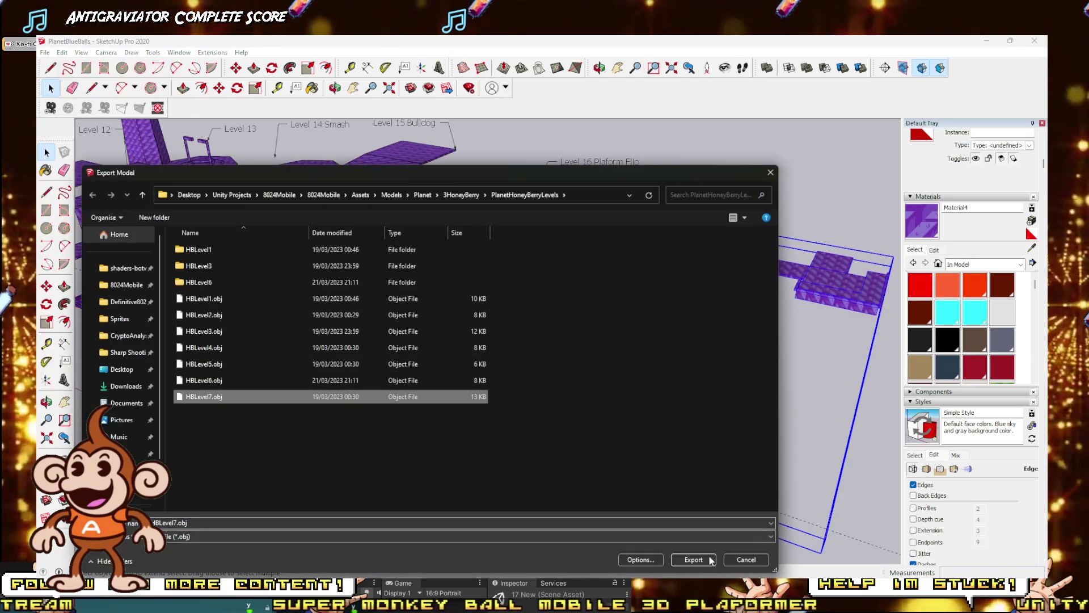
pyautogui.click(693, 559)
pyautogui.click(567, 313)
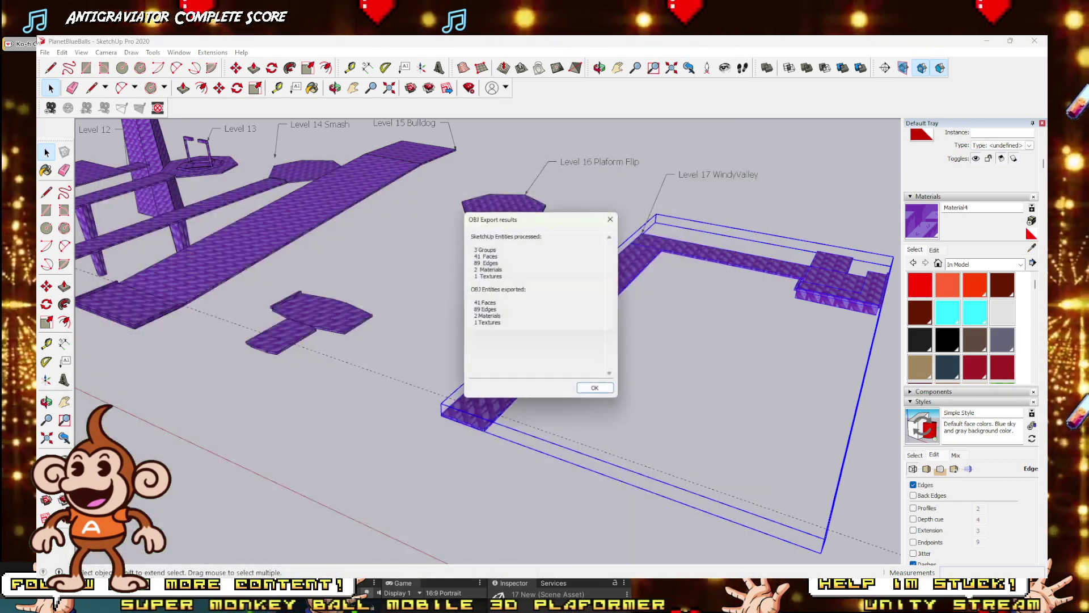
pyautogui.click(599, 391)
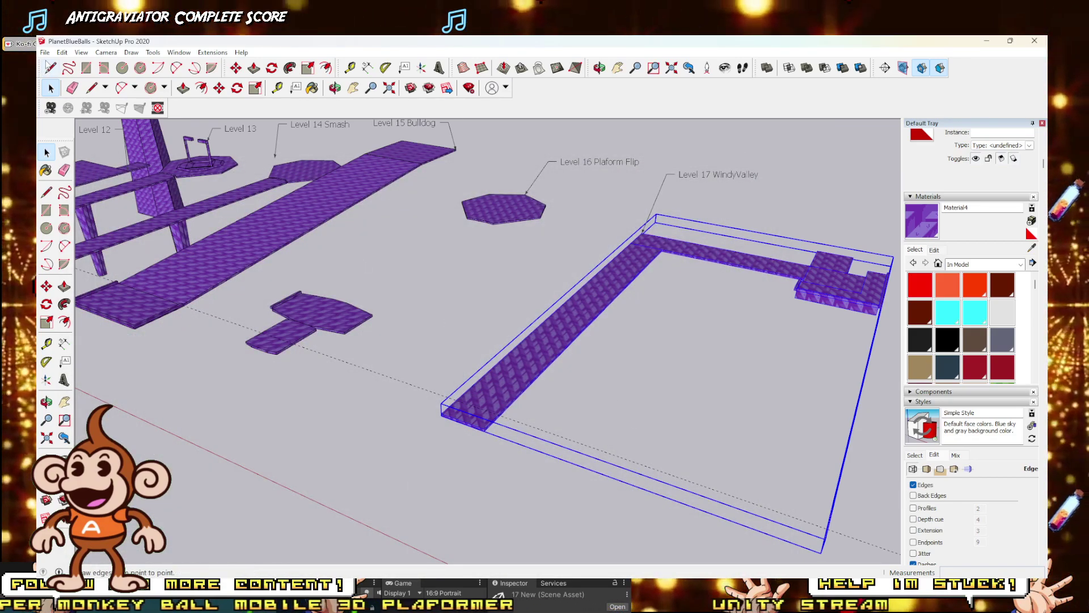
# Step: Export the selected WindyValley model once more over HBLevel7.obj
pyautogui.click(45, 52)
pyautogui.moveTo(142, 229)
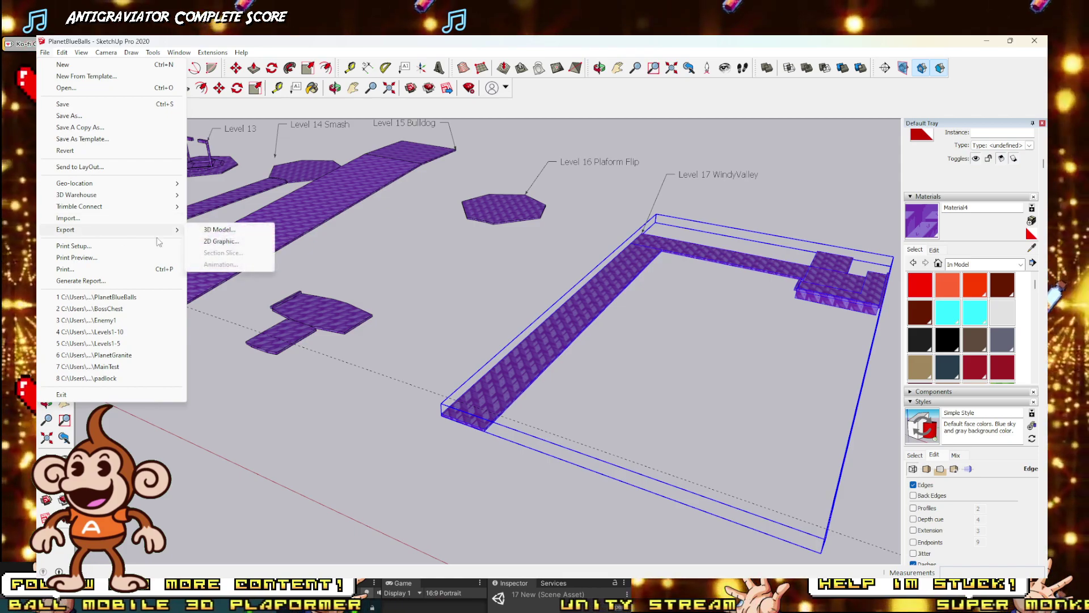
pyautogui.click(233, 230)
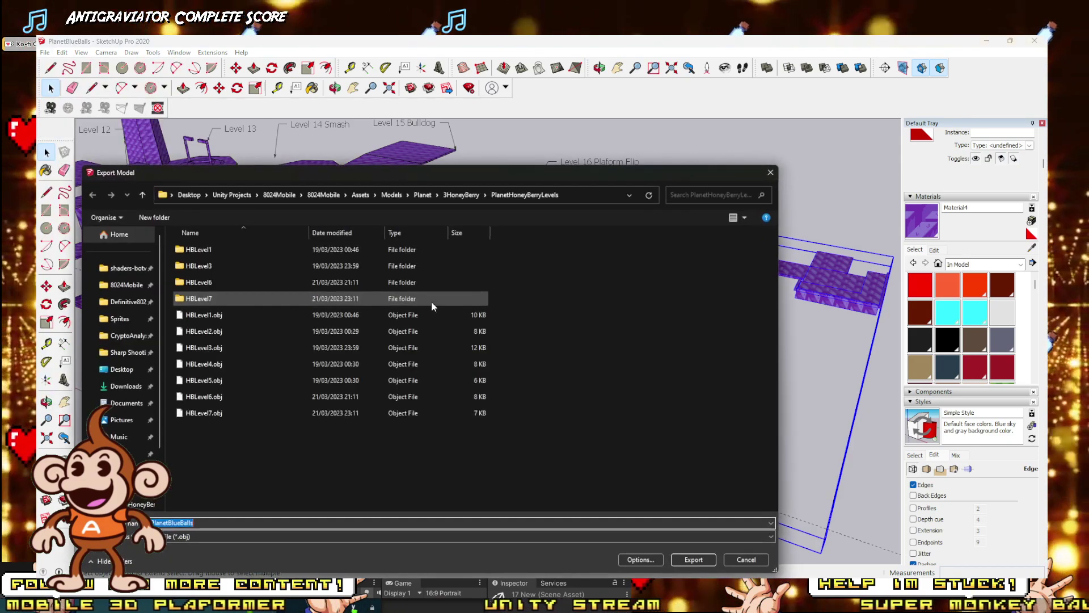
pyautogui.click(264, 412)
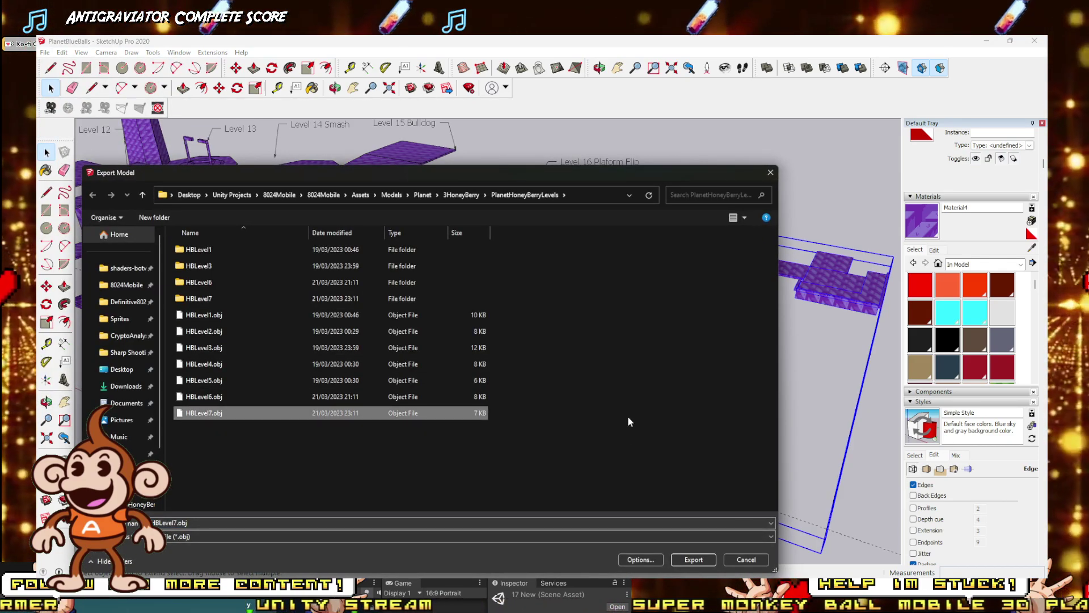
pyautogui.click(695, 560)
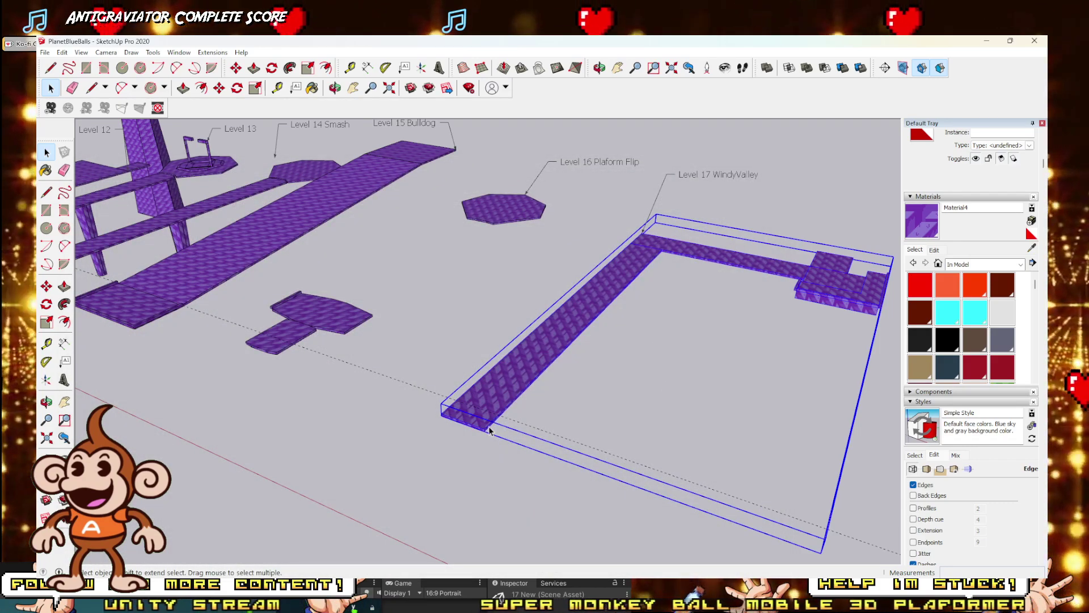
pyautogui.moveTo(490, 430)
pyautogui.mouseDown(button='middle')
pyautogui.moveTo(547, 433)
pyautogui.moveTo(496, 434)
pyautogui.mouseUp(button='middle')
pyautogui.scroll(2, 823, 337)
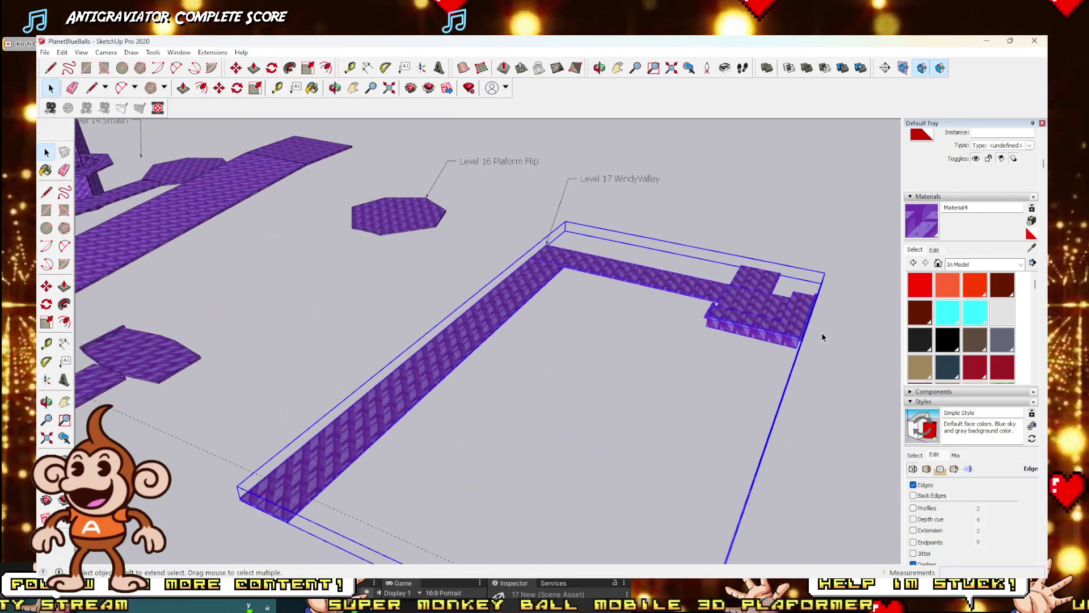
# Step: Switch to Unity and raise the six green side rails of the three SteadyEddy platforms to Y 0.156
pyautogui.click(987, 42)
pyautogui.moveTo(406, 275); pyautogui.dragTo(489, 260, button='right')
pyautogui.click(490, 262)
pyautogui.keyDown('shift'); pyautogui.click(247, 251); pyautogui.keyUp('shift')
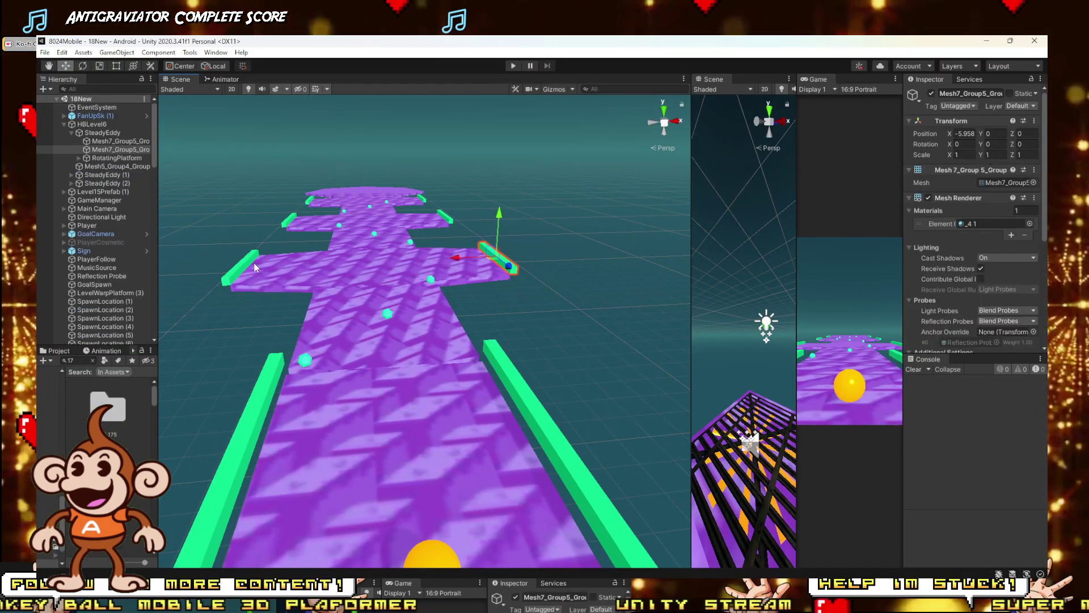
pyautogui.keyDown('shift'); pyautogui.click(288, 224); pyautogui.keyUp('shift')
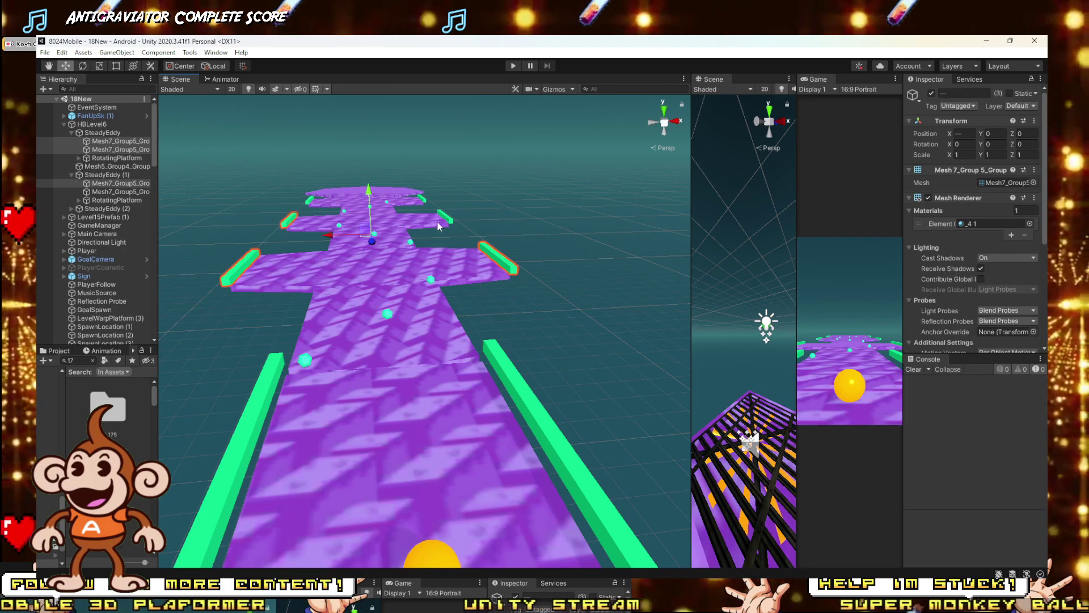
pyautogui.moveTo(451, 226); pyautogui.dragTo(372, 236, button='right')
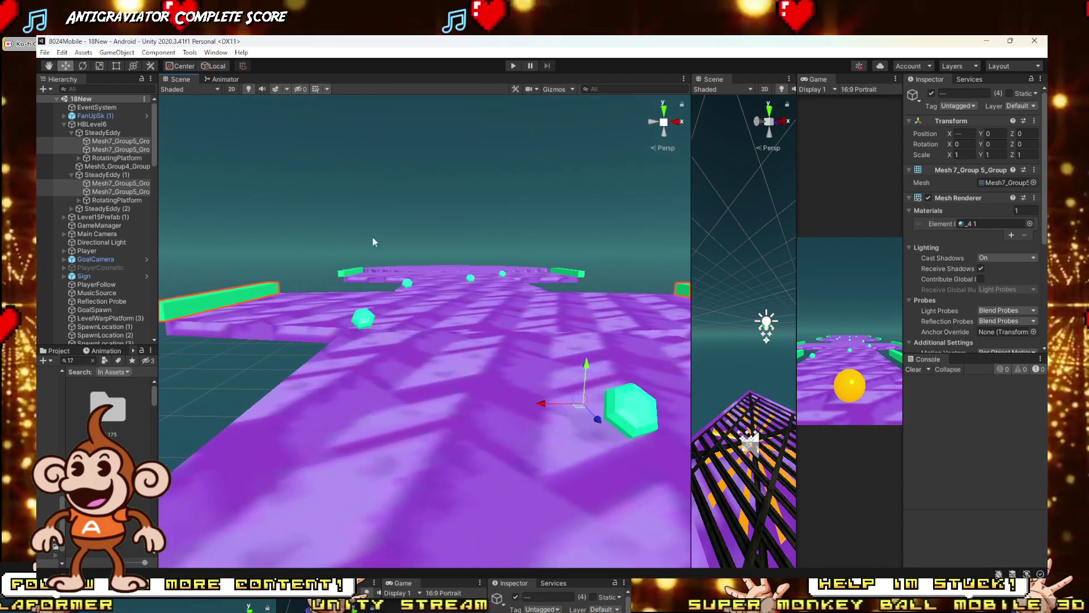
pyautogui.keyDown('shift'); pyautogui.click(353, 275); pyautogui.keyUp('shift')
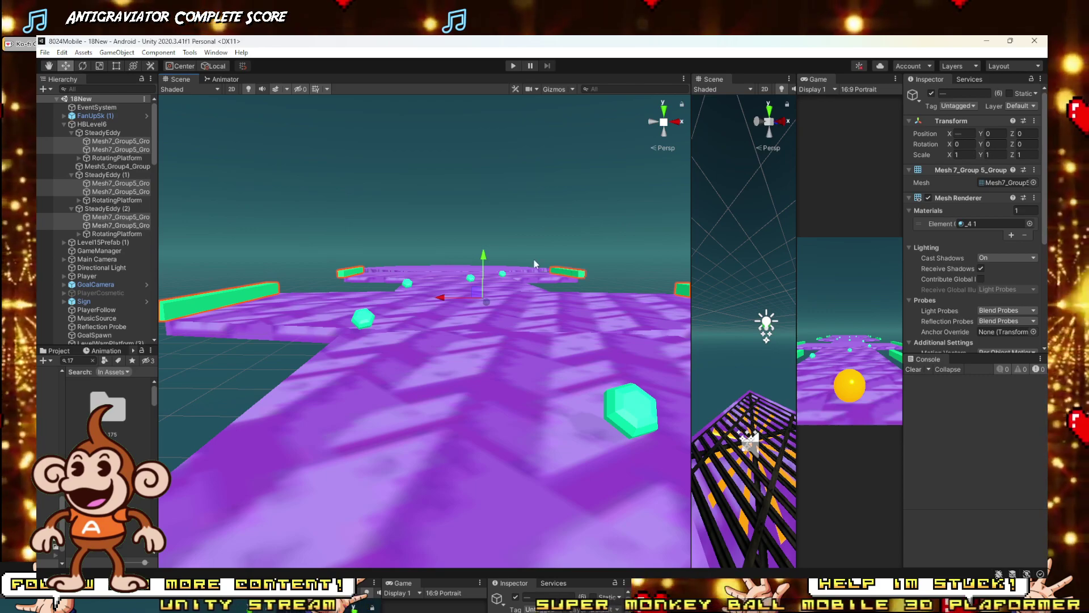
pyautogui.moveTo(483, 261); pyautogui.dragTo(484, 245)
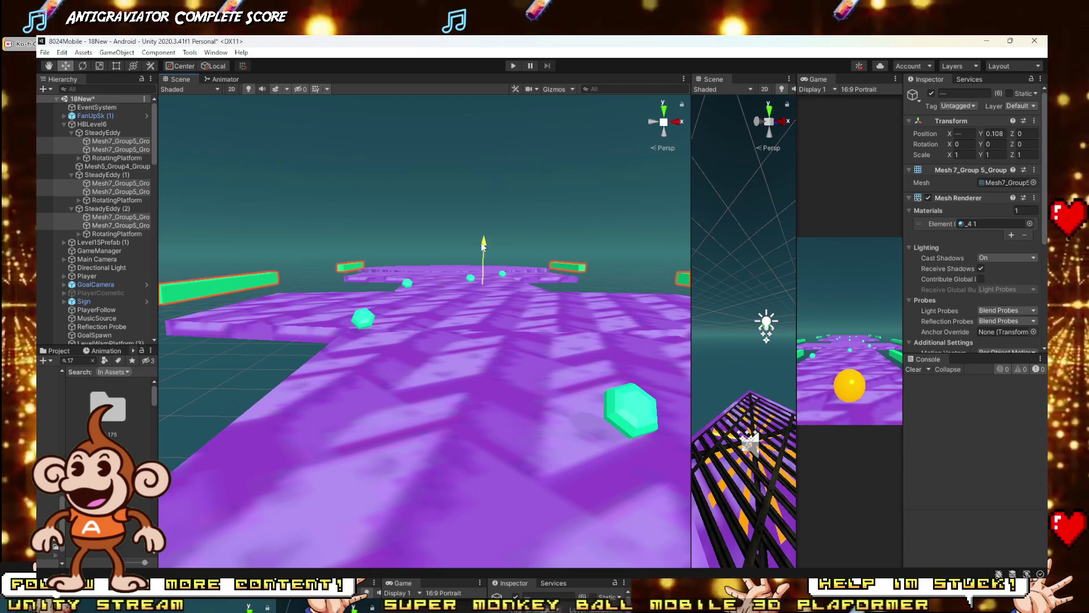
# Step: Duplicate the middle SteadyEddy platform's two side rails and raise the copies above the originals to about Y 0.57
pyautogui.scroll(-6, 481, 248)
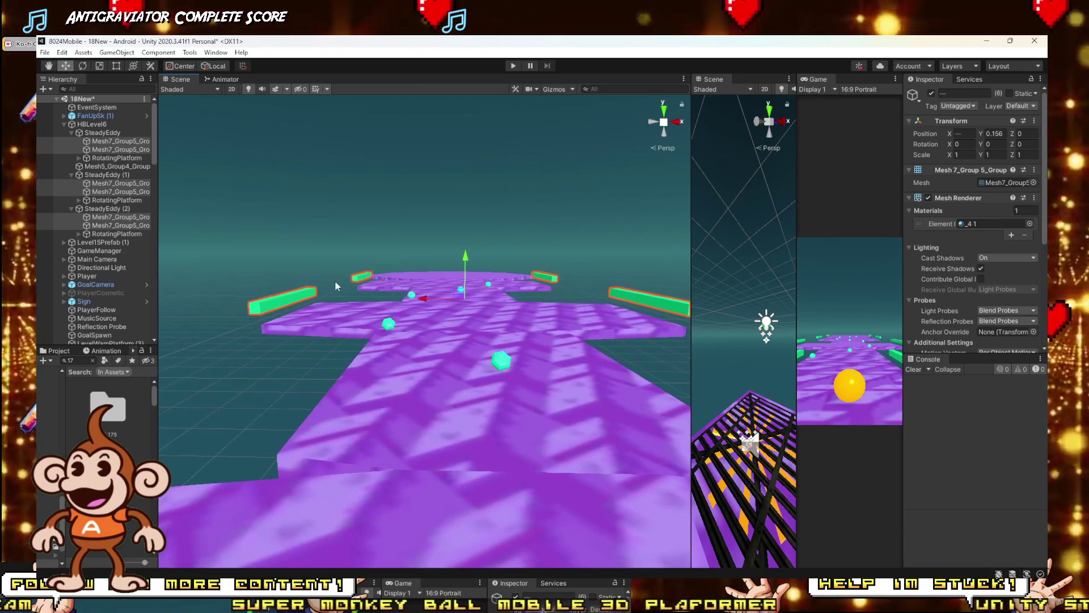
pyautogui.click(284, 304)
pyautogui.moveTo(465, 290); pyautogui.dragTo(517, 291, button='right')
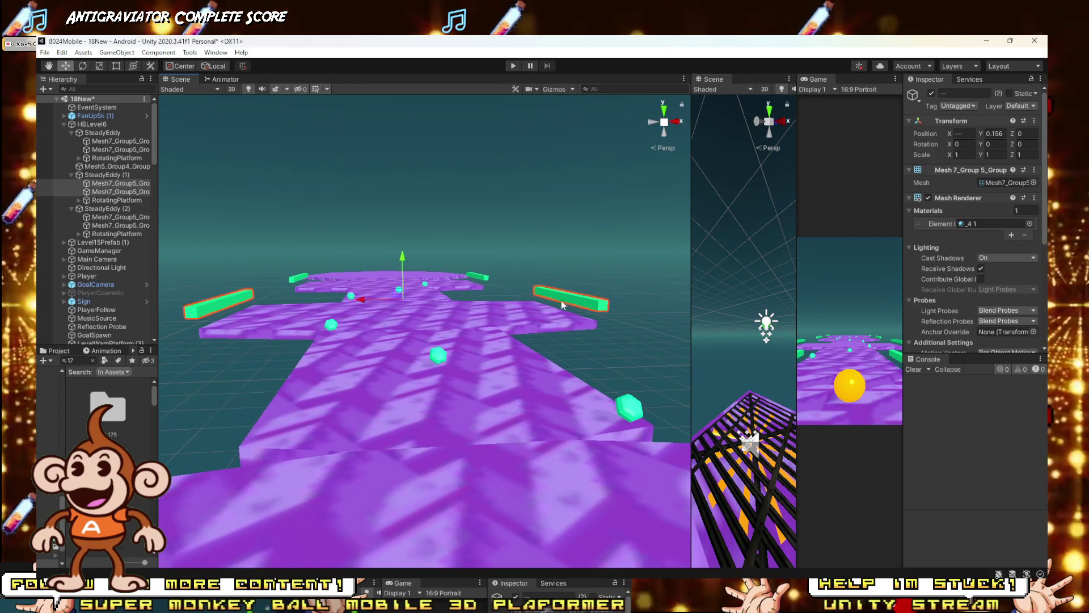
pyautogui.moveTo(402, 254); pyautogui.dragTo(407, 232)
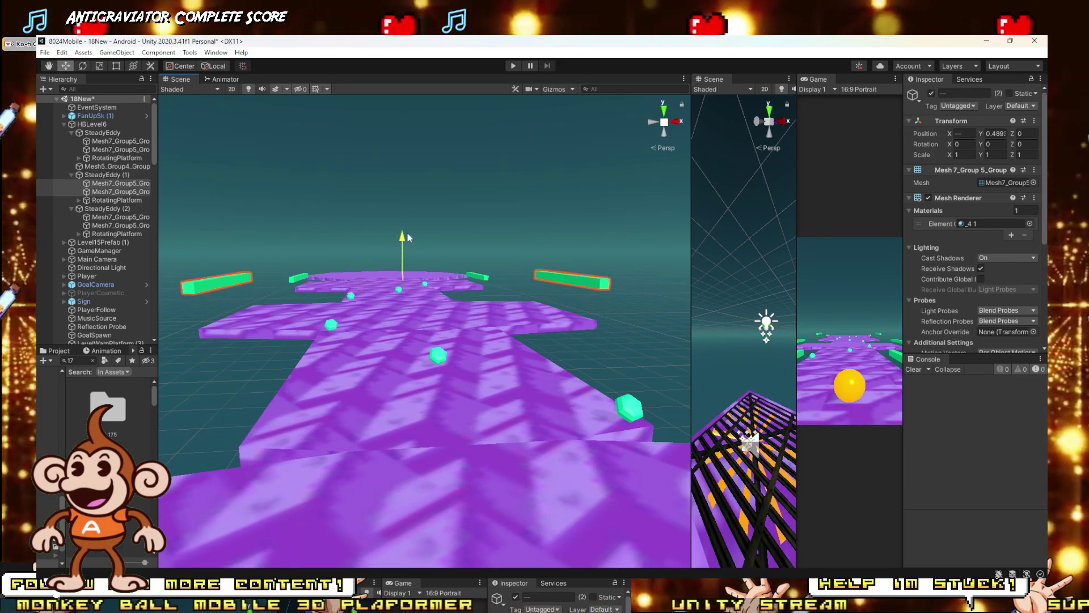
pyautogui.hotkey('ctrl', 's')
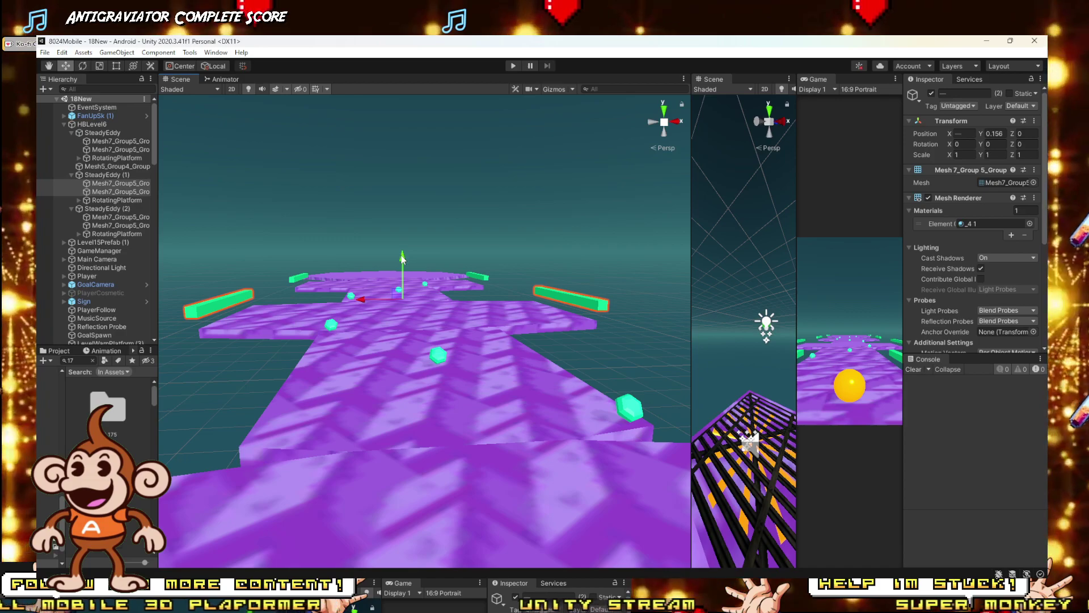
pyautogui.hotkey('ctrl', 'd')
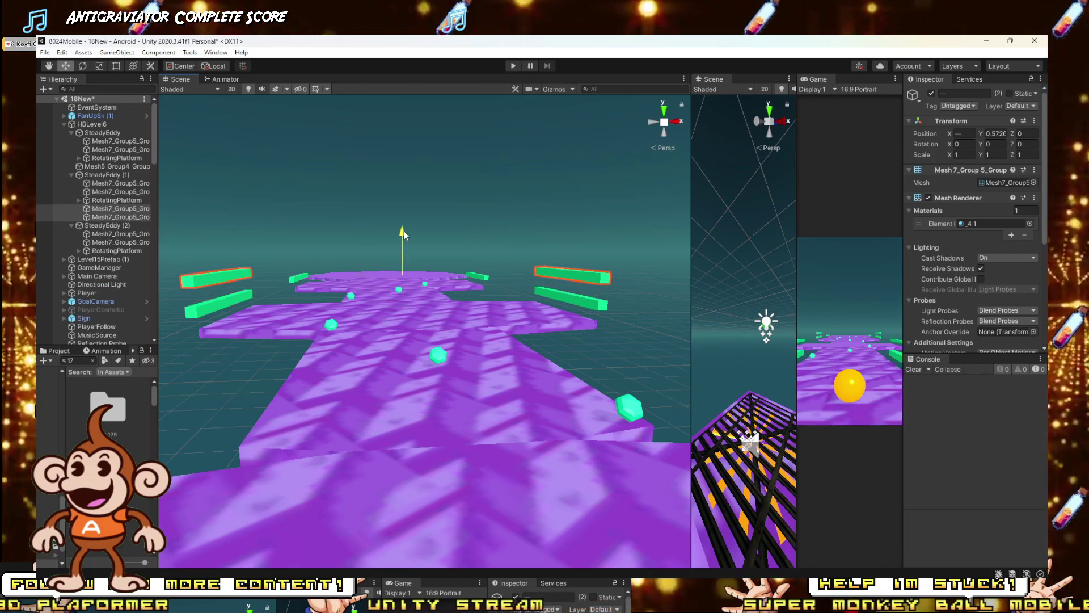
# Step: Examine the course from the side and around the ball, and check the Scratches.png image in paint.net
pyautogui.moveTo(404, 232); pyautogui.dragTo(308, 327, button='right')
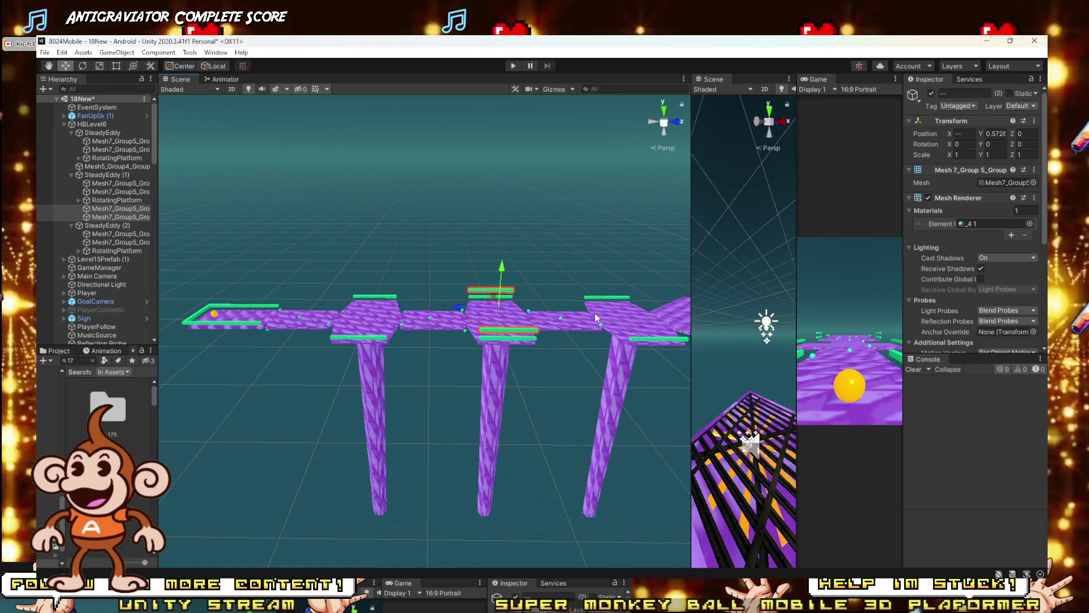
pyautogui.moveTo(551, 315); pyautogui.dragTo(828, 447, button='right')
pyautogui.press('w')
pyautogui.press('s')
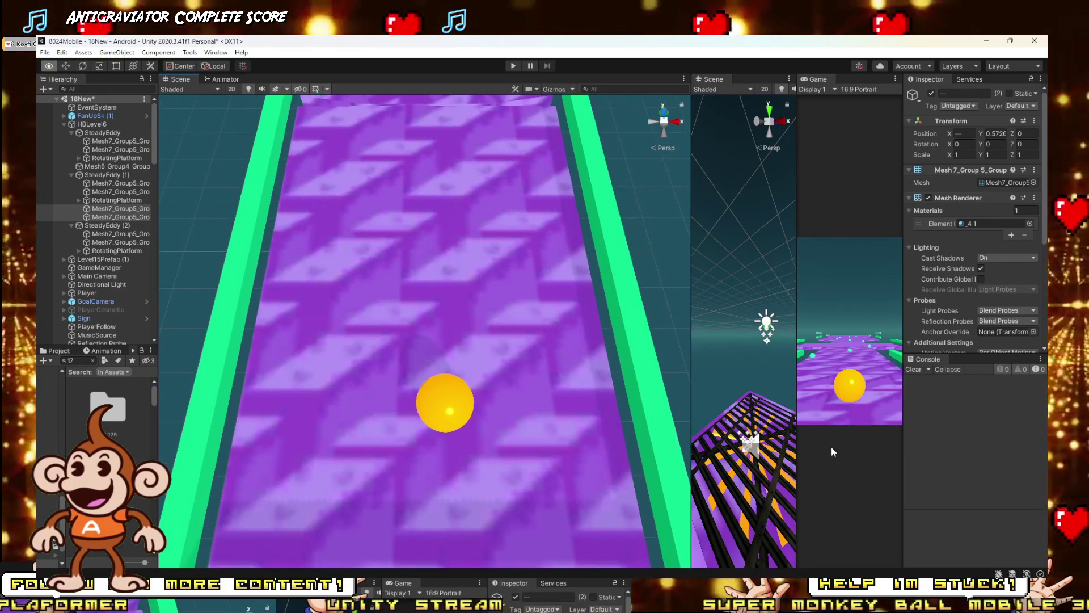
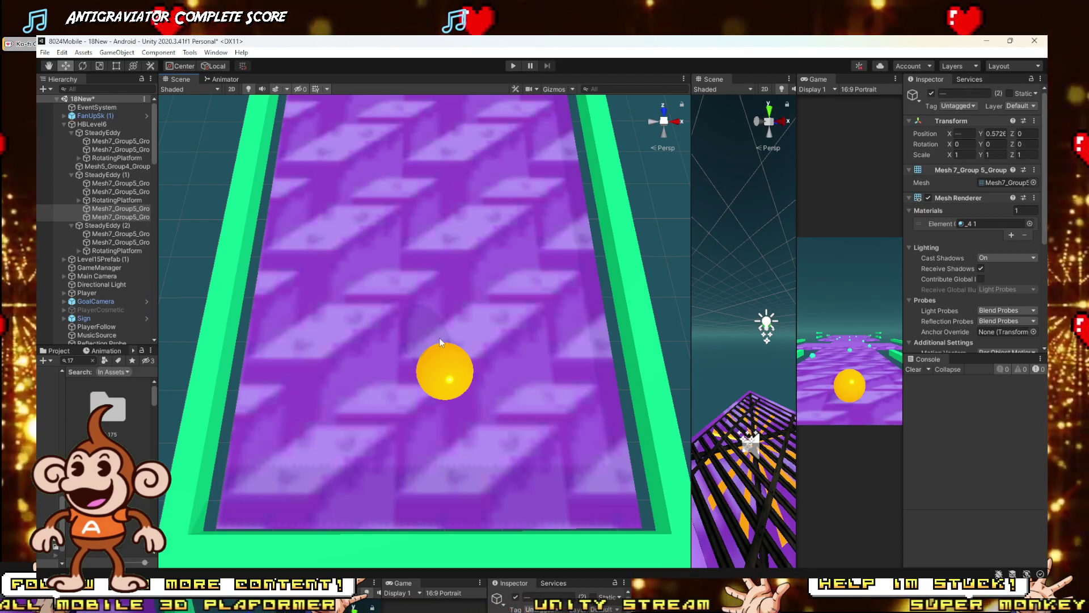
pyautogui.moveTo(193, 609)
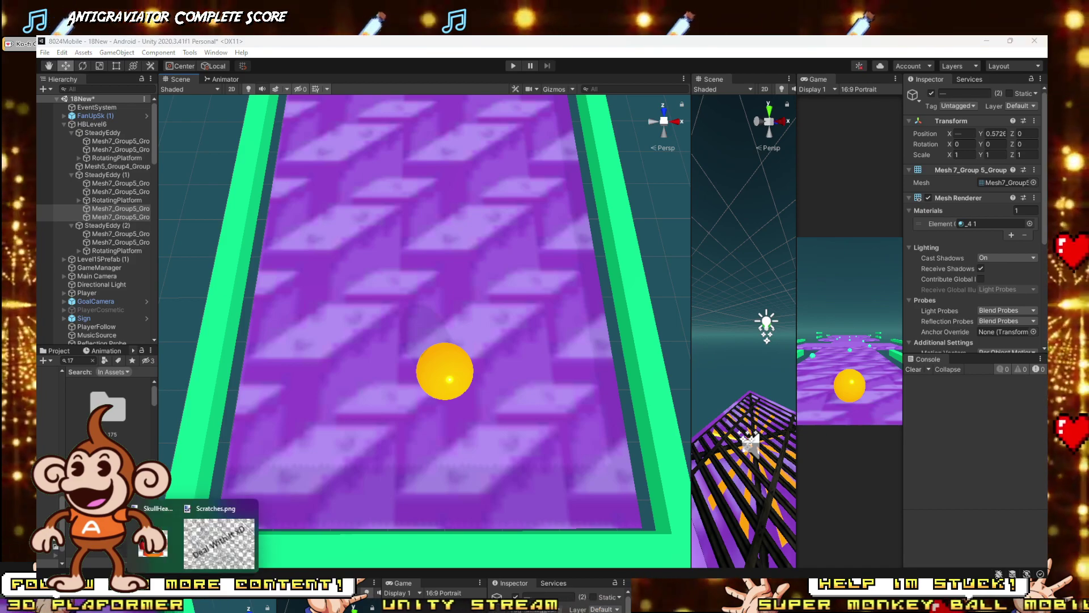
pyautogui.click(218, 534)
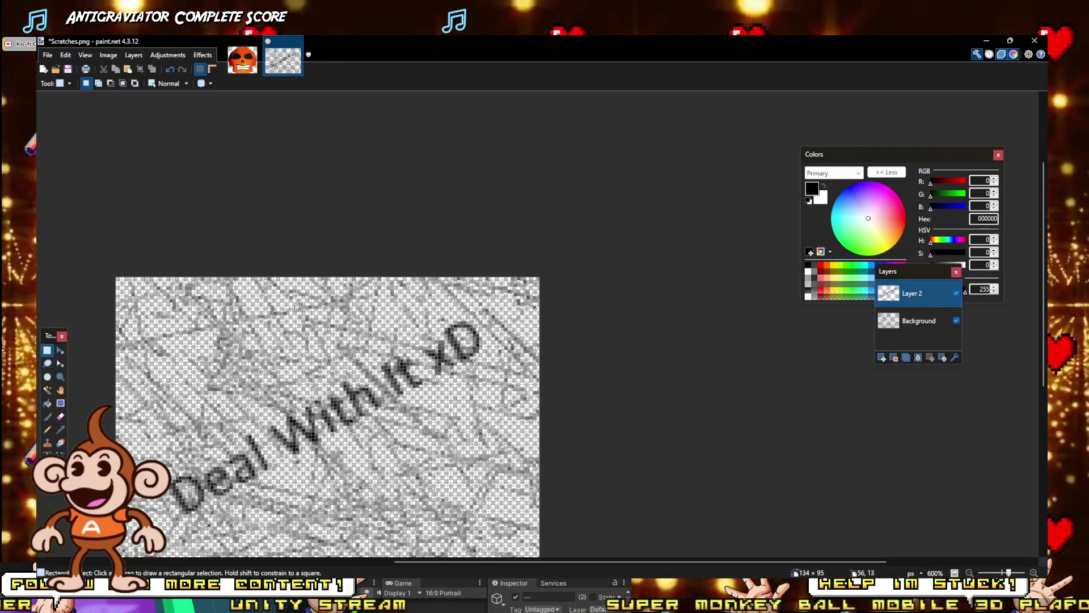
pyautogui.scroll(-1, 295, 307)
pyautogui.click(987, 40)
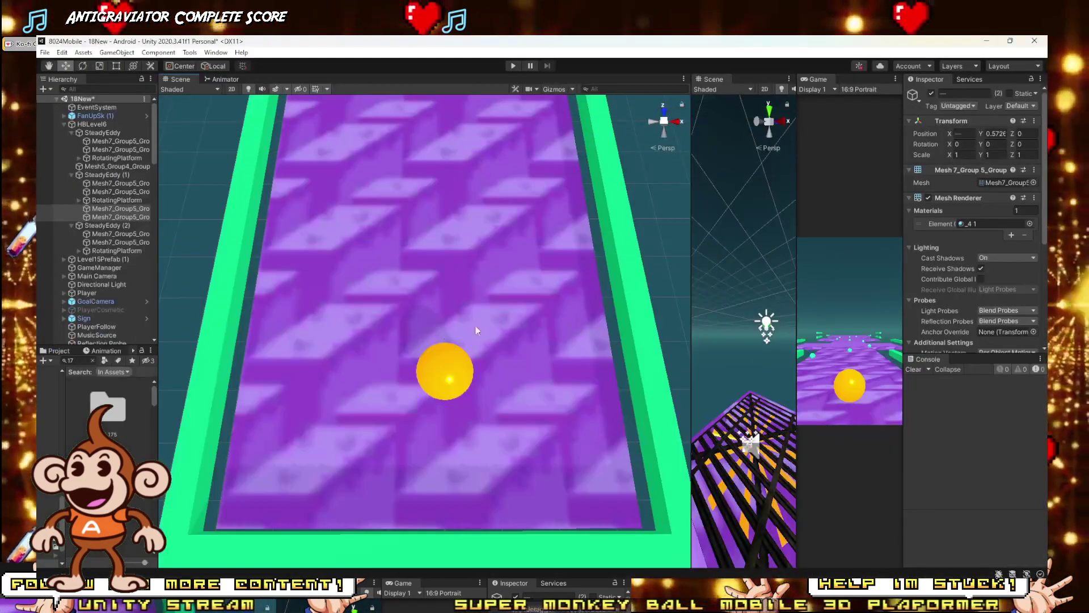
# Step: Delete the two duplicated upper rails above the middle SteadyEddy platform
pyautogui.scroll(-5, 389, 438)
pyautogui.moveTo(423, 462); pyautogui.dragTo(388, 284, button='right')
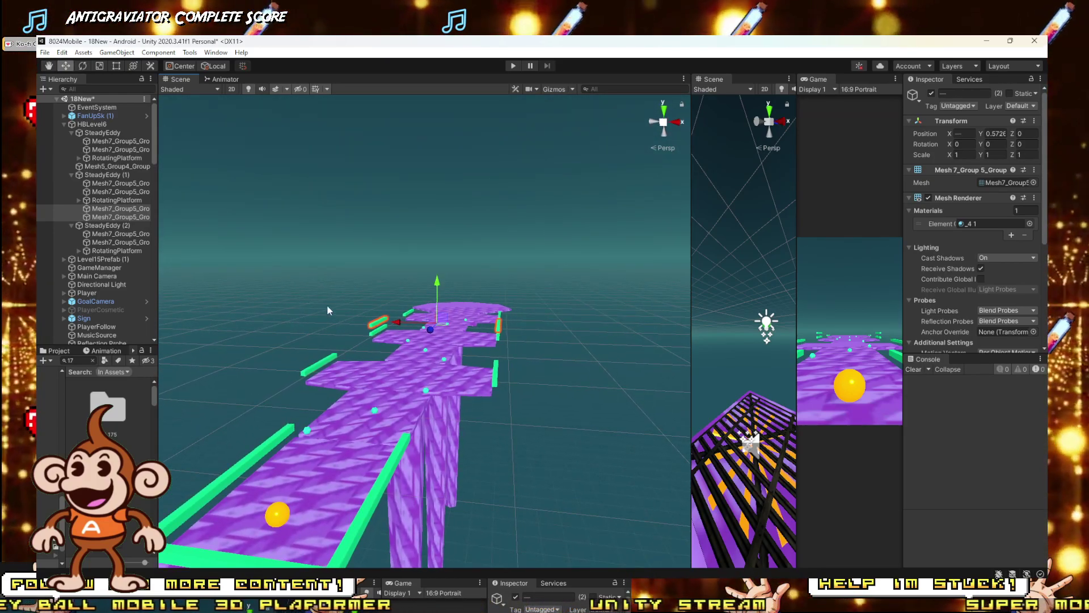
pyautogui.press('Delete')
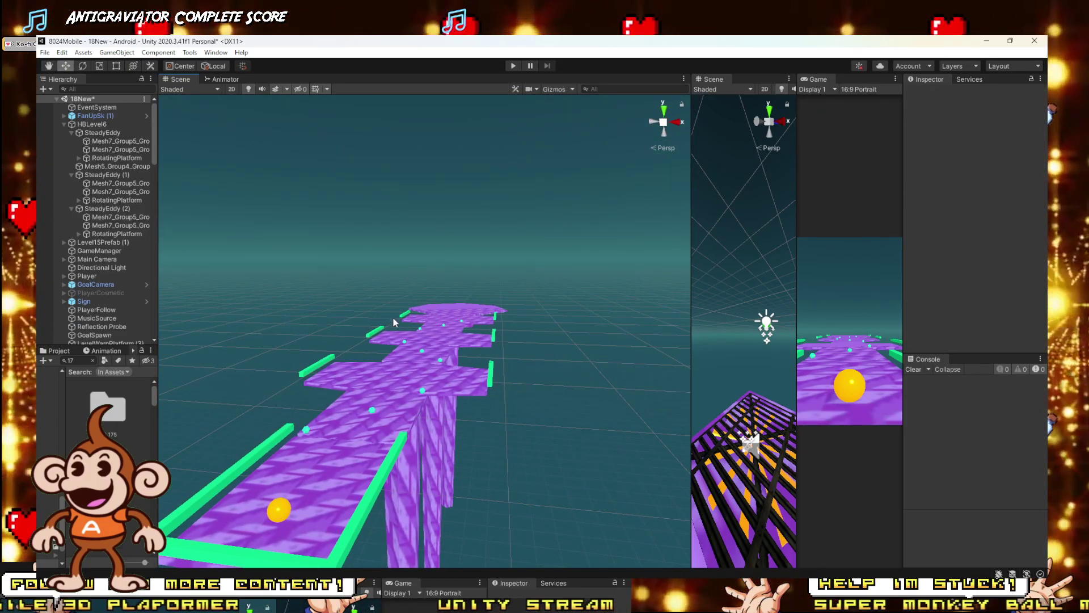
# Step: Try deleting the HBLevel6 model from the scene, and undo the deletion
pyautogui.click(409, 336)
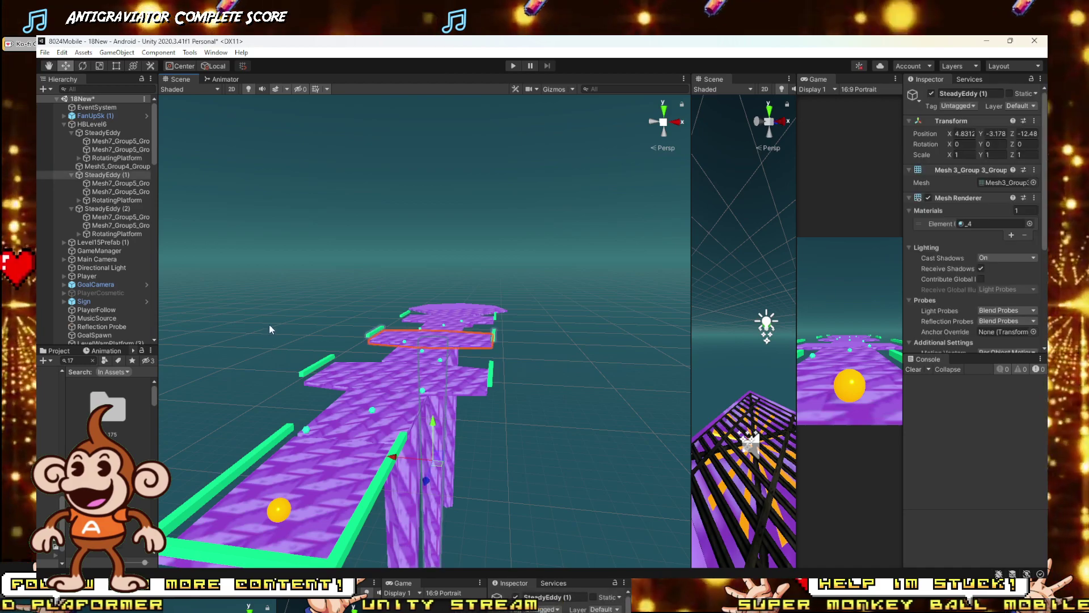
pyautogui.click(73, 125)
pyautogui.press('Delete')
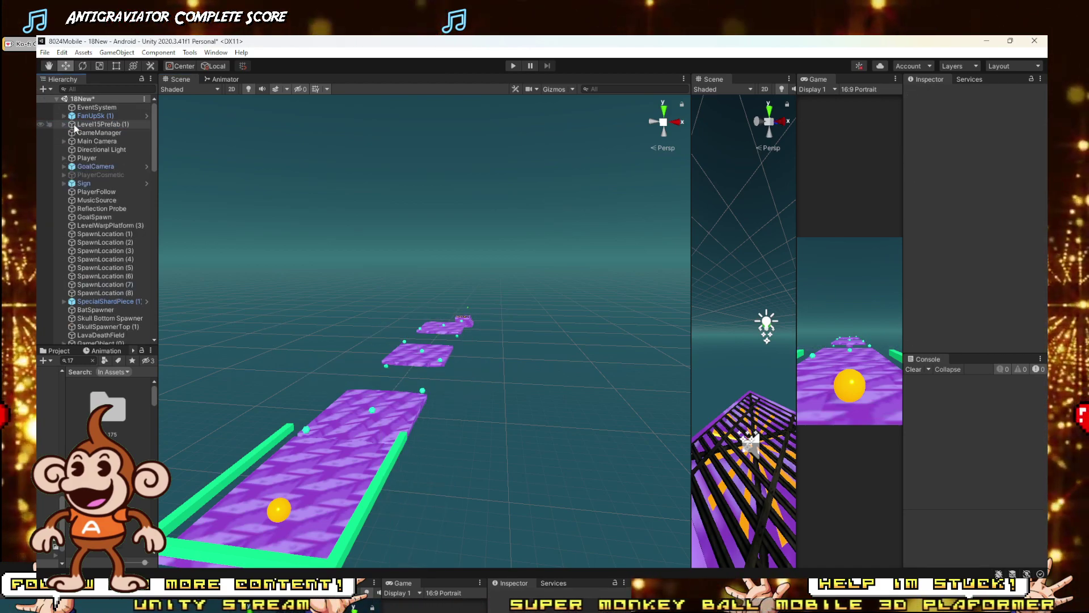
pyautogui.click(74, 124)
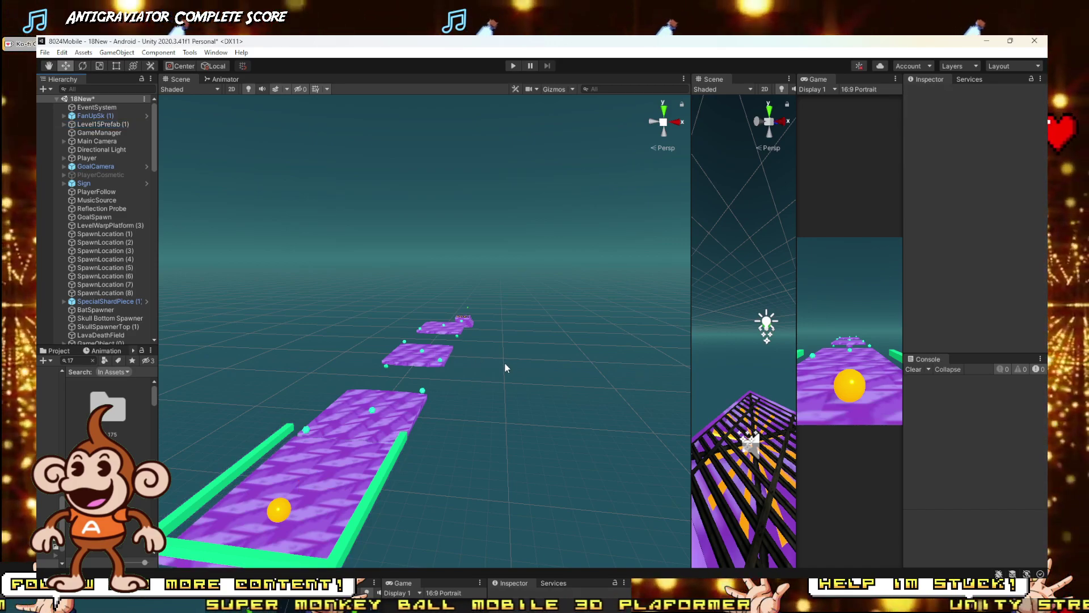
pyautogui.hotkey('ctrl', 'z')
# Step: View the course from the side, check the first support pillar and select the first SteadyEddy platform
pyautogui.keyDown('alt'); pyautogui.moveTo(505, 368); pyautogui.dragTo(329, 378); pyautogui.keyUp('alt')
pyautogui.click(397, 425)
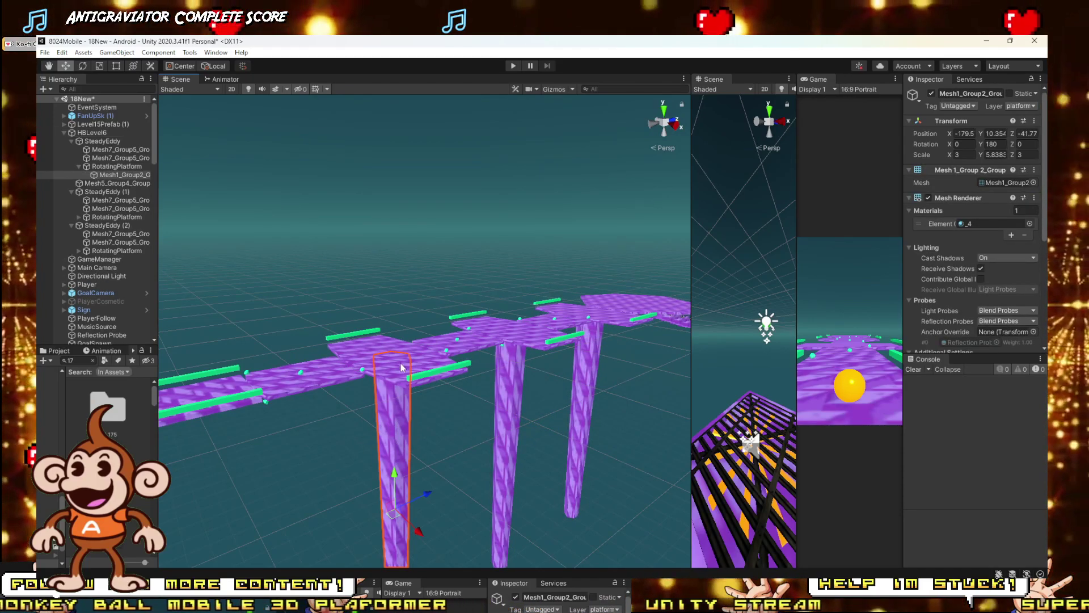
pyautogui.click(364, 344)
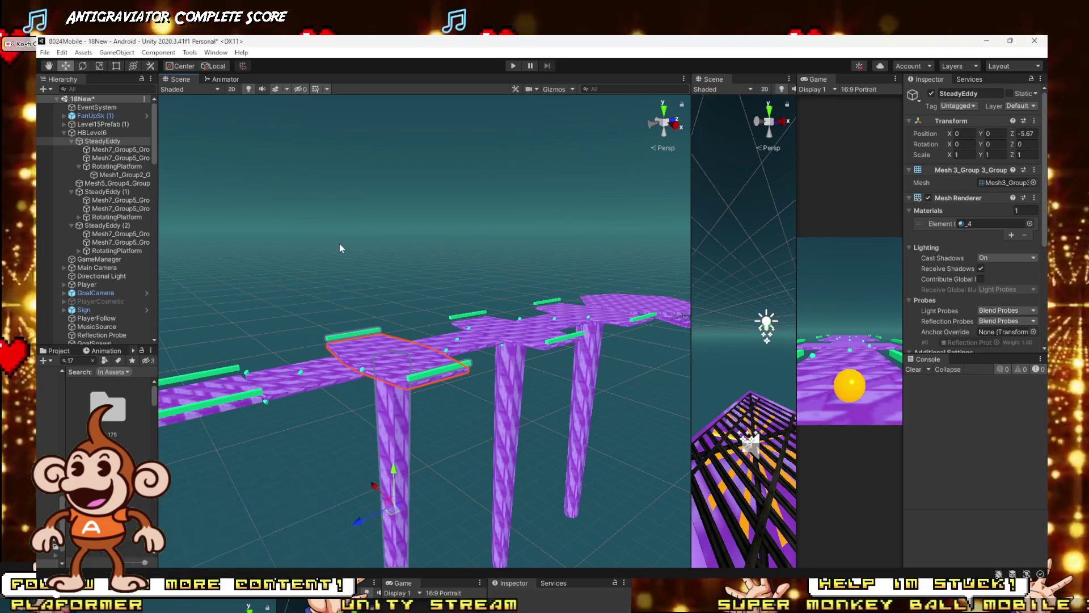
# Step: Delete the first SteadyEddy platform and the walkway section in front of it
pyautogui.press('Delete')
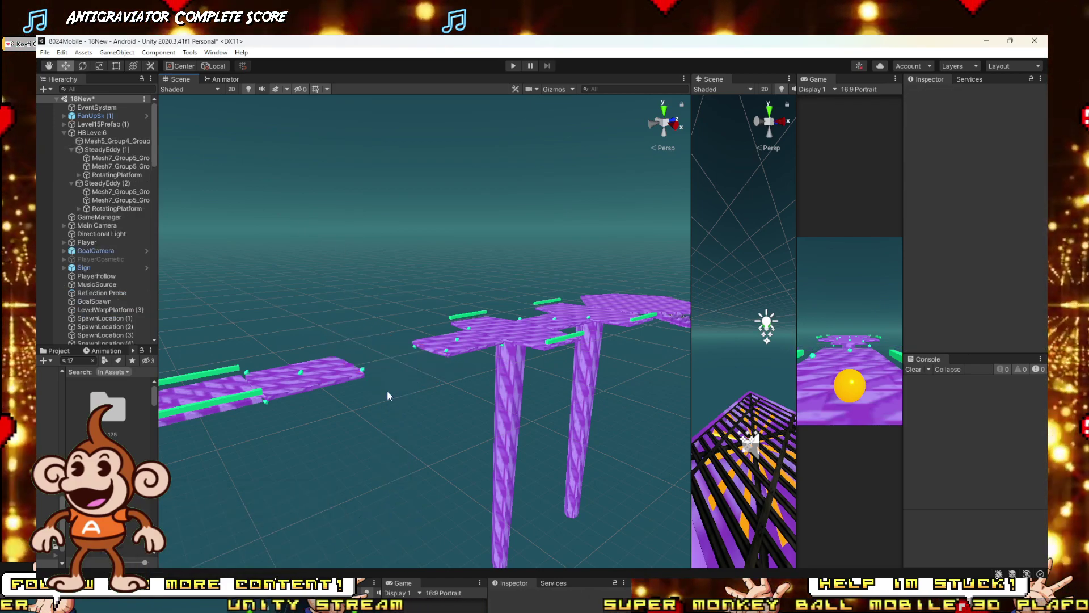
pyautogui.click(328, 386)
pyautogui.press('Delete')
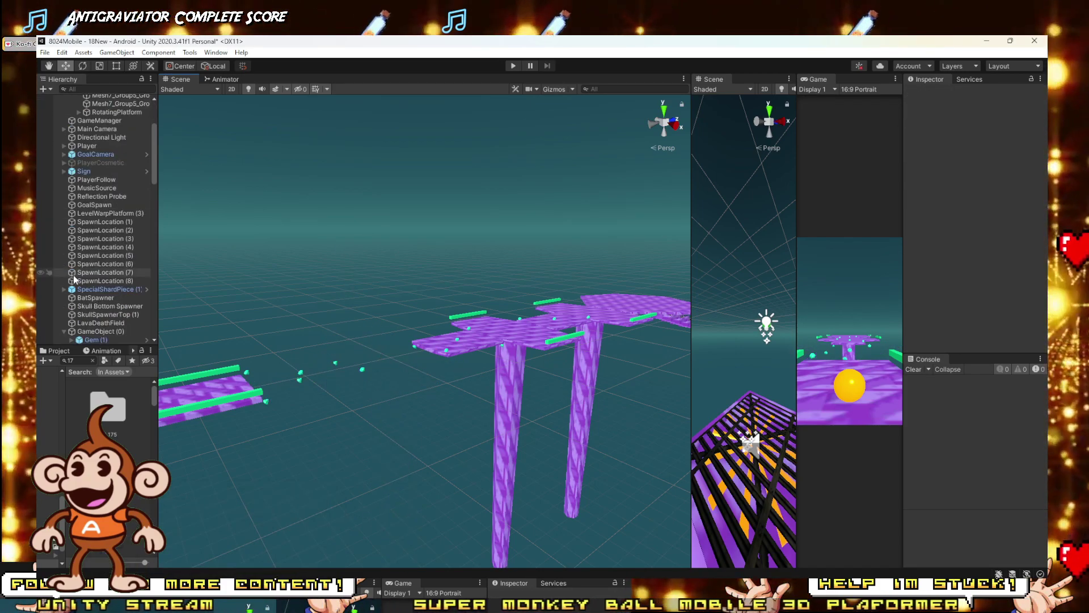
# Step: Delete the gem groups GameObject (0), (1) and (2), plus FanUpSk (2) and FanUpSk (3)
pyautogui.scroll(-5, 78, 288)
pyautogui.click(82, 134)
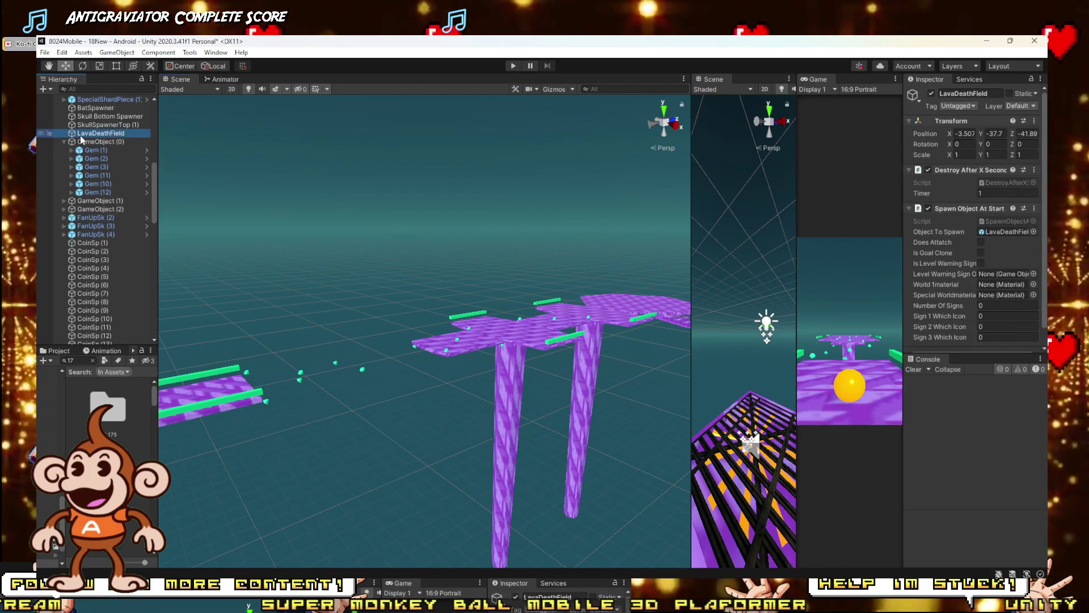
pyautogui.press('Delete')
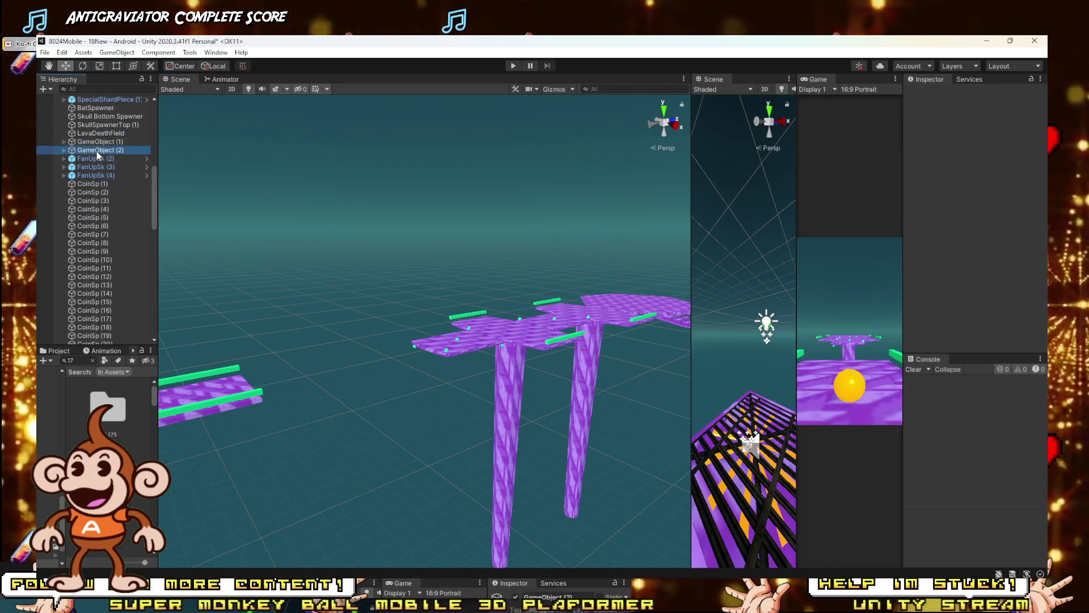
pyautogui.click(97, 151)
pyautogui.press('Delete')
pyautogui.click(97, 141)
pyautogui.press('Delete')
pyautogui.click(97, 142)
pyautogui.press('Delete')
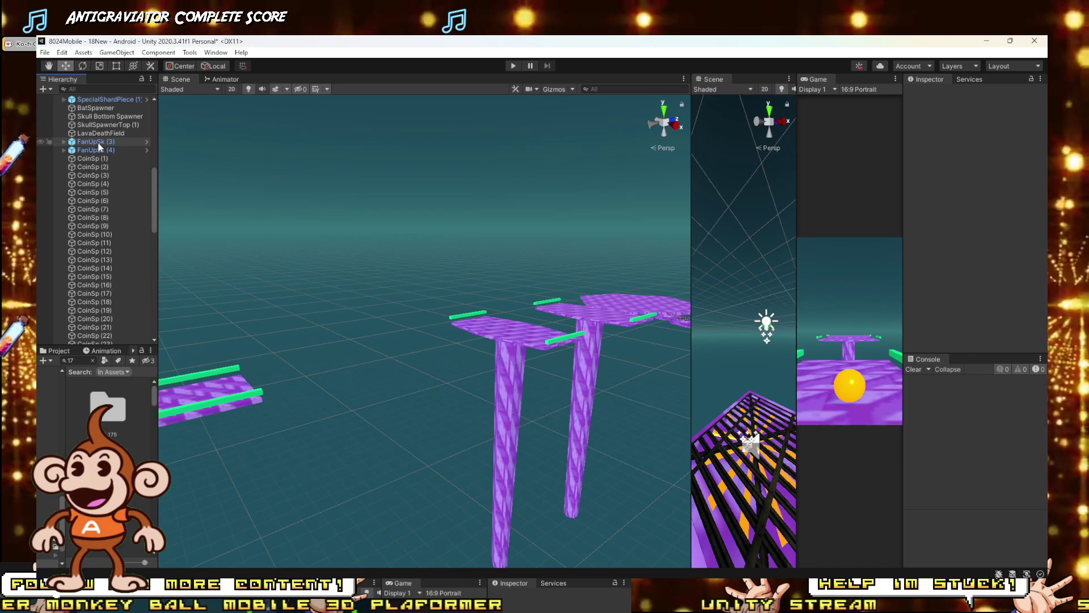
pyautogui.click(97, 142)
pyautogui.press('Delete')
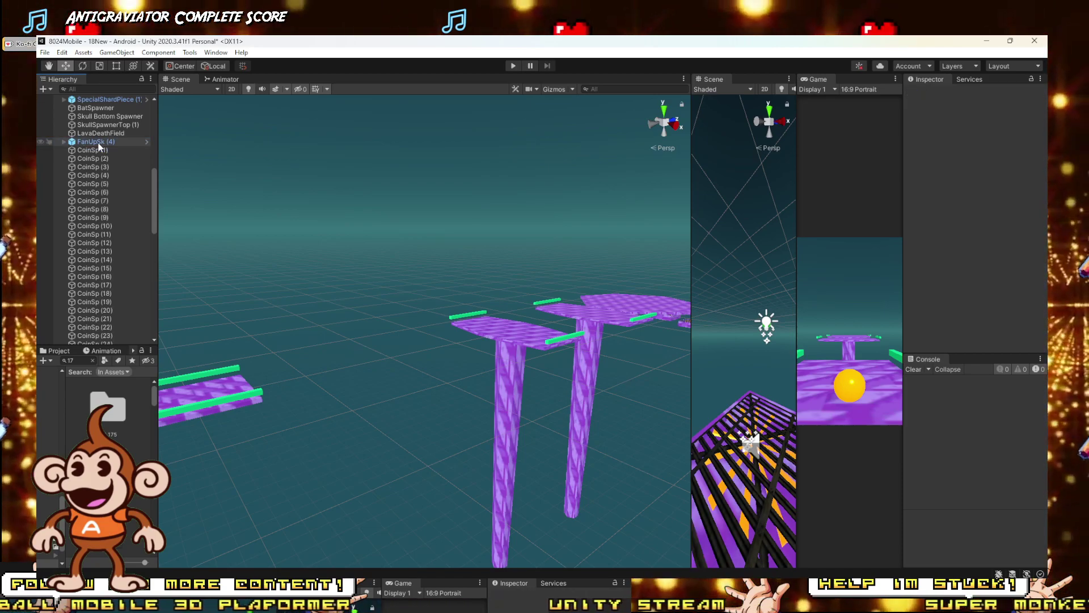
# Step: Delete the coin spawners CoinSp (2) through CoinSp (77) from the scene
pyautogui.click(98, 143)
pyautogui.scroll(-15, 117, 199)
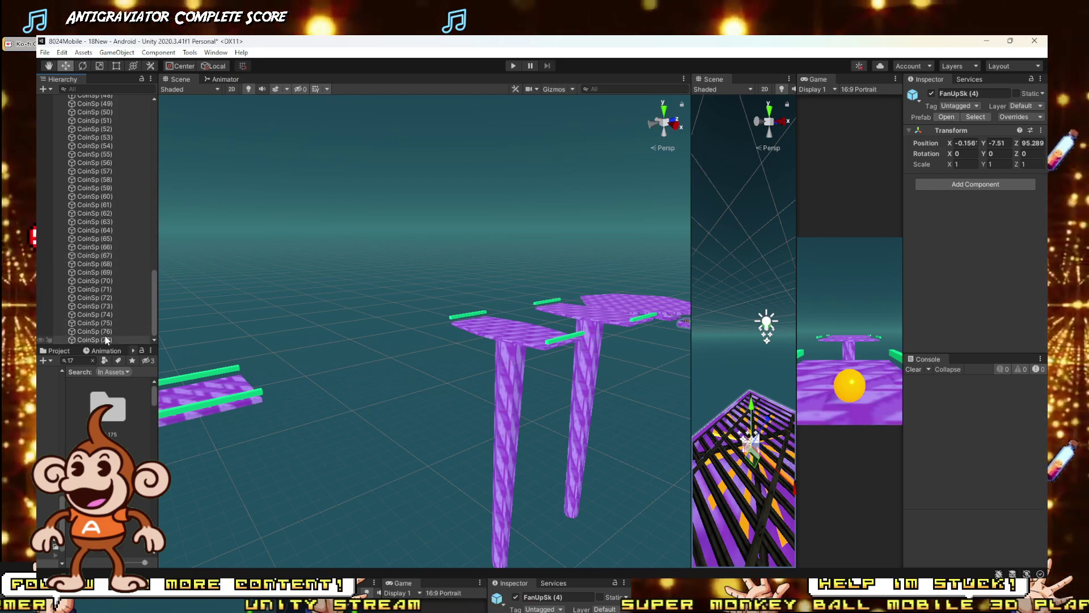
pyautogui.click(105, 339)
pyautogui.scroll(15, 104, 209)
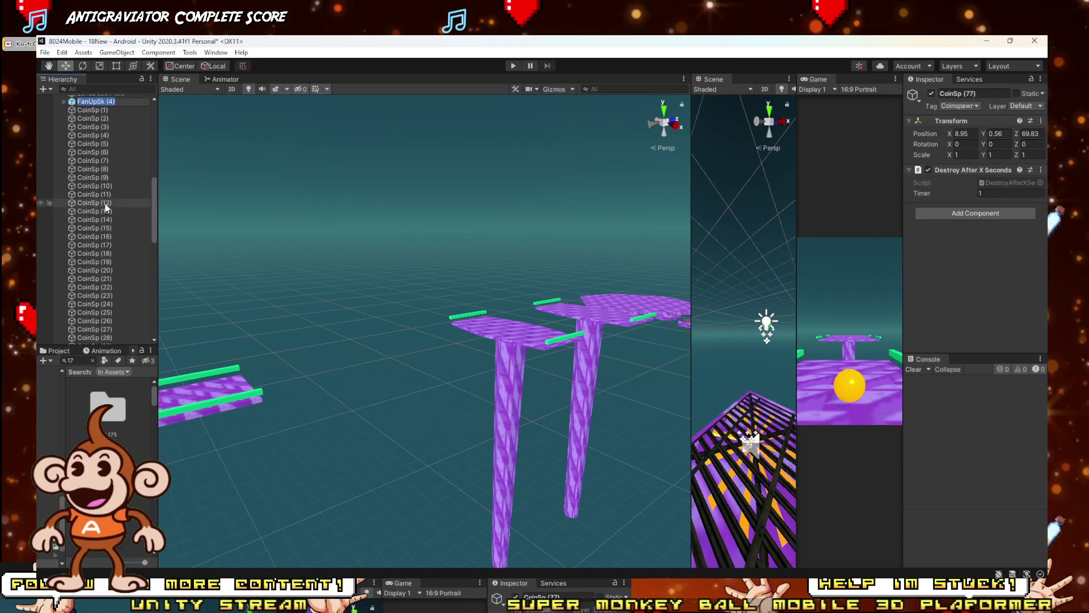
pyautogui.click(91, 118)
pyautogui.scroll(-15, 96, 315)
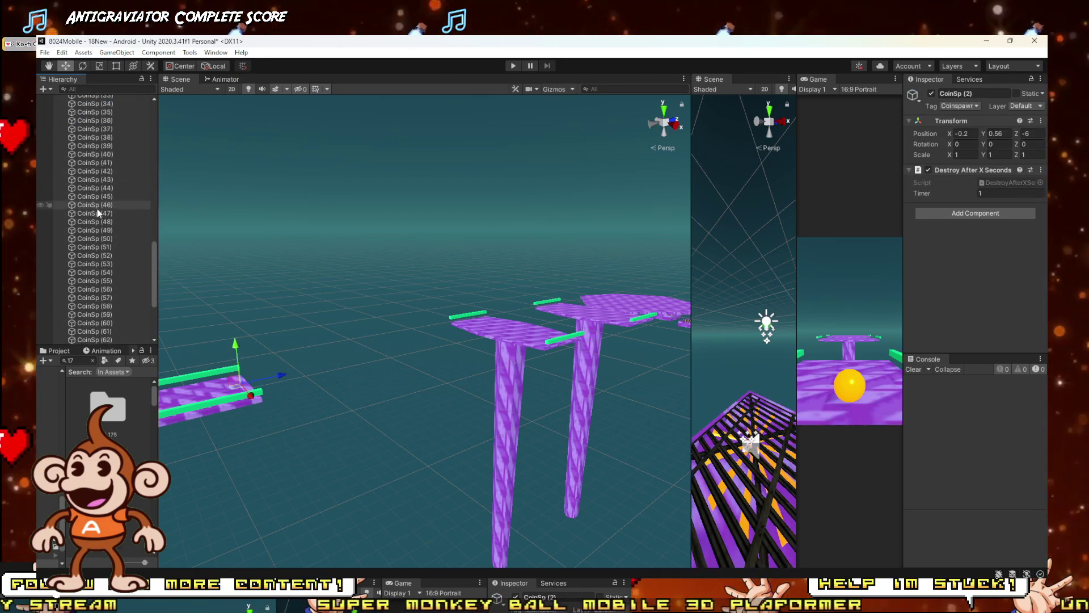
pyautogui.keyDown('shift'); pyautogui.click(97, 339); pyautogui.keyUp('shift')
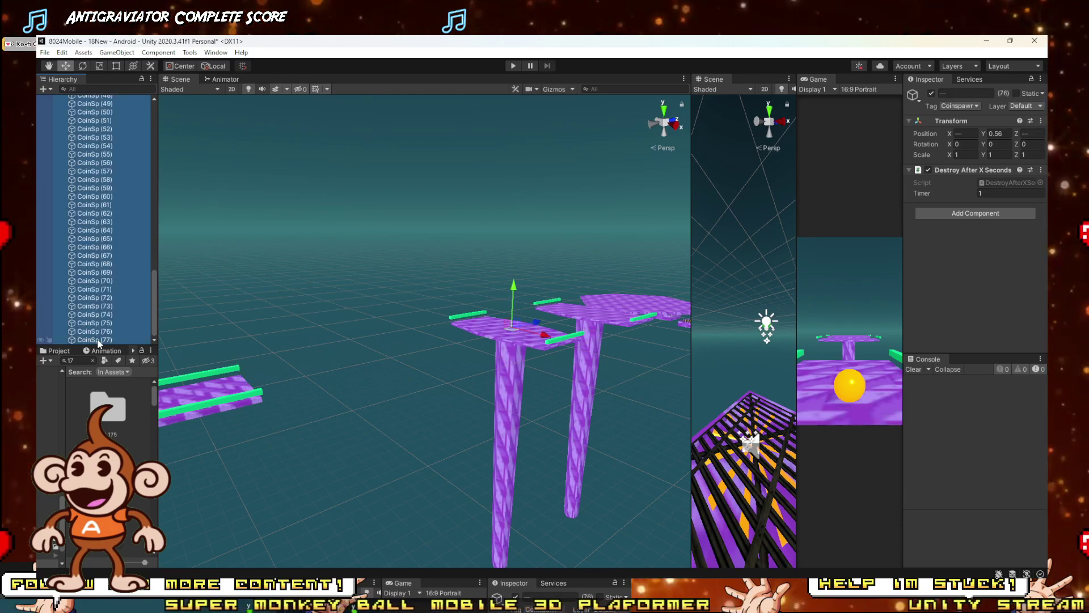
pyautogui.press('Delete')
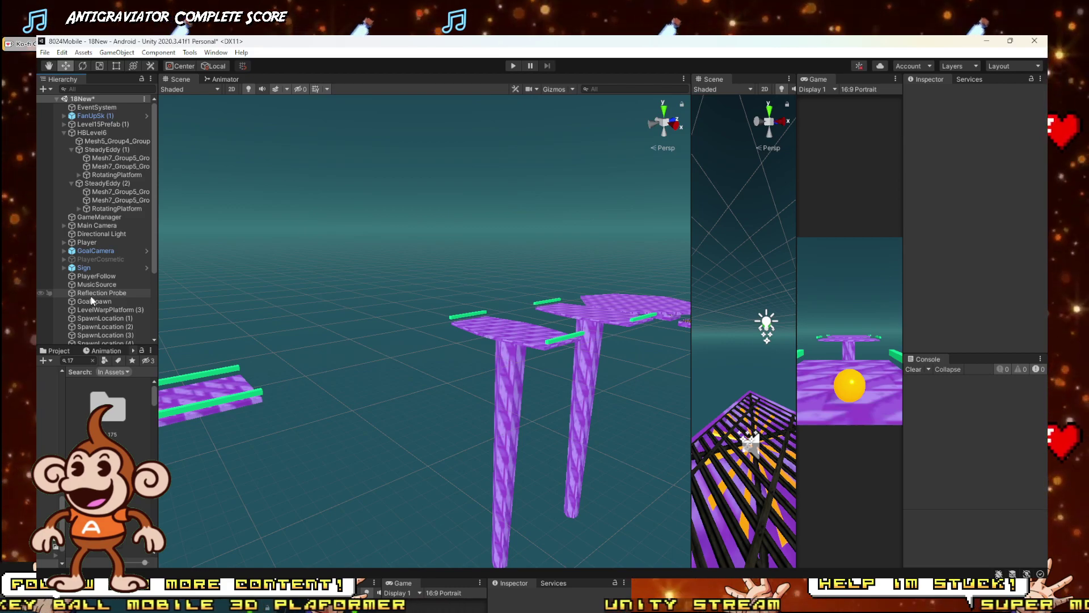
# Step: Delete the SteadyEddy (1) and SteadyEddy (2) platforms with their rotating parts from HBLevel6
pyautogui.keyDown('alt'); pyautogui.moveTo(286, 361); pyautogui.dragTo(385, 337); pyautogui.keyUp('alt')
pyautogui.click(357, 336)
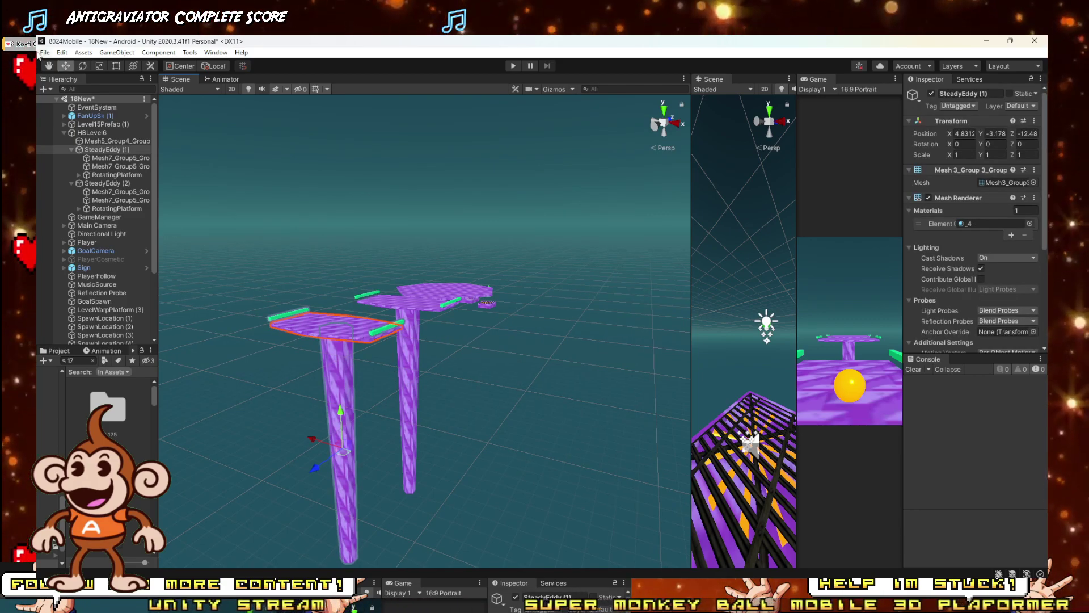
pyautogui.click(89, 134)
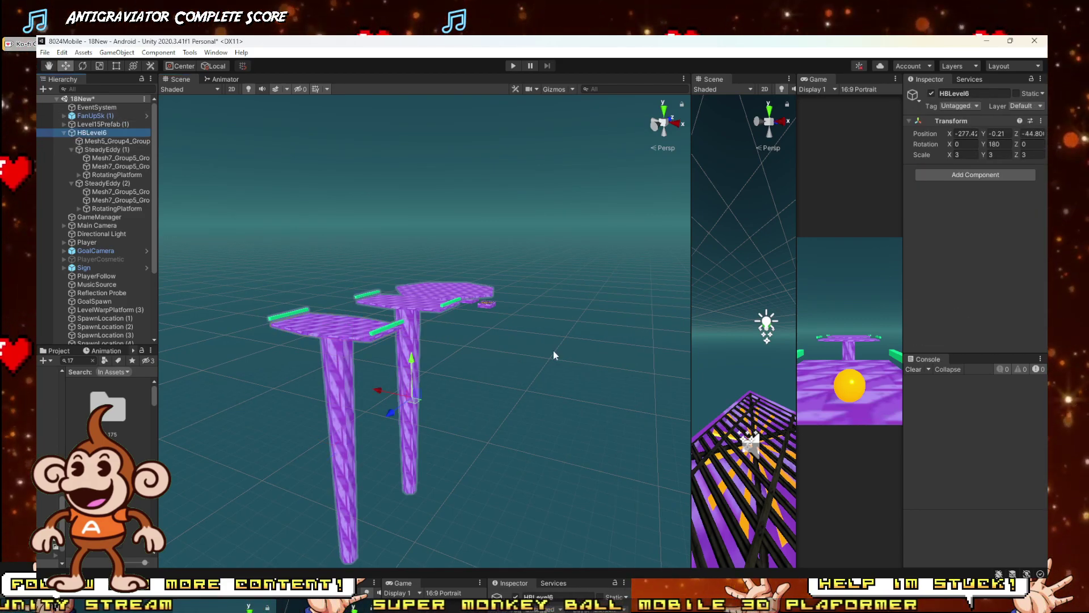
pyautogui.click(107, 208)
pyautogui.press('Delete')
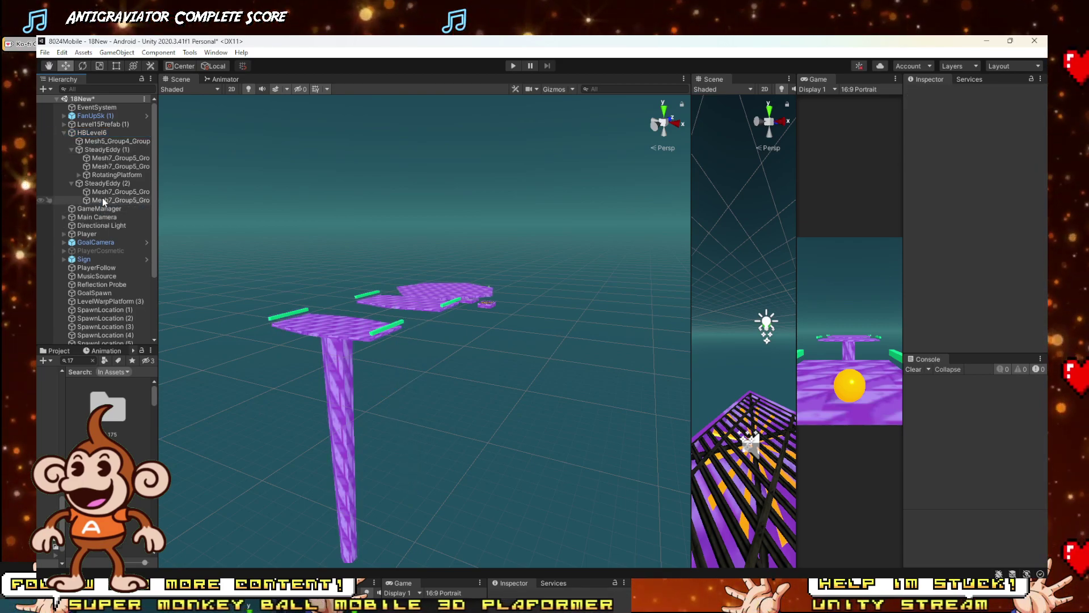
pyautogui.click(114, 200)
pyautogui.click(101, 183)
pyautogui.press('Delete')
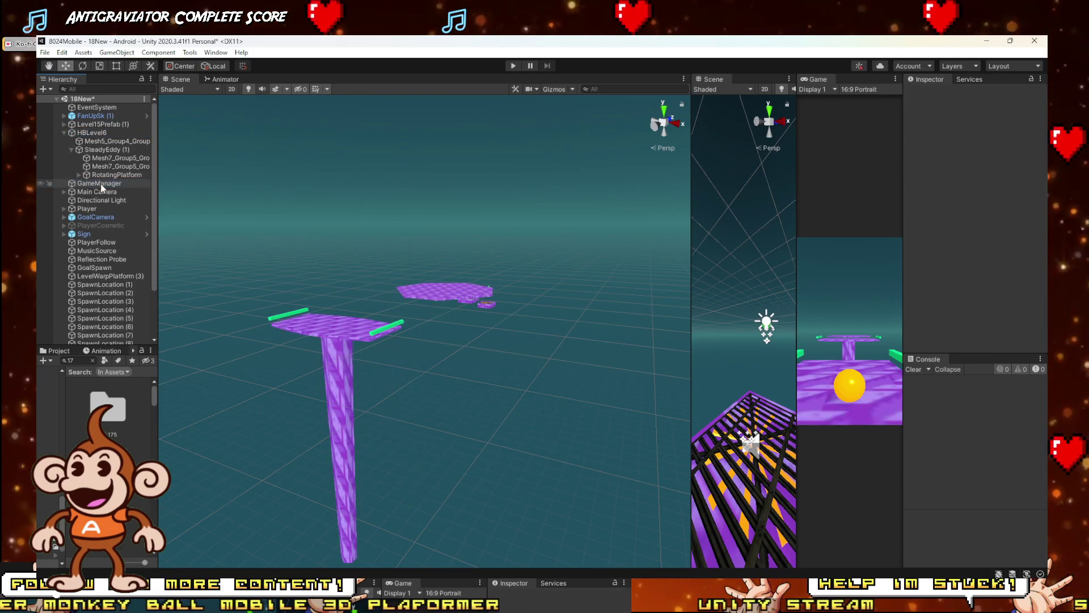
pyautogui.click(100, 150)
pyautogui.press('Delete')
# Step: Delete the FanUpSk (1) fan beside the remaining octagonal platform
pyautogui.click(99, 142)
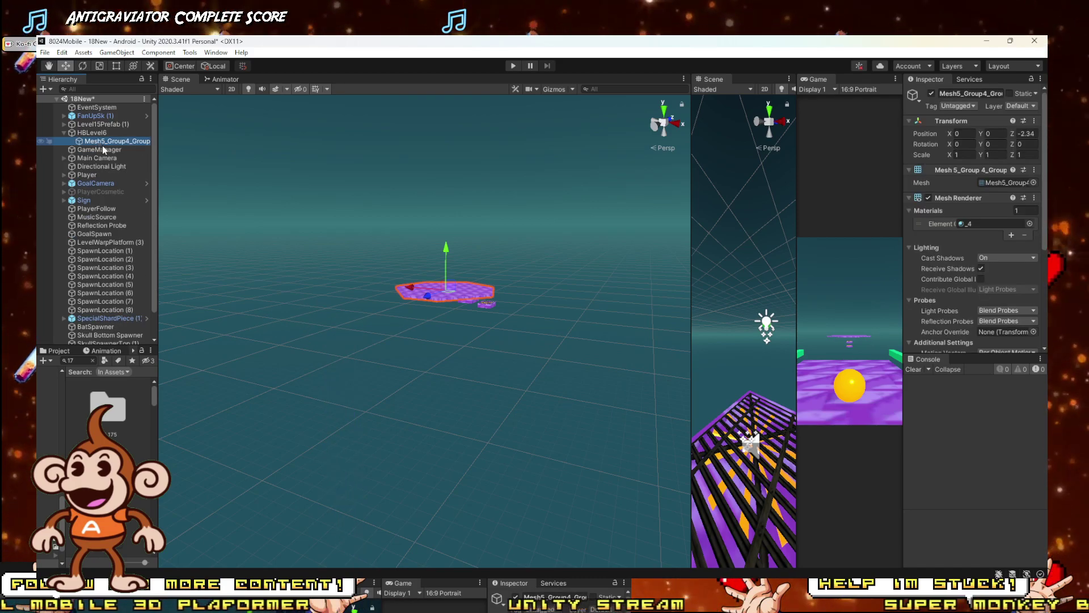
pyautogui.moveTo(485, 304); pyautogui.dragTo(482, 353, button='right')
pyautogui.click(487, 340)
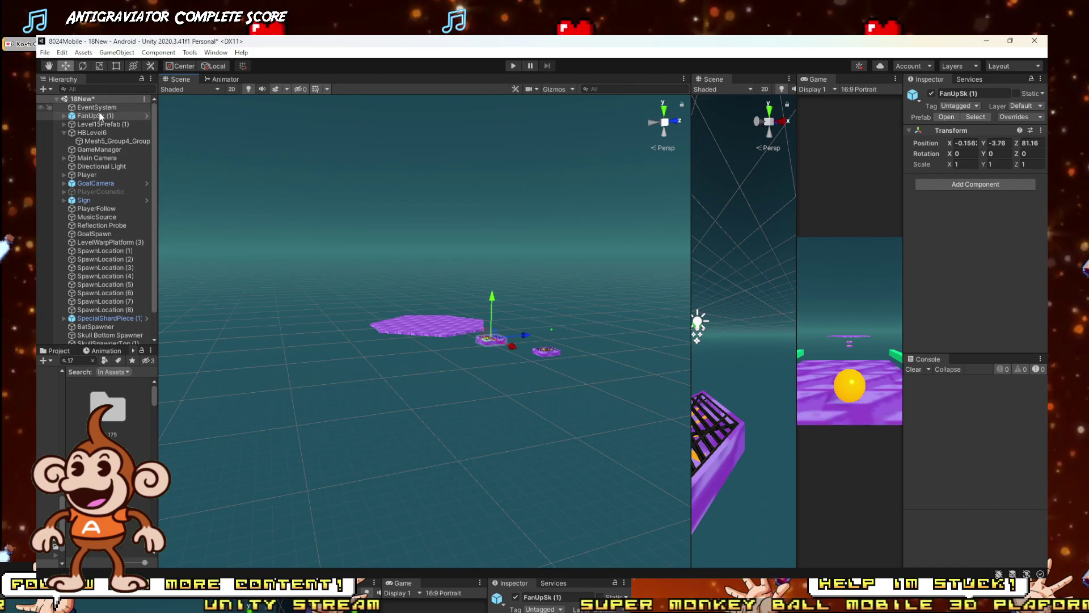
pyautogui.press('Delete')
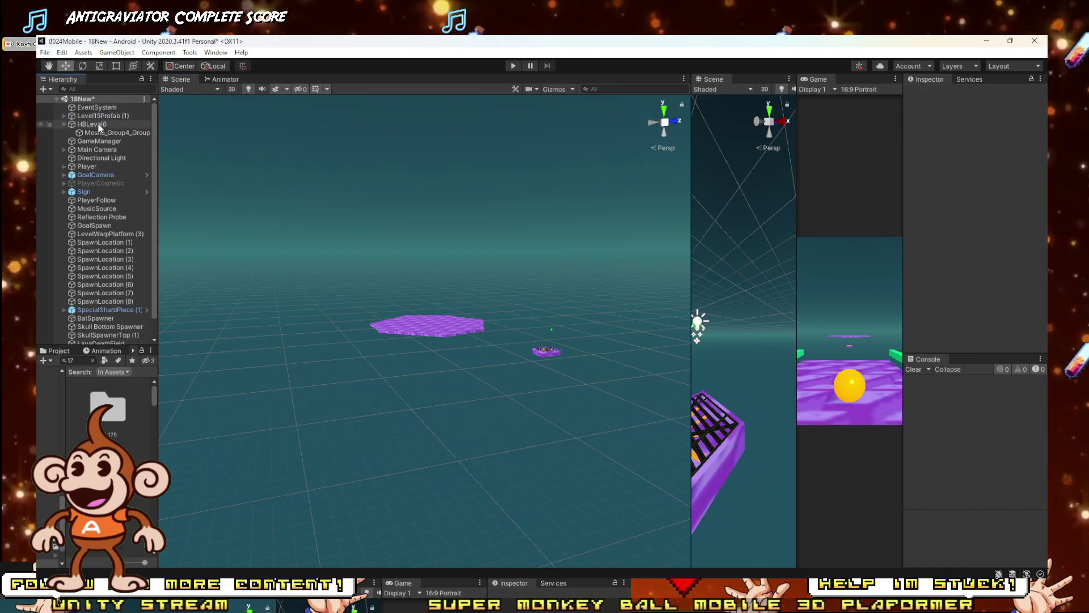
# Step: Find the Models folder in the project assets and open Planet/3HoneyBerry/PlanetHoneyBerryLevels with enough room to see its models
pyautogui.click(93, 124)
pyautogui.press('f')
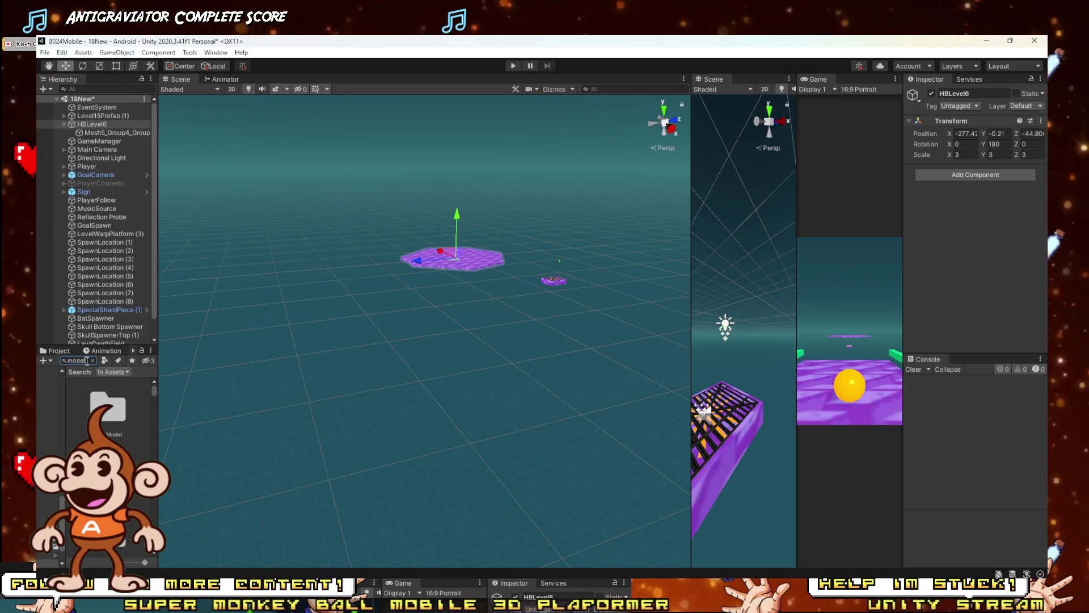
pyautogui.doubleClick(116, 404)
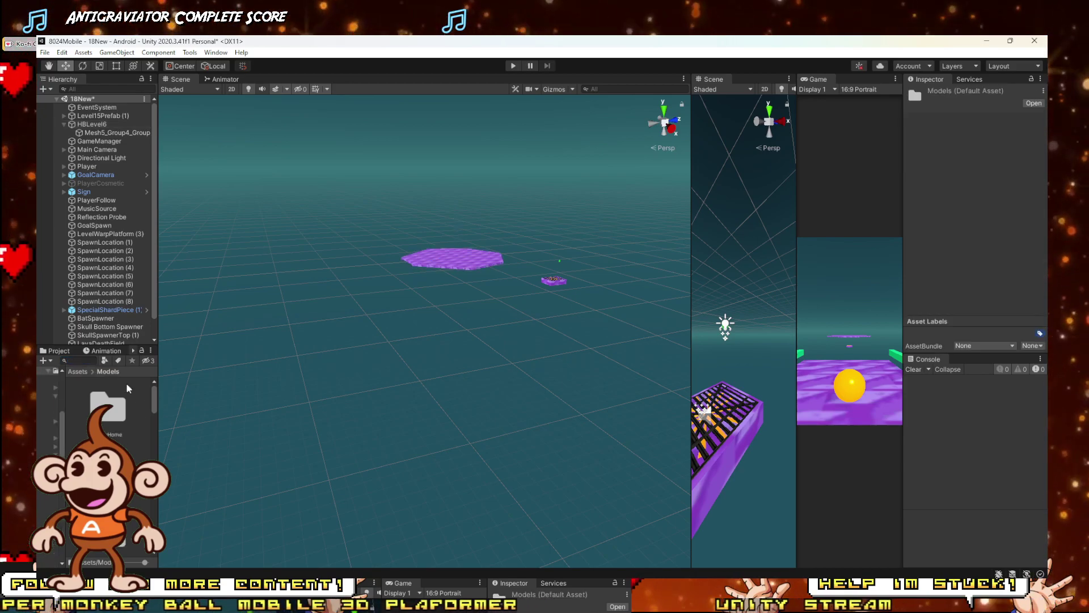
pyautogui.moveTo(158, 440); pyautogui.dragTo(620, 438)
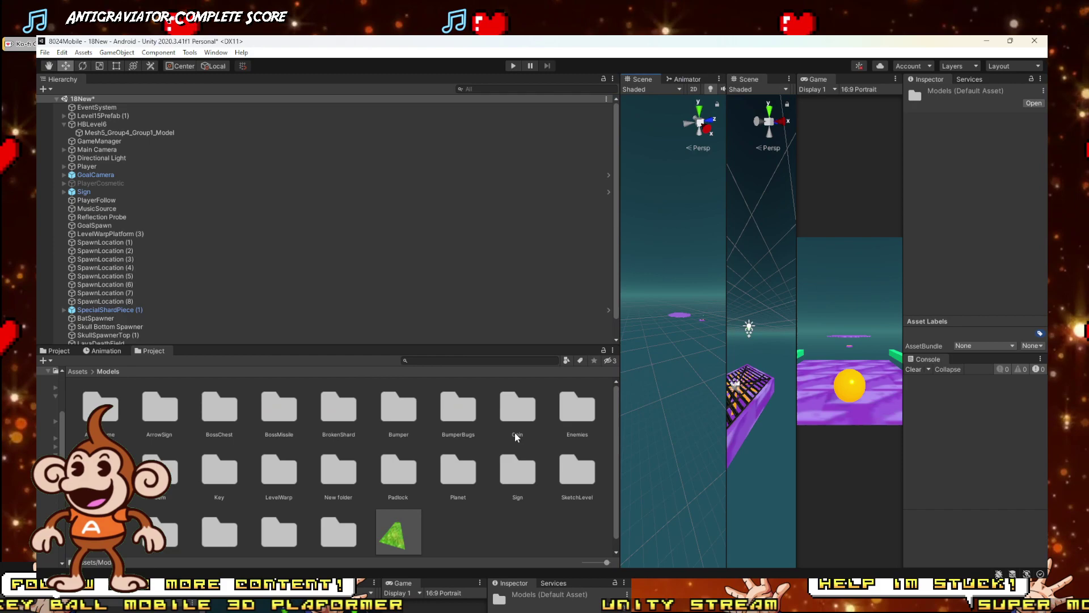
pyautogui.doubleClick(449, 472)
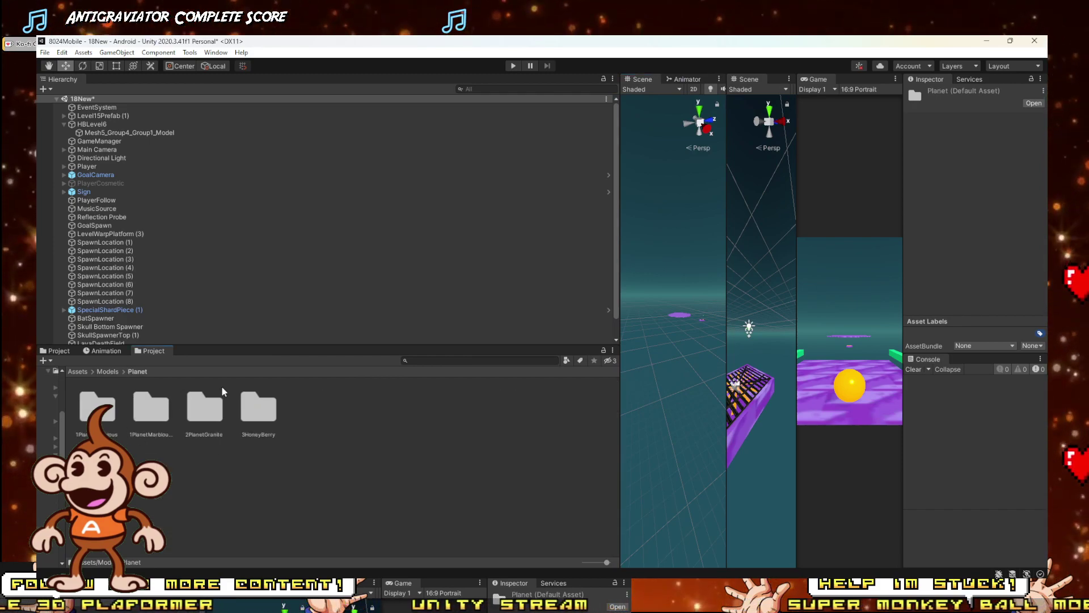
pyautogui.doubleClick(263, 406)
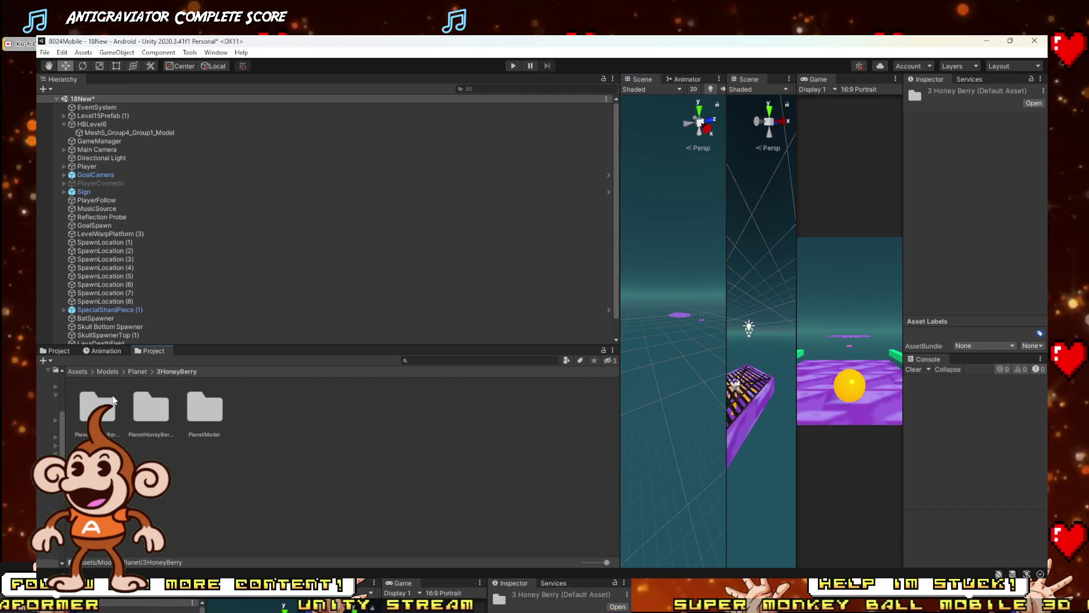
pyautogui.doubleClick(153, 411)
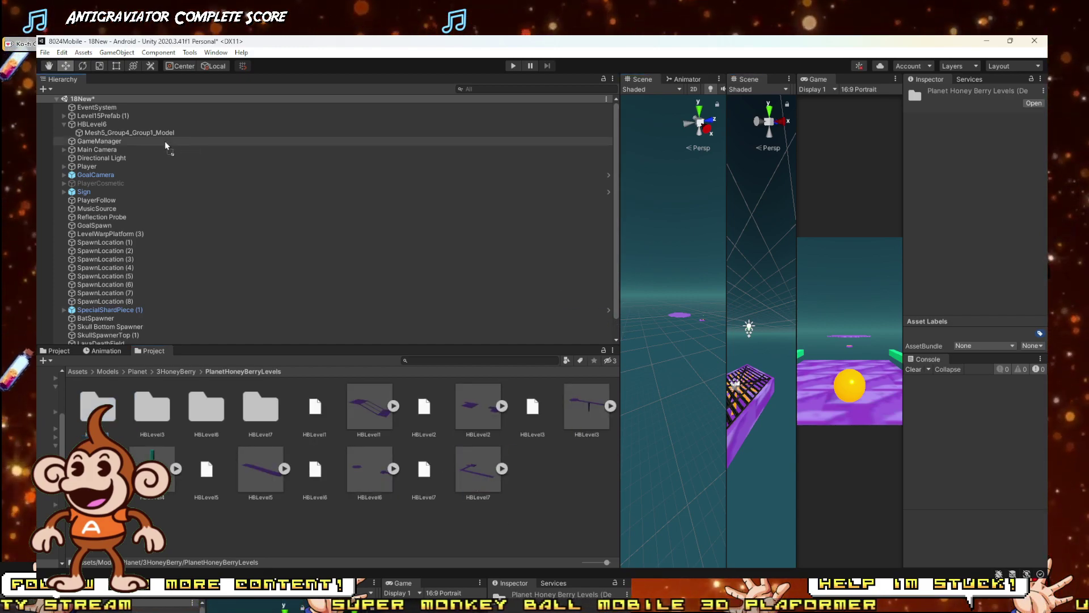
# Step: Add the HBLevel7 model to the scene and give it the same transform values as HBLevel6
pyautogui.moveTo(98, 112); pyautogui.dragTo(92, 128)
pyautogui.click(93, 133)
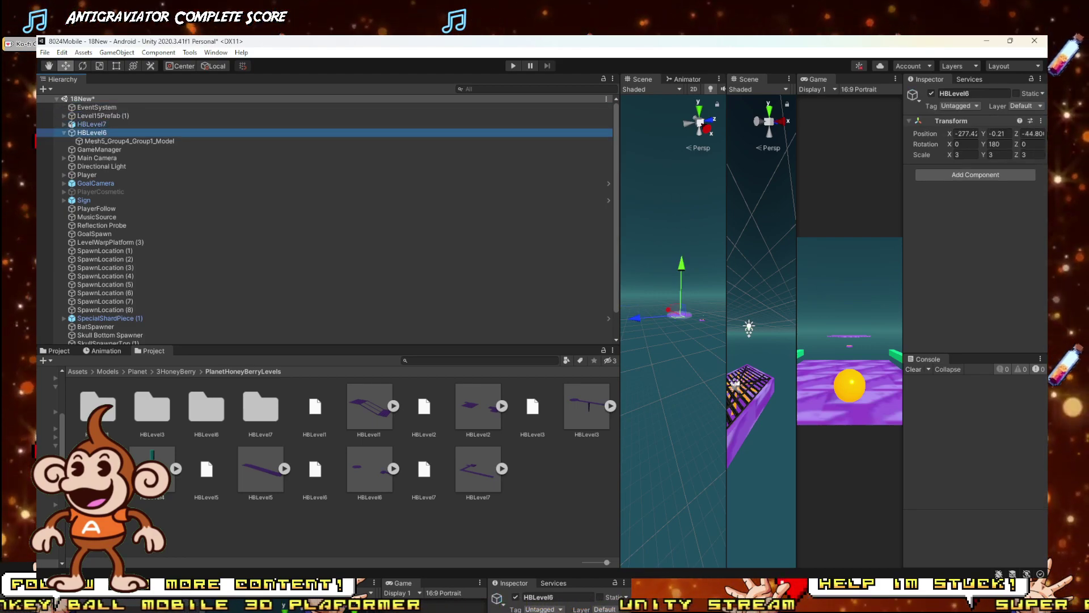
pyautogui.click(1041, 121)
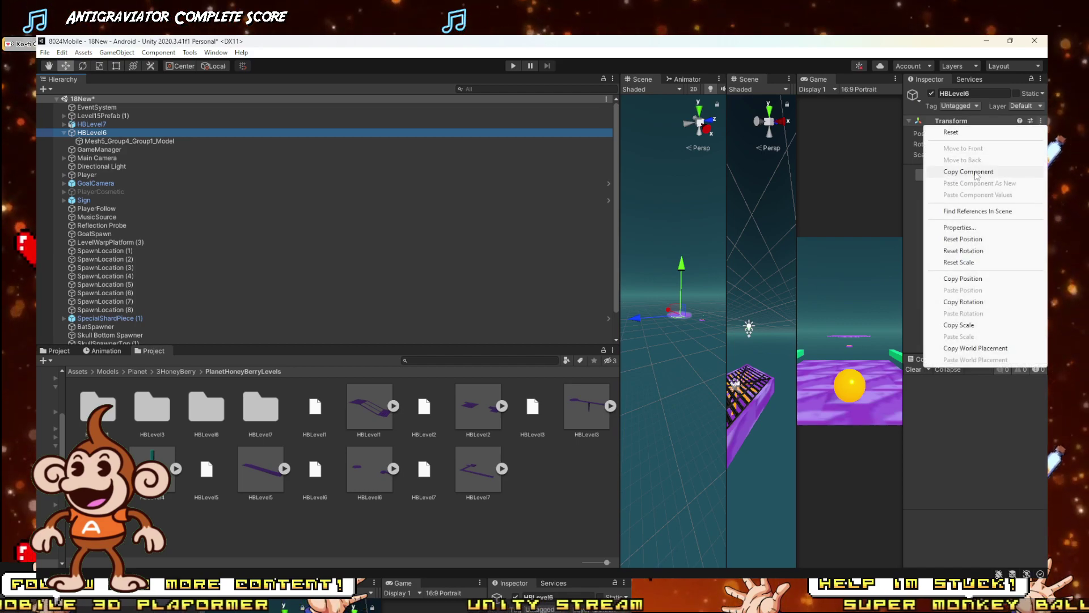
pyautogui.click(134, 126)
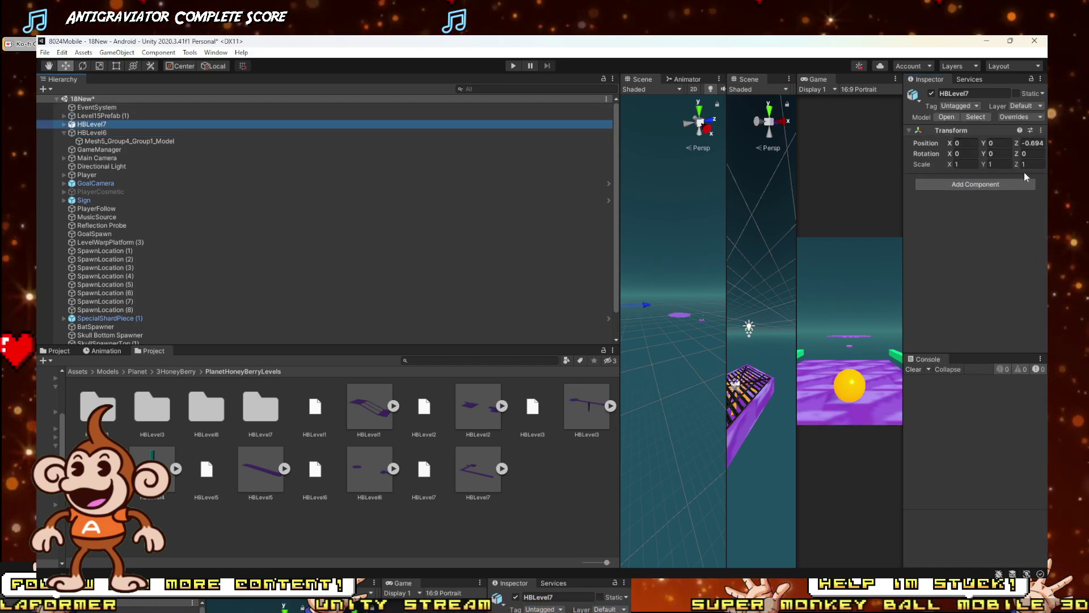
pyautogui.click(1041, 131)
pyautogui.click(988, 203)
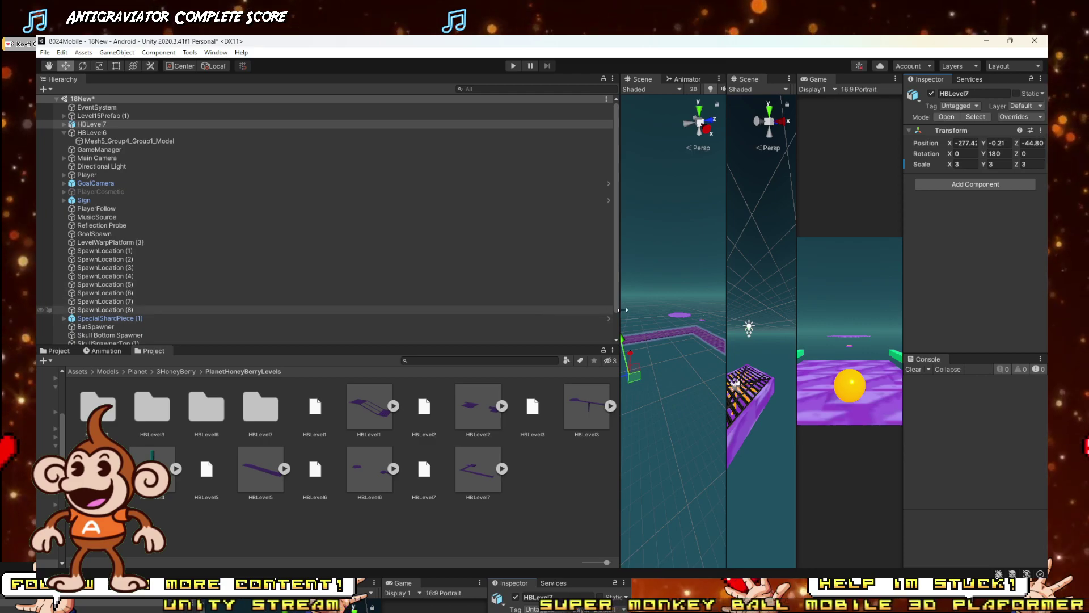
# Step: Locate the purple _4 material used on the start platform and apply it to the HBLevel7 walkway
pyautogui.moveTo(620, 306); pyautogui.dragTo(40, 309)
pyautogui.moveTo(523, 319); pyautogui.dragTo(482, 326, button='right')
pyautogui.click(350, 375)
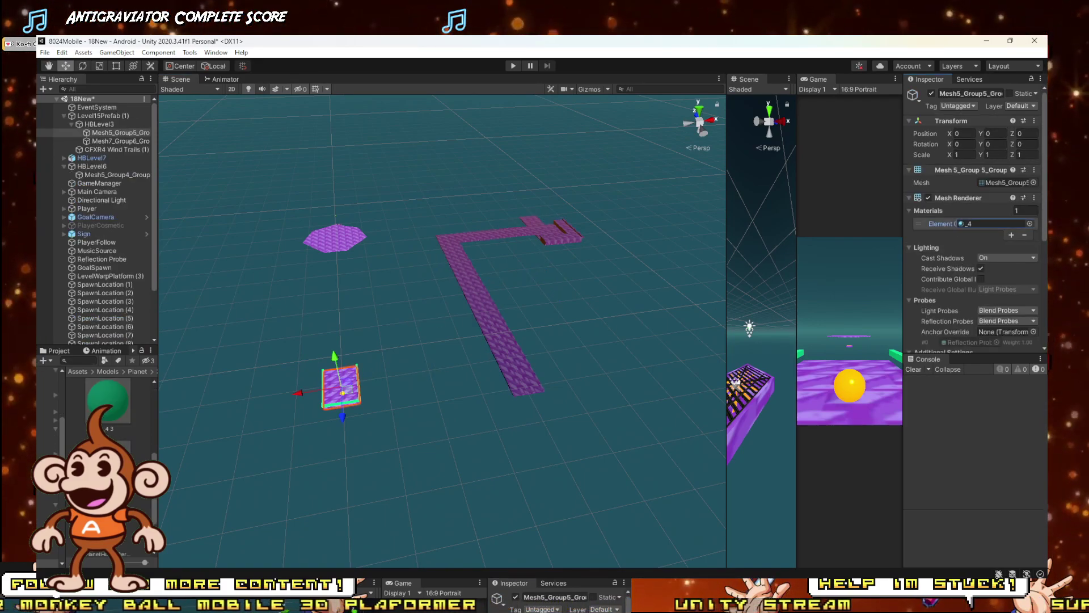
pyautogui.moveTo(503, 348); pyautogui.dragTo(548, 294, button='right')
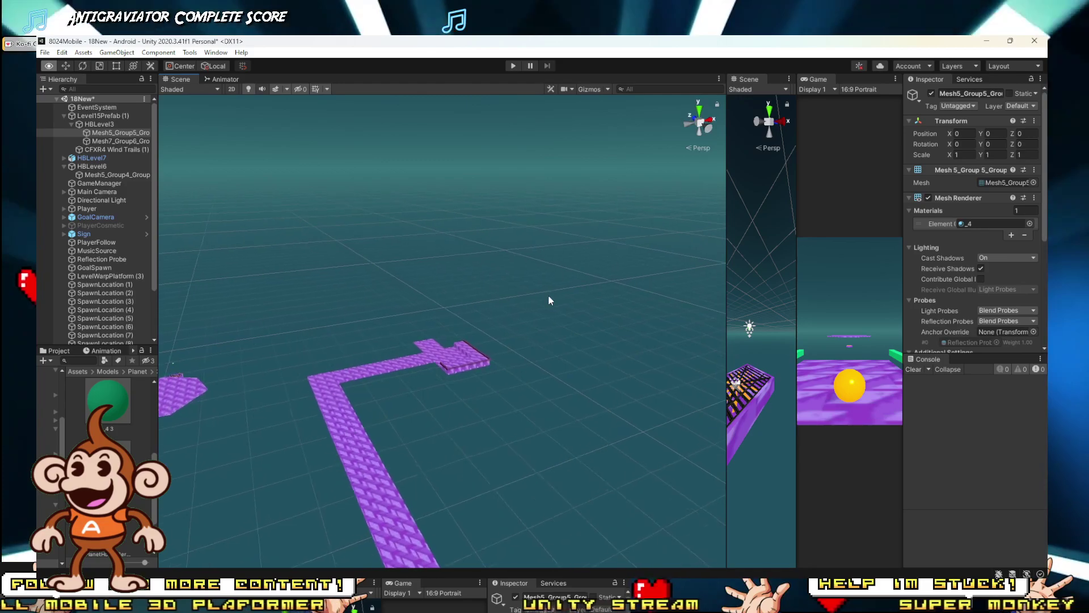
# Step: Apply the green _4 1 material to the rails around the end platform of HBLevel7
pyautogui.press('f')
pyautogui.scroll(1, 108, 409)
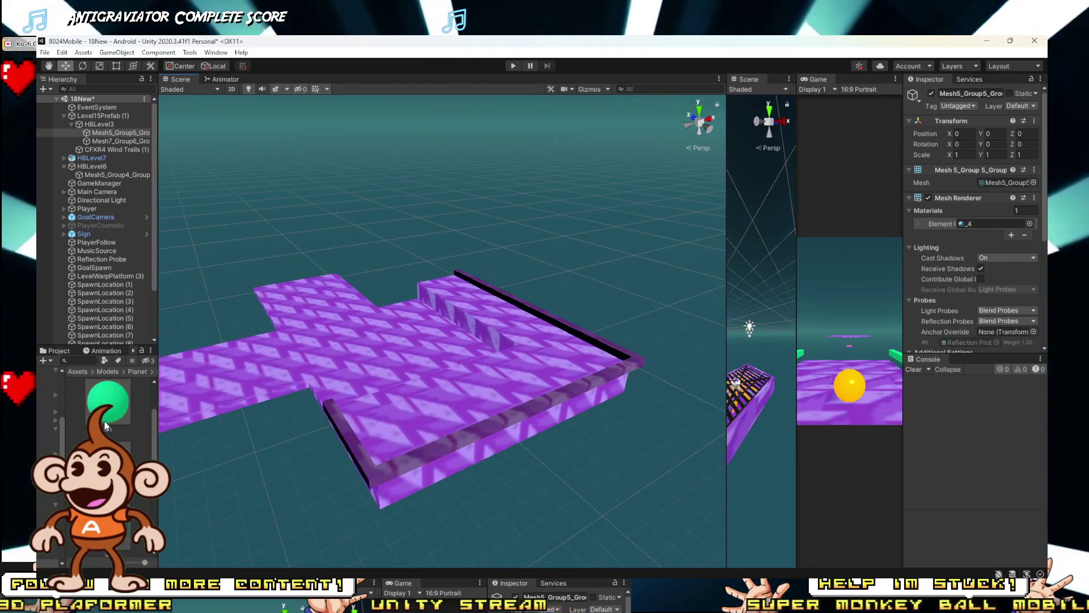
pyautogui.moveTo(111, 429); pyautogui.dragTo(370, 474)
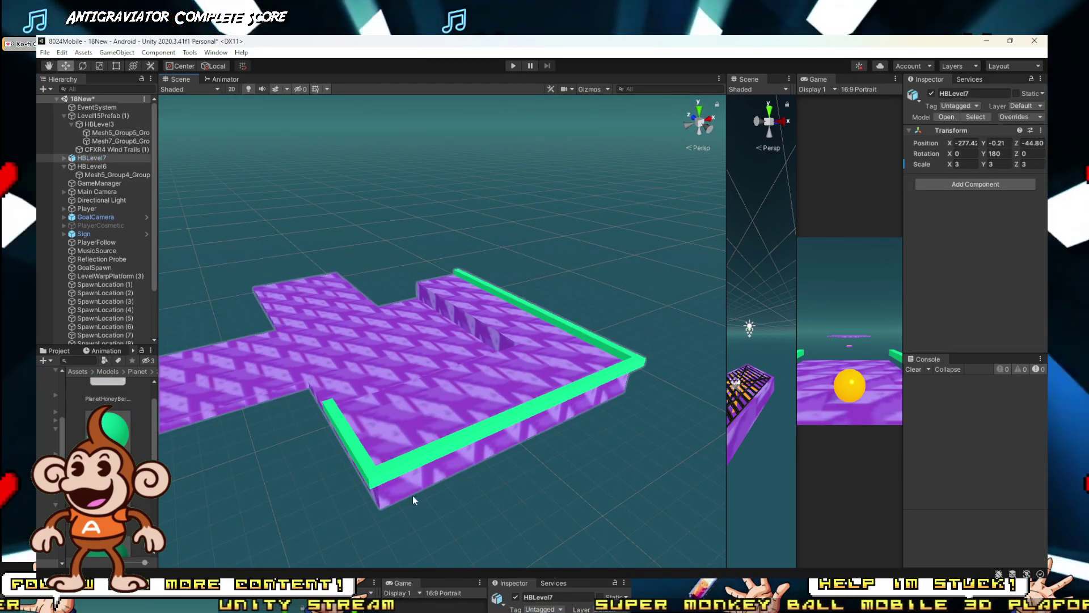
# Step: Raise the green HBLevel7 rails to a Y position of 0.15
pyautogui.click(391, 469)
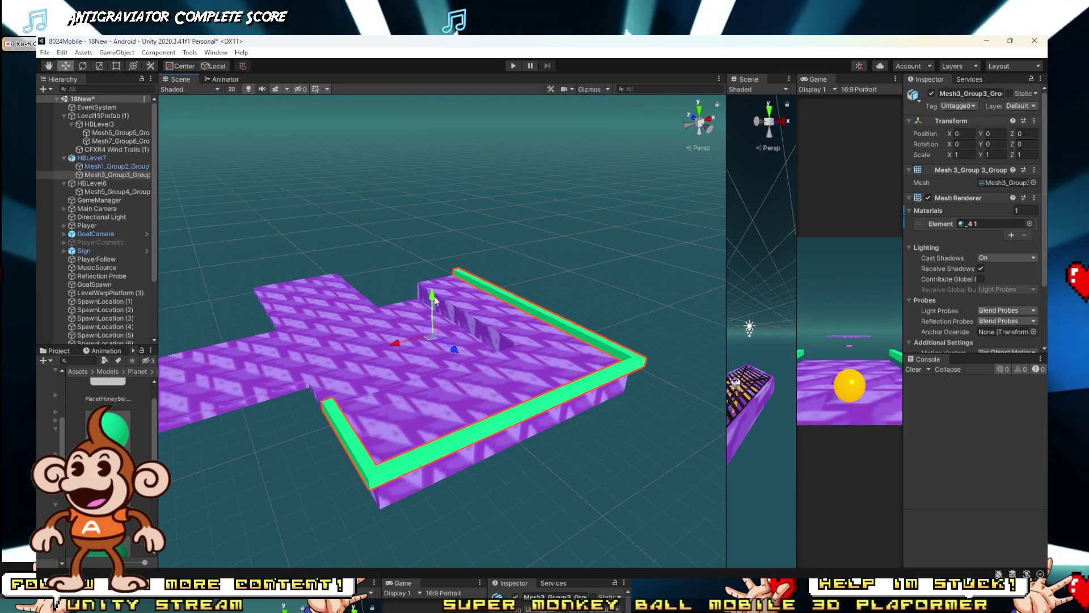
pyautogui.moveTo(434, 300); pyautogui.dragTo(438, 288)
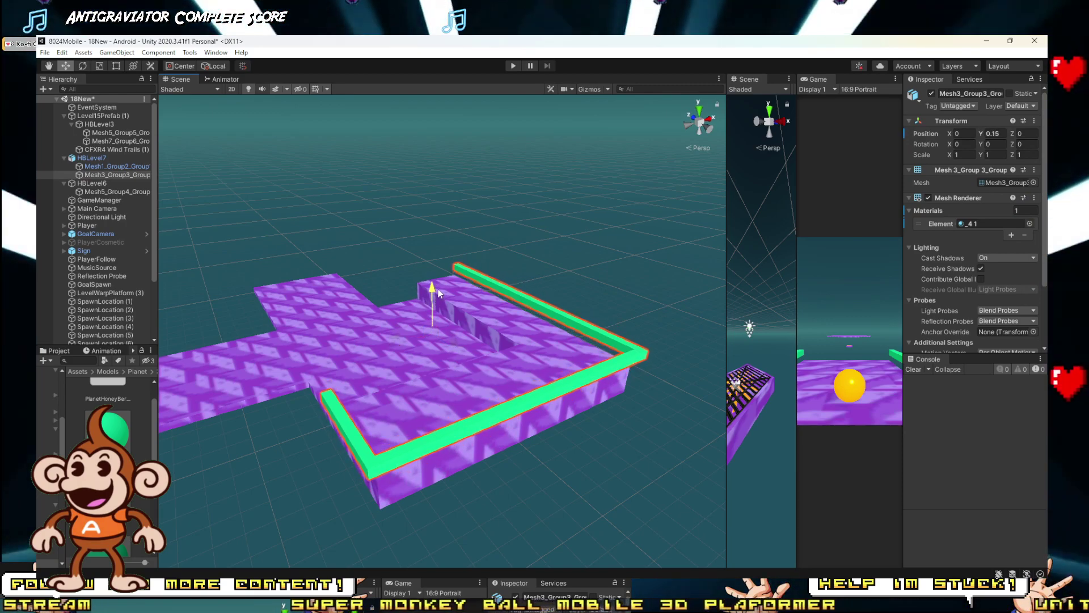
pyautogui.scroll(-2, 437, 288)
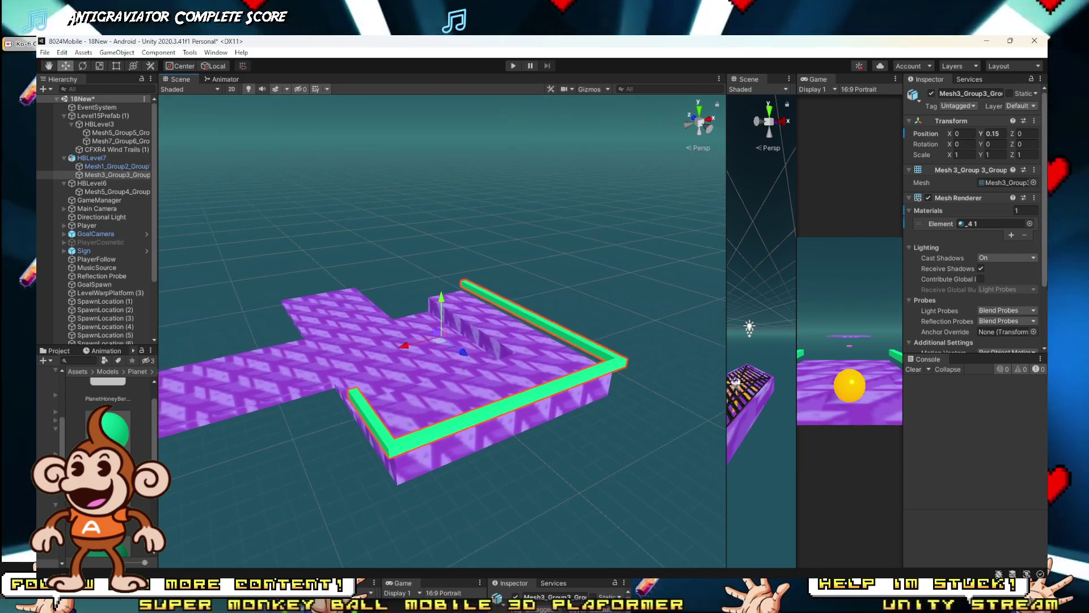
# Step: Add a Mesh Collider to the green rails and to the purple walkway of HBLevel7
pyautogui.scroll(-3, 973, 227)
pyautogui.click(980, 347)
pyautogui.click(964, 371)
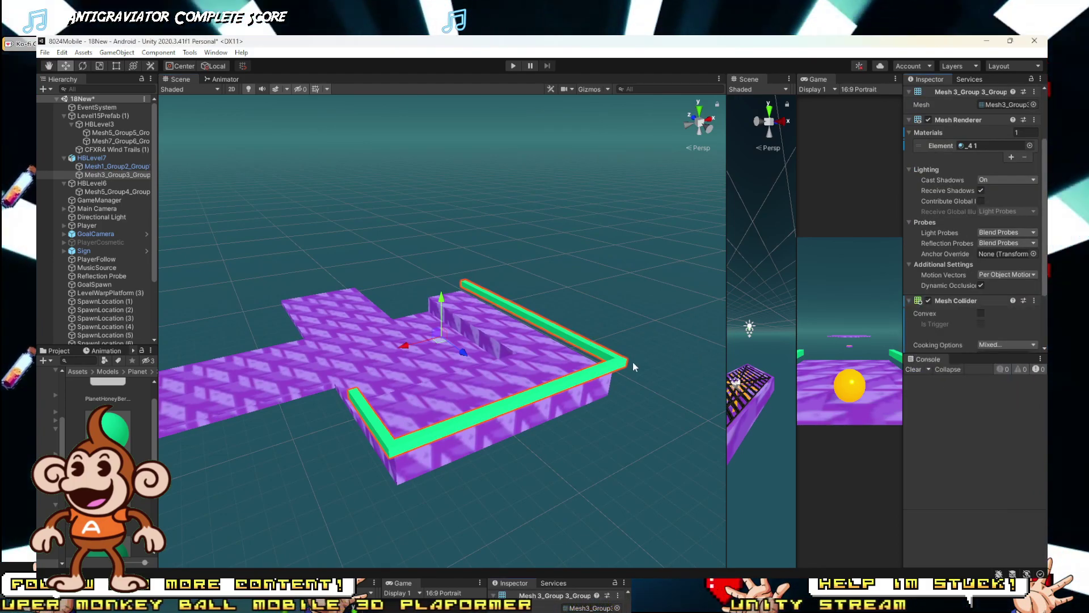
pyautogui.click(546, 363)
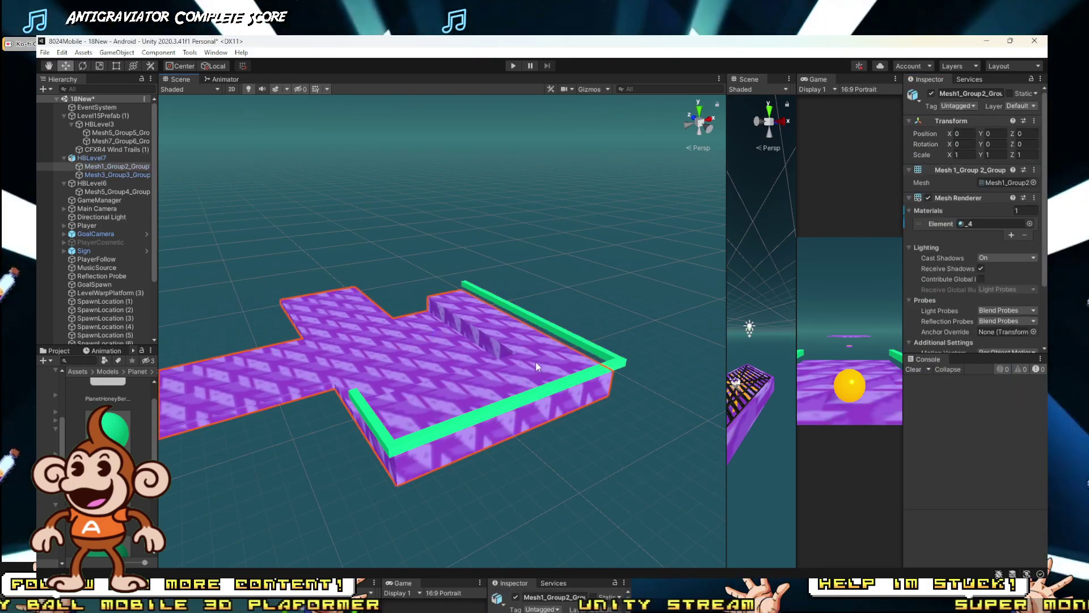
pyautogui.click(533, 357)
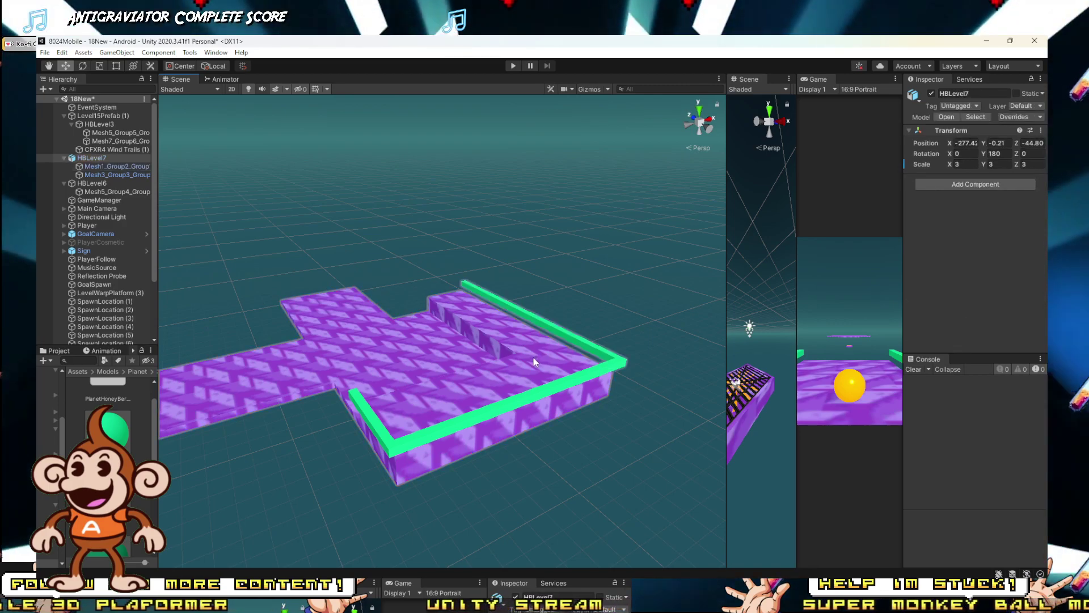
pyautogui.click(533, 358)
pyautogui.scroll(-3, 959, 284)
pyautogui.click(971, 339)
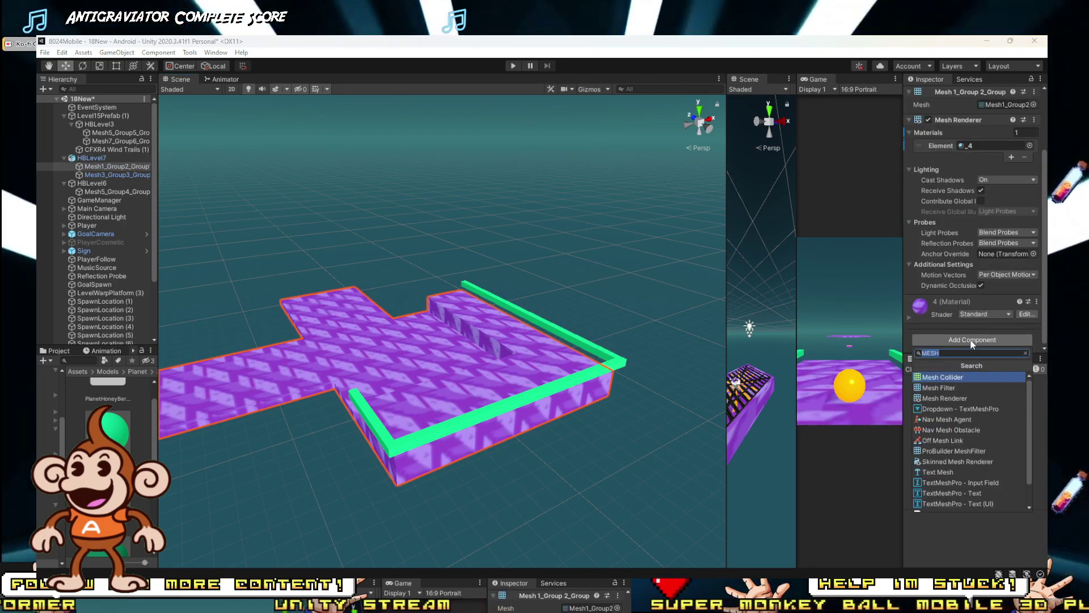
pyautogui.press('Return')
# Step: Move the whole HBLevel7 model so its long walkway begins at the open end of the start platform
pyautogui.moveTo(635, 329); pyautogui.dragTo(509, 319, button='right')
pyautogui.scroll(3, 509, 319)
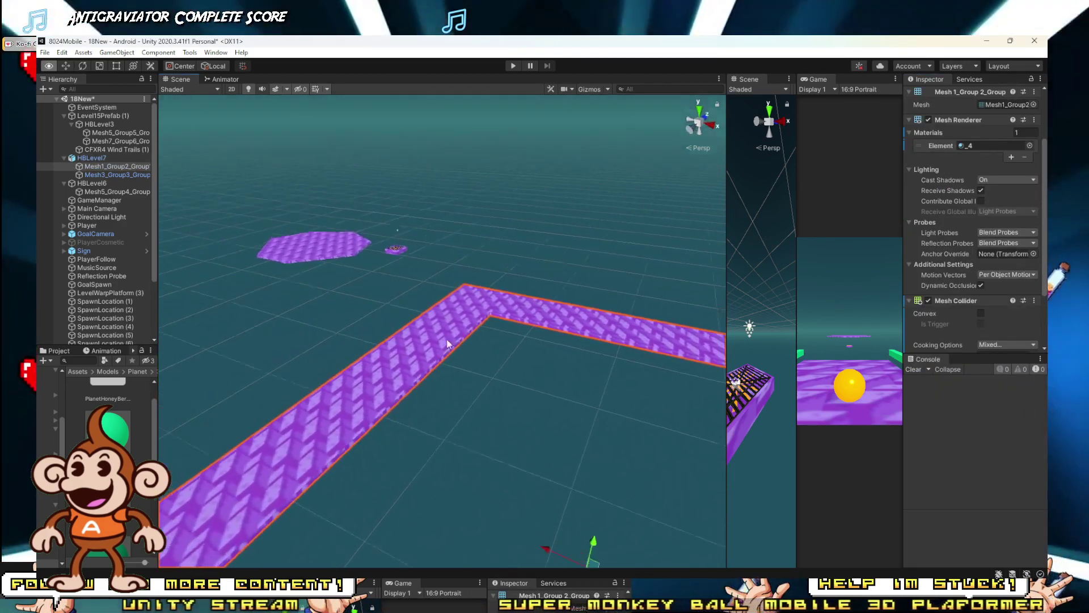
pyautogui.moveTo(446, 343); pyautogui.dragTo(526, 335, button='right')
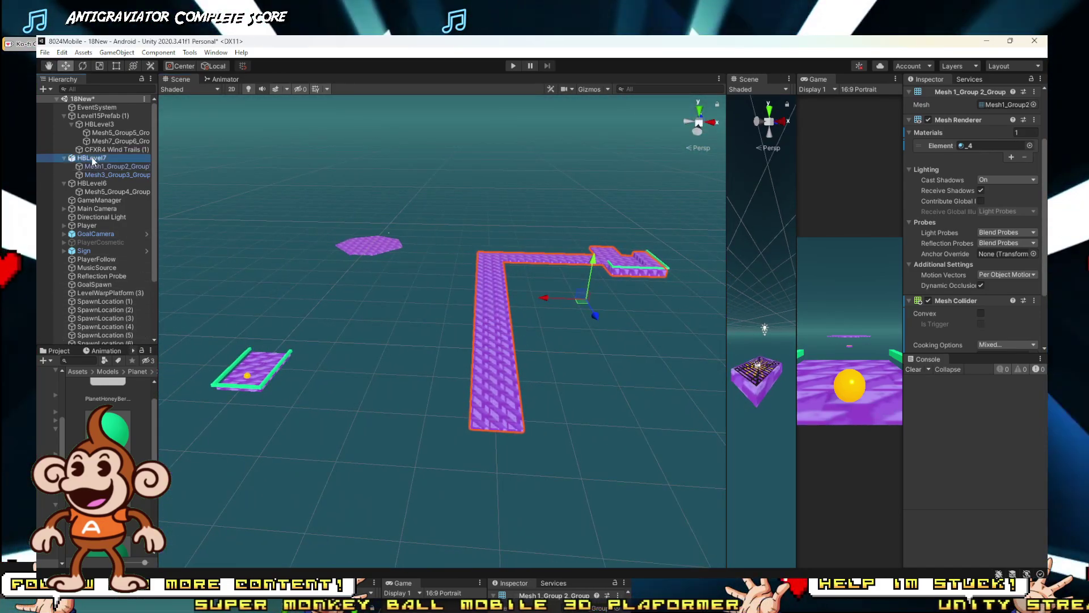
pyautogui.click(92, 159)
pyautogui.moveTo(583, 305); pyautogui.dragTo(418, 272)
pyautogui.moveTo(418, 272); pyautogui.dragTo(478, 382, button='right')
pyautogui.press('w')
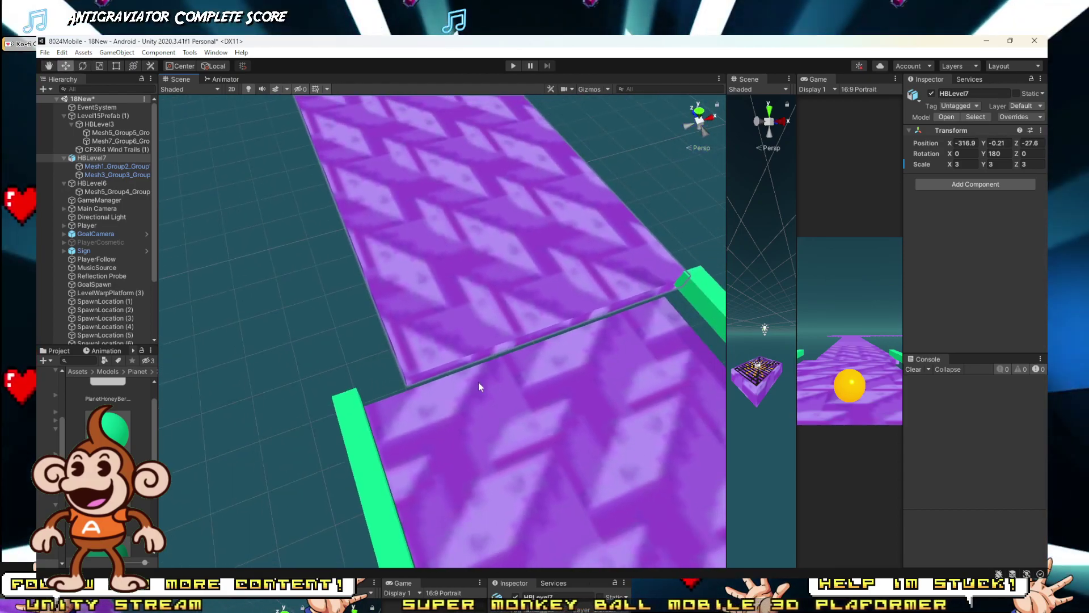
# Step: Vertex-snap the near corner of the HBLevel7 walkway to the start platform's corner to close the gap
pyautogui.press('v')
pyautogui.moveTo(413, 369); pyautogui.dragTo(357, 401)
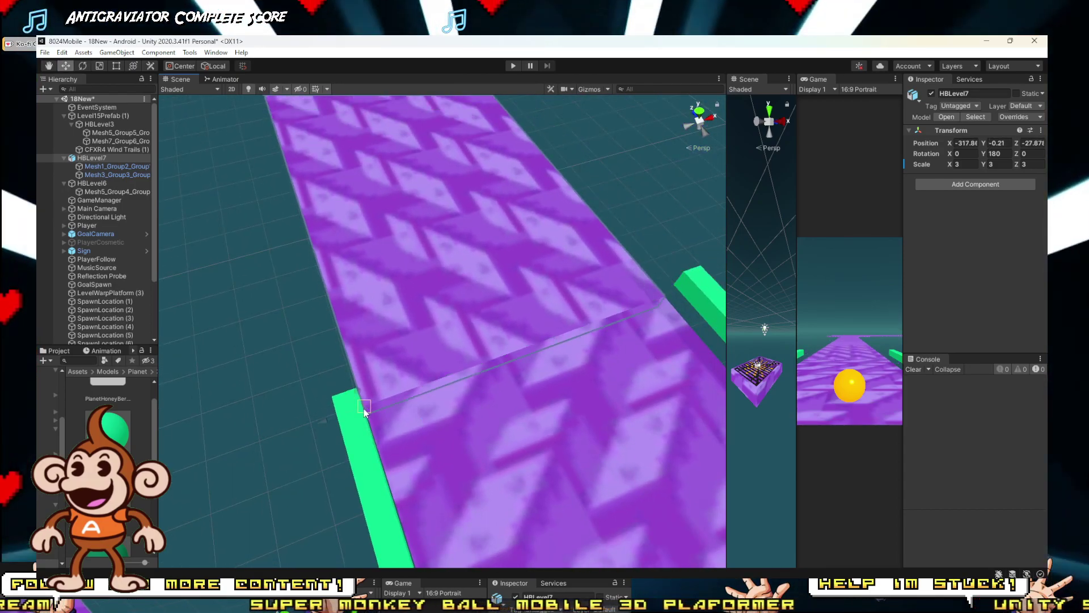
pyautogui.moveTo(357, 401)
pyautogui.mouseDown(button='right')
pyautogui.moveTo(347, 418)
pyautogui.moveTo(517, 392)
pyautogui.moveTo(584, 359)
pyautogui.moveTo(584, 311)
pyautogui.moveTo(547, 352)
pyautogui.moveTo(522, 318)
pyautogui.moveTo(340, 376)
pyautogui.moveTo(272, 369)
pyautogui.moveTo(278, 465)
pyautogui.moveTo(324, 364)
pyautogui.moveTo(355, 390)
pyautogui.mouseUp(button='right')
pyautogui.press('s')
pyautogui.press('w')
pyautogui.press('e')
pyautogui.click(353, 397)
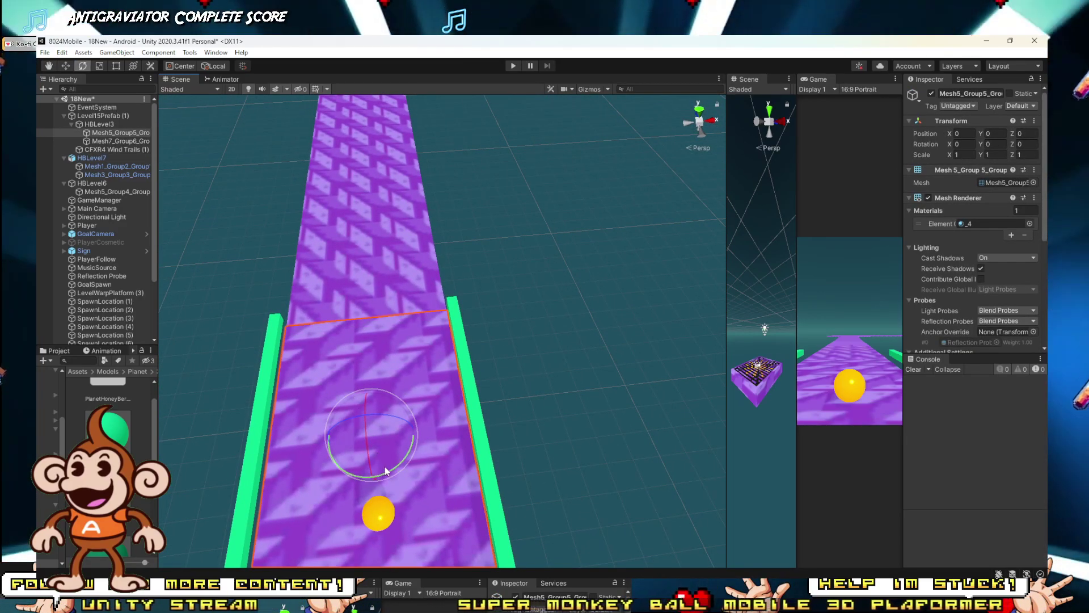
pyautogui.moveTo(389, 467); pyautogui.dragTo(624, 324)
pyautogui.click(625, 324)
# Step: Move the octagonal HBLevel6 platform beyond the short branch leading off the HBLevel7 end platform
pyautogui.moveTo(533, 325); pyautogui.dragTo(407, 291, button='right')
pyautogui.click(403, 322)
pyautogui.scroll(2, 408, 291)
pyautogui.click(89, 184)
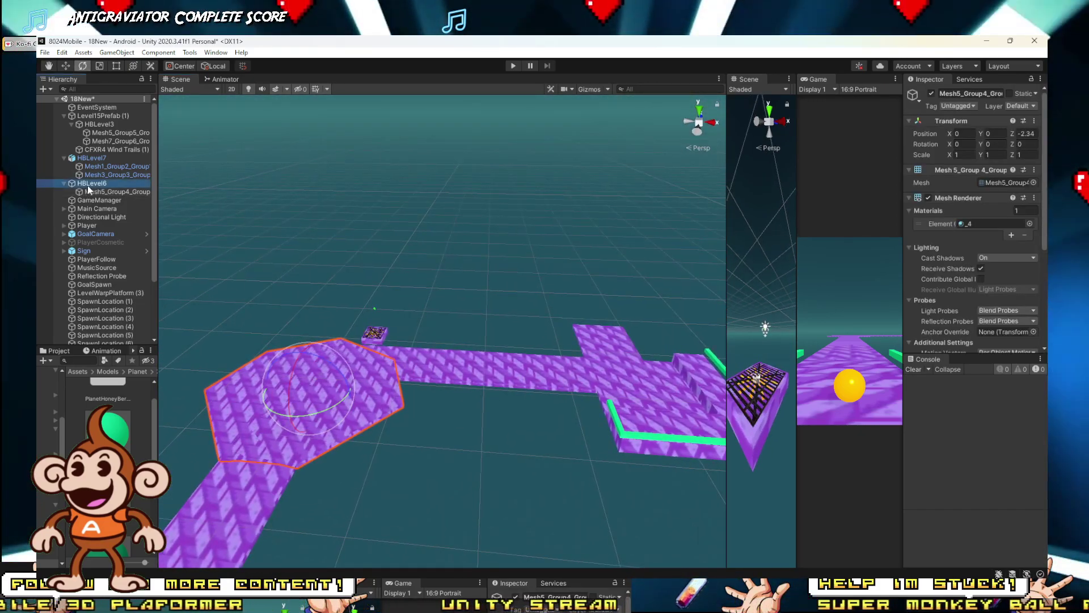
pyautogui.press('w')
pyautogui.moveTo(306, 393); pyautogui.dragTo(606, 287)
pyautogui.moveTo(606, 287); pyautogui.dragTo(498, 284, button='right')
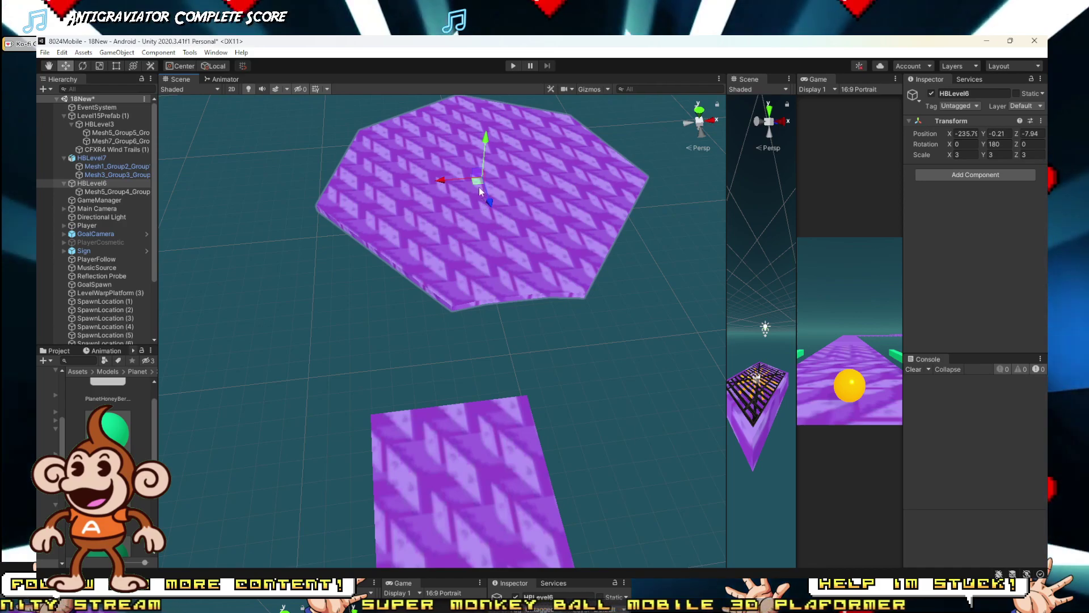
# Step: Align the HBLevel6 octagon's edge with the end of the HBLevel7 branch at about X -240.5 and Z -13.55
pyautogui.moveTo(480, 191); pyautogui.dragTo(418, 250)
pyautogui.moveTo(418, 250); pyautogui.dragTo(428, 438, button='right')
pyautogui.moveTo(416, 368); pyautogui.dragTo(287, 338, button='right')
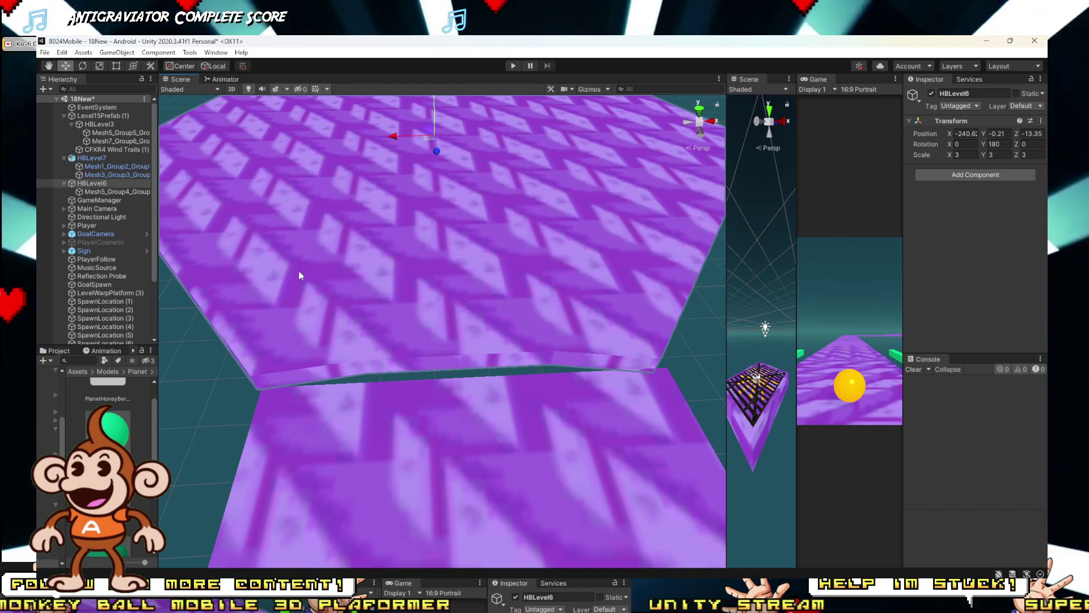
pyautogui.moveTo(425, 138); pyautogui.dragTo(430, 141)
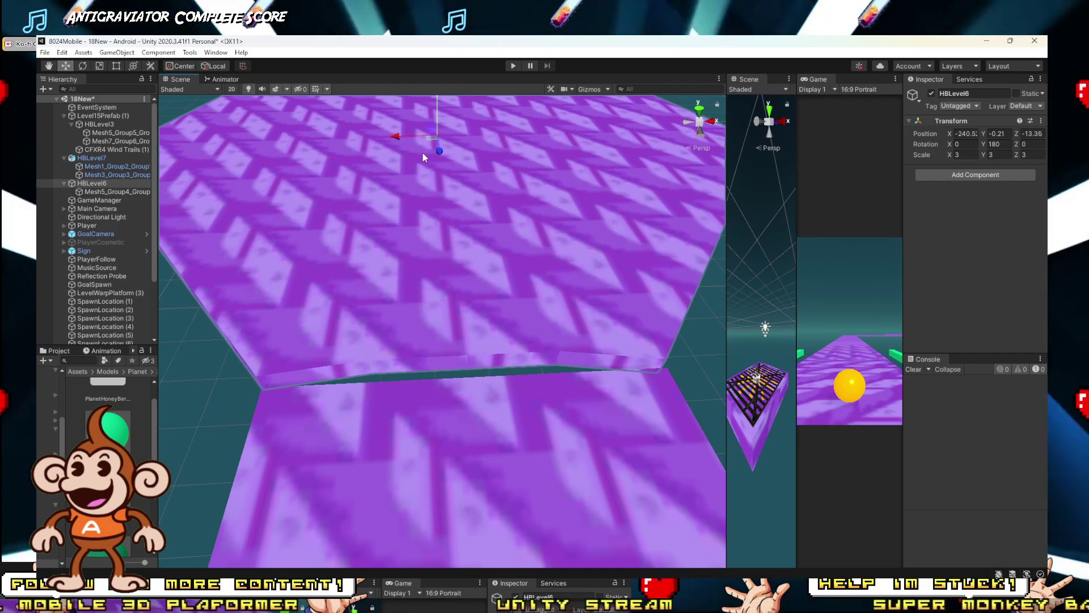
pyautogui.moveTo(255, 382); pyautogui.dragTo(260, 393)
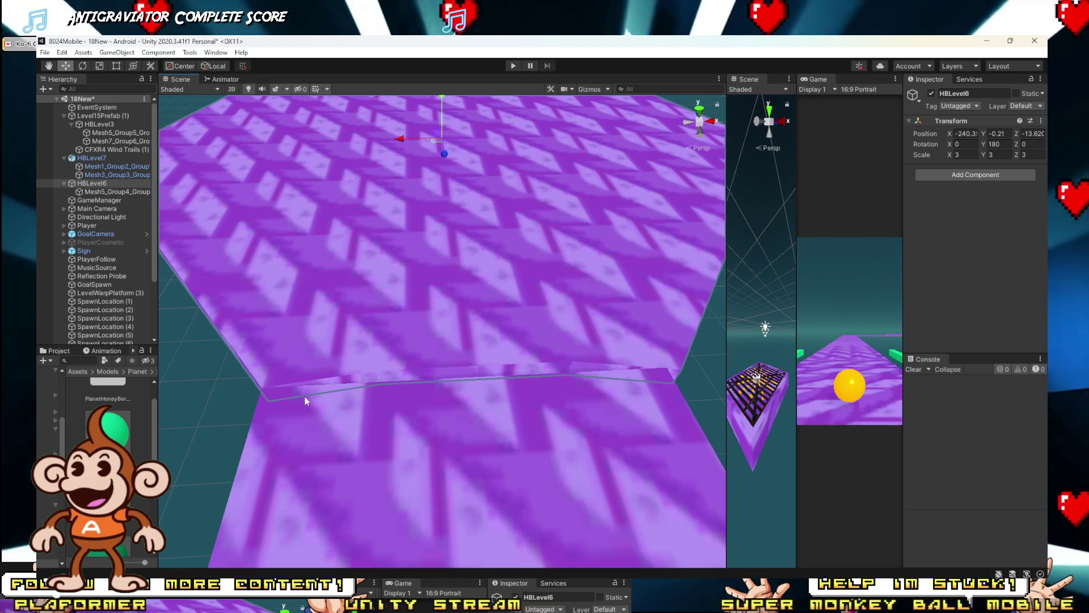
pyautogui.scroll(-5, 448, 329)
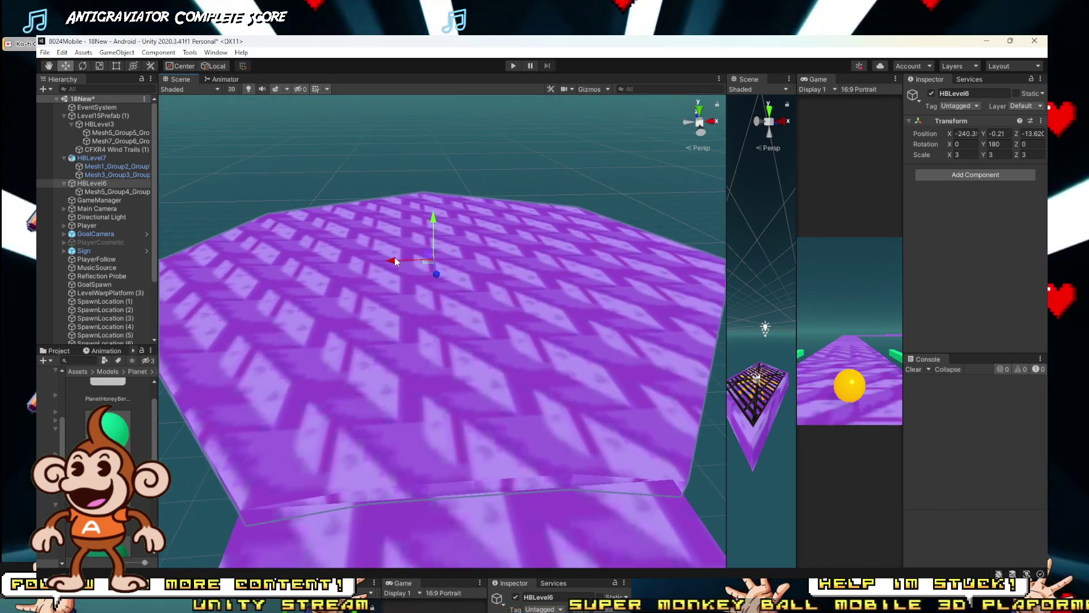
pyautogui.moveTo(388, 265); pyautogui.dragTo(383, 264)
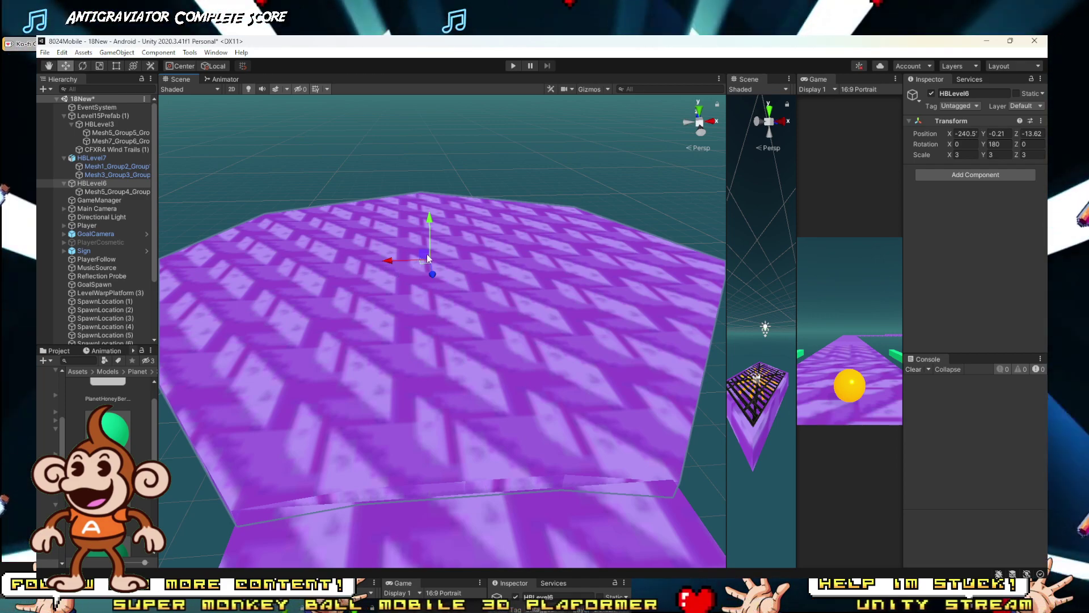
pyautogui.moveTo(433, 282); pyautogui.dragTo(434, 279)
pyautogui.scroll(-6, 448, 384)
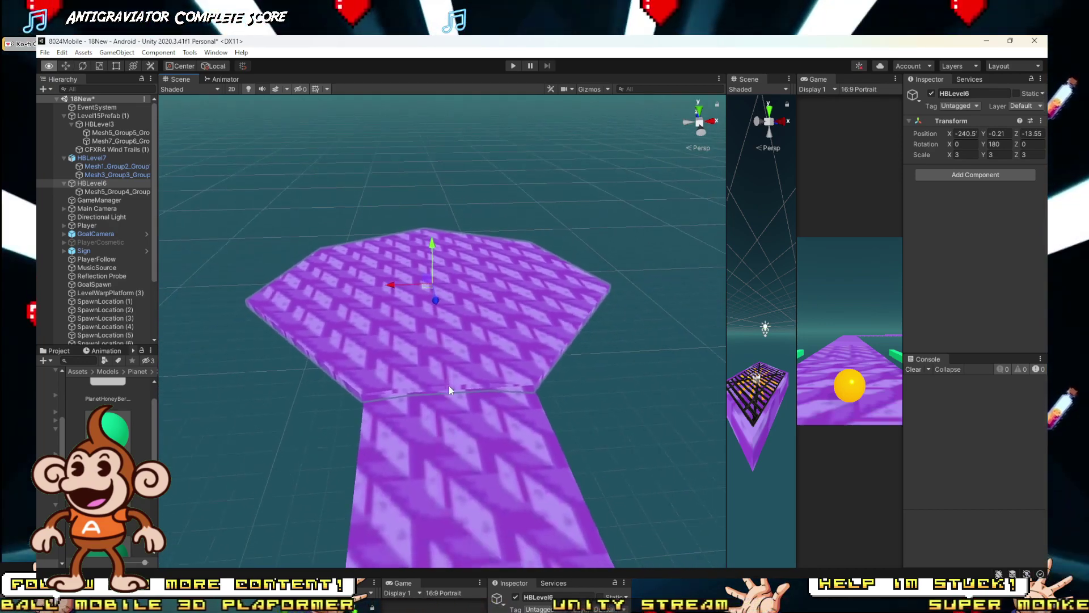
pyautogui.scroll(-10, 454, 391)
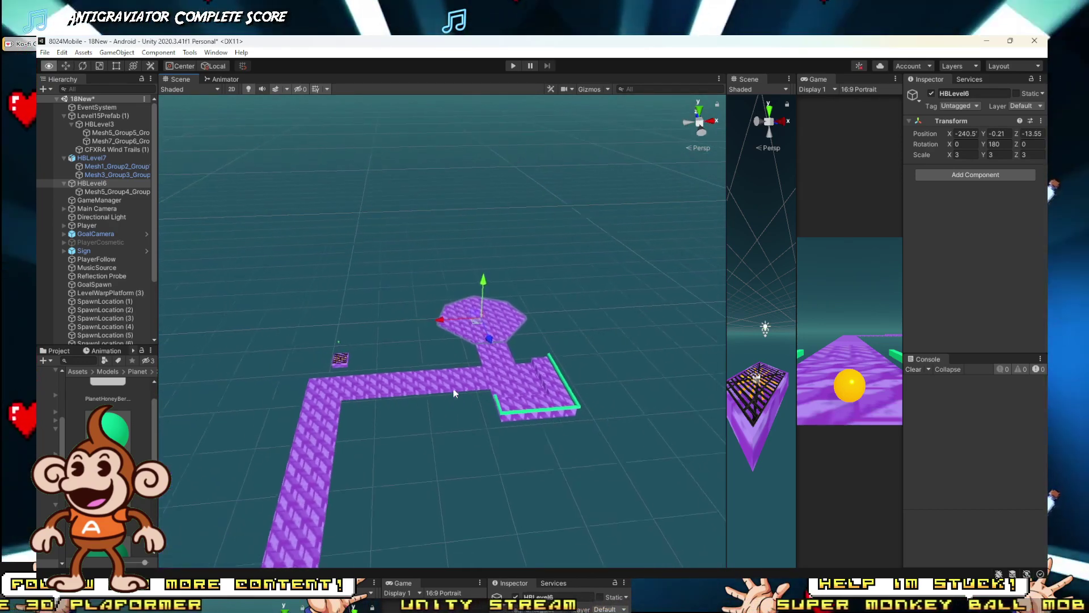
# Step: Check the start platform and the HBLevel7 walkway for their collider components
pyautogui.press('w')
pyautogui.moveTo(458, 414); pyautogui.dragTo(499, 465, button='right')
pyautogui.click(418, 498)
pyautogui.press('w')
pyautogui.scroll(-5, 1024, 316)
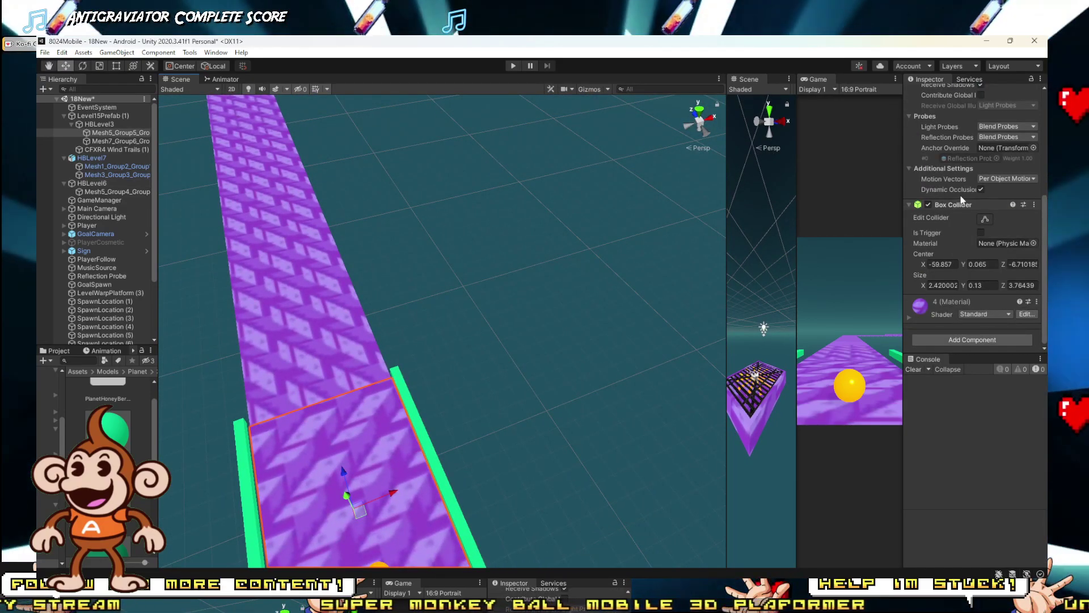
pyautogui.scroll(-5, 397, 397)
pyautogui.moveTo(352, 372); pyautogui.dragTo(367, 331, button='right')
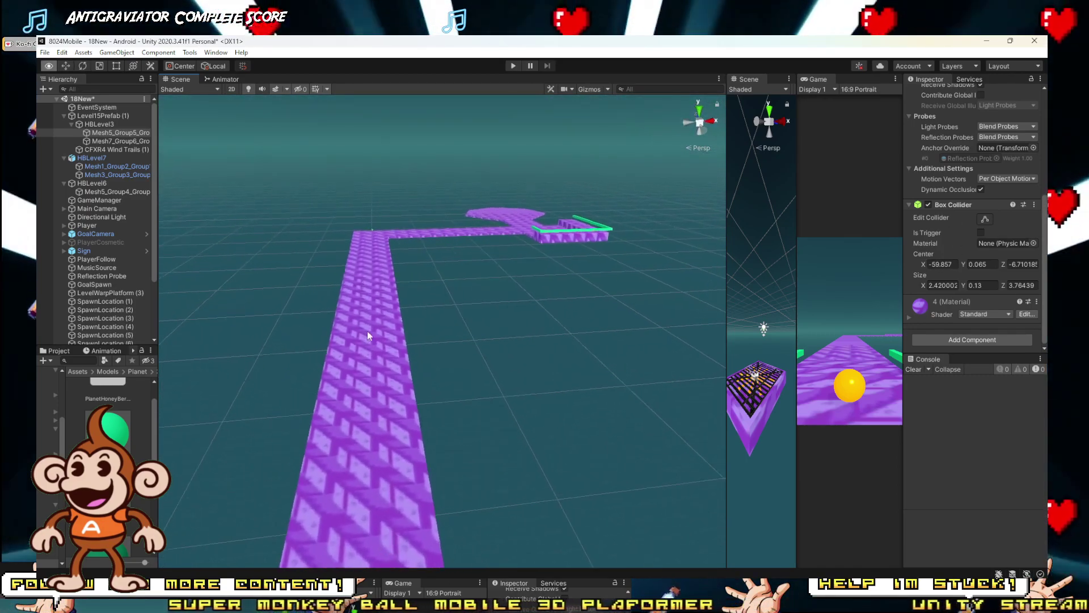
pyautogui.click(368, 335)
pyautogui.click(331, 348)
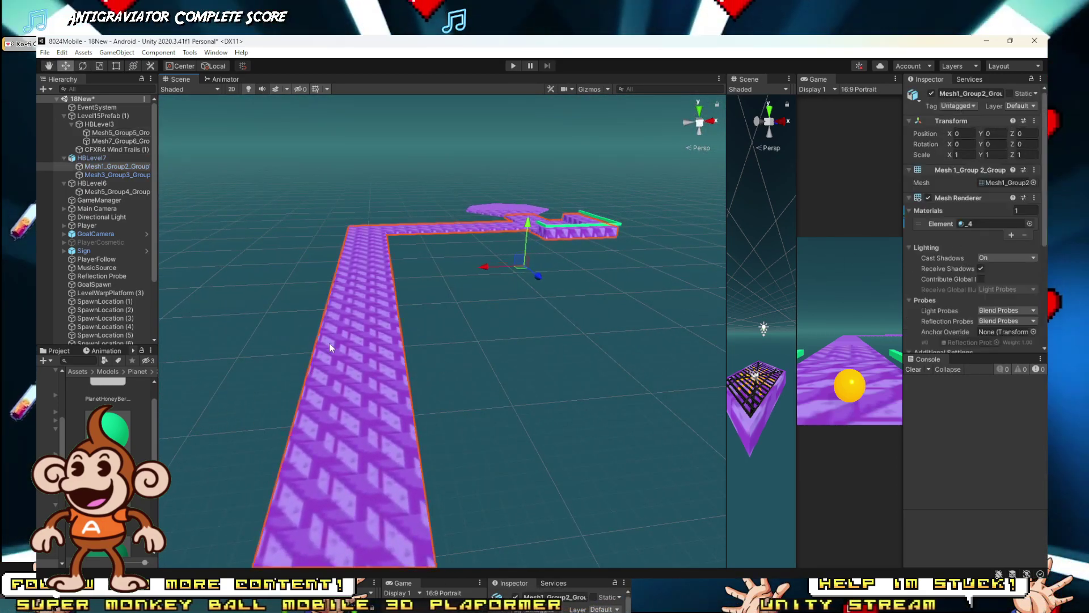
pyautogui.scroll(-2, 711, 324)
pyautogui.scroll(-5, 1014, 237)
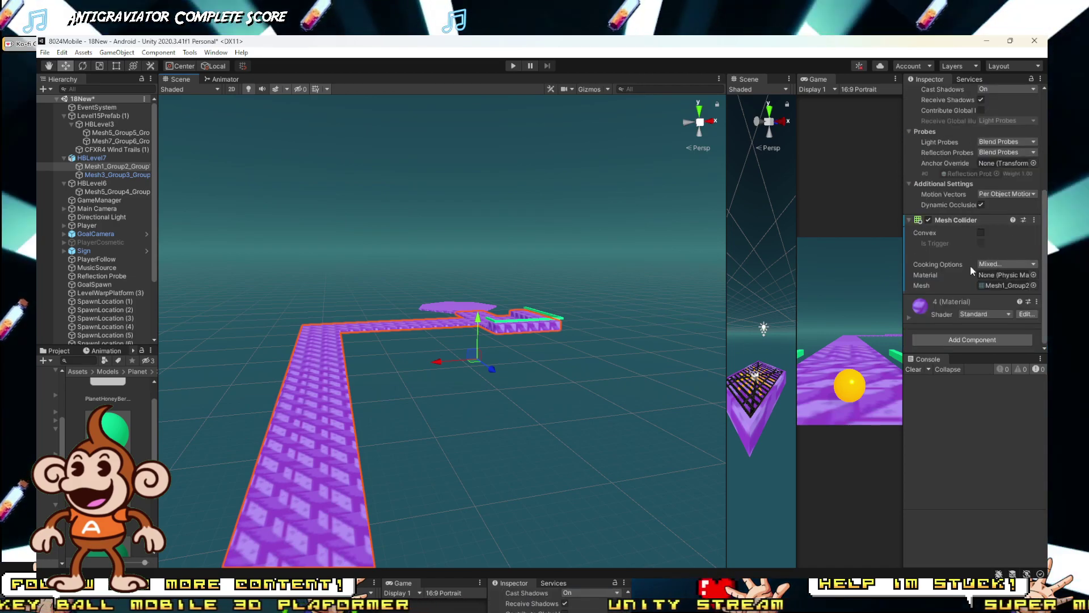
# Step: Search the project assets for "enem" and place an EnemySpinningTopV1 at the far end of the raised strip on HBLevel7
pyautogui.moveTo(599, 422); pyautogui.dragTo(623, 460, button='right')
pyautogui.press('w')
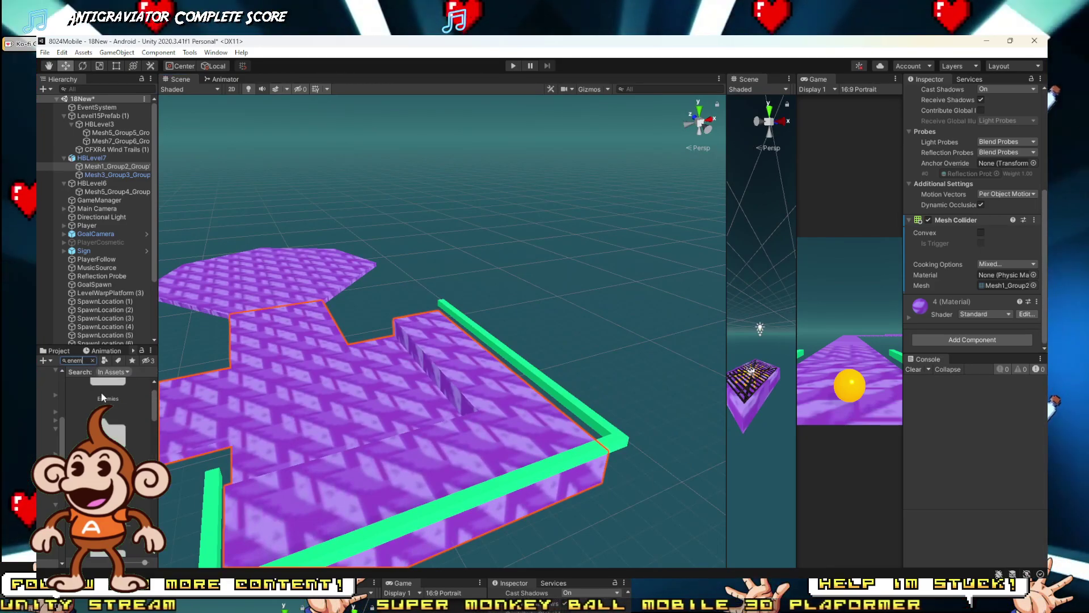
pyautogui.moveTo(159, 391); pyautogui.dragTo(394, 392)
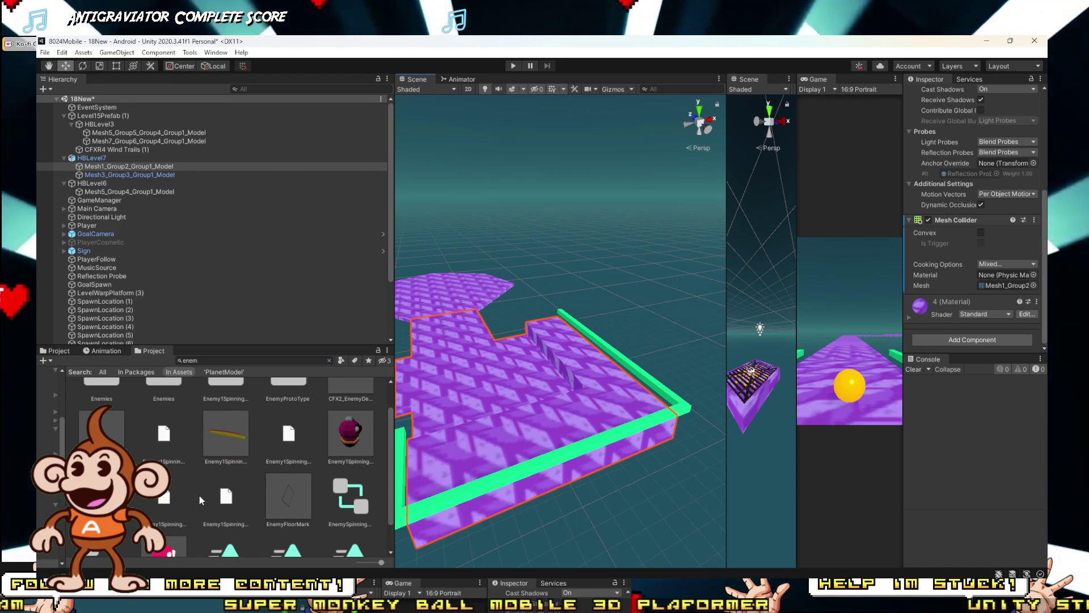
pyautogui.scroll(-1, 200, 495)
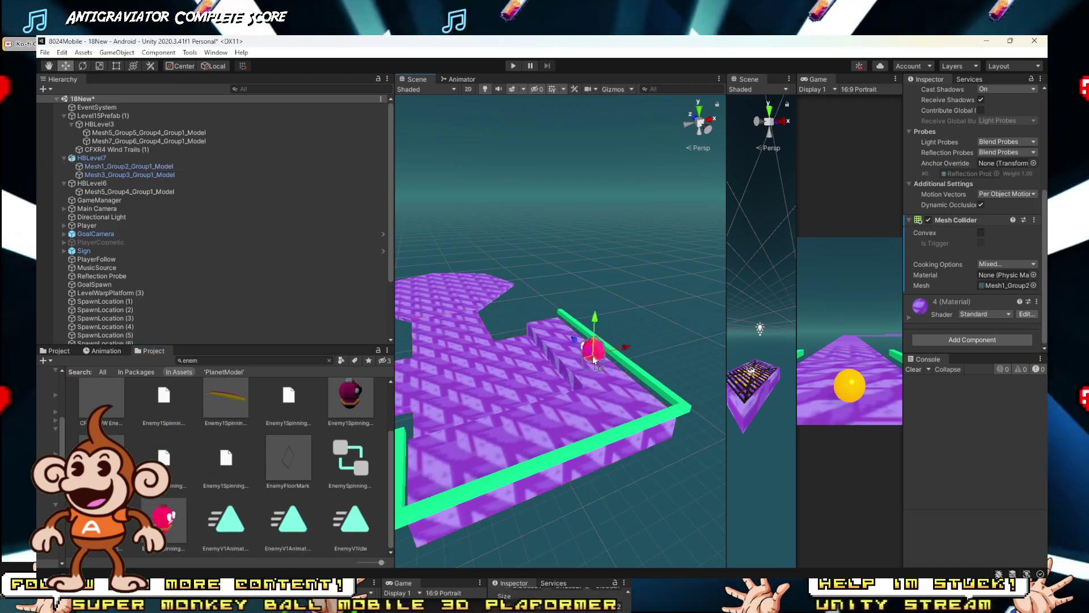
pyautogui.moveTo(594, 359); pyautogui.dragTo(595, 358)
pyautogui.scroll(6, 595, 300)
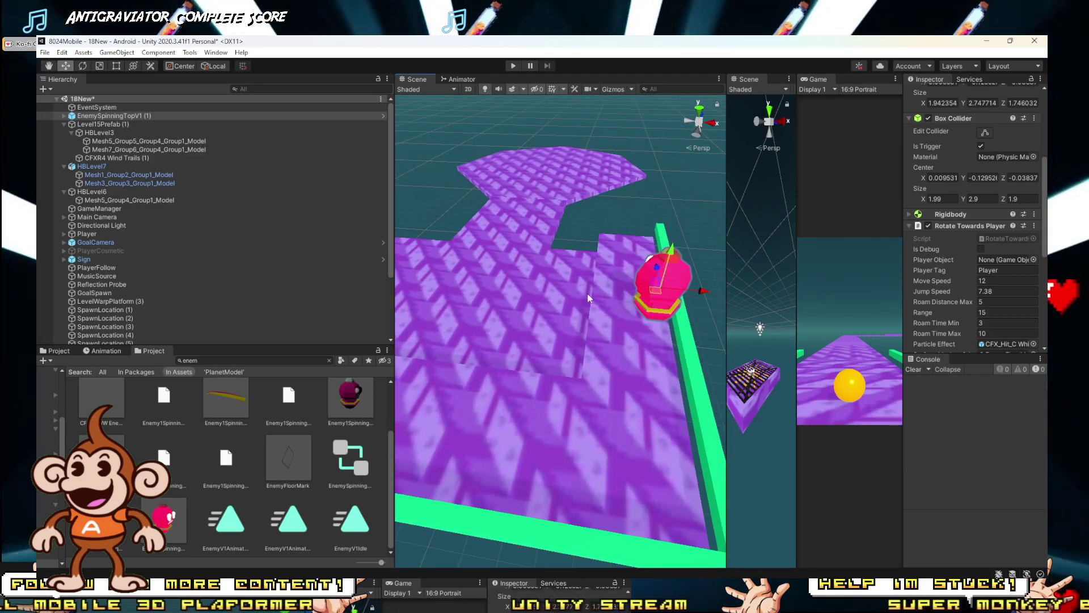
pyautogui.keyDown('alt'); pyautogui.moveTo(645, 328); pyautogui.dragTo(670, 295); pyautogui.keyUp('alt')
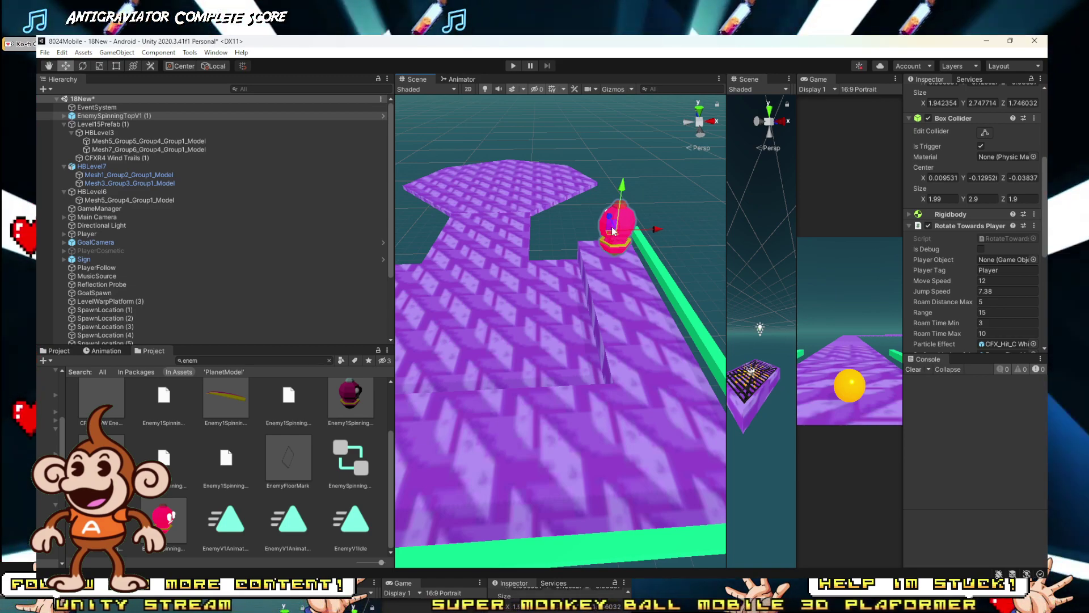
# Step: Duplicate the spinning top enemy three times, spread the copies along the green rails and turn the enemies toward the platform's interior
pyautogui.hotkey('ctrl', 'd')
pyautogui.moveTo(610, 219); pyautogui.dragTo(620, 277)
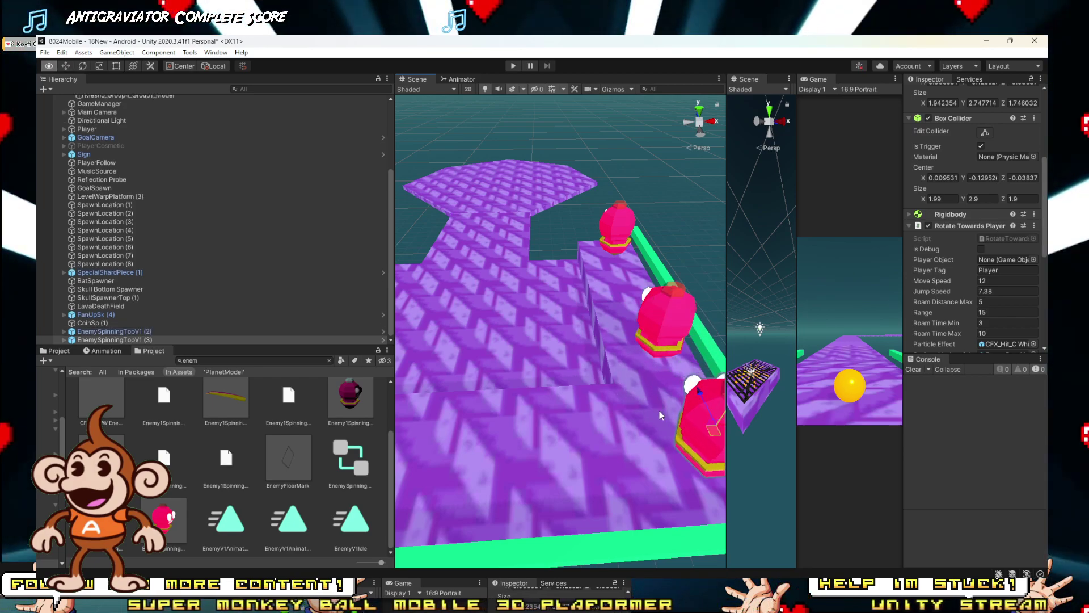
pyautogui.scroll(-3, 660, 416)
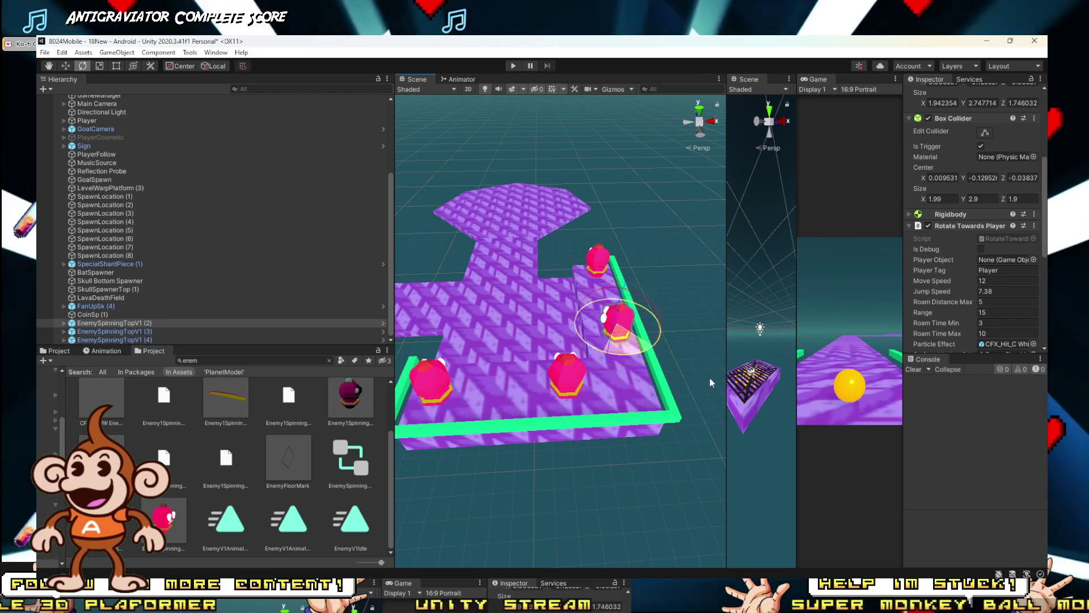
pyautogui.click(588, 261)
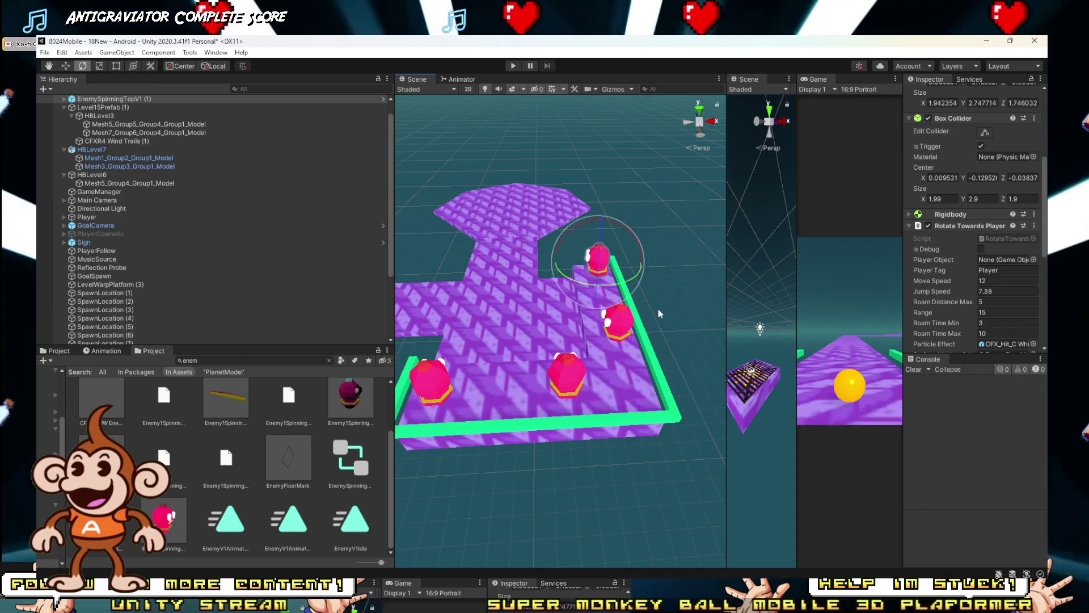
# Step: Play-test the level with the four spinning top enemies, restart and retry the run, and stop the game
pyautogui.click(515, 67)
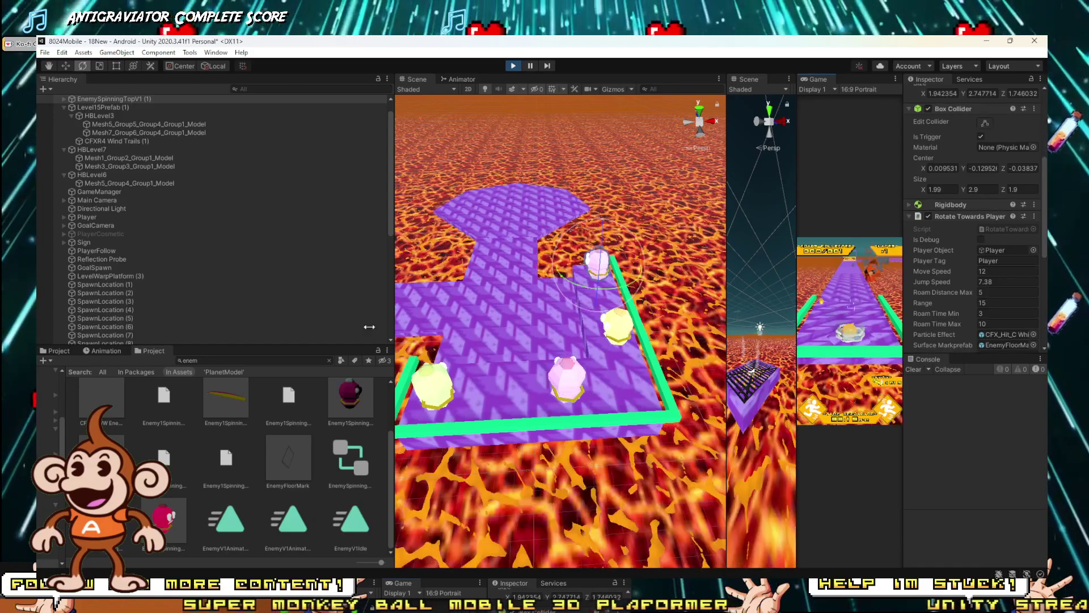
pyautogui.press('Up')
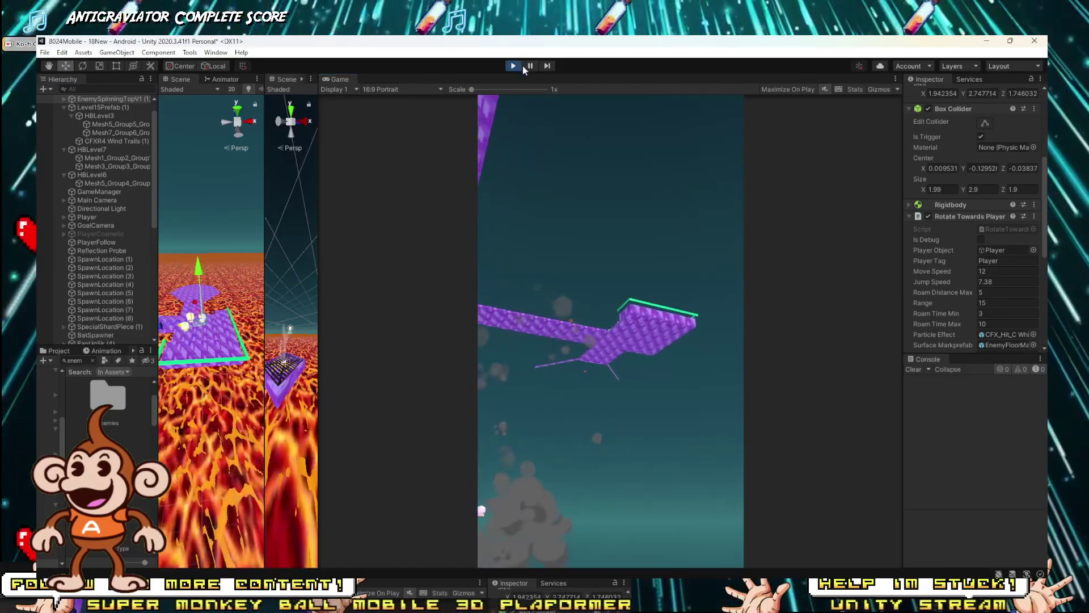
pyautogui.click(511, 66)
pyautogui.click(510, 66)
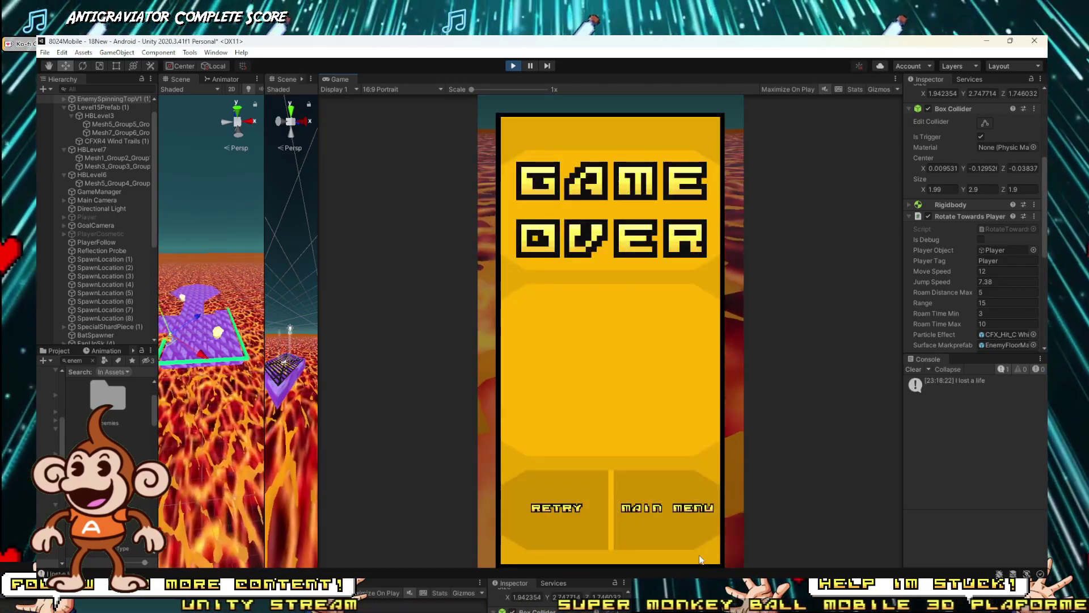
pyautogui.click(559, 508)
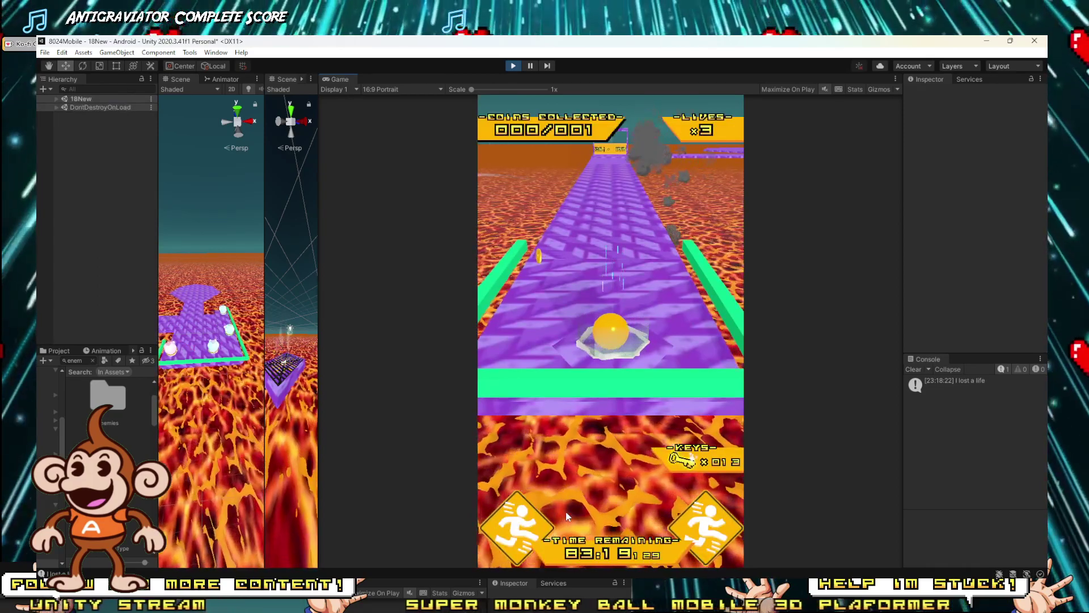
pyautogui.click(723, 520)
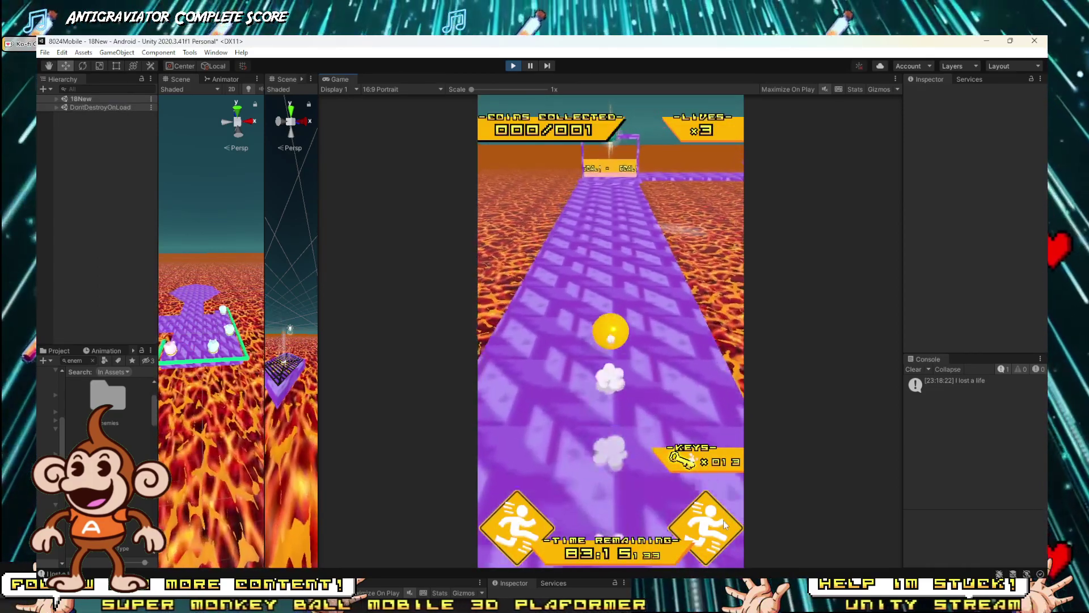
pyautogui.click(723, 519)
pyautogui.click(723, 520)
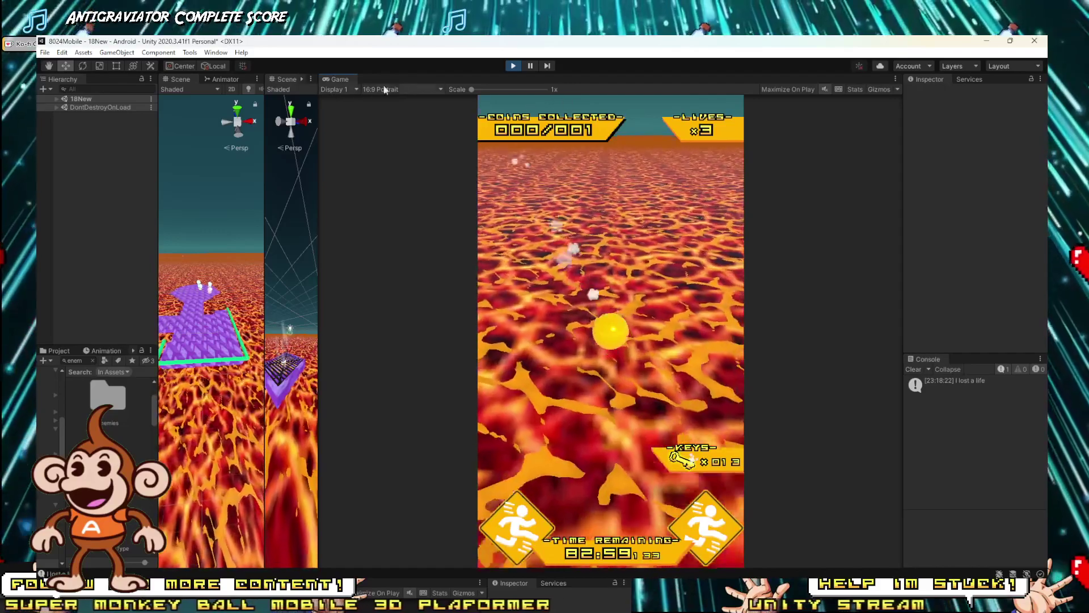
pyautogui.click(514, 66)
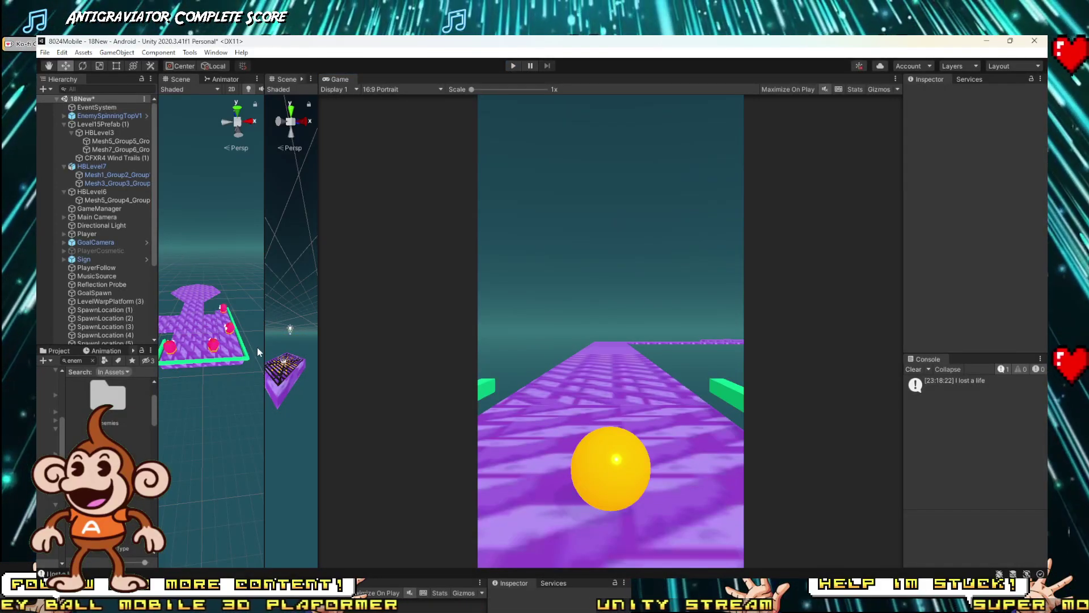
# Step: Delete the spinning tops at the raised strip's far end and by the shorter green rail, and inspect a remaining enemy's components
pyautogui.moveTo(264, 362); pyautogui.dragTo(679, 363)
pyautogui.moveTo(471, 449); pyautogui.dragTo(492, 355, button='right')
pyautogui.click(465, 340)
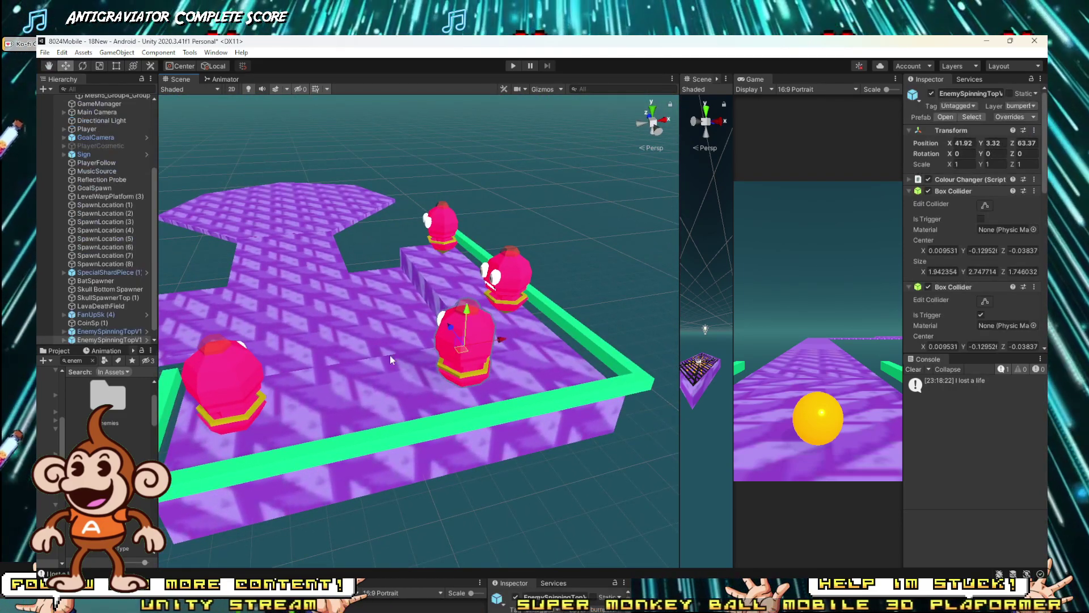
pyautogui.click(245, 356)
pyautogui.moveTo(371, 355); pyautogui.dragTo(315, 358, button='right')
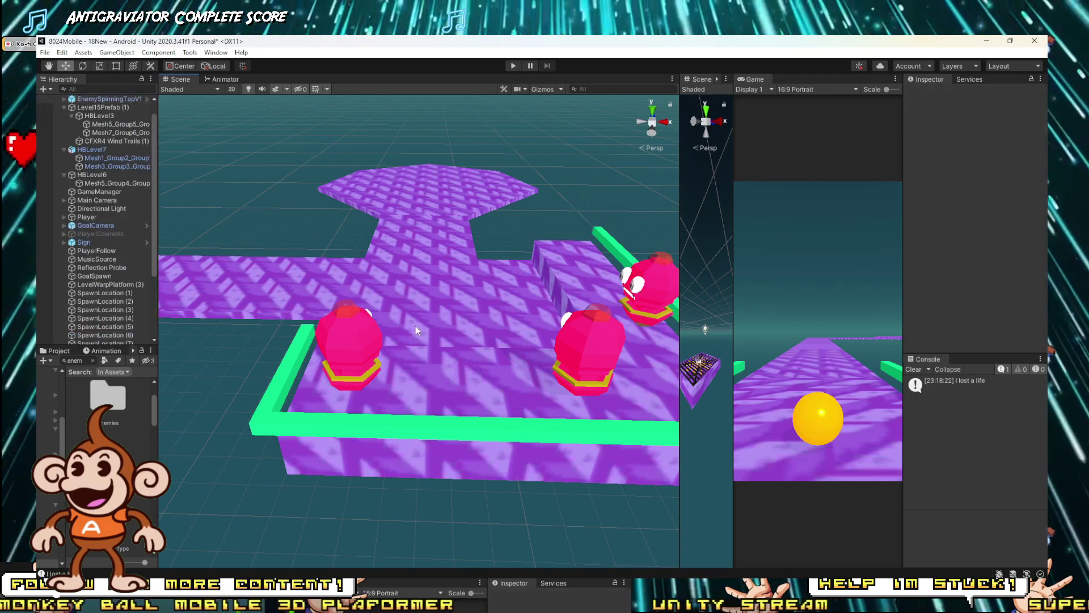
pyautogui.click(591, 348)
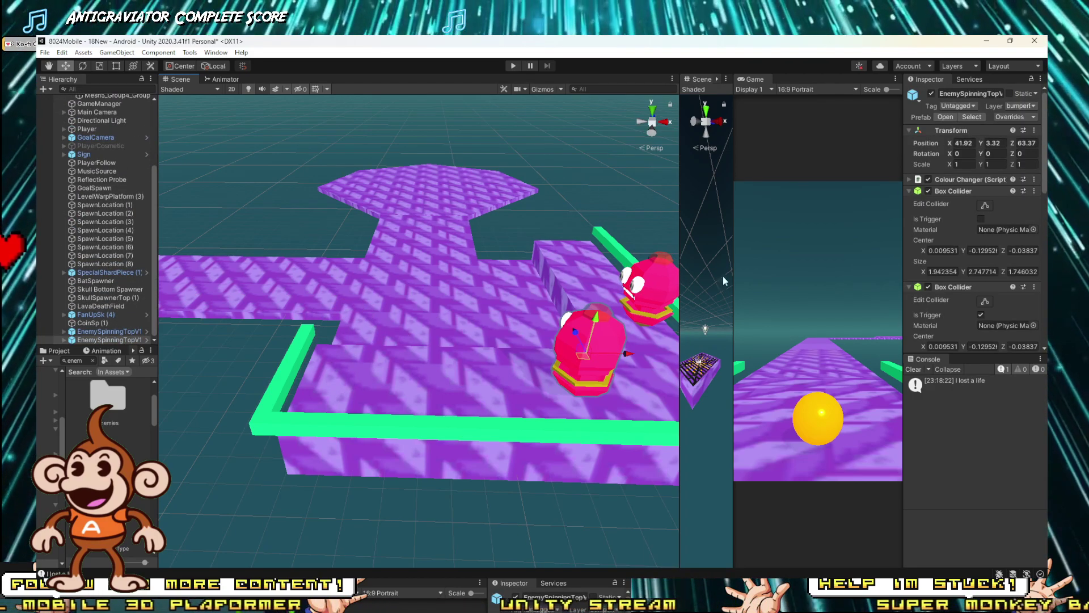
pyautogui.scroll(-10, 1007, 252)
pyautogui.scroll(-1, 977, 335)
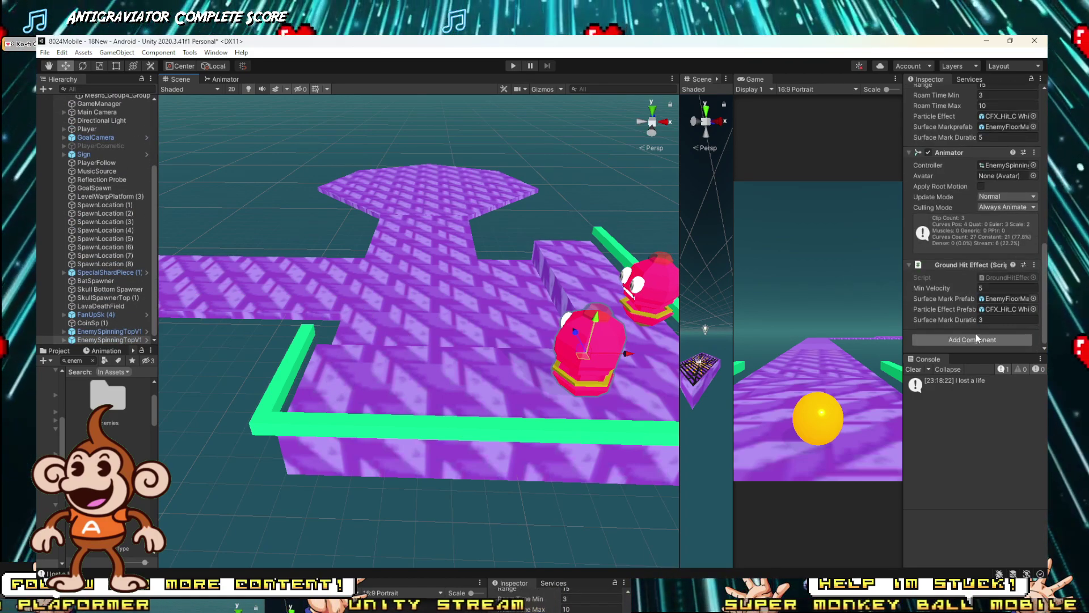
# Step: Play-test the level with the two remaining spinning top enemies in an enlarged game view, restart the run and stop playing
pyautogui.click(514, 66)
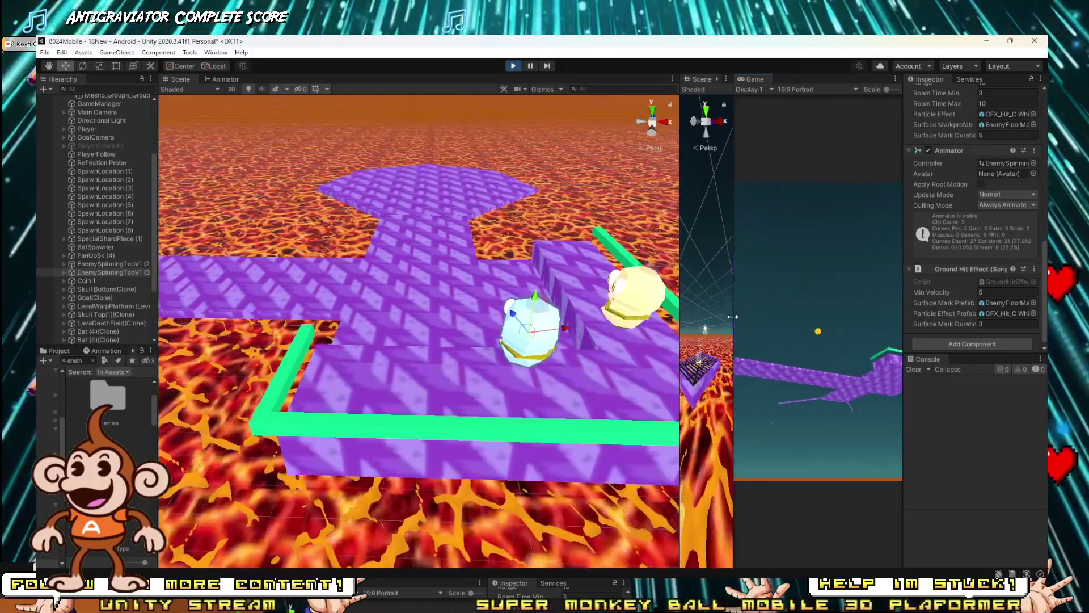
pyautogui.moveTo(732, 316); pyautogui.dragTo(418, 318)
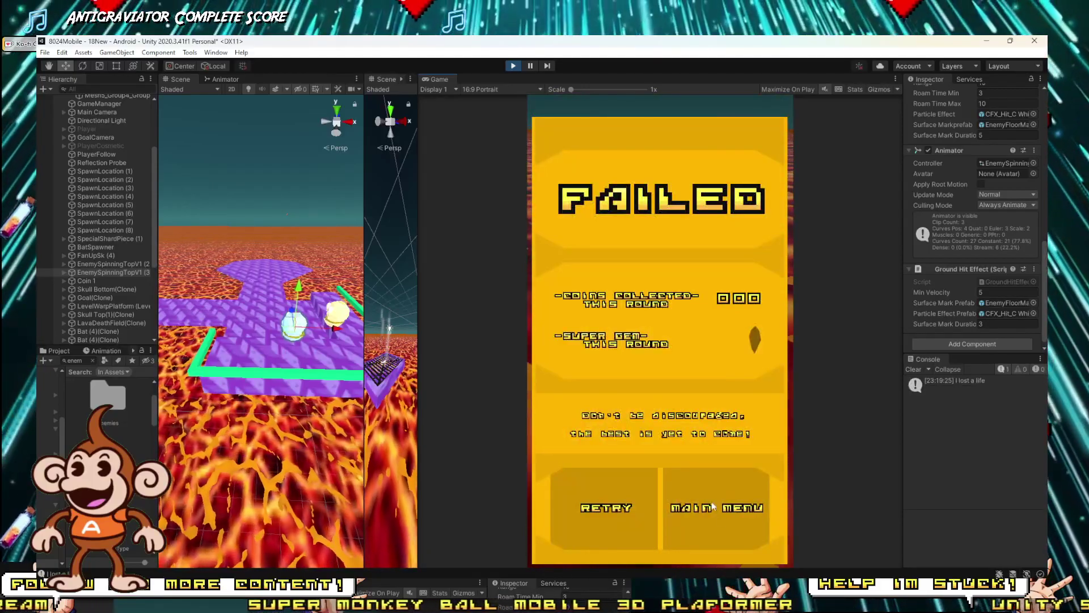
pyautogui.click(713, 507)
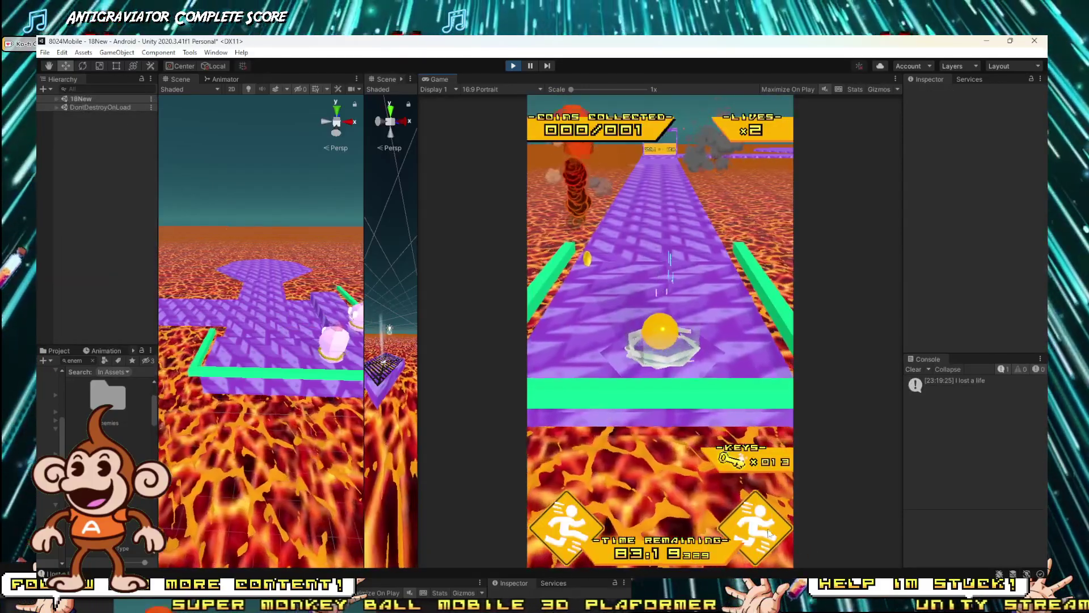
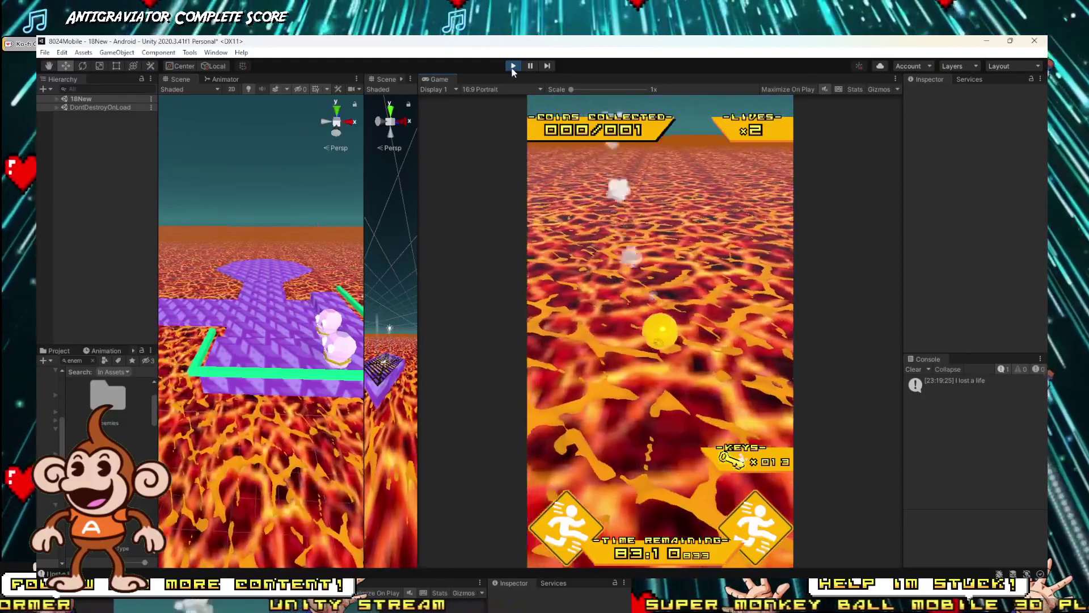
pyautogui.click(513, 66)
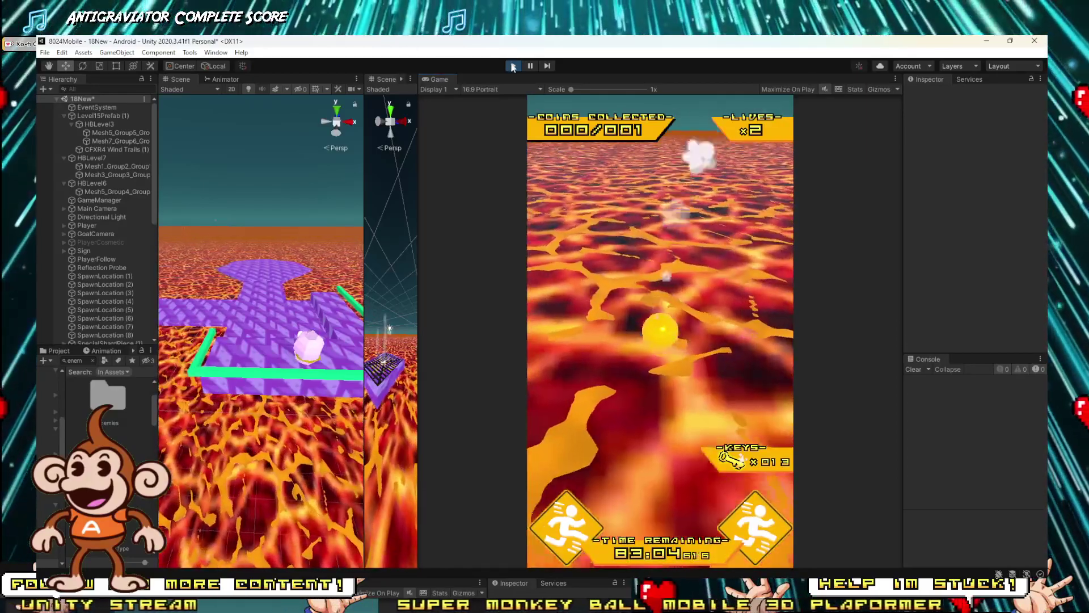
pyautogui.click(513, 66)
# Step: Move the FanUpSk (4) fan back along Z to 0.95, beside the start platform
pyautogui.keyDown('alt'); pyautogui.moveTo(357, 373); pyautogui.dragTo(342, 356); pyautogui.keyUp('alt')
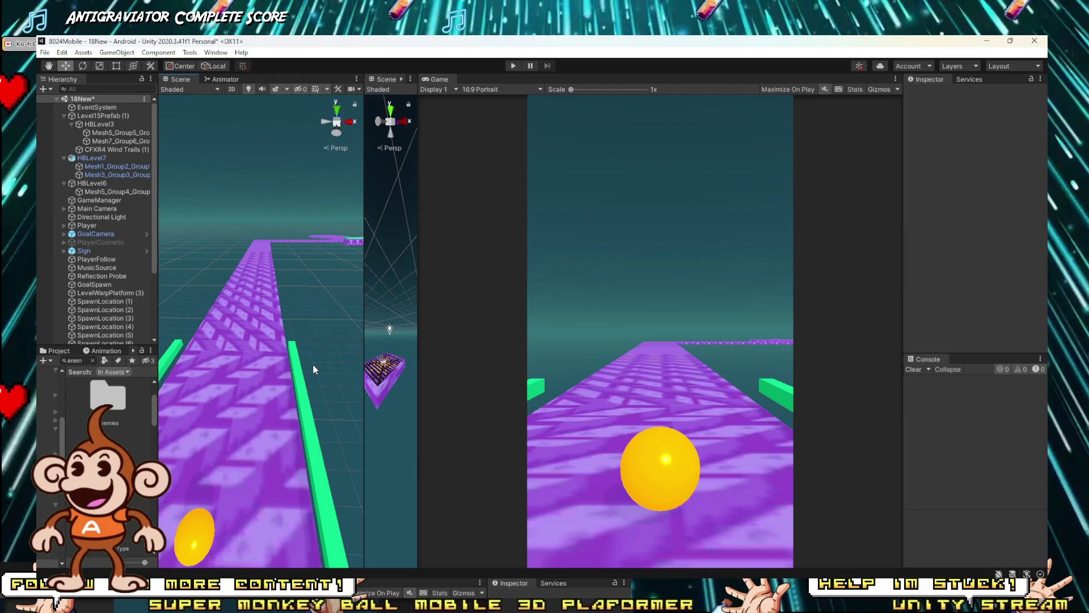
pyautogui.keyDown('alt'); pyautogui.moveTo(313, 369); pyautogui.dragTo(675, 340); pyautogui.keyUp('alt')
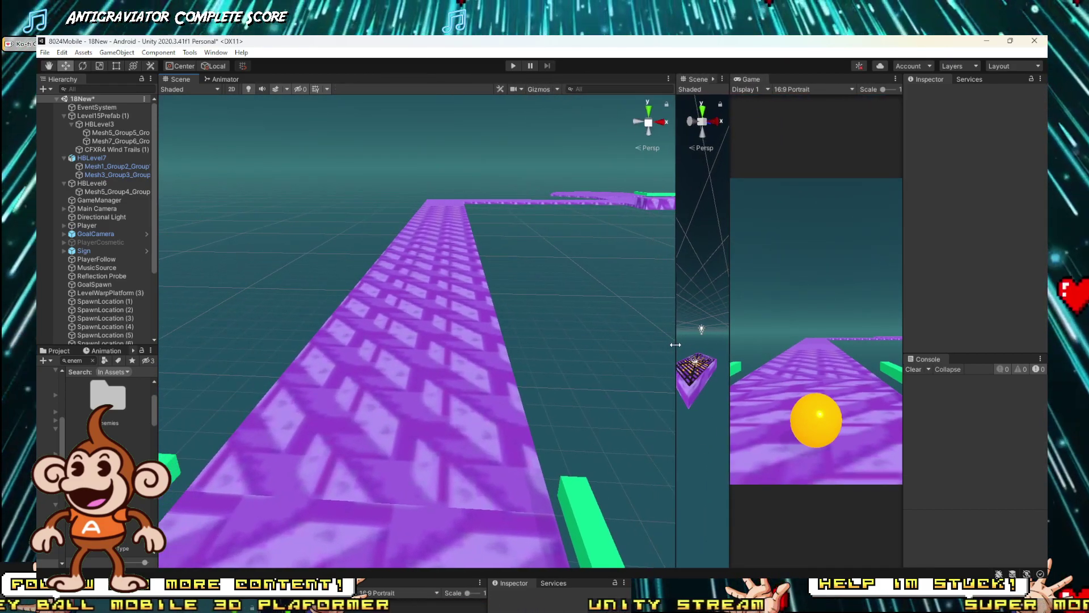
pyautogui.keyDown('alt'); pyautogui.moveTo(409, 363); pyautogui.dragTo(432, 369); pyautogui.keyUp('alt')
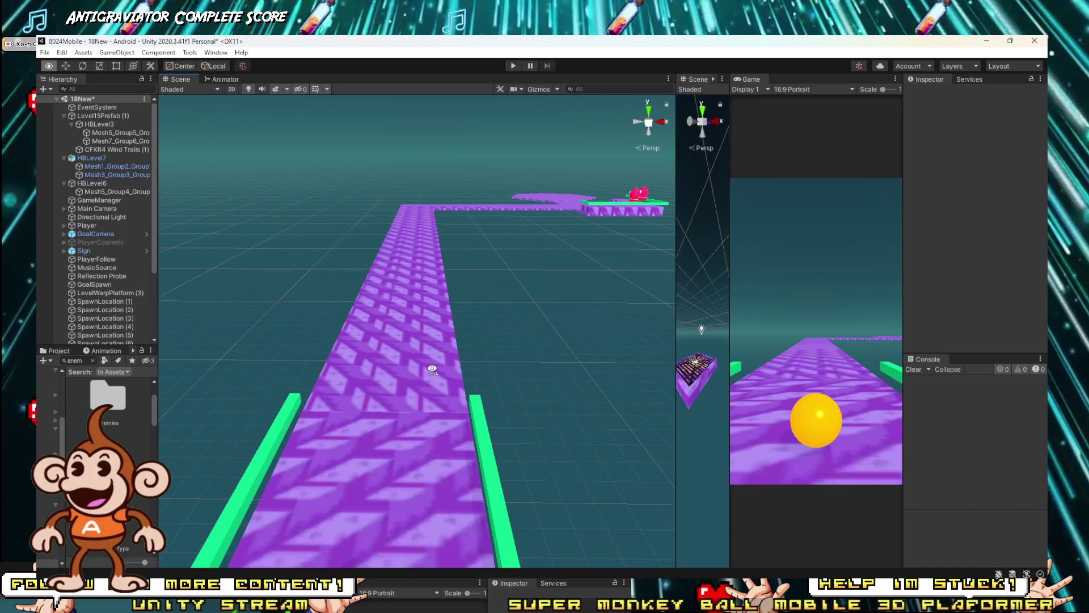
pyautogui.keyDown('alt'); pyautogui.moveTo(432, 369); pyautogui.dragTo(390, 370); pyautogui.keyUp('alt')
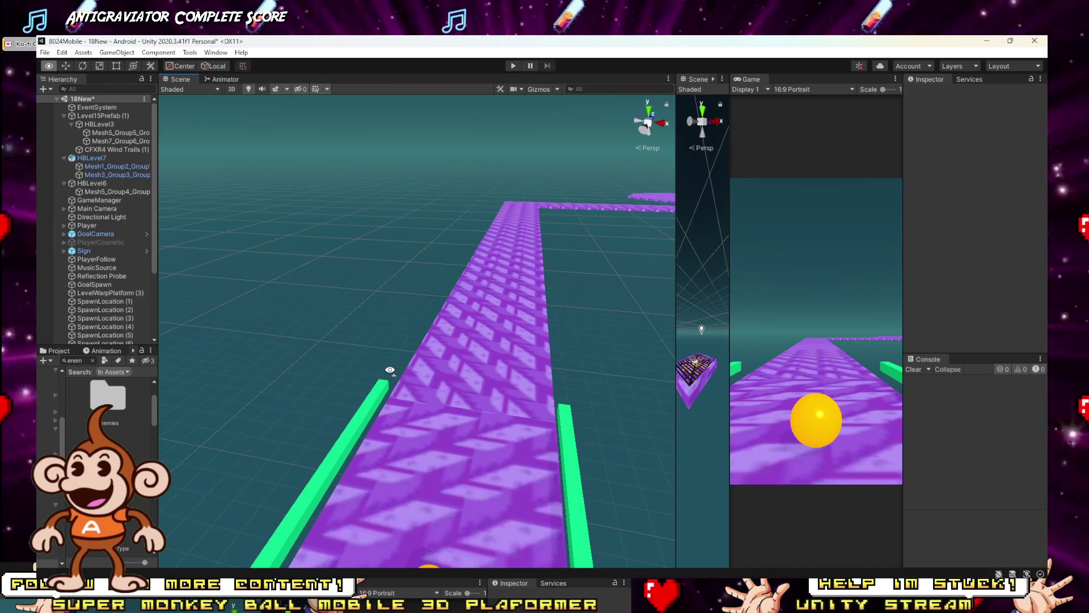
pyautogui.keyDown('alt'); pyautogui.moveTo(390, 370); pyautogui.dragTo(398, 328); pyautogui.keyUp('alt')
pyautogui.click(444, 311)
pyautogui.scroll(-5, 400, 328)
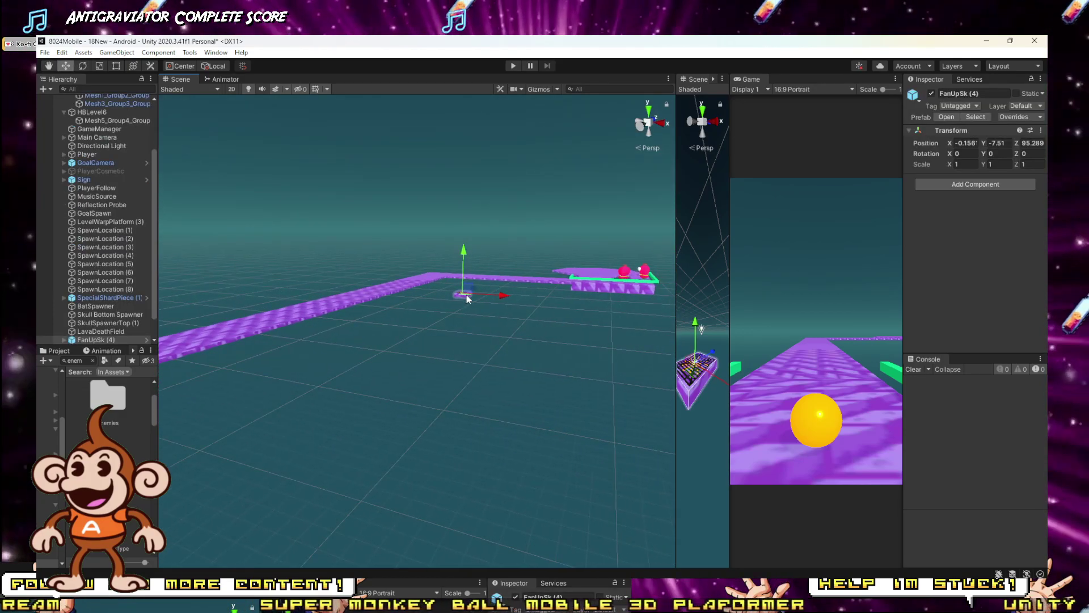
pyautogui.keyDown('alt'); pyautogui.moveTo(466, 295); pyautogui.dragTo(340, 355); pyautogui.keyUp('alt')
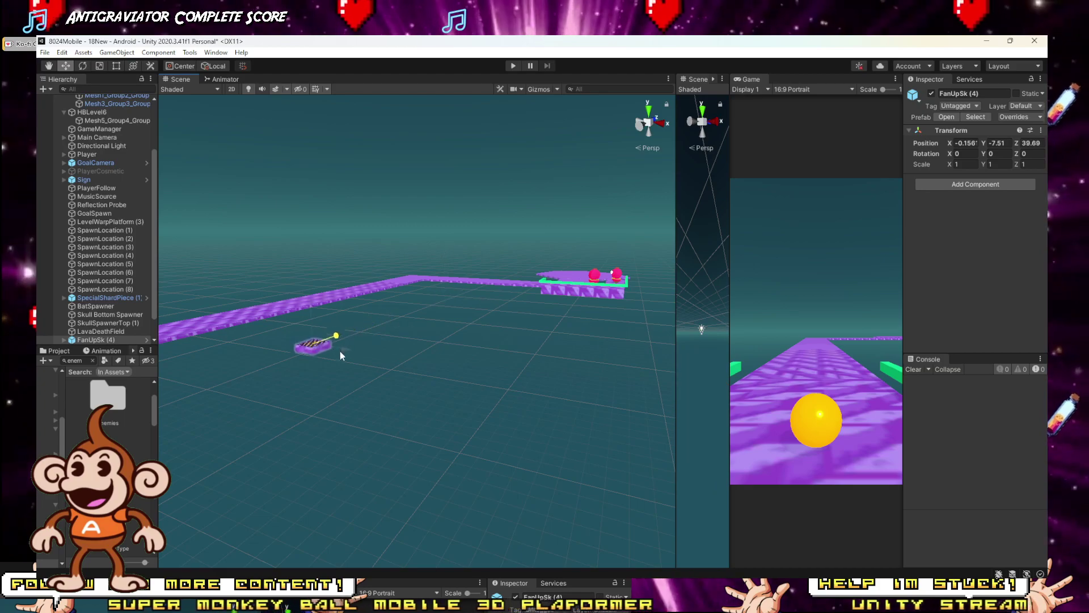
pyautogui.moveTo(254, 389); pyautogui.dragTo(520, 372, button='middle')
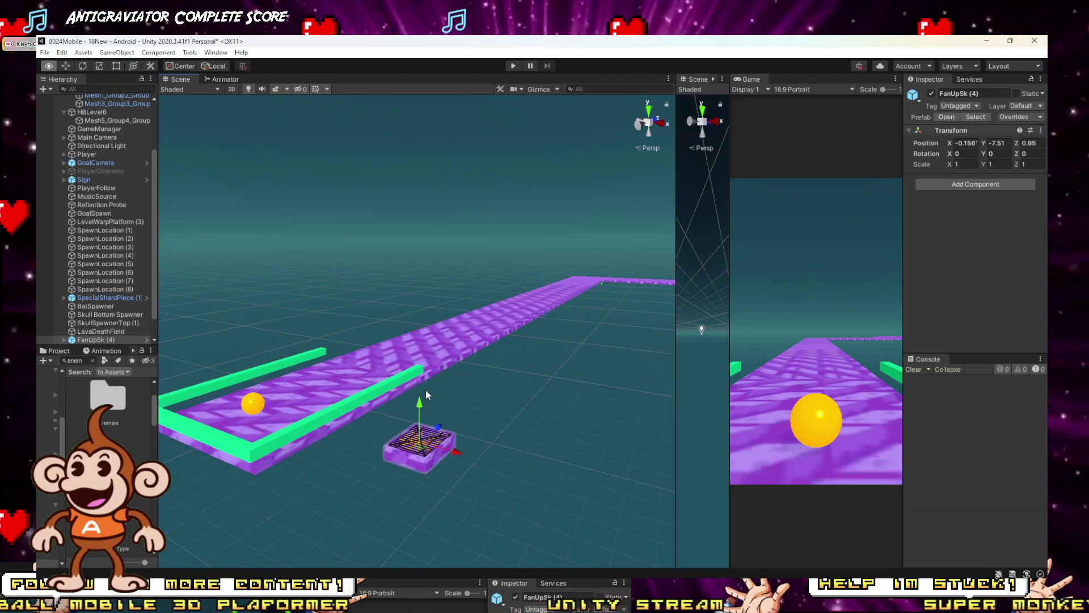
# Step: Rotate the fan to -90 degrees around Z so that its grille faces sideways
pyautogui.scroll(3, 423, 406)
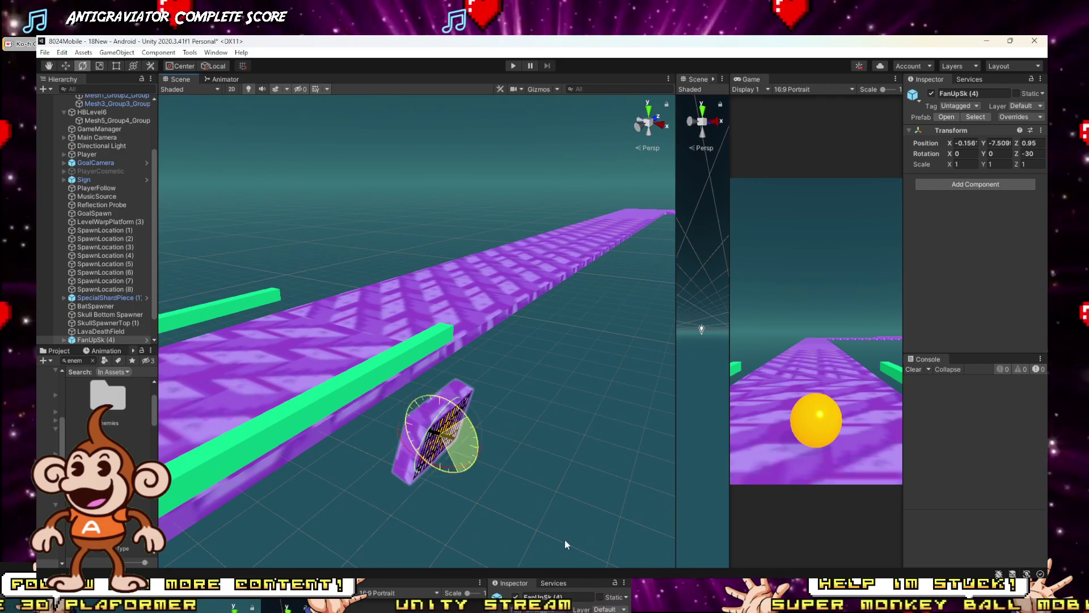
pyautogui.moveTo(552, 512); pyautogui.dragTo(534, 492, button='right')
pyautogui.press('w')
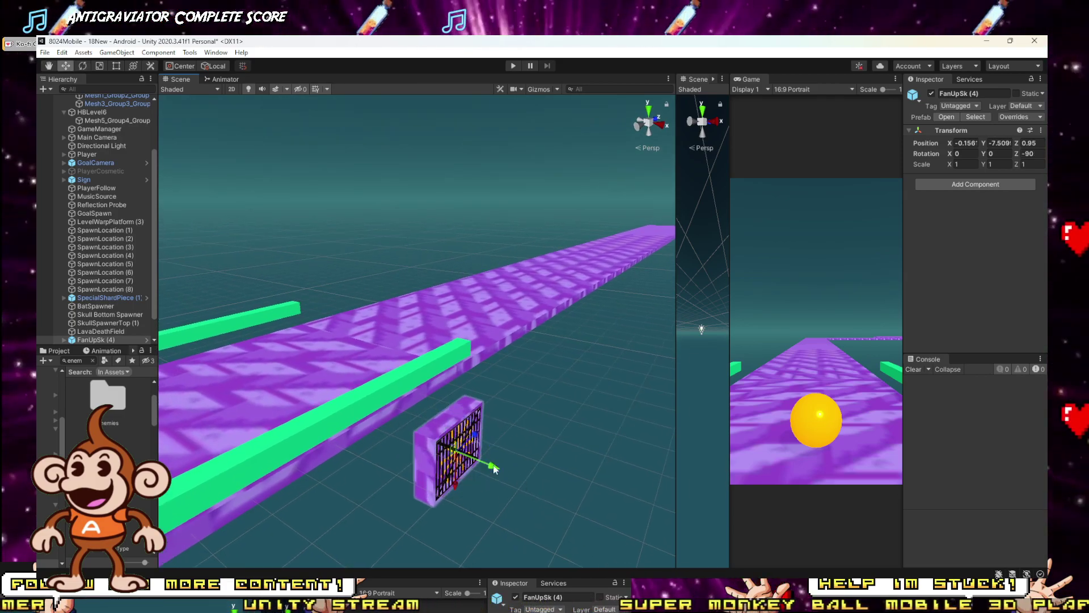
# Step: Place the fan beside the start walkway's opposite edge, facing across it, at X -5.31 and Y 2.1, and play-test it
pyautogui.moveTo(482, 462); pyautogui.dragTo(382, 431)
pyautogui.moveTo(382, 427); pyautogui.dragTo(446, 422, button='right')
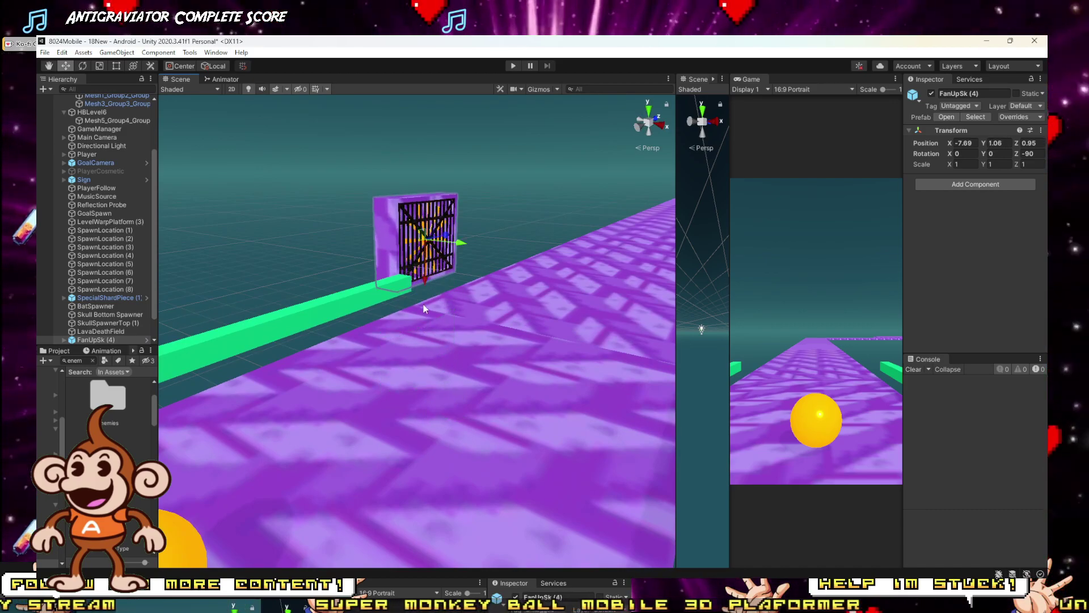
pyautogui.moveTo(423, 305); pyautogui.dragTo(488, 278, button='right')
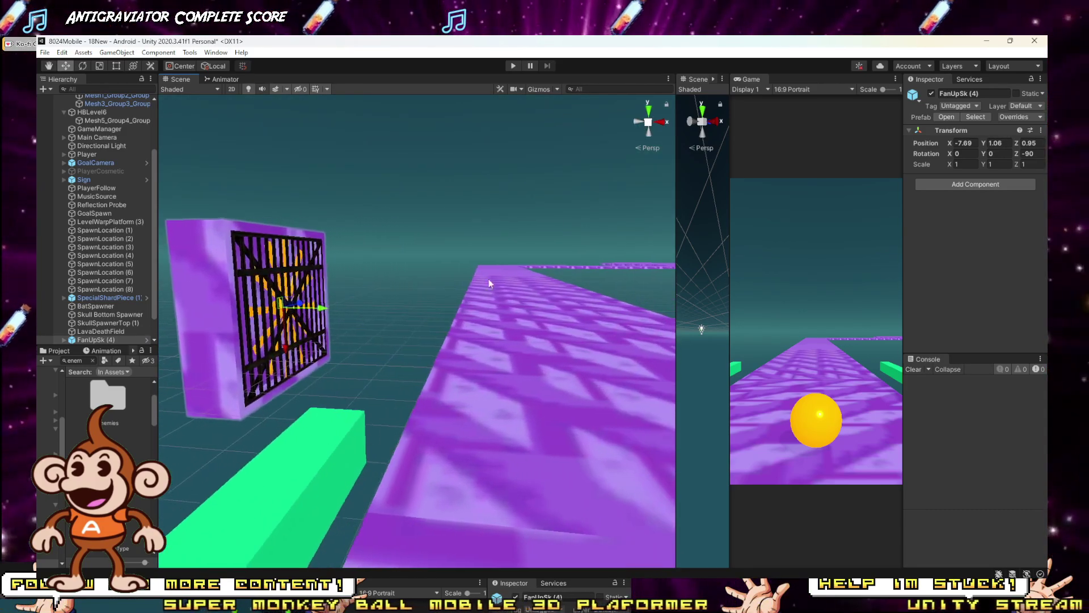
pyautogui.moveTo(488, 280); pyautogui.dragTo(319, 319, button='middle')
pyautogui.moveTo(312, 309); pyautogui.dragTo(418, 313)
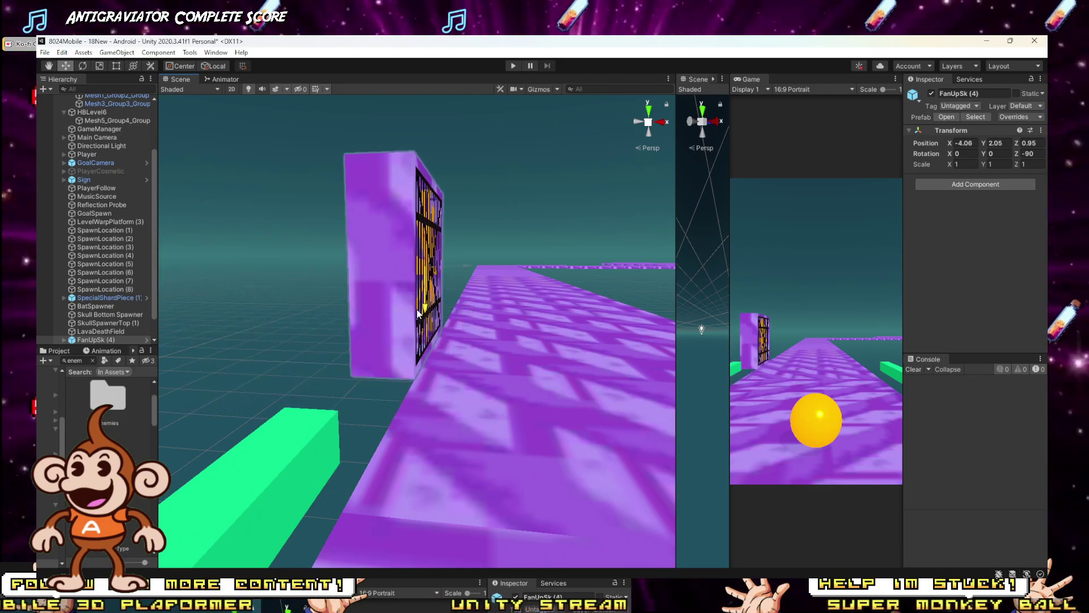
pyautogui.moveTo(462, 268); pyautogui.dragTo(407, 265)
pyautogui.scroll(-5, 410, 265)
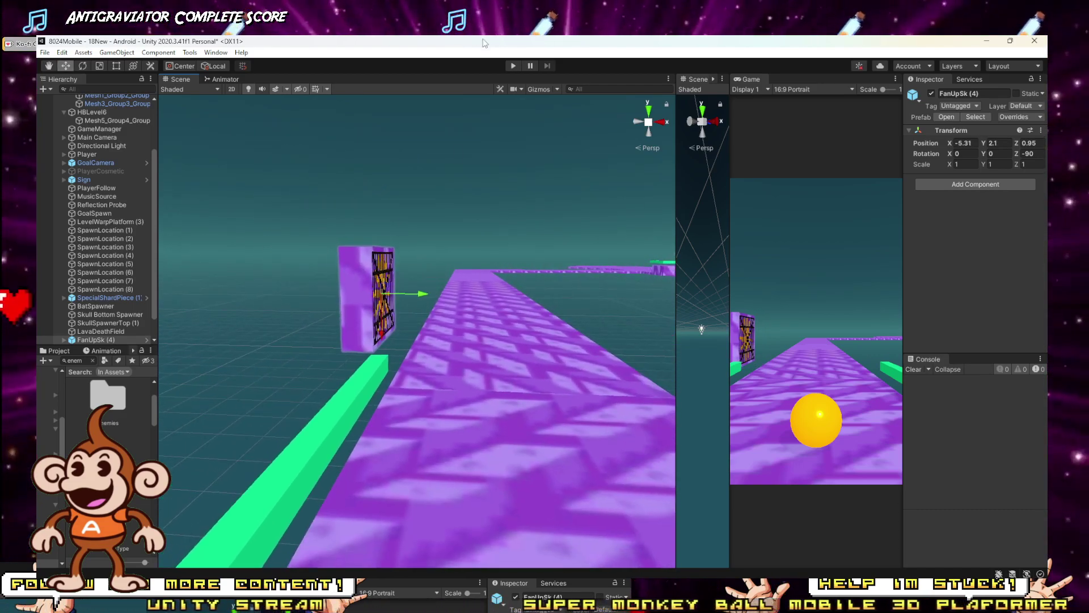
pyautogui.click(511, 66)
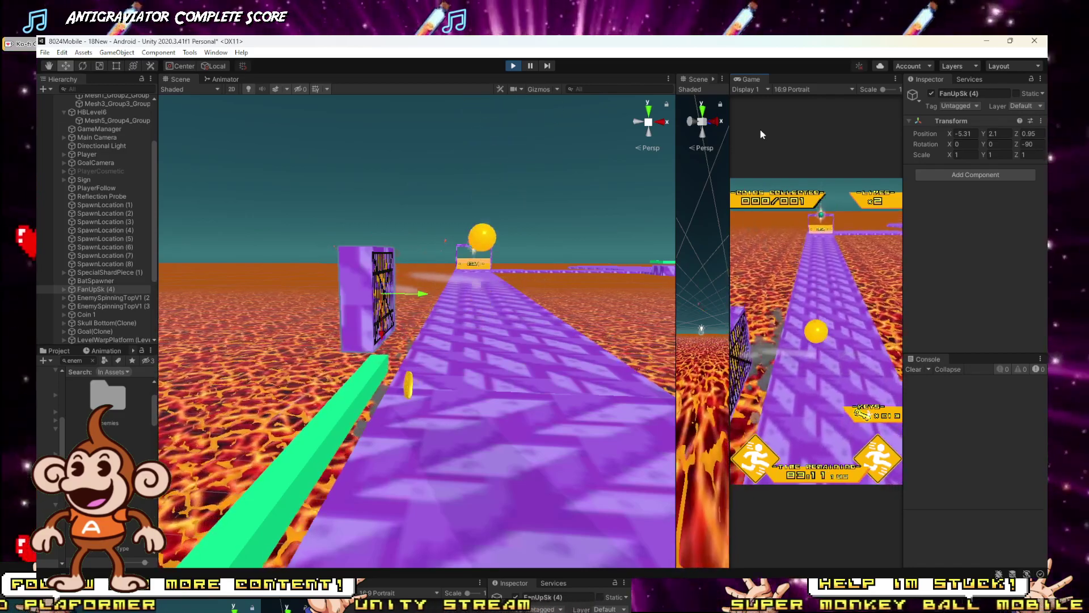
pyautogui.click(513, 66)
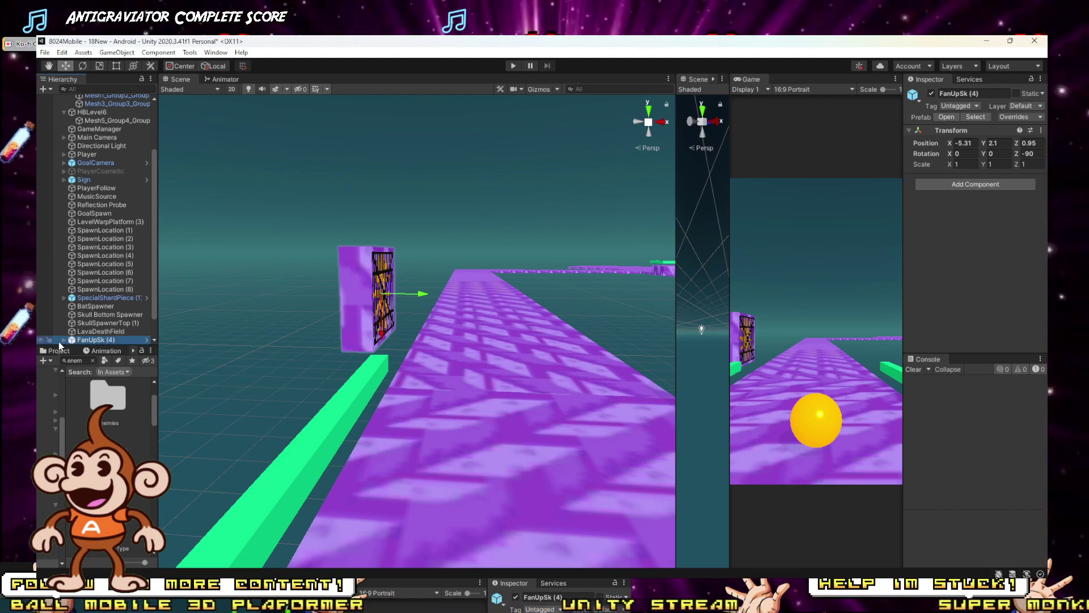
# Step: Unpack the FanUpSk (4) prefab completely and set its WindZone's wind direction to X 1, Y 0, Z 0
pyautogui.rightClick(87, 308)
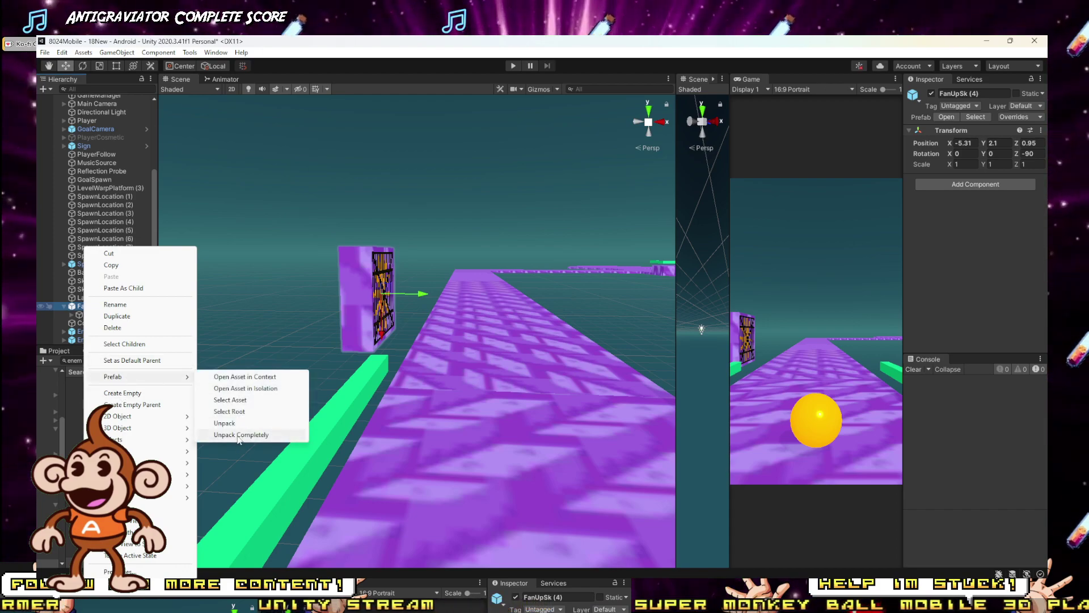
pyautogui.click(238, 436)
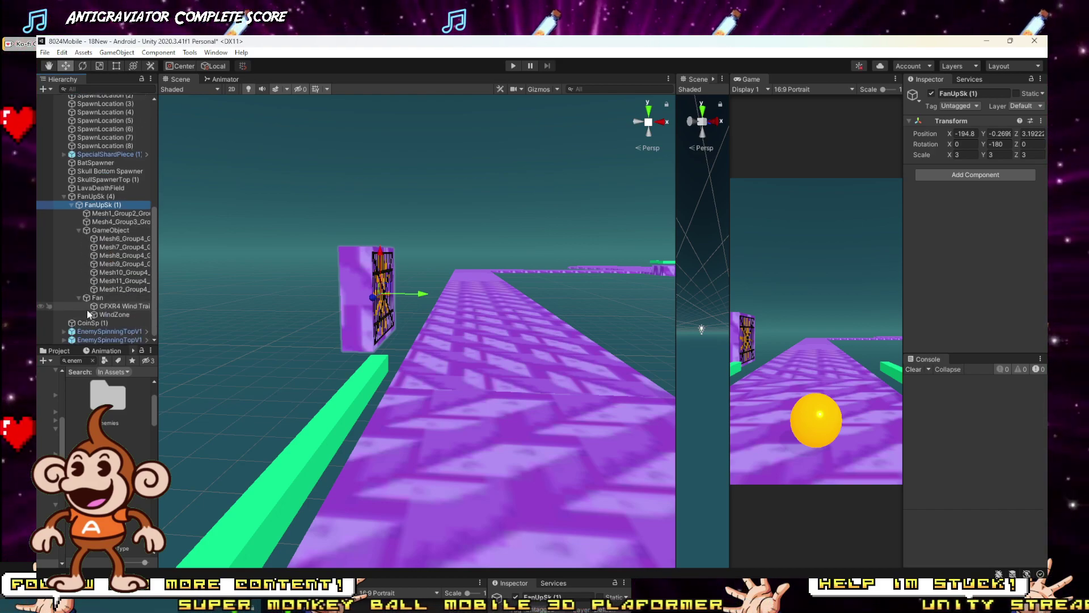
pyautogui.click(103, 315)
pyautogui.scroll(-5, 1015, 252)
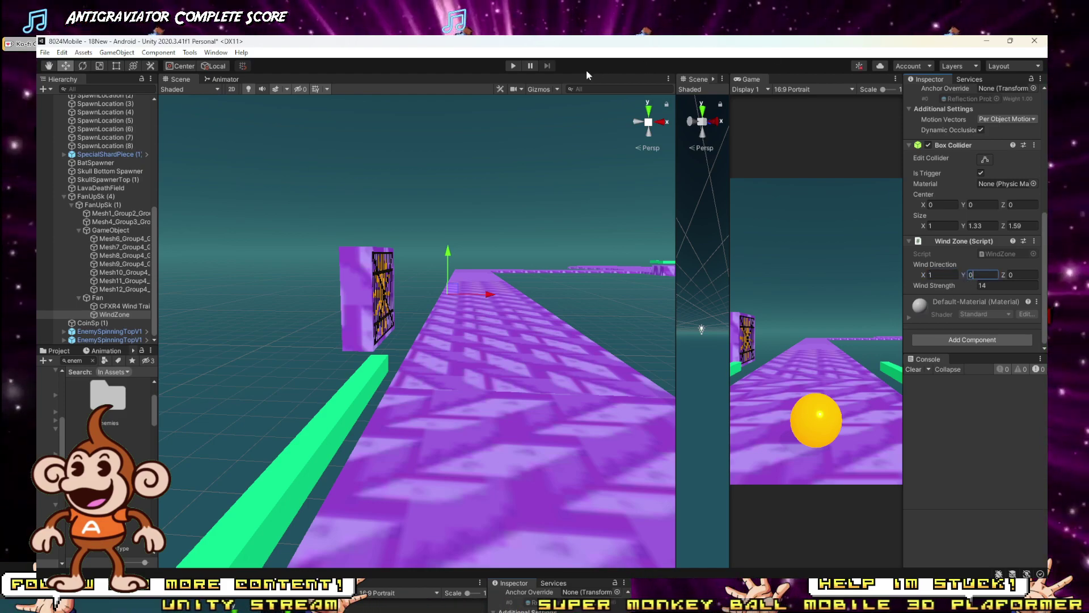
# Step: Run the level and roll the ball forward along the purple track past the fan to test its wind
pyautogui.click(512, 66)
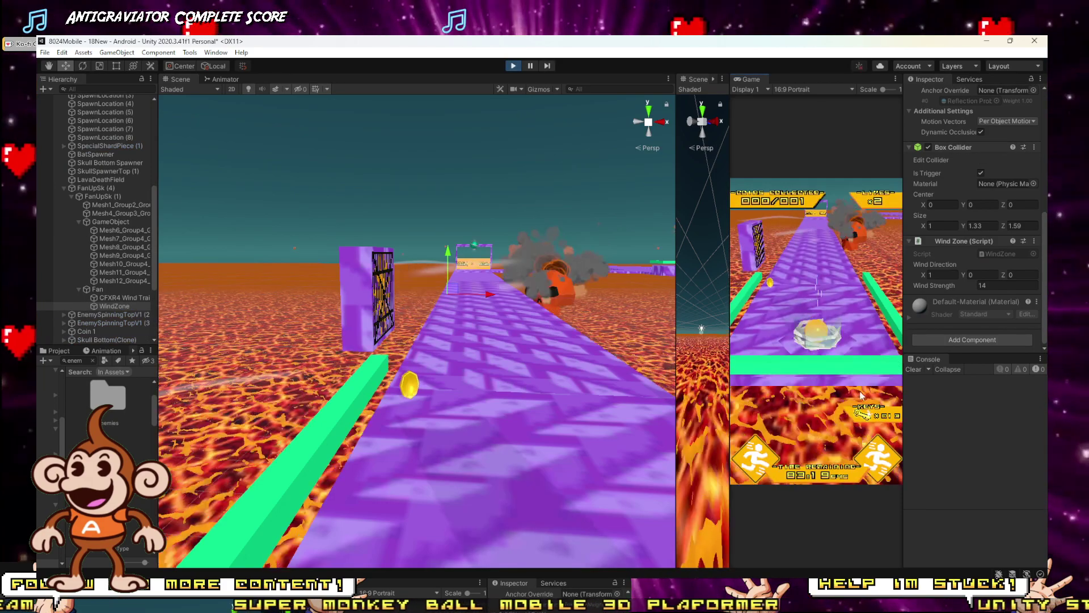
pyautogui.press('Up')
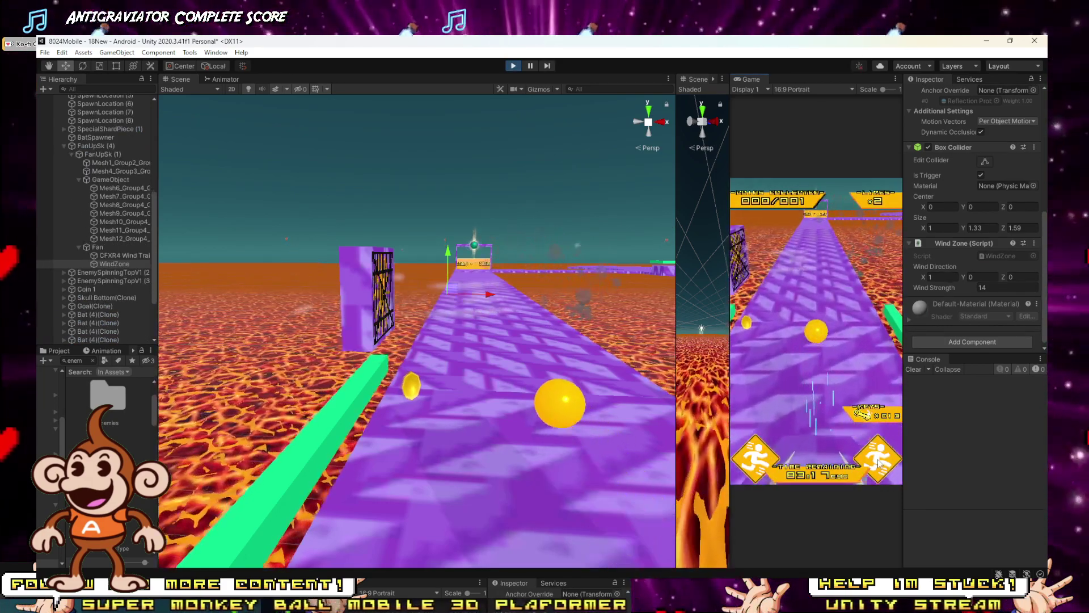
pyautogui.press('Up')
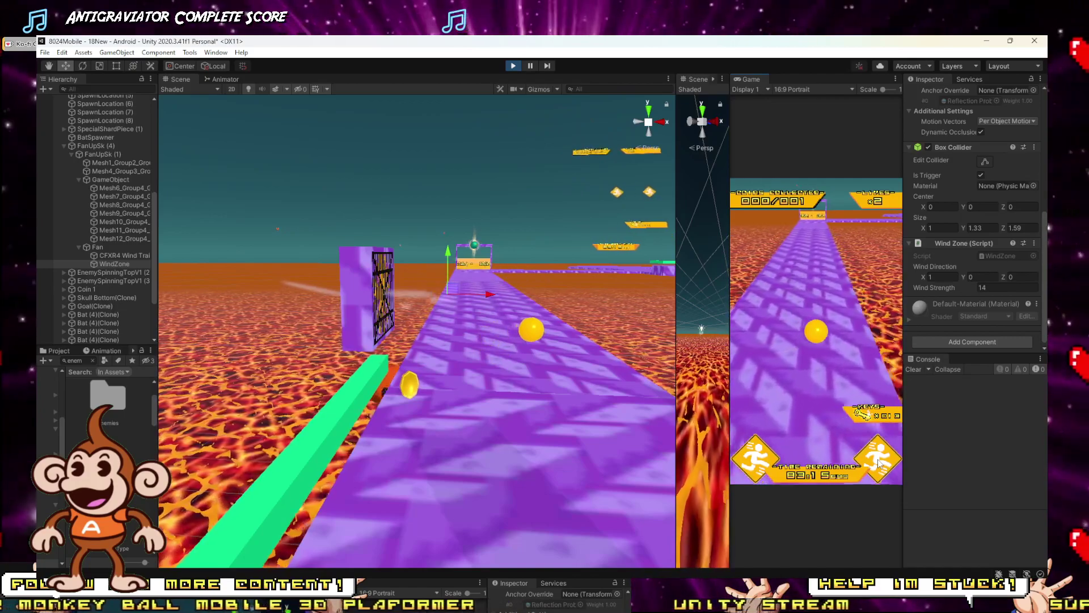
pyautogui.press('Up')
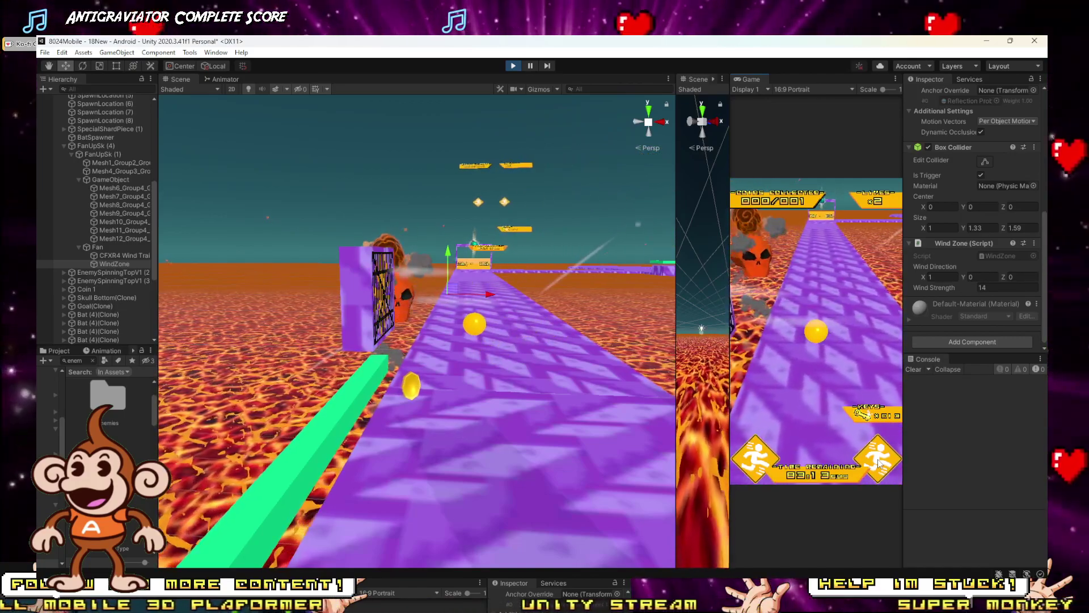
pyautogui.press('Up')
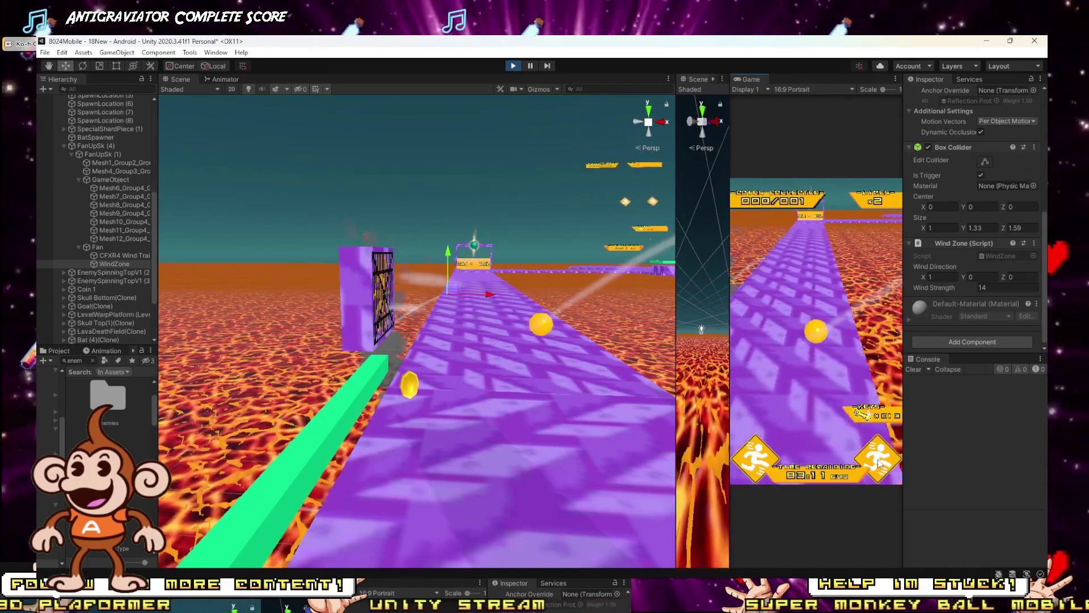
pyautogui.press('Up')
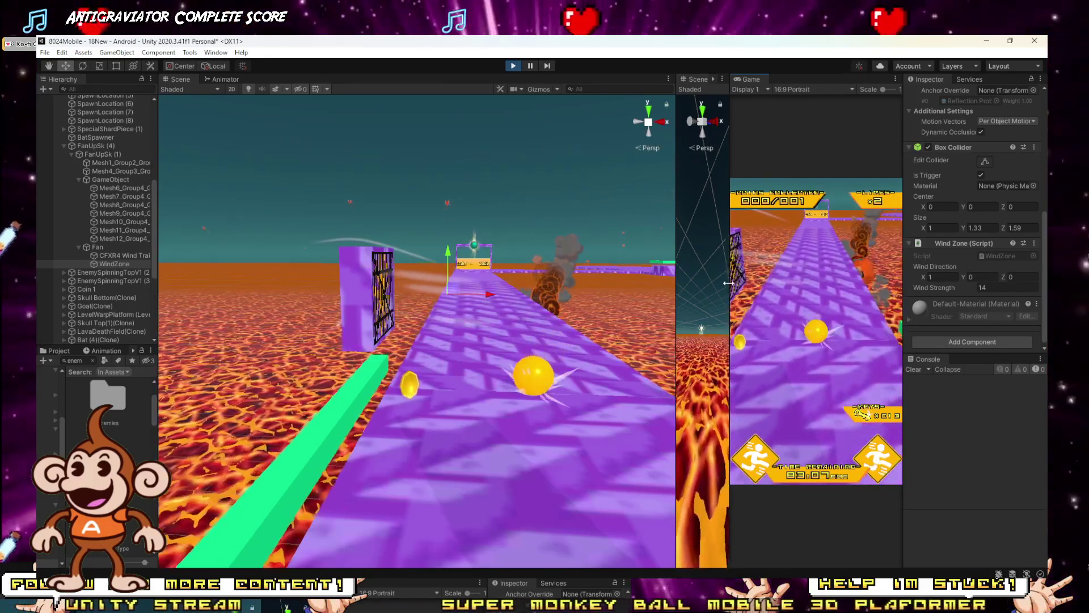
# Step: Enlarge the Game view, finish the ball test beside the fan, and run the level one more time before stopping it
pyautogui.moveTo(730, 282); pyautogui.dragTo(371, 282)
pyautogui.press('Up')
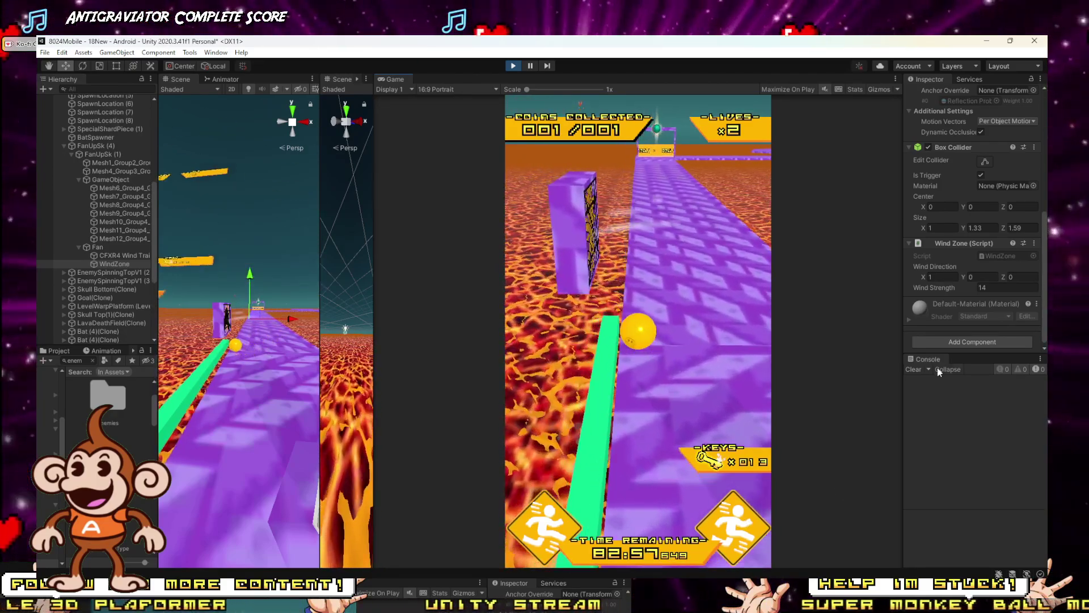
pyautogui.click(114, 306)
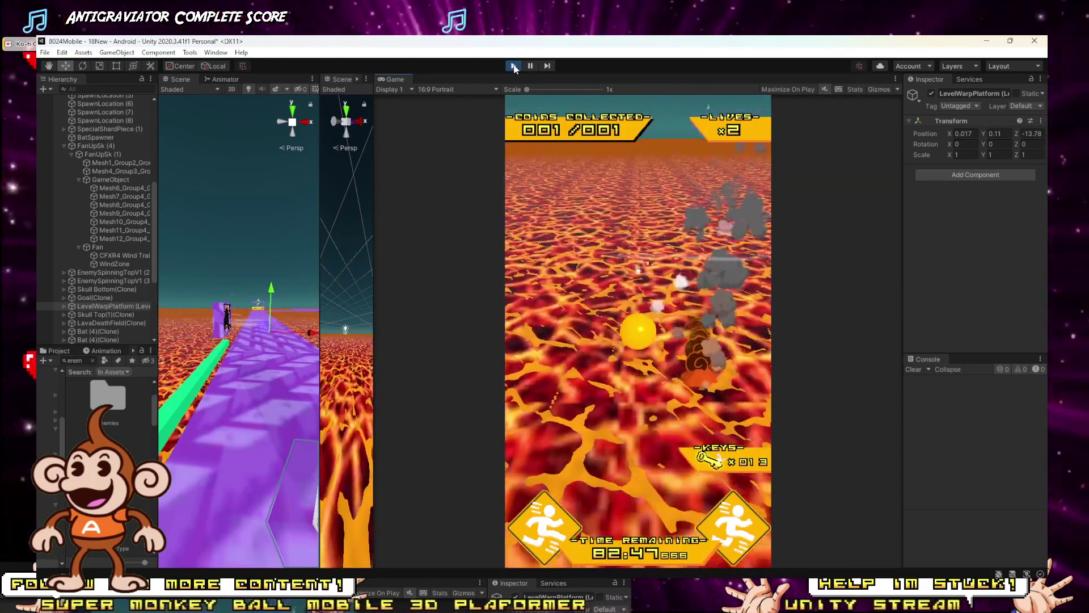
pyautogui.click(514, 66)
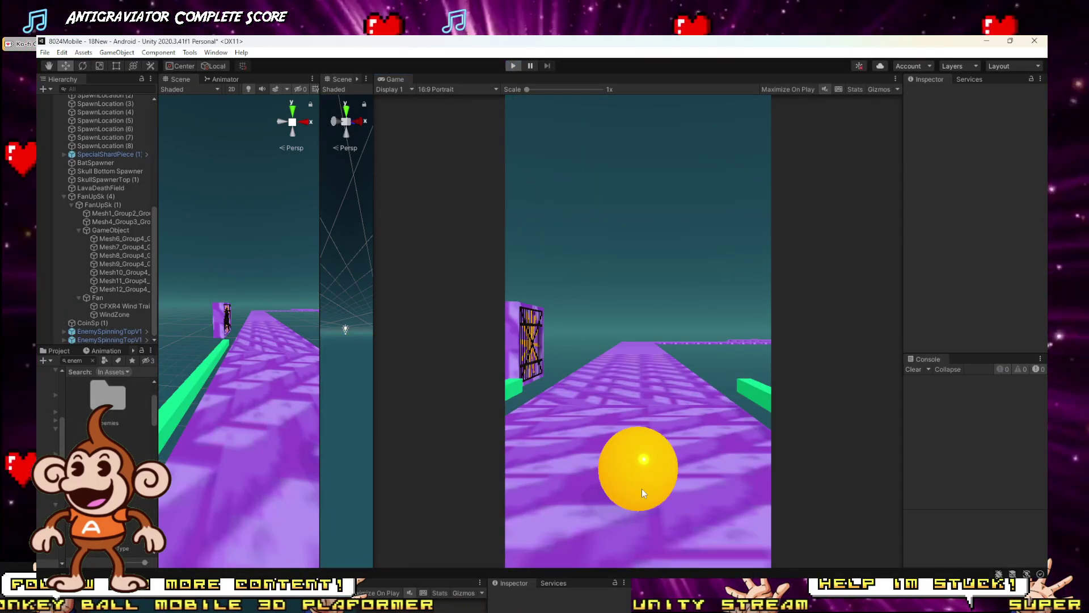
pyautogui.hotkey('ctrl', 'p')
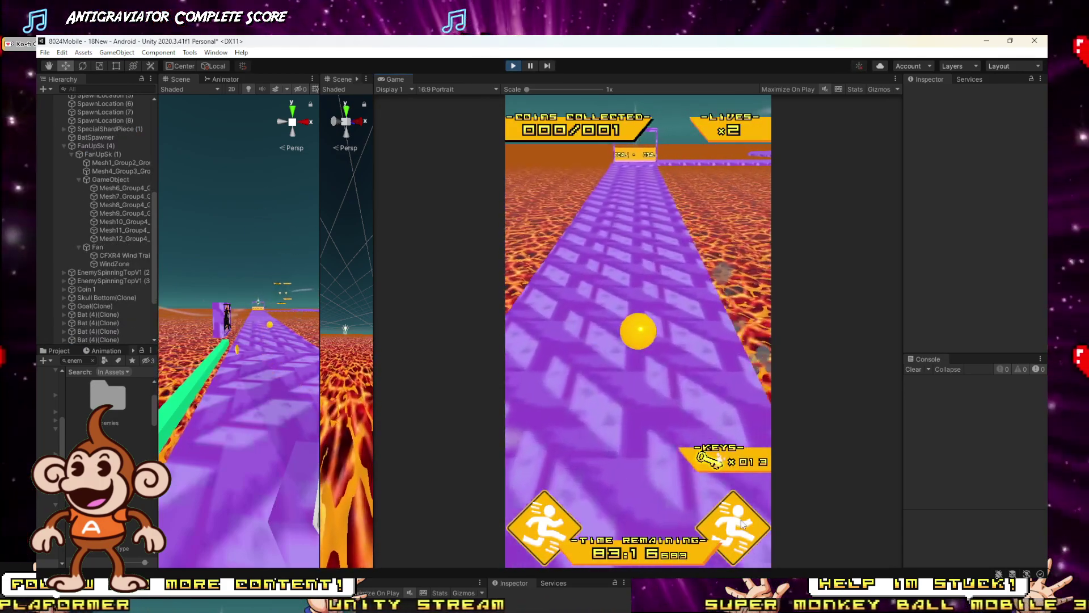
pyautogui.click(514, 66)
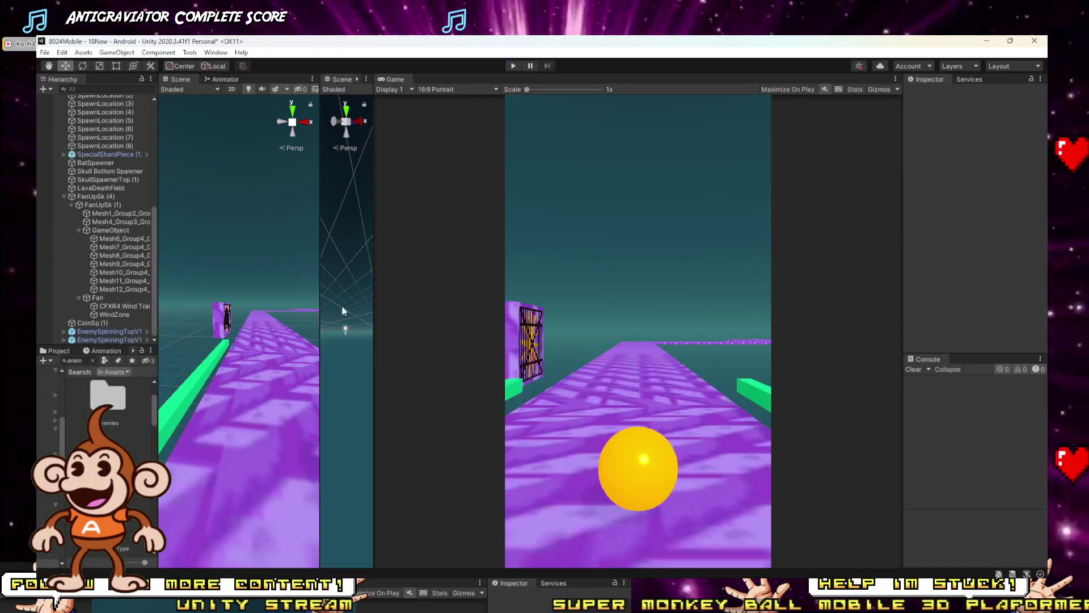
# Step: Show the WindZone's mesh and stretch it from the fan across the track to an X scale of about 5.28
pyautogui.click(222, 320)
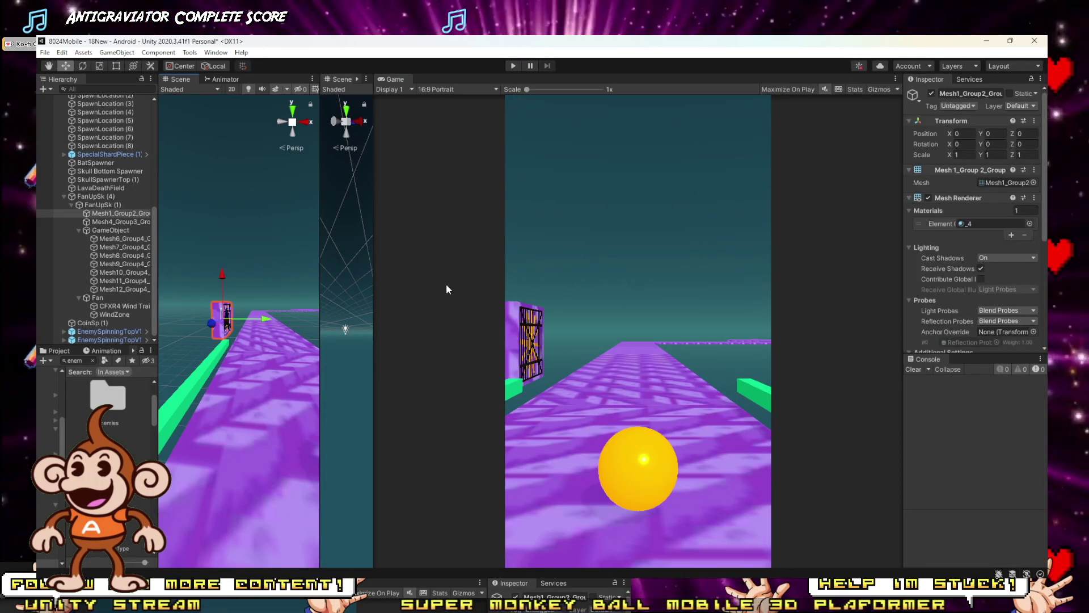
pyautogui.moveTo(243, 357); pyautogui.dragTo(264, 453, button='right')
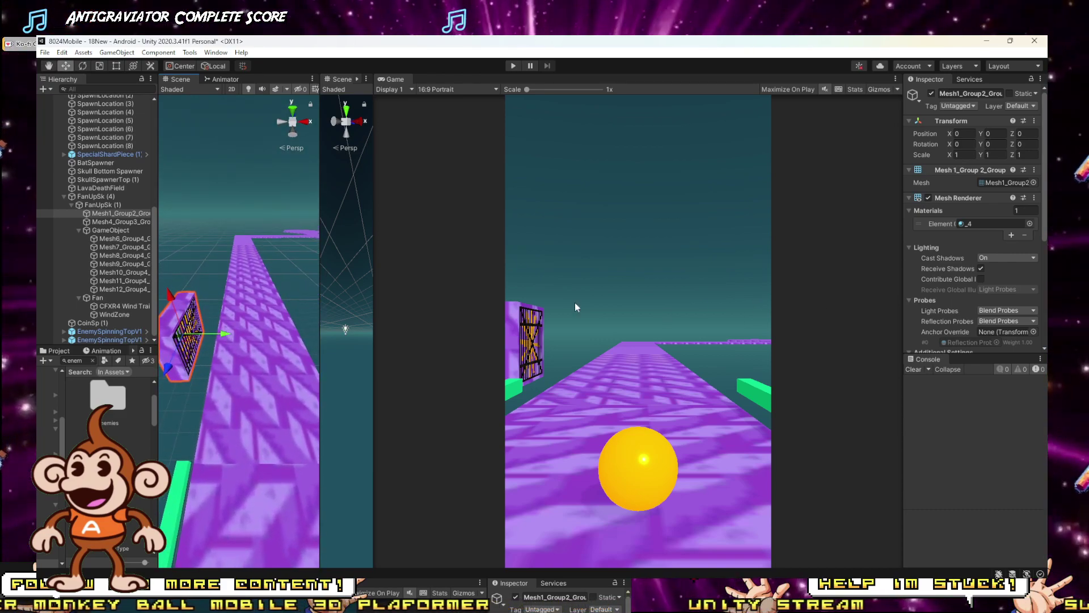
pyautogui.click(105, 315)
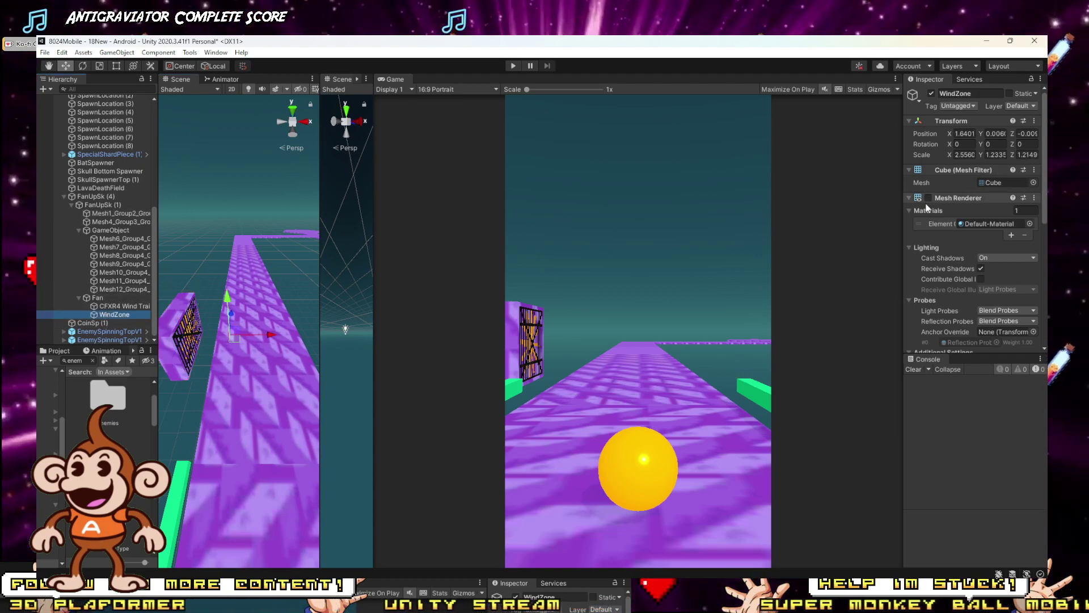
pyautogui.moveTo(250, 332); pyautogui.dragTo(212, 346, button='right')
pyautogui.press('e')
pyautogui.press('f')
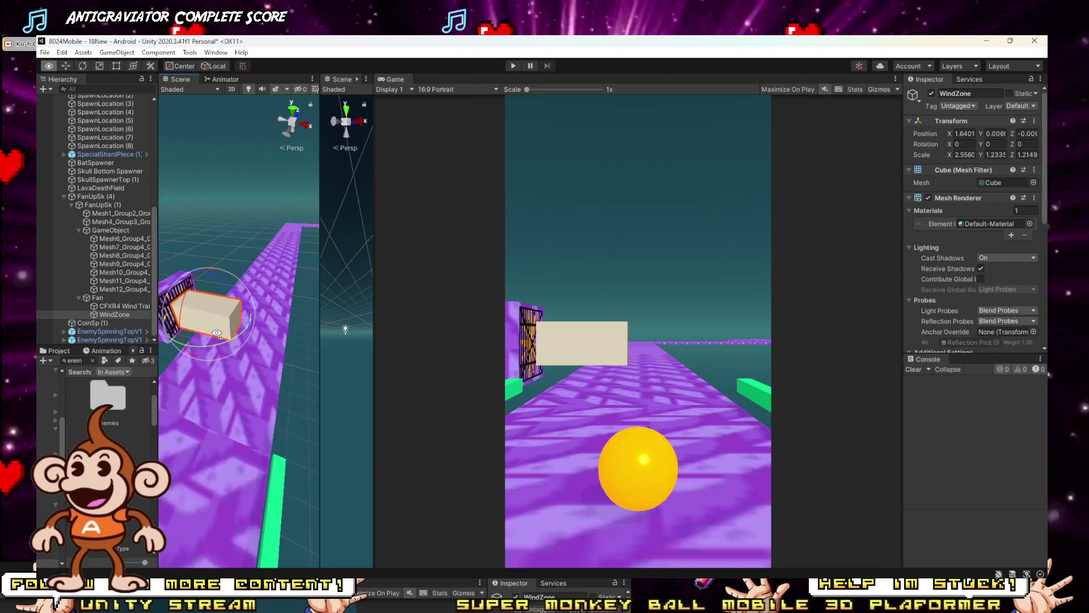
pyautogui.press('w')
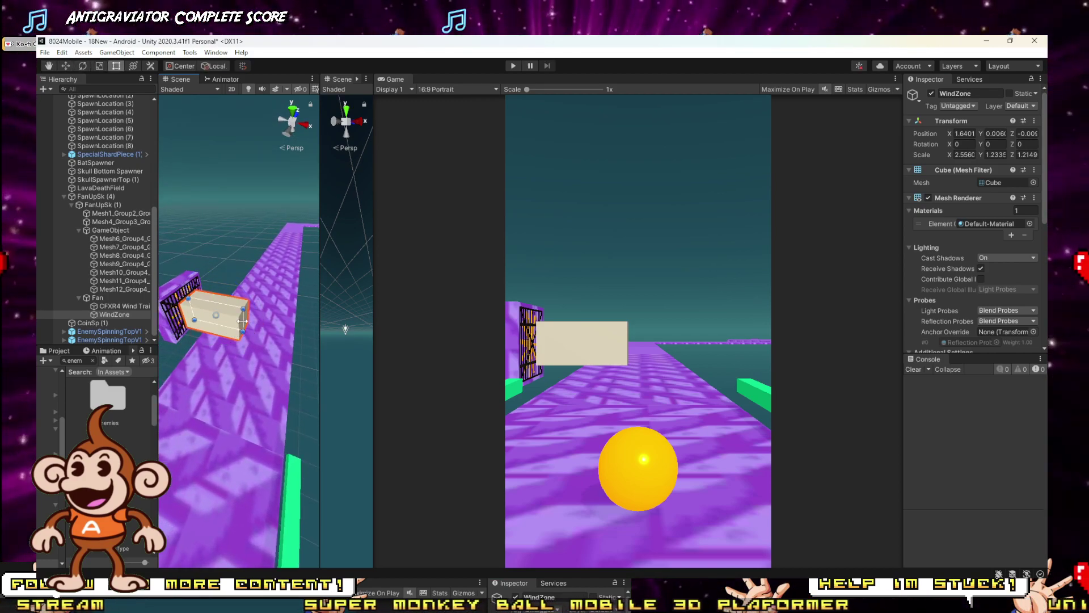
pyautogui.moveTo(246, 322); pyautogui.dragTo(293, 327)
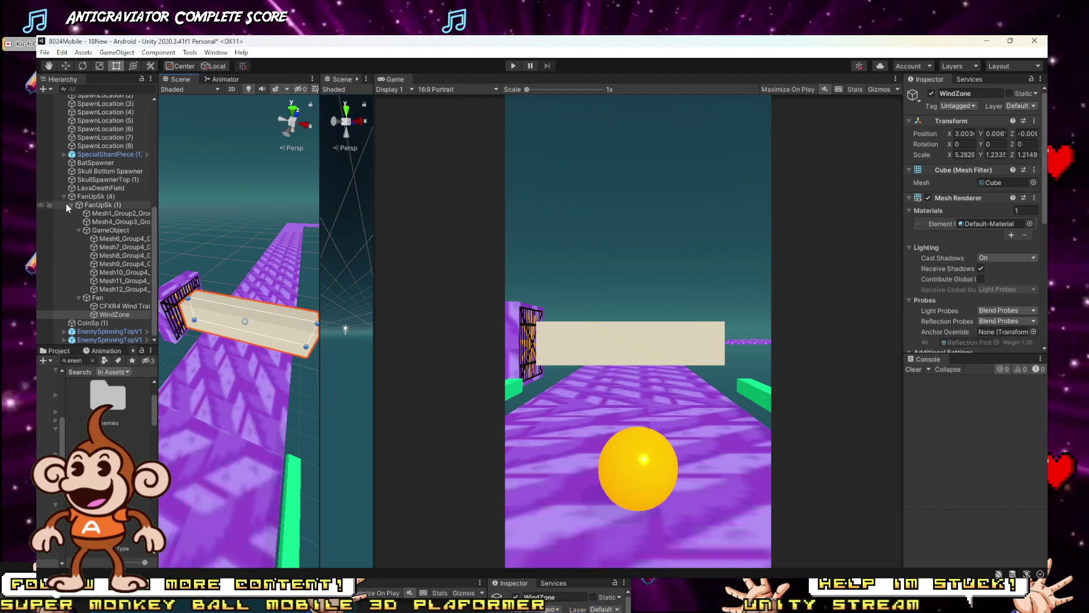
# Step: Collapse FanUpSk (4), disable the WindZone's Mesh Renderer, and play-test the level with the longer wind zone
pyautogui.click(85, 197)
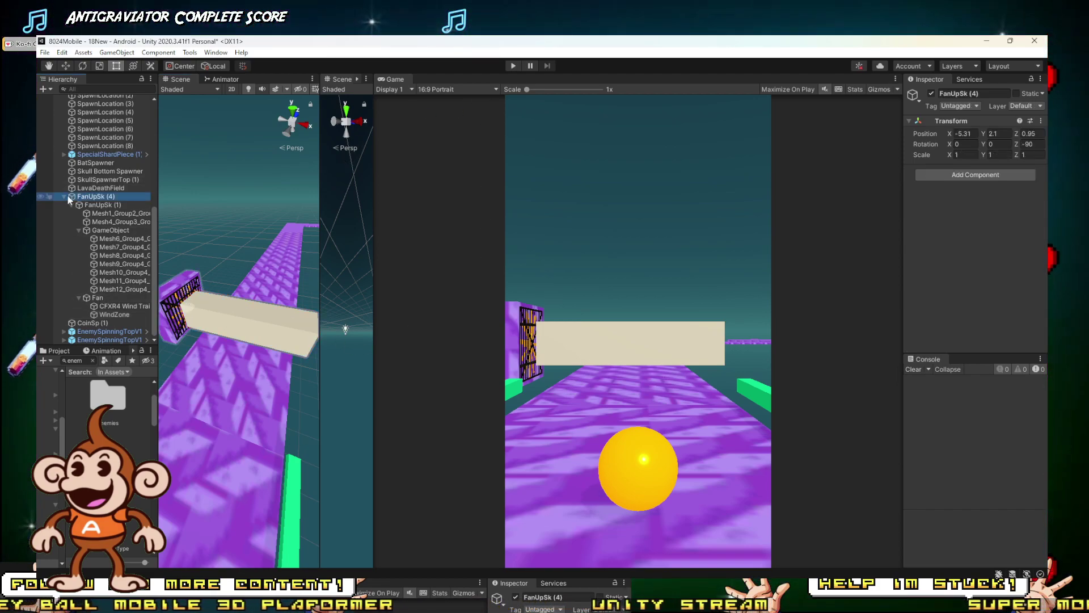
pyautogui.click(62, 195)
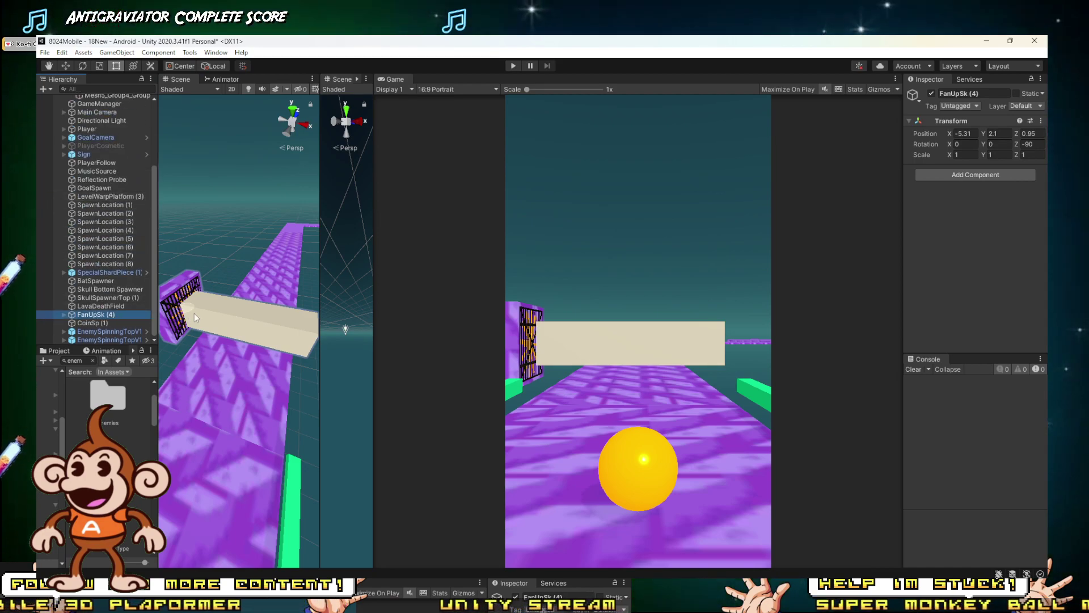
pyautogui.moveTo(238, 298); pyautogui.dragTo(309, 263, button='right')
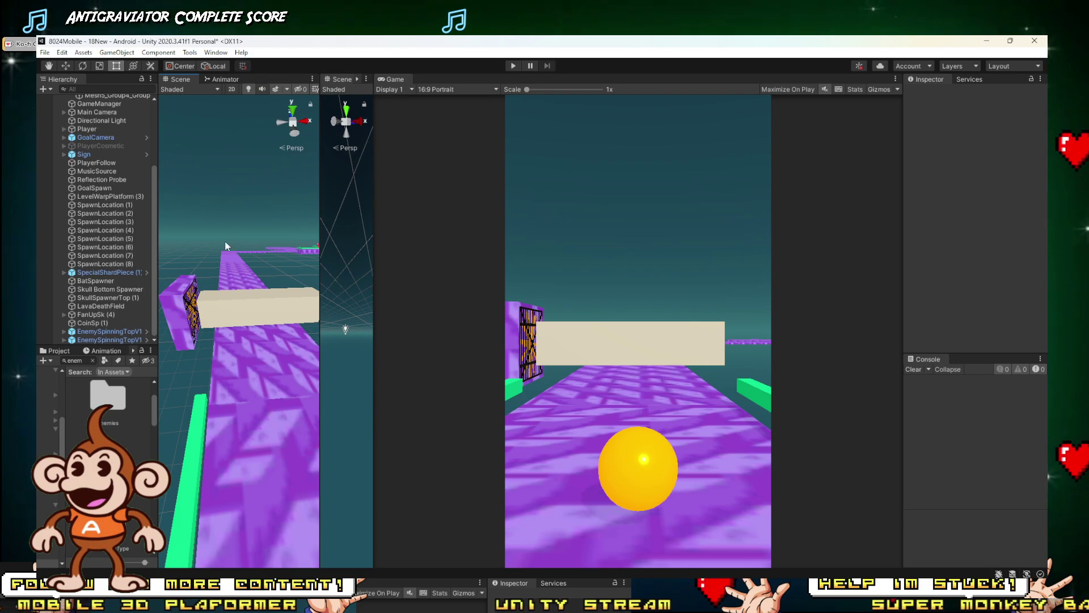
pyautogui.click(227, 307)
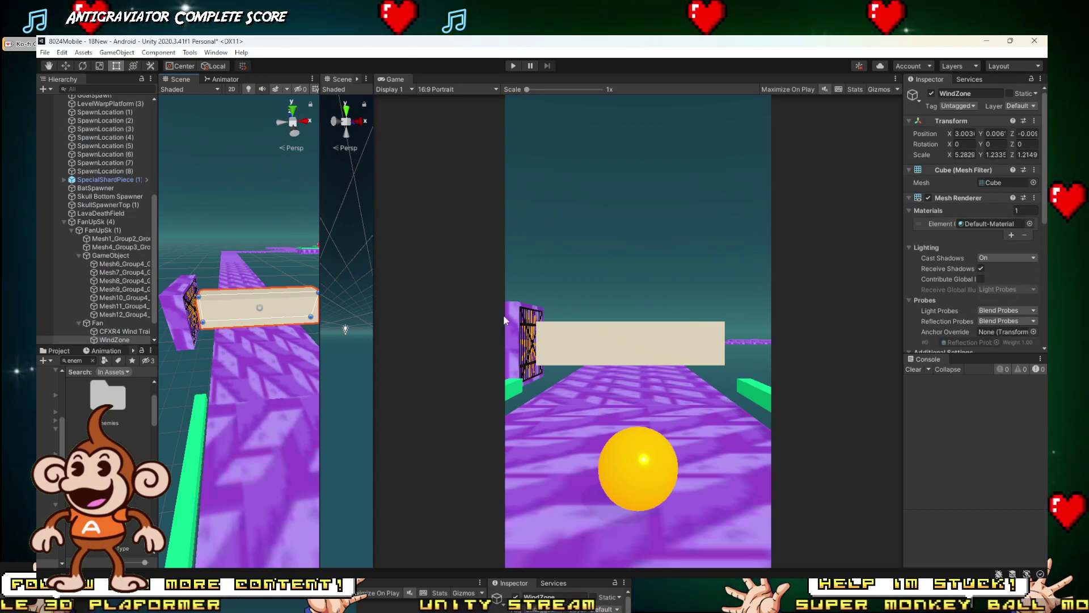
pyautogui.click(928, 198)
pyautogui.click(512, 66)
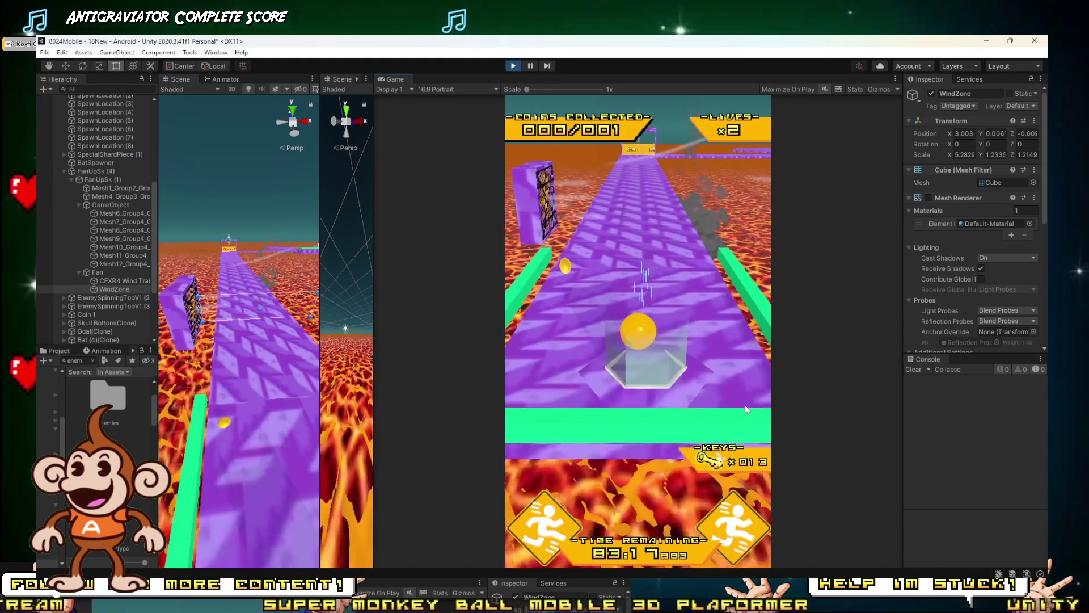
pyautogui.click(513, 66)
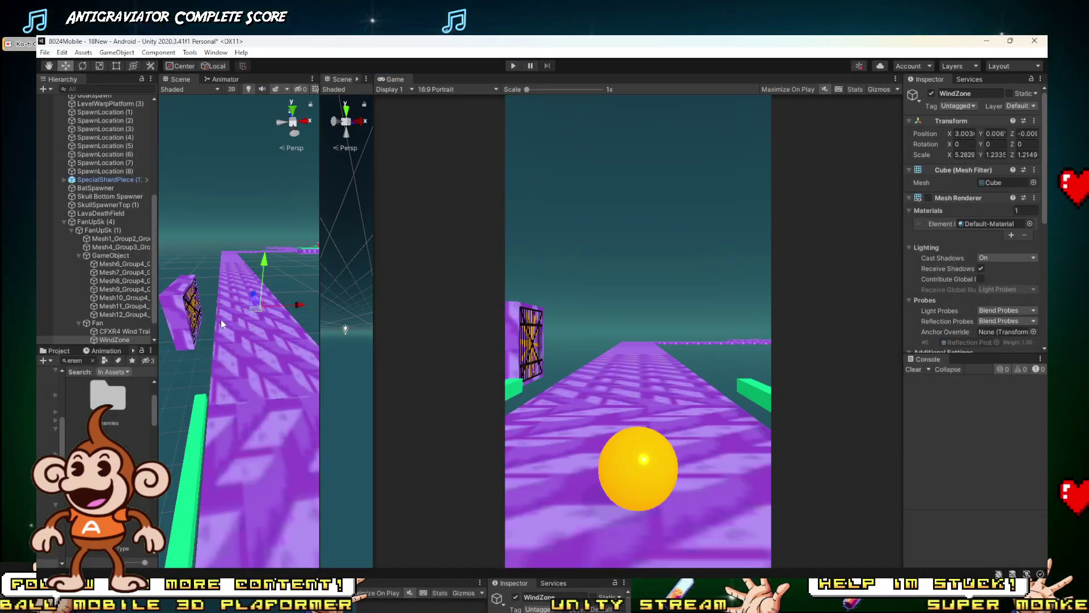
# Step: Set the WindZone's Wind Strength to 28 and play-test the level with it
pyautogui.click(106, 340)
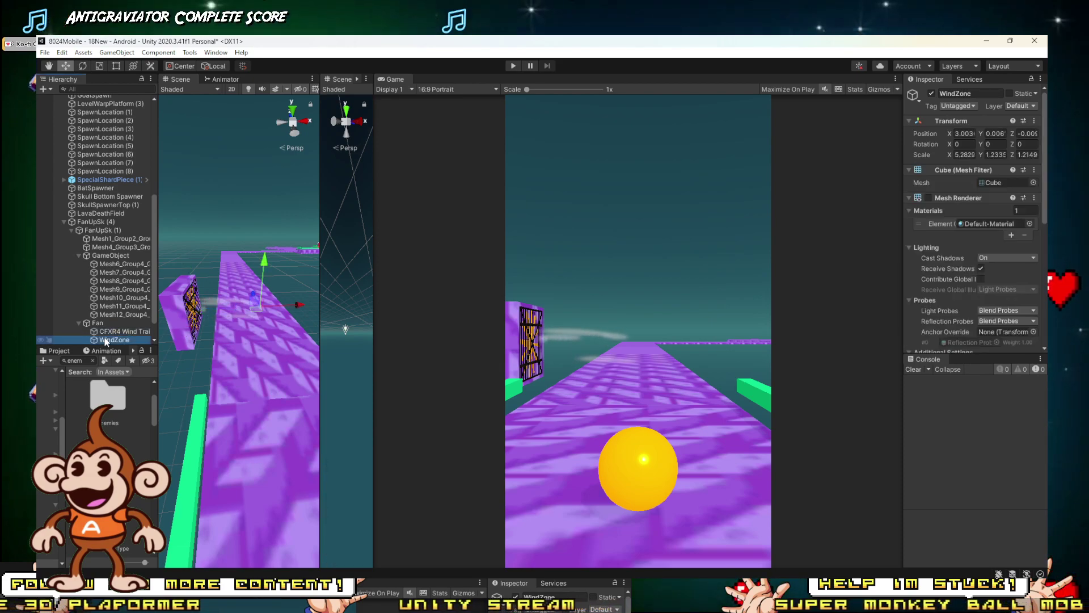
pyautogui.scroll(-5, 1020, 298)
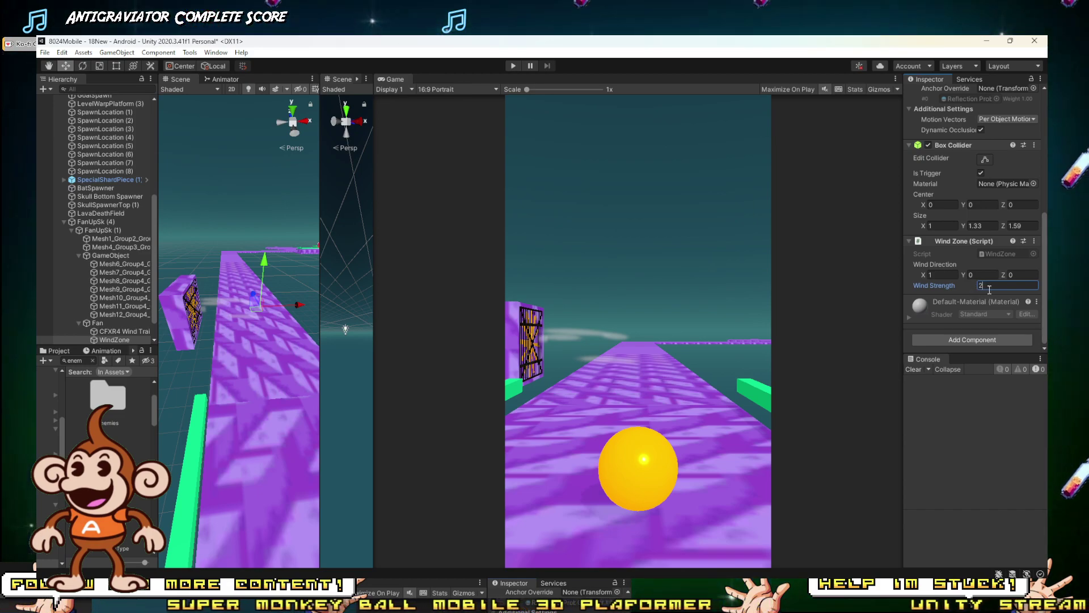
pyautogui.click(513, 66)
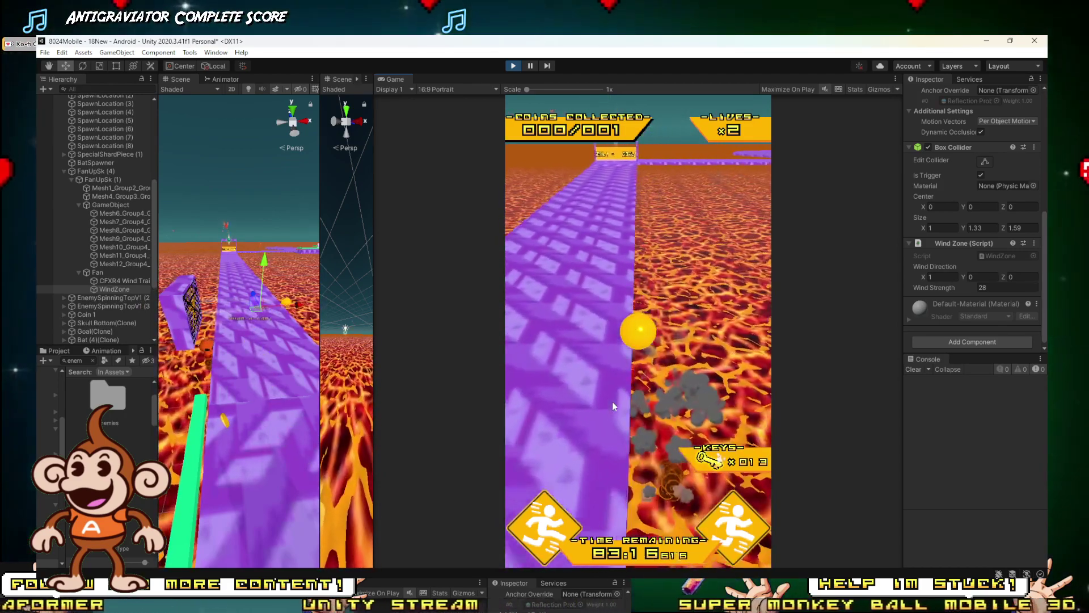
pyautogui.click(513, 66)
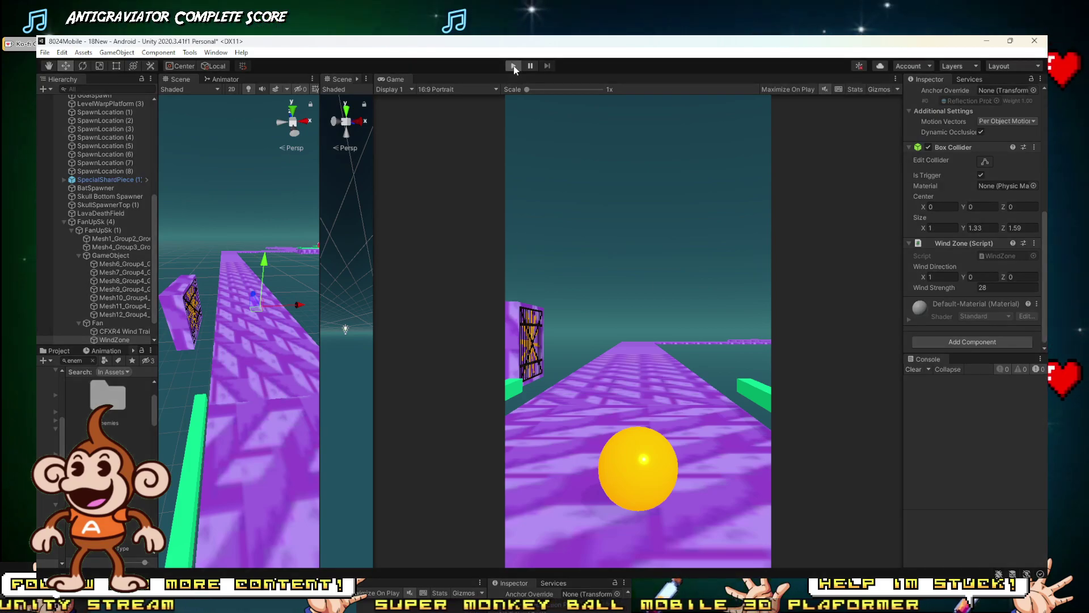
# Step: Replay the level several more times, rolling the ball past the fan to judge the stronger wind push
pyautogui.click(513, 67)
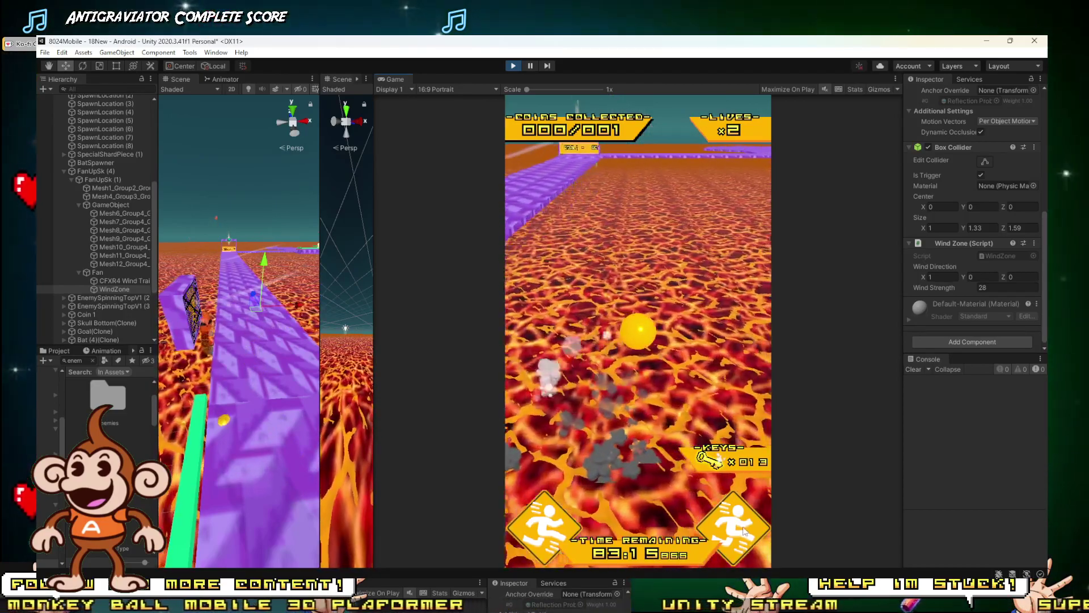
pyautogui.click(514, 65)
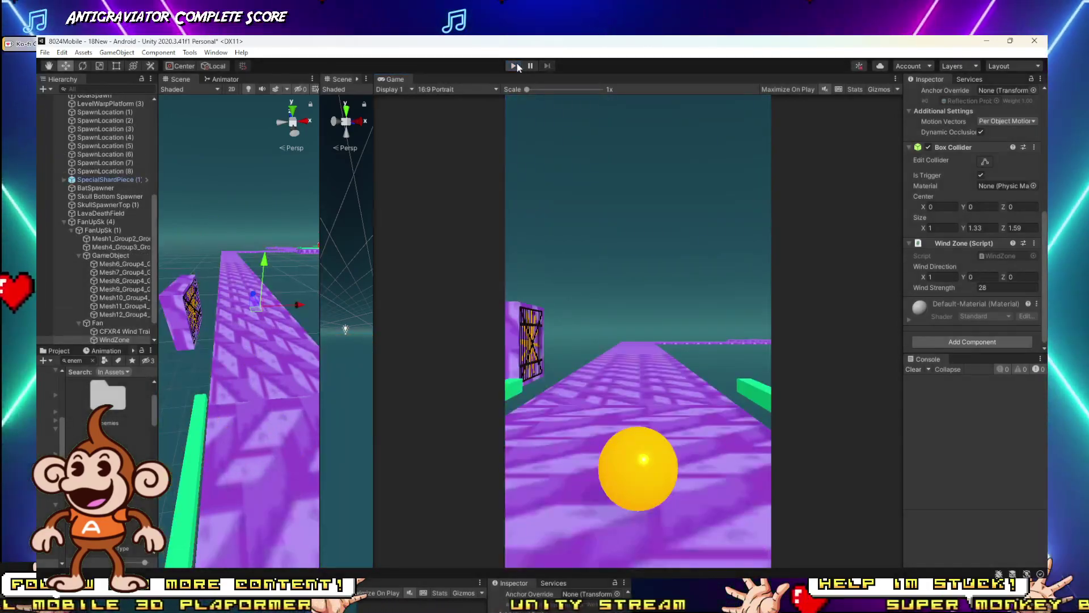
pyautogui.click(513, 66)
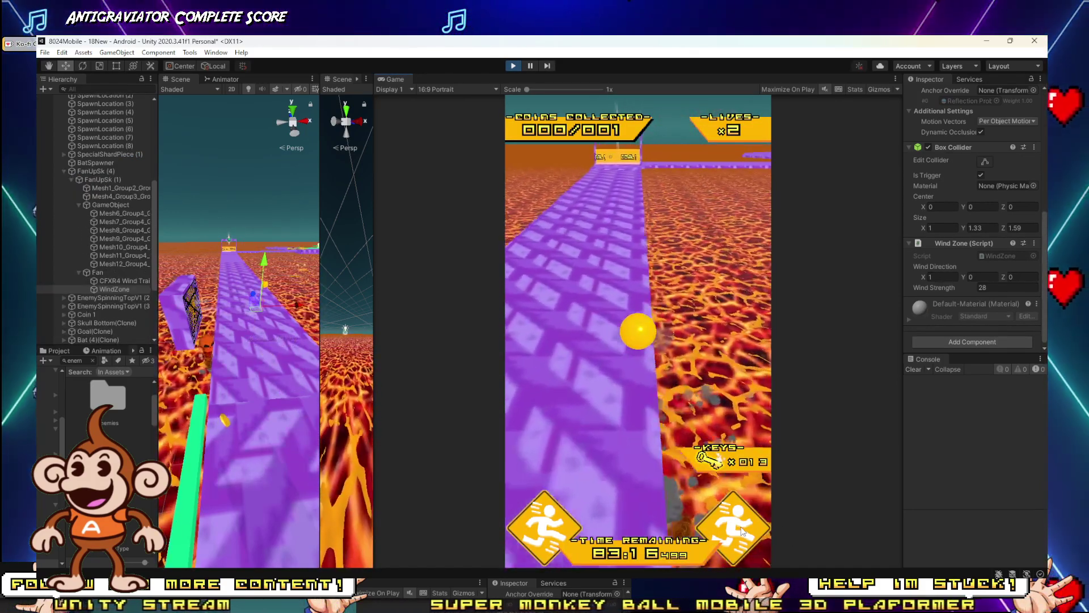
pyautogui.click(514, 68)
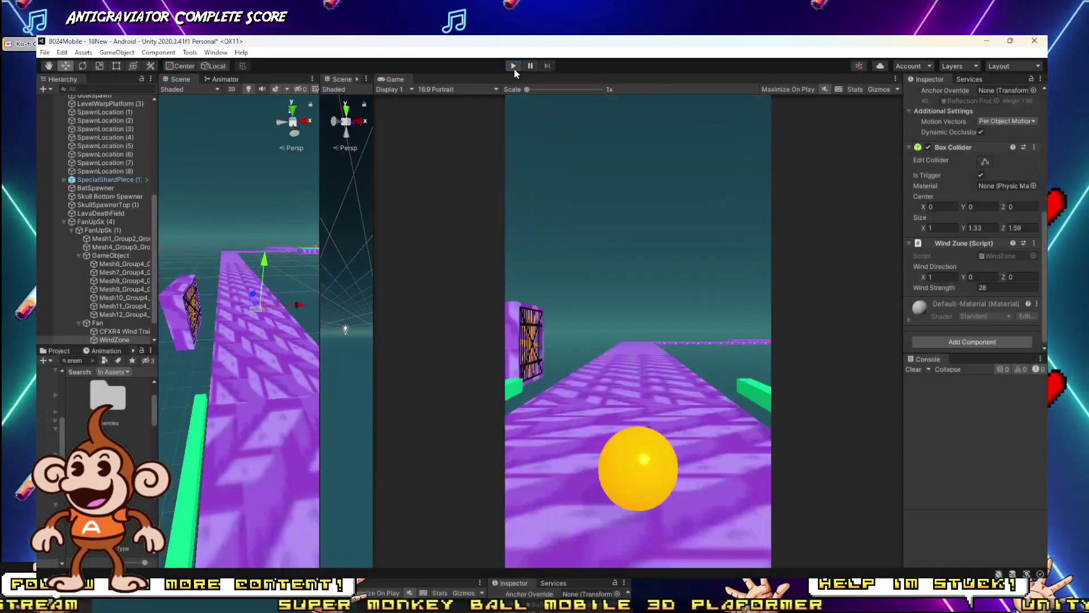
pyautogui.click(514, 67)
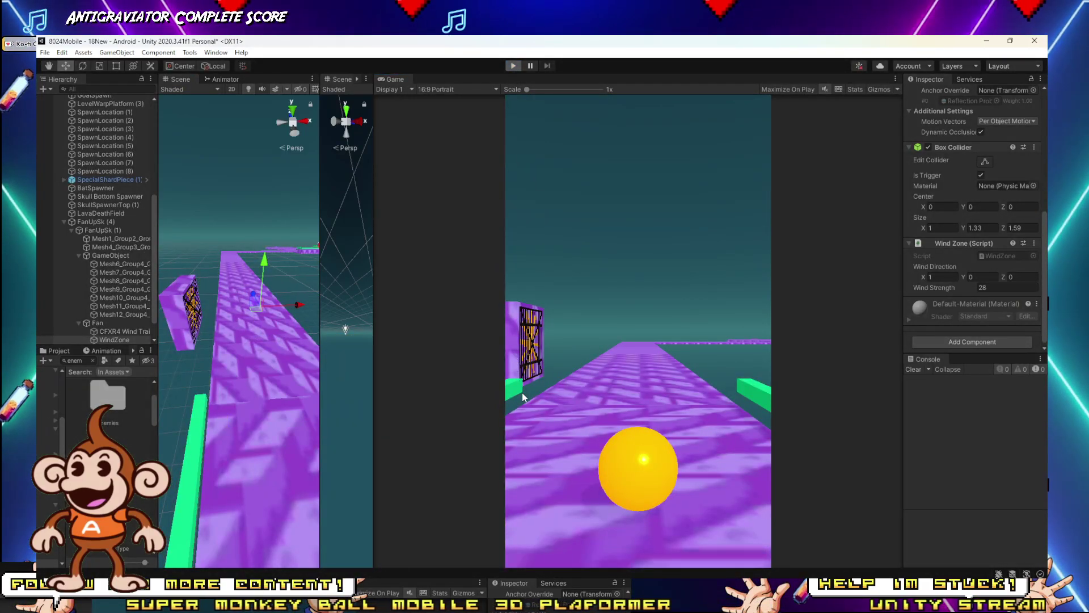
pyautogui.press('Up')
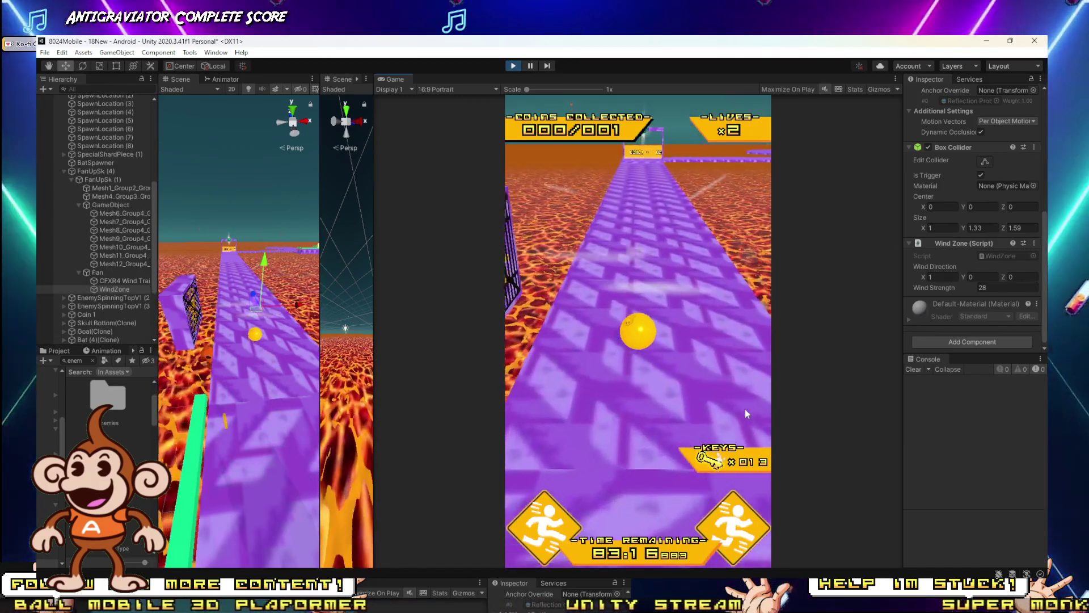
pyautogui.click(513, 66)
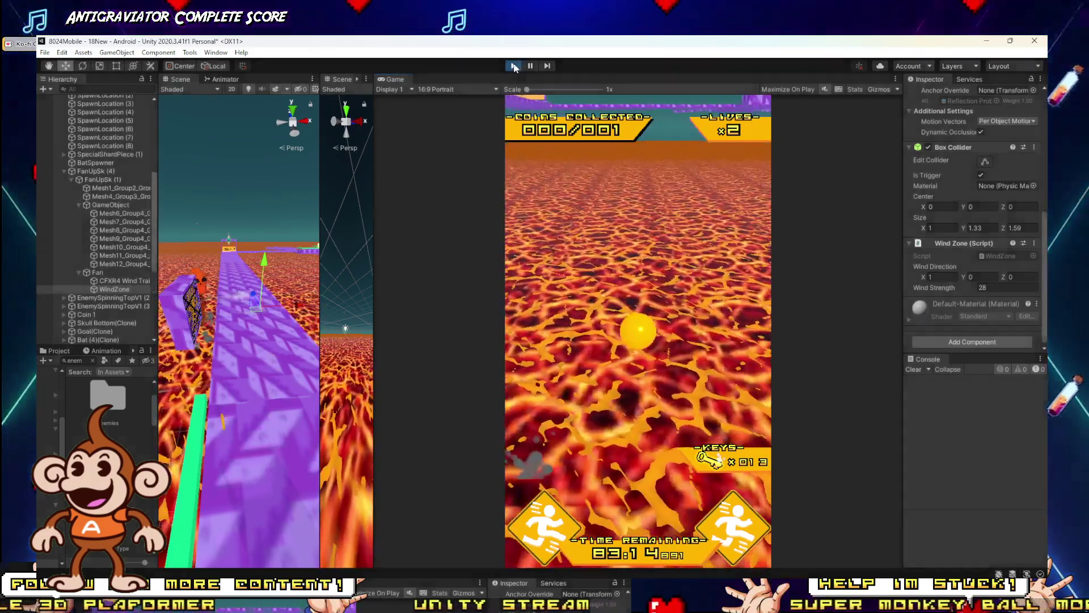
# Step: Duplicate the whole FanUpSk (4) fan object beside the track
pyautogui.click(186, 332)
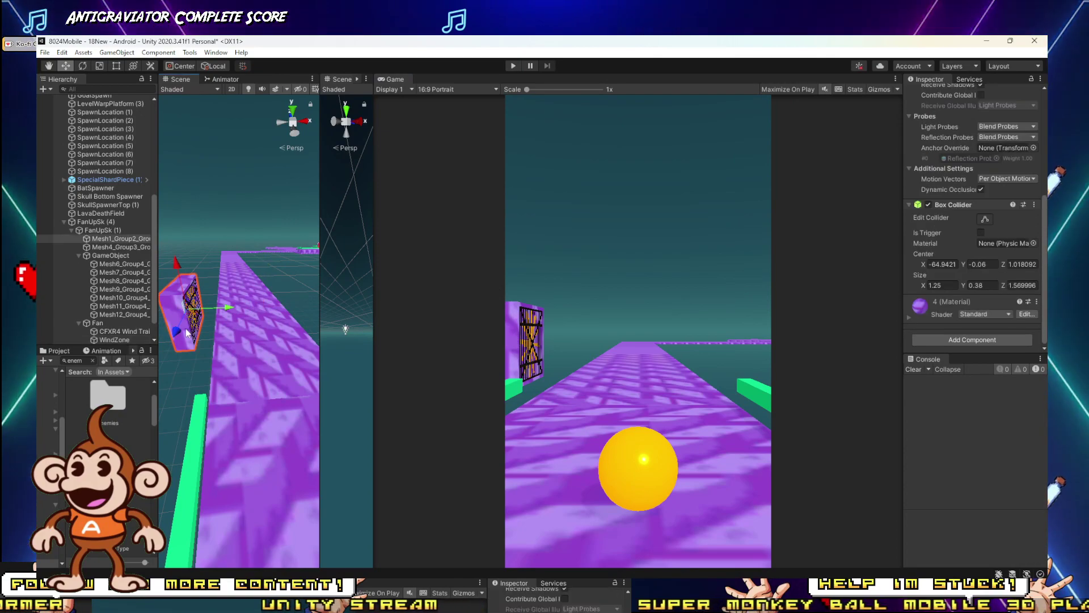
pyautogui.click(85, 222)
pyautogui.hotkey('ctrl', 'd')
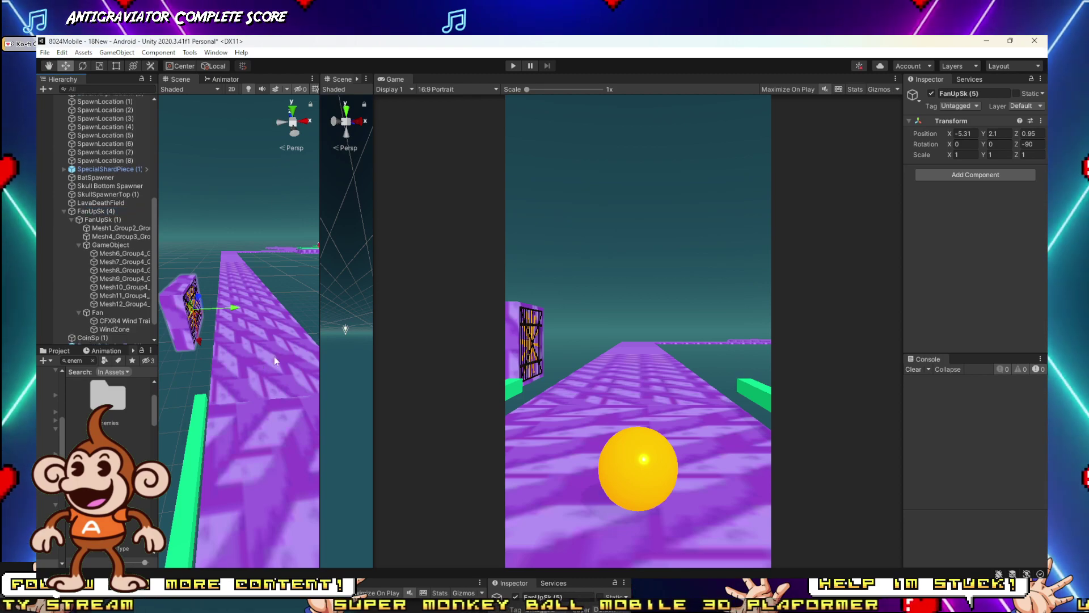
# Step: Rotate the FanUpSk (5) copy 180° about Y and move it across the track to X about 4.44, facing the original fan
pyautogui.press('e')
pyautogui.moveTo(229, 315); pyautogui.dragTo(250, 318)
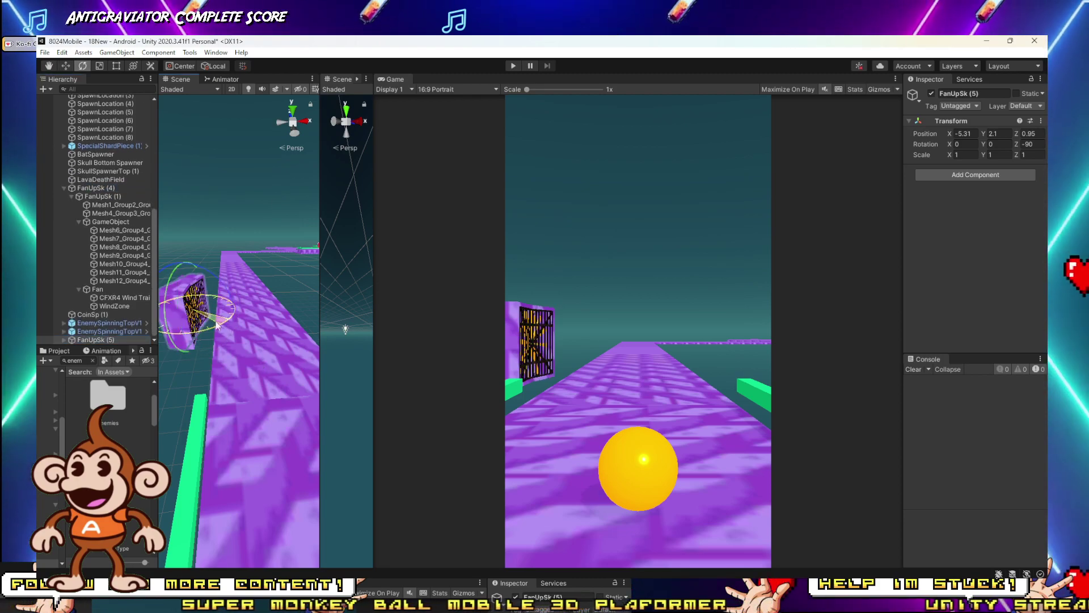
pyautogui.moveTo(1027, 337); pyautogui.dragTo(965, 343)
pyautogui.press('w')
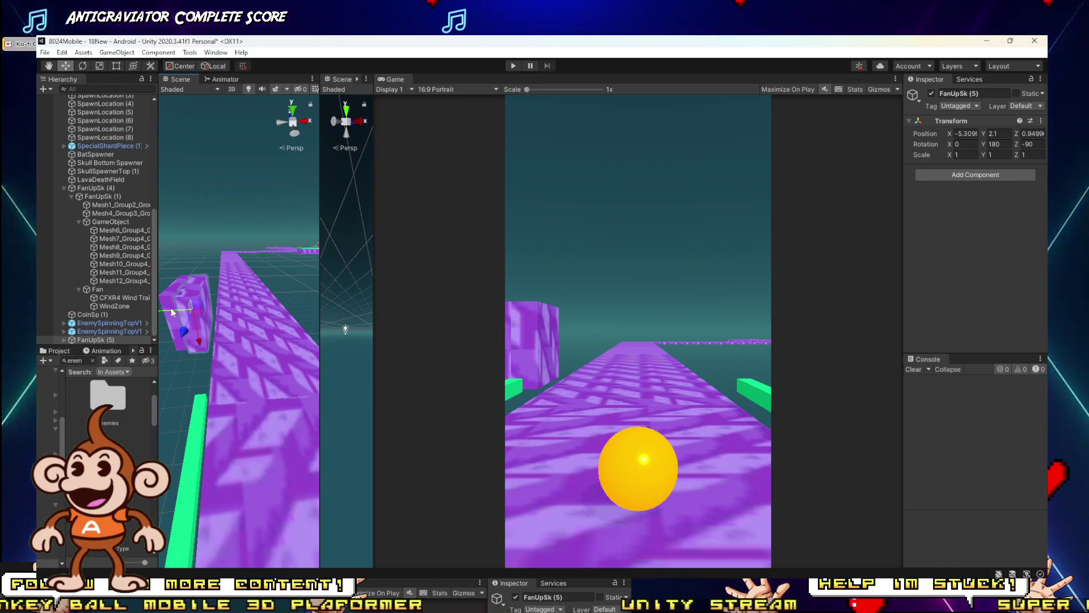
pyautogui.moveTo(172, 311); pyautogui.dragTo(299, 314)
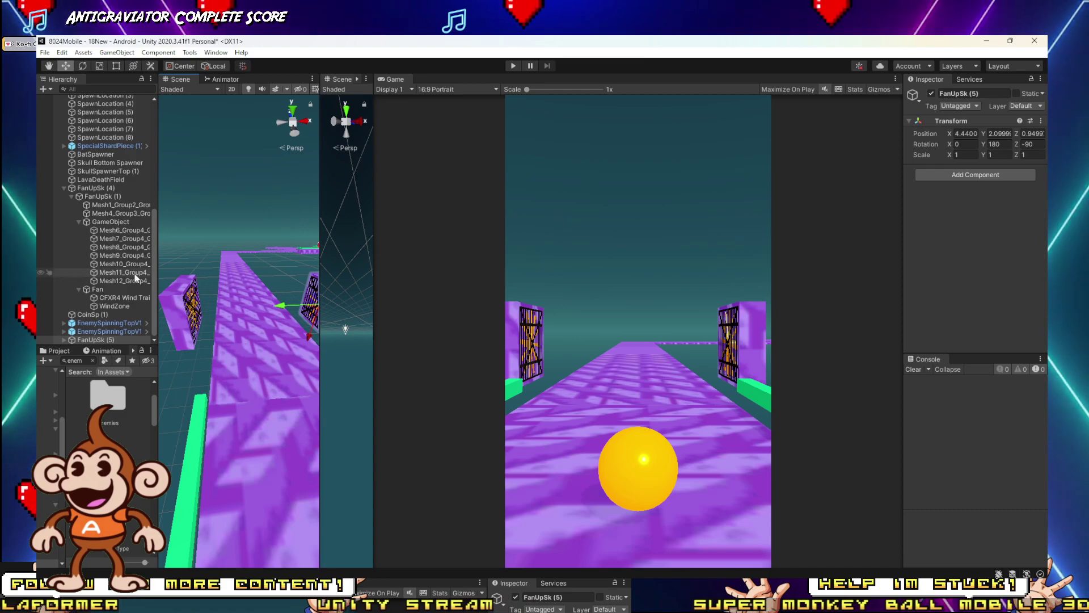
# Step: Collapse FanUpSk (4) and place FanUpSk (5) directly above it in the object hierarchy
pyautogui.click(63, 187)
pyautogui.moveTo(96, 335); pyautogui.dragTo(96, 302)
pyautogui.click(79, 315)
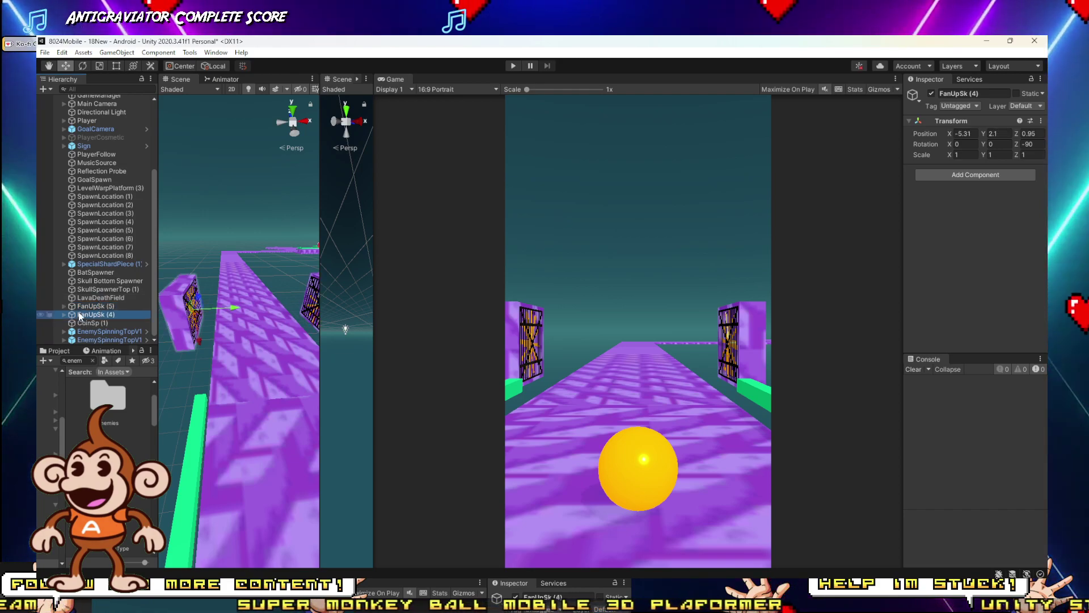
# Step: Set the Wind Direction X to -1 on the WindZone inside FanUpSk (5), and collapse that fan's hierarchy
pyautogui.click(72, 314)
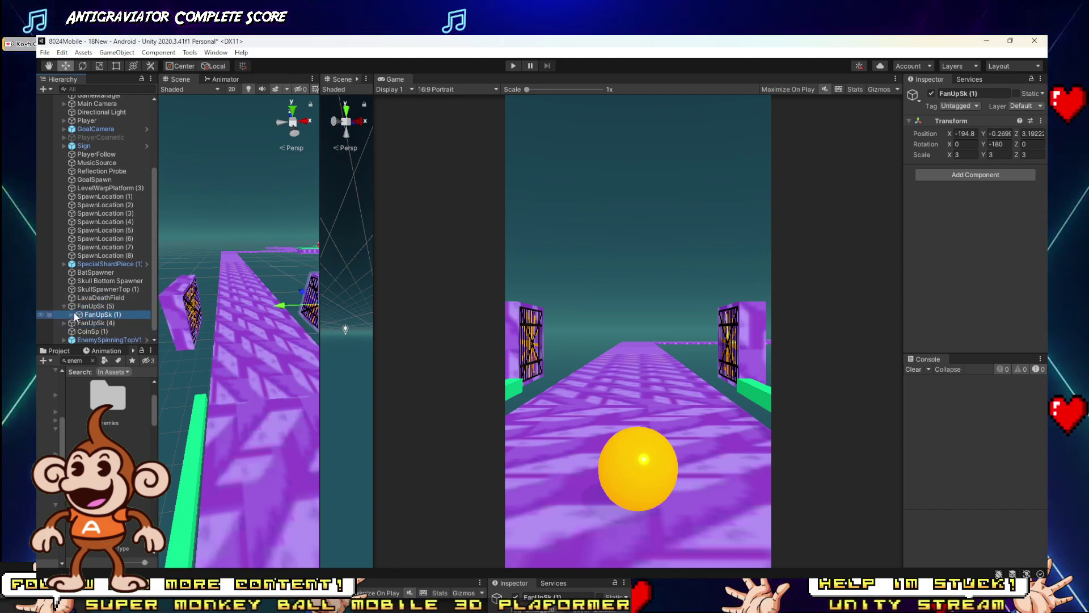
pyautogui.click(99, 315)
pyautogui.scroll(-2, 99, 311)
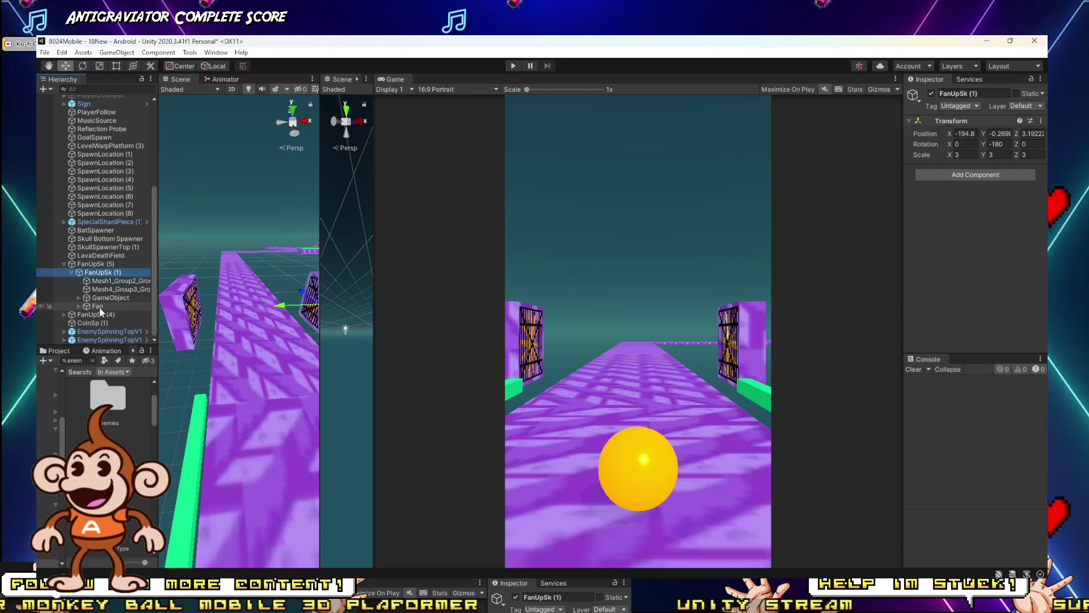
pyautogui.click(93, 306)
pyautogui.click(108, 322)
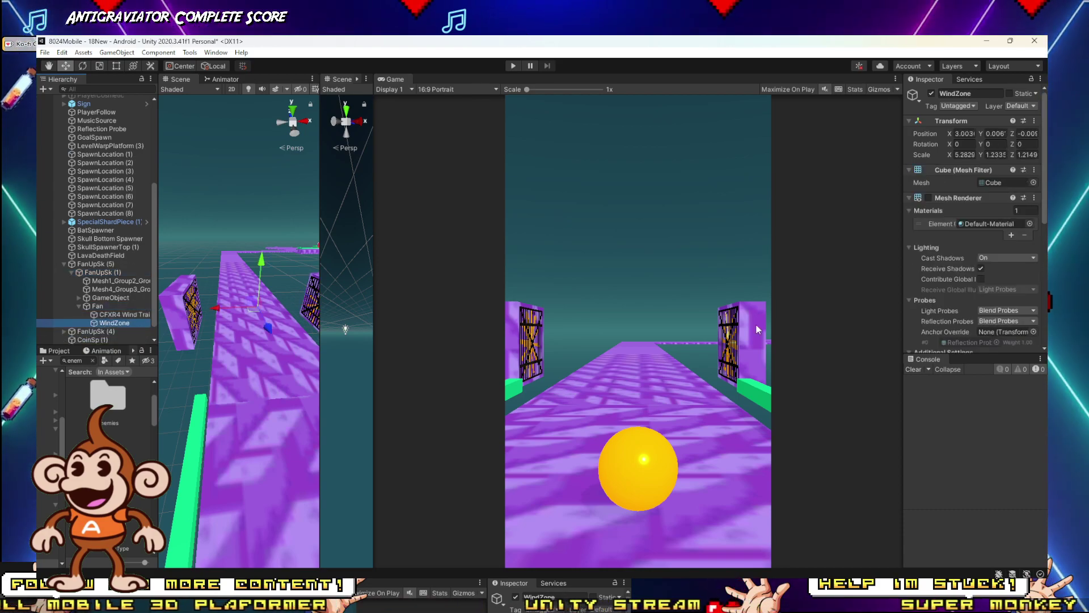
pyautogui.scroll(-5, 983, 272)
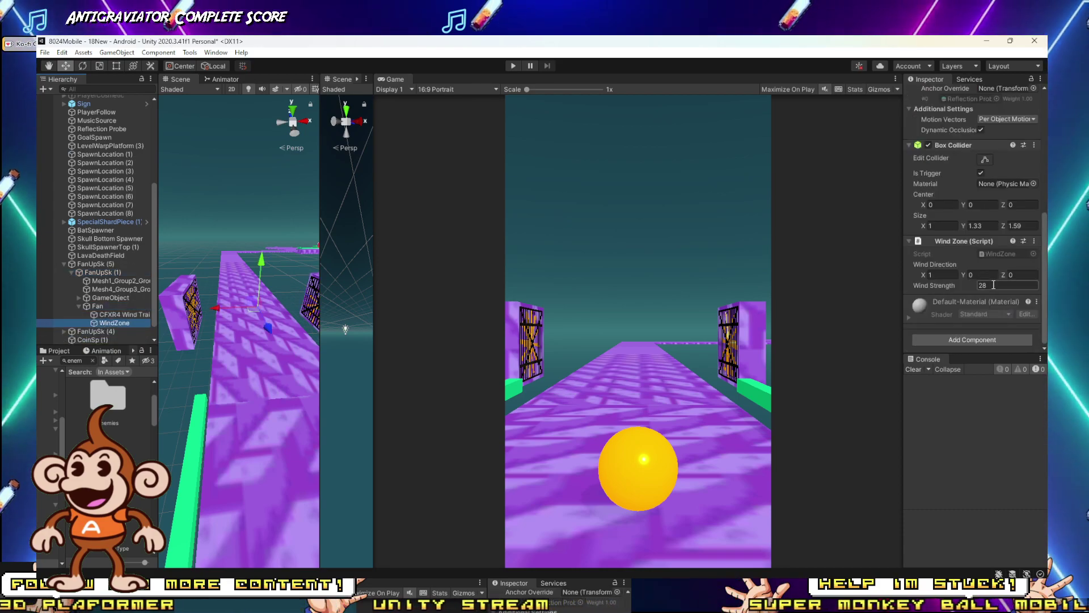
pyautogui.click(938, 275)
pyautogui.press('BackSpace')
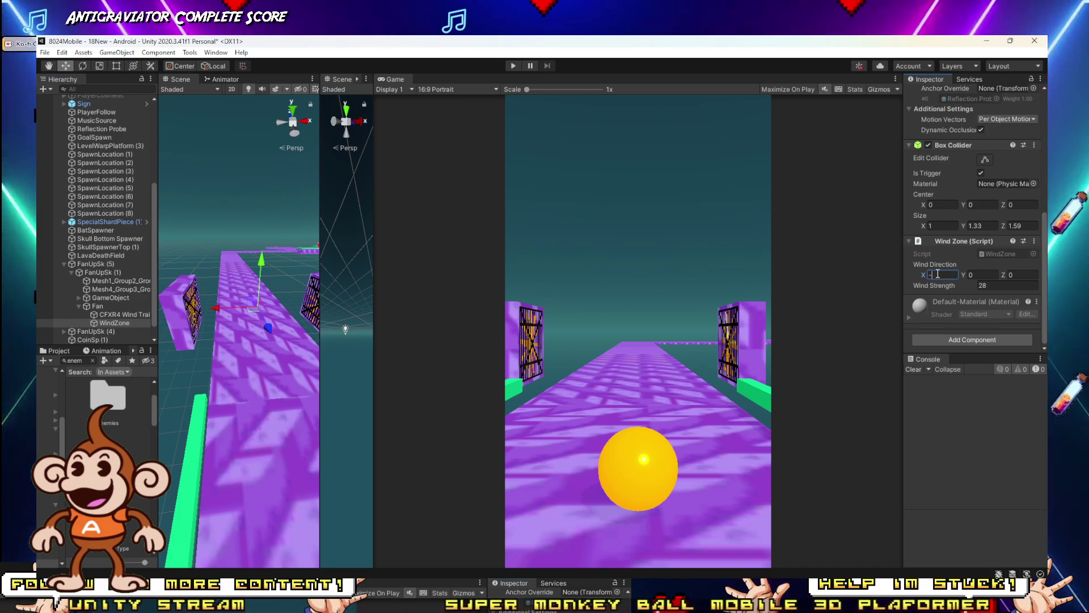
pyautogui.write('-1')
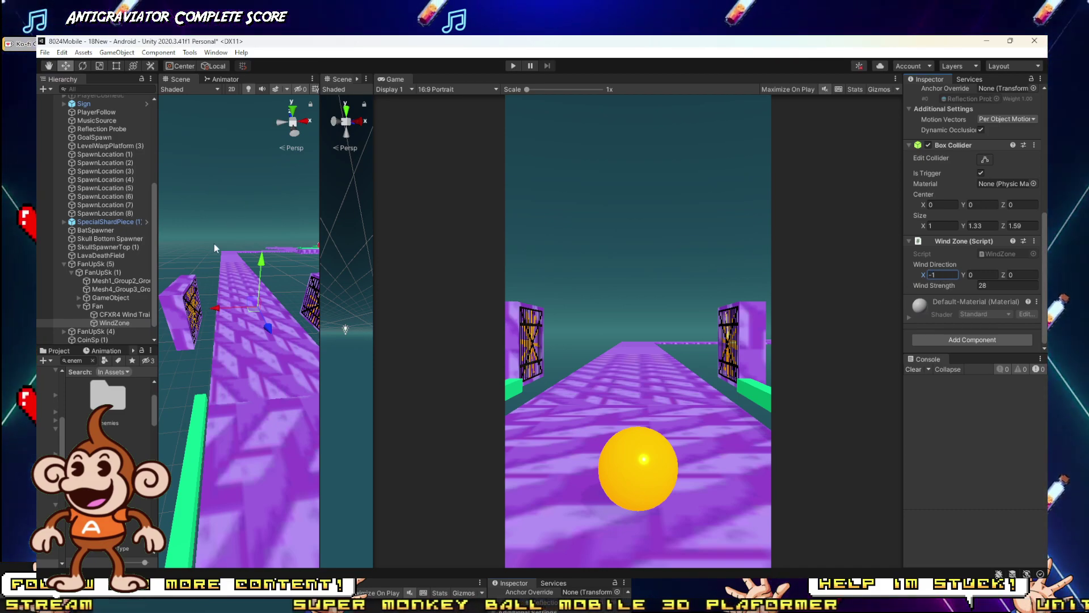
pyautogui.click(63, 264)
# Step: Add the Up Down Motion script to both FanUpSk (5) and FanUpSk (4) at once
pyautogui.click(63, 264)
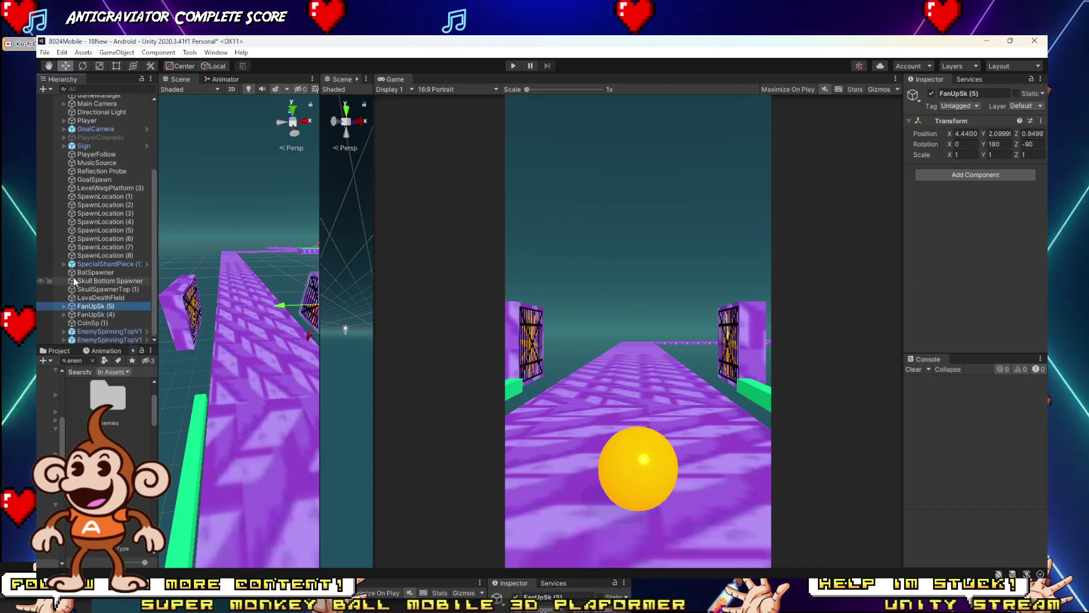
pyautogui.keyDown('ctrl'); pyautogui.click(85, 315); pyautogui.keyUp('ctrl')
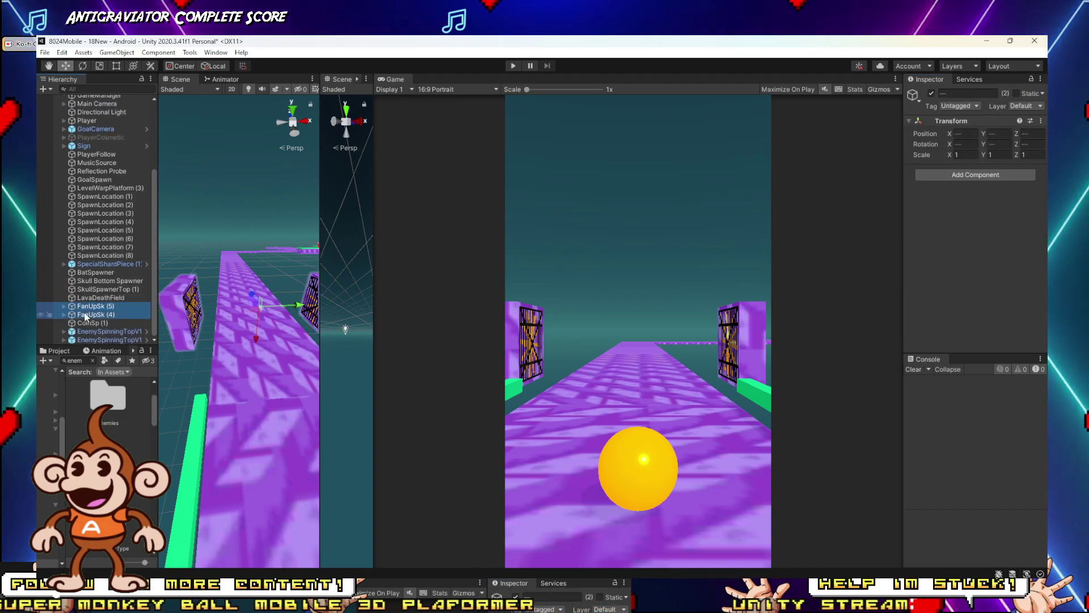
pyautogui.click(982, 175)
pyautogui.write('UP')
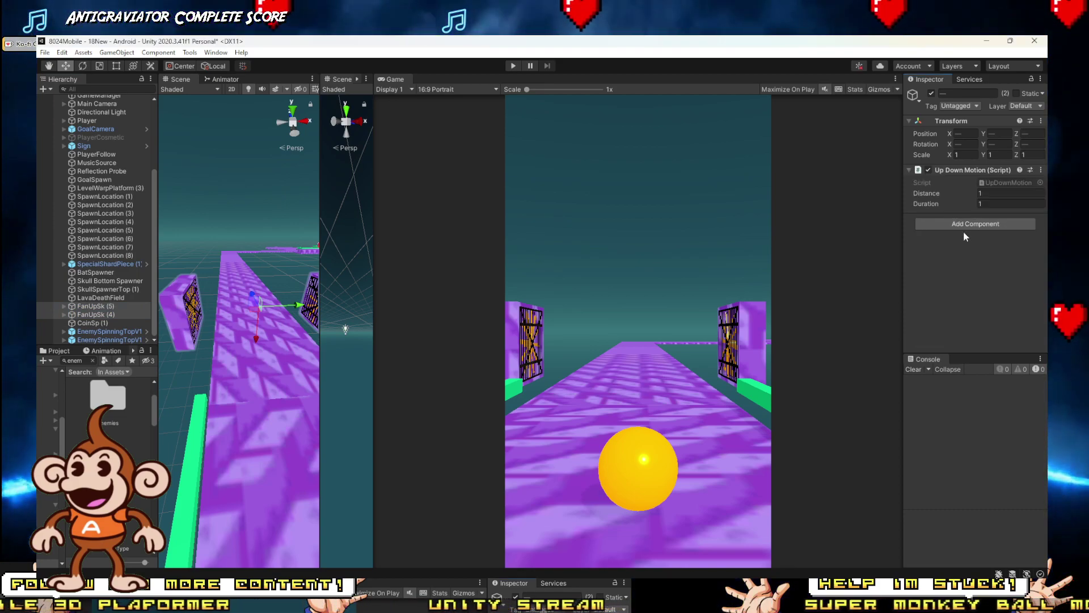
pyautogui.click(952, 213)
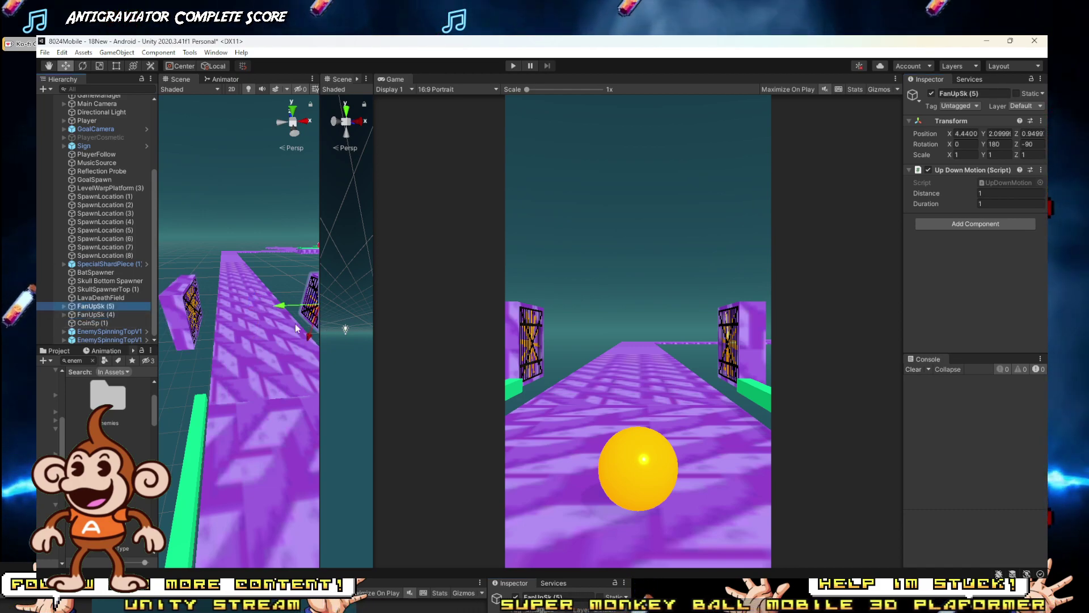
# Step: Move FanUpSk (5) farther along the track to Z about 8.45 and lower it below the track to Y about -6.15
pyautogui.keyDown('alt'); pyautogui.moveTo(295, 327); pyautogui.dragTo(286, 323); pyautogui.keyUp('alt')
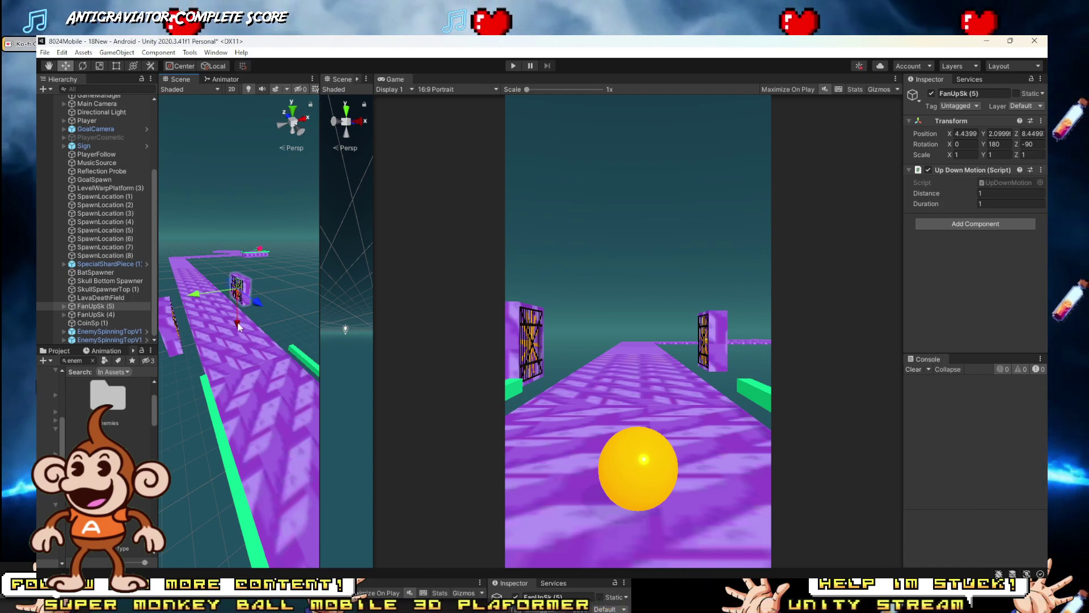
pyautogui.moveTo(238, 326); pyautogui.dragTo(236, 346)
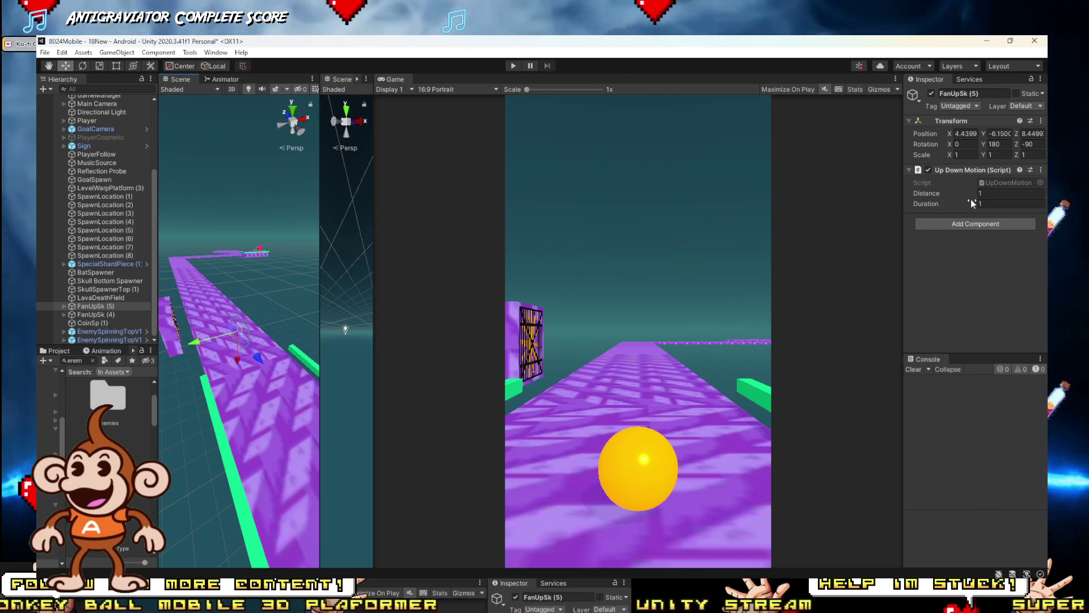
pyautogui.doubleClick(988, 193)
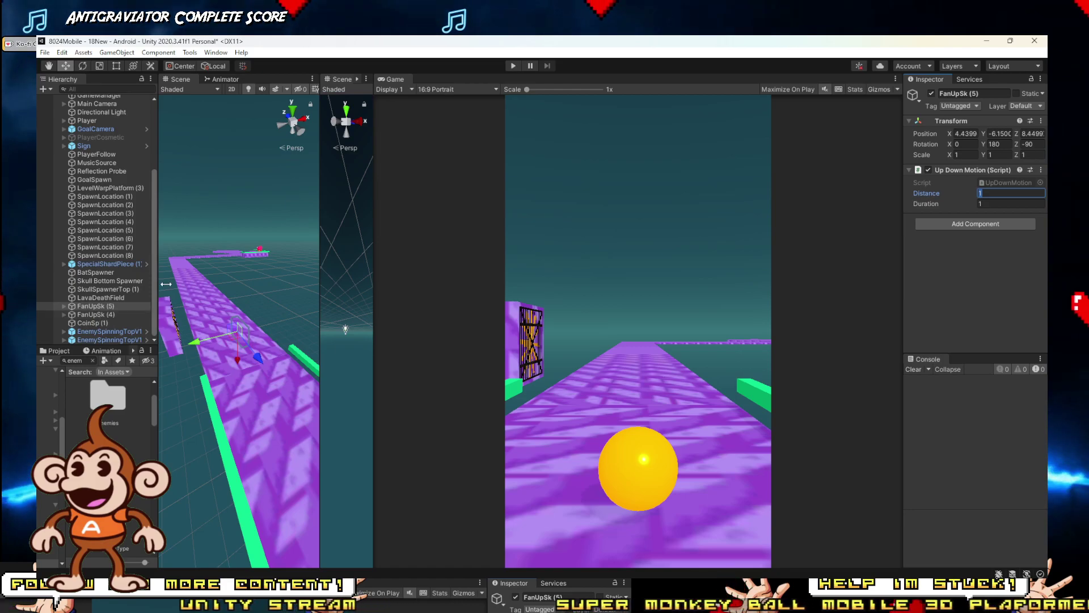
# Step: Play-test the level while trying an Up Down Motion Distance of 8.64 and Duration of 6.31 on FanUpSk (5)
pyautogui.click(513, 66)
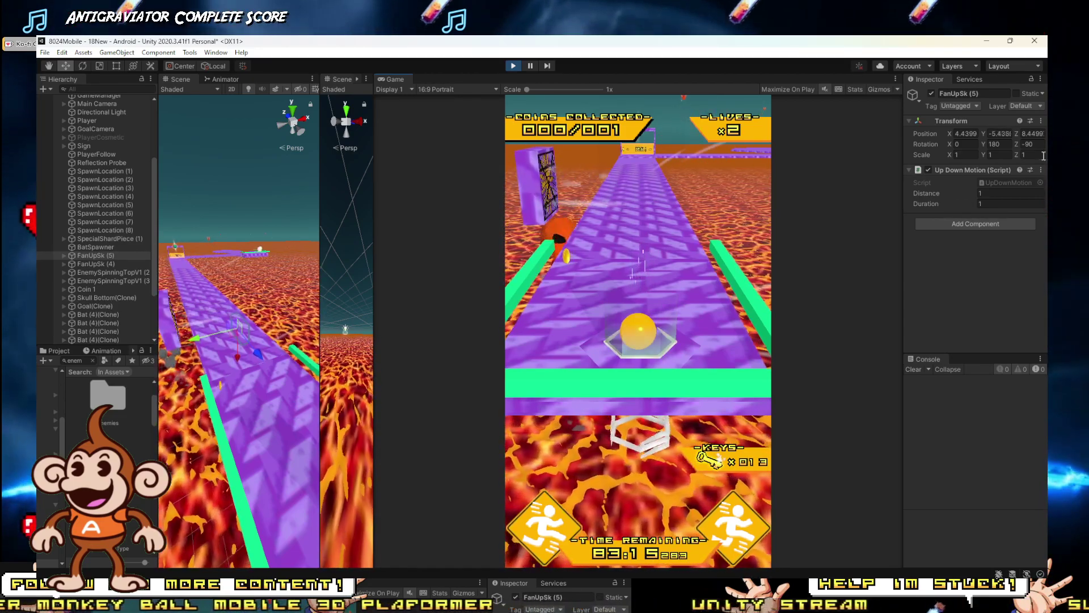
pyautogui.moveTo(931, 193); pyautogui.dragTo(69, 188)
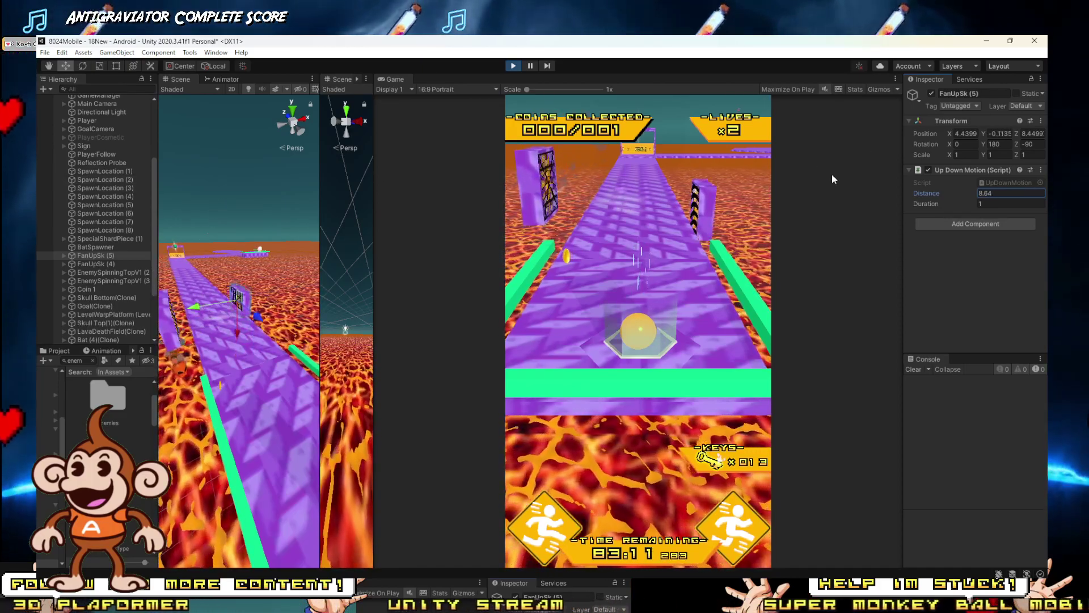
pyautogui.moveTo(955, 205); pyautogui.dragTo(36, 184)
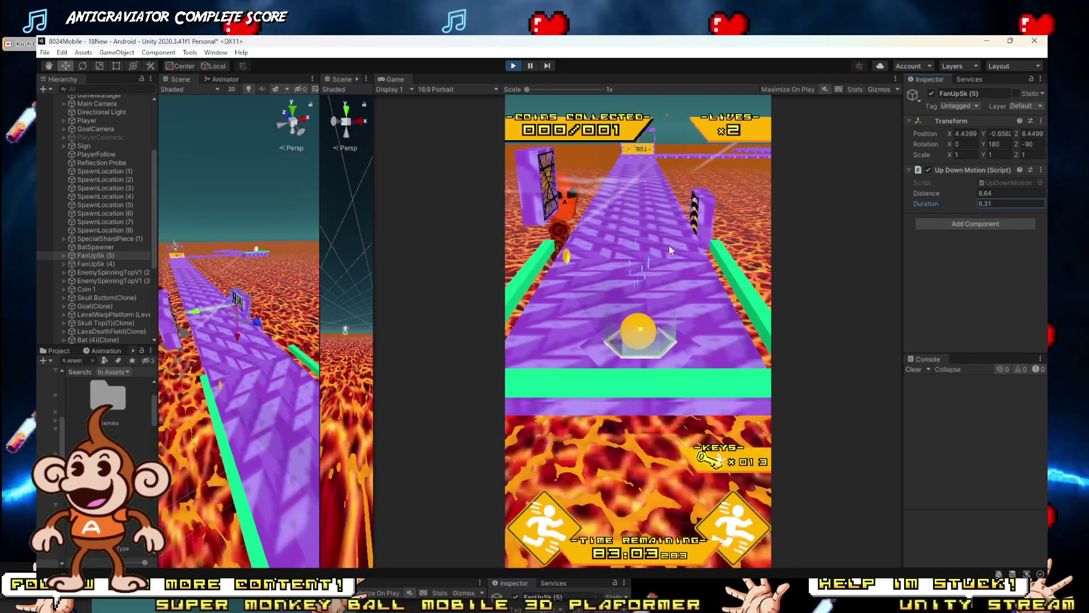
pyautogui.click(690, 260)
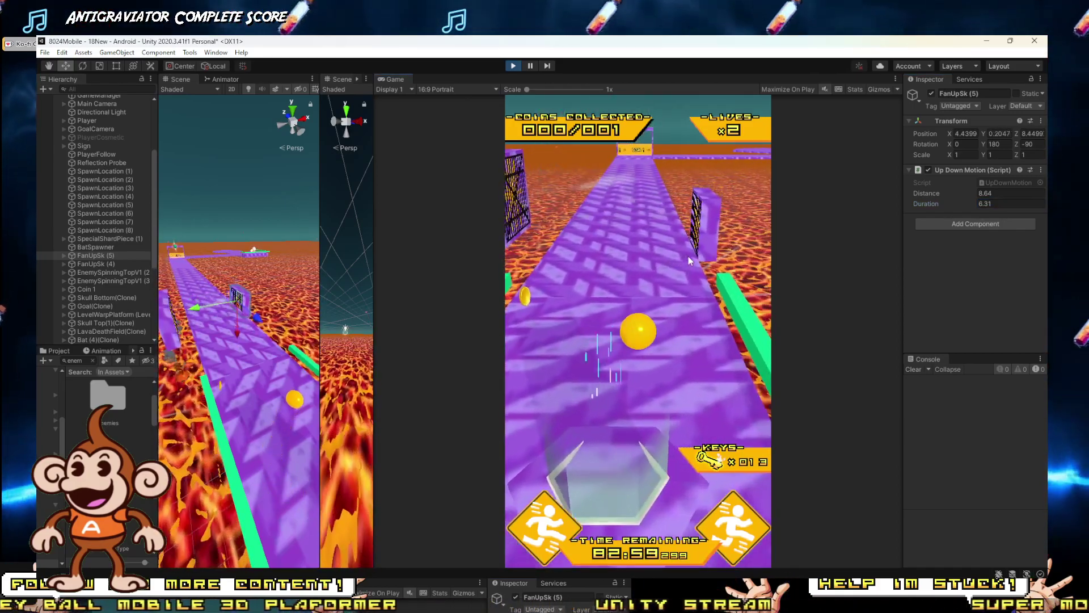
pyautogui.click(513, 66)
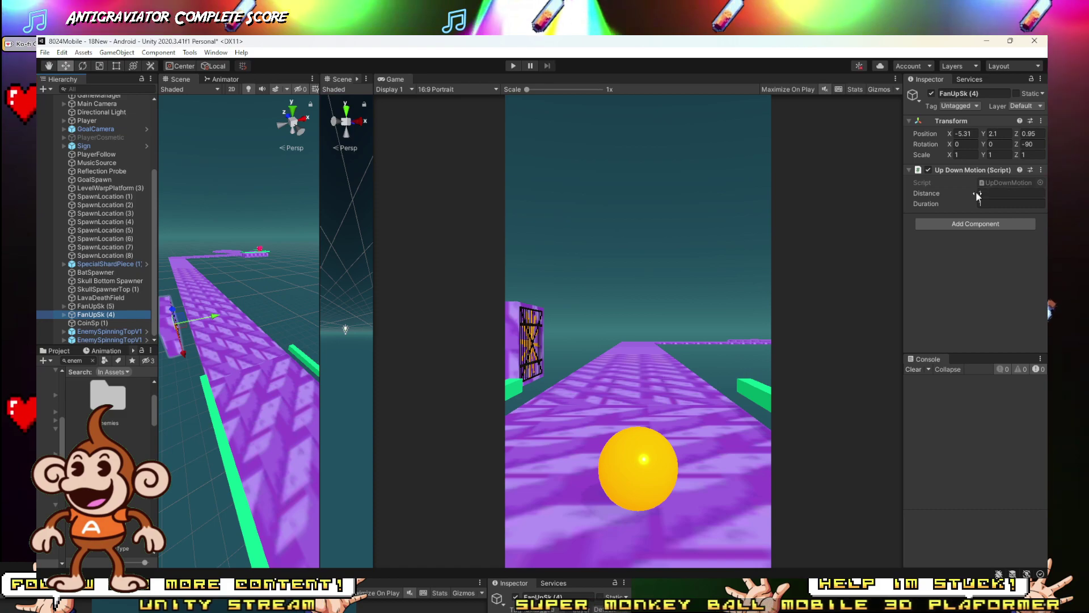
# Step: Set FanUpSk (4)'s Up Down Motion Distance to -5 and try a Duration of 3 while play-testing
pyautogui.click(980, 194)
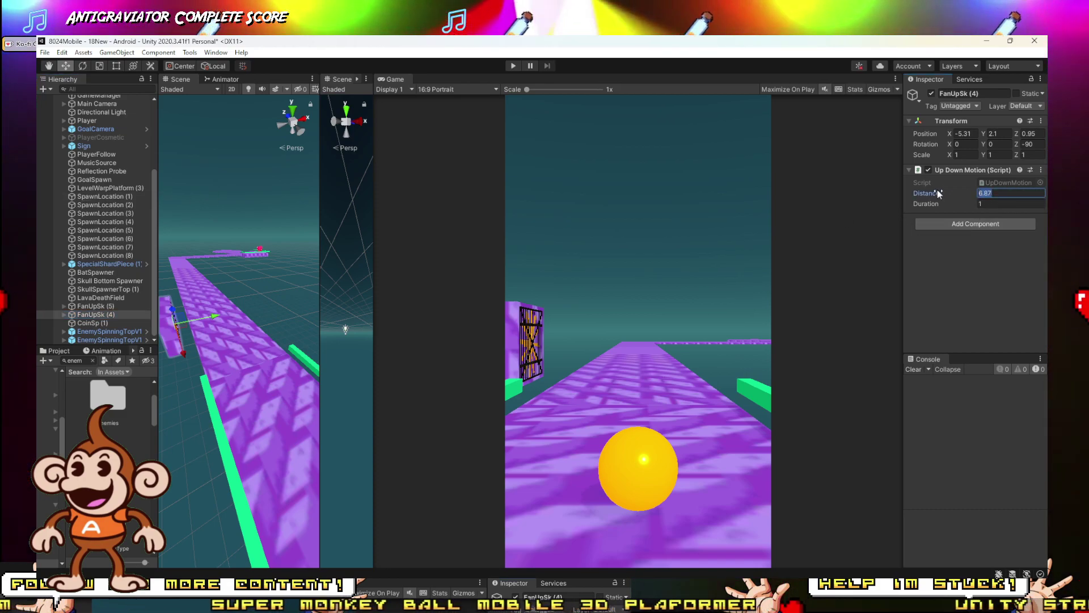
pyautogui.write('-5')
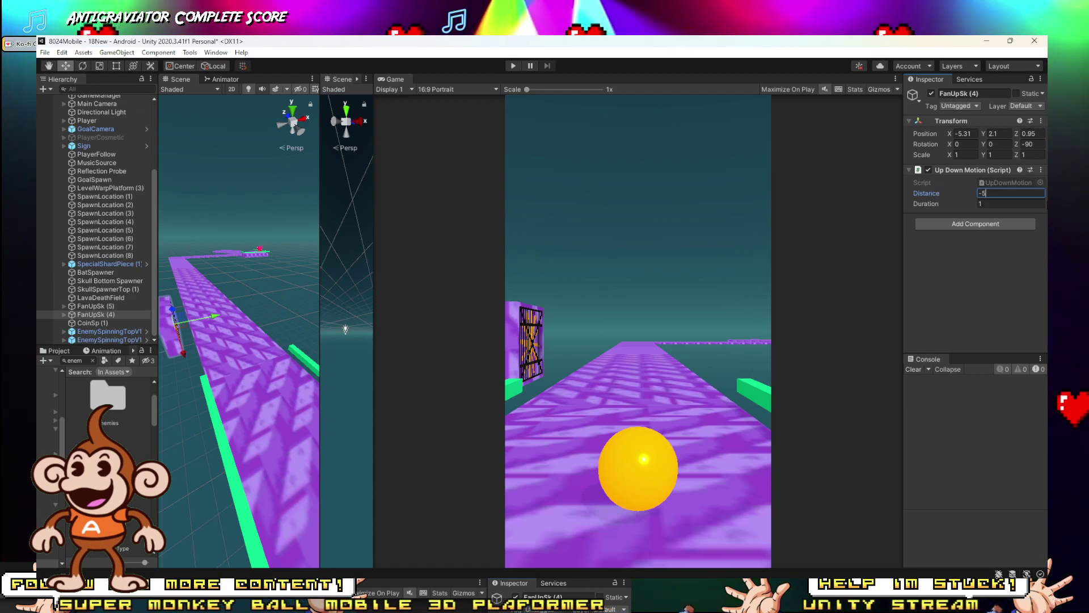
pyautogui.click(513, 66)
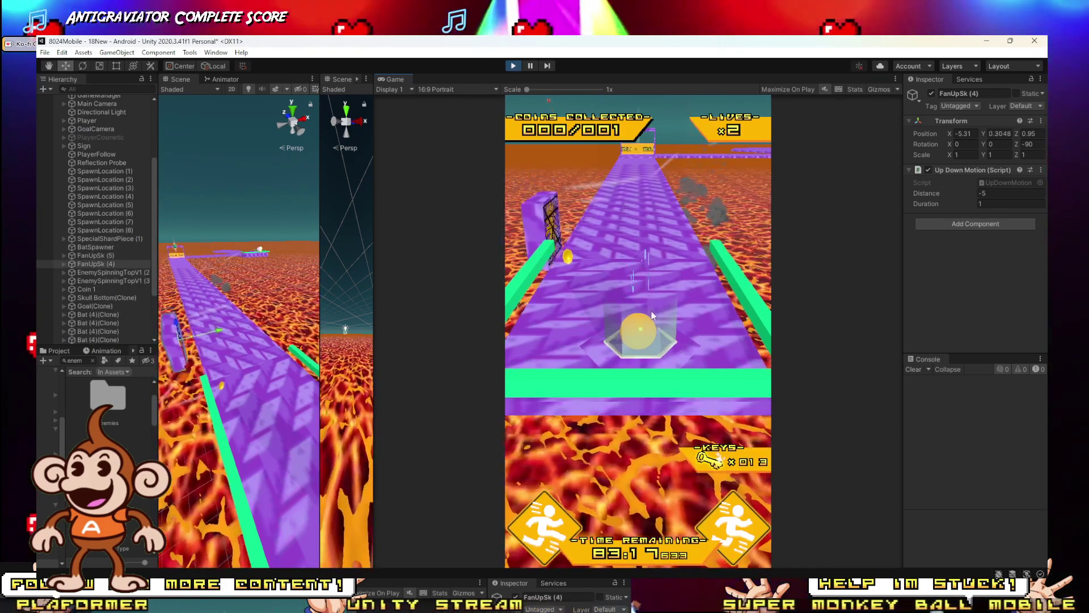
pyautogui.click(963, 201)
pyautogui.write('3')
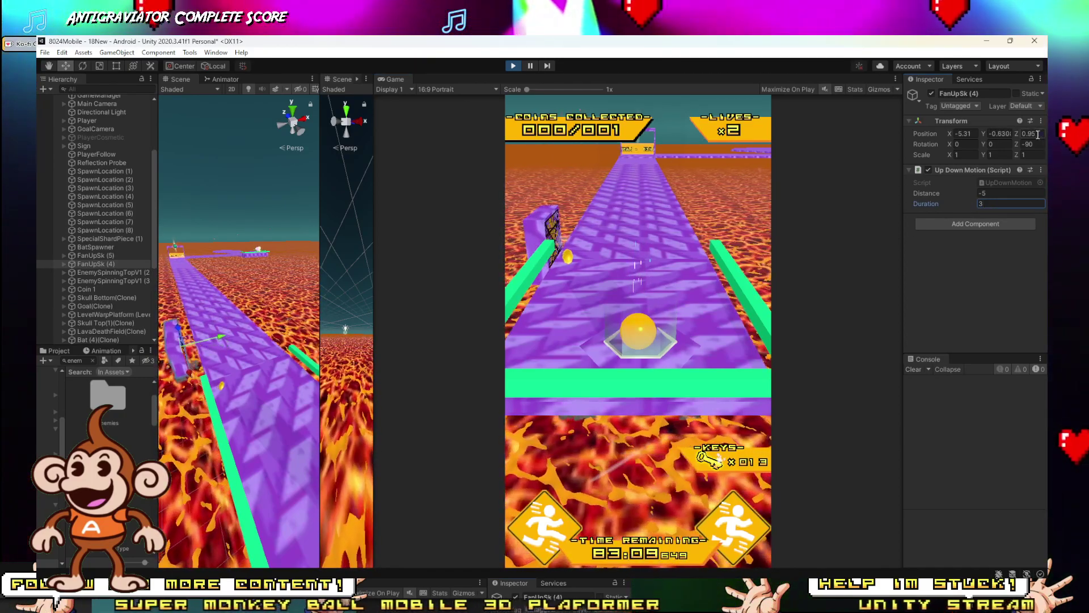
# Step: Try a Distance of -15 on FanUpSk (4) in the running level, roll the ball past it, and stop the play-test
pyautogui.click(974, 192)
pyautogui.press('BackSpace')
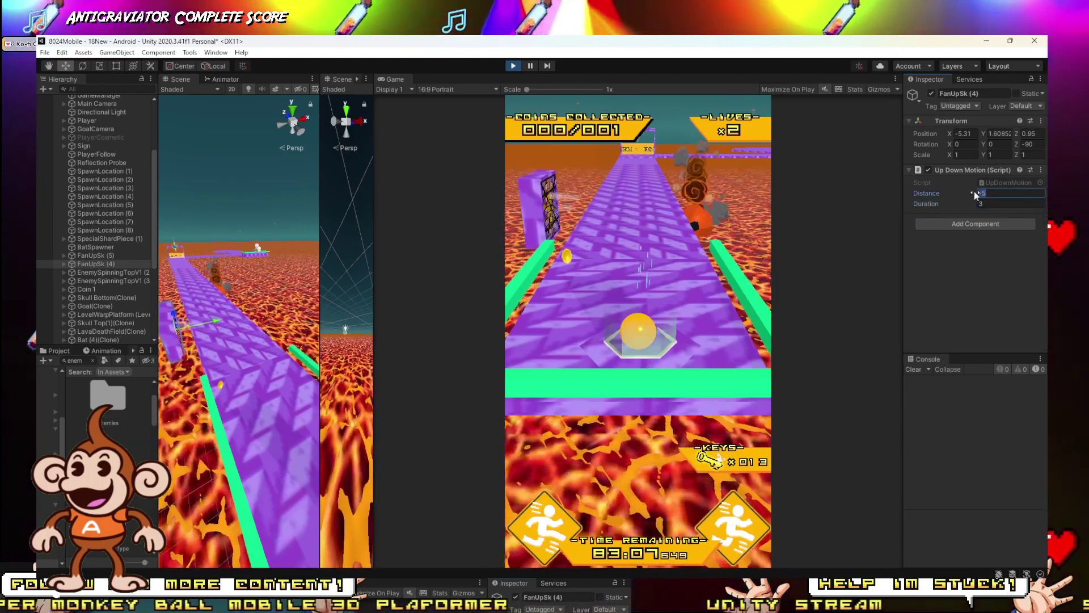
pyautogui.write('-15')
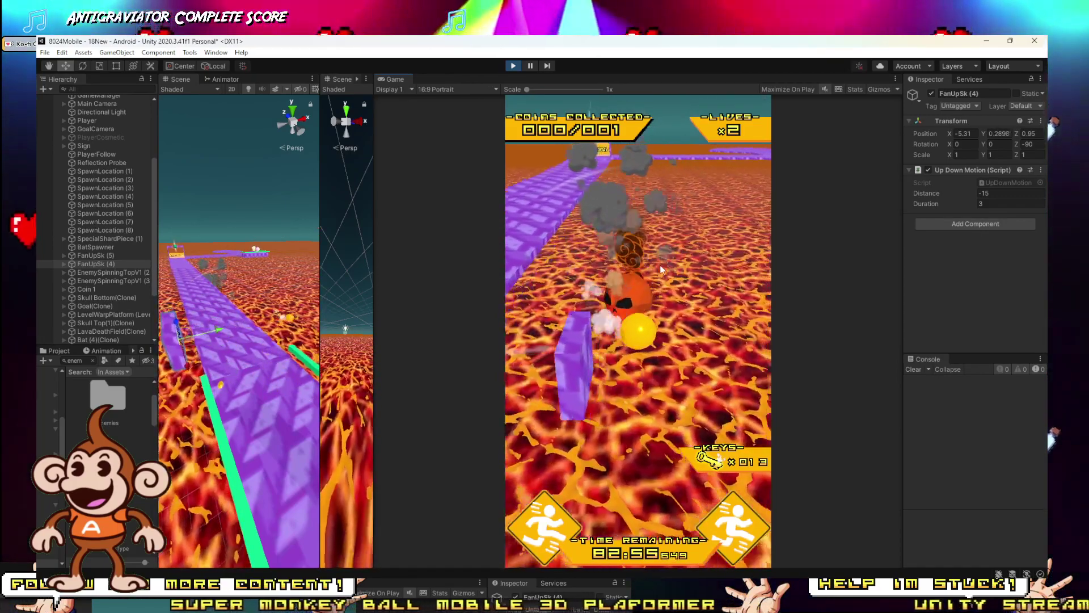
pyautogui.click(513, 65)
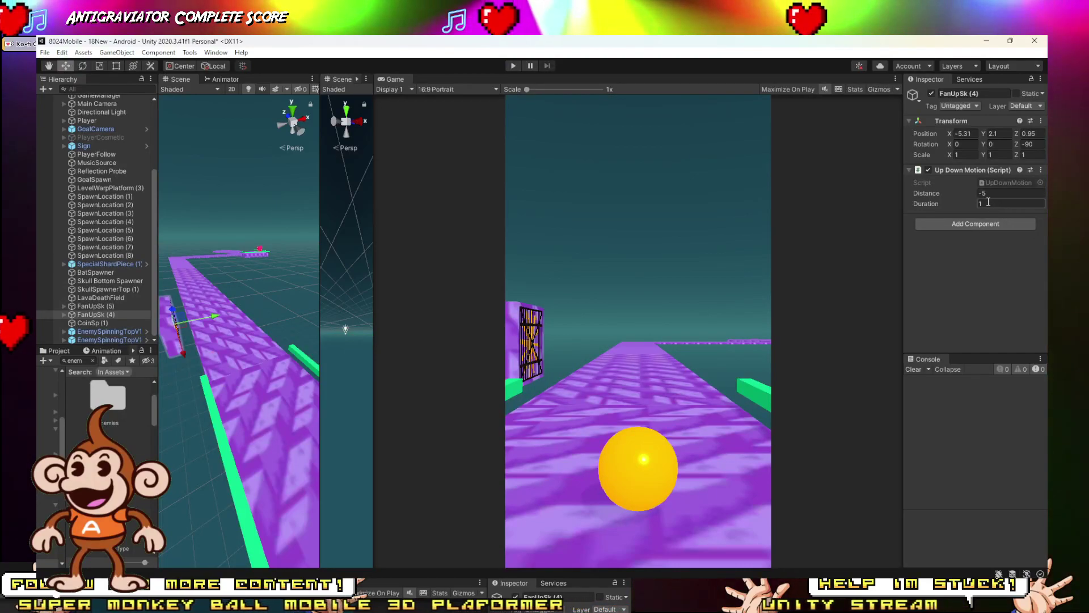
# Step: Set FanUpSk (4)'s Up Down Motion Distance to 15 and Duration to 7, and play-test the fan's movement
pyautogui.write('1')
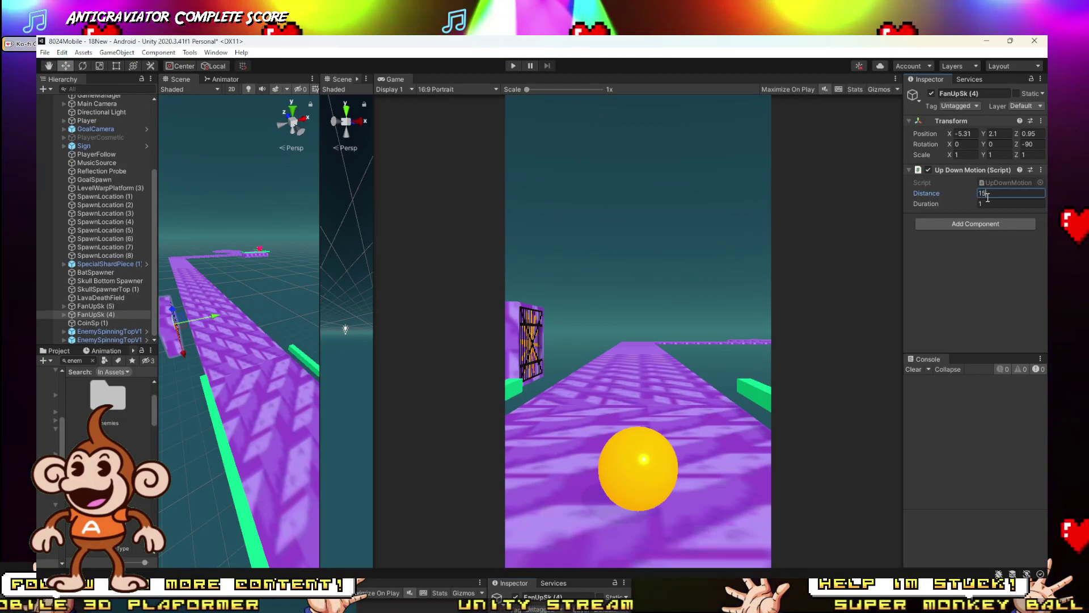
pyautogui.write('5')
pyautogui.click(980, 204)
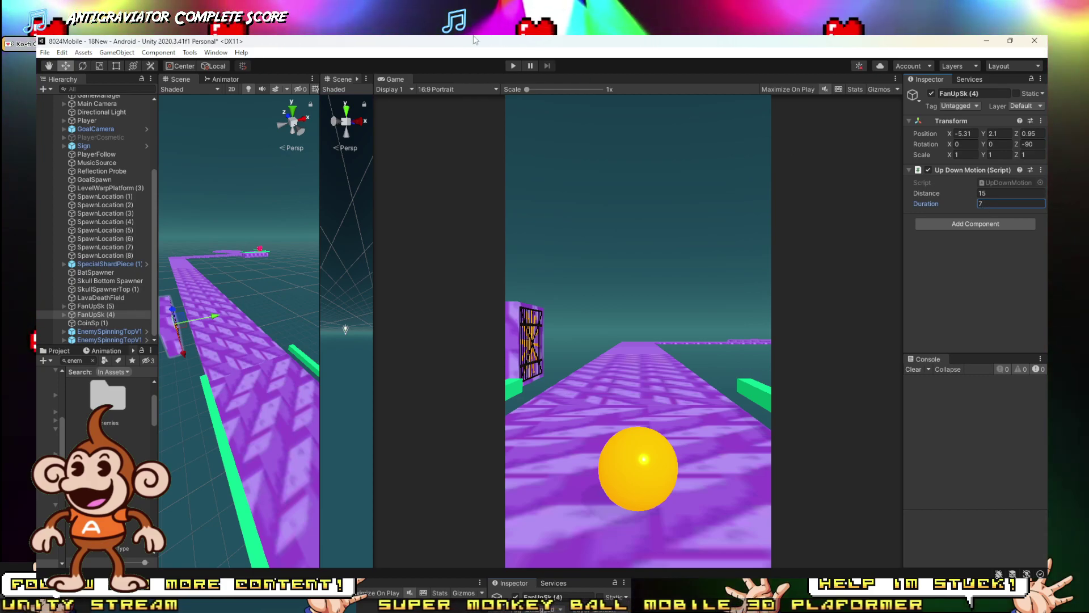
pyautogui.click(513, 66)
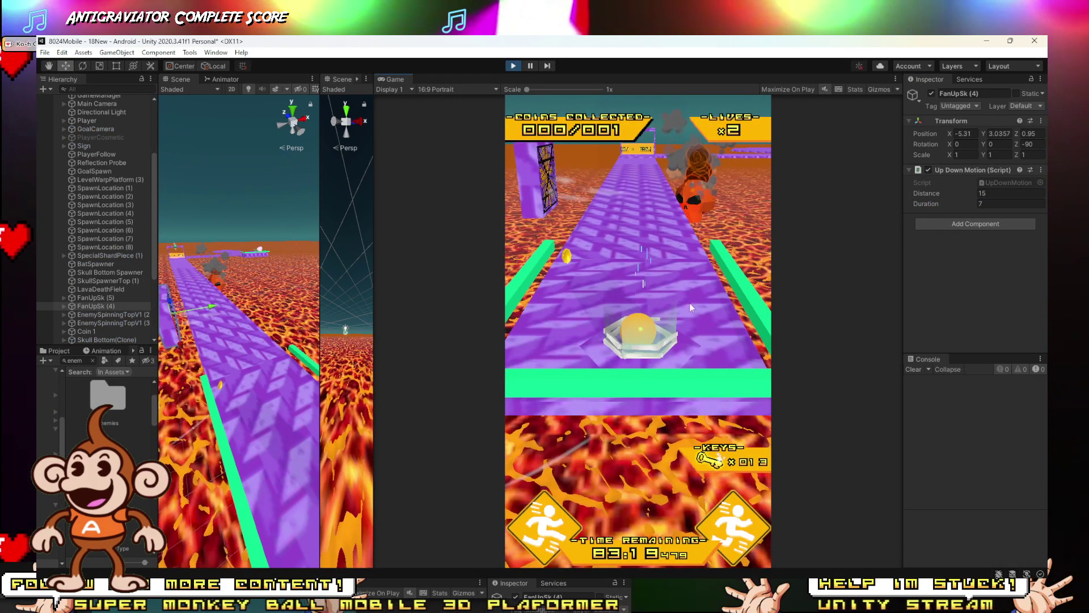
pyautogui.click(977, 193)
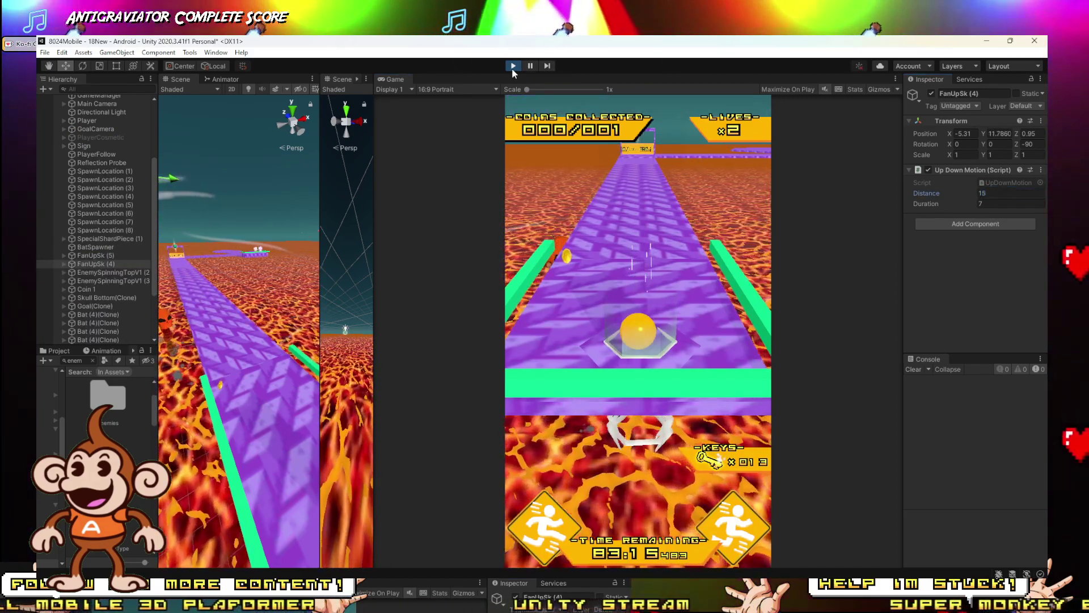
# Step: Play-test the ball rolling past FanUpSk (4) with an Up Down Motion Distance of 10, and try a Distance of 18.34
pyautogui.click(512, 66)
pyautogui.moveTo(249, 278); pyautogui.dragTo(207, 325, button='right')
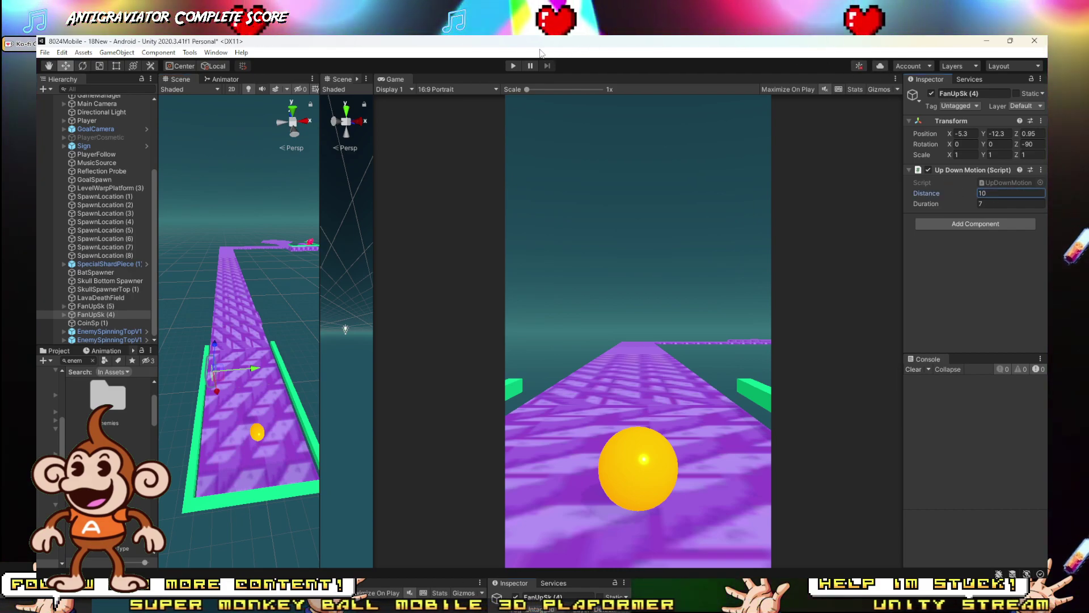
pyautogui.click(513, 66)
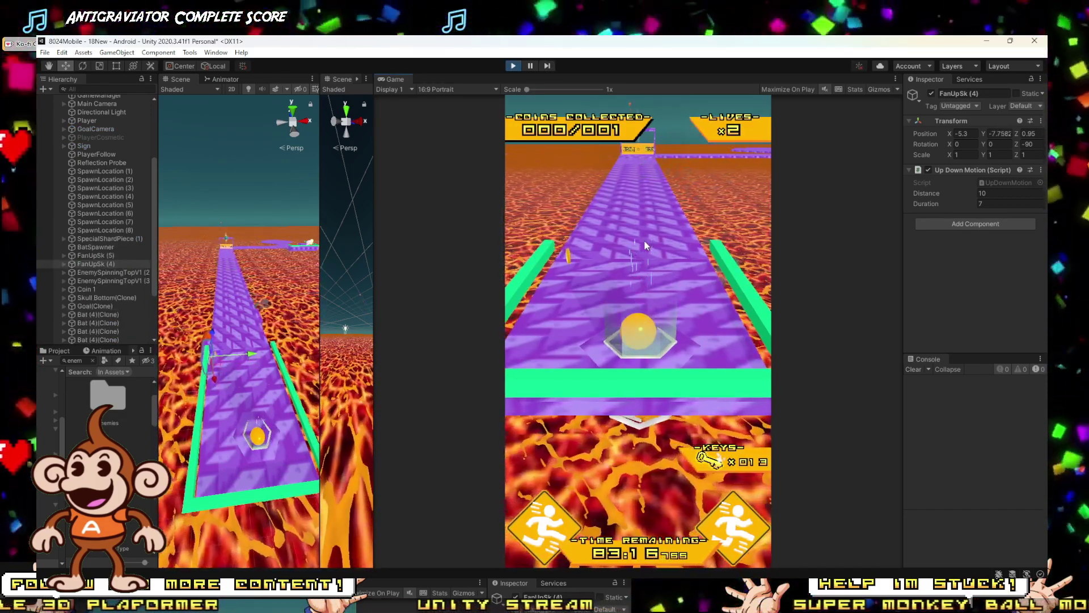
pyautogui.press('Up')
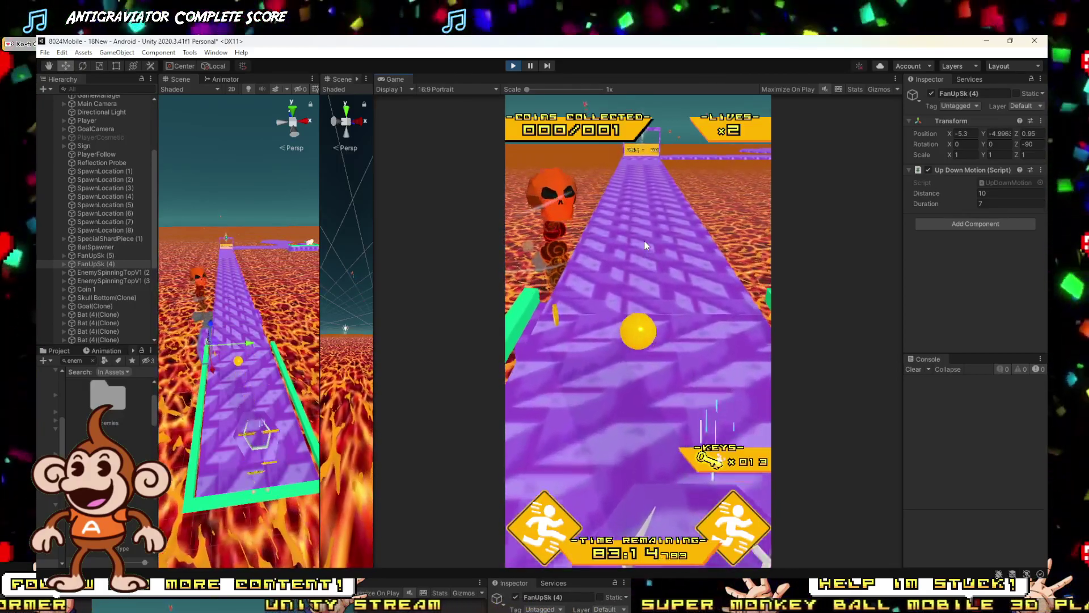
pyautogui.press('Up')
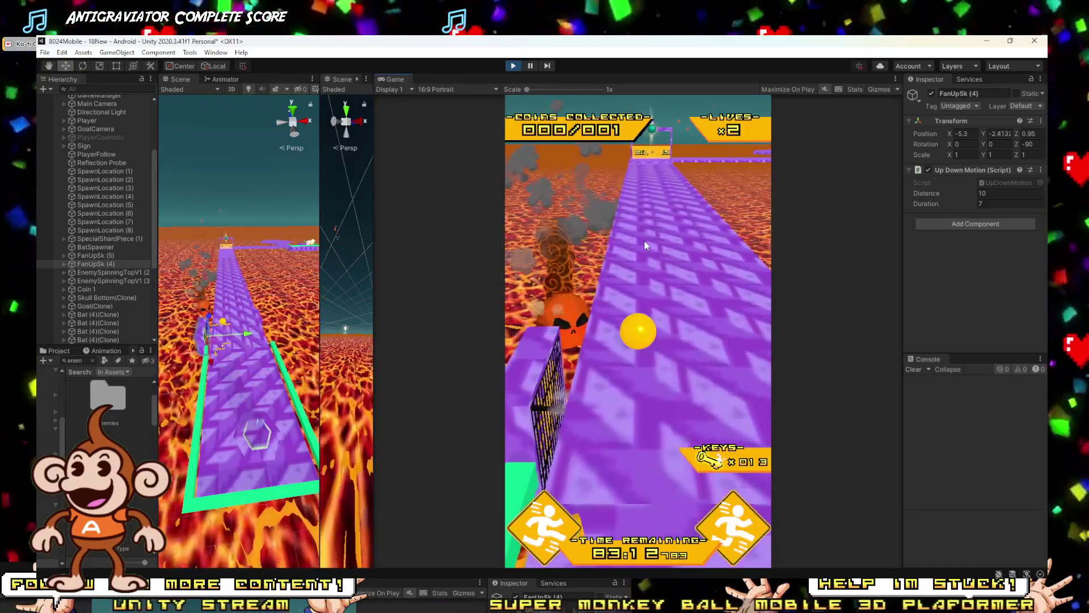
pyautogui.press('Up')
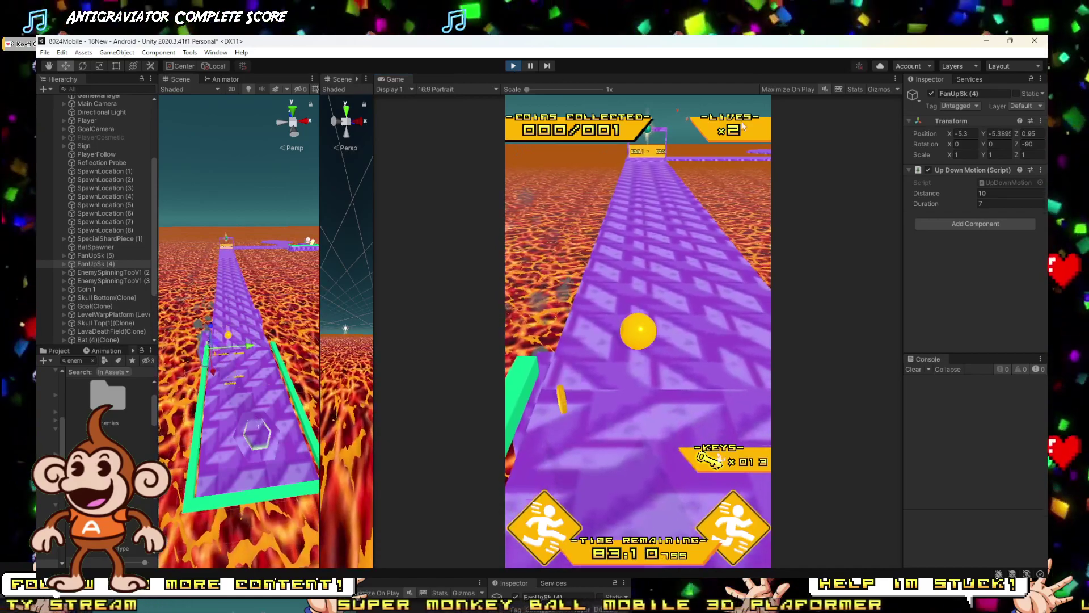
pyautogui.click(512, 65)
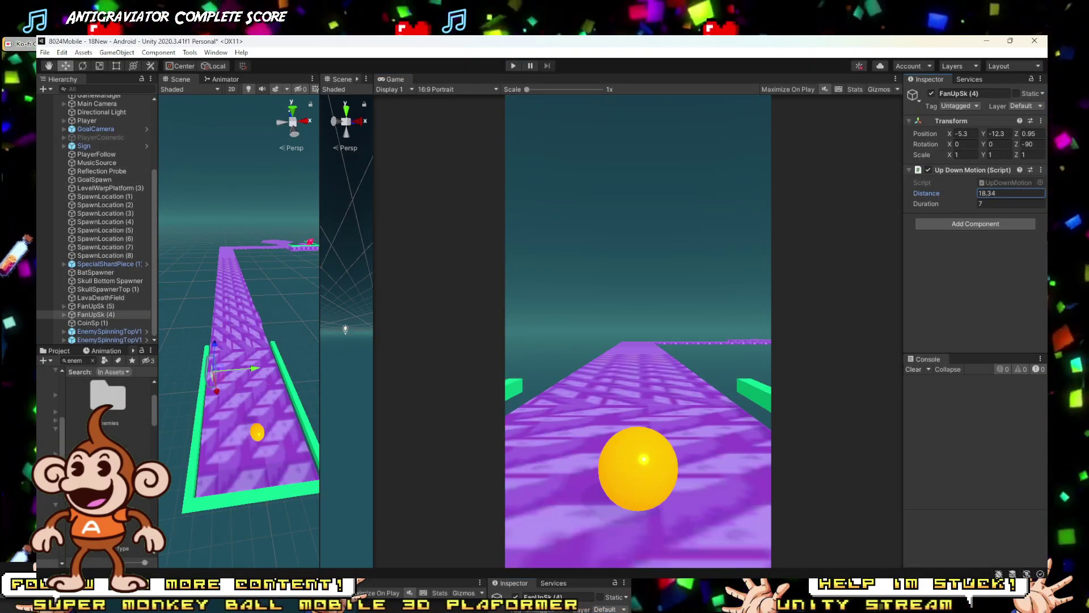
# Step: Replace FanUpSk (4)'s Up Down Motion script with Sine Wave Motion, animating only Y and using the cos wave instead of sin
pyautogui.click(1041, 170)
pyautogui.click(967, 199)
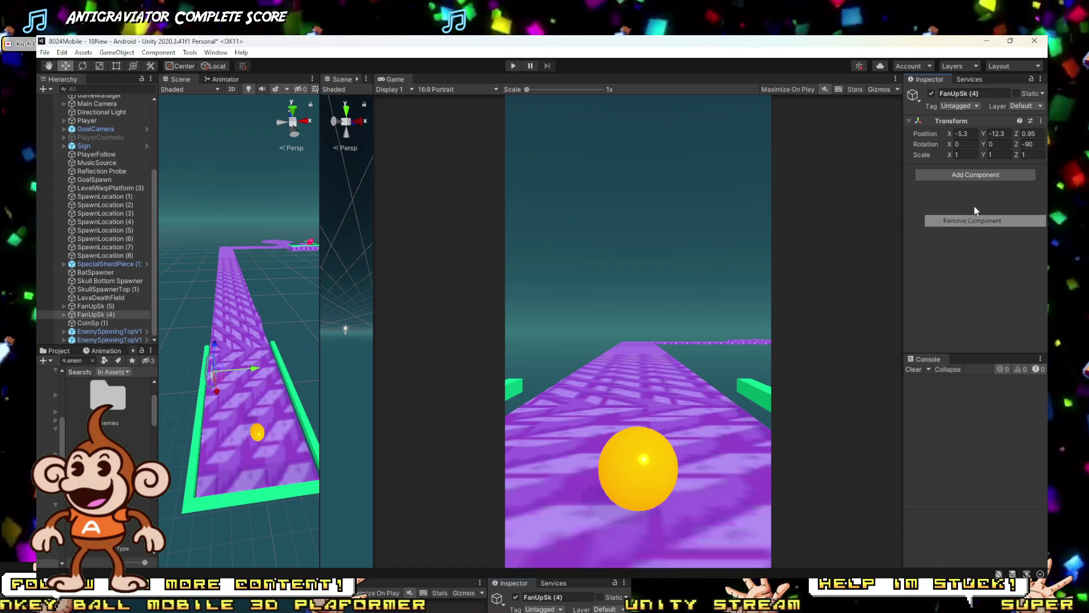
pyautogui.click(967, 176)
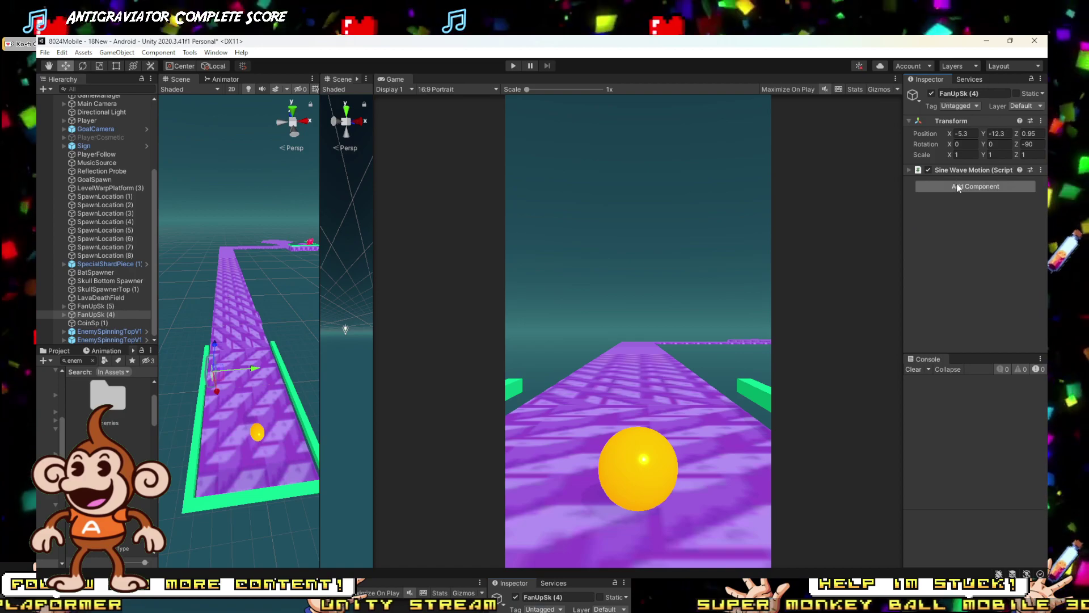
pyautogui.click(968, 171)
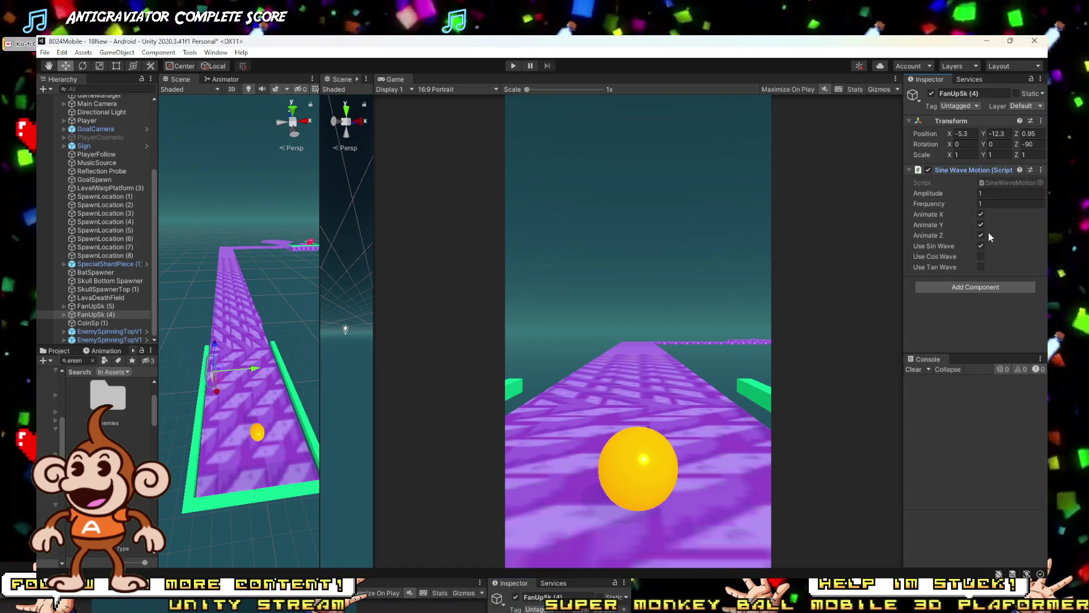
pyautogui.click(980, 214)
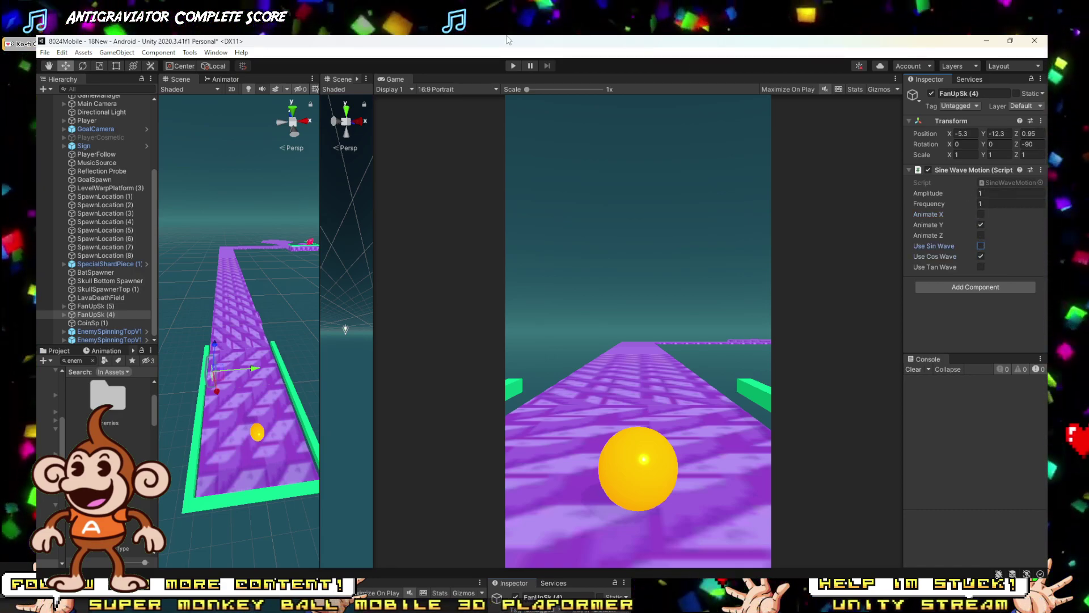
# Step: Play-test FanUpSk (4) with Sine Wave Motion Amplitudes of 5.31 and 3.47, stop the run, and set its Amplitude to 3.47
pyautogui.click(512, 66)
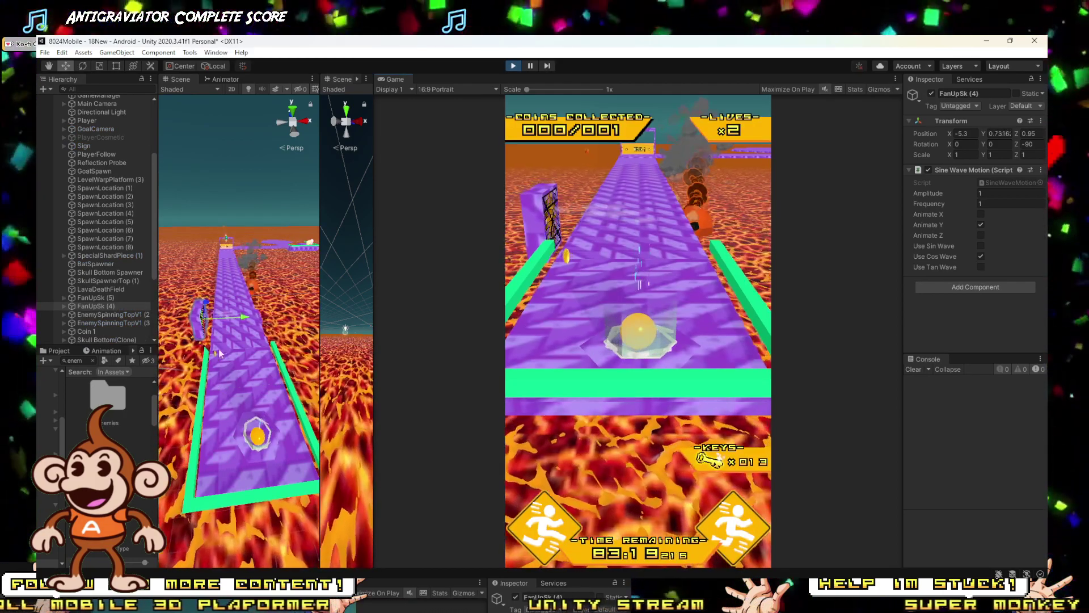
pyautogui.moveTo(945, 191); pyautogui.dragTo(1023, 190)
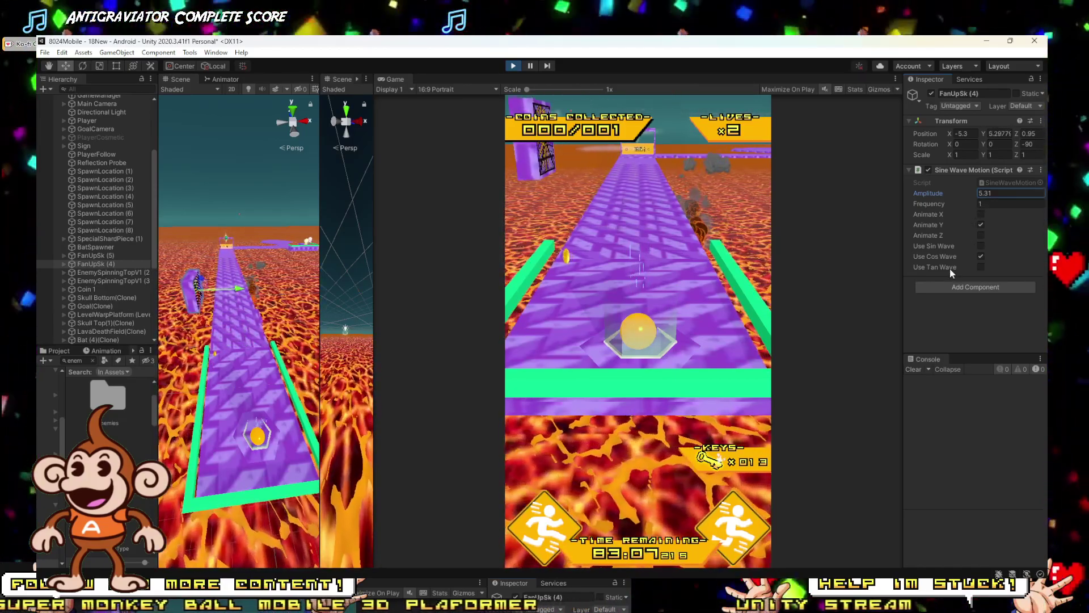
pyautogui.moveTo(953, 191); pyautogui.dragTo(928, 190)
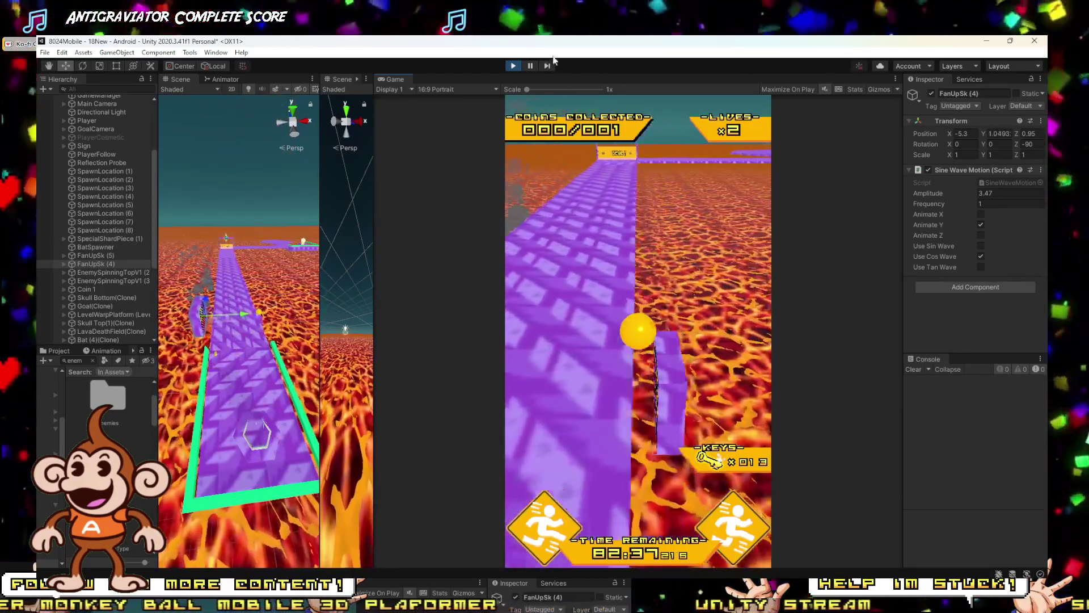
pyautogui.click(512, 65)
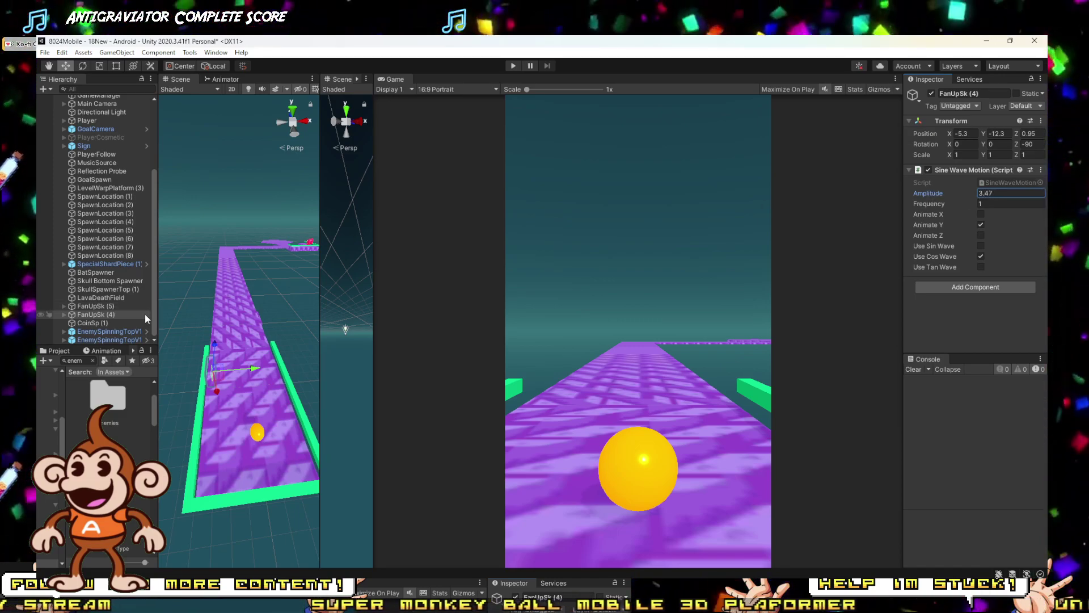
# Step: Replace FanUpSk (5)'s Up Down Motion script with Sine Wave Motion, set its Amplitude to -3.47, and briefly play-test the level
pyautogui.click(94, 306)
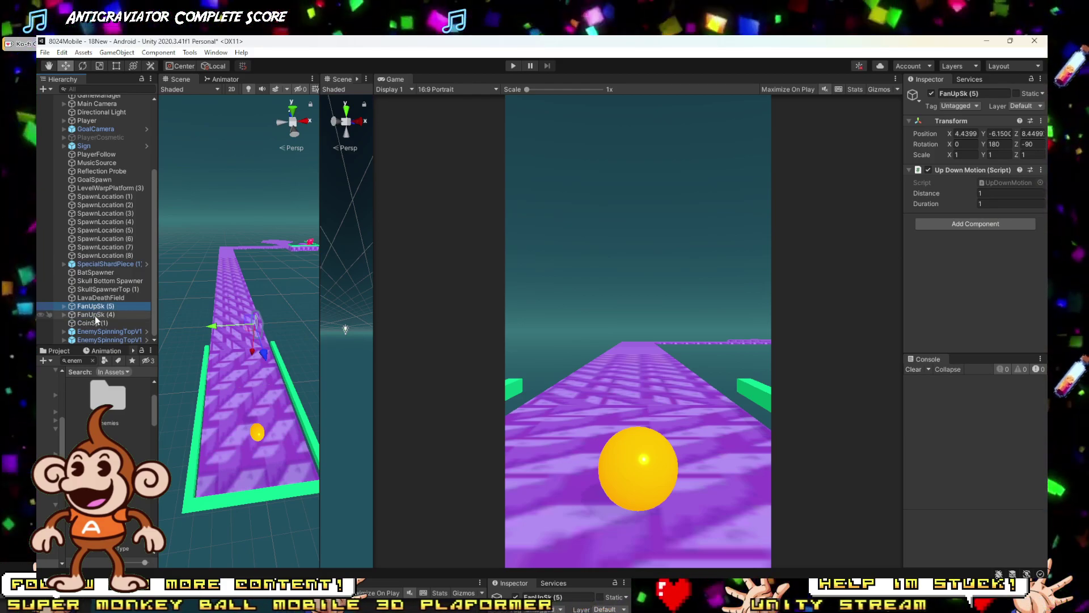
pyautogui.click(1041, 170)
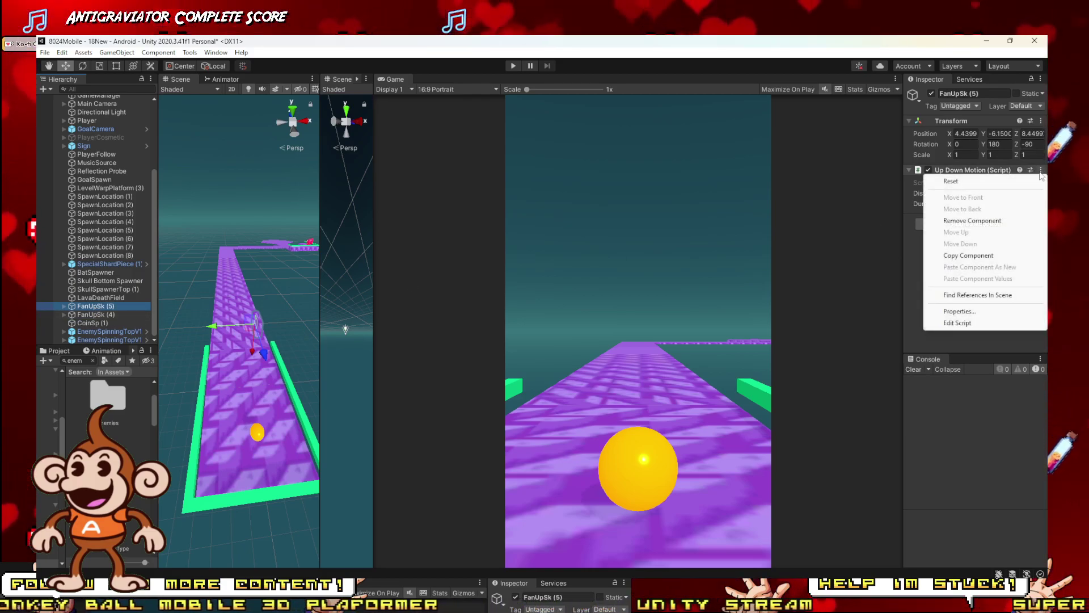
pyautogui.click(972, 221)
pyautogui.click(985, 175)
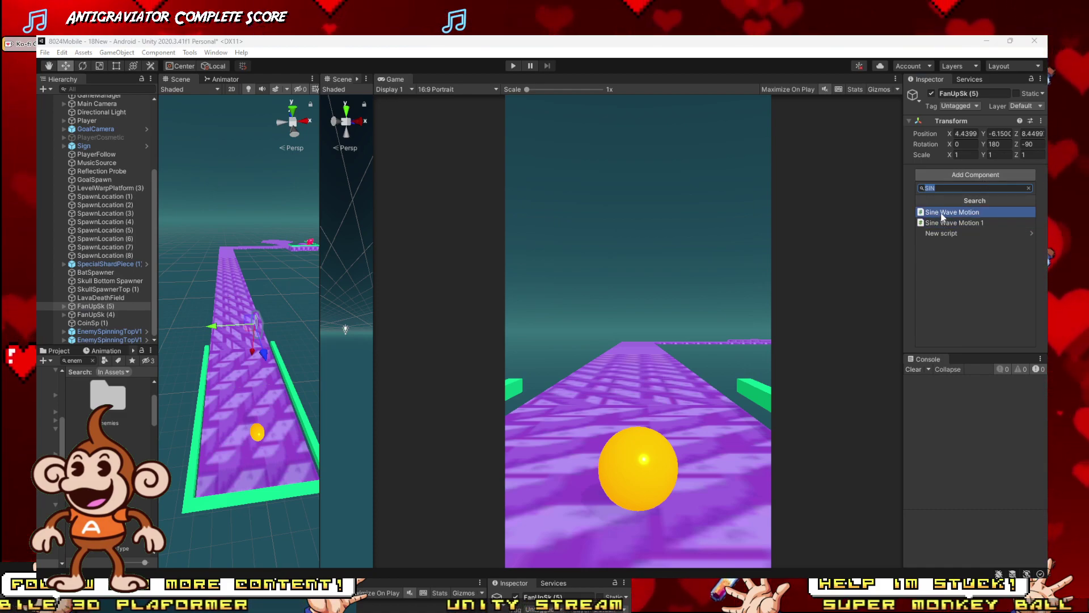
pyautogui.click(942, 213)
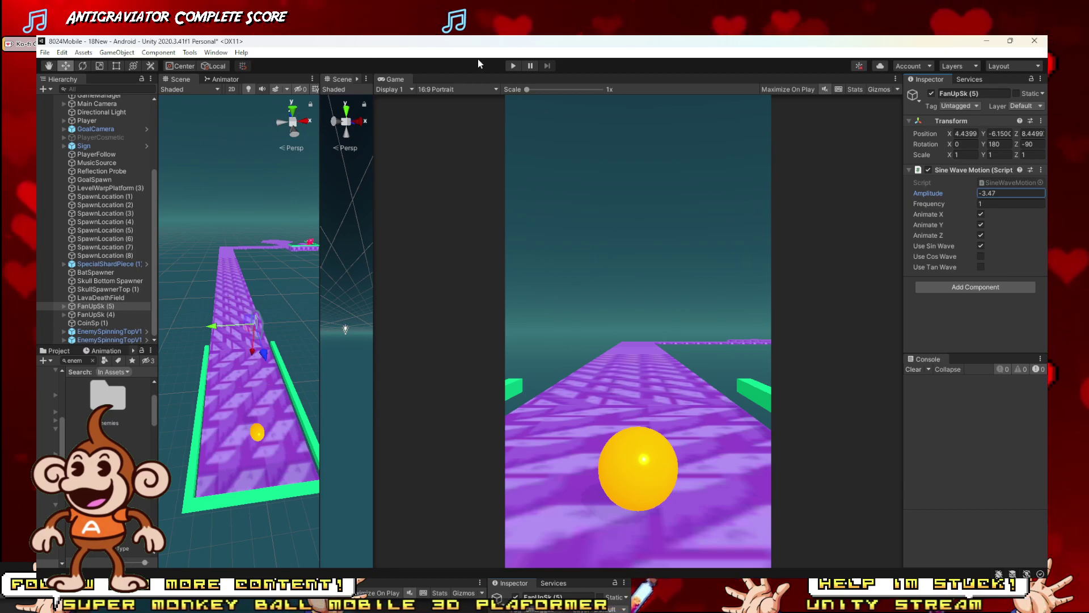
pyautogui.click(511, 66)
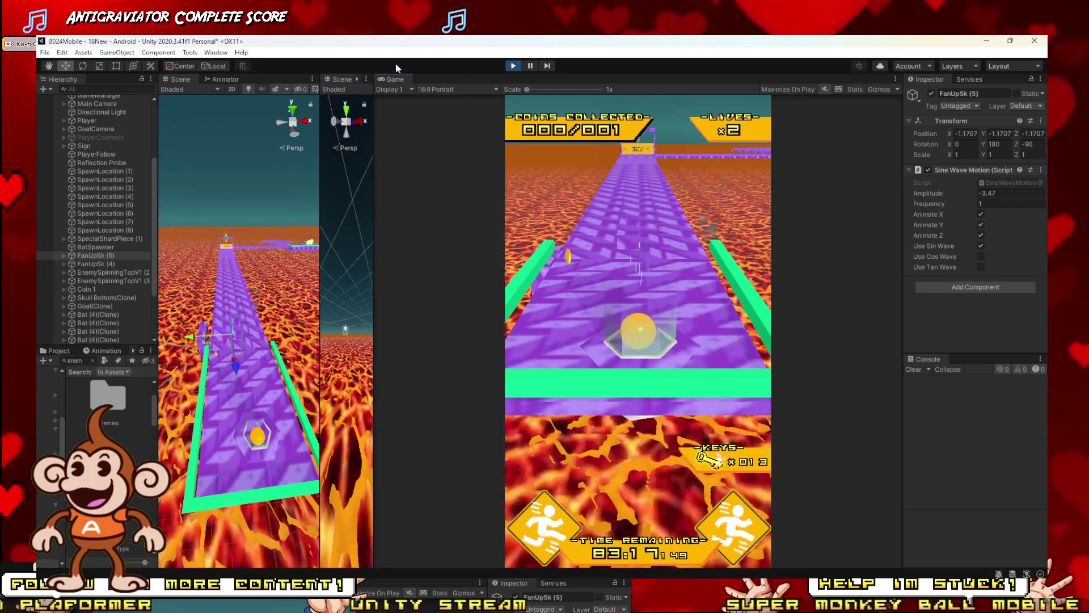
pyautogui.click(514, 67)
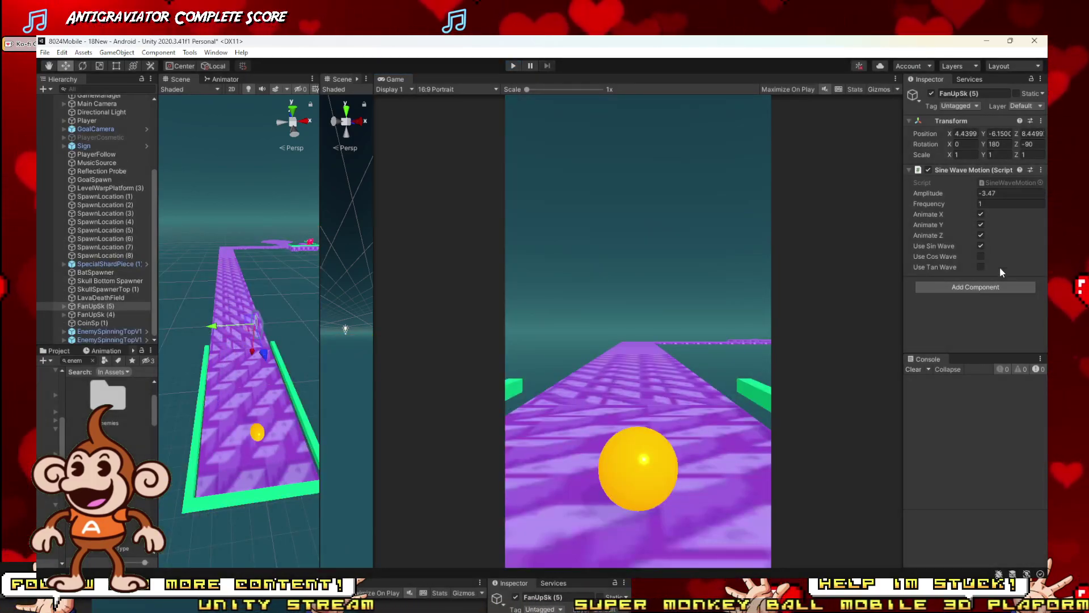
# Step: Set FanUpSk (5)'s Sine Wave Motion to animate only Y and use the cos wave instead of sin
pyautogui.click(981, 256)
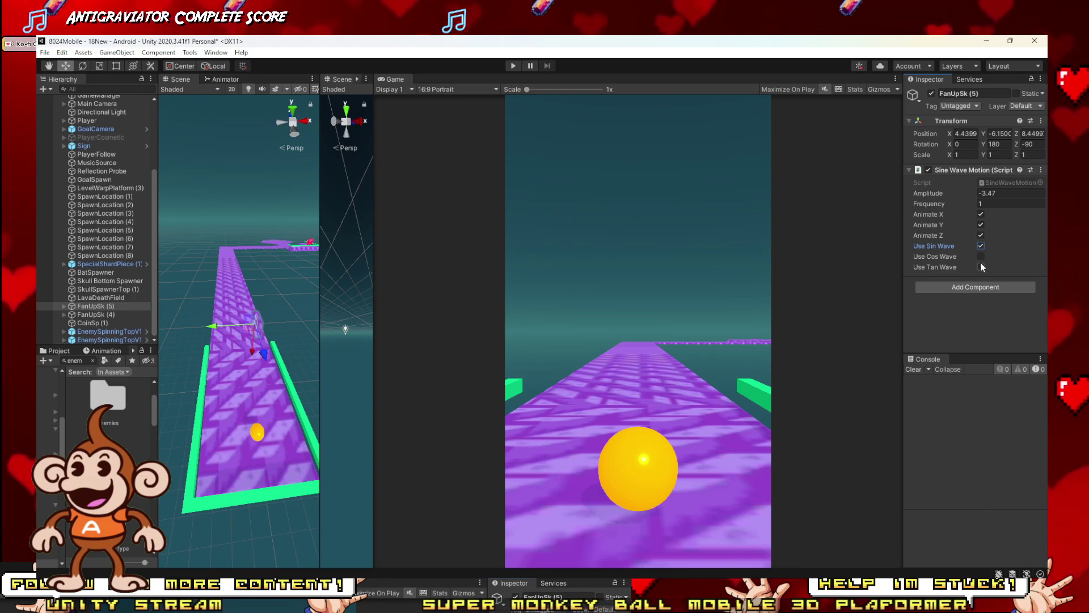
pyautogui.click(981, 236)
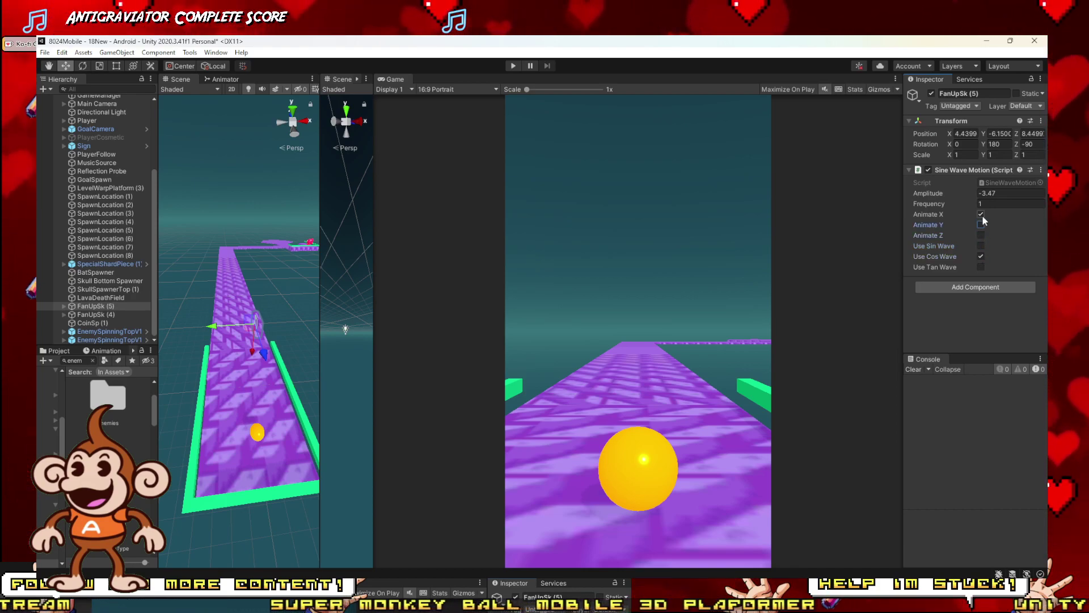
pyautogui.click(981, 214)
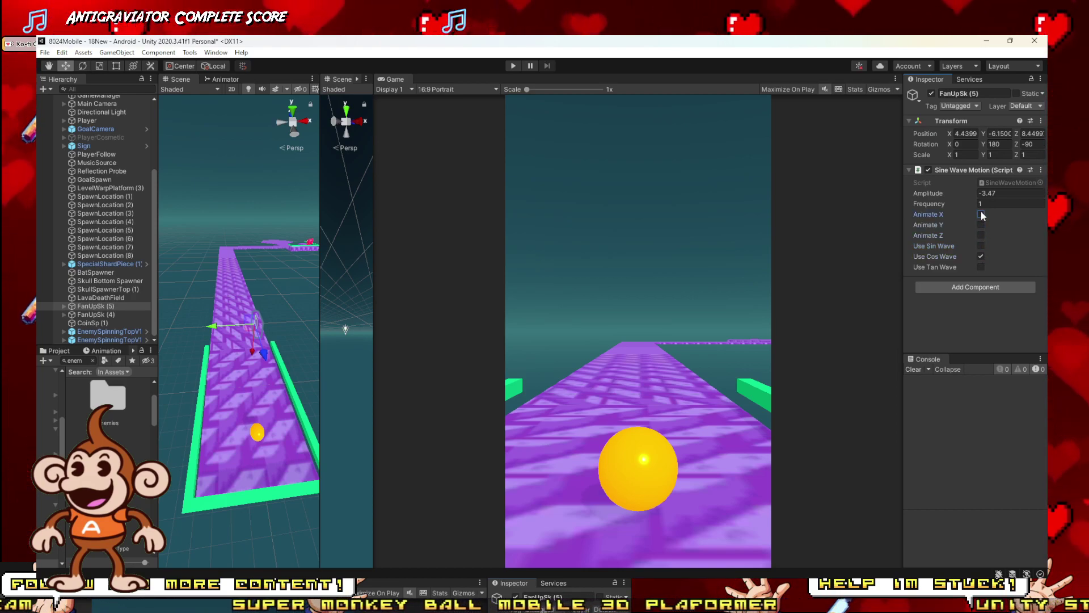
# Step: Play-test rolling the ball between the two moving fans, retrying the level after each failure, and stop the run
pyautogui.click(513, 66)
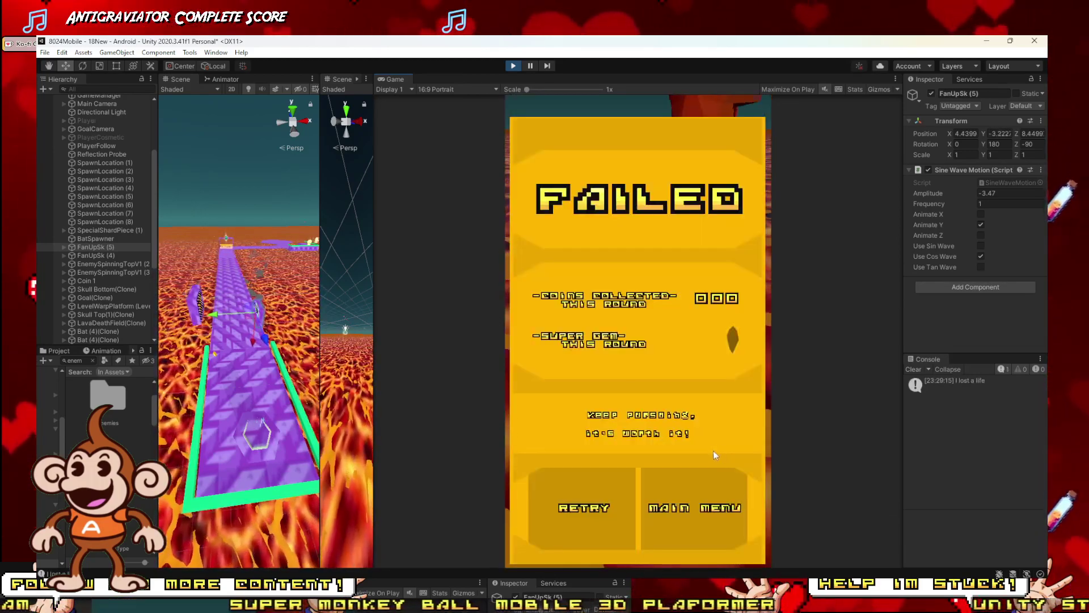
pyautogui.click(738, 514)
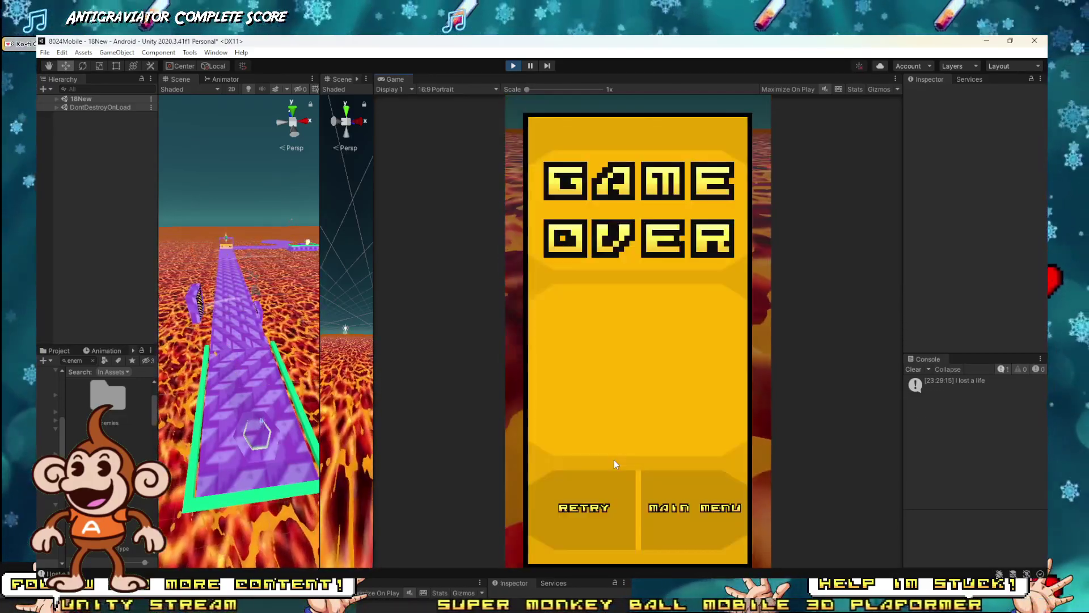
pyautogui.click(588, 504)
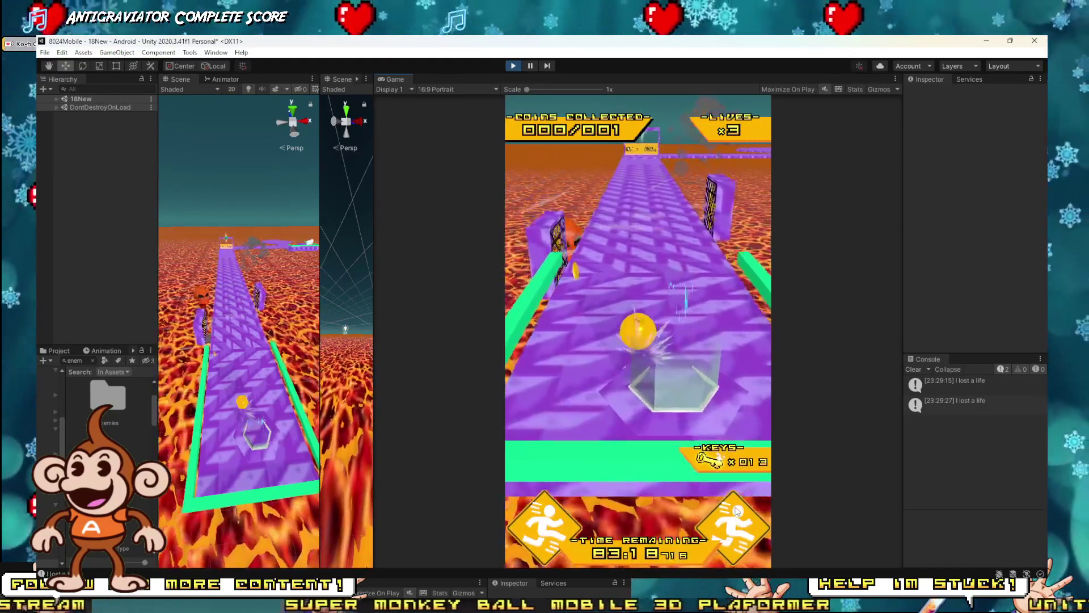
pyautogui.click(736, 511)
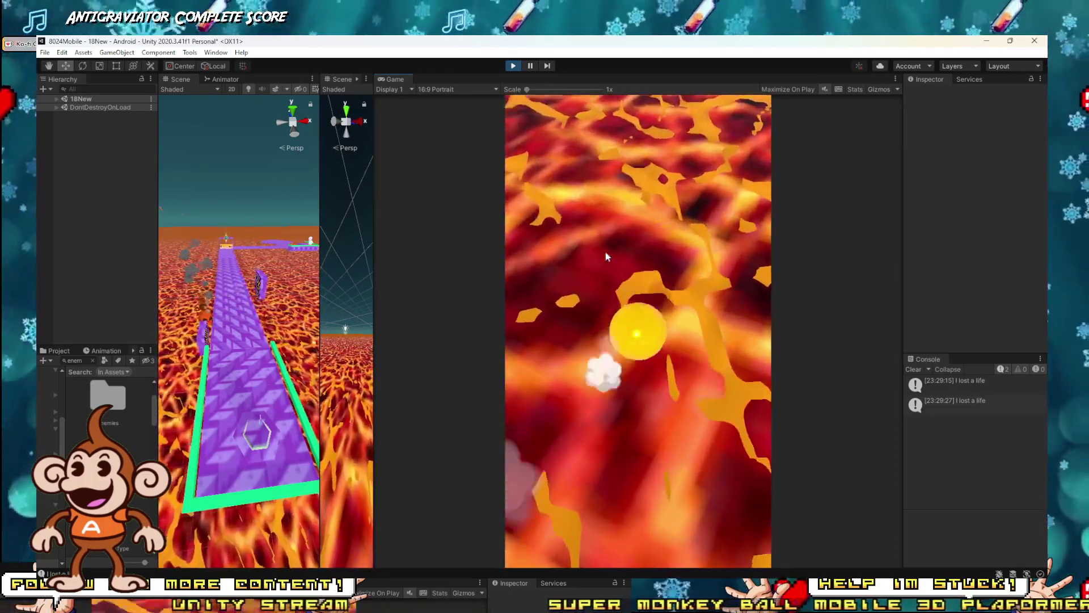
pyautogui.click(601, 534)
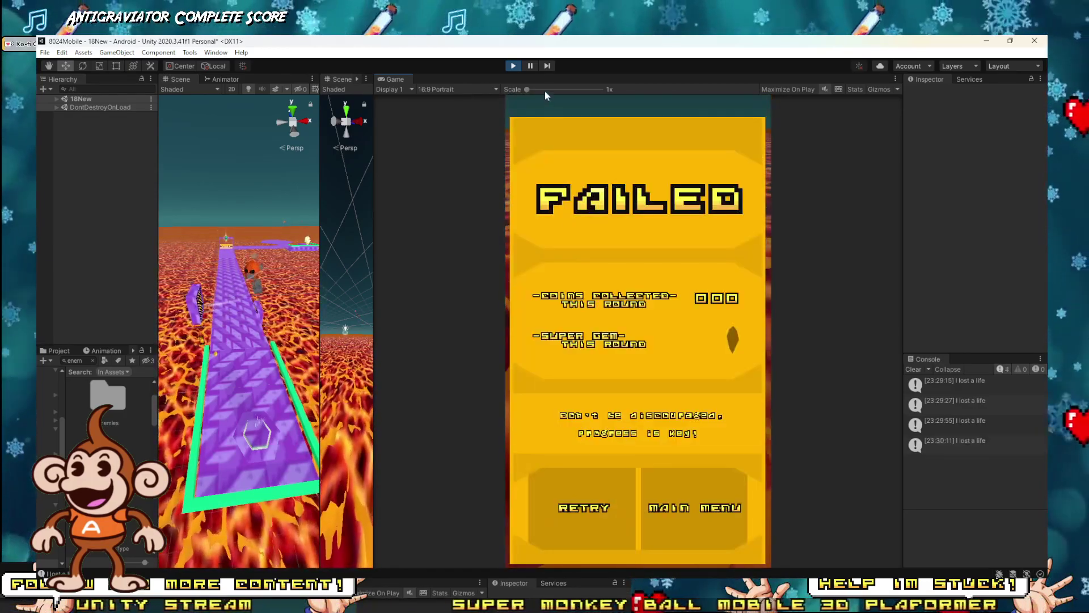
pyautogui.click(513, 66)
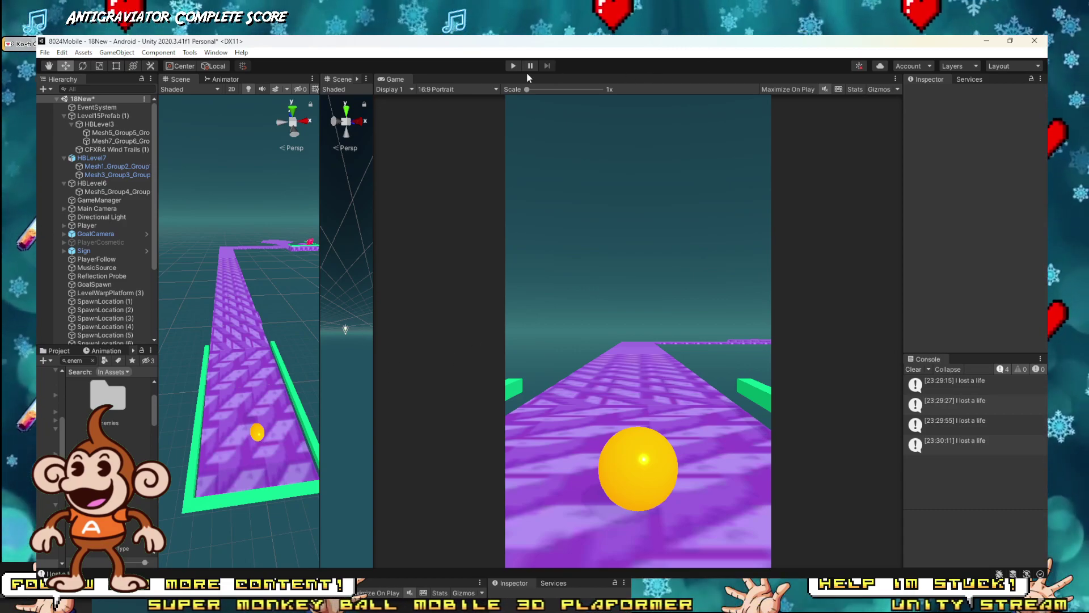
# Step: Enlarge the Scene view and delete the FanUpSk (5) fan from the level
pyautogui.moveTo(321, 388); pyautogui.dragTo(686, 440)
pyautogui.moveTo(526, 417); pyautogui.dragTo(527, 385, button='right')
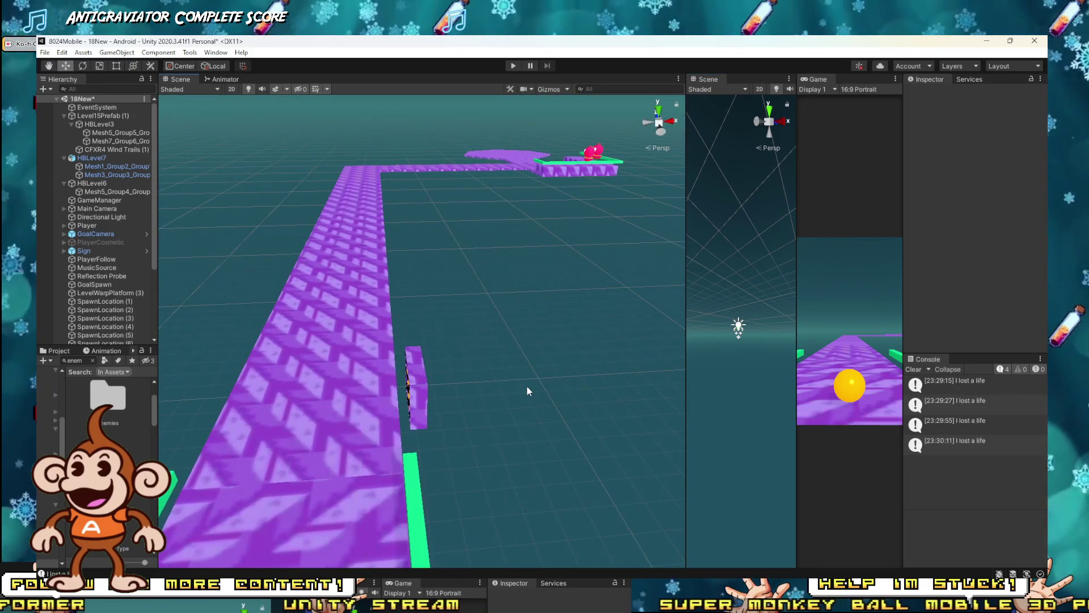
pyautogui.click(420, 384)
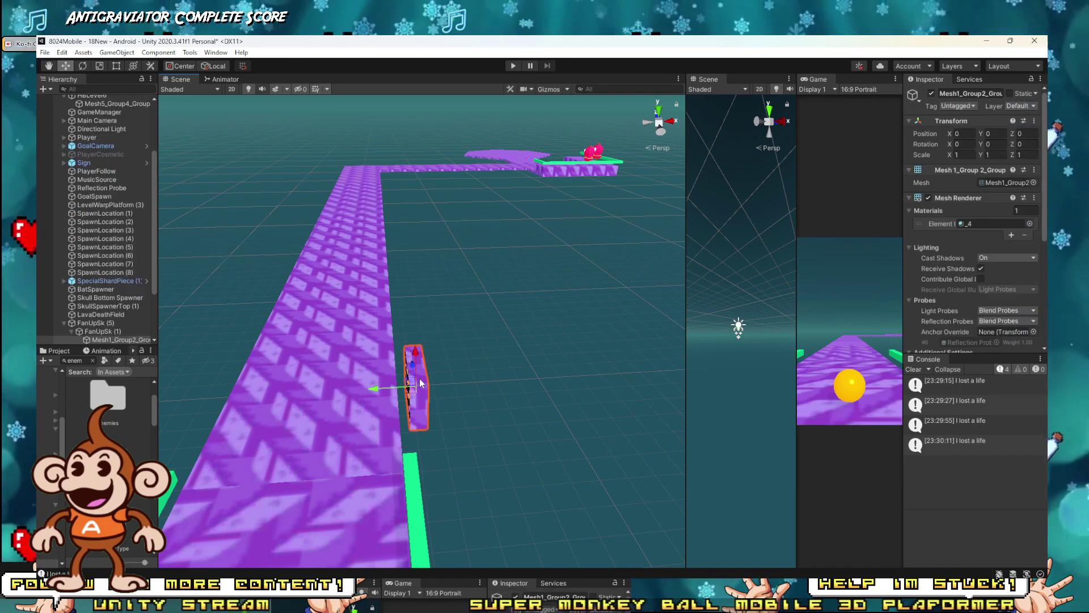
pyautogui.click(98, 323)
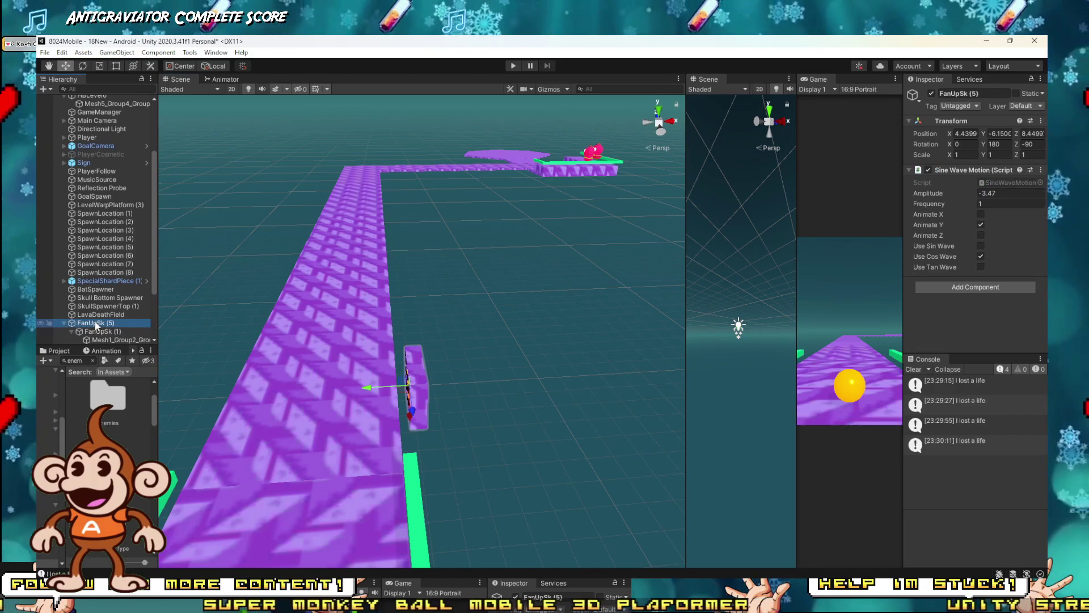
pyautogui.press('Delete')
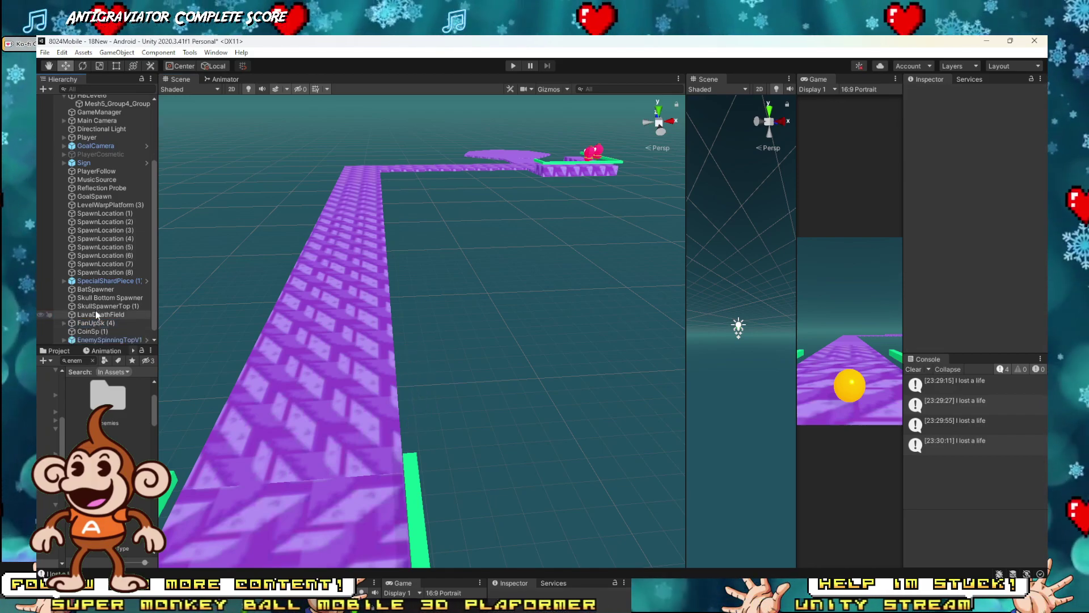
# Step: Remove the Sine Wave Motion script from the FanUpSk (4) fan
pyautogui.click(92, 323)
pyautogui.press('f')
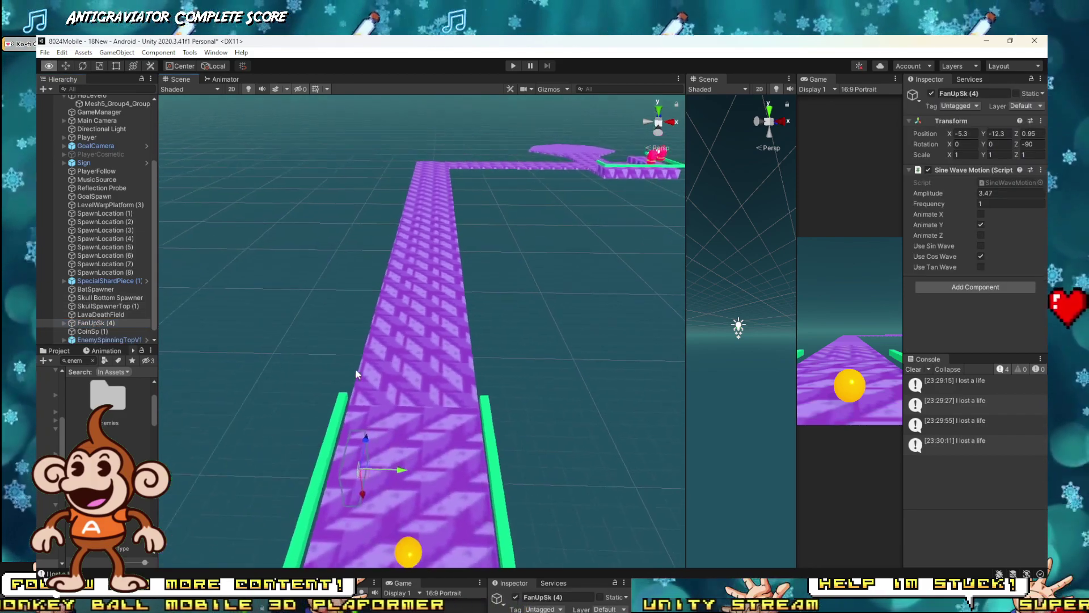
pyautogui.moveTo(355, 396); pyautogui.dragTo(434, 318, button='right')
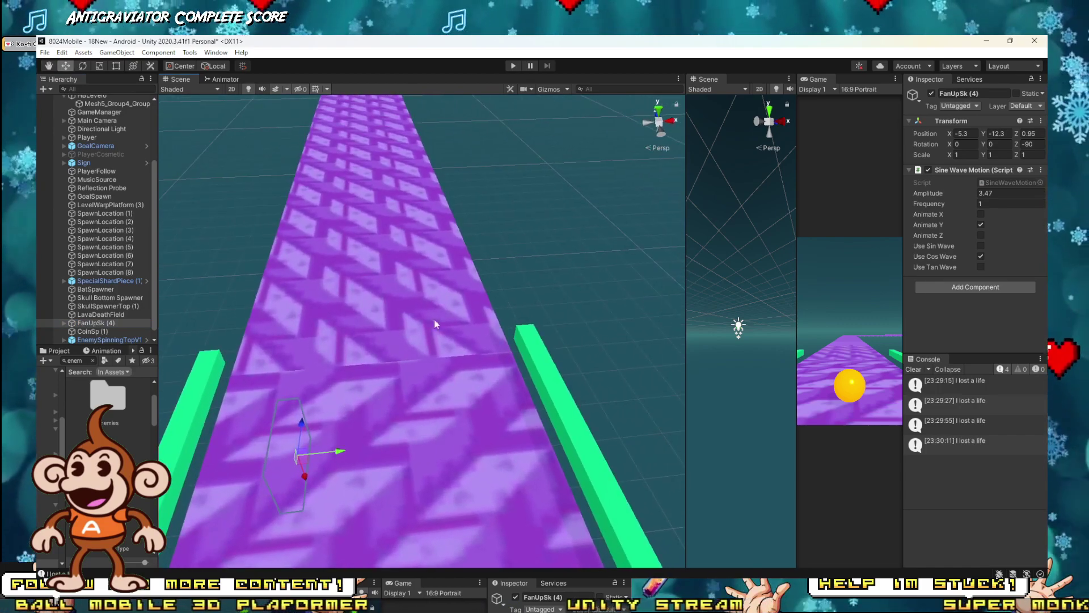
pyautogui.click(1042, 170)
pyautogui.click(971, 221)
# Step: Raise FanUpSk (4) above the track to a Y position of about 2.84
pyautogui.moveTo(473, 274); pyautogui.dragTo(348, 387, button='right')
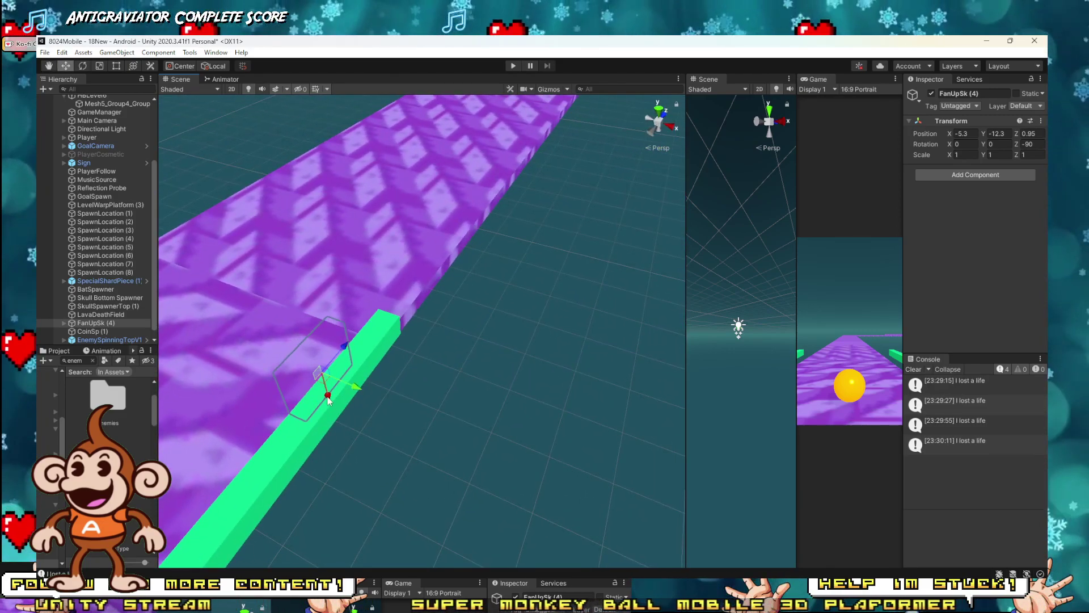
pyautogui.moveTo(328, 400); pyautogui.dragTo(325, 145)
pyautogui.press('f')
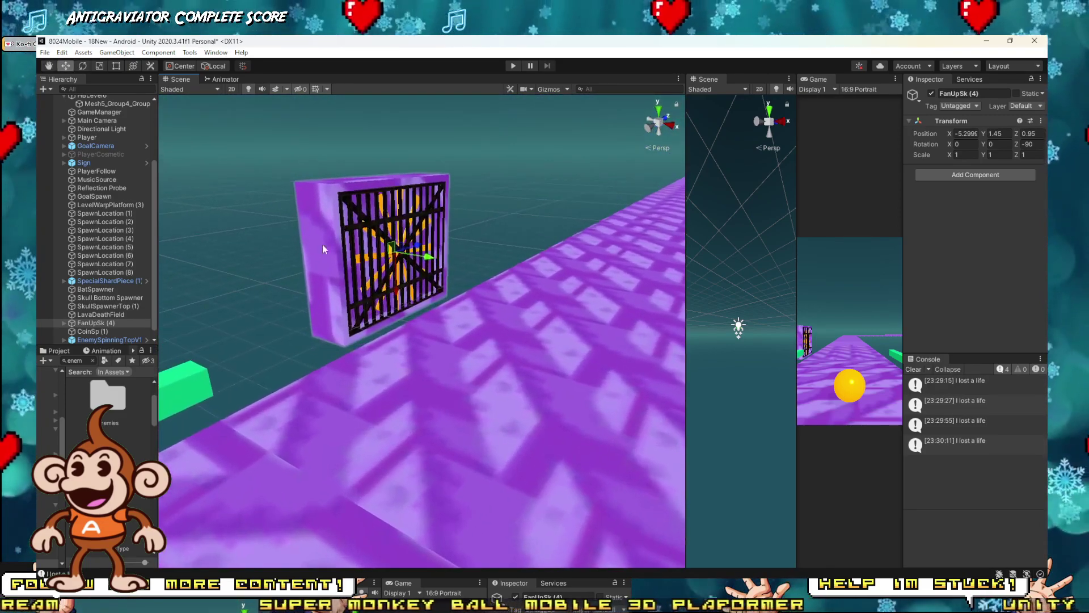
pyautogui.moveTo(400, 288); pyautogui.dragTo(398, 236)
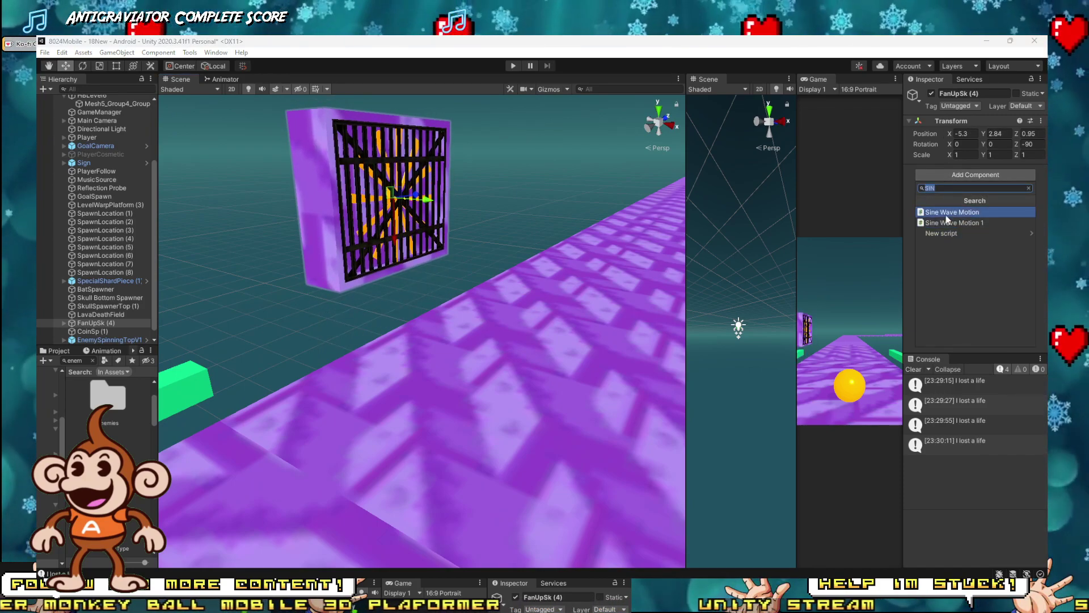
# Step: Add the Move And Rotate Game Object script to FanUpSk (4)
pyautogui.write('MOVE')
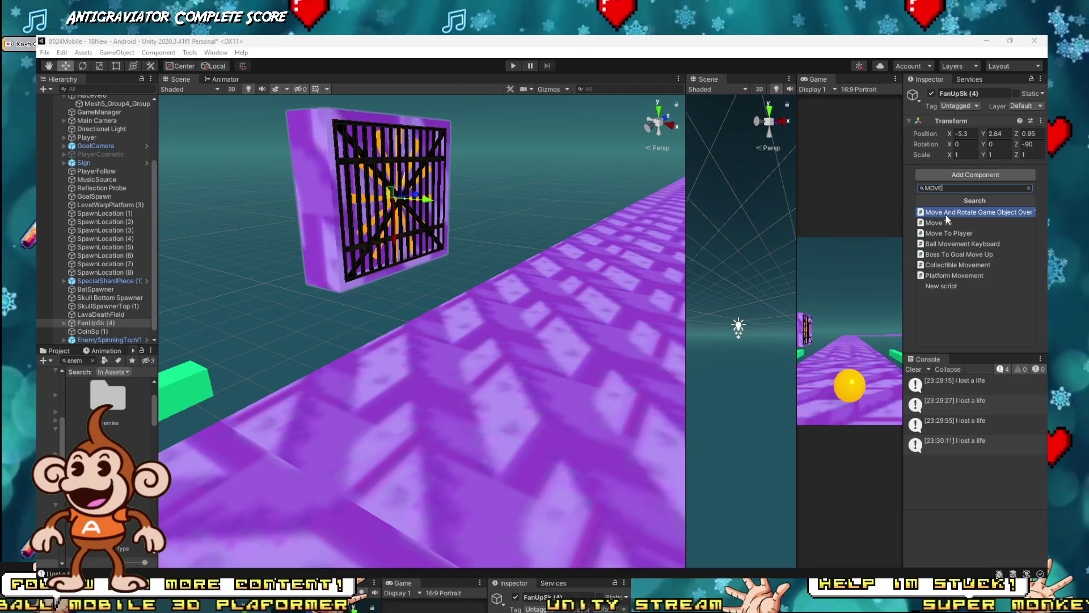
pyautogui.click(955, 213)
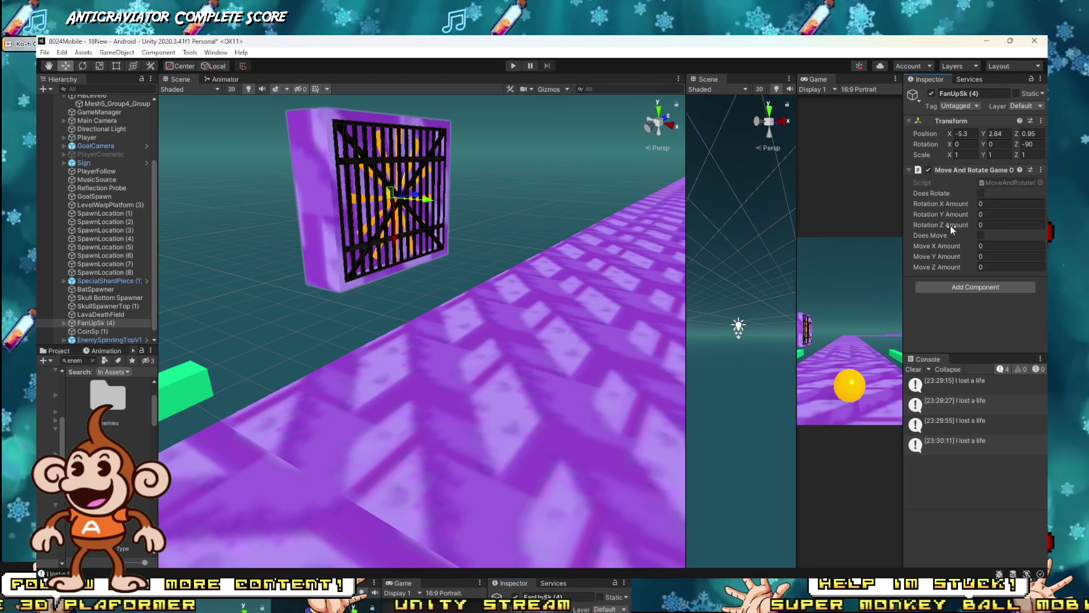
pyautogui.moveTo(499, 283); pyautogui.dragTo(533, 285, button='right')
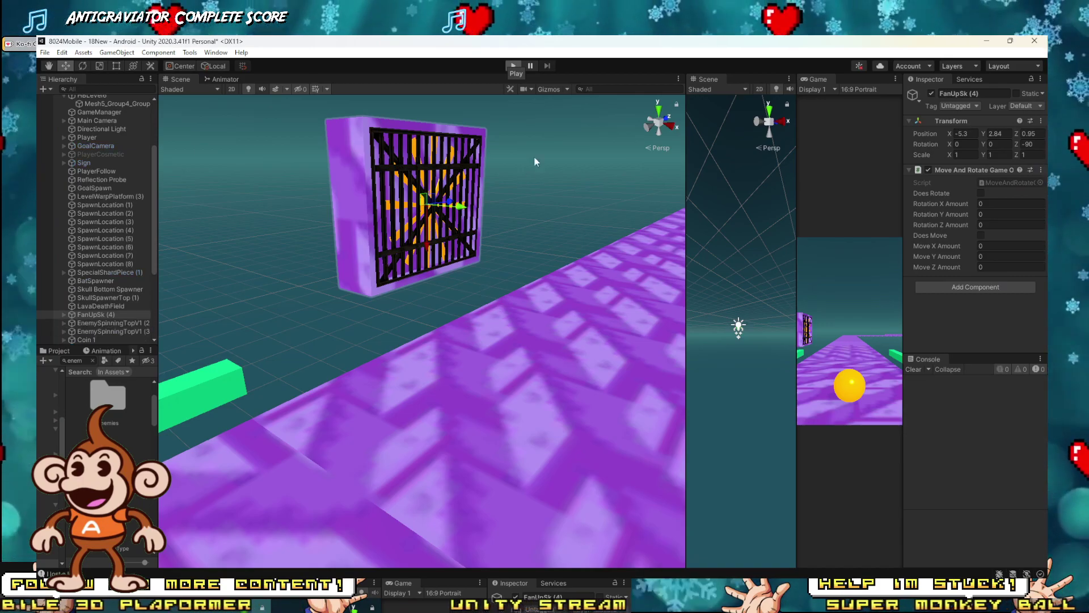
# Step: Enable Does Rotate on FanUpSk (4), trying a Rotation Z Amount and a Rotation Y Amount of 5.44 in short play-tests
pyautogui.click(982, 193)
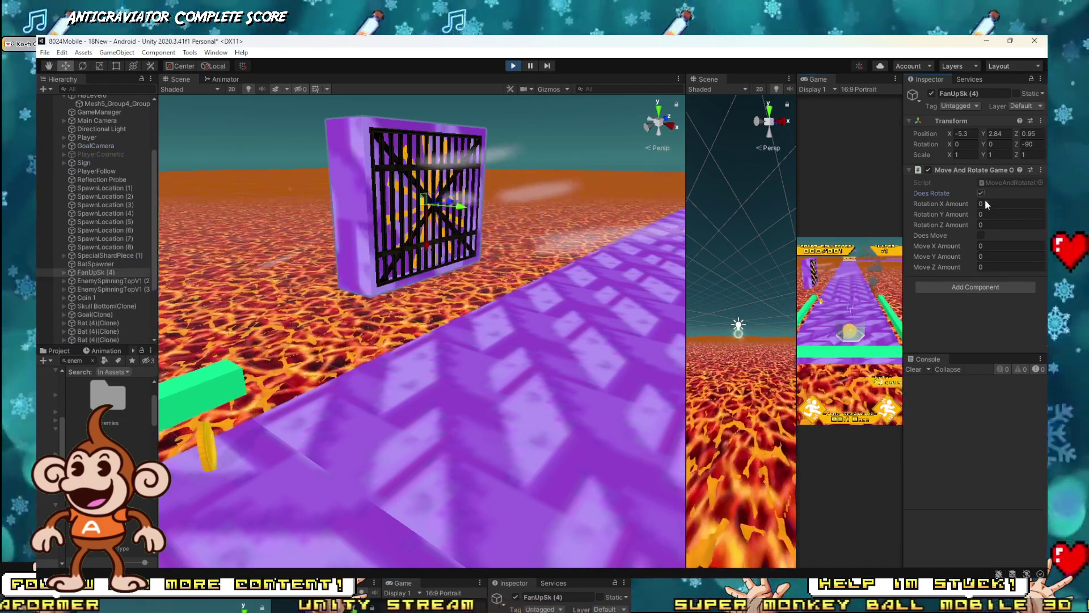
pyautogui.moveTo(953, 225); pyautogui.dragTo(614, 203)
pyautogui.write('0')
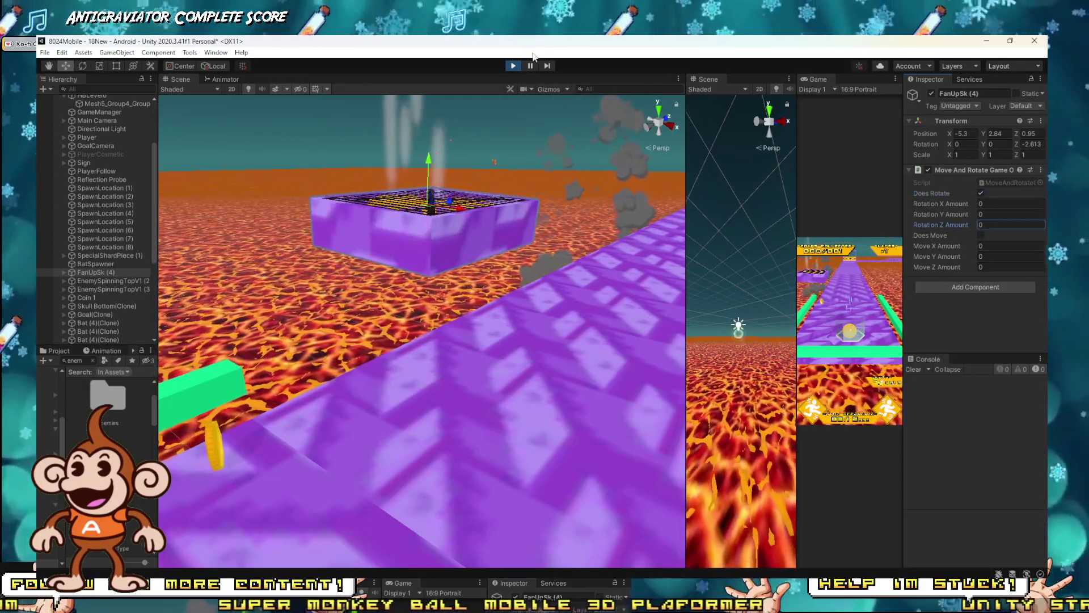
pyautogui.click(512, 65)
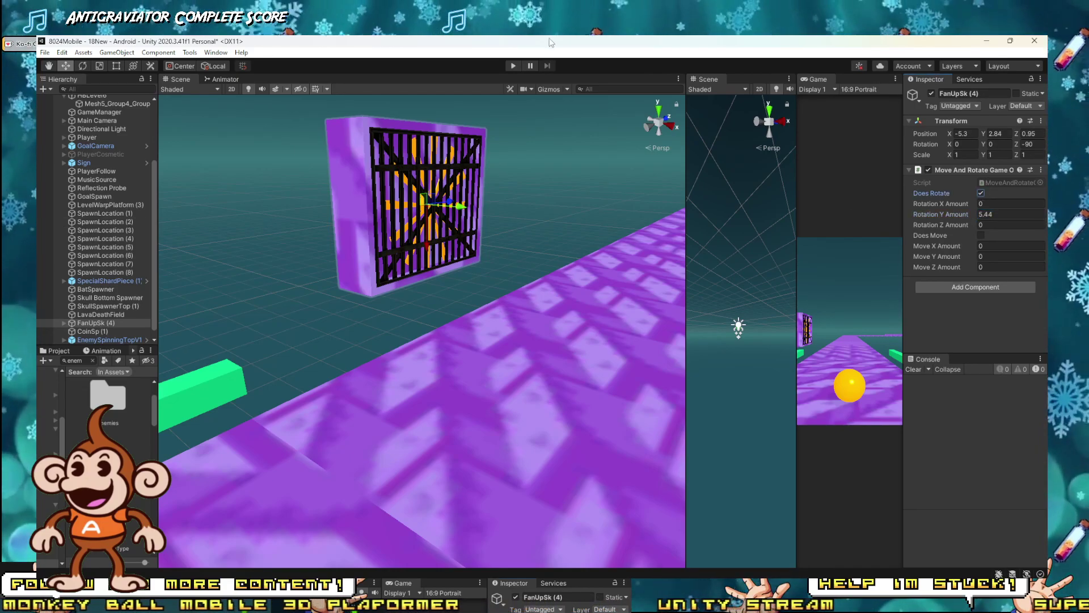
pyautogui.click(513, 65)
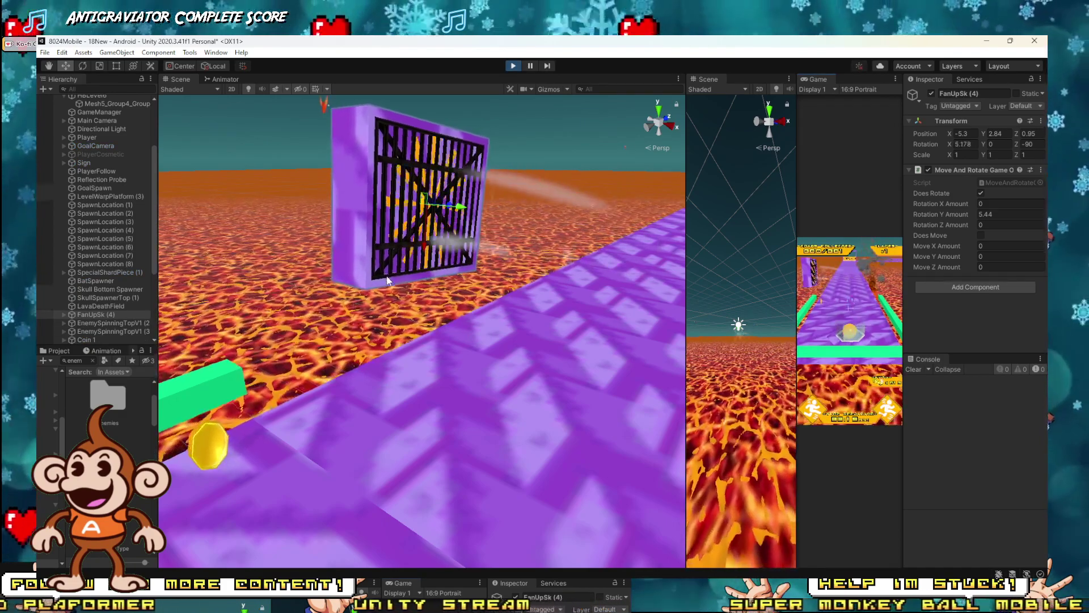
pyautogui.click(513, 65)
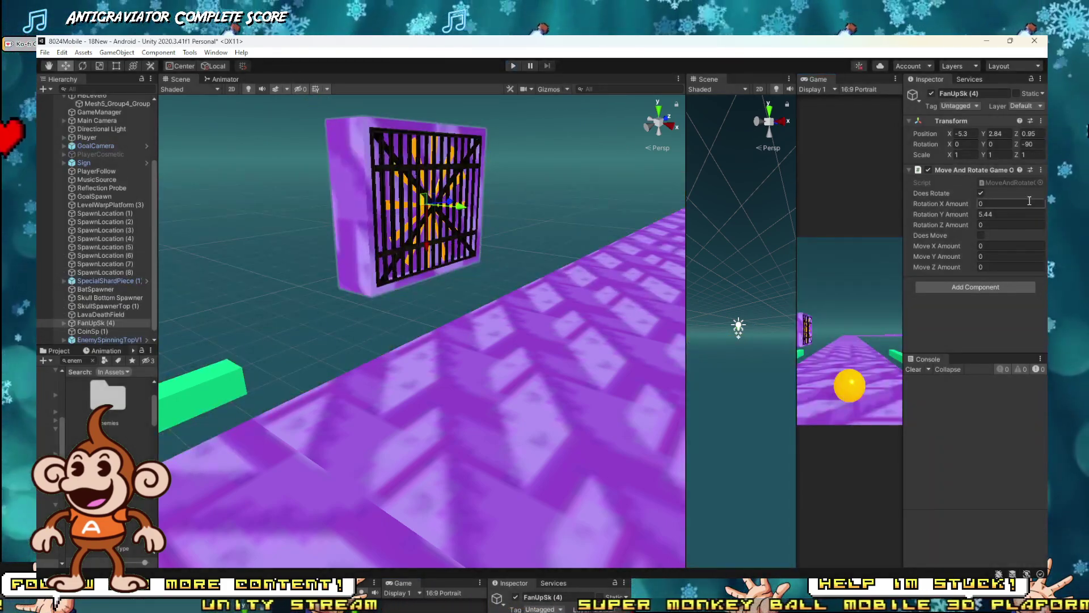
# Step: Reset FanUpSk (4)'s Rotation Y Amount to 0, set Rotation X Amount to 50, and play-test rolling the ball up to the spinning fan
pyautogui.press('Escape')
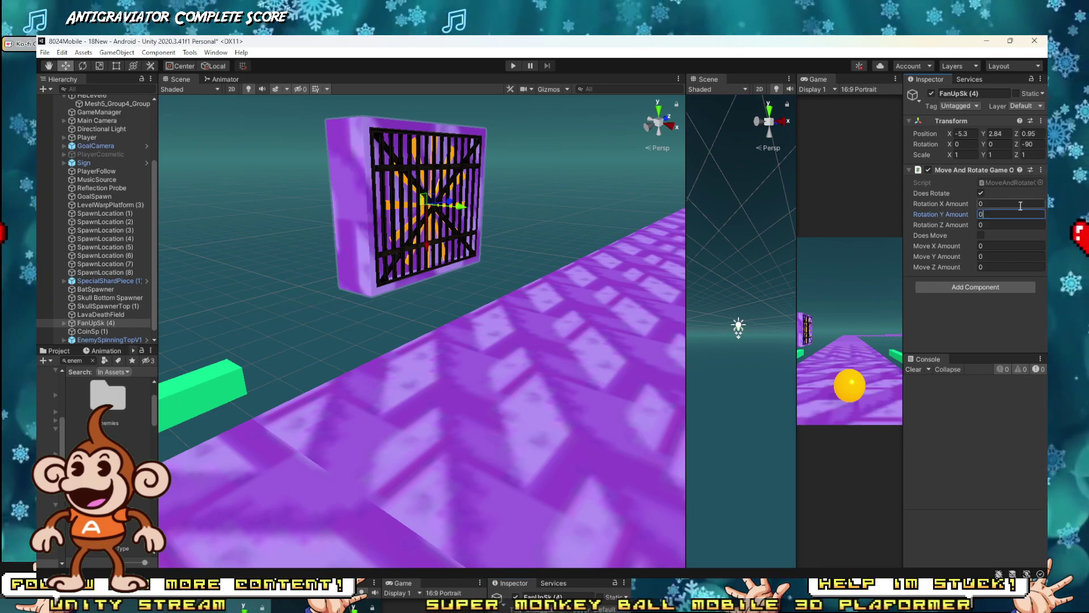
pyautogui.click(952, 202)
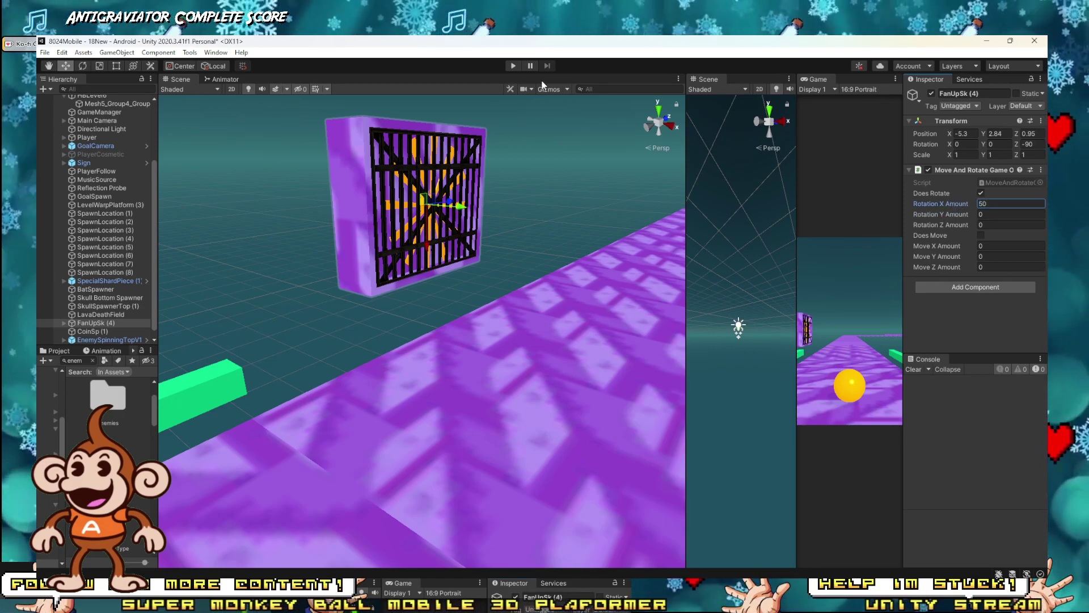
pyautogui.click(514, 65)
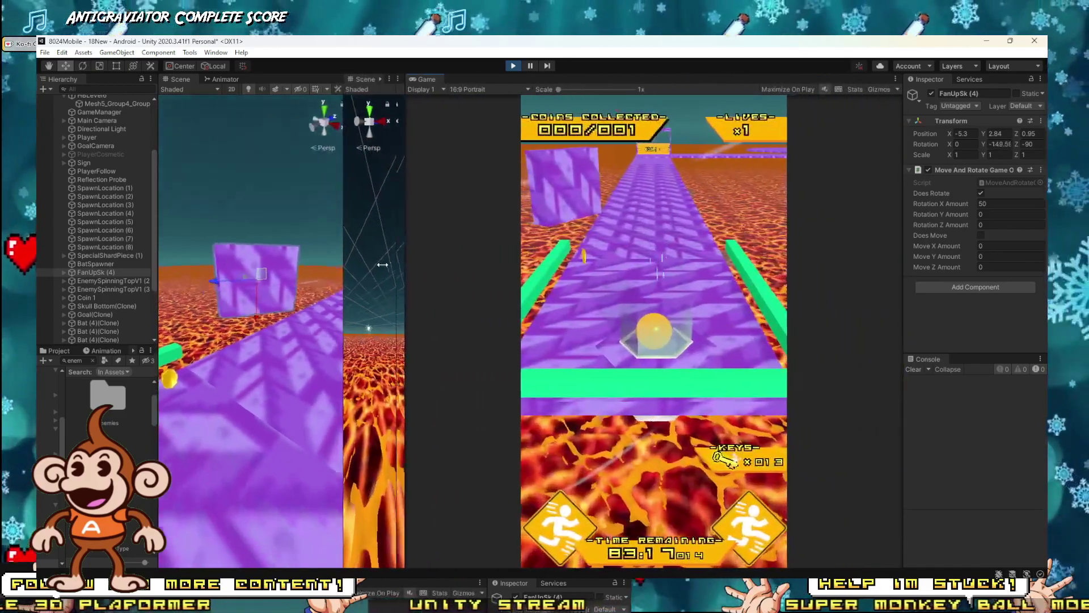
pyautogui.press('Up')
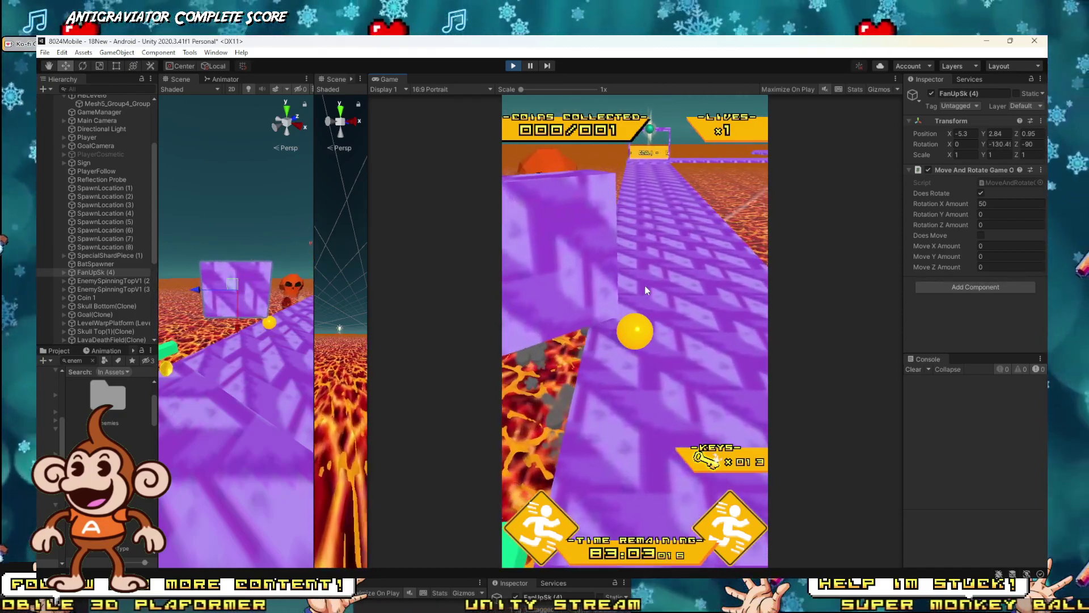
# Step: Turn on the Mesh Renderer of FanUpSk (4)'s WindZone during play to examine its wind area, and stop the run
pyautogui.click(63, 273)
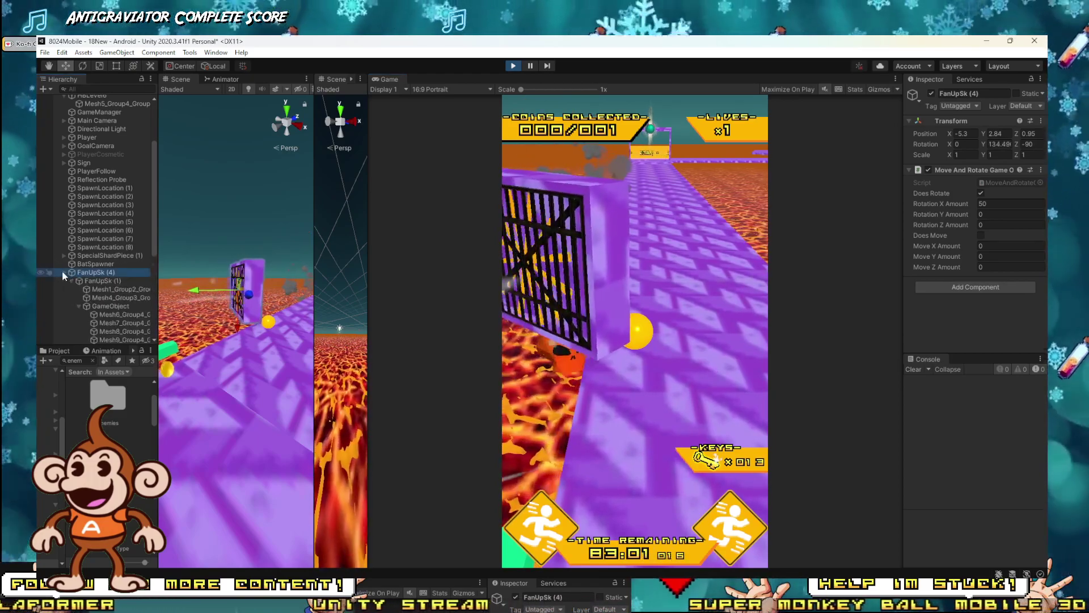
pyautogui.scroll(-5, 91, 301)
pyautogui.click(79, 247)
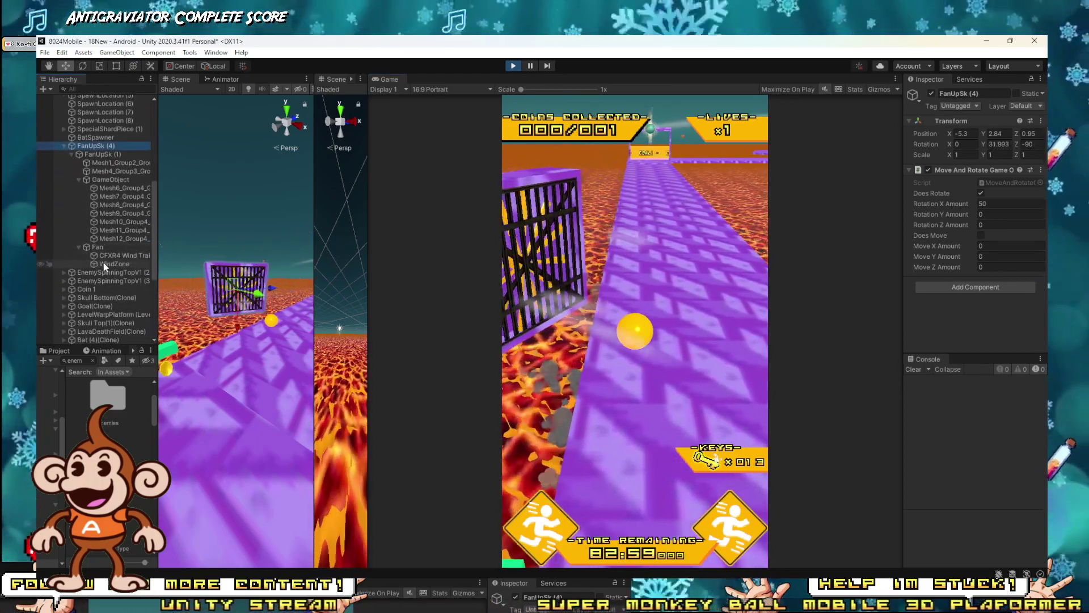
pyautogui.click(108, 263)
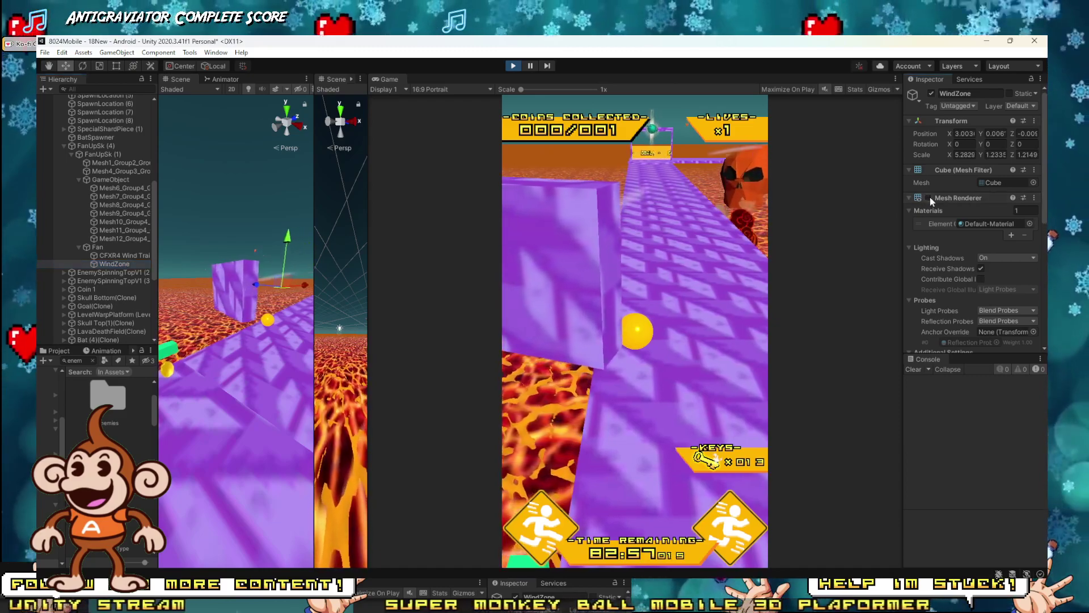
pyautogui.click(929, 197)
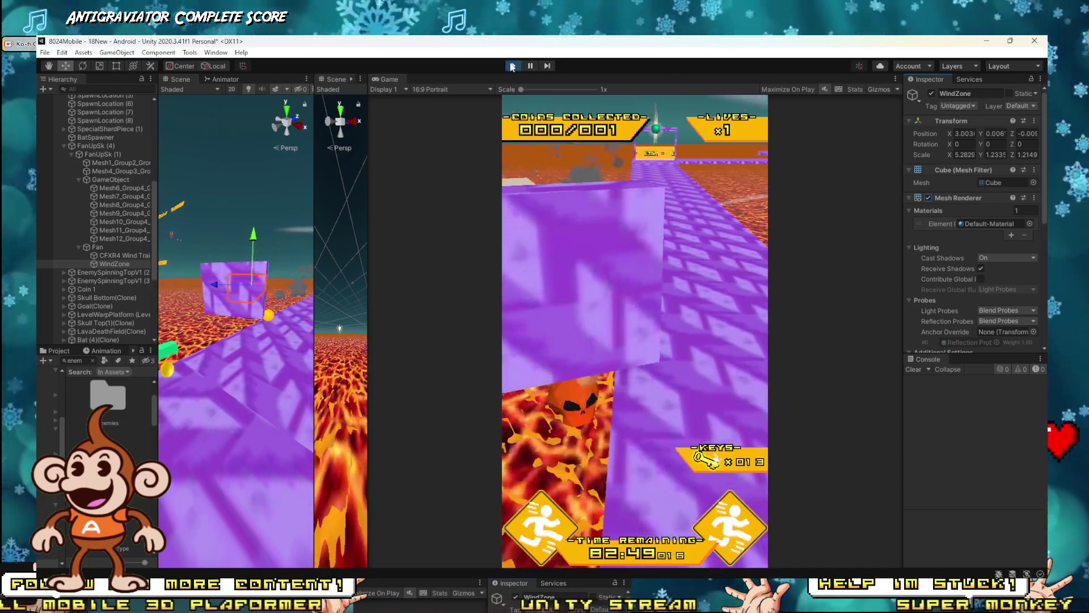
pyautogui.hotkey('ctrl', 'p')
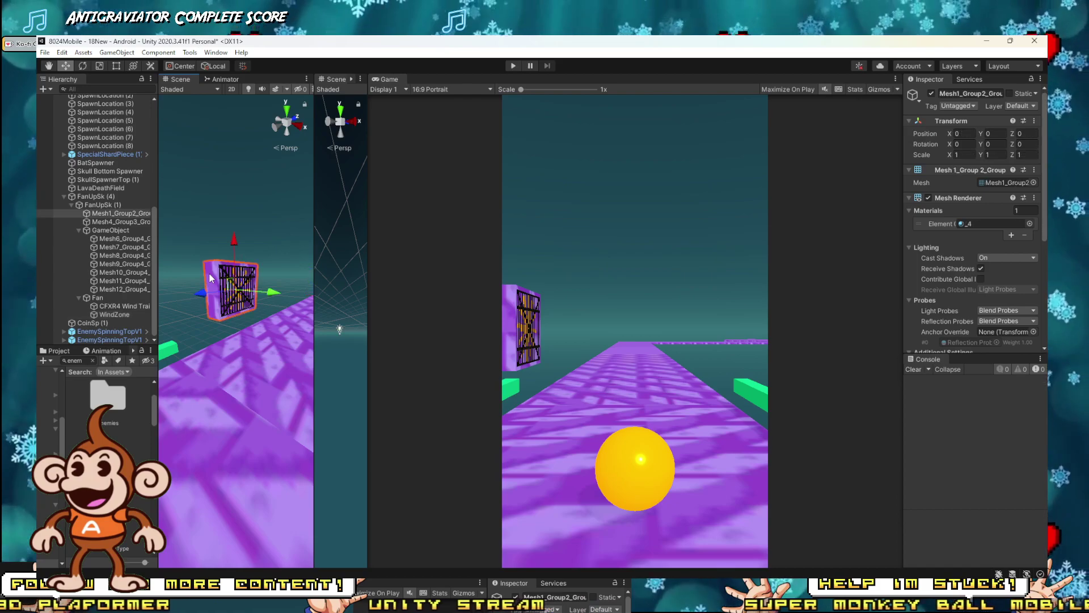
# Step: Shift the fan's Mesh1_Group2 part to X -0.31 and lower the whole FanUpSk (4) to about Y 1.93
pyautogui.moveTo(238, 239); pyautogui.dragTo(236, 250)
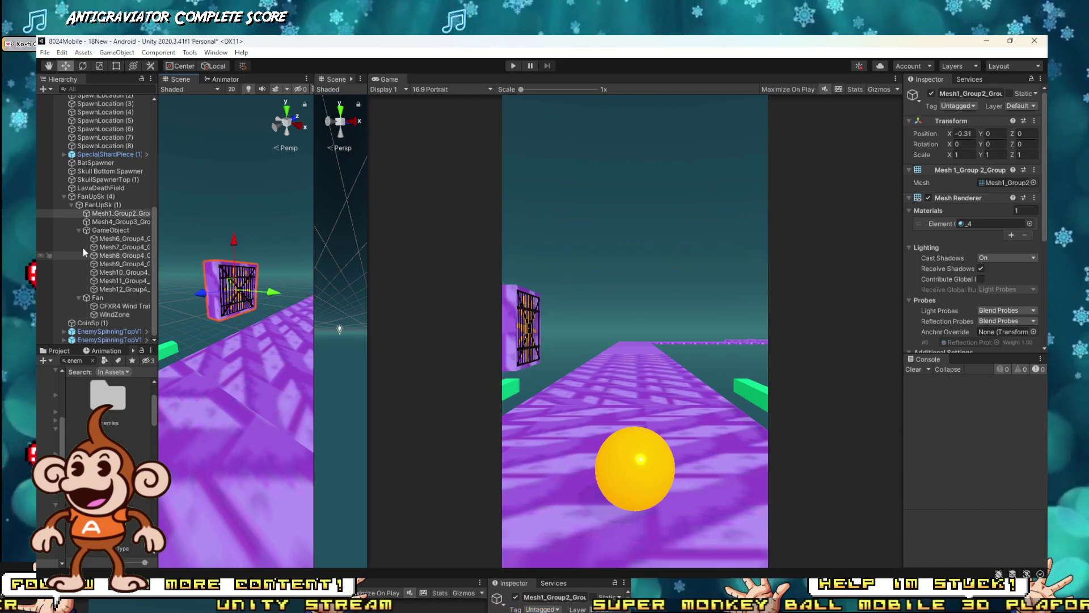
pyautogui.click(89, 197)
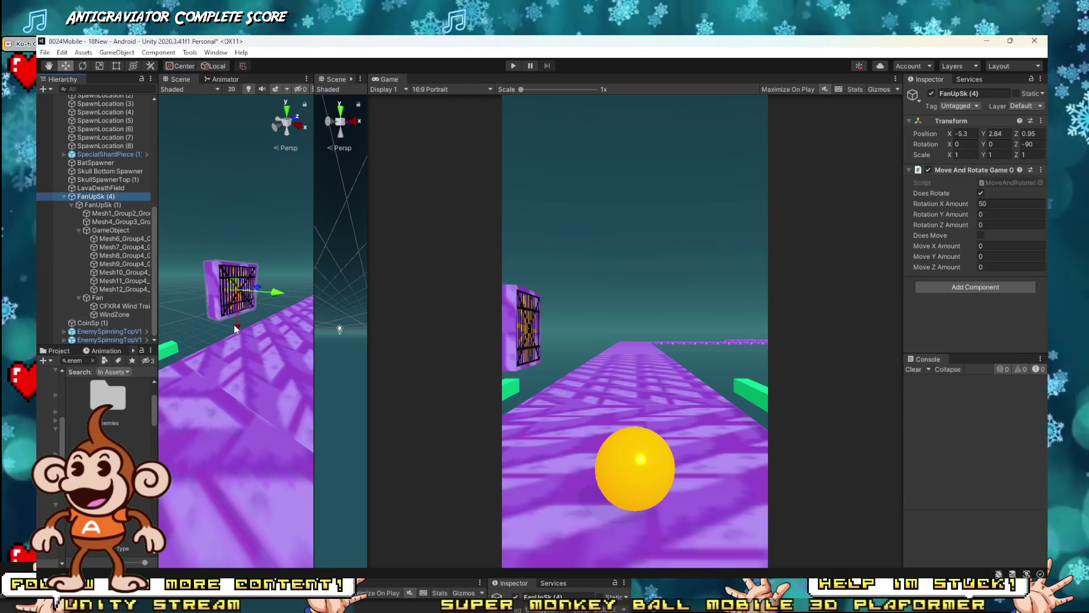
pyautogui.moveTo(235, 328); pyautogui.dragTo(237, 336)
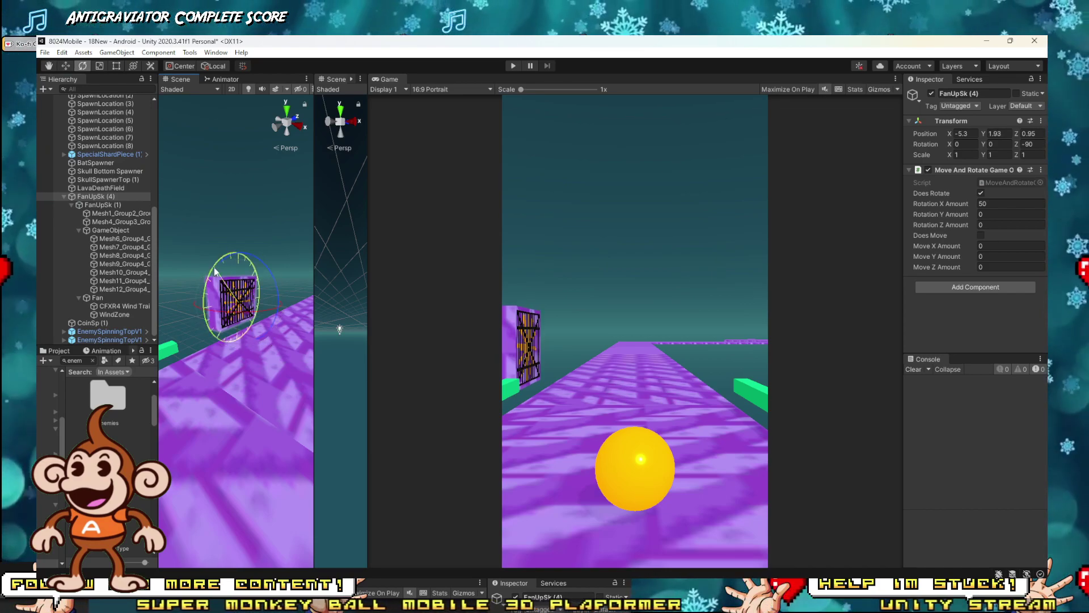
# Step: Rotate FanUpSk (4) to X -90, Y 0 and reposition it beside the track at about X -5.52, Y 2.4, Z 2.91
pyautogui.moveTo(216, 271); pyautogui.dragTo(238, 233)
pyautogui.press('w')
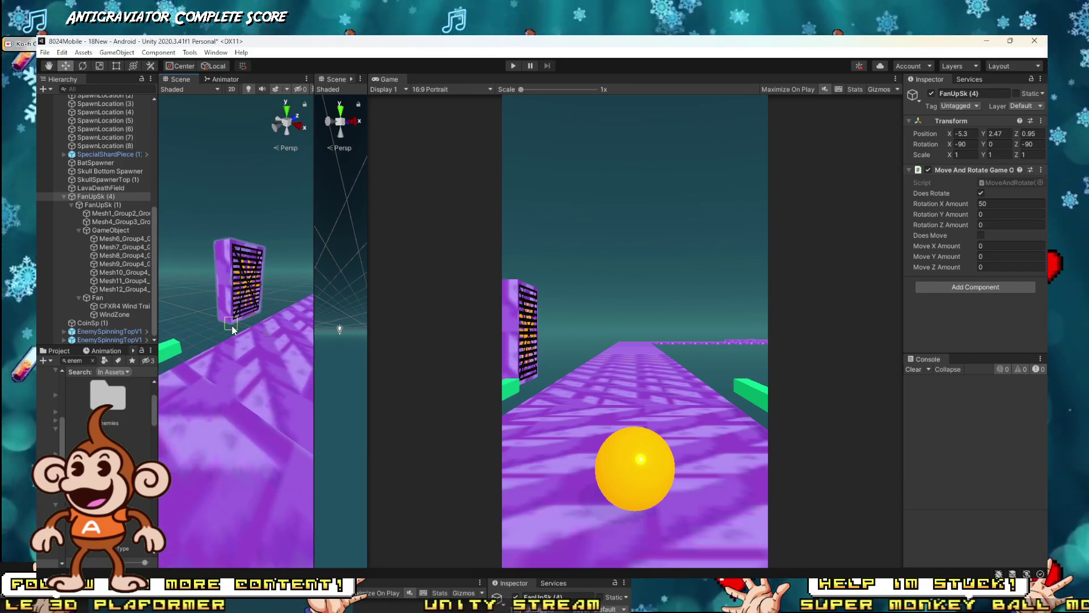
pyautogui.moveTo(232, 330); pyautogui.dragTo(183, 358)
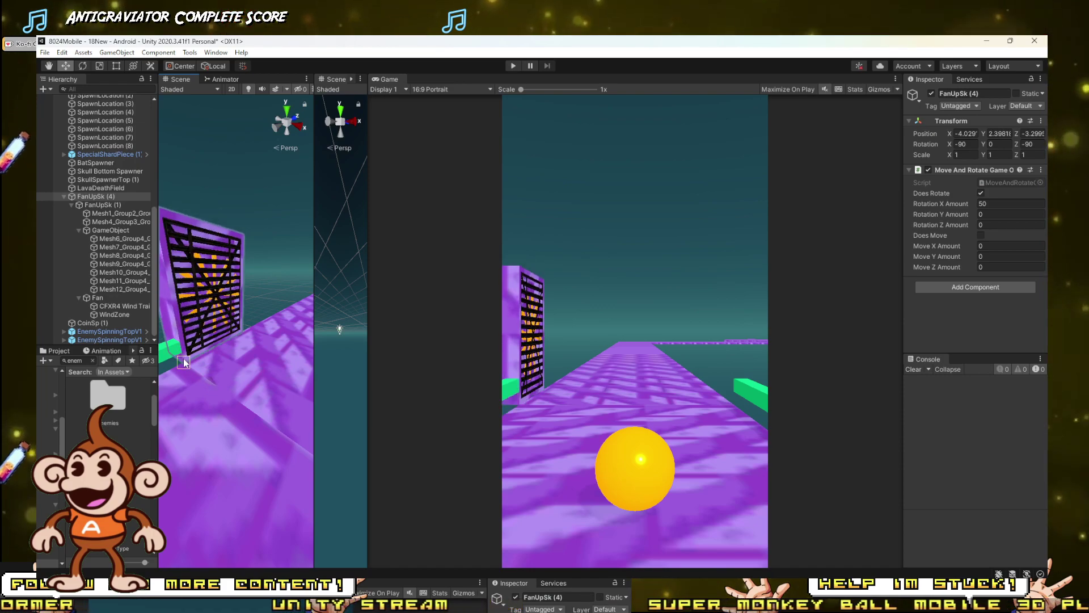
pyautogui.press('s')
pyautogui.moveTo(214, 339); pyautogui.dragTo(242, 316, button='right')
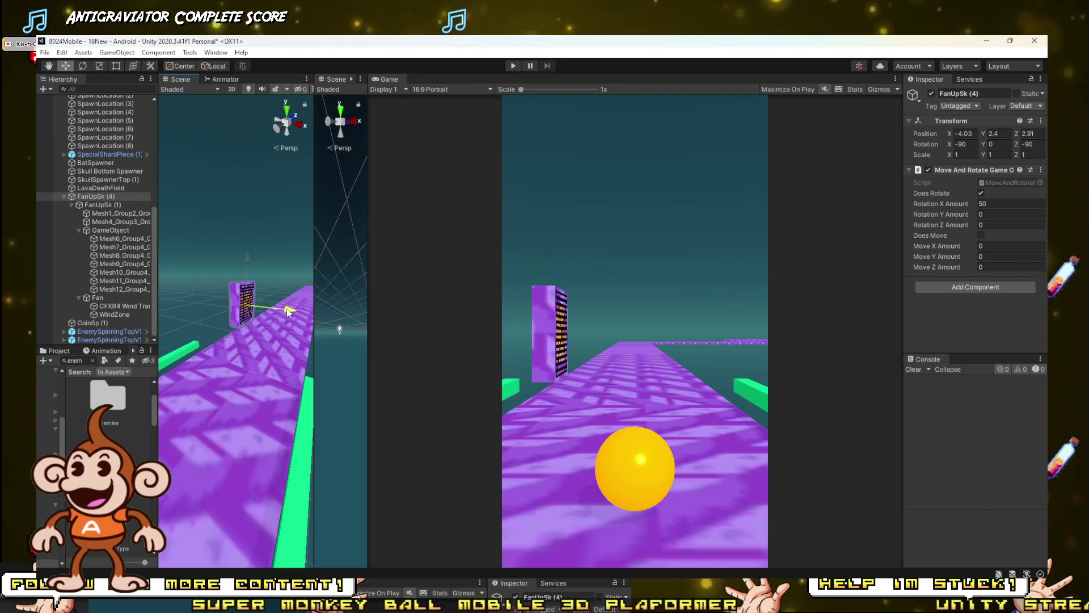
pyautogui.moveTo(287, 308); pyautogui.dragTo(275, 311)
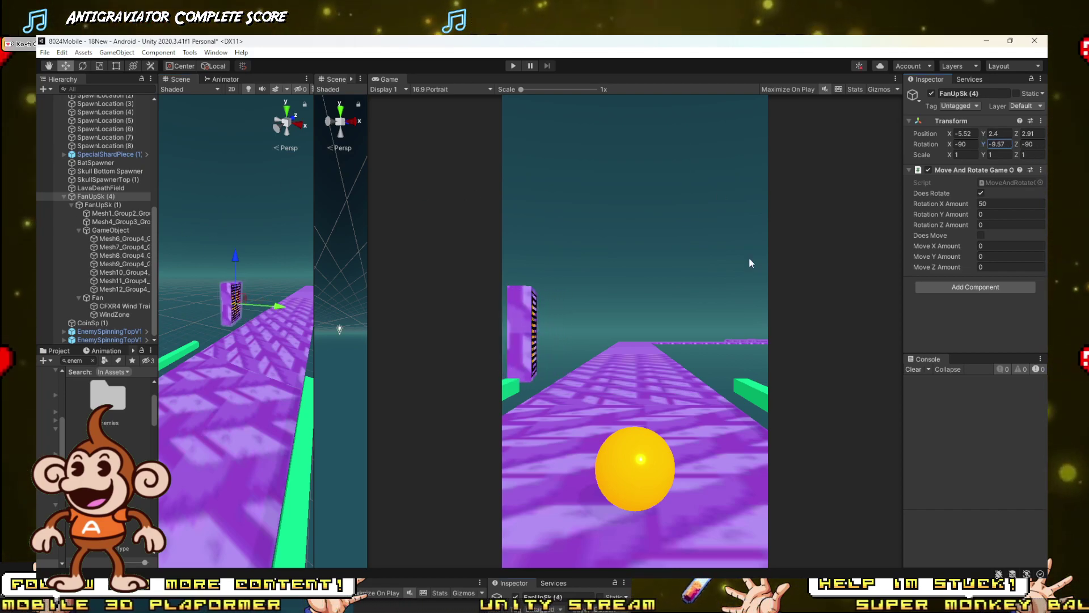
pyautogui.write('0')
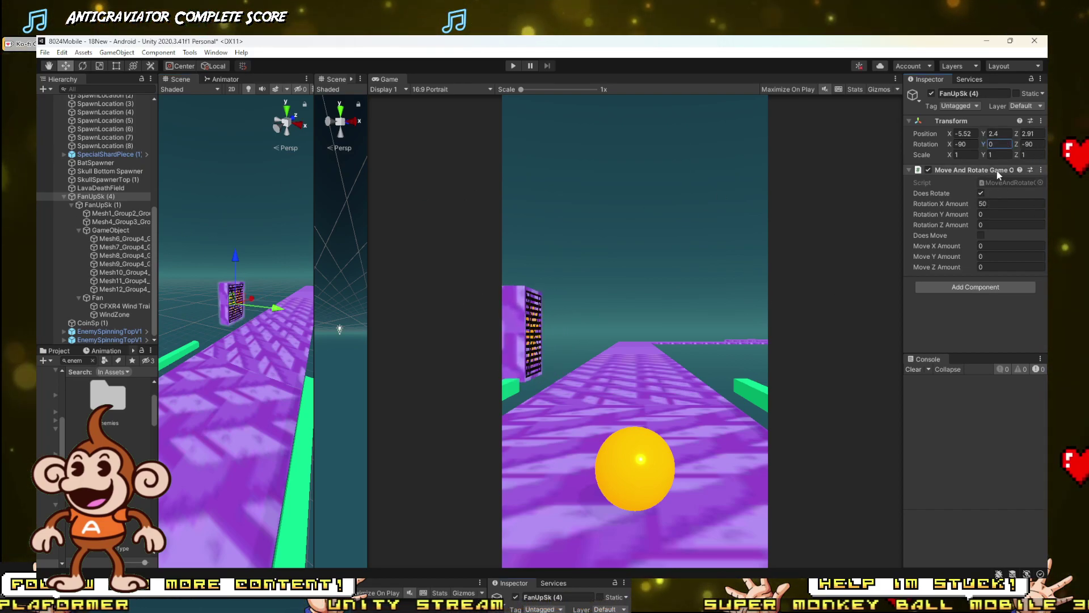
# Step: Try FanUpSk (4) with Rotation X Amount 0 and Rotation Y Amount 50 in a brief play-test
pyautogui.click(964, 204)
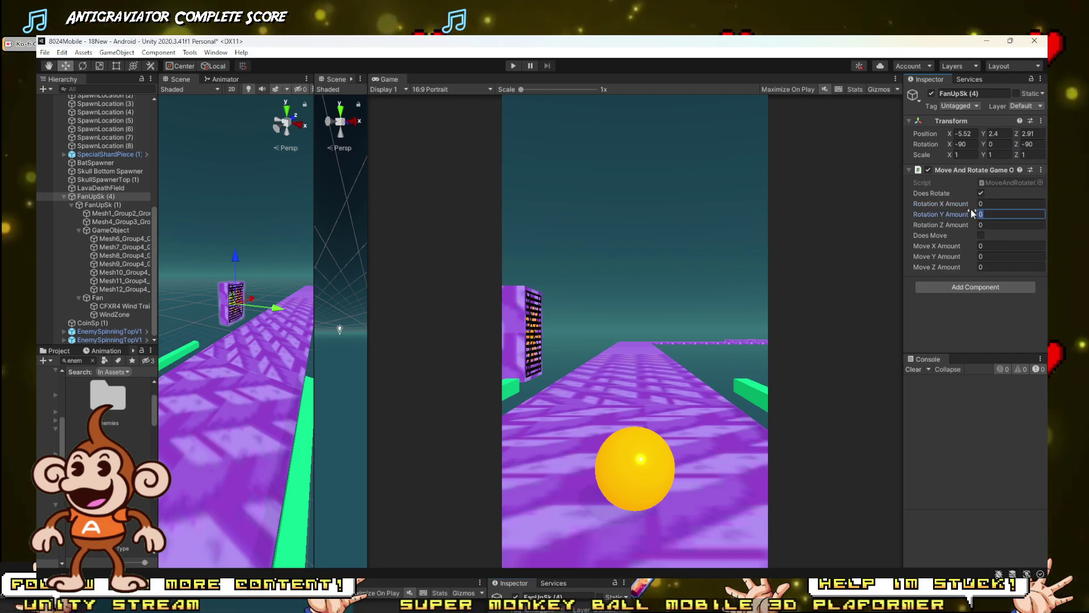
pyautogui.write('50')
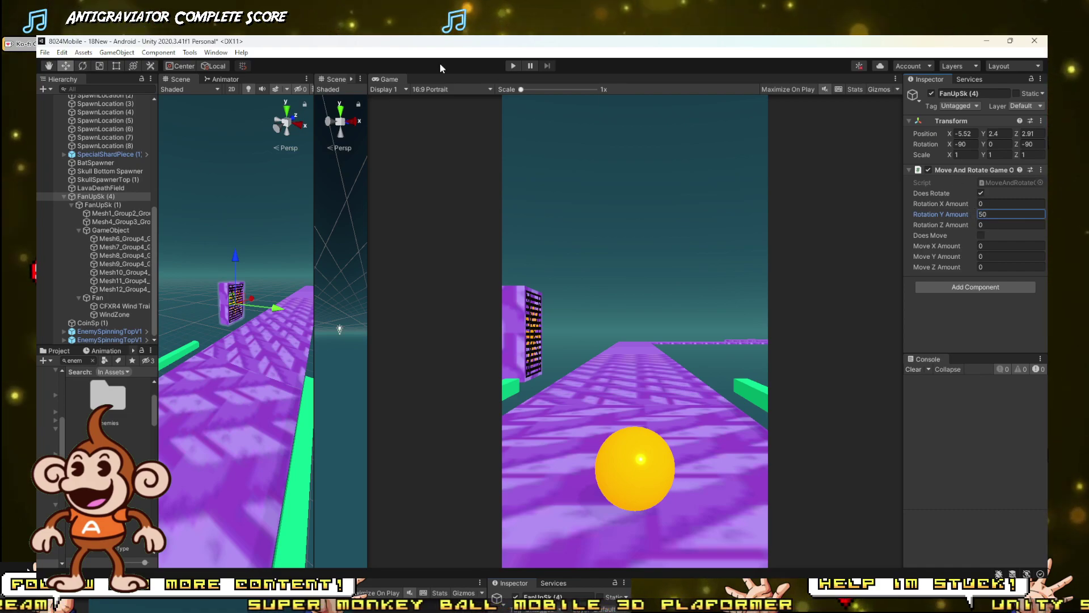
pyautogui.click(514, 65)
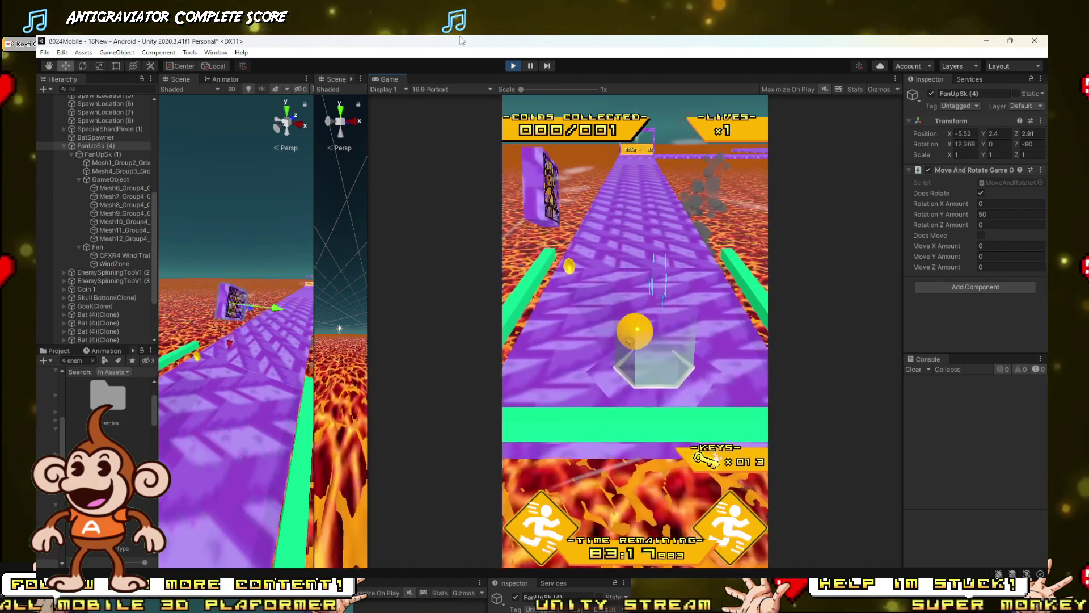
pyautogui.click(514, 66)
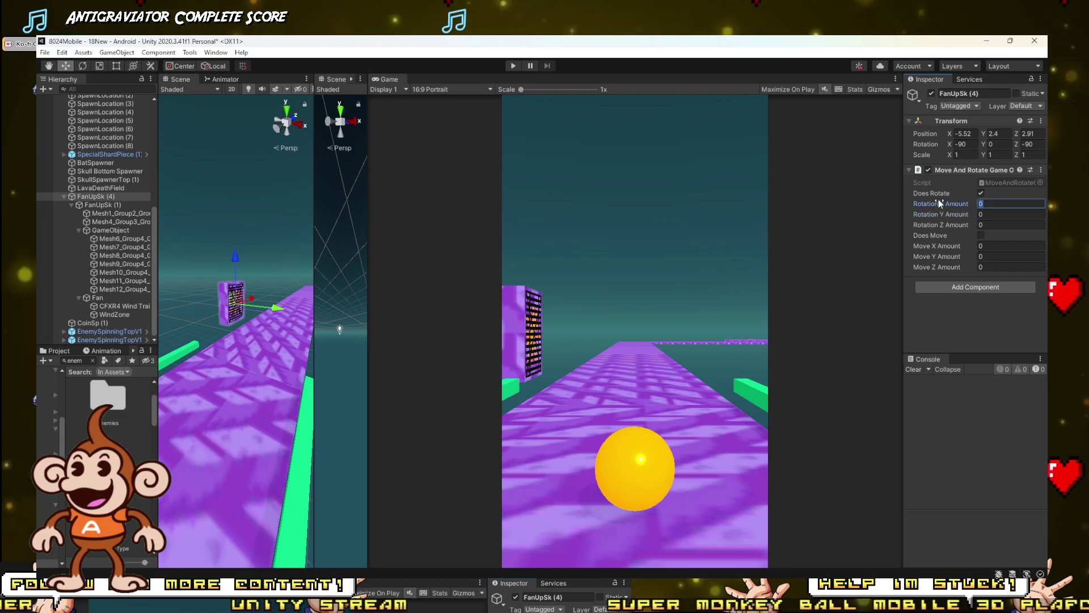
# Step: Set FanUpSk (4)'s Rotation X Amount to 50 and its Rotation Y Amount to 0
pyautogui.write('50')
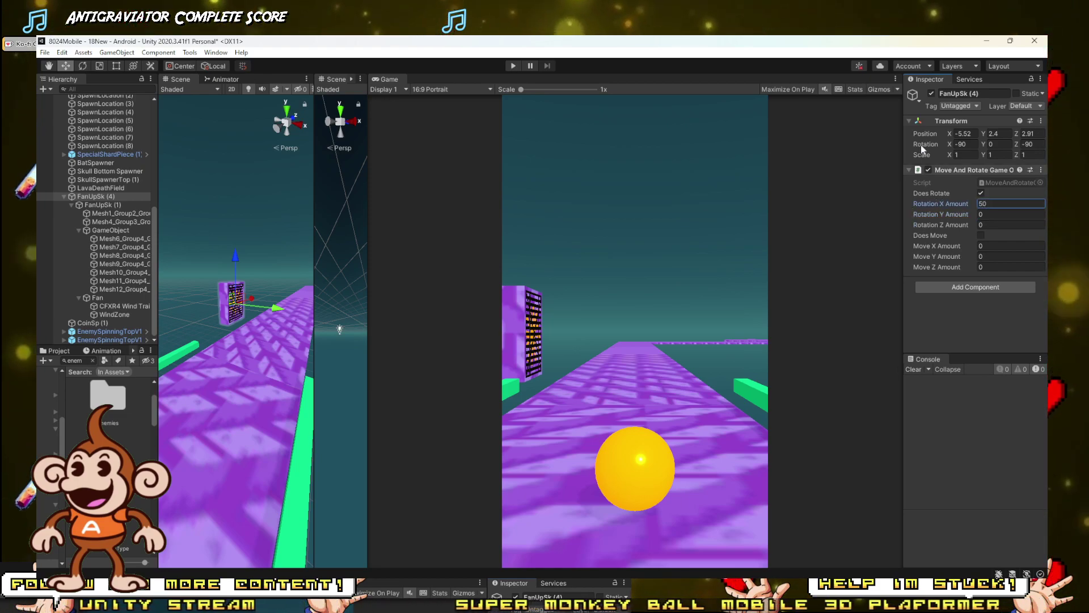
# Step: Play-test FanUpSk (4)'s X rotation briefly, and set its Rotation X Amount to 0 and Rotation Z Amount to 50
pyautogui.click(514, 70)
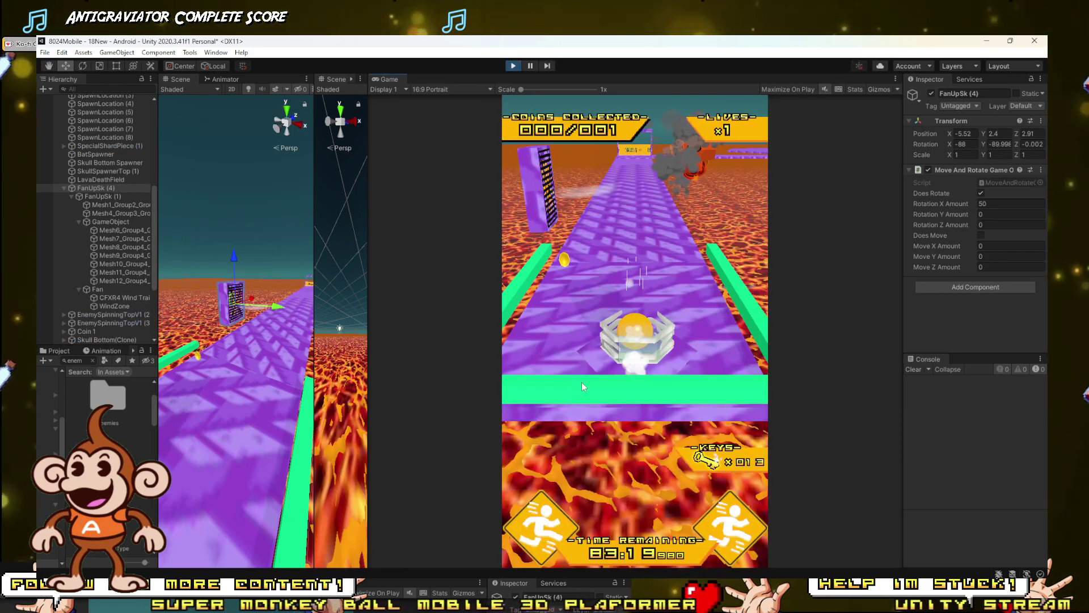
pyautogui.click(514, 66)
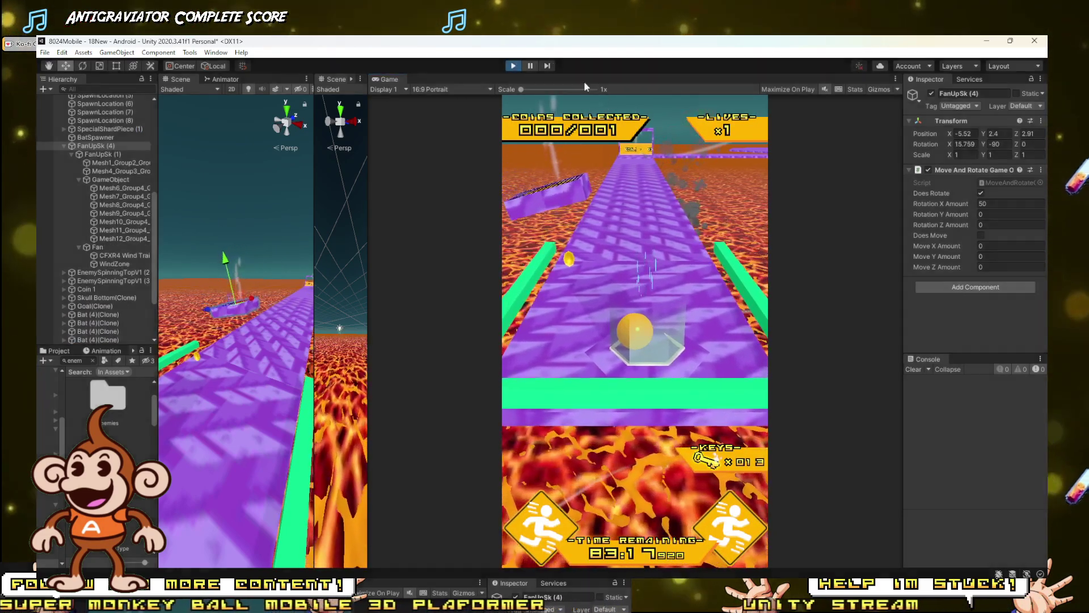
pyautogui.click(991, 204)
pyautogui.write('0')
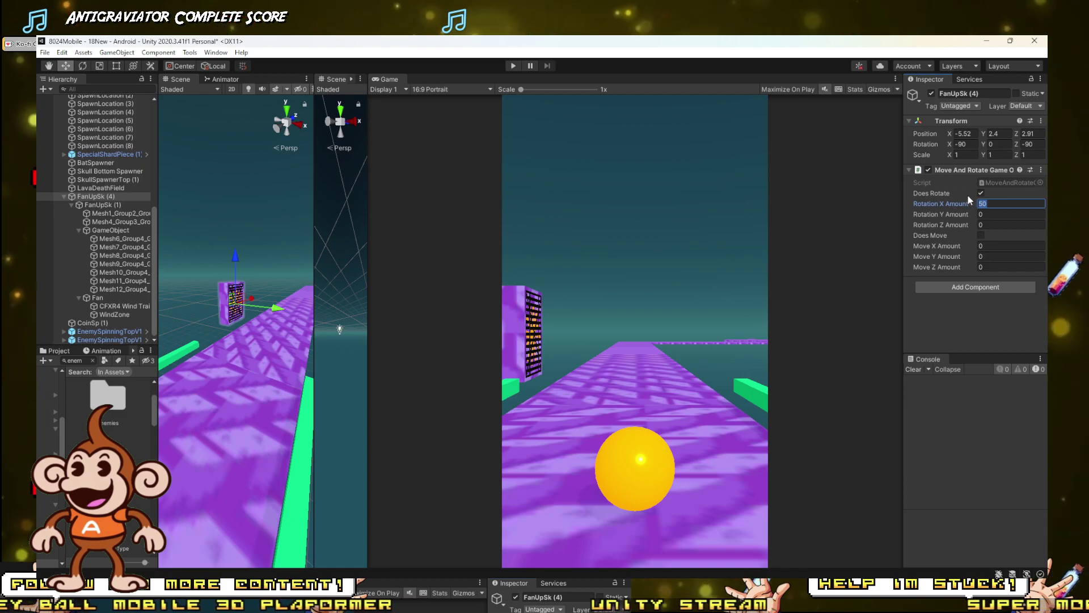
pyautogui.click(989, 225)
pyautogui.write('50')
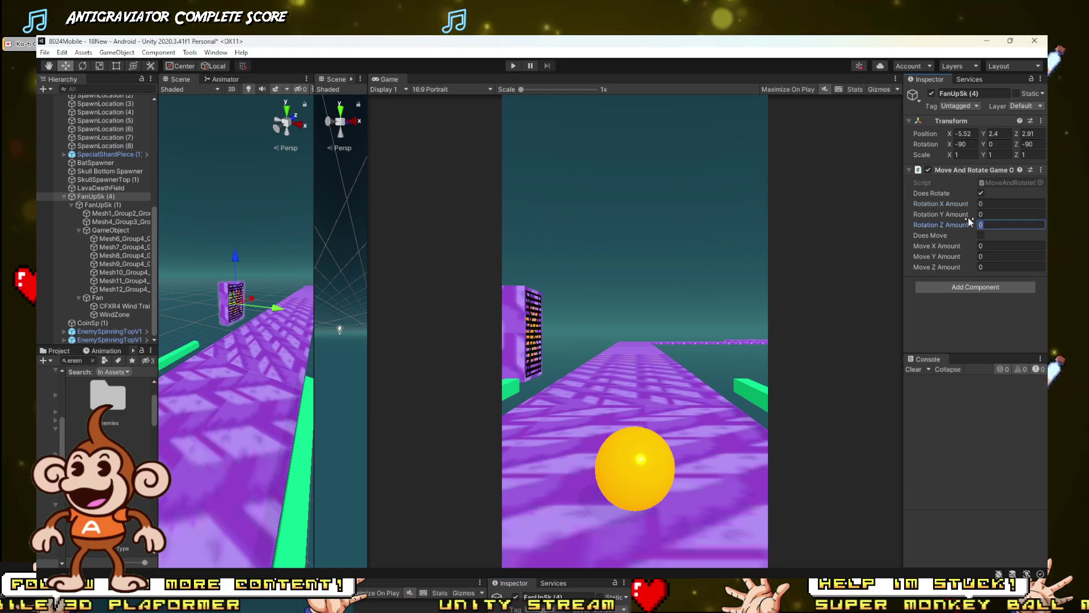
# Step: Play-test the fan's Z rotation against the ball and set its Rotation Z Amount to -50
pyautogui.click(513, 66)
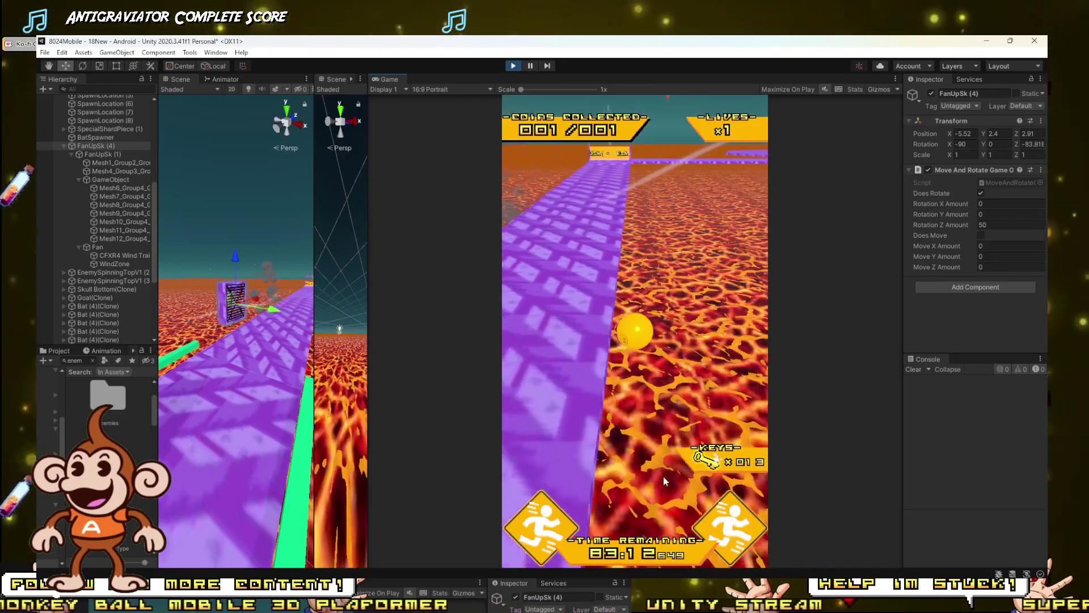
pyautogui.click(513, 66)
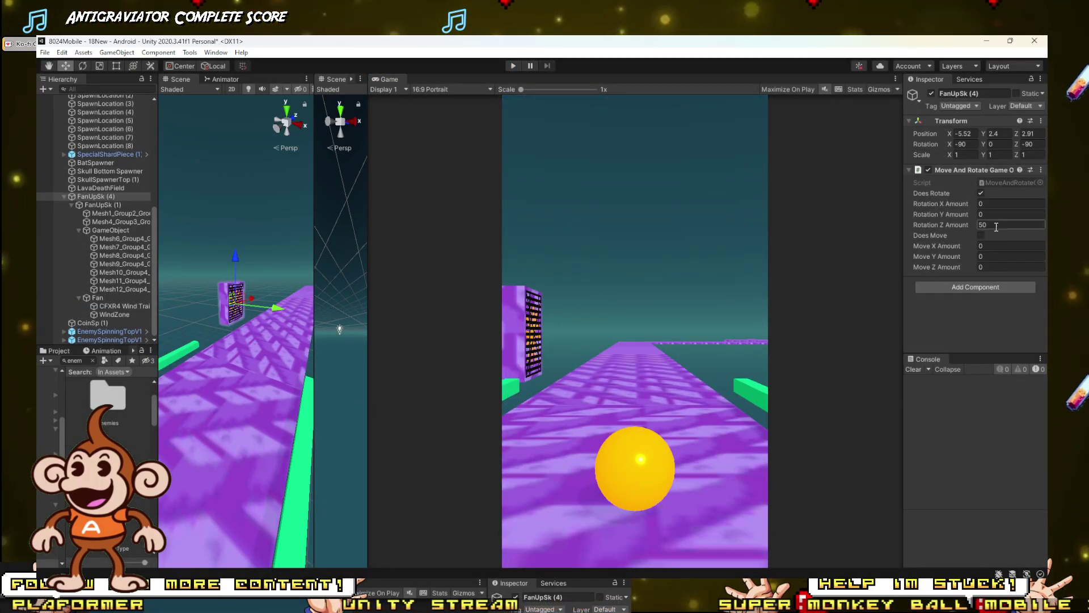
pyautogui.write('-')
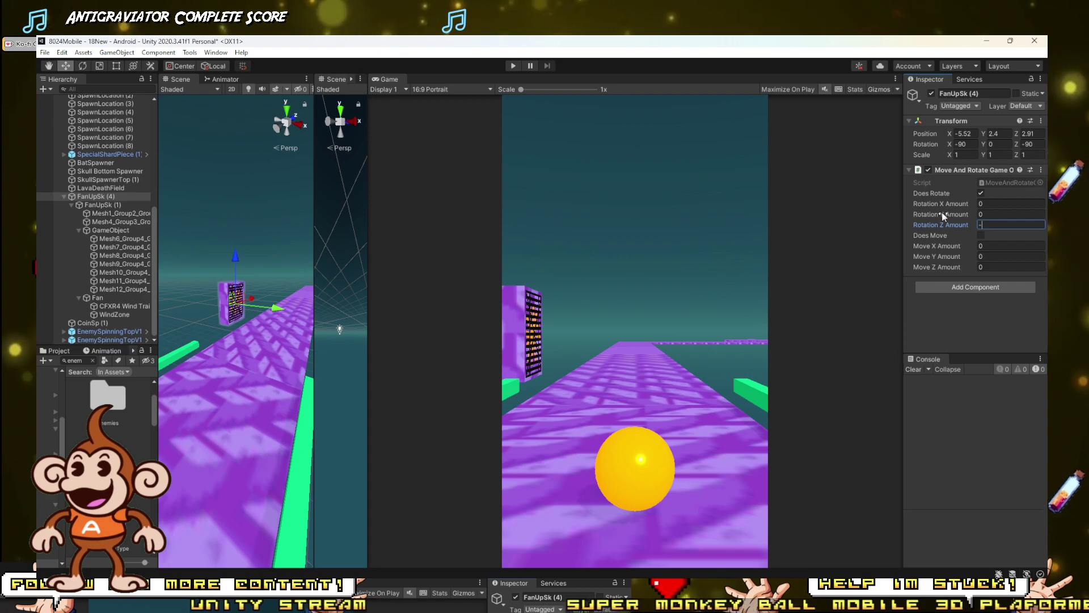
pyautogui.write('50')
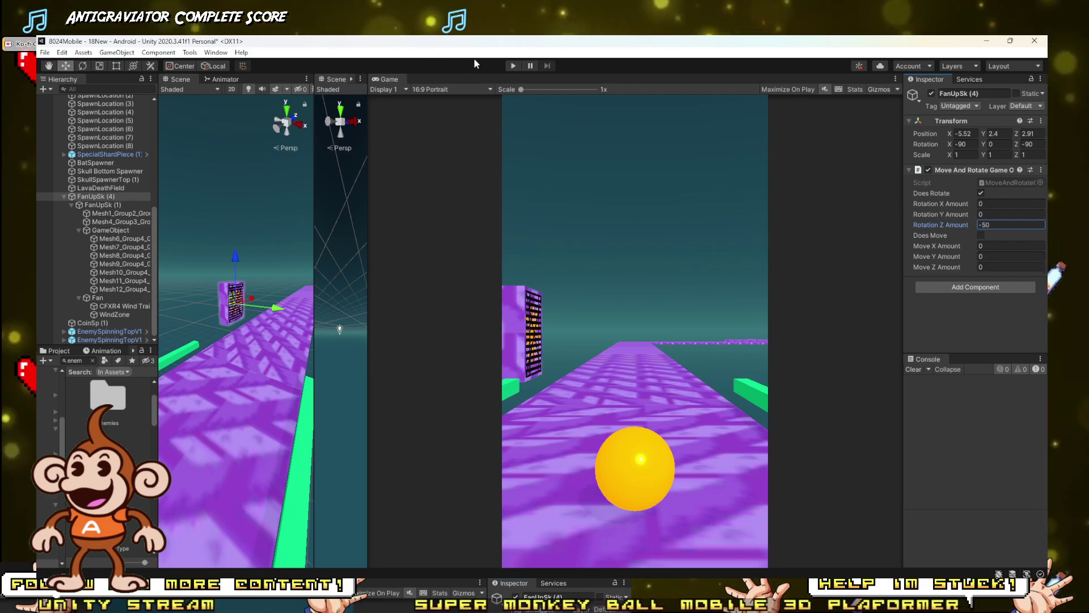
# Step: Play-test the level with the reversed fan rotation, rolling the ball forward along the track past the fan
pyautogui.click(513, 66)
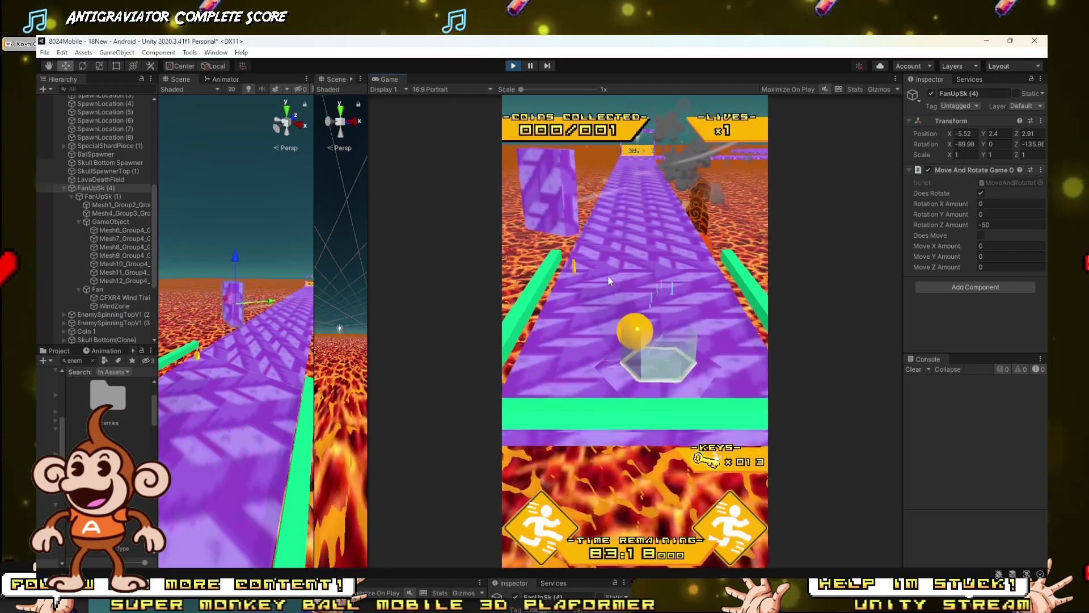
pyautogui.press('w')
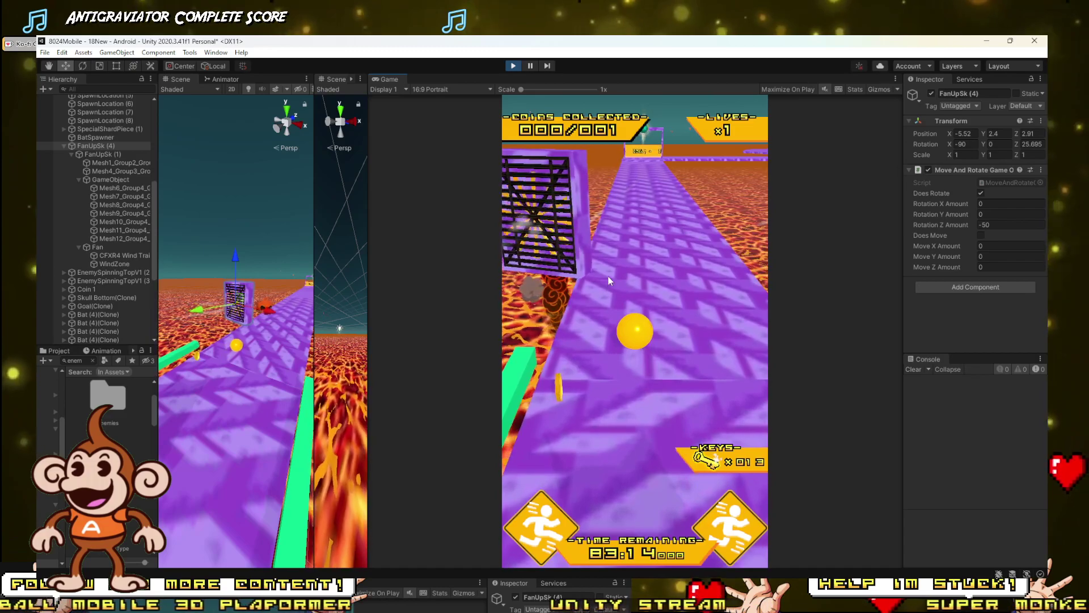
pyautogui.press('d')
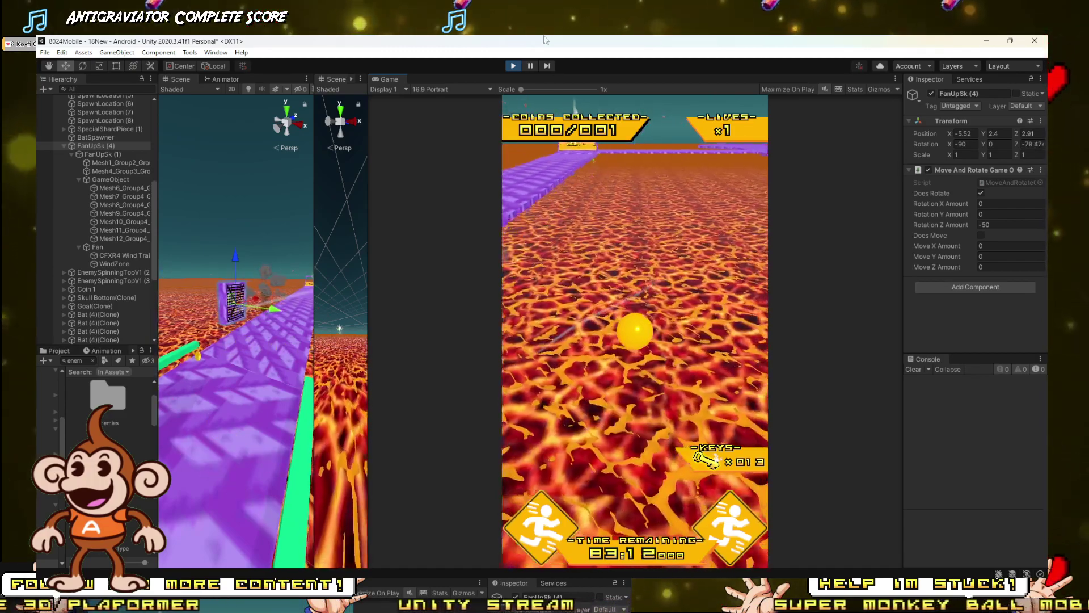
pyautogui.click(512, 67)
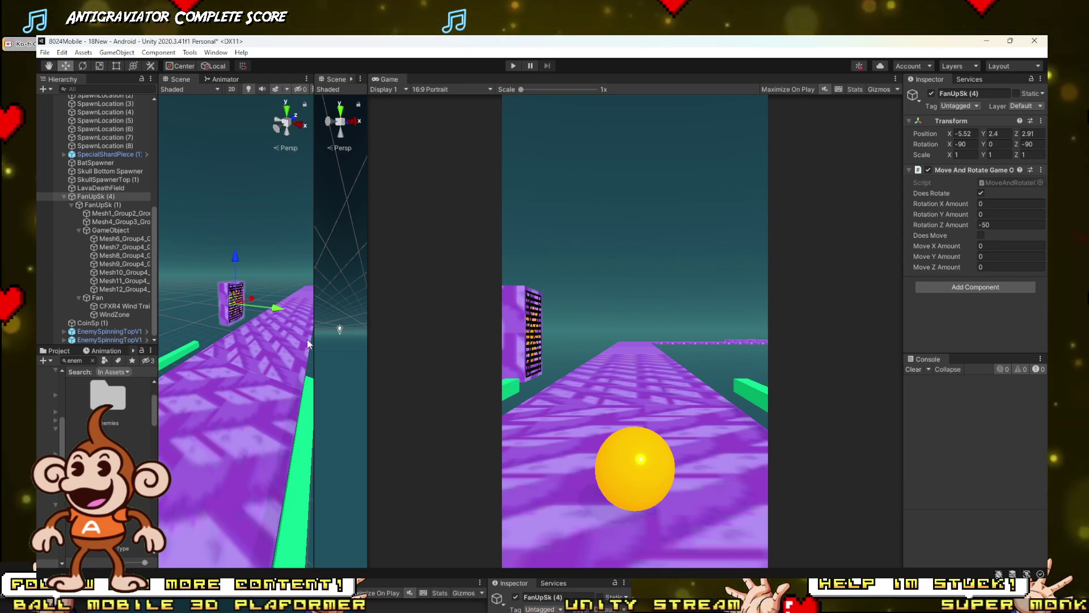
# Step: Widen the Scene view and collapse FanUpSk (4) in the object hierarchy
pyautogui.moveTo(311, 344); pyautogui.dragTo(740, 312)
pyautogui.moveTo(726, 309); pyautogui.dragTo(437, 301, button='right')
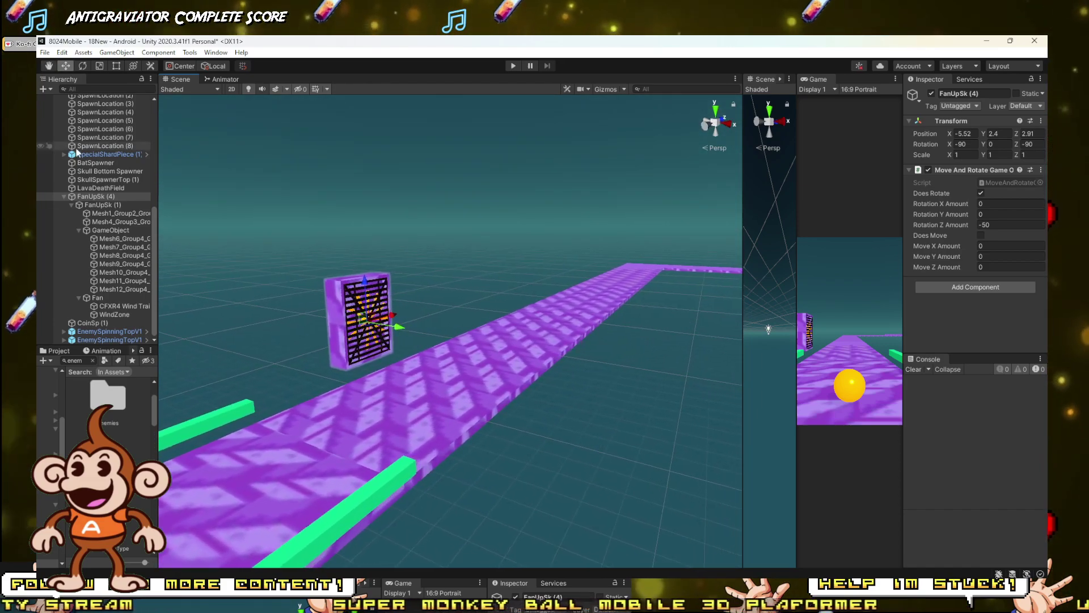
pyautogui.click(64, 197)
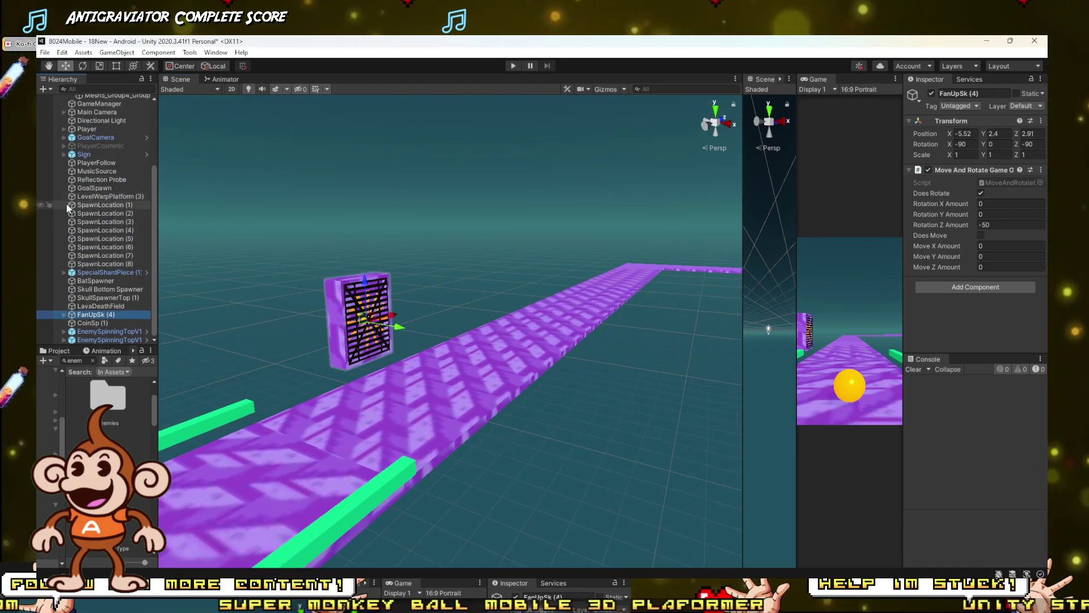
# Step: Rename the FanUpSk (4) object to FanRight (1)
pyautogui.click(100, 315)
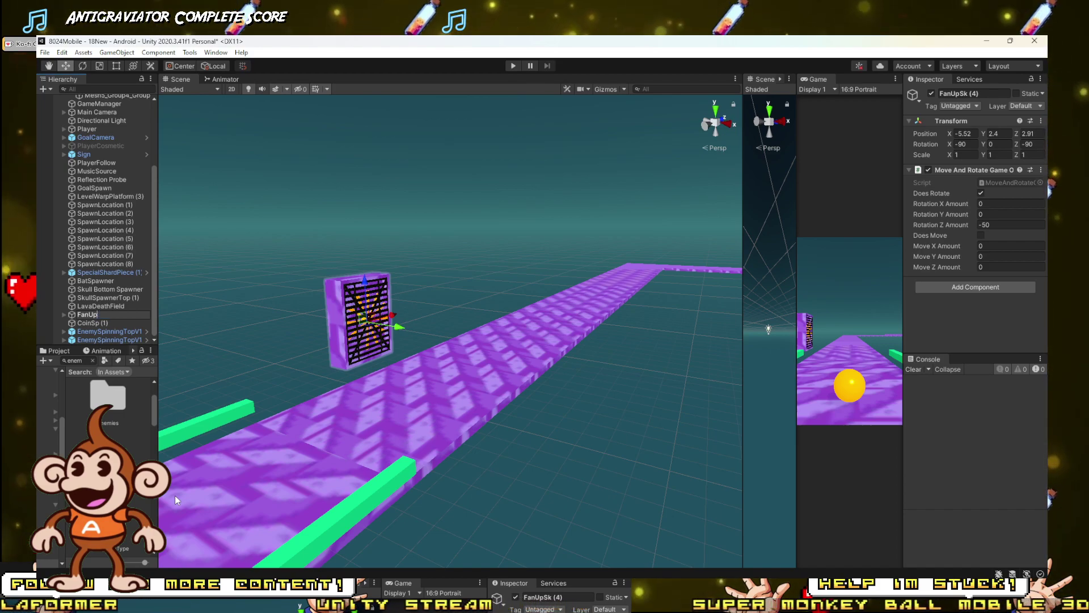
pyautogui.write('FanrIGHT')
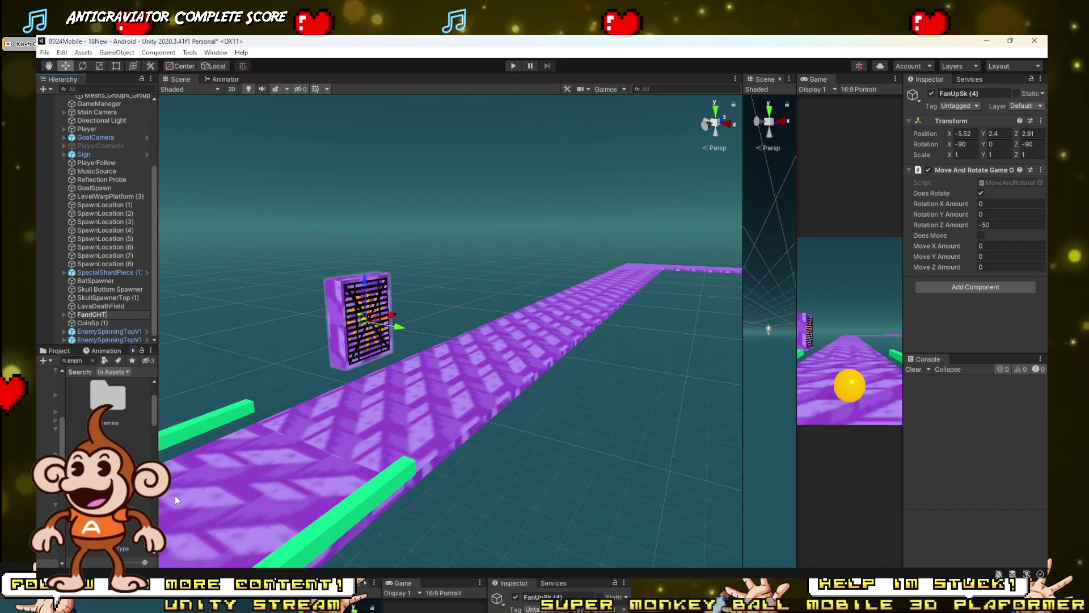
pyautogui.press('Return')
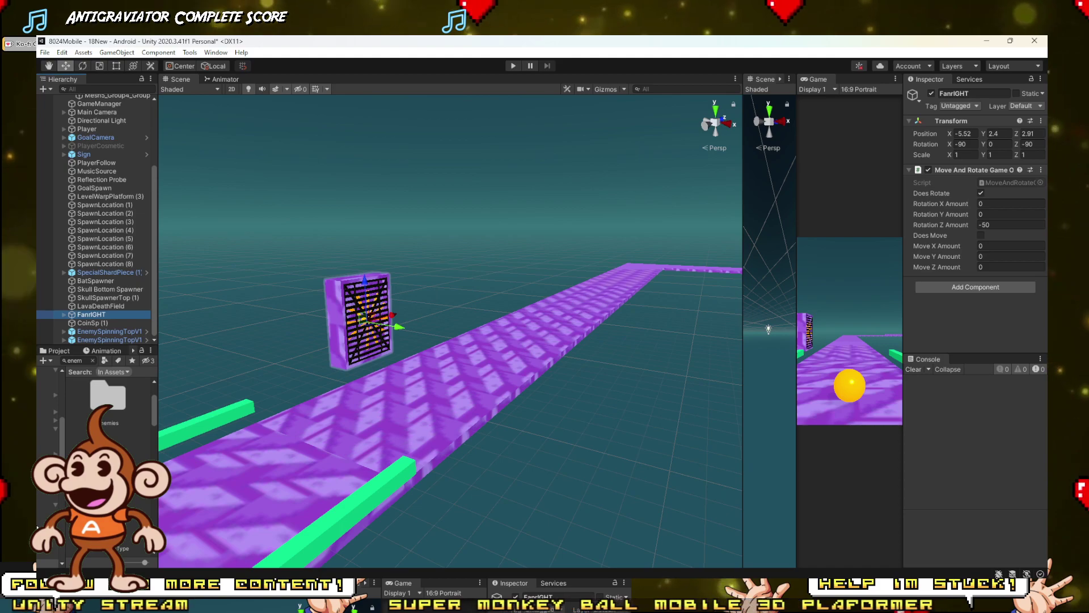
pyautogui.press('Up')
pyautogui.click(117, 314)
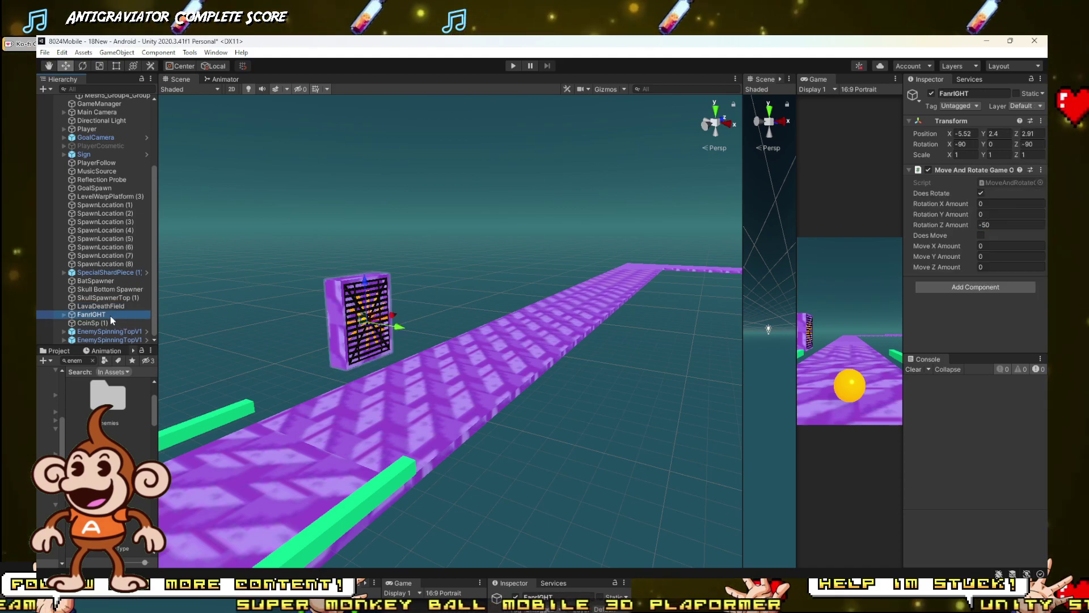
pyautogui.click(101, 315)
pyautogui.write('Right')
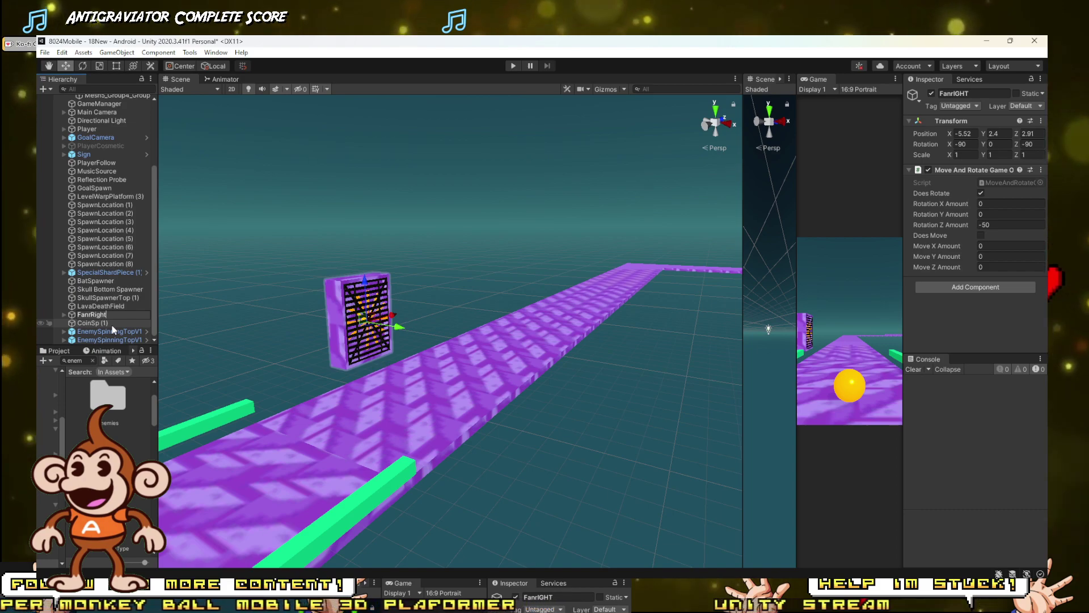
pyautogui.press('Return')
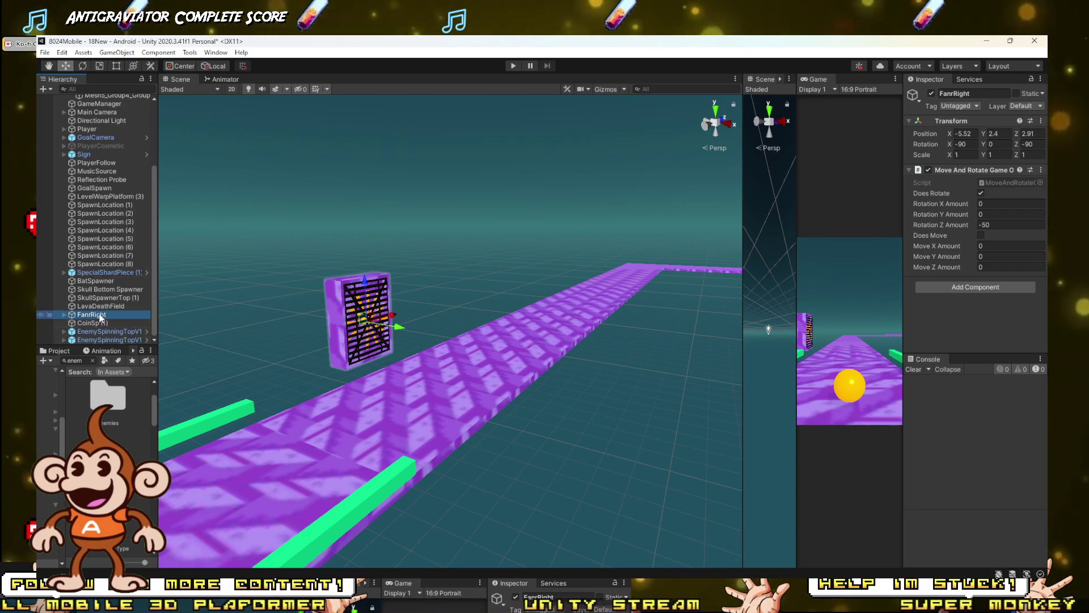
pyautogui.click(100, 315)
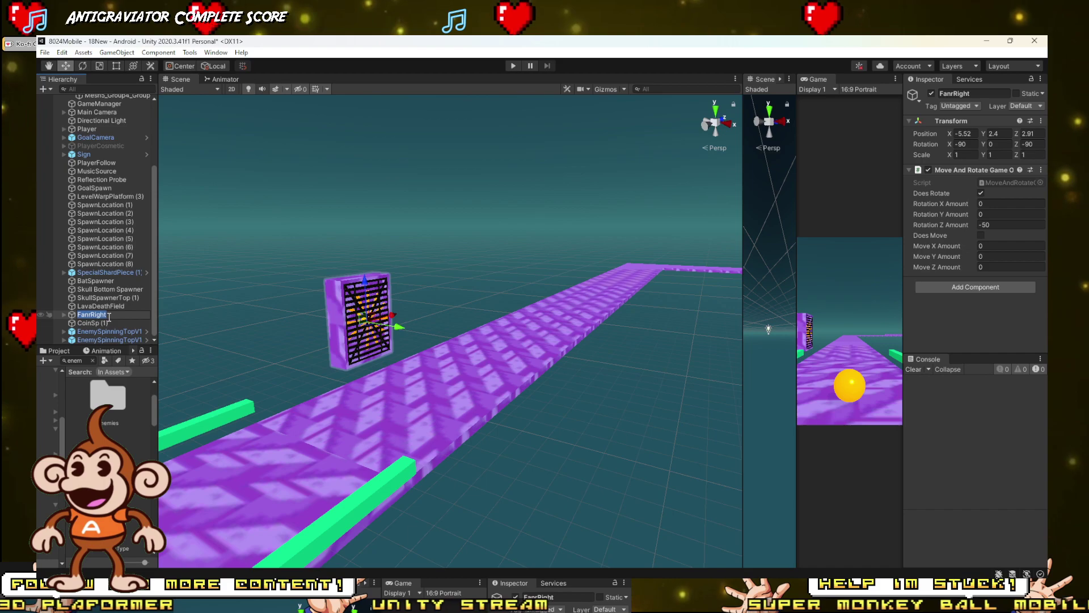
pyautogui.click(114, 315)
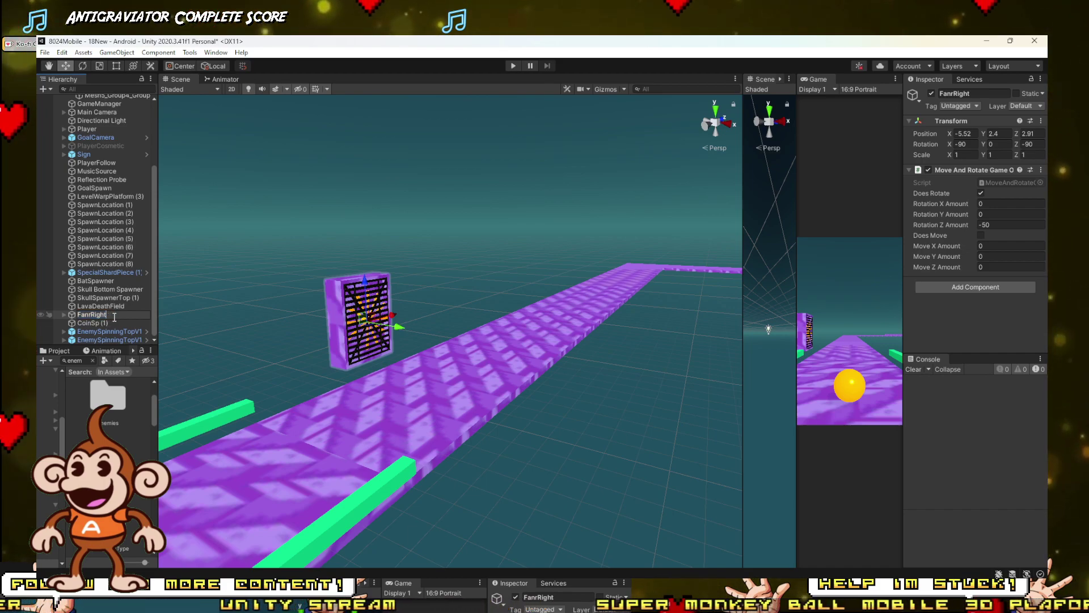
pyautogui.write('(1)')
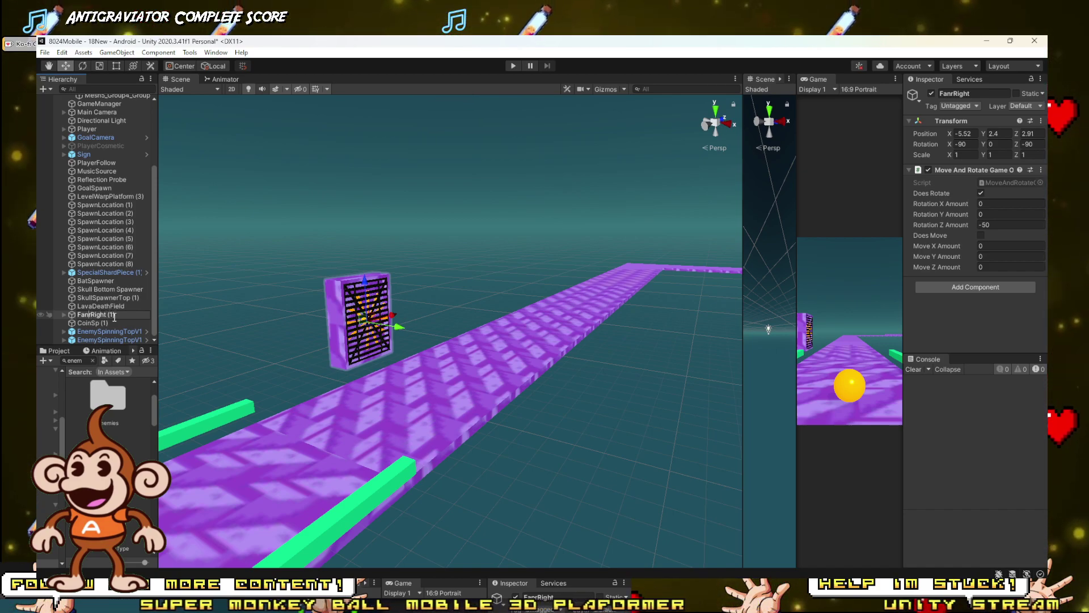
pyautogui.press('Return')
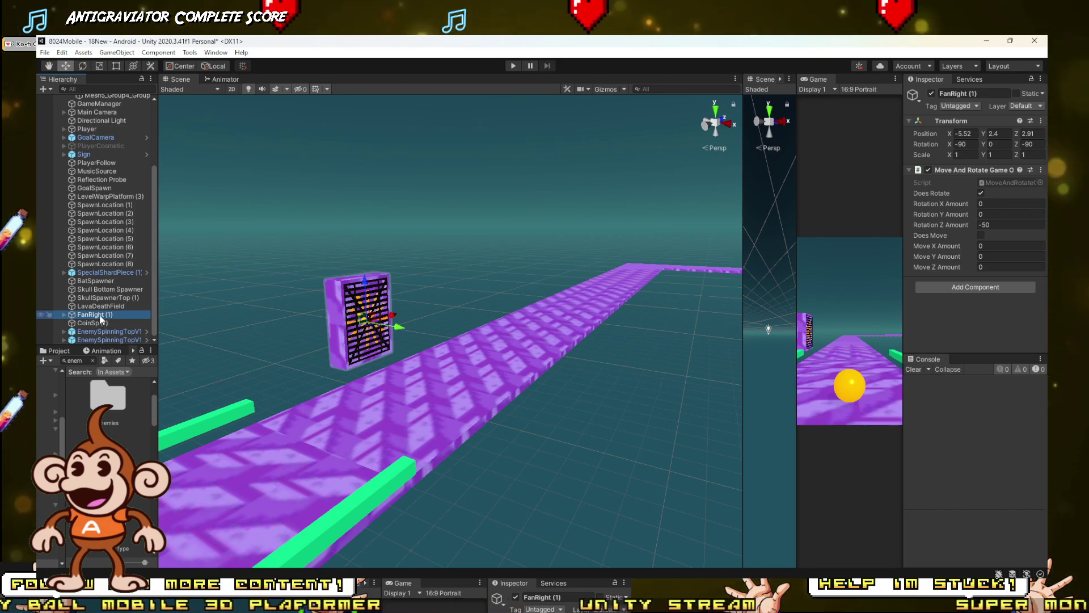
# Step: Duplicate FanRight (1), place the copy directly below it in the hierarchy, and rename the copy FanLeft (1)
pyautogui.hotkey('ctrl', 'd')
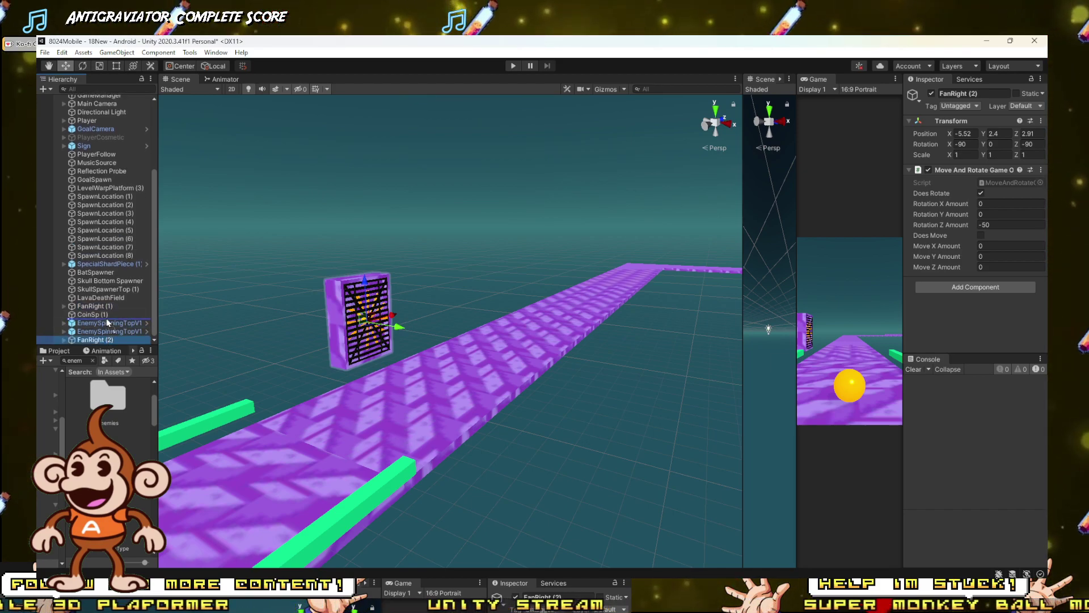
pyautogui.moveTo(106, 318); pyautogui.dragTo(90, 315)
pyautogui.click(100, 315)
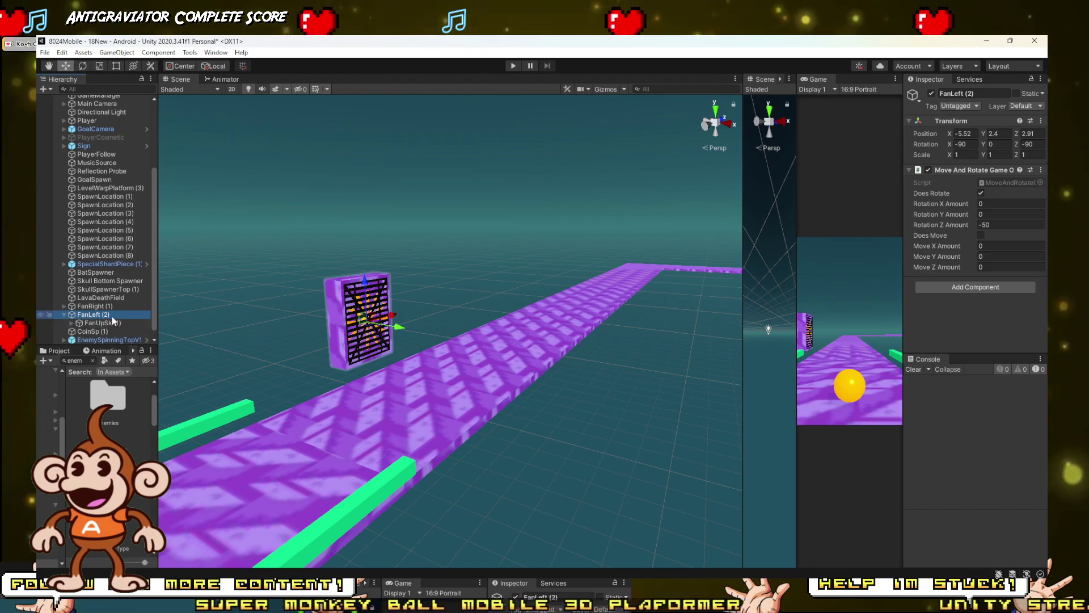
pyautogui.click(103, 316)
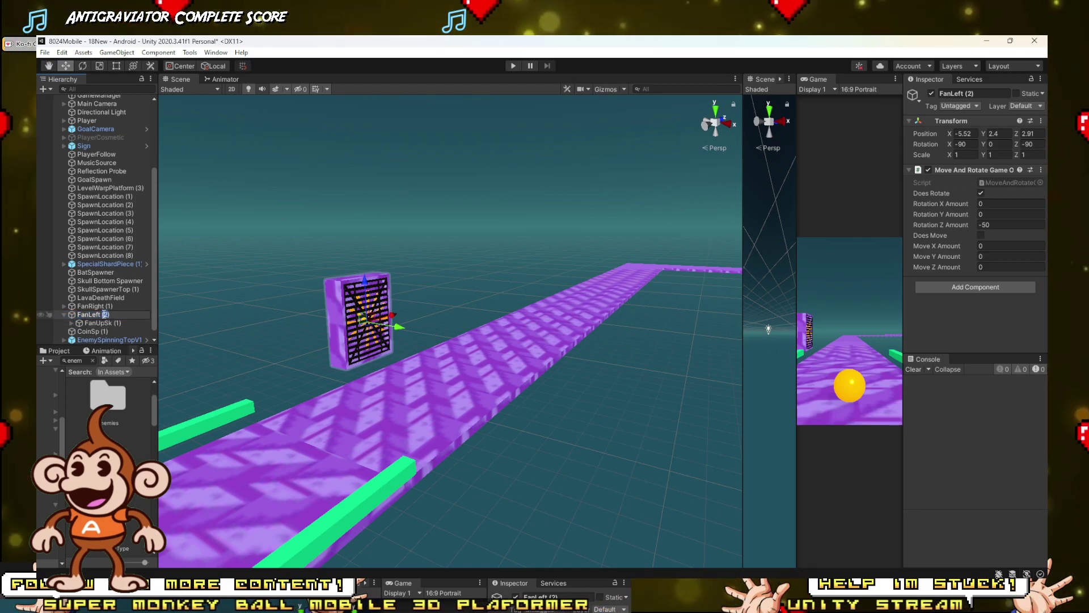
pyautogui.click(95, 315)
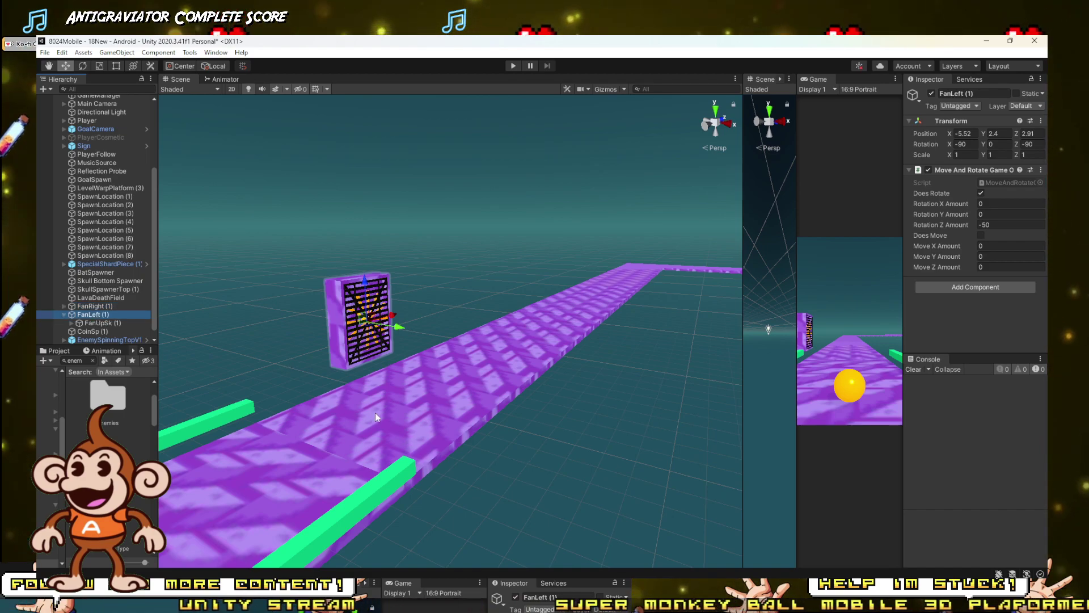
# Step: Rotate FanLeft (1) to Z 90 and move it to the opposite side of the track at about X 4.23, Y 2.4, Z 12.3
pyautogui.press('e')
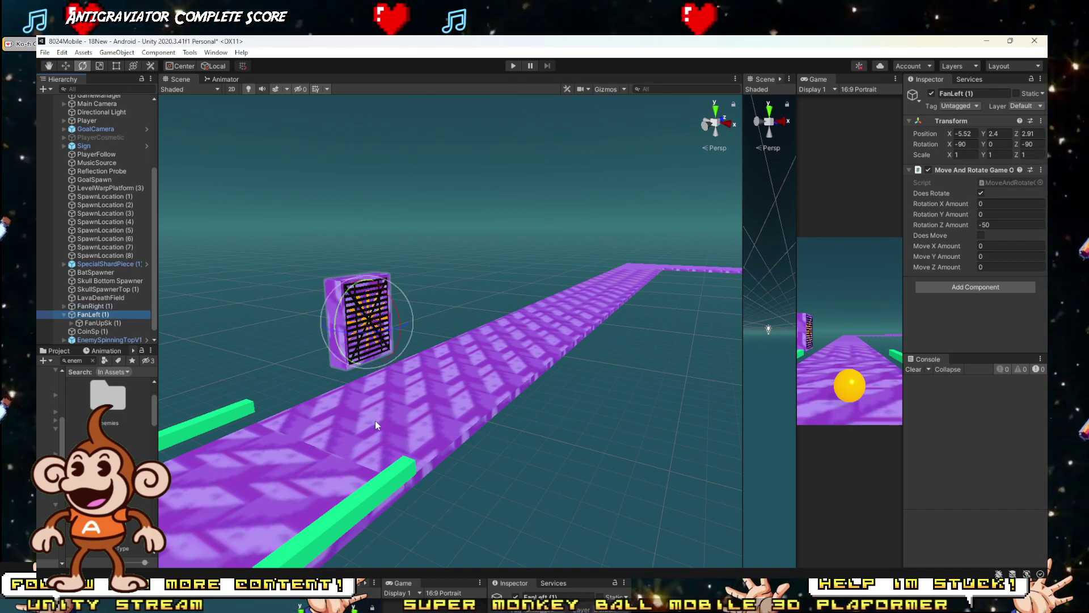
pyautogui.moveTo(384, 335); pyautogui.dragTo(128, 376)
pyautogui.moveTo(223, 374); pyautogui.dragTo(346, 354, button='right')
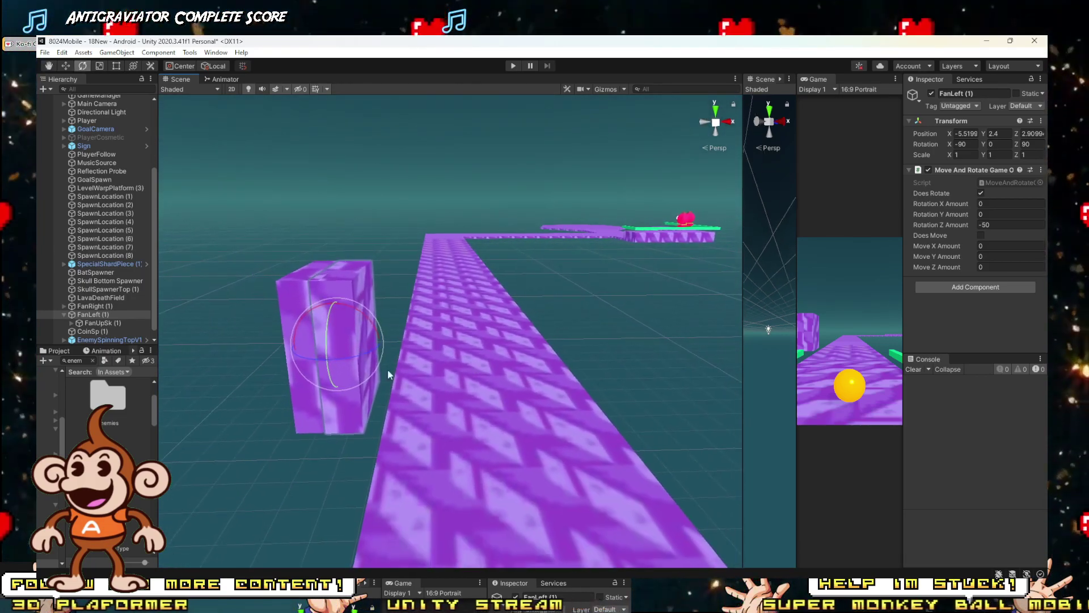
pyautogui.press('w')
pyautogui.moveTo(295, 347); pyautogui.dragTo(590, 344)
pyautogui.moveTo(505, 366); pyautogui.dragTo(488, 346, button='right')
pyautogui.moveTo(507, 350); pyautogui.dragTo(611, 324)
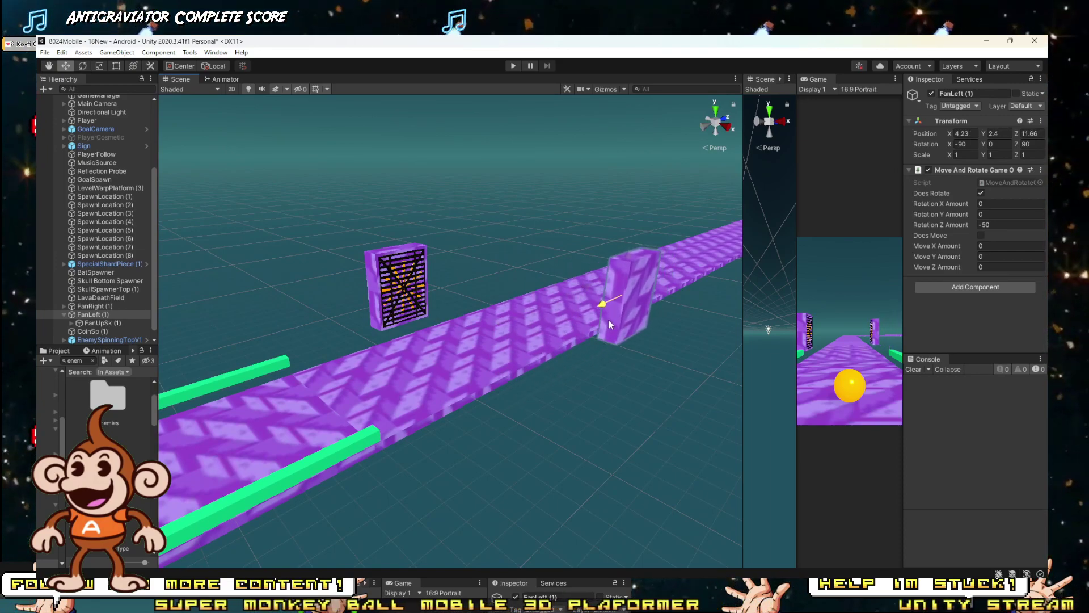
pyautogui.click(63, 314)
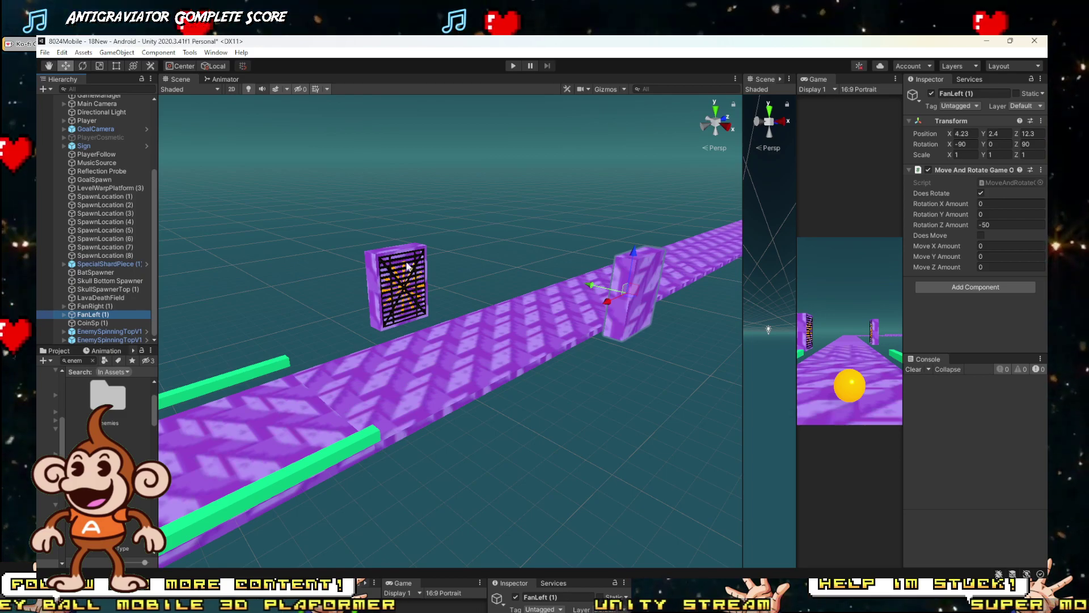
# Step: Duplicate the FanRight (1) and FanLeft (1) pair repeatedly, spacing the copied pairs along the straight track as far as the corner
pyautogui.keyDown('alt'); pyautogui.moveTo(417, 285); pyautogui.dragTo(301, 308); pyautogui.keyUp('alt')
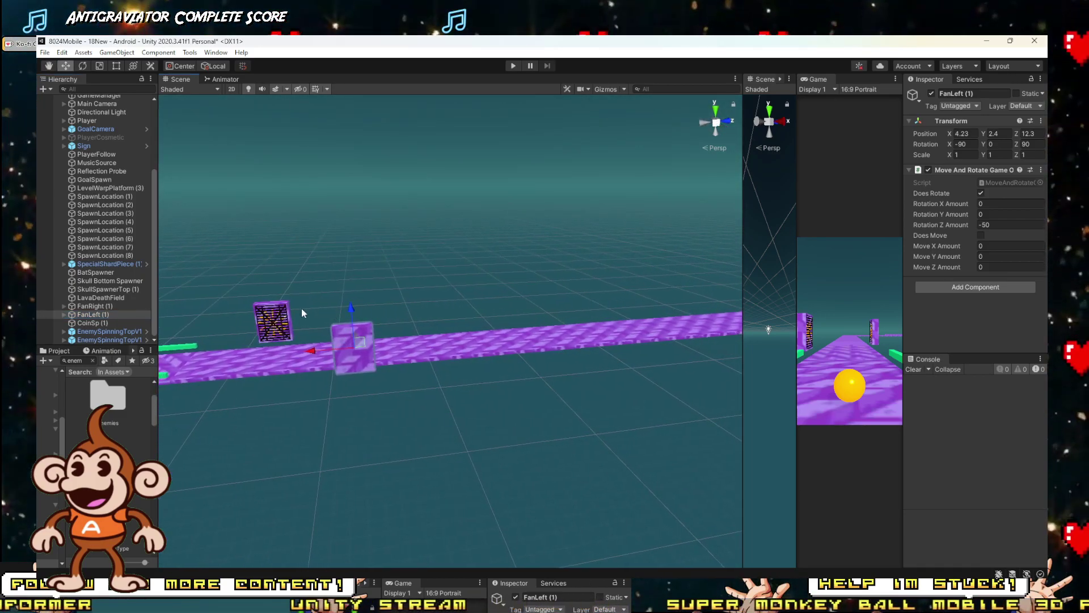
pyautogui.click(92, 307)
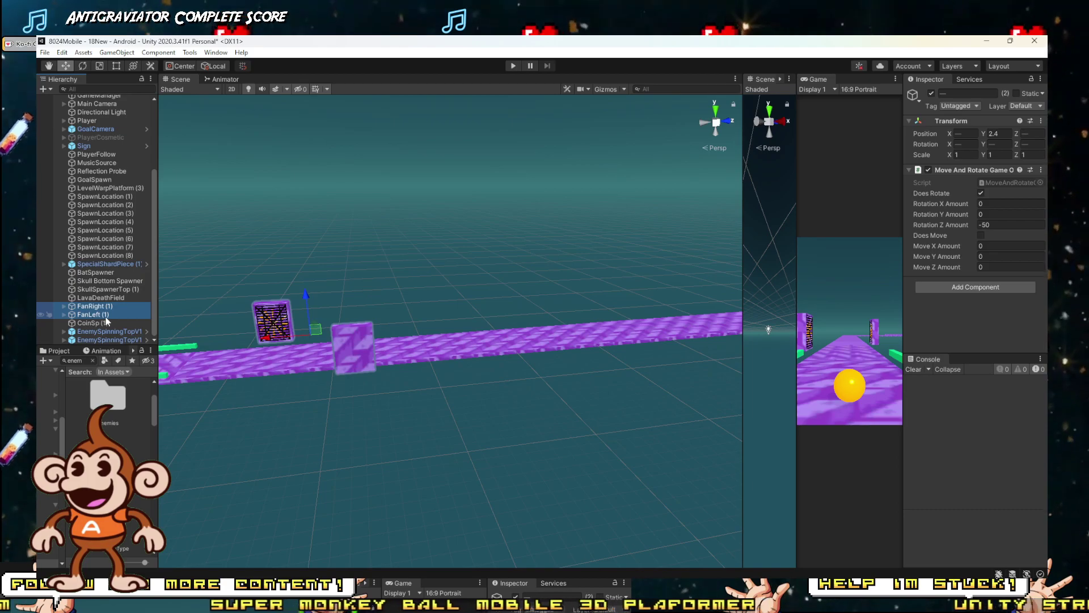
pyautogui.hotkey('ctrl', 'd')
pyautogui.moveTo(300, 333); pyautogui.dragTo(438, 332)
pyautogui.hotkey('ctrl', 'd')
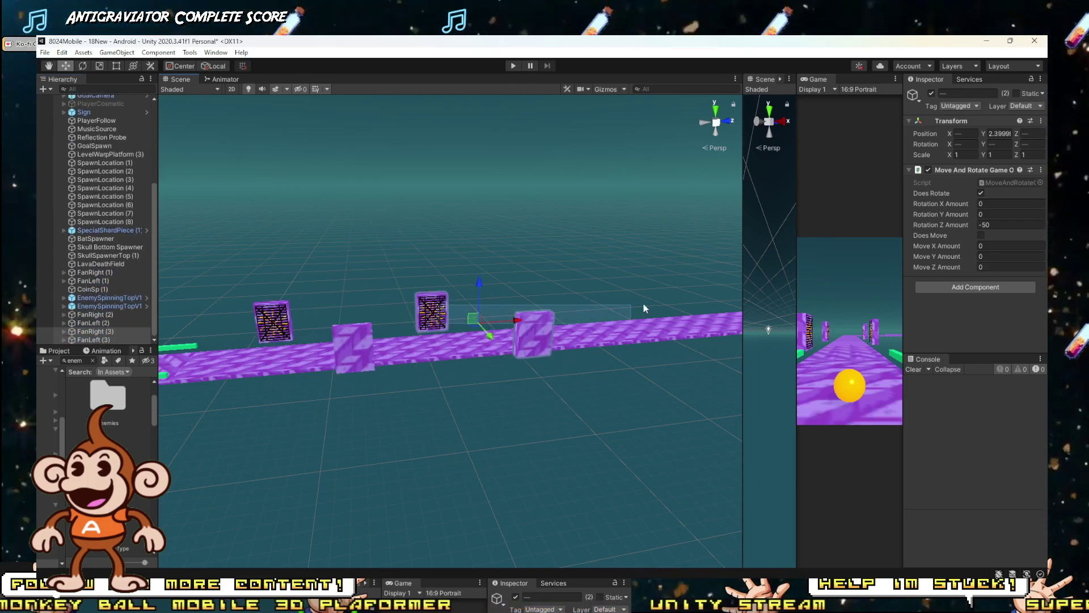
pyautogui.moveTo(514, 324); pyautogui.dragTo(696, 312)
pyautogui.moveTo(696, 312); pyautogui.dragTo(548, 319, button='middle')
pyautogui.keyDown('alt'); pyautogui.moveTo(548, 319); pyautogui.dragTo(607, 379); pyautogui.keyUp('alt')
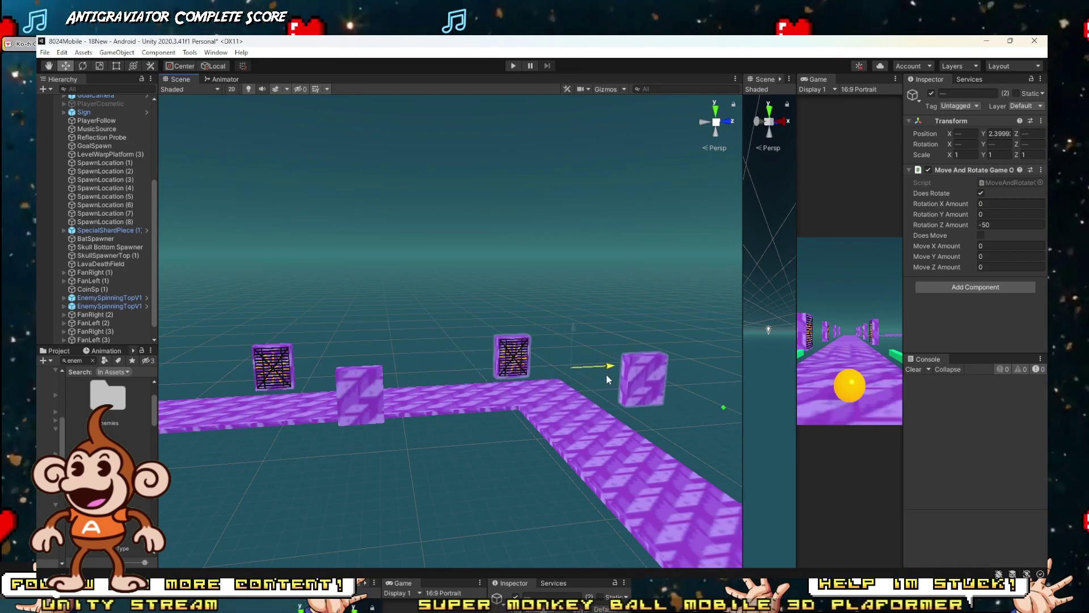
# Step: Rotate the fan pair at the corner a quarter turn to follow the adjoining track section, and position it just past the corner
pyautogui.press('e')
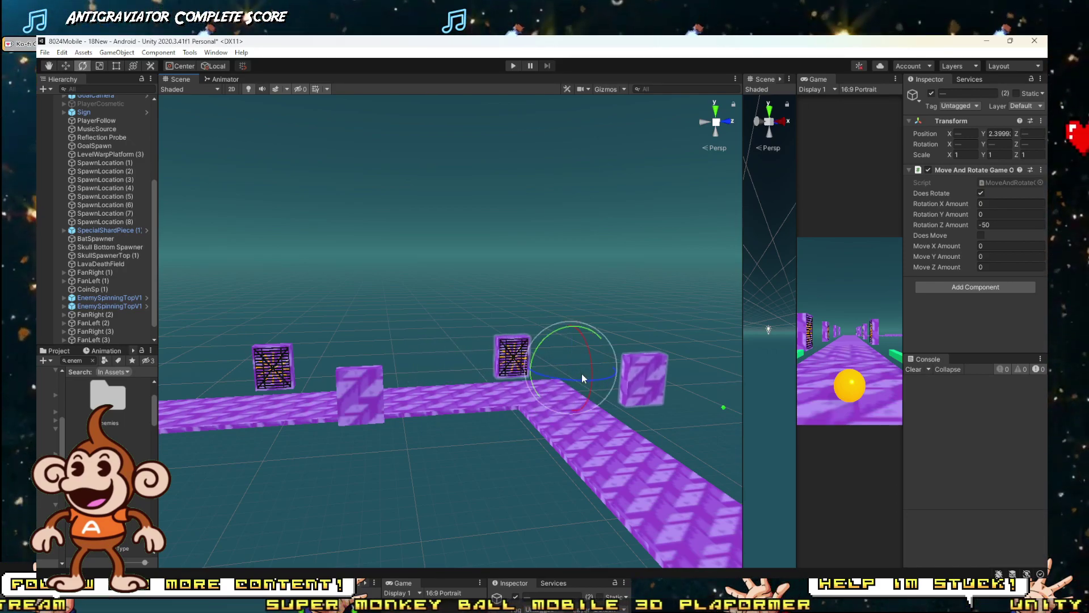
pyautogui.moveTo(580, 379); pyautogui.dragTo(421, 389)
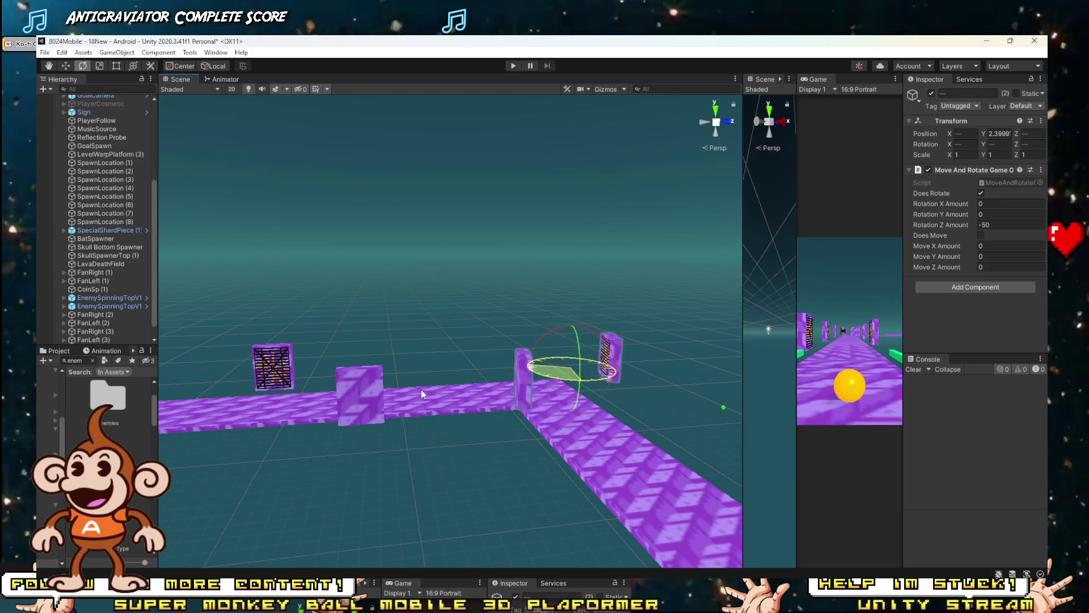
pyautogui.hotkey('ctrl', 'z')
pyautogui.press('w')
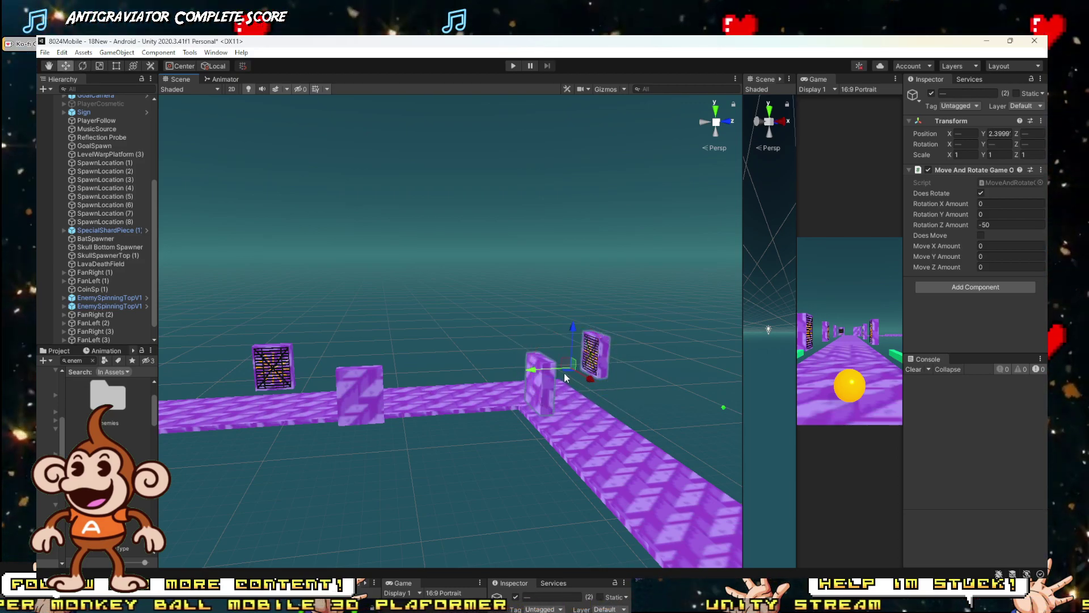
pyautogui.moveTo(565, 376); pyautogui.dragTo(549, 394)
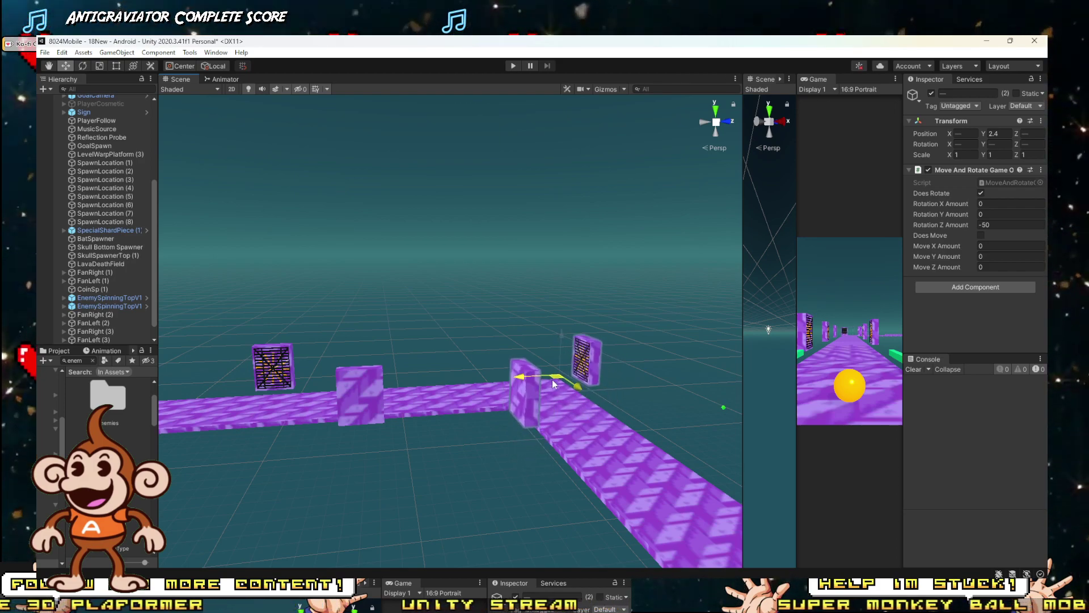
pyautogui.moveTo(553, 383); pyautogui.dragTo(548, 392)
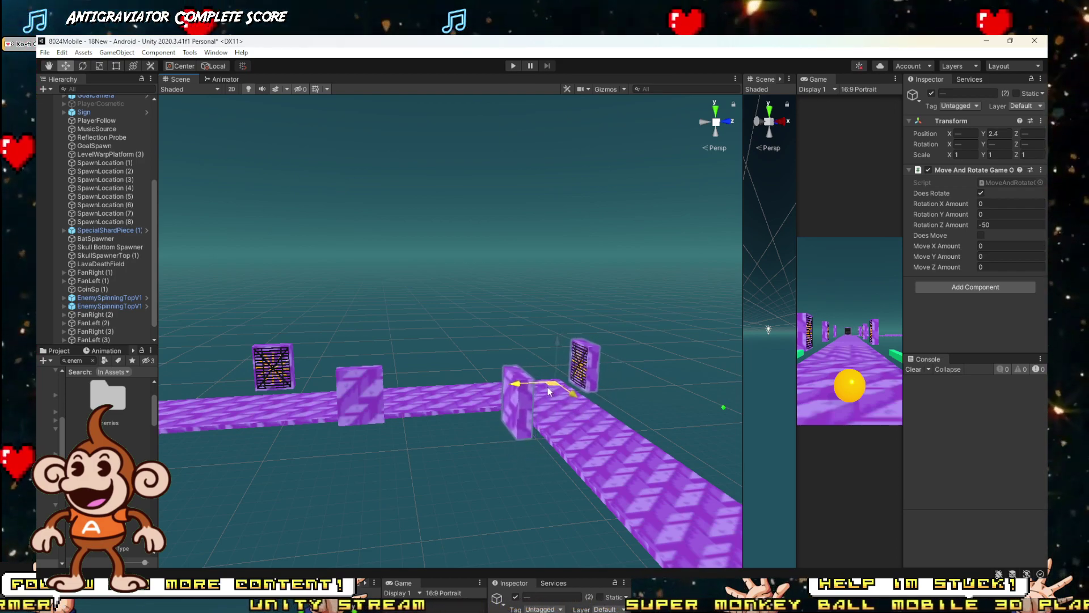
pyautogui.moveTo(547, 386); pyautogui.dragTo(795, 385, button='right')
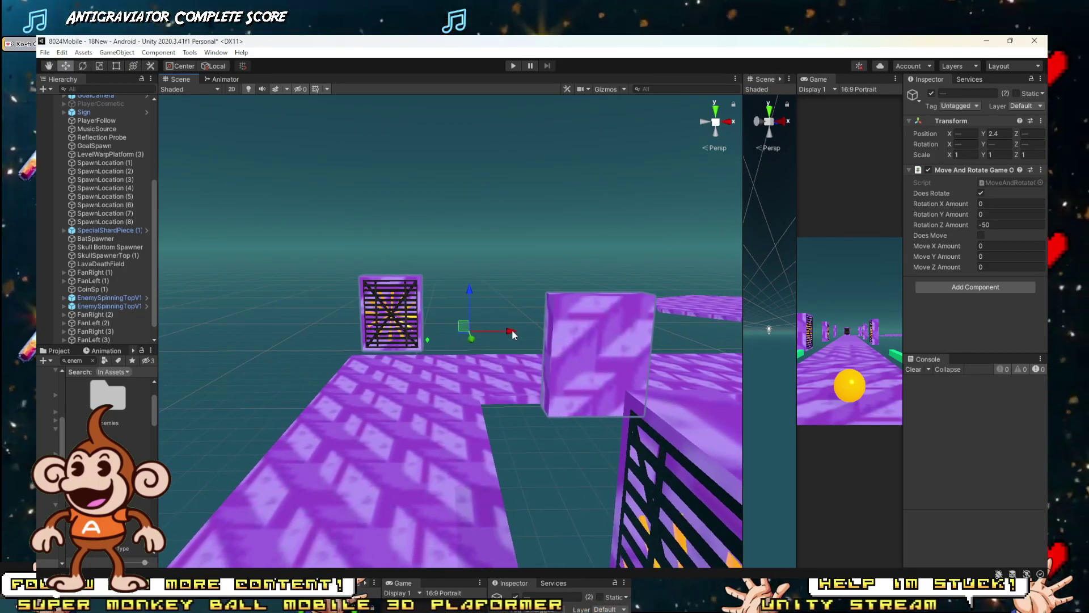
pyautogui.moveTo(512, 331); pyautogui.dragTo(497, 333)
pyautogui.press('s')
pyautogui.moveTo(468, 393)
pyautogui.mouseDown(button='right')
pyautogui.moveTo(468, 361)
pyautogui.moveTo(463, 386)
pyautogui.mouseUp(button='right')
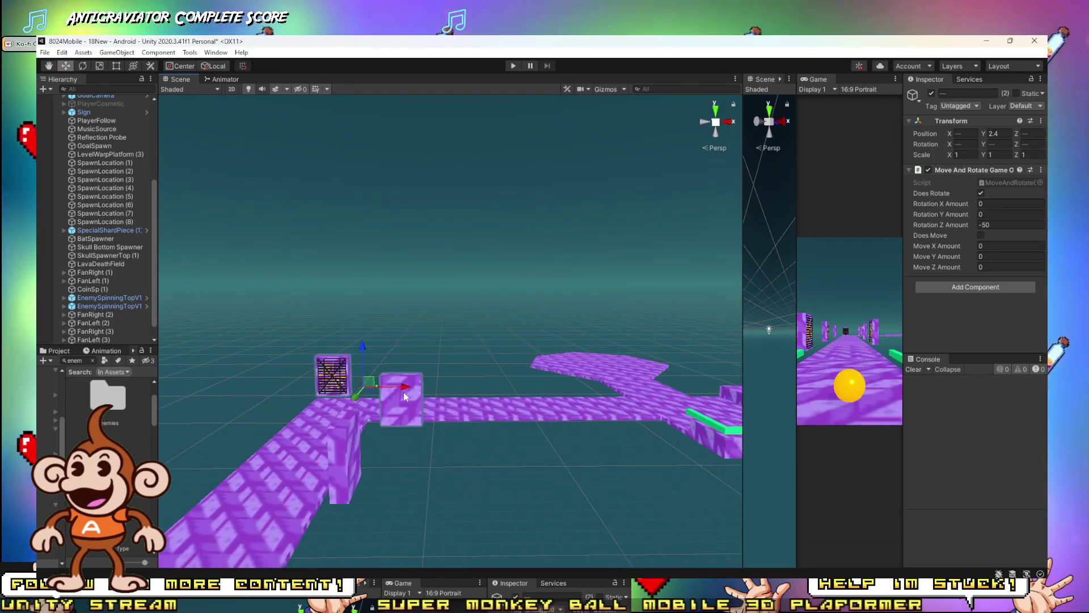
# Step: Duplicate the turned fan pair and move the copy farther along the second track section, with its right fan at about X 18.01
pyautogui.hotkey('ctrl', 'd')
pyautogui.moveTo(403, 390); pyautogui.dragTo(589, 401)
pyautogui.moveTo(591, 402); pyautogui.dragTo(413, 342, button='right')
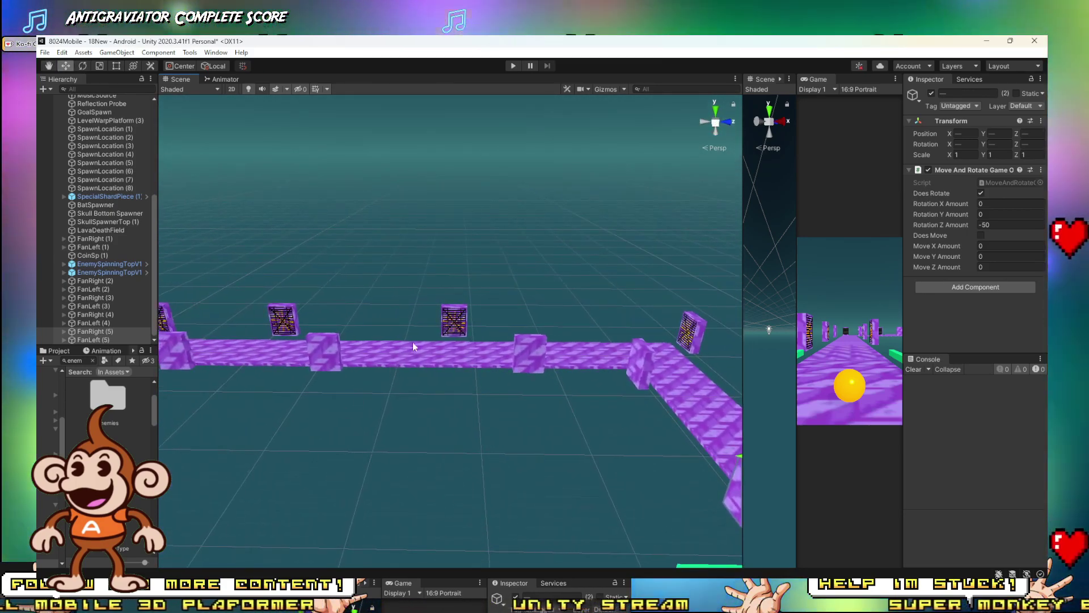
# Step: Collapse FanRight (3) in the hierarchy and move that fan back along the straight track to about Z 44.54
pyautogui.click(486, 343)
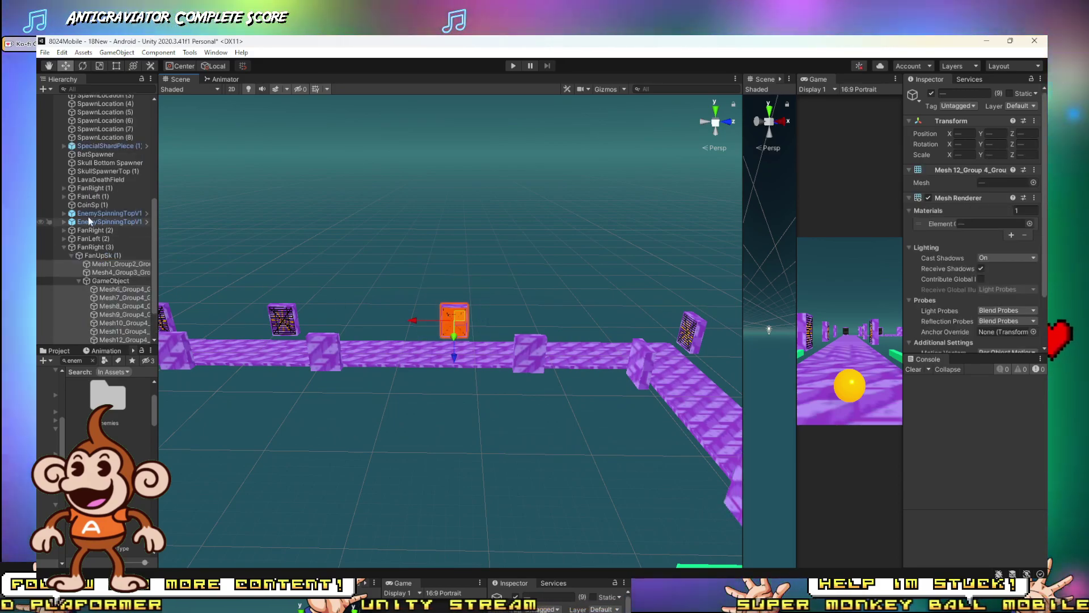
pyautogui.click(60, 250)
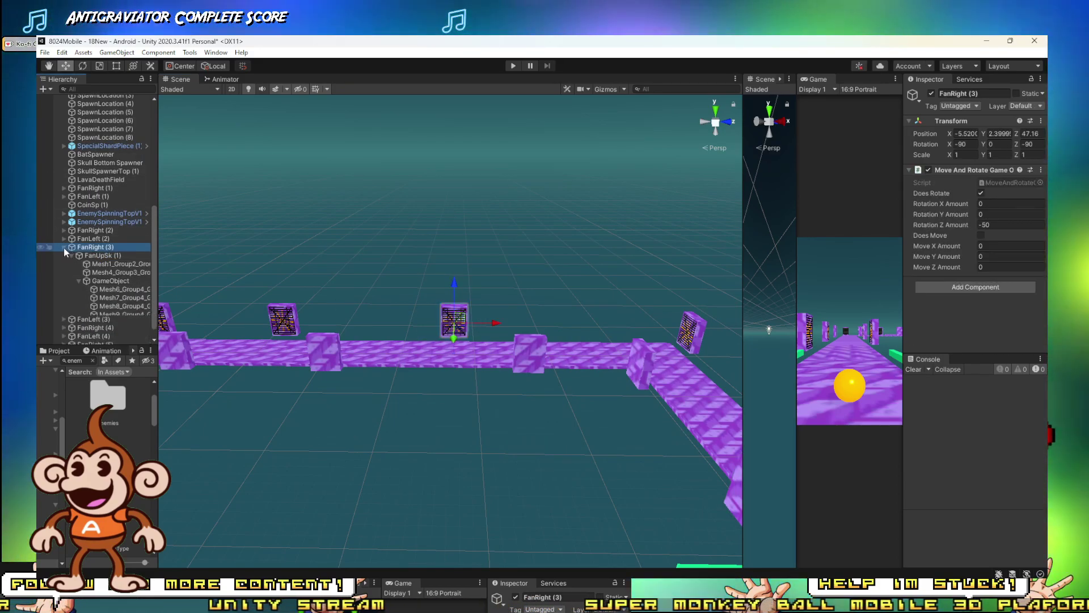
pyautogui.click(64, 247)
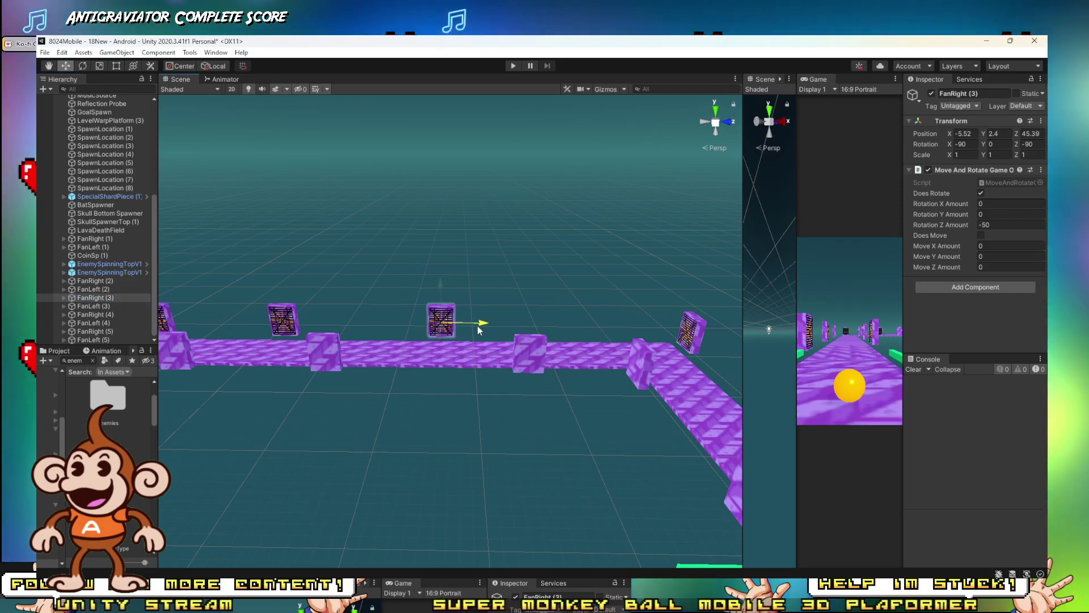
pyautogui.moveTo(476, 330); pyautogui.dragTo(531, 361, button='right')
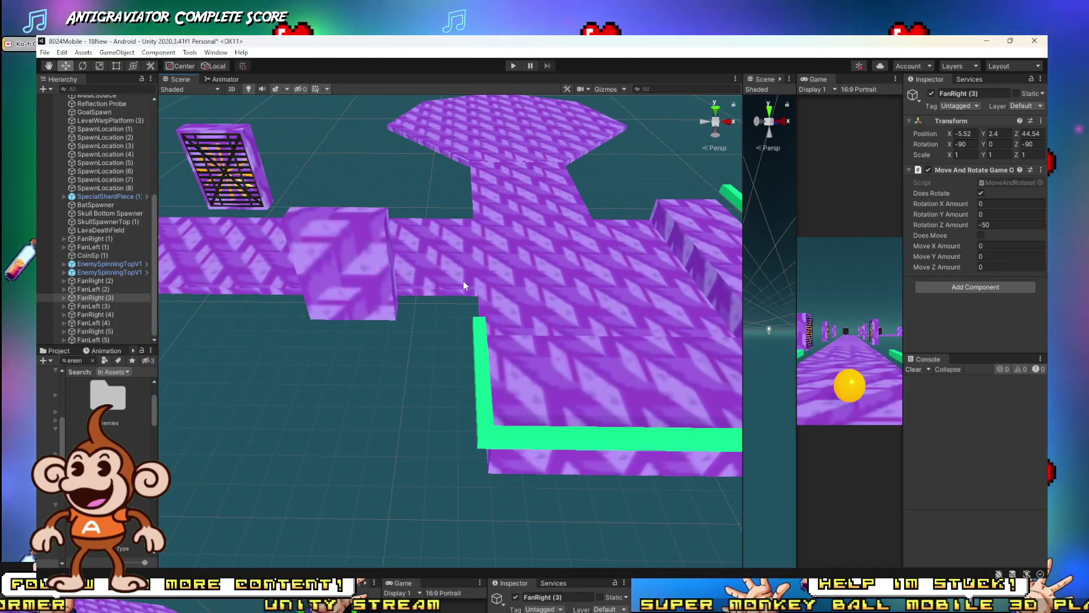
pyautogui.scroll(10, 419, 294)
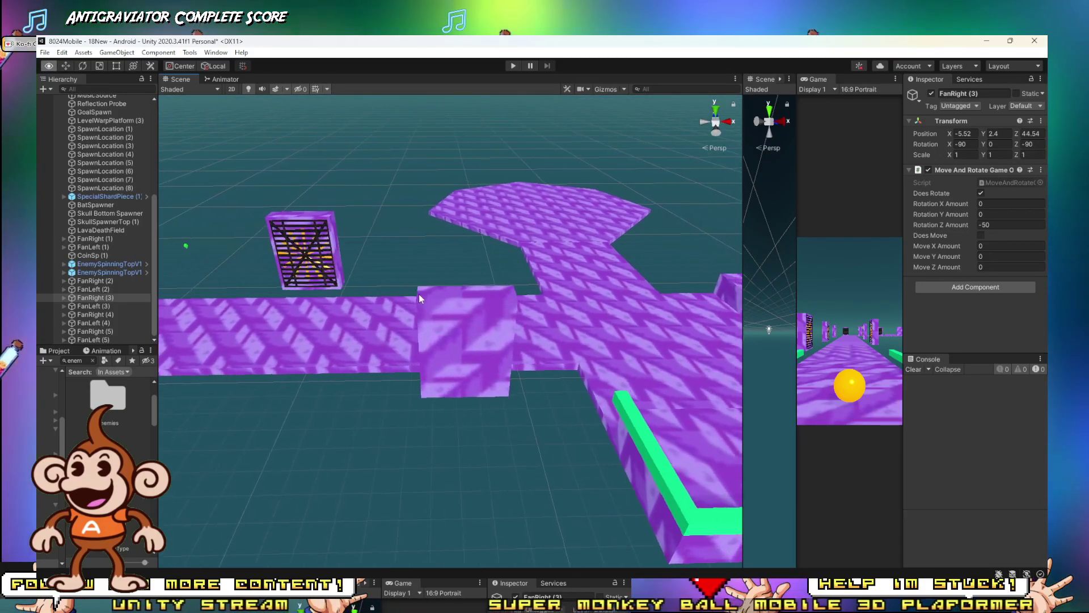
pyautogui.moveTo(419, 294); pyautogui.dragTo(740, 431, button='right')
pyautogui.moveTo(883, 364); pyautogui.dragTo(989, 202, button='right')
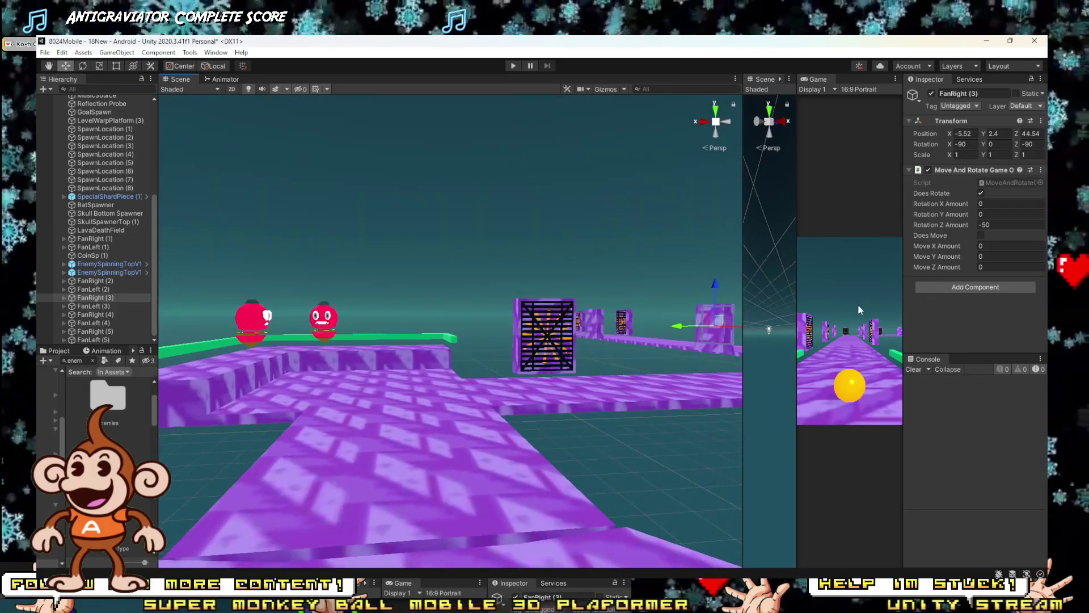
pyautogui.moveTo(681, 329); pyautogui.dragTo(1021, 367, button='right')
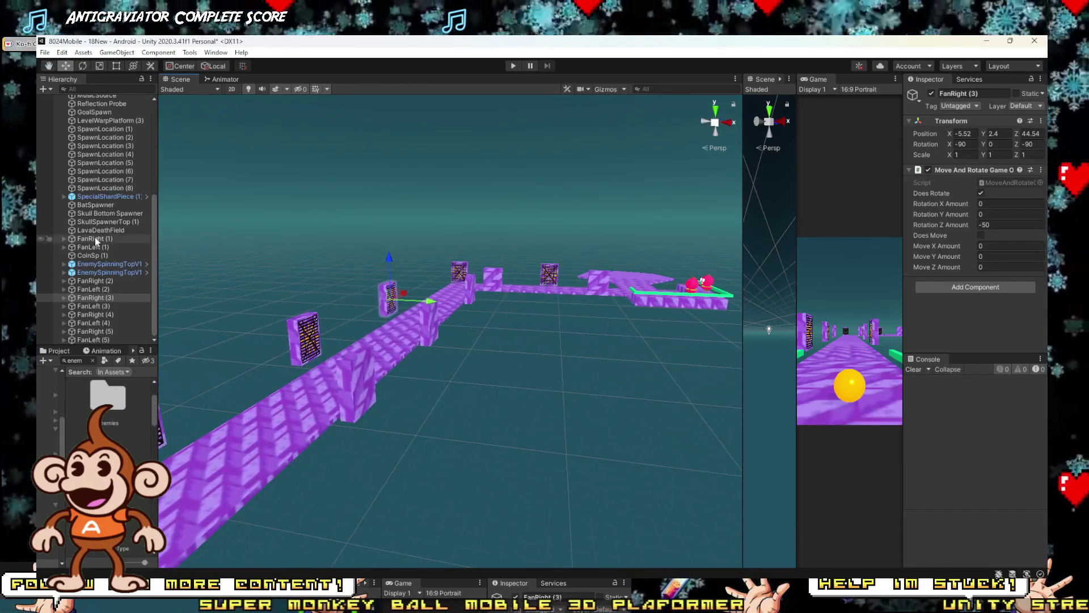
# Step: Reorder FanRight (1) and FanLeft (1) in the hierarchy so they sit directly above FanRight (2)
pyautogui.click(91, 239)
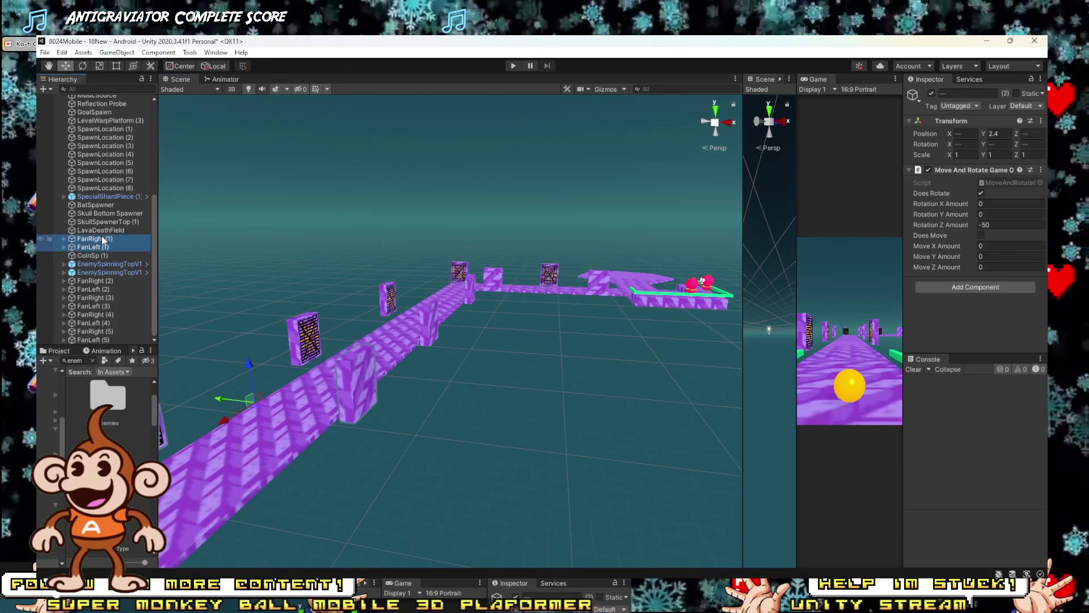
pyautogui.moveTo(108, 282); pyautogui.dragTo(106, 281)
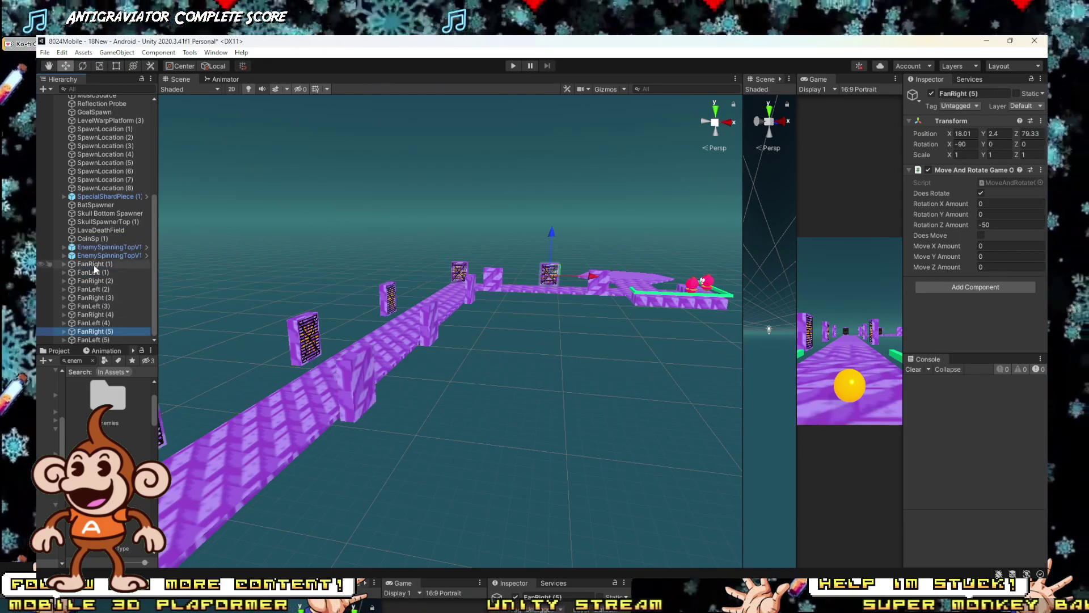
# Step: Try to rotate all the fans from FanRight (1) to FanLeft (5) together about their shared centre
pyautogui.click(94, 264)
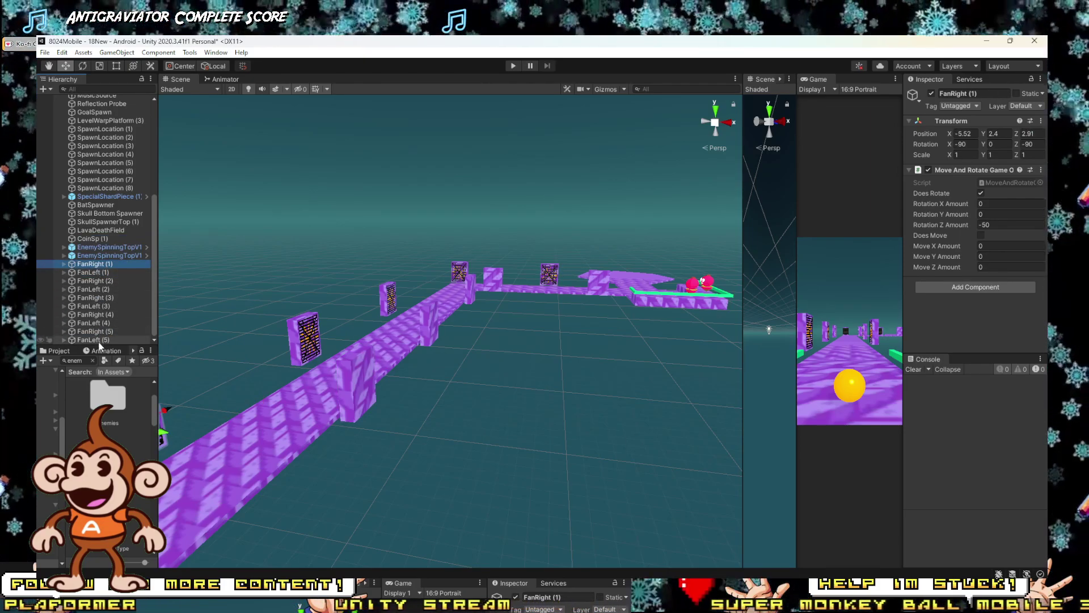
pyautogui.keyDown('shift'); pyautogui.click(100, 341); pyautogui.keyUp('shift')
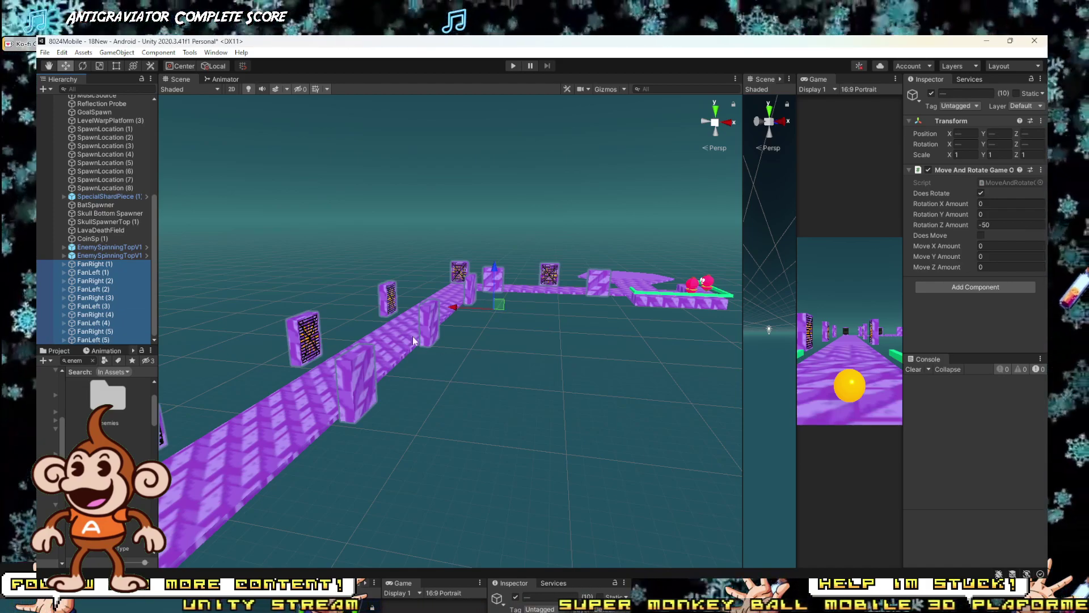
pyautogui.press('f')
pyautogui.scroll(-5, 454, 397)
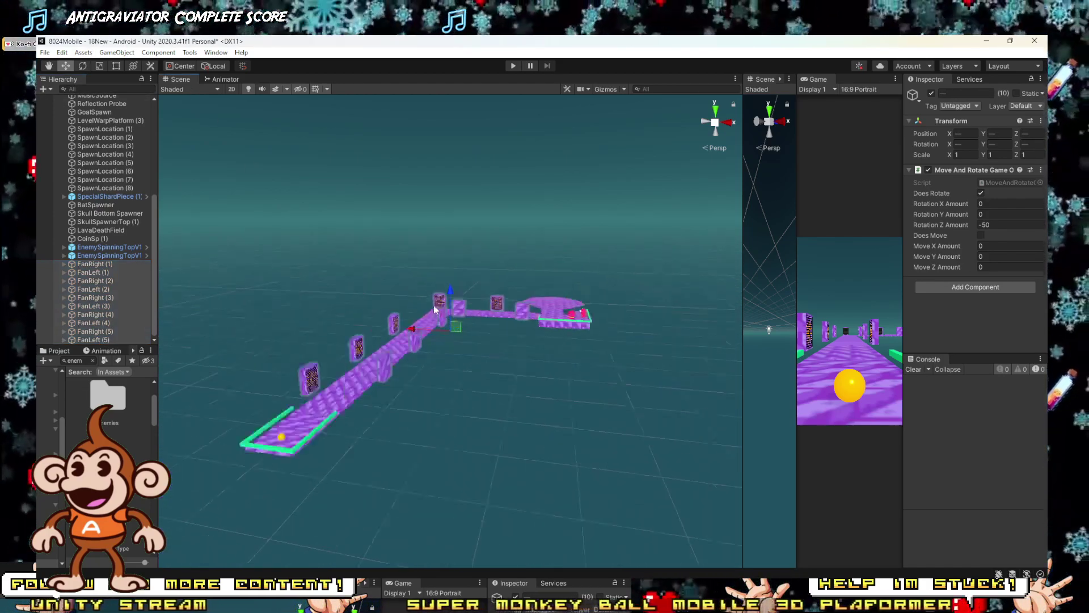
pyautogui.scroll(8, 430, 298)
pyautogui.scroll(-3, 448, 312)
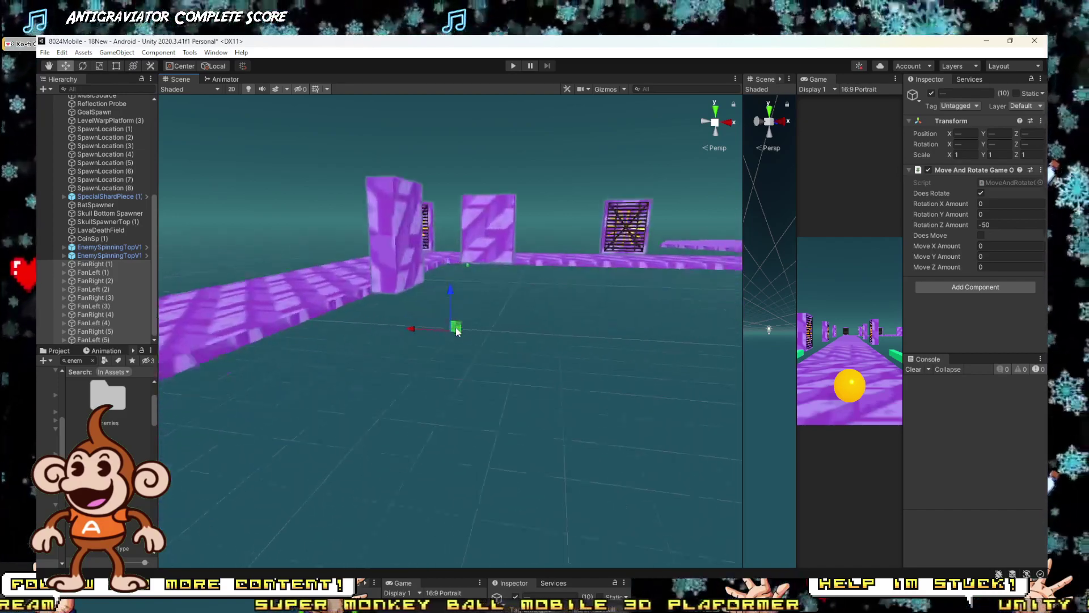
pyautogui.press('e')
pyautogui.keyDown('alt'); pyautogui.moveTo(461, 321); pyautogui.dragTo(320, 331); pyautogui.keyUp('alt')
pyautogui.moveTo(407, 293); pyautogui.dragTo(480, 298)
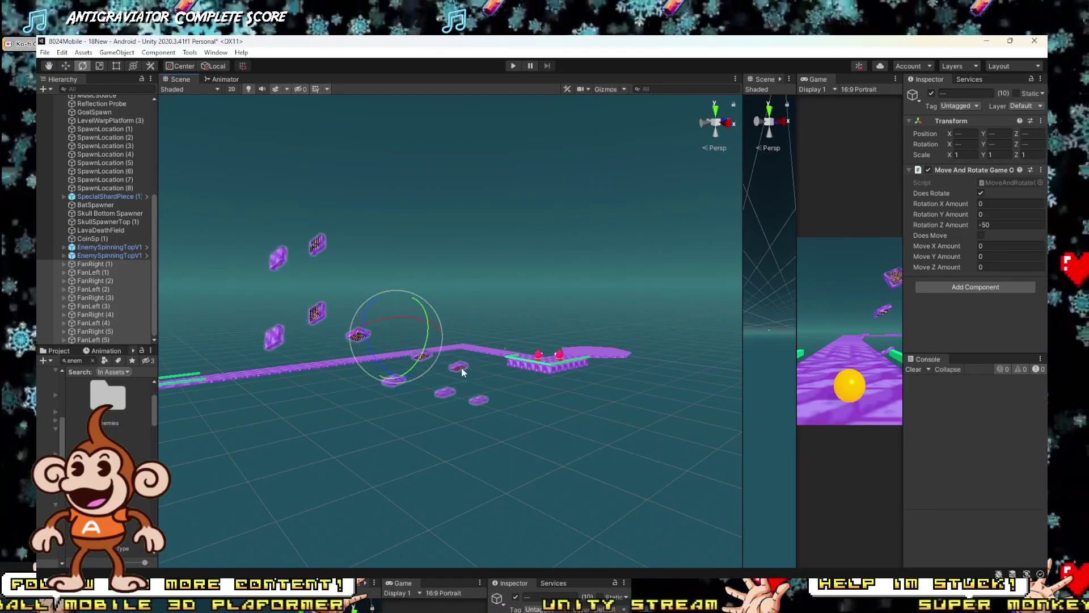
pyautogui.hotkey('ctrl', 'z')
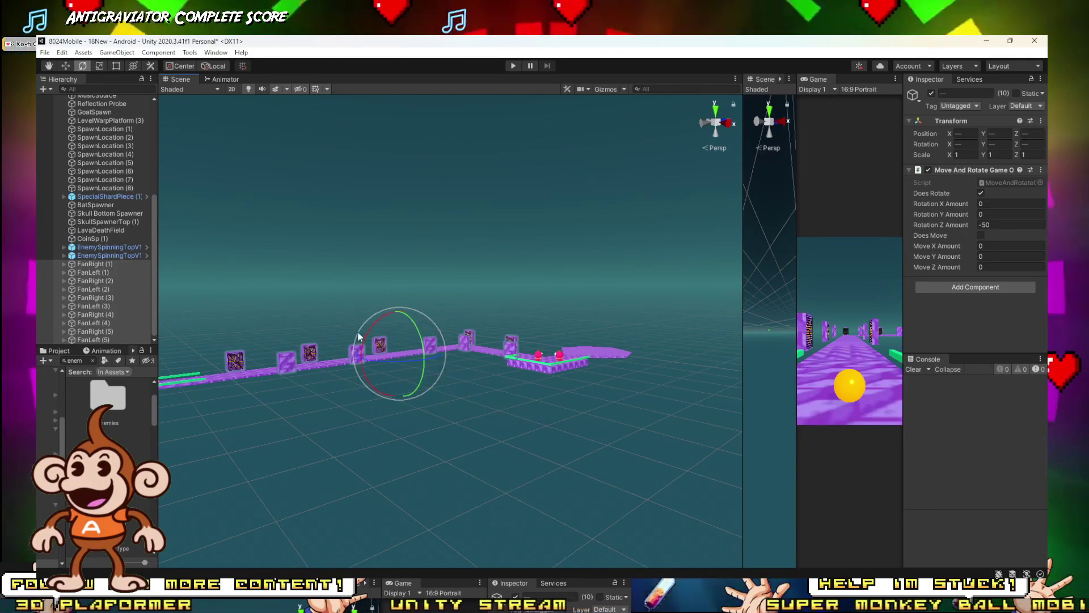
# Step: Create an empty object at the centre of the framed fan selection and name it Fans
pyautogui.press('f')
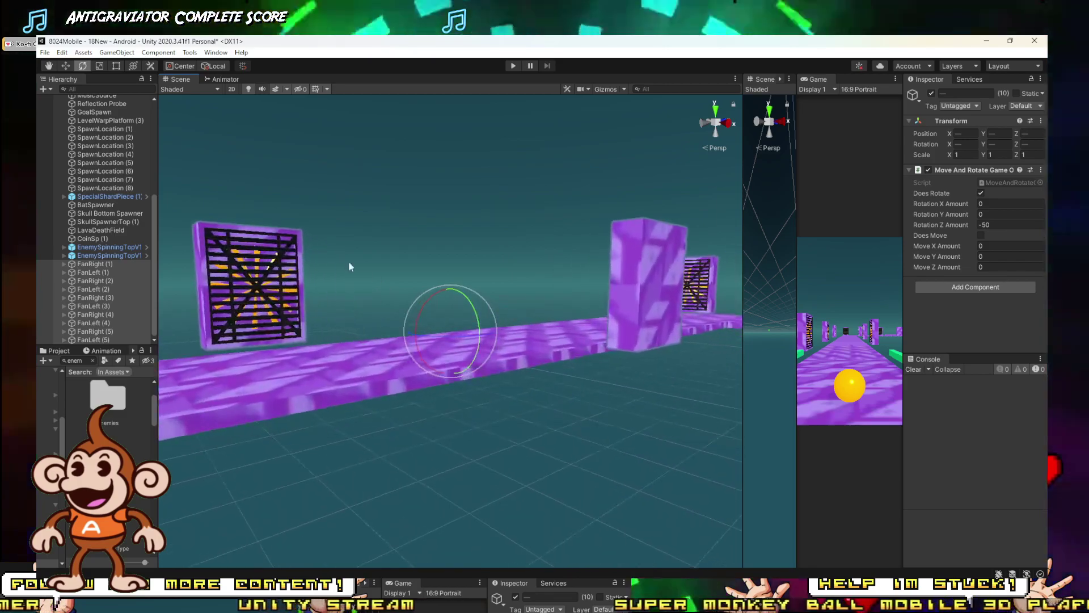
pyautogui.click(48, 90)
pyautogui.click(74, 101)
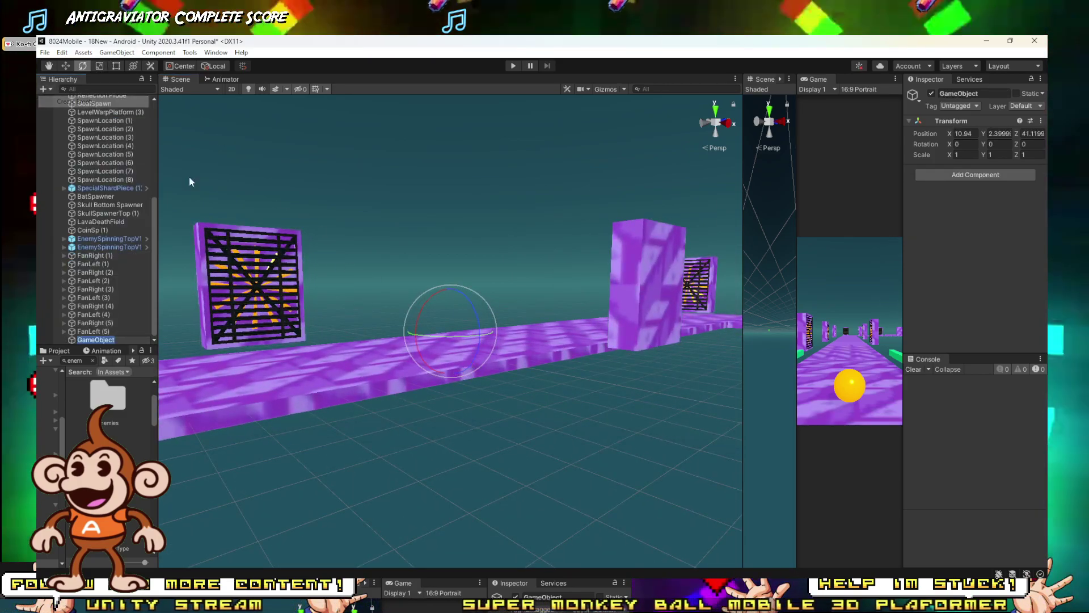
pyautogui.moveTo(101, 332); pyautogui.dragTo(103, 343)
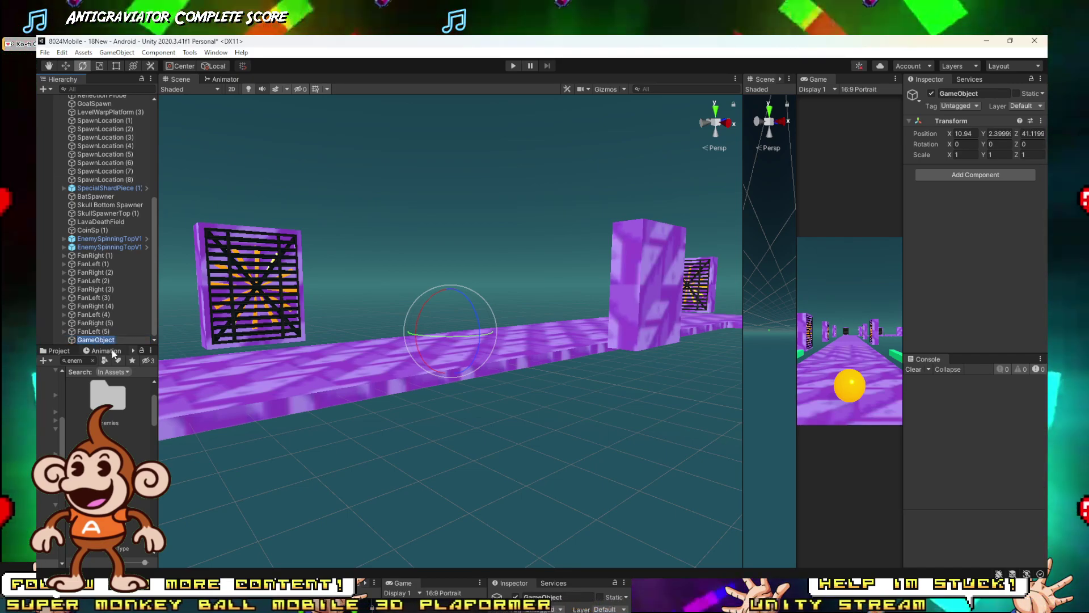
pyautogui.write('Fans')
pyautogui.press('Return')
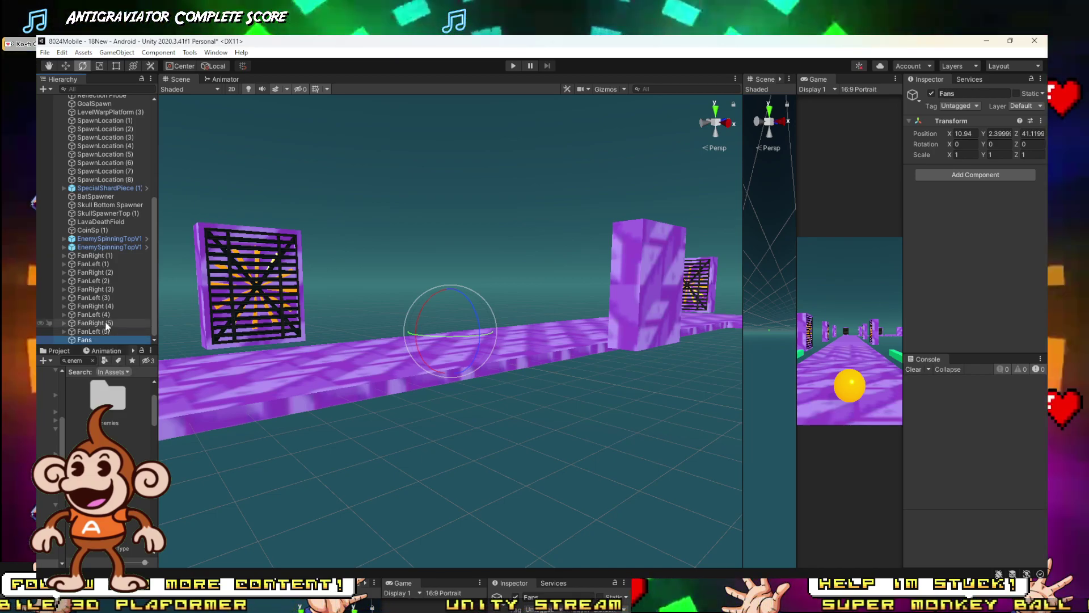
# Step: Nest all ten fans from FanRight (1) to FanLeft (5) under the Fans object and select that parent
pyautogui.click(89, 331)
pyautogui.keyDown('shift'); pyautogui.click(86, 256); pyautogui.keyUp('shift')
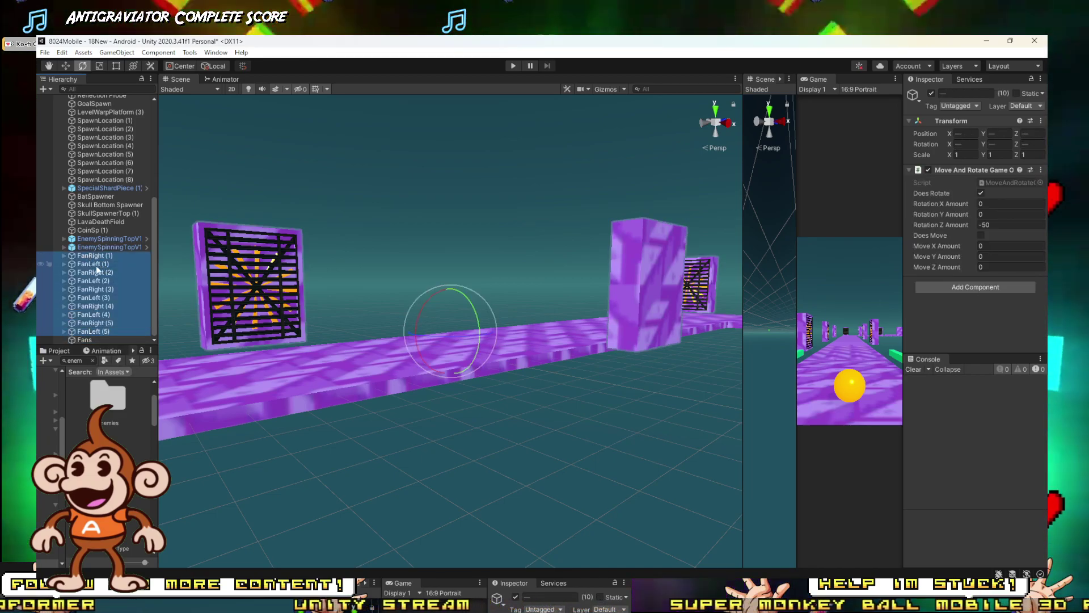
pyautogui.moveTo(86, 255); pyautogui.dragTo(92, 343)
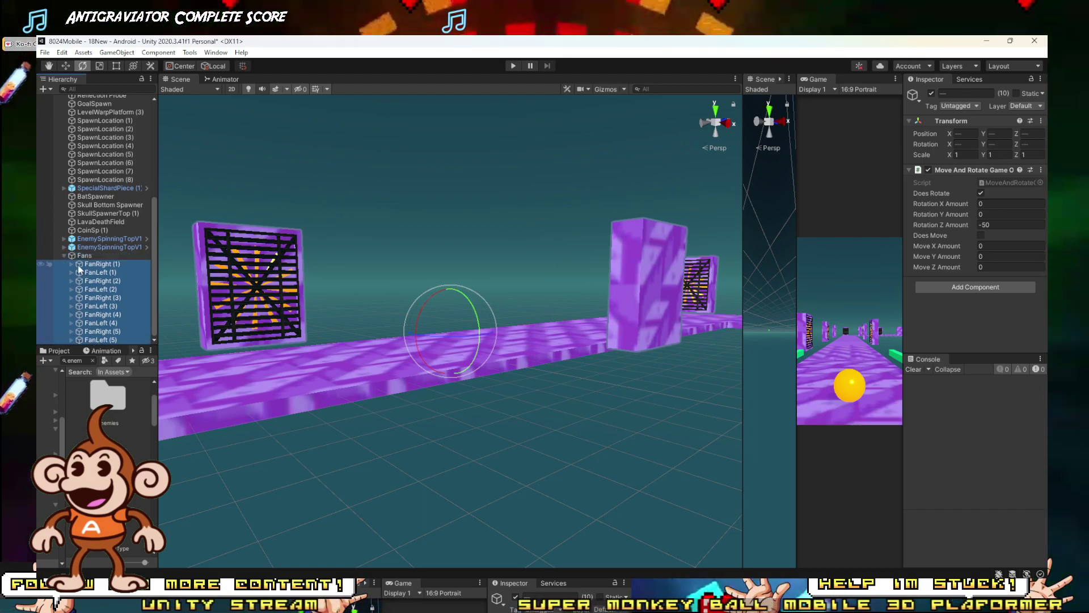
pyautogui.click(72, 256)
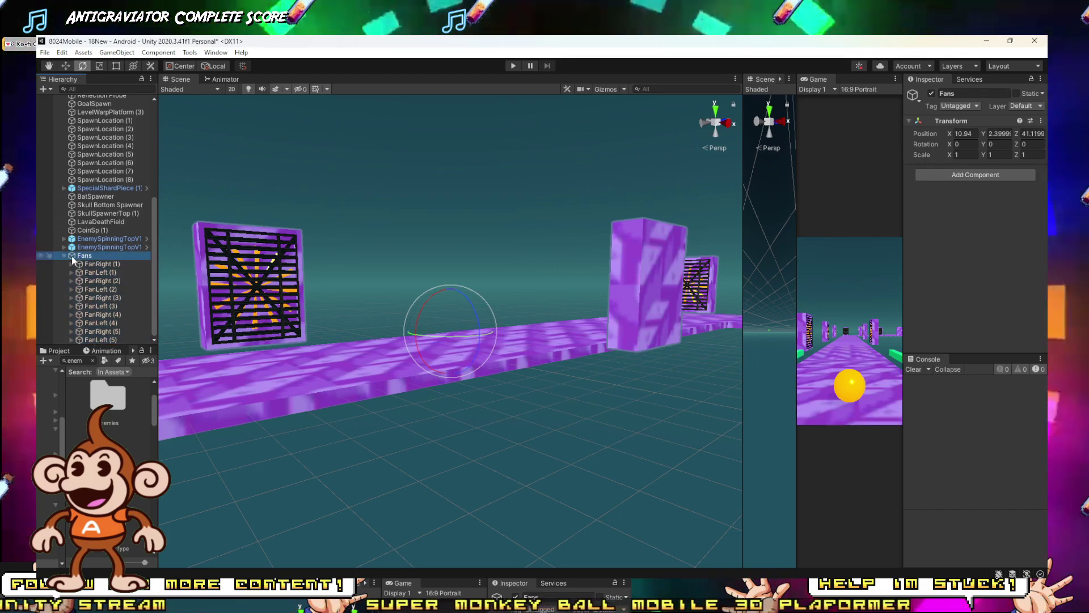
pyautogui.scroll(-5, 392, 338)
pyautogui.keyDown('alt'); pyautogui.moveTo(391, 338); pyautogui.dragTo(267, 264); pyautogui.keyUp('alt')
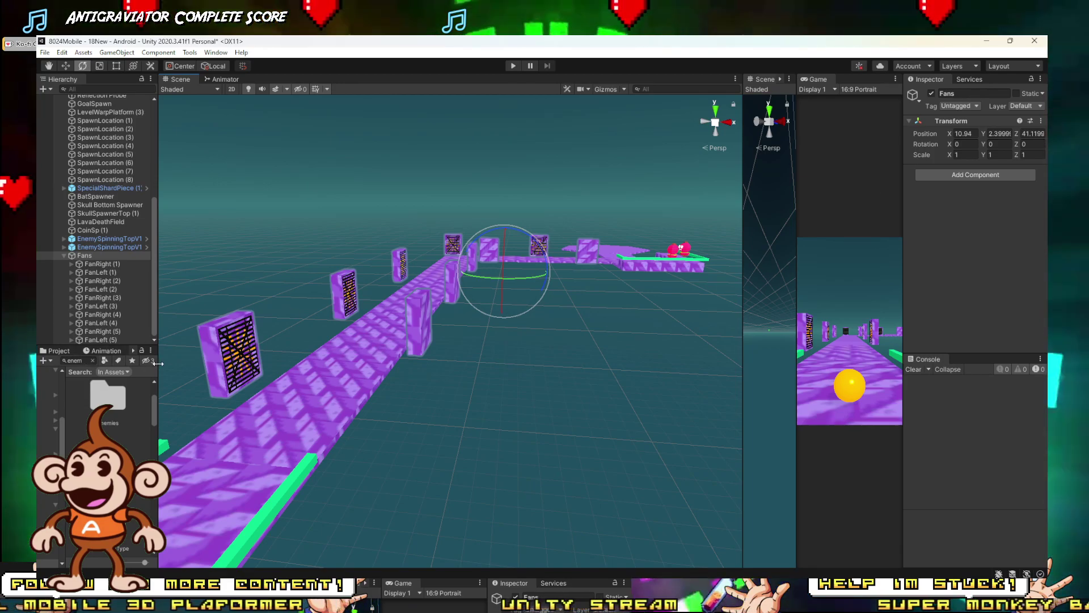
# Step: Show the Animation window for the Fans object and widen it to make room for the timeline
pyautogui.moveTo(158, 363); pyautogui.dragTo(479, 363)
pyautogui.click(105, 351)
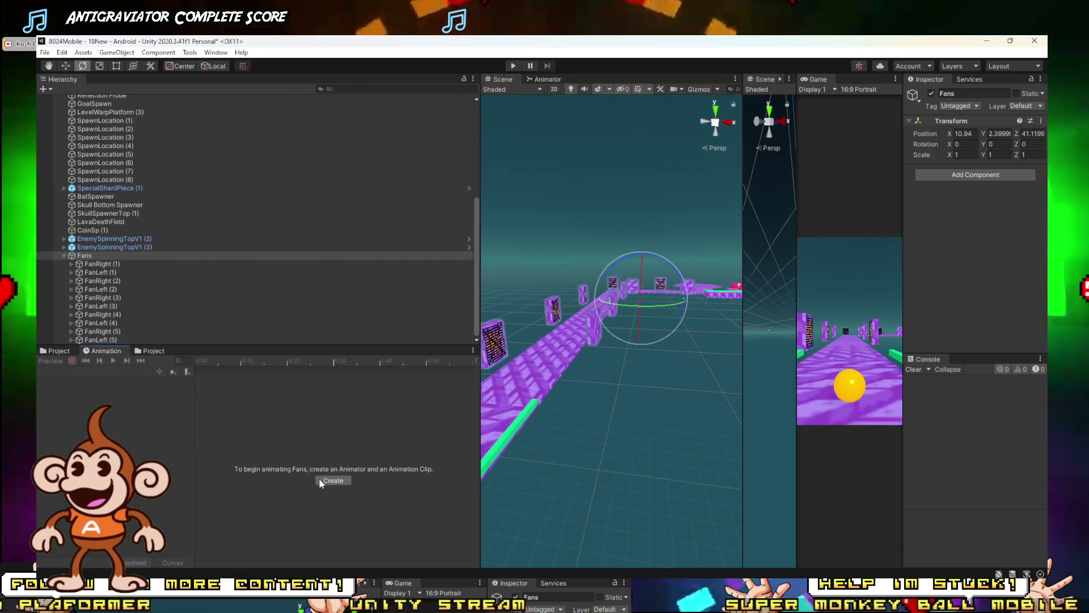
pyautogui.click(332, 481)
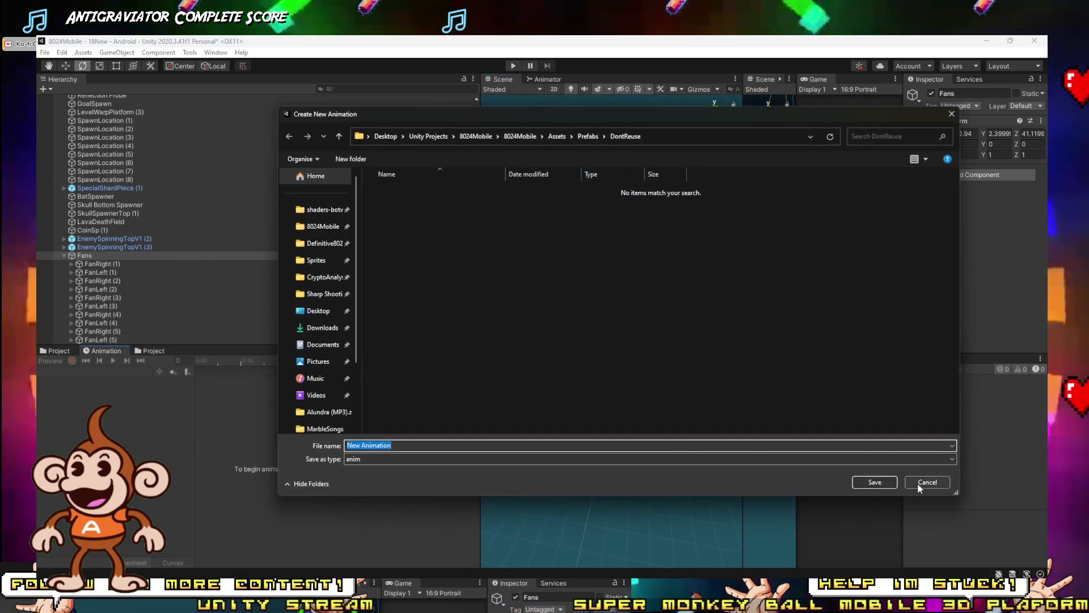
pyautogui.click(927, 482)
pyautogui.keyDown('alt'); pyautogui.moveTo(581, 349); pyautogui.dragTo(630, 387); pyautogui.keyUp('alt')
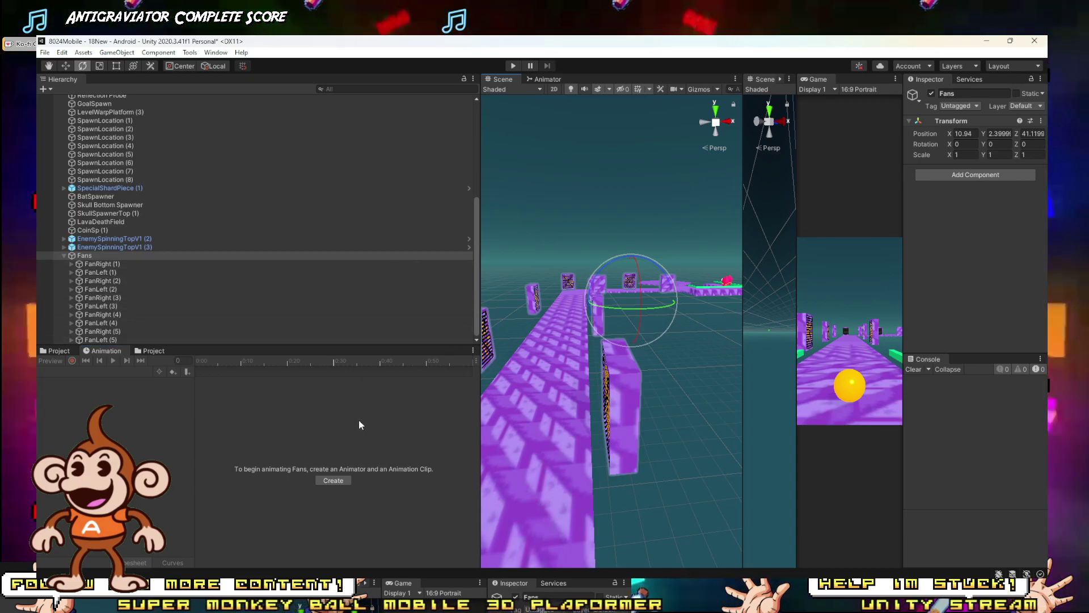
# Step: Start a new animation clip for Fans and create and open a Leel18StageAnimation folder inside Assets > Animation for it
pyautogui.click(327, 481)
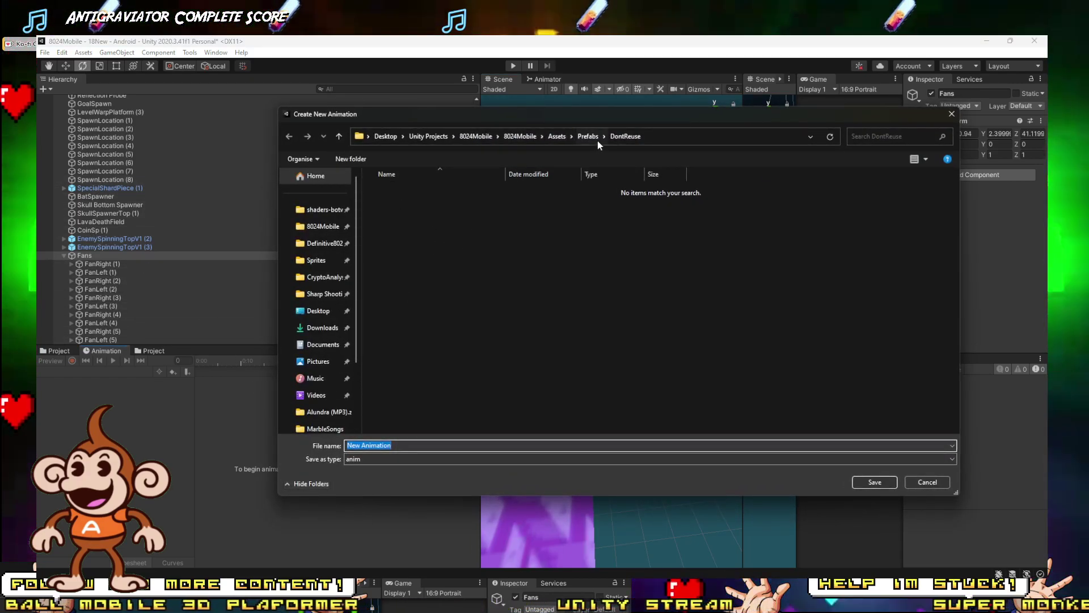
pyautogui.click(596, 139)
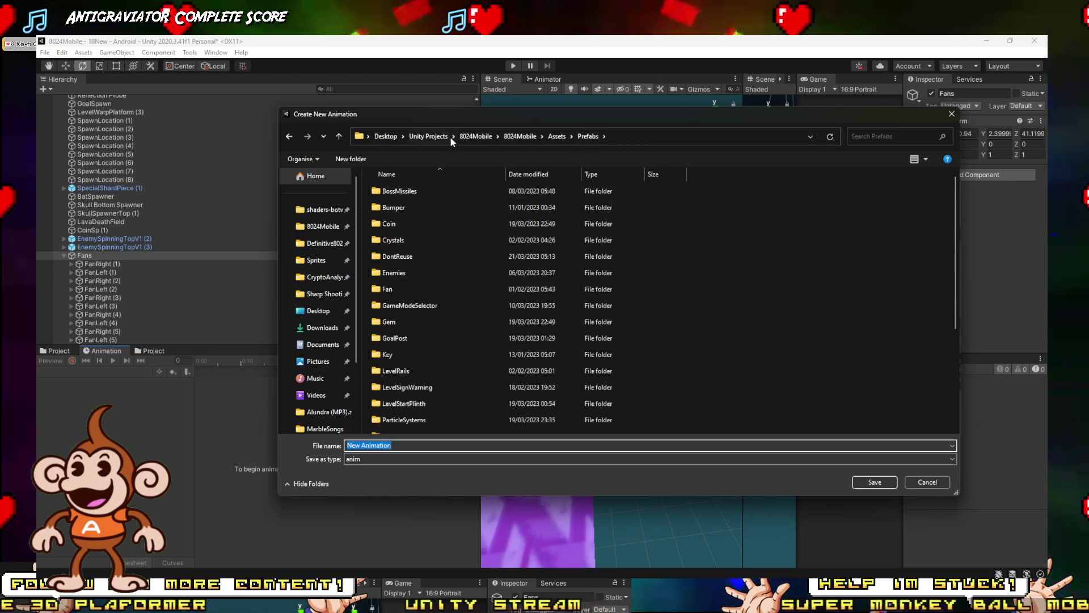
pyautogui.doubleClick(395, 194)
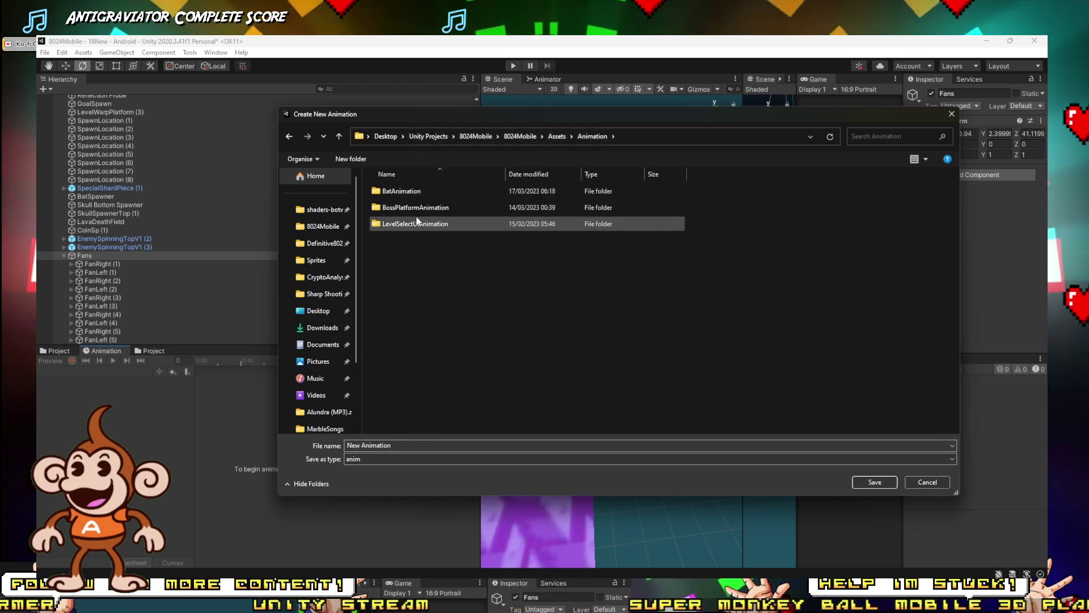
pyautogui.rightClick(411, 264)
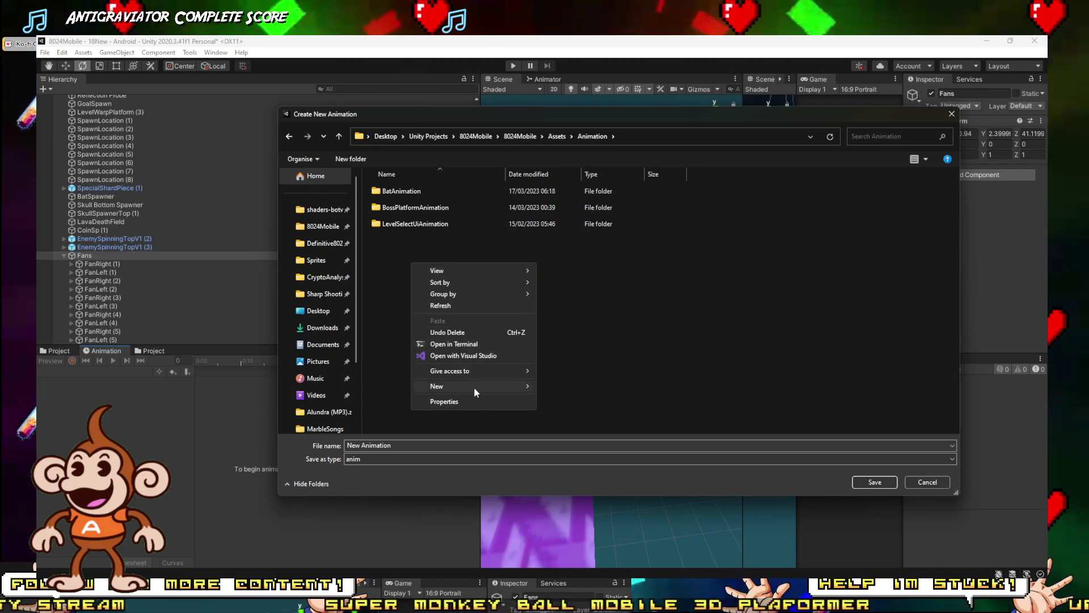
pyautogui.click(562, 387)
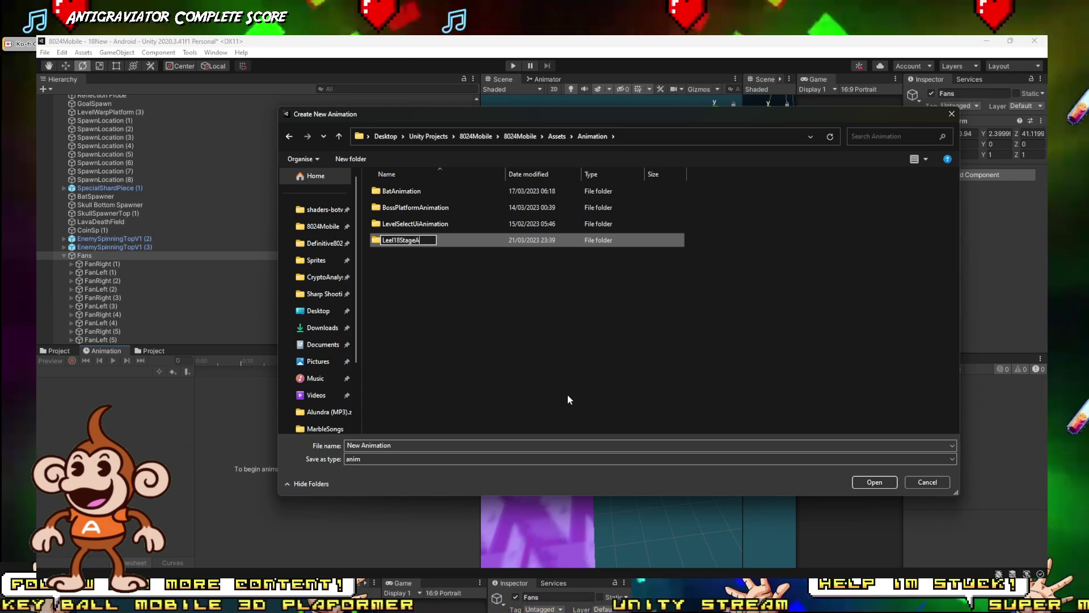
pyautogui.write('Leel18StageAnimation')
pyautogui.press('Return')
pyautogui.press('Return')
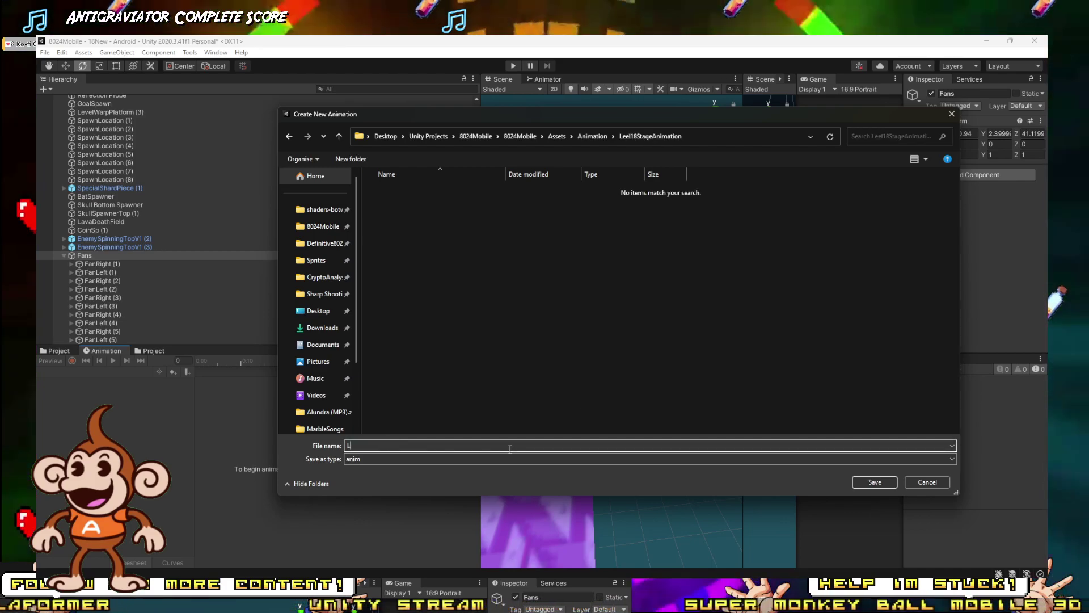
# Step: Save the new animation clip as Level18FanAnimation in the Leel18StageAnimation folder
pyautogui.write('Level')
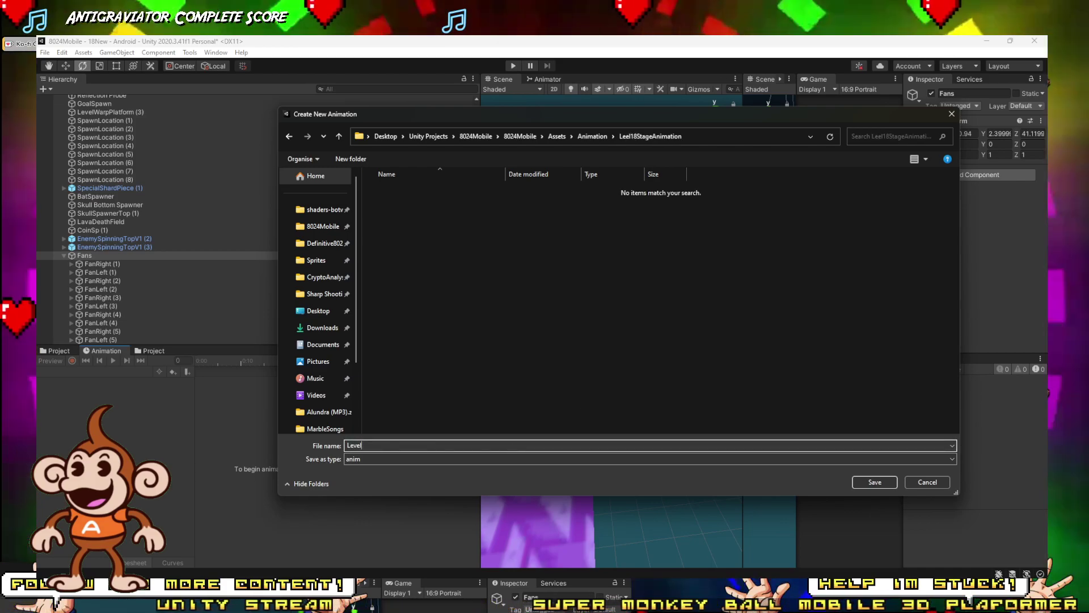
pyautogui.write('18FanAnimation')
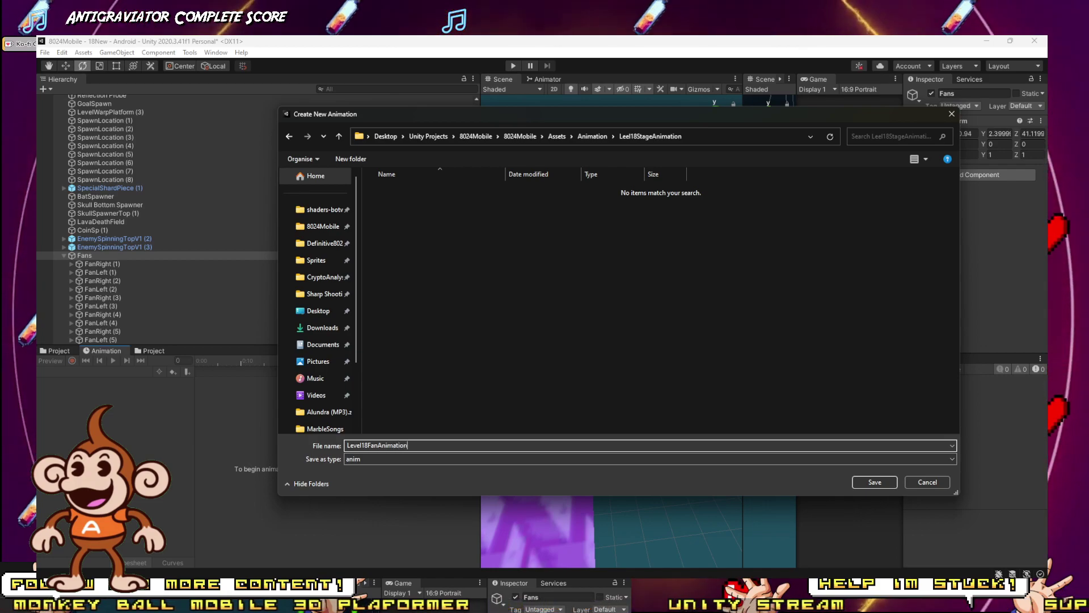
pyautogui.press('Return')
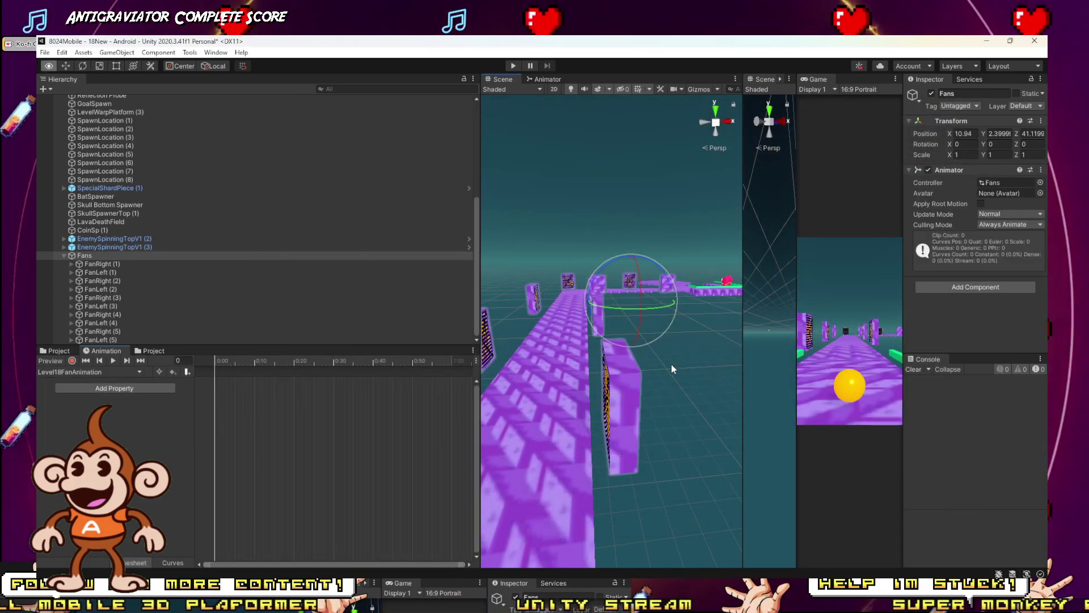
pyautogui.moveTo(671, 364); pyautogui.dragTo(673, 355, button='right')
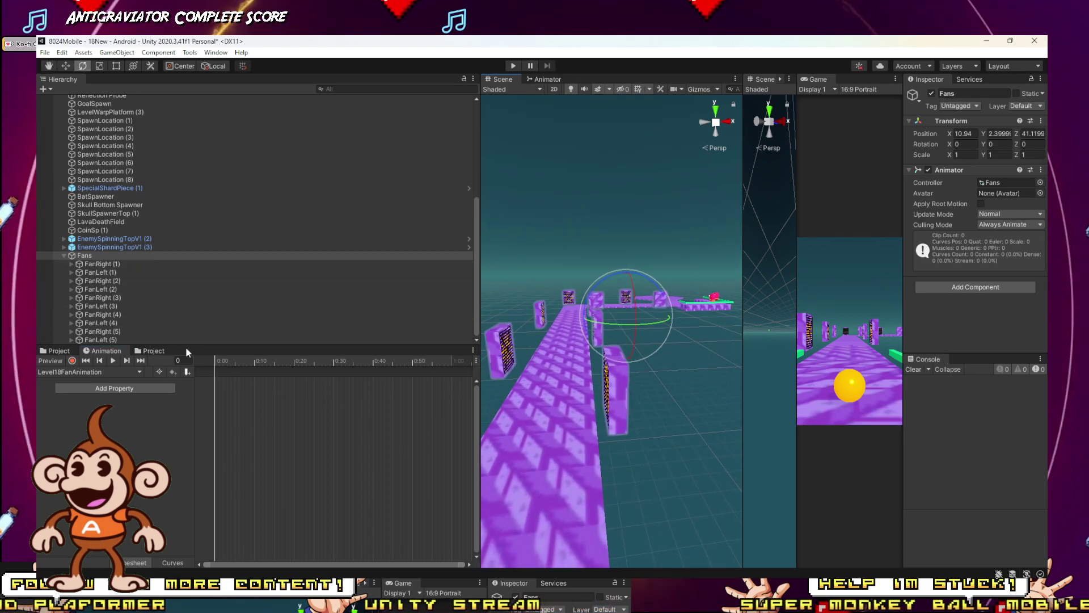
# Step: Record a position keyframe at frame 60 for all ten fans from FanRight (1) to FanLeft (5), lowering them together beneath the track
pyautogui.click(77, 361)
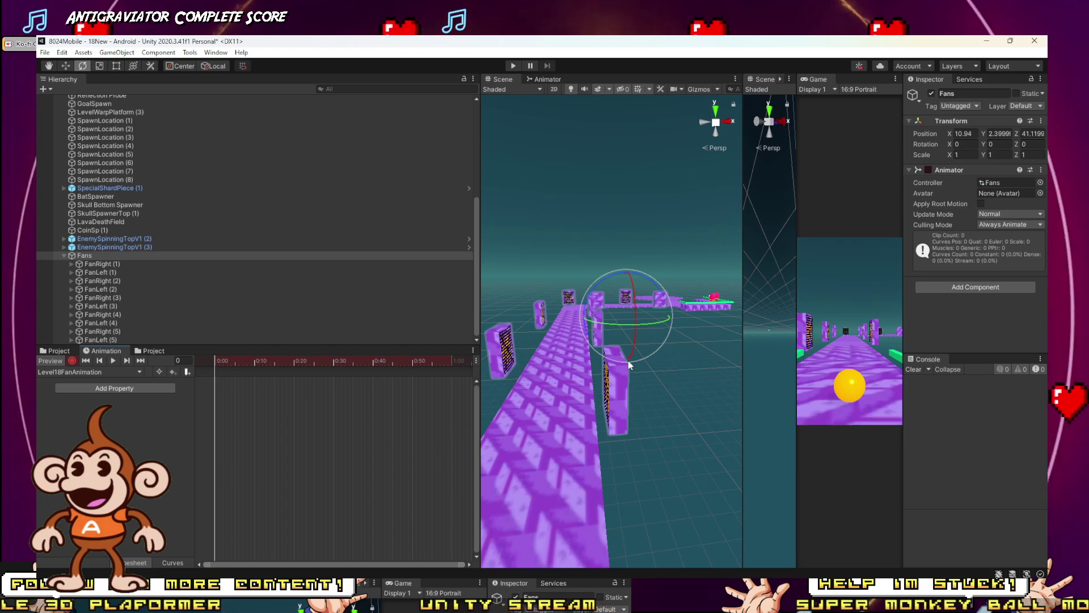
pyautogui.moveTo(628, 359); pyautogui.dragTo(732, 437, button='right')
pyautogui.press('w')
pyautogui.moveTo(859, 442); pyautogui.dragTo(686, 437, button='right')
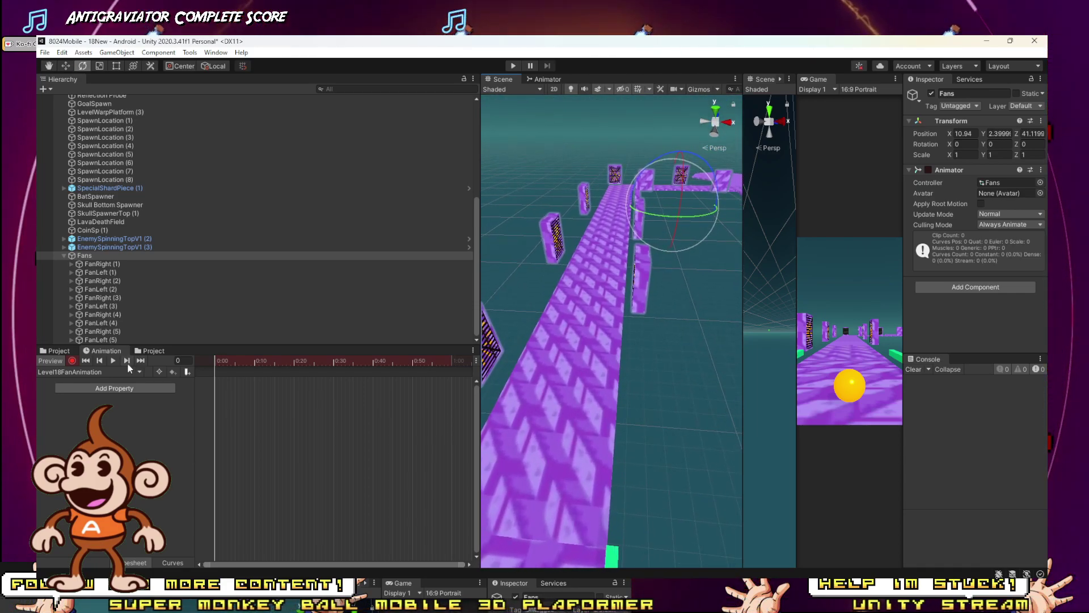
pyautogui.click(99, 264)
pyautogui.keyDown('shift'); pyautogui.click(101, 339); pyautogui.keyUp('shift')
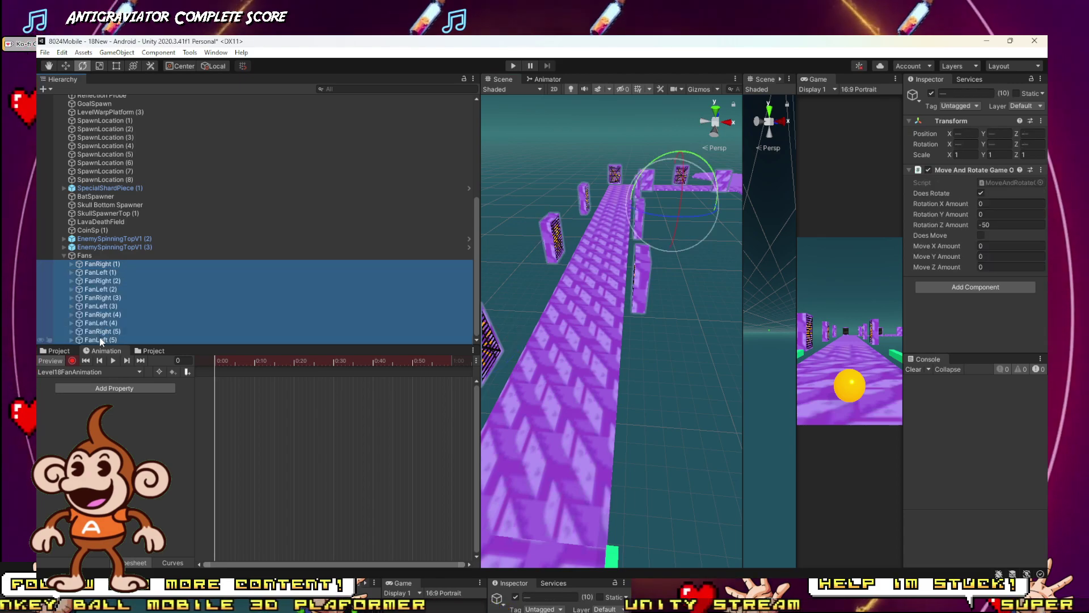
pyautogui.click(384, 362)
pyautogui.moveTo(383, 362); pyautogui.dragTo(450, 362)
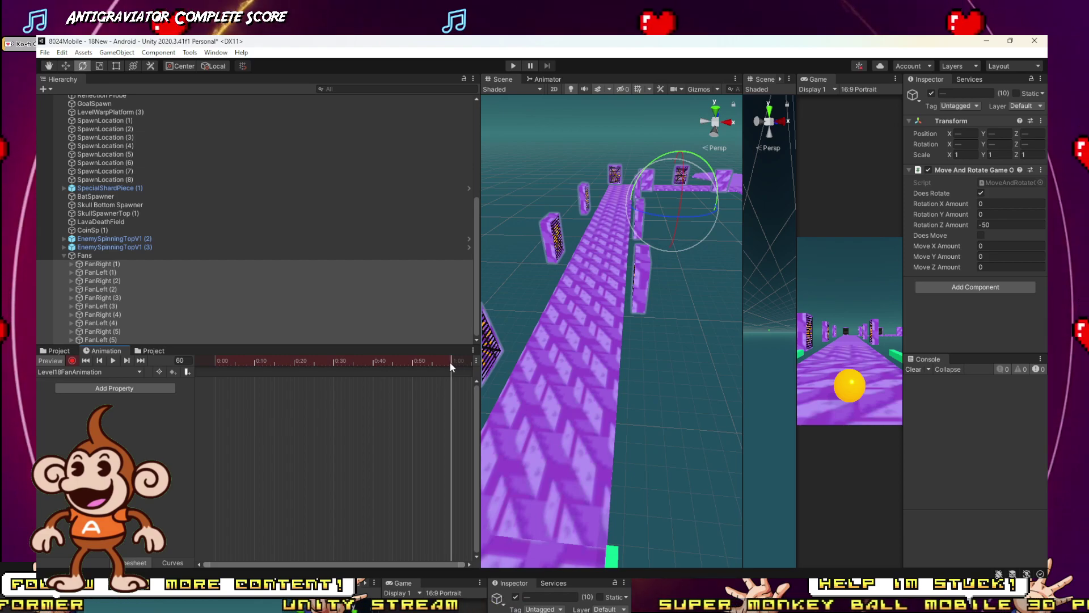
pyautogui.press('w')
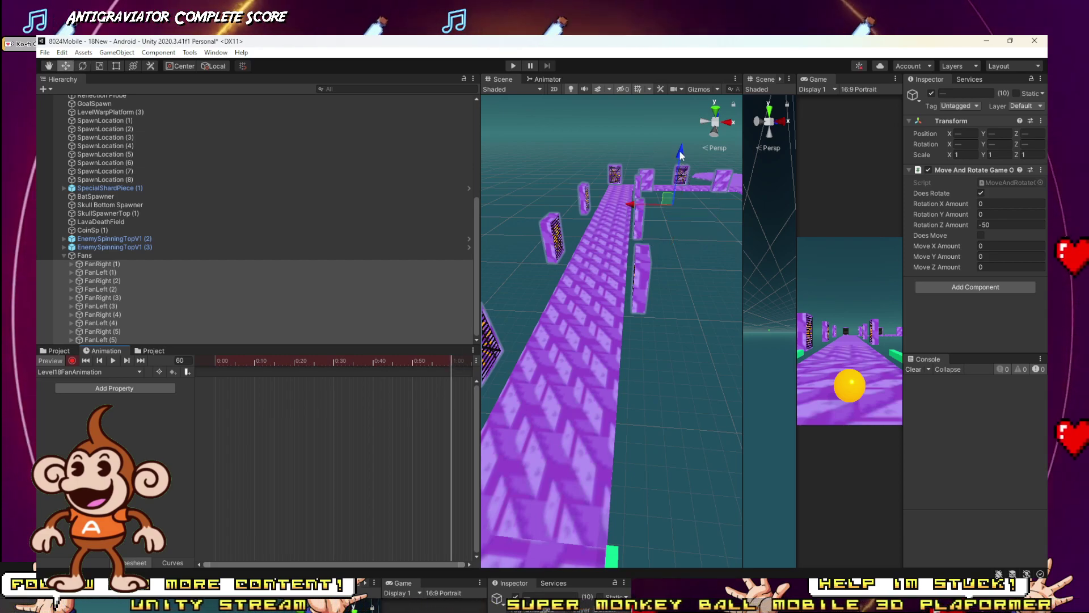
pyautogui.moveTo(681, 156); pyautogui.dragTo(677, 249)
pyautogui.scroll(-1, 230, 420)
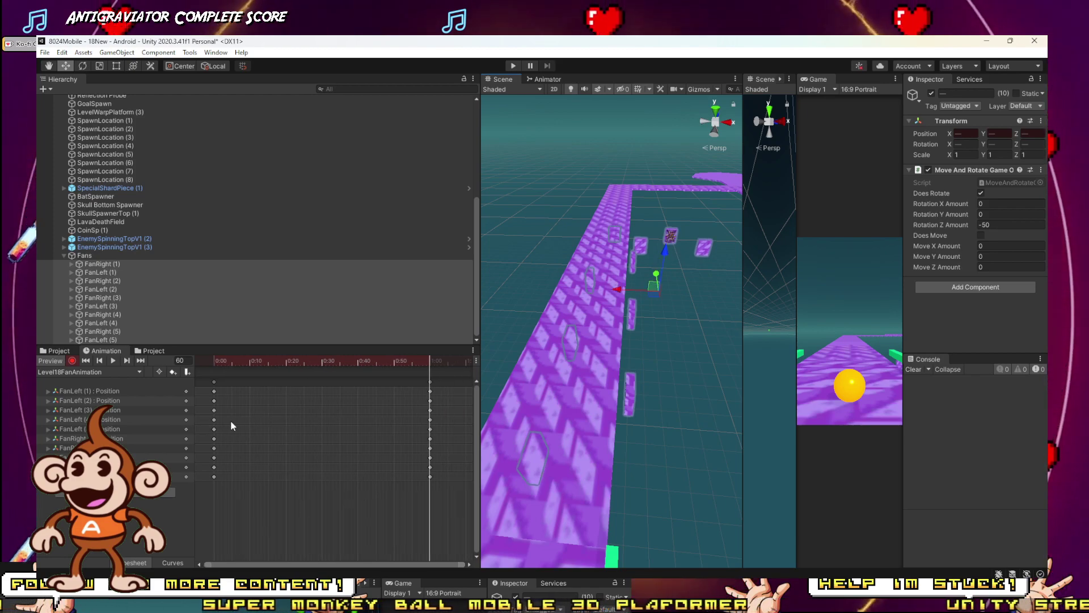
# Step: Try to stagger the fans' start and end keyframes by five frames per row, from FanLeft (2) through FanLeft (4)
pyautogui.moveTo(445, 498); pyautogui.dragTo(250, 410)
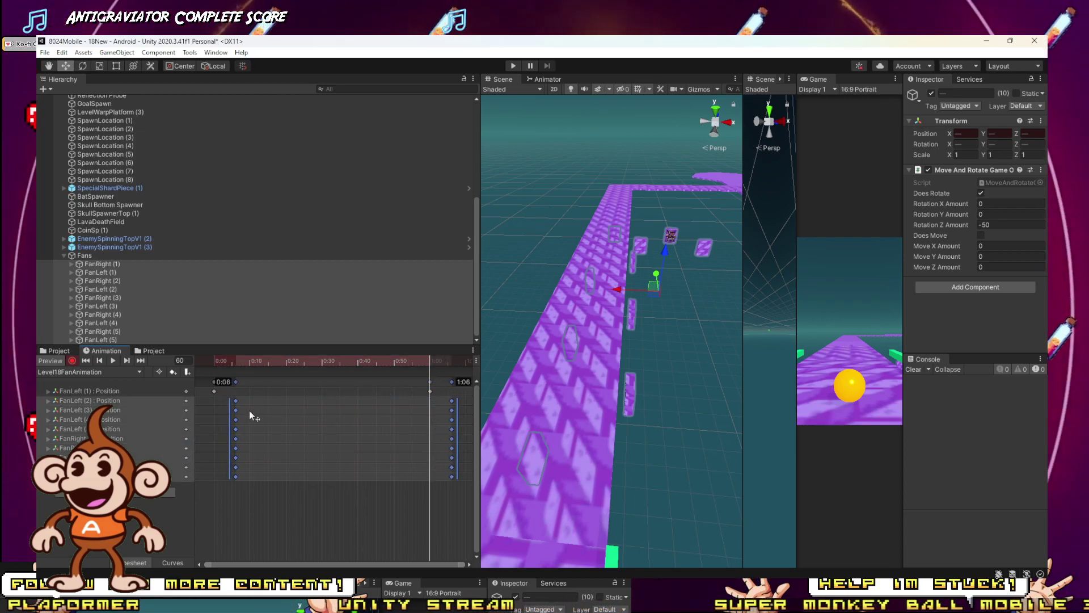
pyautogui.click(217, 496)
pyautogui.moveTo(221, 512); pyautogui.dragTo(451, 407)
pyautogui.moveTo(333, 432); pyautogui.dragTo(349, 430)
pyautogui.click(244, 496)
pyautogui.moveTo(245, 502); pyautogui.dragTo(440, 417)
pyautogui.moveTo(294, 449); pyautogui.dragTo(312, 445)
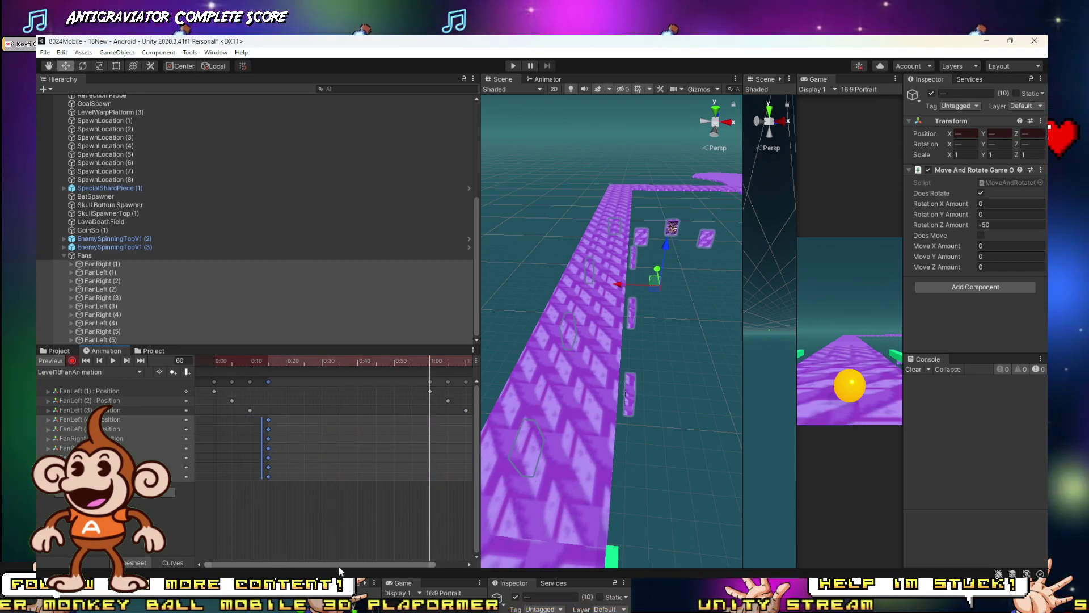
# Step: Try to extend the keyframe stagger from FanLeft (5) onward, shifting the last four fans to 0:30, and scrub through the motion
pyautogui.moveTo(434, 564); pyautogui.dragTo(373, 556)
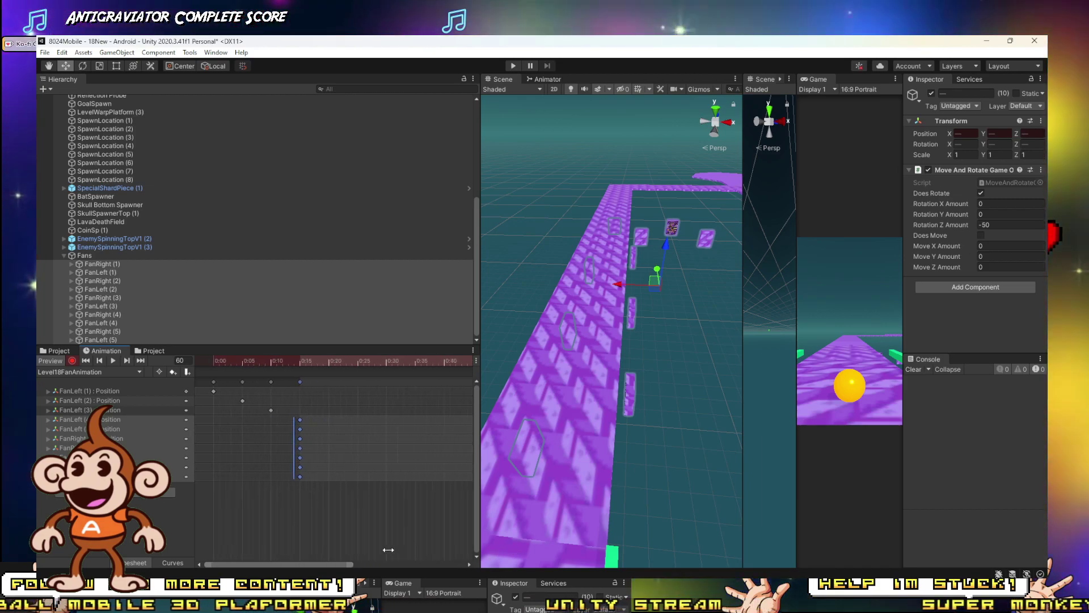
pyautogui.scroll(4, 445, 517)
pyautogui.scroll(-10, 265, 506)
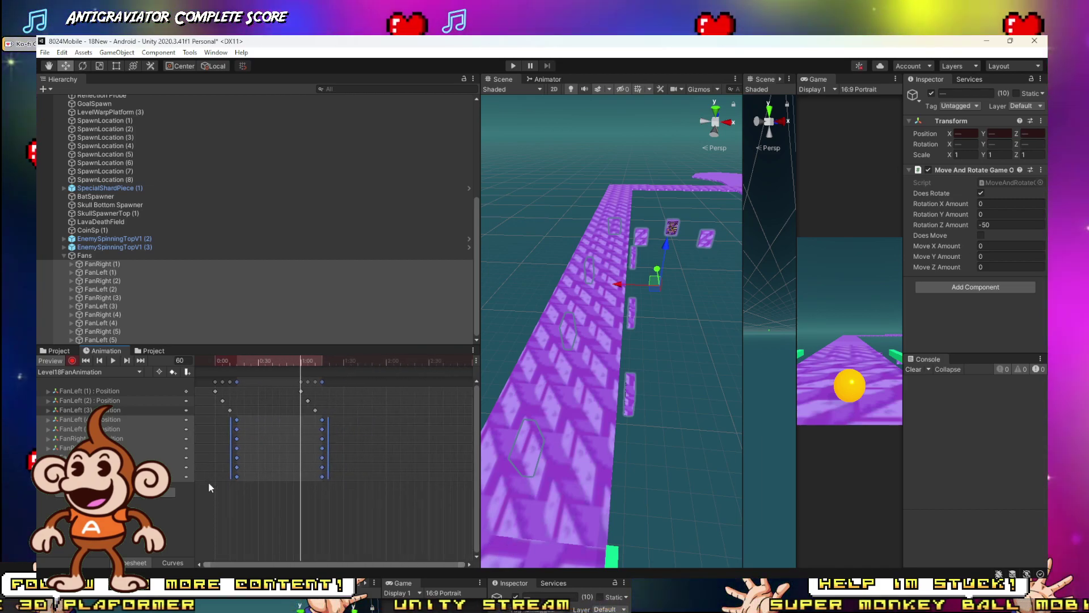
pyautogui.moveTo(217, 490); pyautogui.dragTo(291, 450)
pyautogui.moveTo(239, 510); pyautogui.dragTo(370, 434)
pyautogui.moveTo(278, 448); pyautogui.dragTo(285, 451)
pyautogui.moveTo(239, 510); pyautogui.dragTo(380, 449)
pyautogui.moveTo(299, 459); pyautogui.dragTo(306, 459)
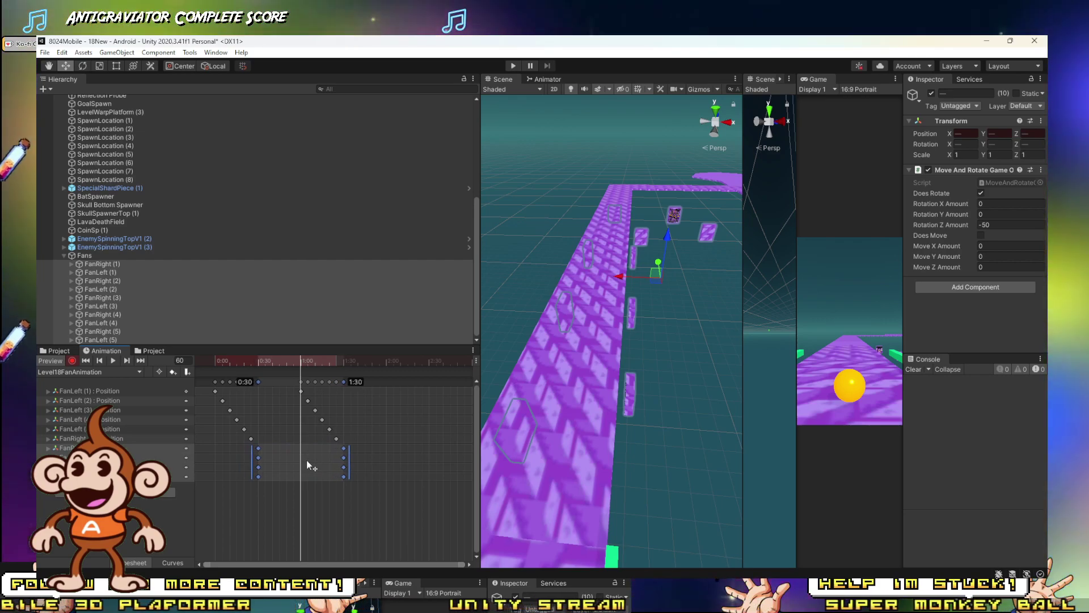
pyautogui.press('x')
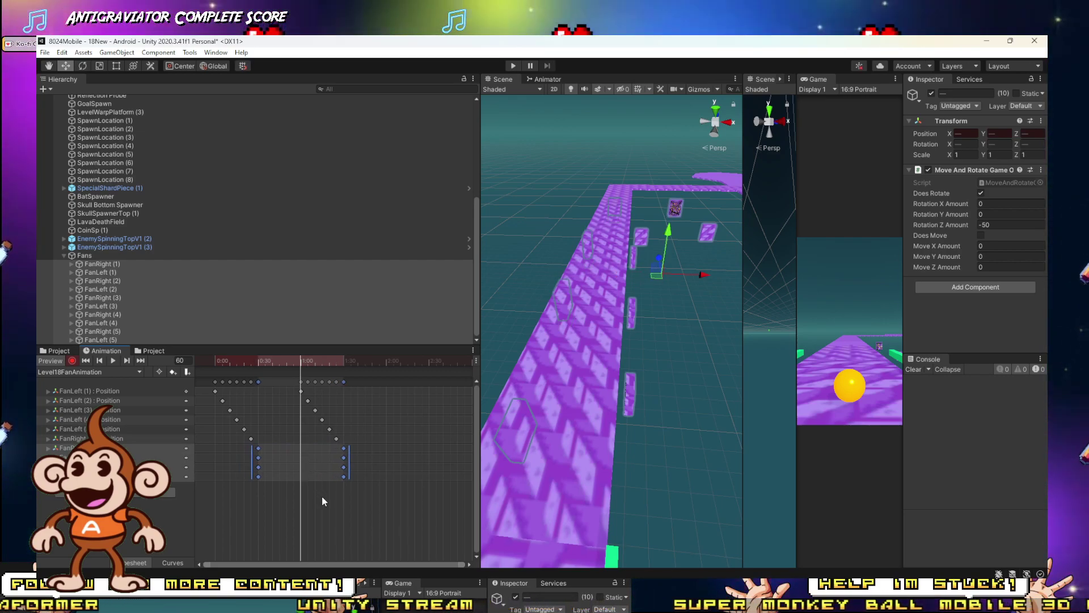
pyautogui.click(215, 363)
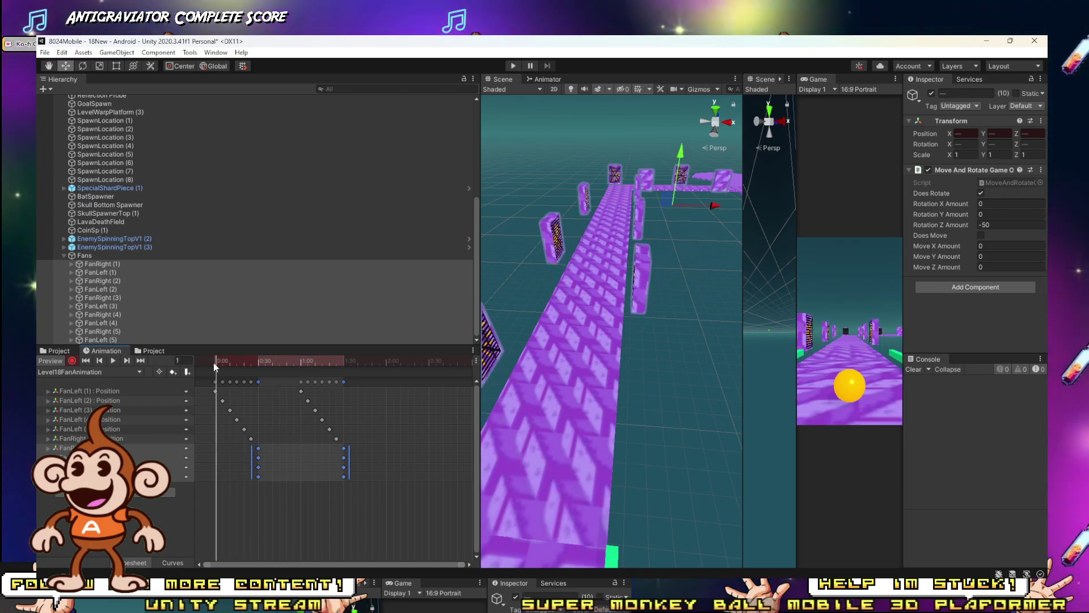
pyautogui.moveTo(216, 369); pyautogui.dragTo(320, 388)
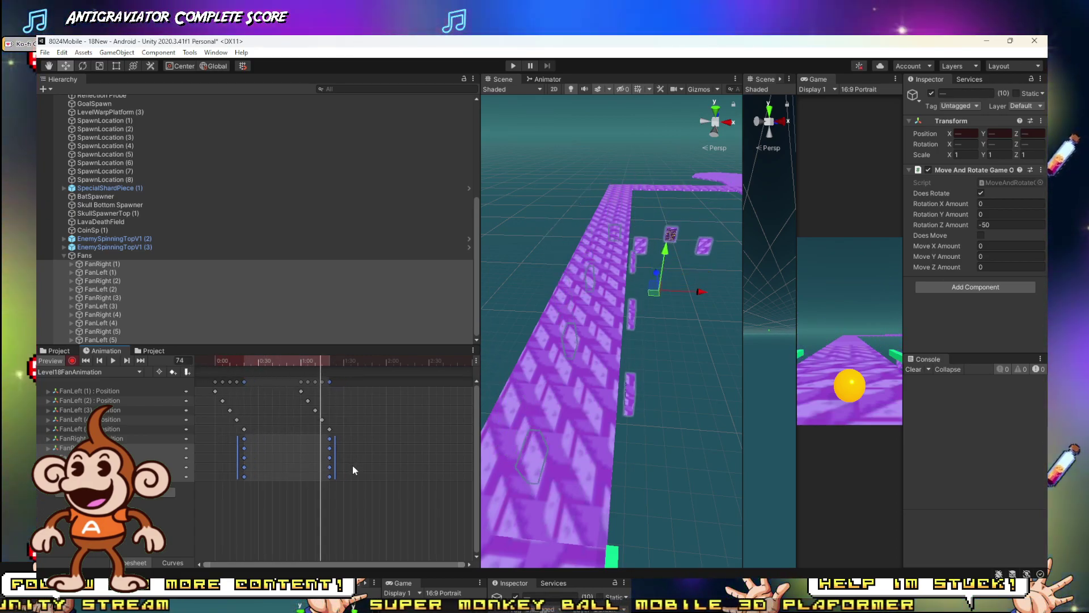
# Step: Delete all keyframes of the clip, and undo back to the fans' unstaggered position keyframes
pyautogui.hotkey('ctrl', 'a')
pyautogui.press('Delete')
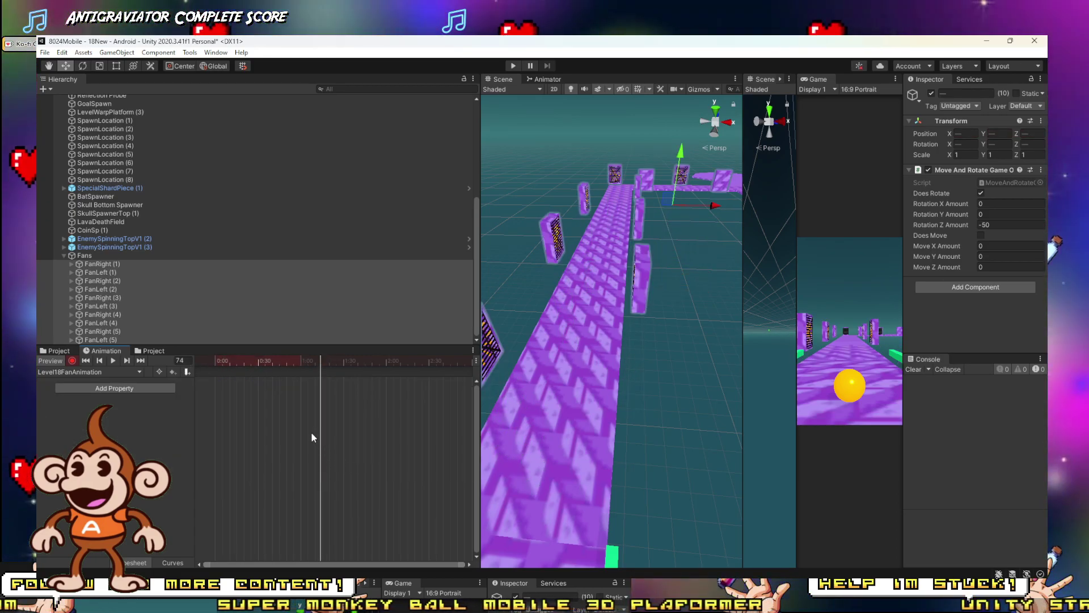
pyautogui.hotkey('ctrl', 'z')
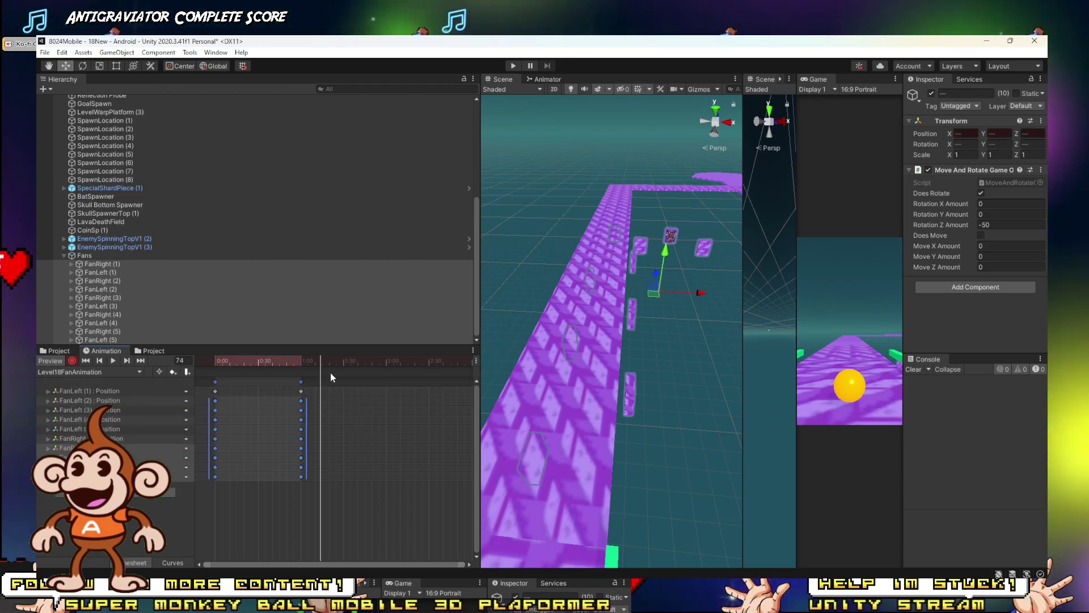
pyautogui.moveTo(301, 363)
pyautogui.mouseDown()
pyautogui.moveTo(182, 356)
pyautogui.moveTo(314, 378)
pyautogui.mouseUp()
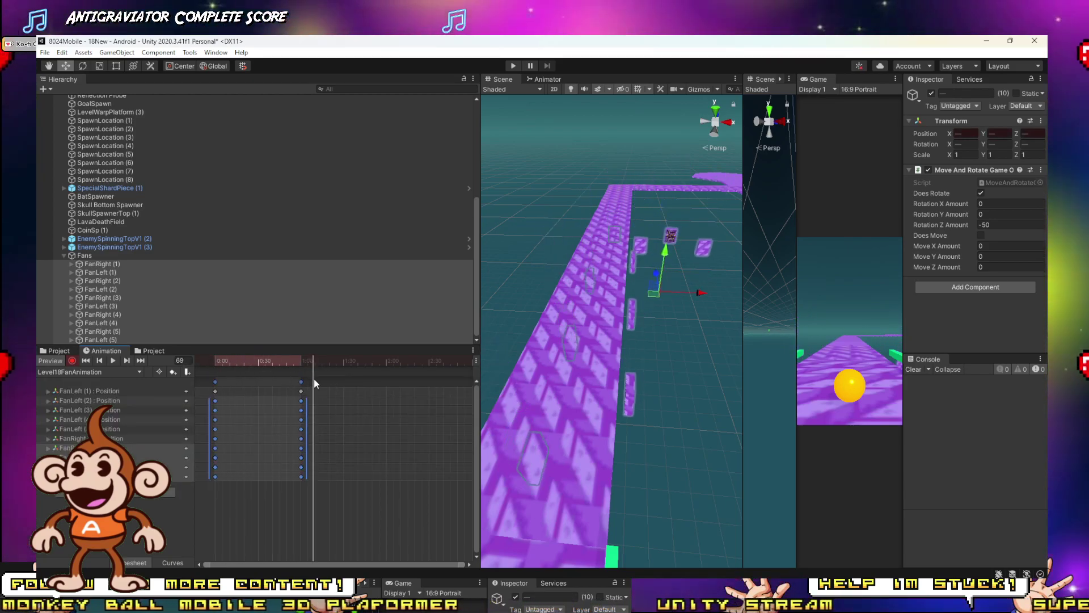
pyautogui.hotkey('alt', 'Tab')
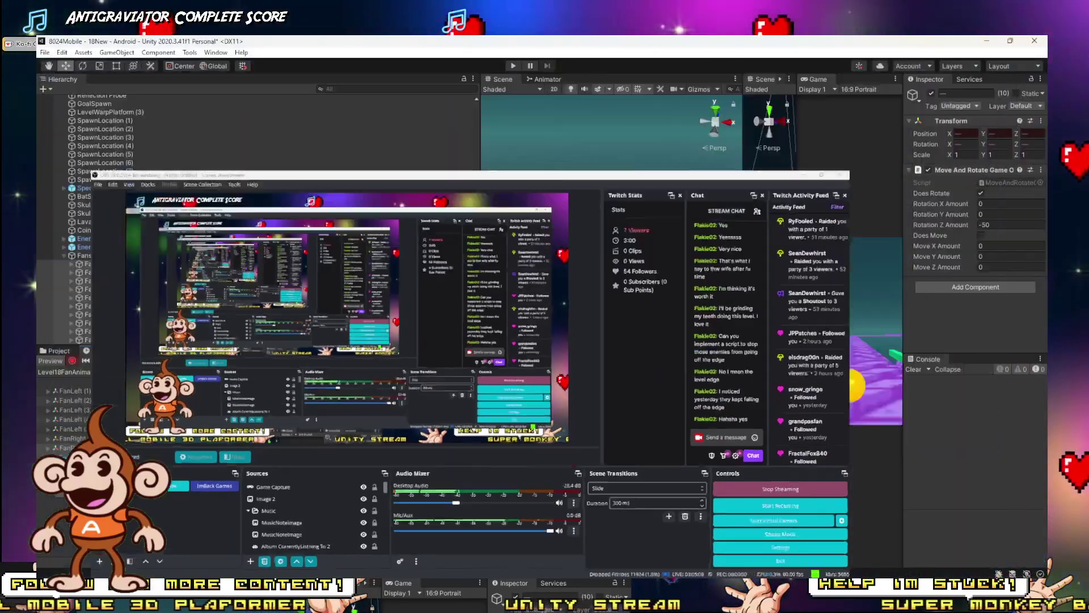
pyautogui.hotkey('alt', 'Tab')
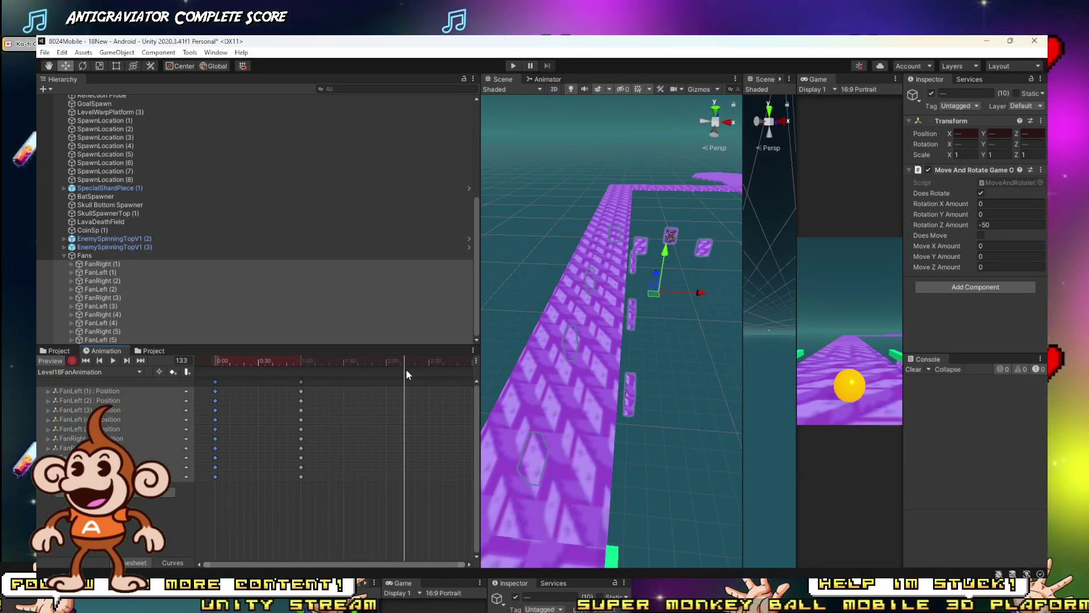
# Step: Copy the fans' starting position keyframes to frame 120 and play the animation clip
pyautogui.moveTo(384, 374); pyautogui.dragTo(387, 377)
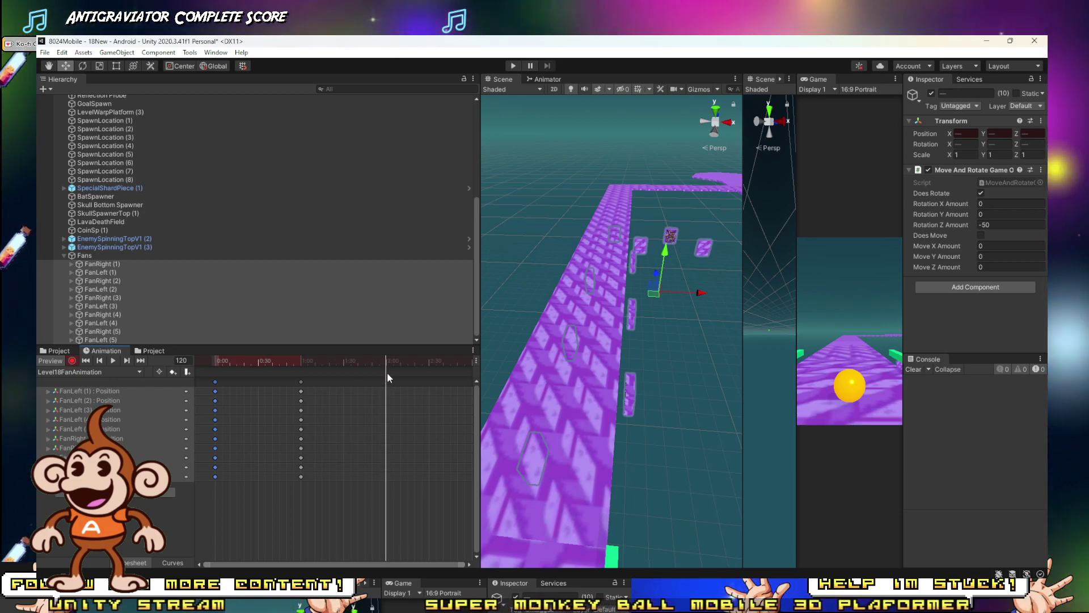
pyautogui.scroll(2, 387, 375)
pyautogui.hotkey('ctrl', 'v')
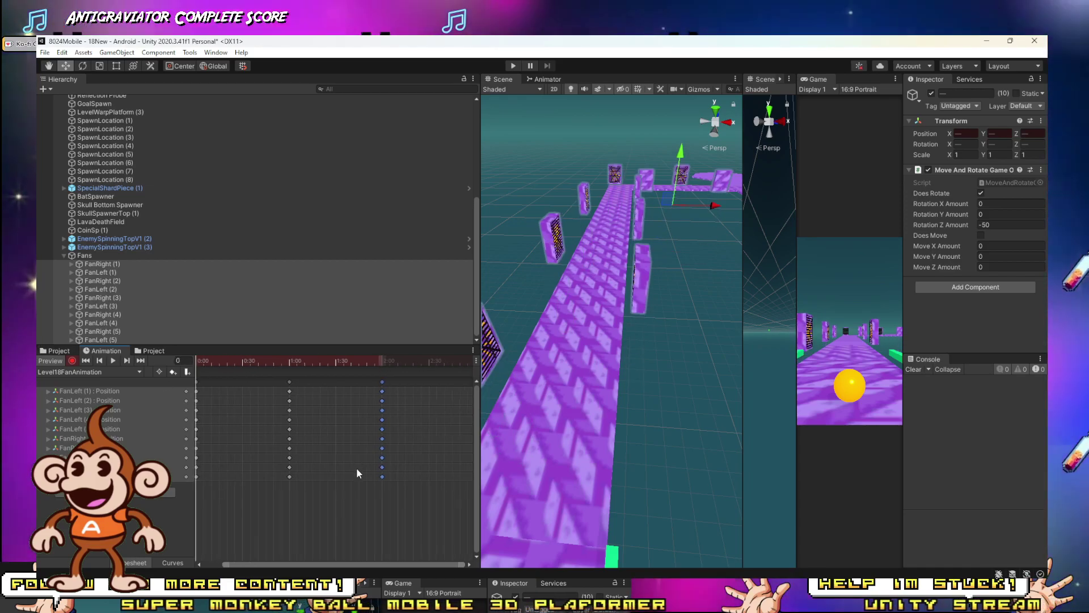
pyautogui.scroll(-2, 347, 491)
pyautogui.click(114, 366)
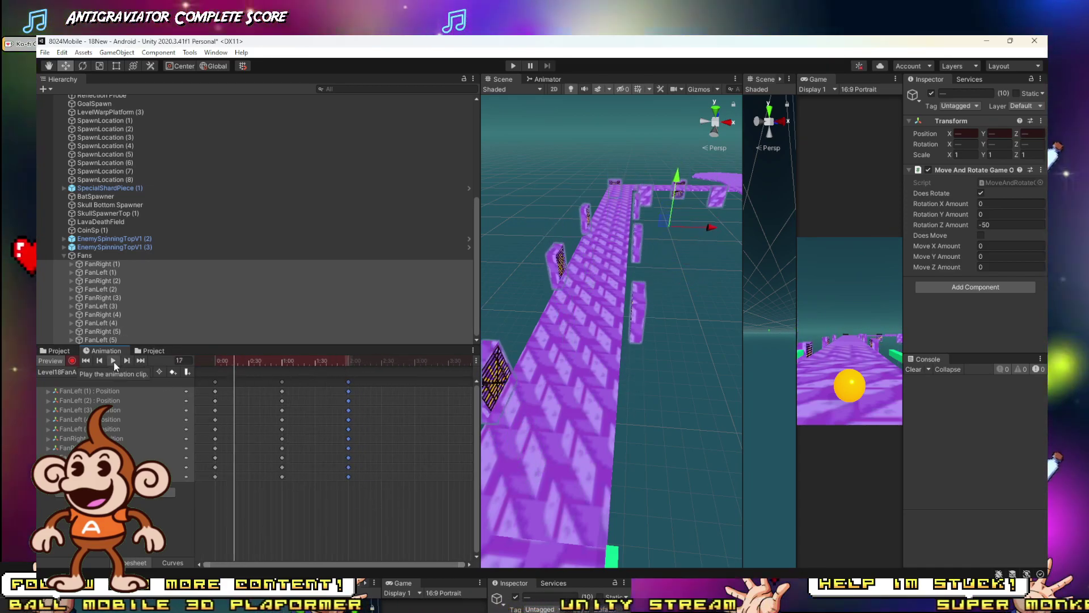
# Step: Stretch all fan position keyframes so the clip ends at 5:00 with its midpoint at 2:30, and stop the playback
pyautogui.scroll(-1, 233, 443)
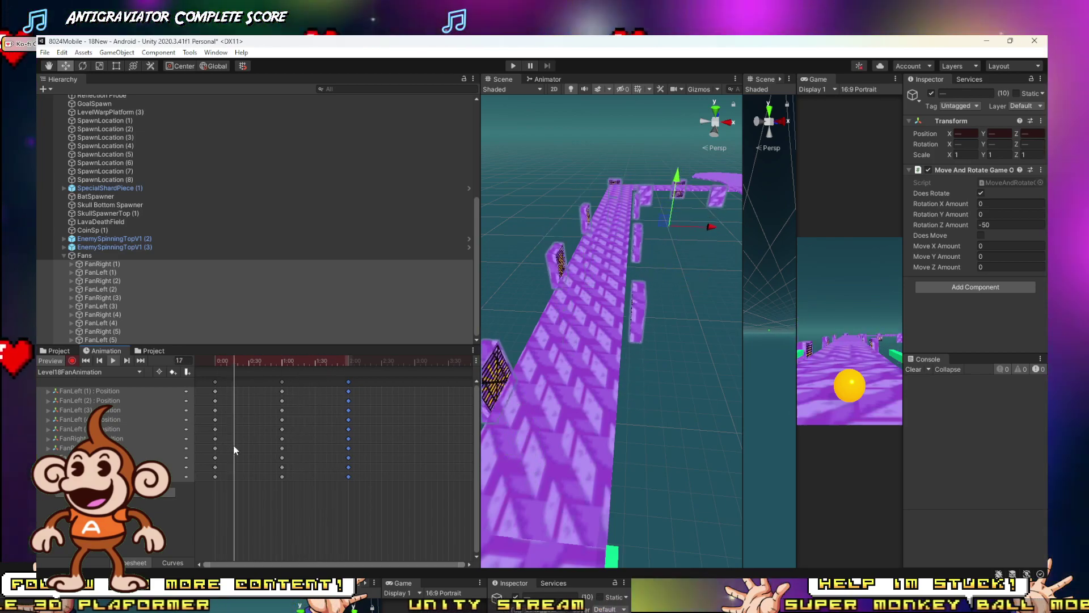
pyautogui.scroll(-1, 295, 452)
pyautogui.hotkey('ctrl', 'a')
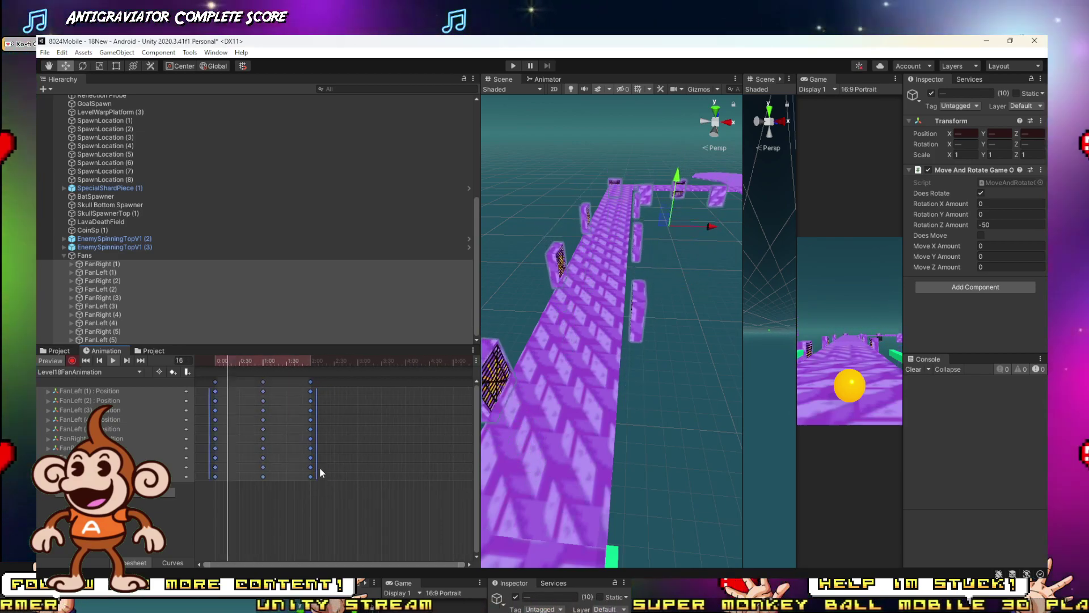
pyautogui.moveTo(316, 457); pyautogui.dragTo(458, 456)
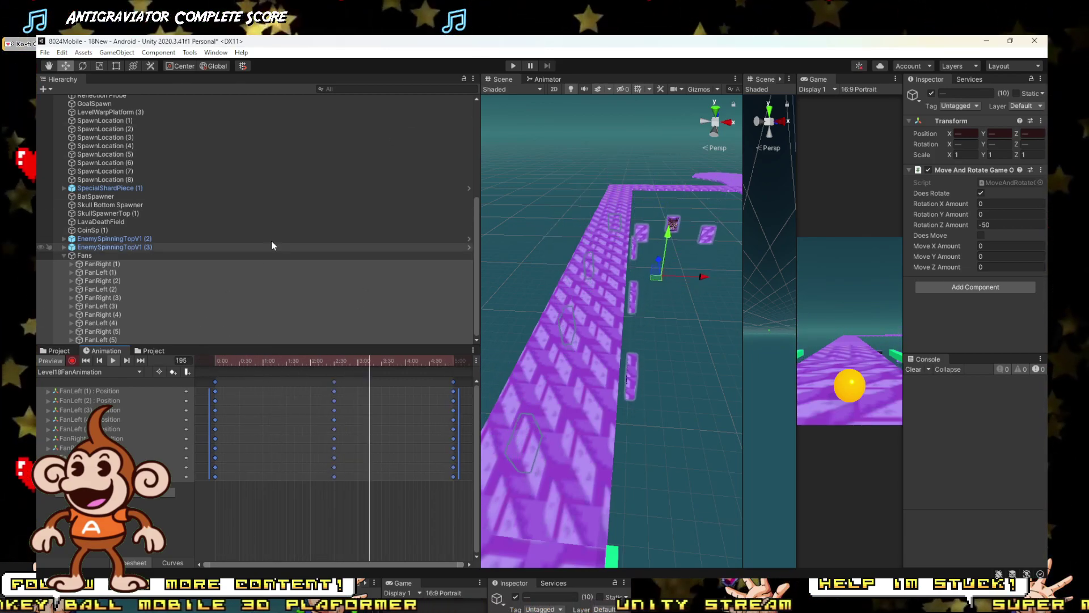
pyautogui.click(112, 361)
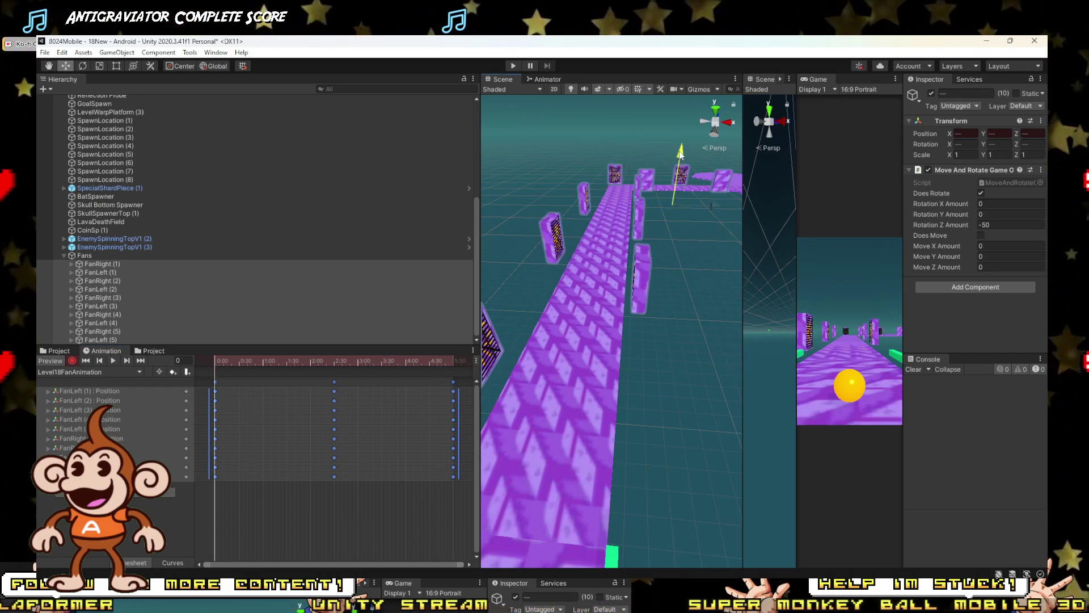
# Step: Raise all fans slightly at frame 0 and copy their starting position keyframes to frame 300
pyautogui.moveTo(681, 152)
pyautogui.mouseDown()
pyautogui.moveTo(683, 132)
pyautogui.moveTo(680, 149)
pyautogui.mouseUp()
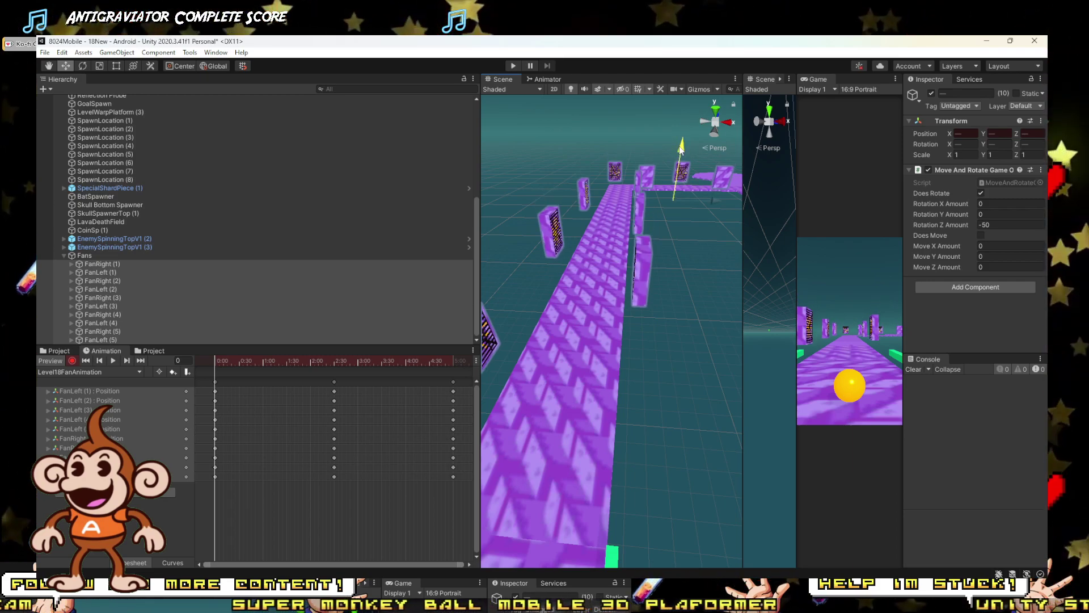
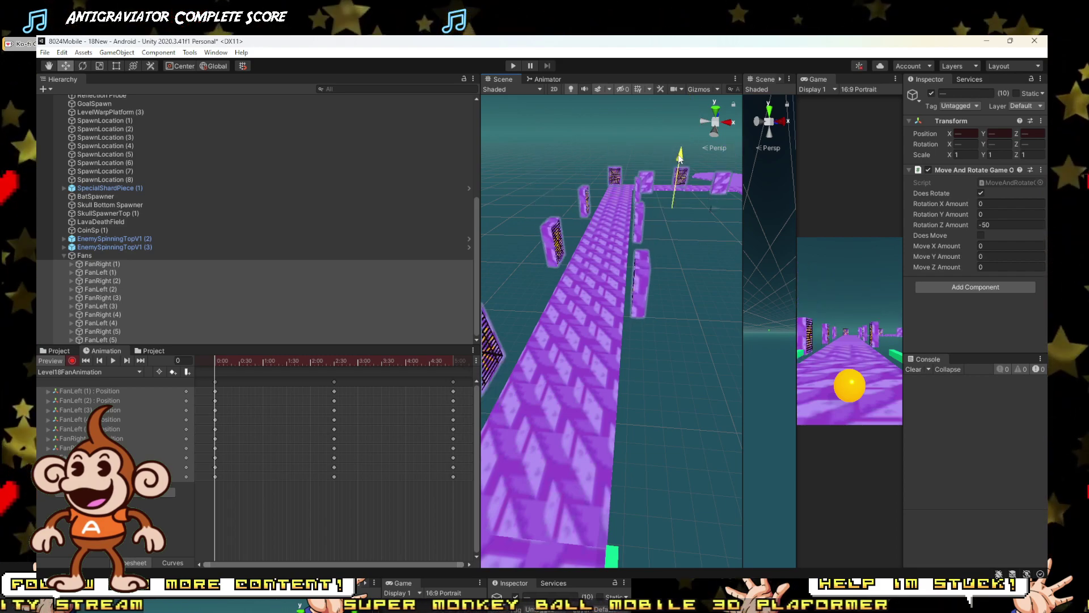
pyautogui.moveTo(680, 158)
pyautogui.mouseDown()
pyautogui.moveTo(679, 282)
pyautogui.moveTo(681, 153)
pyautogui.mouseUp()
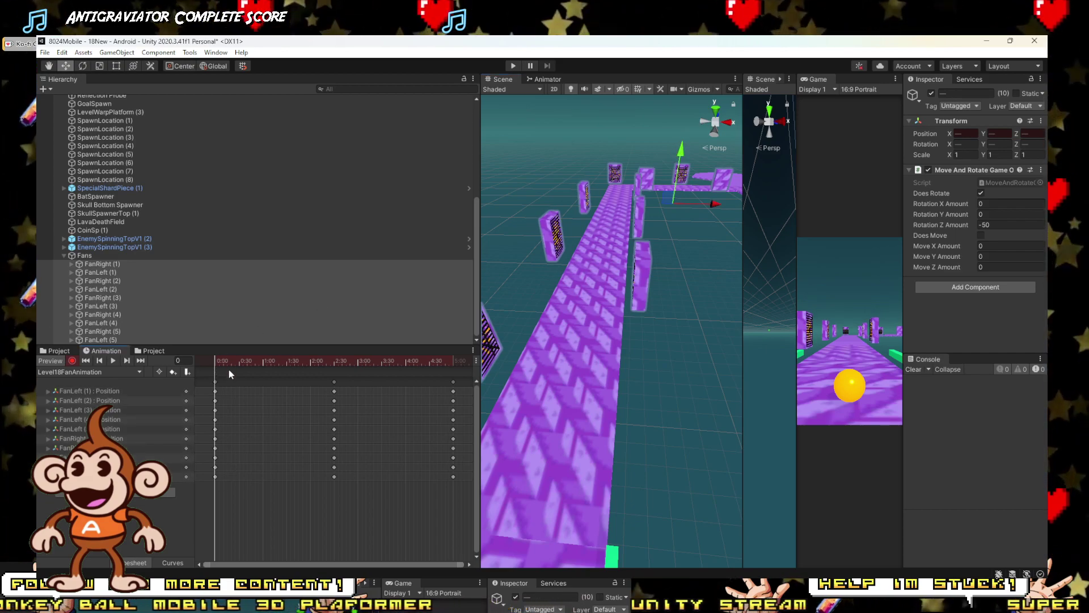
pyautogui.click(215, 382)
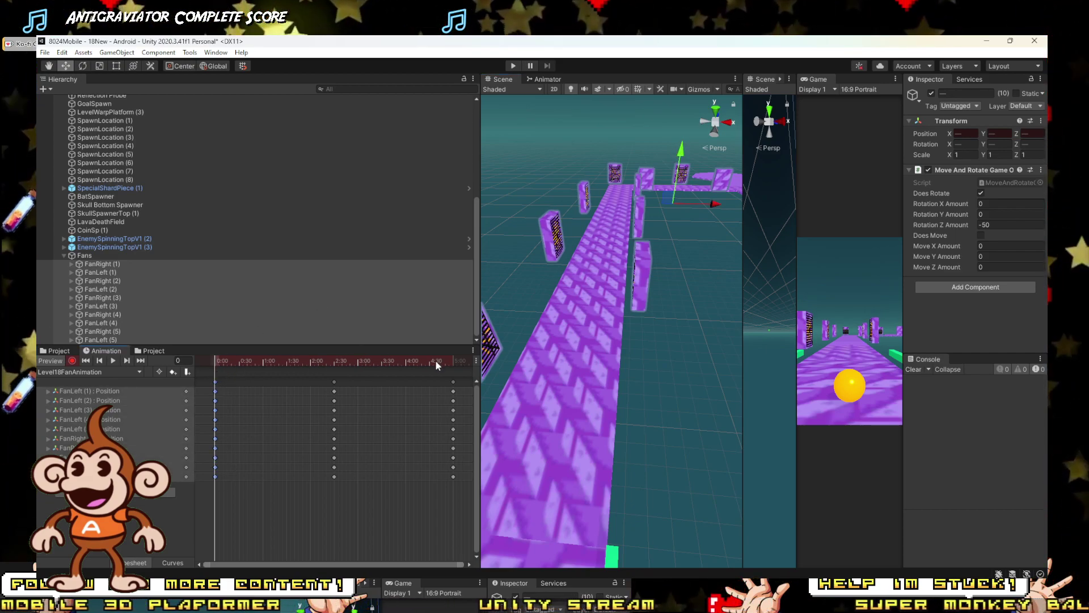
pyautogui.moveTo(437, 365); pyautogui.dragTo(463, 368)
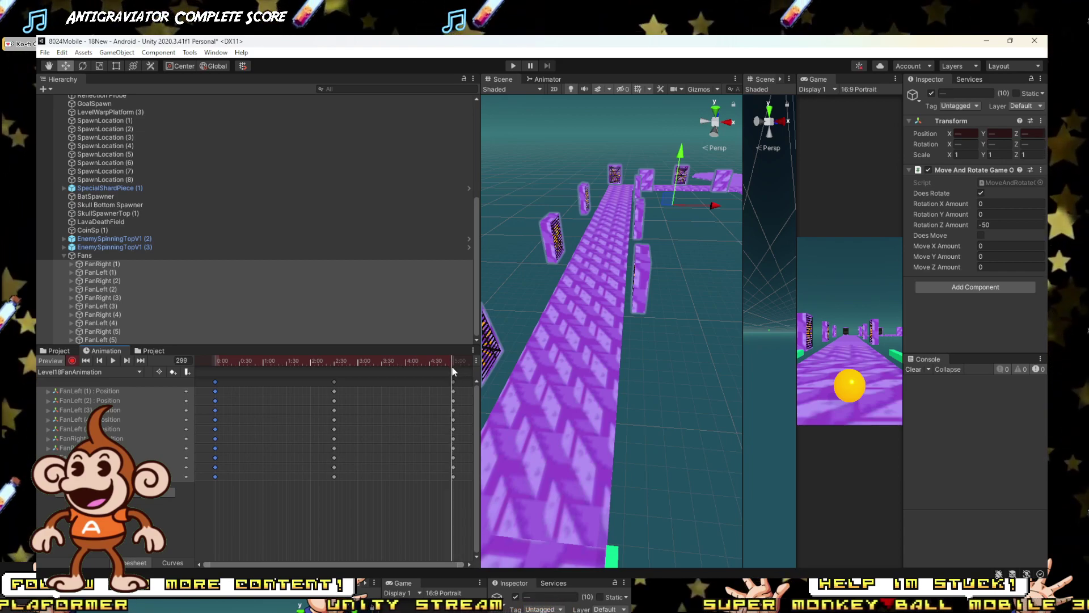
pyautogui.scroll(1, 454, 377)
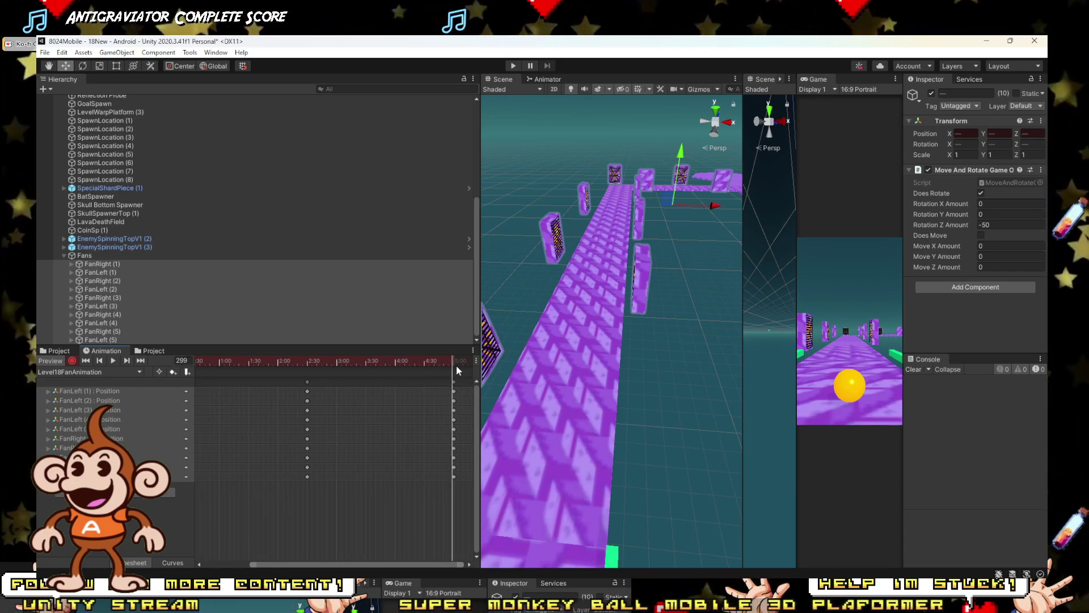
pyautogui.click(453, 366)
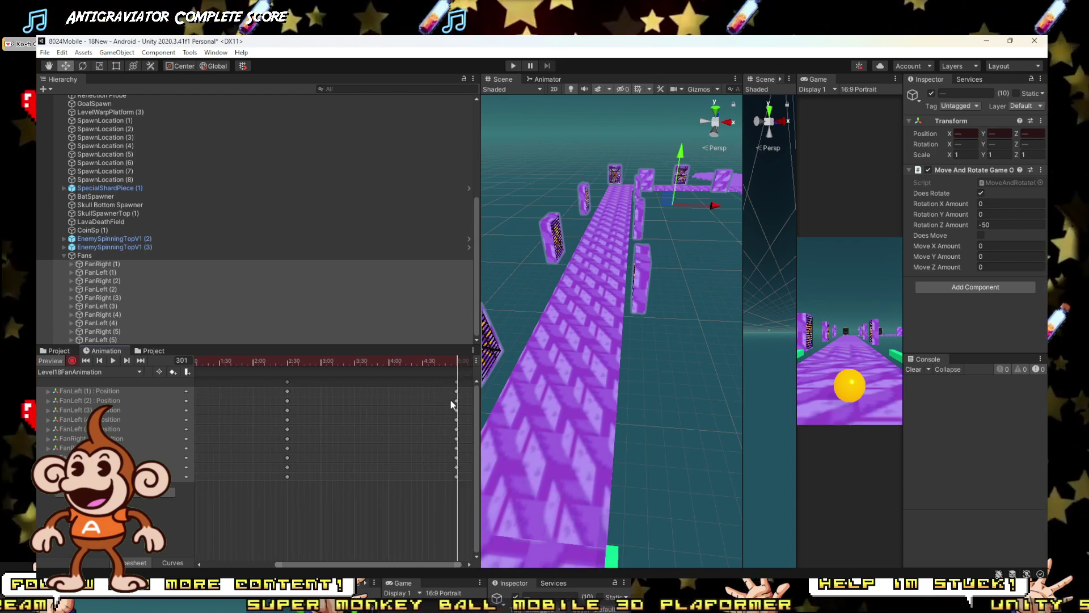
pyautogui.scroll(4, 458, 397)
pyautogui.click(448, 361)
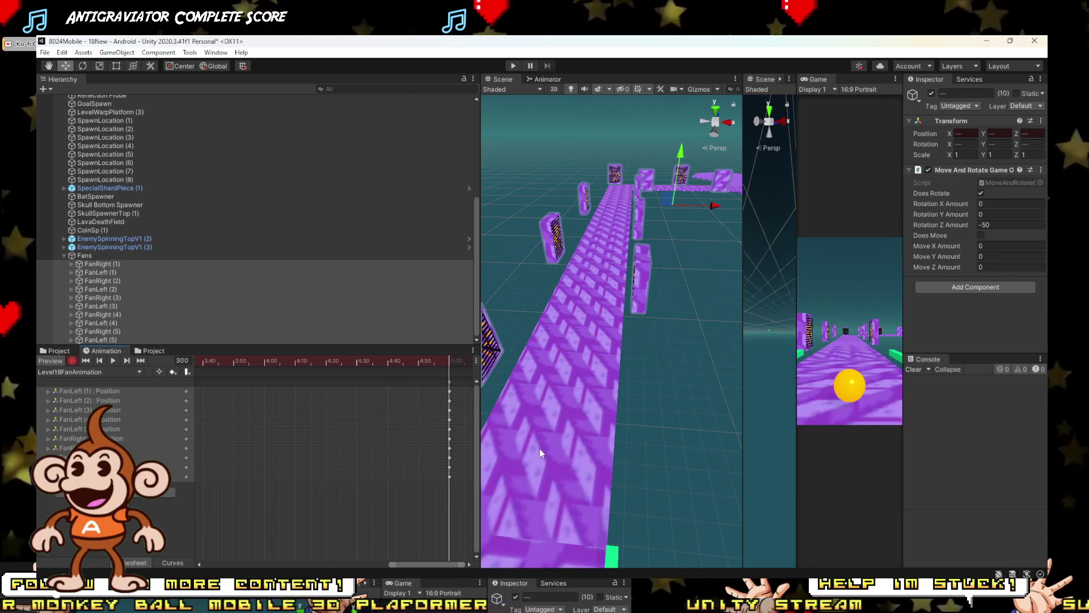
# Step: Shift the keyframes of every fan from FanLeft (2) onward so they start at 0:20
pyautogui.scroll(-6, 621, 284)
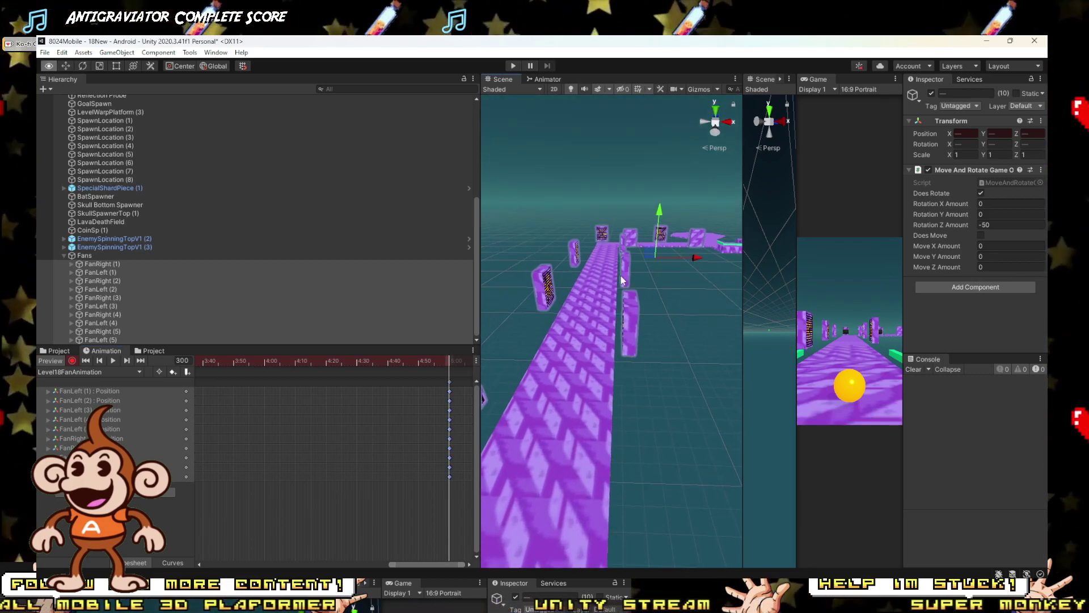
pyautogui.scroll(-6, 424, 446)
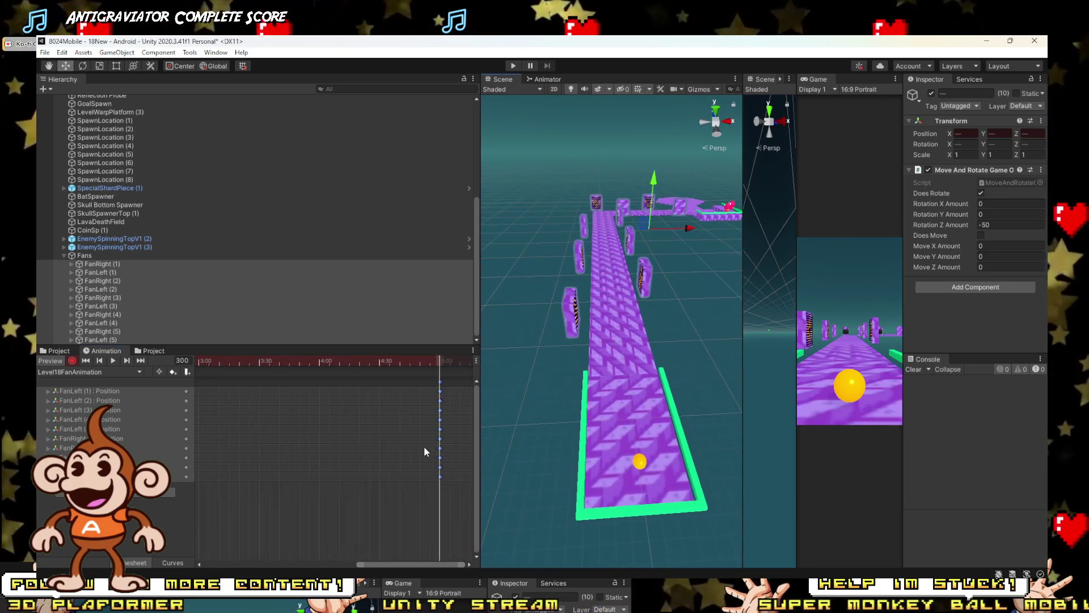
pyautogui.scroll(-2, 434, 441)
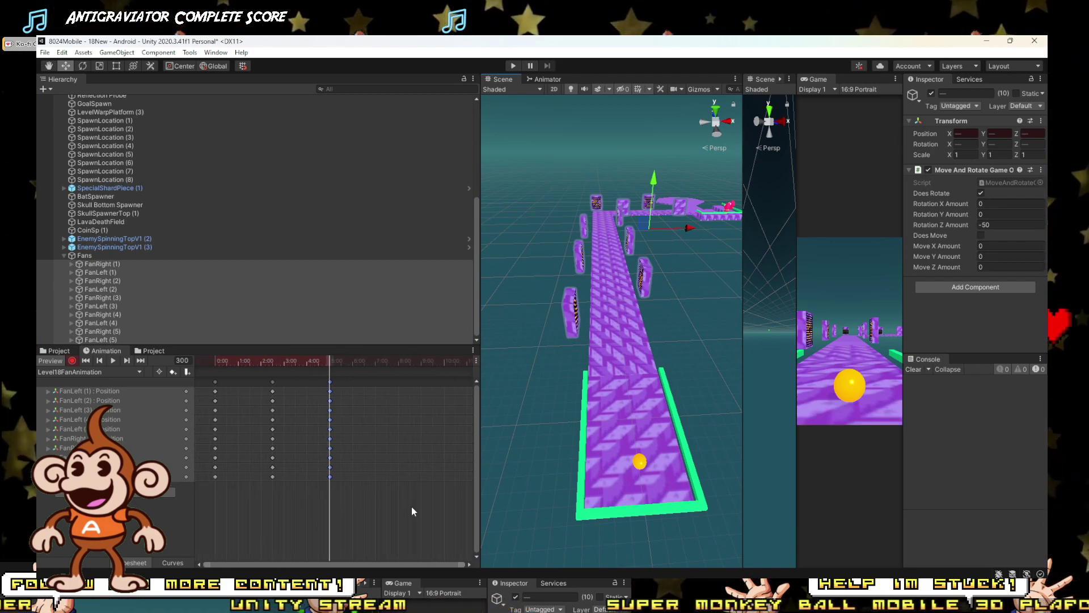
pyautogui.moveTo(383, 508); pyautogui.dragTo(183, 403)
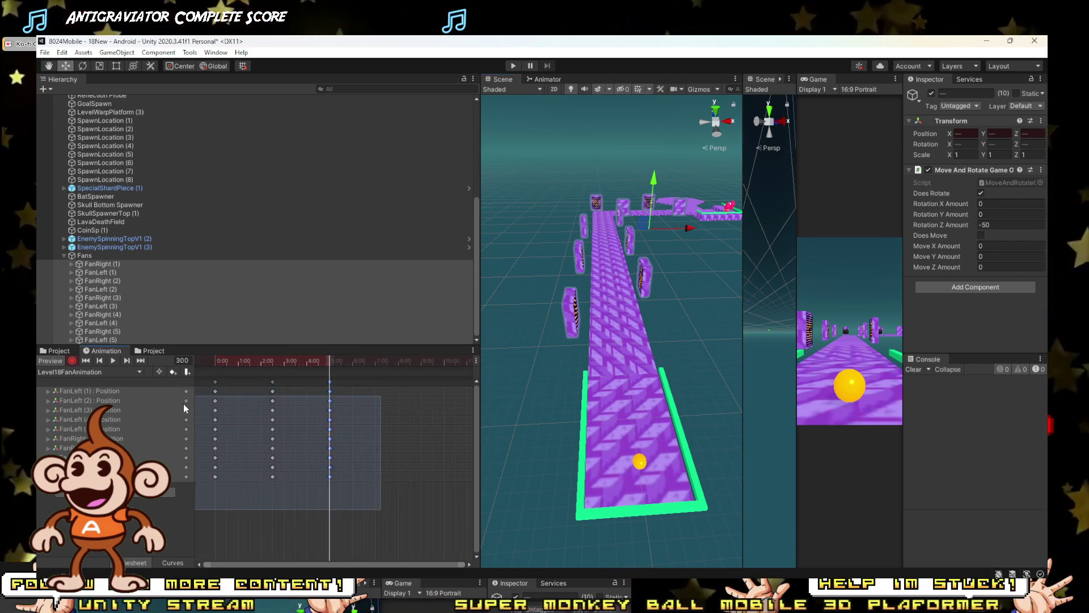
pyautogui.scroll(1, 214, 404)
pyautogui.scroll(4, 215, 403)
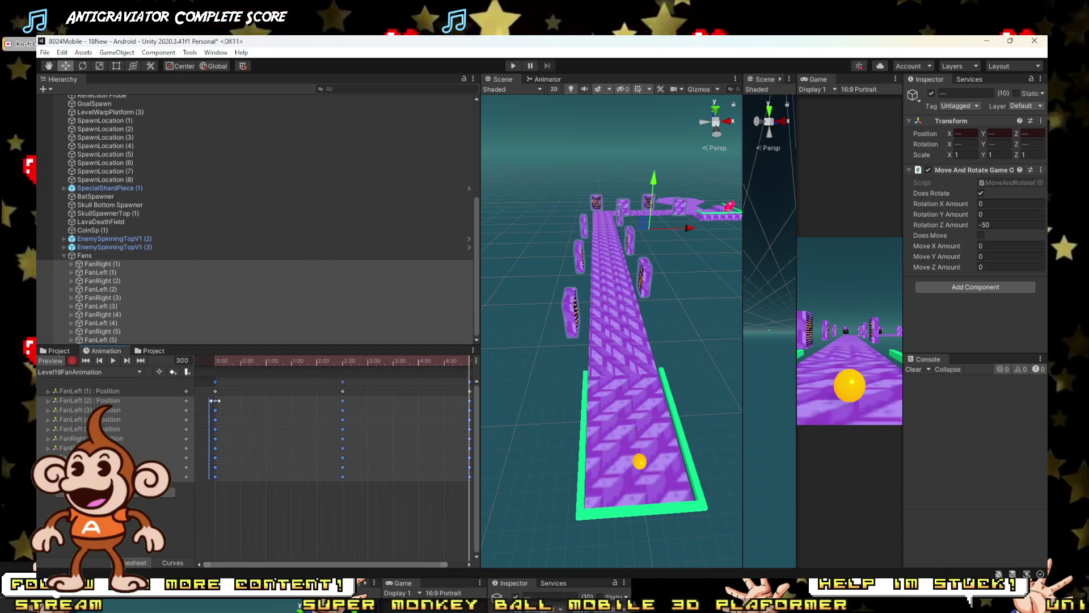
pyautogui.scroll(3, 223, 404)
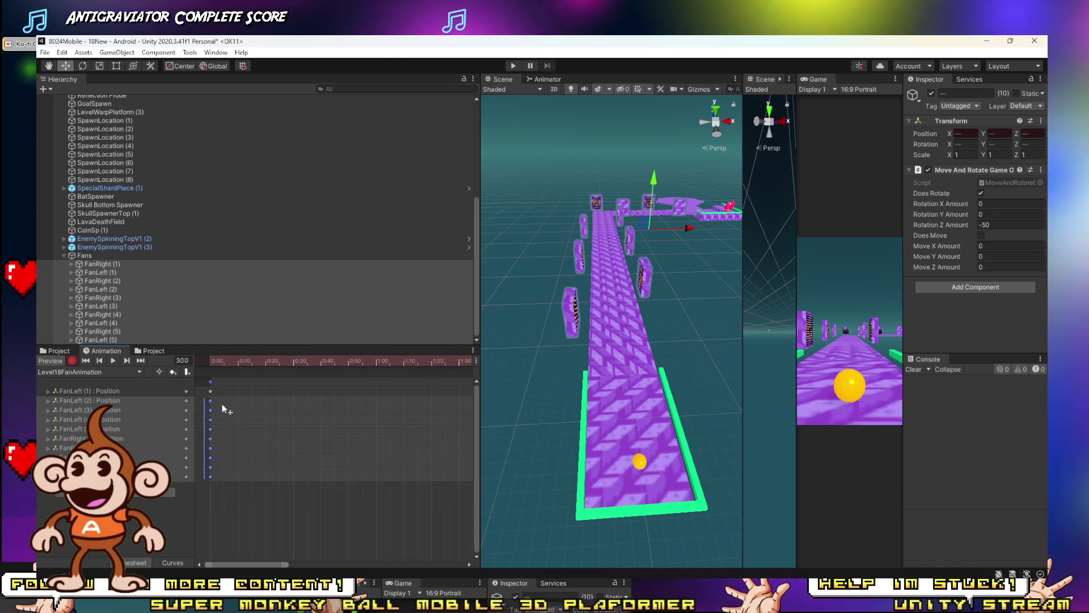
pyautogui.moveTo(222, 404); pyautogui.dragTo(296, 419)
pyautogui.scroll(-5, 215, 410)
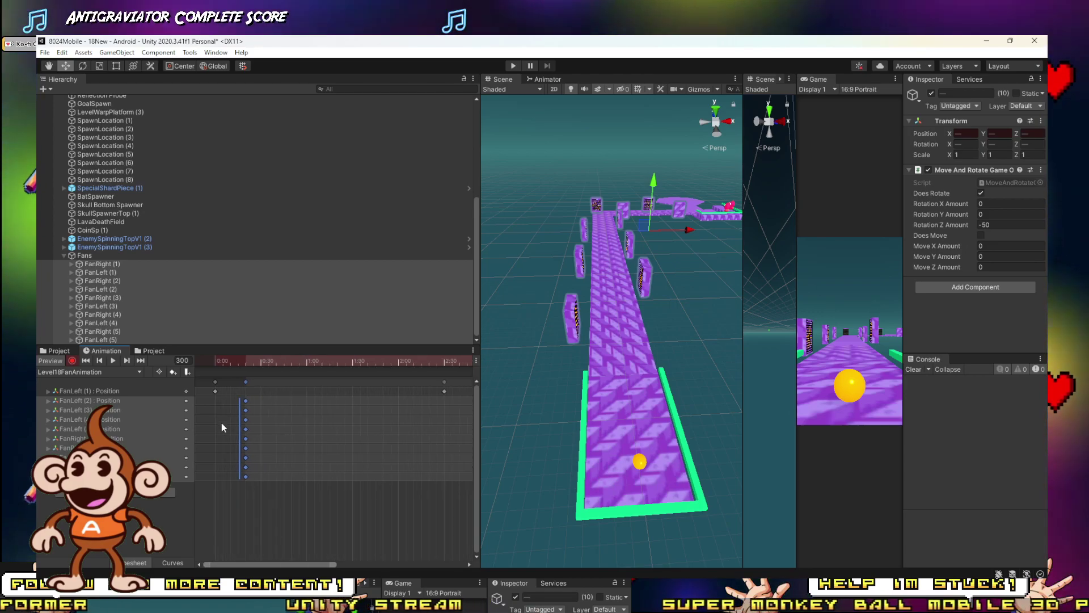
pyautogui.scroll(-5, 223, 426)
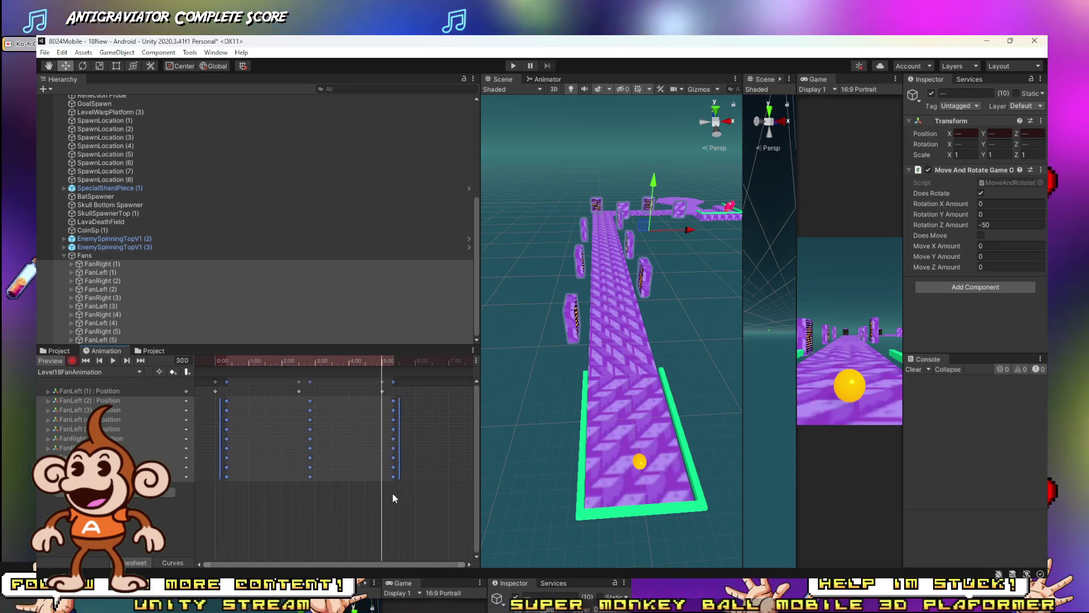
# Step: Shift the keyframes from FanLeft (3) onward to start at 0:40, and those from FanLeft (4) onward to start at 1:00
pyautogui.moveTo(417, 492); pyautogui.dragTo(250, 424)
pyautogui.scroll(1, 235, 435)
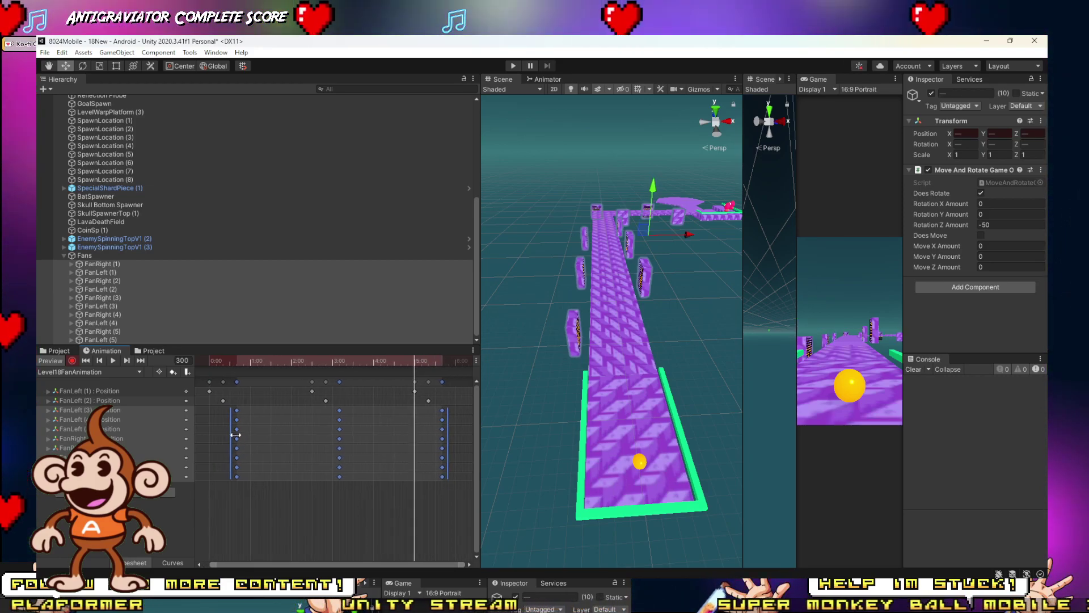
pyautogui.scroll(1, 236, 434)
pyautogui.moveTo(216, 420); pyautogui.dragTo(494, 528)
pyautogui.press('a')
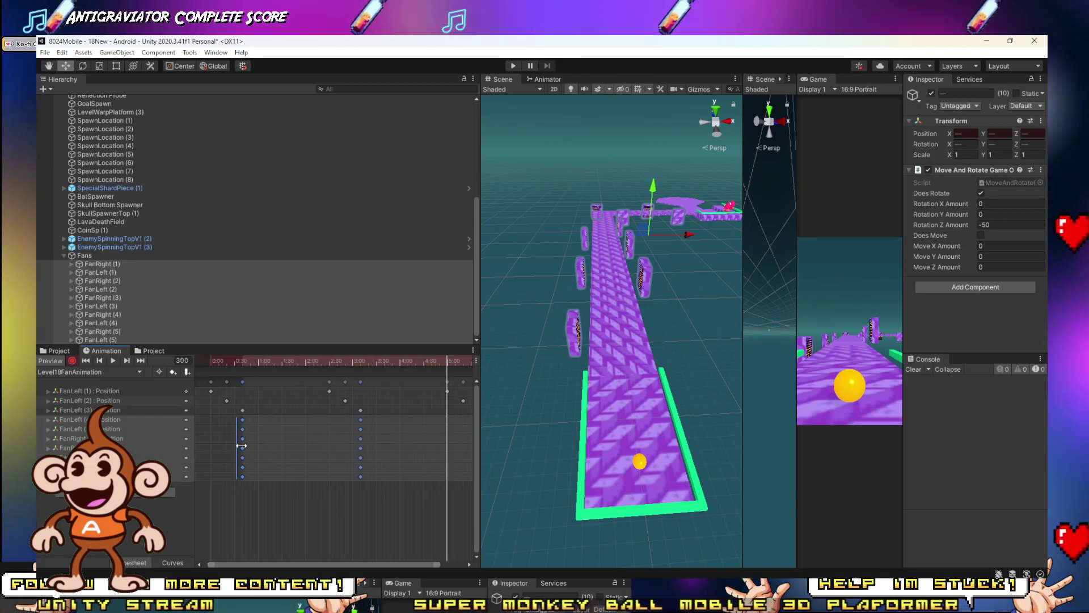
pyautogui.scroll(4, 248, 424)
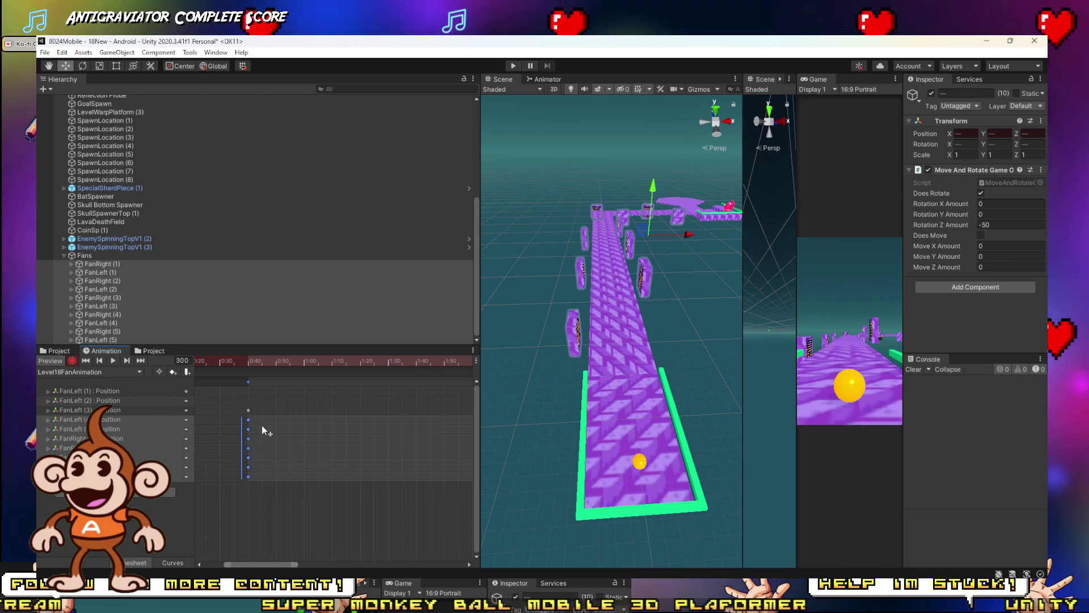
pyautogui.moveTo(262, 428); pyautogui.dragTo(318, 426)
pyautogui.scroll(-1, 208, 434)
pyautogui.scroll(-4, 207, 433)
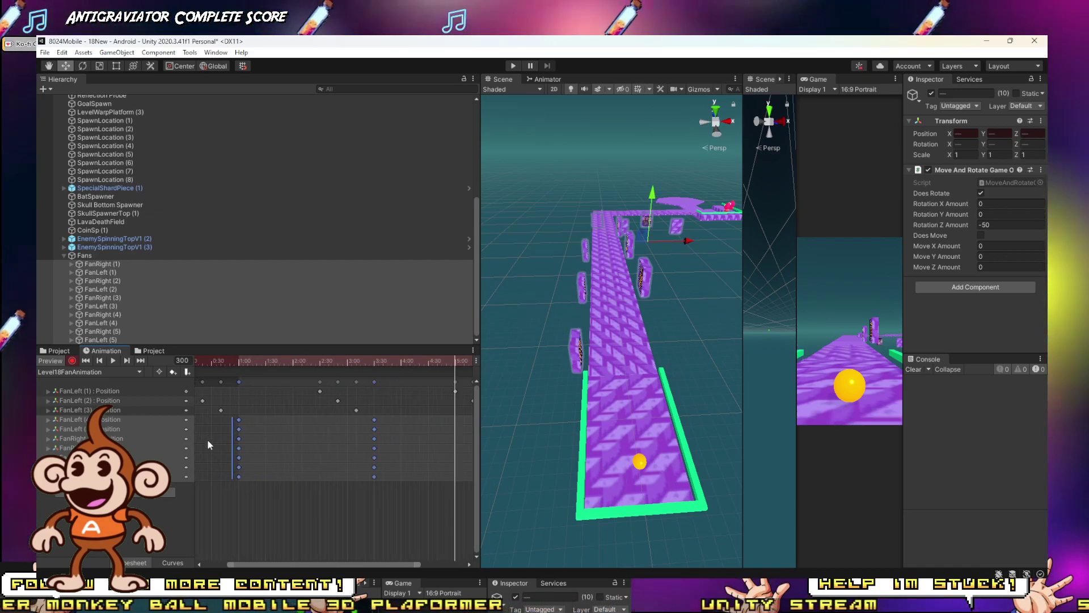
# Step: Shift the keyframes from FanLeft (5) onward so they start at 1:20
pyautogui.moveTo(216, 496); pyautogui.dragTo(404, 428)
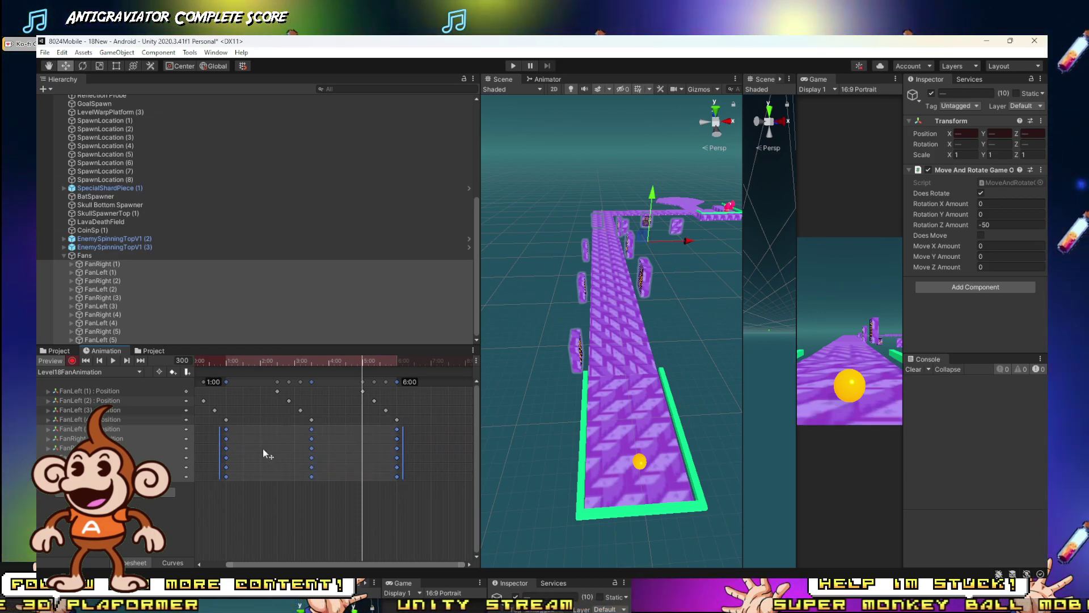
pyautogui.moveTo(264, 448); pyautogui.dragTo(276, 448)
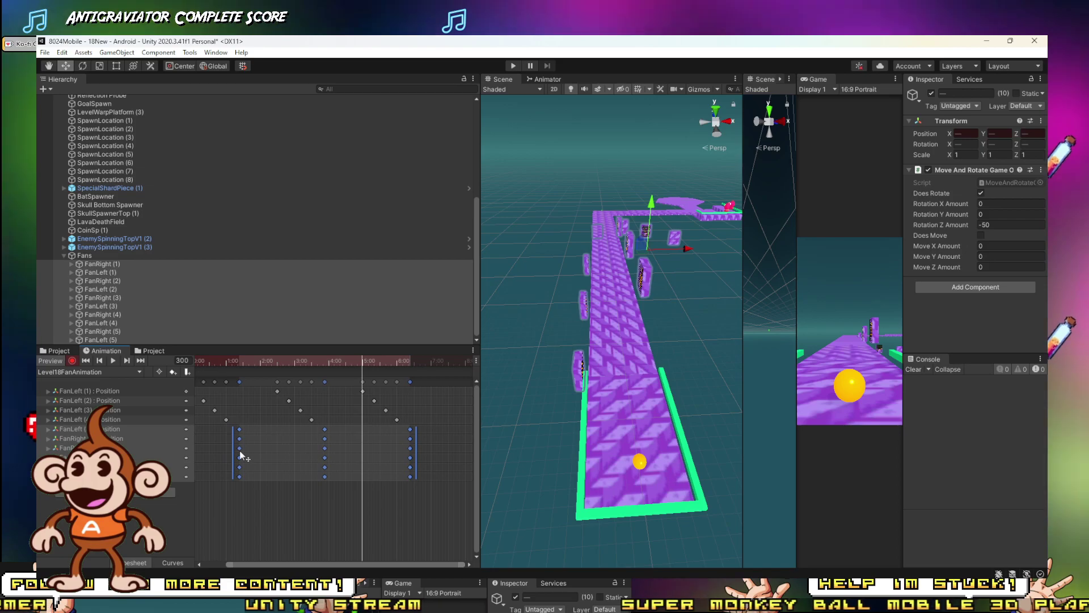
pyautogui.scroll(5, 241, 453)
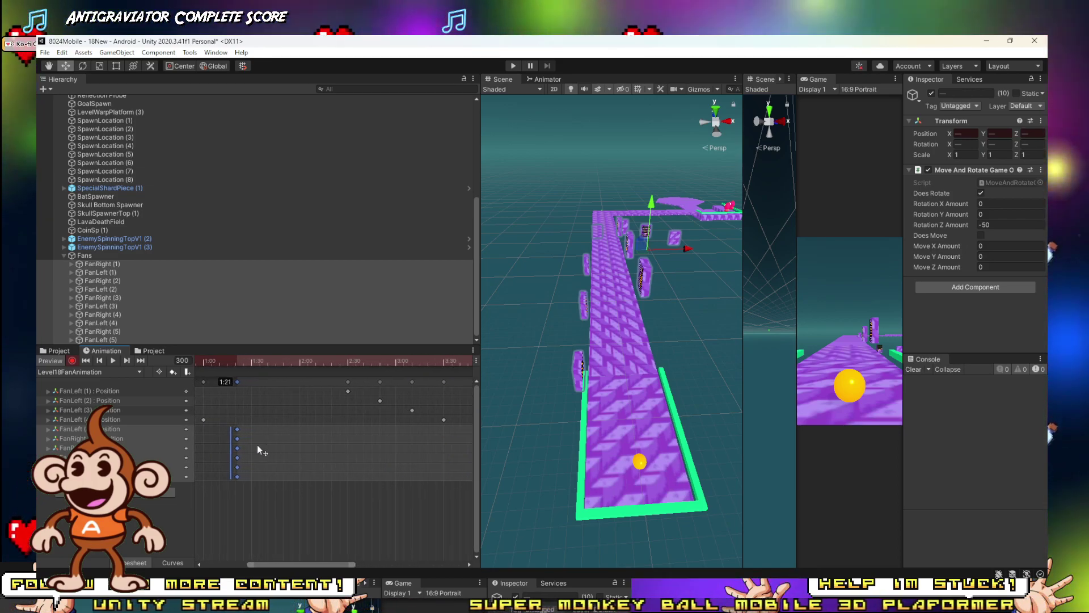
pyautogui.moveTo(255, 446)
pyautogui.mouseDown()
pyautogui.moveTo(288, 447)
pyautogui.moveTo(260, 448)
pyautogui.mouseUp()
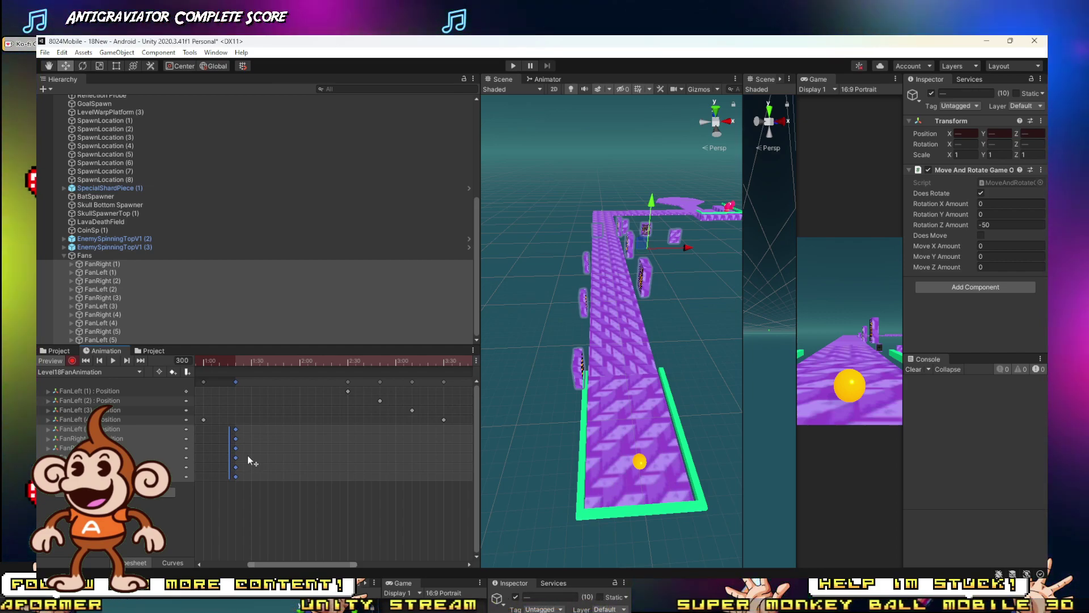
pyautogui.scroll(-5, 240, 454)
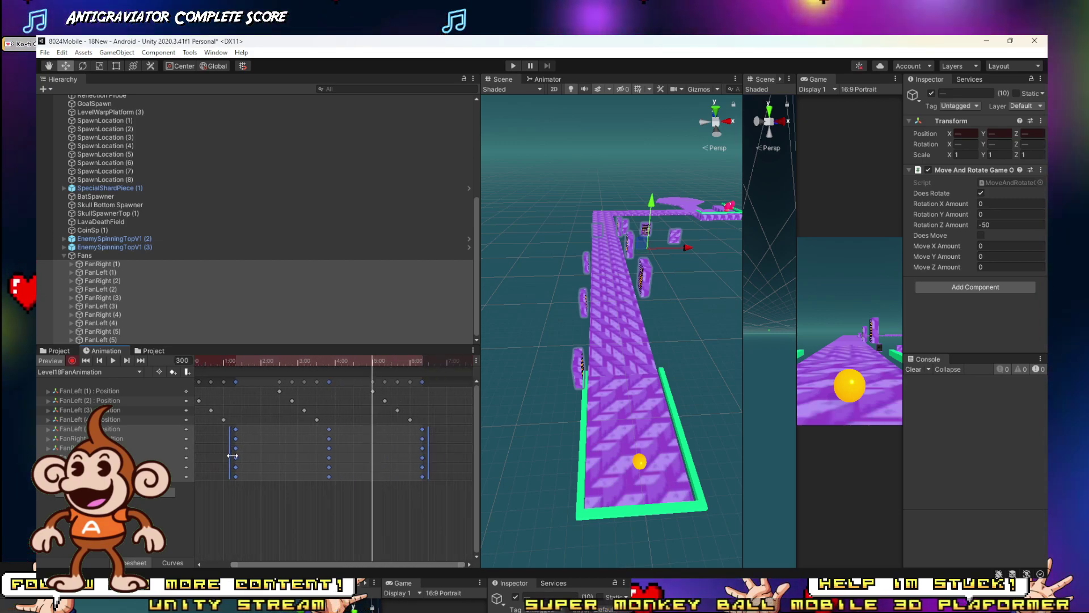
# Step: Shift the keyframes of the five FanRight rows to start at 1:40, and those of the last four rows to 2:00
pyautogui.scroll(-2, 233, 455)
pyautogui.moveTo(223, 499); pyautogui.dragTo(402, 439)
pyautogui.moveTo(244, 448); pyautogui.dragTo(255, 449)
pyautogui.moveTo(207, 509); pyautogui.dragTo(437, 451)
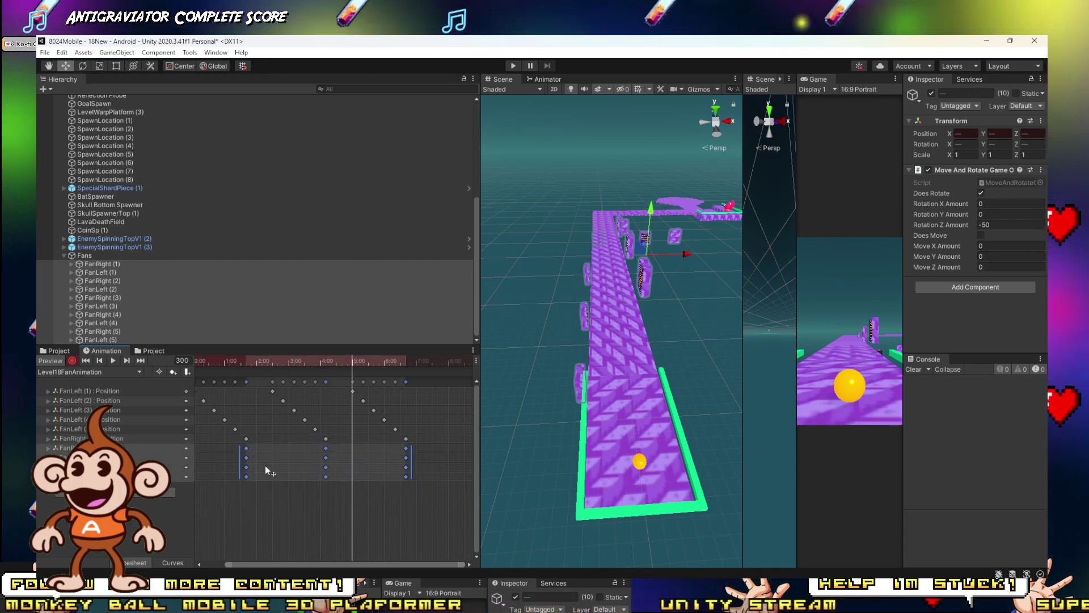
pyautogui.moveTo(264, 465)
pyautogui.mouseDown()
pyautogui.moveTo(276, 461)
pyautogui.moveTo(267, 453)
pyautogui.mouseUp()
pyautogui.scroll(2, 276, 462)
pyautogui.scroll(3, 264, 457)
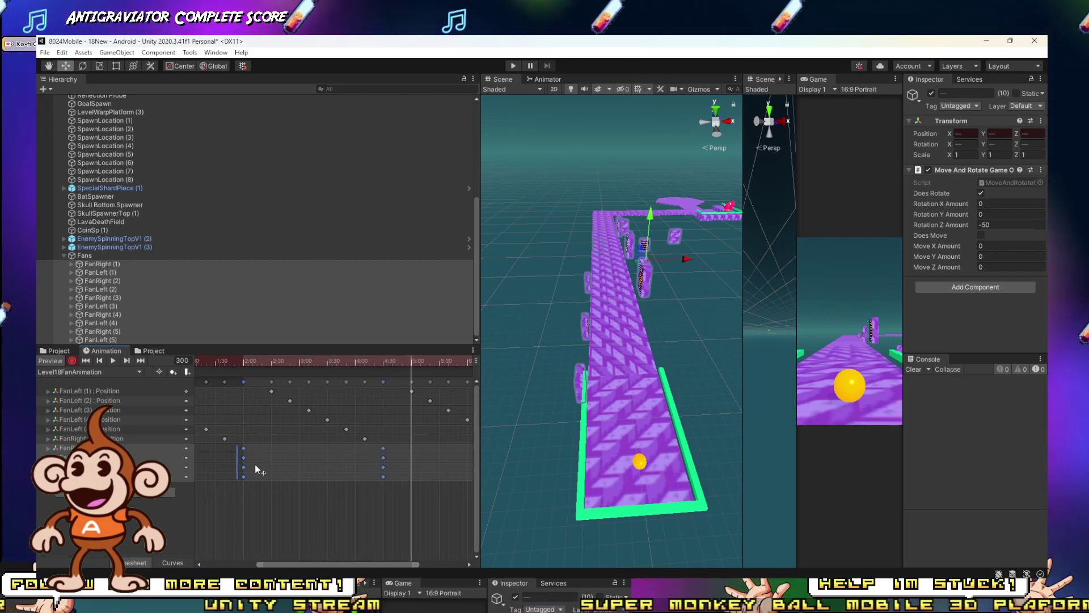
pyautogui.scroll(-3, 259, 485)
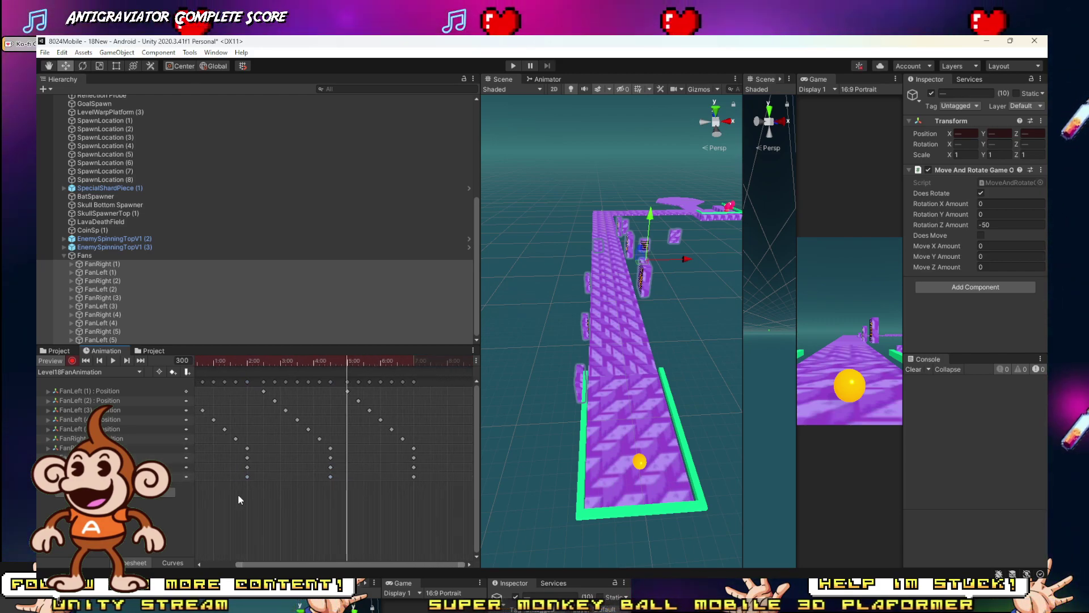
# Step: Stagger the last three fan rows by 20 frames each, starting their keyframes at 2:20, 2:40 and 3:00
pyautogui.moveTo(238, 499); pyautogui.dragTo(419, 461)
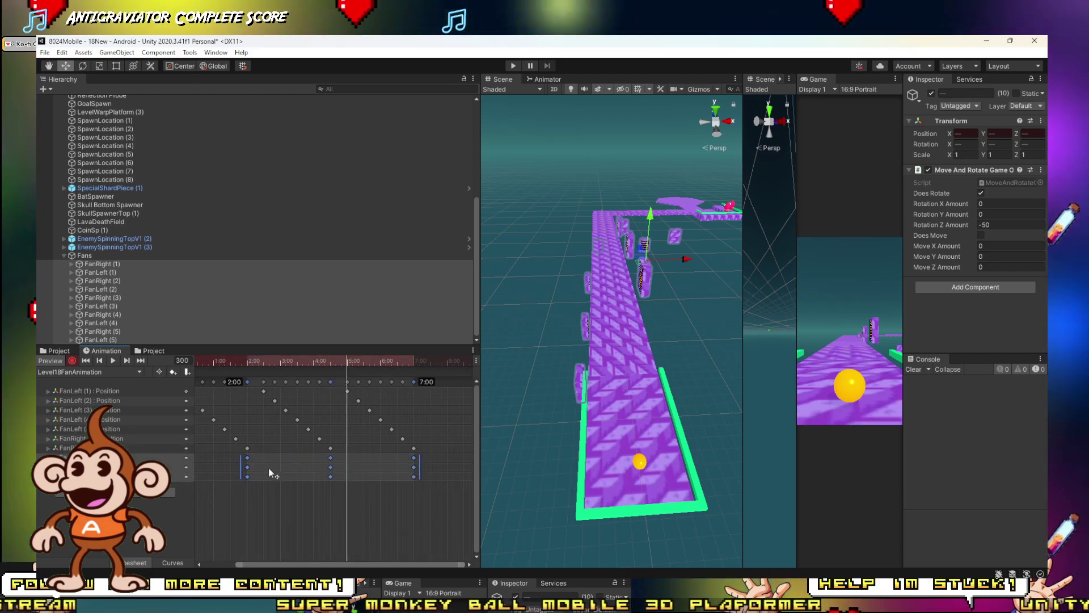
pyautogui.moveTo(271, 473); pyautogui.dragTo(359, 475)
pyautogui.scroll(5, 276, 468)
pyautogui.scroll(2, 247, 465)
pyautogui.scroll(-6, 232, 491)
pyautogui.scroll(3, 248, 482)
pyautogui.scroll(2, 240, 477)
pyautogui.scroll(-4, 227, 496)
pyautogui.scroll(4, 244, 485)
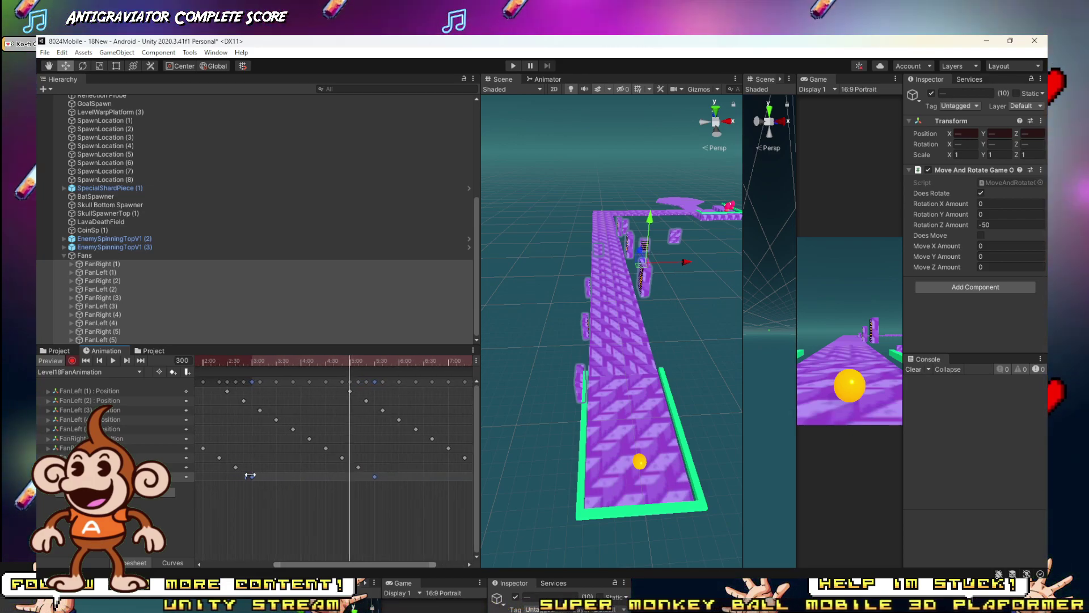
pyautogui.scroll(-3, 307, 436)
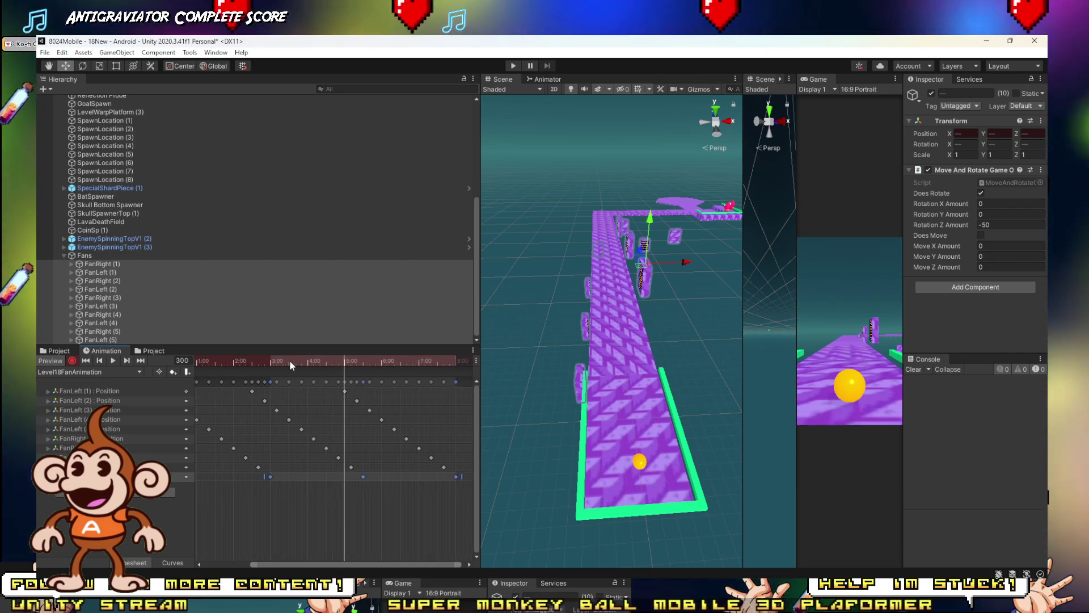
# Step: Preview the fan animation from the ball's viewpoint along the track in the Scene and Game views
pyautogui.moveTo(289, 361); pyautogui.dragTo(72, 365)
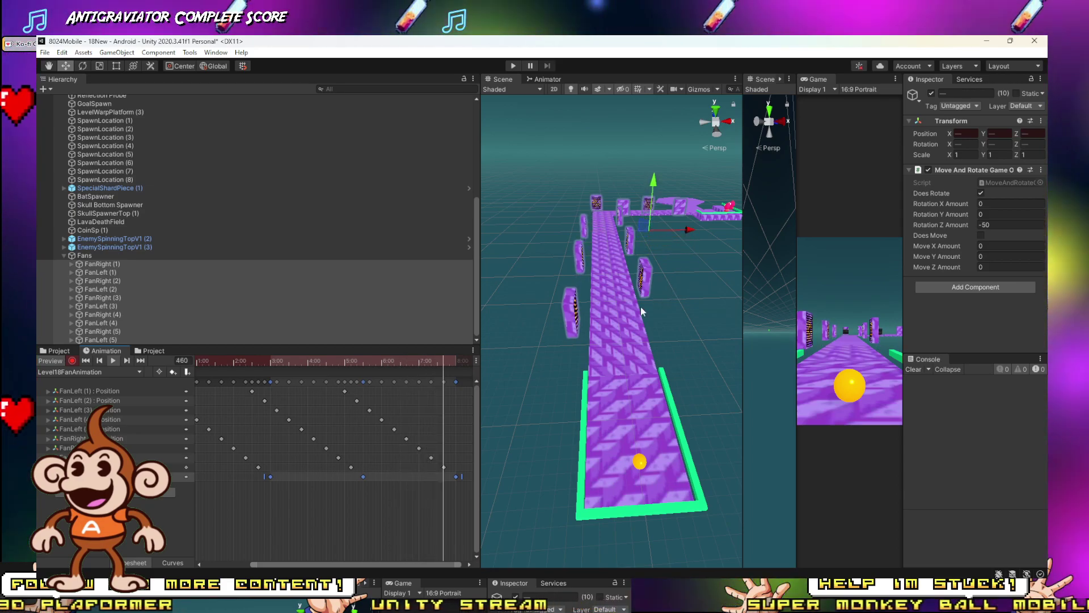
pyautogui.moveTo(638, 313); pyautogui.dragTo(625, 220, button='right')
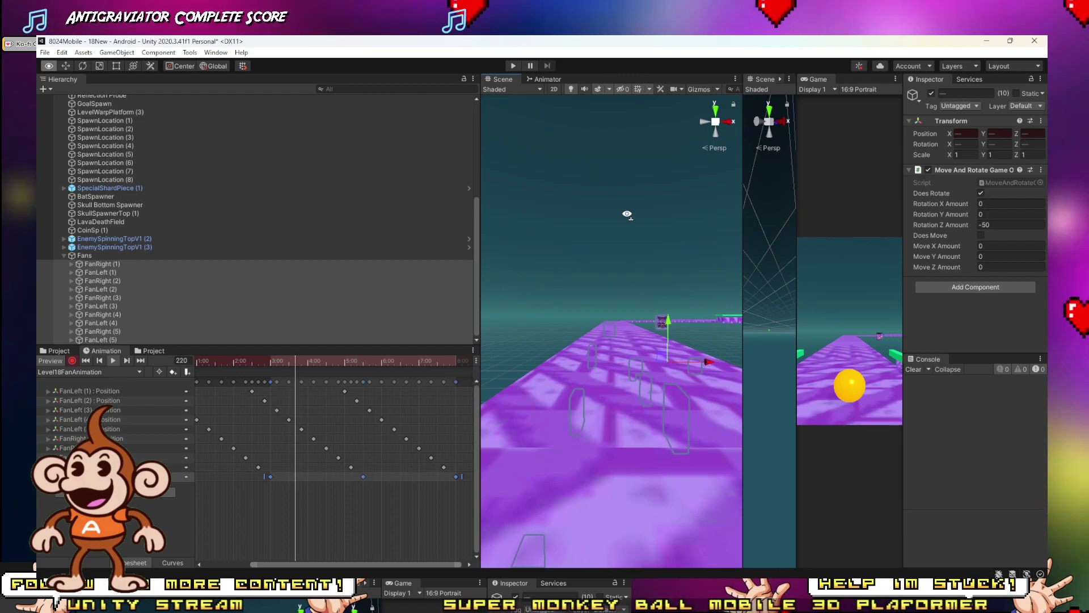
pyautogui.moveTo(796, 259); pyautogui.dragTo(301, 261)
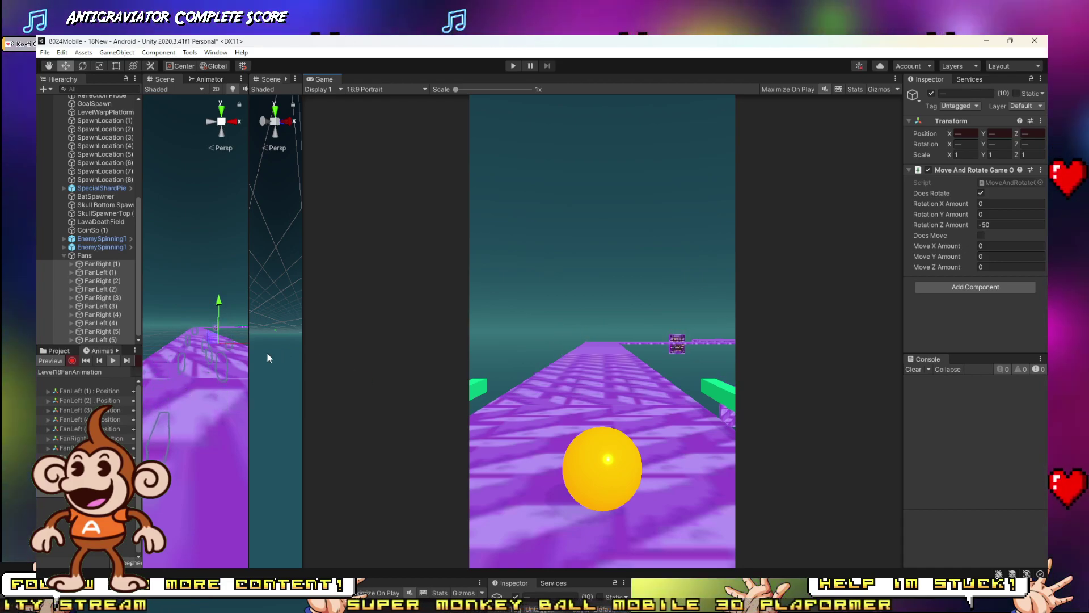
pyautogui.moveTo(303, 369); pyautogui.dragTo(600, 369)
pyautogui.moveTo(305, 391)
pyautogui.mouseDown(button='right')
pyautogui.moveTo(306, 409)
pyautogui.moveTo(312, 386)
pyautogui.mouseUp(button='right')
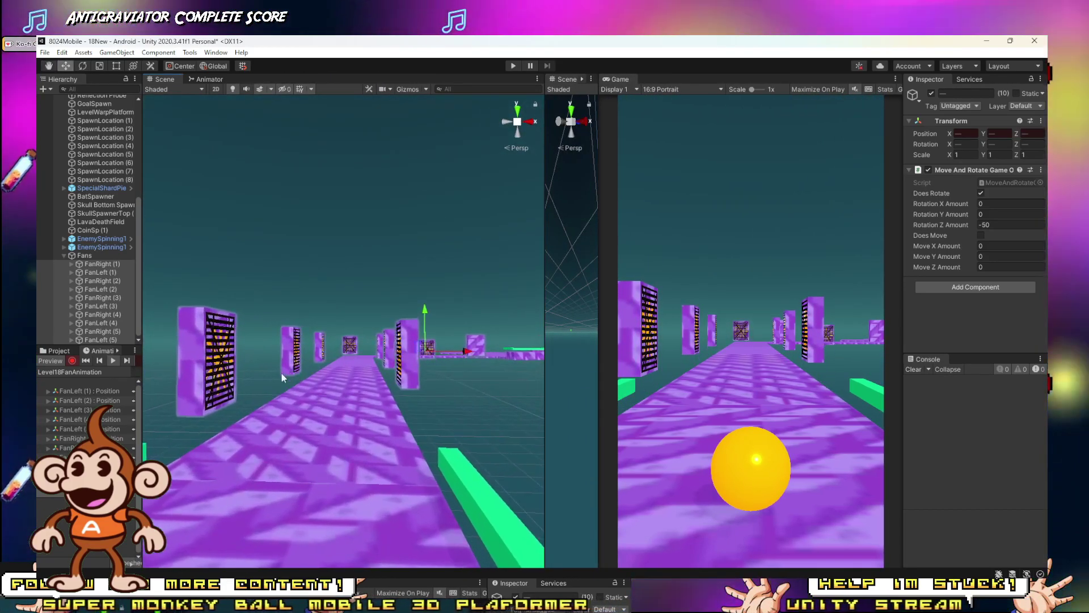
pyautogui.moveTo(143, 340); pyautogui.dragTo(327, 335)
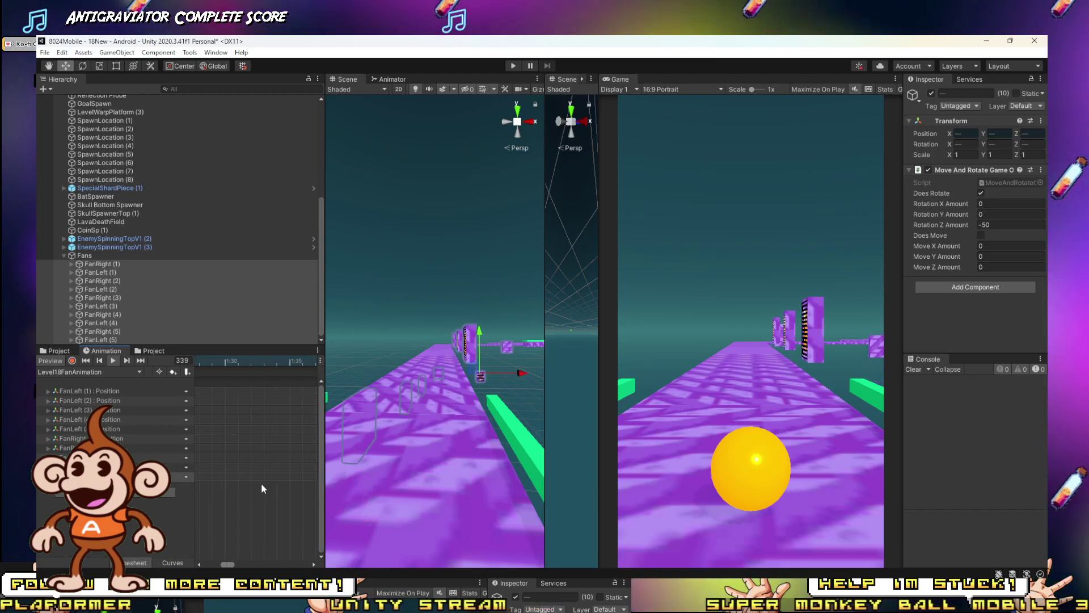
# Step: Slow the fan animation by stretching all its keyframes until the last one lies at about 15:00
pyautogui.scroll(-5, 297, 481)
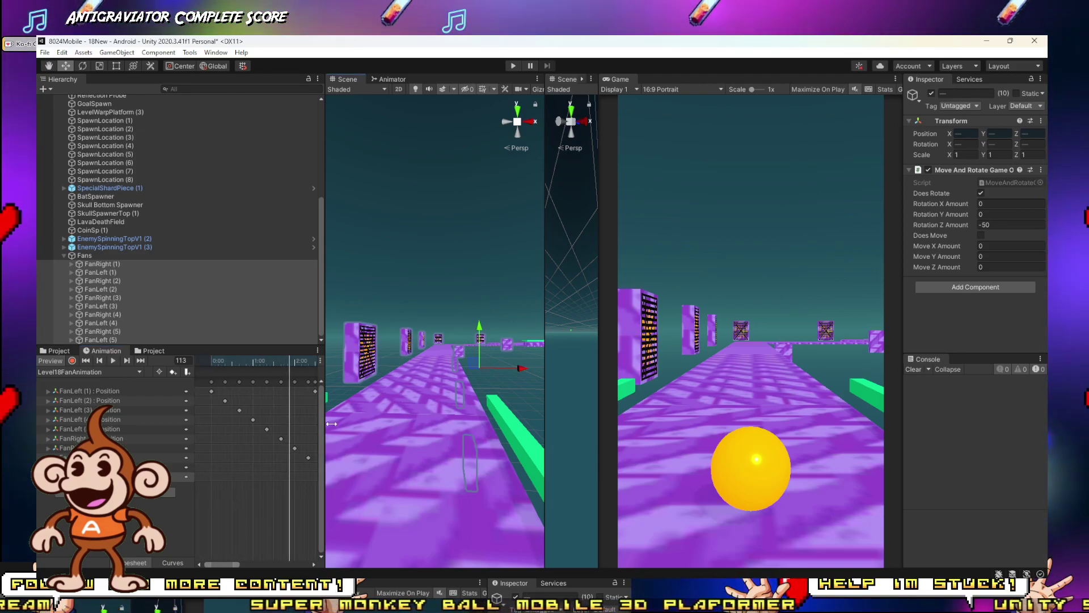
pyautogui.moveTo(325, 397); pyautogui.dragTo(634, 400)
pyautogui.scroll(-10, 578, 406)
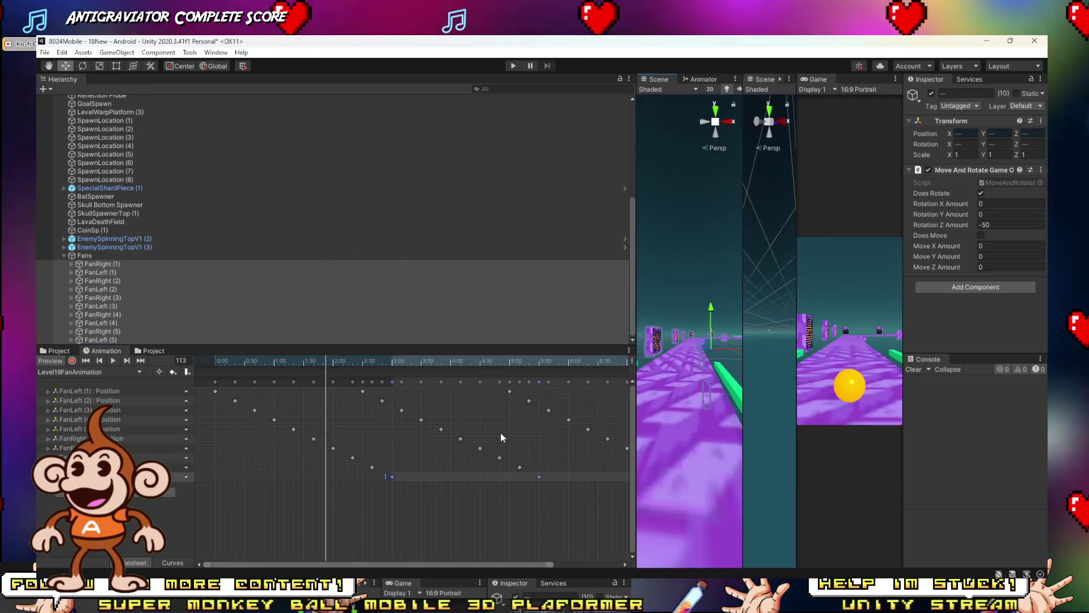
pyautogui.scroll(-3, 461, 447)
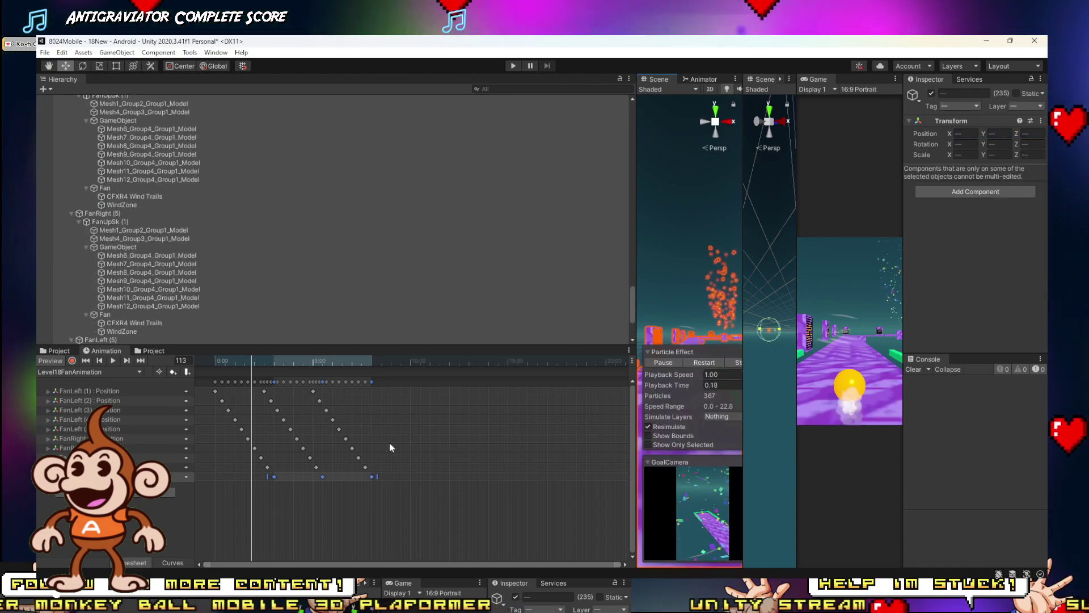
pyautogui.hotkey('ctrl', 'a')
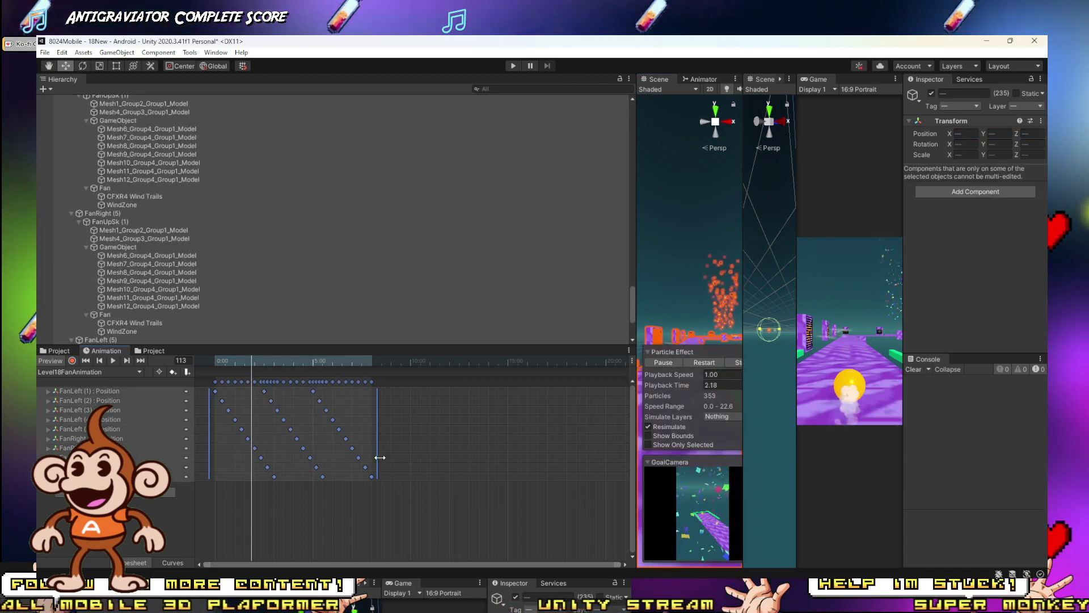
pyautogui.moveTo(378, 456); pyautogui.dragTo(515, 456)
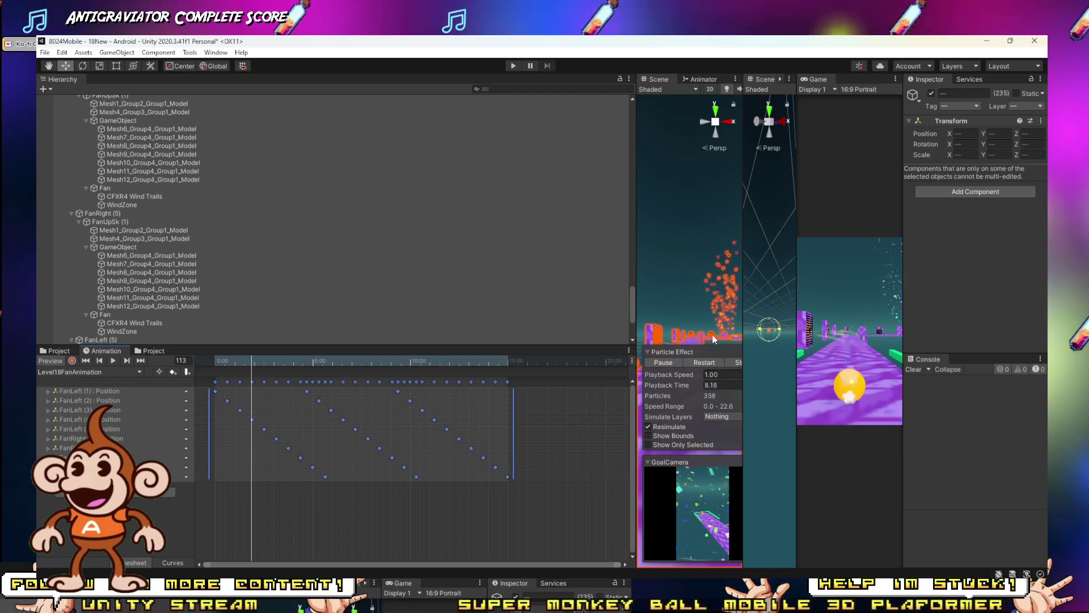
# Step: Enlarge the Game view, play-test the level with the slower fans, and stop play mode
pyautogui.moveTo(635, 193); pyautogui.dragTo(142, 193)
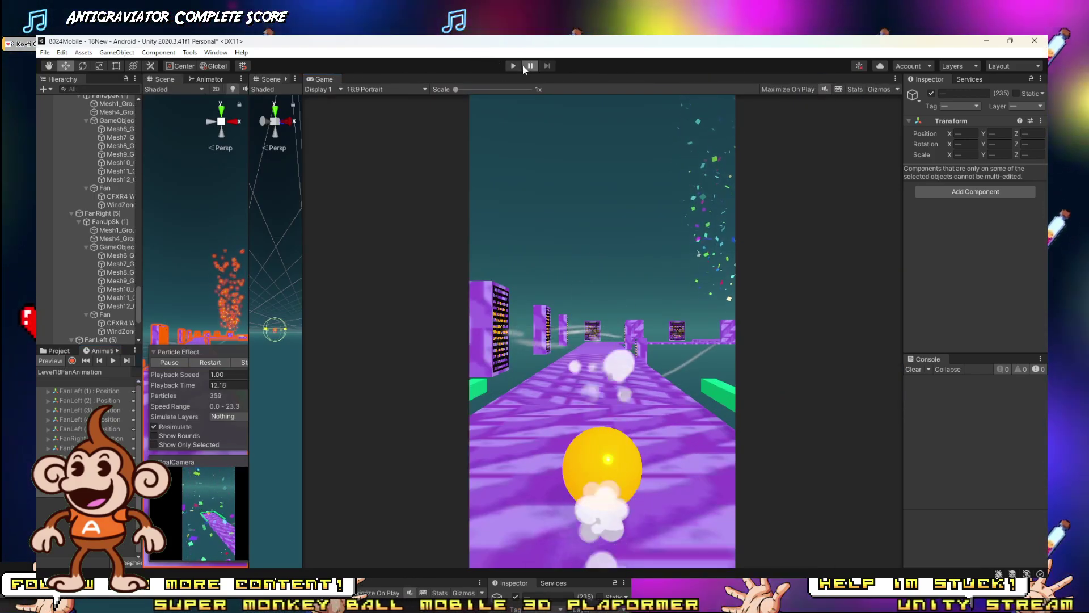
pyautogui.click(514, 67)
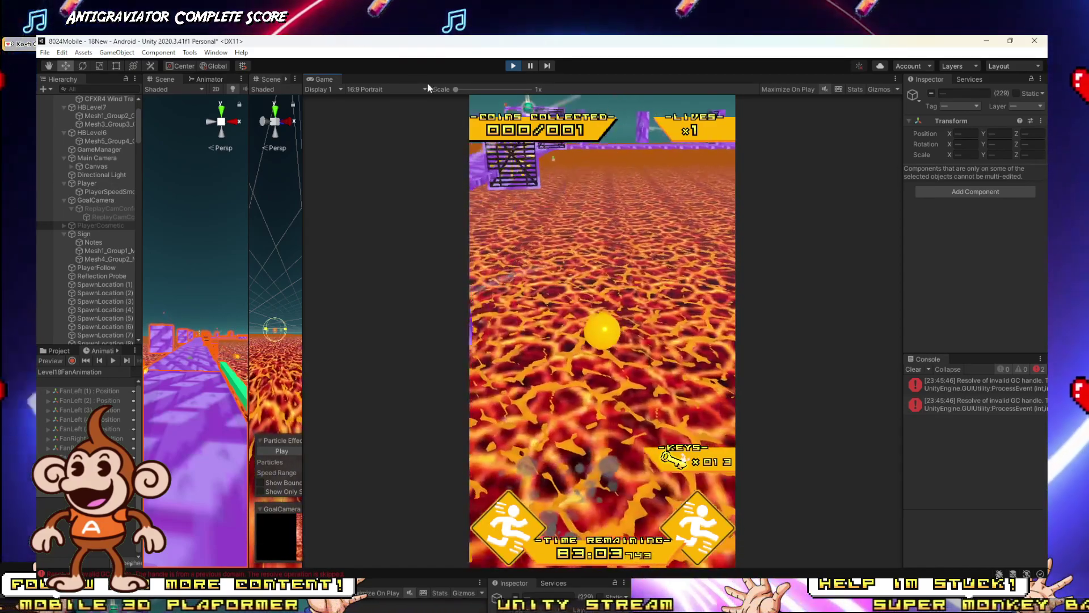
pyautogui.click(514, 66)
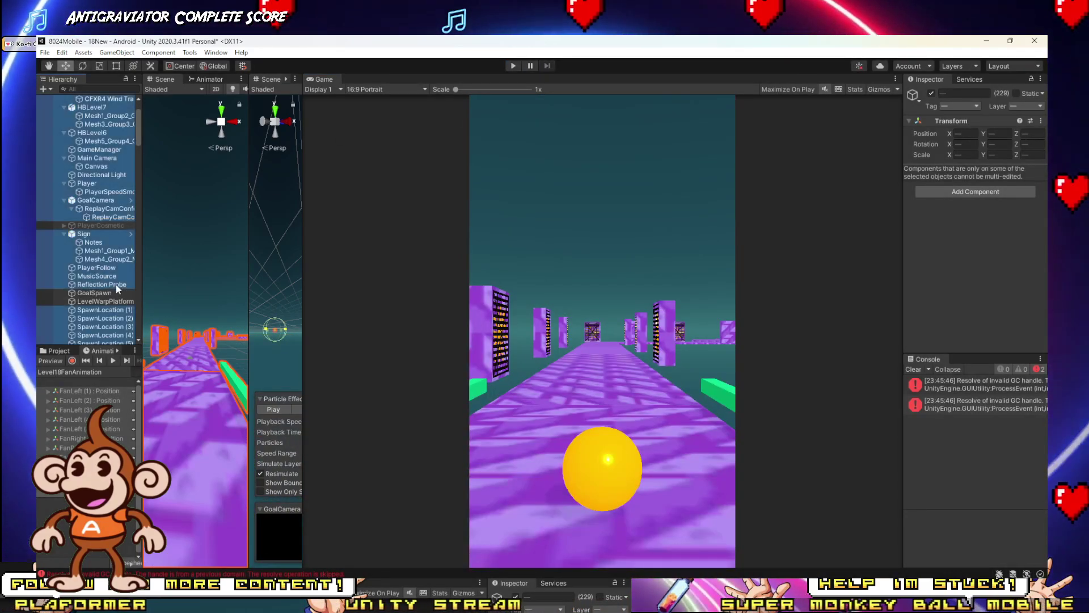
# Step: Restore a wider Hierarchy and inspect the WindZone objects nested under the fans
pyautogui.click(116, 284)
pyautogui.moveTo(142, 269); pyautogui.dragTo(395, 299)
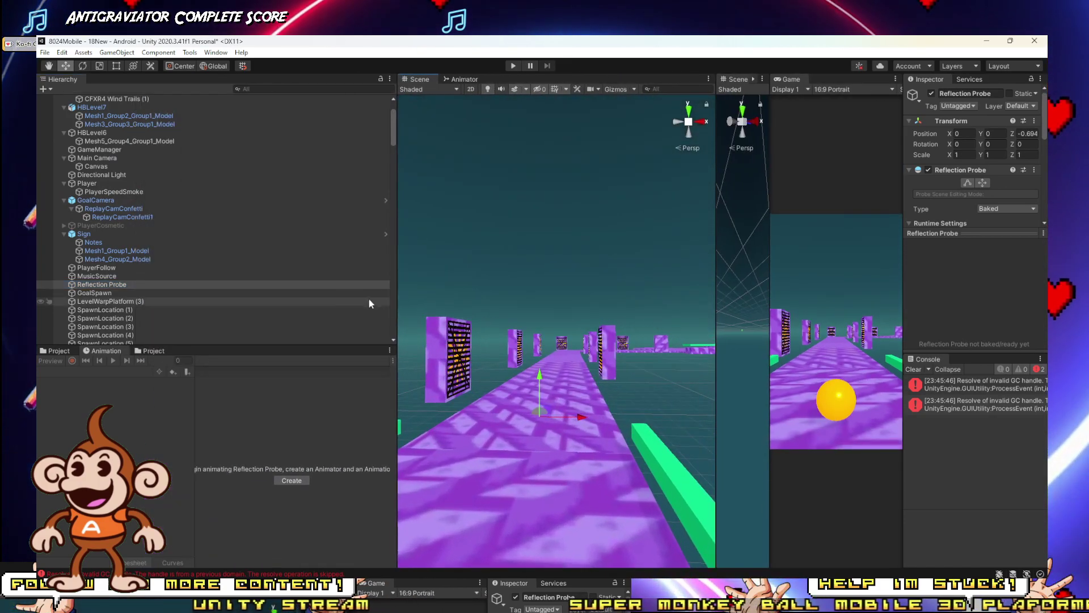
pyautogui.scroll(-10, 185, 260)
pyautogui.scroll(-15, 185, 263)
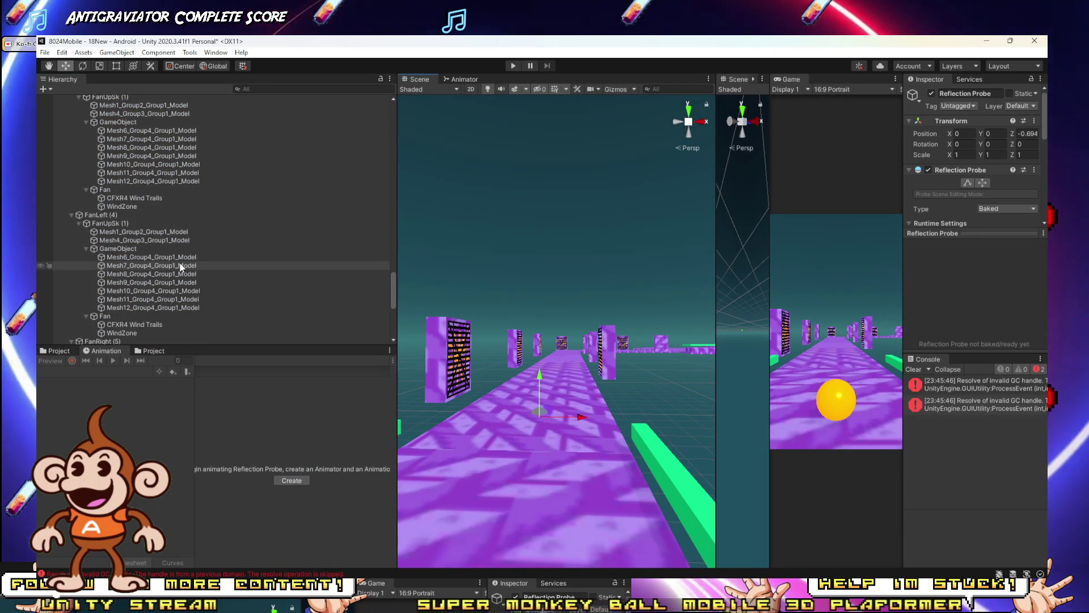
pyautogui.click(118, 206)
pyautogui.scroll(5, 134, 227)
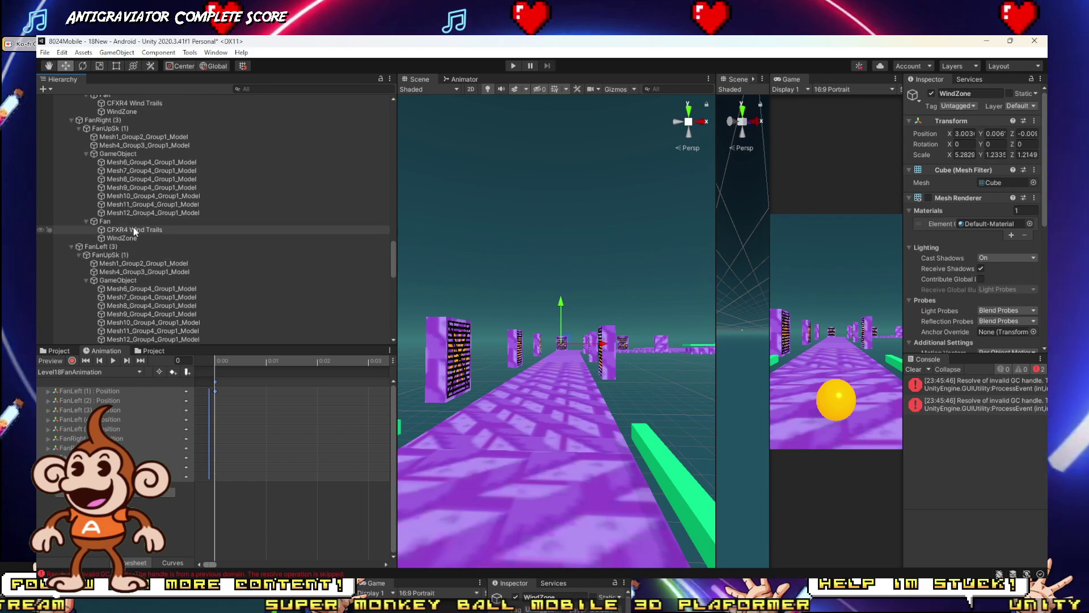
pyautogui.click(116, 206)
pyautogui.scroll(10, 116, 202)
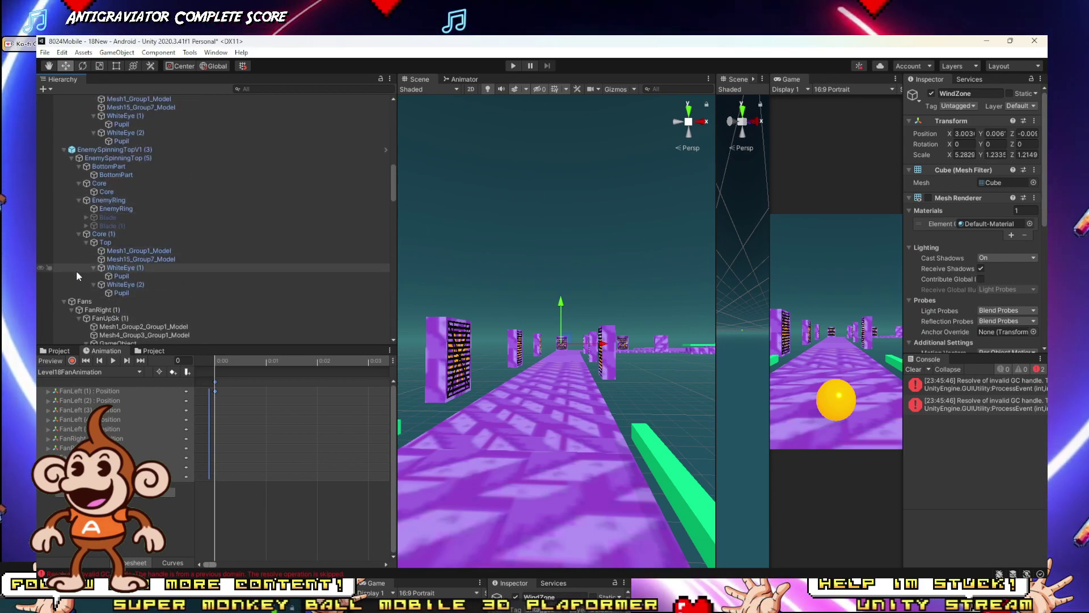
# Step: Collapse all objects in the scene hierarchy and expand only the Fans parent to list its fans
pyautogui.click(83, 311)
pyautogui.click(74, 299)
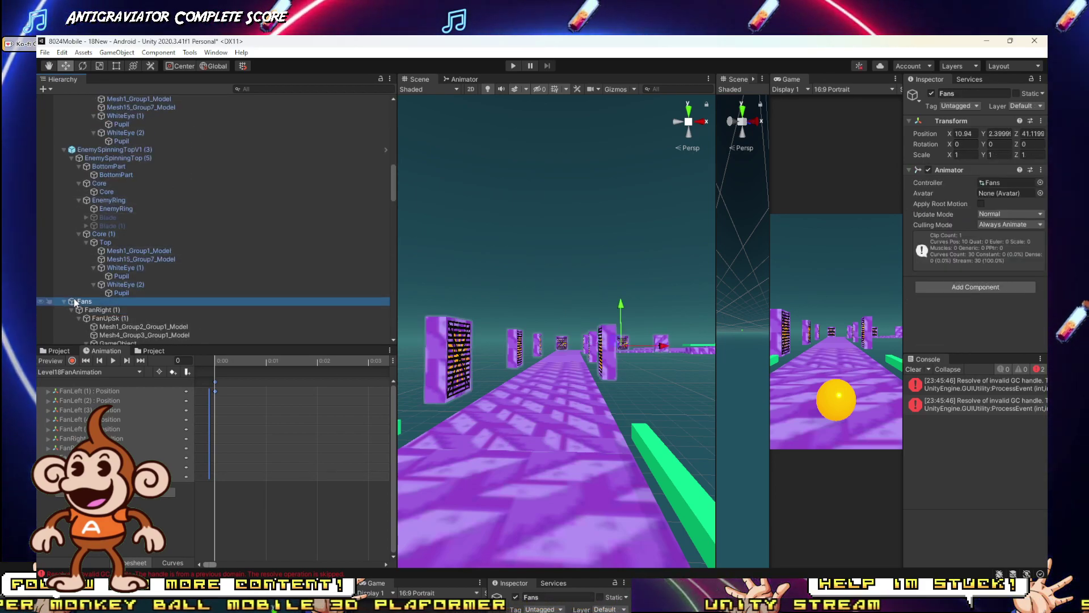
pyautogui.scroll(-3, 112, 297)
pyautogui.click(69, 215)
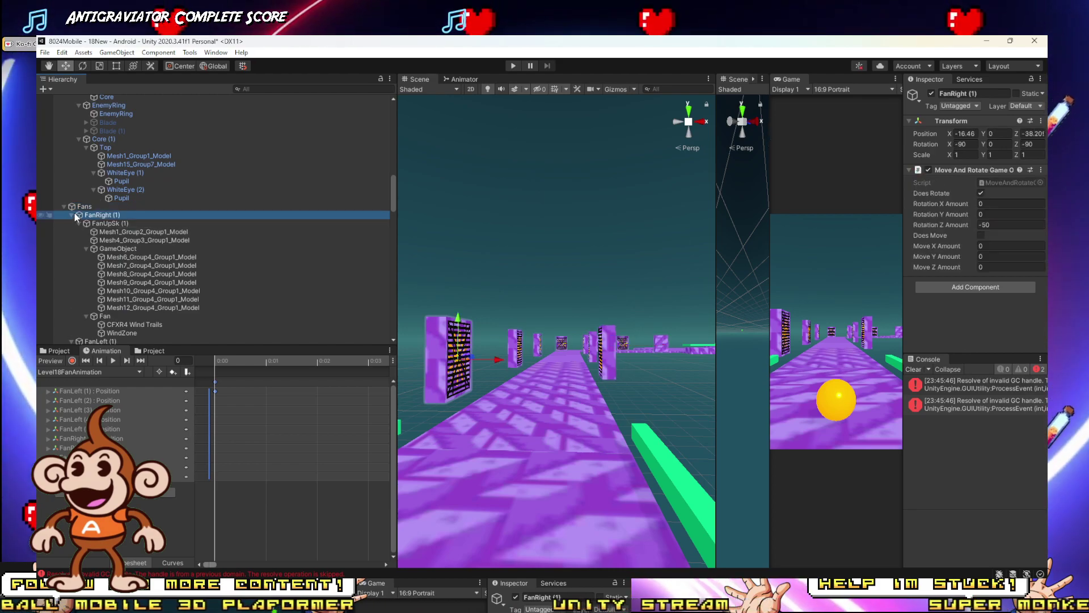
pyautogui.hotkey('ctrl', 'a')
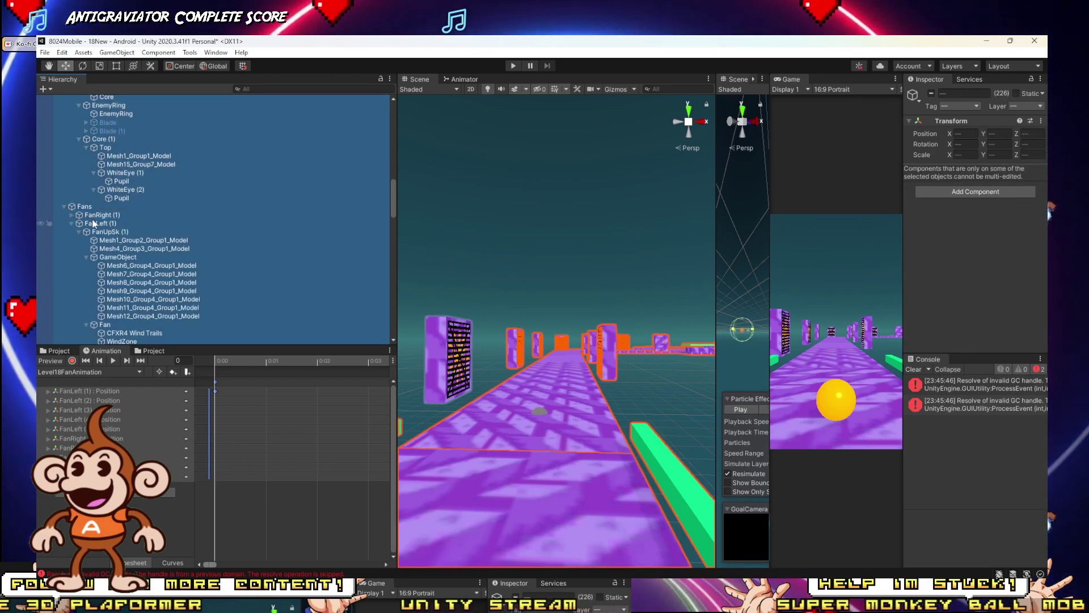
pyautogui.press('Left')
pyautogui.click(58, 99)
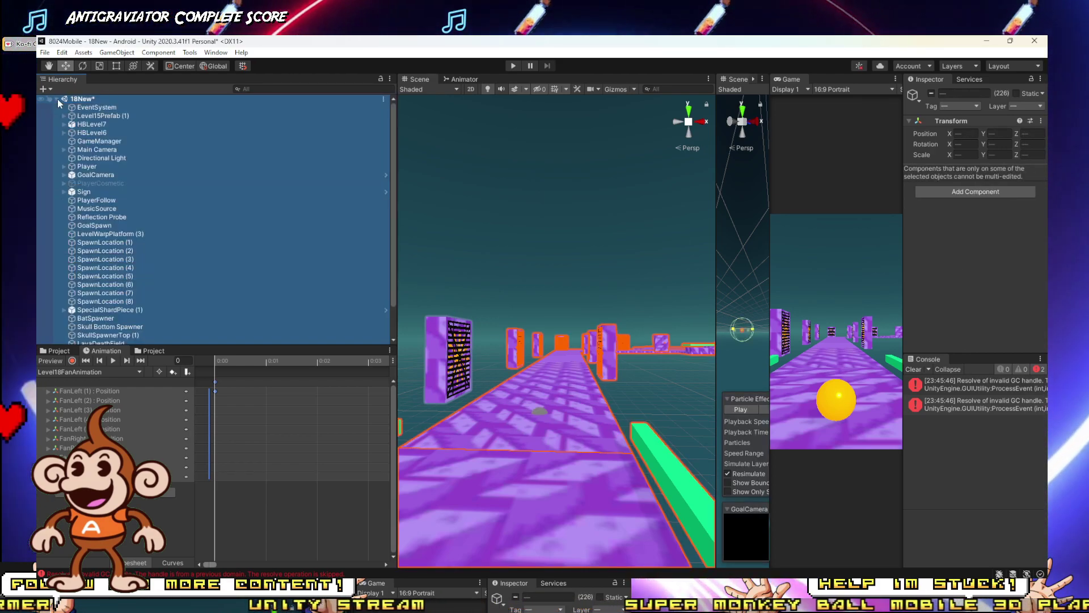
pyautogui.scroll(-2, 68, 284)
pyautogui.click(108, 330)
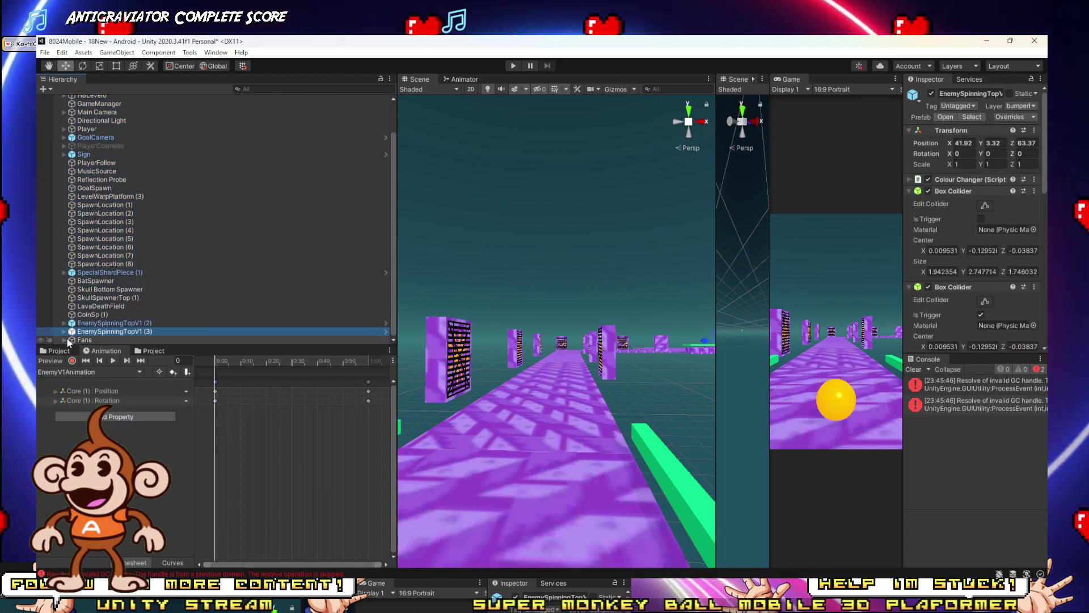
pyautogui.click(65, 340)
# Step: Select FanLeft (1) through FanLeft (5) together and expand them to reveal their children
pyautogui.click(119, 264)
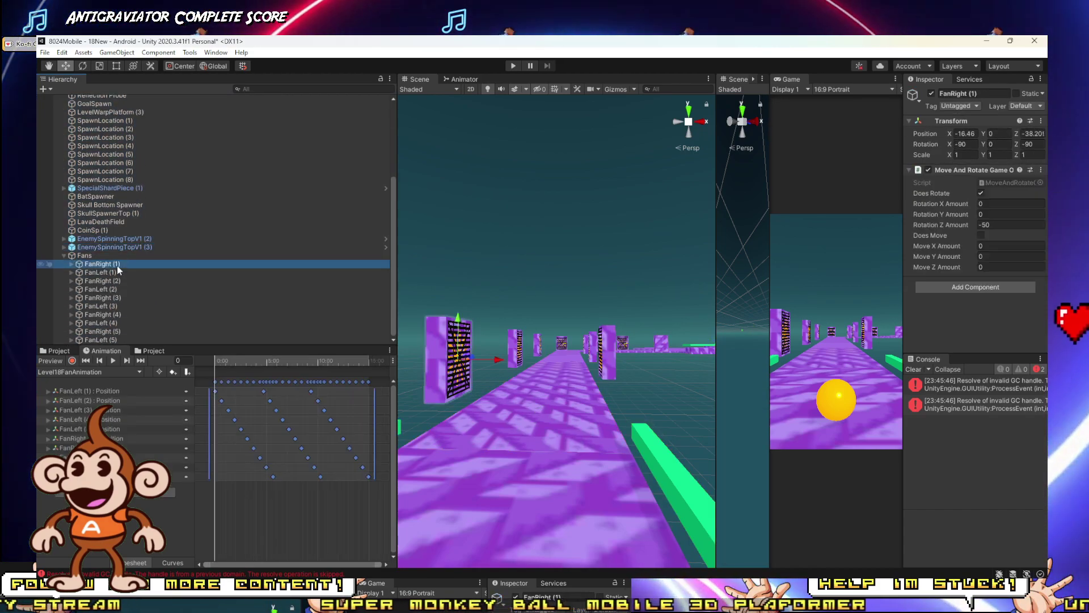
pyautogui.click(108, 282)
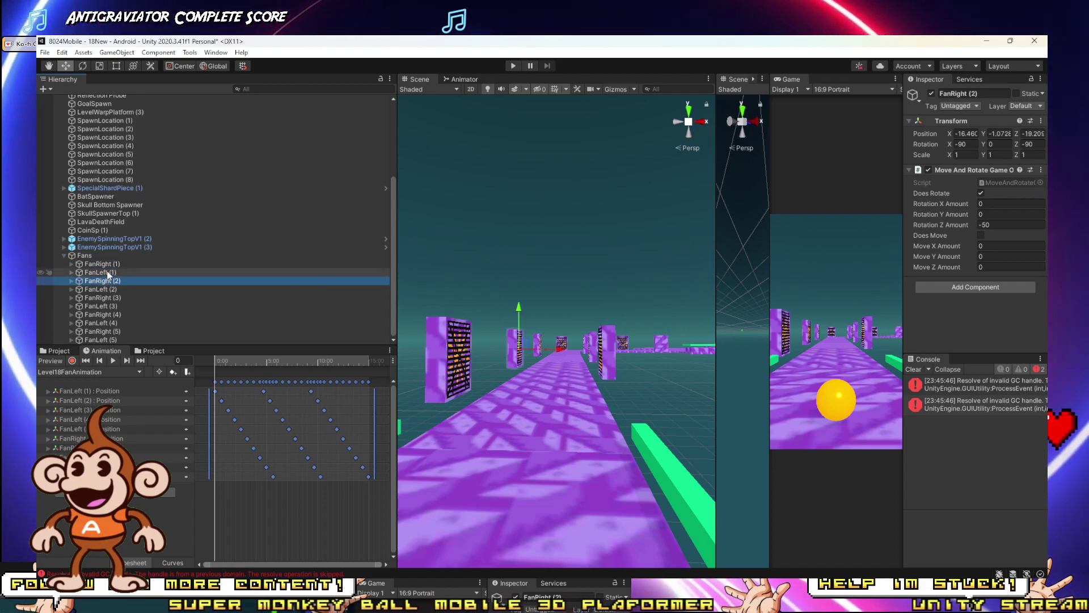
pyautogui.click(109, 273)
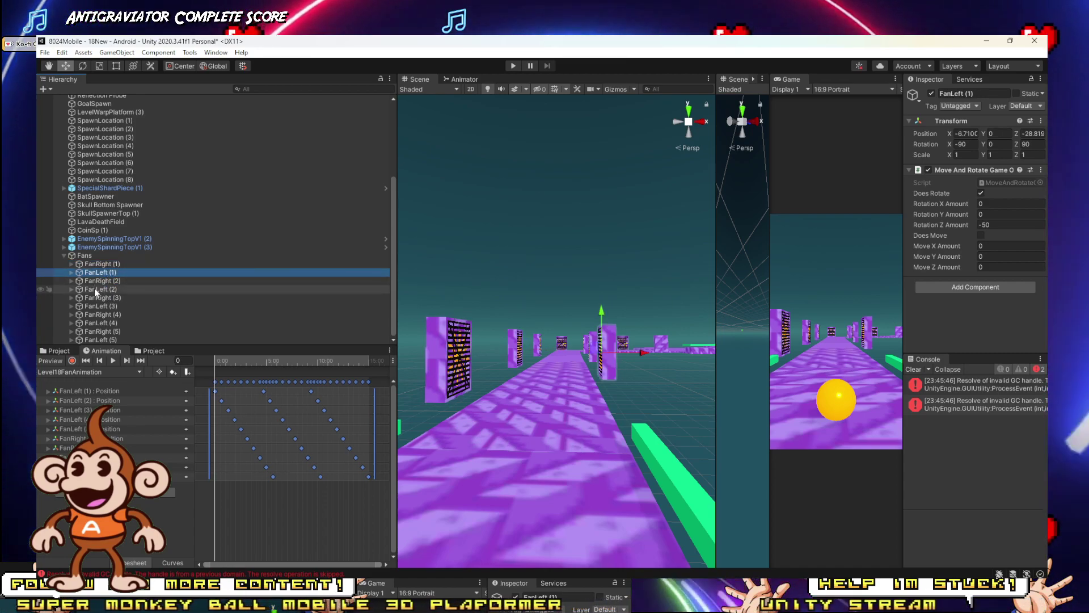
pyautogui.keyDown('ctrl'); pyautogui.click(95, 289); pyautogui.keyUp('ctrl')
pyautogui.keyDown('ctrl'); pyautogui.click(98, 307); pyautogui.keyUp('ctrl')
pyautogui.keyDown('ctrl'); pyautogui.click(100, 323); pyautogui.keyUp('ctrl')
pyautogui.keyDown('ctrl'); pyautogui.click(104, 339); pyautogui.keyUp('ctrl')
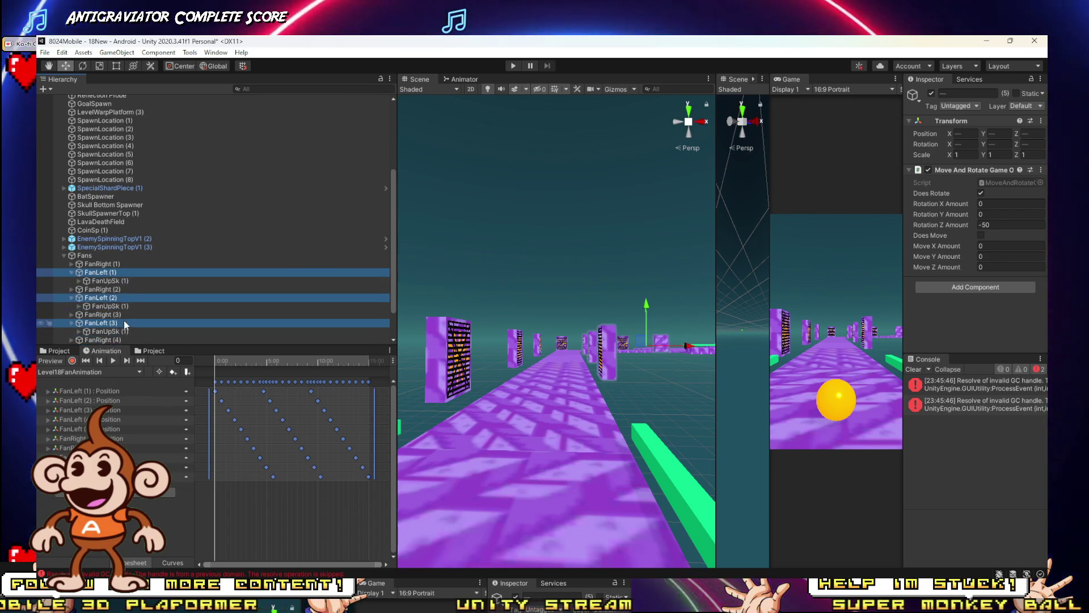
pyautogui.press('Right')
# Step: Select the FanUpSk (1) child of each of the five FanLeft objects and expand them all
pyautogui.click(106, 239)
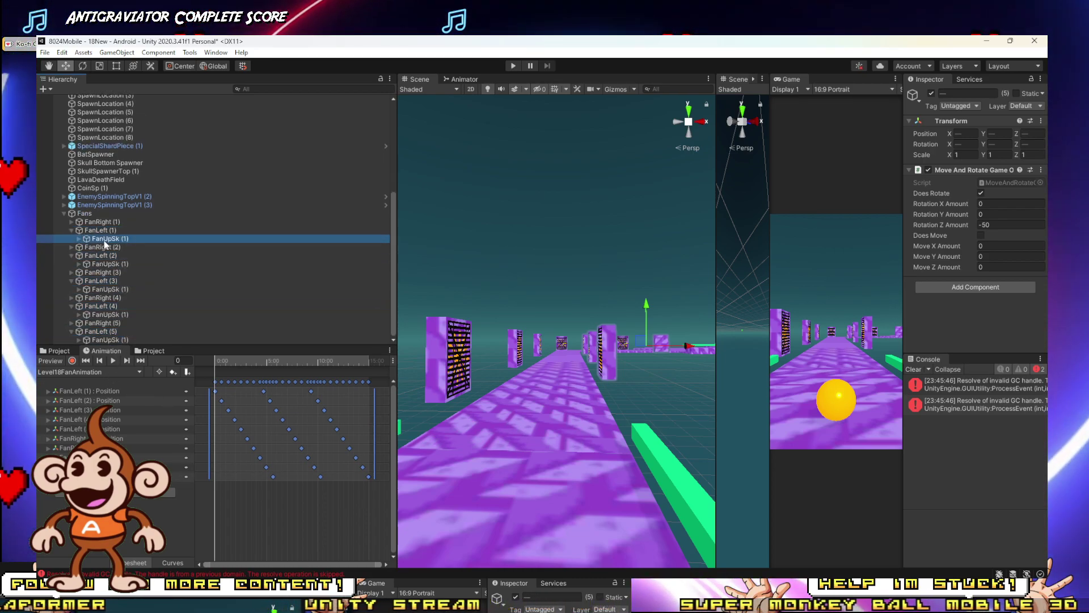
pyautogui.keyDown('ctrl'); pyautogui.click(105, 289); pyautogui.keyUp('ctrl')
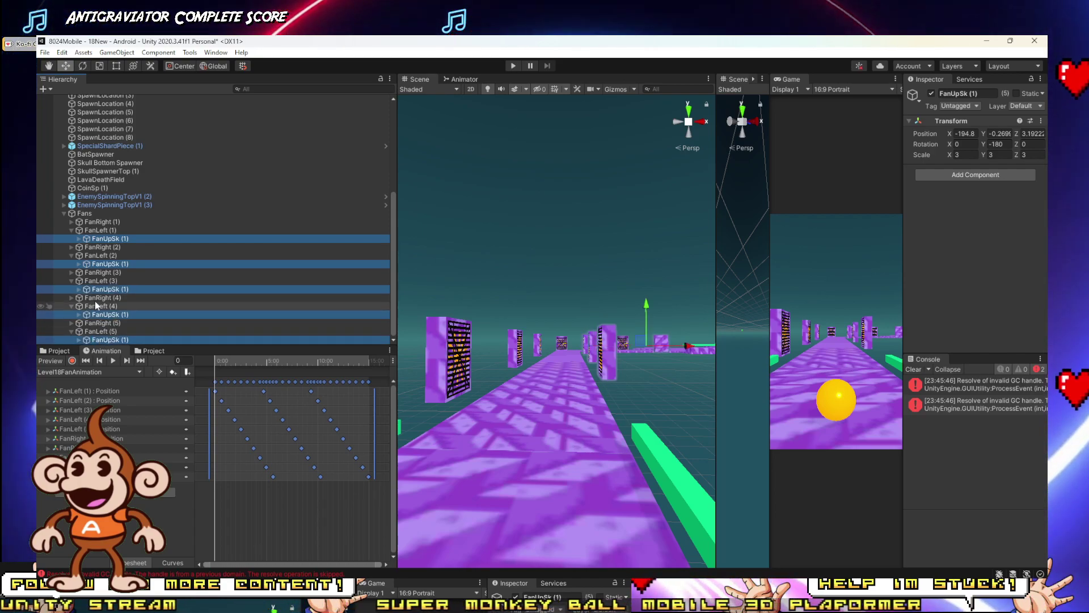
pyautogui.click(86, 339)
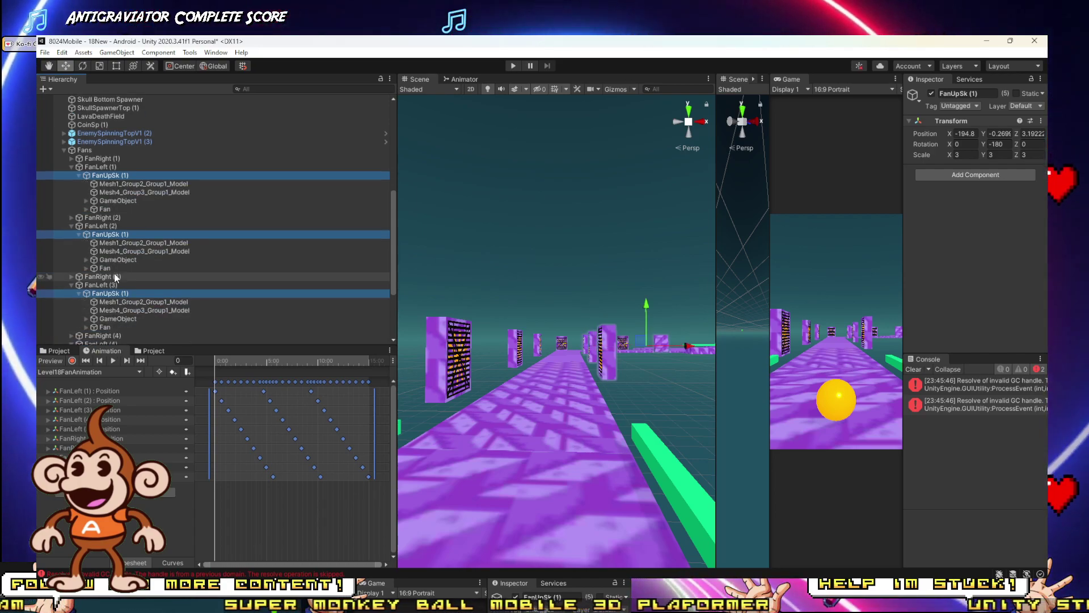
# Step: Select the Fan object under each of the five FanLeft groups and expand them to reveal their WindZone children
pyautogui.click(104, 209)
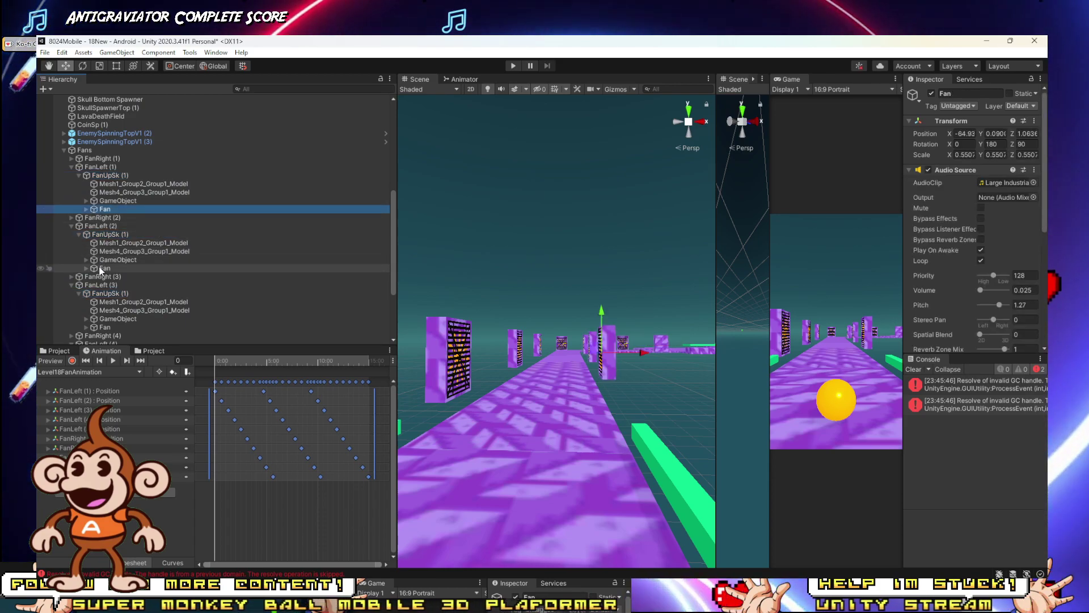
pyautogui.keyDown('ctrl'); pyautogui.click(104, 328); pyautogui.keyUp('ctrl')
pyautogui.scroll(-3, 110, 304)
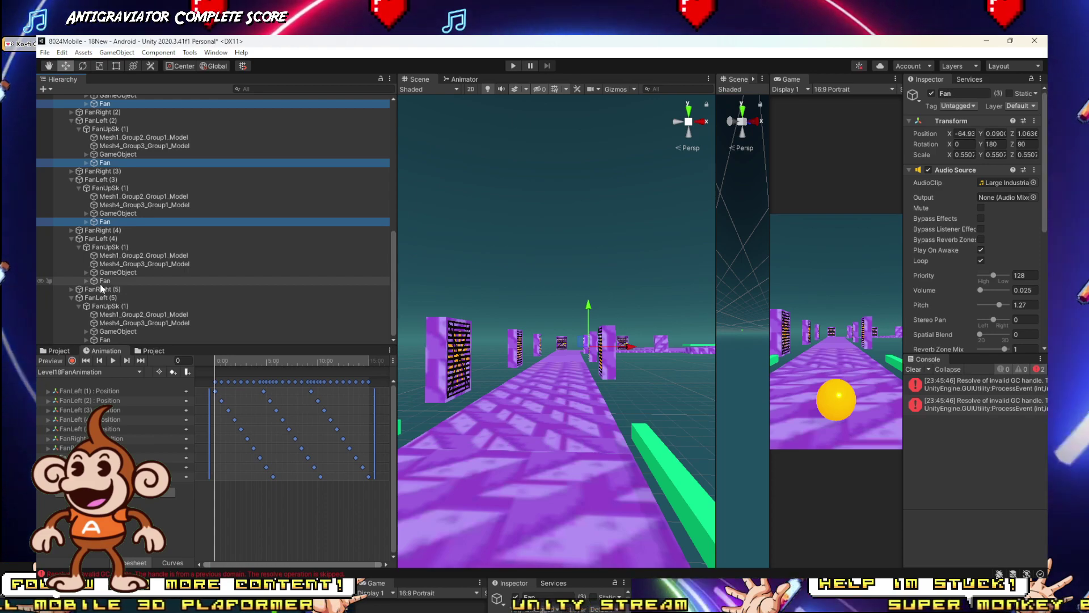
pyautogui.keyDown('ctrl'); pyautogui.click(101, 281); pyautogui.keyUp('ctrl')
pyautogui.keyDown('ctrl'); pyautogui.click(106, 339); pyautogui.keyUp('ctrl')
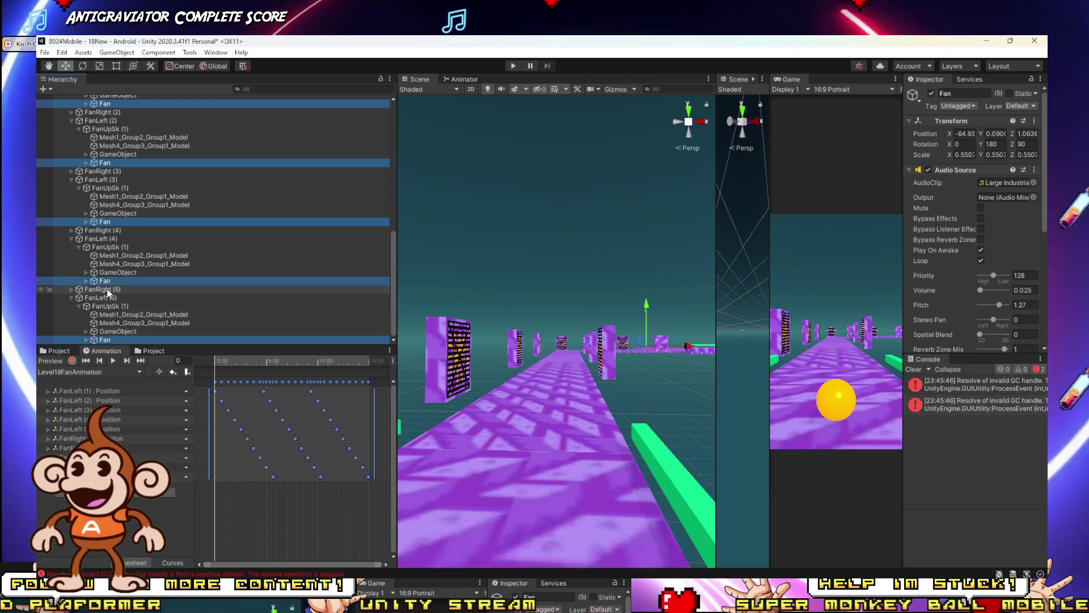
pyautogui.press('Right')
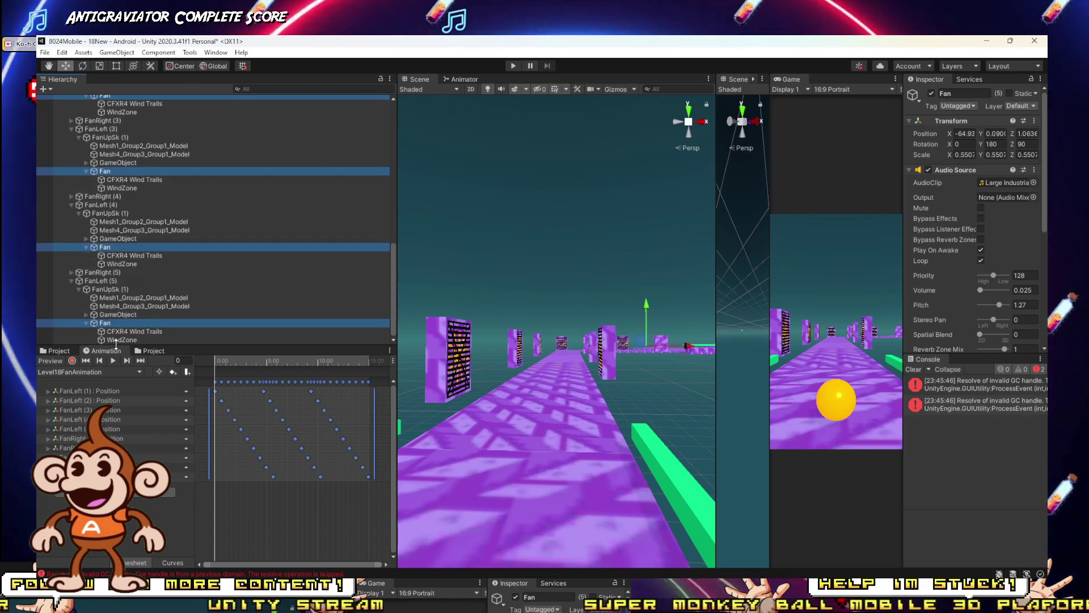
# Step: Select the WindZone of all five FanLeft objects and set their Wind Direction X to -1
pyautogui.click(117, 339)
pyautogui.keyDown('ctrl'); pyautogui.click(111, 264); pyautogui.keyUp('ctrl')
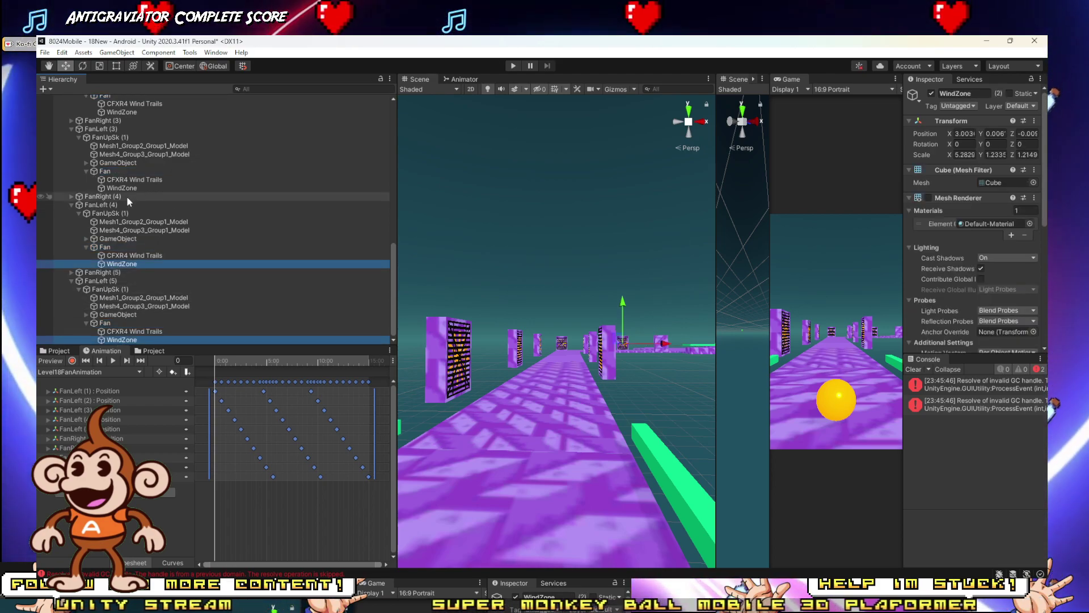
pyautogui.keyDown('ctrl'); pyautogui.click(126, 188); pyautogui.keyUp('ctrl')
pyautogui.keyDown('ctrl'); pyautogui.click(114, 112); pyautogui.keyUp('ctrl')
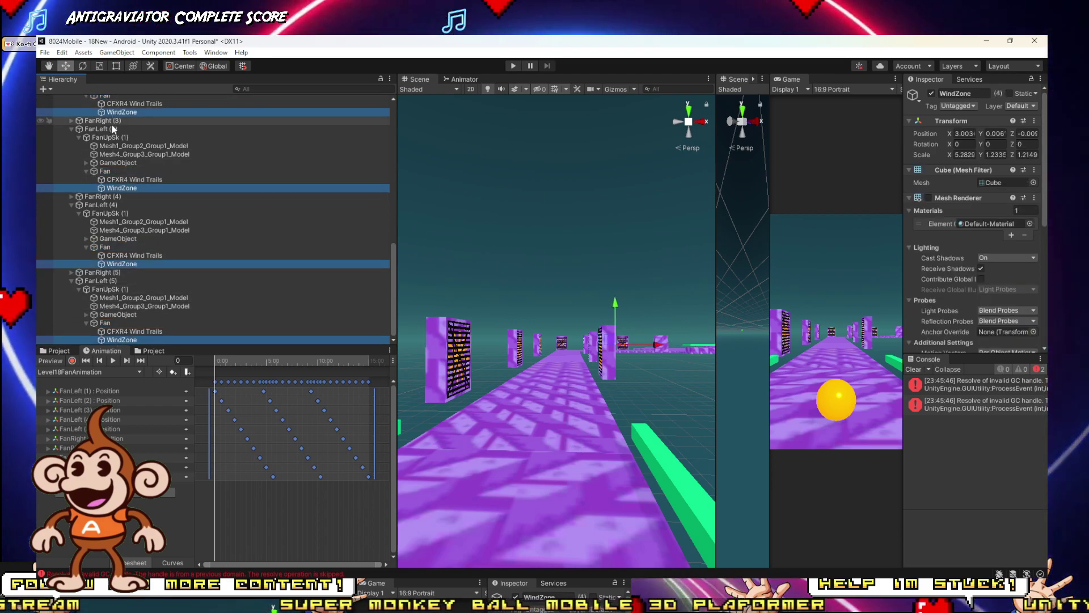
pyautogui.scroll(5, 114, 148)
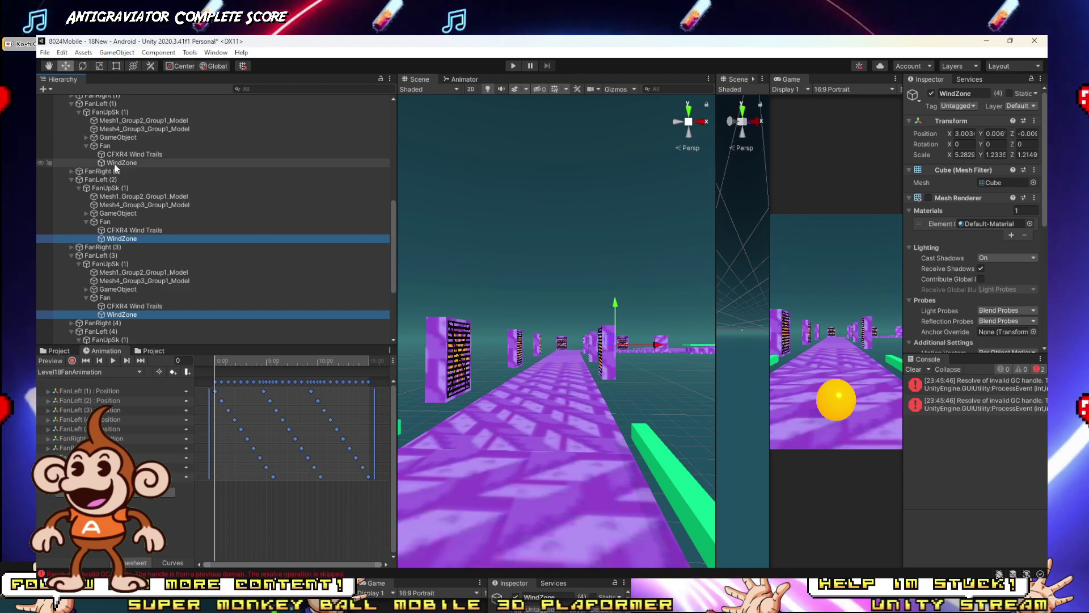
pyautogui.scroll(5, 140, 258)
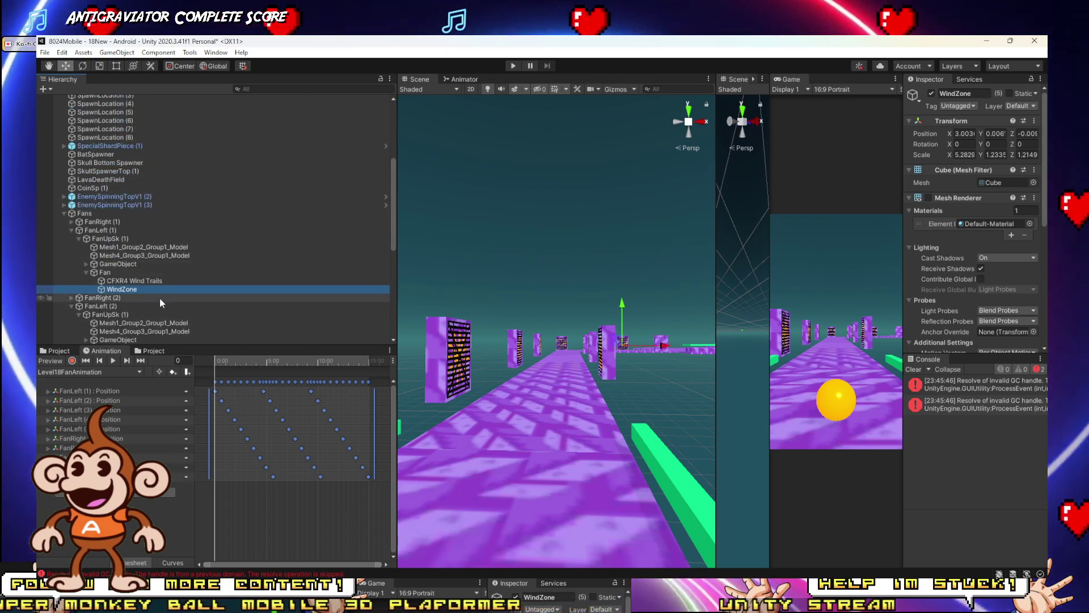
pyautogui.scroll(-2, 94, 268)
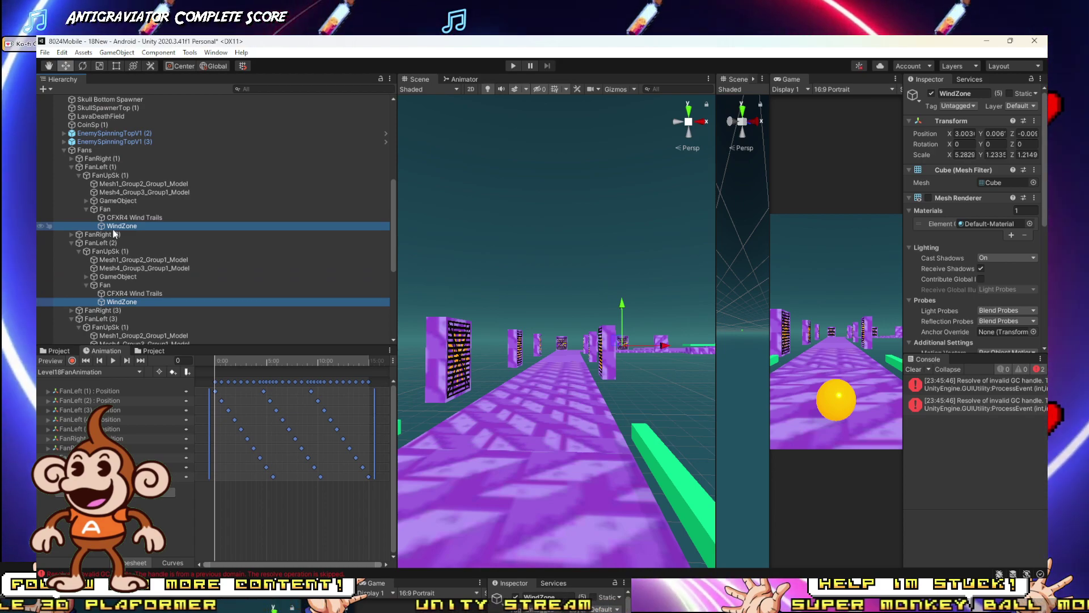
pyautogui.scroll(-3, 144, 261)
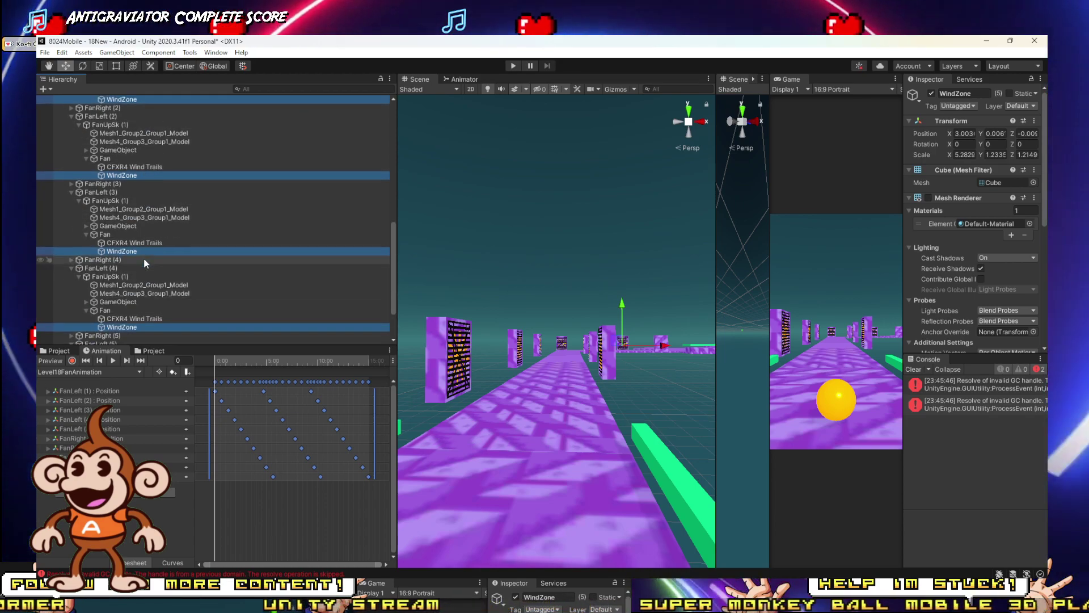
pyautogui.scroll(3, 144, 257)
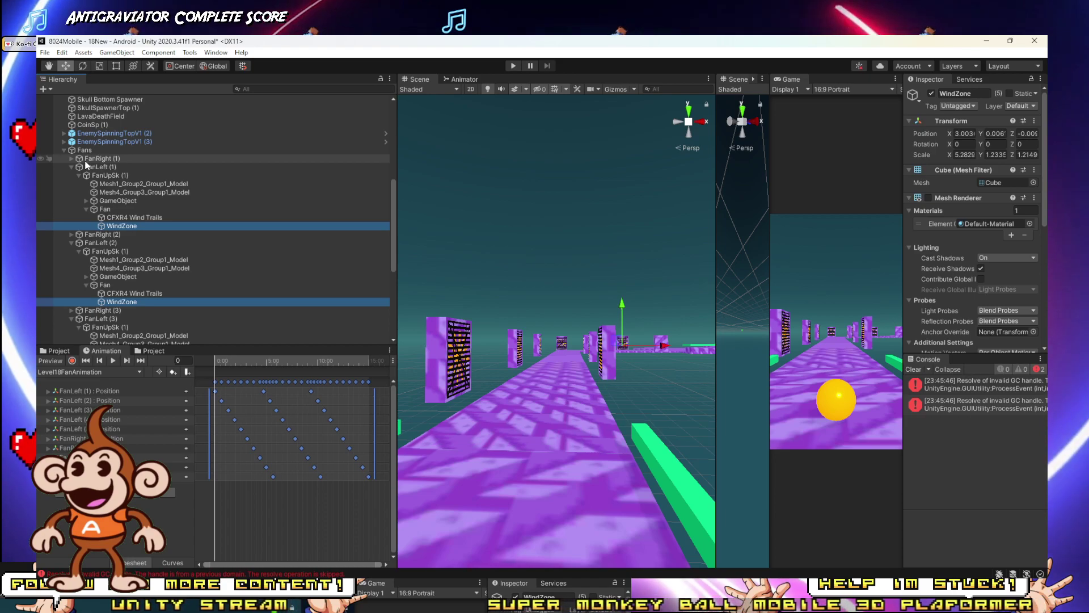
pyautogui.scroll(-5, 992, 305)
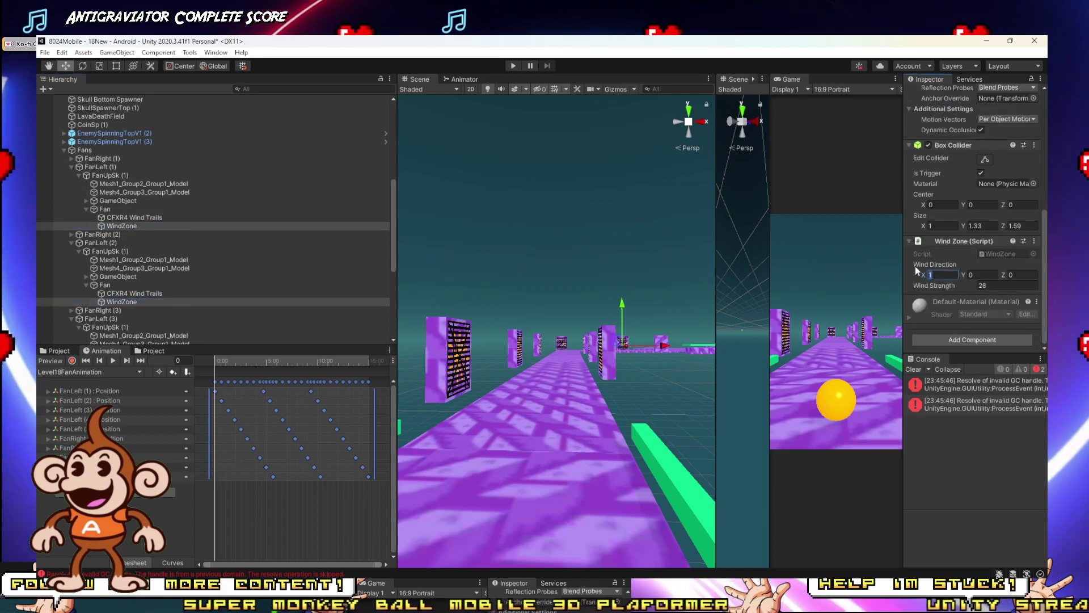
pyautogui.write('-1')
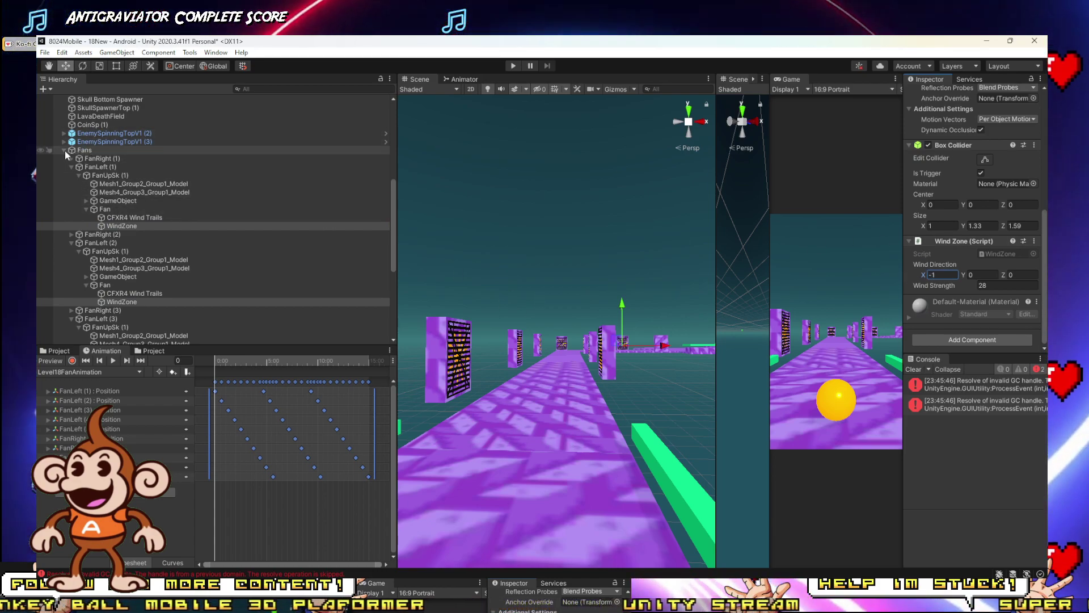
# Step: Collapse FanLeft (1) through FanLeft (5) in the scene hierarchy
pyautogui.click(71, 167)
pyautogui.click(70, 183)
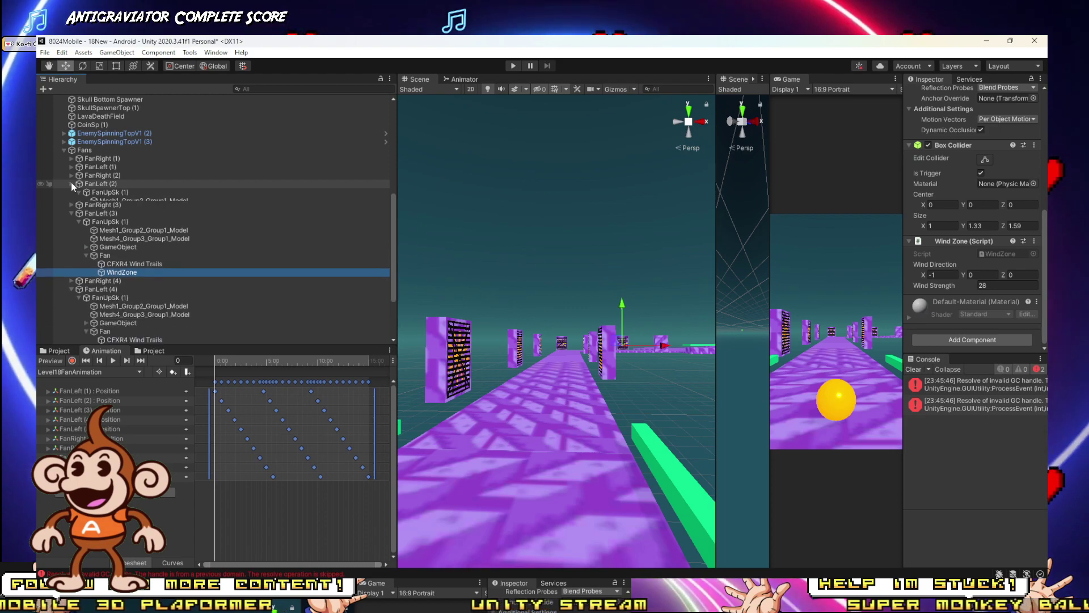
pyautogui.click(71, 201)
pyautogui.click(71, 217)
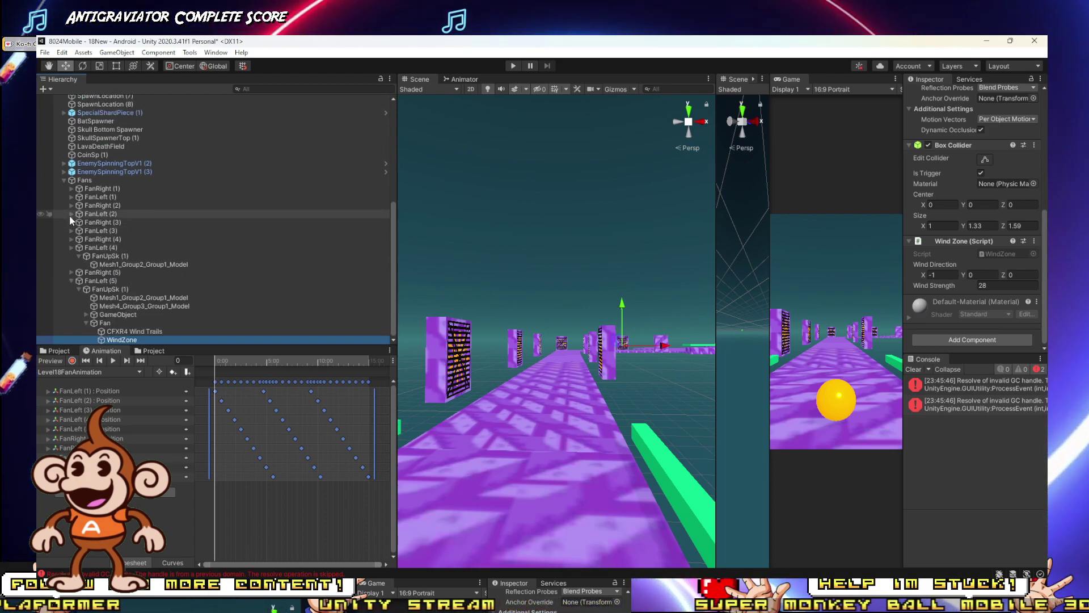
pyautogui.click(71, 280)
# Step: Select all ten fans from FanRight (1) to FanLeft (5) and set Rotation Z Amount to 0 and Rotation Y Amount to 50
pyautogui.click(100, 339)
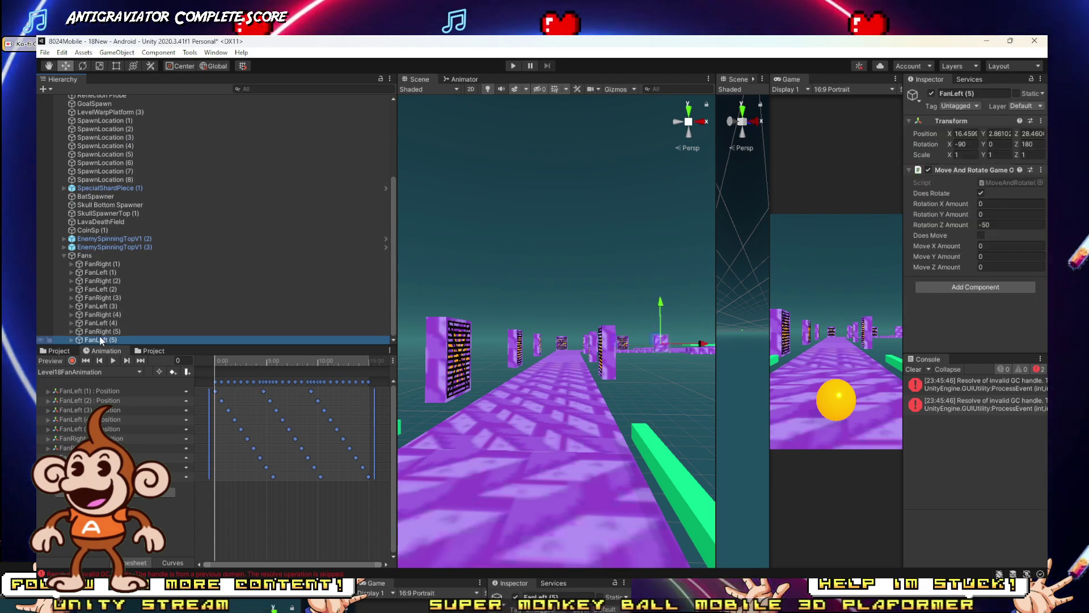
pyautogui.keyDown('shift'); pyautogui.click(107, 263); pyautogui.keyUp('shift')
pyautogui.doubleClick(1005, 224)
pyautogui.write('0')
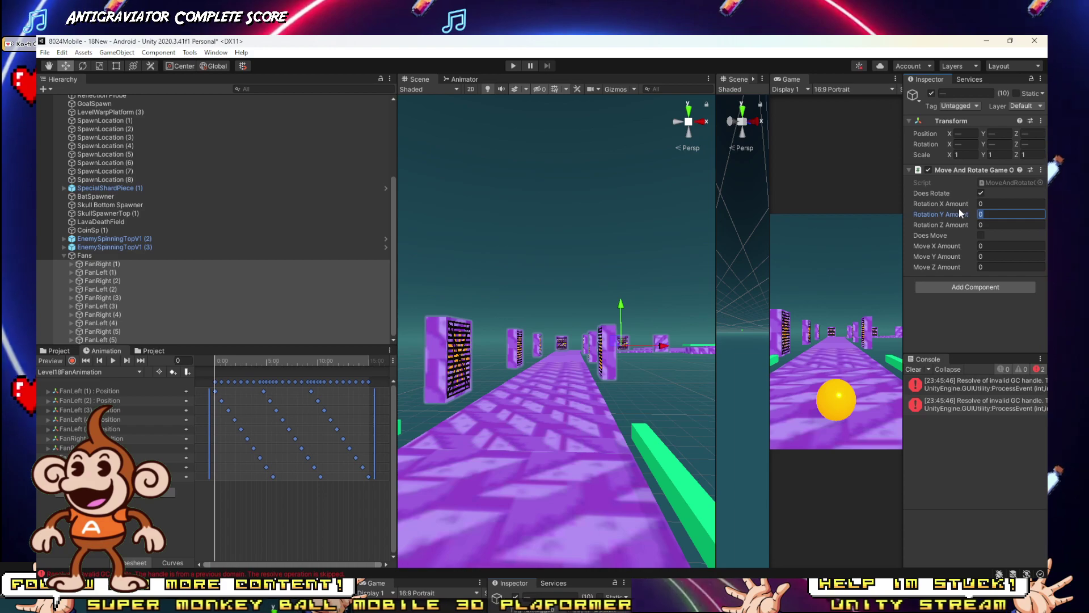
# Step: Play-test the level in an enlarged, maximized Game view to check the fans' rotation and wind, and stop playback
pyautogui.click(513, 65)
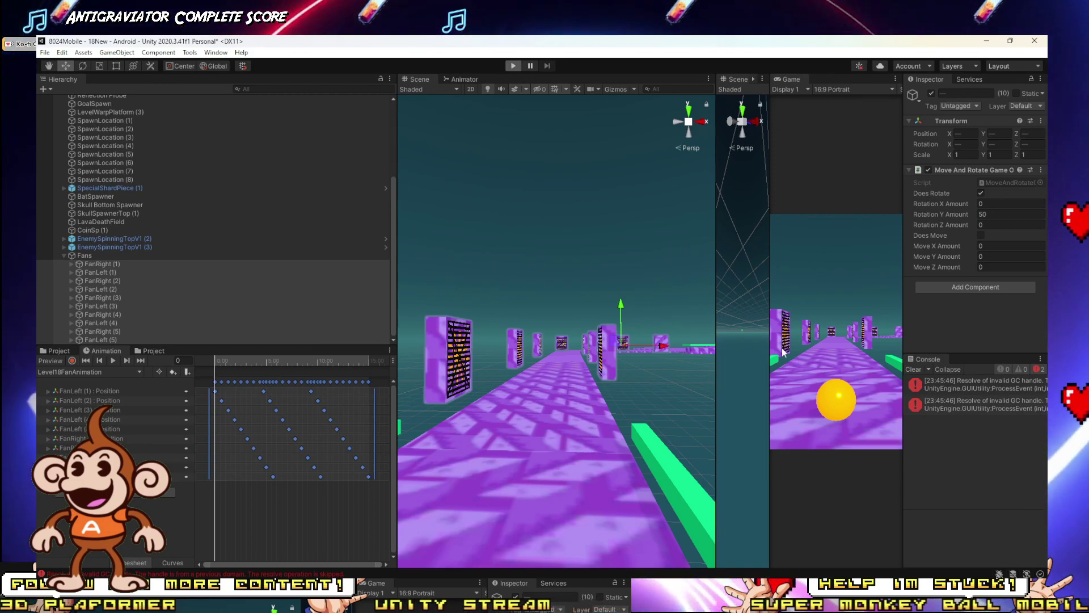
pyautogui.moveTo(771, 352); pyautogui.dragTo(302, 315)
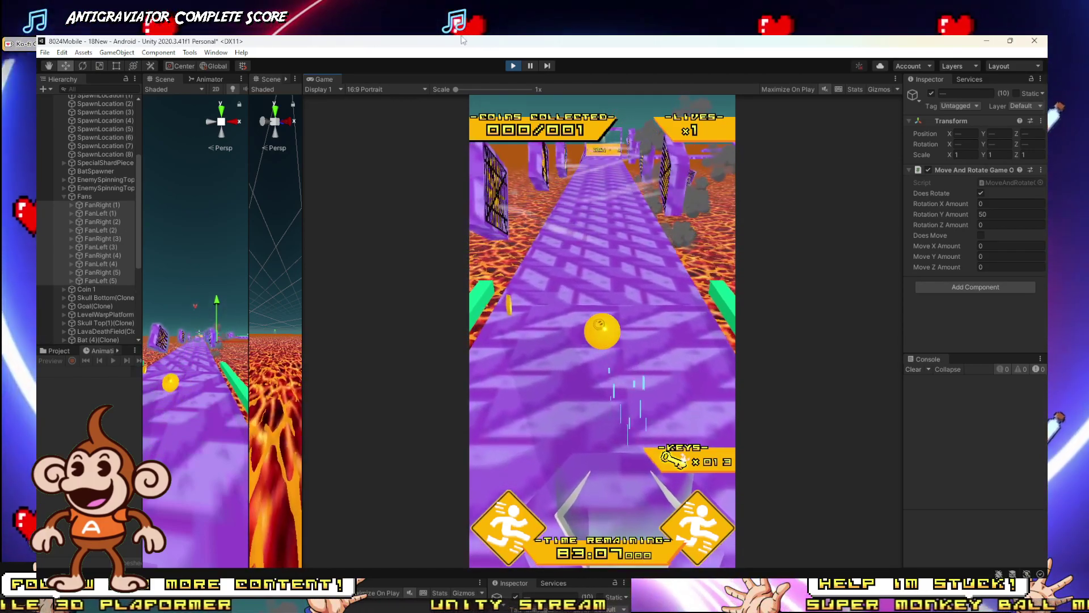
pyautogui.rightClick(325, 79)
pyautogui.click(356, 117)
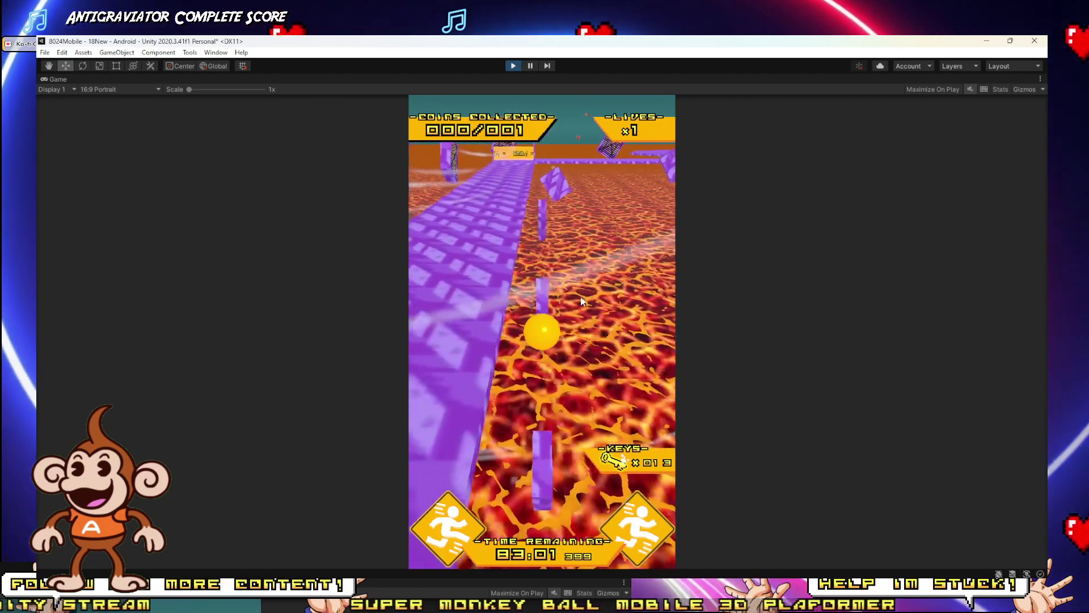
pyautogui.click(514, 66)
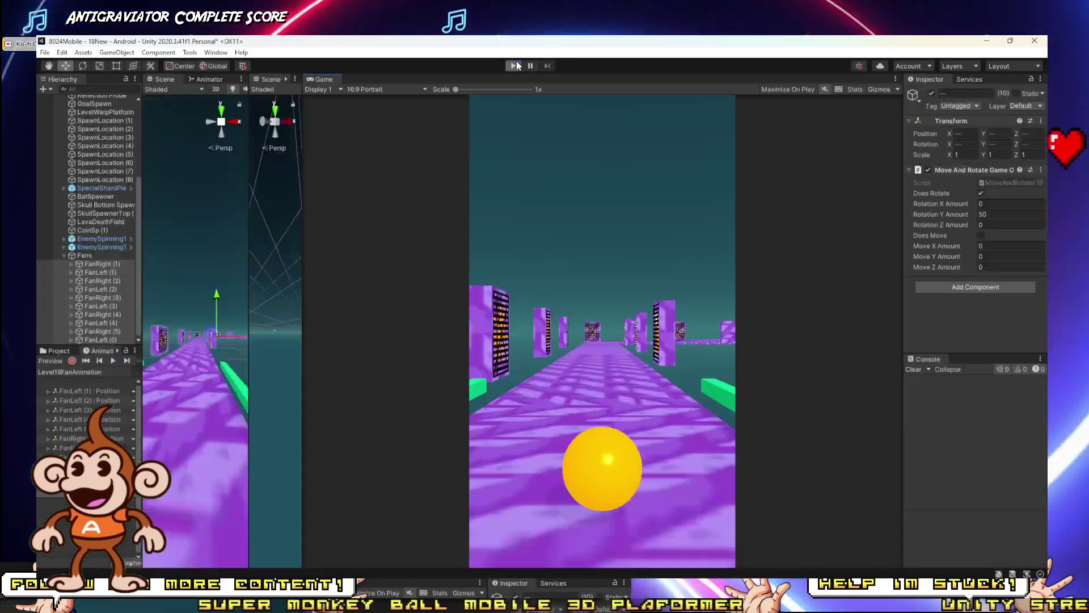
# Step: Run the level two more times to test rolling past the rotating fans, and stop playback
pyautogui.hotkey('ctrl', 'p')
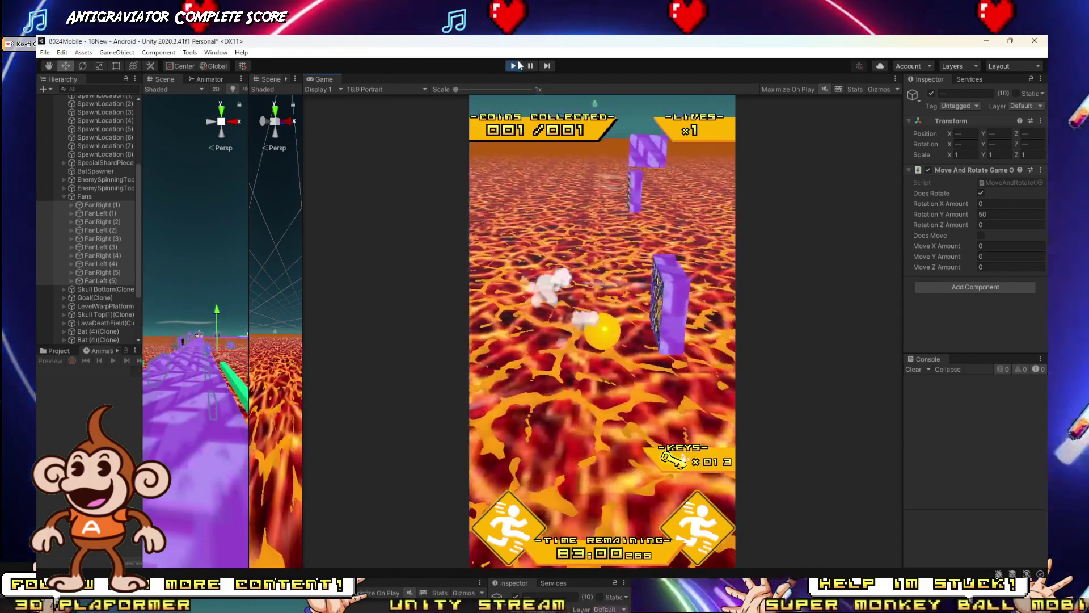
pyautogui.click(513, 66)
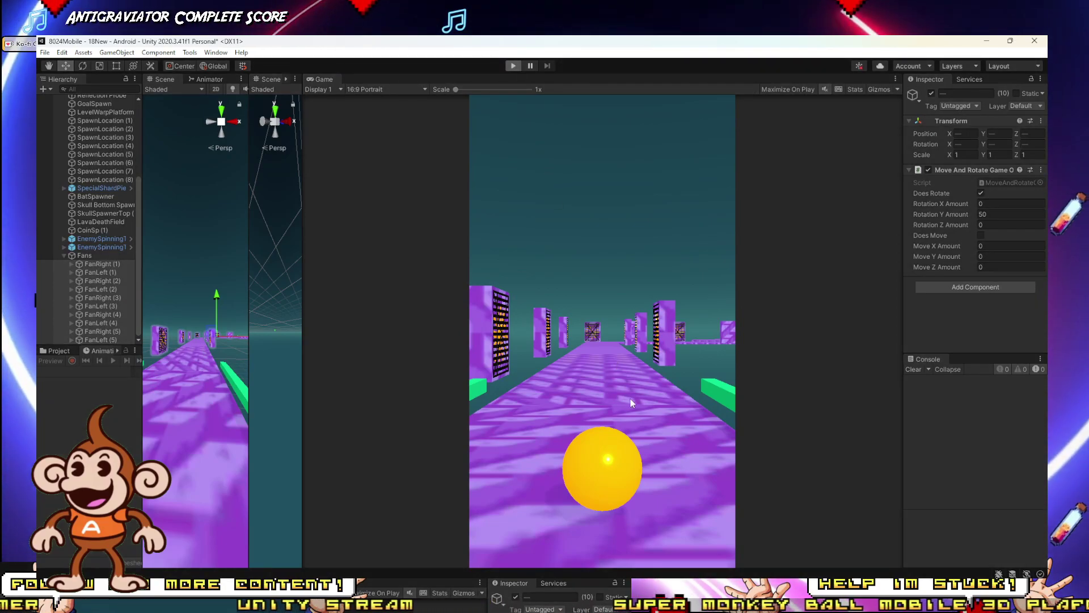
pyautogui.hotkey('ctrl', 'p')
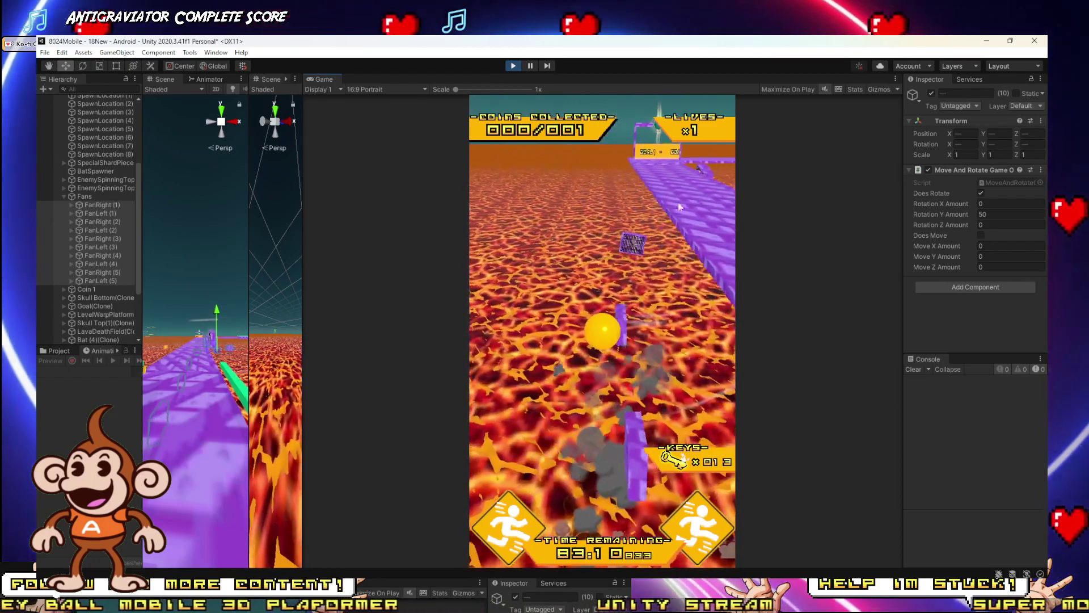
pyautogui.click(512, 66)
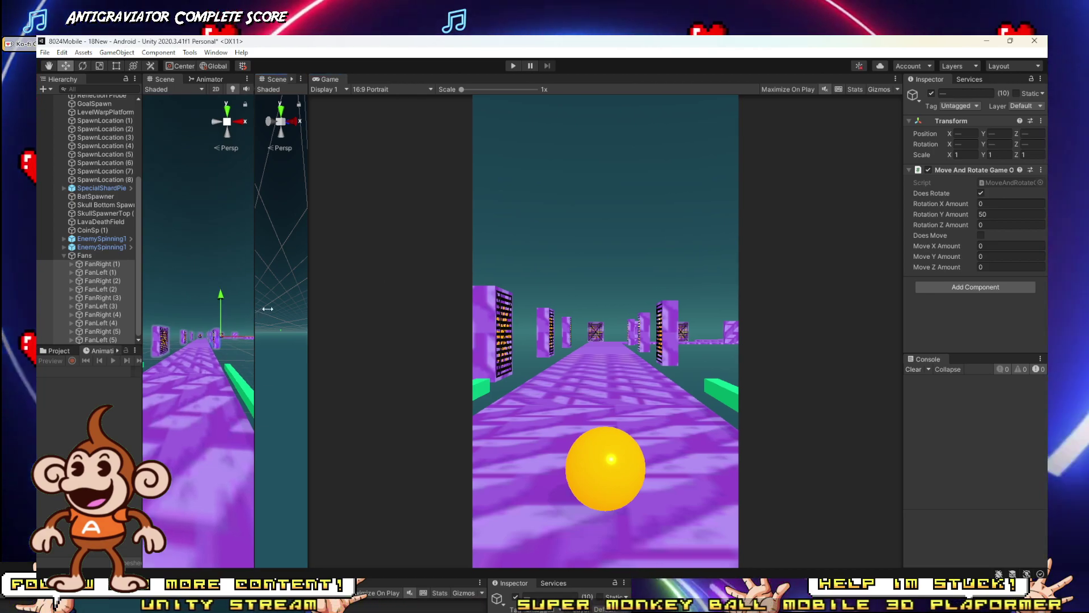
# Step: Select the Fans object and stretch all keyframes of Level18FanAnimation so the sequence ends at about 30 seconds
pyautogui.moveTo(248, 312); pyautogui.dragTo(361, 341)
pyautogui.scroll(-5, 203, 390)
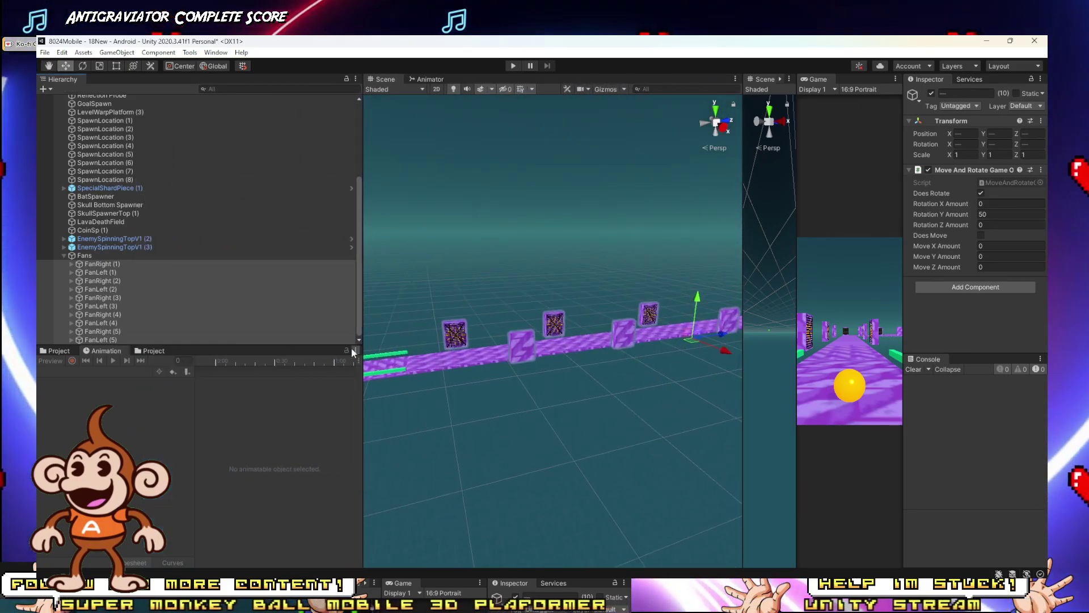
pyautogui.click(84, 256)
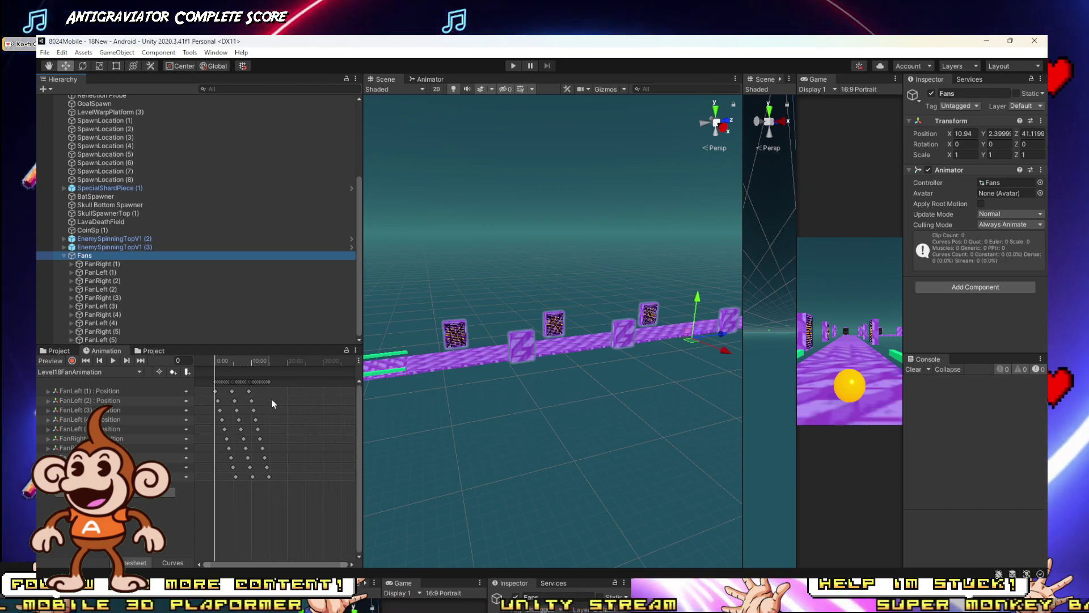
pyautogui.hotkey('ctrl', 'a')
pyautogui.hotkey('ctrl', 'a')
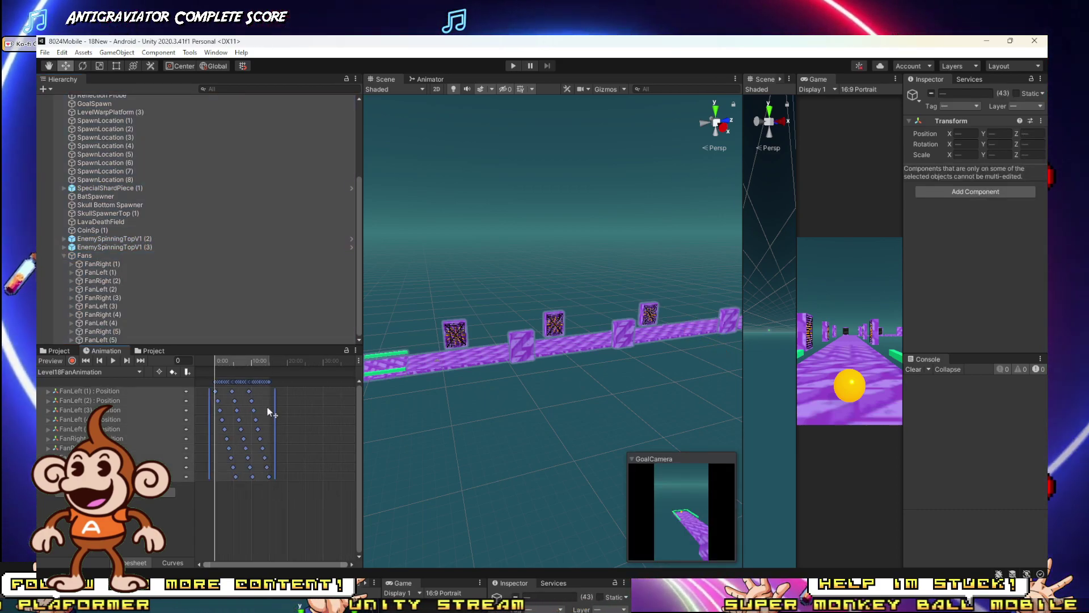
pyautogui.moveTo(271, 414); pyautogui.dragTo(323, 411)
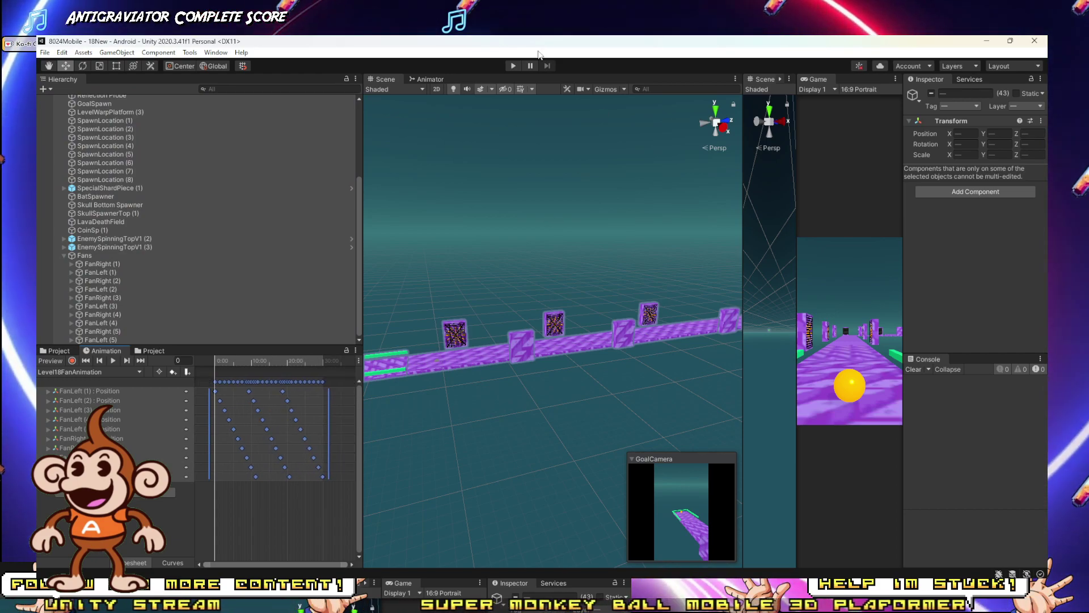
# Step: Play-test the level in an enlarged Game view with the slower fan animation, rolling toward the goal, and stop playback
pyautogui.click(514, 66)
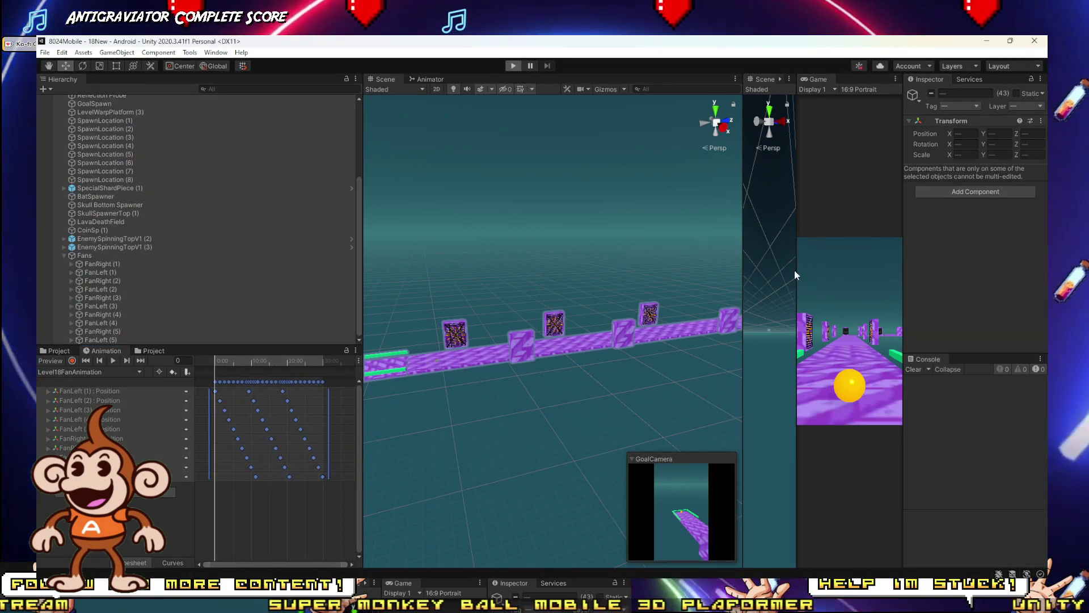
pyautogui.moveTo(797, 270); pyautogui.dragTo(89, 311)
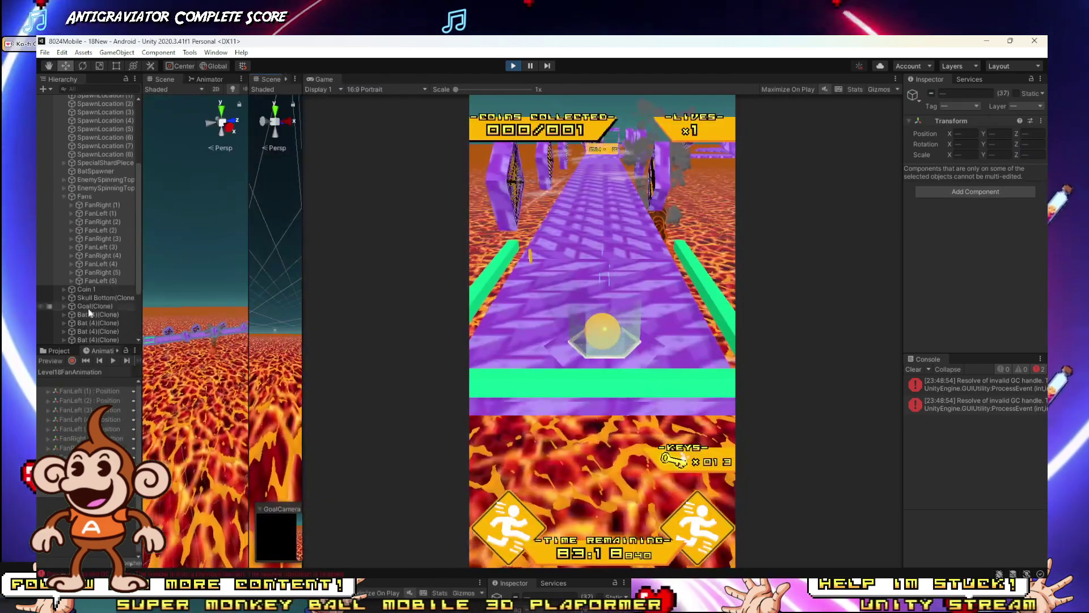
pyautogui.click(645, 224)
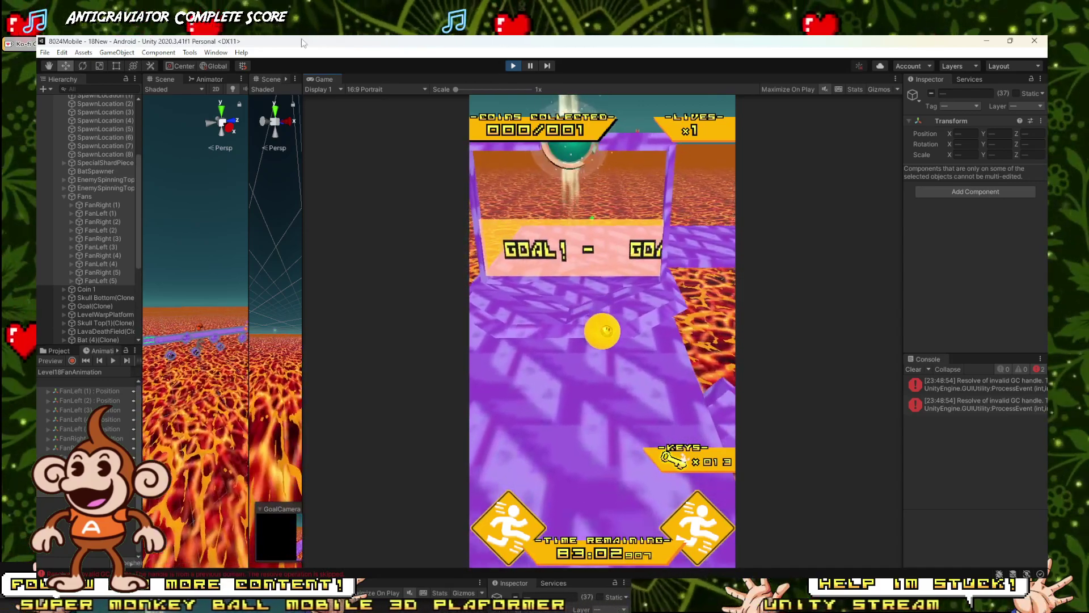
pyautogui.hotkey('ctrl', 'p')
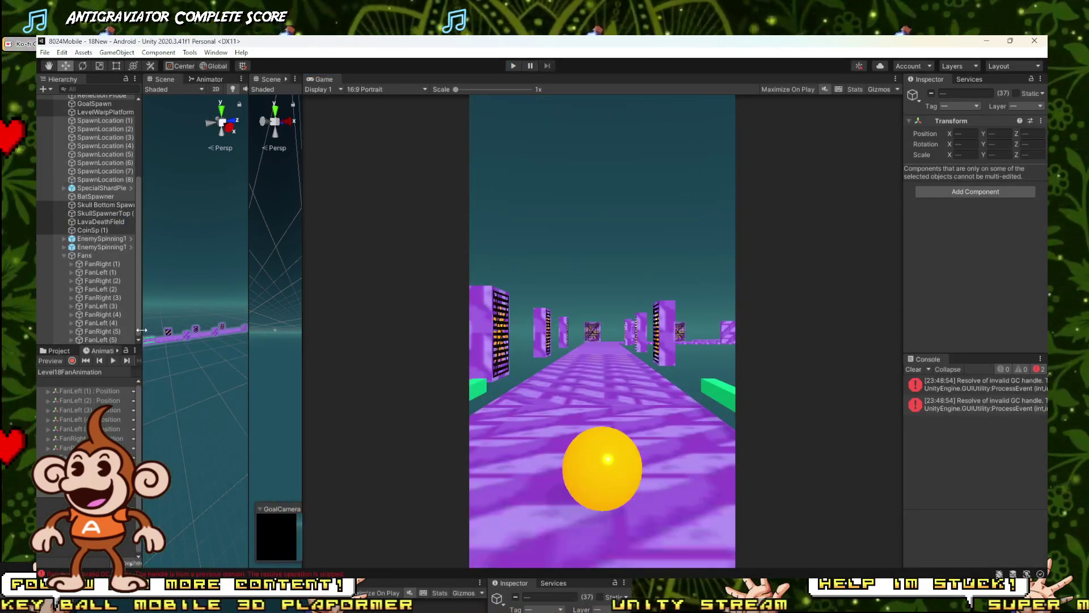
# Step: Widen the Animation window to show the whole Level18FanAnimation keyframe sequence, and clear the keyframe selection
pyautogui.moveTo(142, 330); pyautogui.dragTo(623, 284)
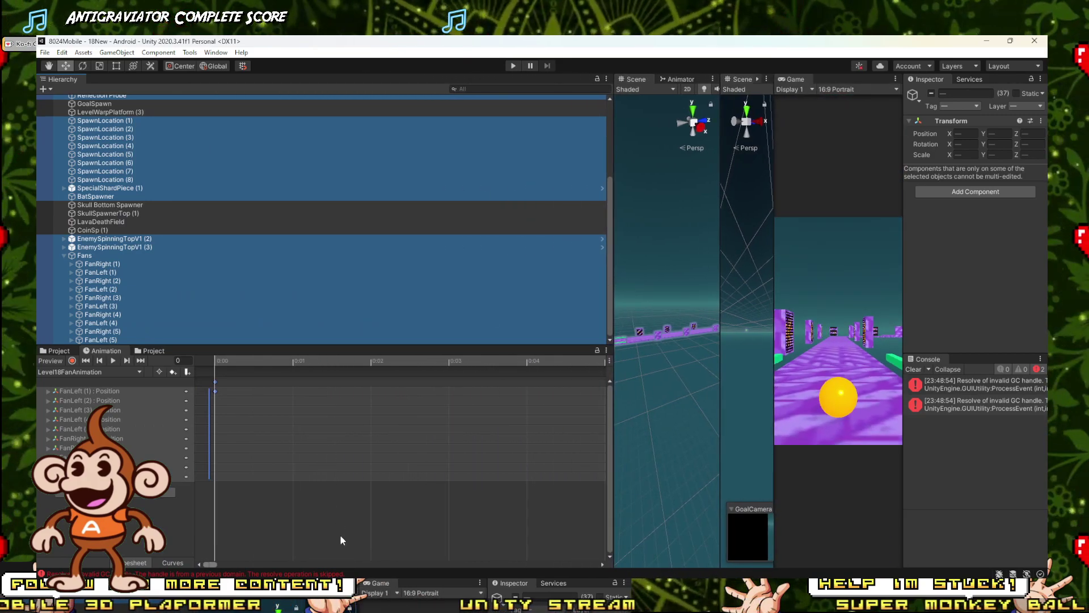
pyautogui.scroll(-10, 369, 459)
pyautogui.scroll(-8, 370, 468)
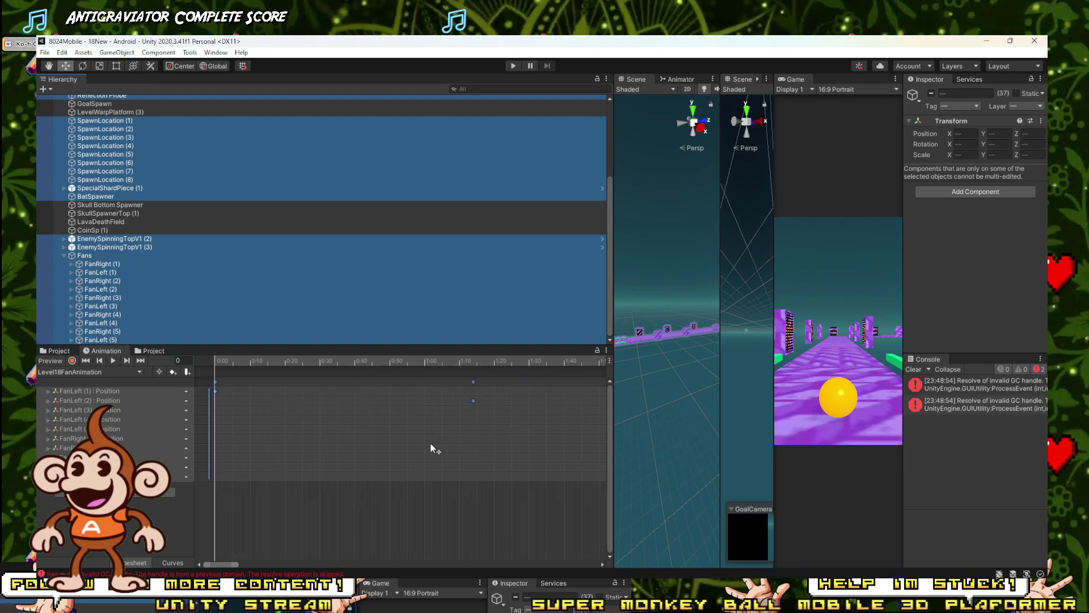
pyautogui.scroll(-10, 432, 448)
pyautogui.scroll(-5, 436, 457)
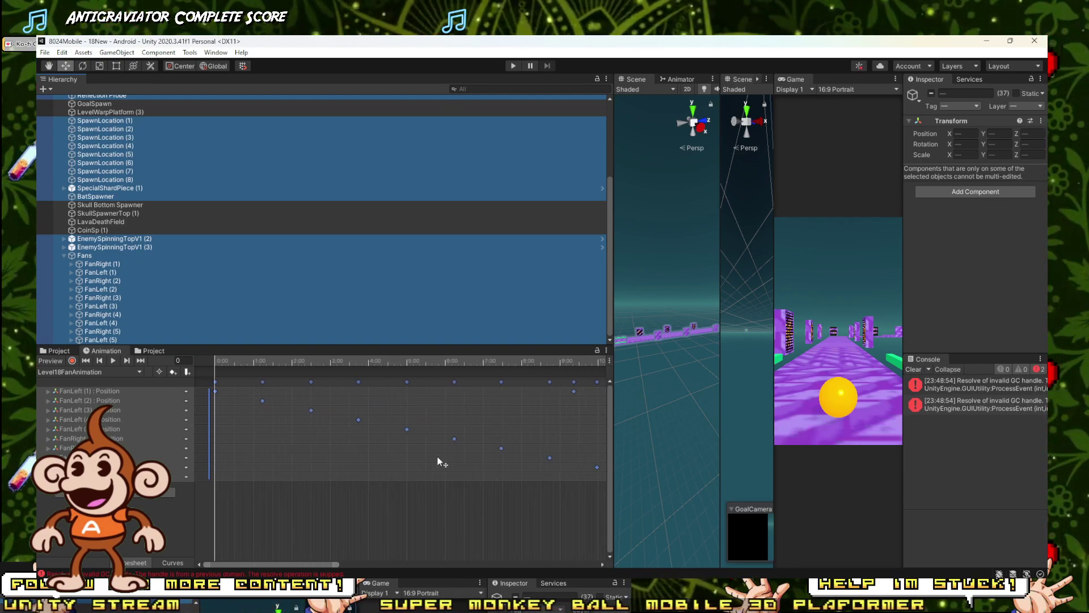
pyautogui.scroll(-4, 434, 455)
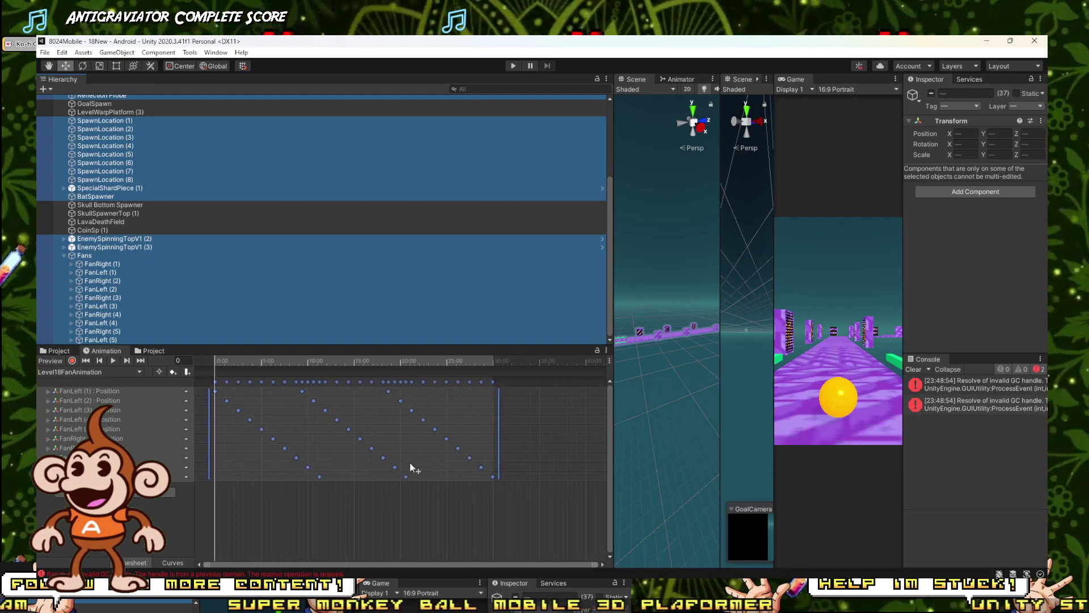
pyautogui.click(362, 497)
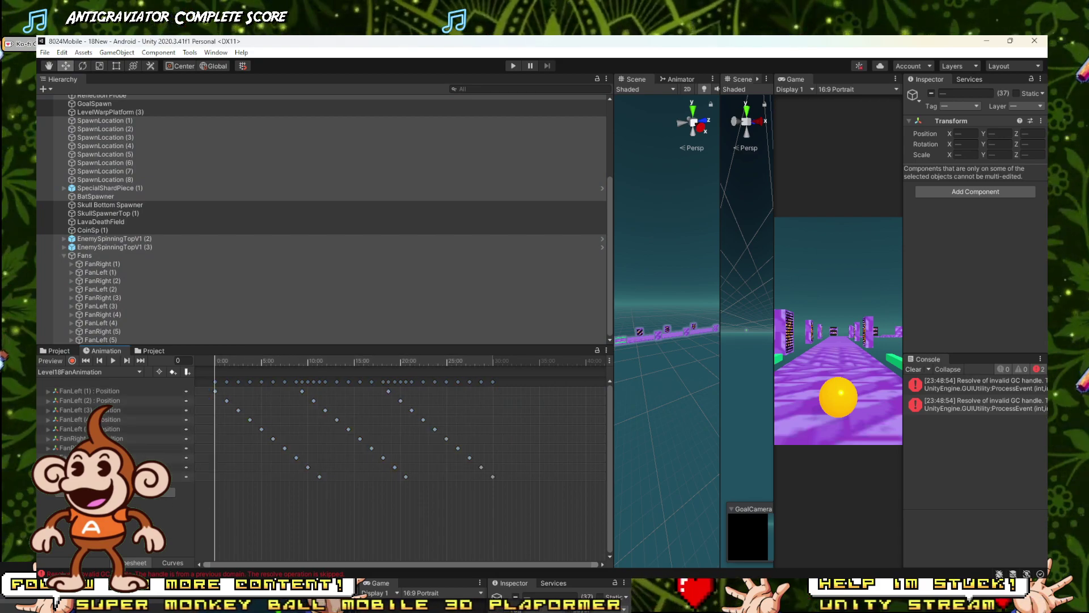
# Step: Try moving the FanRight (2) position keyframes earlier so they start at about 1:14, and undo the move
pyautogui.click(73, 448)
pyautogui.click(72, 438)
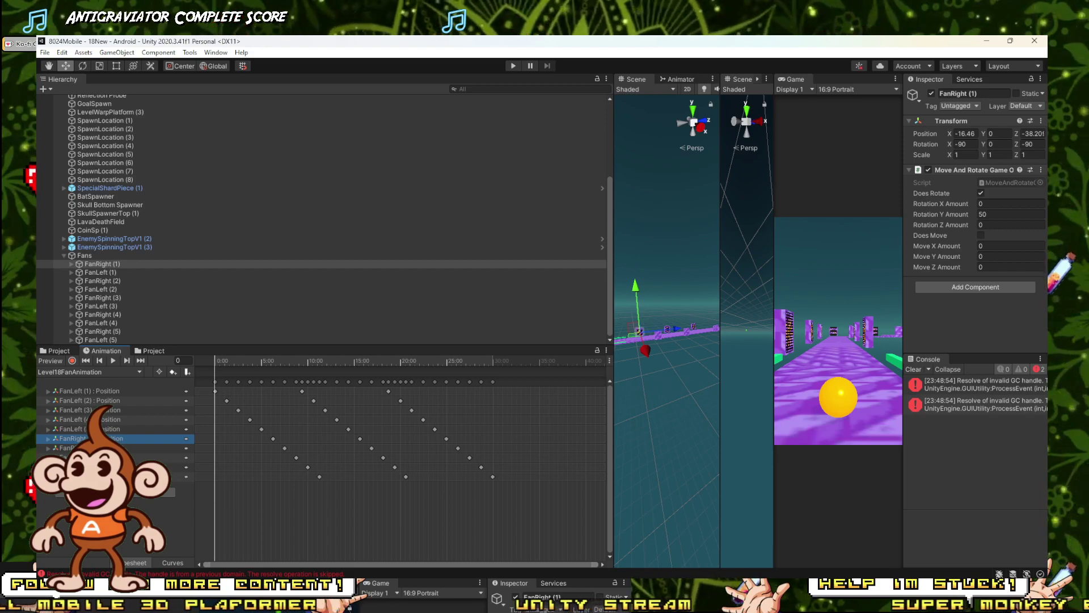
pyautogui.click(85, 400)
pyautogui.click(92, 391)
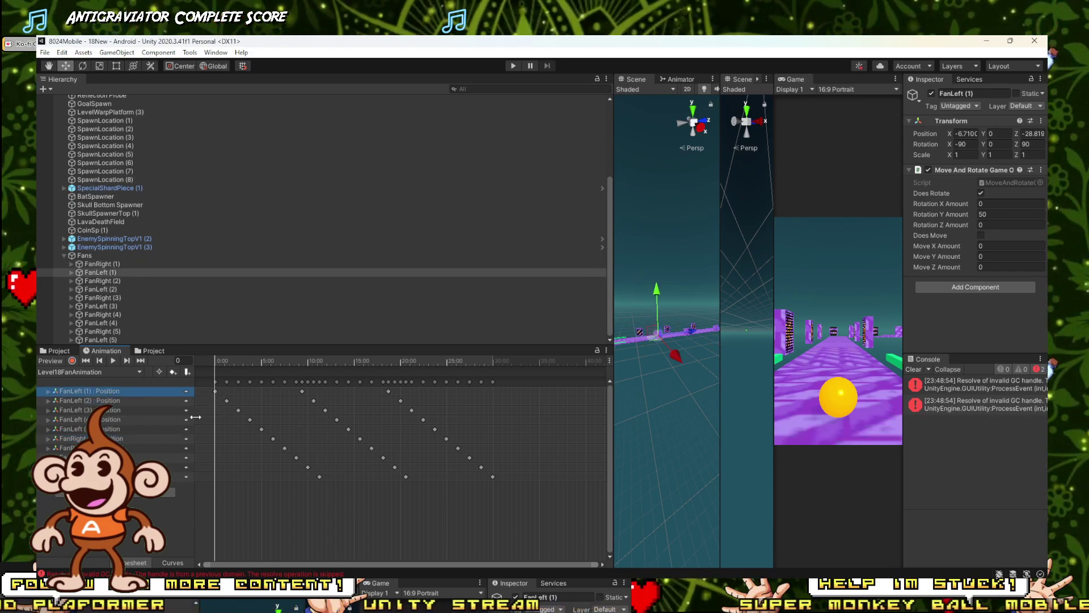
pyautogui.click(68, 447)
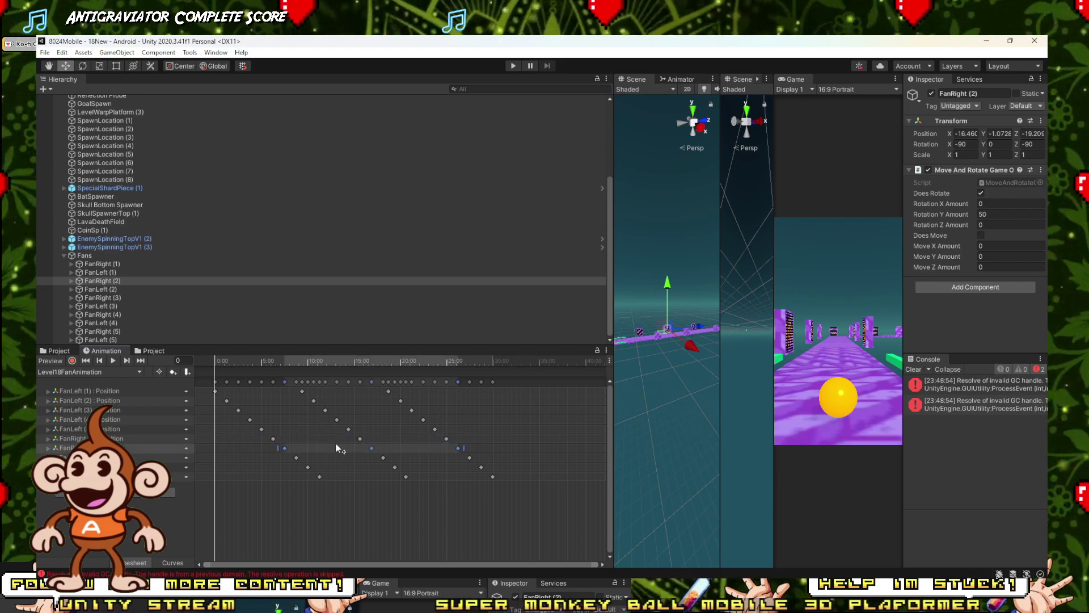
pyautogui.moveTo(329, 444); pyautogui.dragTo(271, 445)
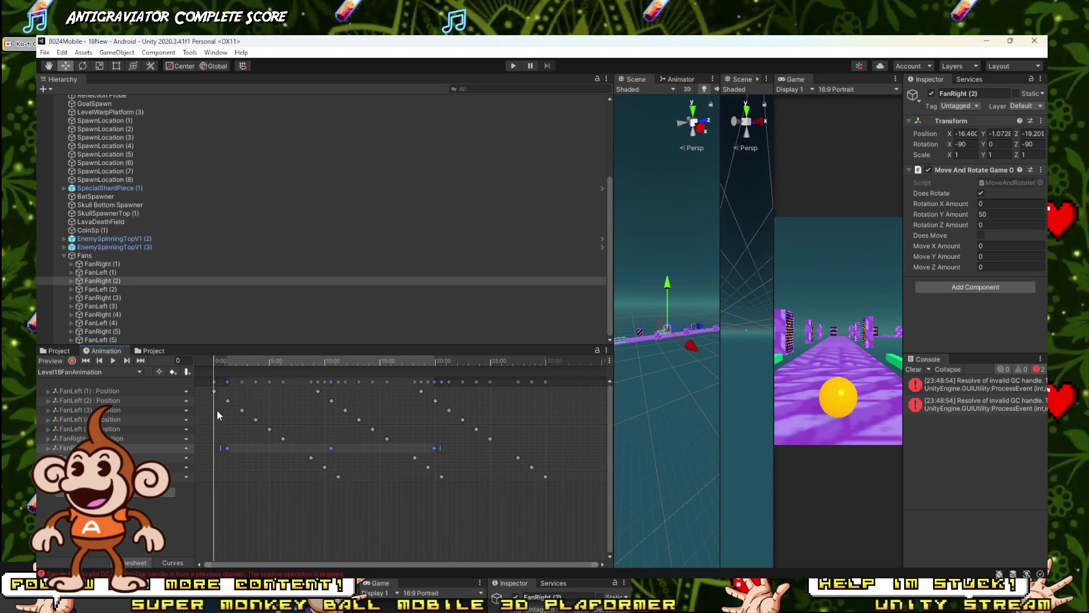
pyautogui.scroll(3, 219, 413)
pyautogui.scroll(3, 236, 435)
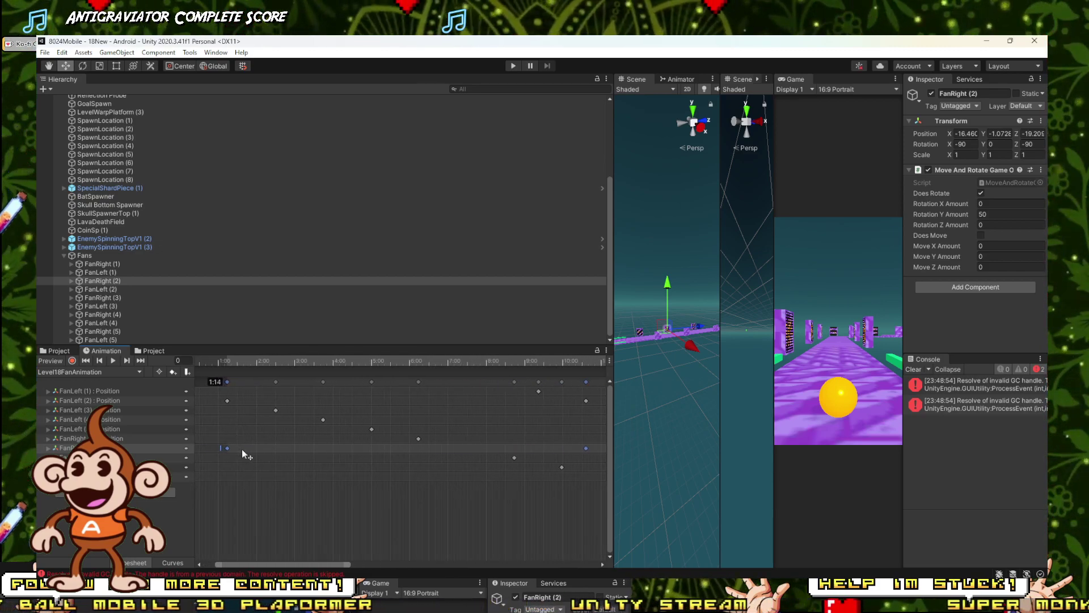
pyautogui.press('a')
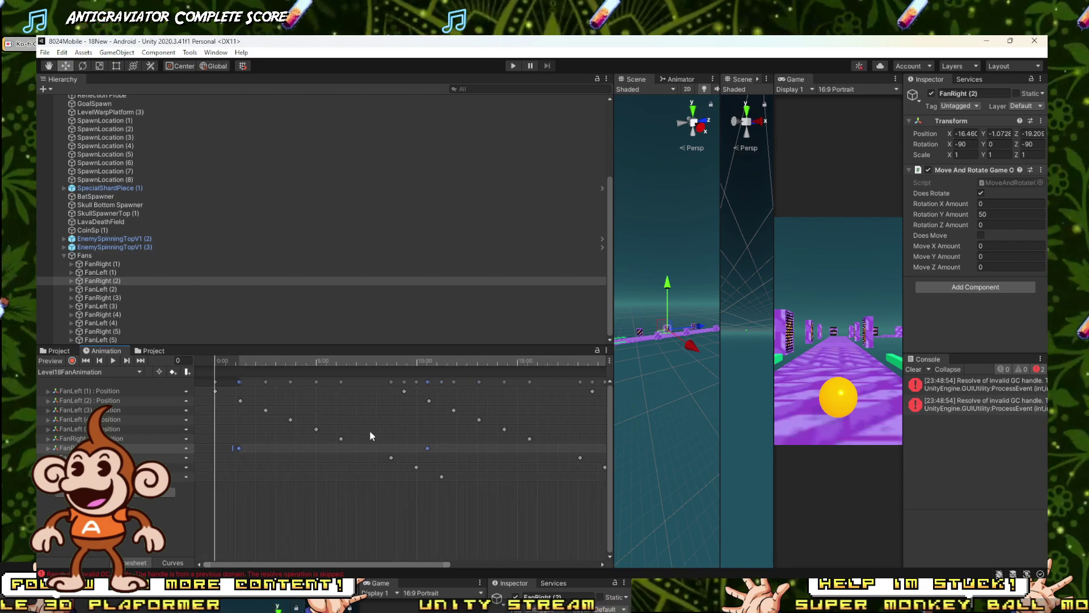
pyautogui.hotkey('ctrl', 'z')
# Step: Select all keyframes of Level18FanAnimation and compress them so the sequence ends at about 5 seconds
pyautogui.scroll(-2, 374, 434)
pyautogui.hotkey('ctrl', 'a')
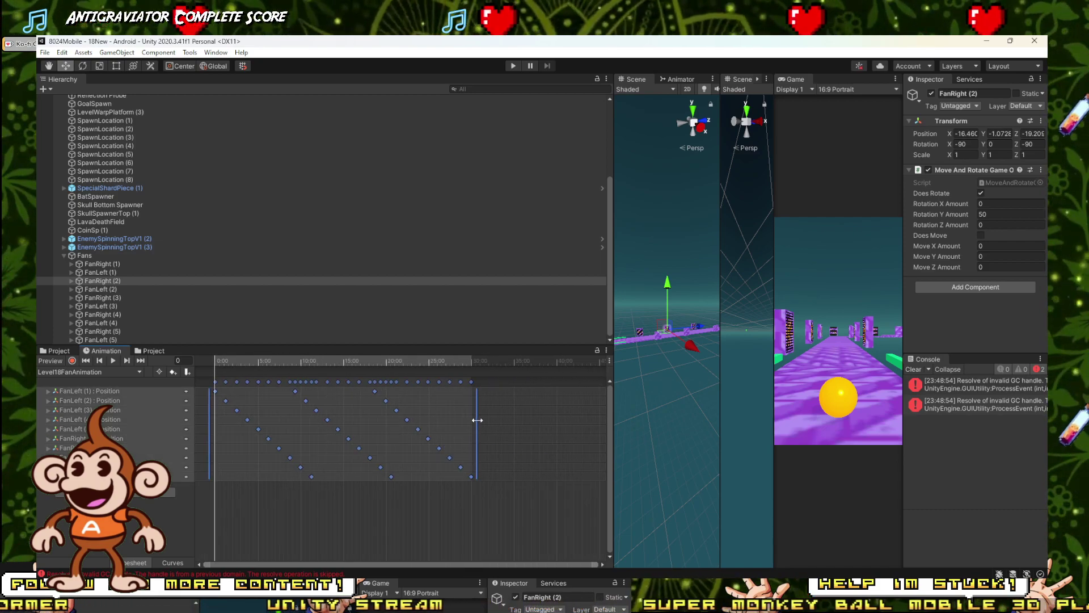
pyautogui.moveTo(477, 429); pyautogui.dragTo(258, 443)
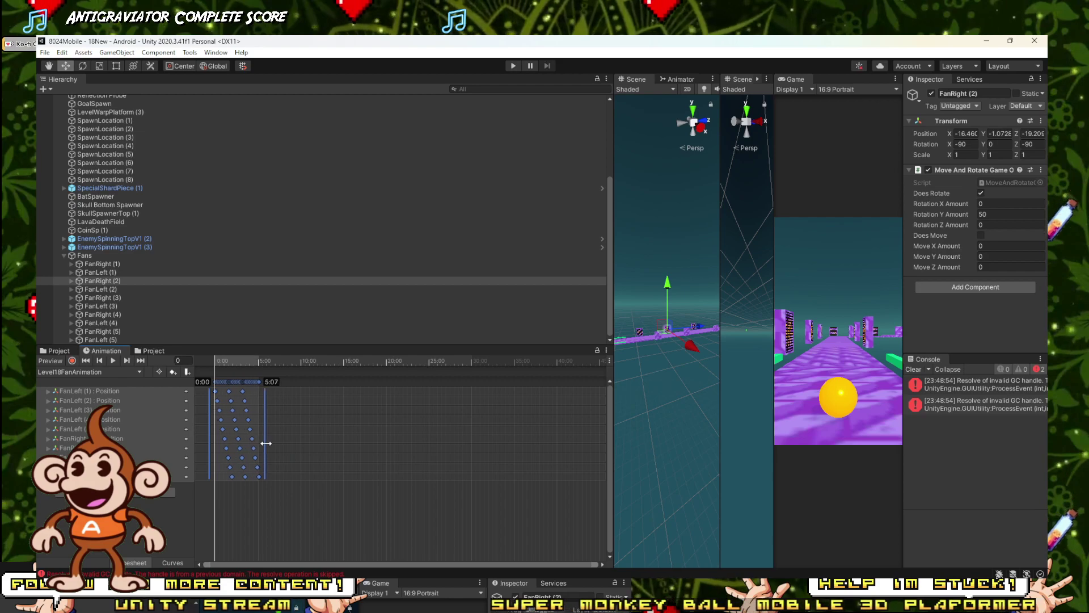
pyautogui.scroll(4, 252, 437)
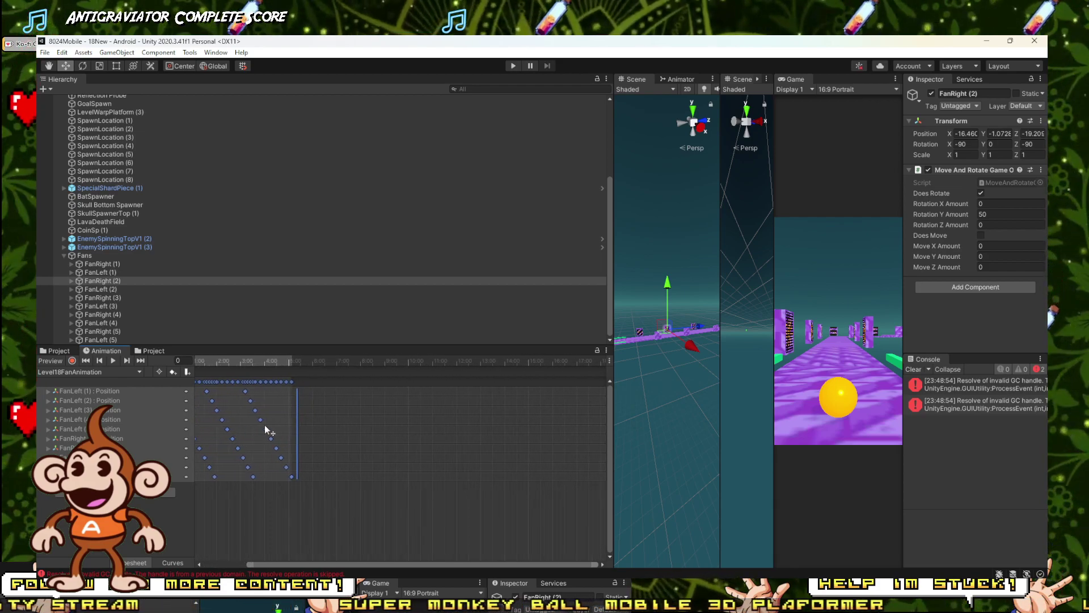
pyautogui.scroll(4, 253, 404)
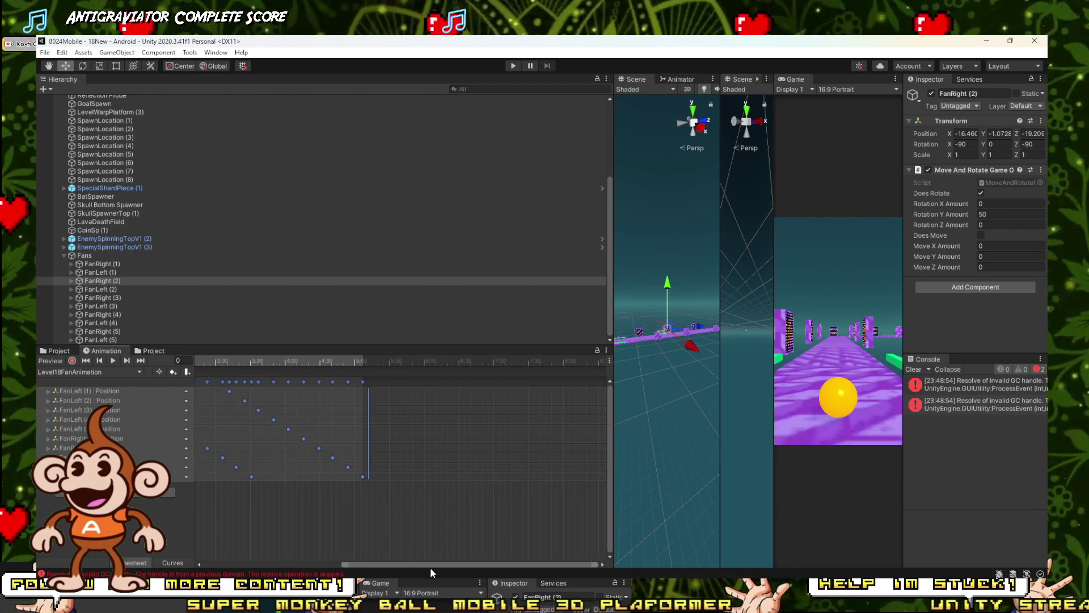
pyautogui.moveTo(342, 565); pyautogui.dragTo(204, 565)
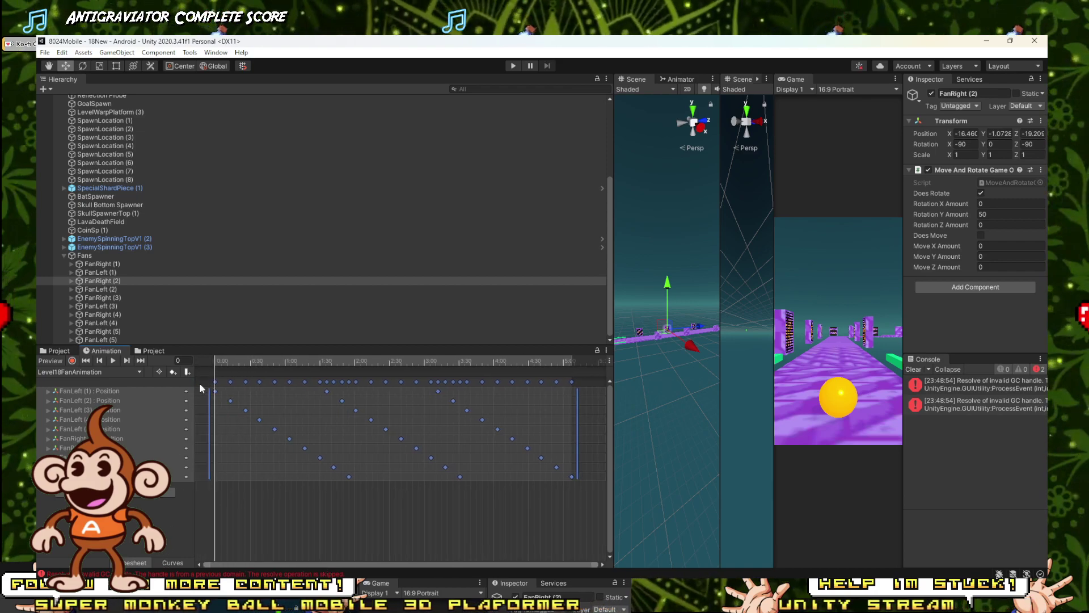
pyautogui.moveTo(578, 402); pyautogui.dragTo(570, 404)
# Step: Compress all keyframes further so the sequence ends at about 4:00, check their spacing, and clear the selection
pyautogui.scroll(5, 233, 403)
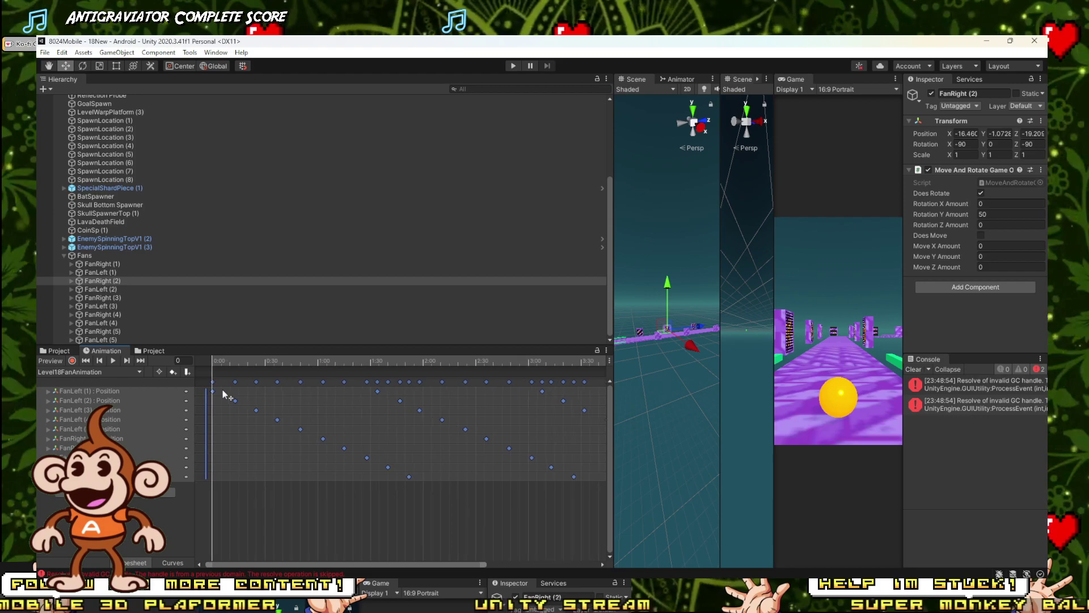
pyautogui.scroll(5, 234, 402)
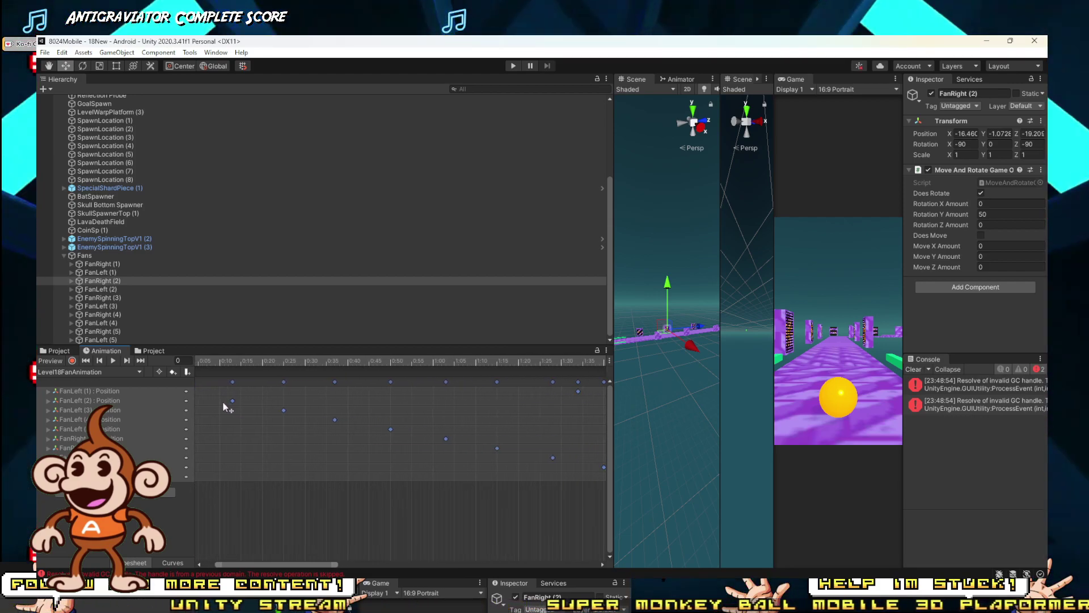
pyautogui.scroll(-8, 227, 417)
pyautogui.scroll(-4, 229, 421)
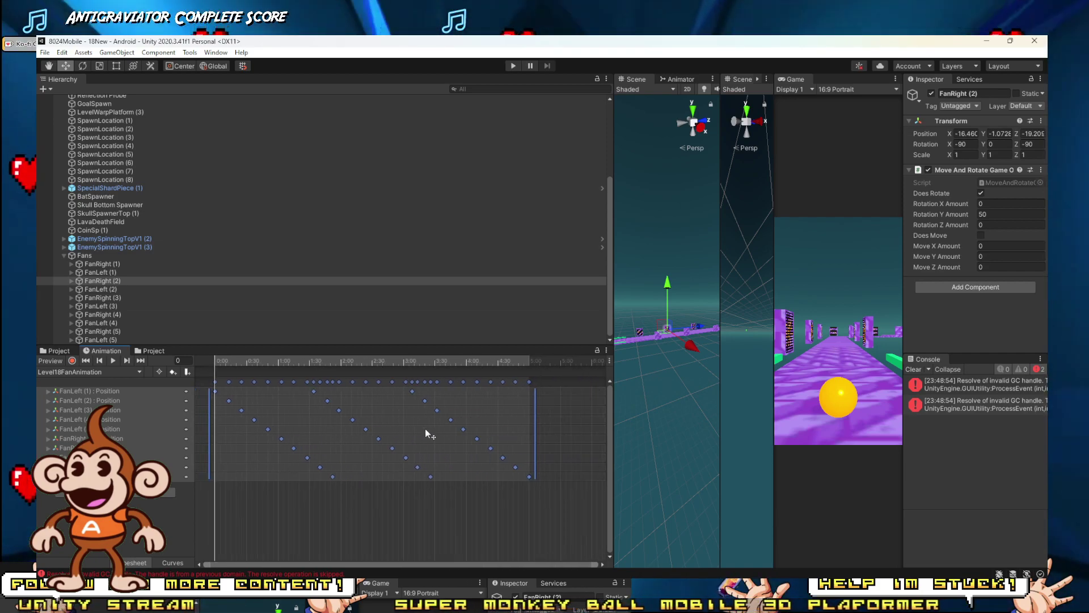
pyautogui.moveTo(533, 421); pyautogui.dragTo(471, 414)
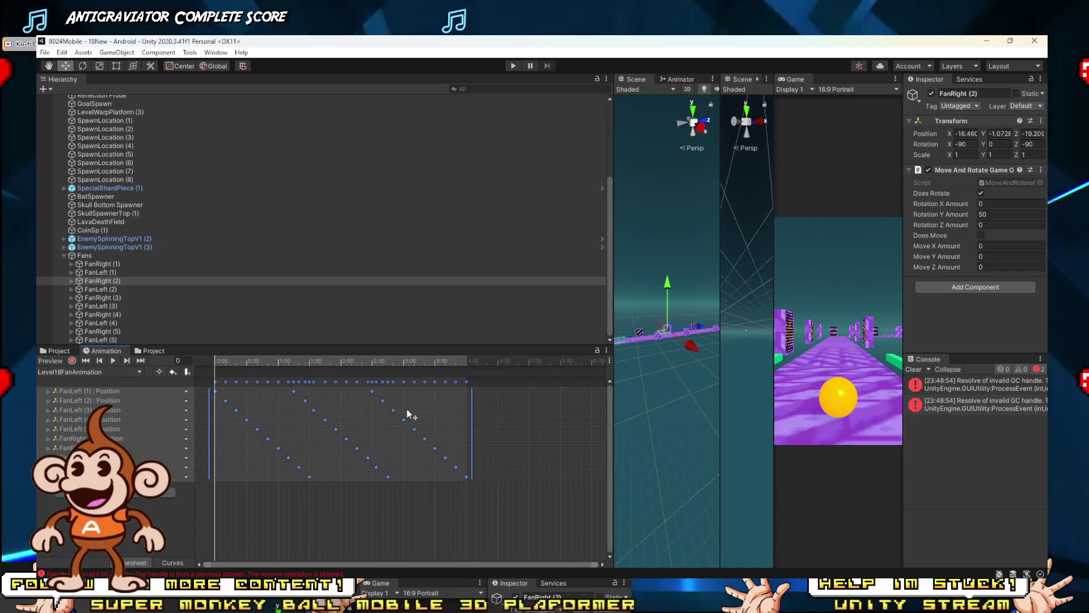
pyautogui.scroll(2, 224, 393)
pyautogui.scroll(3, 224, 393)
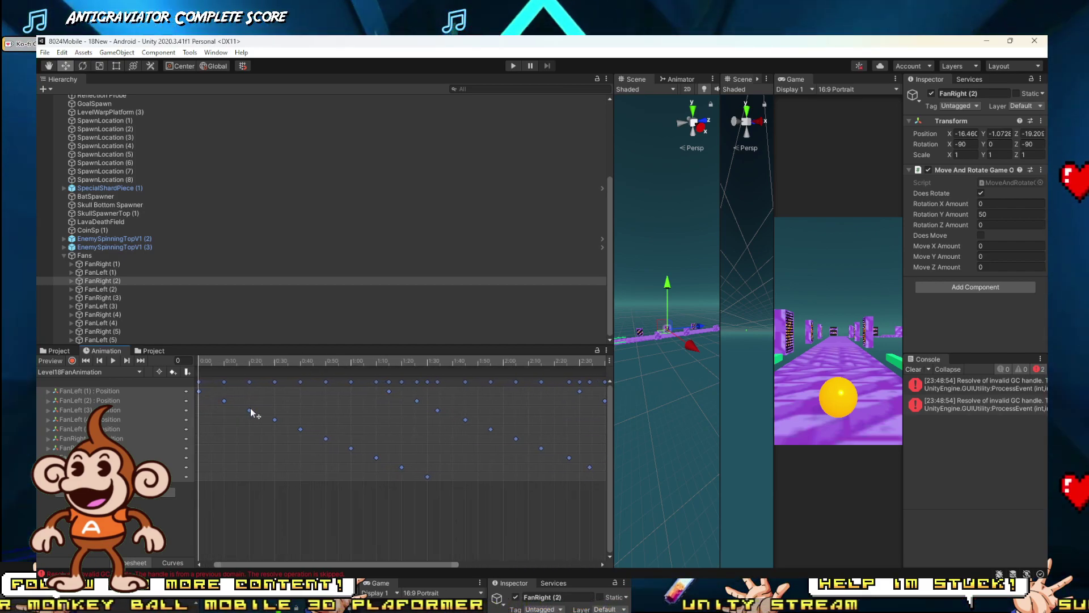
pyautogui.scroll(1, 249, 410)
pyautogui.scroll(-3, 295, 415)
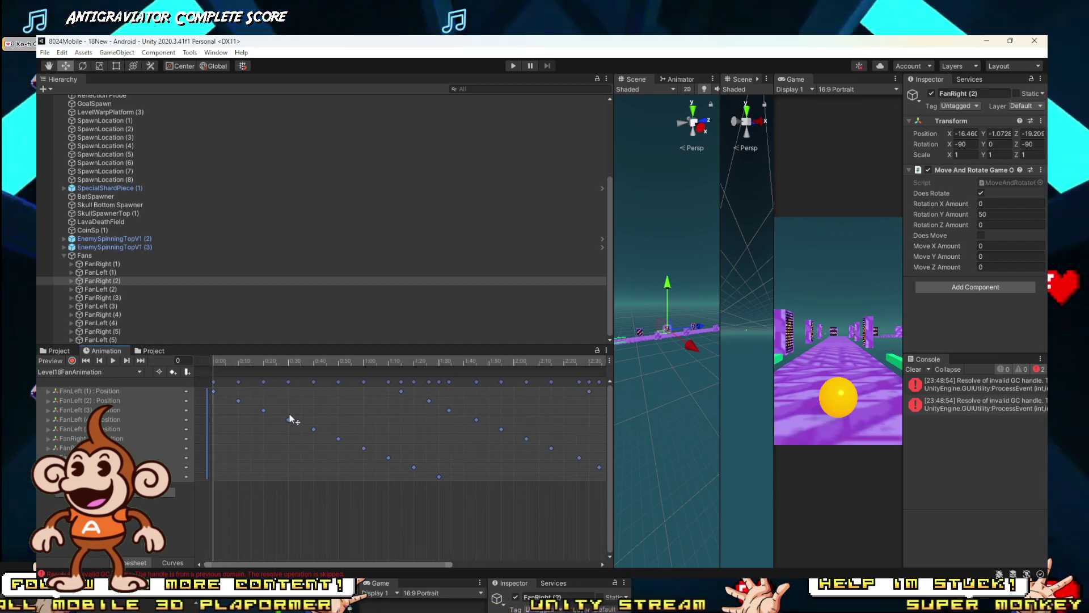
pyautogui.scroll(-2, 307, 429)
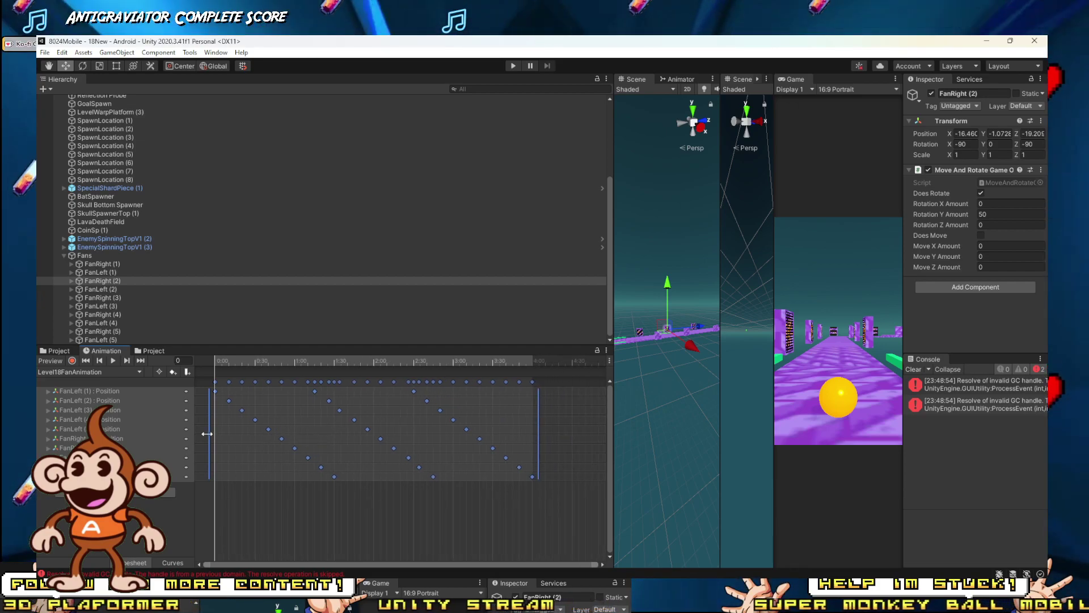
pyautogui.click(210, 460)
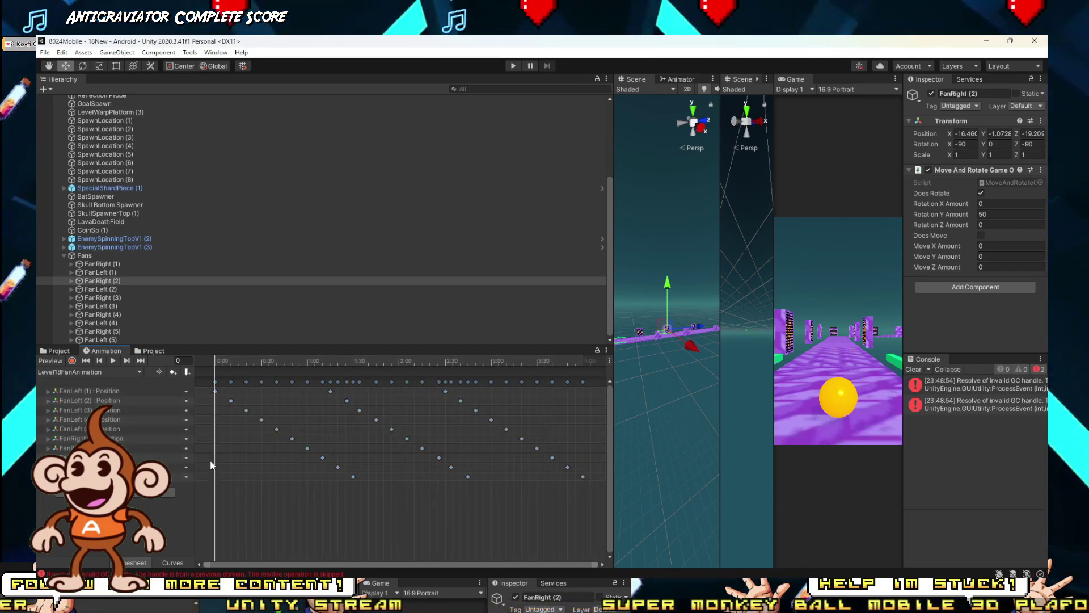
# Step: Shift the FanRight (1) position keyframes to start at 0:10 and the FanLeft (2) keyframes to start at 0:20
pyautogui.moveTo(227, 434); pyautogui.dragTo(194, 452)
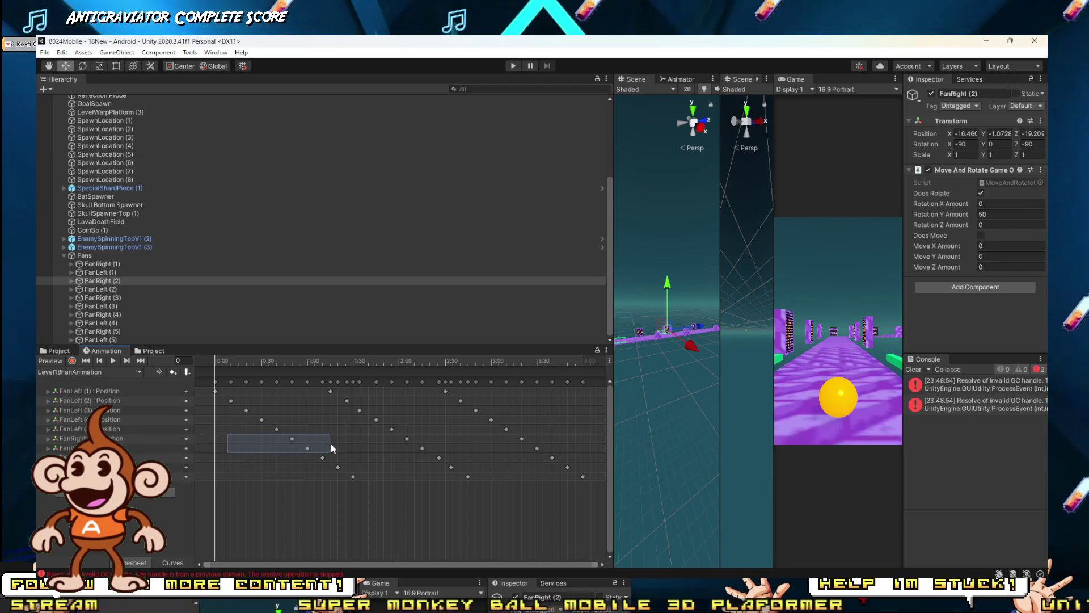
pyautogui.moveTo(542, 442); pyautogui.dragTo(540, 442)
pyautogui.moveTo(357, 440); pyautogui.dragTo(292, 440)
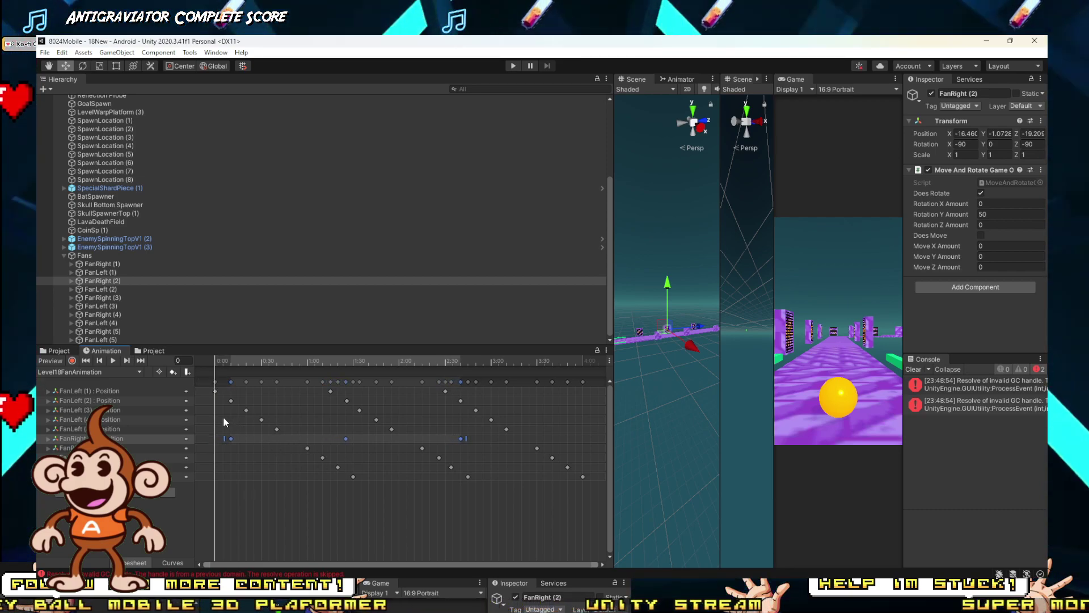
pyautogui.moveTo(219, 401); pyautogui.dragTo(499, 403)
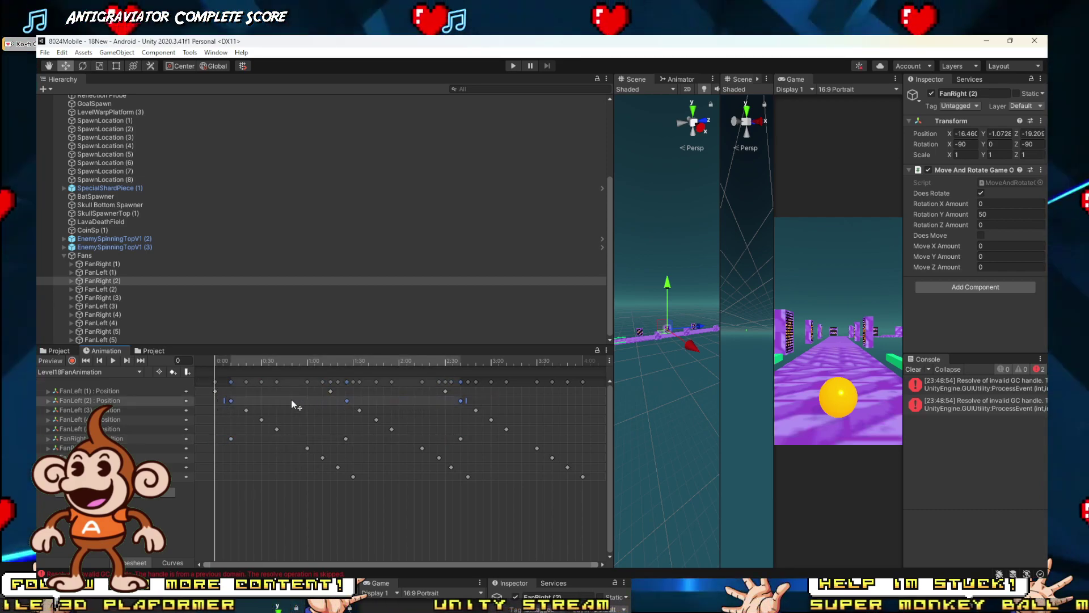
pyautogui.moveTo(248, 402); pyautogui.dragTo(263, 404)
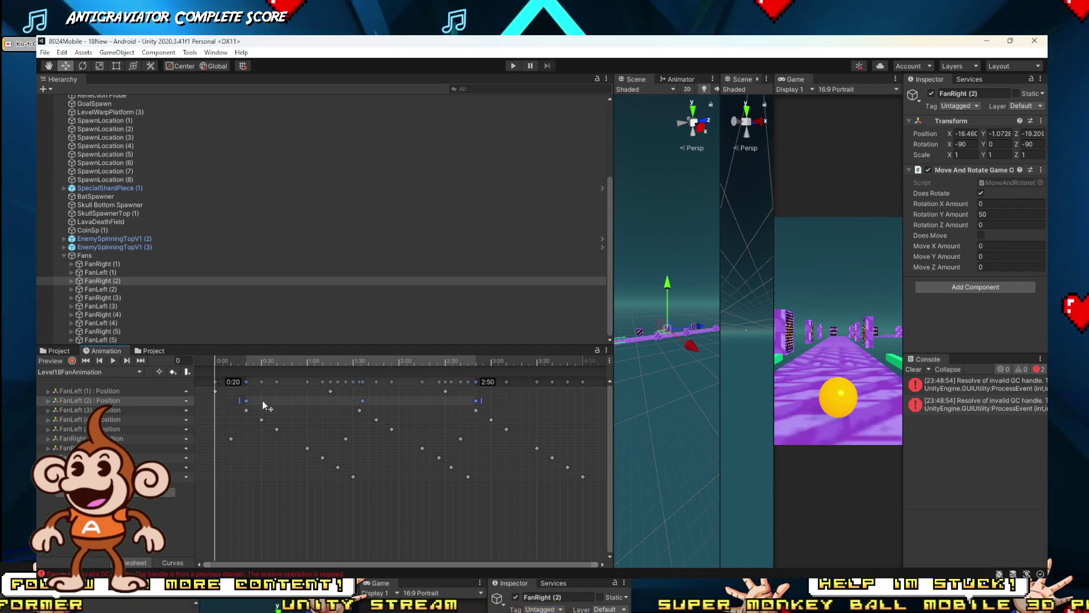
# Step: Shift the FanRight (2) position keyframes to start at 0:30 and the FanLeft (3) keyframes to start at 0:40
pyautogui.moveTo(293, 445); pyautogui.dragTo(546, 448)
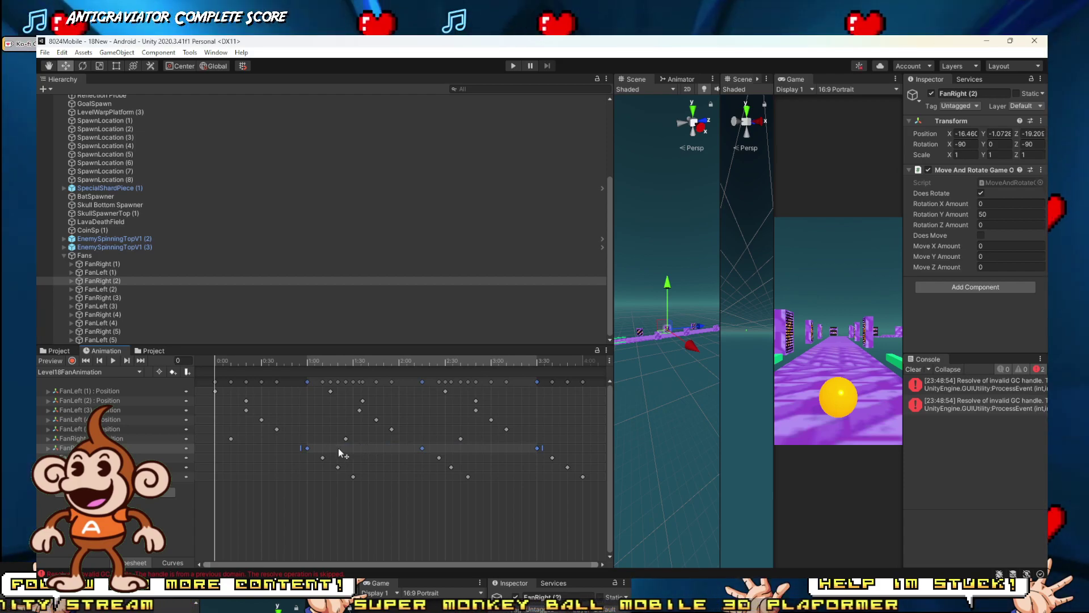
pyautogui.moveTo(338, 447); pyautogui.dragTo(291, 441)
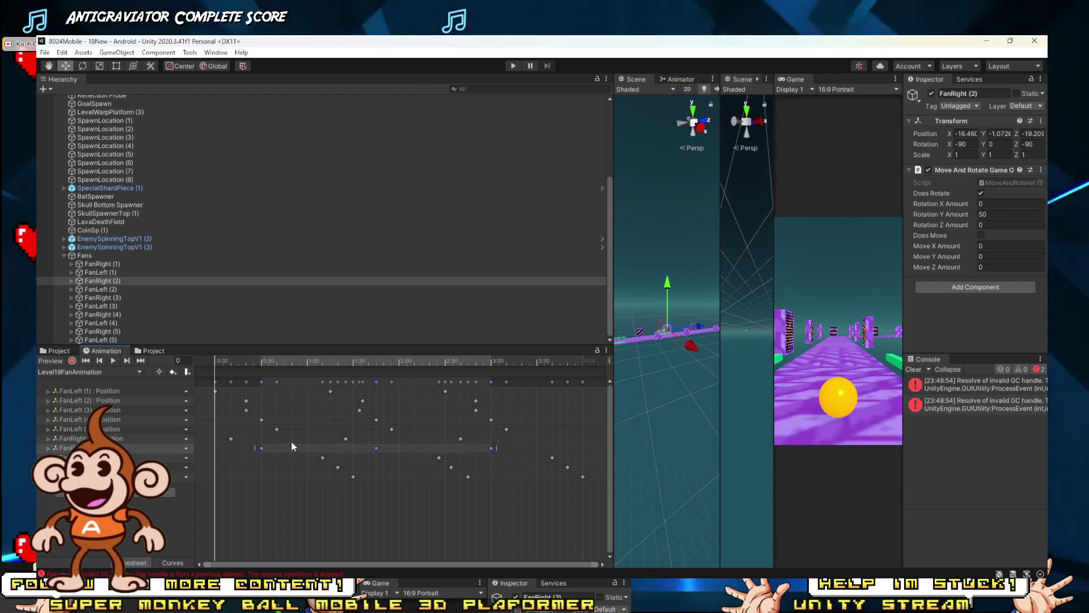
pyautogui.moveTo(209, 407); pyautogui.dragTo(495, 412)
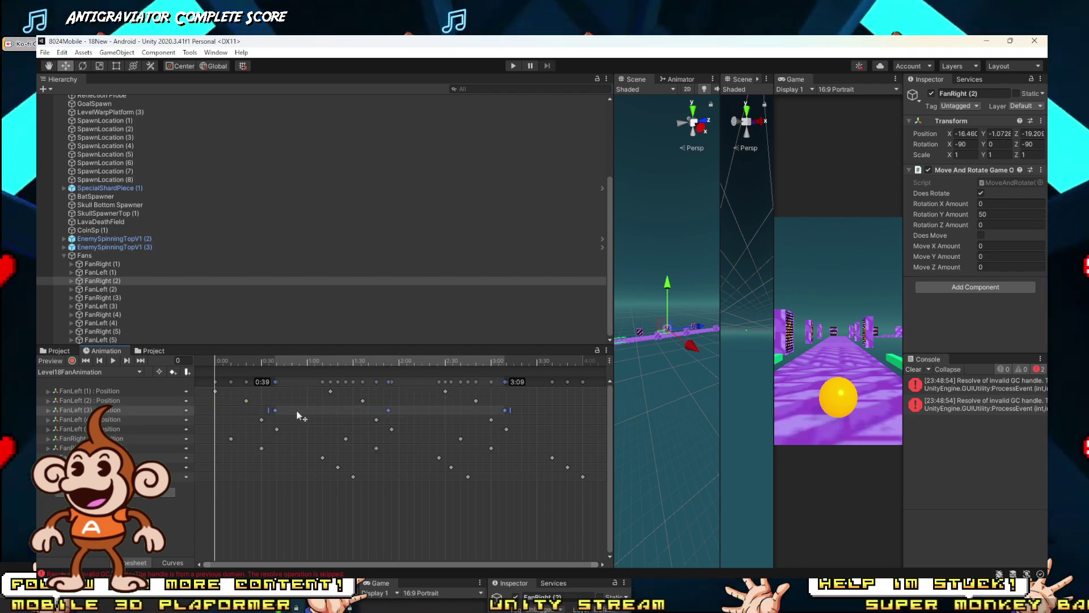
pyautogui.moveTo(299, 414); pyautogui.dragTo(300, 415)
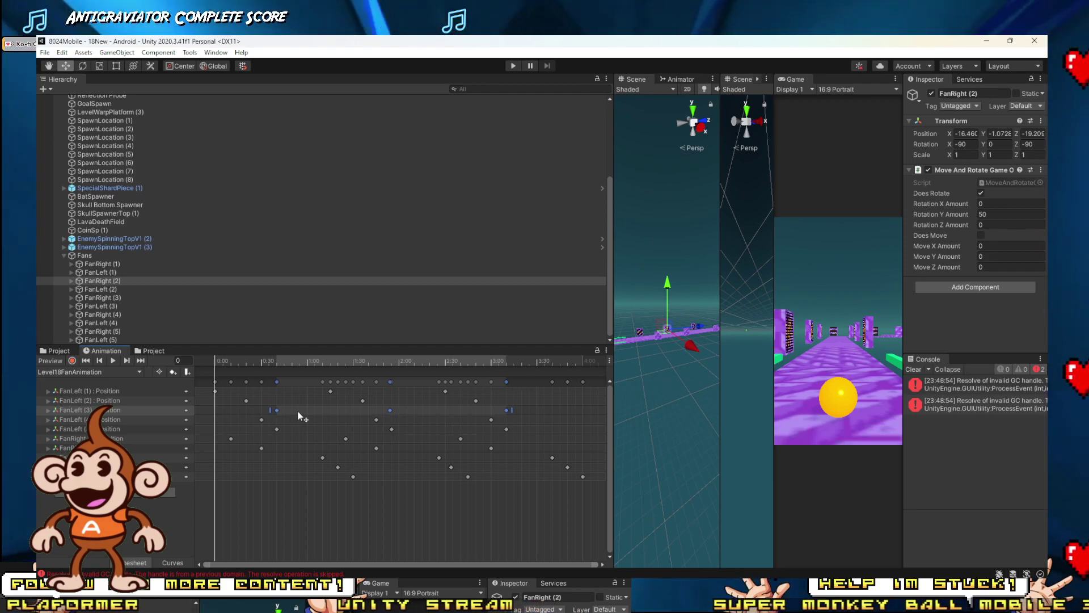
# Step: Shift the three FanRight (3) position keyframes earlier so they start at about 0:50
pyautogui.moveTo(287, 456); pyautogui.dragTo(474, 459)
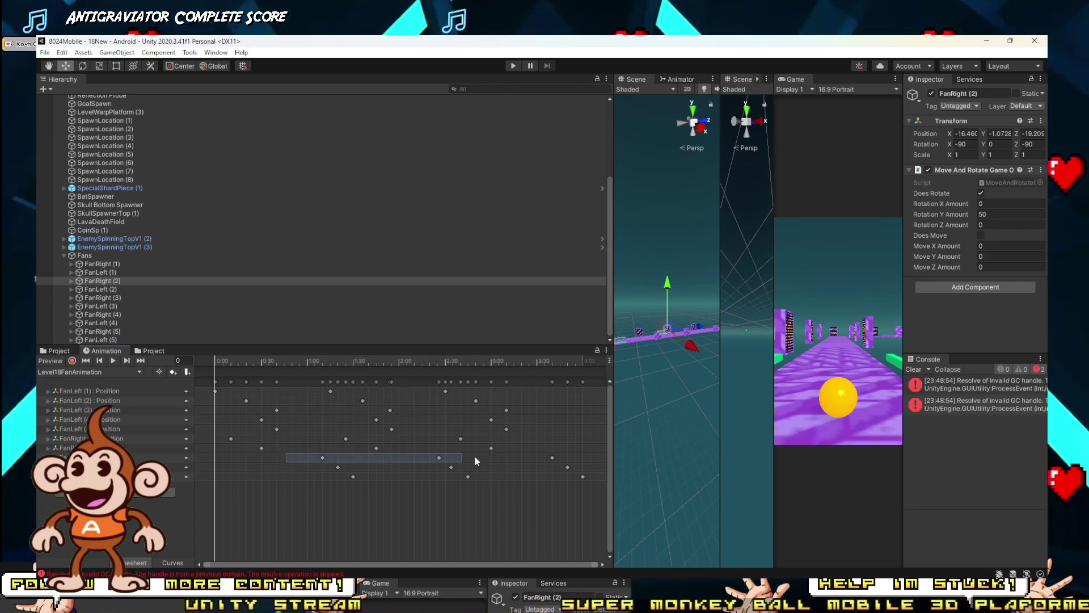
pyautogui.moveTo(555, 457); pyautogui.dragTo(557, 457)
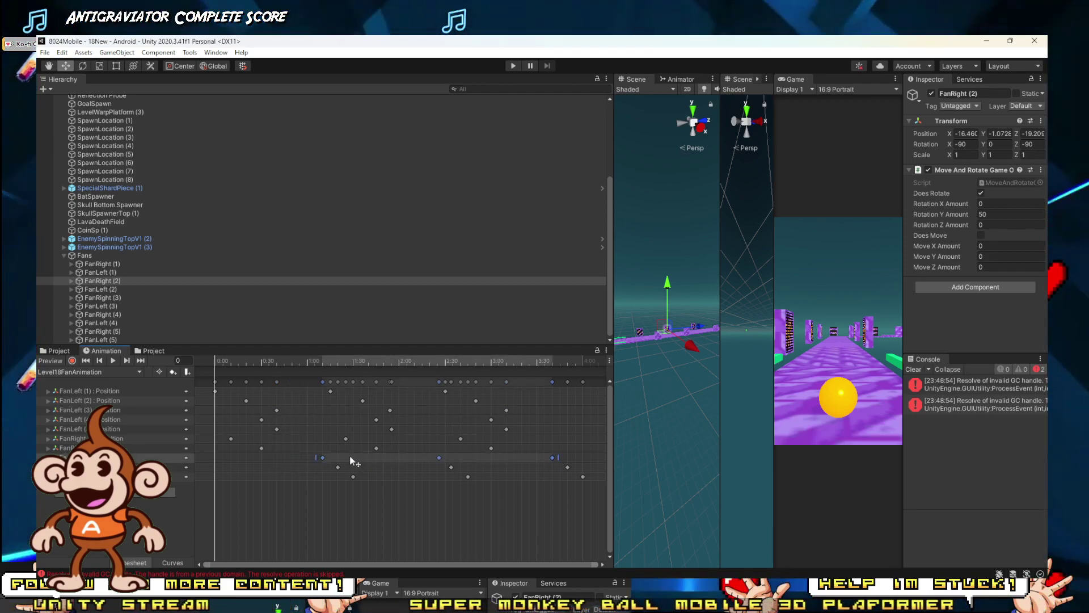
pyautogui.moveTo(315, 458); pyautogui.dragTo(319, 457)
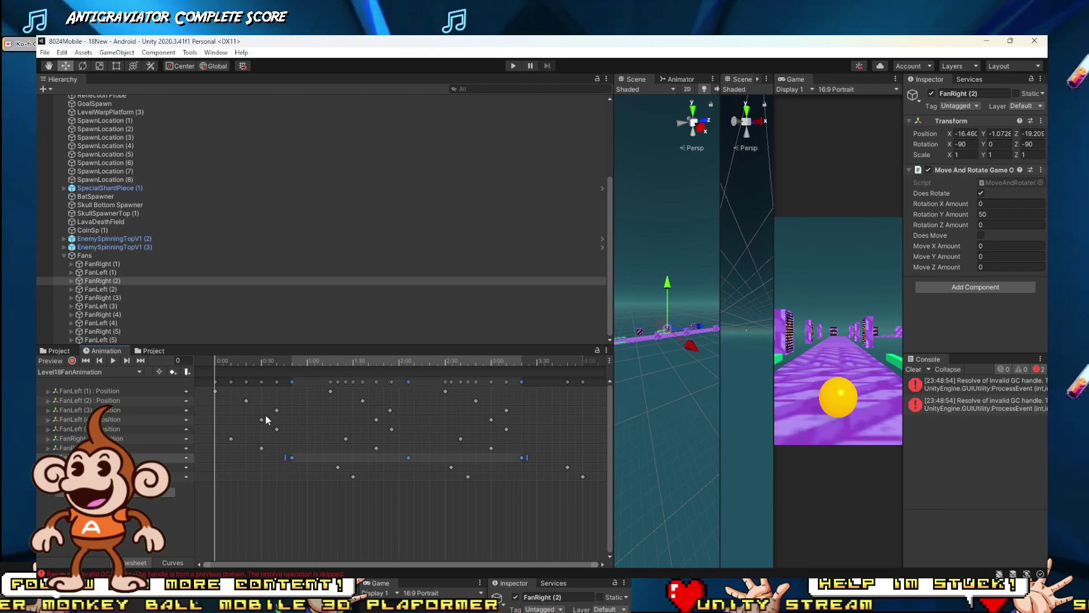
# Step: Shift all three FanLeft (4) position keyframes together so the first one sits at about 1:00
pyautogui.moveTo(239, 419); pyautogui.dragTo(248, 424)
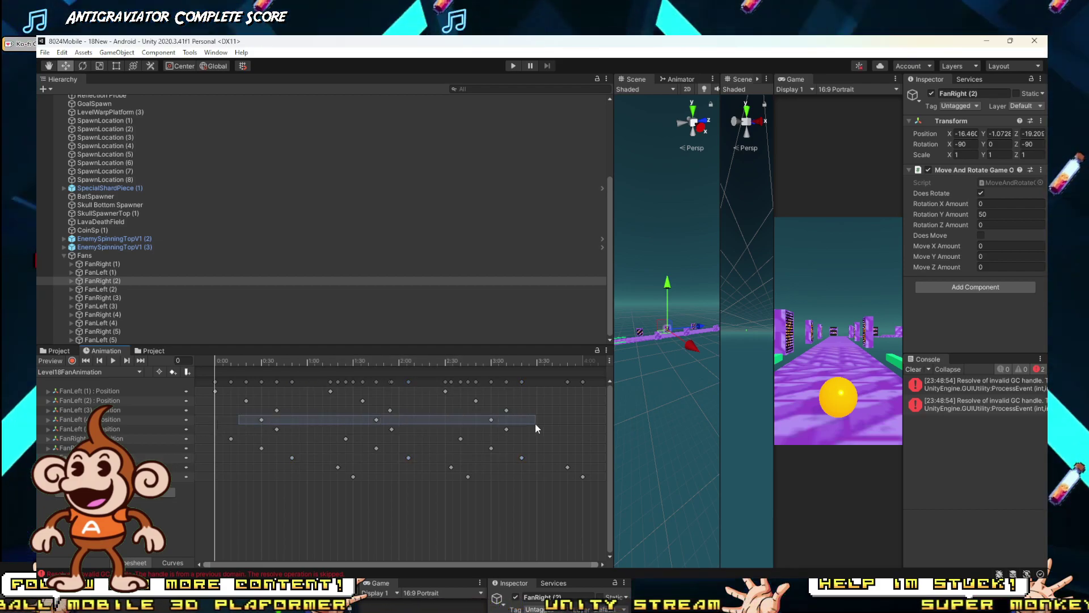
pyautogui.moveTo(535, 423); pyautogui.dragTo(535, 432)
pyautogui.click(232, 438)
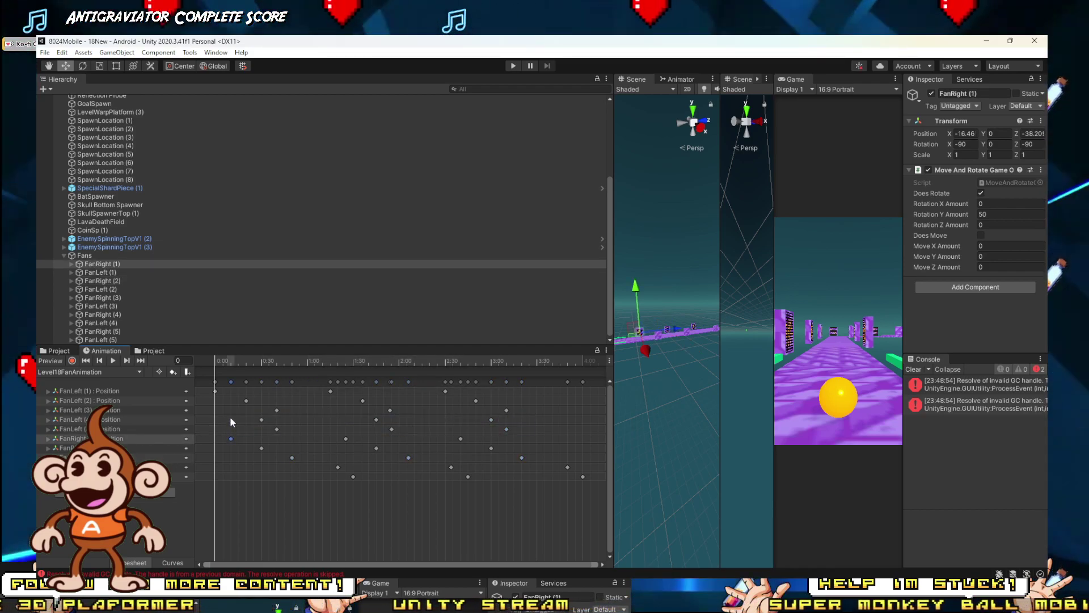
pyautogui.moveTo(230, 417); pyautogui.dragTo(506, 420)
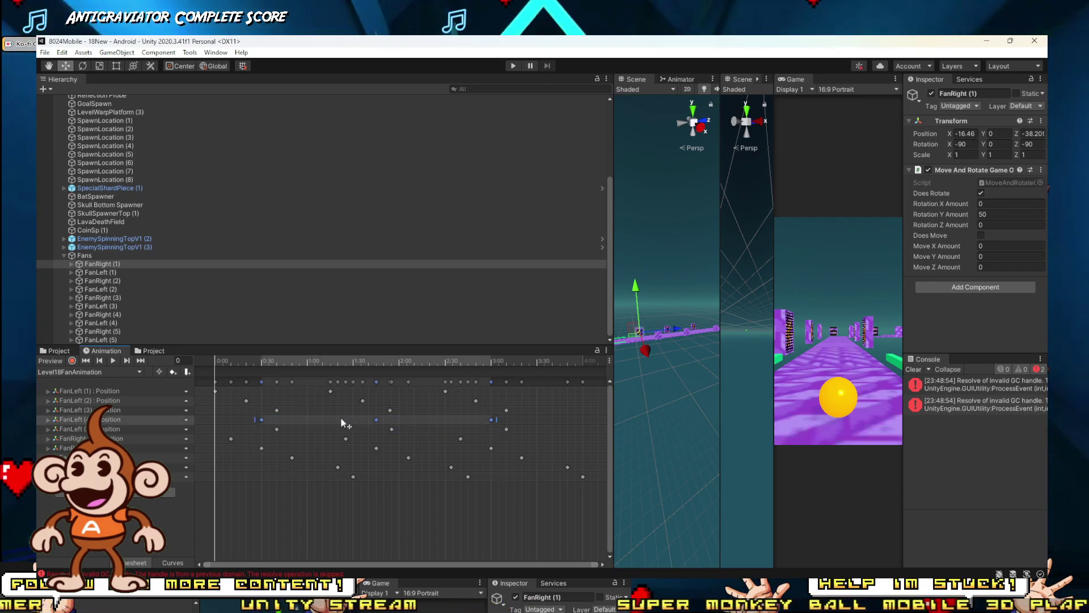
pyautogui.moveTo(351, 416); pyautogui.dragTo(378, 420)
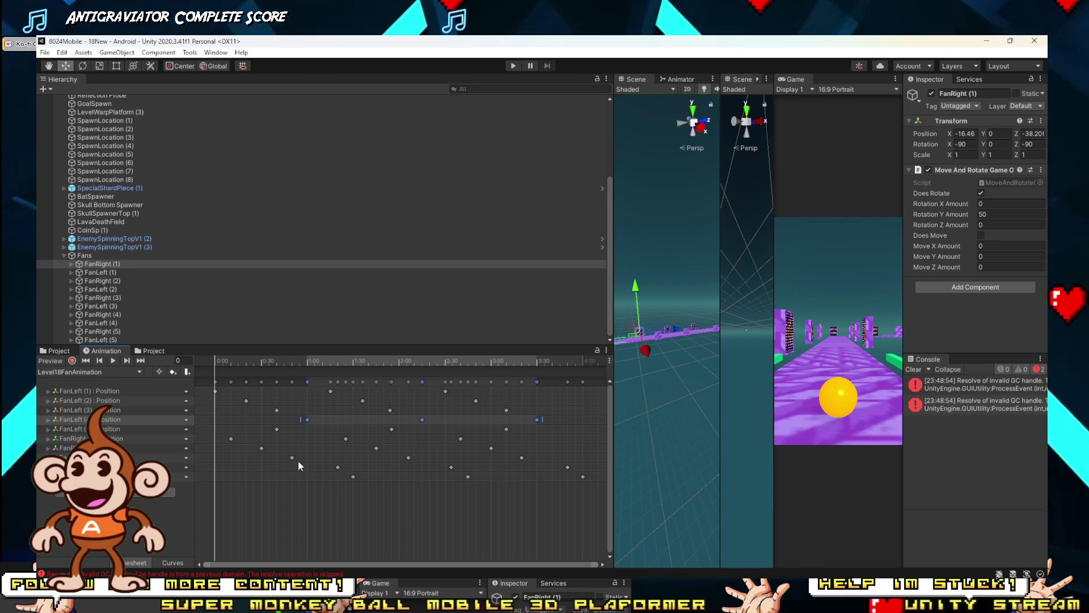
# Step: Shift the three FanRight (4) position keyframes together so the first one sits at about 1:10
pyautogui.click(262, 459)
pyautogui.moveTo(280, 462); pyautogui.dragTo(580, 468)
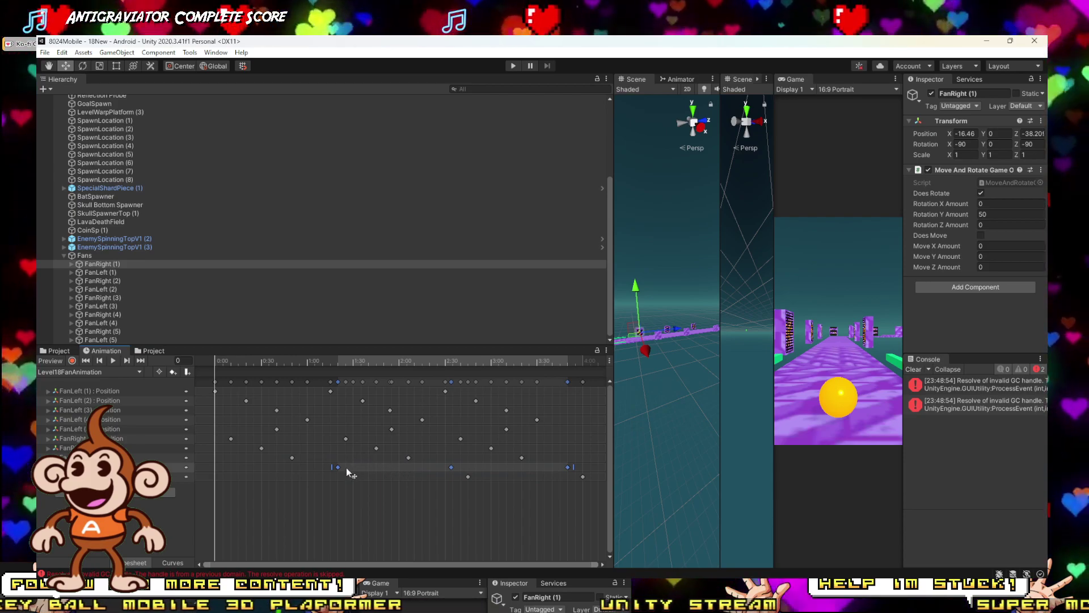
pyautogui.moveTo(350, 468)
pyautogui.mouseDown()
pyautogui.moveTo(310, 475)
pyautogui.moveTo(331, 472)
pyautogui.mouseUp()
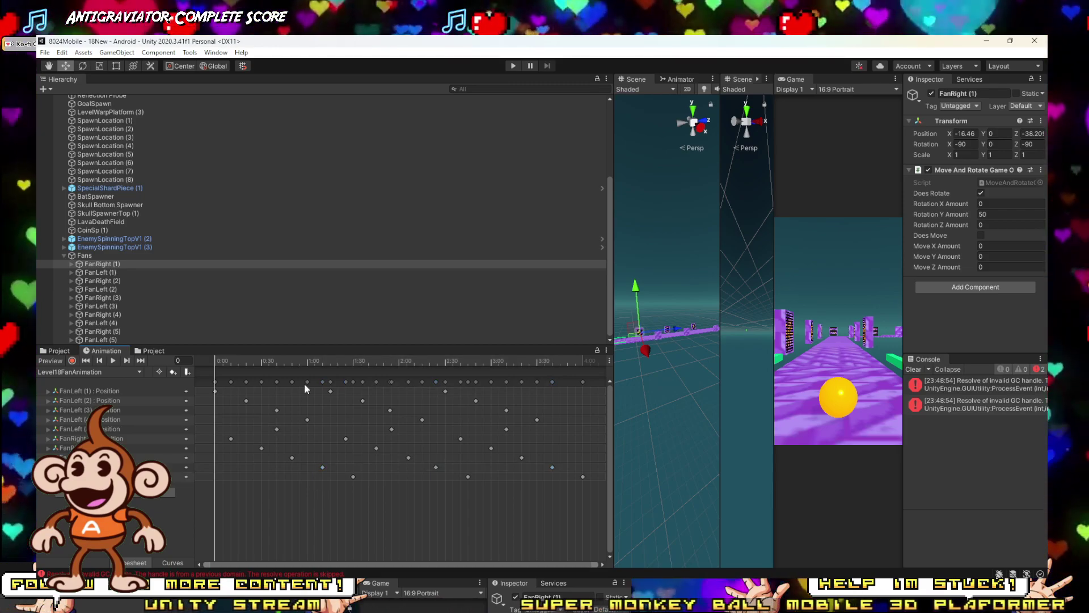
# Step: Shift the three FanLeft (5) position keyframes so the first sits at about 1:20, and return the playhead to frame 0
pyautogui.moveTo(250, 430); pyautogui.dragTo(534, 430)
pyautogui.moveTo(319, 427); pyautogui.dragTo(371, 427)
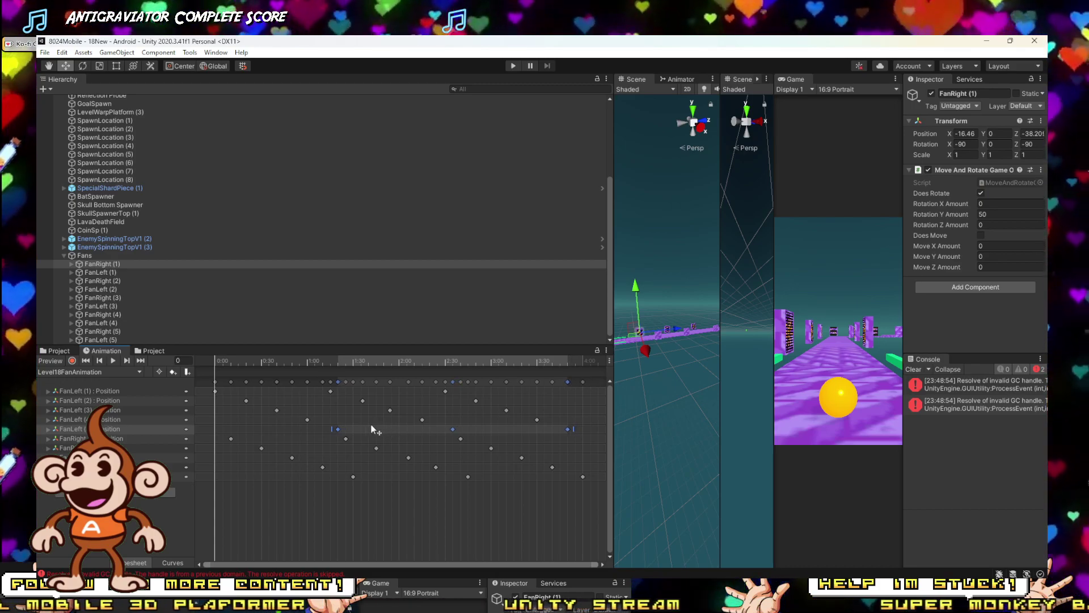
pyautogui.moveTo(322, 478); pyautogui.dragTo(591, 475)
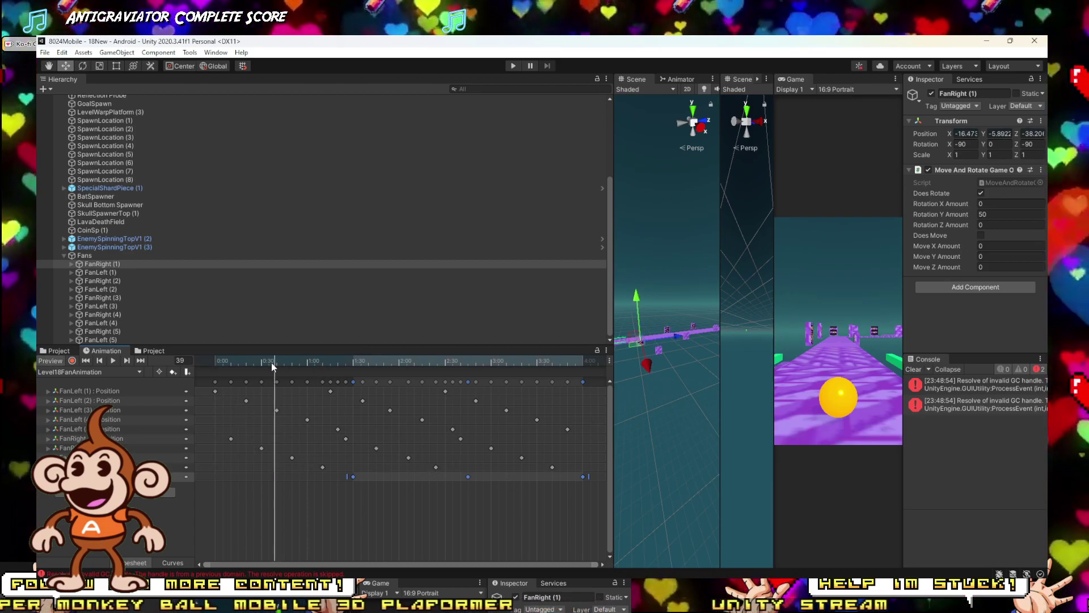
pyautogui.click(217, 362)
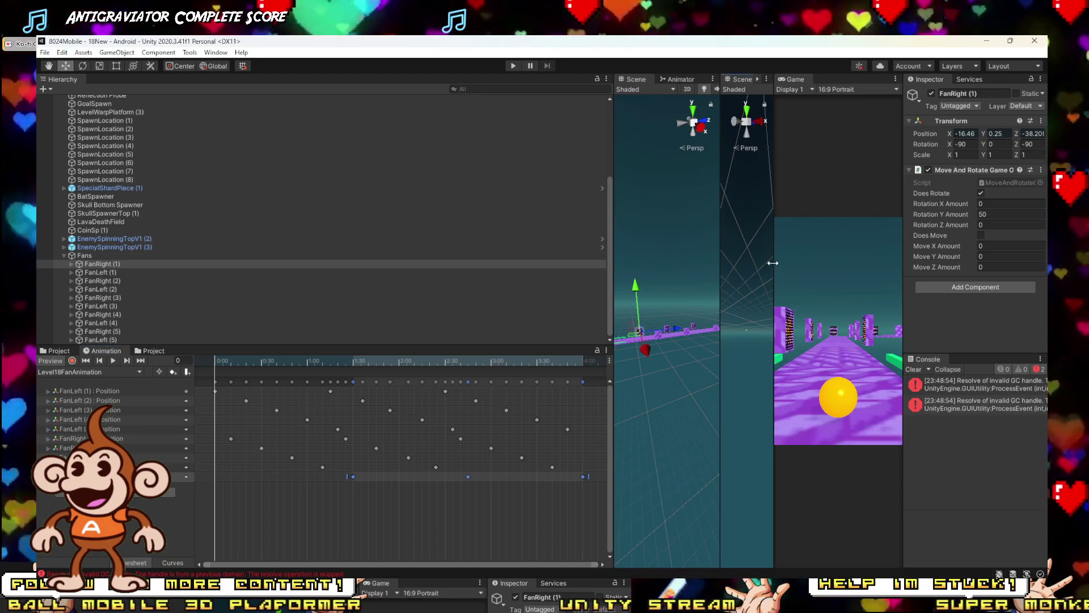
# Step: Playtest the level in an enlarged Game view to check the staggered fan timing, then stop play mode
pyautogui.moveTo(773, 263); pyautogui.dragTo(304, 250)
pyautogui.click(513, 66)
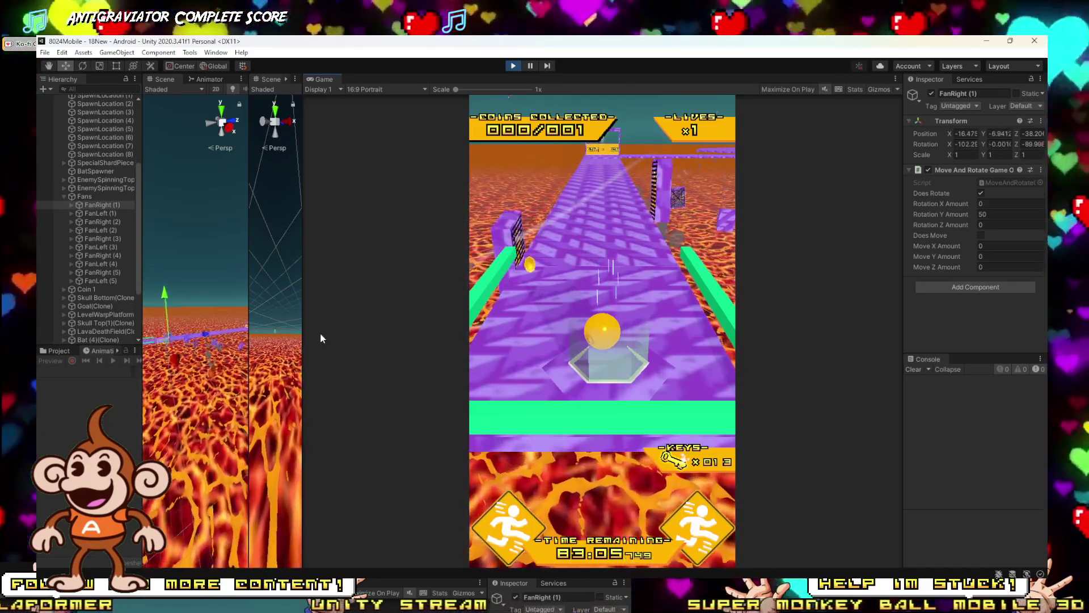
pyautogui.moveTo(142, 328); pyautogui.dragTo(593, 328)
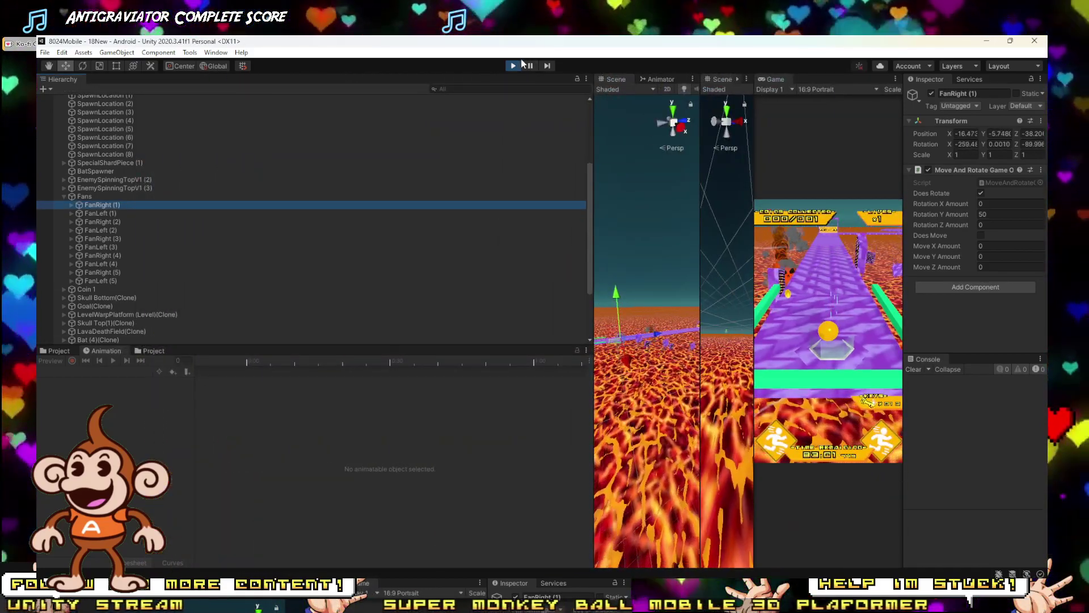
pyautogui.click(513, 66)
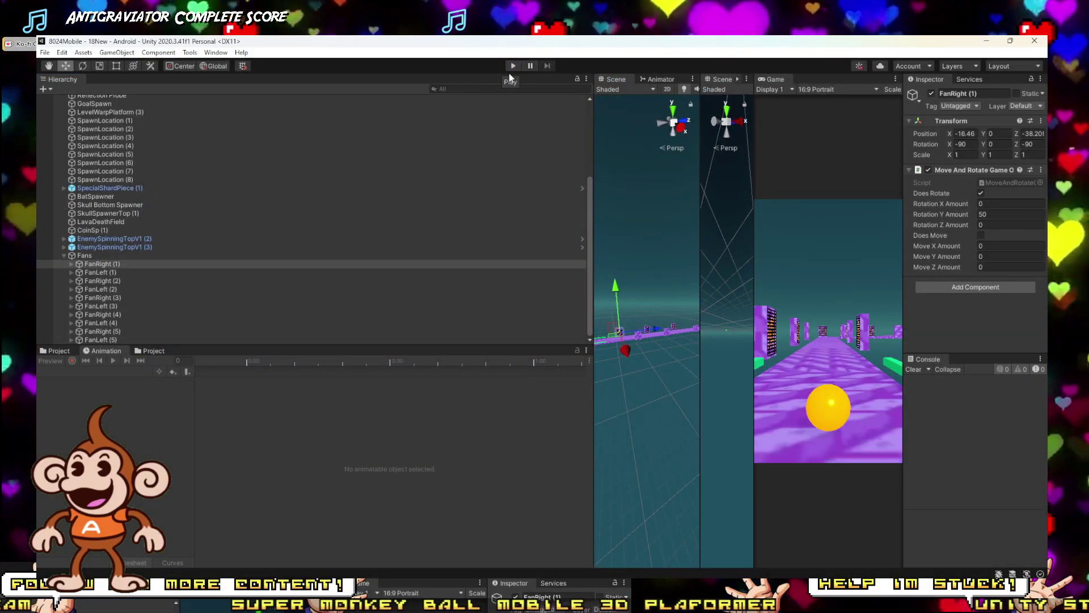
# Step: Select the Fans object and stretch all keyframes of Level18FanAnimation so the clip ends at about 15:00
pyautogui.click(90, 350)
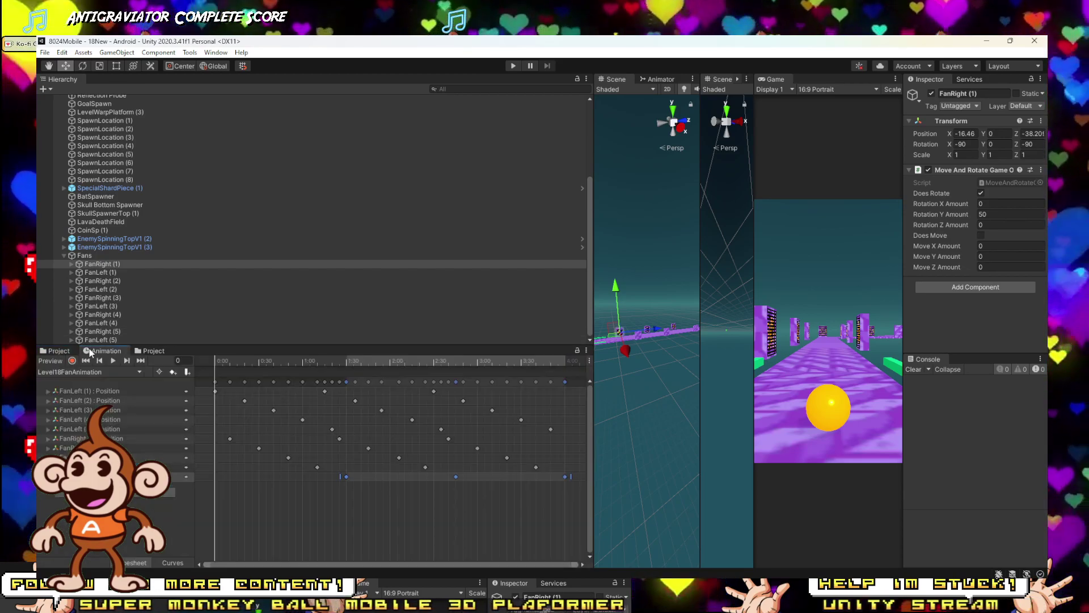
pyautogui.click(86, 255)
pyautogui.scroll(-2, 267, 470)
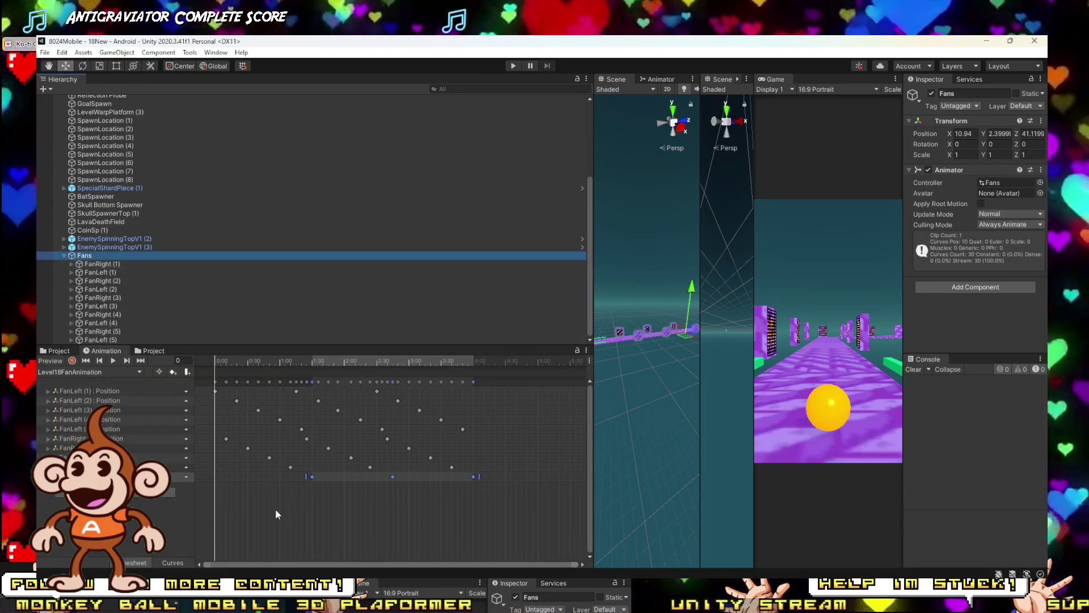
pyautogui.click(485, 488)
pyautogui.hotkey('ctrl', 'a')
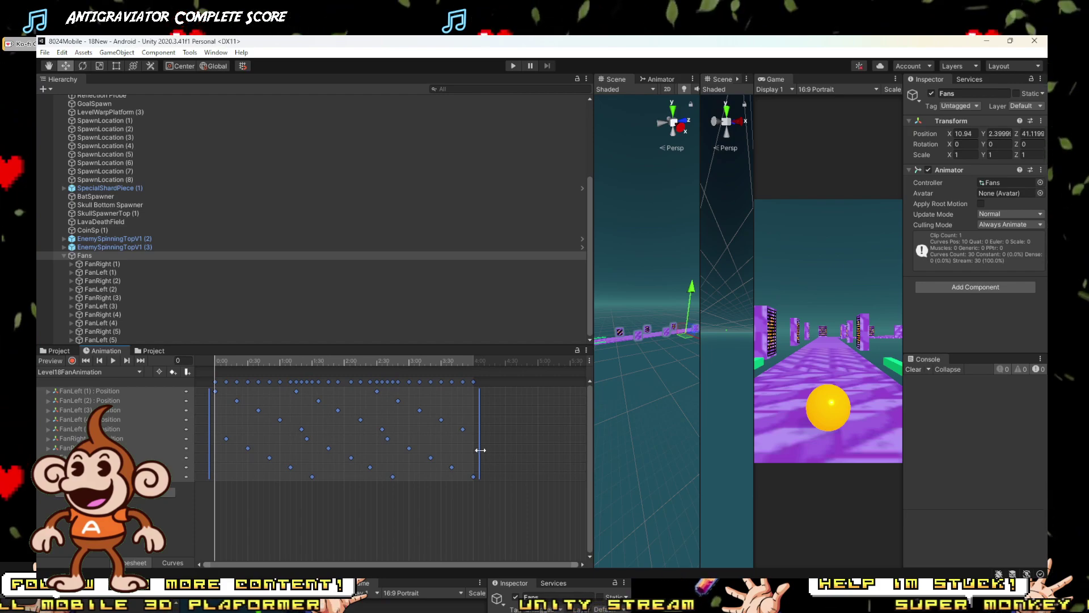
pyautogui.moveTo(480, 450); pyautogui.dragTo(533, 431)
pyautogui.scroll(-1, 310, 426)
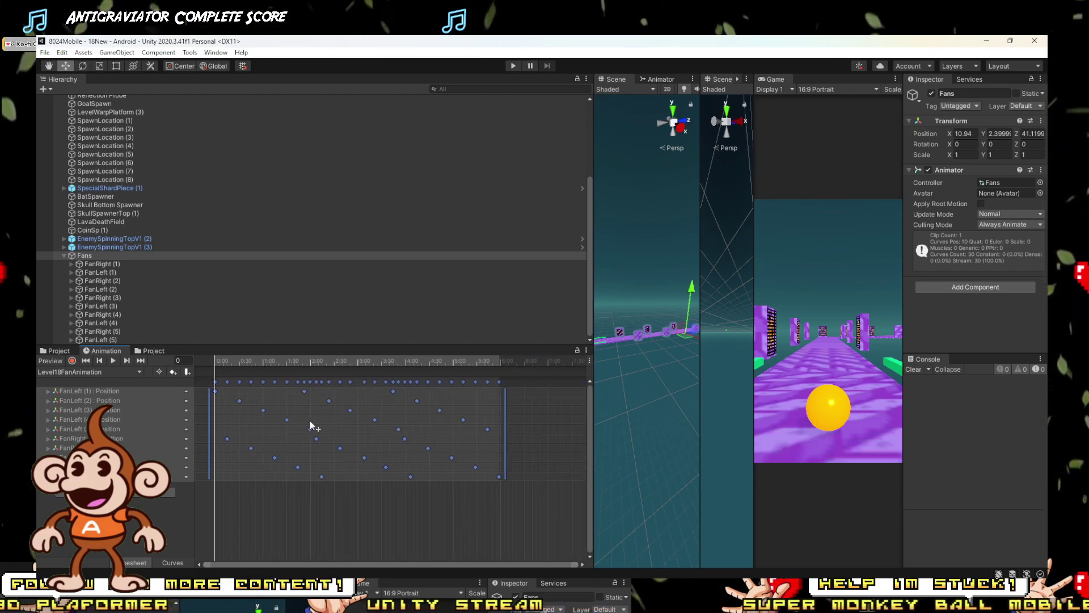
pyautogui.scroll(-4, 310, 426)
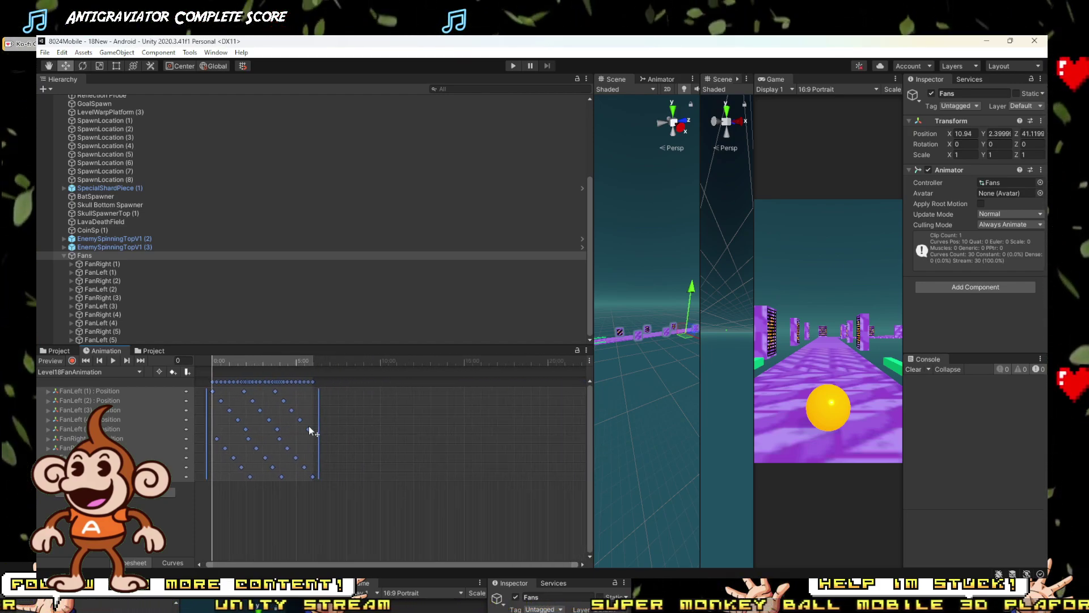
pyautogui.moveTo(318, 431); pyautogui.dragTo(453, 437)
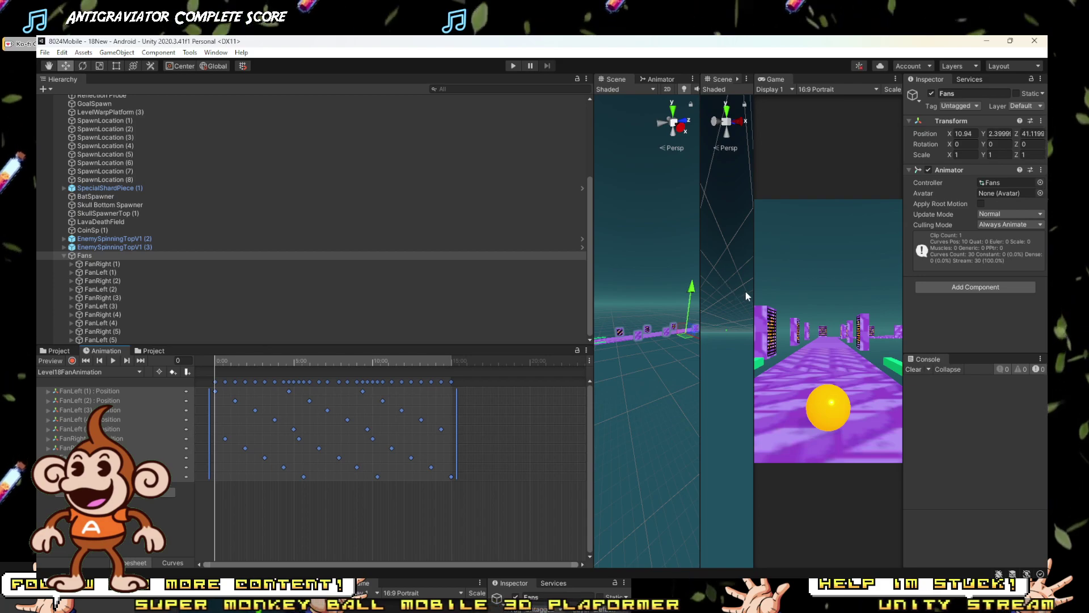
# Step: Playtest the level in an enlarged Game view with the slowed fan animation and stop play mode
pyautogui.moveTo(751, 298); pyautogui.dragTo(322, 228)
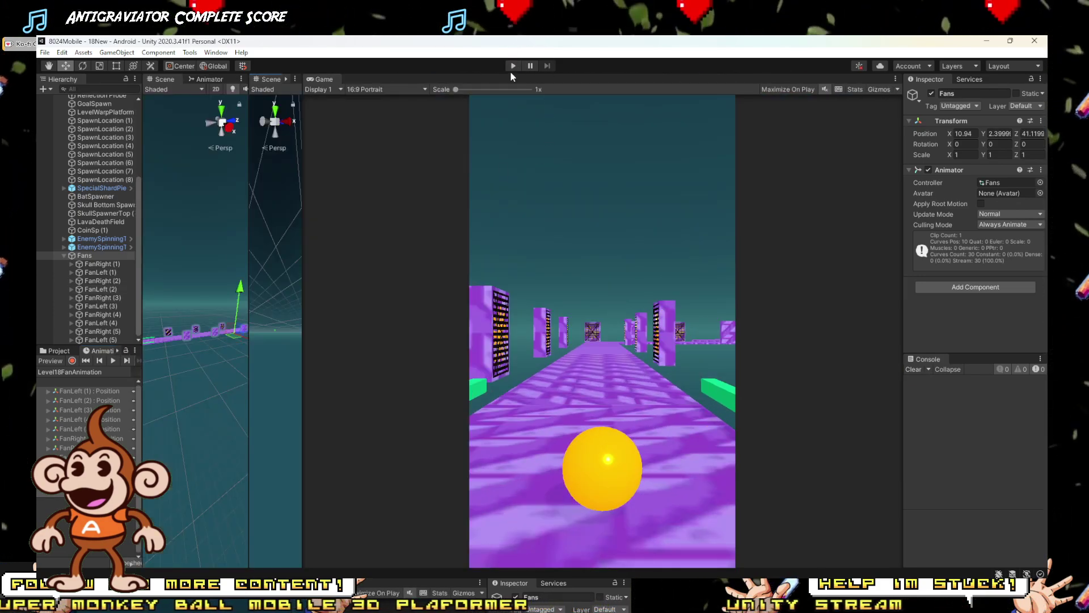
pyautogui.click(513, 66)
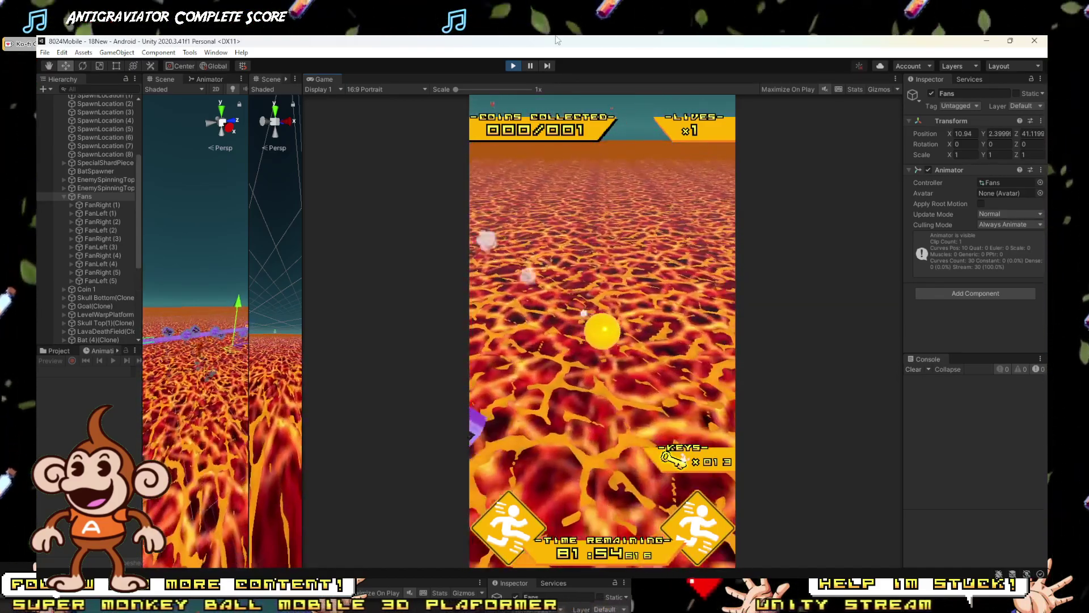
pyautogui.click(510, 64)
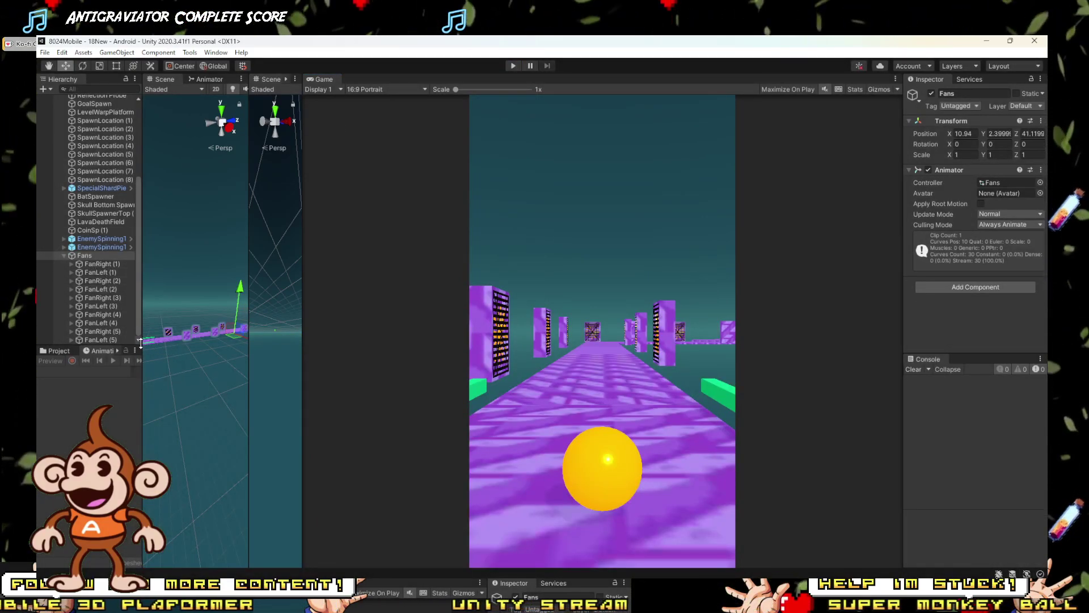
# Step: Compress all keyframes of the fan animation so the clip ends at about 7:30
pyautogui.moveTo(141, 342); pyautogui.dragTo(739, 346)
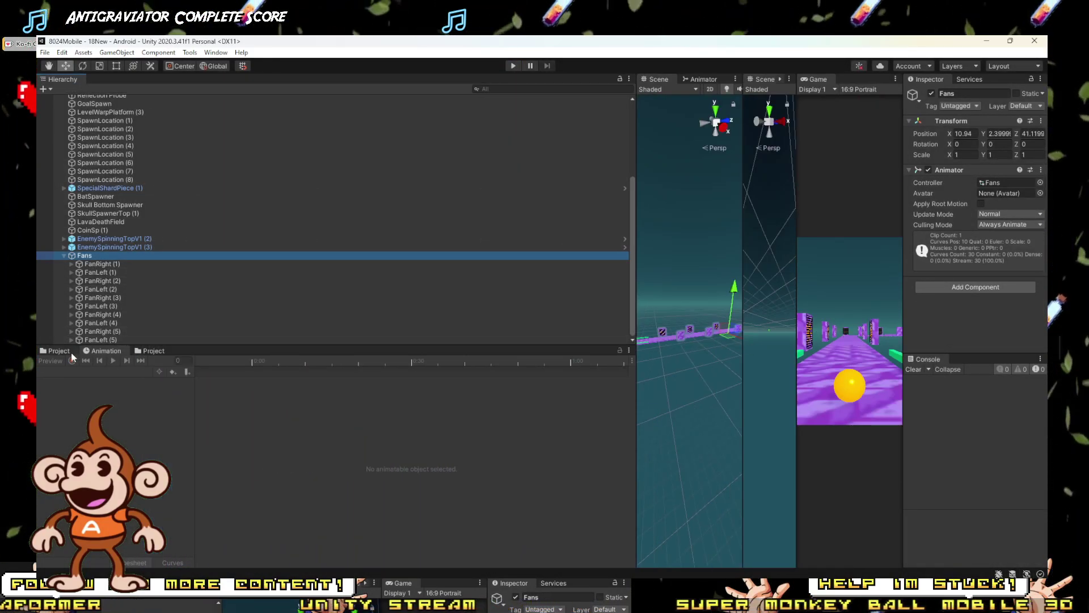
pyautogui.click(72, 352)
pyautogui.click(102, 351)
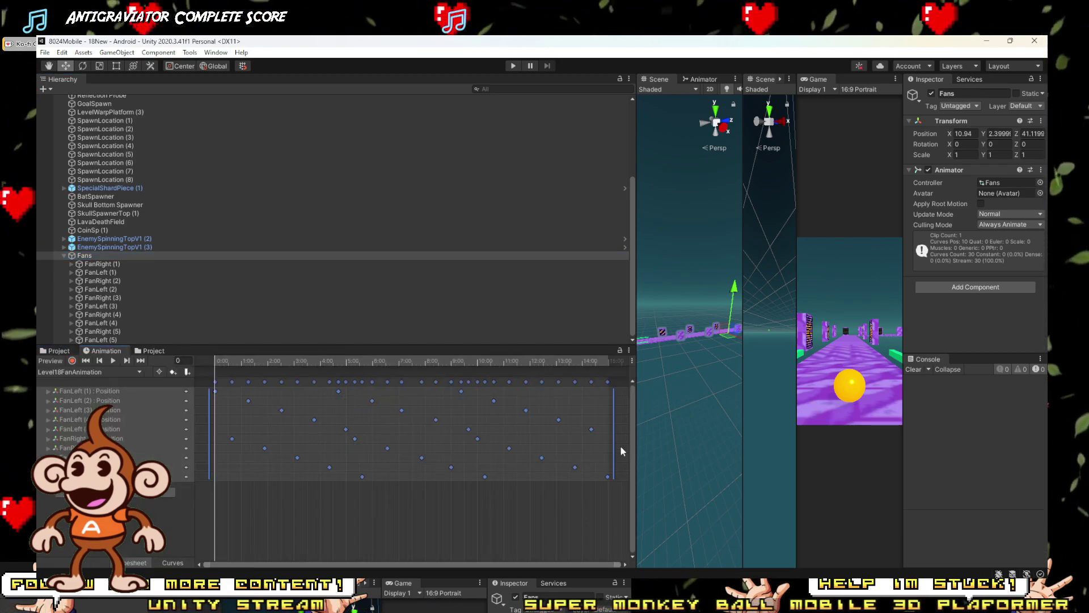
pyautogui.moveTo(574, 407); pyautogui.dragTo(401, 405)
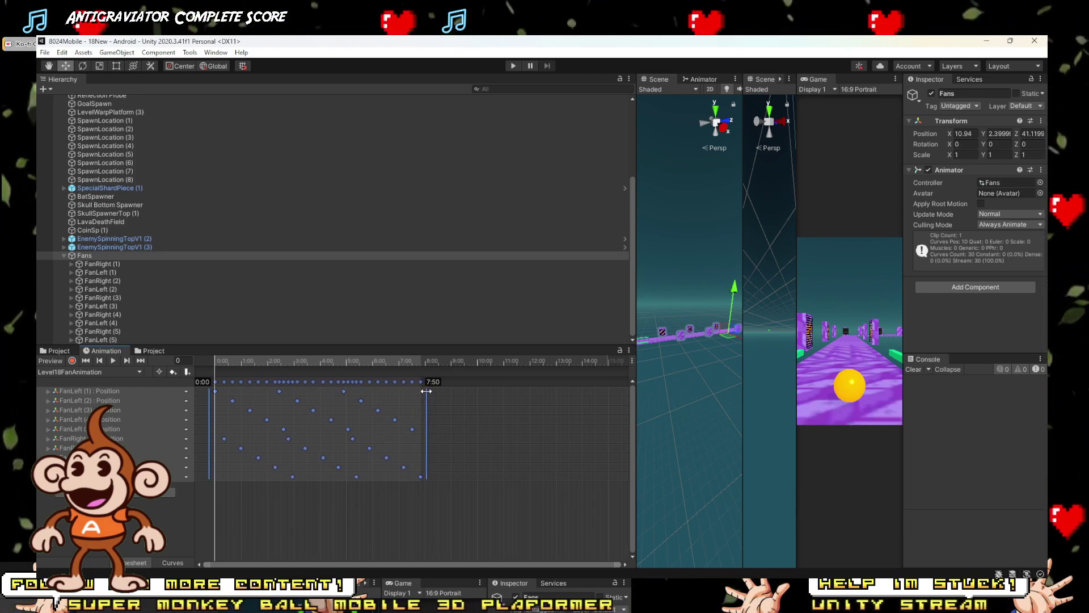
pyautogui.moveTo(426, 391); pyautogui.dragTo(426, 391)
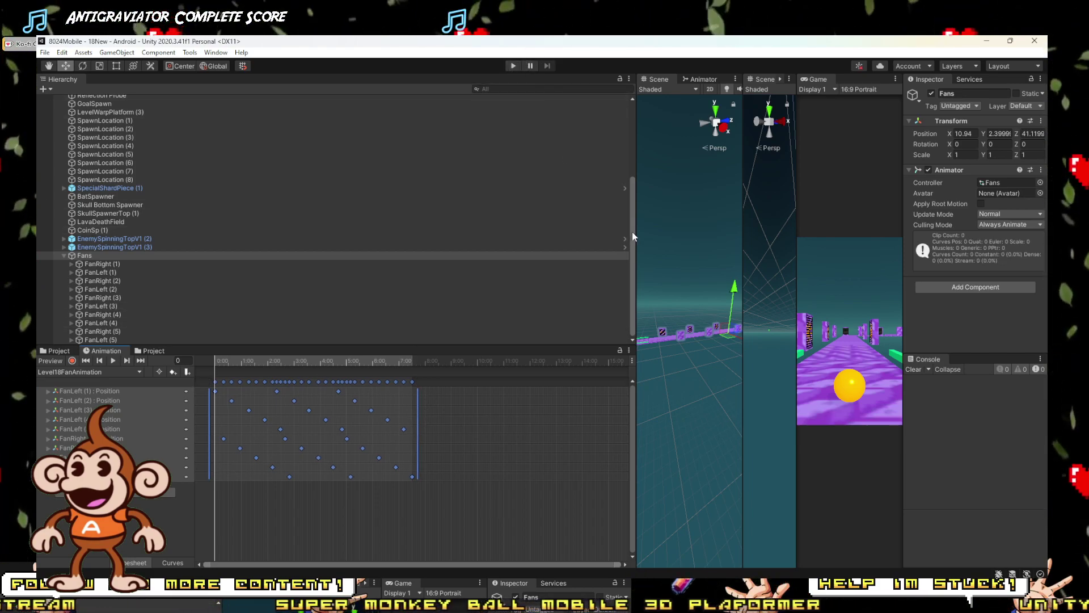
# Step: Playtest the level with the faster fan animation, rolling the ball forward in an enlarged Game view, and stop play mode
pyautogui.moveTo(632, 232); pyautogui.dragTo(269, 224)
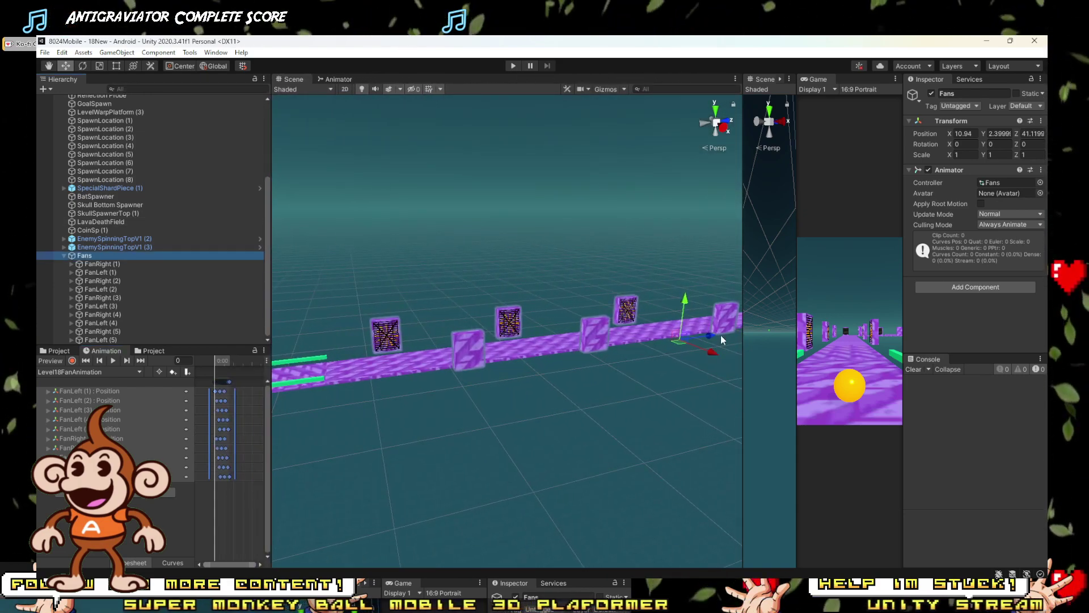
pyautogui.moveTo(747, 356); pyautogui.dragTo(659, 340)
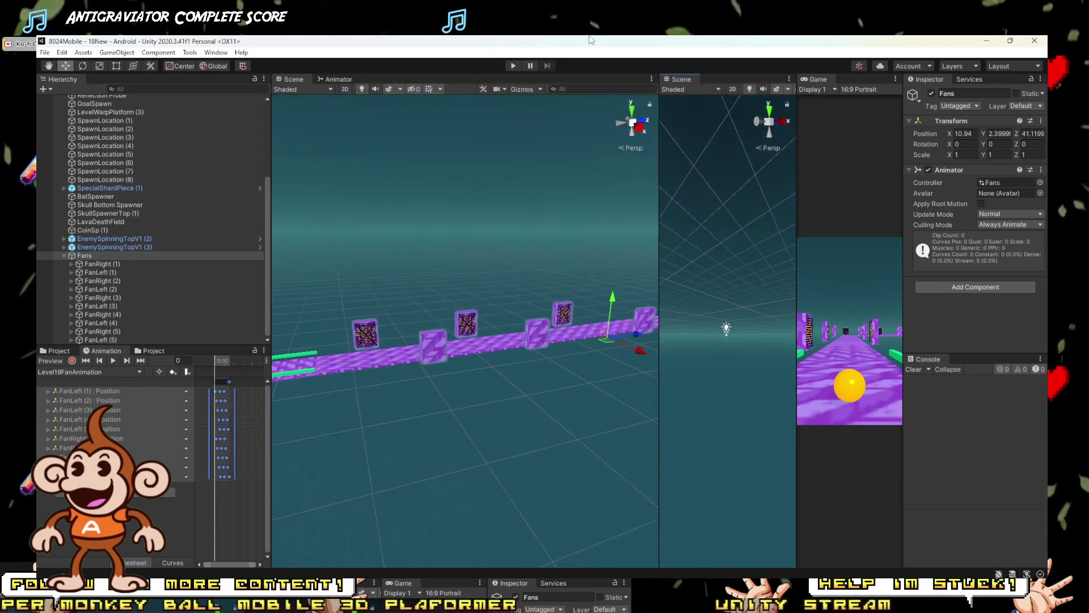
pyautogui.click(513, 66)
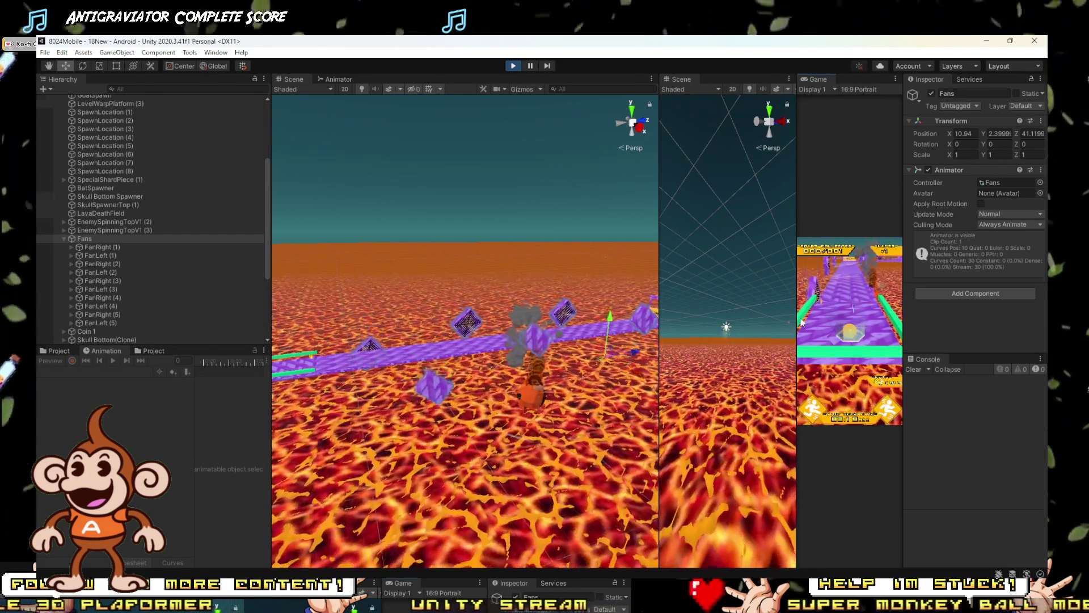
pyautogui.moveTo(796, 319); pyautogui.dragTo(303, 340)
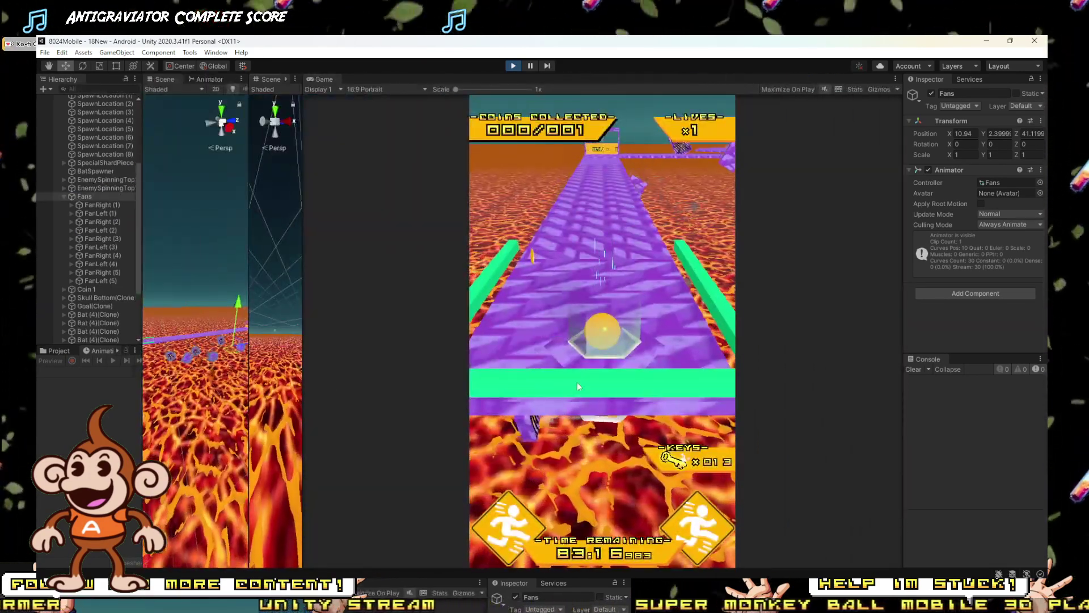
pyautogui.press('Up')
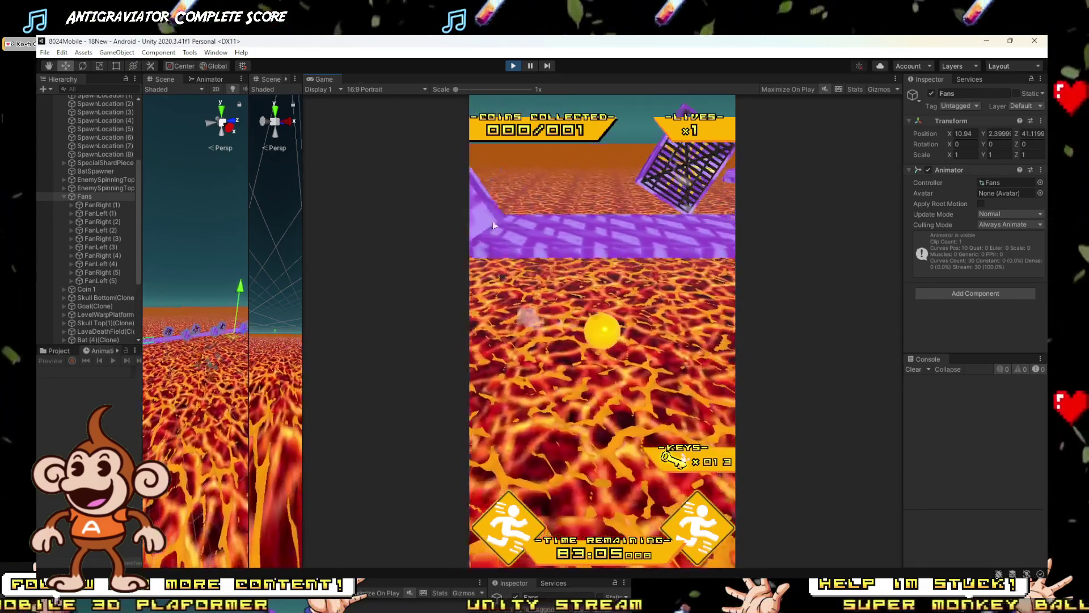
pyautogui.click(513, 66)
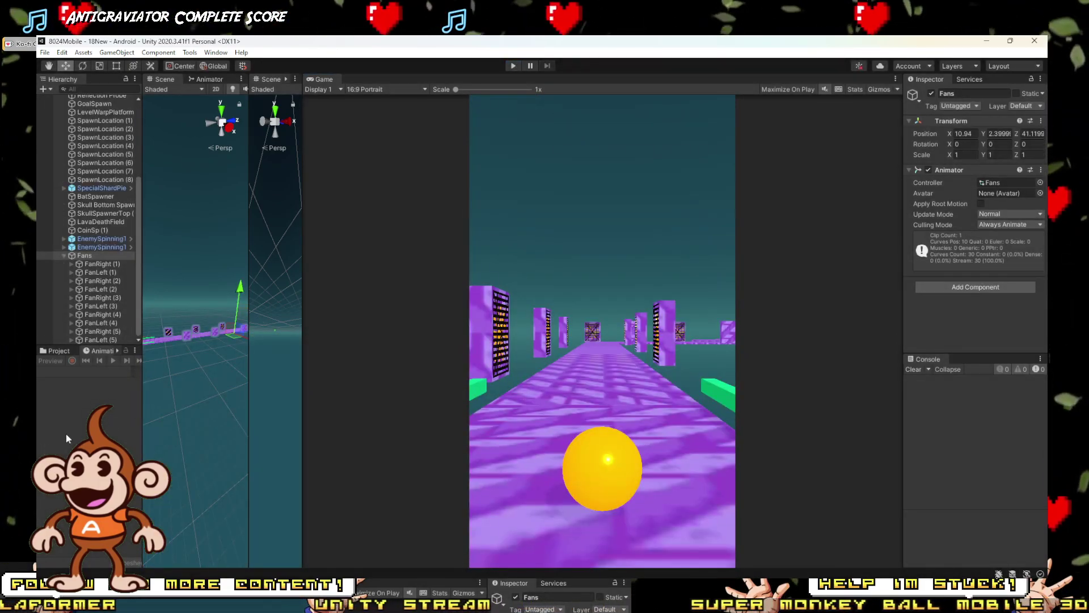
# Step: Stretch all keyframes of Level18FanAnimation so the clip ends at about 12:00
pyautogui.moveTo(143, 400); pyautogui.dragTo(635, 397)
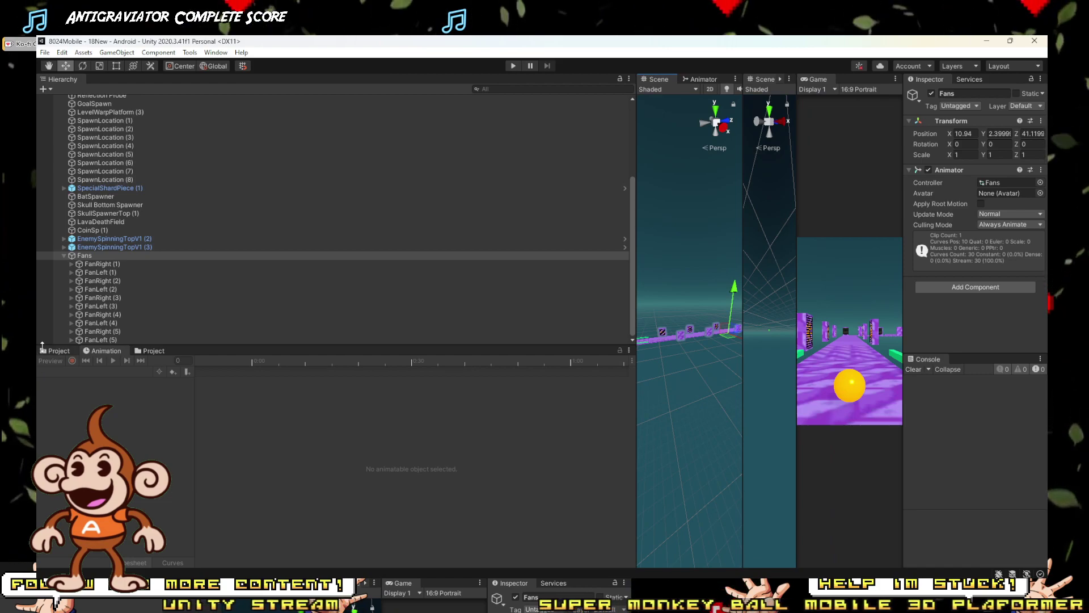
pyautogui.click(64, 351)
pyautogui.click(104, 352)
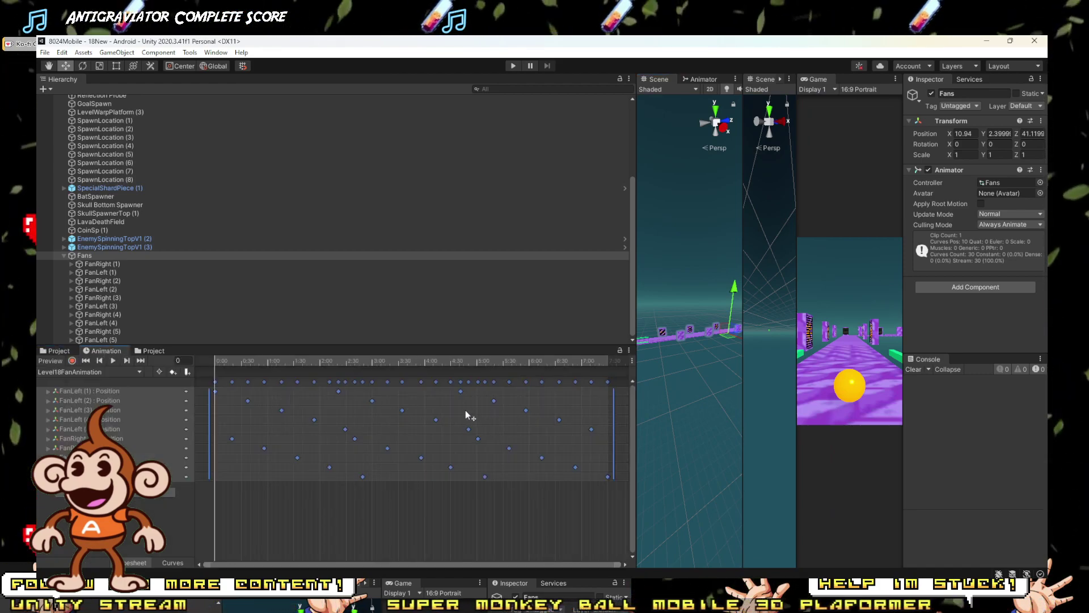
pyautogui.scroll(-5, 365, 431)
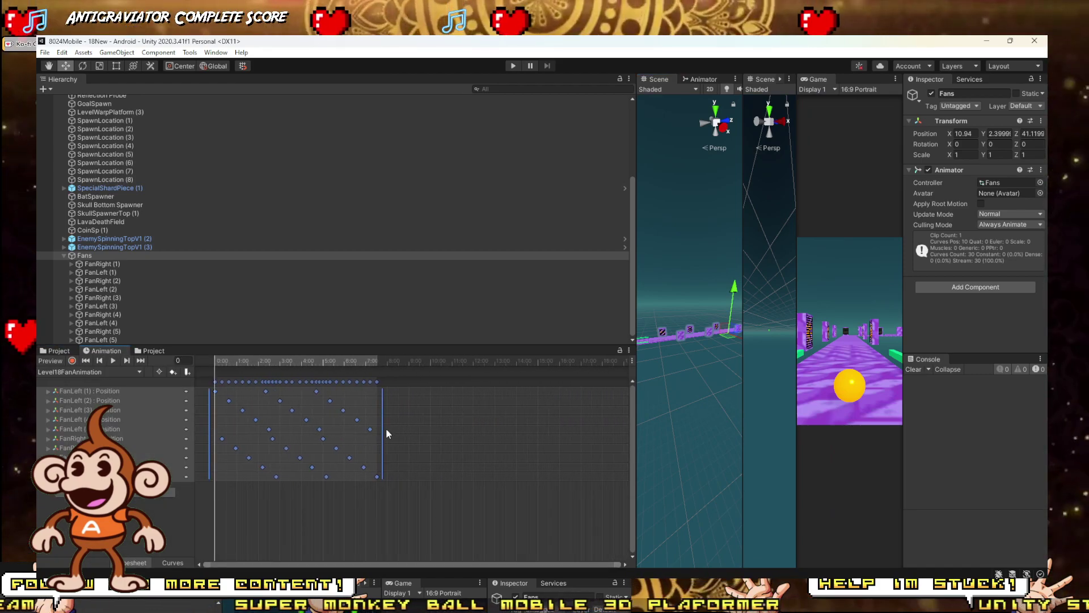
pyautogui.moveTo(384, 428); pyautogui.dragTo(490, 428)
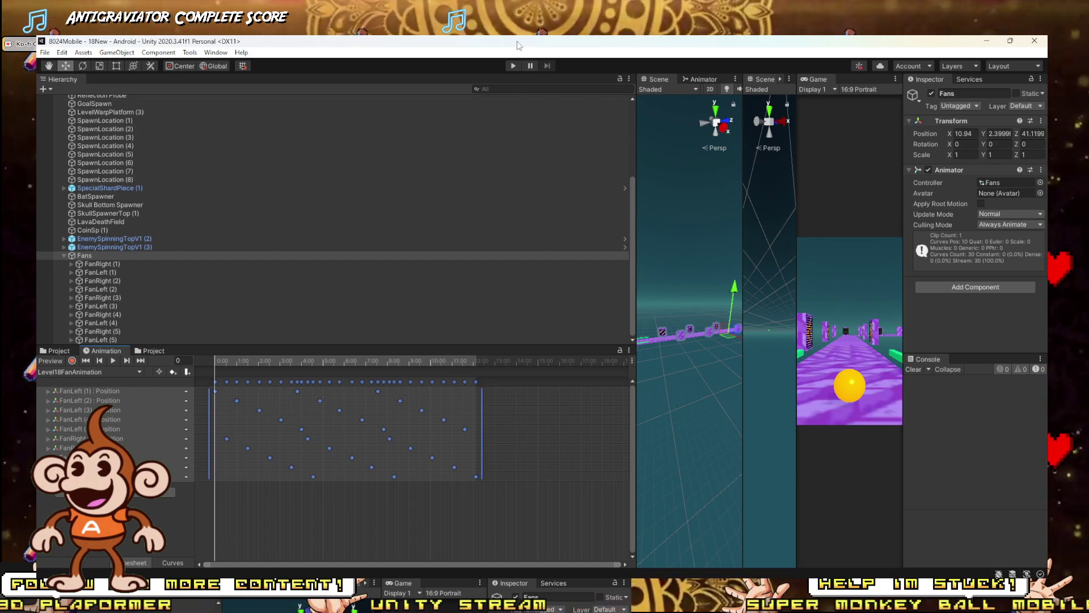
# Step: Playtest the level with the 12:00 fan animation in an enlarged Game view, rolling the ball forward, and stop play mode
pyautogui.click(513, 66)
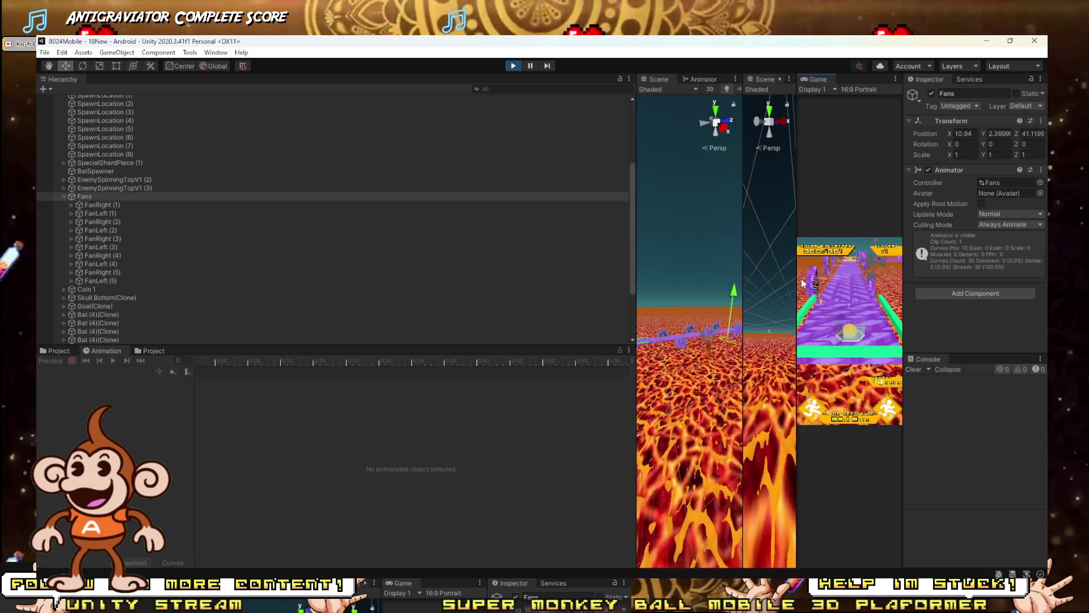
pyautogui.moveTo(635, 227); pyautogui.dragTo(142, 227)
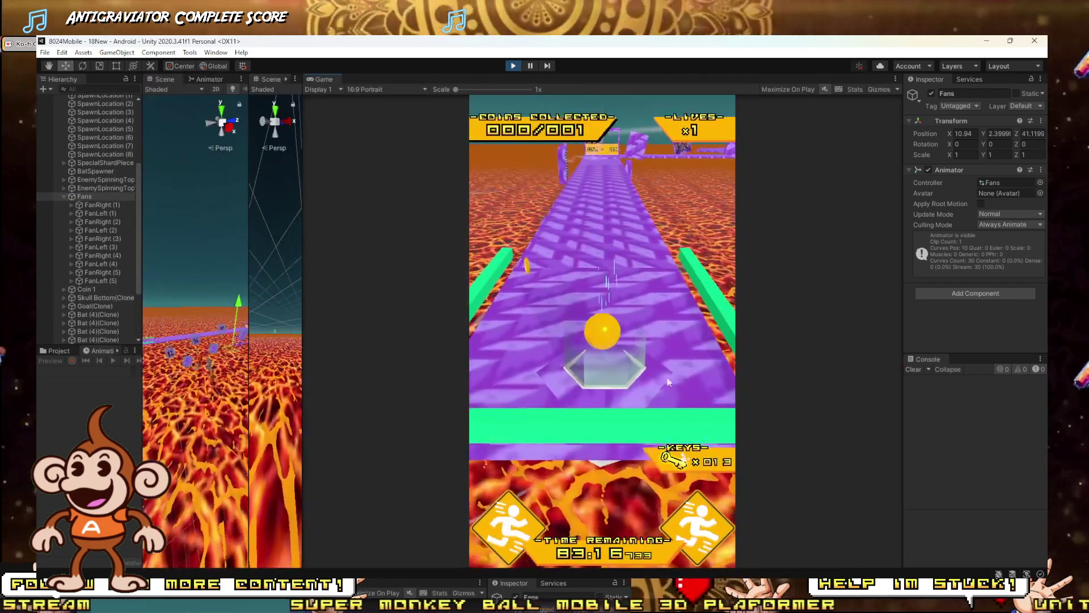
pyautogui.press('w')
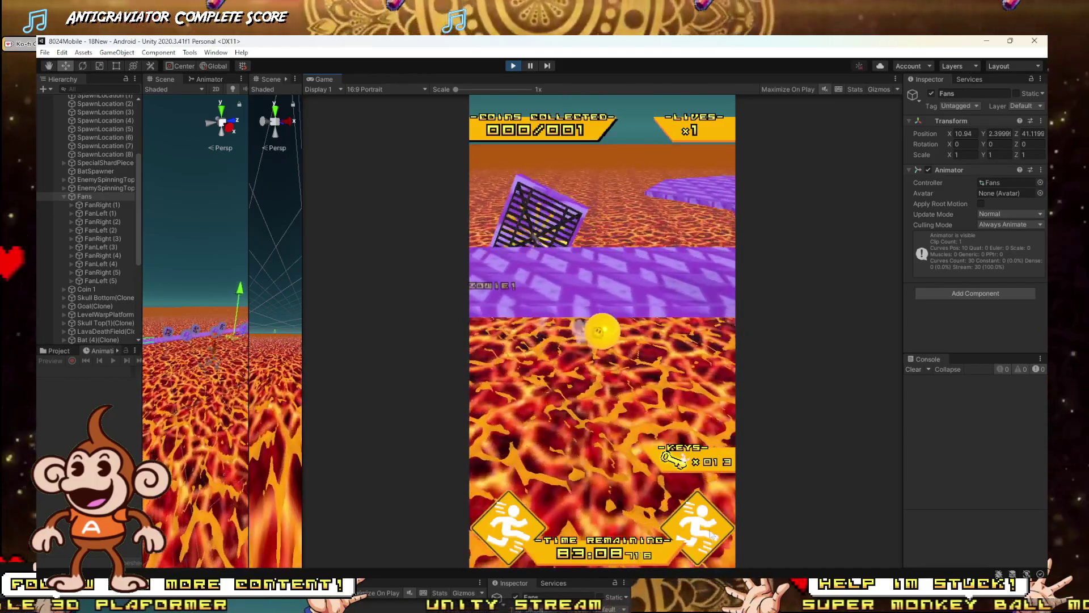
pyautogui.click(514, 66)
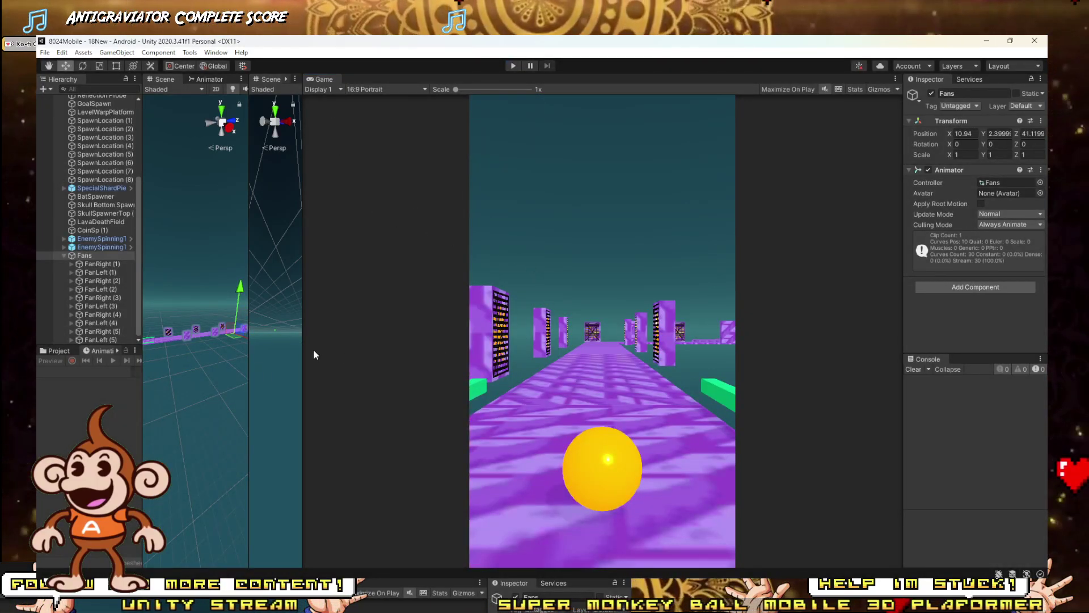
# Step: Move GoalSpawn onto the platform at the far end of the track, at X 33.1 and Z 98.3
pyautogui.scroll(3, 88, 226)
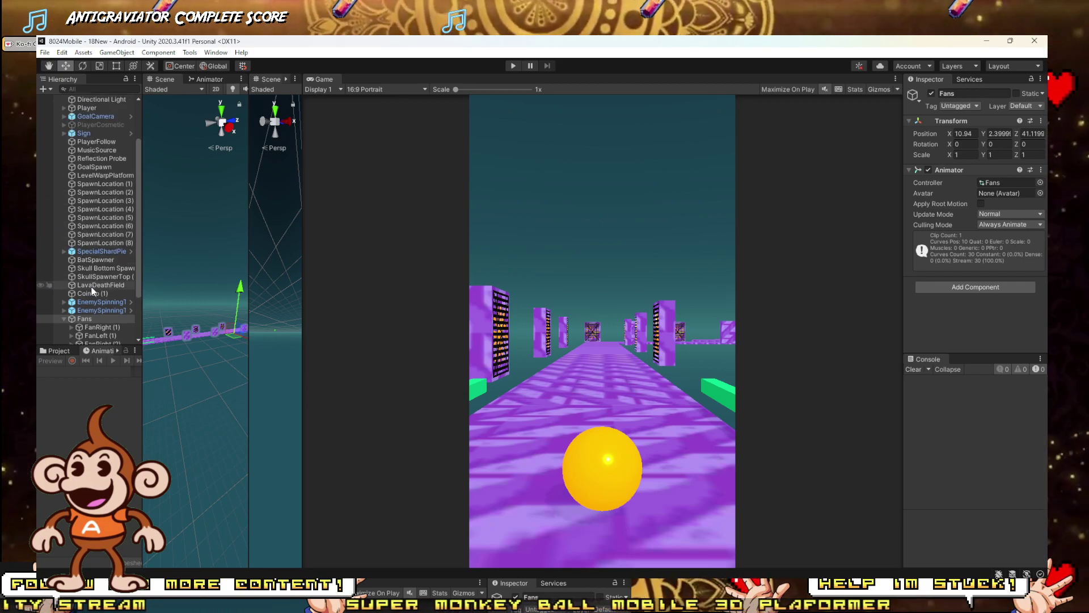
pyautogui.scroll(2, 87, 151)
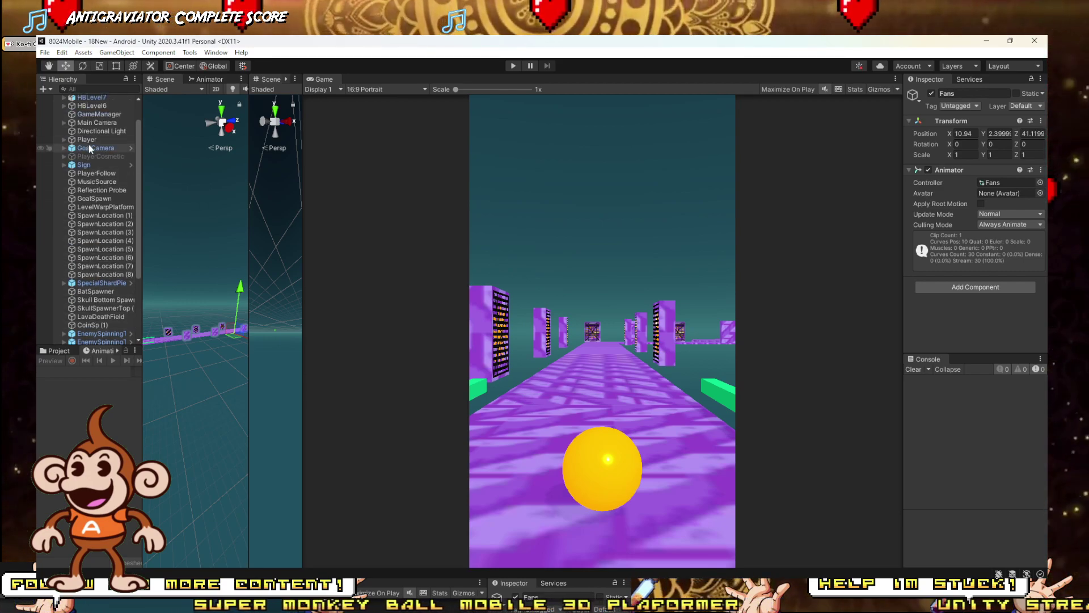
pyautogui.click(90, 148)
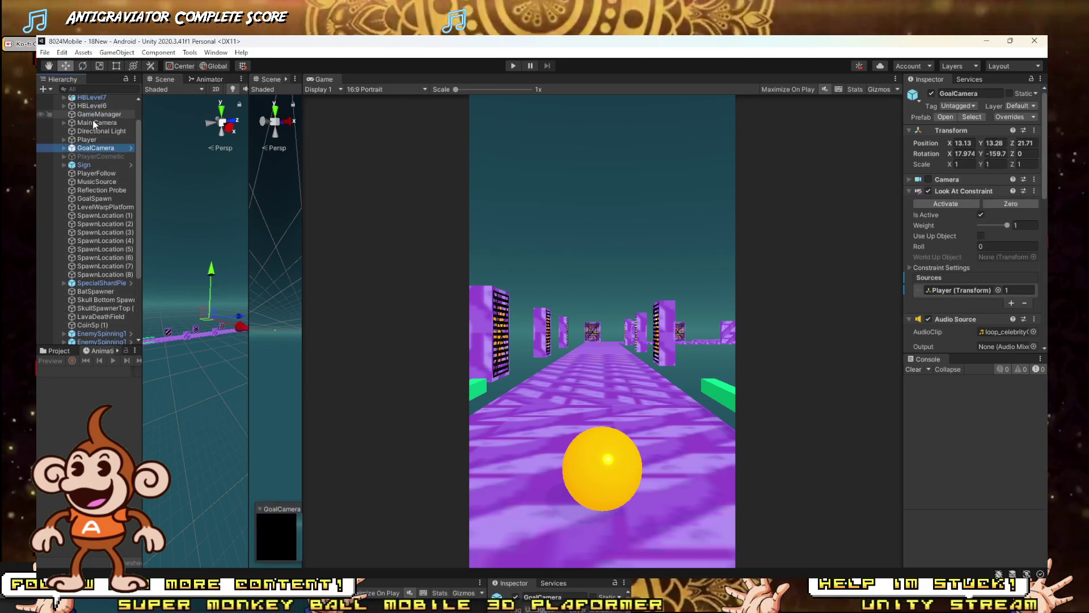
pyautogui.click(100, 200)
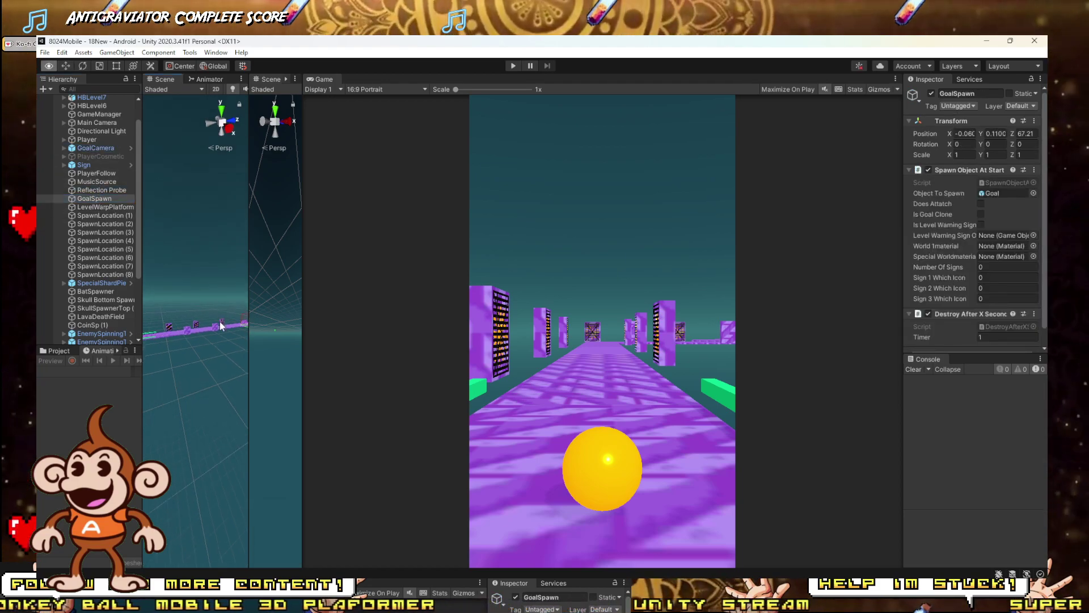
pyautogui.press('f')
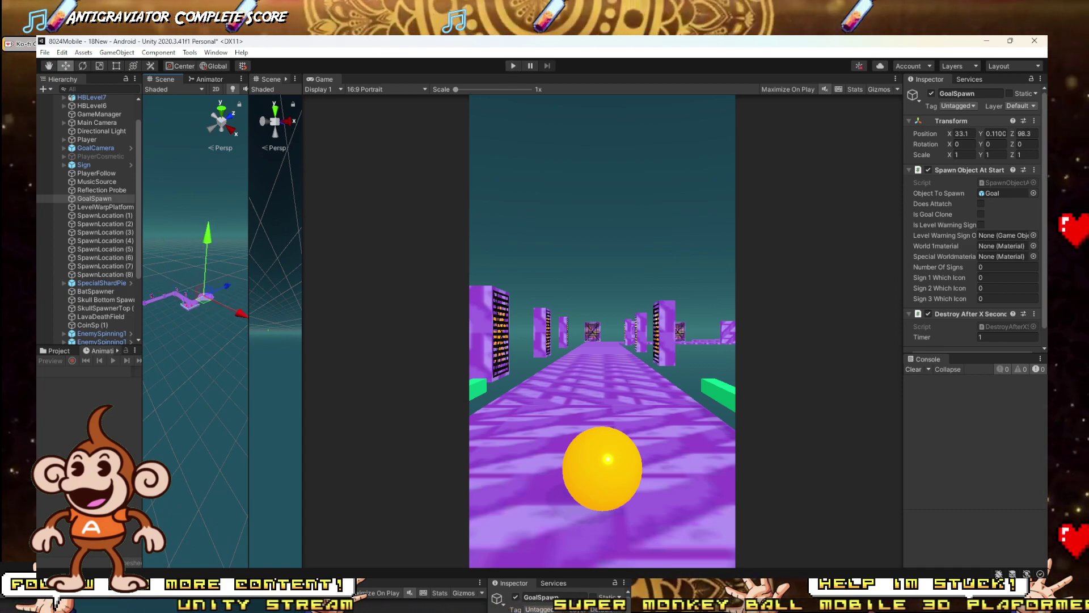
# Step: Switch to Firefox, play the Antigraviator Complete Score album on its soundtrack page, and return to Unity
pyautogui.click(295, 603)
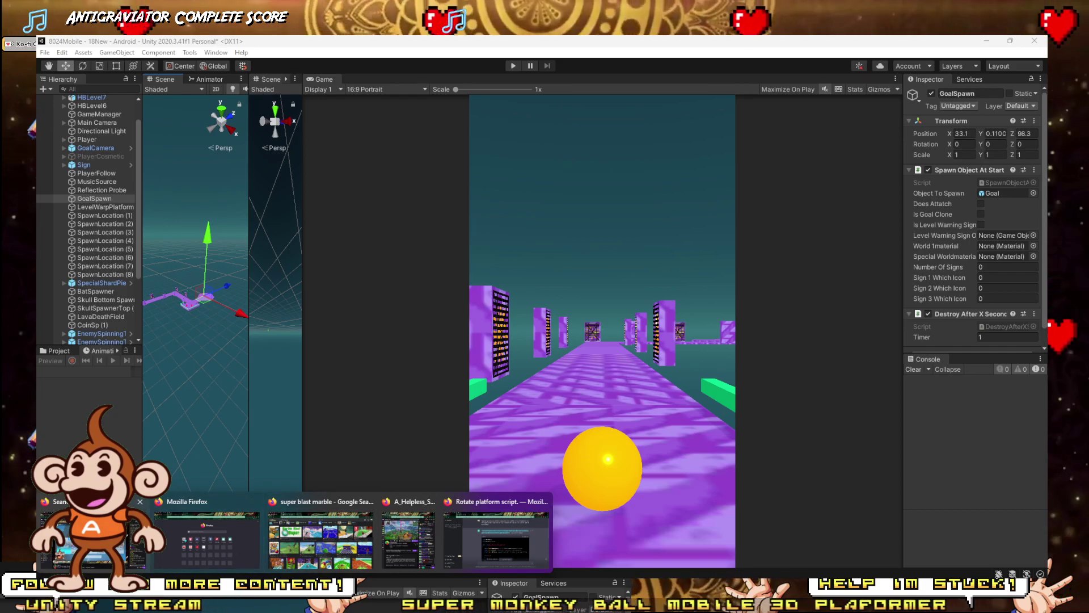
pyautogui.click(94, 539)
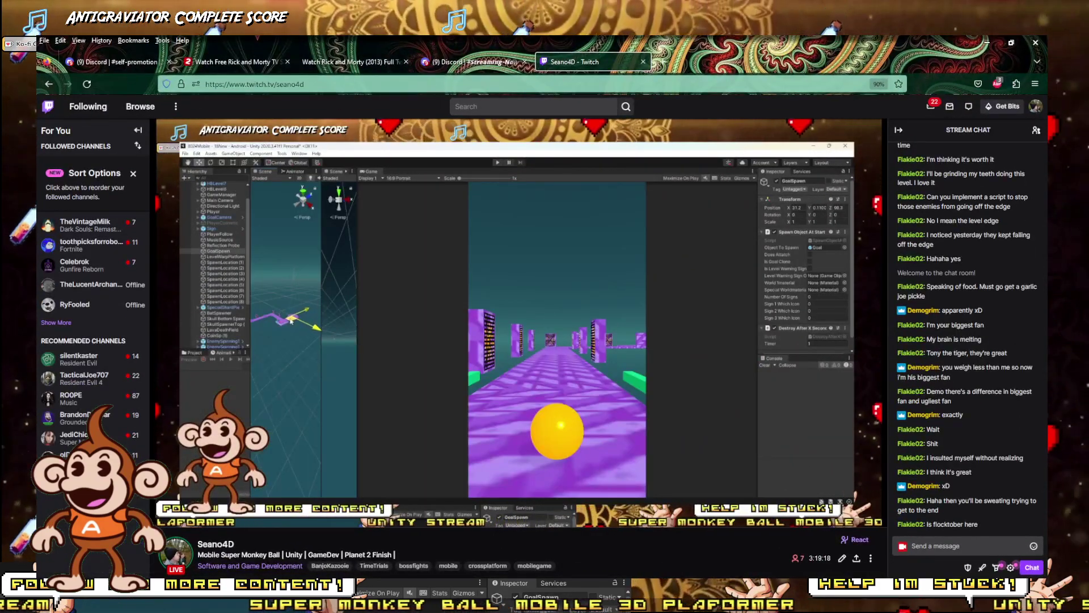
pyautogui.click(295, 602)
pyautogui.click(195, 533)
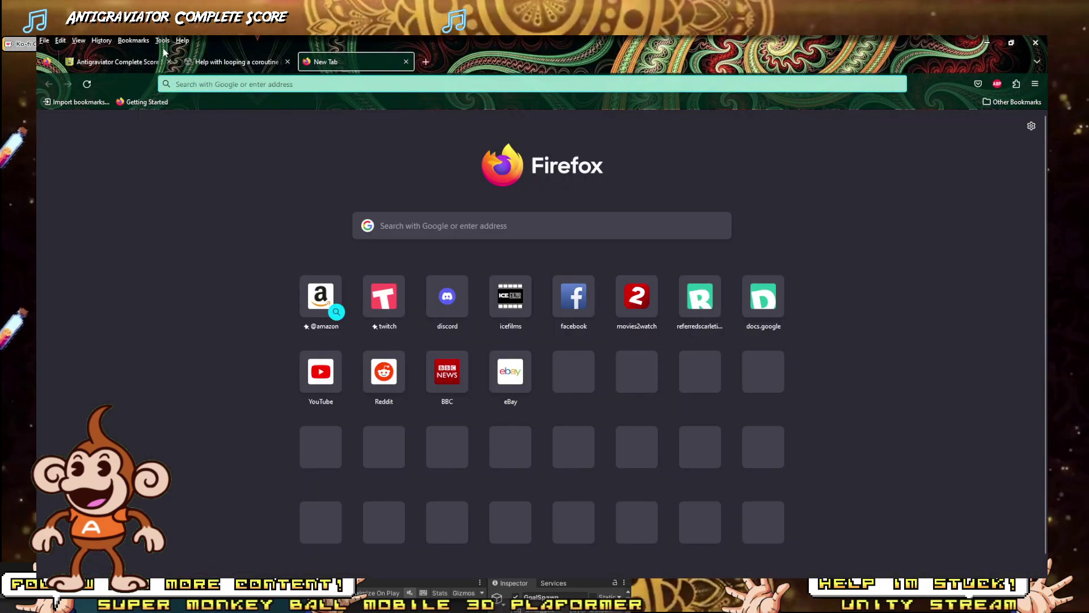
pyautogui.click(113, 61)
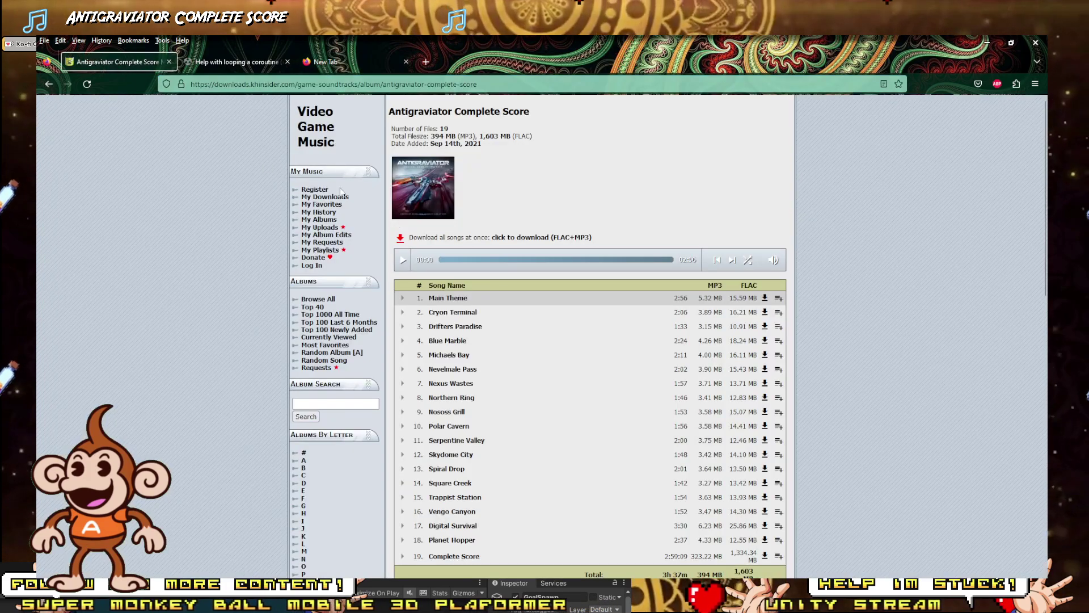
pyautogui.click(399, 264)
pyautogui.click(987, 42)
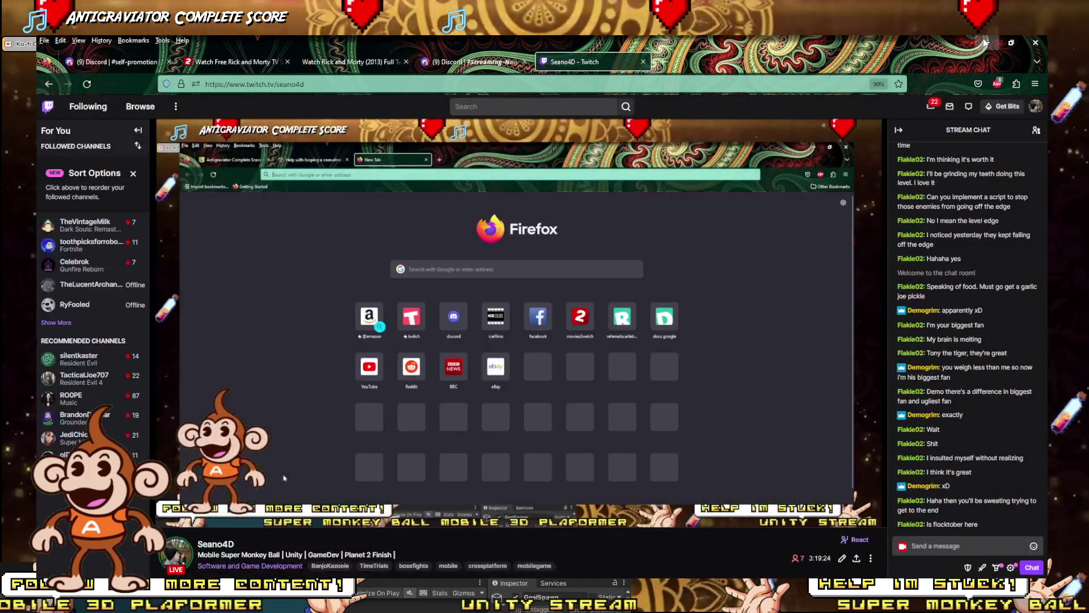
pyautogui.click(987, 42)
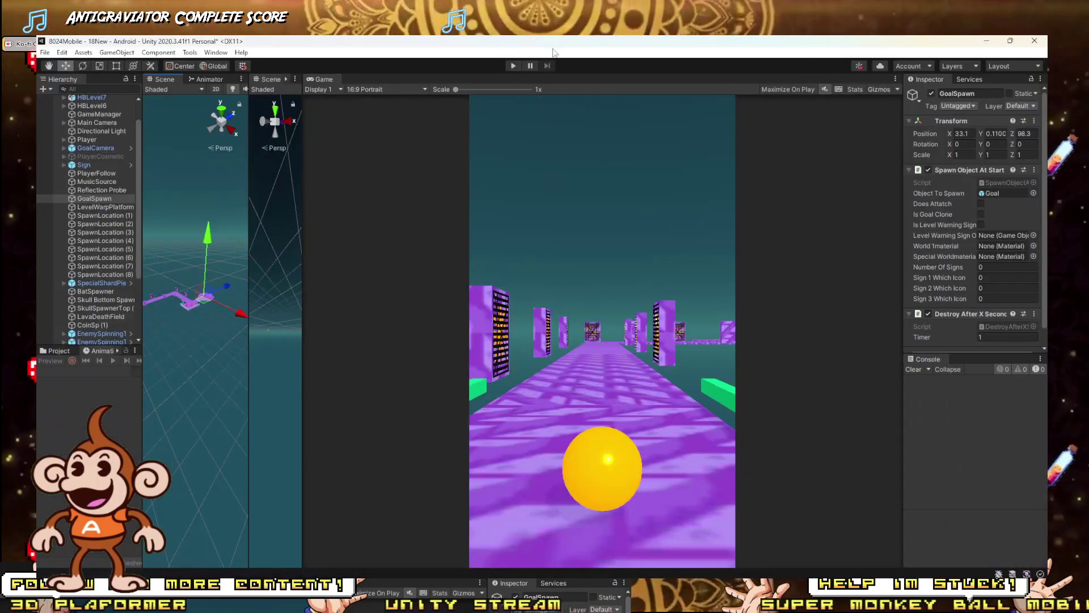
# Step: Maximize the Game view, playtest the level with the relocated goal, and retry after the game over
pyautogui.rightClick(328, 76)
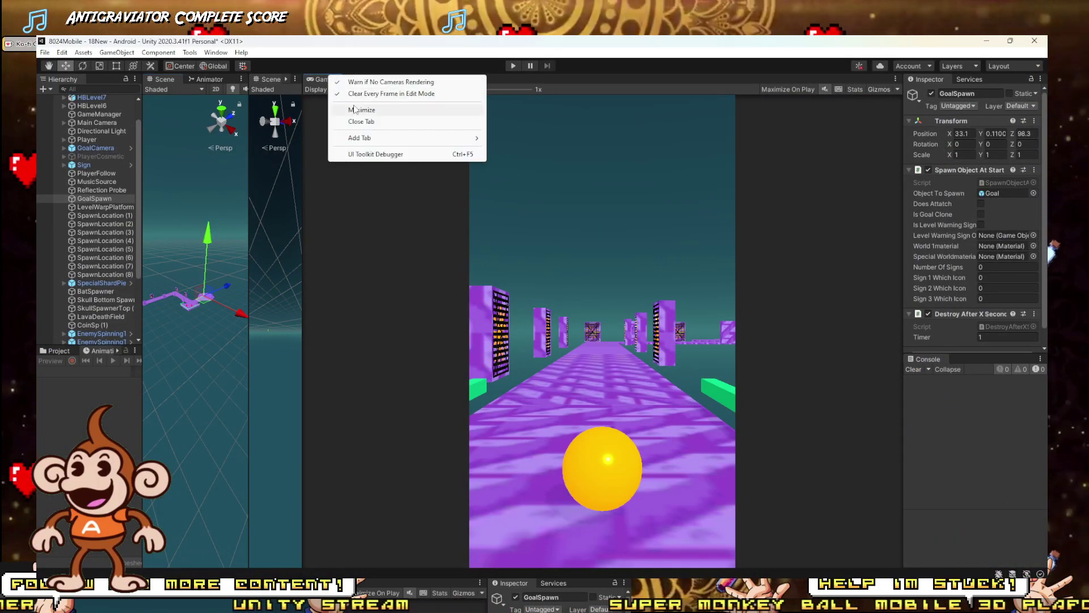
pyautogui.click(358, 110)
pyautogui.click(513, 67)
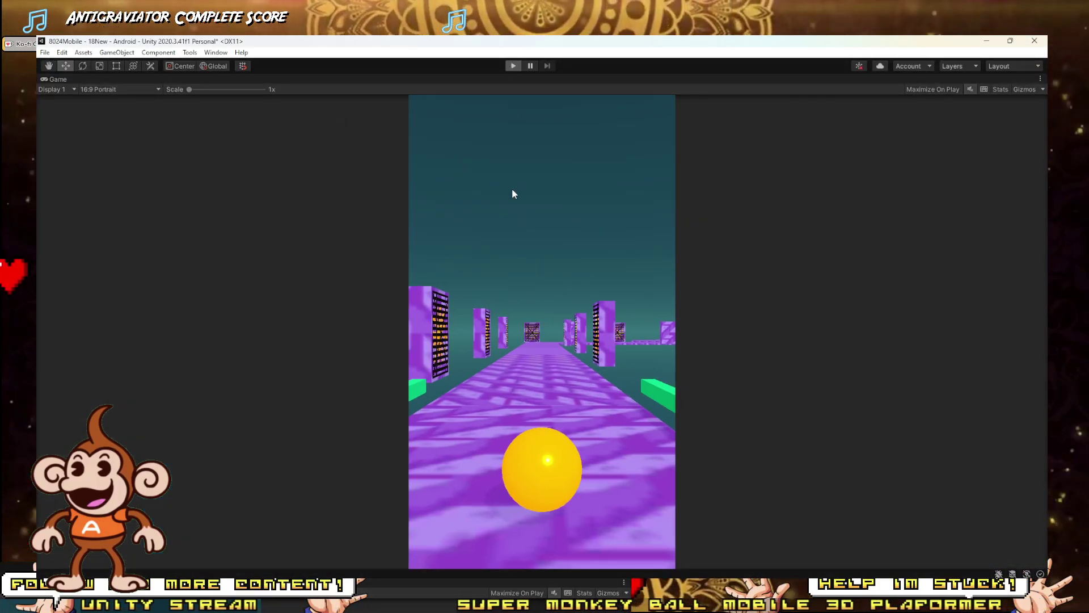
pyautogui.click(640, 537)
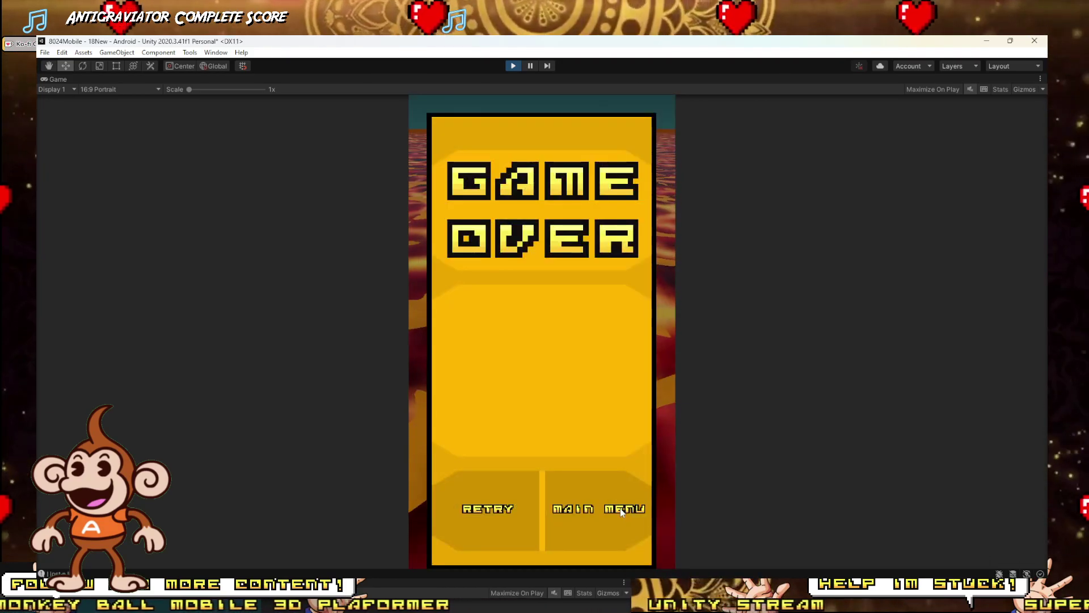
pyautogui.click(495, 507)
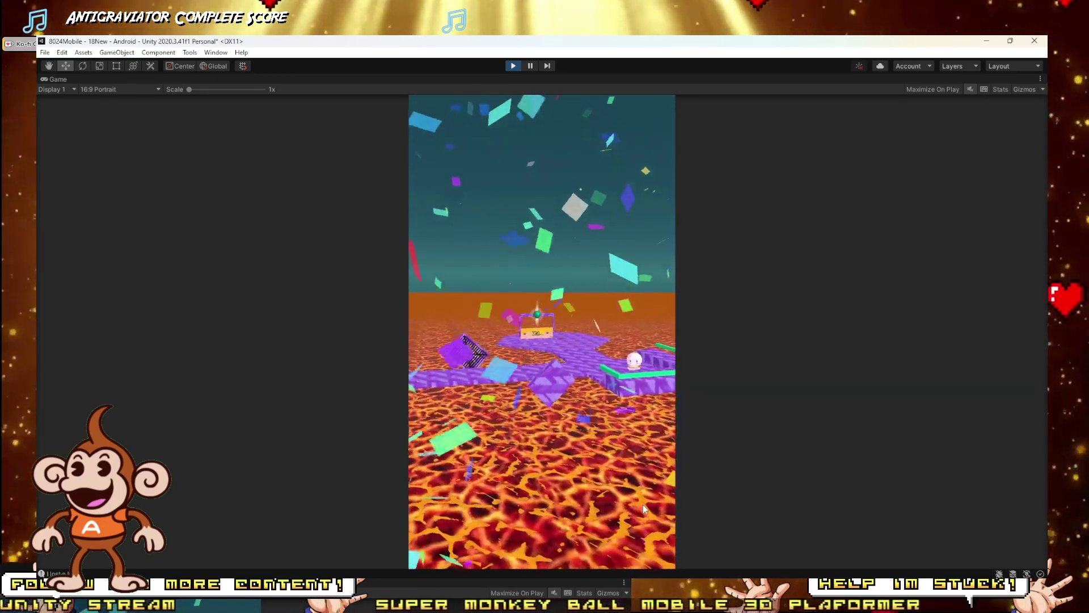
# Step: Replay the level, rolling the ball past the fans and into the relocated goal
pyautogui.click(509, 510)
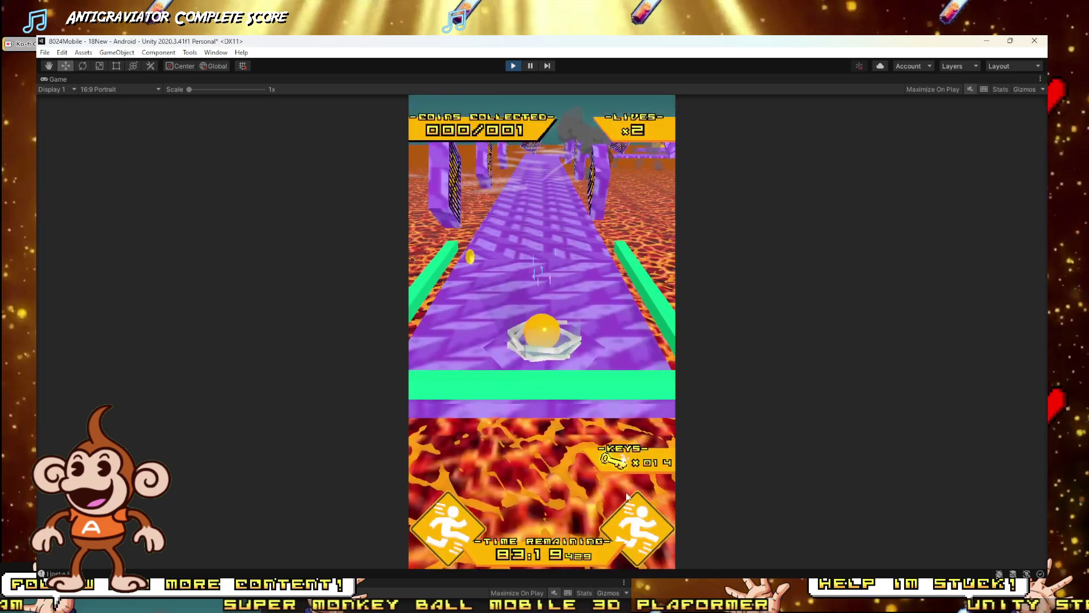
pyautogui.click(651, 508)
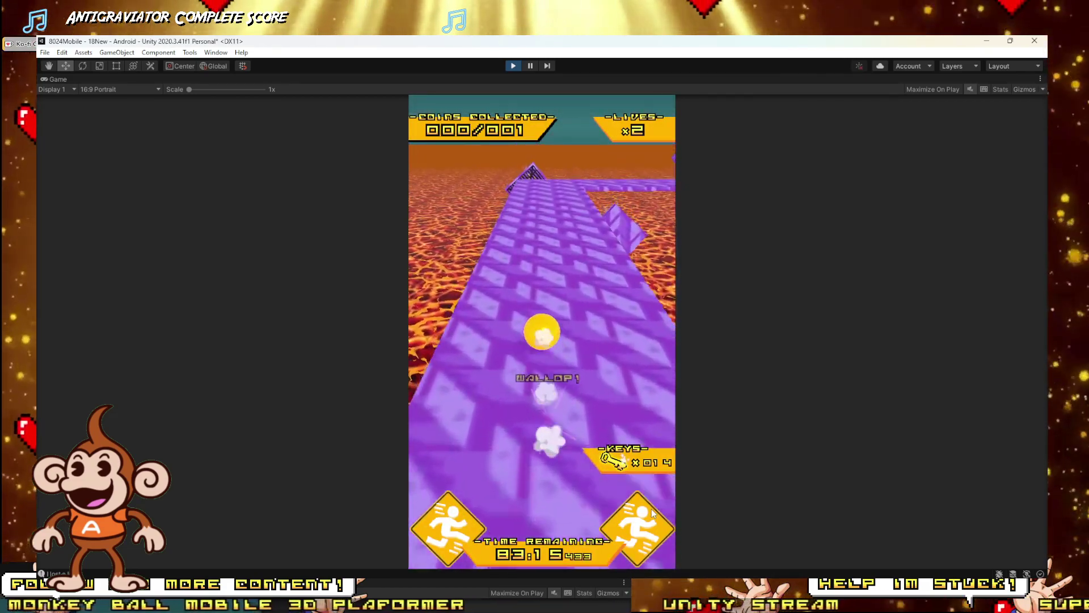
pyautogui.click(651, 509)
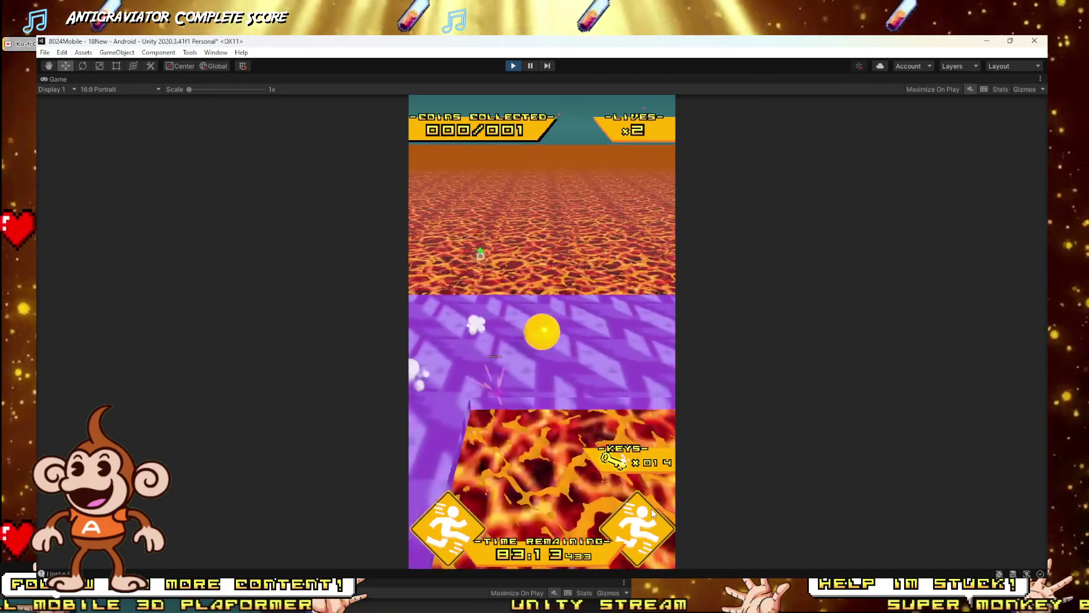
pyautogui.click(652, 508)
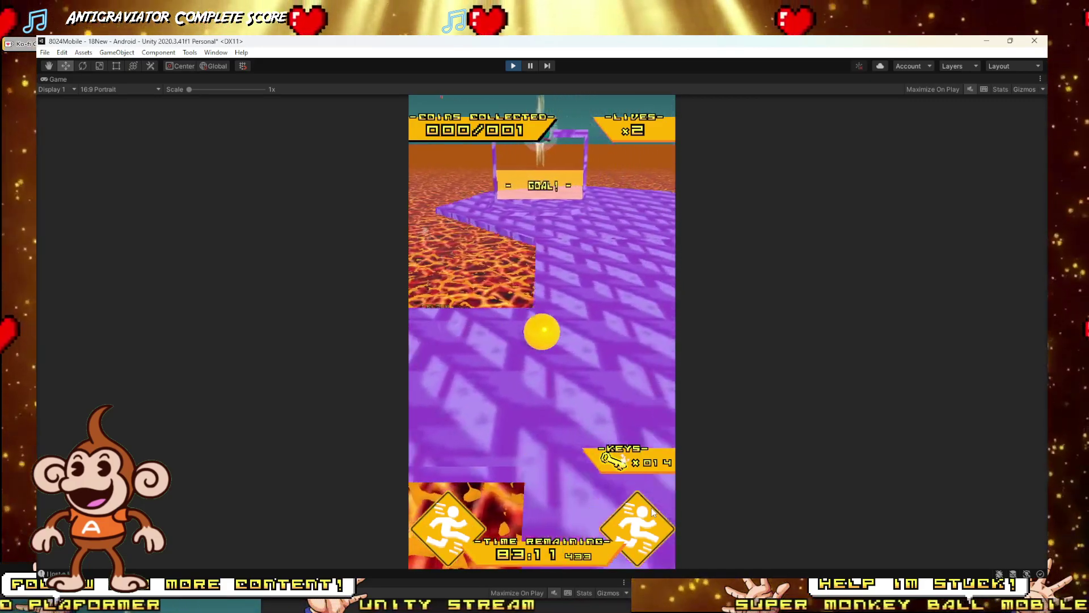
pyautogui.click(651, 509)
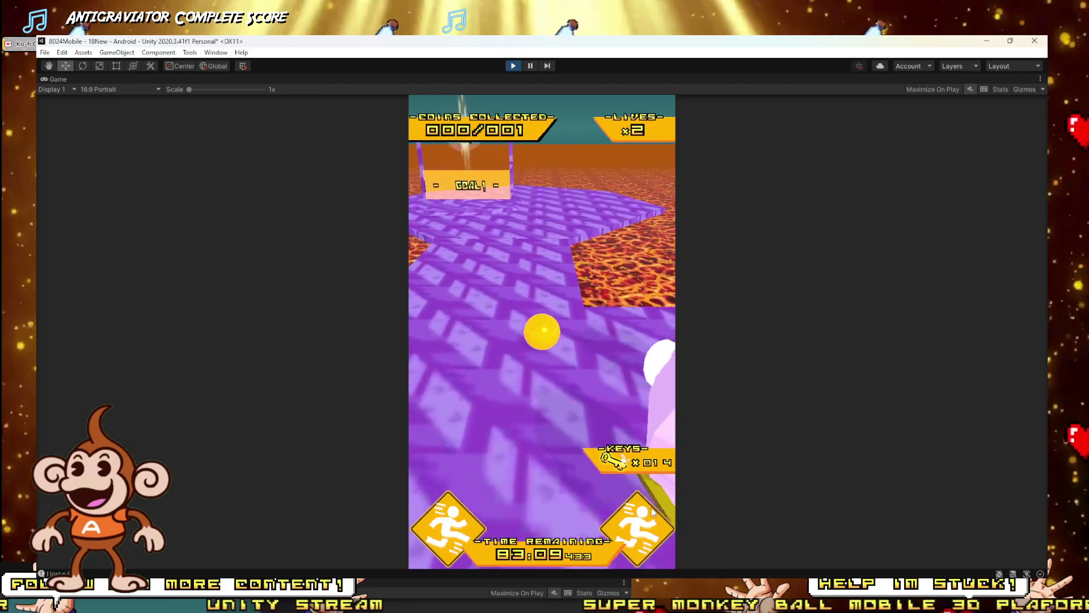
pyautogui.click(651, 508)
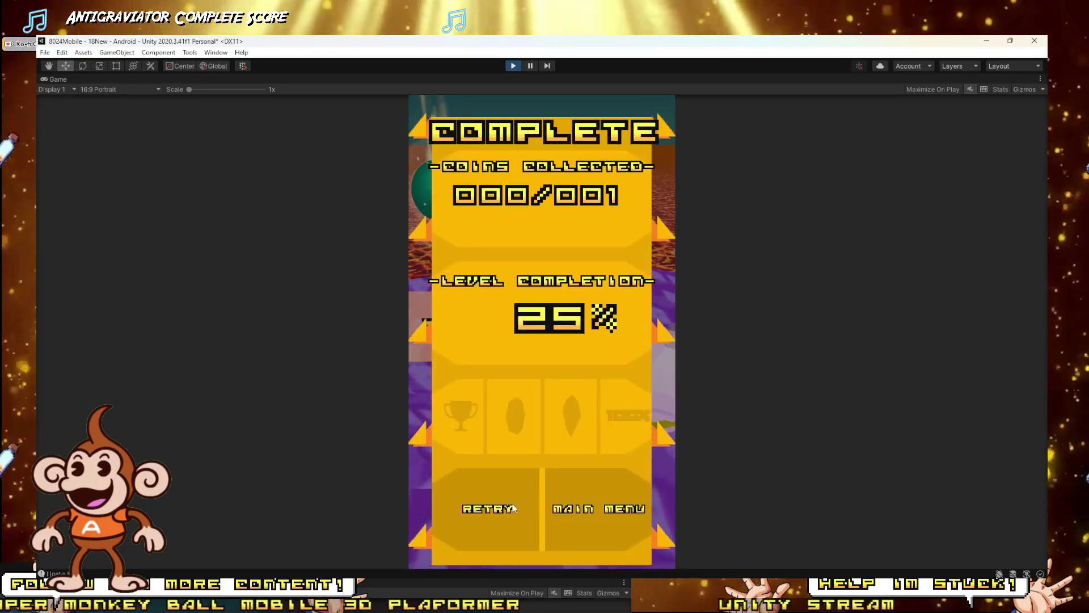
# Step: Retry the completed level for another run, stop play mode, and restore the maximized Game view to the normal layout
pyautogui.click(466, 512)
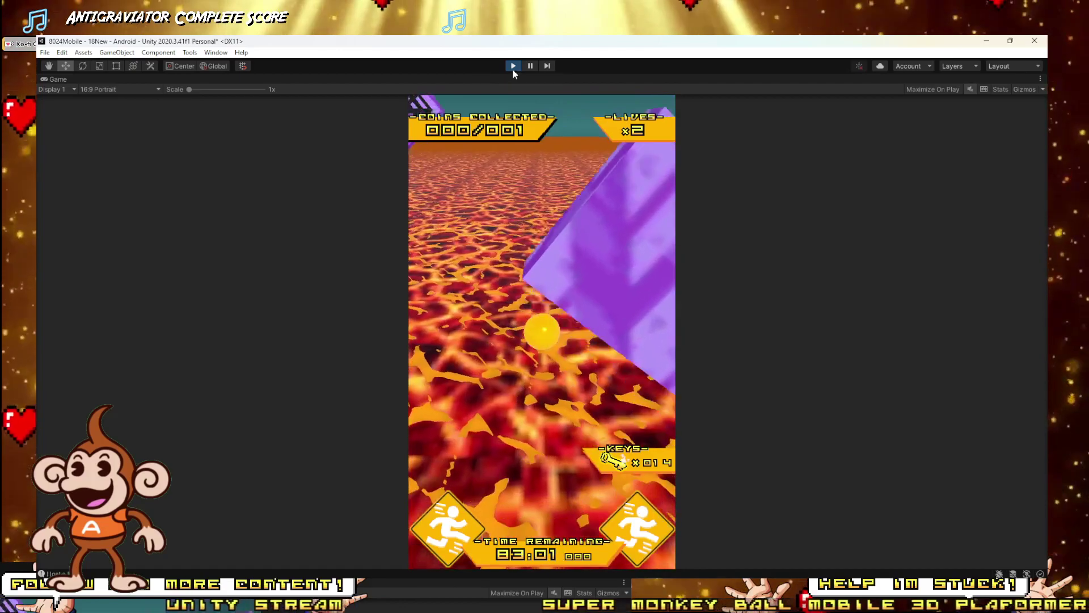
pyautogui.click(513, 67)
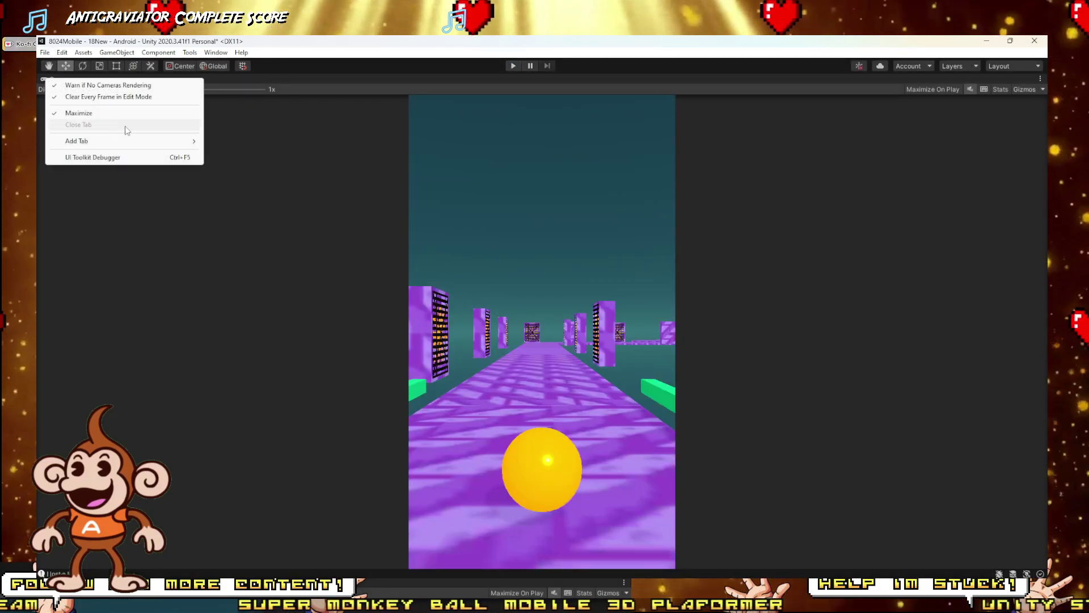
pyautogui.click(100, 114)
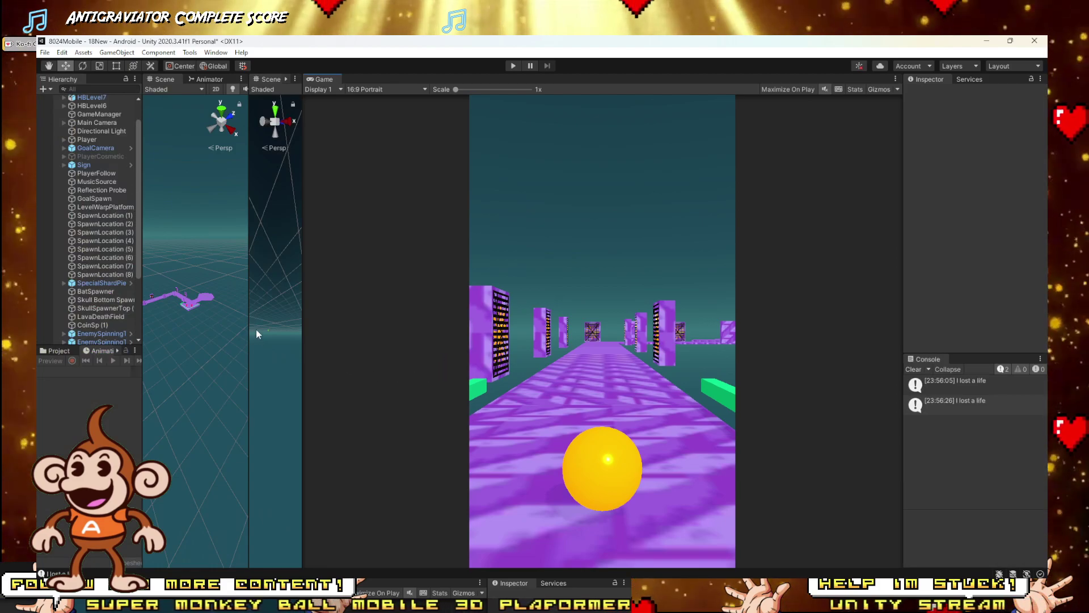
# Step: Select the WindZone objects of FanRight (4) and FanRight (5) together and set their Z position to -0.009
pyautogui.moveTo(250, 337); pyautogui.dragTo(743, 337)
pyautogui.moveTo(499, 295)
pyautogui.mouseDown(button='right')
pyautogui.moveTo(478, 247)
pyautogui.moveTo(501, 289)
pyautogui.mouseUp(button='right')
pyautogui.scroll(5, 553, 328)
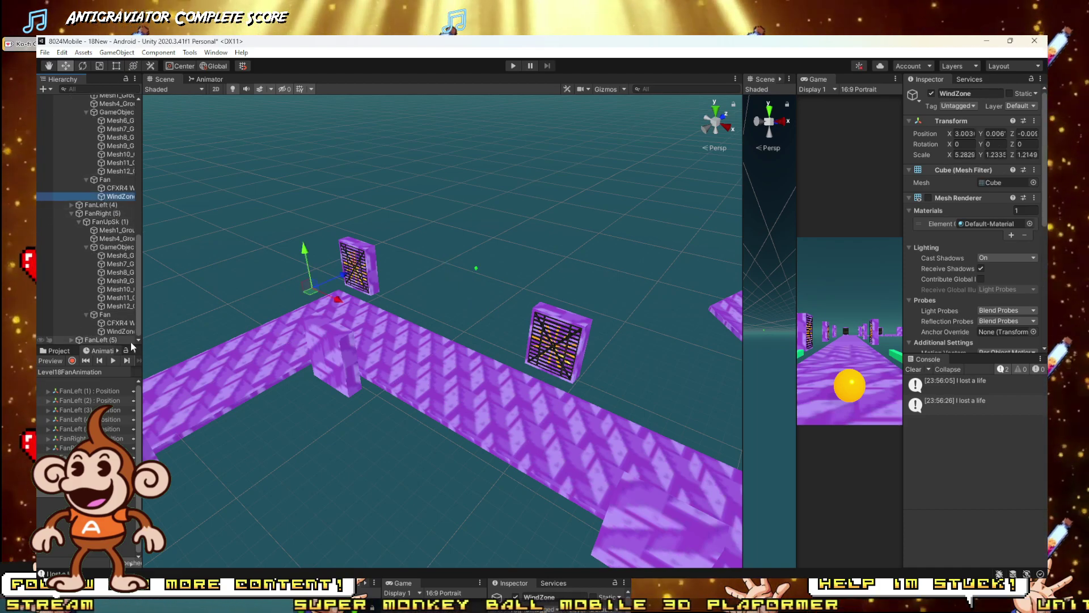
pyautogui.keyDown('ctrl'); pyautogui.click(123, 332); pyautogui.keyUp('ctrl')
pyautogui.scroll(-3, 1026, 195)
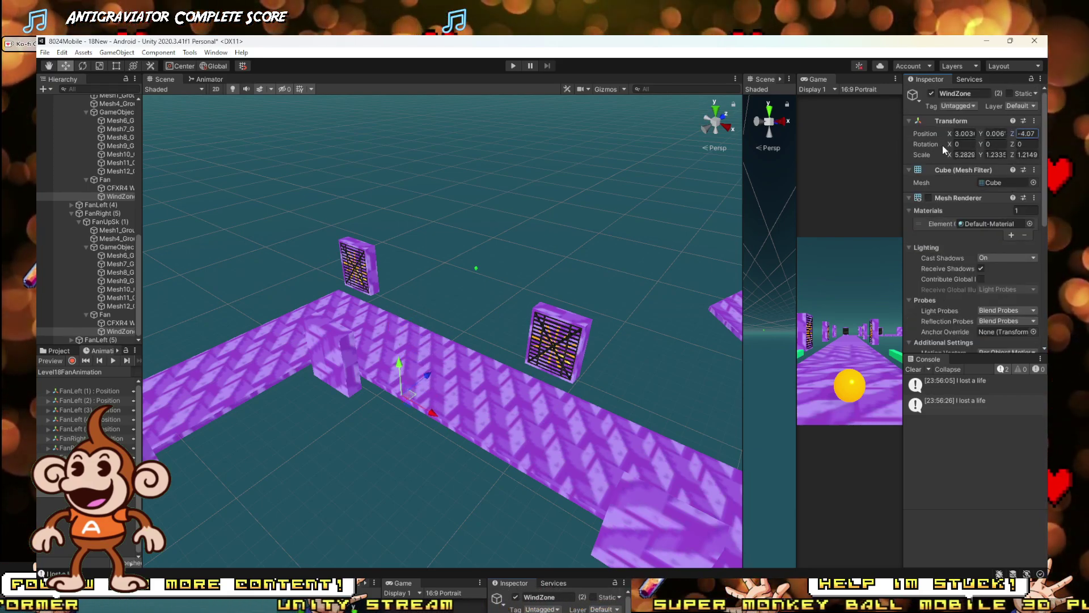
pyautogui.press('BackSpace')
pyautogui.press('BackSpace')
pyautogui.press('BackSpace')
pyautogui.press('BackSpace')
pyautogui.write('0.009')
# Step: Set the Box Collider center Z of both selected WindZone objects to -1
pyautogui.scroll(-5, 987, 258)
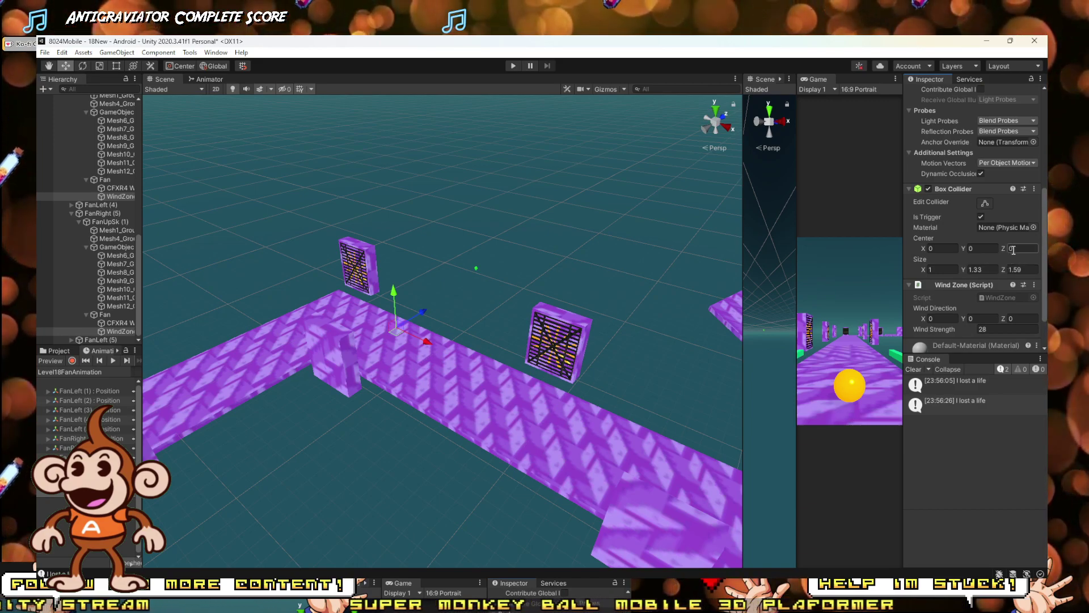
pyautogui.press('BackSpace')
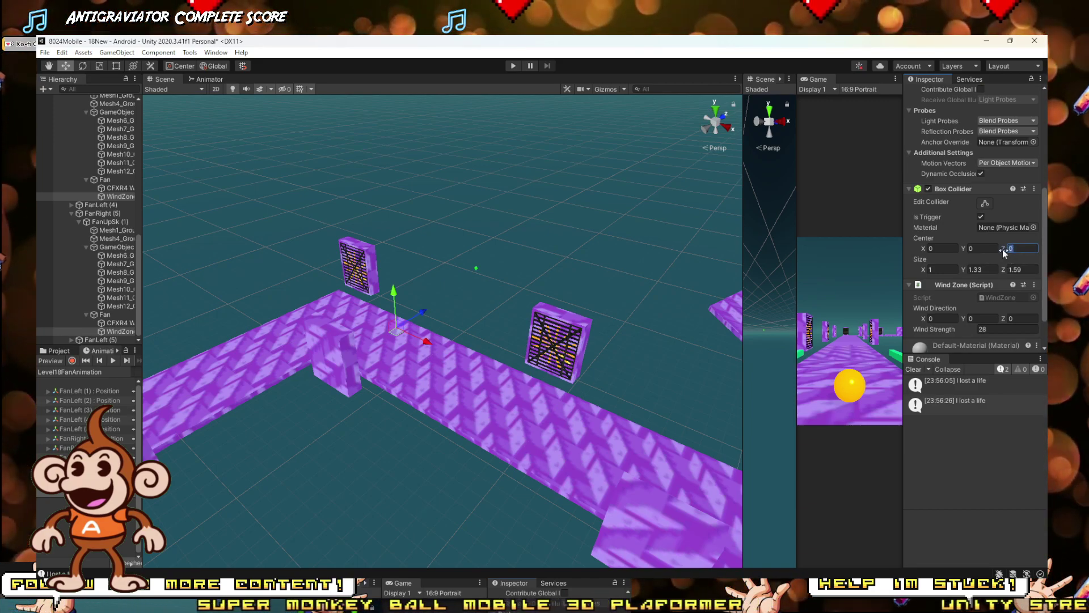
pyautogui.write('-1')
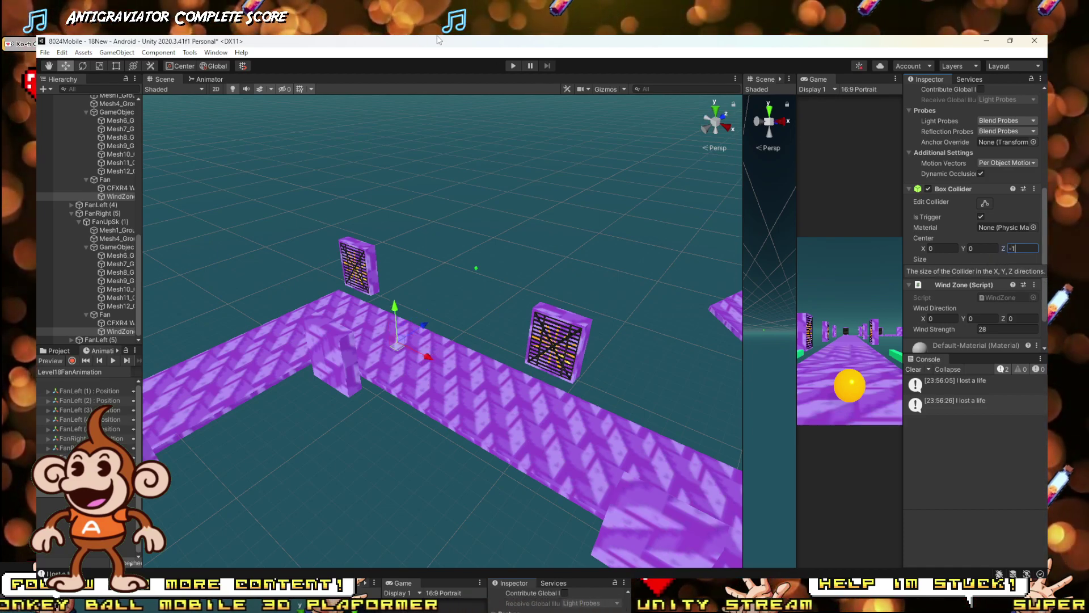
pyautogui.press('Return')
# Step: Playtest the level with an enlarged Game view beside the Scene view, and restart the run
pyautogui.hotkey('ctrl', 'p')
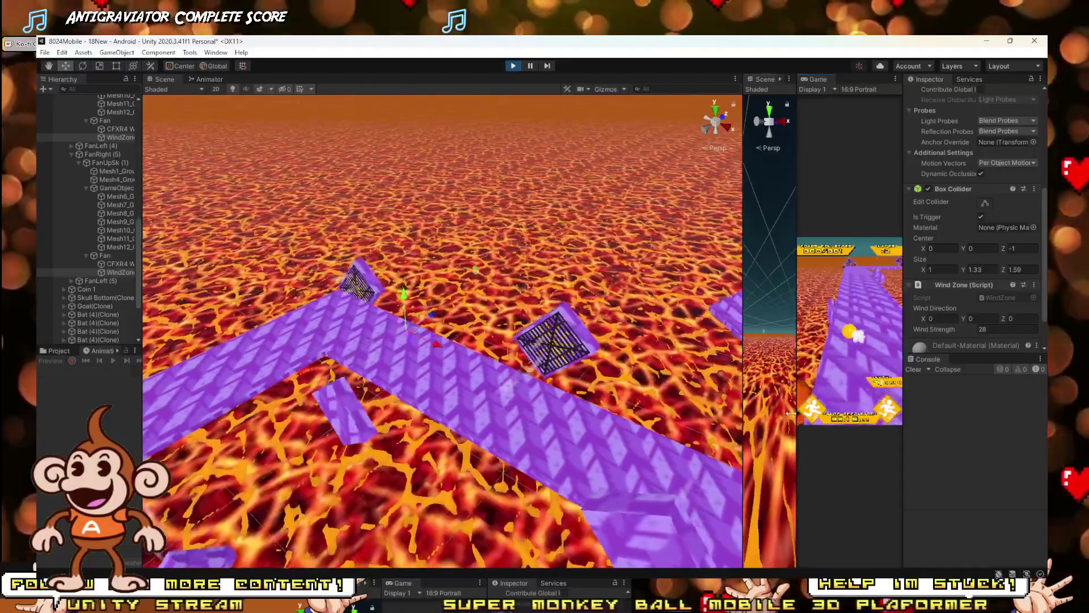
pyautogui.moveTo(791, 414); pyautogui.dragTo(563, 414)
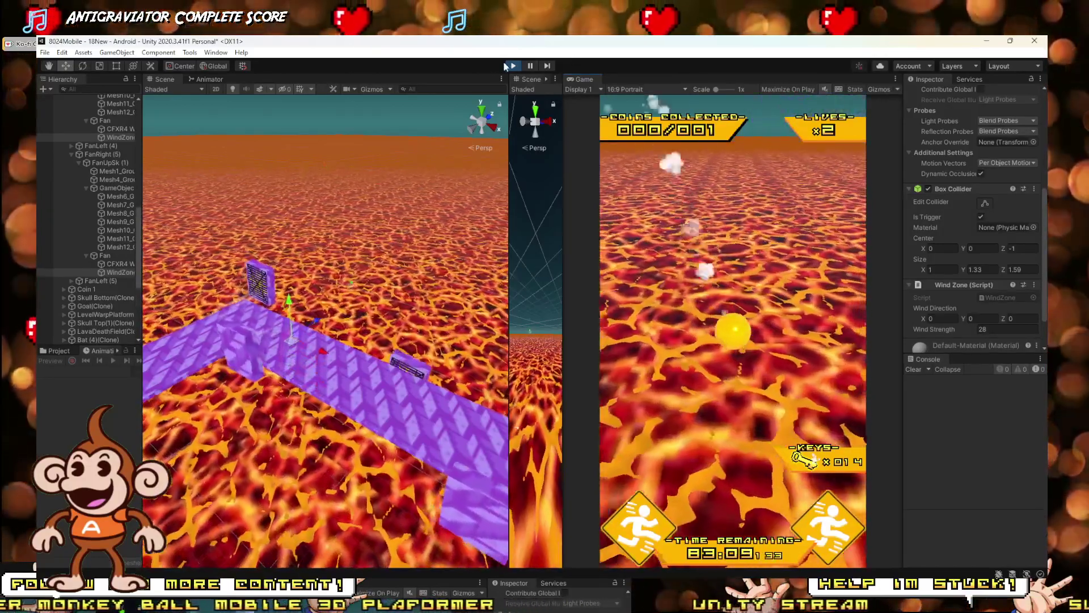
pyautogui.click(512, 66)
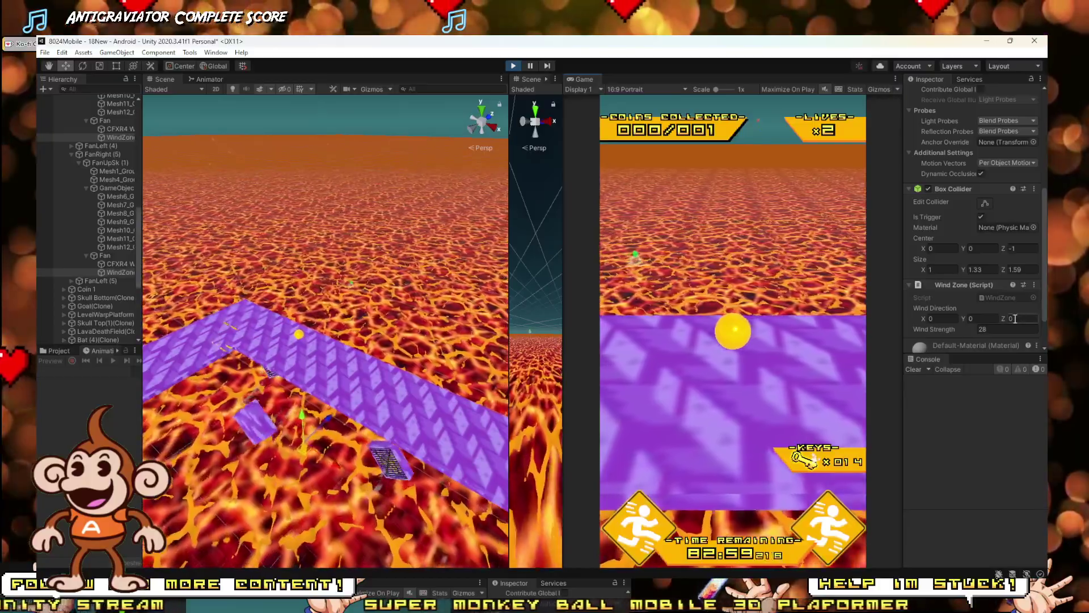
# Step: Try a Wind Direction Z of -1 on both selected WindZone objects during play, and stop play mode
pyautogui.click(1016, 318)
pyautogui.write('-1')
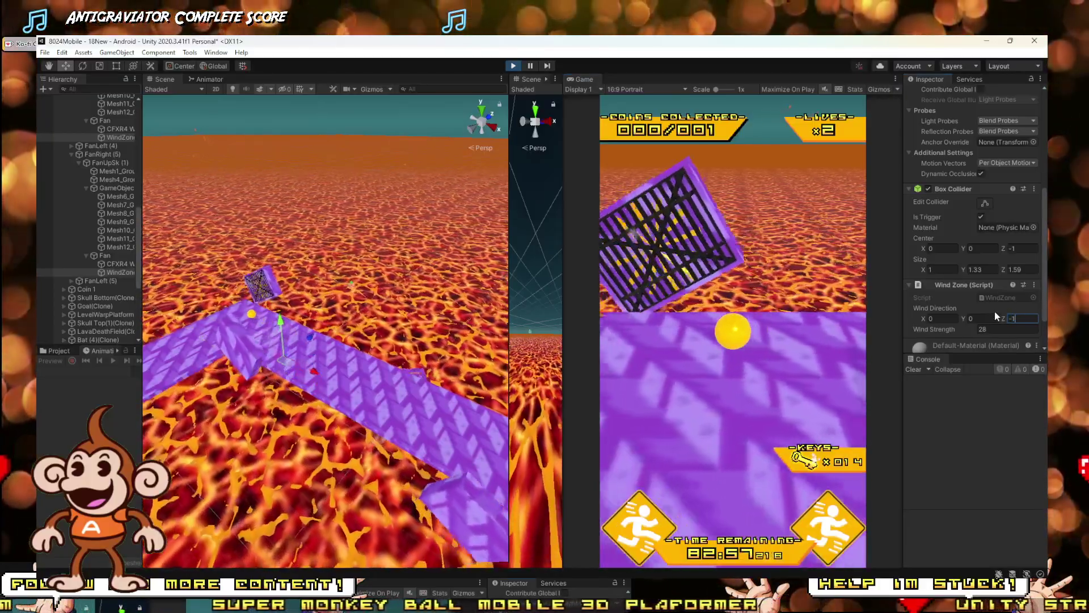
pyautogui.press('Return')
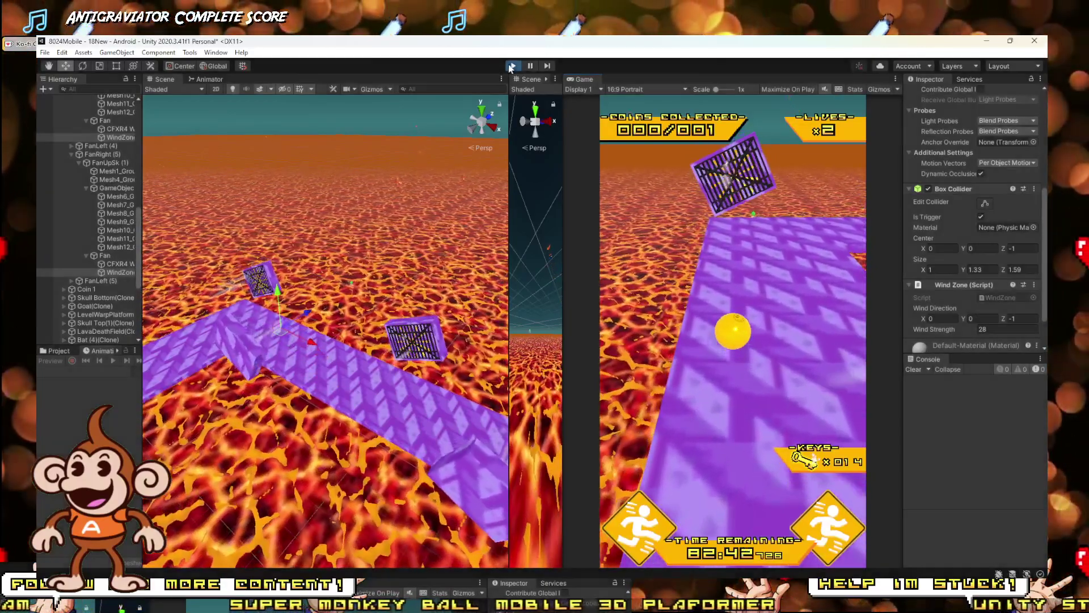
pyautogui.click(513, 66)
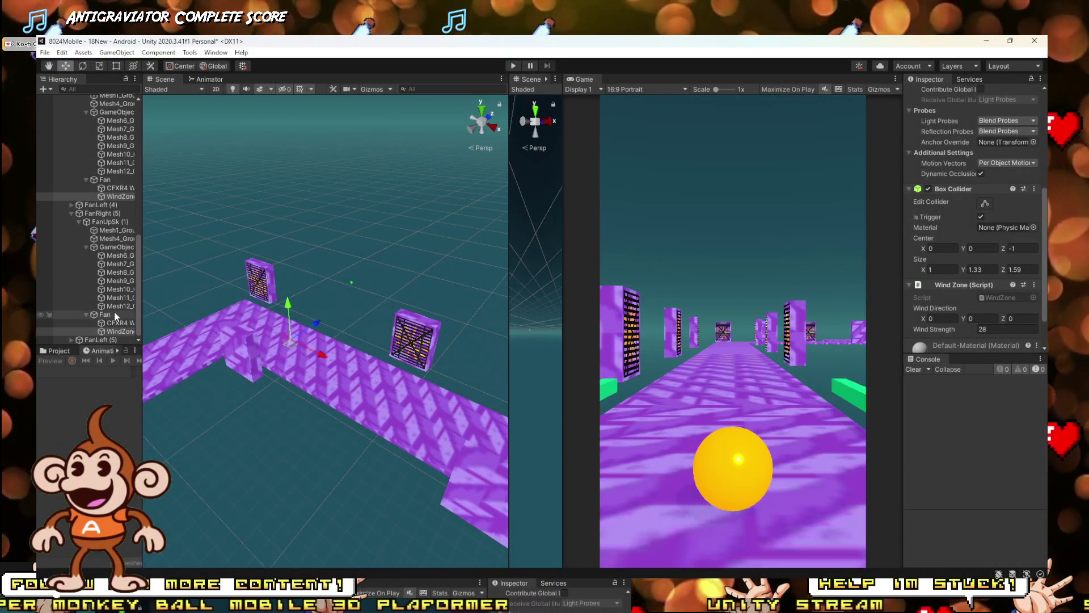
# Step: Identify the fans around the platform corner and select the WindZone of FanLeft (4) to inspect its wind settings
pyautogui.click(257, 358)
pyautogui.keyDown('alt'); pyautogui.moveTo(257, 358); pyautogui.dragTo(347, 405); pyautogui.keyUp('alt')
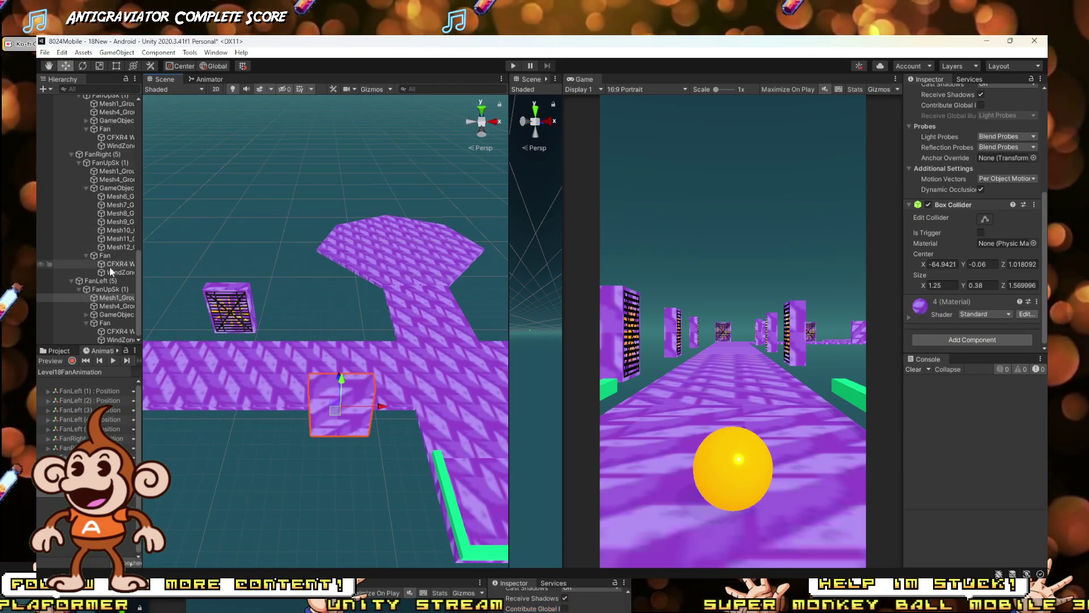
pyautogui.click(98, 155)
pyautogui.keyDown('alt'); pyautogui.moveTo(319, 287); pyautogui.dragTo(211, 292); pyautogui.keyUp('alt')
pyautogui.click(227, 322)
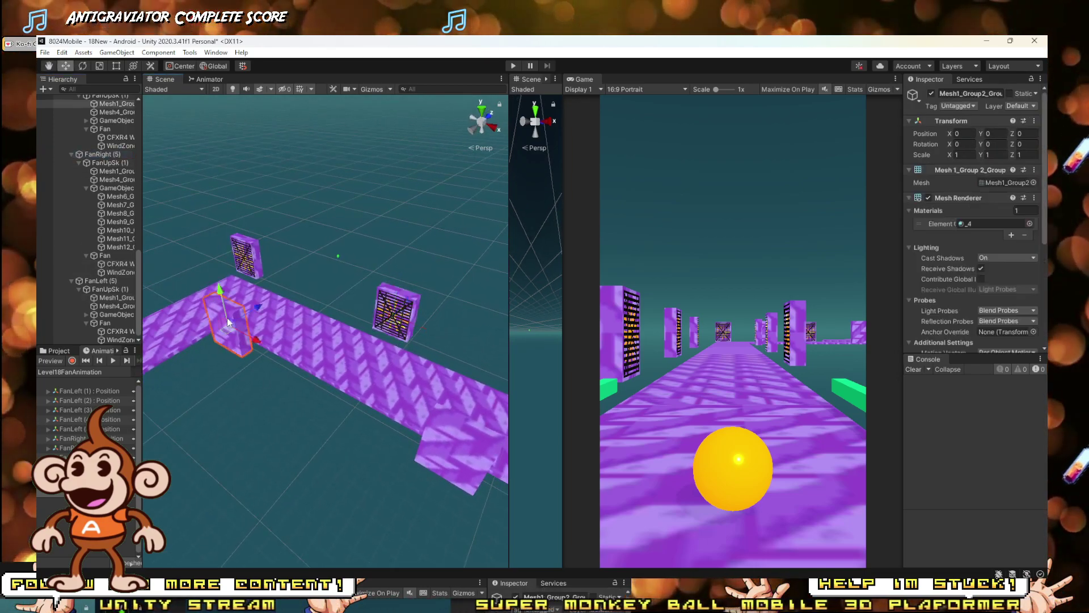
pyautogui.click(111, 145)
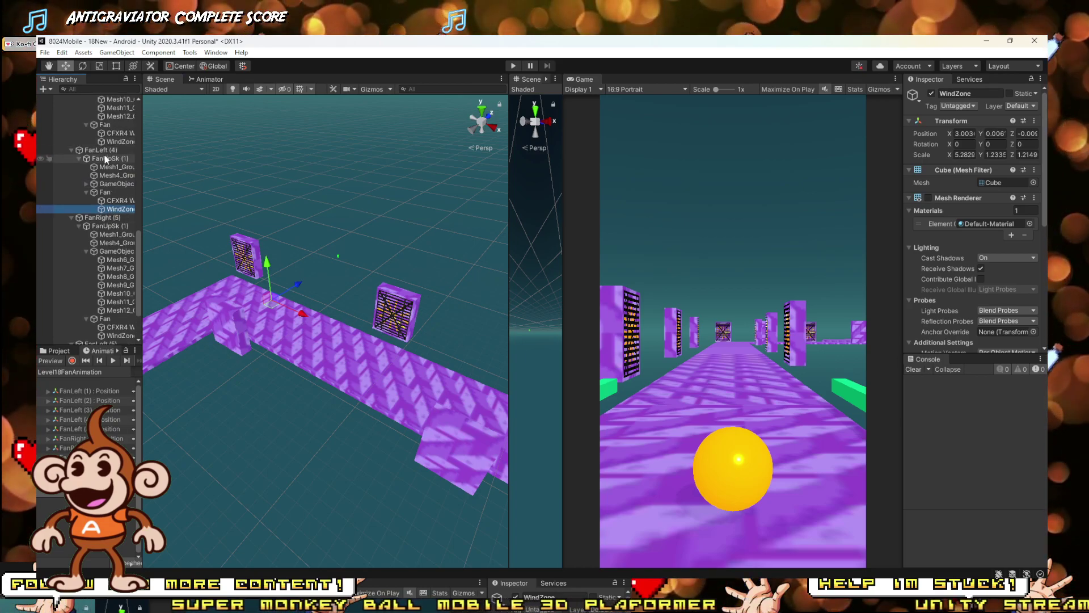
pyautogui.click(104, 150)
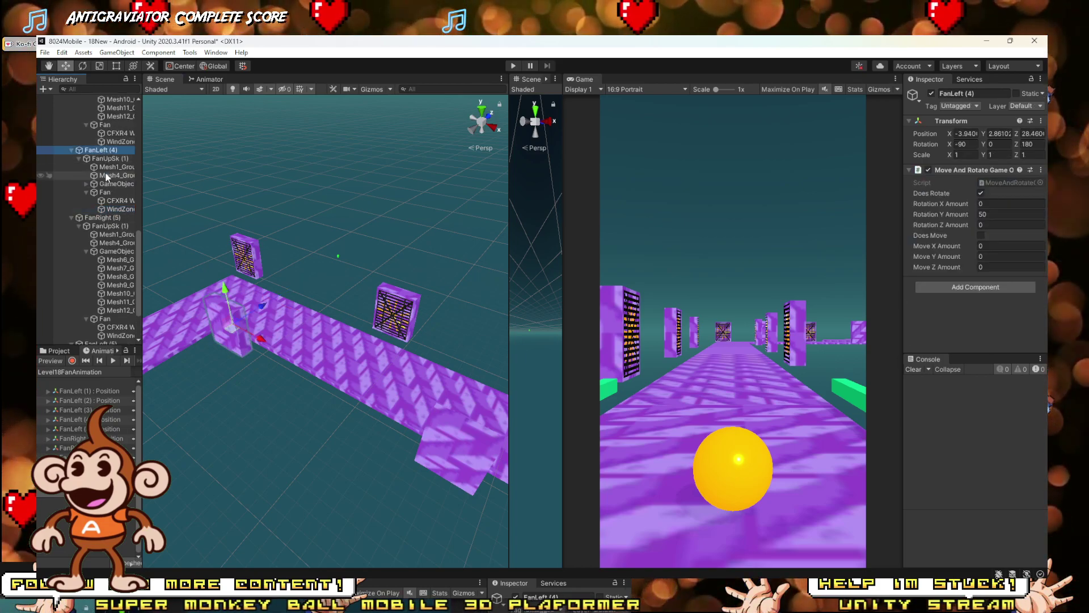
pyautogui.click(110, 208)
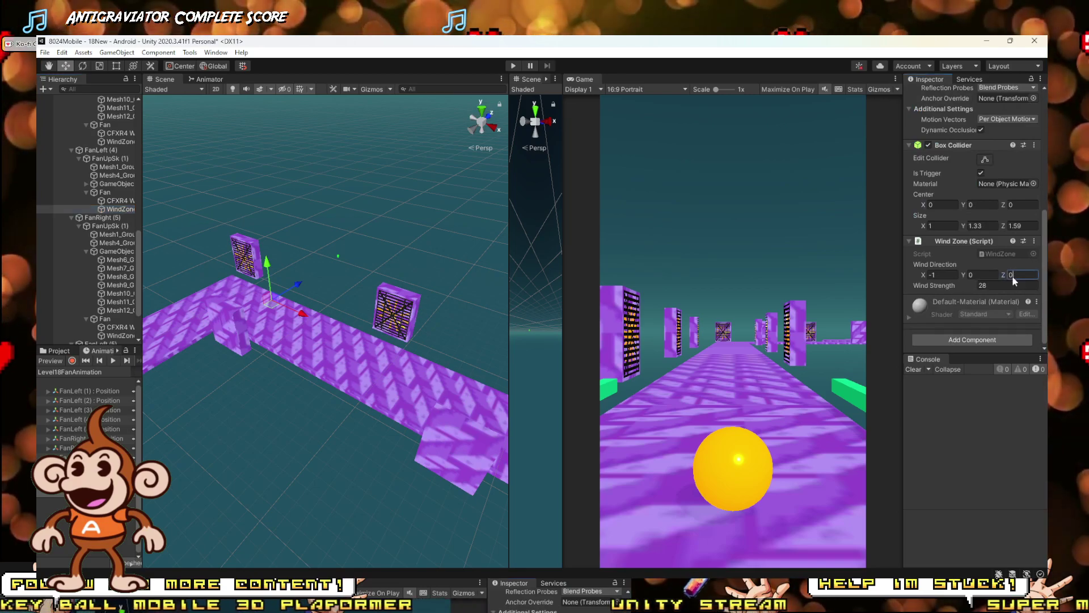
# Step: Set the Wind Direction of FanLeft (5)'s WindZone to X 0 and Z 1, and FanLeft (4)'s Wind Direction Z to 1
pyautogui.click(440, 459)
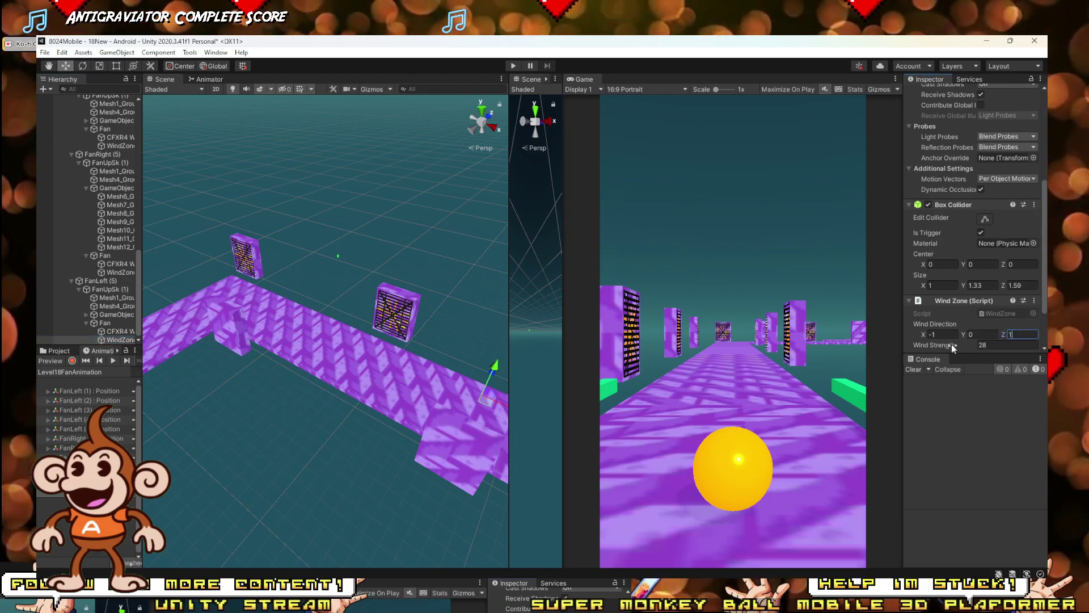
pyautogui.write('0')
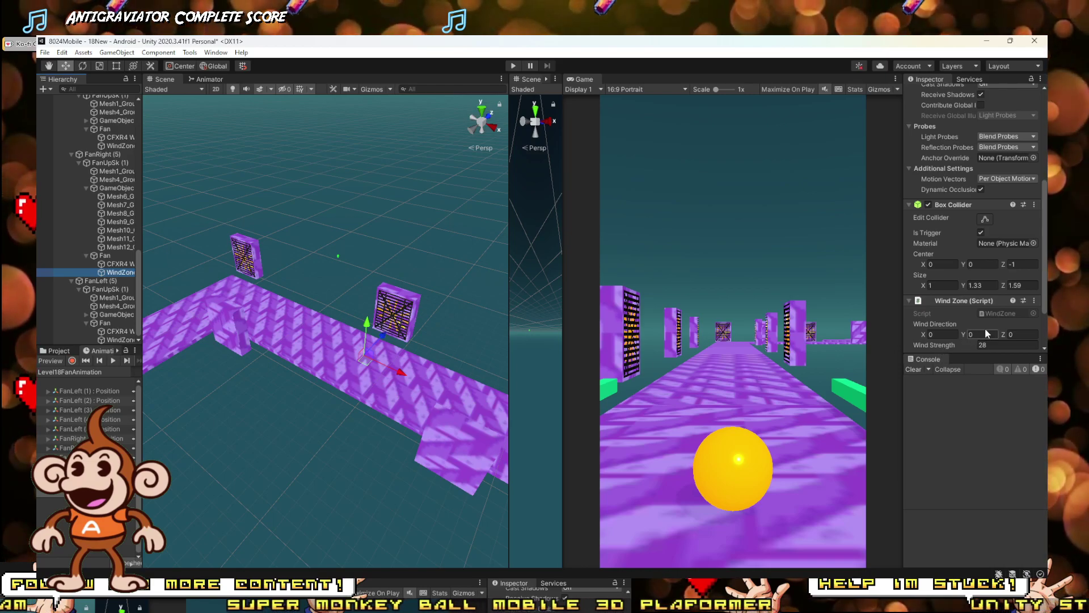
pyautogui.write('0')
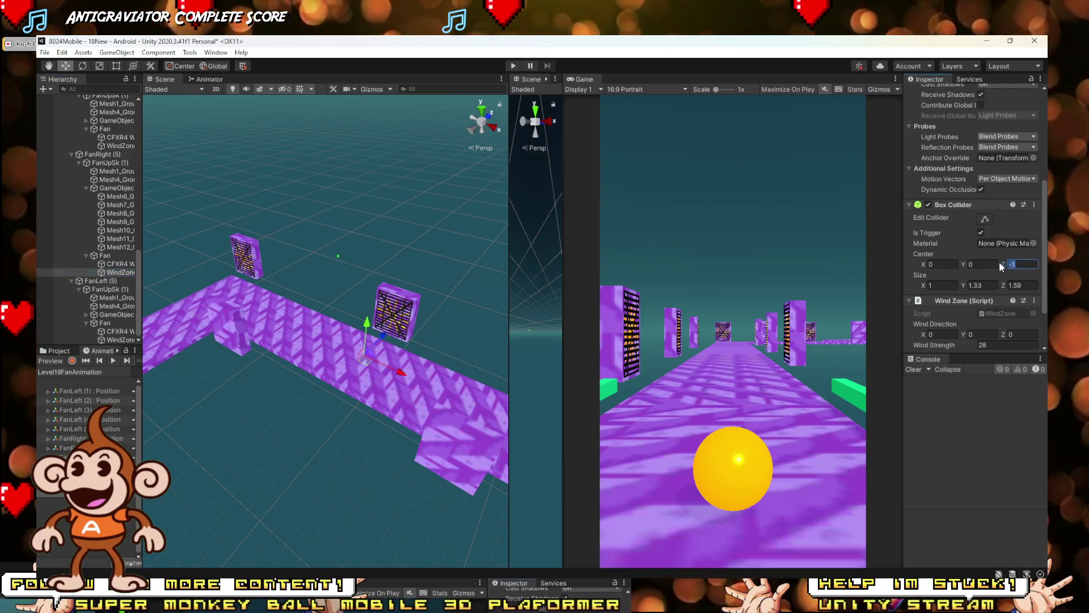
pyautogui.click(1022, 334)
pyautogui.write('1')
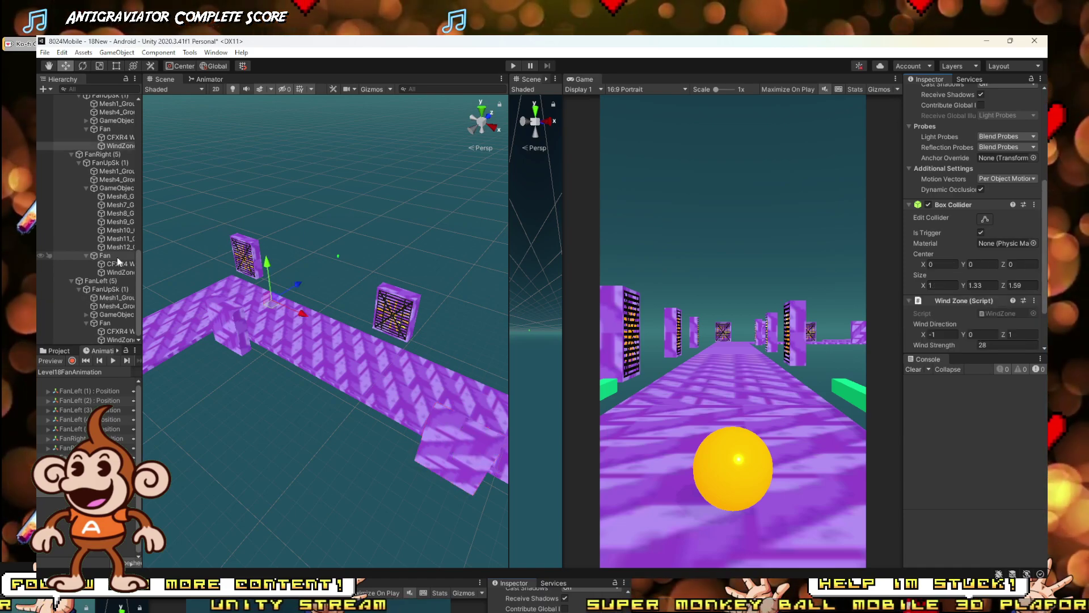
# Step: Set the Wind Direction of FanLeft (4)'s WindZone to X 0 and Z 1
pyautogui.click(119, 146)
pyautogui.click(100, 155)
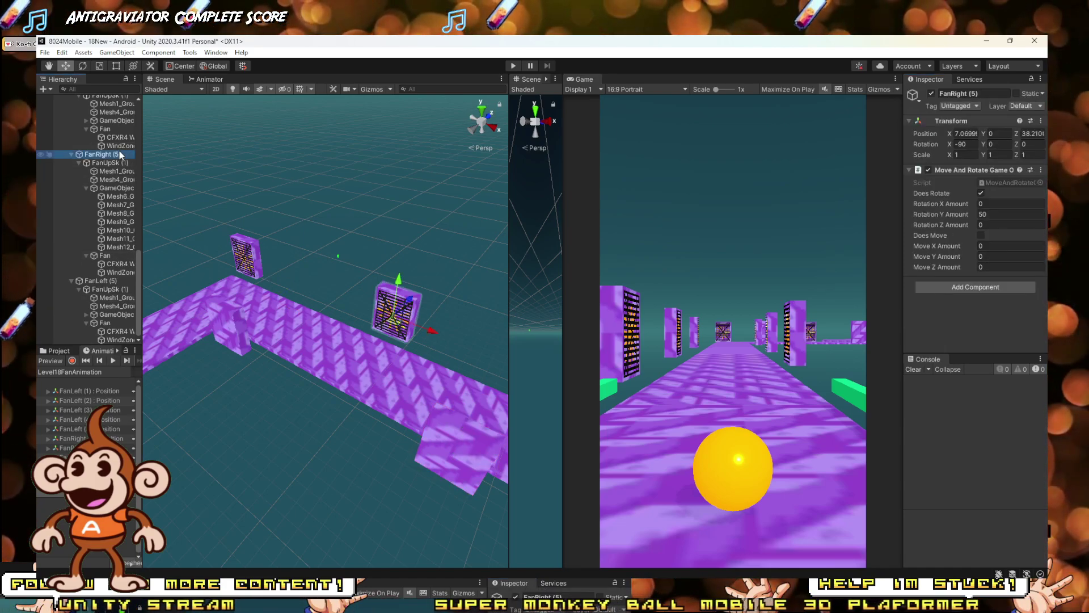
pyautogui.click(119, 145)
pyautogui.scroll(-5, 980, 254)
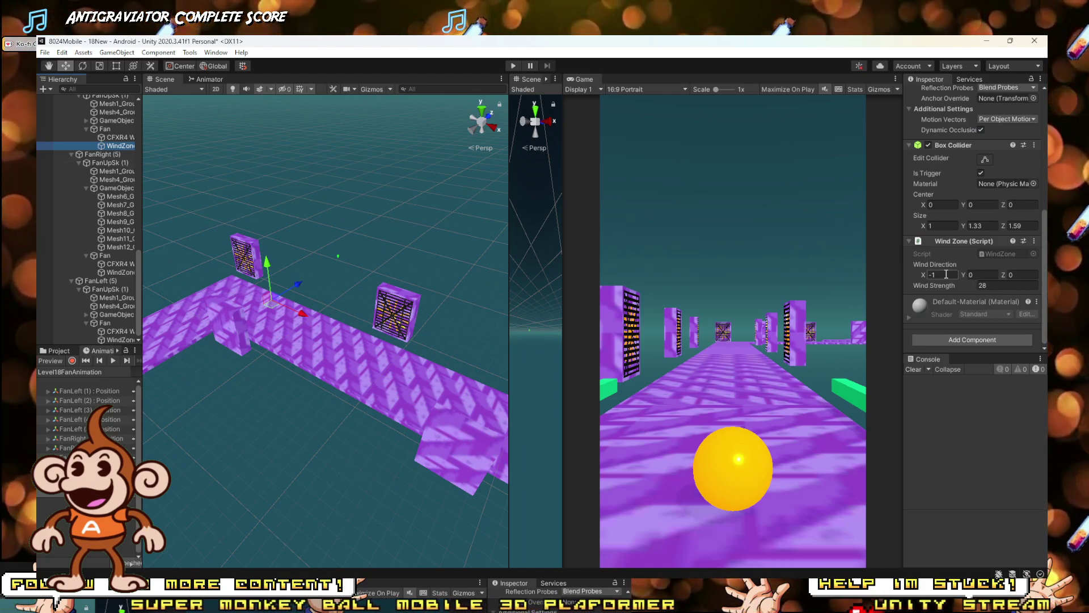
pyautogui.write('0')
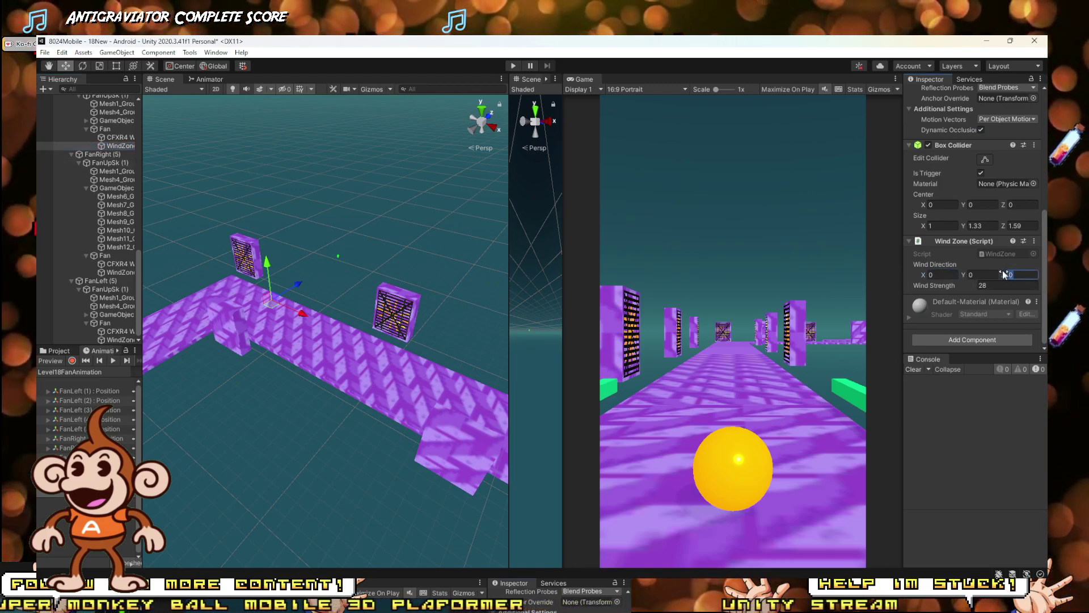
pyautogui.write('01')
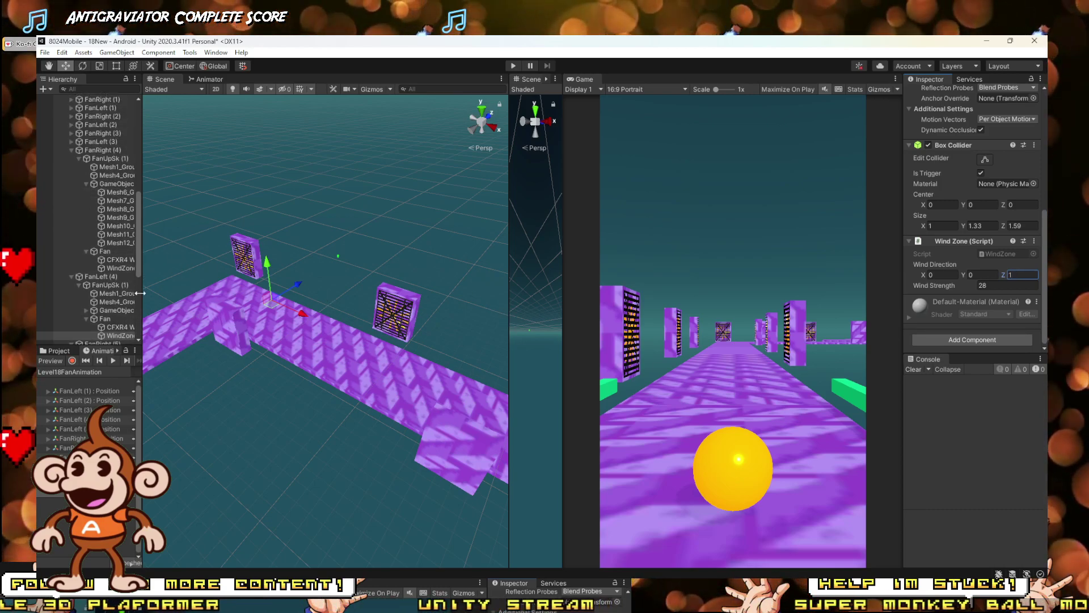
# Step: Set the Wind Direction Z of FanRight (4)'s WindZone to -1, and check the WindZone settings of FanLeft (4)
pyautogui.click(101, 152)
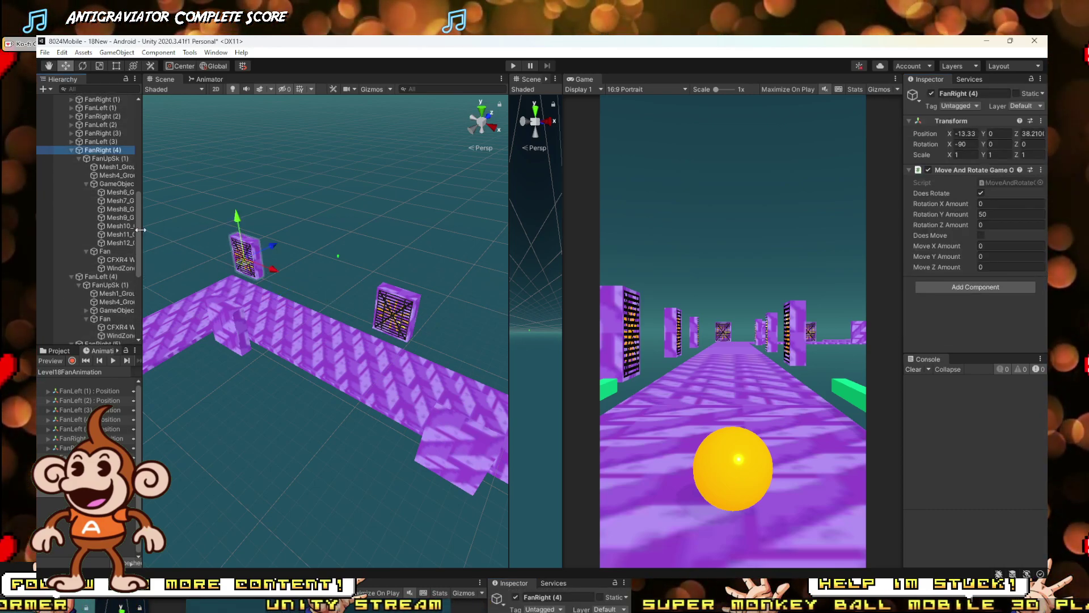
pyautogui.click(127, 267)
pyautogui.scroll(-5, 995, 258)
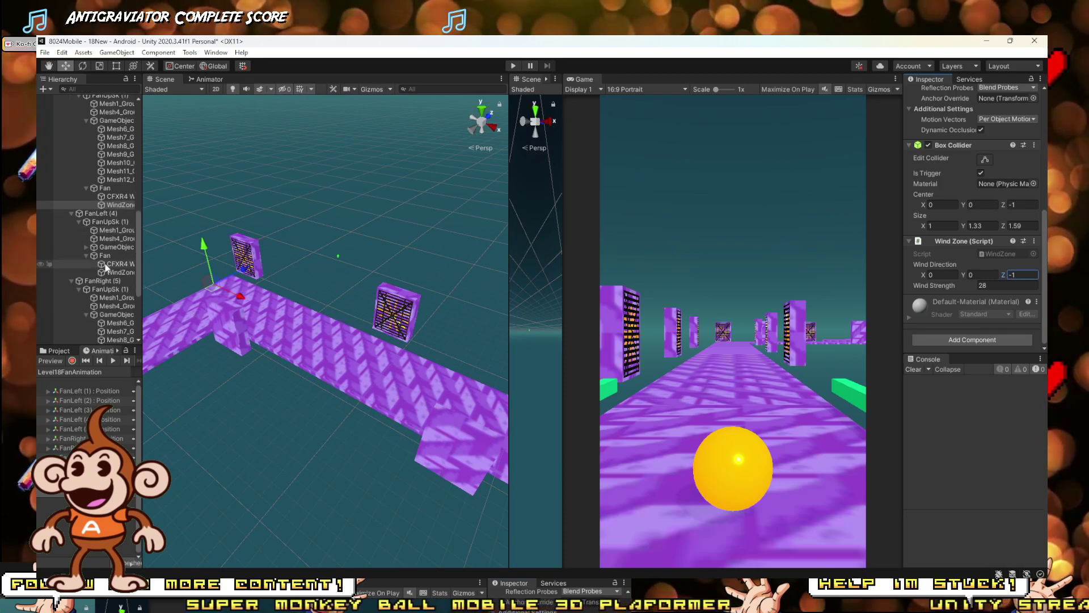
pyautogui.click(109, 233)
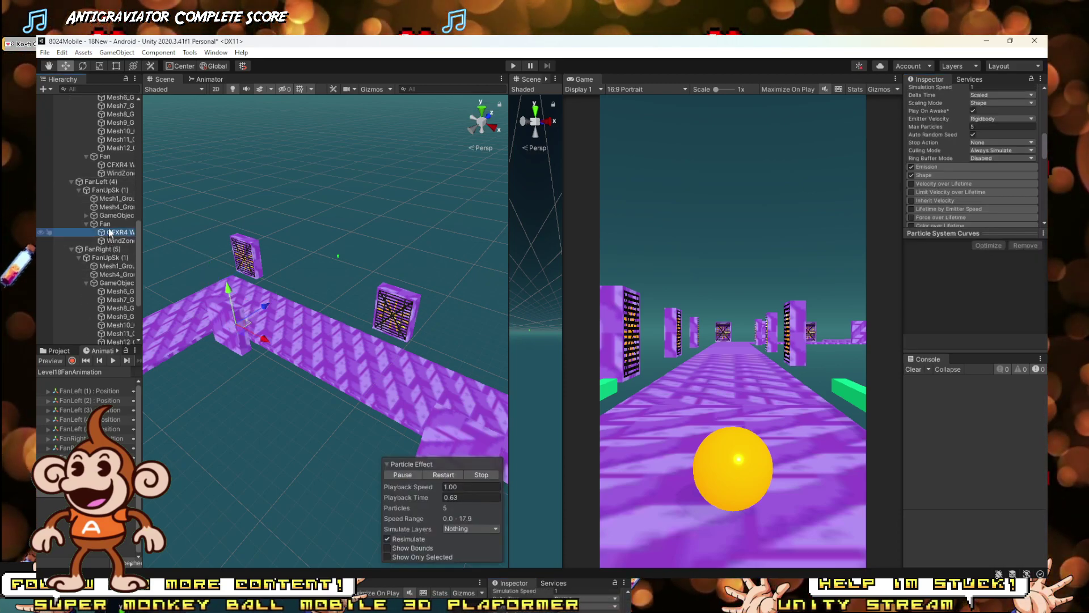
pyautogui.click(111, 233)
pyautogui.click(112, 241)
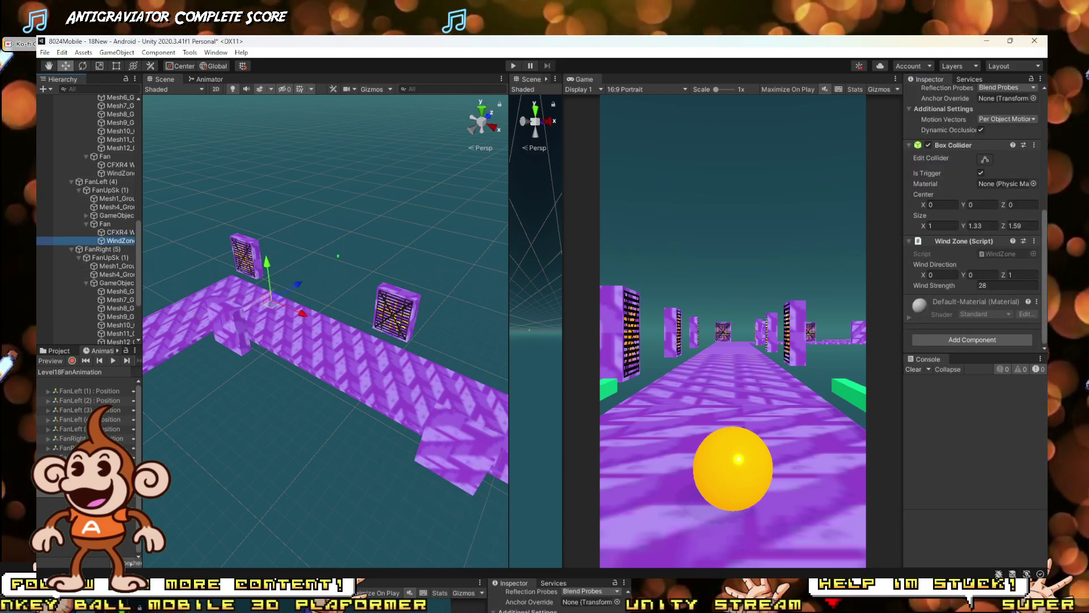
# Step: On FanRight (5)'s WindZone, set the Box Collider center Z to 0 and the Wind Direction Z to 1
pyautogui.scroll(-4, 63, 273)
pyautogui.click(107, 272)
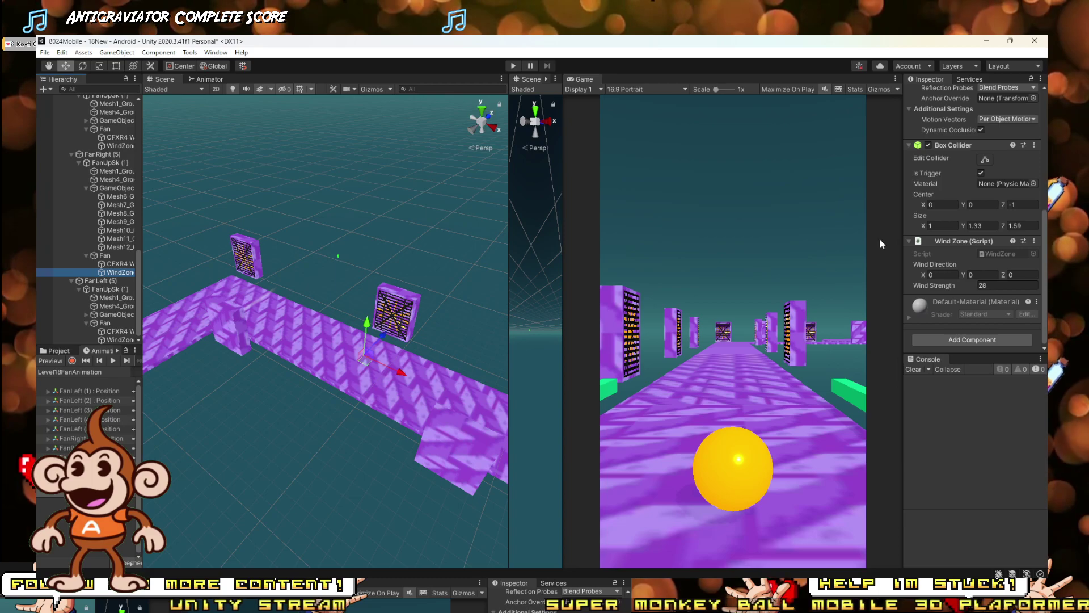
pyautogui.click(1019, 203)
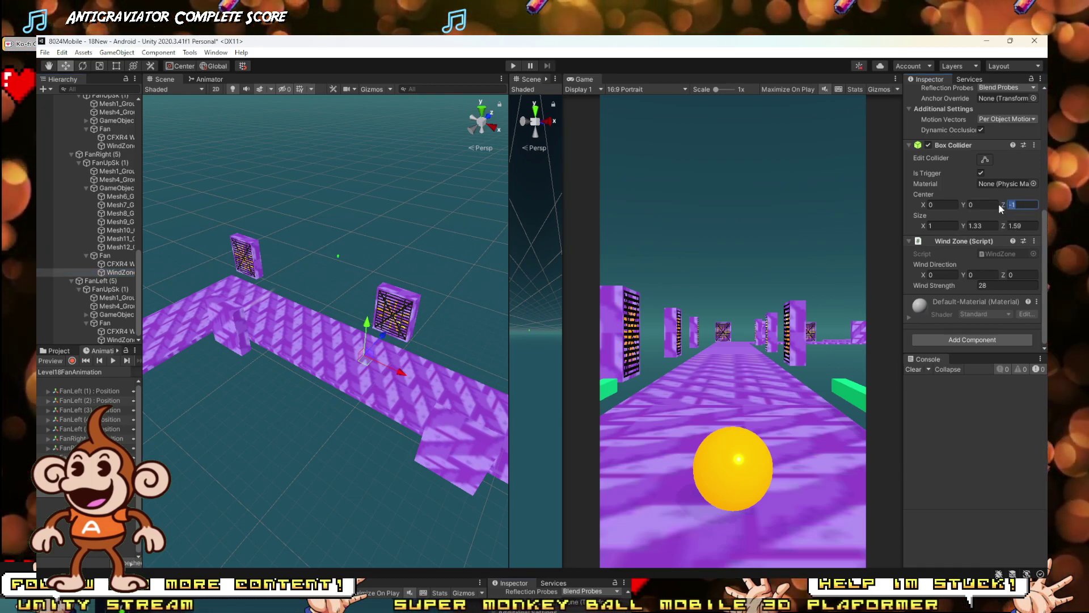
pyautogui.write('0')
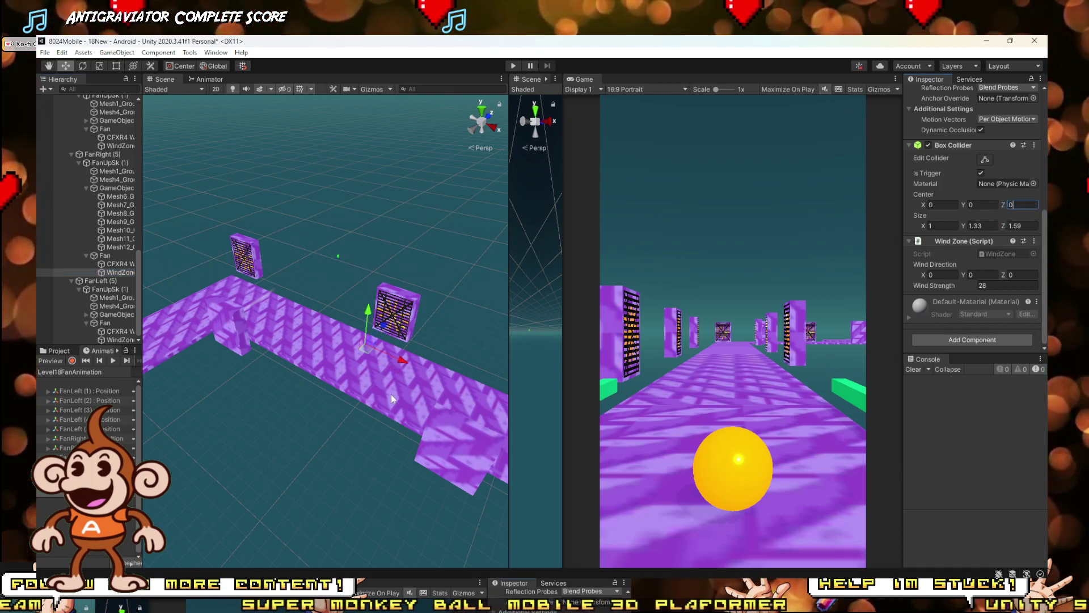
pyautogui.moveTo(390, 394); pyautogui.dragTo(380, 381, button='middle')
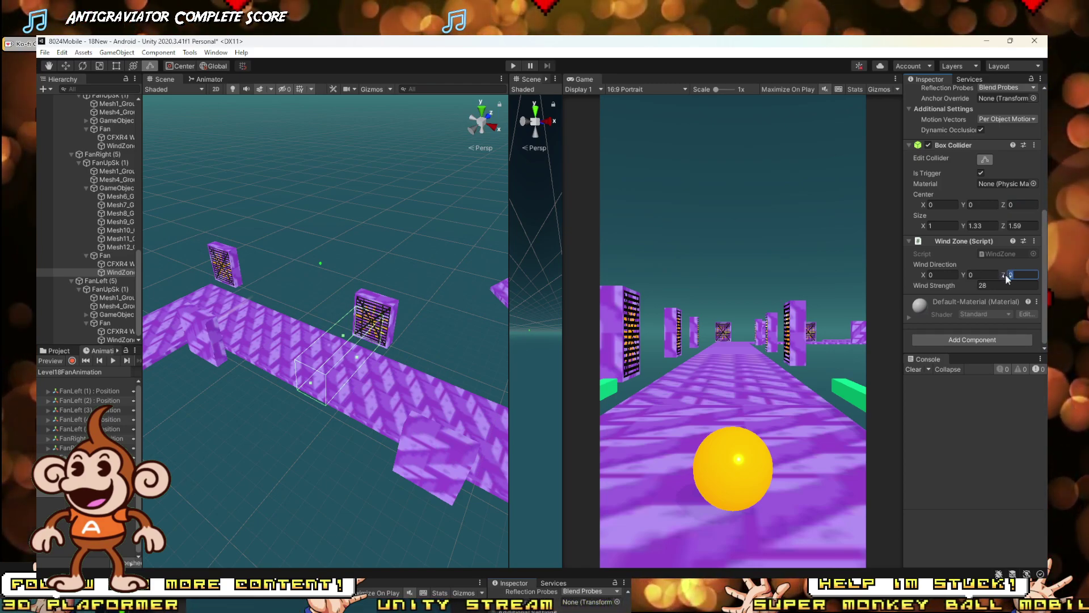
pyautogui.write('1')
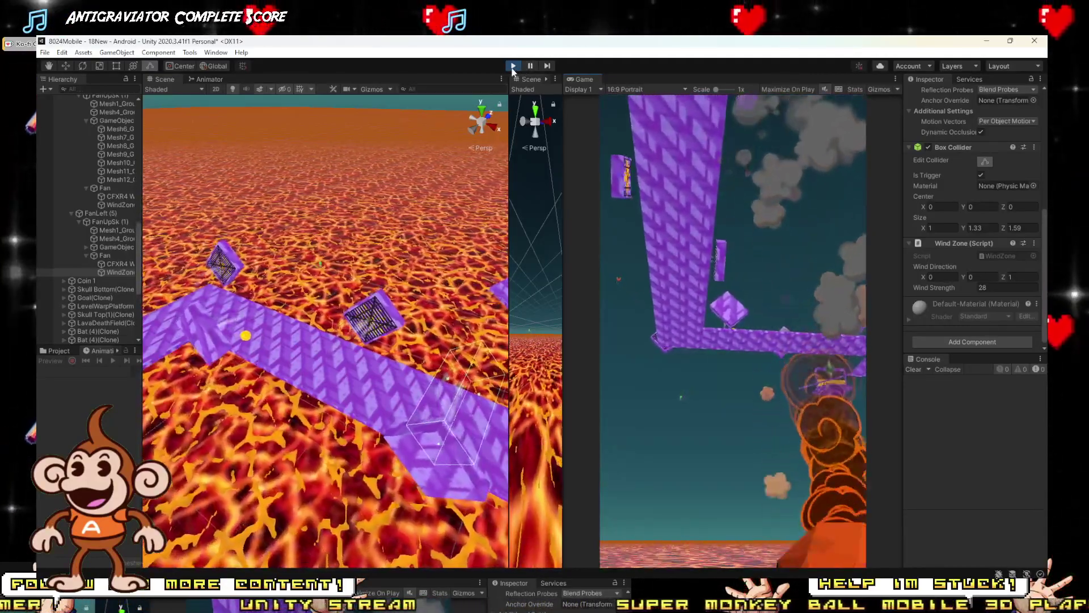
# Step: Playtest the level with the new wind directions, retrying after each failed run
pyautogui.click(513, 66)
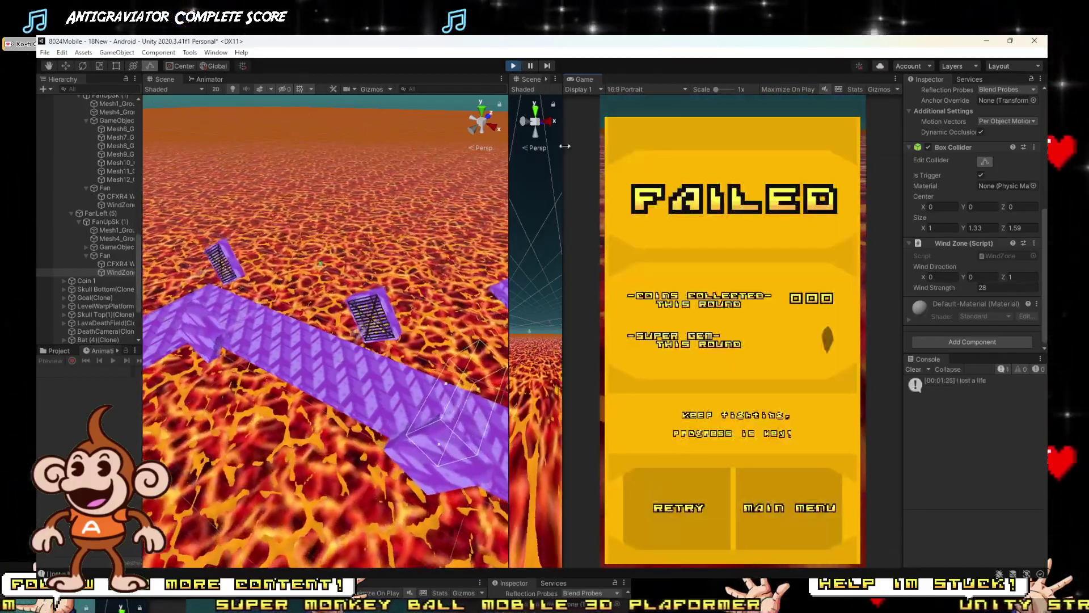
pyautogui.click(723, 505)
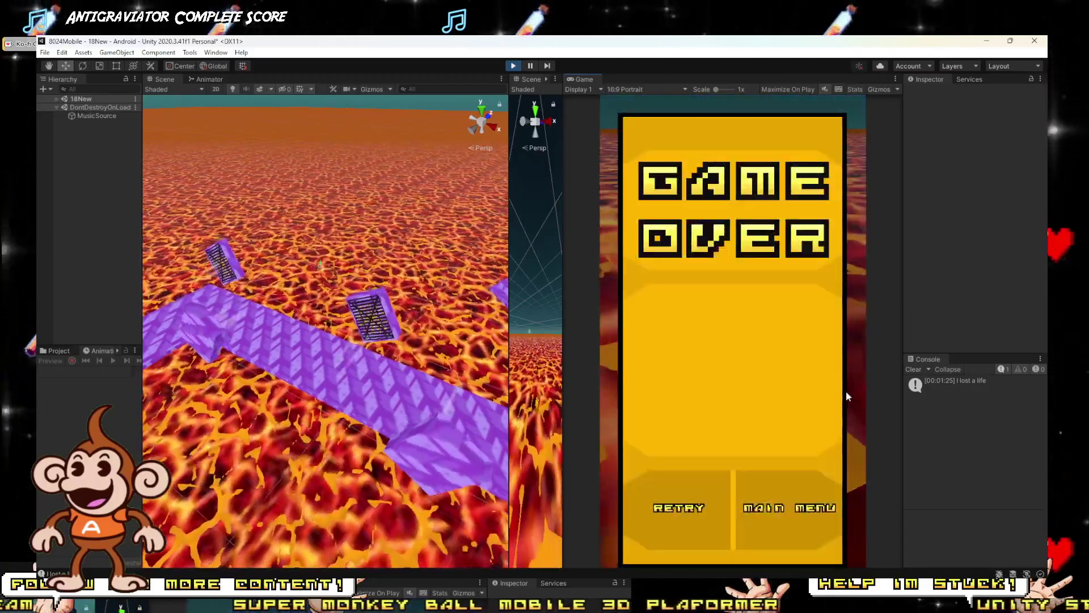
pyautogui.click(724, 504)
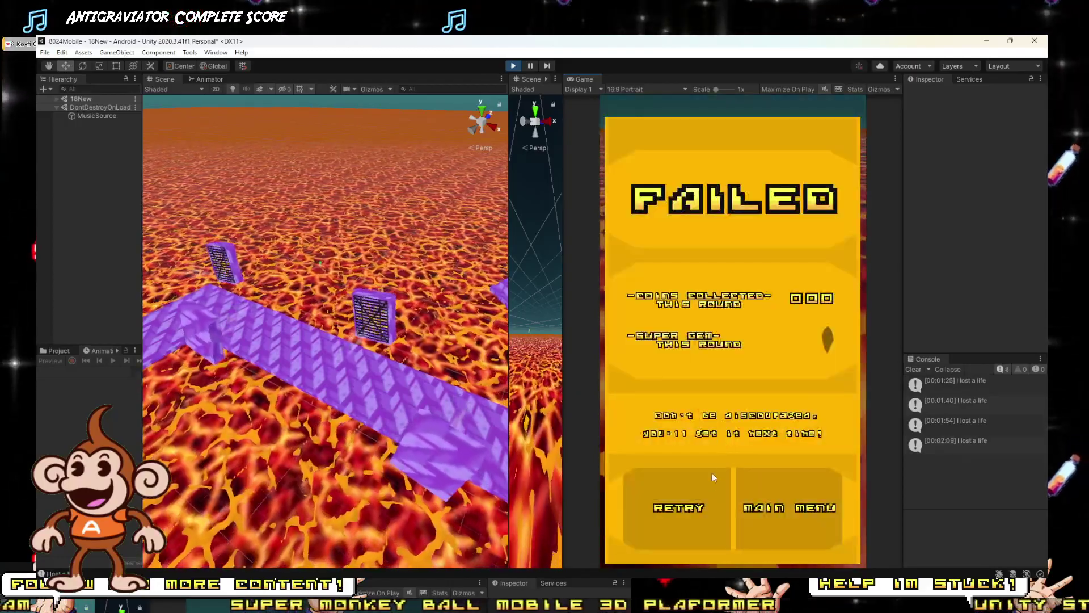
pyautogui.click(801, 497)
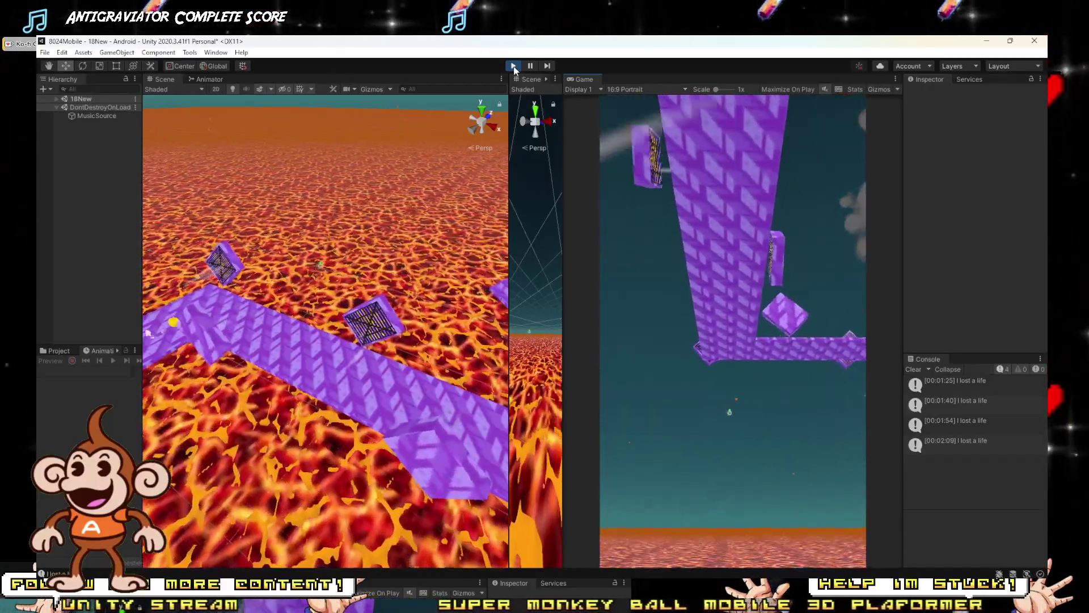
# Step: Stop play mode and switch to the PlanetBlueBalls model in SketchUp
pyautogui.click(514, 67)
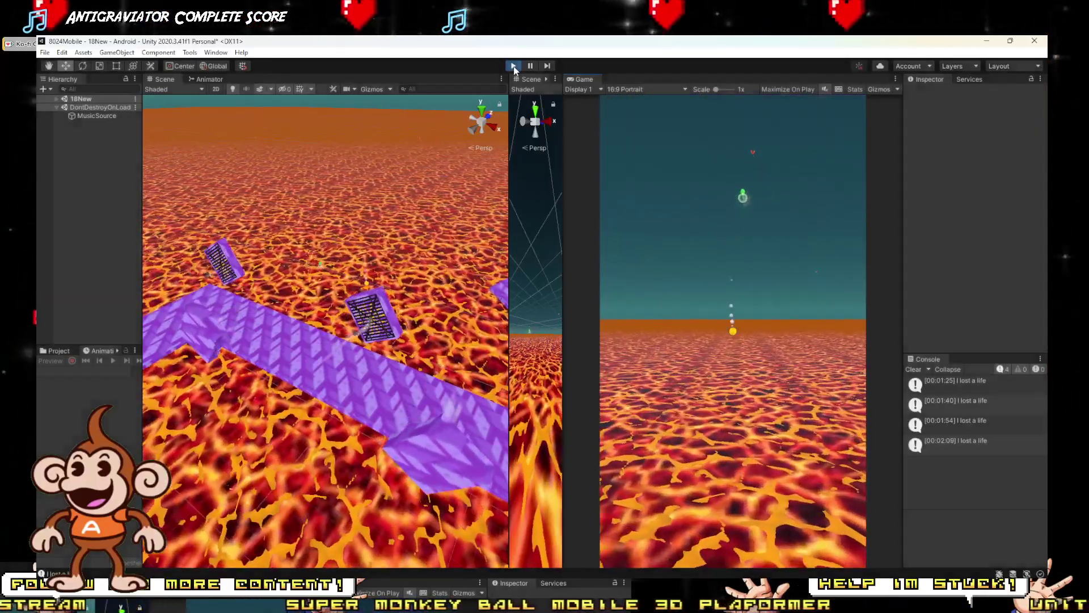
pyautogui.hotkey('alt', 'Tab')
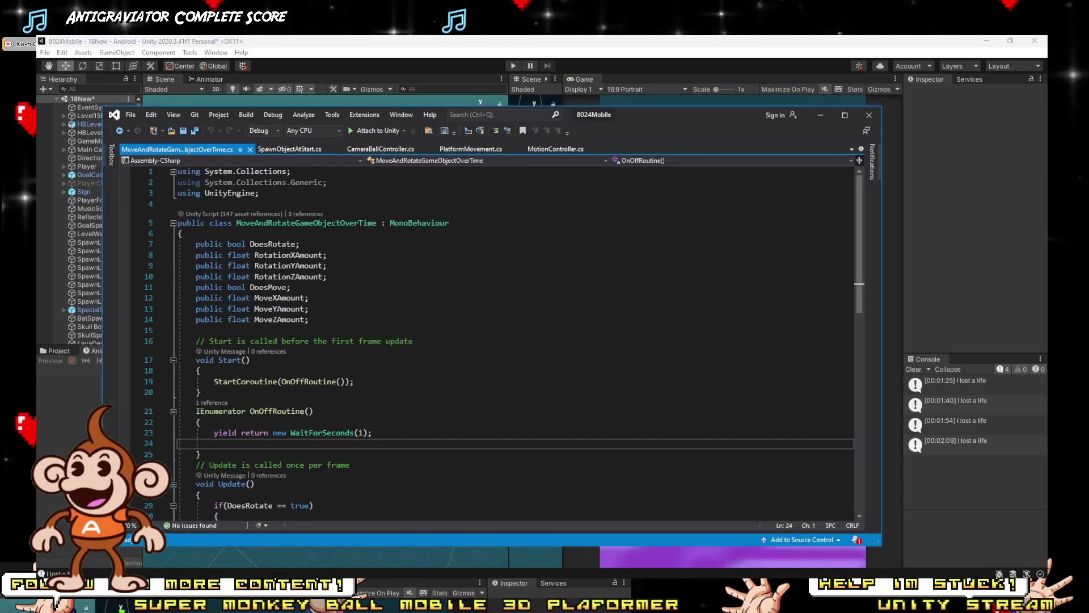
pyautogui.click(183, 553)
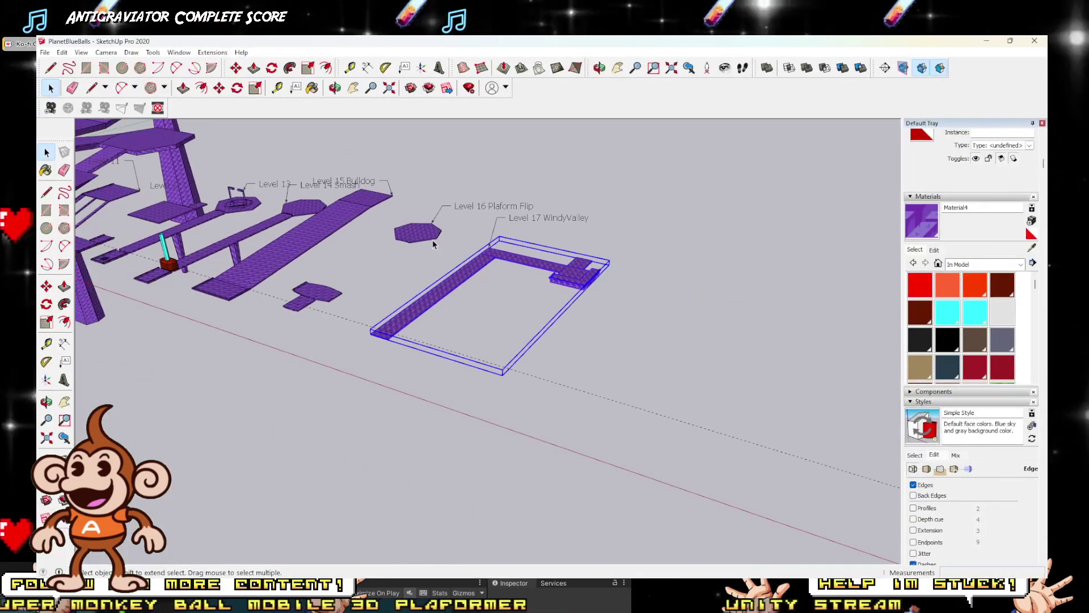
# Step: Look over the Level 17 WindyValley model and the neighbouring level models
pyautogui.scroll(5, 531, 272)
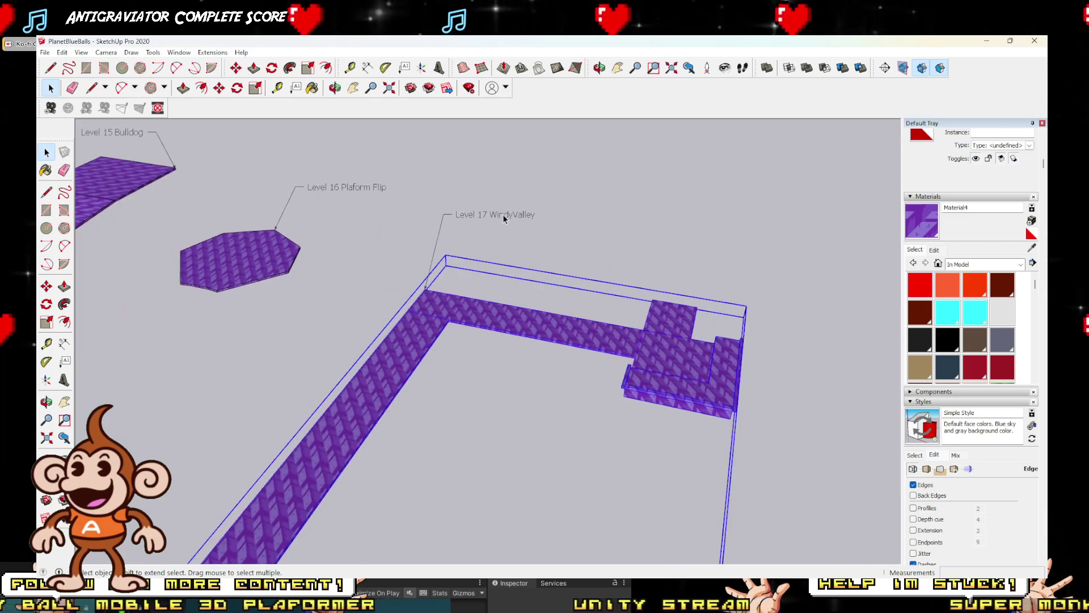
pyautogui.scroll(-4, 434, 220)
pyautogui.scroll(-4, 558, 256)
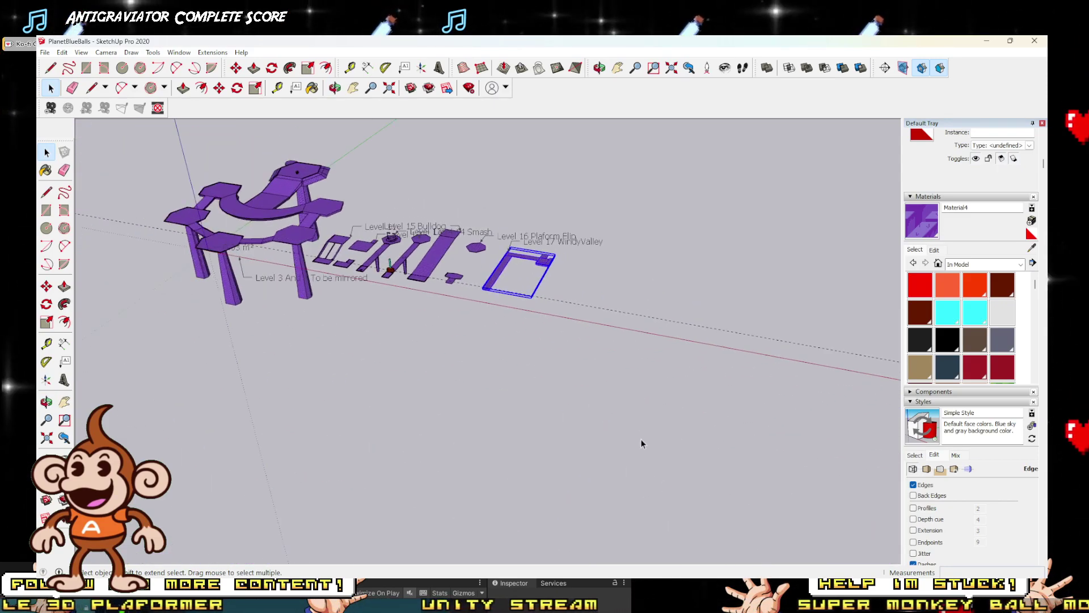
pyautogui.scroll(5, 316, 205)
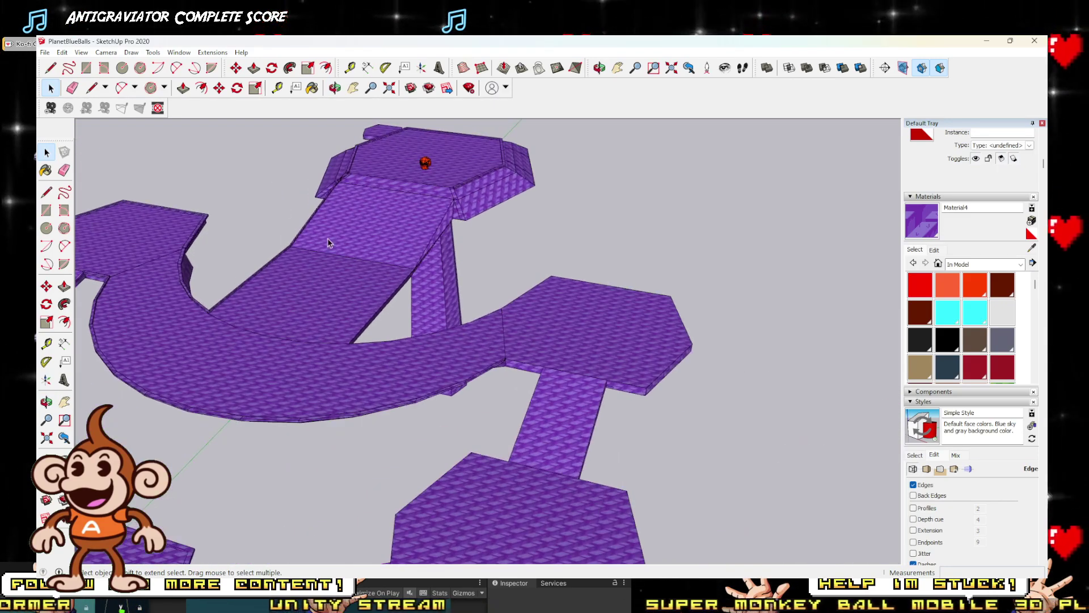
pyautogui.scroll(-2, 332, 191)
pyautogui.scroll(7, 608, 243)
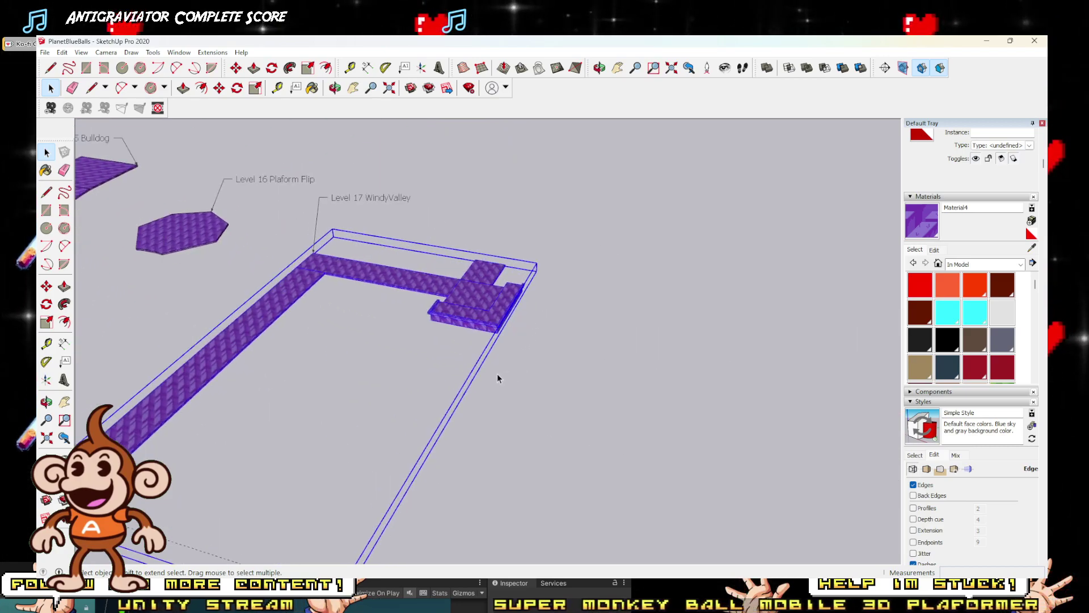
pyautogui.scroll(-5, 415, 244)
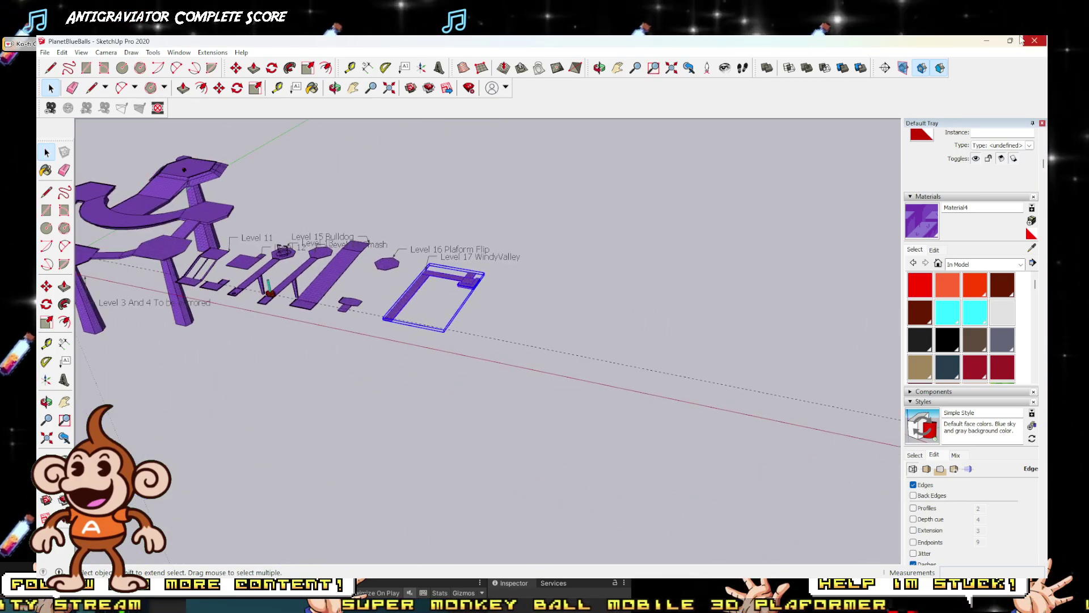
# Step: Return to the 18New scene in Unity, putting away SketchUp and Visual Studio, and view the level's end platform
pyautogui.click(987, 42)
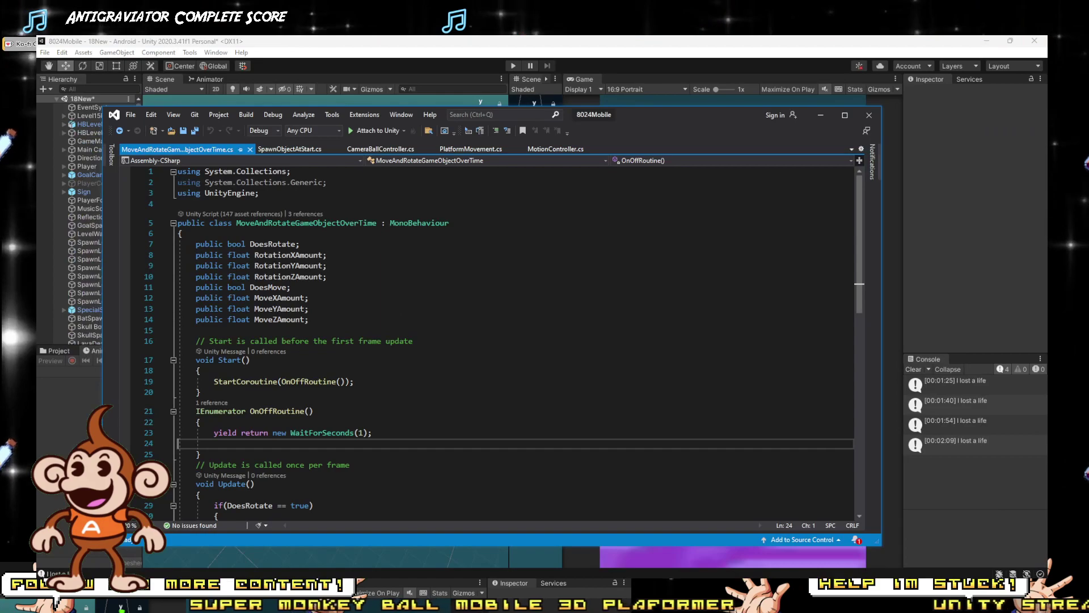
pyautogui.click(817, 116)
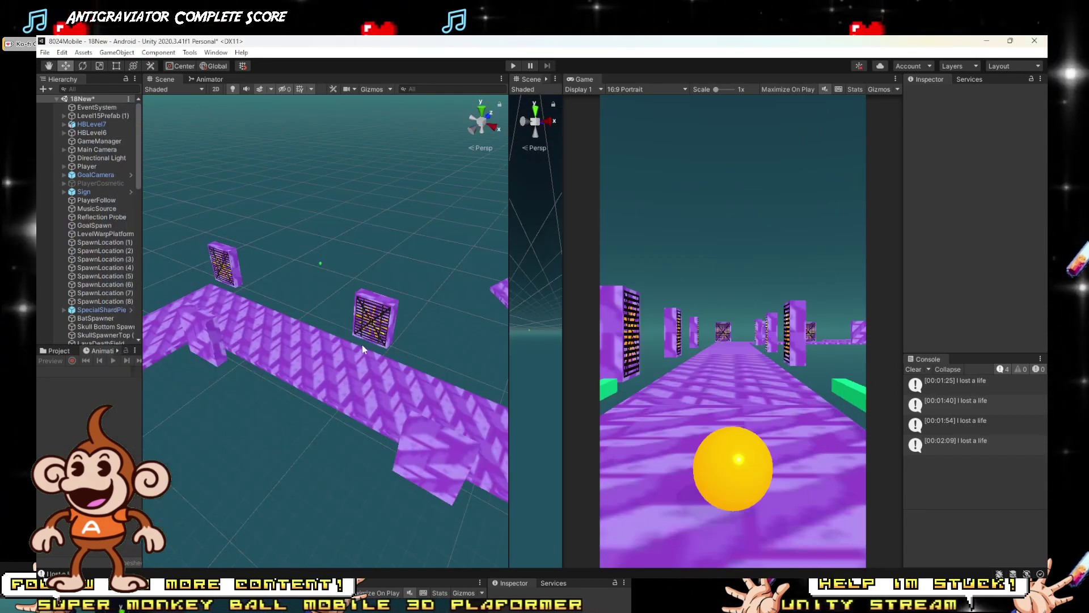
pyautogui.scroll(5, 375, 334)
pyautogui.moveTo(455, 338); pyautogui.dragTo(455, 422, button='right')
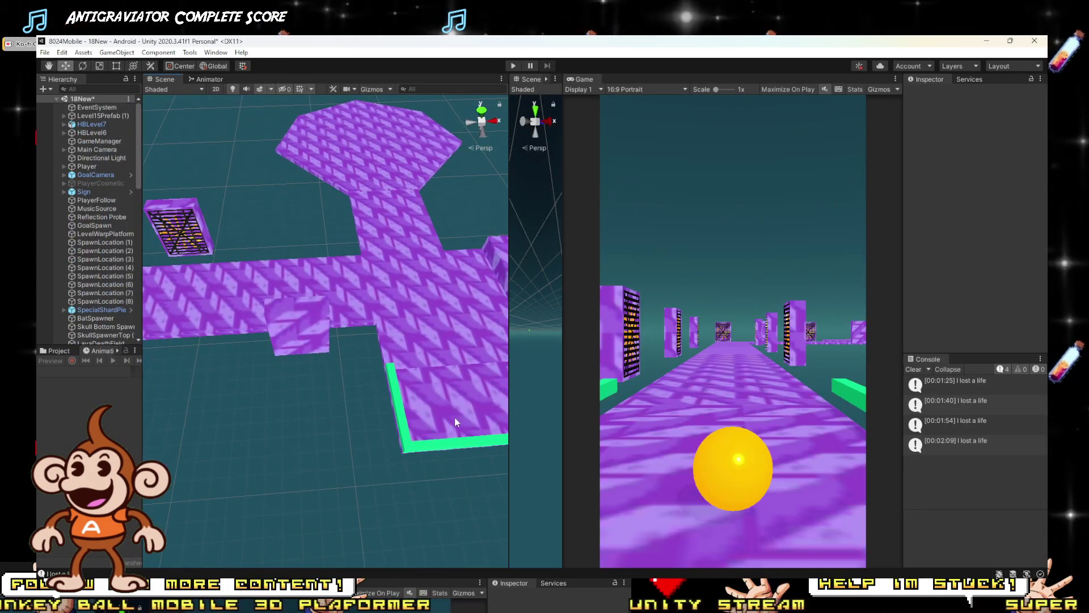
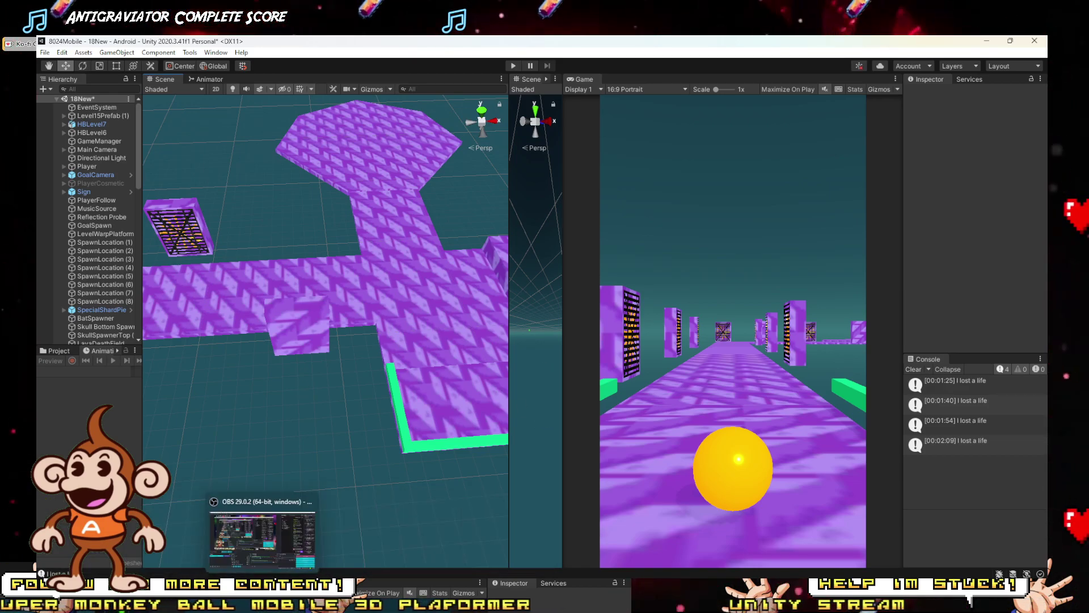
# Step: Check the stream chat and stream status in OBS, and return to the Unity editor
pyautogui.click(274, 602)
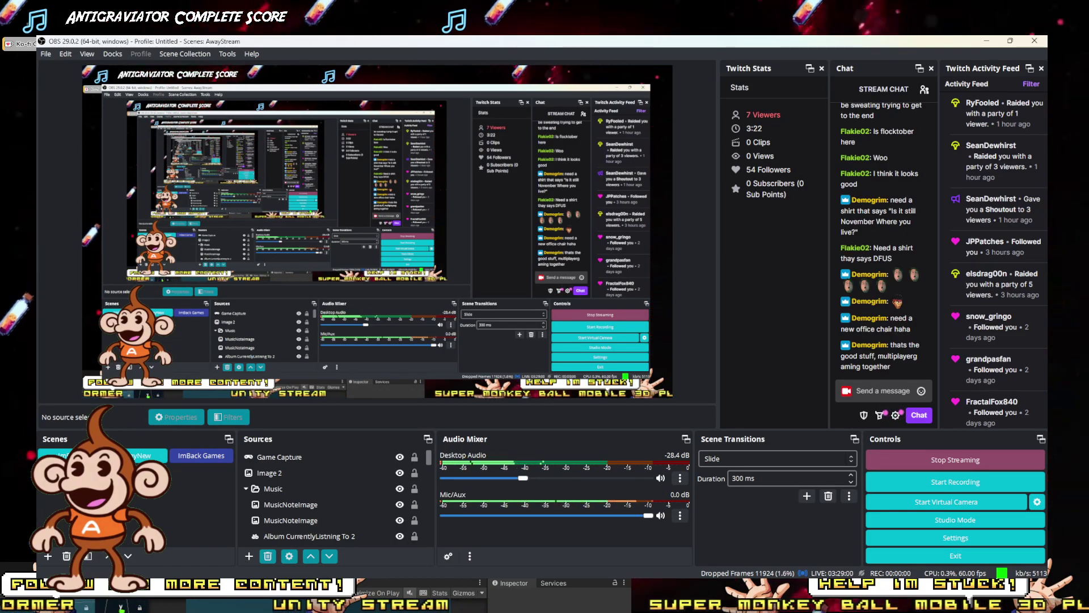
pyautogui.hotkey('alt', 'Tab')
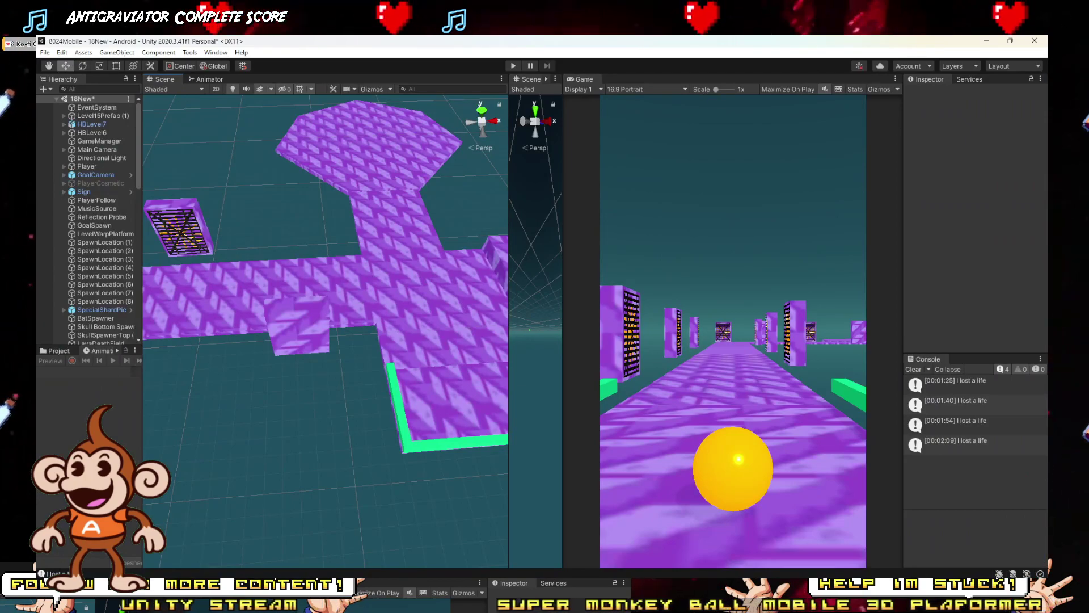
pyautogui.moveTo(238, 606)
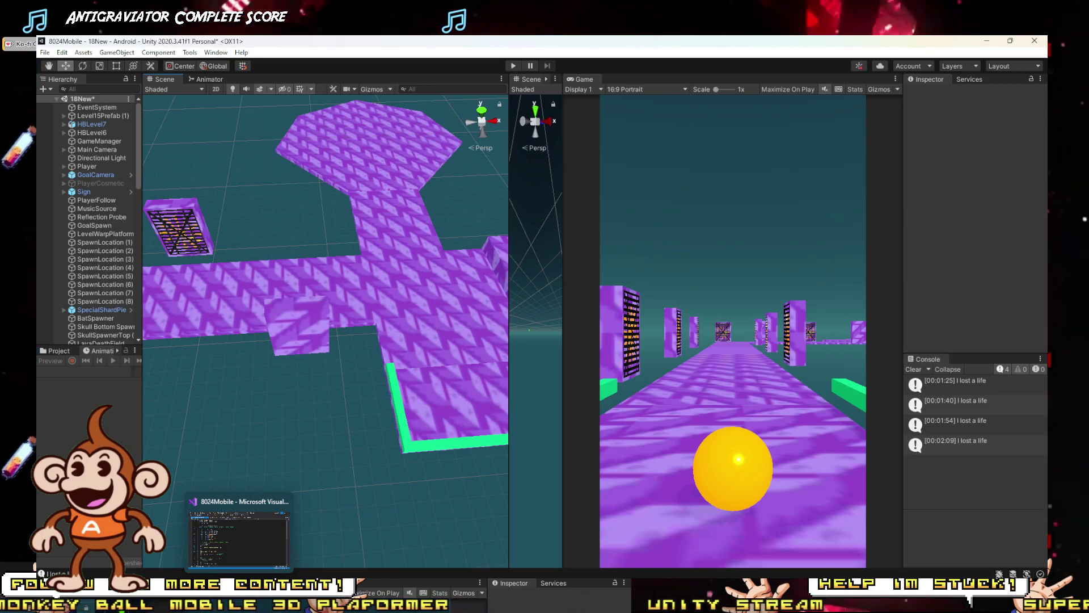
pyautogui.hotkey('alt', 'Tab')
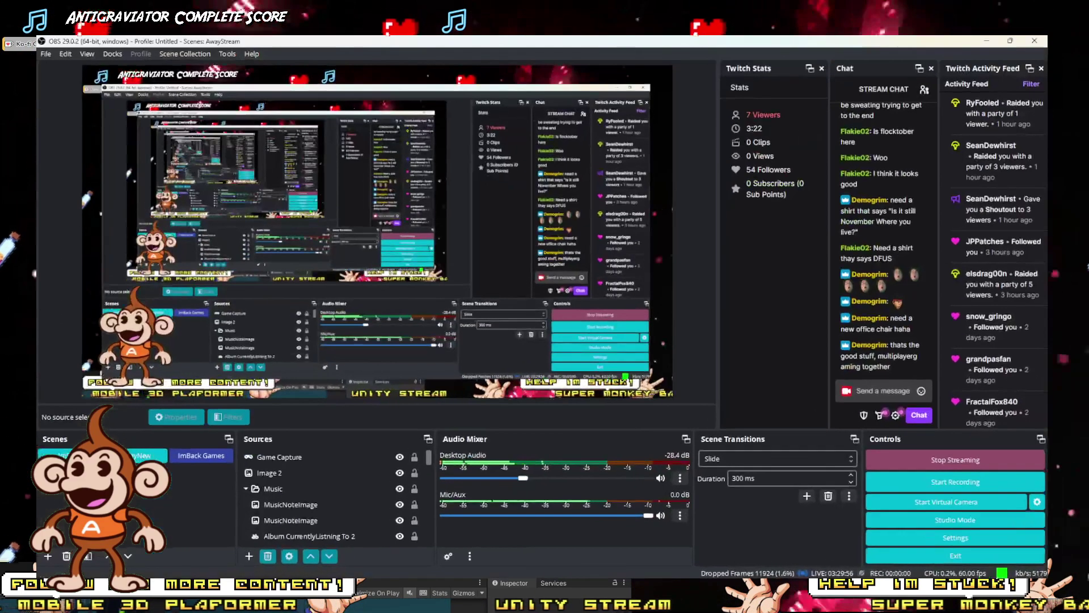
pyautogui.hotkey('alt', 'Tab')
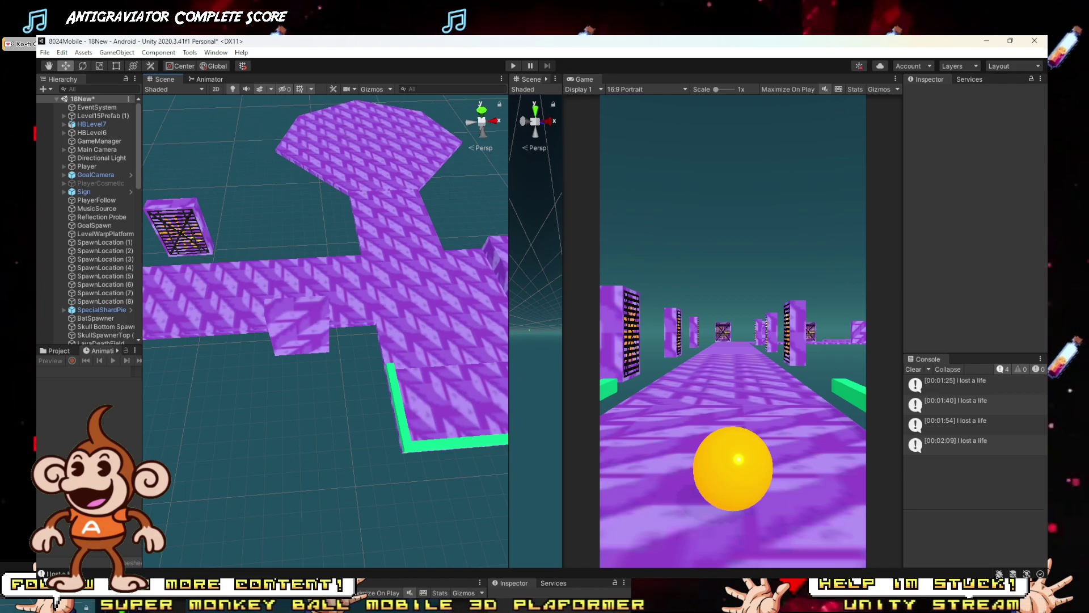
pyautogui.hotkey('alt', 'Tab')
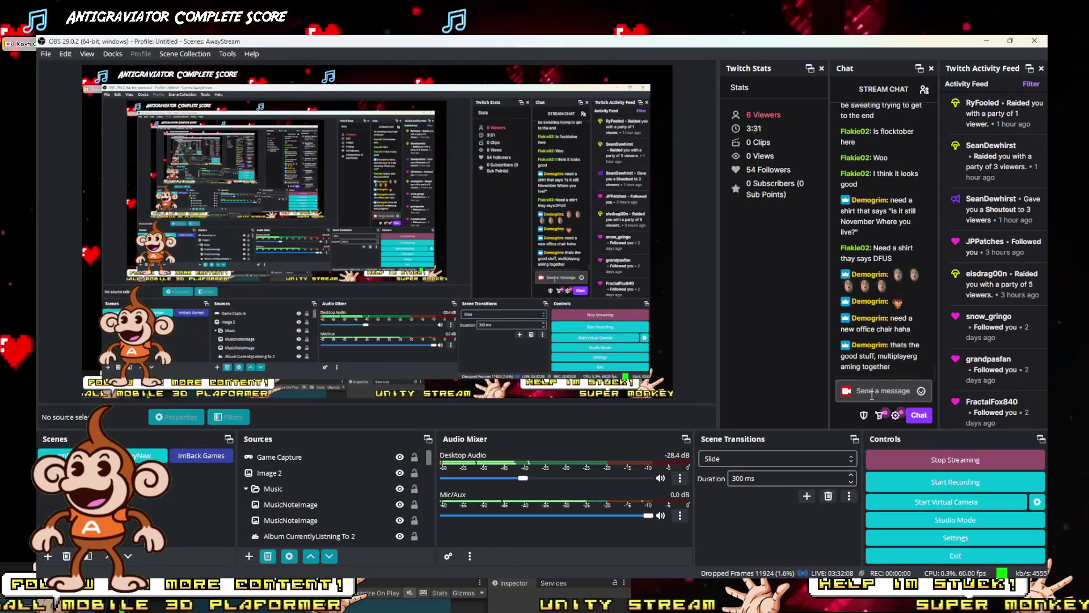
pyautogui.click(987, 40)
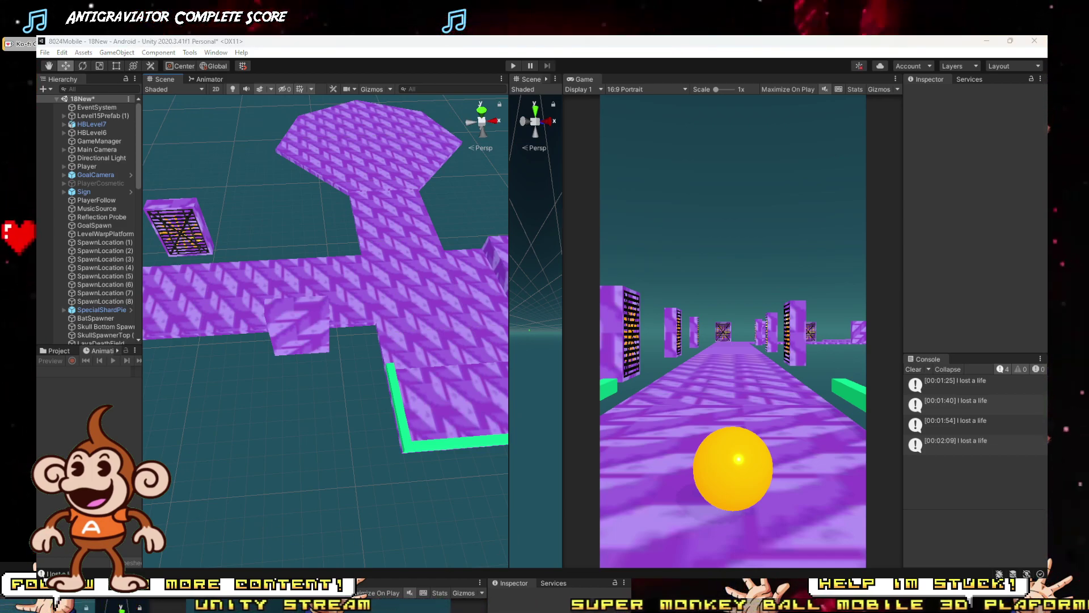
# Step: Locate the LogoTitle image in the Desktop > Junk > Discord folder in File Explorer
pyautogui.press('super+e')
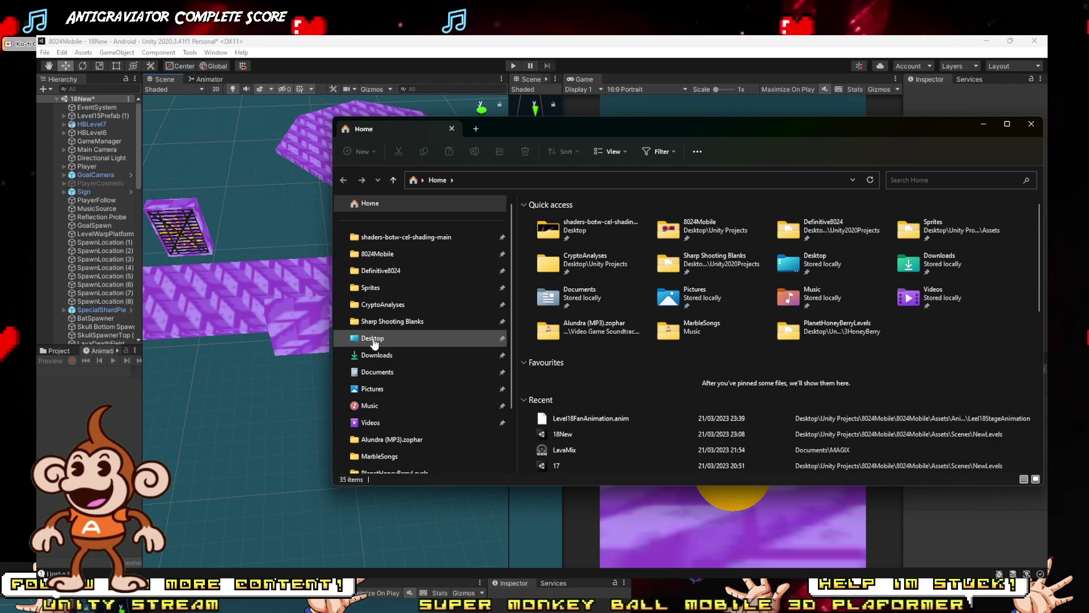
pyautogui.click(372, 338)
pyautogui.click(548, 250)
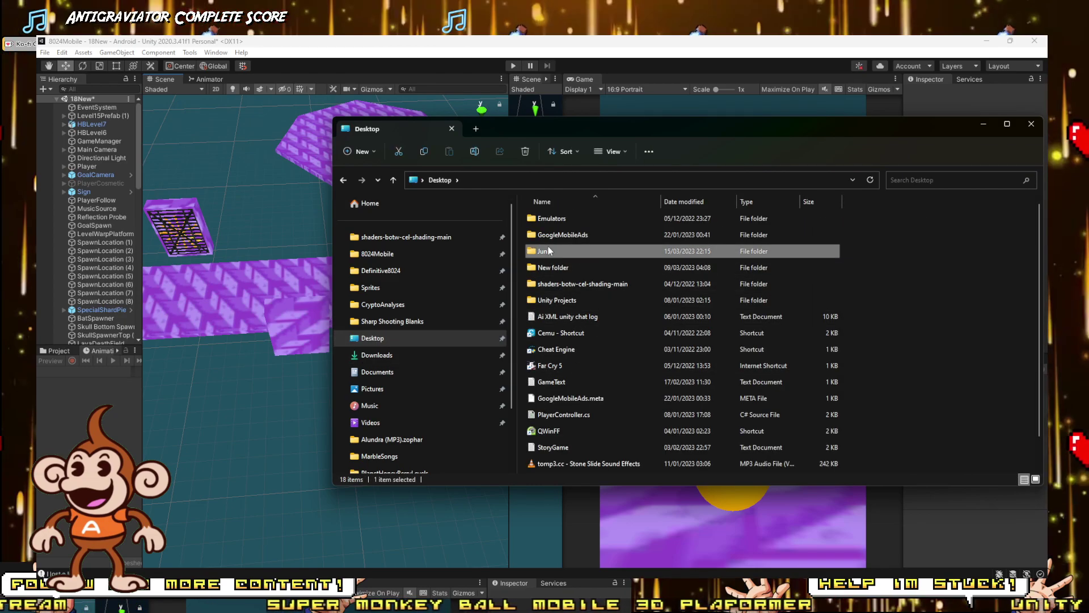
pyautogui.doubleClick(548, 251)
pyautogui.click(776, 236)
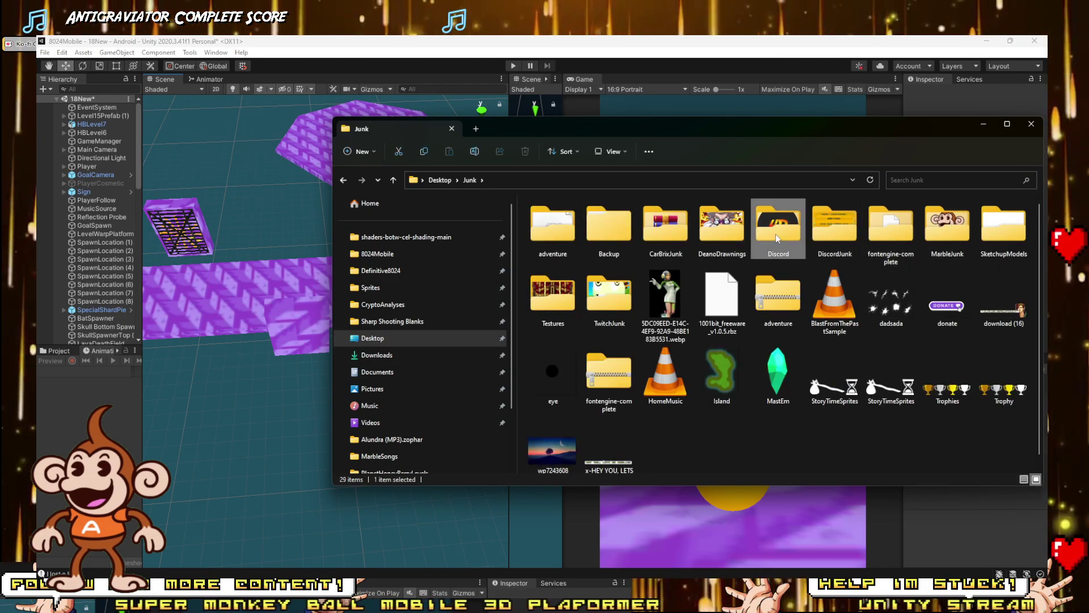
pyautogui.doubleClick(774, 234)
pyautogui.click(558, 228)
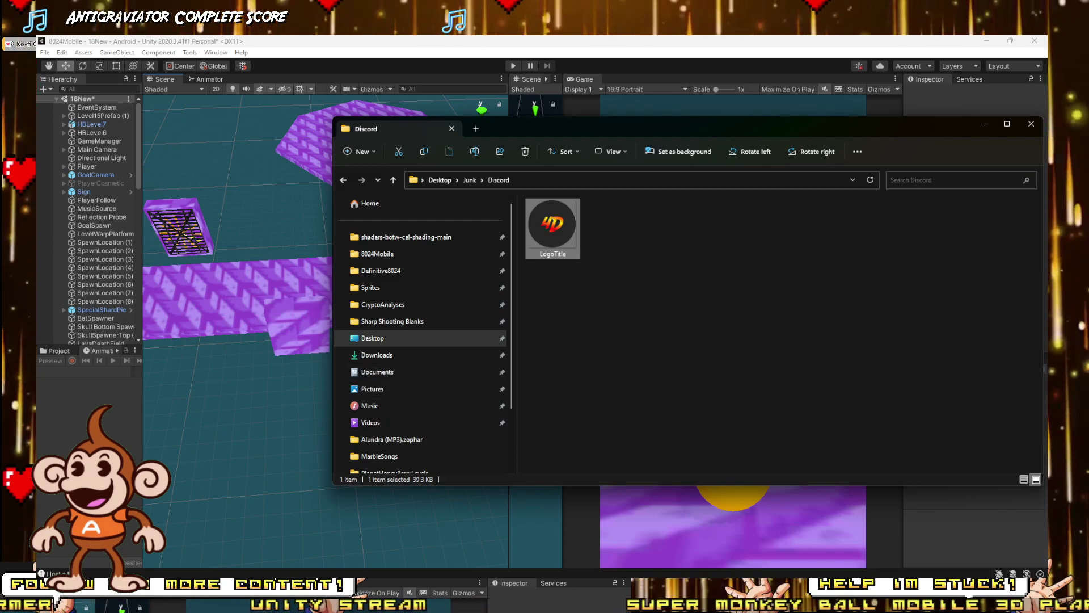
# Step: Switch to Firefox, load Discord in the new tab and open the general-chat channel
pyautogui.moveTo(191, 605)
pyautogui.click(191, 536)
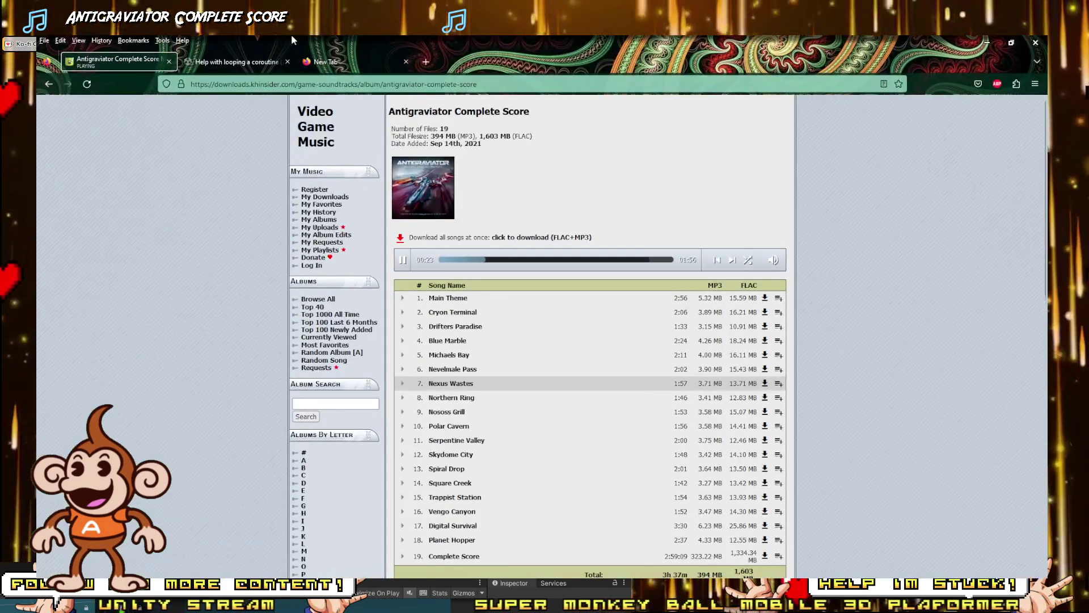
pyautogui.click(368, 62)
pyautogui.click(443, 315)
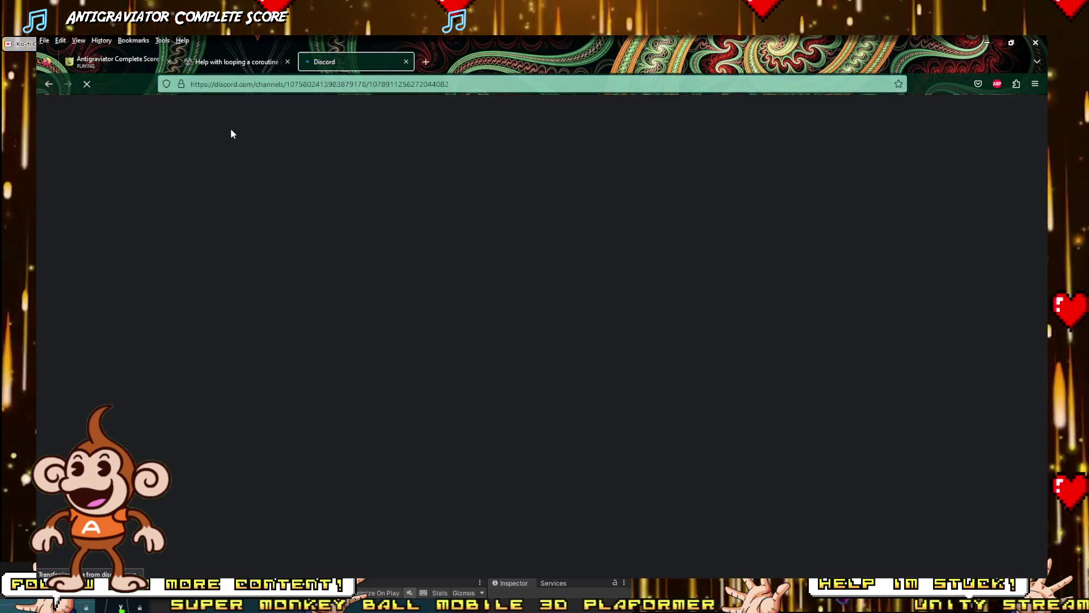
pyautogui.moveTo(191, 605)
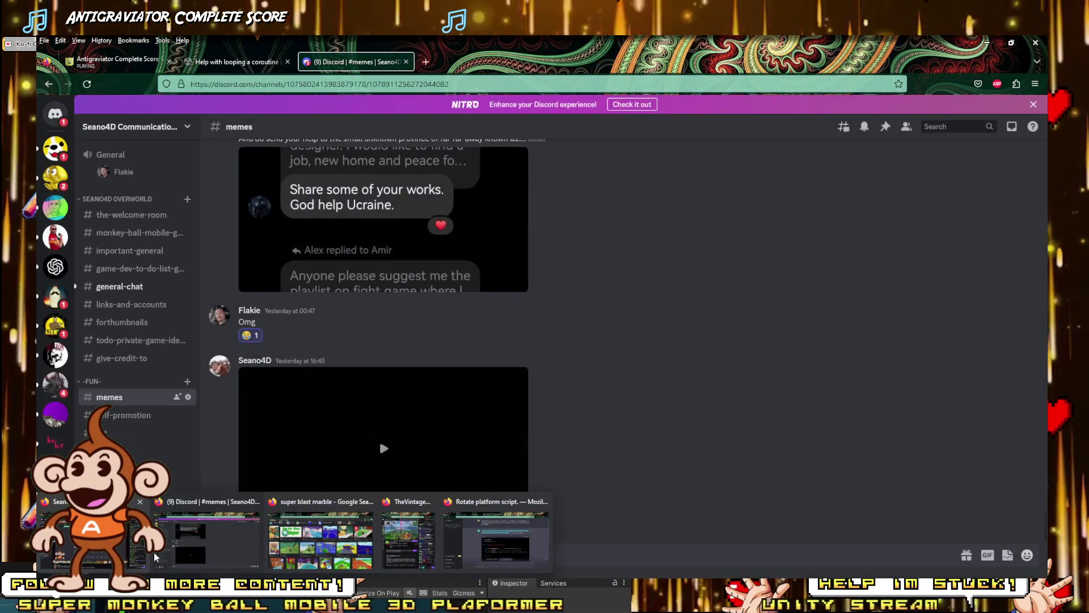
pyautogui.click(119, 290)
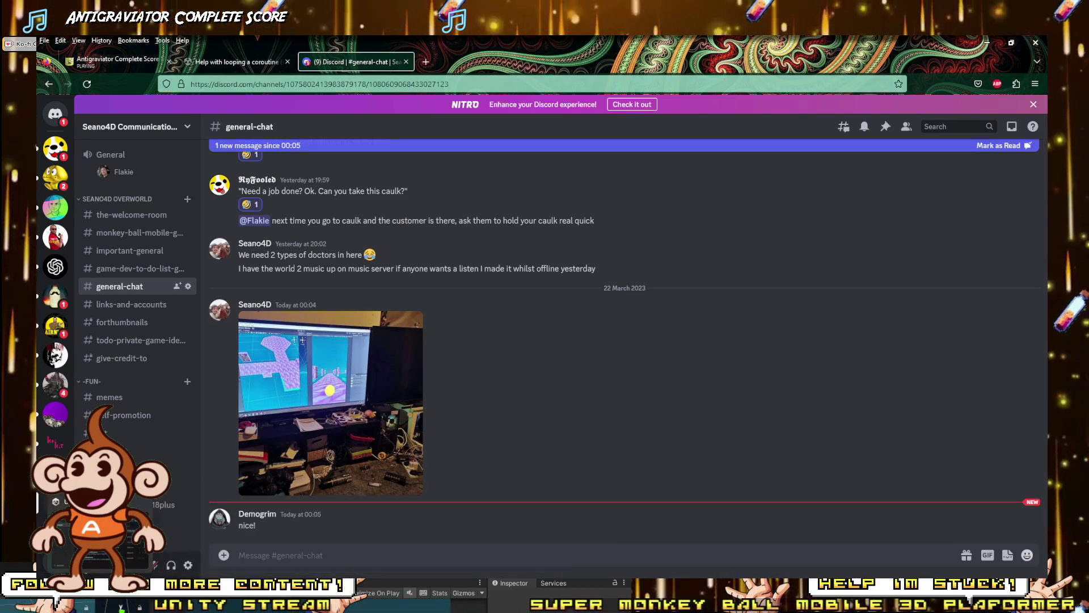
# Step: Post LogoTitle.png from the Discord folder to the general-chat channel, and put away the browser and close File Explorer
pyautogui.moveTo(193, 606)
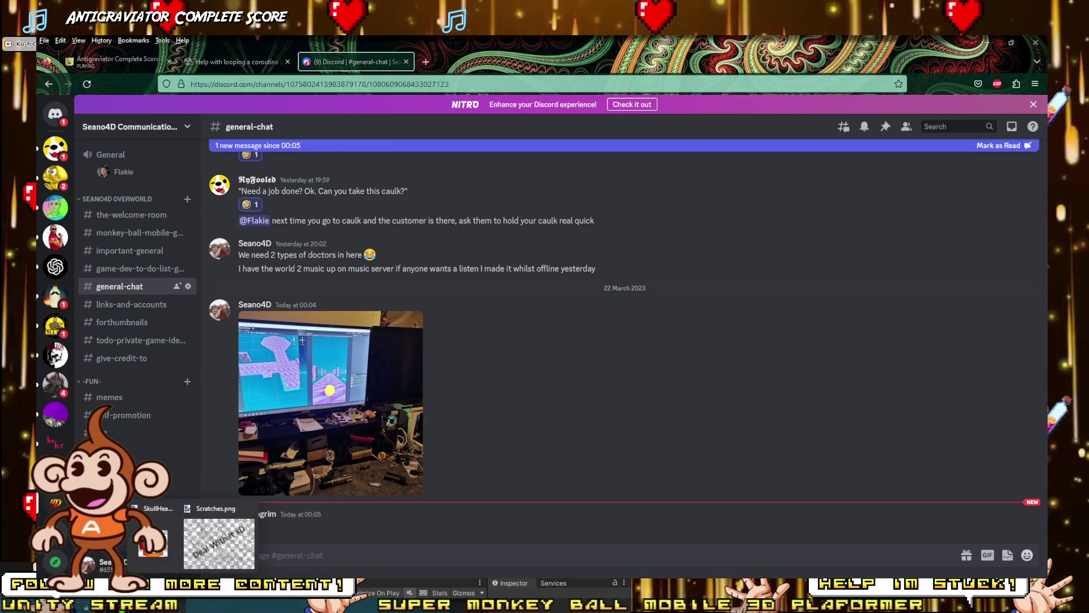
pyautogui.click(193, 606)
pyautogui.moveTo(553, 227); pyautogui.dragTo(291, 544)
pyautogui.click(676, 504)
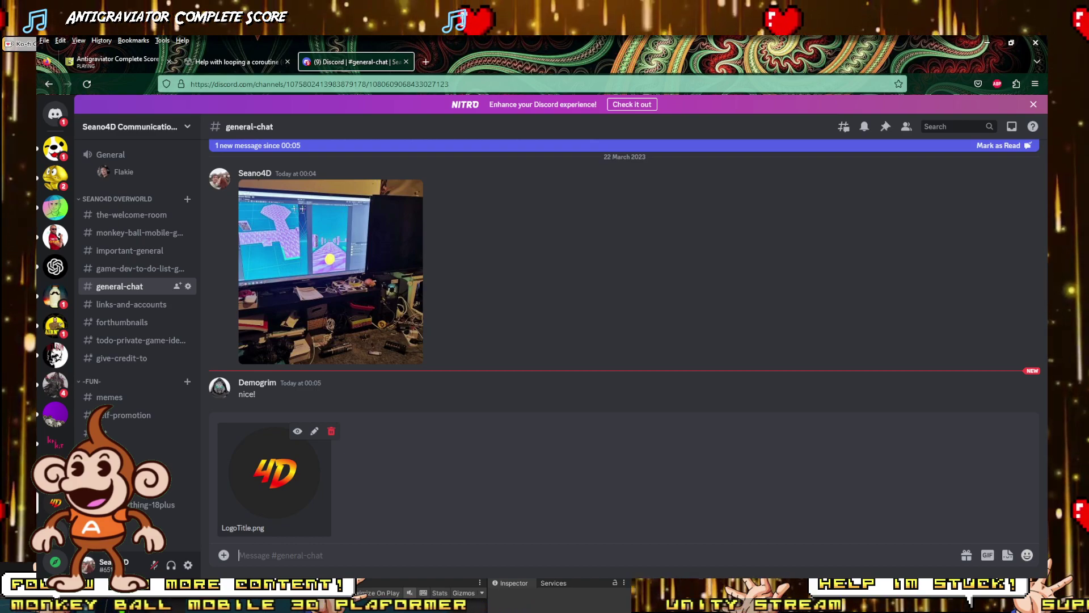
pyautogui.press('Return')
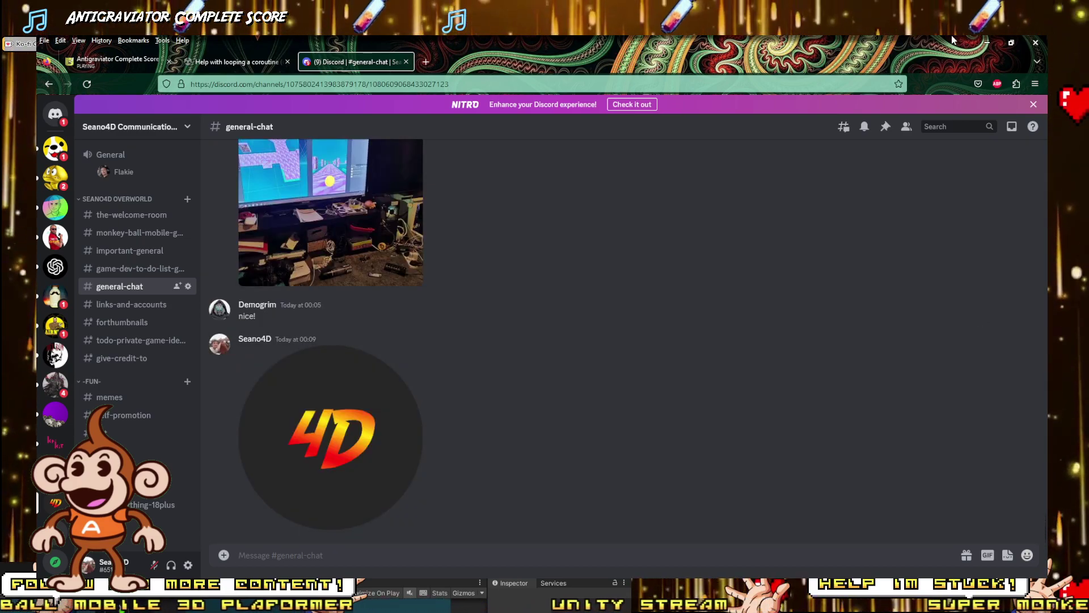
pyautogui.click(988, 43)
pyautogui.click(1031, 124)
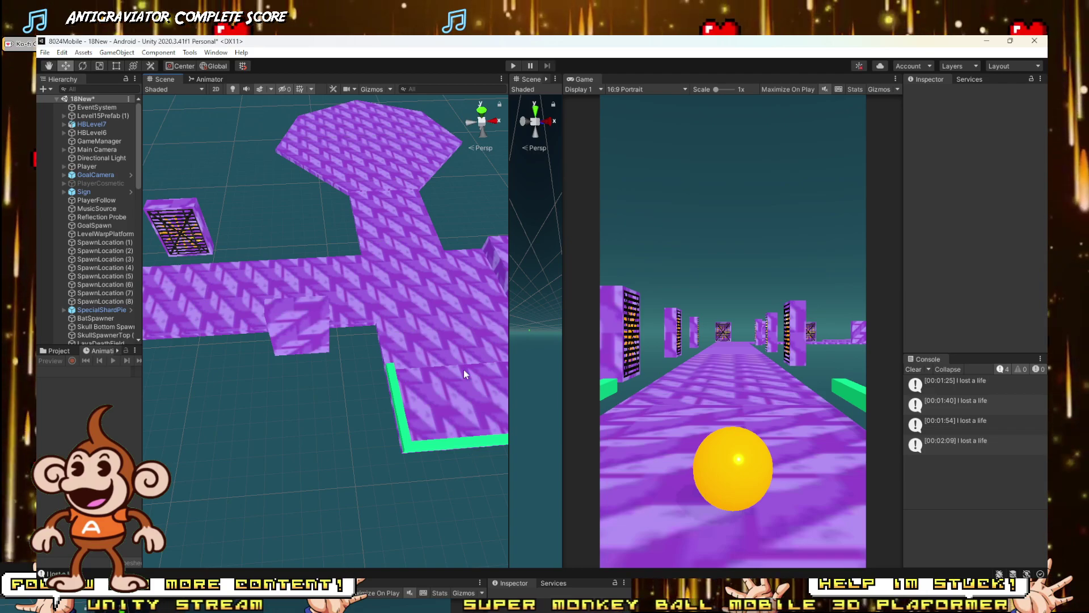
# Step: Read the latest reply in Discord's general-chat channel and return to the Unity editor
pyautogui.keyDown('alt'); pyautogui.moveTo(464, 369); pyautogui.dragTo(353, 233); pyautogui.keyUp('alt')
pyautogui.scroll(5, 304, 338)
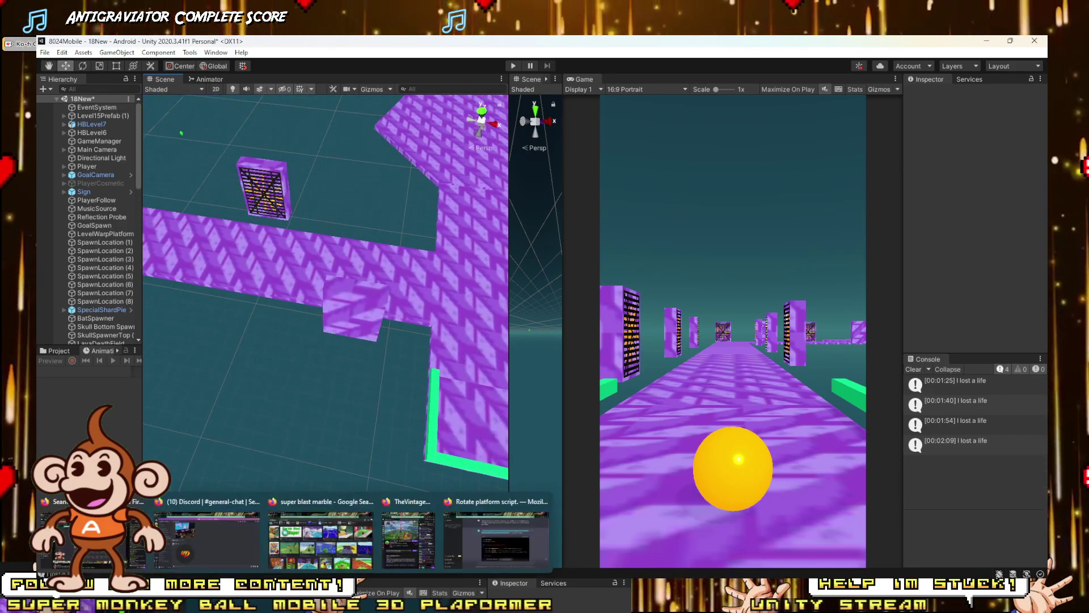
pyautogui.click(187, 502)
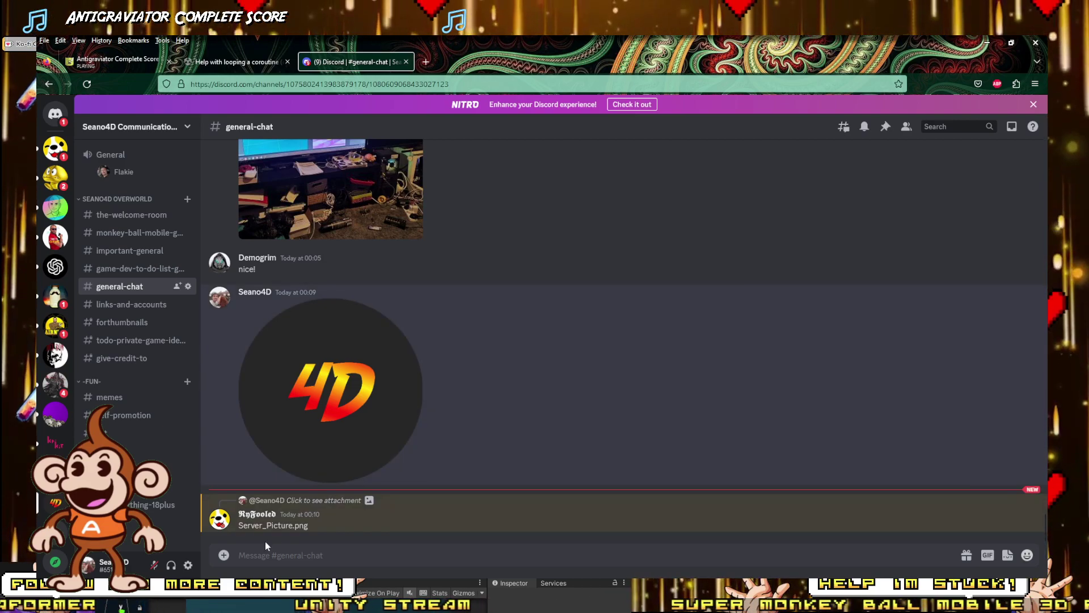
pyautogui.click(987, 44)
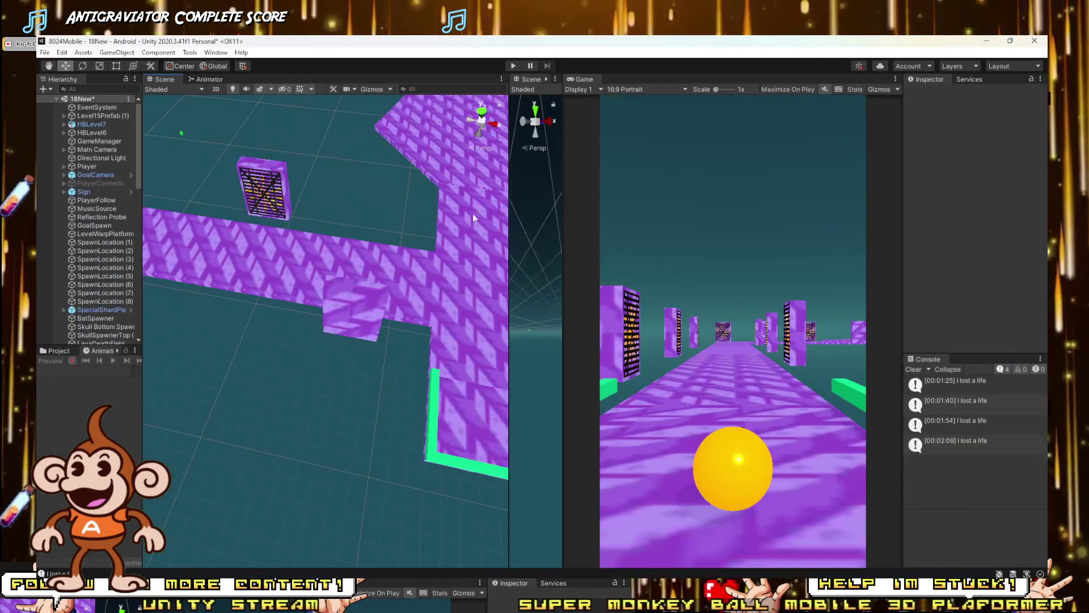
# Step: Playtest the 18New level with the spinning-top enemies' platform in view, restarting play mode for a second run
pyautogui.moveTo(499, 232); pyautogui.dragTo(468, 208, button='right')
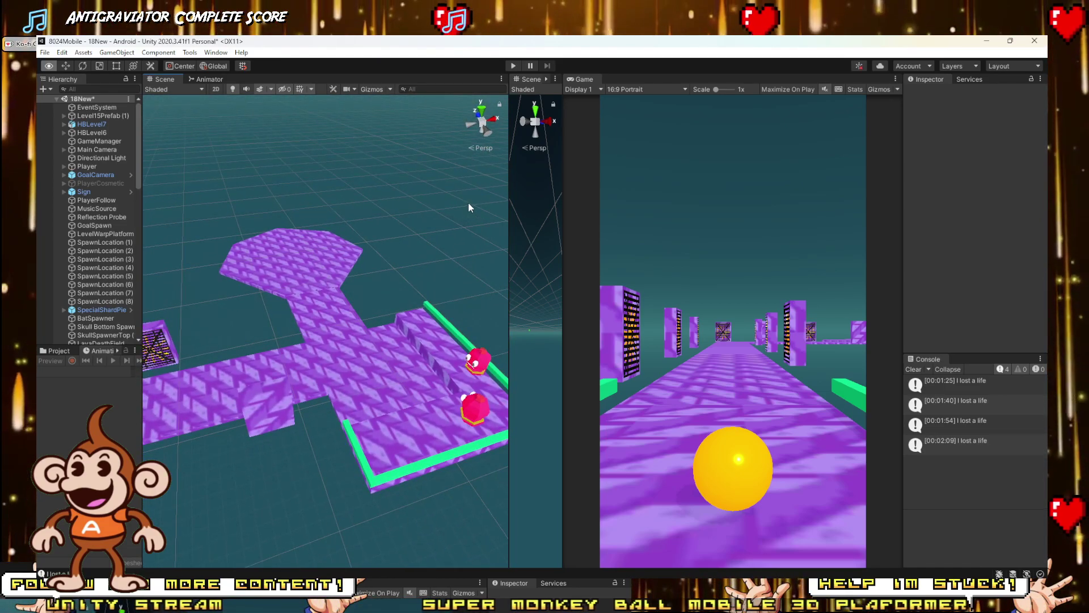
pyautogui.moveTo(468, 202); pyautogui.dragTo(496, 186, button='right')
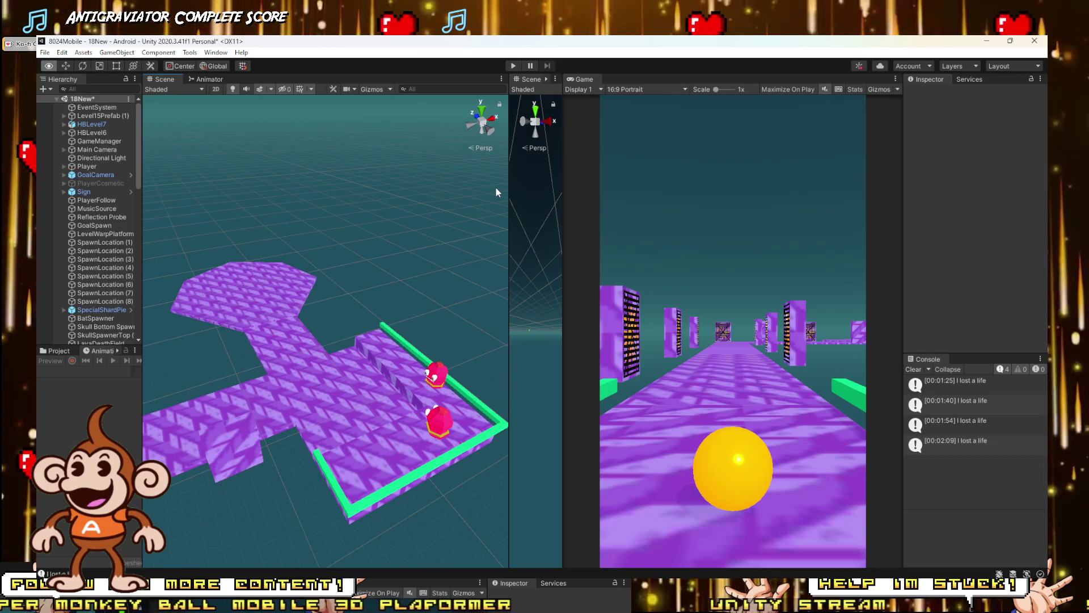
pyautogui.click(512, 66)
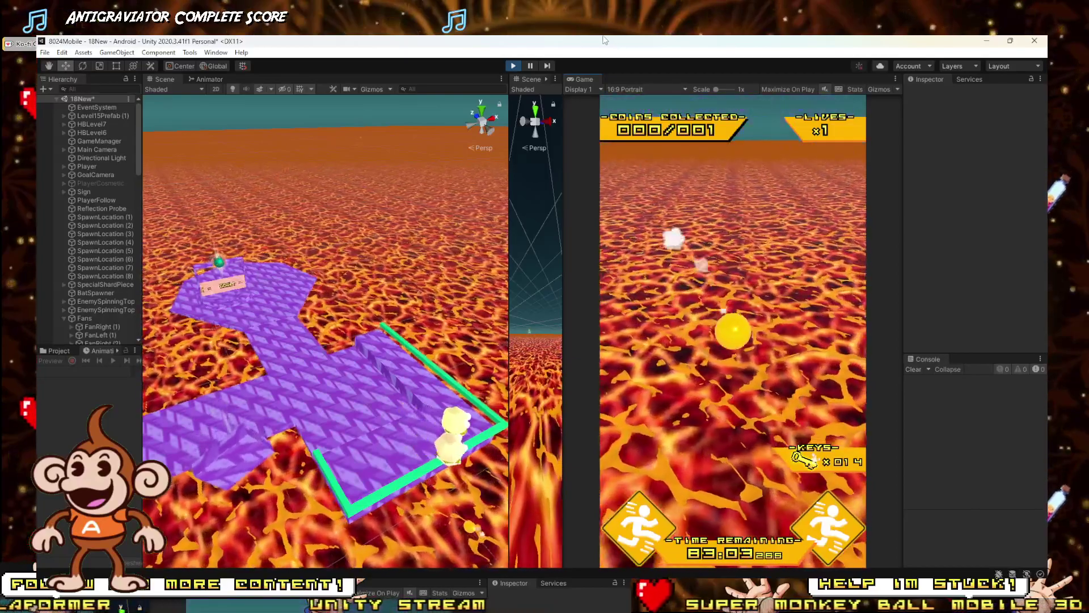
pyautogui.click(513, 66)
pyautogui.click(514, 65)
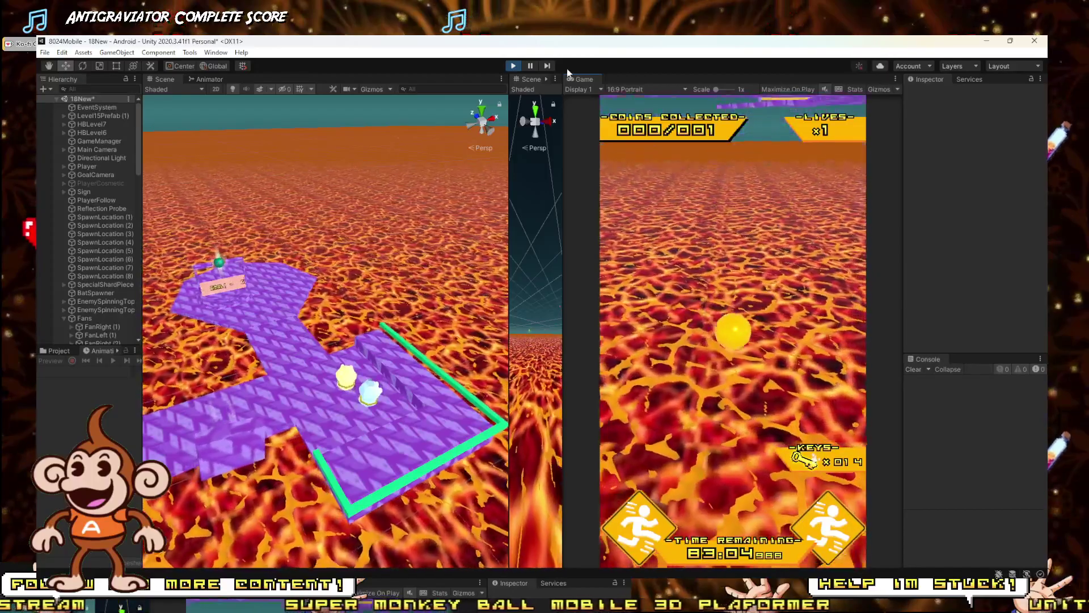
# Step: Stop play mode, widen the hierarchy and project area, and search the project assets for "fan"
pyautogui.click(513, 66)
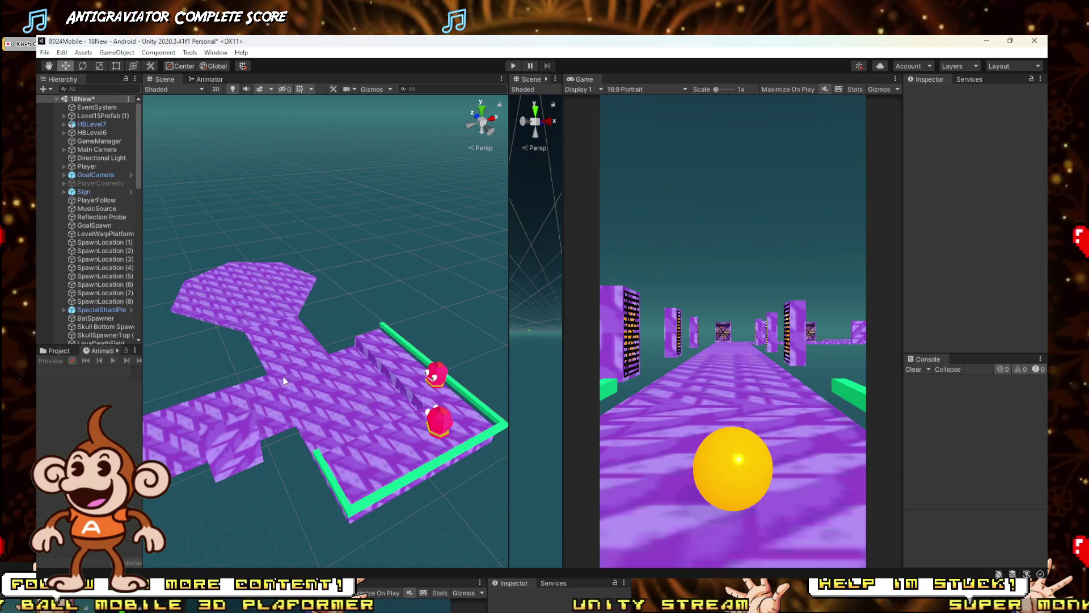
pyautogui.moveTo(143, 382); pyautogui.dragTo(174, 383)
pyautogui.click(52, 352)
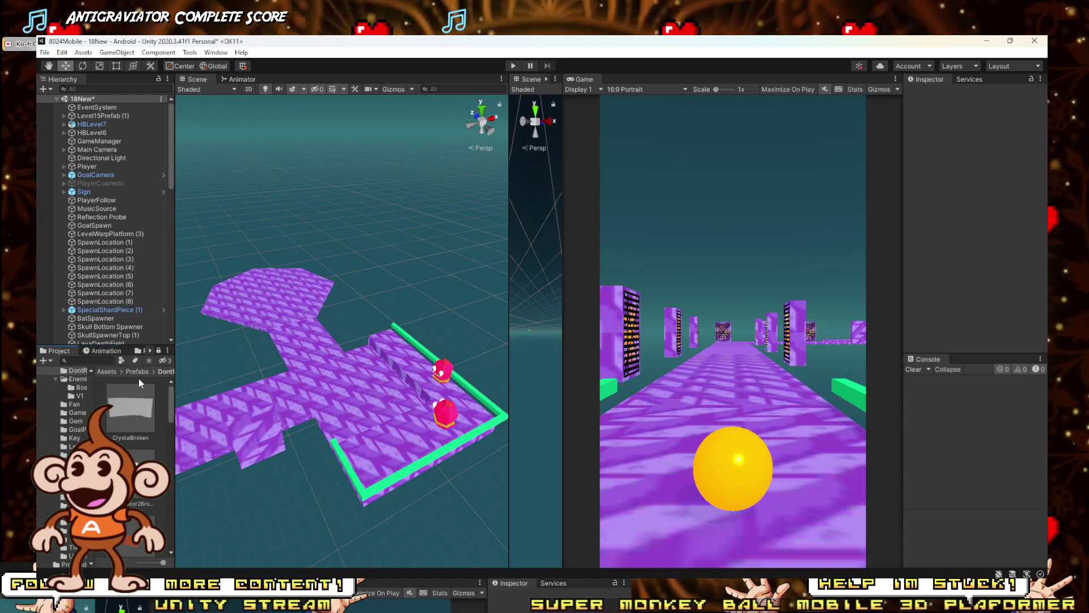
pyautogui.click(86, 361)
pyautogui.write('fan')
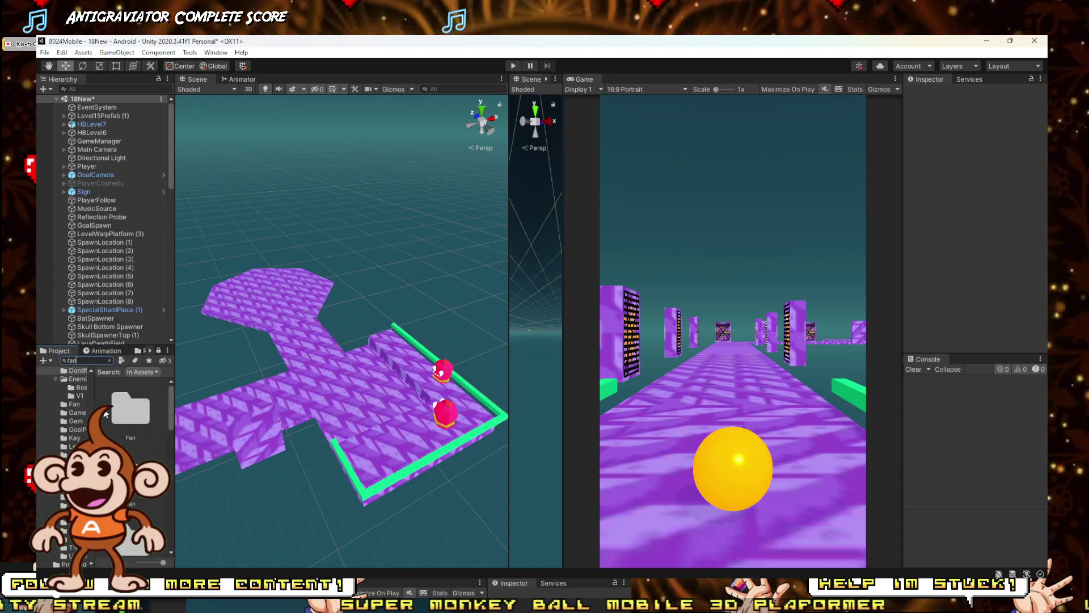
pyautogui.scroll(-3, 121, 417)
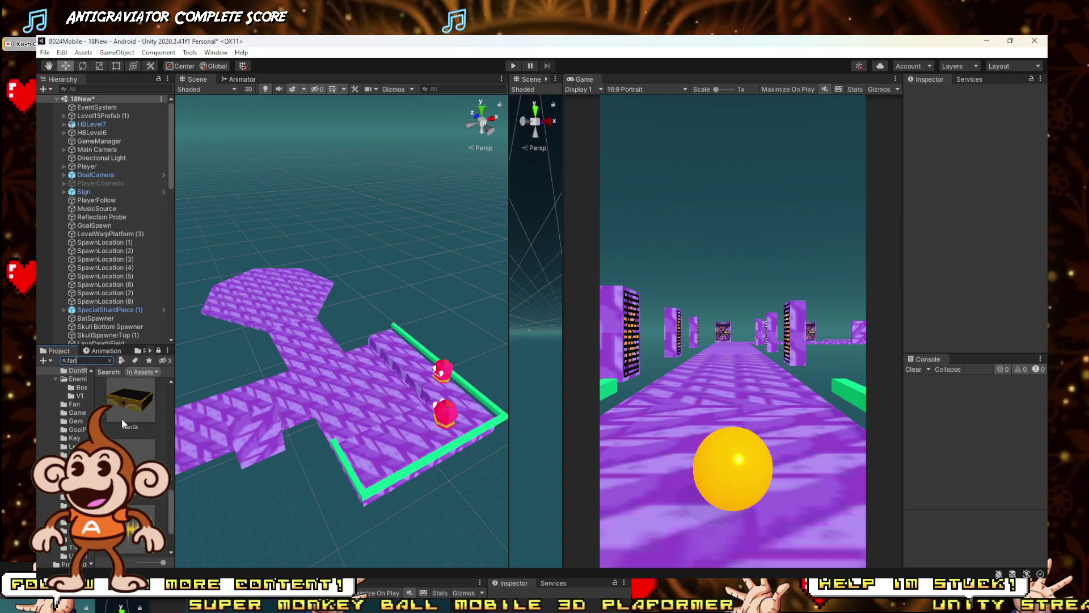
# Step: Try a FanUpSk fan on the spinning-top enemies' platform, shift it to the platform's inner edge, and delete it
pyautogui.moveTo(121, 417); pyautogui.dragTo(396, 412)
pyautogui.scroll(5, 395, 412)
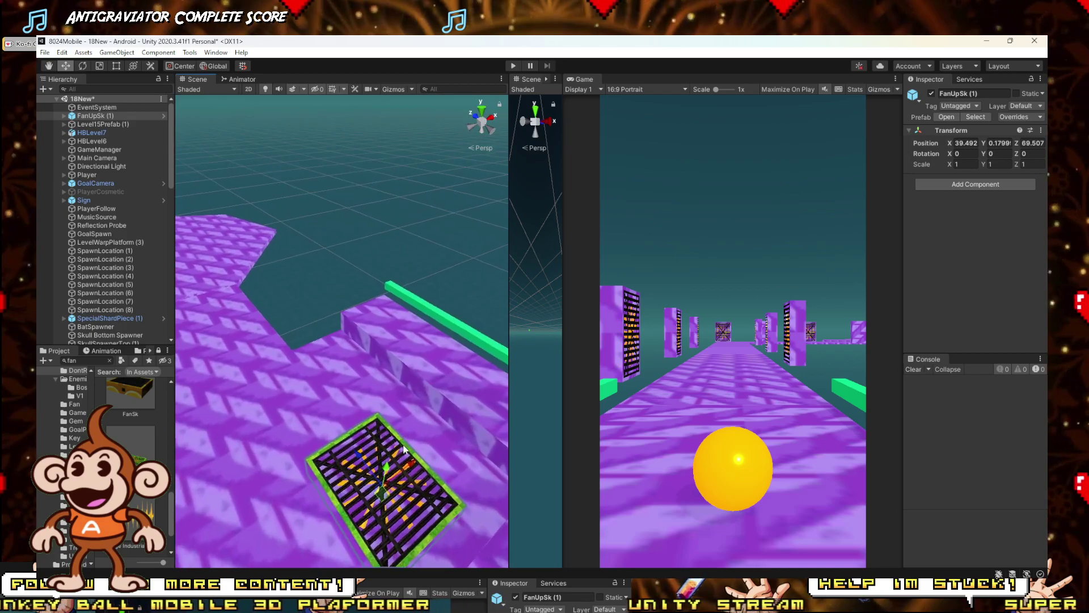
pyautogui.moveTo(386, 498); pyautogui.dragTo(349, 315)
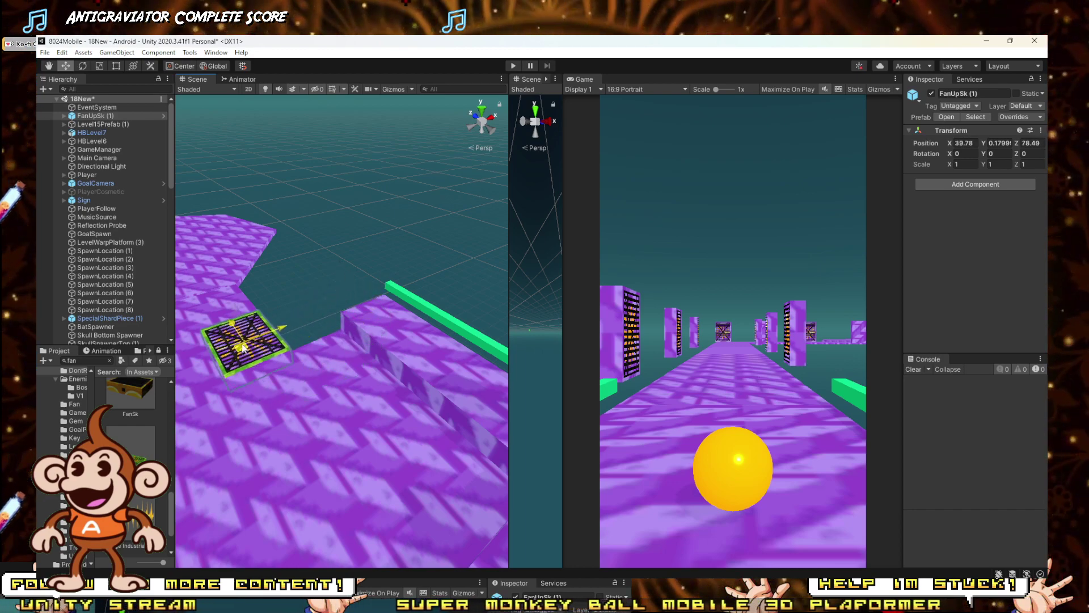
pyautogui.press('Delete')
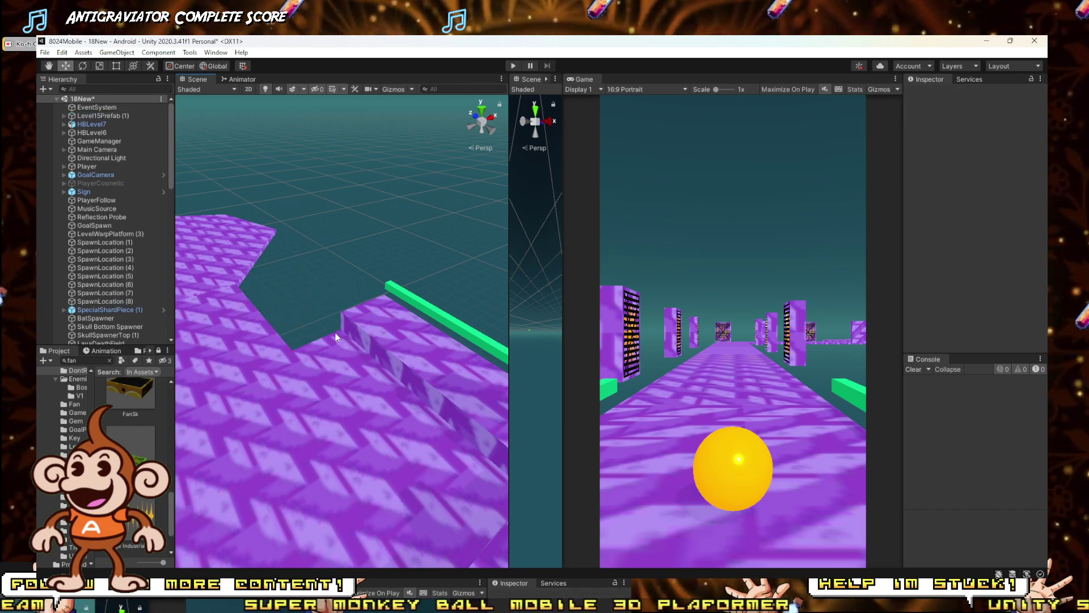
# Step: Move SpecialShardPiece (1) from beside the far corner fan to the spinning-top enemies' platform, at about X 43.18, Z 68.99
pyautogui.keyDown('alt'); pyautogui.moveTo(259, 351); pyautogui.dragTo(237, 308); pyautogui.keyUp('alt')
pyautogui.press('Up')
pyautogui.press('Left')
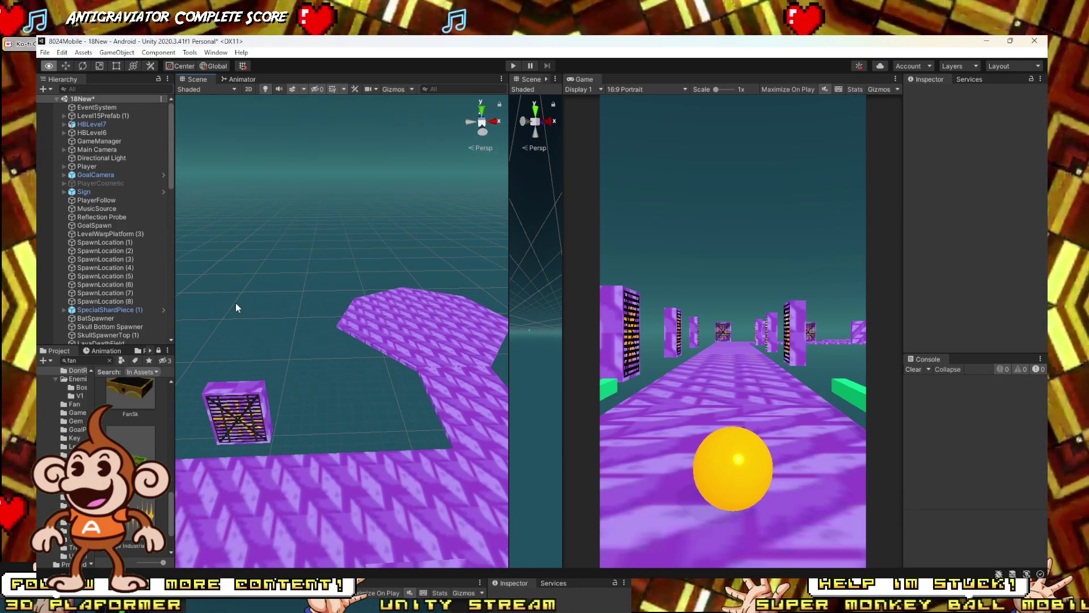
pyautogui.keyDown('alt'); pyautogui.moveTo(236, 303); pyautogui.dragTo(485, 328); pyautogui.keyUp('alt')
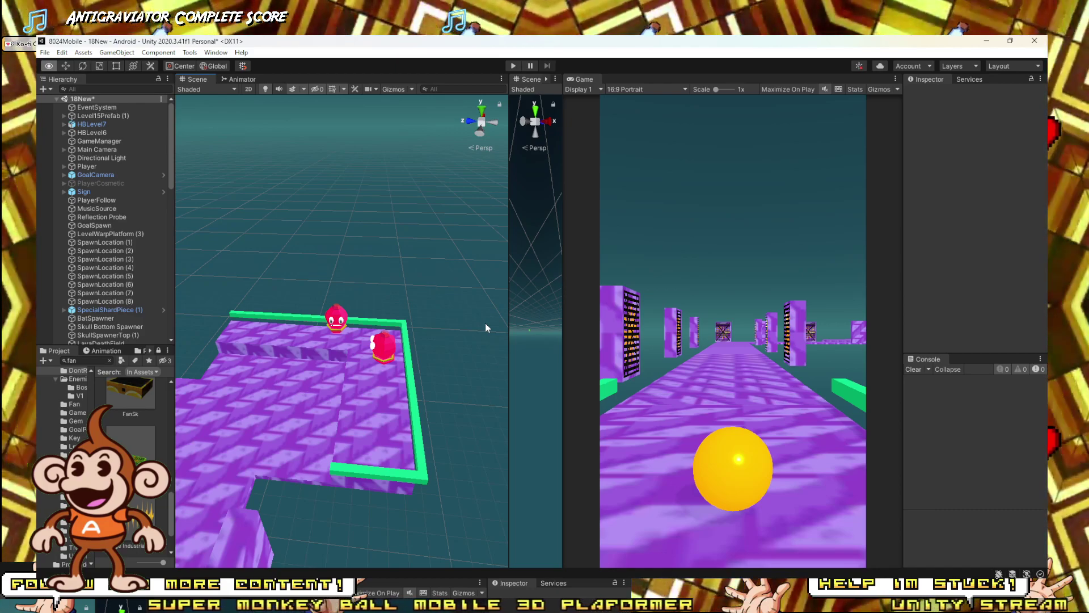
pyautogui.keyDown('alt'); pyautogui.moveTo(485, 327); pyautogui.dragTo(309, 317); pyautogui.keyUp('alt')
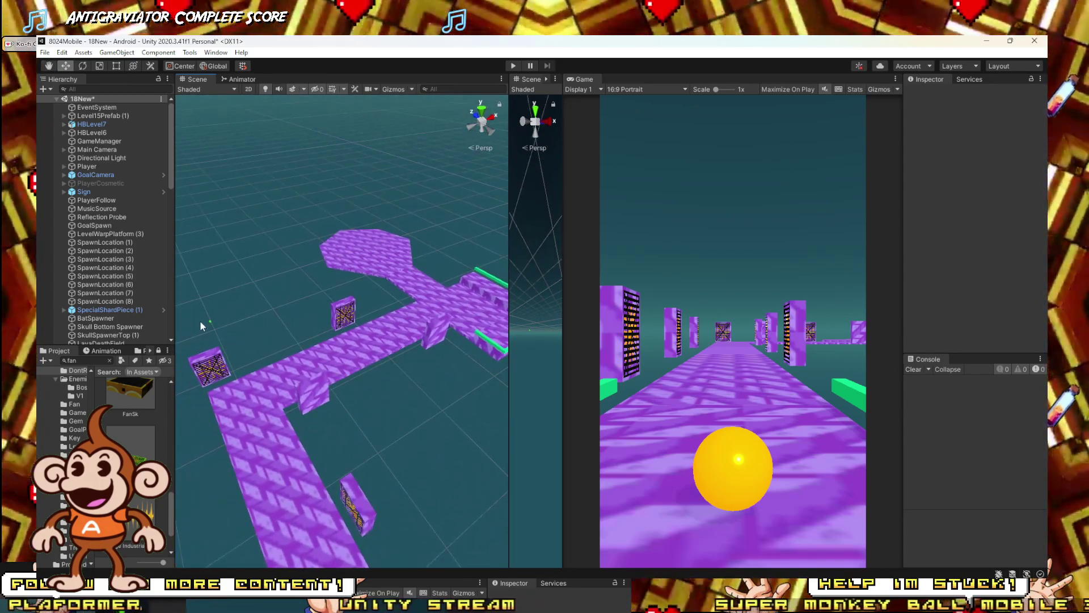
pyautogui.click(209, 322)
pyautogui.moveTo(207, 326); pyautogui.dragTo(525, 318)
pyautogui.press('f')
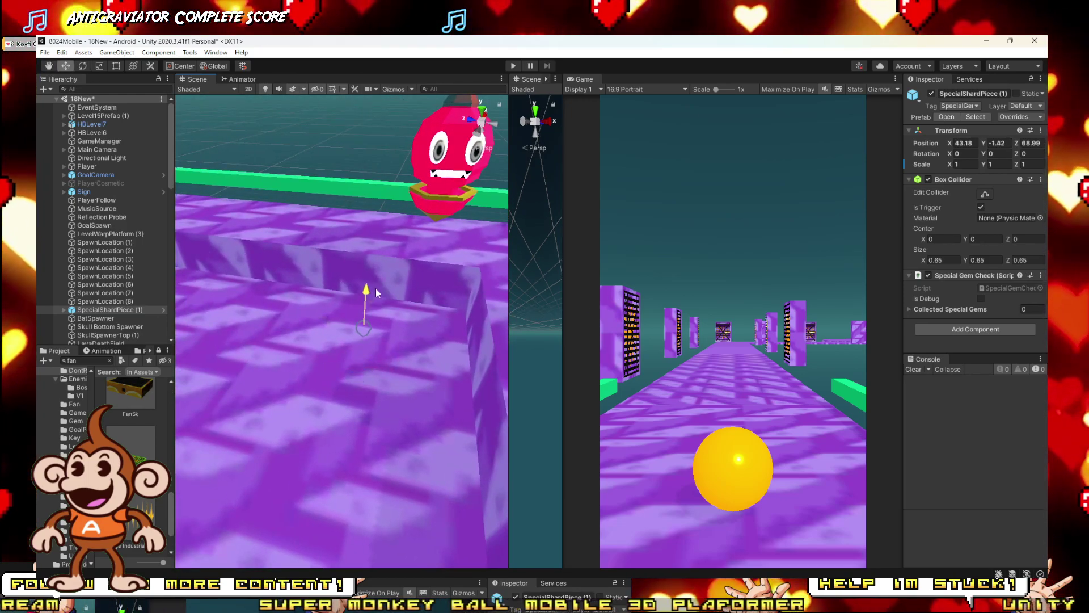
# Step: Fit the special shard piece into the corner of the raised ledge at about X 42.75, Y 0.574, Z 66.97, and playtest the level
pyautogui.moveTo(378, 266); pyautogui.dragTo(377, 250)
pyautogui.moveTo(376, 250); pyautogui.dragTo(336, 321, button='right')
pyautogui.press('f')
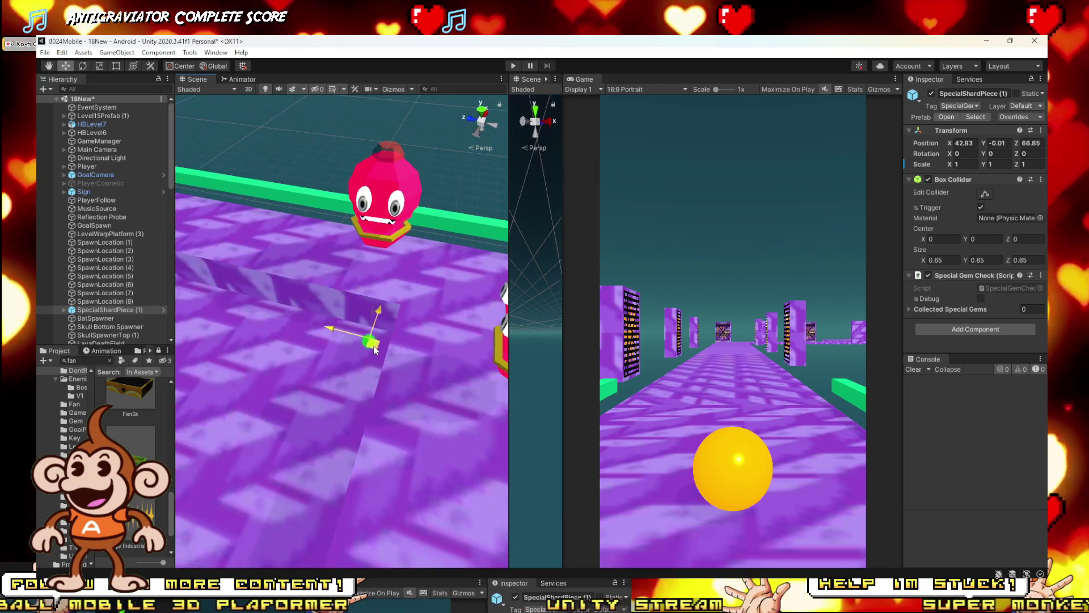
pyautogui.moveTo(375, 350); pyautogui.dragTo(577, 333, button='right')
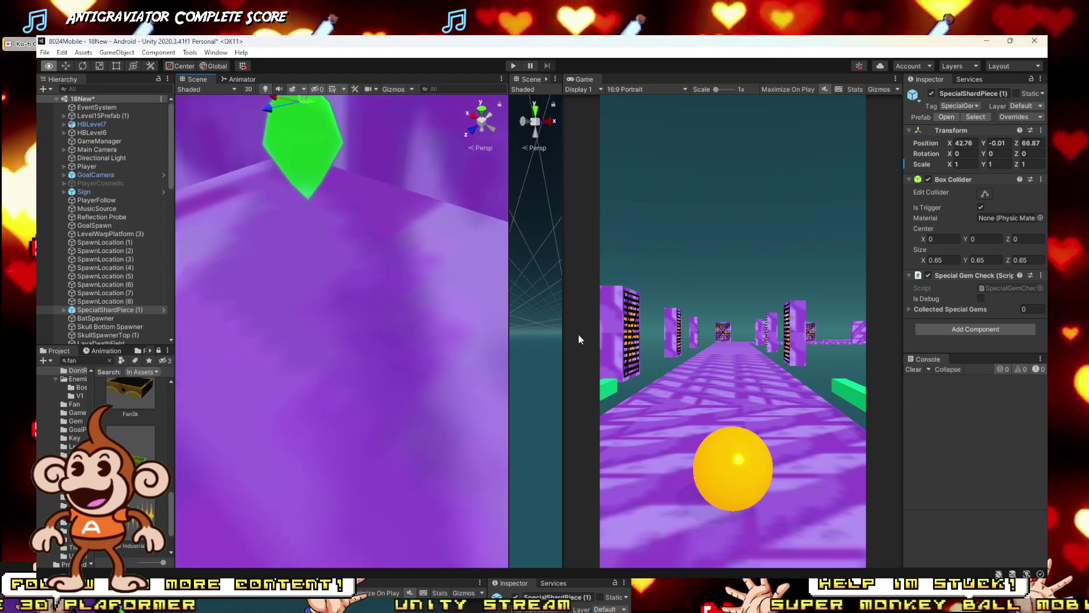
pyautogui.press('f')
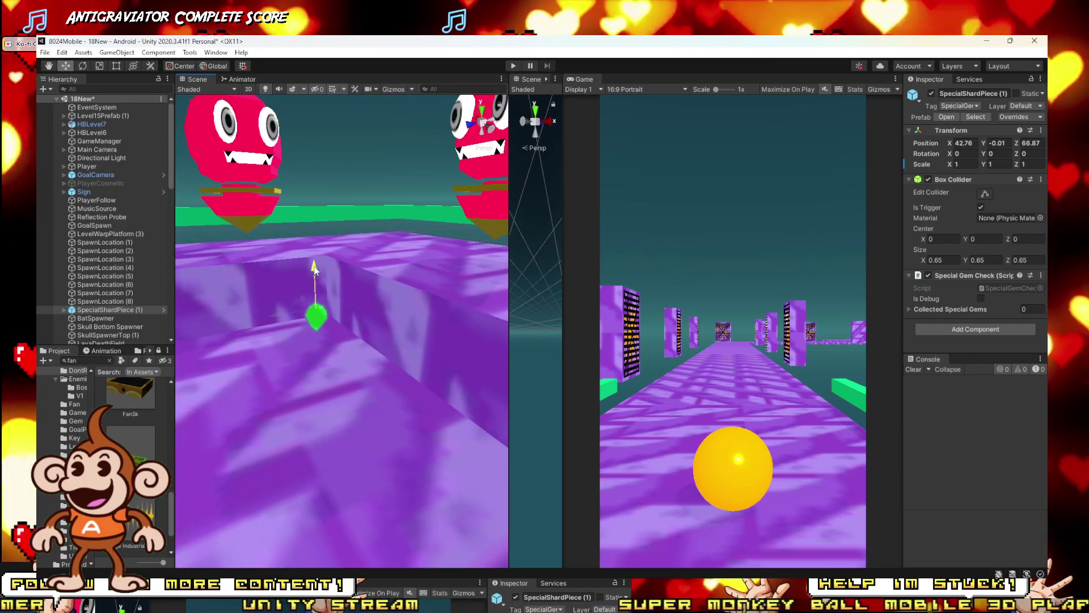
pyautogui.moveTo(328, 227); pyautogui.dragTo(331, 247)
pyautogui.moveTo(331, 247); pyautogui.dragTo(293, 245, button='right')
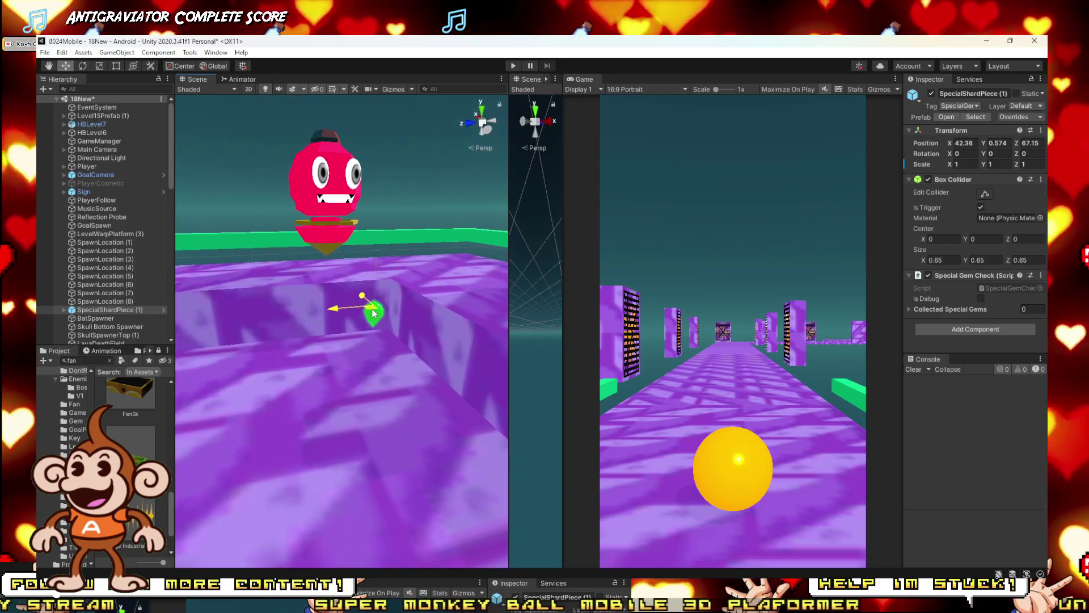
pyautogui.moveTo(375, 307); pyautogui.dragTo(505, 102, button='right')
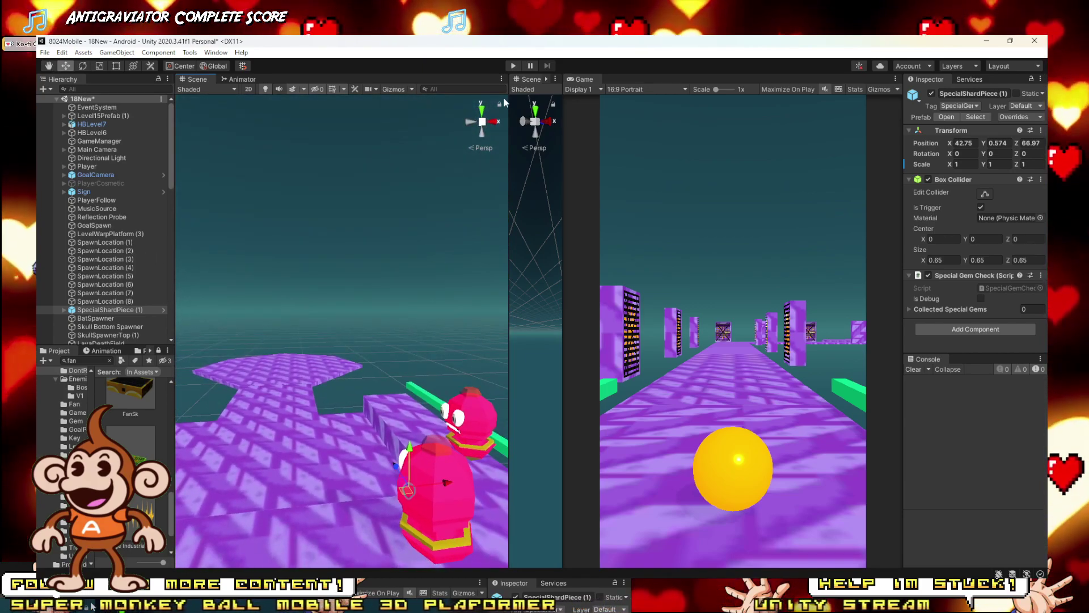
pyautogui.click(512, 66)
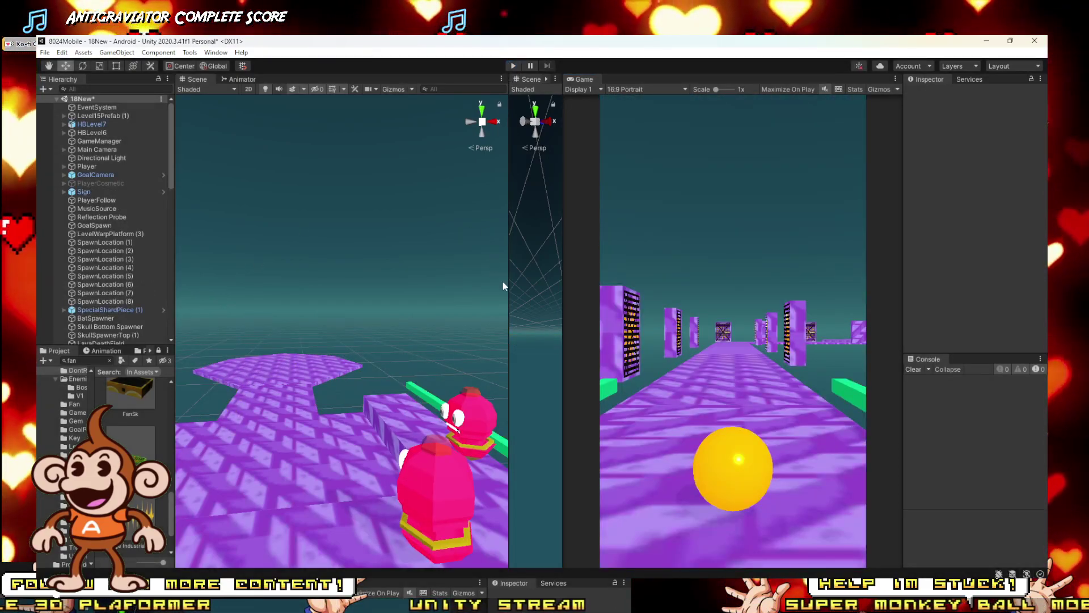
# Step: Bring the ball's starting platform into view and collapse the Fans group in the hierarchy
pyautogui.scroll(-10, 383, 356)
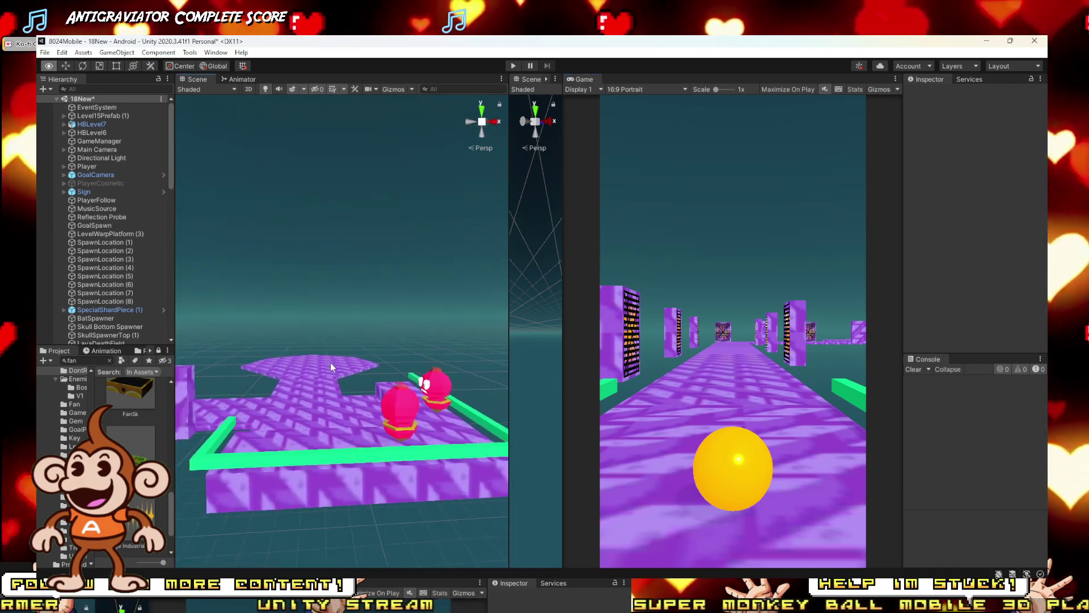
pyautogui.scroll(5, 295, 367)
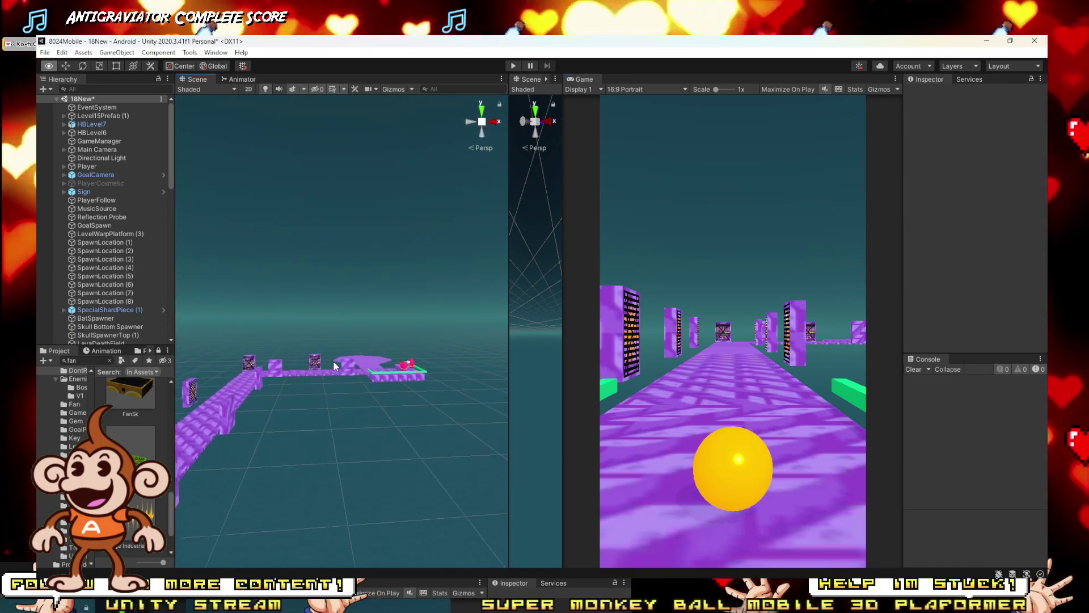
pyautogui.moveTo(267, 405); pyautogui.dragTo(274, 418, button='right')
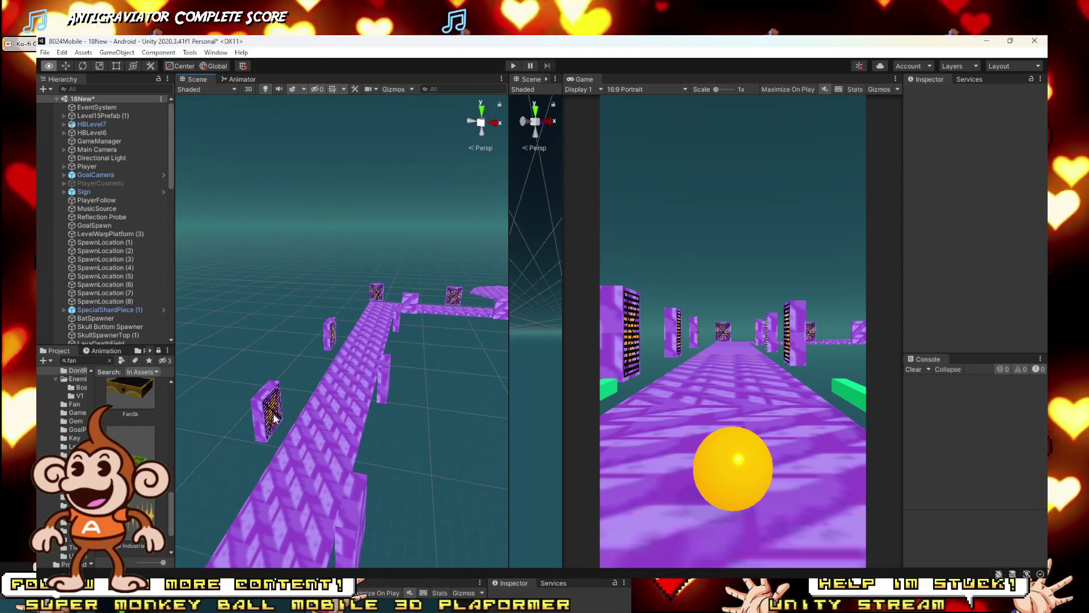
pyautogui.moveTo(274, 419); pyautogui.dragTo(318, 494, button='right')
pyautogui.scroll(-5, 87, 251)
pyautogui.scroll(4, 88, 249)
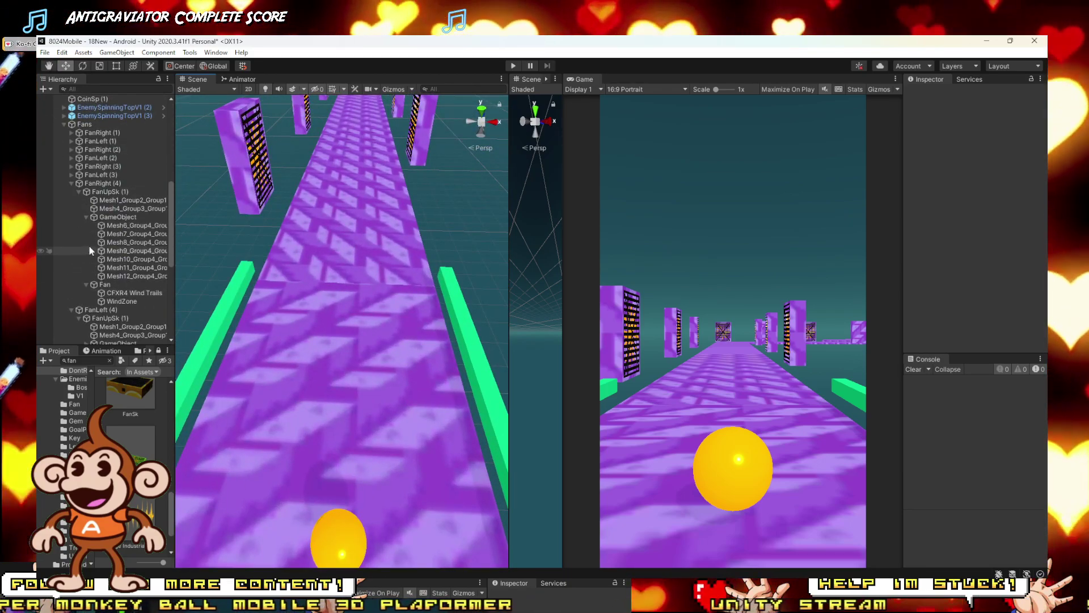
pyautogui.click(63, 121)
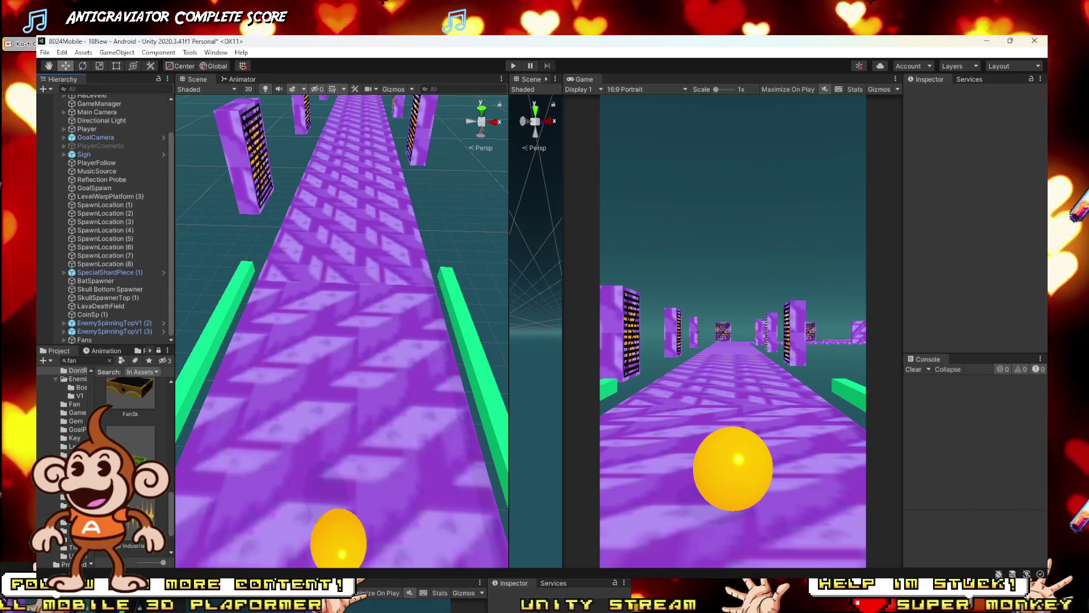
pyautogui.moveTo(349, 325); pyautogui.dragTo(349, 312, button='right')
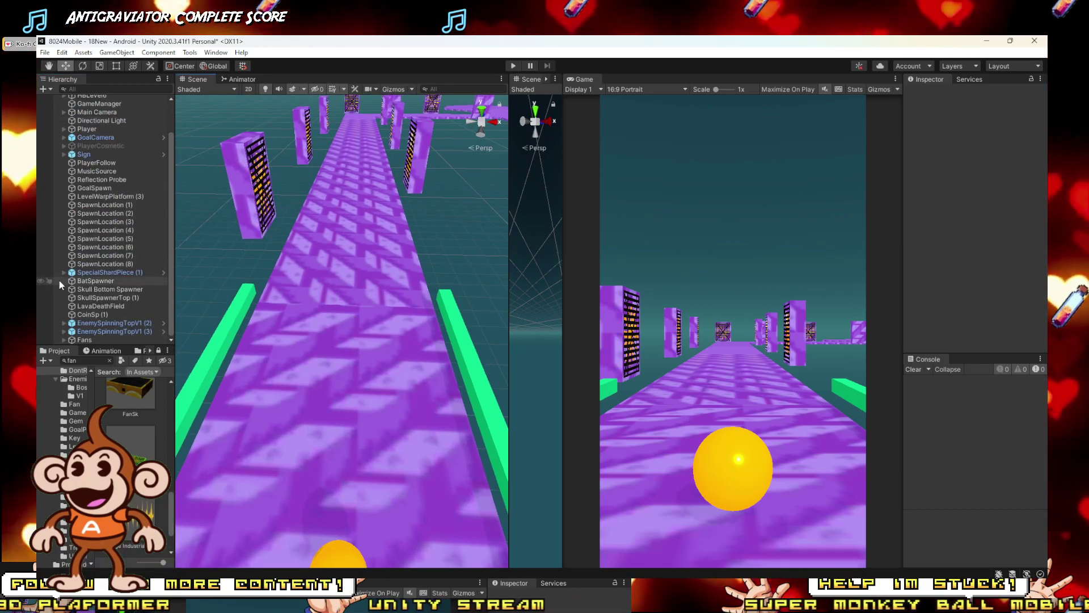
# Step: Add a Sprite Renderer with the CoinImage sprite to CoinSp (1), and check the coin in a brief play run
pyautogui.click(90, 314)
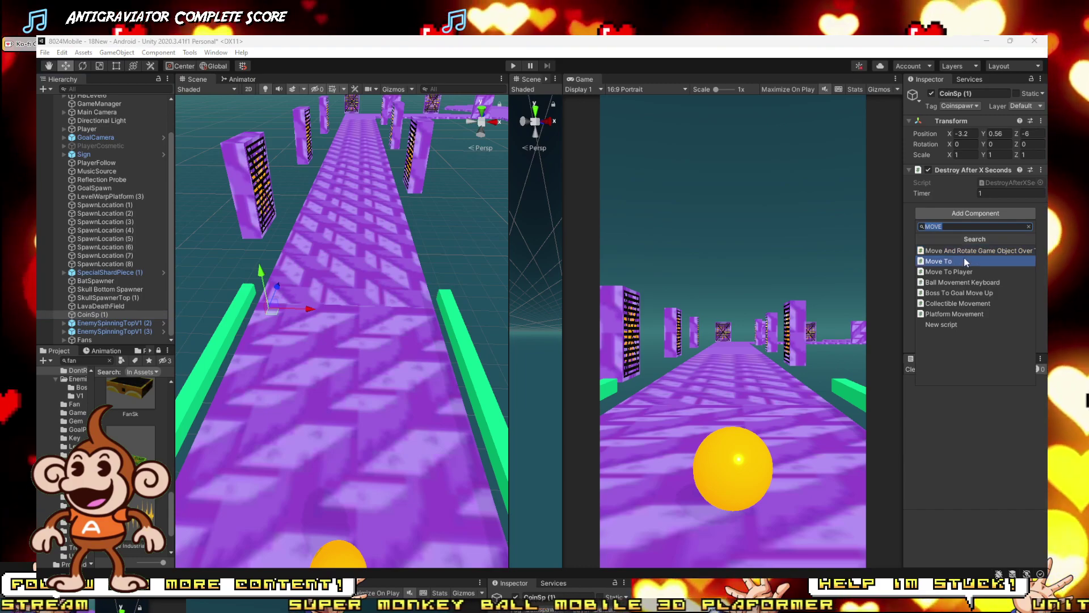
pyautogui.write('sp')
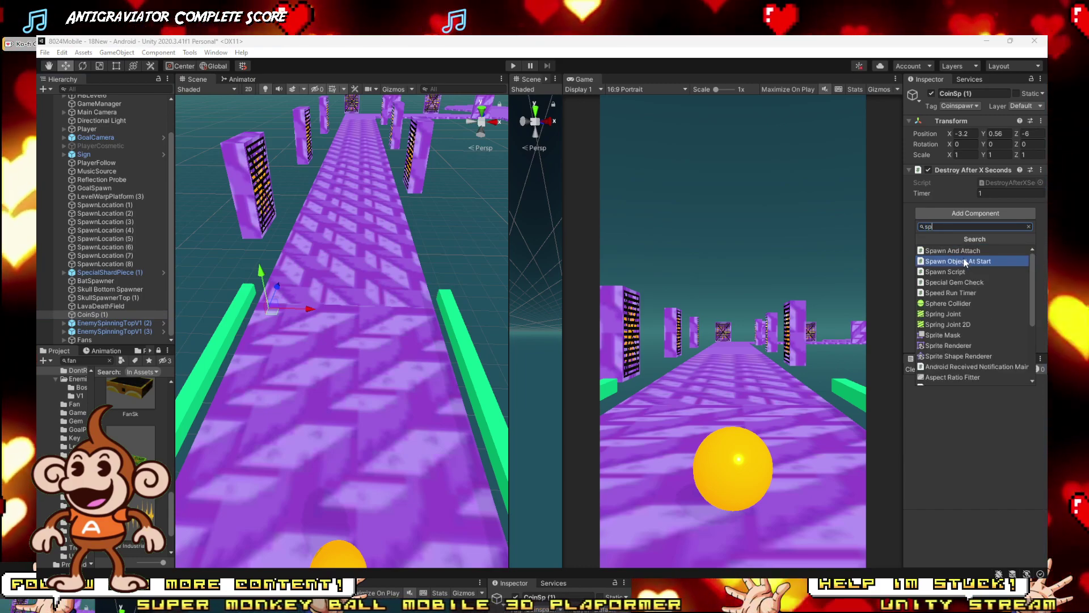
pyautogui.write('r')
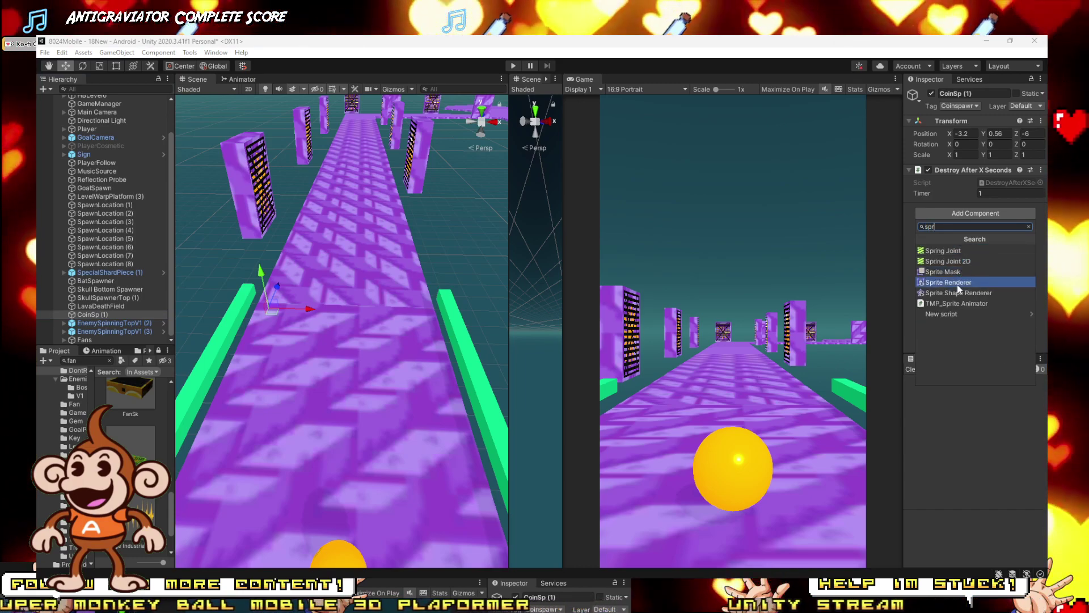
pyautogui.click(958, 283)
pyautogui.click(979, 242)
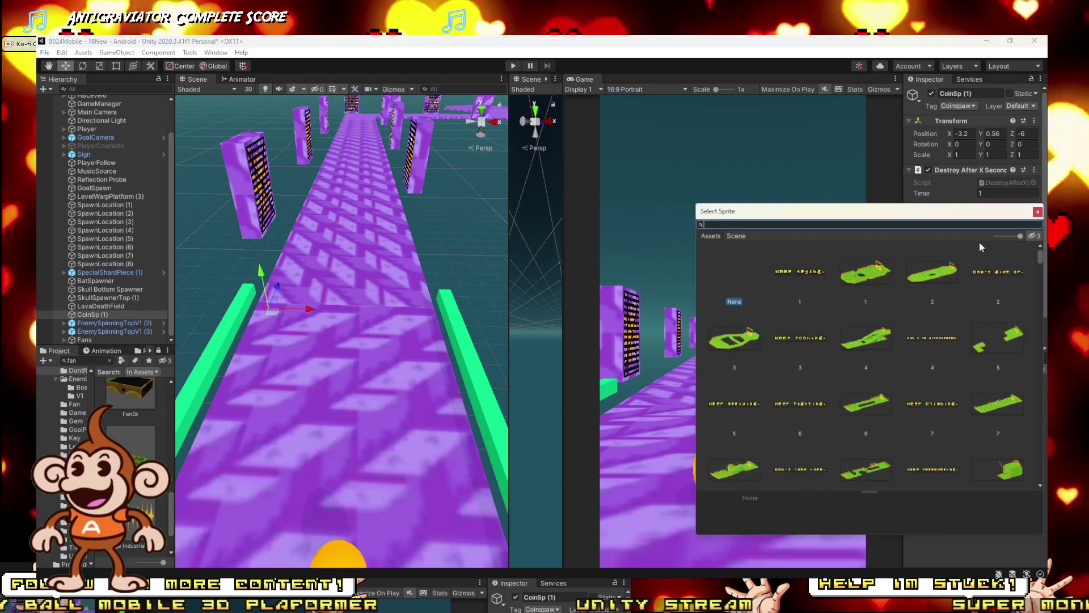
pyautogui.write('coi')
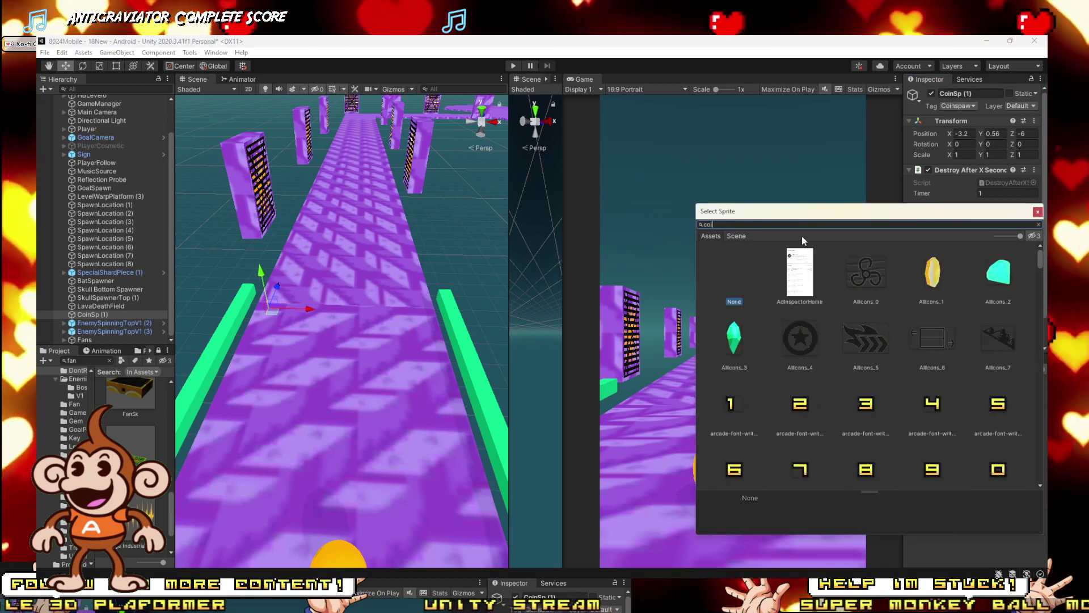
pyautogui.write('n')
pyautogui.doubleClick(864, 276)
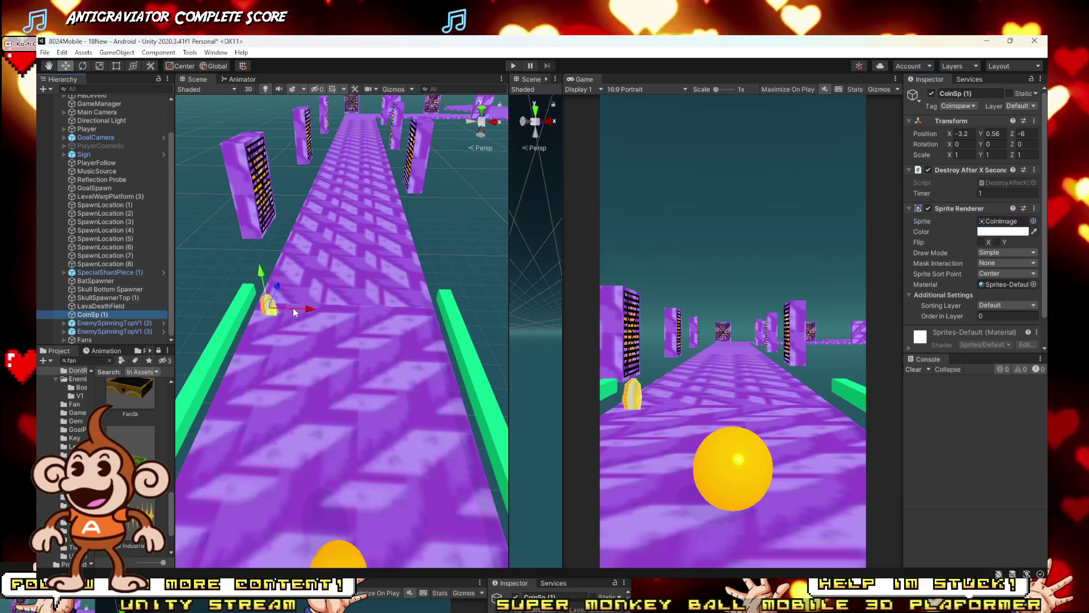
pyautogui.click(513, 66)
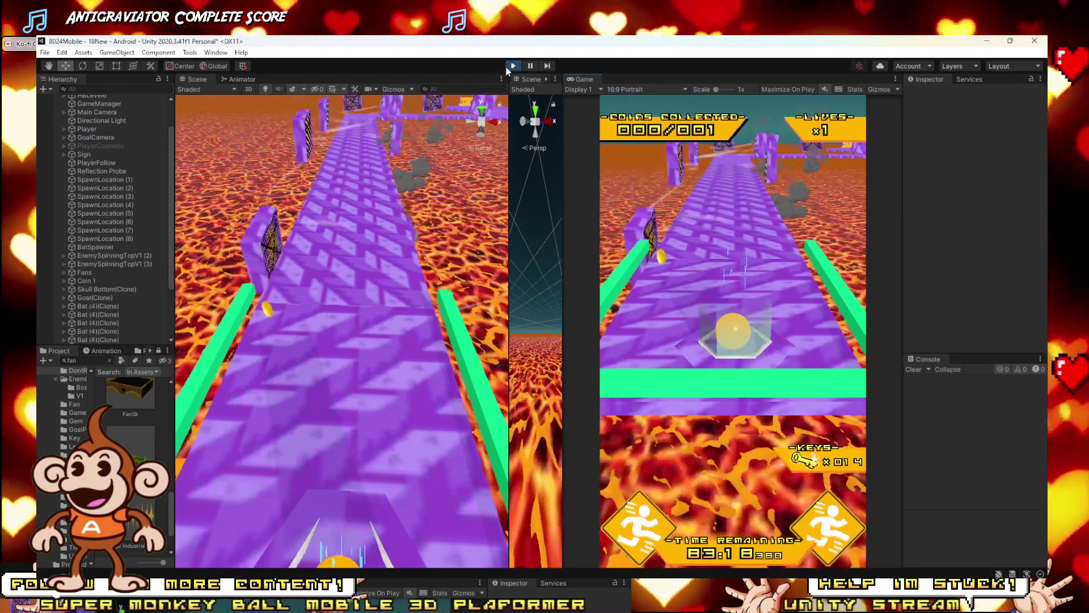
pyautogui.click(514, 66)
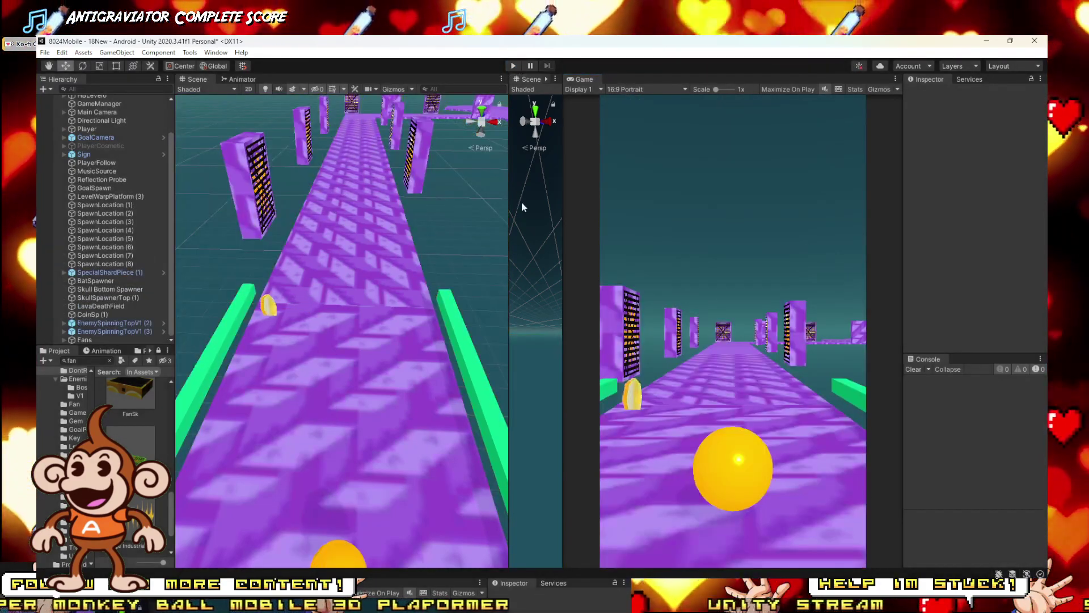
# Step: Duplicate CoinSp (1) twice into a row of three across the starting platform's open end, the last at about X 2.55
pyautogui.click(269, 307)
pyautogui.scroll(-5, 317, 305)
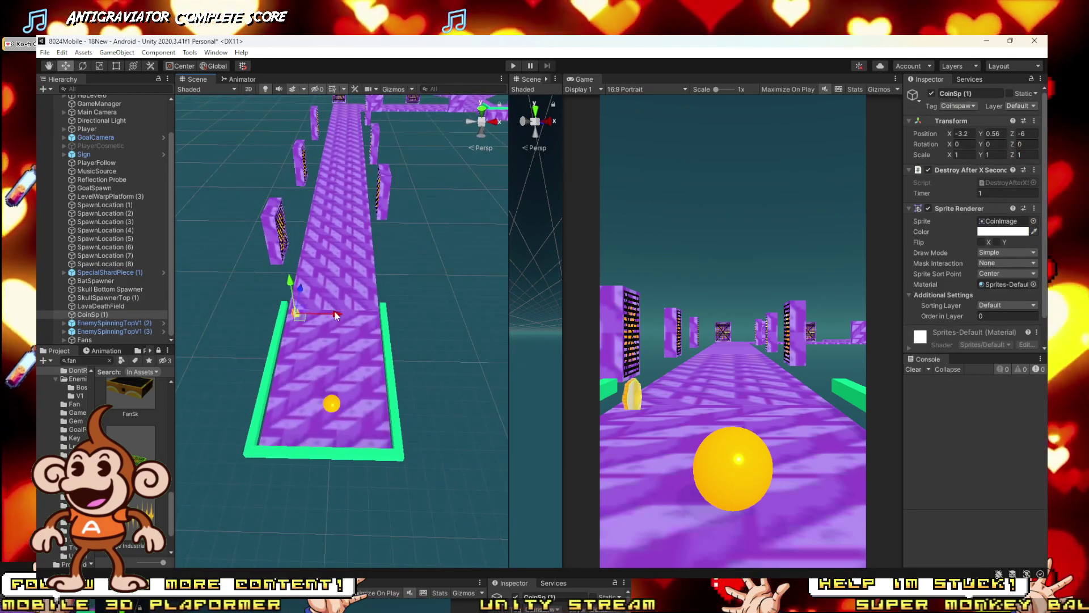
pyautogui.hotkey('ctrl', 'd')
pyautogui.moveTo(334, 316); pyautogui.dragTo(386, 317)
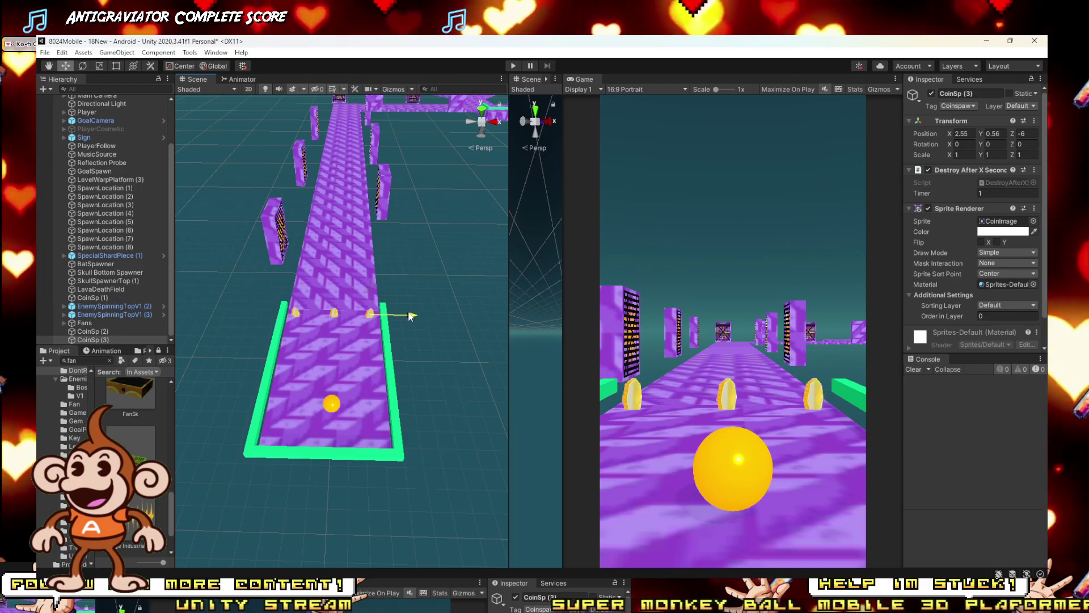
# Step: Duplicate the outer coins of the starting platform's front row back to Z -10.5, one at X 2.55 and one at X -3.2
pyautogui.keyDown('alt'); pyautogui.moveTo(411, 316); pyautogui.dragTo(287, 297); pyautogui.keyUp('alt')
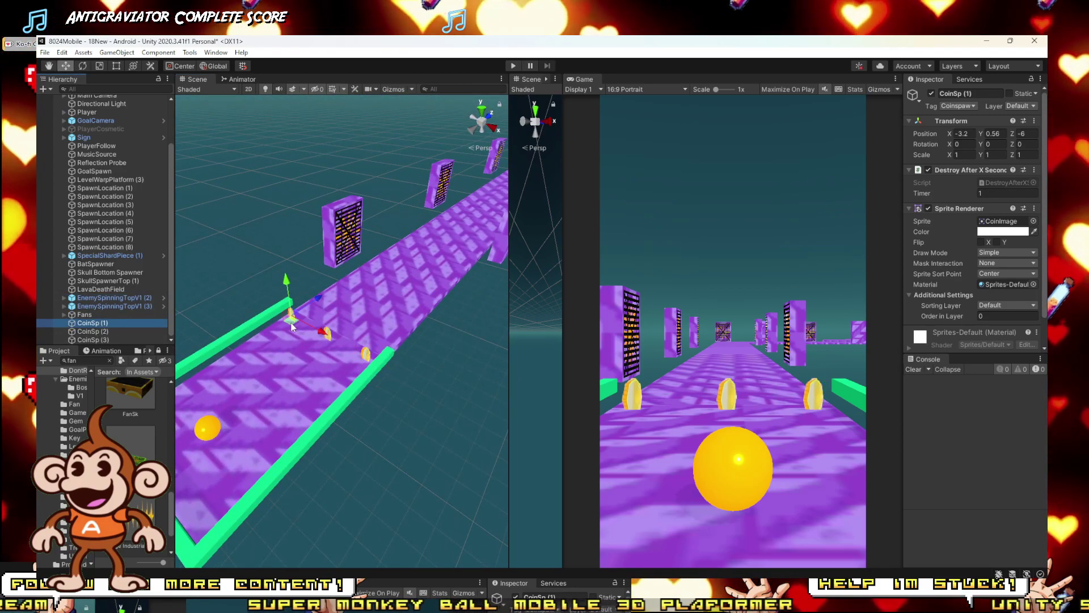
pyautogui.click(363, 355)
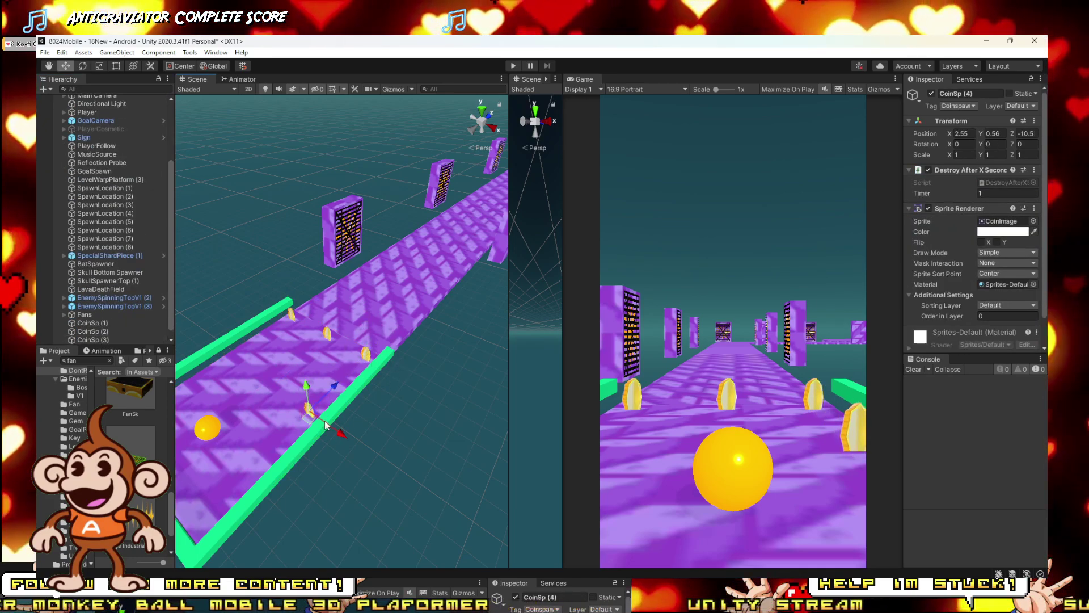
pyautogui.hotkey('ctrl', 'd')
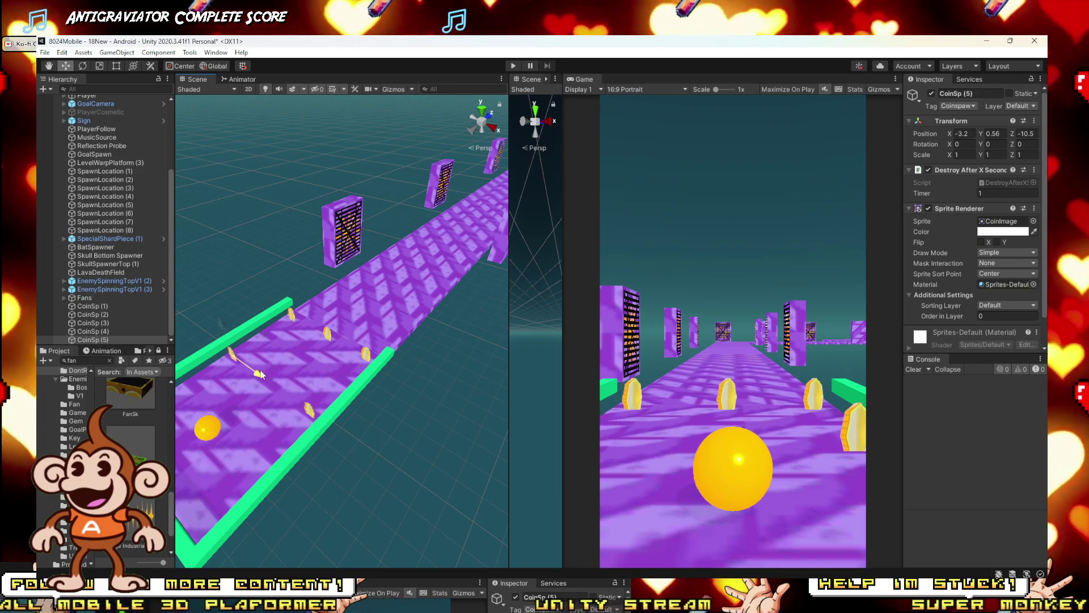
# Step: Duplicate the coin at X -3.2 into a row of three along the platform's closed end at Z -16, the last at X 2.55
pyautogui.keyDown('alt'); pyautogui.moveTo(262, 374); pyautogui.dragTo(337, 352); pyautogui.keyUp('alt')
pyautogui.hotkey('ctrl', 'd')
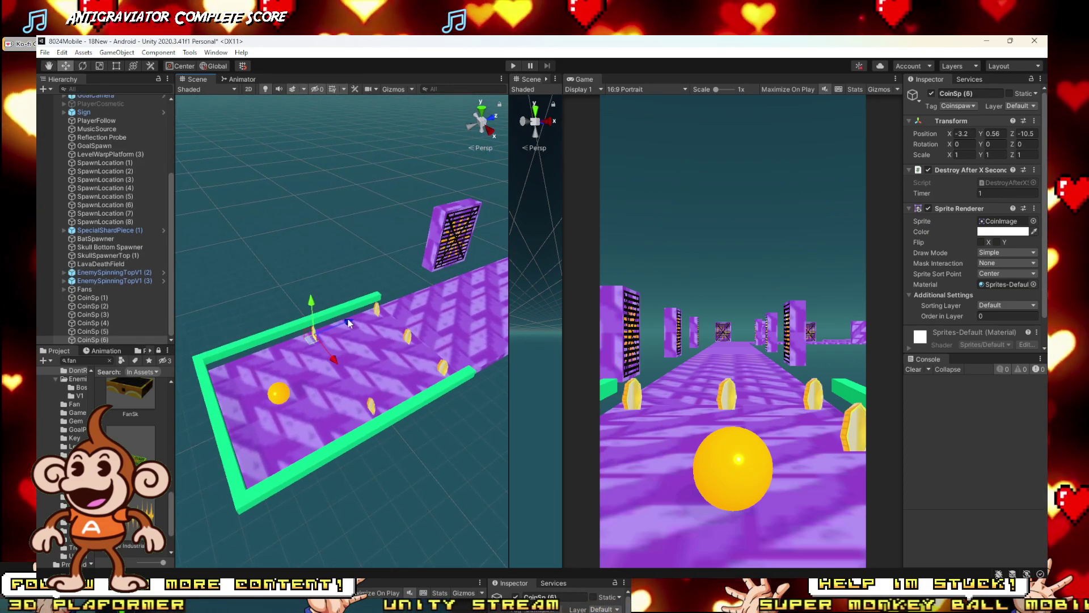
pyautogui.hotkey('ctrl', 'd')
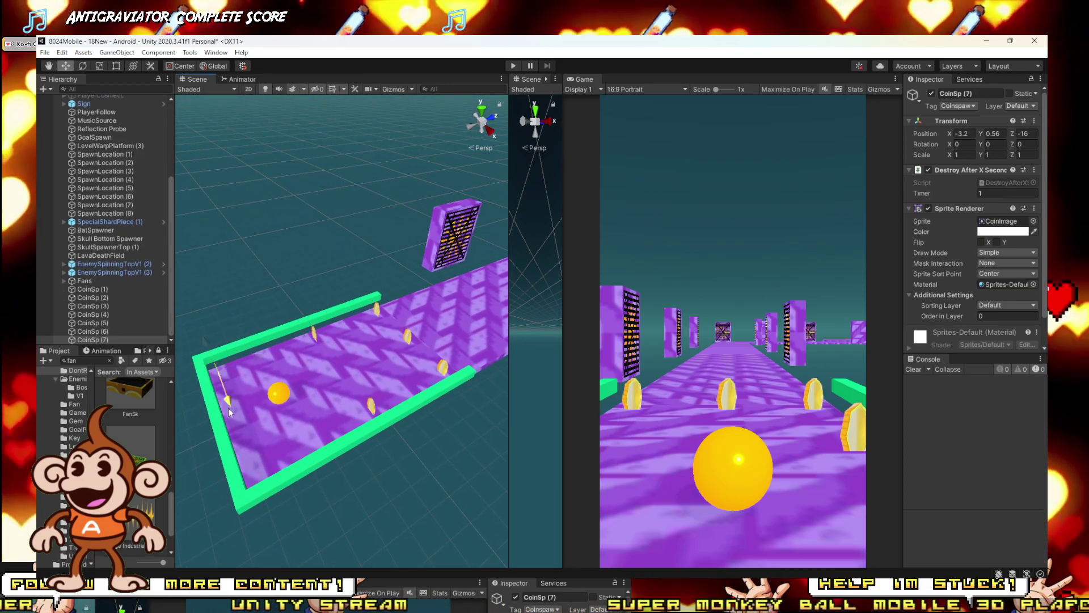
pyautogui.moveTo(228, 407); pyautogui.dragTo(404, 406)
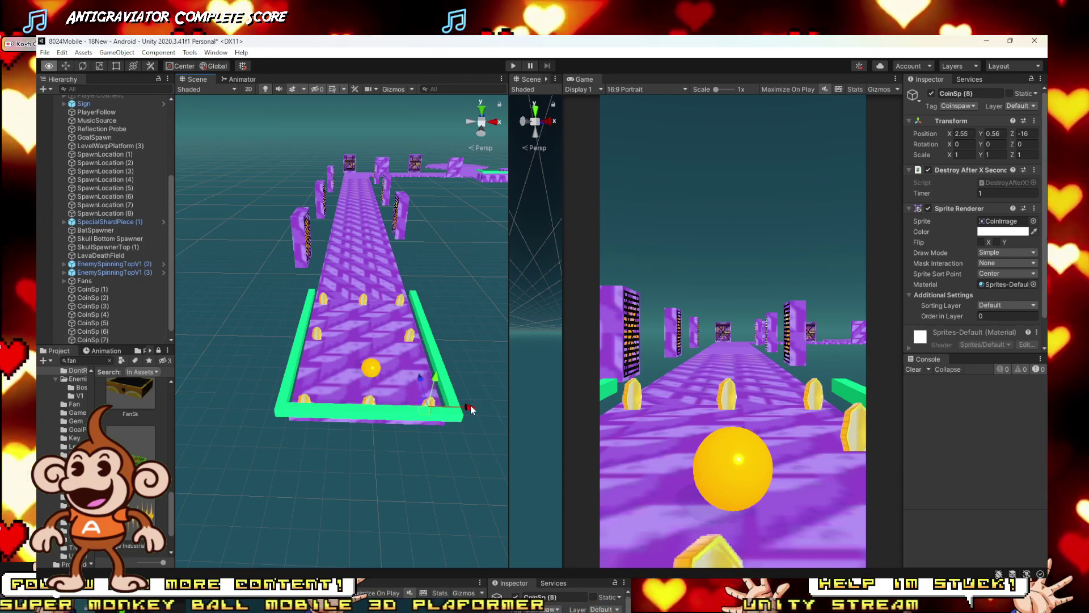
# Step: Duplicate the front row's middle coin, CoinSp (2), forward onto the track at about Z -3.75
pyautogui.keyDown('alt'); pyautogui.moveTo(470, 410); pyautogui.dragTo(378, 393); pyautogui.keyUp('alt')
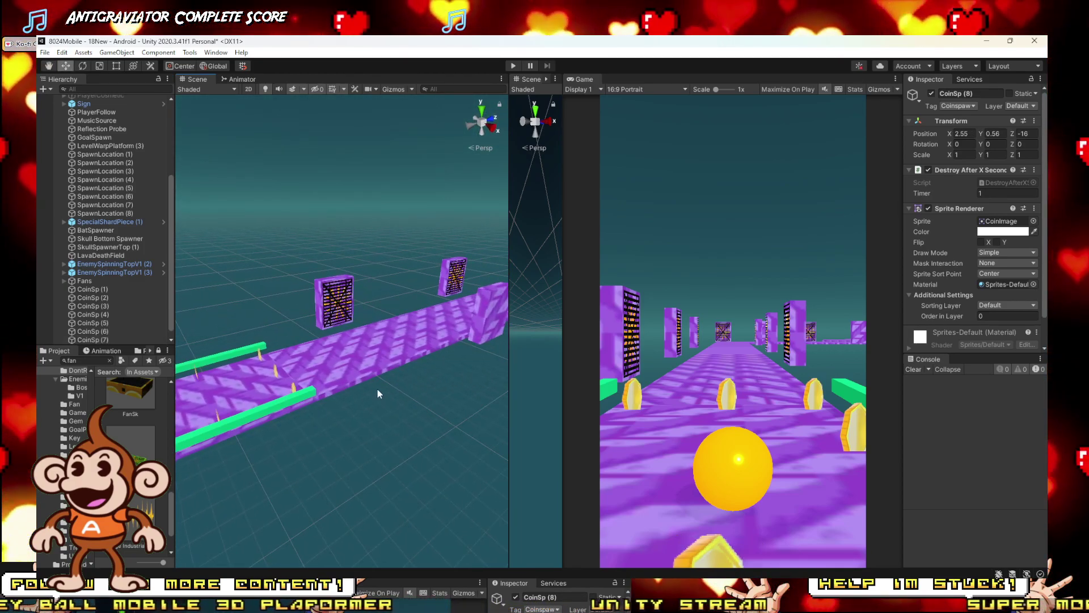
pyautogui.click(274, 369)
pyautogui.keyDown('alt'); pyautogui.moveTo(280, 379); pyautogui.dragTo(289, 445); pyautogui.keyUp('alt')
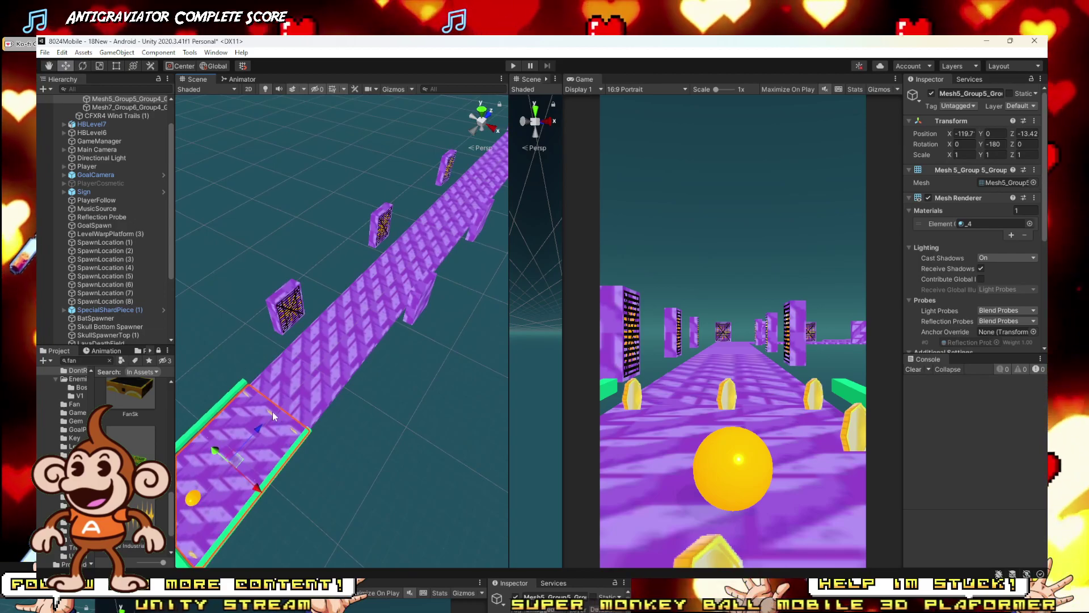
pyautogui.scroll(-4, 95, 329)
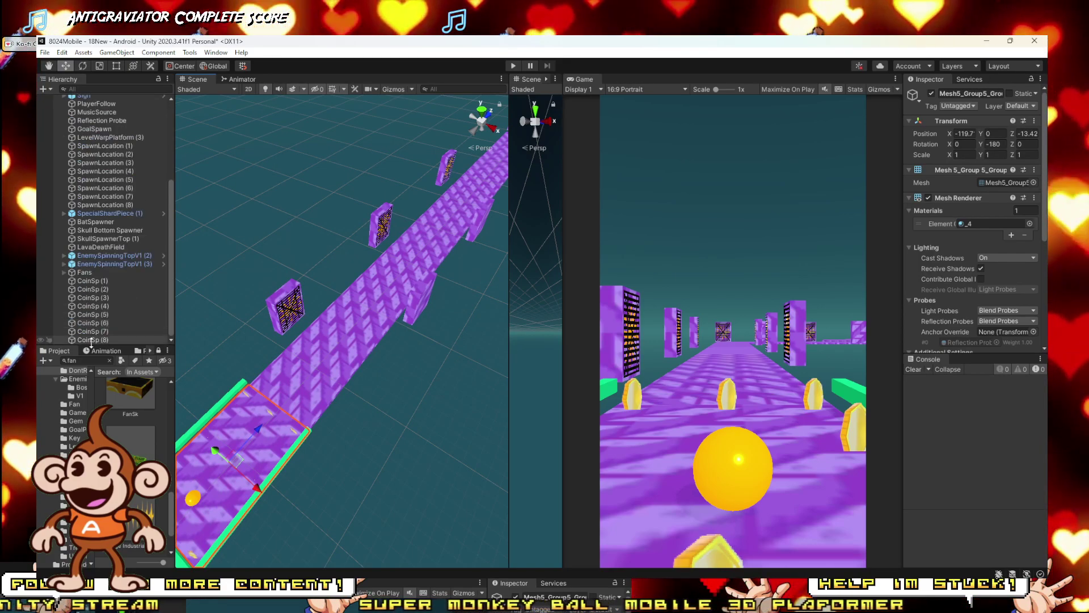
pyautogui.click(91, 340)
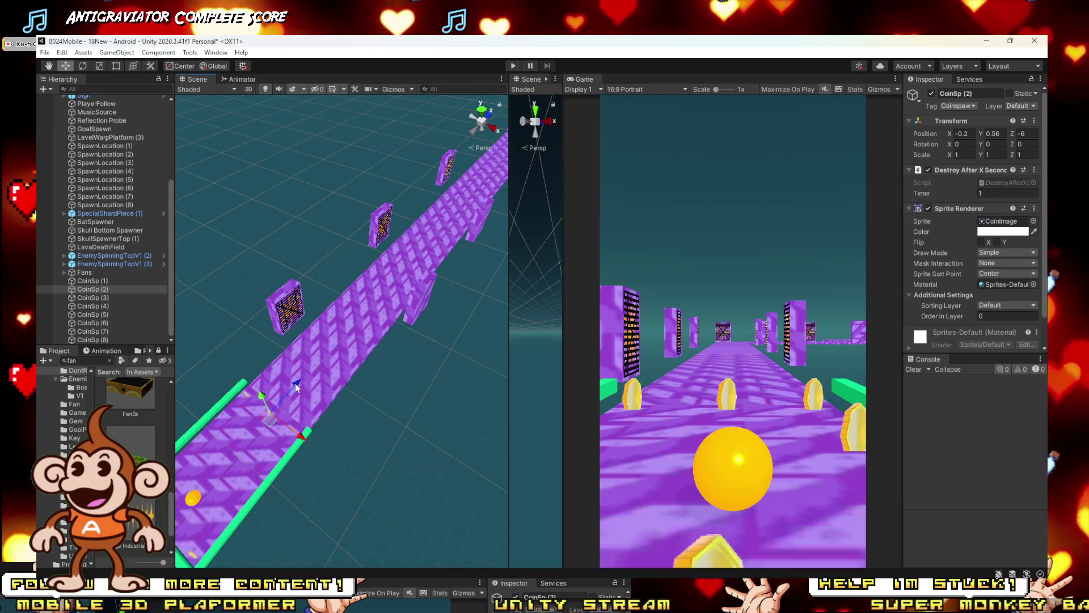
pyautogui.hotkey('ctrl', 'd')
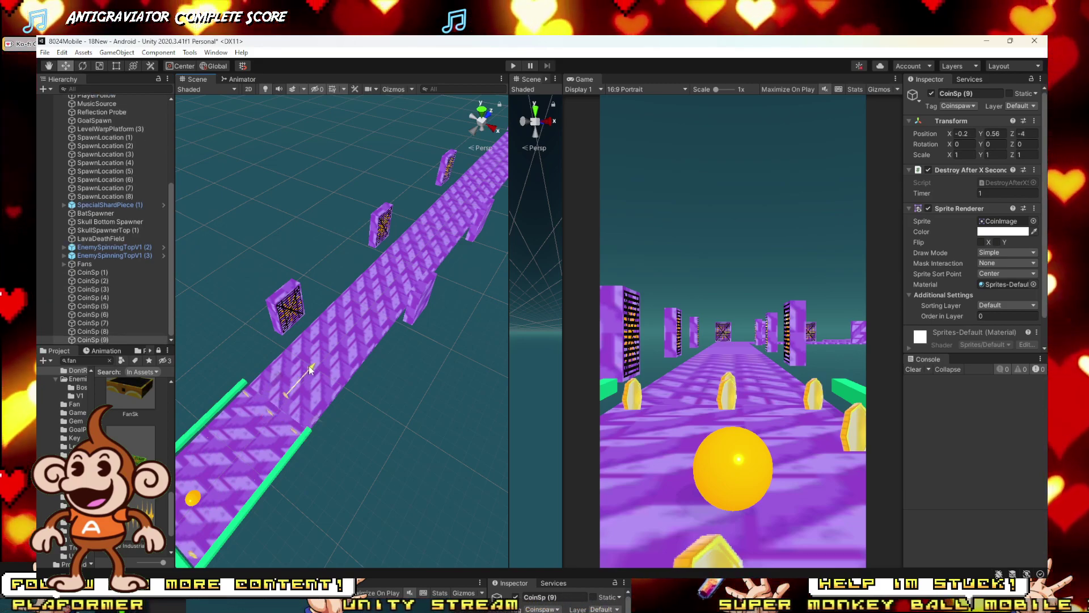
pyautogui.moveTo(309, 370); pyautogui.dragTo(311, 374)
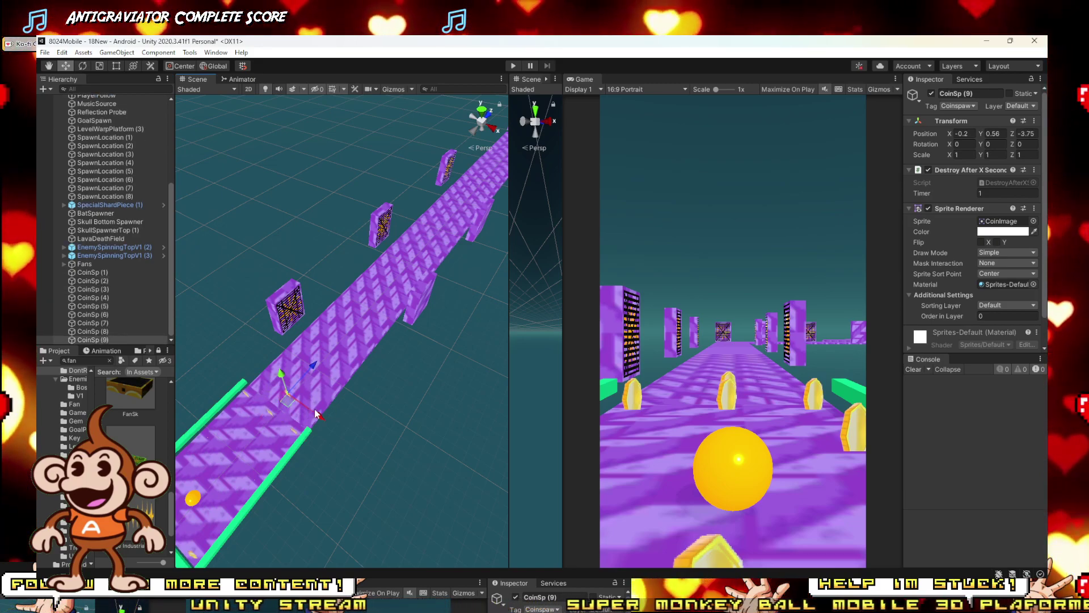
# Step: Duplicate that coin three more times up the middle of the track, the last at about Z 8.75
pyautogui.hotkey('ctrl', 'd')
pyautogui.moveTo(312, 368); pyautogui.dragTo(336, 350)
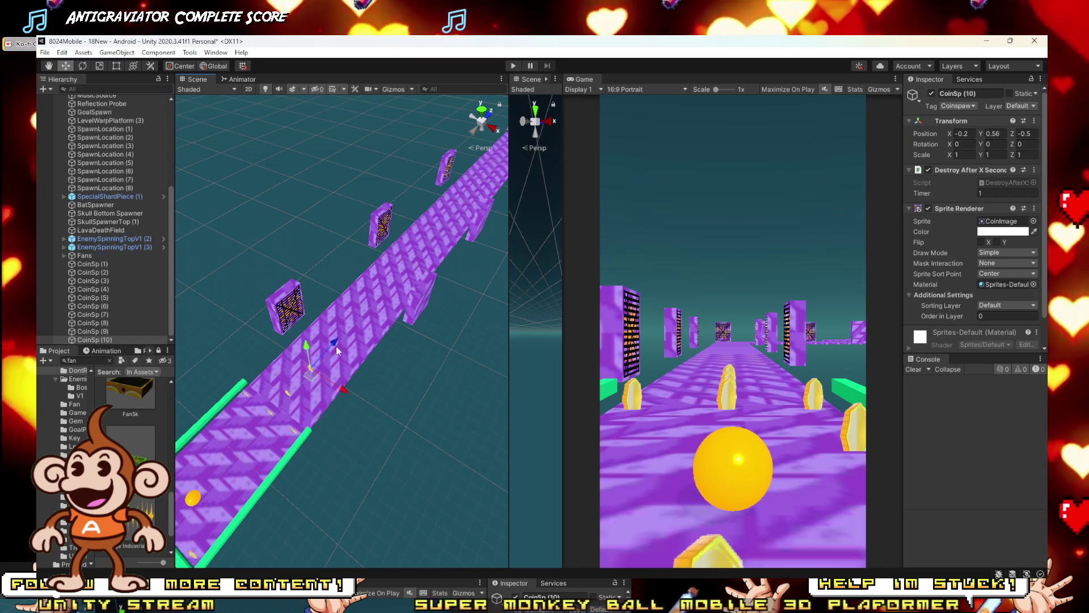
pyautogui.hotkey('ctrl', 'd')
pyautogui.hotkey('ctrl', 'd')
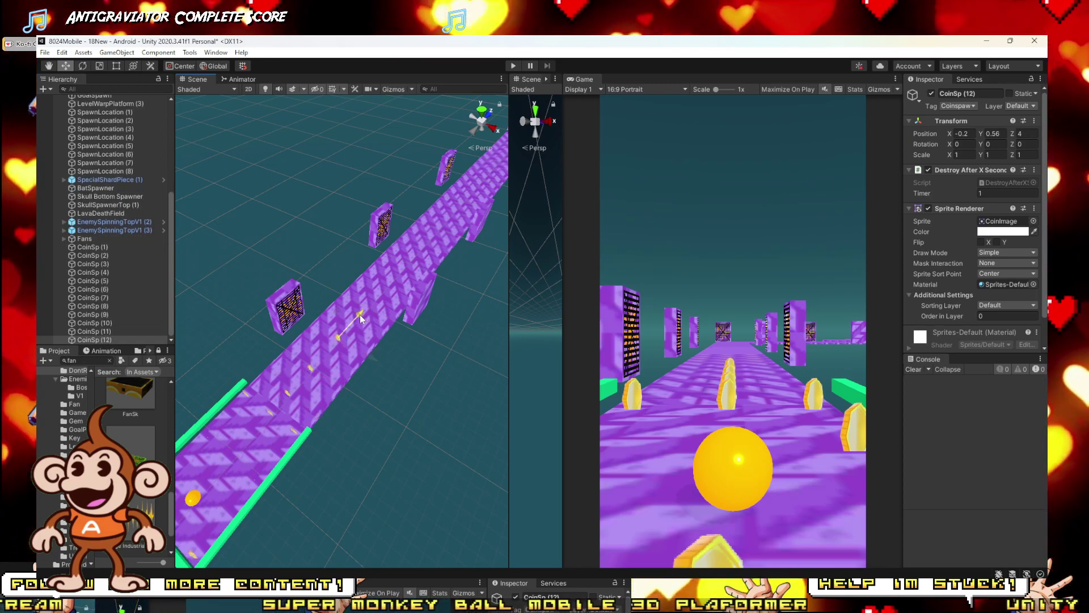
pyautogui.moveTo(361, 320); pyautogui.dragTo(387, 291)
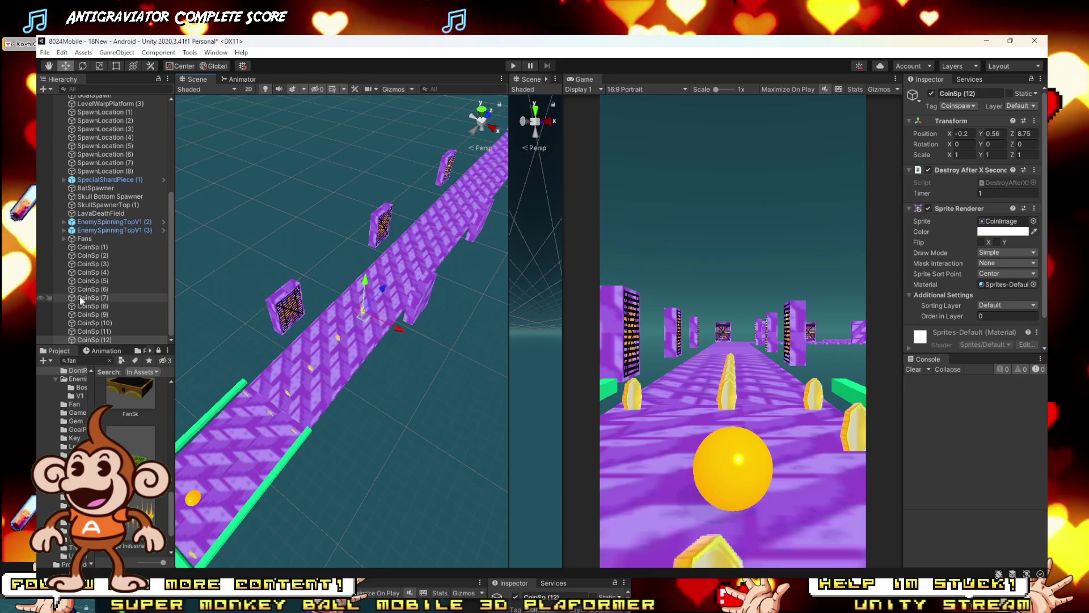
# Step: Duplicate the group CoinSp (9) through CoinSp (12) four times along the first straight up to the corner, with the last coin at about Z 75.11
pyautogui.keyDown('shift'); pyautogui.click(107, 314); pyautogui.keyUp('shift')
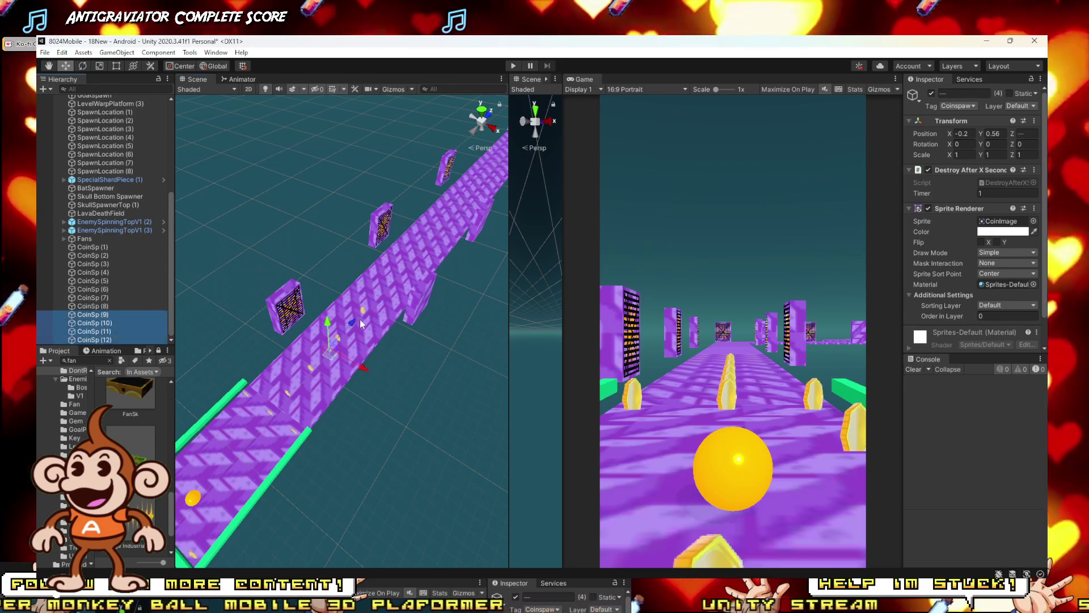
pyautogui.hotkey('ctrl', 'd')
pyautogui.moveTo(360, 319); pyautogui.dragTo(532, 235)
pyautogui.hotkey('ctrl', 'd')
pyautogui.hotkey('ctrl', 'd')
pyautogui.hotkey('ctrl', 'd')
pyautogui.moveTo(426, 279)
pyautogui.keyDown('alt'); pyautogui.mouseDown()
pyautogui.moveTo(467, 223)
pyautogui.moveTo(469, 176)
pyautogui.moveTo(433, 227)
pyautogui.moveTo(479, 223)
pyautogui.moveTo(532, 253)
pyautogui.moveTo(465, 254)
pyautogui.moveTo(431, 275)
pyautogui.mouseUp(); pyautogui.keyUp('alt')
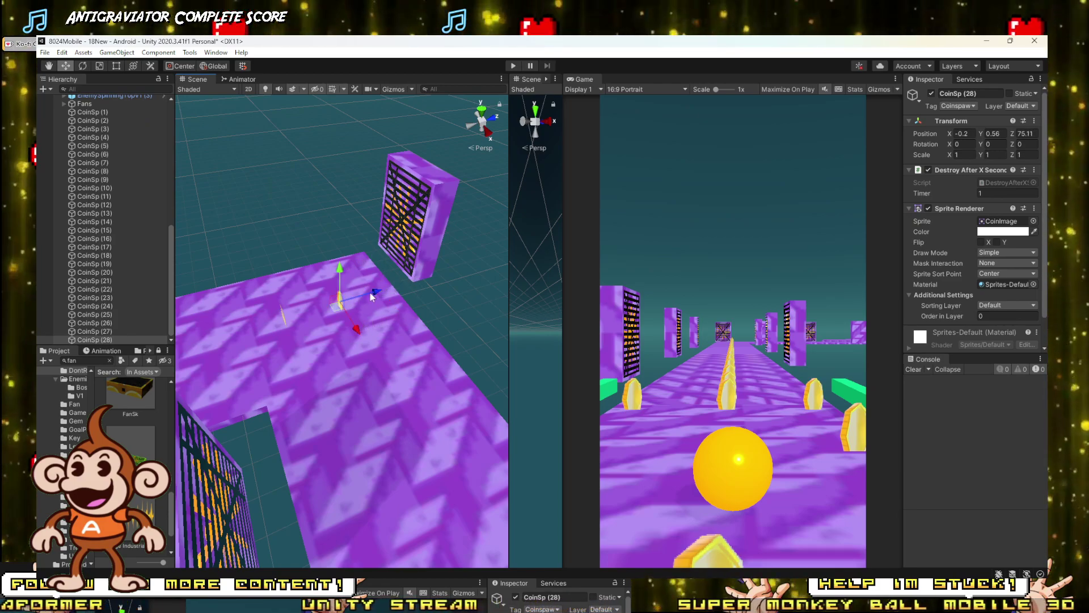
# Step: Continue the coin line around the corner with evenly spaced duplicates along the cross track, the last at about X 31.8
pyautogui.keyDown('alt'); pyautogui.moveTo(372, 296); pyautogui.dragTo(334, 328); pyautogui.keyUp('alt')
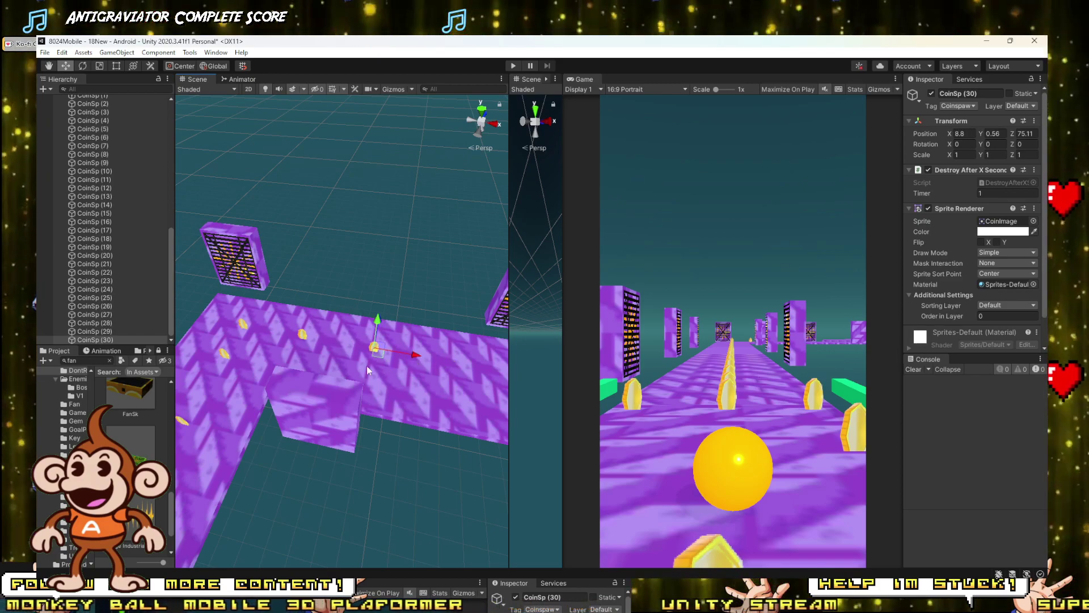
pyautogui.scroll(-6, 385, 356)
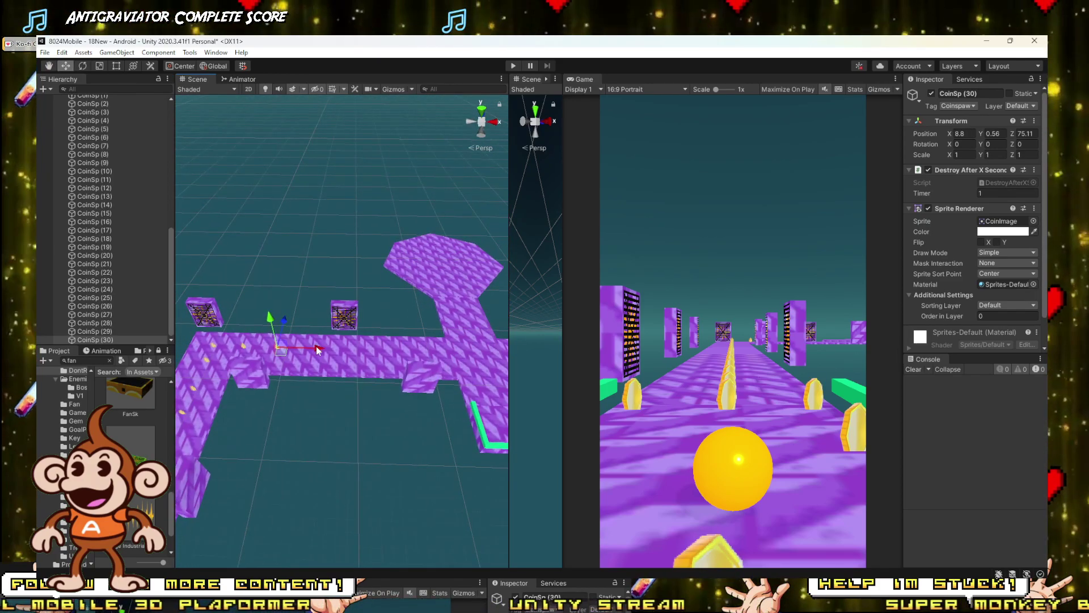
pyautogui.hotkey('ctrl', 'd')
pyautogui.moveTo(355, 352); pyautogui.dragTo(466, 353)
pyautogui.hotkey('ctrl', 'd')
pyautogui.hotkey('ctrl', 'd')
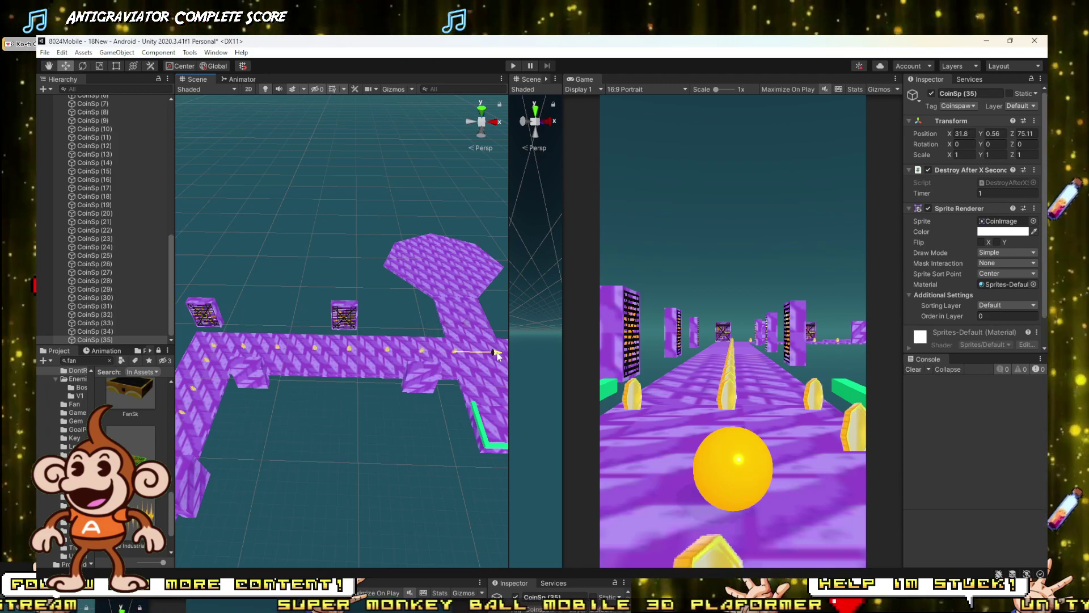
# Step: Select CoinSp (8) through CoinSp (28) and try to shift them sideways across the first straight
pyautogui.keyDown('alt'); pyautogui.moveTo(497, 355); pyautogui.dragTo(246, 371); pyautogui.keyUp('alt')
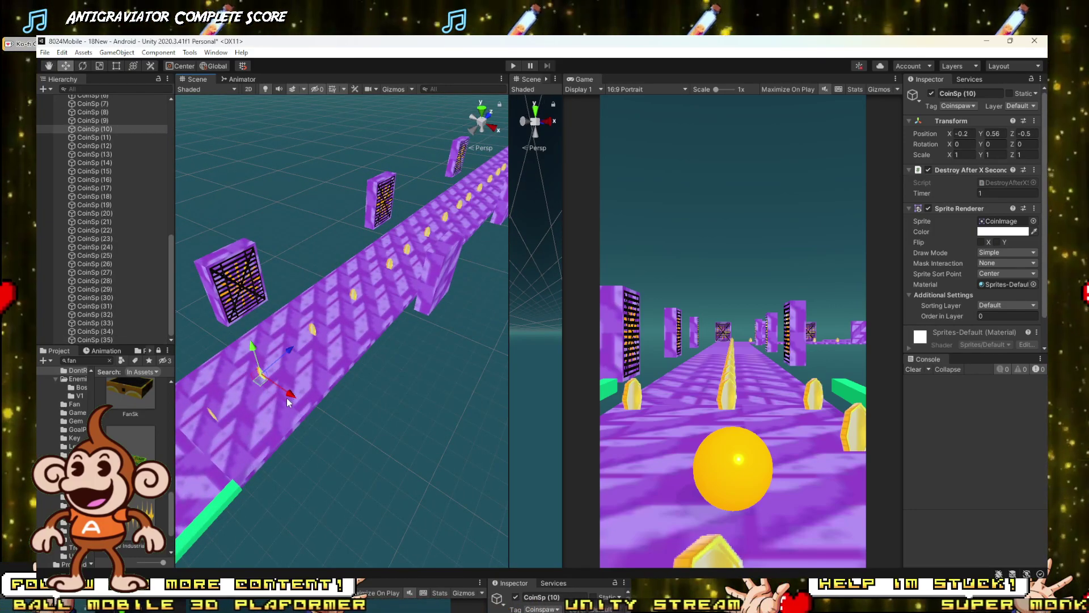
pyautogui.moveTo(293, 397); pyautogui.dragTo(274, 394, button='right')
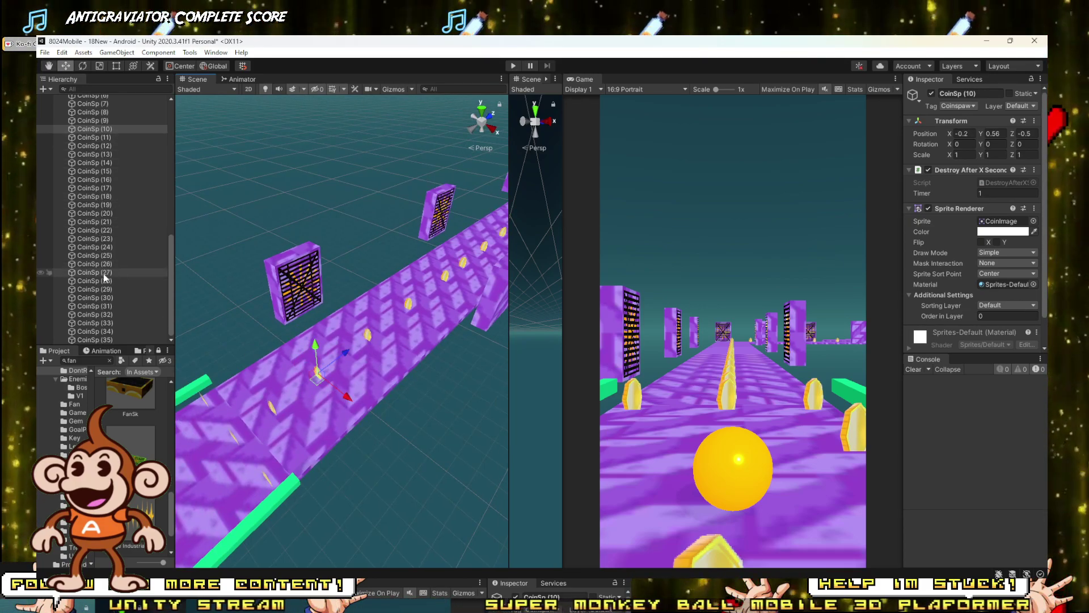
pyautogui.scroll(-5, 449, 284)
pyautogui.moveTo(448, 284); pyautogui.dragTo(449, 268, button='right')
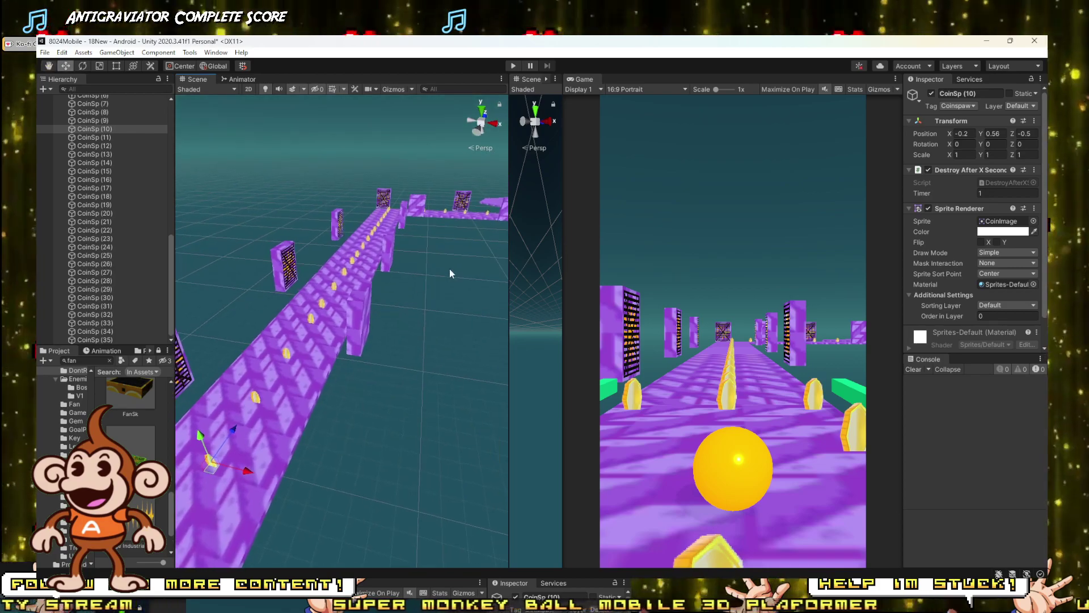
pyautogui.click(102, 264)
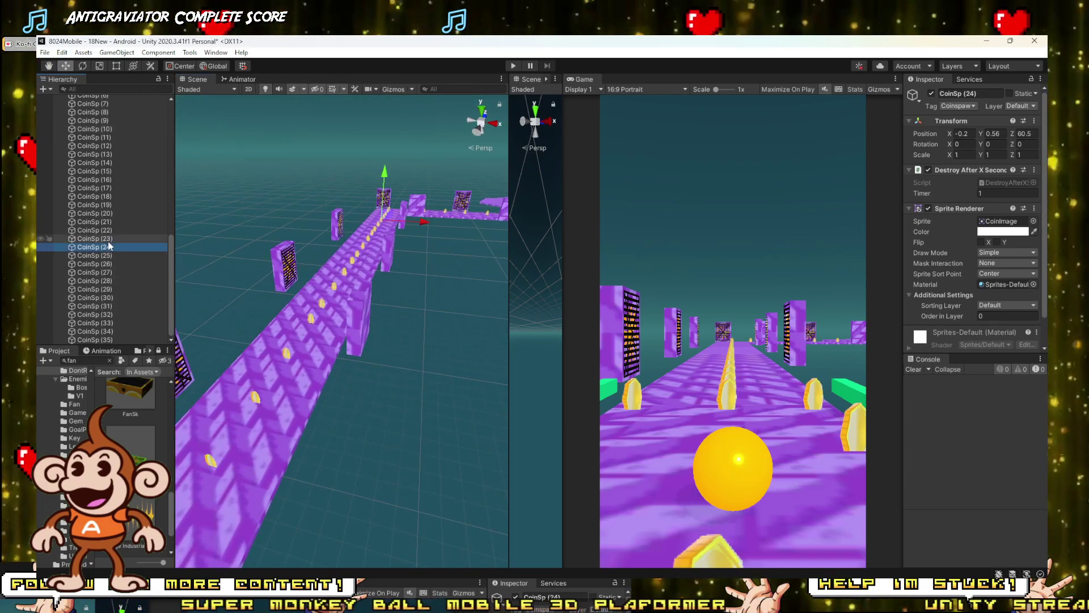
pyautogui.click(106, 289)
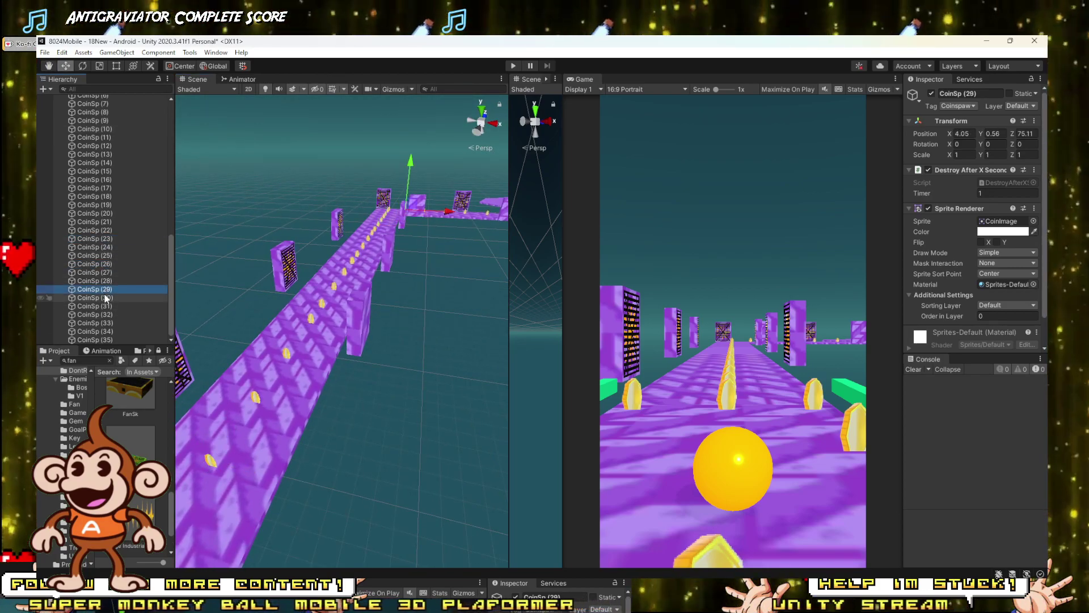
pyautogui.click(101, 282)
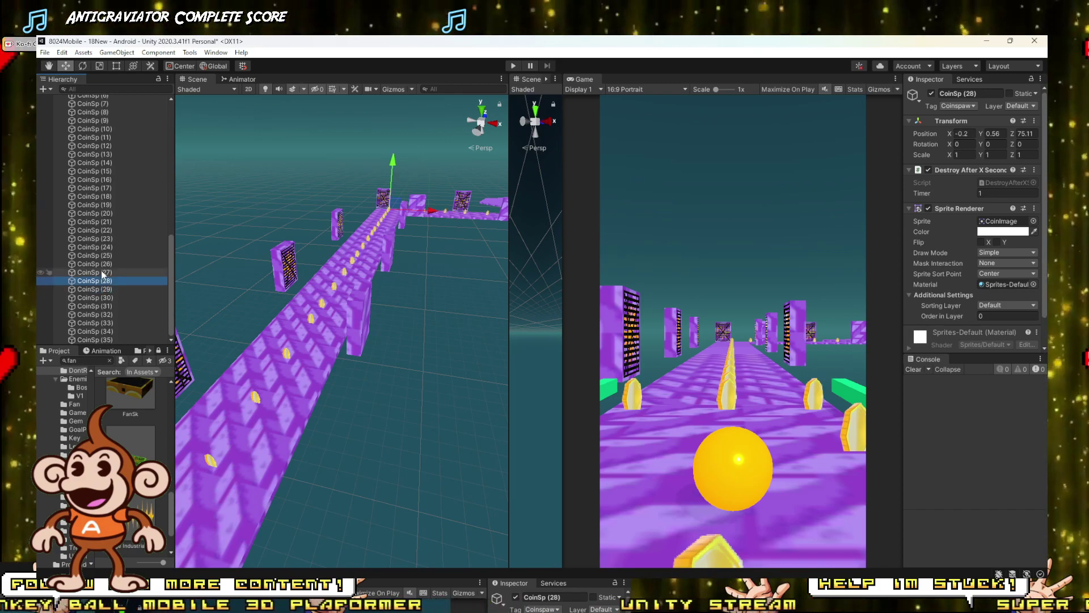
pyautogui.scroll(3, 101, 273)
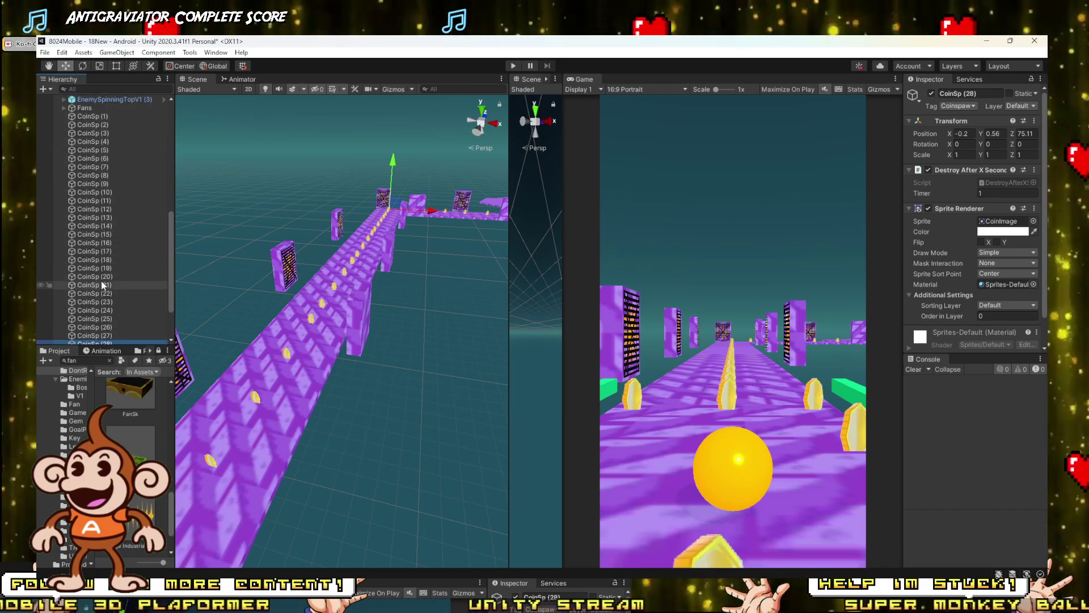
pyautogui.scroll(-2, 95, 213)
pyautogui.scroll(2, 95, 212)
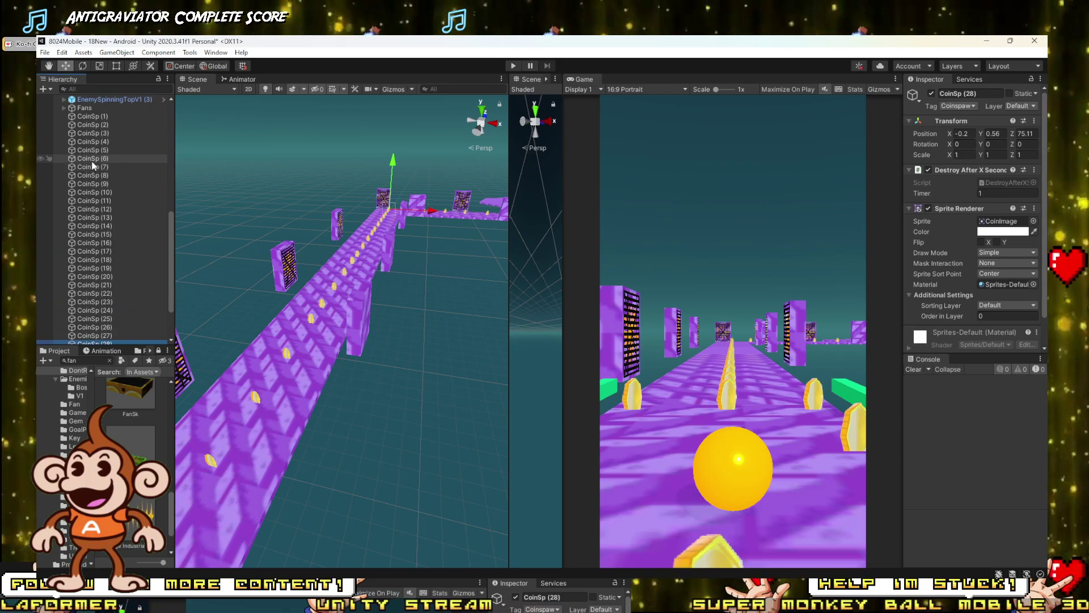
pyautogui.keyDown('shift'); pyautogui.click(95, 176); pyautogui.keyUp('shift')
pyautogui.scroll(3, 370, 311)
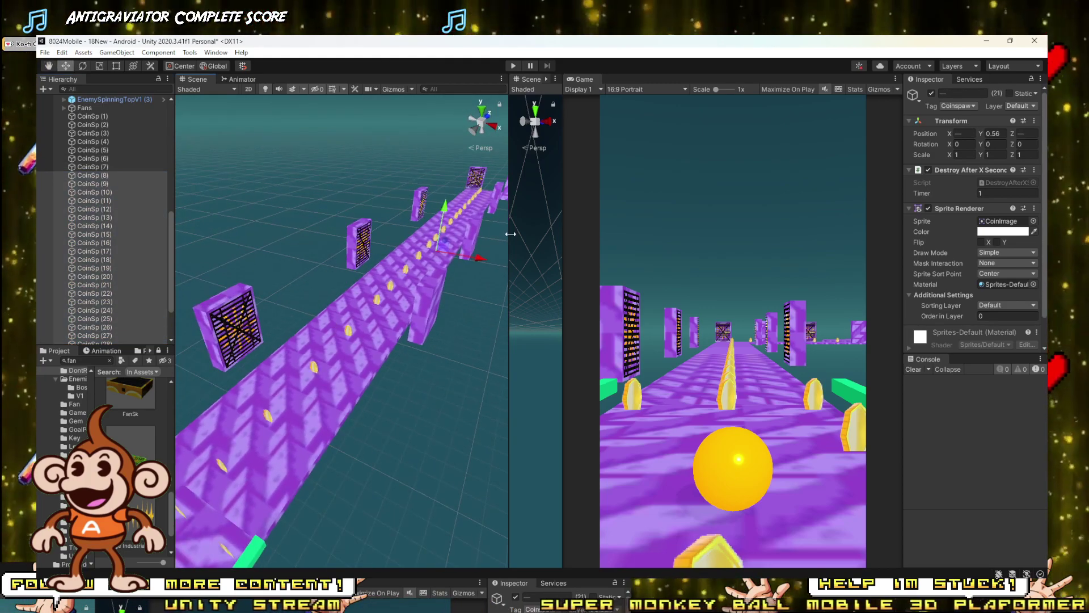
pyautogui.moveTo(475, 262); pyautogui.dragTo(204, 301)
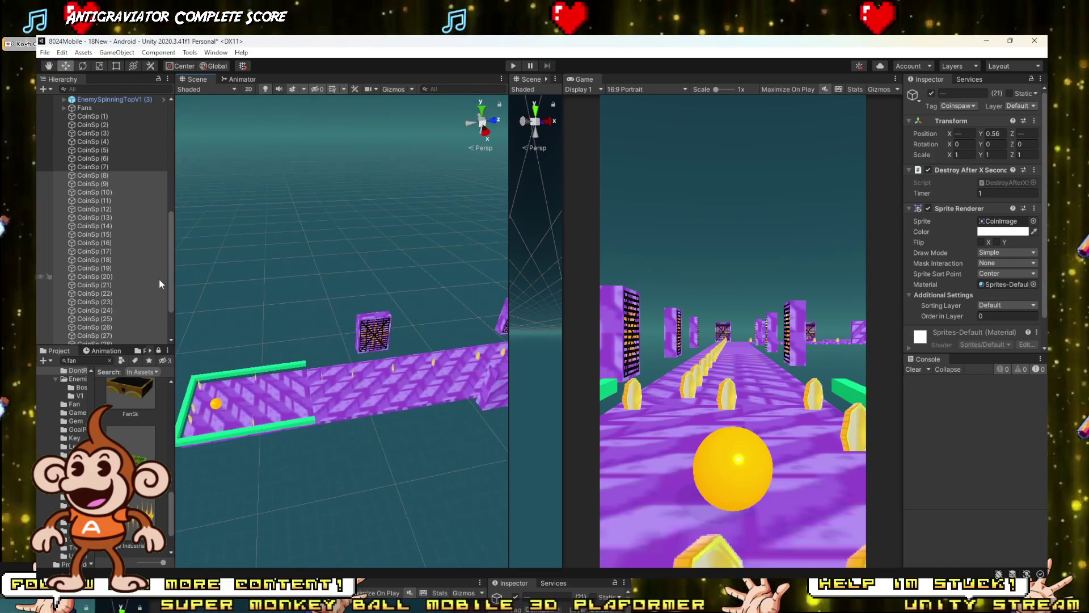
# Step: Exclude CoinSp (8) from the selection and shift the remaining coins of the first straight to about X 0.51
pyautogui.keyDown('ctrl'); pyautogui.click(97, 175); pyautogui.keyUp('ctrl')
pyautogui.press('f')
pyautogui.keyDown('alt'); pyautogui.moveTo(313, 305); pyautogui.dragTo(410, 321); pyautogui.keyUp('alt')
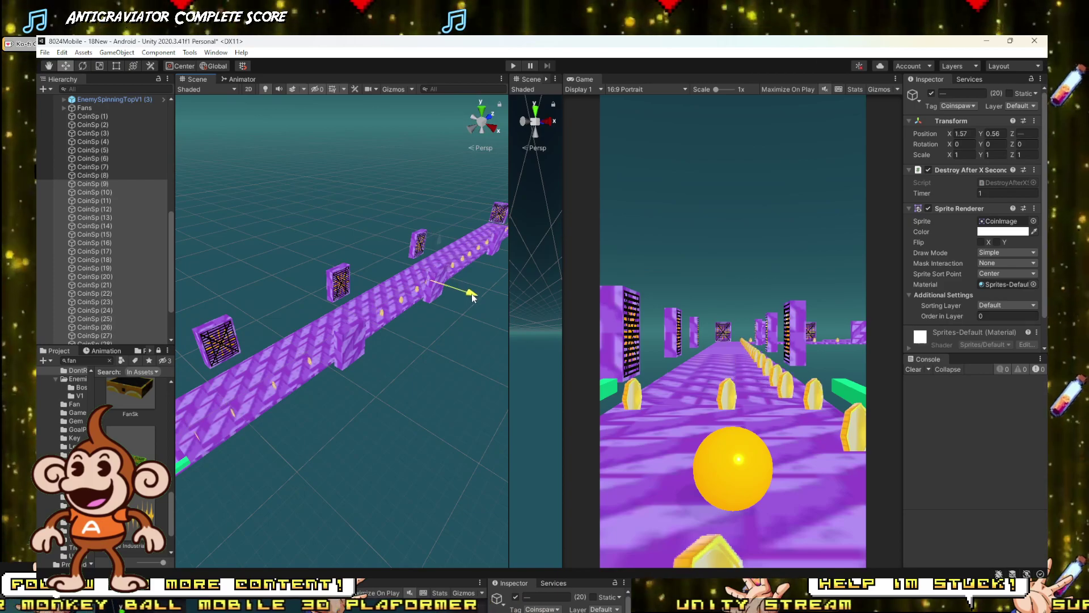
pyautogui.moveTo(471, 294)
pyautogui.mouseDown()
pyautogui.moveTo(353, 319)
pyautogui.moveTo(506, 304)
pyautogui.moveTo(487, 308)
pyautogui.mouseUp()
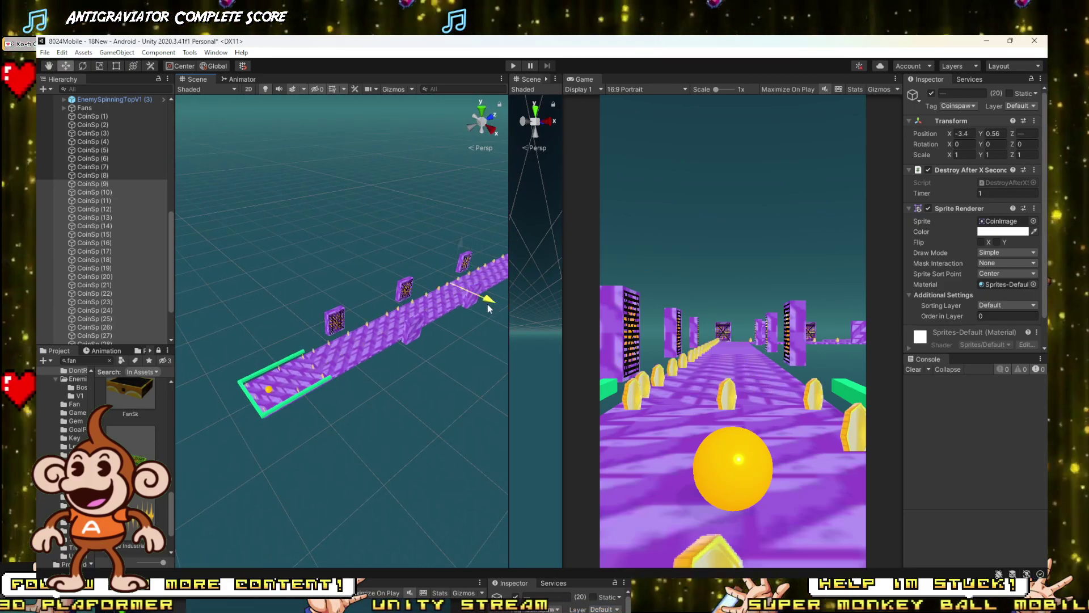
pyautogui.hotkey('ctrl', 'z')
# Step: Exclude CoinSp (9) from the selection and shift CoinSp (10) through CoinSp (28) to about X -1.2
pyautogui.keyDown('ctrl'); pyautogui.click(108, 184); pyautogui.keyUp('ctrl')
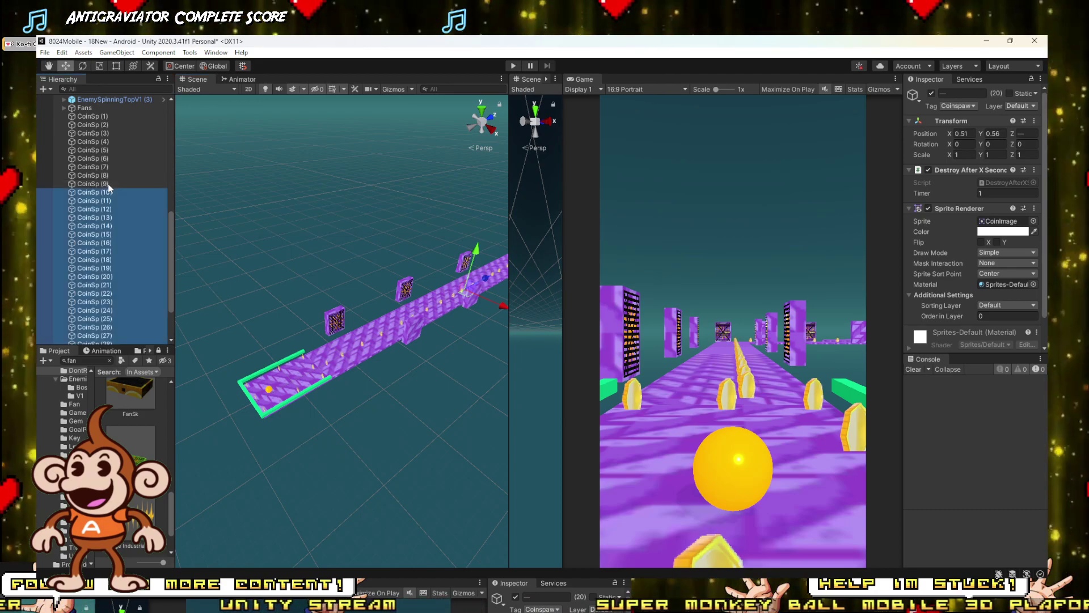
pyautogui.keyDown('alt'); pyautogui.moveTo(267, 318); pyautogui.dragTo(389, 321); pyautogui.keyUp('alt')
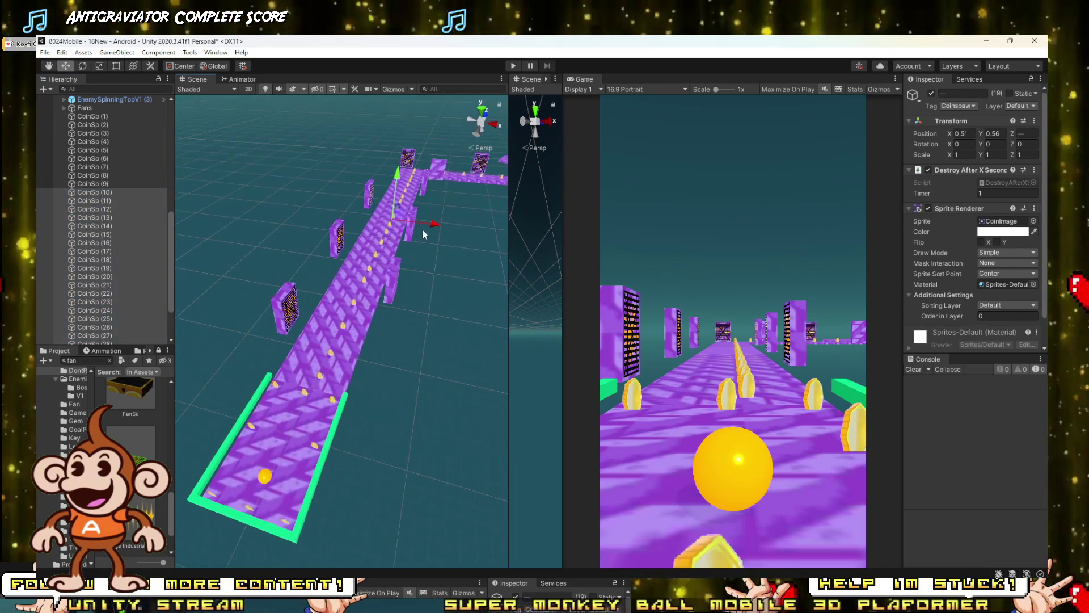
pyautogui.moveTo(422, 233); pyautogui.dragTo(427, 226)
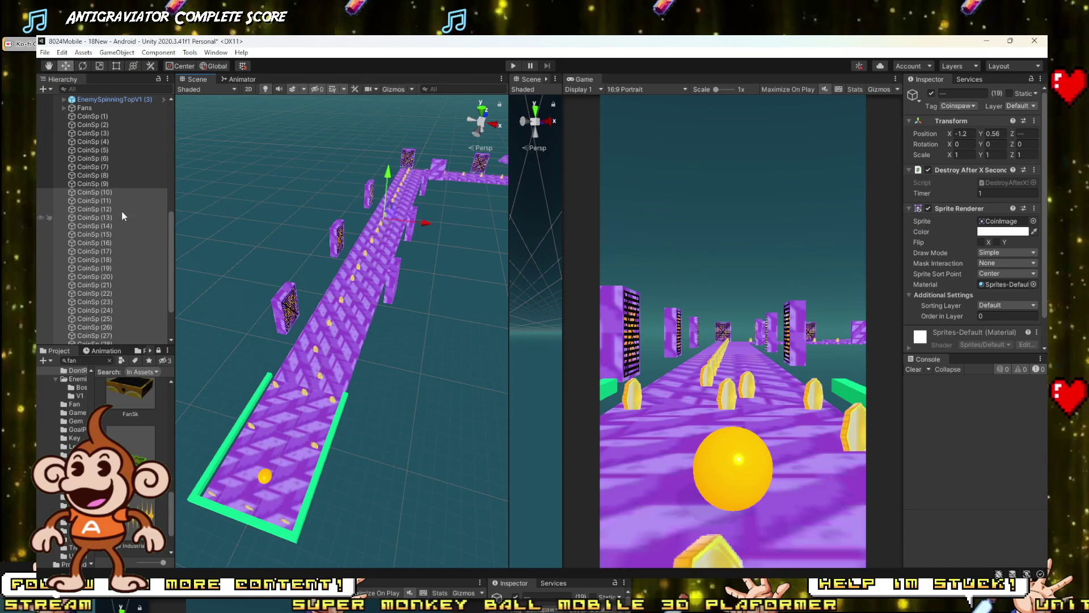
# Step: Exclude CoinSp (10) and CoinSp (11) from the selection one at a time, shifting the remaining coins to X -3.4, then to about X -1.7
pyautogui.keyDown('ctrl'); pyautogui.click(104, 191); pyautogui.keyUp('ctrl')
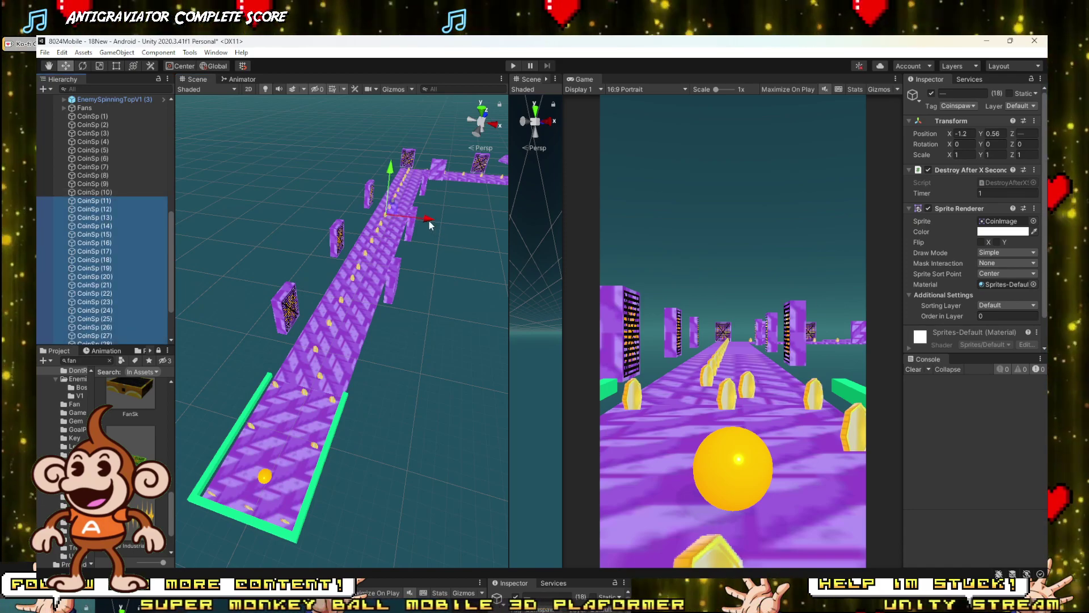
pyautogui.moveTo(430, 225); pyautogui.dragTo(418, 219)
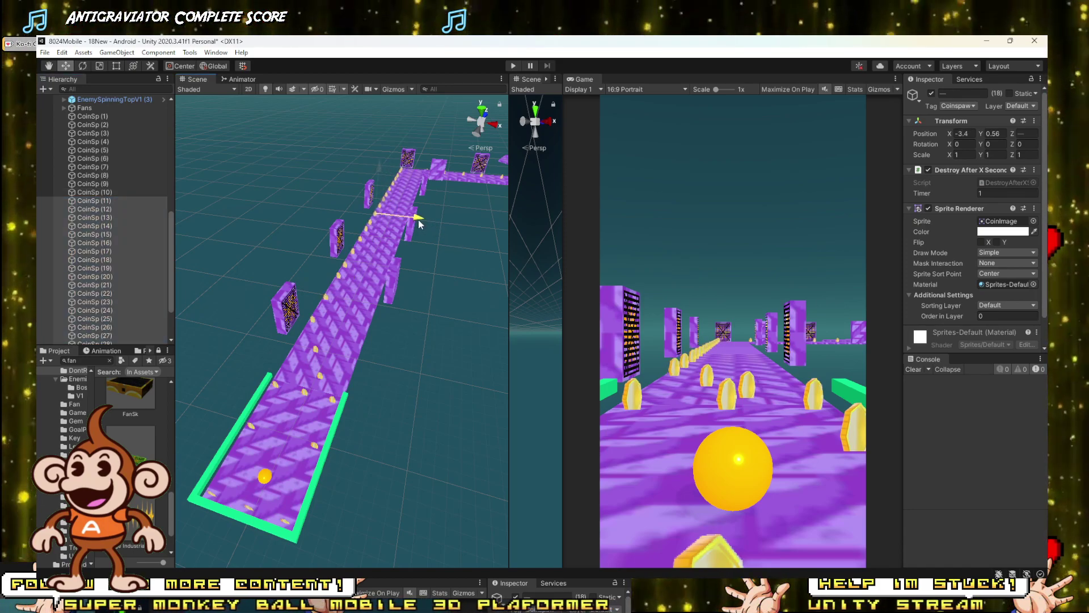
pyautogui.keyDown('ctrl'); pyautogui.click(85, 202); pyautogui.keyUp('ctrl')
pyautogui.moveTo(421, 219); pyautogui.dragTo(426, 217)
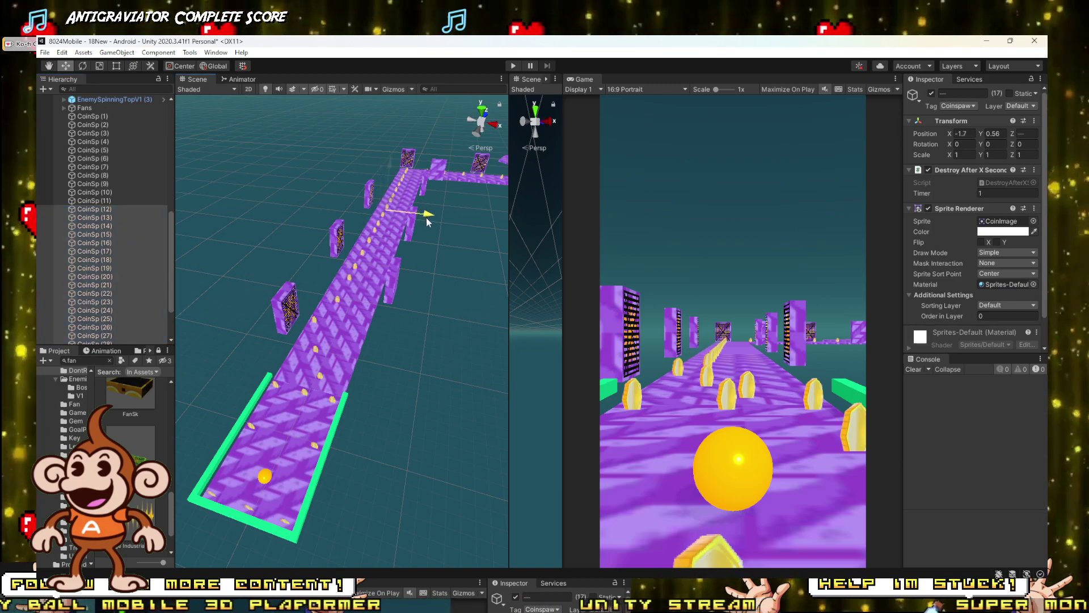
# Step: Exclude CoinSp (12) and CoinSp (13) one at a time, shifting the remaining coins to about X -0.3, then to about X 2.3
pyautogui.keyDown('ctrl'); pyautogui.click(106, 209); pyautogui.keyUp('ctrl')
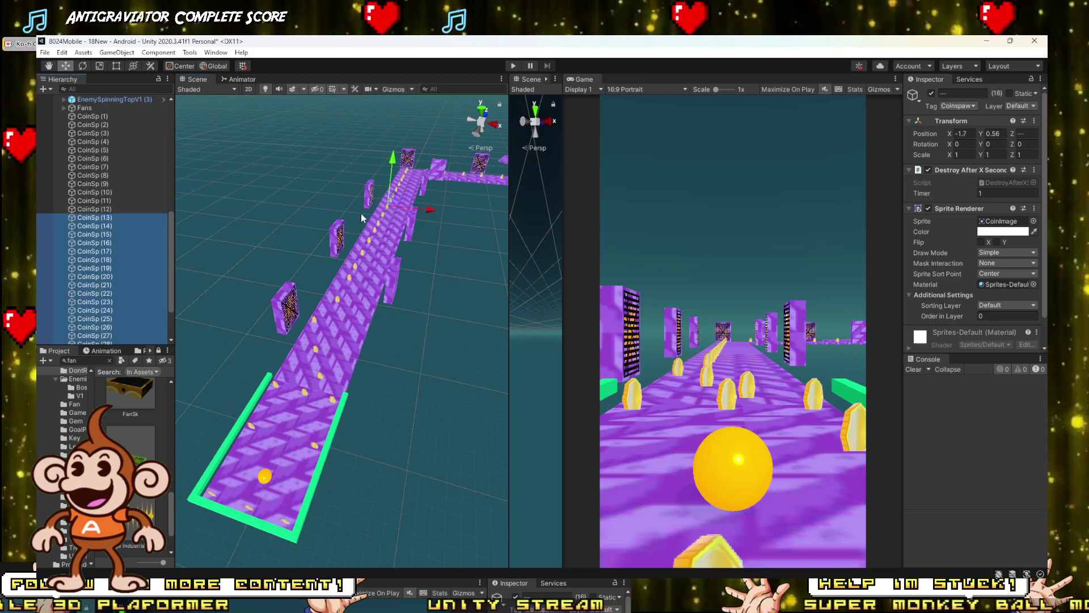
pyautogui.moveTo(432, 212); pyautogui.dragTo(438, 213)
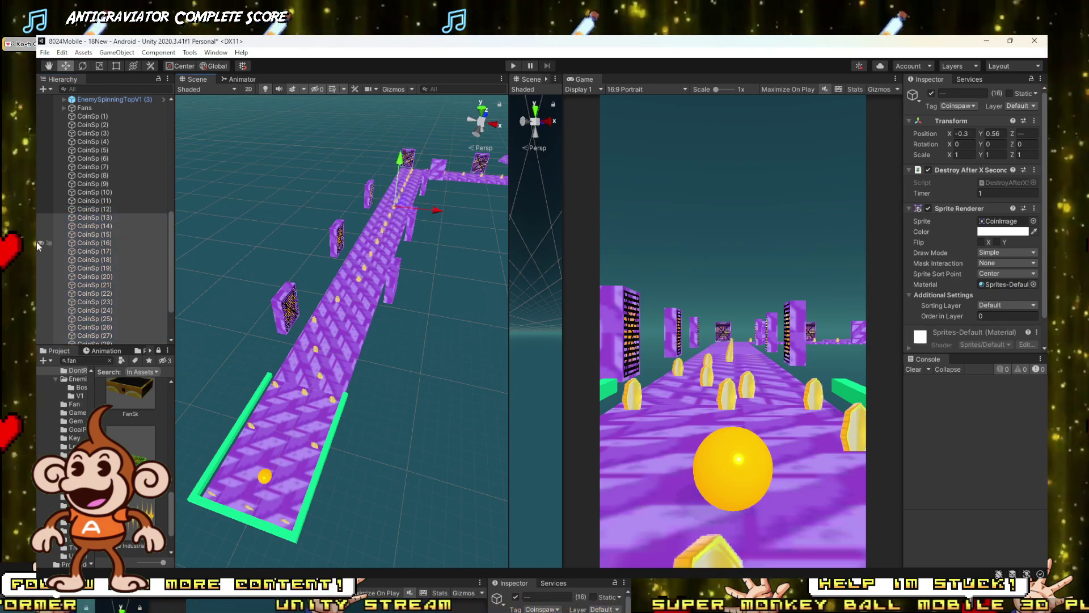
pyautogui.keyDown('ctrl'); pyautogui.click(104, 218); pyautogui.keyUp('ctrl')
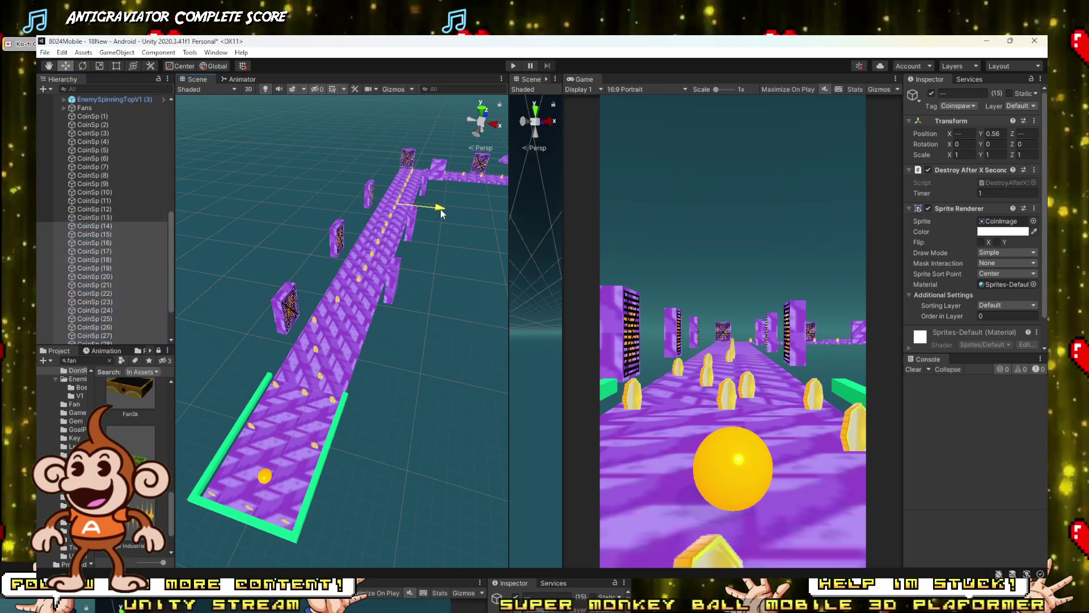
pyautogui.moveTo(441, 209); pyautogui.dragTo(446, 212)
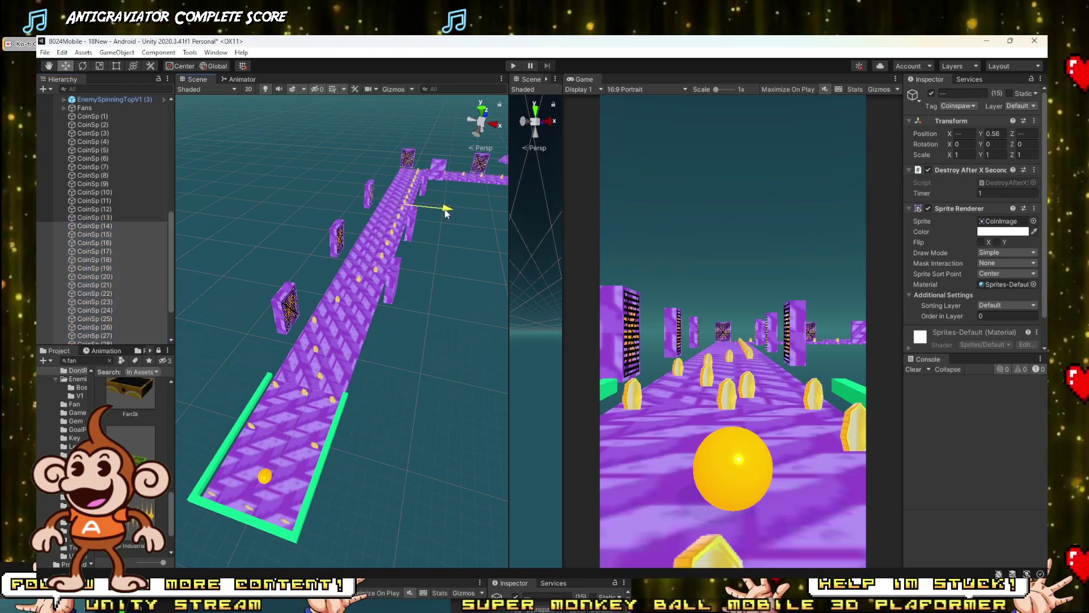
# Step: Exclude CoinSp (14), (15) and (16) one at a time, shifting the remaining coins across the track toward negative X, ending at X -3.4
pyautogui.keyDown('ctrl'); pyautogui.click(91, 226); pyautogui.keyUp('ctrl')
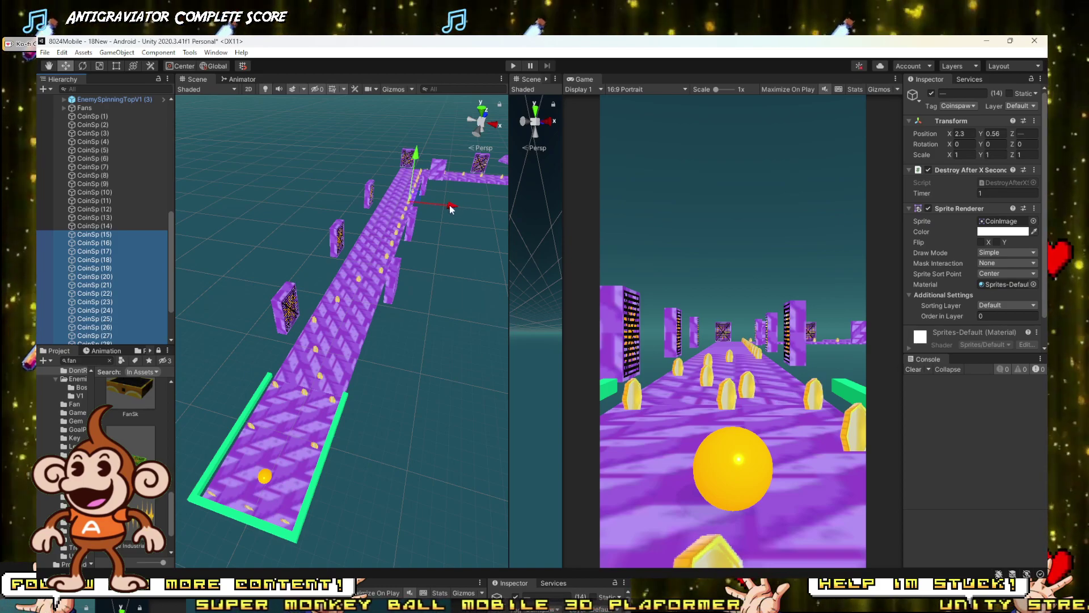
pyautogui.moveTo(450, 208); pyautogui.dragTo(427, 199)
pyautogui.keyDown('ctrl'); pyautogui.click(90, 235); pyautogui.keyUp('ctrl')
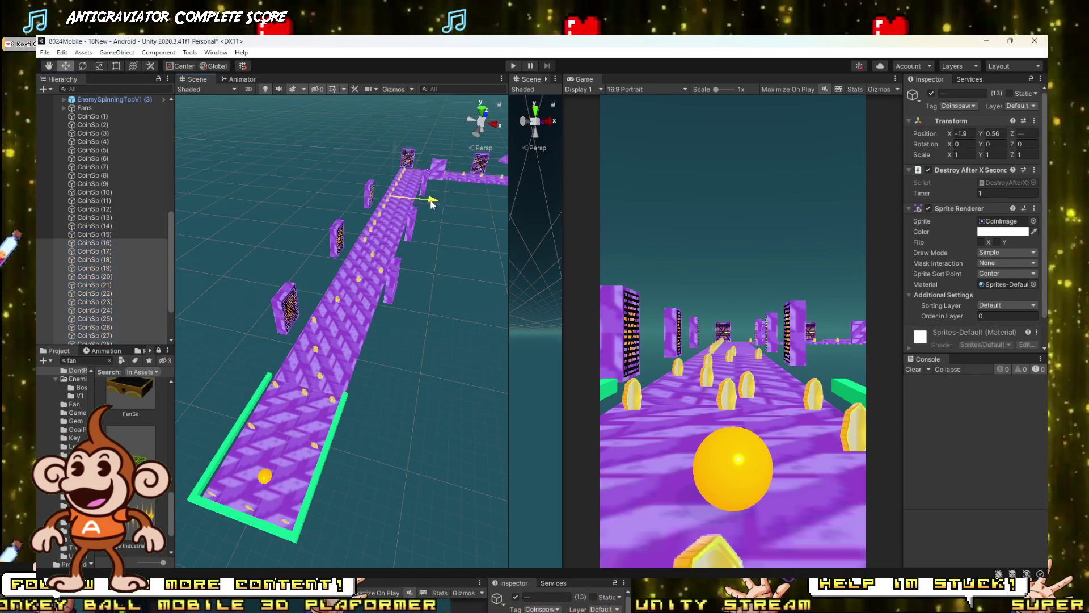
pyautogui.keyDown('ctrl'); pyautogui.click(100, 242); pyautogui.keyUp('ctrl')
pyautogui.moveTo(434, 197); pyautogui.dragTo(433, 202)
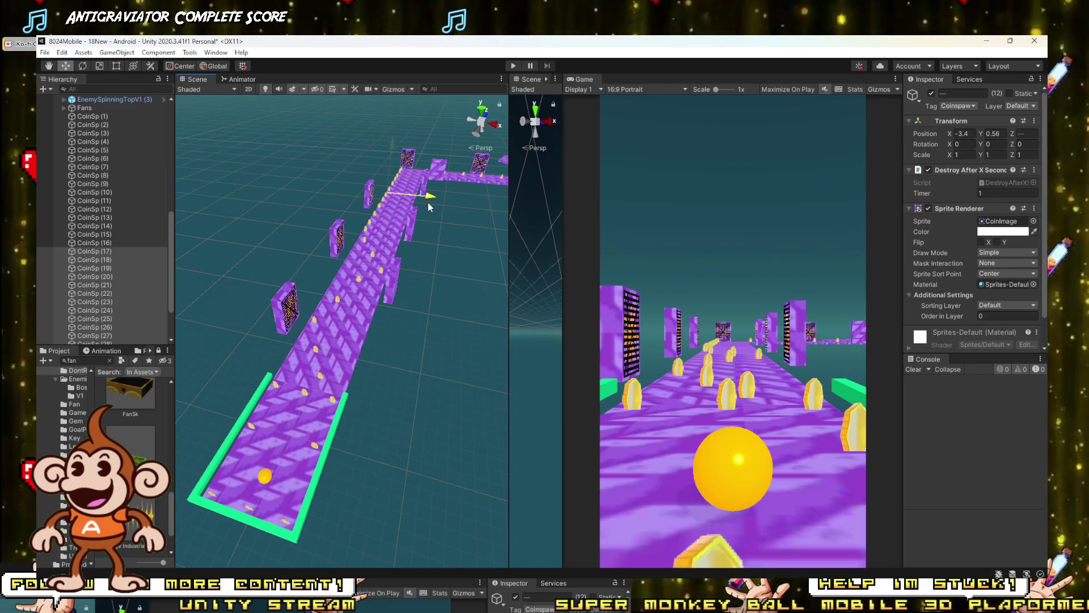
# Step: Exclude CoinSp (17) and CoinSp (18) one at a time, shifting the remaining coins to about X -1.1, then further toward positive X
pyautogui.keyDown('ctrl'); pyautogui.click(78, 253); pyautogui.keyUp('ctrl')
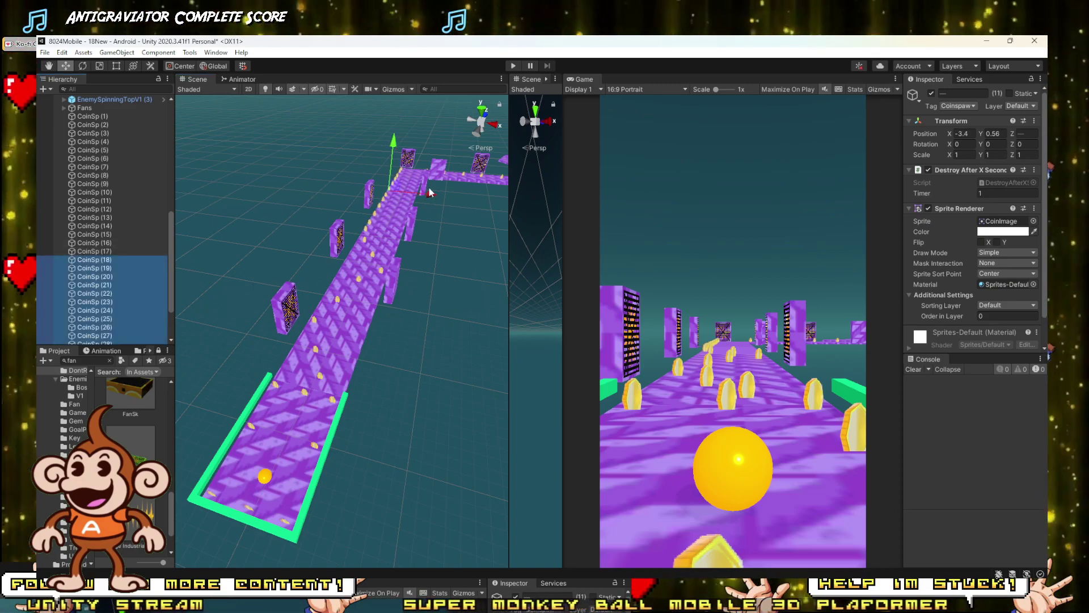
pyautogui.moveTo(429, 198); pyautogui.dragTo(440, 198)
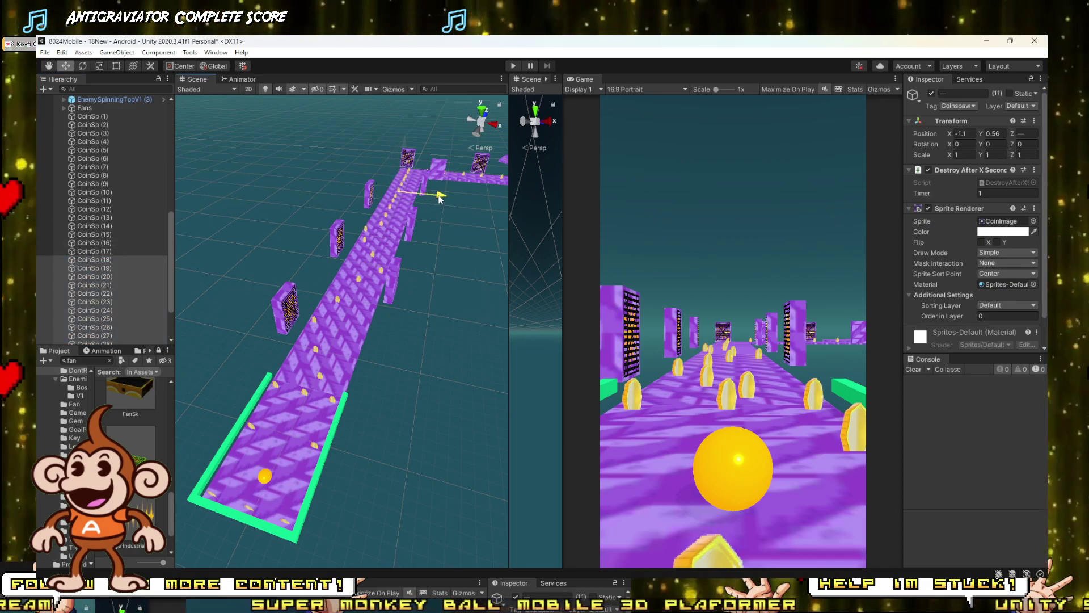
pyautogui.keyDown('ctrl'); pyautogui.click(94, 259); pyautogui.keyUp('ctrl')
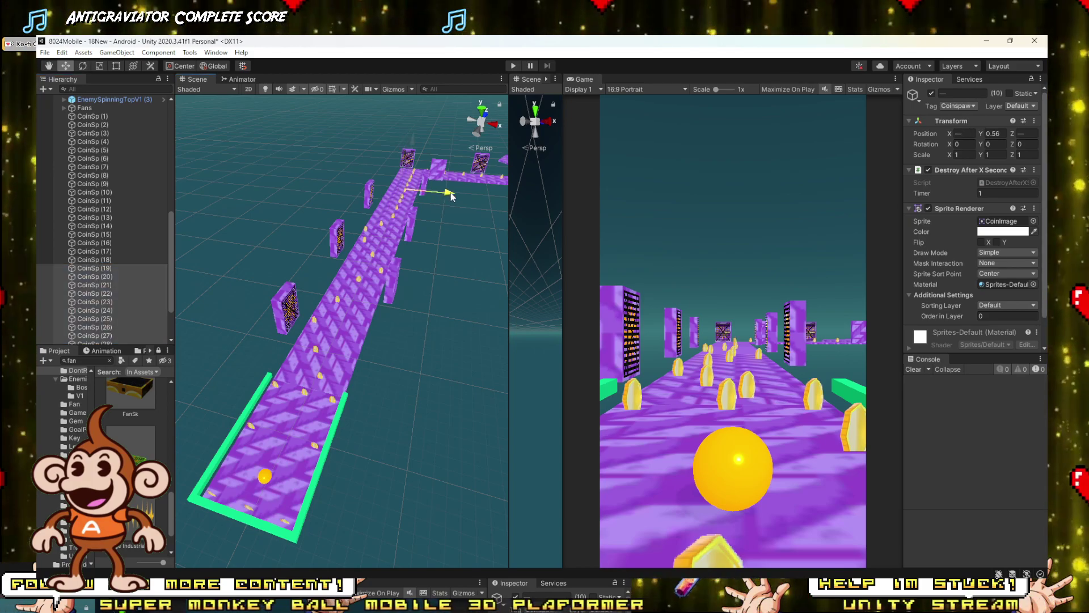
pyautogui.moveTo(450, 192); pyautogui.dragTo(457, 193)
# Step: Exclude CoinSp (19), (20) and (21) one at a time, staggering the remaining coins sideways and moving CoinSp (22) through (28) back toward negative X
pyautogui.keyDown('ctrl'); pyautogui.click(94, 267); pyautogui.keyUp('ctrl')
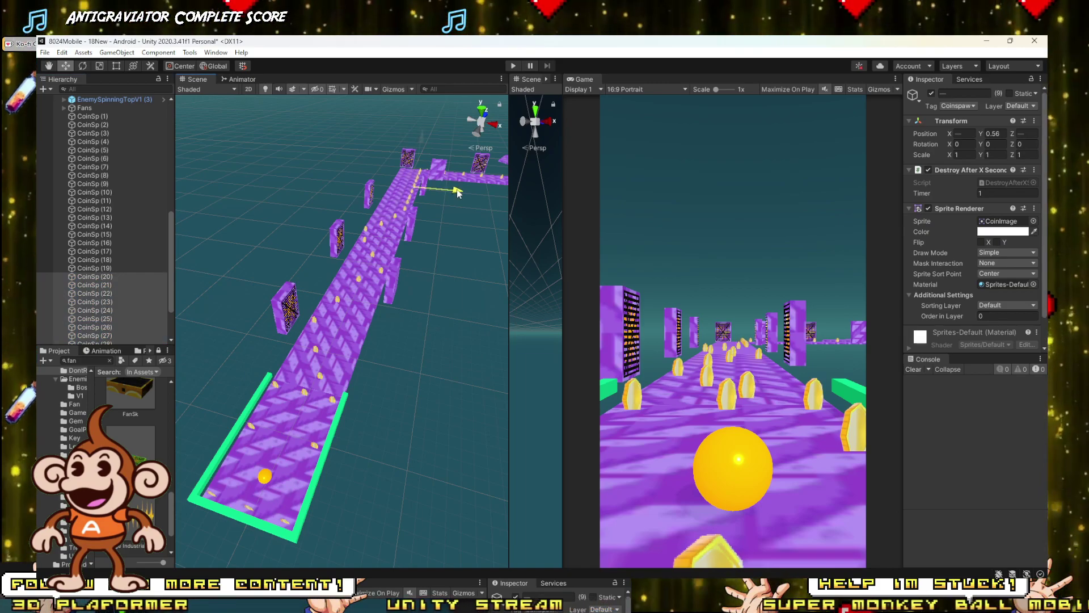
pyautogui.keyDown('ctrl'); pyautogui.click(99, 276); pyautogui.keyUp('ctrl')
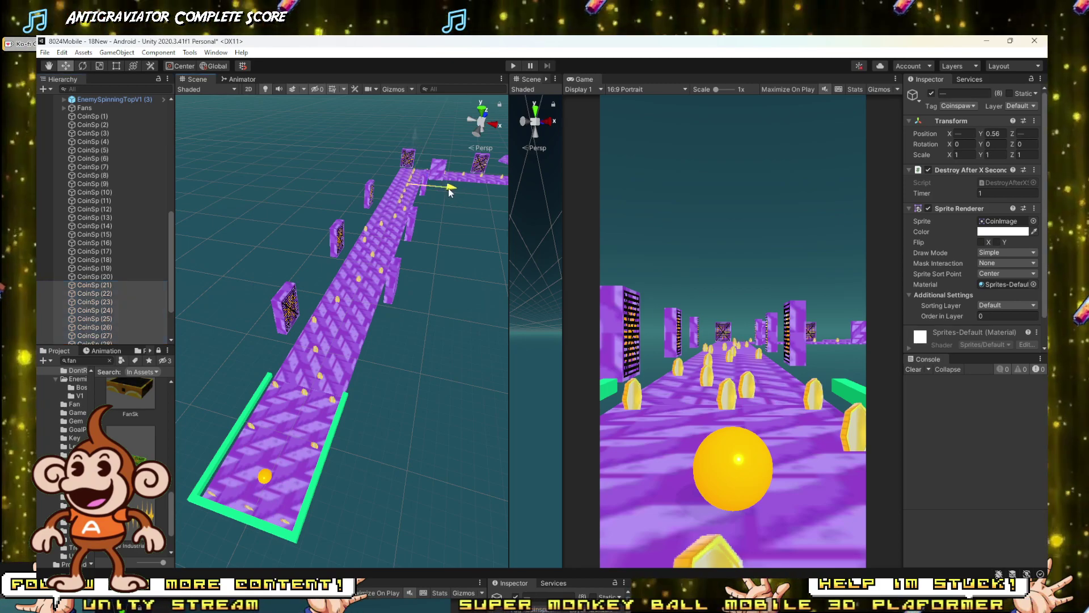
pyautogui.keyDown('ctrl'); pyautogui.click(97, 285); pyautogui.keyUp('ctrl')
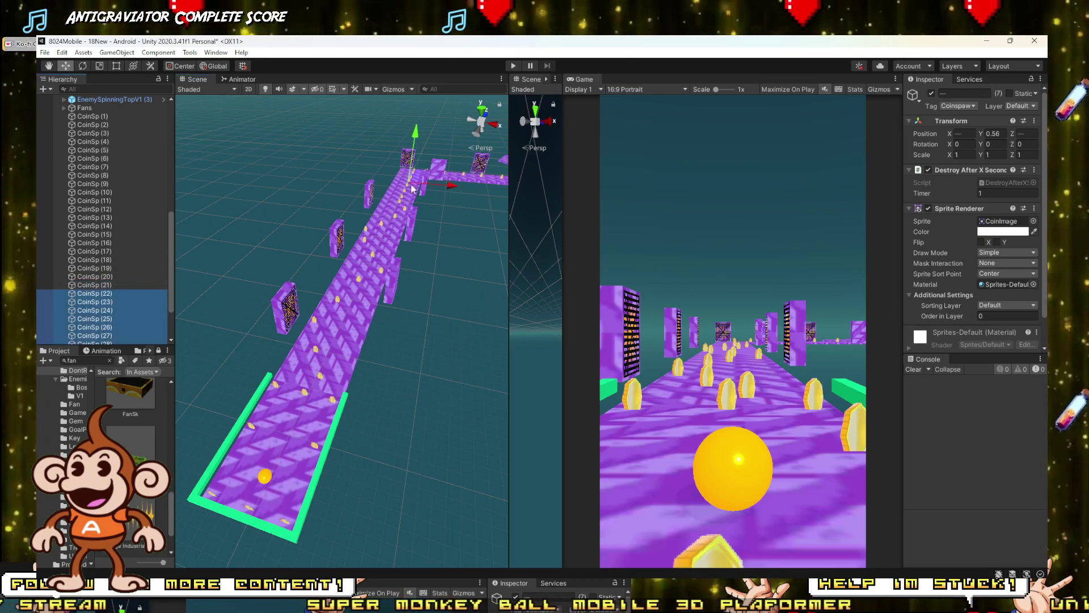
pyautogui.moveTo(451, 190); pyautogui.dragTo(444, 191)
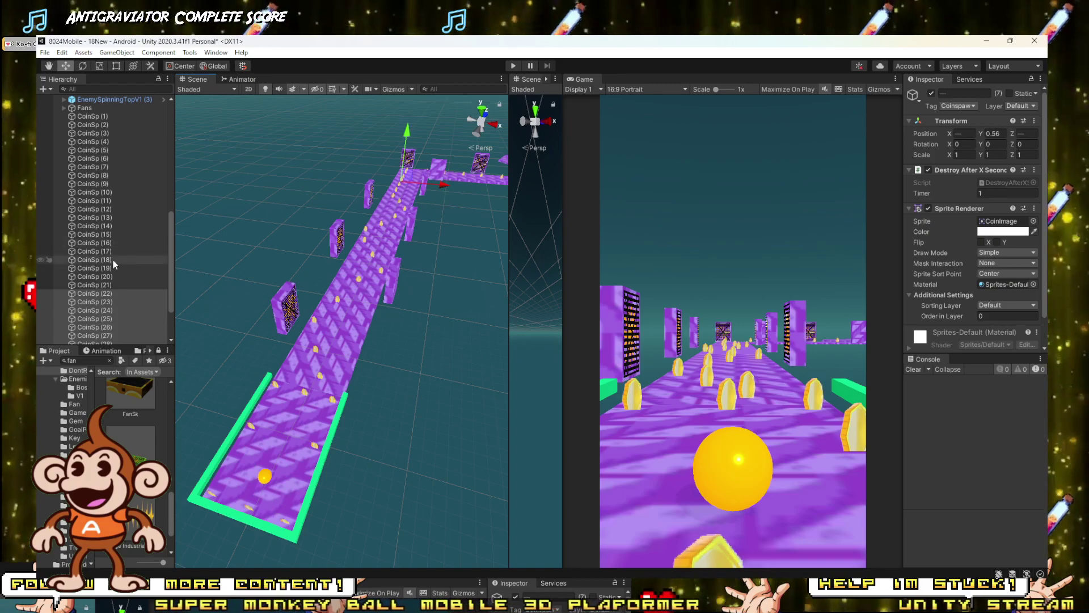
# Step: Exclude CoinSp (22) and CoinSp (23) one at a time, shifting the remaining coins to X -3.4, then to about X -1.3
pyautogui.keyDown('ctrl'); pyautogui.click(101, 293); pyautogui.keyUp('ctrl')
pyautogui.moveTo(427, 178); pyautogui.dragTo(419, 179)
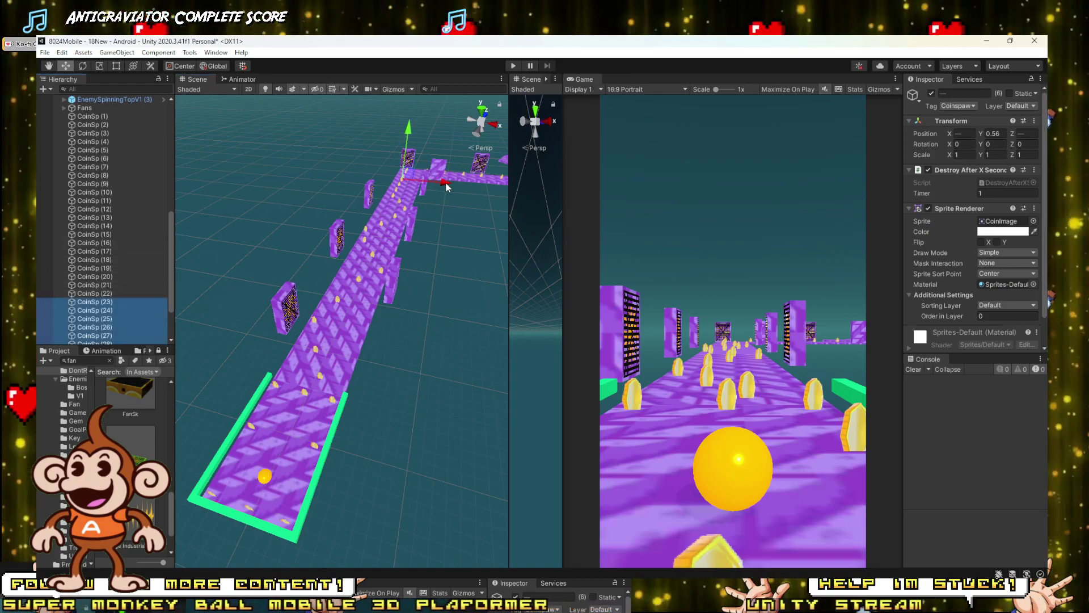
pyautogui.keyDown('ctrl'); pyautogui.click(90, 303); pyautogui.keyUp('ctrl')
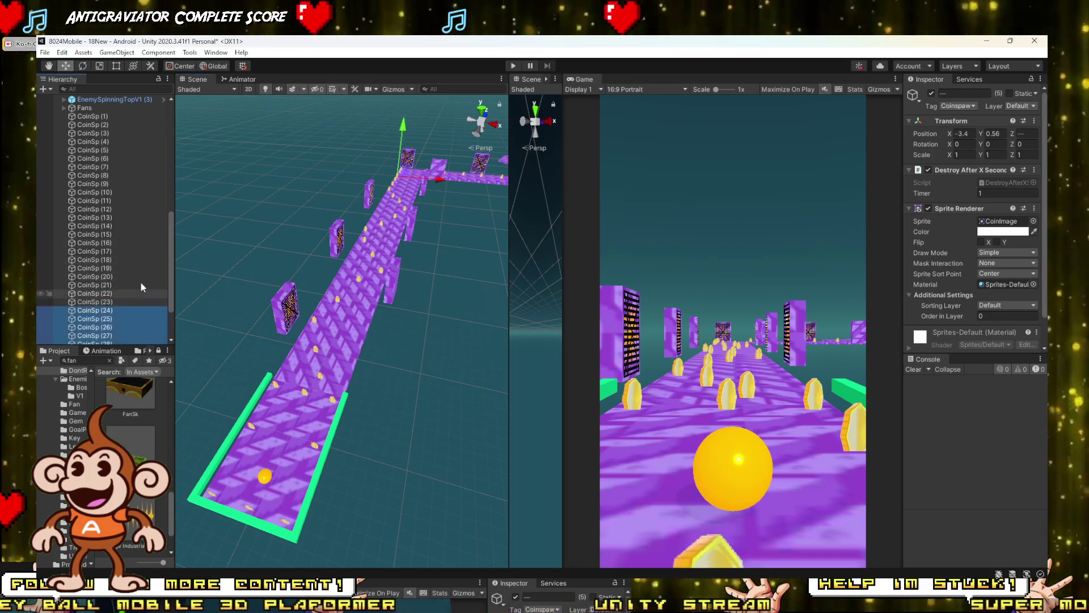
pyautogui.moveTo(438, 175); pyautogui.dragTo(445, 178)
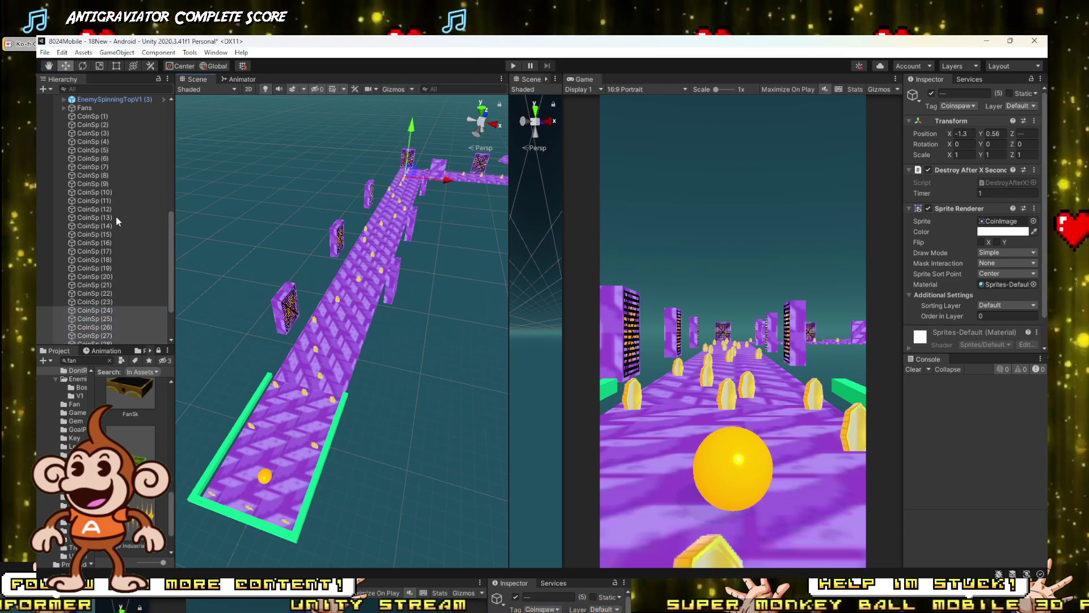
# Step: Exclude CoinSp (24), (25) and (26) one at a time, shifting the remaining coins to about X 0.6, X 1.9 and X 0.5
pyautogui.keyDown('ctrl'); pyautogui.click(86, 309); pyautogui.keyUp('ctrl')
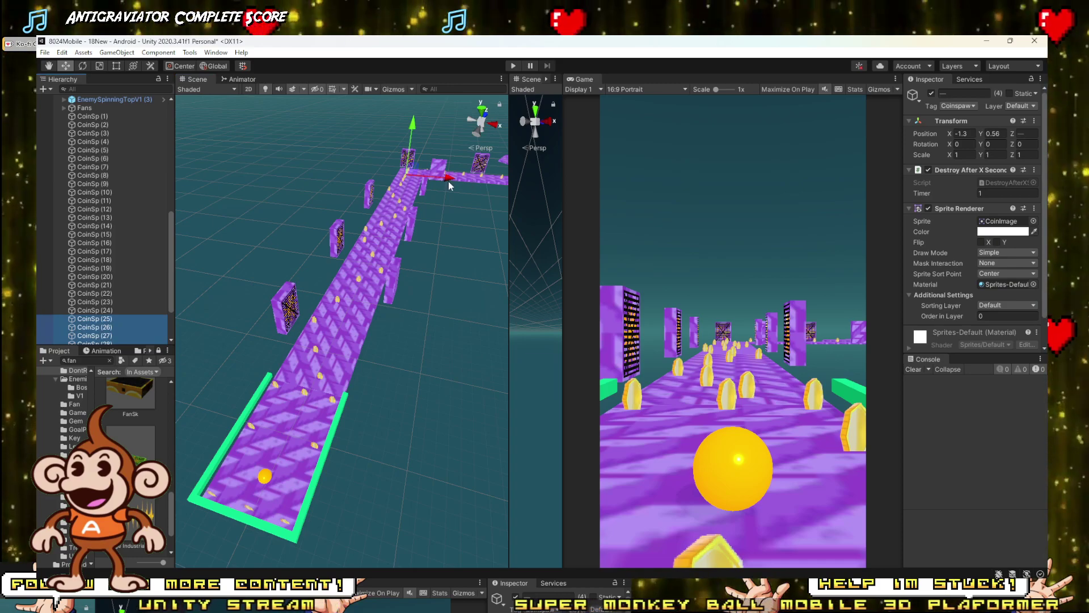
pyautogui.moveTo(452, 180); pyautogui.dragTo(462, 181)
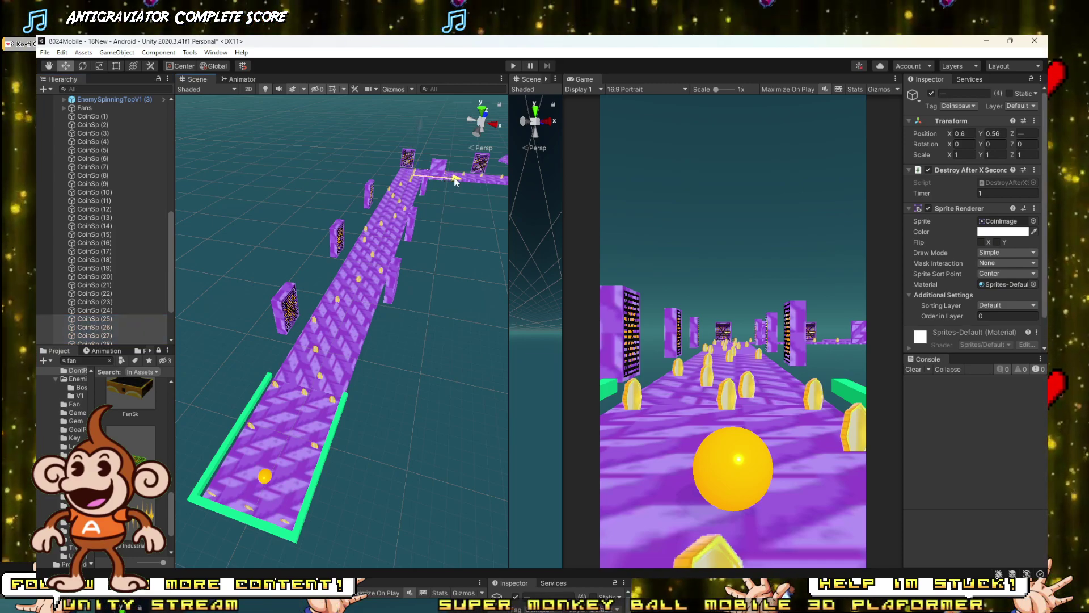
pyautogui.keyDown('ctrl'); pyautogui.click(89, 320); pyautogui.keyUp('ctrl')
pyautogui.moveTo(453, 183); pyautogui.dragTo(461, 183)
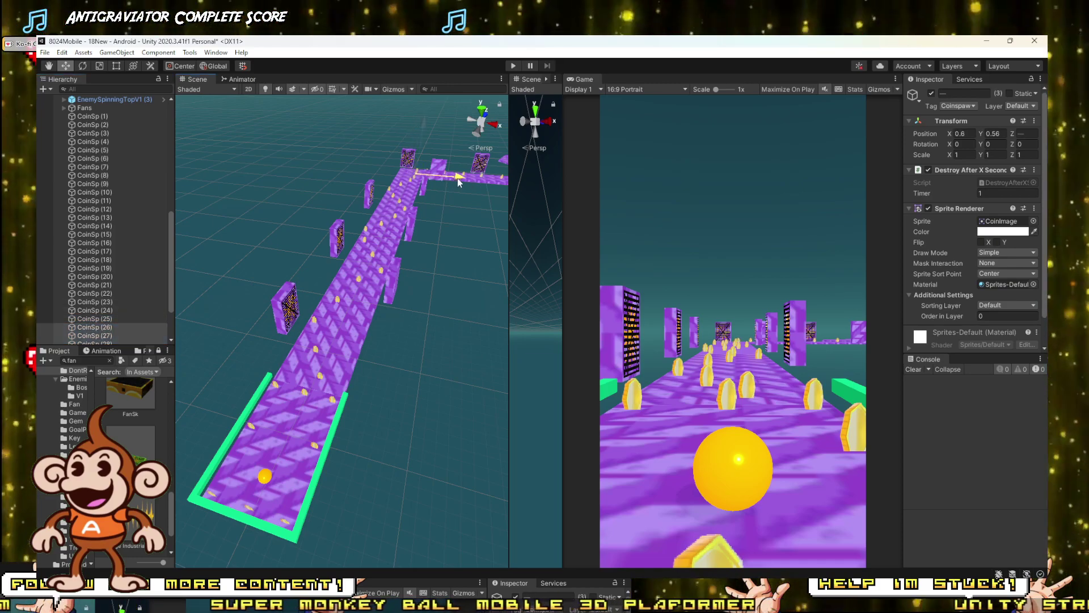
pyautogui.keyDown('ctrl'); pyautogui.click(91, 328); pyautogui.keyUp('ctrl')
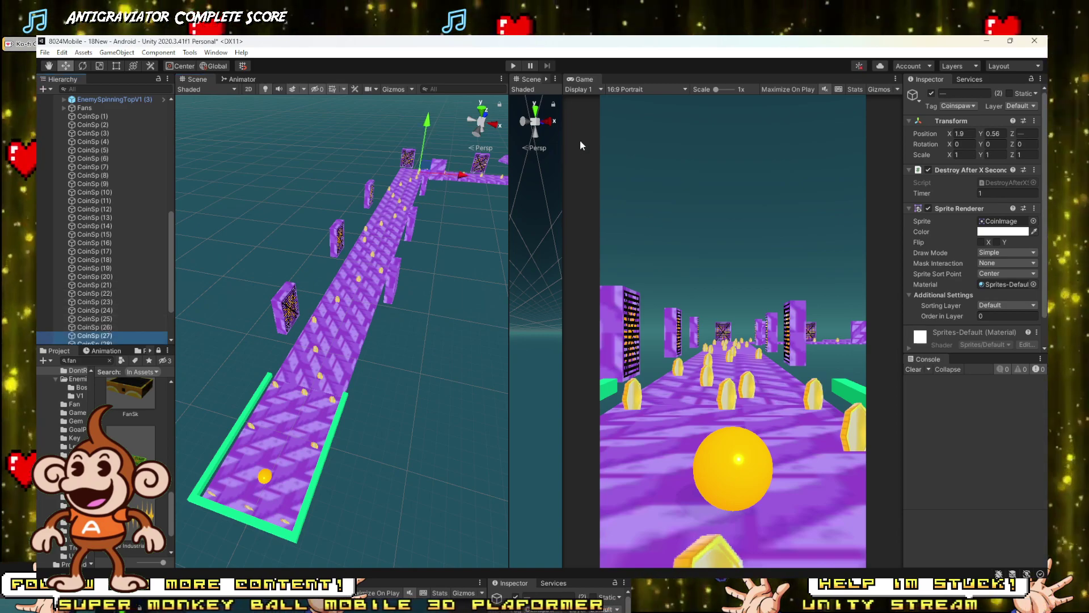
pyautogui.moveTo(459, 177); pyautogui.dragTo(453, 177)
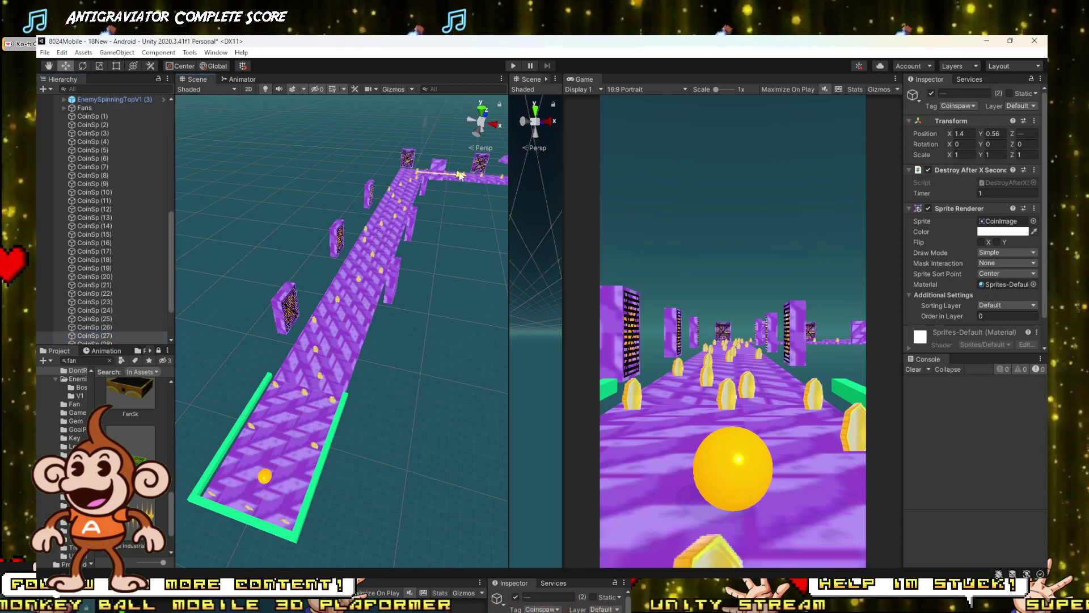
# Step: Select CoinSp (28) alone and move it sideways at the end of the straight to about X -1.88
pyautogui.click(105, 341)
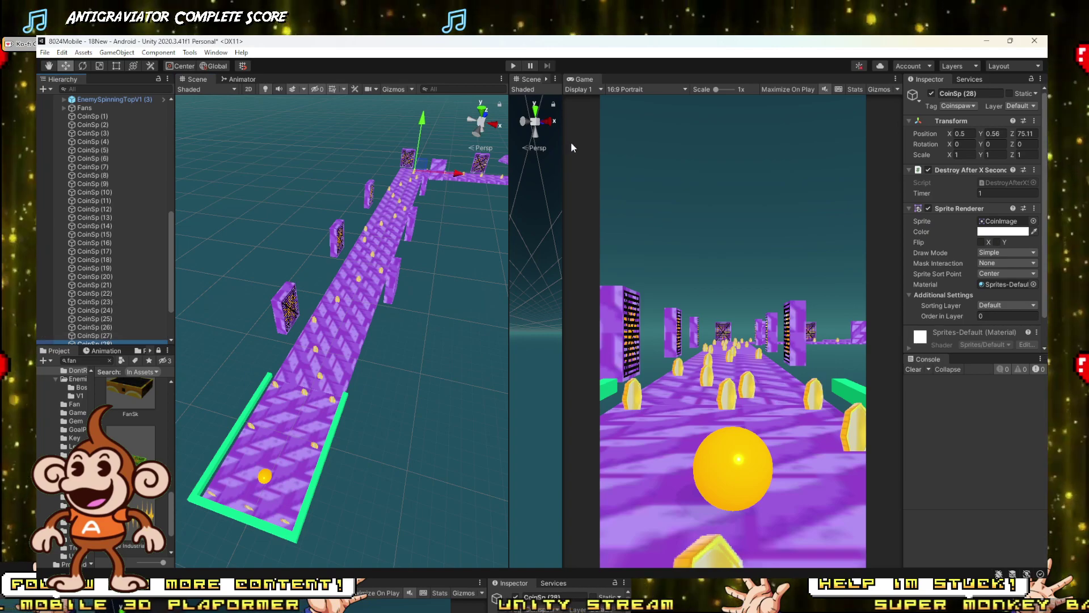
pyautogui.moveTo(452, 176); pyautogui.dragTo(413, 250)
pyautogui.scroll(10, 428, 124)
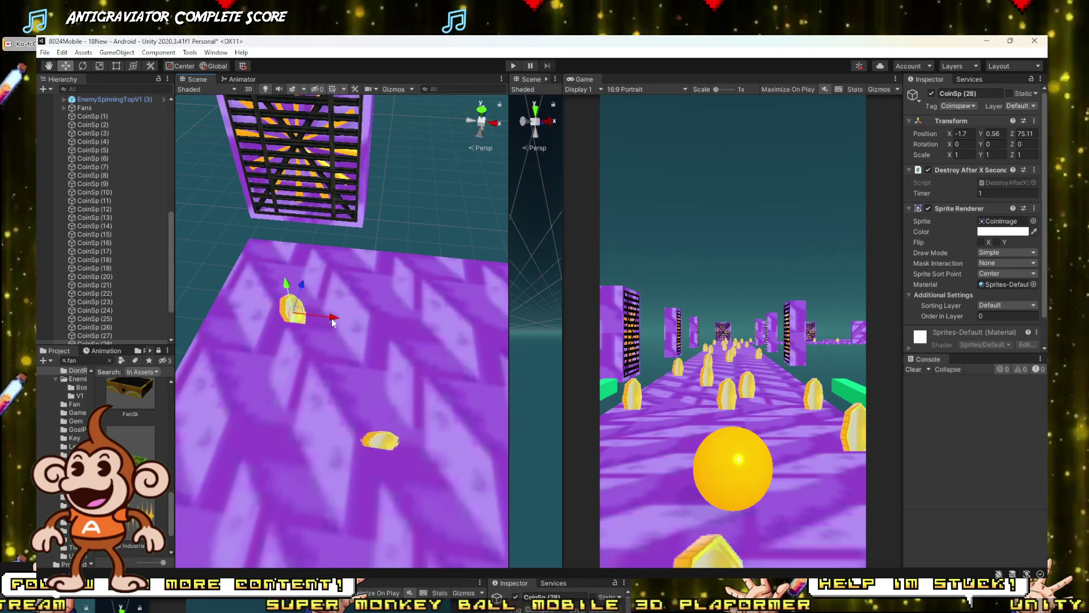
pyautogui.moveTo(332, 322); pyautogui.dragTo(181, 284)
# Step: Move CoinSp (2), the middle coin of the row on the starting platform, closer to the ball at about Z -8.67
pyautogui.scroll(-10, 328, 316)
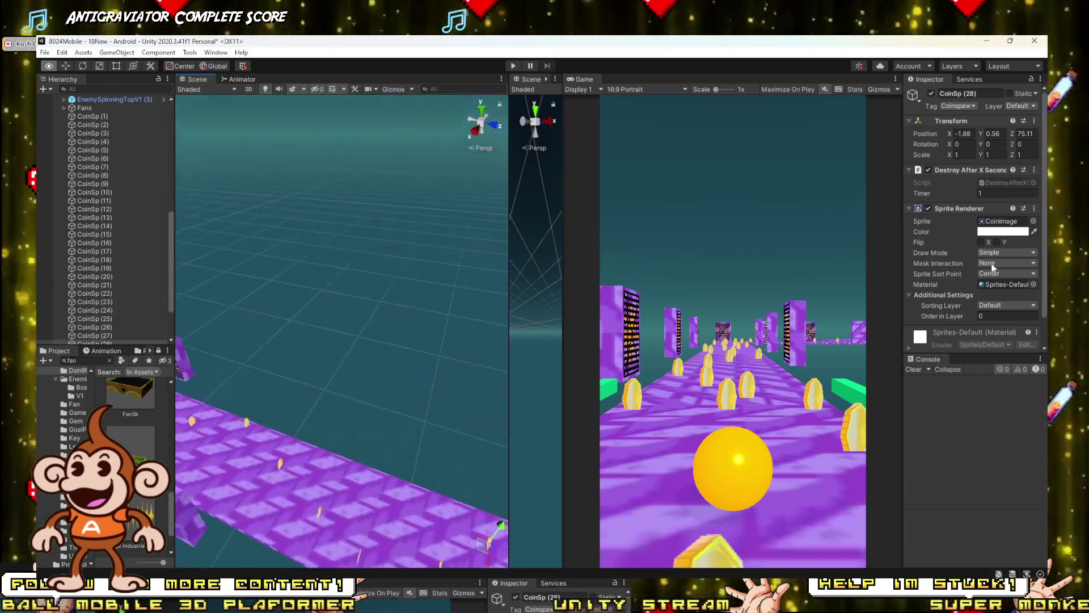
pyautogui.keyDown('alt'); pyautogui.moveTo(993, 266); pyautogui.dragTo(354, 223); pyautogui.keyUp('alt')
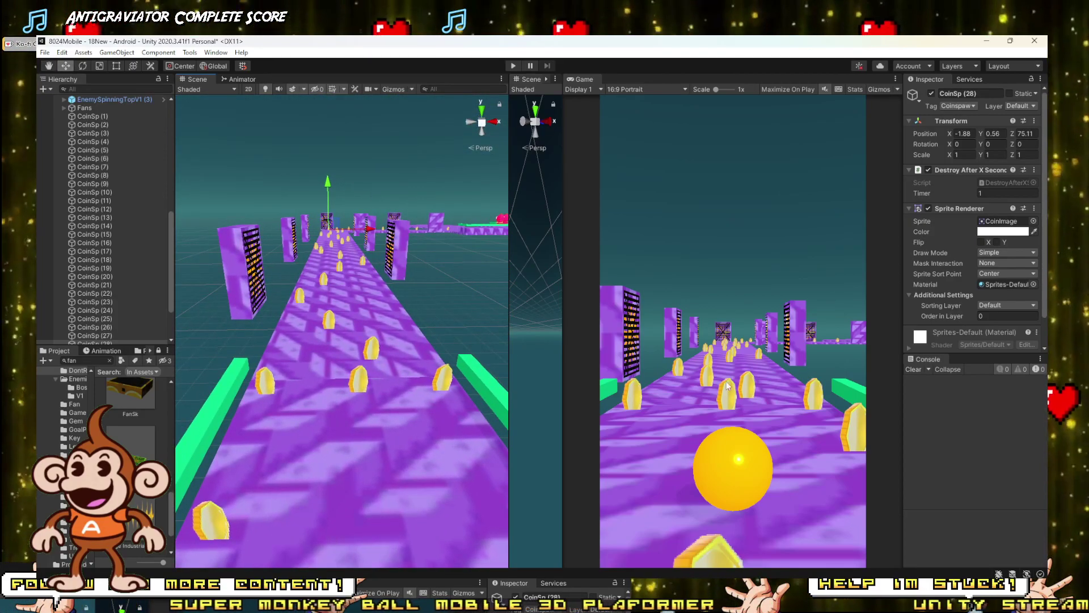
pyautogui.scroll(-3, 348, 375)
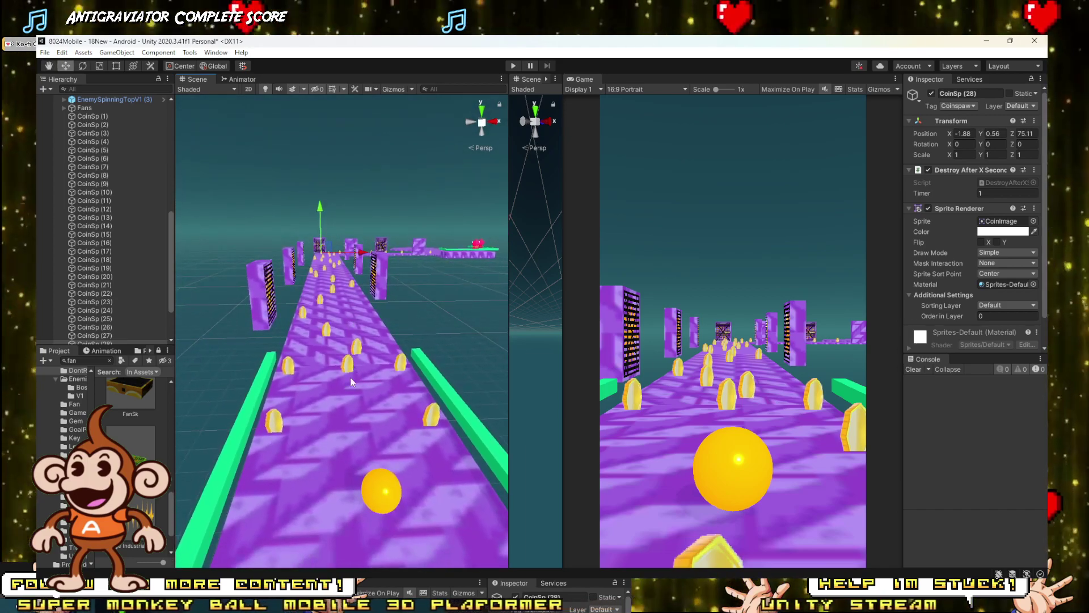
pyautogui.click(349, 374)
pyautogui.click(347, 370)
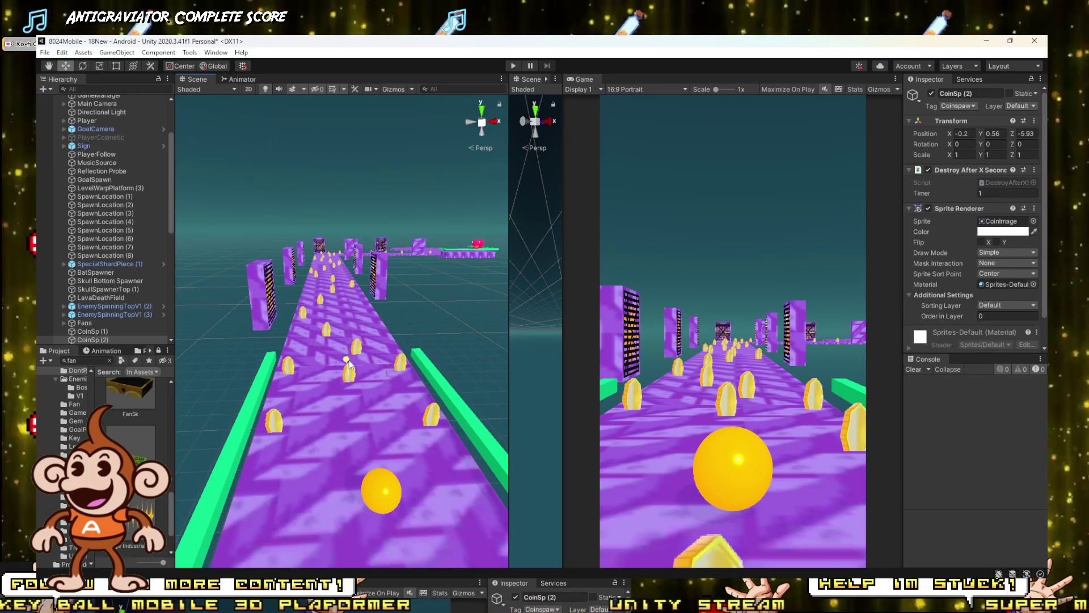
pyautogui.moveTo(355, 402); pyautogui.dragTo(363, 395)
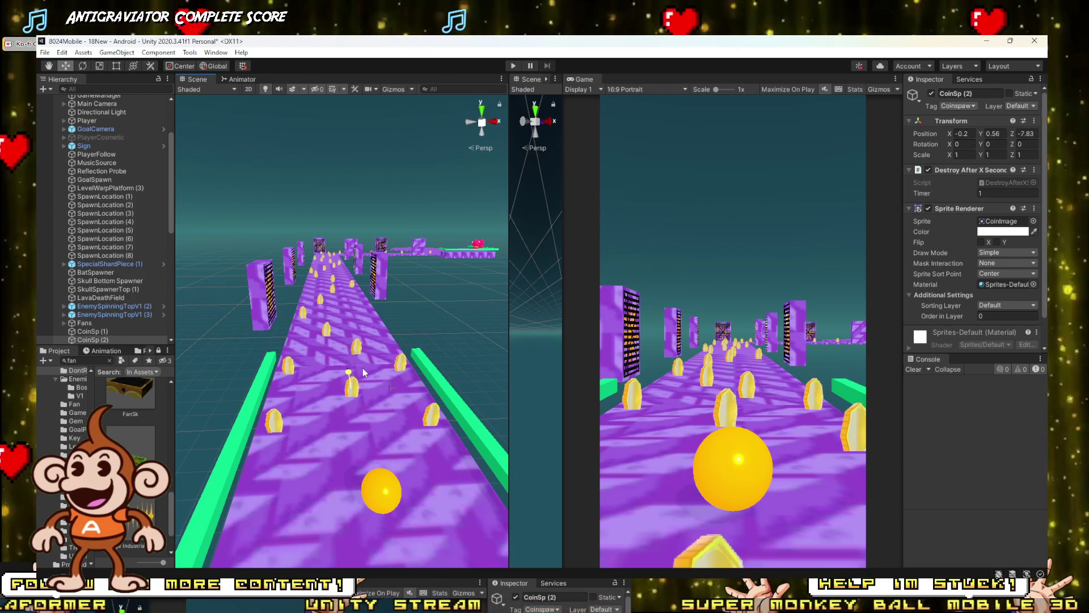
# Step: Select all the coins from CoinSp (1) through CoinSp (35) to check how many are placed
pyautogui.scroll(-5, 369, 397)
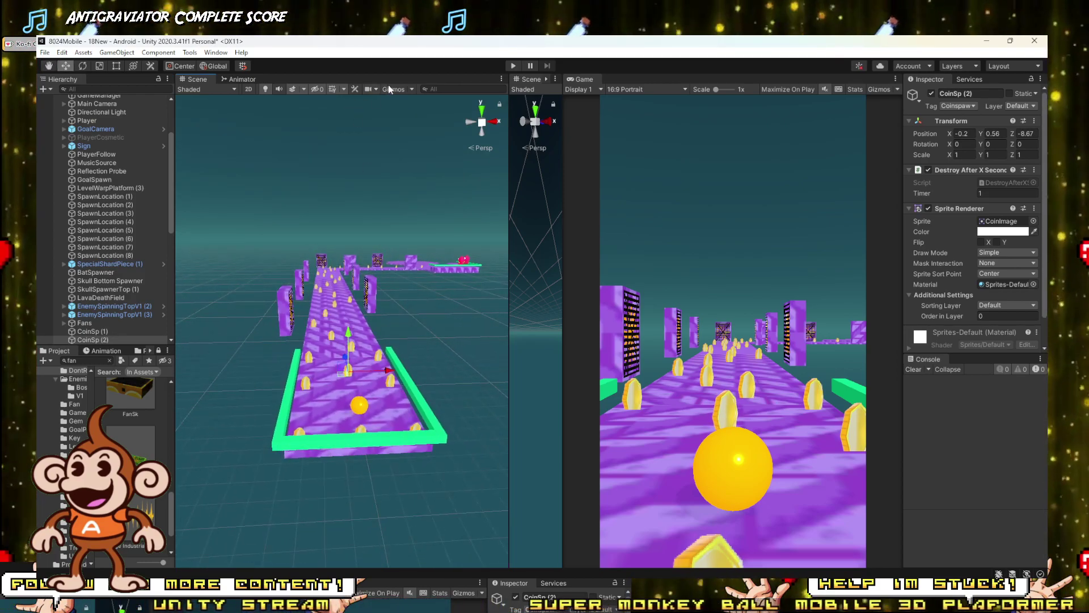
pyautogui.scroll(-5, 100, 285)
pyautogui.click(91, 205)
pyautogui.scroll(-6, 94, 303)
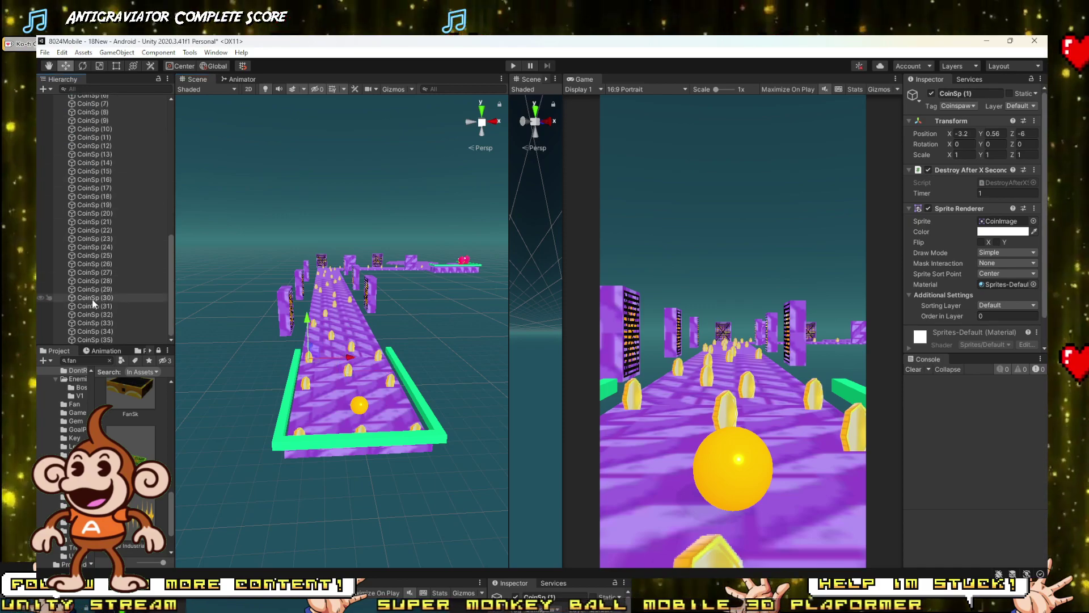
pyautogui.keyDown('shift'); pyautogui.click(94, 340); pyautogui.keyUp('shift')
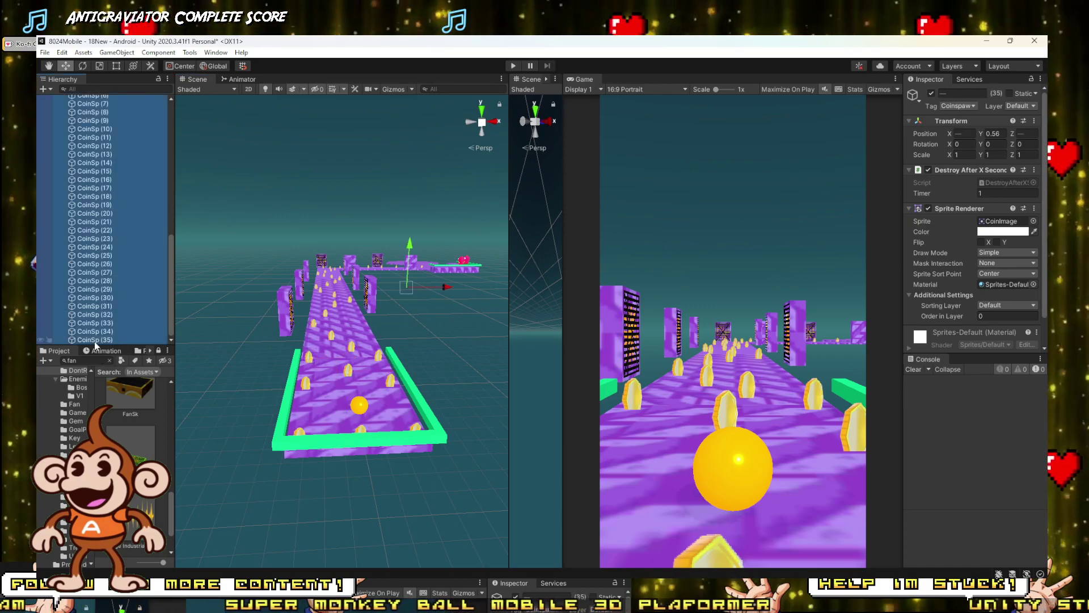
# Step: Select CoinSp (29) through CoinSp (35), excluding (29) and (30) one at a time and shifting the remaining coins to about Z 76.81 and 77.79
pyautogui.moveTo(416, 404)
pyautogui.mouseDown(button='right')
pyautogui.moveTo(444, 308)
pyautogui.moveTo(509, 401)
pyautogui.moveTo(407, 420)
pyautogui.mouseUp(button='right')
pyautogui.click(425, 420)
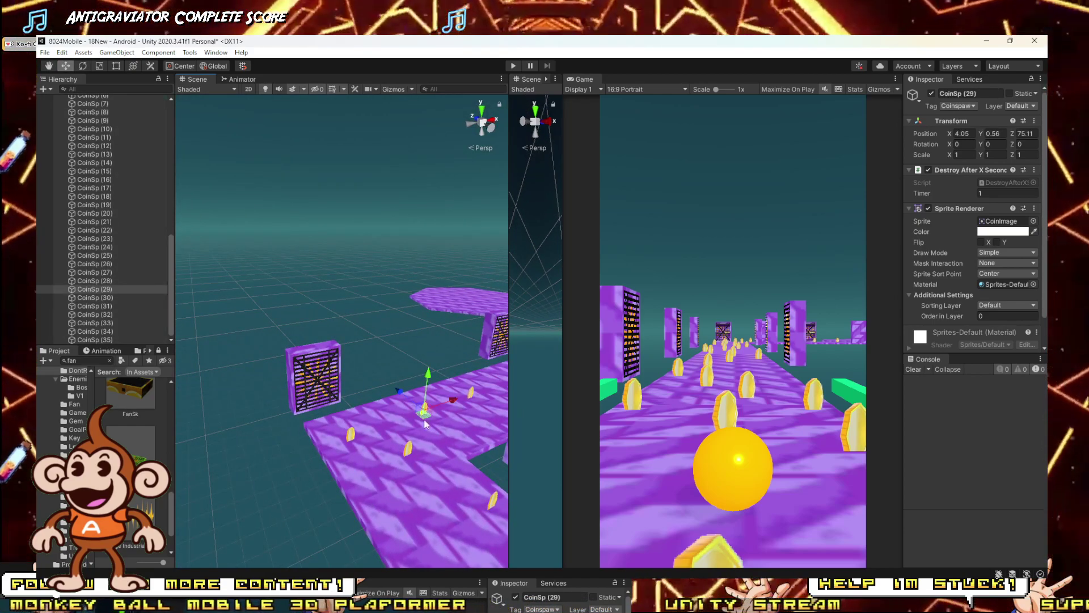
pyautogui.keyDown('shift'); pyautogui.click(97, 340); pyautogui.keyUp('shift')
pyautogui.press('f')
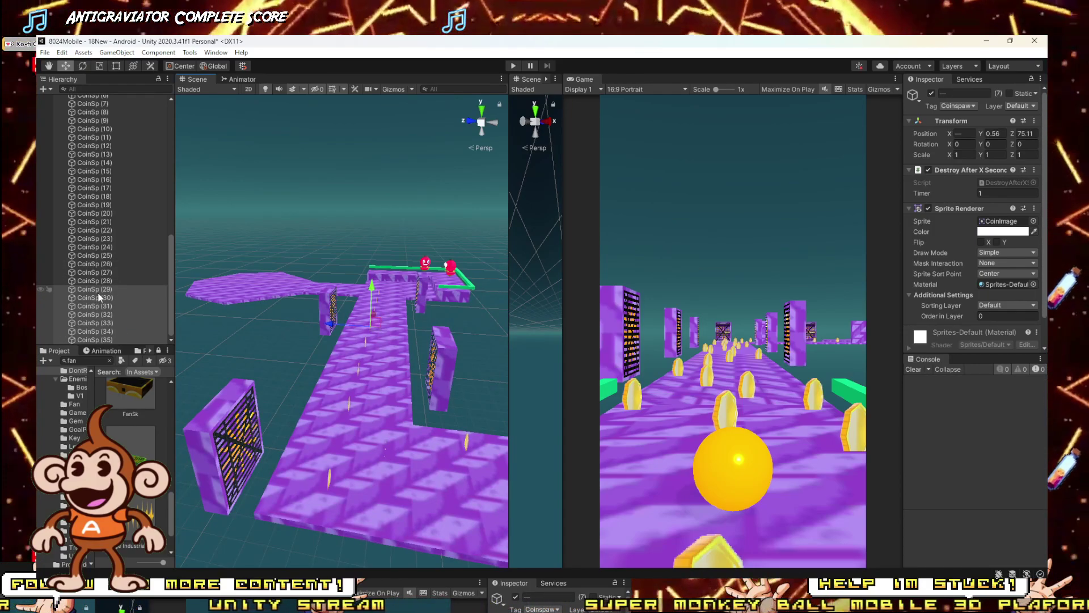
pyautogui.keyDown('ctrl'); pyautogui.click(96, 288); pyautogui.keyUp('ctrl')
pyautogui.moveTo(337, 324); pyautogui.dragTo(328, 317)
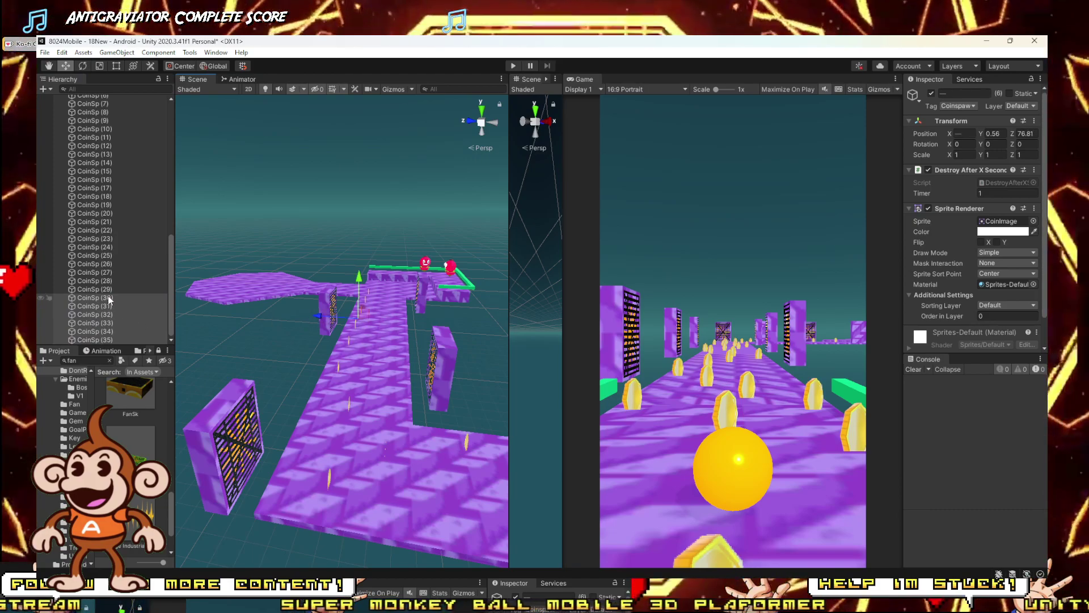
pyautogui.keyDown('ctrl'); pyautogui.click(108, 299); pyautogui.keyUp('ctrl')
pyautogui.moveTo(361, 321)
pyautogui.mouseDown()
pyautogui.moveTo(332, 316)
pyautogui.moveTo(343, 312)
pyautogui.mouseUp()
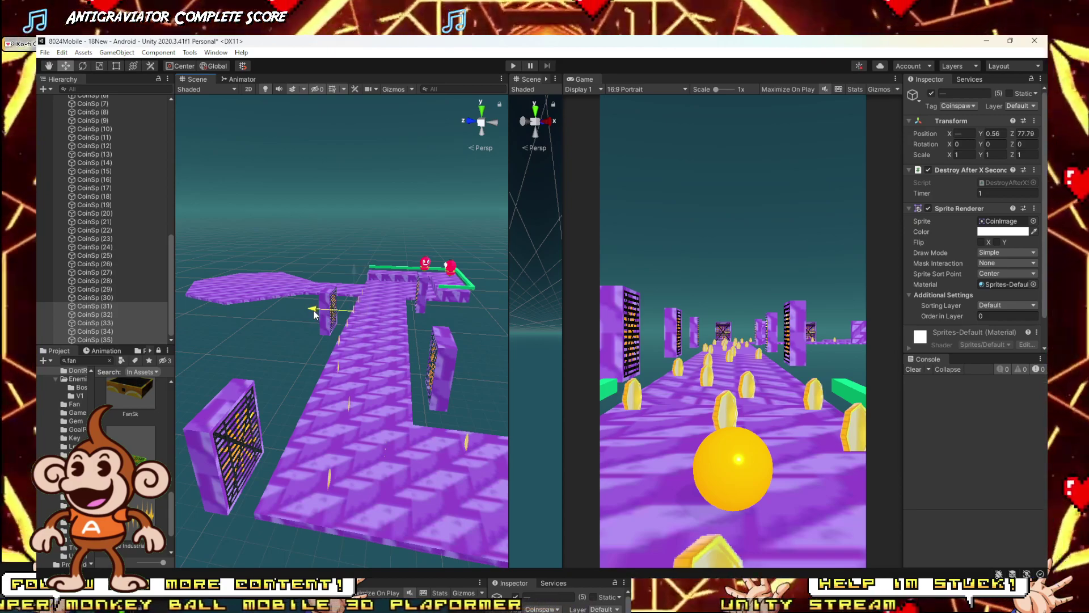
# Step: Exclude CoinSp (31) through (34) one at a time, shifting the remaining coins to about Z 76.21, 74.48, 72.94 and 72.28
pyautogui.keyDown('ctrl'); pyautogui.click(95, 306); pyautogui.keyUp('ctrl')
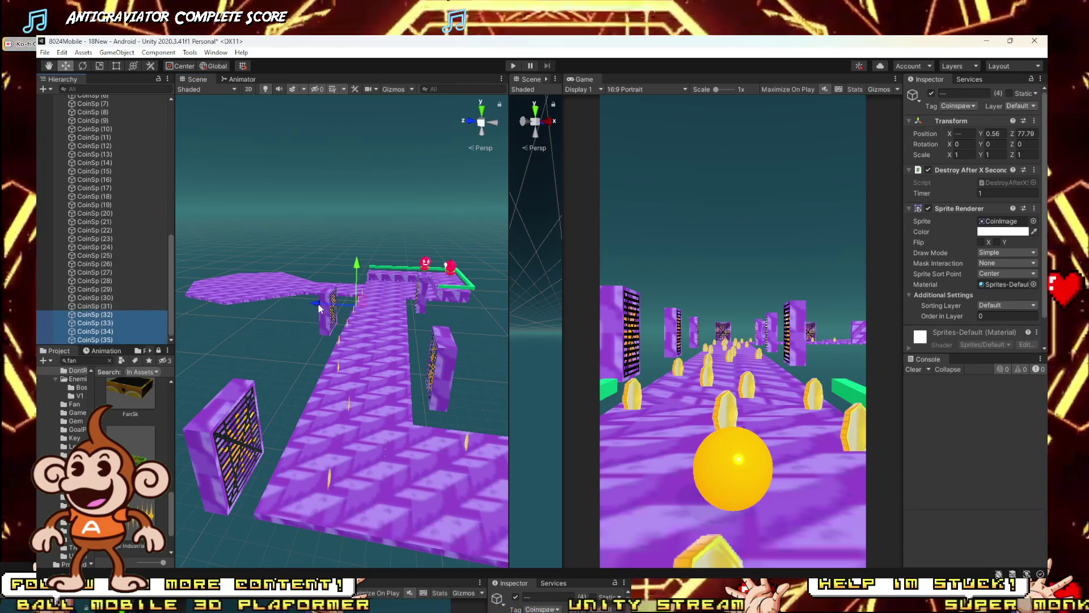
pyautogui.moveTo(353, 306); pyautogui.dragTo(365, 306)
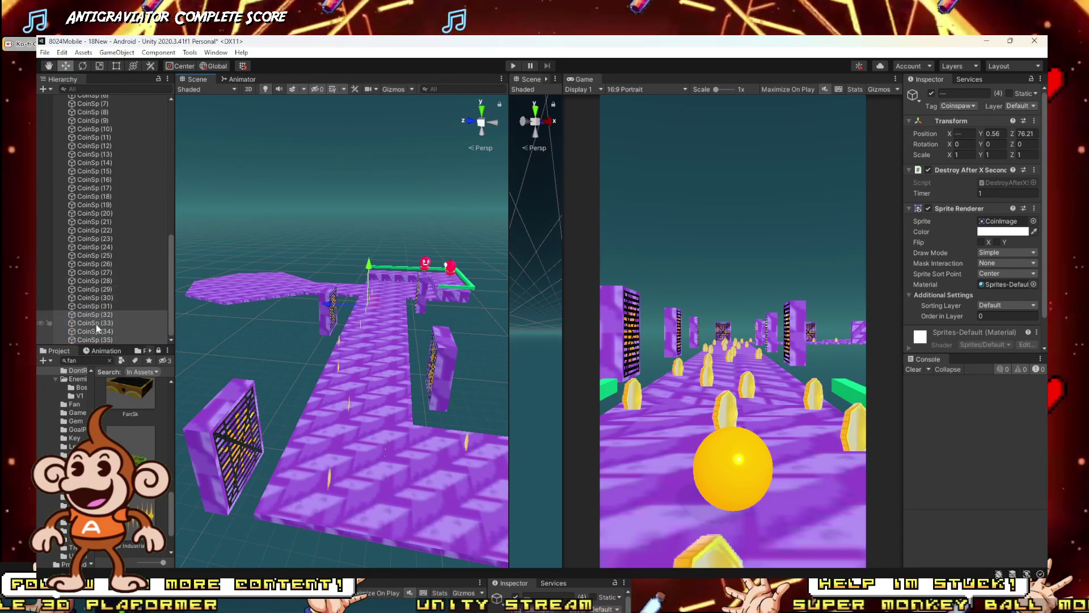
pyautogui.keyDown('ctrl'); pyautogui.click(100, 315); pyautogui.keyUp('ctrl')
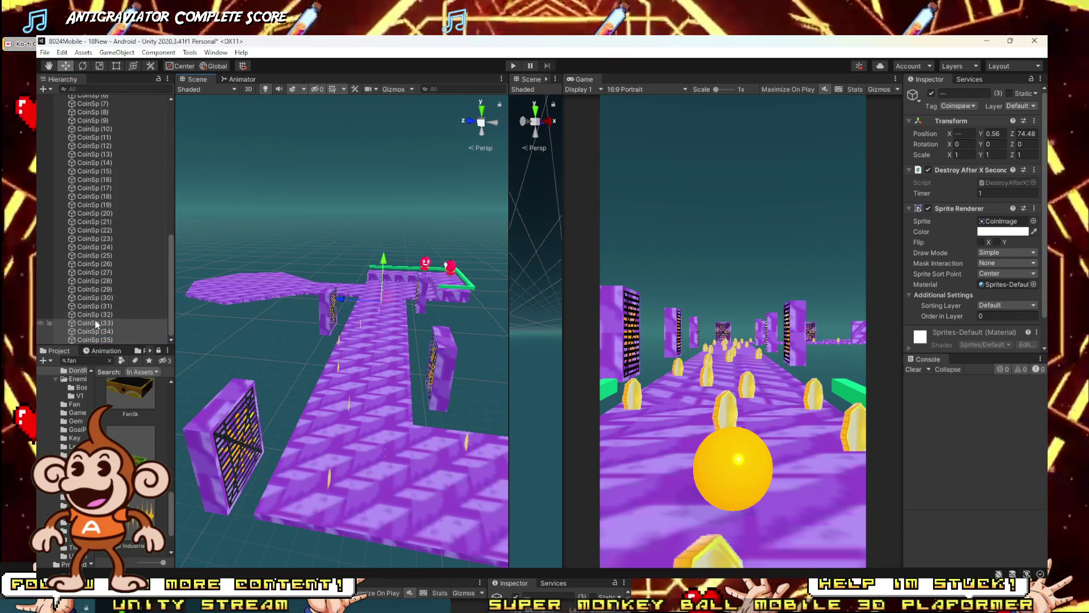
pyautogui.moveTo(344, 301); pyautogui.dragTo(355, 301)
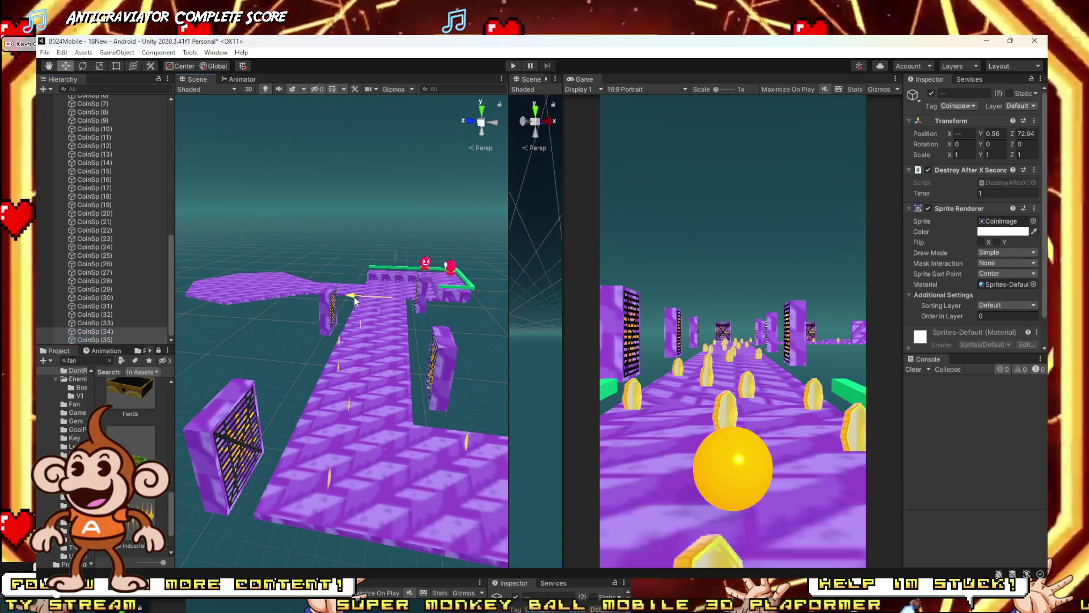
pyautogui.keyDown('ctrl'); pyautogui.click(106, 331); pyautogui.keyUp('ctrl')
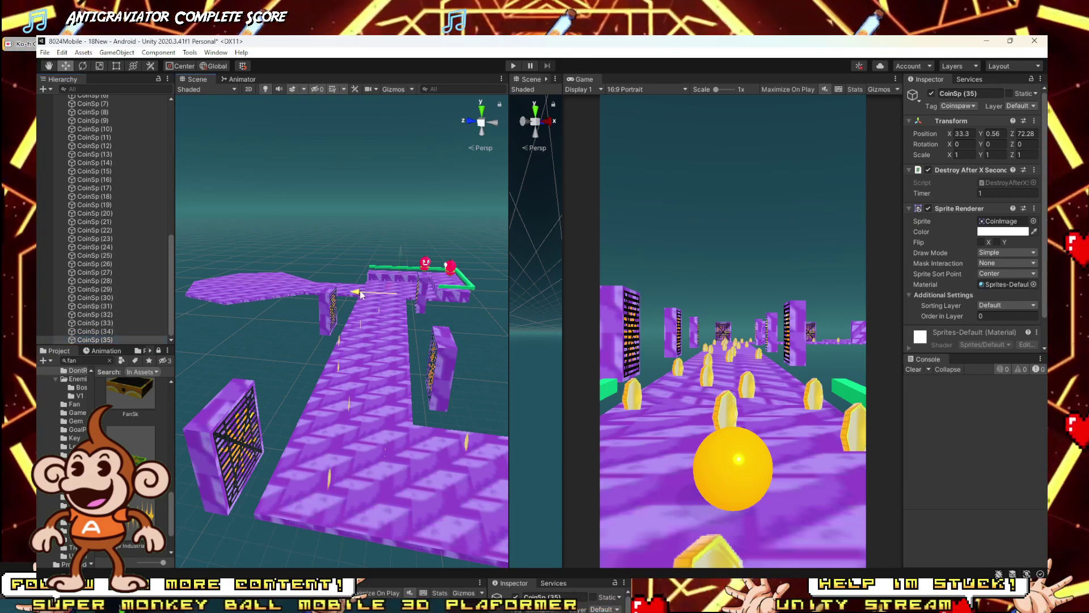
pyautogui.moveTo(362, 290); pyautogui.dragTo(348, 295)
# Step: Duplicate coins along the narrow path and onto the octagonal platform's near side, up to CoinSp (42) at about X 39.12, Z 91.72
pyautogui.moveTo(349, 295); pyautogui.dragTo(257, 381, button='right')
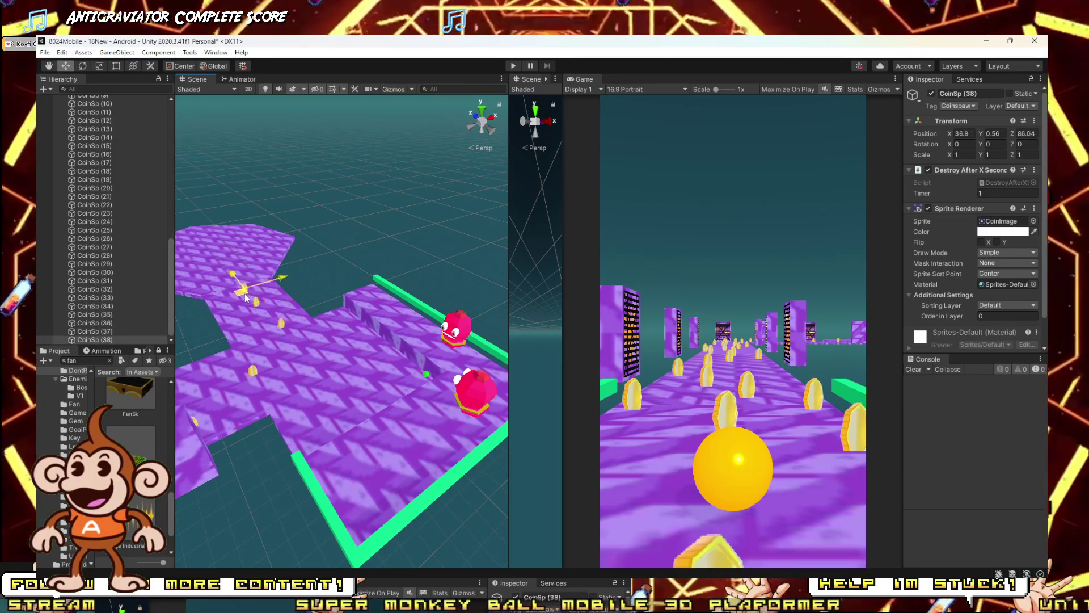
pyautogui.moveTo(243, 294); pyautogui.dragTo(306, 406, button='right')
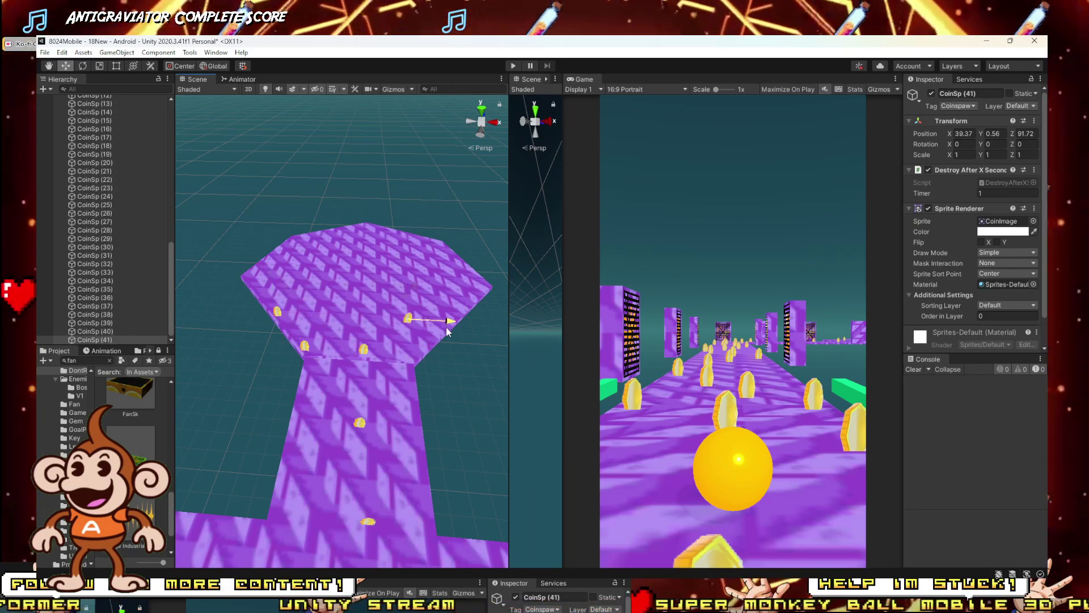
pyautogui.keyDown('ctrl'); pyautogui.moveTo(477, 336); pyautogui.dragTo(481, 337); pyautogui.keyUp('ctrl')
pyautogui.hotkey('ctrl', 'd')
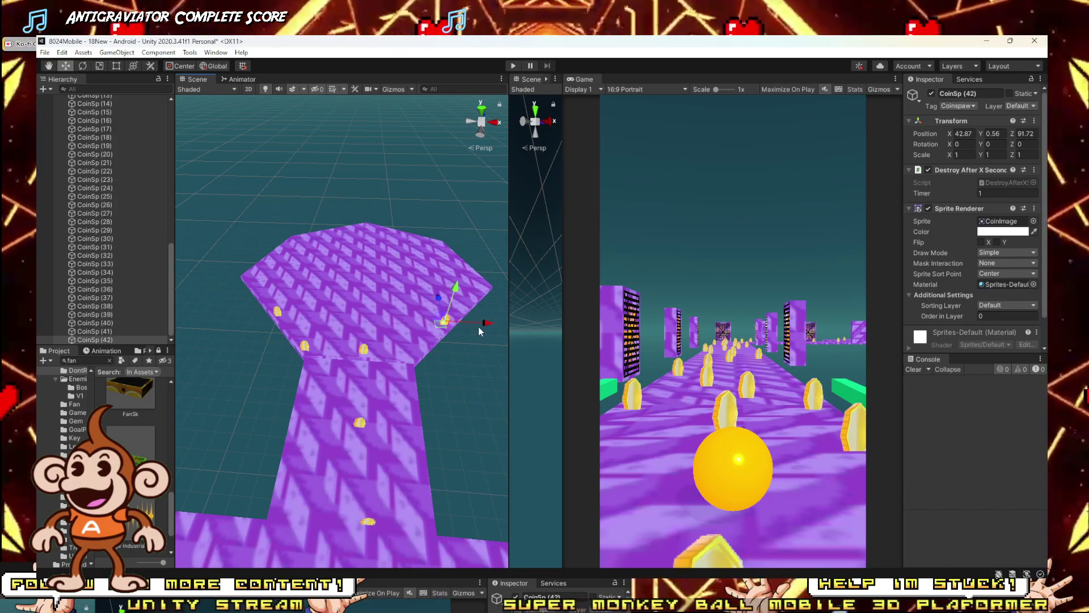
pyautogui.hotkey('ctrl', 'd')
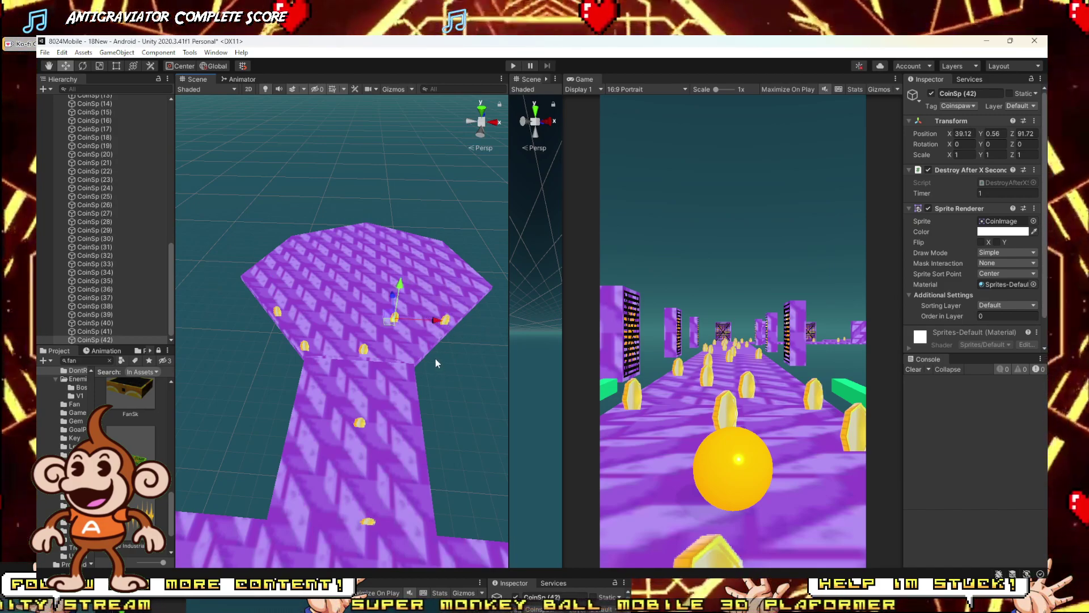
# Step: Place further coin duplicates around the octagonal platform's edge, up to CoinSp (50) on the far side at about X 41.37, Z 106.97
pyautogui.keyDown('ctrl'); pyautogui.moveTo(436, 319); pyautogui.dragTo(384, 322); pyautogui.keyUp('ctrl')
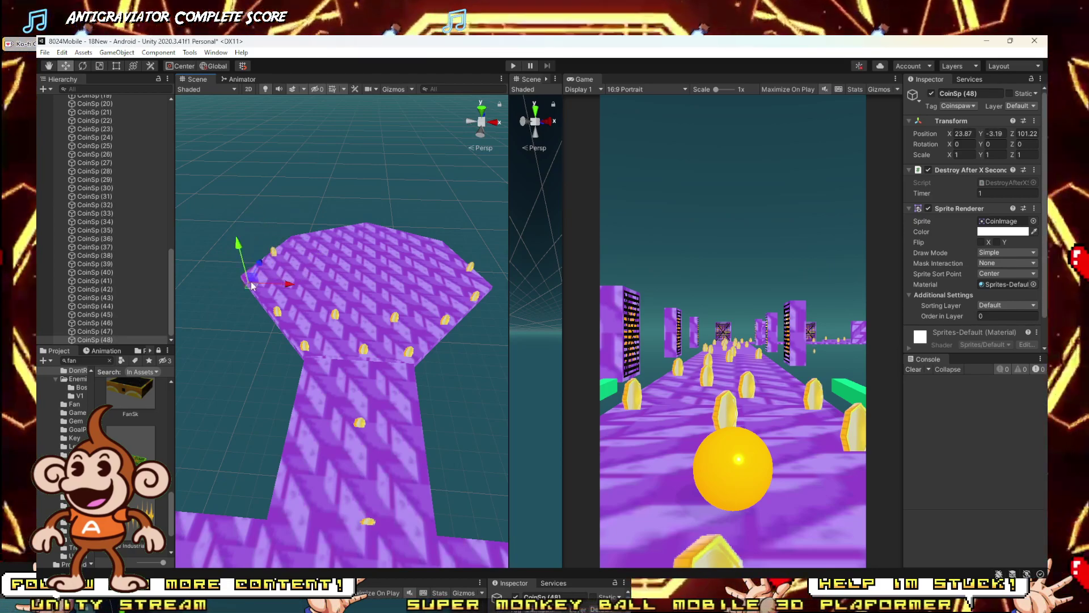
pyautogui.click(274, 256)
pyautogui.moveTo(279, 262); pyautogui.dragTo(445, 247)
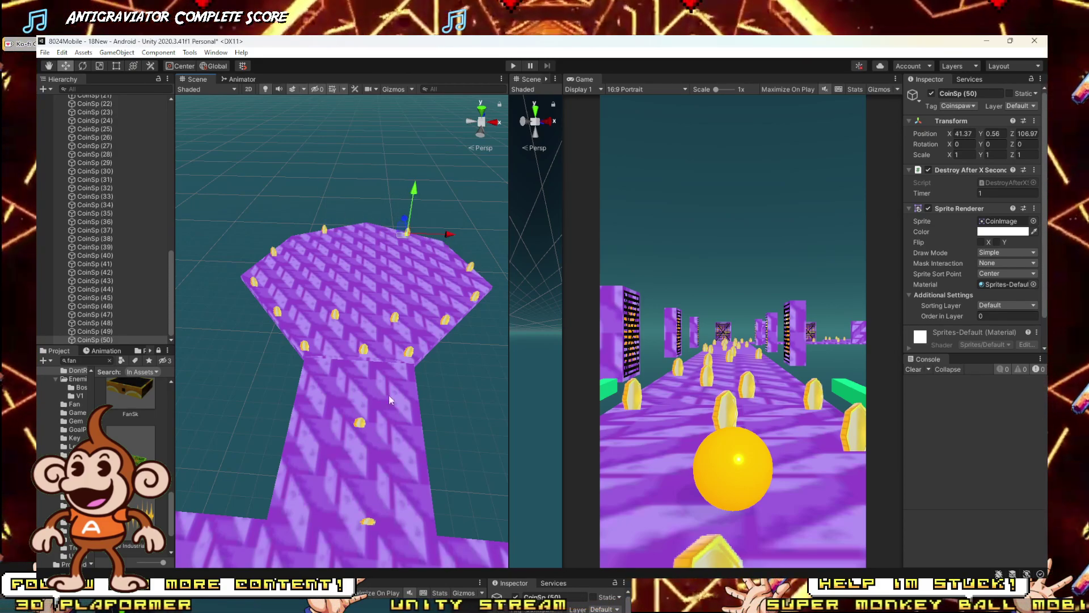
# Step: Remove the Sprite Renderer component from all the coins, CoinSp (1) through CoinSp (50)
pyautogui.scroll(-5, 320, 256)
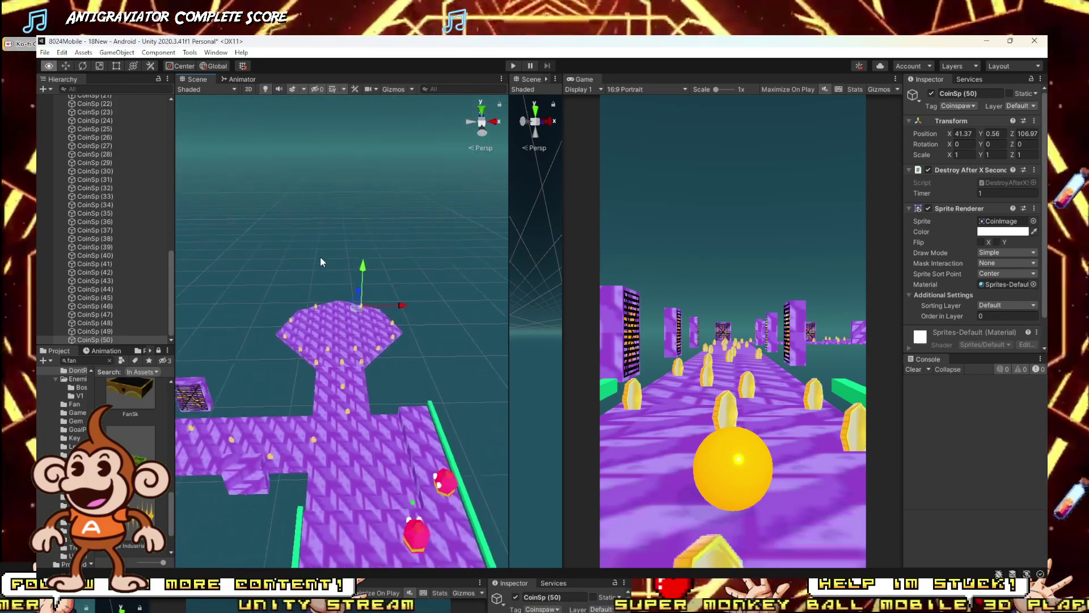
pyautogui.scroll(-3, 324, 259)
pyautogui.moveTo(323, 259); pyautogui.dragTo(64, 290, button='right')
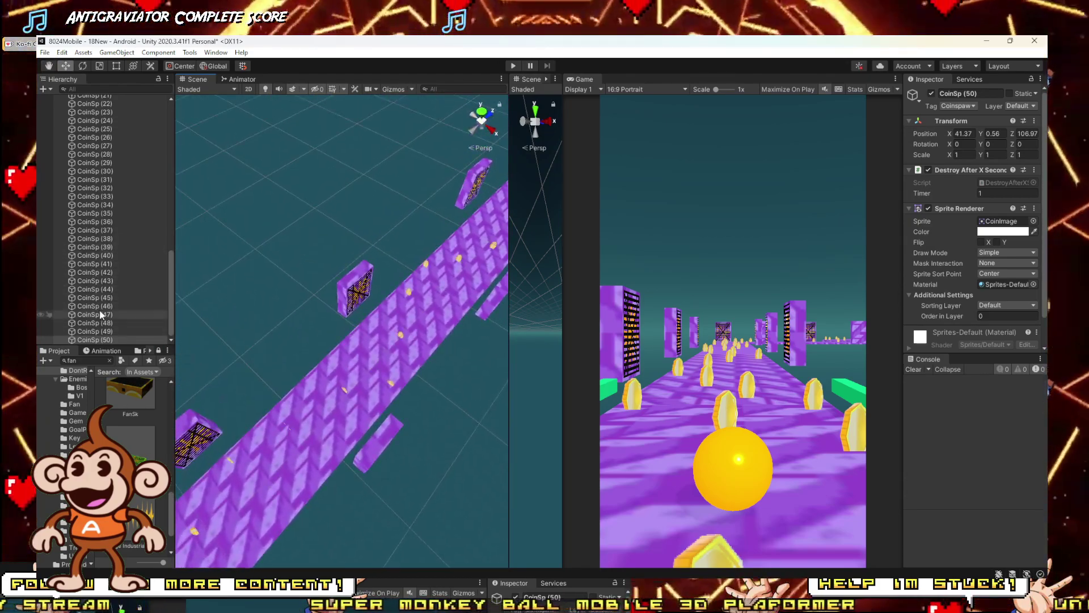
pyautogui.scroll(10, 97, 255)
pyautogui.keyDown('shift'); pyautogui.click(97, 306); pyautogui.keyUp('shift')
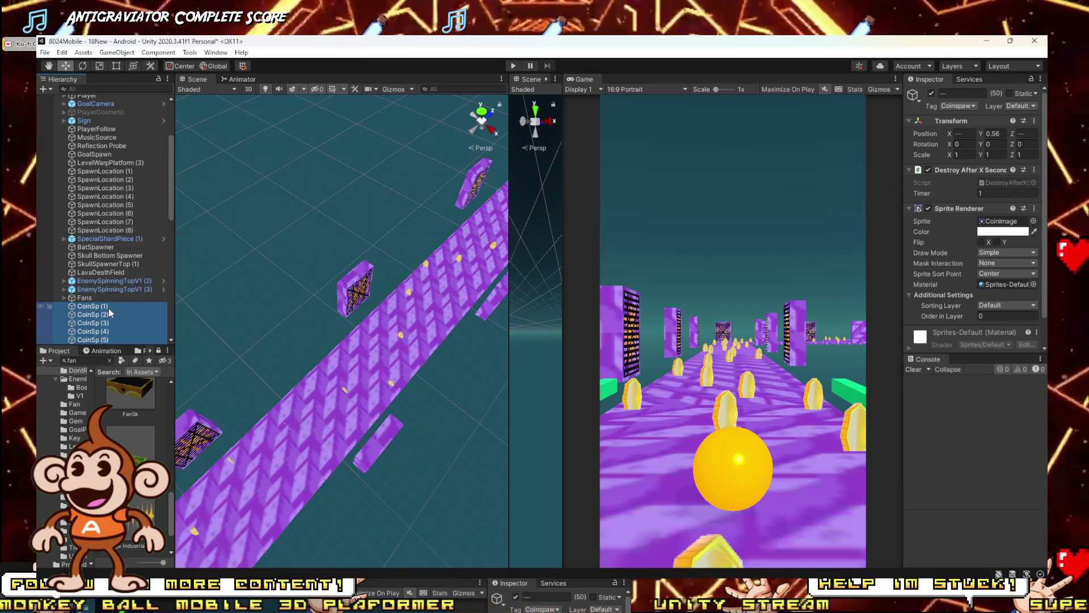
pyautogui.scroll(-3, 414, 250)
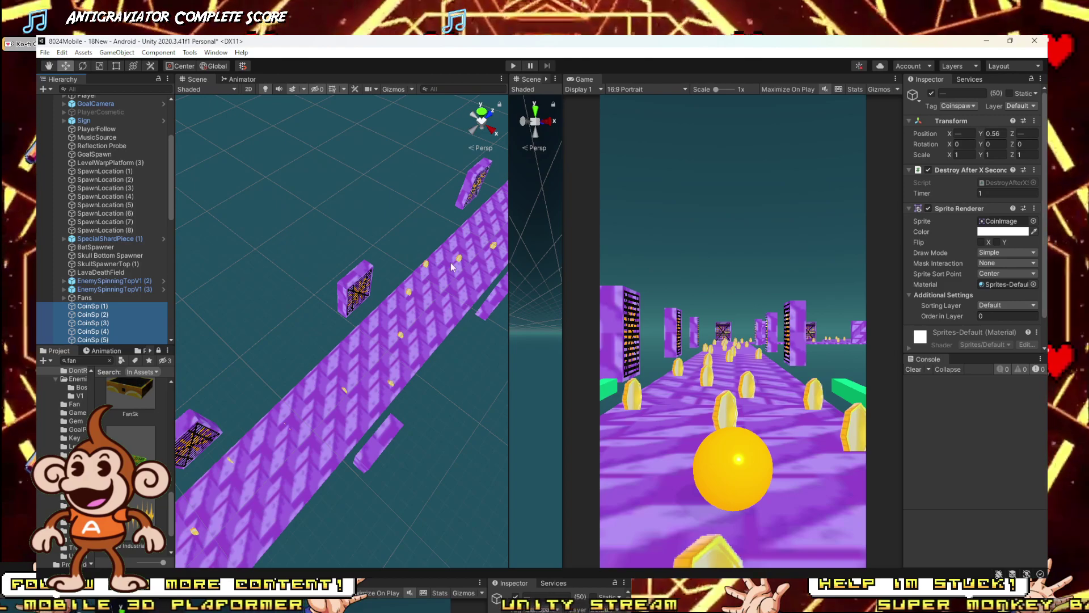
pyautogui.moveTo(431, 244); pyautogui.dragTo(598, 121, button='right')
pyautogui.press('w')
pyautogui.press('s')
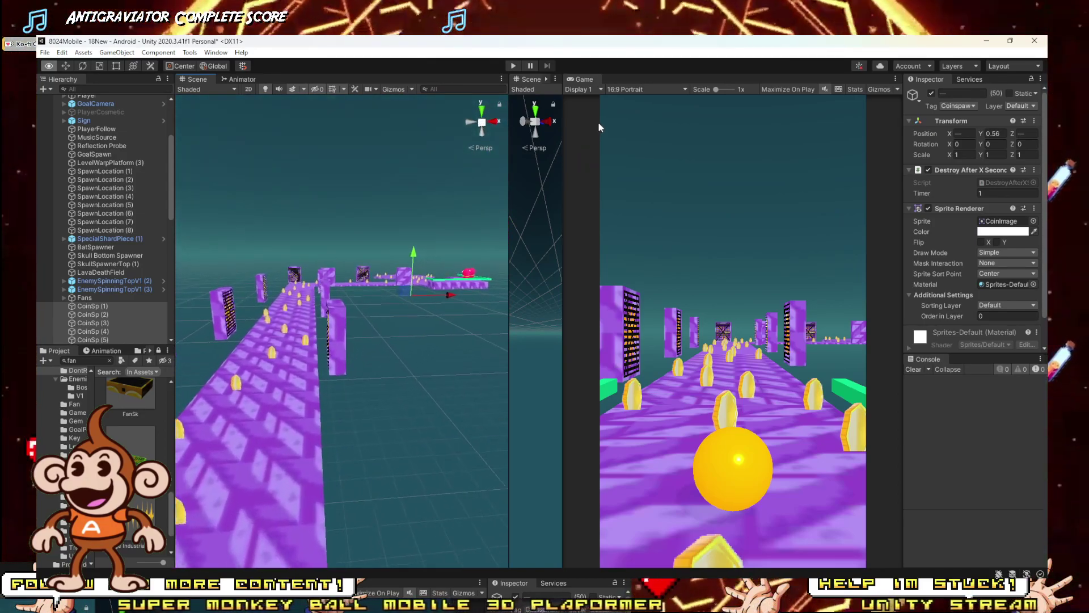
pyautogui.scroll(-2, 1027, 221)
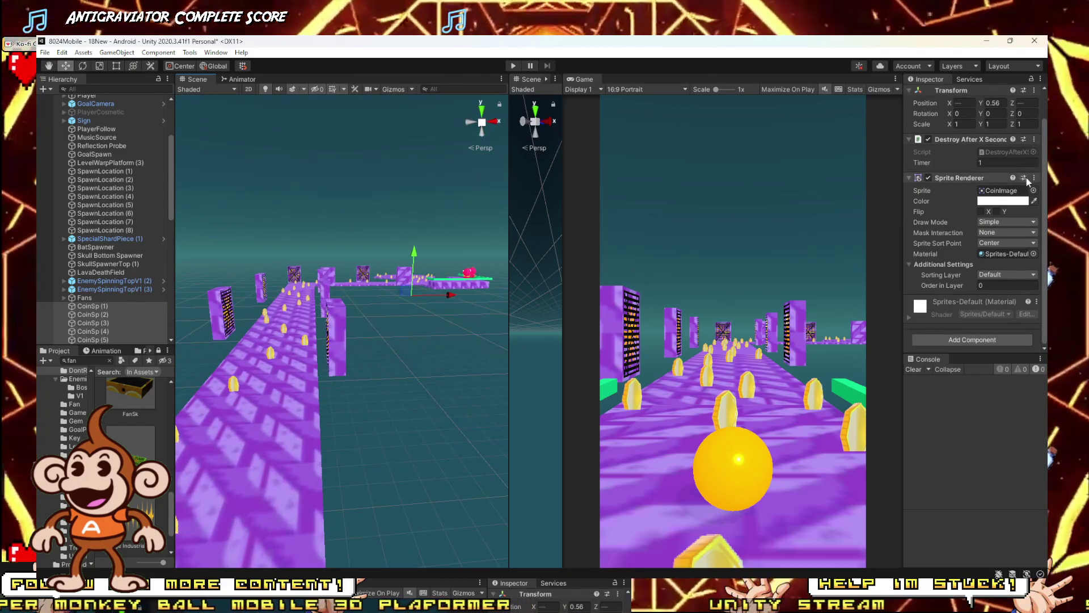
pyautogui.click(1034, 178)
pyautogui.click(981, 232)
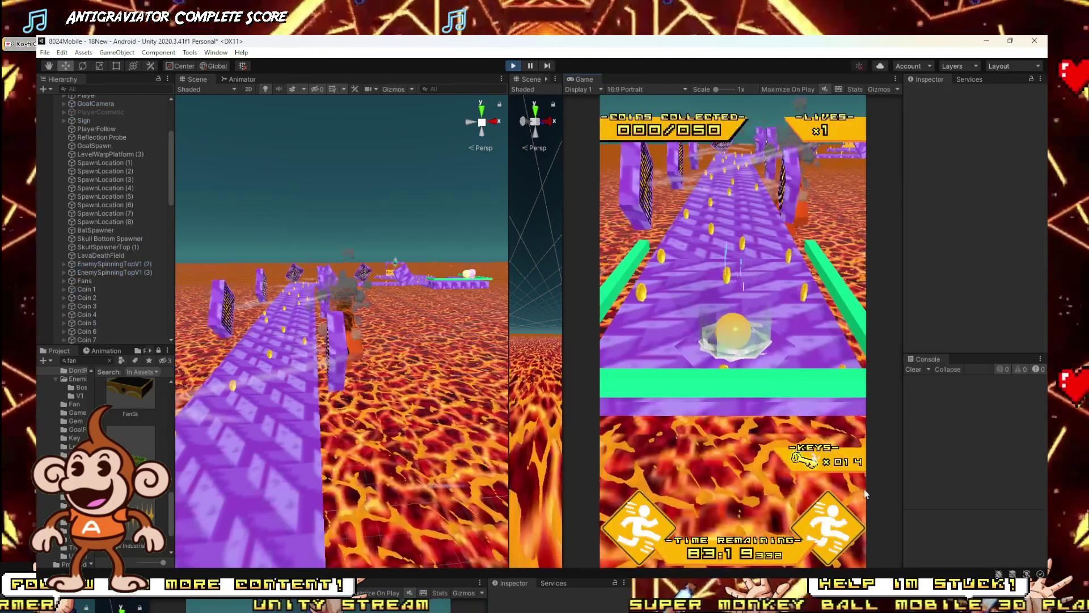
# Step: Playtest the level, rolling the ball down the straight past the fans and collecting coins to the corner
pyautogui.press('w')
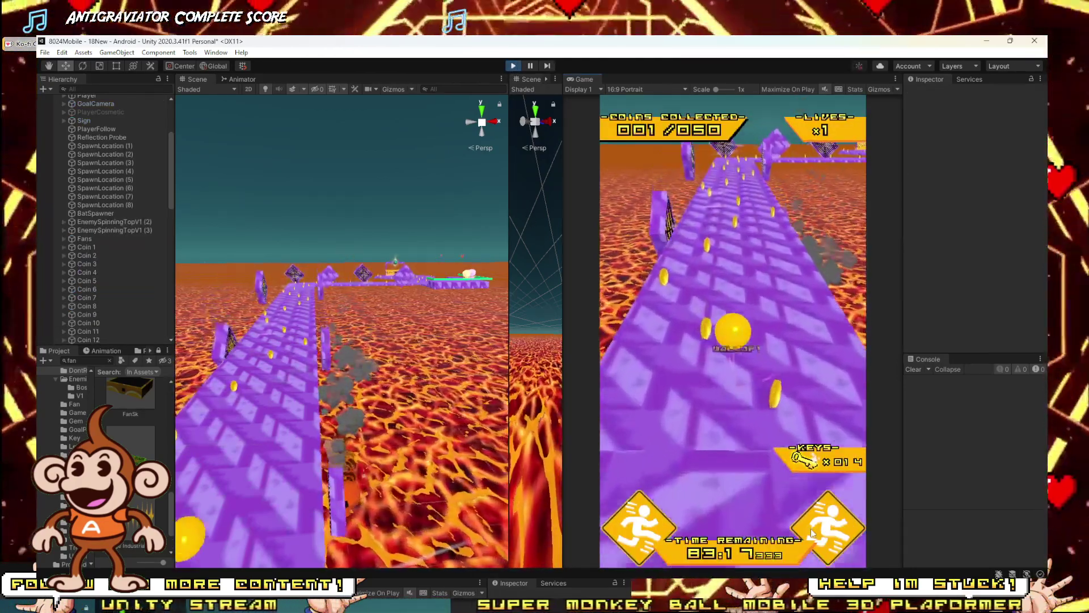
pyautogui.click(812, 533)
pyautogui.press('w')
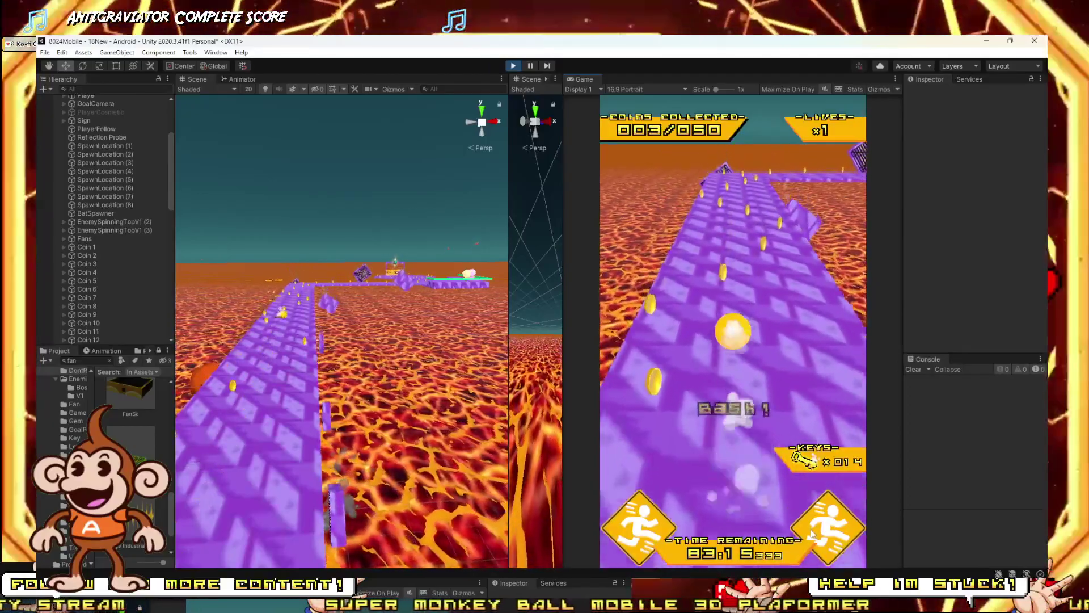
pyautogui.press('w')
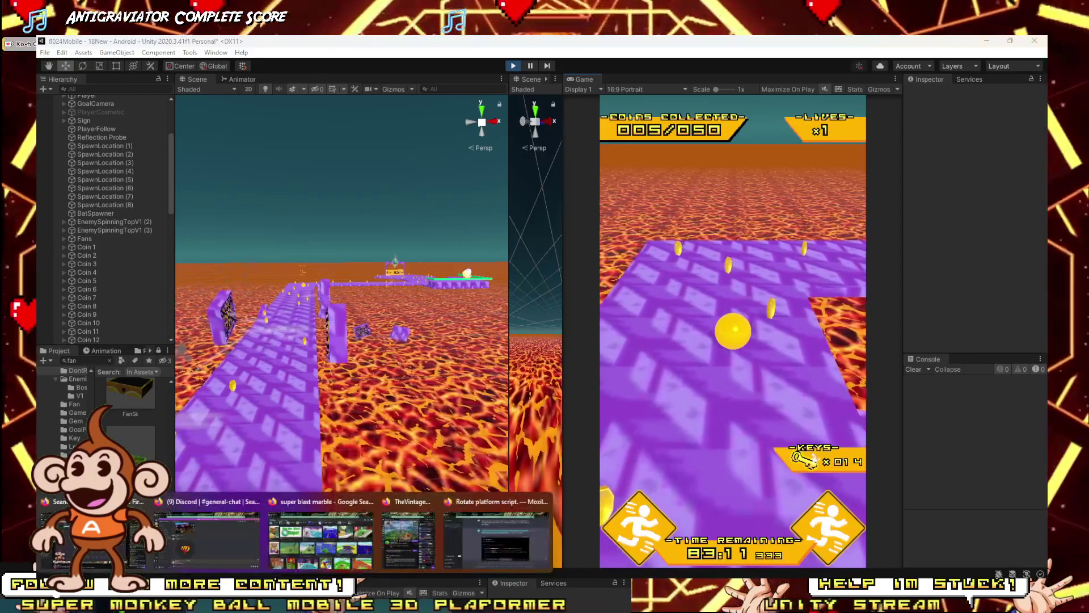
# Step: Check the general-chat channel in Discord, and stop the running playtest back in Unity
pyautogui.click(187, 553)
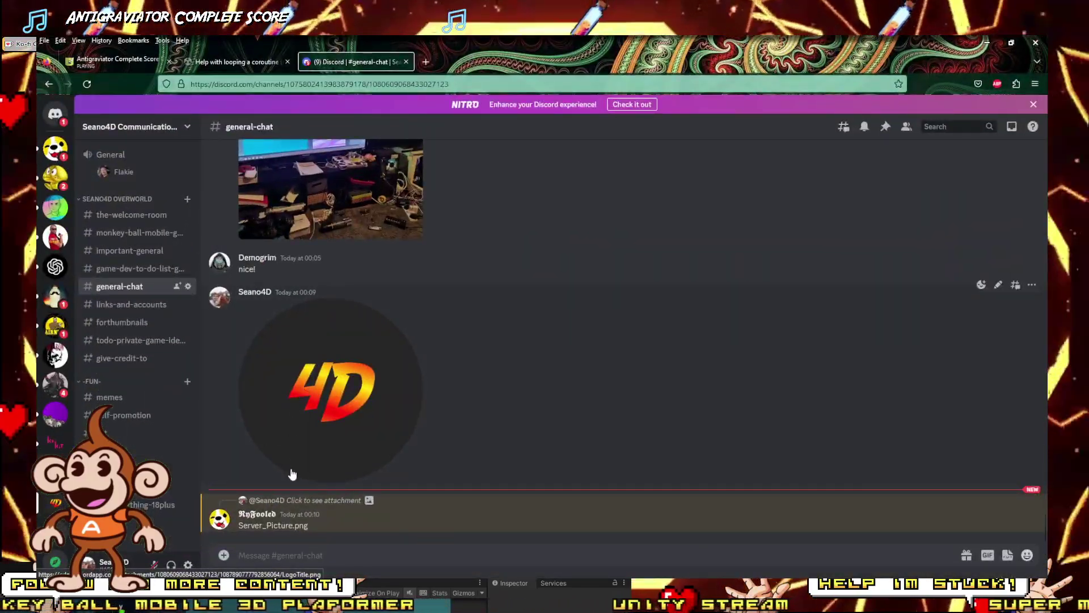
pyautogui.hotkey('alt', 'Tab')
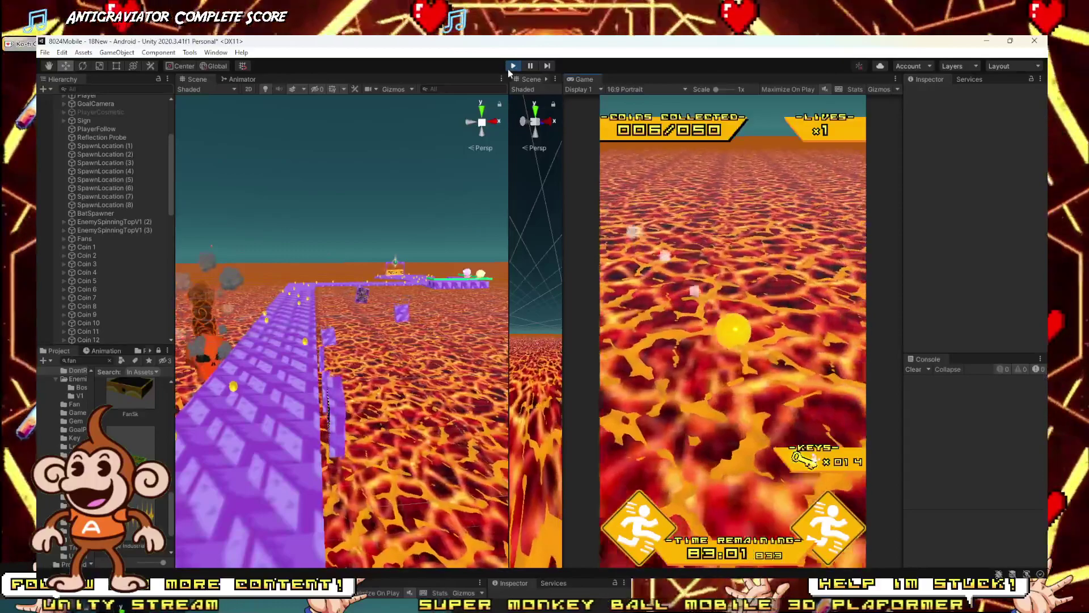
pyautogui.click(513, 66)
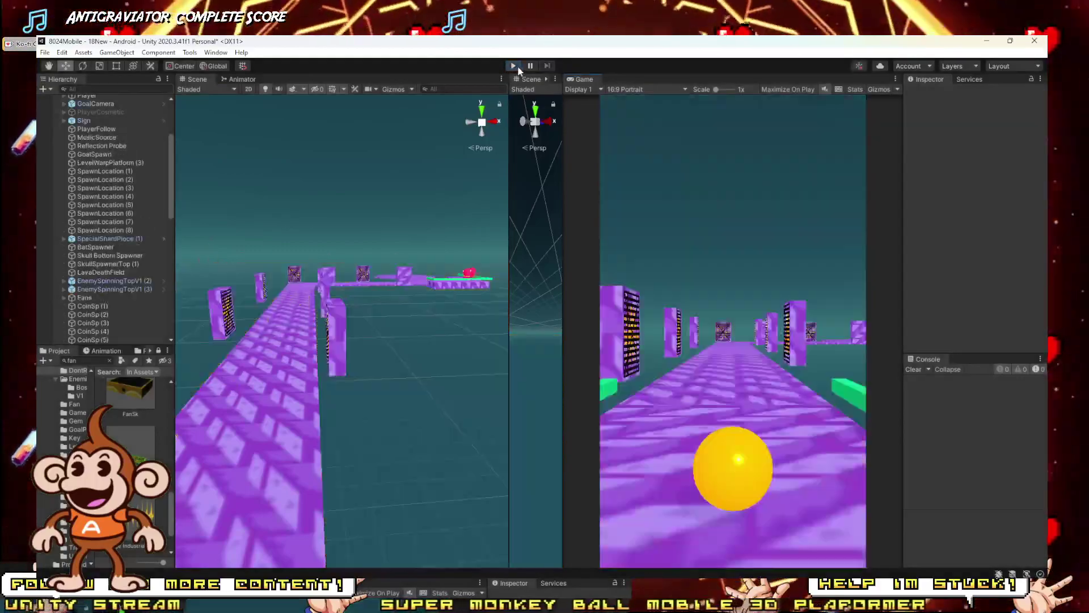
# Step: Move the GoalSpawn from the octagonal platform back onto the path leading to it, at about X 43.2, Z 84
pyautogui.moveTo(390, 262); pyautogui.dragTo(380, 316, button='right')
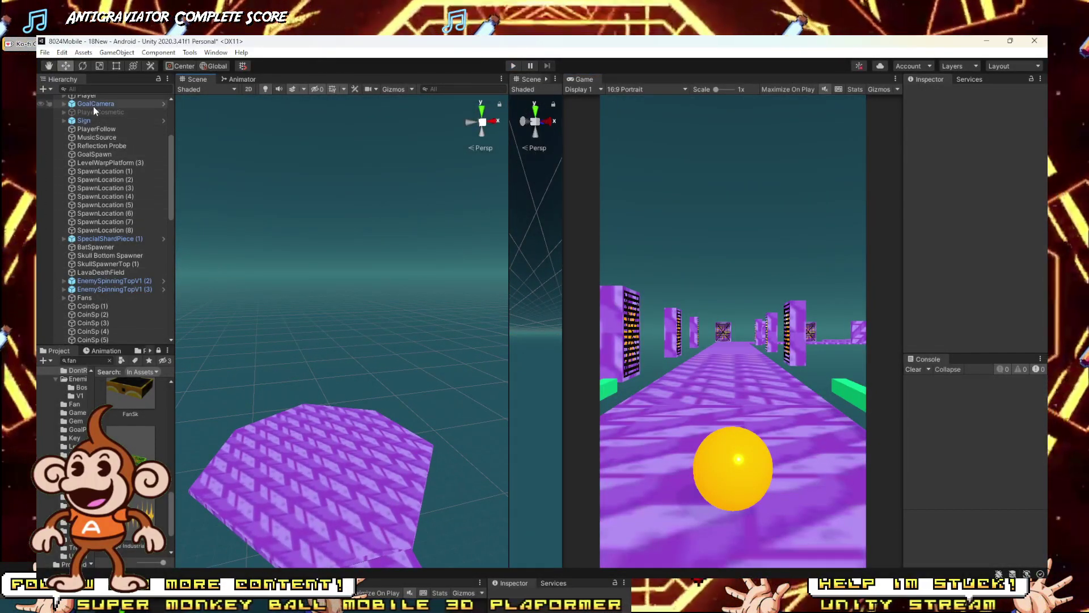
pyautogui.scroll(5, 95, 113)
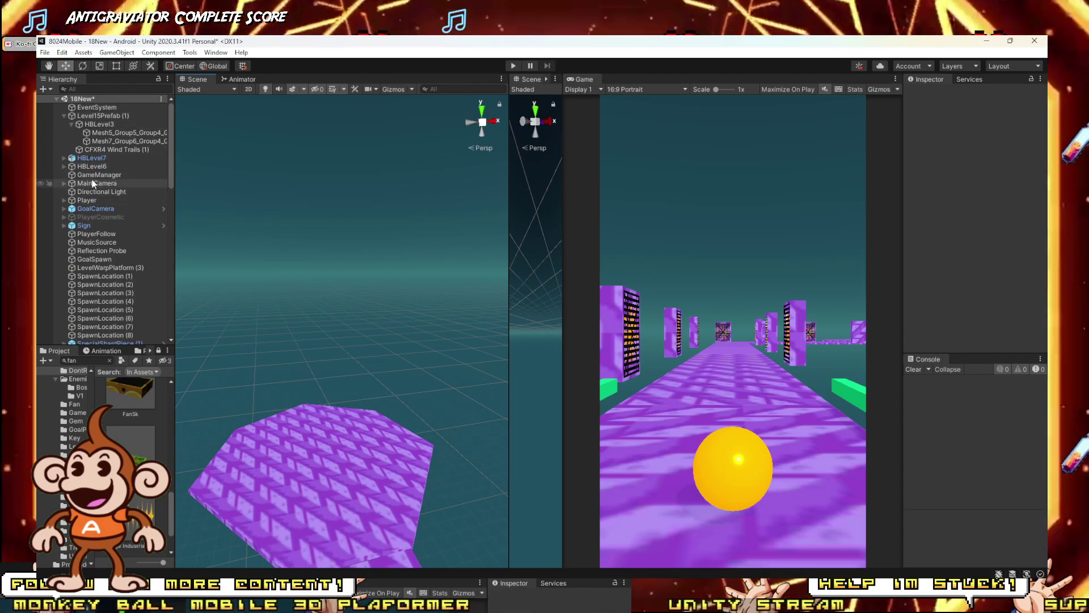
pyautogui.click(94, 259)
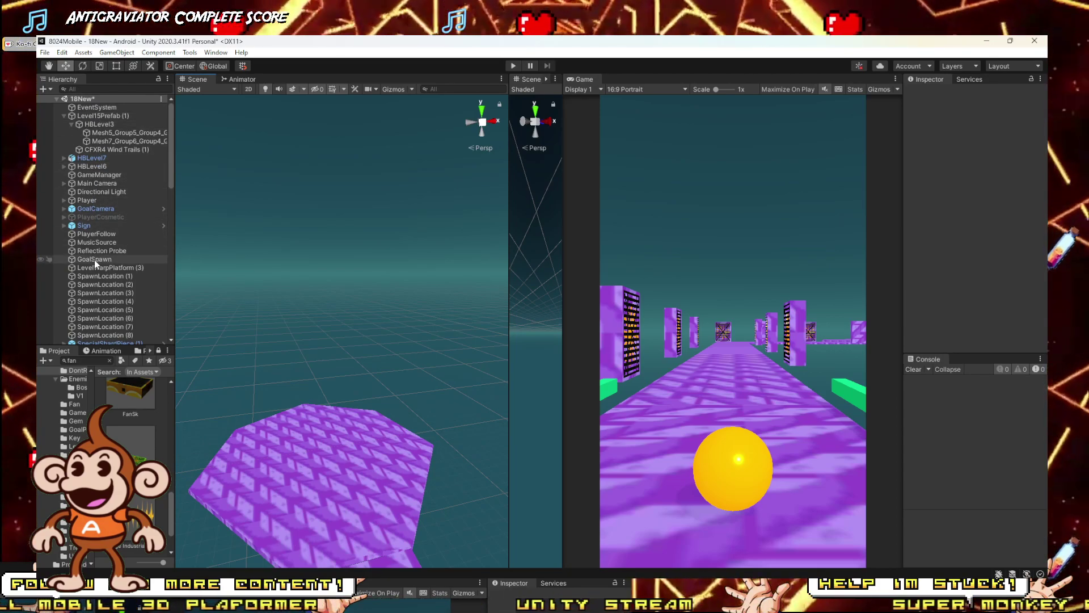
pyautogui.moveTo(363, 340); pyautogui.dragTo(301, 344, button='right')
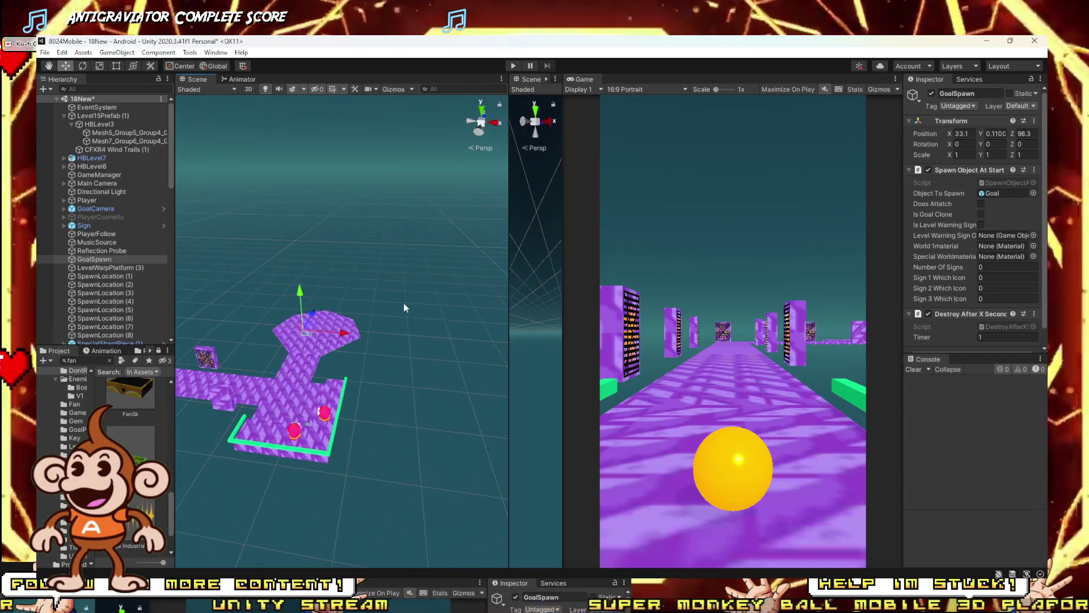
pyautogui.moveTo(302, 335); pyautogui.dragTo(336, 377)
pyautogui.hotkey('ctrl', 'z')
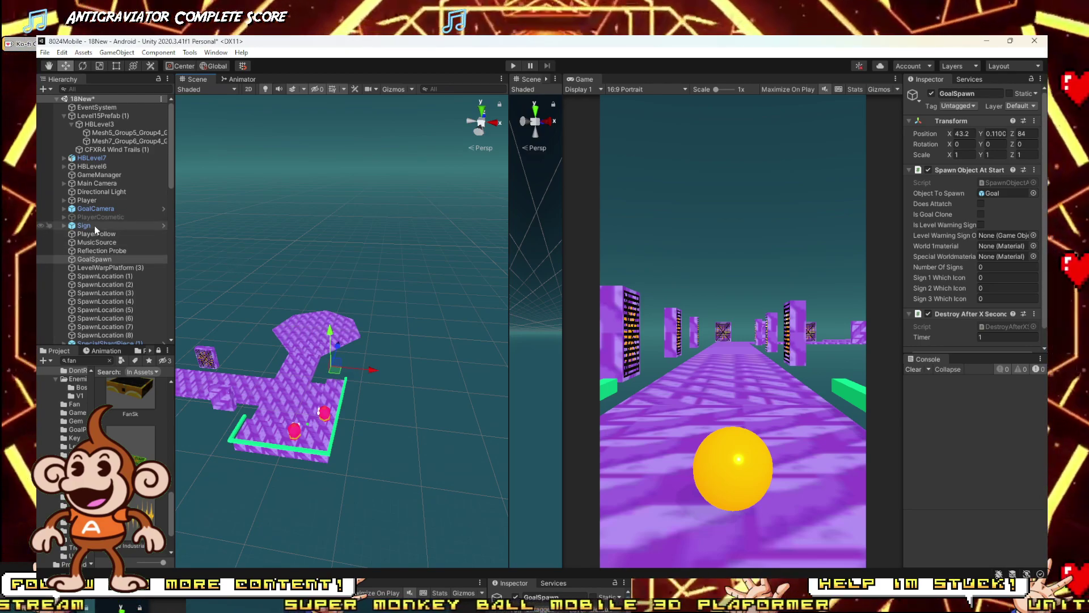
# Step: Move the GoalCamera beside the end of the course, to about X 58, Z 77.7
pyautogui.click(91, 210)
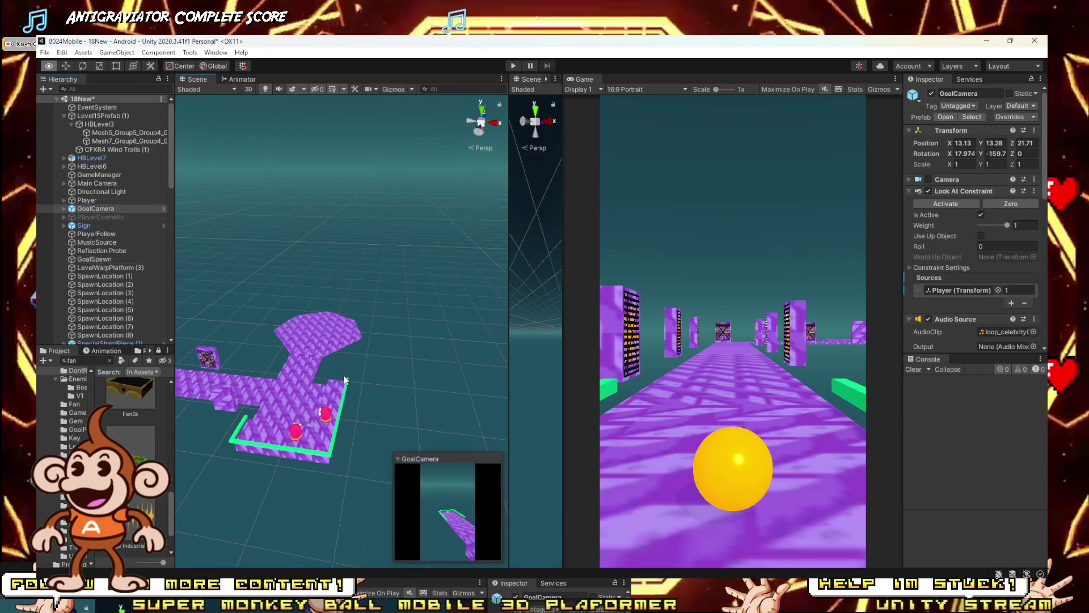
pyautogui.moveTo(295, 392); pyautogui.dragTo(182, 365, button='right')
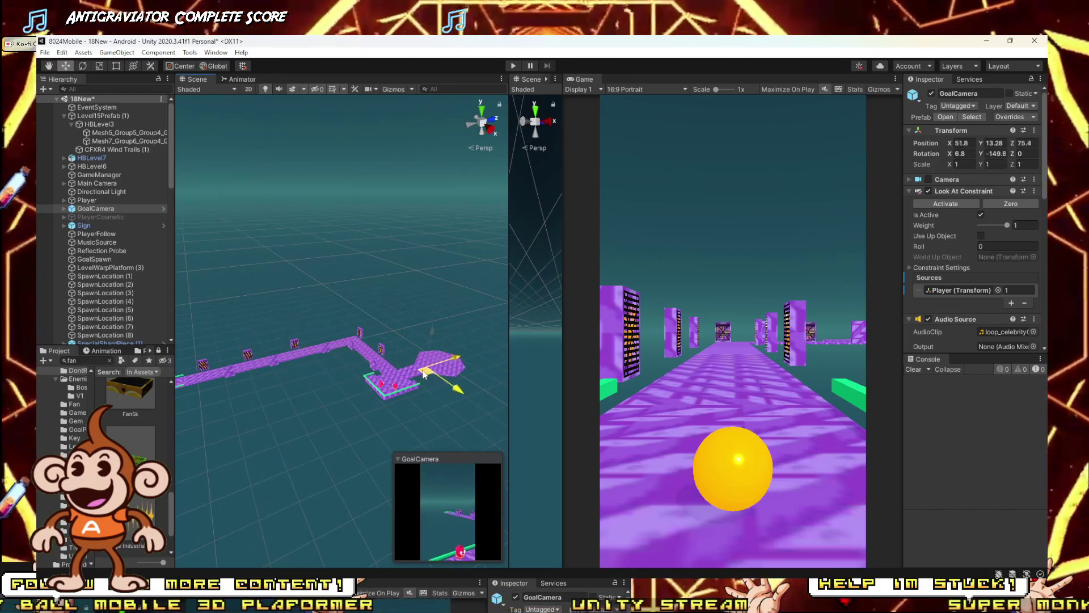
pyautogui.moveTo(447, 388)
pyautogui.mouseDown()
pyautogui.moveTo(461, 379)
pyautogui.moveTo(442, 370)
pyautogui.mouseUp()
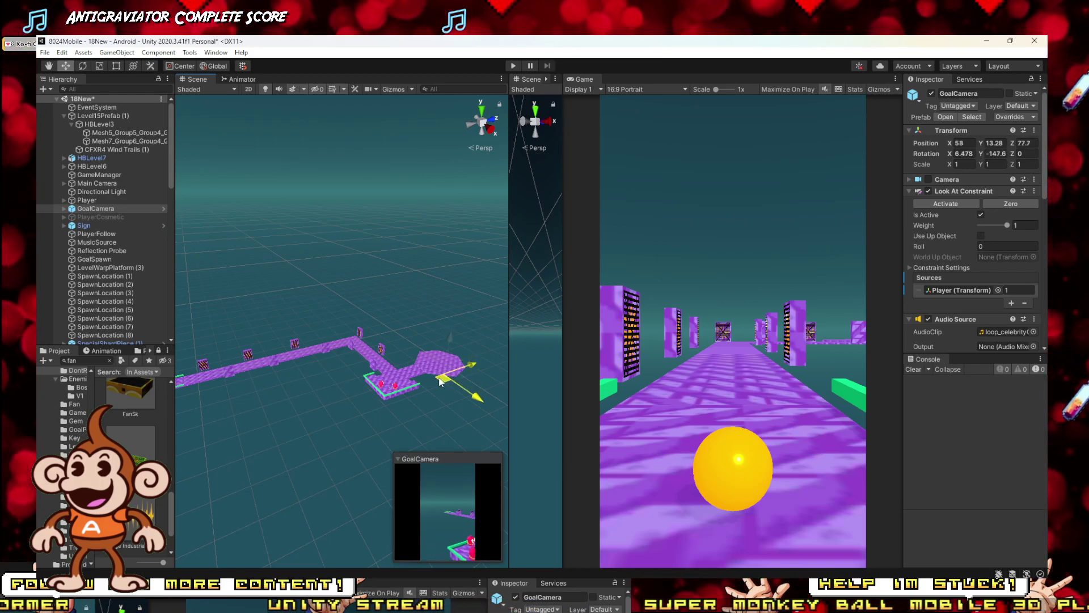
# Step: Playtest the level from the start through to the goal, return to the main menu, and stop the playtest
pyautogui.click(513, 66)
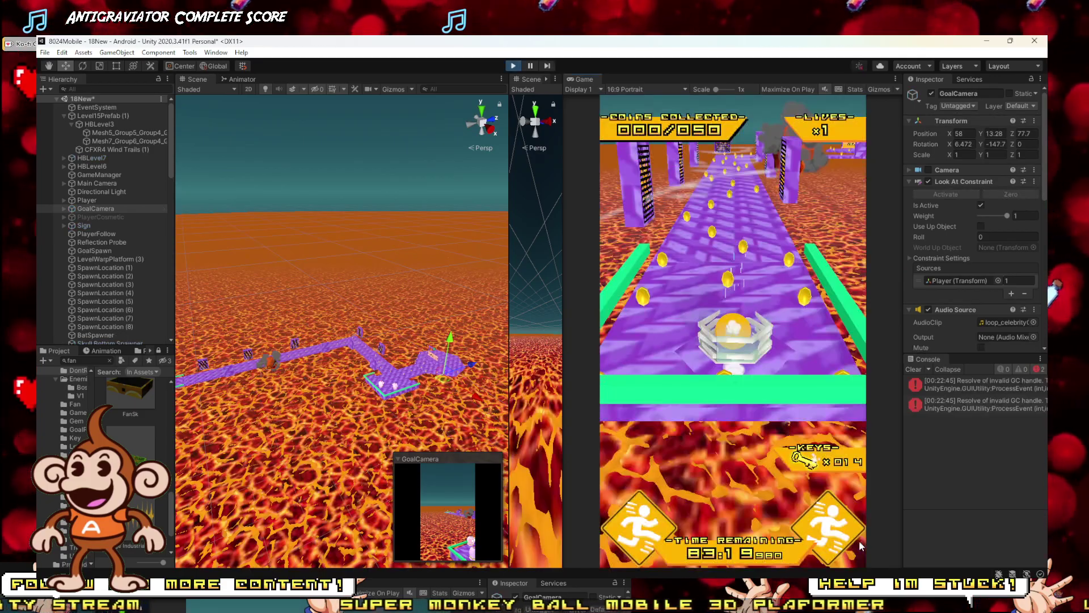
pyautogui.press('Up')
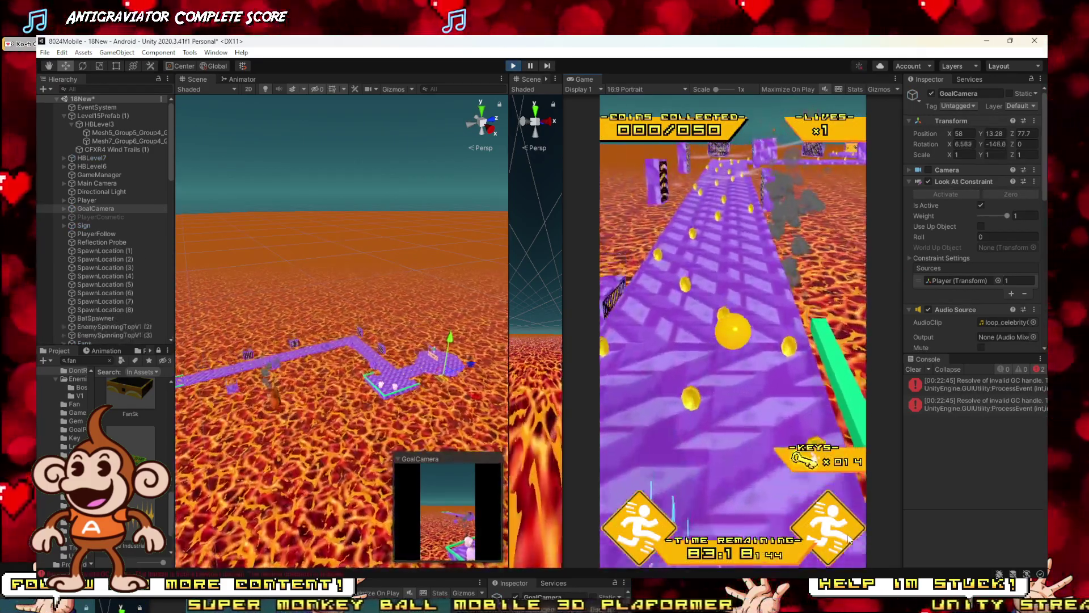
pyautogui.press('Up')
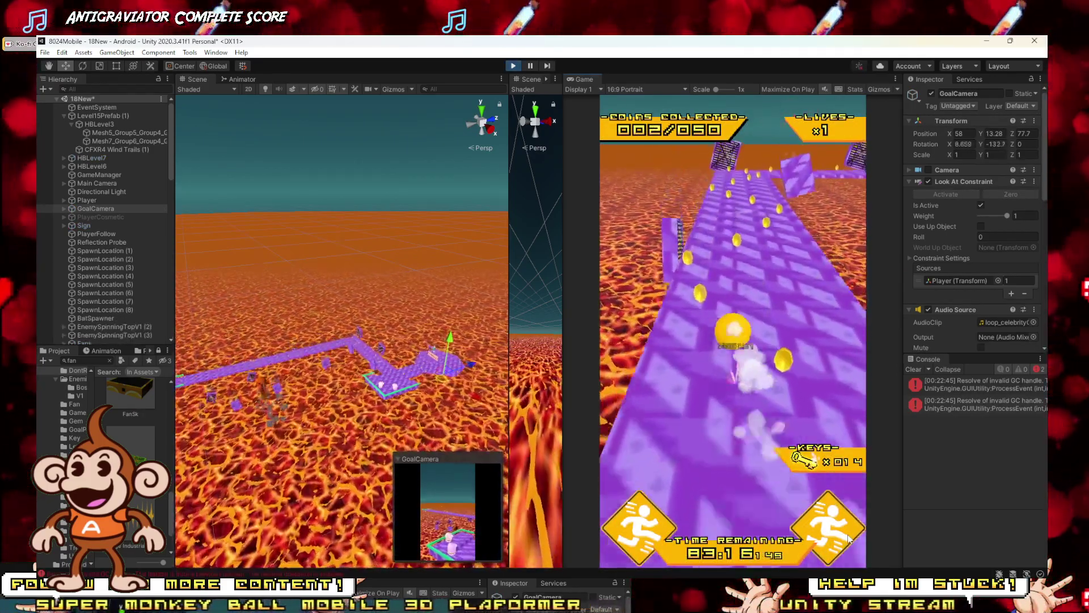
pyautogui.press('Up')
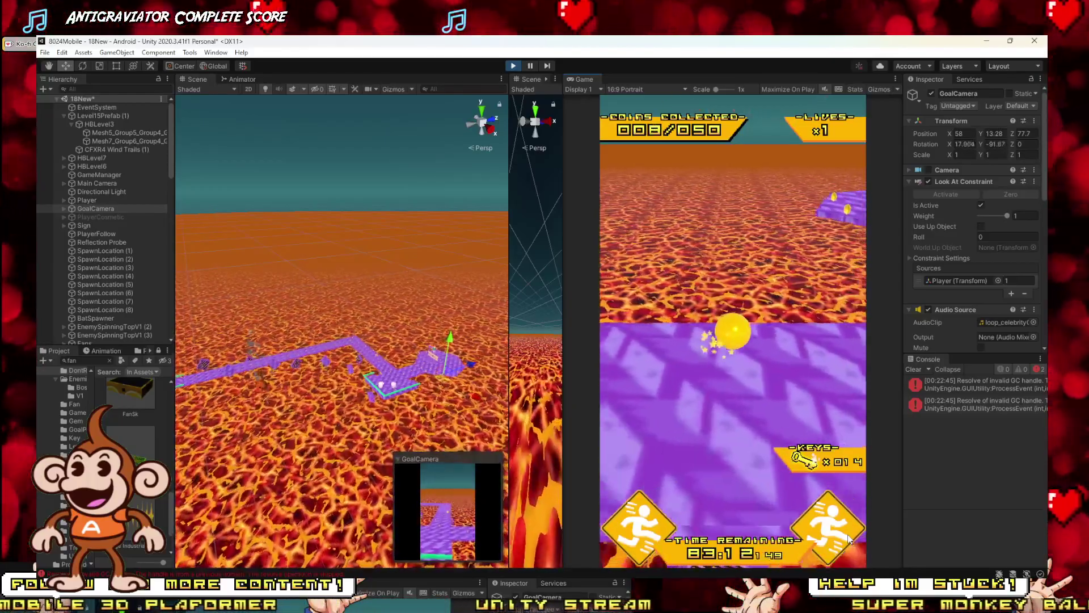
pyautogui.press('Up')
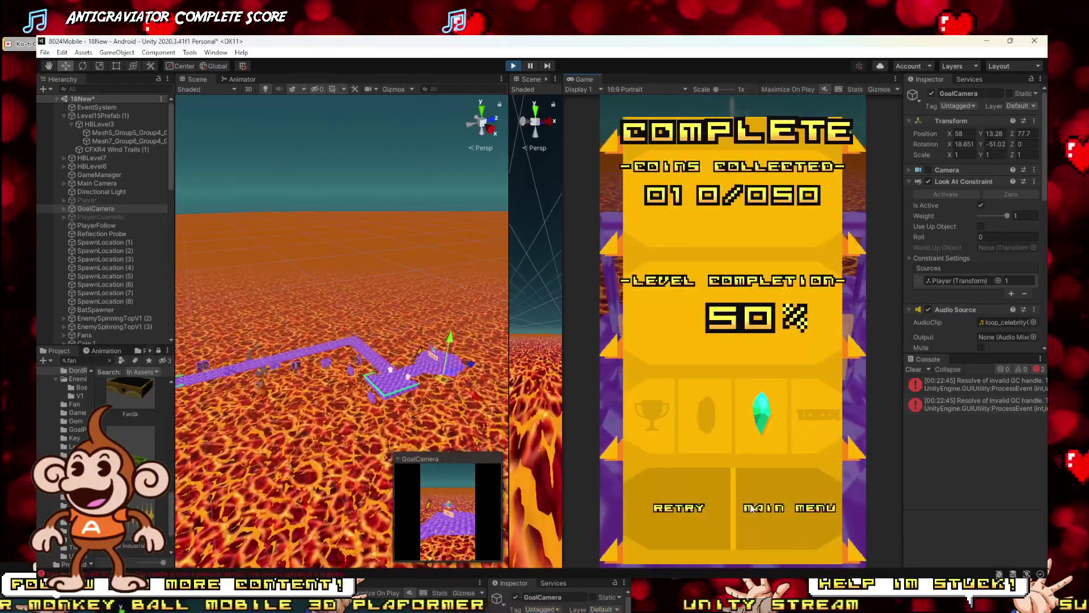
pyautogui.click(772, 511)
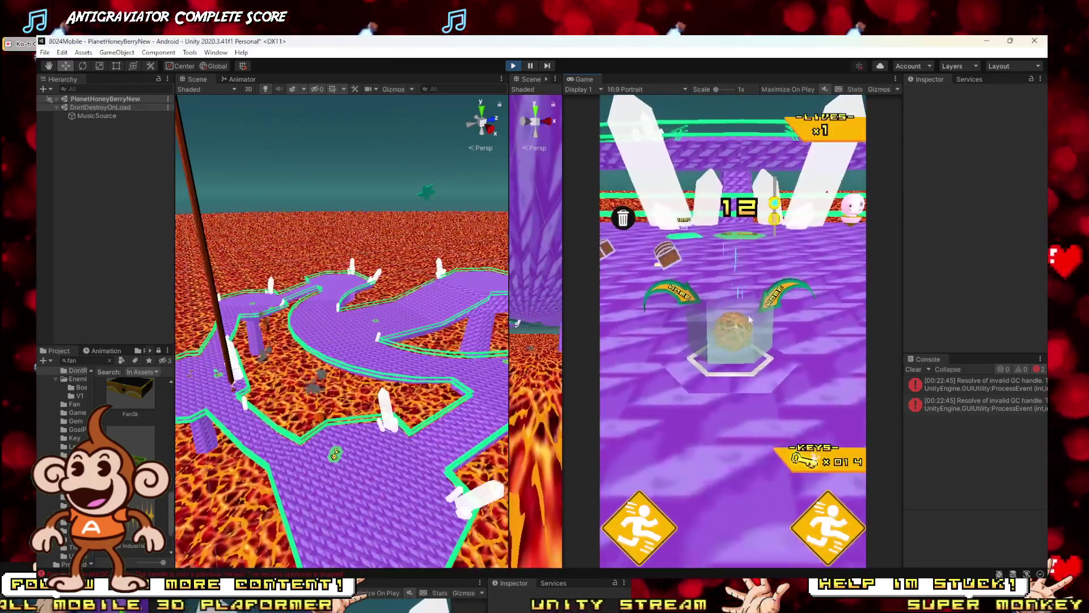
pyautogui.hotkey('ctrl', 'p')
# Step: Collapse Level15Prefab (1) in the hierarchy and reorder LavaDeathField to sit directly below Fans
pyautogui.keyDown('alt'); pyautogui.moveTo(488, 325); pyautogui.dragTo(562, 341); pyautogui.keyUp('alt')
pyautogui.click(95, 208)
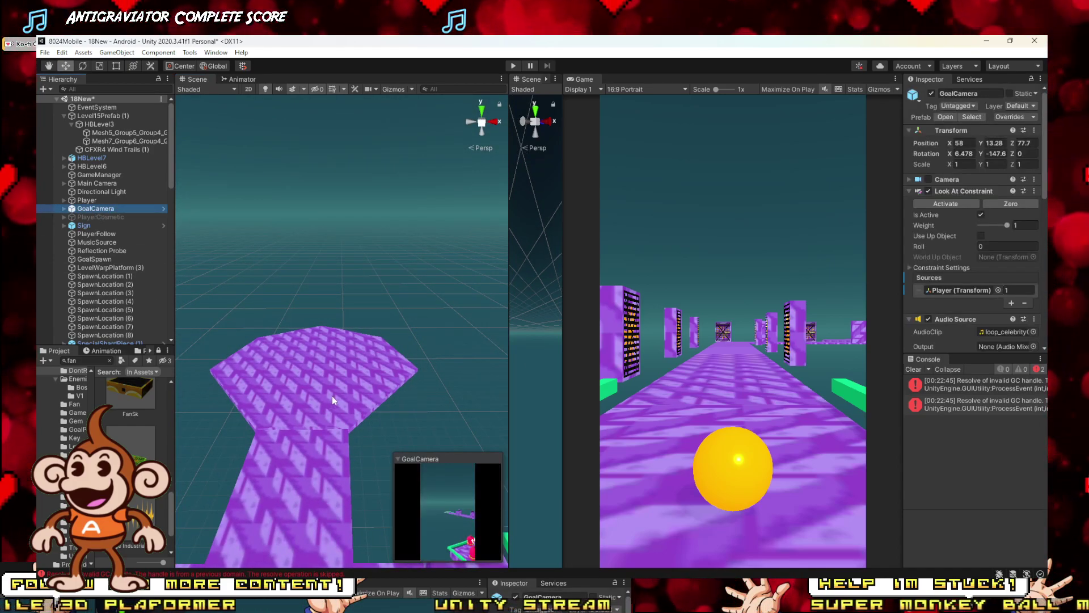
pyautogui.keyDown('alt'); pyautogui.moveTo(317, 363); pyautogui.dragTo(352, 372); pyautogui.keyUp('alt')
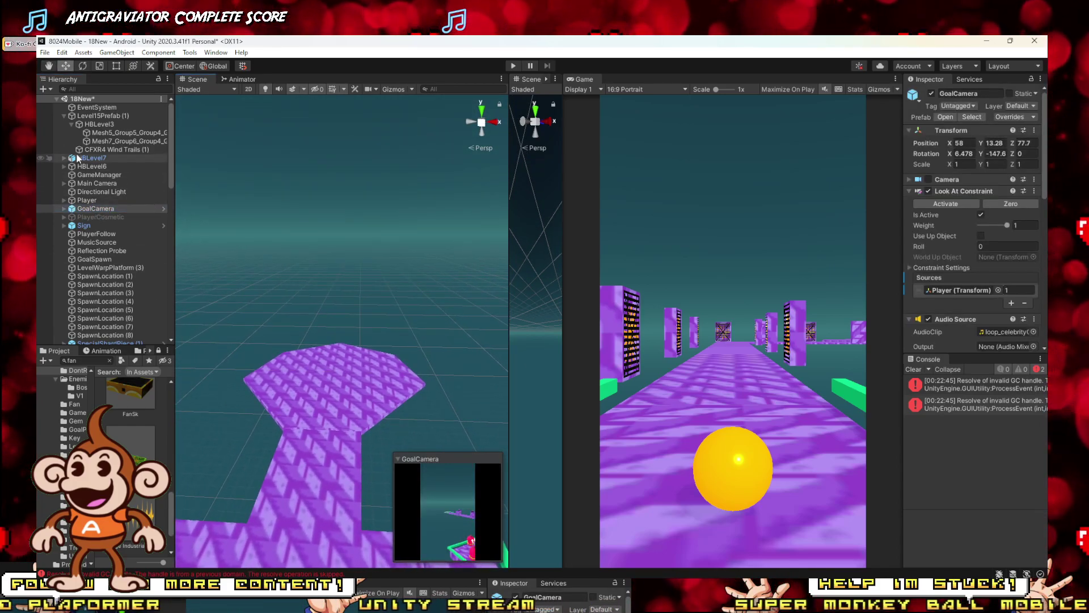
pyautogui.click(64, 116)
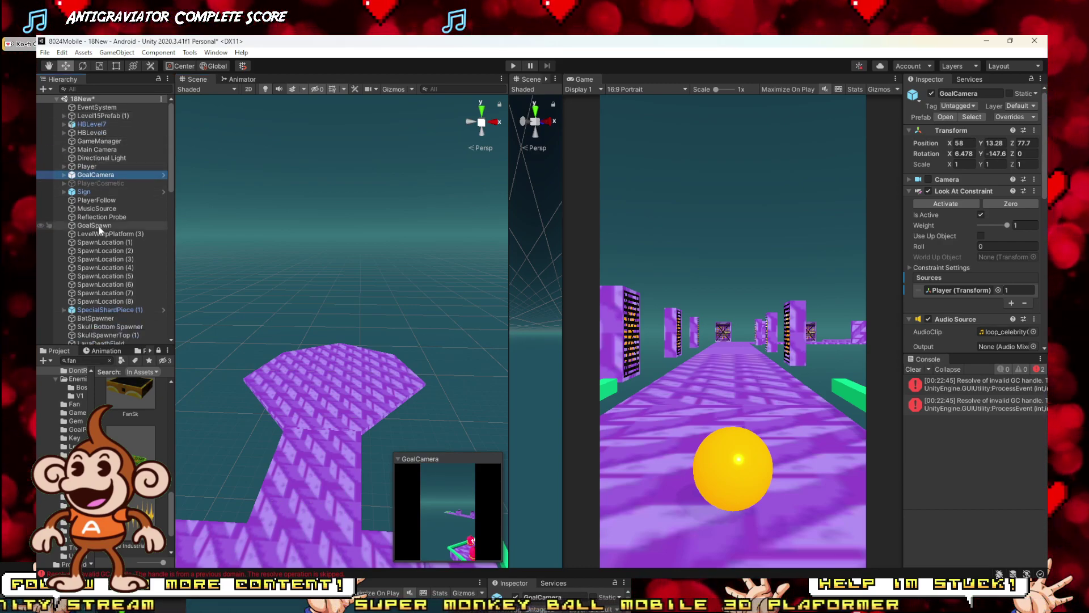
pyautogui.scroll(-3, 94, 299)
pyautogui.scroll(-7, 96, 318)
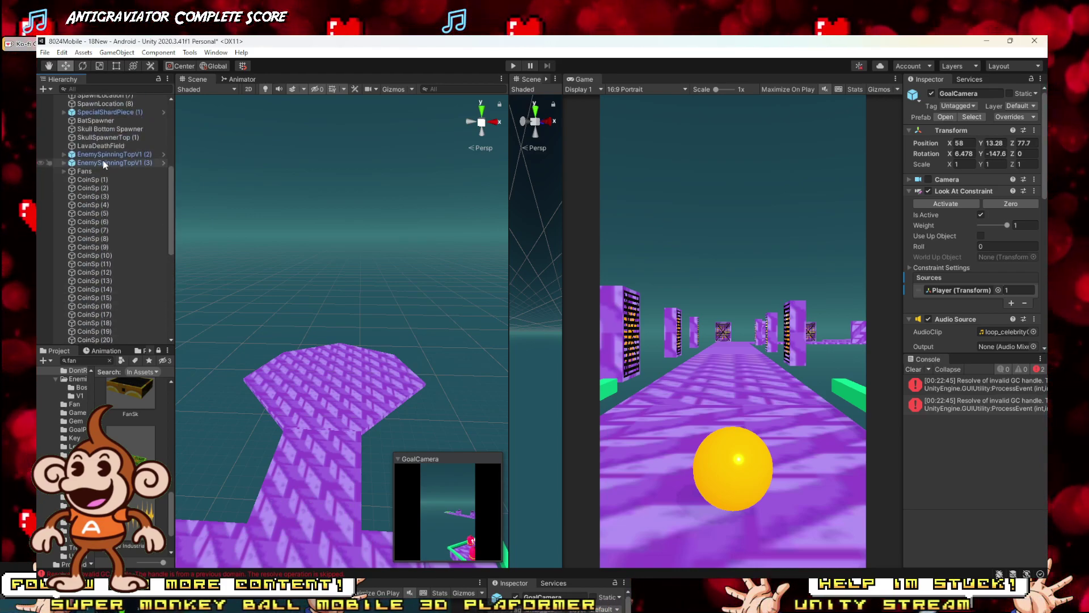
pyautogui.scroll(5, 99, 170)
pyautogui.click(82, 265)
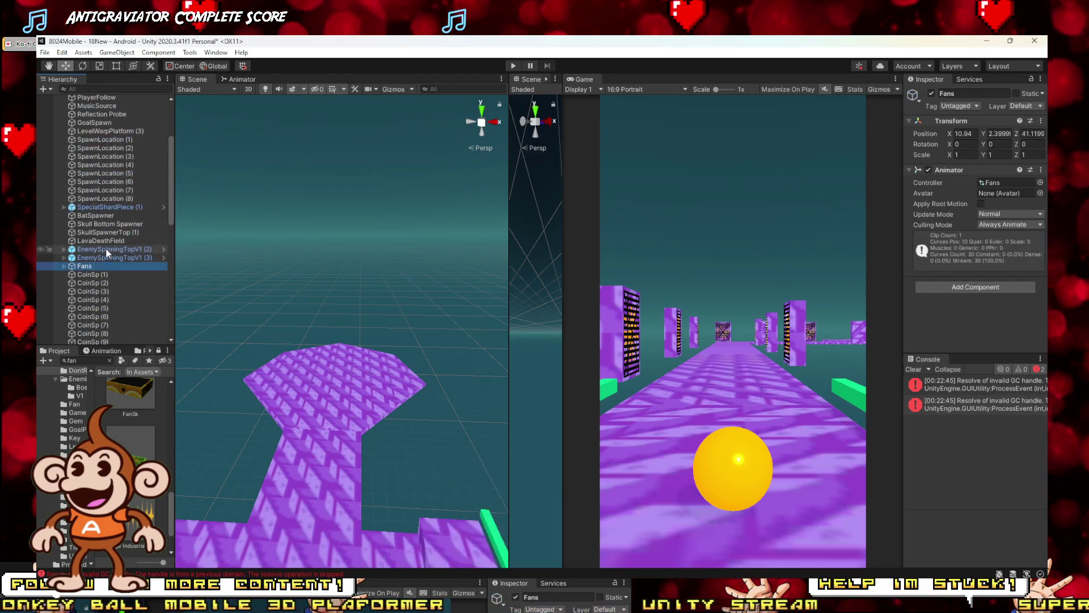
pyautogui.click(94, 243)
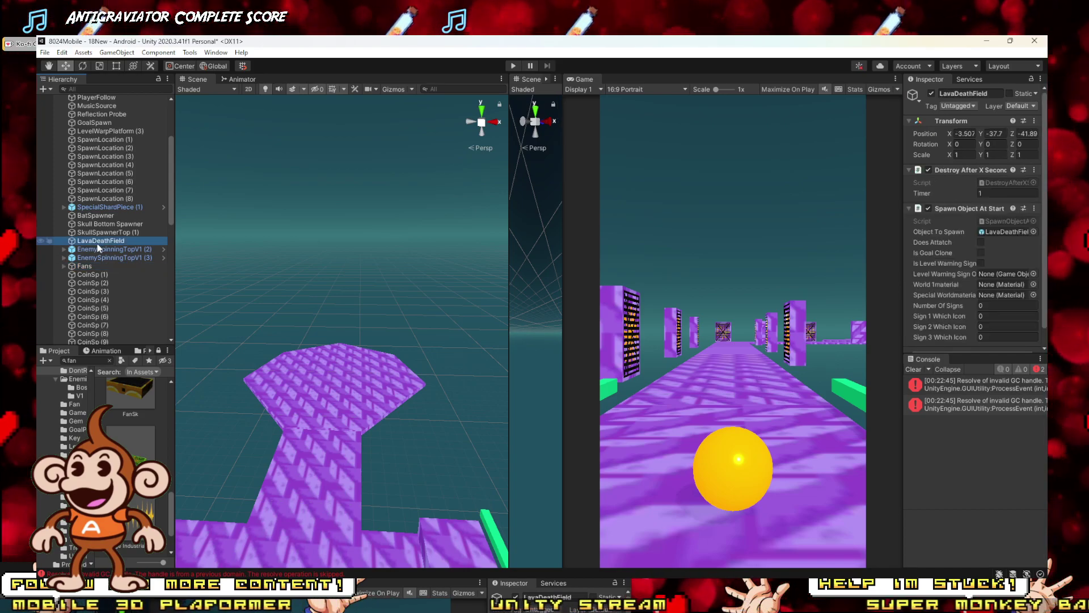
pyautogui.scroll(-1, 990, 245)
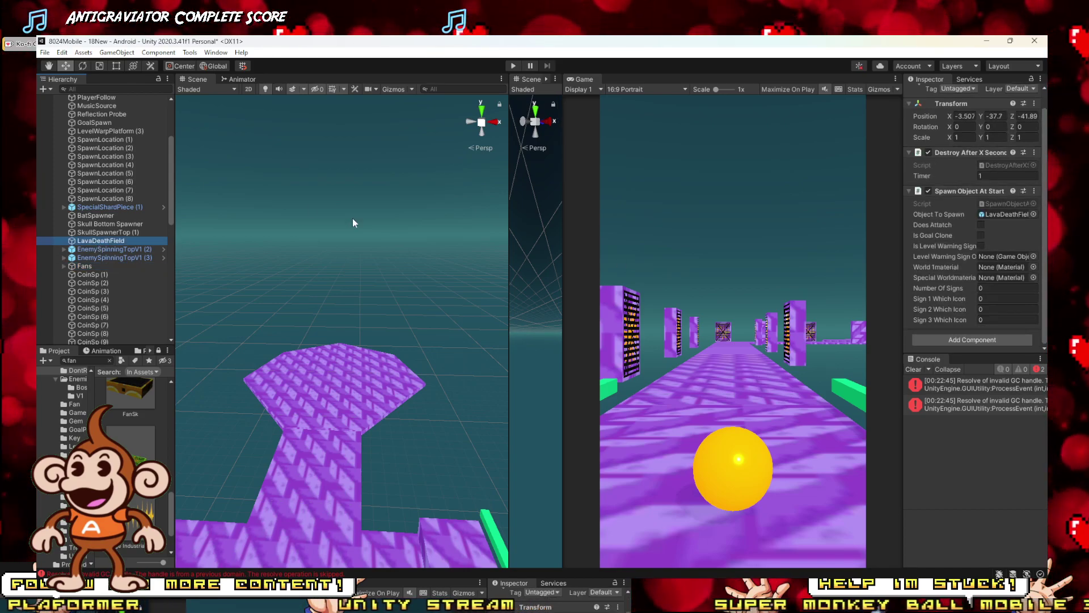
pyautogui.moveTo(89, 241); pyautogui.dragTo(91, 271)
# Step: Unpack the EnemySpinningTopV1 (2) and EnemySpinningTopV1 (3) prefab instances
pyautogui.click(103, 249)
pyautogui.doubleClick(104, 250)
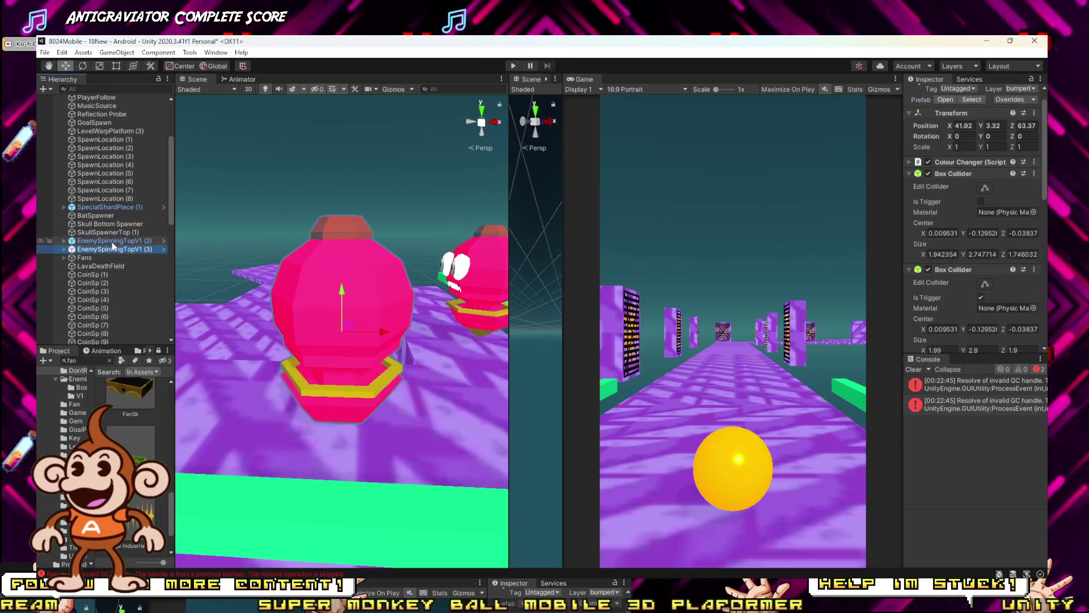
pyautogui.rightClick(113, 244)
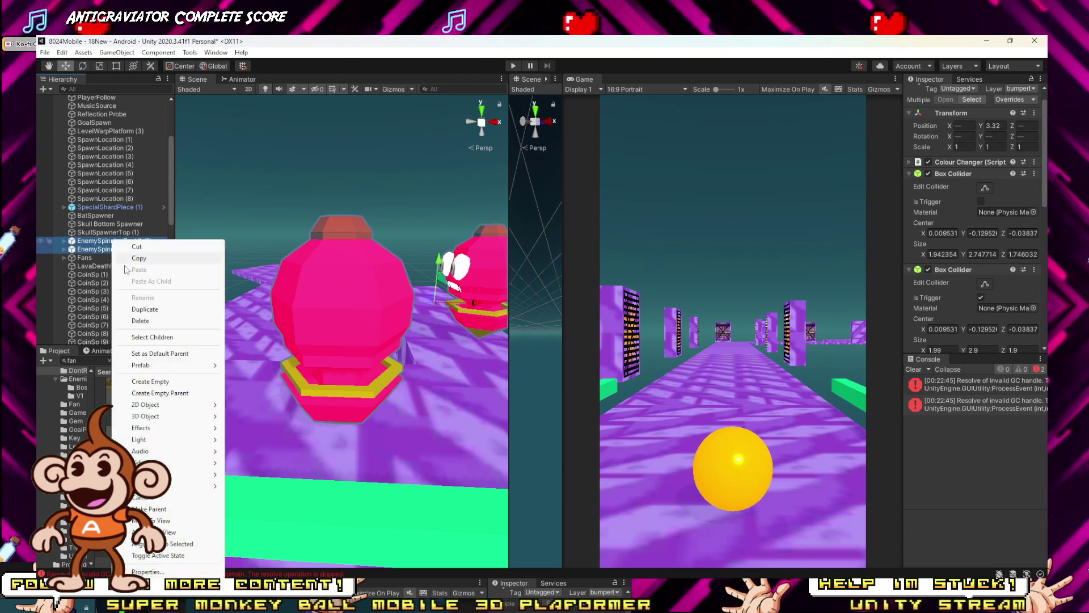
pyautogui.moveTo(159, 365)
pyautogui.click(287, 391)
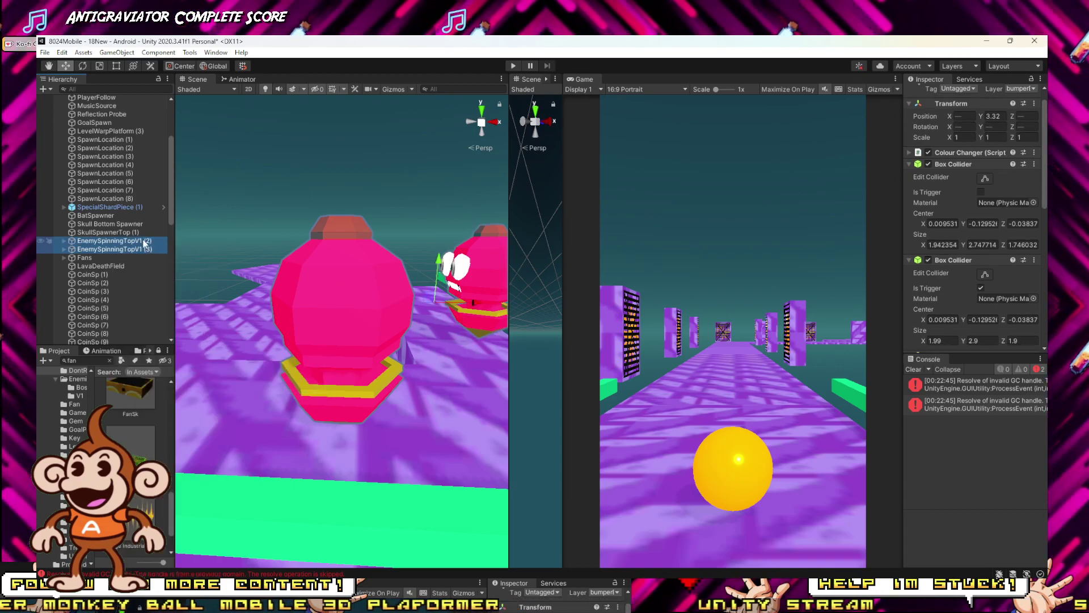
# Step: Delete the child EnemySpinningTop (5) model from both EnemySpinningTopV1 objects, keeping the parents
pyautogui.click(63, 241)
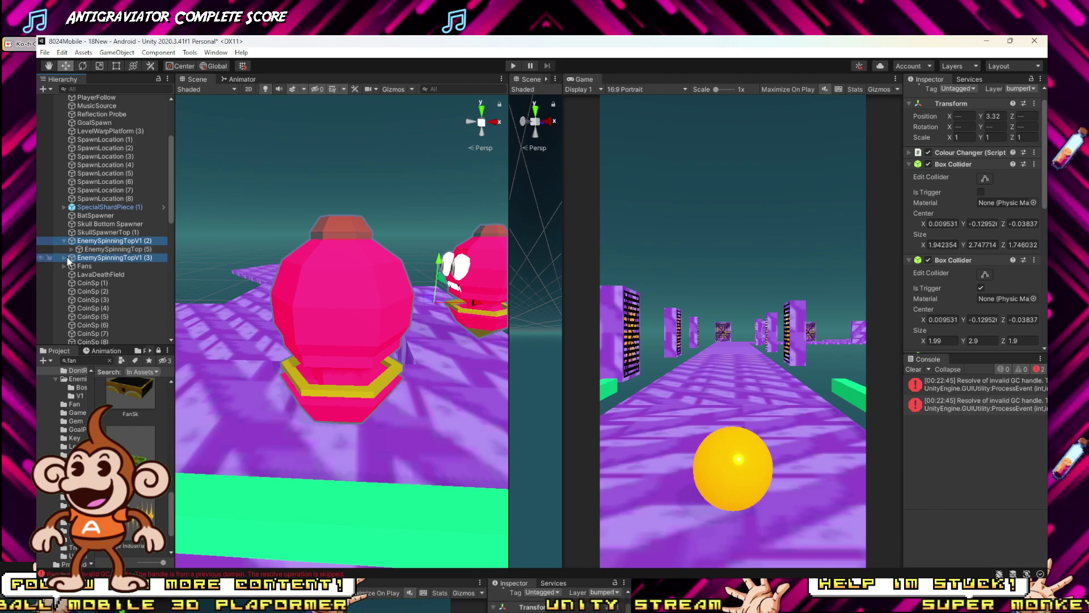
pyautogui.press('Delete')
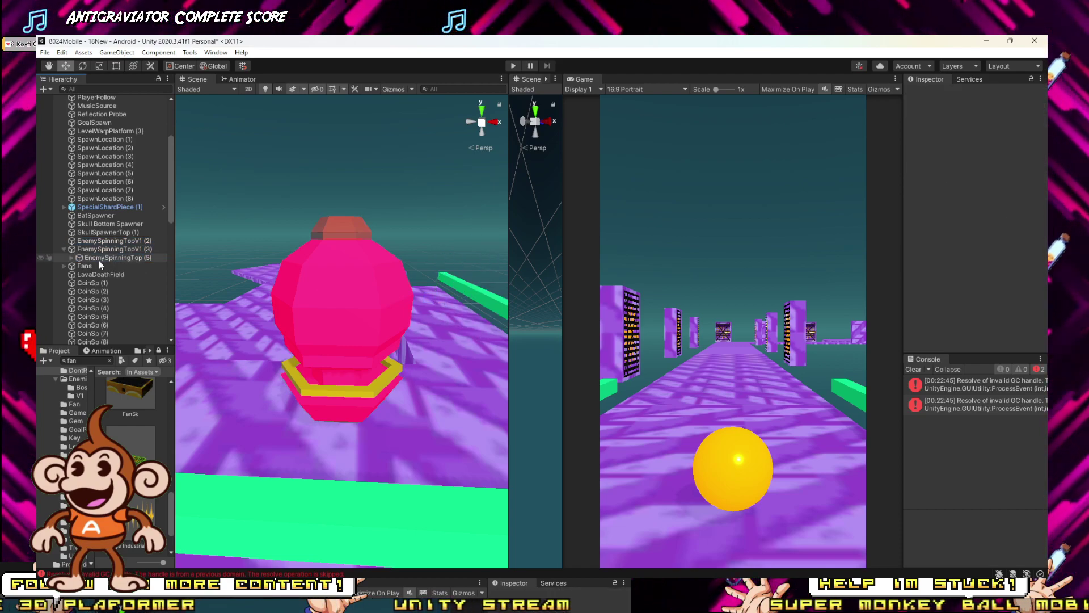
pyautogui.press('Delete')
# Step: Remove the Colour Changer script and both Box Colliders from EnemySpinningTopV1 (2) and (3) together
pyautogui.click(94, 242)
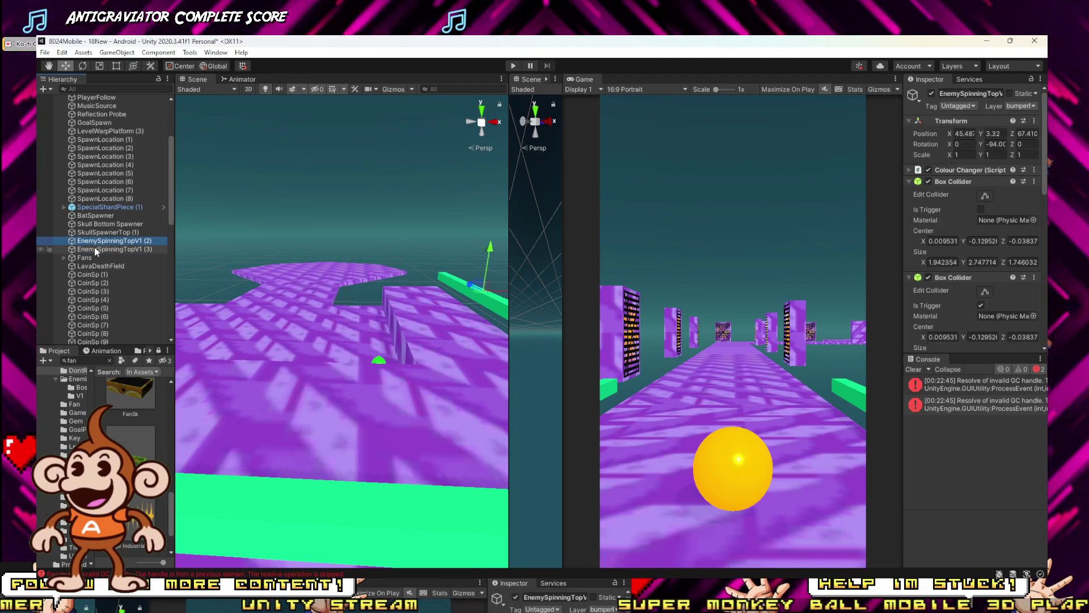
pyautogui.keyDown('ctrl'); pyautogui.click(94, 249); pyautogui.keyUp('ctrl')
pyautogui.click(1033, 169)
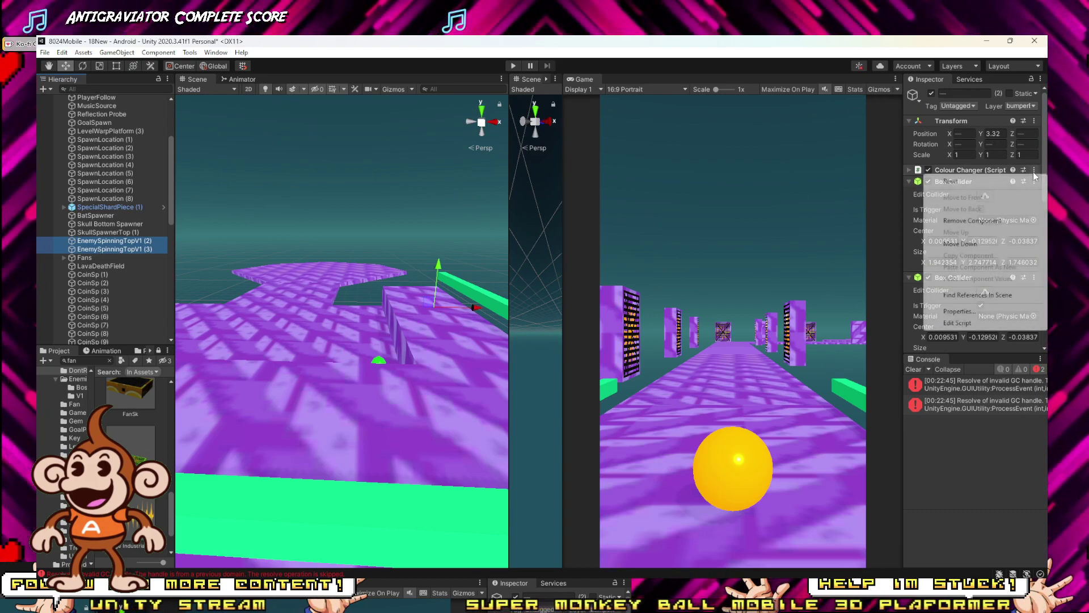
pyautogui.click(973, 221)
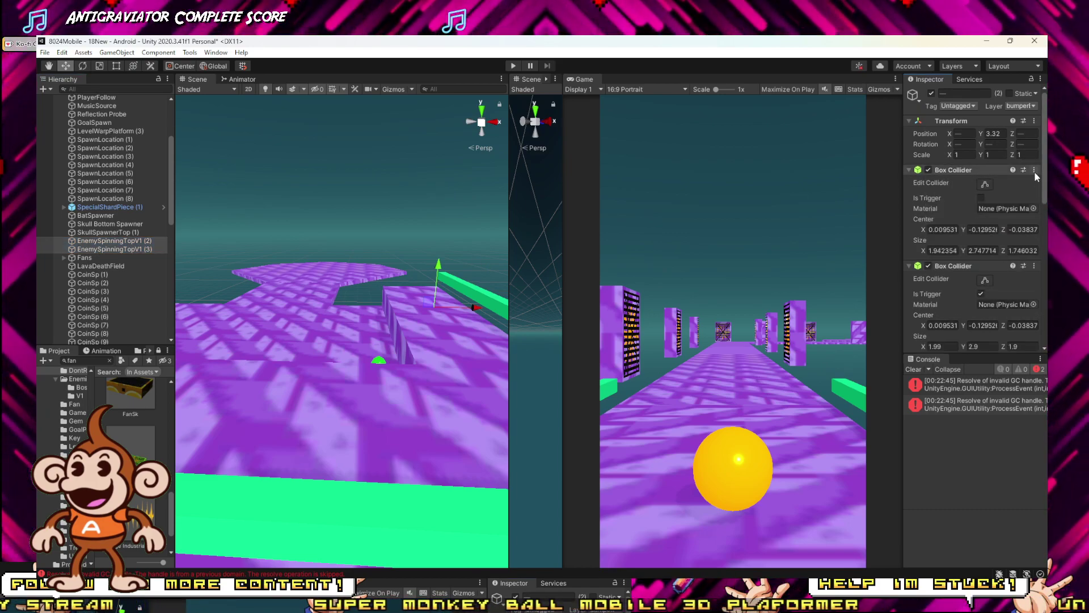
pyautogui.click(1034, 170)
pyautogui.click(973, 221)
pyautogui.click(1033, 170)
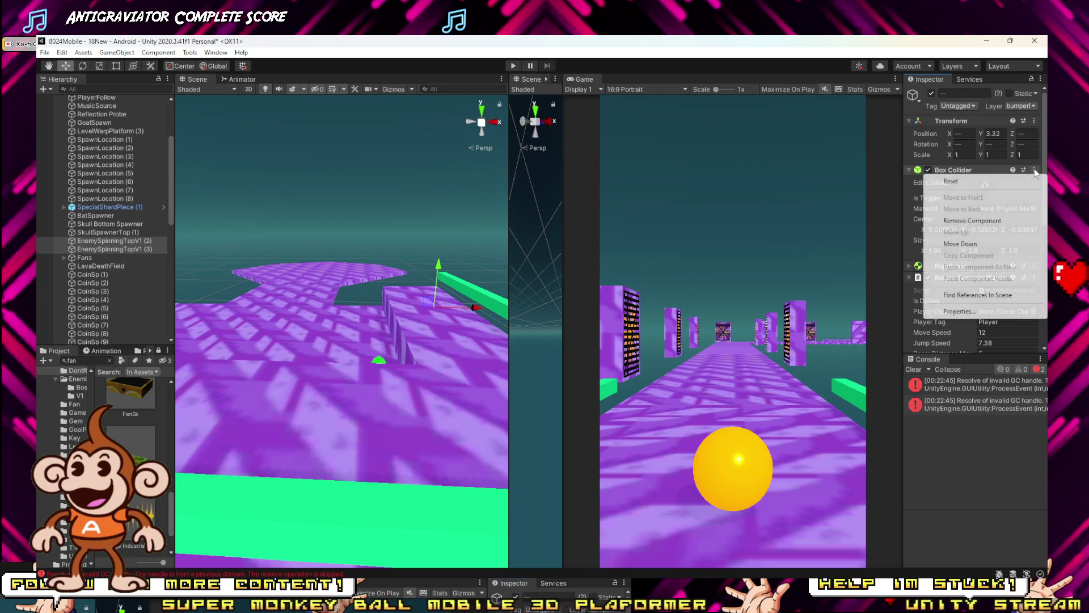
pyautogui.click(973, 221)
# Step: Remove the Rigidbody, Animator, Rotate Towards Player and Ground Hit Effect components from both EnemySpinningTopV1 objects
pyautogui.click(1034, 169)
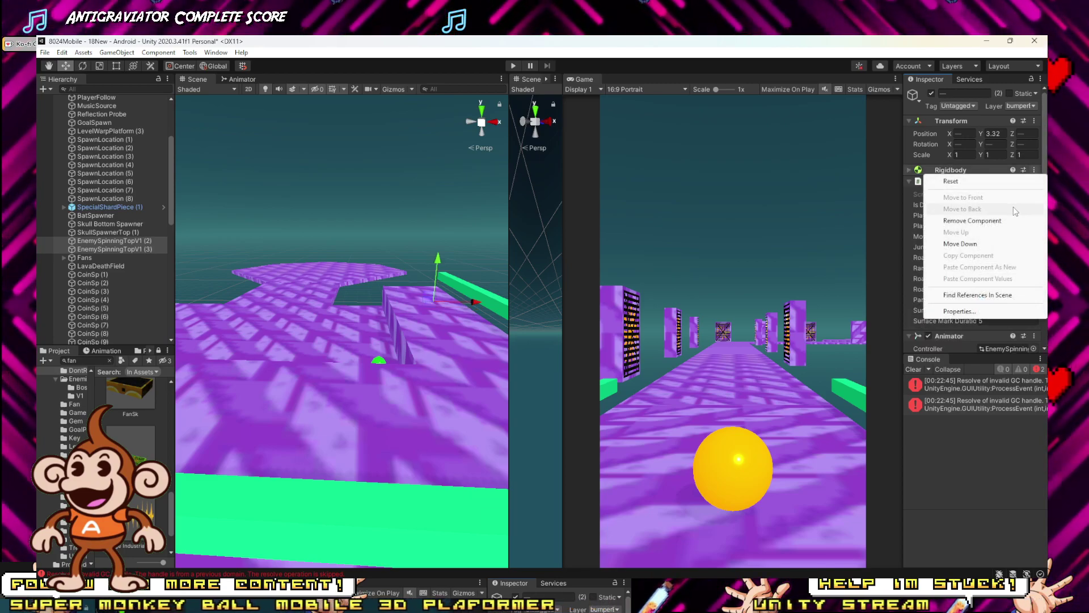
pyautogui.click(1015, 221)
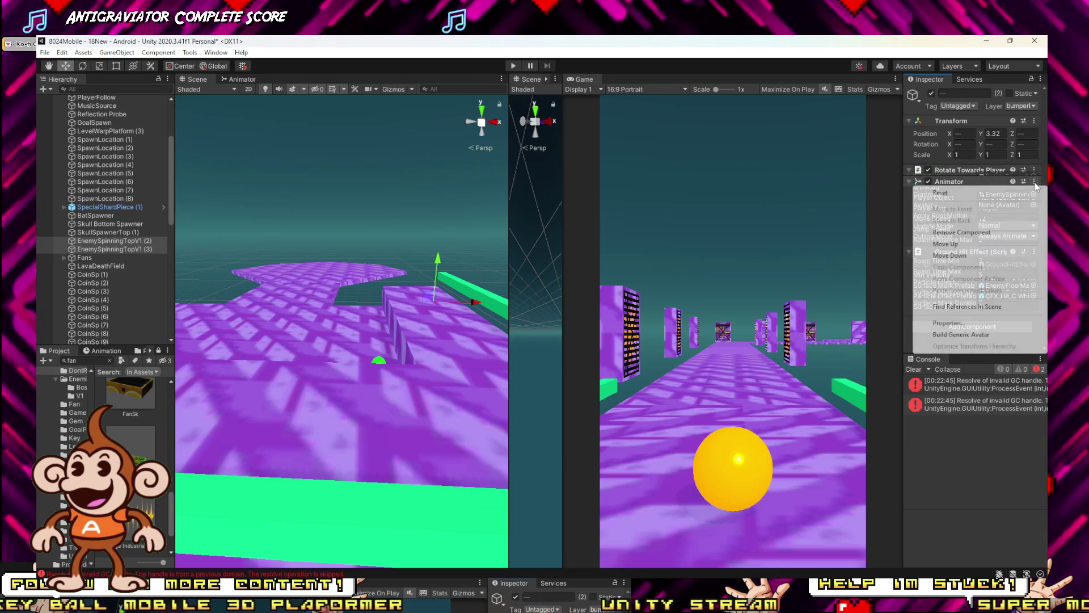
pyautogui.click(1034, 181)
pyautogui.click(1016, 232)
pyautogui.click(1033, 171)
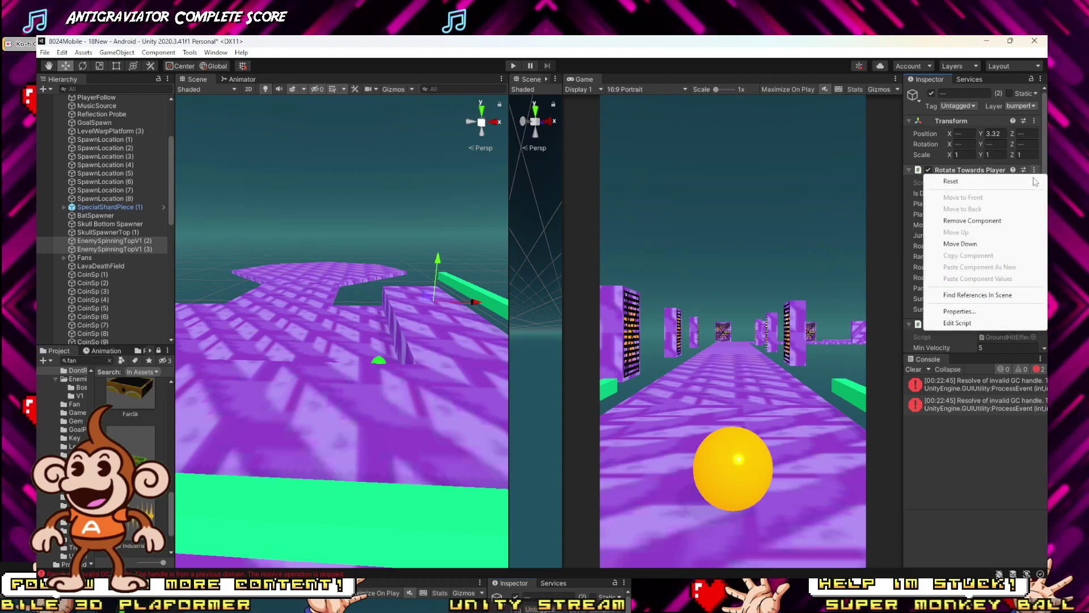
pyautogui.click(991, 222)
pyautogui.click(1041, 170)
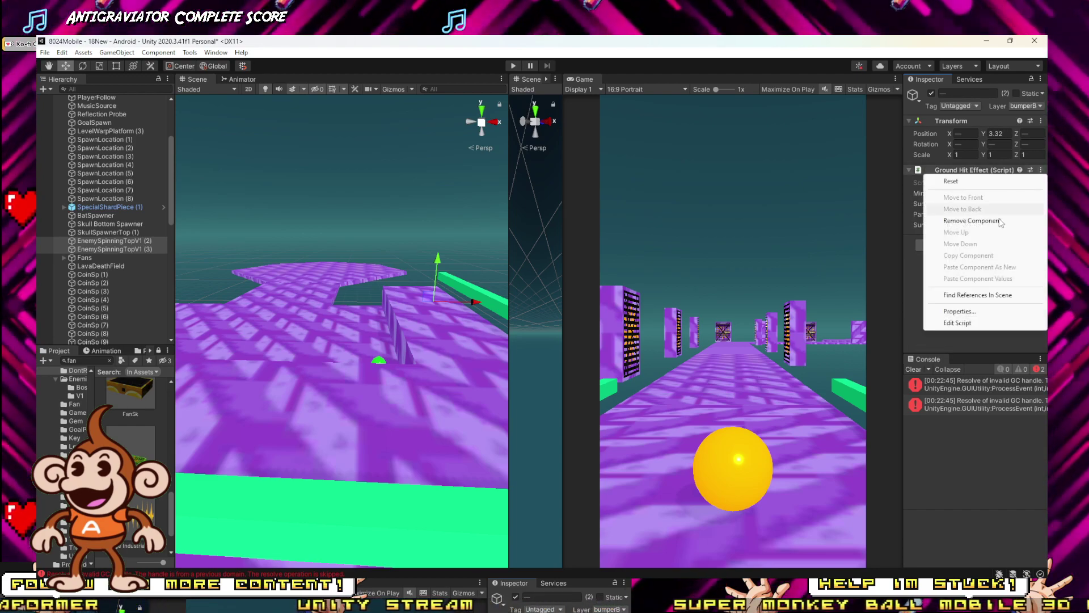
pyautogui.click(998, 222)
# Step: Add Destroy After X Seconds with Timer 1 and Spawn Object At Start to both EnemySpinningTopV1 objects
pyautogui.click(993, 176)
pyautogui.write('des')
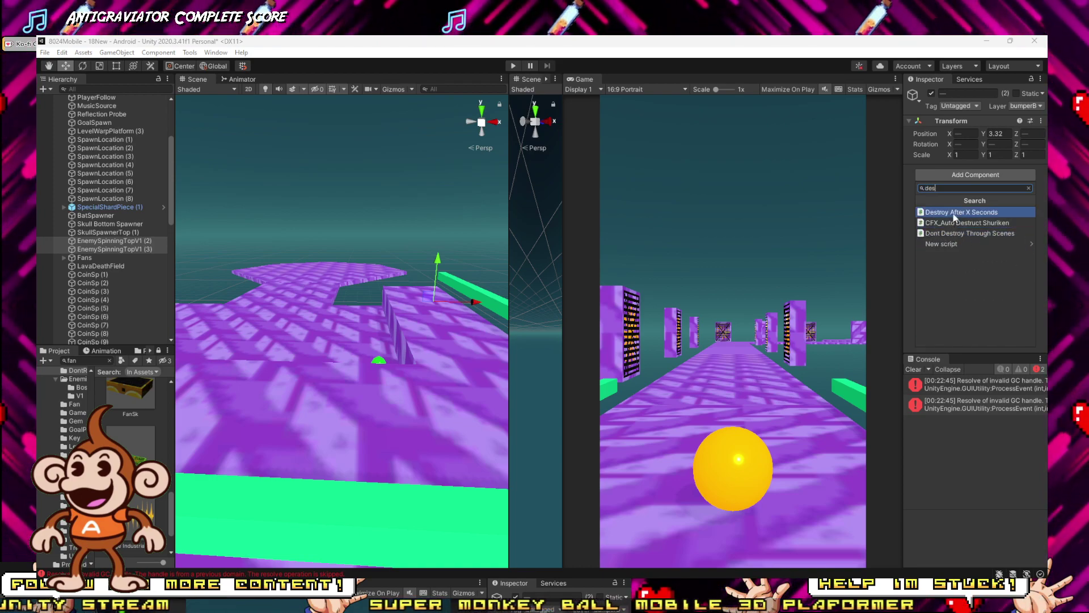
pyautogui.click(956, 213)
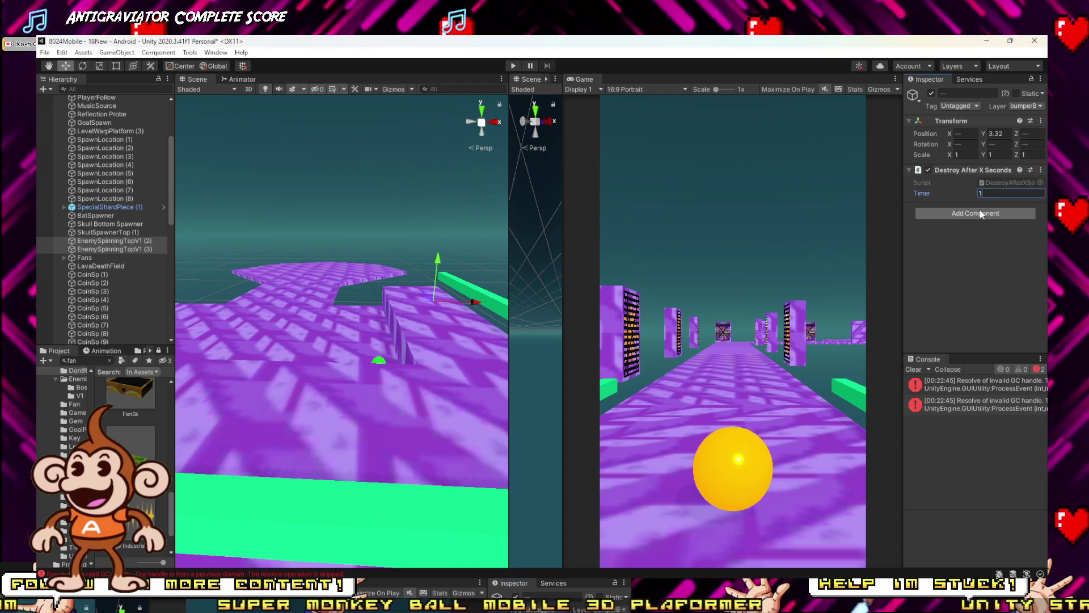
pyautogui.click(980, 213)
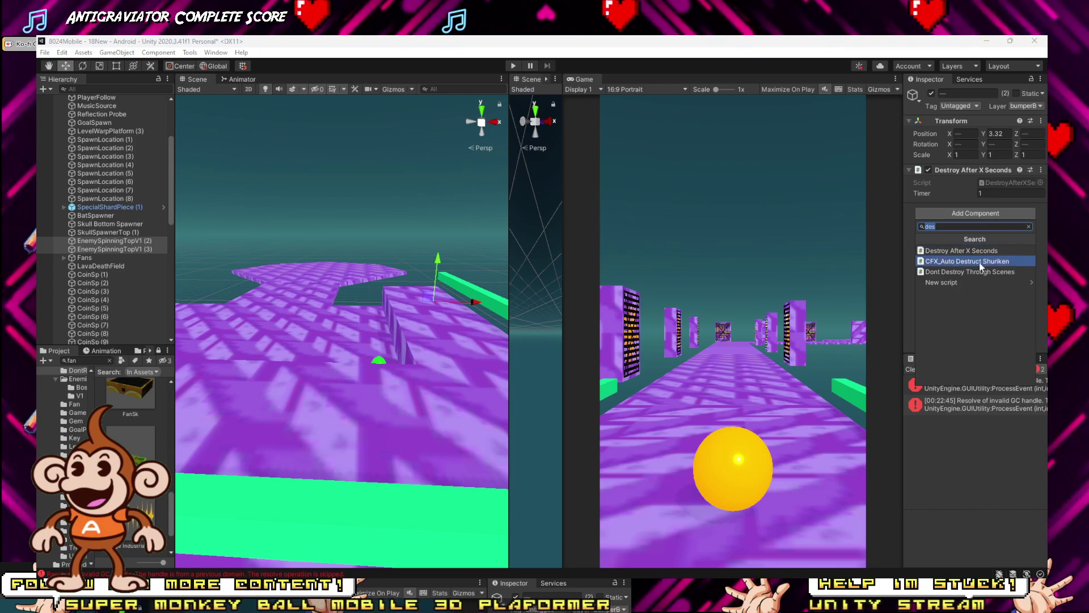
pyautogui.write('spawn')
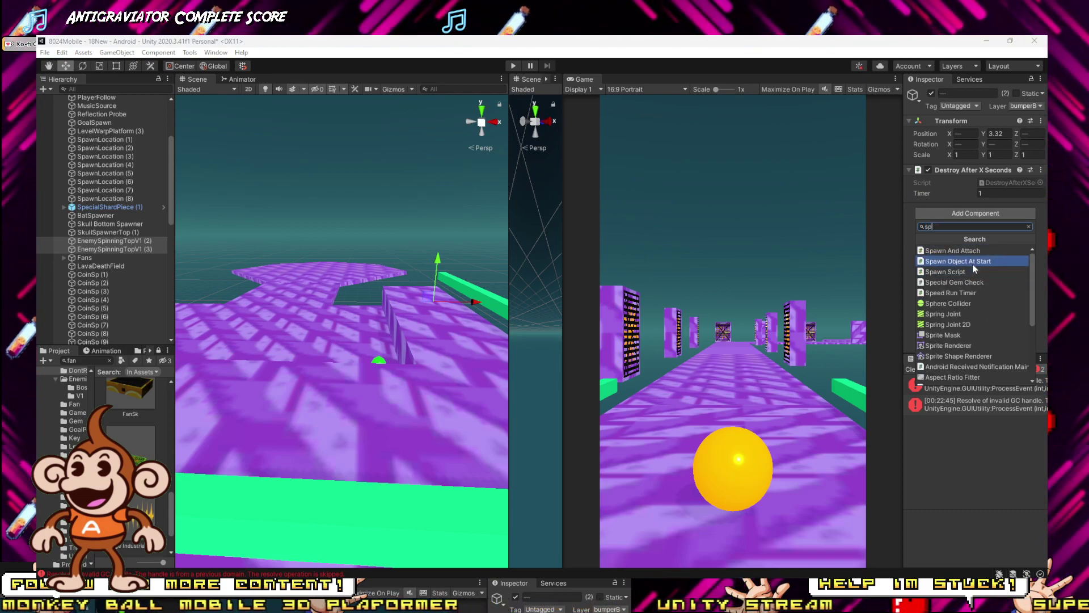
pyautogui.click(971, 271)
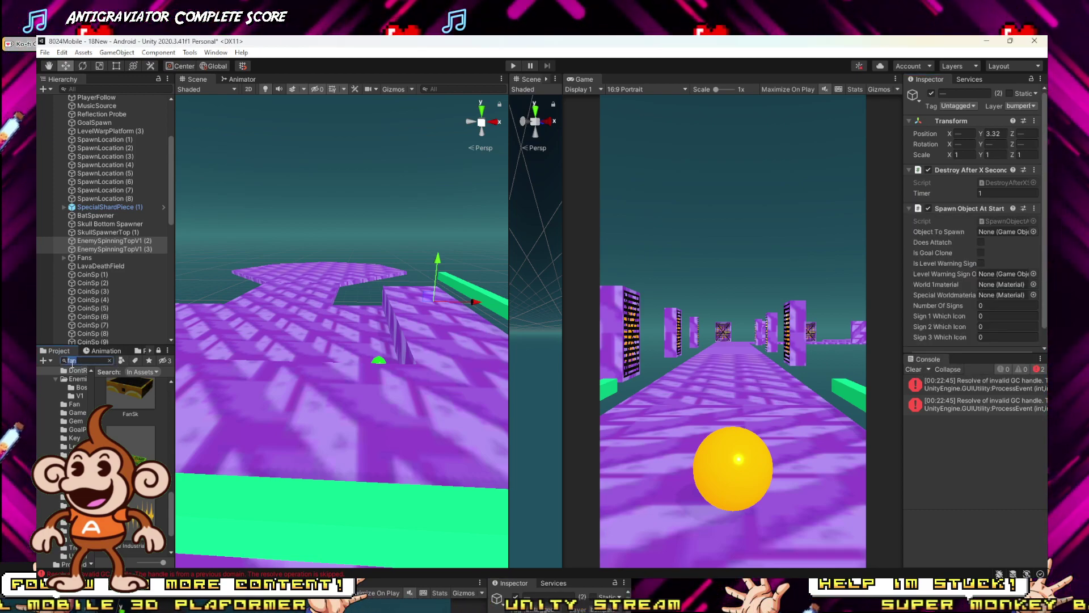
# Step: Find the enemy assets in the project and assign the EnemySpinningTopV1 (1) prefab as Object To Spawn on both spawners
pyautogui.click(72, 361)
pyautogui.write('enemy')
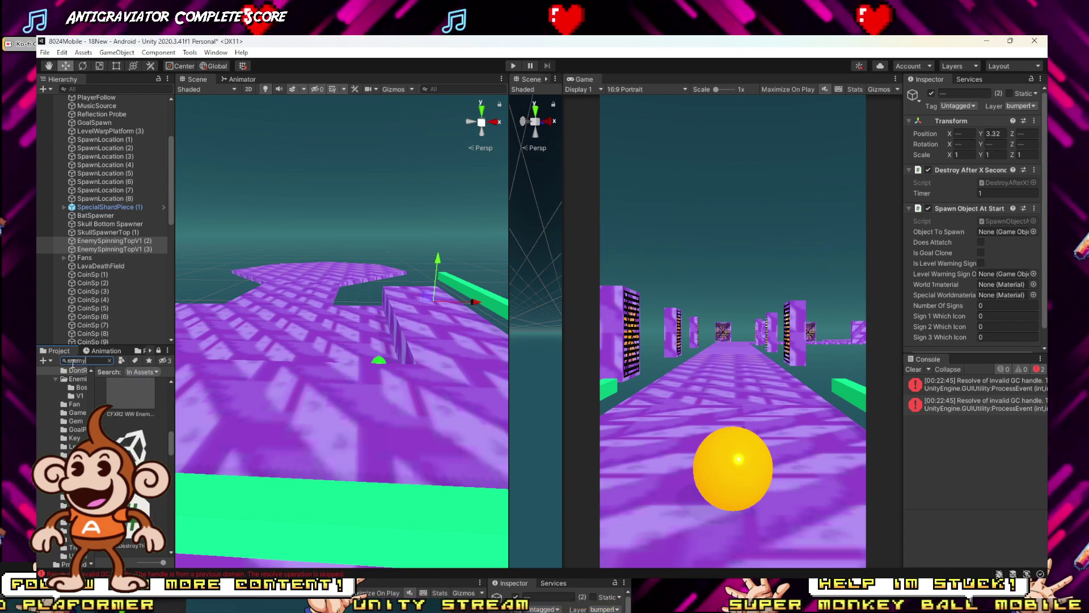
pyautogui.scroll(-5, 131, 443)
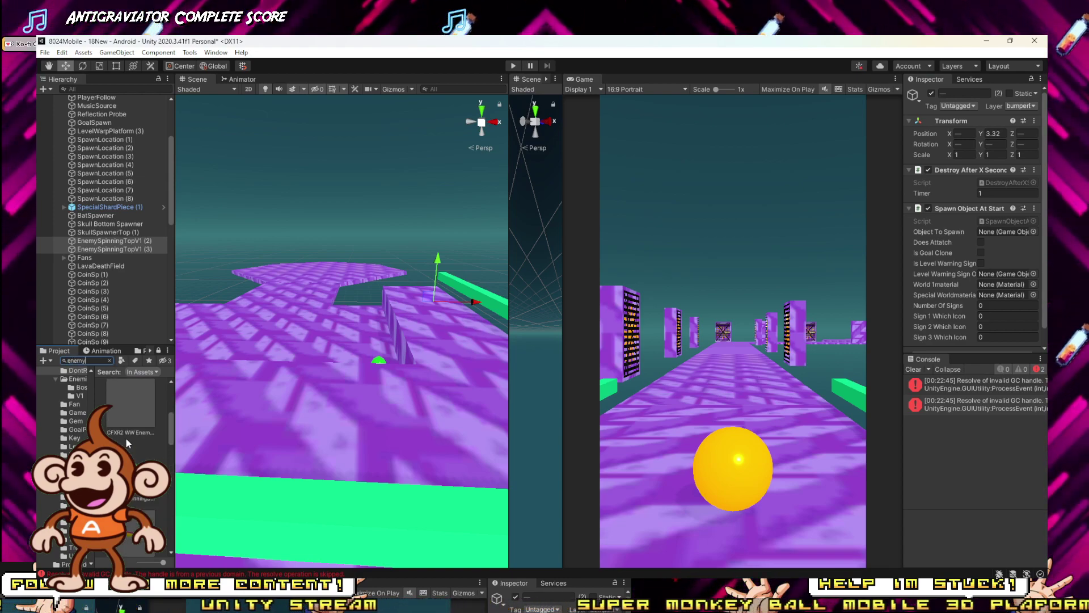
pyautogui.scroll(-5, 128, 437)
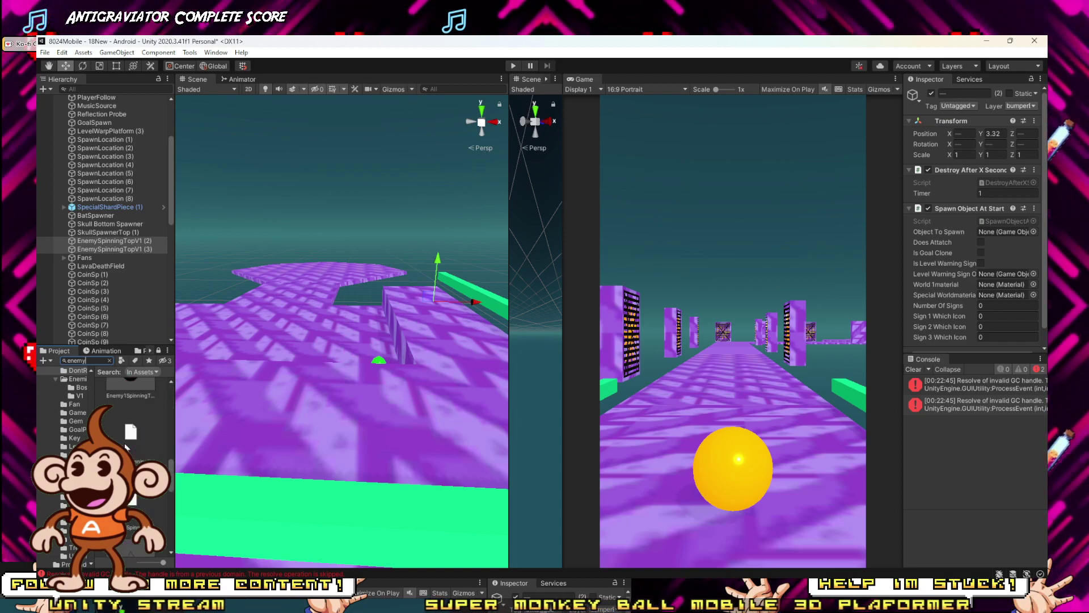
pyautogui.scroll(-5, 126, 447)
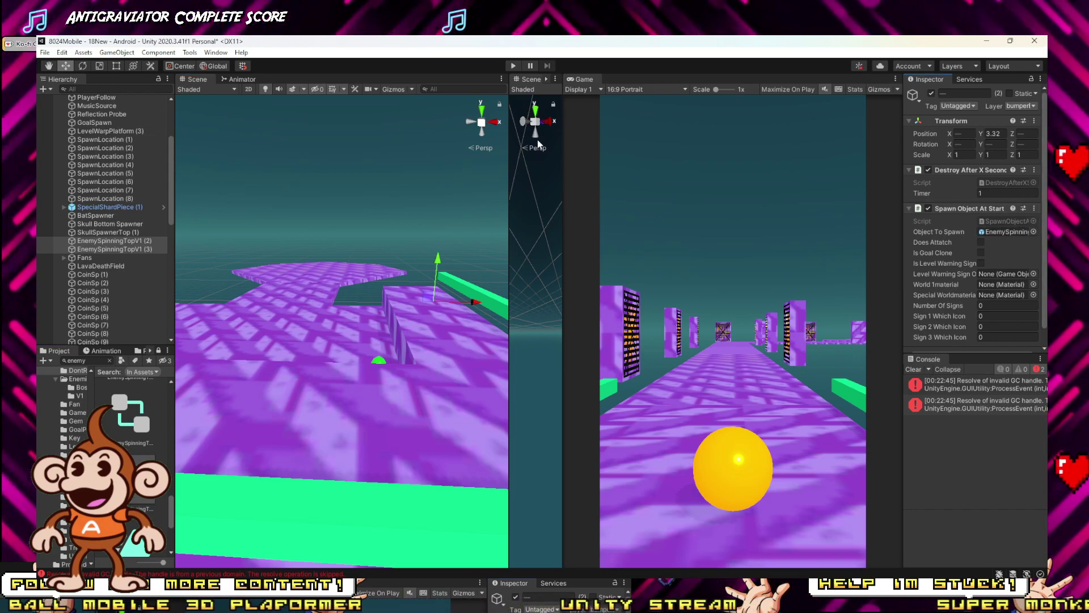
# Step: Playtest the level and inspect the two spawned spinning-top enemies in the scene, ending with play mode stopped
pyautogui.click(513, 65)
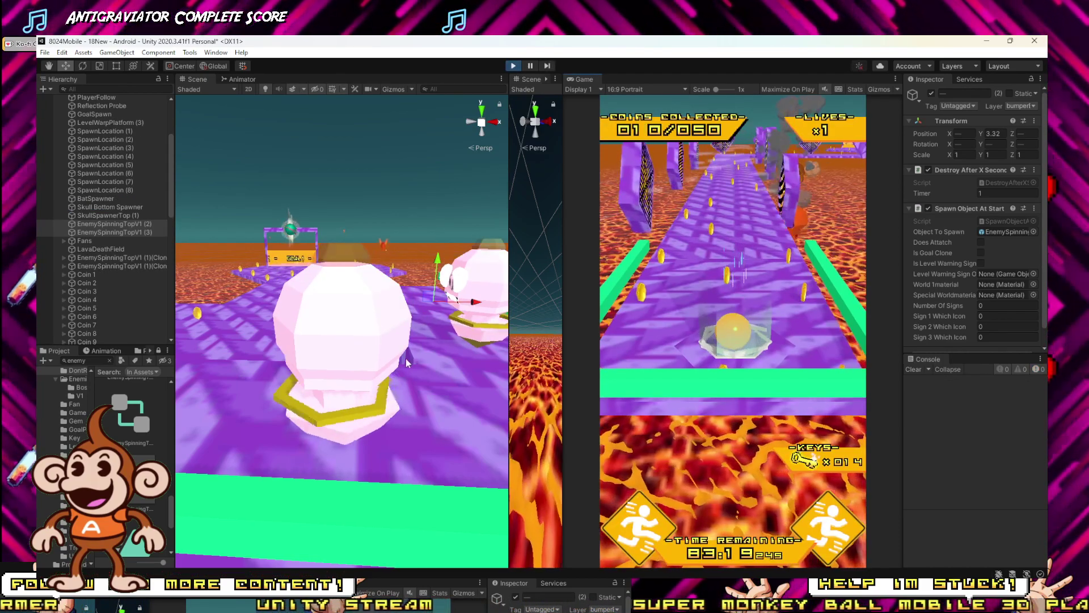
pyautogui.press('Up')
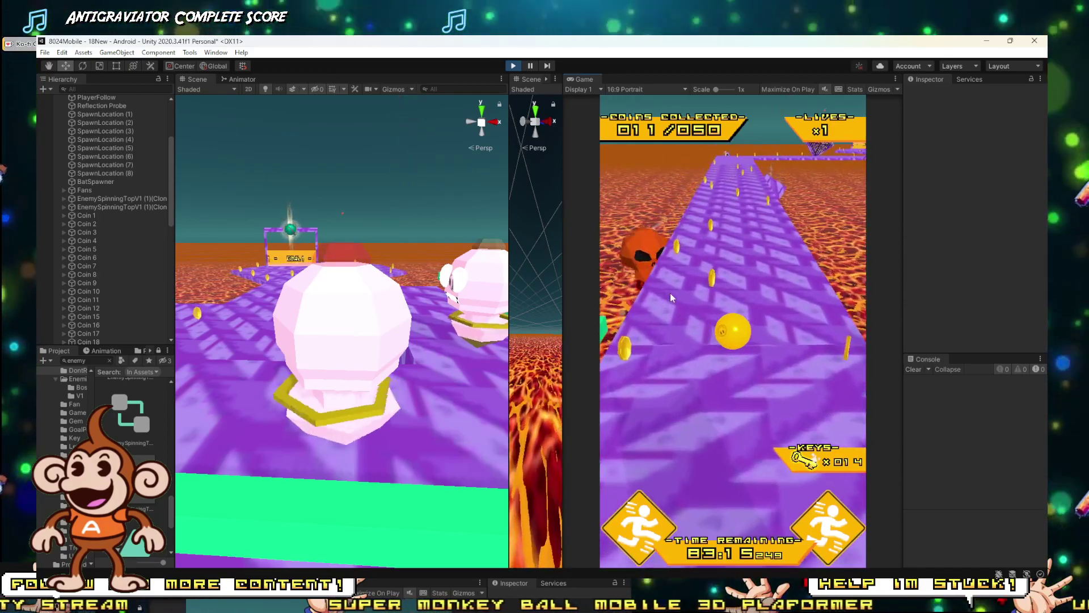
pyautogui.moveTo(409, 318); pyautogui.dragTo(458, 343, button='right')
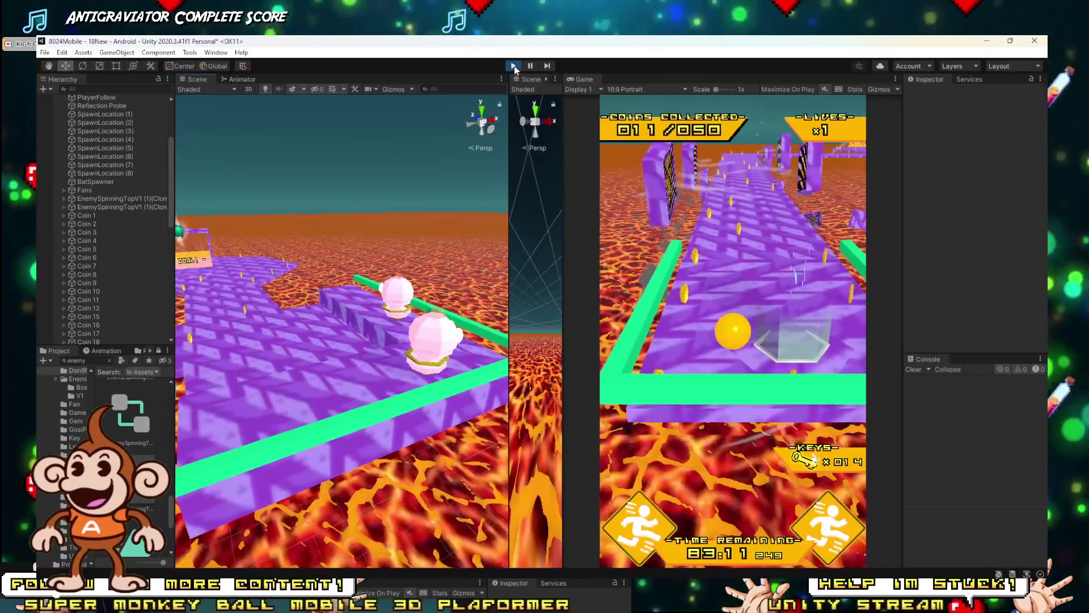
pyautogui.click(513, 66)
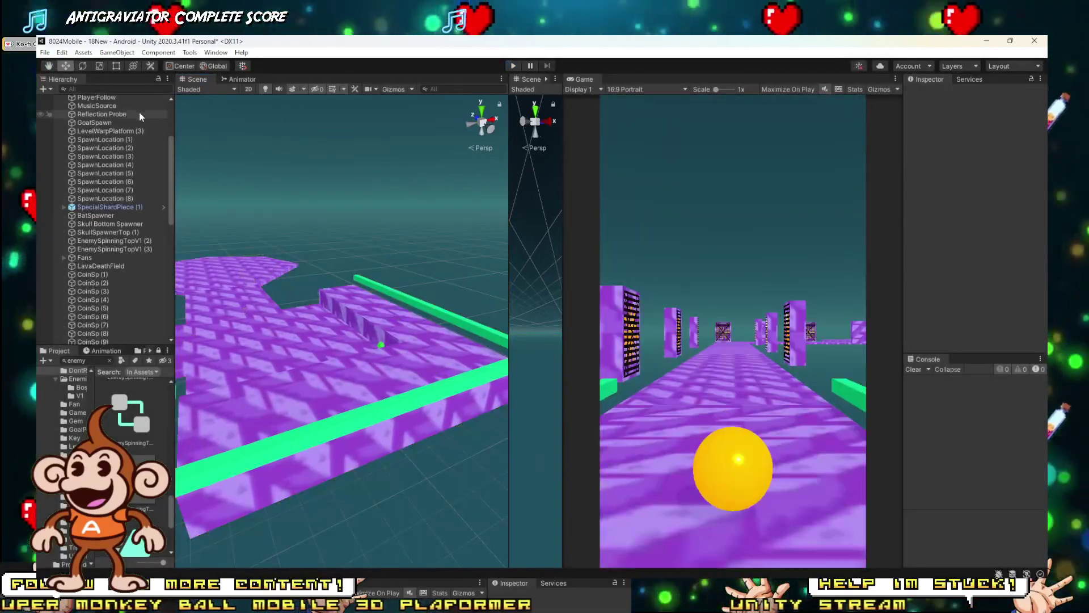
pyautogui.click(113, 88)
pyautogui.write('ge')
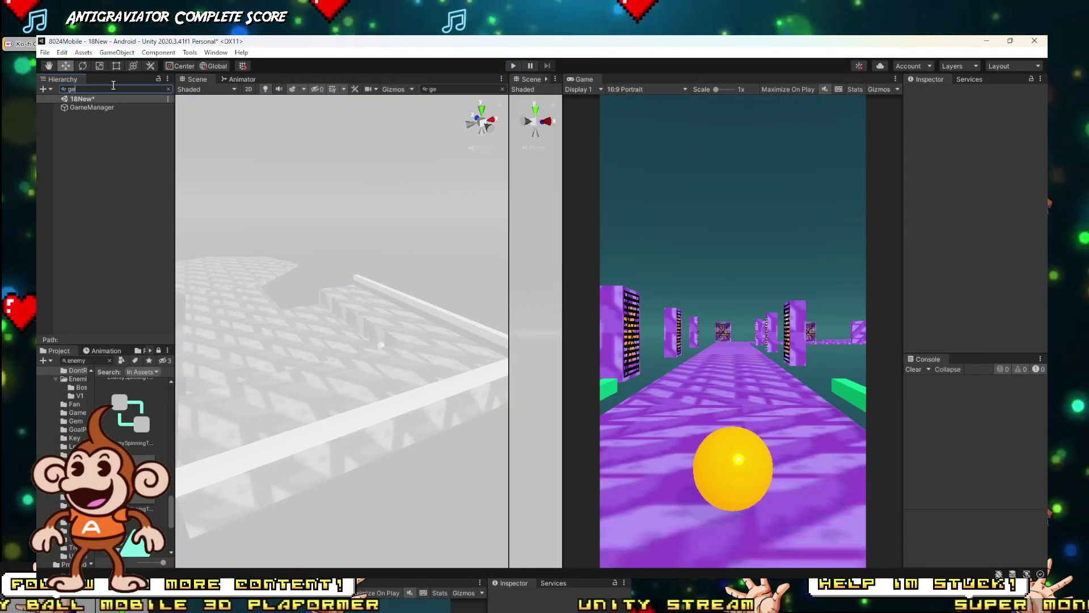
pyautogui.click(168, 89)
# Step: Duplicate CoinSp (50) and move the copy along Z to about 69.76, near the raised ledge
pyautogui.scroll(-15, 117, 297)
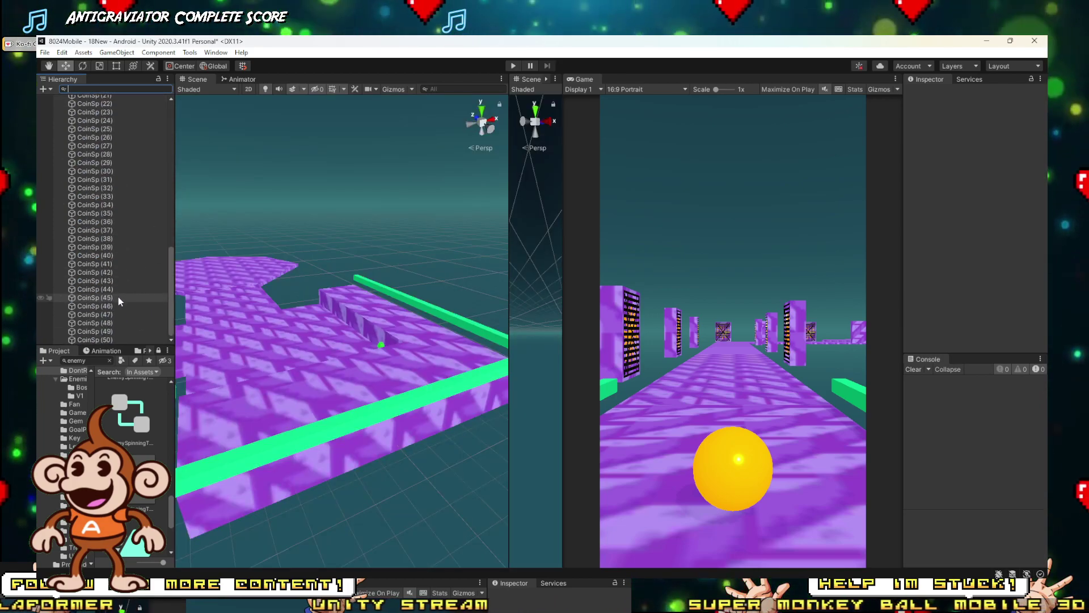
pyautogui.click(105, 339)
pyautogui.press('f')
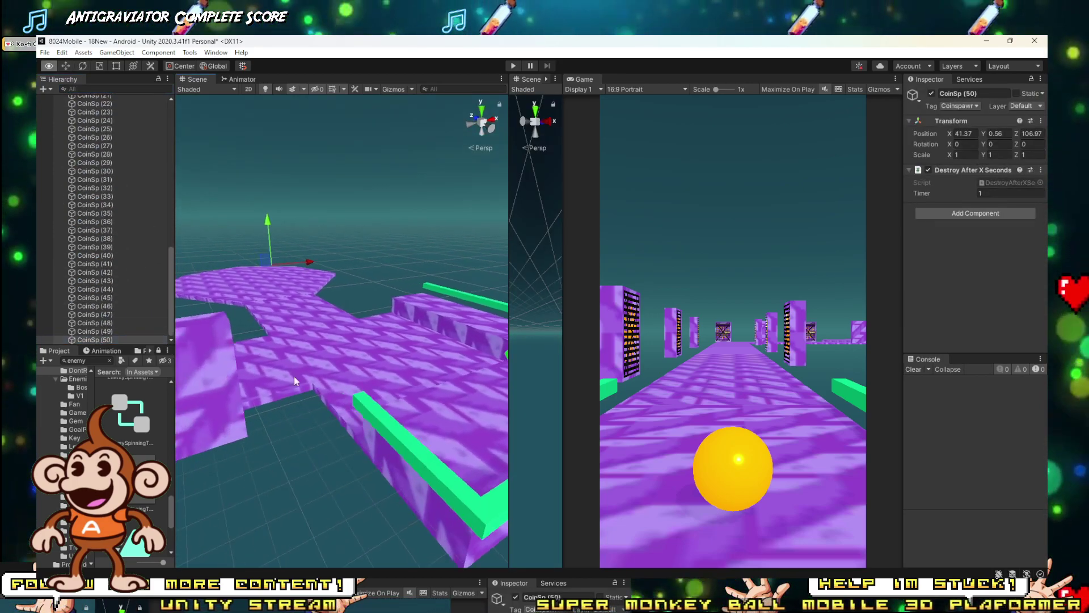
pyautogui.keyDown('alt'); pyautogui.moveTo(230, 349); pyautogui.dragTo(226, 307); pyautogui.keyUp('alt')
pyautogui.scroll(-4, 226, 307)
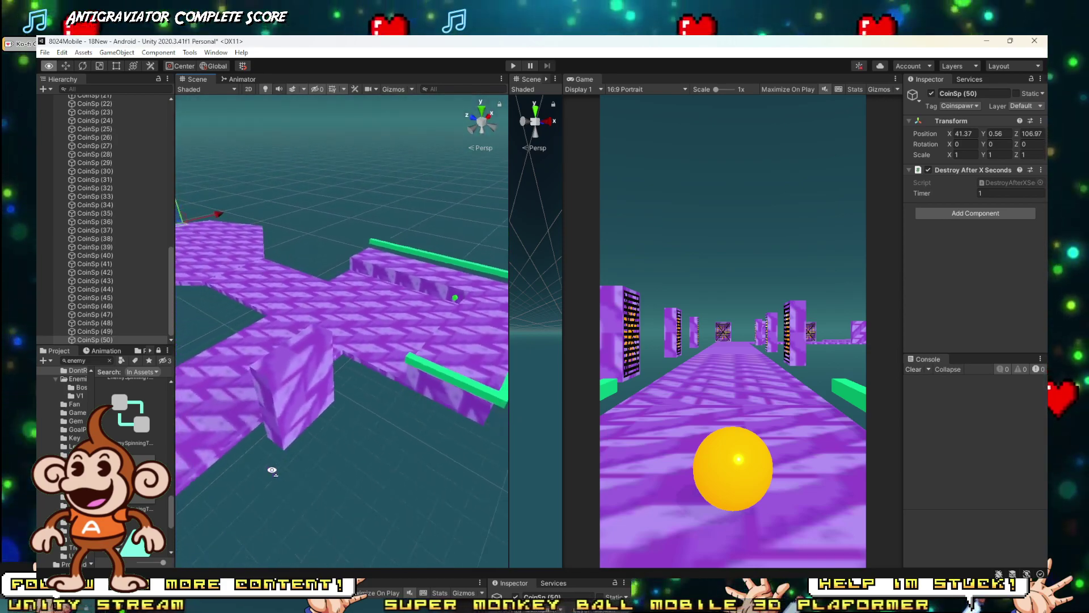
pyautogui.hotkey('ctrl', 'd')
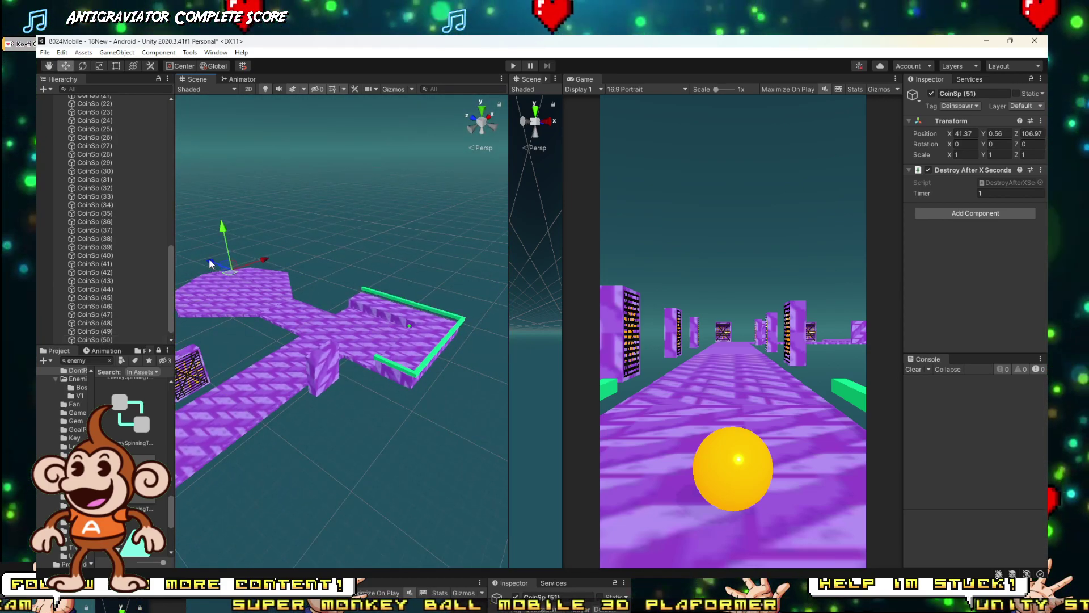
pyautogui.moveTo(209, 259); pyautogui.dragTo(347, 325)
pyautogui.press('f')
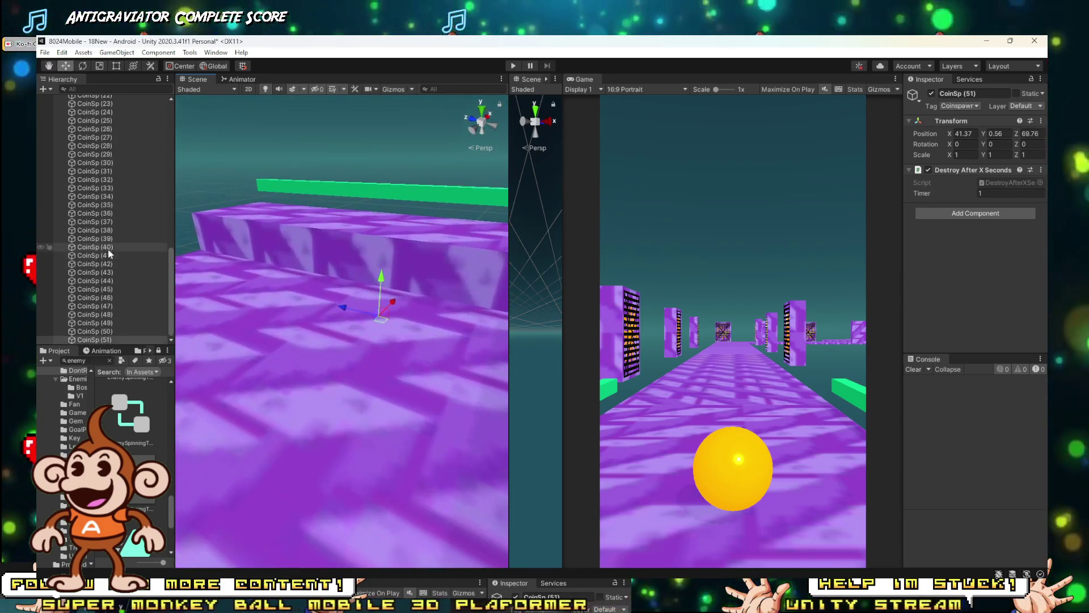
# Step: Rename the duplicated coin spawn as GemSp (1)
pyautogui.click(100, 340)
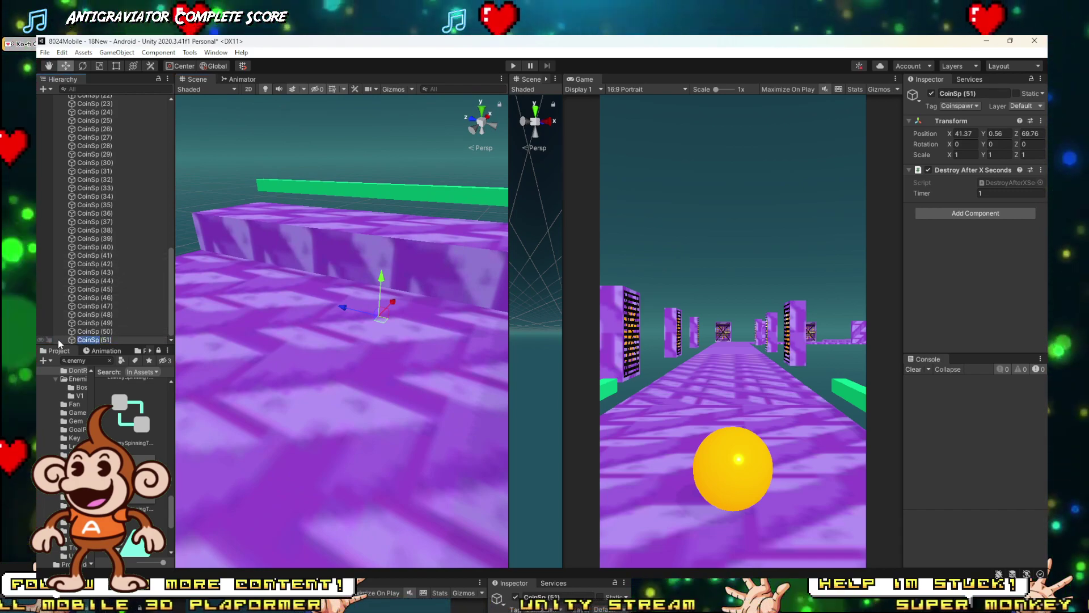
pyautogui.click(58, 339)
pyautogui.write('GemS')
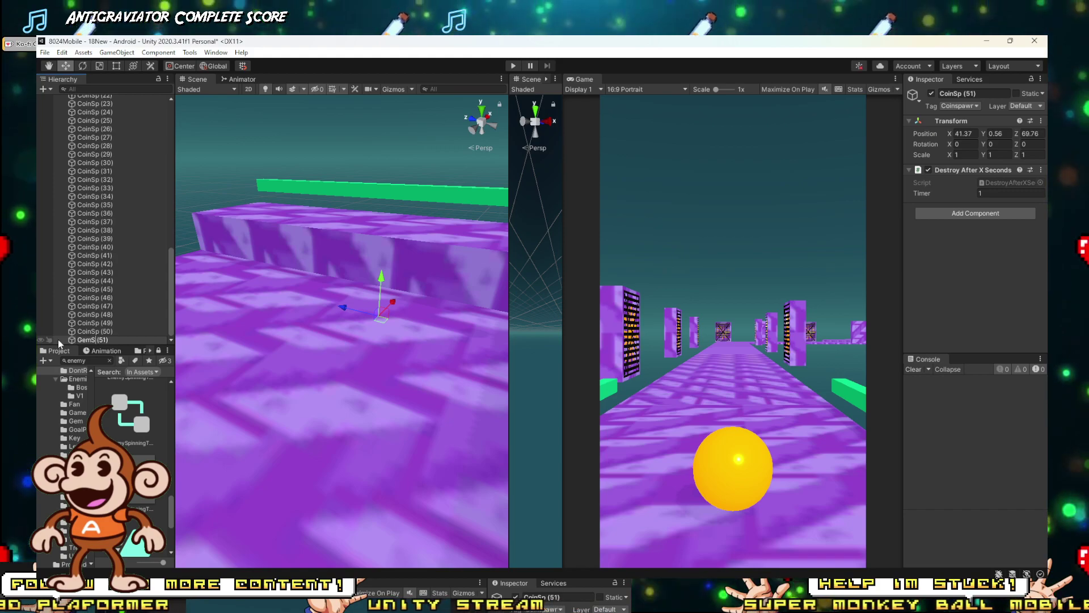
pyautogui.write('p')
pyautogui.press('Return')
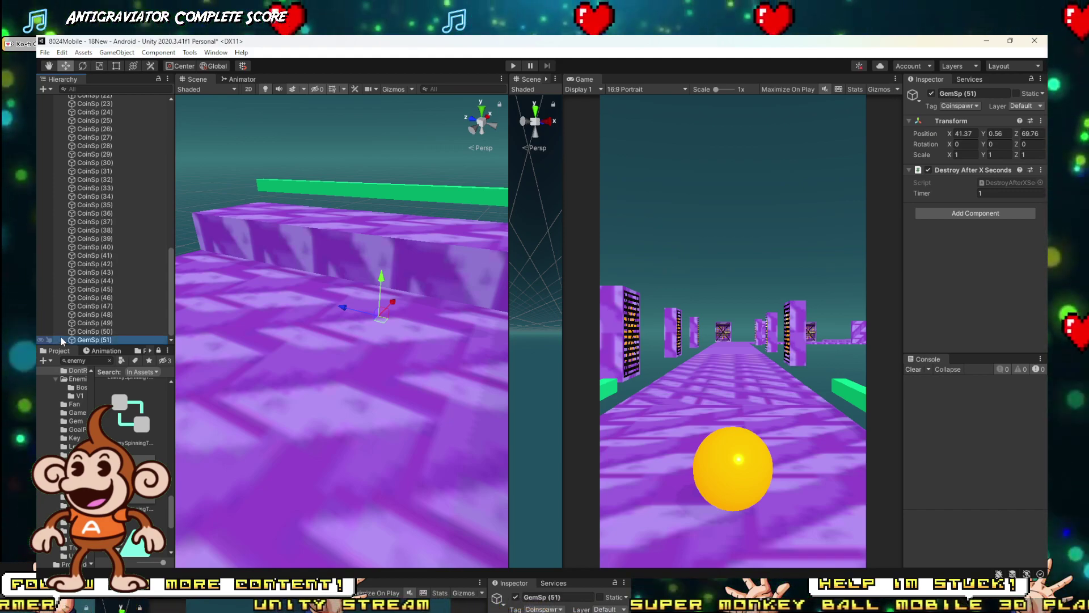
pyautogui.click(104, 340)
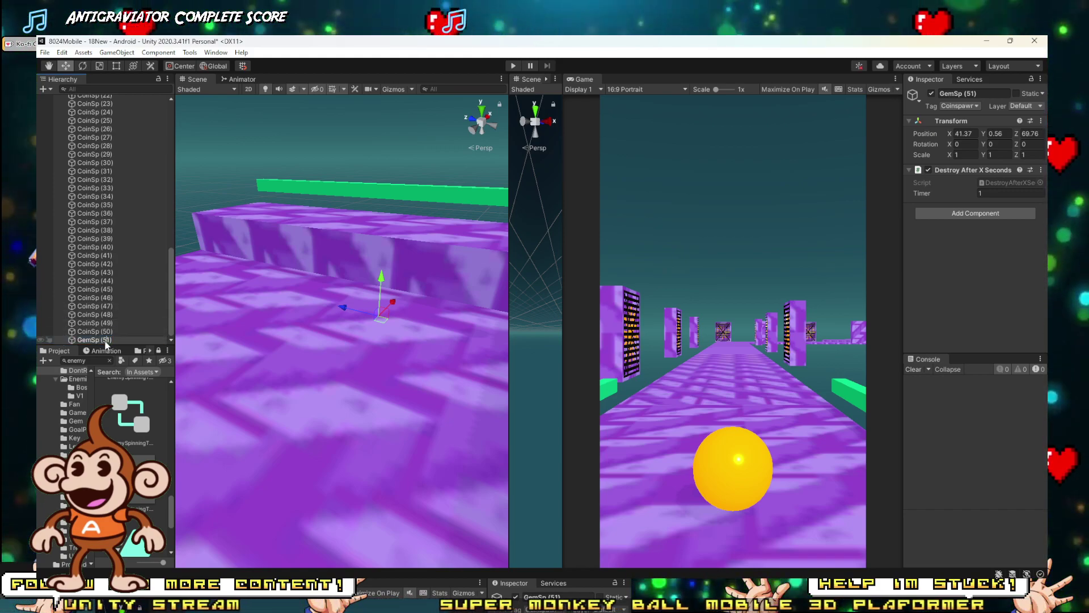
pyautogui.press('BackSpace')
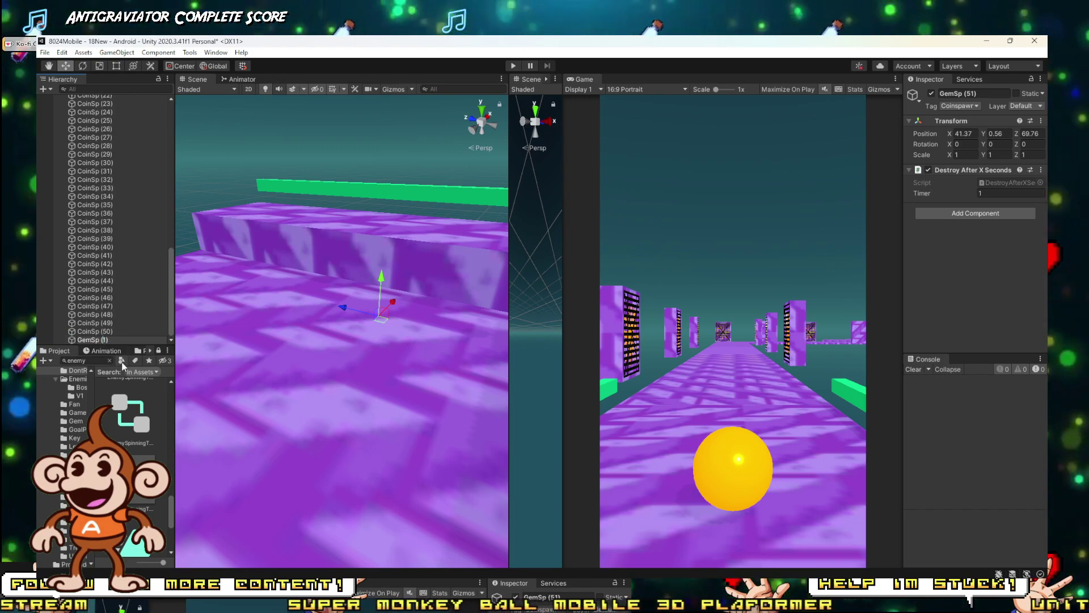
pyautogui.press('Return')
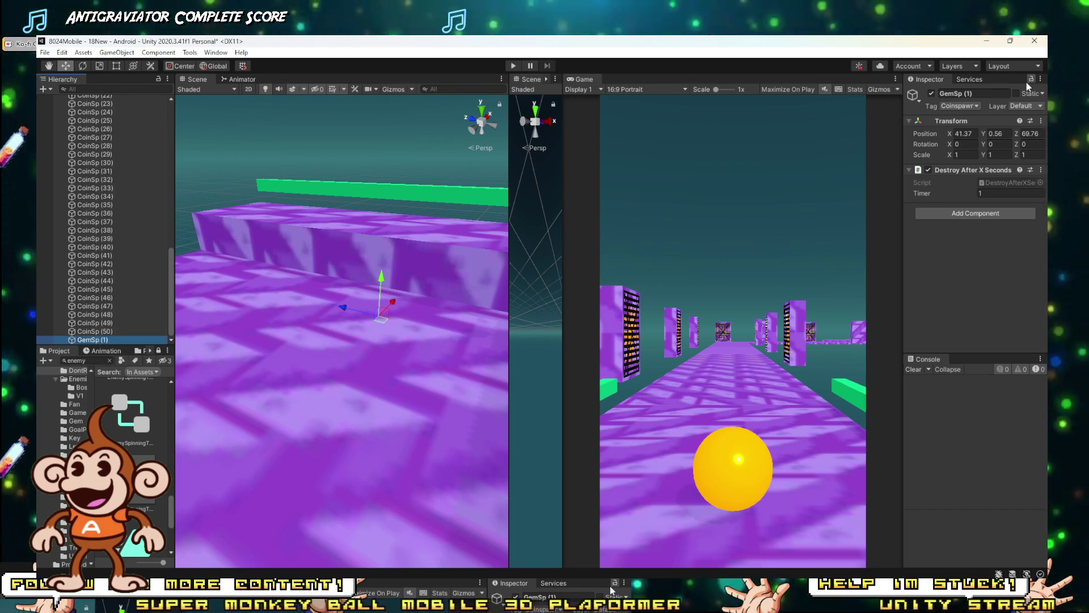
# Step: Tag GemSp (1) as GemSpawner and add a Sprite Renderer that uses the RegGem sprite
pyautogui.click(971, 106)
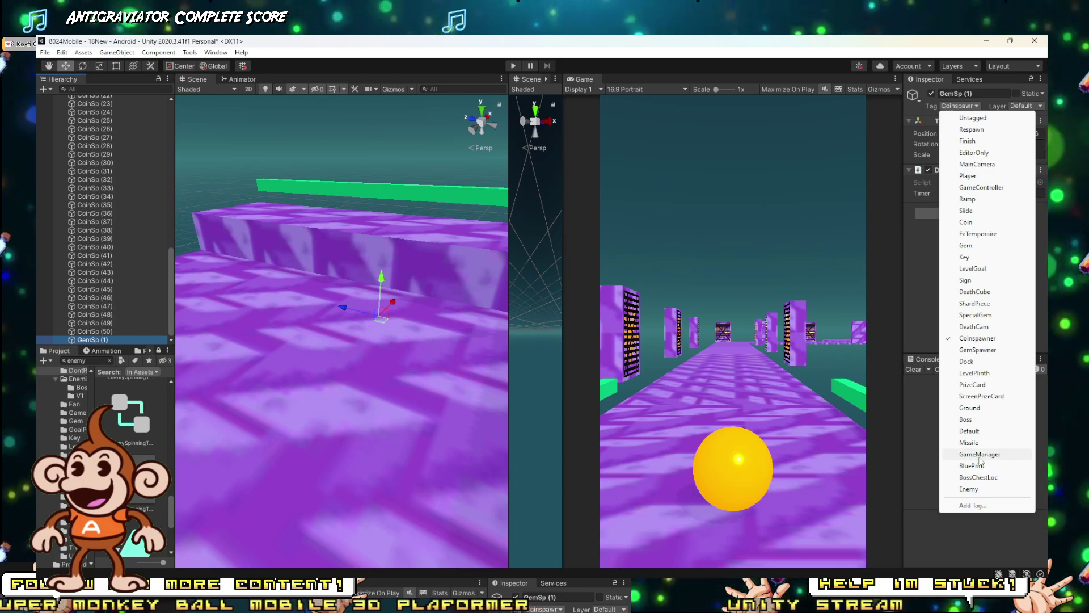
pyautogui.click(978, 350)
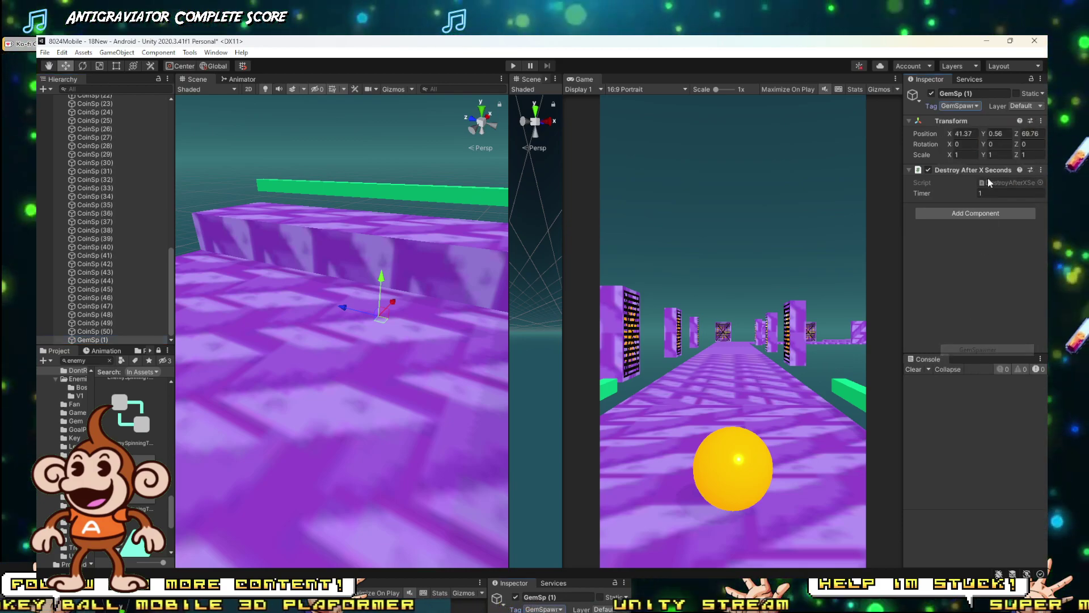
pyautogui.click(941, 214)
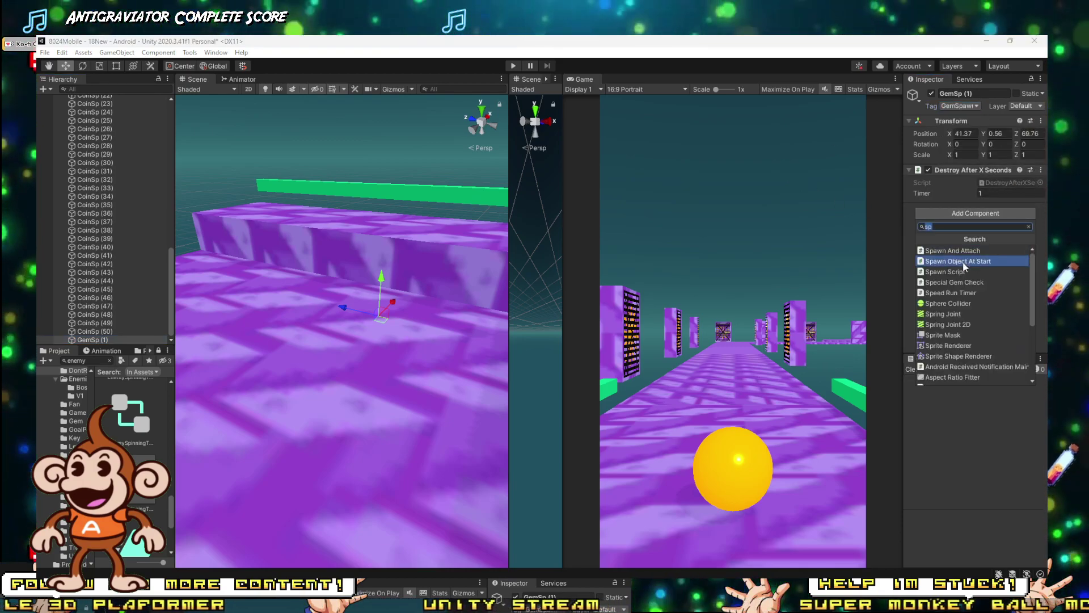
pyautogui.click(945, 345)
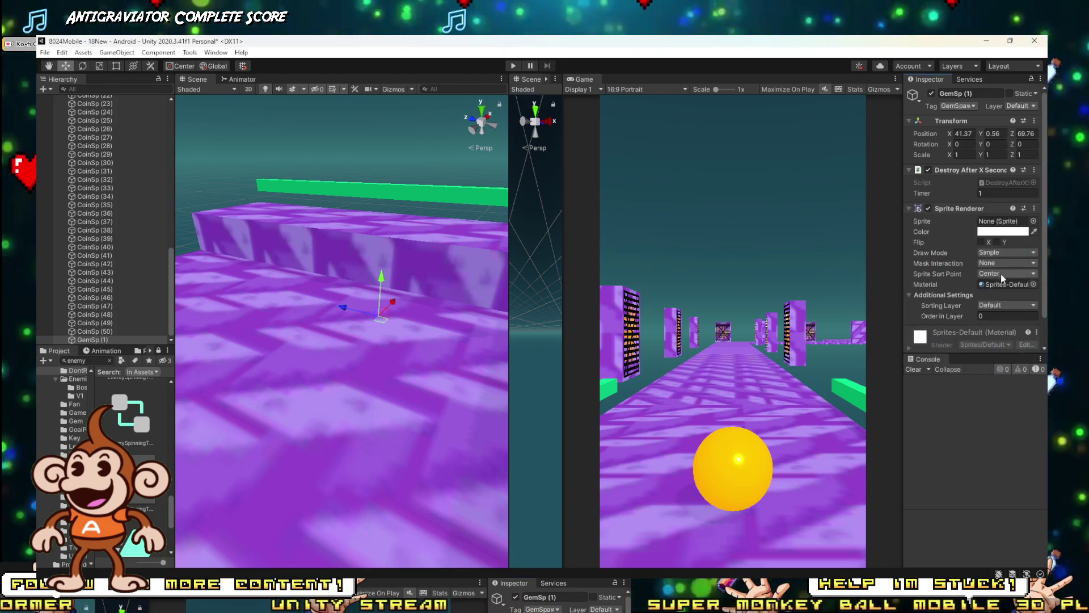
pyautogui.click(1033, 220)
pyautogui.write('ge')
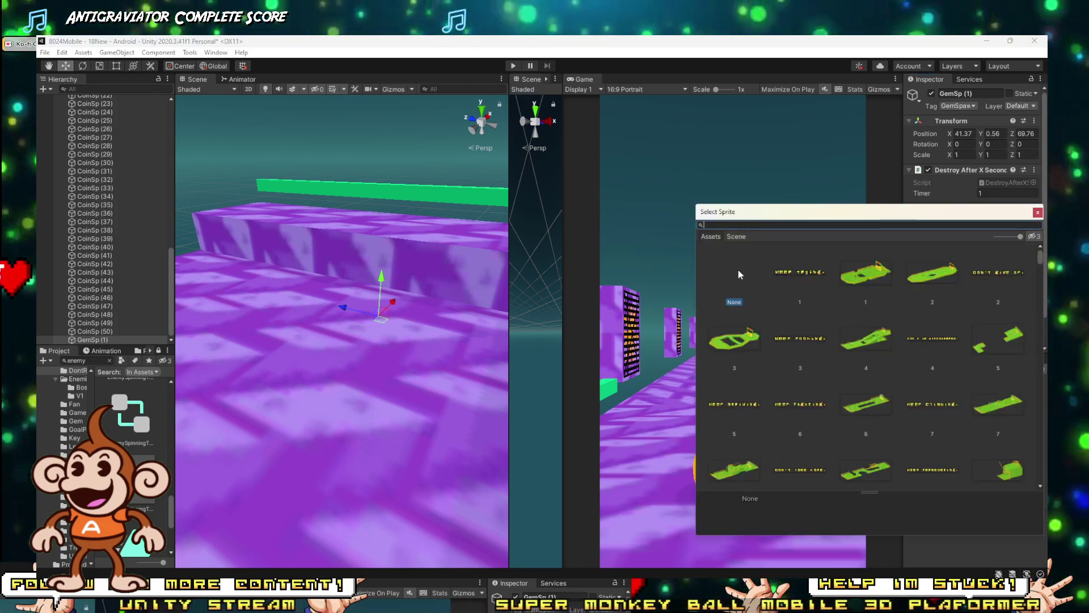
pyautogui.write('m')
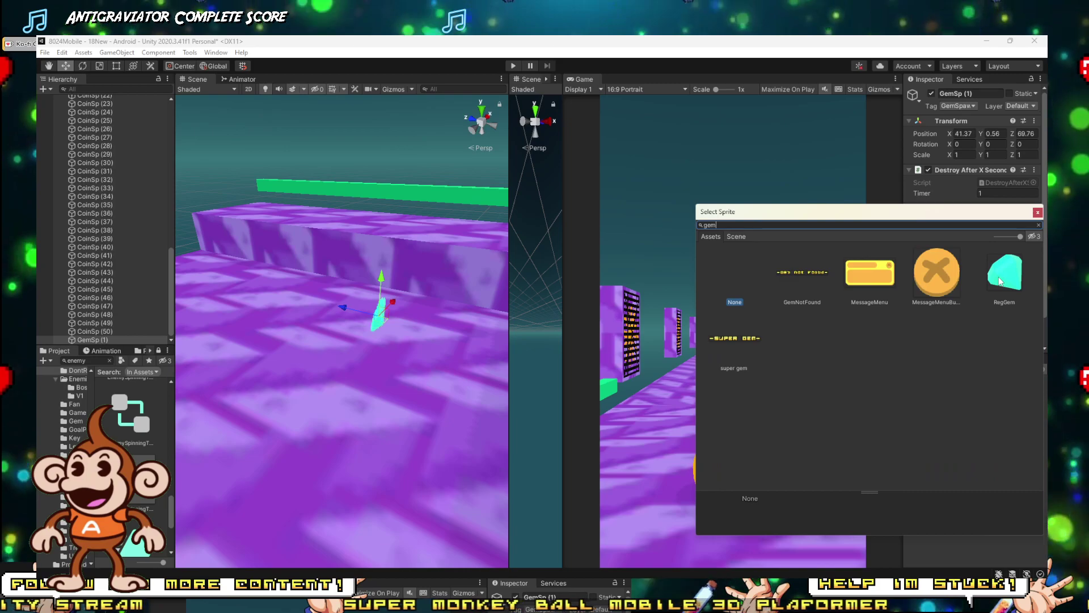
pyautogui.doubleClick(1000, 280)
# Step: Duplicate GemSp (1) to make GemSp (2) through GemSp (6), arranged as two rows of three at Y 0.9 beside the raised ledge
pyautogui.keyDown('alt'); pyautogui.moveTo(482, 336); pyautogui.dragTo(358, 345); pyautogui.keyUp('alt')
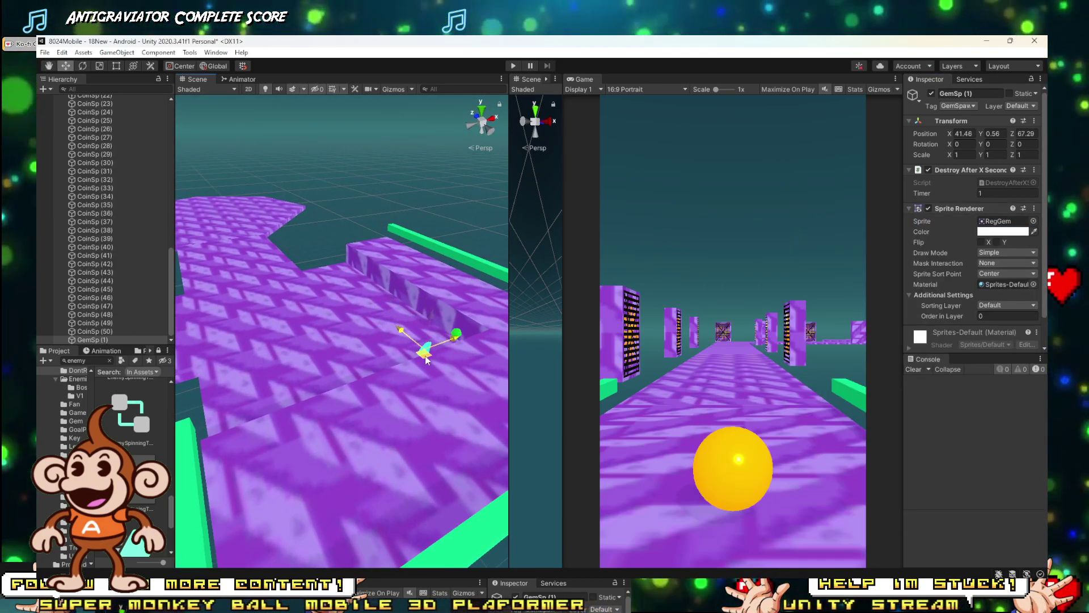
pyautogui.keyDown('alt'); pyautogui.moveTo(448, 342); pyautogui.dragTo(359, 299); pyautogui.keyUp('alt')
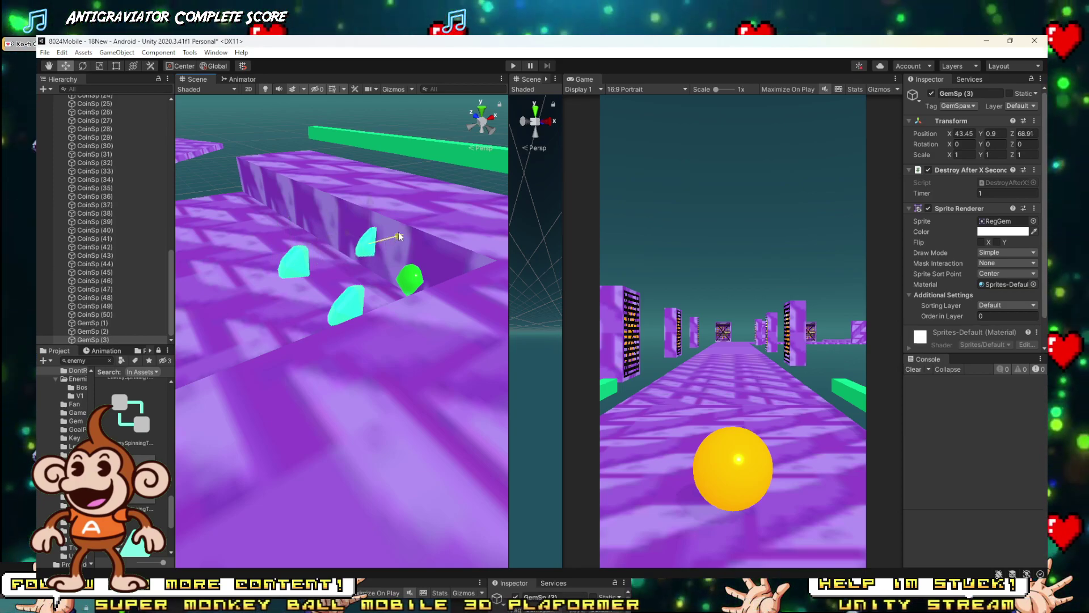
pyautogui.keyDown('alt'); pyautogui.moveTo(385, 243); pyautogui.dragTo(369, 273); pyautogui.keyUp('alt')
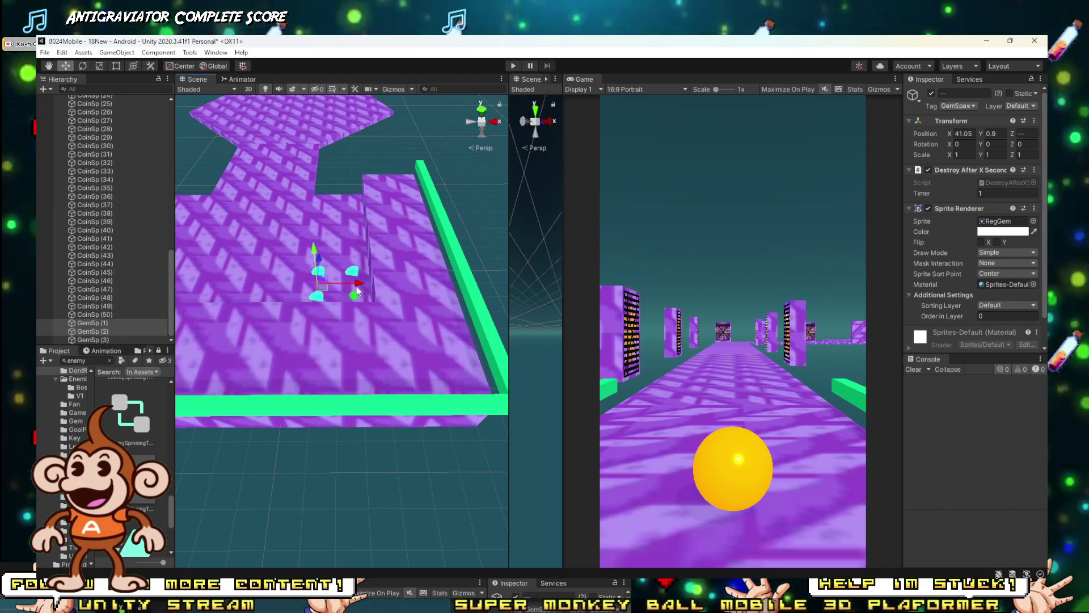
pyautogui.keyDown('alt'); pyautogui.moveTo(357, 291); pyautogui.dragTo(356, 378); pyautogui.keyUp('alt')
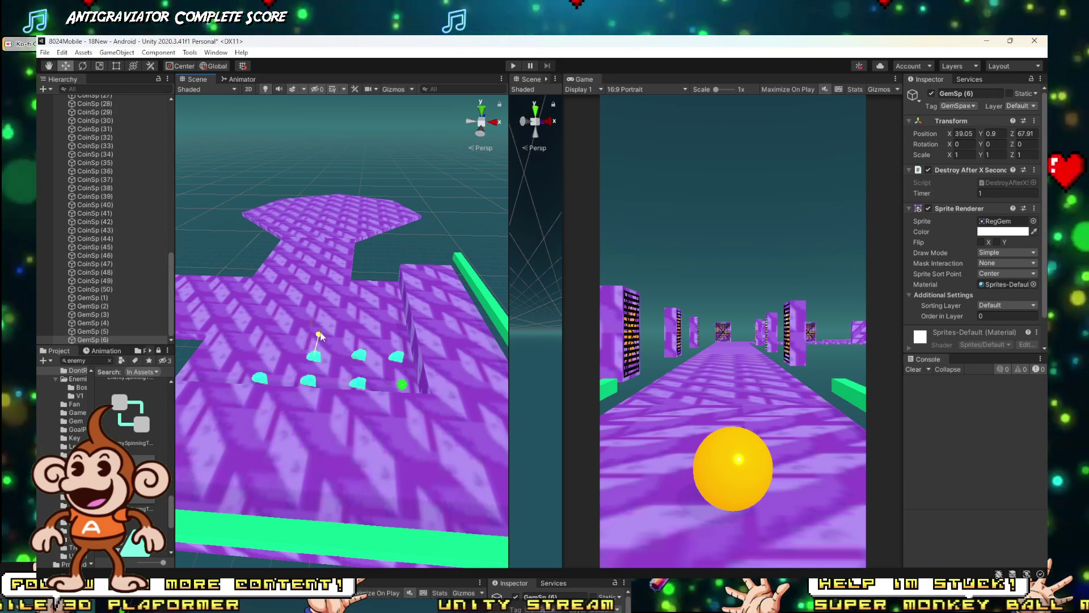
# Step: Add GemSp (7) to GemSp (9) along the ledge to extend the gem formation, with GemSp (9) at about X 42.71, Z 70.41
pyautogui.click(369, 361)
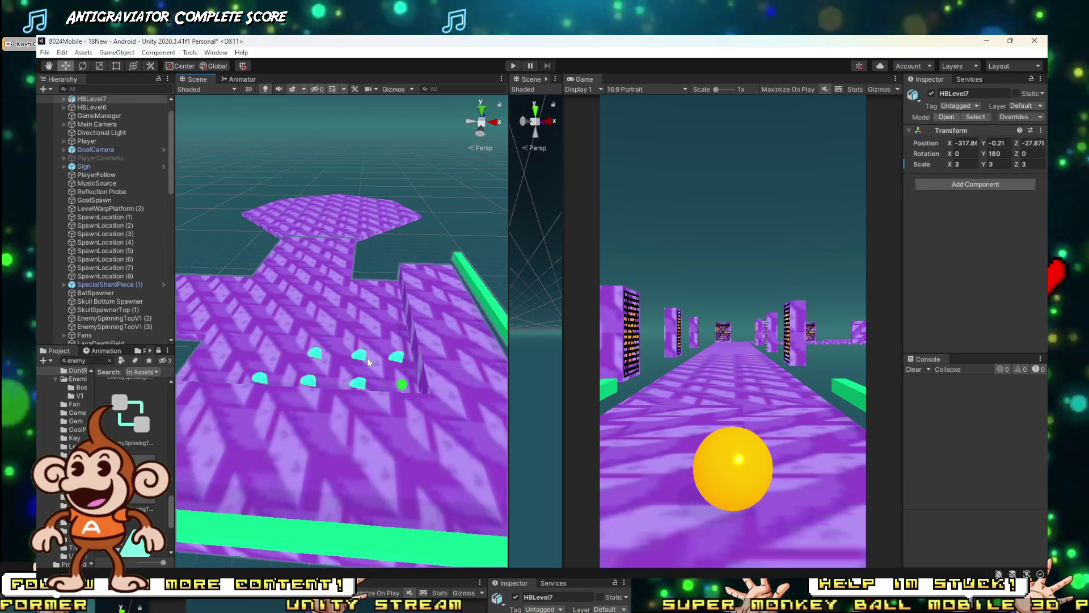
pyautogui.click(361, 362)
pyautogui.click(369, 334)
pyautogui.keyDown('alt'); pyautogui.moveTo(369, 335); pyautogui.dragTo(344, 343); pyautogui.keyUp('alt')
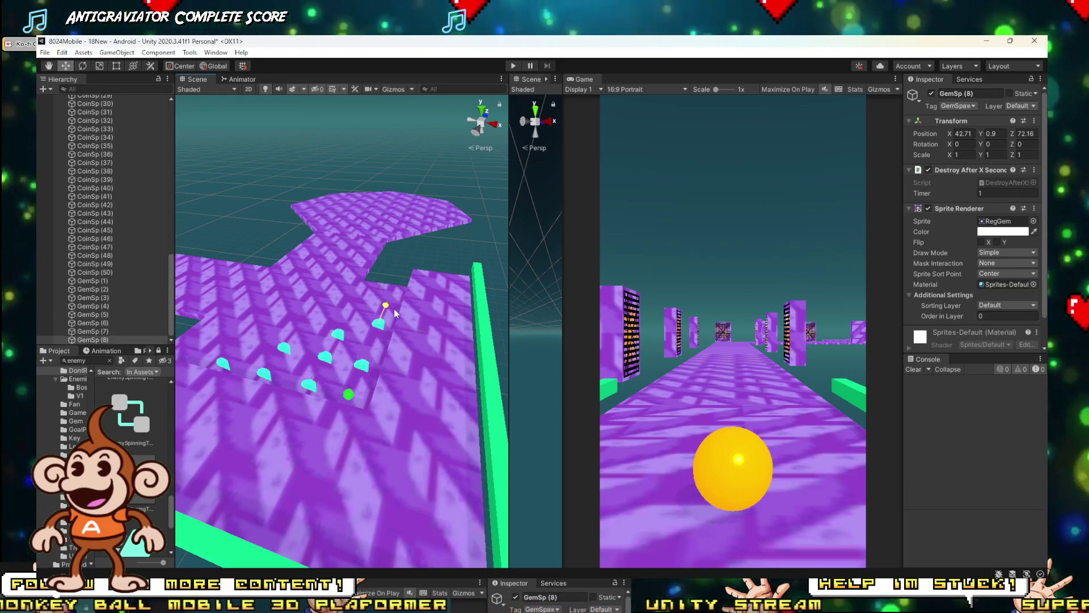
pyautogui.keyDown('alt'); pyautogui.moveTo(395, 313); pyautogui.dragTo(451, 342); pyautogui.keyUp('alt')
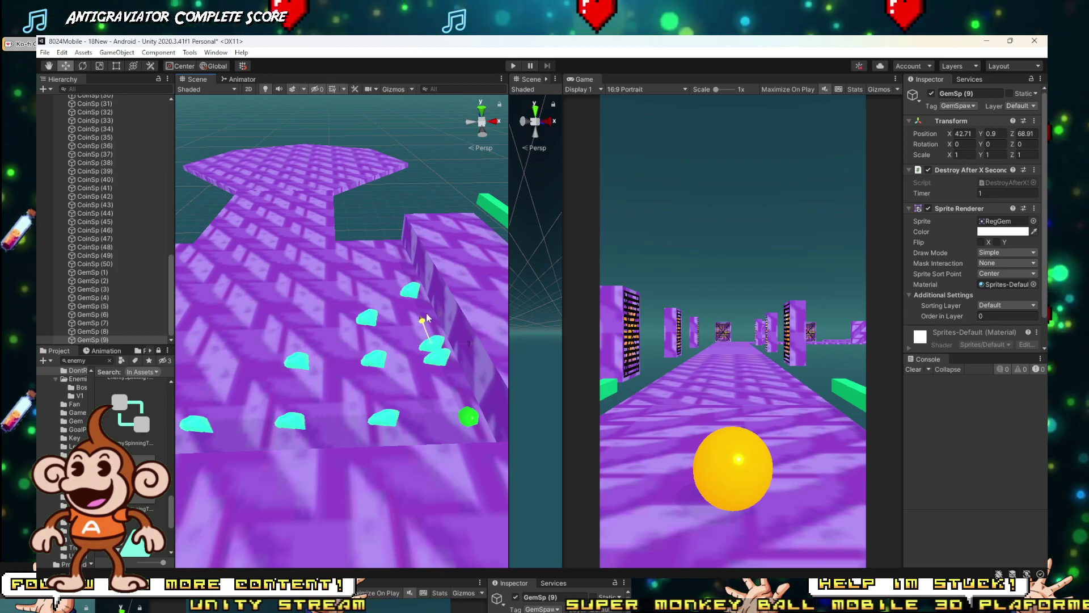
pyautogui.keyDown('alt'); pyautogui.moveTo(425, 296); pyautogui.dragTo(500, 341); pyautogui.keyUp('alt')
pyautogui.scroll(-8, 503, 339)
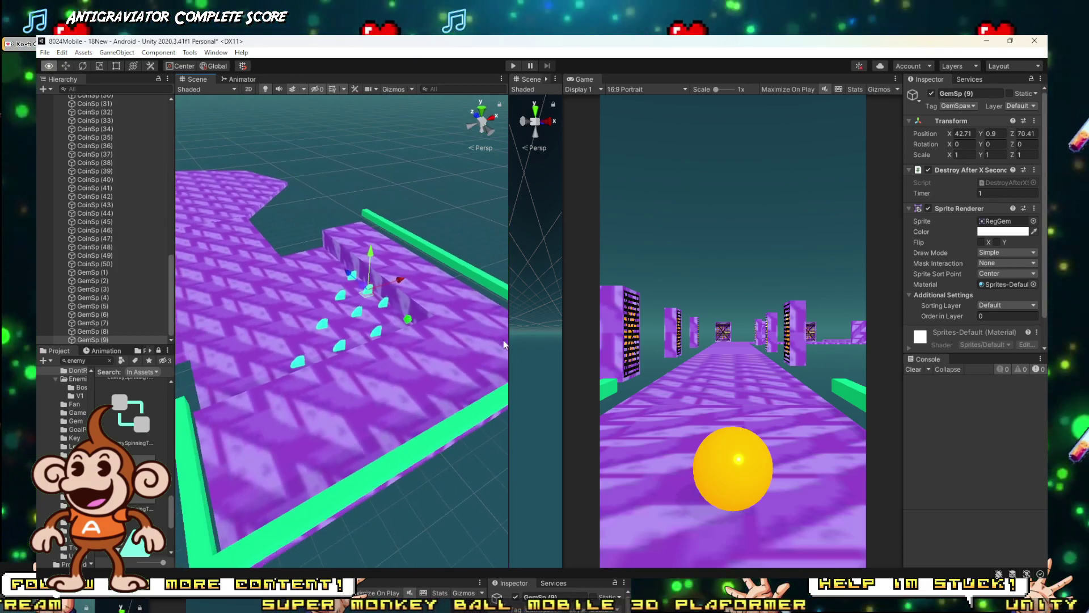
# Step: Playtest the level, inspect the spawned gems and spinning-top enemies by the ledge, and end play mode
pyautogui.keyDown('alt'); pyautogui.moveTo(478, 305); pyautogui.dragTo(400, 297); pyautogui.keyUp('alt')
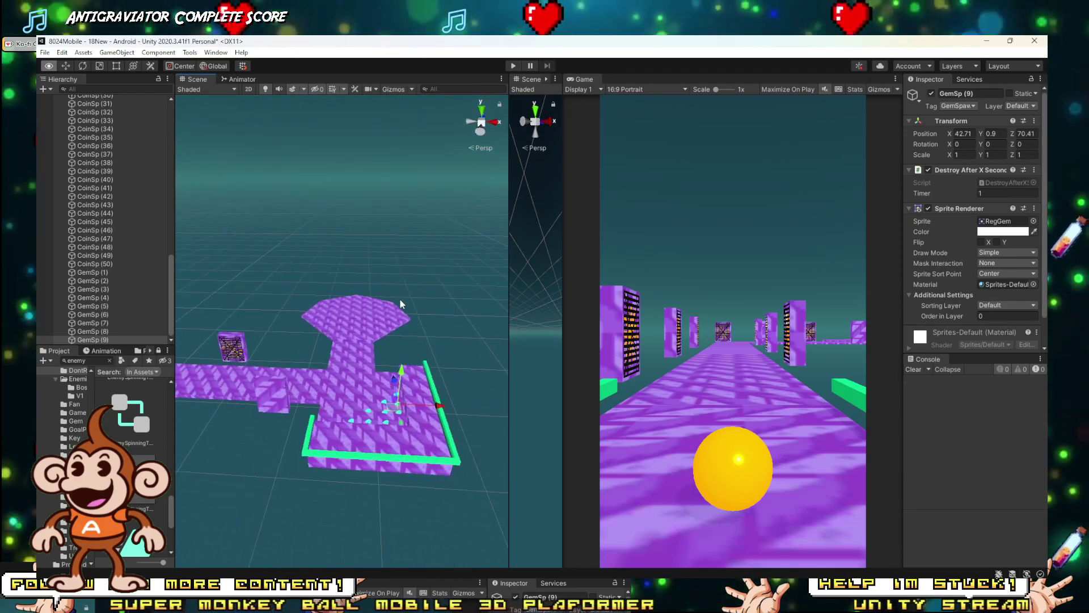
pyautogui.scroll(5, 398, 293)
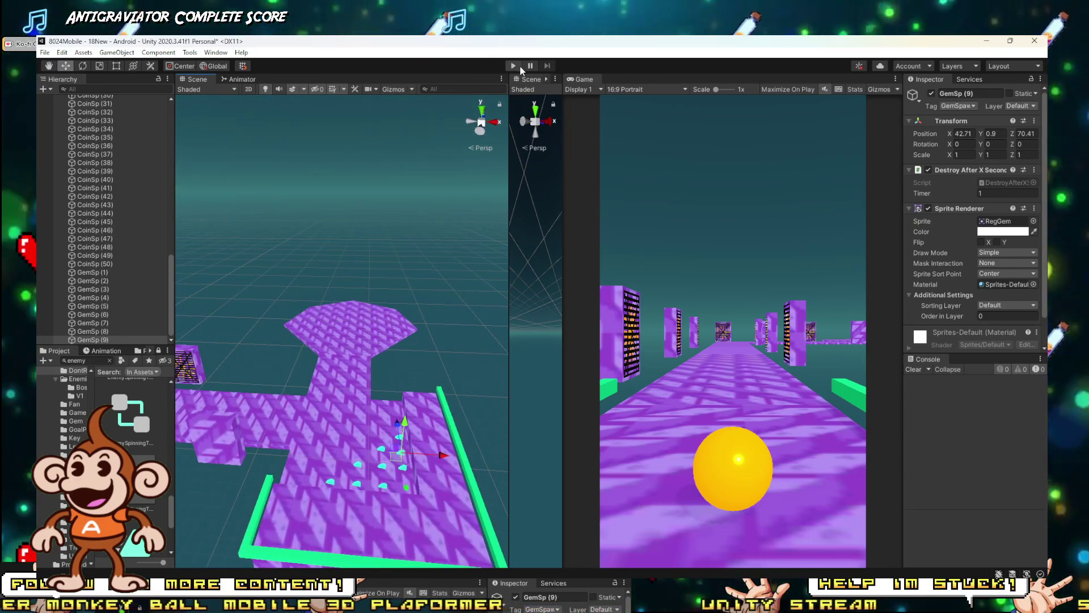
pyautogui.click(516, 66)
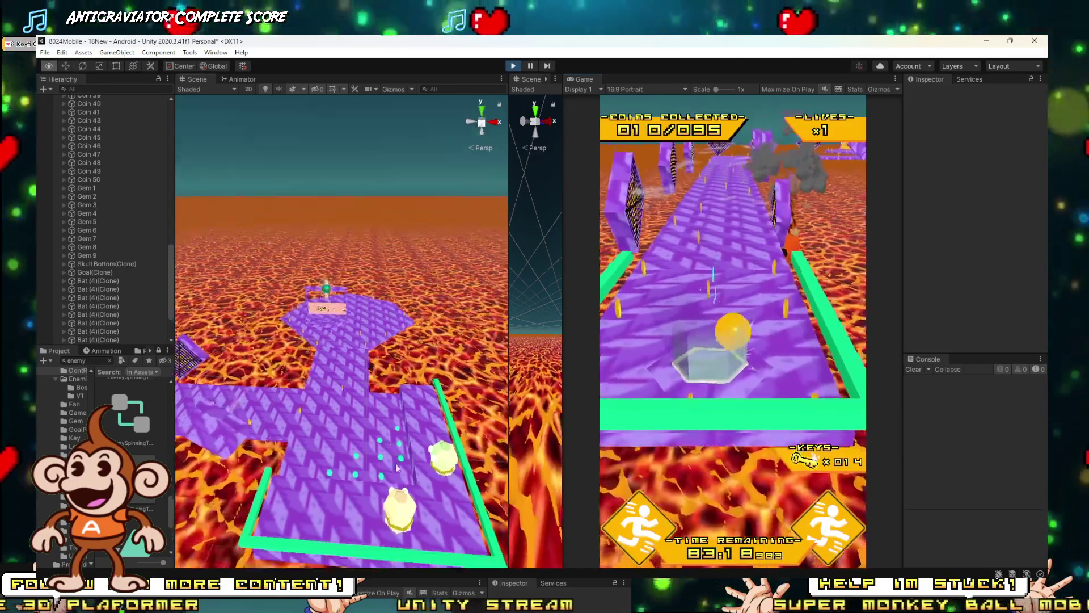
pyautogui.scroll(6, 432, 496)
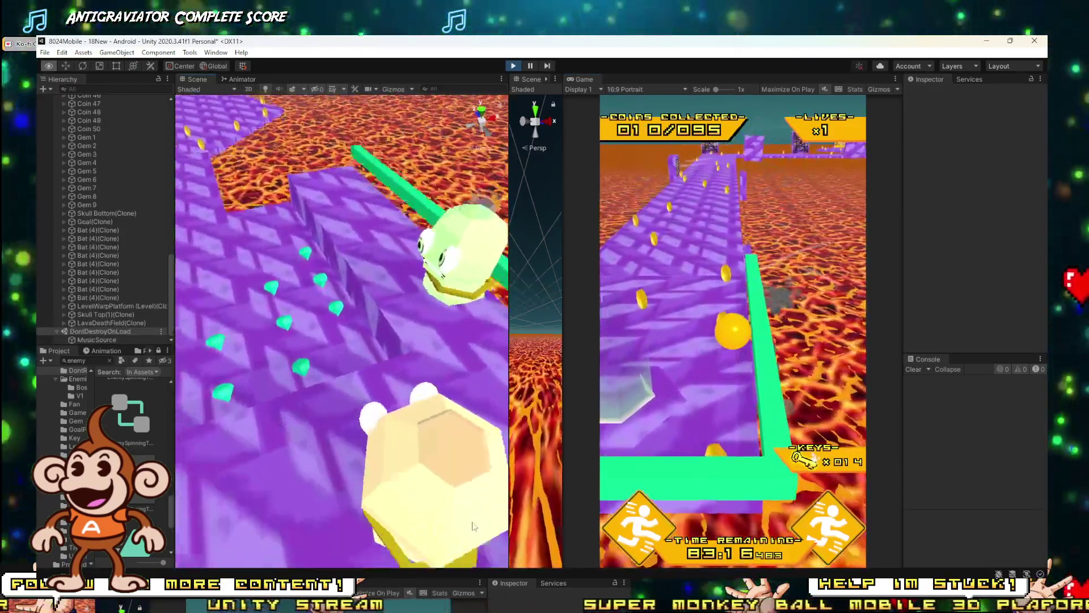
pyautogui.moveTo(474, 527); pyautogui.dragTo(439, 497, button='right')
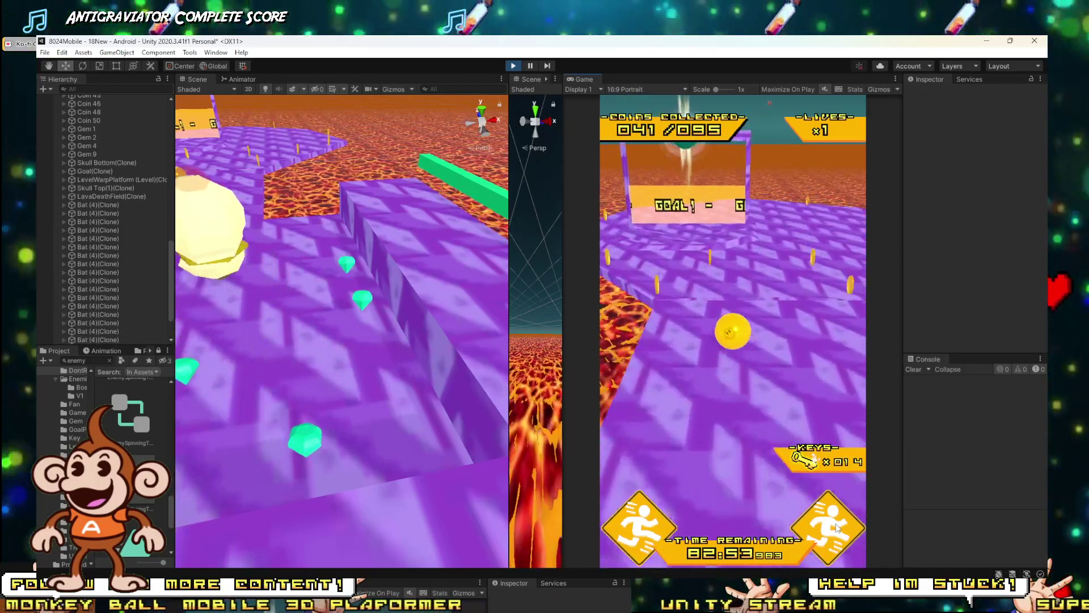
pyautogui.click(513, 66)
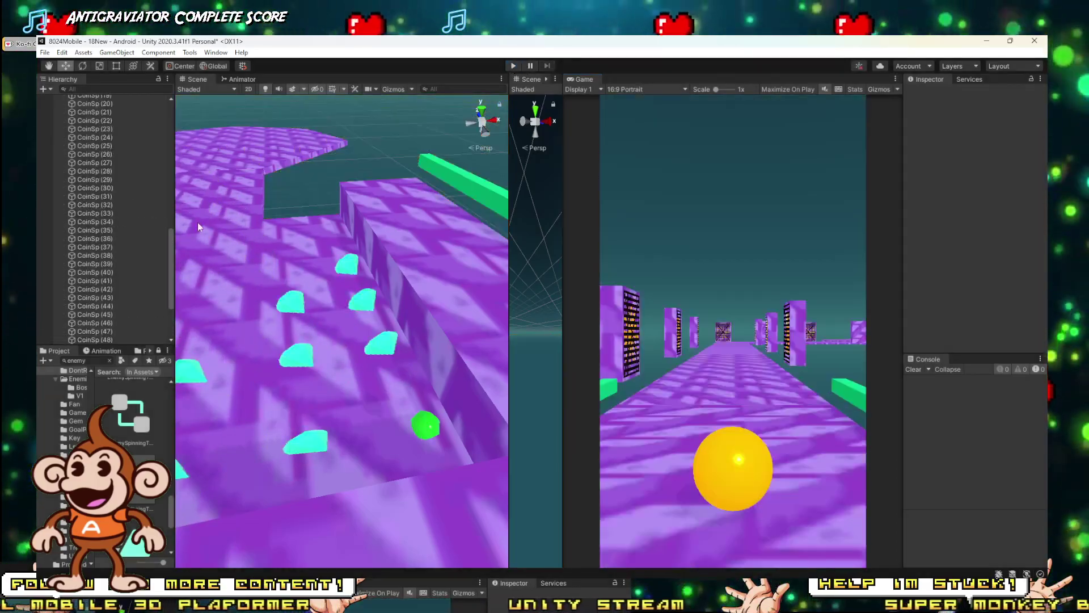
# Step: Remove the Sprite Renderer component from all nine gem spawns, GemSp (1) through GemSp (9)
pyautogui.moveTo(198, 223); pyautogui.dragTo(327, 322, button='right')
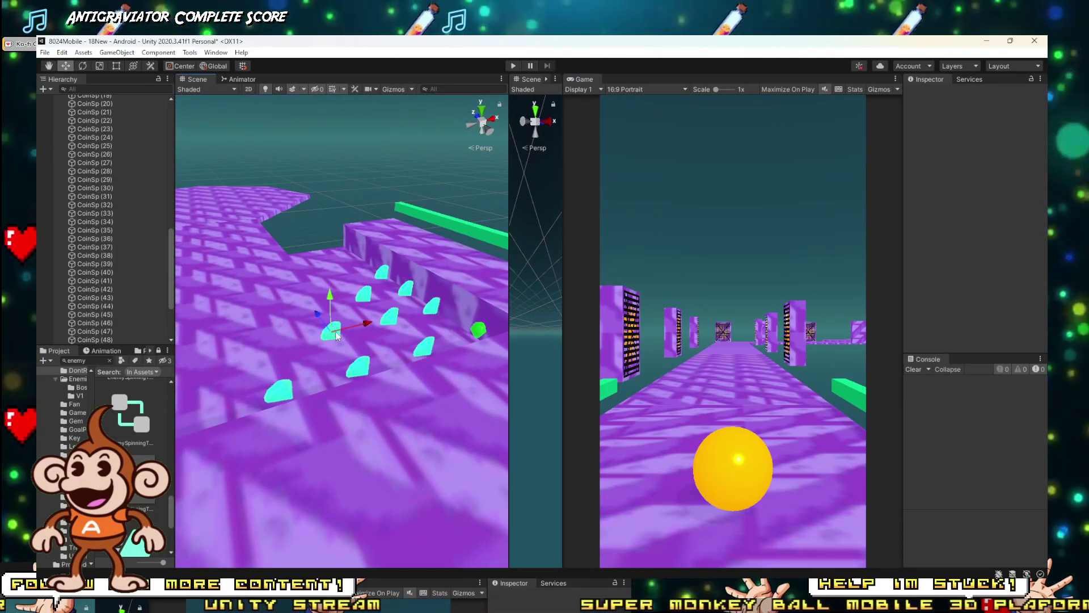
pyautogui.click(335, 332)
pyautogui.click(97, 275)
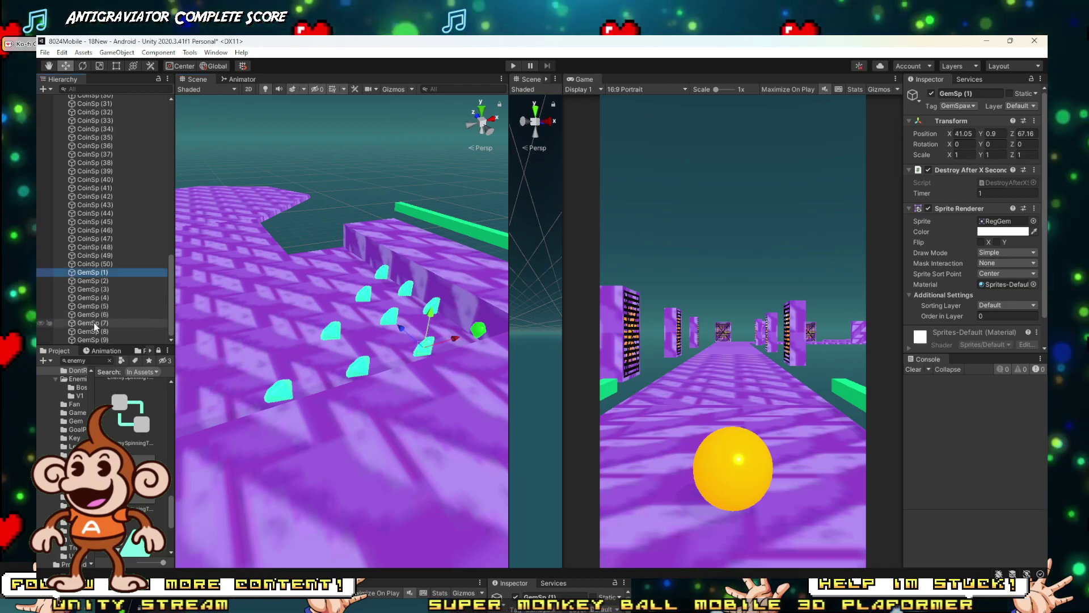
pyautogui.keyDown('shift'); pyautogui.click(93, 336); pyautogui.keyUp('shift')
pyautogui.click(1033, 210)
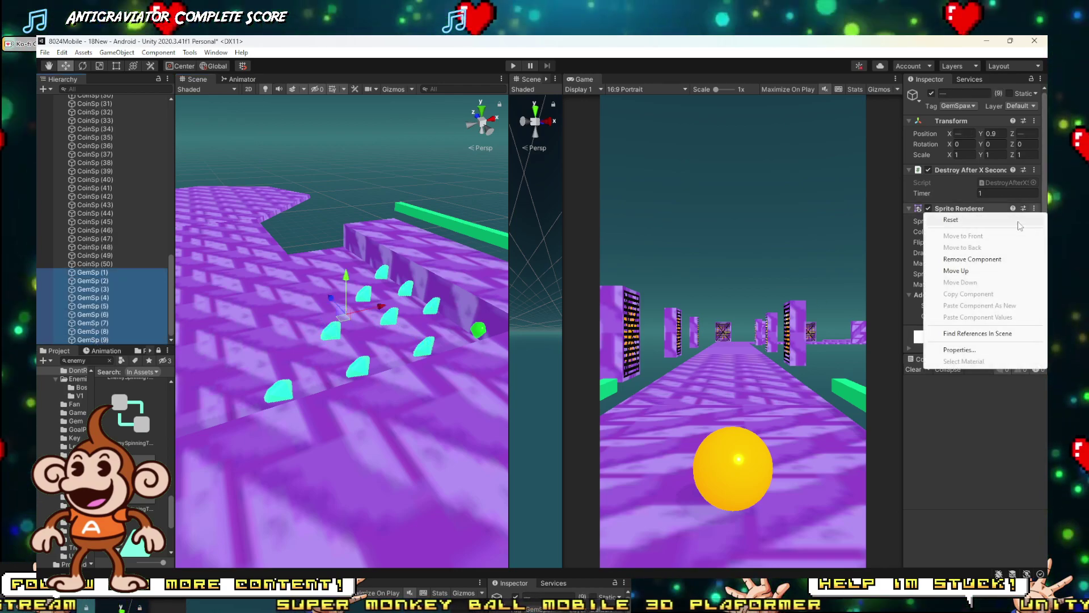
pyautogui.click(987, 260)
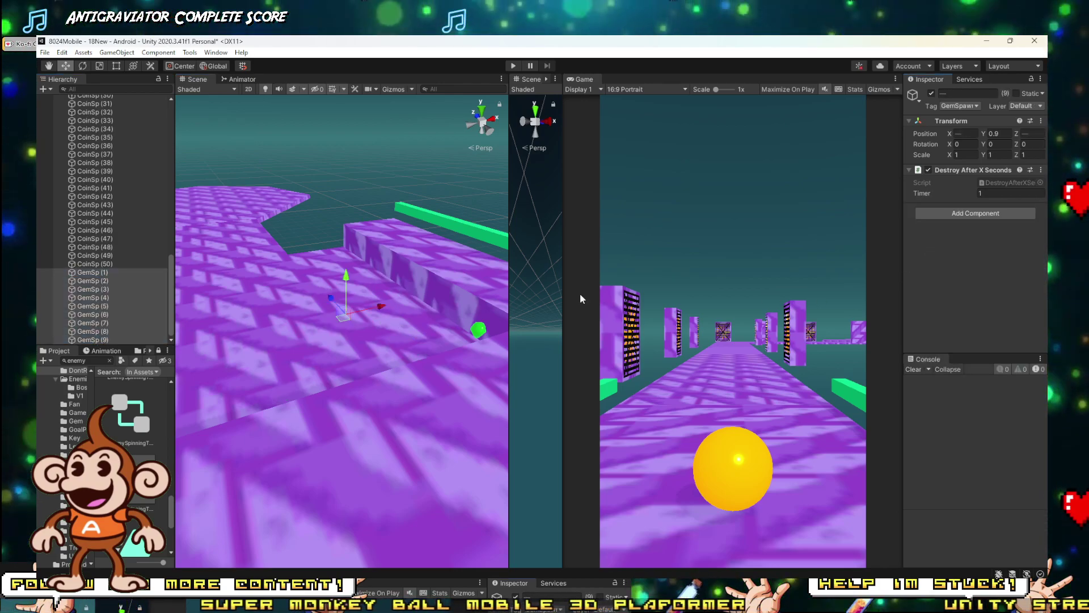
# Step: Place the Goal prefab on the wide end platform as a visual guide for positioning GoalSpawn
pyautogui.click(95, 264)
pyautogui.press('f')
pyautogui.moveTo(409, 332); pyautogui.dragTo(331, 339, button='right')
pyautogui.click(331, 340)
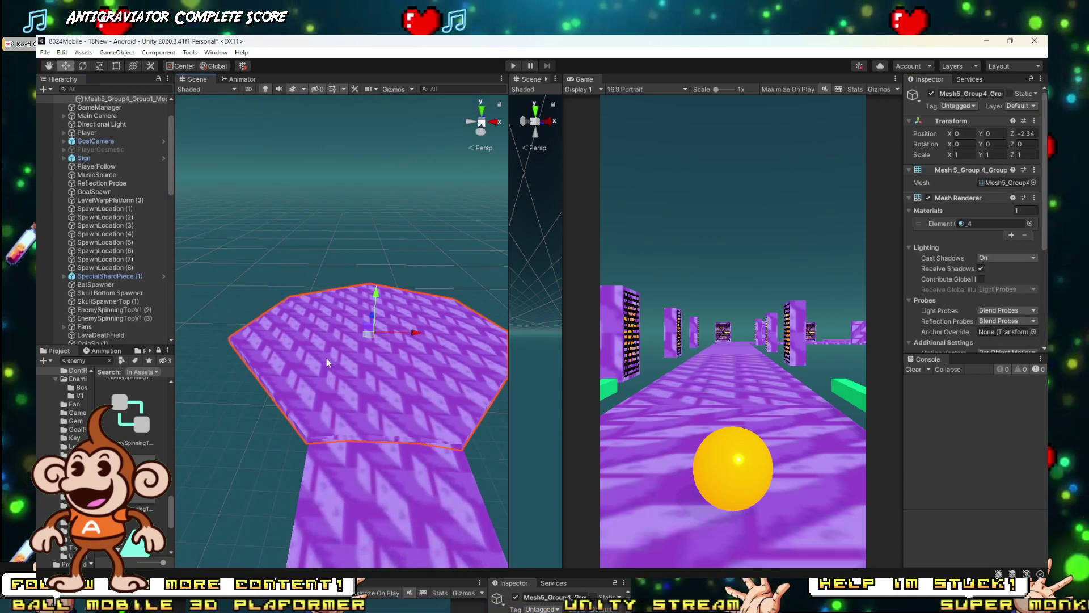
pyautogui.press('Right')
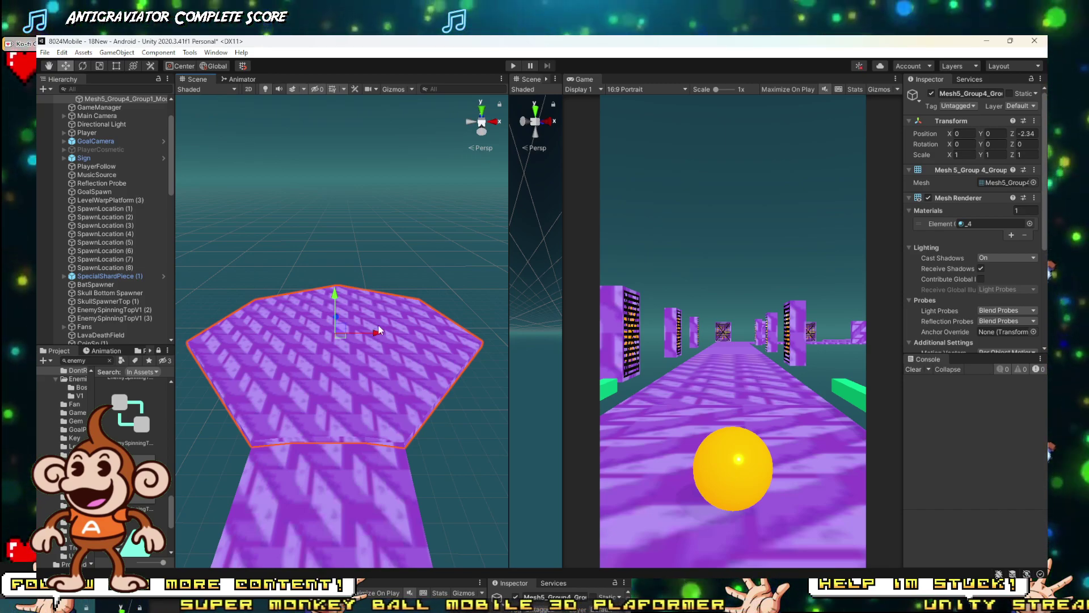
pyautogui.keyDown('alt'); pyautogui.moveTo(393, 329); pyautogui.dragTo(262, 298); pyautogui.keyUp('alt')
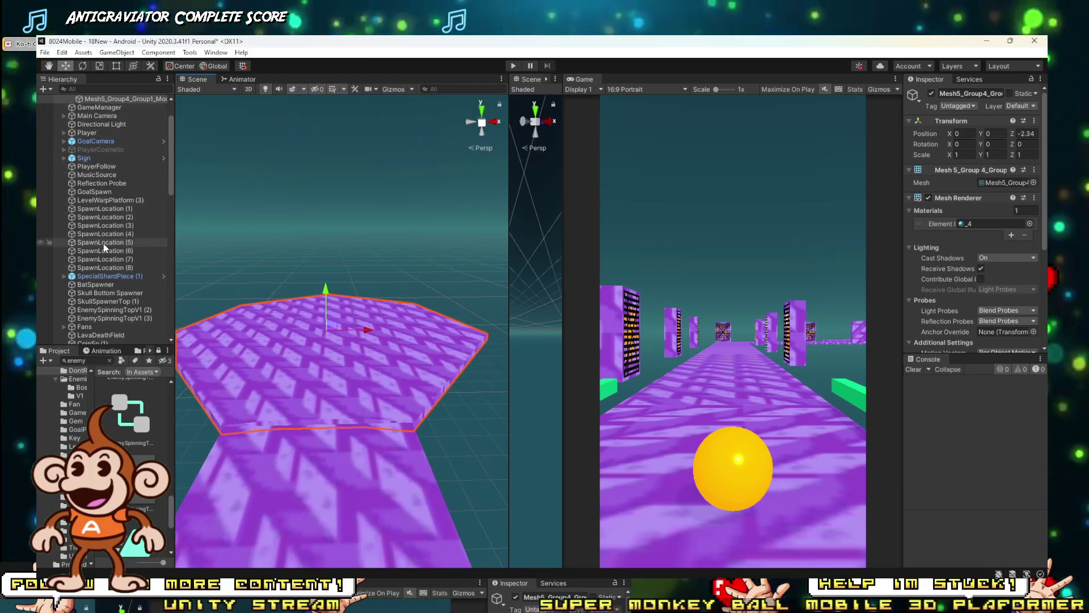
pyautogui.scroll(-3, 103, 243)
pyautogui.scroll(3, 108, 264)
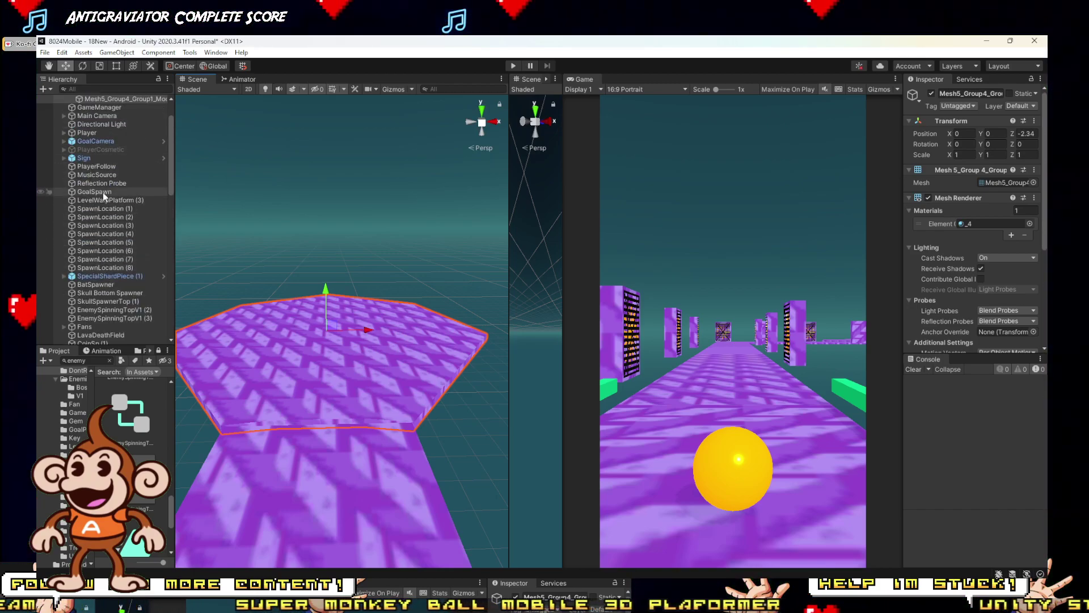
pyautogui.click(102, 192)
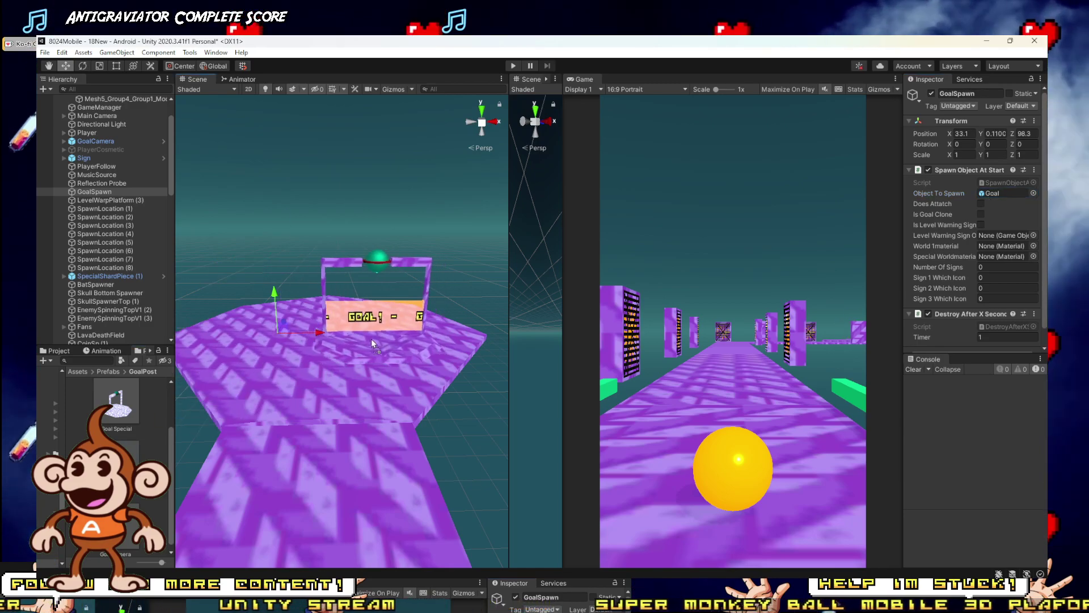
pyautogui.click(322, 339)
pyautogui.click(322, 340)
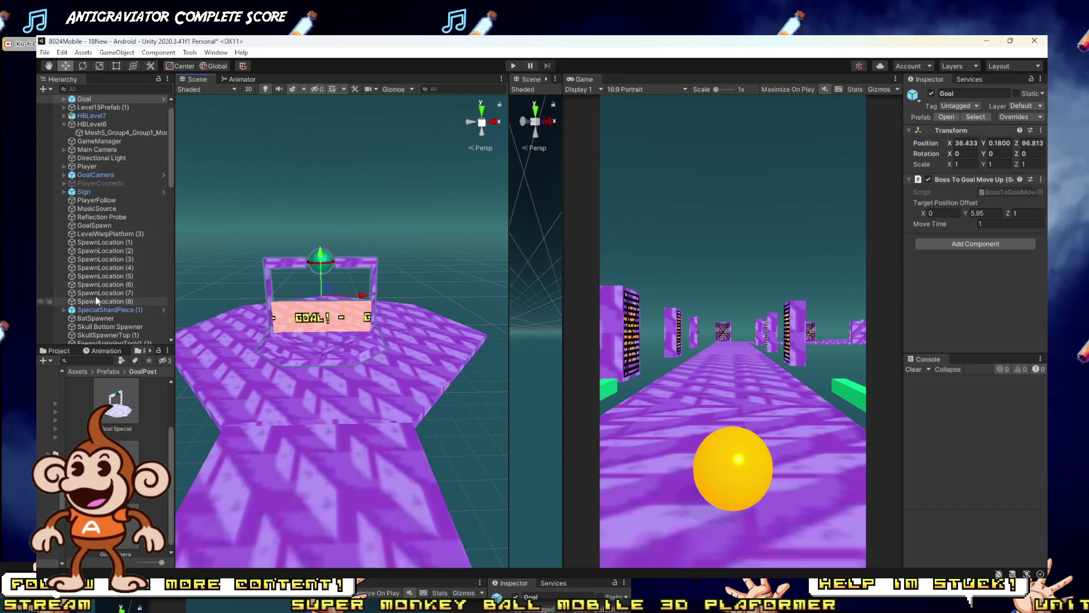
# Step: Put GoalSpawn next to Goal in the object list and paste GoalSpawn's Transform values onto Goal
pyautogui.moveTo(95, 244); pyautogui.dragTo(93, 112)
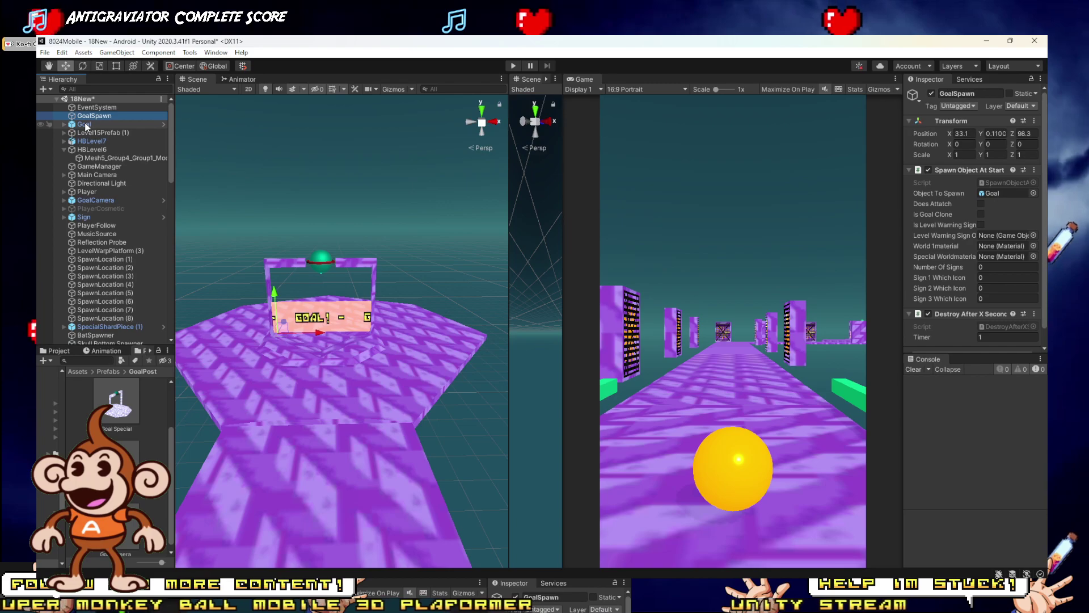
pyautogui.click(1034, 170)
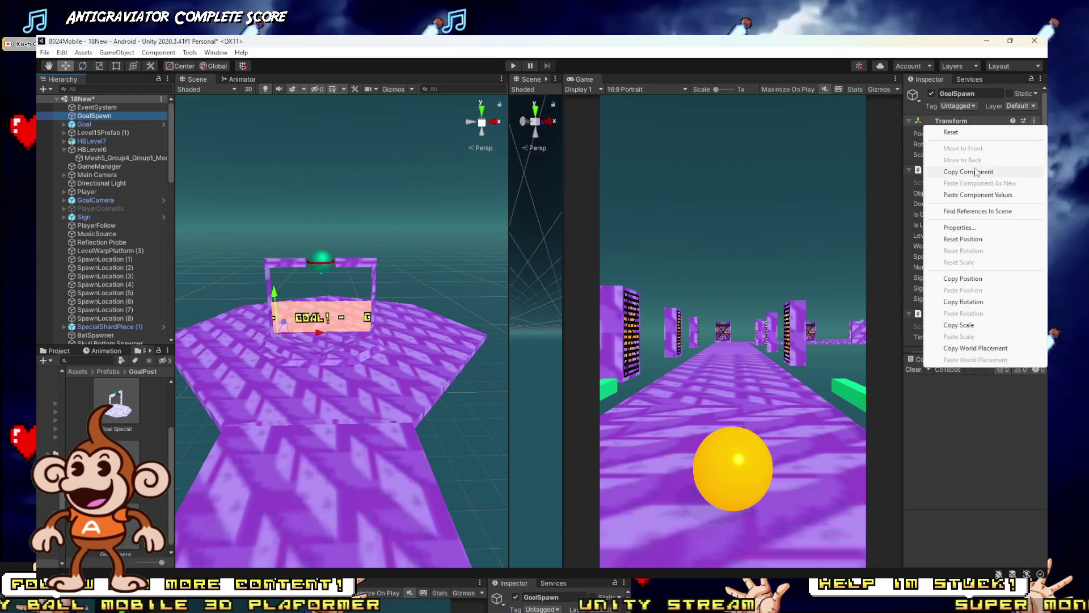
pyautogui.click(974, 171)
pyautogui.click(84, 125)
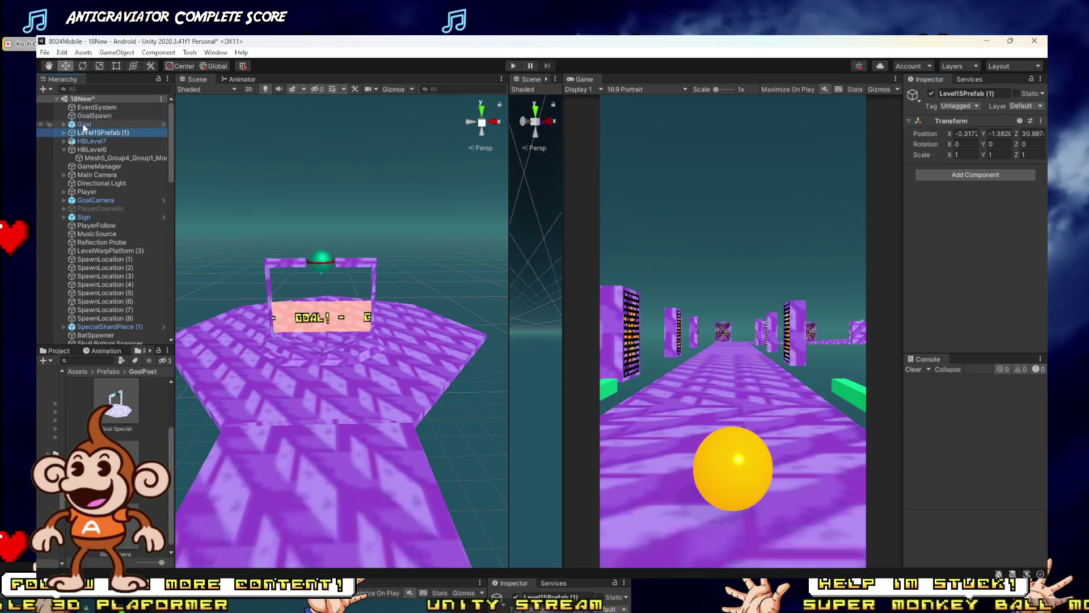
pyautogui.click(1040, 131)
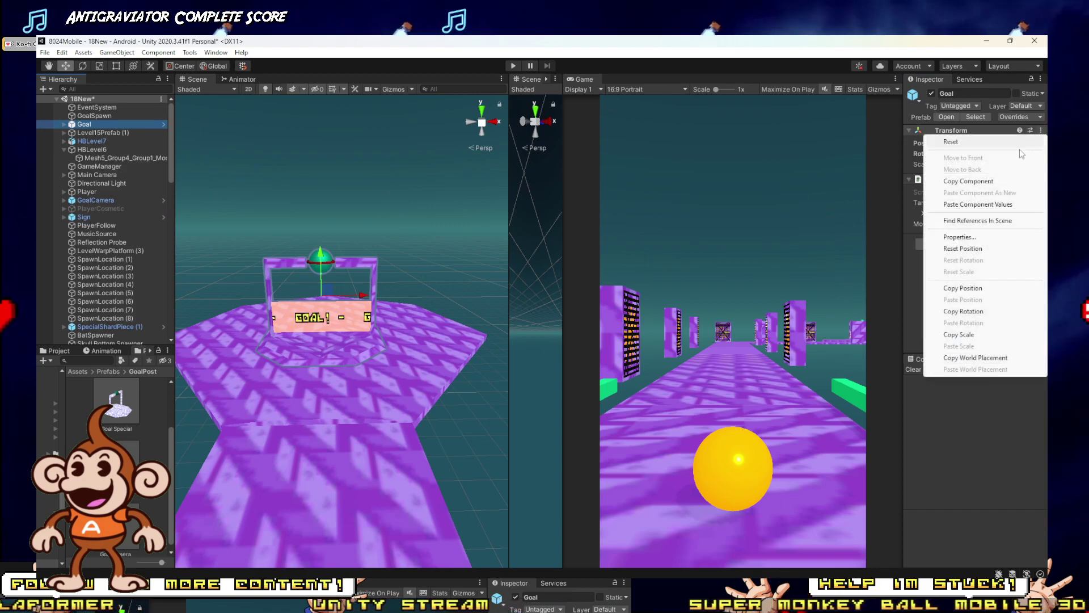
pyautogui.click(971, 205)
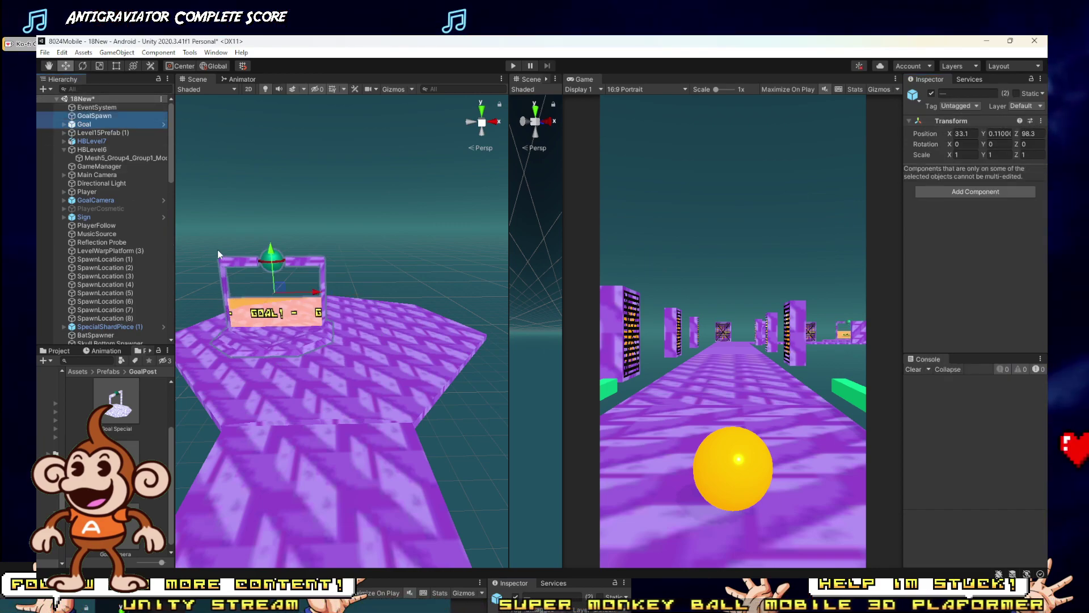
# Step: Move GoalSpawn and Goal together to the centre of the end platform, at about X 36.68 and Z 97.36
pyautogui.moveTo(317, 297); pyautogui.dragTo(278, 270)
pyautogui.scroll(5, 278, 270)
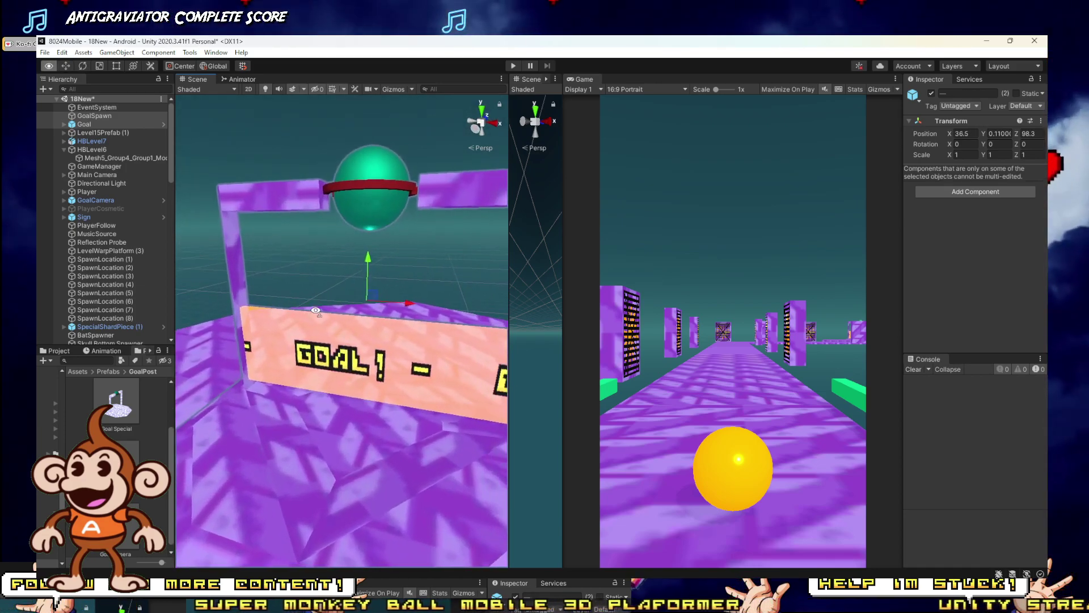
pyautogui.keyDown('alt'); pyautogui.moveTo(295, 306); pyautogui.dragTo(312, 333); pyautogui.keyUp('alt')
pyautogui.scroll(-5, 312, 333)
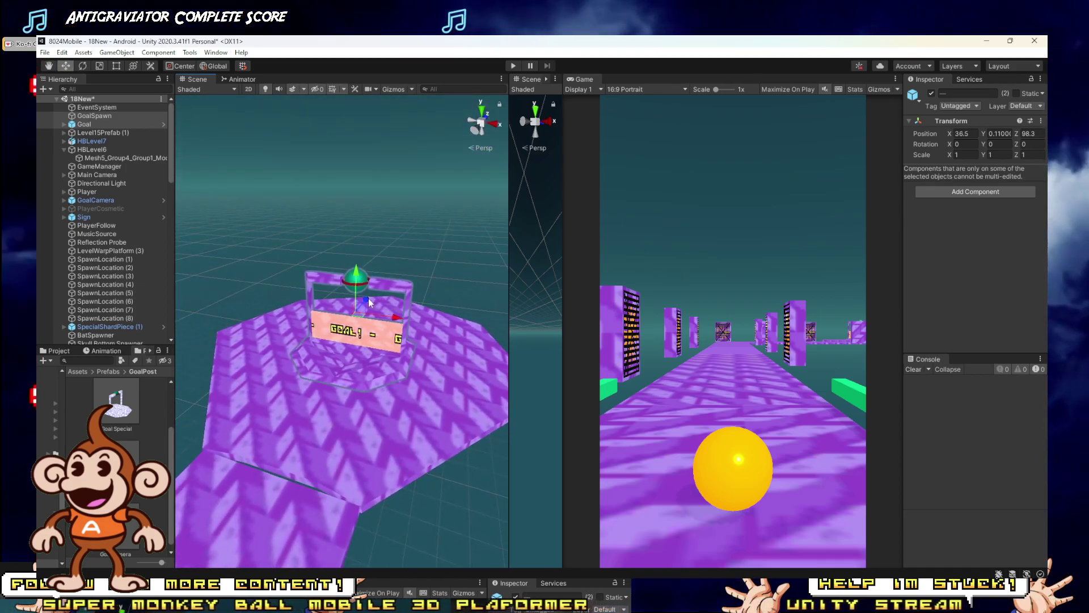
pyautogui.moveTo(369, 298); pyautogui.dragTo(444, 337)
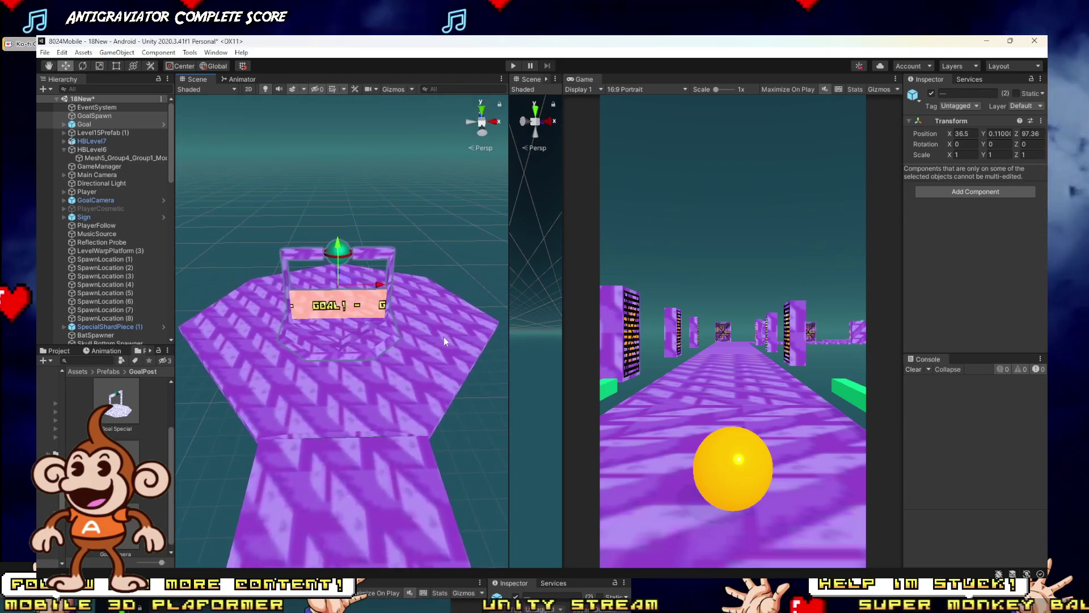
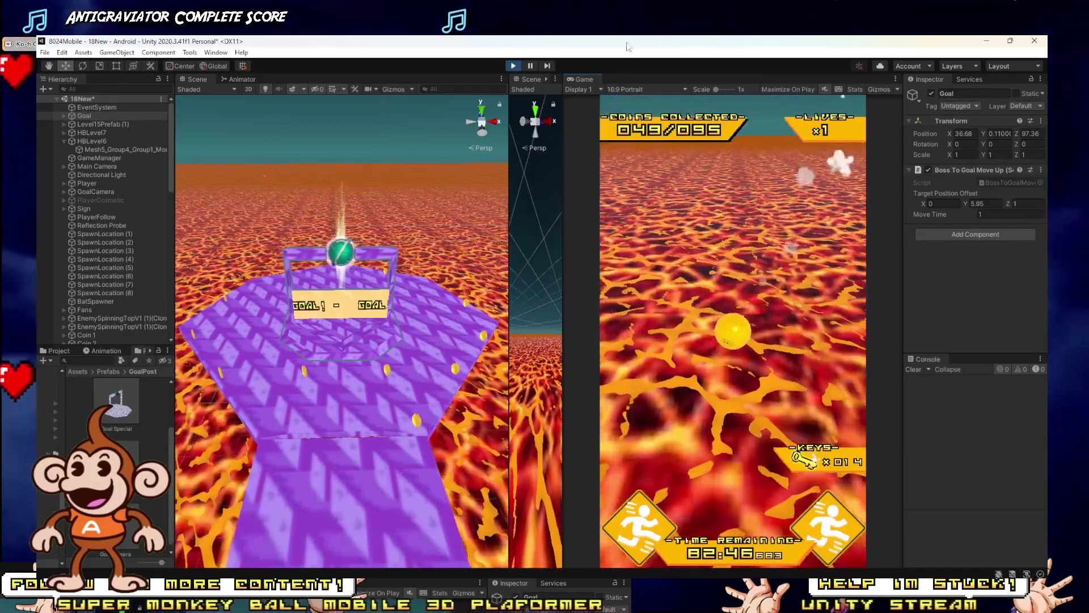
# Step: End the playtest, delete the guide Goal object from the scene, and select GoalSpawn
pyautogui.click(513, 66)
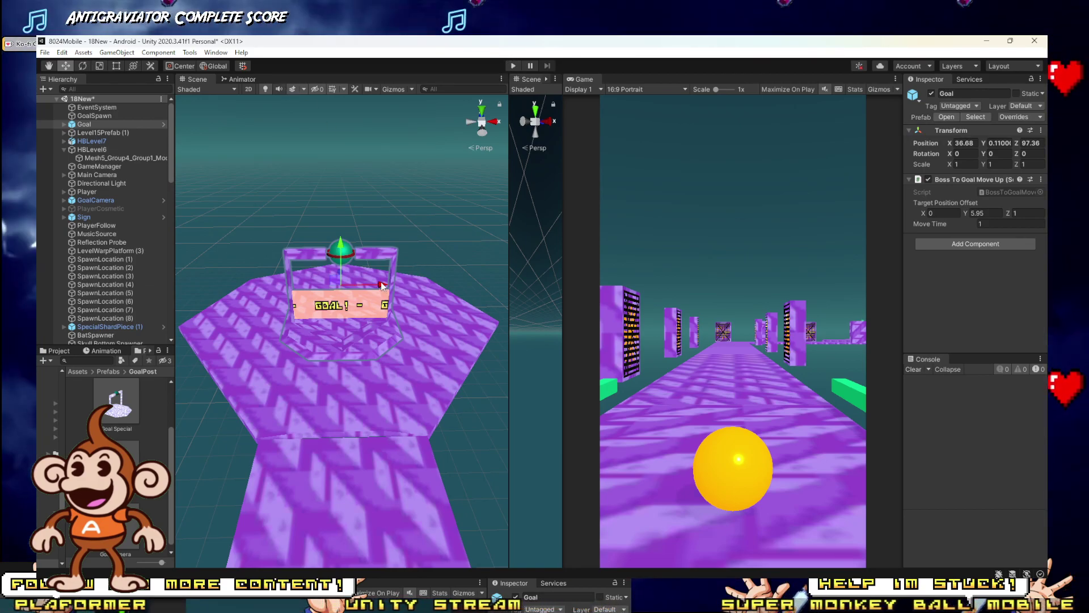
pyautogui.keyDown('alt'); pyautogui.moveTo(345, 236); pyautogui.dragTo(270, 213); pyautogui.keyUp('alt')
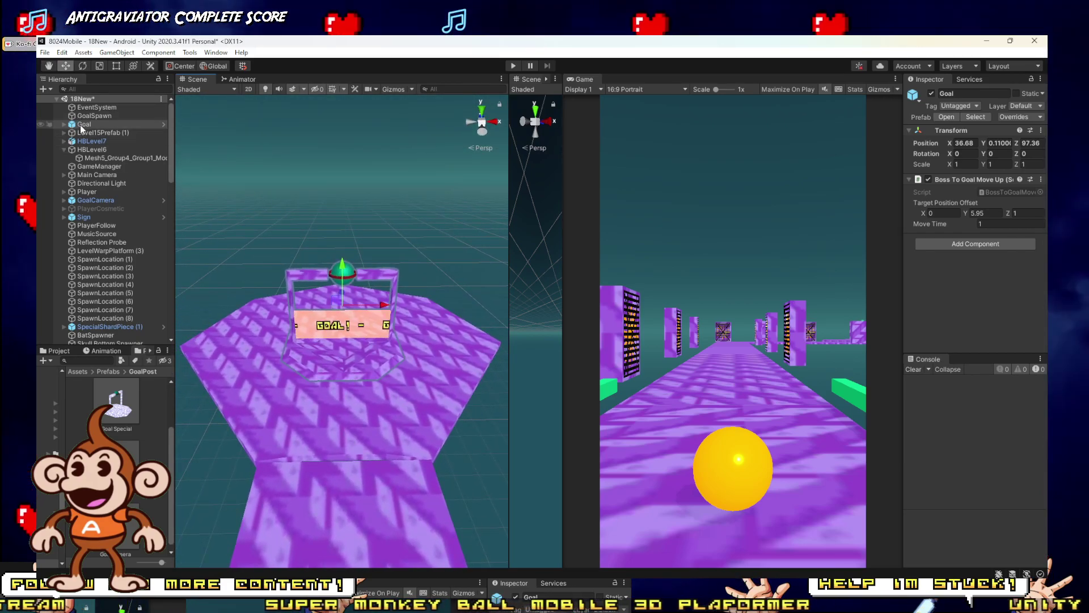
pyautogui.press('Delete')
pyautogui.click(94, 116)
# Step: Select the HBLevel7 level model with the whole track layout in view
pyautogui.scroll(-10, 311, 187)
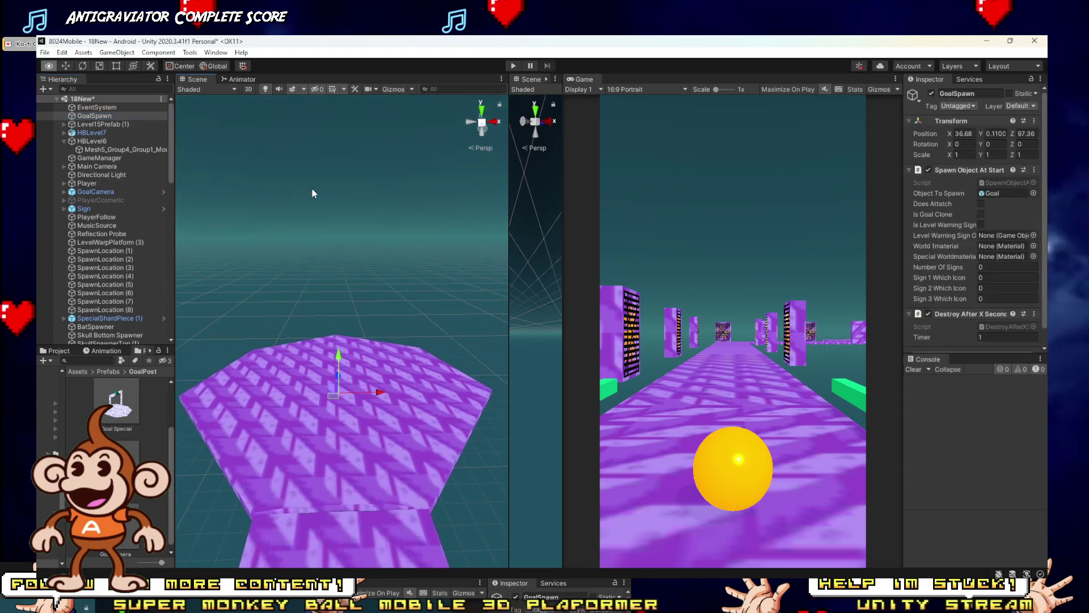
pyautogui.keyDown('alt'); pyautogui.moveTo(270, 253); pyautogui.dragTo(90, 239); pyautogui.keyUp('alt')
pyautogui.click(85, 133)
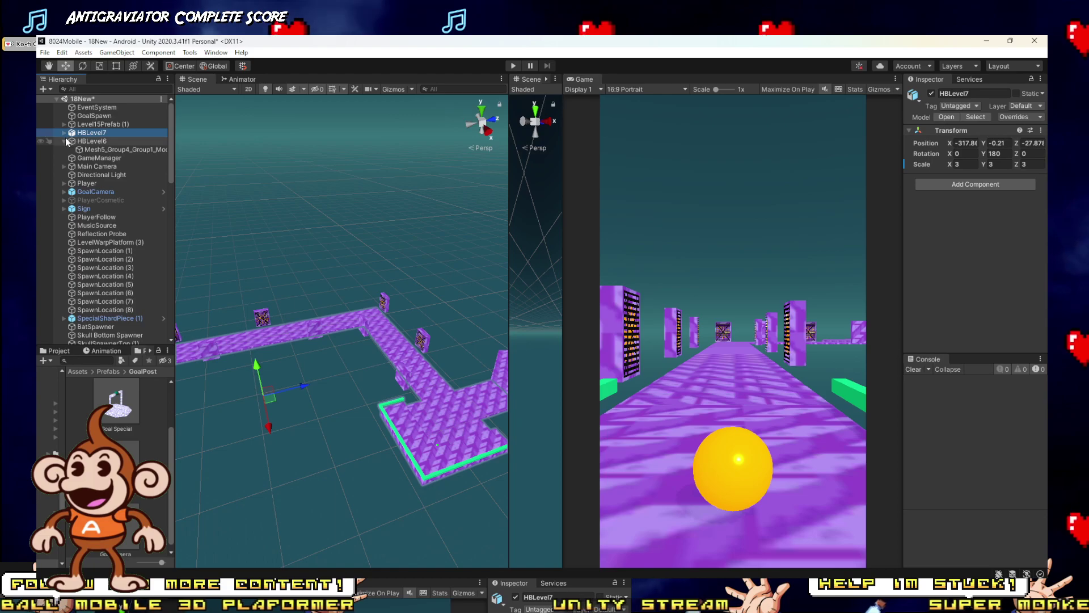
# Step: Collapse HBLevel6 in the object hierarchy and move the Fans object up between GoalSpawn and Level15Prefab (1)
pyautogui.click(64, 141)
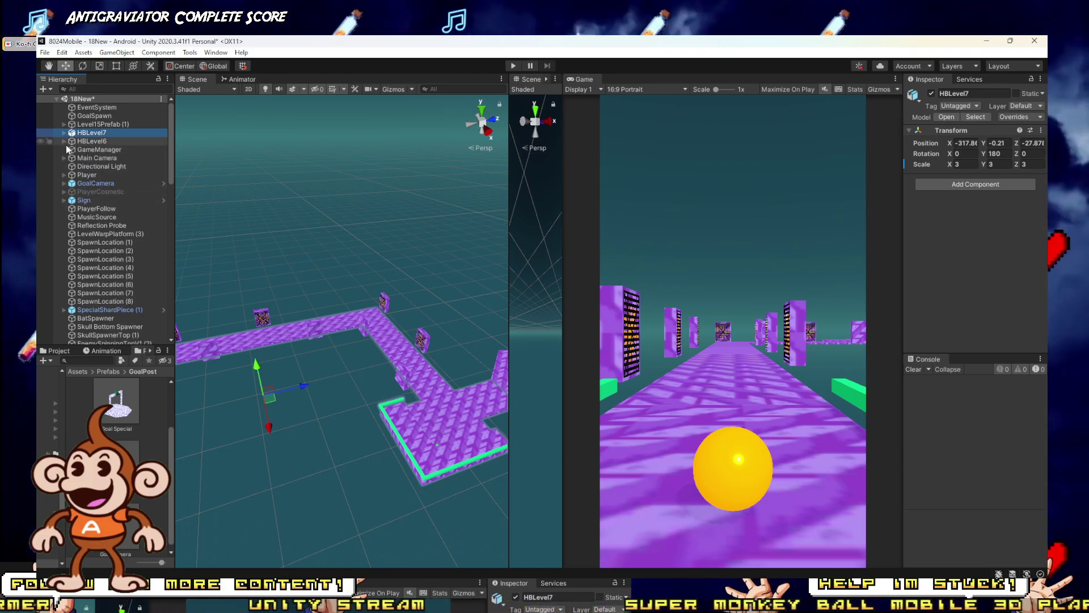
pyautogui.scroll(-5, 77, 306)
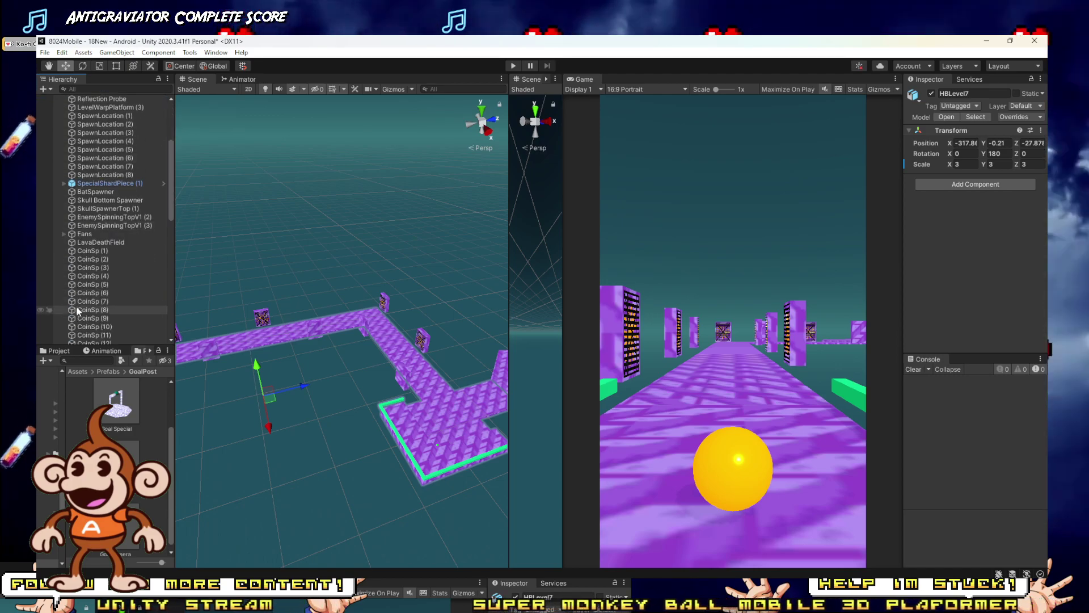
pyautogui.click(84, 242)
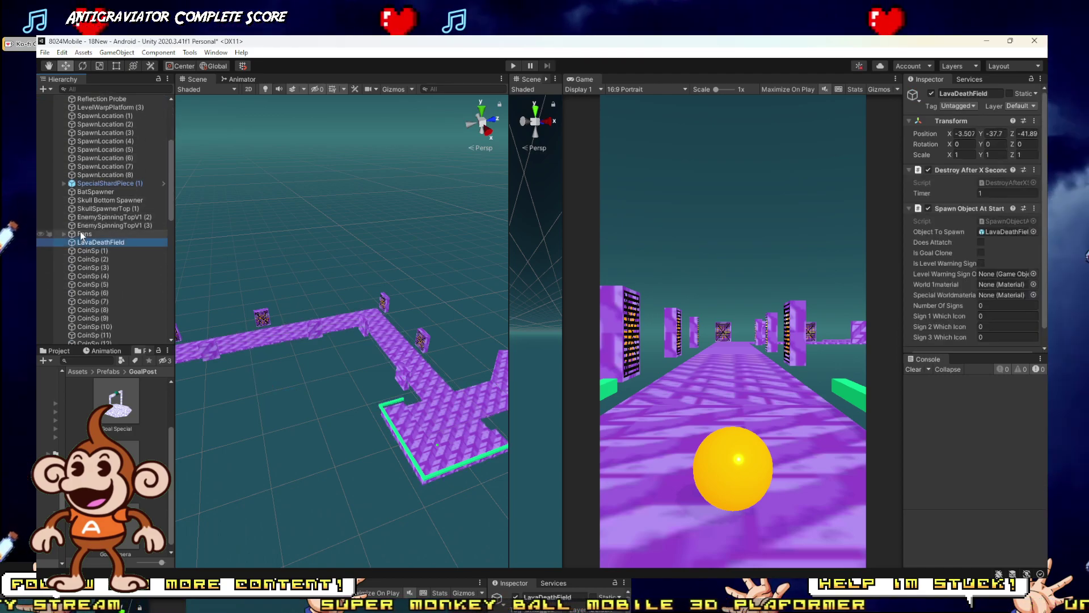
pyautogui.click(81, 234)
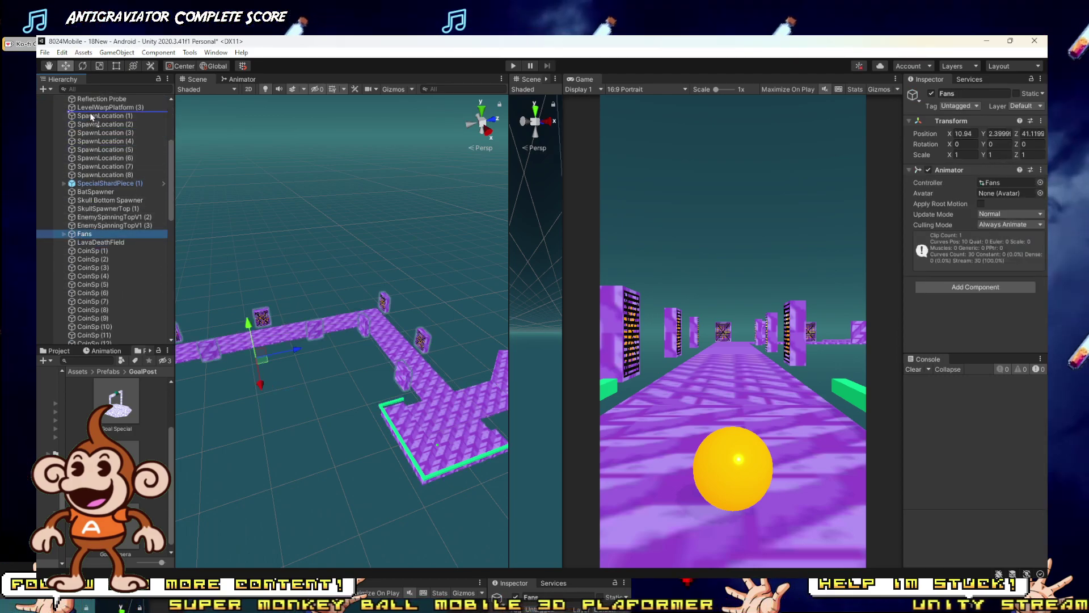
pyautogui.scroll(4, 94, 101)
pyautogui.moveTo(93, 99); pyautogui.dragTo(93, 125)
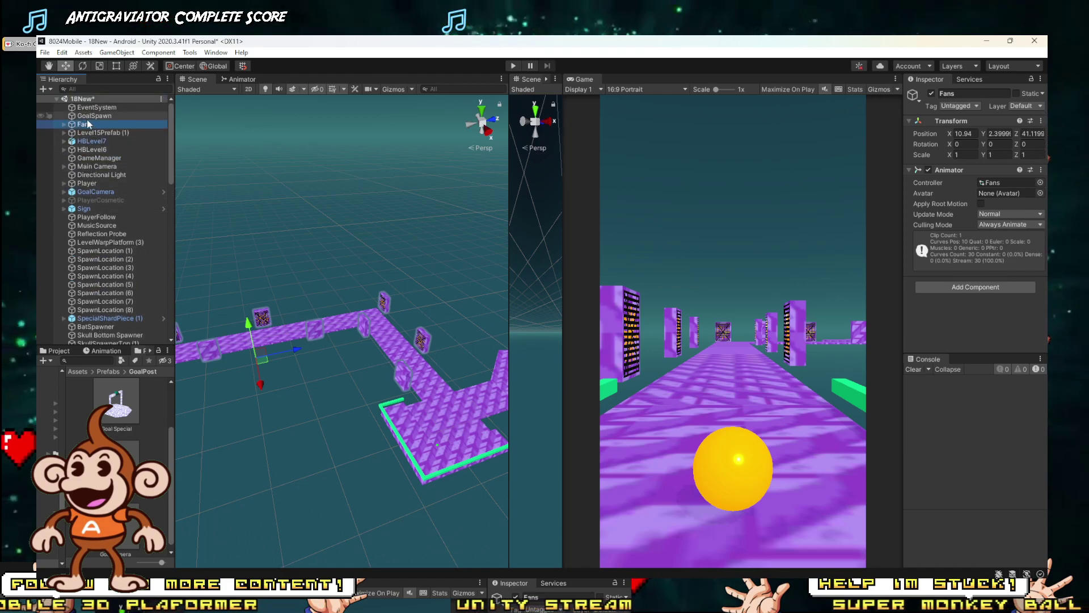
# Step: Try rotating Fans, Level15Prefab (1), HBLevel7 and HBLevel6 together in the scene, and undo the rotation
pyautogui.keyDown('shift'); pyautogui.click(84, 150); pyautogui.keyUp('shift')
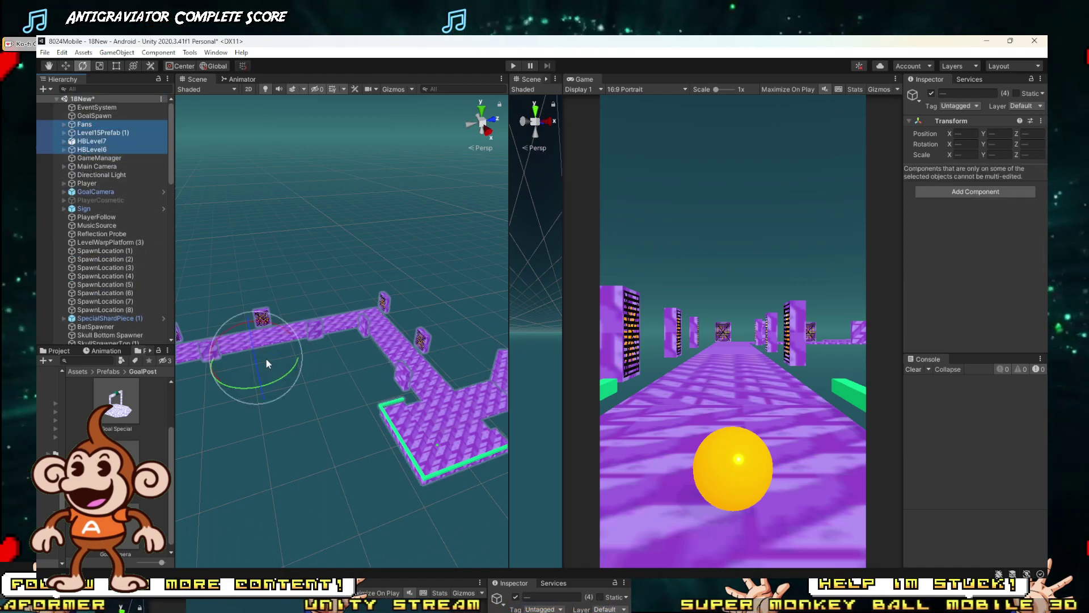
pyautogui.moveTo(275, 350); pyautogui.dragTo(281, 304)
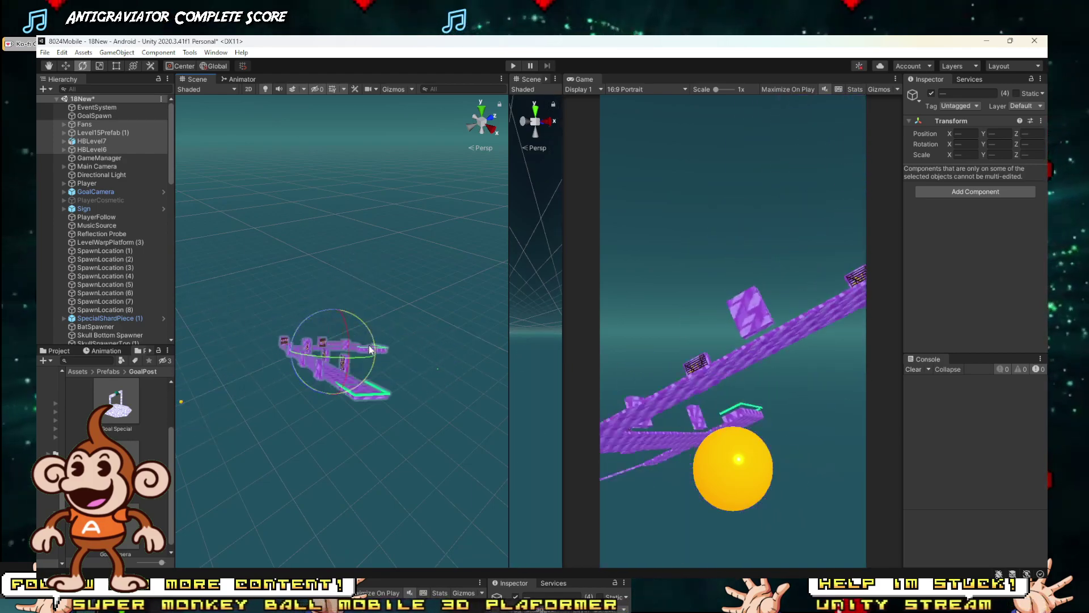
pyautogui.moveTo(324, 356)
pyautogui.mouseDown()
pyautogui.moveTo(318, 341)
pyautogui.moveTo(331, 325)
pyautogui.moveTo(321, 343)
pyautogui.moveTo(336, 355)
pyautogui.mouseUp()
pyautogui.hotkey('ctrl', 'z')
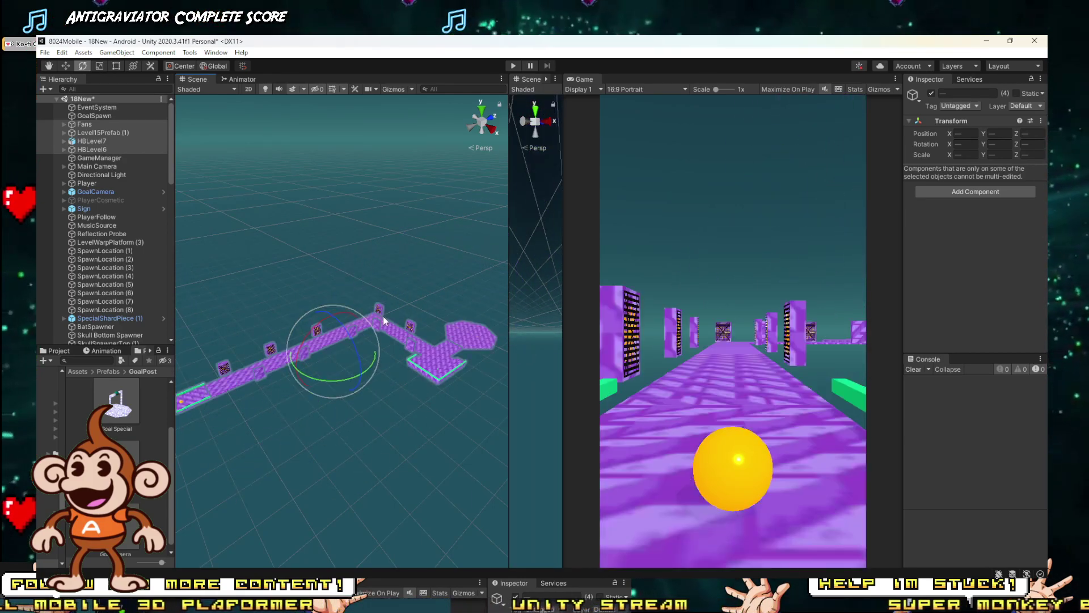
# Step: Examine the end platform's underside in the Unity scene and compare it with the Level 16 and Level 14 platforms in SketchUp
pyautogui.moveTo(448, 341); pyautogui.dragTo(286, 345, button='right')
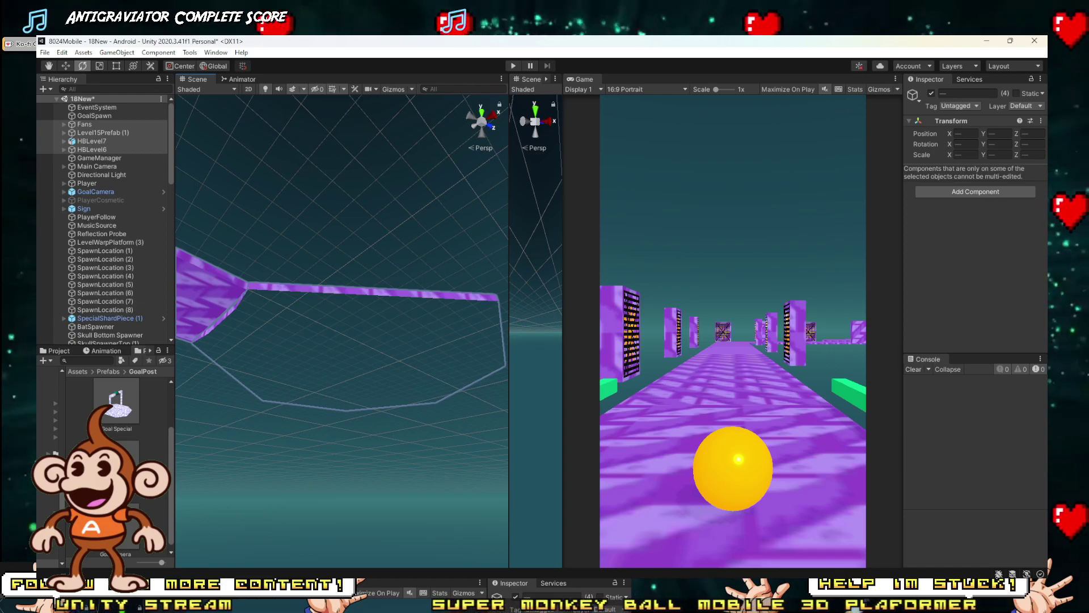
pyautogui.moveTo(217, 602)
pyautogui.click(199, 558)
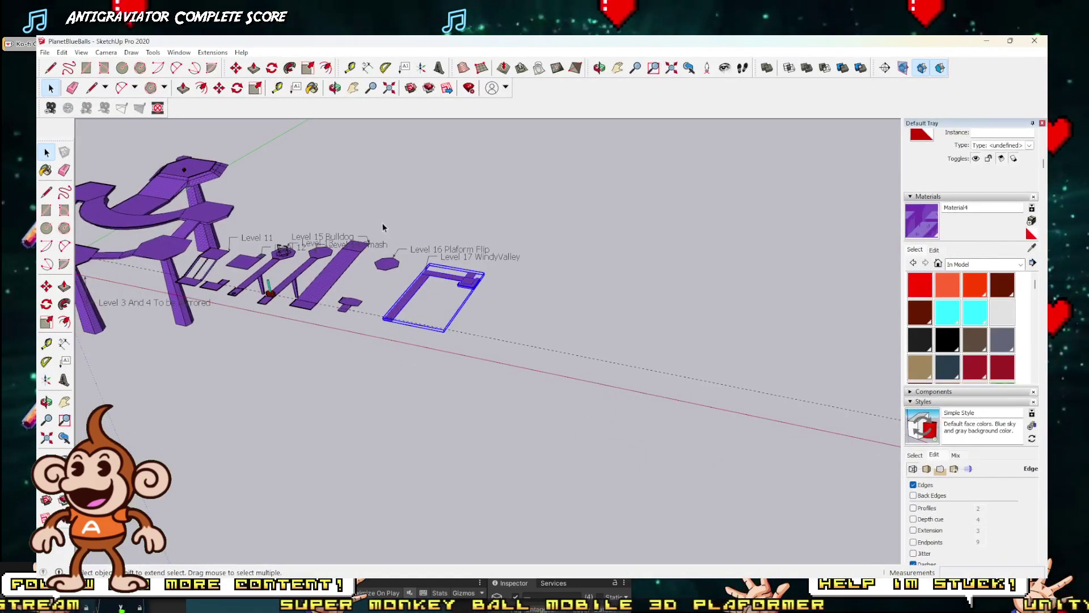
pyautogui.scroll(5, 383, 227)
pyautogui.click(338, 443)
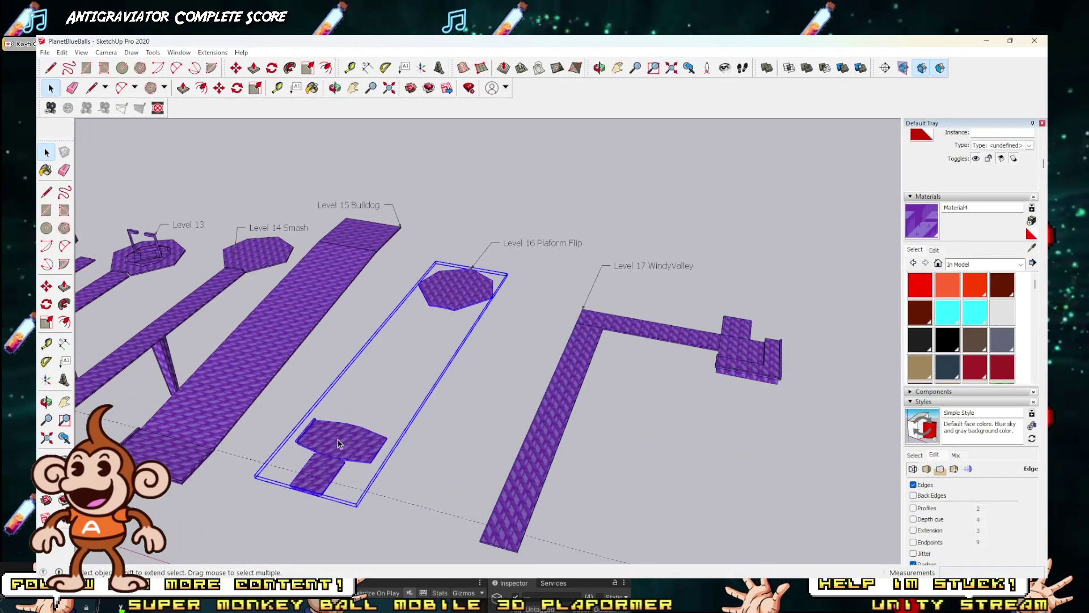
pyautogui.scroll(3, 195, 260)
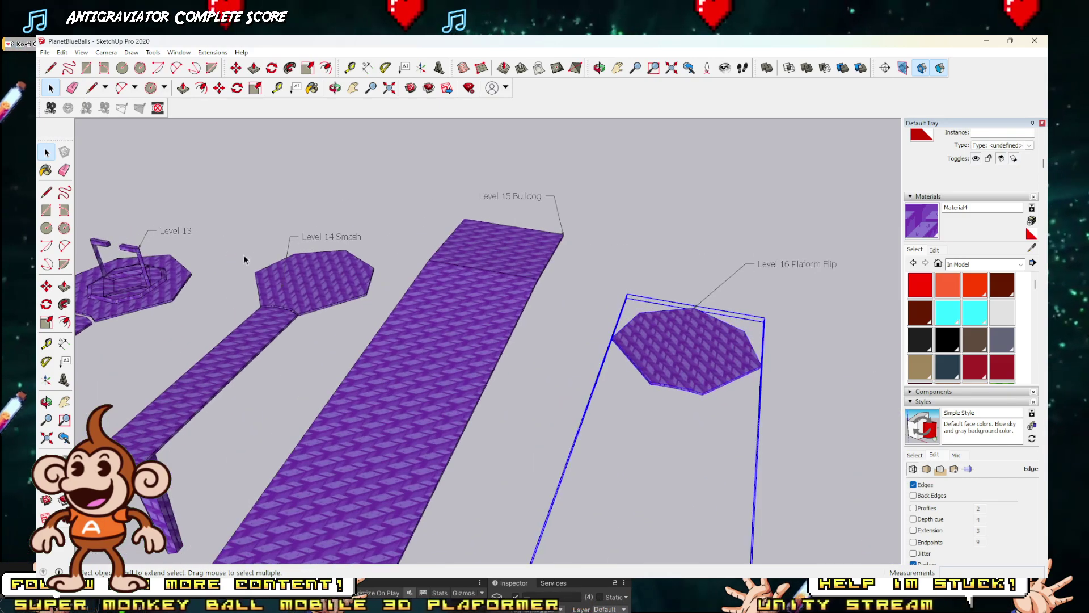
pyautogui.click(328, 274)
pyautogui.scroll(6, 312, 292)
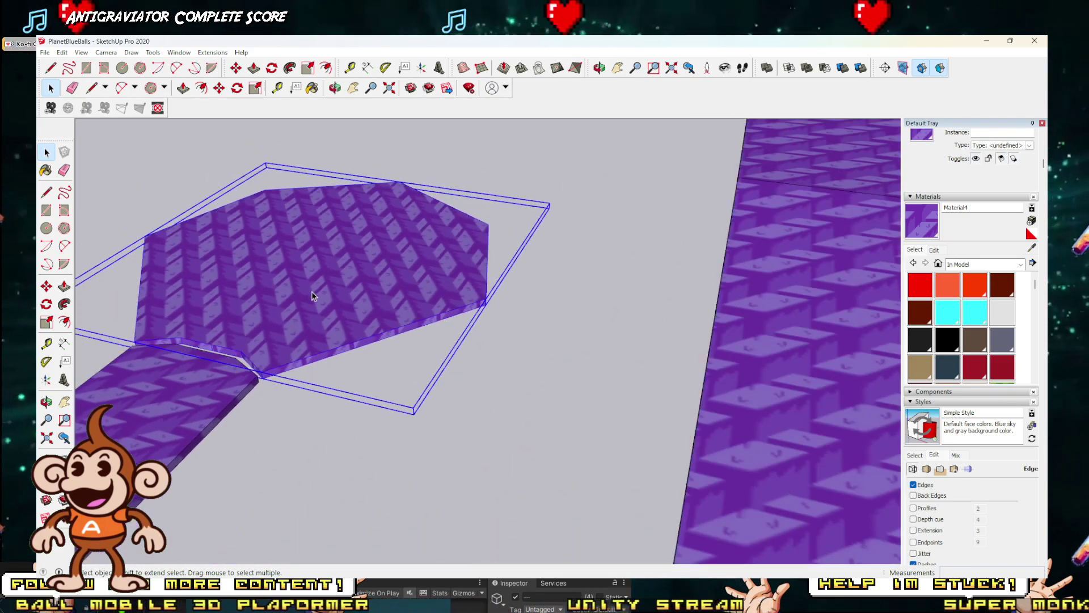
pyautogui.scroll(-5, 312, 293)
pyautogui.click(987, 41)
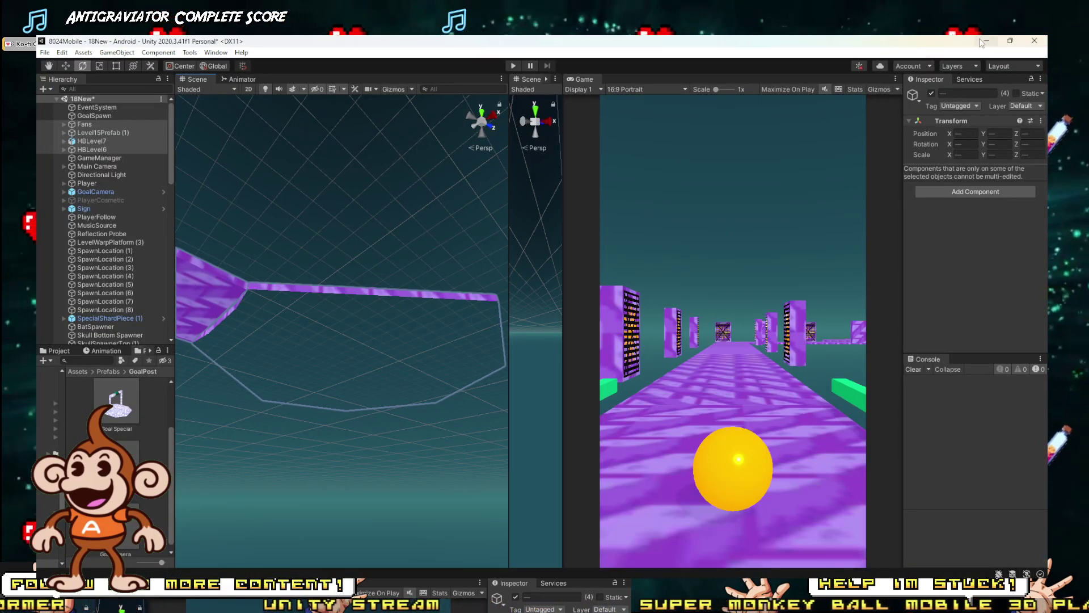
pyautogui.moveTo(427, 354); pyautogui.dragTo(356, 308, button='right')
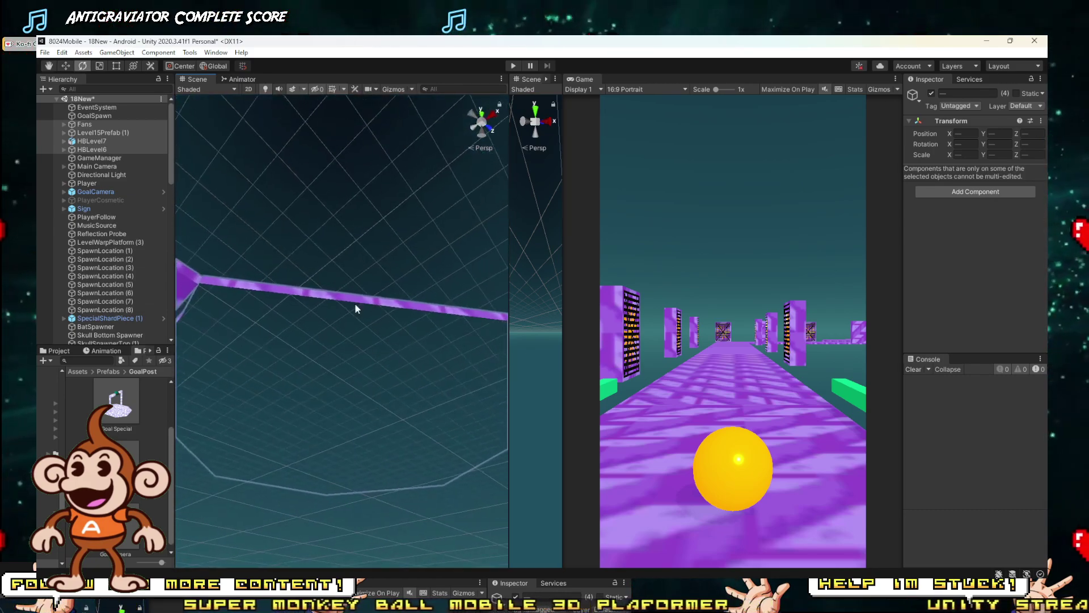
# Step: Switch to the PlanetBlueBalls model in SketchUp and examine the platforms from Level 12 to Level 17 WindyValley
pyautogui.click(983, 40)
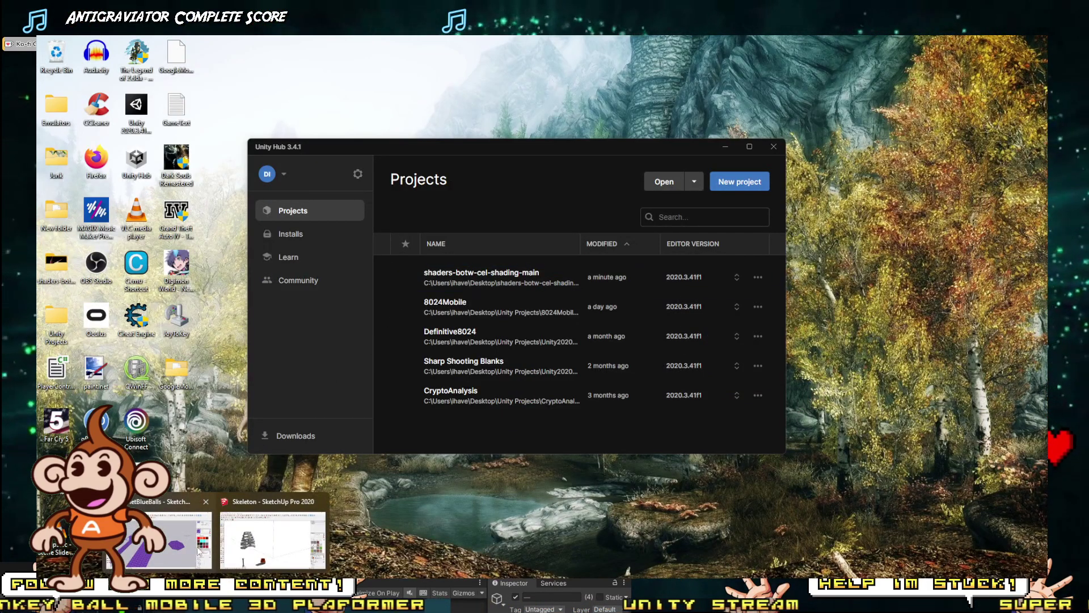
pyautogui.click(233, 525)
pyautogui.scroll(3, 339, 285)
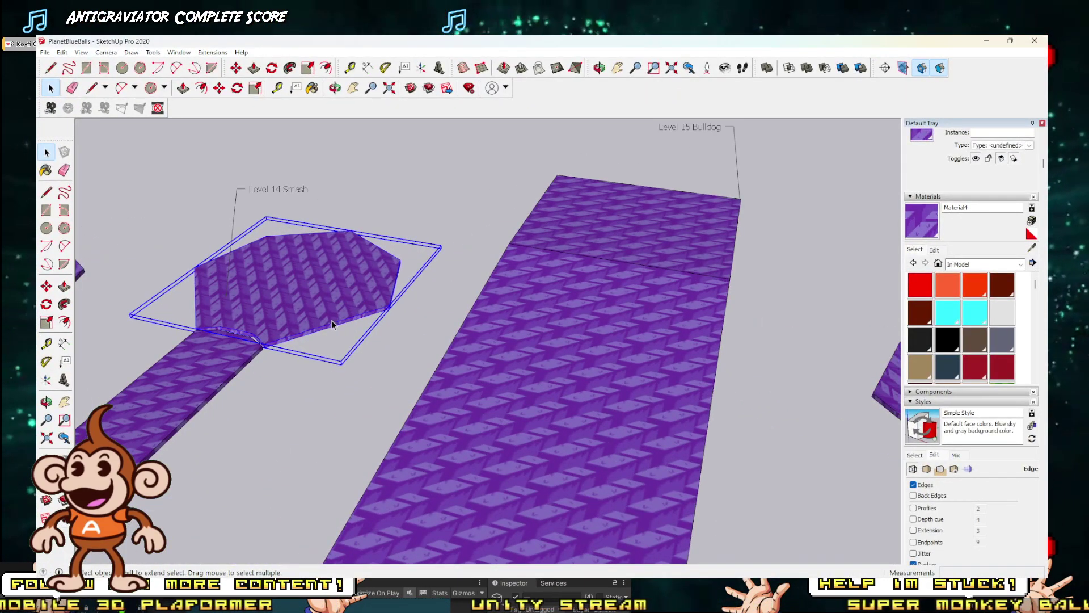
pyautogui.scroll(-5, 332, 323)
pyautogui.scroll(-5, 150, 377)
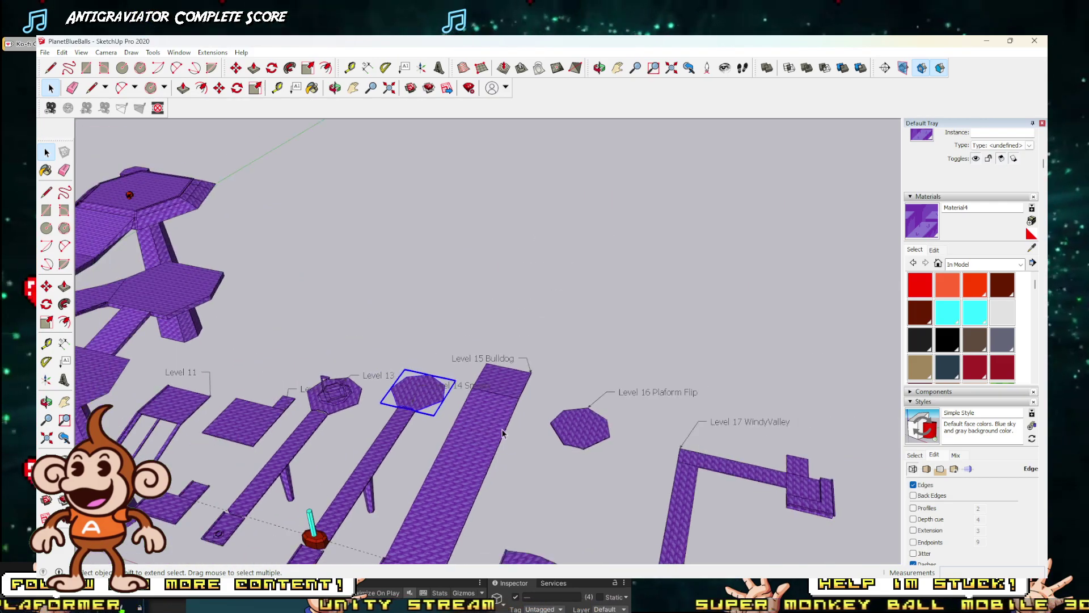
pyautogui.moveTo(317, 431); pyautogui.dragTo(448, 454, button='middle')
pyautogui.scroll(4, 452, 478)
pyautogui.scroll(5, 452, 479)
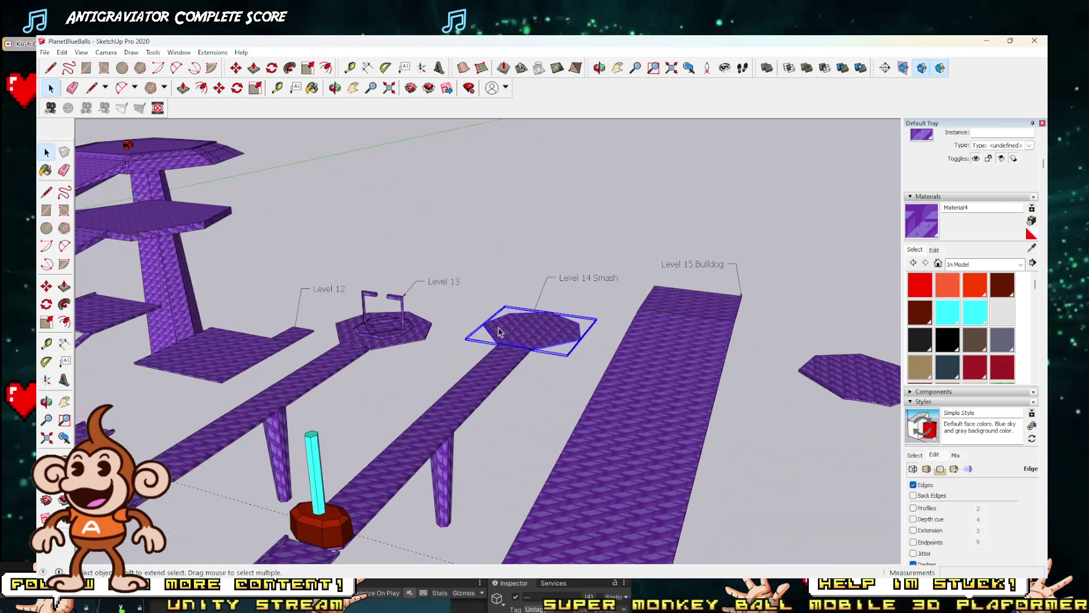
pyautogui.scroll(-3, 318, 356)
pyautogui.scroll(-3, 318, 357)
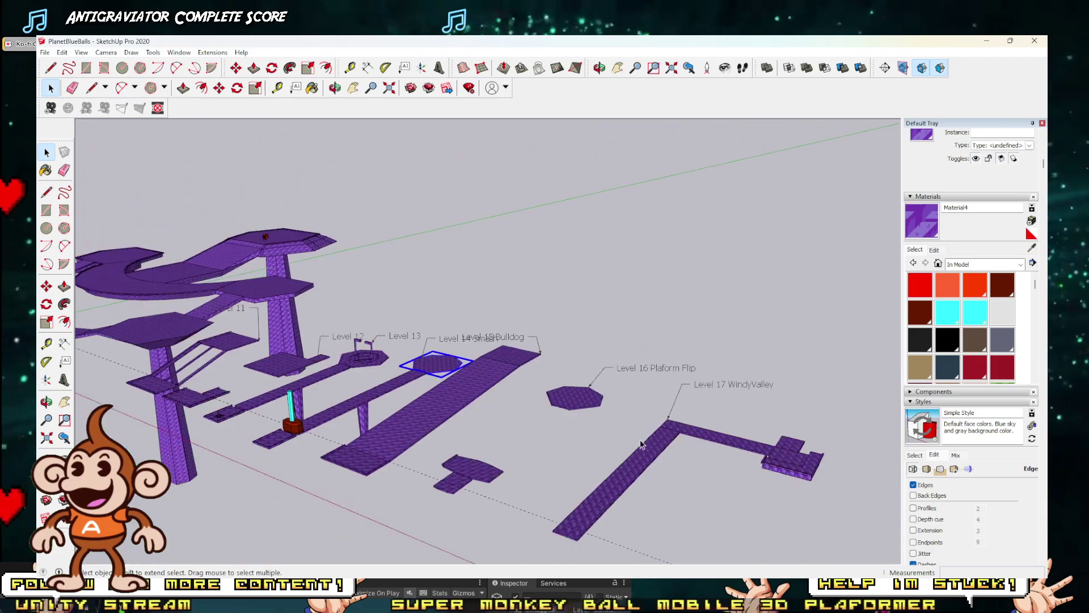
pyautogui.scroll(4, 511, 359)
# Step: Open the Level 16 Plaform Flip group for editing and reverse the underside face of its detached polygonal platform
pyautogui.doubleClick(510, 360)
pyautogui.scroll(3, 545, 375)
pyautogui.scroll(-3, 536, 369)
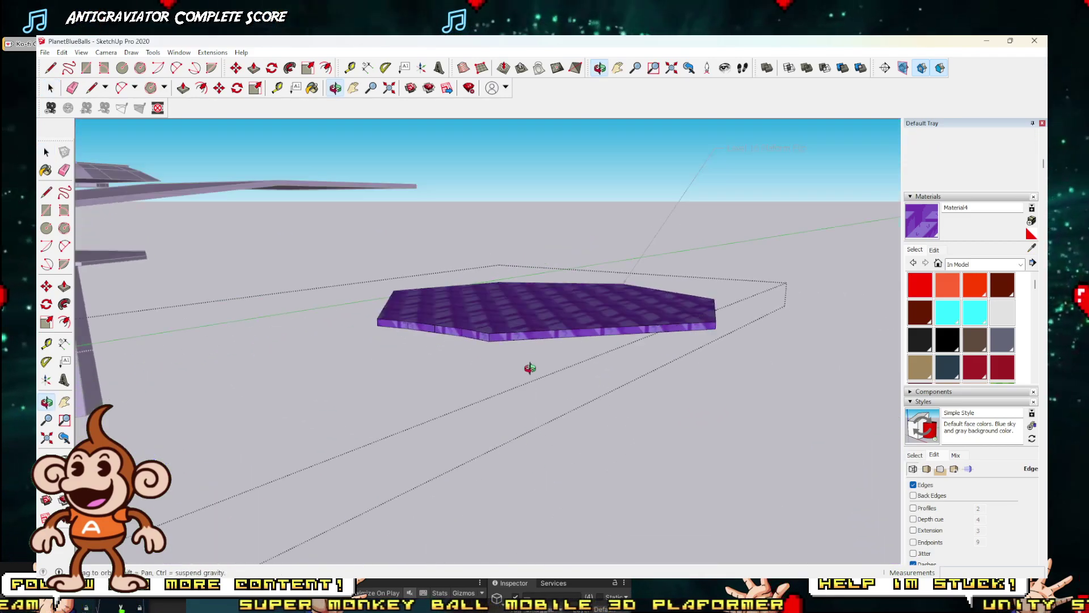
pyautogui.moveTo(527, 365); pyautogui.dragTo(526, 214, button='middle')
pyautogui.rightClick(535, 214)
pyautogui.click(491, 201)
pyautogui.click(494, 210)
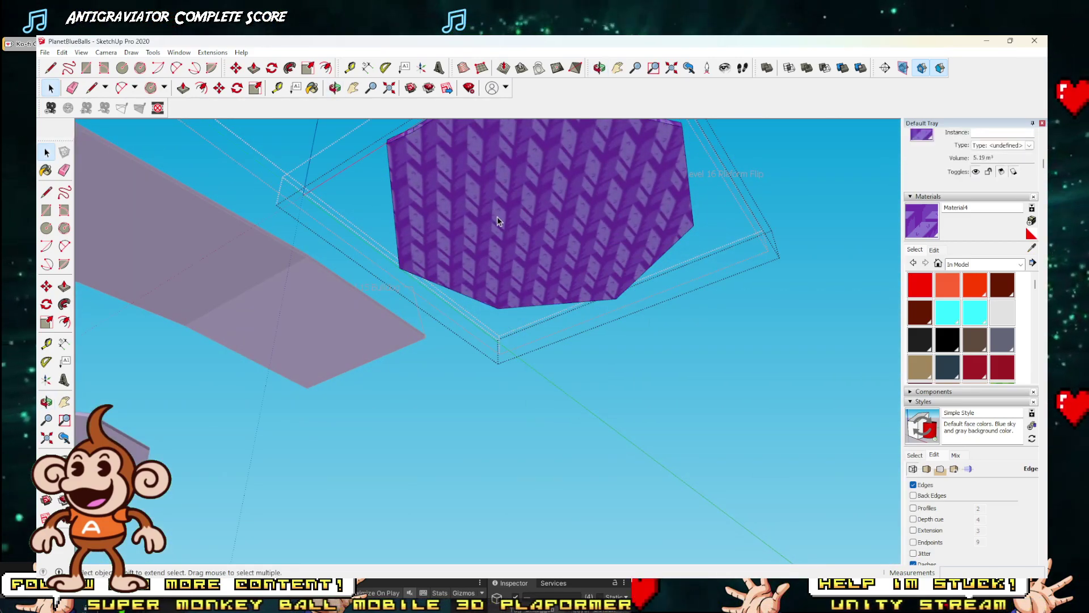
pyautogui.rightClick(497, 216)
pyautogui.click(537, 322)
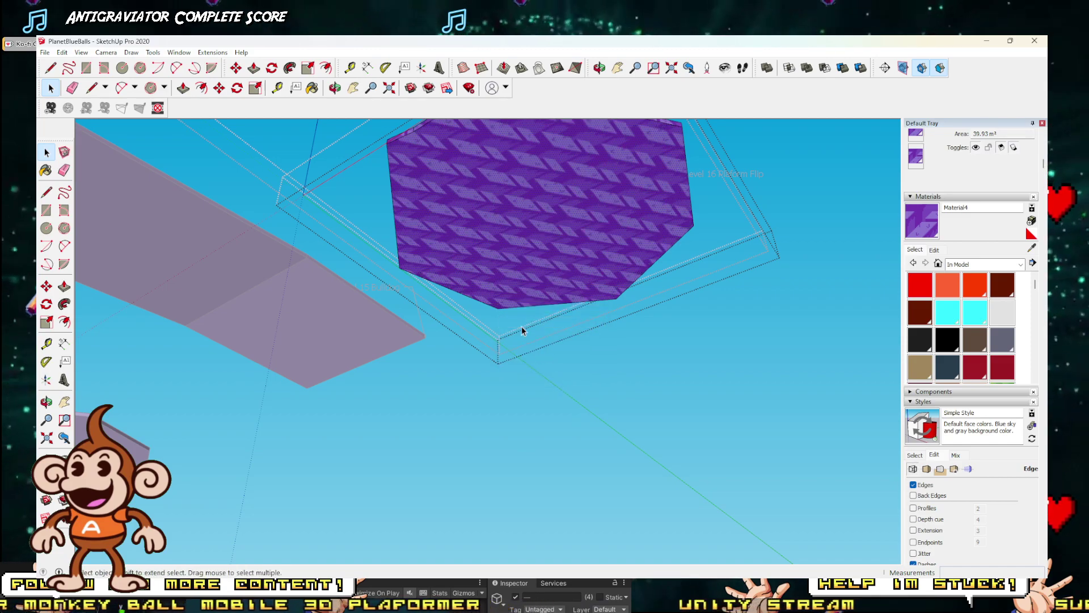
# Step: Export the Level 16 Plaform Flip group as an OBJ file, replacing HBLevel6.obj in the PlanetHoneyBerryLevels folder
pyautogui.scroll(-3, 520, 331)
pyautogui.moveTo(520, 331); pyautogui.dragTo(589, 383, button='middle')
pyautogui.scroll(-3, 533, 471)
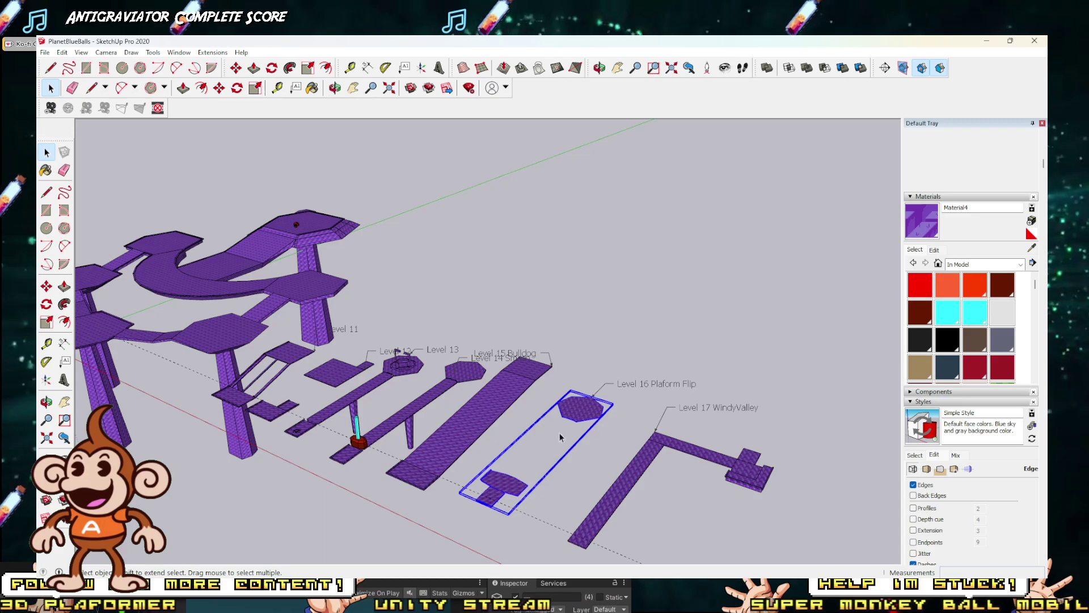
pyautogui.click(46, 54)
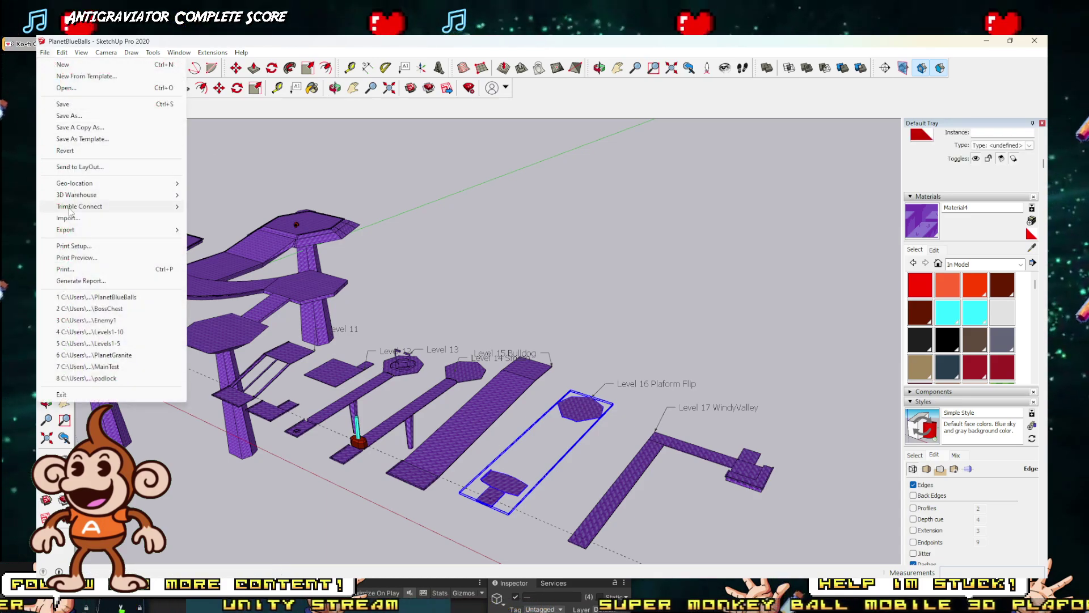
pyautogui.moveTo(79, 235)
pyautogui.click(219, 230)
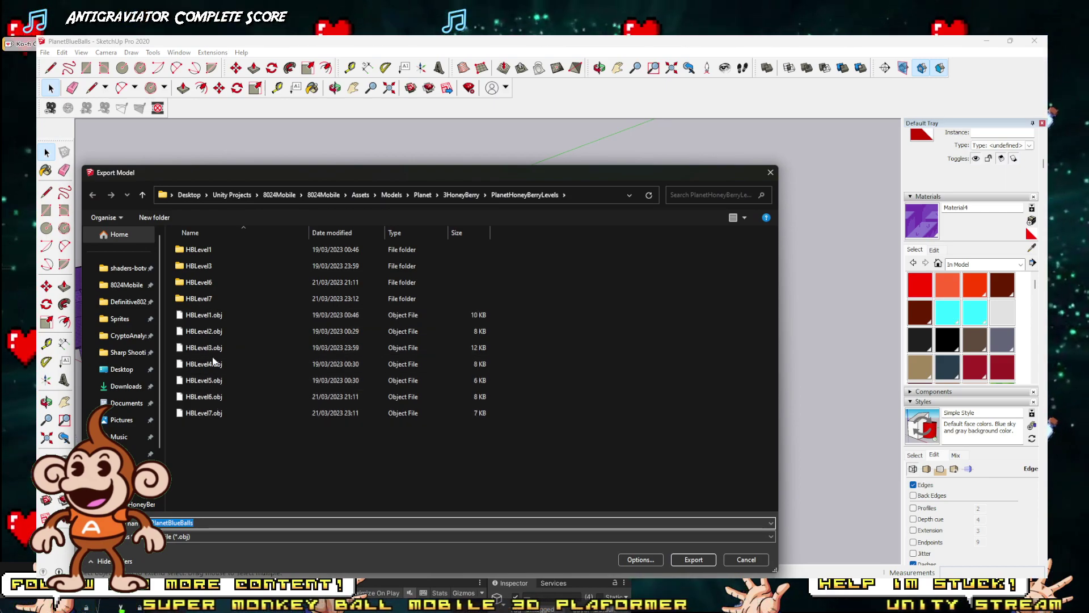
pyautogui.click(207, 397)
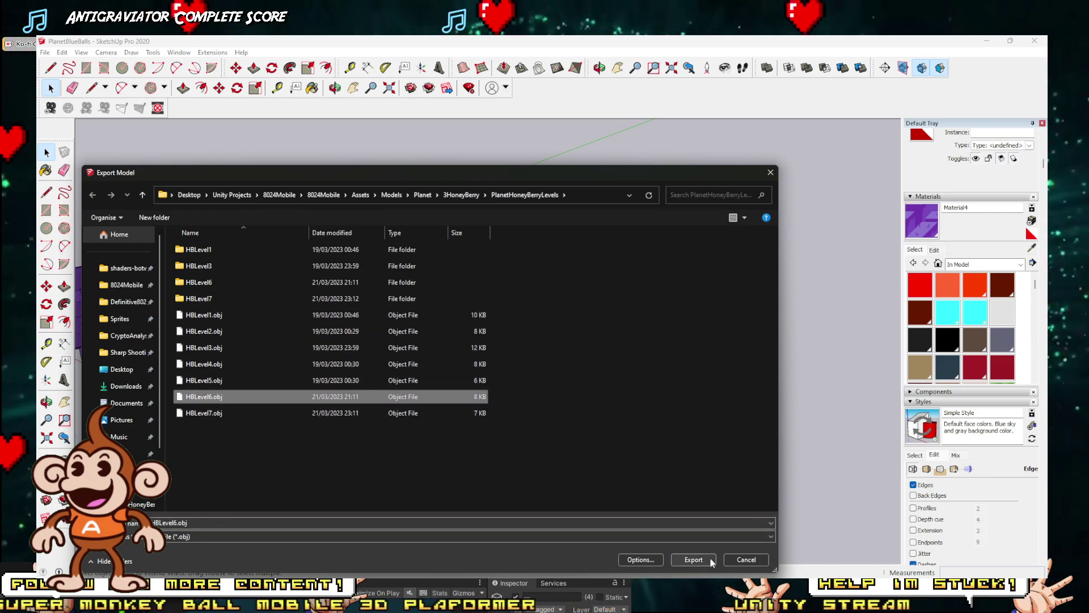
pyautogui.moveTo(273, 172); pyautogui.dragTo(360, 173)
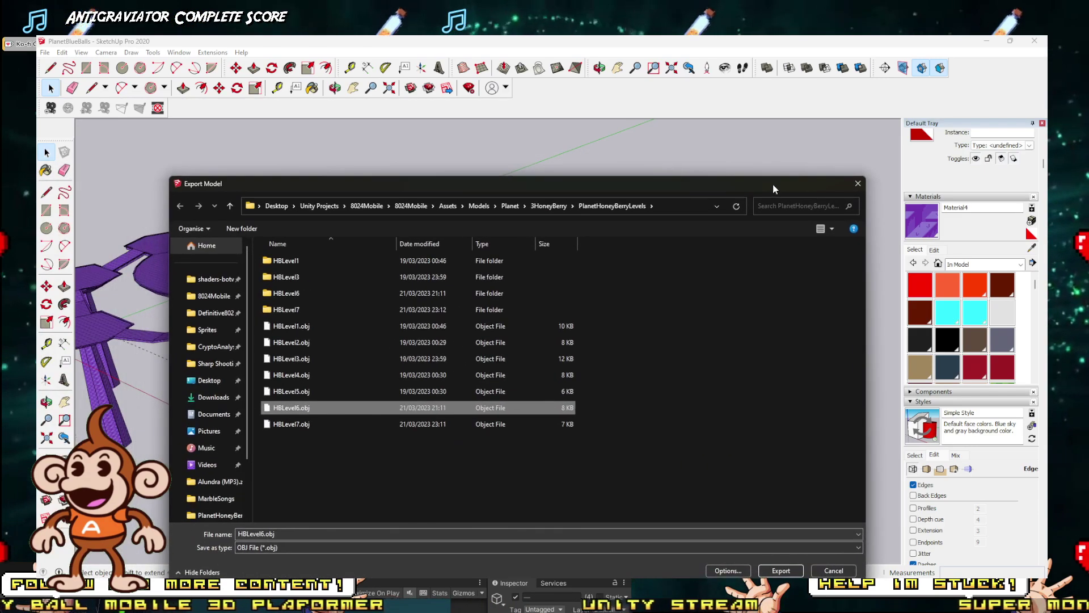
pyautogui.click(782, 562)
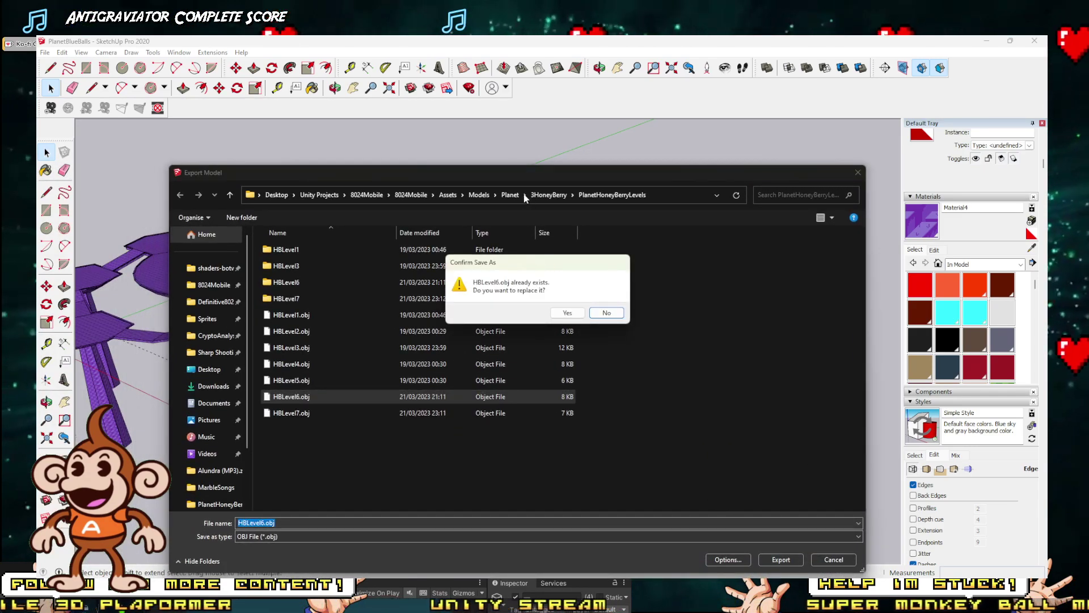
pyautogui.click(568, 312)
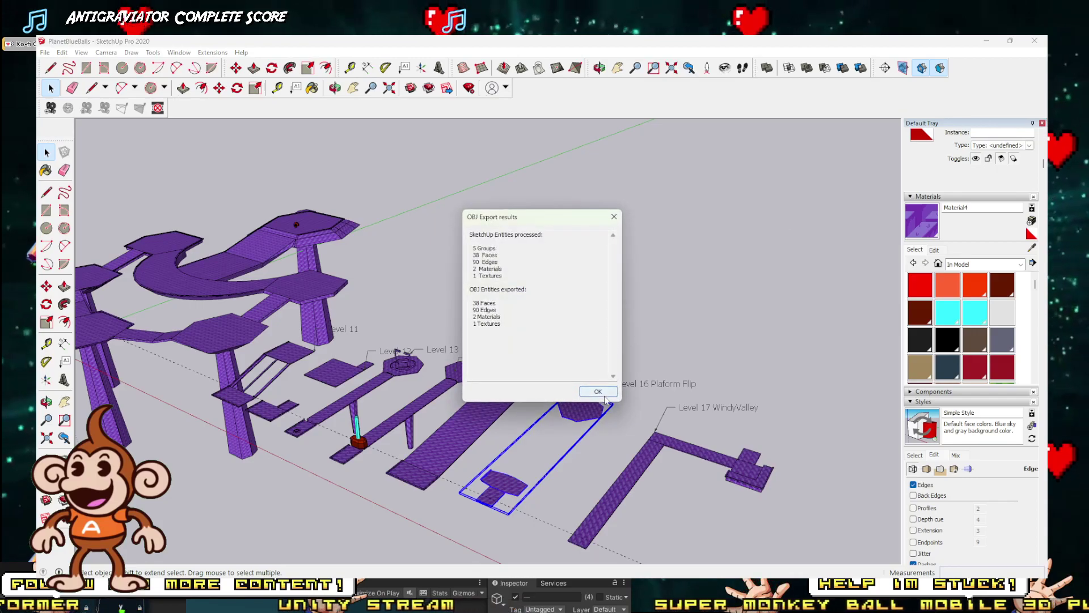
pyautogui.click(599, 392)
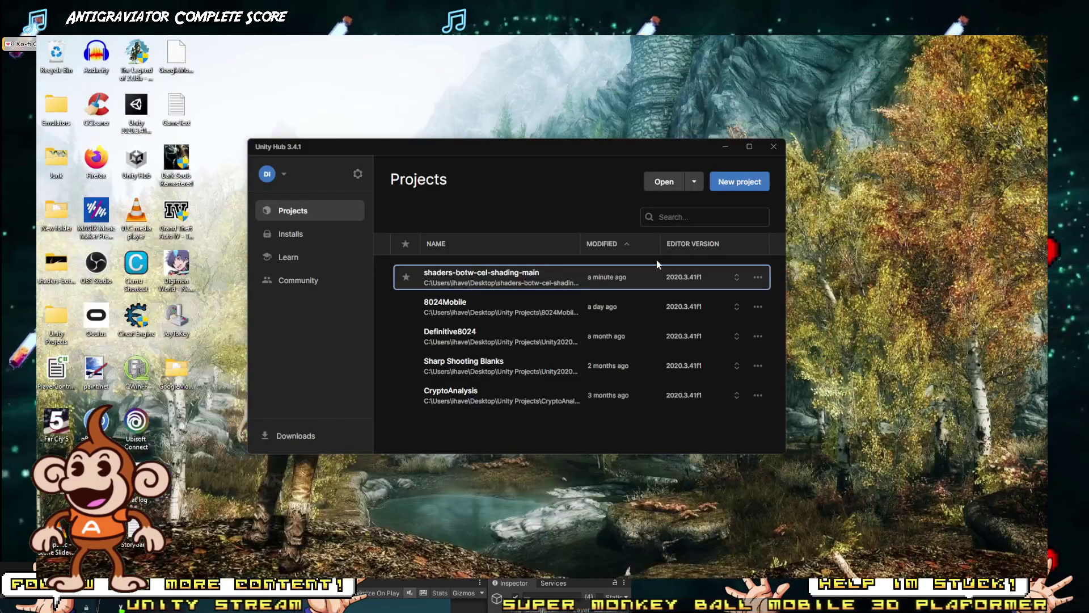
# Step: Switch to Unity and inspect the re-exported end platform from below and from above in the scene
pyautogui.moveTo(295, 602)
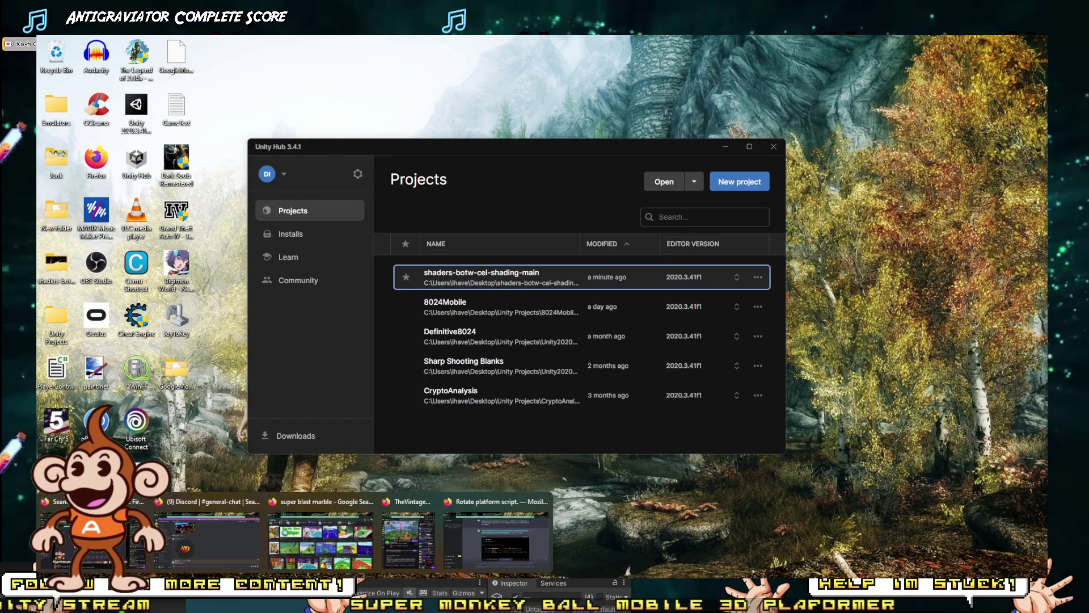
pyautogui.hotkey('alt', 'Tab')
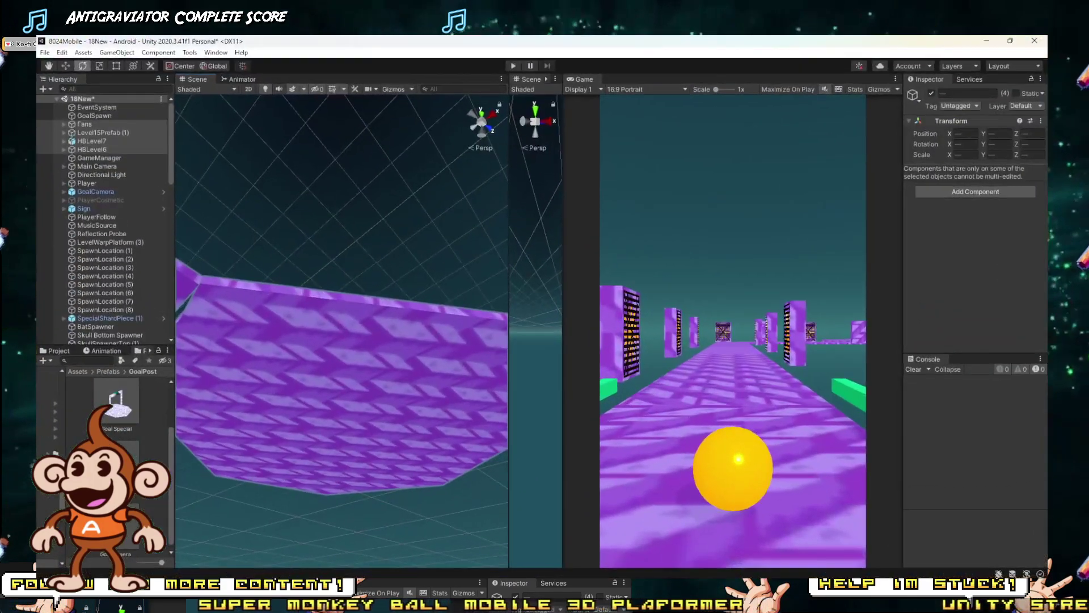
pyautogui.moveTo(496, 366); pyautogui.dragTo(373, 549, button='right')
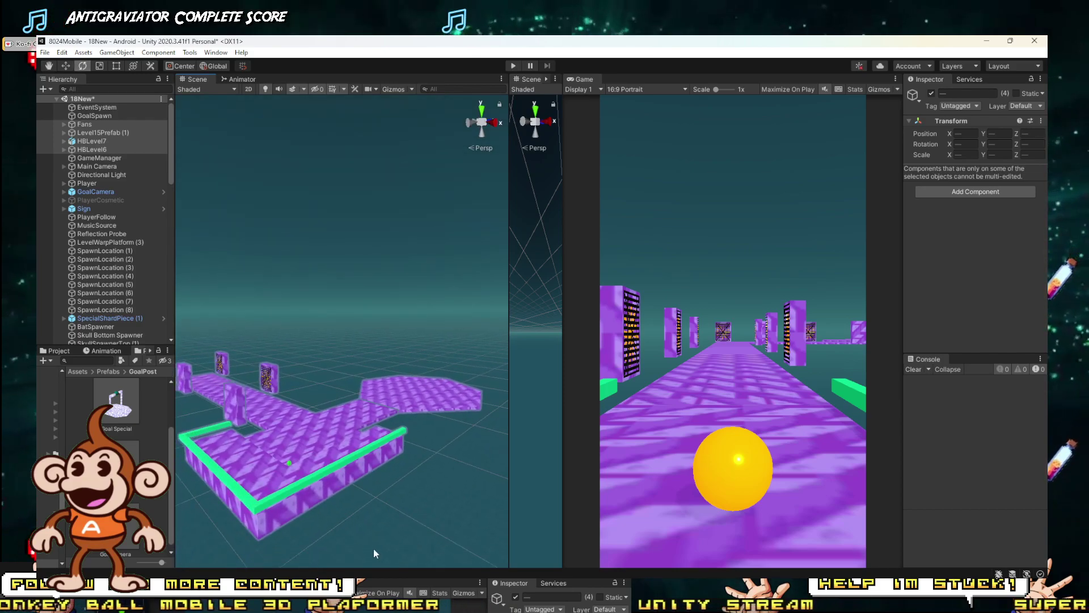
# Step: Switch to Discord in Firefox and view the general-chat channel
pyautogui.moveTo(293, 601)
pyautogui.click(173, 553)
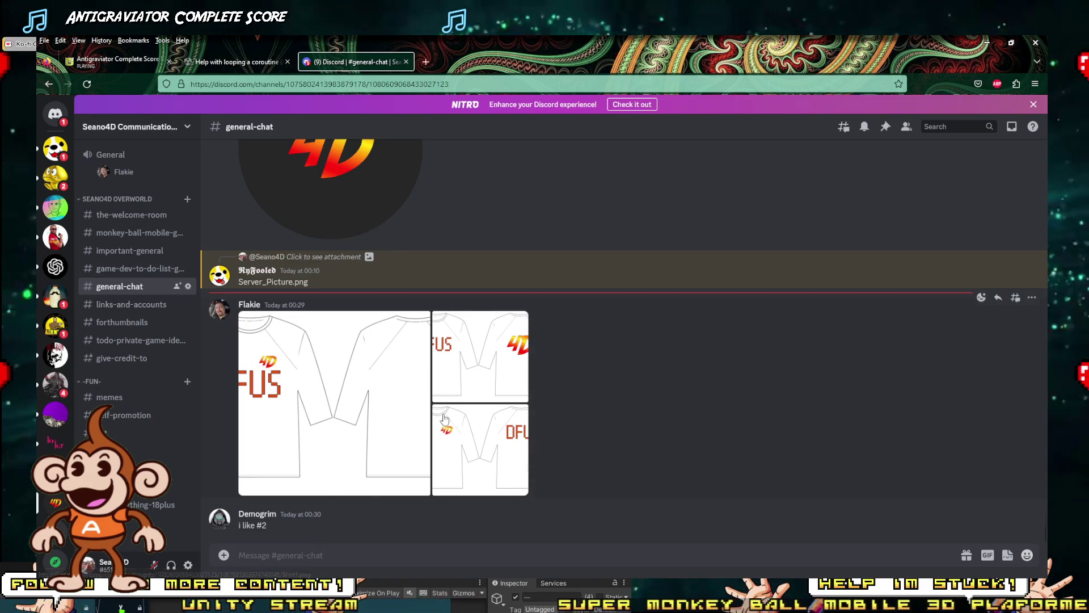
# Step: Enlarge the shirt mockup with DFUS on the front and the 4D logo on the back in general-chat
pyautogui.click(504, 340)
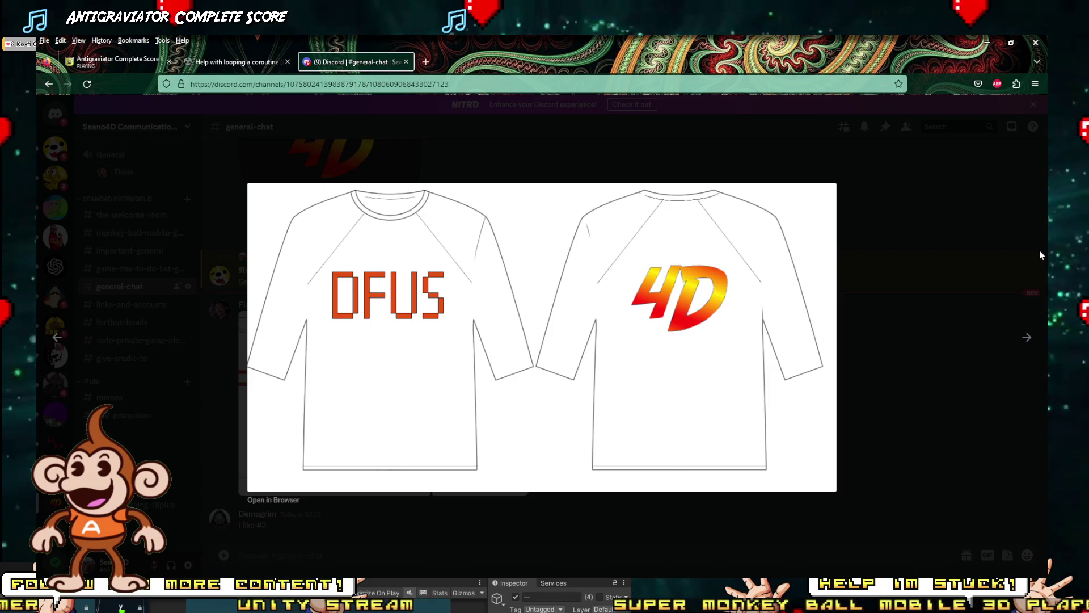
# Step: Switch to Unity and widen the main Scene view at the expense of the Game view
pyautogui.click(987, 43)
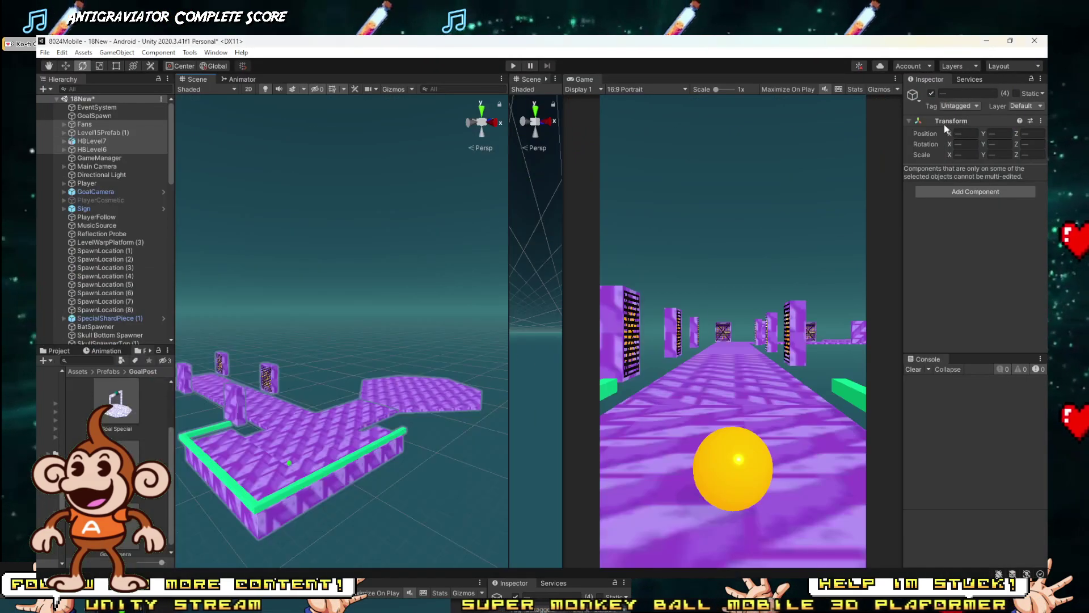
pyautogui.moveTo(506, 365); pyautogui.dragTo(657, 370)
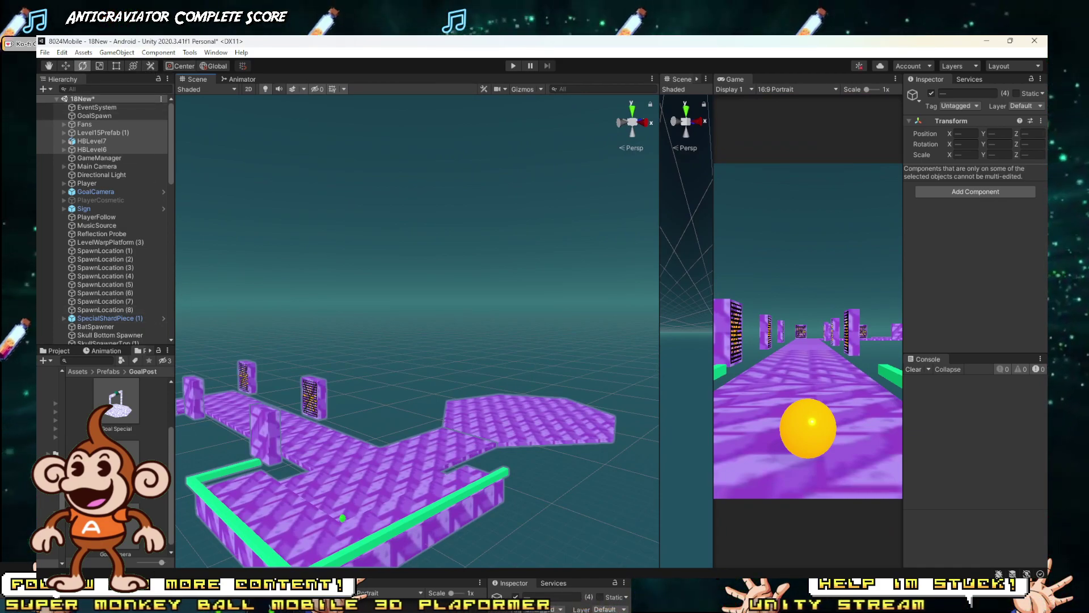
pyautogui.moveTo(340, 391)
pyautogui.keyDown('alt'); pyautogui.mouseDown()
pyautogui.moveTo(342, 433)
pyautogui.moveTo(354, 383)
pyautogui.mouseUp(); pyautogui.keyUp('alt')
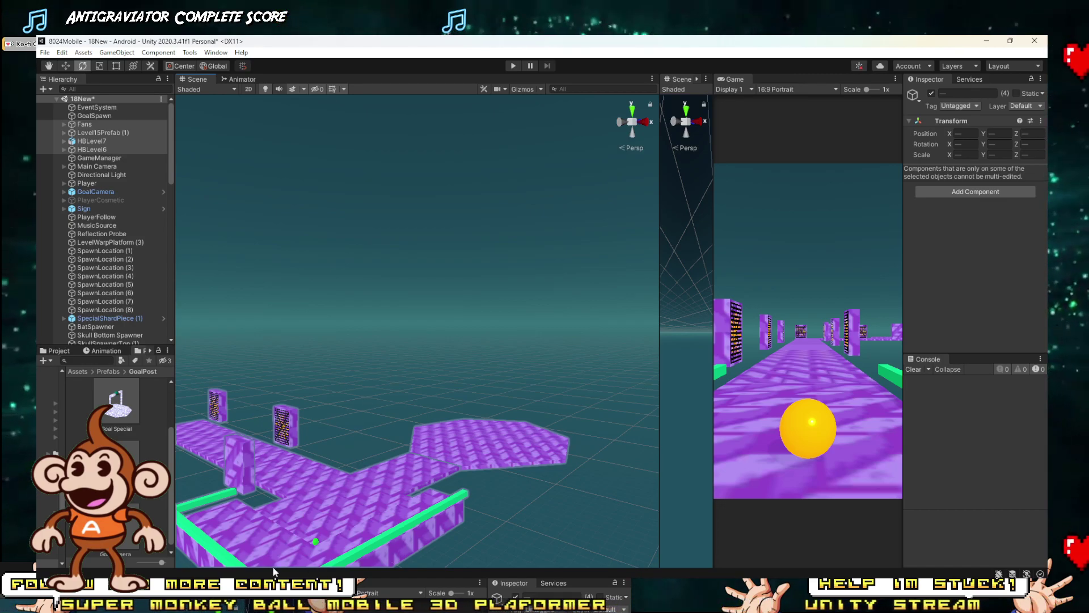
# Step: Switch to Discord in Firefox and compare the three shirt mockups posted in general-chat at full size
pyautogui.hotkey('alt', 'Tab')
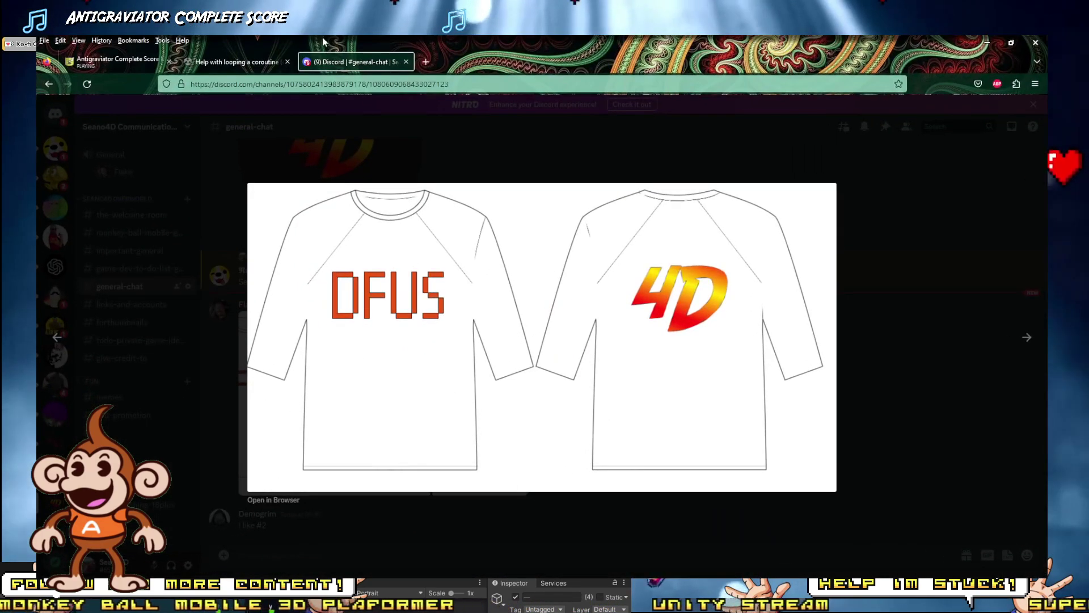
pyautogui.click(264, 134)
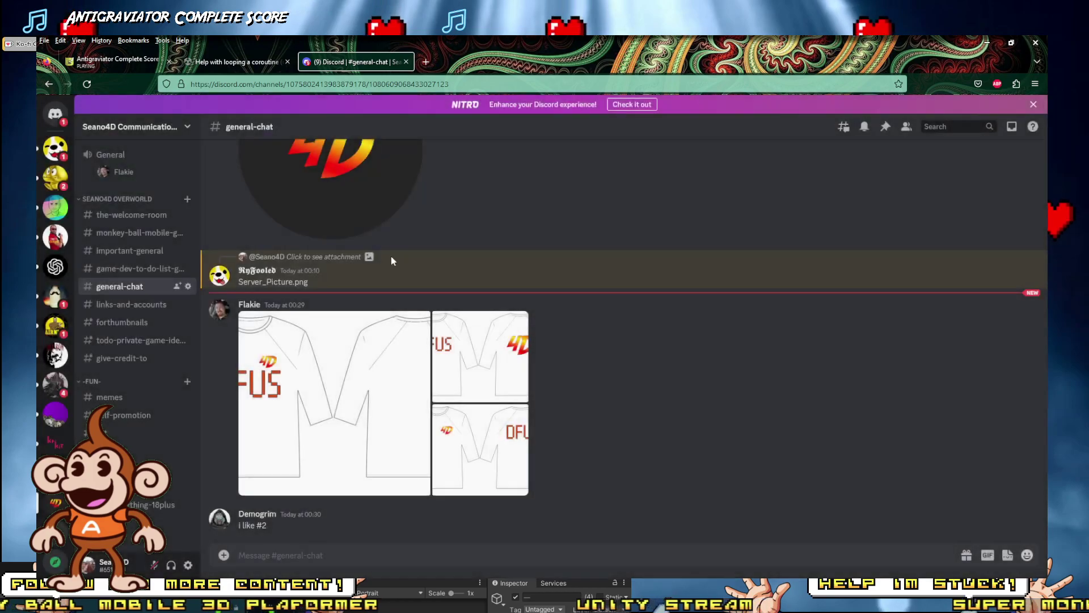
pyautogui.click(510, 446)
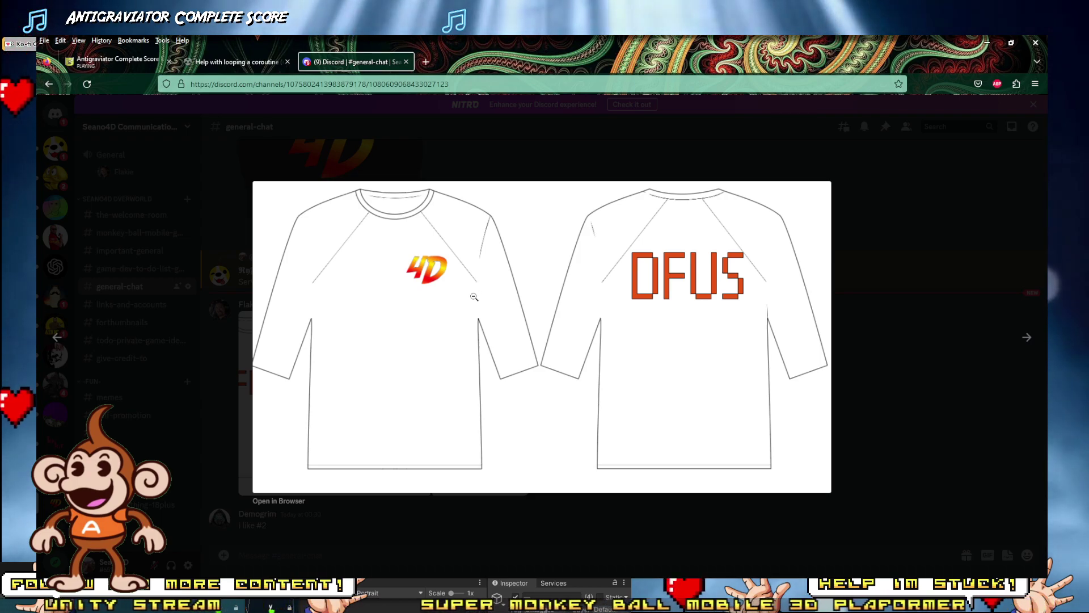
pyautogui.click(512, 556)
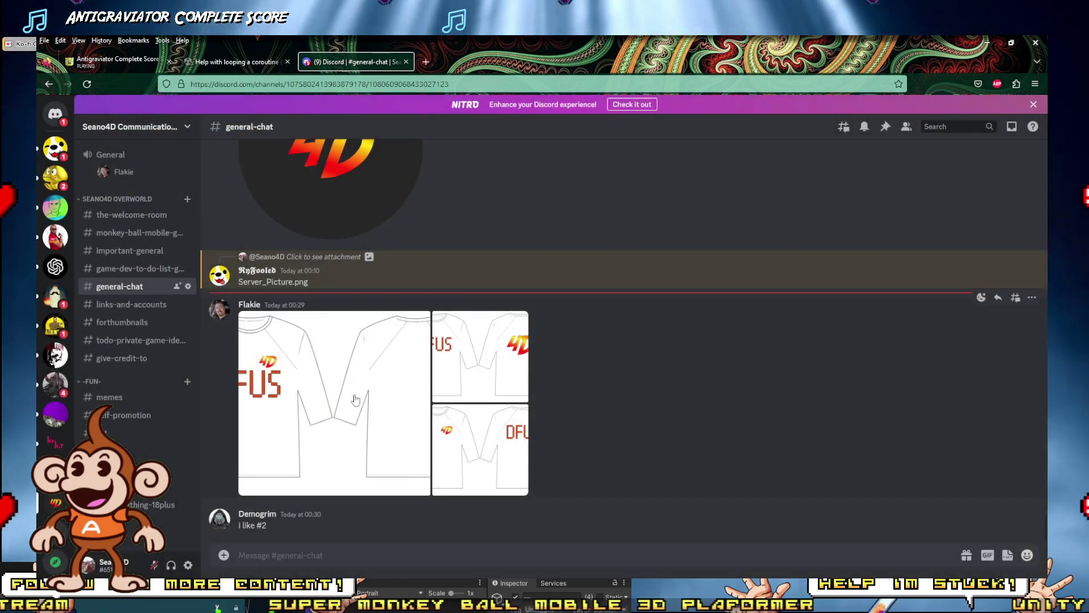
pyautogui.click(527, 357)
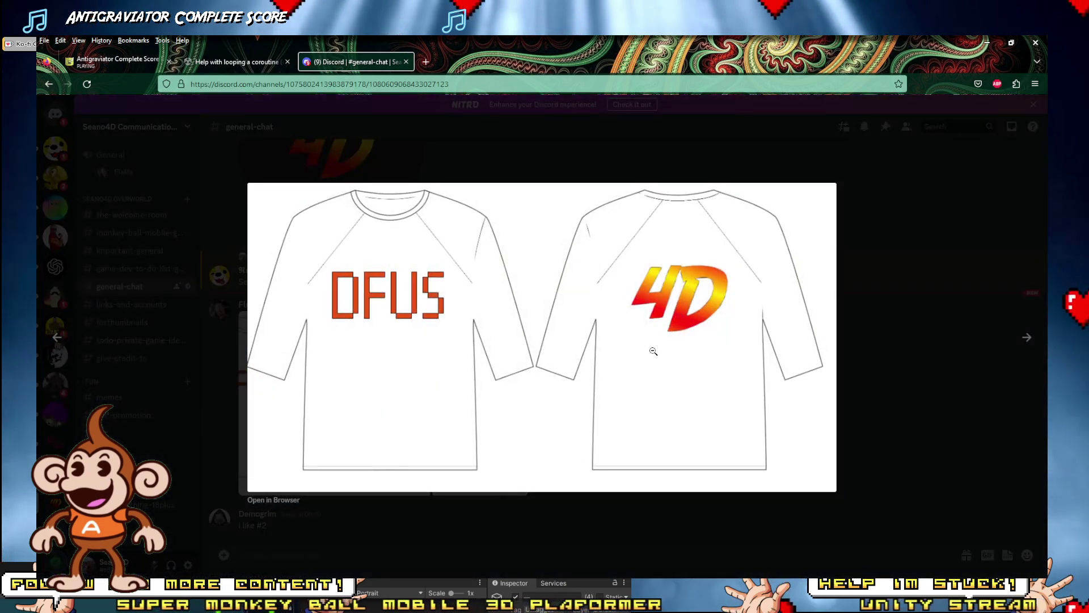
pyautogui.click(388, 576)
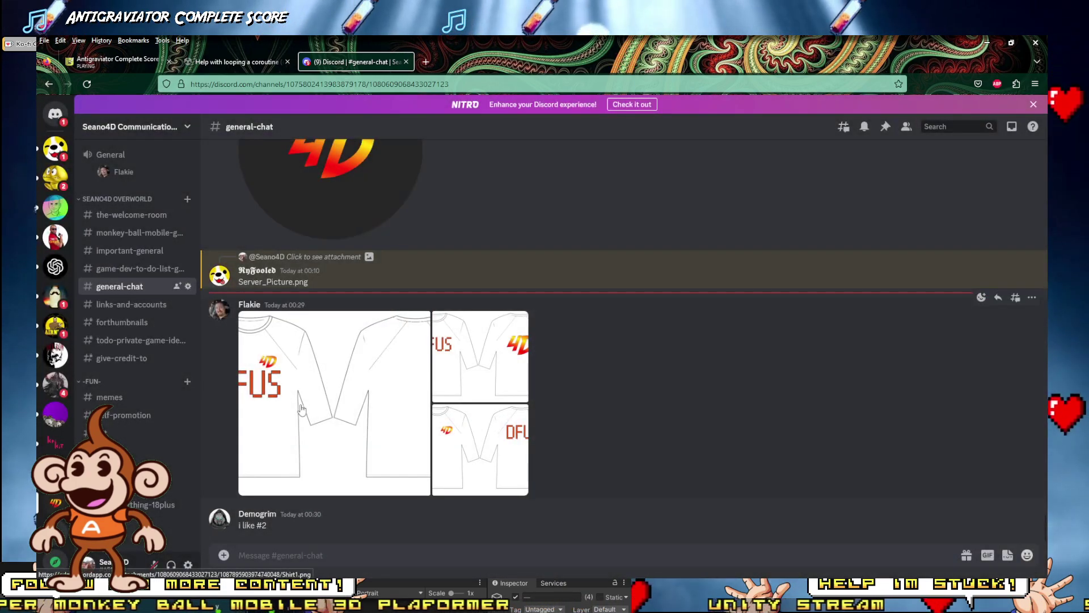
pyautogui.click(301, 414)
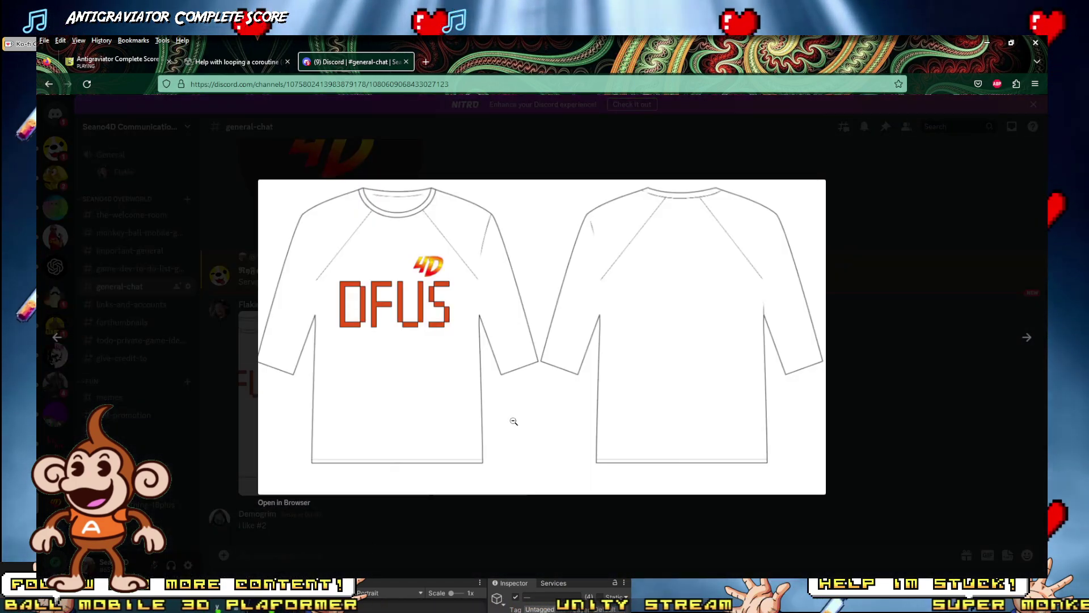
pyautogui.click(484, 511)
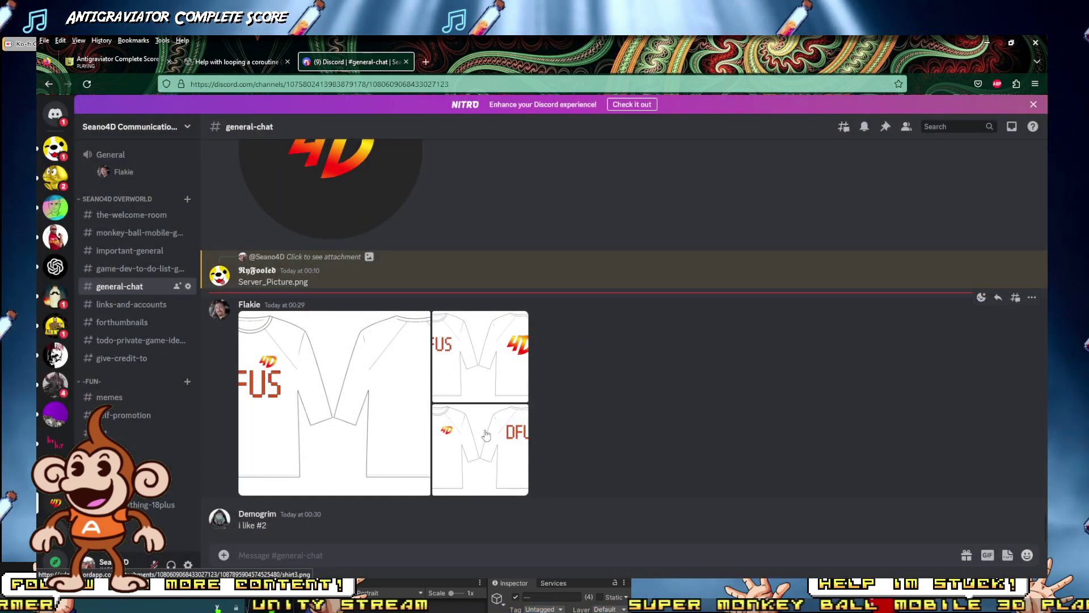
# Step: Switch to Unity and inspect the level's platforms from the far end back to the starting ramp
pyautogui.click(987, 41)
pyautogui.moveTo(372, 288); pyautogui.dragTo(413, 362, button='right')
pyautogui.press('w')
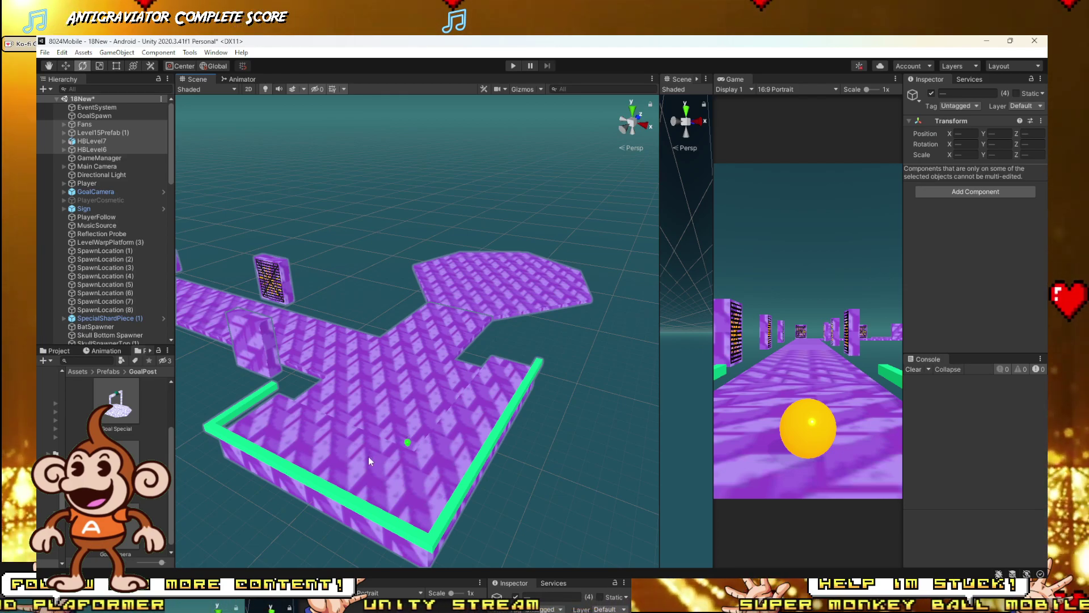
pyautogui.moveTo(413, 486); pyautogui.dragTo(430, 372, button='right')
pyautogui.moveTo(439, 399); pyautogui.dragTo(186, 284, button='right')
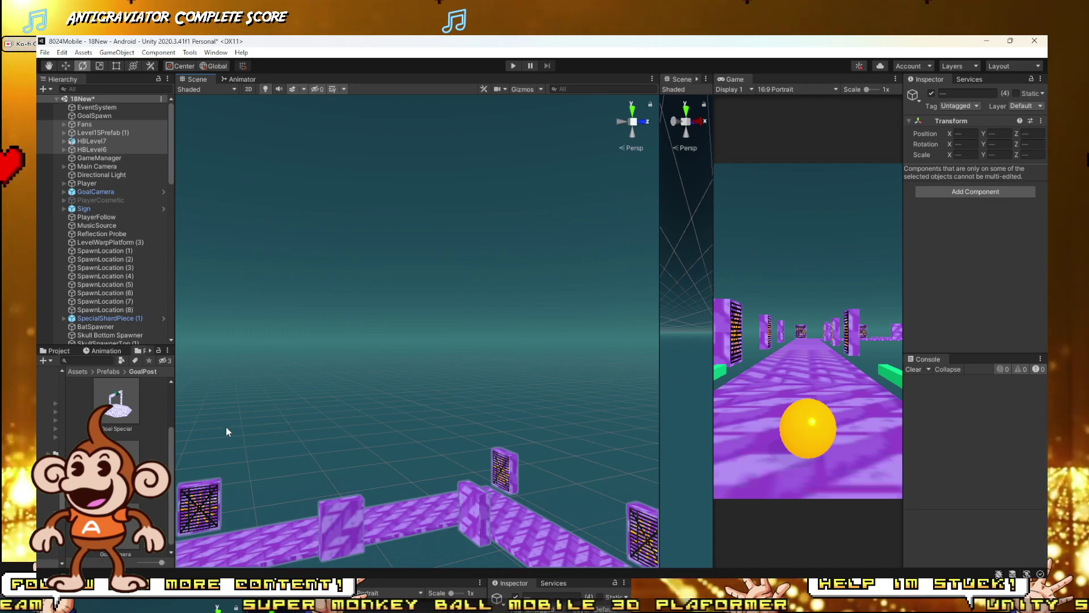
pyautogui.moveTo(264, 345); pyautogui.dragTo(462, 378, button='right')
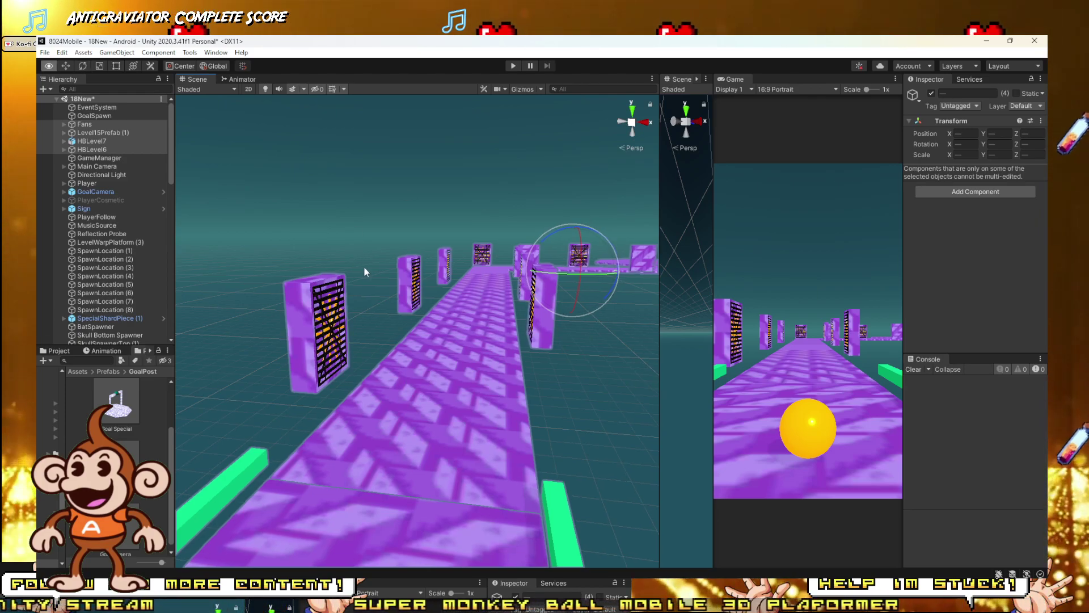
pyautogui.moveTo(364, 268); pyautogui.dragTo(397, 308, button='right')
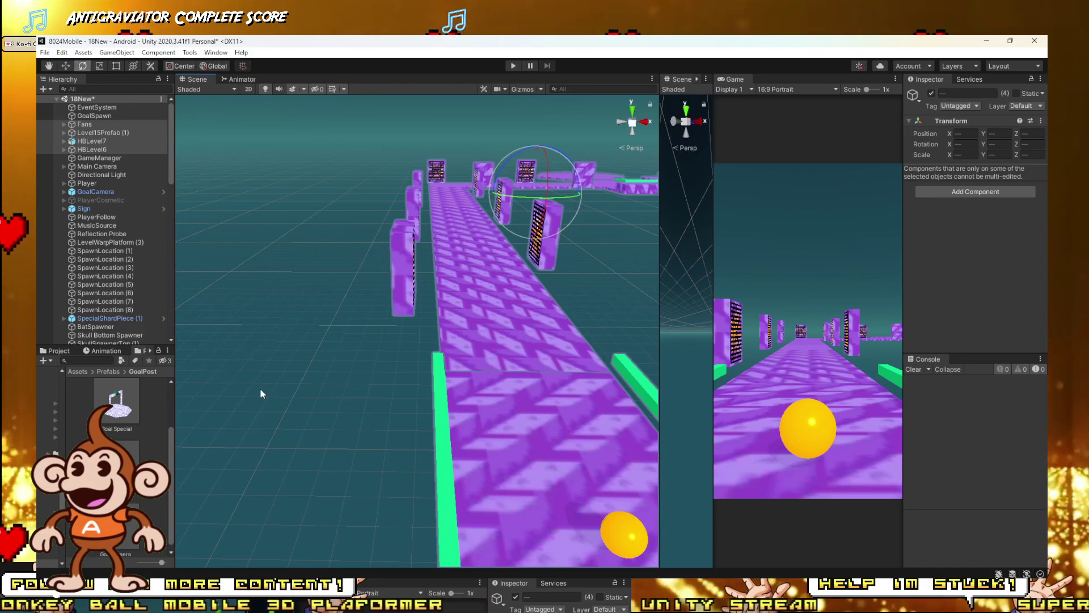
# Step: Switch to the Firefox window with Discord and open NFG's Arcade Font Tool (nfggames.com/games/fontmaker/) in a new tab
pyautogui.moveTo(340, 568)
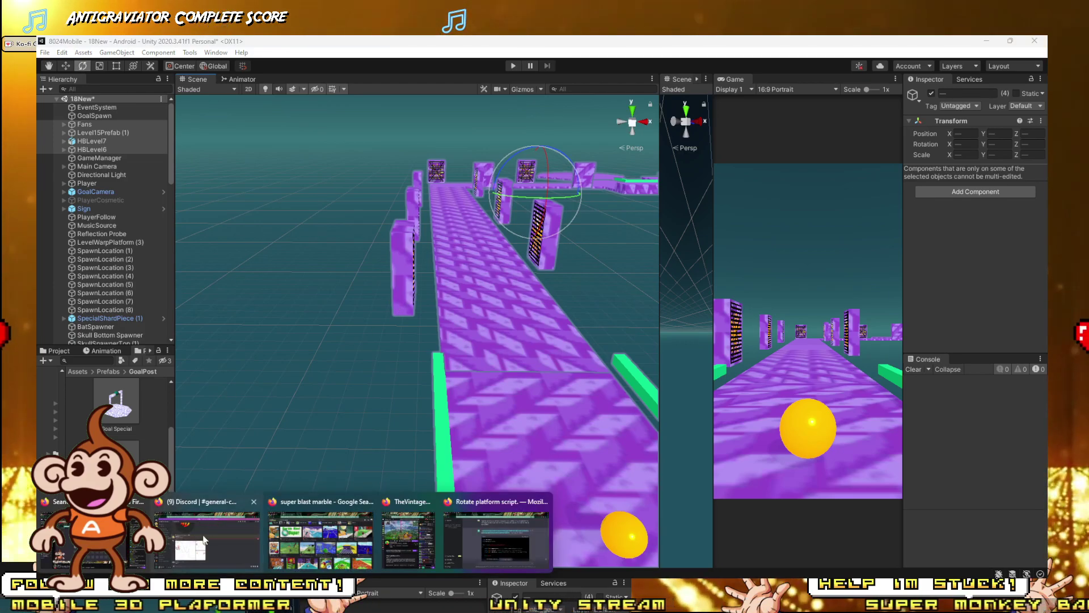
pyautogui.click(397, 530)
pyautogui.click(430, 62)
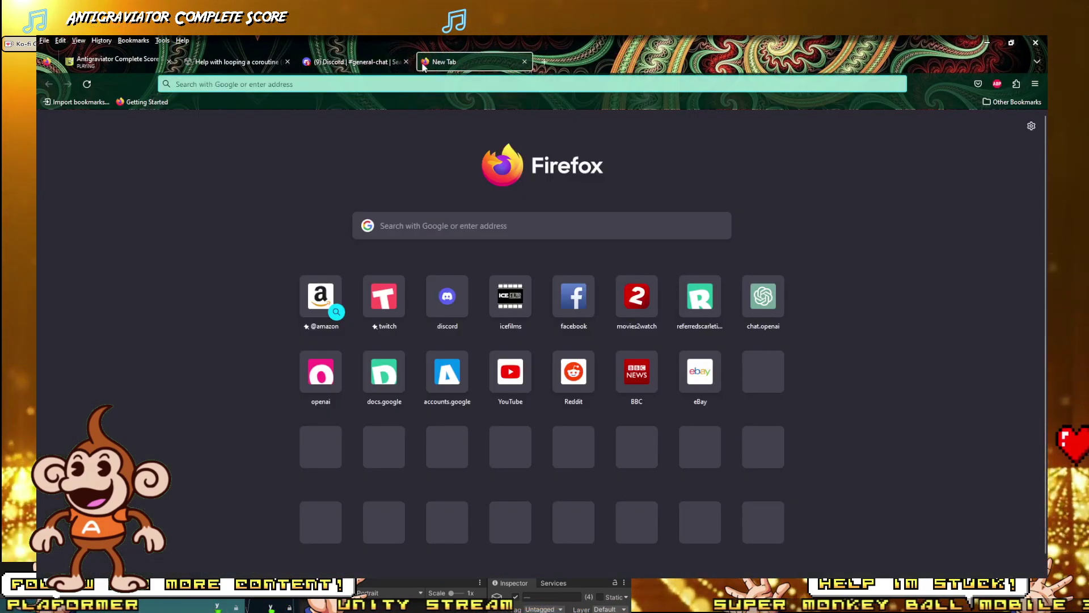
pyautogui.write('f')
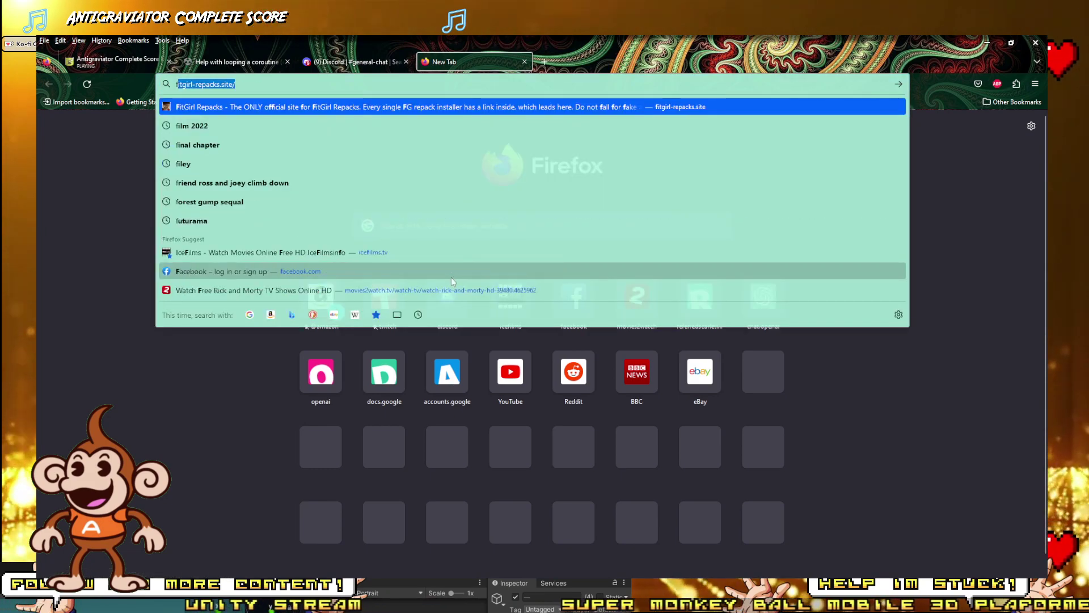
pyautogui.press('BackSpace')
pyautogui.press('BackSpace')
pyautogui.write('nf')
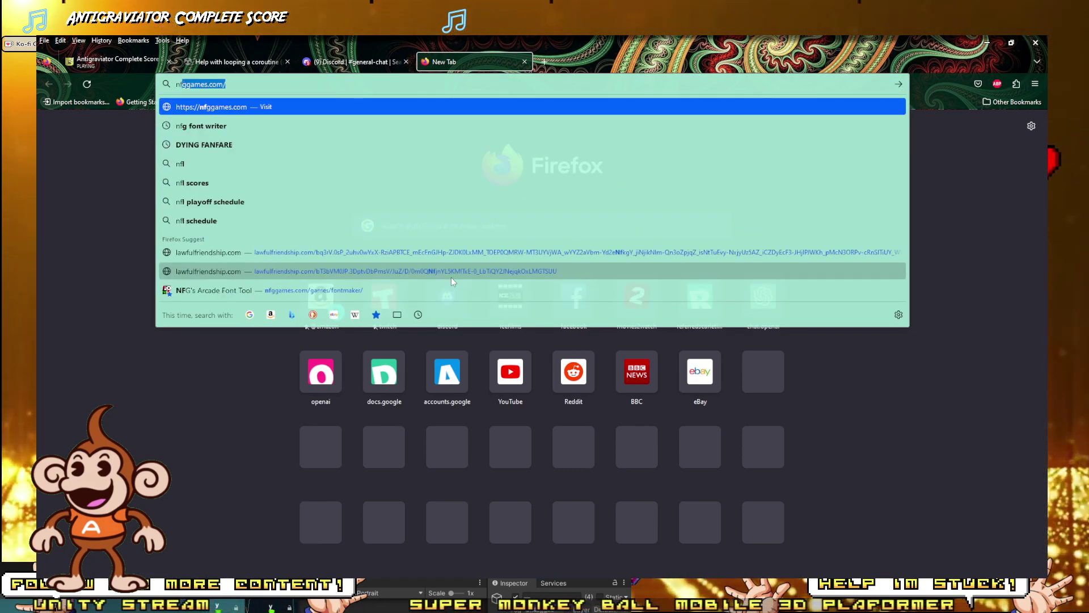
pyautogui.write('g')
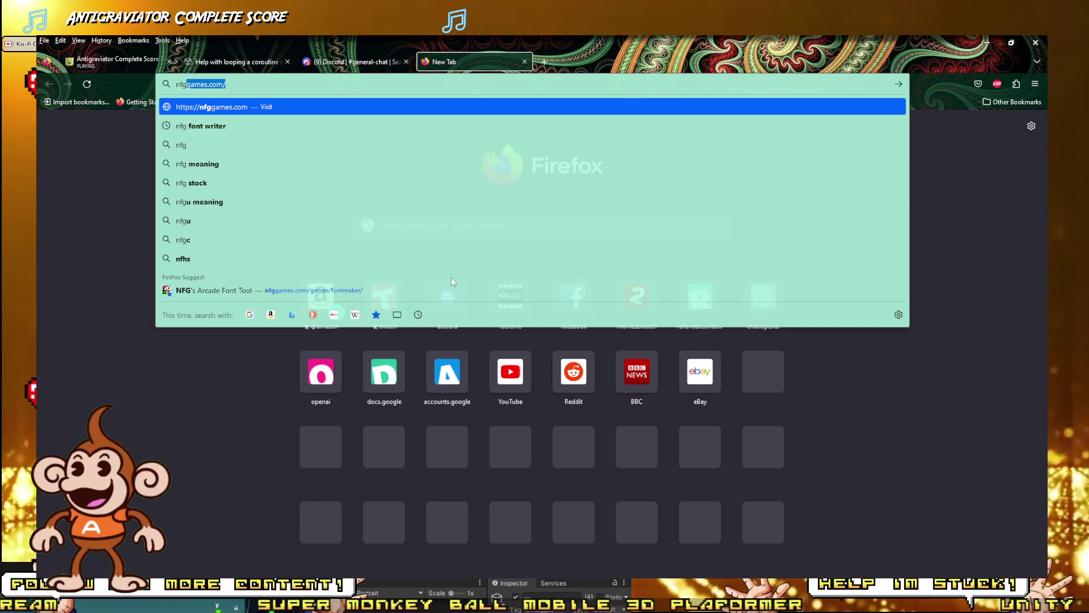
pyautogui.press('Down')
pyautogui.press('Down')
pyautogui.press('Down')
pyautogui.press('Down')
pyautogui.press('Down')
pyautogui.press('Down')
pyautogui.press('Down')
pyautogui.press('Down')
pyautogui.press('Down')
pyautogui.press('Down')
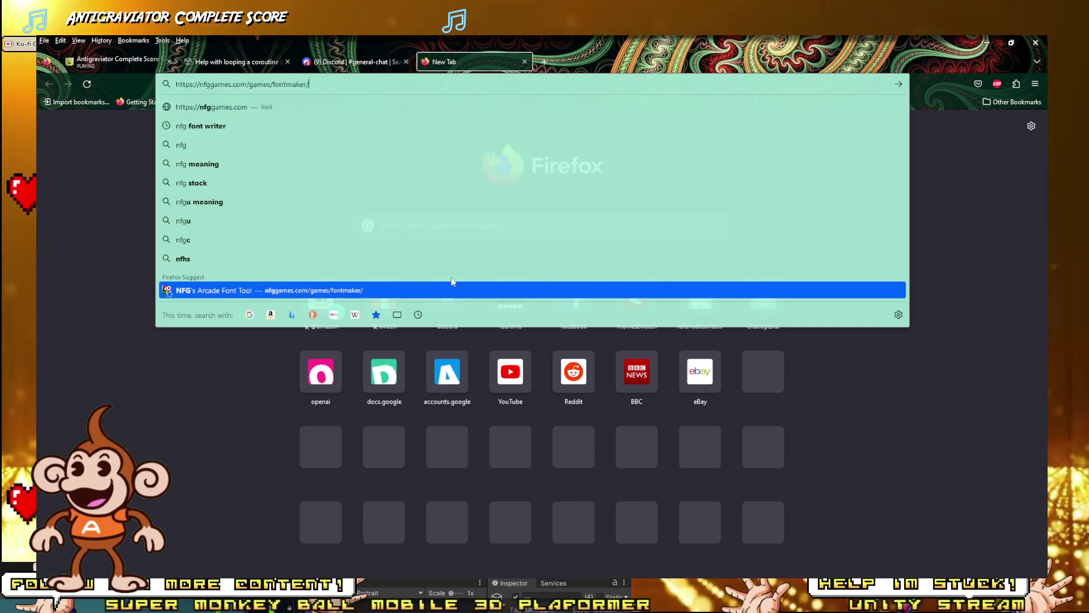
pyautogui.press('Up')
pyautogui.press('Return')
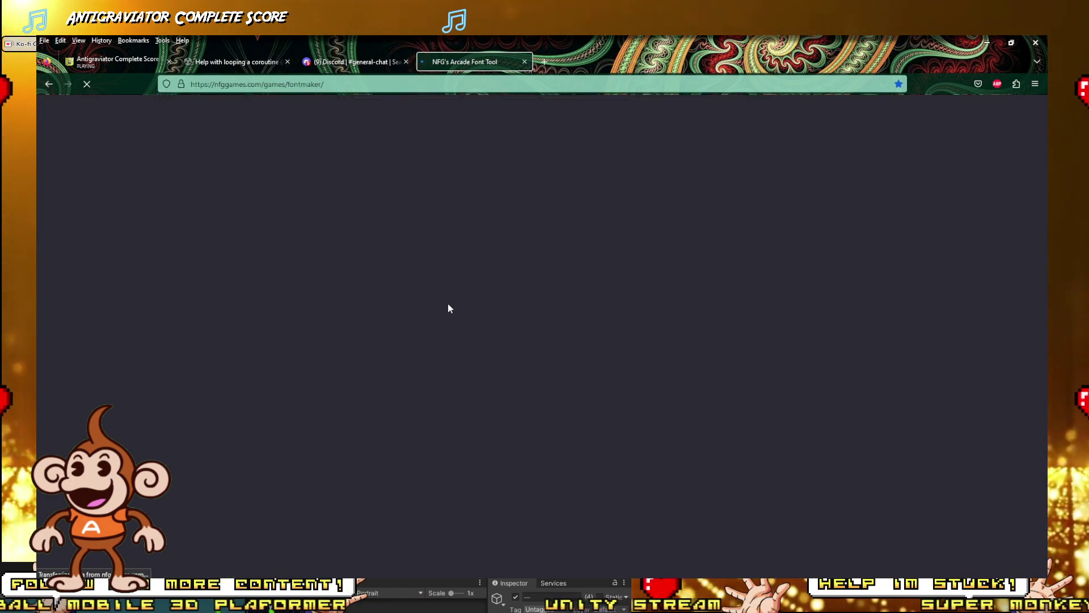
# Step: Copy the font tool's web address and post it in the Discord general-chat channel
pyautogui.click(309, 84)
pyautogui.hotkey('ctrl', 'c')
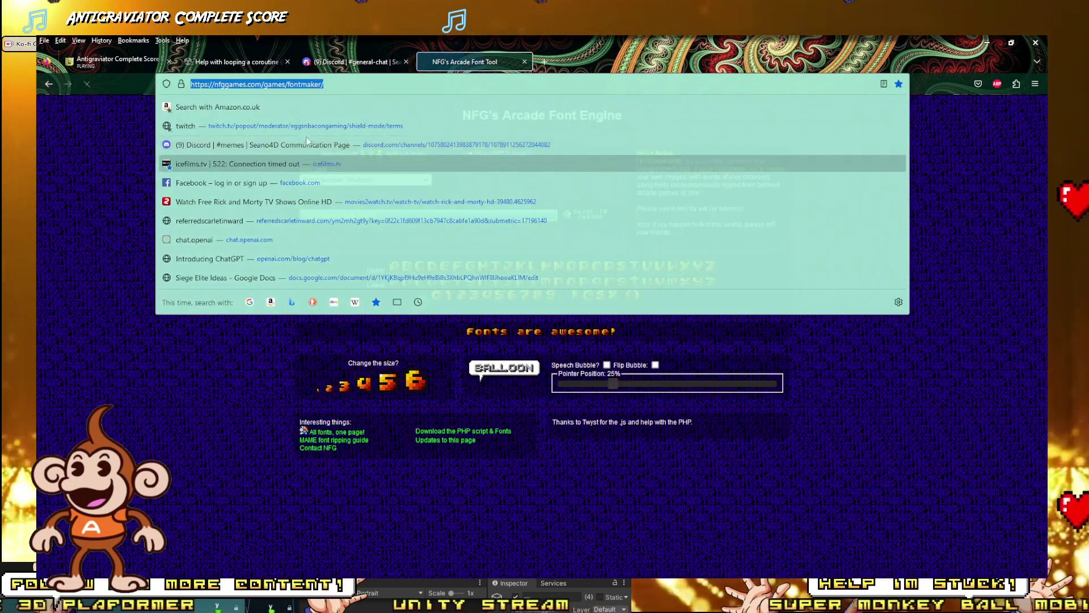
pyautogui.click(352, 62)
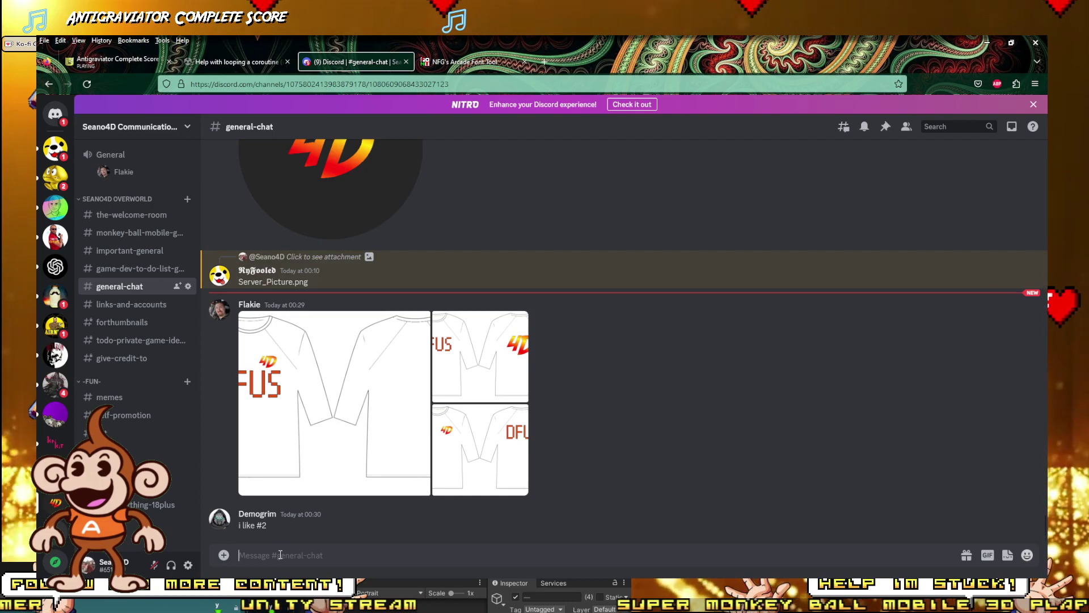
pyautogui.hotkey('ctrl', 'v')
pyautogui.press('Return')
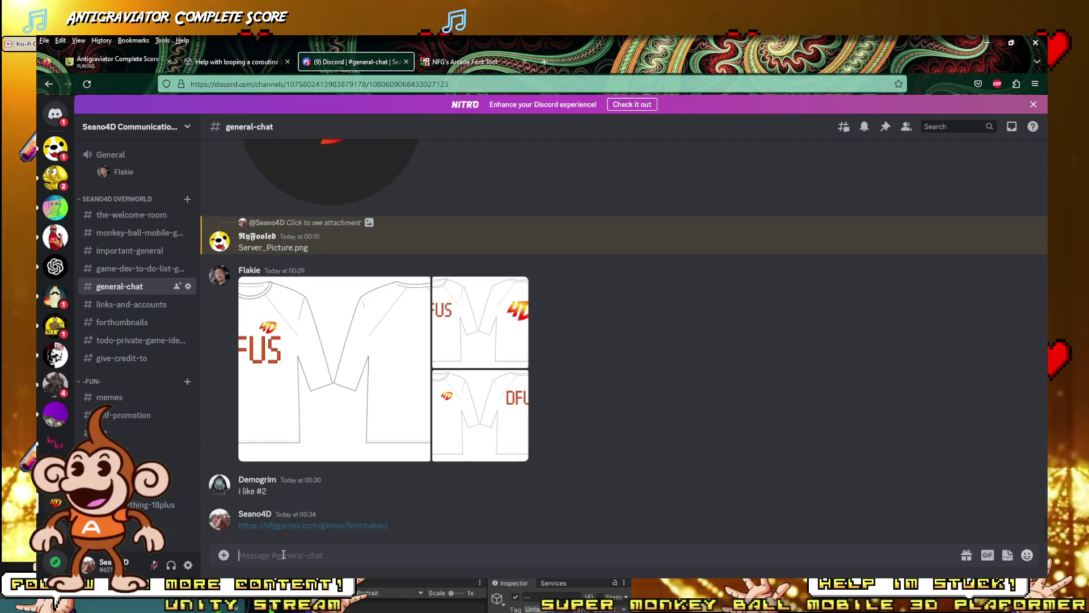
# Step: Return to NFG's Arcade Font Tool and choose the Hat Trick Hero 95 (Taito) font
pyautogui.click(464, 62)
pyautogui.click(371, 180)
pyautogui.scroll(-10, 348, 295)
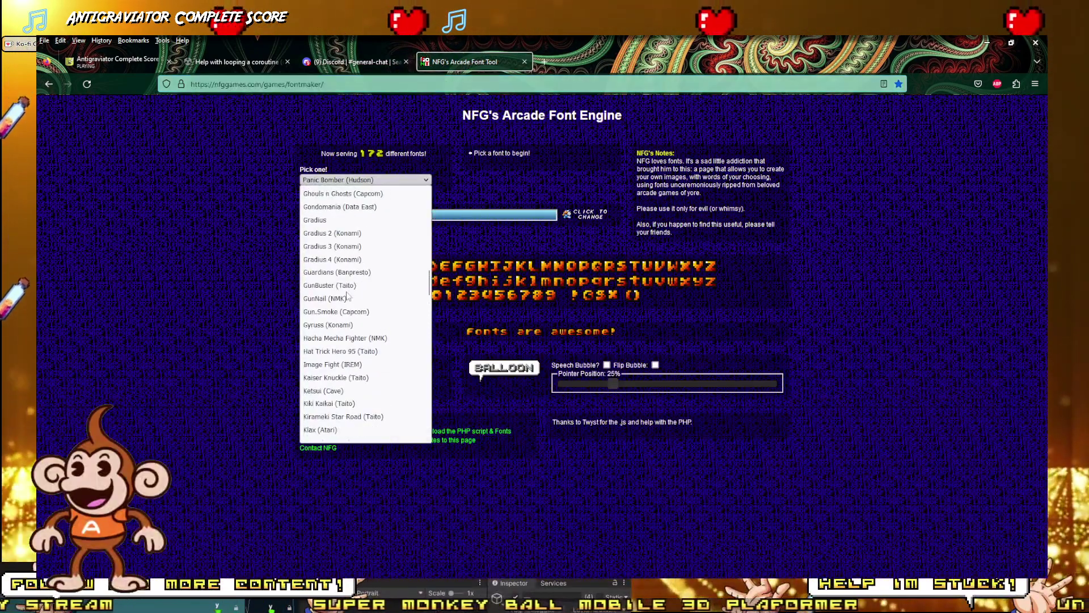
pyautogui.click(330, 352)
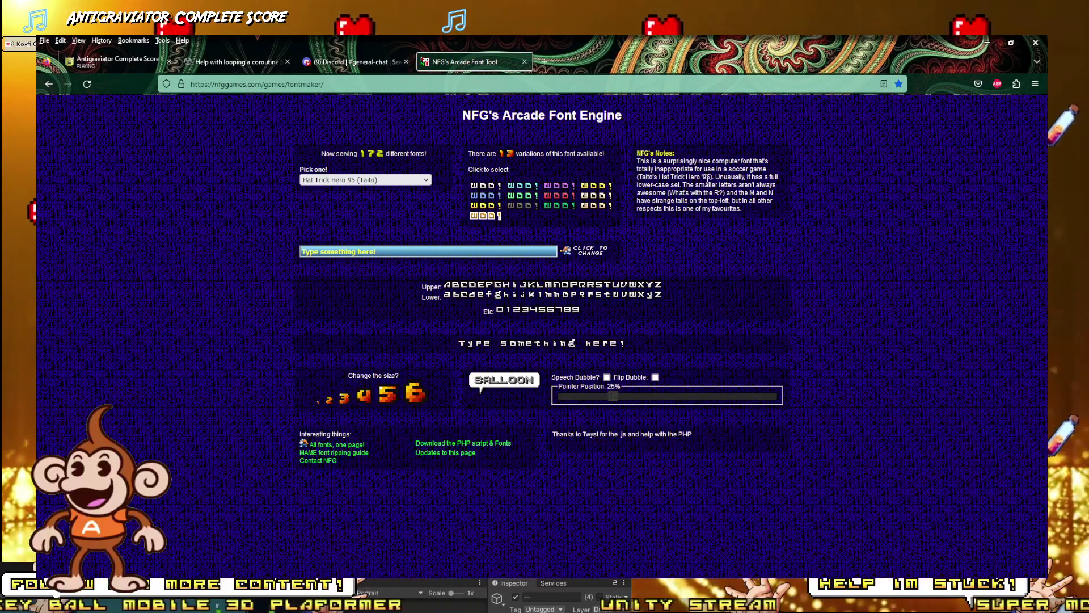
# Step: Copy the font name Hat Trick Hero '95 from NFG's notes and post it in the Discord general-chat channel
pyautogui.moveTo(711, 177); pyautogui.dragTo(658, 177)
pyautogui.hotkey('ctrl', 'c')
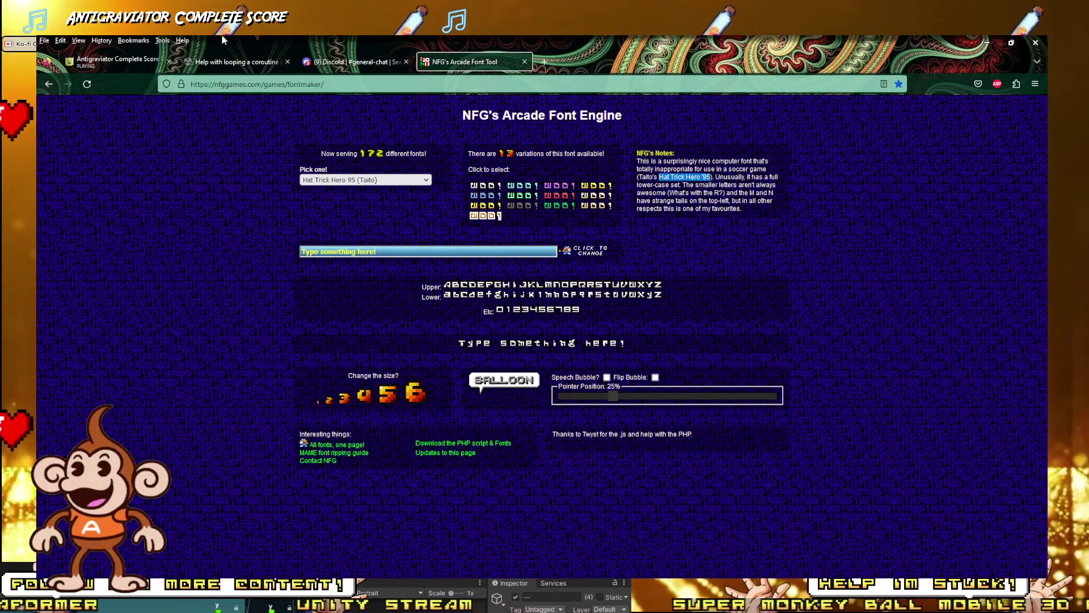
pyautogui.click(352, 62)
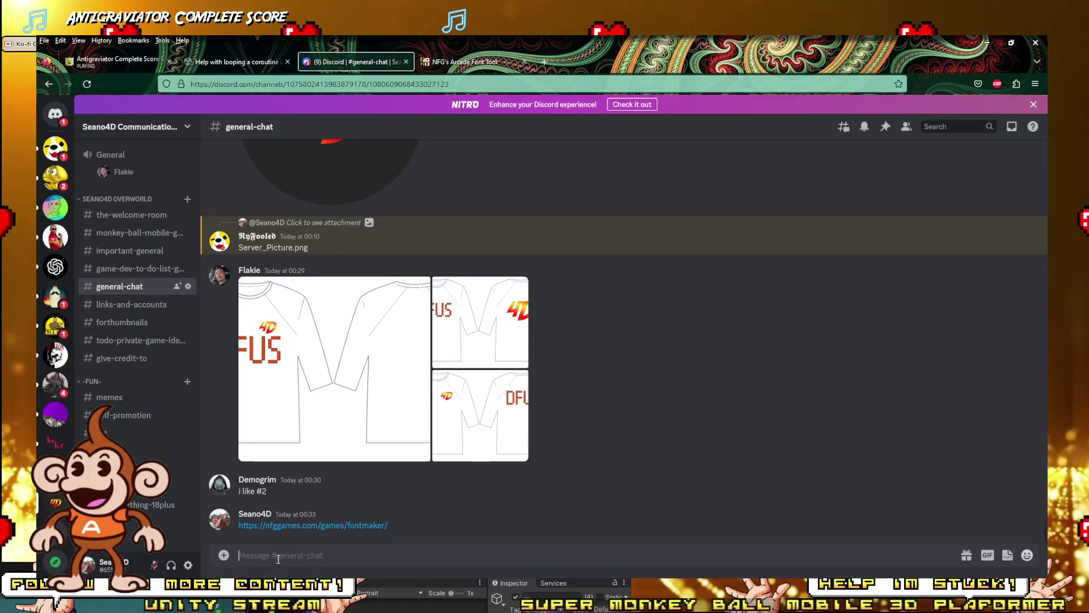
pyautogui.hotkey('ctrl', 'v')
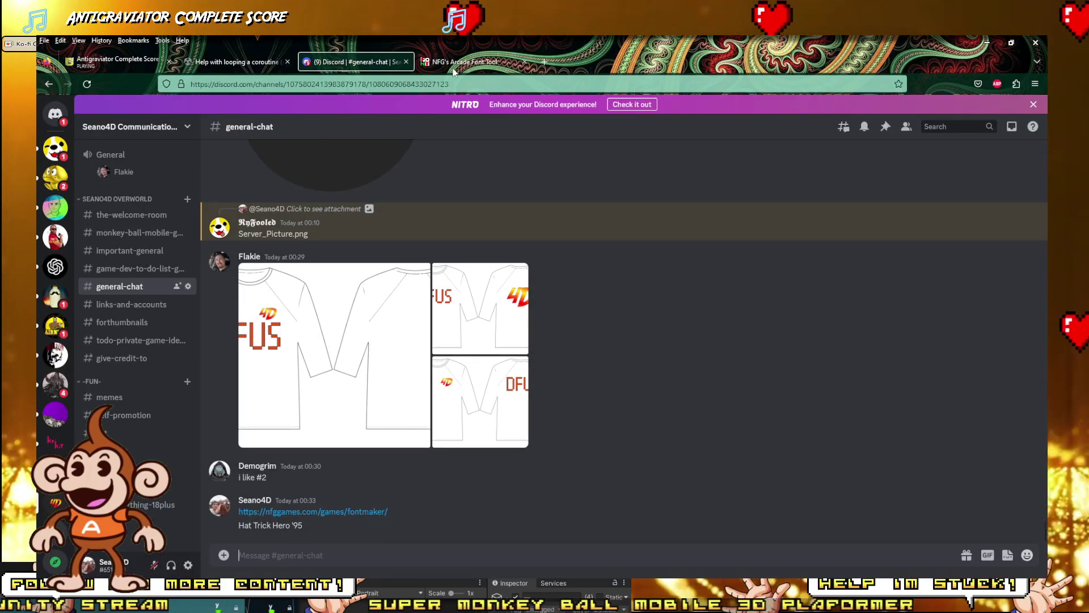
# Step: Return to NFG's Arcade Font Tool, set the size to 6 and render the streamer's handle in capitals with a space before 4D
pyautogui.click(466, 61)
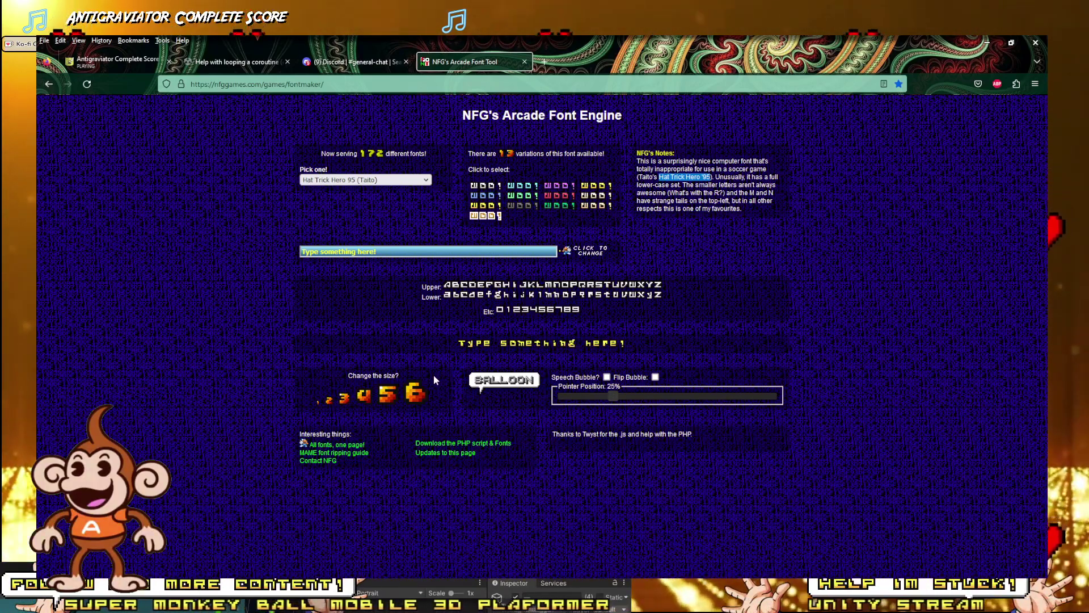
pyautogui.click(417, 397)
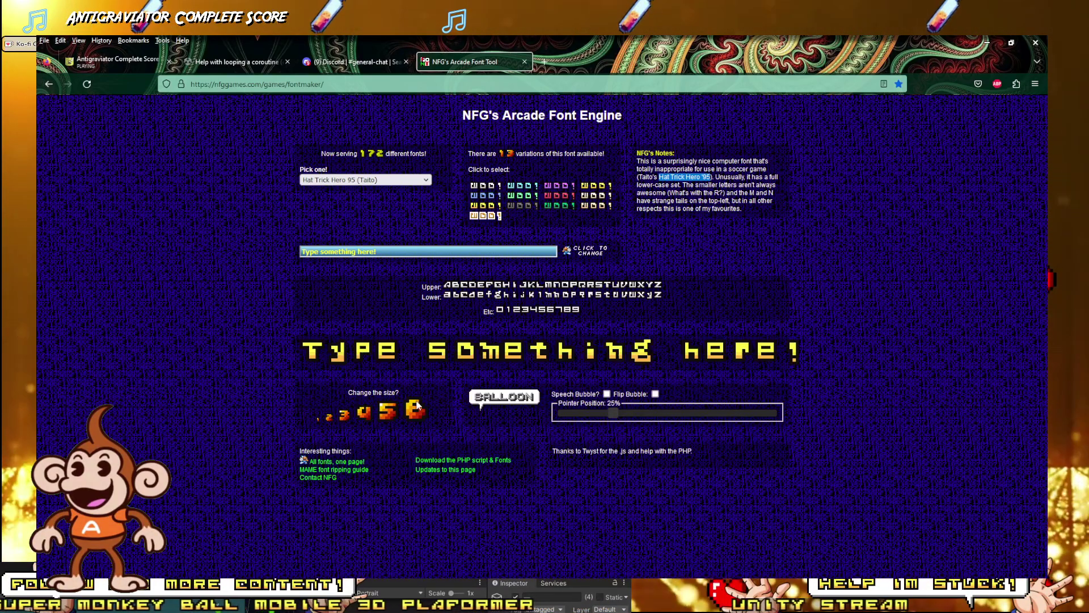
pyautogui.click(383, 253)
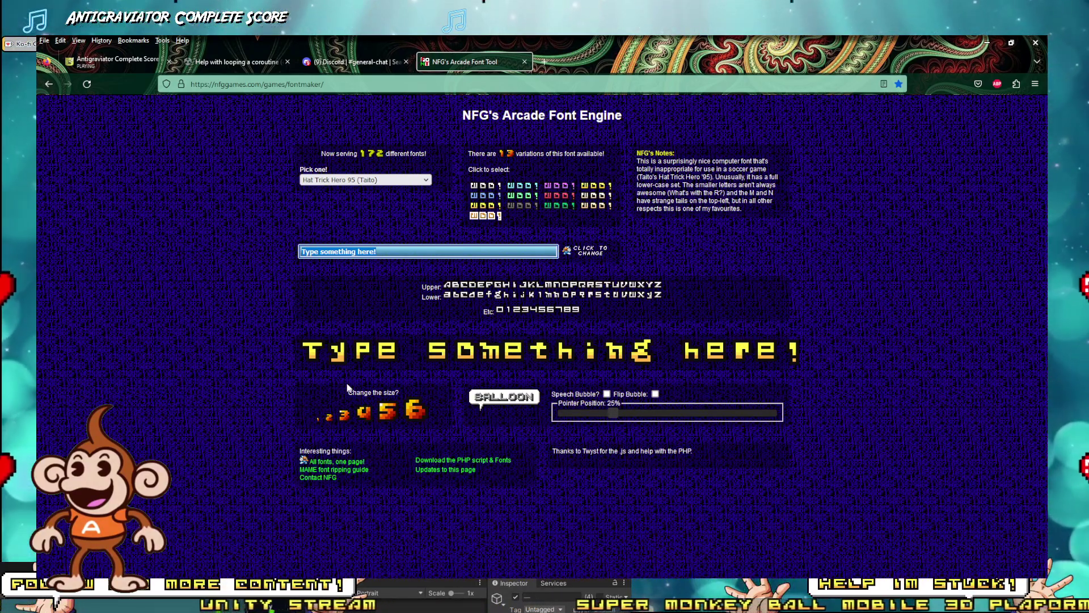
pyautogui.write('Sean')
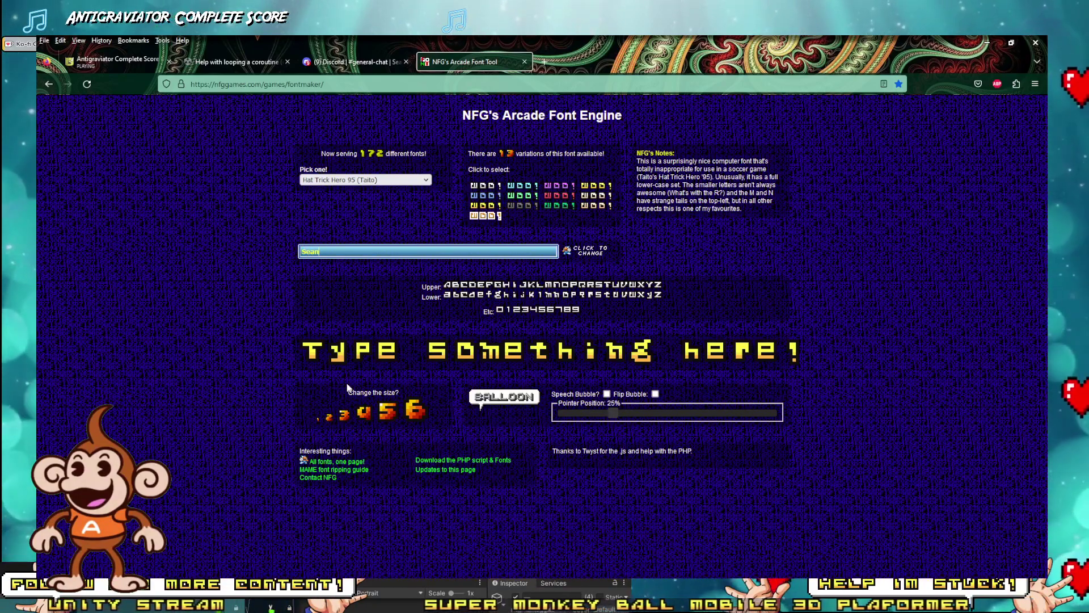
pyautogui.press('BackSpace')
pyautogui.press('BackSpace')
pyautogui.press('BackSpace')
pyautogui.press('BackSpace')
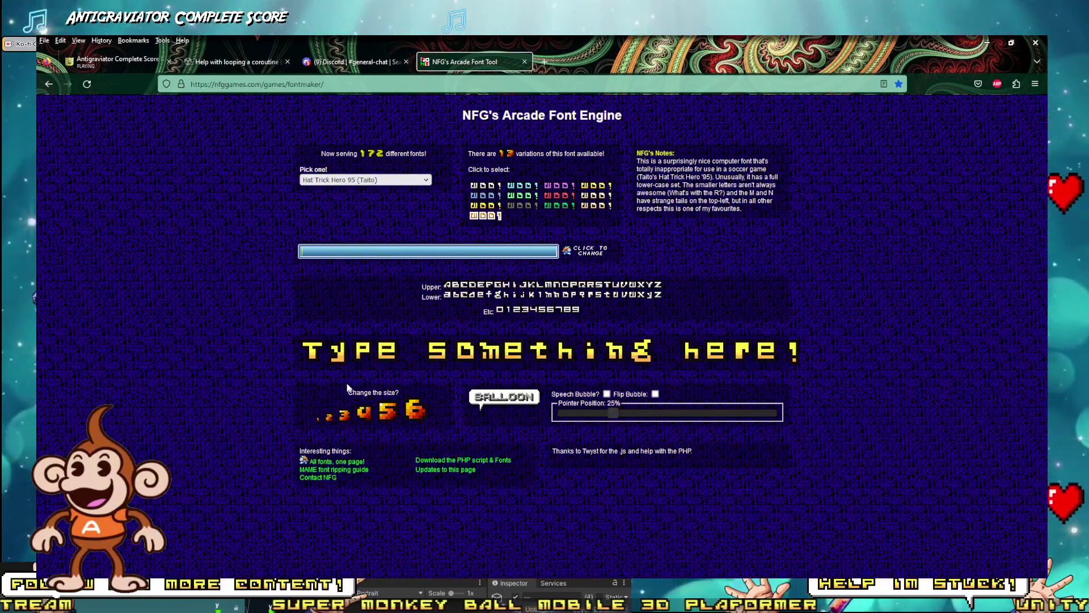
pyautogui.write('EANO 4D')
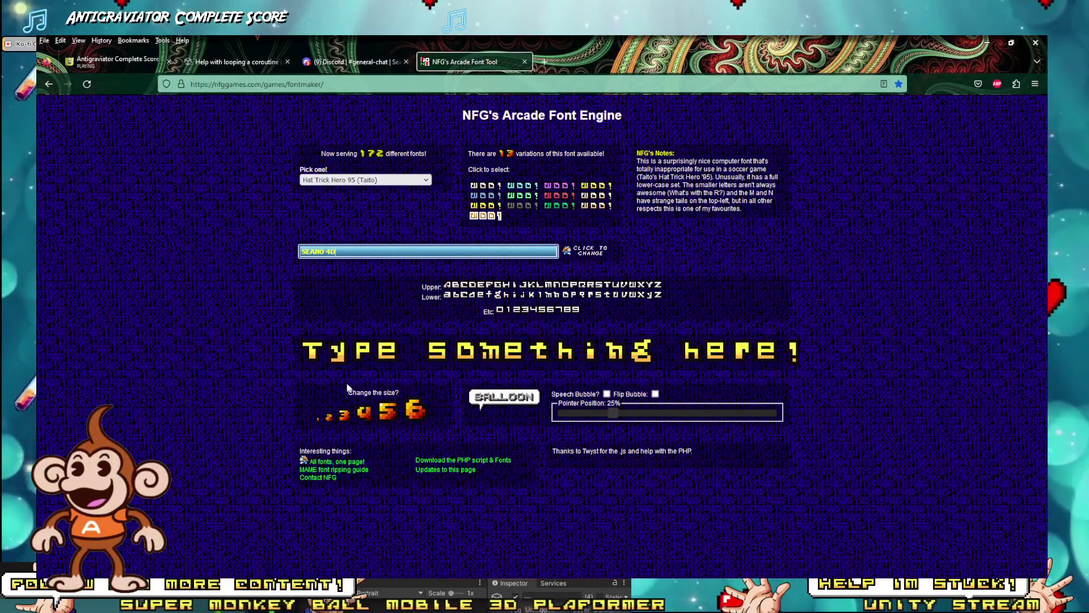
pyautogui.click(365, 411)
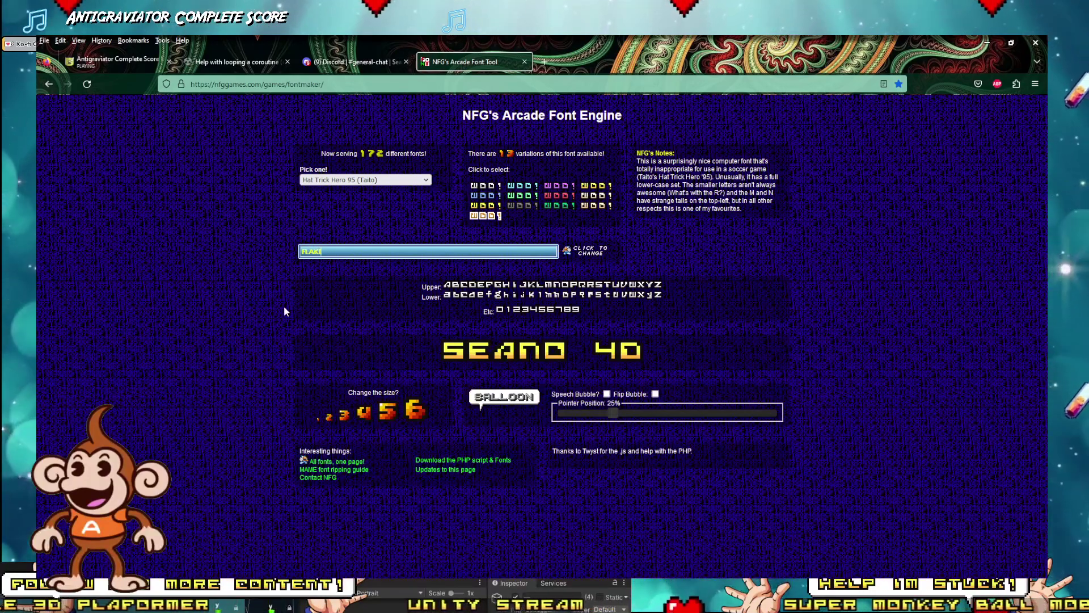
# Step: Render the friend's handle in capitals, with a space before the number 02
pyautogui.write('E02')
pyautogui.press('Return')
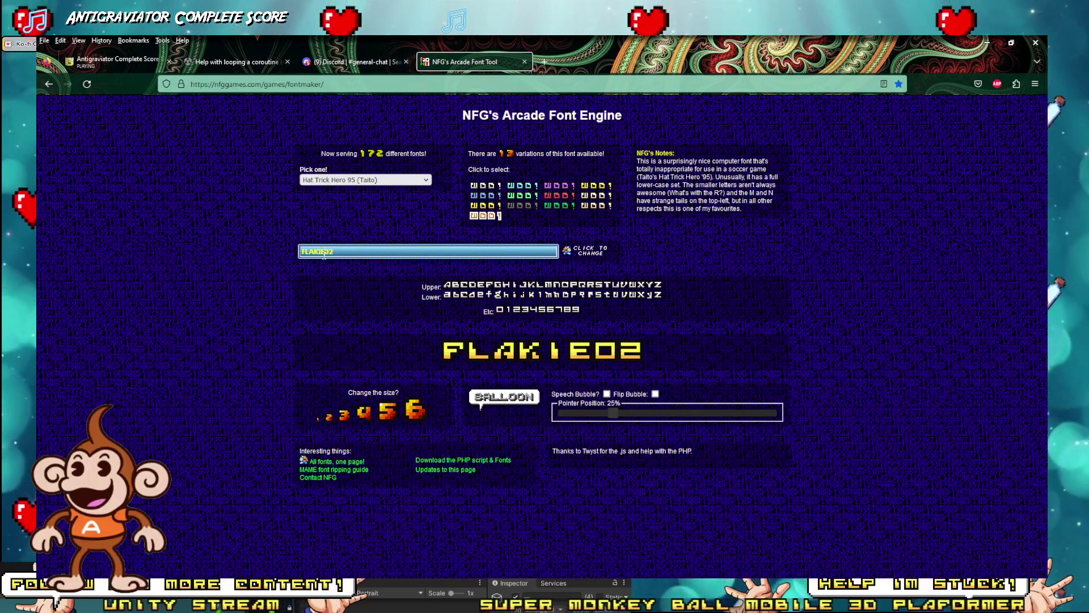
pyautogui.press('Return')
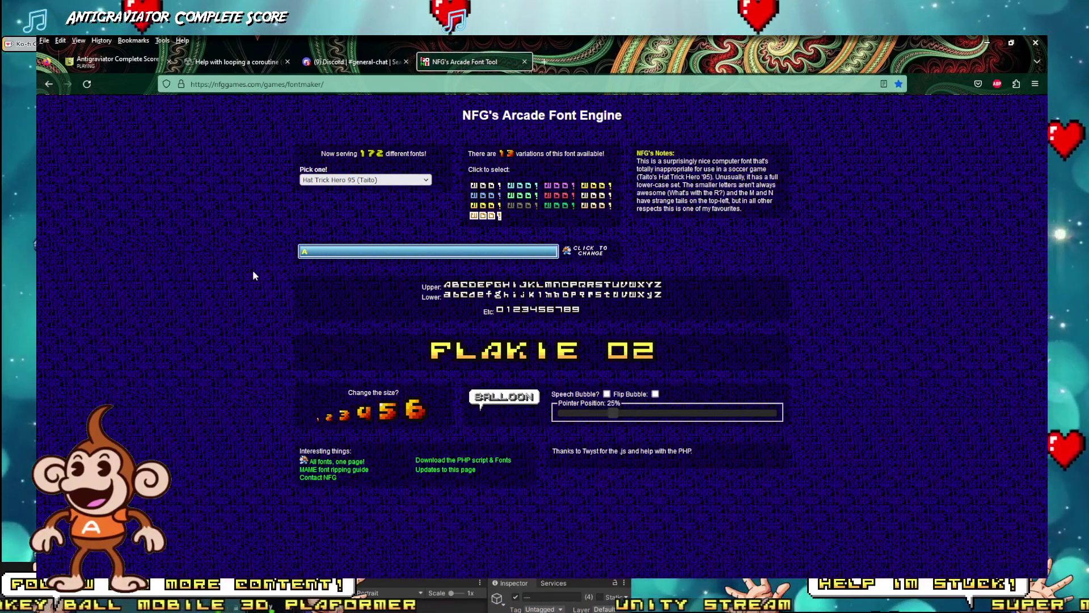
# Step: Render the spaced letters A B C D E F and copy the resulting image
pyautogui.write('ABV')
pyautogui.write('D')
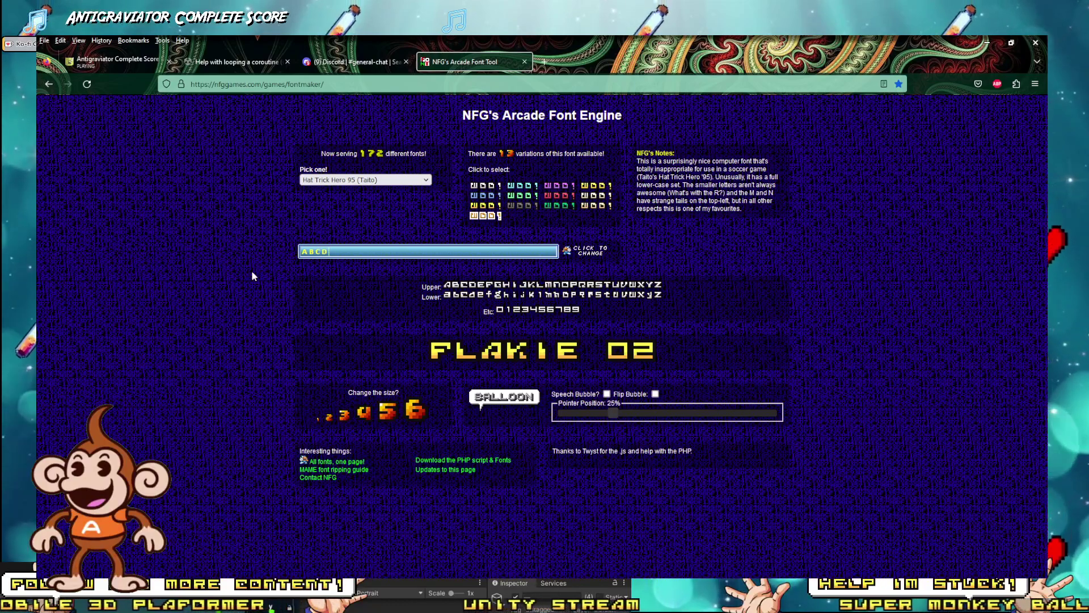
pyautogui.write('EF')
pyautogui.press('Return')
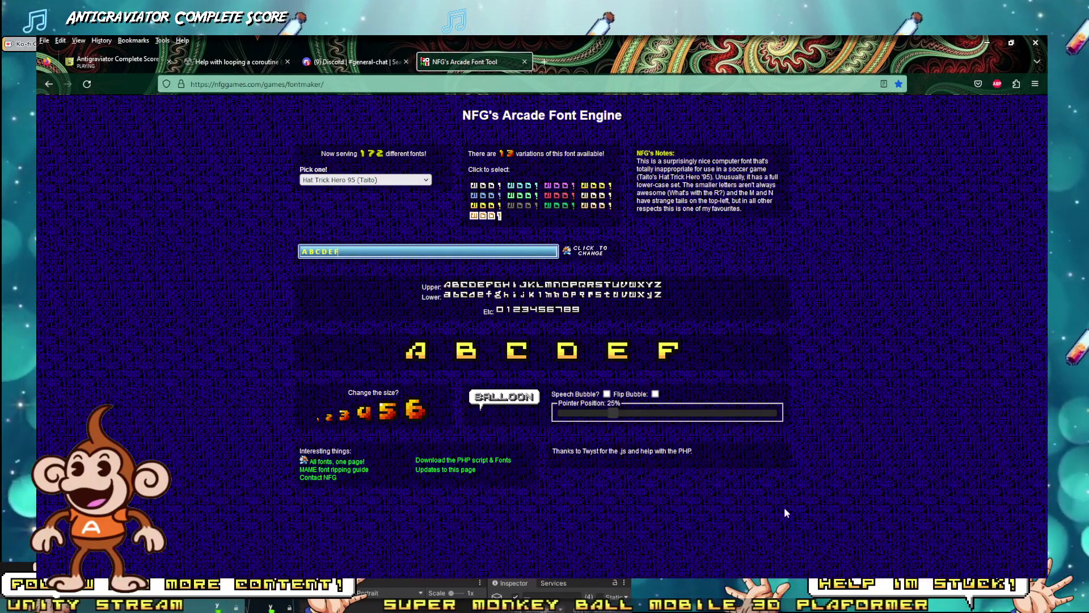
pyautogui.rightClick(489, 353)
pyautogui.click(499, 397)
# Step: Switch to Scratches.png in paint.net and paste the letter image, expanding the canvas to fit it
pyautogui.moveTo(192, 602)
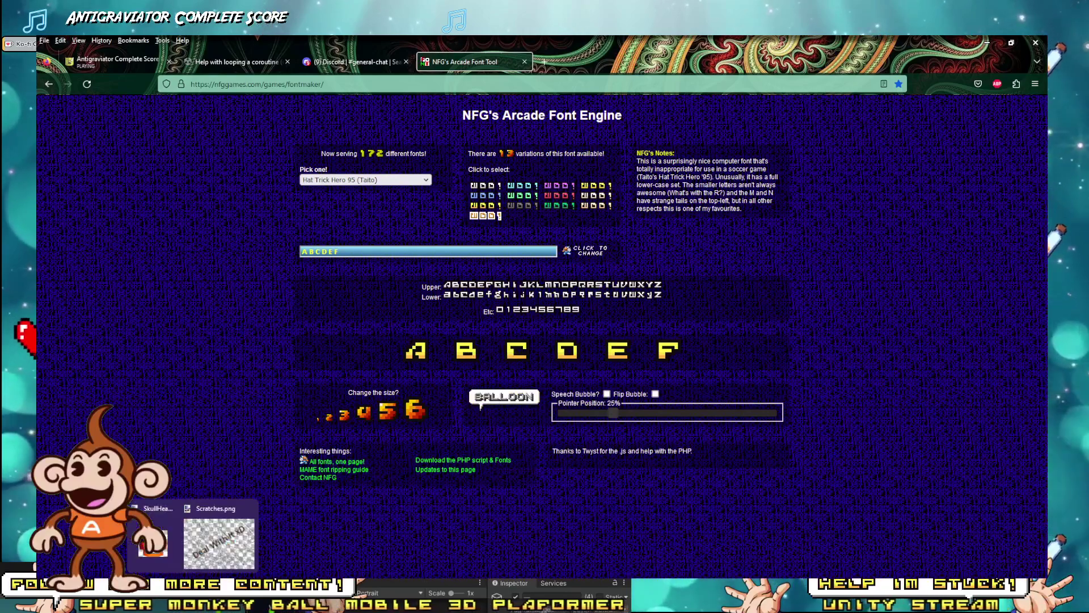
pyautogui.click(227, 527)
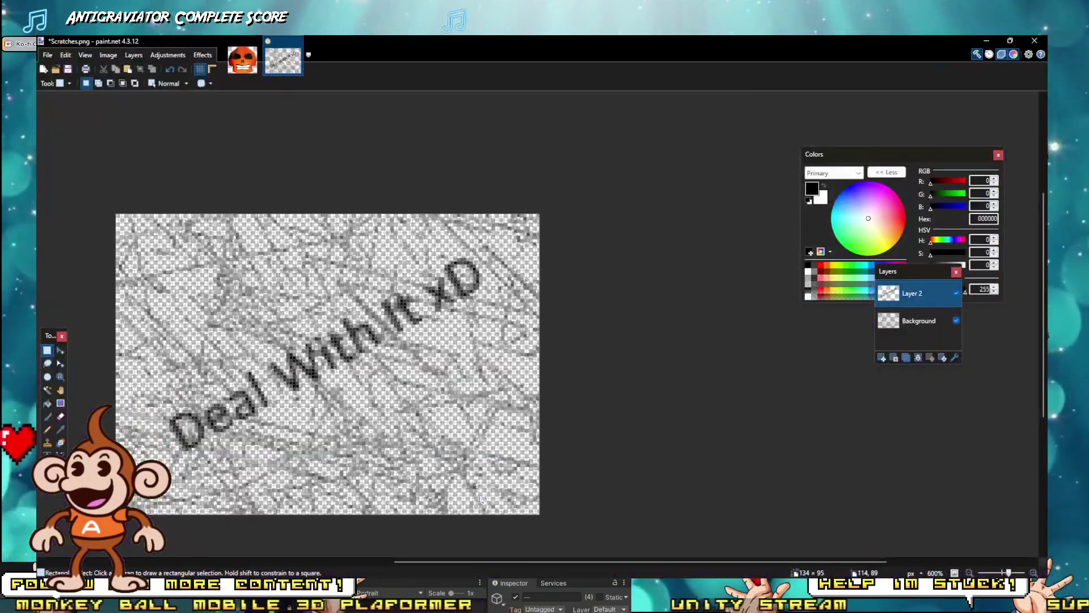
pyautogui.hotkey('ctrl', 'v')
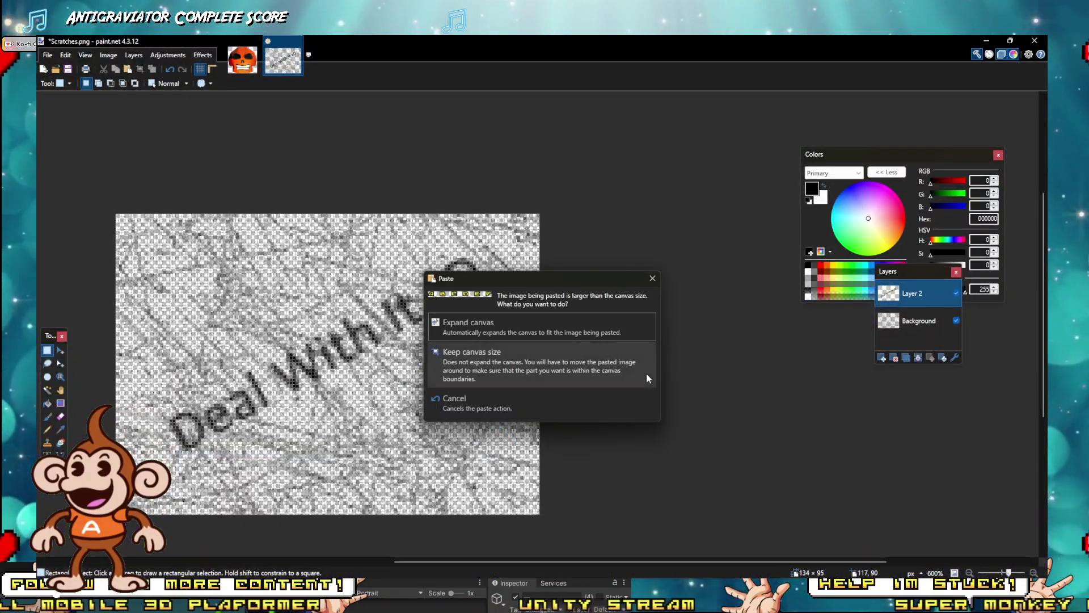
pyautogui.click(497, 330)
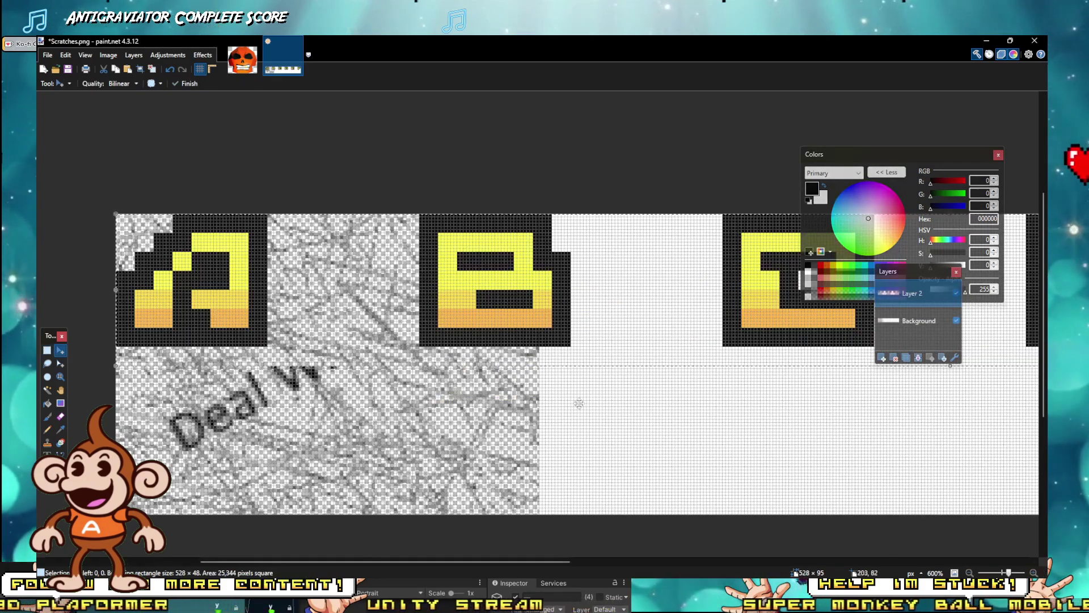
pyautogui.click(47, 350)
pyautogui.click(282, 346)
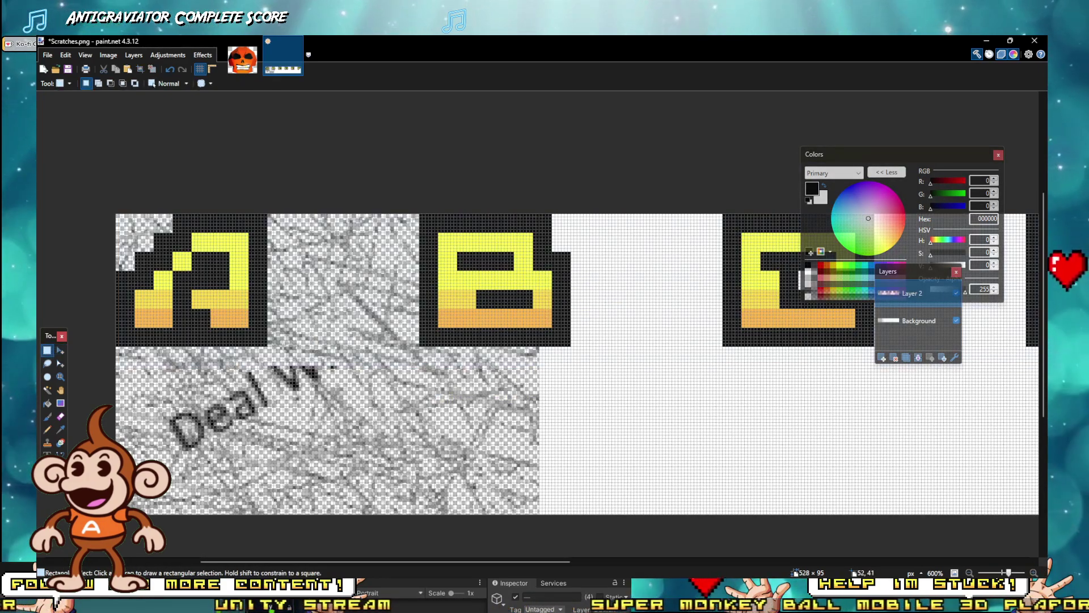
# Step: Stretch the 6 × 30 pixel yellow-orange strip on the letter A's right edge to 36 × 30 pixels and copy it
pyautogui.moveTo(247, 232); pyautogui.dragTo(232, 327)
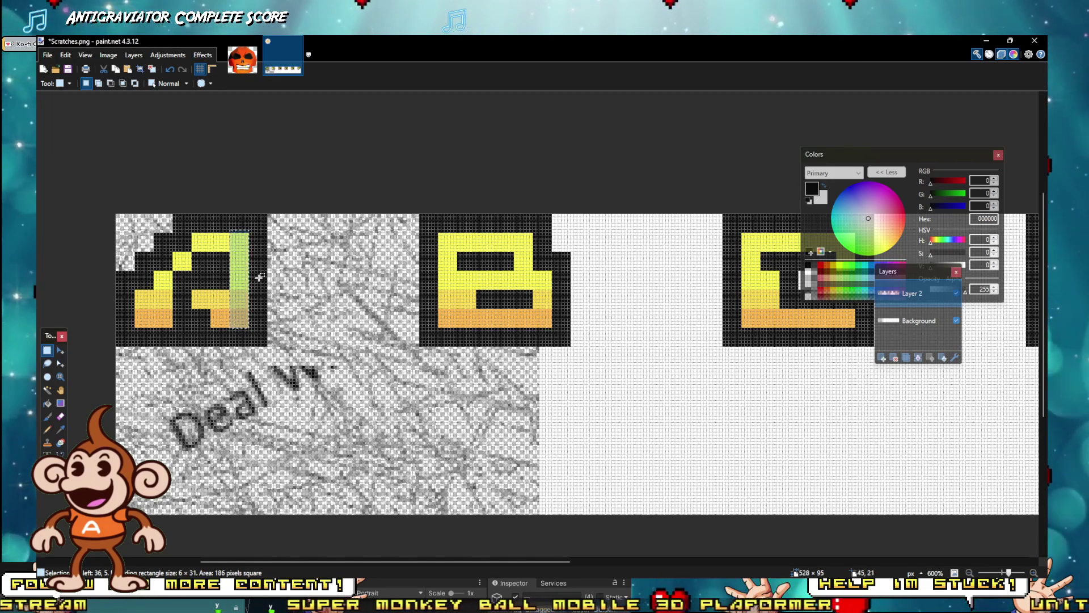
pyautogui.click(250, 322)
pyautogui.moveTo(250, 324)
pyautogui.mouseDown()
pyautogui.moveTo(232, 231)
pyautogui.moveTo(245, 317)
pyautogui.mouseUp()
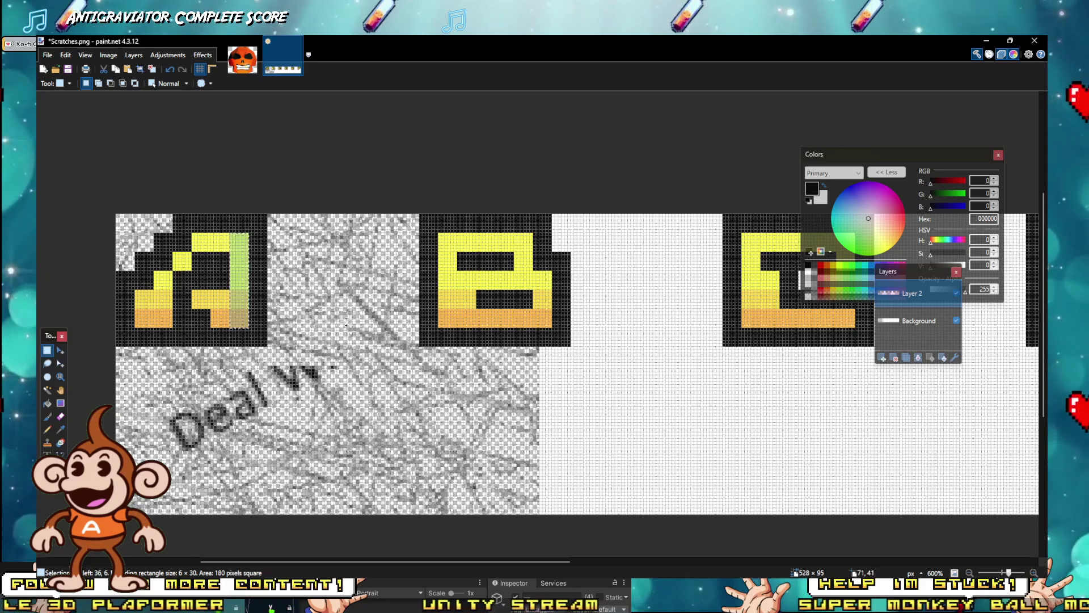
pyautogui.press('m')
pyautogui.moveTo(230, 280); pyautogui.dragTo(133, 278)
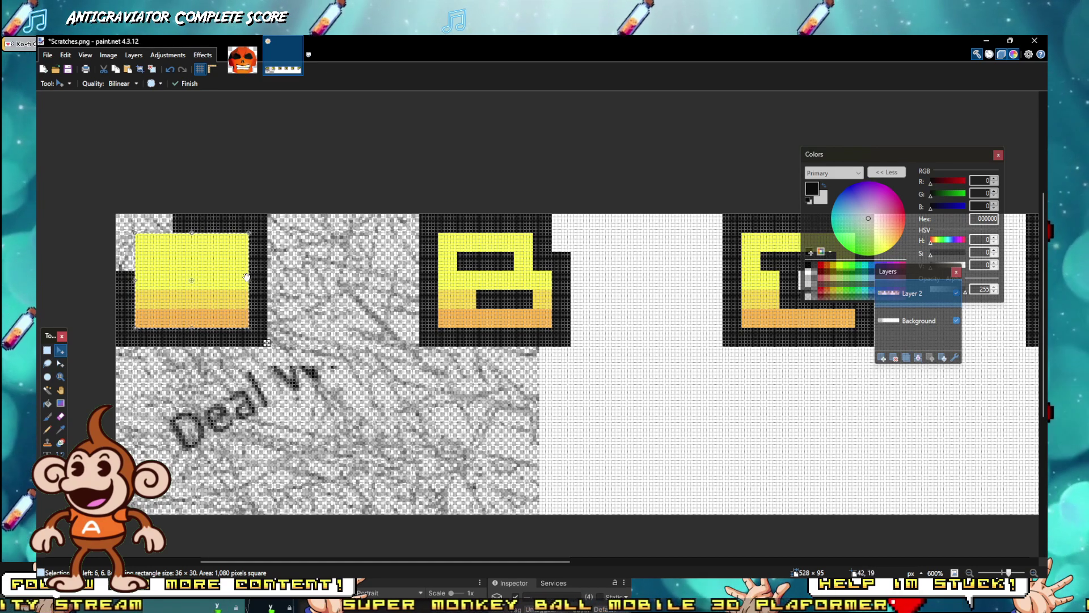
pyautogui.scroll(-4, 306, 329)
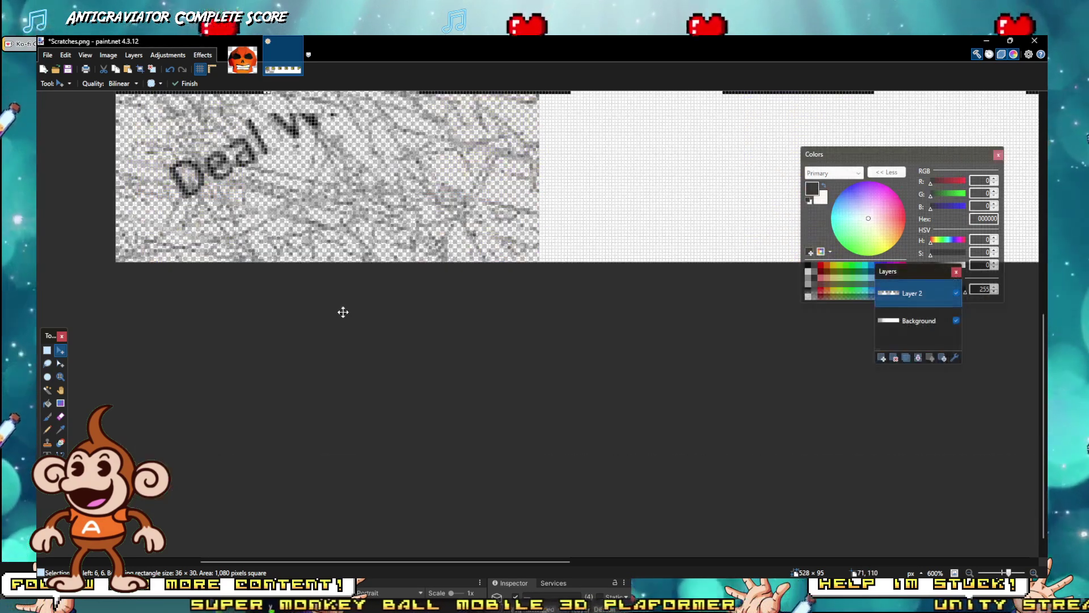
pyautogui.scroll(3, 454, 334)
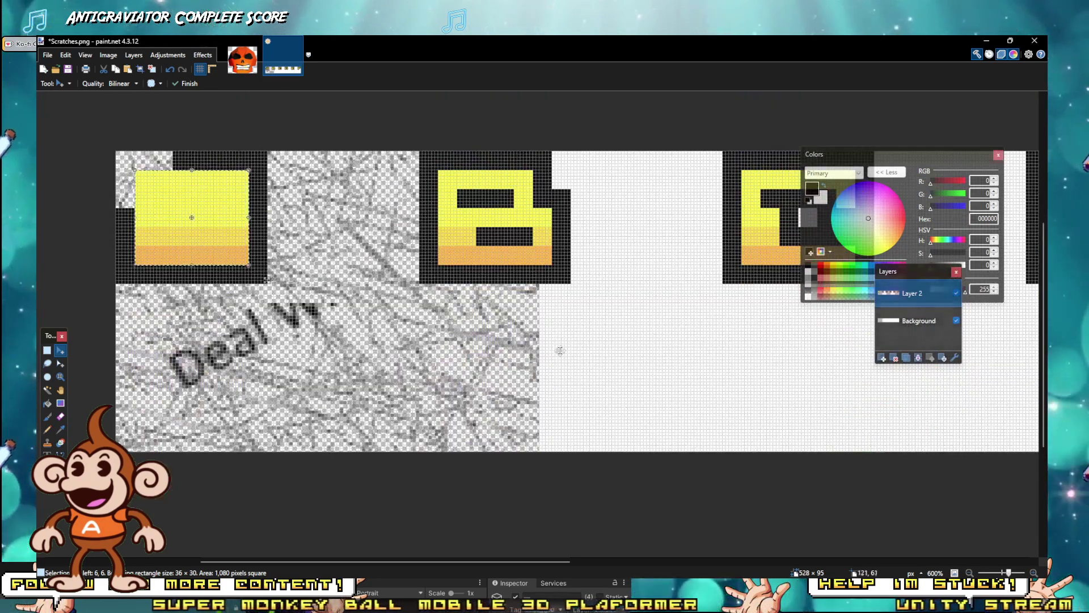
# Step: Switch to the SkullHead.png image and select the skull's orange area with the Magic Wand at 37% tolerance
pyautogui.click(243, 59)
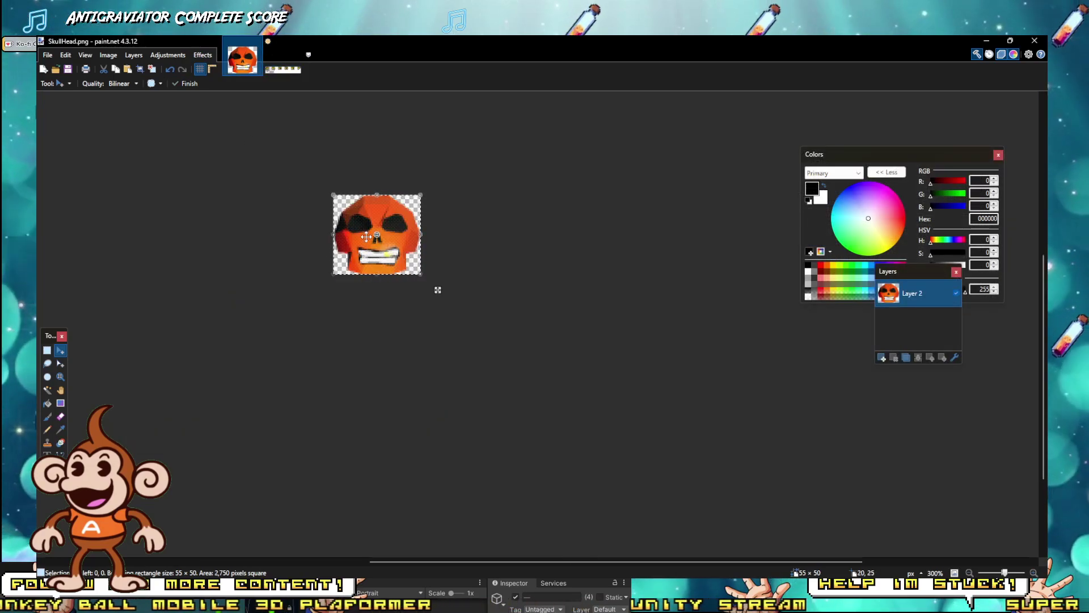
pyautogui.click(48, 390)
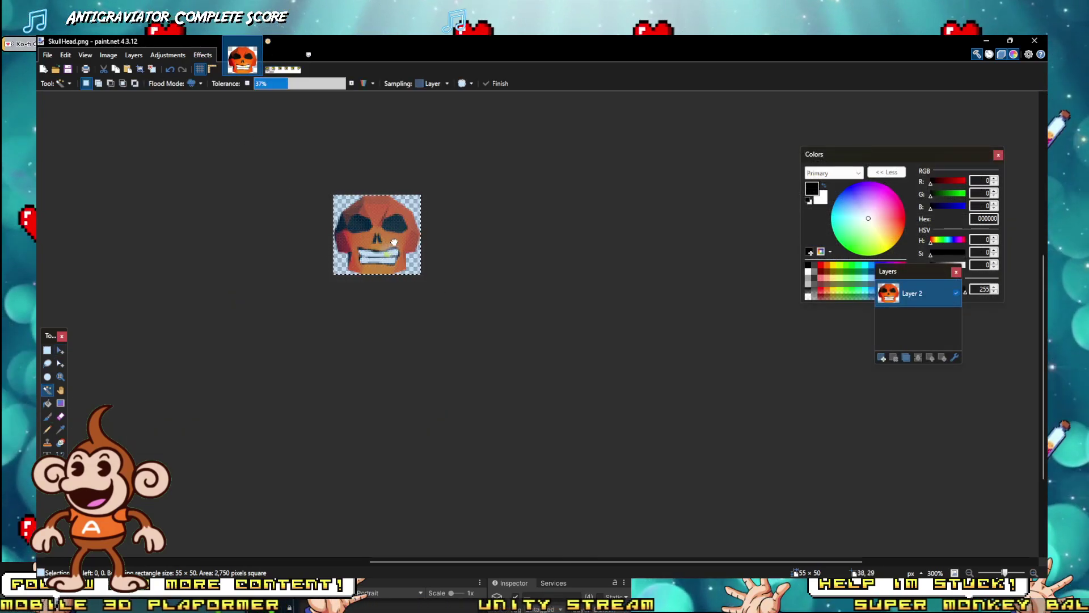
pyautogui.click(394, 243)
pyautogui.keyDown('ctrl'); pyautogui.click(353, 209); pyautogui.keyUp('ctrl')
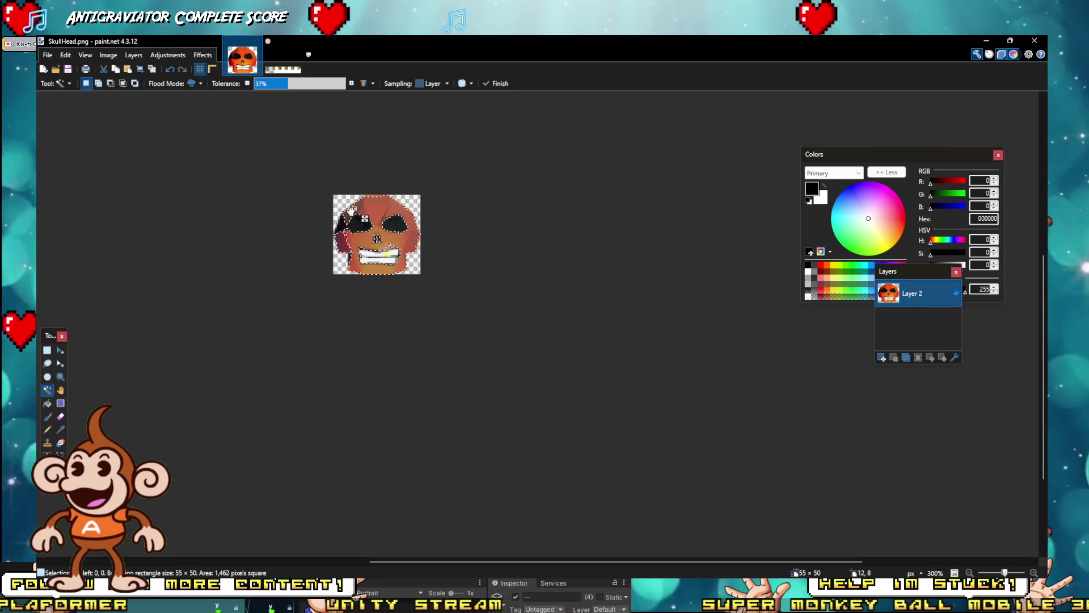
# Step: Start the Fill From Clipboard effect on the selected skull area with tiling and no mirroring
pyautogui.click(203, 55)
pyautogui.moveTo(227, 132)
pyautogui.click(315, 134)
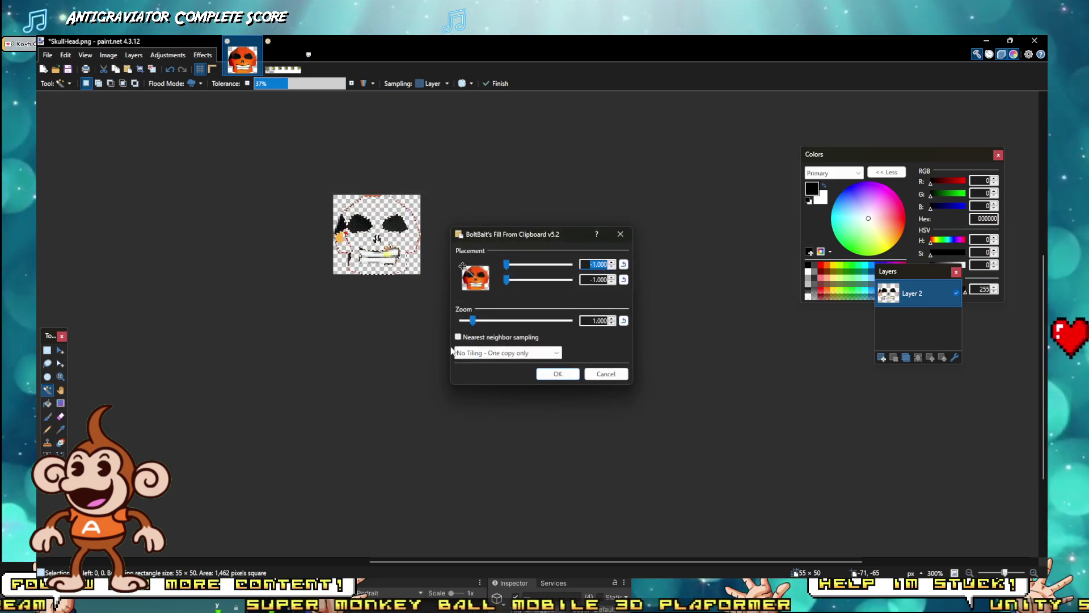
pyautogui.click(482, 353)
pyautogui.click(479, 363)
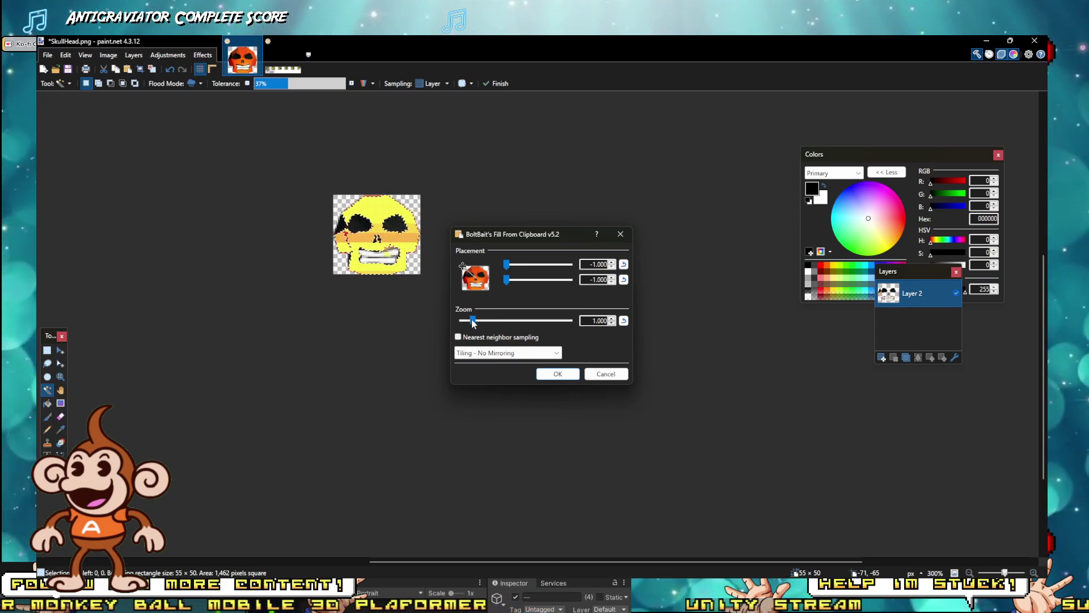
# Step: Set the clipboard fill's placement to 0.740 and 1.000 and its zoom to 2.386, and apply it to the skull
pyautogui.moveTo(471, 322); pyautogui.dragTo(480, 329)
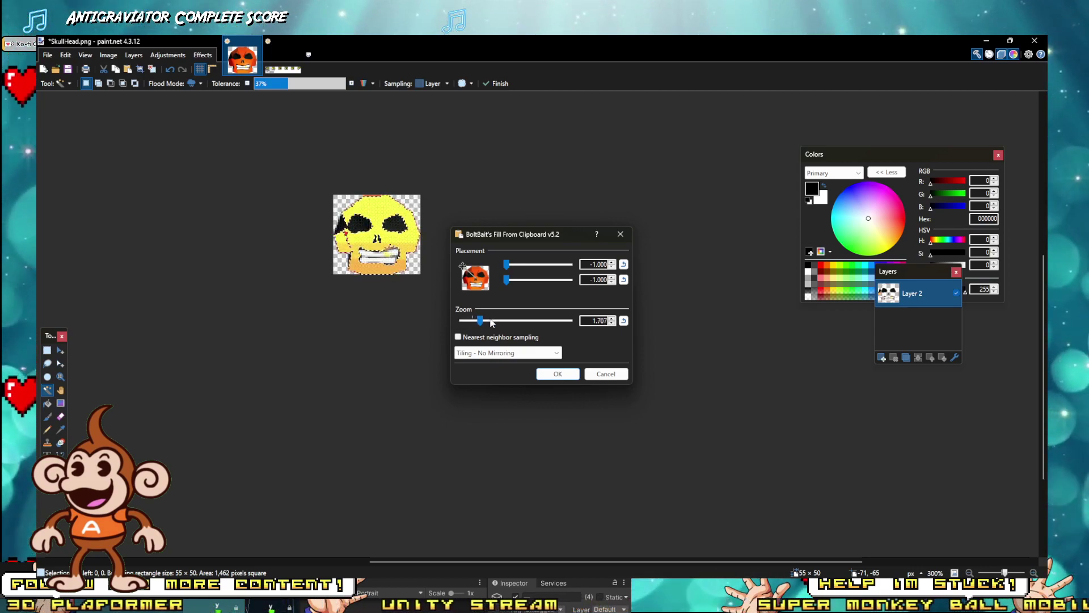
pyautogui.moveTo(468, 270); pyautogui.dragTo(475, 278)
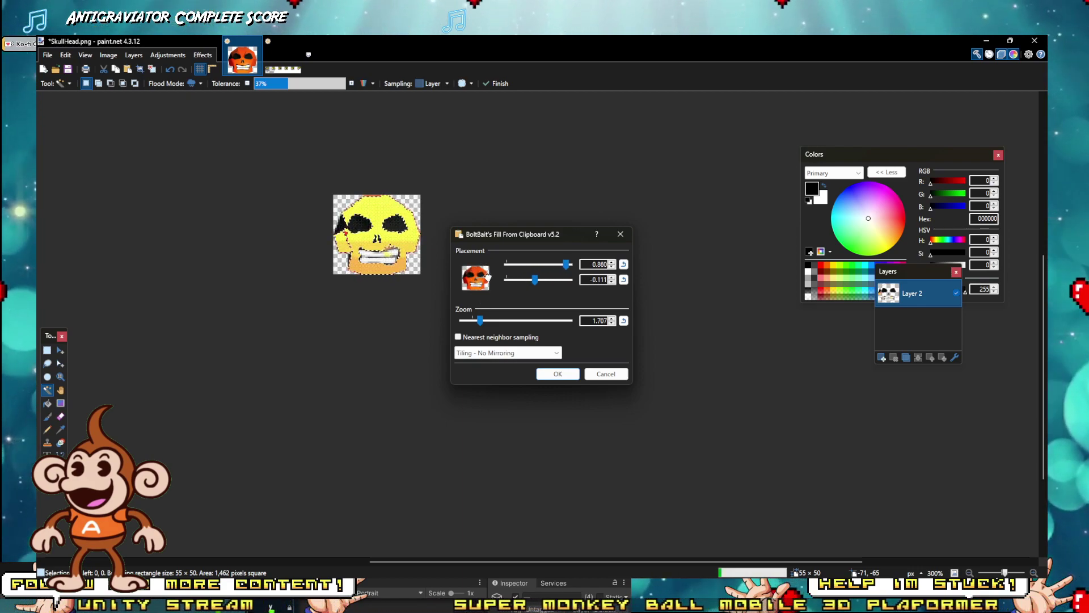
pyautogui.moveTo(488, 278); pyautogui.dragTo(485, 287)
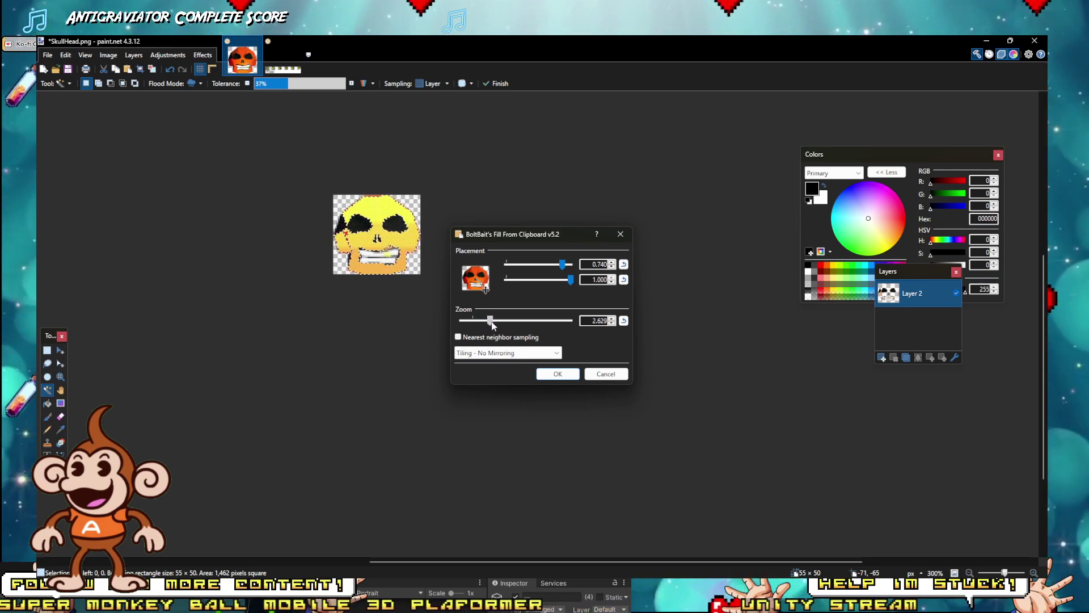
pyautogui.moveTo(492, 325); pyautogui.dragTo(491, 325)
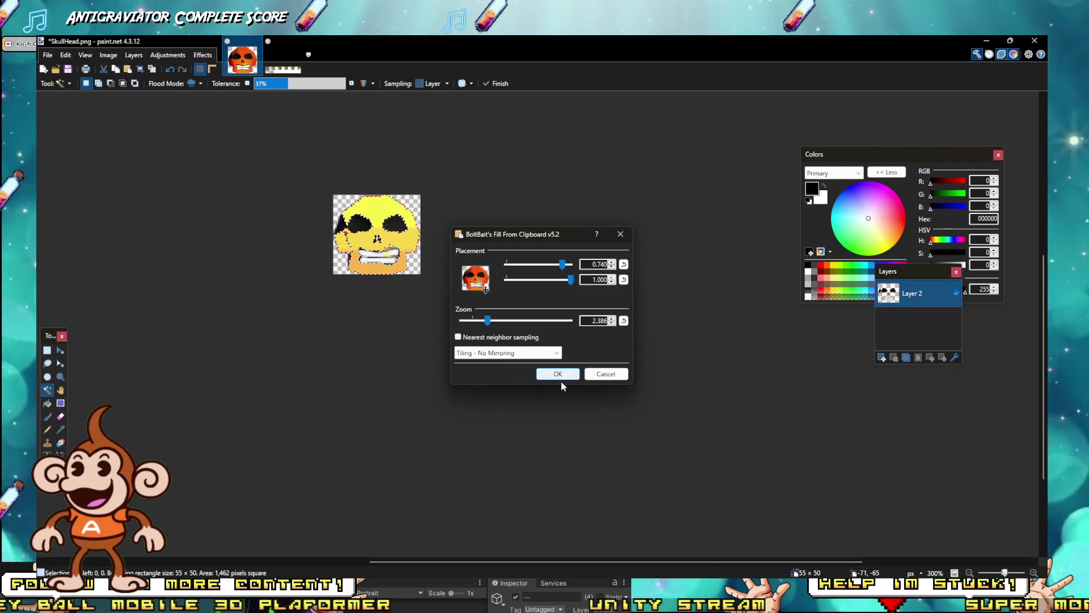
pyautogui.click(558, 375)
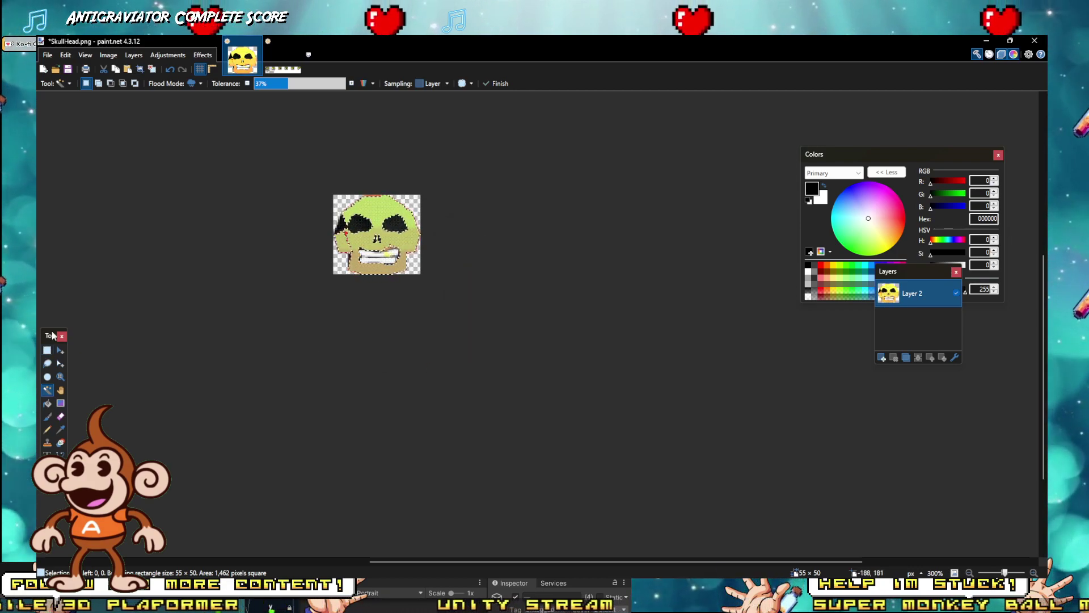
# Step: Add an empty layer to the skull image and try a black Drop Shadow with widening radius 3 and no blur on the skull
pyautogui.click(49, 351)
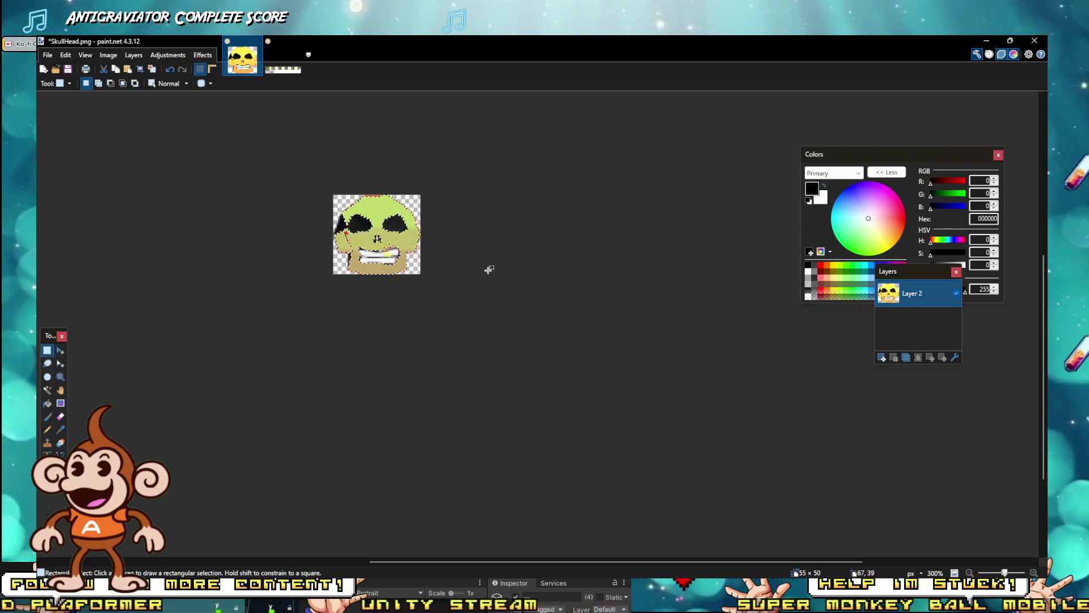
pyautogui.click(881, 357)
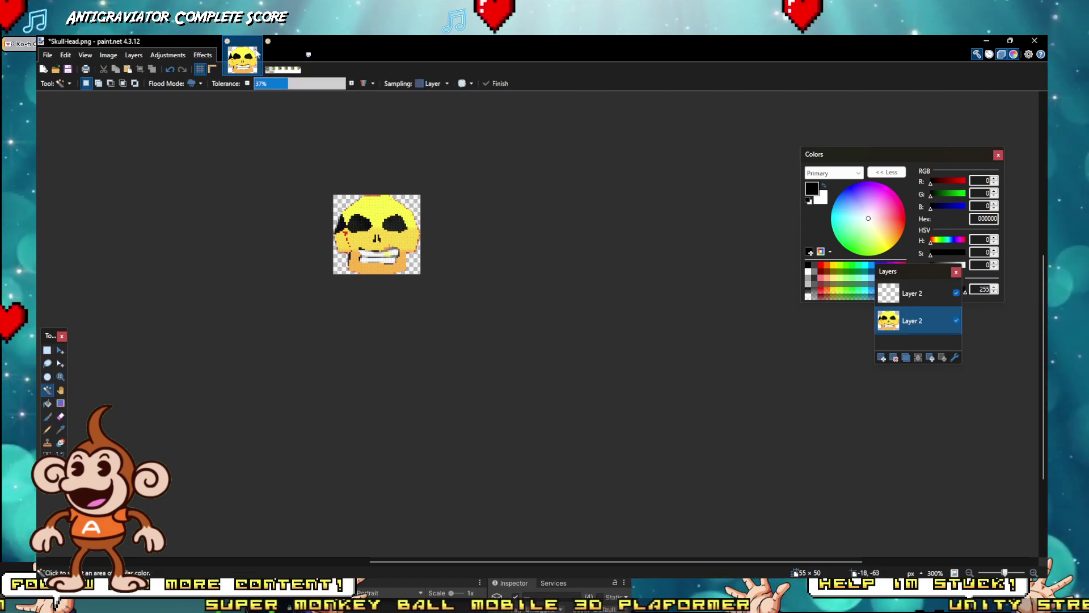
pyautogui.click(202, 55)
pyautogui.moveTo(224, 190)
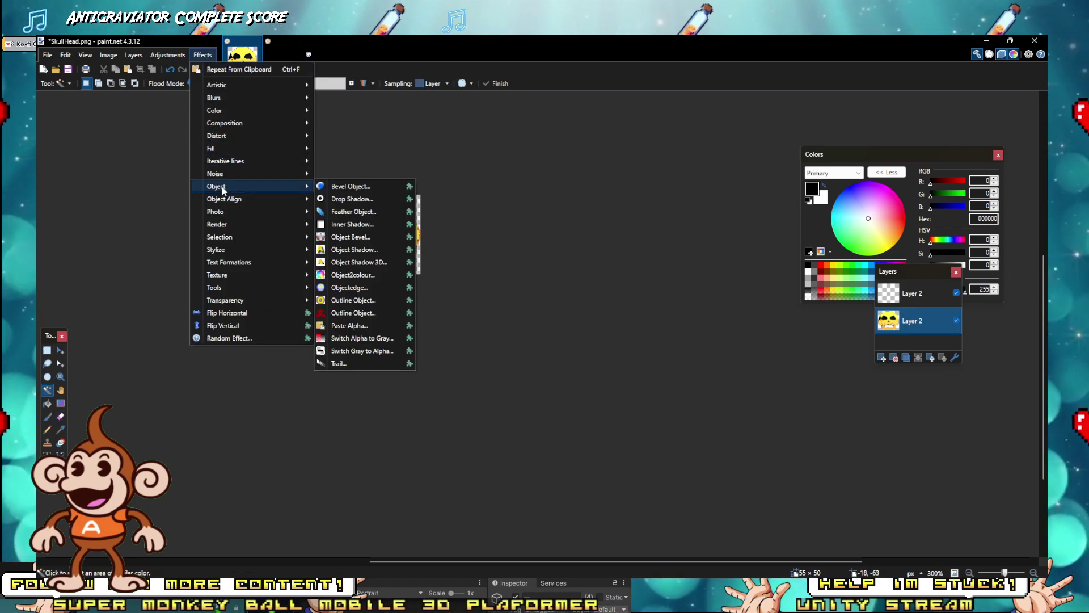
pyautogui.click(350, 199)
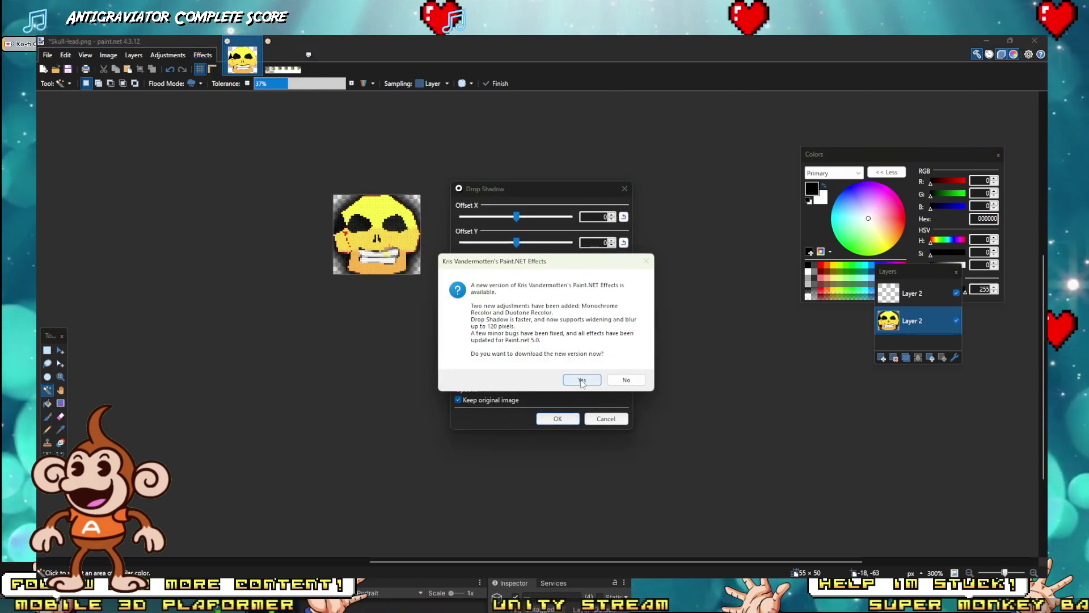
pyautogui.click(582, 380)
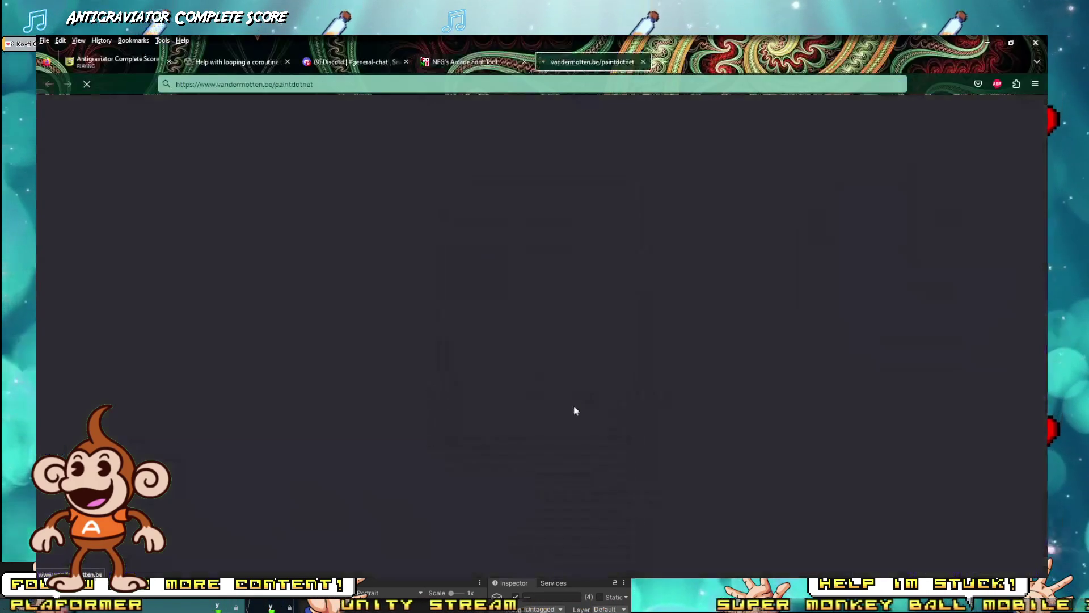
pyautogui.click(643, 62)
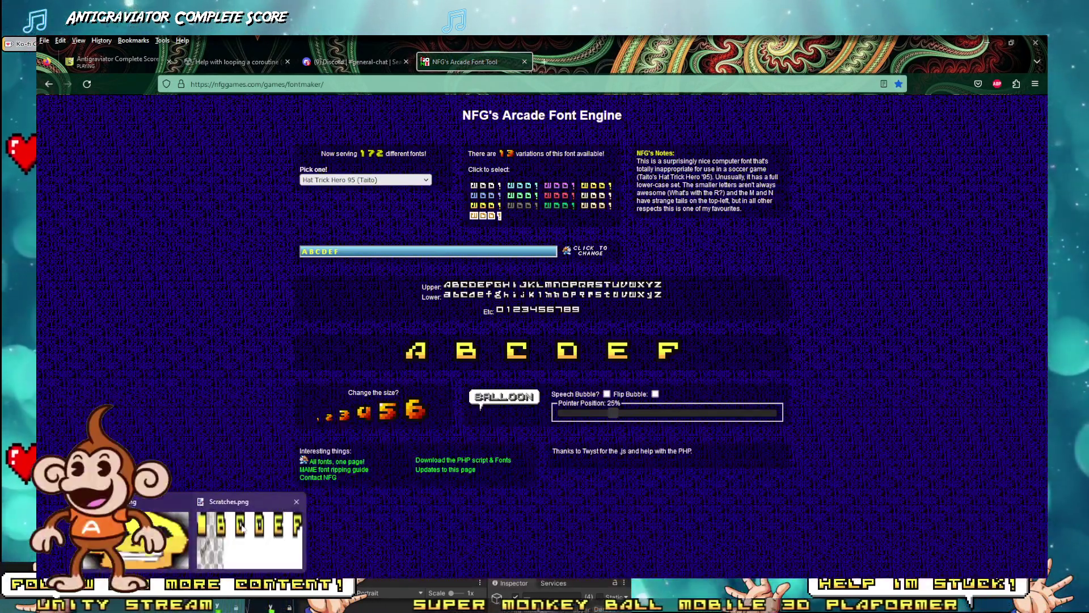
pyautogui.click(258, 533)
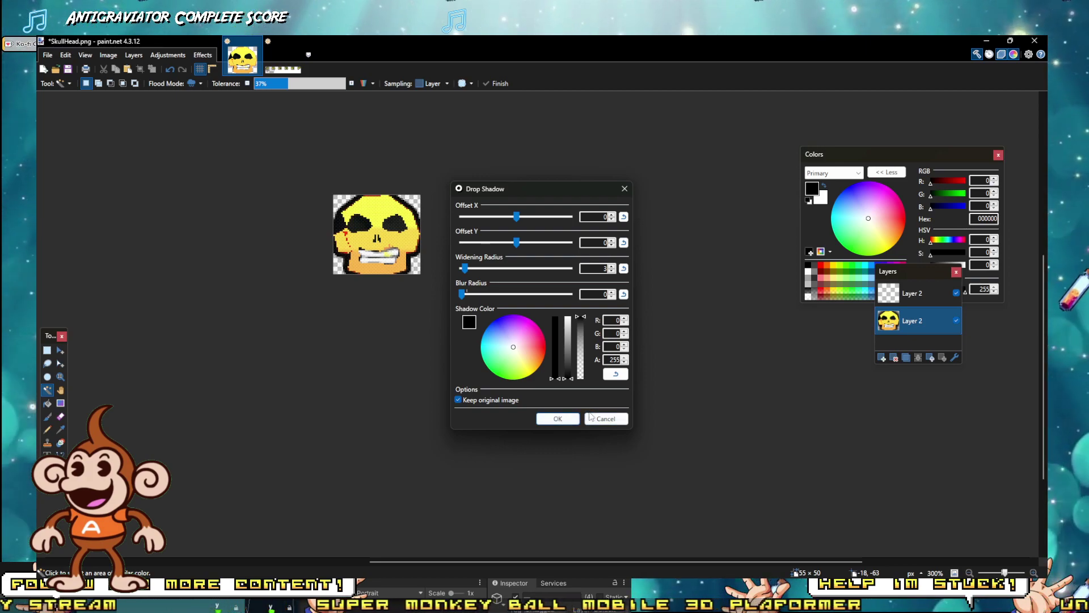
pyautogui.click(604, 419)
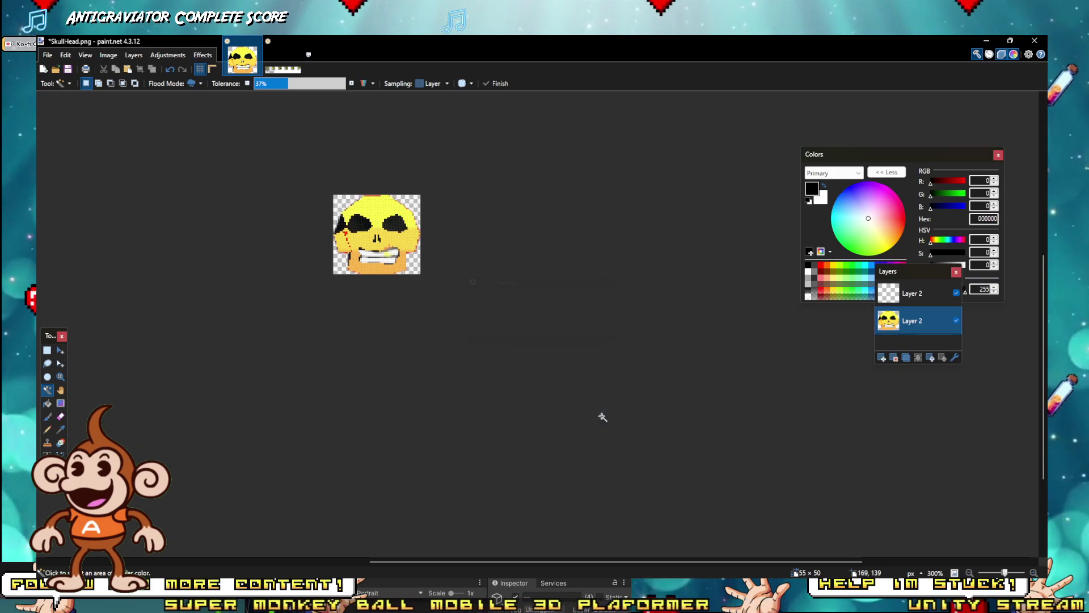
# Step: Switch to Unity, start a play test of level 18New and widen the Game view
pyautogui.click(987, 41)
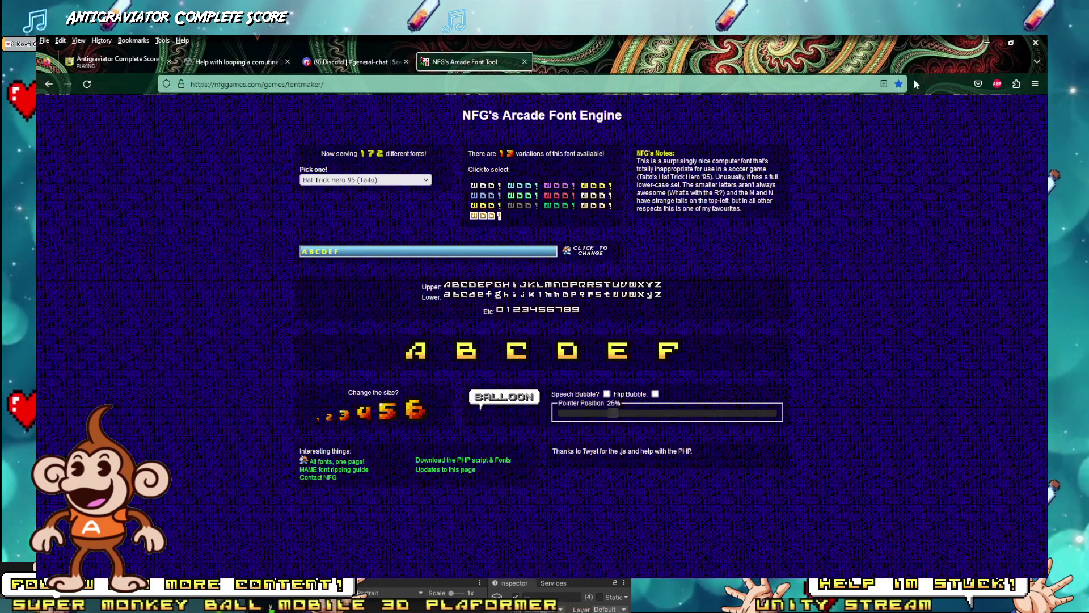
pyautogui.click(987, 41)
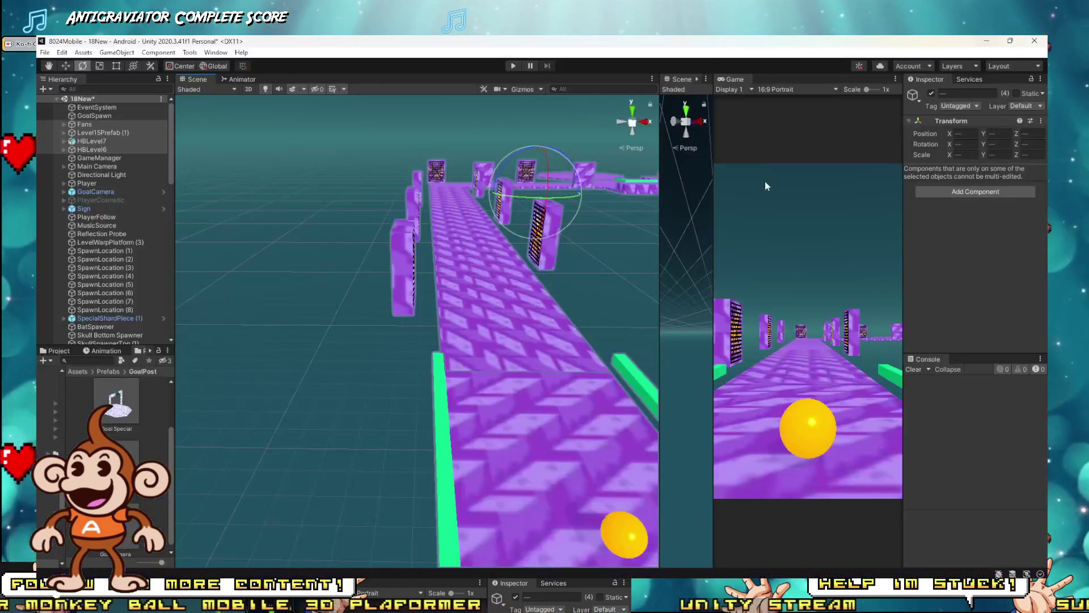
pyautogui.click(513, 65)
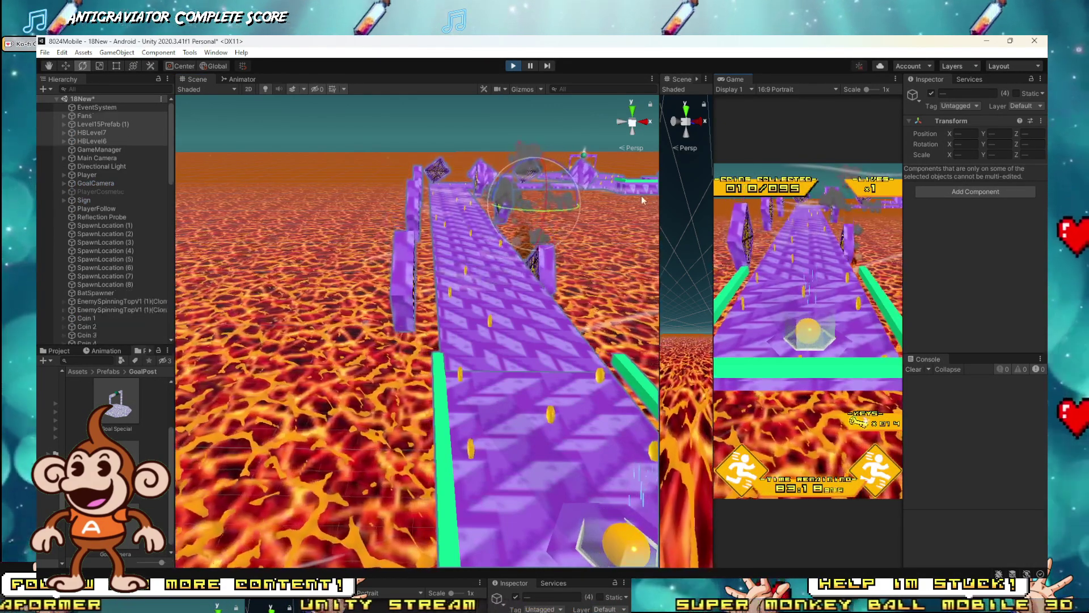
pyautogui.moveTo(713, 268); pyautogui.dragTo(318, 272)
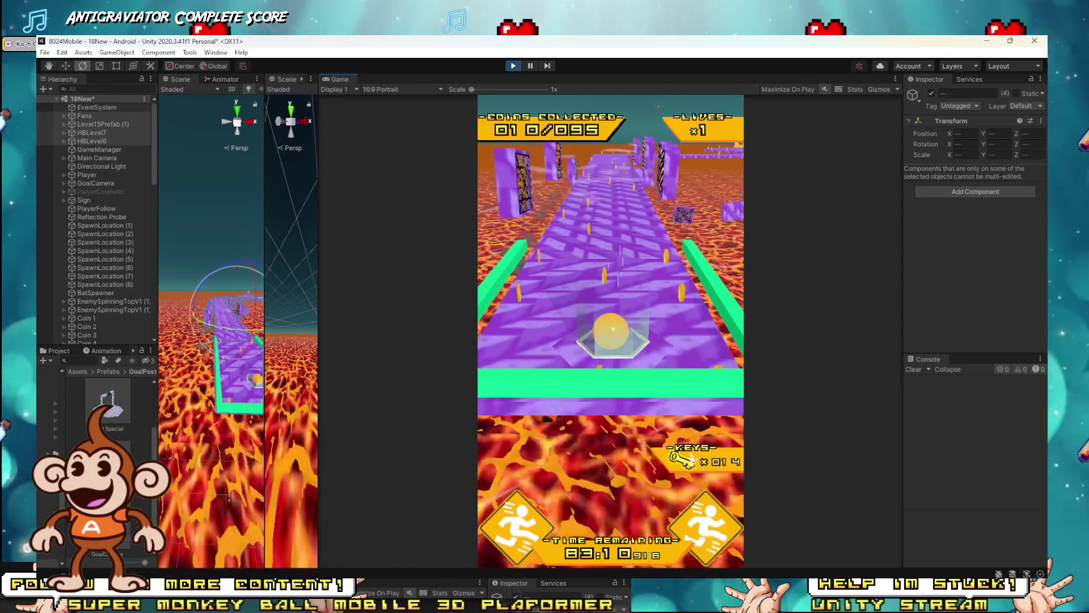
# Step: Switch to Firefox and check the latest posts in the general-chat channel of the streamer's own Discord server
pyautogui.moveTo(295, 584)
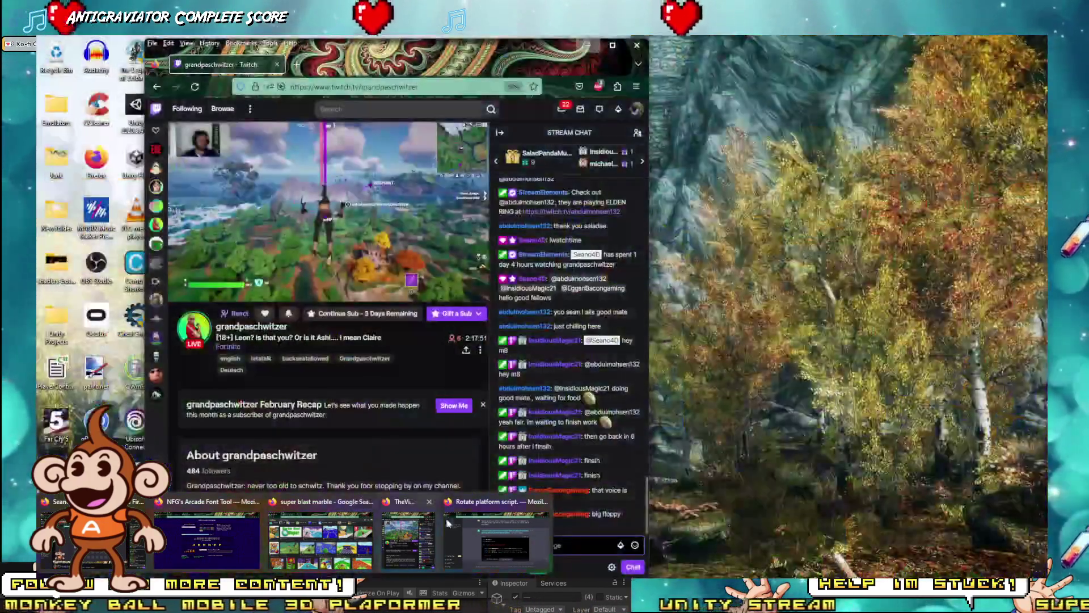
pyautogui.moveTo(471, 537)
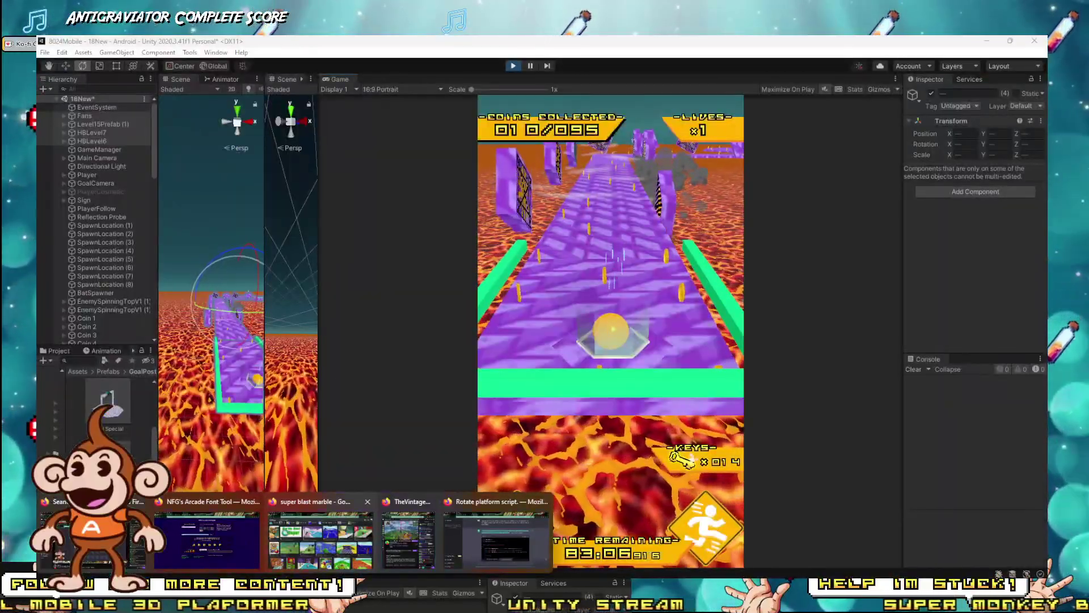
pyautogui.moveTo(336, 544)
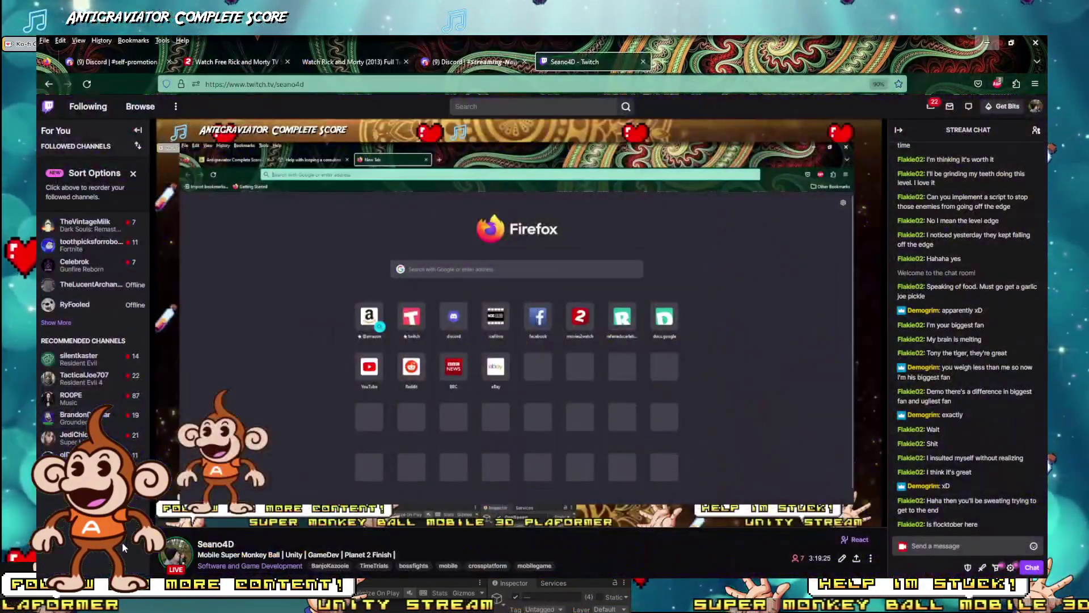
pyautogui.click(121, 542)
pyautogui.click(481, 62)
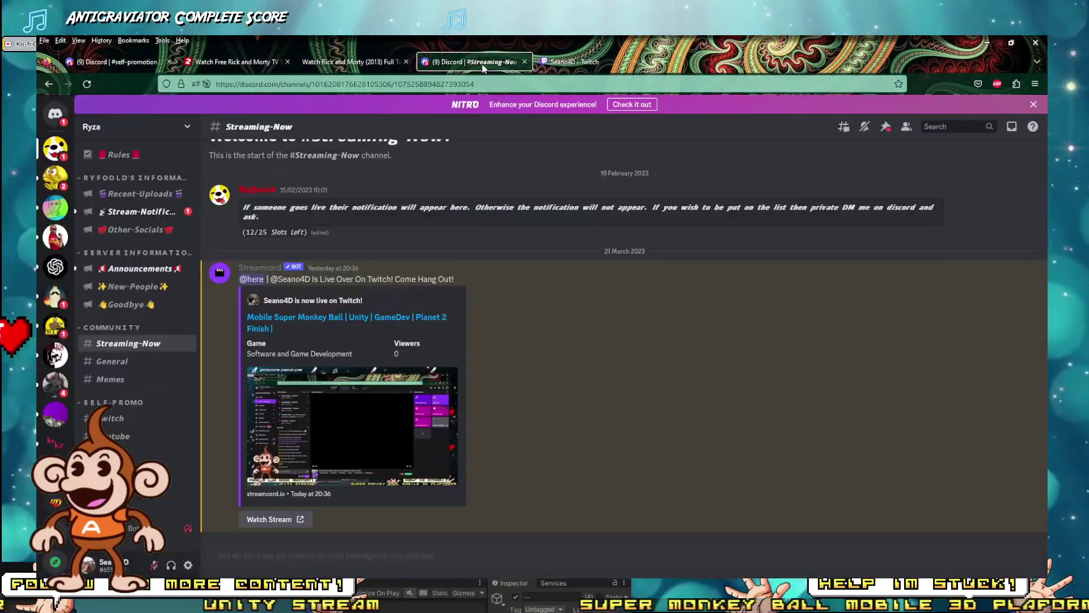
pyautogui.scroll(2, 299, 318)
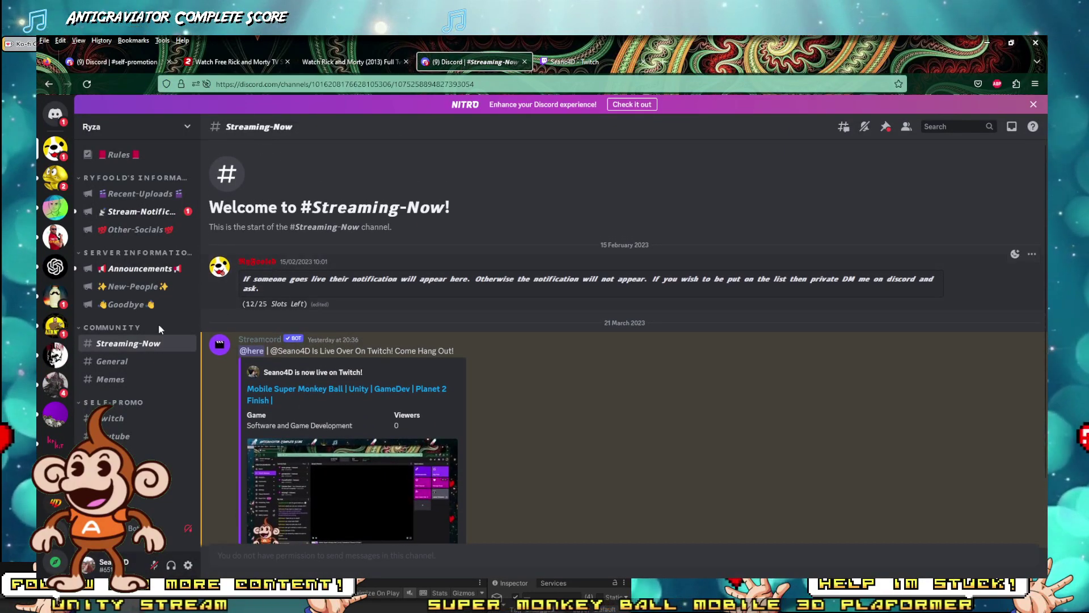
pyautogui.scroll(-2, 221, 352)
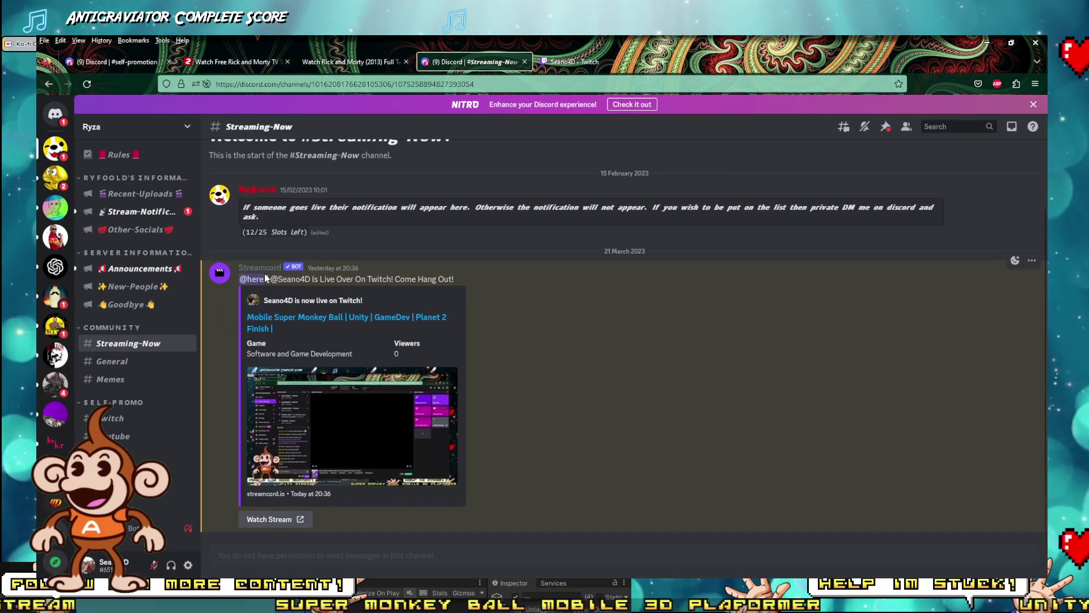
pyautogui.click(55, 503)
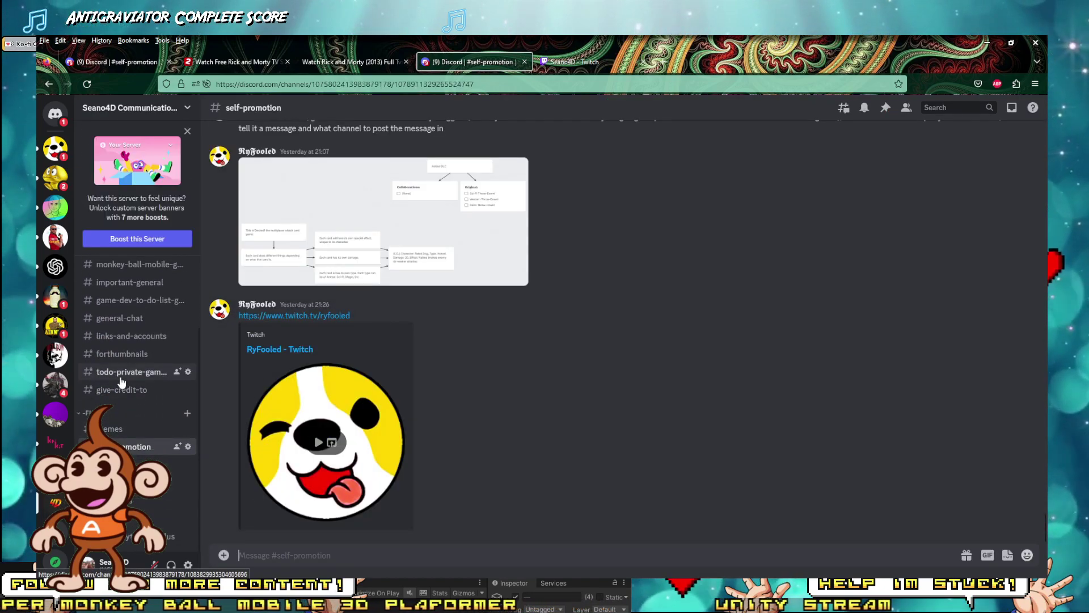
pyautogui.scroll(3, 119, 330)
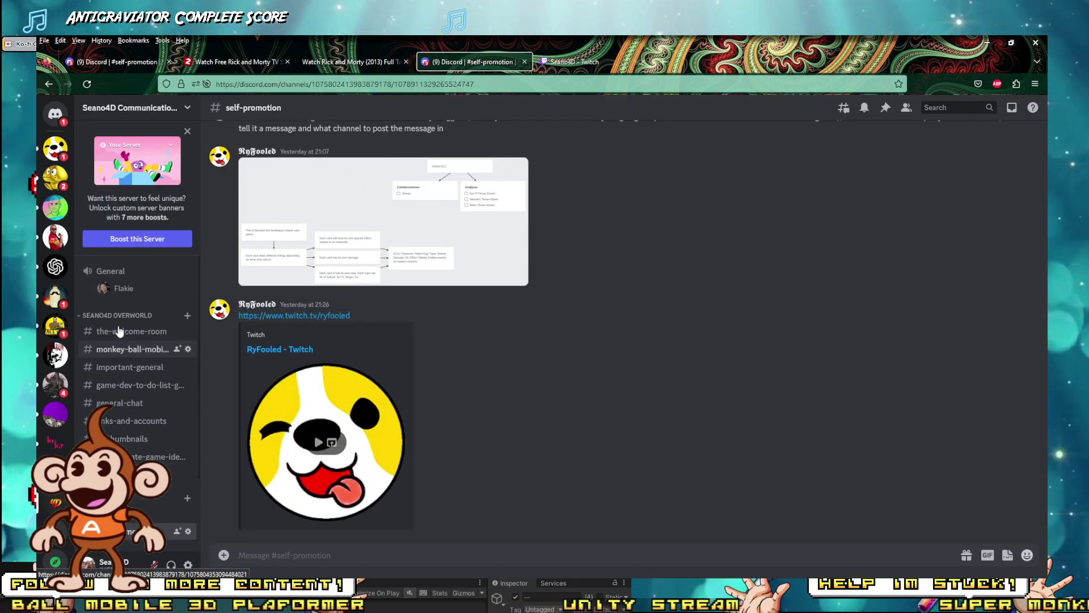
pyautogui.click(119, 404)
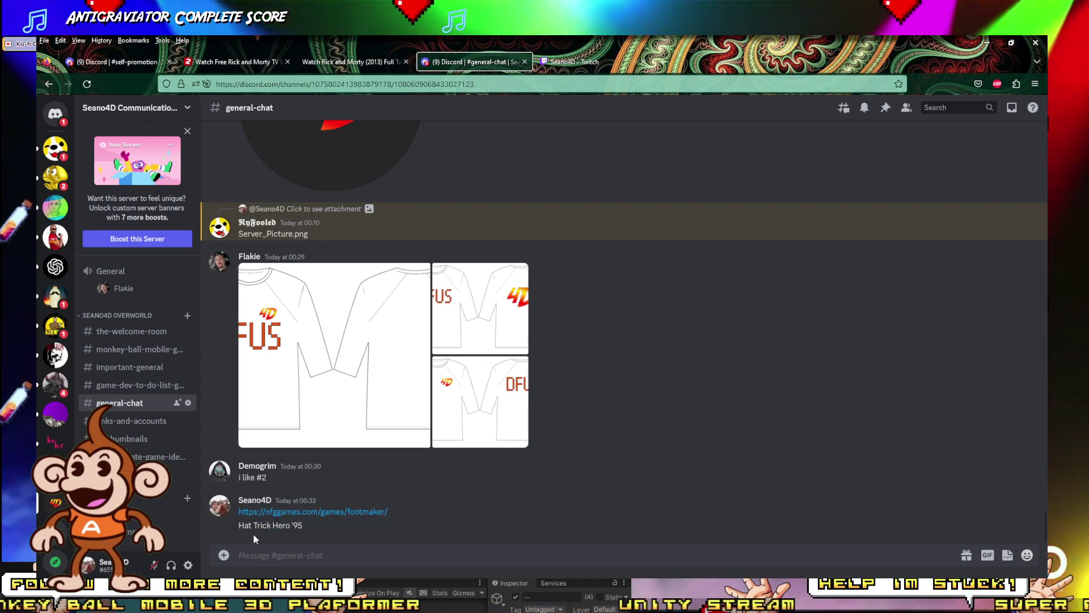
pyautogui.click(988, 42)
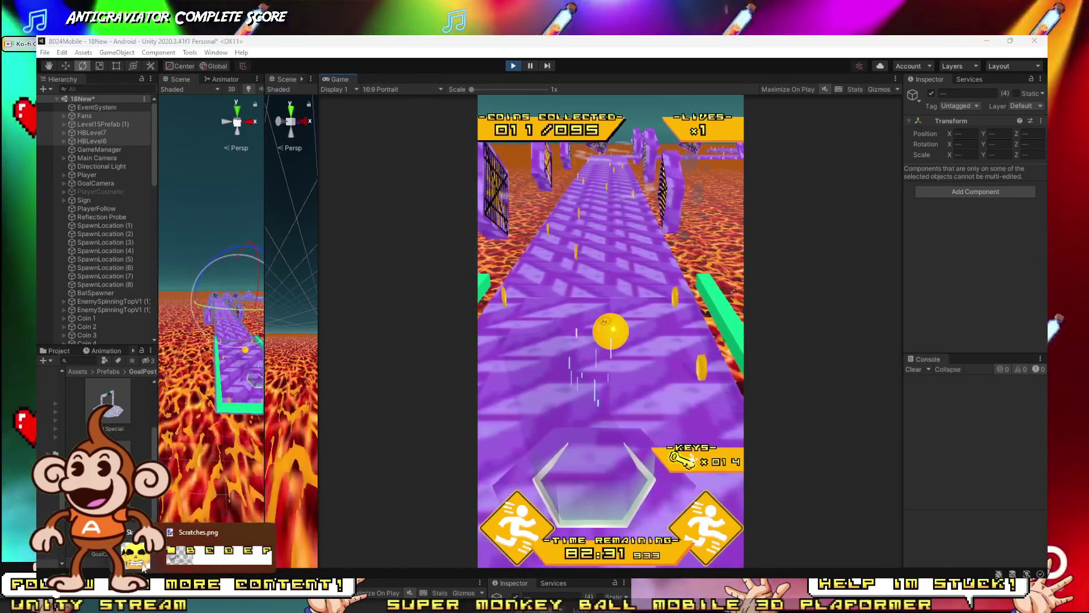
# Step: Switch to paint.net and exit it, discarding the unsaved changes to all open images
pyautogui.click(142, 566)
pyautogui.hotkey('alt', 'F4')
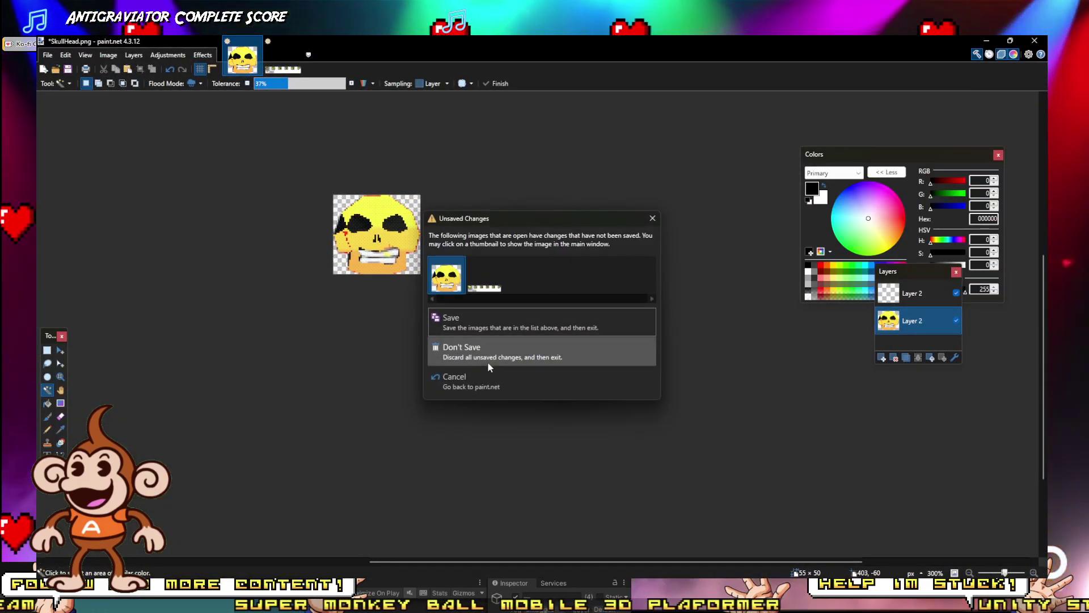
pyautogui.click(488, 362)
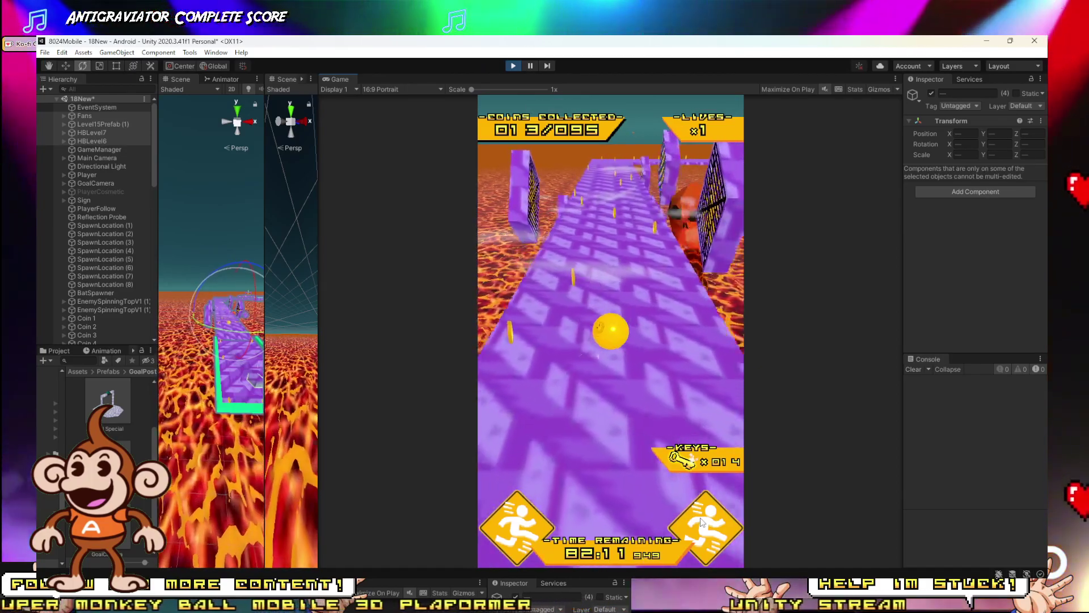
# Step: Restart the play test of level 18New, try the course with the ball and stop the run
pyautogui.click(514, 67)
pyautogui.click(513, 66)
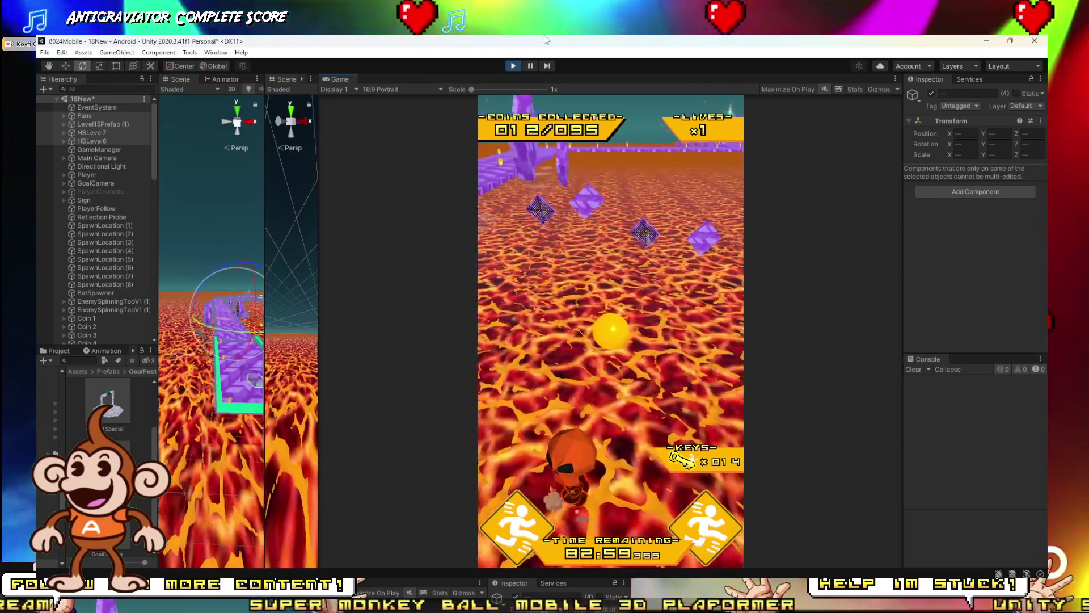
pyautogui.click(513, 66)
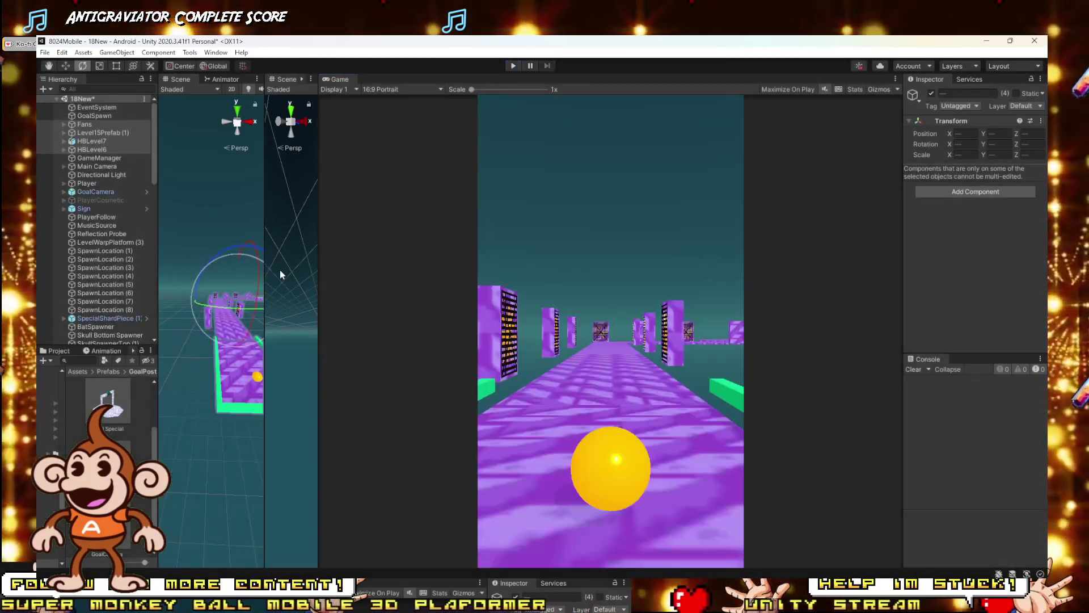
# Step: Widen the Scene view and create an empty GameObject named Level in the 18New scene
pyautogui.moveTo(264, 283); pyautogui.dragTo(688, 282)
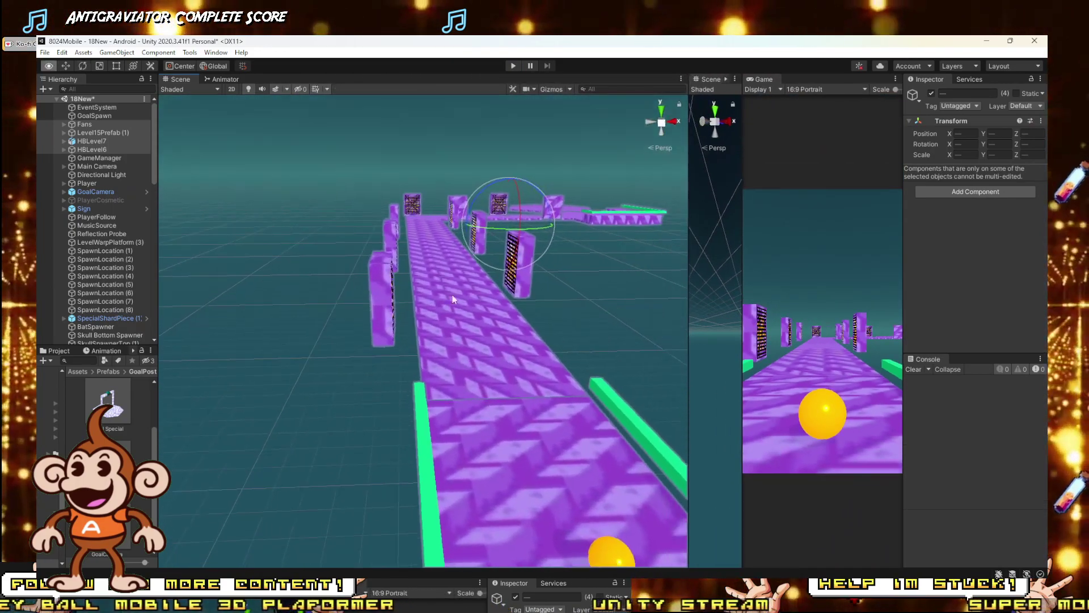
pyautogui.scroll(-5, 453, 299)
pyautogui.keyDown('alt'); pyautogui.moveTo(502, 291); pyautogui.dragTo(474, 345); pyautogui.keyUp('alt')
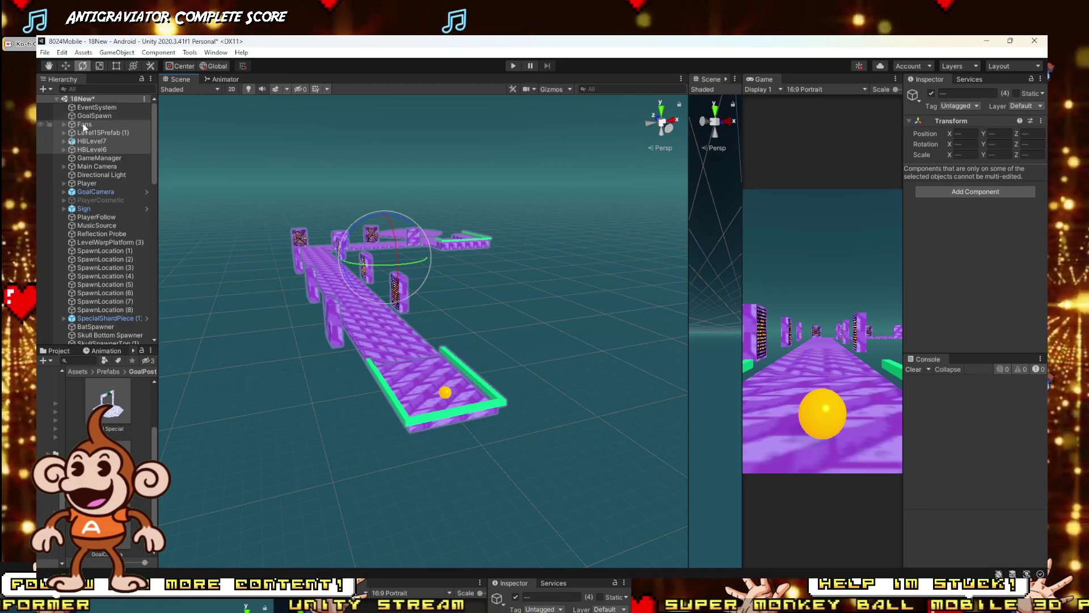
pyautogui.press('f')
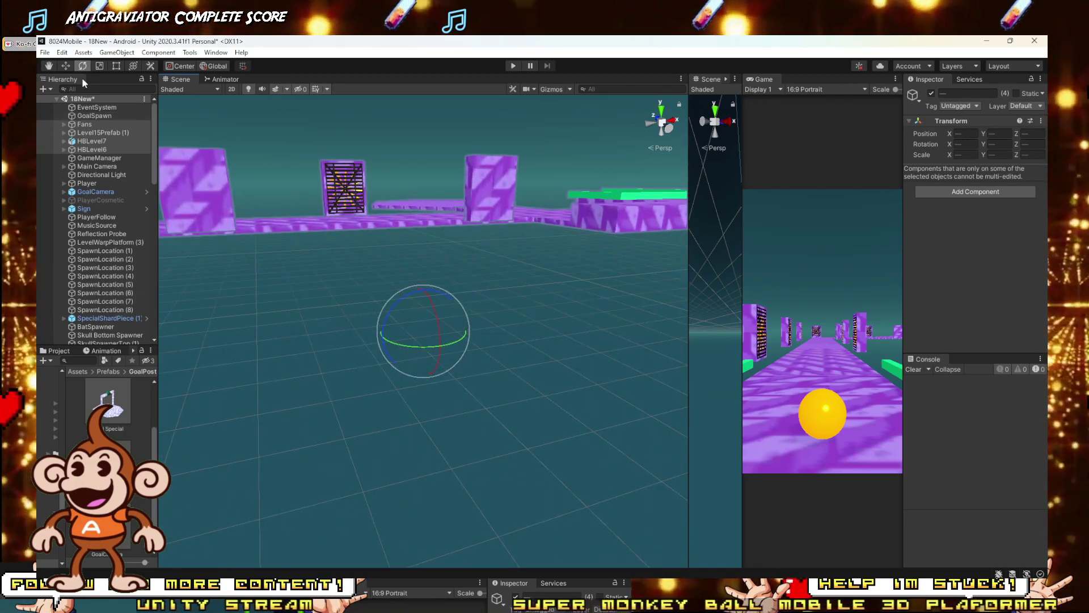
pyautogui.click(44, 89)
pyautogui.click(59, 99)
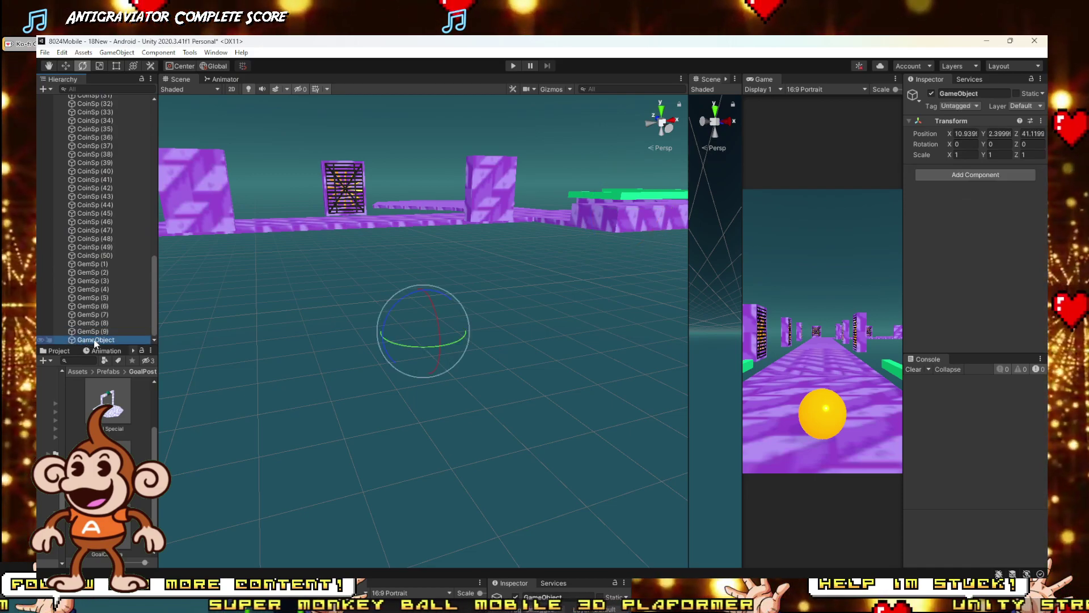
pyautogui.write('lEVEL')
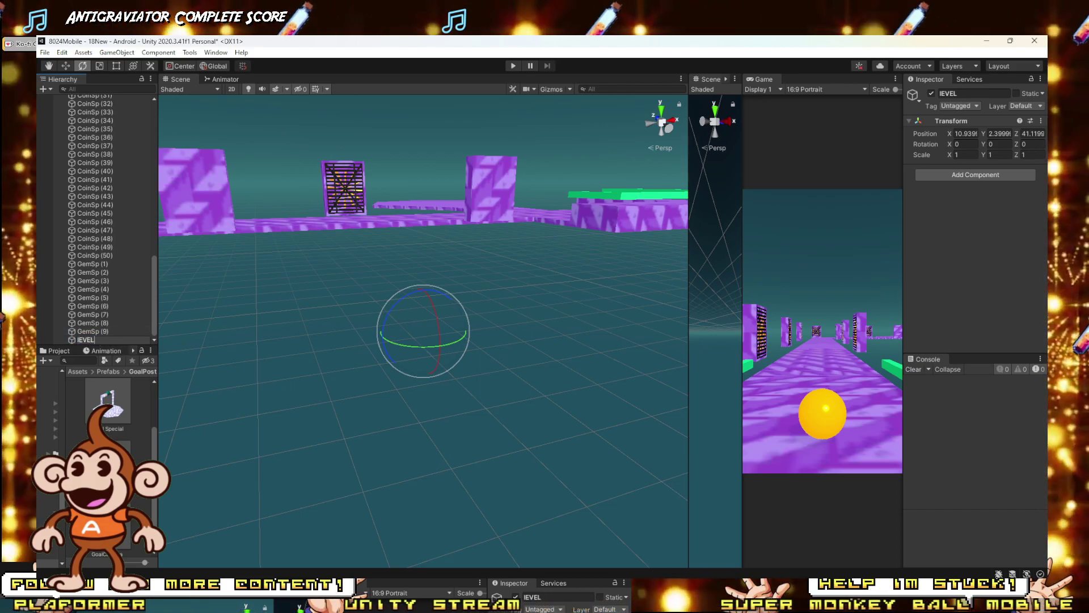
pyautogui.write('Level')
pyautogui.press('Return')
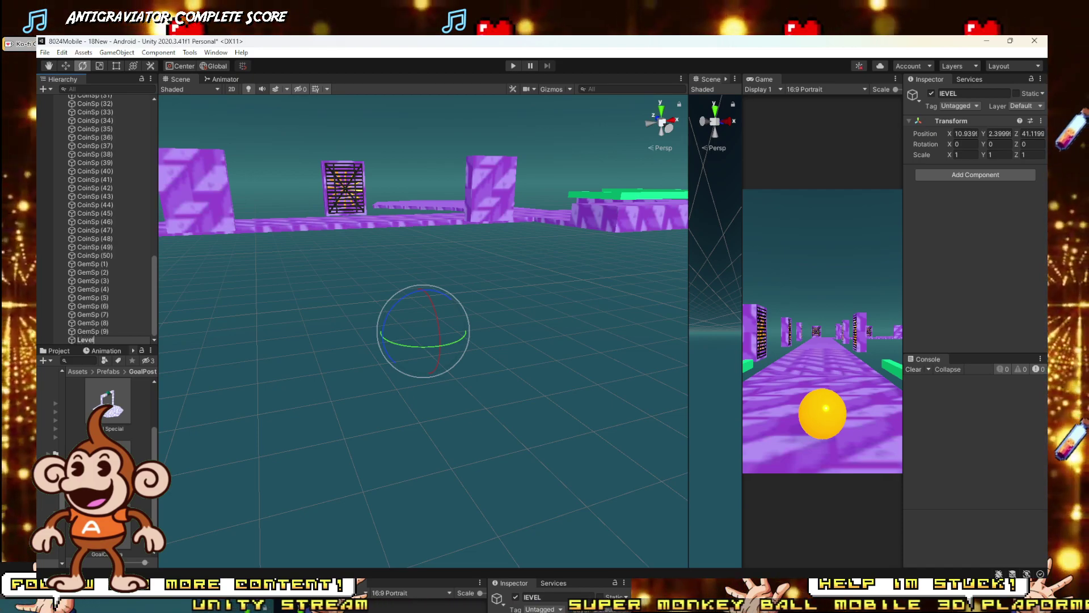
# Step: Move Fans, Level15Prefab (1), HBLevel7 and HBLevel6 under the Level object in the 18New scene
pyautogui.scroll(10, 138, 221)
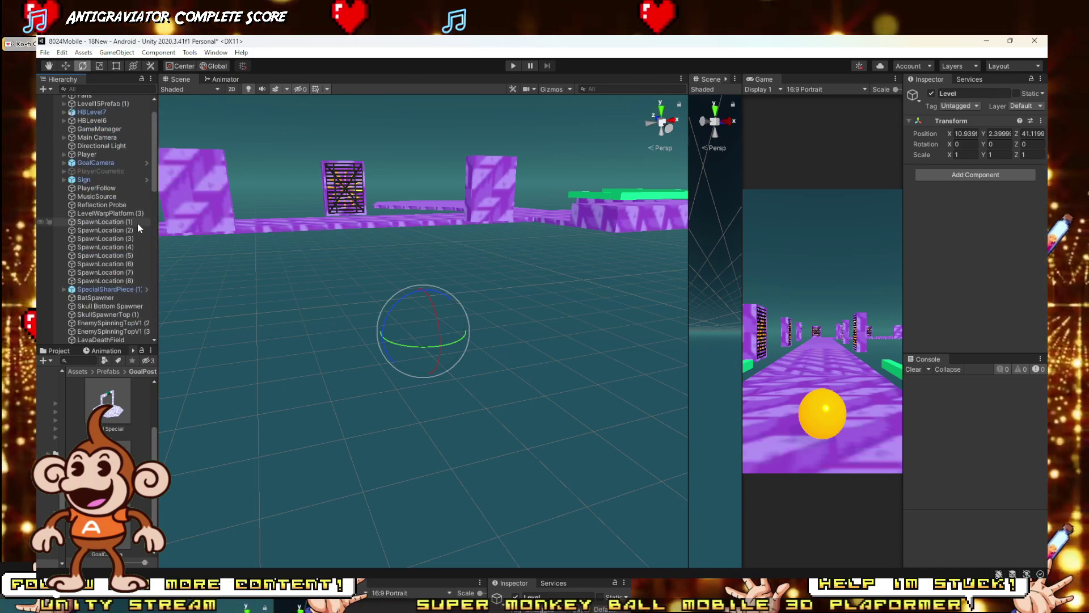
pyautogui.scroll(2, 86, 226)
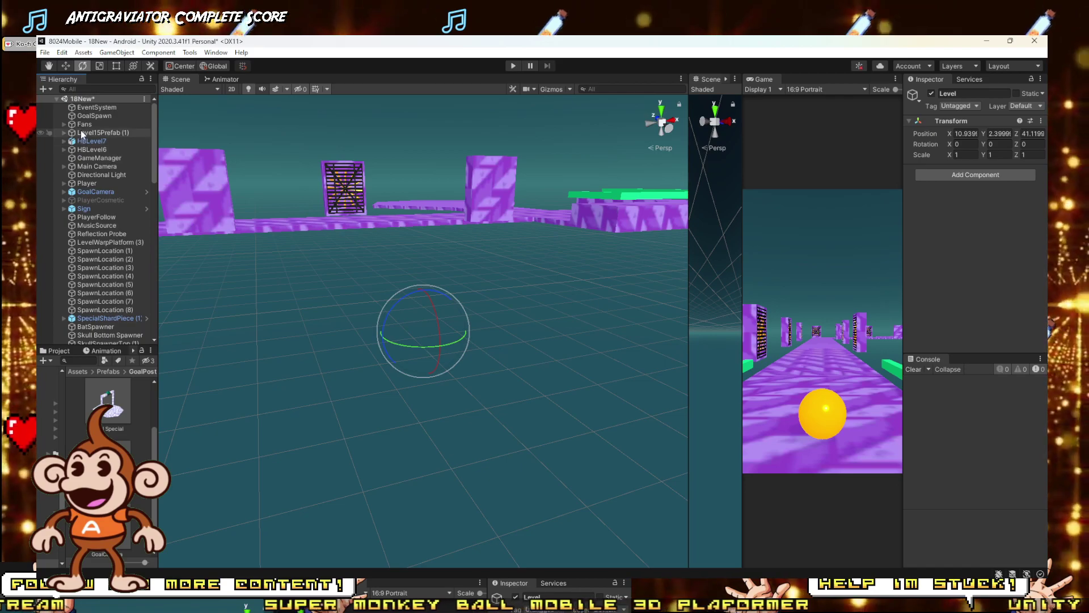
pyautogui.click(83, 125)
pyautogui.keyDown('shift'); pyautogui.click(91, 150); pyautogui.keyUp('shift')
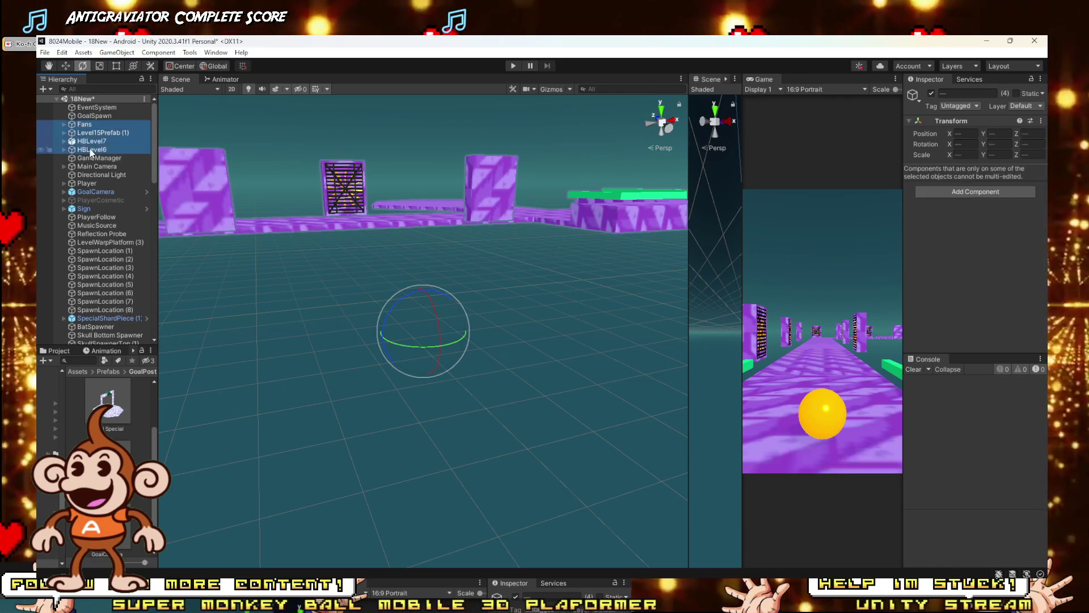
pyautogui.moveTo(86, 148); pyautogui.dragTo(88, 340)
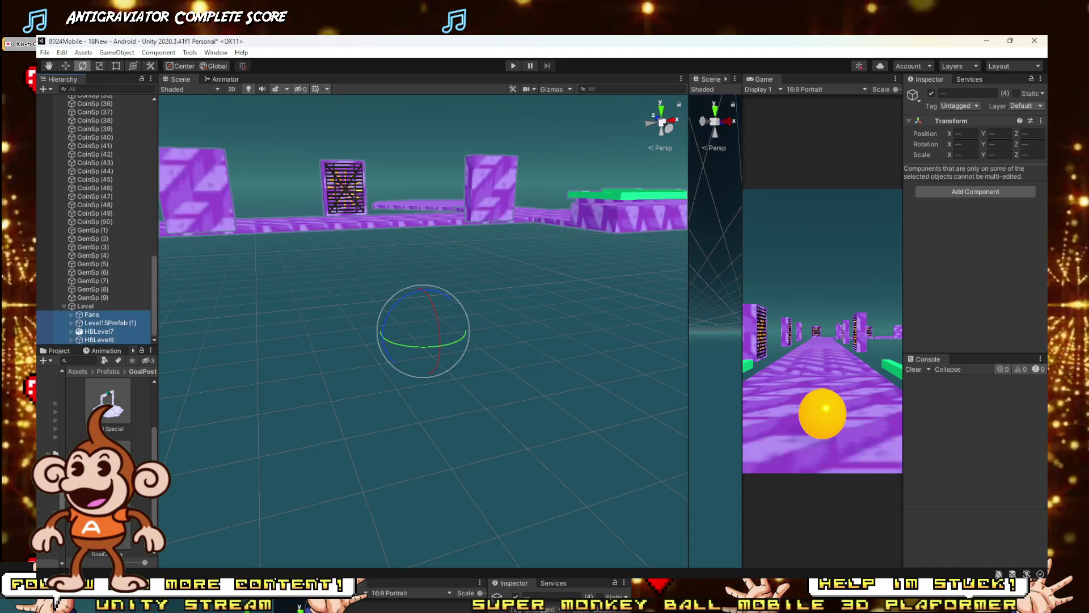
# Step: Widen the Hierarchy and rename the Level object to Level18Prefab
pyautogui.moveTo(156, 328); pyautogui.dragTo(191, 328)
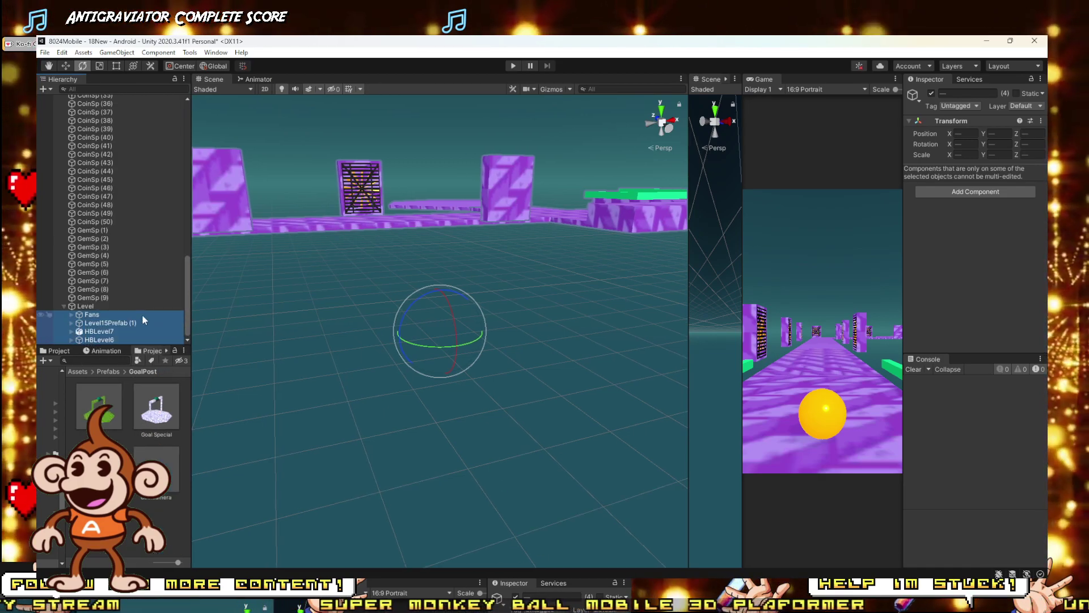
pyautogui.click(87, 306)
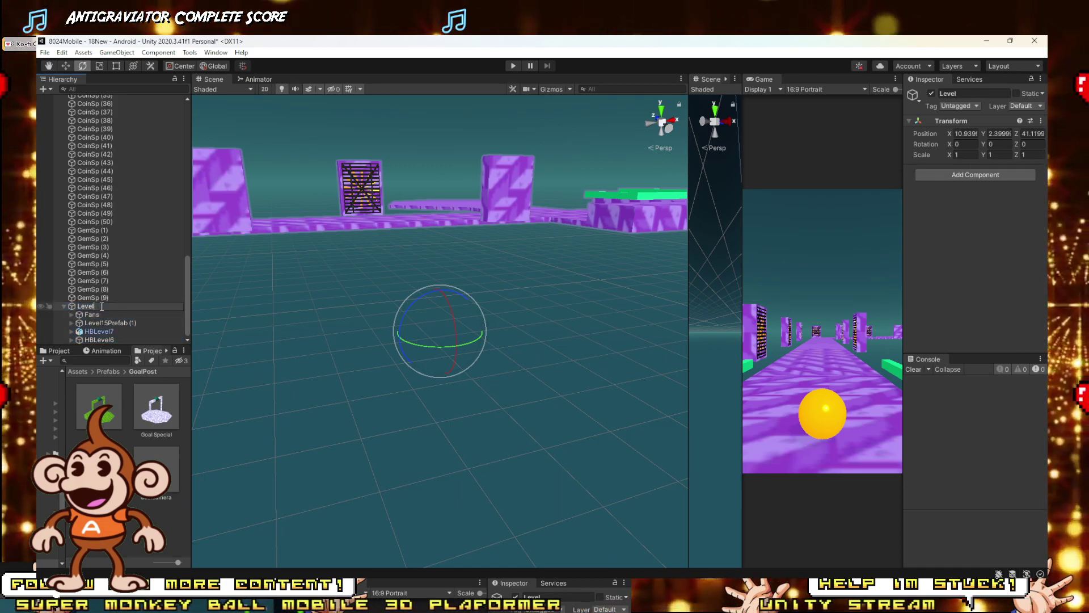
pyautogui.write('18Pr')
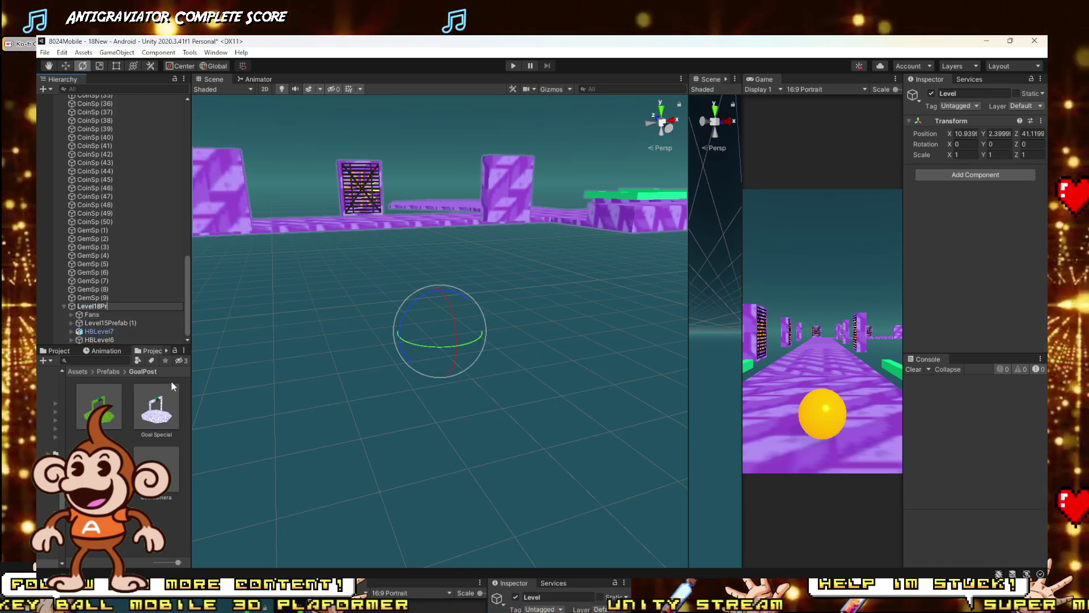
pyautogui.write('efab')
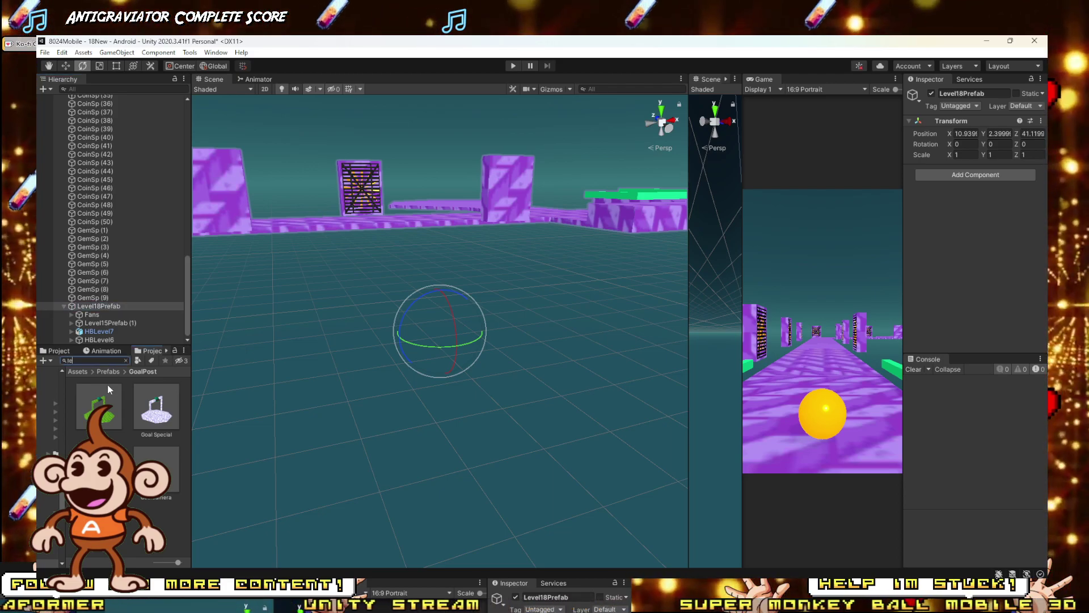
# Step: Locate the folder of Level16Prefab by searching the project assets, and save the Level18Prefab object there as a prefab
pyautogui.write('level')
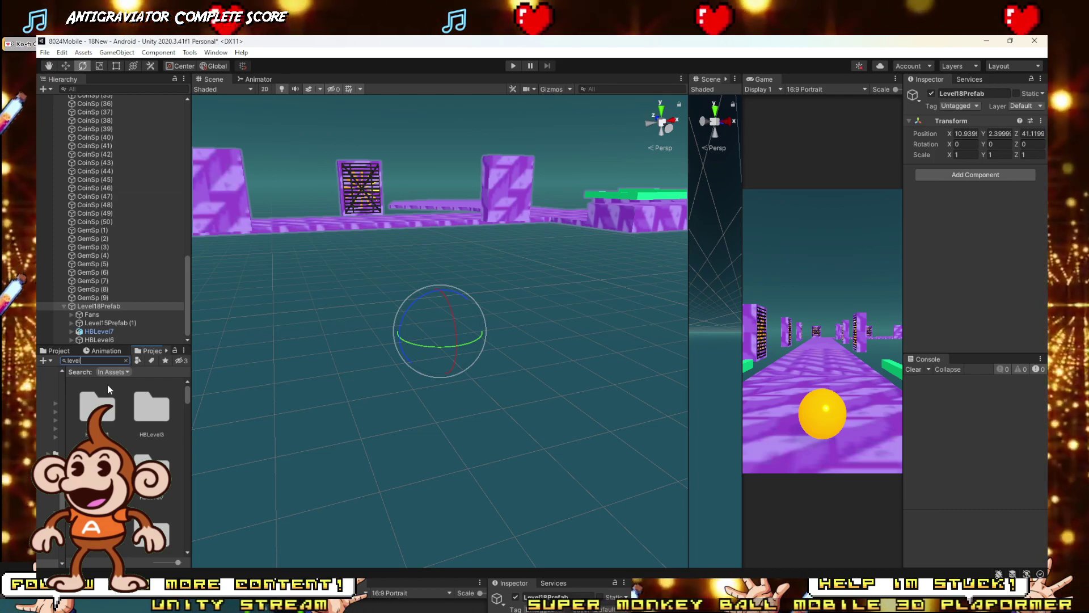
pyautogui.write('16pre')
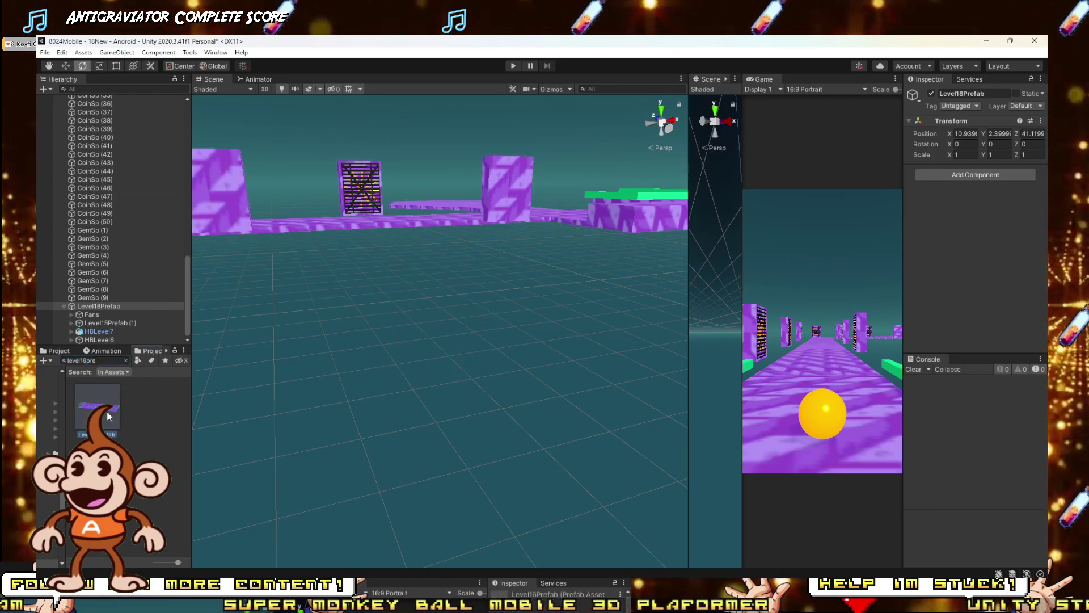
pyautogui.click(107, 409)
pyautogui.click(126, 360)
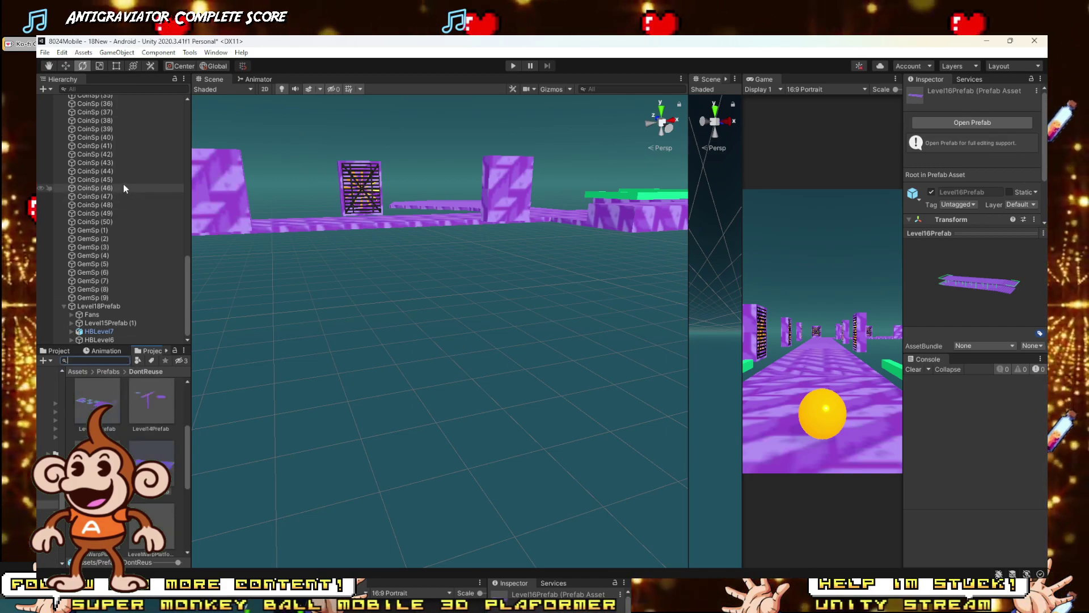
pyautogui.moveTo(88, 309); pyautogui.dragTo(179, 443)
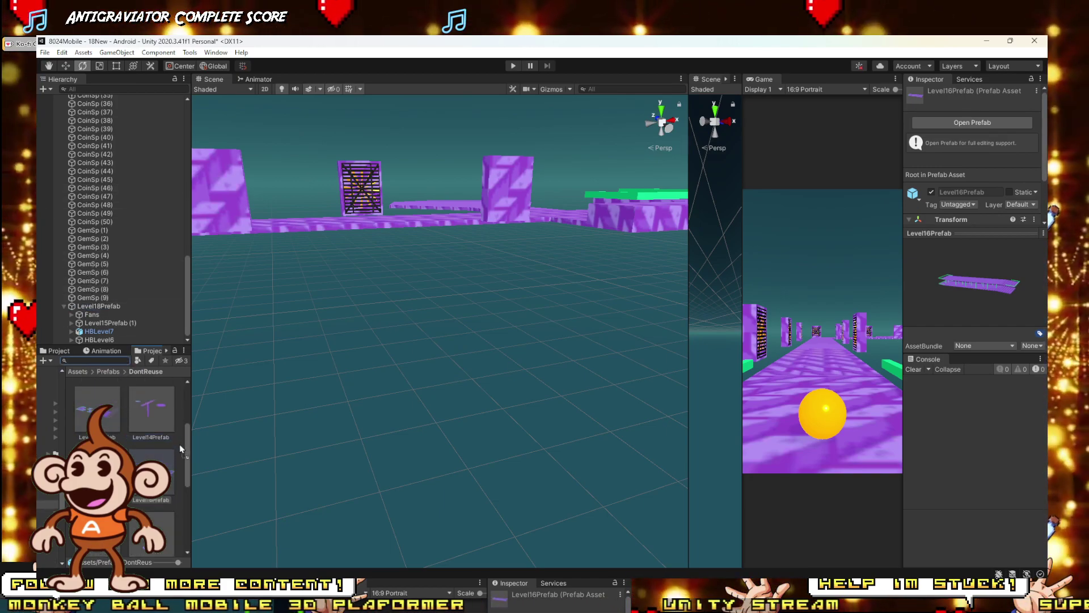
# Step: Unpack the Level18Prefab instance completely in the scene and delete its children Fans, Level15Prefab (1), HBLevel7 and HBLevel6
pyautogui.rightClick(87, 309)
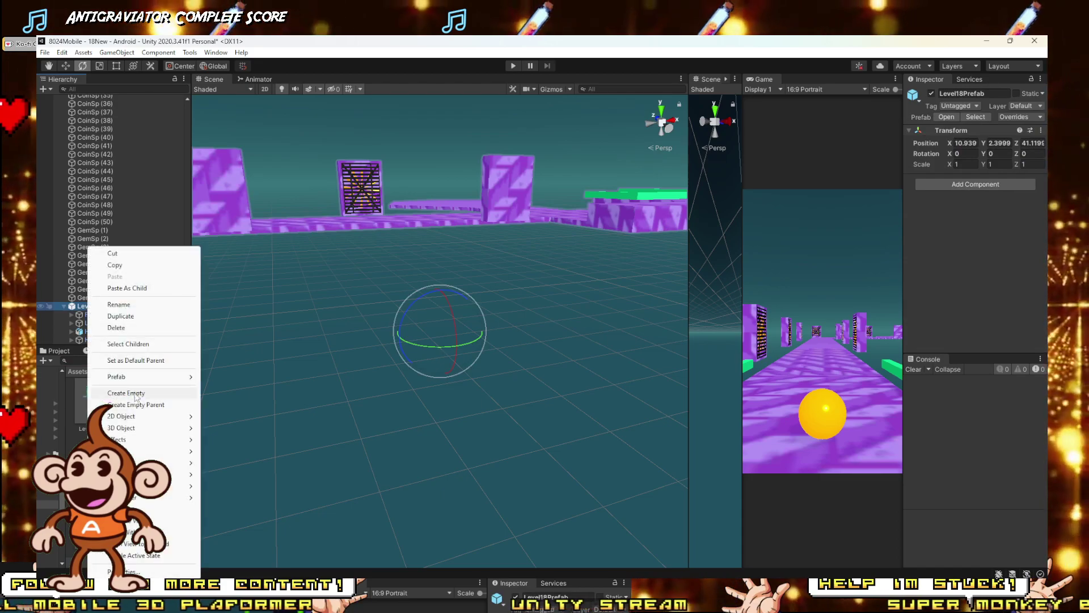
pyautogui.moveTo(116, 372)
pyautogui.click(243, 435)
pyautogui.click(94, 316)
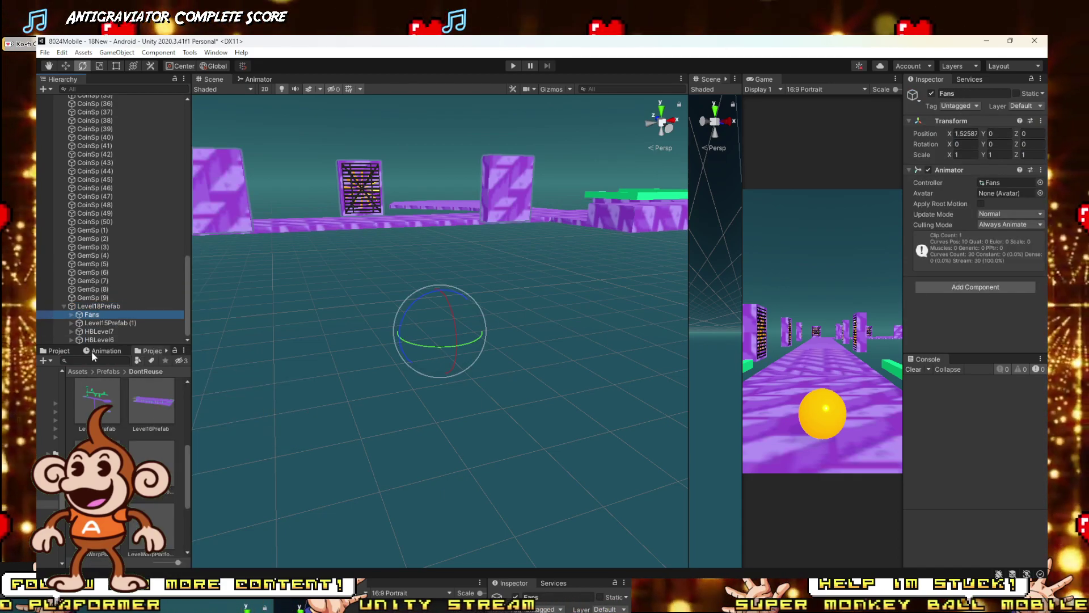
pyautogui.keyDown('shift'); pyautogui.click(89, 339); pyautogui.keyUp('shift')
pyautogui.press('Delete')
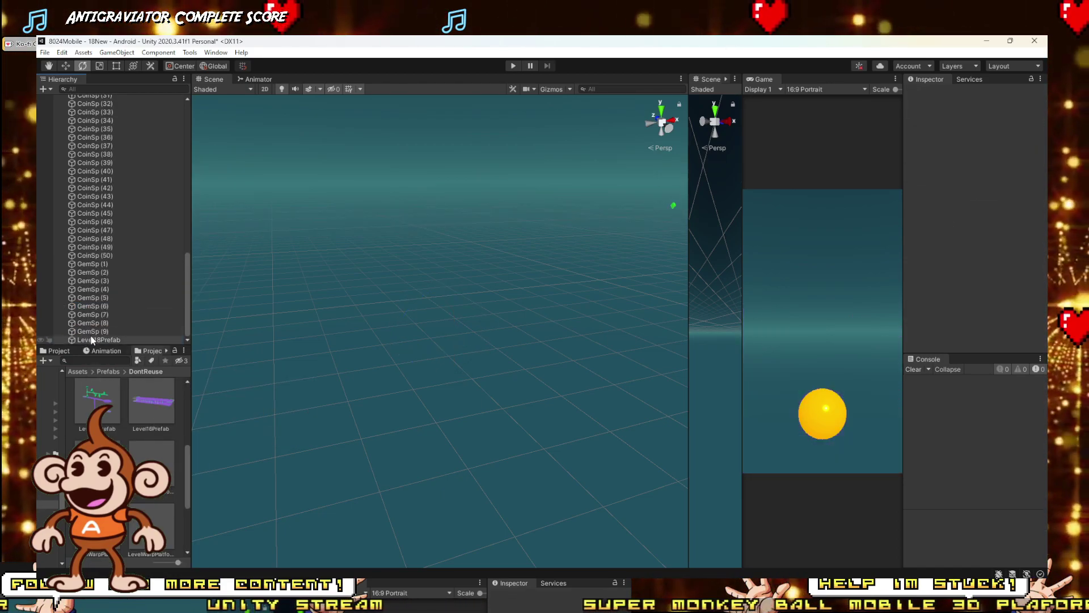
# Step: Add a Spawn Object At Start component to the scene's Level18Prefab object and assign the Level18Prefab asset as Object To Spawn
pyautogui.click(89, 340)
pyautogui.click(965, 173)
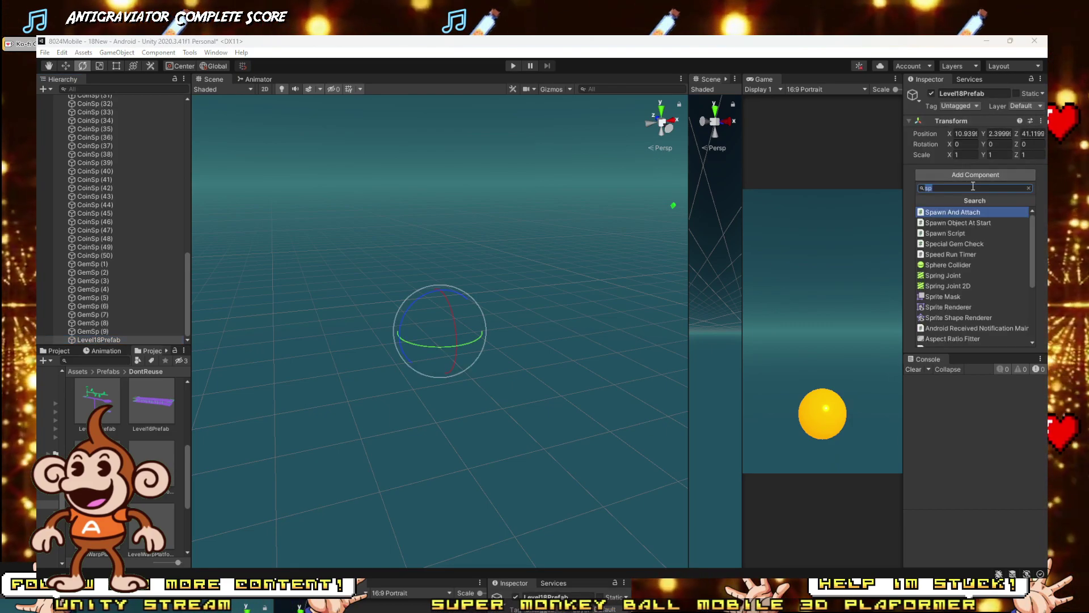
pyautogui.click(958, 223)
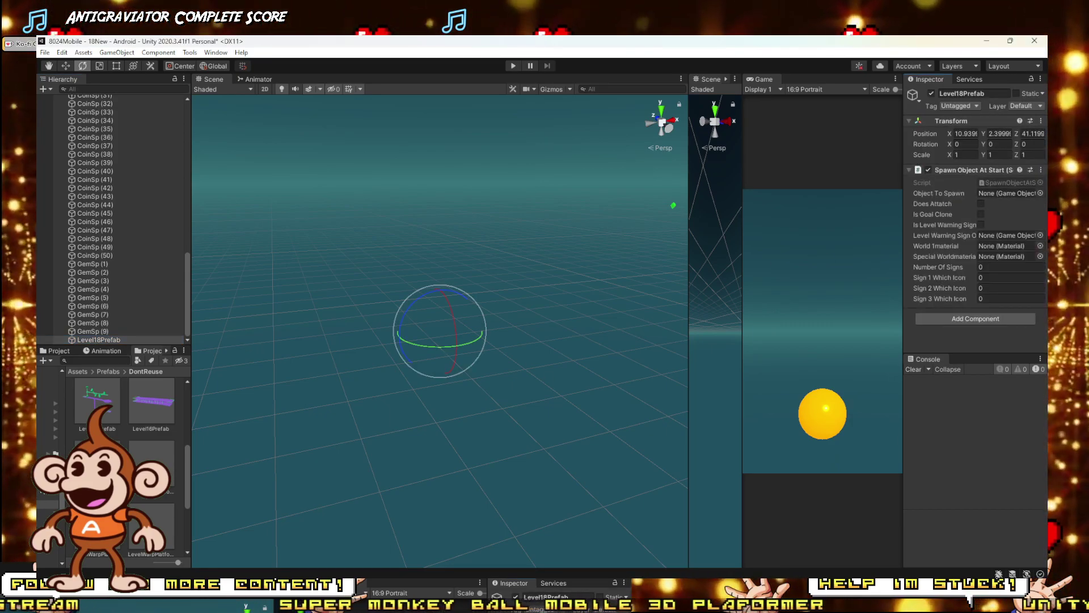
pyautogui.click(1012, 194)
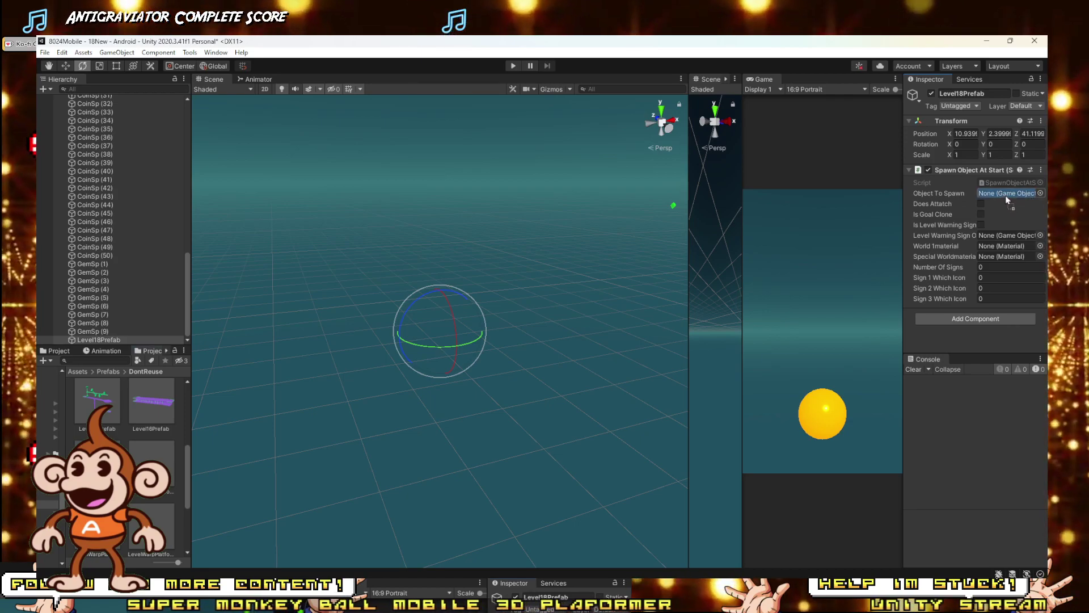
pyautogui.moveTo(1008, 199); pyautogui.dragTo(1007, 196)
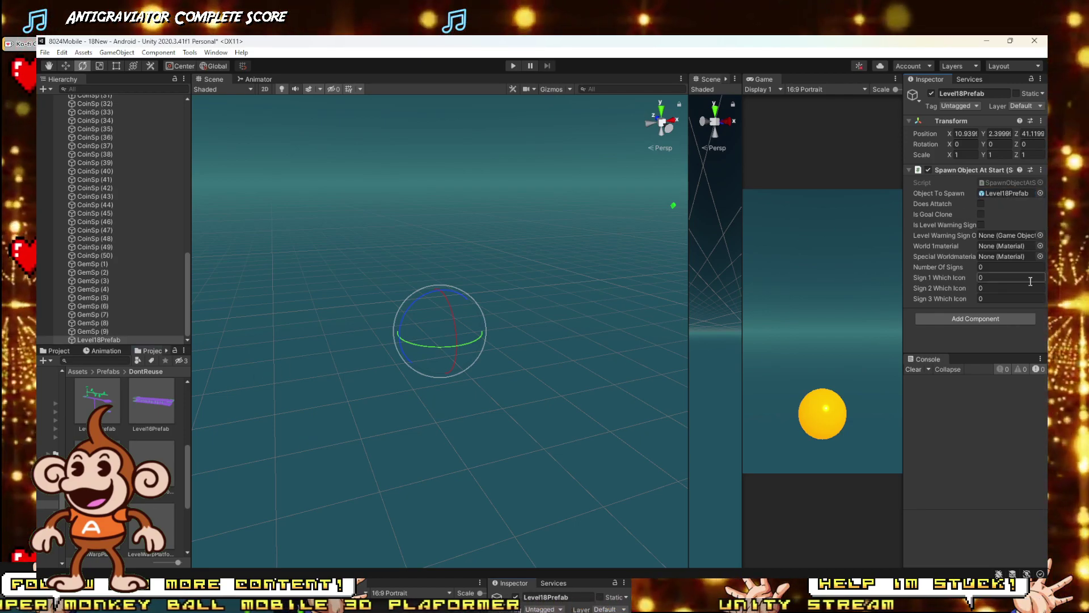
# Step: Add a Destroy After X Seconds component to the Level18Prefab object with its Timer set to 1
pyautogui.click(981, 319)
pyautogui.write('de')
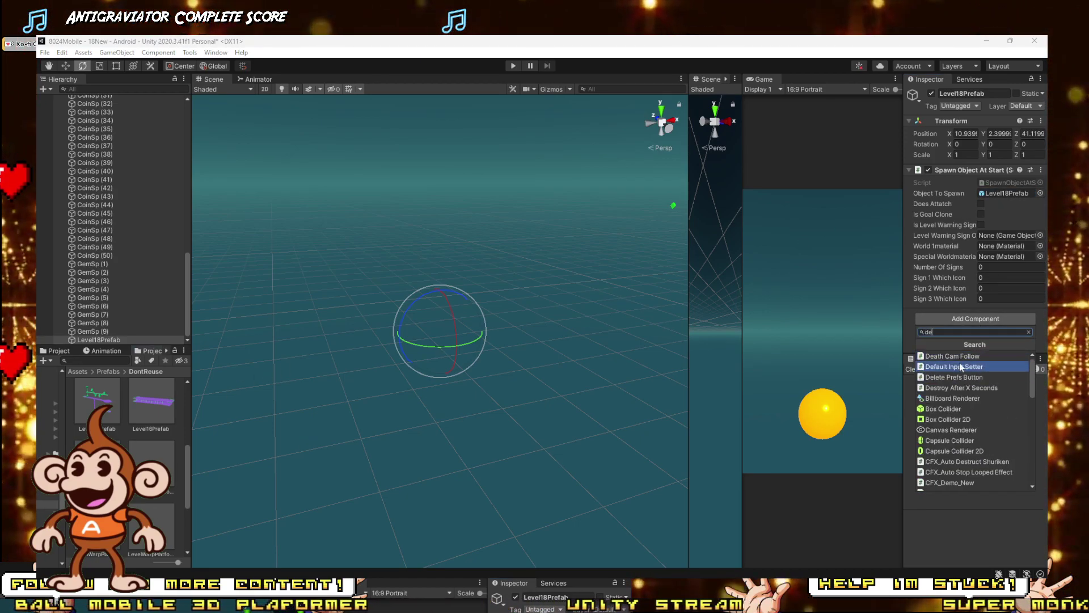
pyautogui.click(959, 387)
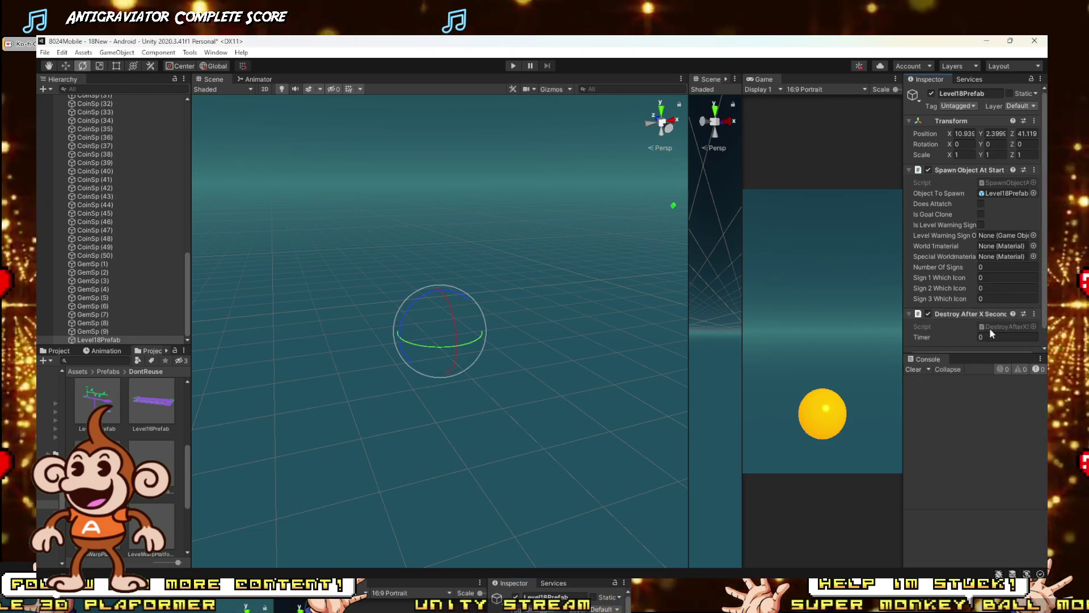
pyautogui.write('1')
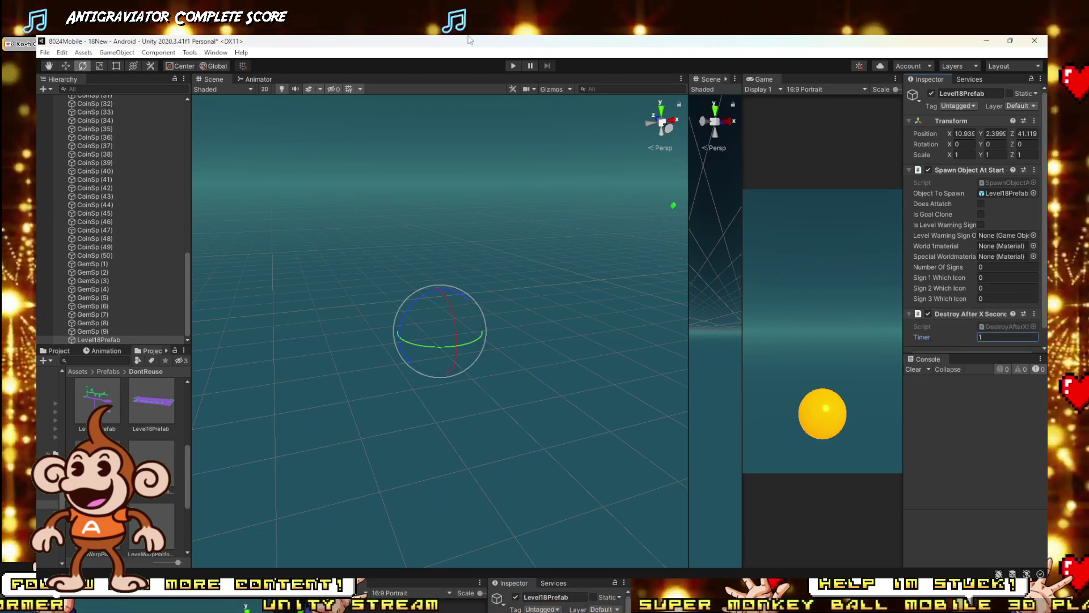
# Step: Play-test level 18New in an enlarged Game view, stop the run and widen the Scene view again
pyautogui.click(512, 67)
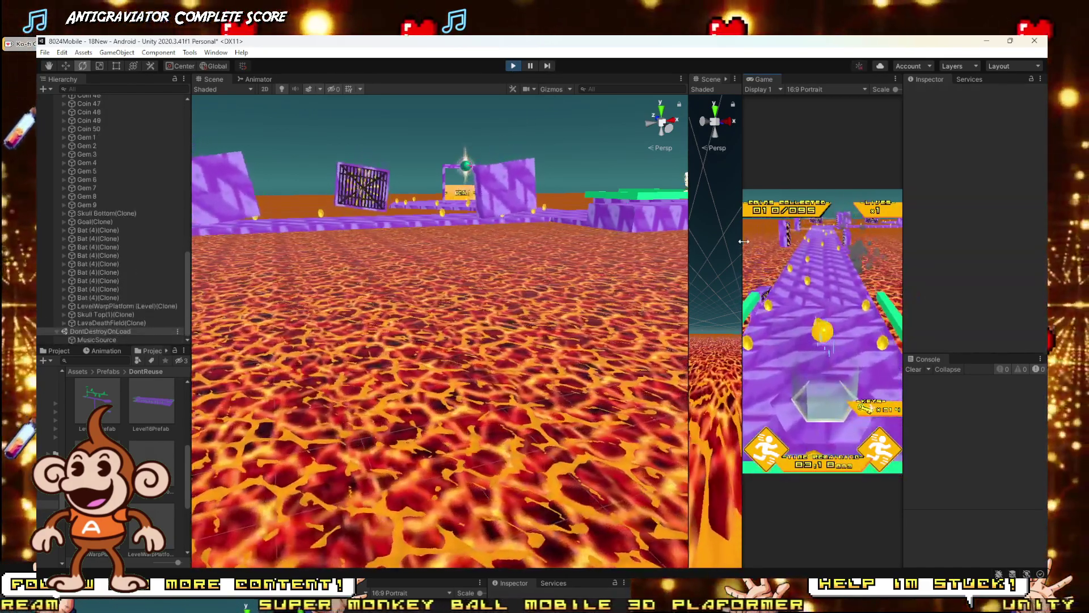
pyautogui.moveTo(743, 241); pyautogui.dragTo(319, 244)
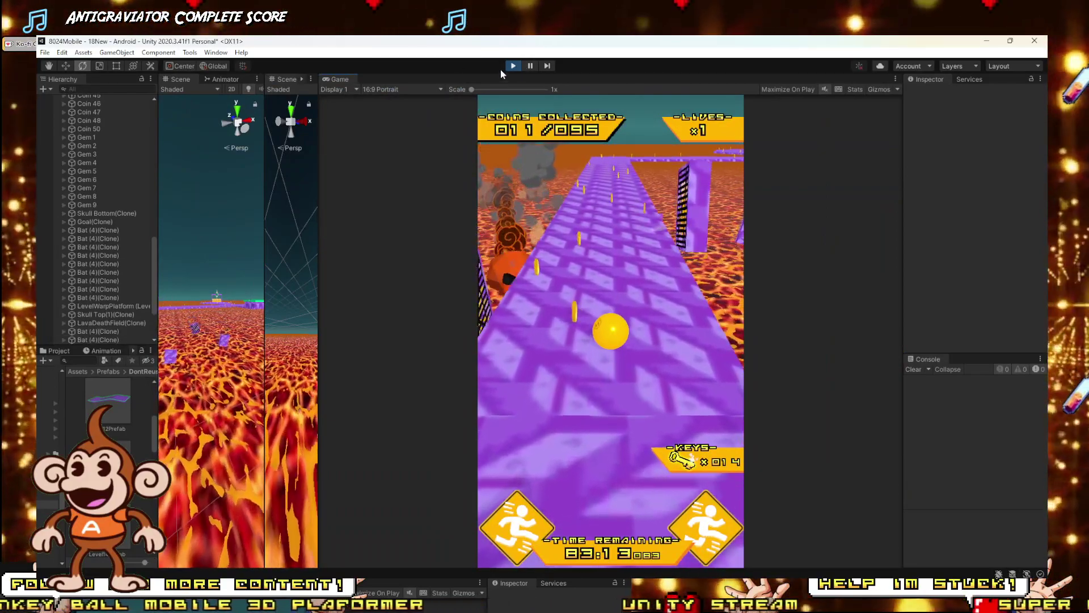
pyautogui.click(513, 66)
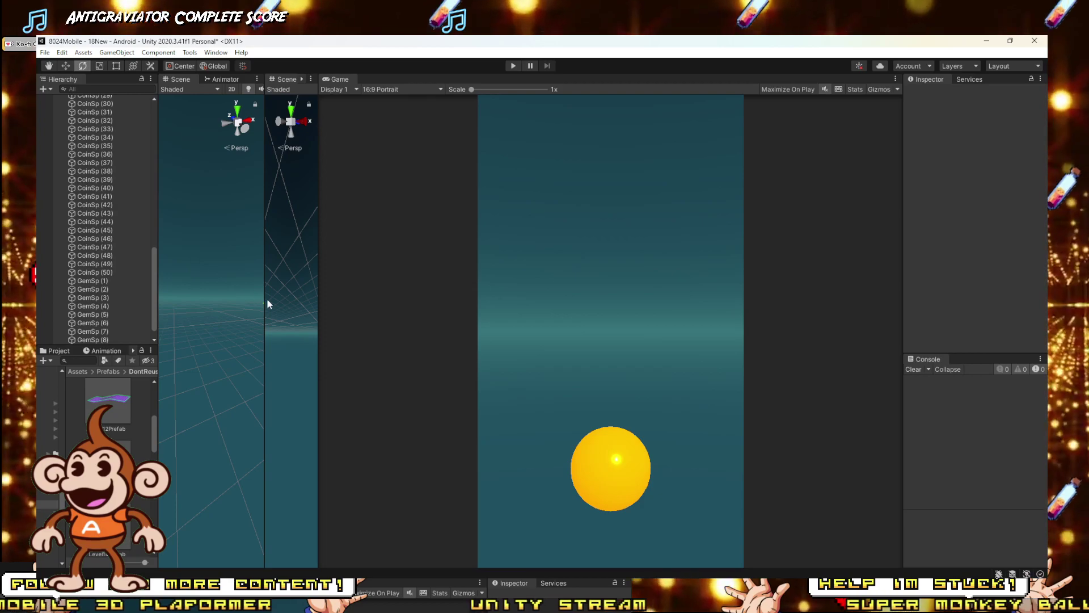
pyautogui.moveTo(263, 299); pyautogui.dragTo(727, 308)
pyautogui.moveTo(727, 308); pyautogui.dragTo(635, 389, button='right')
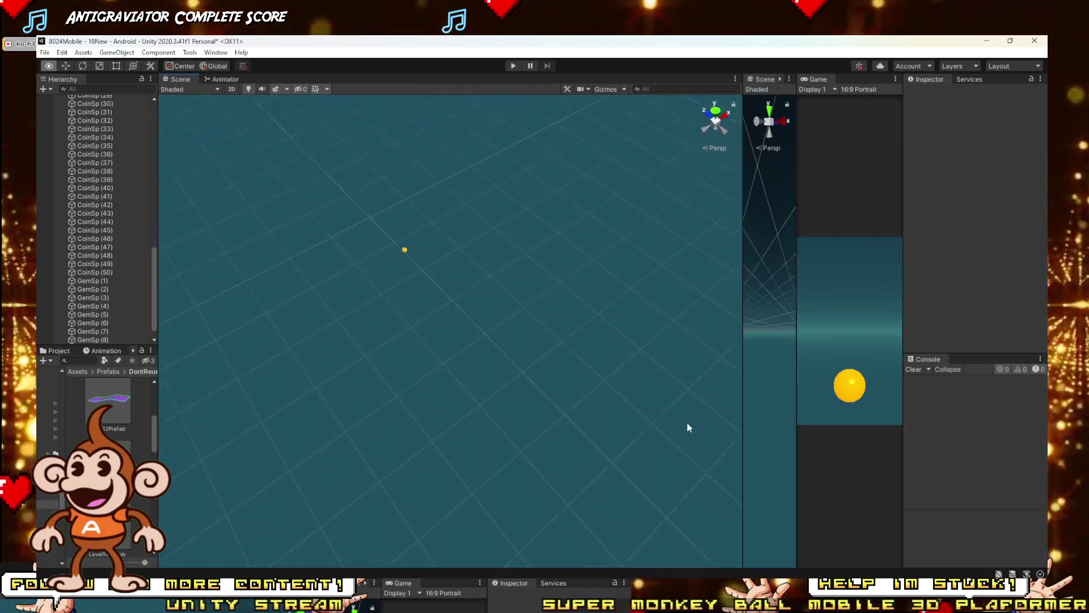
pyautogui.moveTo(688, 427); pyautogui.dragTo(573, 316, button='right')
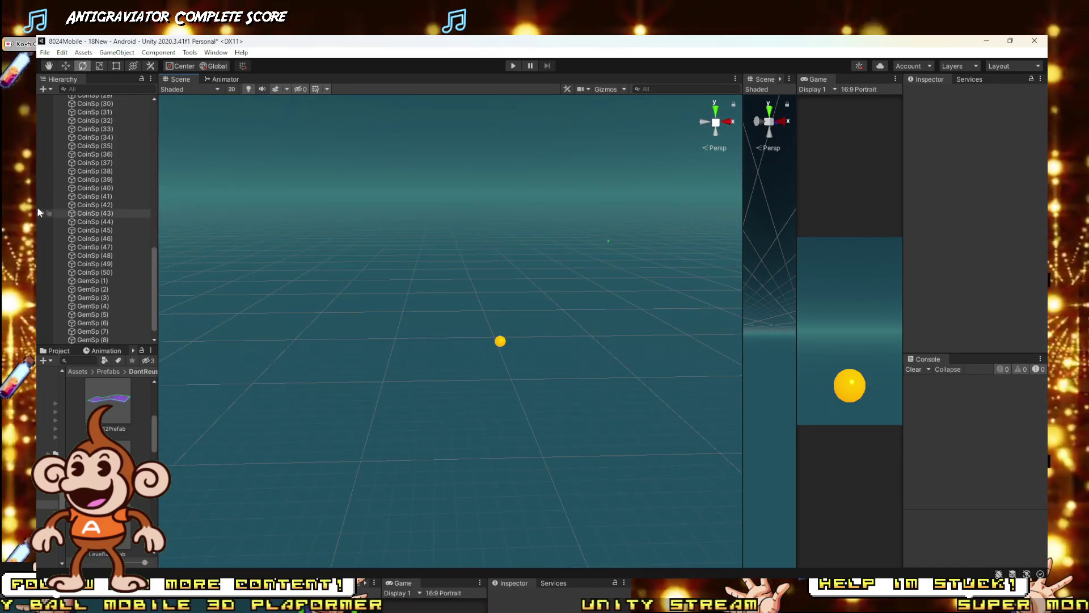
# Step: Compare the file sizes of the 17New and 18New scenes in Scenes/NewLevels through the Save Scene dialog, and cancel without saving
pyautogui.scroll(7, 113, 227)
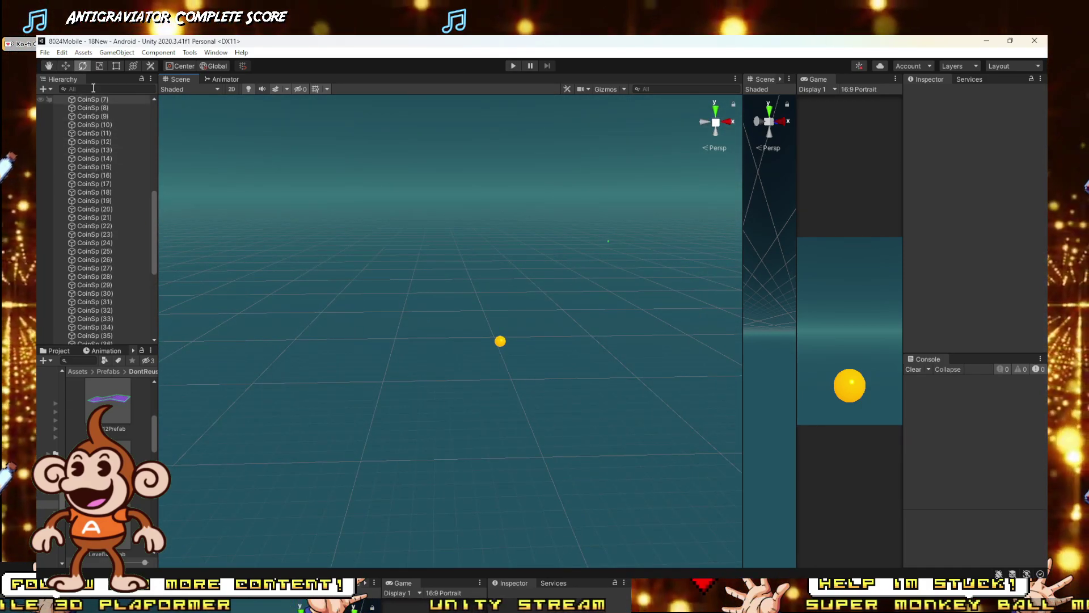
pyautogui.click(44, 52)
pyautogui.click(65, 108)
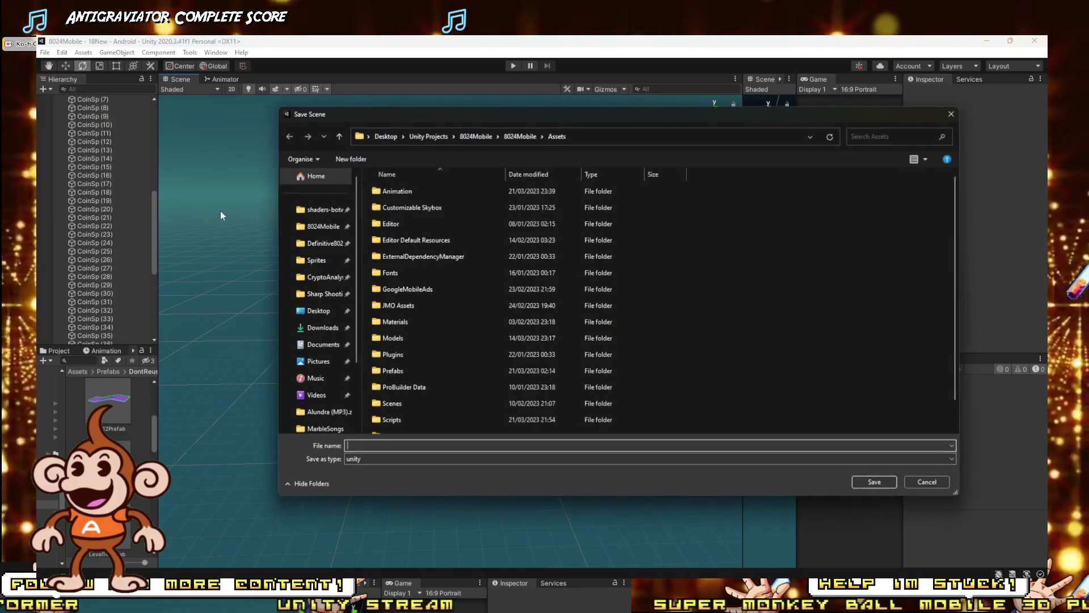
pyautogui.doubleClick(375, 406)
pyautogui.doubleClick(388, 193)
pyautogui.scroll(-3, 414, 323)
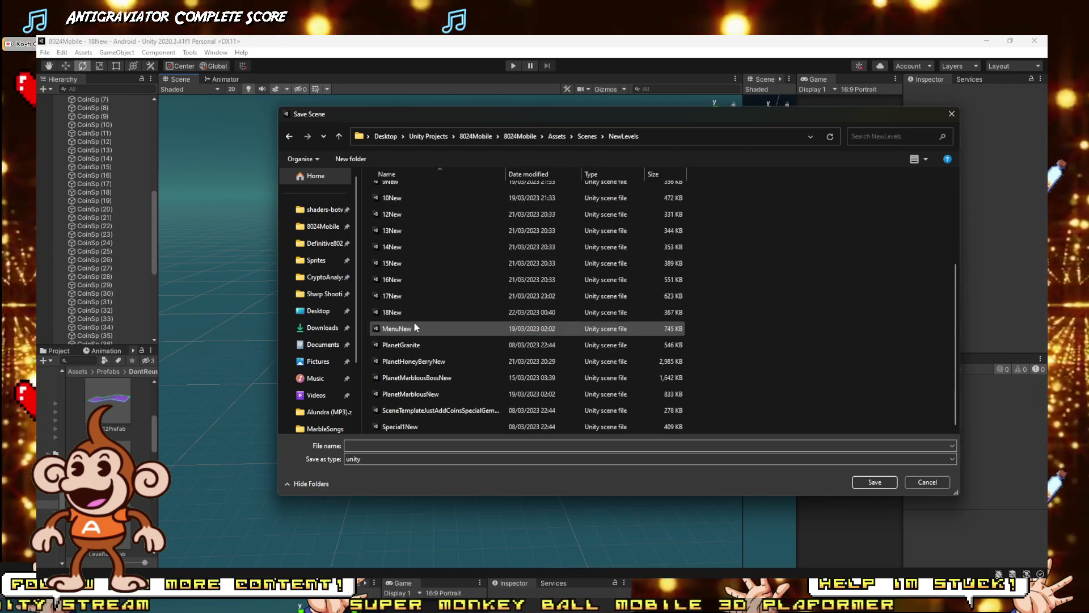
pyautogui.click(397, 312)
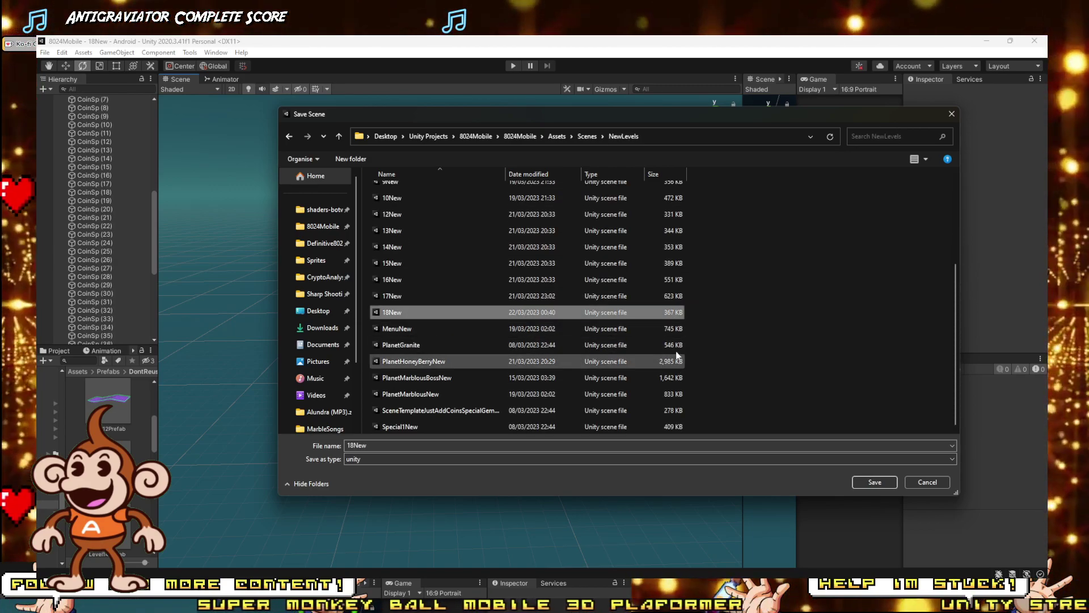
pyautogui.click(659, 301)
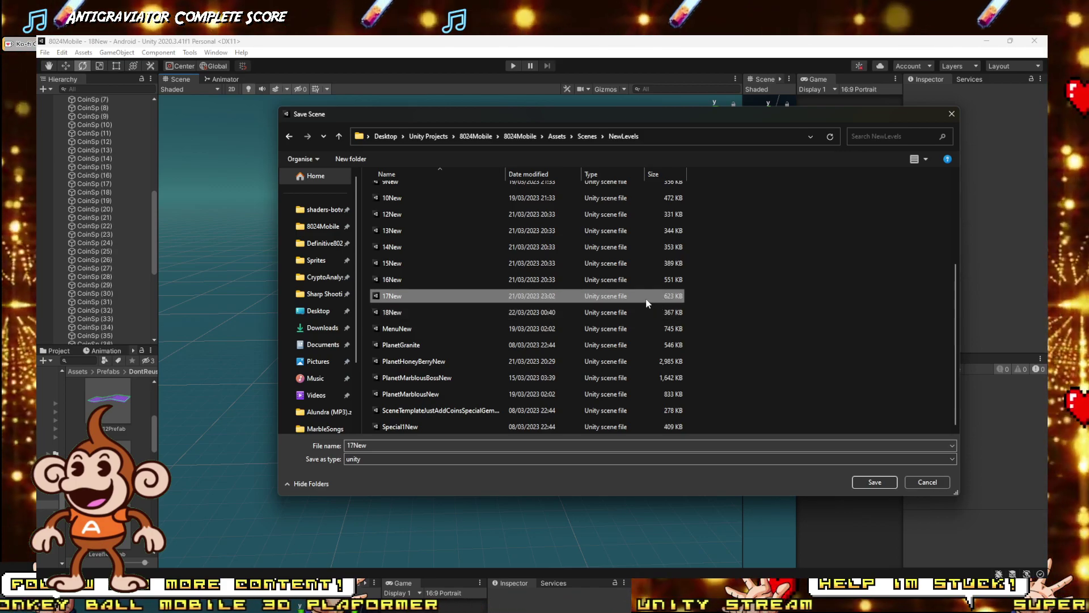
pyautogui.click(658, 311)
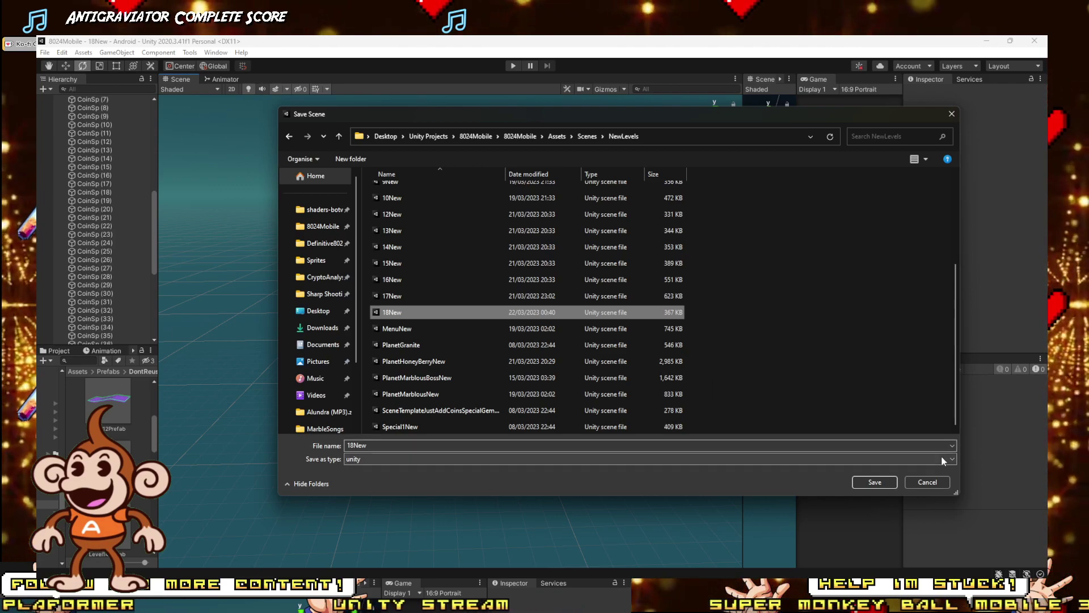
pyautogui.click(938, 479)
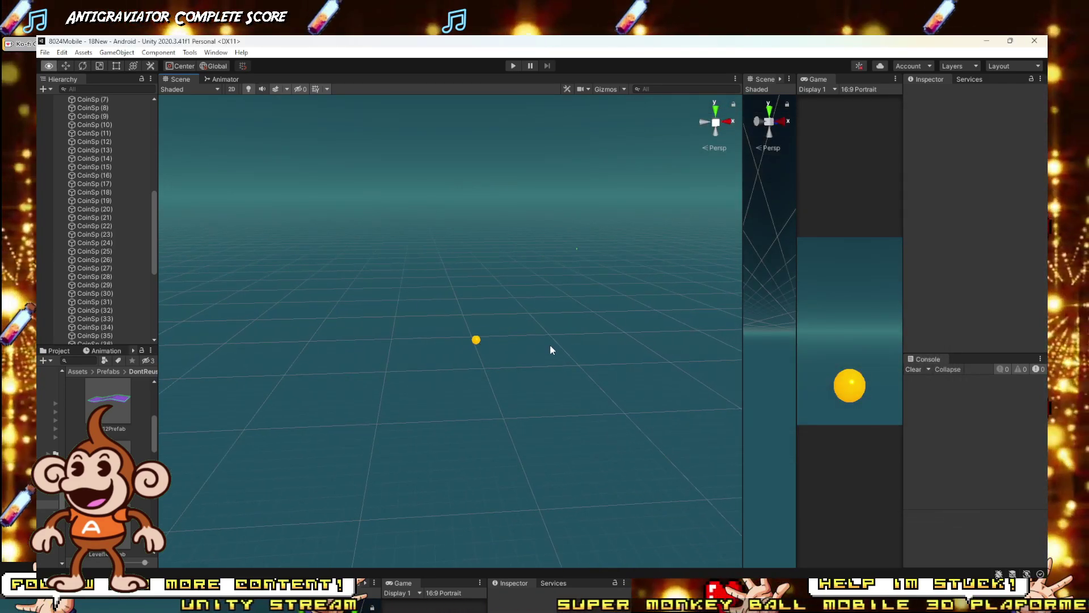
pyautogui.moveTo(550, 345); pyautogui.dragTo(585, 373, button='right')
pyautogui.press('w')
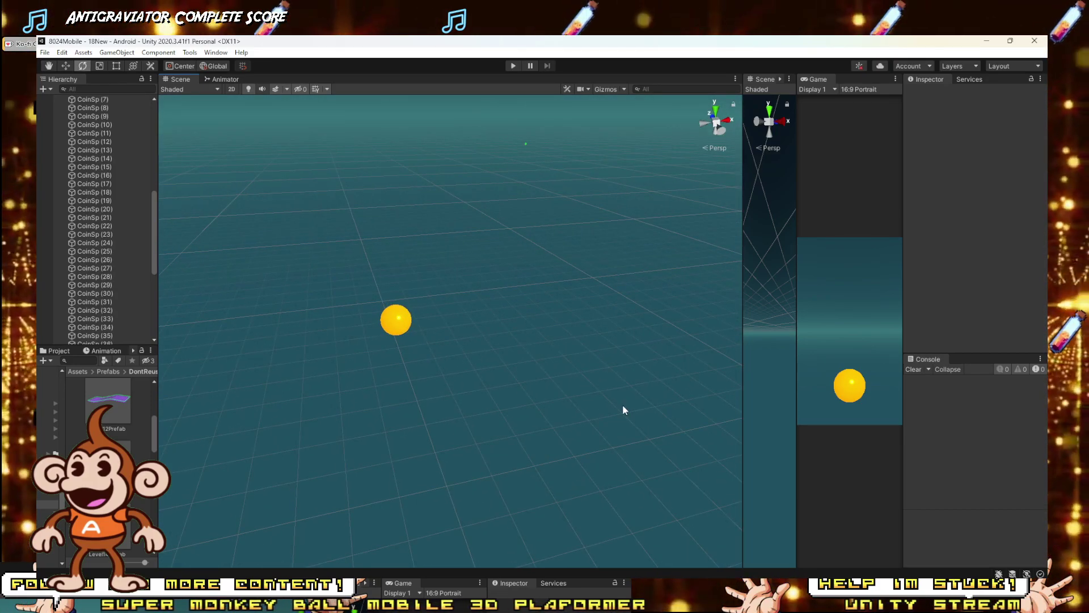
# Step: Save a copy of the current scene as 19new in the Scenes/NewLevels folder
pyautogui.moveTo(533, 377); pyautogui.dragTo(529, 348, button='right')
pyautogui.press('s')
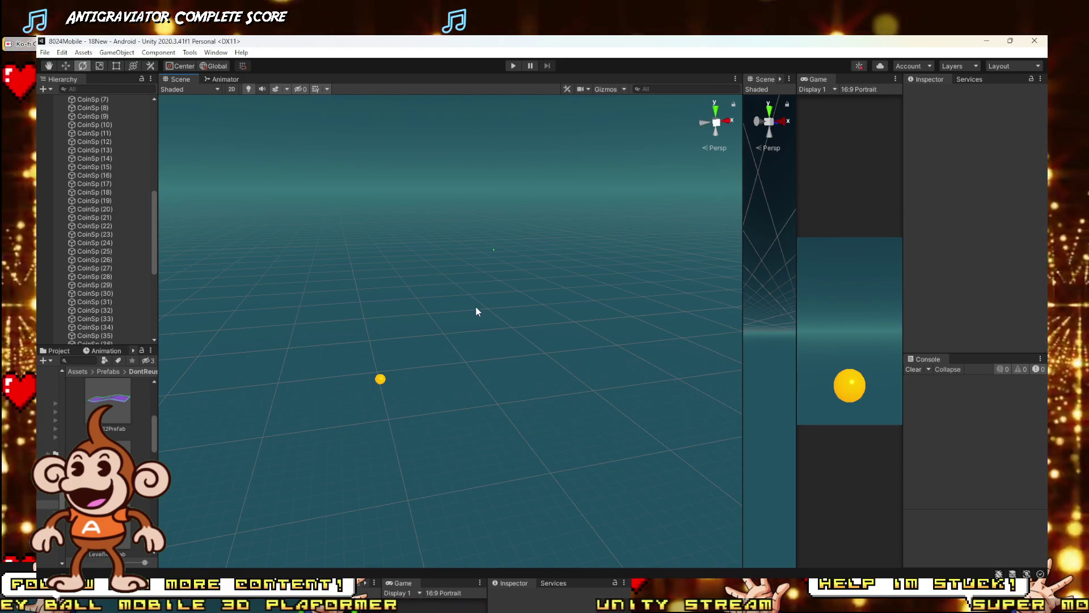
pyautogui.moveTo(491, 304); pyautogui.dragTo(457, 270, button='right')
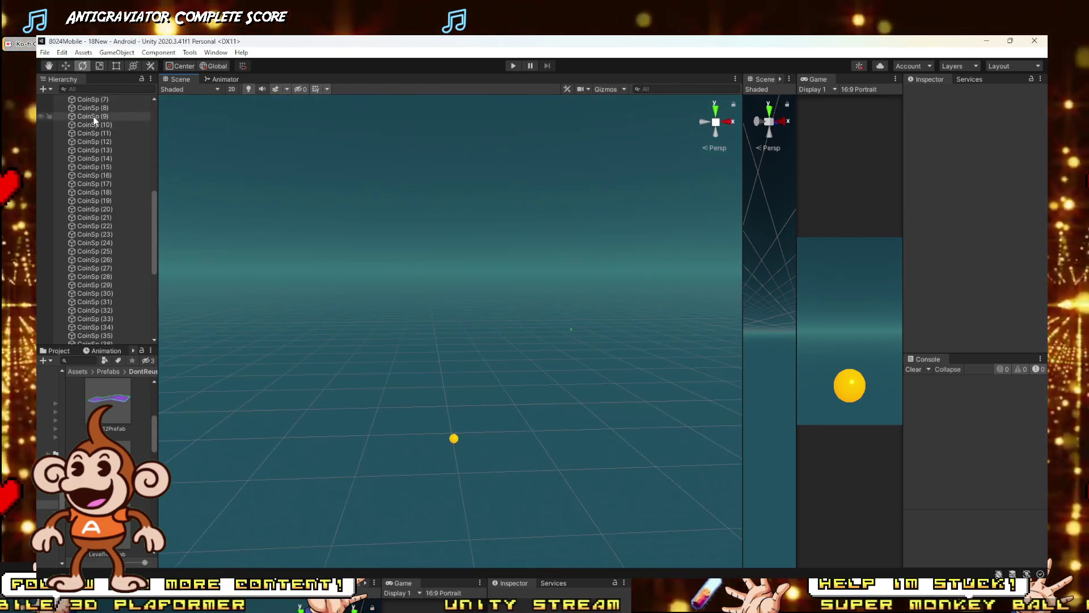
pyautogui.click(44, 53)
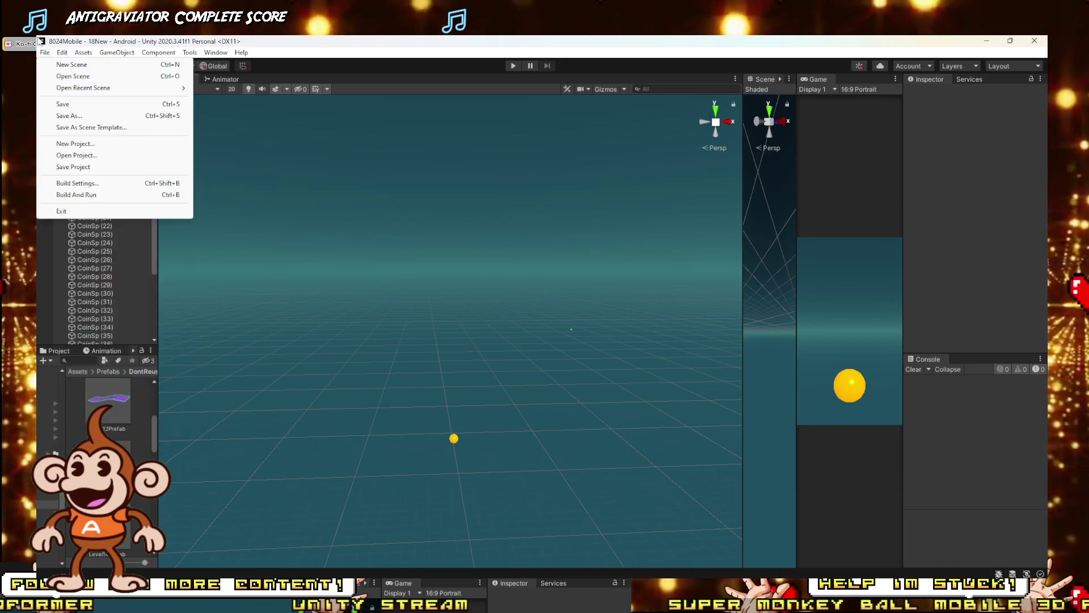
pyautogui.click(68, 115)
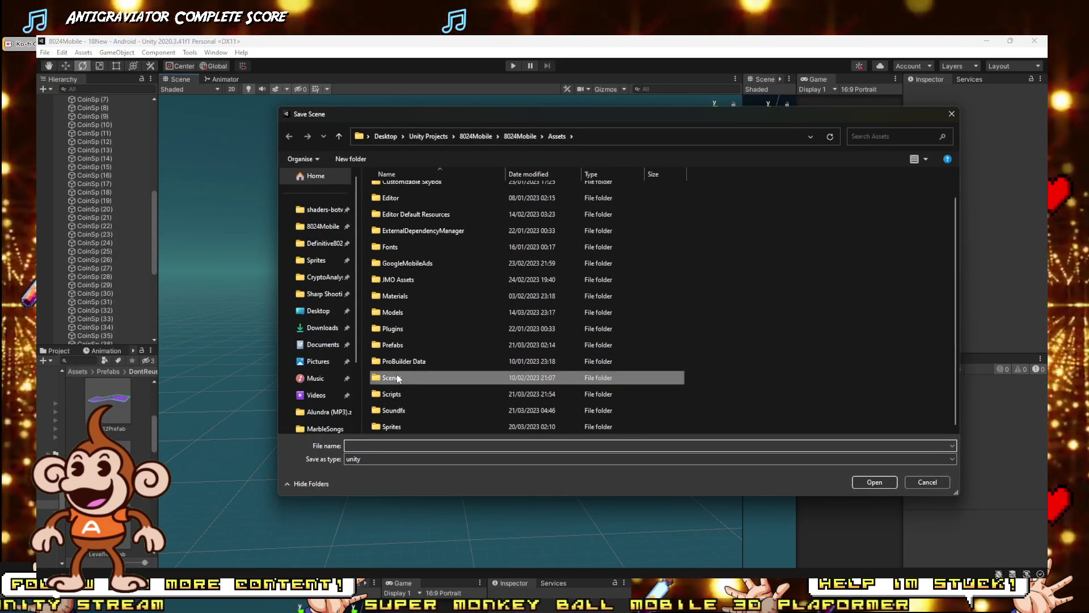
pyautogui.doubleClick(408, 404)
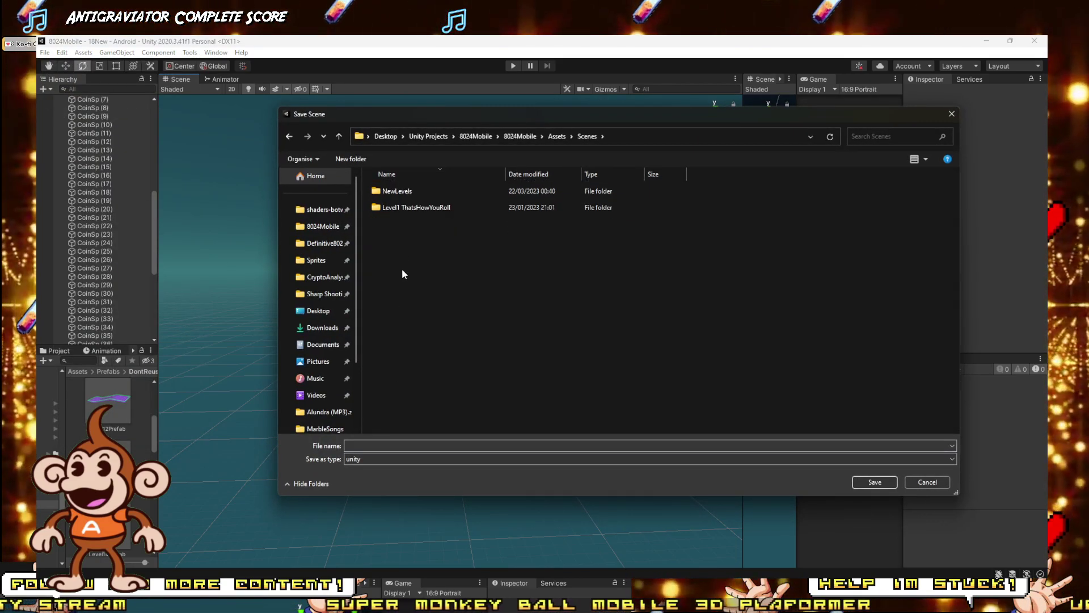
pyautogui.doubleClick(397, 190)
pyautogui.scroll(-3, 422, 364)
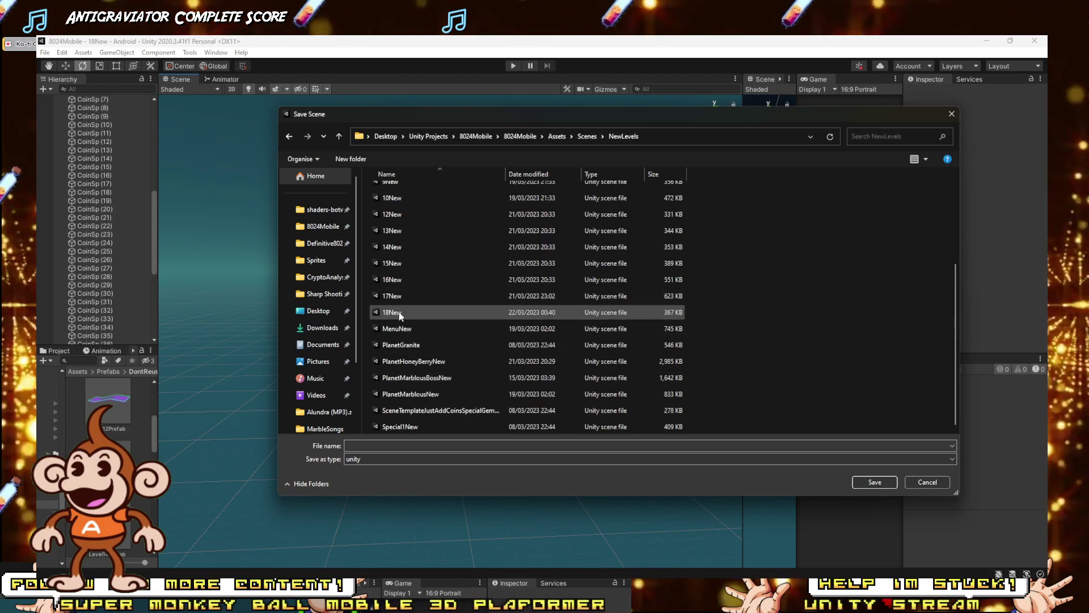
pyautogui.click(397, 446)
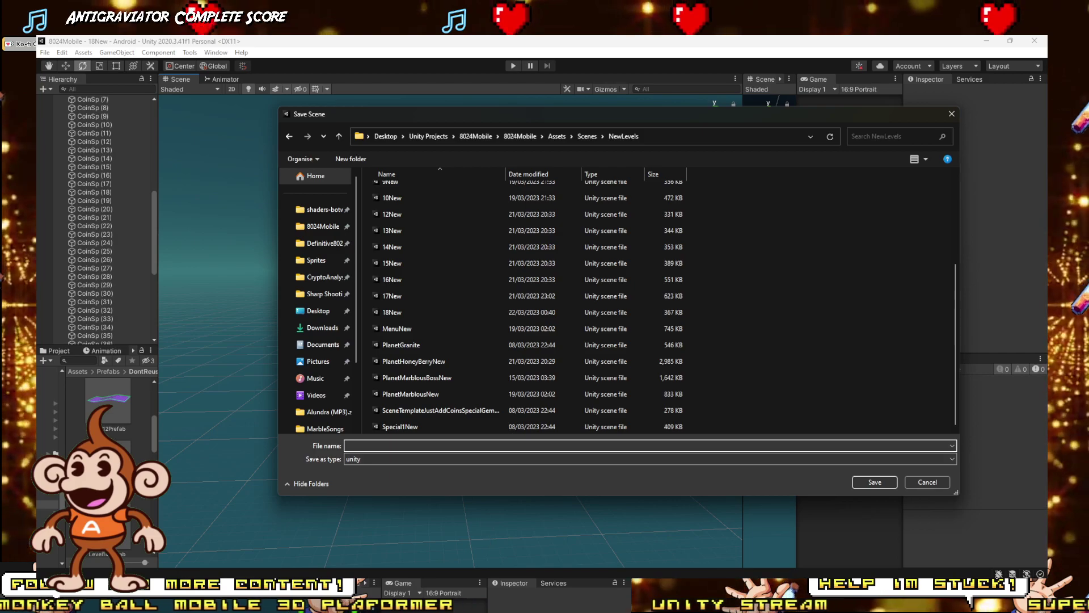
pyautogui.press('Return')
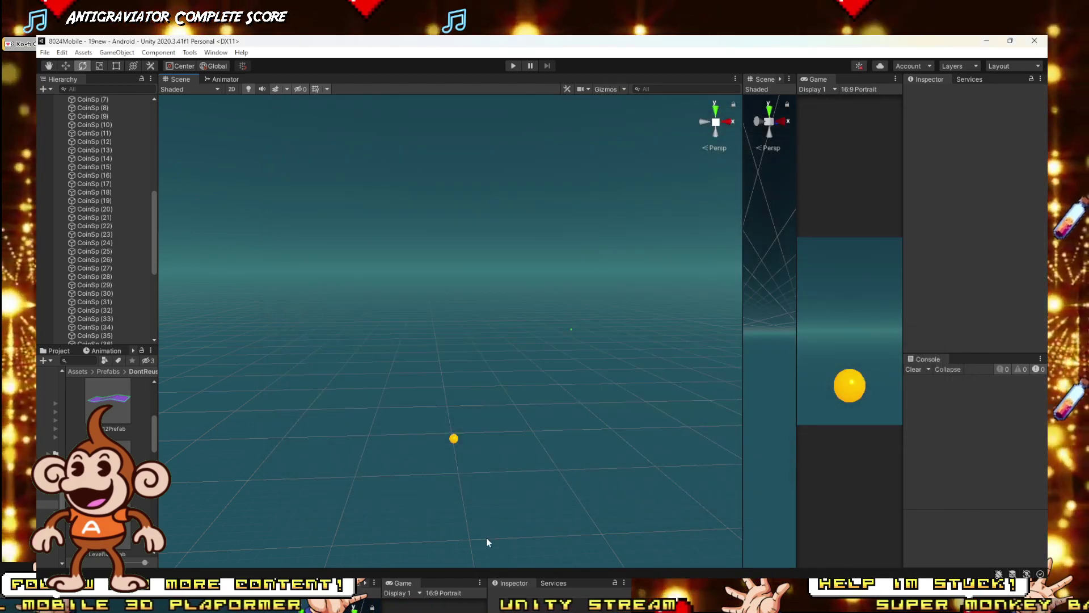
# Step: Delete the duplicate spawn points GemSp (2) to (9) and CoinSp (2) to (50), keeping one of each
pyautogui.scroll(-8, 89, 288)
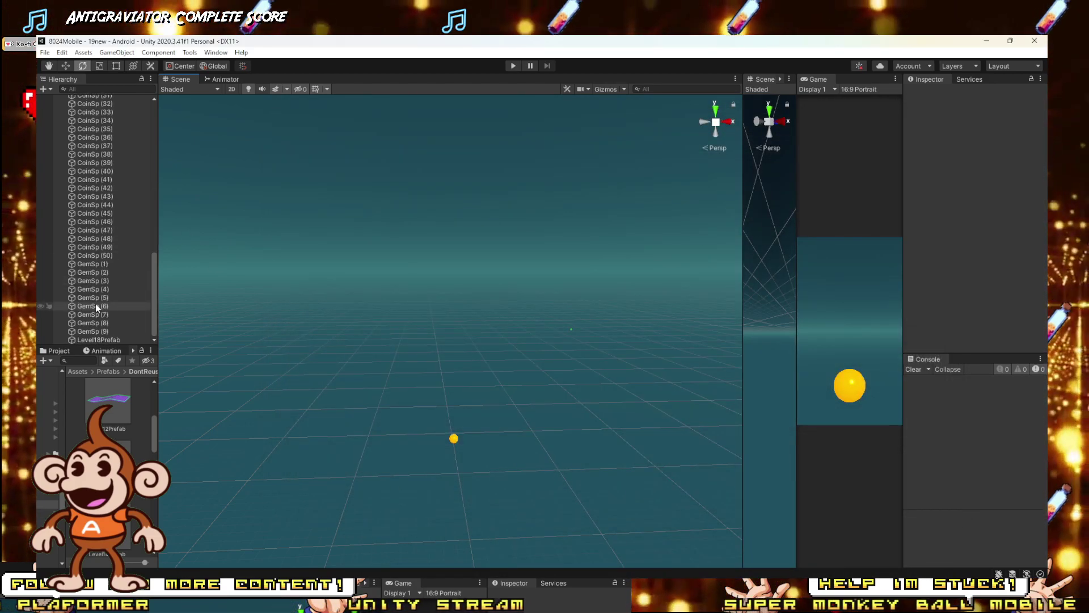
pyautogui.click(93, 331)
pyautogui.keyDown('shift'); pyautogui.click(91, 273); pyautogui.keyUp('shift')
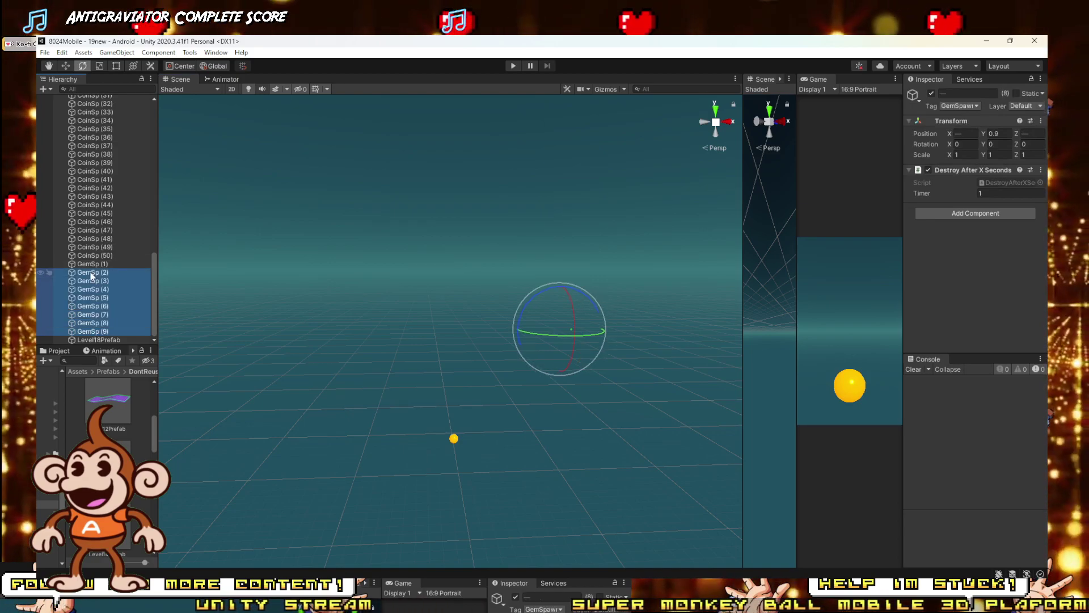
pyautogui.press('Delete')
pyautogui.click(93, 323)
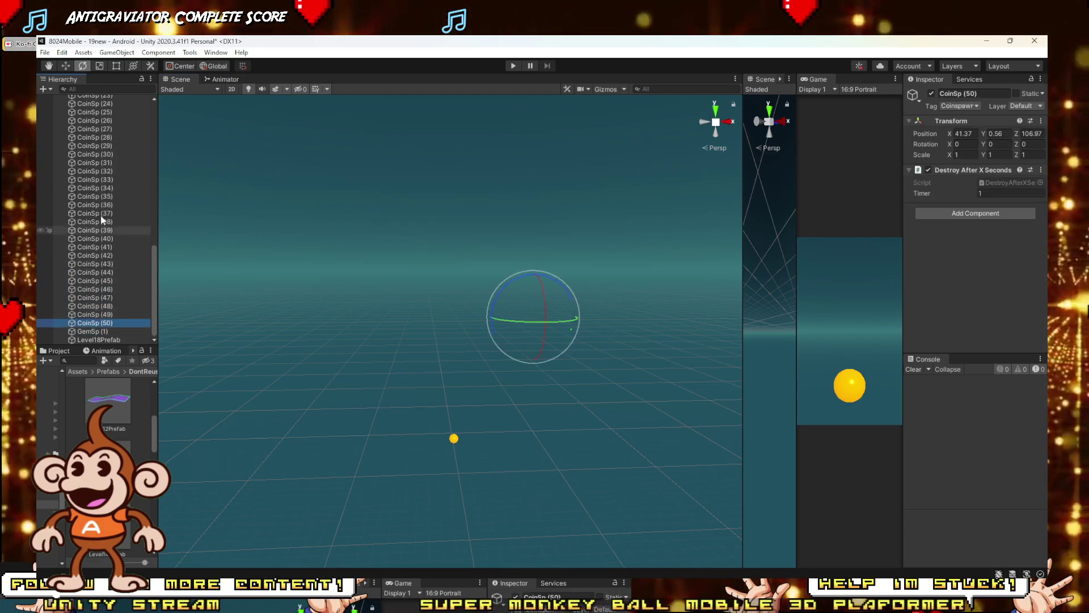
pyautogui.scroll(10, 100, 227)
pyautogui.keyDown('shift'); pyautogui.click(96, 203); pyautogui.keyUp('shift')
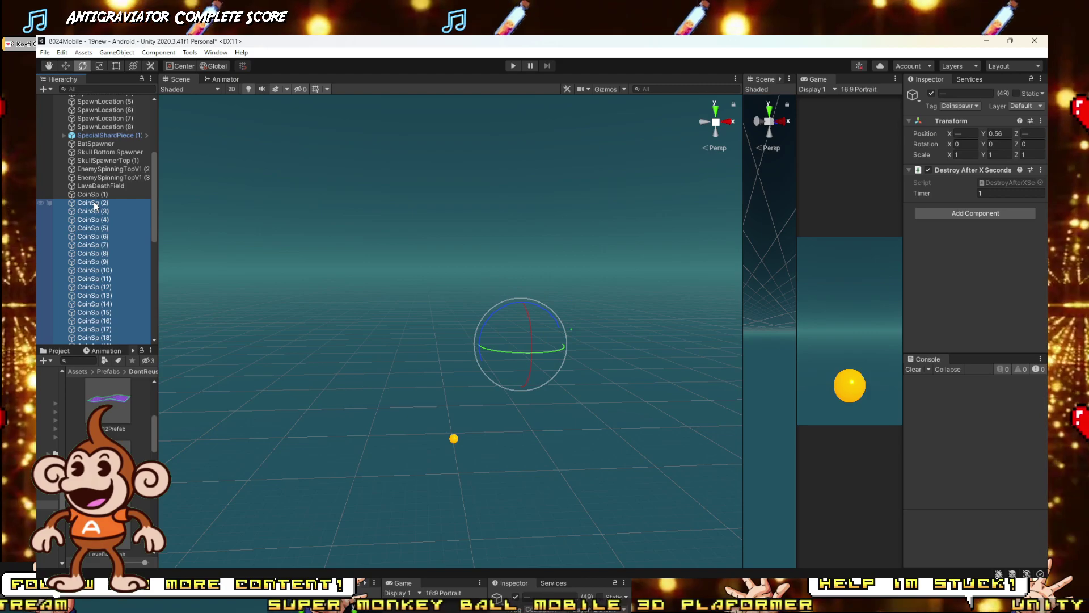
pyautogui.press('Delete')
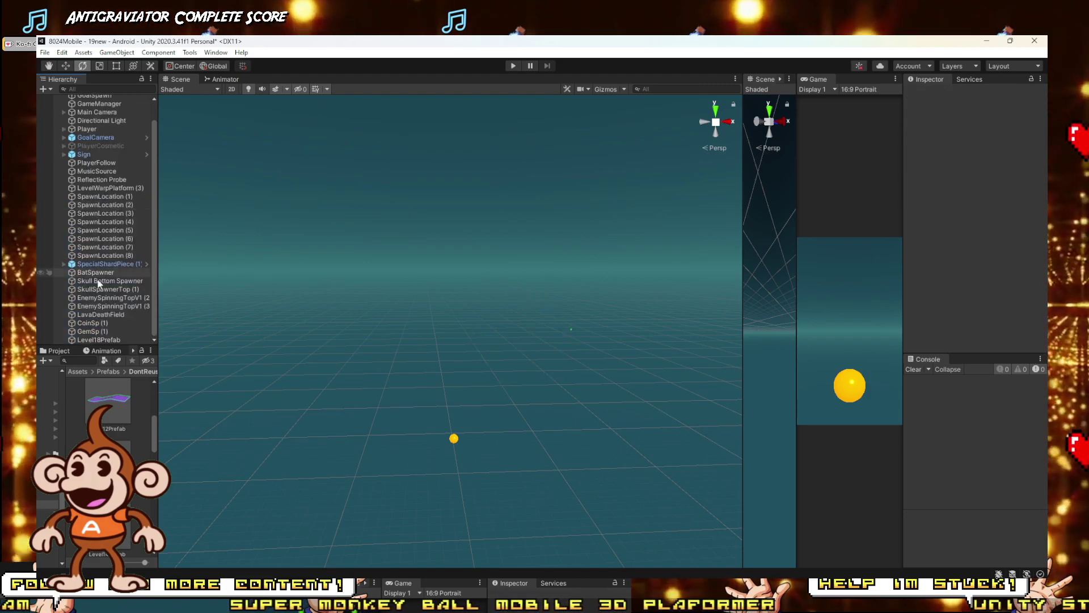
# Step: Add a Sprite Renderer component to both CoinSp (1) and GemSp (1)
pyautogui.click(94, 331)
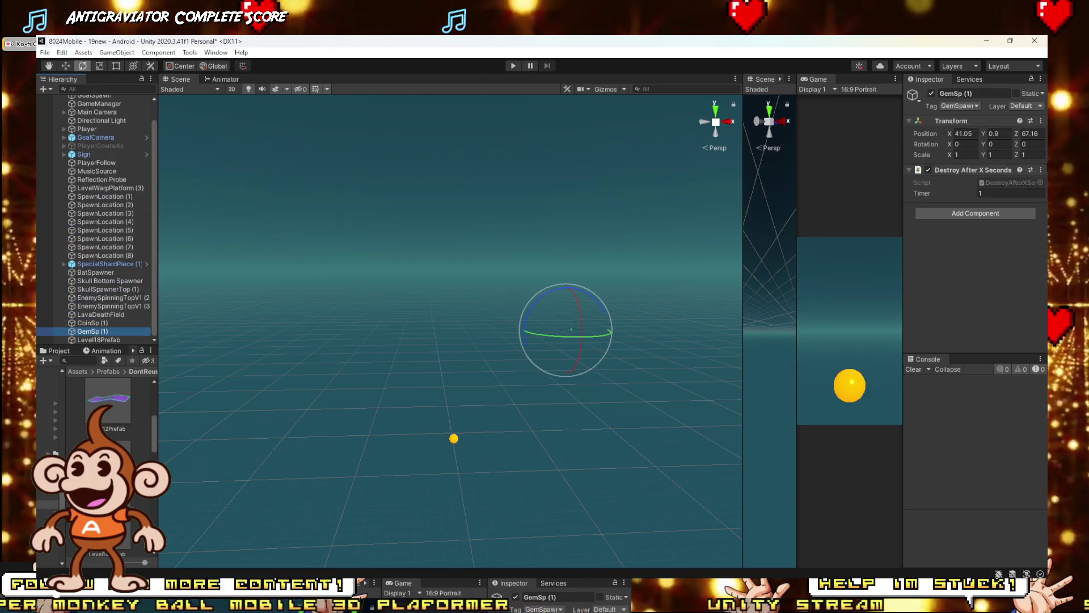
pyautogui.keyDown('ctrl'); pyautogui.click(105, 323); pyautogui.keyUp('ctrl')
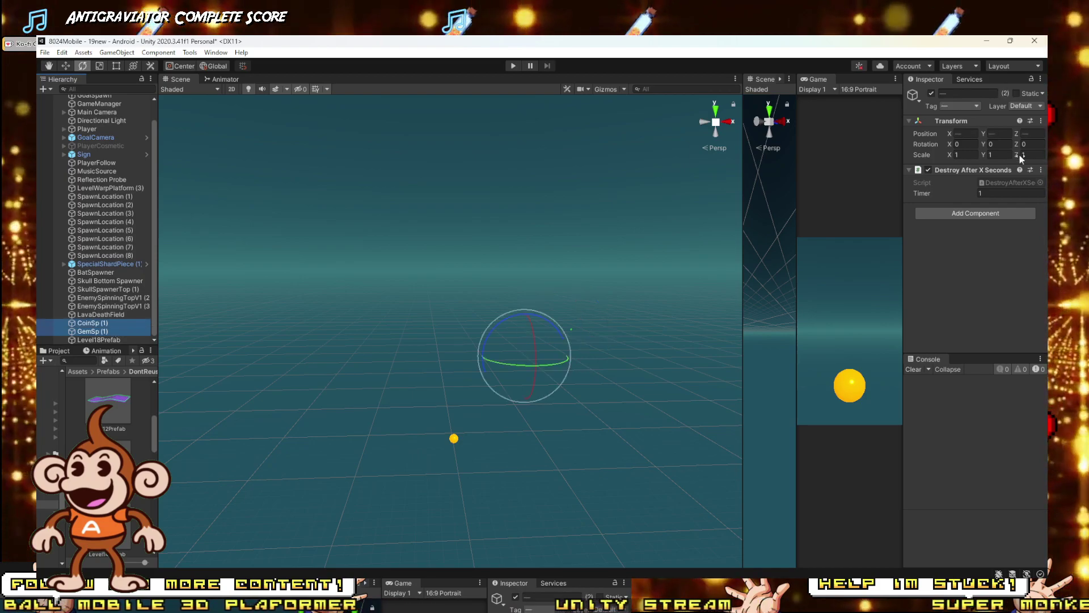
pyautogui.click(972, 213)
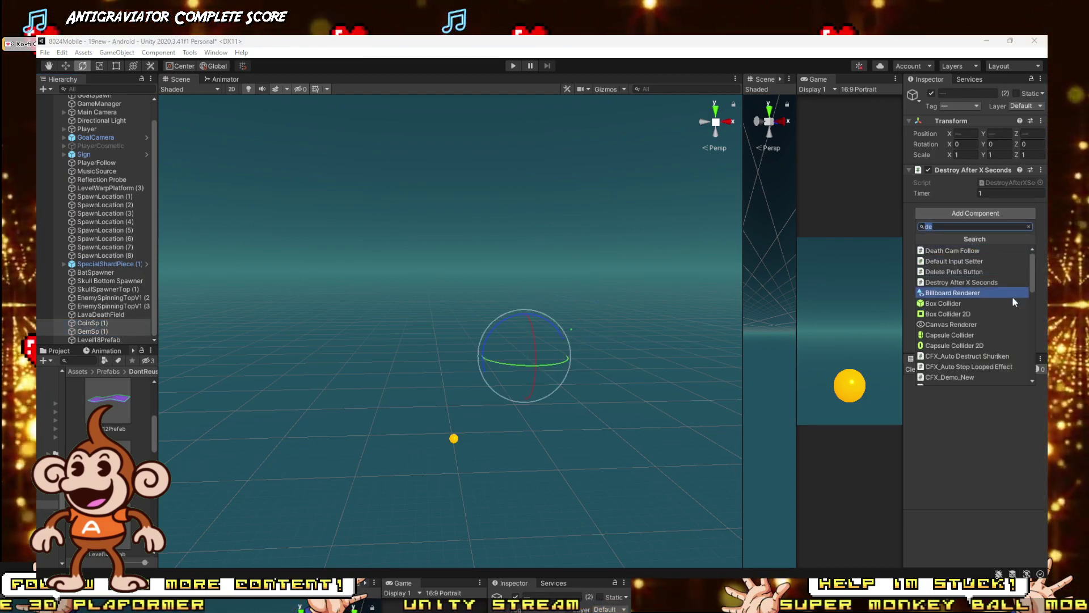
pyautogui.write('sprite')
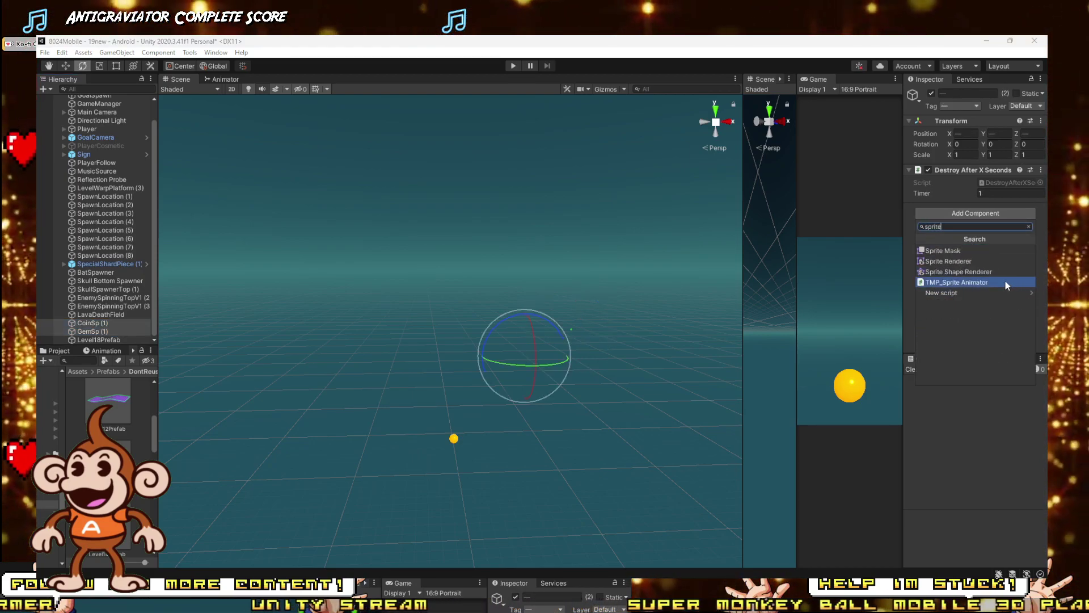
pyautogui.click(958, 261)
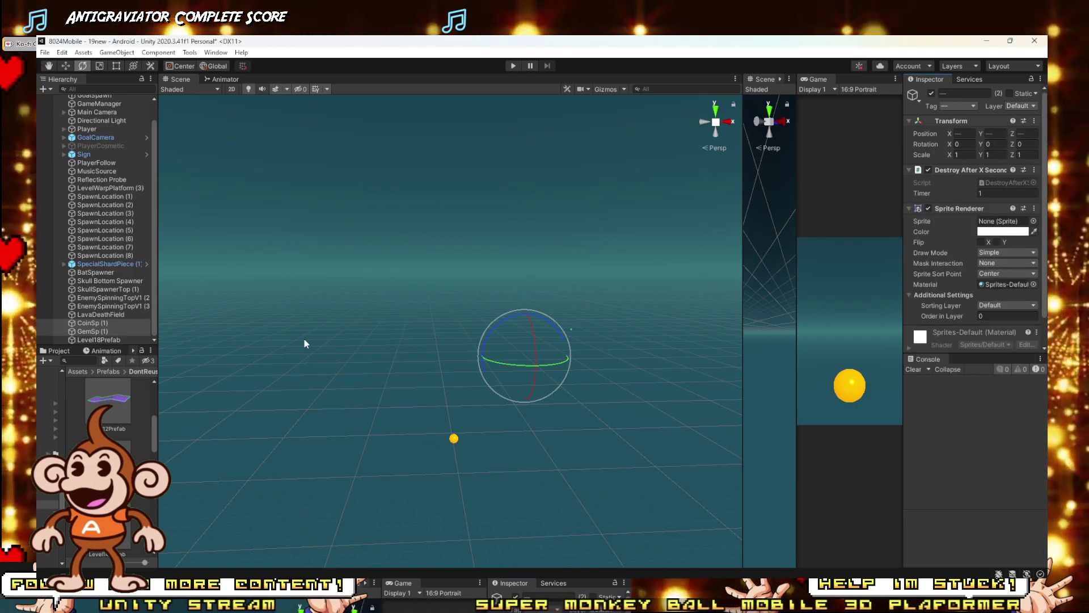
# Step: Assign the CoinImage sprite to the Sprite Renderer of CoinSp (1)
pyautogui.click(92, 323)
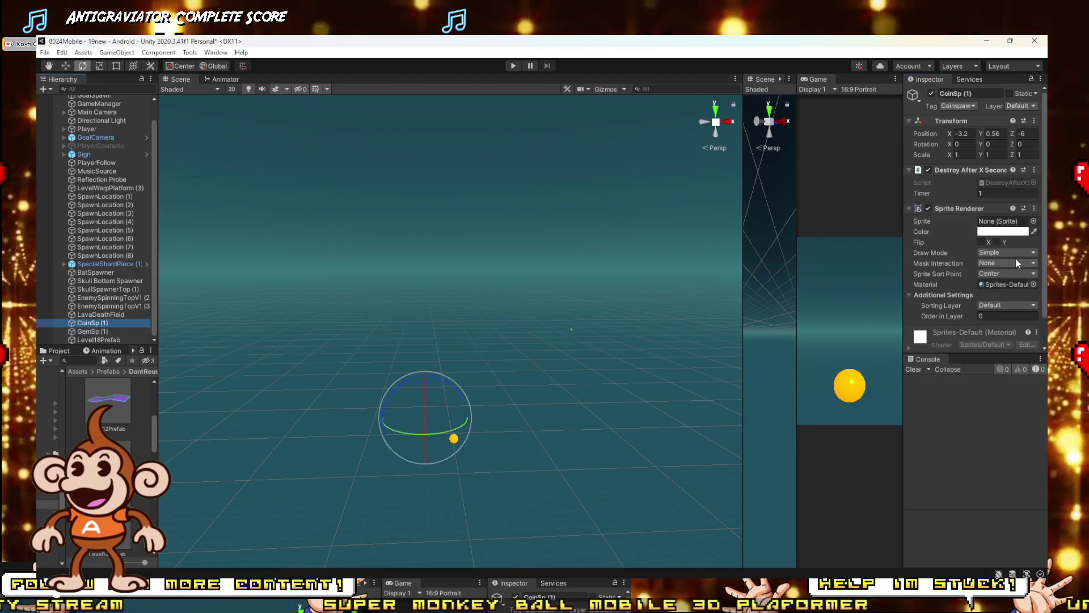
pyautogui.click(1034, 220)
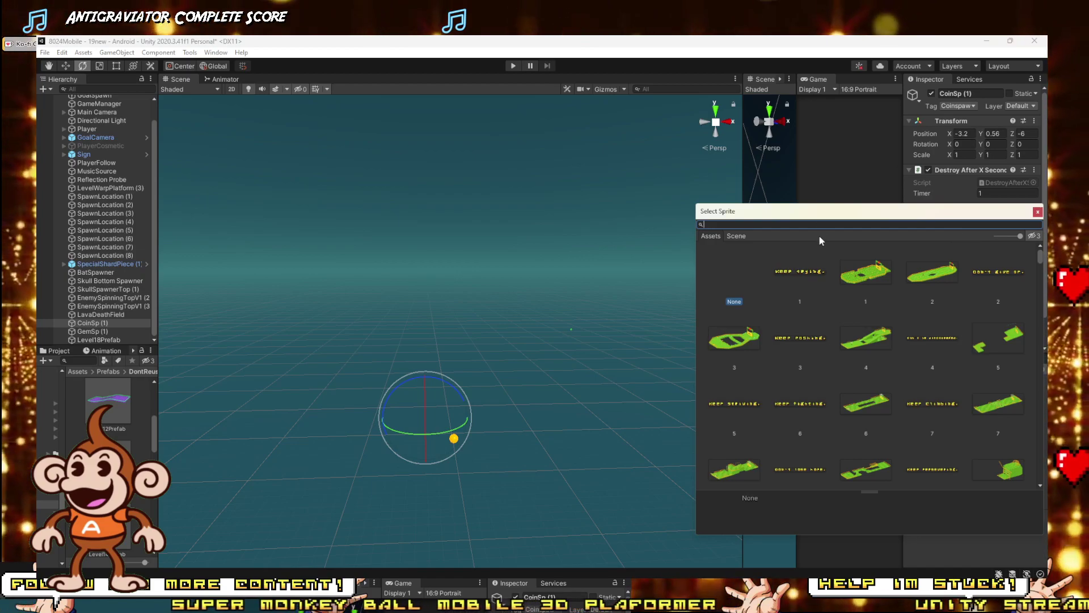
pyautogui.write('coin')
pyautogui.doubleClick(869, 275)
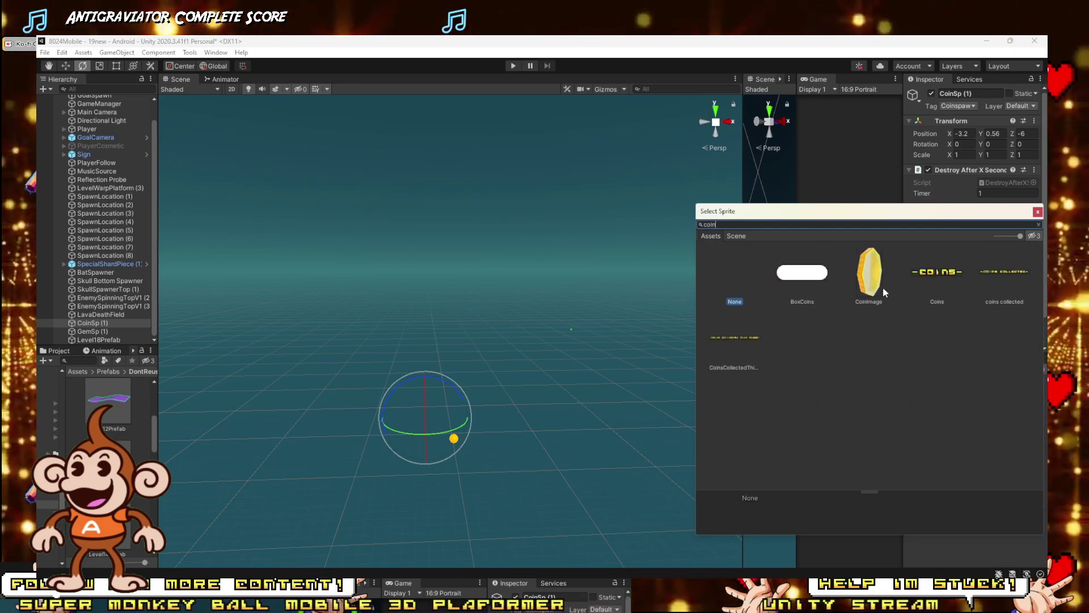
# Step: Assign the RegGem sprite to the Sprite Renderer of GemSp (1)
pyautogui.click(91, 331)
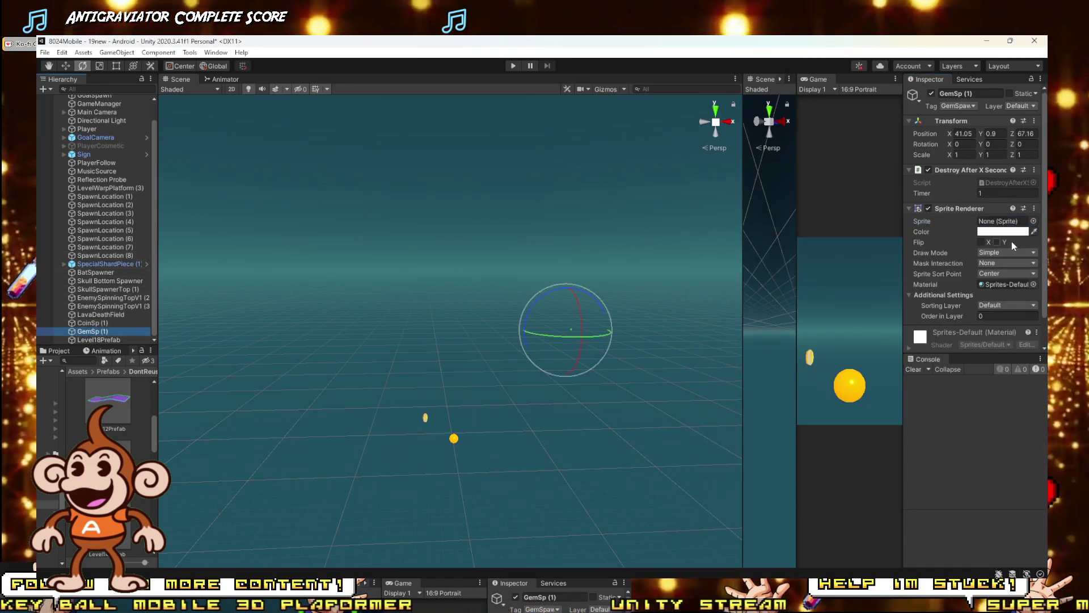
pyautogui.click(1034, 221)
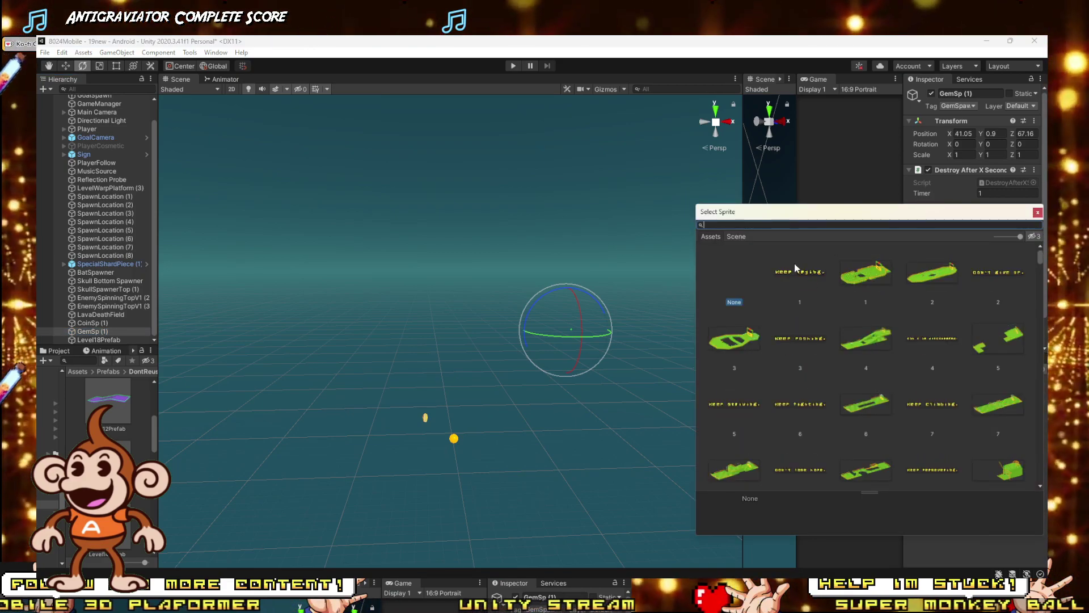
pyautogui.write('ge')
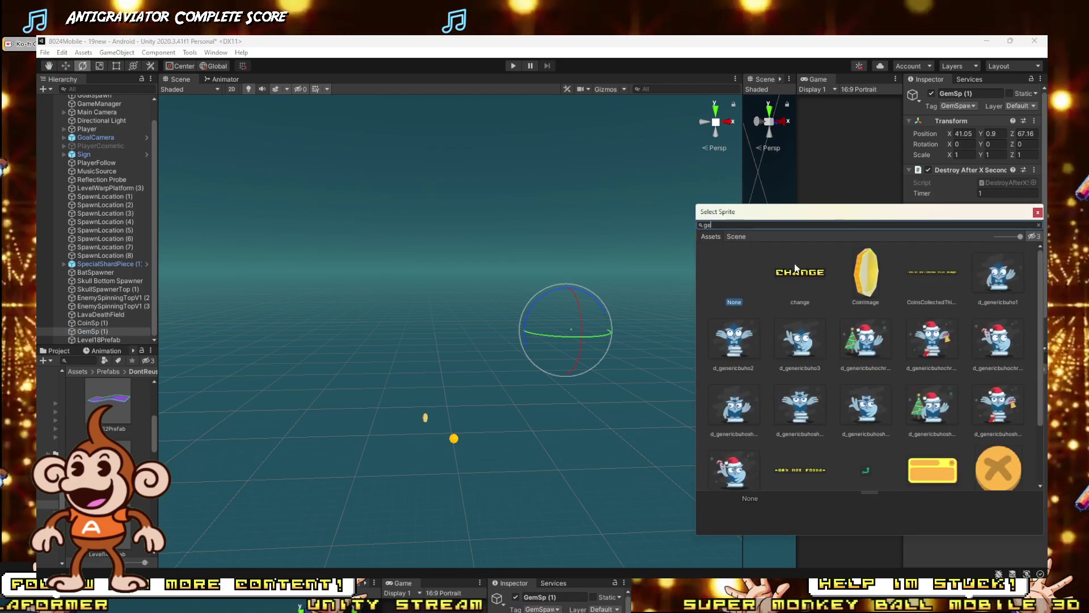
pyautogui.write('m')
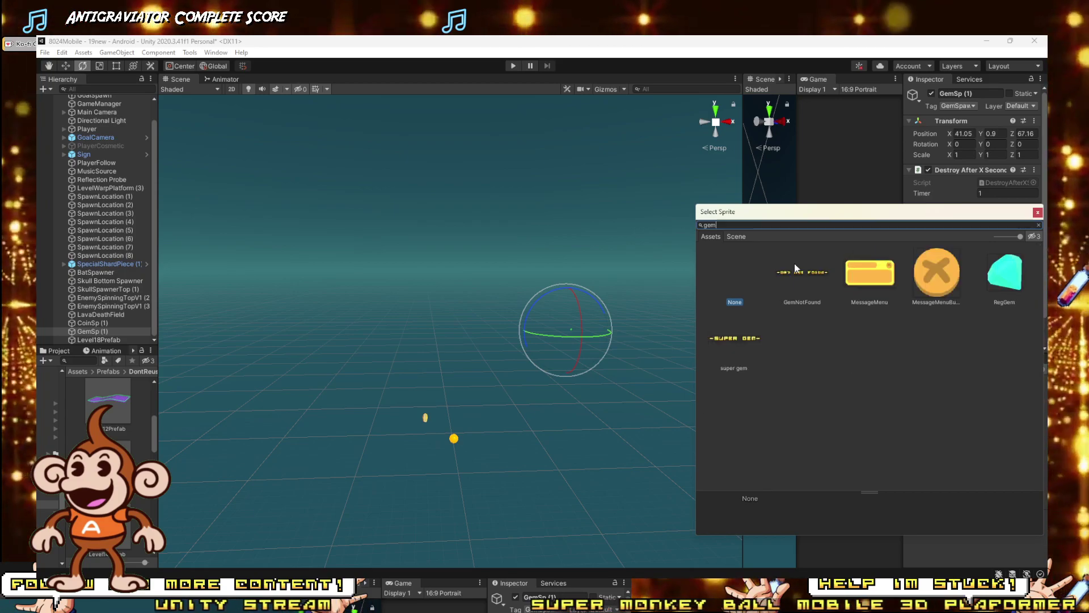
pyautogui.doubleClick(1004, 273)
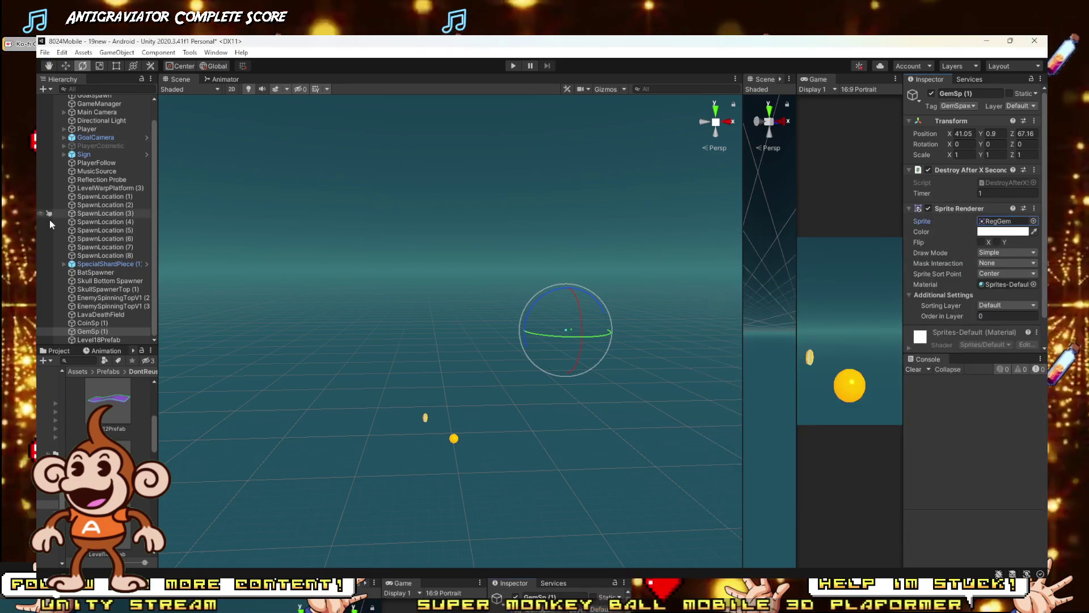
# Step: Reset the position of CoinSp (1) and GemSp (1) together to 0, 0, 0
pyautogui.doubleClick(80, 323)
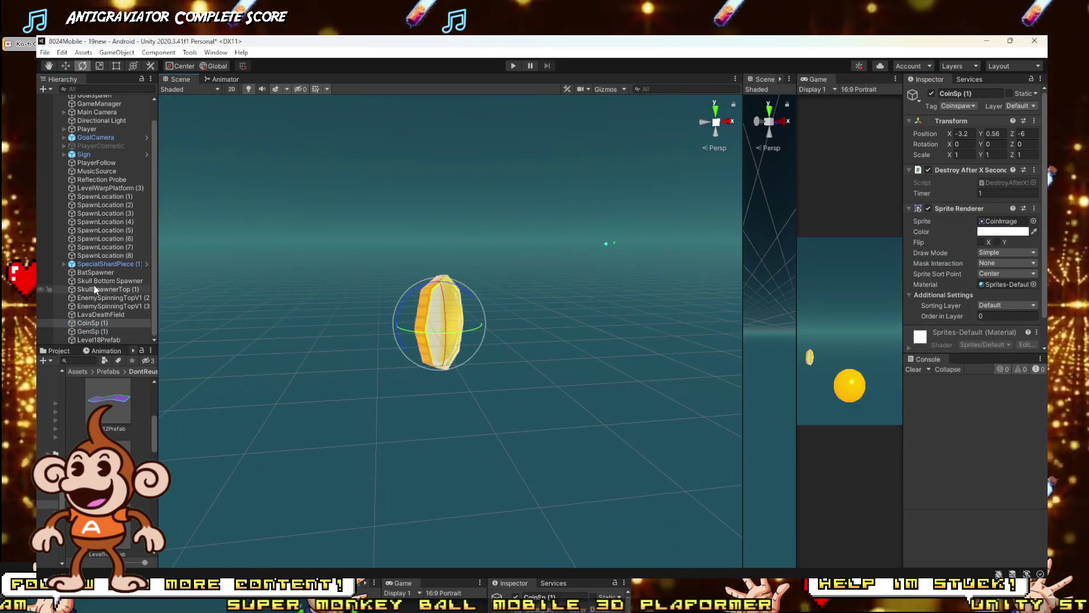
pyautogui.keyDown('ctrl'); pyautogui.click(95, 332); pyautogui.keyUp('ctrl')
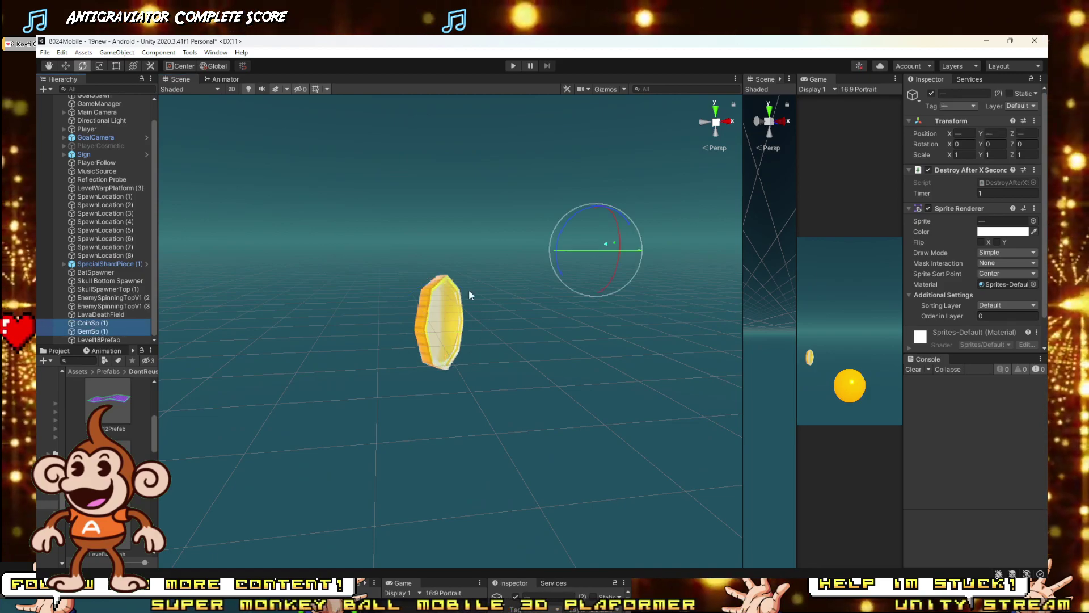
pyautogui.click(1033, 121)
pyautogui.click(959, 238)
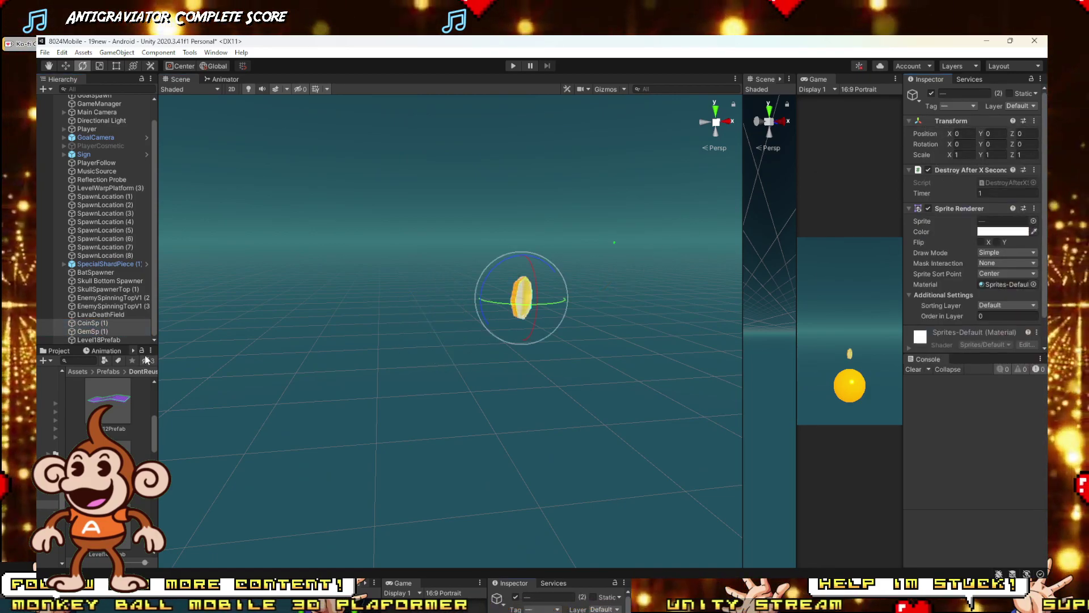
# Step: Raise GemSp (1) above the coin to a Y position of about 0.24
pyautogui.click(102, 324)
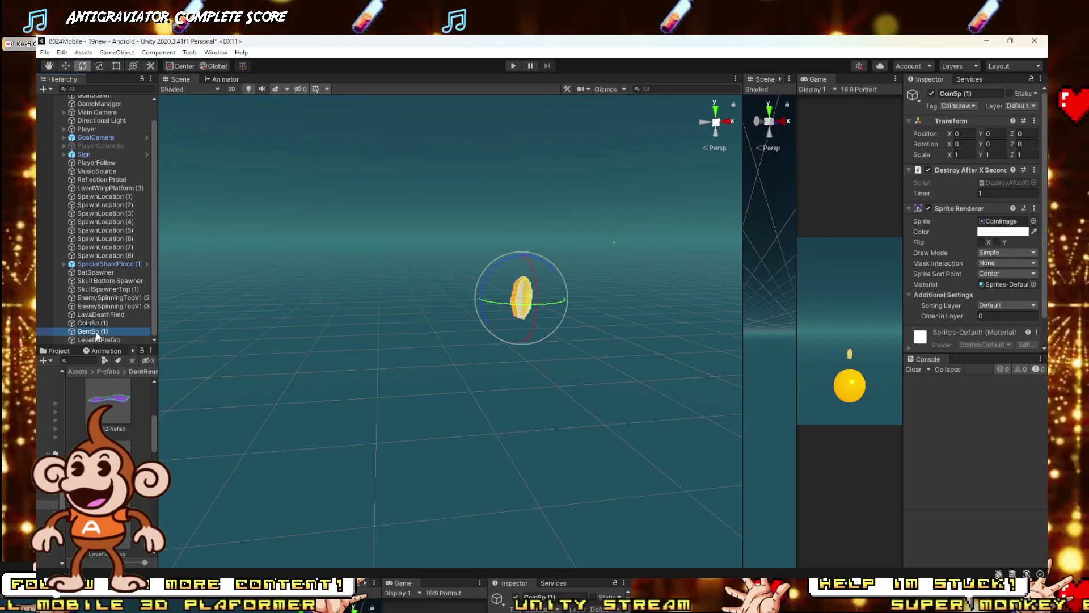
pyautogui.click(96, 332)
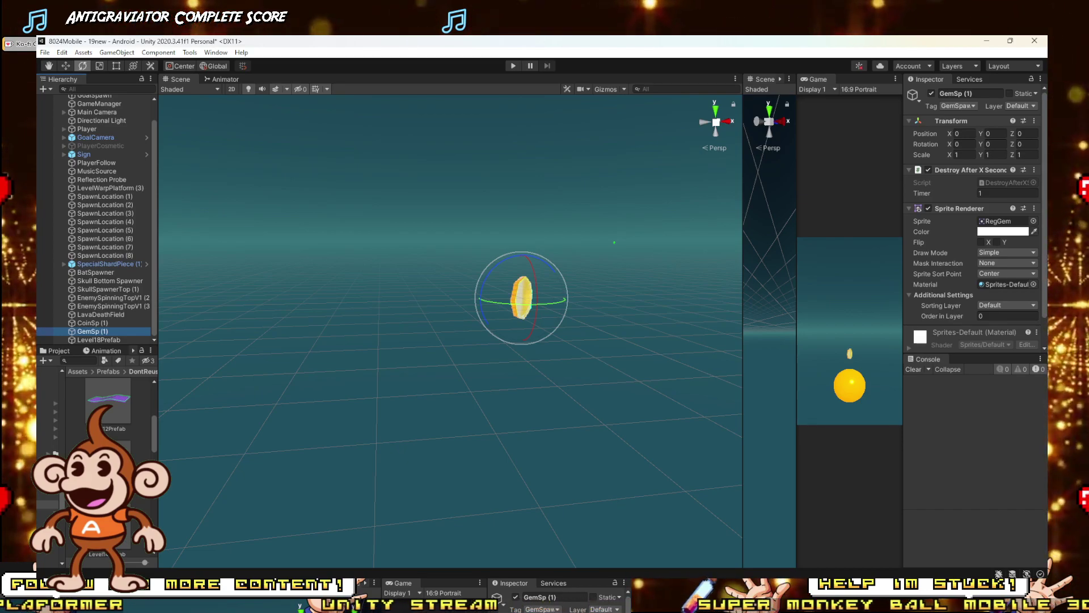
pyautogui.keyDown('alt'); pyautogui.moveTo(328, 426); pyautogui.dragTo(364, 360); pyautogui.keyUp('alt')
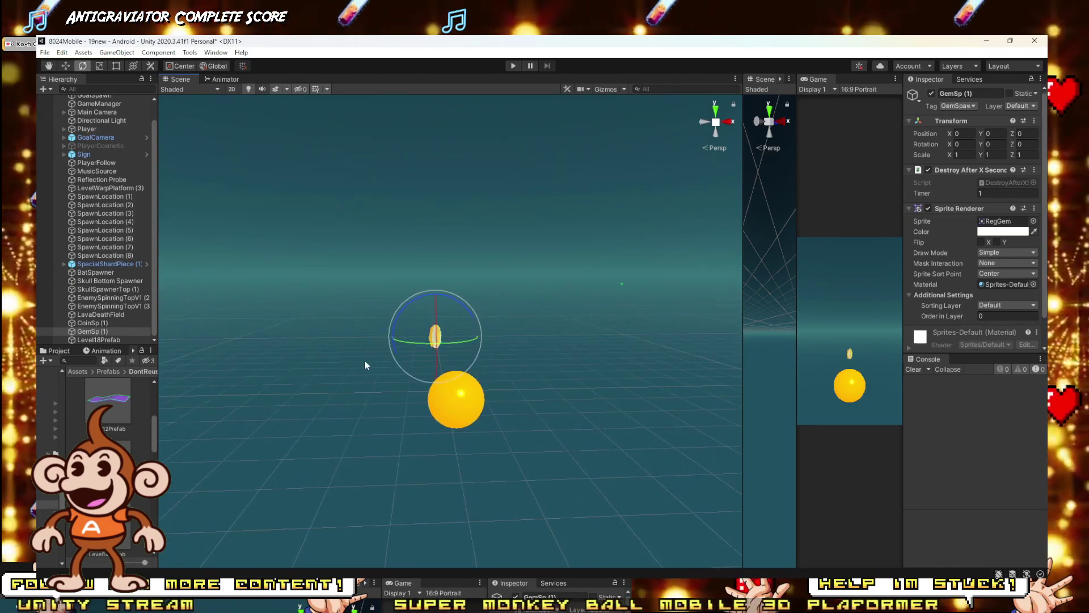
pyautogui.press('w')
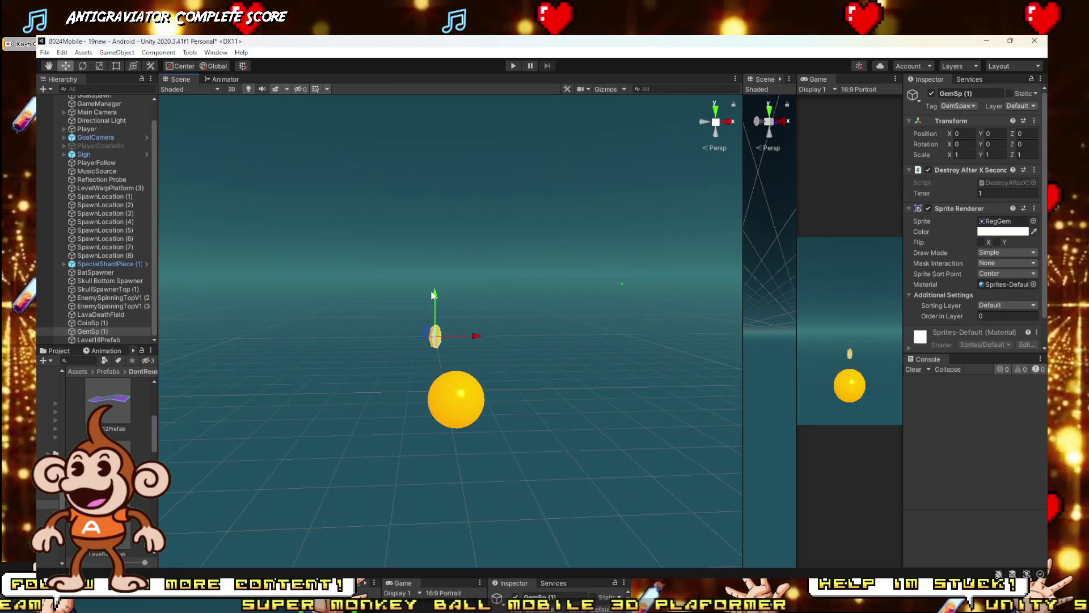
pyautogui.moveTo(435, 296); pyautogui.dragTo(436, 287)
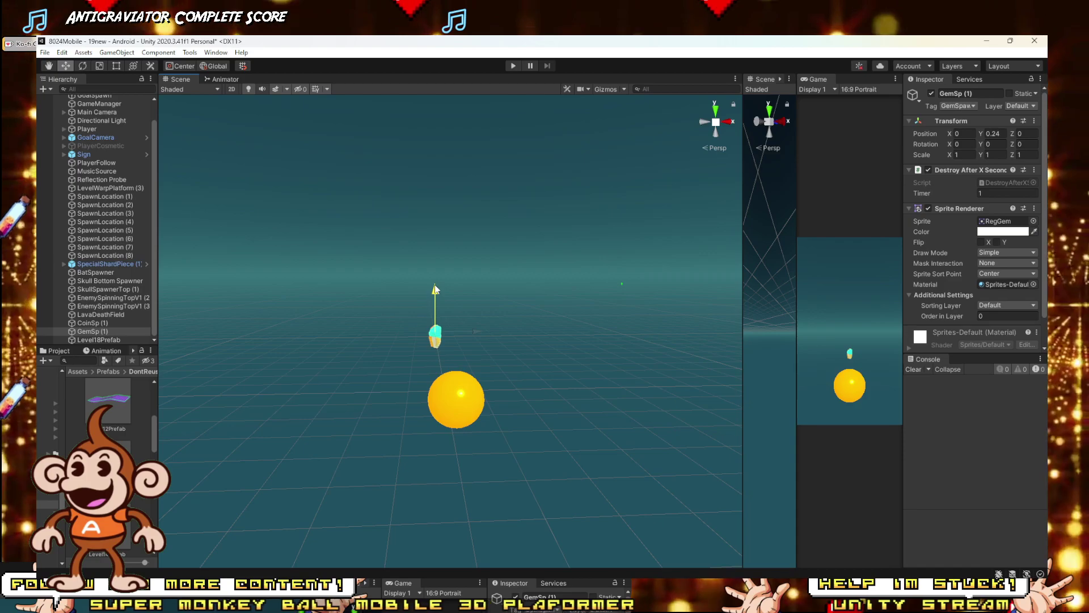
pyautogui.scroll(5, 494, 320)
pyautogui.scroll(2, 487, 324)
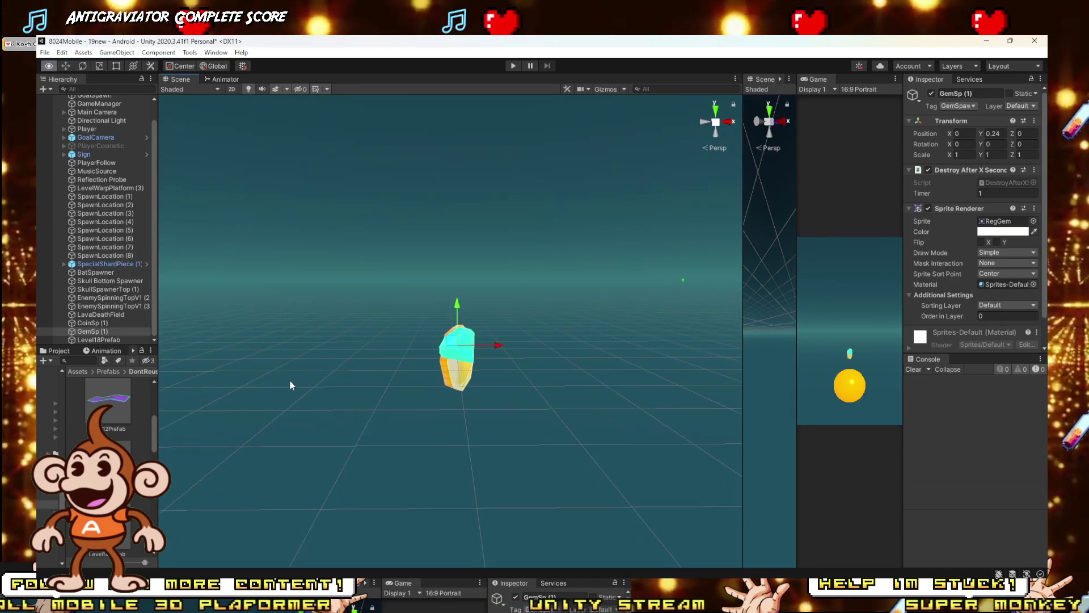
# Step: Delete the Level18Prefab spawner object from the 19new scene
pyautogui.scroll(-5, 291, 389)
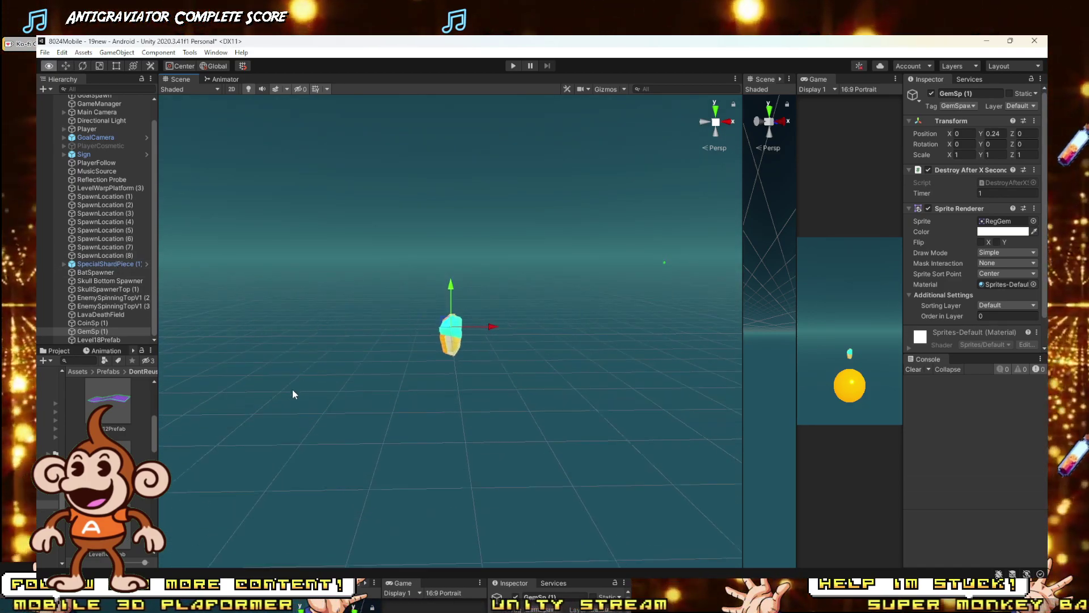
pyautogui.click(99, 340)
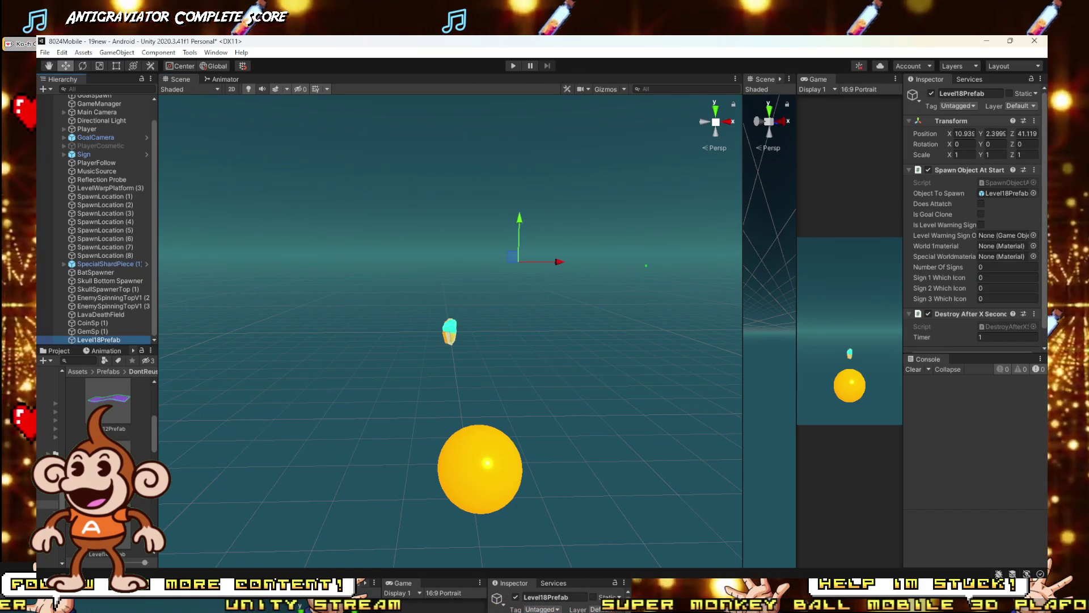
pyautogui.scroll(-2, 108, 408)
pyautogui.scroll(-2, 107, 408)
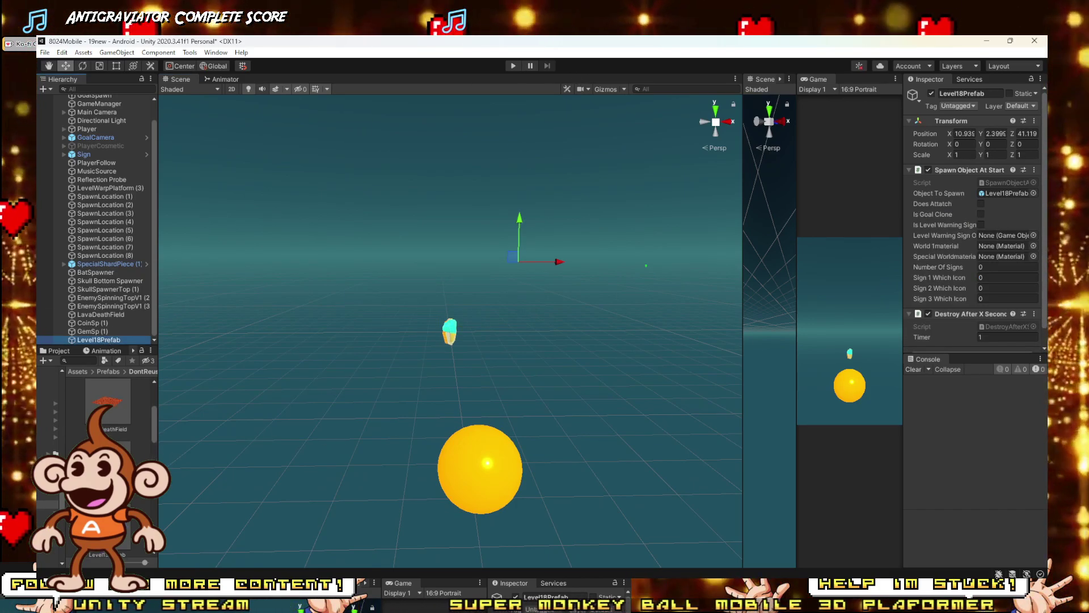
pyautogui.click(91, 339)
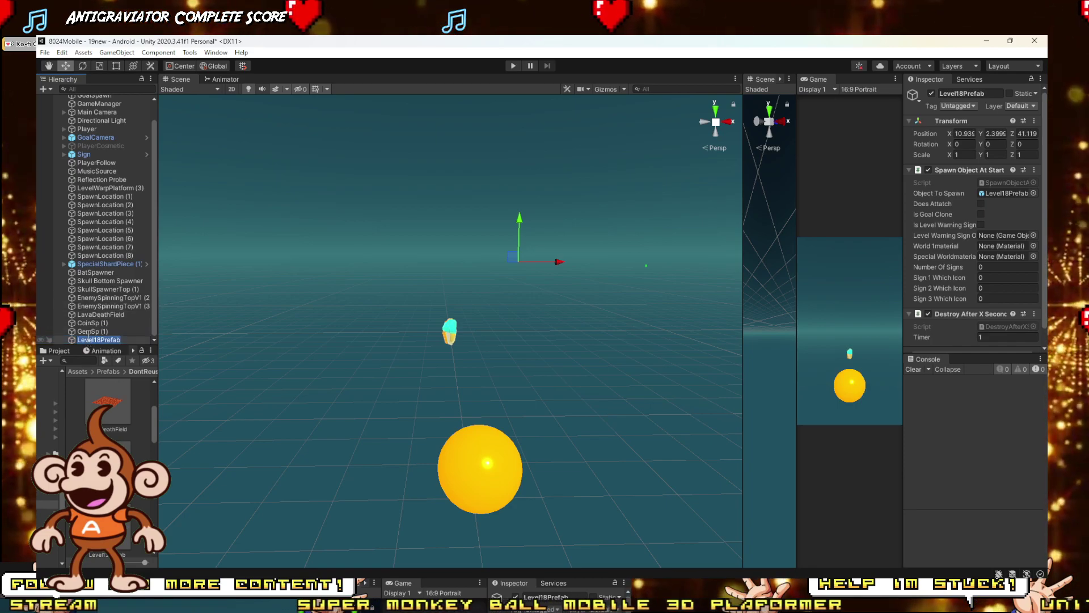
pyautogui.press('BackSpace')
pyautogui.press('Escape')
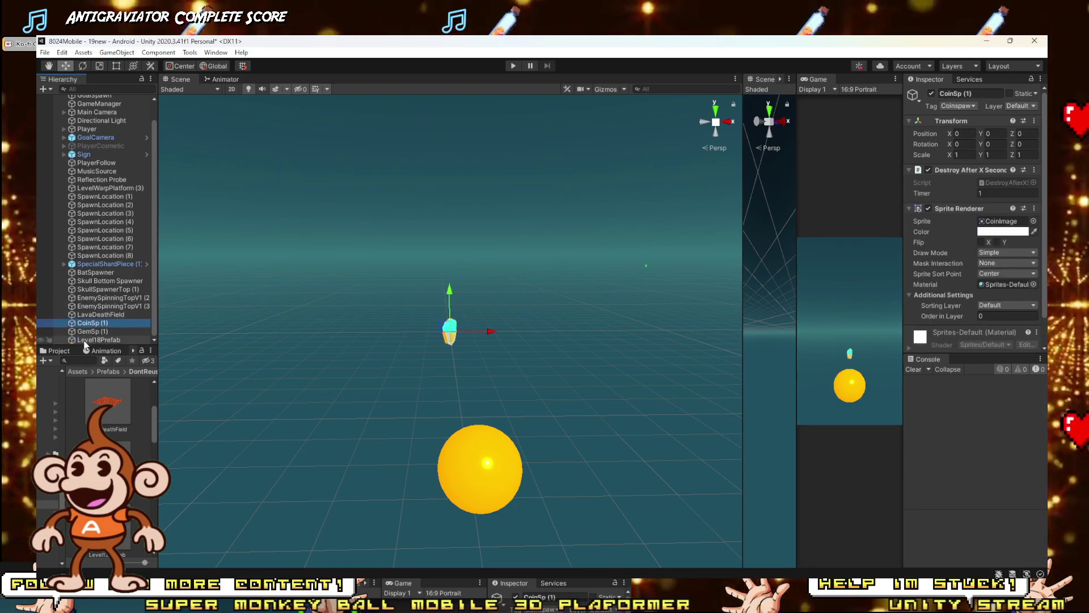
pyautogui.press('Delete')
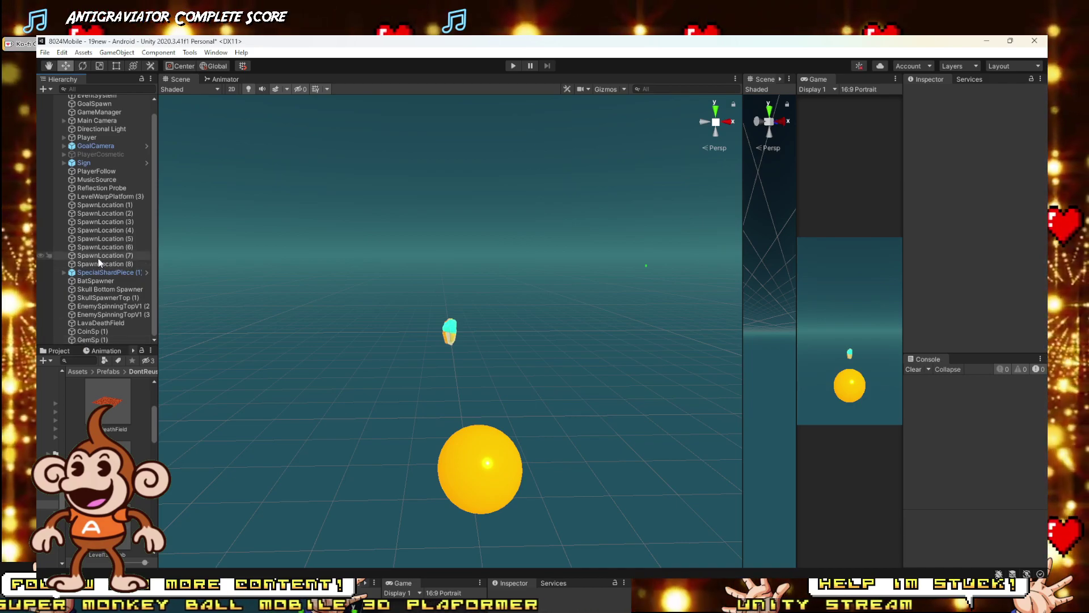
# Step: Add the Goal prefab to the scene above GoalSpawn and give it GoalSpawn's copied transform values
pyautogui.scroll(2, 103, 220)
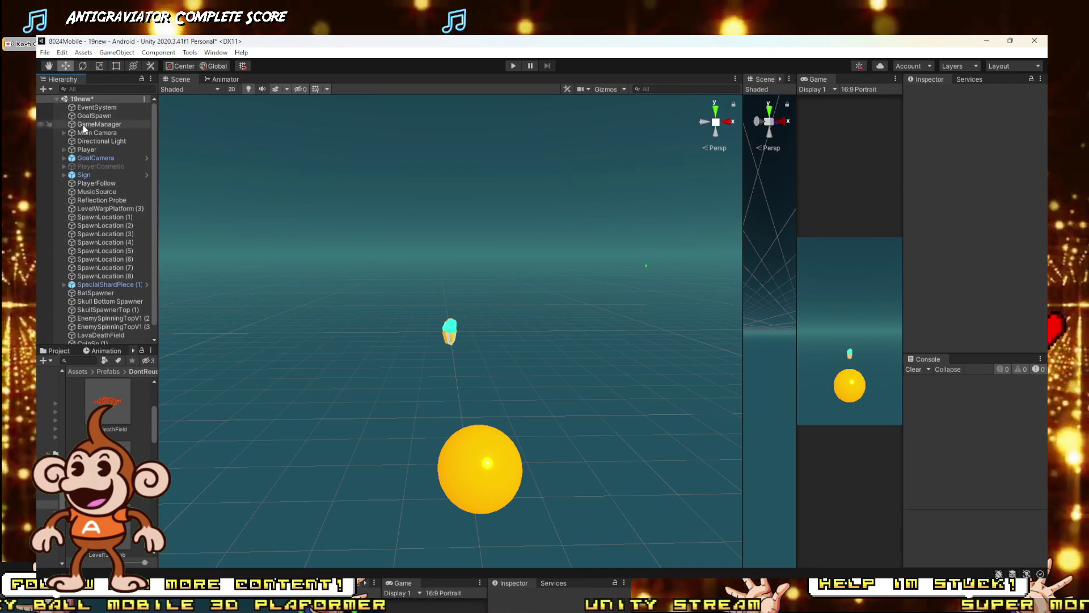
pyautogui.click(84, 116)
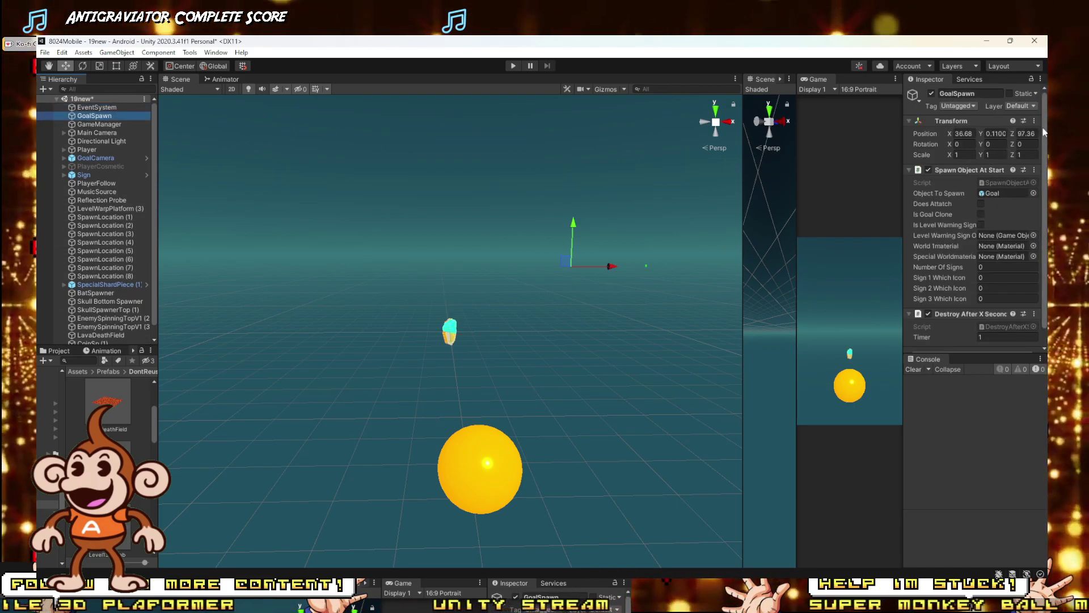
pyautogui.rightClick(928, 121)
pyautogui.click(967, 173)
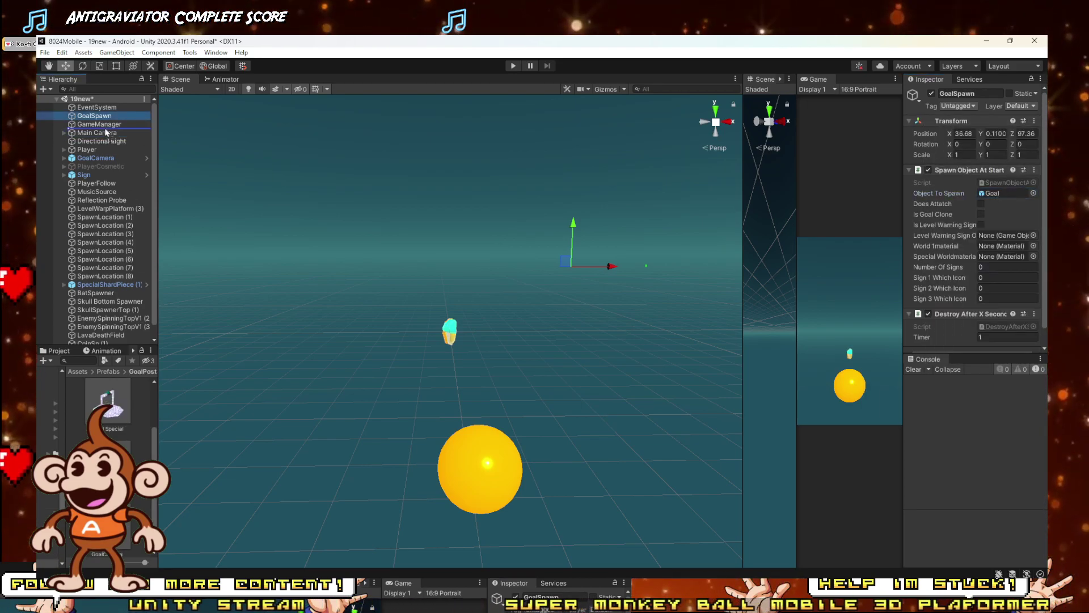
pyautogui.moveTo(126, 413); pyautogui.dragTo(90, 112)
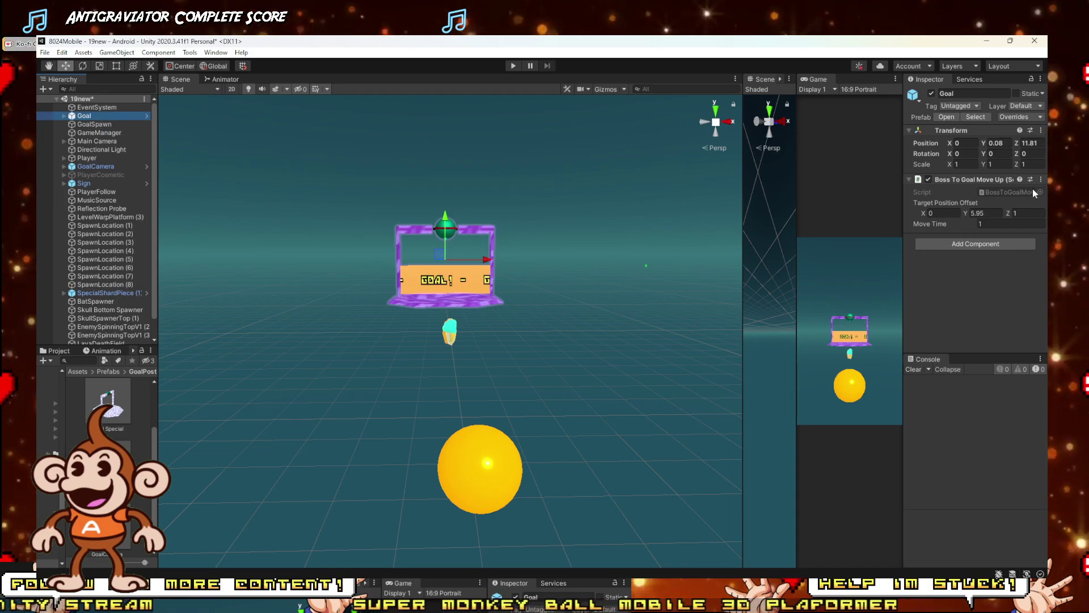
pyautogui.rightClick(931, 129)
pyautogui.click(959, 196)
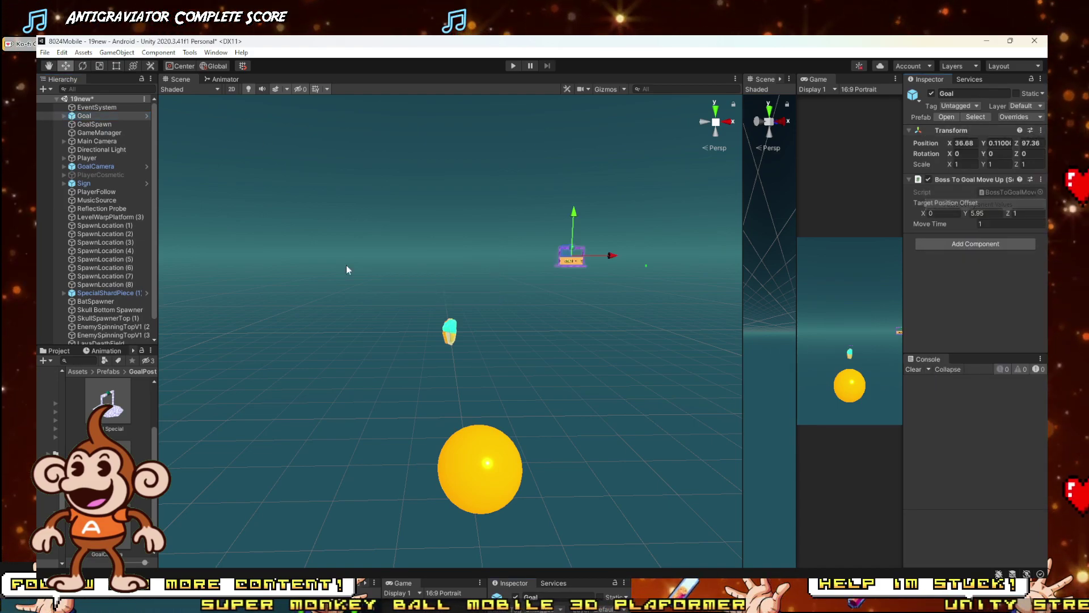
# Step: Reset the transforms of Goal and GoalSpawn together so both sit at position 0, 0, 0
pyautogui.click(85, 125)
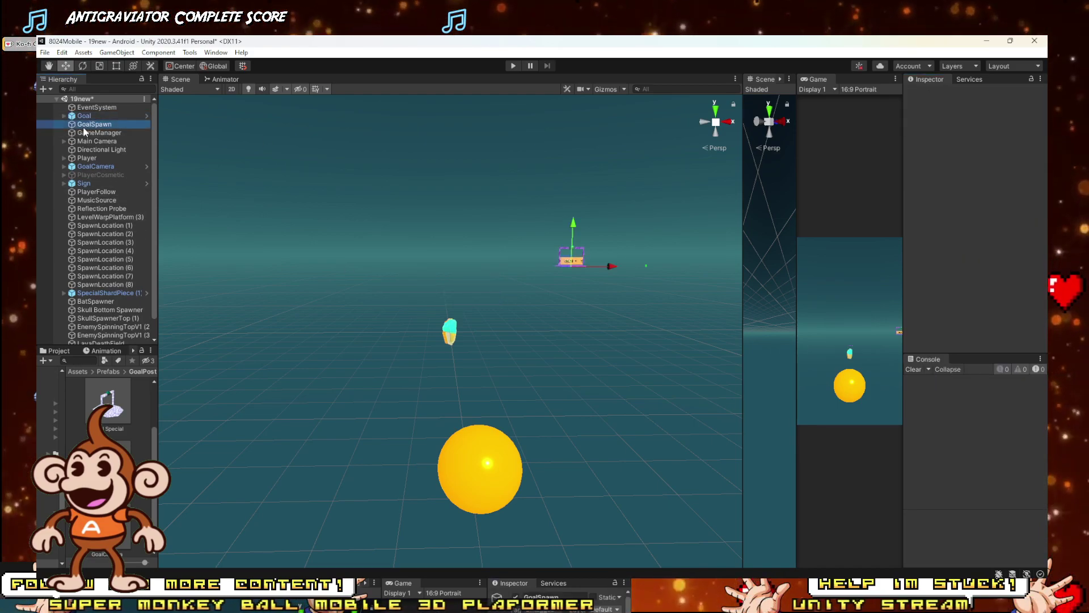
pyautogui.keyDown('ctrl'); pyautogui.click(85, 116); pyautogui.keyUp('ctrl')
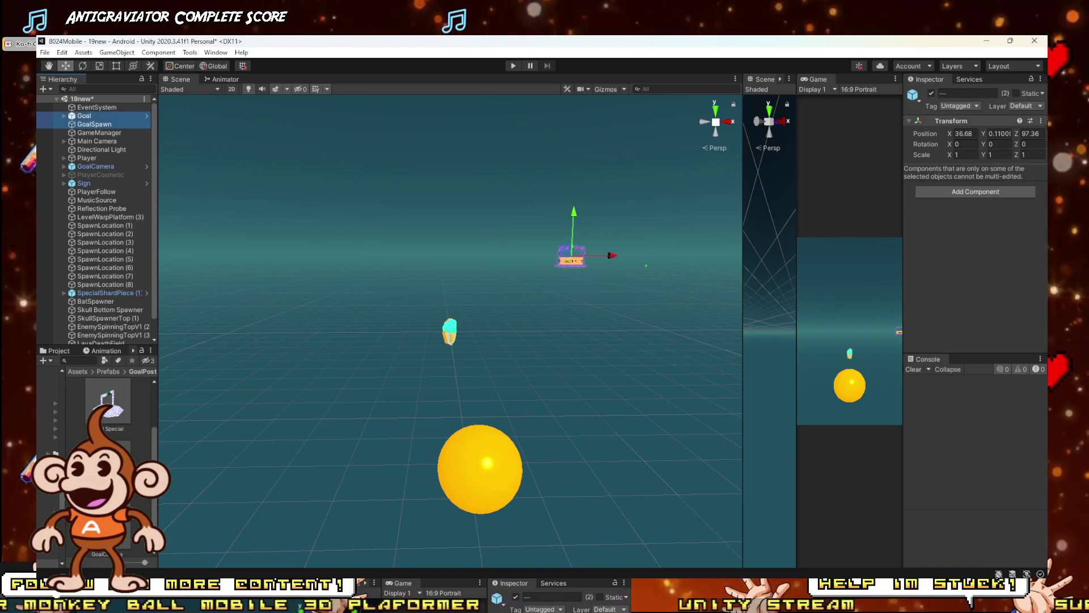
pyautogui.click(1041, 121)
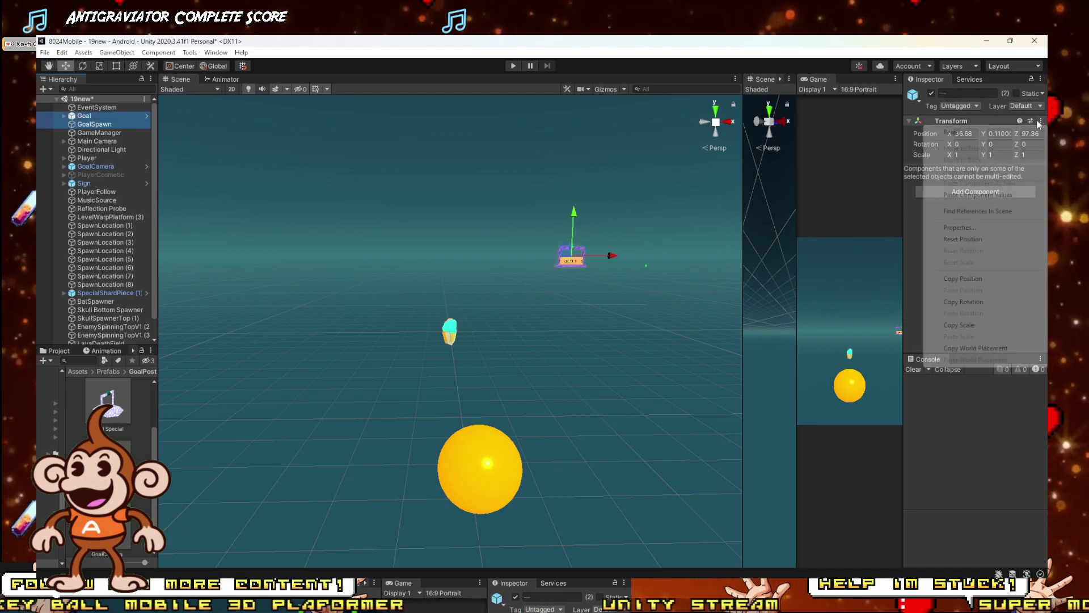
pyautogui.click(950, 132)
pyautogui.scroll(-3, 429, 318)
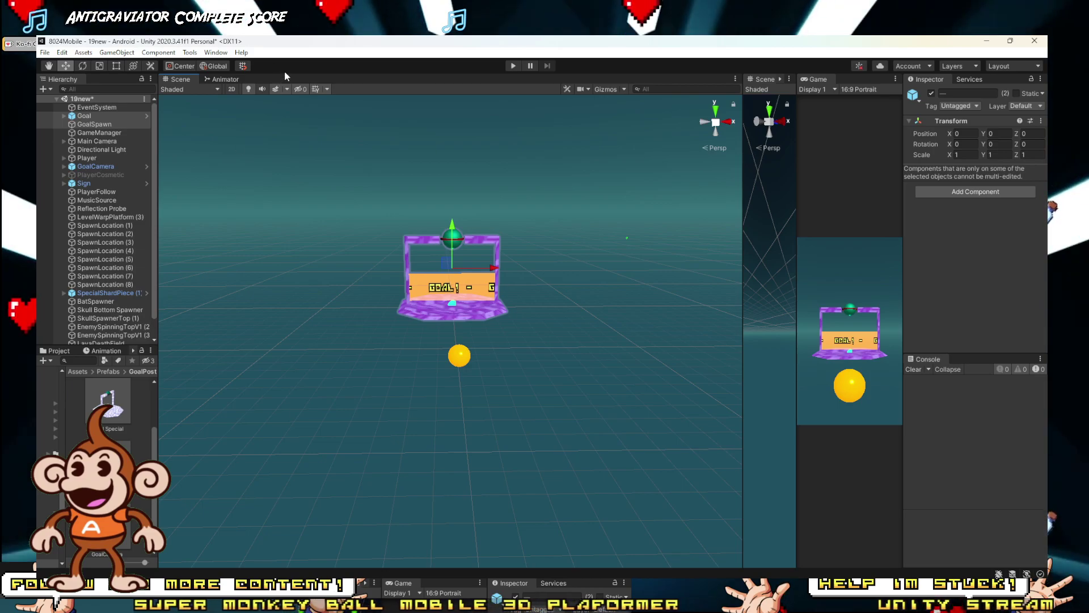
# Step: Switch to the PlanetBlueBalls model in SketchUp and examine the existing level layouts up to Level 17 WindyValley
pyautogui.click(270, 542)
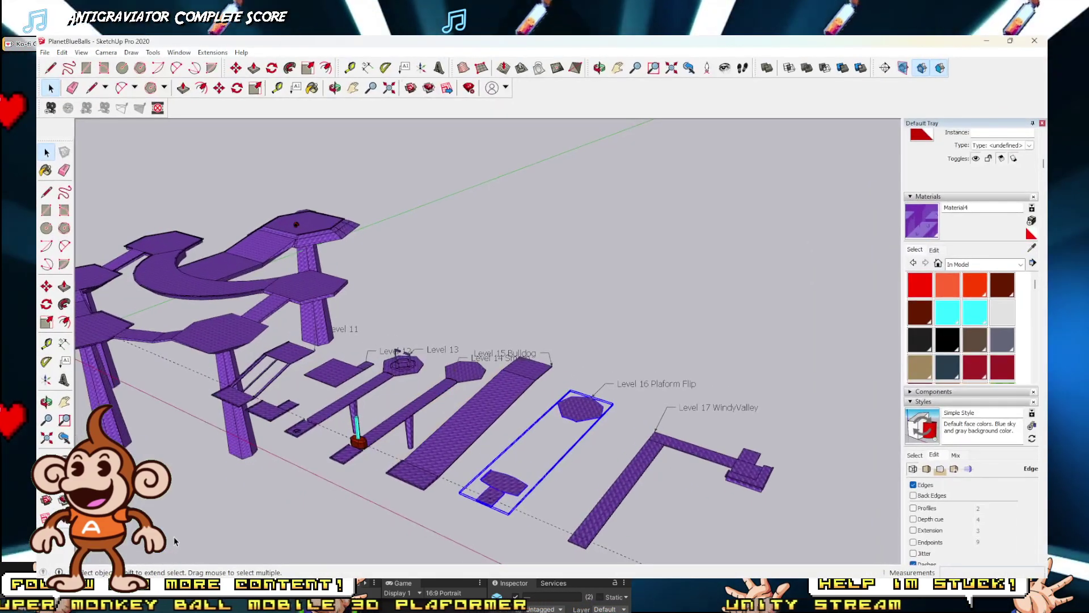
pyautogui.scroll(-2, 642, 375)
pyautogui.scroll(3, 642, 375)
pyautogui.moveTo(642, 375)
pyautogui.mouseDown(button='middle')
pyautogui.moveTo(600, 403)
pyautogui.moveTo(705, 349)
pyautogui.mouseUp(button='middle')
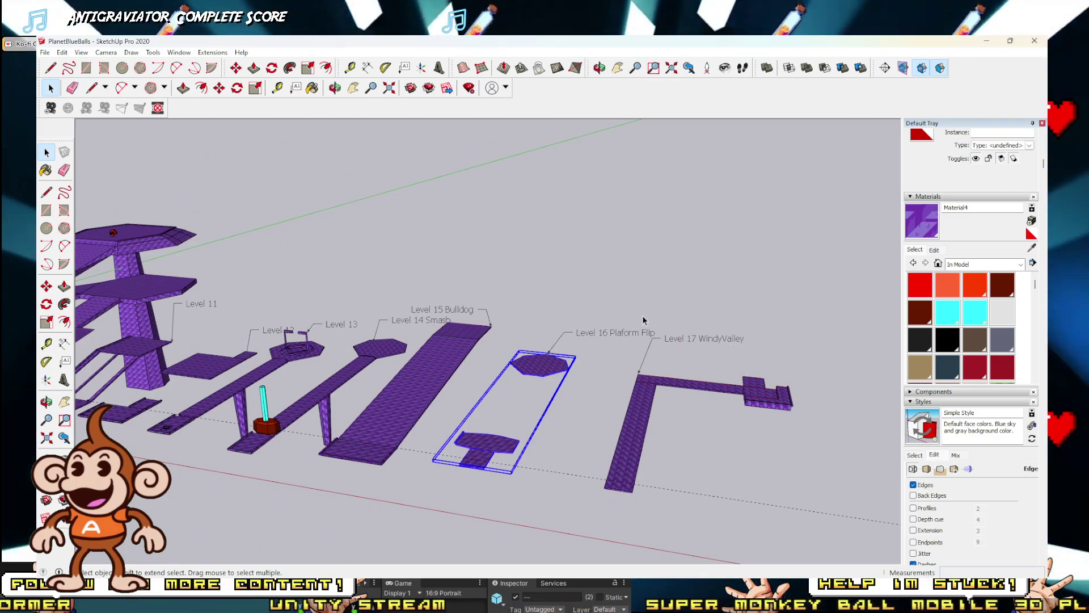
pyautogui.moveTo(871, 248)
pyautogui.mouseDown(button='middle')
pyautogui.moveTo(783, 437)
pyautogui.moveTo(560, 367)
pyautogui.mouseUp(button='middle')
pyautogui.scroll(5, 625, 288)
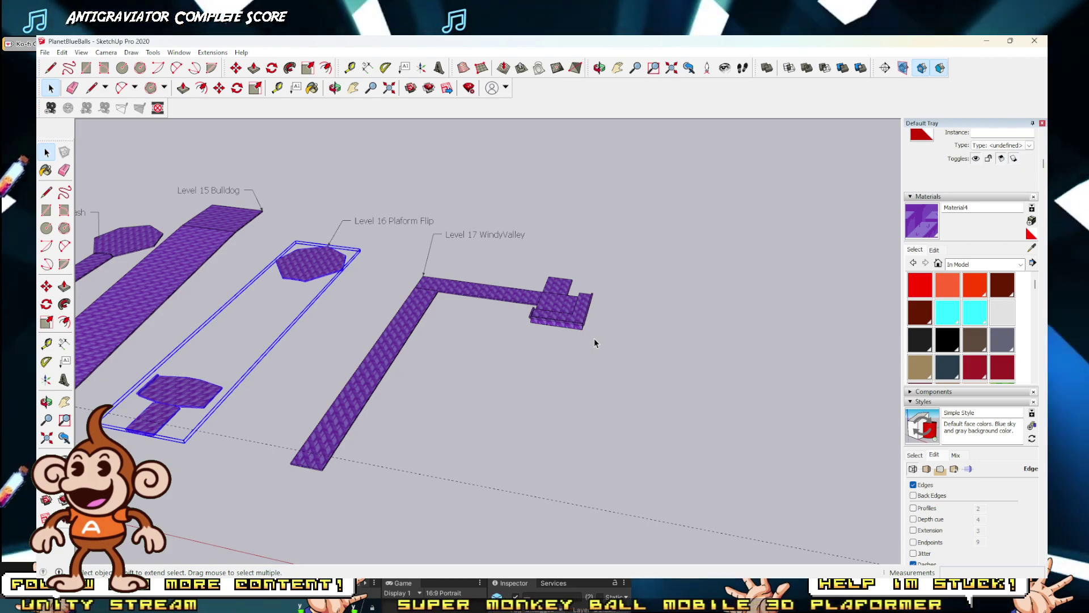
pyautogui.scroll(-5, 652, 340)
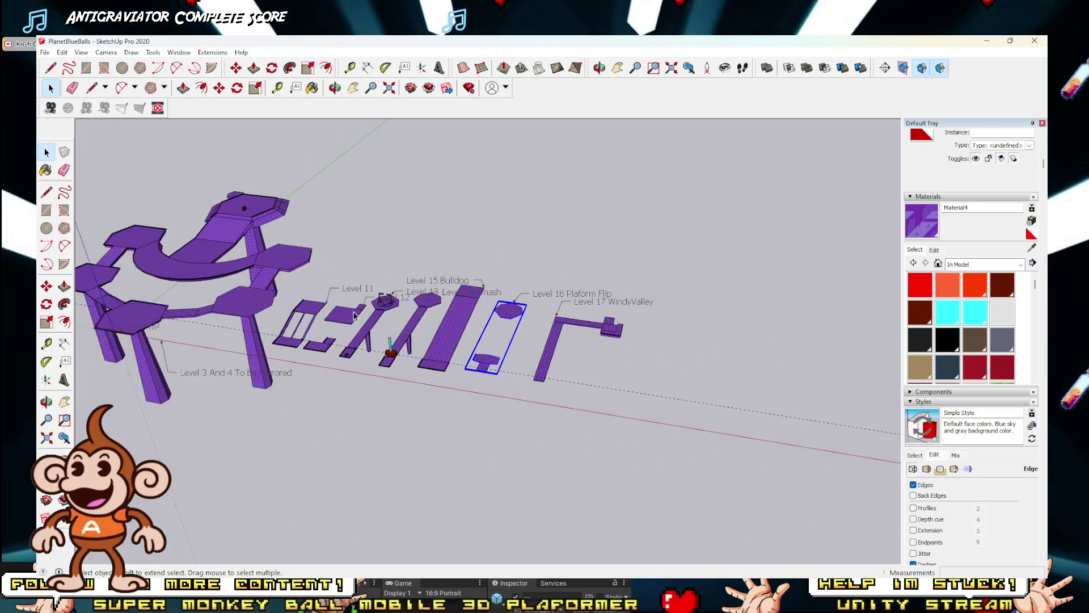
pyautogui.moveTo(356, 316)
pyautogui.mouseDown(button='middle')
pyautogui.moveTo(407, 313)
pyautogui.moveTo(357, 335)
pyautogui.mouseUp(button='middle')
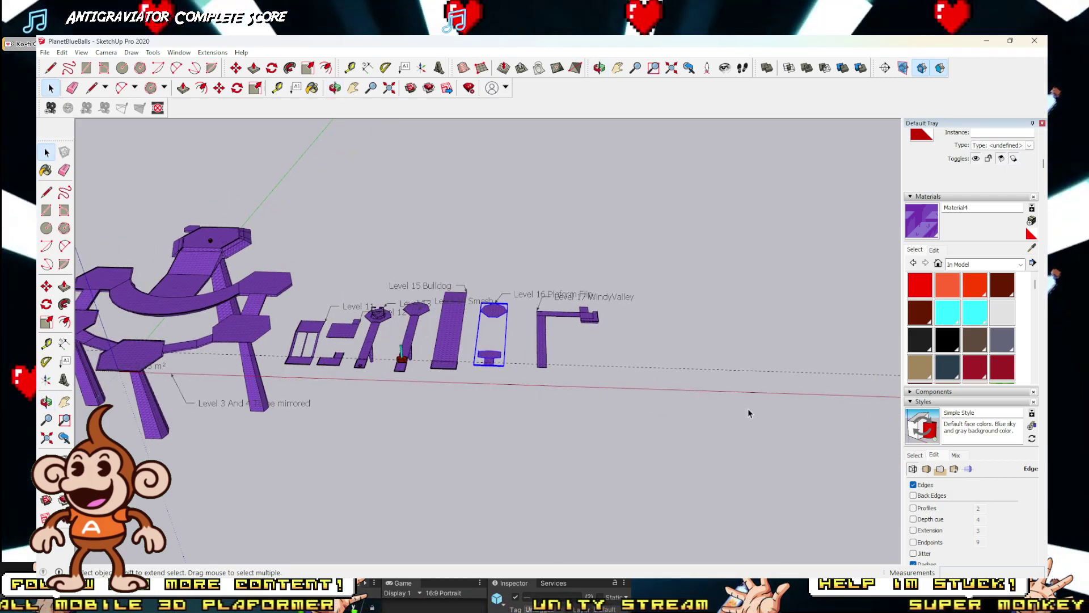
pyautogui.scroll(-2, 593, 402)
pyautogui.scroll(4, 666, 369)
pyautogui.scroll(2, 666, 369)
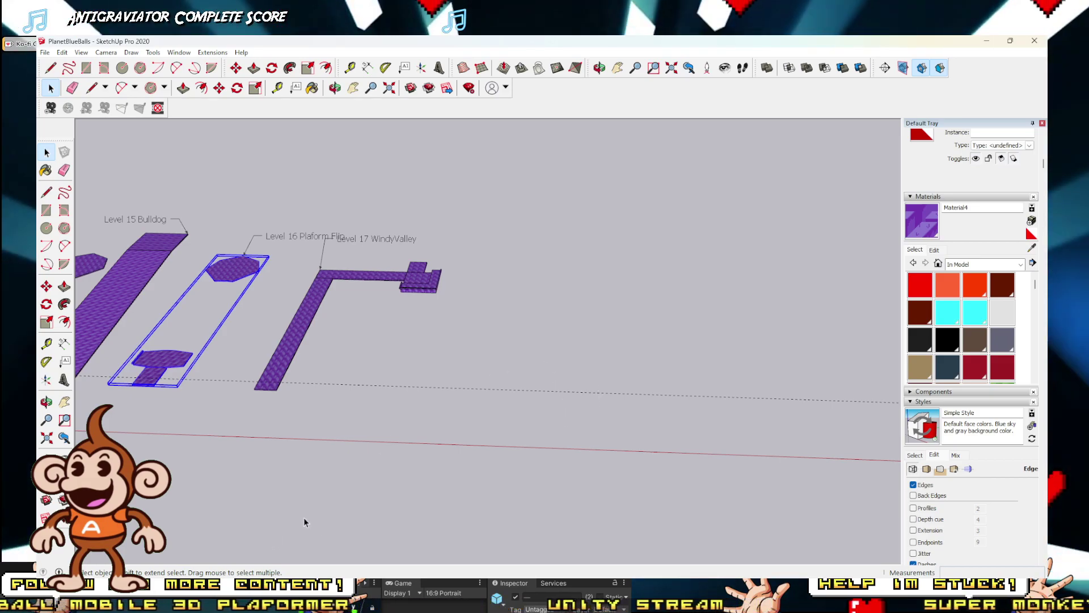
pyautogui.click(240, 531)
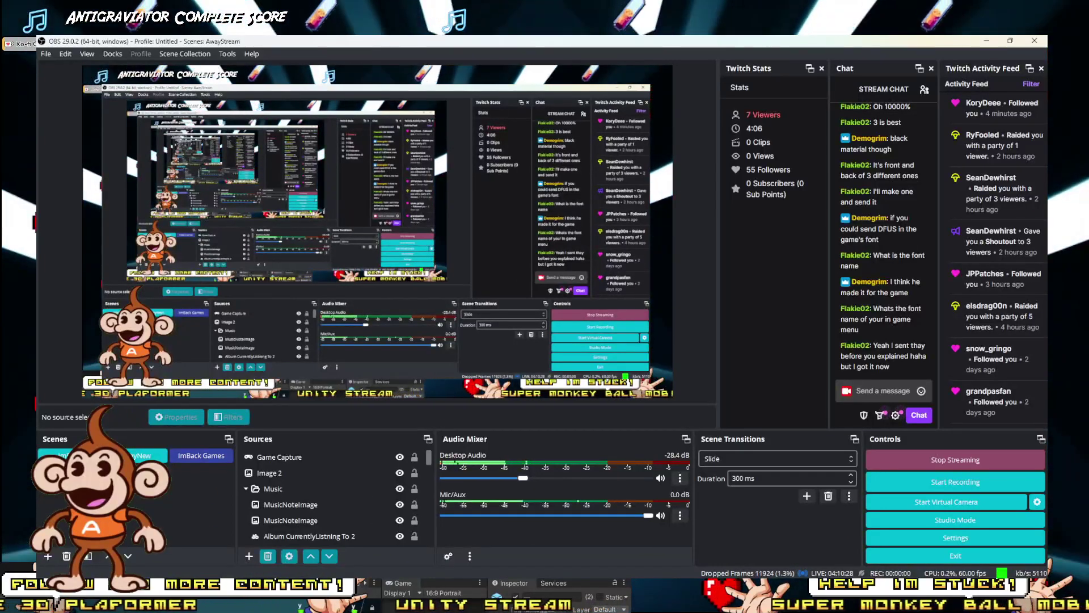
pyautogui.hotkey('alt', 'Tab')
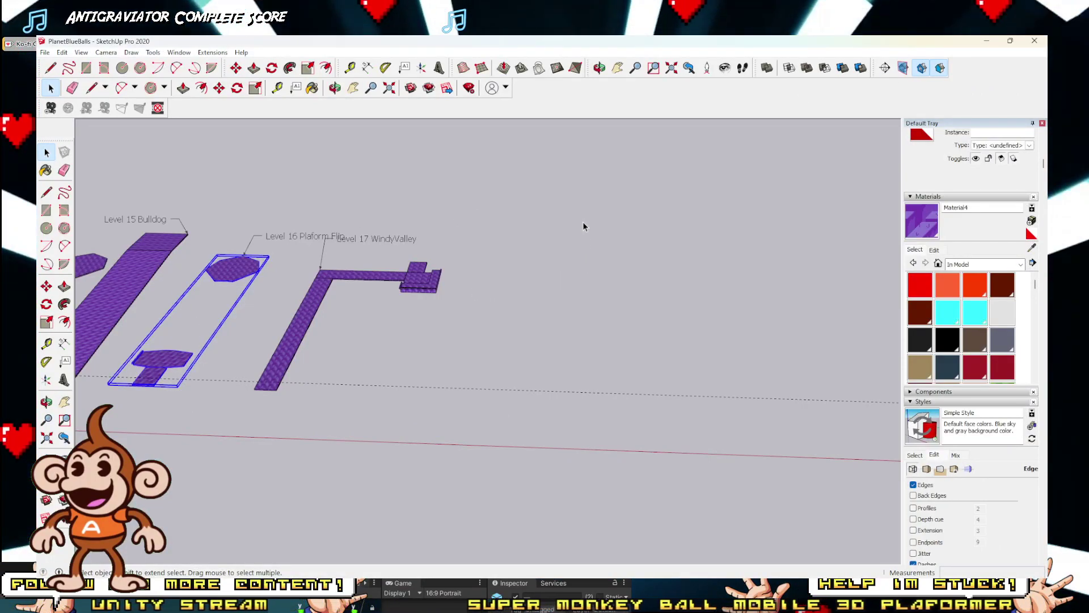
pyautogui.scroll(-3, 457, 318)
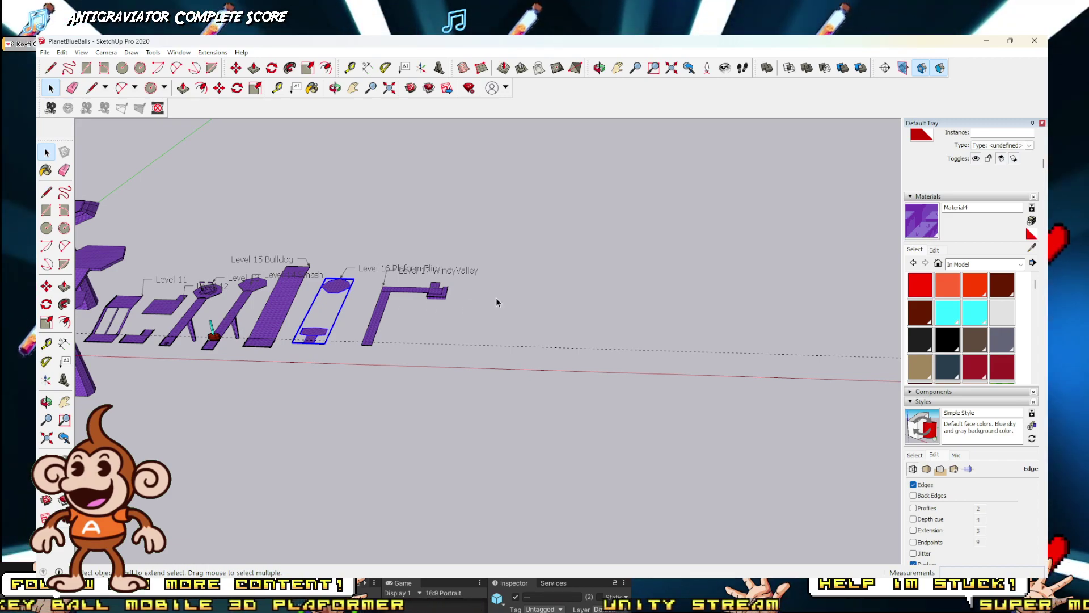
pyautogui.scroll(4, 496, 298)
pyautogui.scroll(-1, 495, 284)
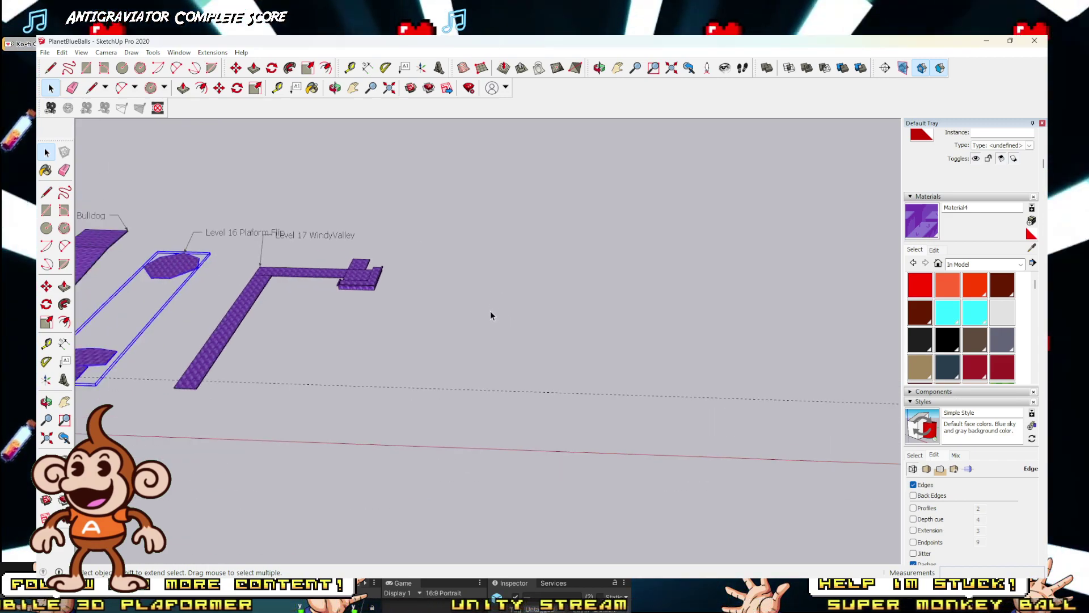
pyautogui.scroll(-2, 490, 316)
pyautogui.scroll(5, 493, 357)
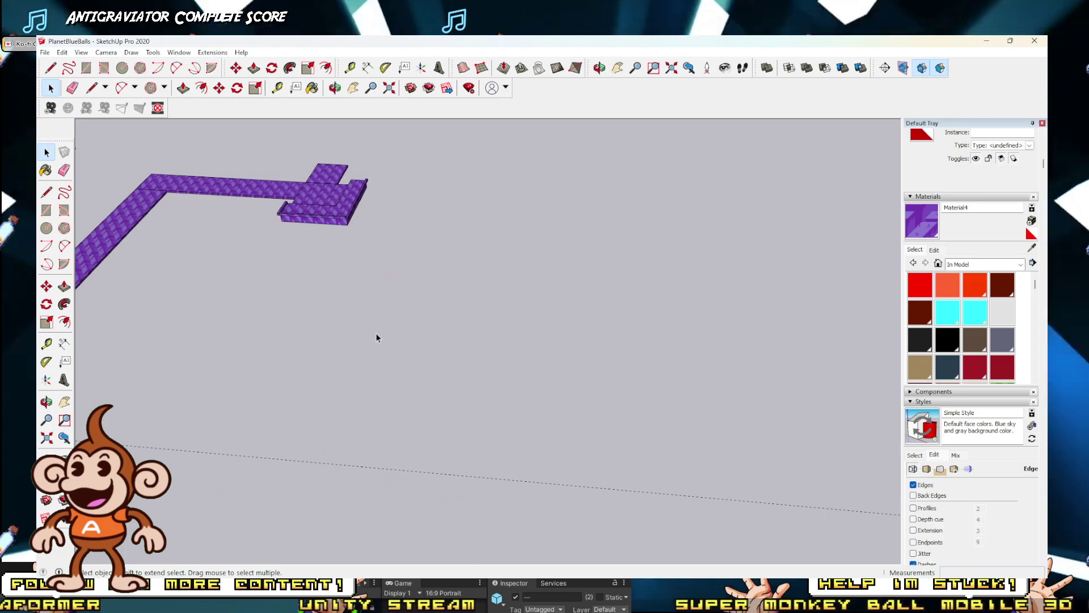
pyautogui.scroll(-2, 377, 337)
pyautogui.scroll(-5, 634, 318)
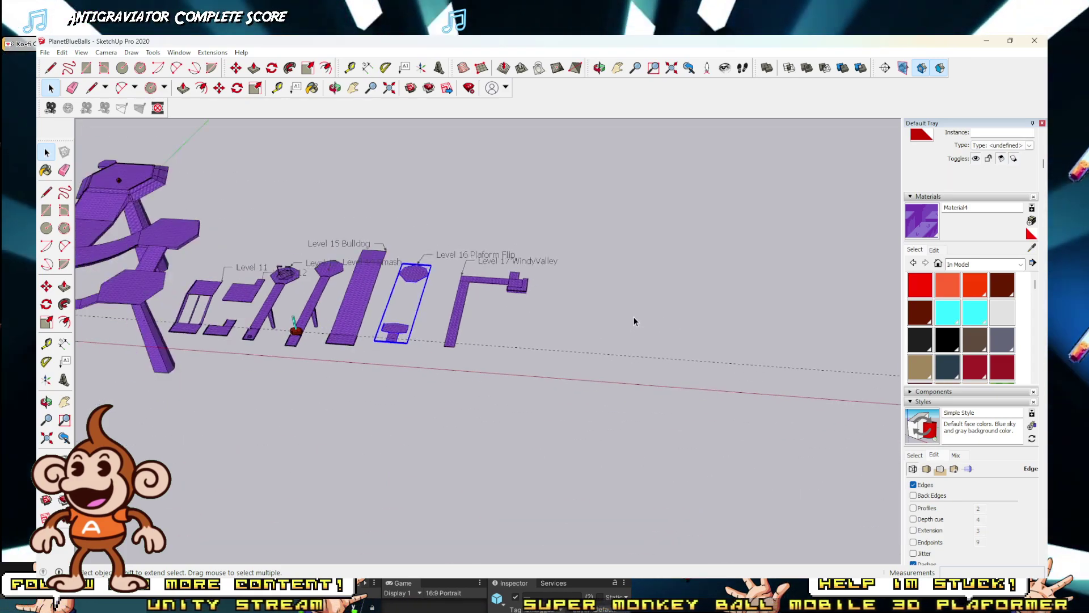
# Step: Copy Level 14's small start pad and octagonal platform about 69 m along the red axis, beyond the Level 17 course
pyautogui.scroll(4, 317, 332)
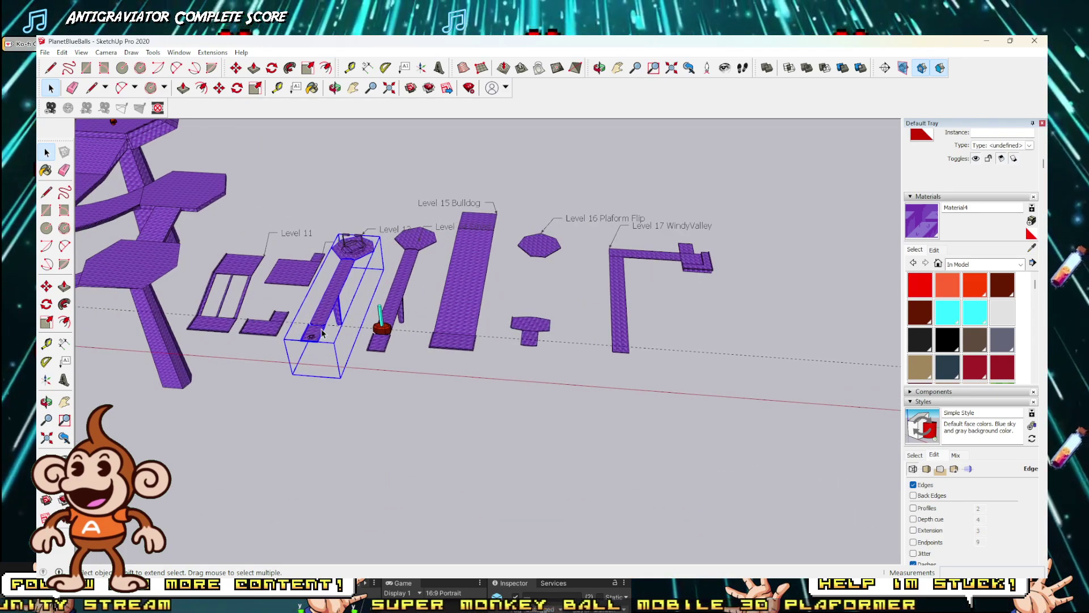
pyautogui.doubleClick(308, 339)
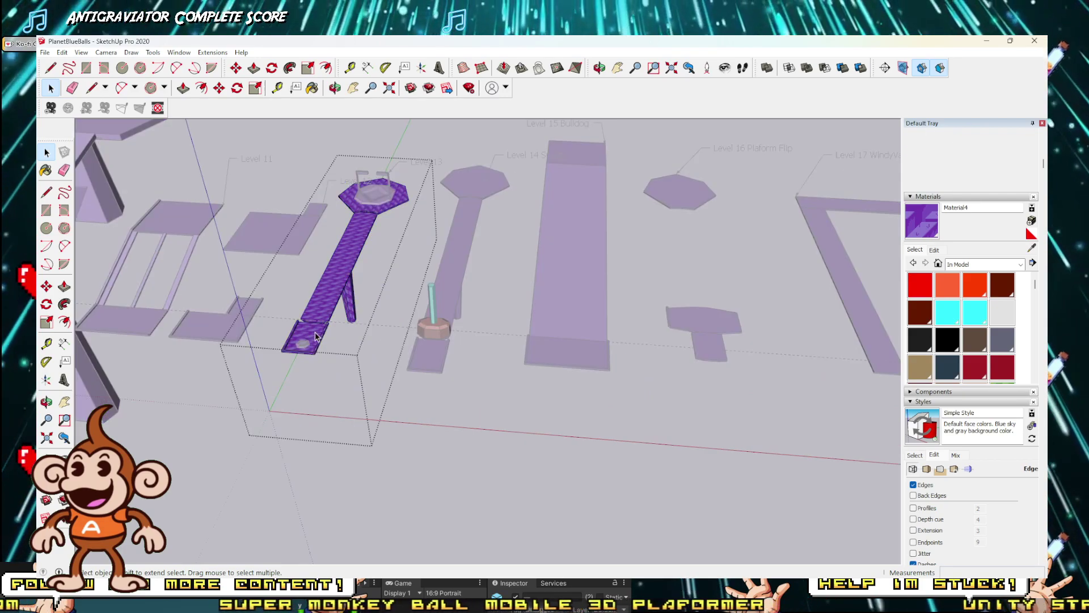
pyautogui.press('Escape')
pyautogui.scroll(-3, 349, 364)
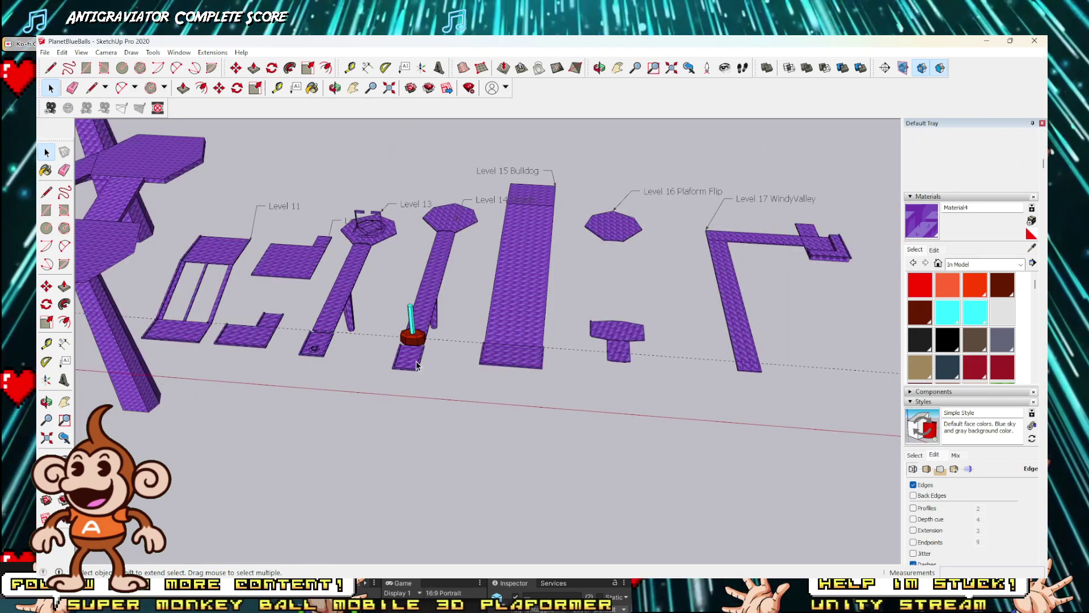
pyautogui.scroll(-5, 438, 293)
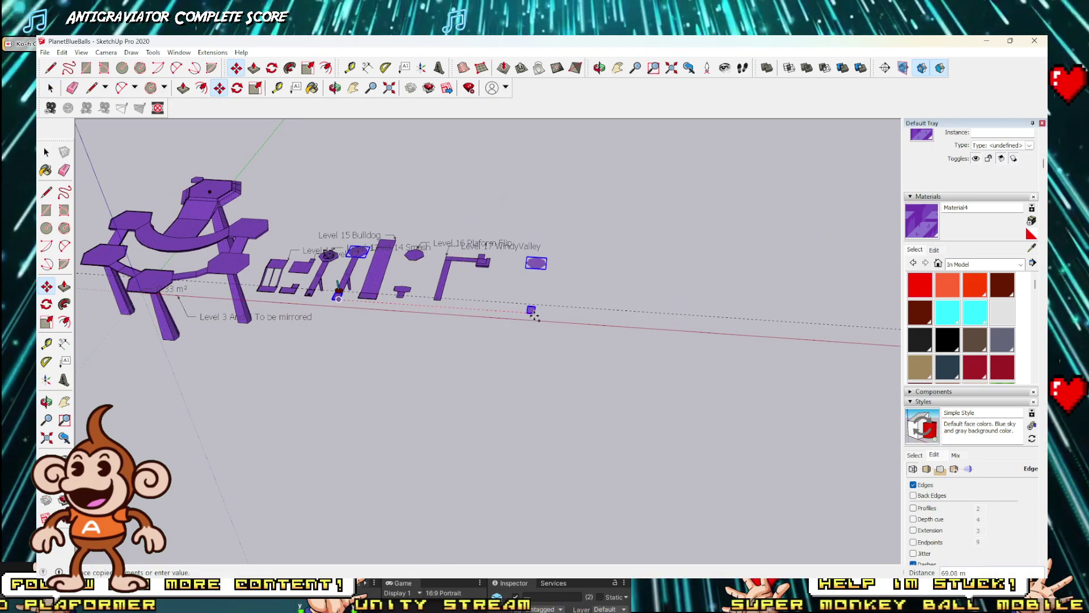
pyautogui.scroll(10, 585, 311)
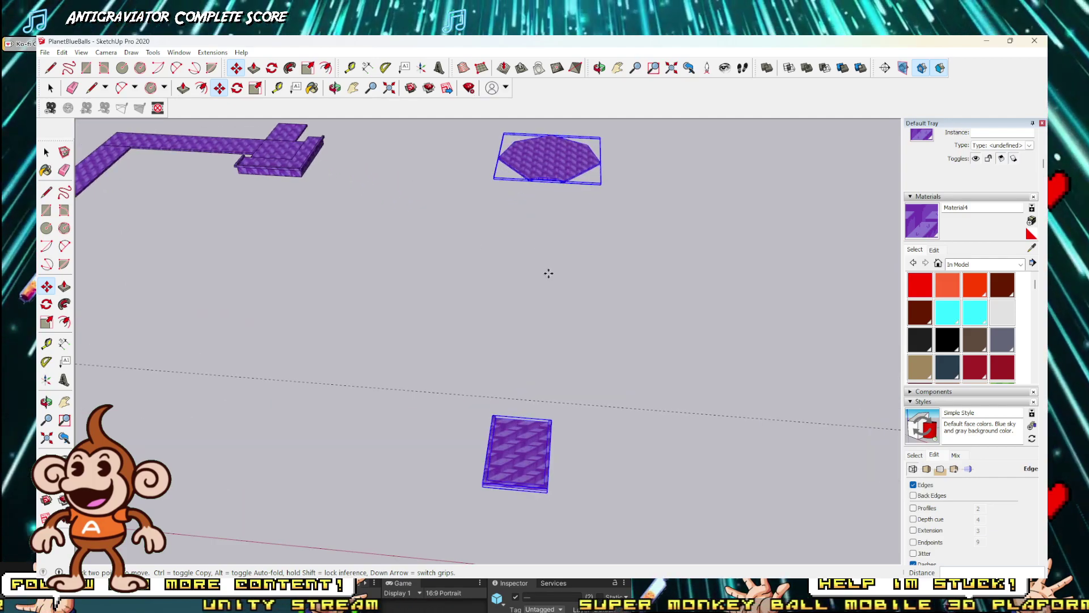
pyautogui.scroll(-5, 609, 347)
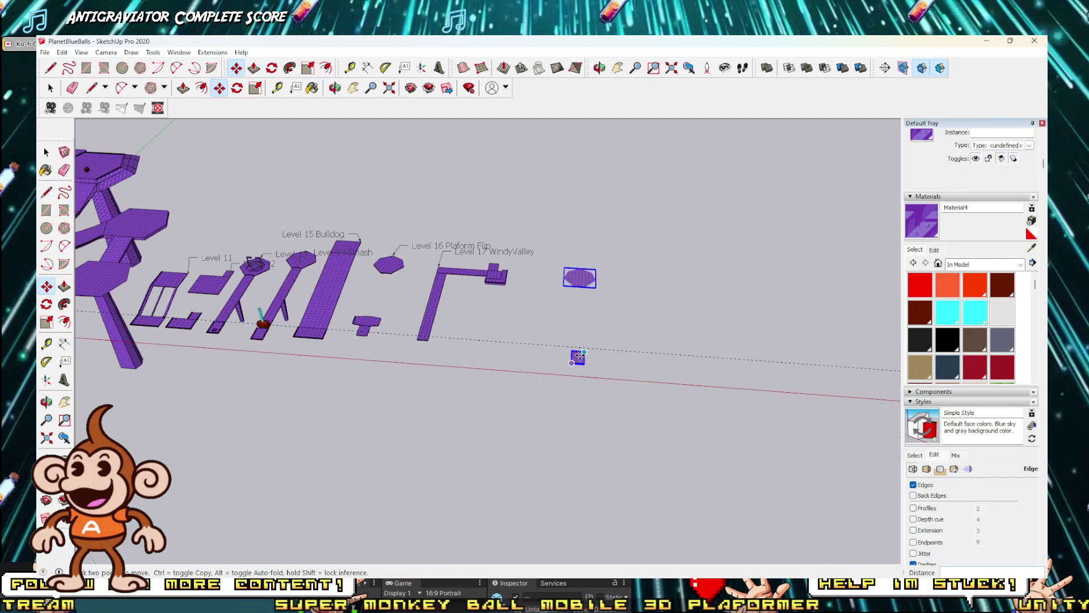
pyautogui.scroll(8, 528, 357)
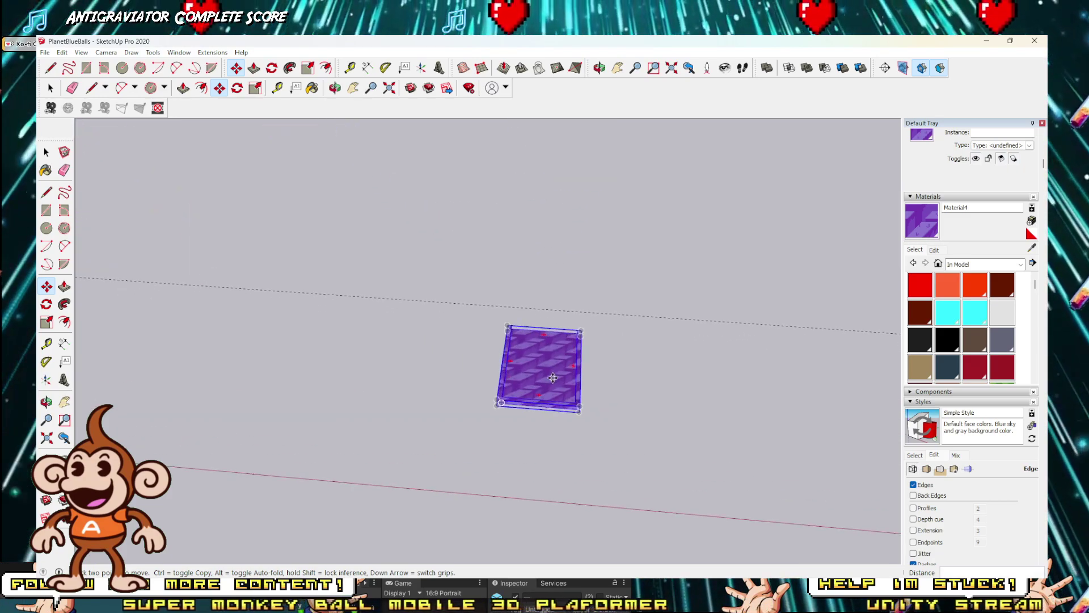
pyautogui.moveTo(522, 363); pyautogui.dragTo(515, 357, button='middle')
pyautogui.scroll(-5, 515, 356)
pyautogui.press('m')
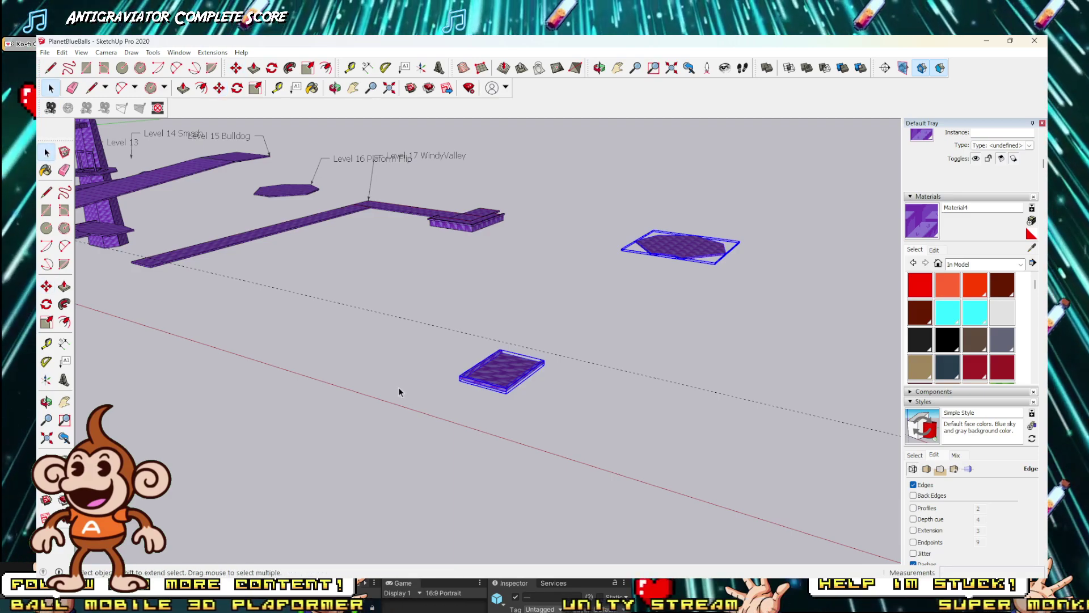
# Step: Draw a flat rectangle from the copied start pad's lower corner across to the near edge of the octagonal platform
pyautogui.scroll(-3, 399, 391)
pyautogui.click(520, 372)
pyautogui.click(484, 391)
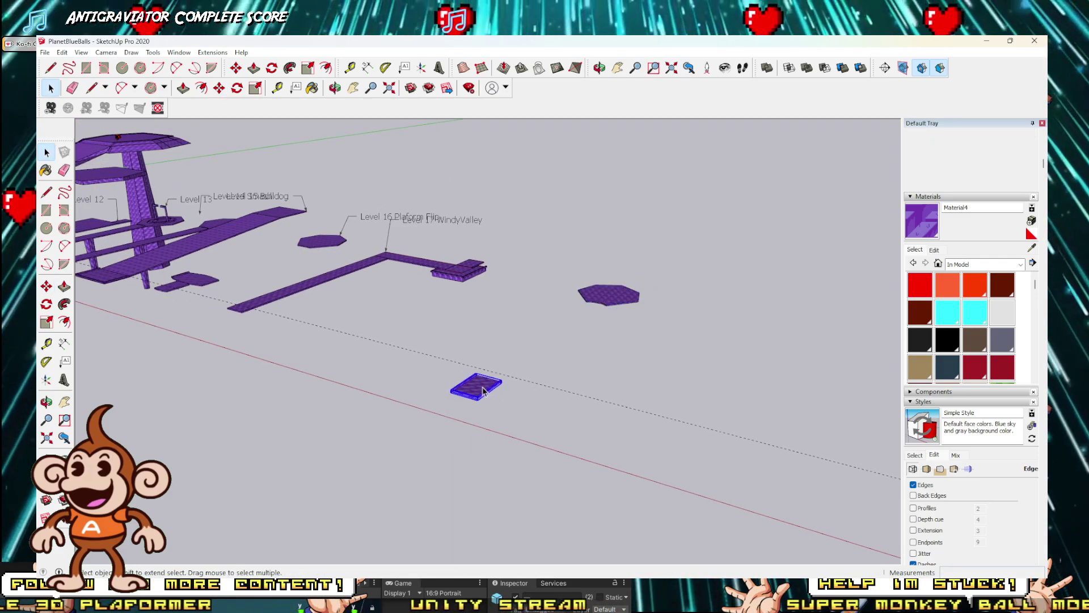
pyautogui.scroll(2, 531, 388)
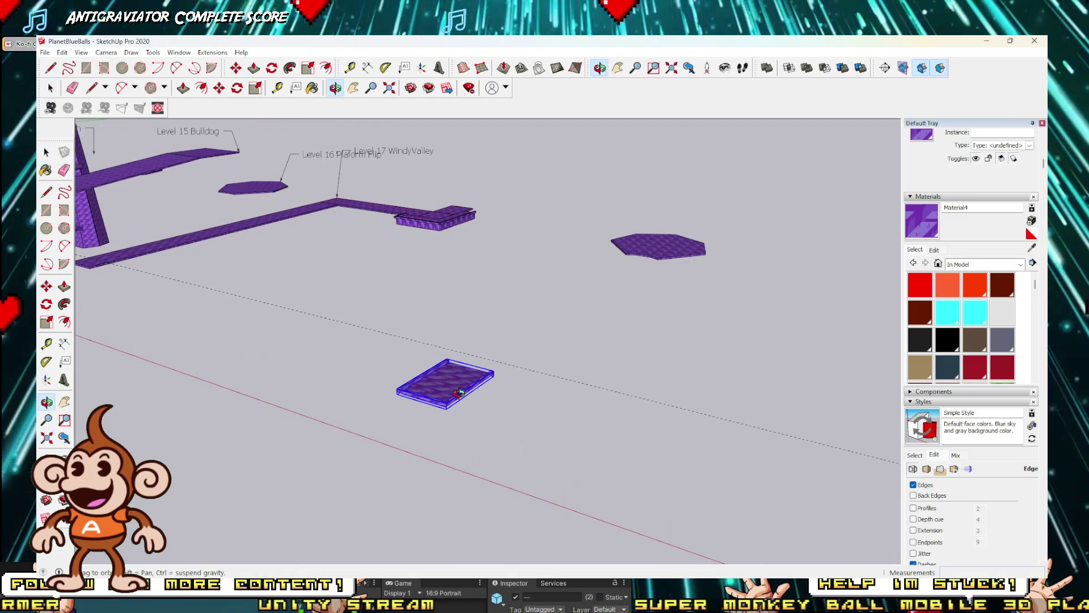
pyautogui.moveTo(460, 392); pyautogui.dragTo(461, 393, button='middle')
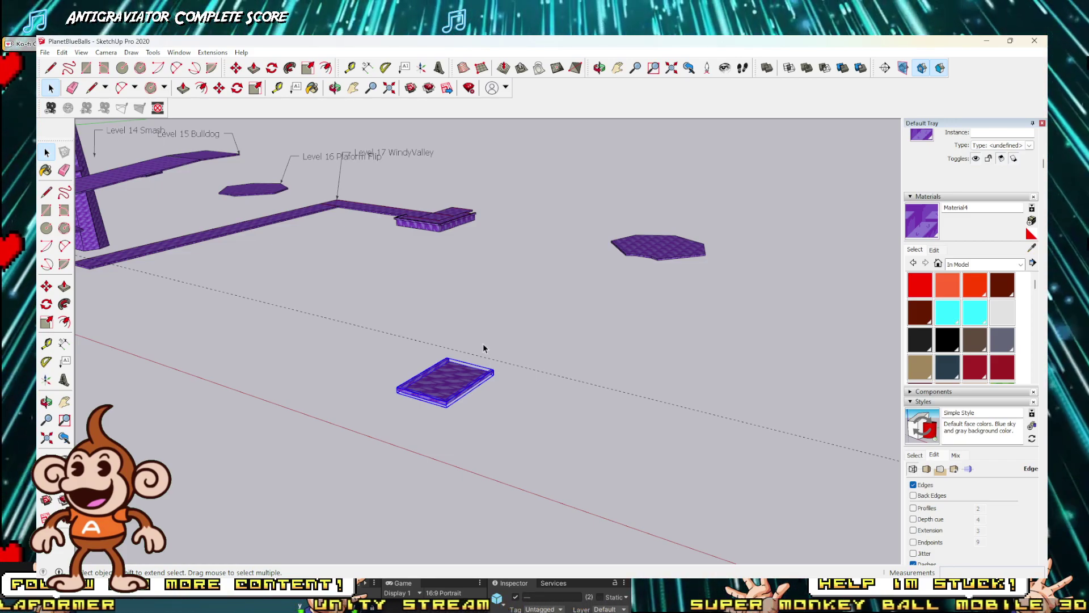
pyautogui.scroll(2, 483, 348)
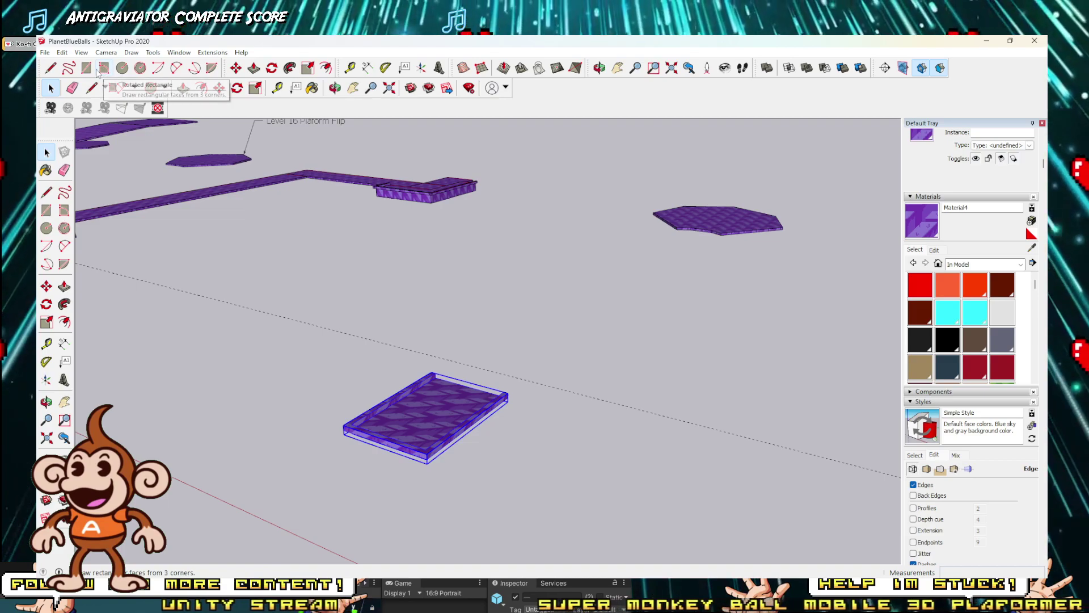
pyautogui.moveTo(431, 284); pyautogui.dragTo(548, 339, button='middle')
pyautogui.scroll(-3, 548, 339)
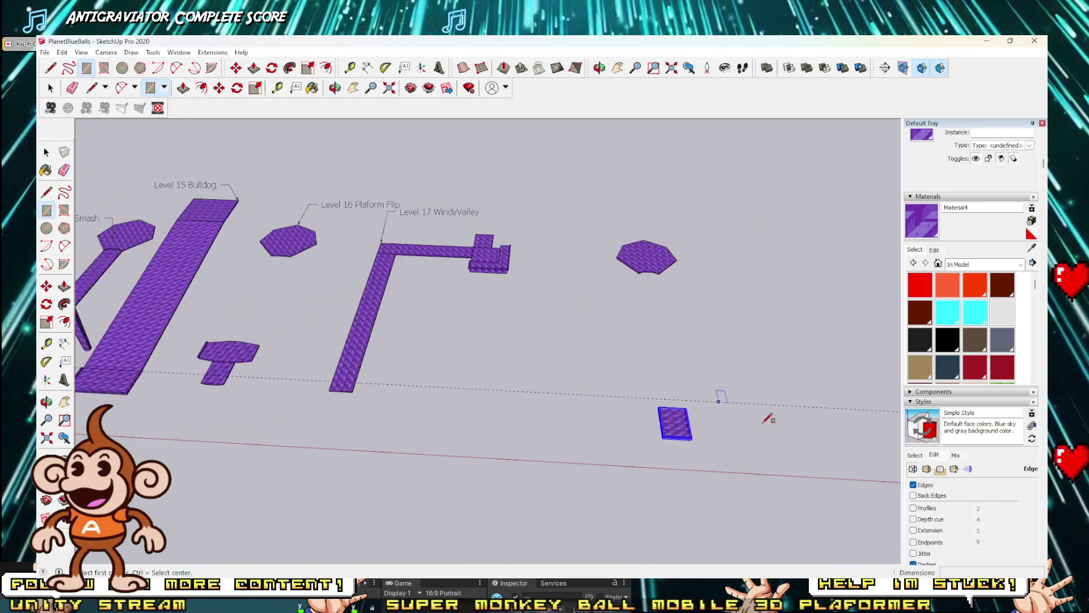
pyautogui.scroll(3, 625, 366)
pyautogui.press('r')
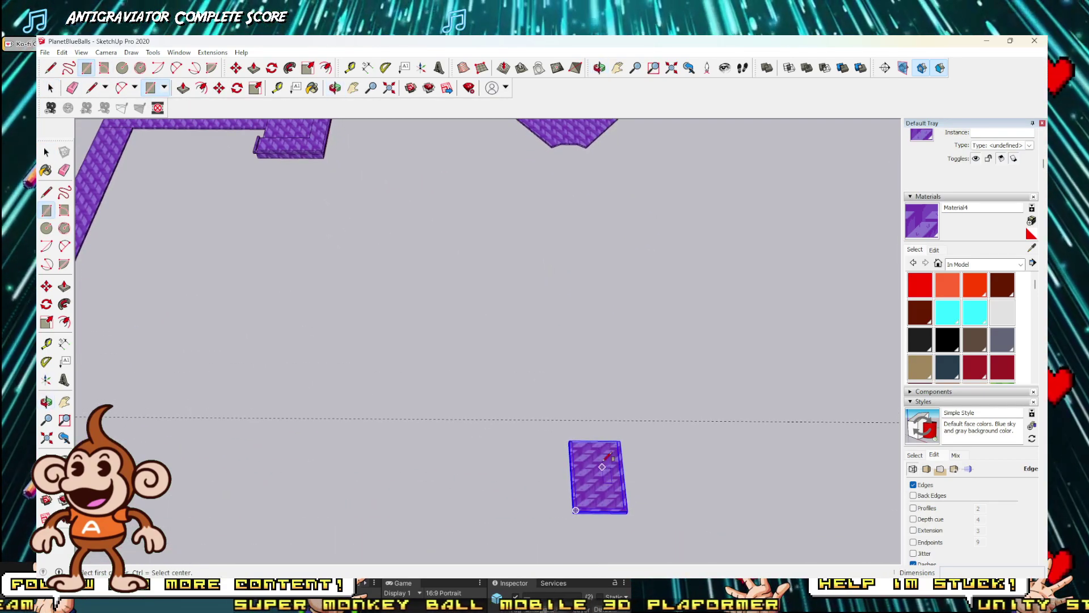
pyautogui.scroll(3, 579, 440)
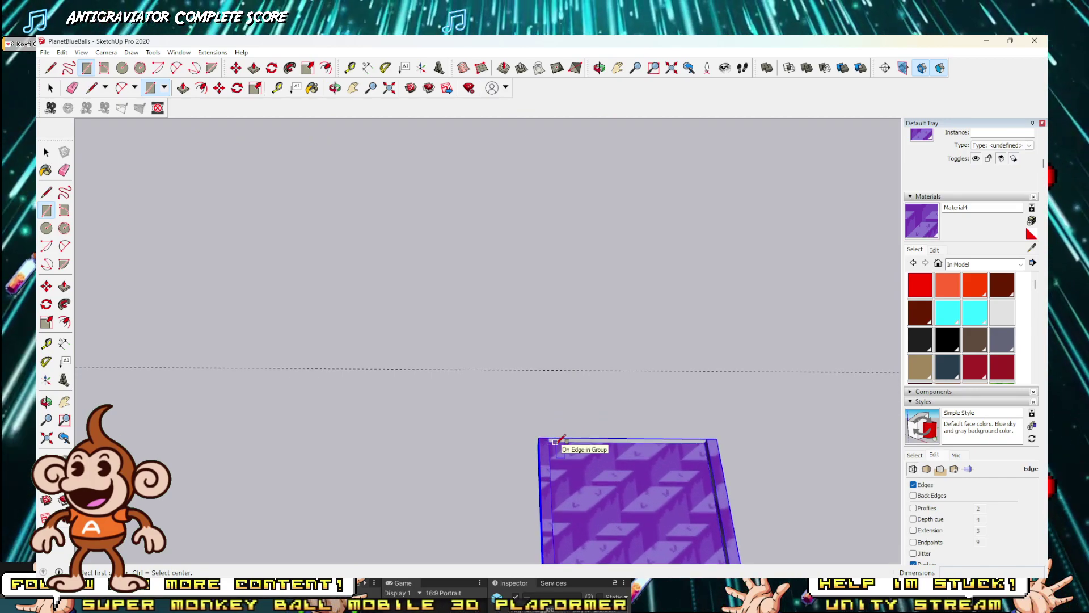
pyautogui.moveTo(559, 445); pyautogui.dragTo(316, 482, button='middle')
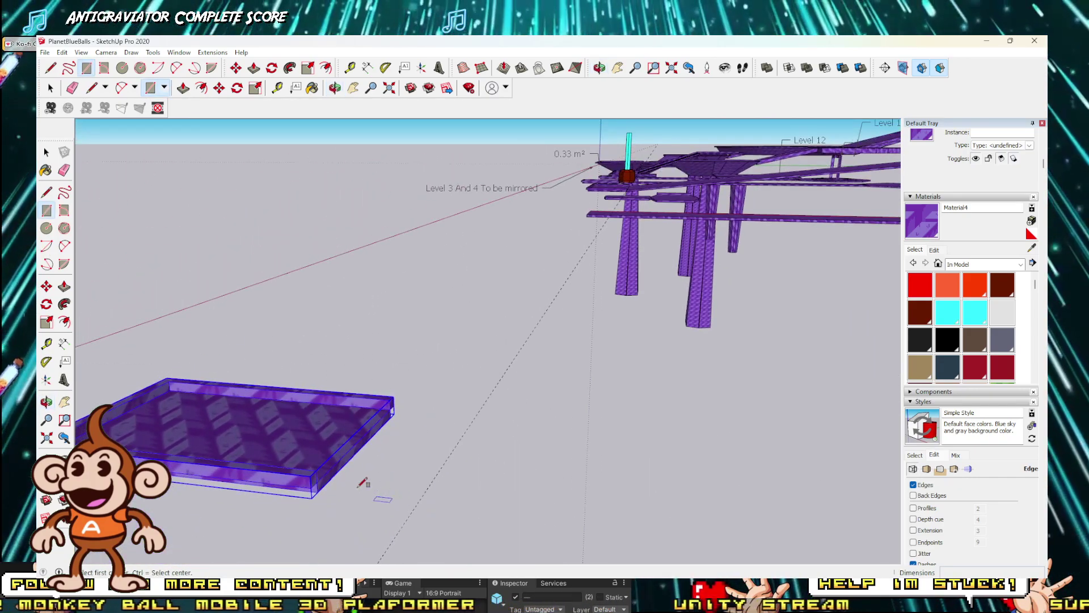
pyautogui.click(317, 492)
pyautogui.scroll(-8, 543, 430)
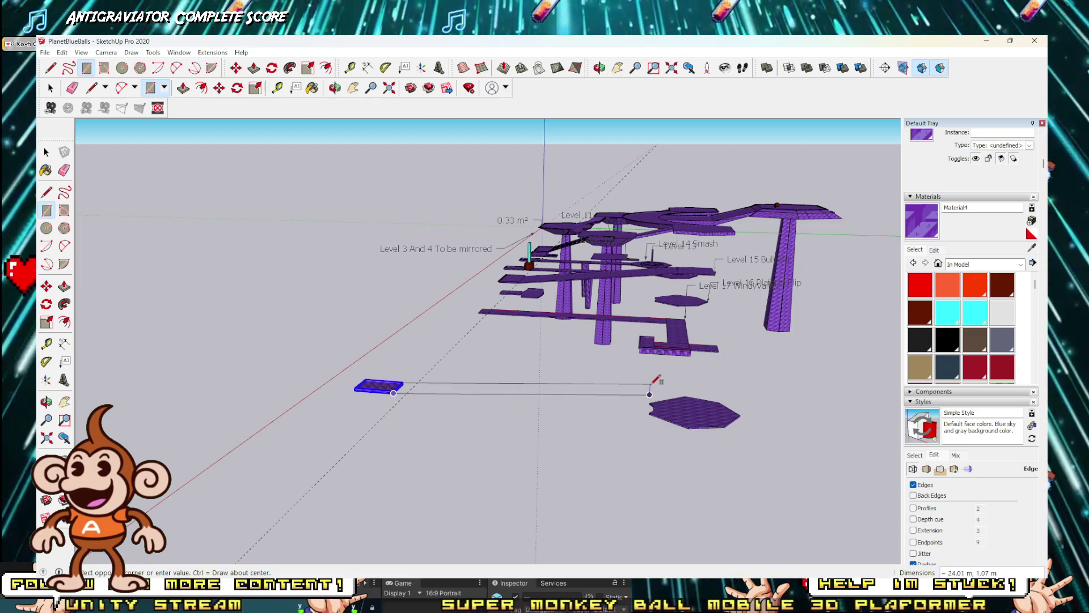
pyautogui.moveTo(651, 397); pyautogui.dragTo(339, 459, button='middle')
pyautogui.click(444, 504)
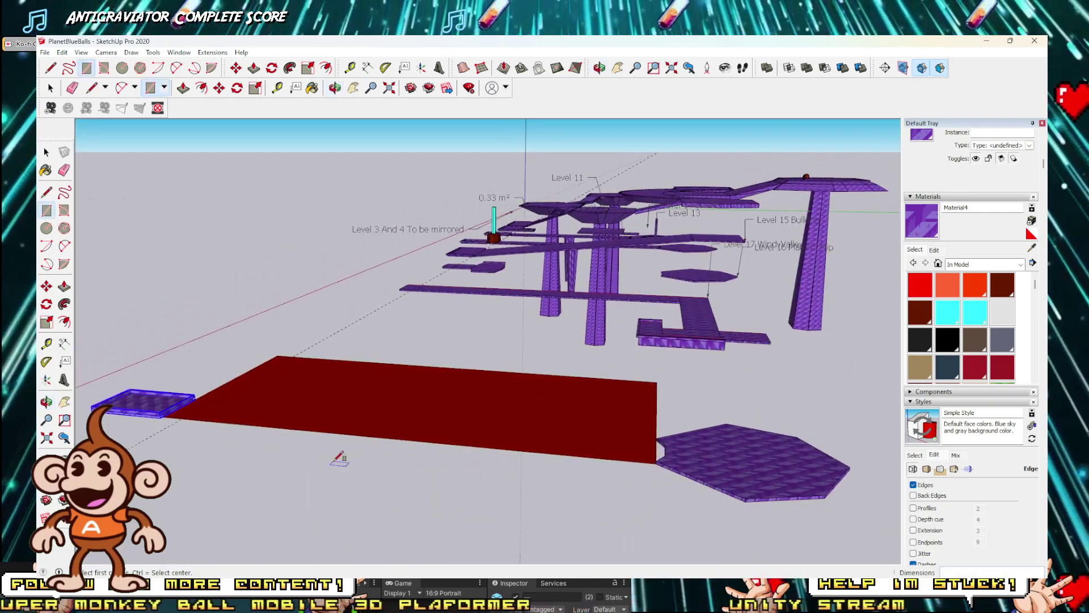
# Step: Extrude the new rectangle upward about 0.13 m into a thin slab beside the start pad
pyautogui.scroll(3, 338, 456)
pyautogui.press('p')
pyautogui.scroll(3, 250, 423)
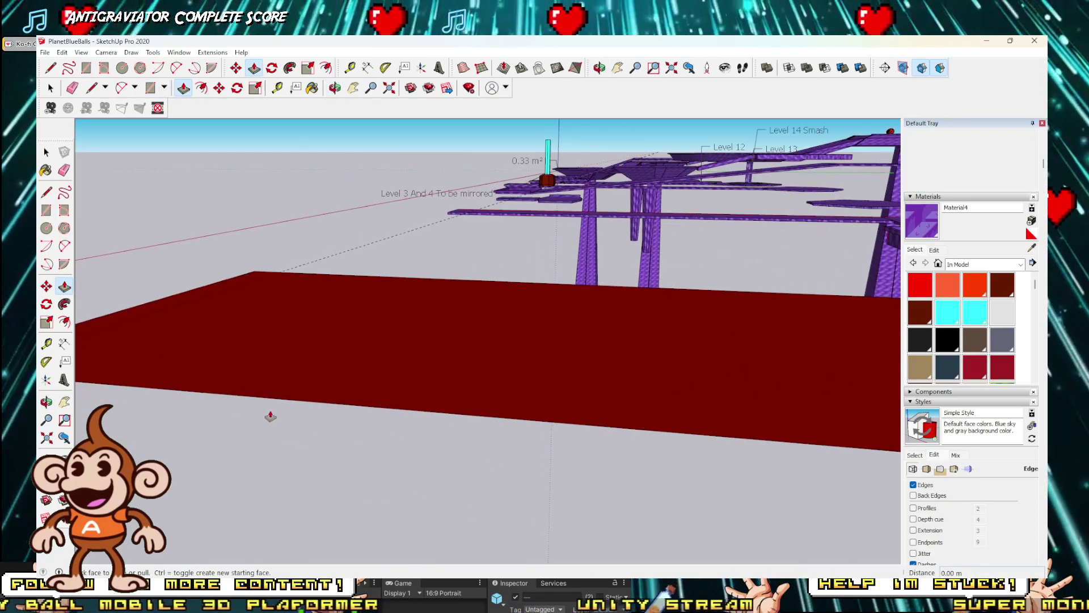
pyautogui.moveTo(270, 416)
pyautogui.mouseDown(button='middle')
pyautogui.moveTo(292, 360)
pyautogui.moveTo(267, 382)
pyautogui.mouseUp(button='middle')
pyautogui.click(267, 382)
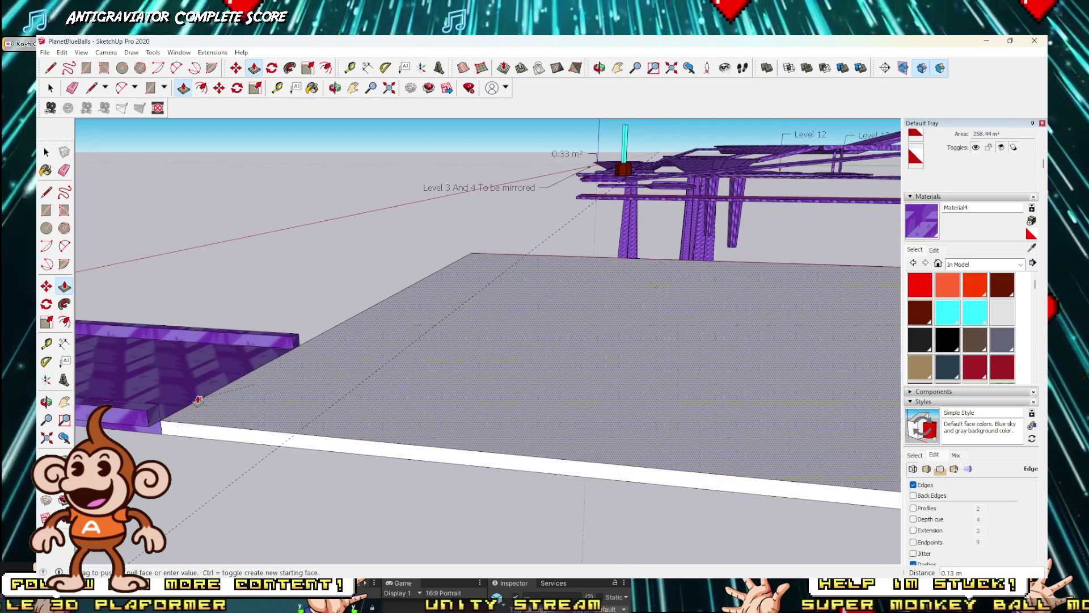
pyautogui.click(198, 401)
pyautogui.scroll(-2, 198, 401)
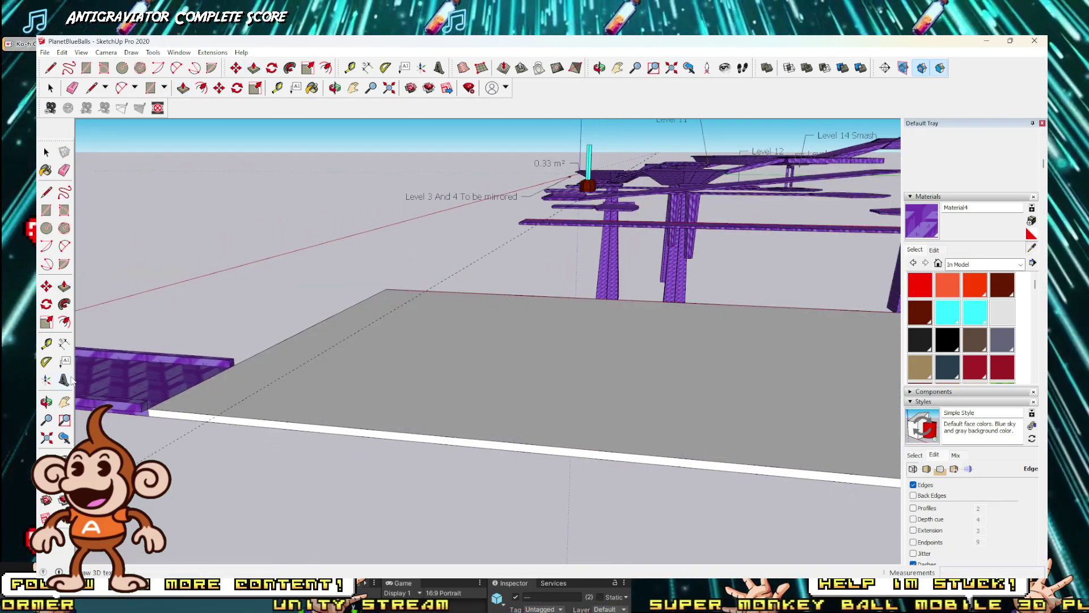
# Step: Paint the new slab with the purple patterned Material4
pyautogui.click(47, 170)
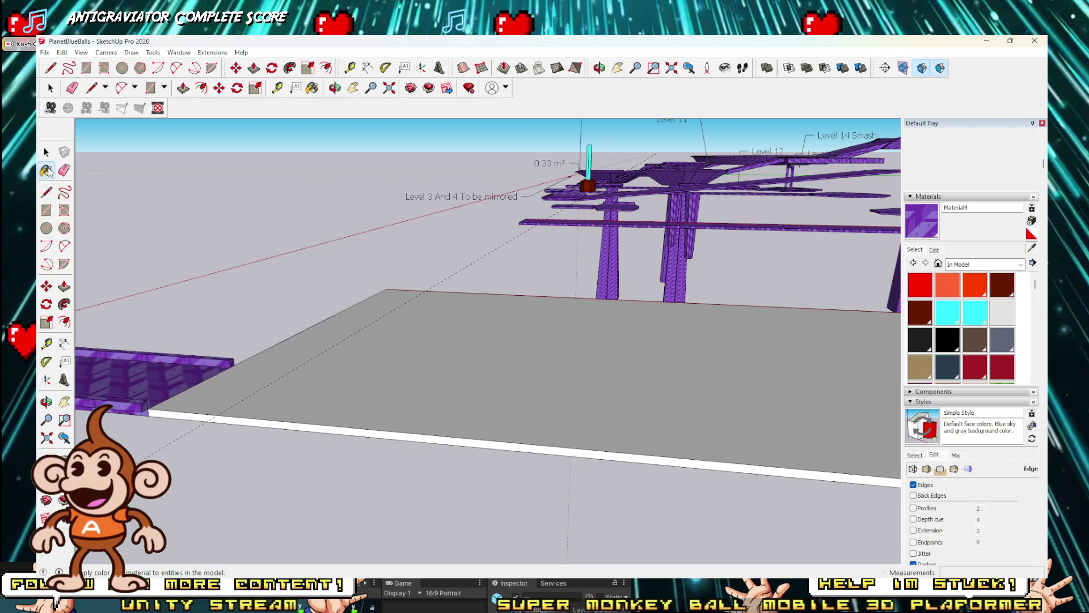
pyautogui.click(403, 396)
pyautogui.moveTo(403, 396); pyautogui.dragTo(754, 401, button='middle')
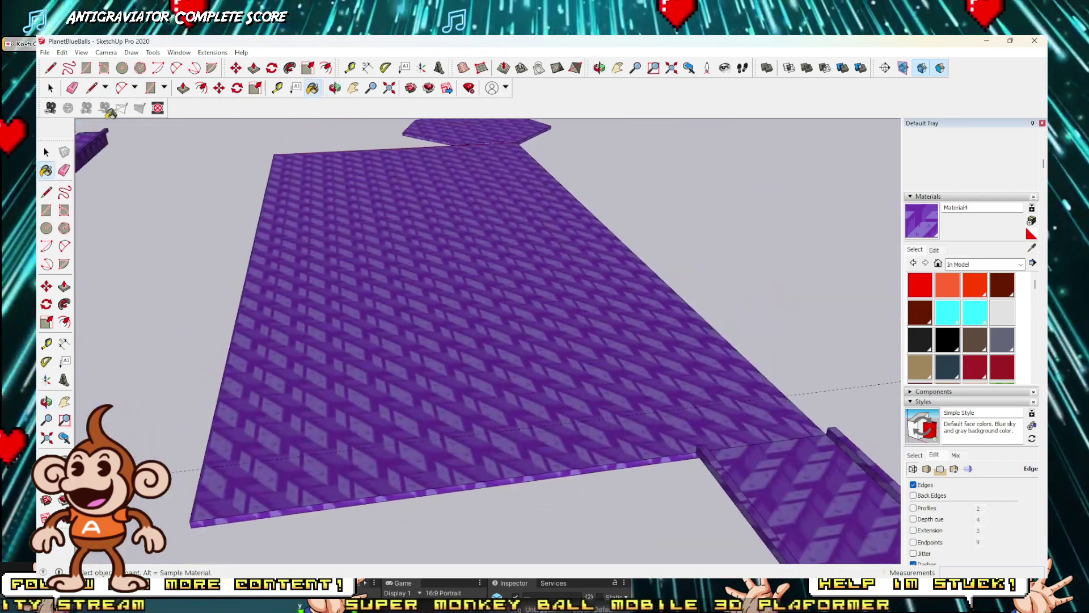
# Step: Select all connected geometry of the purple slab and make it a group
pyautogui.press('space')
pyautogui.rightClick(467, 328)
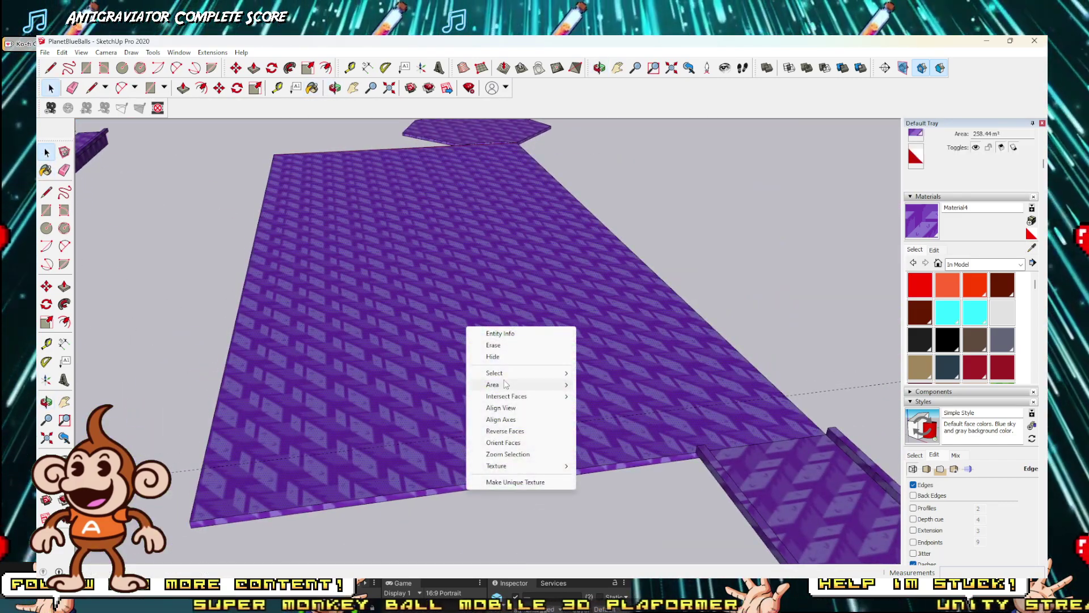
pyautogui.moveTo(505, 373)
pyautogui.click(624, 397)
pyautogui.rightClick(513, 344)
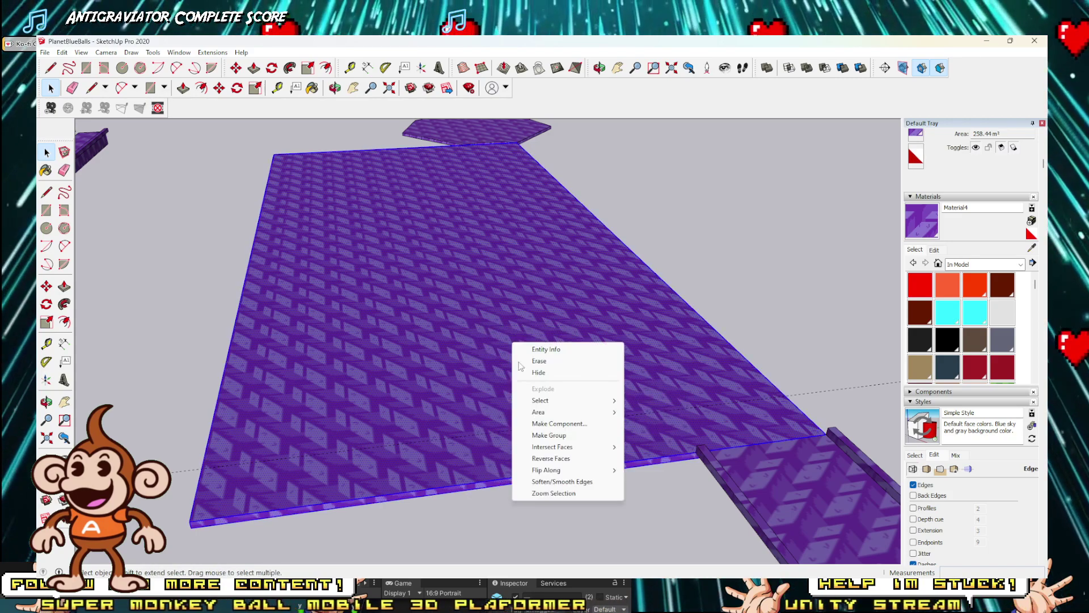
pyautogui.click(549, 436)
# Step: Inside the slab group, extend the side face nearest the start pad outward by 5.49 m and another 2.72 m
pyautogui.moveTo(548, 435); pyautogui.dragTo(408, 428, button='middle')
pyautogui.press('p')
pyautogui.scroll(6, 389, 365)
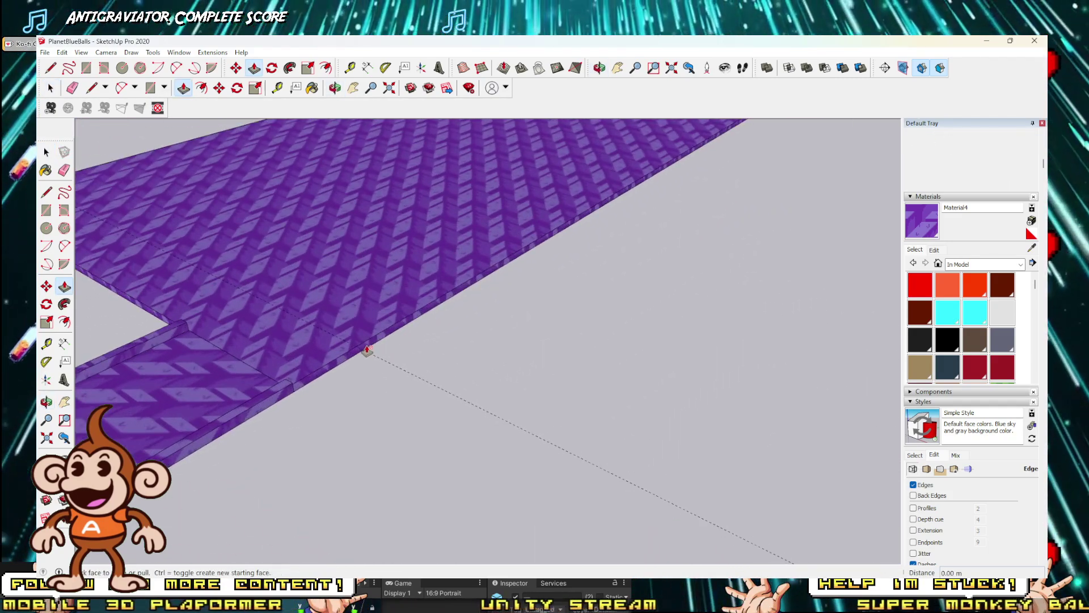
pyautogui.press('space')
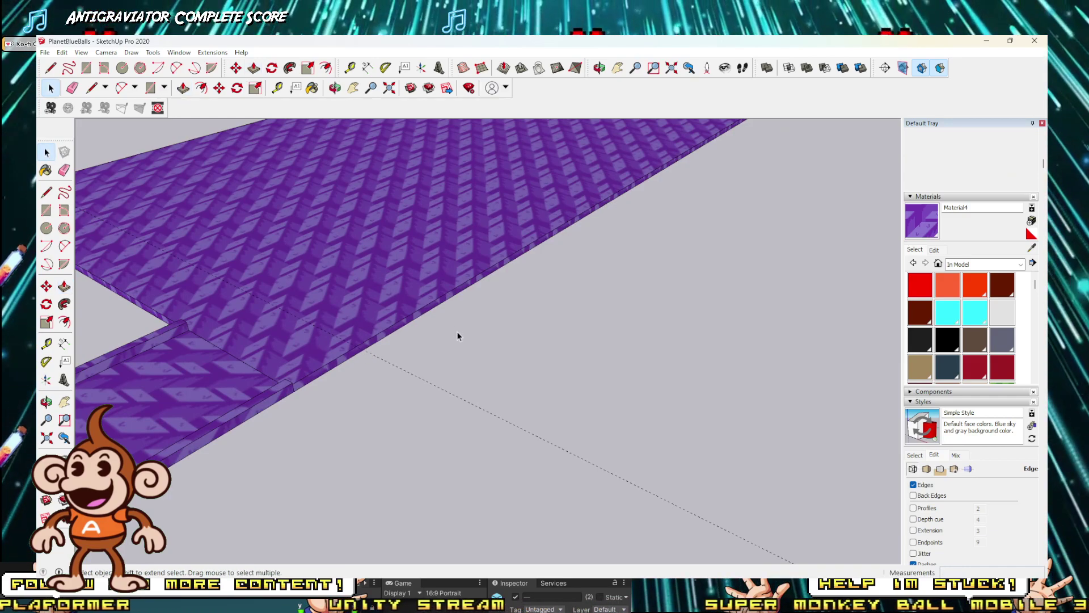
pyautogui.doubleClick(381, 338)
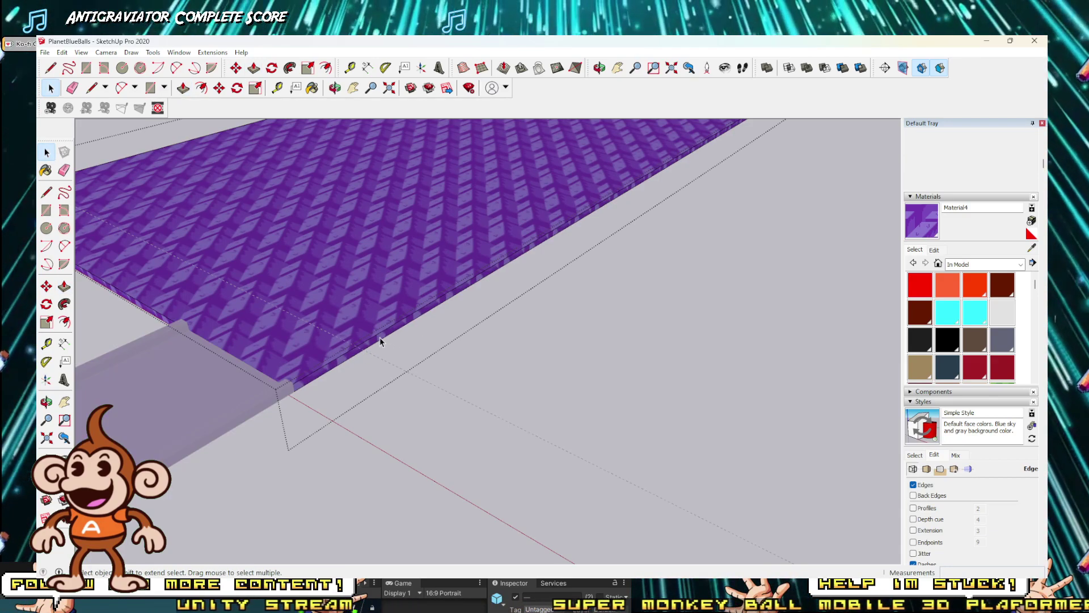
pyautogui.press('p')
pyautogui.click(372, 346)
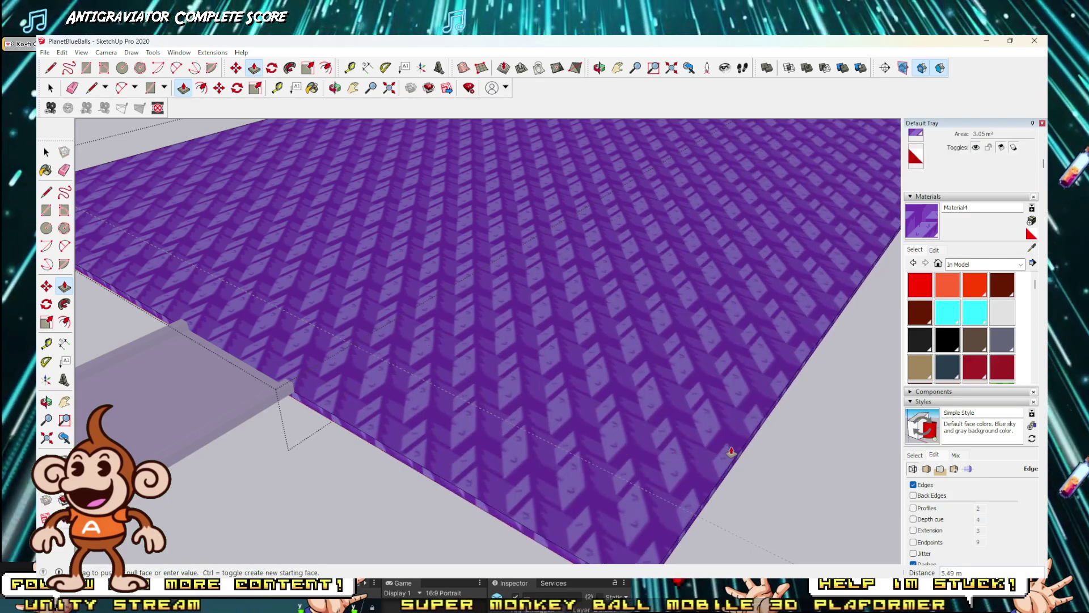
pyautogui.scroll(-5, 446, 245)
pyautogui.moveTo(560, 346); pyautogui.dragTo(518, 318, button='middle')
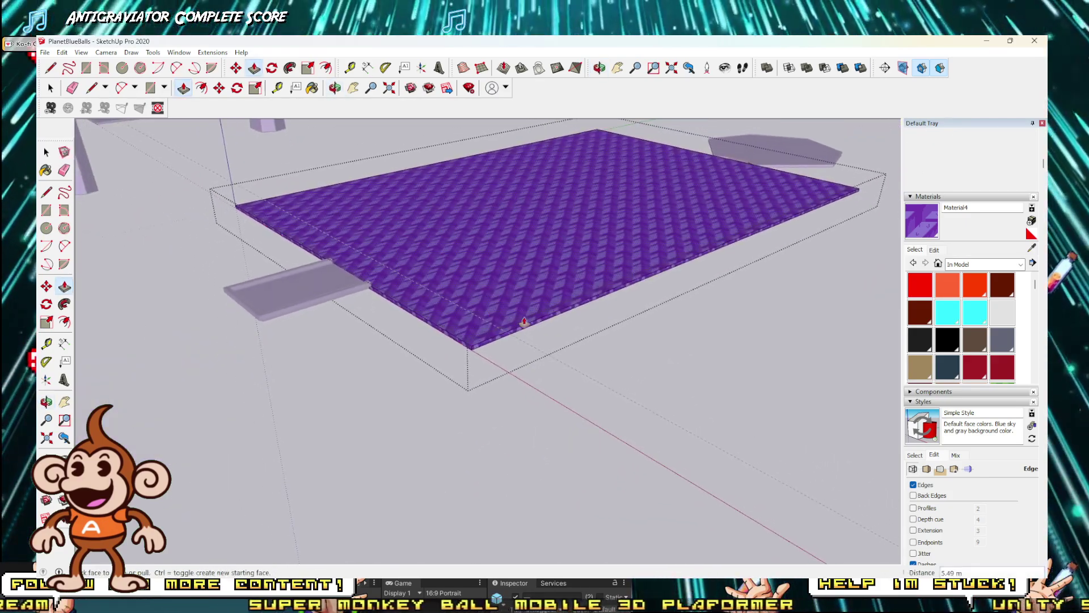
pyautogui.moveTo(525, 332); pyautogui.dragTo(573, 380)
# Step: Examine the widened slab's layout between the start pad and octagonal platform from above, and ready the Line tool
pyautogui.moveTo(383, 370); pyautogui.dragTo(572, 406, button='middle')
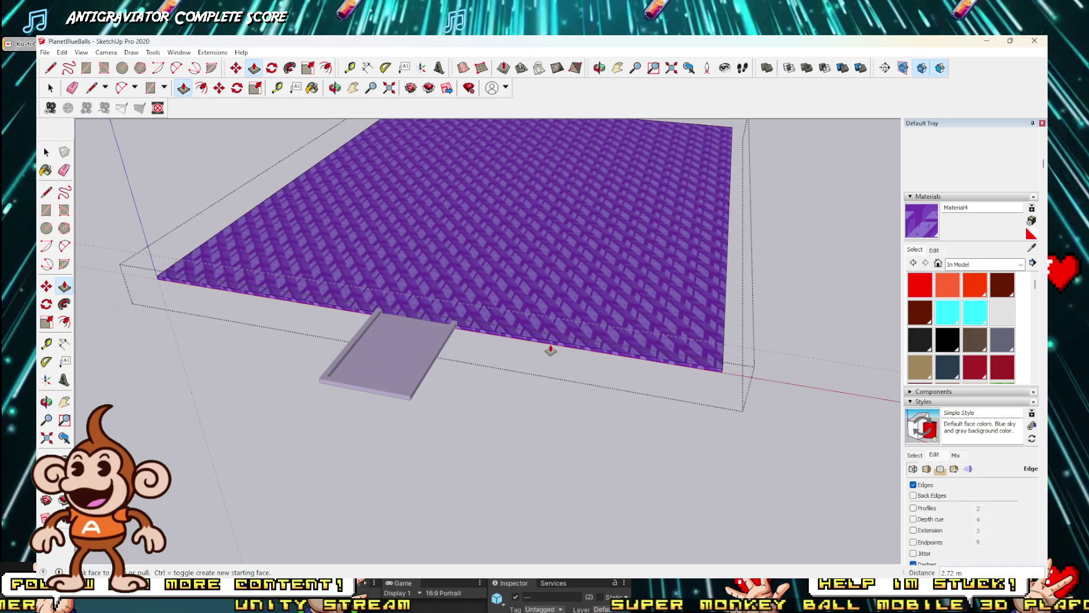
pyautogui.scroll(-3, 550, 350)
pyautogui.scroll(-2, 577, 380)
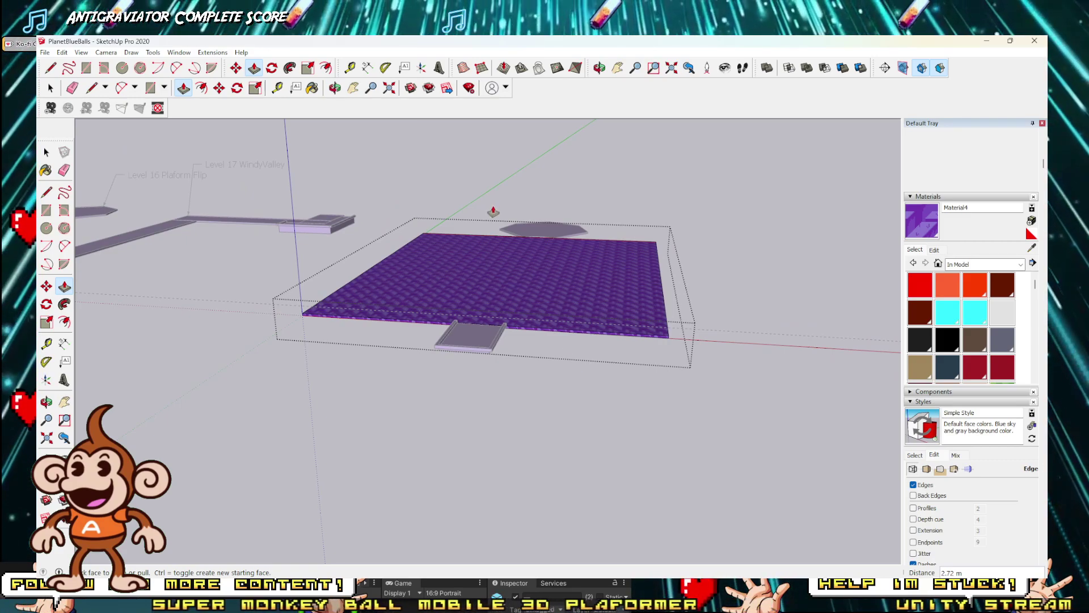
pyautogui.moveTo(493, 212); pyautogui.dragTo(576, 344, button='middle')
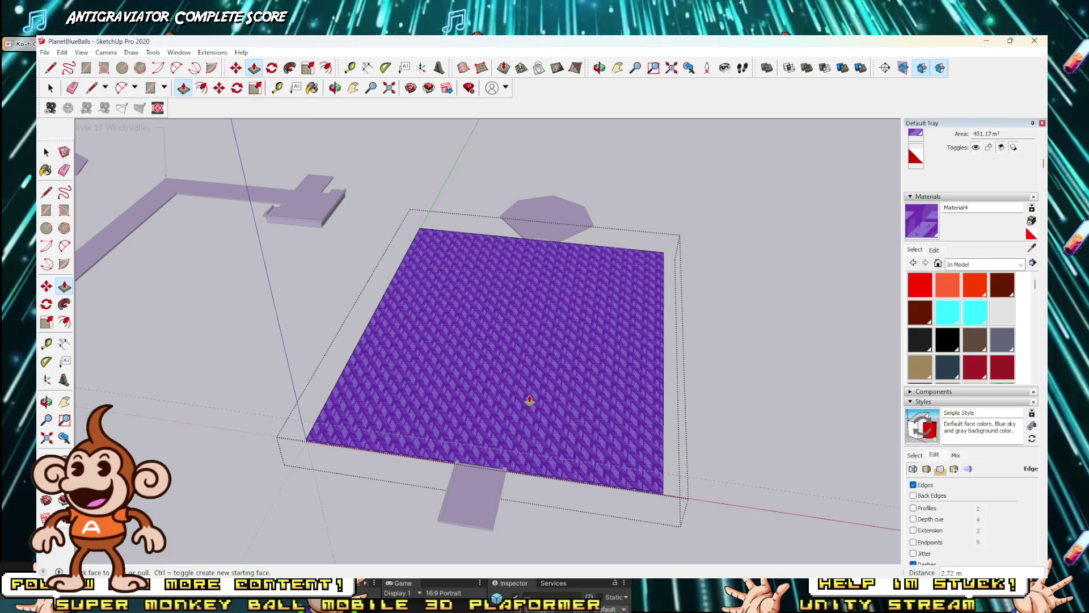
pyautogui.scroll(5, 543, 378)
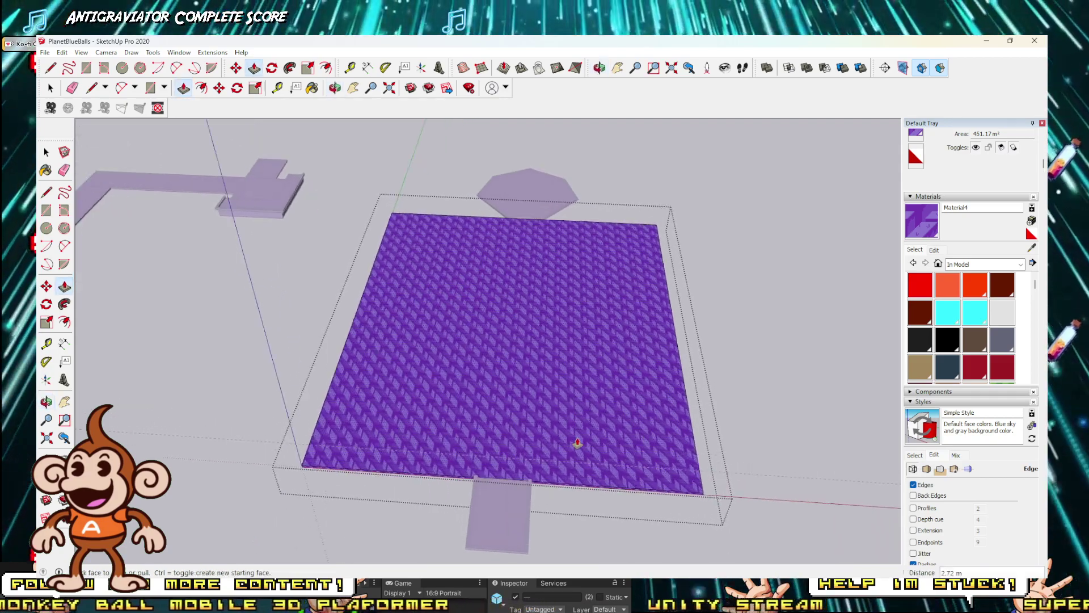
pyautogui.press('l')
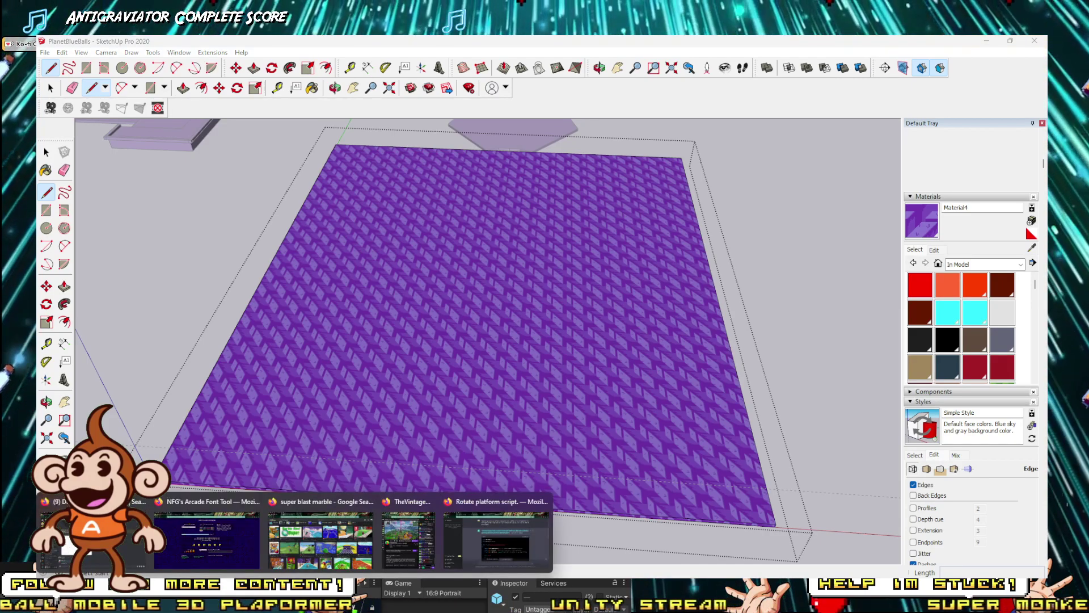
# Step: Switch to the general-chat channel on Discord in Firefox and view the newest DFUS and 4D shirt mock-up enlarged
pyautogui.click(207, 539)
pyautogui.click(94, 536)
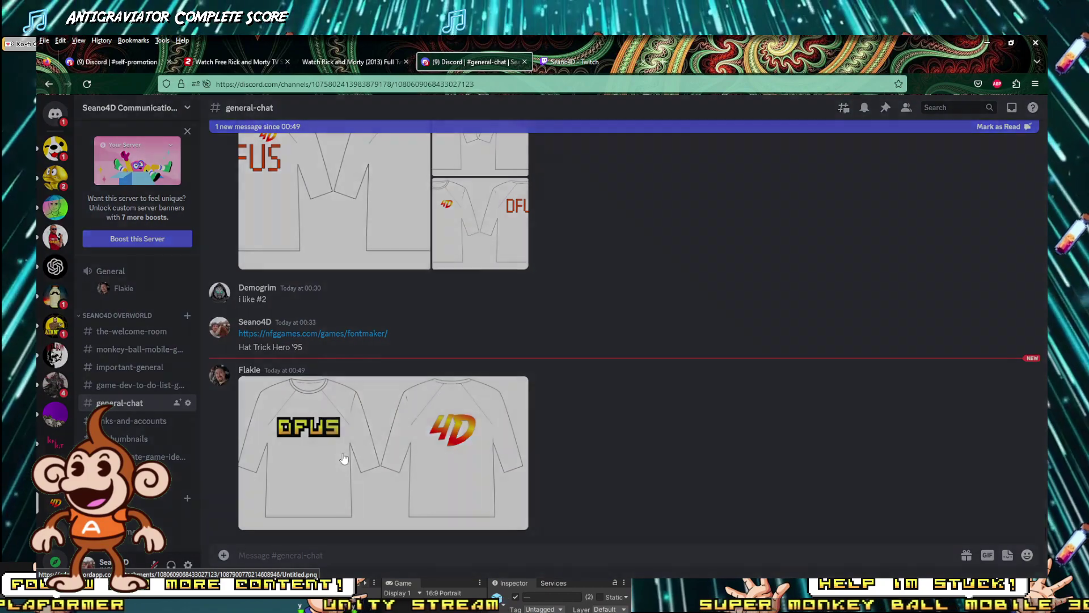
pyautogui.click(344, 459)
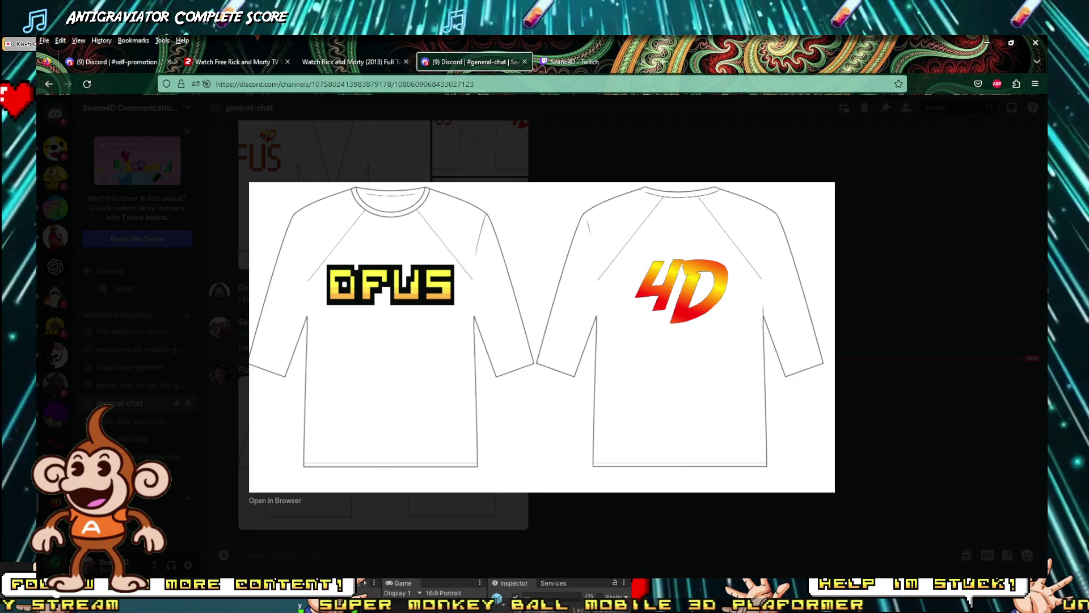
pyautogui.click(984, 277)
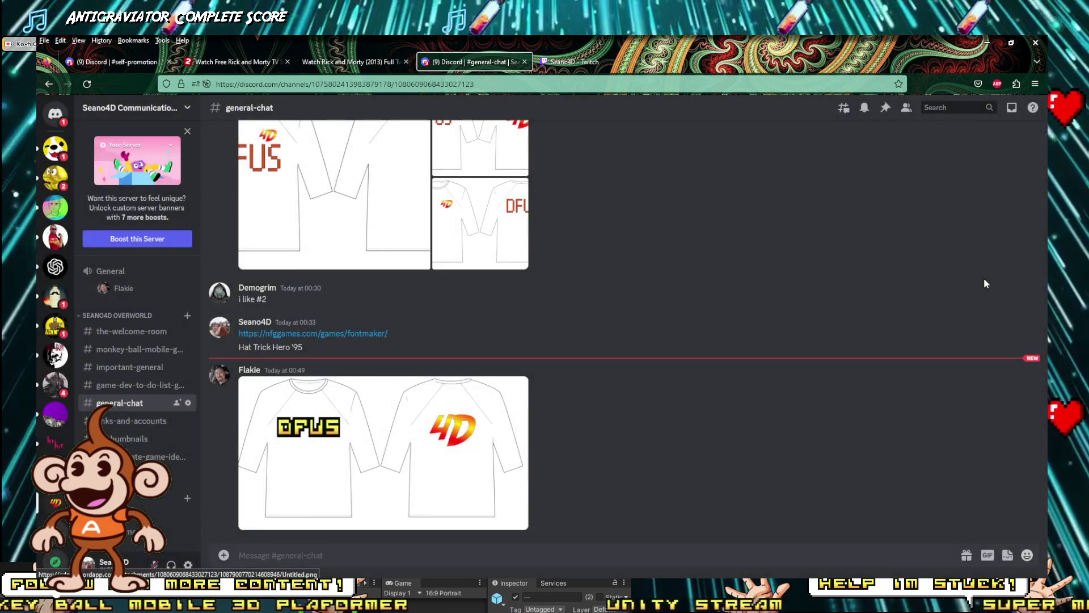
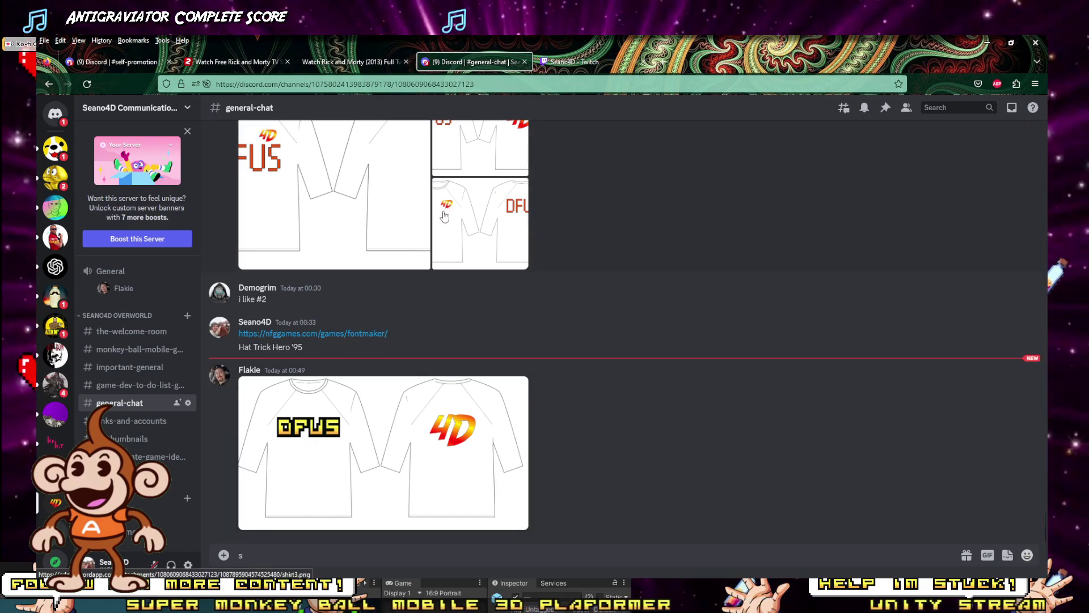
# Step: View the earlier mock-up with the small 4D chest logo, and check the Twitch stream page before returning to SketchUp
pyautogui.write('s')
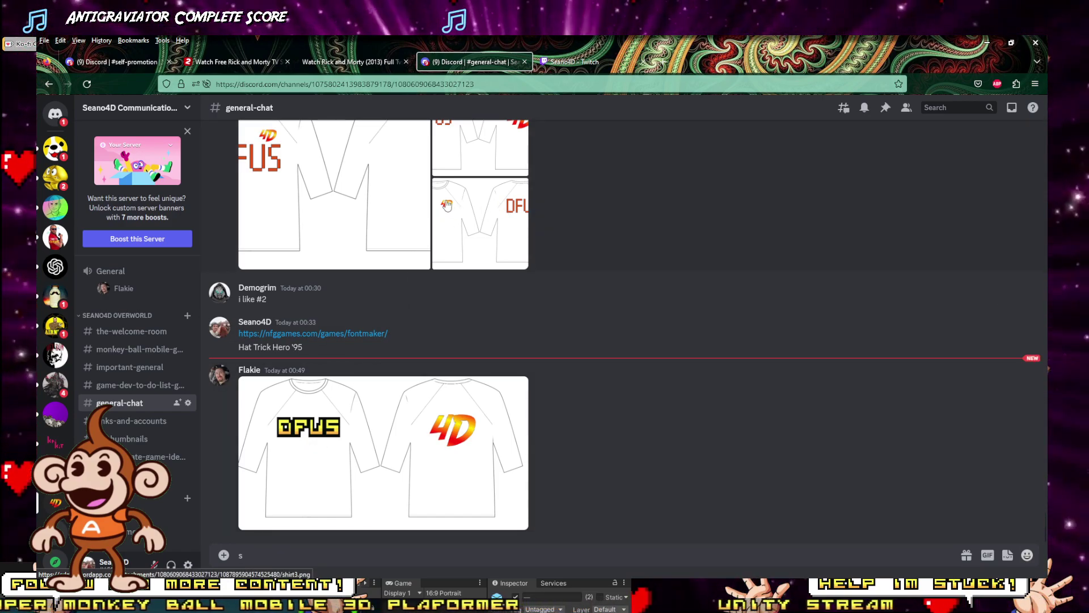
pyautogui.click(447, 205)
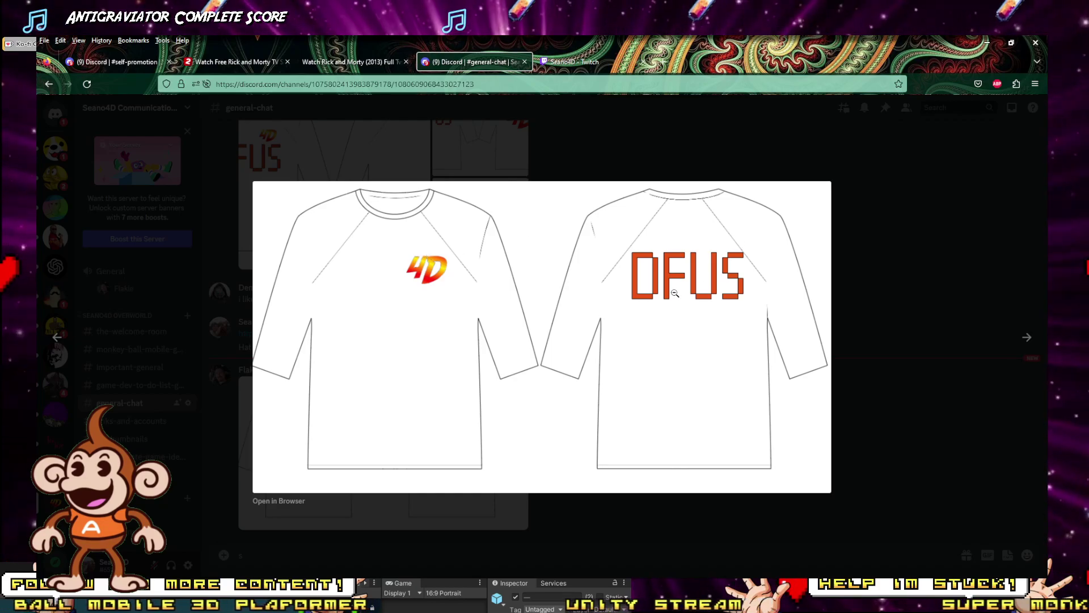
pyautogui.click(874, 191)
pyautogui.click(550, 60)
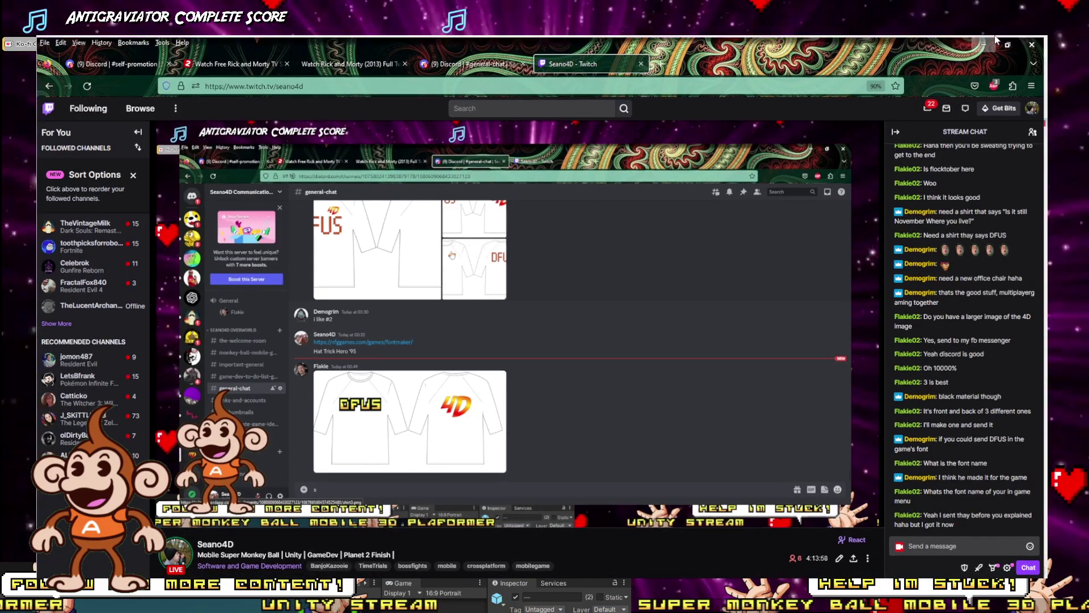
pyautogui.hotkey('alt', 'Tab')
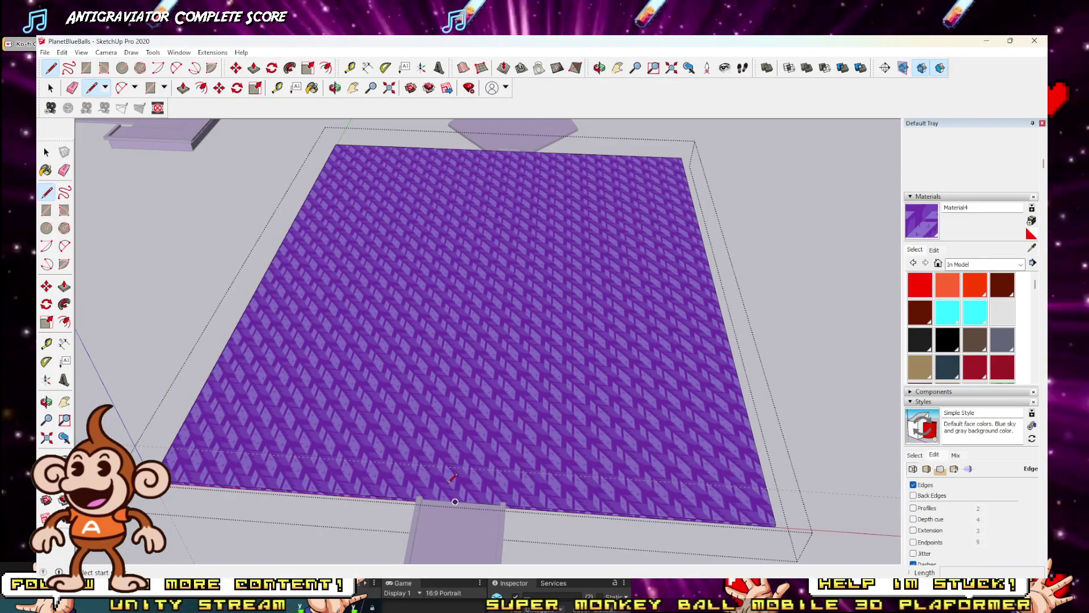
pyautogui.moveTo(452, 478); pyautogui.dragTo(492, 390, button='middle')
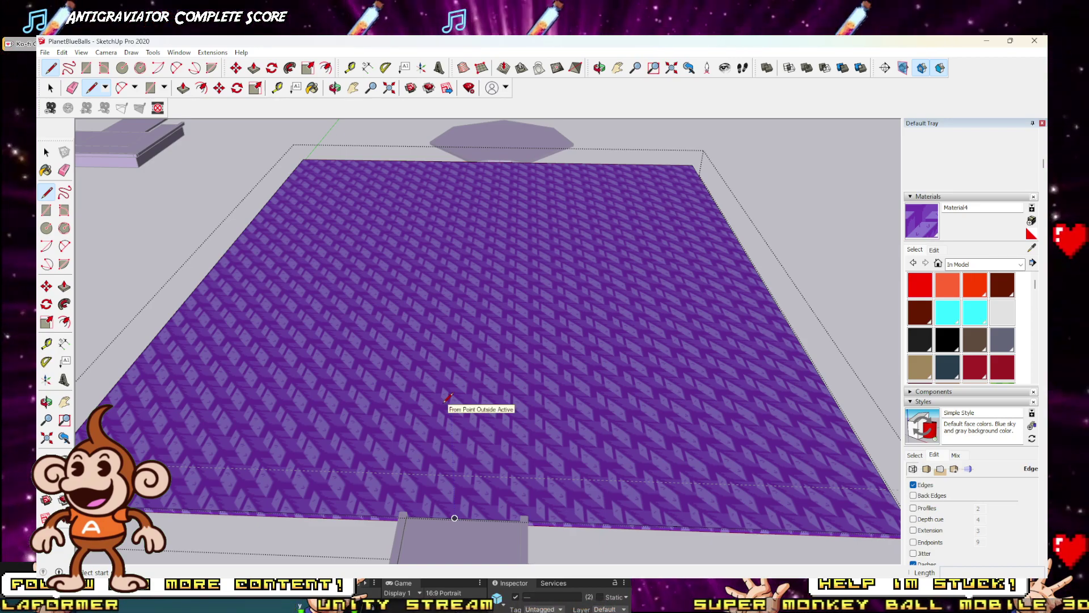
pyautogui.moveTo(553, 375)
pyautogui.mouseDown(button='middle')
pyautogui.moveTo(316, 323)
pyautogui.moveTo(327, 328)
pyautogui.mouseUp(button='middle')
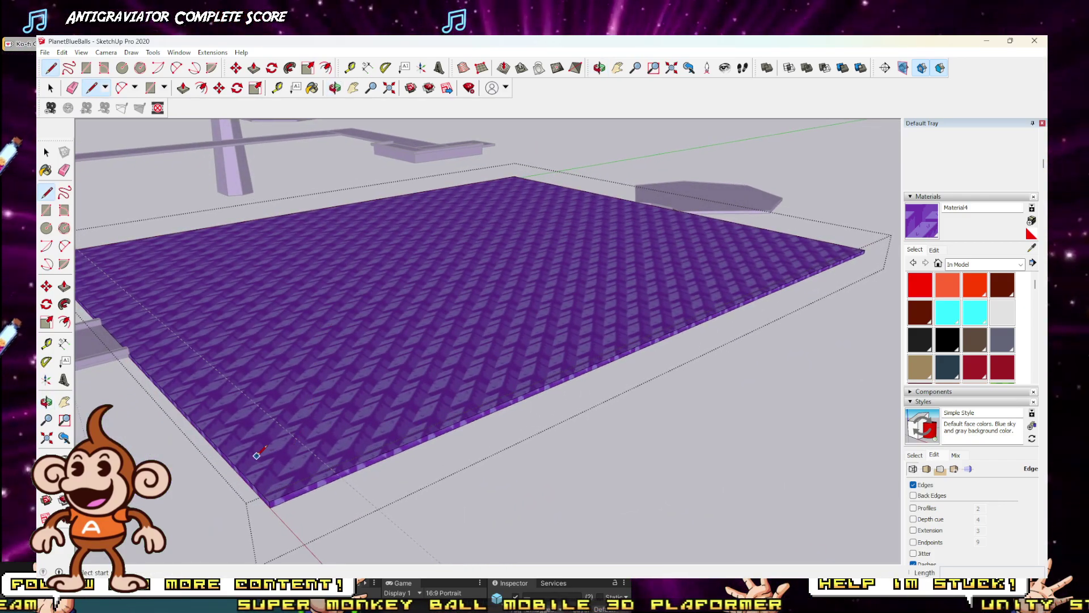
pyautogui.moveTo(260, 437); pyautogui.dragTo(532, 471, button='middle')
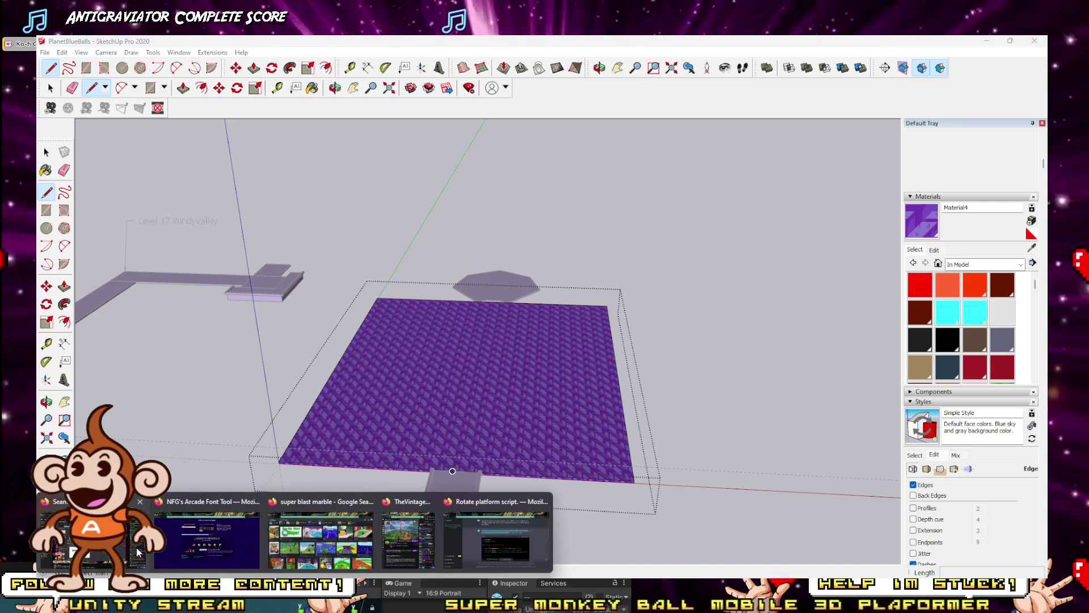
# Step: Switch to the general-chat channel on Discord in Firefox and view the newest DFUS and 4D shirt mock-up enlarged again
pyautogui.click(138, 552)
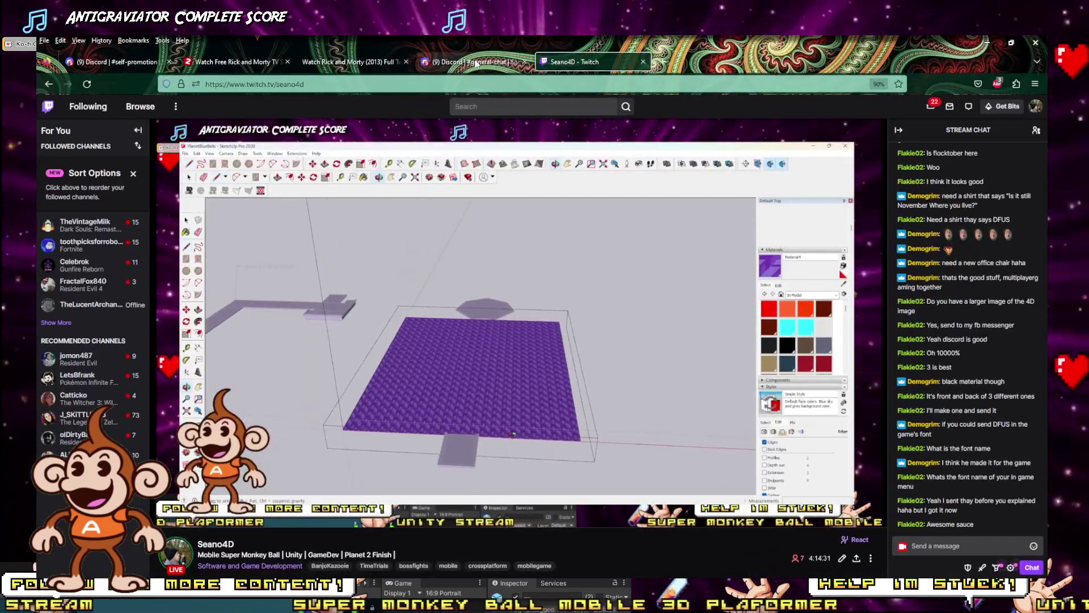
pyautogui.click(440, 63)
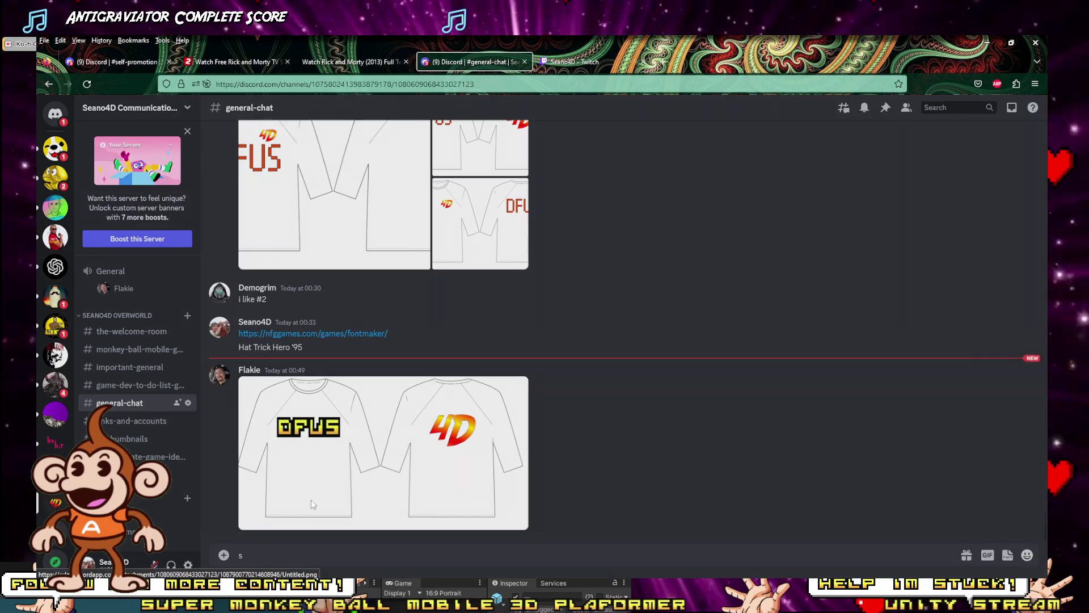
pyautogui.click(318, 504)
pyautogui.click(904, 305)
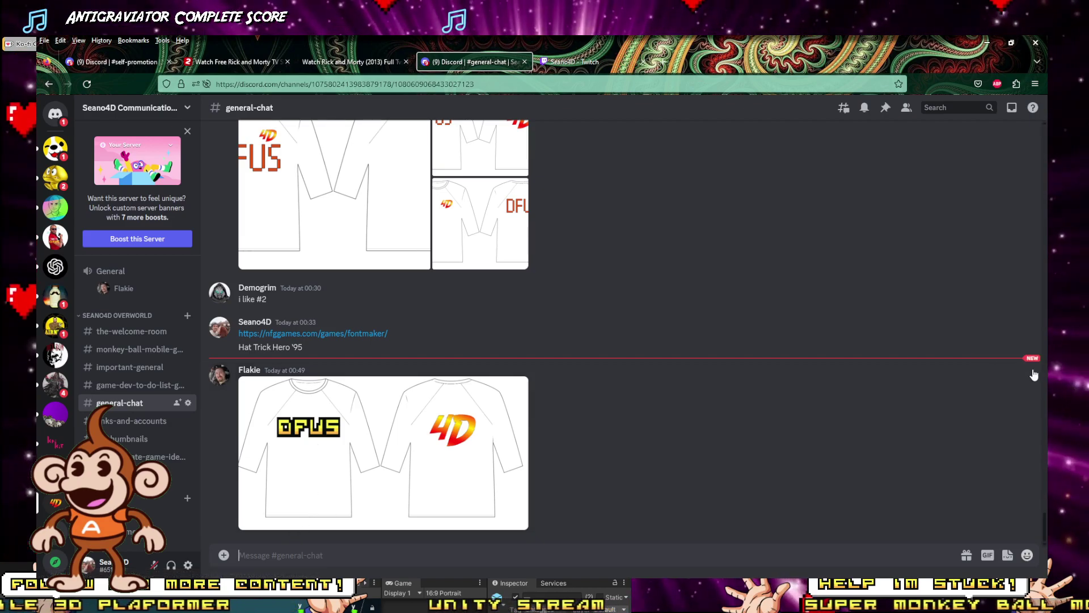
# Step: React to the newest shirt mock-up message with an emoji from the People category and return to SketchUp
pyautogui.click(982, 363)
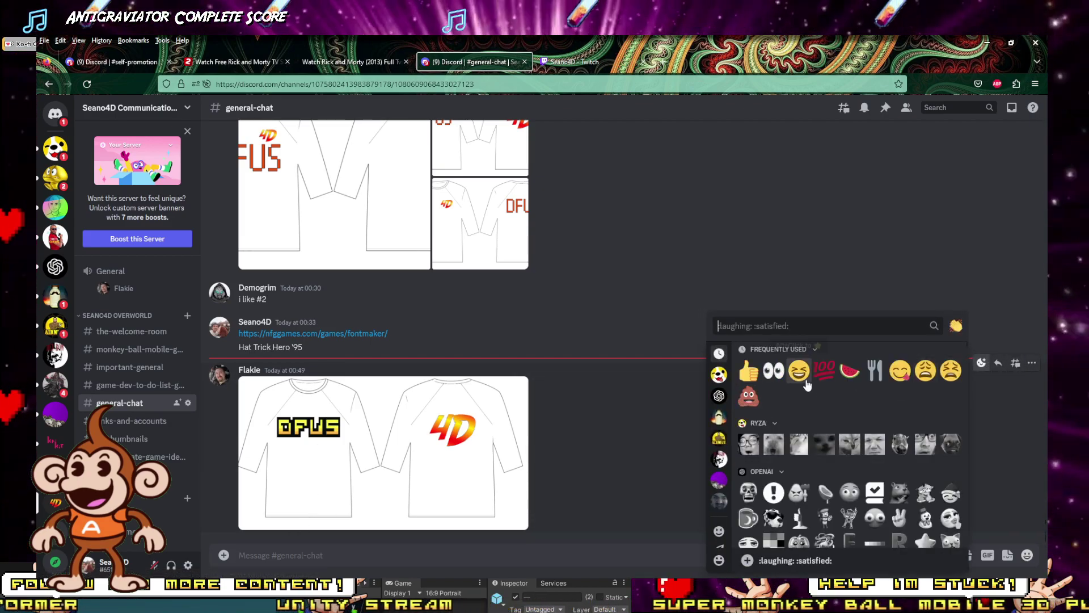
pyautogui.scroll(-15, 839, 448)
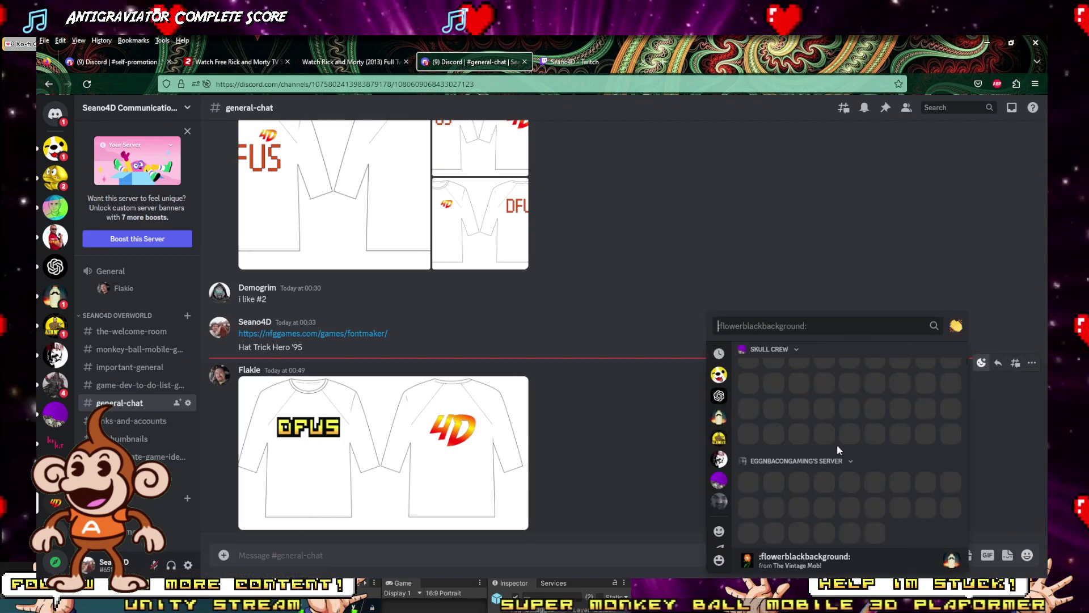
pyautogui.scroll(-4, 815, 460)
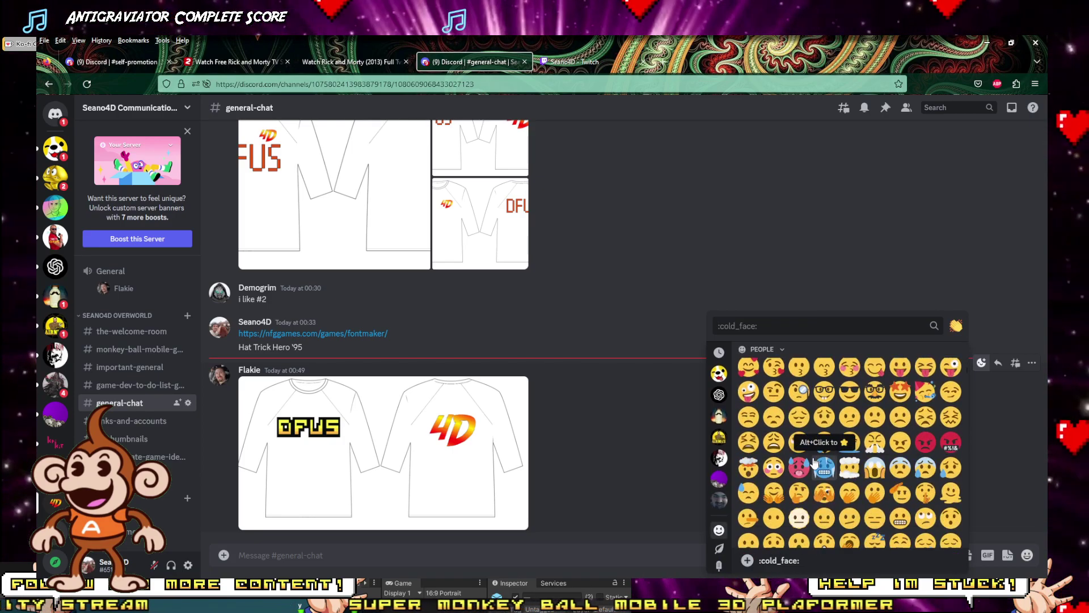
pyautogui.scroll(-5, 810, 465)
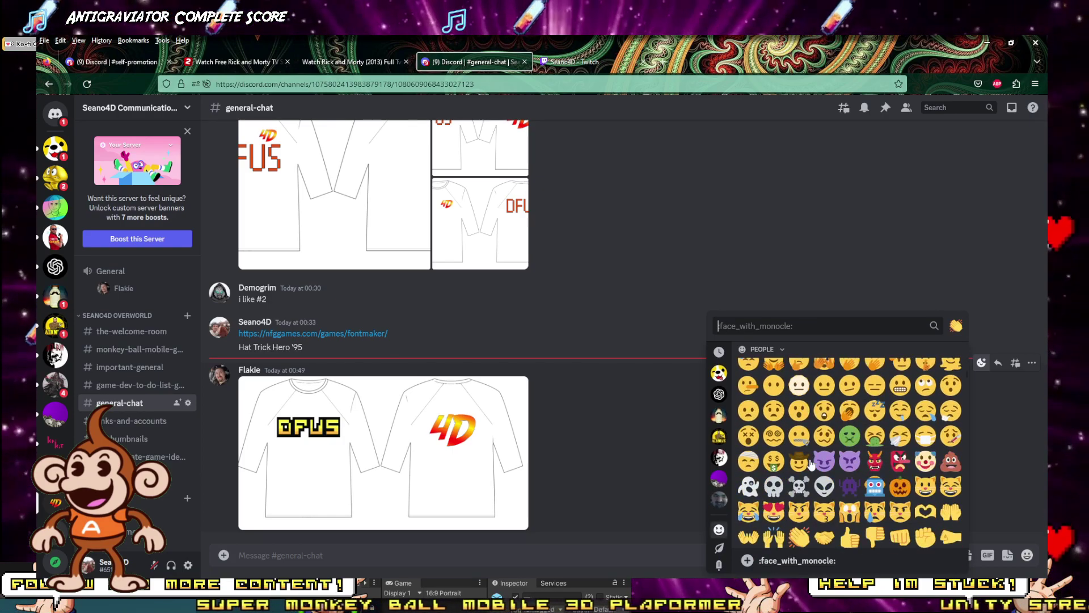
pyautogui.scroll(5, 811, 464)
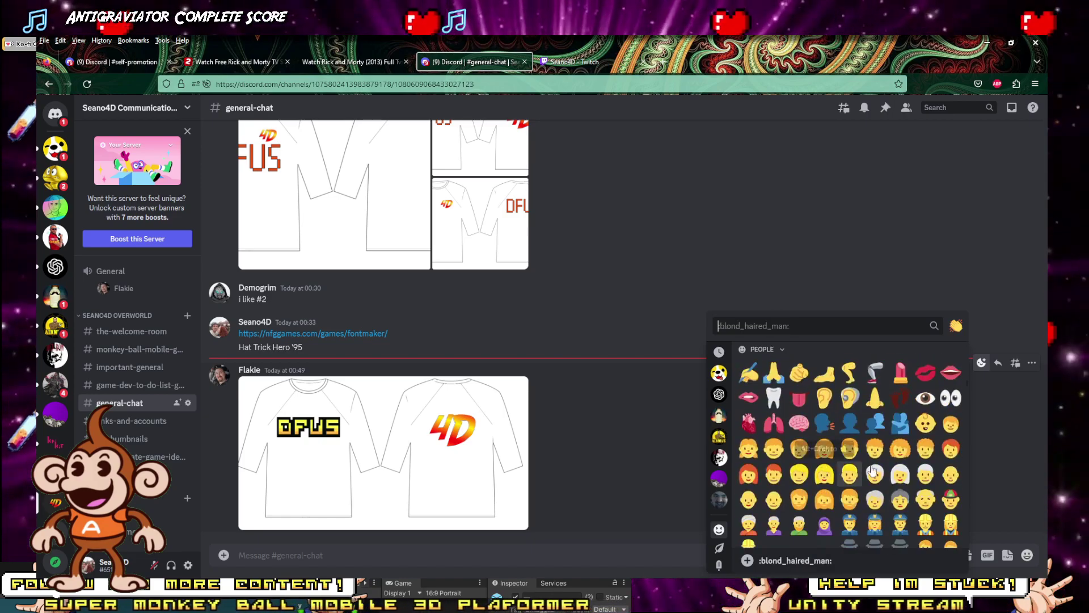
pyautogui.click(926, 449)
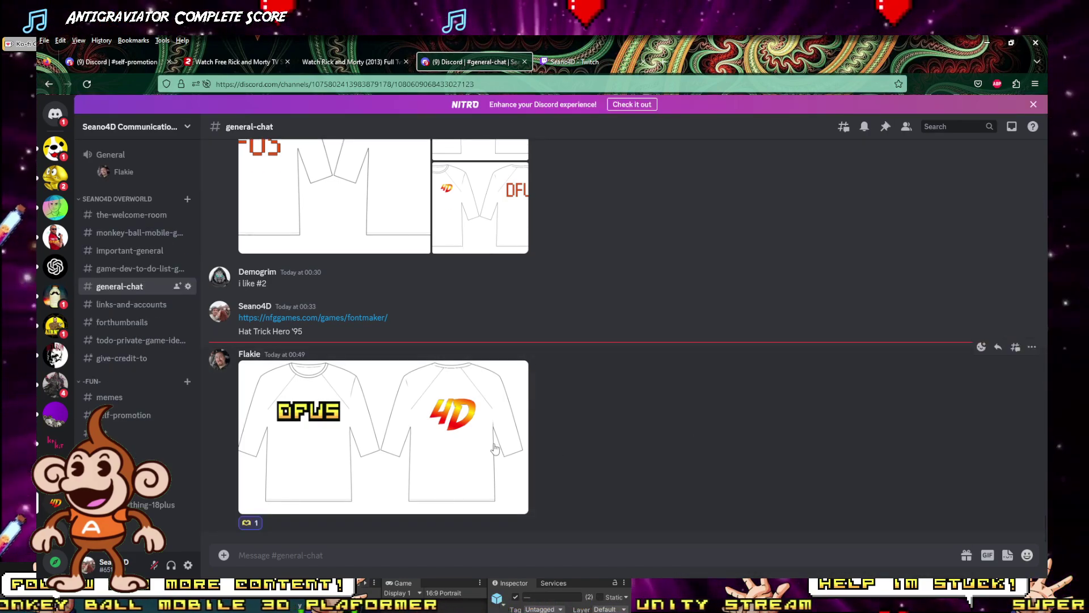
pyautogui.click(985, 42)
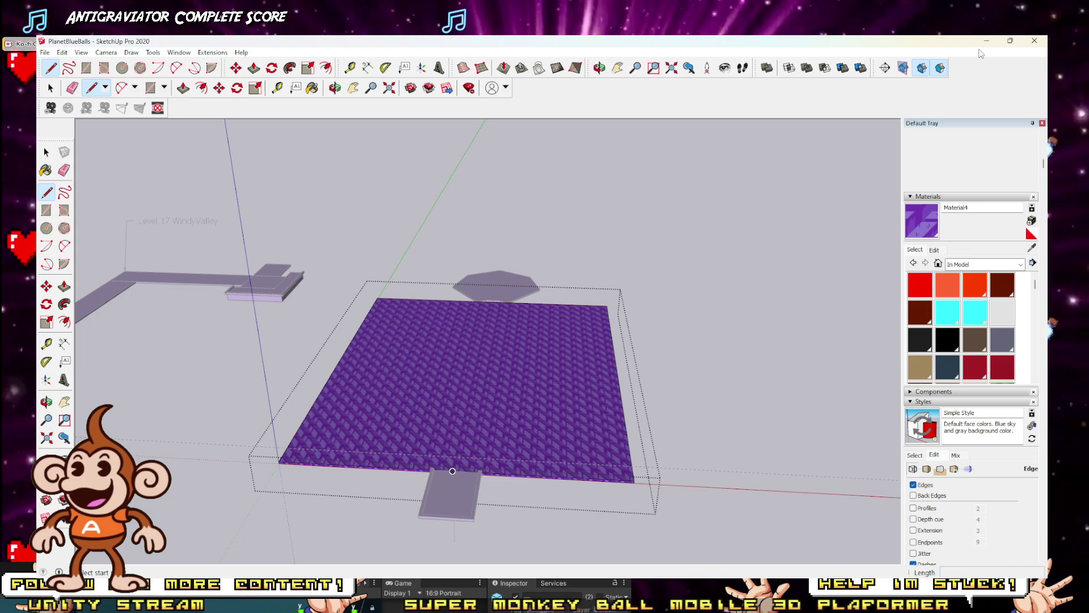
# Step: Examine the purple slab's proportions against the start pad and octagonal platform from several angles and distances
pyautogui.scroll(6, 545, 482)
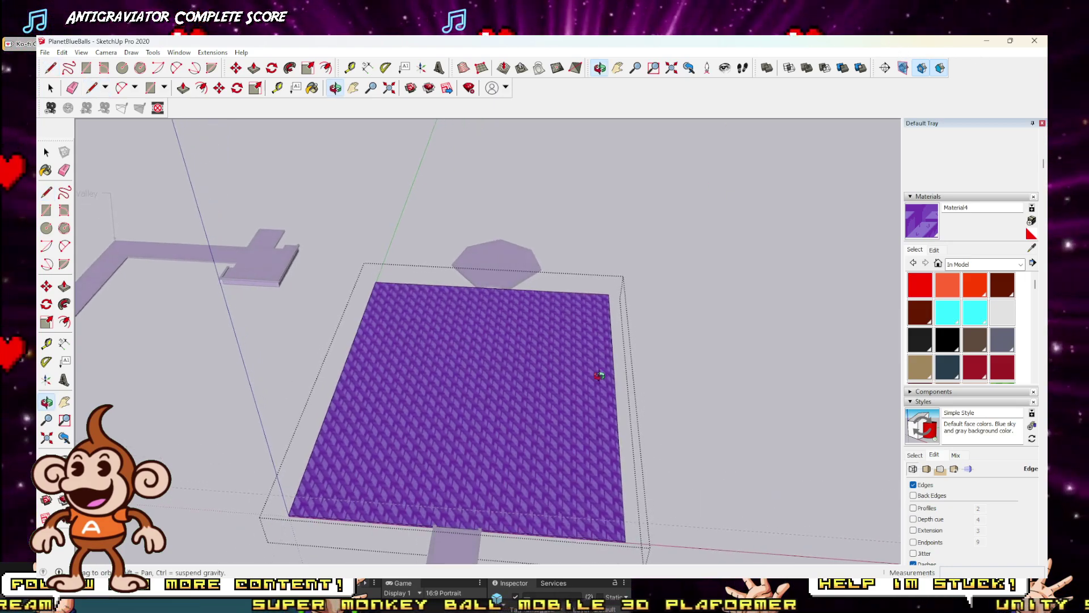
pyautogui.scroll(-6, 533, 498)
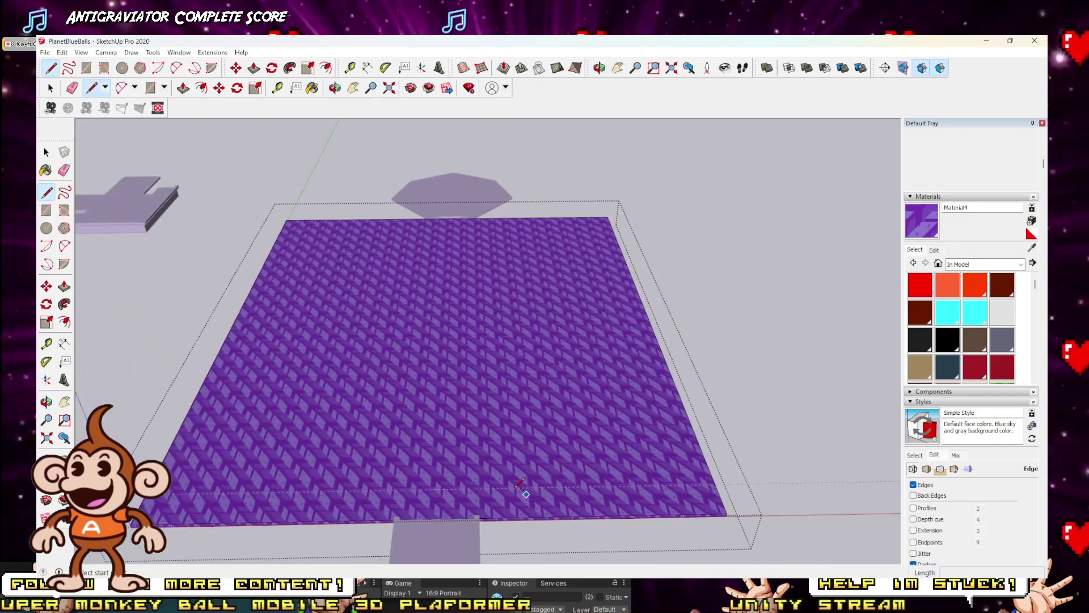
pyautogui.moveTo(519, 482); pyautogui.dragTo(372, 354, button='middle')
pyautogui.scroll(-2, 372, 354)
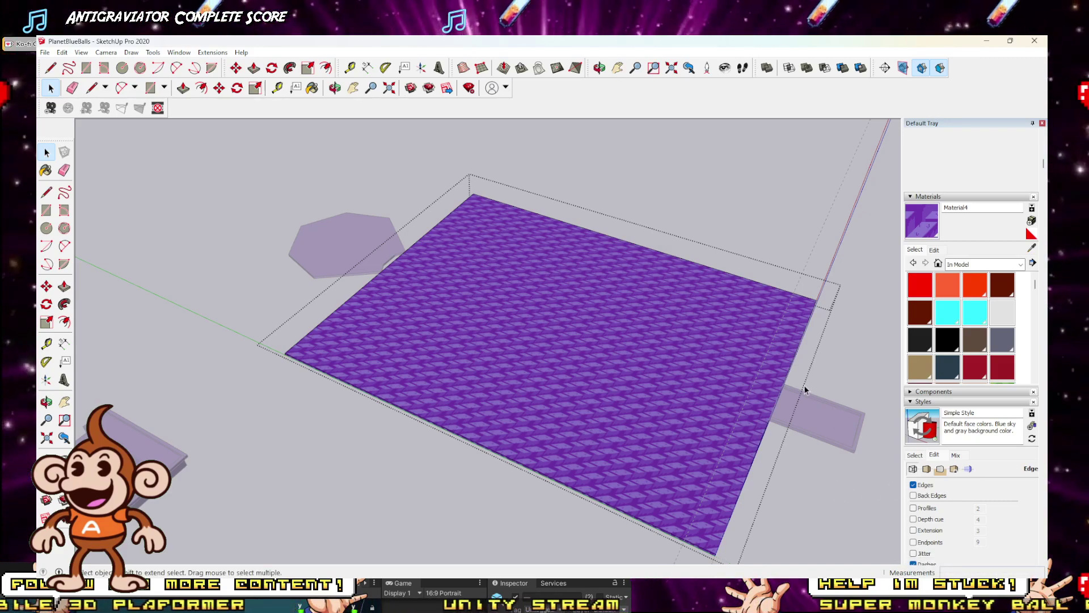
pyautogui.moveTo(804, 389)
pyautogui.mouseDown(button='middle')
pyautogui.moveTo(795, 413)
pyautogui.moveTo(651, 427)
pyautogui.mouseUp(button='middle')
pyautogui.scroll(-2, 641, 418)
pyautogui.scroll(5, 683, 478)
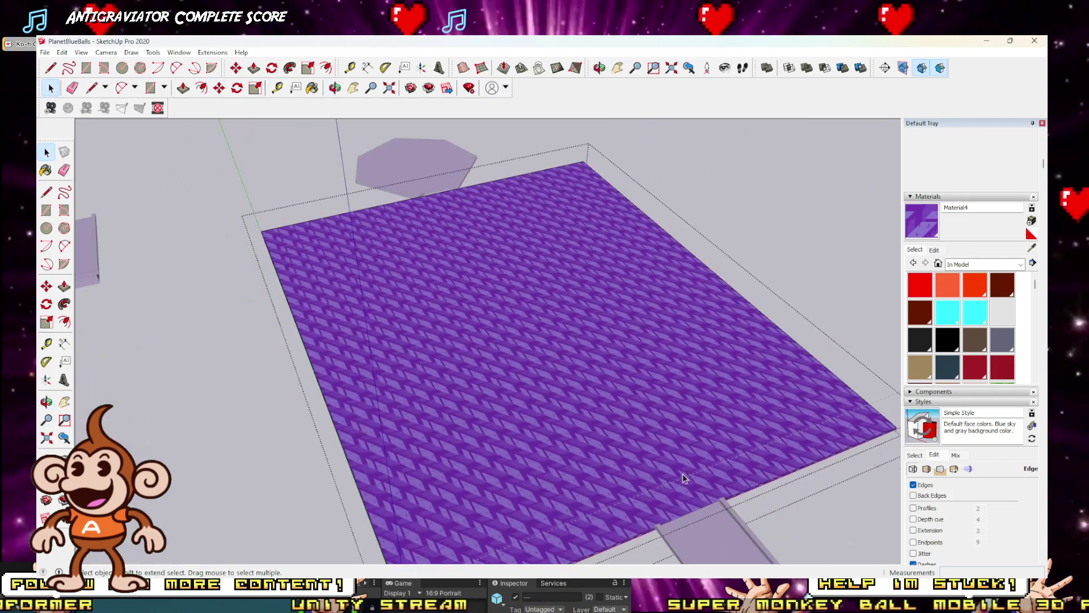
pyautogui.scroll(4, 682, 479)
pyautogui.scroll(-5, 564, 418)
pyautogui.scroll(5, 582, 488)
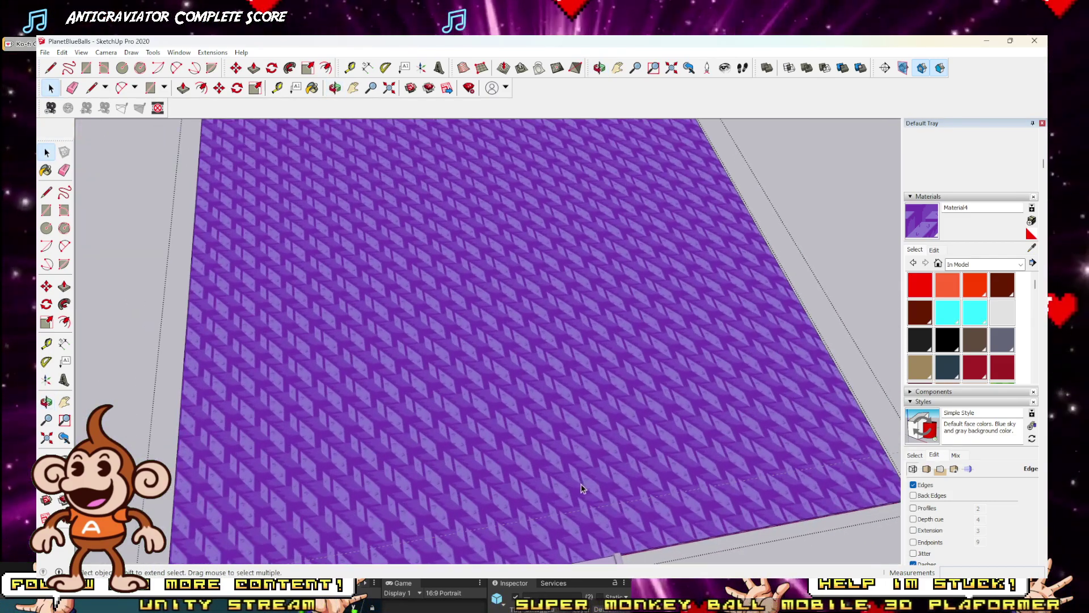
pyautogui.scroll(-5, 518, 418)
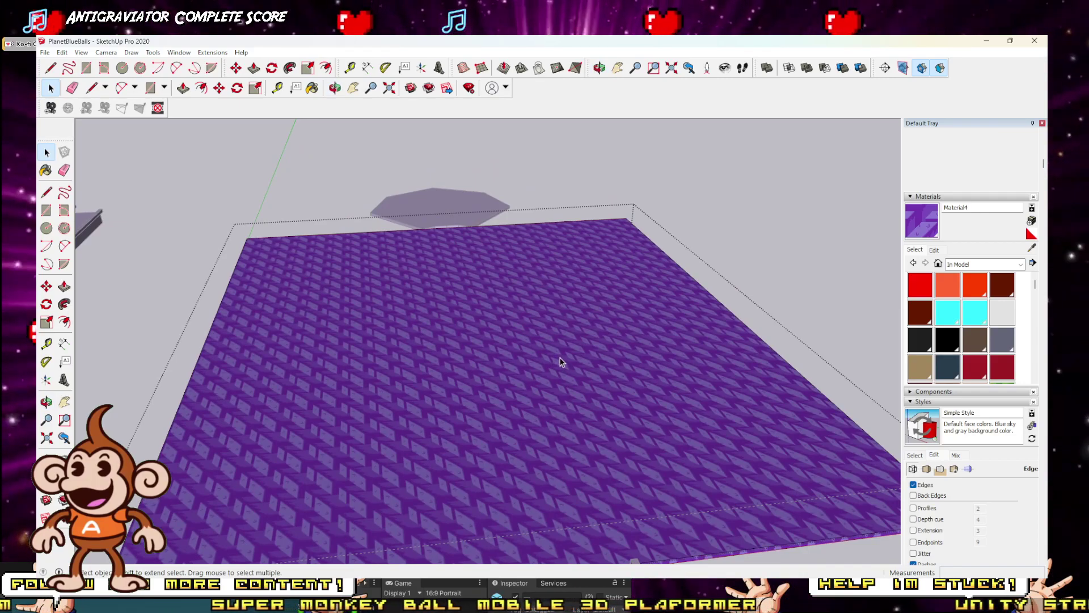
pyautogui.moveTo(517, 379)
pyautogui.mouseDown(button='middle')
pyautogui.moveTo(584, 357)
pyautogui.moveTo(513, 365)
pyautogui.moveTo(565, 366)
pyautogui.moveTo(588, 353)
pyautogui.moveTo(620, 372)
pyautogui.moveTo(620, 390)
pyautogui.mouseUp(button='middle')
# Step: Push the slab's side face that looks toward the Level 17 model inward by 0.71 m and another 3.04 m
pyautogui.press('space')
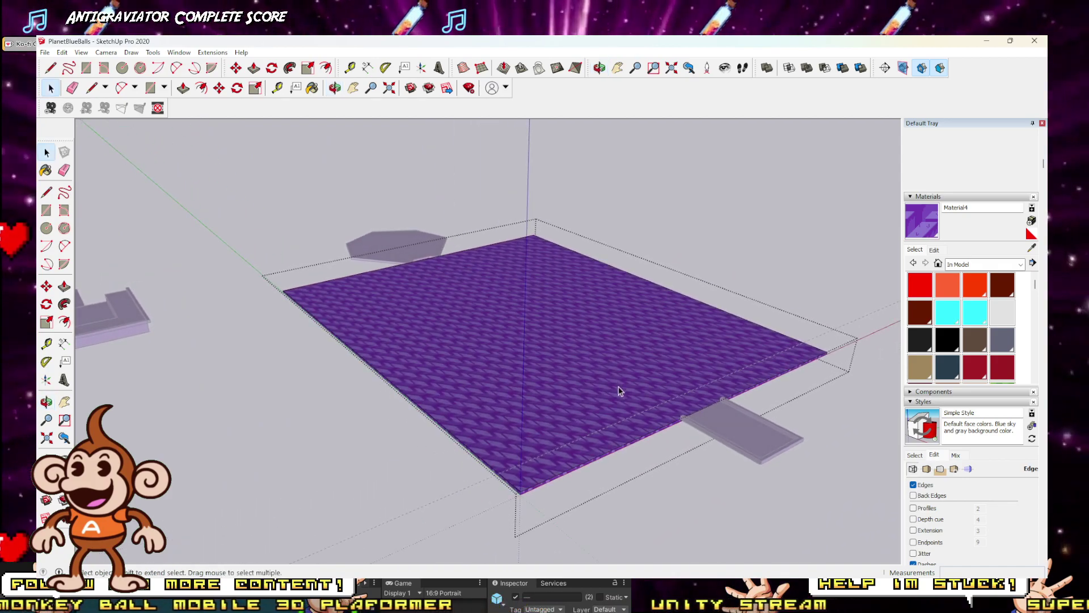
pyautogui.moveTo(504, 421); pyautogui.dragTo(544, 397, button='middle')
pyautogui.scroll(5, 513, 428)
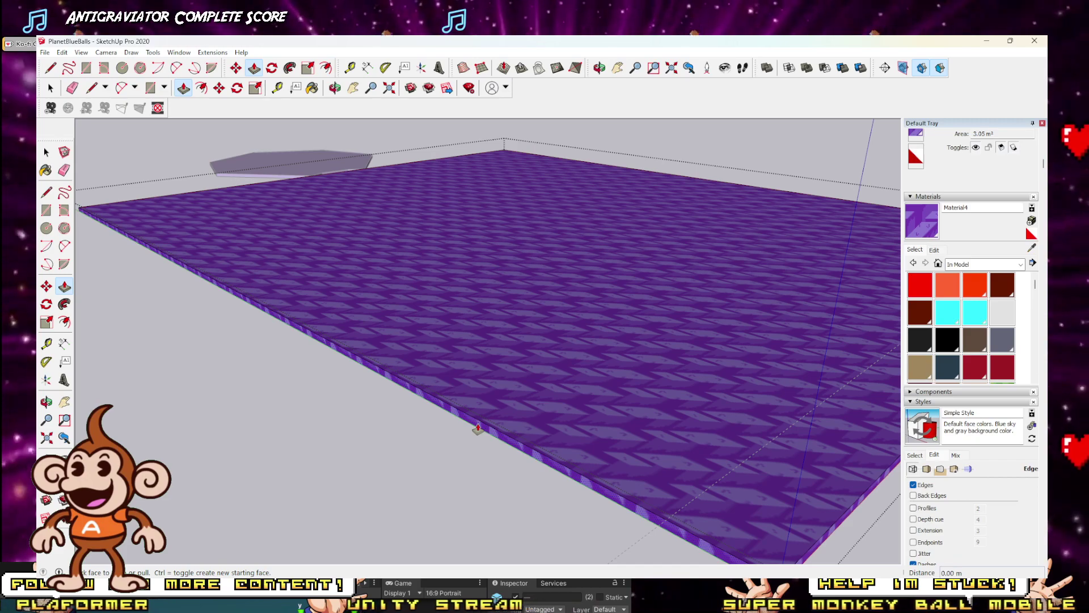
pyautogui.moveTo(478, 430); pyautogui.dragTo(514, 413)
pyautogui.scroll(-5, 515, 414)
pyautogui.moveTo(584, 401); pyautogui.dragTo(534, 410, button='middle')
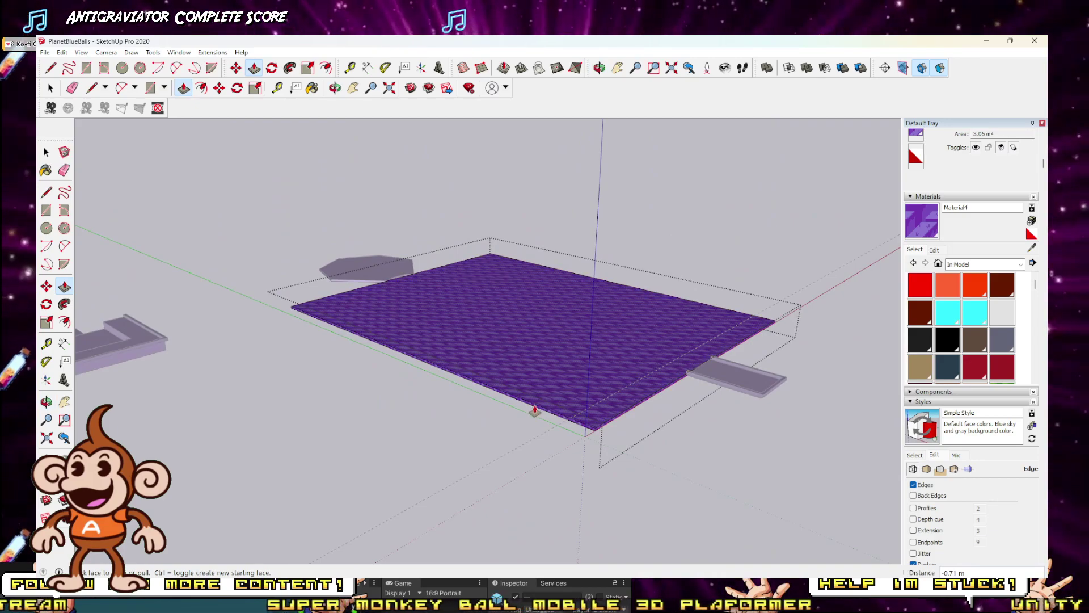
pyautogui.moveTo(535, 410); pyautogui.dragTo(579, 399)
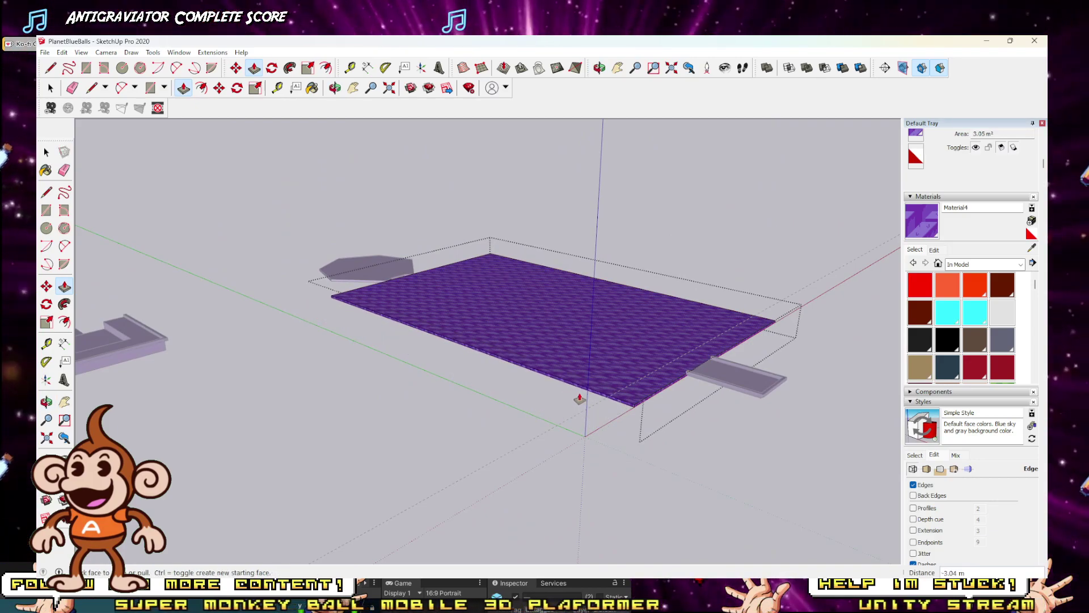
# Step: Switch to Unity, widen the Hierarchy and Project area, and show the root Assets folder
pyautogui.click(986, 42)
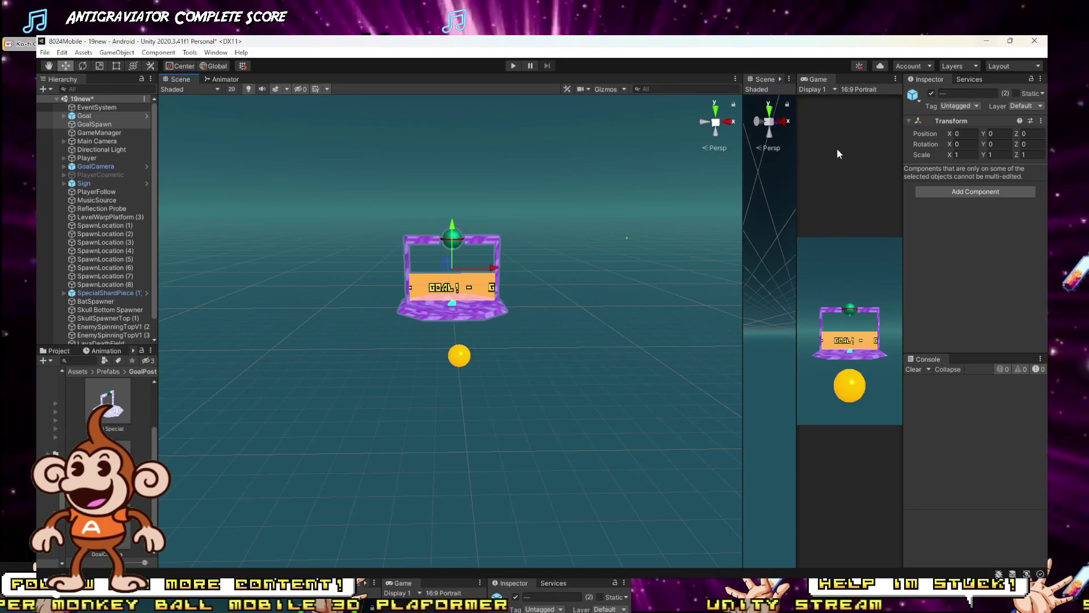
pyautogui.scroll(-3, 505, 298)
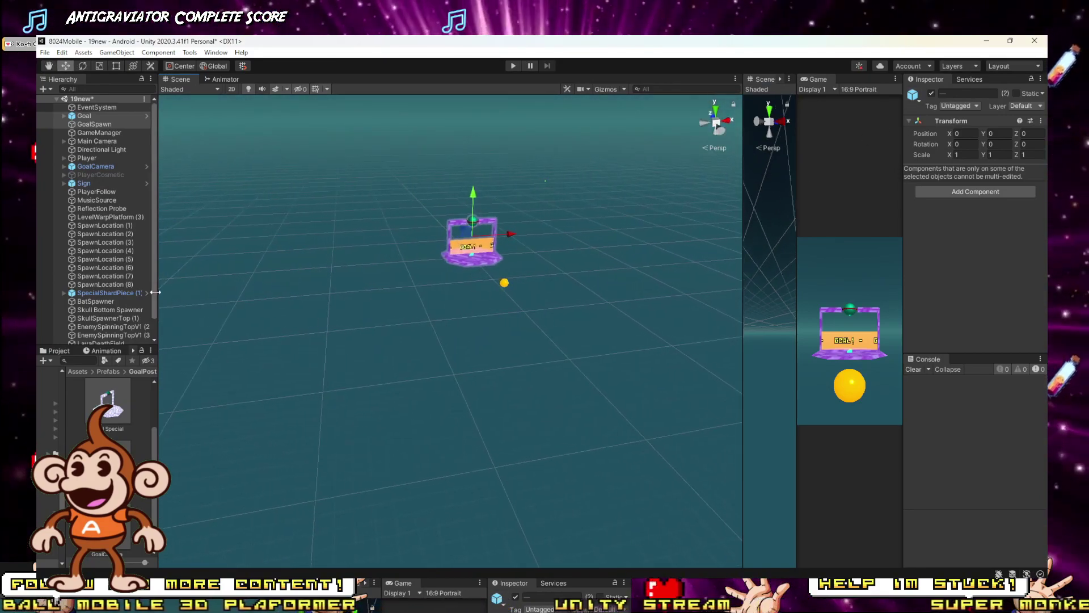
pyautogui.moveTo(157, 417); pyautogui.dragTo(440, 397)
pyautogui.click(77, 371)
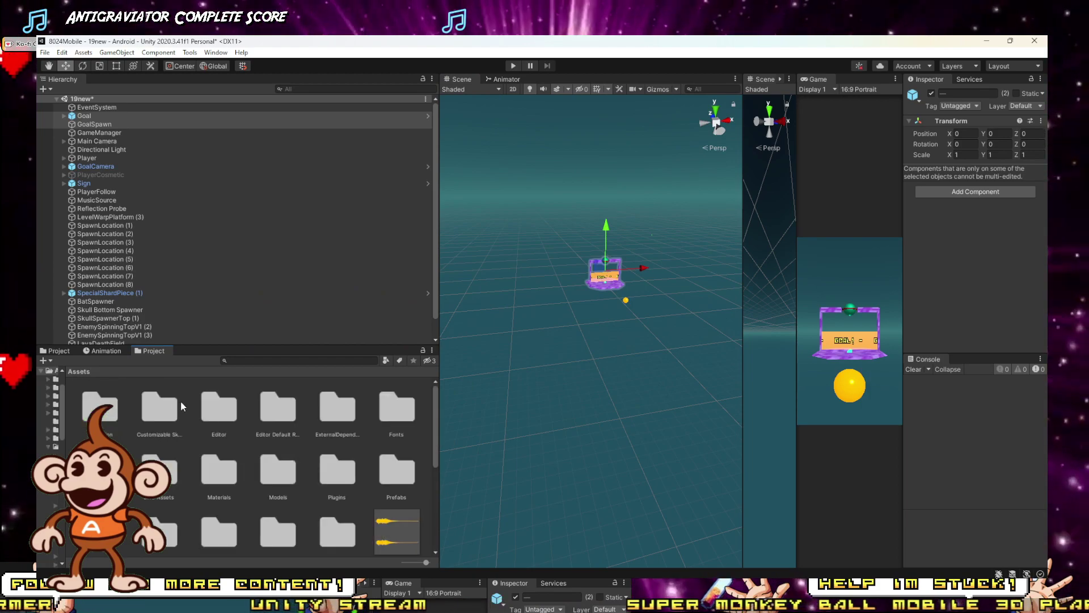
# Step: Add a 3D cube to the 19new scene and reset its transform
pyautogui.click(45, 89)
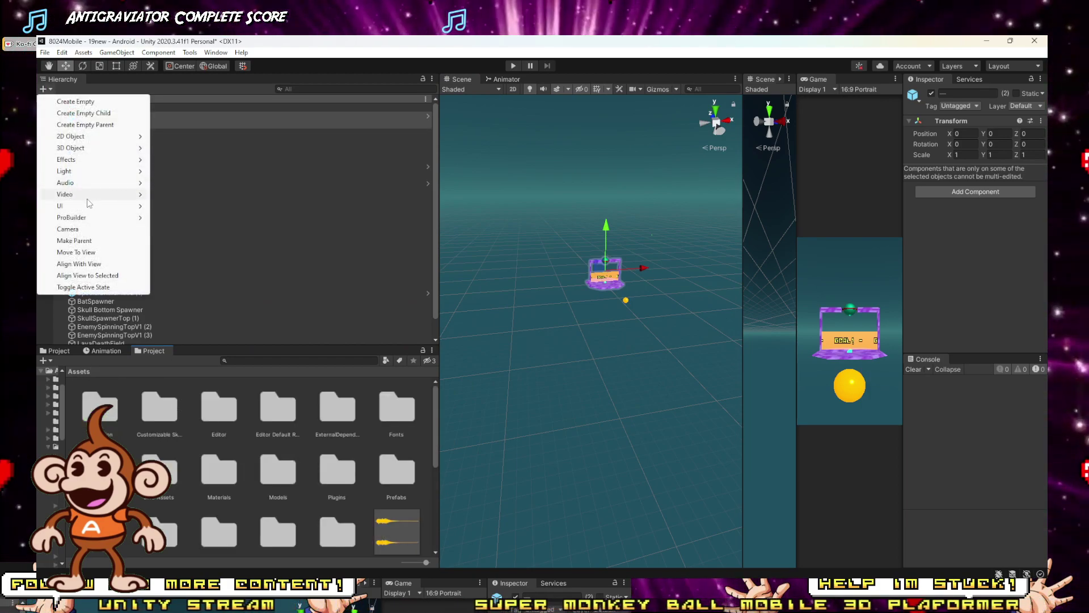
pyautogui.moveTo(70, 147)
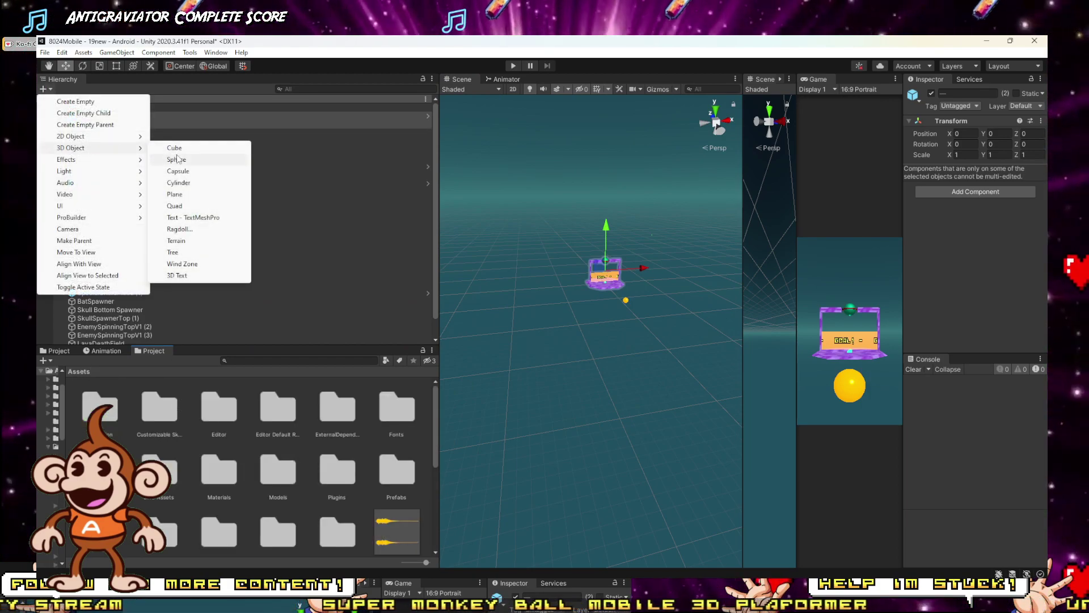
pyautogui.click(166, 148)
pyautogui.keyDown('alt'); pyautogui.moveTo(540, 254); pyautogui.dragTo(581, 283, button='right'); pyautogui.keyUp('alt')
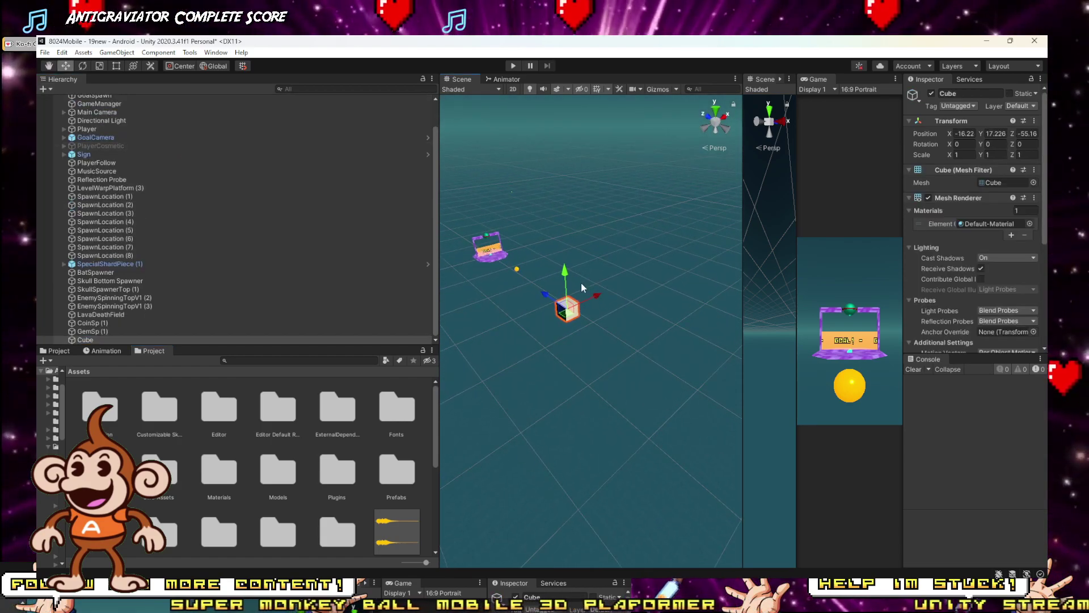
pyautogui.click(1033, 121)
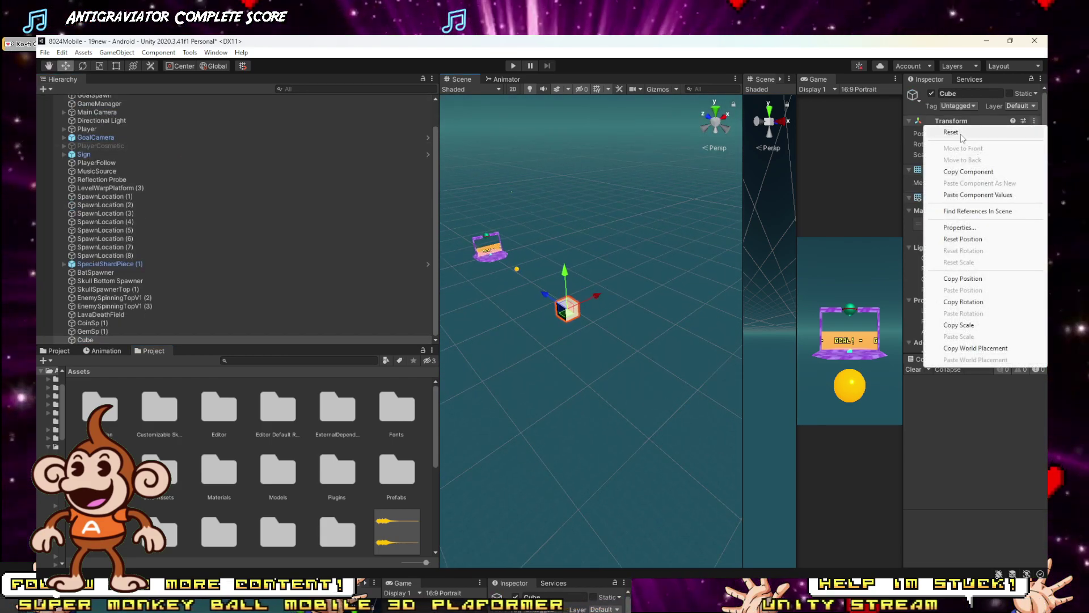
pyautogui.click(949, 67)
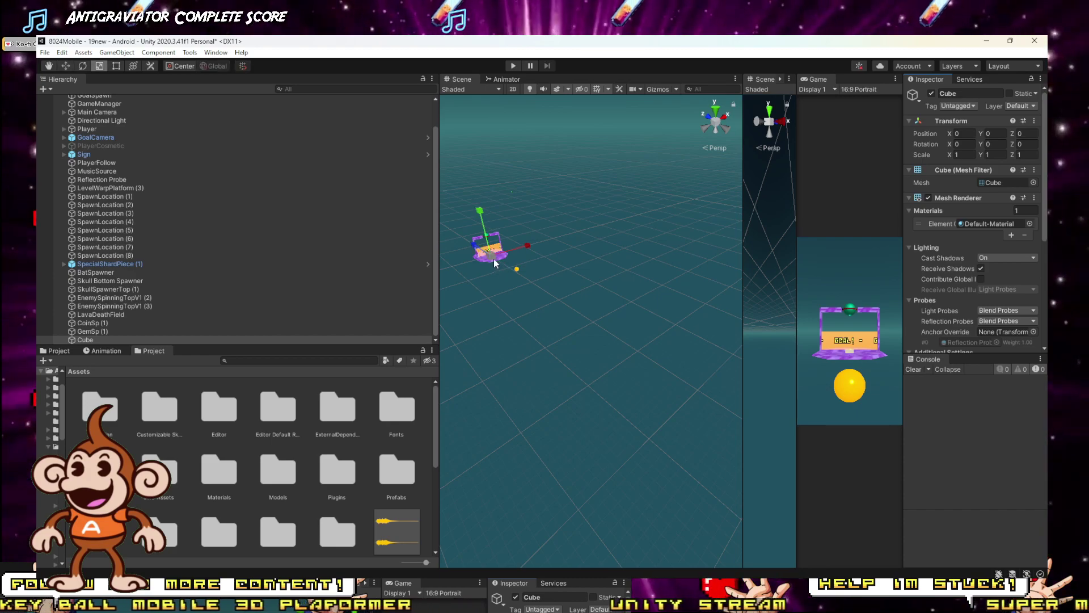
# Step: Stretch the cube into a wide floor, scaled to about 169.75 on X and 115.48 on Z
pyautogui.press('r')
pyautogui.moveTo(473, 245); pyautogui.dragTo(611, 534)
pyautogui.moveTo(526, 246); pyautogui.dragTo(267, 290)
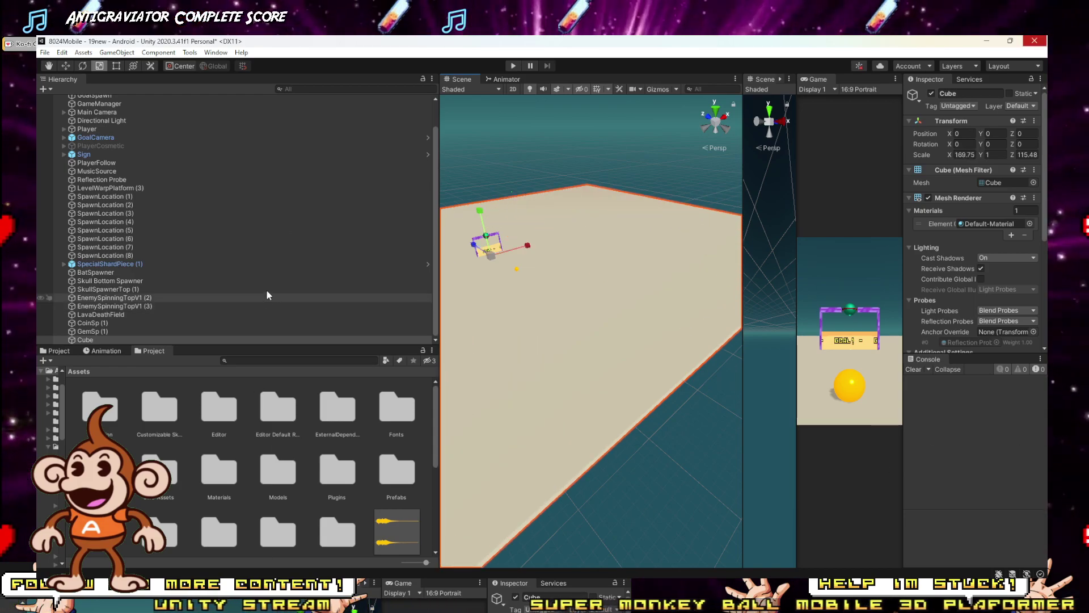
# Step: Enlarge the Game view, play-test the level briefly on the temporary floor, and stop playing
pyautogui.moveTo(798, 329); pyautogui.dragTo(319, 284)
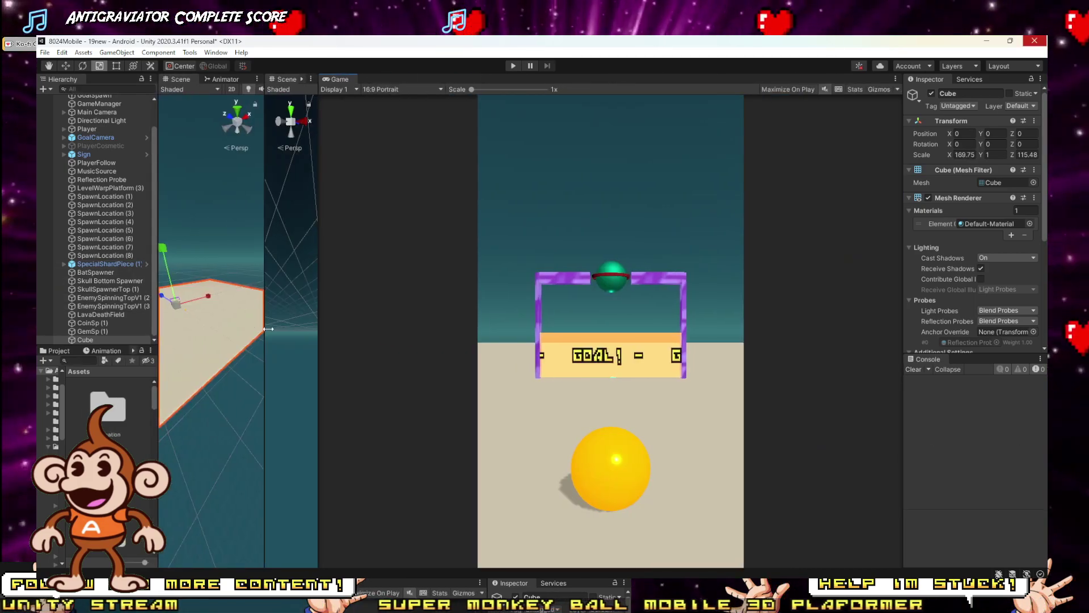
pyautogui.click(512, 66)
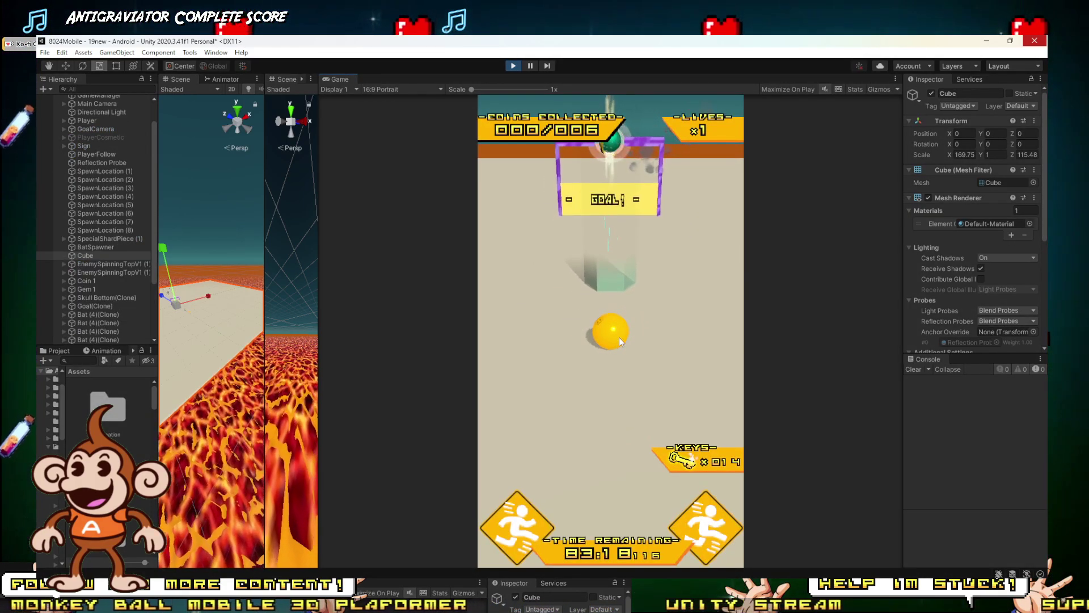
pyautogui.click(513, 66)
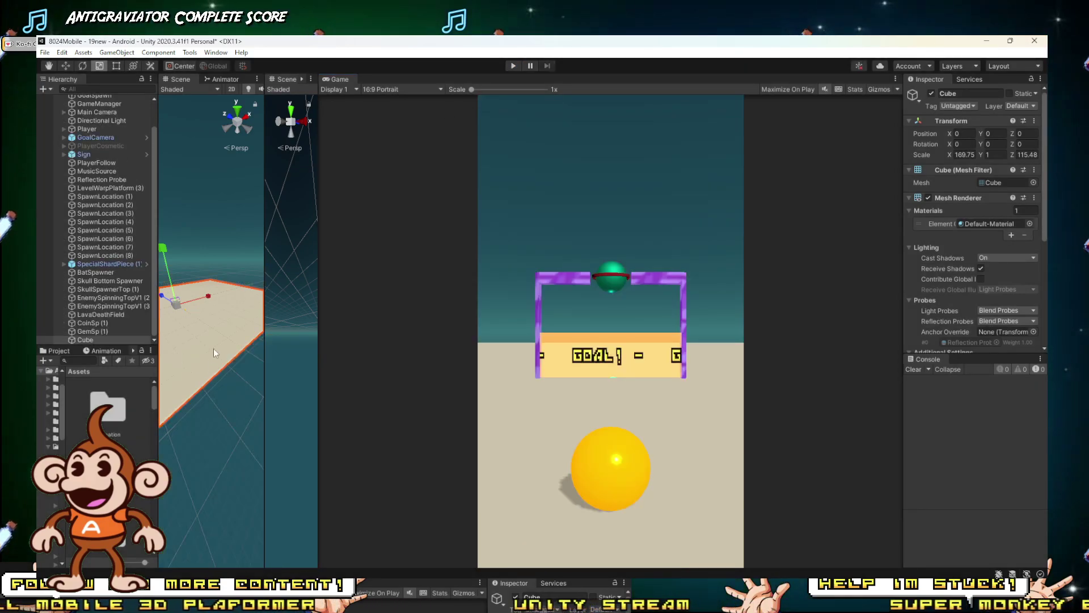
# Step: Enlarge the Scene view, duplicate the floor cube, and narrow the copy into a thin strip of about 0.31 Z scale
pyautogui.moveTo(264, 334); pyautogui.dragTo(695, 318)
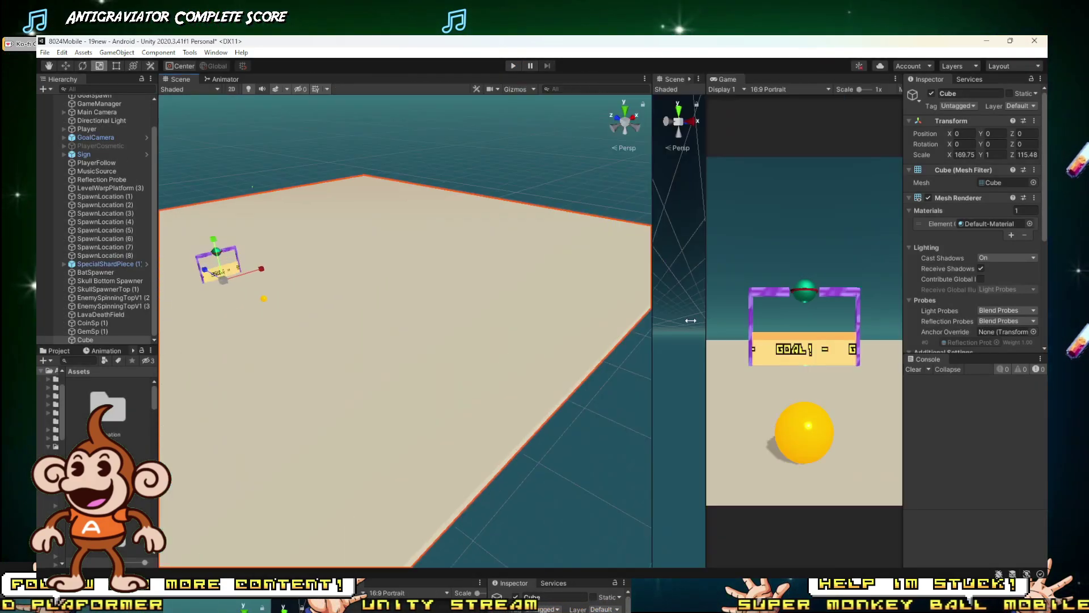
pyautogui.keyDown('alt'); pyautogui.moveTo(567, 318); pyautogui.dragTo(361, 261); pyautogui.keyUp('alt')
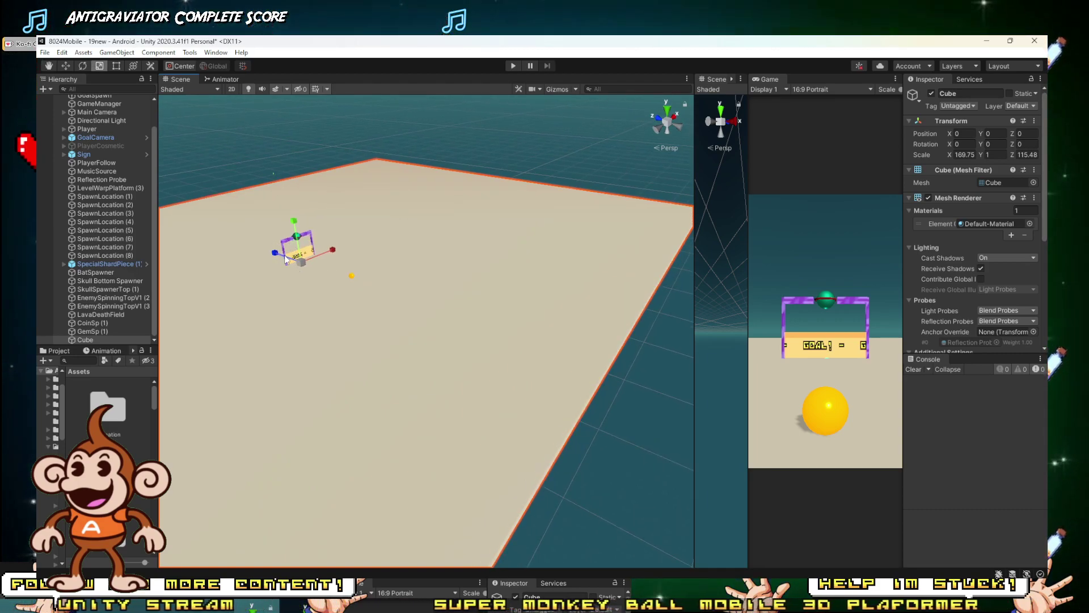
pyautogui.hotkey('ctrl', 'd')
pyautogui.moveTo(278, 254); pyautogui.dragTo(298, 270)
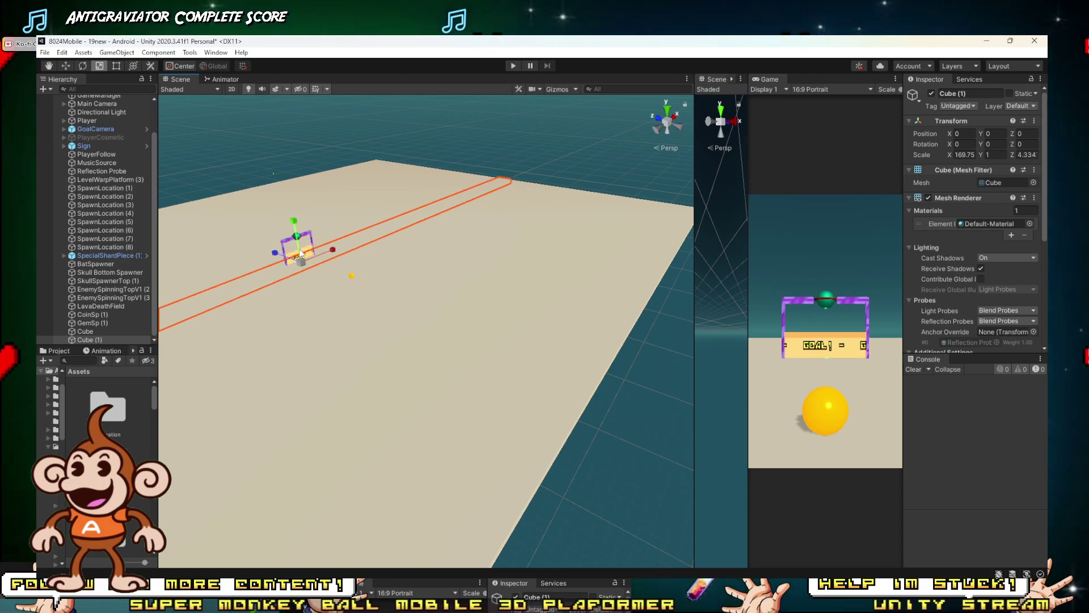
pyautogui.moveTo(307, 241); pyautogui.dragTo(372, 204, button='right')
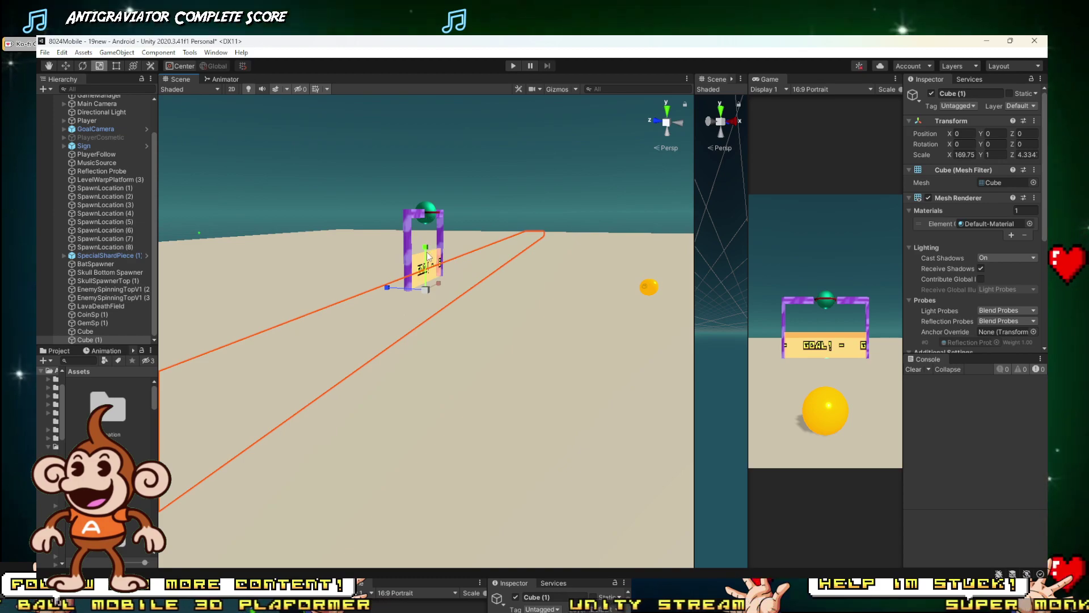
pyautogui.moveTo(387, 291); pyautogui.dragTo(423, 315)
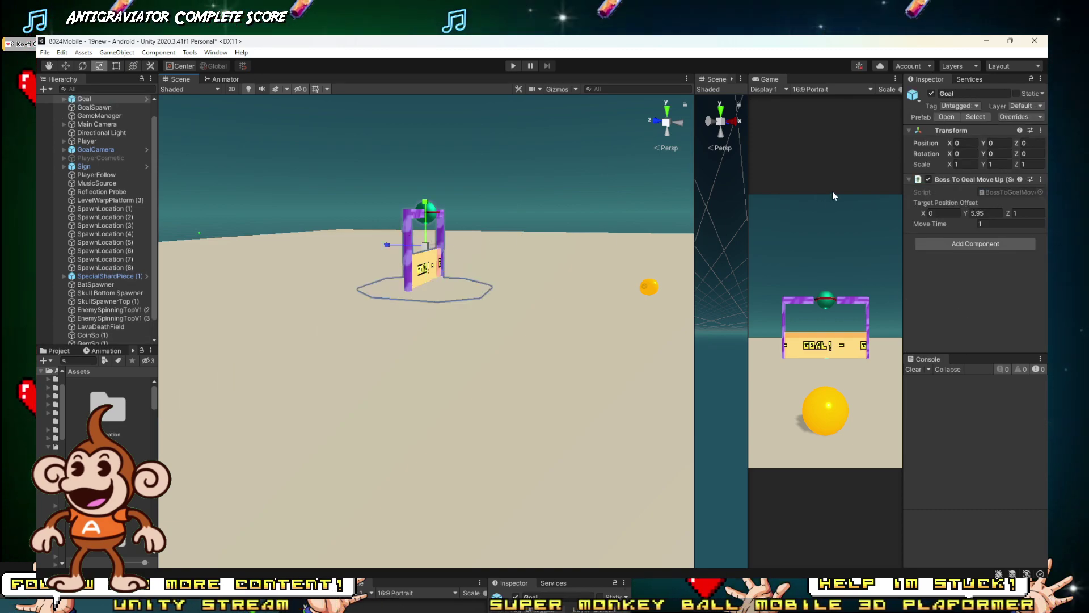
# Step: Locate the goal frame's purple material in the project and apply it to the thin strip
pyautogui.click(408, 219)
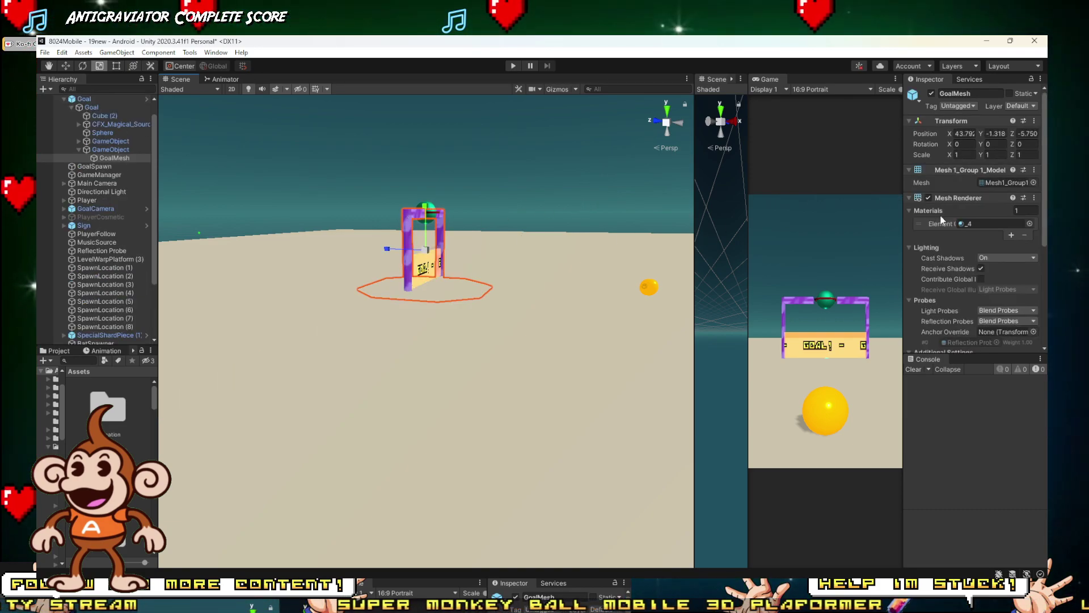
pyautogui.click(981, 224)
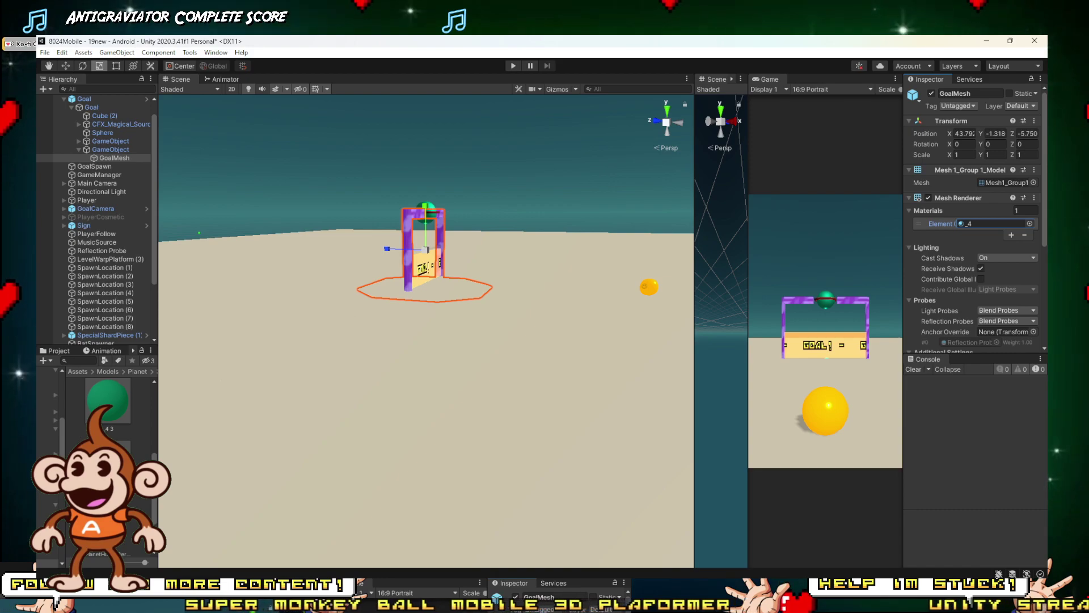
pyautogui.moveTo(108, 400); pyautogui.dragTo(686, 266)
pyautogui.moveTo(471, 264); pyautogui.dragTo(469, 265)
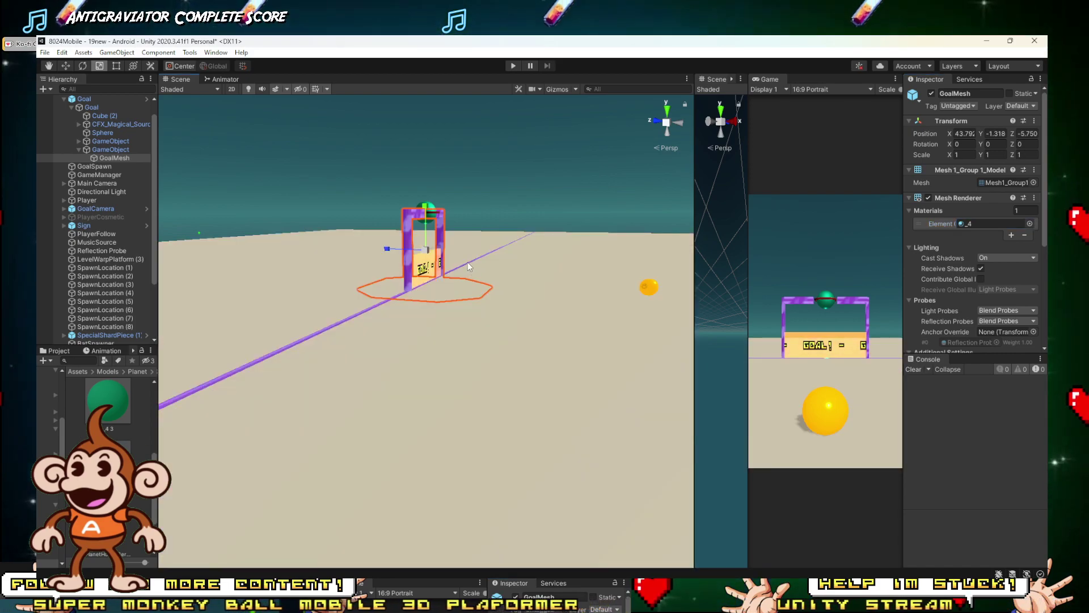
# Step: Widen the purple strip to about 0.99 Z scale, tilt it about 28.6° on X, and raise it to 0.44 on Y
pyautogui.moveTo(467, 262); pyautogui.dragTo(410, 299, button='right')
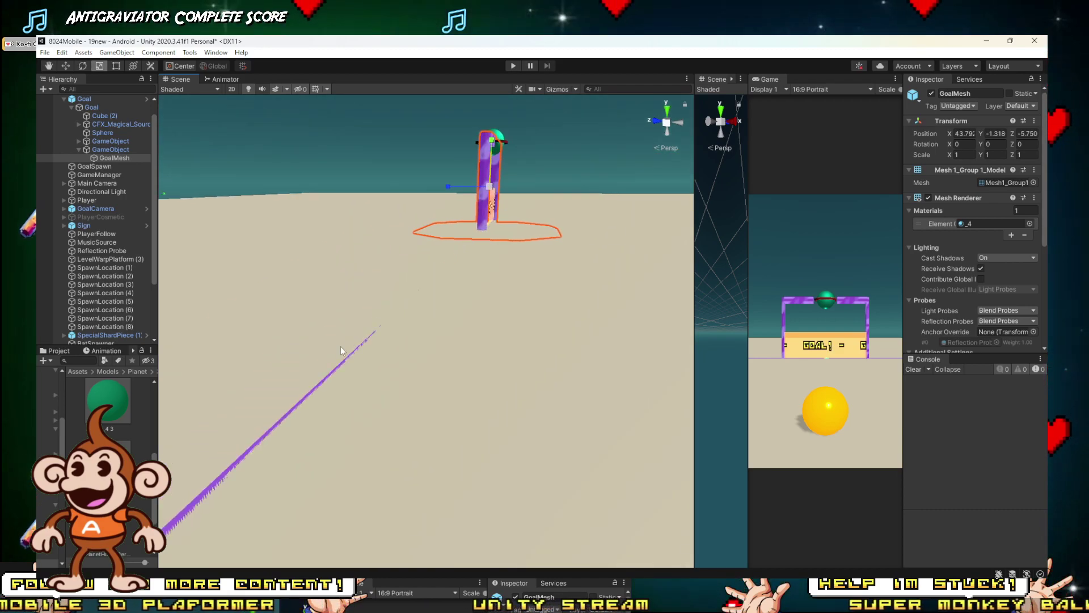
pyautogui.click(341, 366)
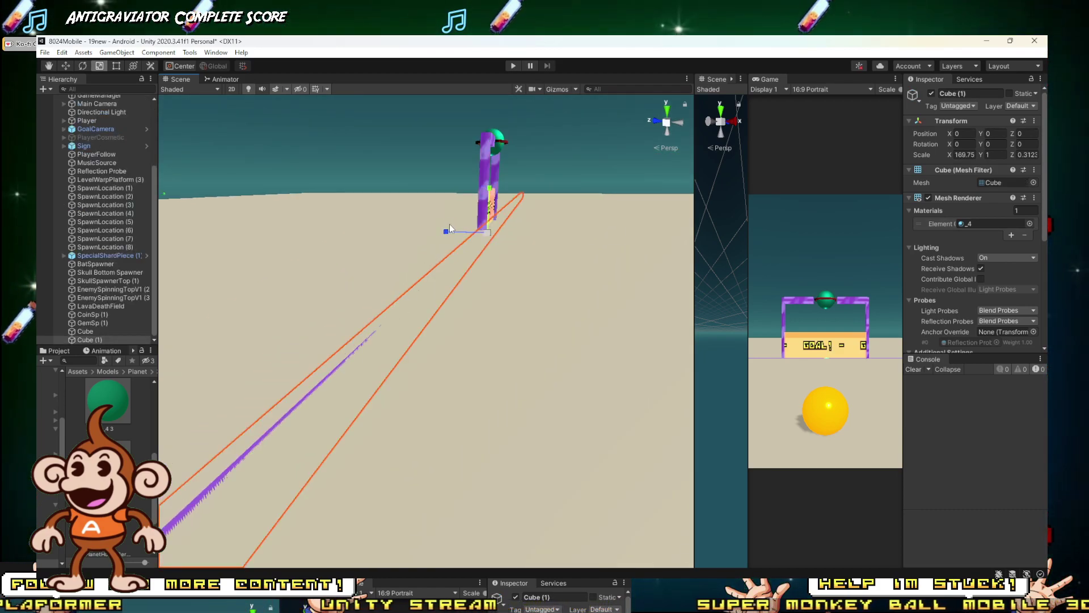
pyautogui.moveTo(444, 231)
pyautogui.mouseDown()
pyautogui.moveTo(306, 223)
pyautogui.moveTo(450, 229)
pyautogui.mouseUp()
pyautogui.moveTo(494, 196)
pyautogui.mouseDown()
pyautogui.moveTo(488, 181)
pyautogui.moveTo(525, 179)
pyautogui.moveTo(518, 150)
pyautogui.moveTo(490, 182)
pyautogui.mouseUp()
pyautogui.press('w')
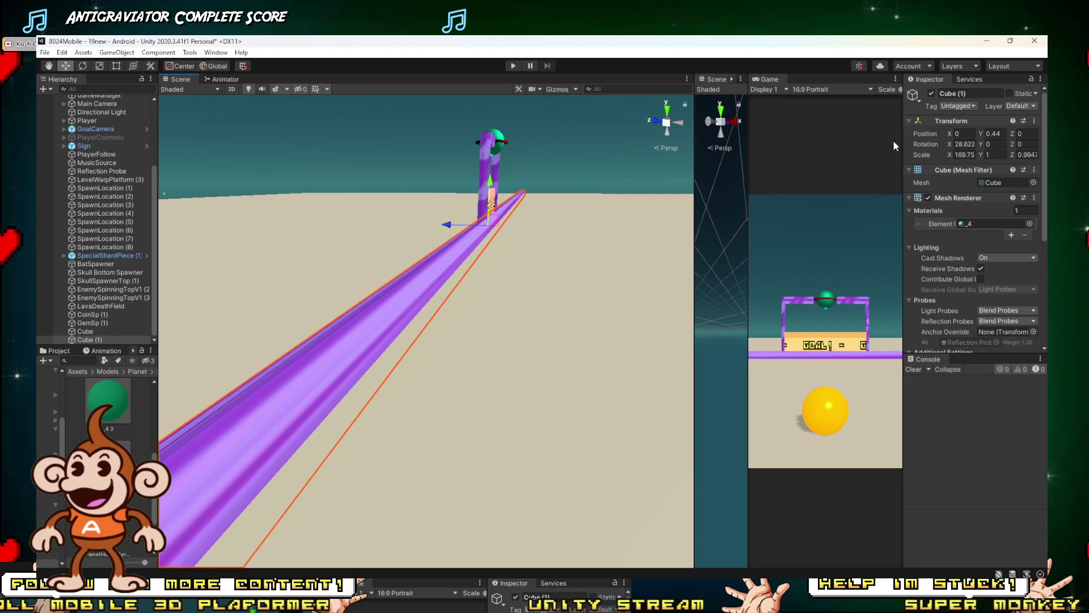
# Step: Assign the purple strip to the bumperBuddyMask layer and move it between the goal and the ball
pyautogui.click(1020, 106)
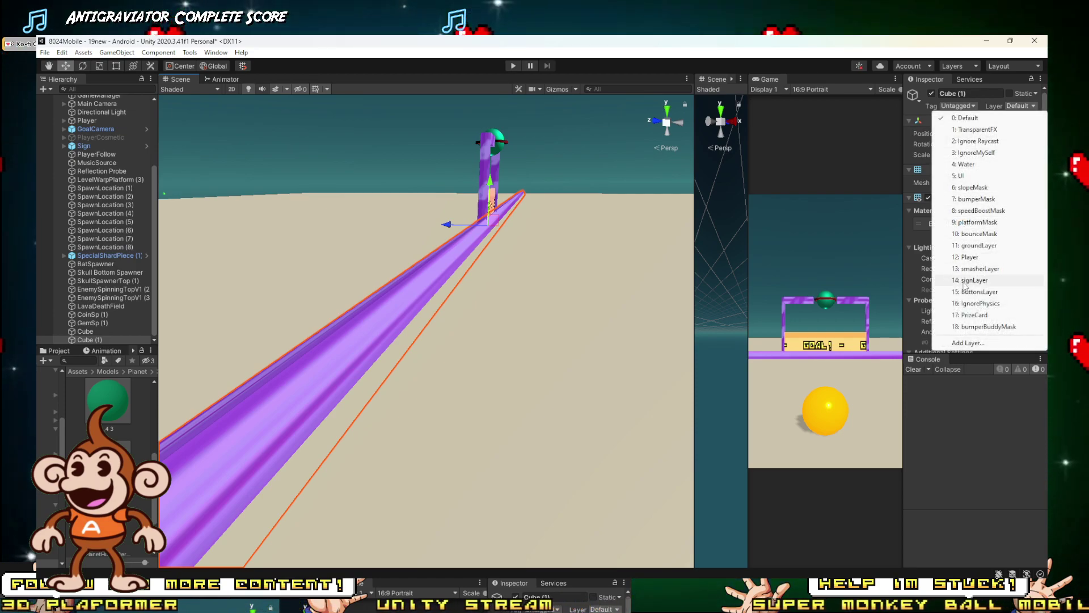
pyautogui.click(968, 327)
pyautogui.moveTo(647, 284); pyautogui.dragTo(618, 290, button='right')
pyautogui.moveTo(472, 271); pyautogui.dragTo(522, 286)
pyautogui.scroll(-5, 980, 220)
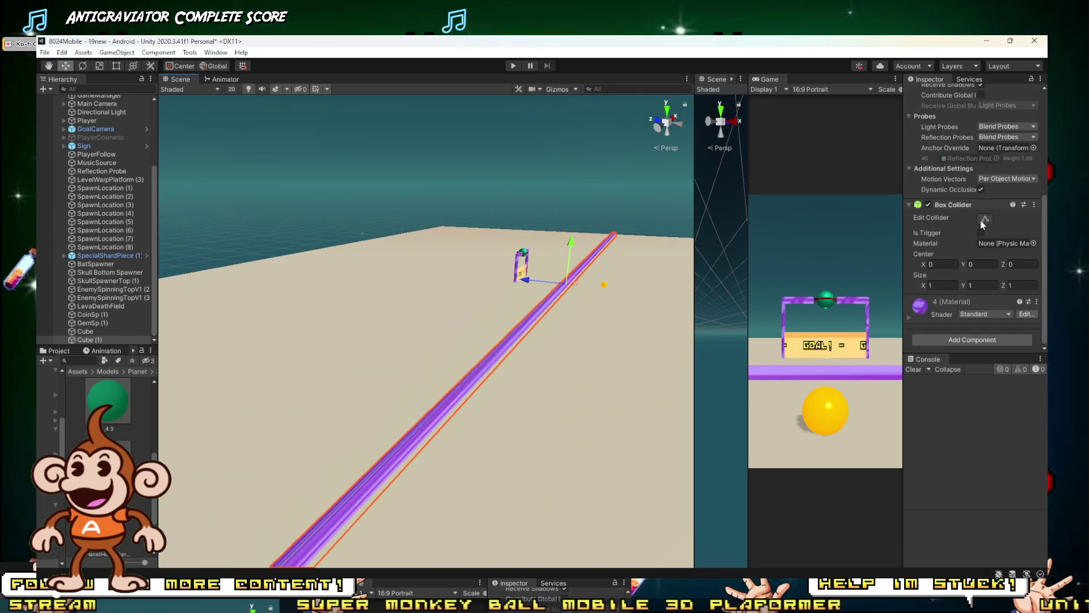
# Step: Play-test the level with the strip in an enlarged Game view, retry it after reaching the goal, and stop playing
pyautogui.click(514, 66)
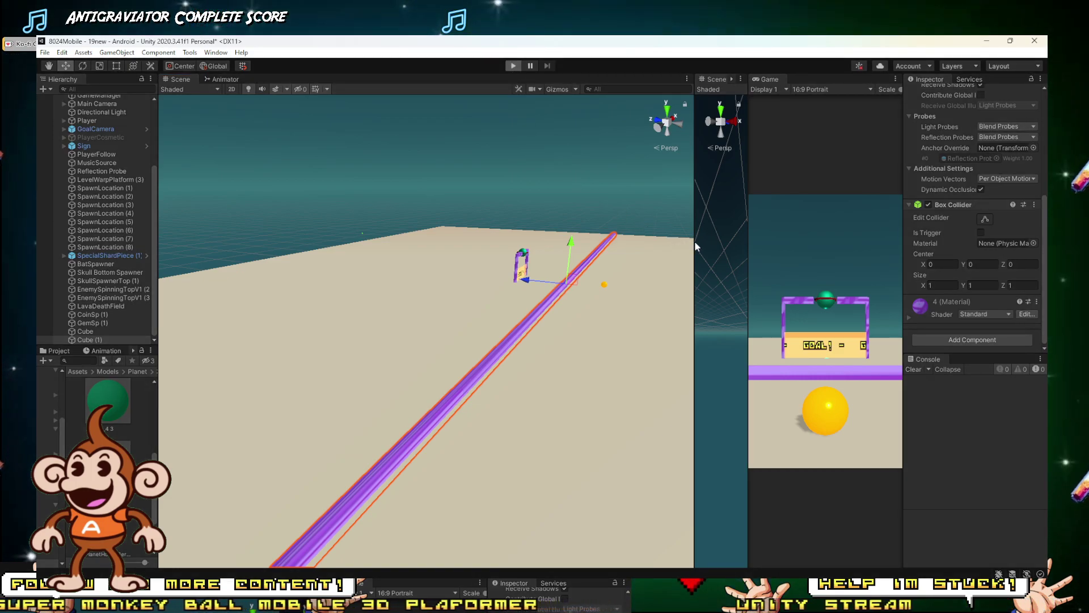
pyautogui.moveTo(694, 241); pyautogui.dragTo(476, 235)
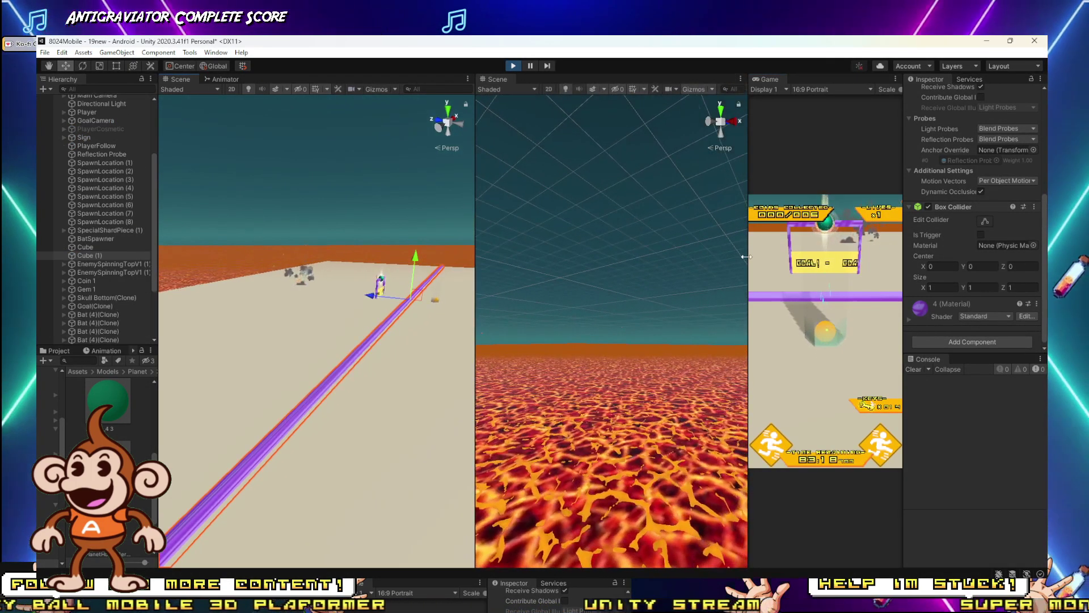
pyautogui.moveTo(748, 244); pyautogui.dragTo(328, 255)
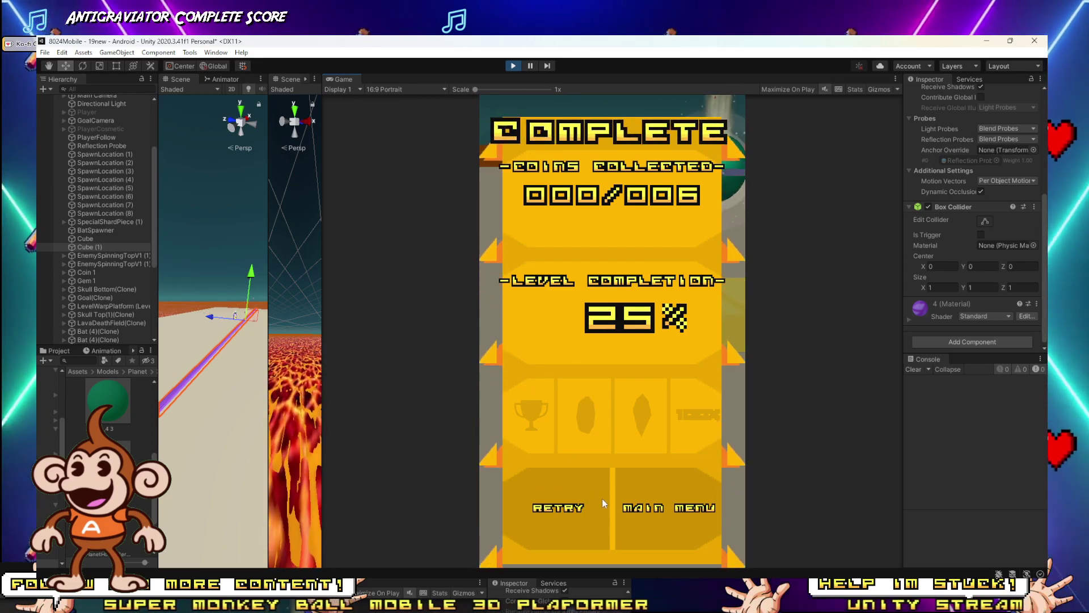
pyautogui.click(594, 497)
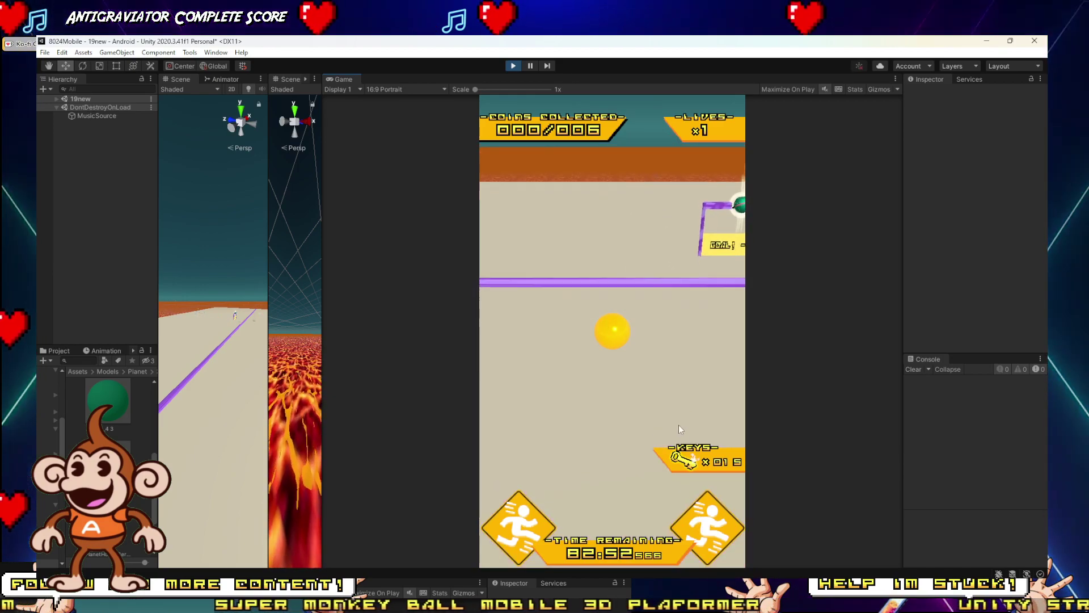
pyautogui.click(512, 66)
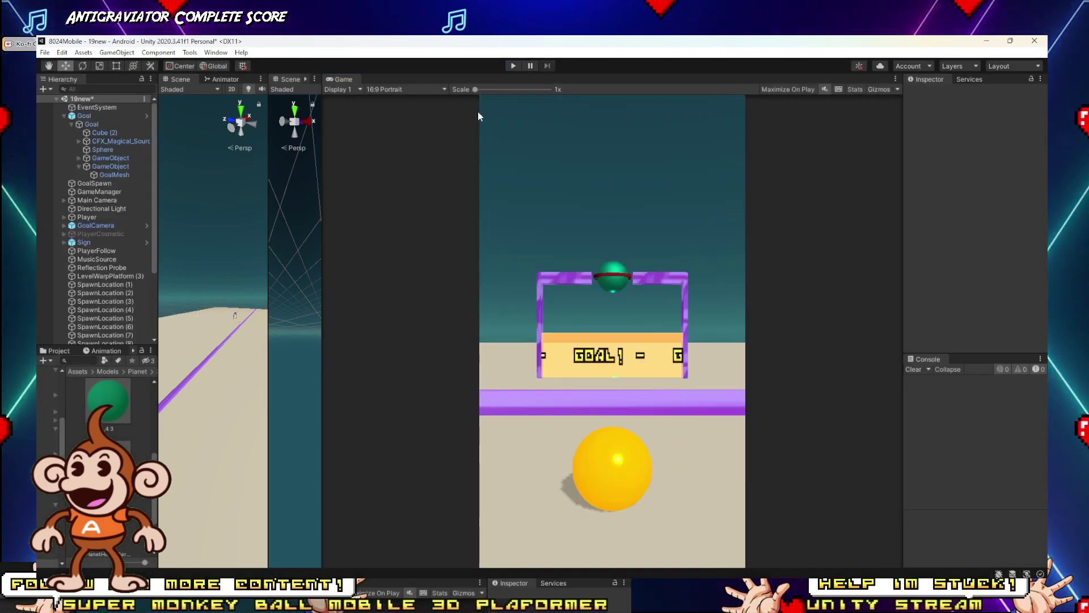
# Step: Enlarge the Scene view again and move the purple strip back behind the goal
pyautogui.moveTo(267, 282); pyautogui.dragTo(615, 280)
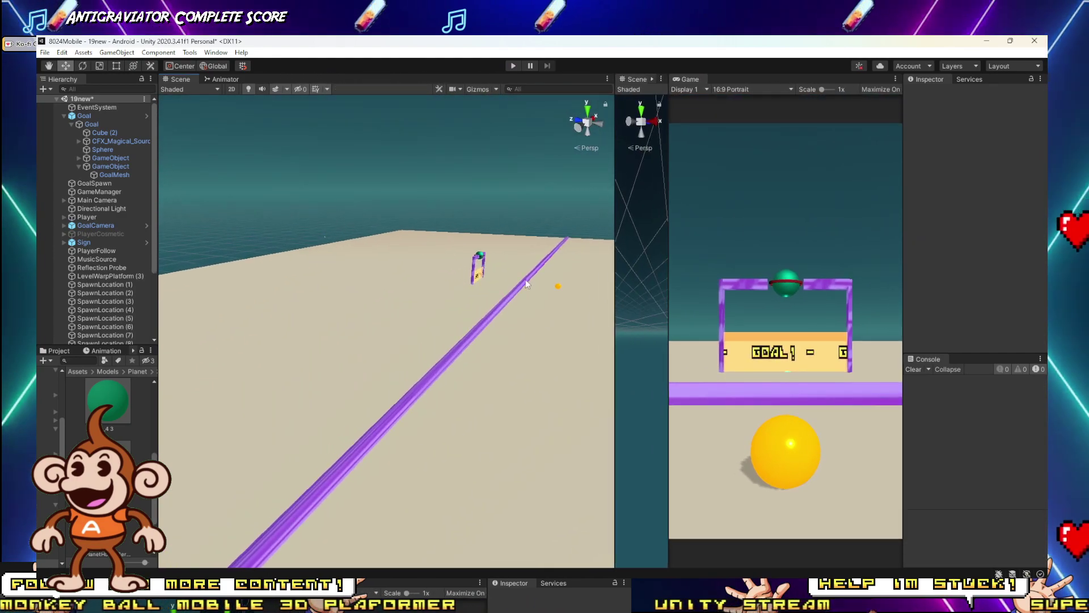
pyautogui.keyDown('alt'); pyautogui.moveTo(525, 279); pyautogui.dragTo(250, 274); pyautogui.keyUp('alt')
pyautogui.click(400, 314)
# Step: Add the Move And Rotate Game Object script to the purple strip and enable Does Move
pyautogui.scroll(-5, 939, 260)
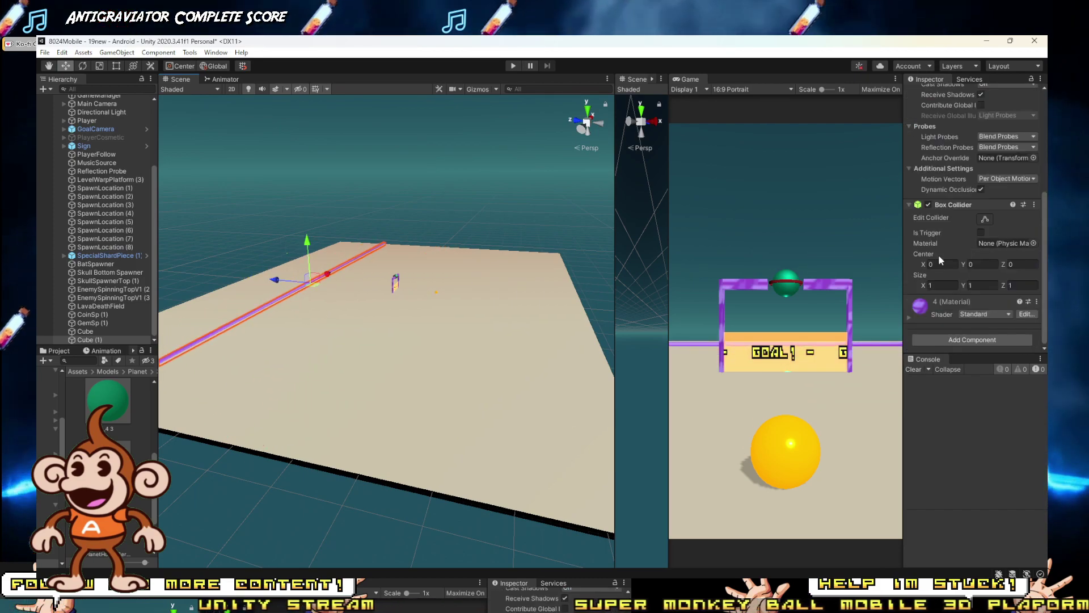
pyautogui.click(954, 340)
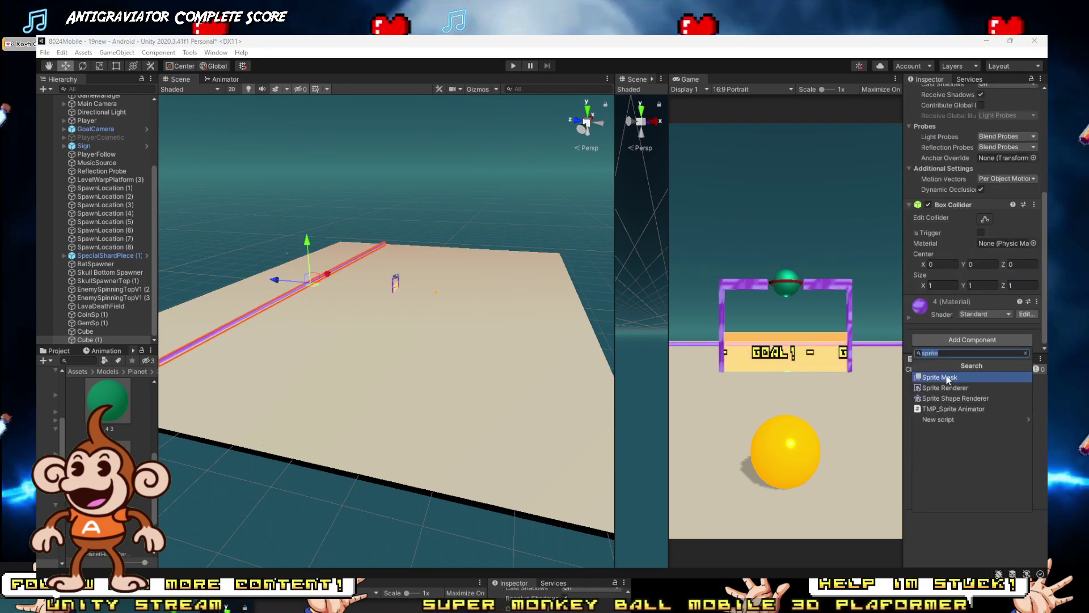
pyautogui.write('move')
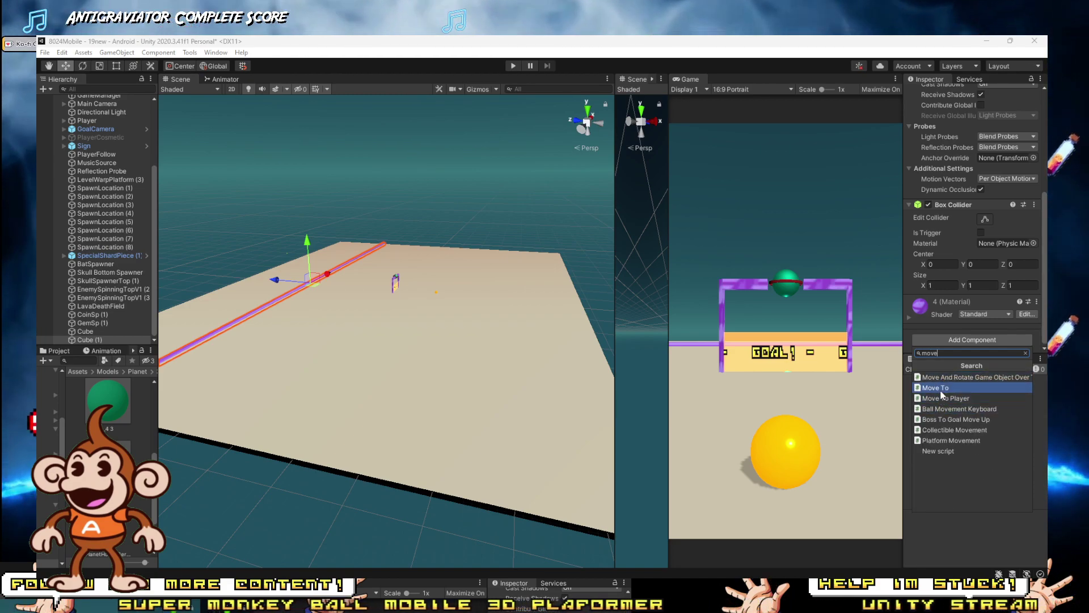
pyautogui.click(951, 379)
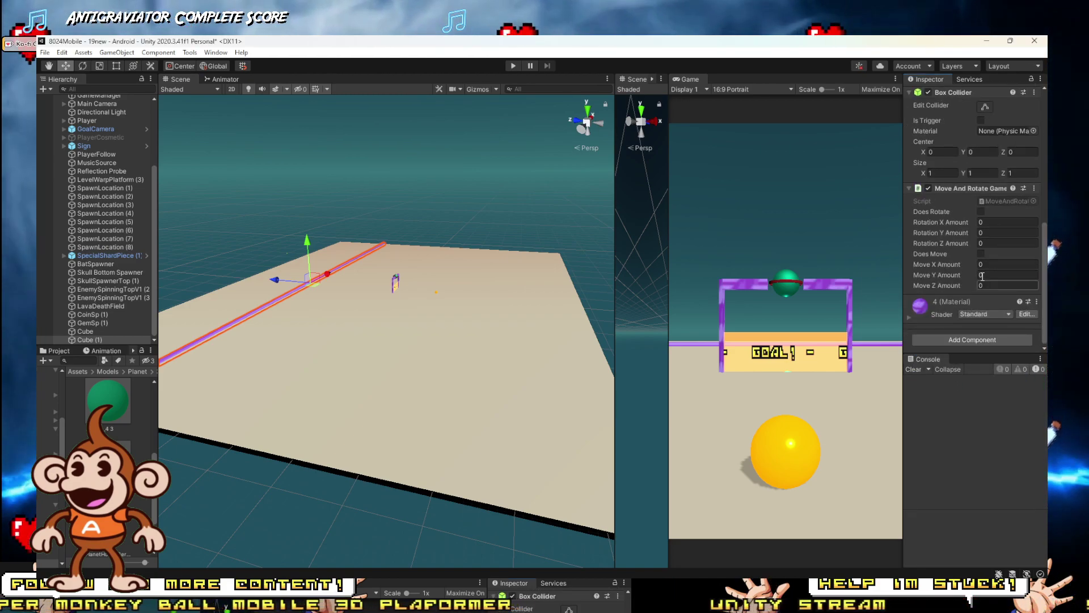
pyautogui.click(981, 254)
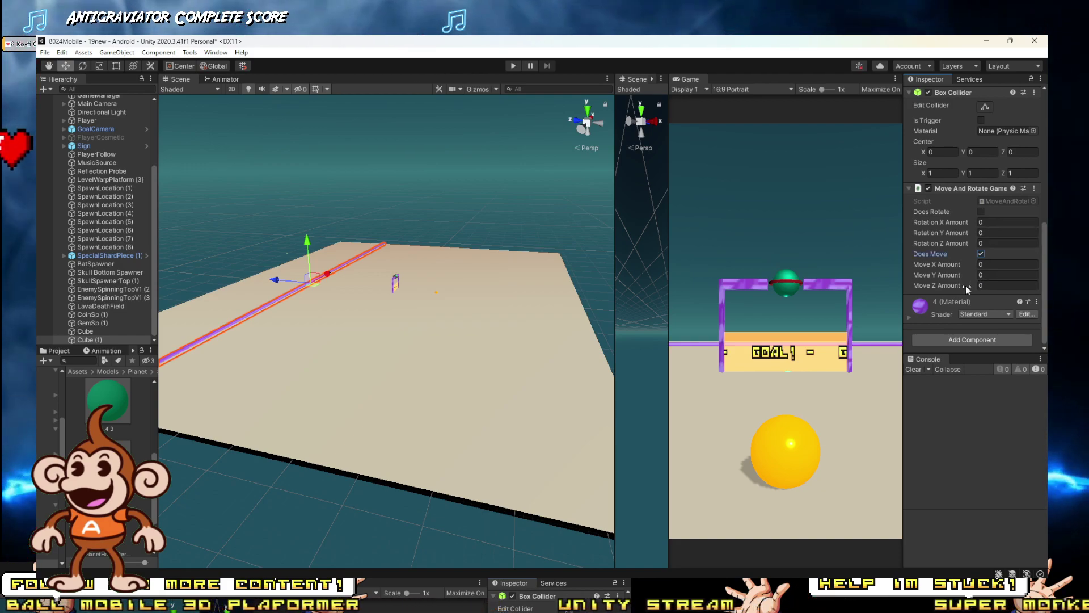
# Step: Set the strip's Move Z Amount to 8.72 and briefly play-test its motion
pyautogui.moveTo(965, 284); pyautogui.dragTo(1066, 284)
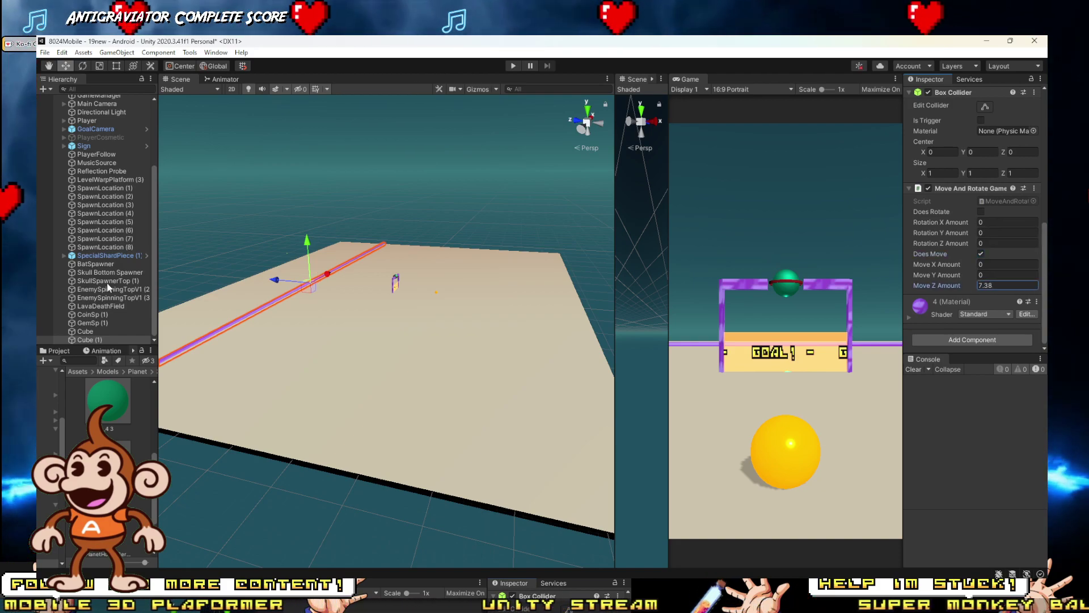
pyautogui.click(518, 65)
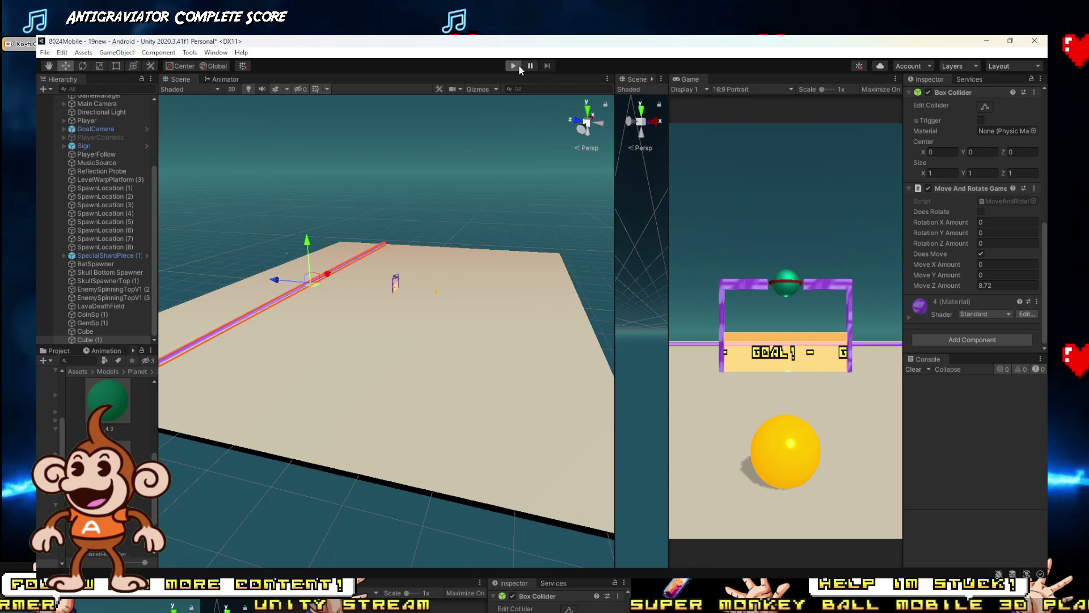
pyautogui.click(518, 64)
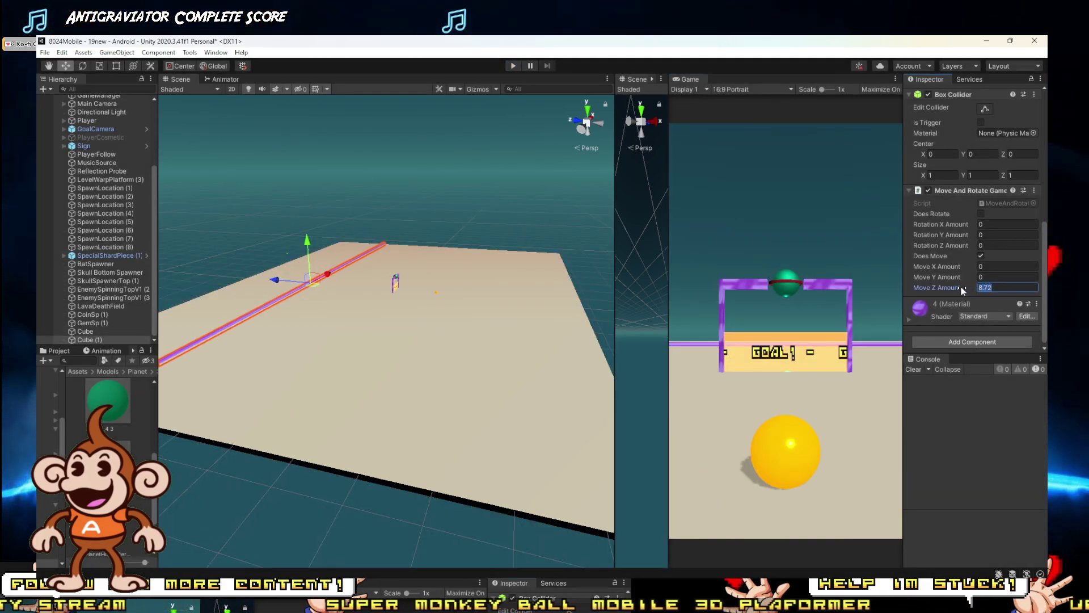
# Step: Set the strip's Move Z Amount to 0 and Move X Amount to 5, then play-test its motion and stop
pyautogui.write('0')
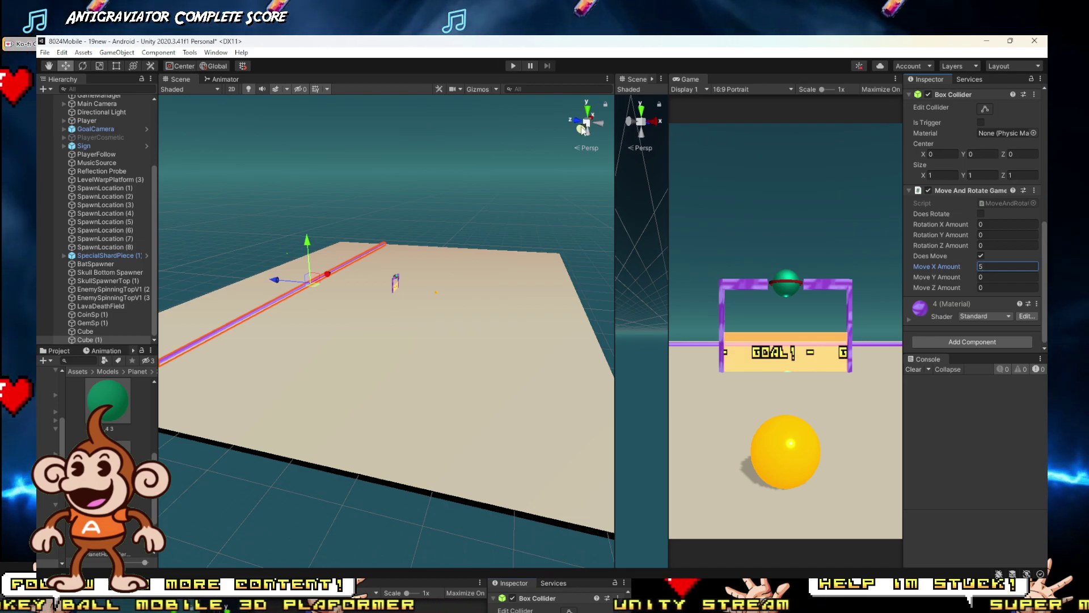
pyautogui.click(513, 66)
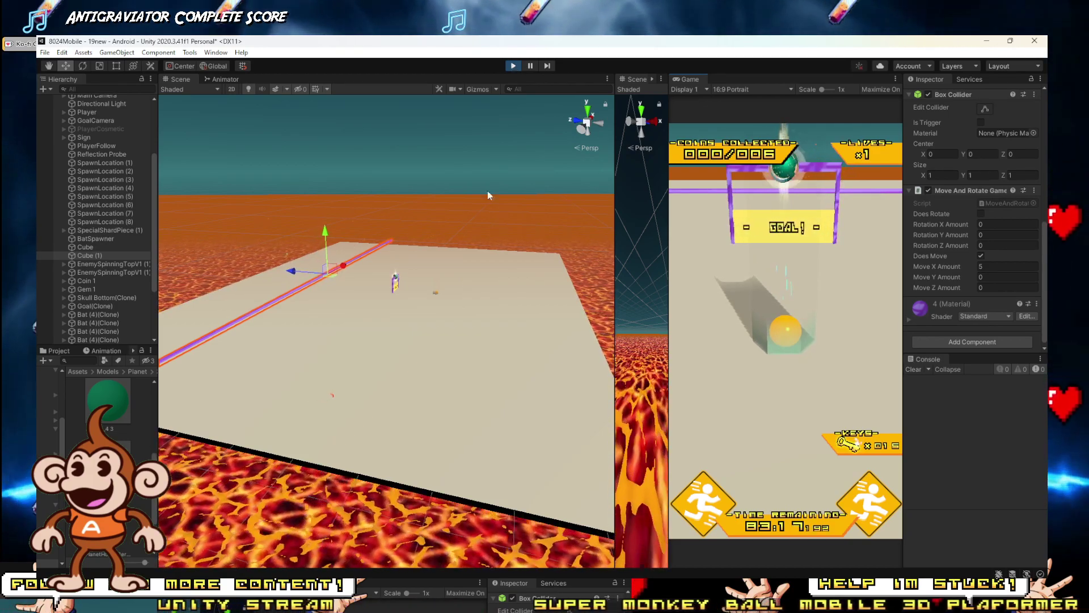
pyautogui.moveTo(488, 191); pyautogui.dragTo(357, 213, button='right')
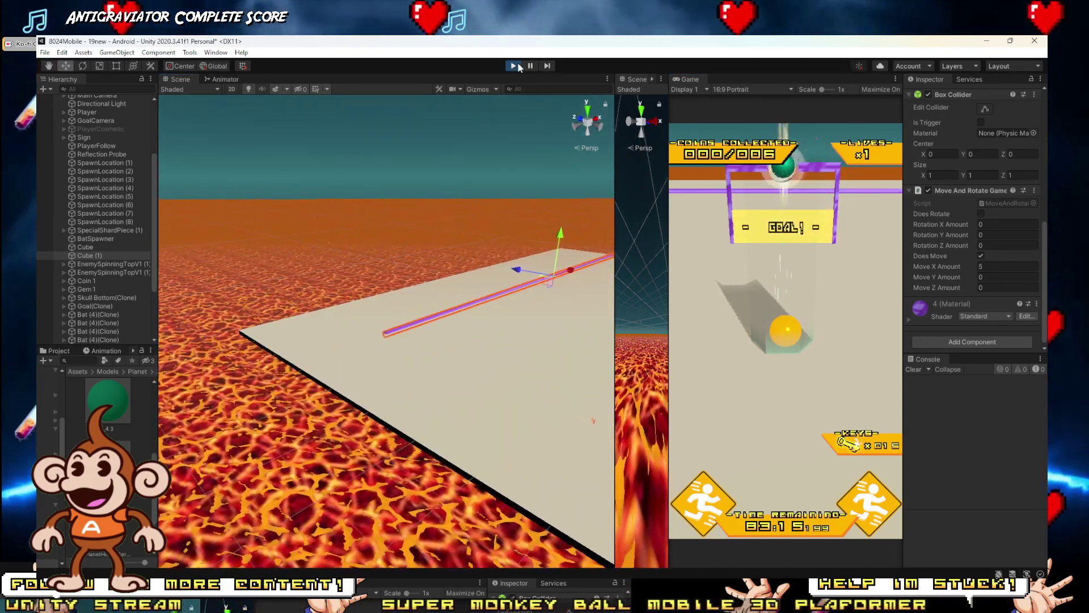
pyautogui.click(513, 67)
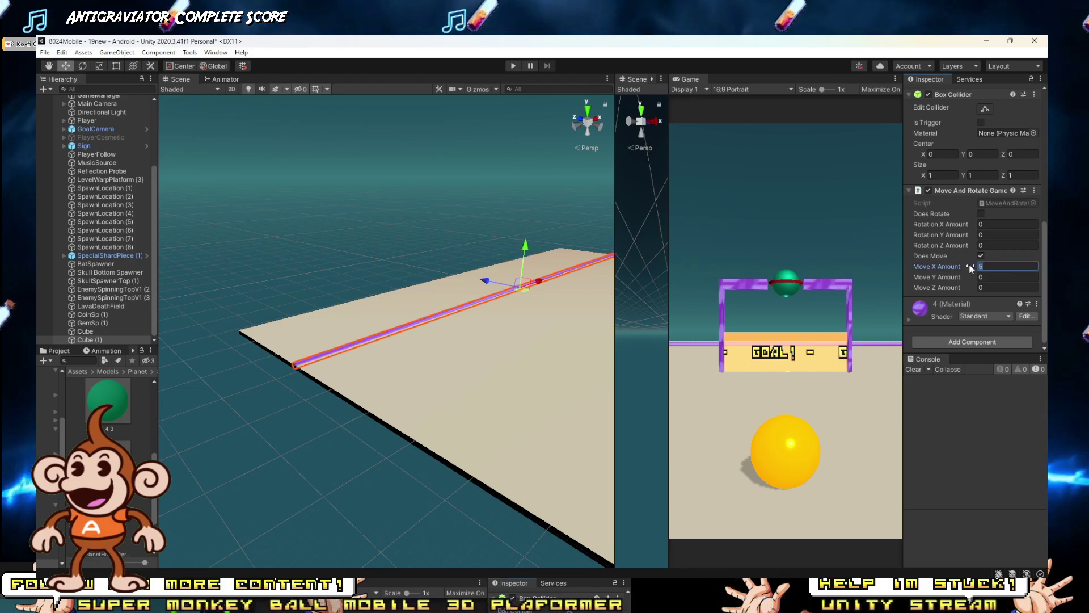
# Step: Set the strip's Move X Amount to 0 and Move Y Amount to 6, and play-test the level
pyautogui.click(986, 276)
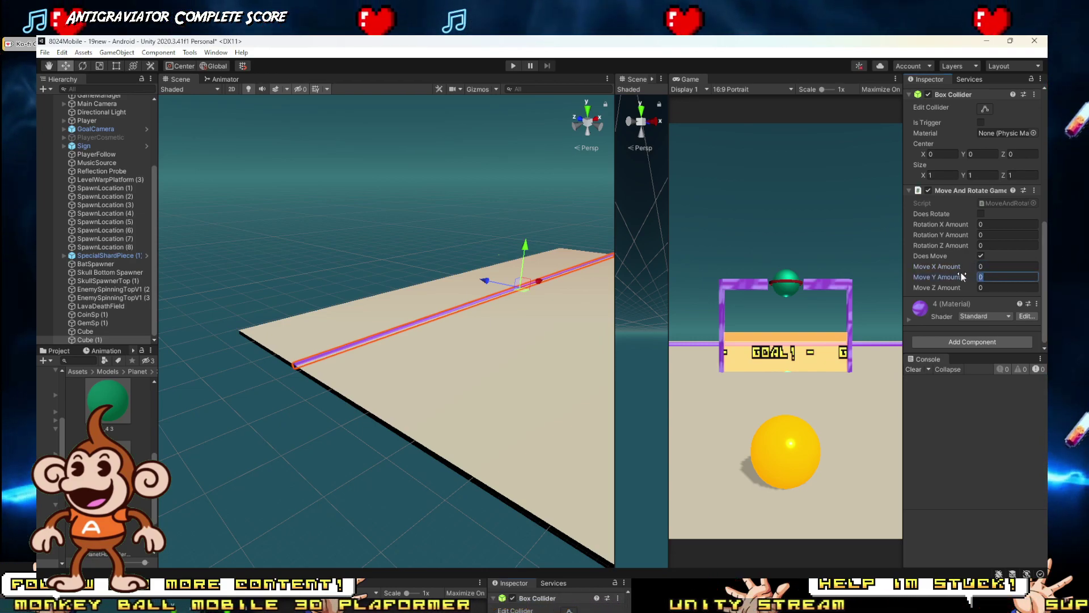
pyautogui.write('1')
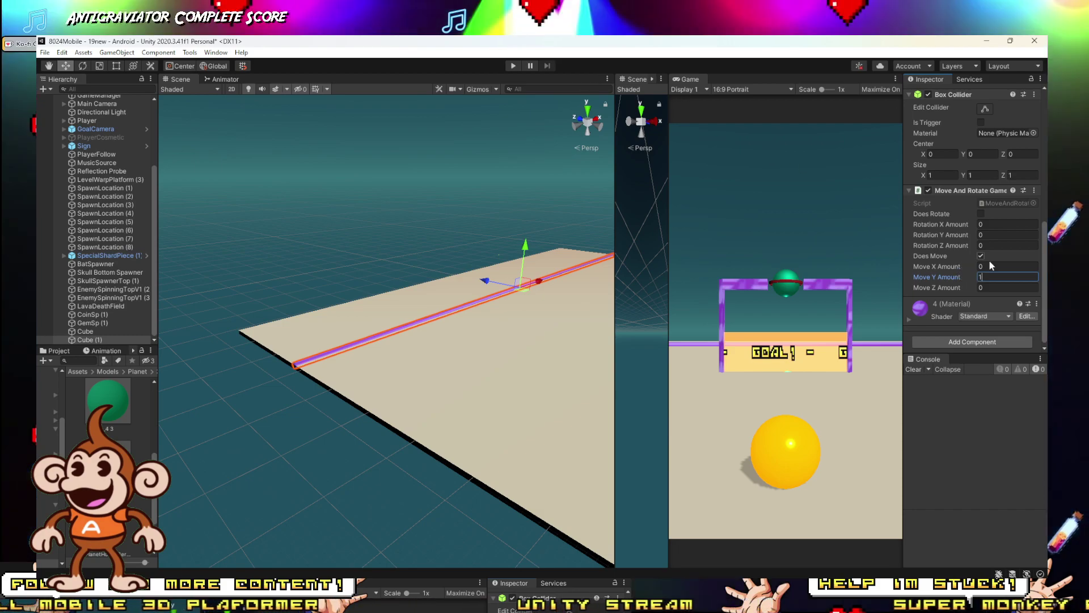
pyautogui.write('6')
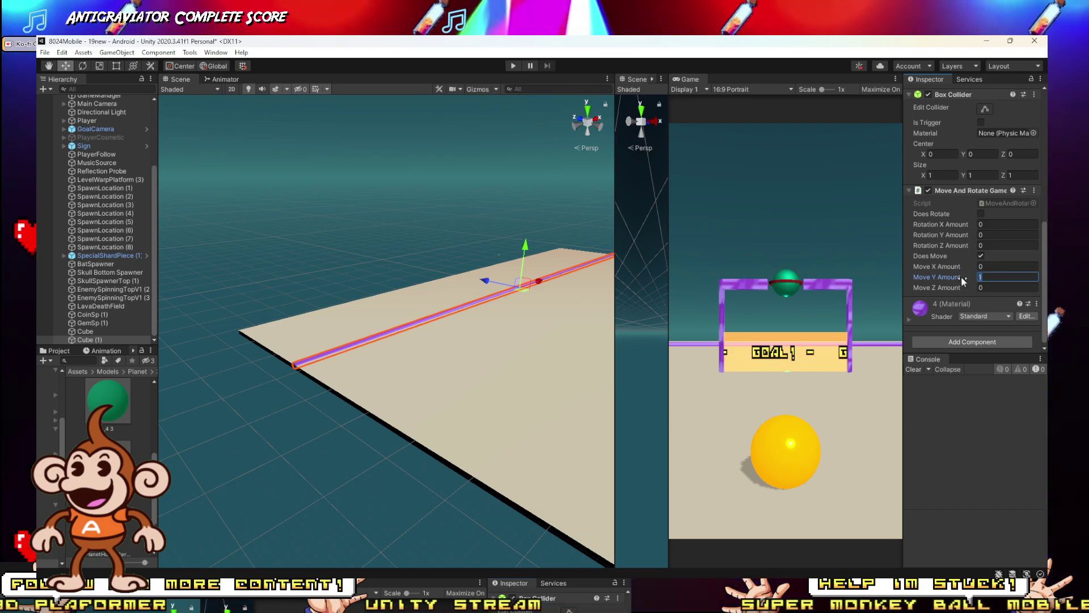
pyautogui.click(516, 64)
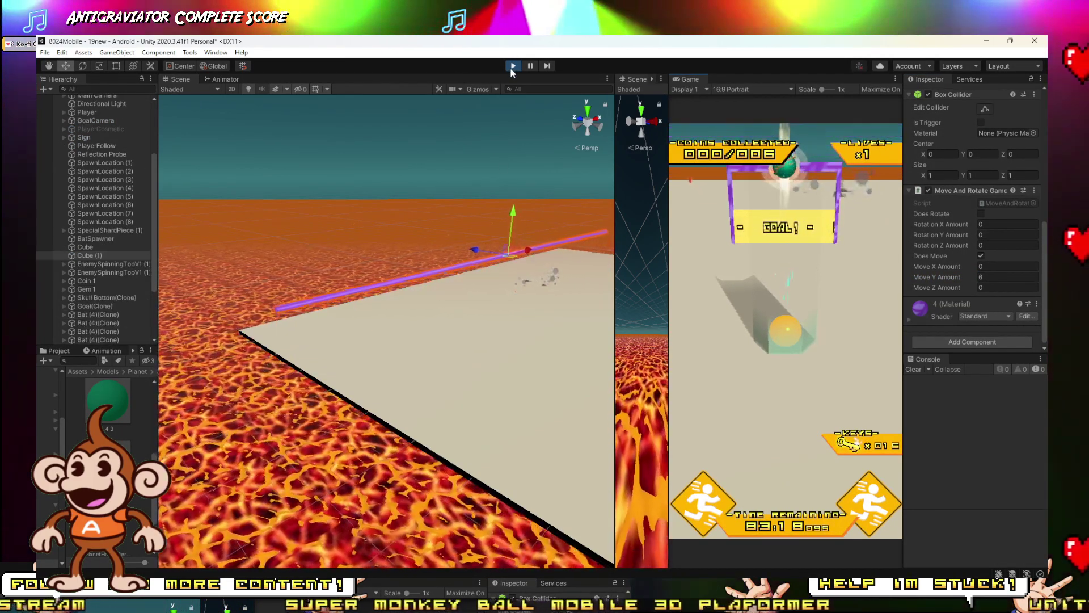
# Step: Set the strip's Move Y Amount to 0 and Move X Amount to -16.13, then play-test its motion
pyautogui.click(513, 65)
pyautogui.click(958, 277)
pyautogui.write('0')
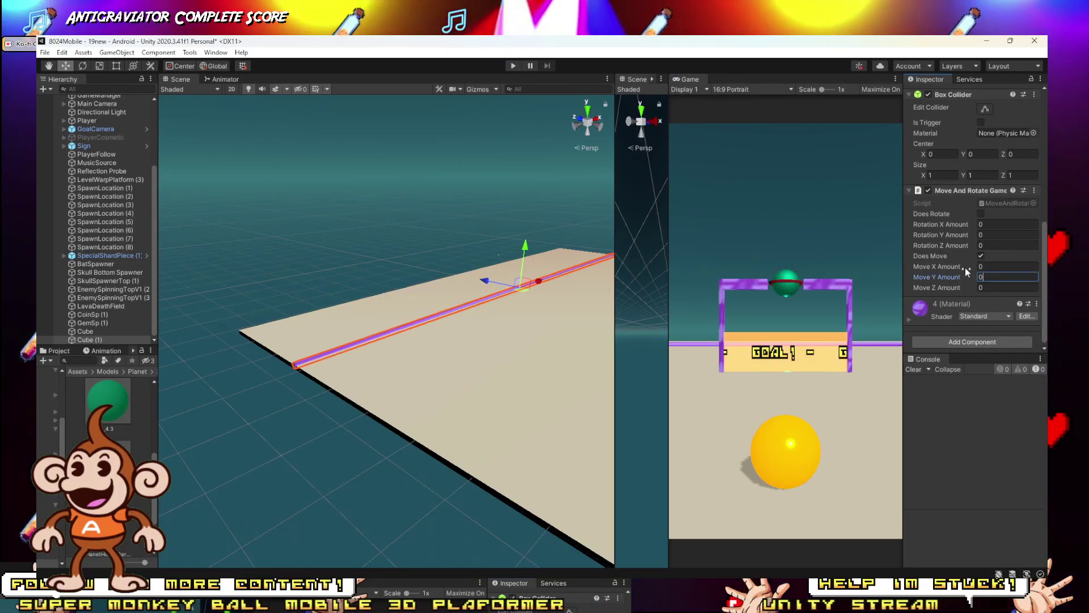
pyautogui.moveTo(965, 267); pyautogui.dragTo(837, 263)
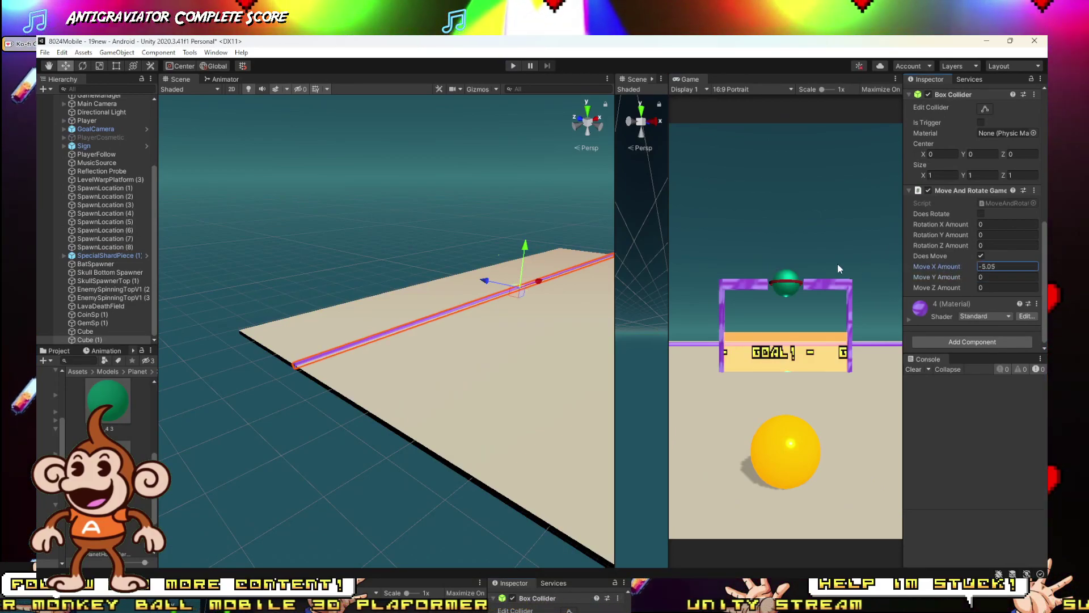
pyautogui.click(514, 65)
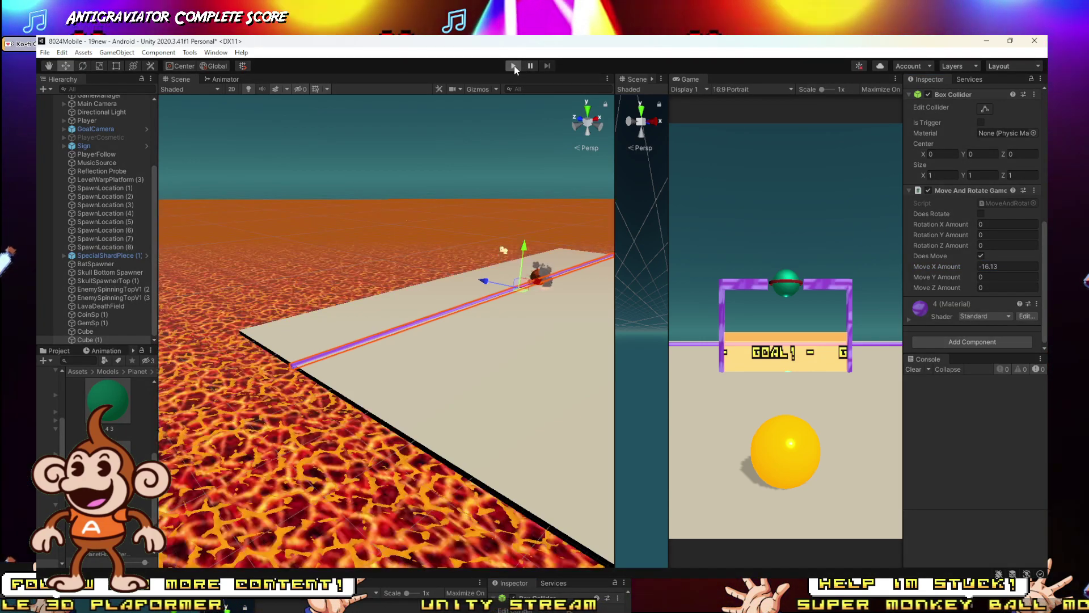
pyautogui.click(514, 66)
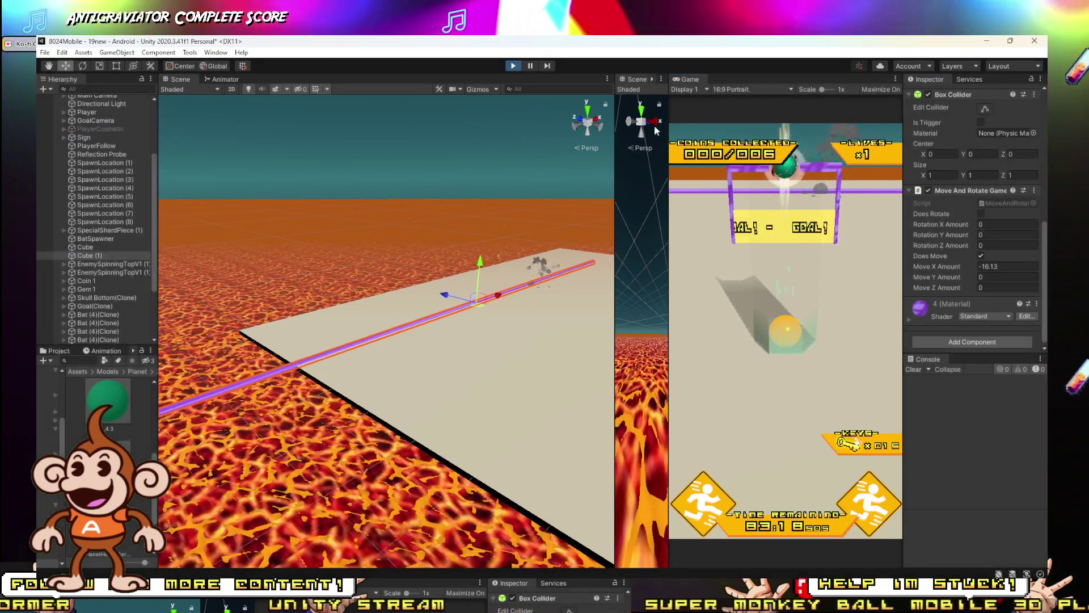
# Step: Set the strip's Move X Amount to 0 and Move Z Amount to -8.08, then play-test its motion and stop
pyautogui.click(991, 266)
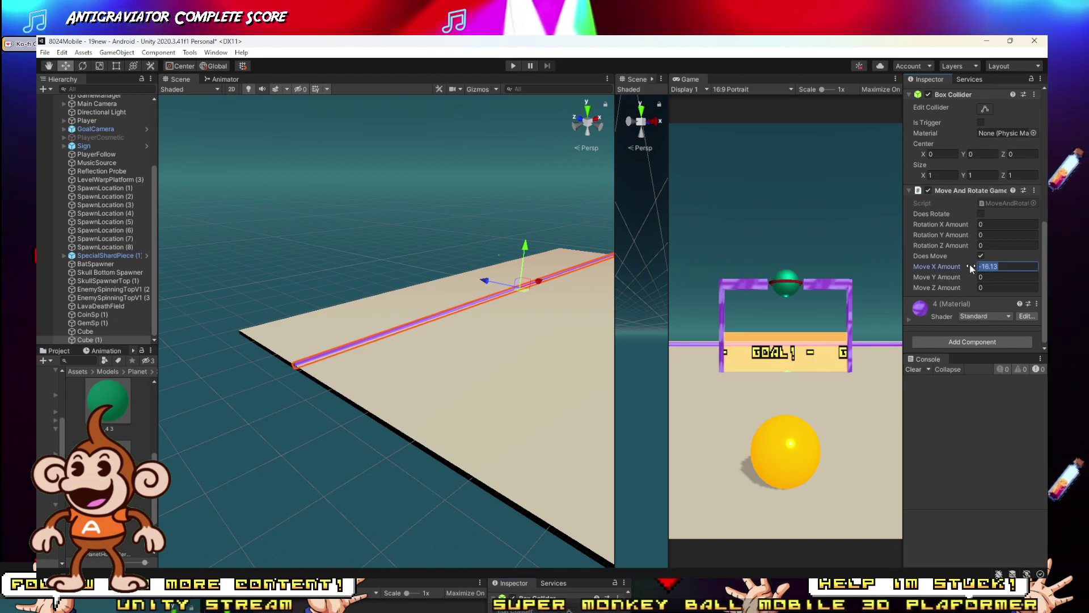
pyautogui.write('0')
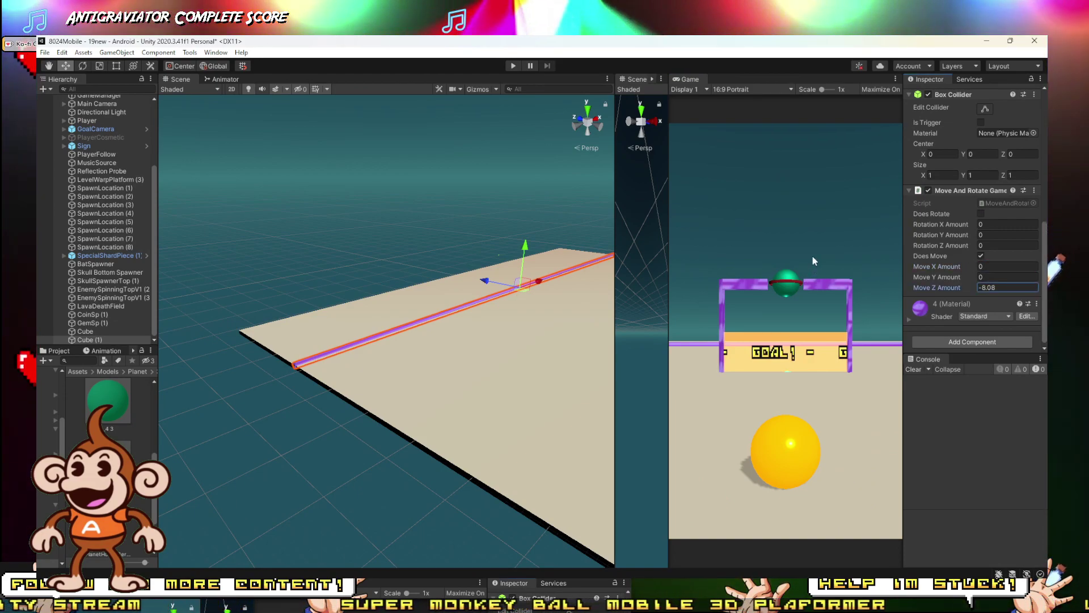
pyautogui.click(513, 66)
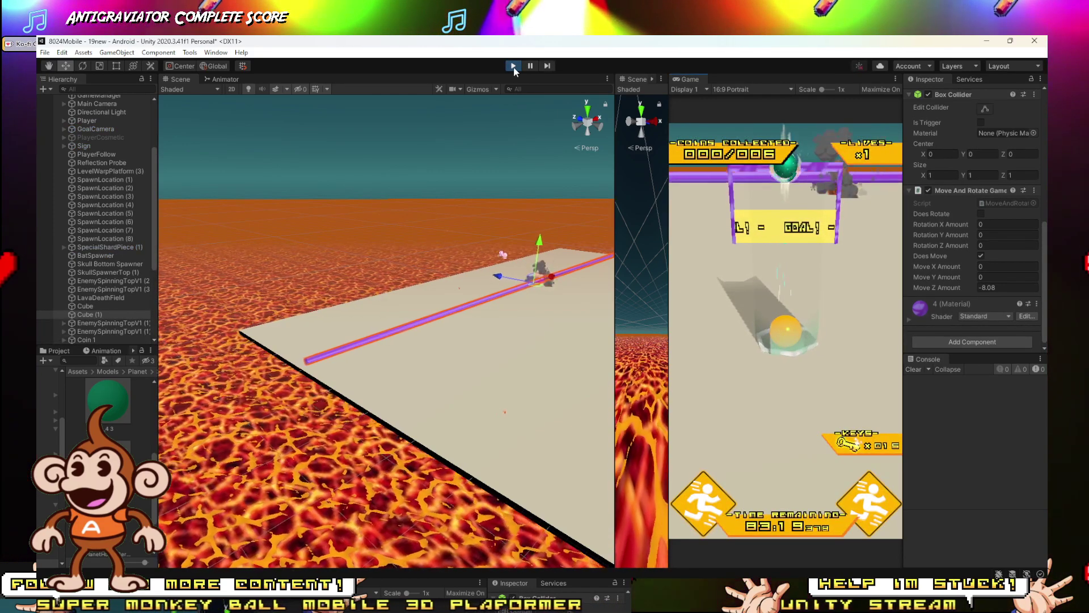
pyautogui.moveTo(386, 210); pyautogui.dragTo(528, 194, button='right')
pyautogui.click(513, 66)
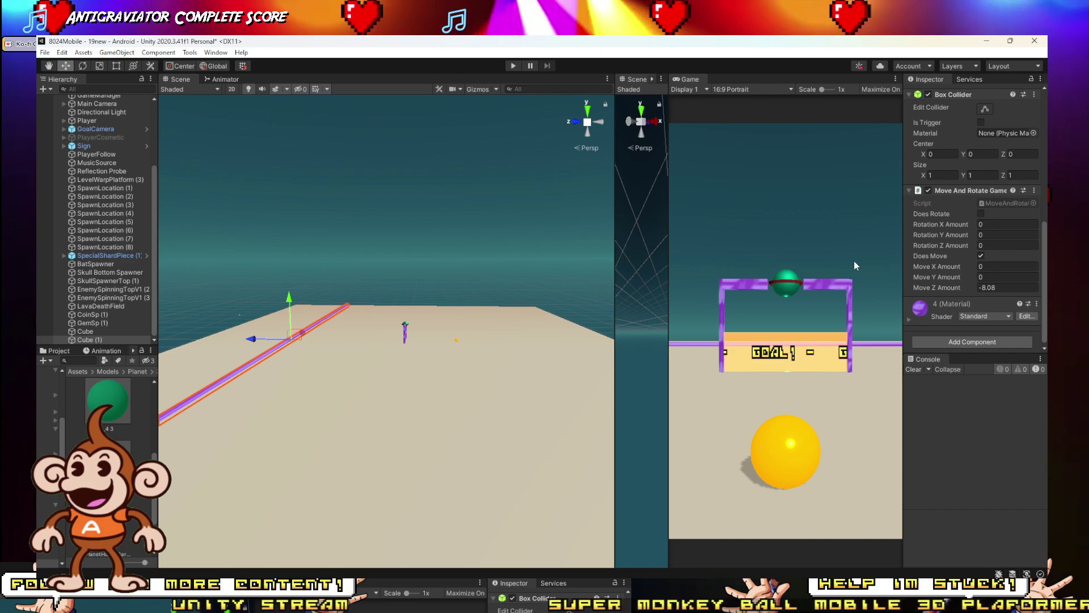
# Step: Remove the Move And Rotate Game Object script from the strip and parent the strip under a new empty GameObject at its position
pyautogui.click(1033, 190)
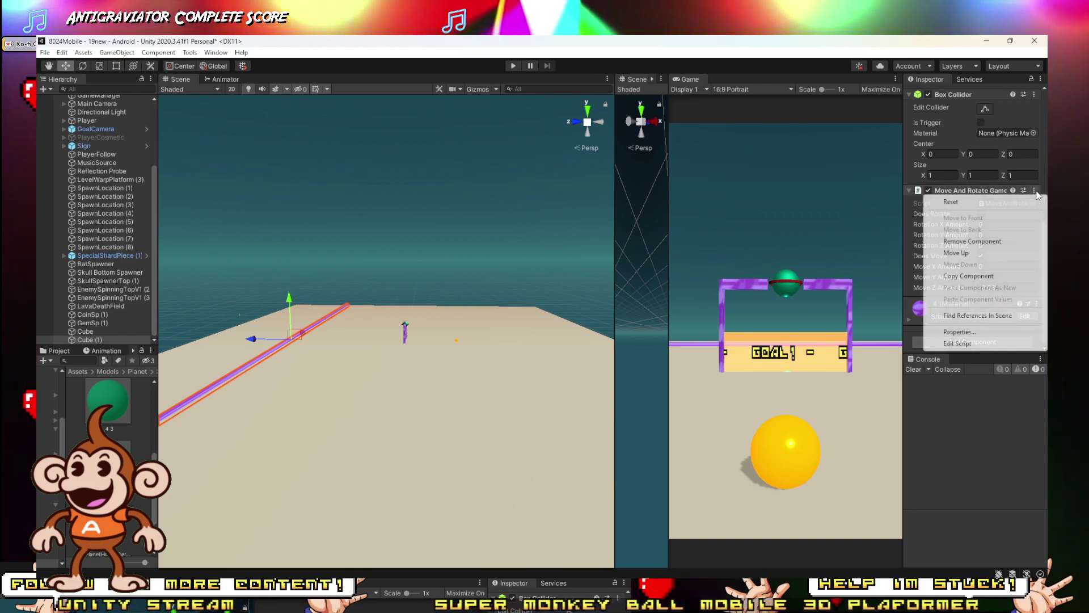
pyautogui.click(965, 240)
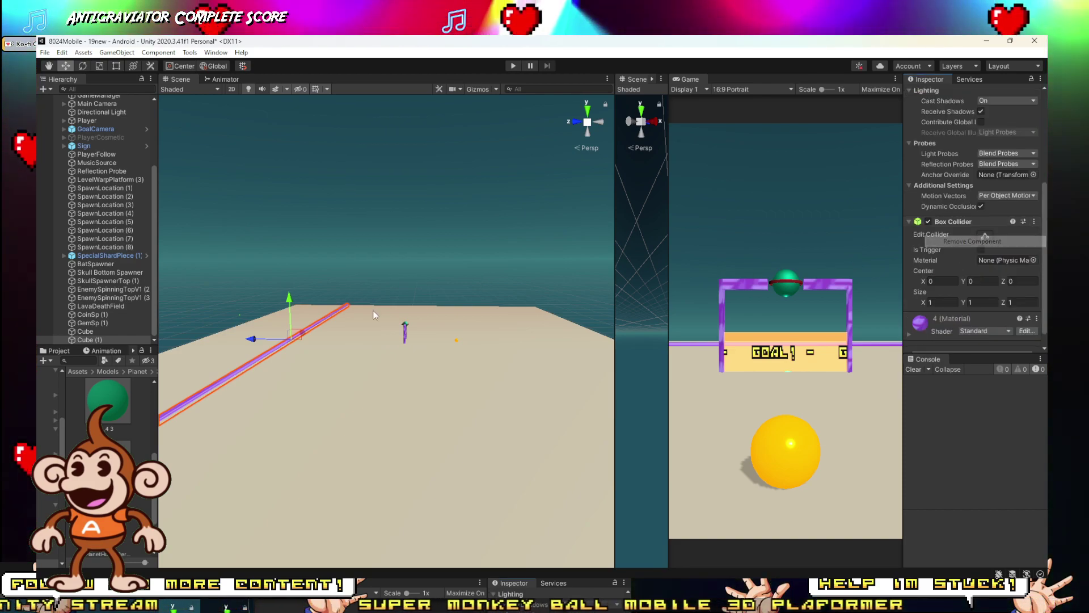
pyautogui.click(85, 332)
pyautogui.click(85, 339)
pyautogui.press('f')
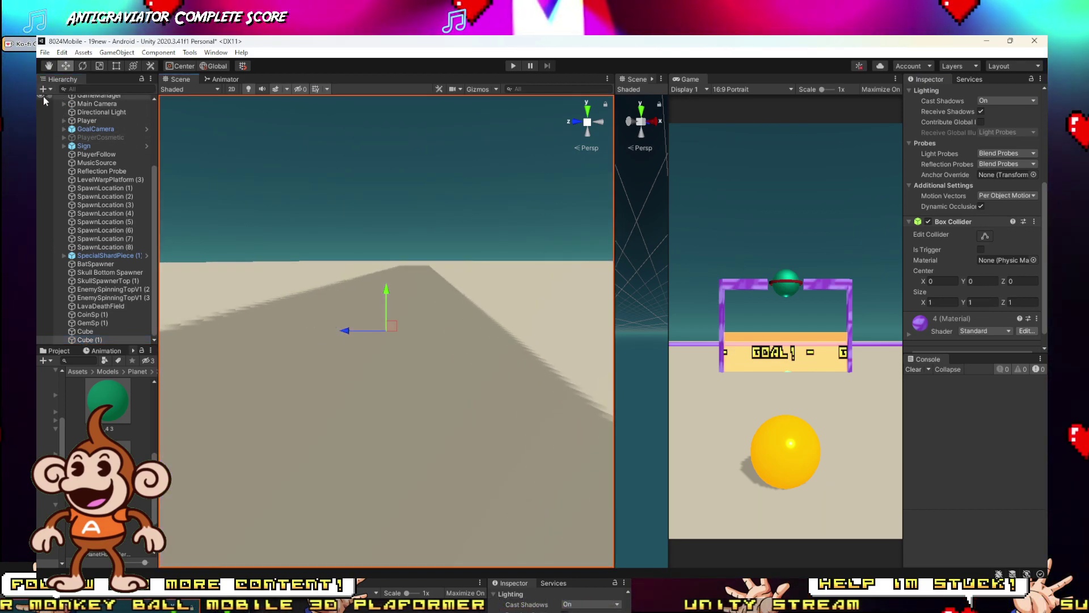
pyautogui.click(44, 88)
pyautogui.click(74, 100)
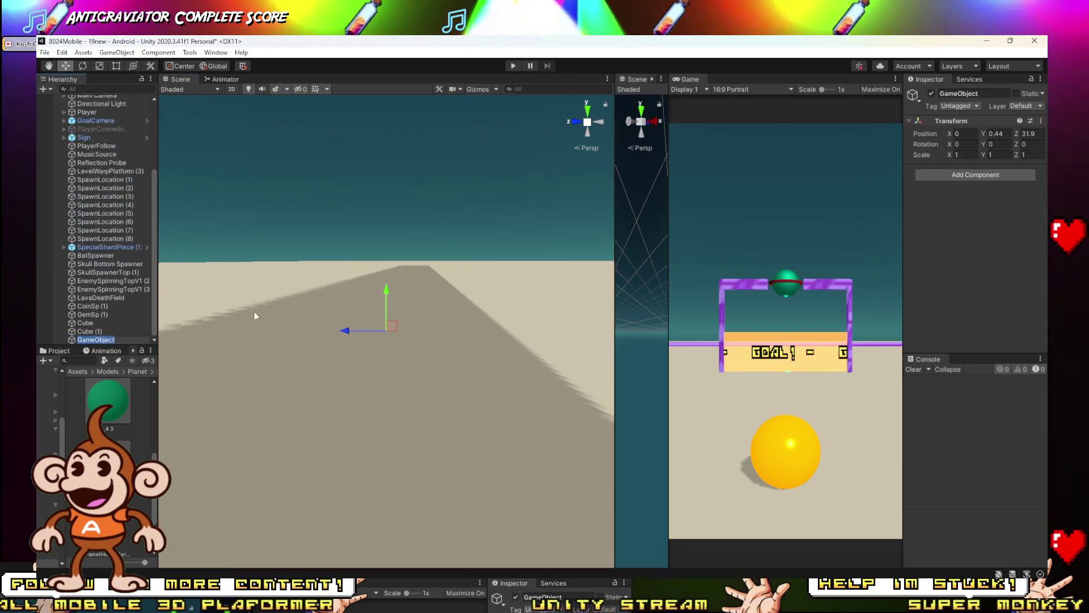
pyautogui.press('f')
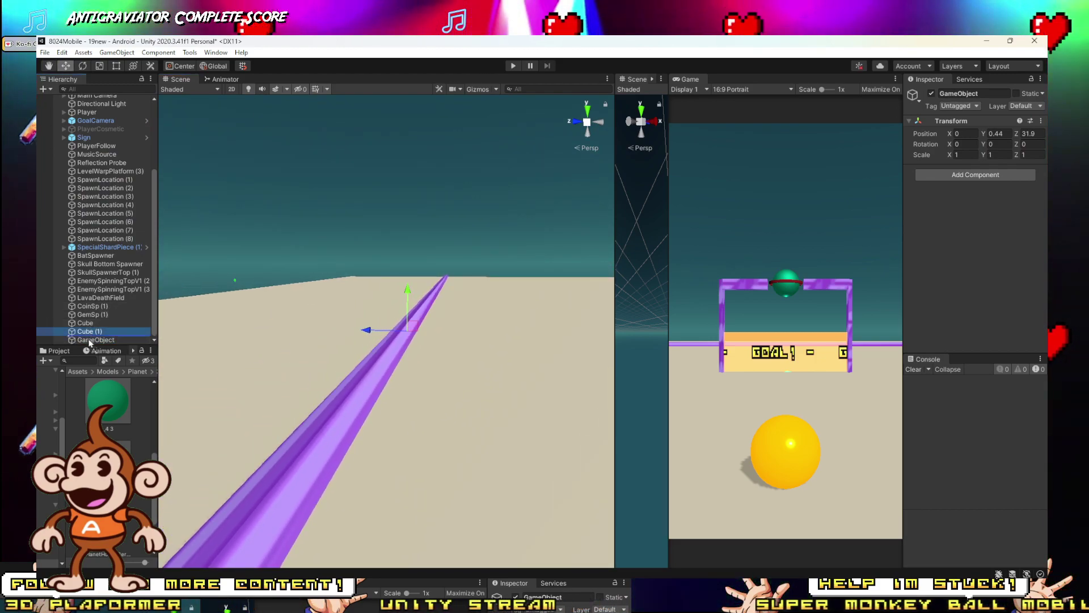
pyautogui.moveTo(89, 332); pyautogui.dragTo(86, 339)
pyautogui.click(86, 335)
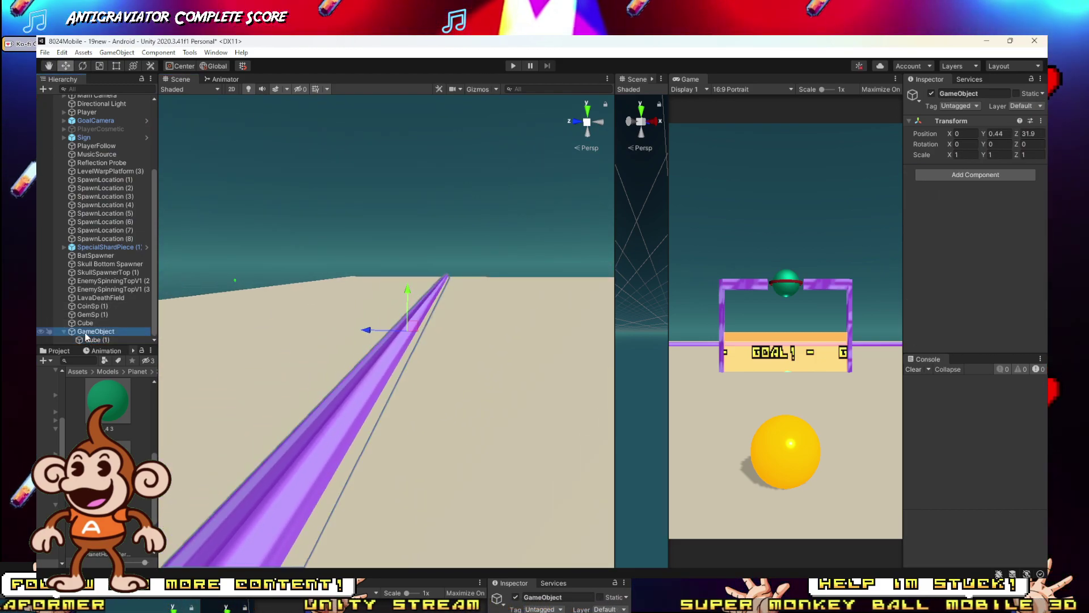
# Step: Add the Move And Rotate Game Object script to the strip's parent GameObject and enable Does Move
pyautogui.click(958, 173)
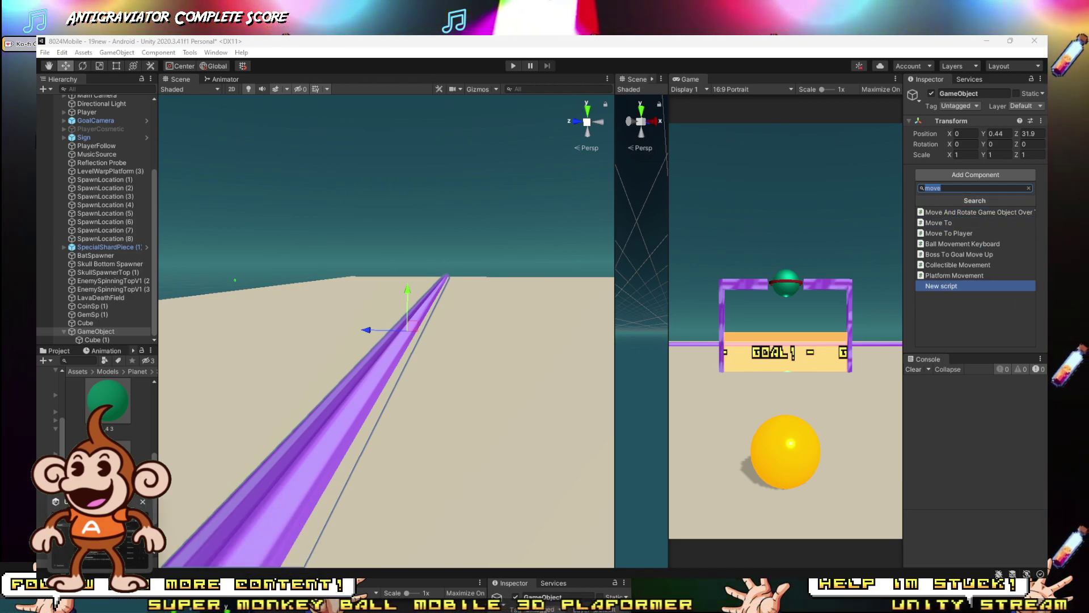
pyautogui.click(286, 492)
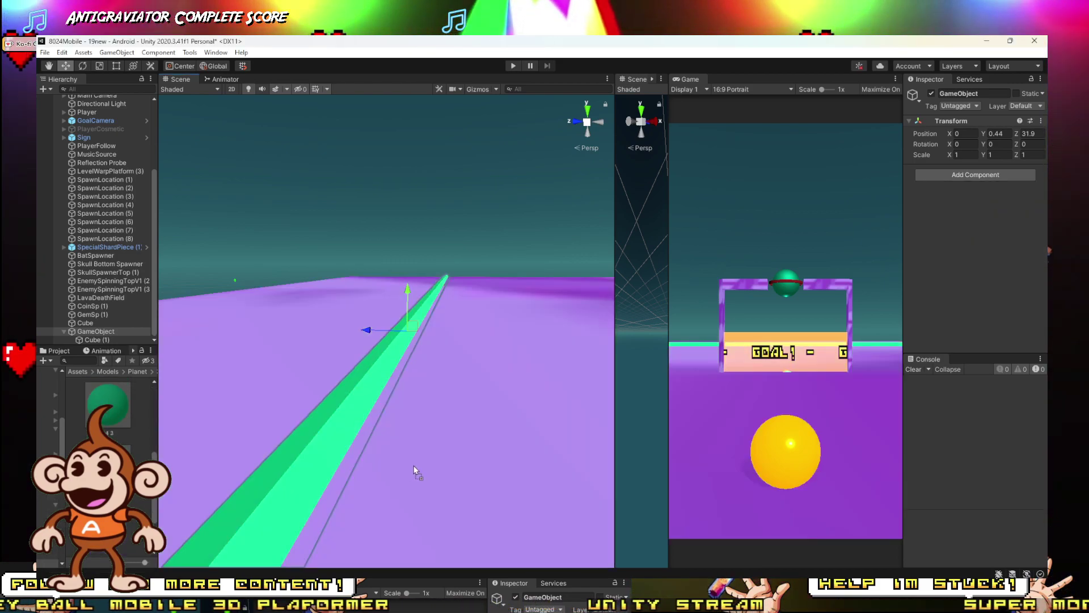
pyautogui.moveTo(413, 465)
pyautogui.keyDown('alt'); pyautogui.mouseDown()
pyautogui.moveTo(373, 475)
pyautogui.moveTo(389, 438)
pyautogui.mouseUp(); pyautogui.keyUp('alt')
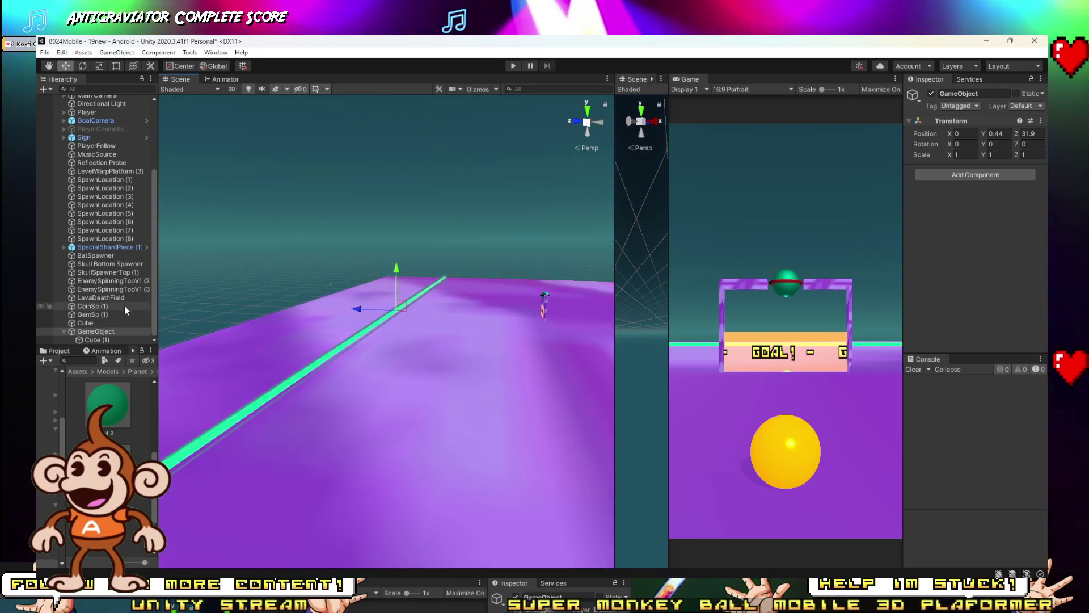
pyautogui.click(947, 175)
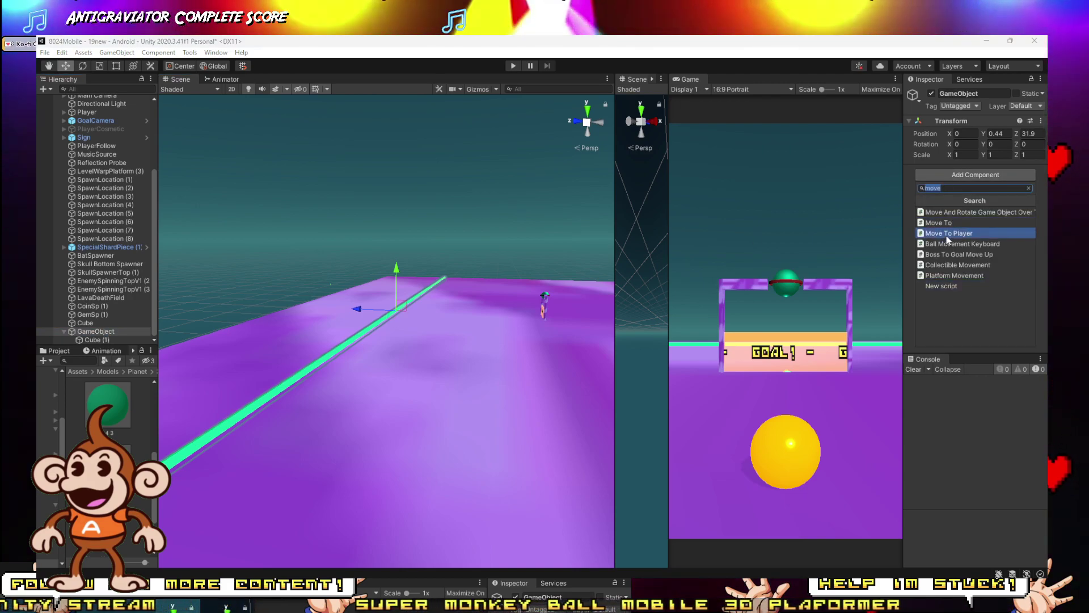
pyautogui.click(947, 213)
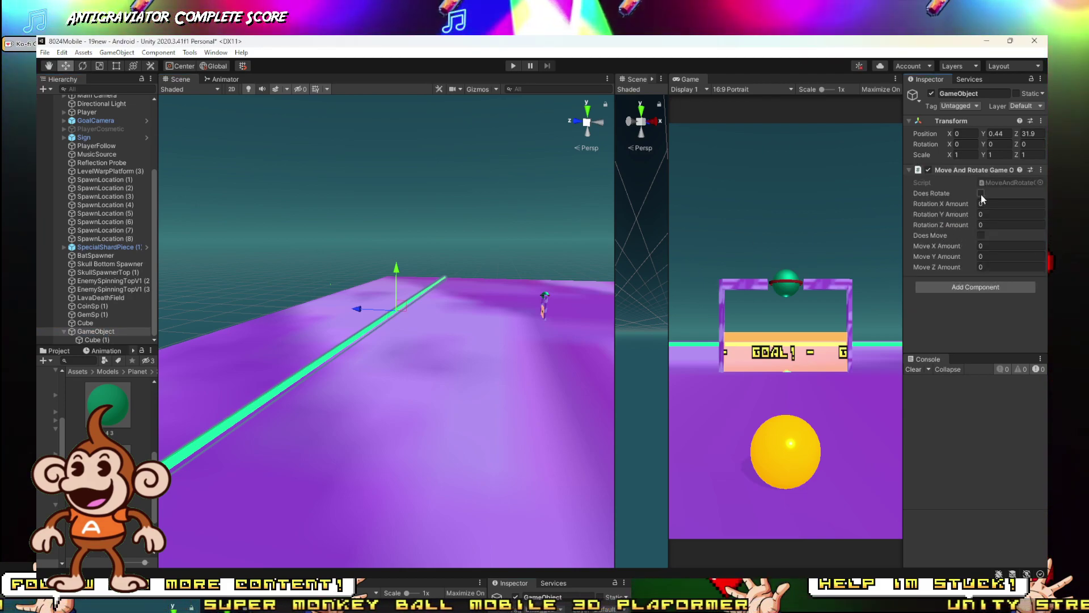
pyautogui.click(981, 235)
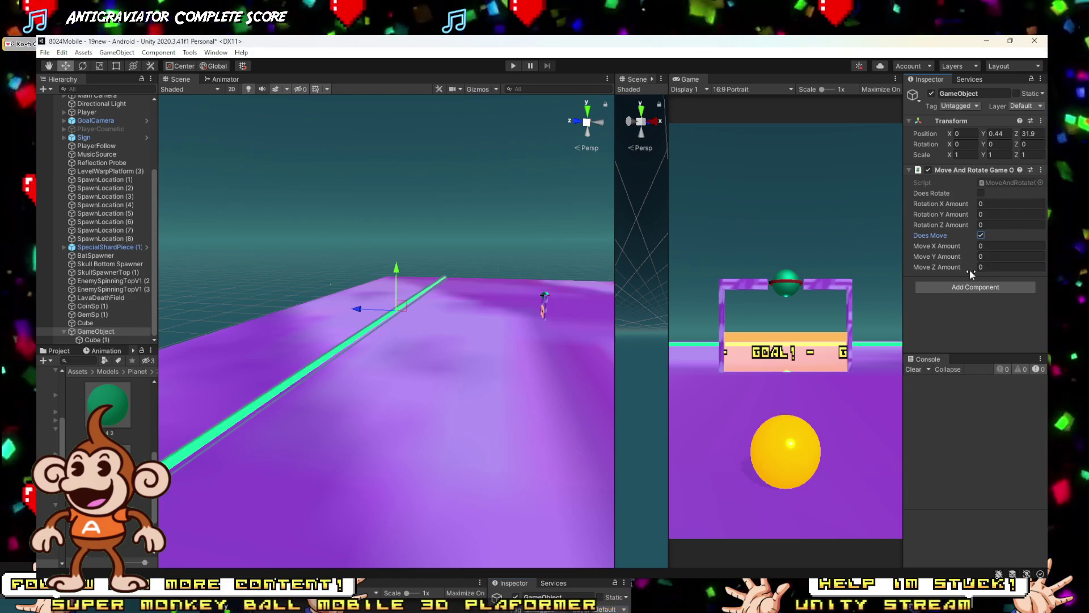
# Step: Set the parent GameObject's Move Z Amount to -8.11, then play-test the moving strip and stop
pyautogui.moveTo(969, 270); pyautogui.dragTo(837, 264)
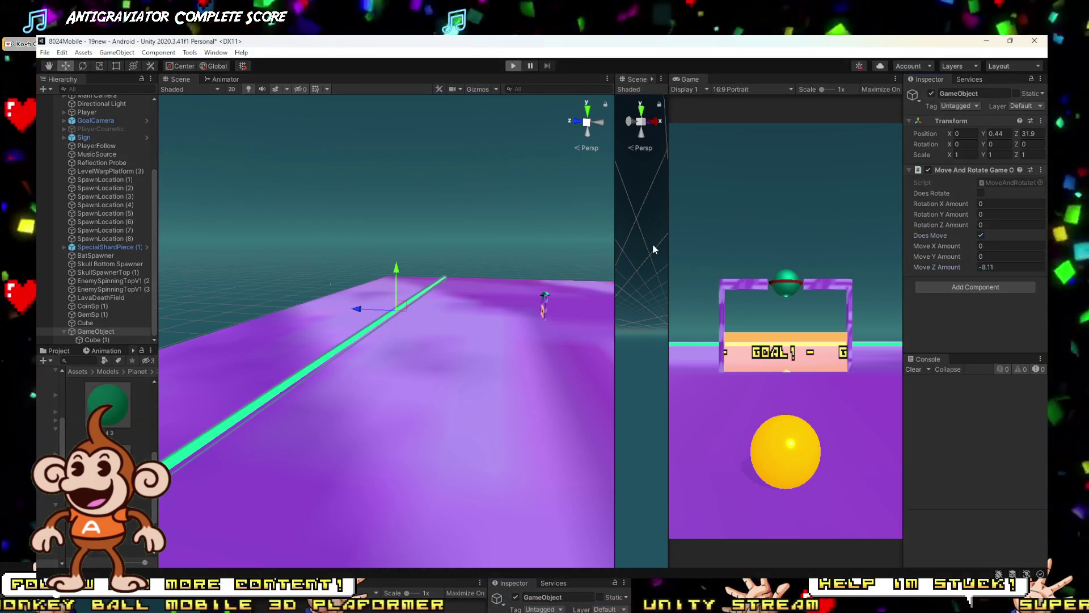
pyautogui.hotkey('ctrl', 'p')
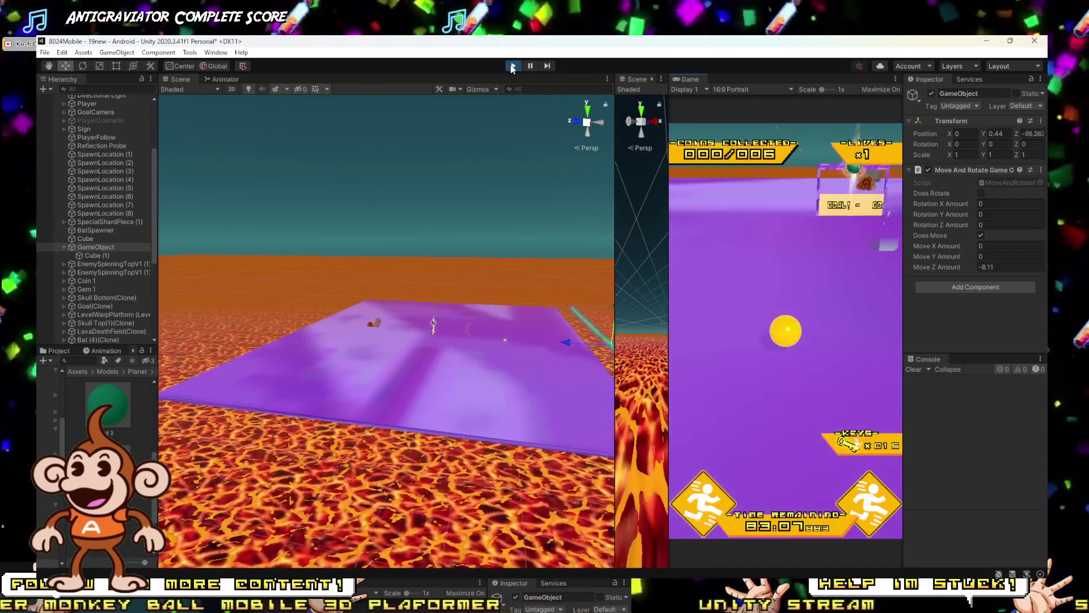
pyautogui.click(512, 66)
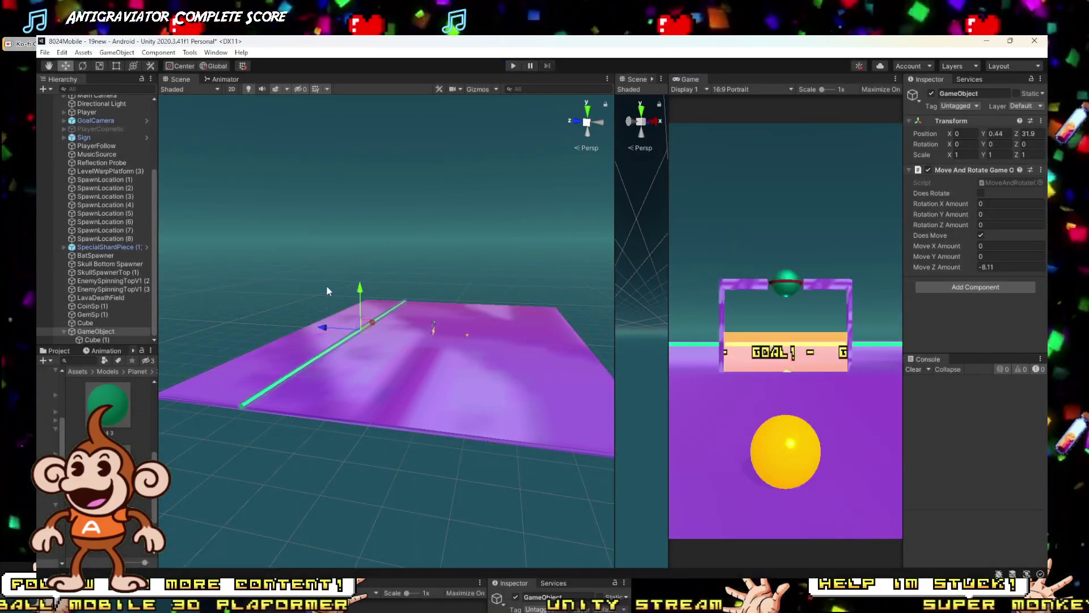
# Step: Lower the parent GameObject to Y position 0, then play-test the moving strip and stop
pyautogui.moveTo(362, 287); pyautogui.dragTo(362, 289)
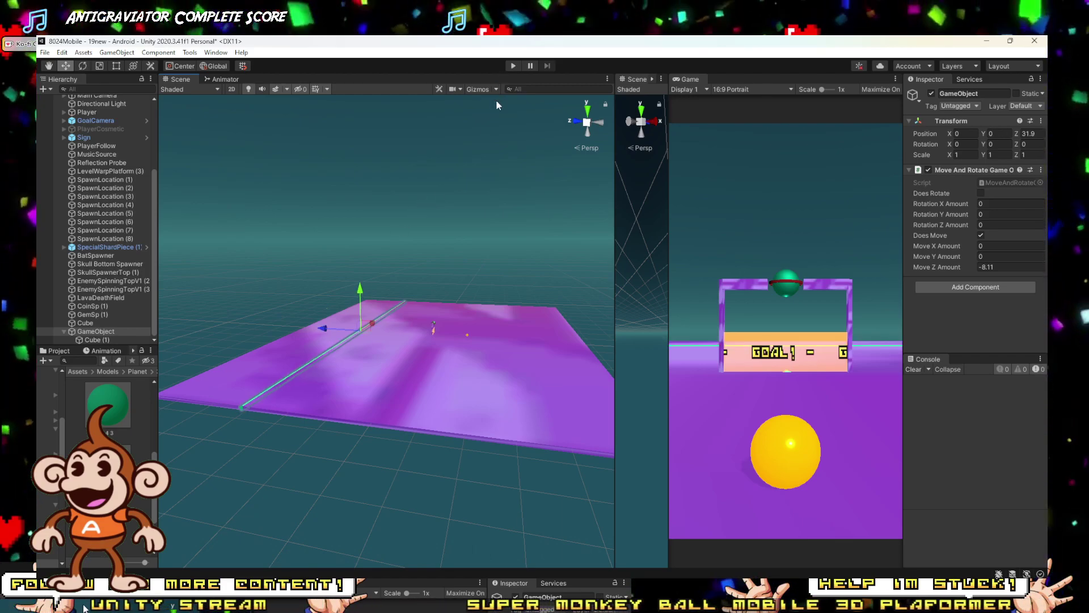
pyautogui.click(517, 65)
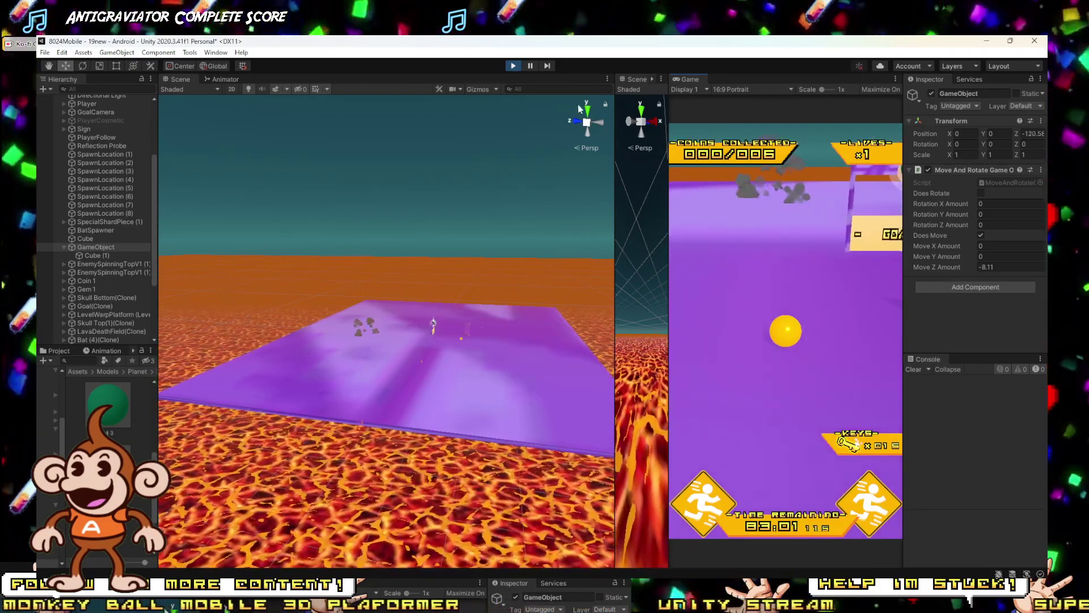
pyautogui.click(513, 66)
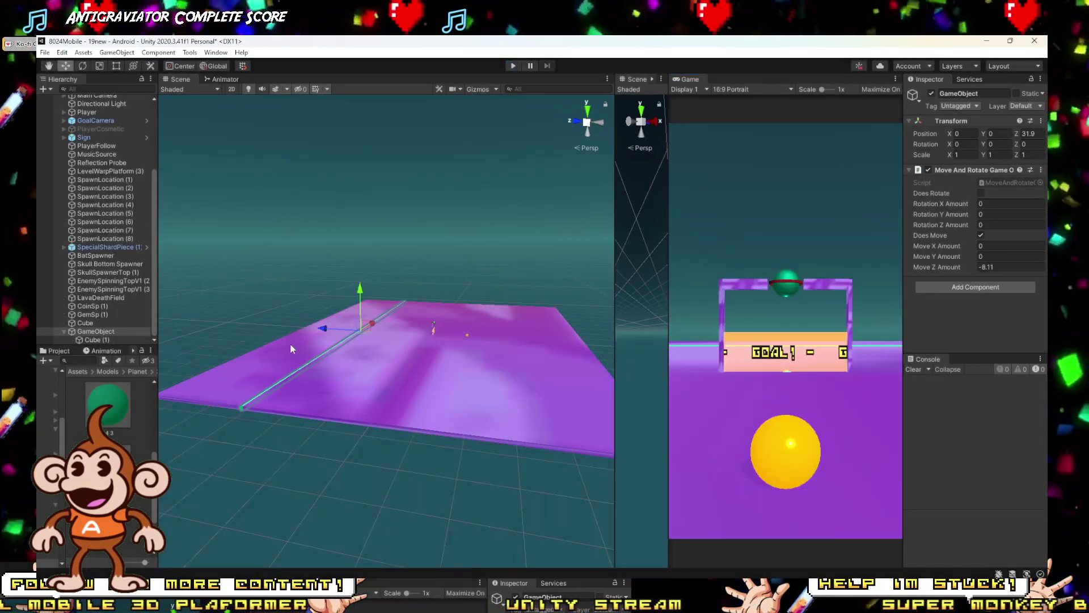
# Step: Delete the parent GameObject together with its strip, and delete the temporary floor Cube
pyautogui.press('Delete')
pyautogui.click(88, 339)
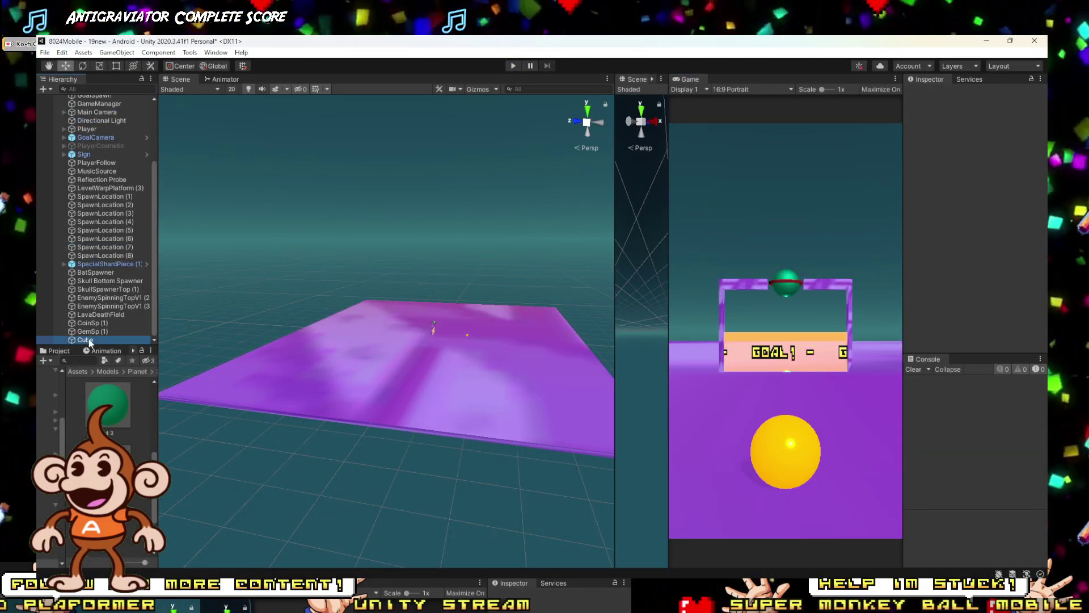
pyautogui.press('Delete')
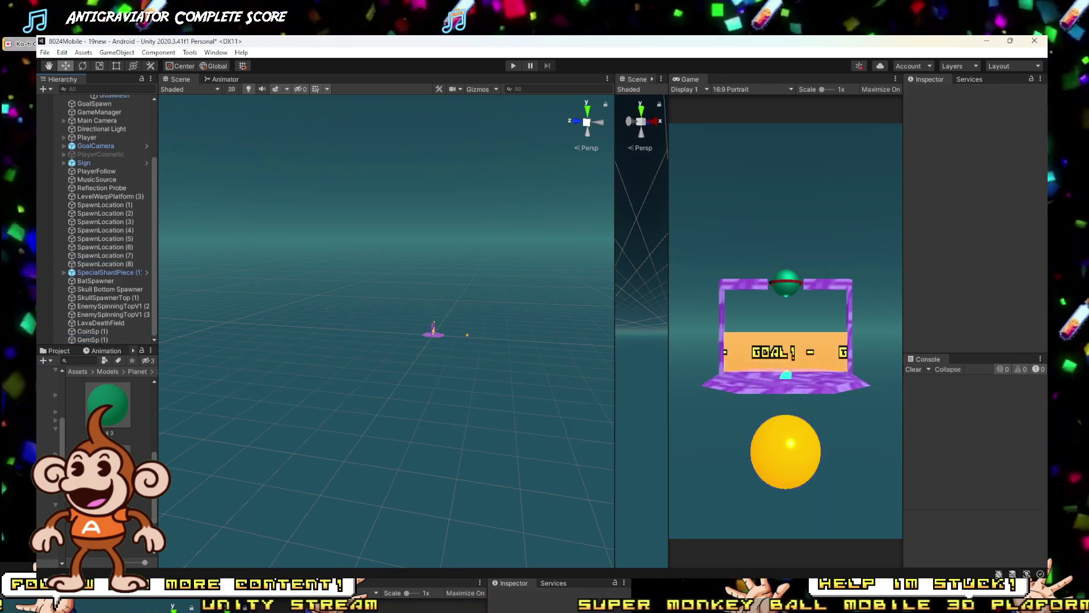
# Step: Switch to the PlanetBlueBalls model in SketchUp
pyautogui.moveTo(239, 602)
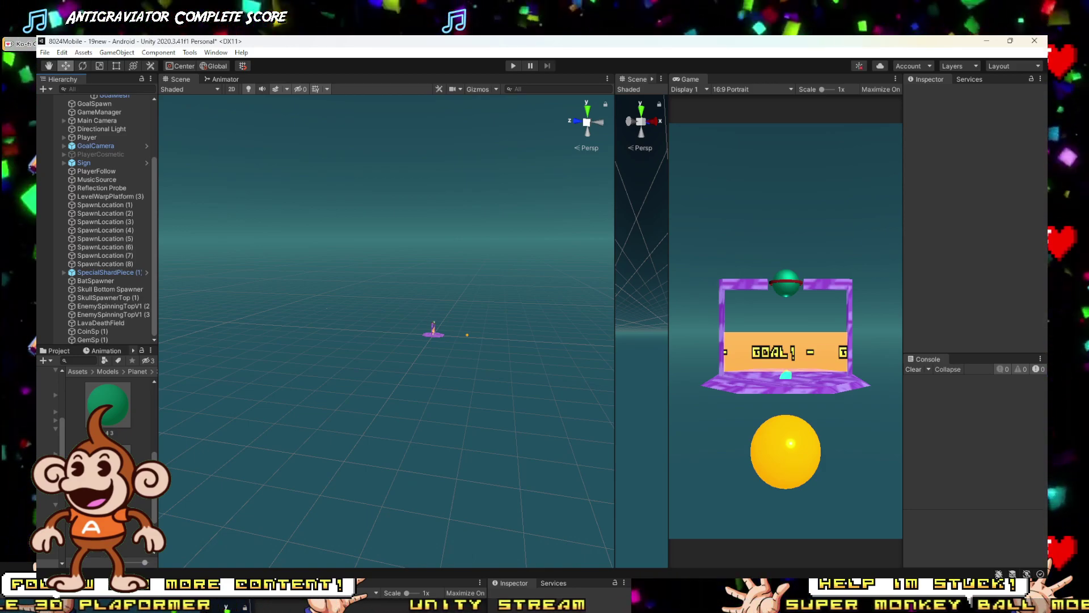
pyautogui.moveTo(332, 468); pyautogui.dragTo(364, 477, button='right')
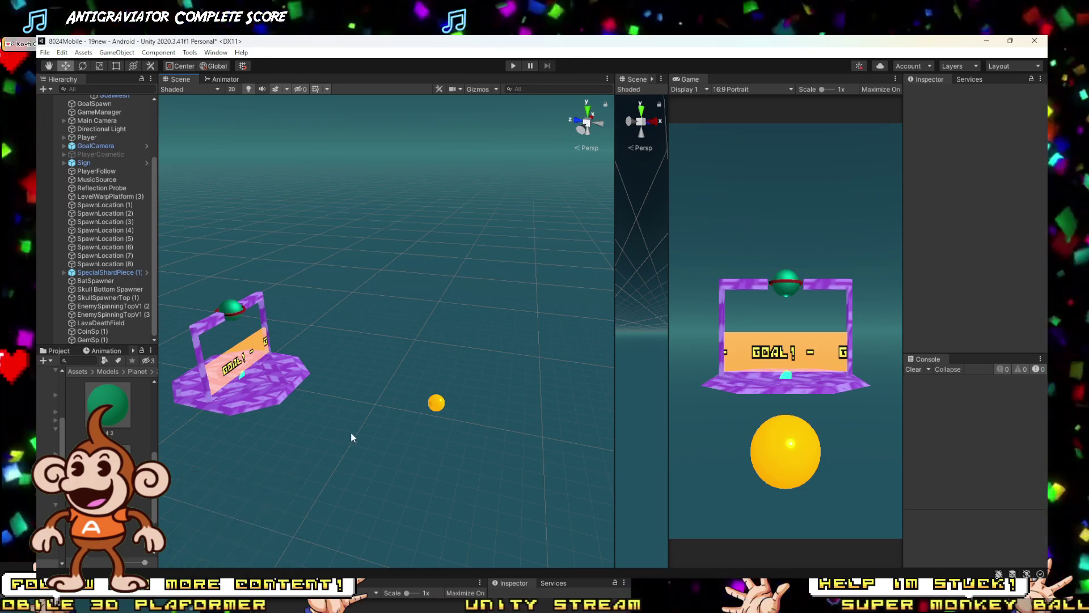
pyautogui.moveTo(351, 432); pyautogui.dragTo(334, 440, button='right')
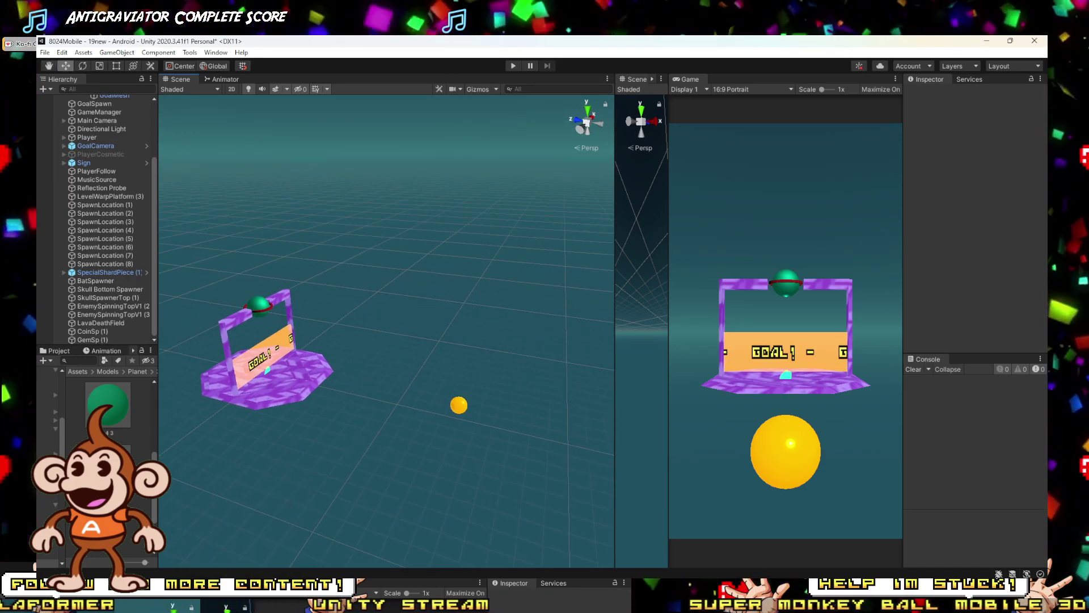
pyautogui.click(230, 559)
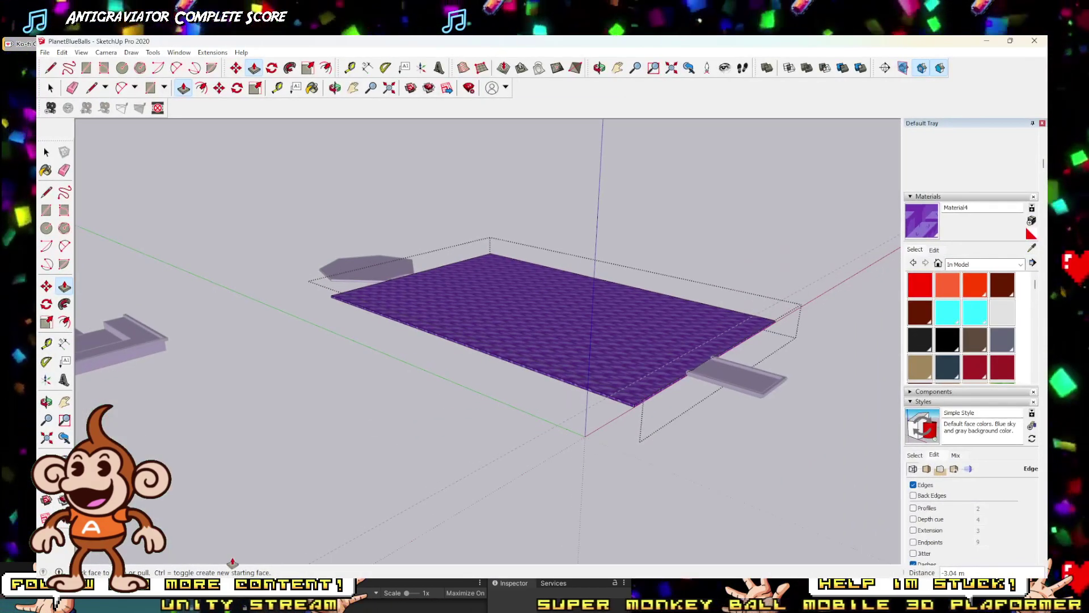
# Step: Draw a line from corner to corner along the purple platform's short edge beside the octagonal platform
pyautogui.scroll(5, 453, 287)
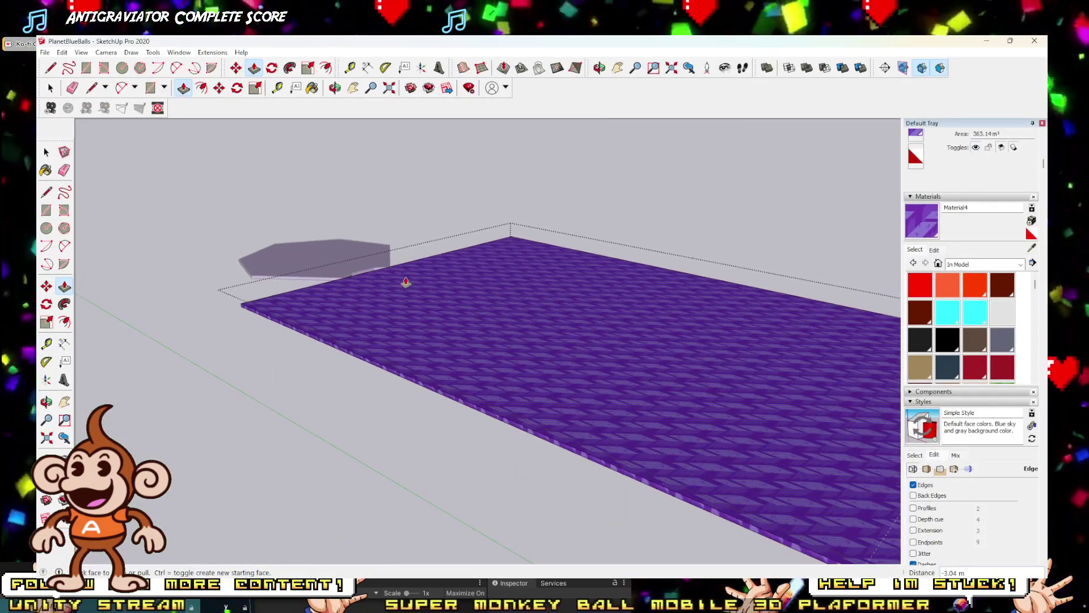
pyautogui.moveTo(406, 282)
pyautogui.mouseDown(button='middle')
pyautogui.moveTo(464, 301)
pyautogui.moveTo(438, 322)
pyautogui.moveTo(457, 282)
pyautogui.moveTo(263, 325)
pyautogui.moveTo(151, 287)
pyautogui.moveTo(549, 309)
pyautogui.moveTo(560, 385)
pyautogui.mouseUp(button='middle')
pyautogui.scroll(3, 395, 320)
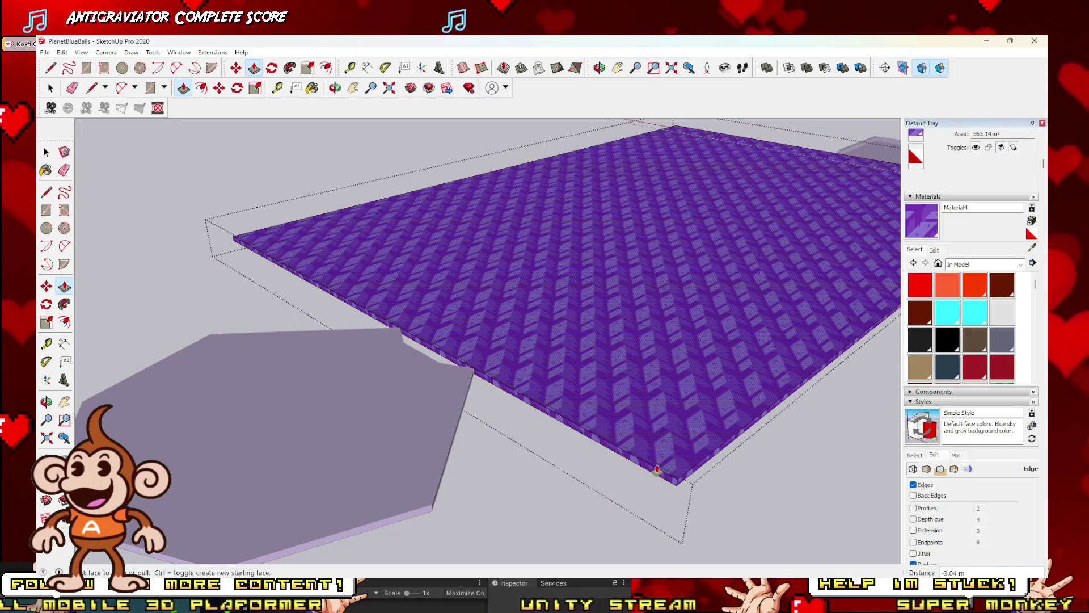
pyautogui.scroll(2, 658, 469)
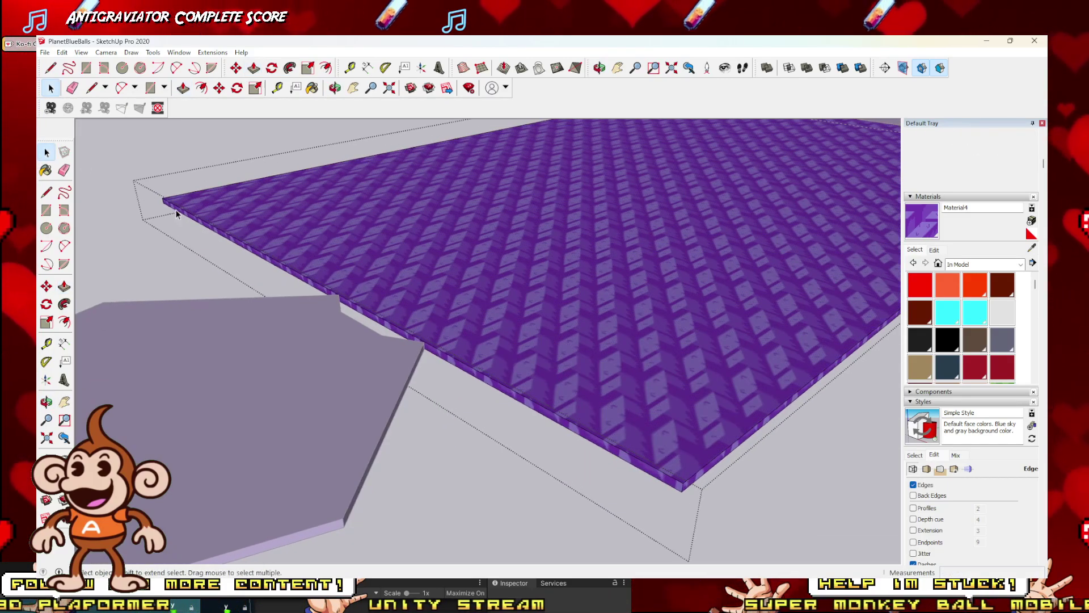
pyautogui.moveTo(511, 395); pyautogui.dragTo(366, 347, button='middle')
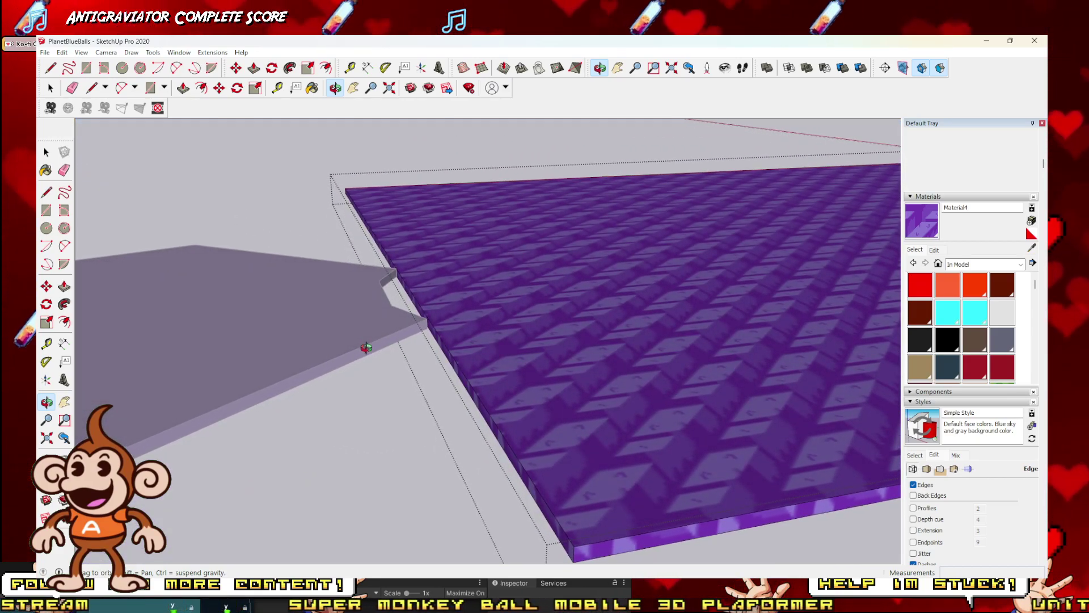
pyautogui.press('l')
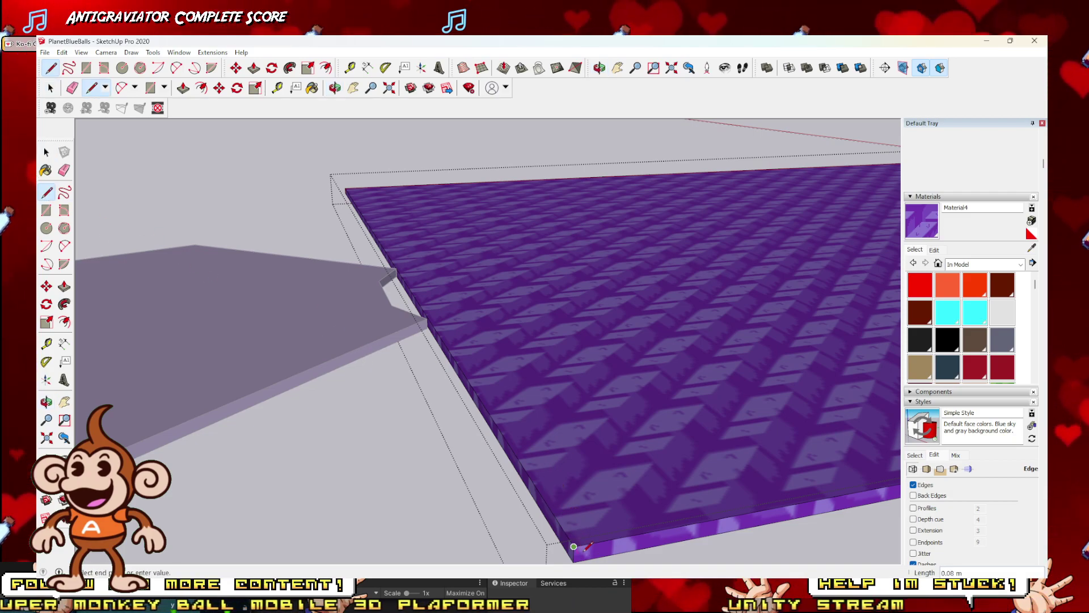
pyautogui.scroll(-3, 585, 548)
pyautogui.moveTo(446, 352); pyautogui.dragTo(634, 469, button='middle')
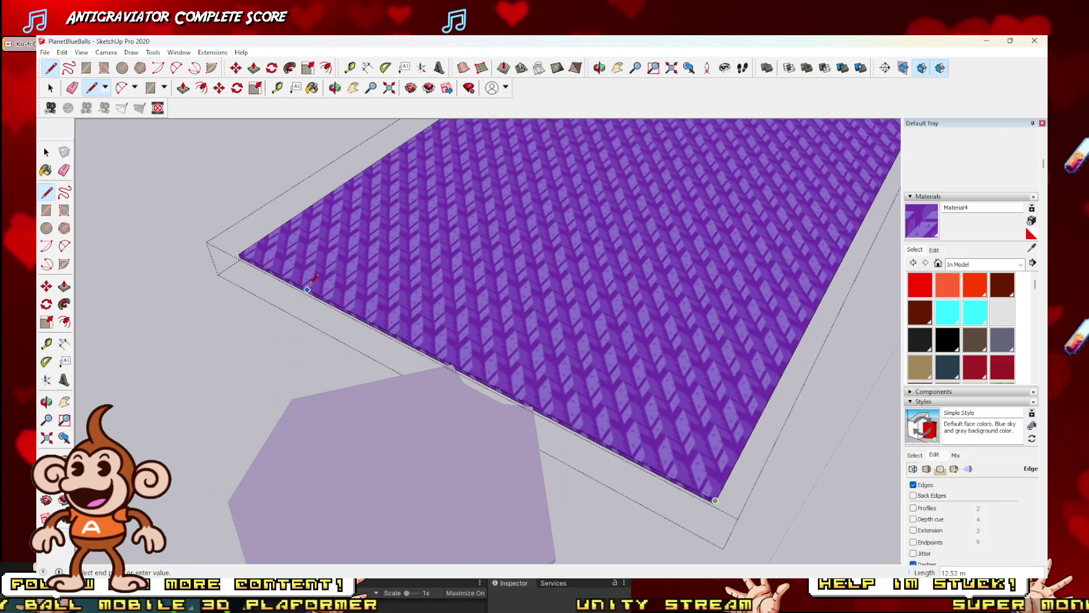
pyautogui.scroll(5, 241, 251)
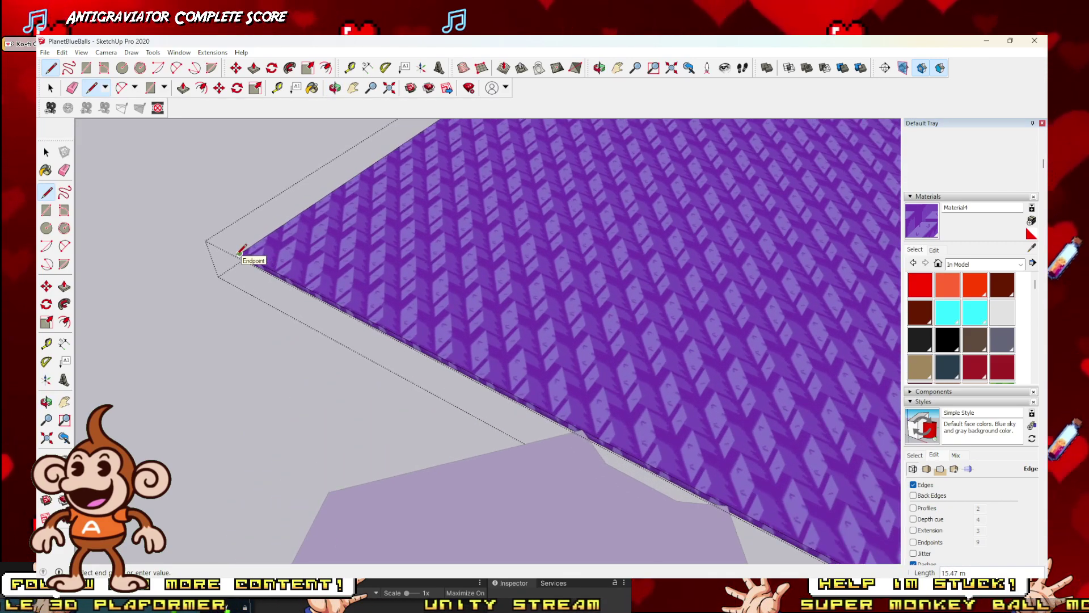
pyautogui.scroll(3, 245, 251)
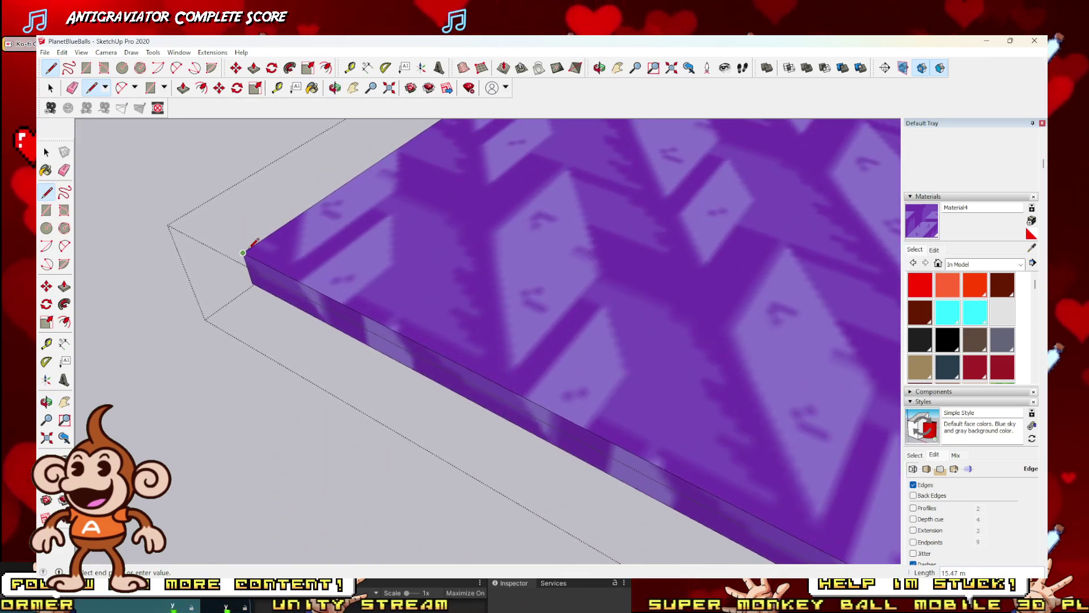
pyautogui.click(244, 253)
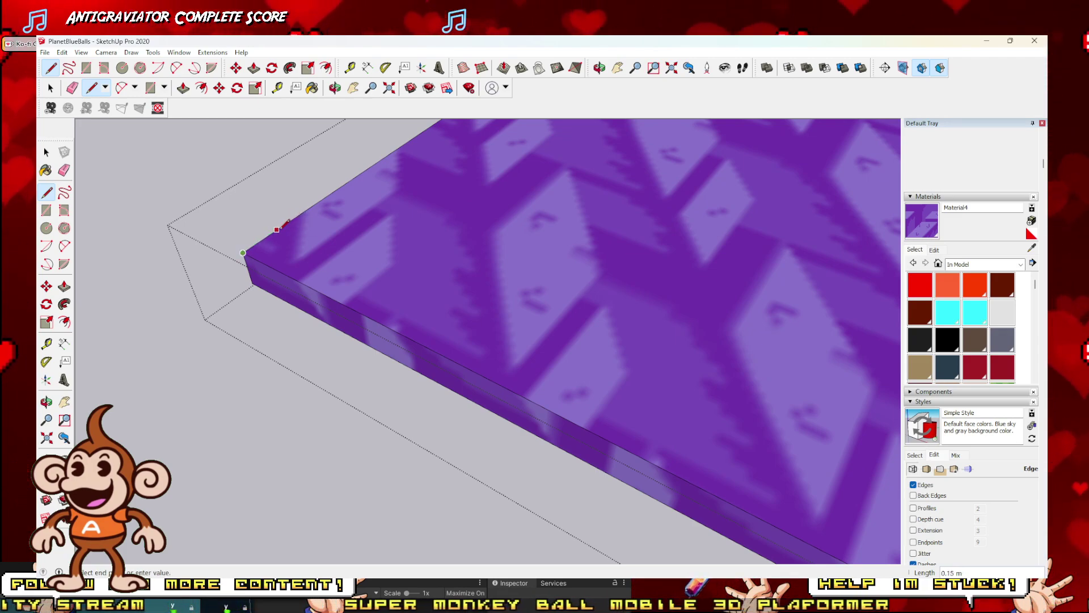
# Step: Draw a line across the platform's top face, parallel to that short edge and inset about 0.15 m
pyautogui.press('Escape')
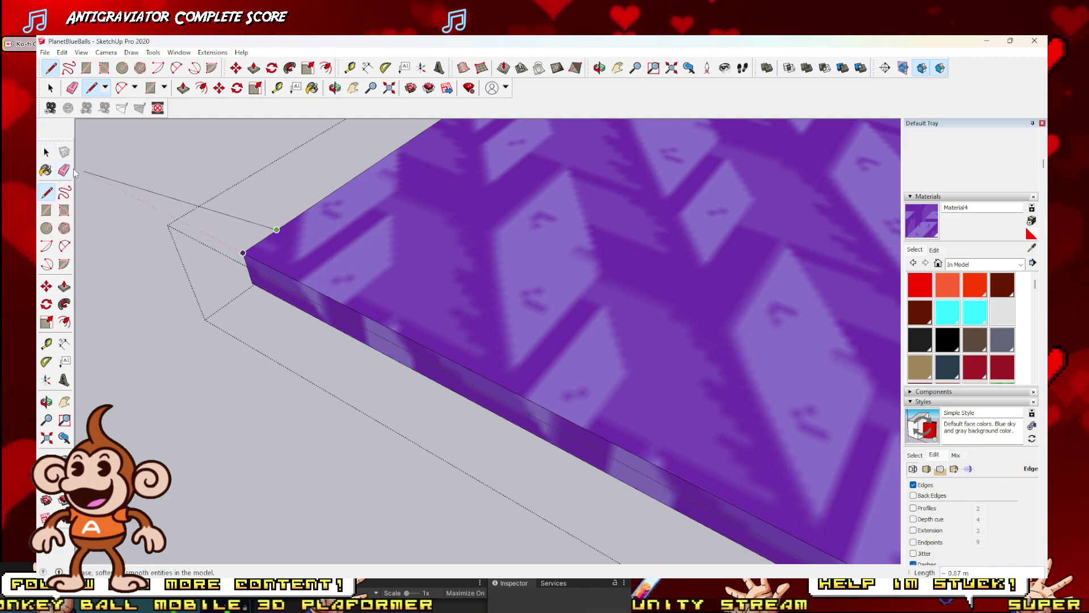
pyautogui.scroll(-6, 310, 275)
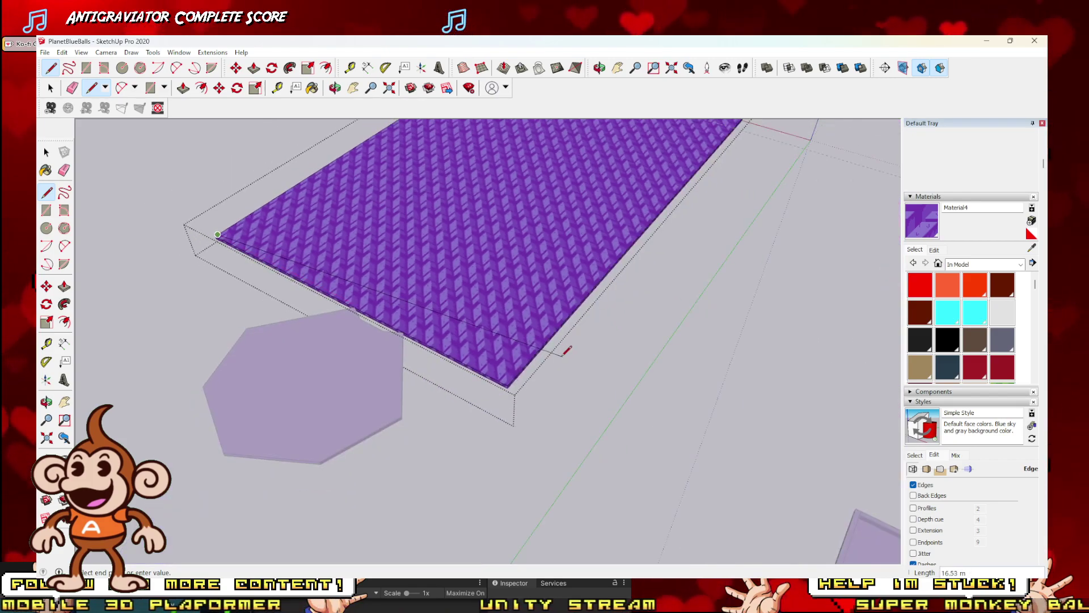
pyautogui.scroll(8, 566, 350)
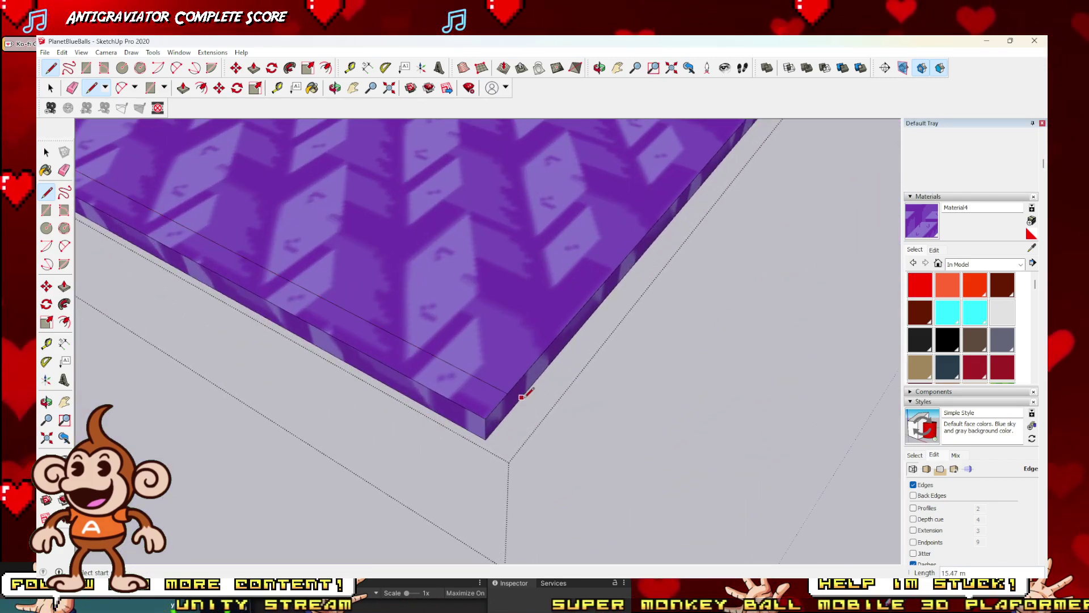
# Step: Draw an upright triangle at the platform corner between the edge and the inset line, with sloped sides about 0.13 m long
pyautogui.moveTo(522, 397); pyautogui.dragTo(451, 337, button='middle')
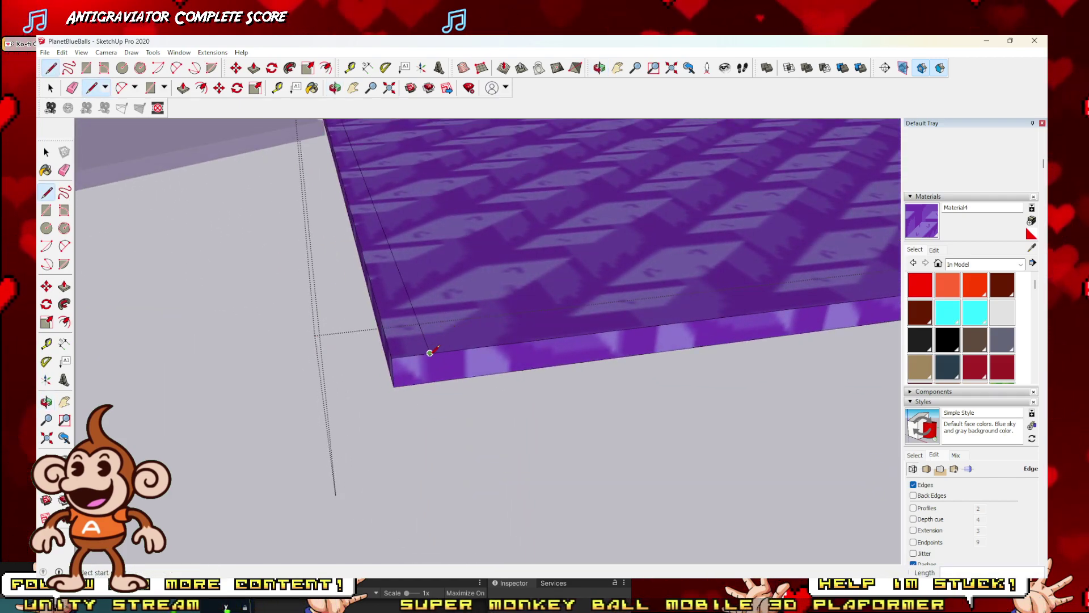
pyautogui.click(430, 353)
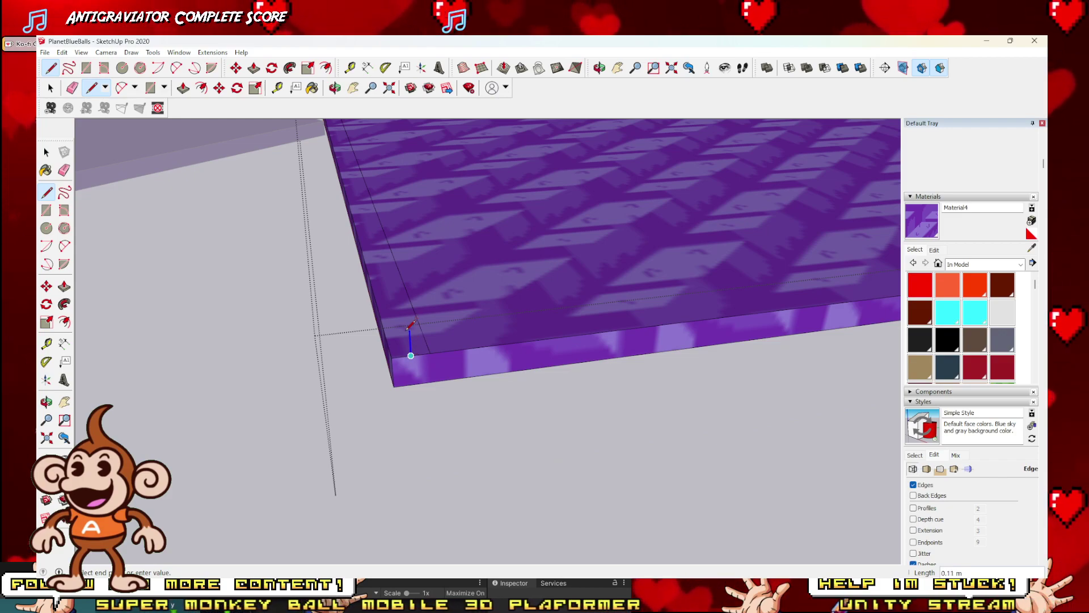
pyautogui.click(409, 332)
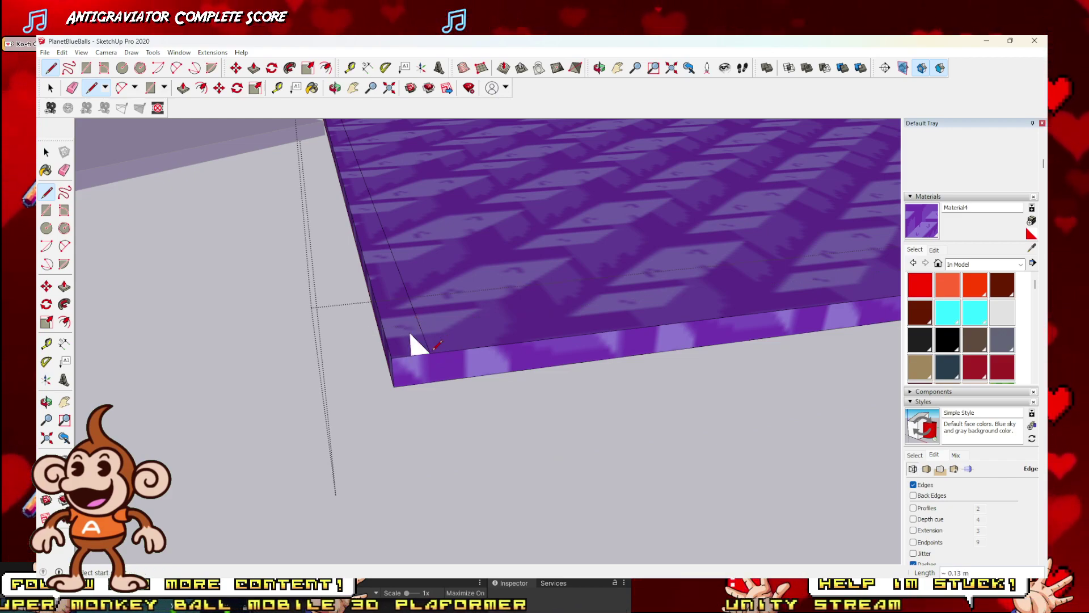
pyautogui.click(409, 333)
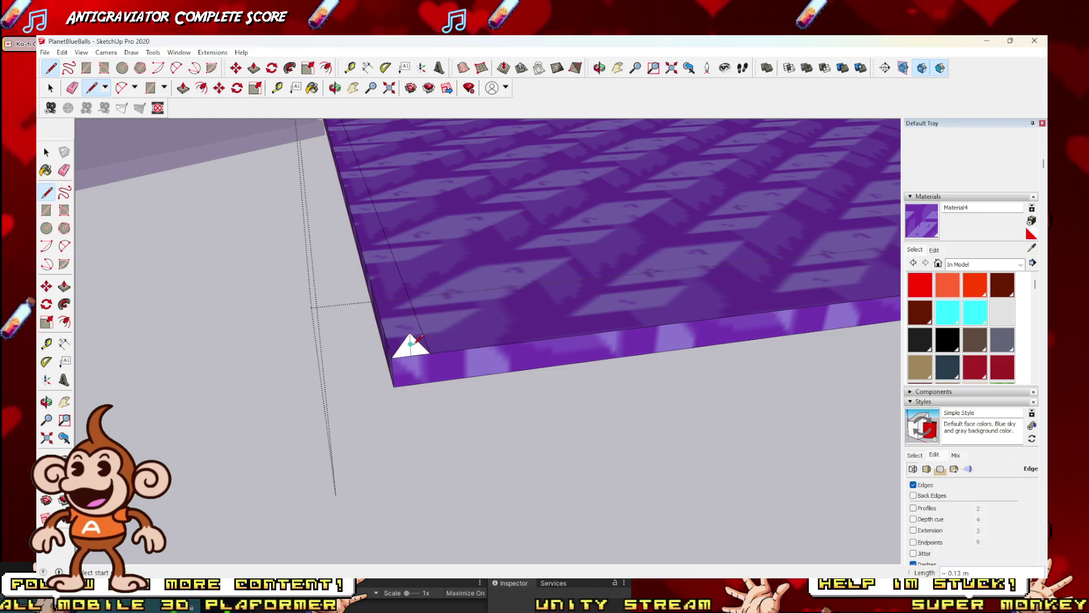
# Step: Push/Pull the triangle about 15.47 m along the platform's short edge to form a ridge
pyautogui.scroll(1, 410, 342)
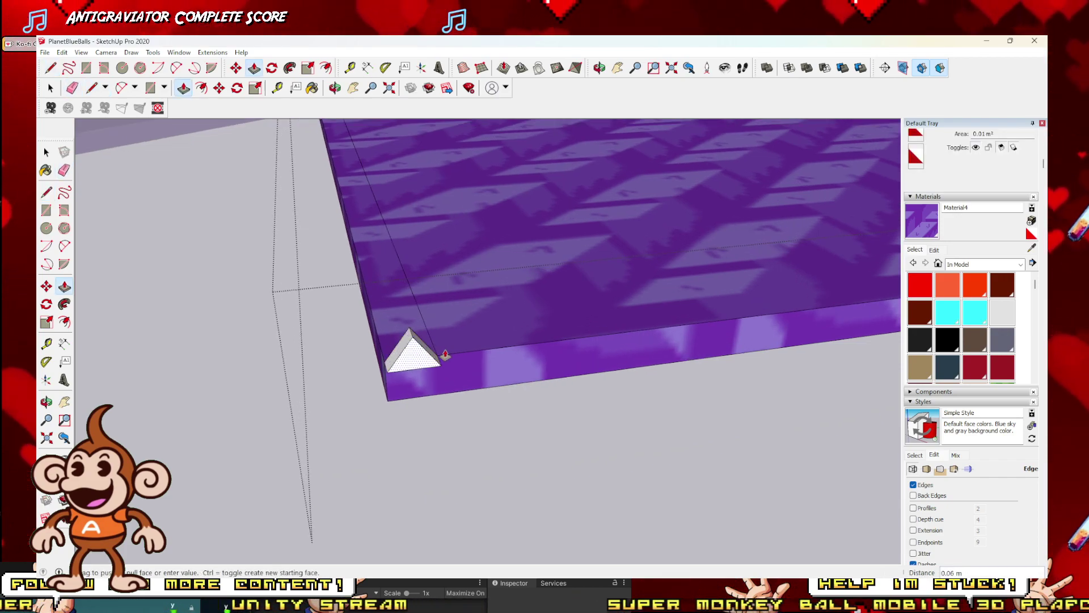
pyautogui.moveTo(445, 355); pyautogui.dragTo(600, 494, button='middle')
pyautogui.scroll(-2, 461, 299)
pyautogui.scroll(2, 424, 187)
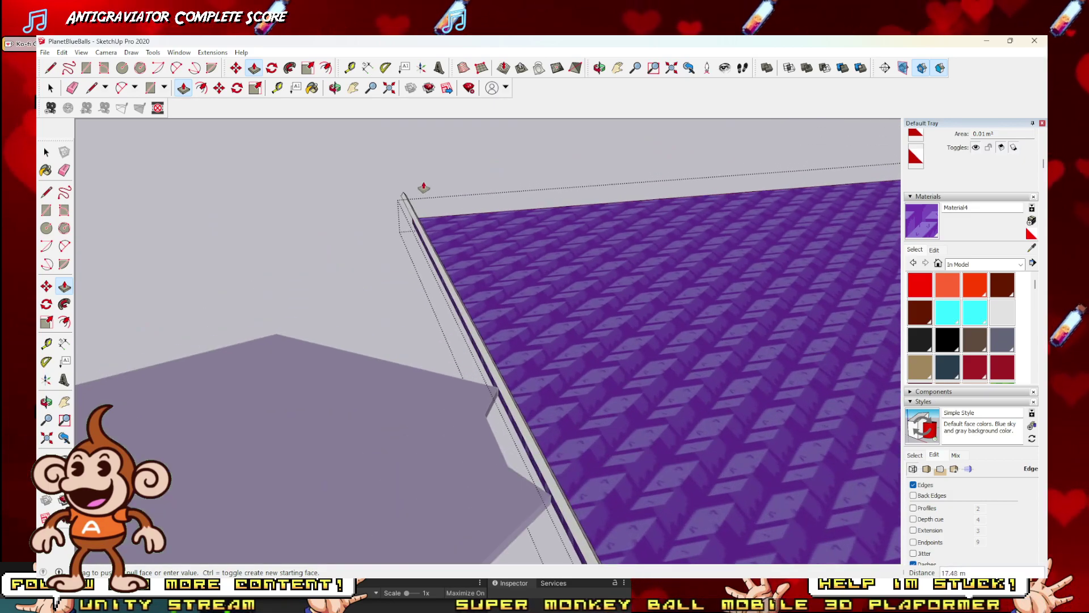
pyautogui.scroll(-3, 424, 188)
pyautogui.moveTo(420, 210); pyautogui.dragTo(345, 343, button='middle')
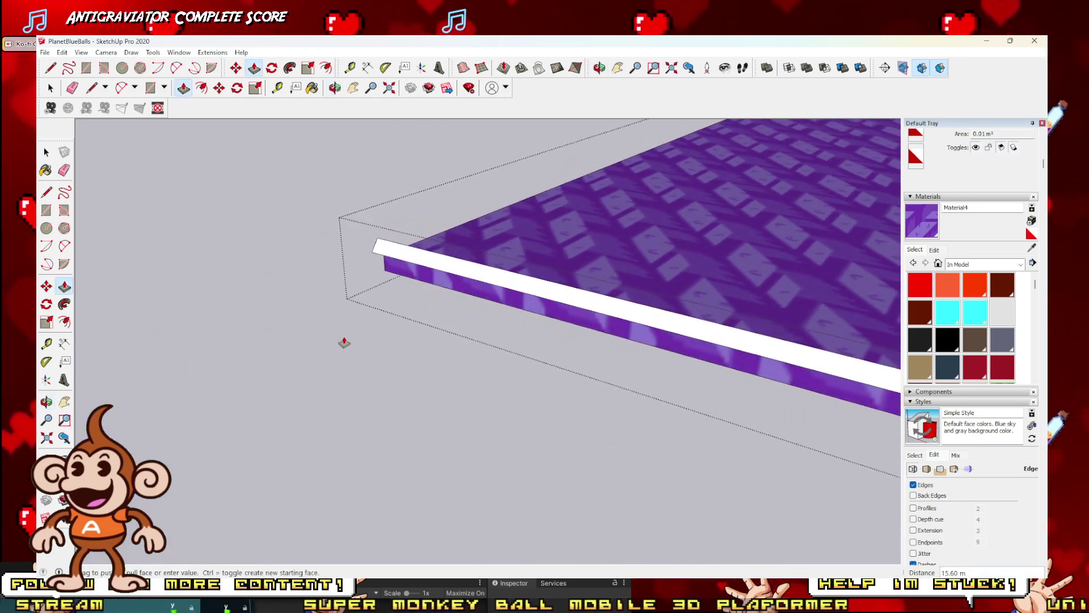
pyautogui.moveTo(386, 275); pyautogui.dragTo(484, 310, button='middle')
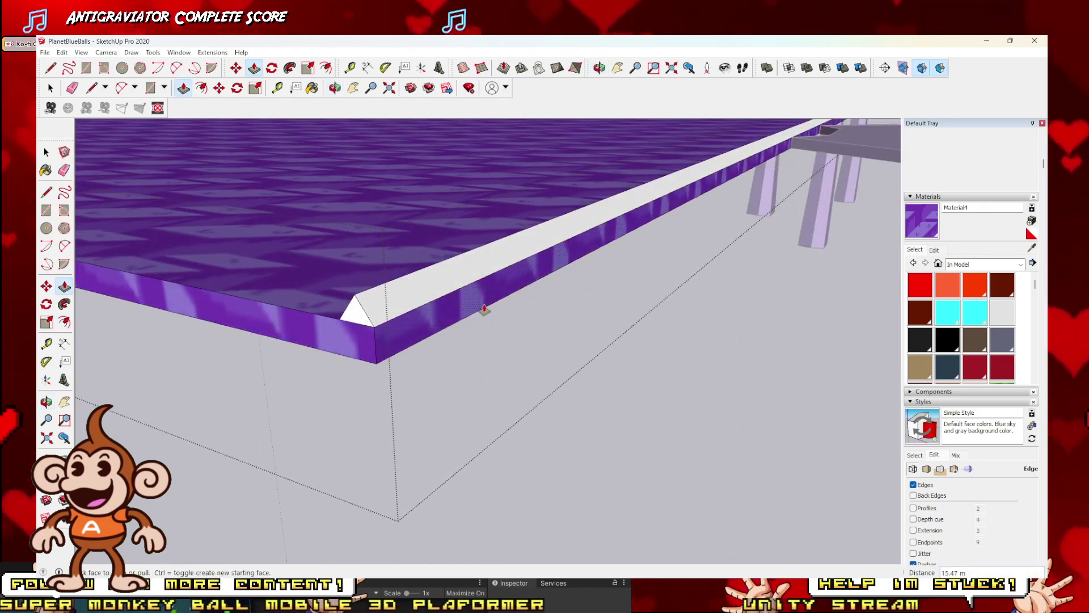
# Step: Select both sloped faces and the triangular end of the ridge and make them a group
pyautogui.click(378, 305)
pyautogui.rightClick(377, 301)
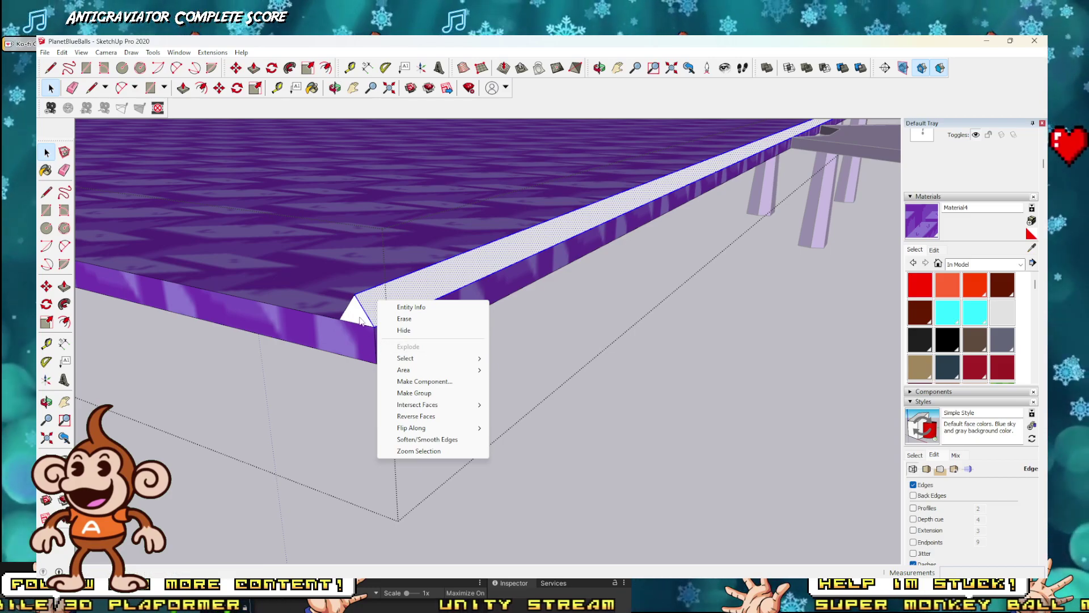
pyautogui.click(356, 316)
pyautogui.moveTo(385, 309); pyautogui.dragTo(663, 284, button='middle')
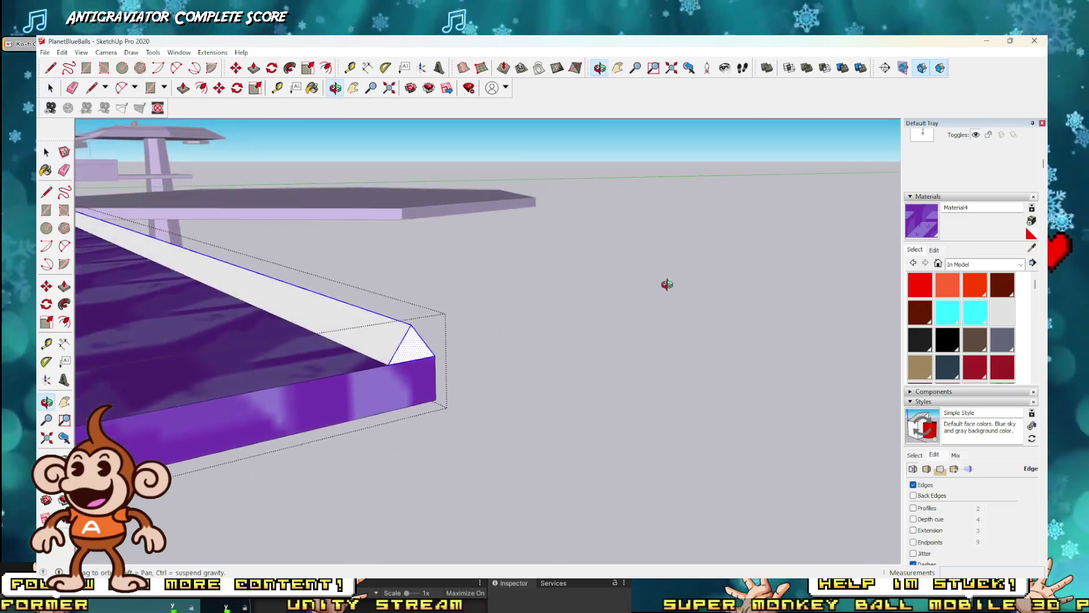
pyautogui.keyDown('shift'); pyautogui.click(376, 332); pyautogui.keyUp('shift')
pyautogui.moveTo(375, 333)
pyautogui.mouseDown(button='middle')
pyautogui.moveTo(518, 341)
pyautogui.moveTo(741, 294)
pyautogui.moveTo(676, 253)
pyautogui.moveTo(666, 306)
pyautogui.moveTo(608, 276)
pyautogui.moveTo(642, 333)
pyautogui.moveTo(533, 375)
pyautogui.moveTo(518, 367)
pyautogui.moveTo(528, 335)
pyautogui.mouseUp(button='middle')
pyautogui.rightClick(527, 334)
pyautogui.click(568, 425)
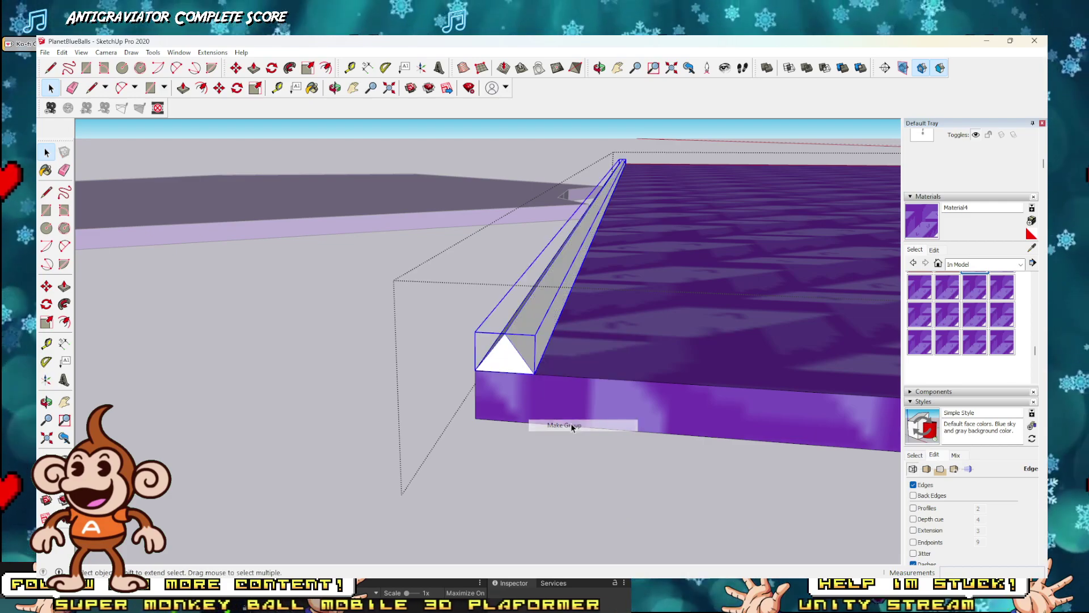
# Step: Try removing the ridge group from the platform's edge and undo the removal
pyautogui.press('Delete')
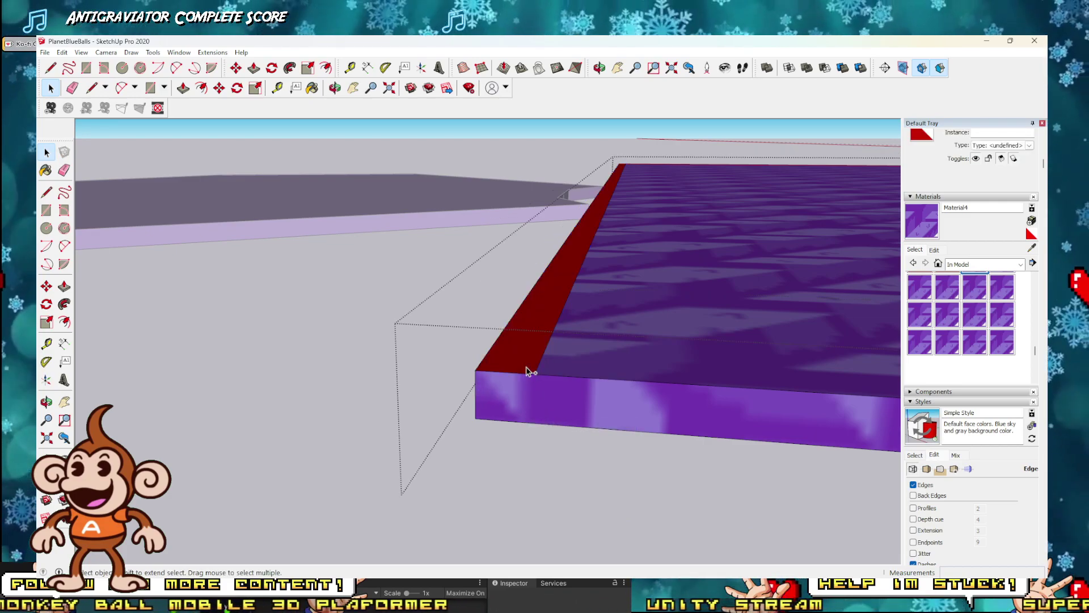
pyautogui.moveTo(528, 354); pyautogui.dragTo(561, 408, button='middle')
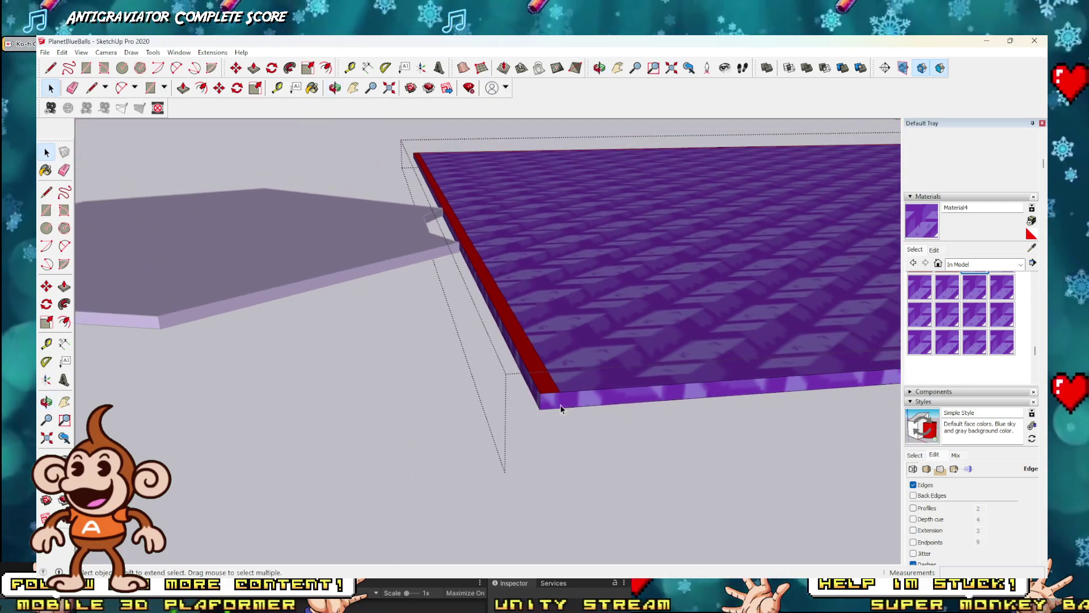
pyautogui.scroll(3, 553, 383)
pyautogui.hotkey('ctrl', 'z')
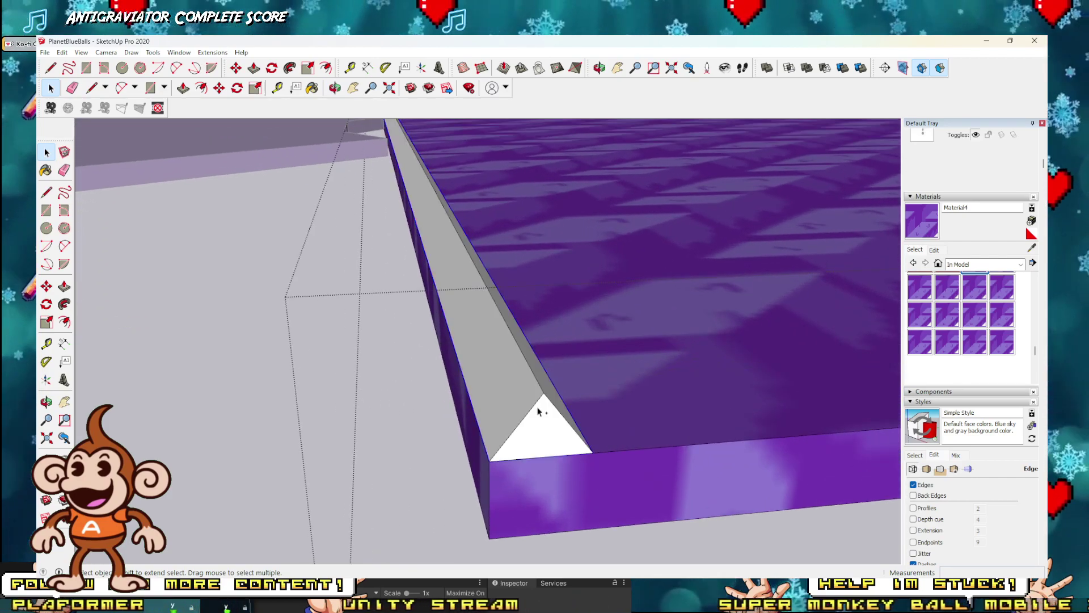
pyautogui.moveTo(539, 417); pyautogui.dragTo(596, 456, button='middle')
pyautogui.scroll(3, 571, 440)
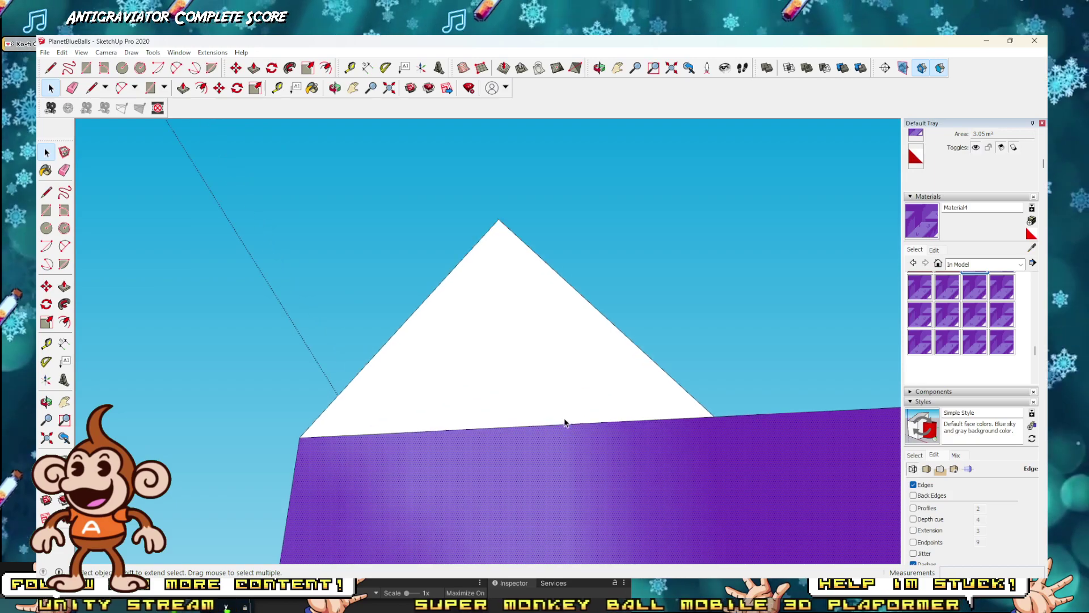
pyautogui.hotkey('ctrl', 'z')
# Step: Check the ridge's grouping inside the platform group, viewing it from several angles and closing the open groups
pyautogui.moveTo(596, 377); pyautogui.dragTo(614, 260, button='middle')
pyautogui.press('space')
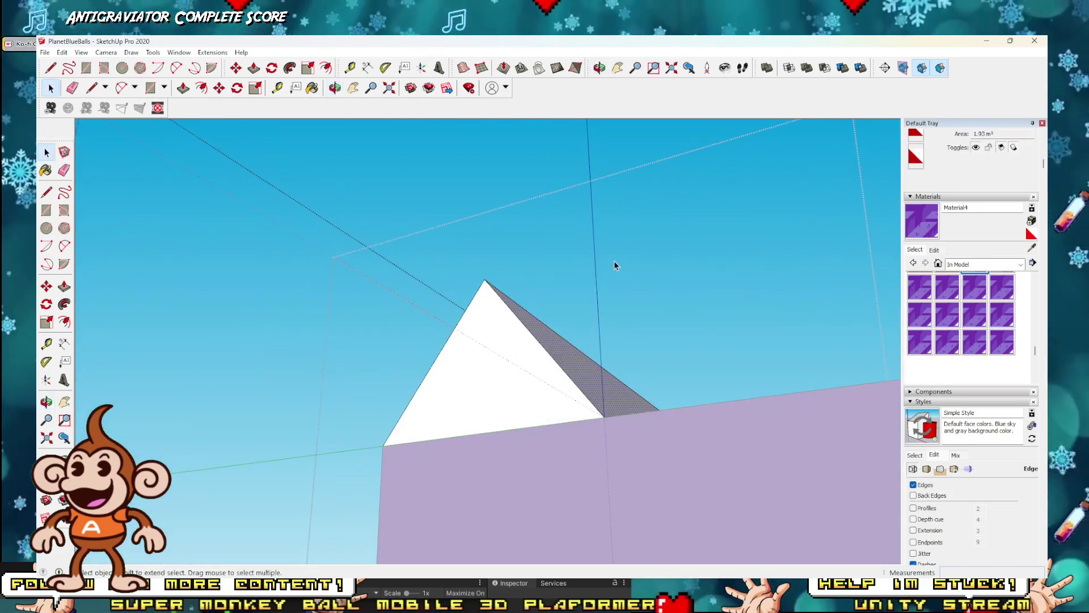
pyautogui.click(614, 260)
pyautogui.moveTo(674, 380); pyautogui.dragTo(658, 422, button='middle')
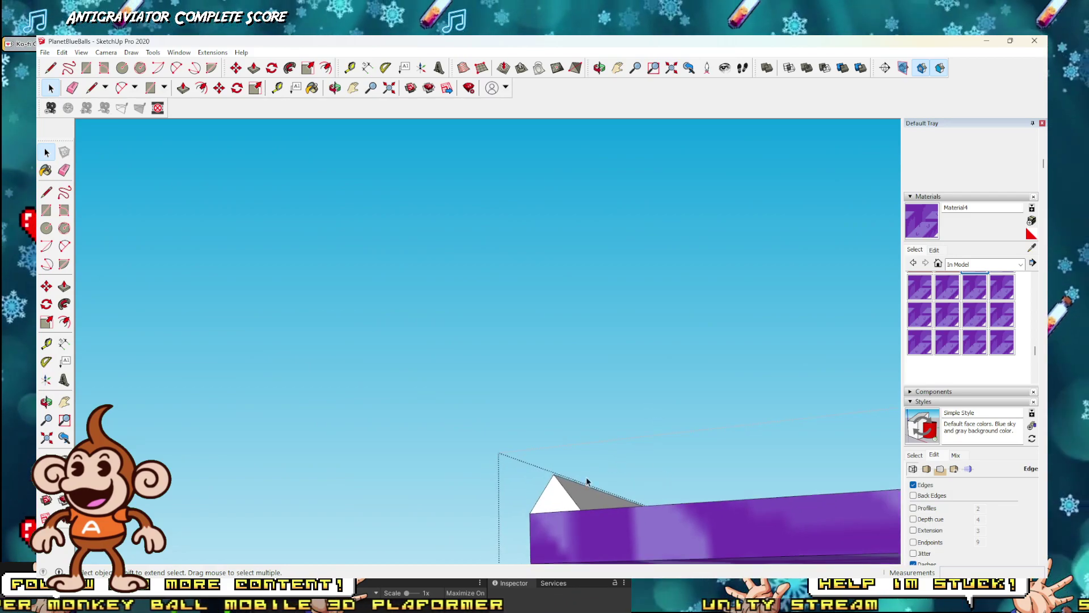
pyautogui.click(576, 498)
pyautogui.moveTo(576, 499); pyautogui.dragTo(608, 519, button='middle')
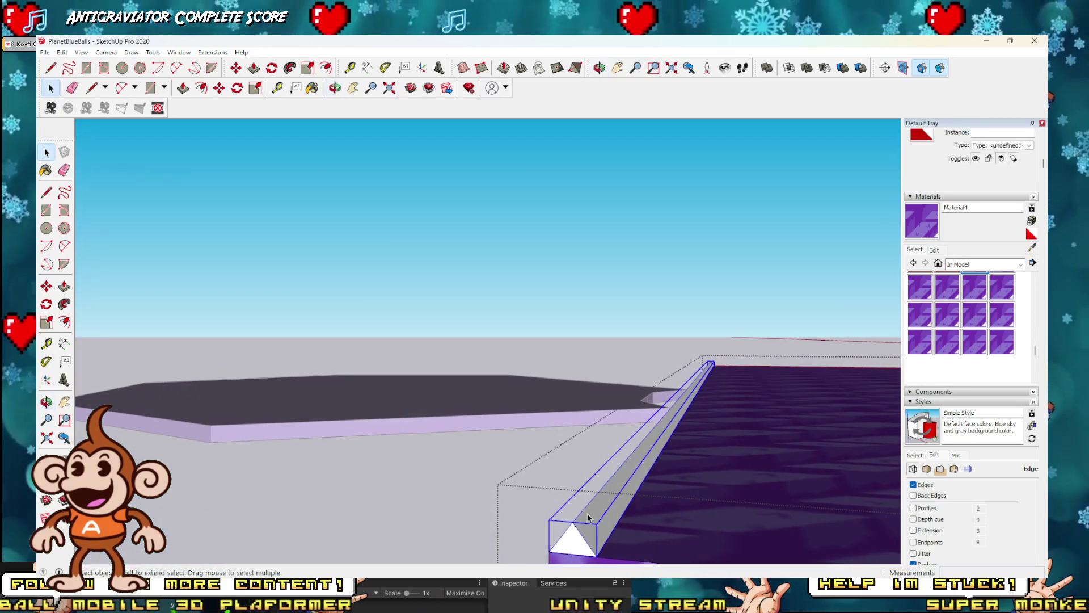
pyautogui.click(513, 341)
pyautogui.moveTo(513, 341); pyautogui.dragTo(530, 419, button='middle')
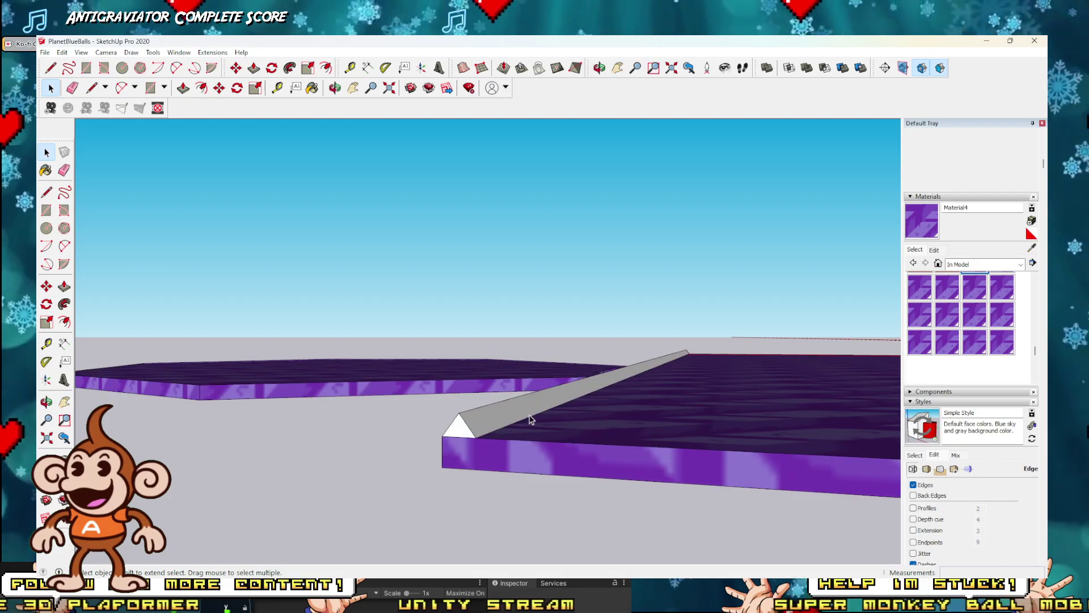
# Step: Cut the ridge group out of the platform group and paste it in place outside that group
pyautogui.doubleClick(486, 422)
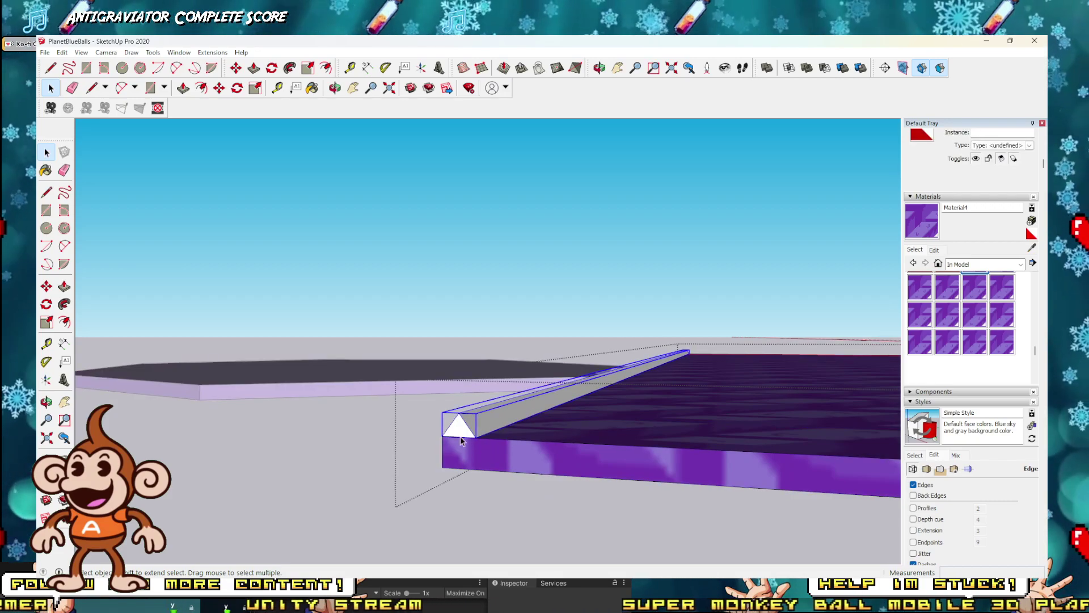
pyautogui.press('Delete')
pyautogui.click(462, 290)
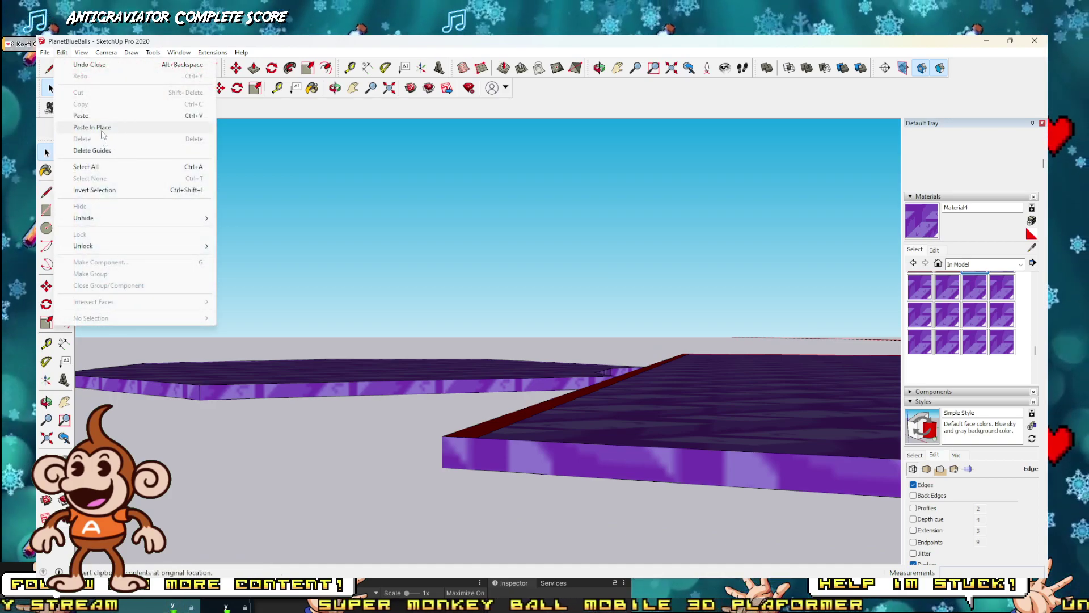
pyautogui.click(102, 129)
pyautogui.click(143, 198)
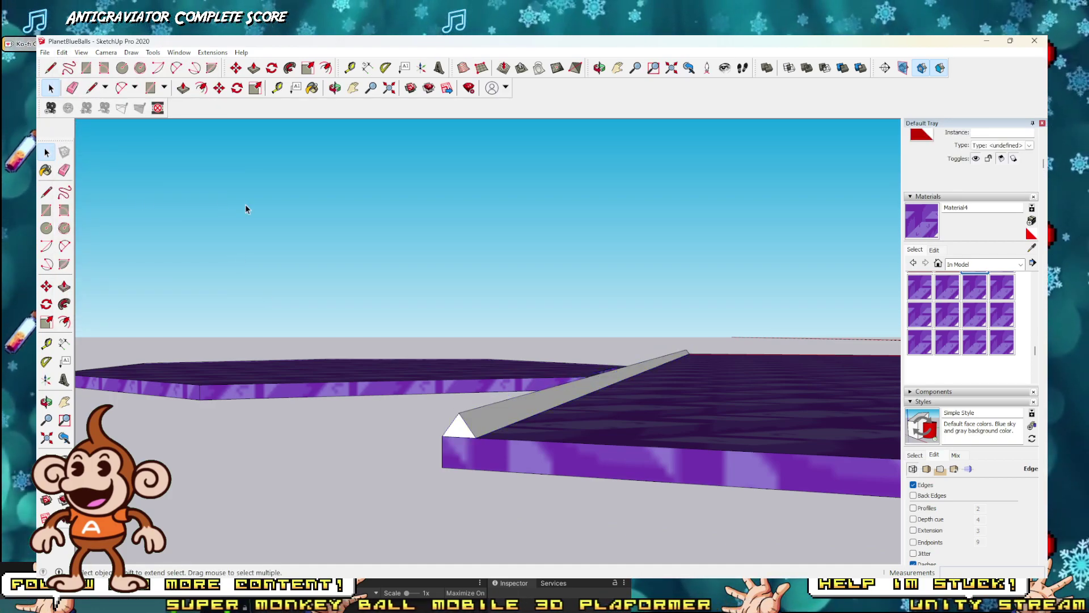
pyautogui.moveTo(245, 205); pyautogui.dragTo(299, 283, button='middle')
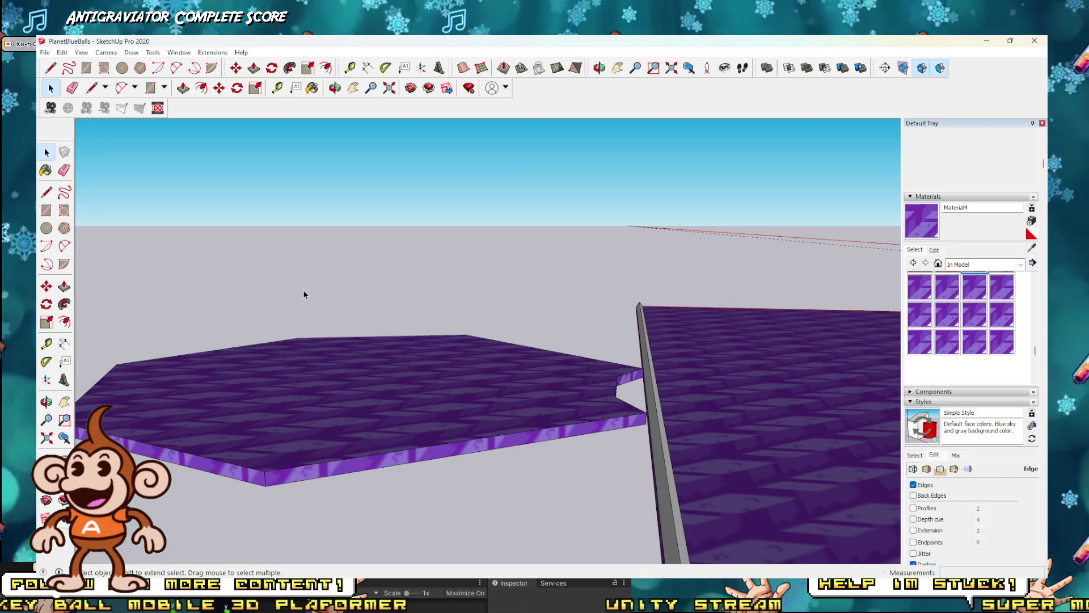
pyautogui.scroll(-5, 440, 372)
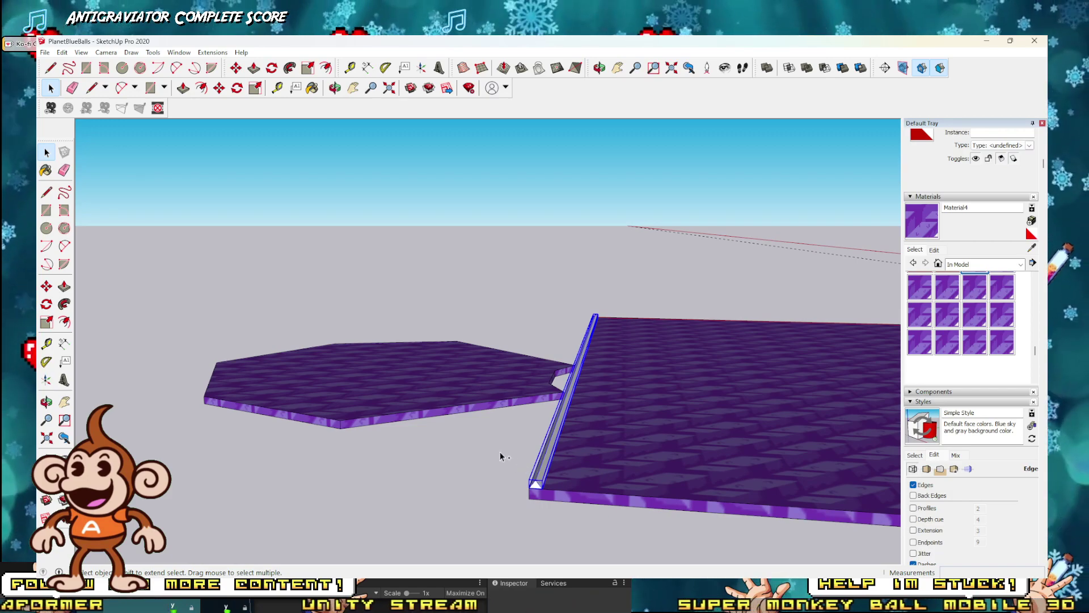
pyautogui.click(44, 52)
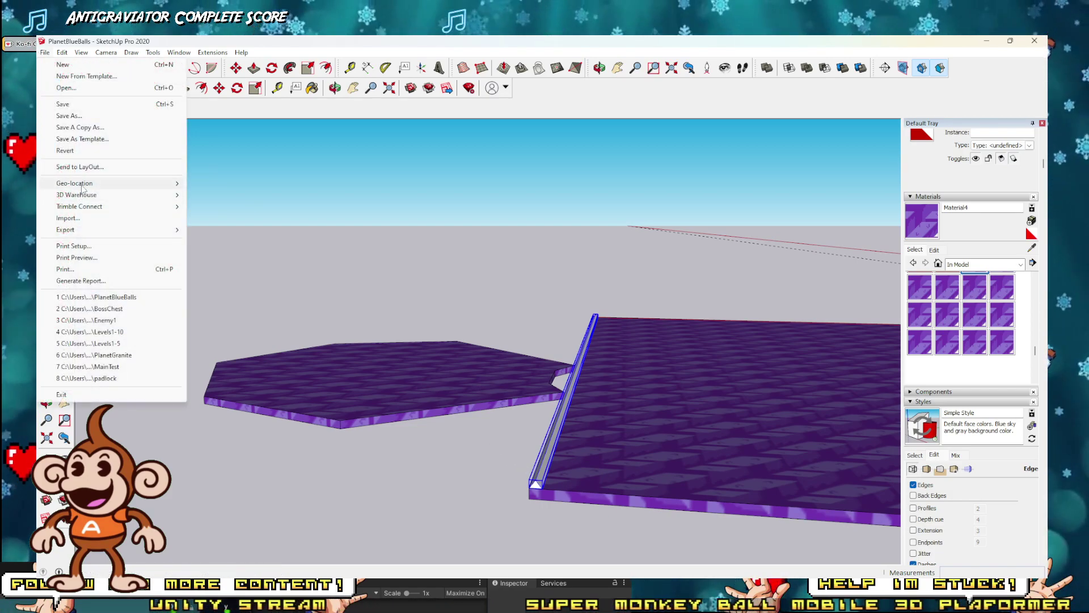
pyautogui.moveTo(74, 230)
pyautogui.click(240, 231)
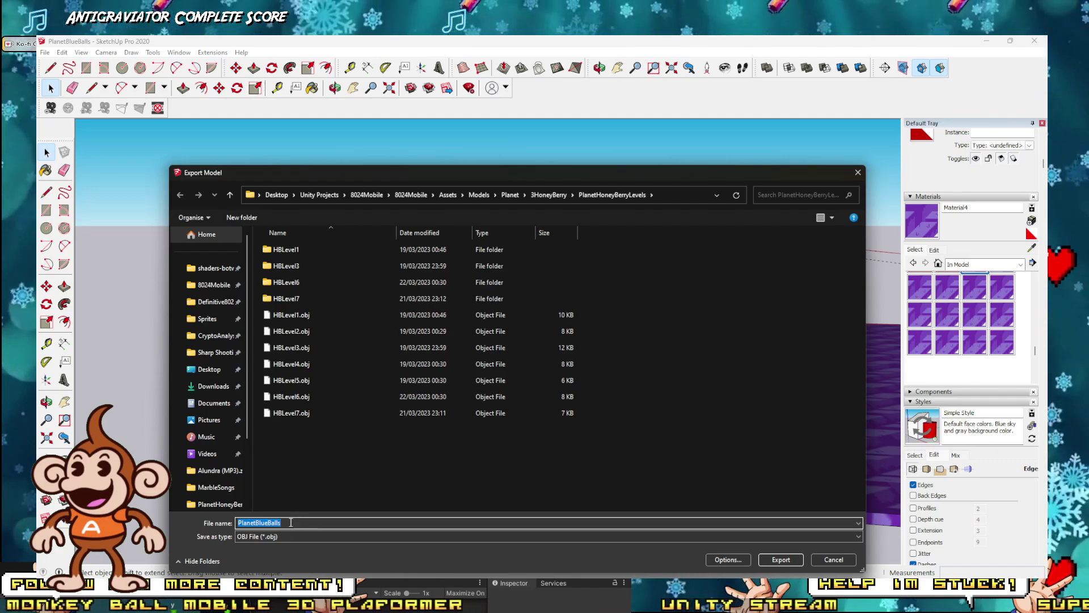
pyautogui.click(781, 560)
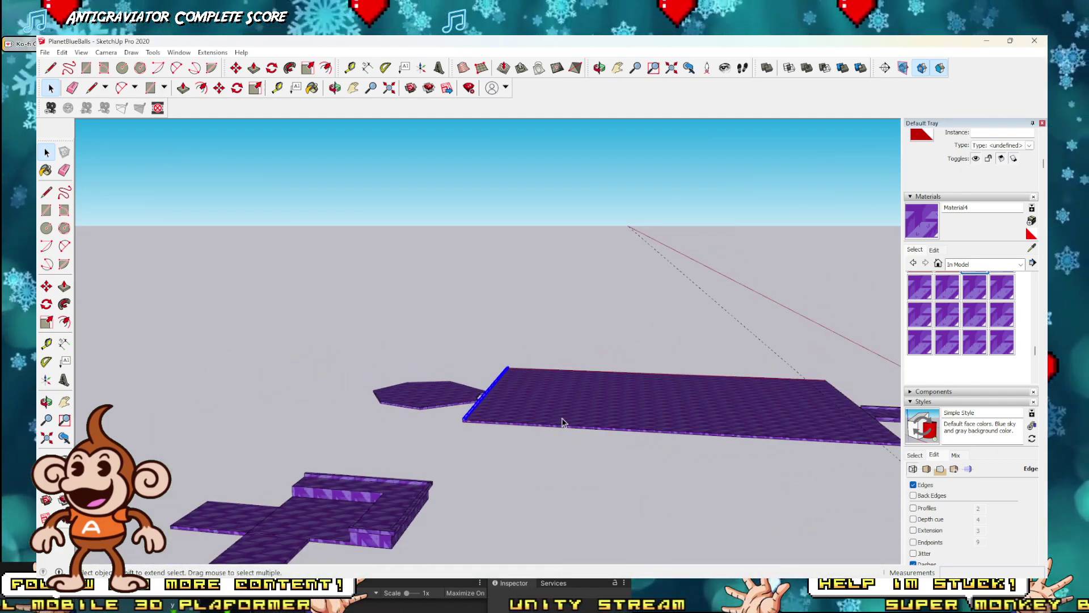
# Step: Open the ridge group at the platform's edge and paint its faces with the purple Material4 texture, closing the group when done
pyautogui.scroll(3, 518, 419)
pyautogui.click(366, 414)
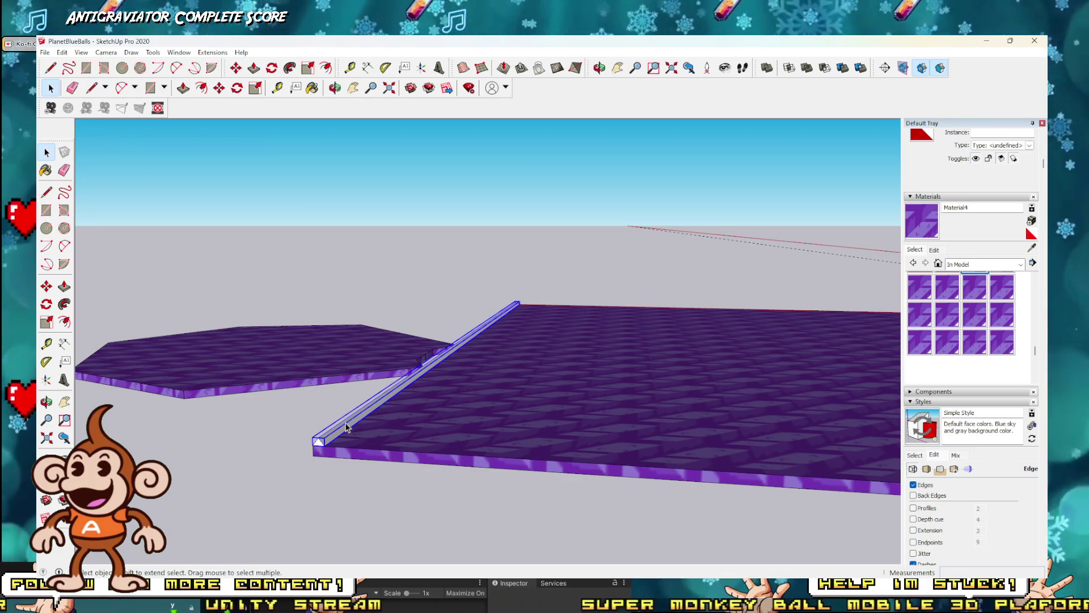
pyautogui.doubleClick(347, 426)
pyautogui.scroll(3, 344, 436)
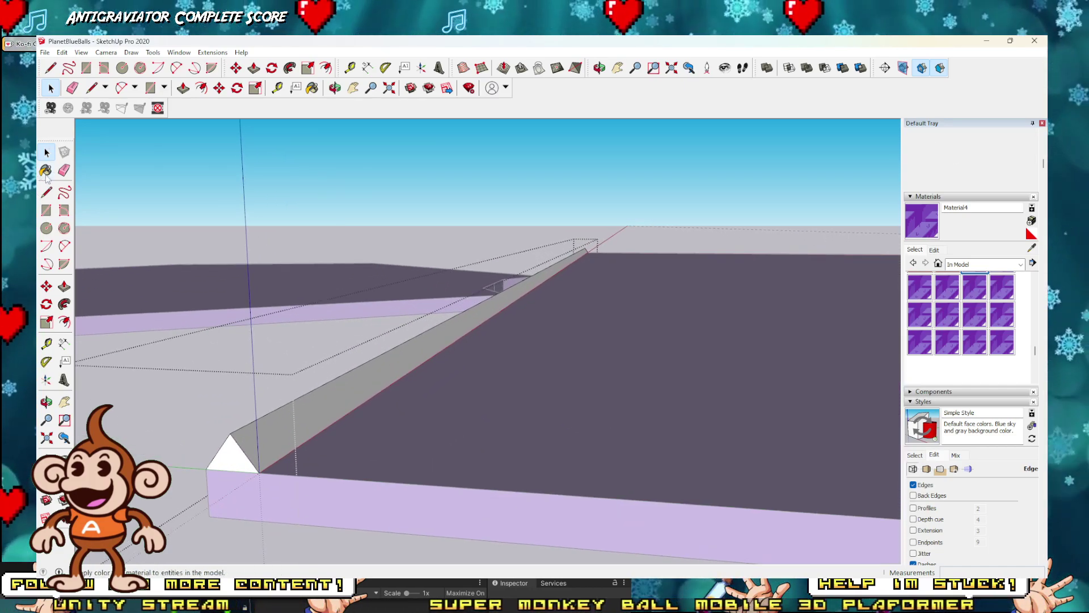
pyautogui.click(295, 408)
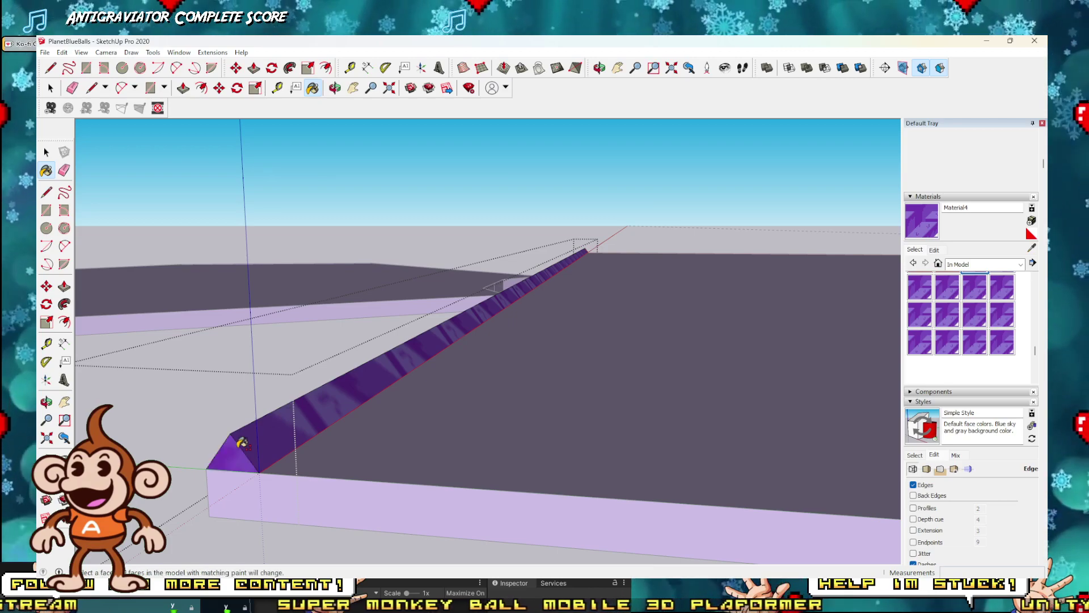
pyautogui.click(47, 152)
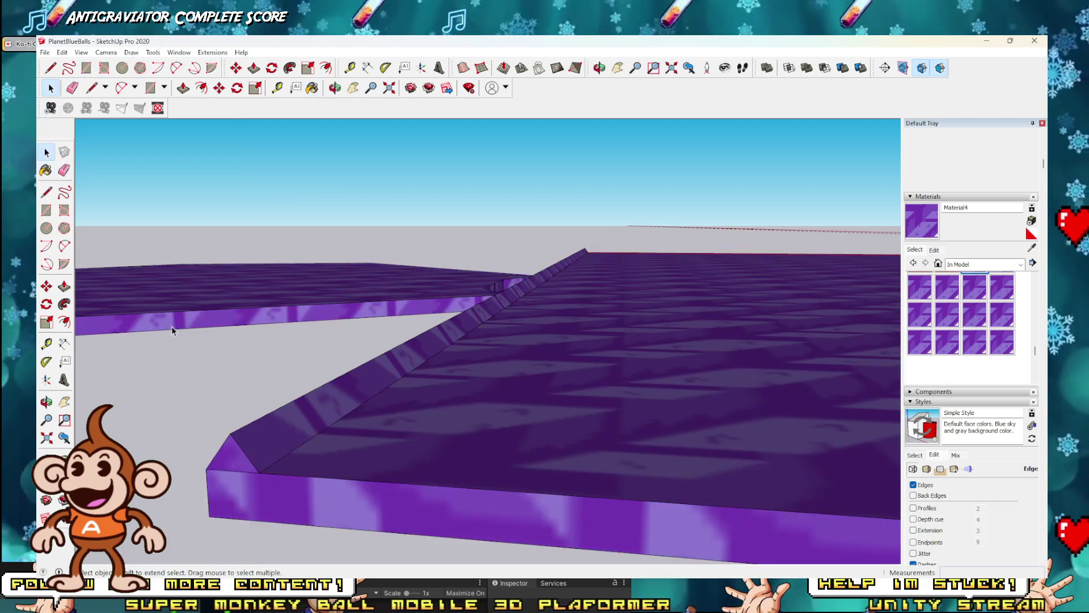
pyautogui.click(220, 389)
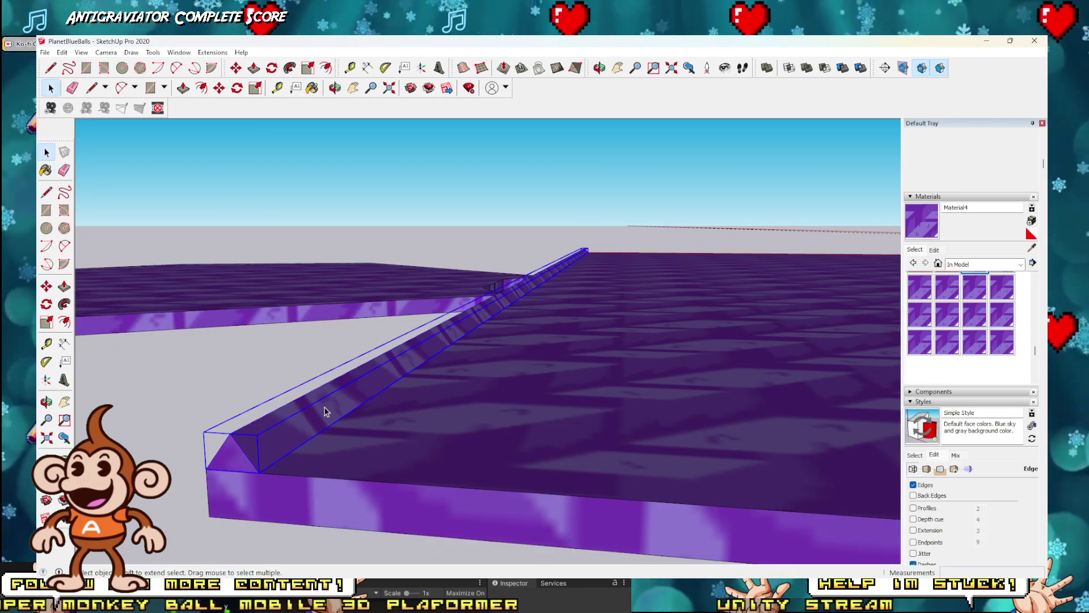
# Step: Move the ridge group inward off the platform's edge and erase the line separating the uncovered red strip from the platform's top face
pyautogui.moveTo(305, 411); pyautogui.dragTo(429, 427)
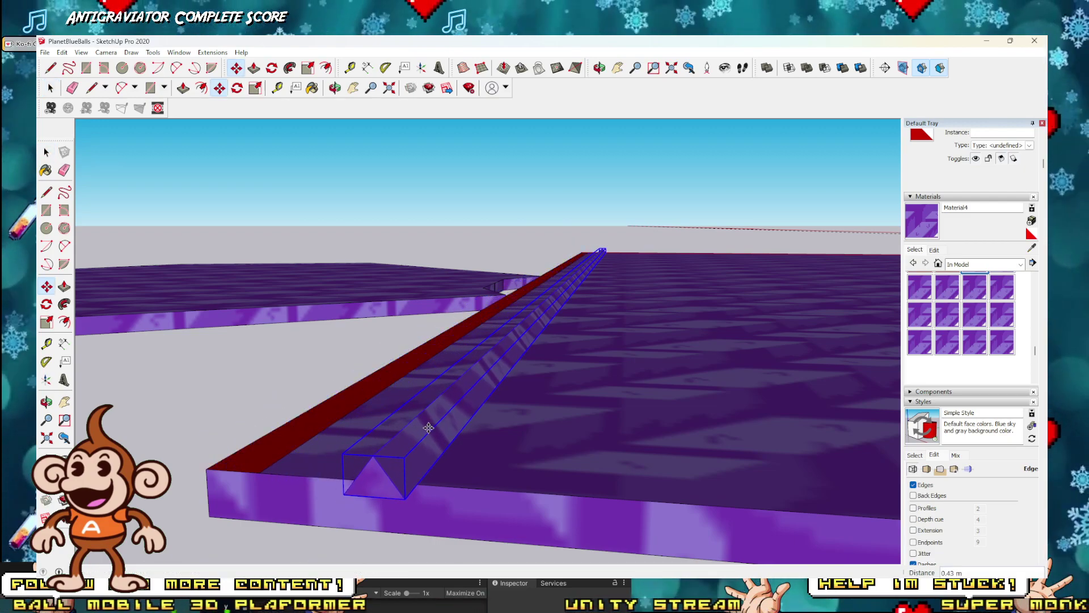
pyautogui.click(354, 418)
pyautogui.doubleClick(354, 418)
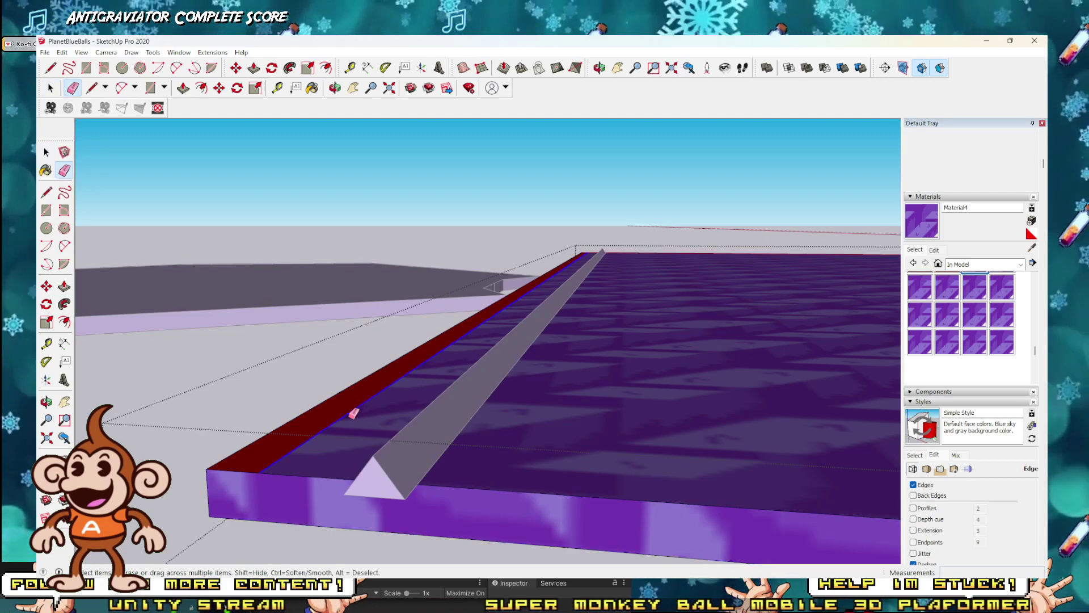
pyautogui.click(350, 417)
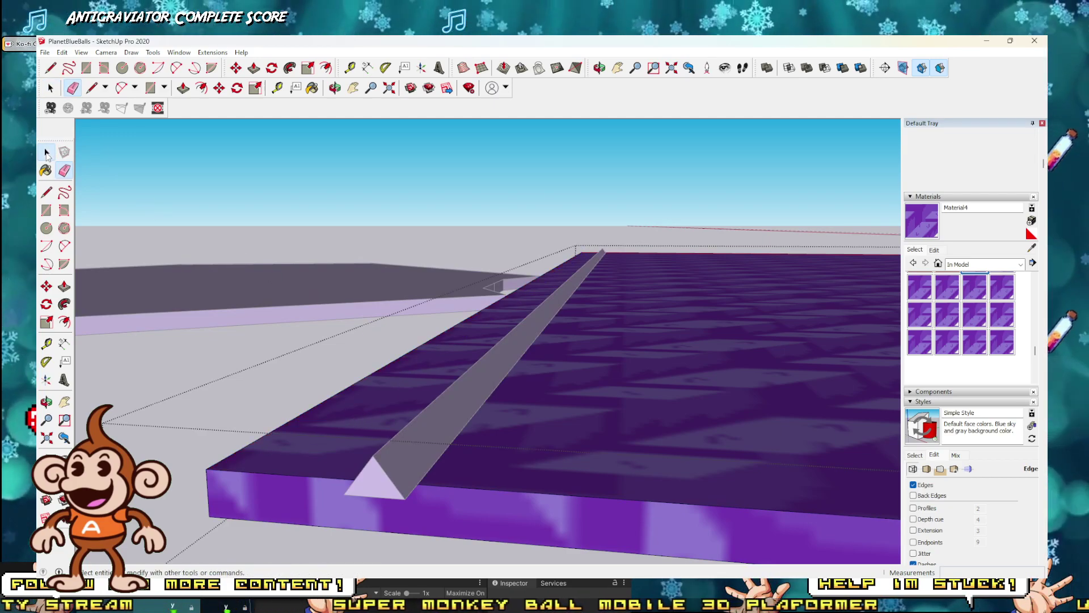
pyautogui.click(243, 347)
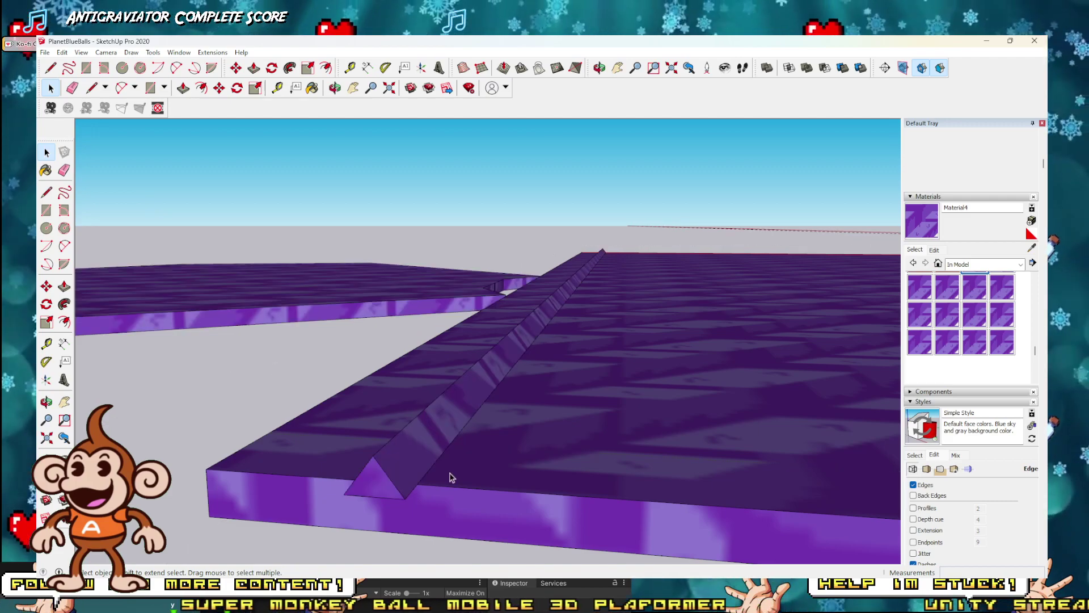
# Step: Move the ridge group back by its base corner so it sits flush along the platform's short edge
pyautogui.click(345, 494)
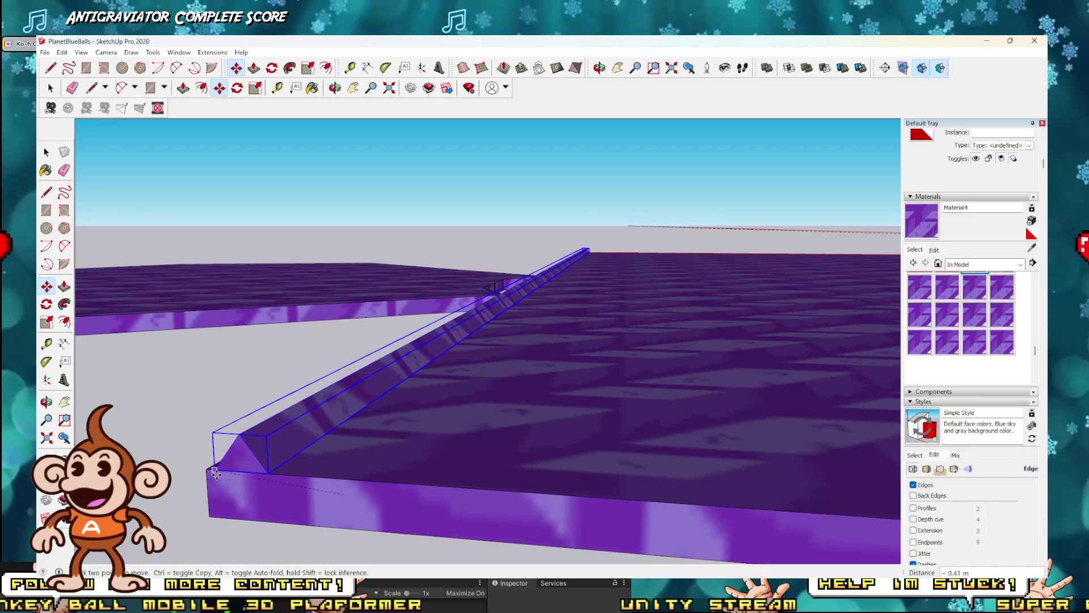
pyautogui.click(236, 461)
pyautogui.scroll(-3, 238, 459)
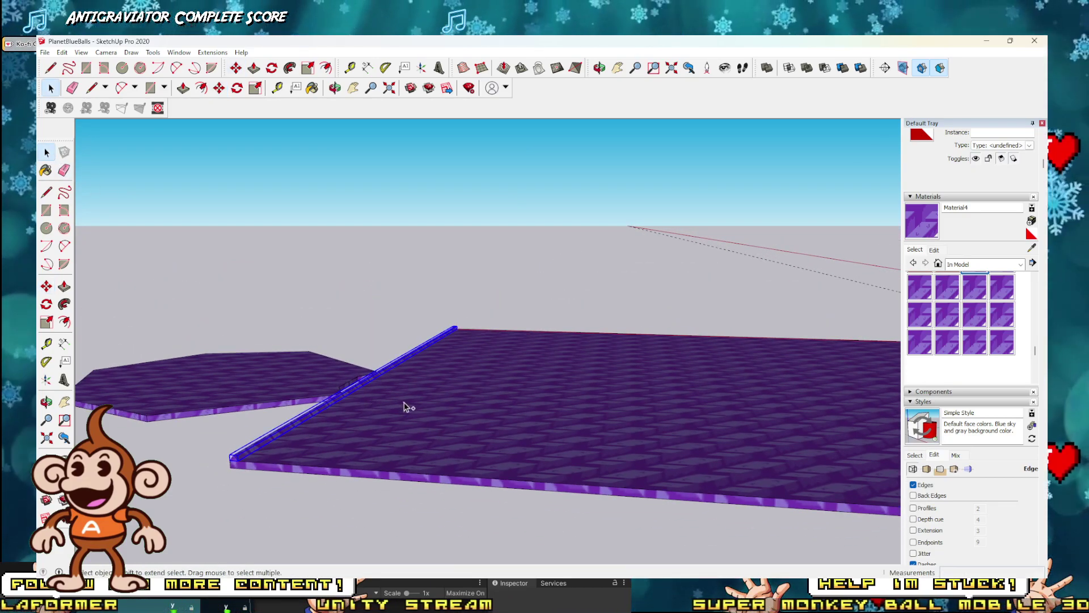
# Step: Add the large platform to the selected ridge group and start a 3D model export
pyautogui.click(328, 452)
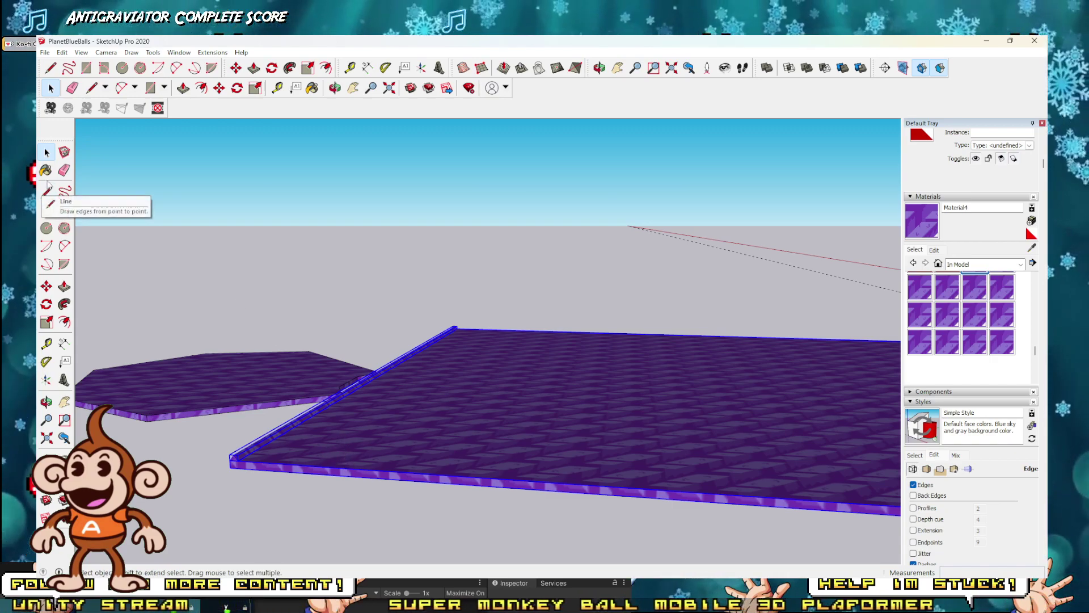
pyautogui.scroll(-4, 341, 419)
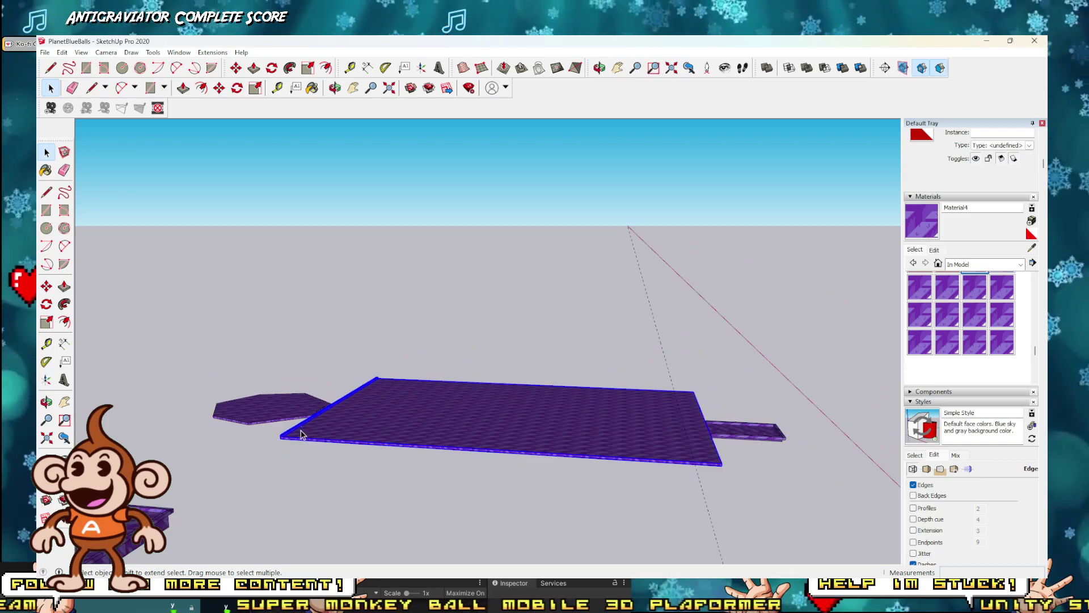
pyautogui.click(44, 53)
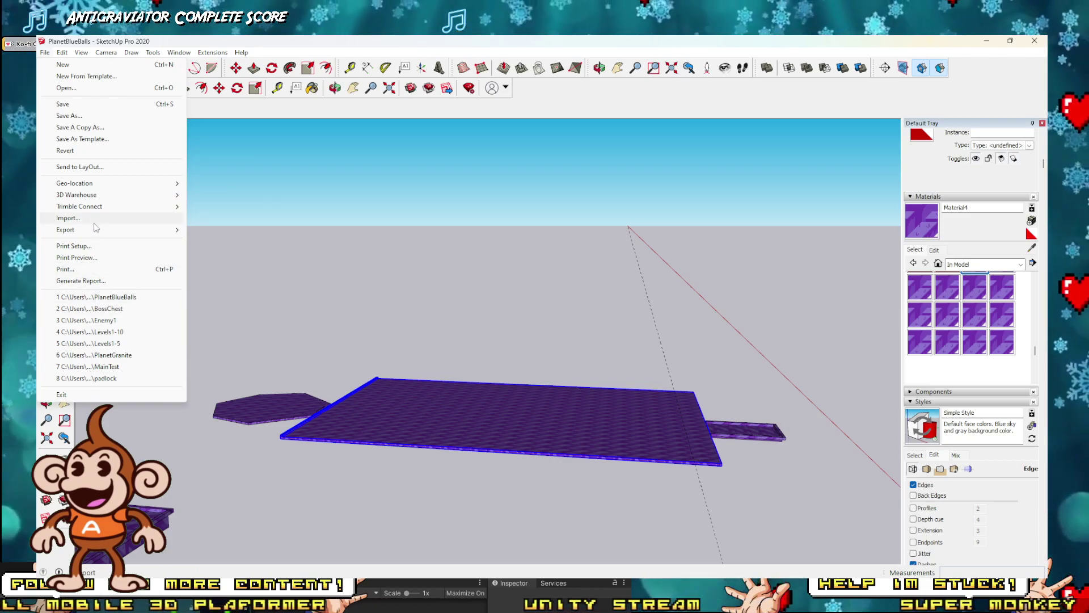
pyautogui.moveTo(112, 233)
pyautogui.click(217, 231)
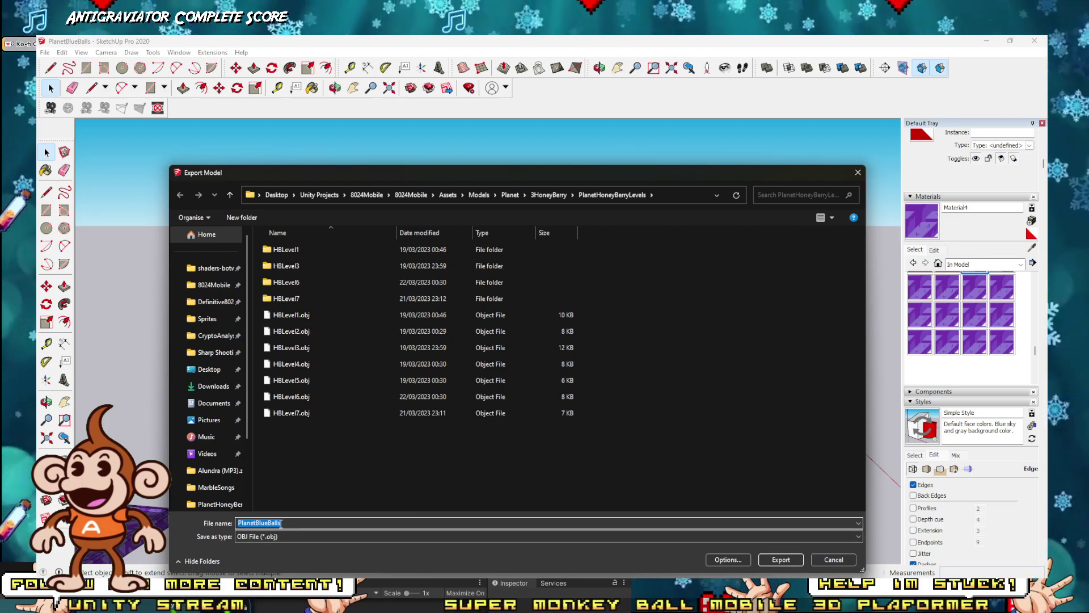
# Step: Export the model in OBJ format as HBLevel8.obj in the PlanetHoneyBerryLevels folder, basing the name on HBLevel7.obj
pyautogui.click(287, 413)
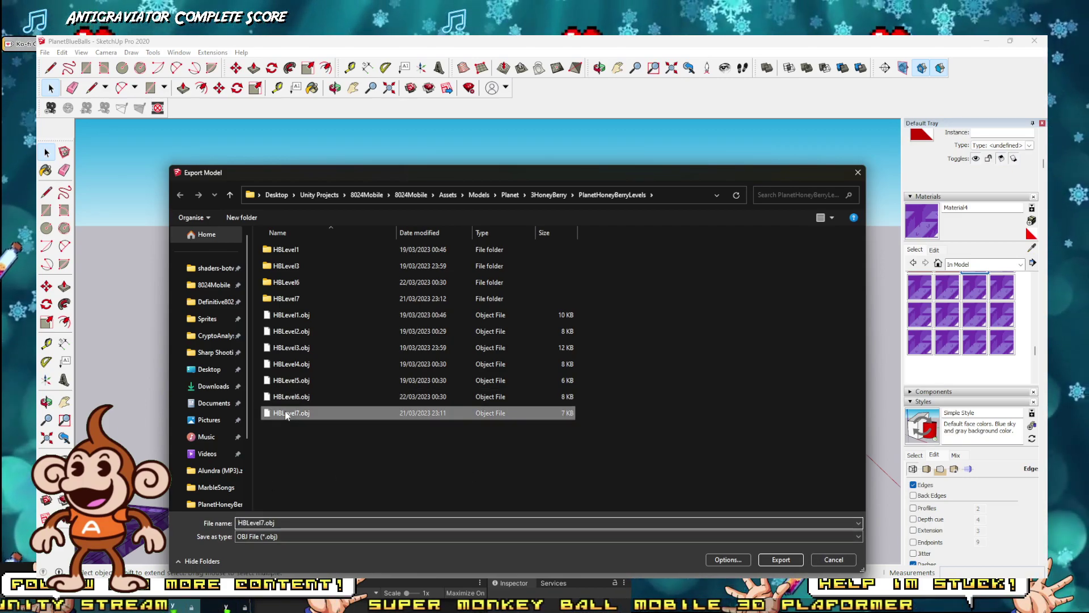
pyautogui.doubleClick(264, 523)
pyautogui.click(263, 524)
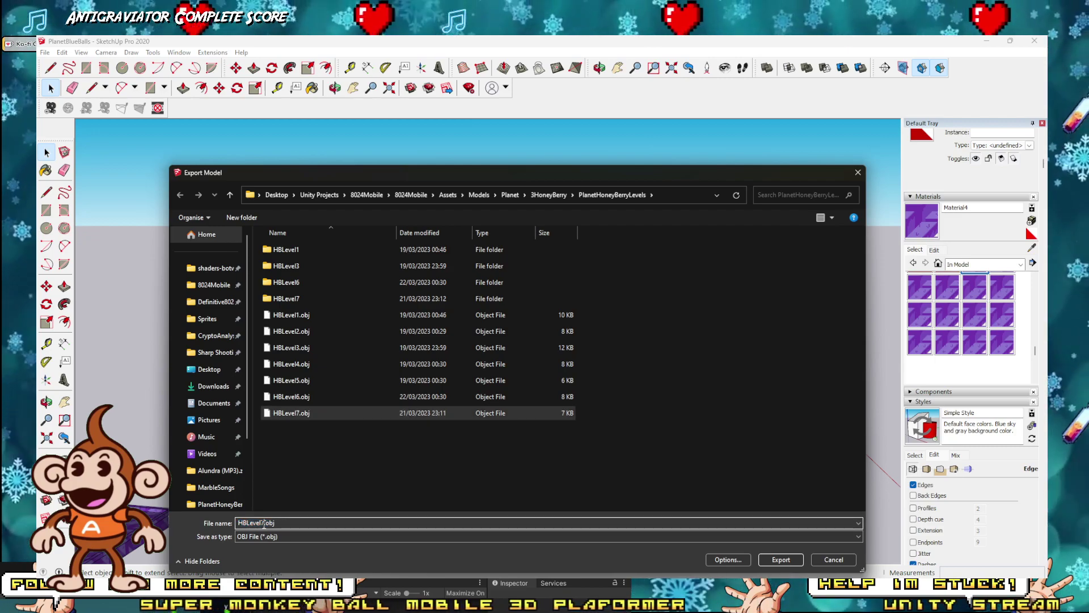
pyautogui.hotkey('shift', 'Right')
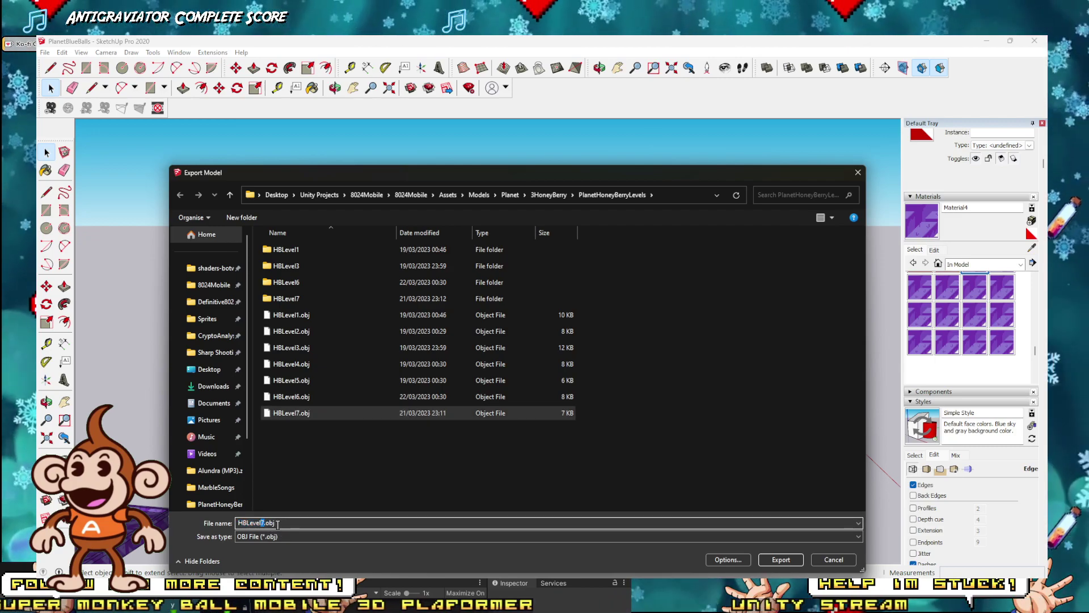
pyautogui.write('8')
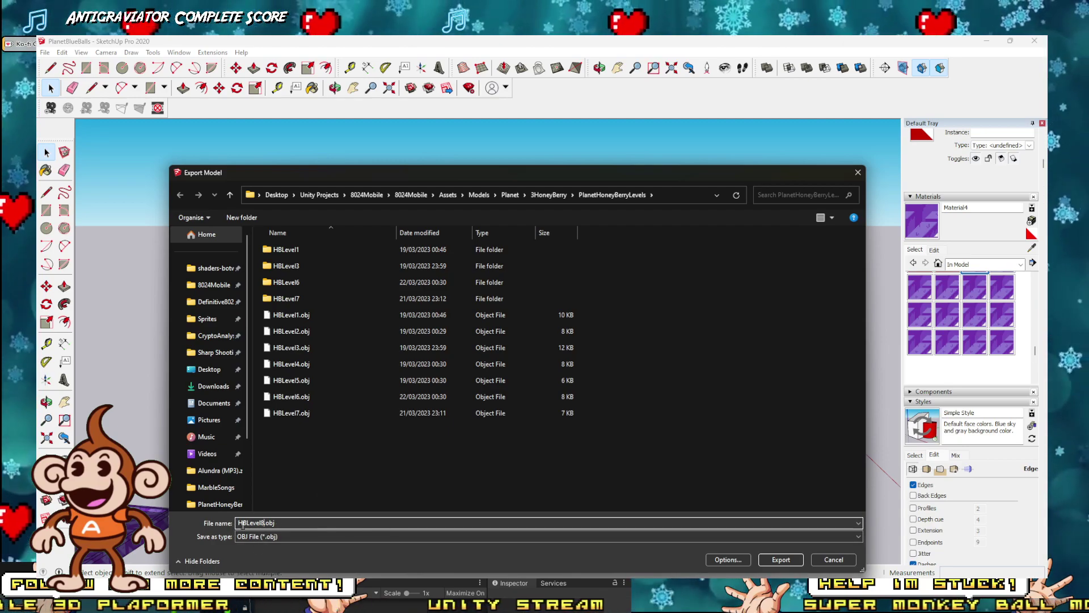
pyautogui.click(781, 559)
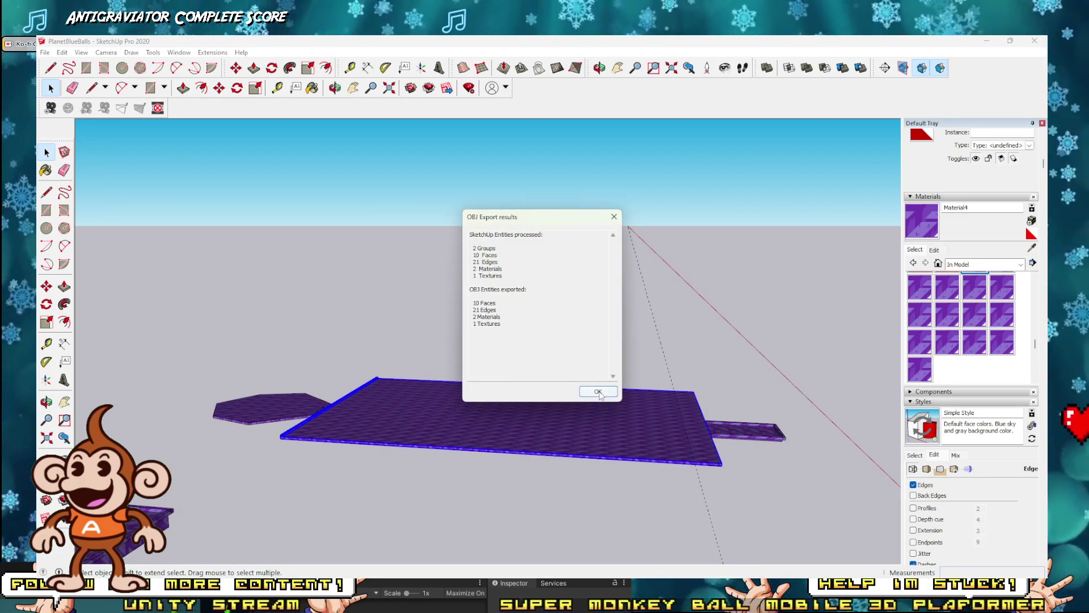
pyautogui.click(597, 390)
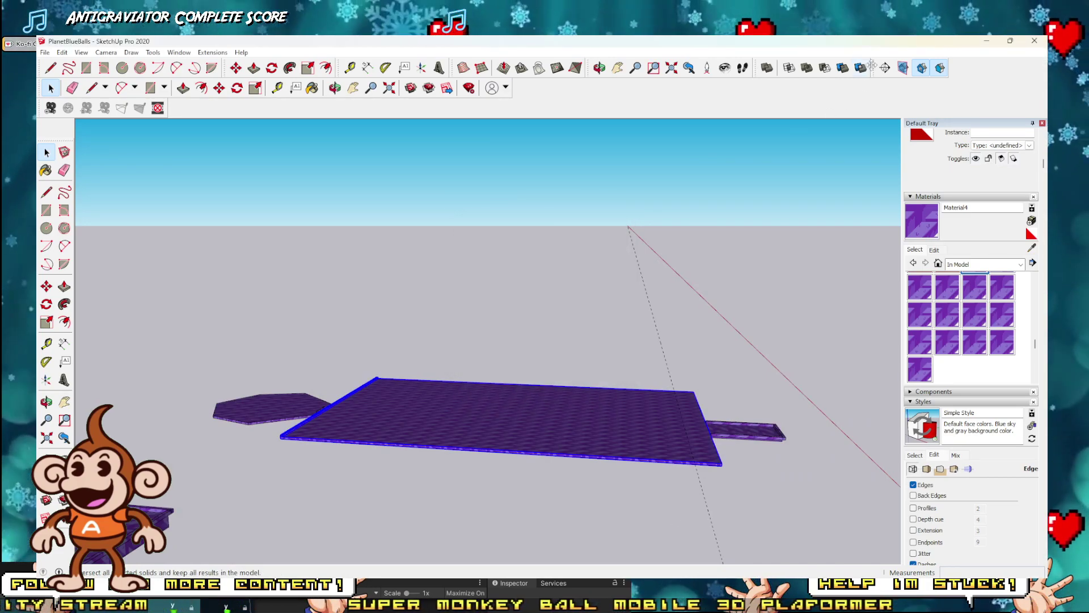
# Step: Switch to Unity, widen the project file area, and open the Assets/Models/Planet/3HoneyBerry/PlanetHoneyBerryLevels folder
pyautogui.click(986, 40)
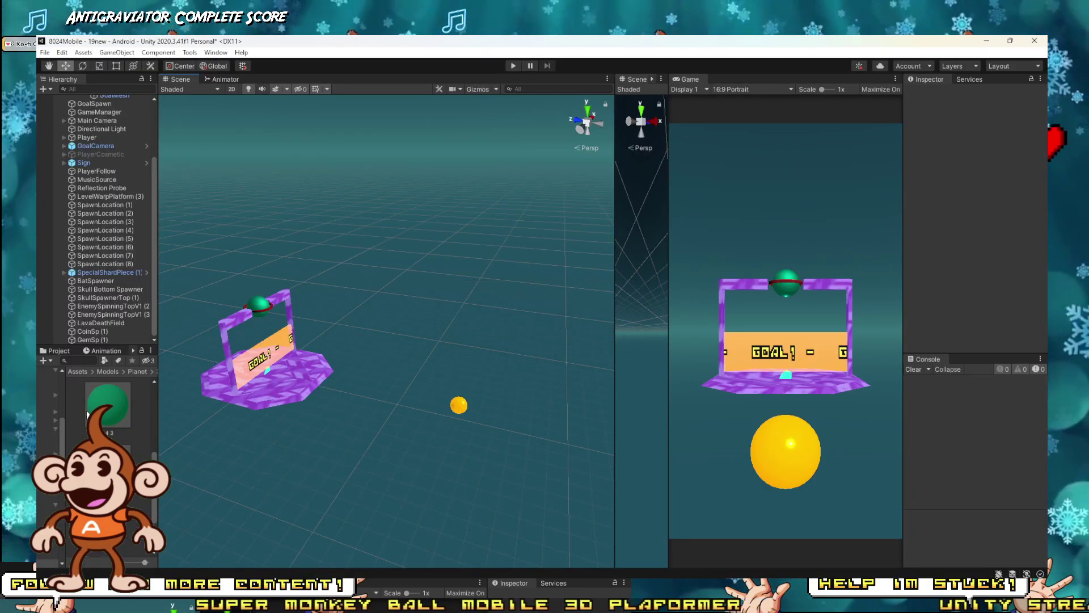
pyautogui.moveTo(153, 354); pyautogui.dragTo(347, 354)
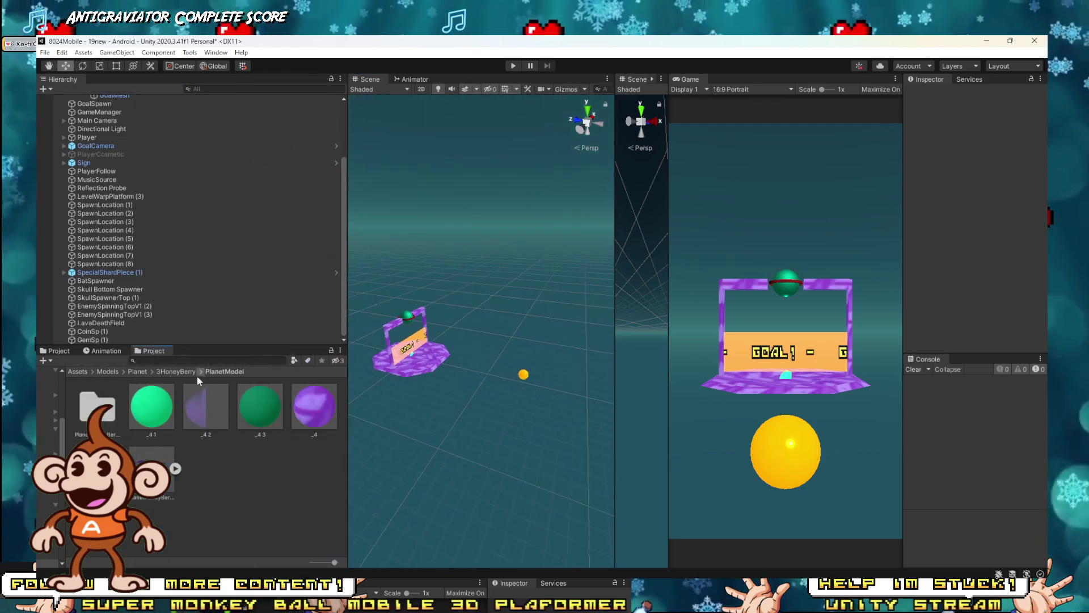
pyautogui.click(118, 371)
pyautogui.scroll(-1, 153, 460)
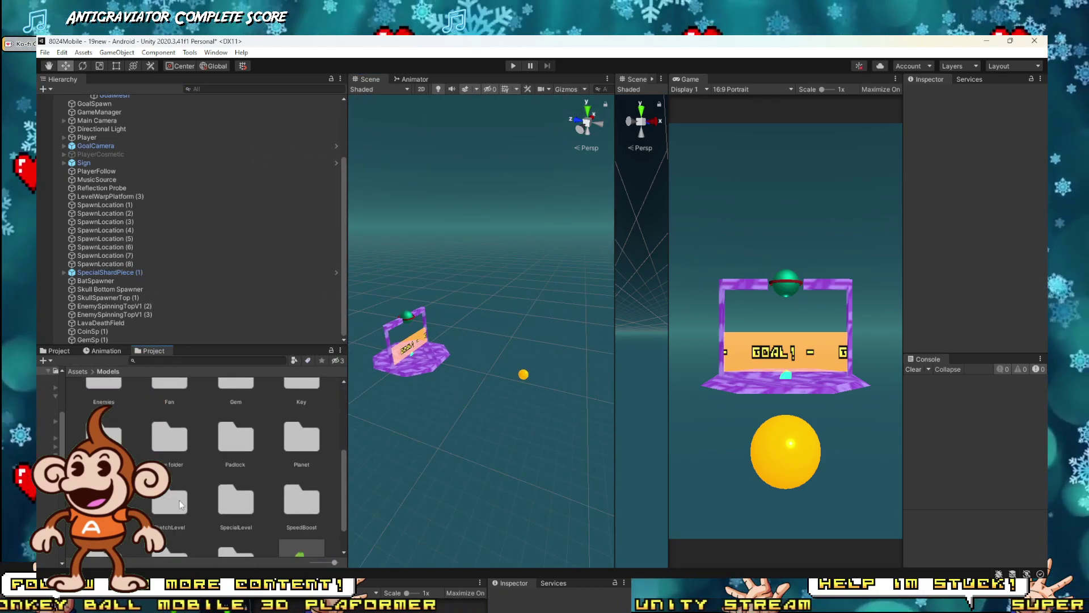
pyautogui.doubleClick(295, 441)
pyautogui.doubleClick(108, 412)
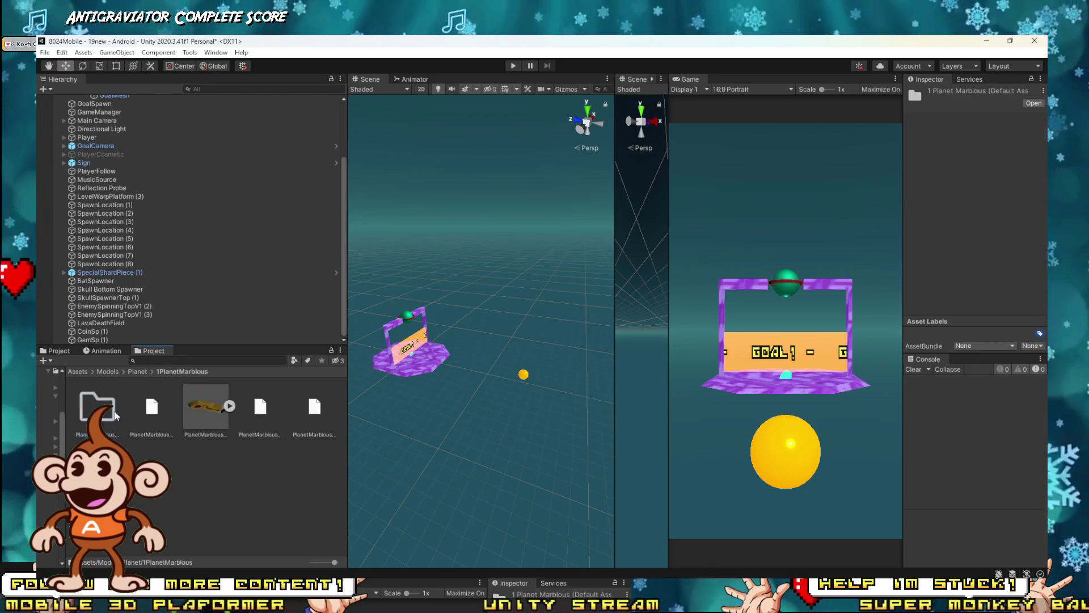
pyautogui.click(137, 371)
pyautogui.doubleClick(205, 409)
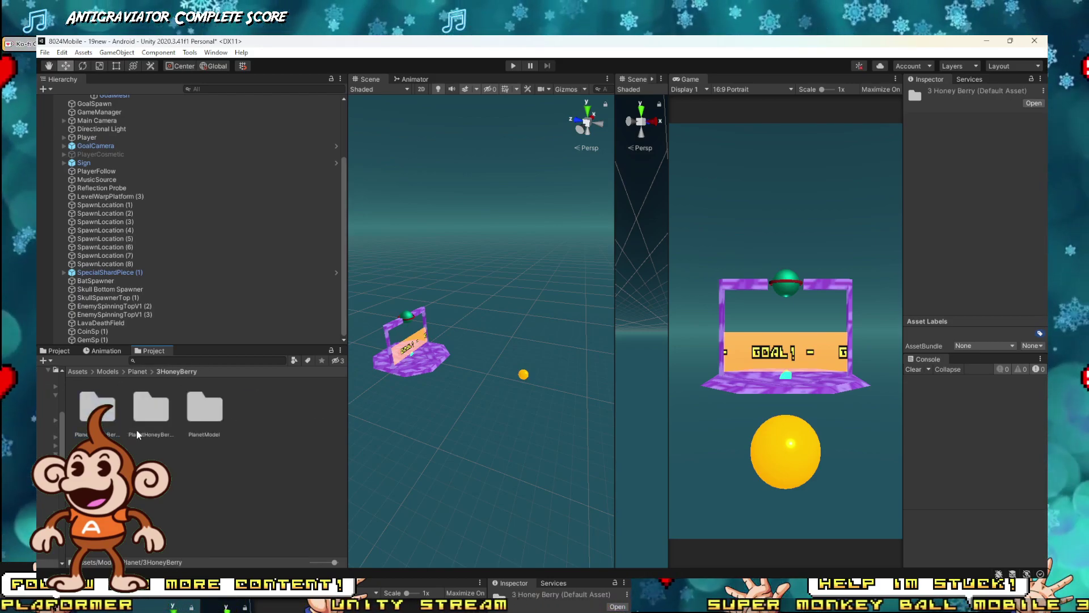
pyautogui.doubleClick(136, 429)
pyautogui.scroll(-3, 216, 461)
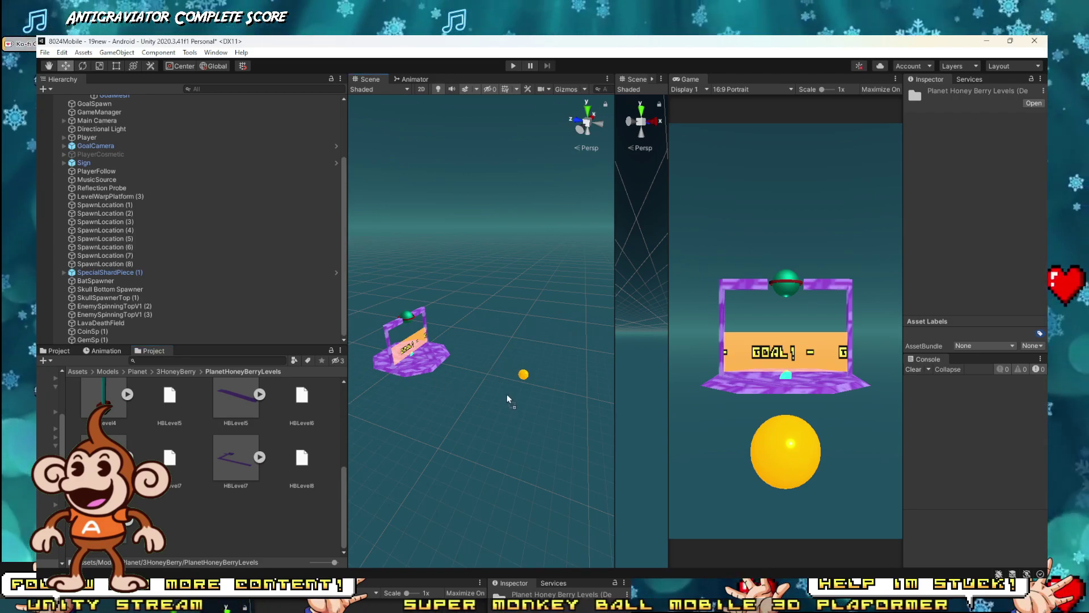
# Step: Place the HBLevel8 model in the 19new scene and scale it to 3 on all three axes
pyautogui.click(481, 379)
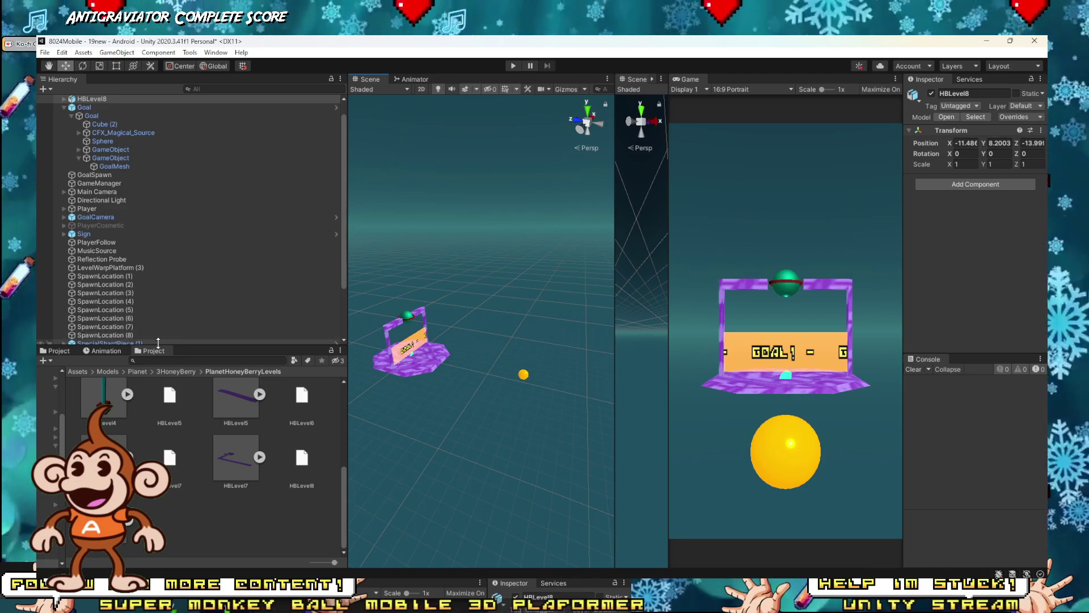
pyautogui.scroll(2, 111, 180)
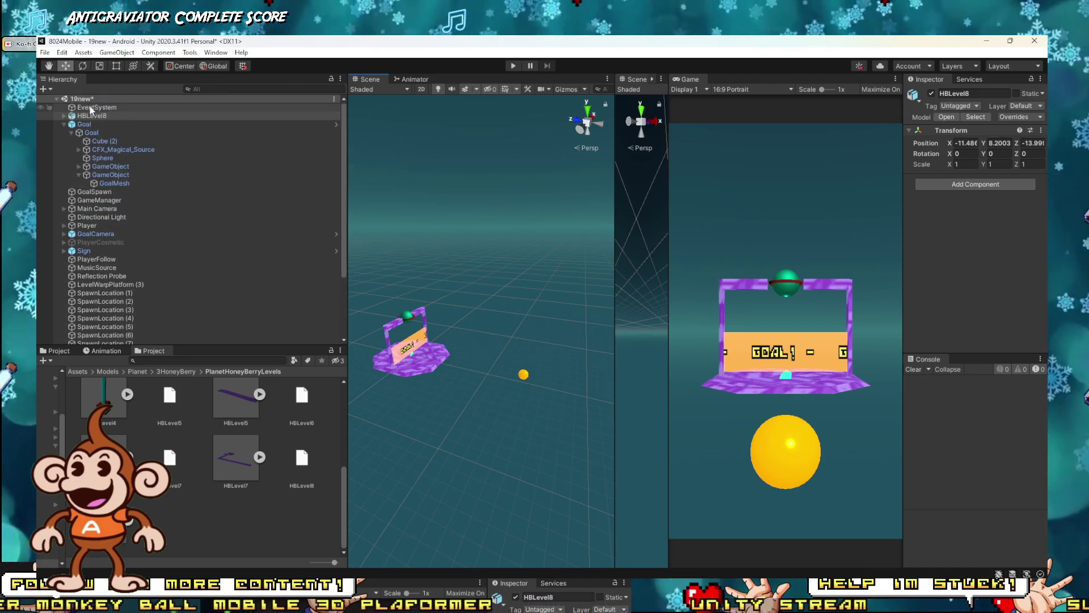
pyautogui.doubleClick(93, 115)
pyautogui.press('r')
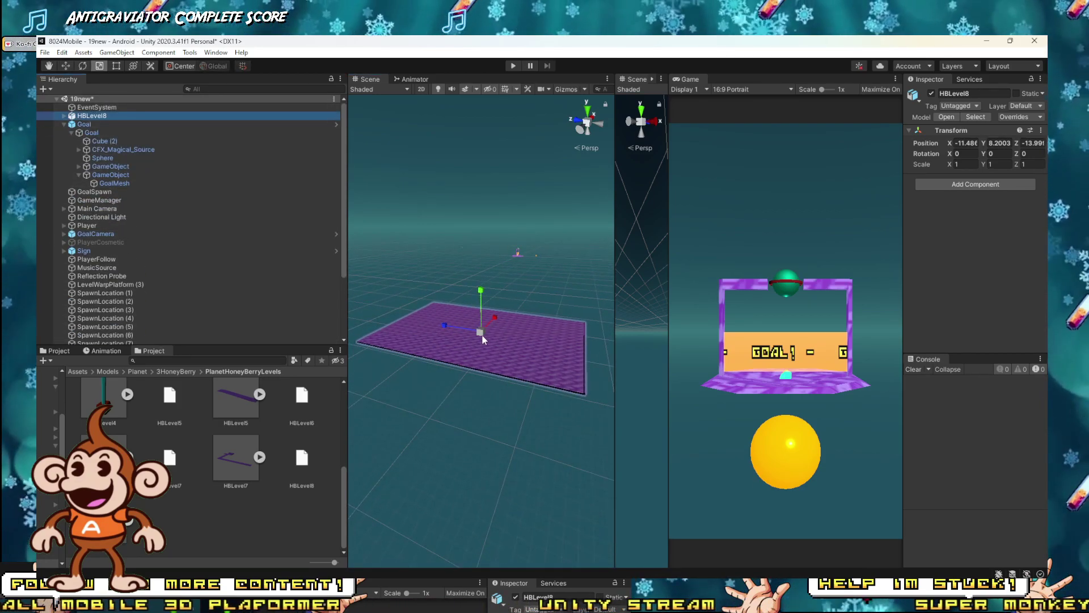
pyautogui.moveTo(482, 333); pyautogui.dragTo(548, 281)
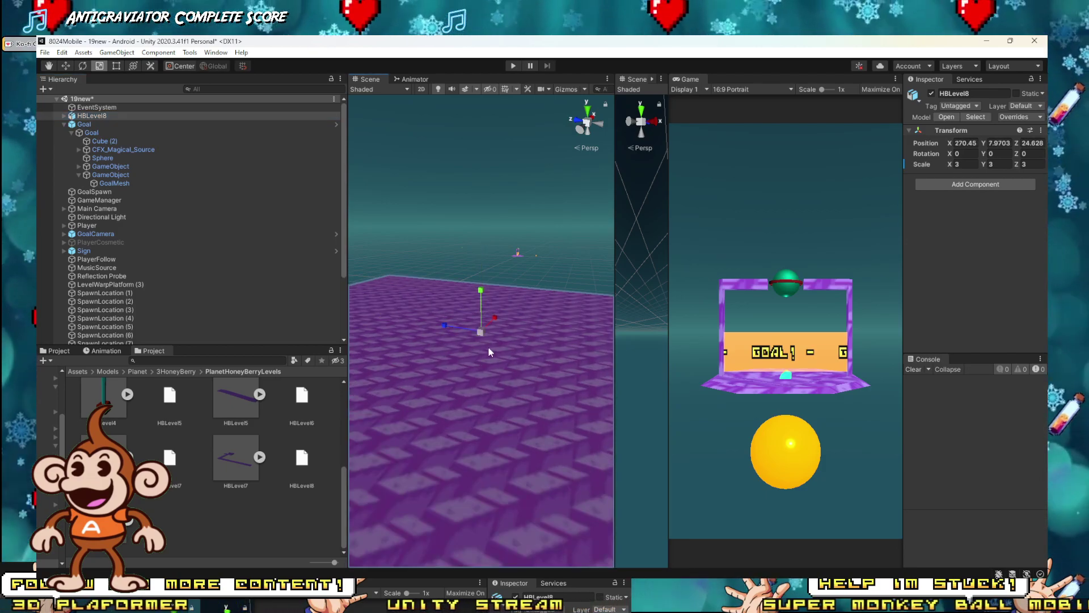
# Step: Rotate HBLevel8 180° about Y and position it beneath the goal and ball at about X -422.7, Y -0.33, Z -40.1
pyautogui.press('e')
pyautogui.moveTo(496, 348); pyautogui.dragTo(207, 345)
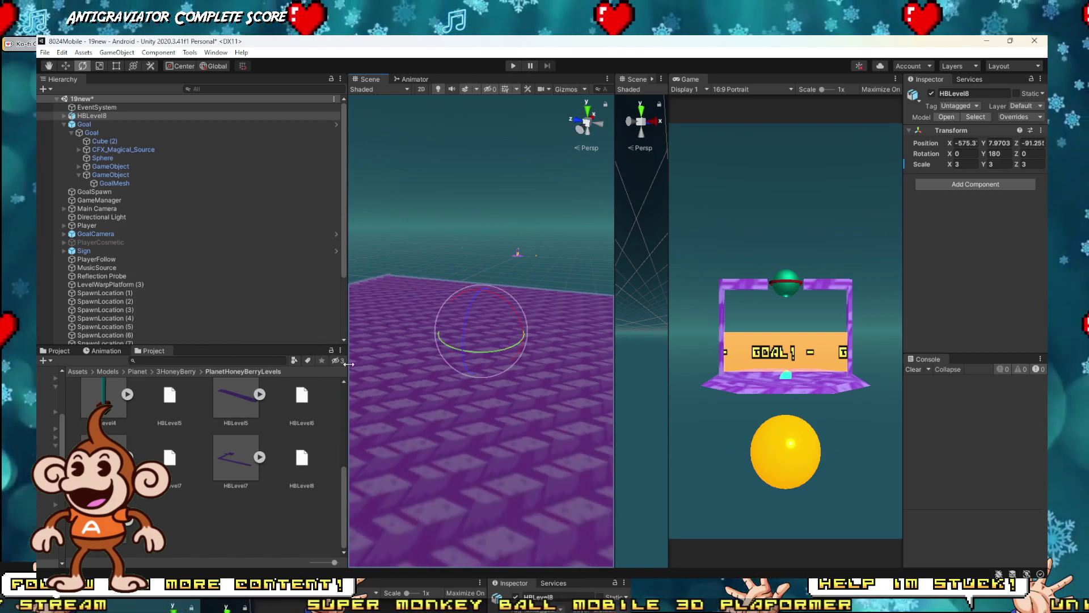
pyautogui.press('w')
pyautogui.moveTo(496, 320); pyautogui.dragTo(472, 361)
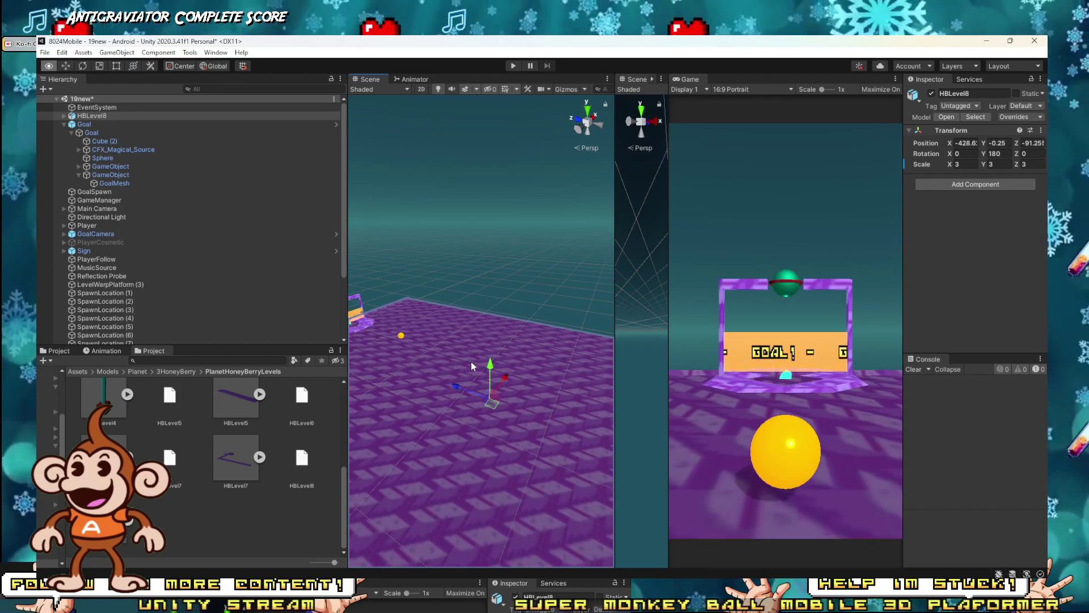
pyautogui.moveTo(472, 362)
pyautogui.mouseDown(button='right')
pyautogui.moveTo(312, 359)
pyautogui.moveTo(469, 367)
pyautogui.mouseUp(button='right')
pyautogui.moveTo(491, 375); pyautogui.dragTo(418, 225)
pyautogui.scroll(3, 454, 279)
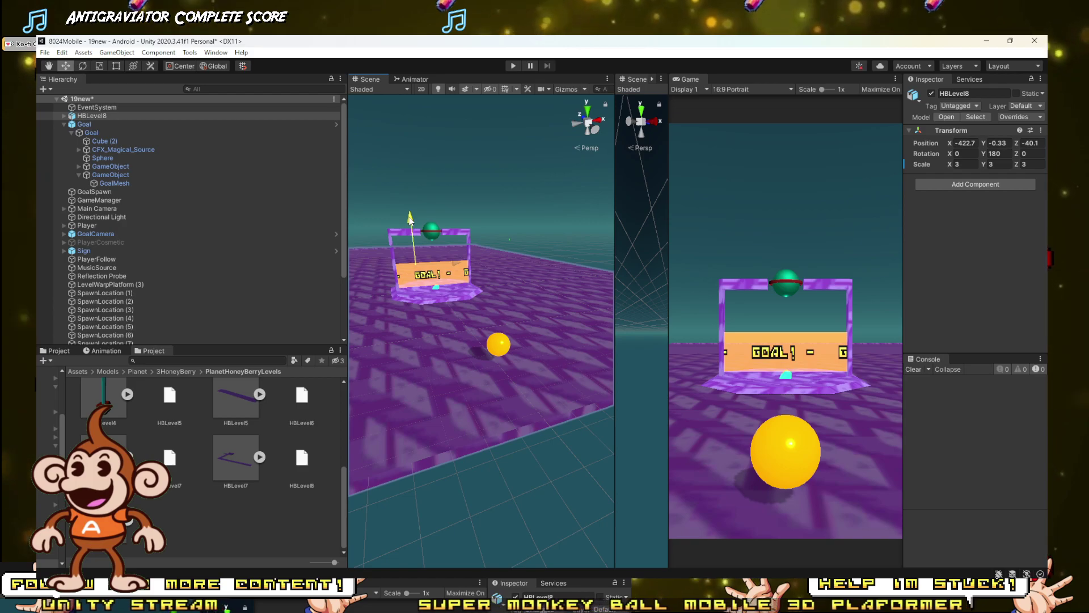
# Step: Test-play the scene, raise HBLevel8 to Y -0.25, and run a second short play test
pyautogui.click(509, 66)
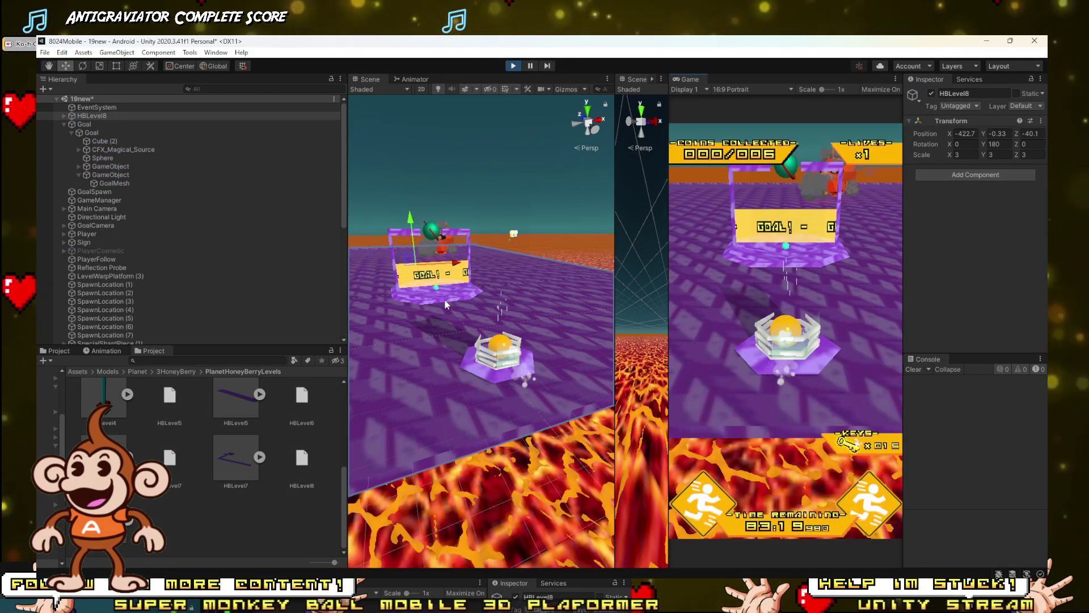
pyautogui.click(513, 66)
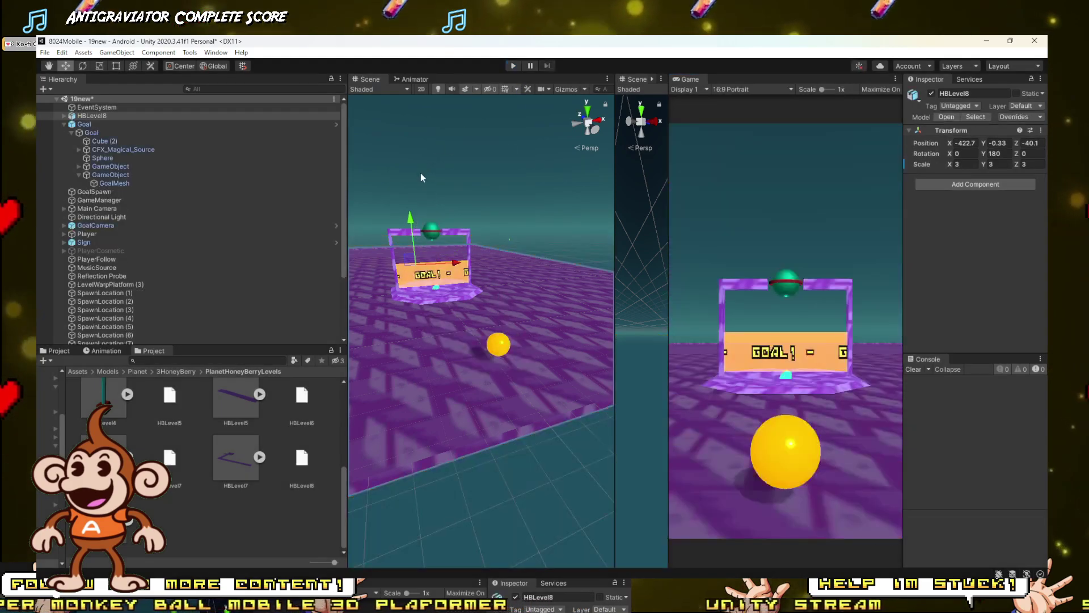
pyautogui.moveTo(410, 220); pyautogui.dragTo(410, 217)
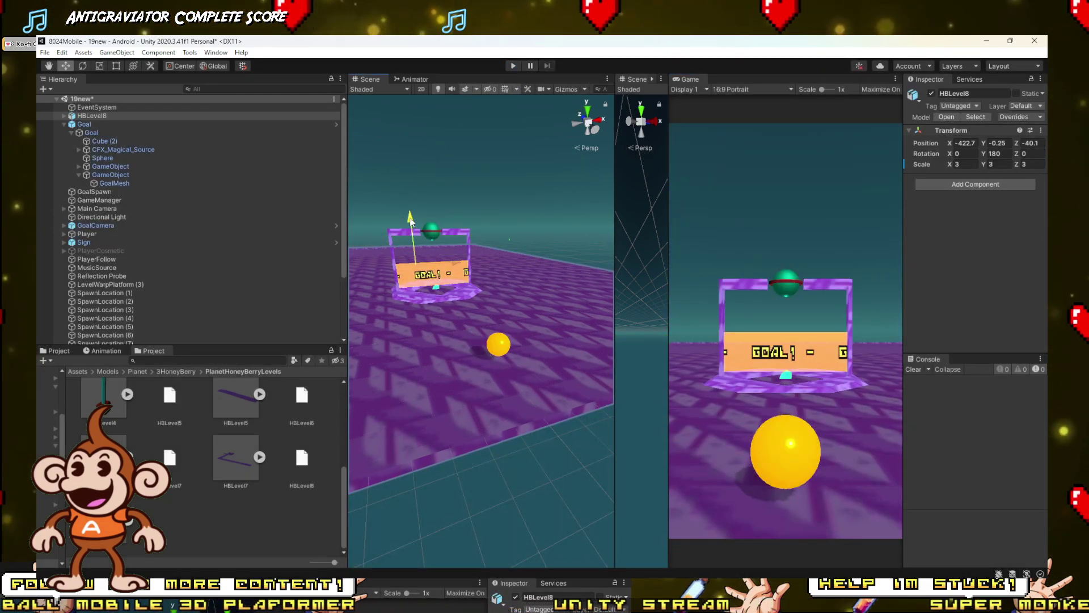
pyautogui.click(513, 66)
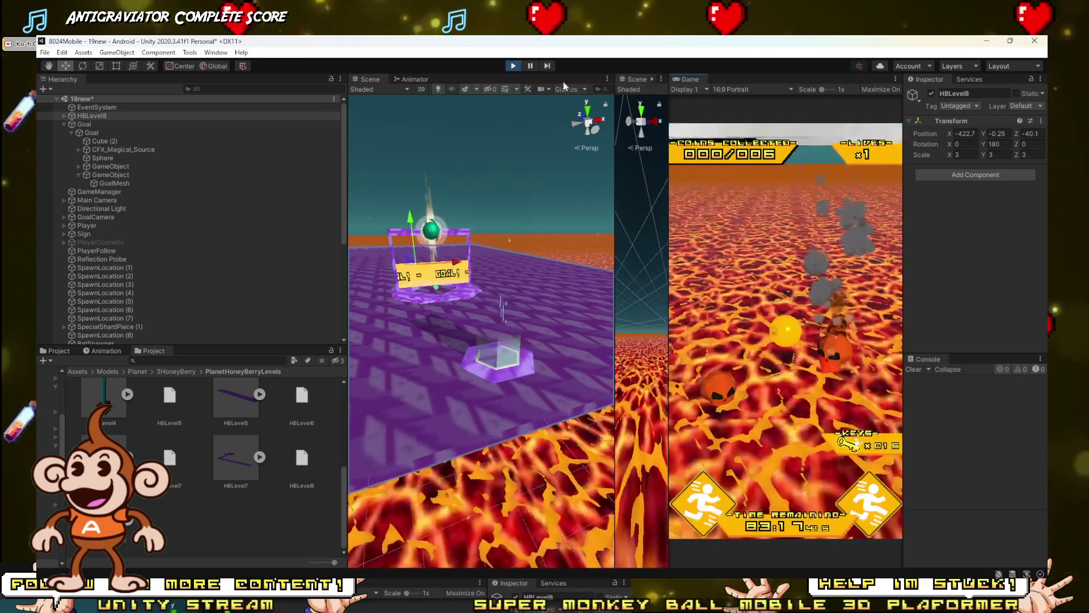
pyautogui.click(513, 65)
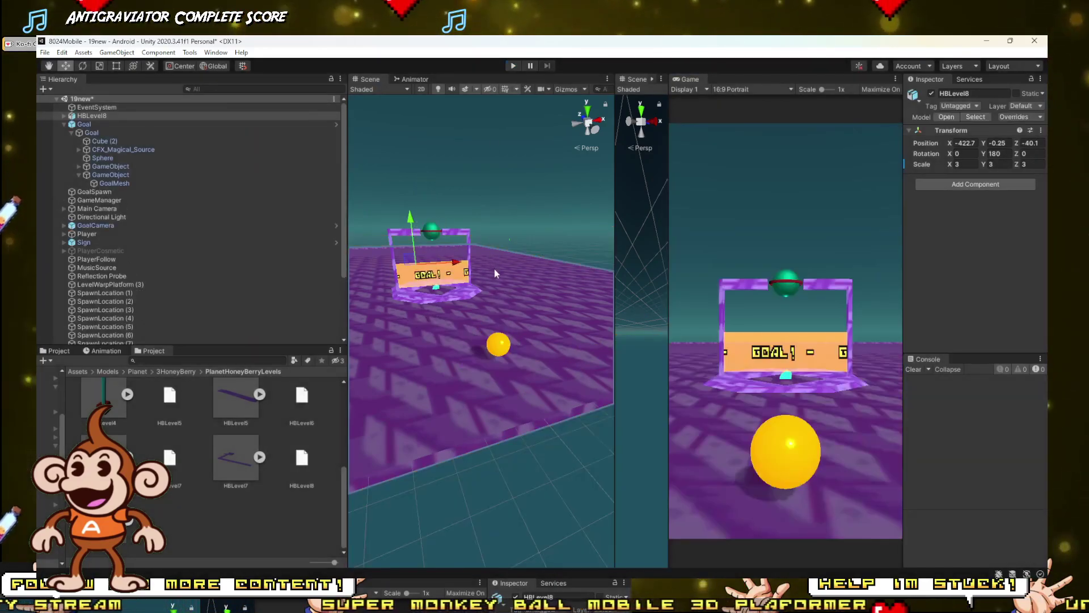
# Step: Move Goal and GoalSpawn together to the far end of the platform, at about Z 48.4
pyautogui.moveTo(488, 306); pyautogui.dragTo(495, 310, button='right')
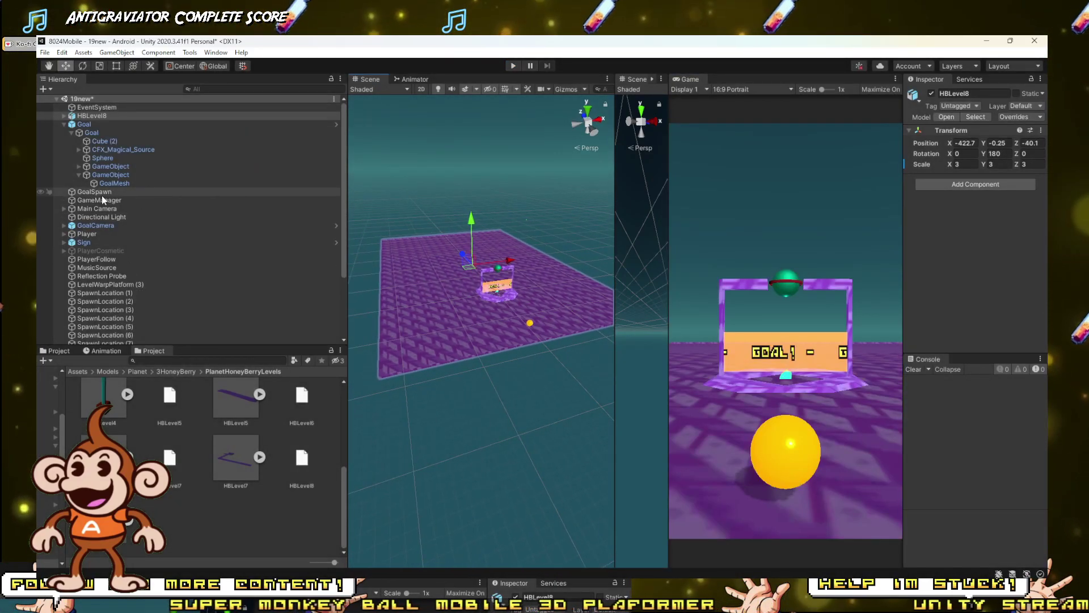
pyautogui.click(63, 124)
pyautogui.click(64, 125)
pyautogui.click(84, 124)
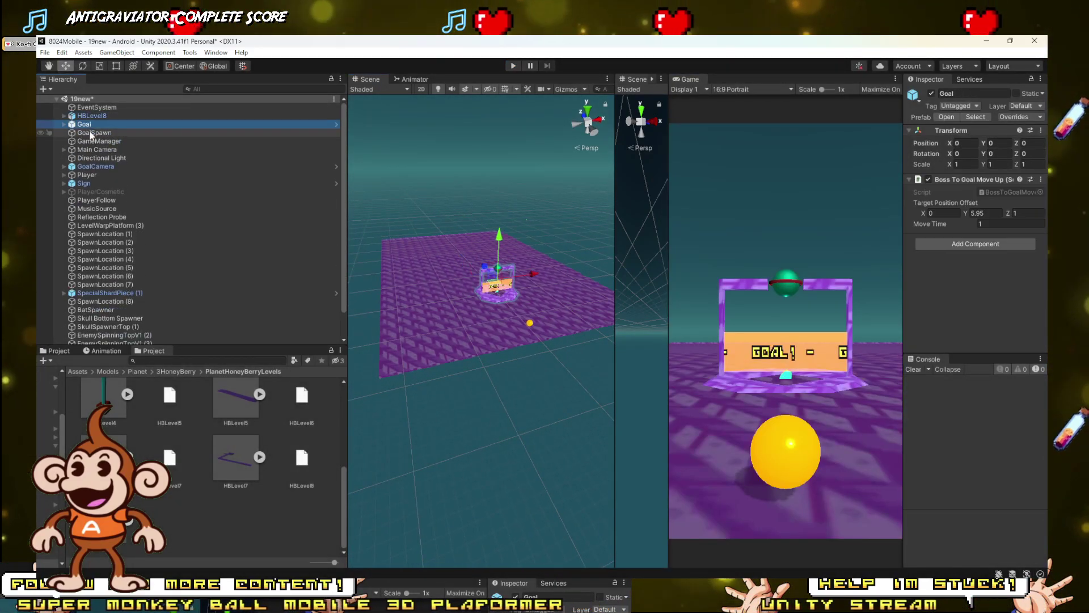
pyautogui.keyDown('shift'); pyautogui.click(91, 132); pyautogui.keyUp('shift')
pyautogui.moveTo(484, 265); pyautogui.dragTo(442, 245)
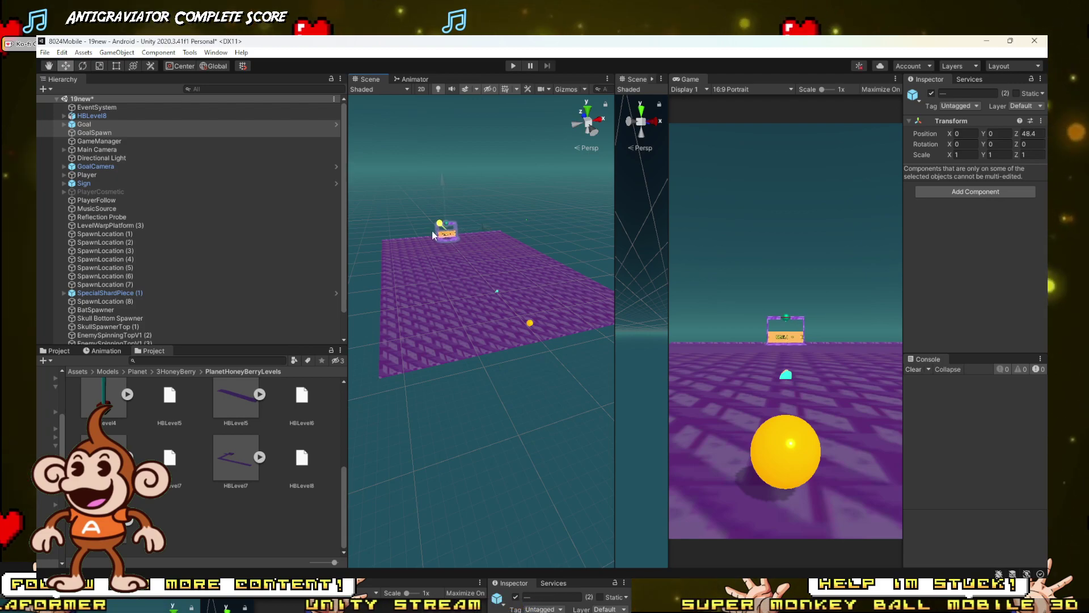
# Step: Select the goal's GoalMesh object and locate its _4 material in the project files
pyautogui.moveTo(442, 250); pyautogui.dragTo(482, 256, button='right')
pyautogui.press('a')
pyautogui.press('a')
pyautogui.press('w')
pyautogui.press('s')
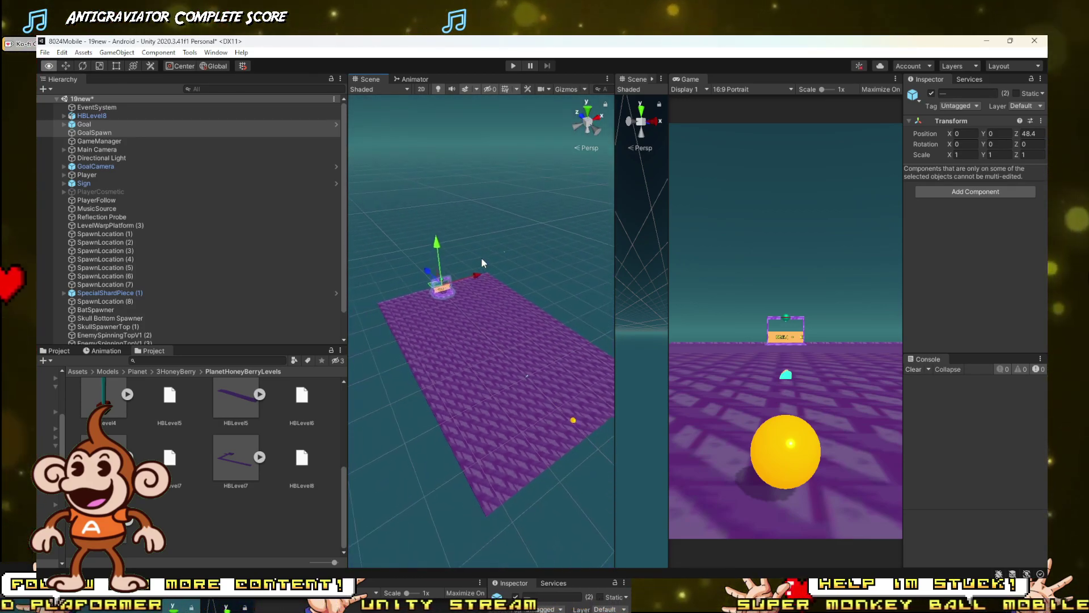
pyautogui.click(416, 291)
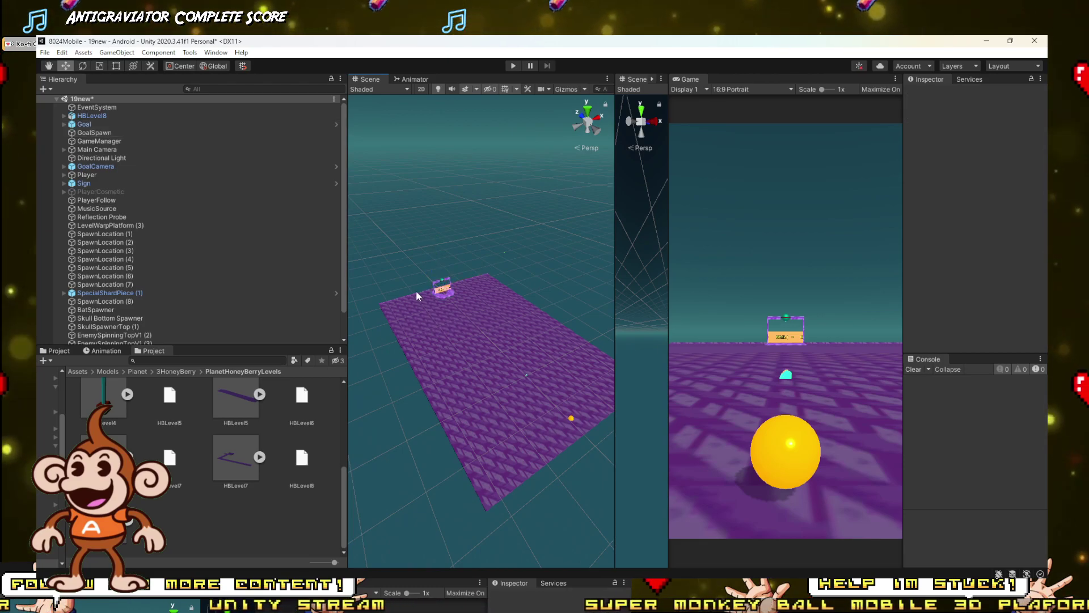
pyautogui.click(416, 292)
pyautogui.moveTo(418, 291); pyautogui.dragTo(409, 284, button='right')
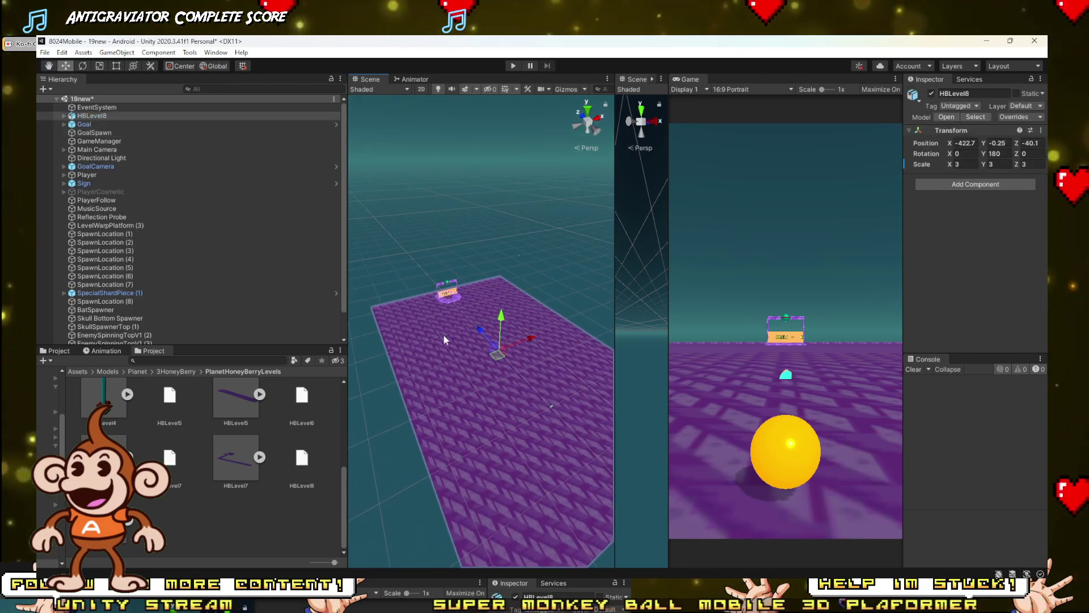
pyautogui.click(451, 304)
pyautogui.click(451, 305)
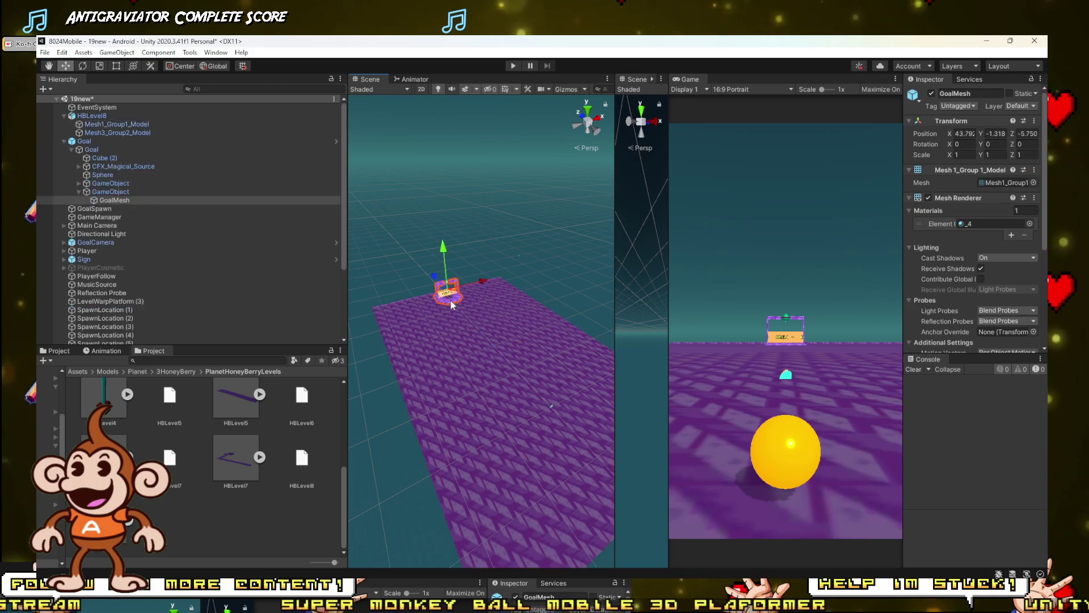
pyautogui.click(964, 224)
# Step: Apply the green _4 1 material to the ridge and the purple _4 material to the platform
pyautogui.moveTo(152, 405); pyautogui.dragTo(413, 301)
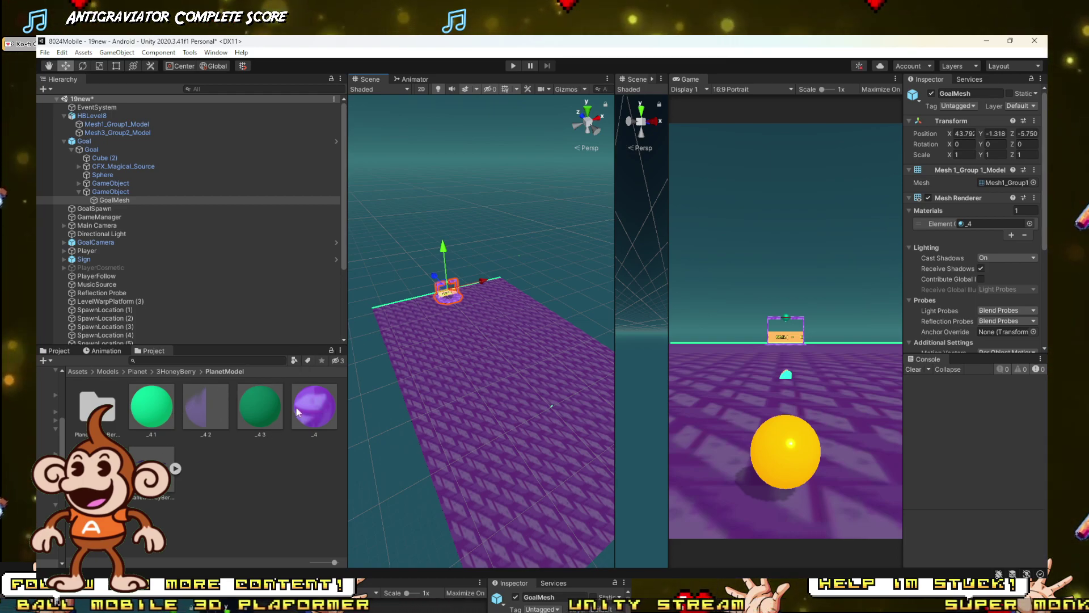
pyautogui.moveTo(478, 376); pyautogui.dragTo(483, 395, button='right')
pyautogui.keyDown('alt'); pyautogui.moveTo(416, 338); pyautogui.dragTo(476, 342); pyautogui.keyUp('alt')
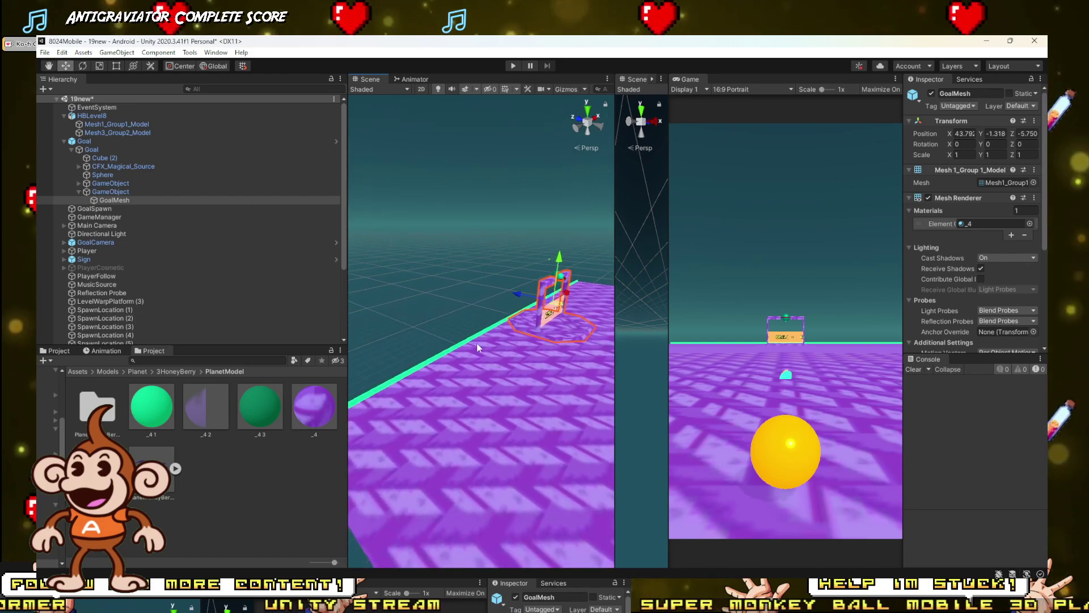
# Step: Unpack the HBLevel8 prefab instance in the scene
pyautogui.click(470, 341)
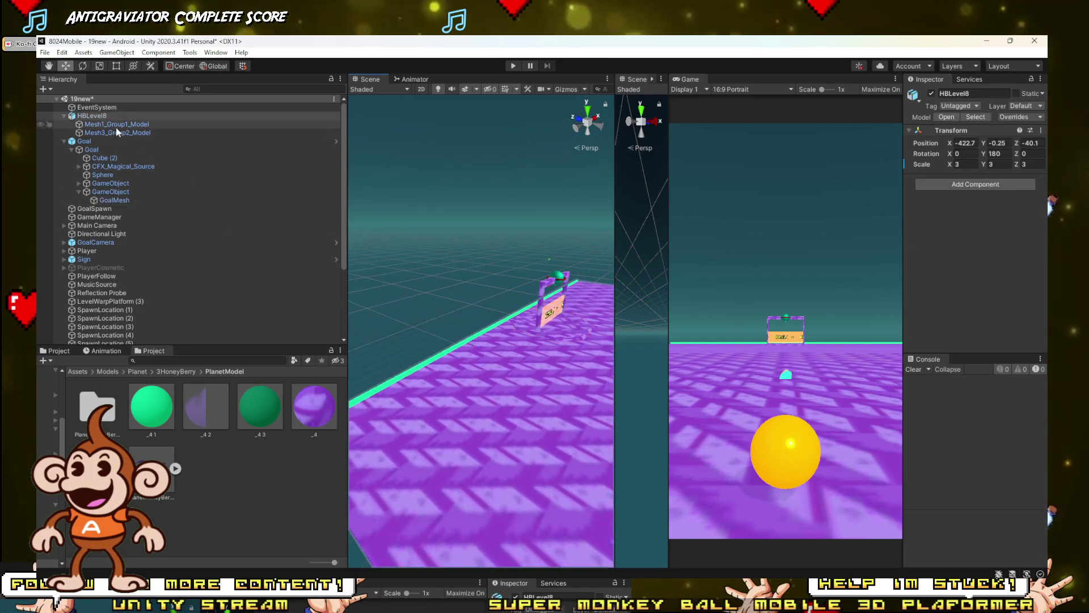
pyautogui.click(85, 140)
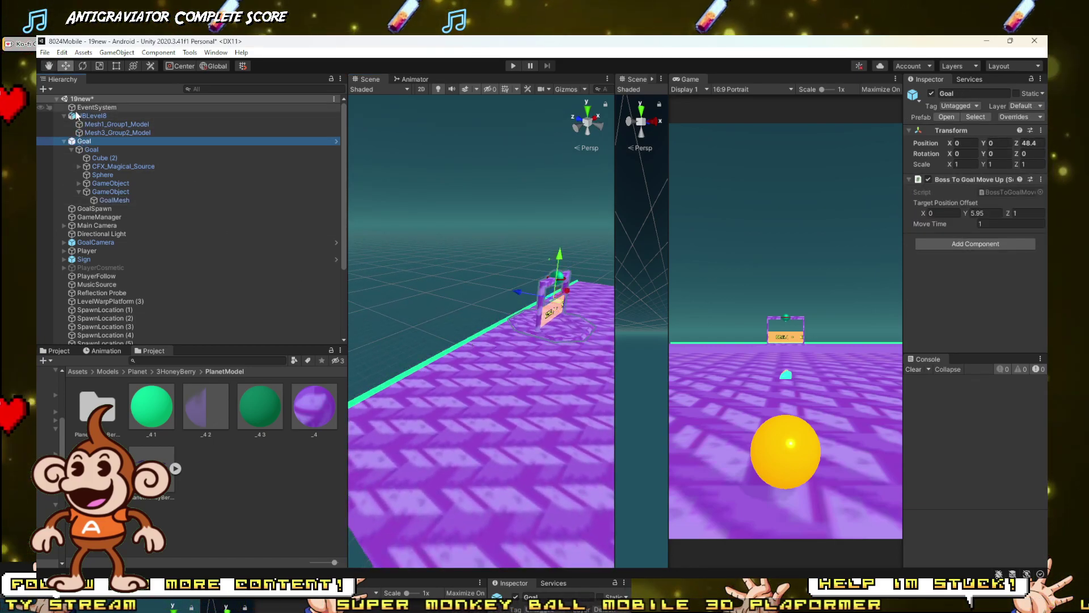
pyautogui.click(78, 117)
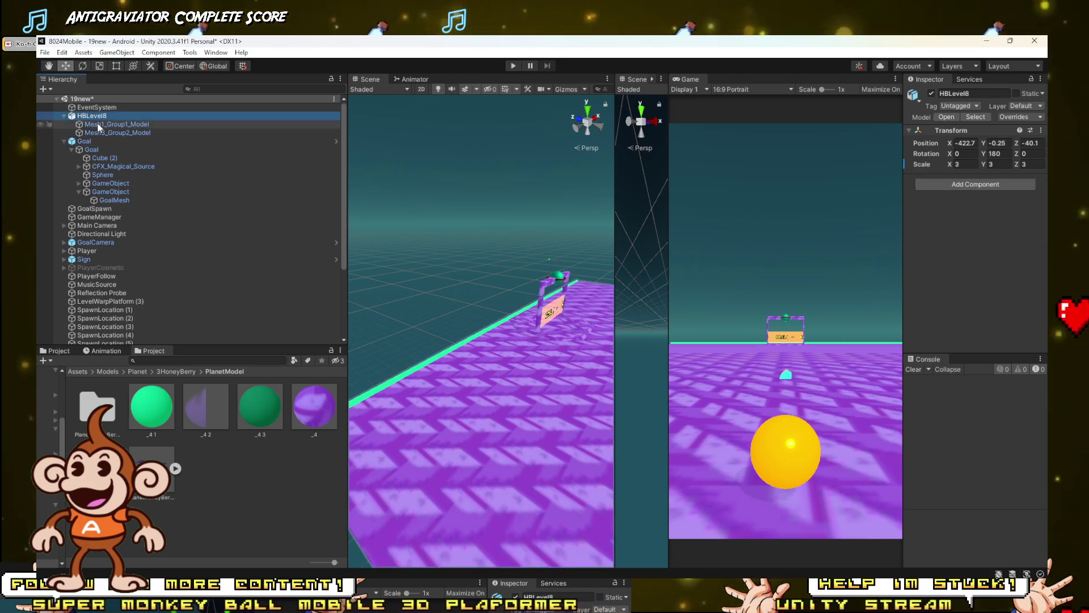
pyautogui.click(98, 124)
pyautogui.rightClick(89, 115)
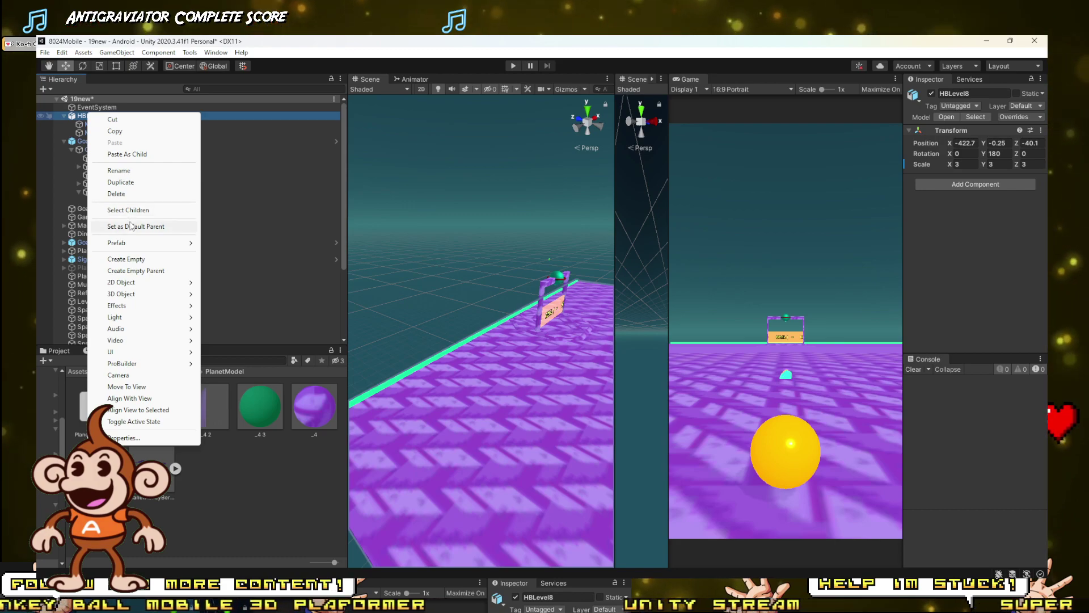
pyautogui.moveTo(131, 243)
pyautogui.click(250, 287)
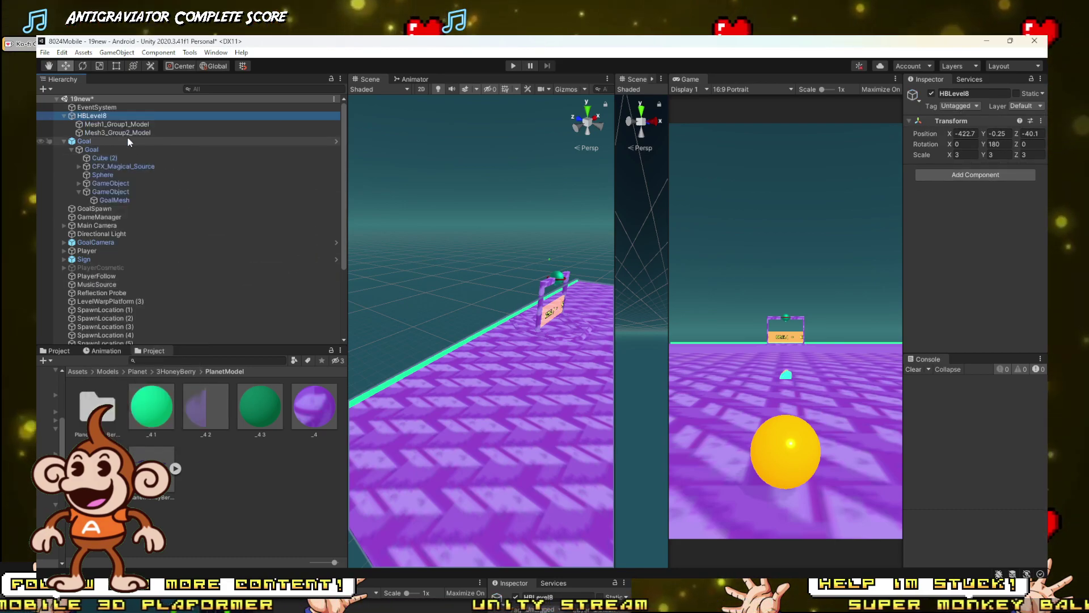
# Step: Move Mesh3_Group2_Model out of HBLevel8 to under EventSystem and add a Box Collider to it
pyautogui.click(122, 132)
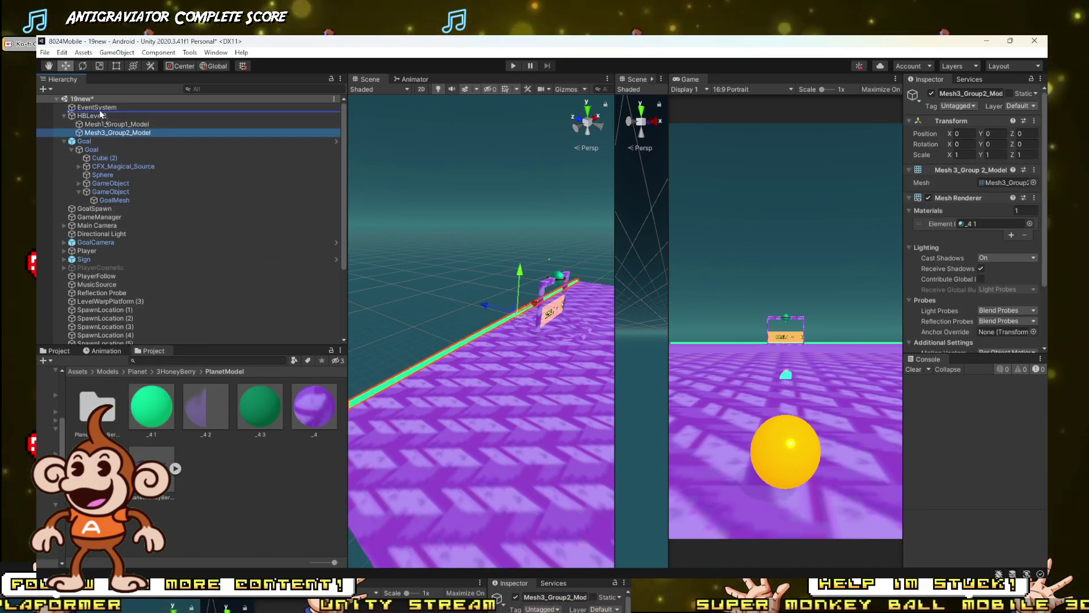
pyautogui.moveTo(100, 115); pyautogui.dragTo(94, 115)
pyautogui.scroll(-3, 996, 310)
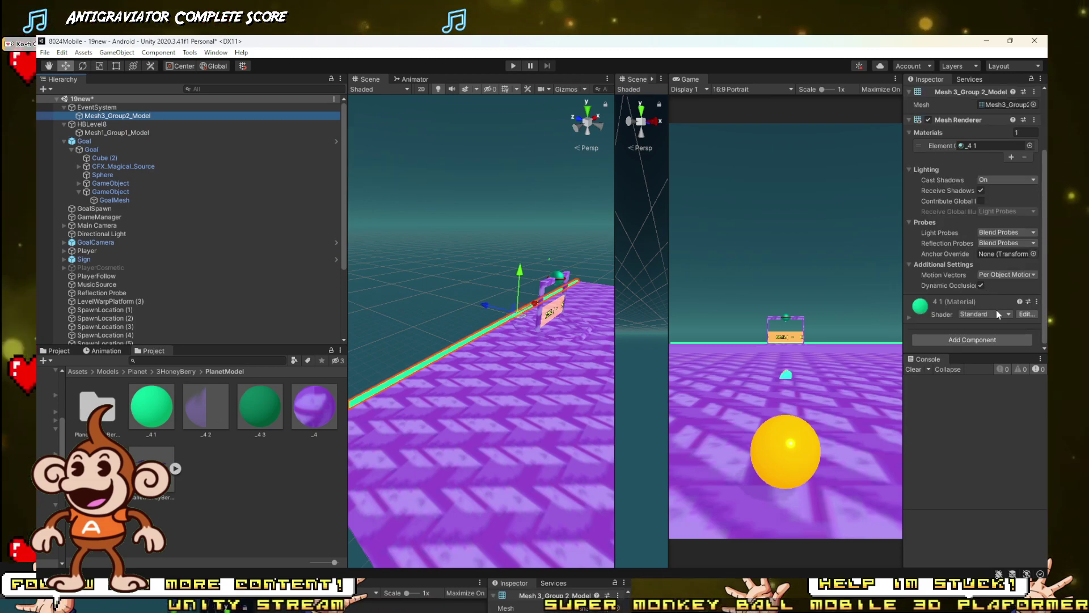
pyautogui.click(972, 340)
pyautogui.write('b')
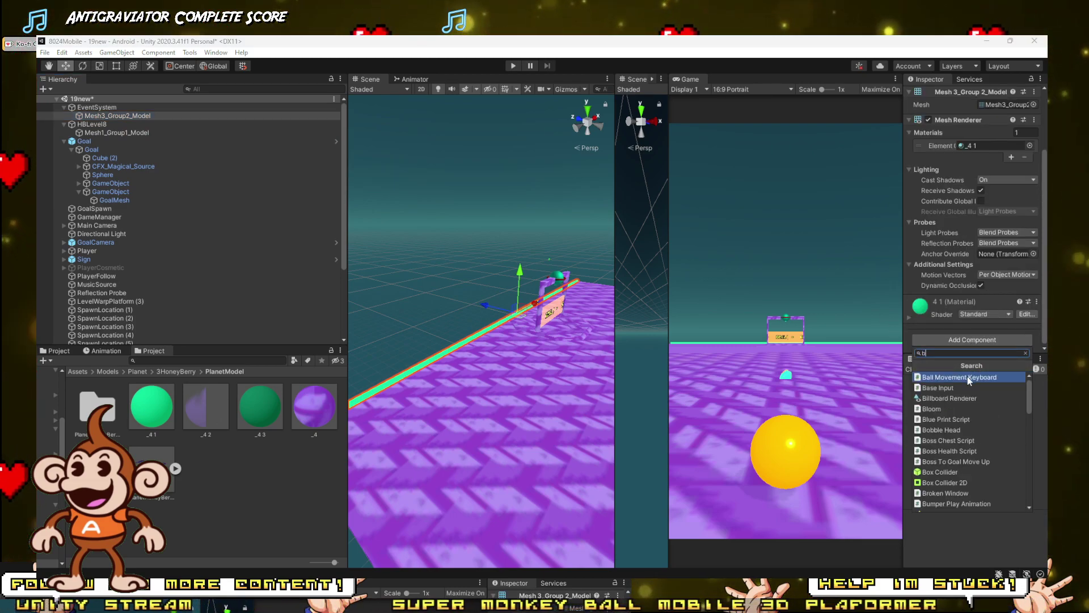
pyautogui.write('ox')
pyautogui.press('Return')
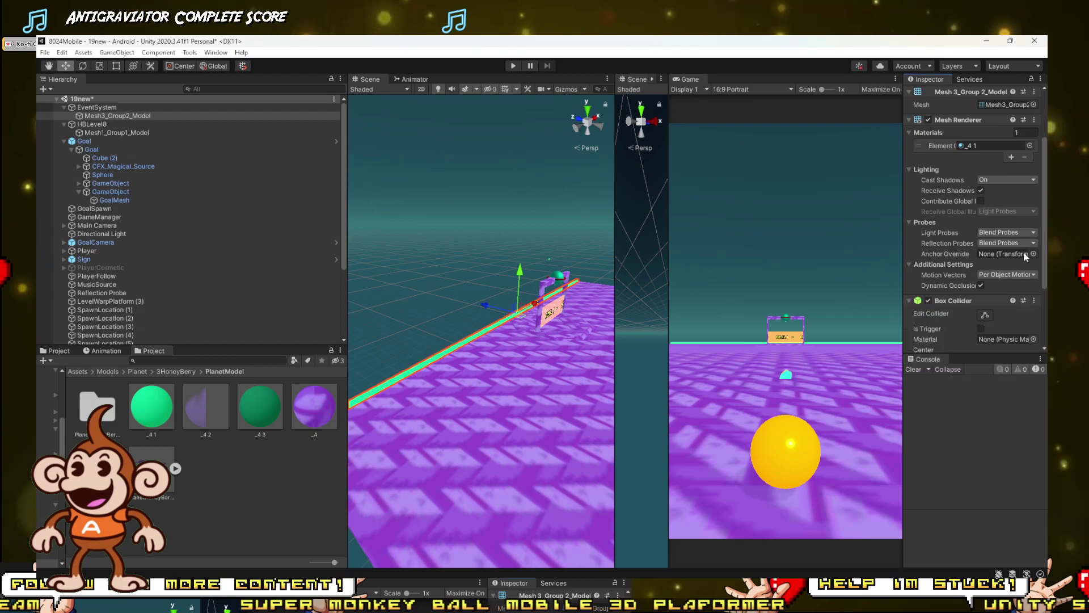
# Step: Assign the green ridge mesh to the bumperBuddyMask layer and bring its Box Collider settings into view
pyautogui.scroll(3, 1027, 122)
pyautogui.click(1018, 107)
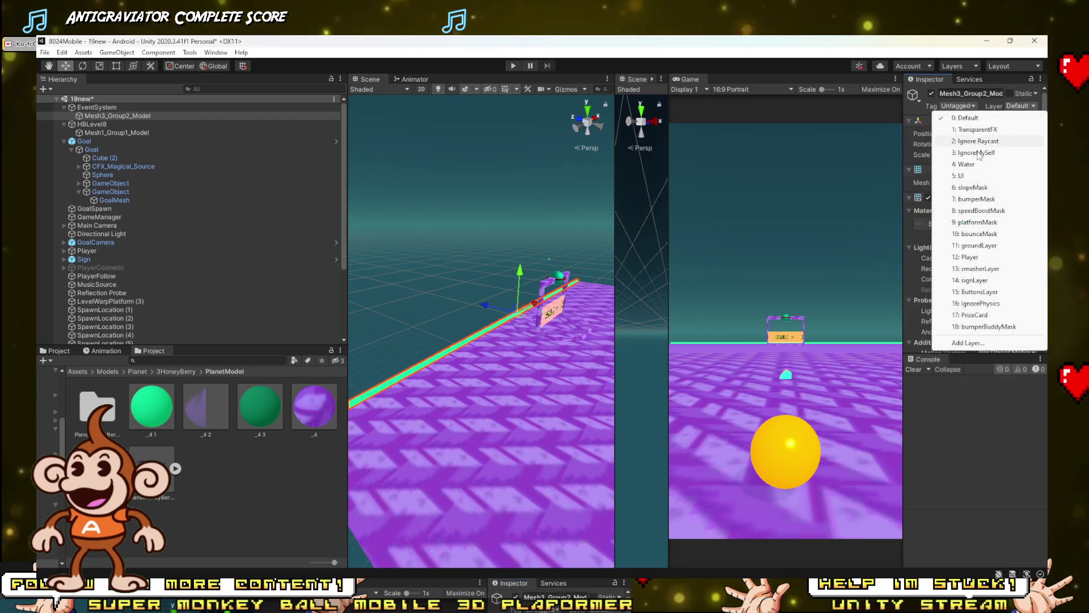
pyautogui.click(989, 327)
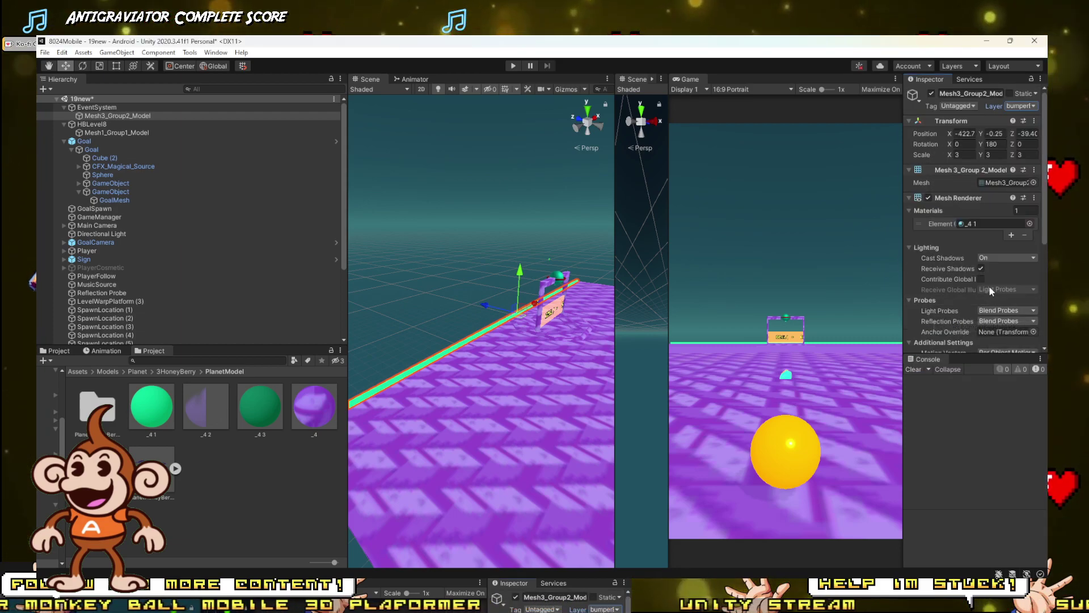
pyautogui.scroll(-5, 982, 227)
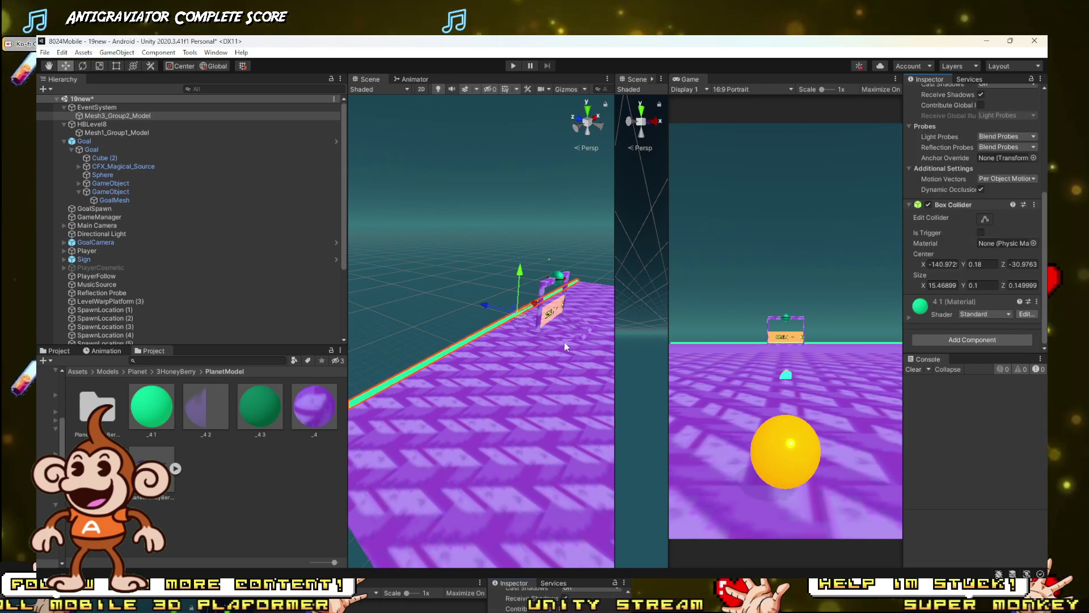
# Step: Create an empty object at the green ridge and name it Bar
pyautogui.keyDown('alt'); pyautogui.moveTo(476, 349); pyautogui.dragTo(363, 309); pyautogui.keyUp('alt')
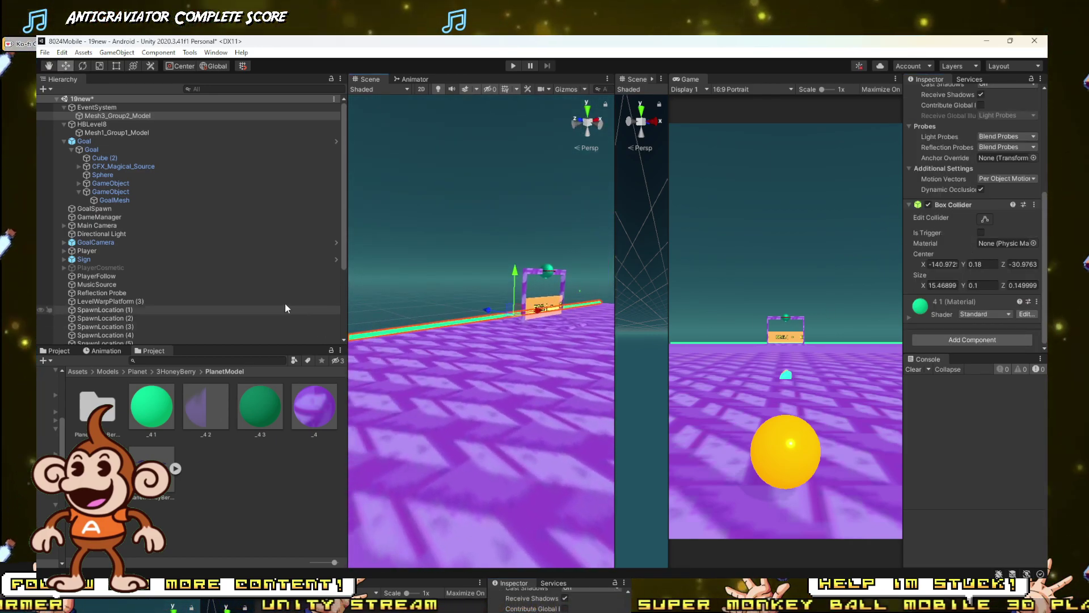
pyautogui.click(110, 115)
pyautogui.keyDown('alt'); pyautogui.moveTo(494, 340); pyautogui.dragTo(522, 327); pyautogui.keyUp('alt')
pyautogui.scroll(5, 522, 328)
pyautogui.click(43, 89)
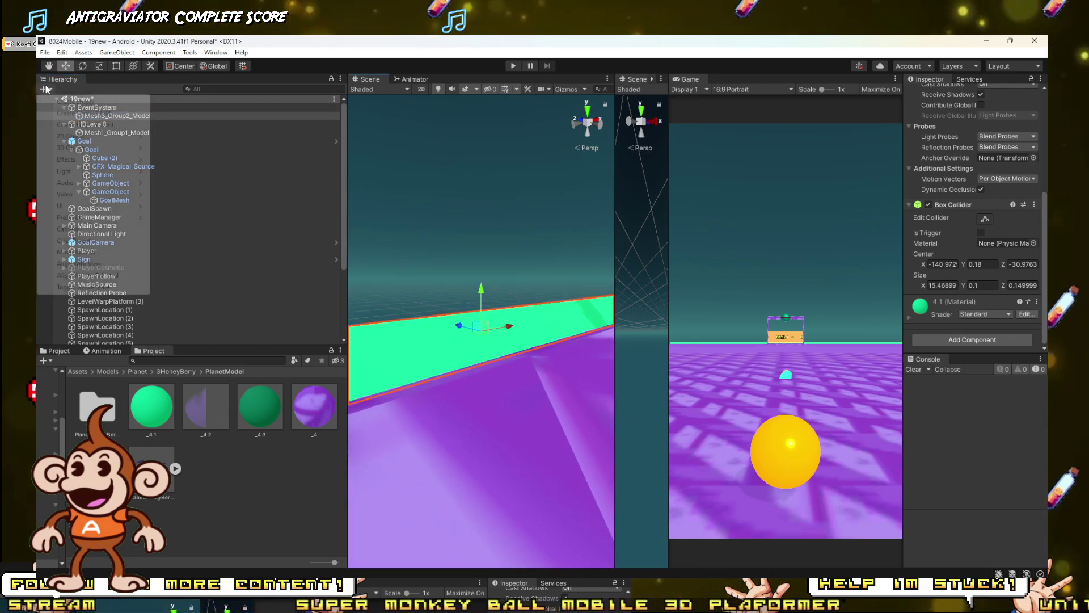
pyautogui.click(76, 101)
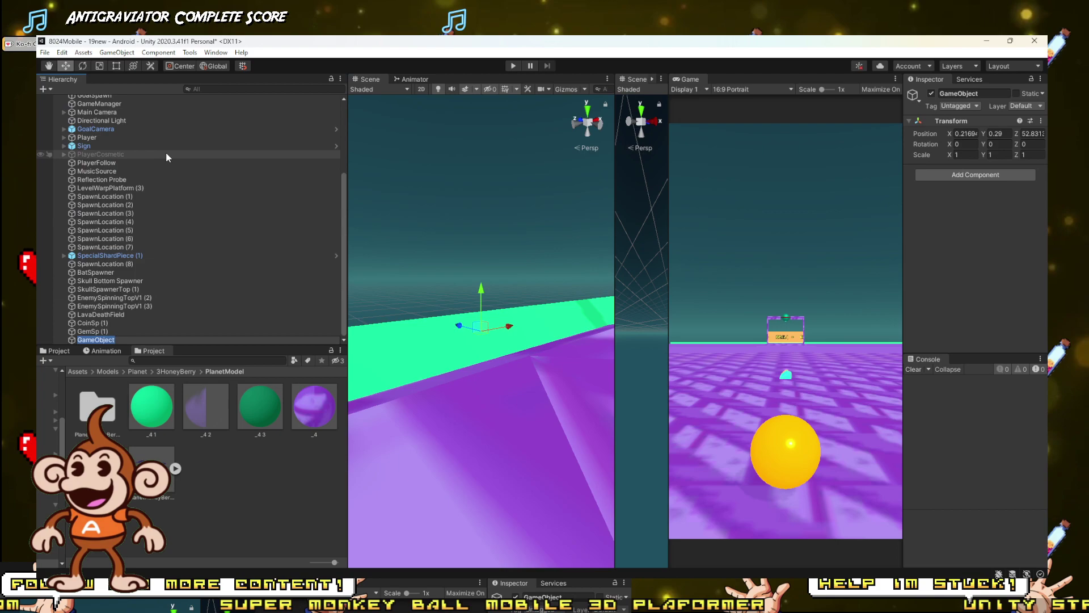
pyautogui.click(100, 323)
pyautogui.click(102, 340)
pyautogui.click(105, 340)
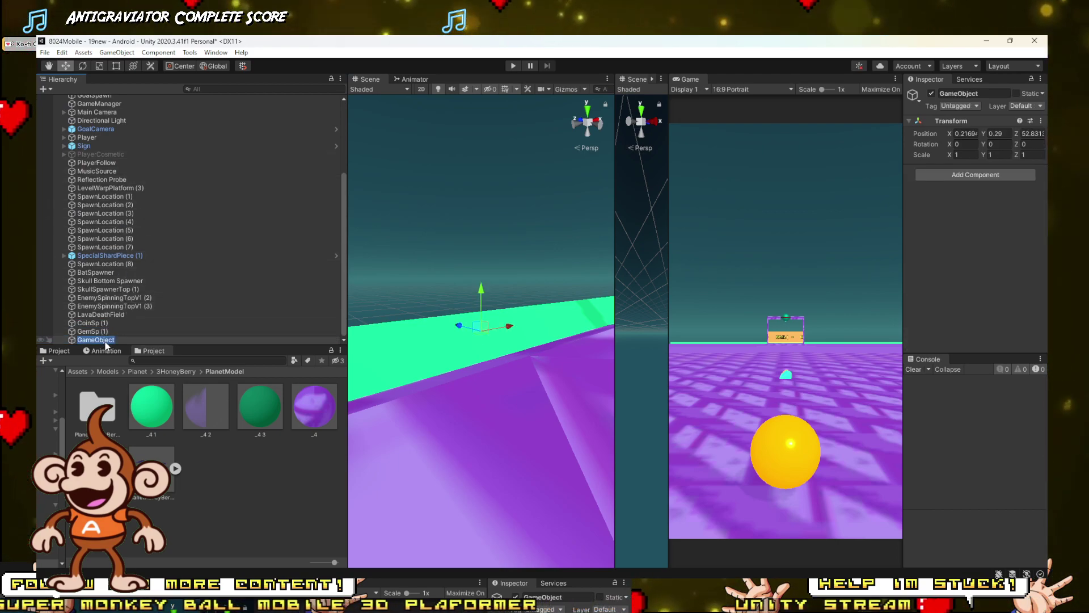
pyautogui.write('Bar')
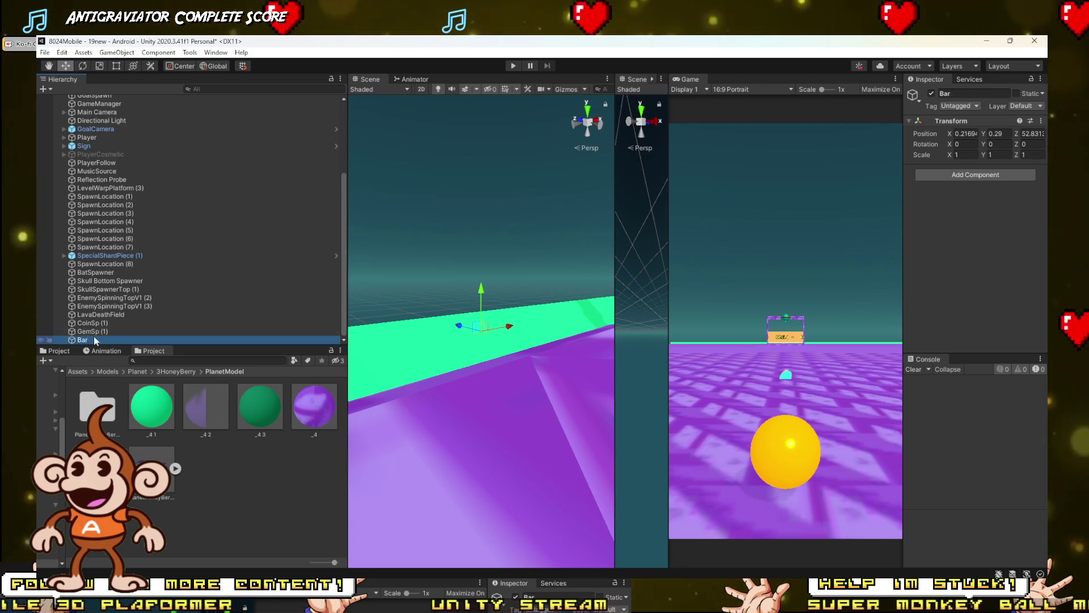
pyautogui.press('Return')
# Step: Move Bar under EventSystem in the hierarchy and nest Mesh3_Group2_Model inside it as its child
pyautogui.scroll(4, 93, 318)
pyautogui.scroll(2, 109, 101)
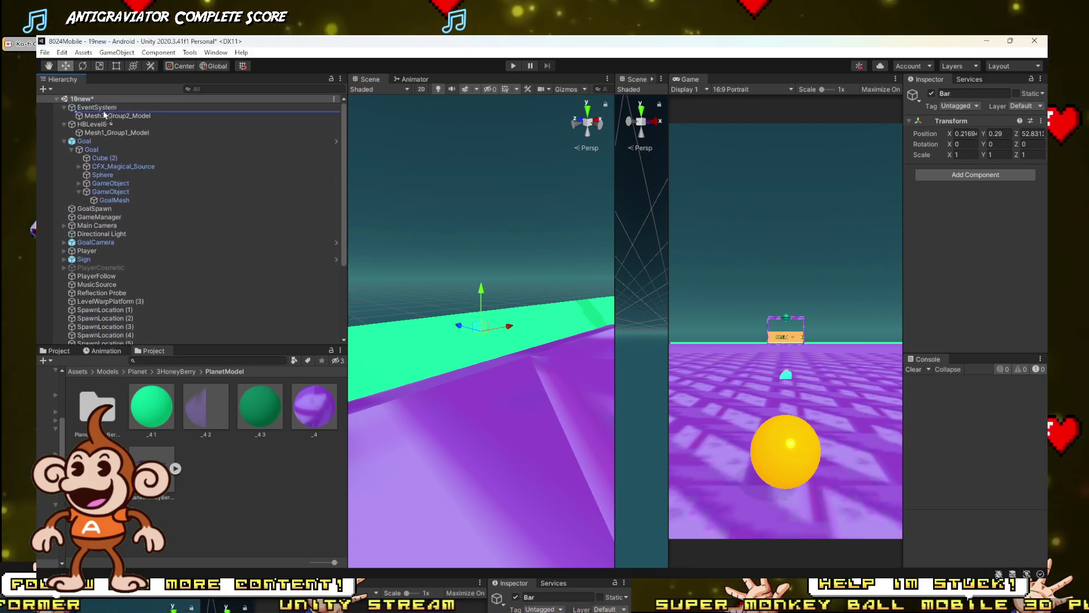
pyautogui.moveTo(89, 116)
pyautogui.mouseDown()
pyautogui.moveTo(90, 126)
pyautogui.moveTo(89, 115)
pyautogui.mouseUp()
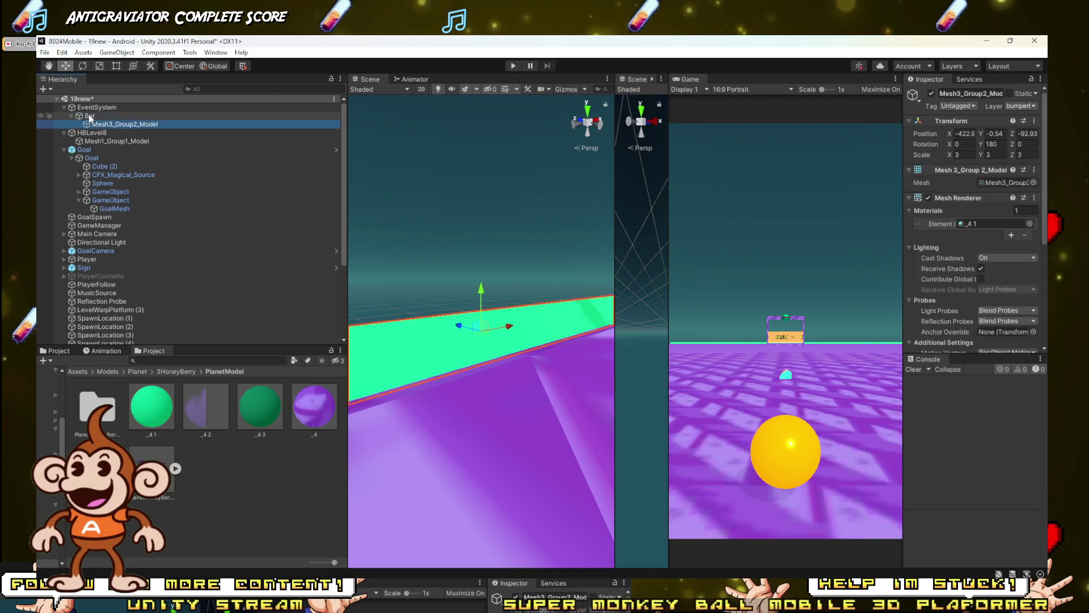
pyautogui.click(71, 116)
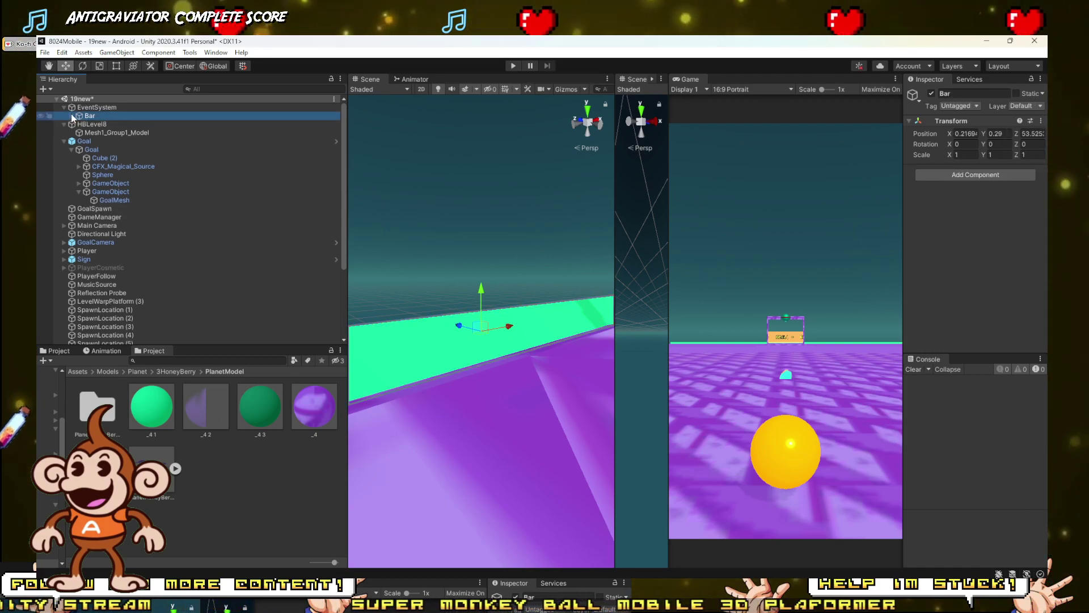
pyautogui.click(87, 117)
pyautogui.press('Return')
pyautogui.press('f')
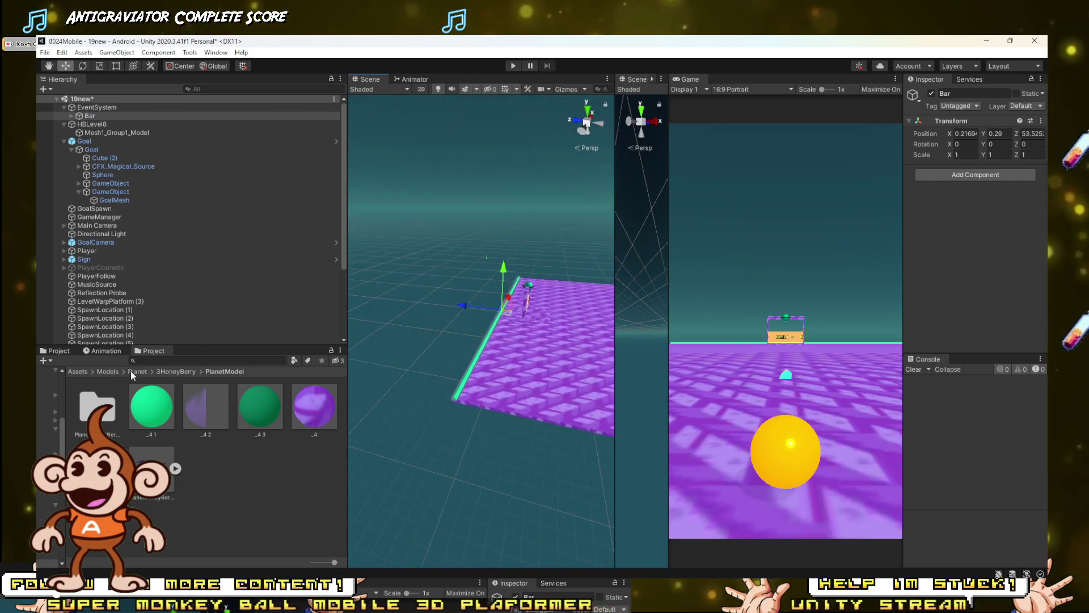
# Step: Add the Move And Rotate Game Object script component to the Bar object
pyautogui.click(132, 371)
pyautogui.click(78, 371)
pyautogui.scroll(-3, 164, 437)
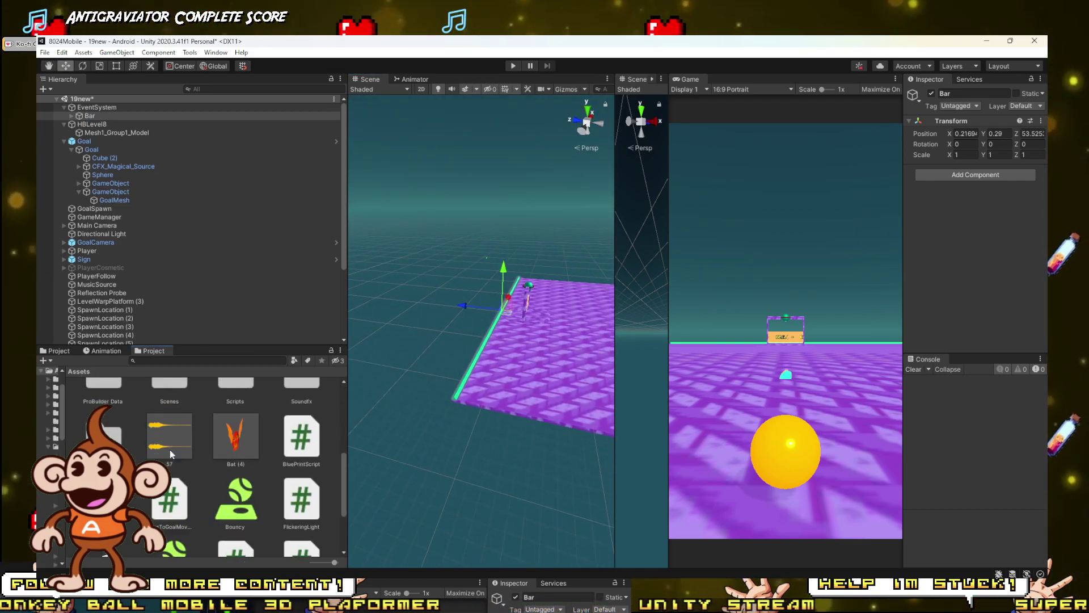
pyautogui.click(86, 116)
pyautogui.click(988, 175)
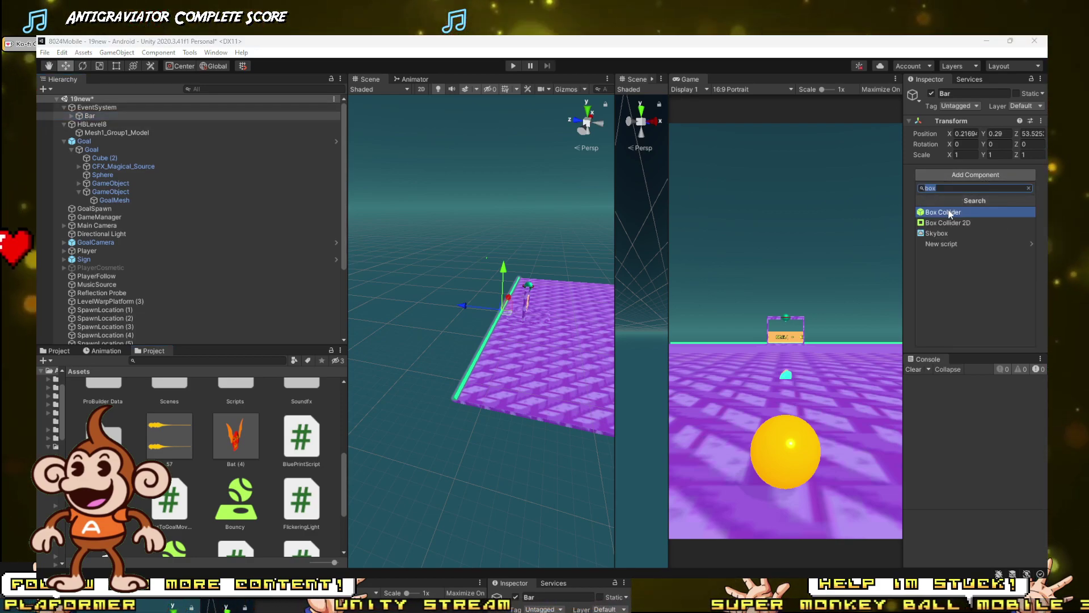
pyautogui.write('move')
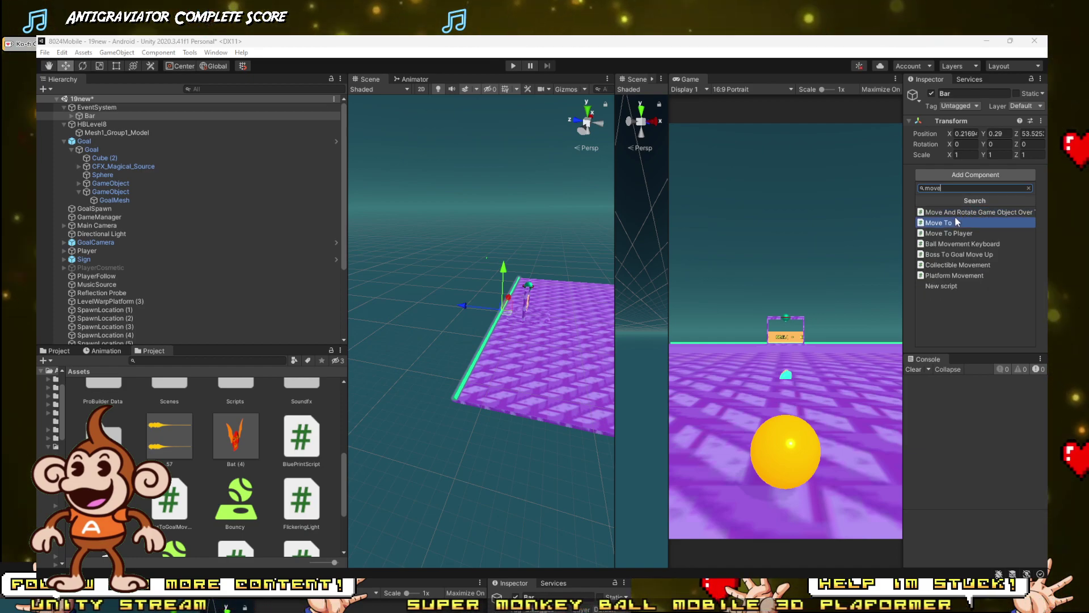
pyautogui.click(958, 213)
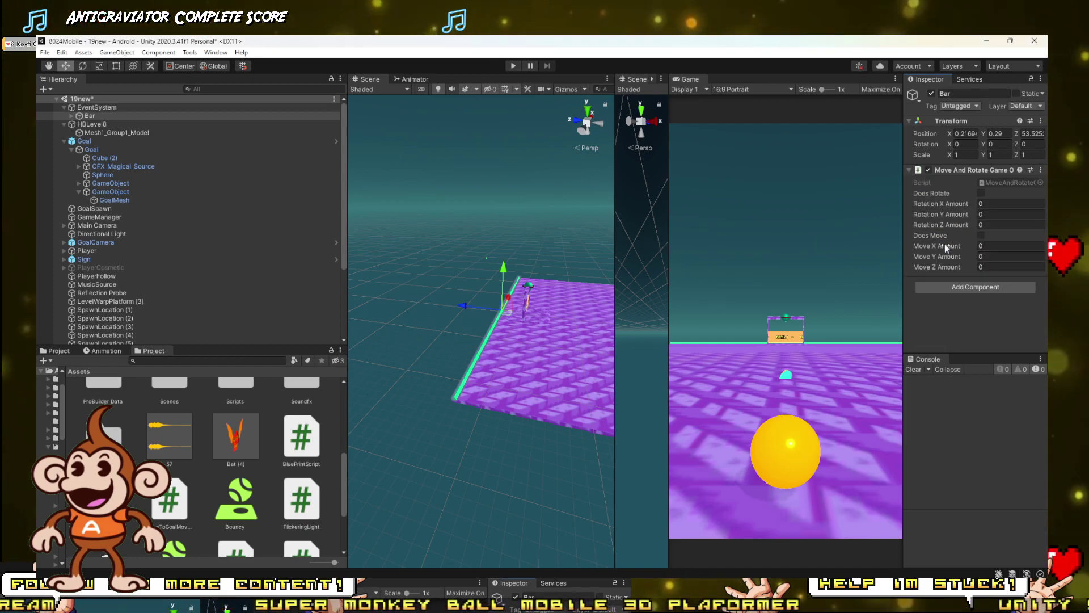
# Step: Enable Does Move on Bar's movement script and set its Move Z Amount to -10
pyautogui.click(982, 235)
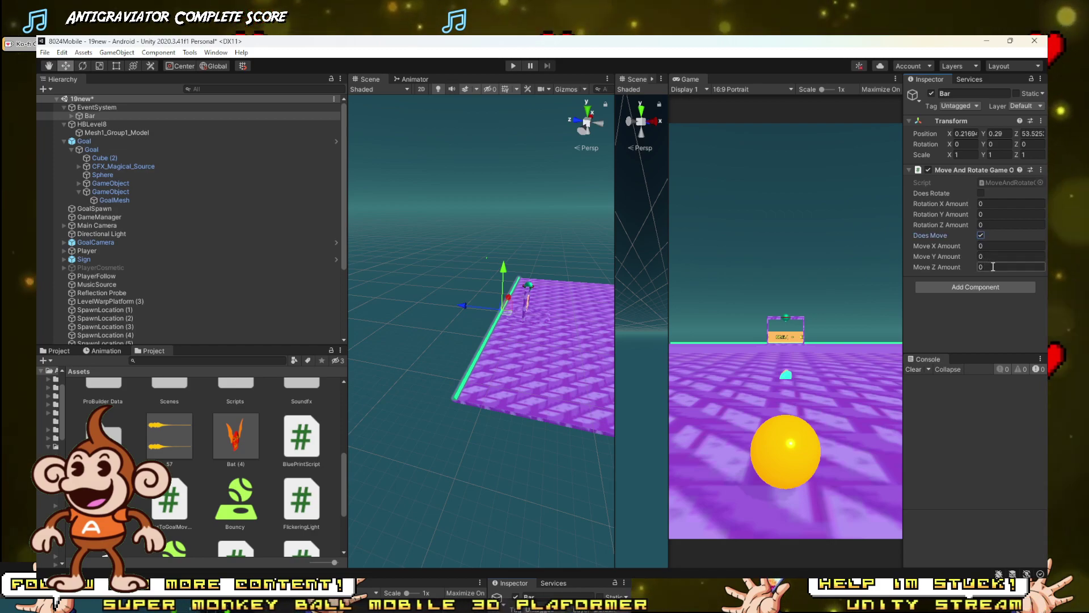
pyautogui.click(958, 266)
pyautogui.write('-10')
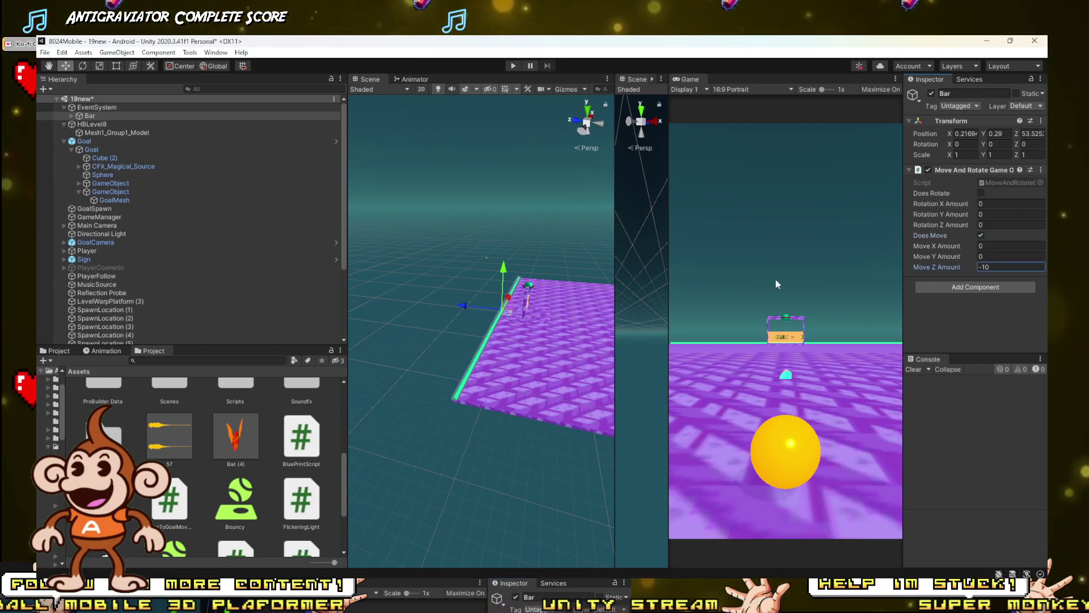
# Step: Playtest the level to check the bar's movement, and stop play mode
pyautogui.click(412, 258)
pyautogui.moveTo(412, 259)
pyautogui.mouseDown(button='right')
pyautogui.moveTo(422, 277)
pyautogui.moveTo(425, 267)
pyautogui.mouseUp(button='right')
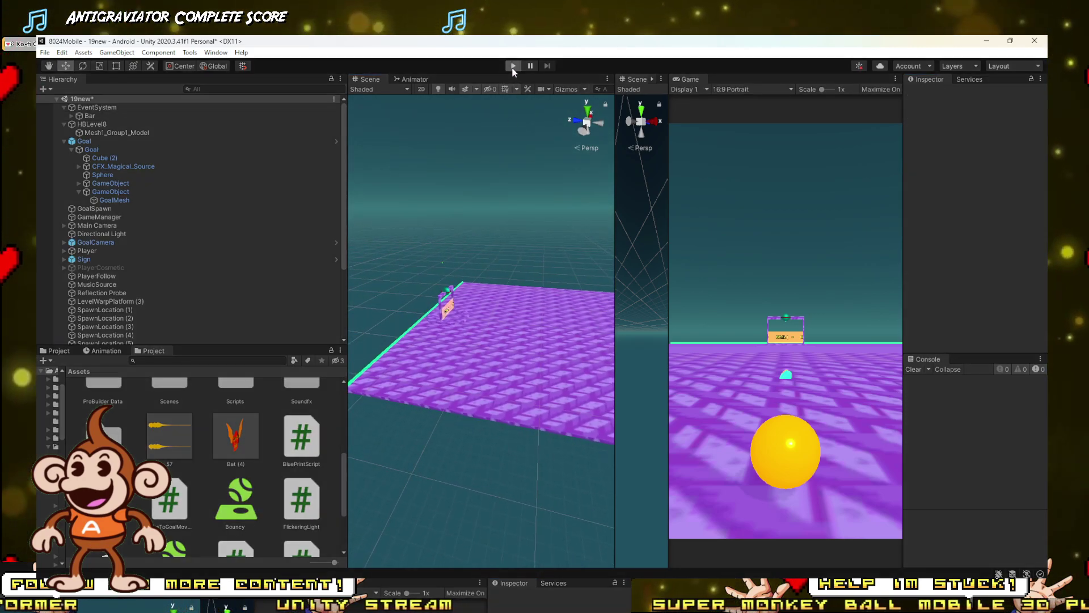
pyautogui.click(513, 65)
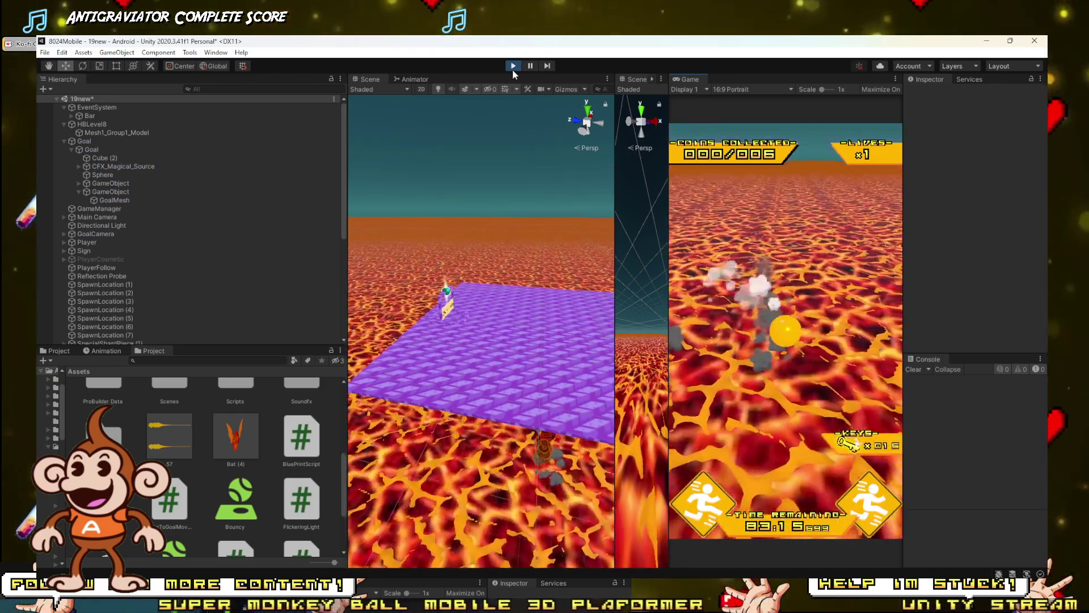
pyautogui.click(509, 69)
# Step: Add a Box Collider to the purple floor mesh Mesh1_Group1_Model and test it in a short play session
pyautogui.click(523, 363)
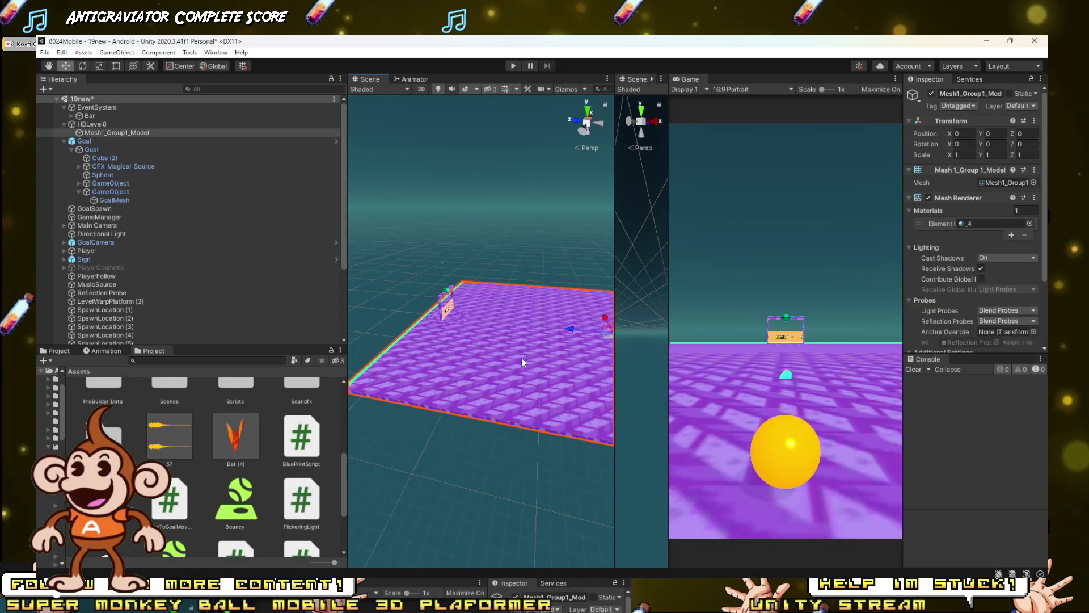
pyautogui.scroll(-3, 913, 260)
pyautogui.click(989, 337)
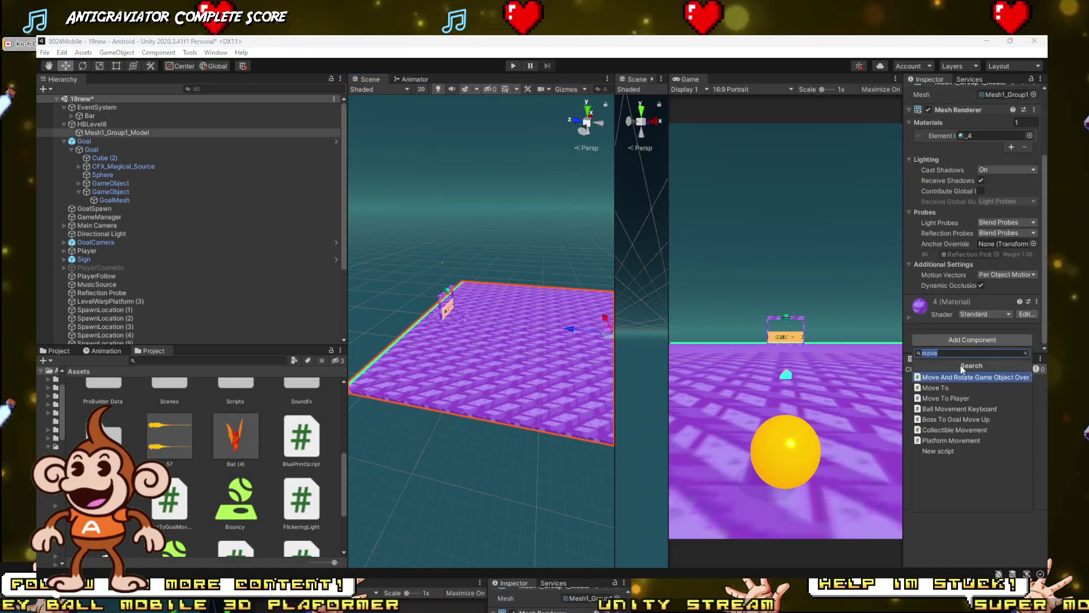
pyautogui.write('box')
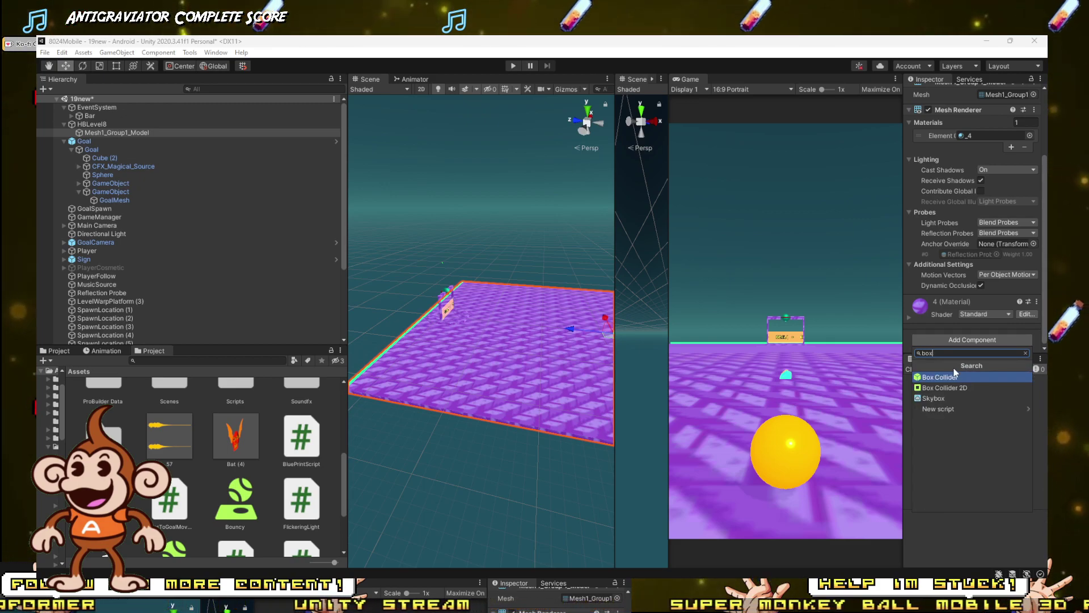
pyautogui.click(951, 377)
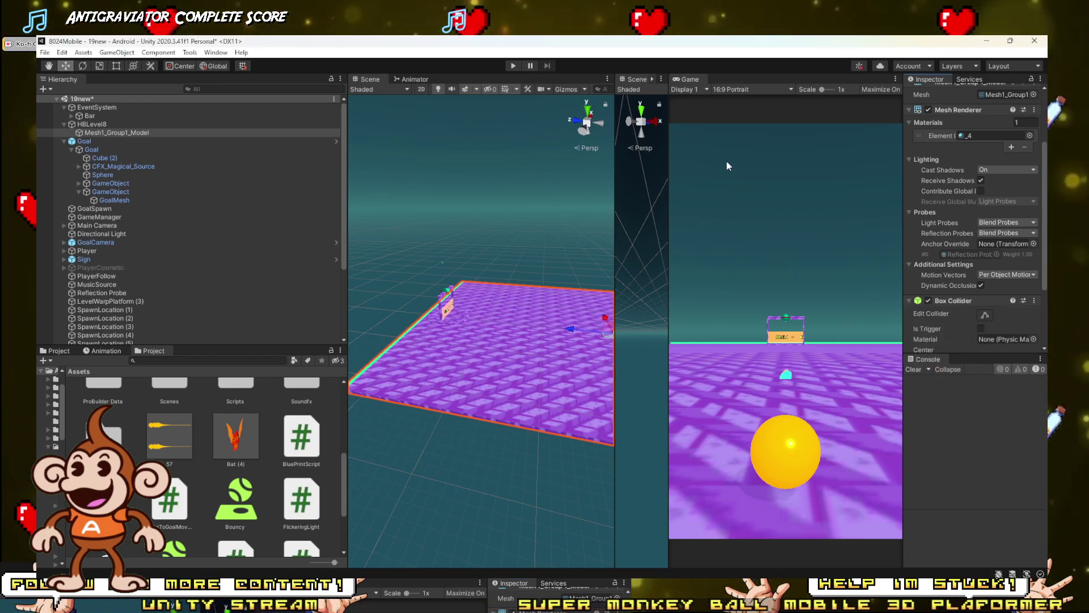
pyautogui.click(513, 66)
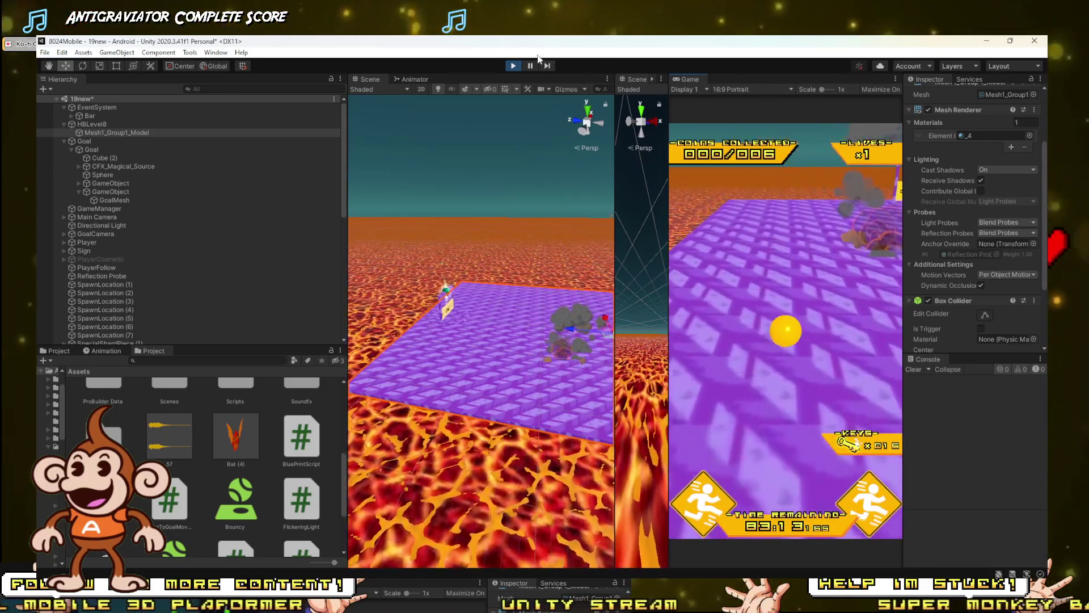
pyautogui.click(513, 66)
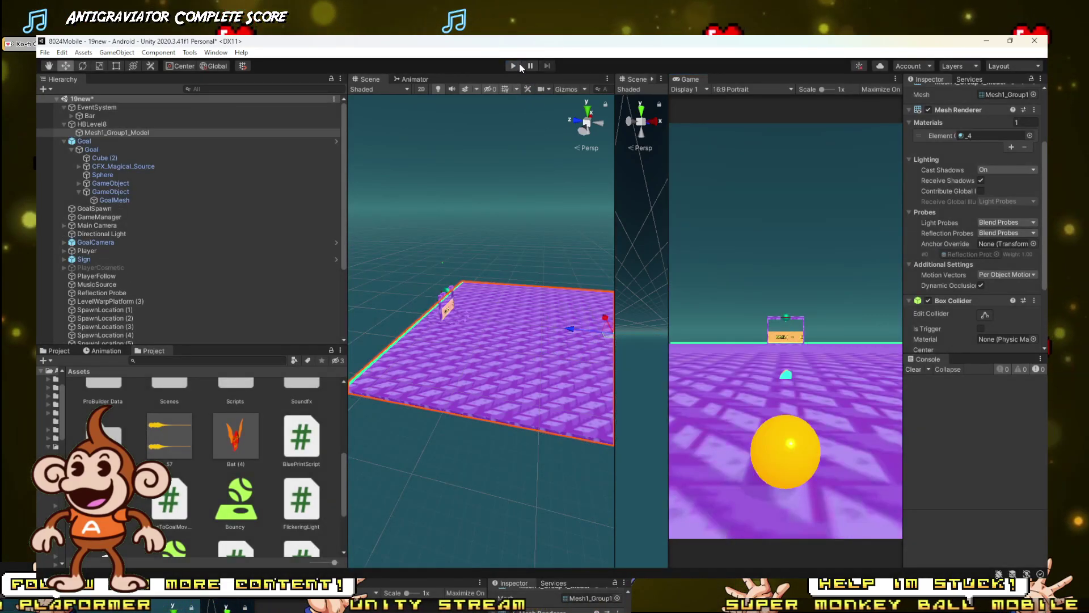
# Step: Remove the Box Collider from the green ridge mesh Mesh3_Group2_Model
pyautogui.moveTo(454, 272); pyautogui.dragTo(511, 266, button='right')
pyautogui.click(479, 269)
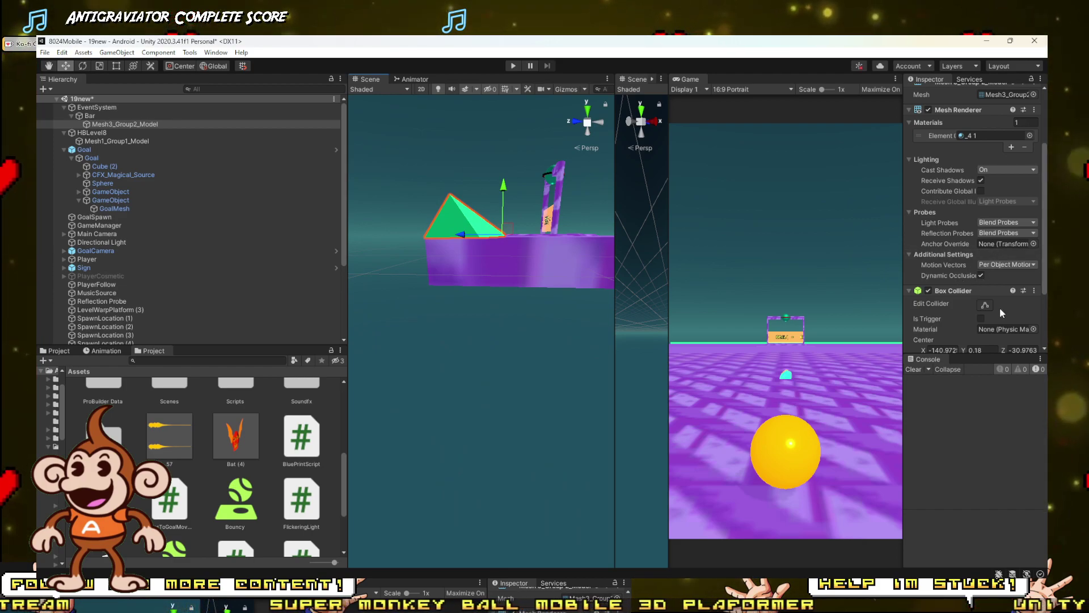
pyautogui.click(1033, 290)
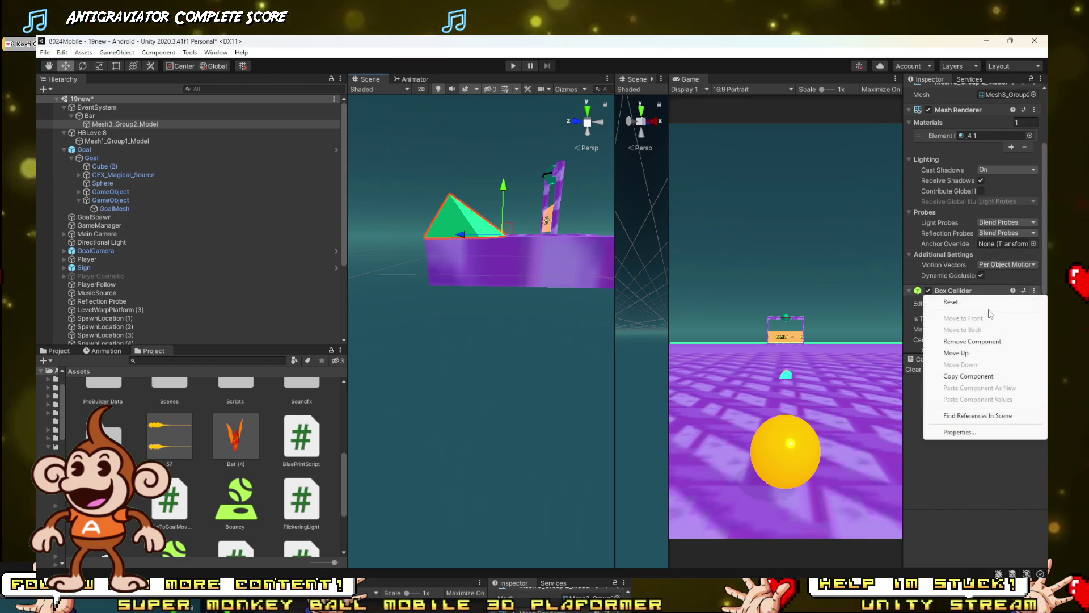
pyautogui.click(981, 340)
pyautogui.scroll(-1, 1013, 339)
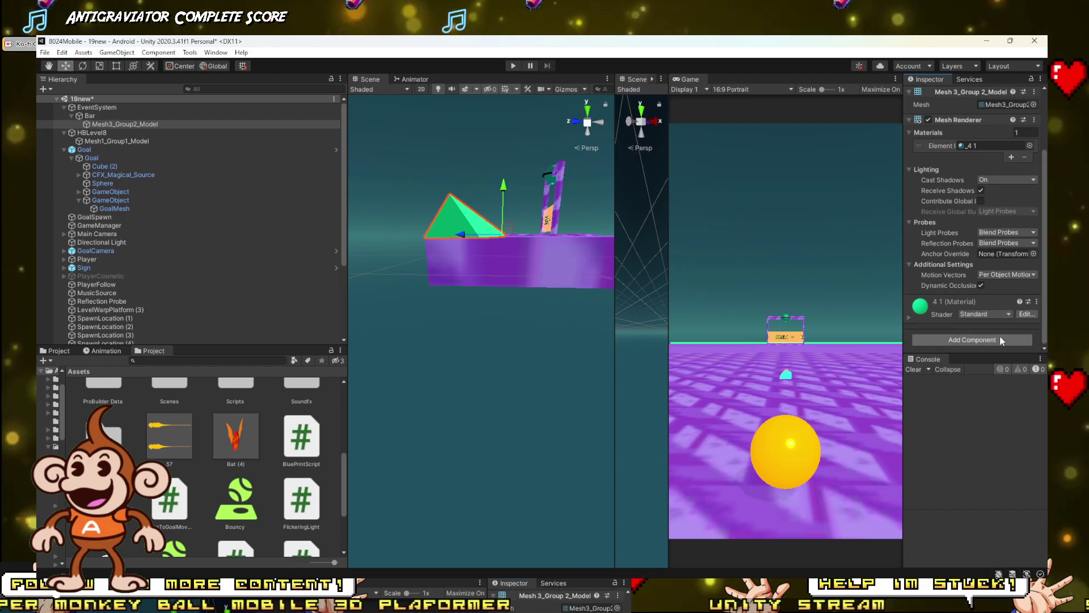
pyautogui.click(997, 340)
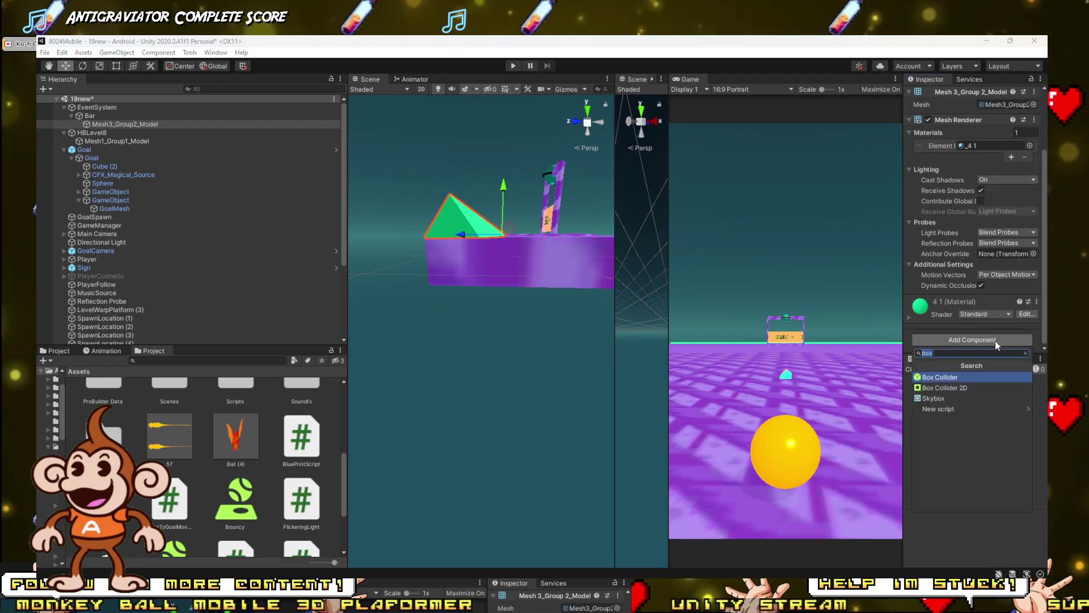
pyautogui.click(1025, 353)
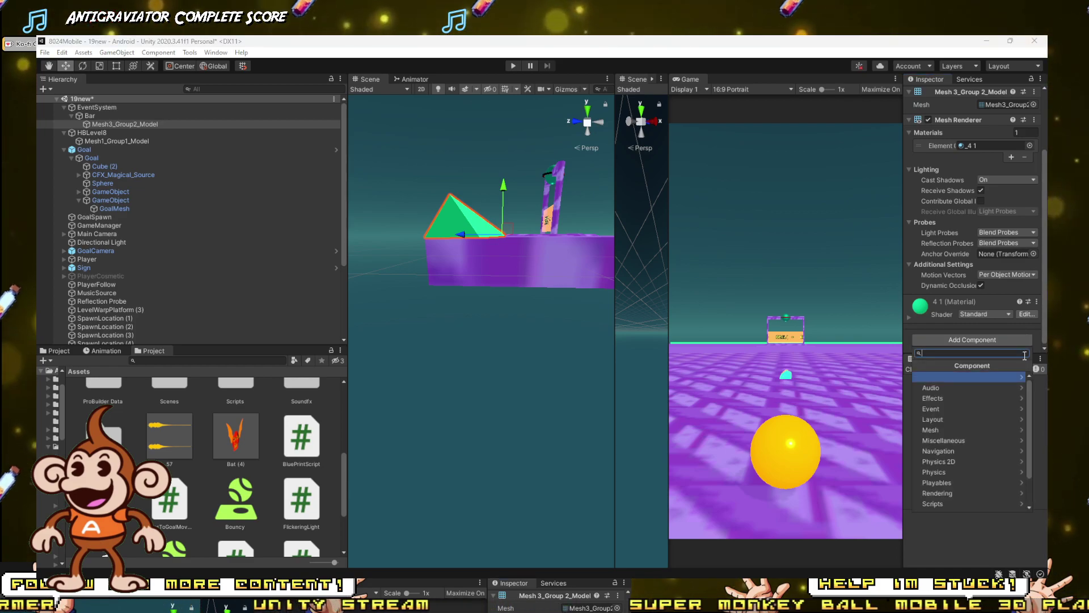
pyautogui.click(1032, 329)
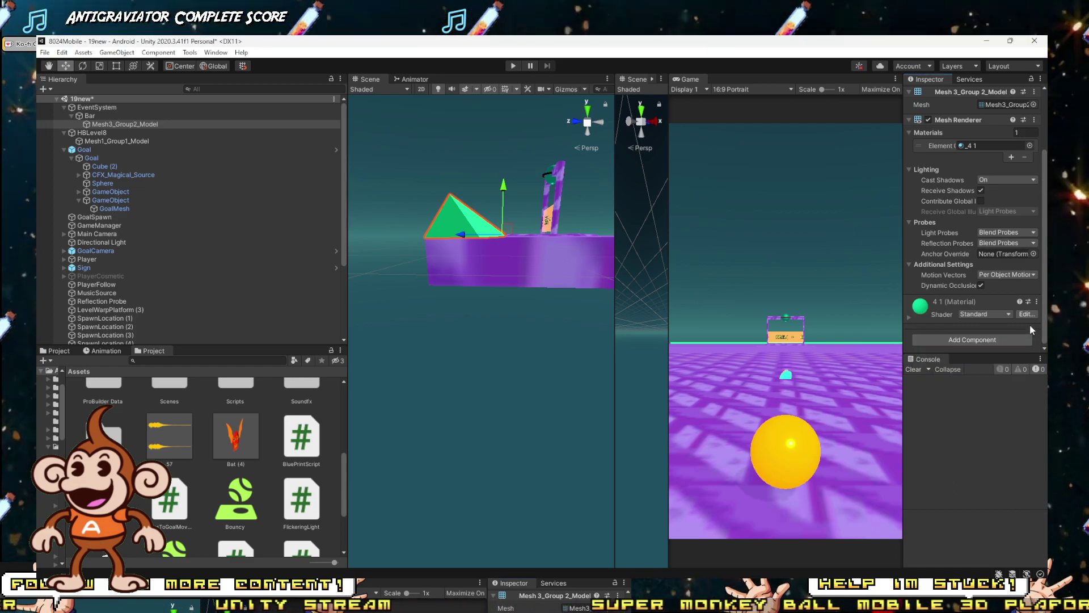
pyautogui.click(995, 336)
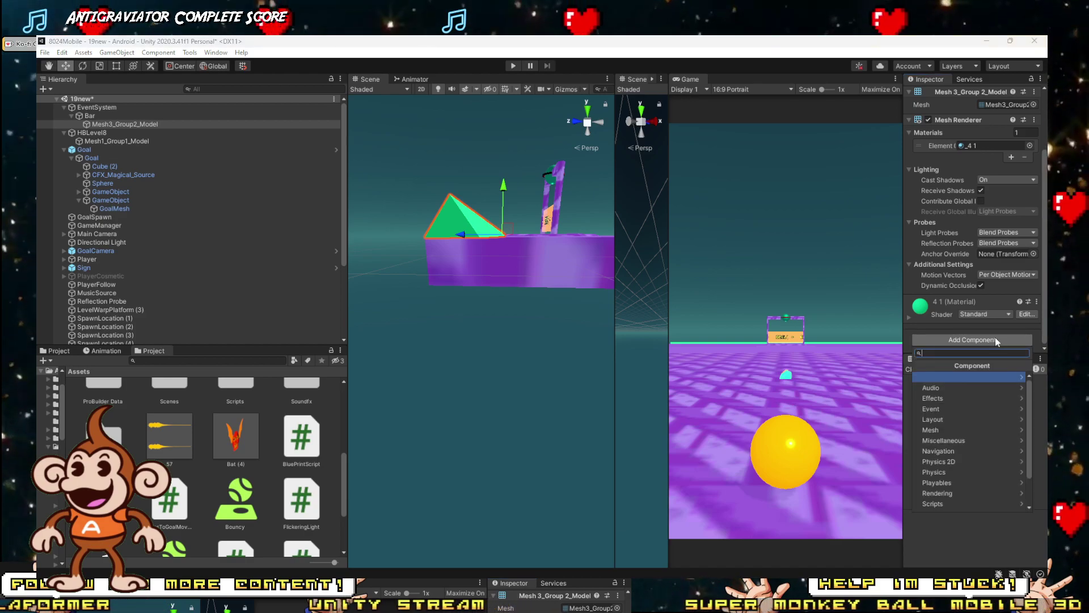
pyautogui.click(997, 328)
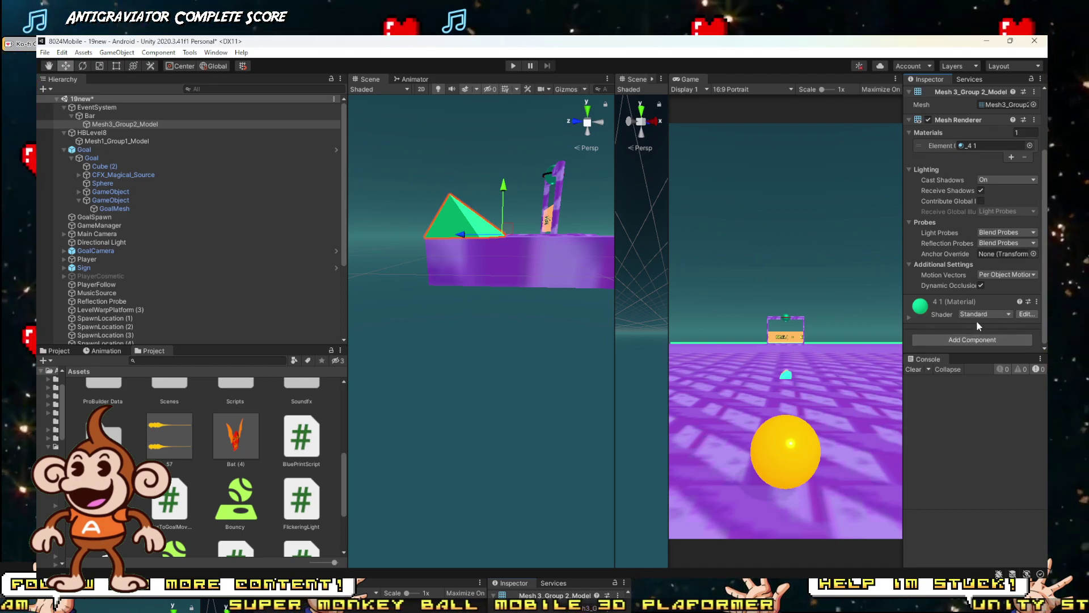
pyautogui.scroll(3, 977, 325)
pyautogui.scroll(-3, 977, 325)
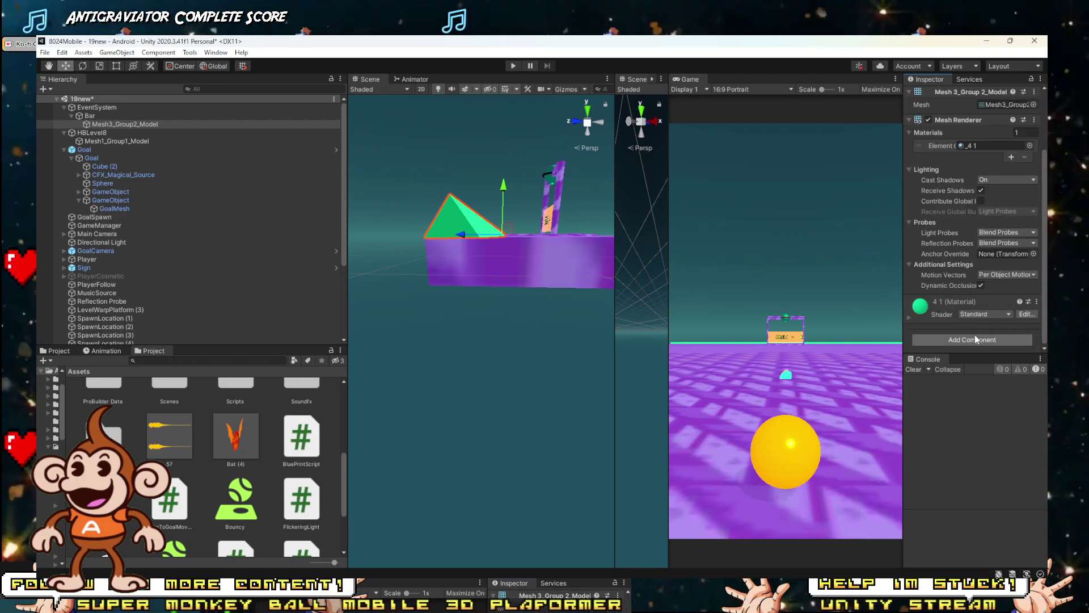
pyautogui.click(973, 338)
pyautogui.write('bum')
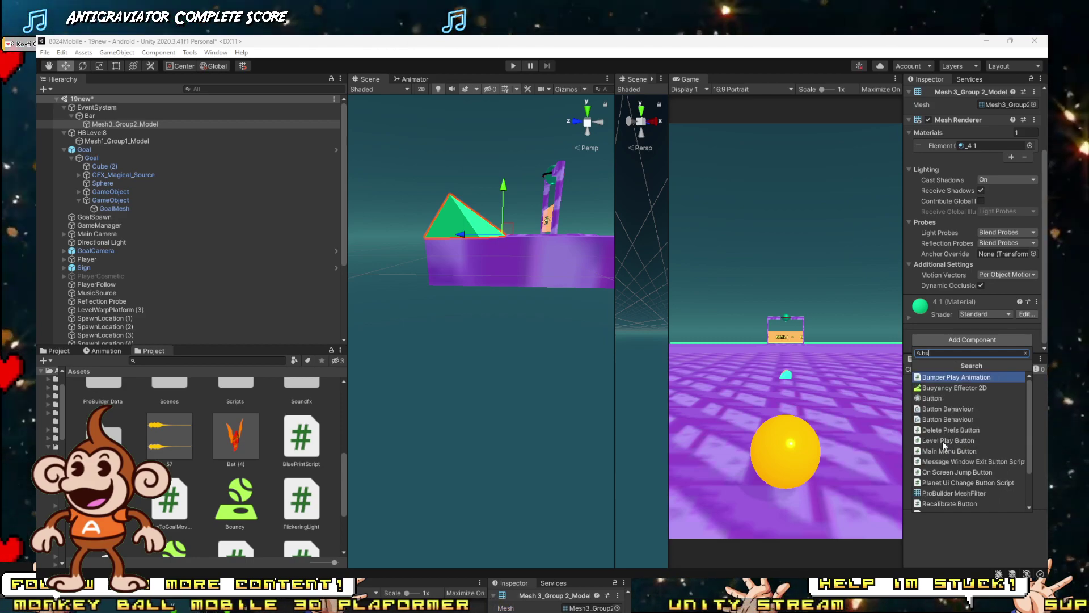
pyautogui.click(1025, 353)
pyautogui.click(961, 270)
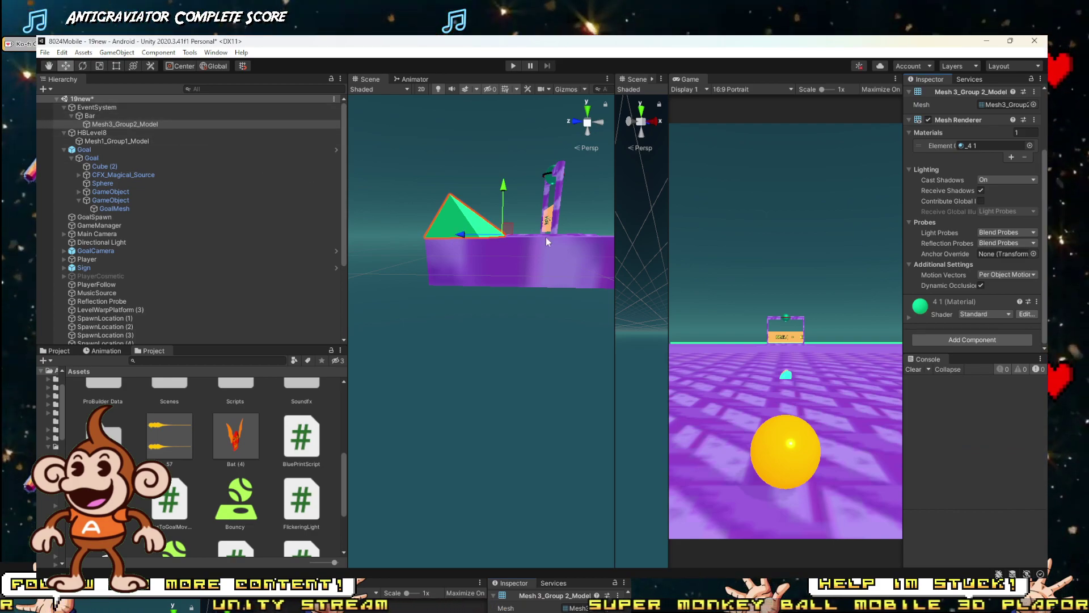
# Step: Add a Mesh Collider to the green ridge mesh Mesh3_Group2_Model
pyautogui.click(950, 339)
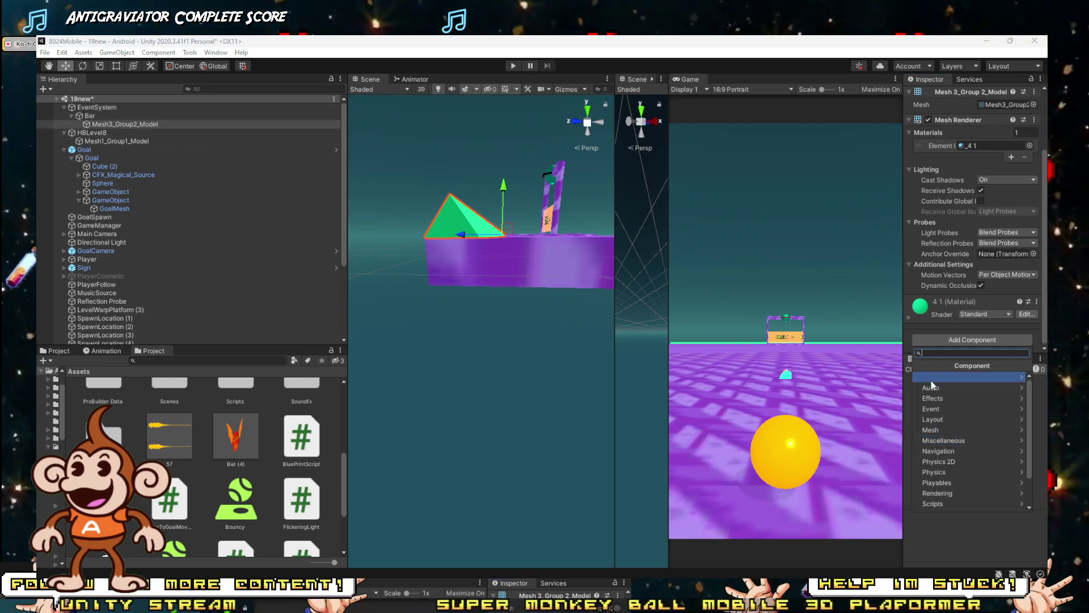
pyautogui.write('mesh')
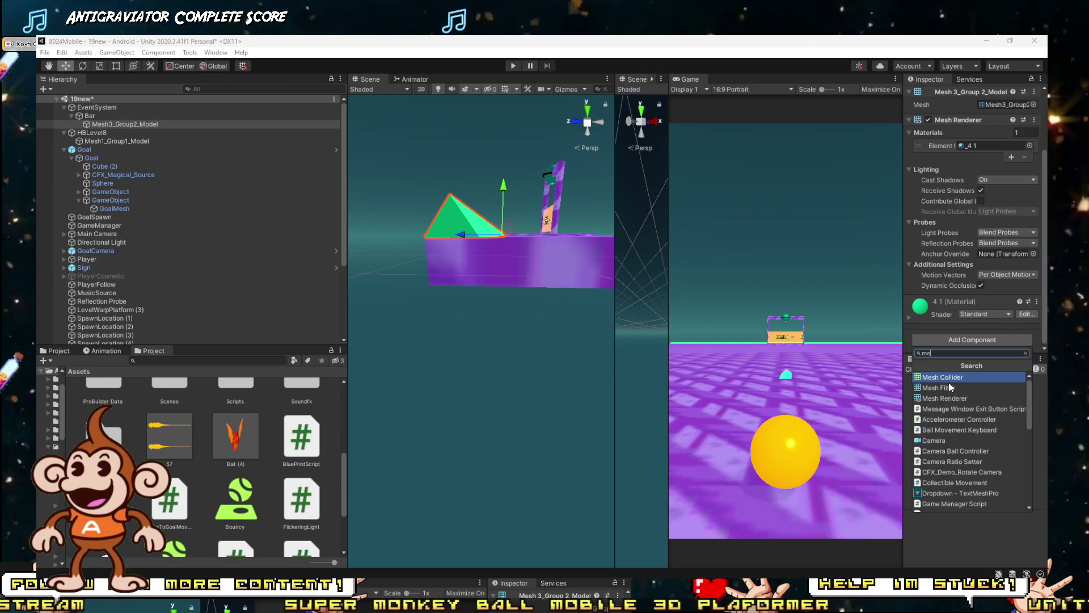
pyautogui.click(946, 378)
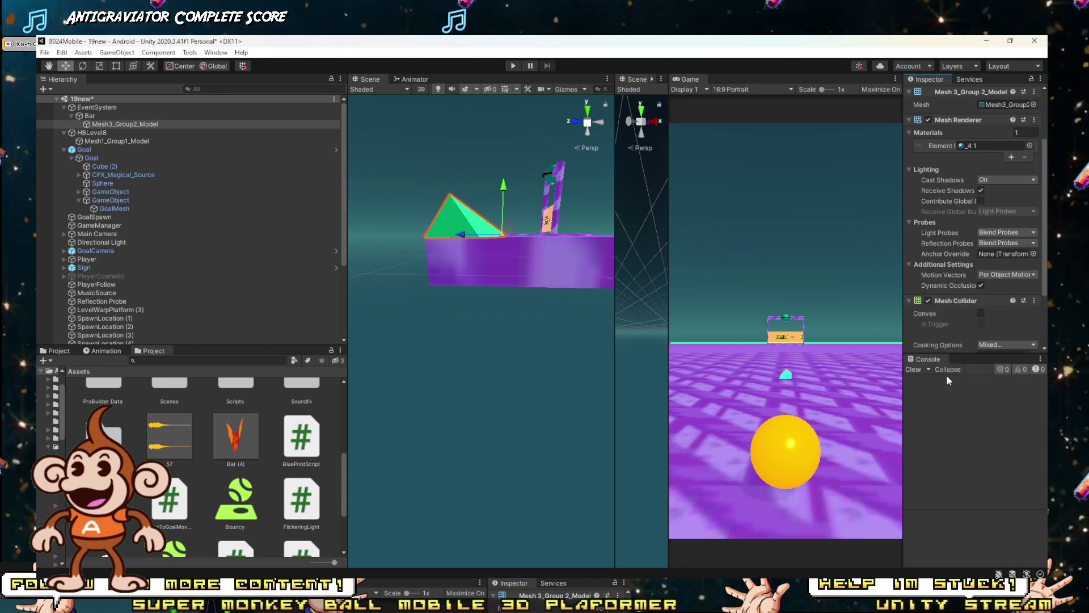
# Step: Playtest the level, restarting play mode to check how the ball interacts with the floor and moving bar
pyautogui.click(513, 66)
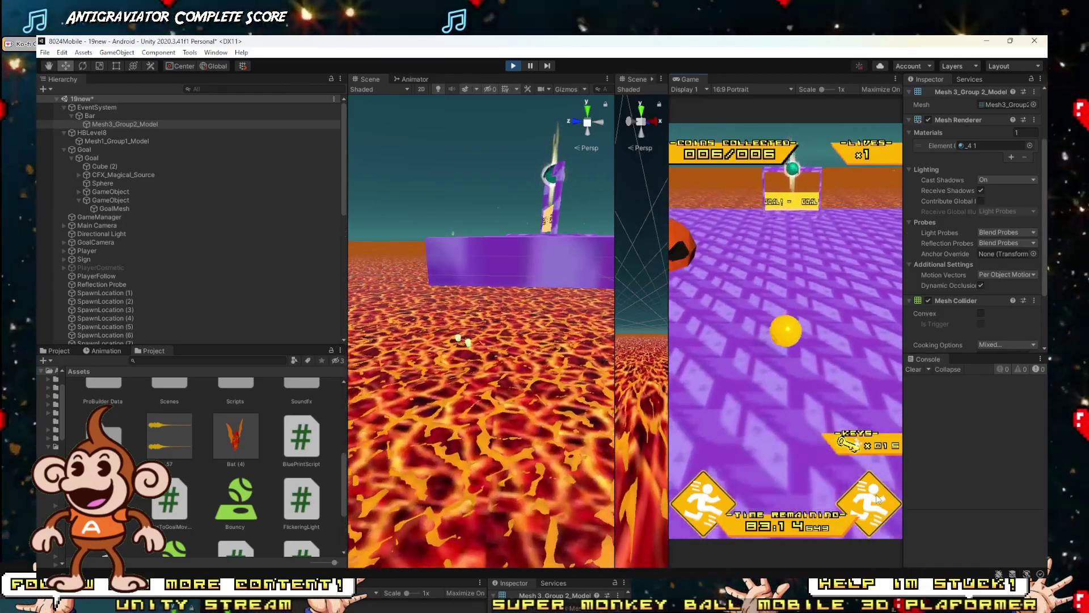
pyautogui.click(513, 66)
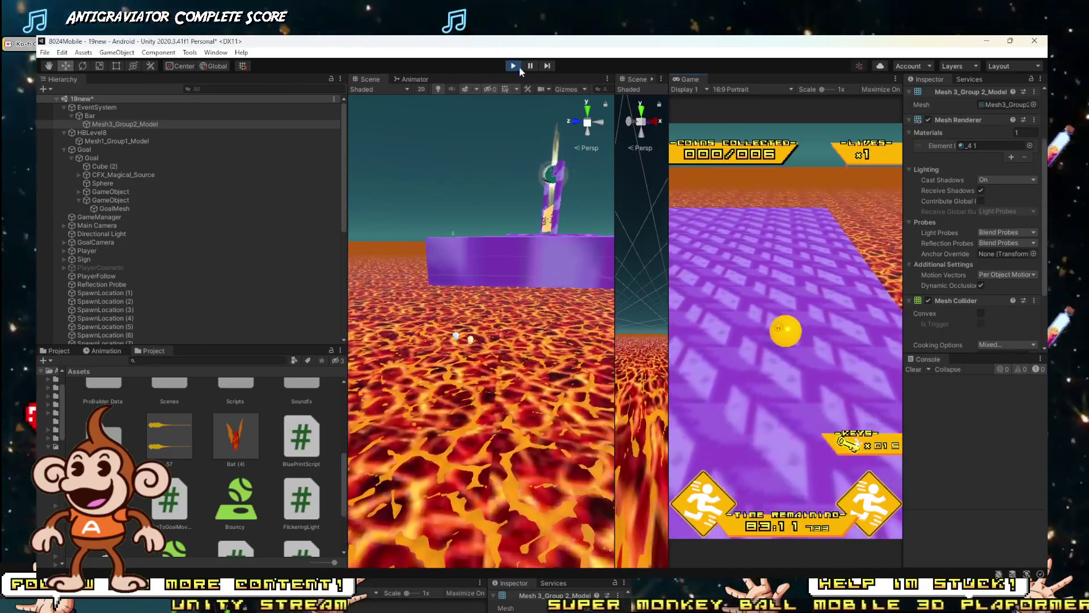
pyautogui.click(513, 67)
pyautogui.click(513, 66)
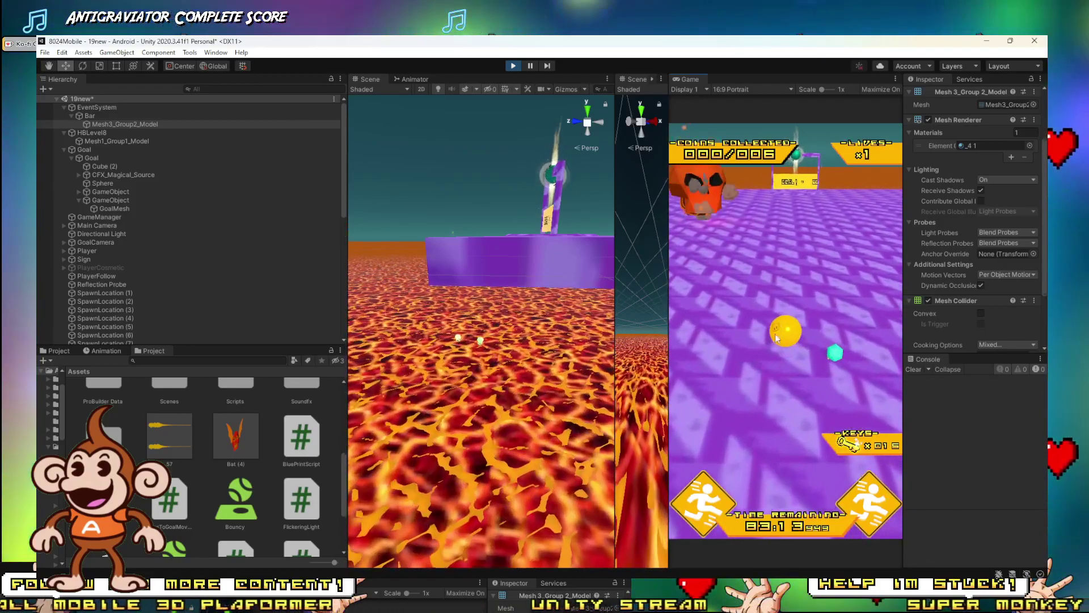
# Step: Restart play mode and playtest the level by rolling the ball along the floor to the goal
pyautogui.click(513, 66)
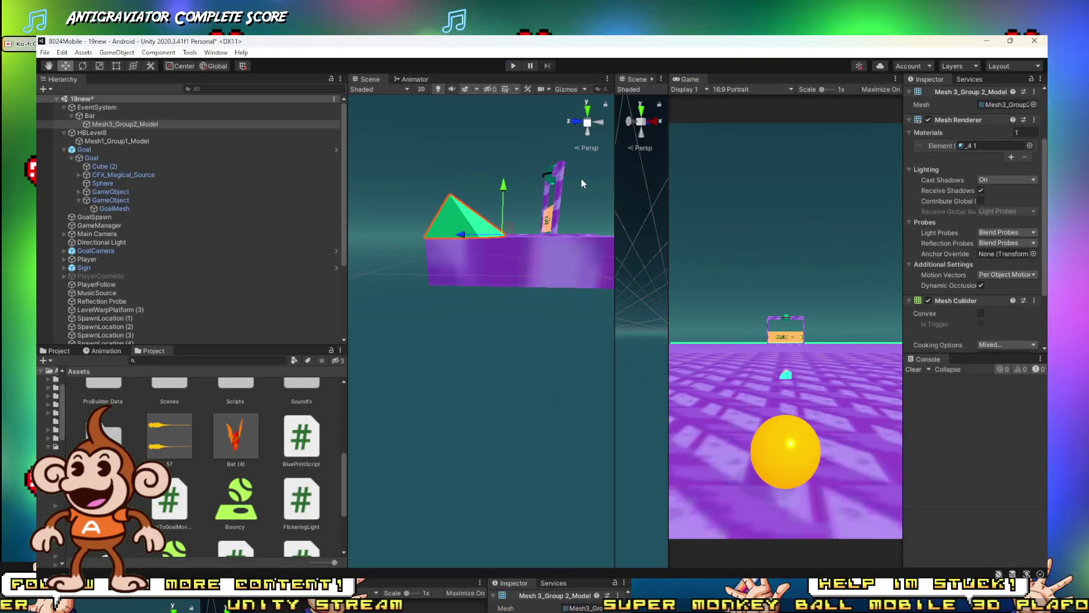
pyautogui.click(517, 66)
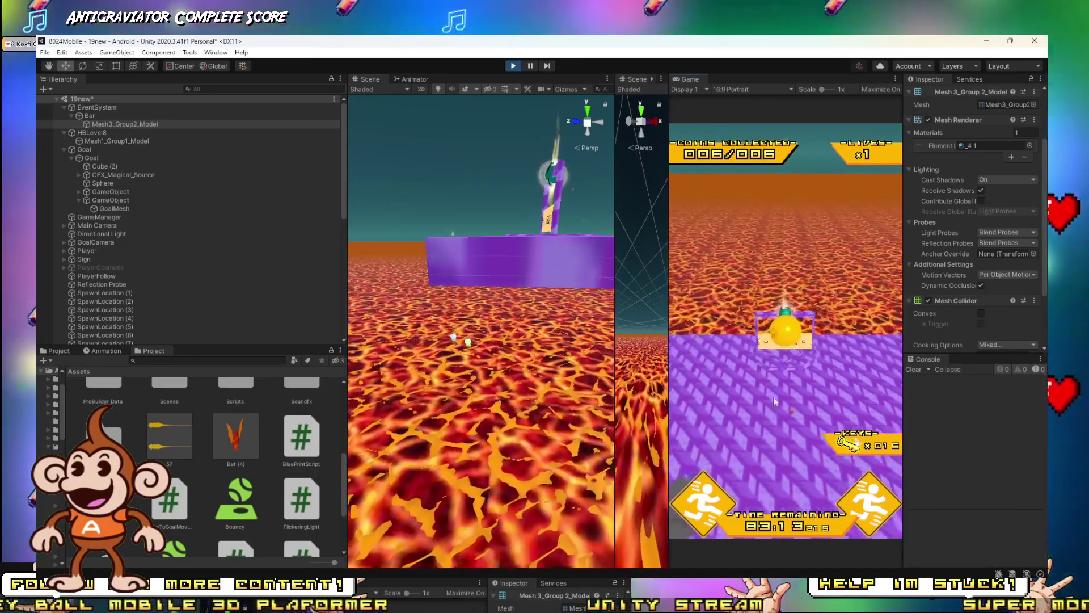
pyautogui.hotkey('ctrl', 'p')
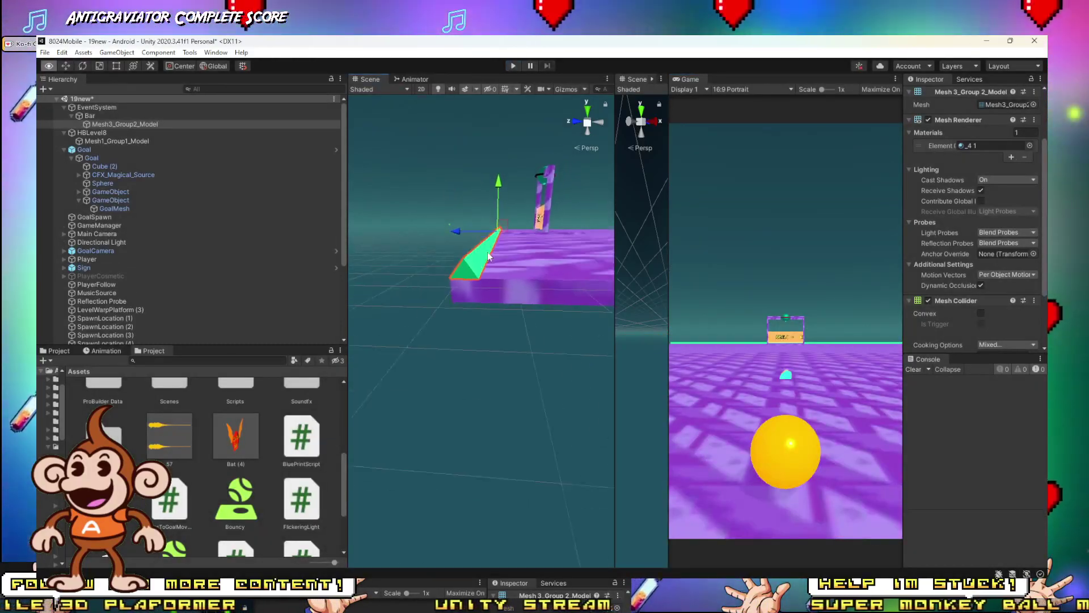
# Step: Duplicate the purple floor mesh Mesh1_Group1_Model and raise the copy above the level as a ceiling
pyautogui.moveTo(483, 223); pyautogui.dragTo(511, 302, button='middle')
pyautogui.click(511, 302)
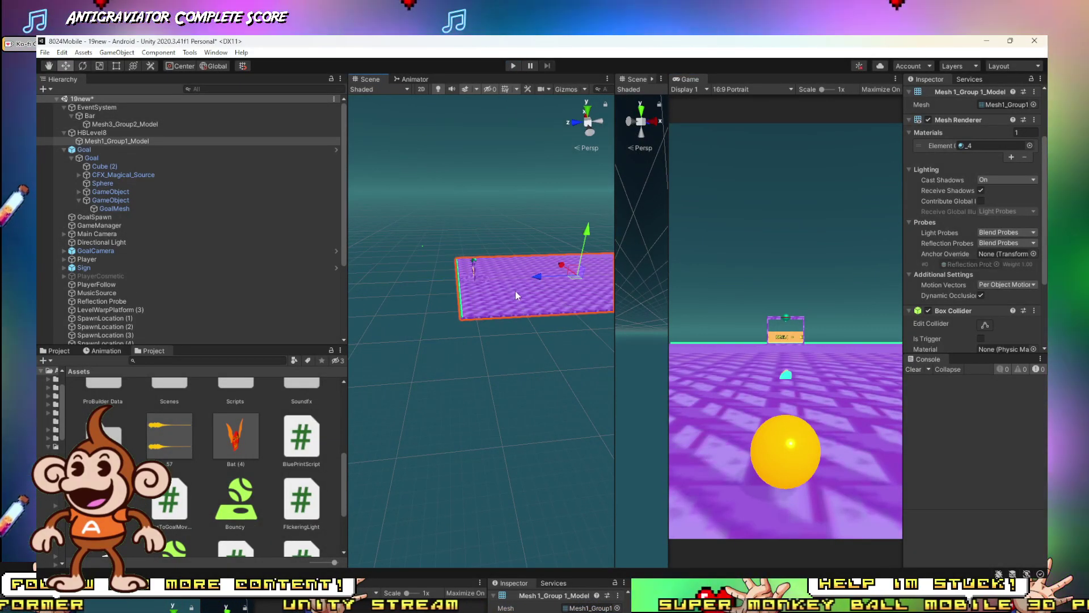
pyautogui.moveTo(586, 240); pyautogui.dragTo(596, 182)
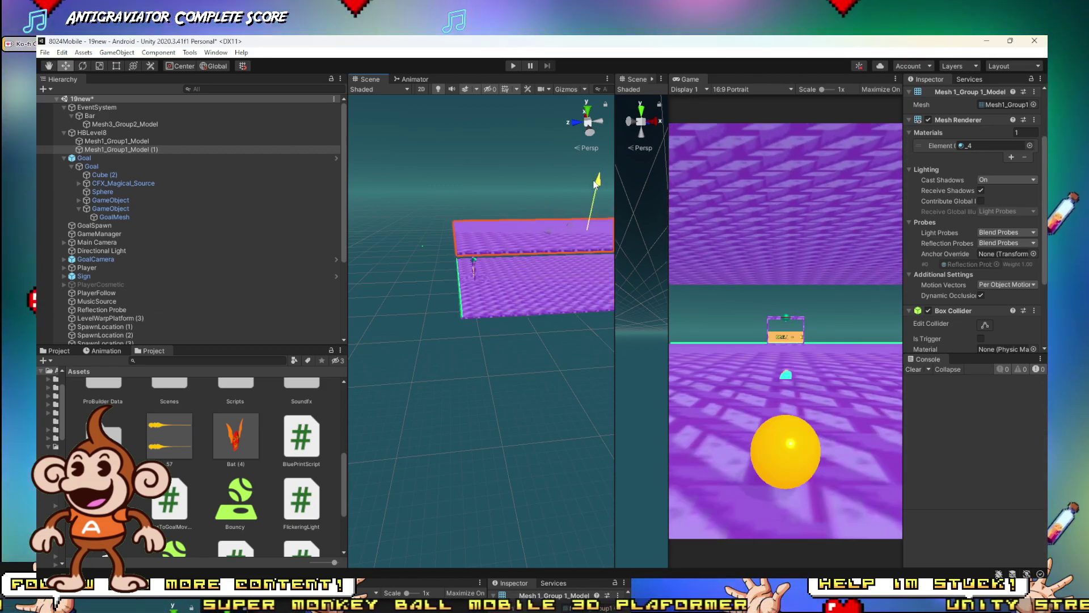
pyautogui.moveTo(596, 187); pyautogui.dragTo(544, 173, button='right')
# Step: Duplicate the Bar object and raise the copy to a Y position of 6.29
pyautogui.click(467, 334)
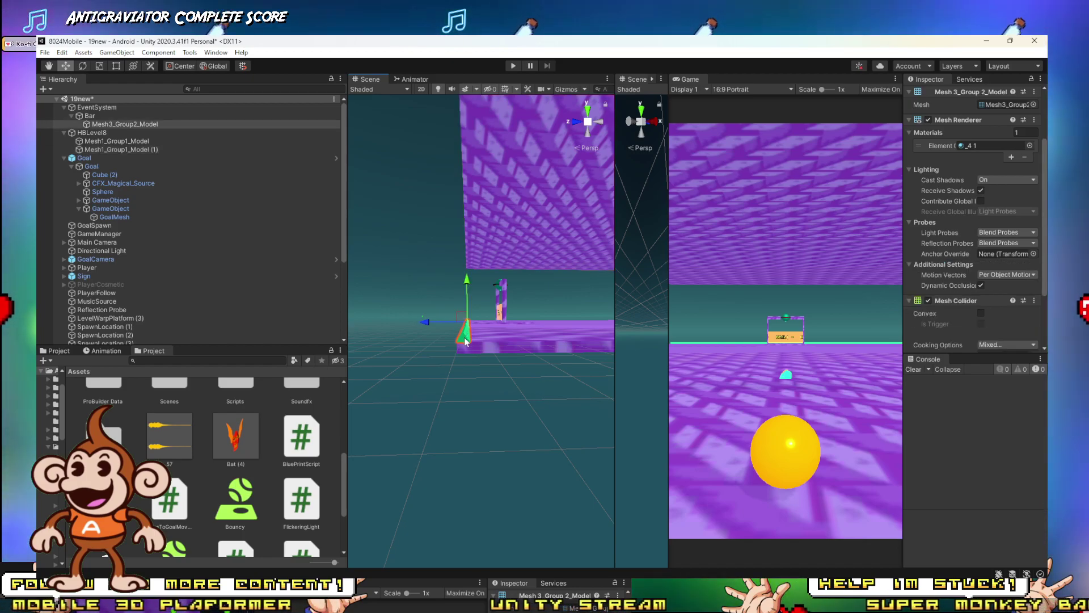
pyautogui.click(91, 116)
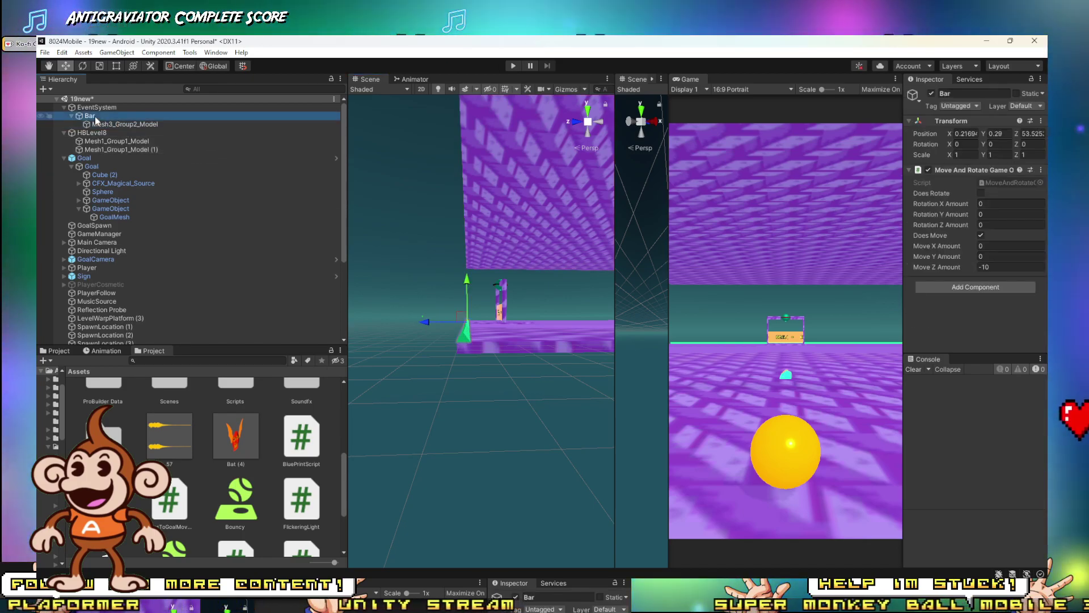
pyautogui.hotkey('ctrl', 'd')
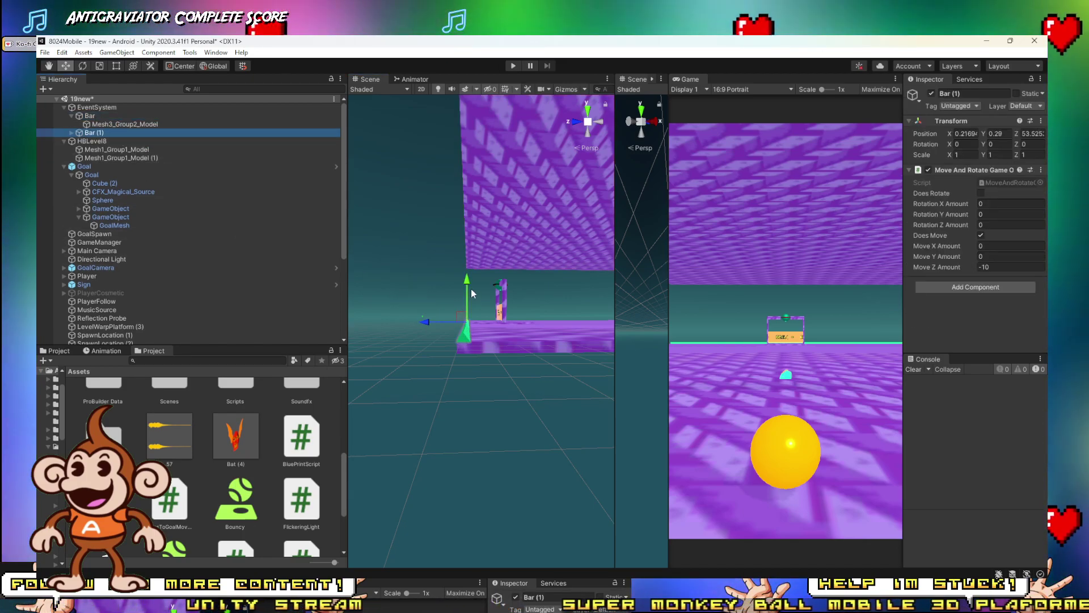
pyautogui.moveTo(467, 282); pyautogui.dragTo(470, 235)
pyautogui.moveTo(470, 235); pyautogui.dragTo(465, 286, button='right')
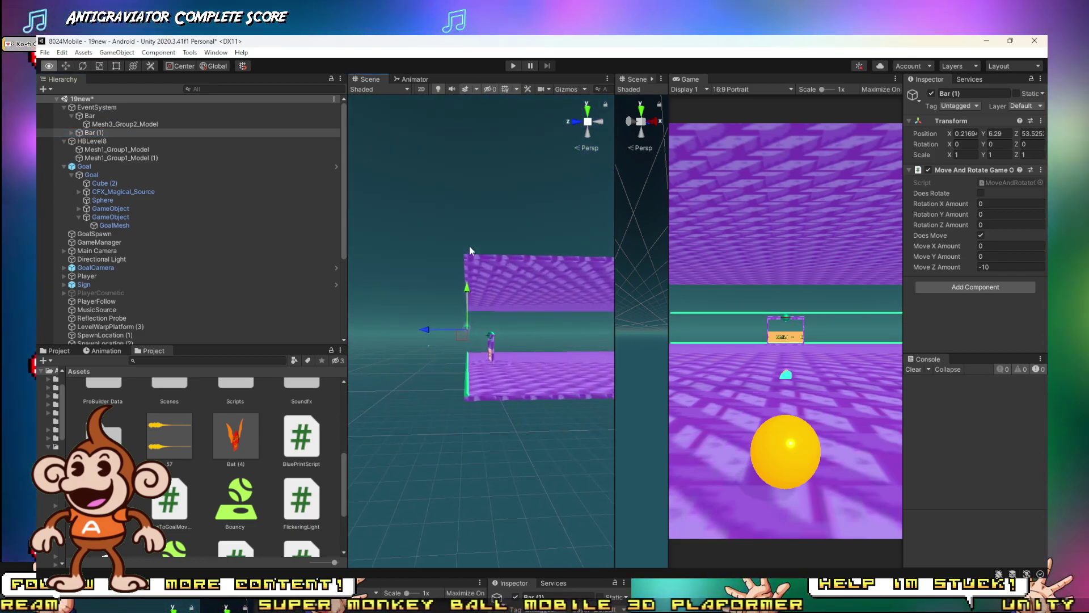
# Step: Rotate Bar (1) to 180 degrees about X and raise it against the ceiling at a Y position of 11.85
pyautogui.press('e')
pyautogui.moveTo(435, 310); pyautogui.dragTo(327, 373)
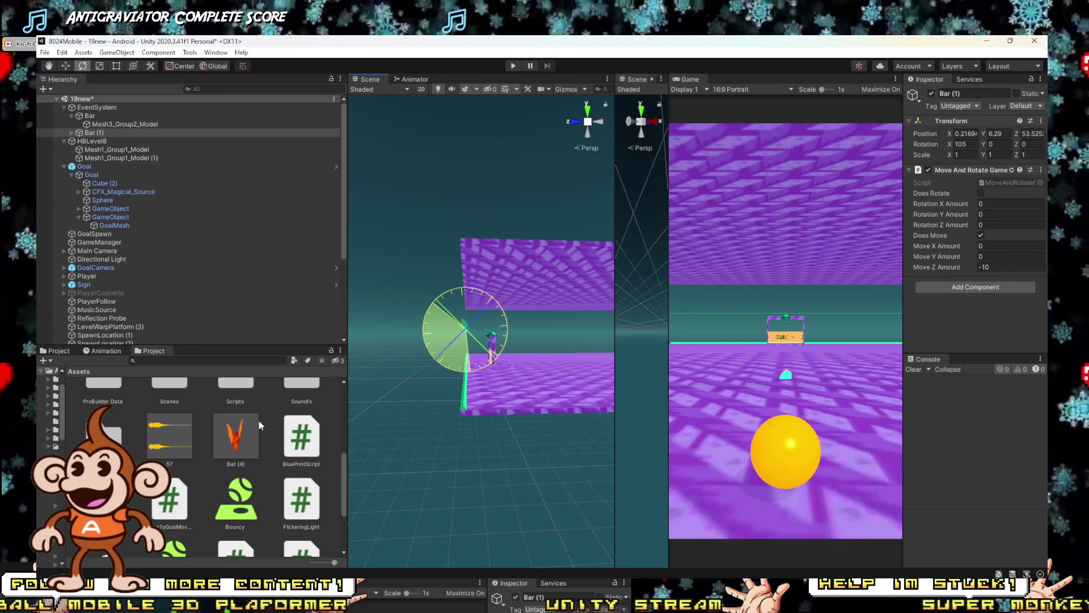
pyautogui.moveTo(366, 426); pyautogui.dragTo(400, 379, button='right')
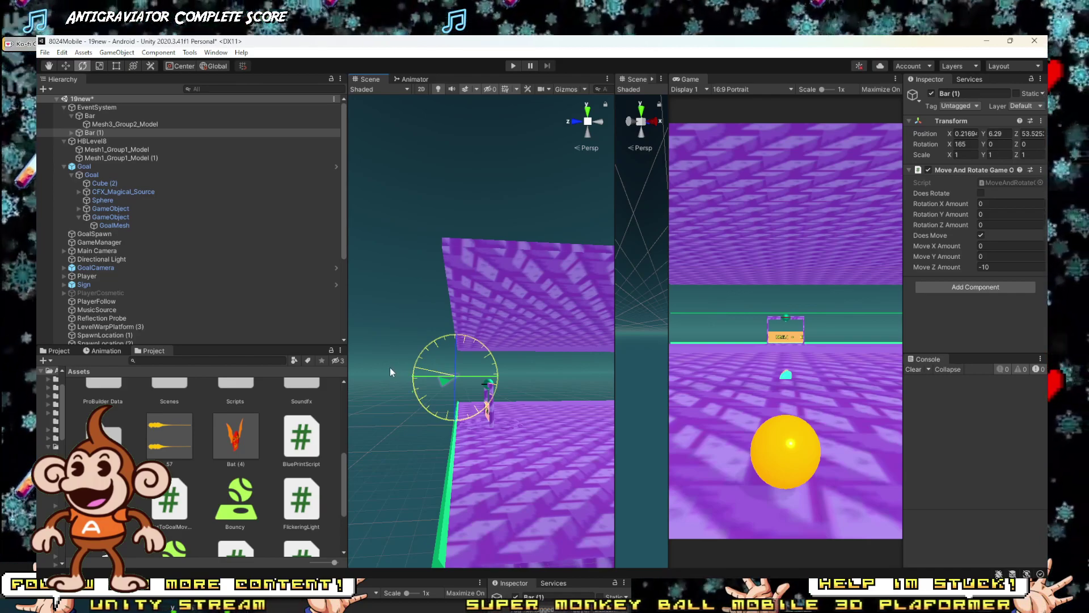
pyautogui.moveTo(371, 370); pyautogui.dragTo(442, 390, button='right')
pyautogui.press('w')
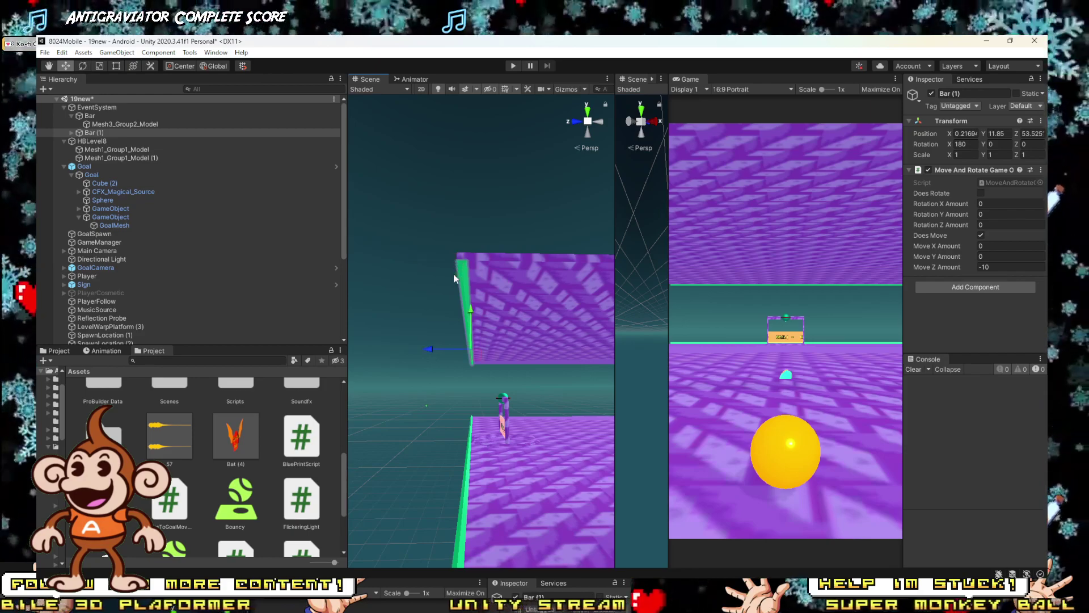
pyautogui.scroll(-3, 448, 295)
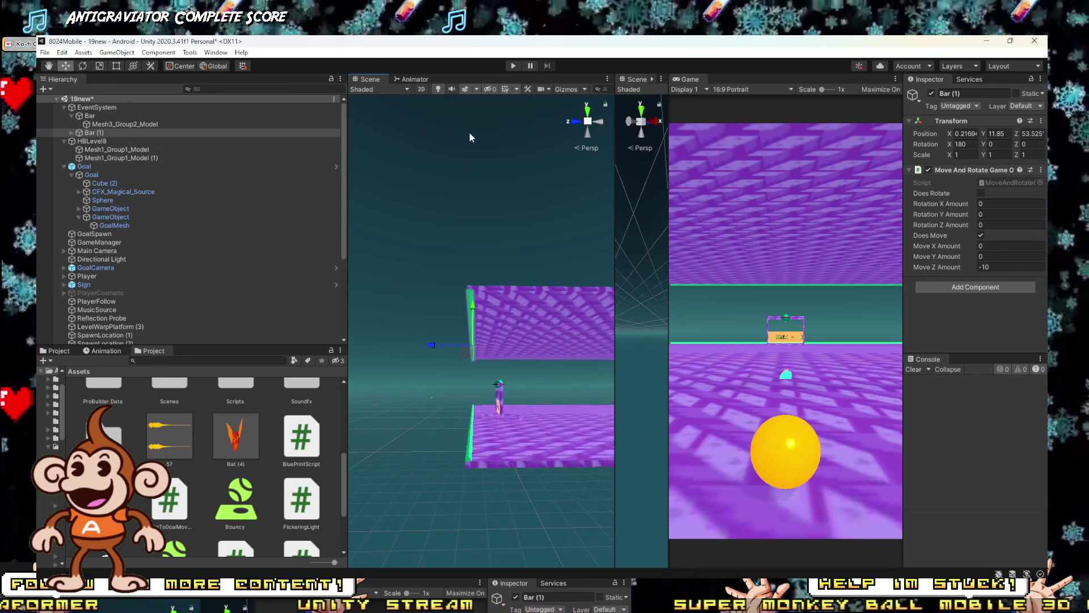
# Step: Playtest both bars, set the Y rotation of Bar (1) to -180 degrees, and playtest the level again
pyautogui.click(511, 67)
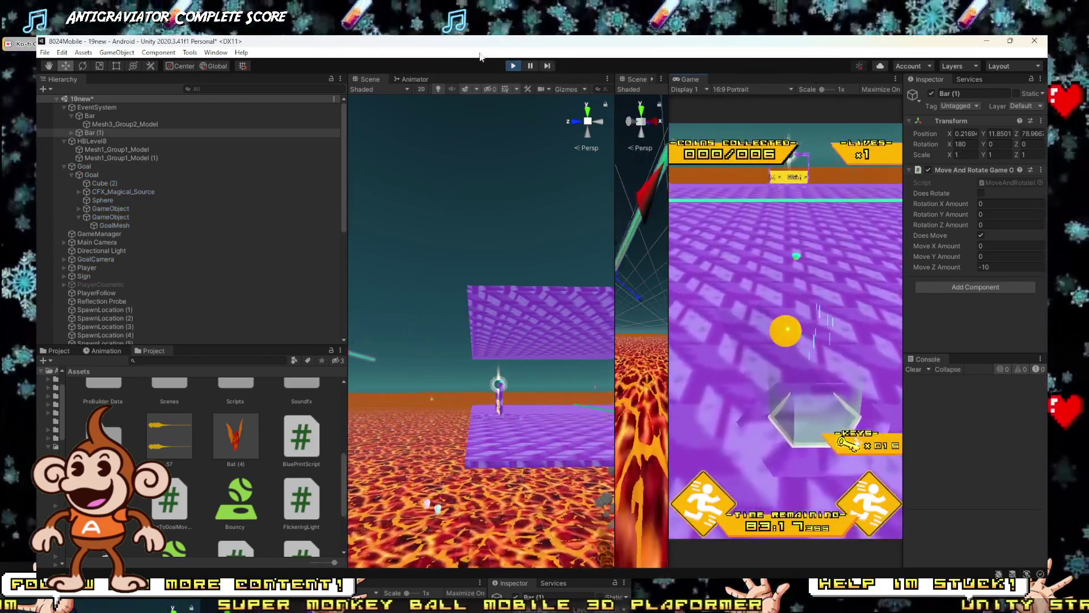
pyautogui.click(512, 67)
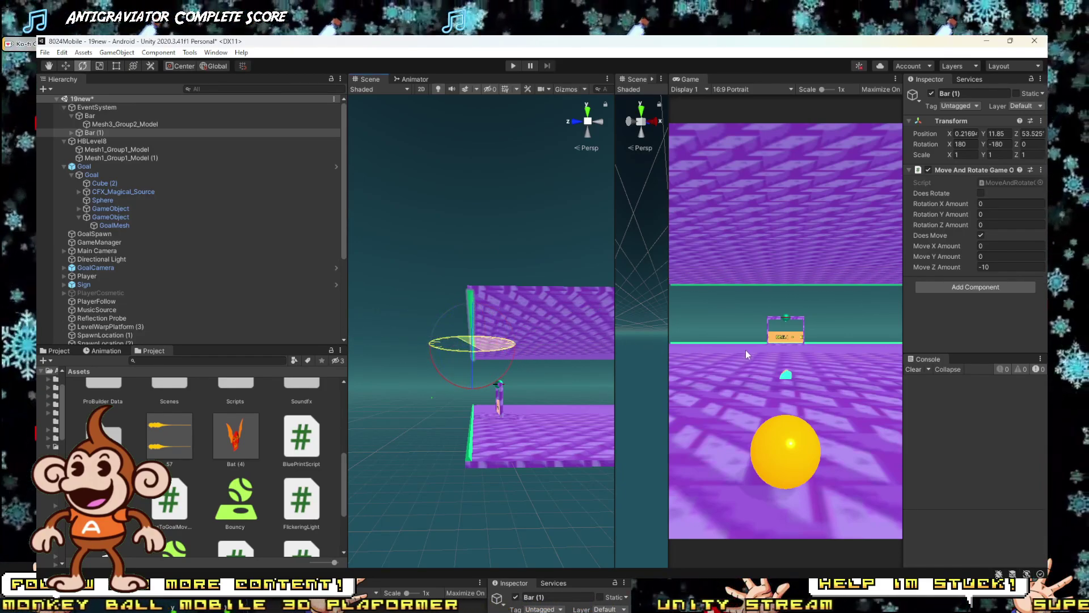
pyautogui.click(513, 66)
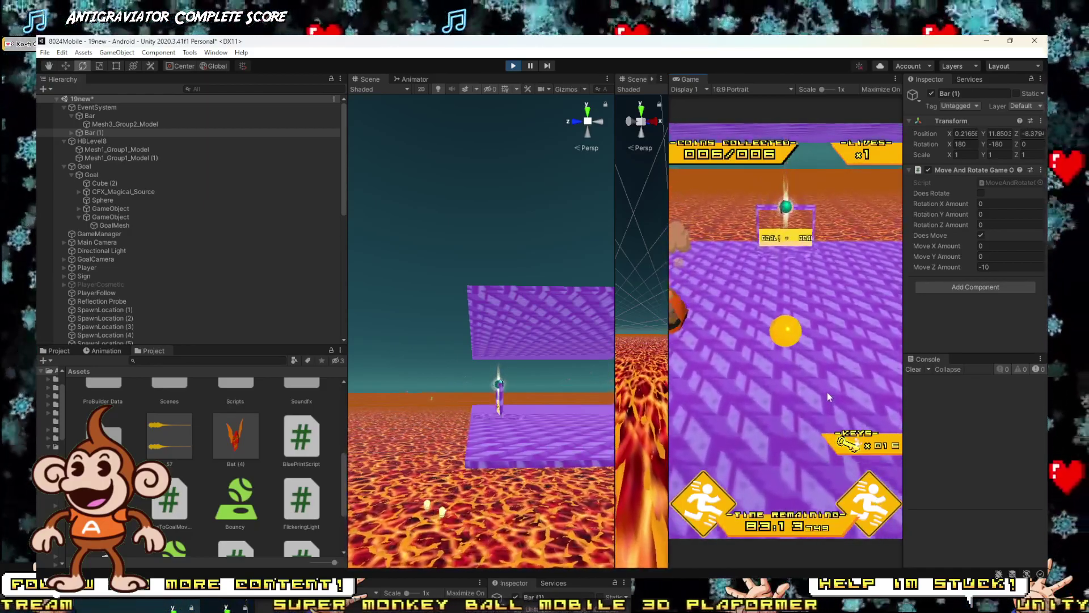
pyautogui.hotkey('ctrl', 'p')
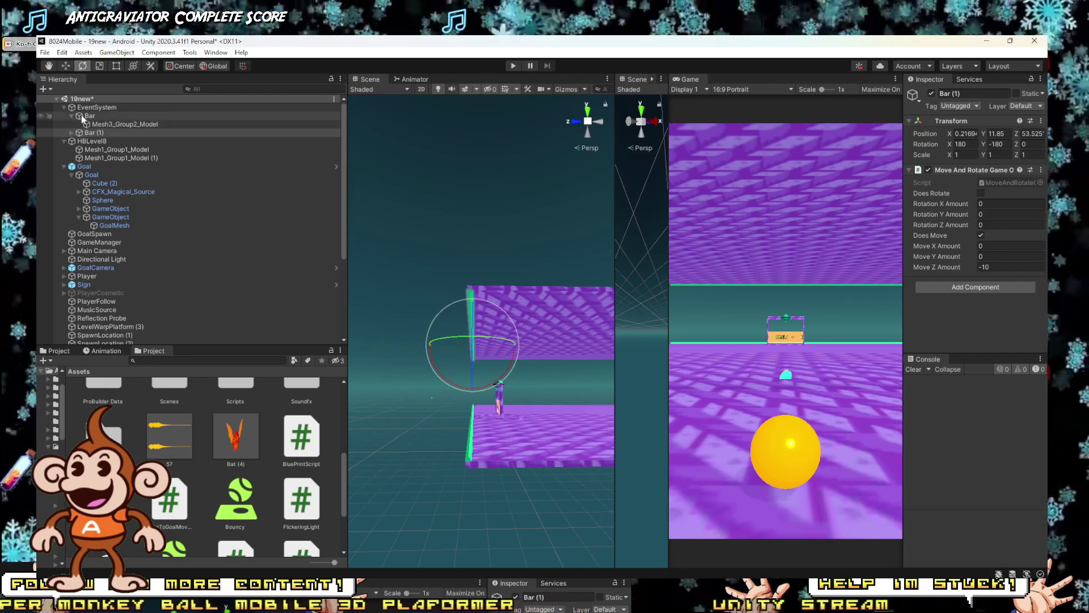
# Step: Collapse the Bar object and open the DontReuse folder inside the project's Prefabs folder
pyautogui.click(81, 115)
pyautogui.click(71, 115)
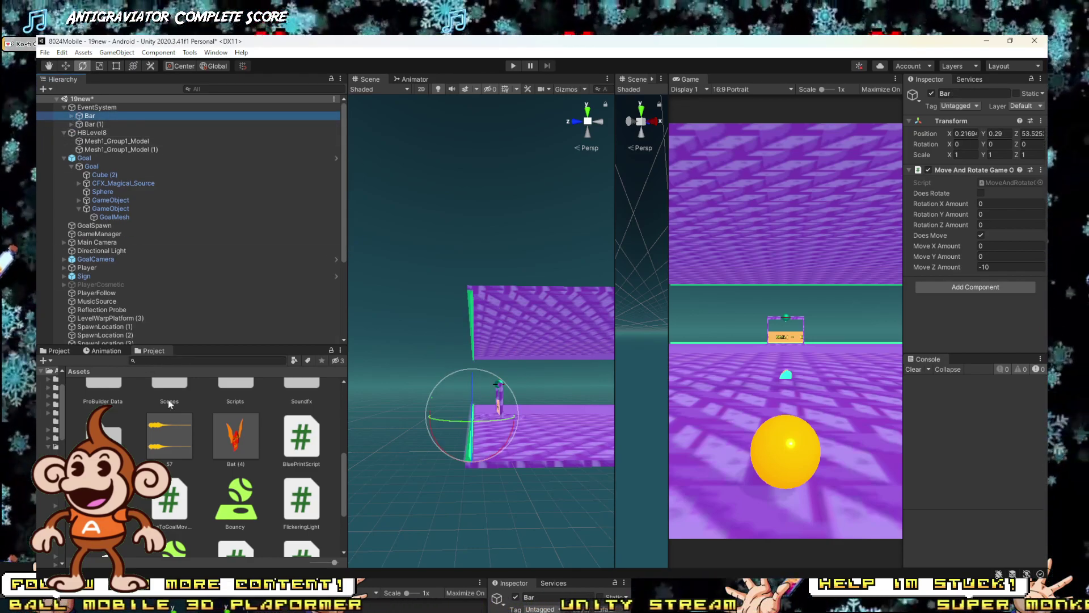
pyautogui.scroll(-3, 168, 399)
pyautogui.scroll(5, 255, 482)
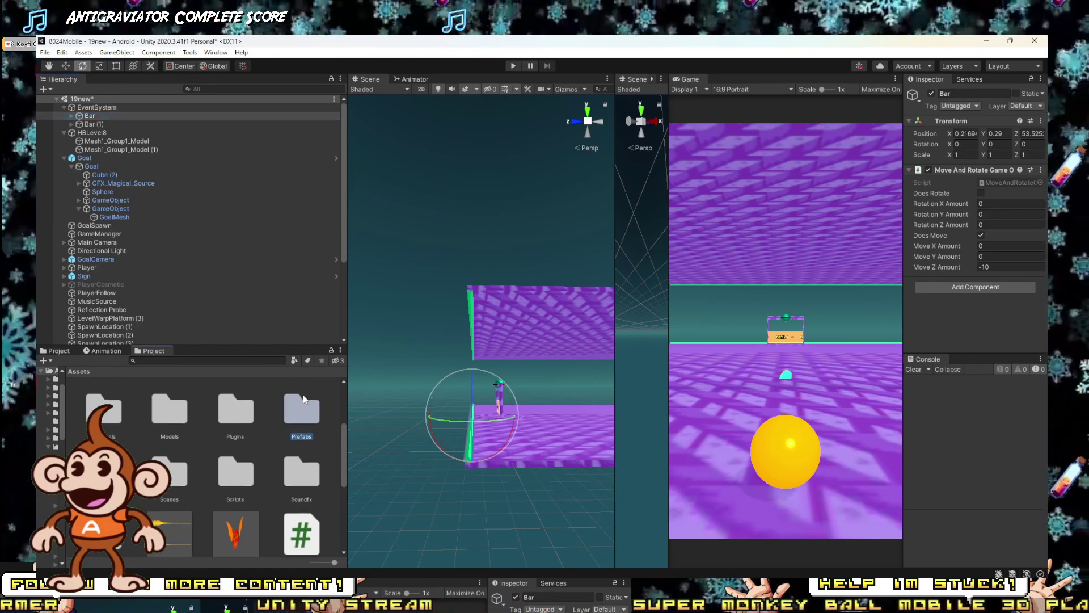
pyautogui.doubleClick(301, 400)
pyautogui.scroll(2, 210, 489)
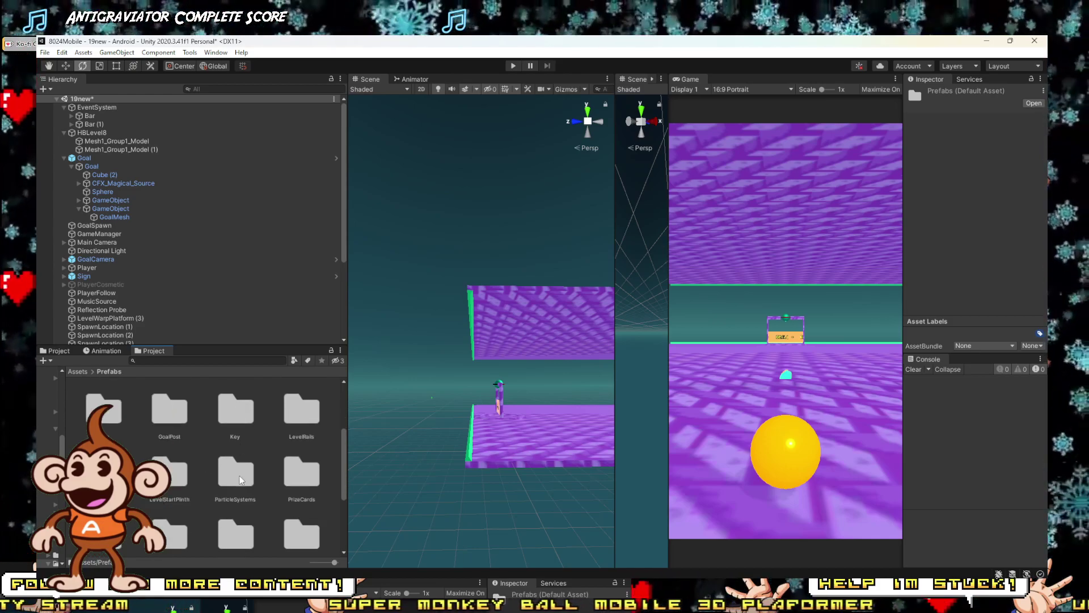
pyautogui.scroll(-2, 258, 488)
pyautogui.scroll(4, 216, 466)
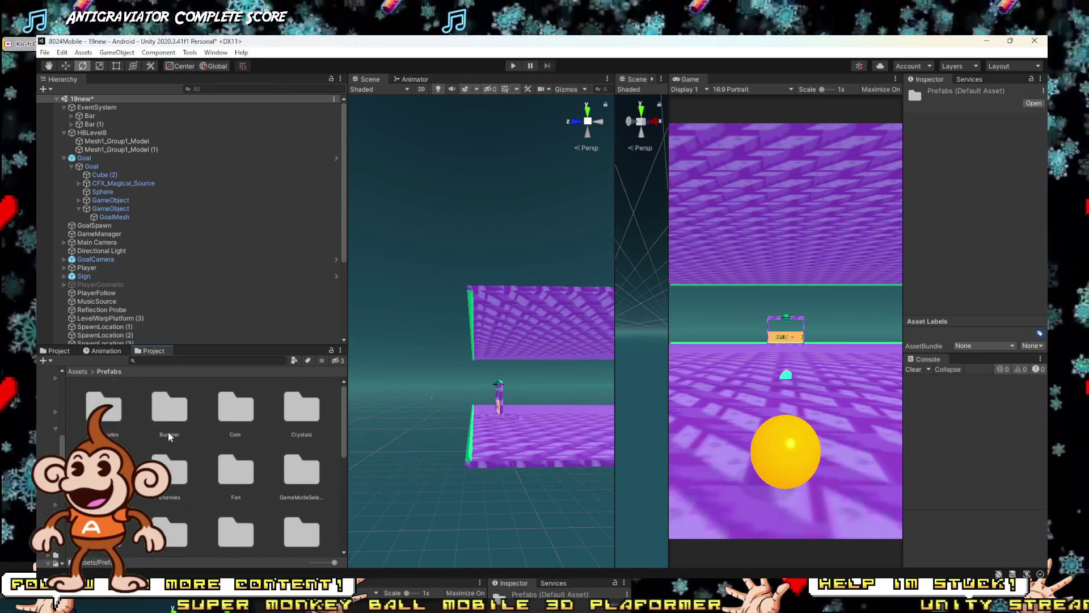
pyautogui.doubleClick(103, 471)
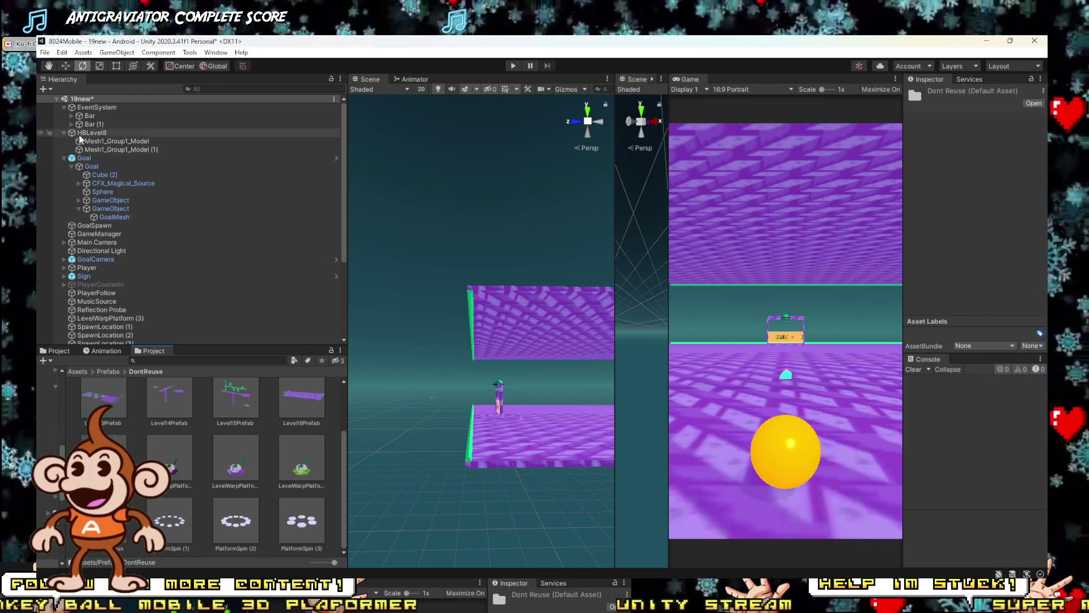
# Step: Save Bar (1) as a prefab asset in the DontReuse folder
pyautogui.click(87, 124)
pyautogui.moveTo(87, 124); pyautogui.dragTo(73, 417)
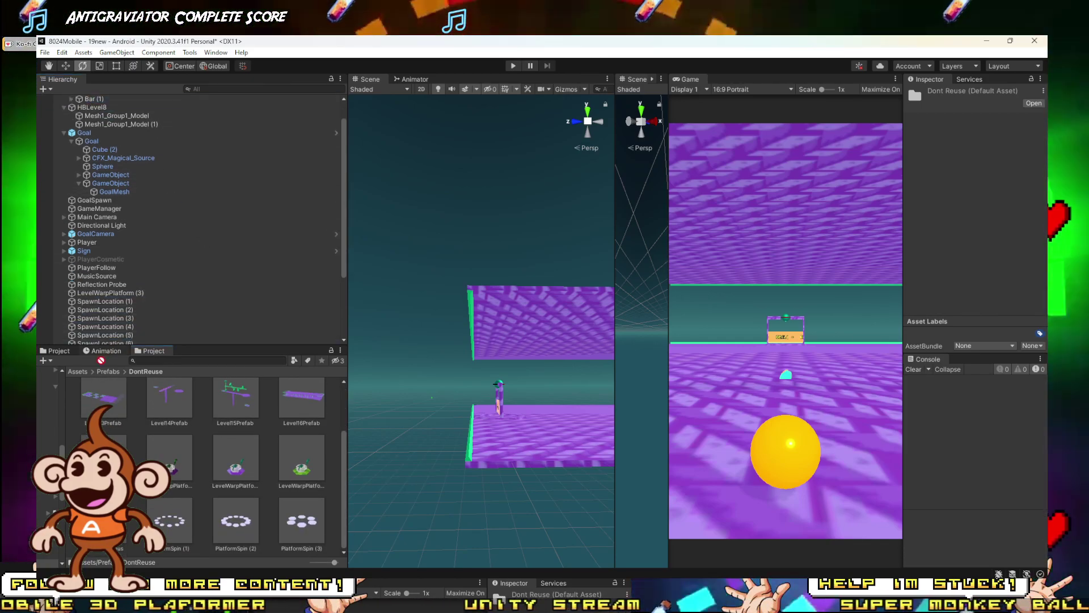
pyautogui.scroll(2, 152, 409)
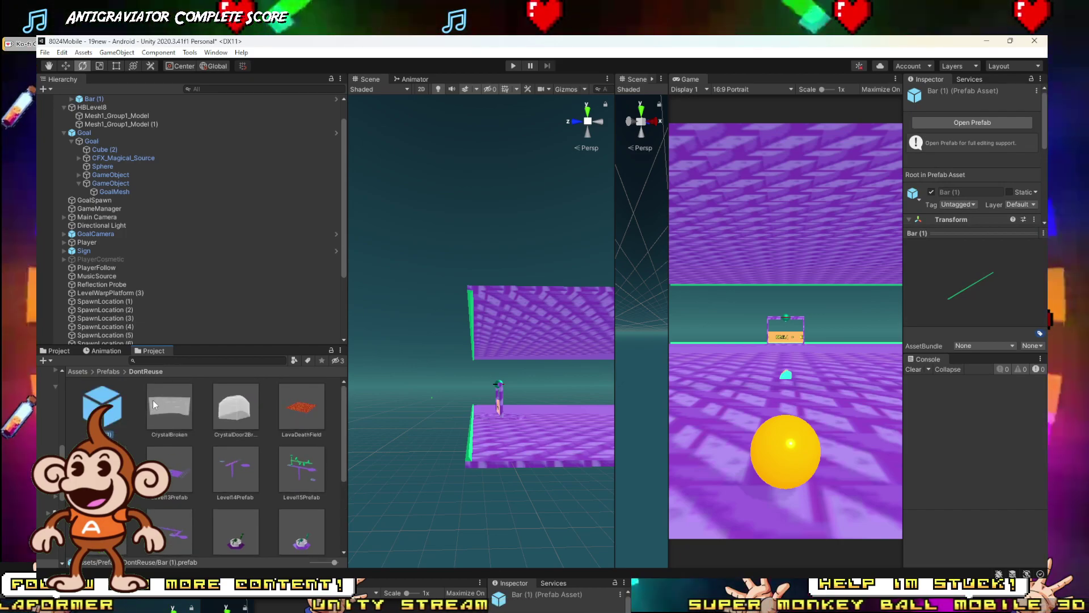
pyautogui.scroll(1, 105, 126)
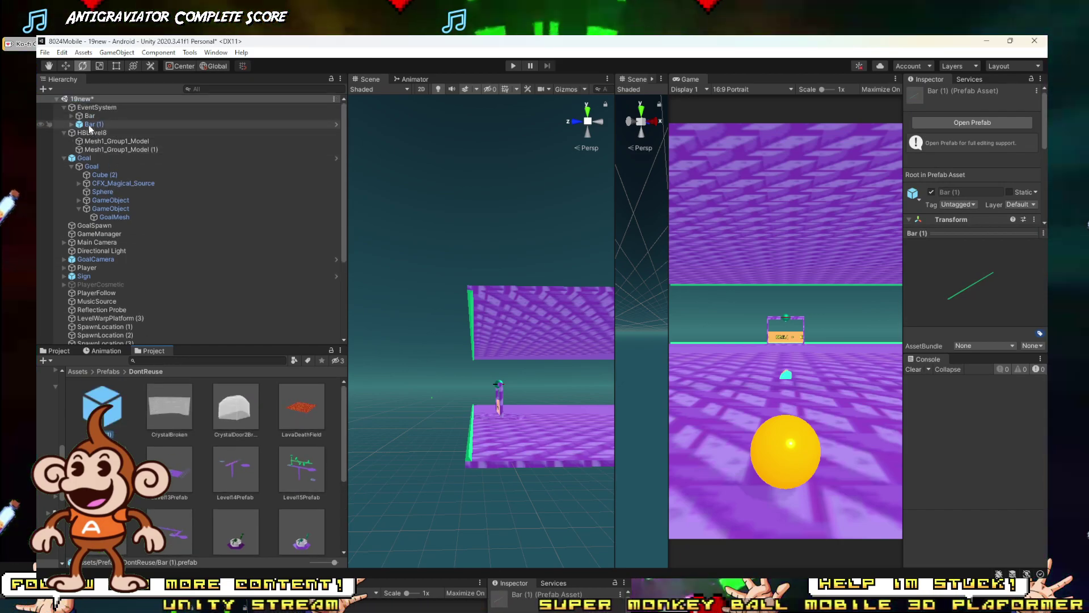
# Step: Unpack the Bar (1) prefab instance in the scene
pyautogui.rightClick(91, 124)
pyautogui.moveTo(145, 256)
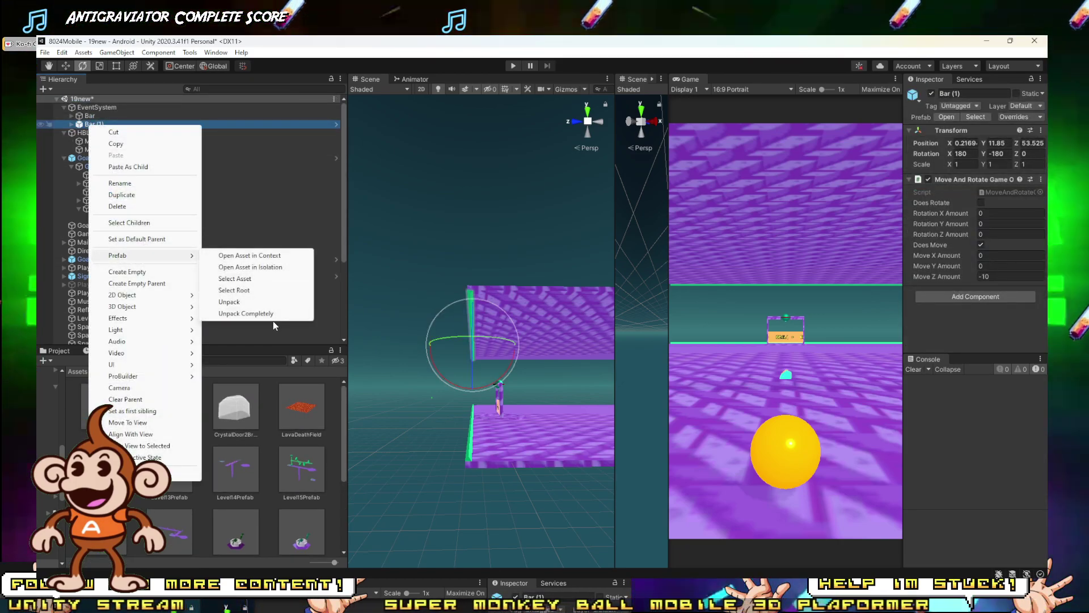
pyautogui.click(250, 301)
# Step: Delete the Mesh3_Group2_Model child from both Bar and Bar (1)
pyautogui.click(72, 124)
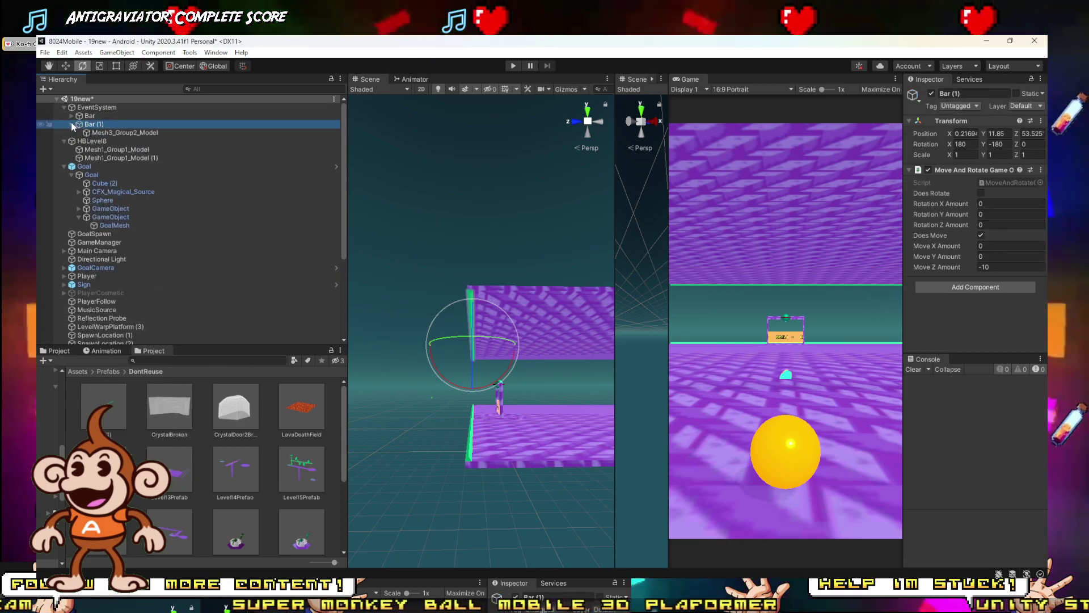
pyautogui.click(72, 116)
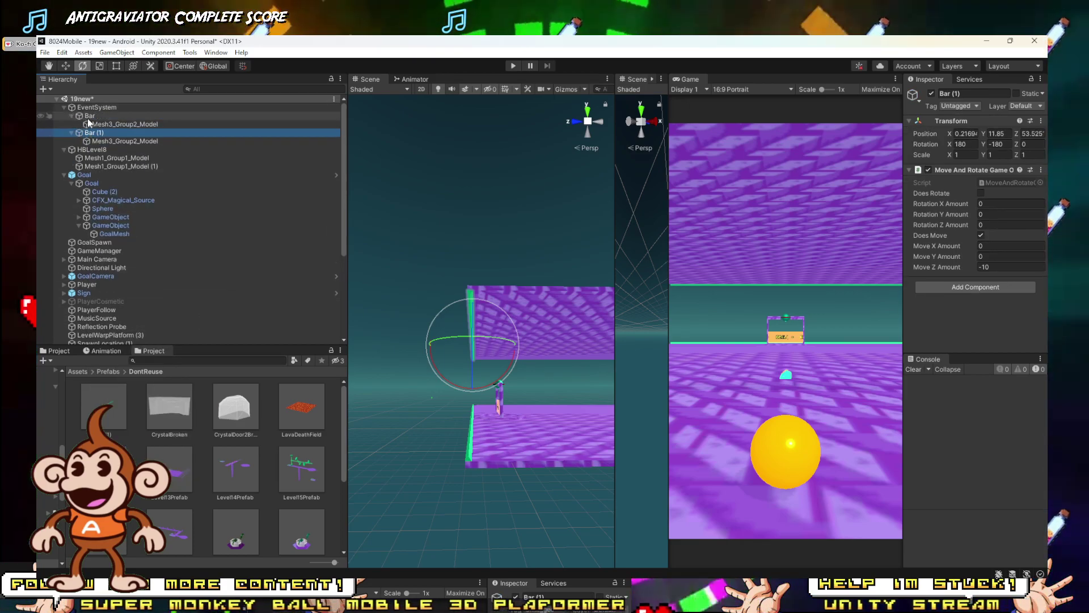
pyautogui.click(119, 124)
pyautogui.keyDown('ctrl'); pyautogui.click(102, 141); pyautogui.keyUp('ctrl')
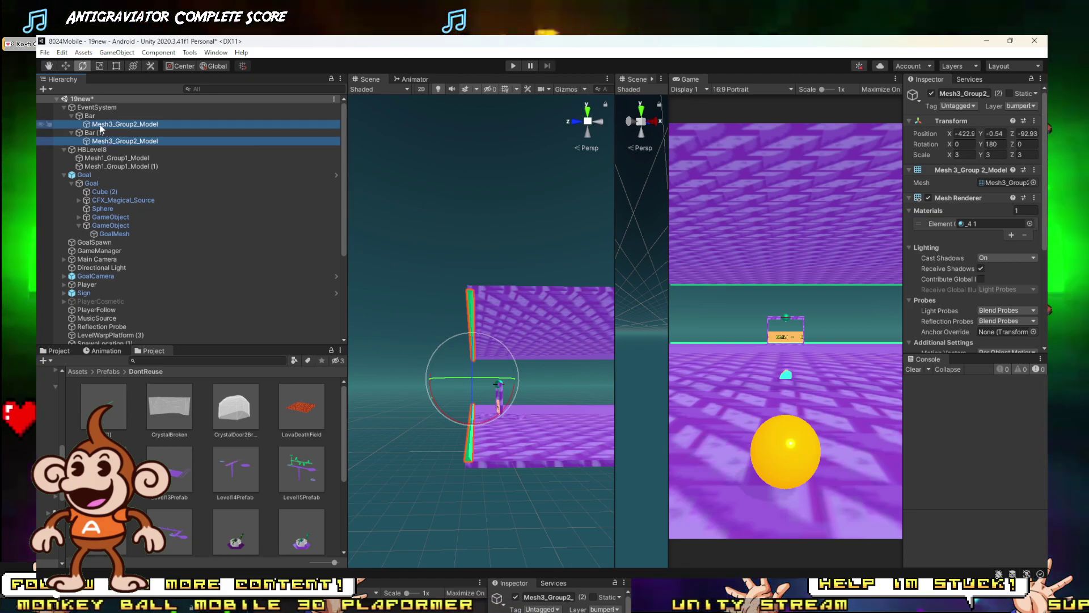
pyautogui.press('Delete')
# Step: Remove the Move And Rotate script component from both Bar and Bar (1)
pyautogui.click(99, 117)
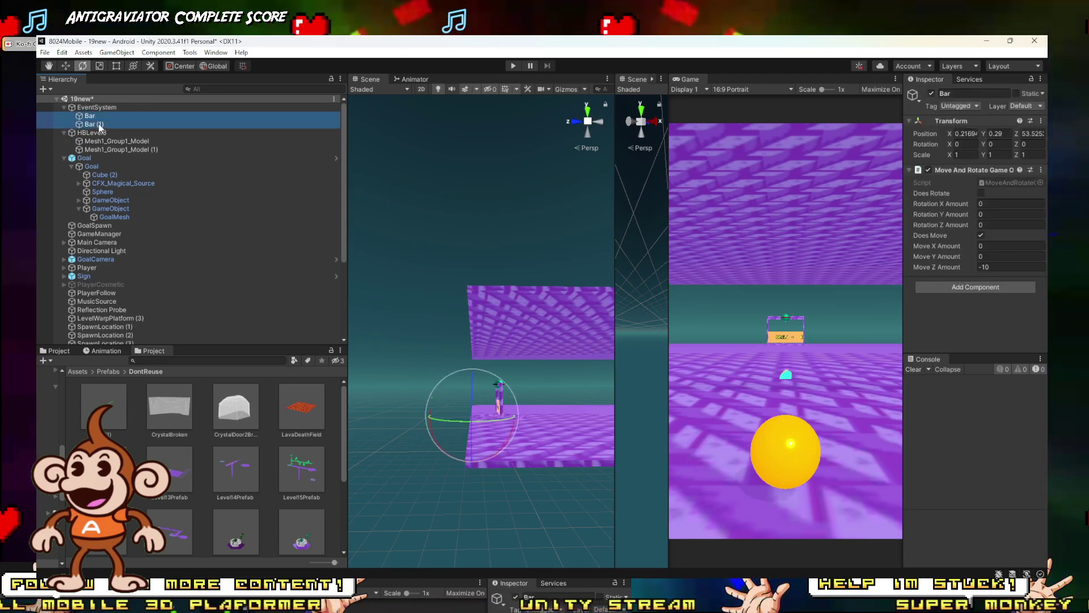
pyautogui.keyDown('ctrl'); pyautogui.click(99, 125); pyautogui.keyUp('ctrl')
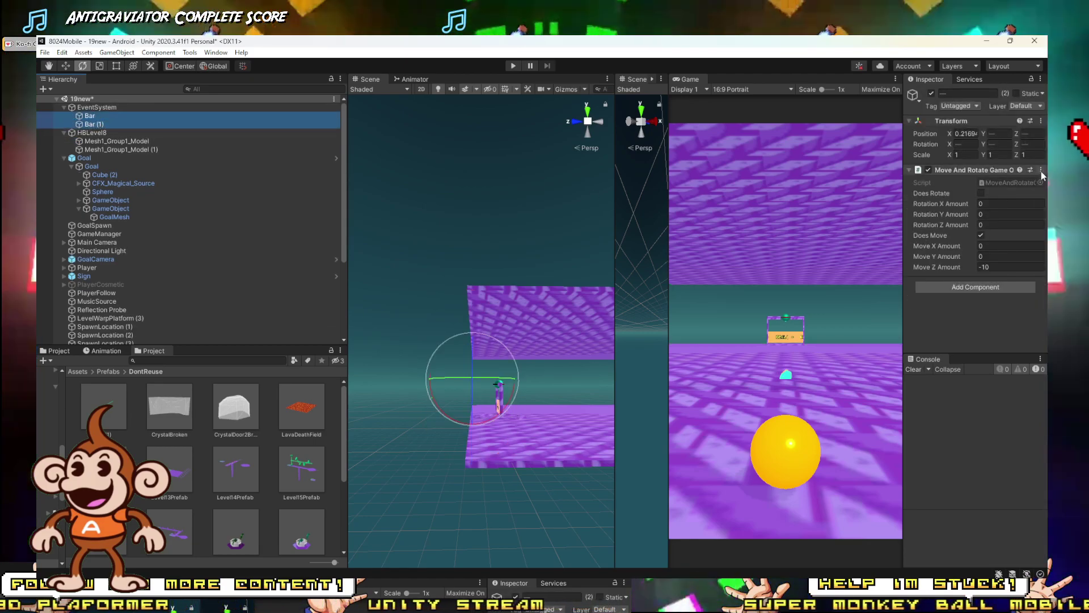
pyautogui.click(1041, 171)
pyautogui.click(972, 221)
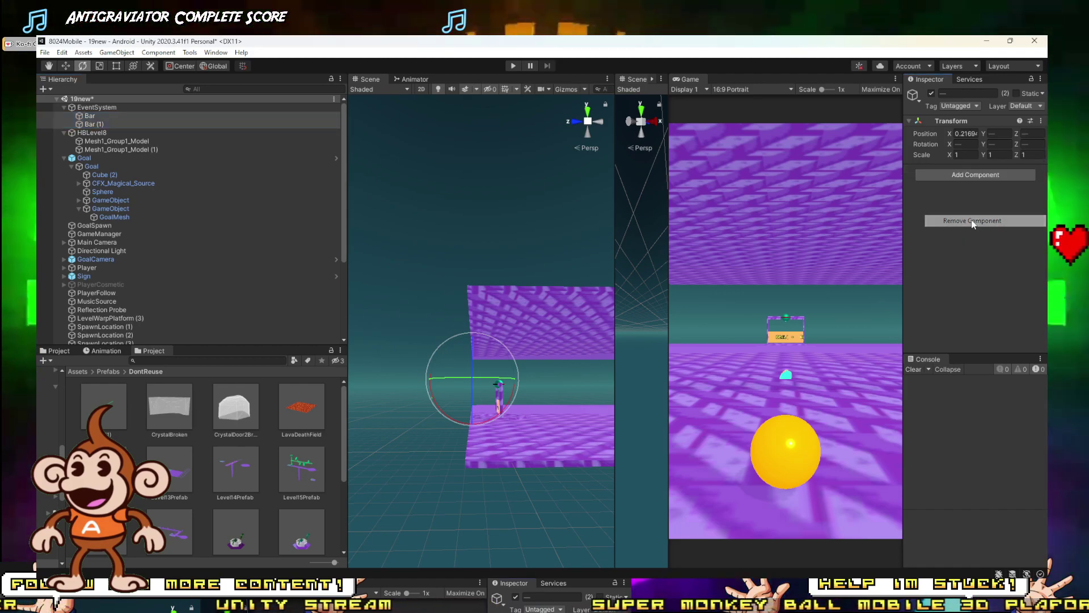
pyautogui.click(959, 173)
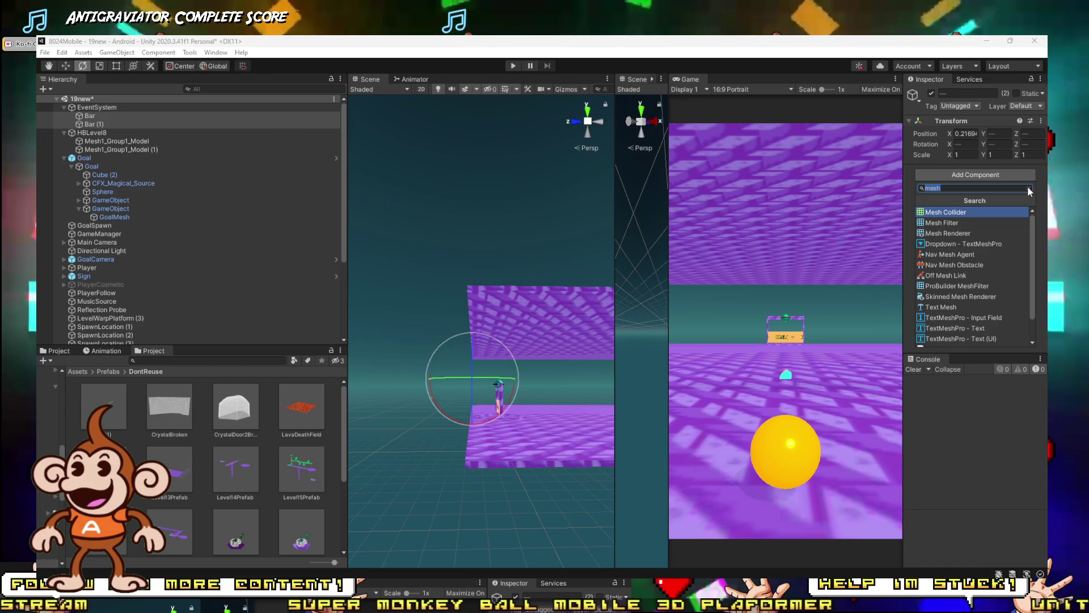
pyautogui.click(1029, 188)
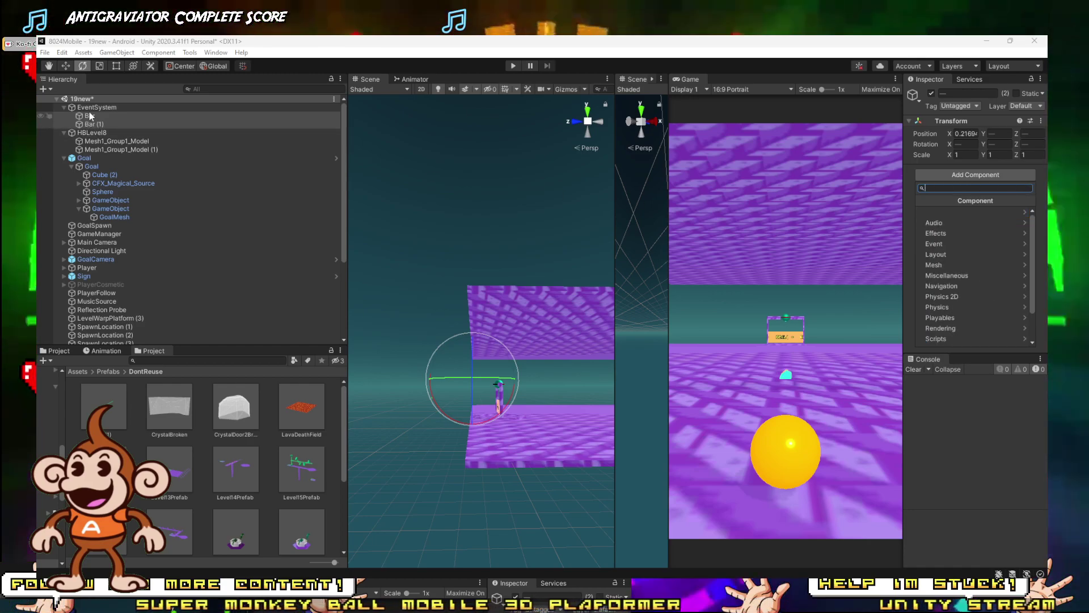
pyautogui.click(132, 84)
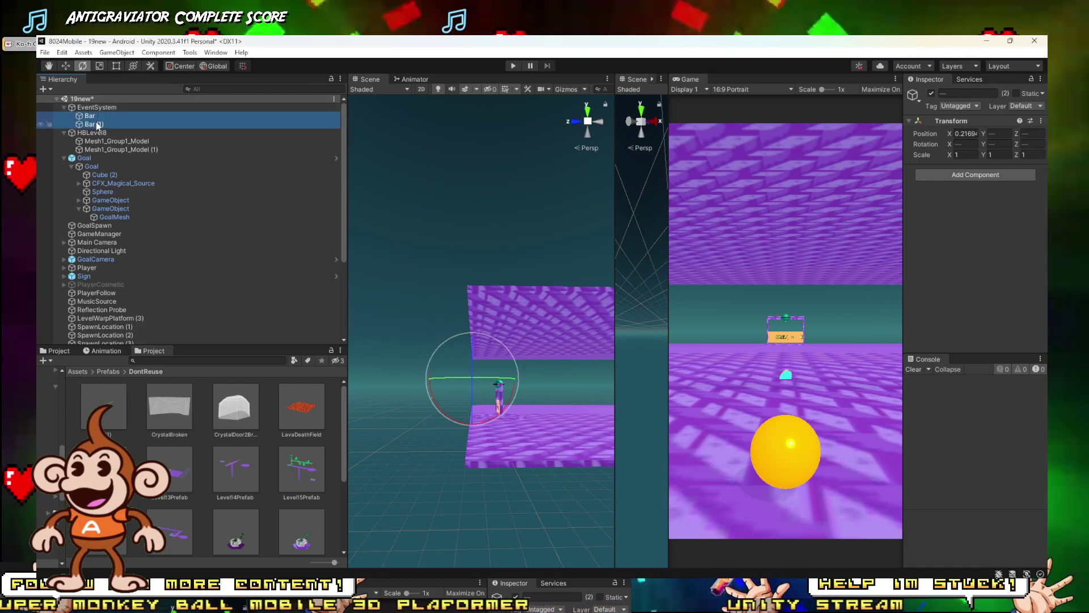
# Step: Add the Missile Spawner script component to the Bar object
pyautogui.click(96, 124)
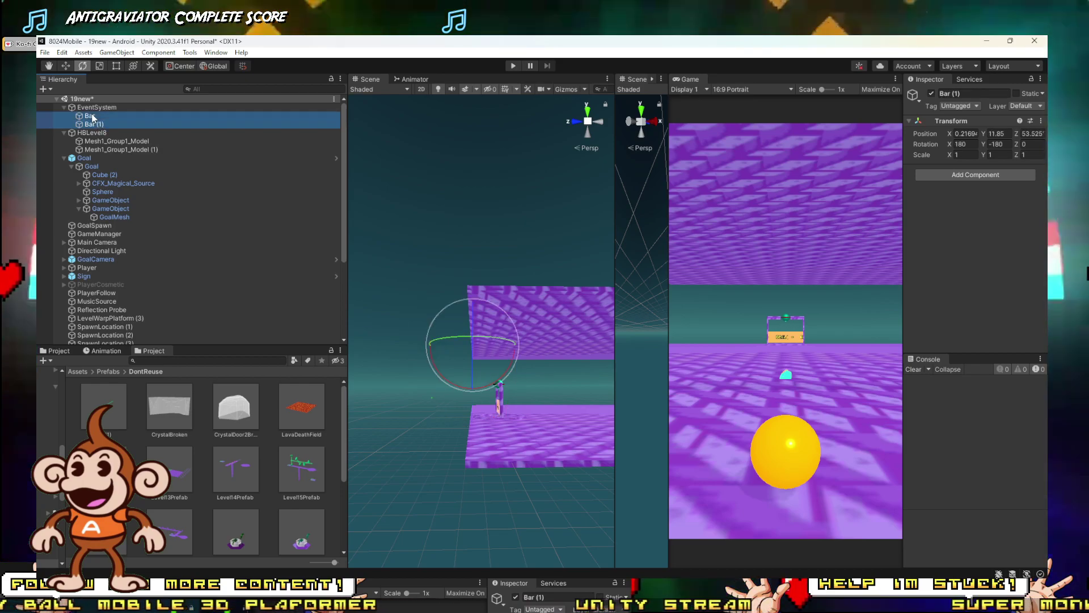
pyautogui.keyDown('ctrl'); pyautogui.click(90, 116); pyautogui.keyUp('ctrl')
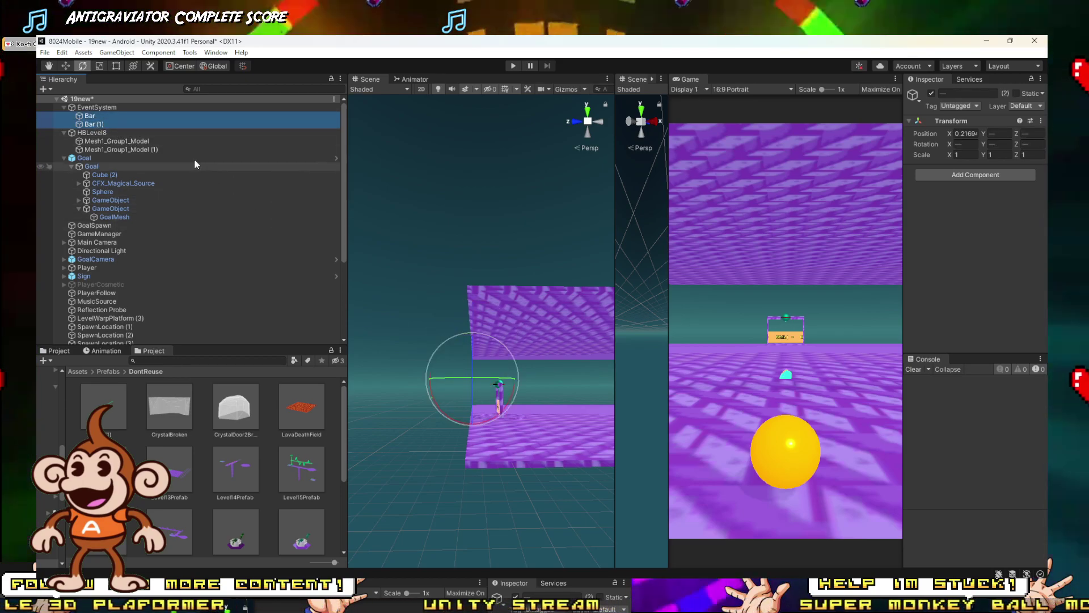
pyautogui.click(104, 115)
pyautogui.click(946, 175)
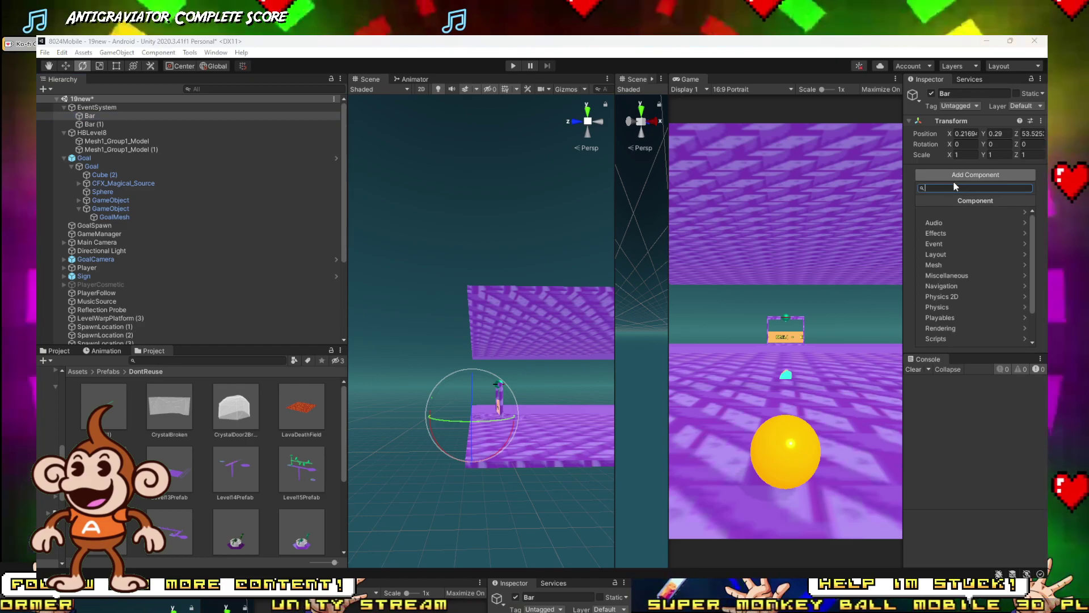
pyautogui.write('MI')
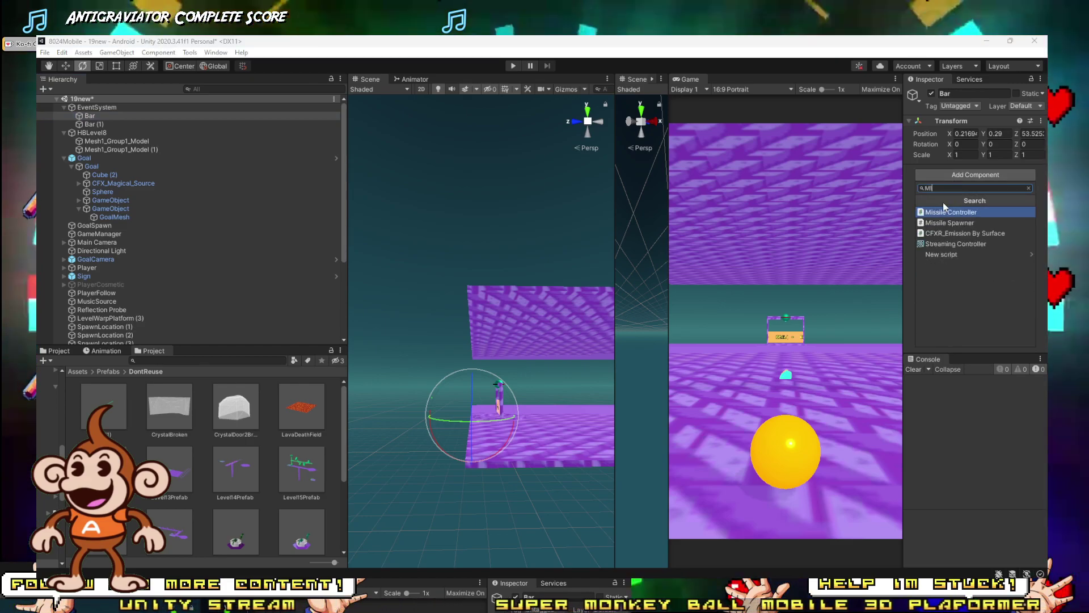
pyautogui.write('SSI')
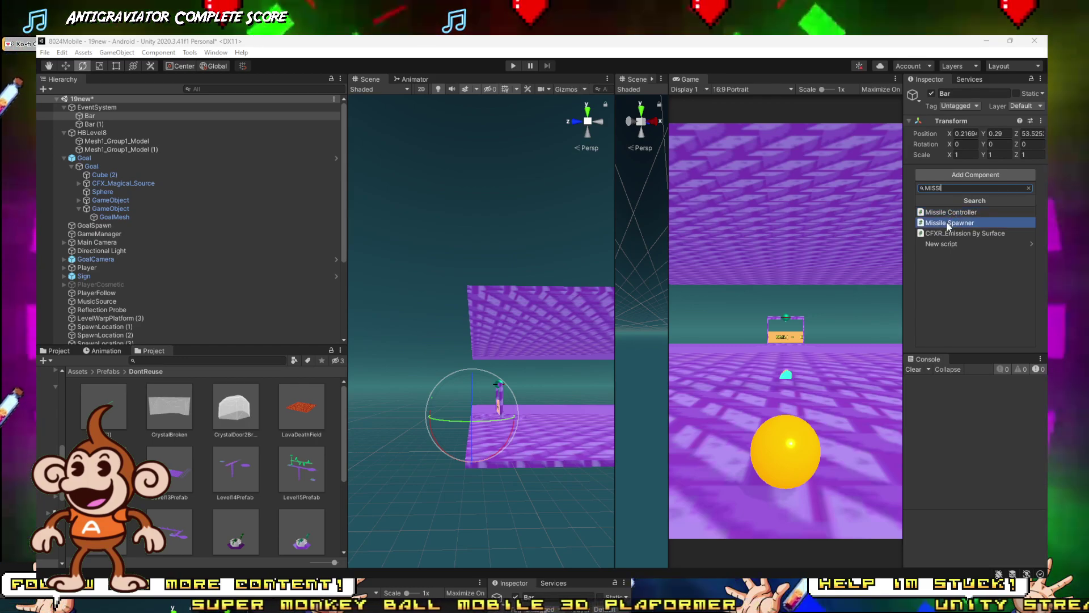
pyautogui.click(948, 222)
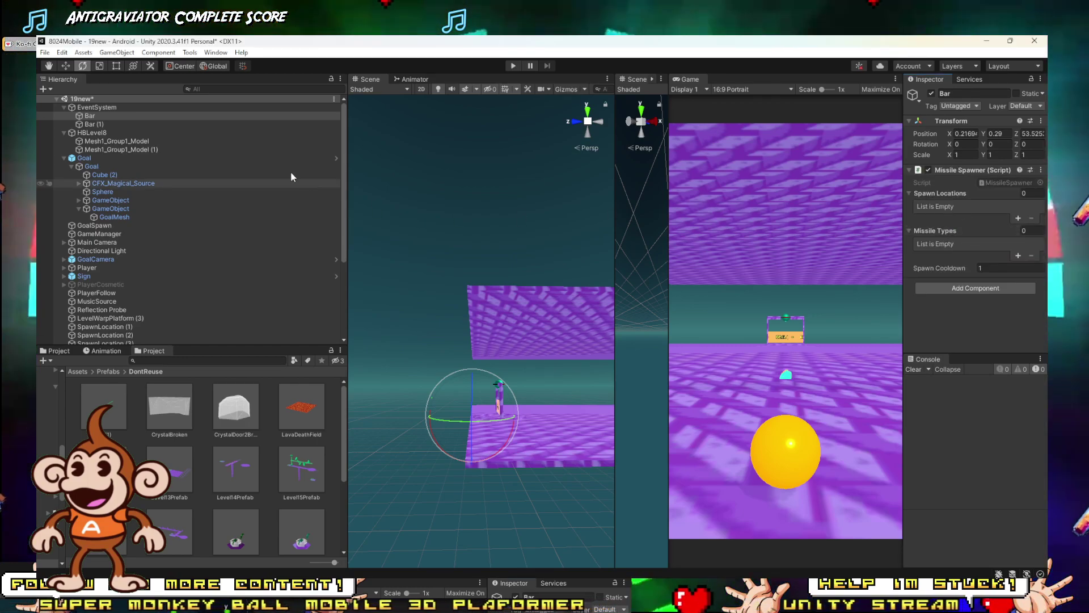
# Step: Configure Bar's Missile Spawner with Bar and Bar (1) as spawn locations, the Bar (1) prefab as missile type, and a spawn cooldown of 3
pyautogui.moveTo(90, 117); pyautogui.dragTo(933, 198)
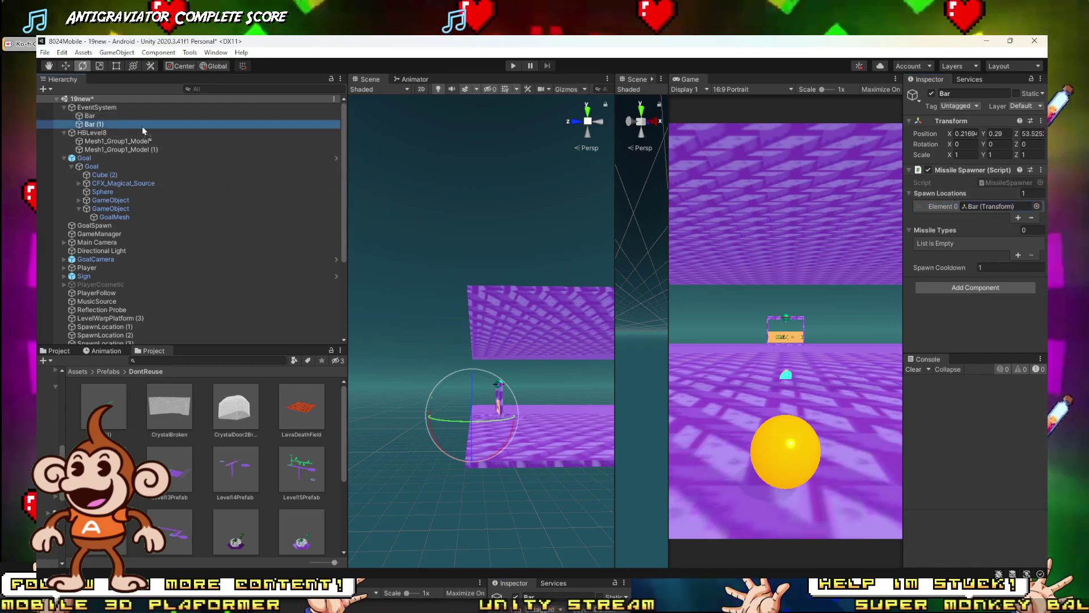
pyautogui.moveTo(142, 126); pyautogui.dragTo(998, 194)
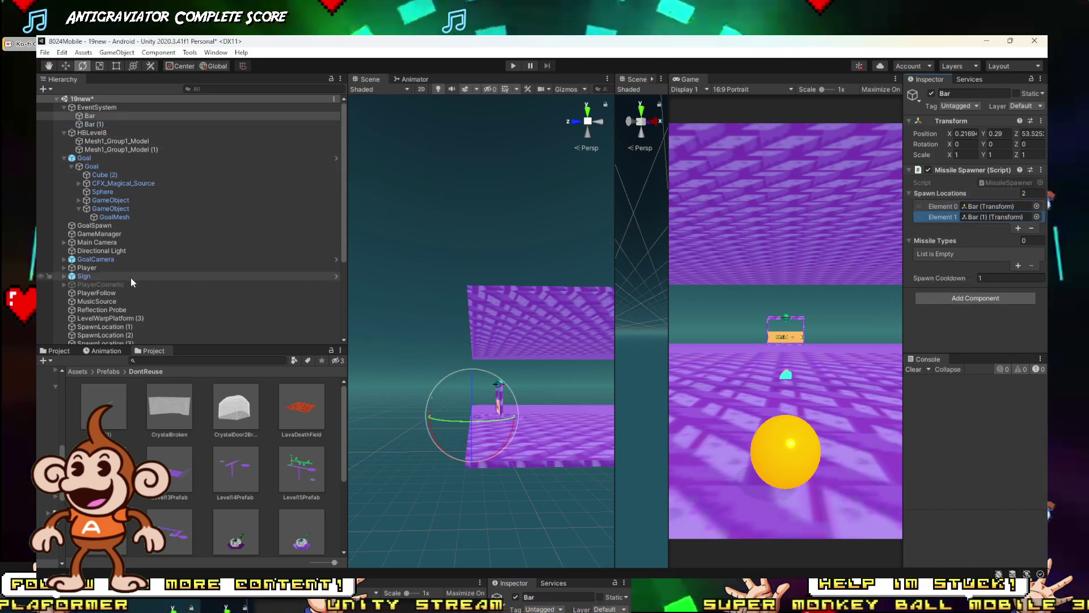
pyautogui.moveTo(120, 389); pyautogui.dragTo(994, 240)
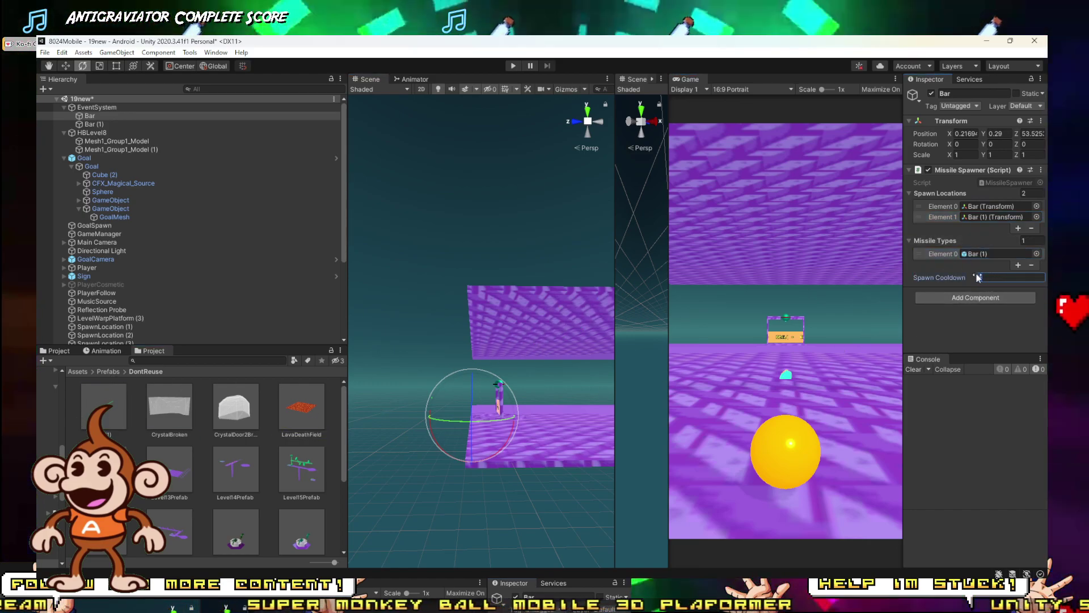
pyautogui.click(973, 277)
pyautogui.write('3')
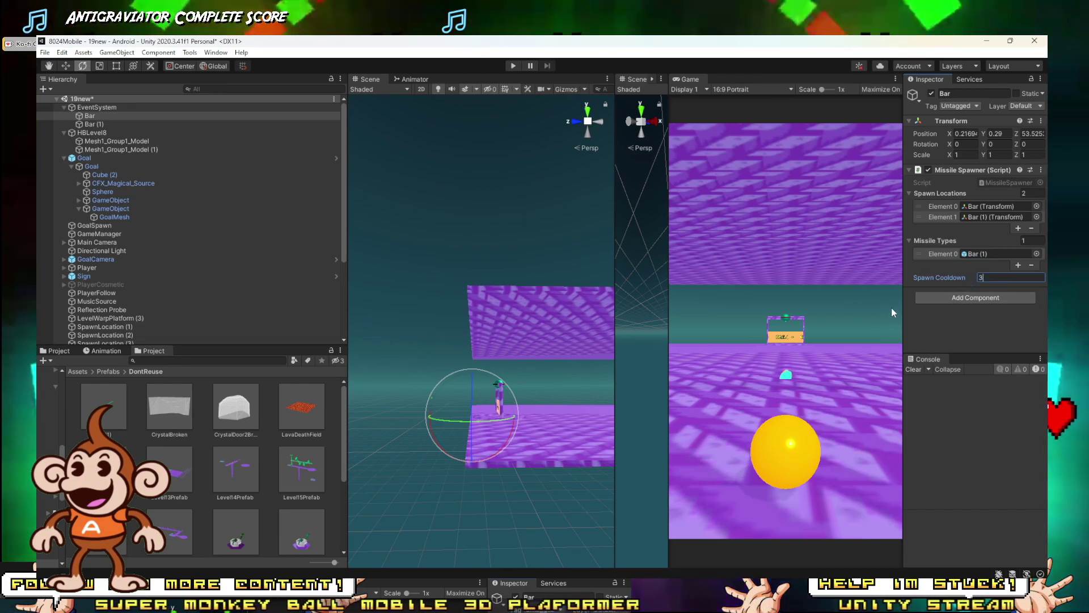
# Step: Play-test the level and reduce the spawner's Spawn Locations list to 1 entry, keeping only Bar
pyautogui.click(513, 66)
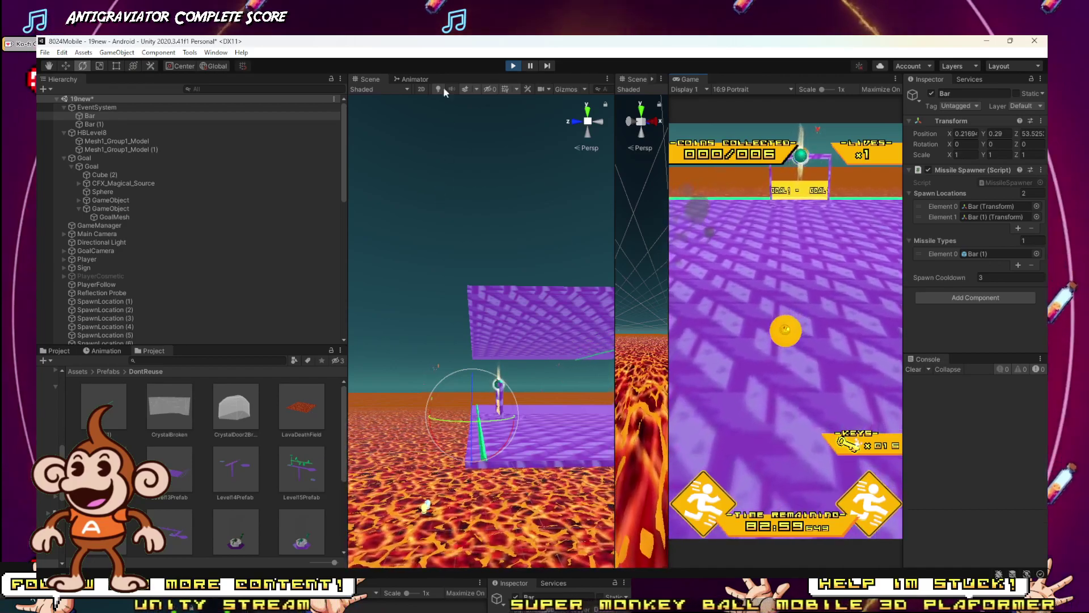
pyautogui.click(514, 65)
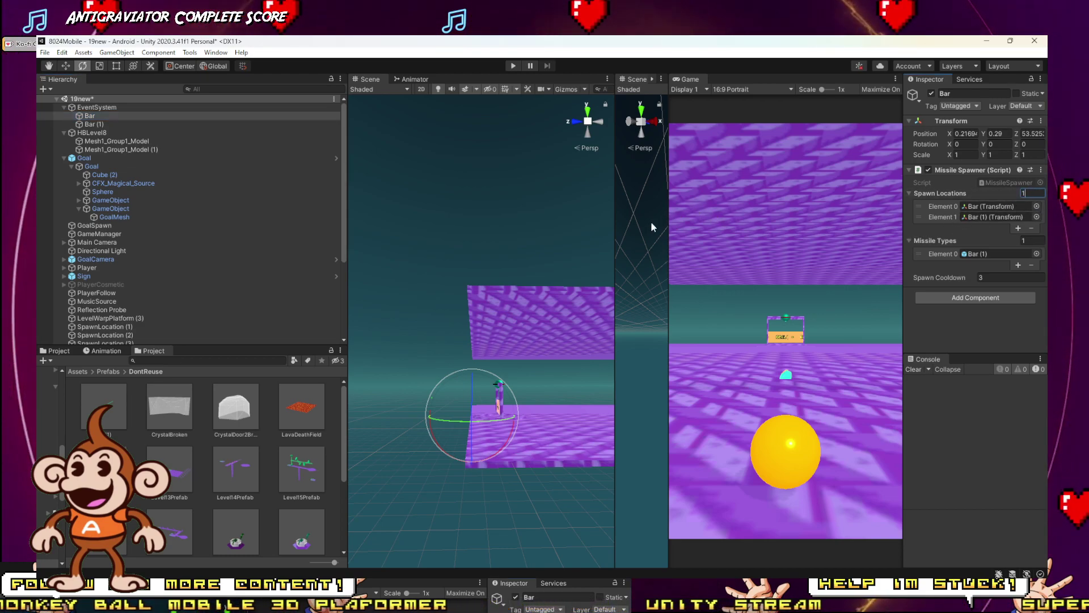
pyautogui.press('Return')
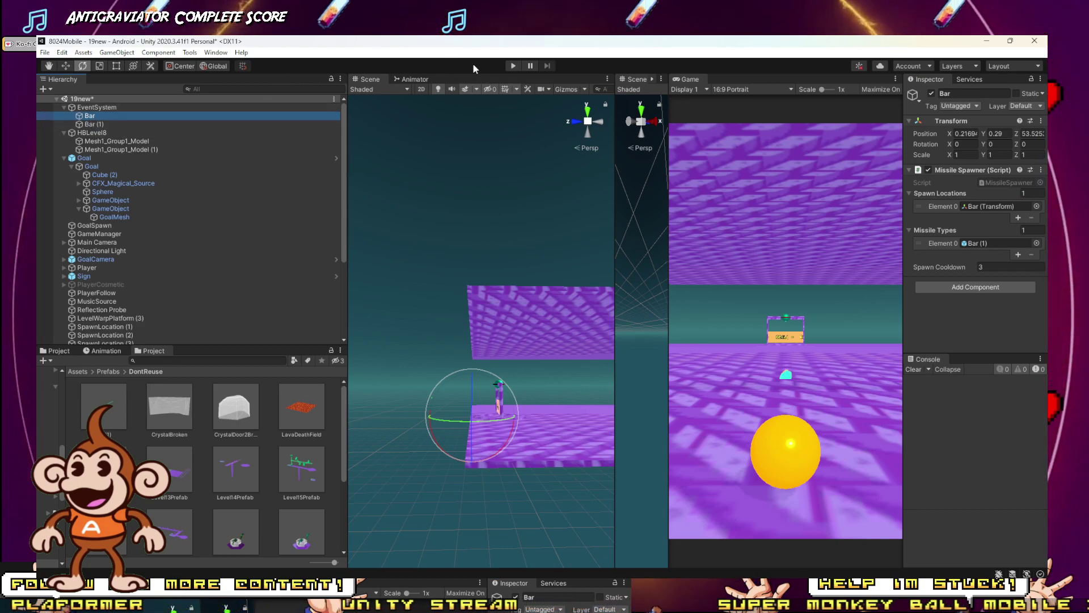
# Step: Play-test the level through to completion, retry it, and stop play mode
pyautogui.click(511, 66)
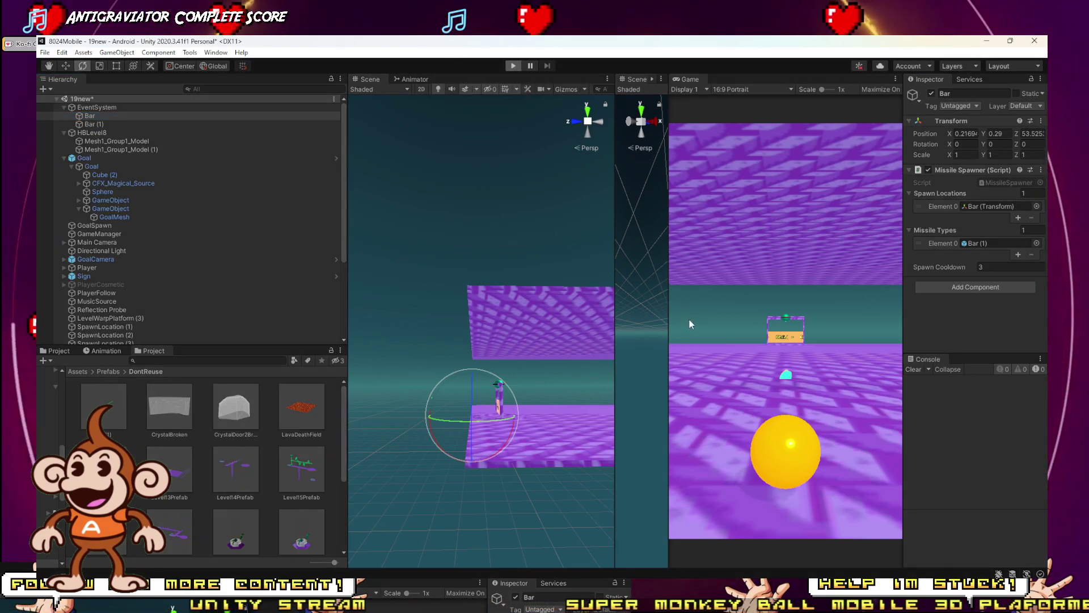
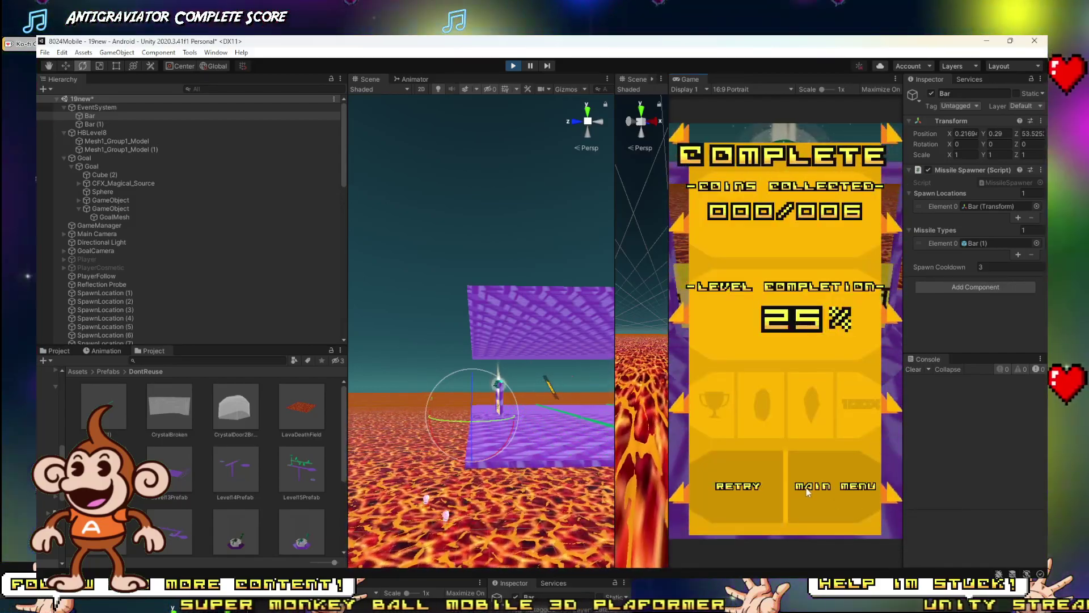
pyautogui.click(729, 485)
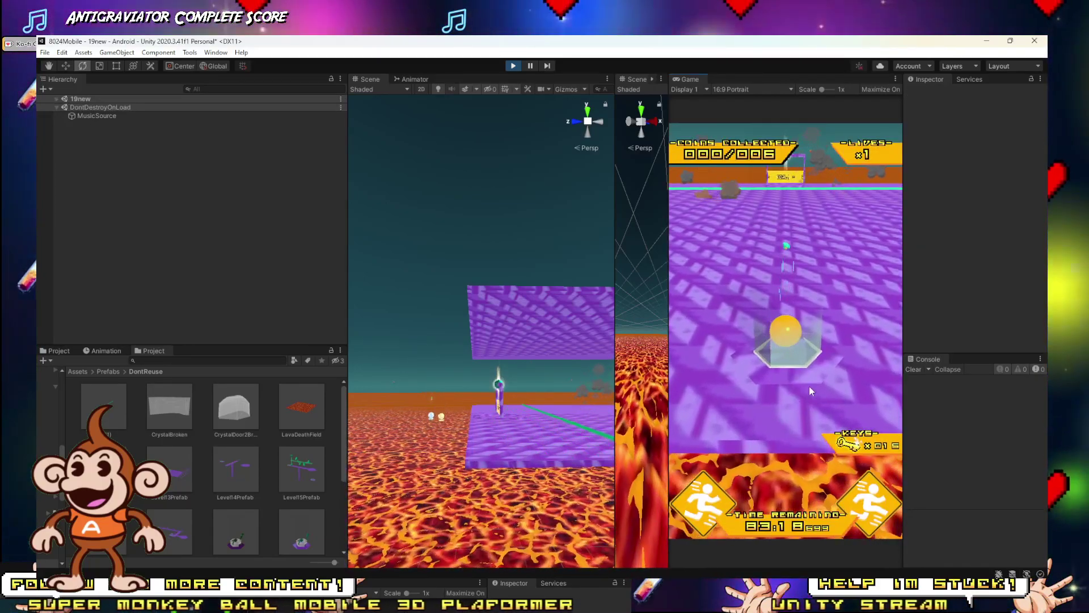
pyautogui.click(509, 66)
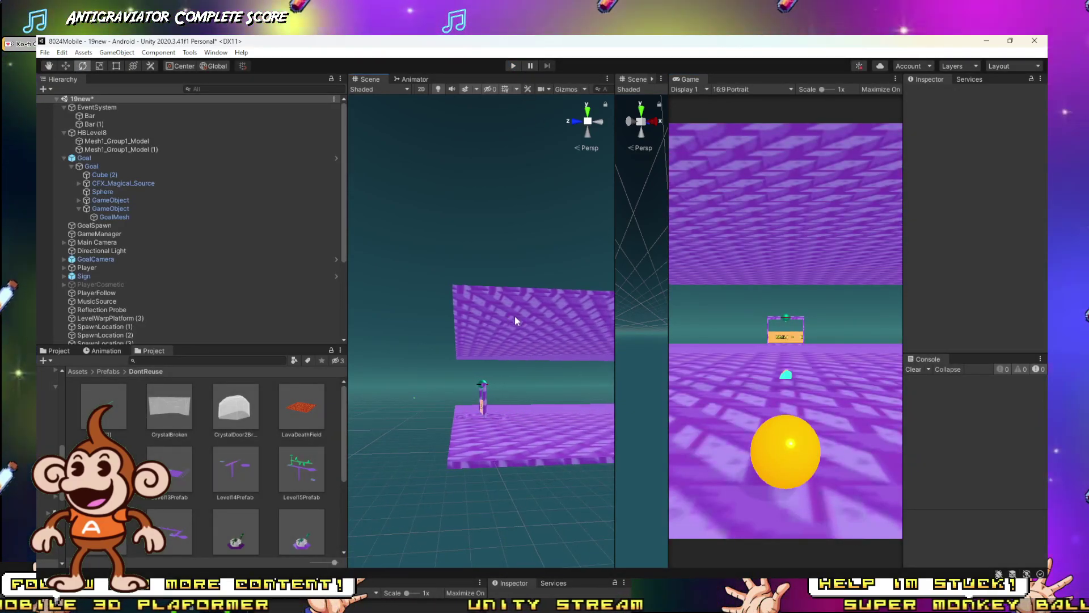
# Step: Delete the ceiling mesh Mesh1_Group1_Model (1) and the Bar (1) object from the scene
pyautogui.click(514, 315)
pyautogui.press('Delete')
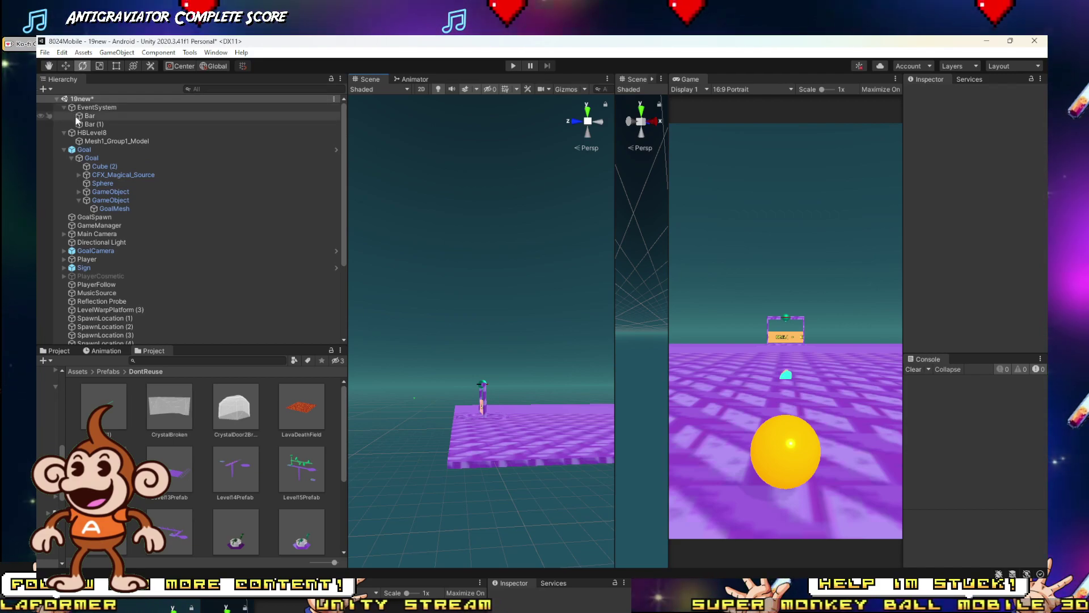
pyautogui.click(93, 124)
pyautogui.press('Delete')
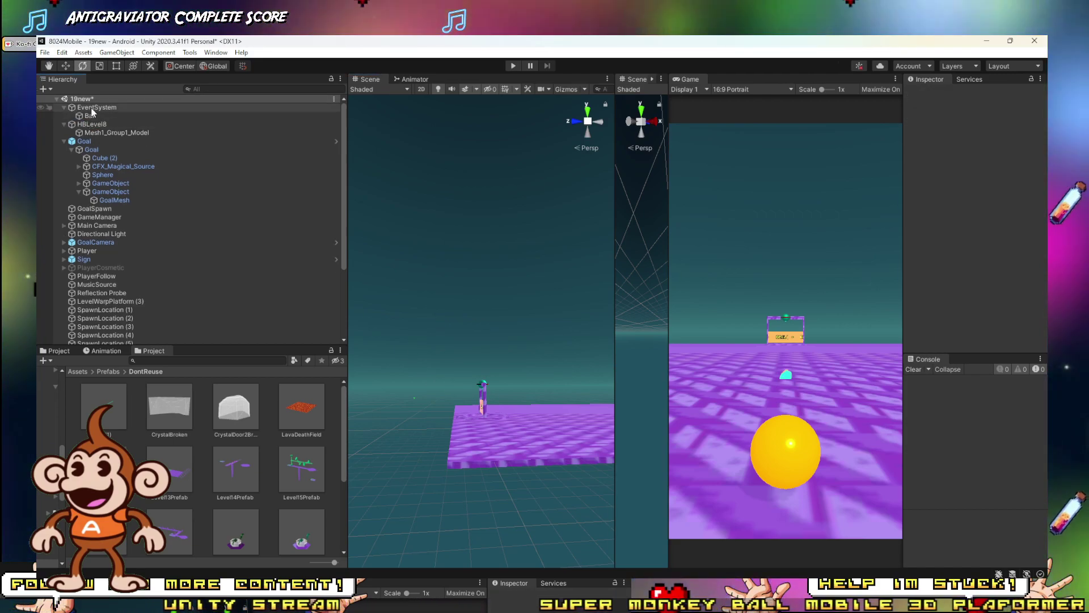
# Step: Examine the HBLevel8 floor in the scene and compare it with its source model in the PlanetBlueBalls file in SketchUp
pyautogui.click(90, 115)
pyautogui.click(86, 125)
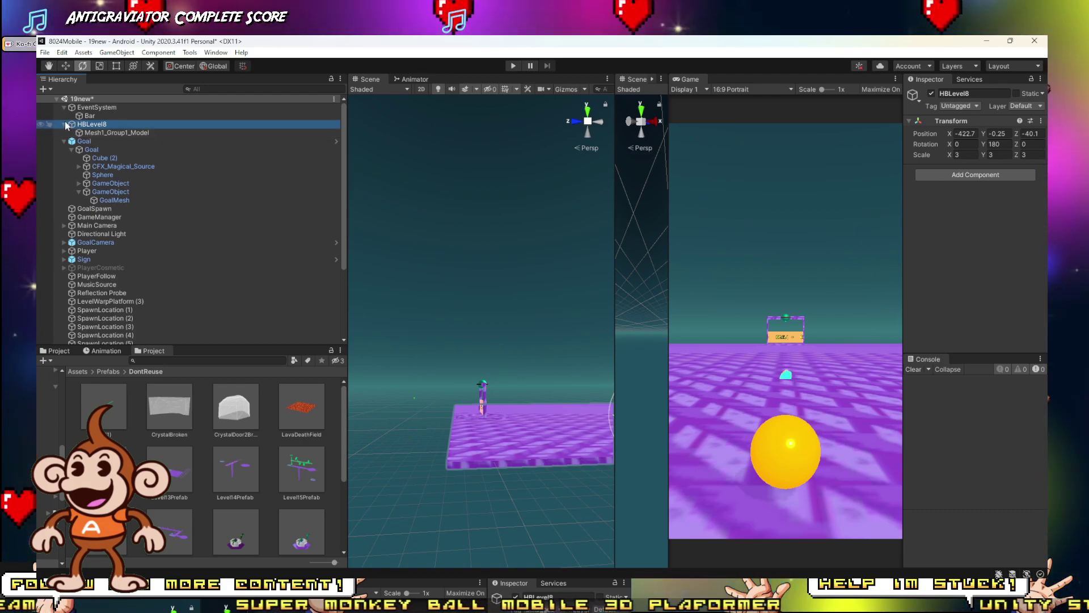
pyautogui.click(63, 124)
pyautogui.doubleClick(86, 124)
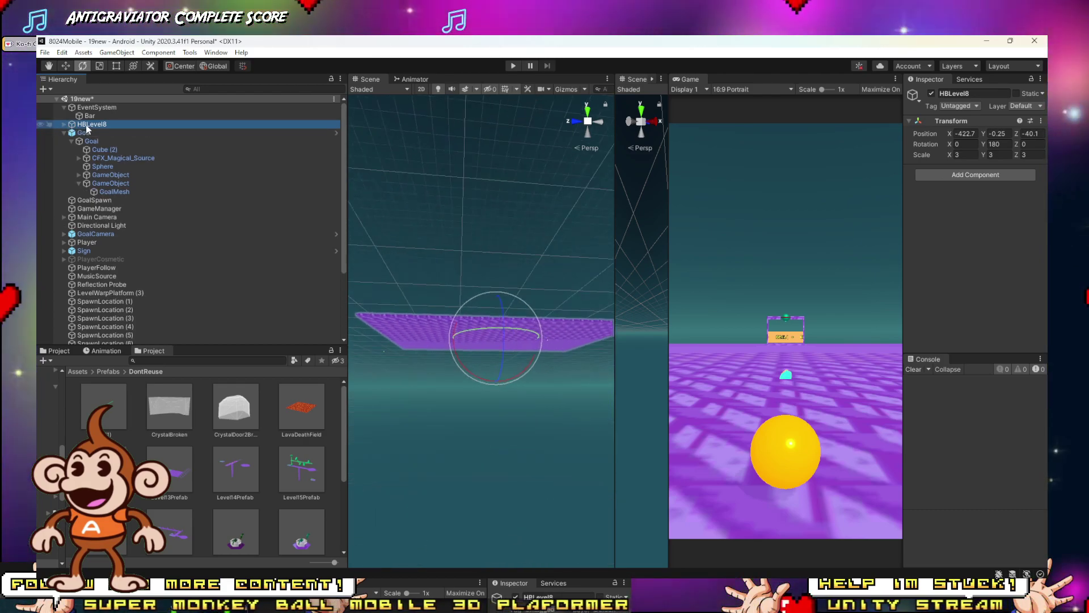
pyautogui.keyDown('alt'); pyautogui.moveTo(482, 233); pyautogui.dragTo(190, 373); pyautogui.keyUp('alt')
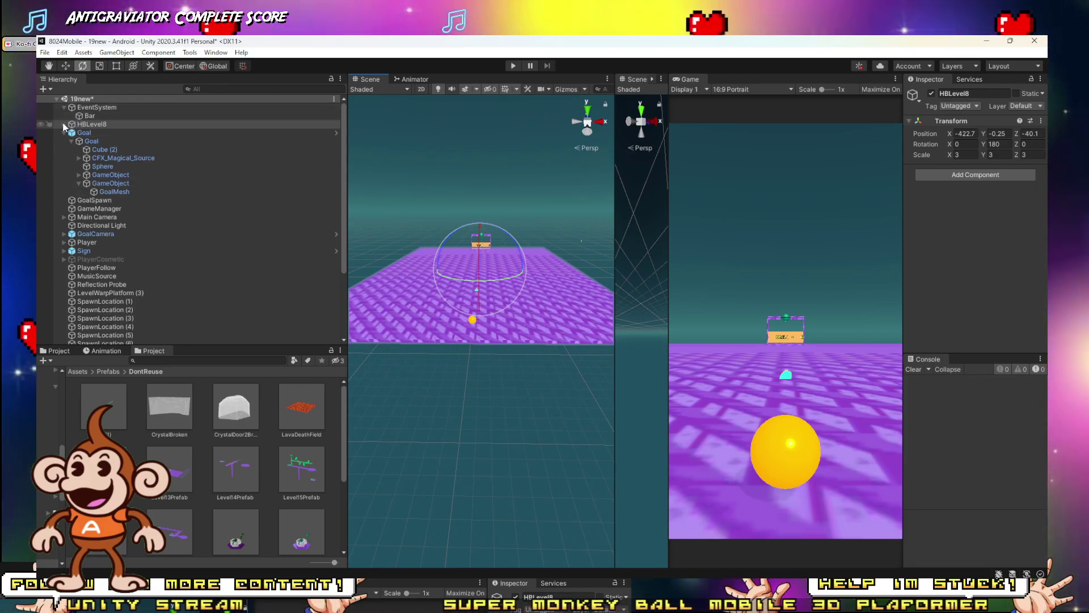
pyautogui.moveTo(216, 602)
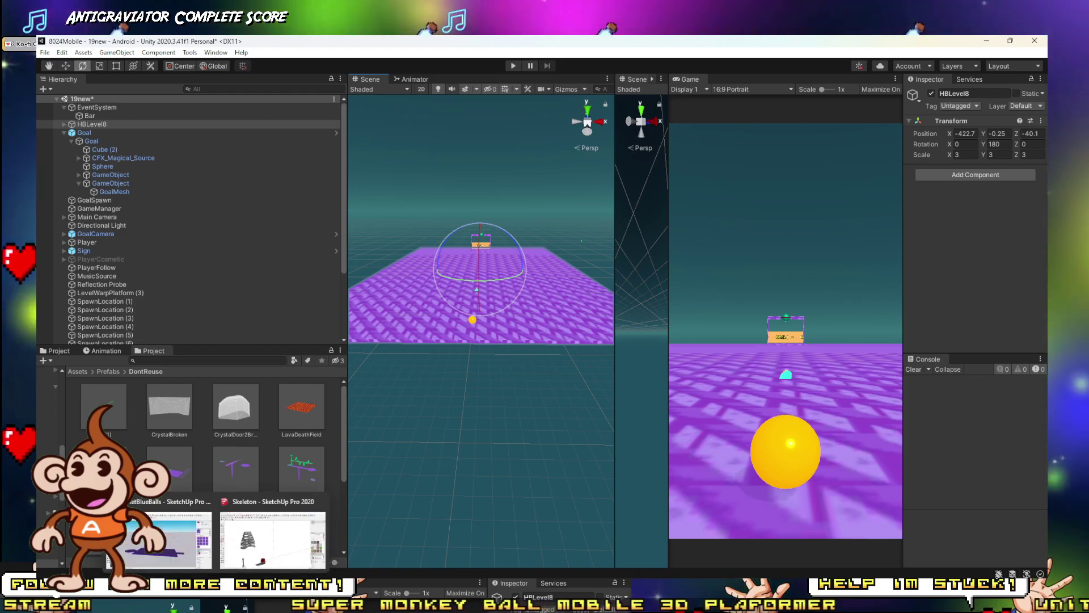
pyautogui.click(170, 539)
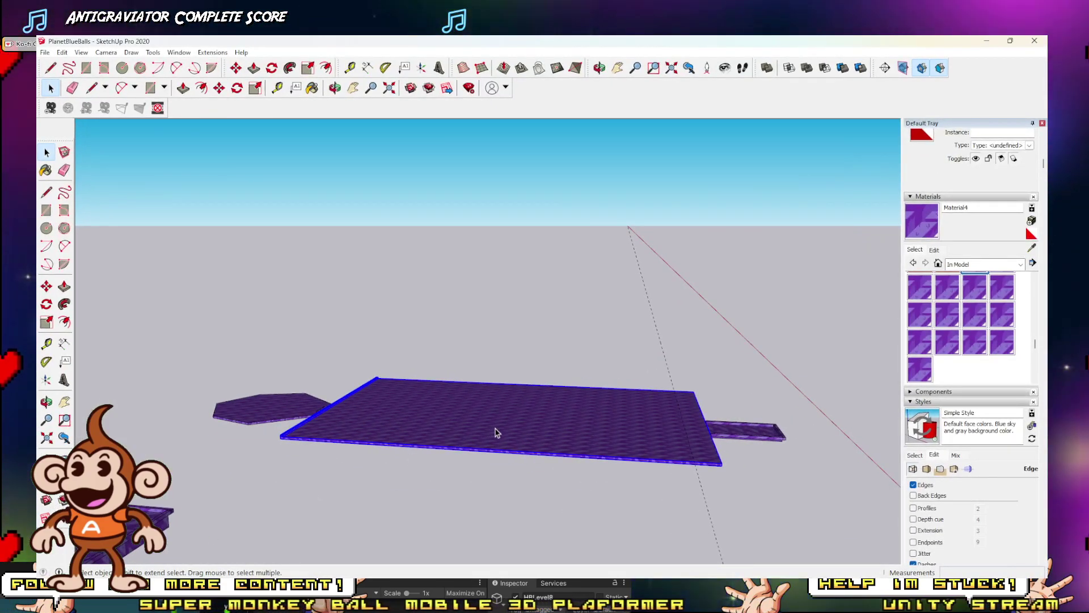
pyautogui.moveTo(497, 433); pyautogui.dragTo(311, 516, button='middle')
pyautogui.scroll(5, 518, 479)
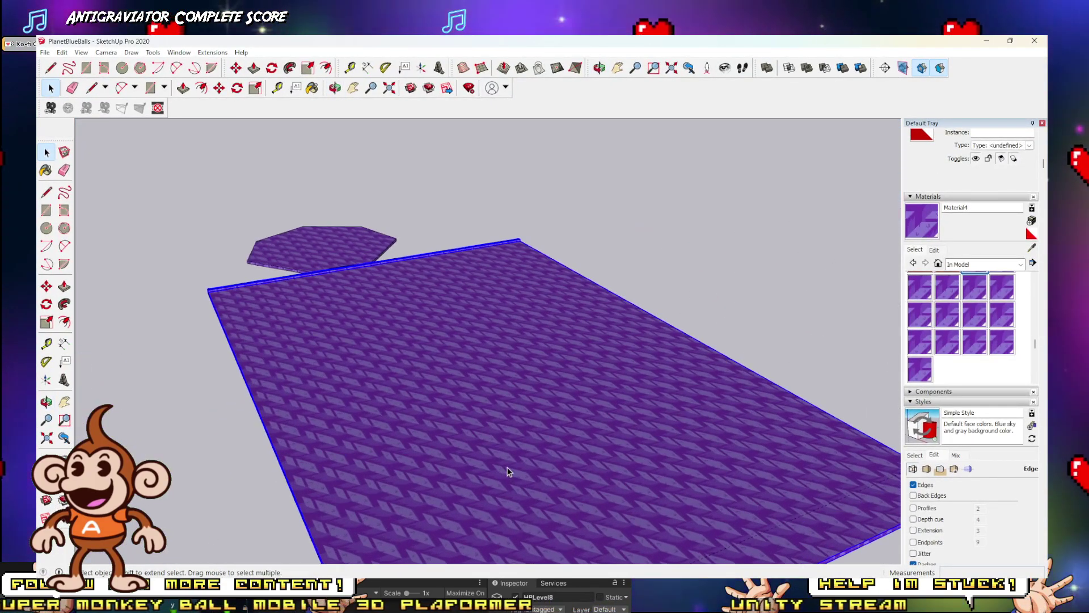
pyautogui.scroll(1, 507, 471)
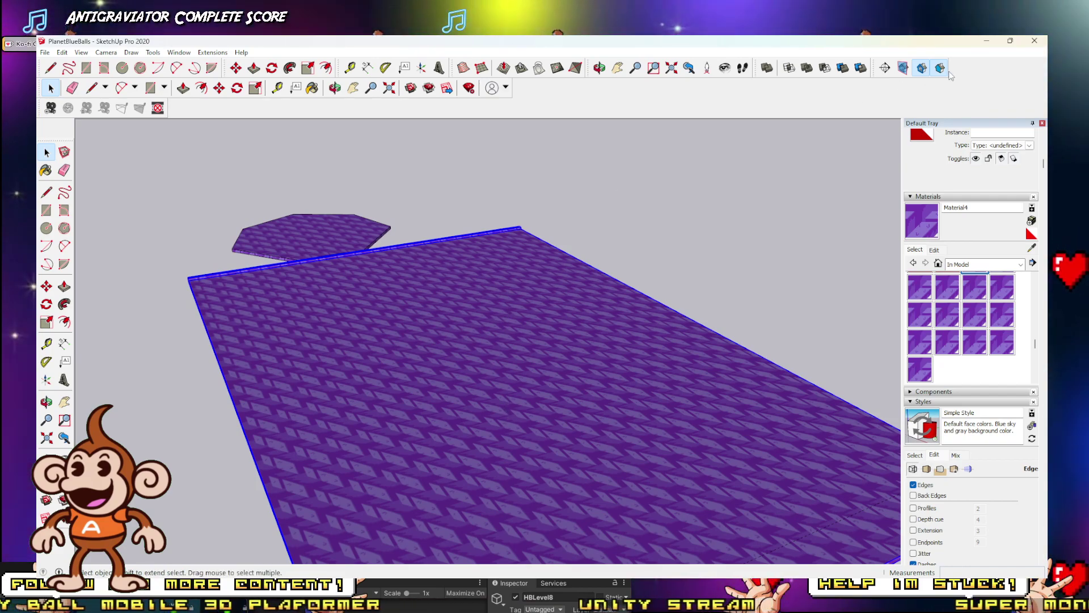
pyautogui.click(987, 40)
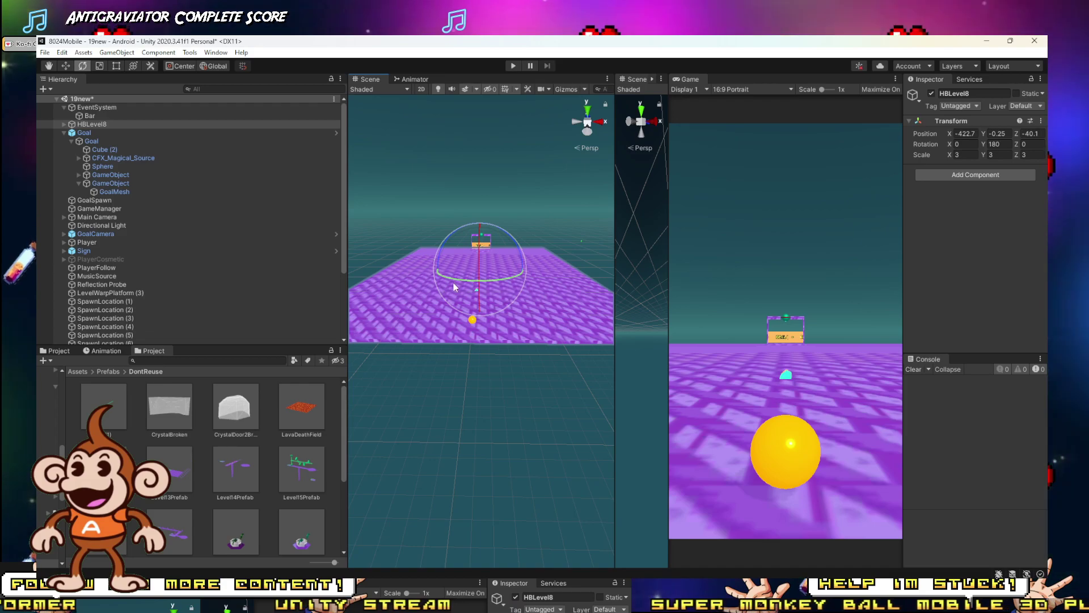
# Step: Widen the Scene view and move CoinSp (1) below GemSp (1) in the object hierarchy
pyautogui.moveTo(614, 263); pyautogui.dragTo(812, 261)
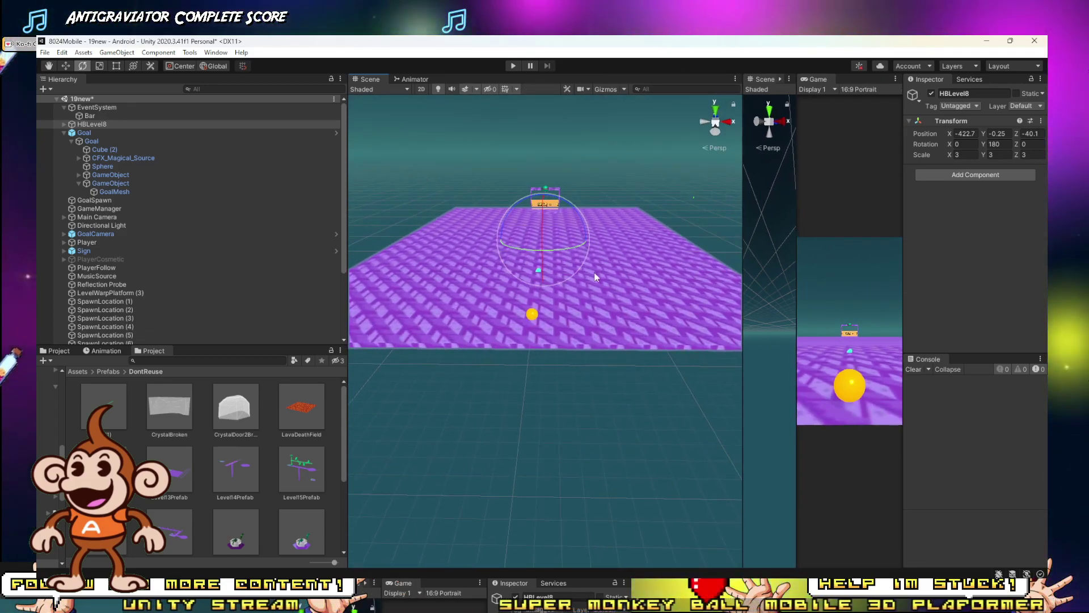
pyautogui.scroll(5, 593, 266)
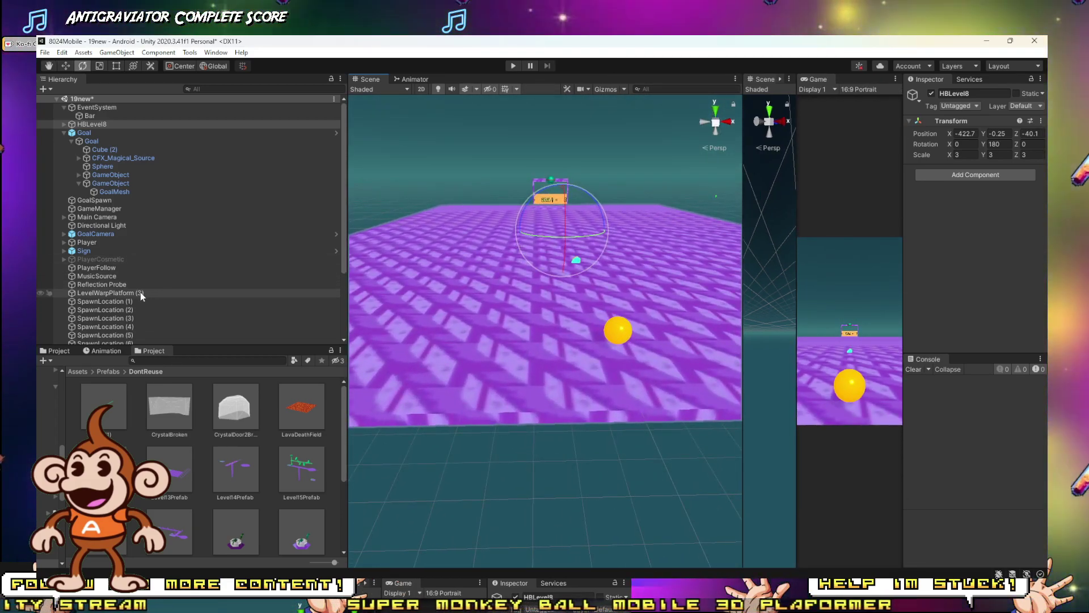
pyautogui.scroll(-4, 115, 269)
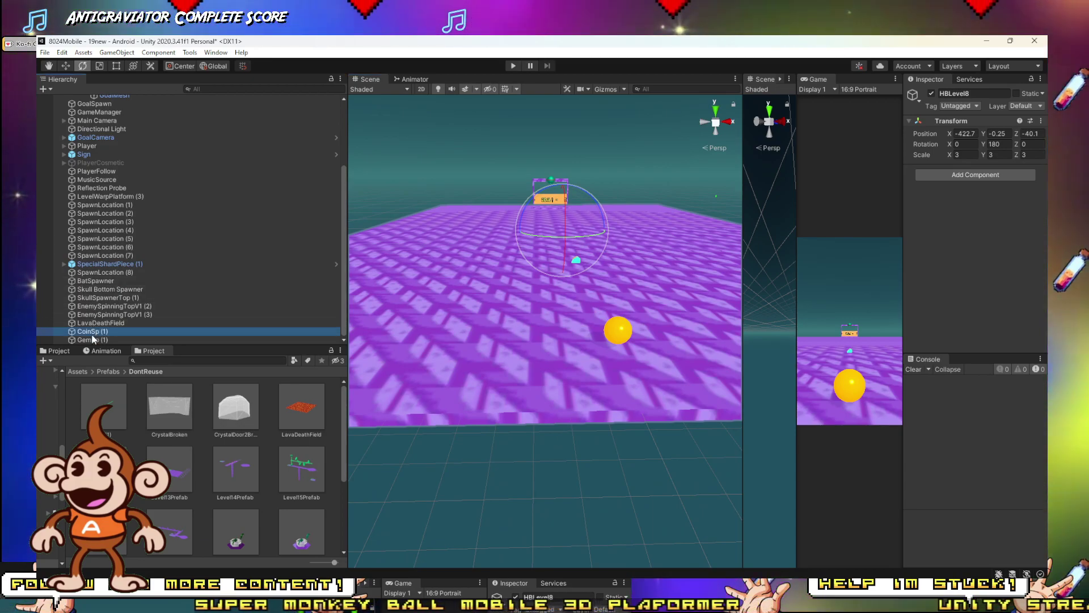
pyautogui.moveTo(92, 337); pyautogui.dragTo(92, 342)
# Step: Move CoinSp (1) to X 0.12, Y 0.77 so the coin sits above the purple floor
pyautogui.scroll(-2, 482, 285)
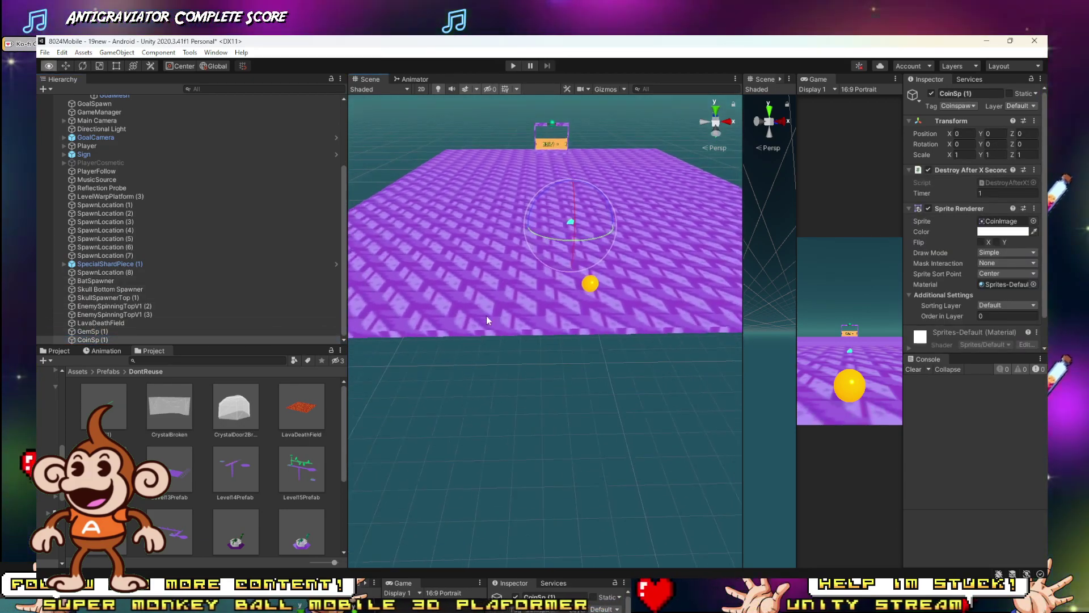
pyautogui.scroll(-2, 486, 321)
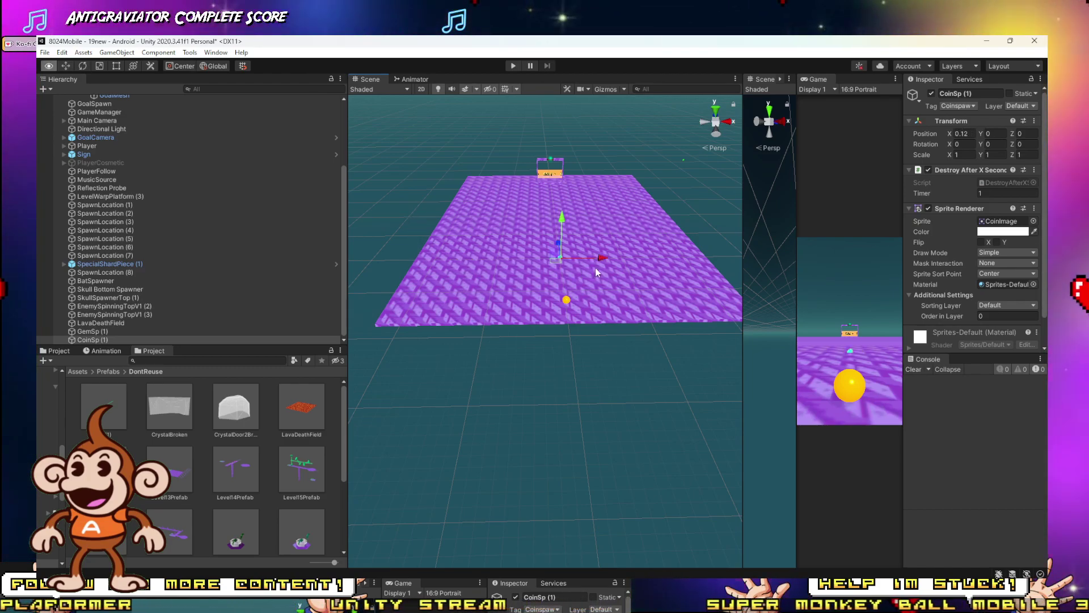
pyautogui.scroll(4, 595, 267)
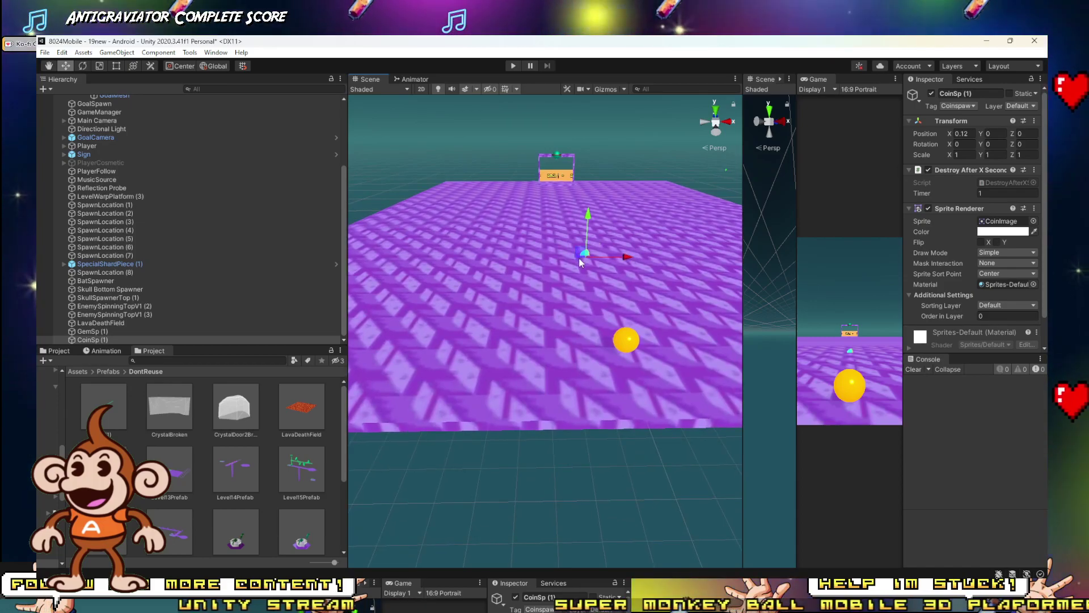
pyautogui.moveTo(580, 262); pyautogui.dragTo(579, 290, button='right')
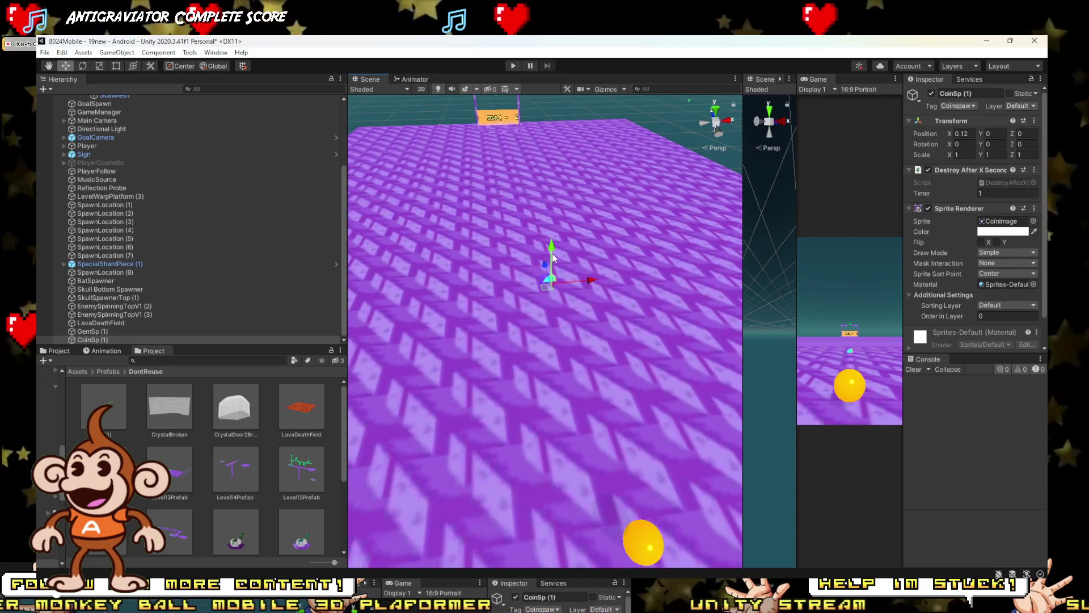
pyautogui.moveTo(552, 238)
pyautogui.mouseDown(button='right')
pyautogui.moveTo(573, 270)
pyautogui.moveTo(586, 247)
pyautogui.moveTo(556, 229)
pyautogui.moveTo(549, 200)
pyautogui.moveTo(554, 239)
pyautogui.mouseUp(button='right')
pyautogui.press('s')
pyautogui.press('s')
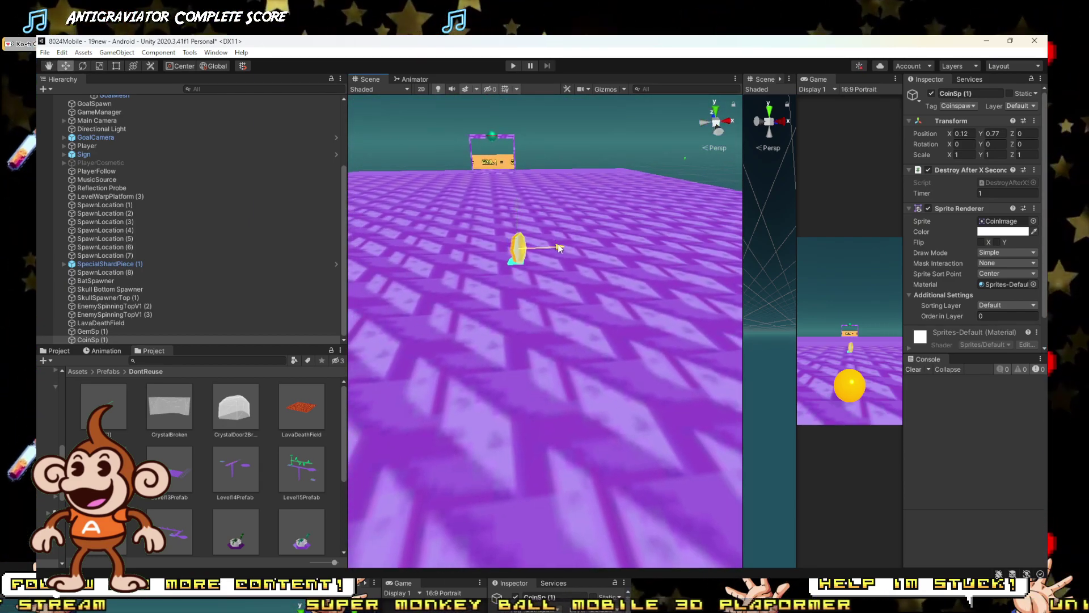
# Step: Play-test the level with the coin spawner and the moving green bars, and stop play mode
pyautogui.click(512, 66)
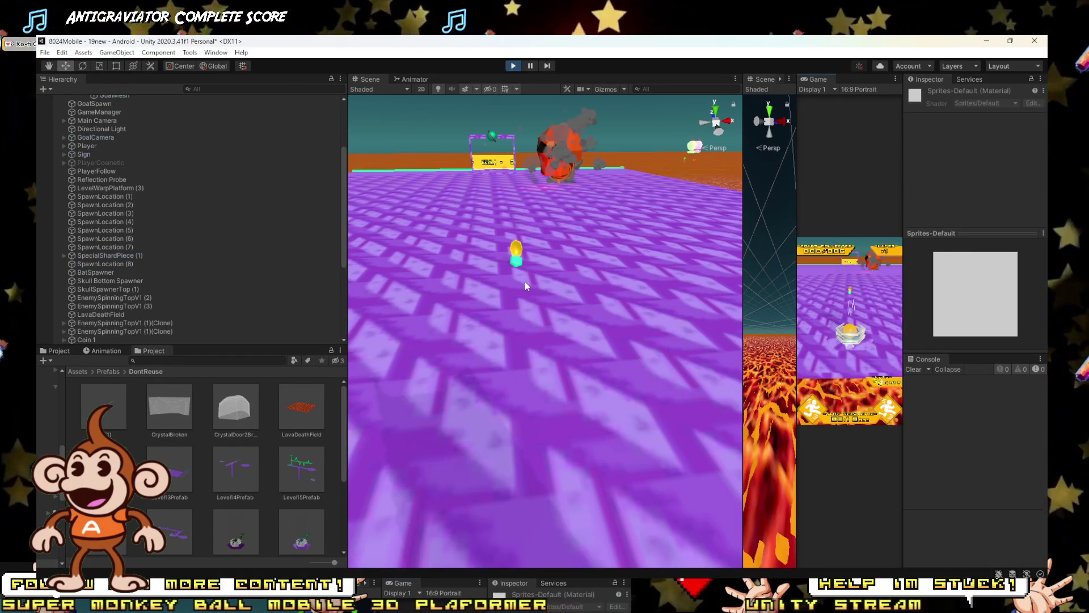
pyautogui.moveTo(526, 281); pyautogui.dragTo(509, 248, button='right')
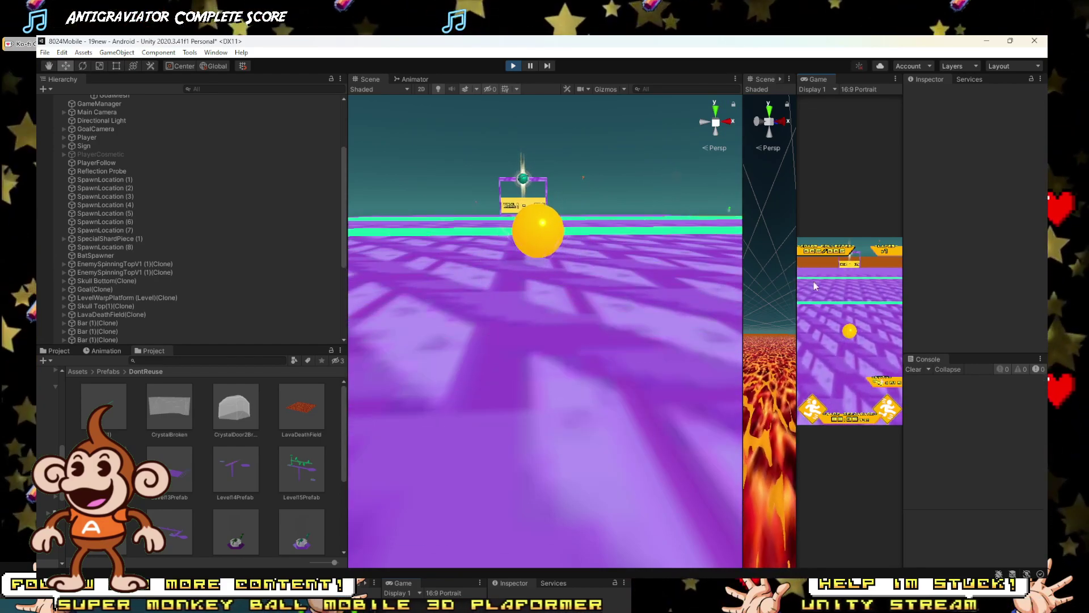
pyautogui.click(512, 66)
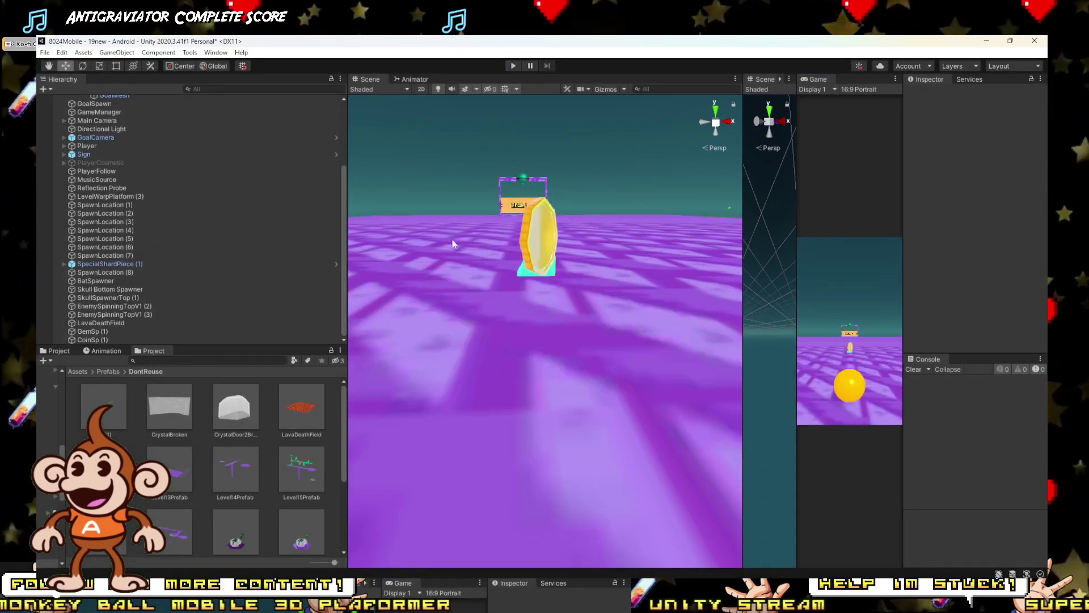
pyautogui.scroll(-2, 109, 401)
pyautogui.scroll(2, 277, 388)
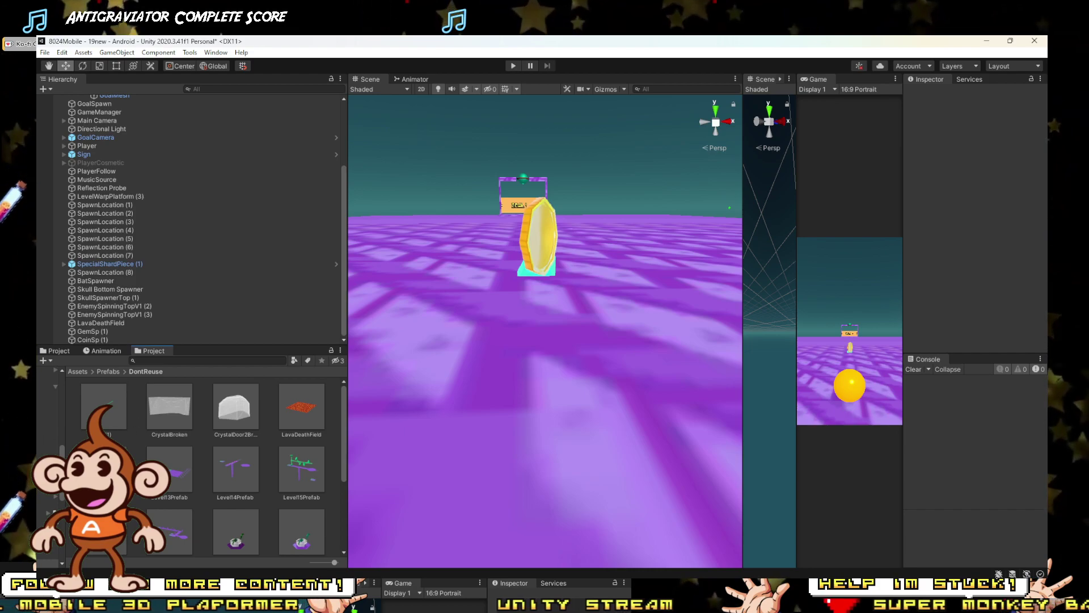
# Step: Add a Destroy After X Seconds component to the Bar (1) prefab and set its Timer to 1
pyautogui.click(105, 404)
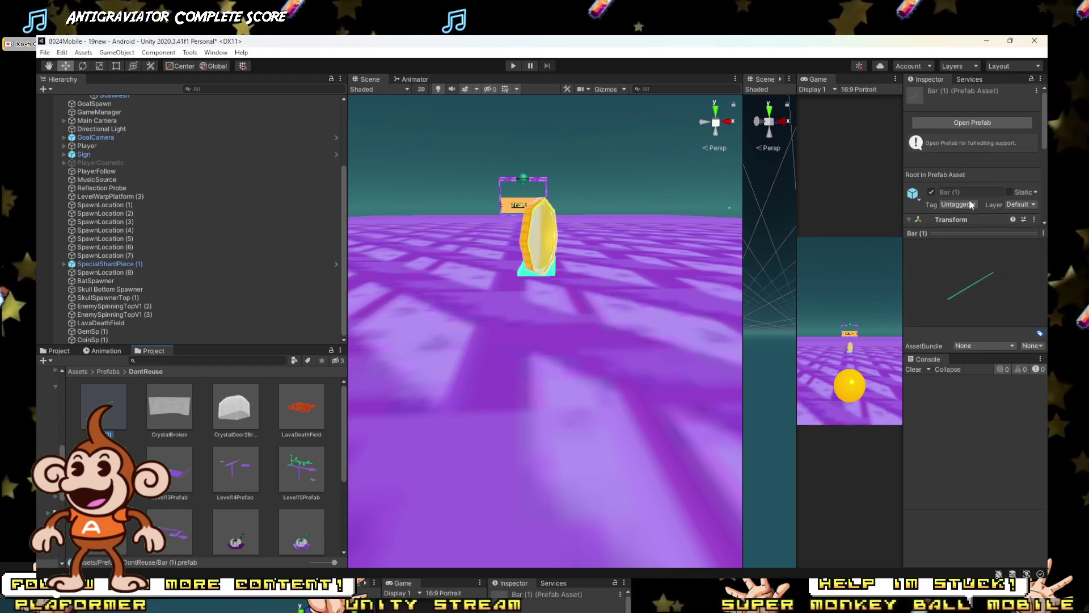
pyautogui.scroll(-5, 669, 236)
pyautogui.scroll(-5, 987, 203)
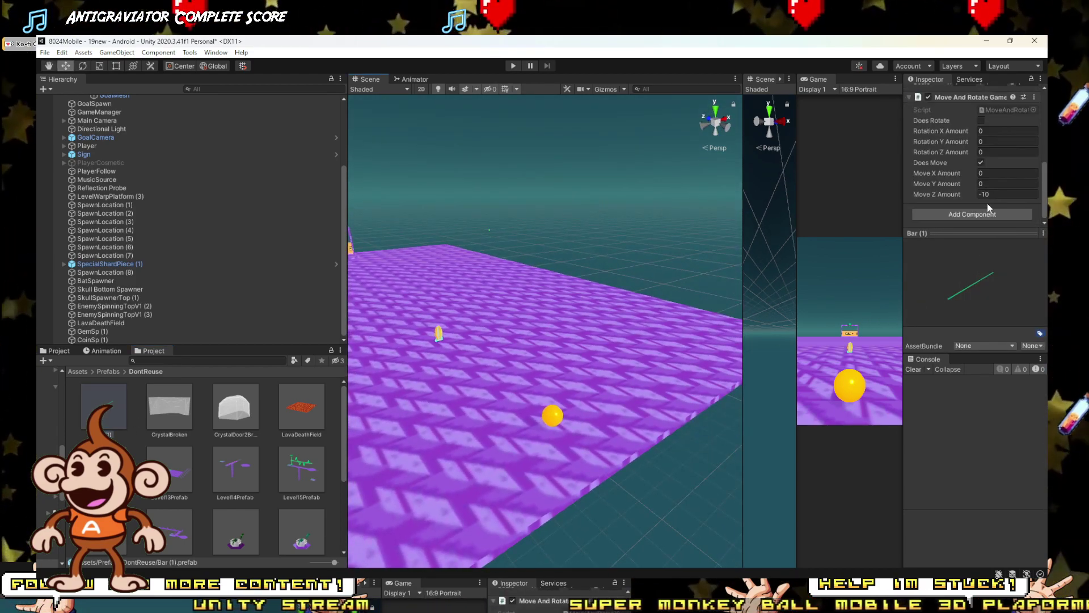
pyautogui.click(980, 214)
pyautogui.write('des')
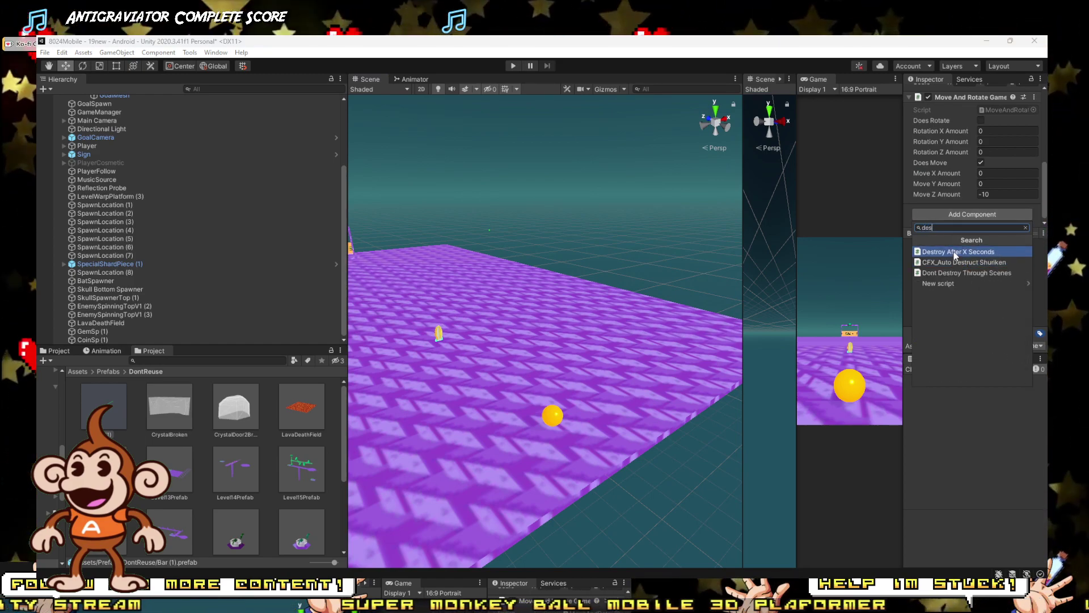
pyautogui.click(954, 251)
pyautogui.scroll(-2, 991, 208)
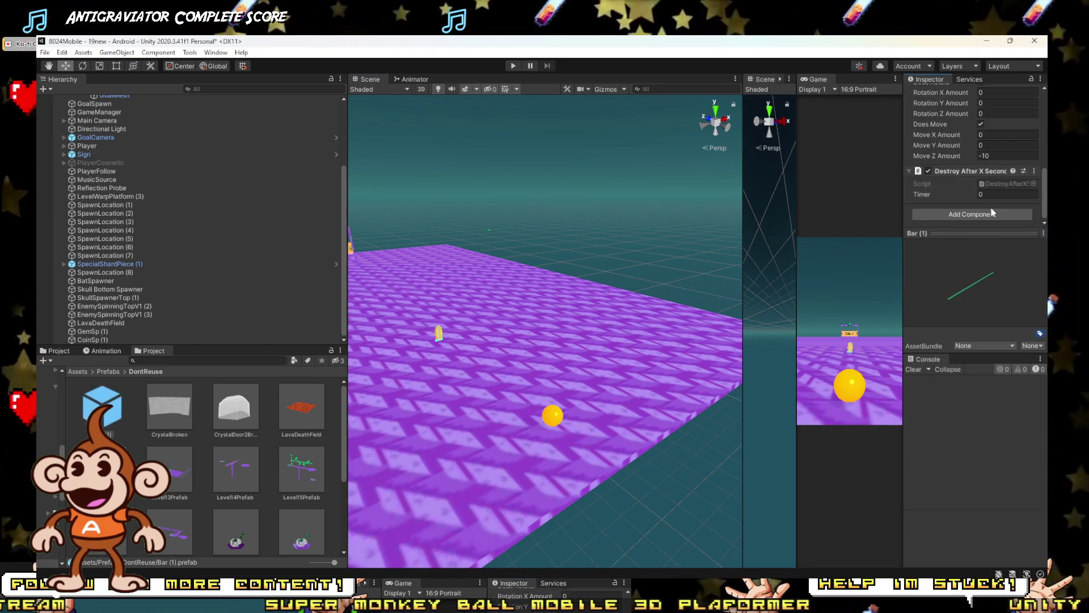
pyautogui.click(969, 194)
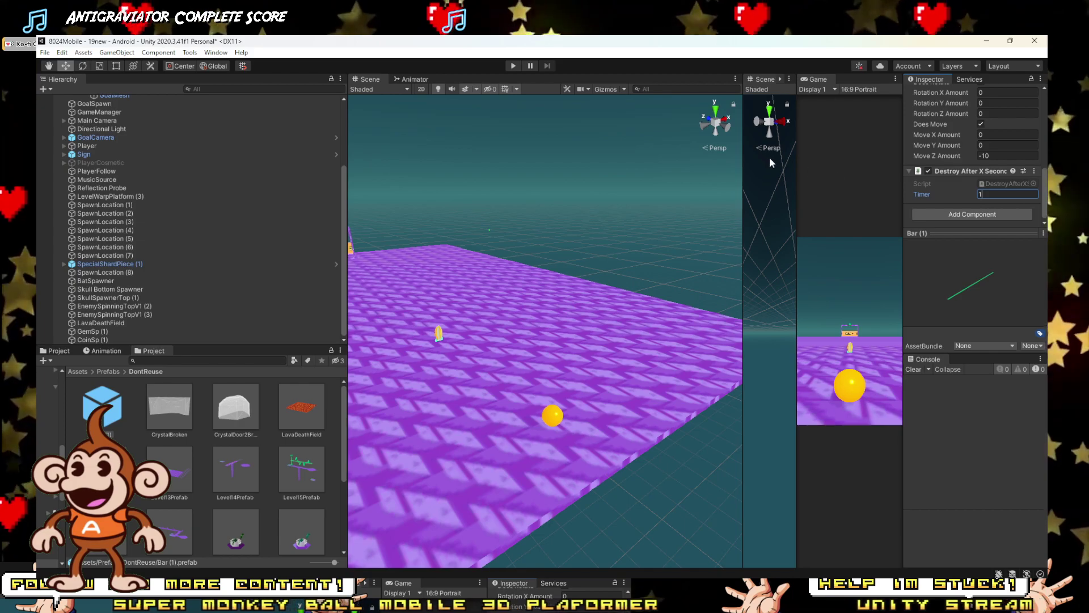
# Step: Run the level, observe the bars crossing the floor, and set the Bar (1) prefab's destroy Timer to 2
pyautogui.click(512, 66)
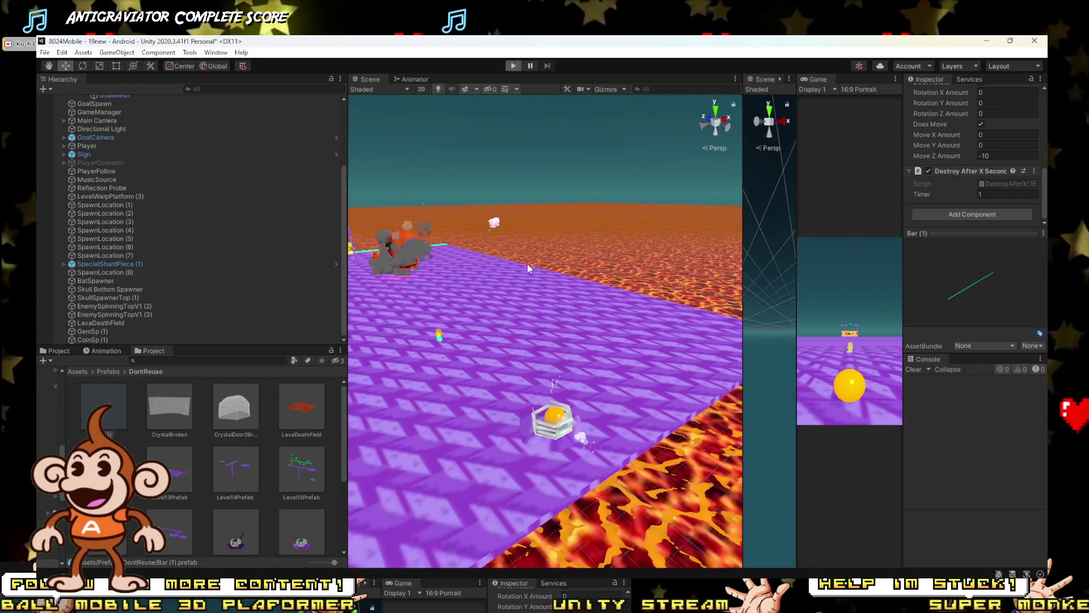
pyautogui.moveTo(545, 280); pyautogui.dragTo(571, 281, button='right')
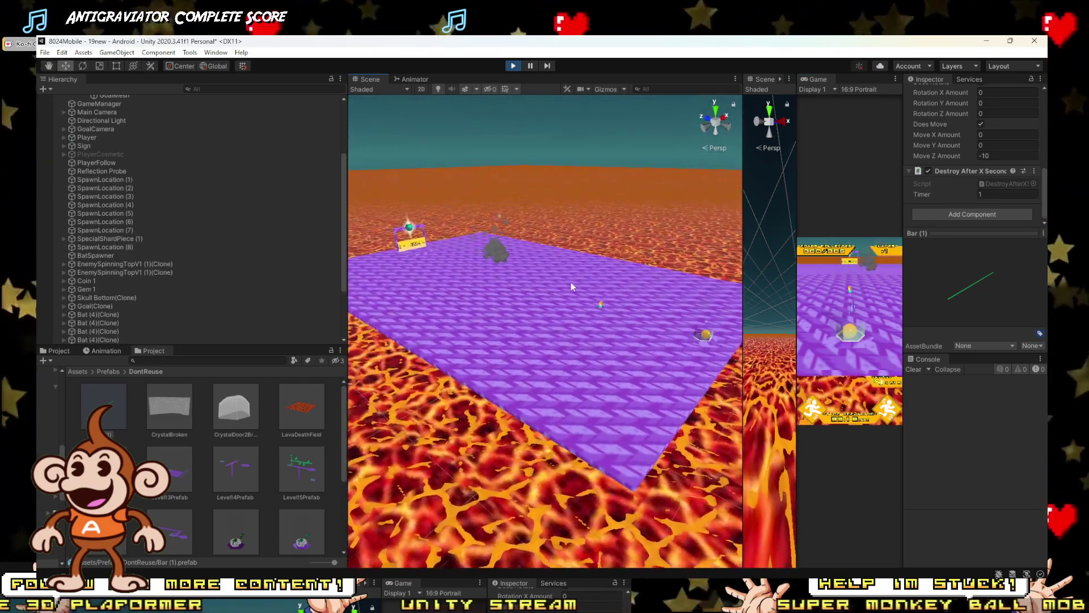
pyautogui.click(979, 196)
pyautogui.write('2')
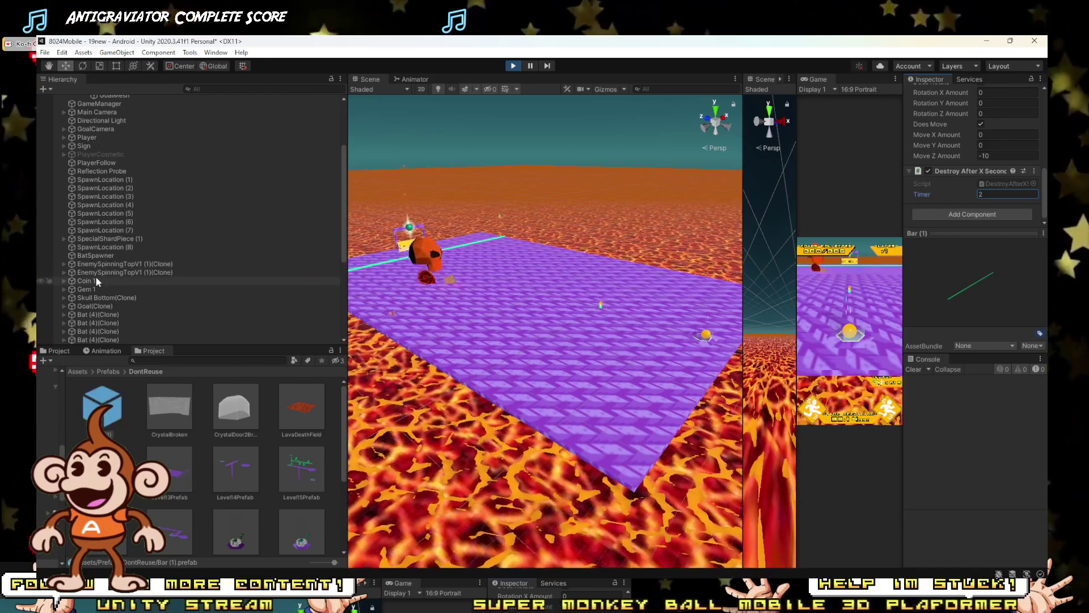
# Step: Set the Spawn Cooldown of the Bar object's Missile Spawner to 1 while the level is running
pyautogui.scroll(4, 110, 190)
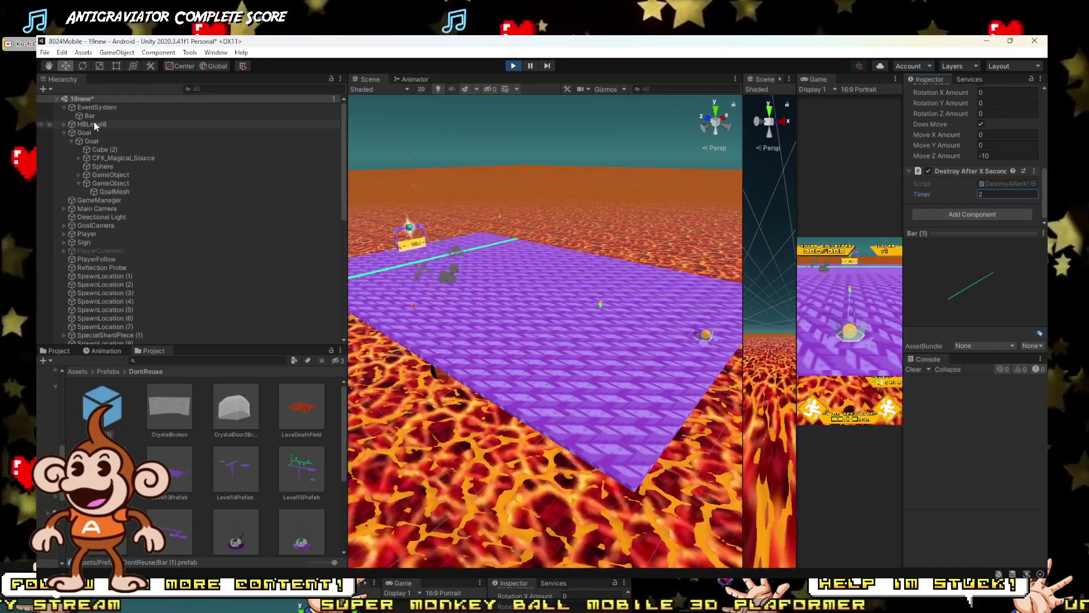
pyautogui.click(91, 116)
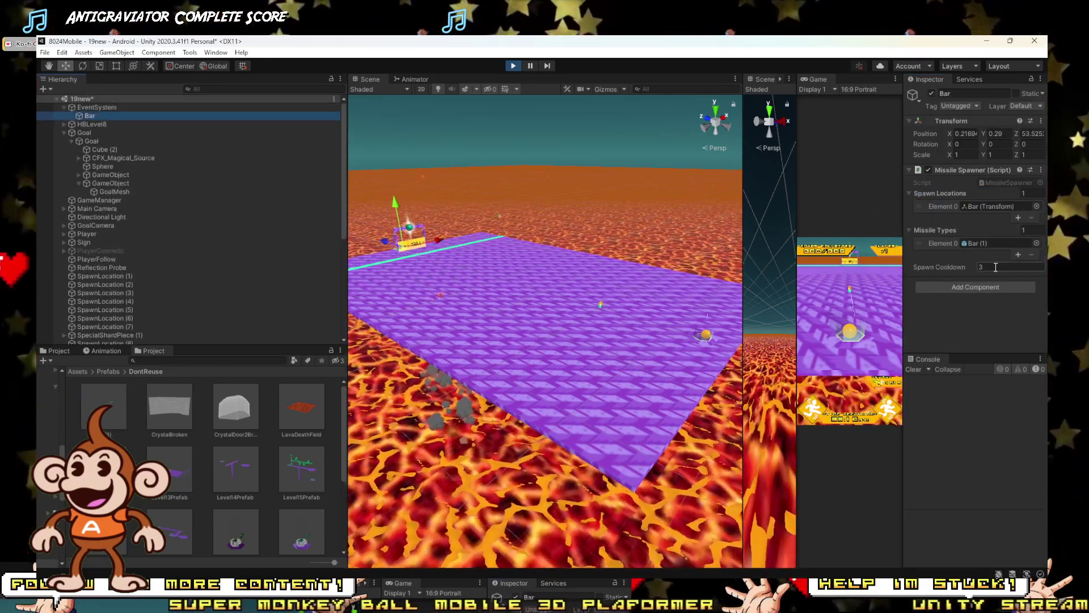
pyautogui.click(971, 265)
pyautogui.write('1')
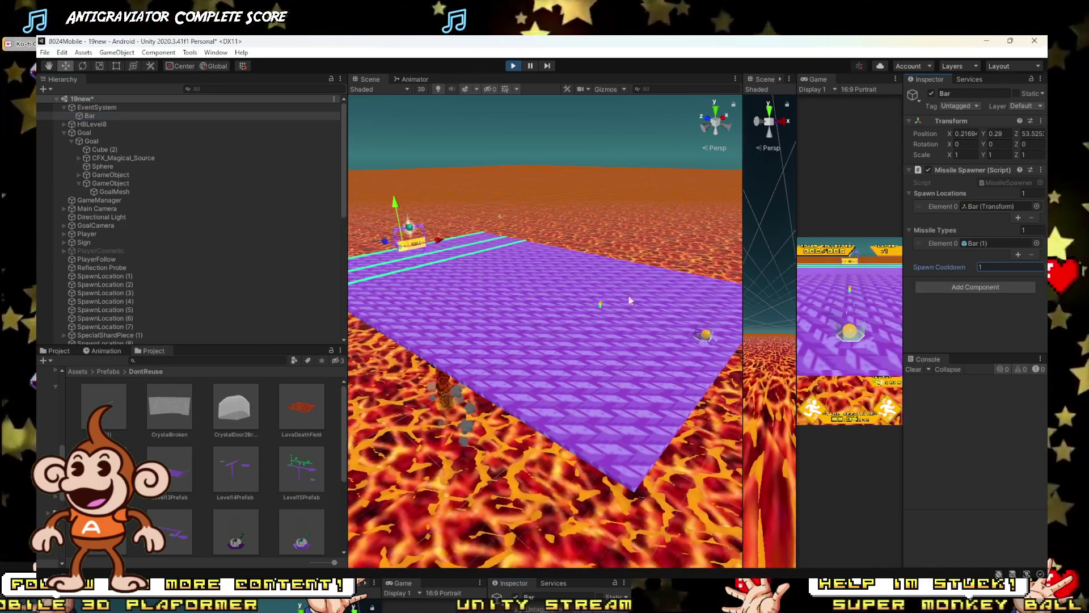
# Step: Widen the Game view and try destroy Timer values of 4 and 8 on the Bar (1) prefab
pyautogui.click(820, 301)
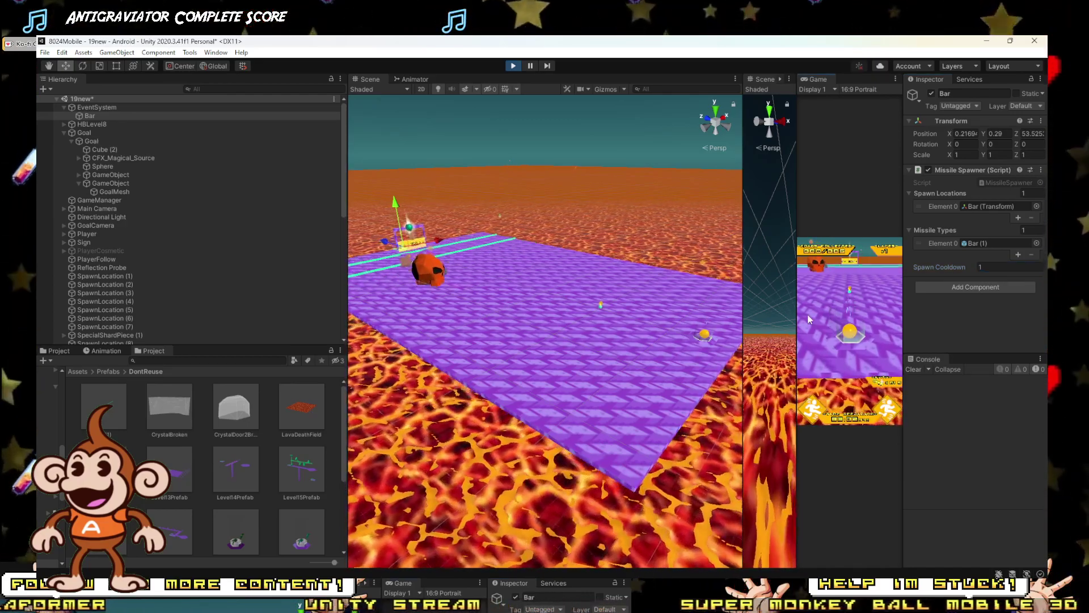
pyautogui.moveTo(797, 320); pyautogui.dragTo(659, 343)
pyautogui.click(105, 400)
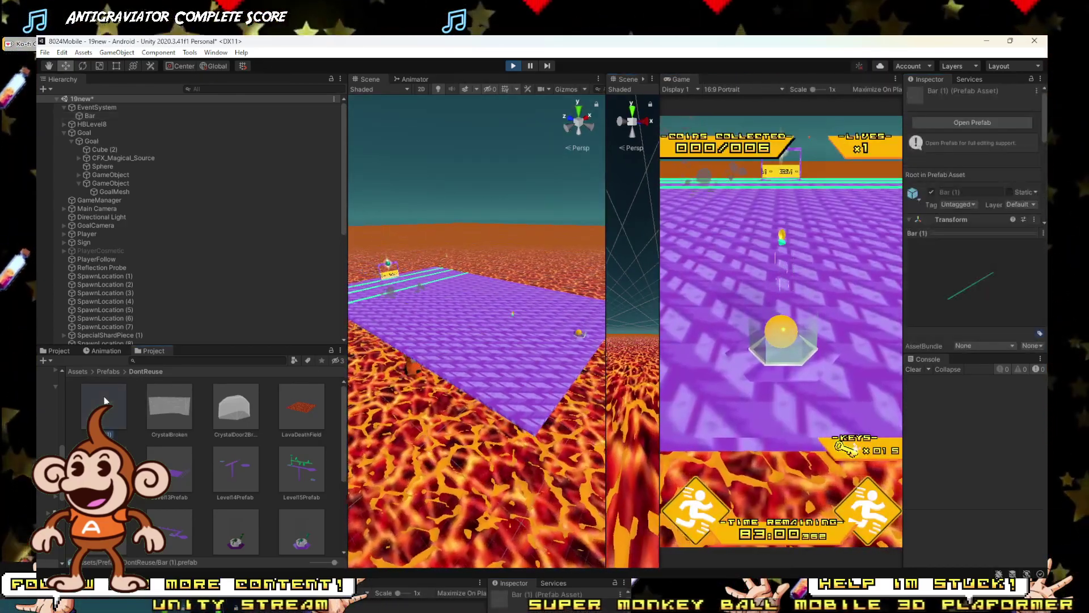
pyautogui.scroll(-5, 964, 202)
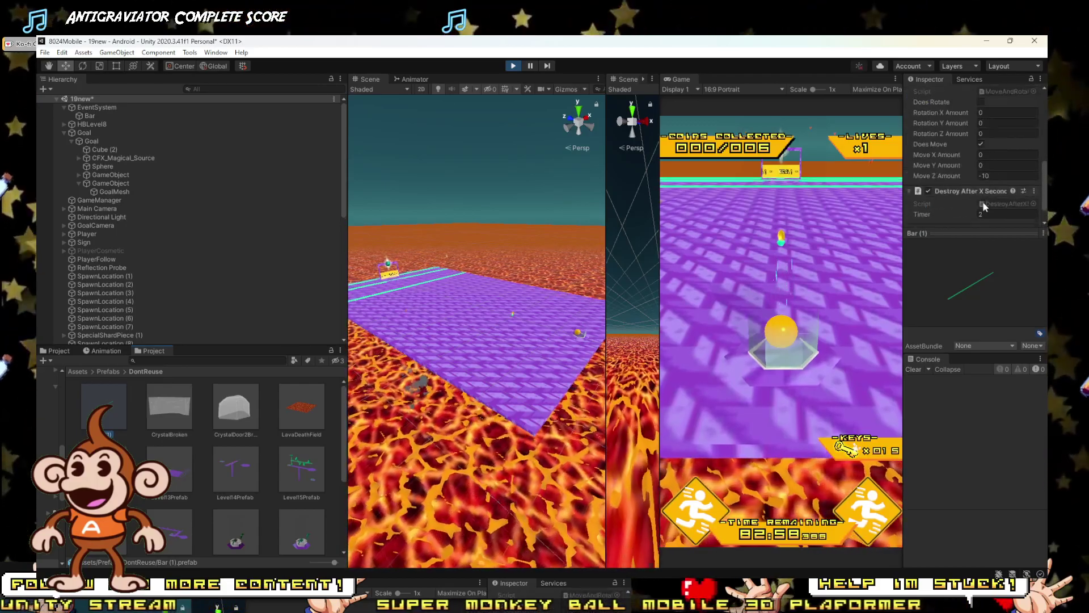
pyautogui.click(982, 194)
pyautogui.write('4')
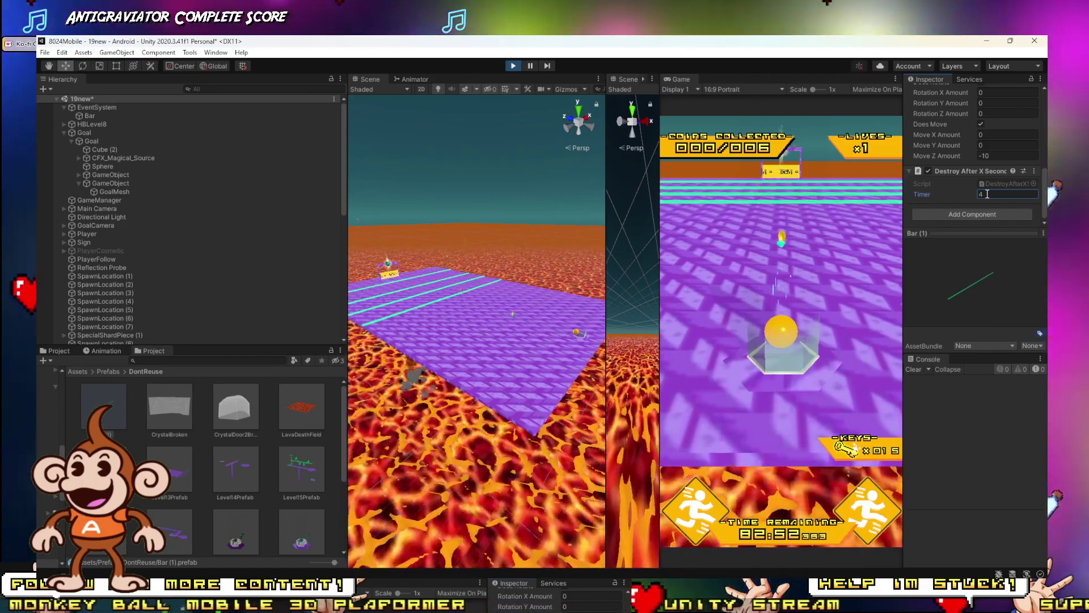
pyautogui.press('BackSpace')
pyautogui.write('8')
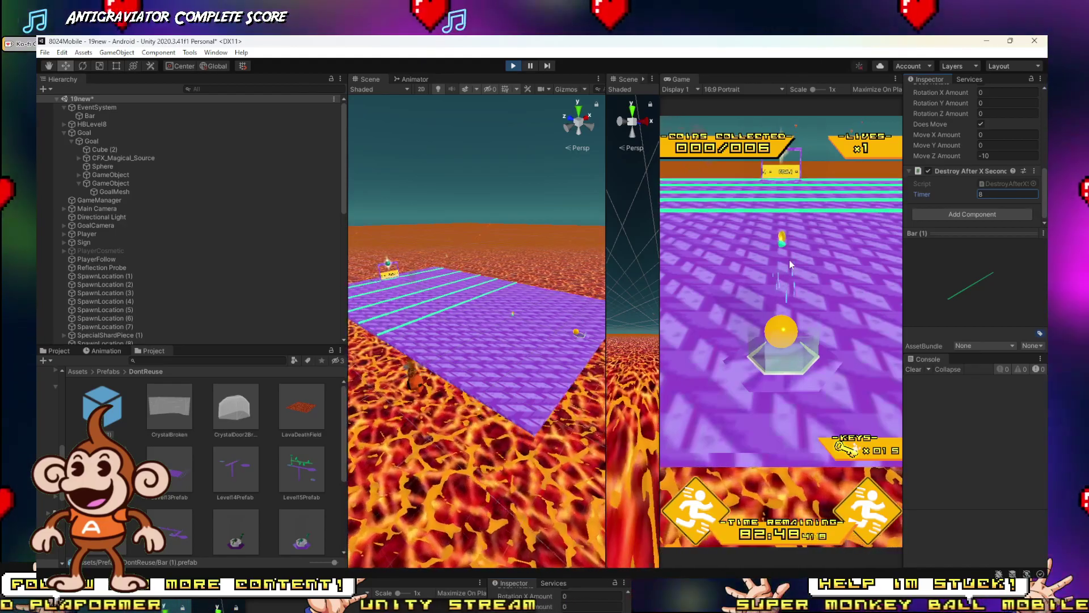
# Step: Play the level against the moving bars and set the Bar (1) prefab's destroy Timer to 7
pyautogui.click(777, 313)
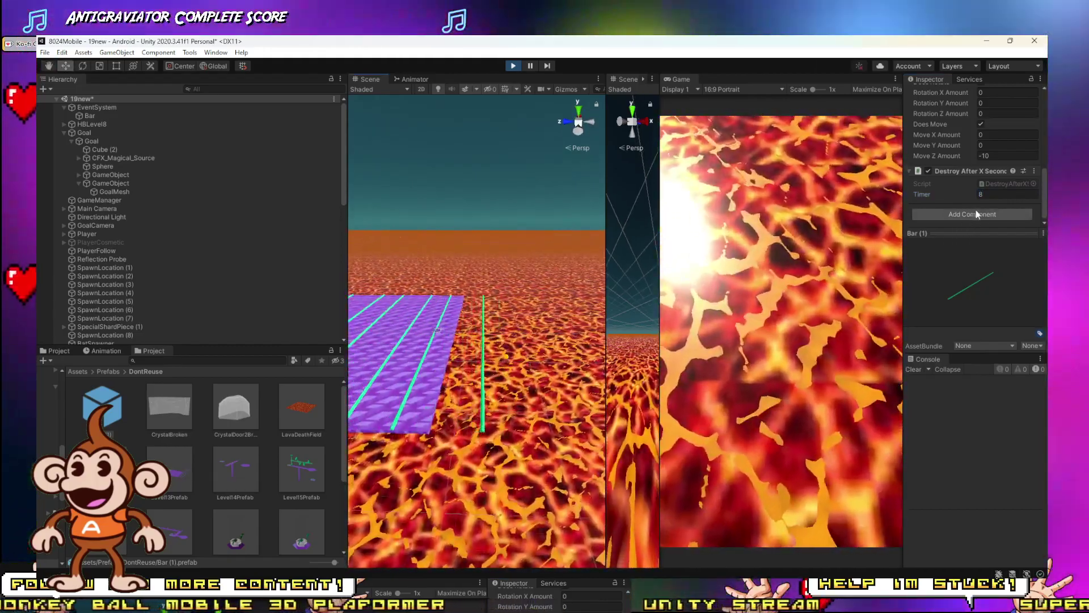
pyautogui.click(988, 195)
pyautogui.press('BackSpace')
pyautogui.write('7')
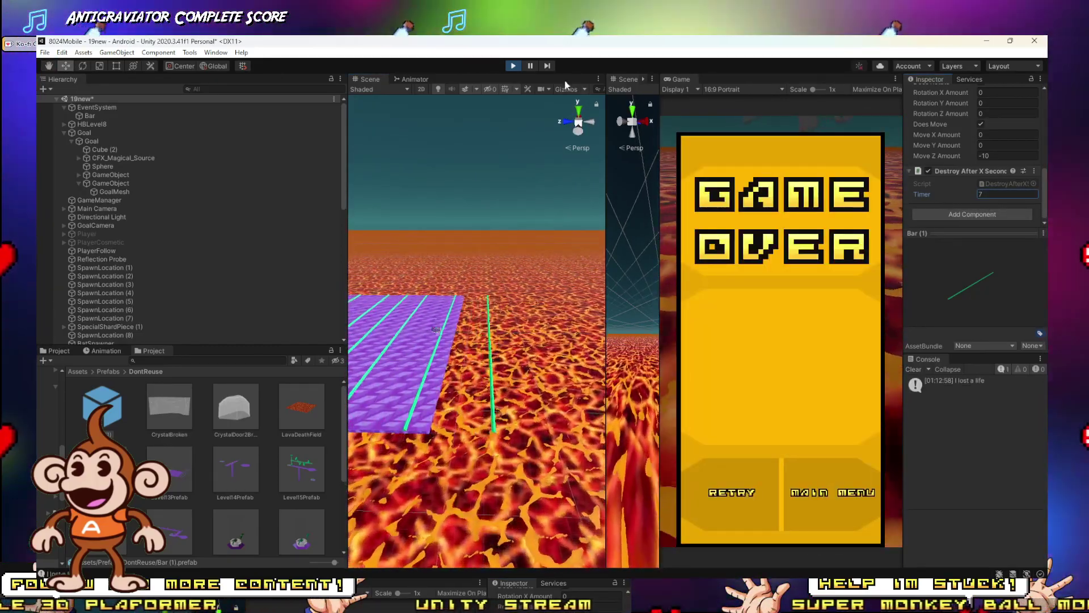
# Step: Restart play mode and examine from an angle where the bars disappear along the floor
pyautogui.click(513, 66)
pyautogui.click(513, 66)
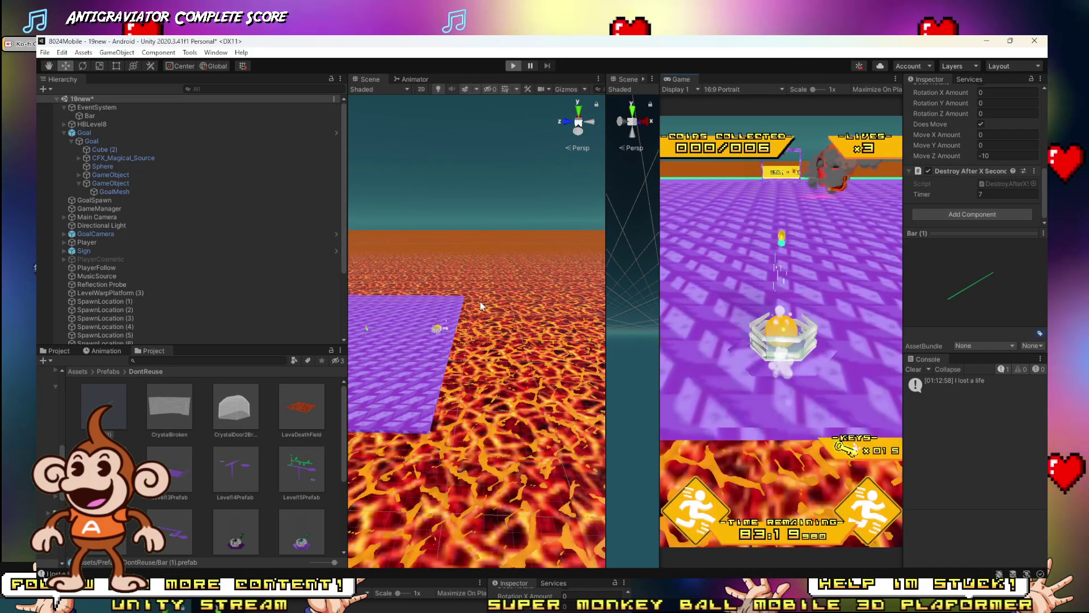
pyautogui.moveTo(480, 302); pyautogui.dragTo(543, 354, button='right')
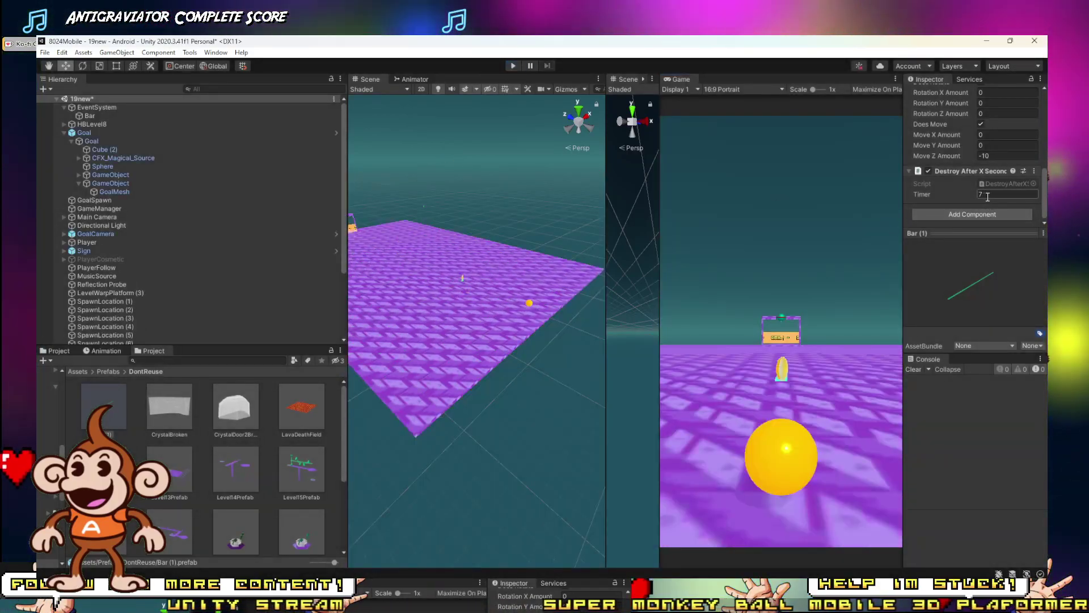
# Step: Run the level again, try 65 as the Bar (1) prefab's destroy Timer, and set it back to 7
pyautogui.click(514, 65)
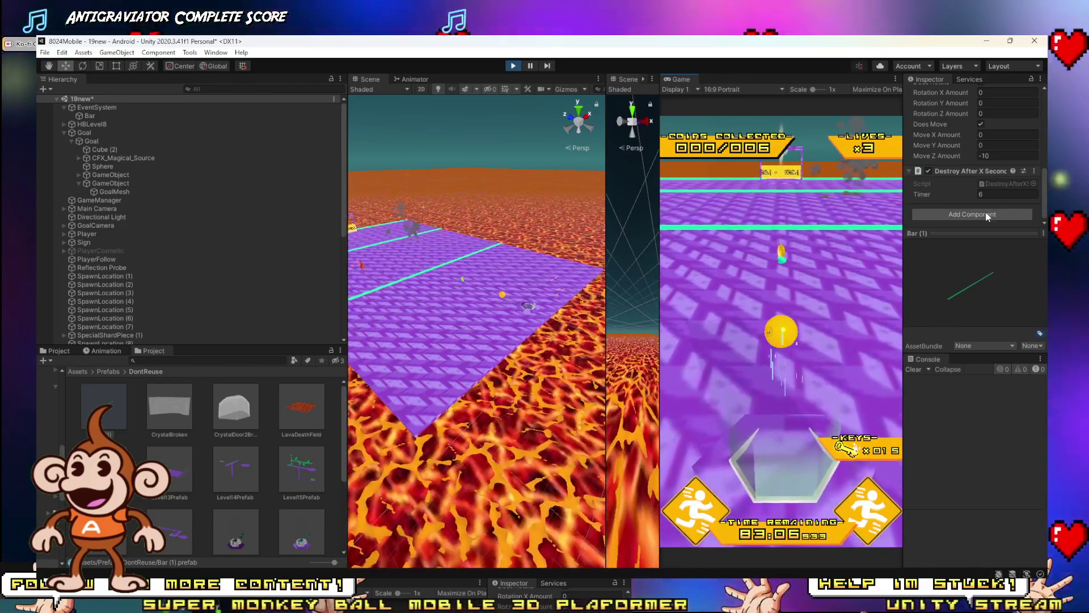
pyautogui.click(998, 194)
pyautogui.write('65')
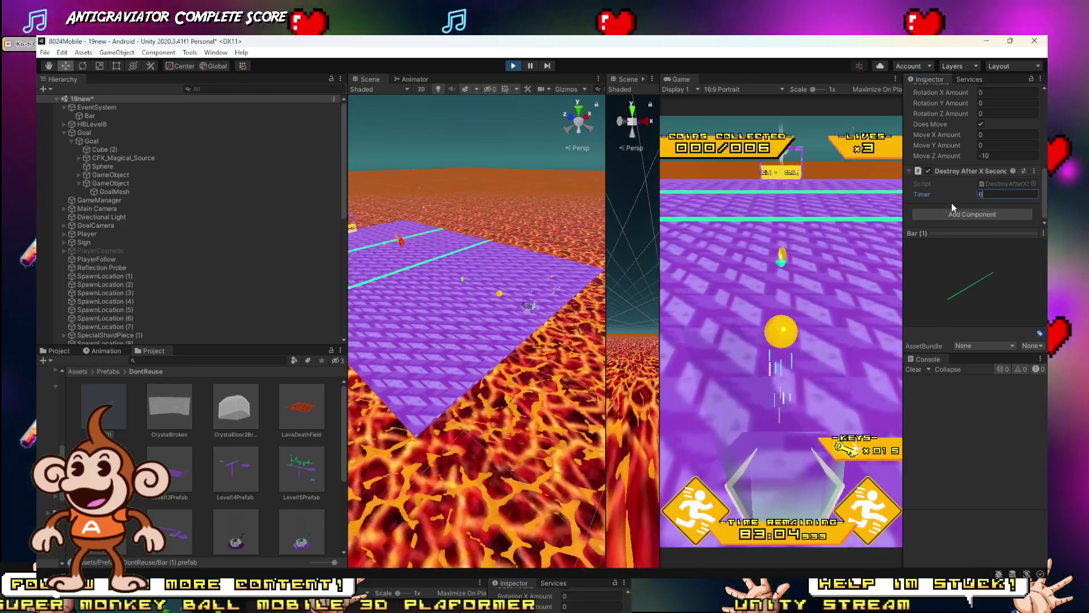
pyautogui.press('Return')
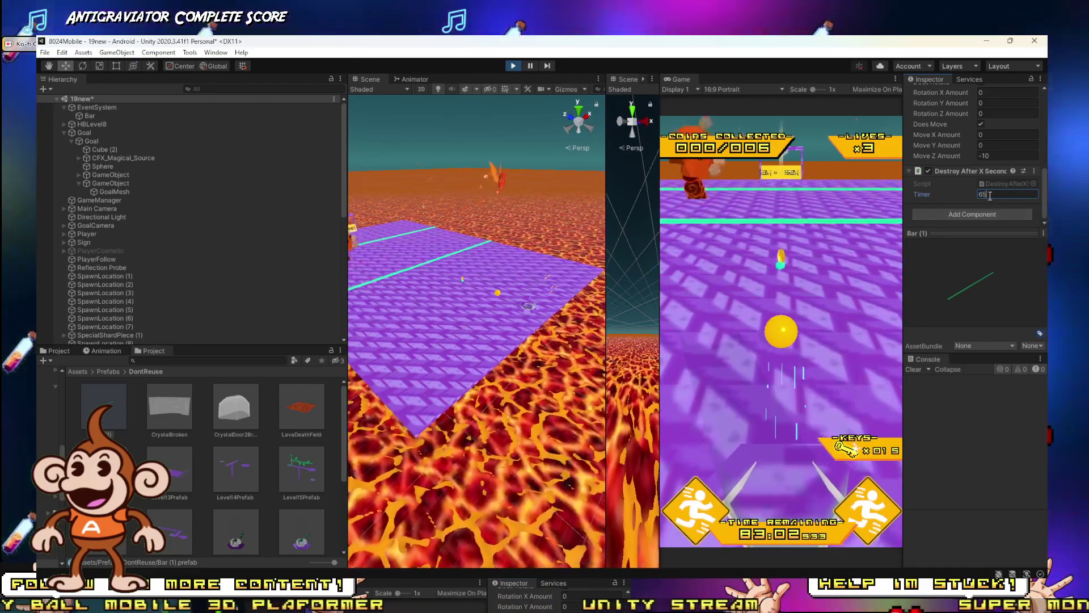
pyautogui.write('7')
pyautogui.press('Return')
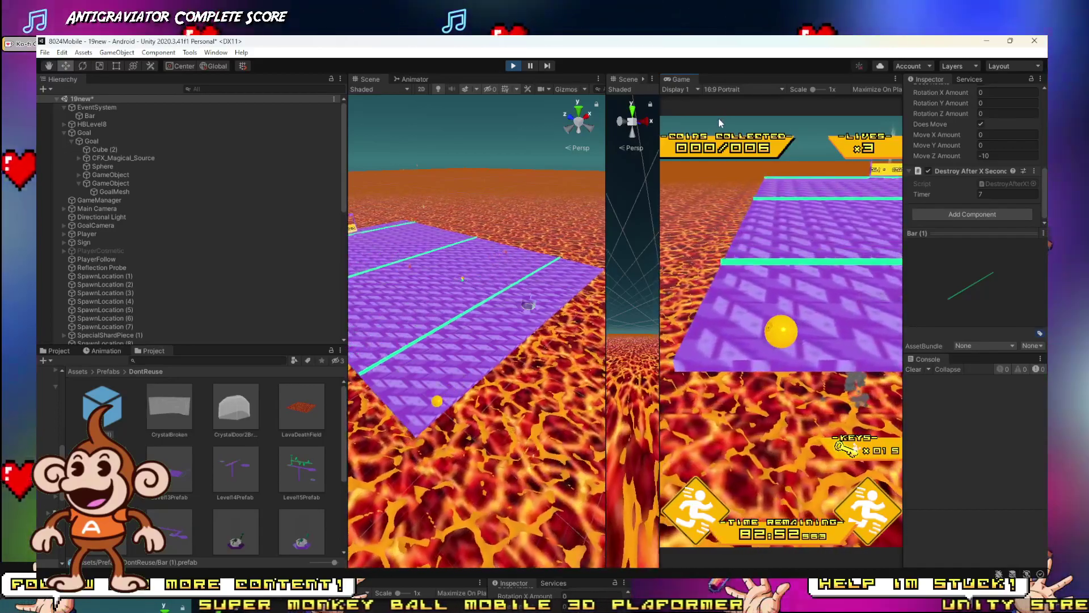
# Step: Replay the level, set the Bar (1) prefab's destroy Timer to 6, and run the level again to check the bars
pyautogui.click(514, 66)
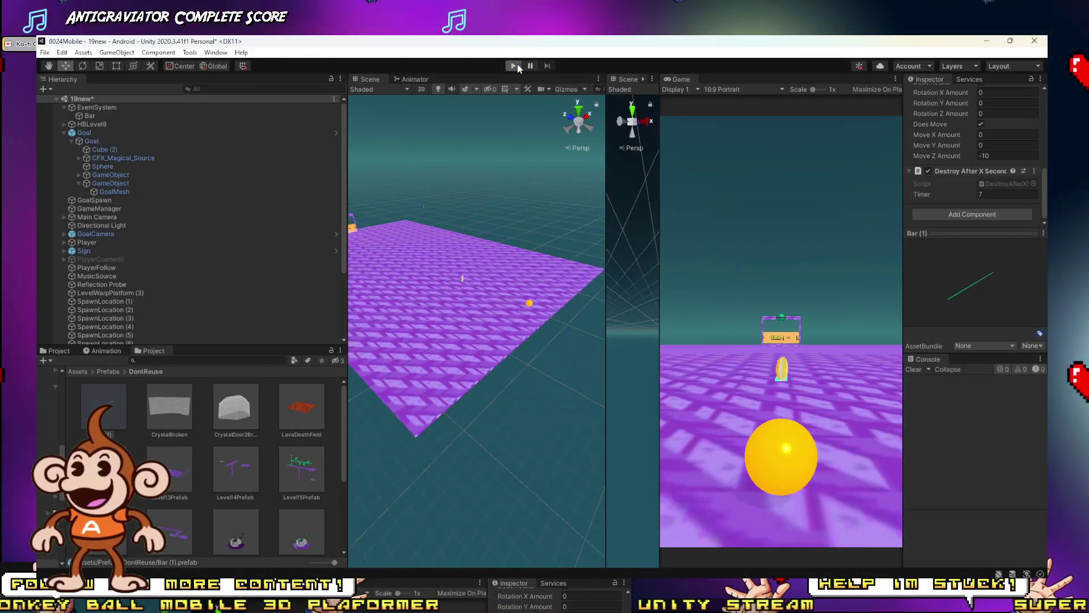
pyautogui.click(514, 66)
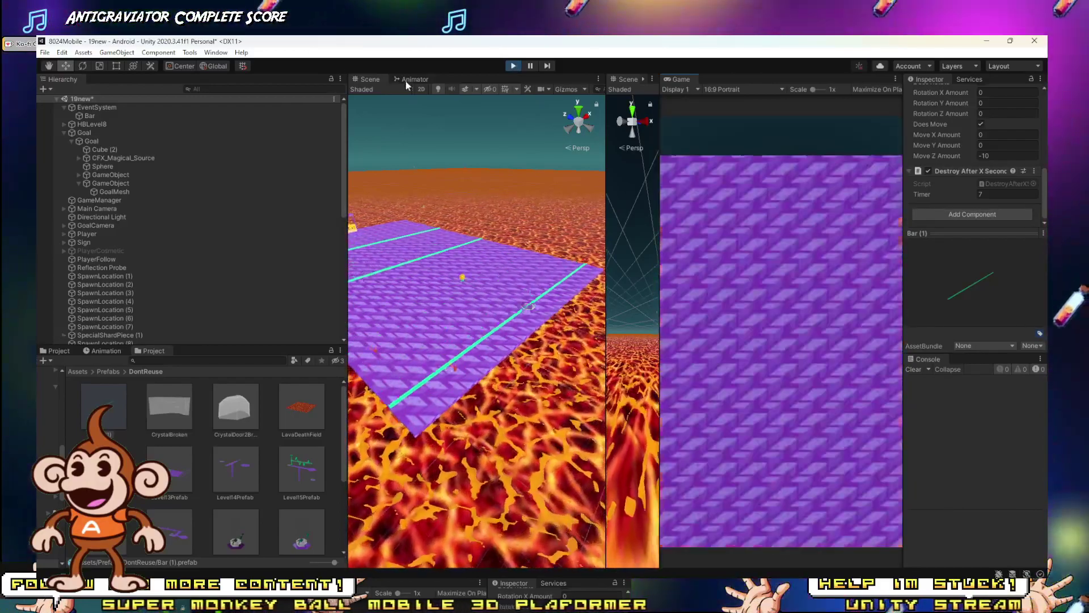
pyautogui.click(514, 68)
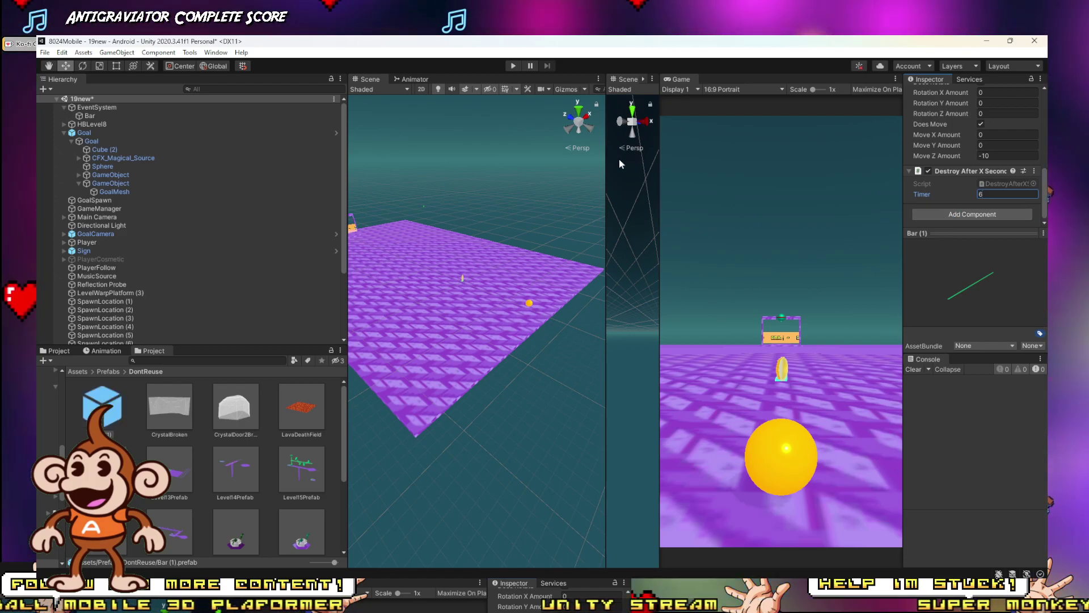
pyautogui.click(507, 70)
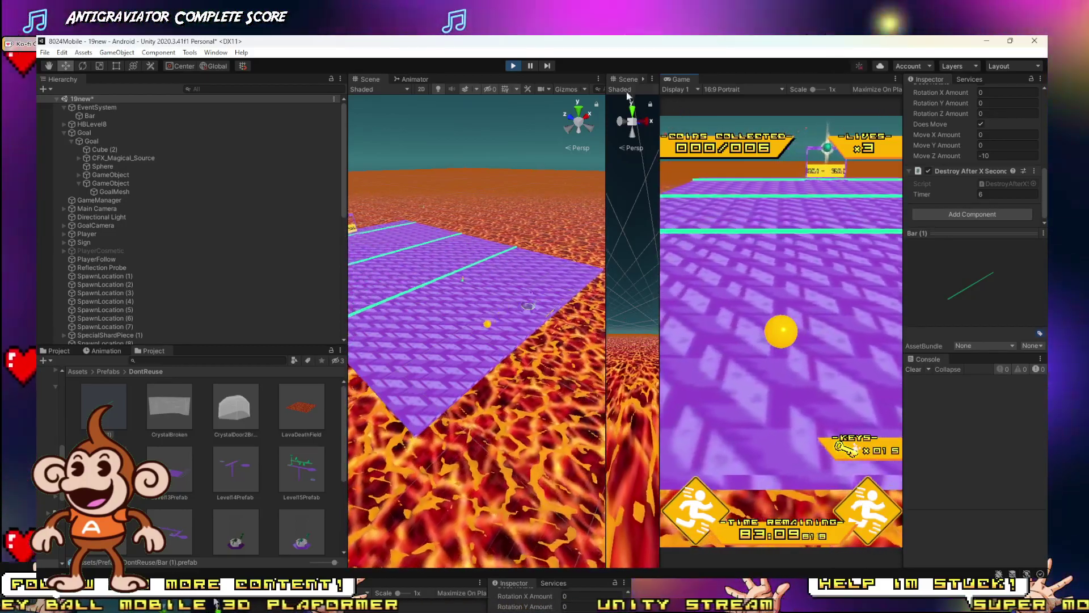
pyautogui.click(514, 66)
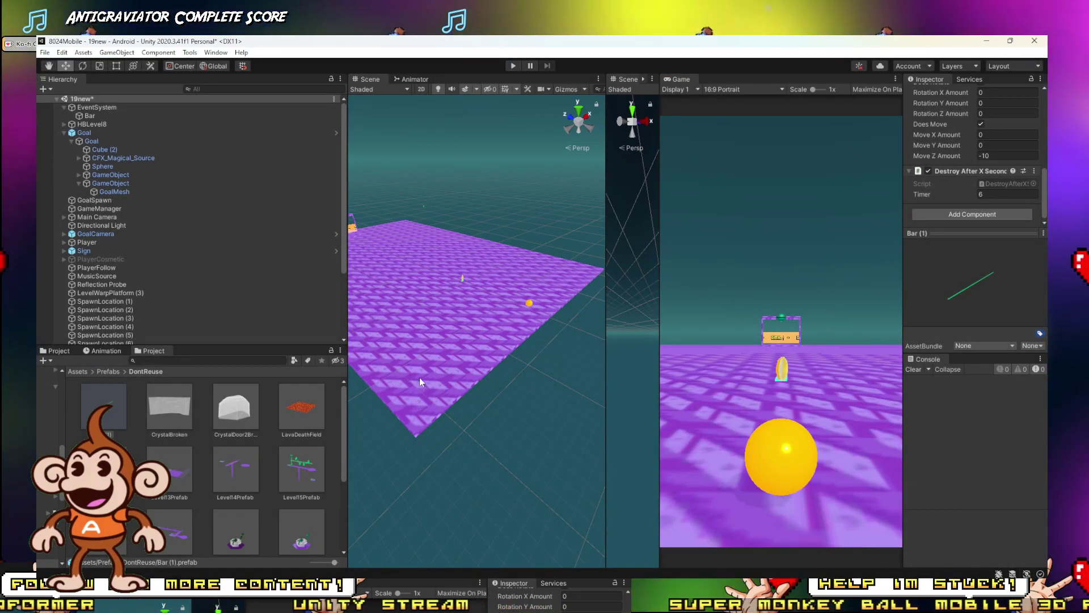
# Step: Raise the gem spawner GemSp (1) above the floor to about Y 0.78
pyautogui.click(420, 377)
pyautogui.press('f')
pyautogui.scroll(6, 423, 378)
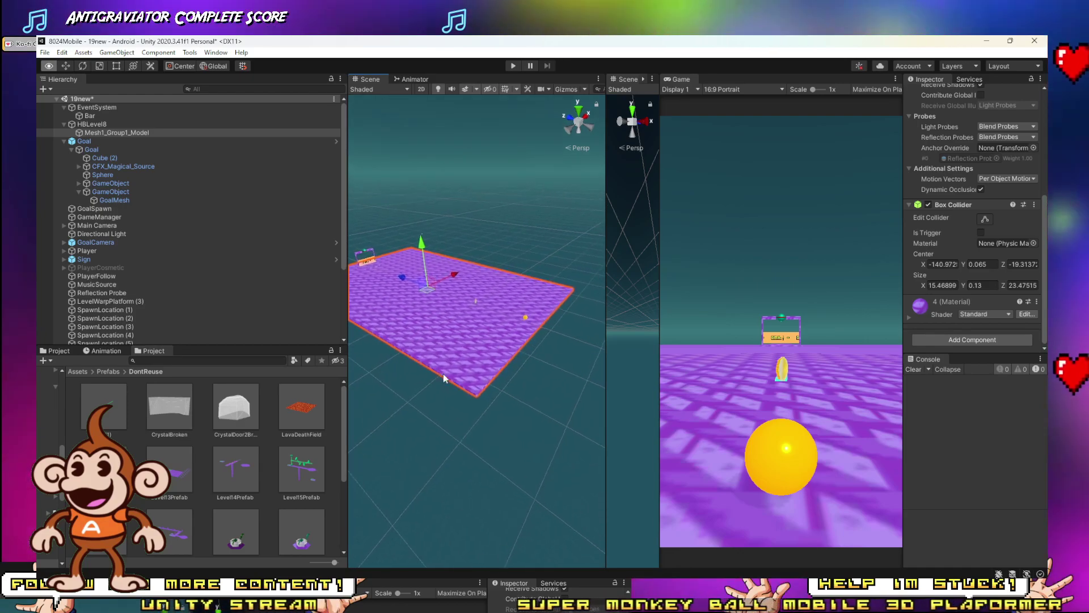
pyautogui.moveTo(400, 356); pyautogui.dragTo(454, 383, button='right')
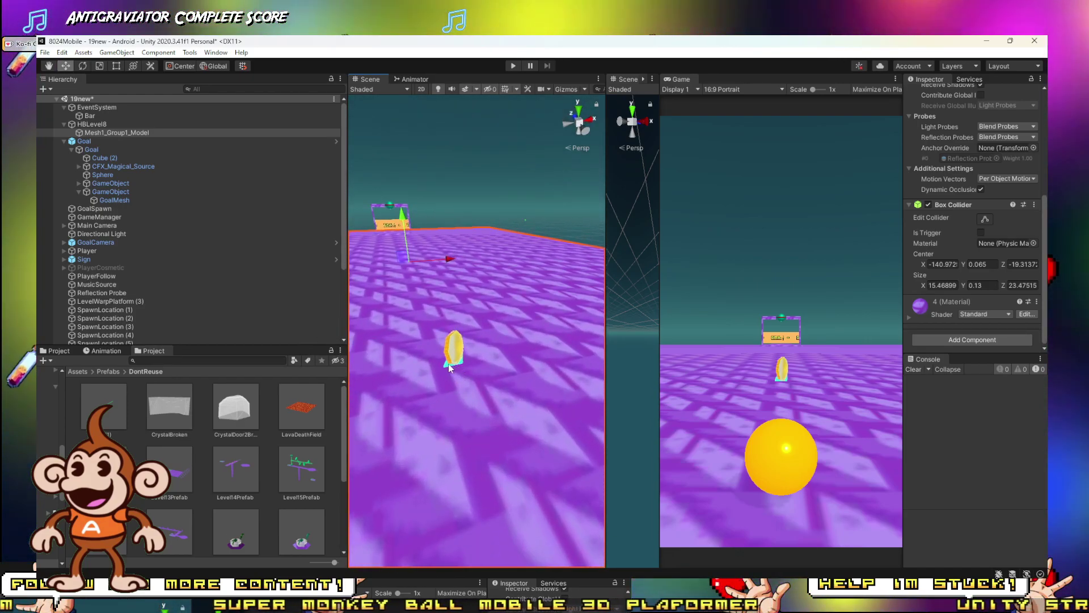
pyautogui.click(448, 369)
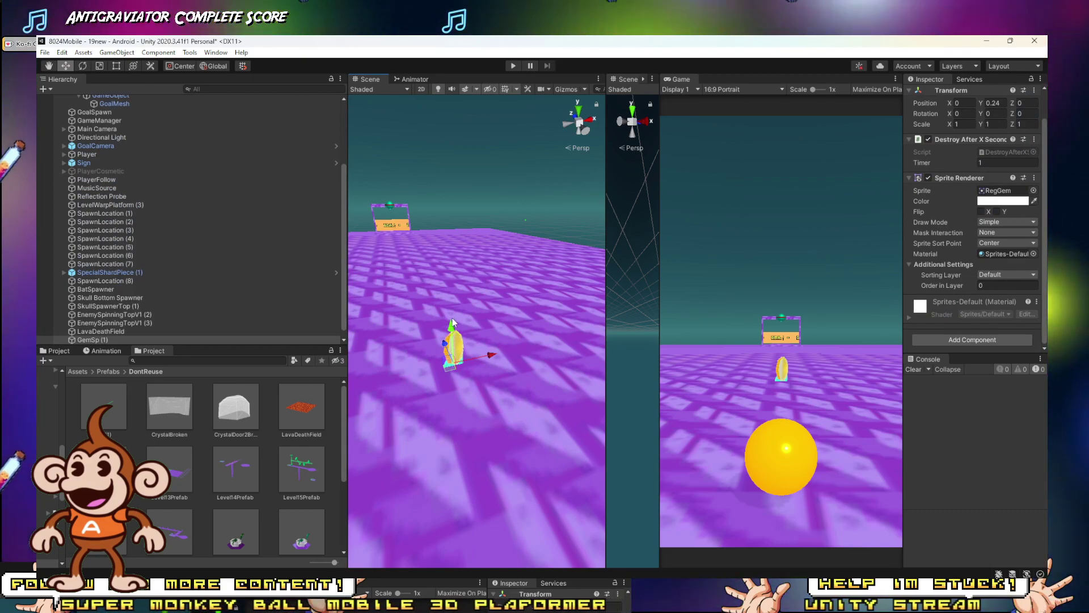
pyautogui.moveTo(455, 305); pyautogui.dragTo(455, 311)
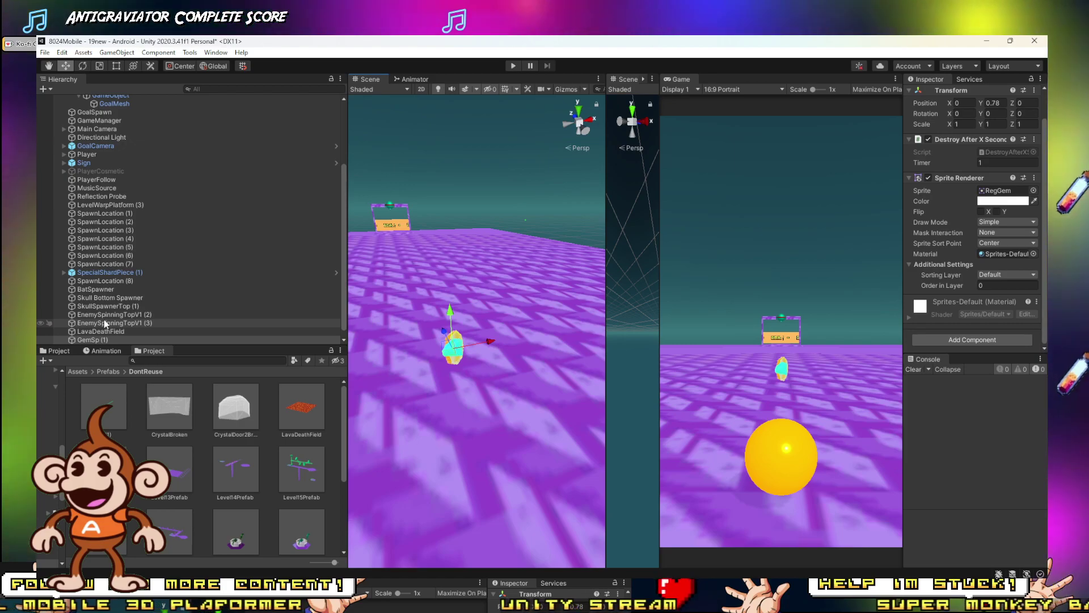
# Step: Move the coin spawner CoinSp (1) to the floor's near corner at about X 22.79, Z -16.74
pyautogui.scroll(-1, 113, 312)
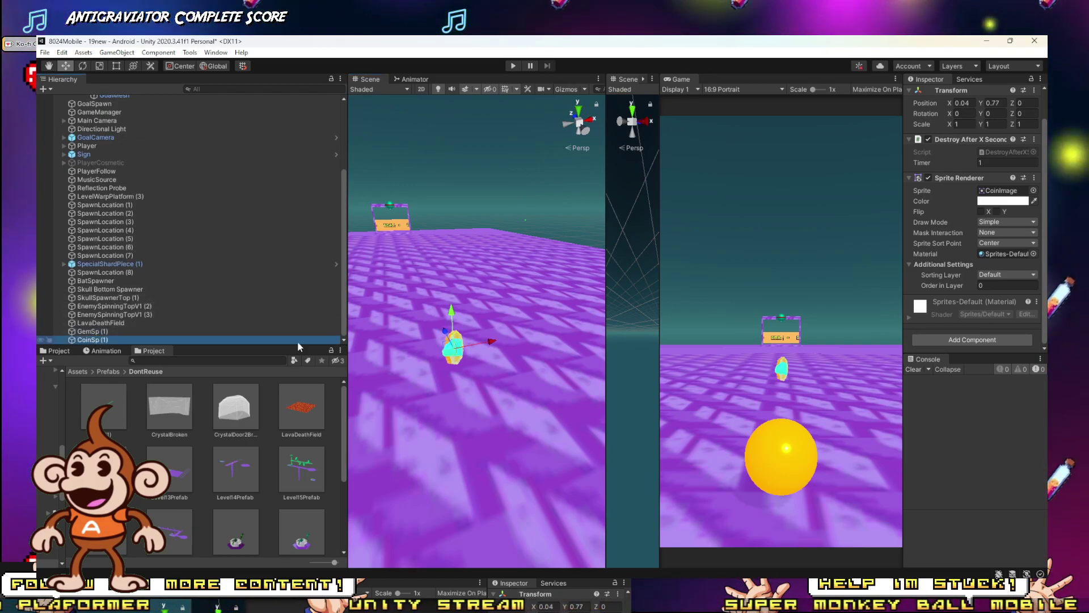
pyautogui.scroll(-6, 445, 334)
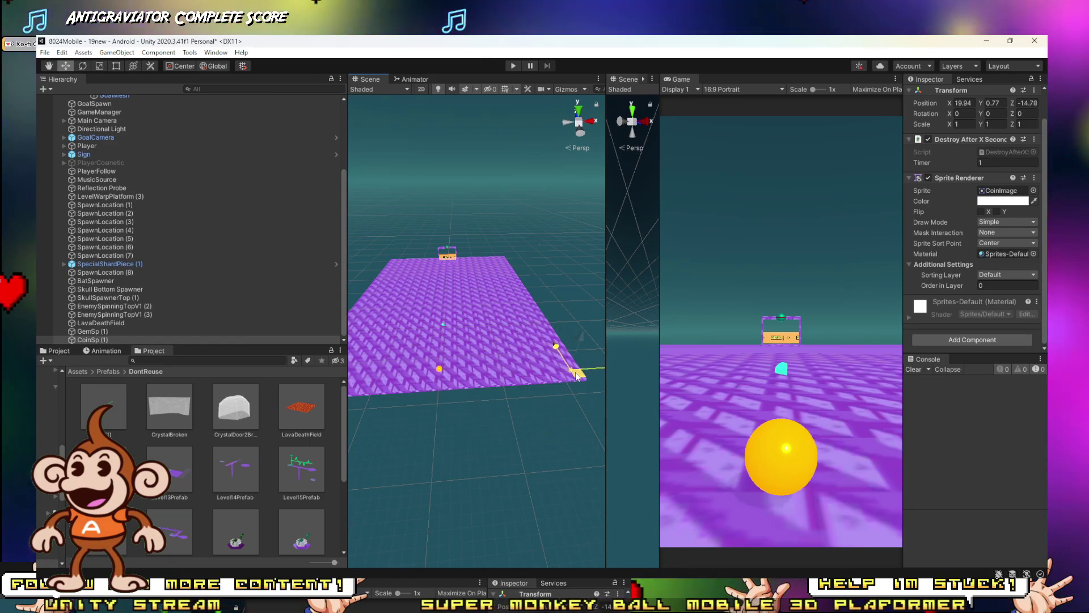
pyautogui.scroll(5, 561, 378)
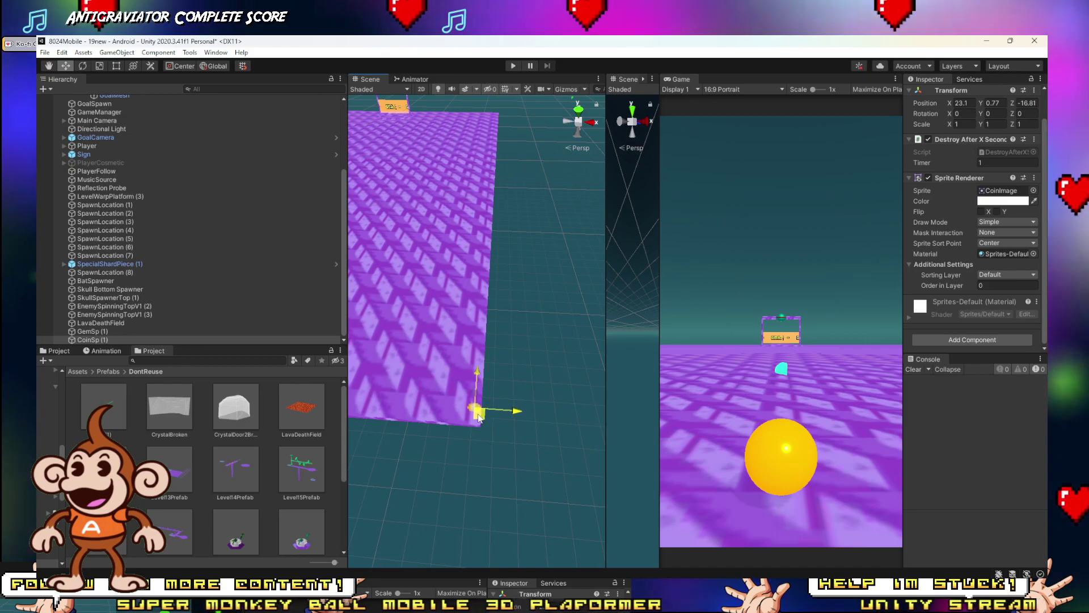
pyautogui.keyDown('alt'); pyautogui.moveTo(473, 373); pyautogui.dragTo(414, 372); pyautogui.keyUp('alt')
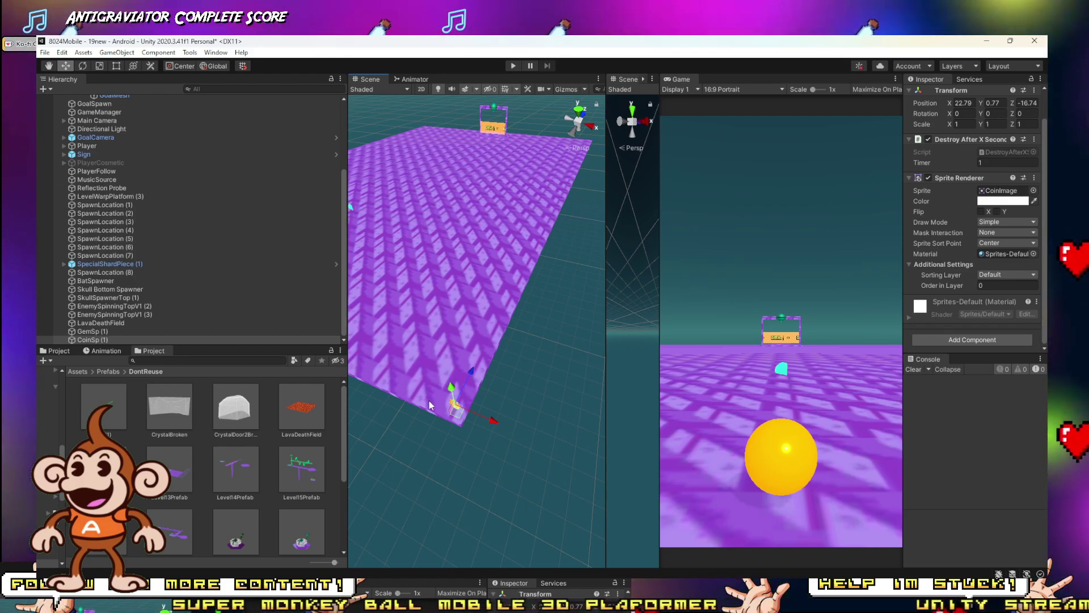
pyautogui.scroll(-5, 430, 400)
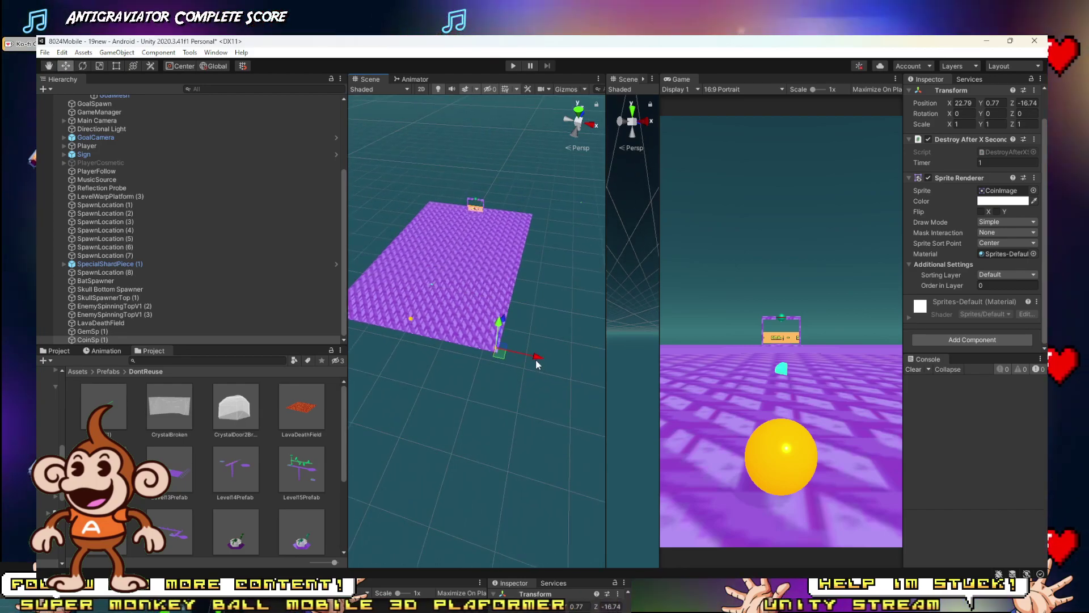
# Step: Duplicate the coin spawner into an evenly spaced row of eight along the floor's near edge, ending at about X -22.02
pyautogui.moveTo(505, 353); pyautogui.dragTo(407, 333)
pyautogui.hotkey('ctrl', 'd')
pyautogui.hotkey('ctrl', 'd')
pyautogui.hotkey('ctrl', 'd')
pyautogui.hotkey('ctrl', 'd')
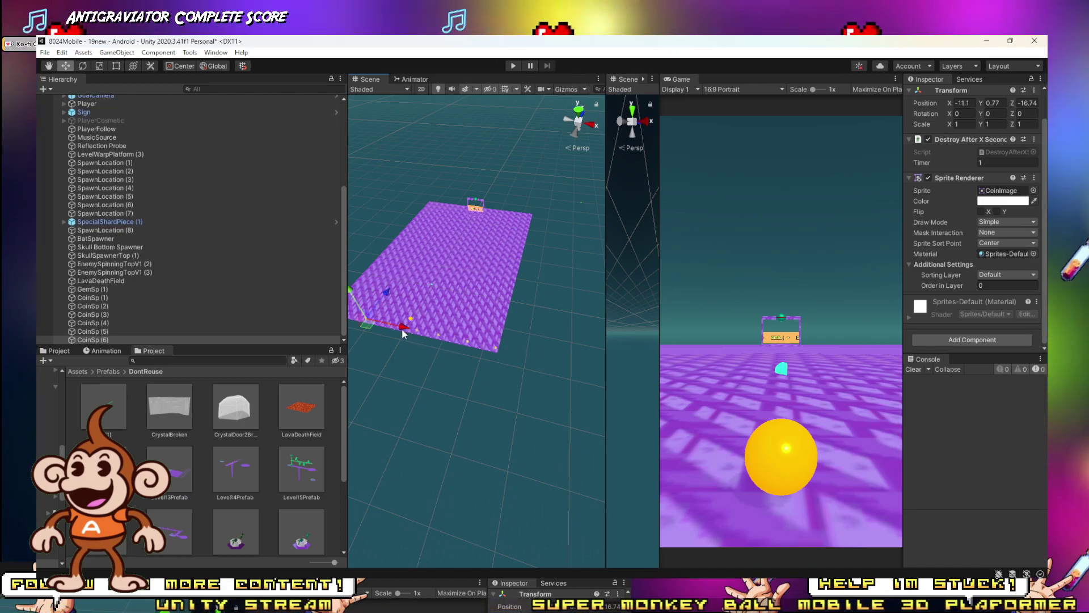
pyautogui.moveTo(403, 334); pyautogui.dragTo(390, 341, button='right')
pyautogui.hotkey('ctrl', 'd')
pyautogui.moveTo(421, 328)
pyautogui.mouseDown()
pyautogui.moveTo(397, 330)
pyautogui.moveTo(407, 320)
pyautogui.mouseUp()
pyautogui.moveTo(407, 320); pyautogui.dragTo(492, 305, button='right')
pyautogui.press('w')
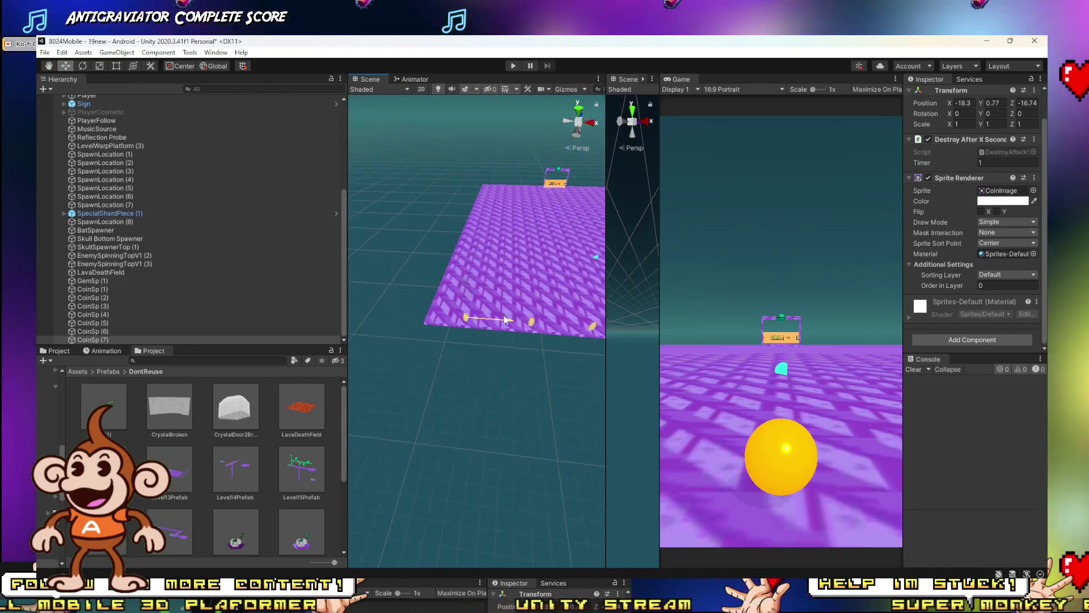
pyautogui.moveTo(514, 322); pyautogui.dragTo(517, 322)
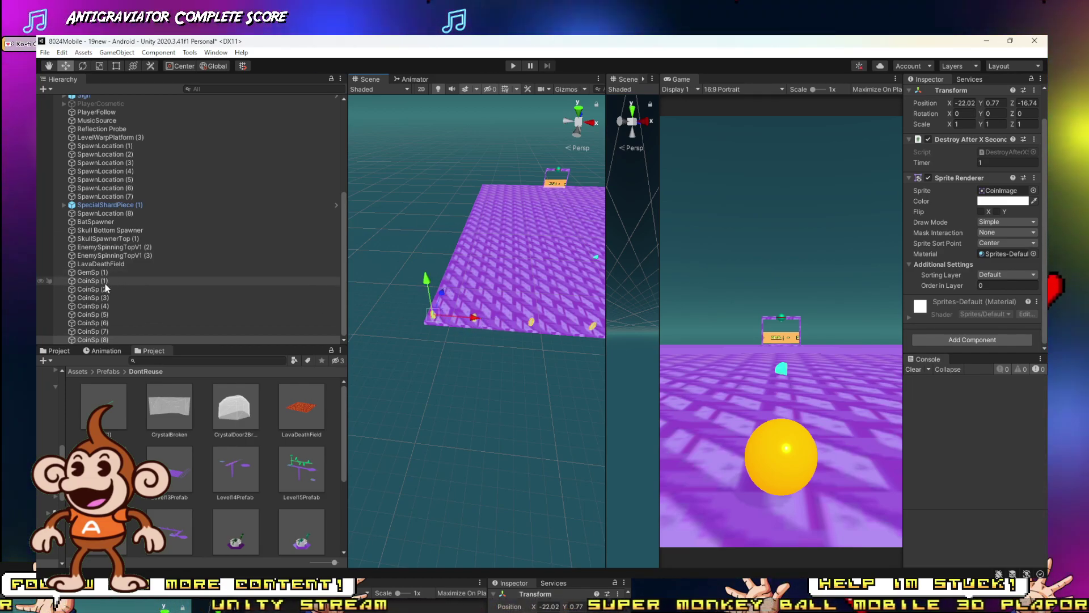
# Step: Select all eight coin spawners and duplicate the row repeatedly towards the goal, placing rows at about Z 11.51, 24.01 and 34.26
pyautogui.keyDown('shift'); pyautogui.click(105, 284); pyautogui.keyUp('shift')
pyautogui.moveTo(369, 332); pyautogui.dragTo(522, 299, button='right')
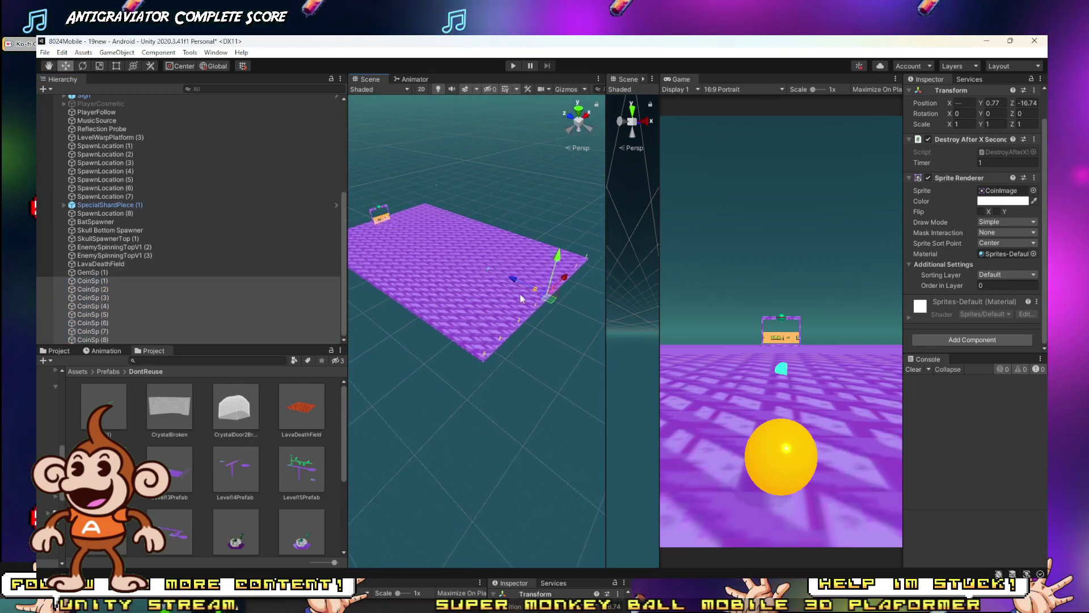
pyautogui.moveTo(513, 282); pyautogui.dragTo(509, 277)
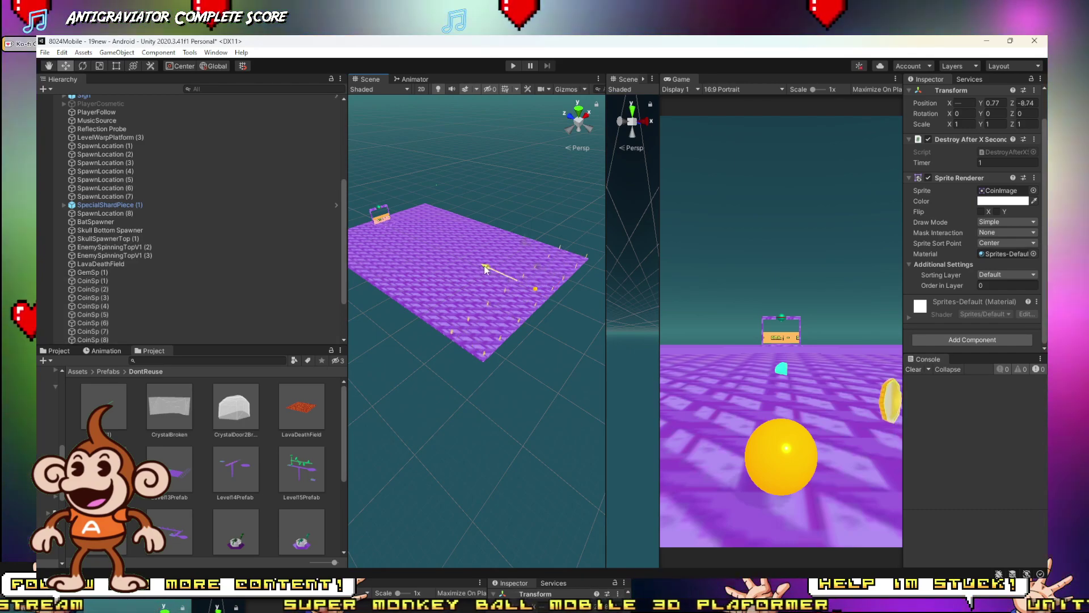
pyautogui.hotkey('ctrl', 'd')
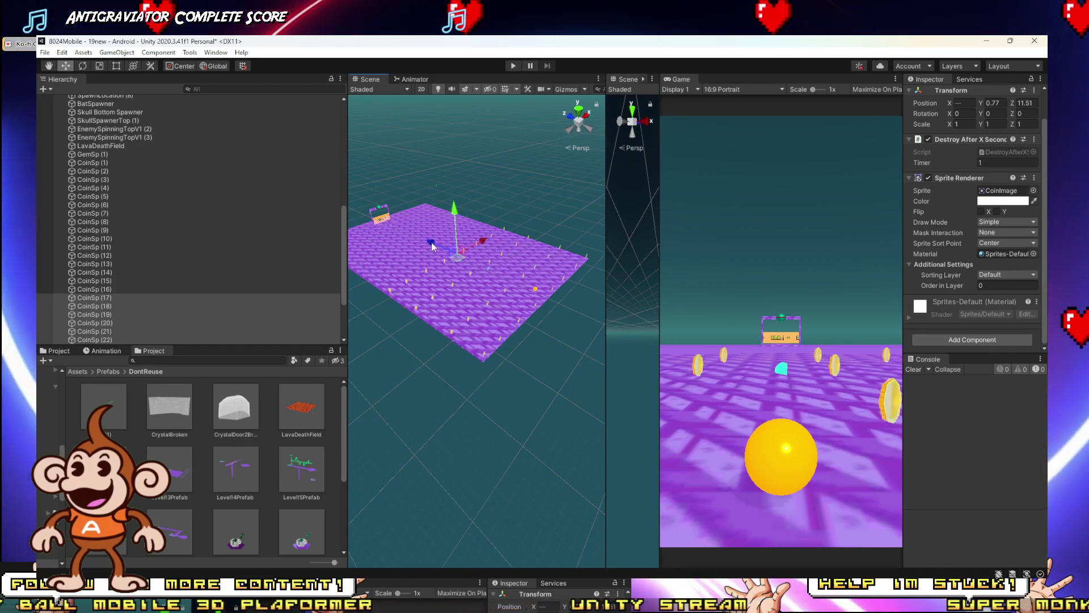
pyautogui.hotkey('ctrl', 'd')
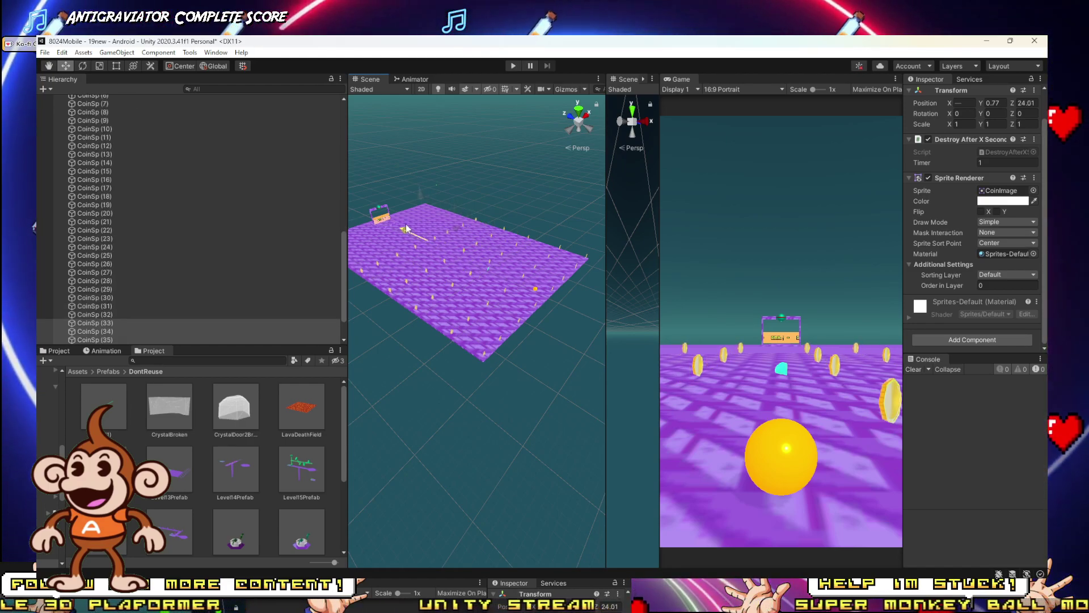
pyautogui.hotkey('ctrl', 'd')
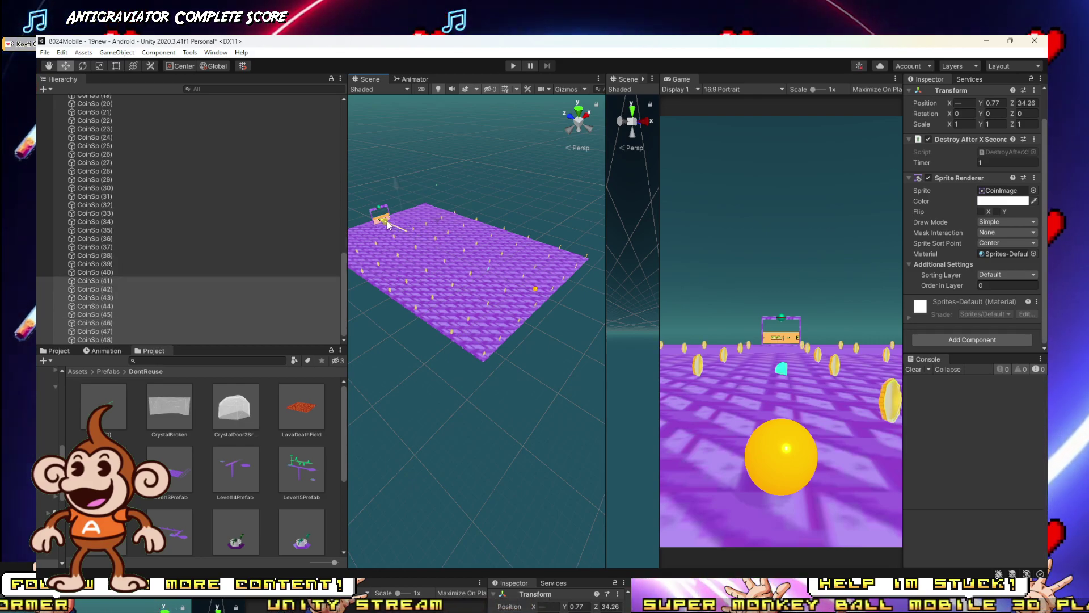
pyautogui.hotkey('ctrl', 'd')
# Step: Place the next coin row at about Z 43.94 and a duplicate of it at the floor's far edge, about Z 51.91
pyautogui.moveTo(387, 227); pyautogui.dragTo(371, 218)
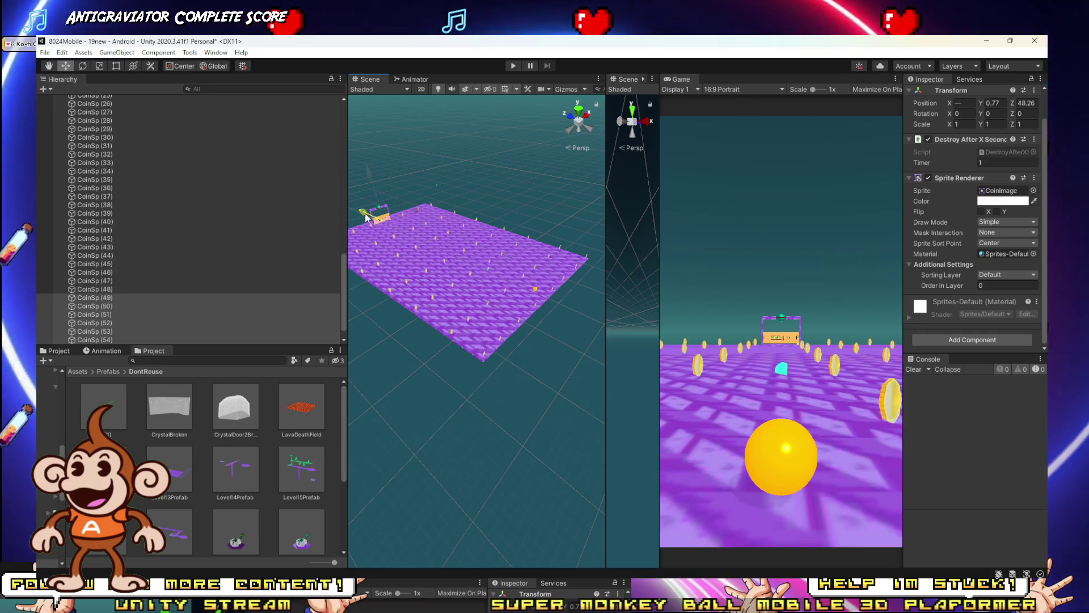
pyautogui.moveTo(386, 229); pyautogui.dragTo(525, 227, button='right')
pyautogui.scroll(-5, 525, 226)
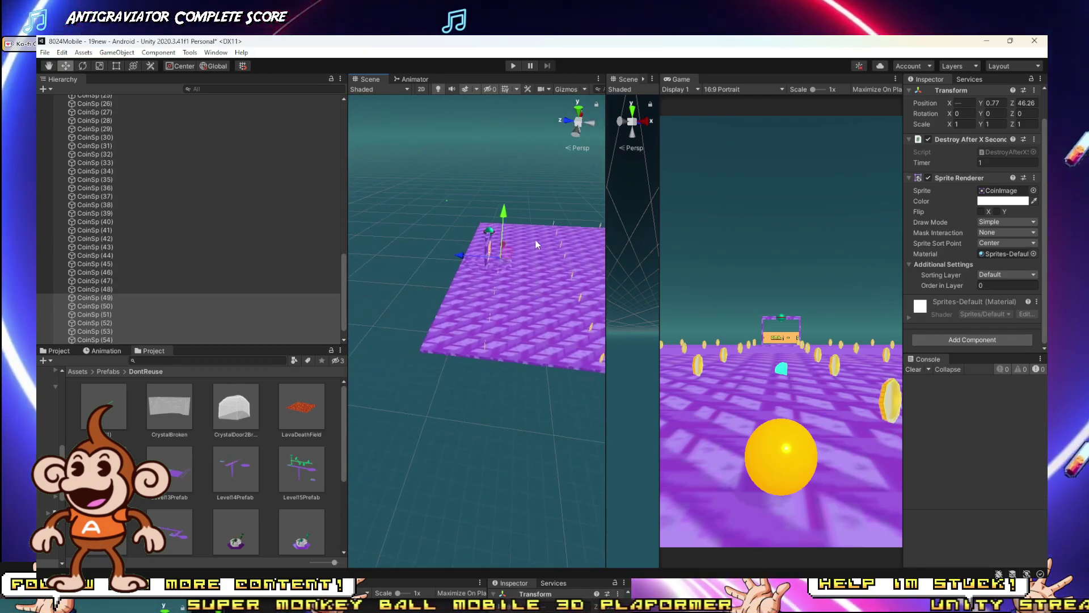
pyautogui.moveTo(475, 260); pyautogui.dragTo(475, 260)
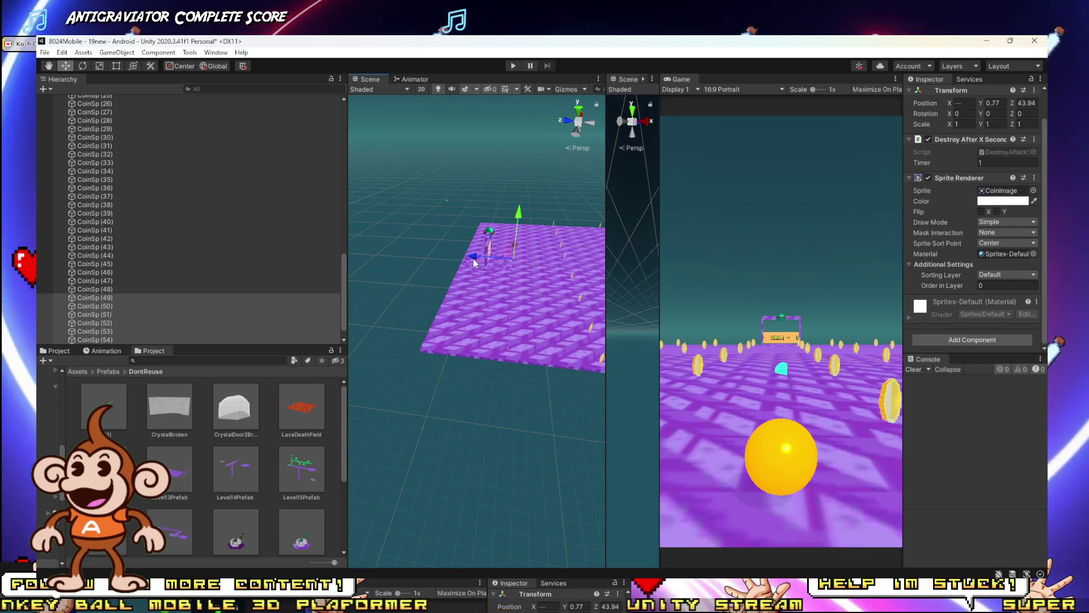
pyautogui.hotkey('ctrl', 'd')
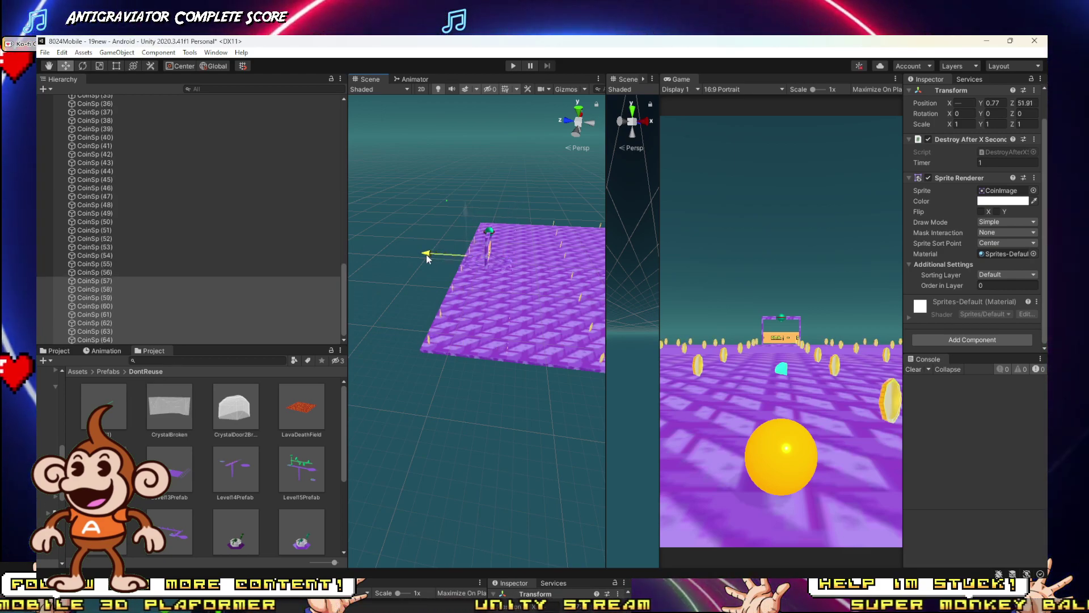
pyautogui.moveTo(427, 258); pyautogui.dragTo(424, 258)
# Step: Duplicate the gem spawner and spread five copies among the coins, placing the last at about X 12.33, Z 39.67
pyautogui.moveTo(454, 276); pyautogui.dragTo(458, 333, button='right')
pyautogui.click(487, 329)
pyautogui.moveTo(458, 332); pyautogui.dragTo(493, 341)
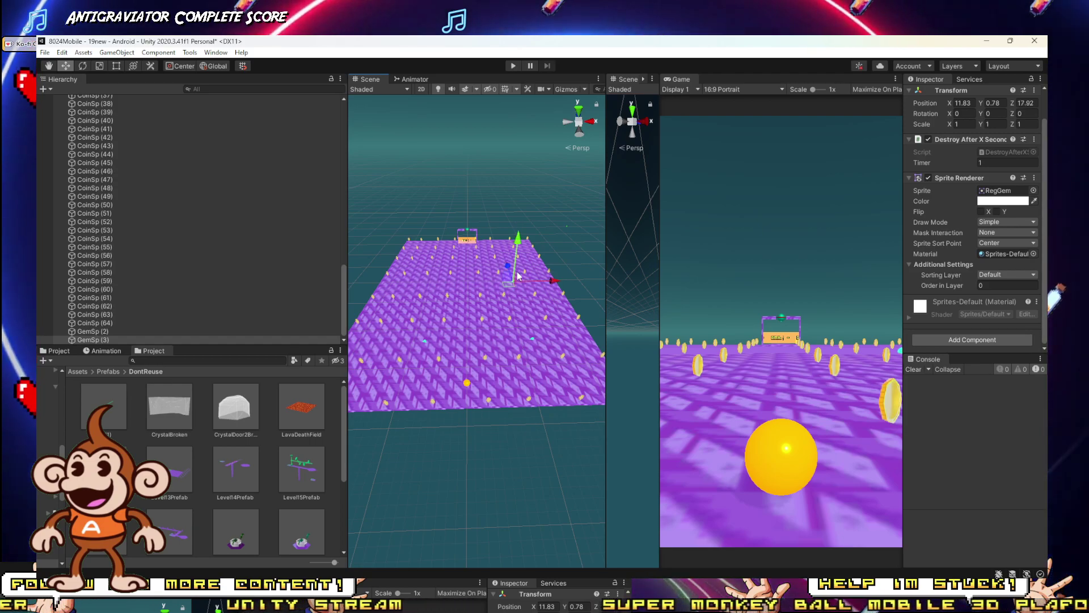
pyautogui.hotkey('ctrl', 'd')
pyautogui.moveTo(518, 277); pyautogui.dragTo(503, 285)
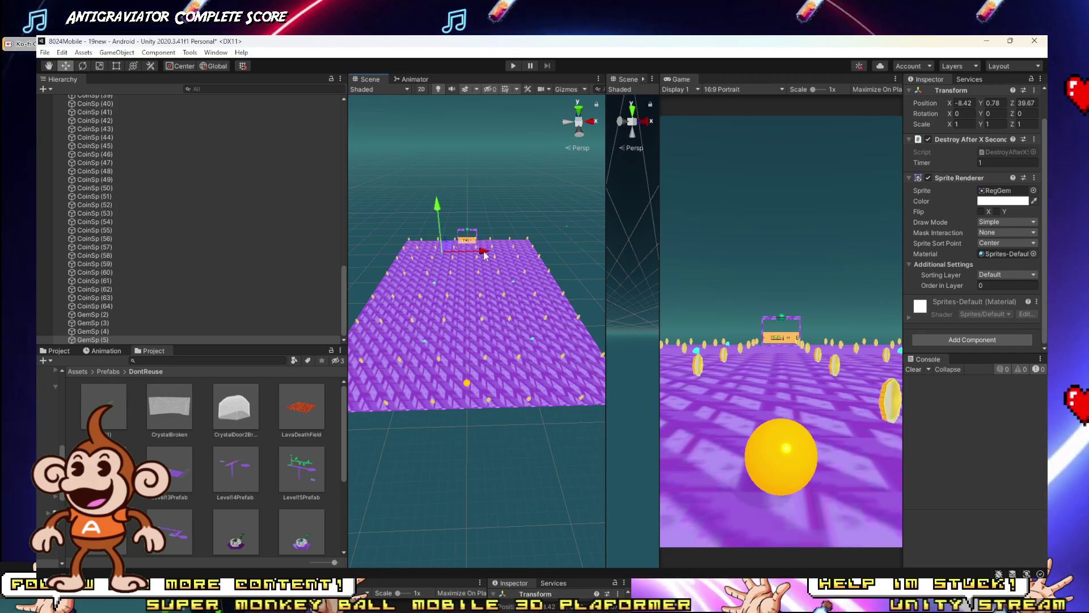
pyautogui.press('f')
pyautogui.moveTo(506, 280); pyautogui.dragTo(501, 349, button='right')
pyautogui.scroll(-10, 502, 349)
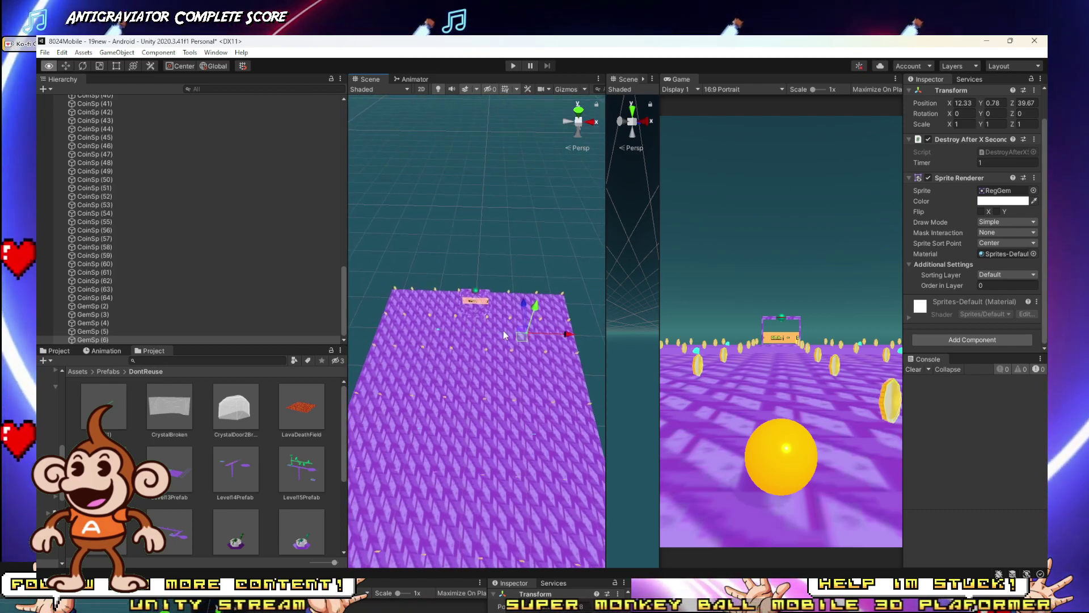
pyautogui.moveTo(503, 330); pyautogui.dragTo(548, 312, button='right')
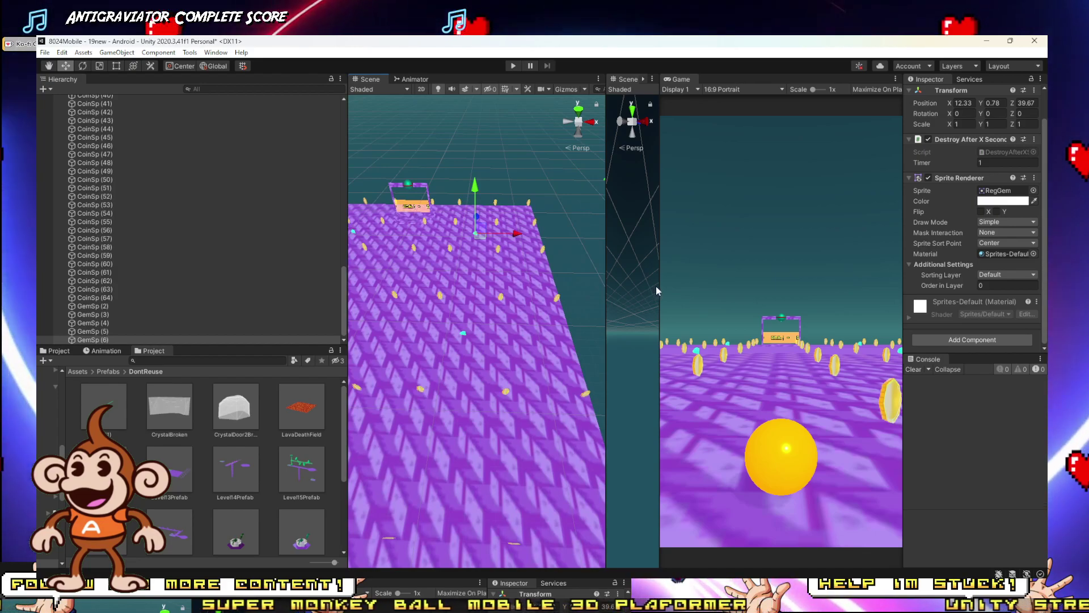
# Step: Enlarge the Game view, play-test the level with the coins and gems, and widen the Scene view again
pyautogui.moveTo(657, 284); pyautogui.dragTo(426, 288)
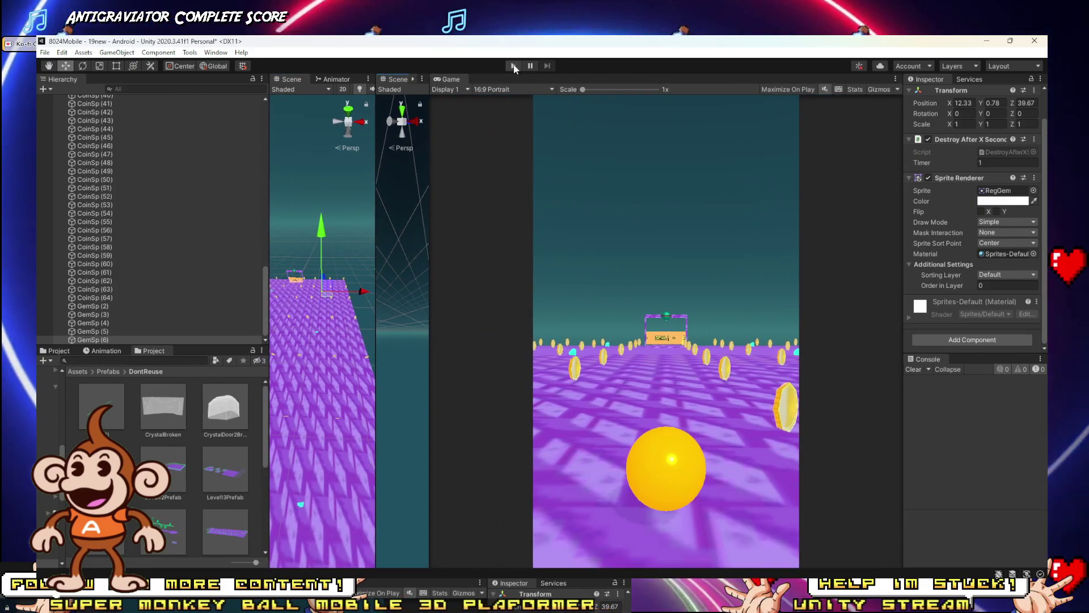
pyautogui.click(514, 66)
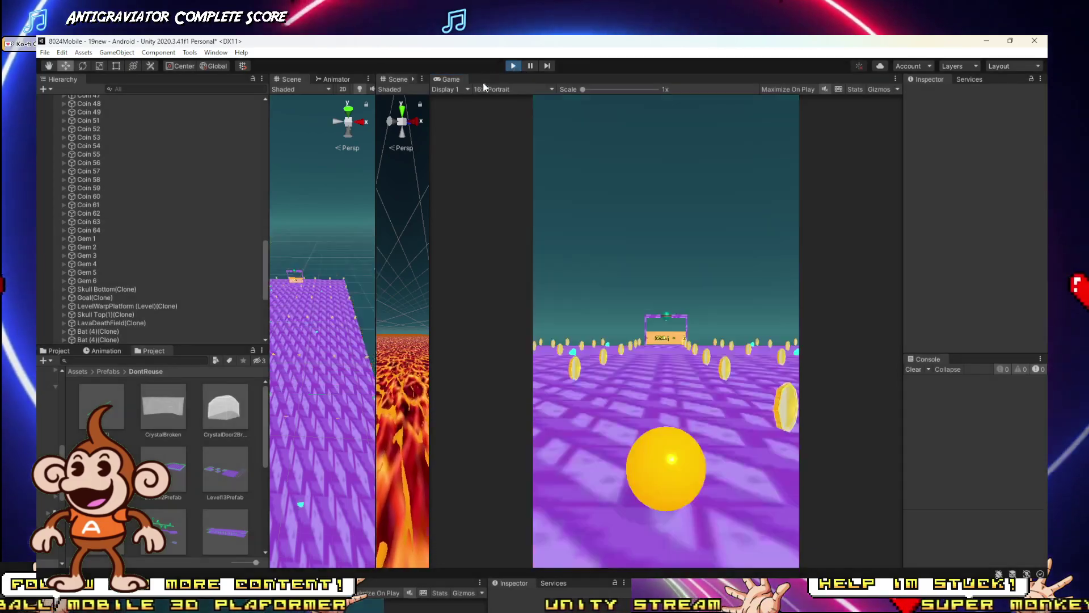
pyautogui.moveTo(379, 252); pyautogui.dragTo(528, 256)
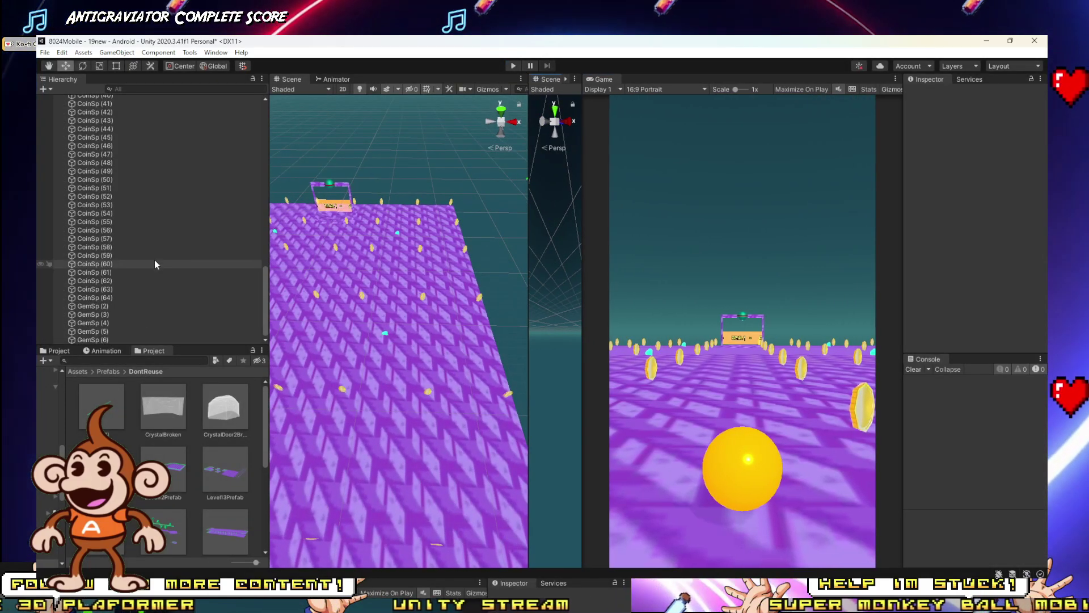
# Step: Find the skull spawners and move Skull Bottom Spawner to about X 37.1, Z 30.9 and SkullSpawnerTop (1) to about X -29.8, Z 31.4
pyautogui.write('SKULL')
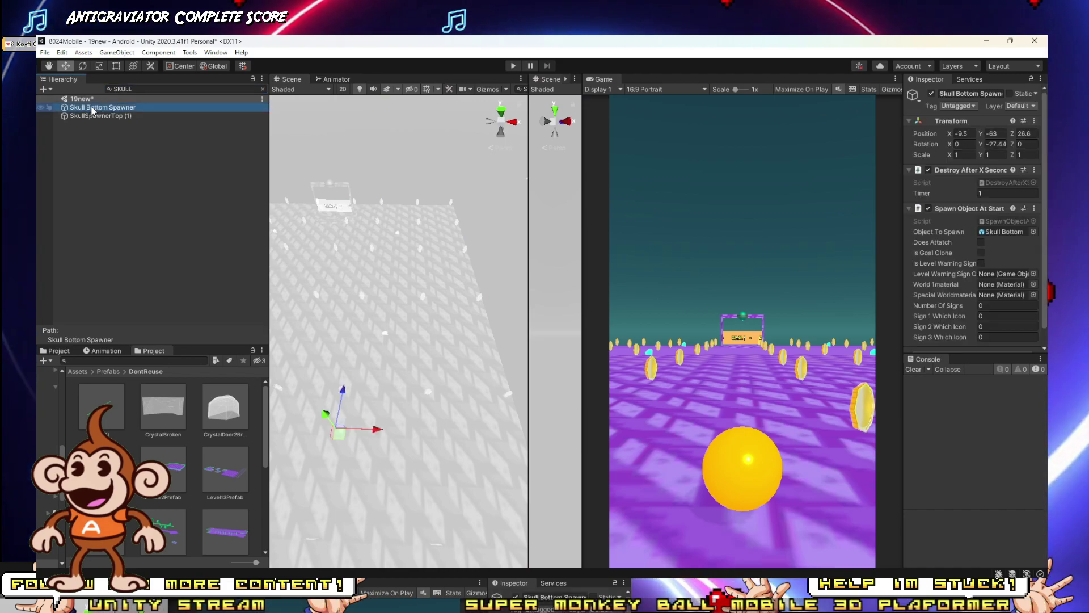
pyautogui.keyDown('alt'); pyautogui.moveTo(387, 298); pyautogui.dragTo(349, 373); pyautogui.keyUp('alt')
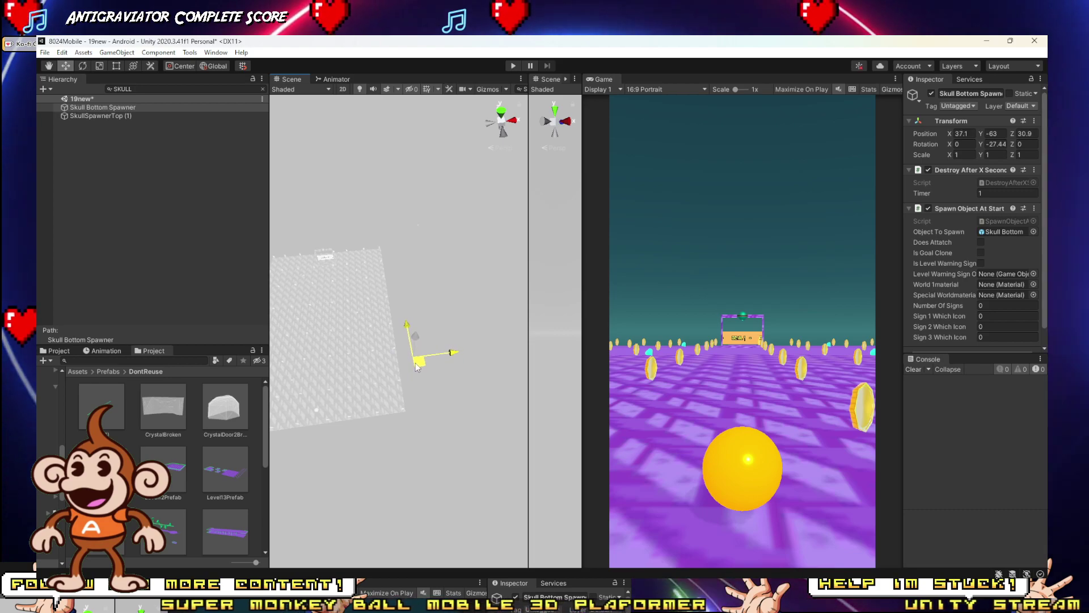
pyautogui.click(111, 115)
pyautogui.keyDown('alt'); pyautogui.moveTo(463, 302); pyautogui.dragTo(427, 299); pyautogui.keyUp('alt')
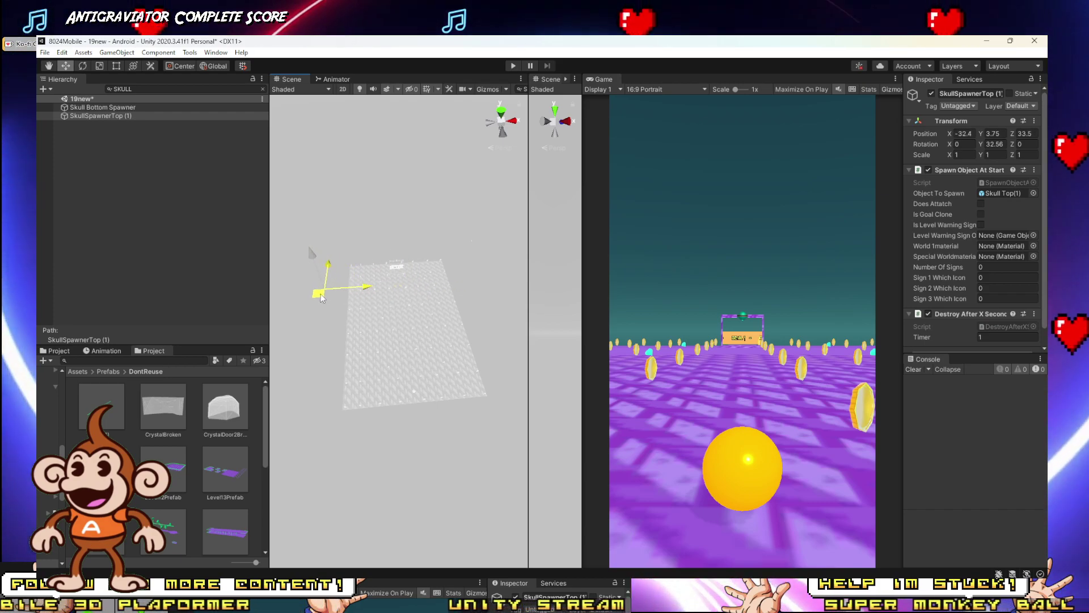
pyautogui.moveTo(321, 298); pyautogui.dragTo(329, 309)
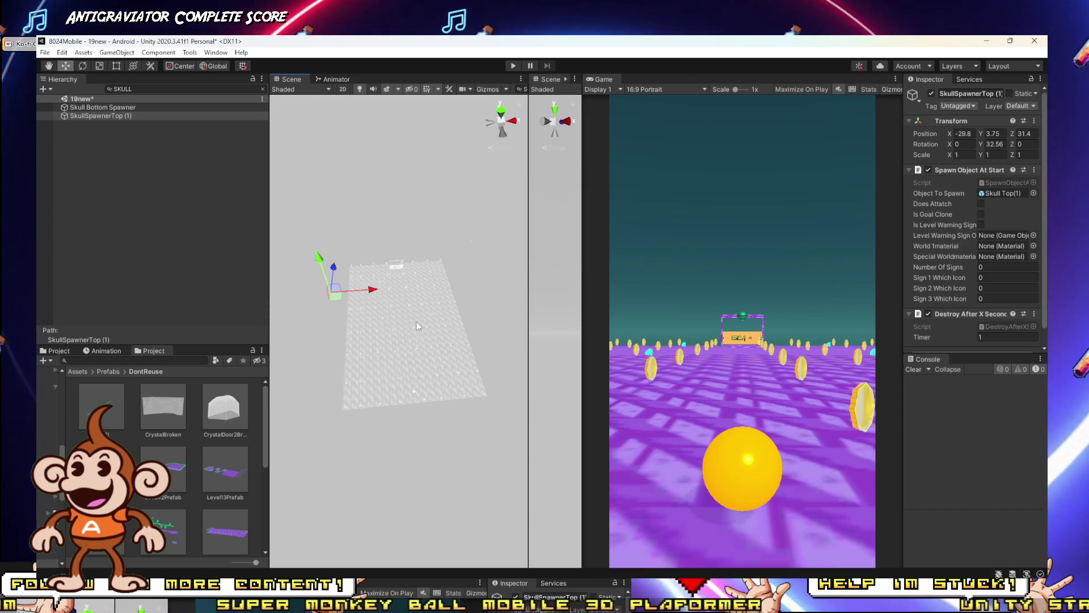
pyautogui.moveTo(421, 298); pyautogui.dragTo(424, 210, button='right')
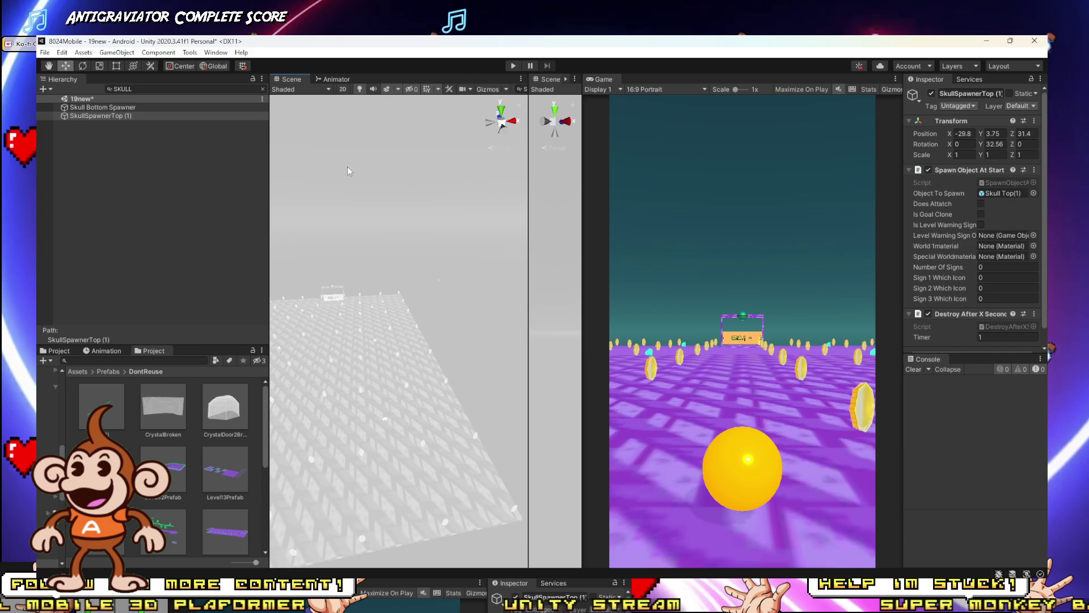
pyautogui.click(167, 141)
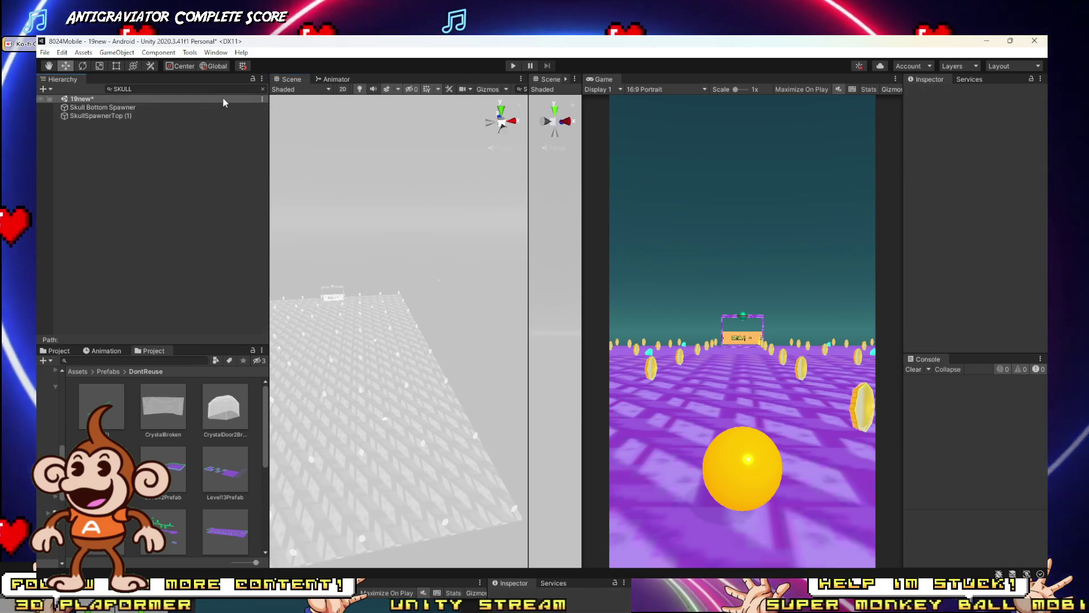
pyautogui.click(263, 89)
# Step: Play-test the level with the repositioned skull spawners, replaying it up to the goal and retrying from the completion screen
pyautogui.moveTo(395, 237); pyautogui.dragTo(425, 117, button='right')
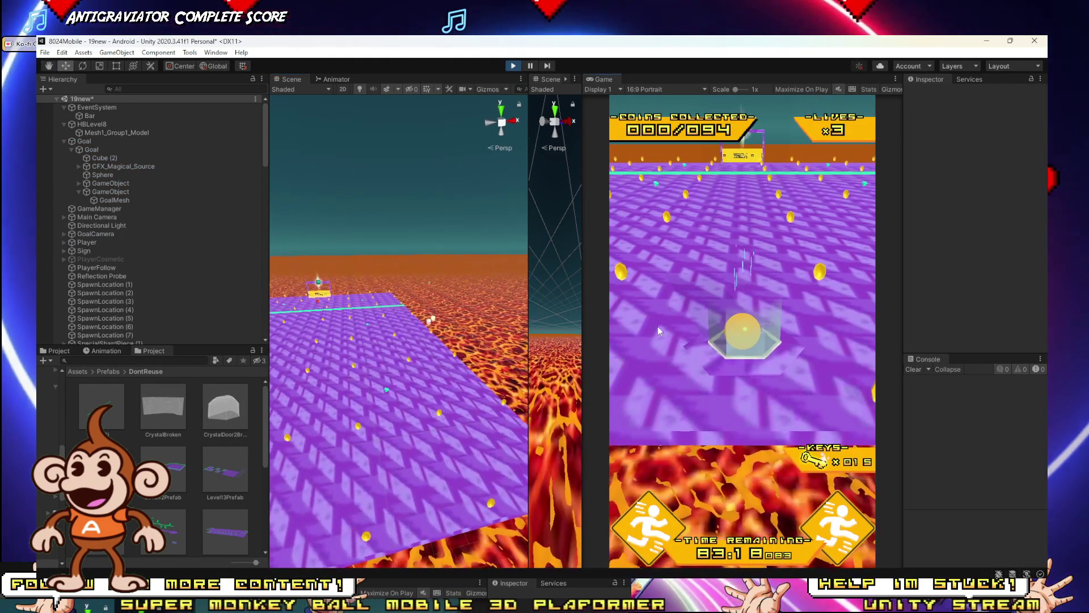
pyautogui.press('Up')
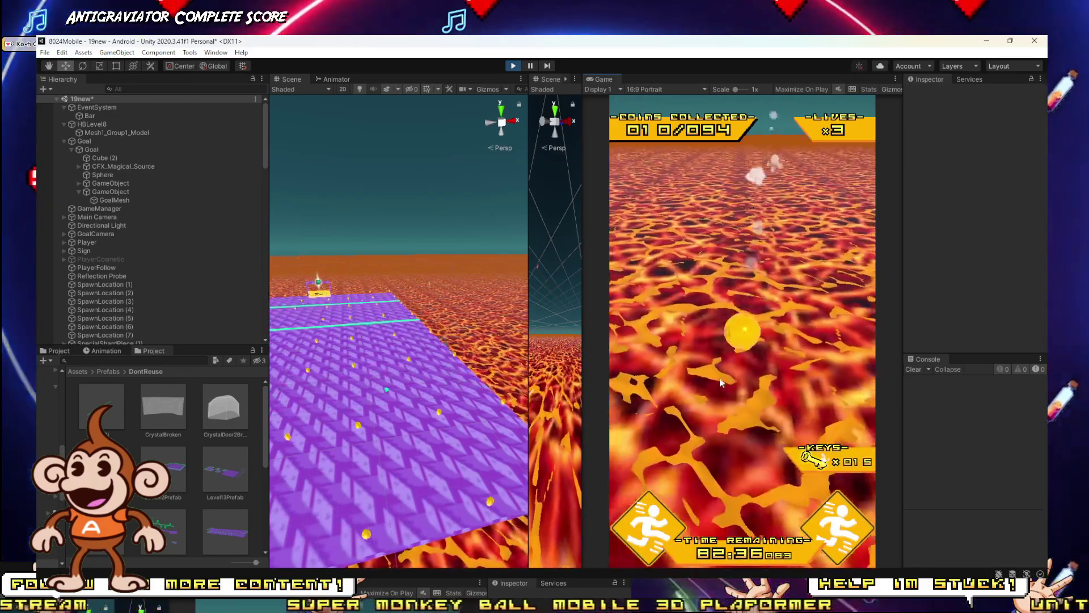
pyautogui.click(512, 66)
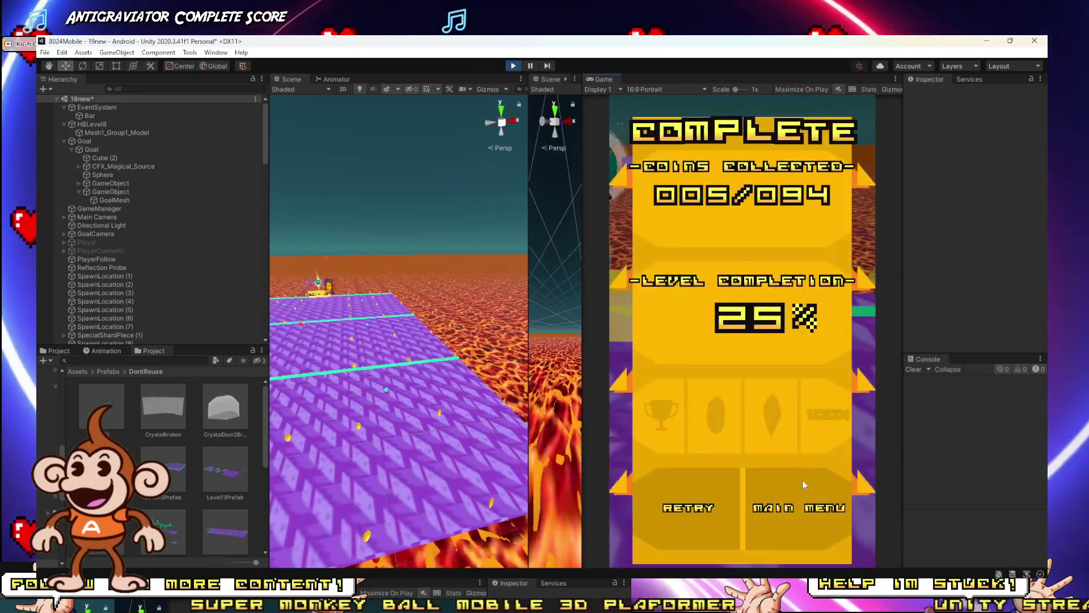
pyautogui.click(726, 513)
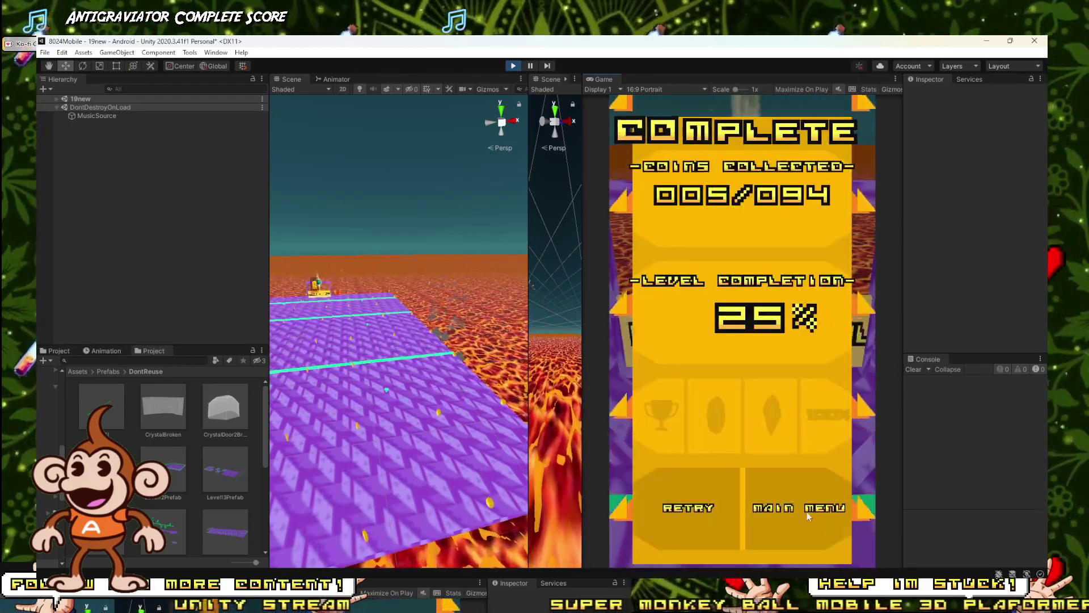
pyautogui.click(717, 509)
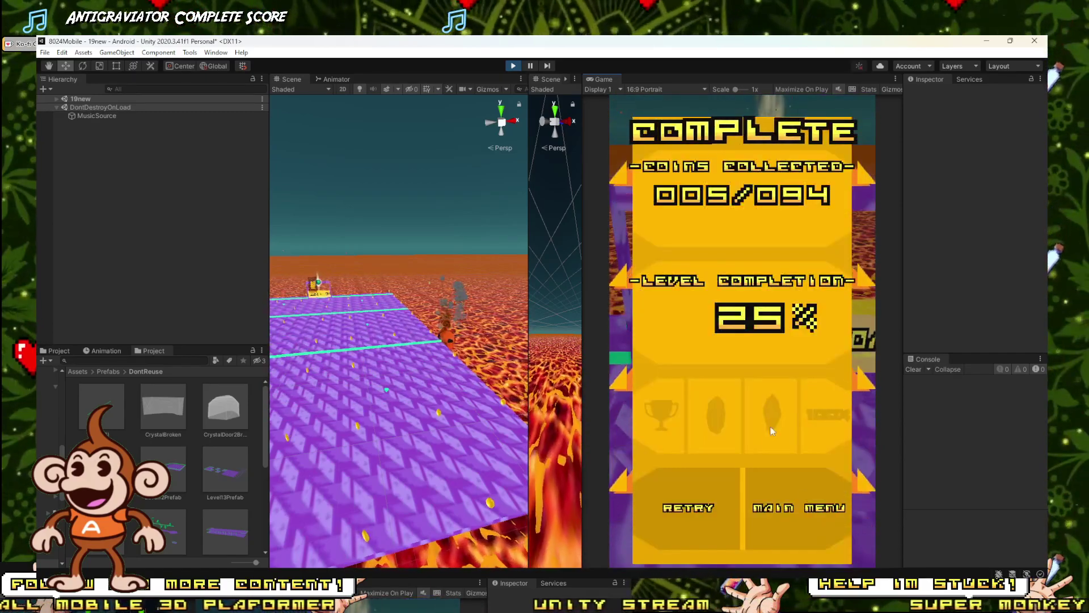
# Step: Stop the run, inspect GoalCamera's settings, and play-test the level to the goal once more with GoalCamera selected
pyautogui.click(513, 66)
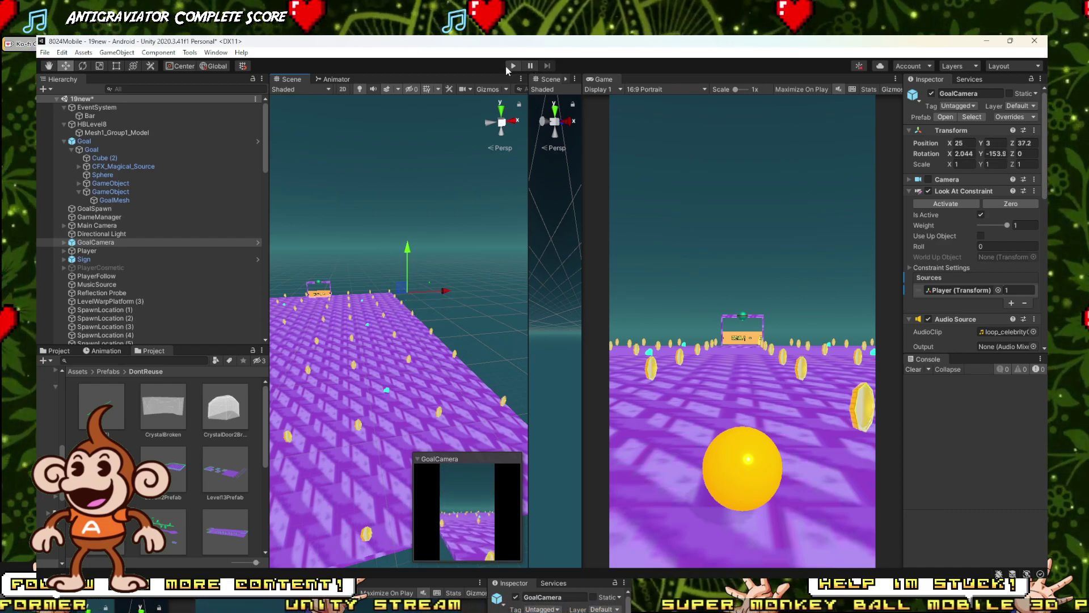
pyautogui.click(511, 67)
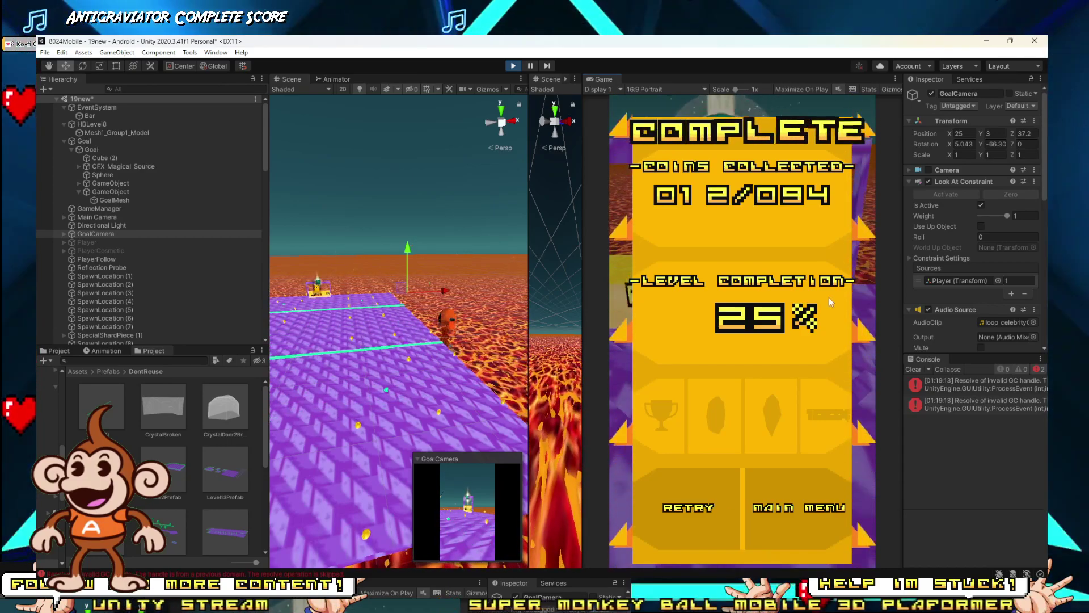
pyautogui.click(513, 67)
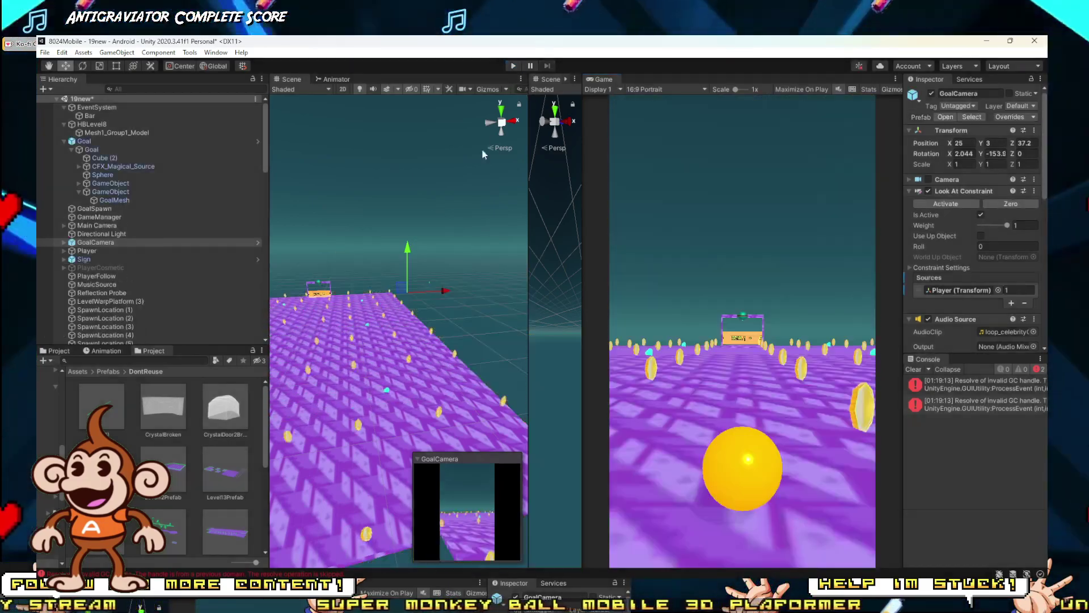
# Step: Try rotating the HBLevel8 floor about its vertical axis to about 220 degrees, and undo the rotation
pyautogui.scroll(-5, 447, 206)
pyautogui.press('e')
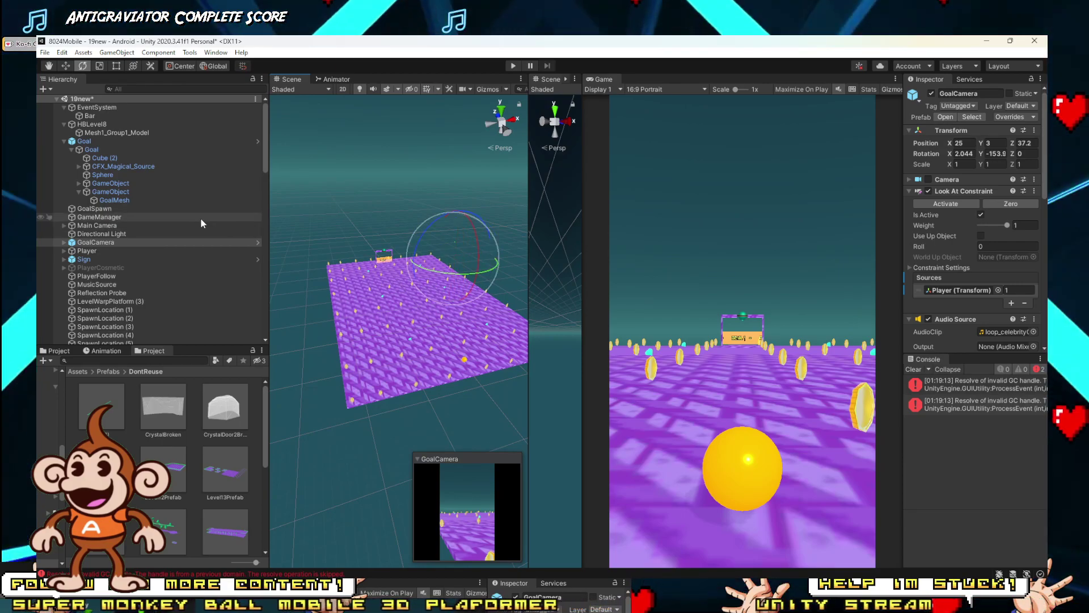
pyautogui.scroll(-10, 126, 261)
pyautogui.scroll(10, 142, 224)
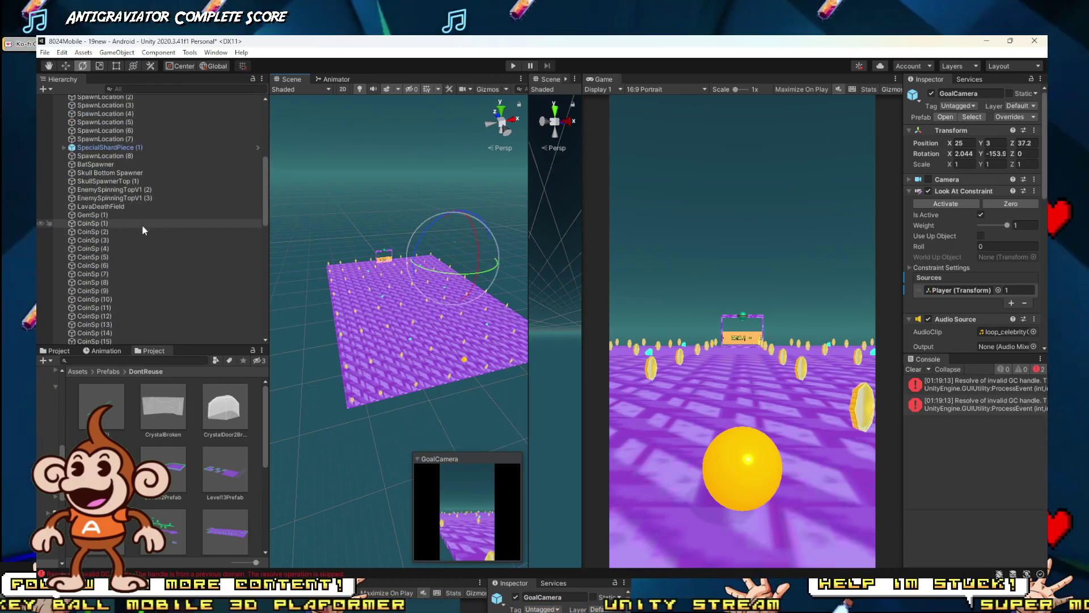
pyautogui.click(92, 125)
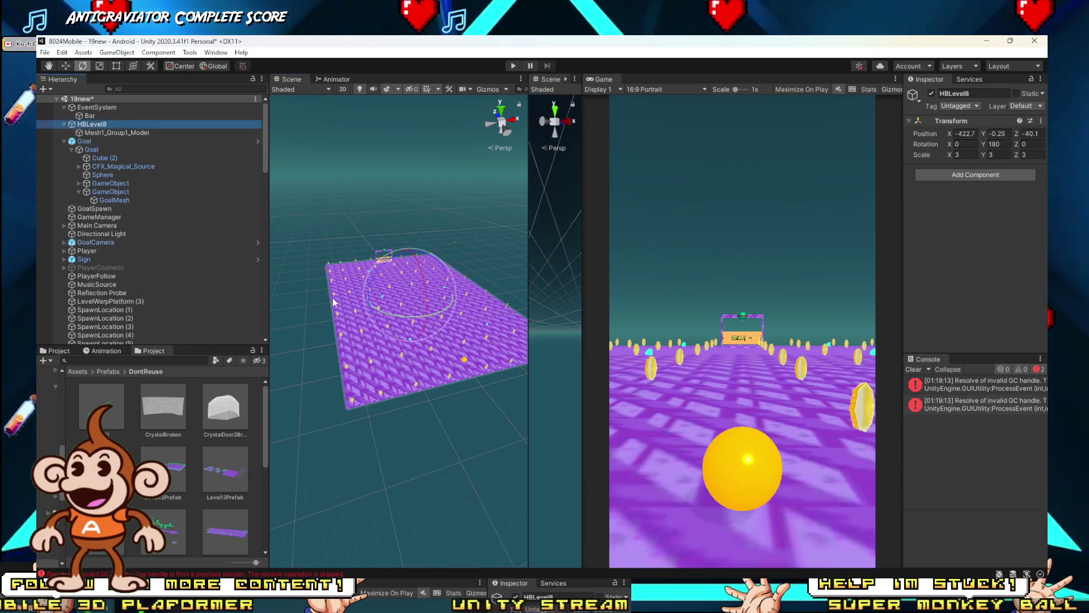
pyautogui.moveTo(415, 317); pyautogui.dragTo(349, 336)
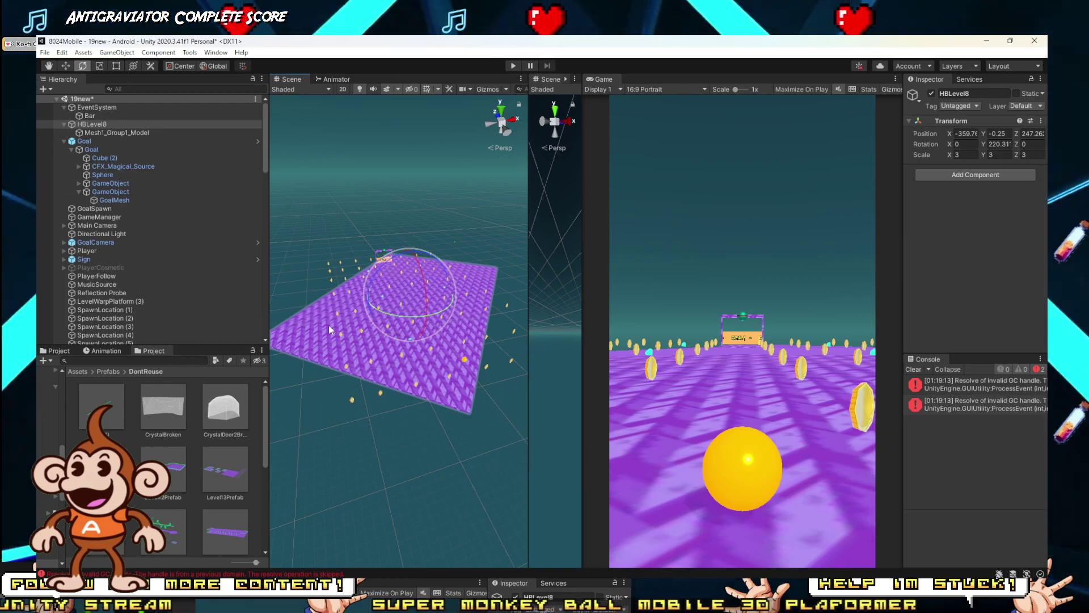
pyautogui.hotkey('ctrl', 'z')
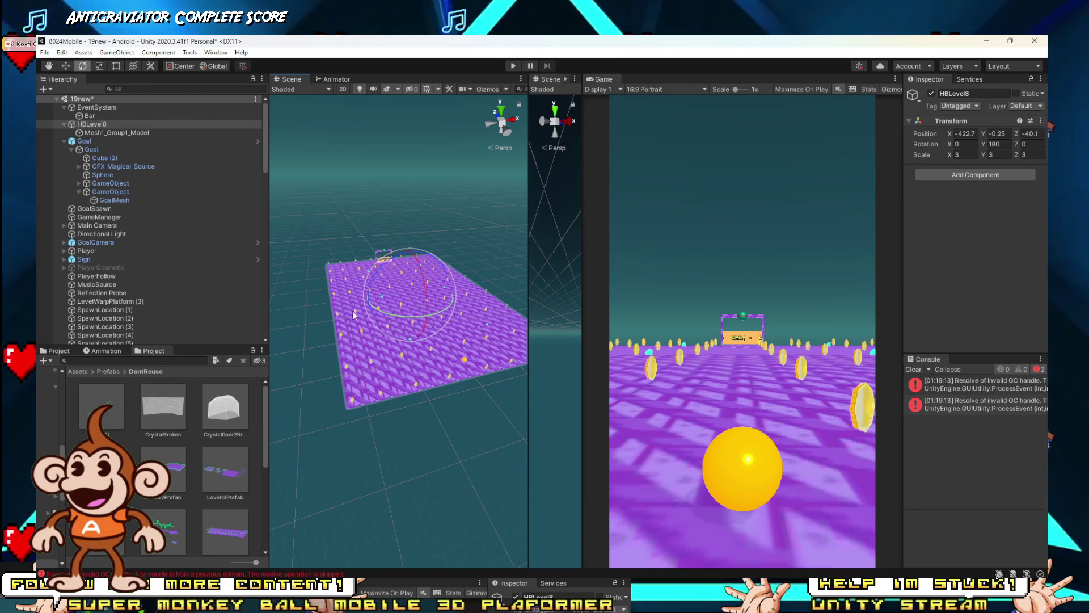
# Step: Start another play-test, and close the Firefox windows holding the marble image search, the rotate-platform chat and the Twitch stream
pyautogui.click(513, 66)
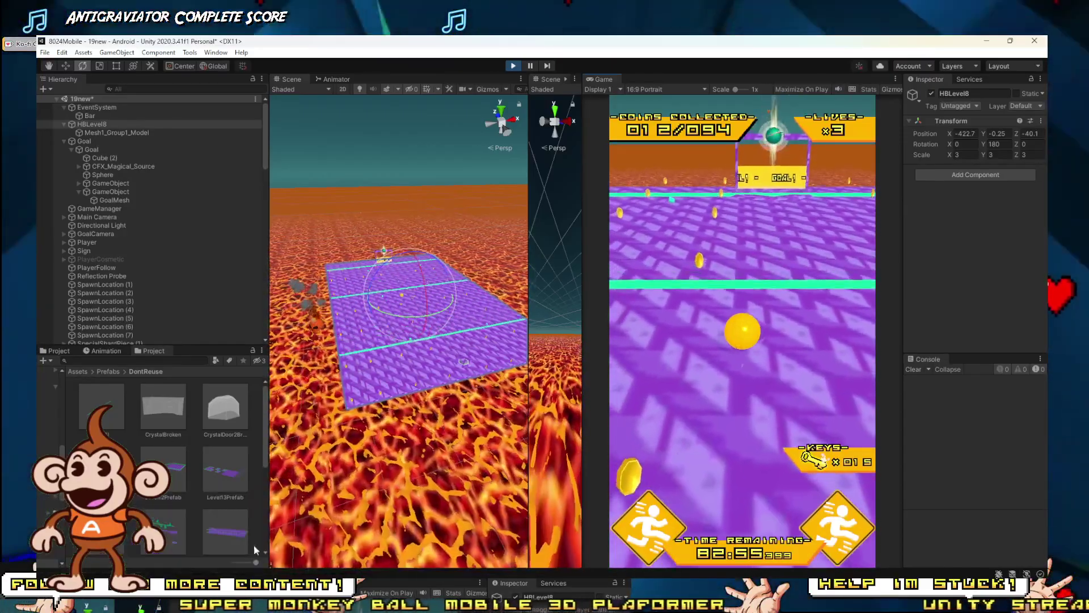
pyautogui.moveTo(273, 531)
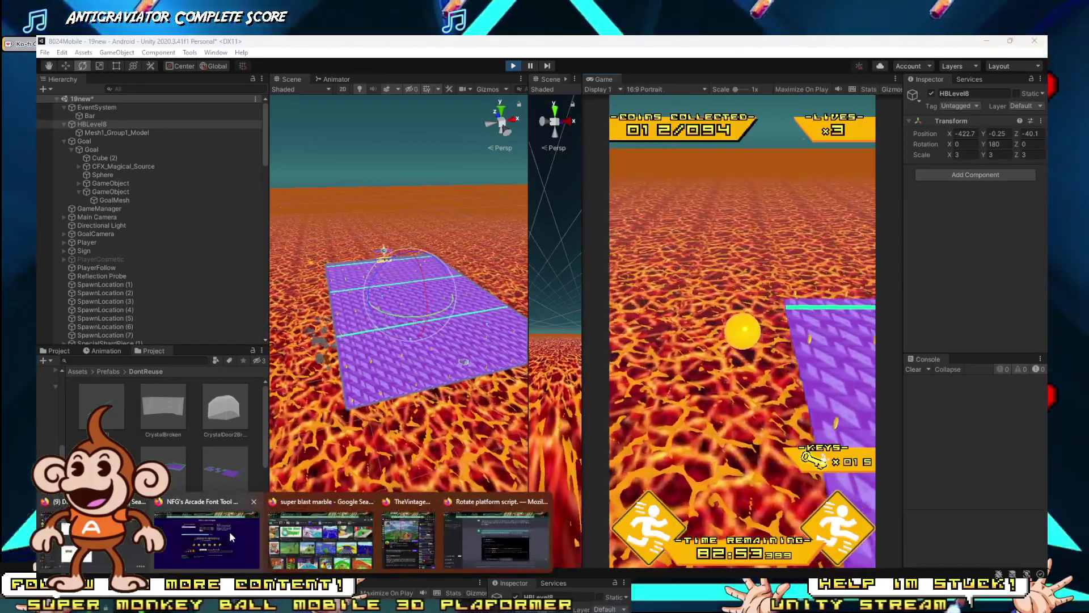
pyautogui.click(273, 531)
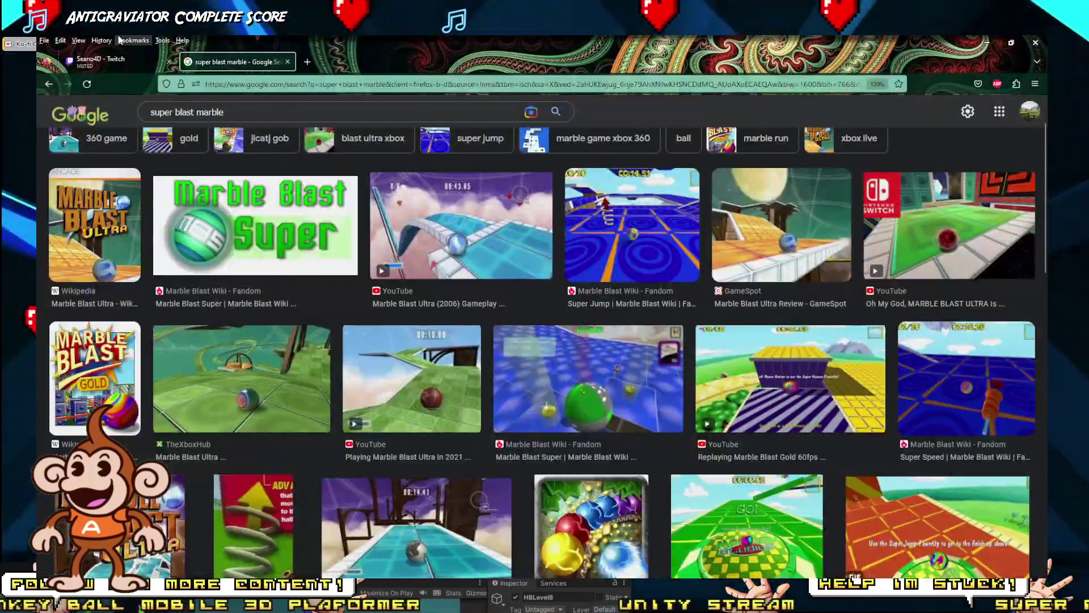
pyautogui.click(1035, 42)
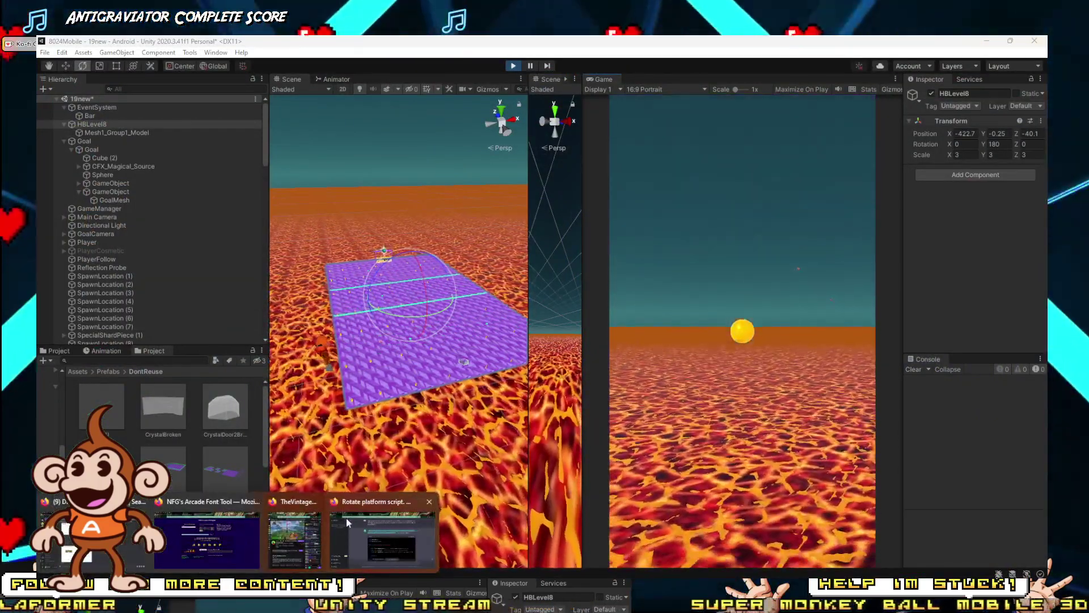
pyautogui.click(346, 518)
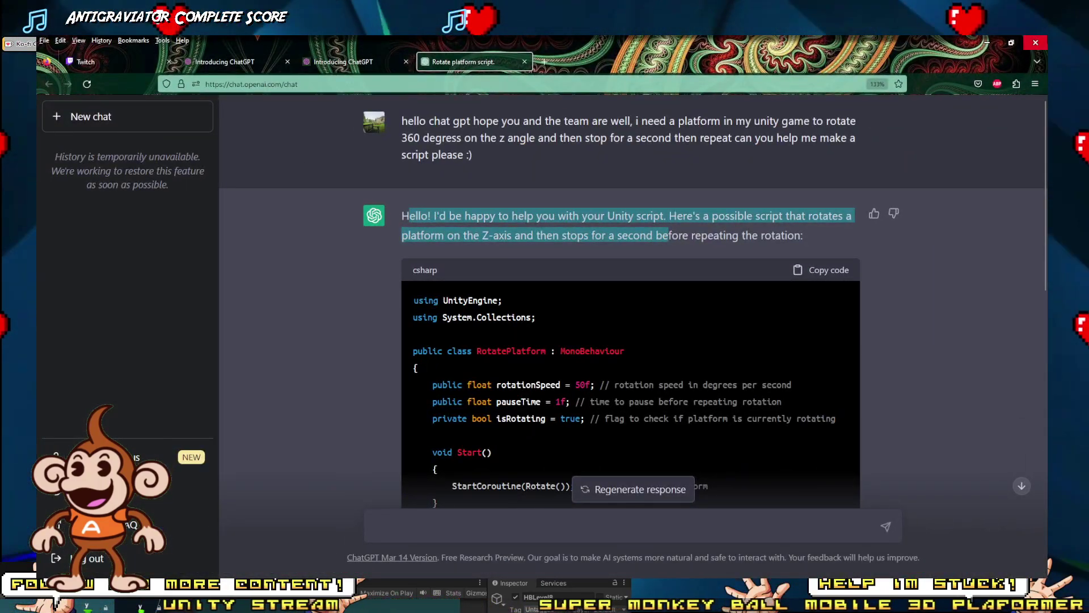
pyautogui.hotkey('alt', 'Tab')
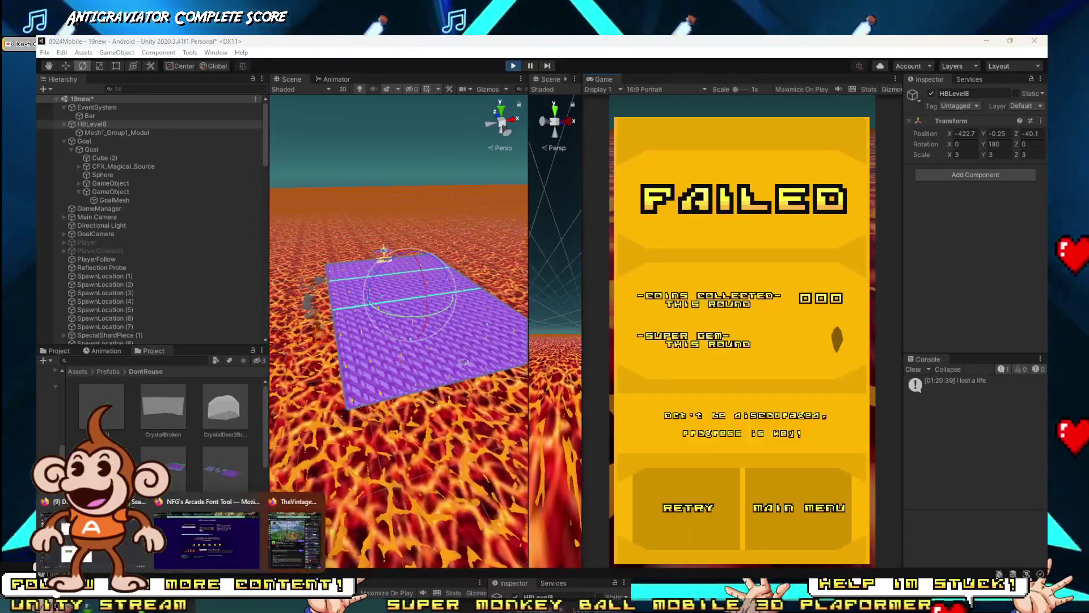
pyautogui.click(298, 536)
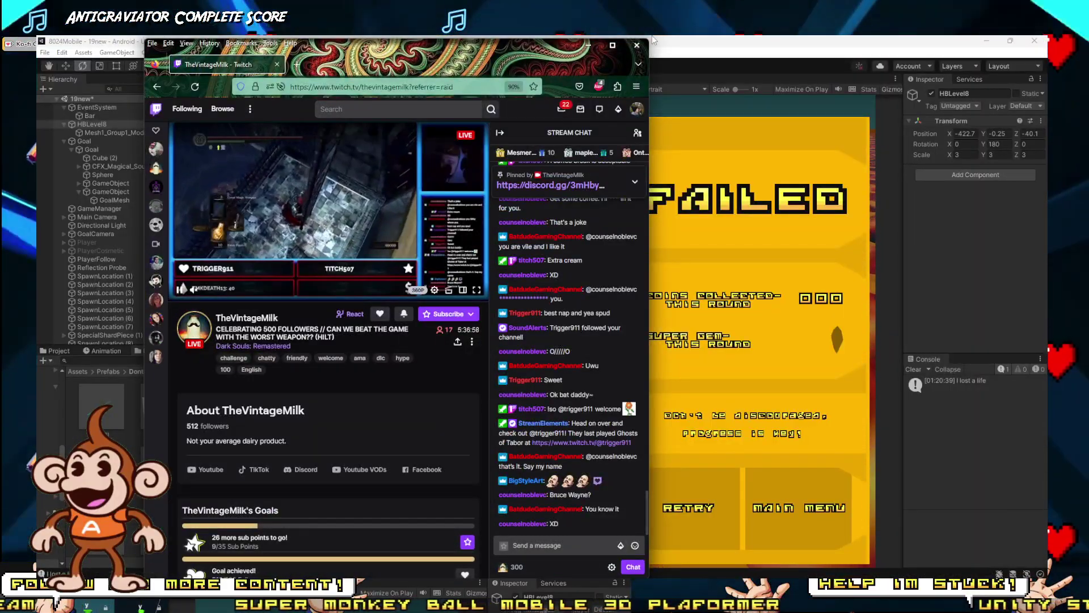
pyautogui.click(626, 48)
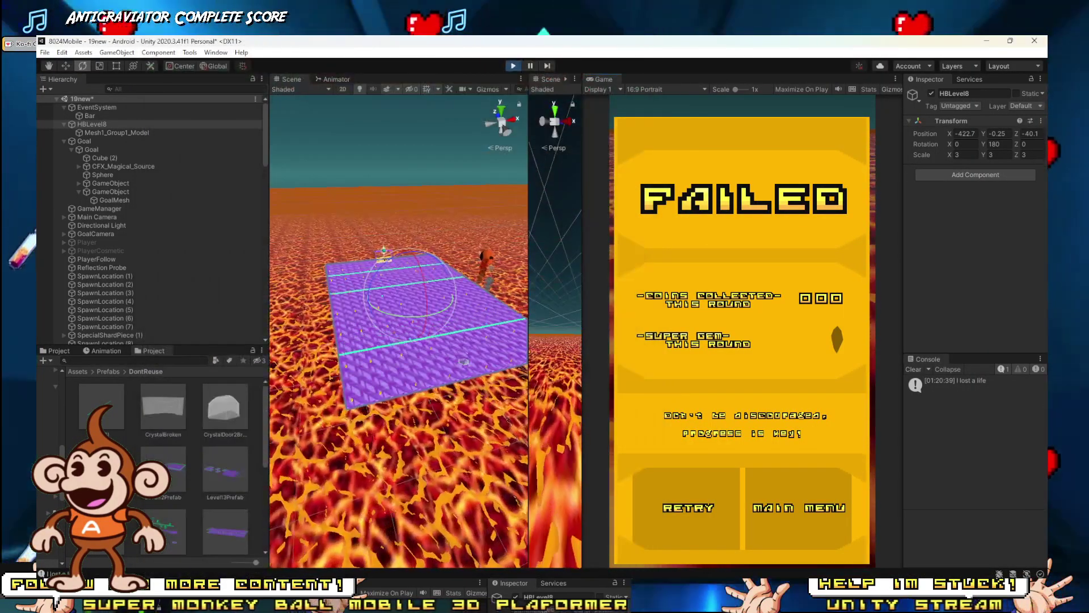
# Step: Look over the Discord and arcade font tool windows in Firefox, mute the Antigraviator Complete Score tab, and return to Unity
pyautogui.moveTo(193, 598)
pyautogui.click(91, 533)
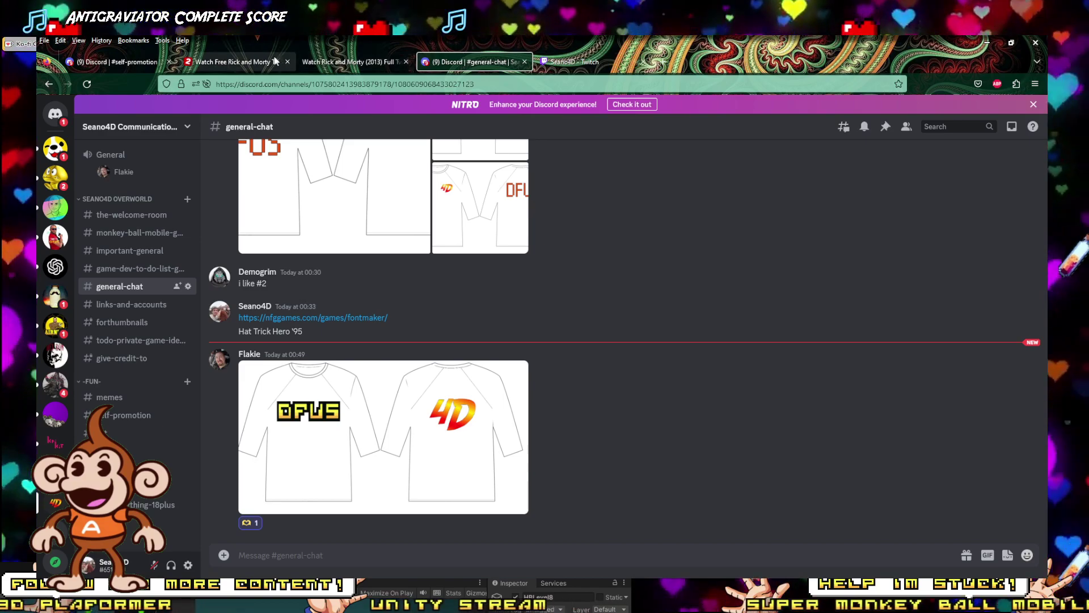
pyautogui.click(244, 549)
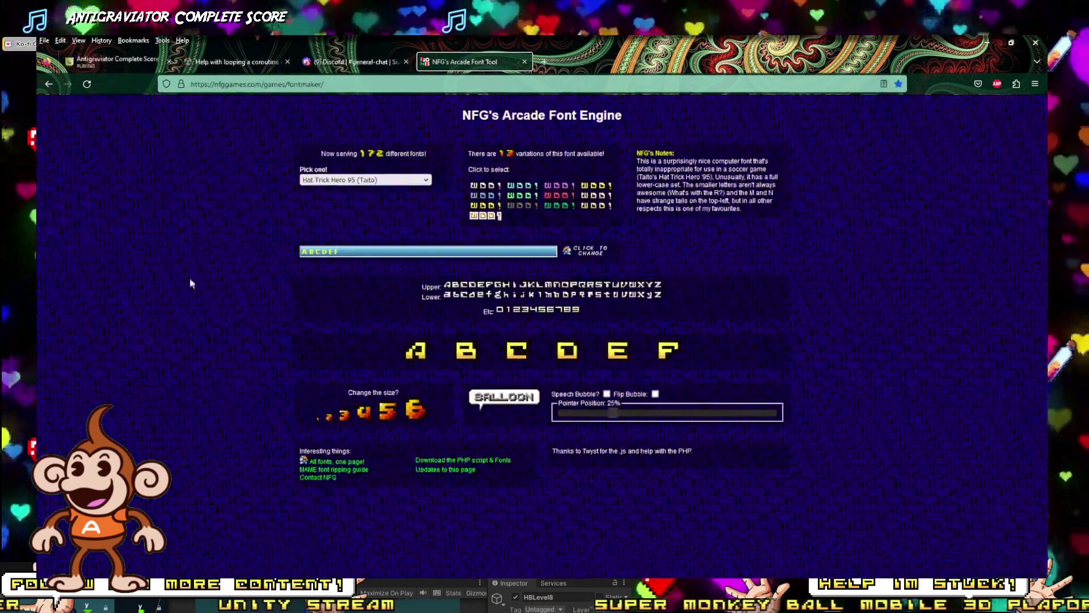
pyautogui.click(83, 64)
pyautogui.click(71, 62)
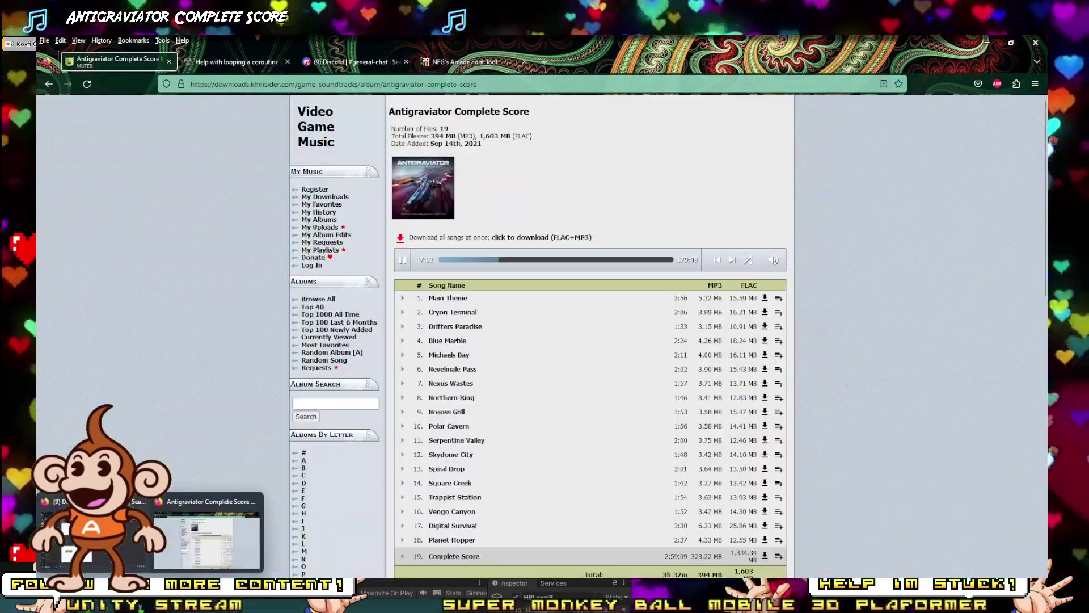
pyautogui.click(205, 527)
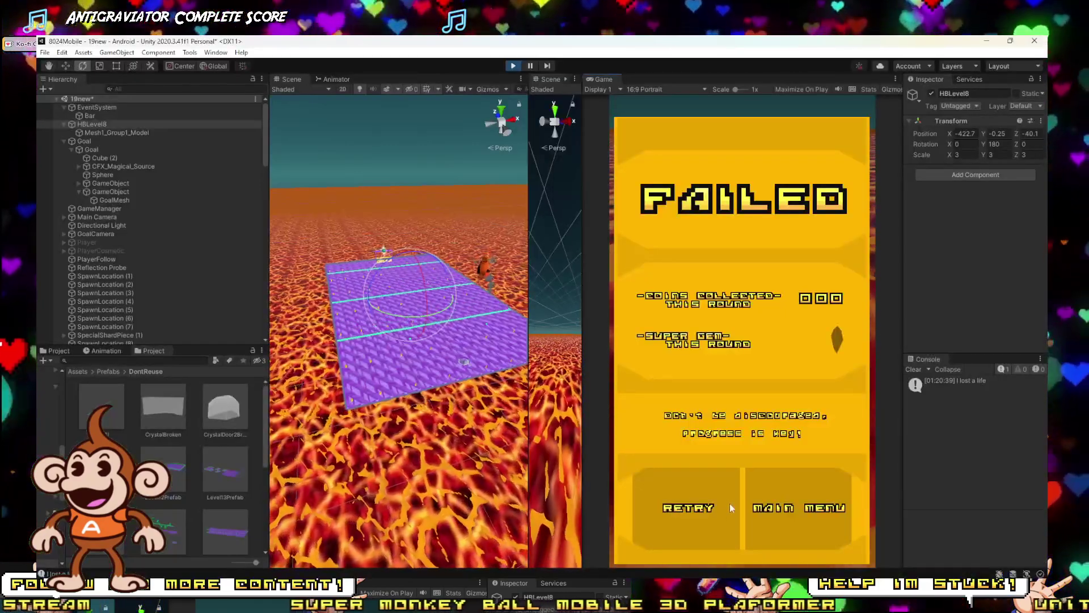
# Step: Retry the level from the failed screen, play-test it through to the goal, and leave play mode
pyautogui.click(730, 505)
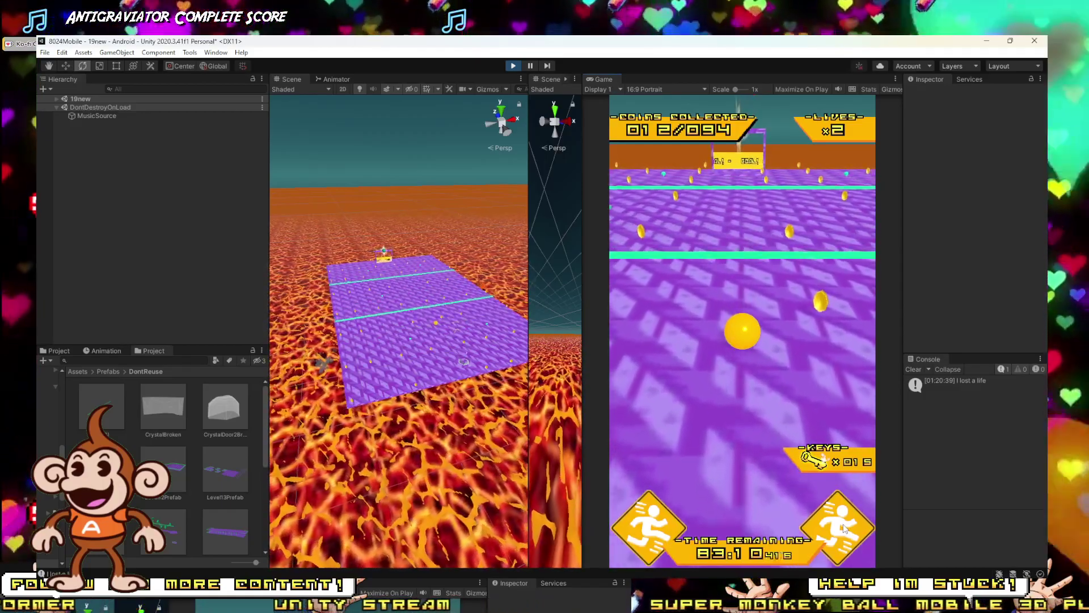
pyautogui.click(844, 529)
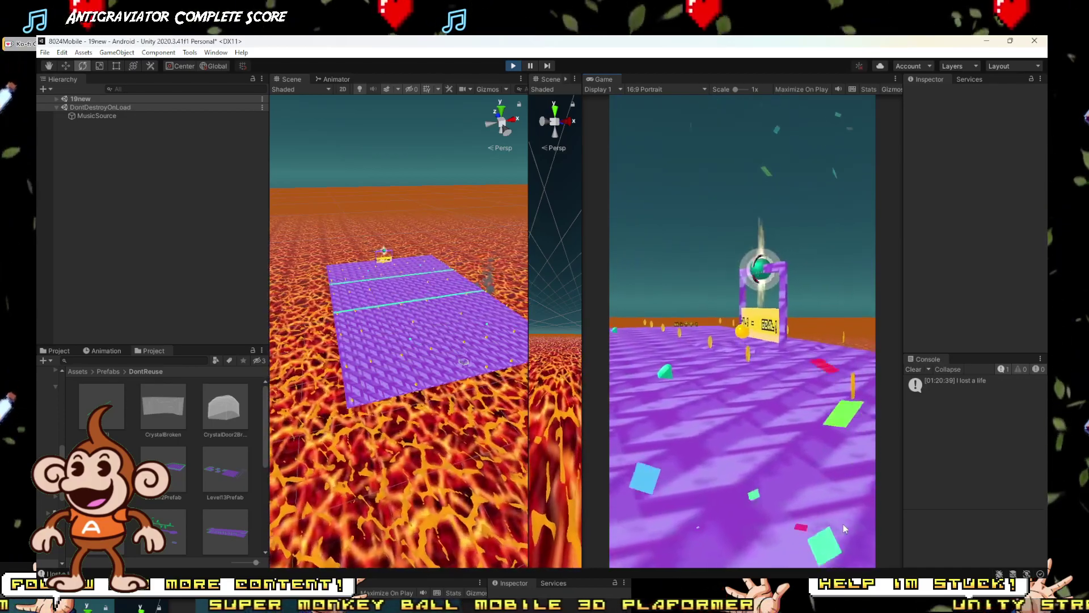
pyautogui.click(687, 510)
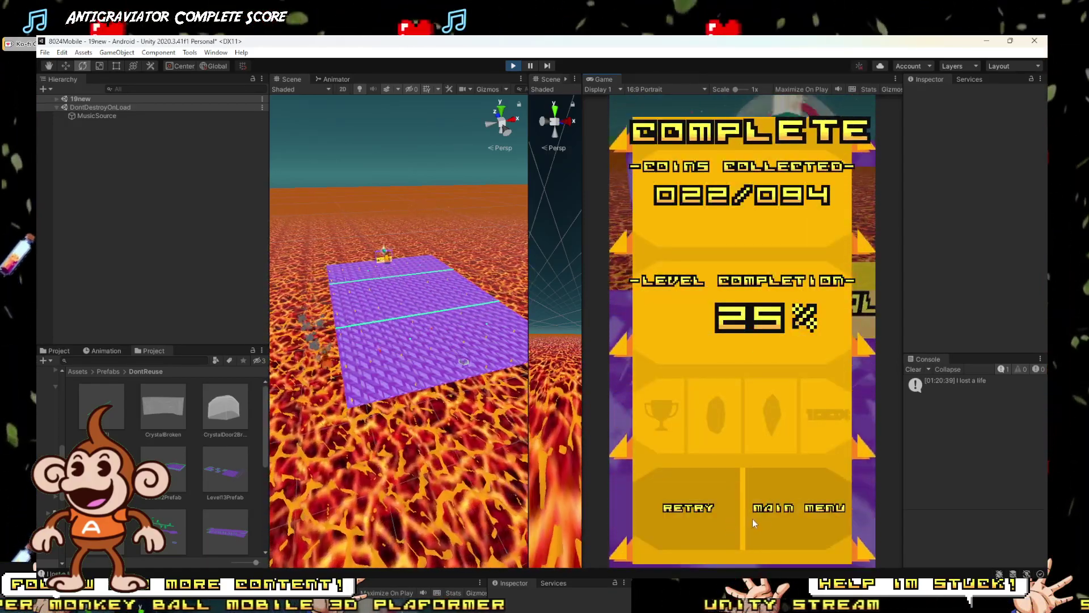
pyautogui.click(513, 66)
pyautogui.keyDown('alt'); pyautogui.moveTo(410, 295); pyautogui.dragTo(152, 373); pyautogui.keyUp('alt')
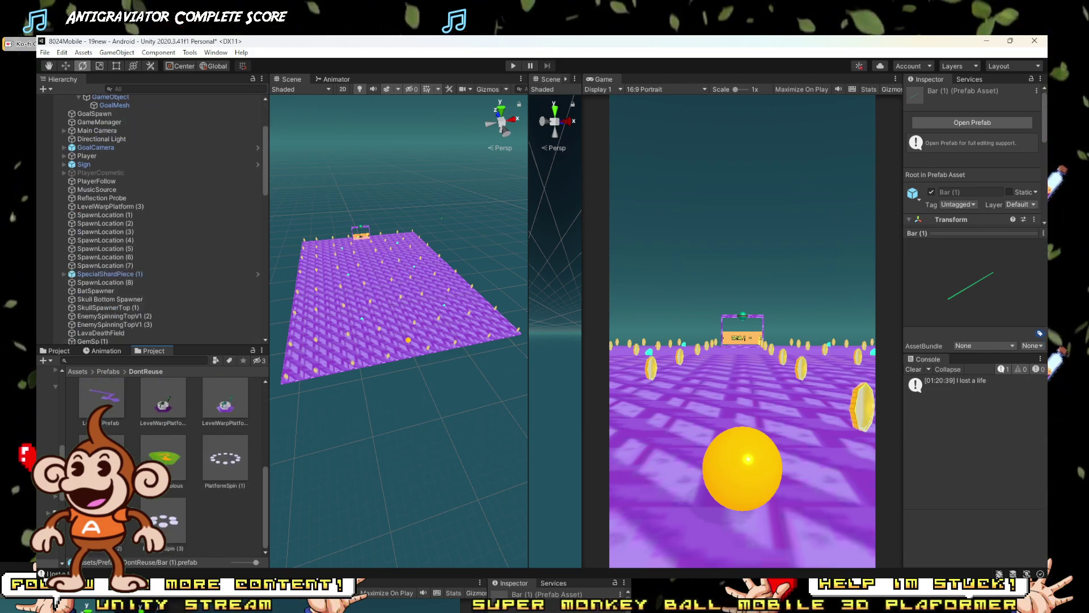
# Step: Place the Bar (1) prefab on the HBLevel8 floor and rotate it upright so its X rotation is 0
pyautogui.click(417, 334)
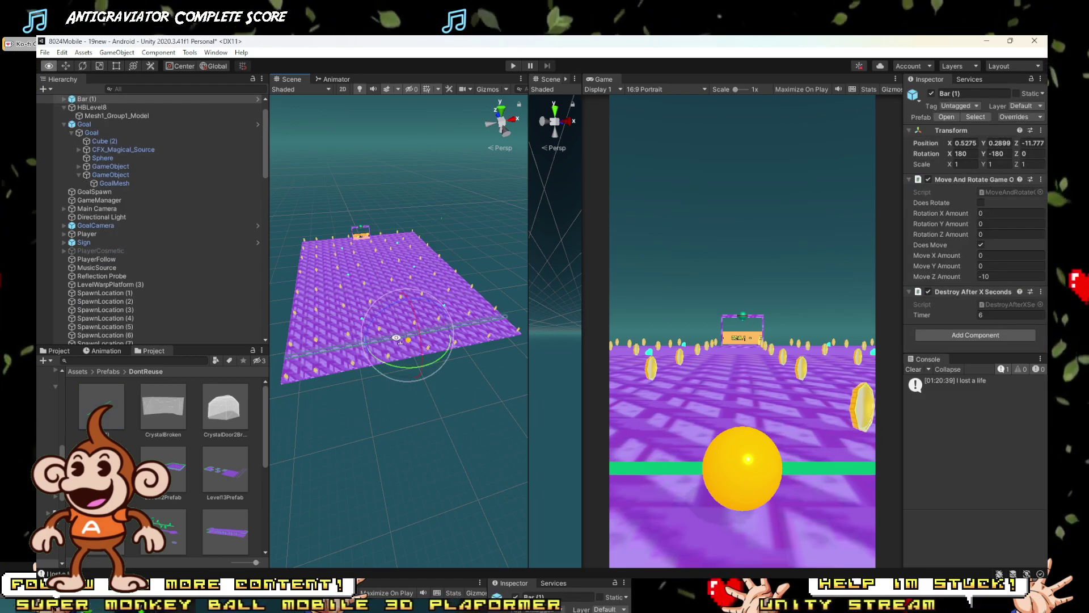
pyautogui.press('f')
pyautogui.keyDown('alt'); pyautogui.moveTo(418, 370); pyautogui.dragTo(504, 261); pyautogui.keyUp('alt')
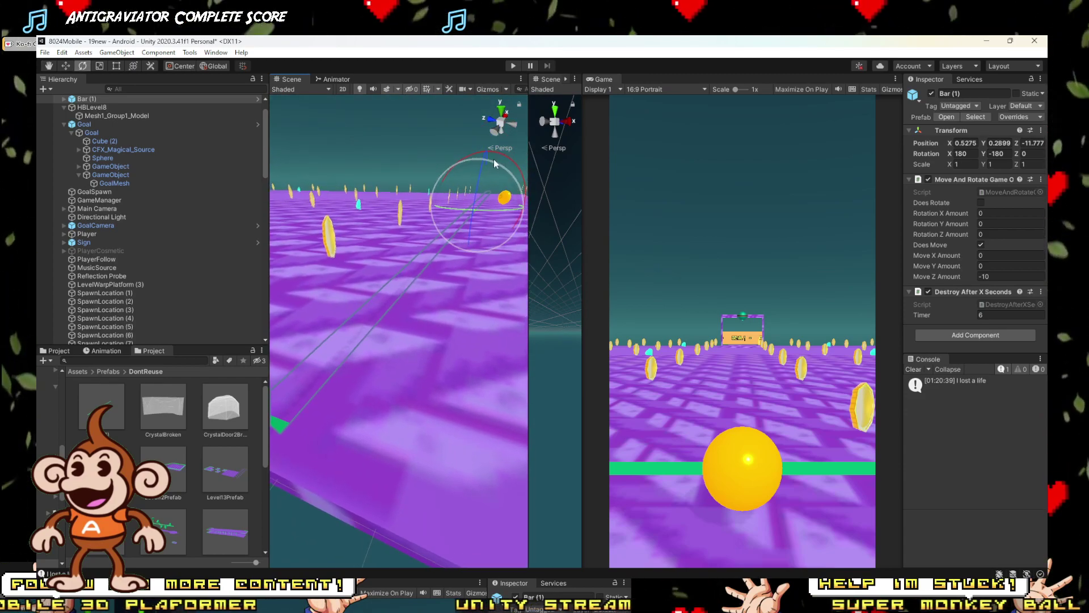
pyautogui.moveTo(477, 151); pyautogui.dragTo(342, 164)
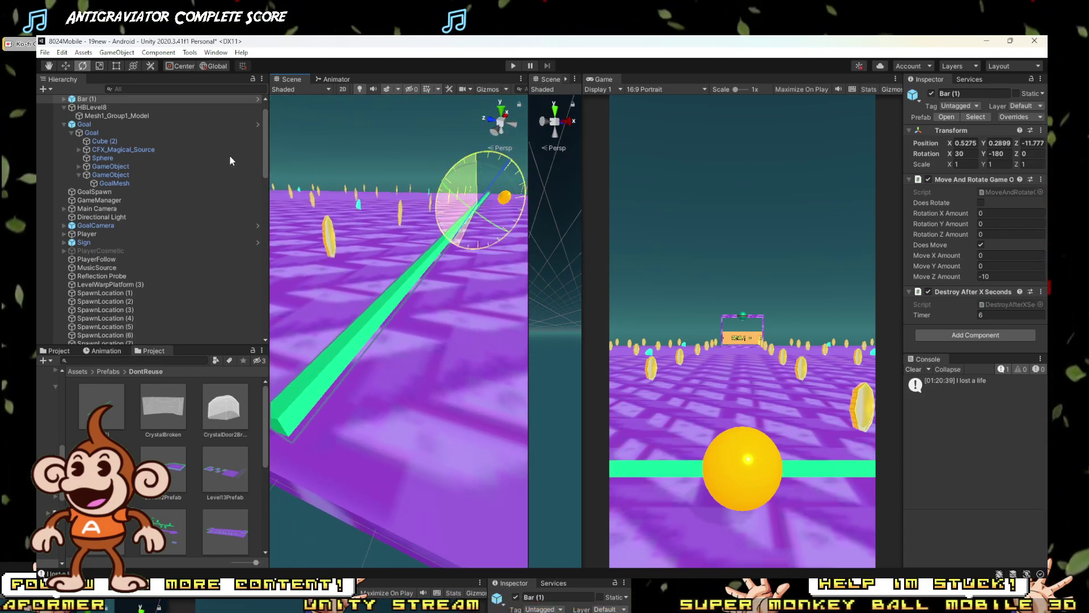
pyautogui.moveTo(229, 155); pyautogui.dragTo(162, 121)
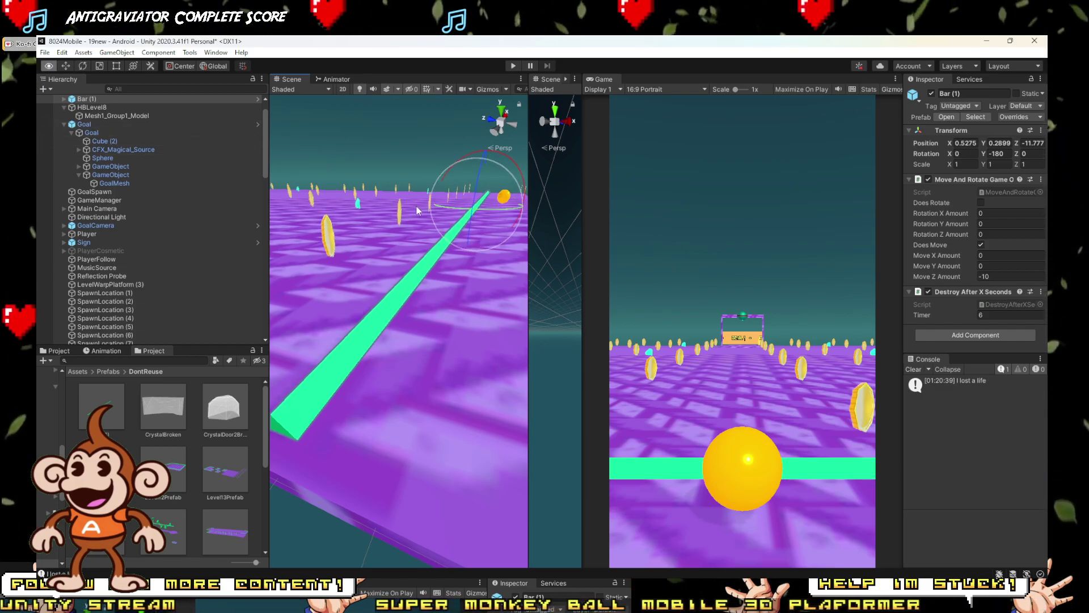
pyautogui.keyDown('alt'); pyautogui.moveTo(416, 206); pyautogui.dragTo(410, 270); pyautogui.keyUp('alt')
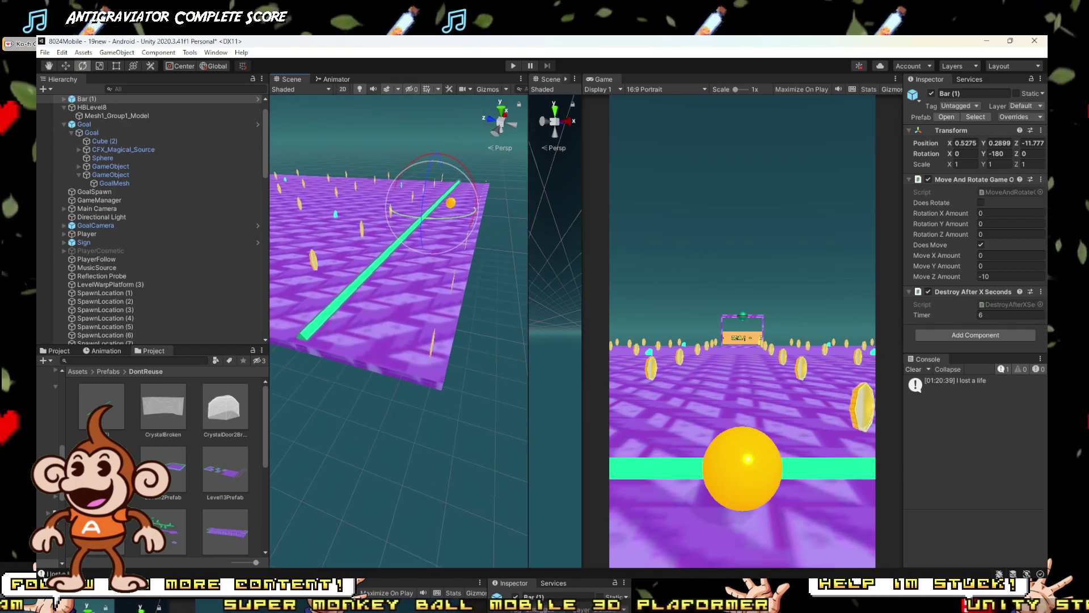
# Step: Look over the Discord general-chat and Antigraviator Complete Score windows in Firefox, and return to Unity
pyautogui.click(102, 544)
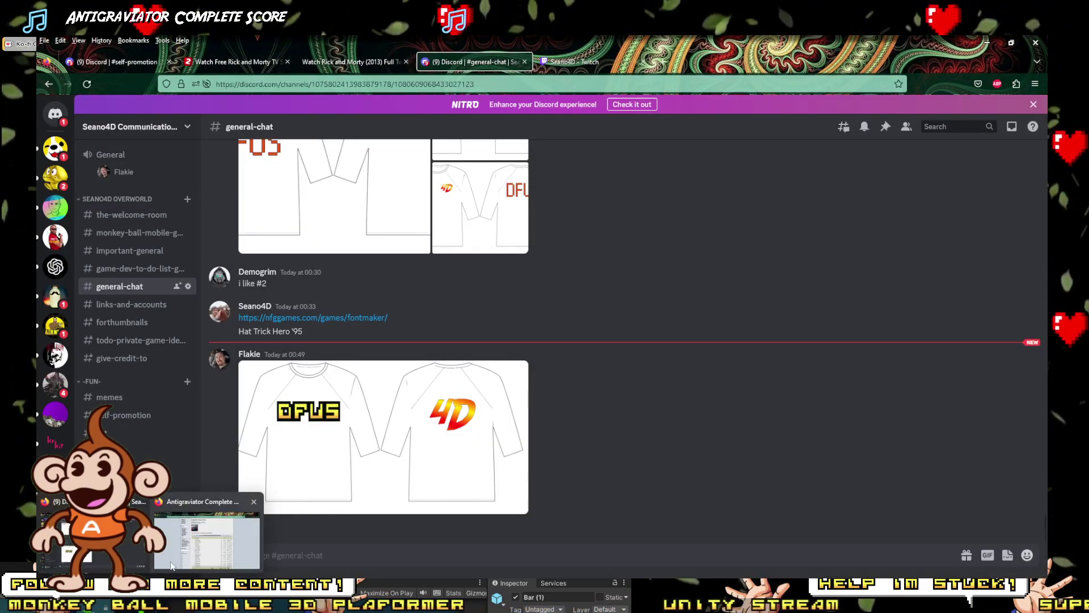
pyautogui.click(230, 507)
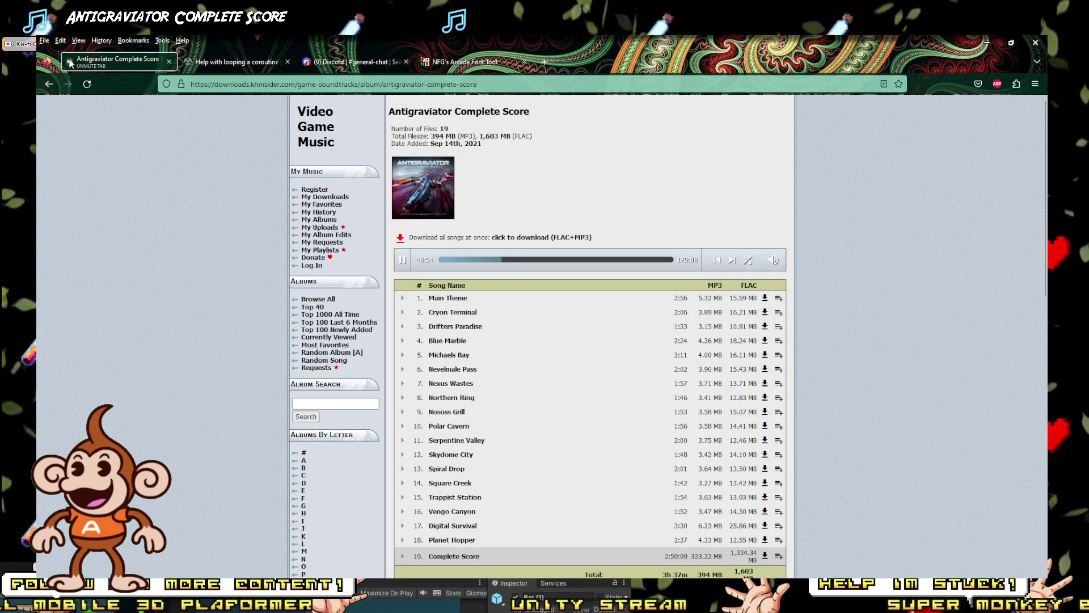
pyautogui.click(987, 43)
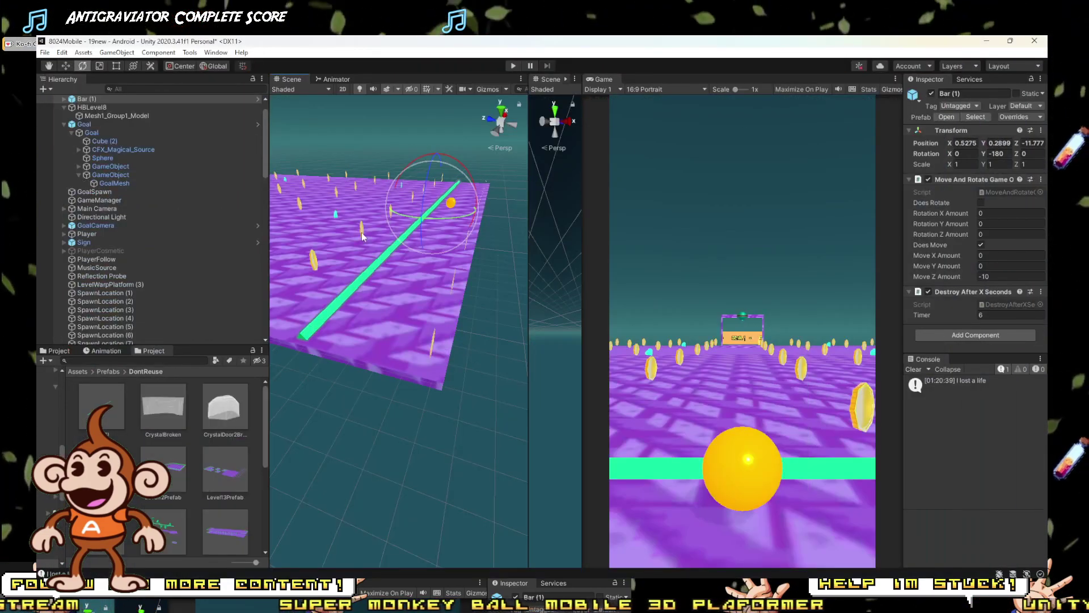
# Step: Snap the bar to the floor's front edge at about Z -17.12 and widen the Scene view
pyautogui.keyDown('alt'); pyautogui.moveTo(362, 237); pyautogui.dragTo(374, 297); pyautogui.keyUp('alt')
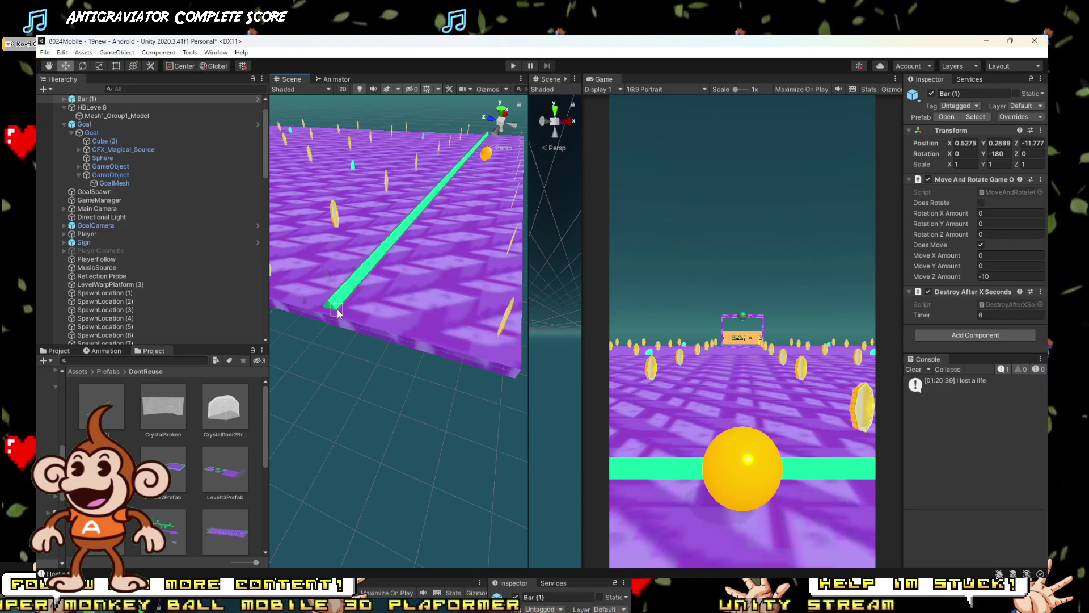
pyautogui.moveTo(337, 309); pyautogui.dragTo(448, 292)
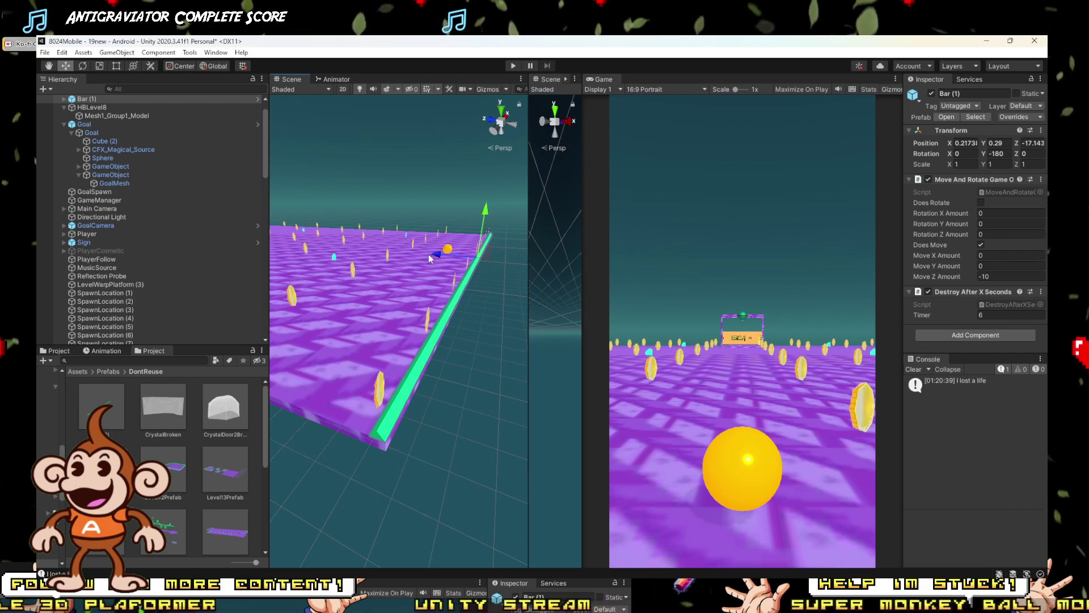
pyautogui.moveTo(427, 255); pyautogui.dragTo(428, 289)
pyautogui.scroll(-10, 432, 313)
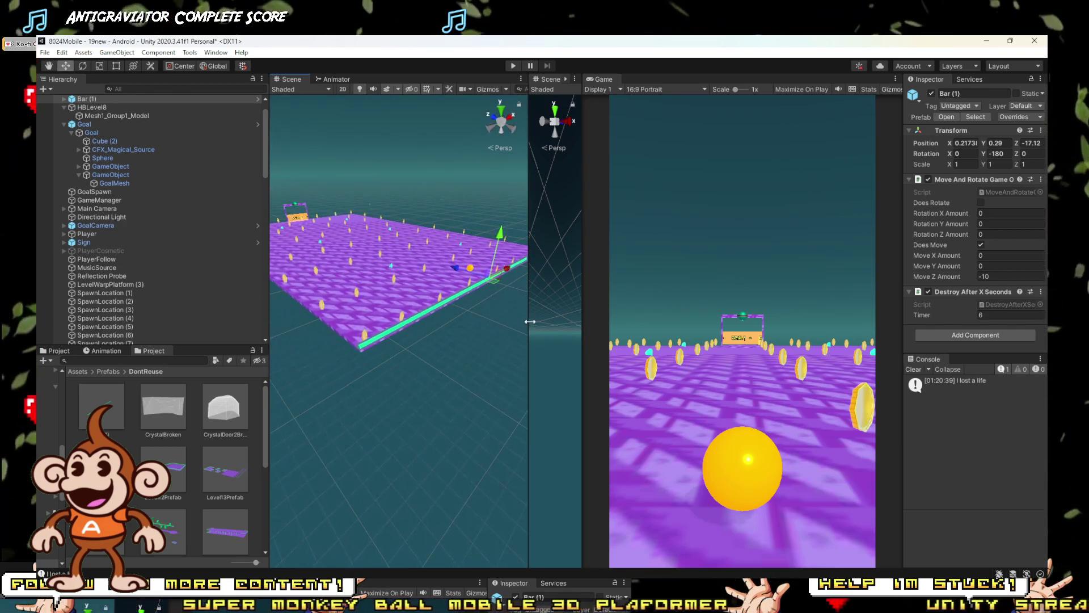
pyautogui.moveTo(530, 322); pyautogui.dragTo(755, 353)
pyautogui.moveTo(650, 357); pyautogui.dragTo(659, 335, button='right')
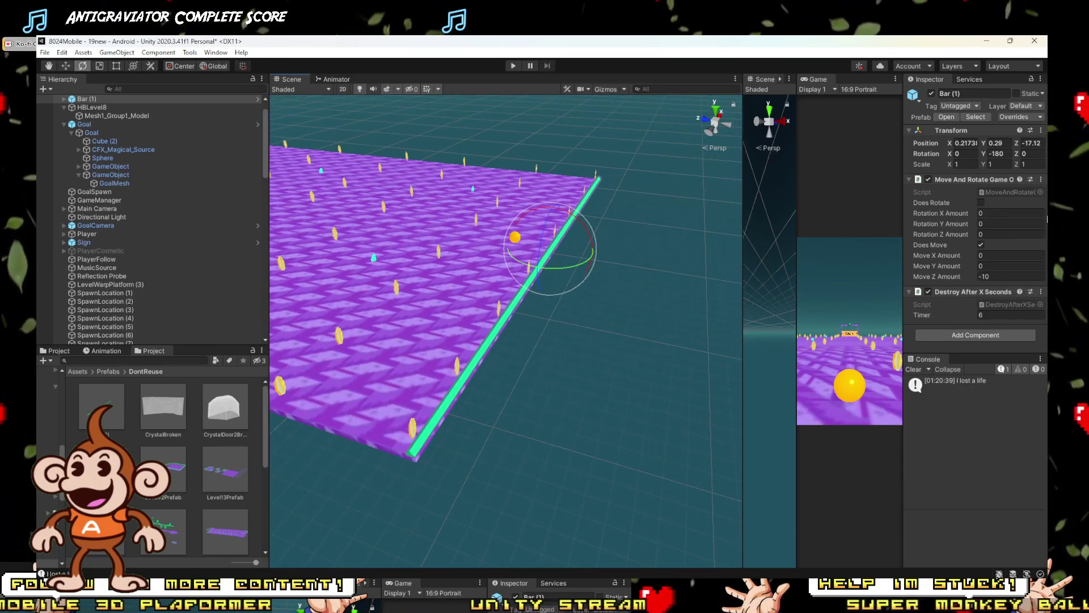
# Step: Remove the Move And Rotate and Destroy After X Seconds components from Bar (1), and unpack its prefab completely
pyautogui.click(1040, 179)
pyautogui.click(1019, 196)
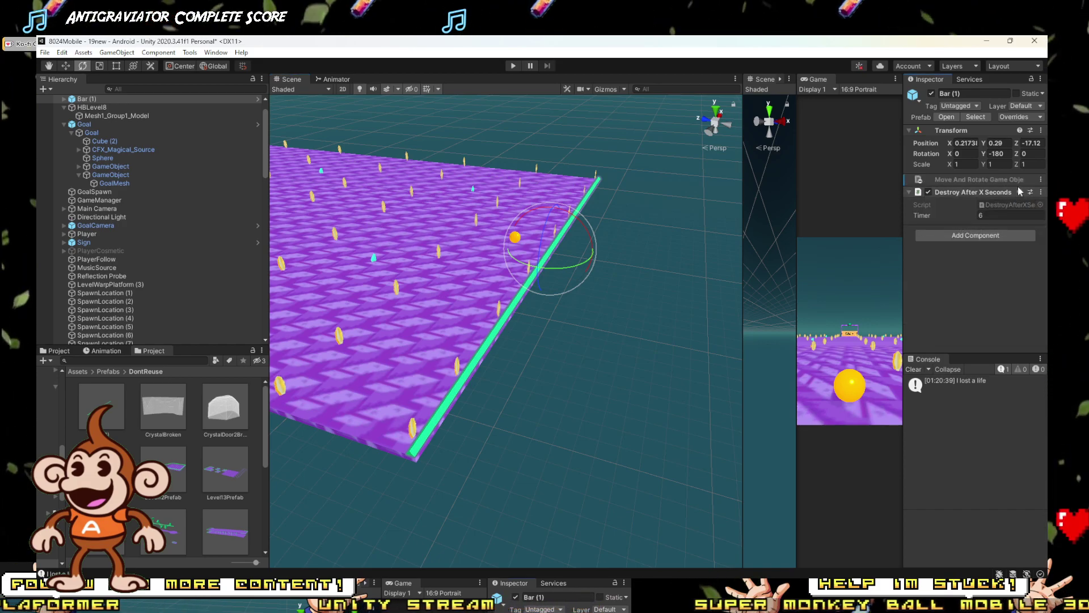
pyautogui.click(1042, 192)
pyautogui.click(1016, 241)
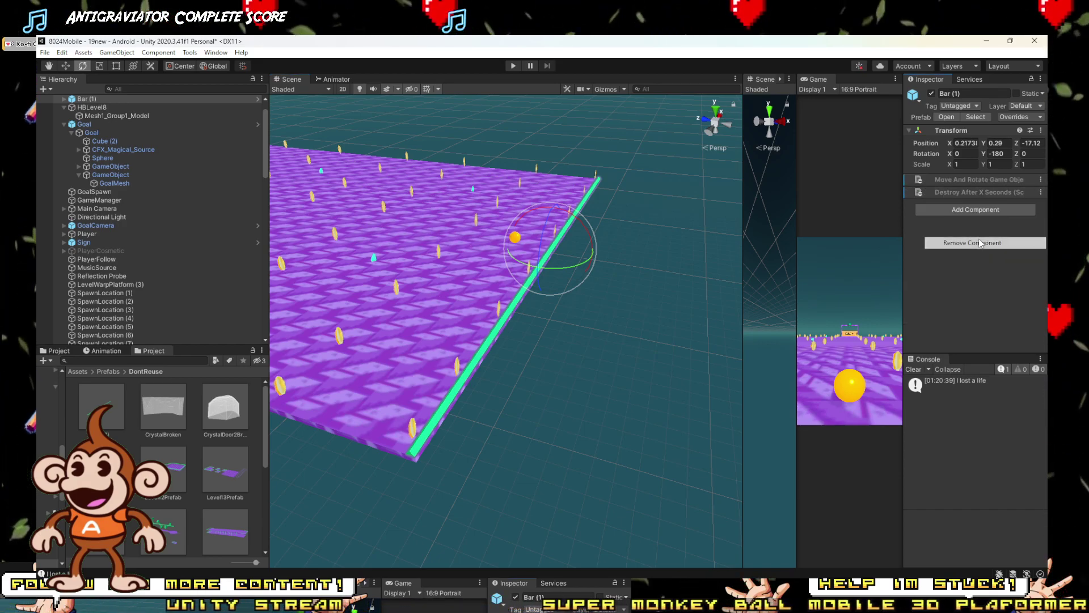
pyautogui.rightClick(91, 99)
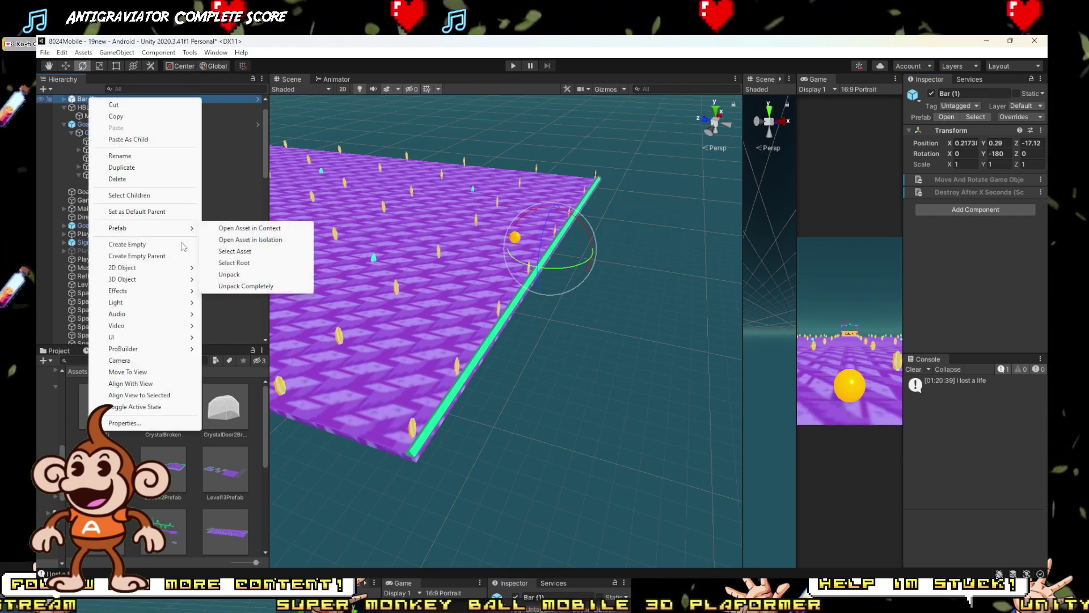
pyautogui.click(246, 286)
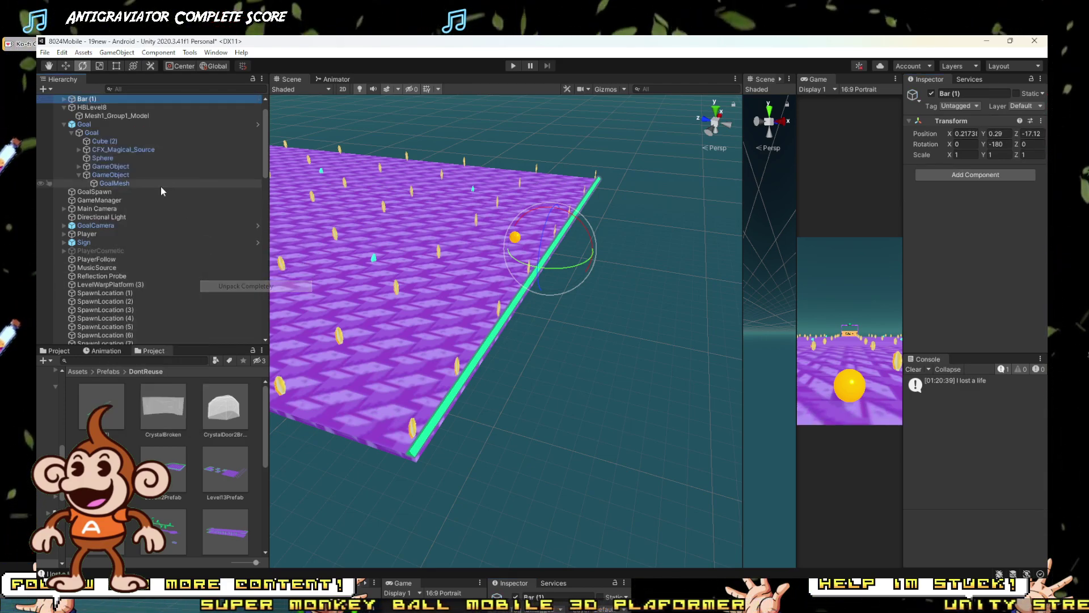
pyautogui.click(64, 99)
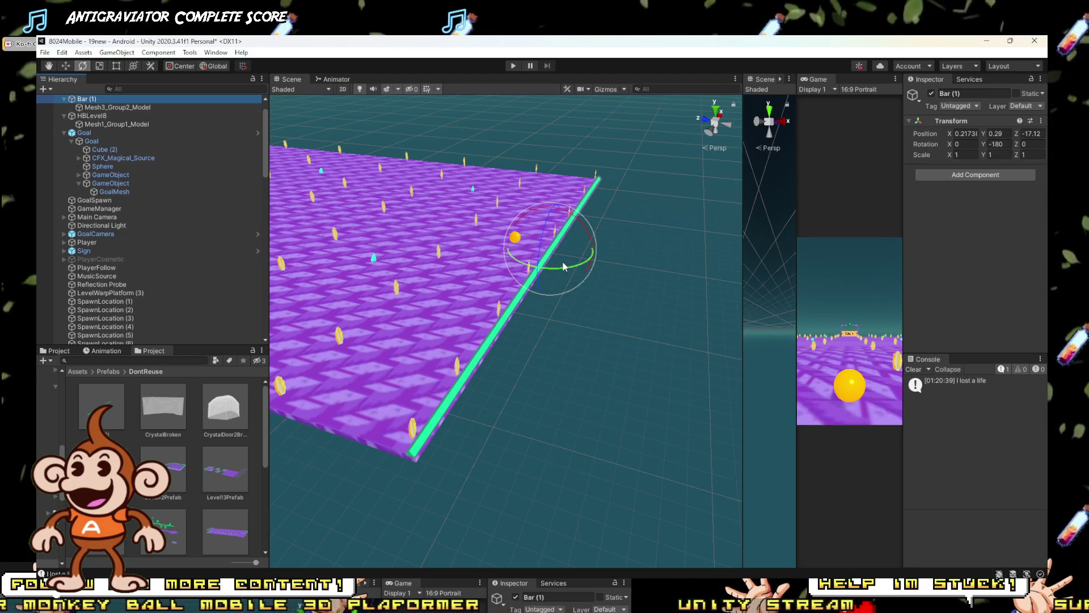
# Step: Turn the bar to a Y rotation of -270 and move it near the floor's side edge at X -19.43, Z 5.27
pyautogui.moveTo(563, 267); pyautogui.dragTo(476, 277)
pyautogui.scroll(-3, 579, 289)
pyautogui.press('w')
pyautogui.press('e')
# Step: Lengthen the bar to an X scale of about 1.59 and slide it along the floor's side to Z 20.21
pyautogui.press('r')
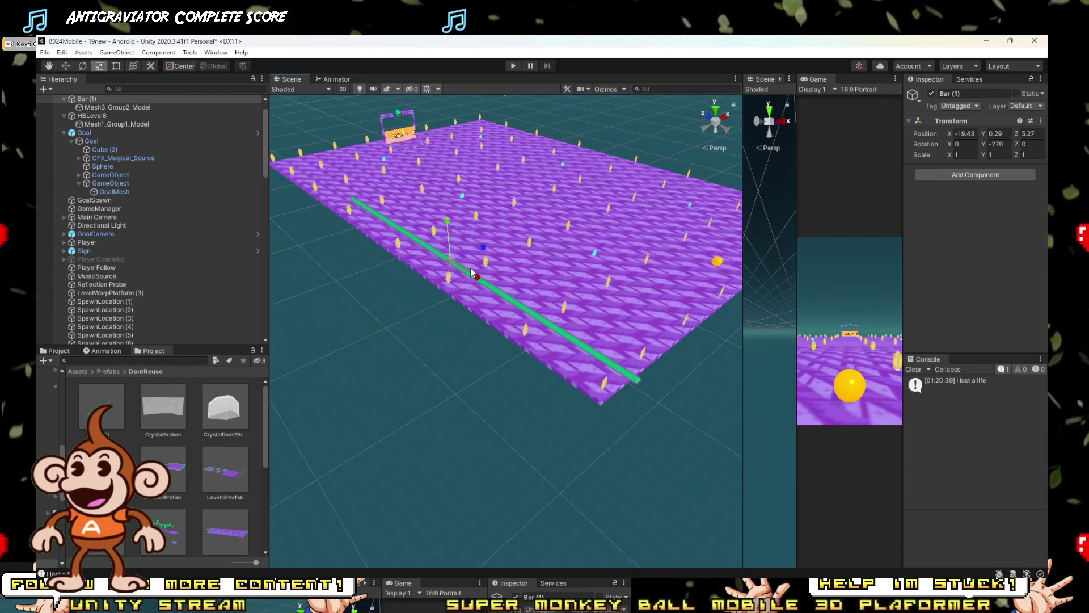
pyautogui.press('e')
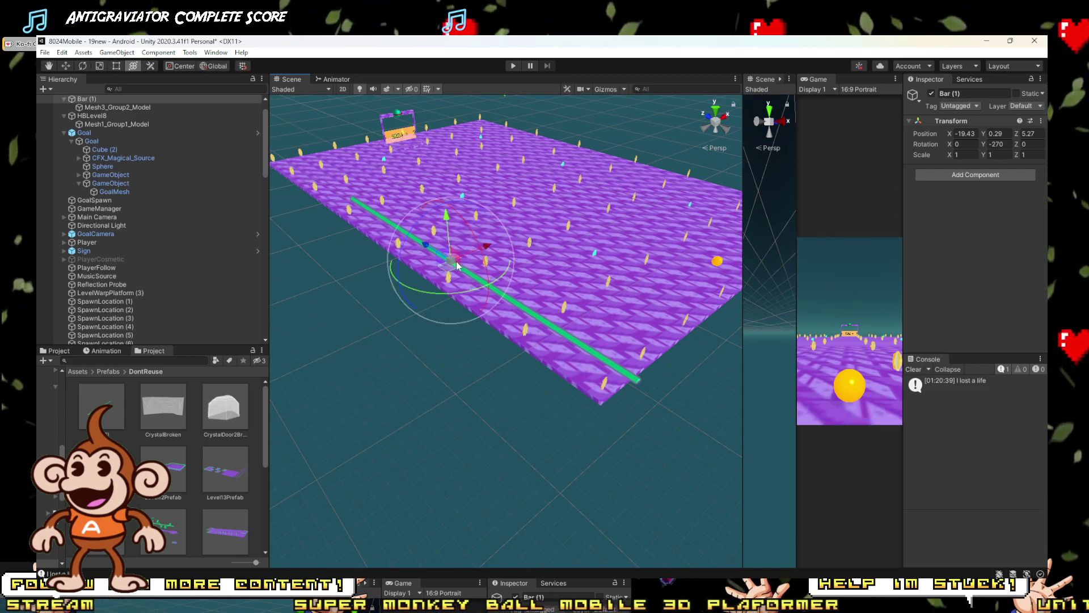
pyautogui.press('r')
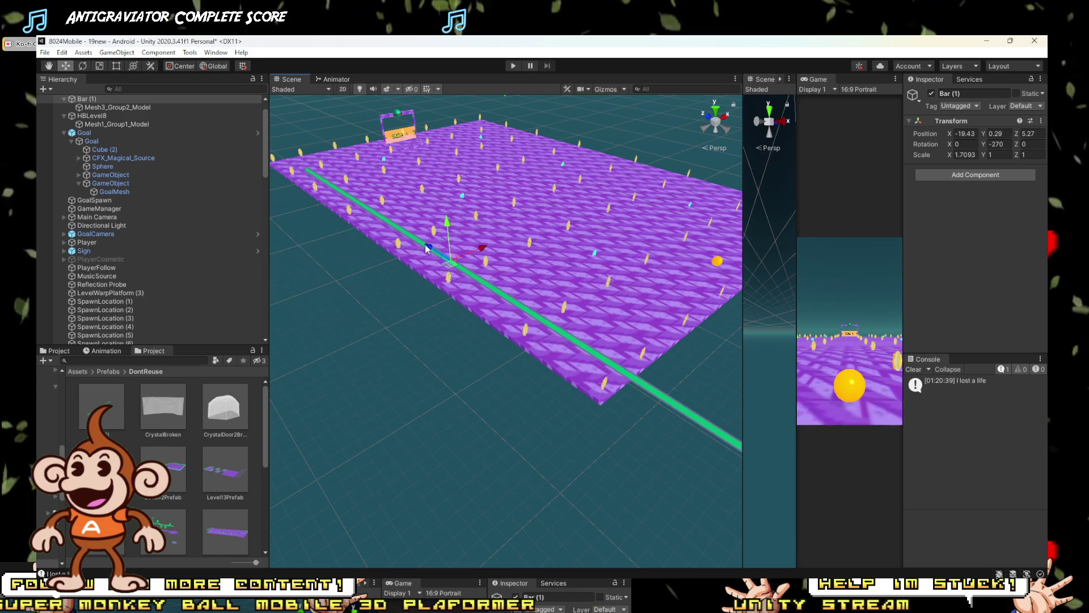
pyautogui.moveTo(400, 235); pyautogui.dragTo(349, 216)
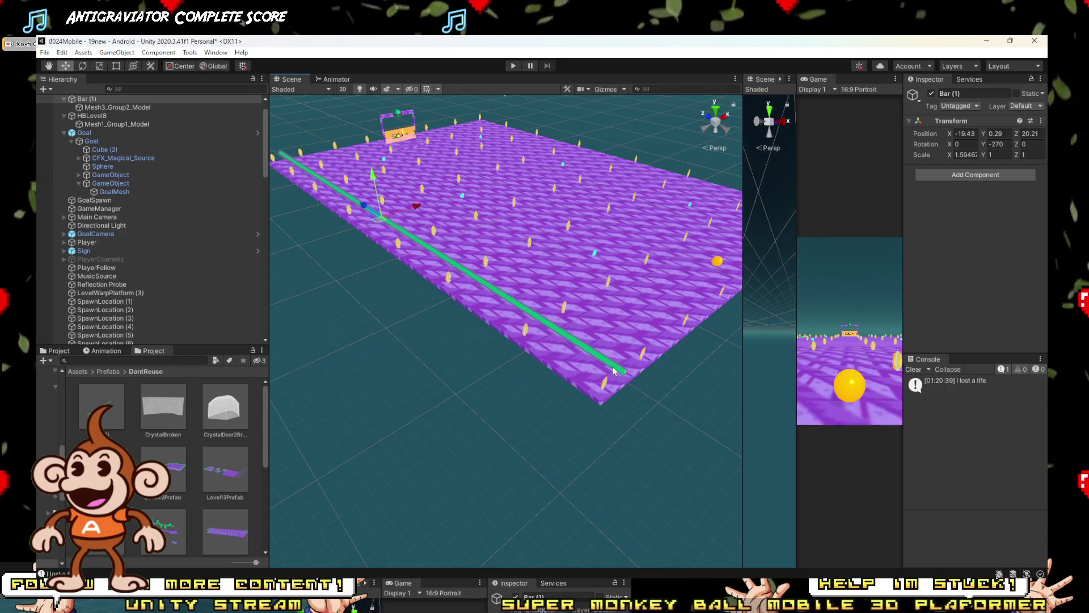
# Step: Snap the bar onto the floor's side edge at about X -22.76 and slide it along to Z 17.59
pyautogui.moveTo(624, 382); pyautogui.dragTo(581, 424)
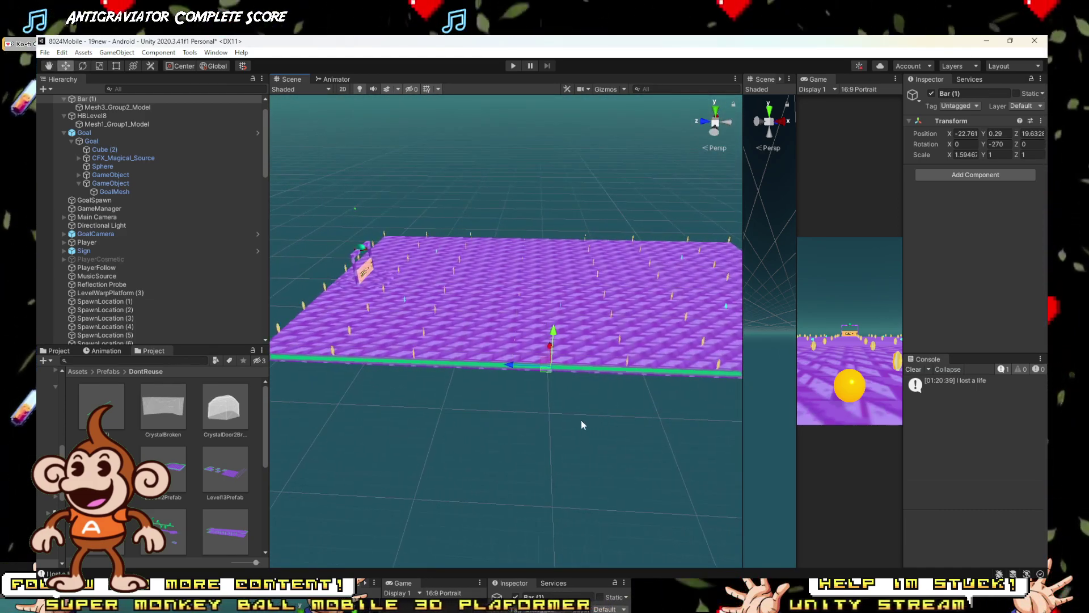
pyautogui.moveTo(513, 368); pyautogui.dragTo(517, 364)
pyautogui.scroll(-5, 517, 364)
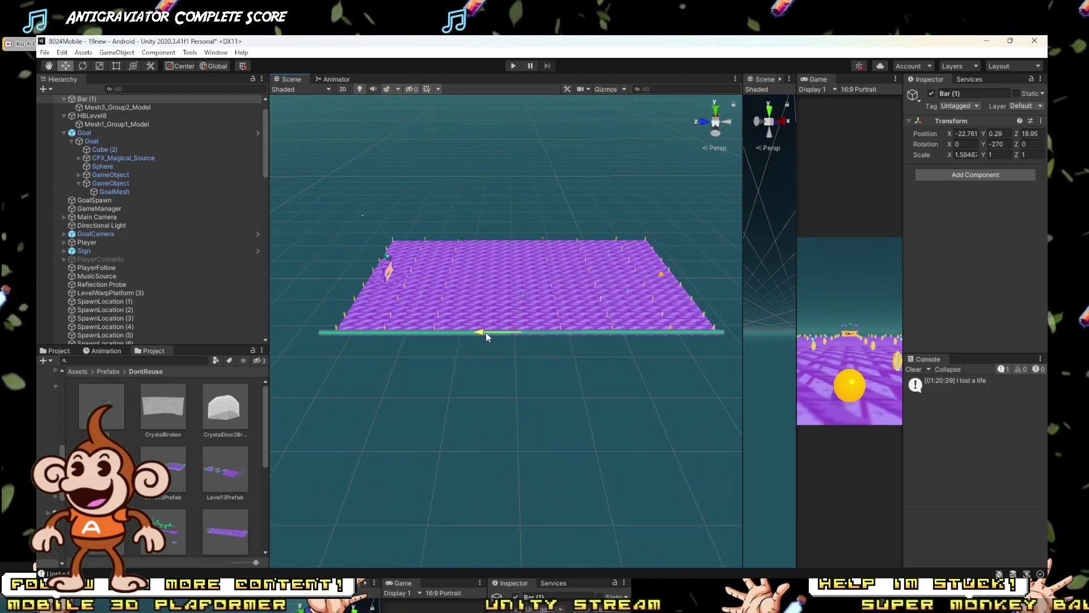
pyautogui.moveTo(488, 337); pyautogui.dragTo(491, 337)
# Step: Shorten the bar to an X scale of about 1.53 to fit the floor's side edge
pyautogui.press('t')
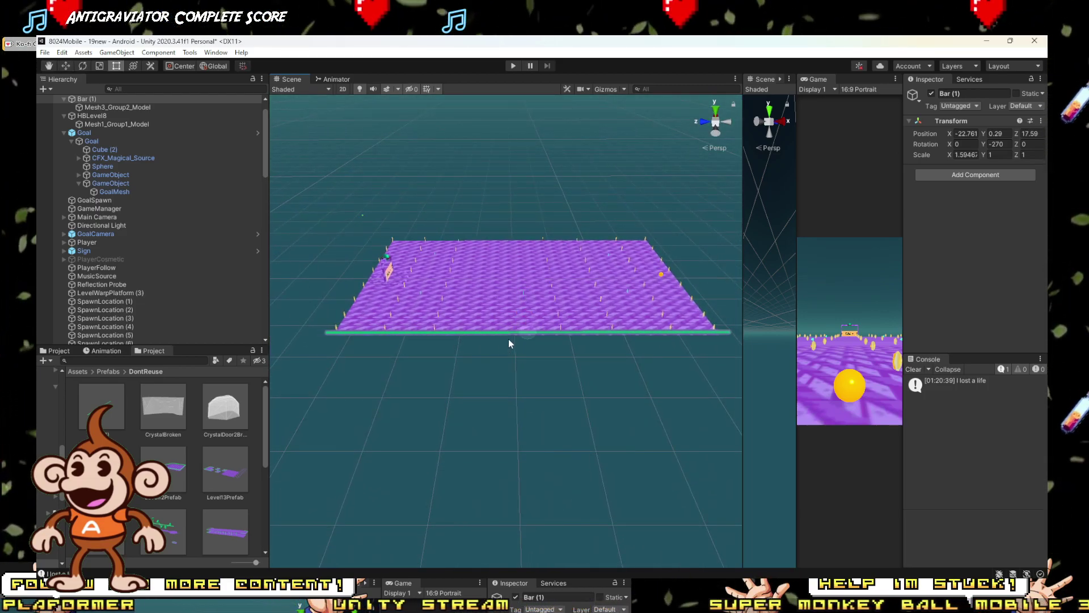
pyautogui.press('y')
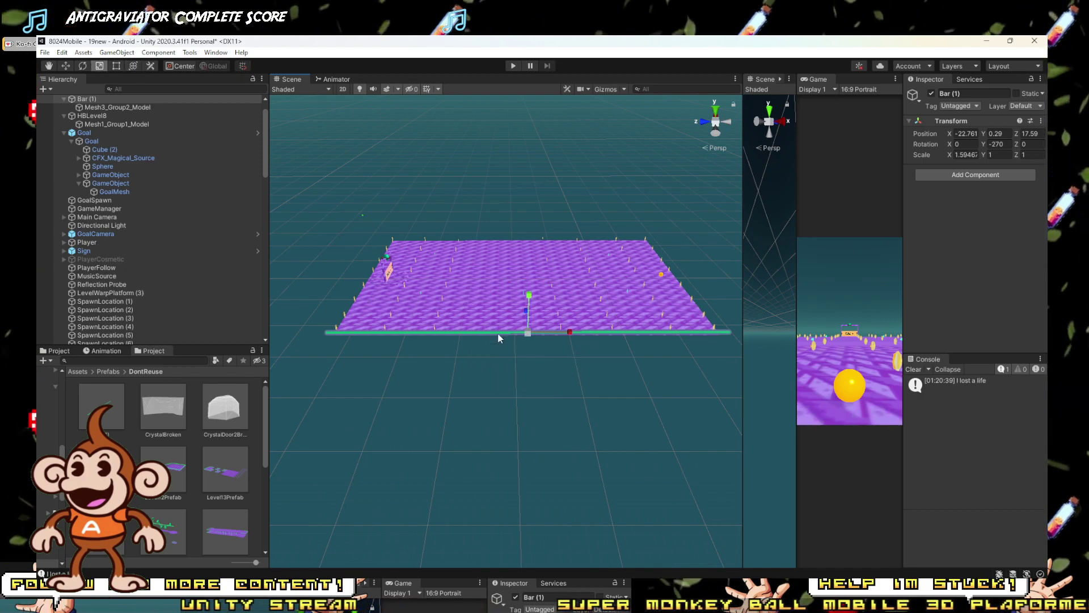
pyautogui.moveTo(570, 335); pyautogui.dragTo(396, 282)
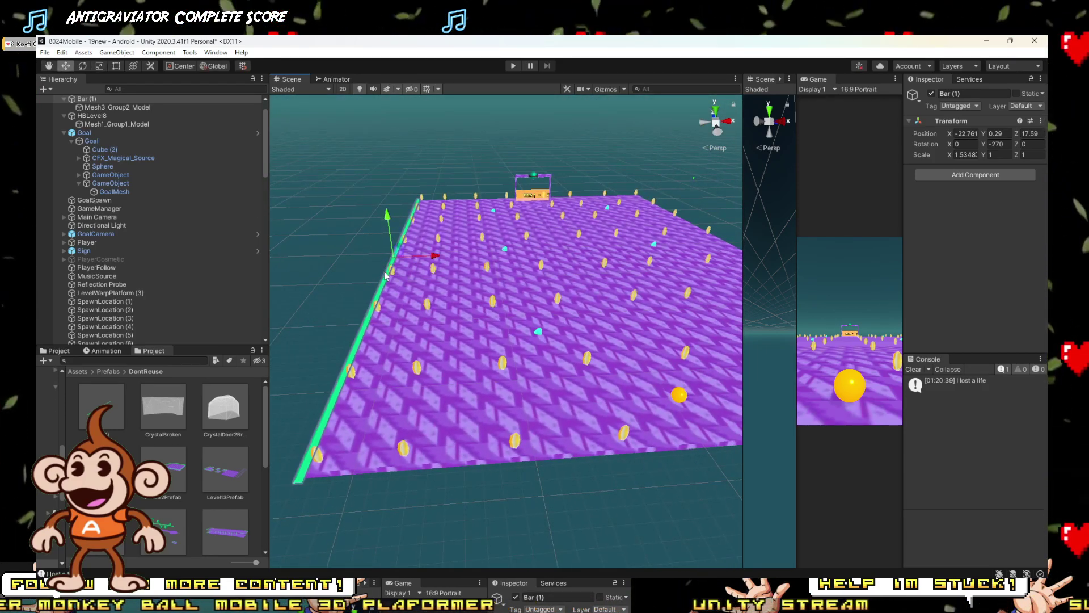
# Step: Try to snap the bar's child mesh, Mesh3_Group2_Model, onto the floor's near corner
pyautogui.click(386, 276)
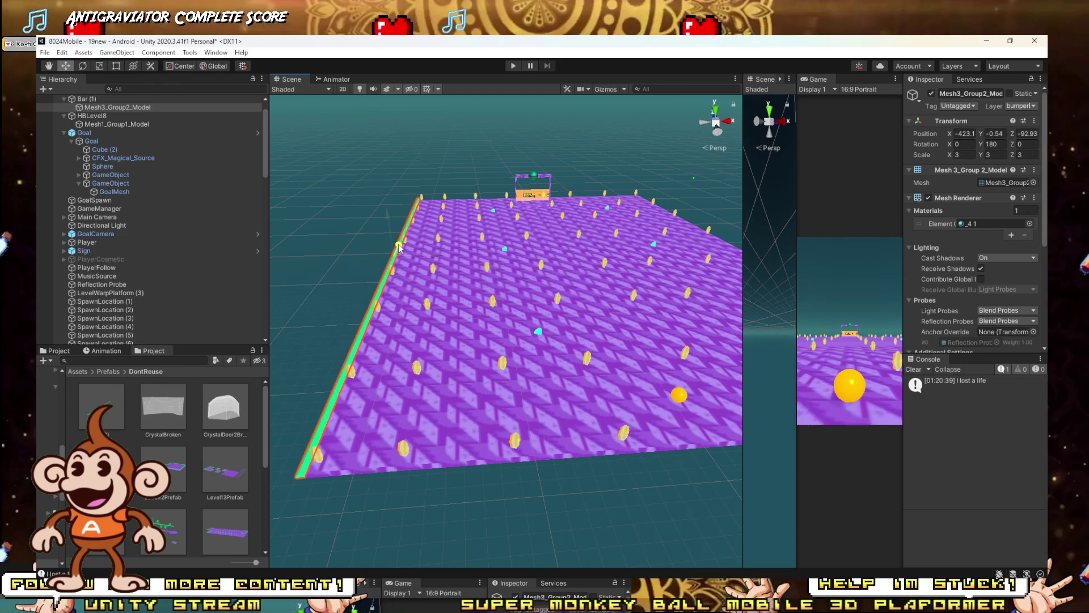
pyautogui.moveTo(399, 247)
pyautogui.mouseDown()
pyautogui.moveTo(437, 255)
pyautogui.moveTo(393, 256)
pyautogui.mouseUp()
pyautogui.moveTo(390, 356); pyautogui.dragTo(387, 396, button='right')
pyautogui.moveTo(308, 339); pyautogui.dragTo(331, 309)
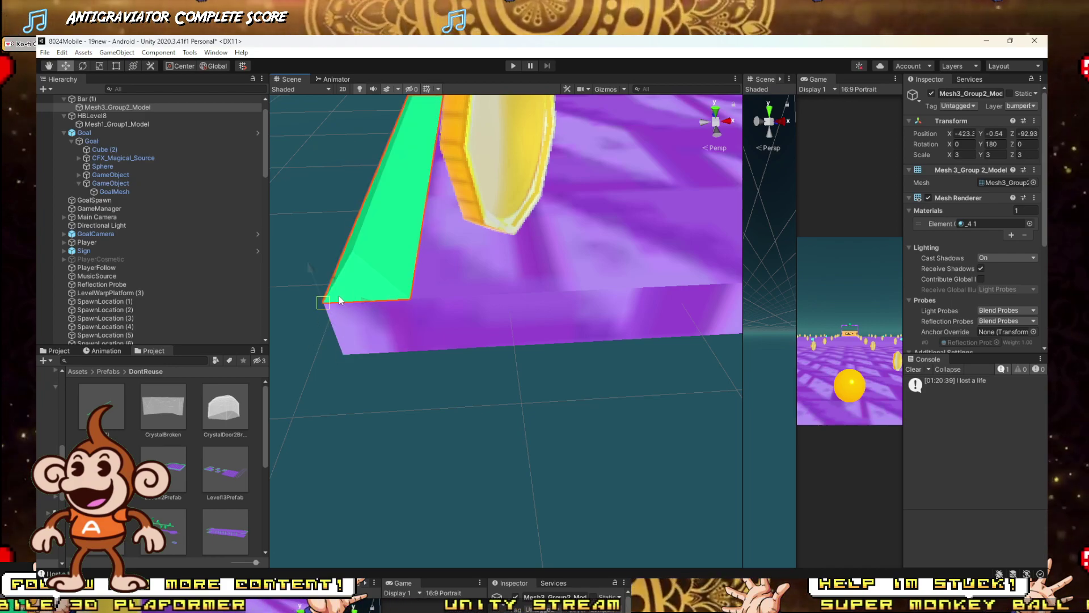
# Step: Select the parent Bar (1) and snap its end to the floor's near corner at about Z 18.25
pyautogui.doubleClick(94, 99)
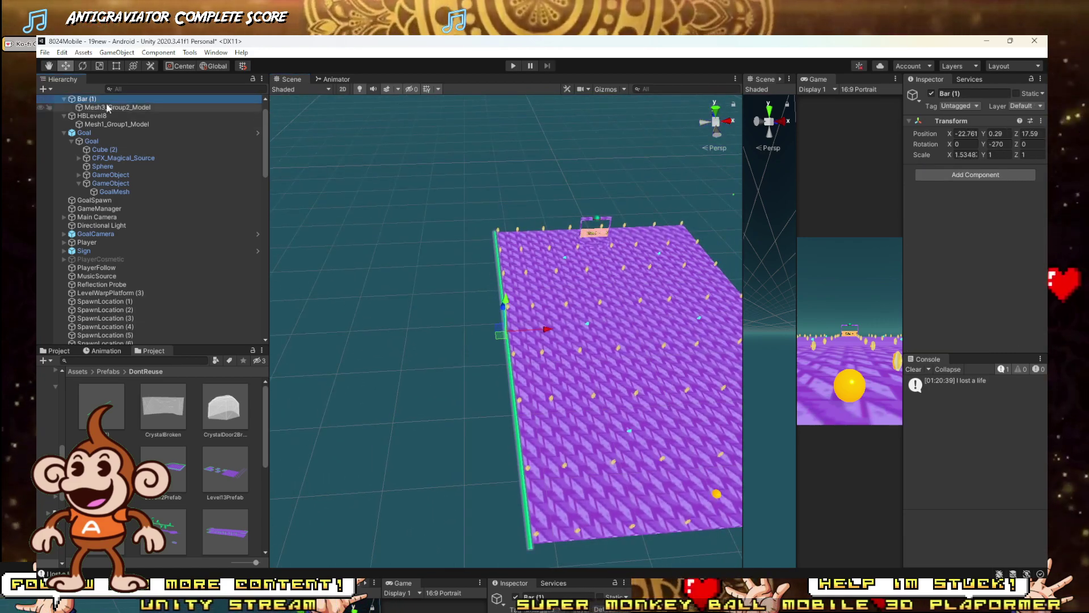
pyautogui.moveTo(511, 452); pyautogui.dragTo(488, 335, button='right')
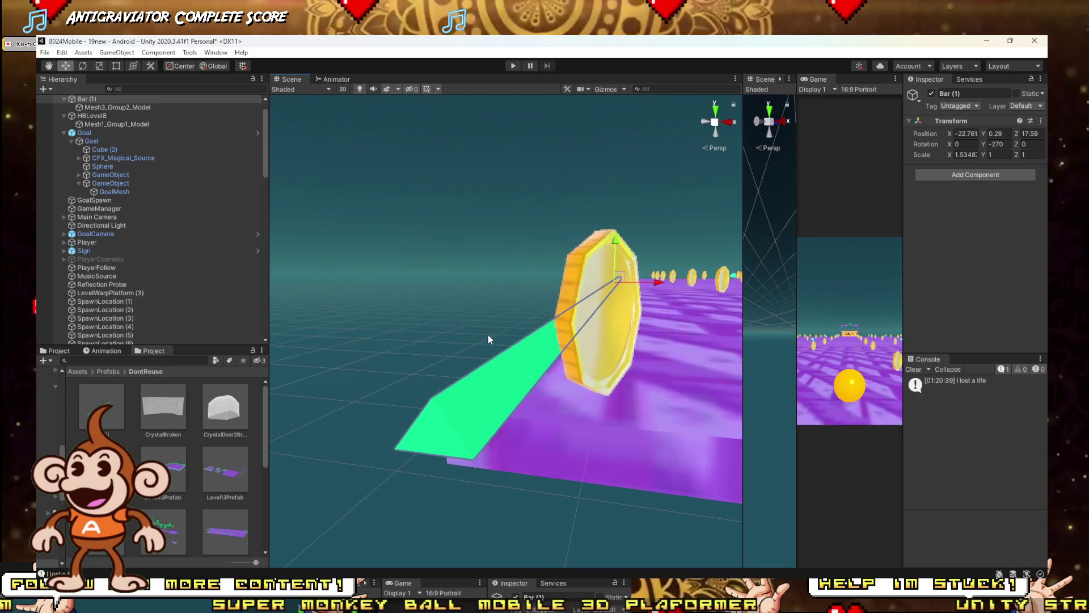
pyautogui.moveTo(406, 445); pyautogui.dragTo(438, 409)
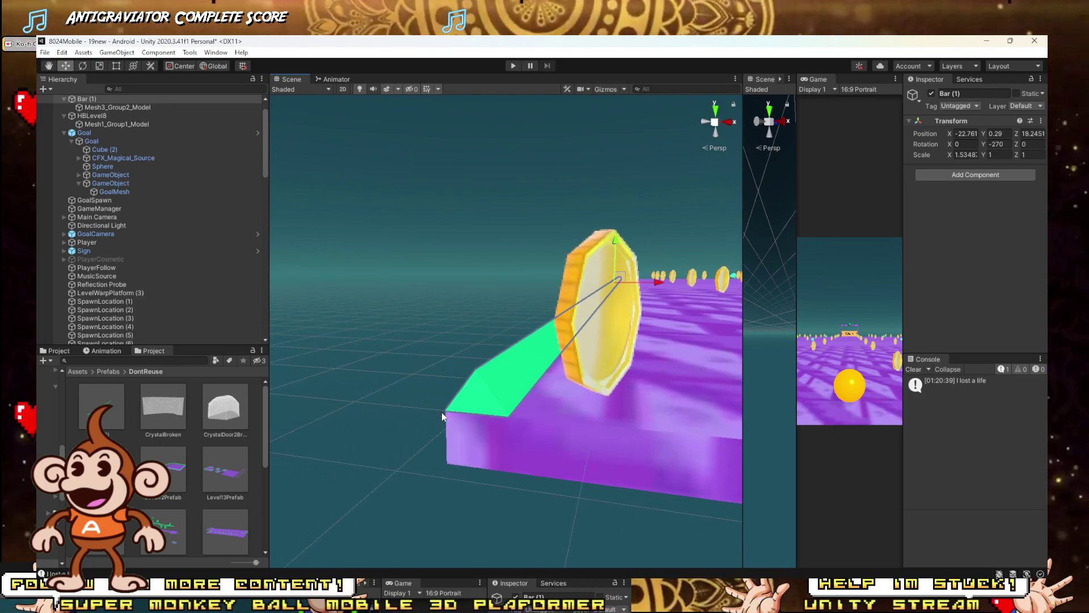
# Step: Move the bar inward from the floor's side edge to X -19.87, between the first coin rows
pyautogui.moveTo(444, 411); pyautogui.dragTo(501, 476, button='right')
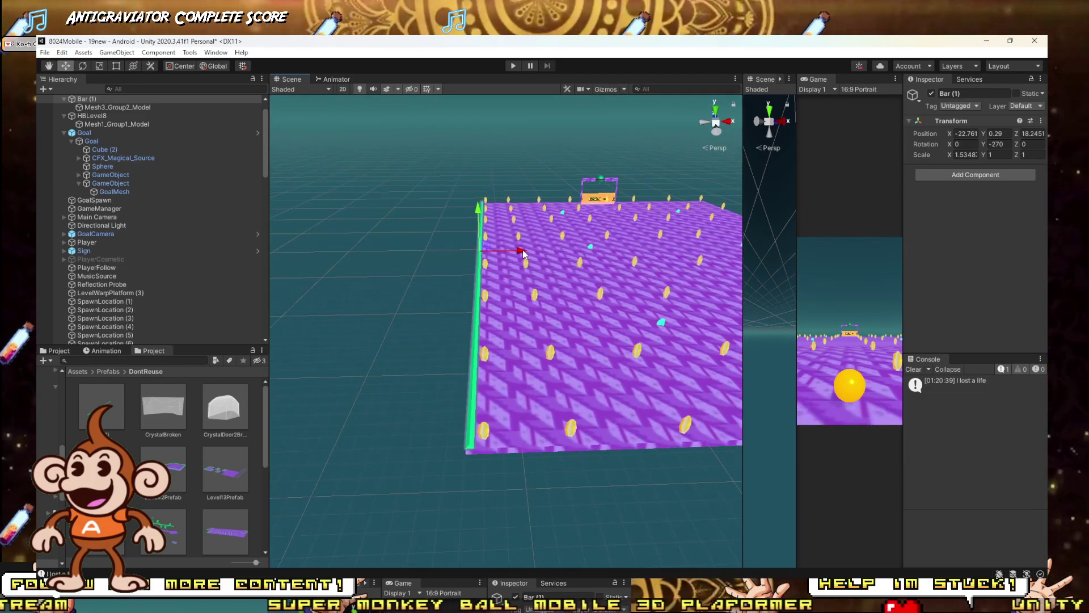
pyautogui.moveTo(527, 261); pyautogui.dragTo(541, 262)
pyautogui.moveTo(542, 262); pyautogui.dragTo(491, 254, button='middle')
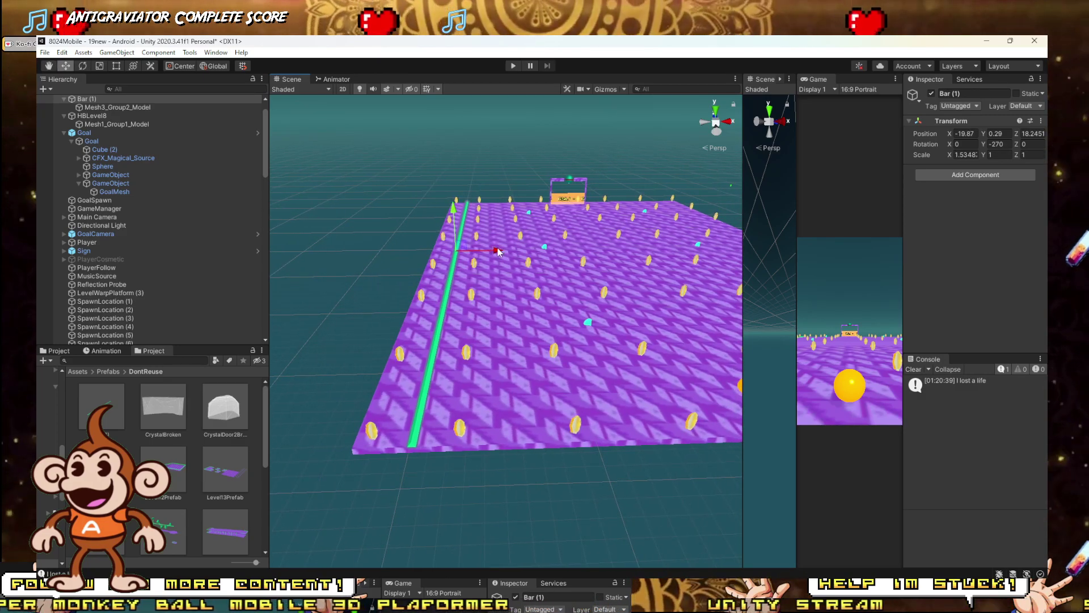
# Step: Duplicate the bar twice and spread the copies across the floor's width, with Bar (3) at about X 6.63
pyautogui.hotkey('ctrl', 'd')
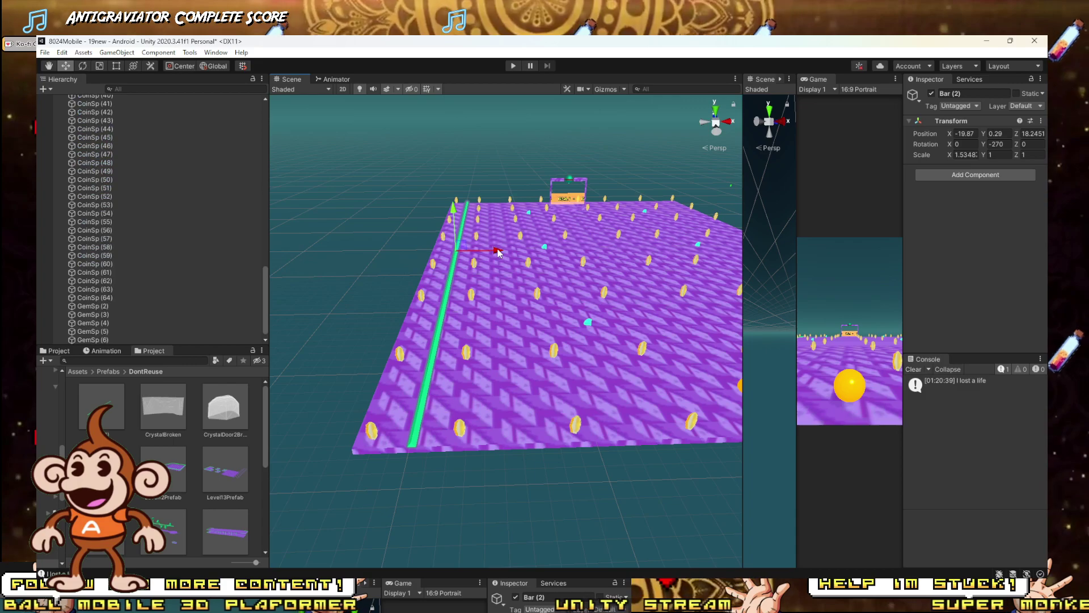
pyautogui.moveTo(496, 254); pyautogui.dragTo(697, 248)
pyautogui.hotkey('ctrl', 'd')
pyautogui.moveTo(633, 257); pyautogui.dragTo(629, 294, button='right')
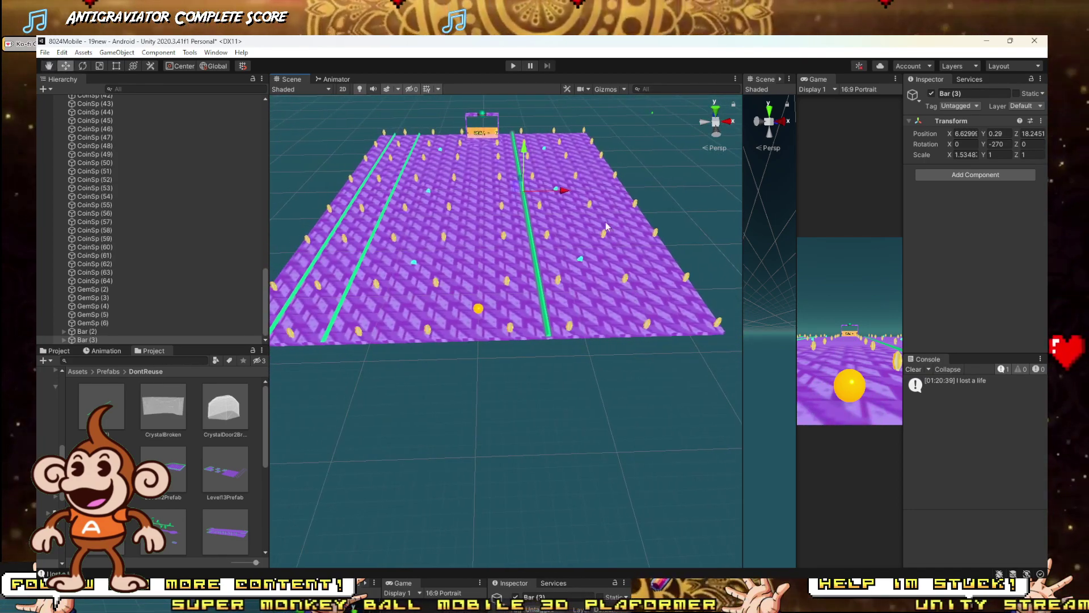
# Step: Move Bar (3) outward along X to 19.42, between the coin rows near the floor's side edge
pyautogui.moveTo(565, 193); pyautogui.dragTo(642, 220)
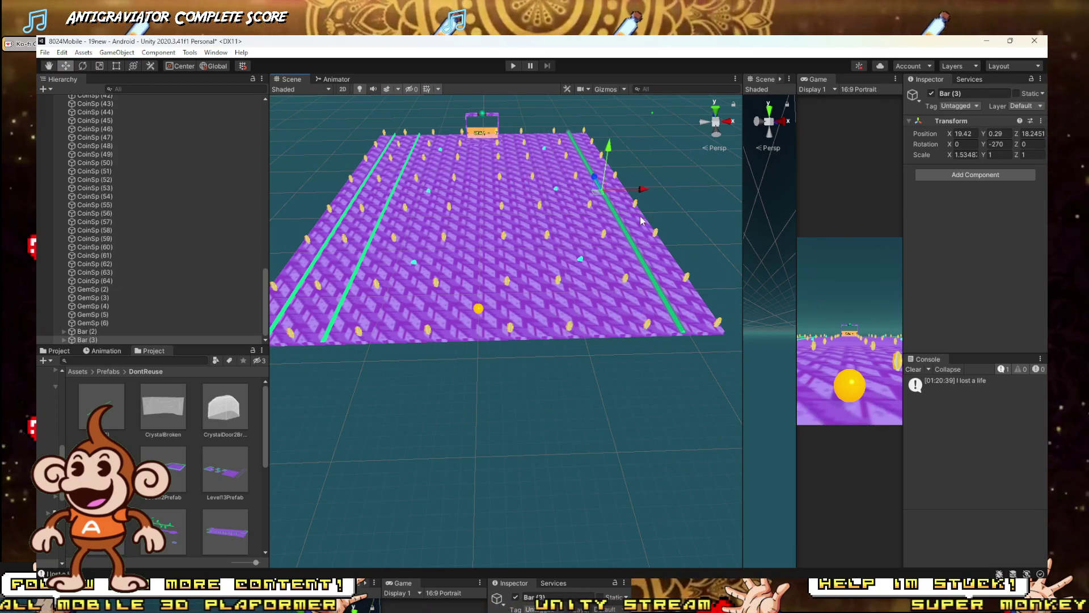
pyautogui.click(580, 261)
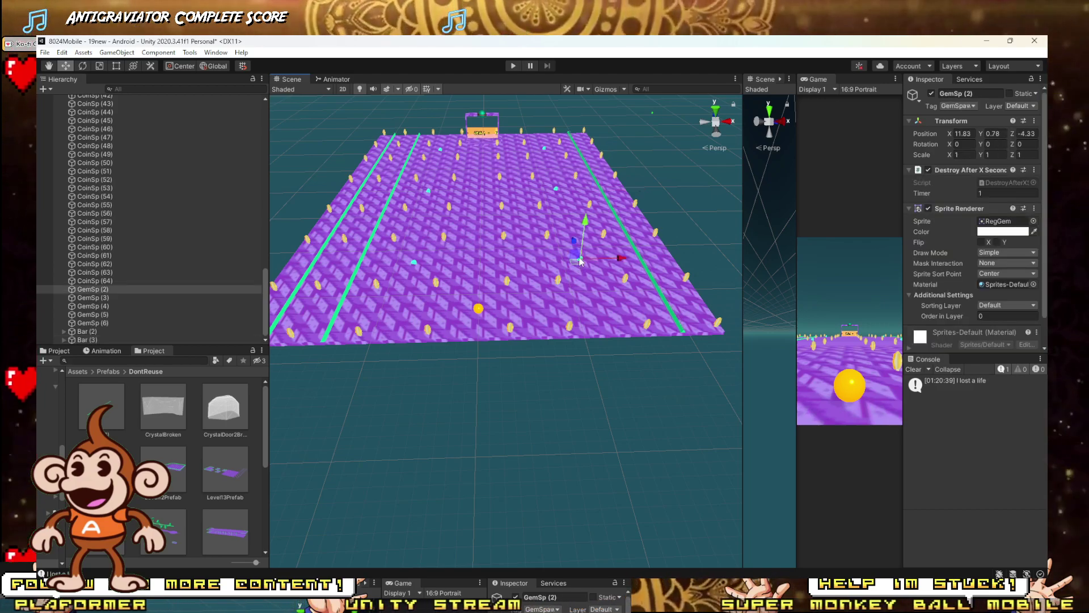
pyautogui.keyDown('shift'); pyautogui.click(553, 164); pyautogui.keyUp('shift')
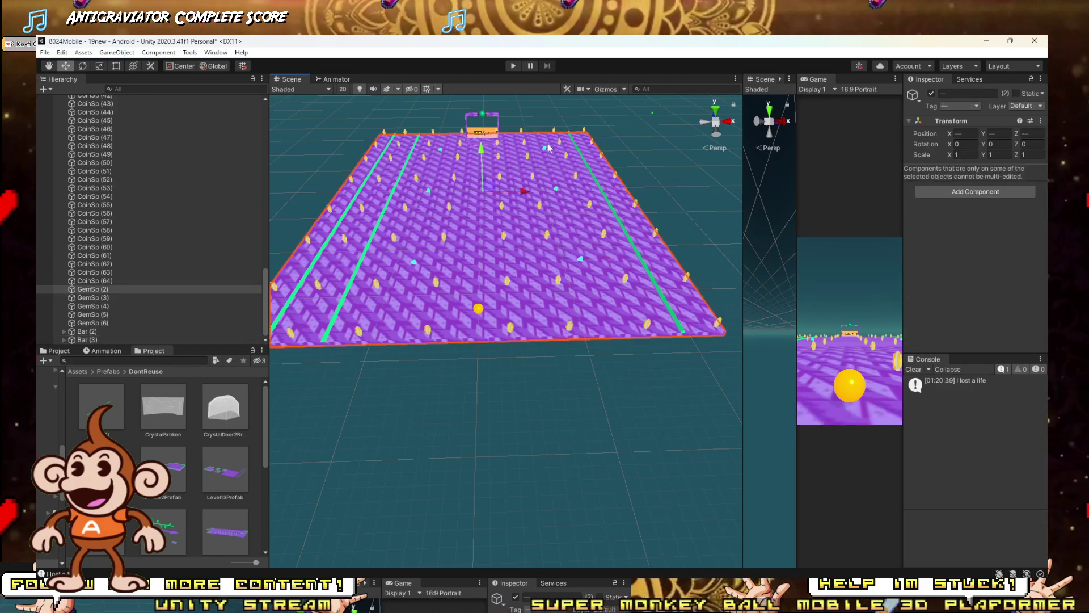
pyautogui.click(543, 149)
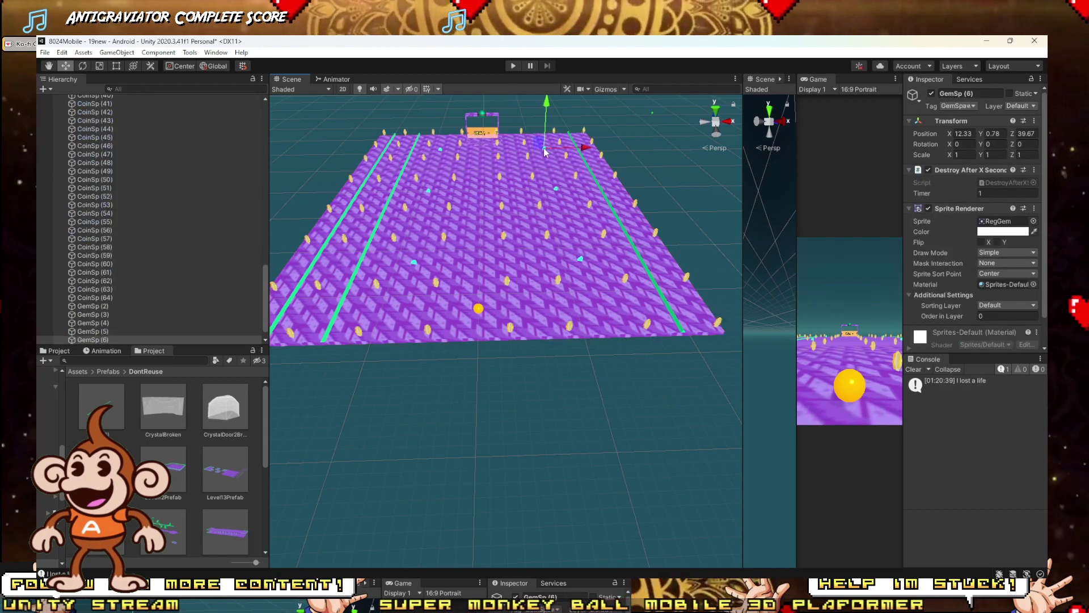
pyautogui.keyDown('shift'); pyautogui.click(559, 193); pyautogui.keyUp('shift')
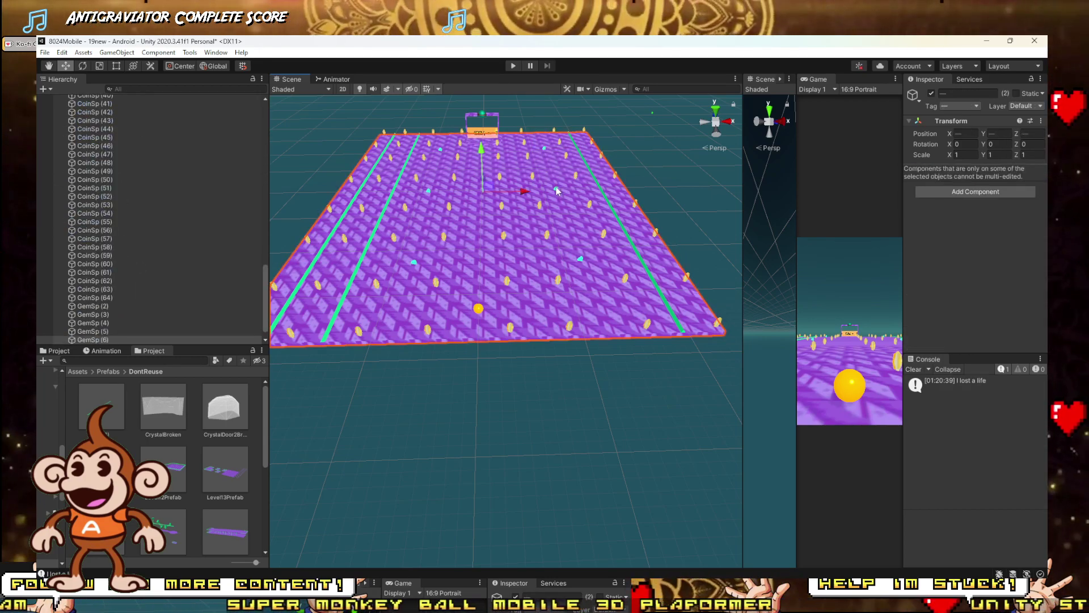
pyautogui.click(556, 191)
pyautogui.scroll(-10, 113, 215)
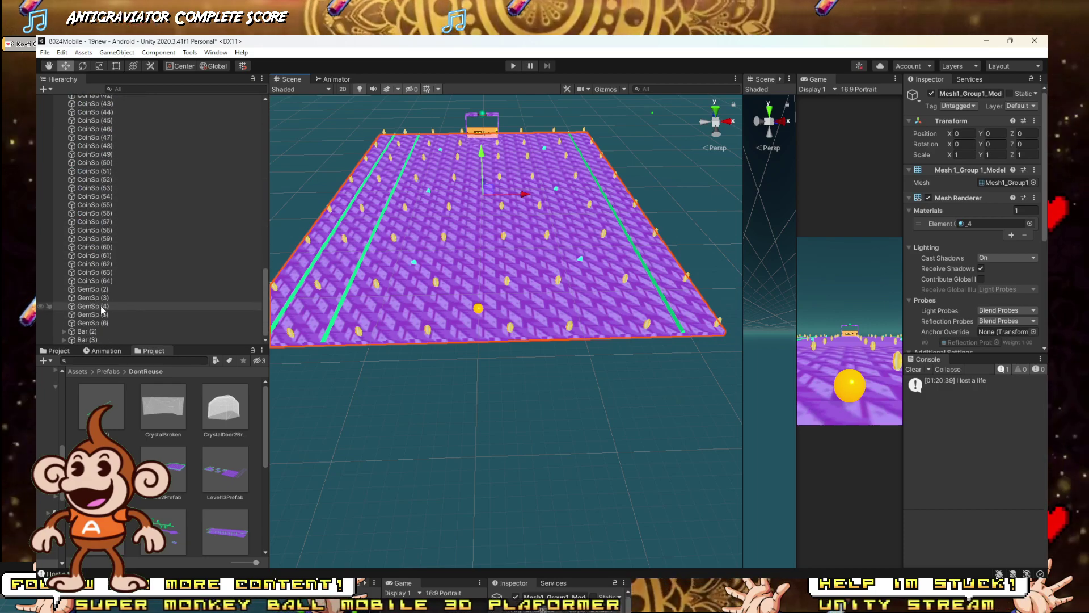
pyautogui.click(98, 290)
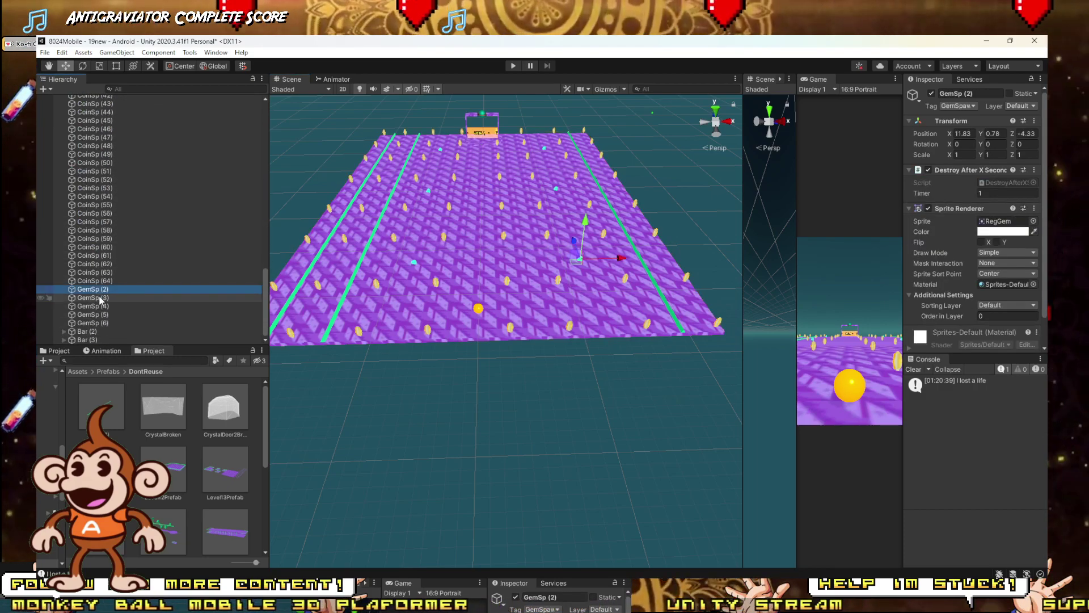
pyautogui.click(99, 299)
pyautogui.click(100, 306)
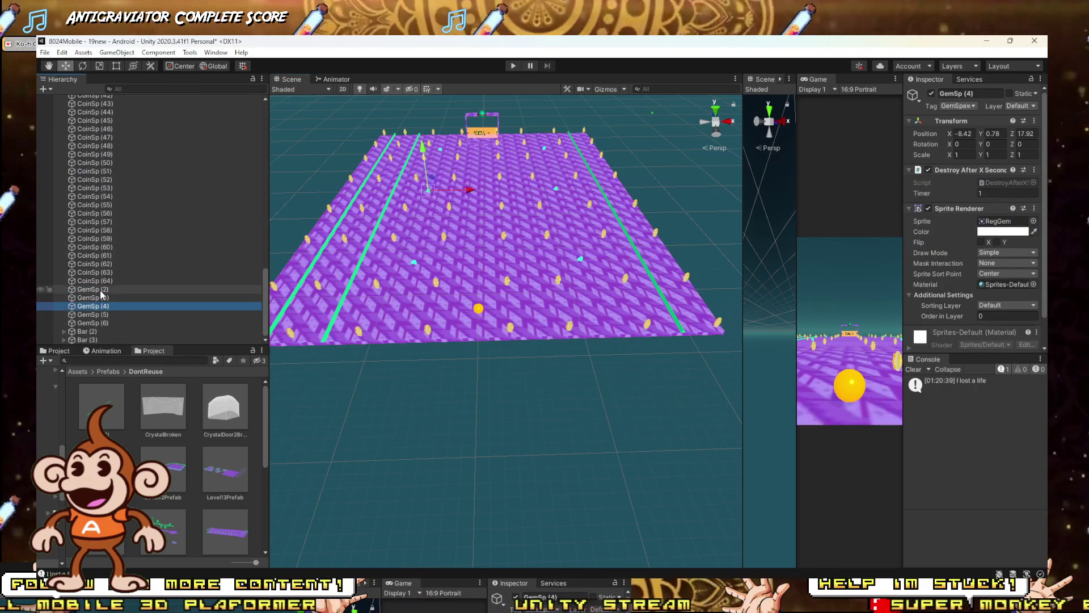
pyautogui.click(99, 290)
pyautogui.click(100, 298)
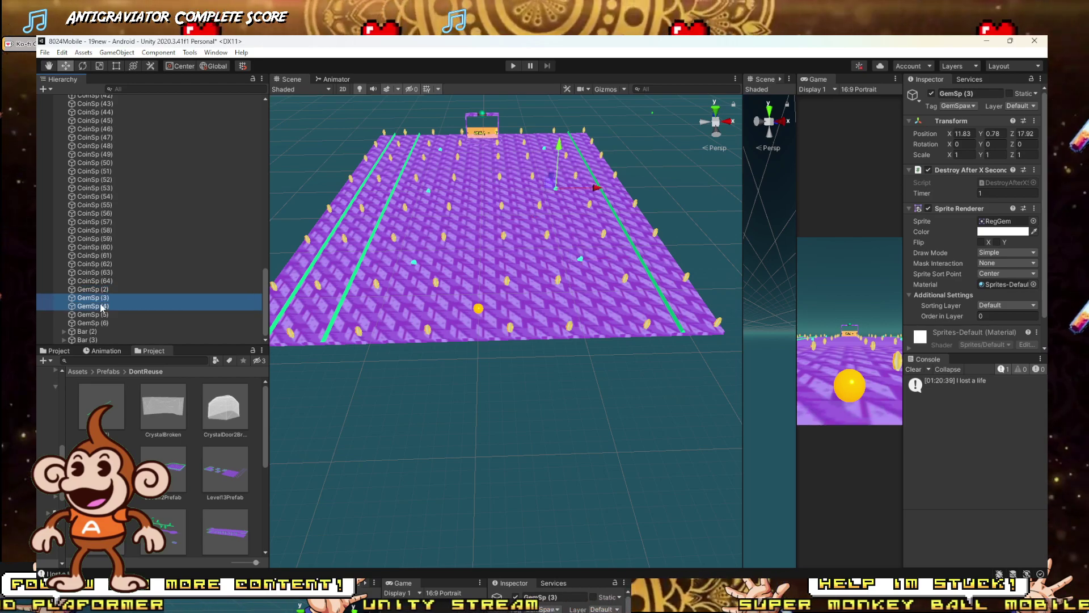
pyautogui.keyDown('shift'); pyautogui.click(104, 315); pyautogui.keyUp('shift')
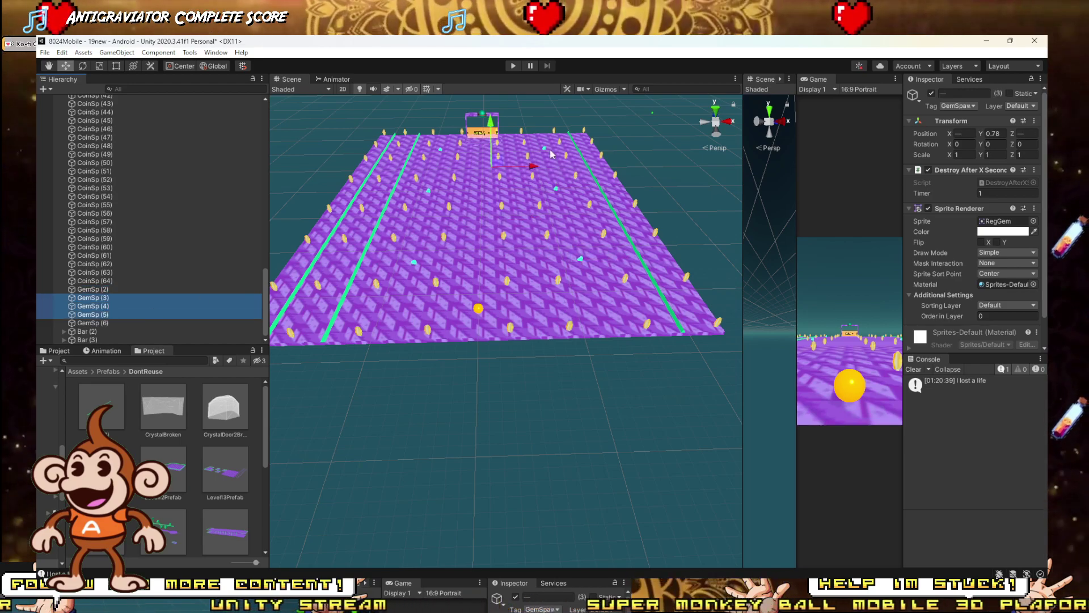
pyautogui.moveTo(533, 169); pyautogui.dragTo(505, 170)
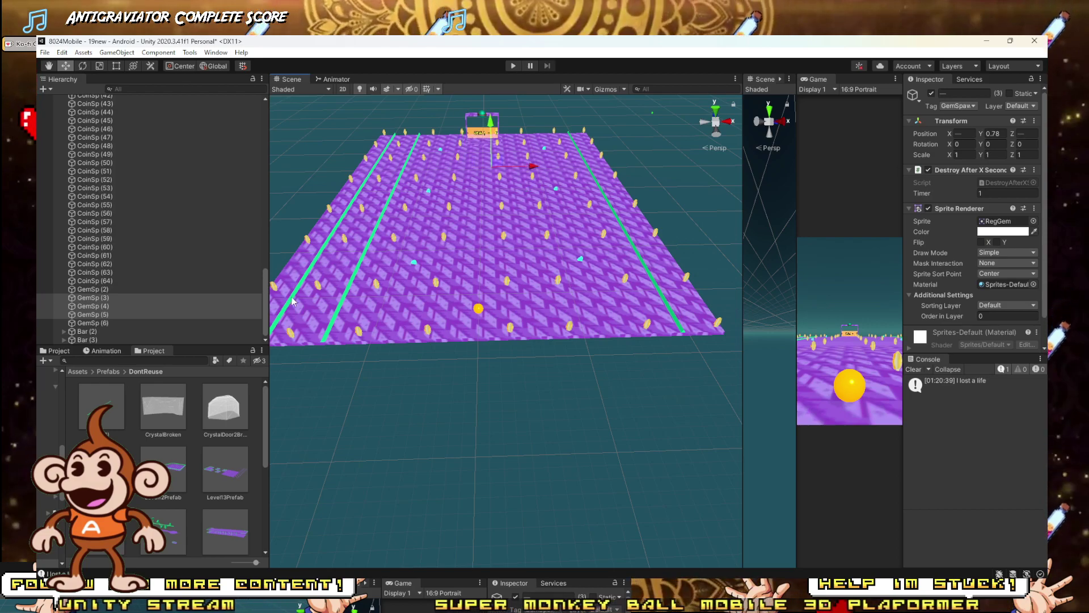
# Step: Select GemSp (2), GemSp (3) and GemSp (6) together and move them along X toward the floor's centre
pyautogui.click(101, 324)
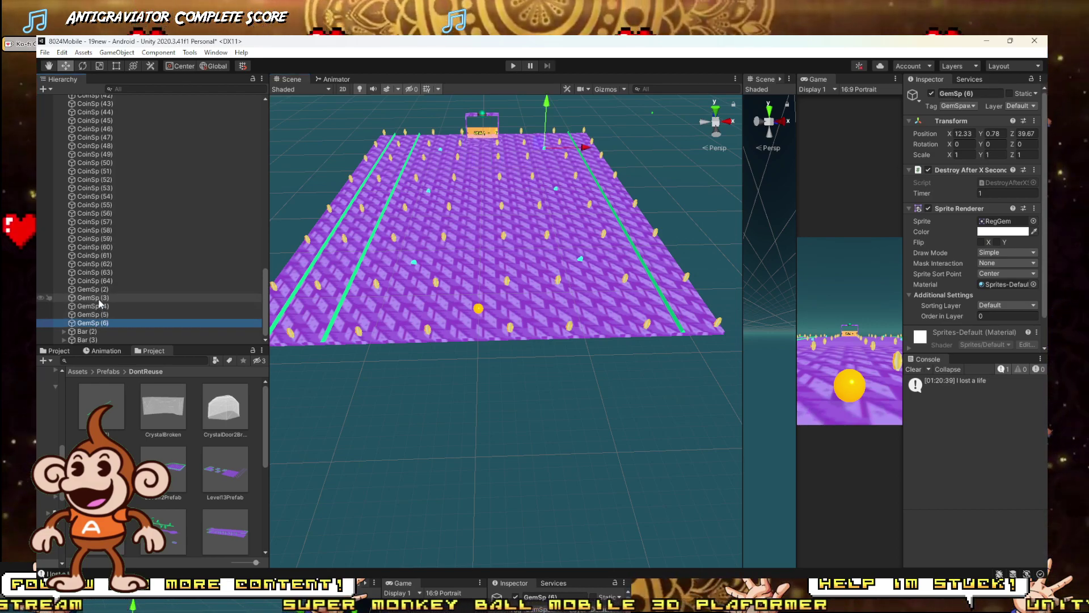
pyautogui.keyDown('ctrl'); pyautogui.click(93, 290); pyautogui.keyUp('ctrl')
pyautogui.keyDown('ctrl'); pyautogui.click(97, 299); pyautogui.keyUp('ctrl')
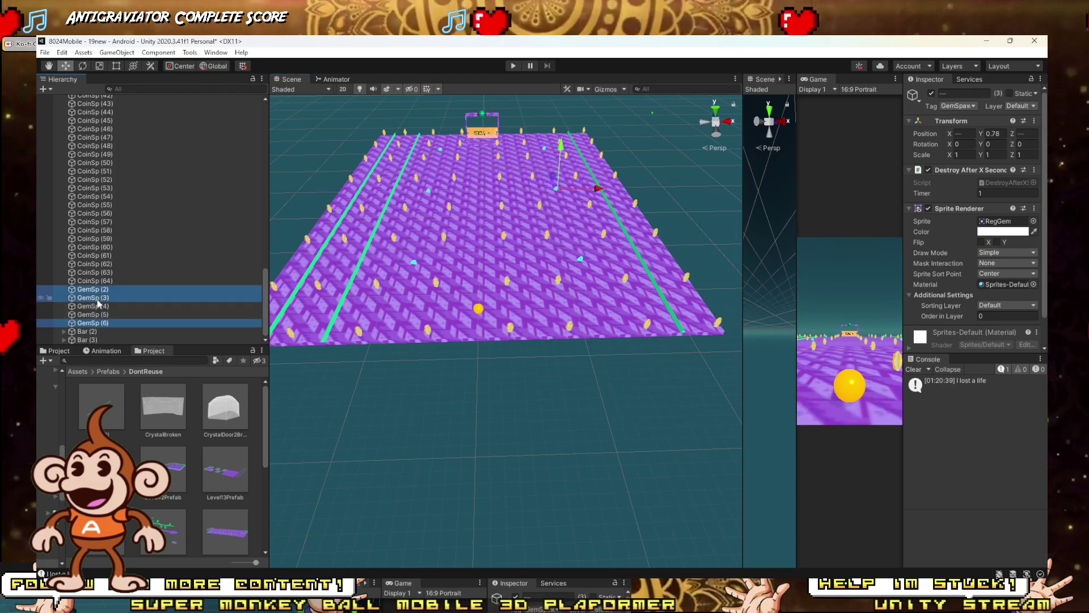
pyautogui.moveTo(596, 193); pyautogui.dragTo(594, 189)
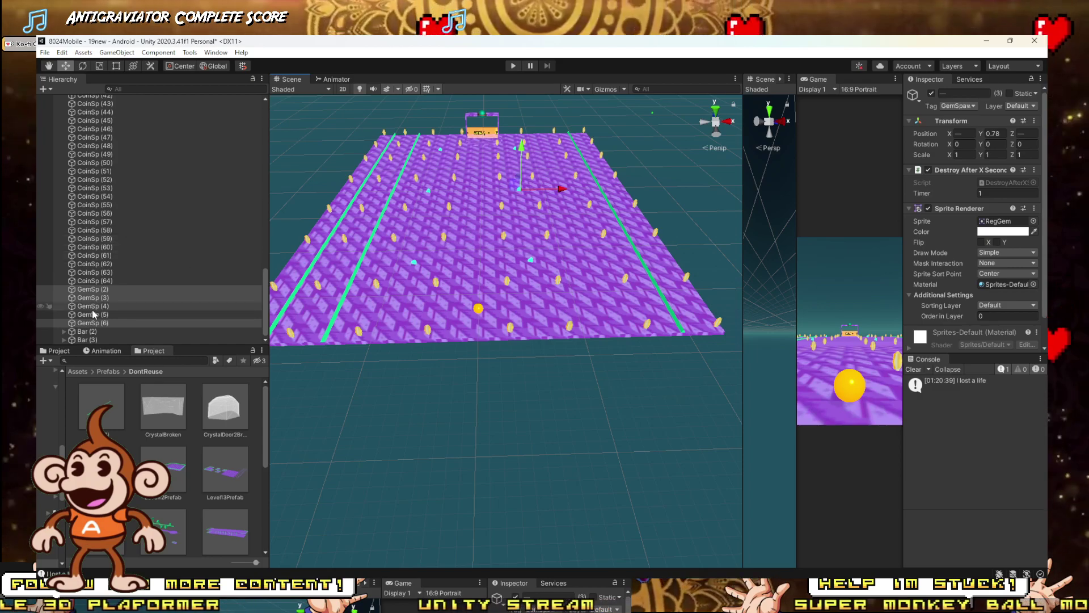
# Step: Duplicate Bar (3) and move the copy inward along X to 12.49
pyautogui.click(85, 340)
pyautogui.hotkey('ctrl', 'd')
pyautogui.moveTo(642, 190); pyautogui.dragTo(600, 205)
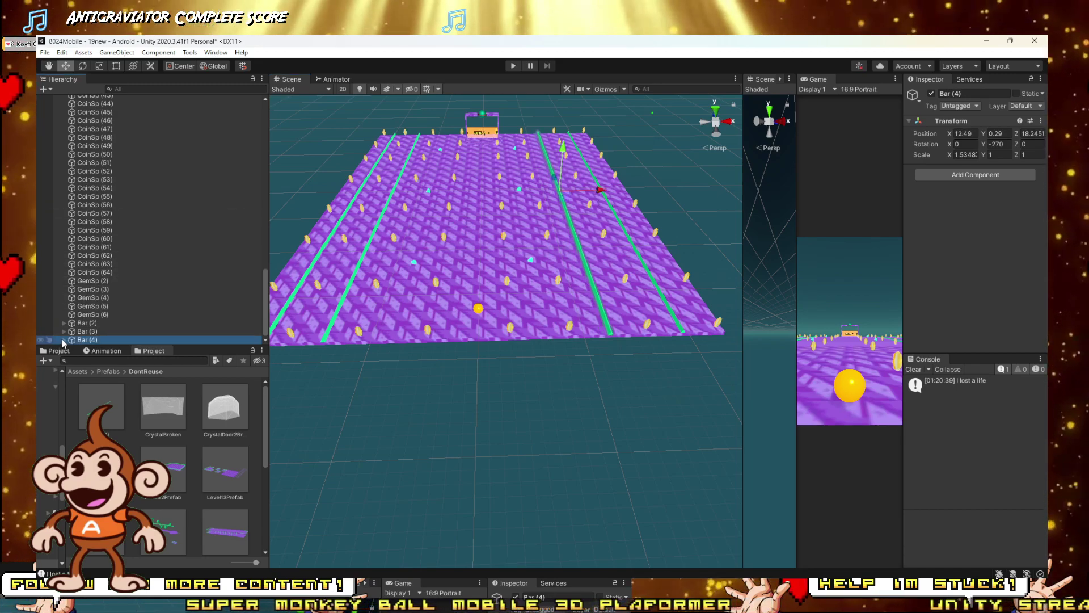
# Step: Set the layer of the Mesh3_Group2_Model children of Bar (2), Bar (3) and Bar (4) to Default
pyautogui.click(63, 339)
pyautogui.click(64, 322)
pyautogui.click(64, 305)
pyautogui.click(107, 306)
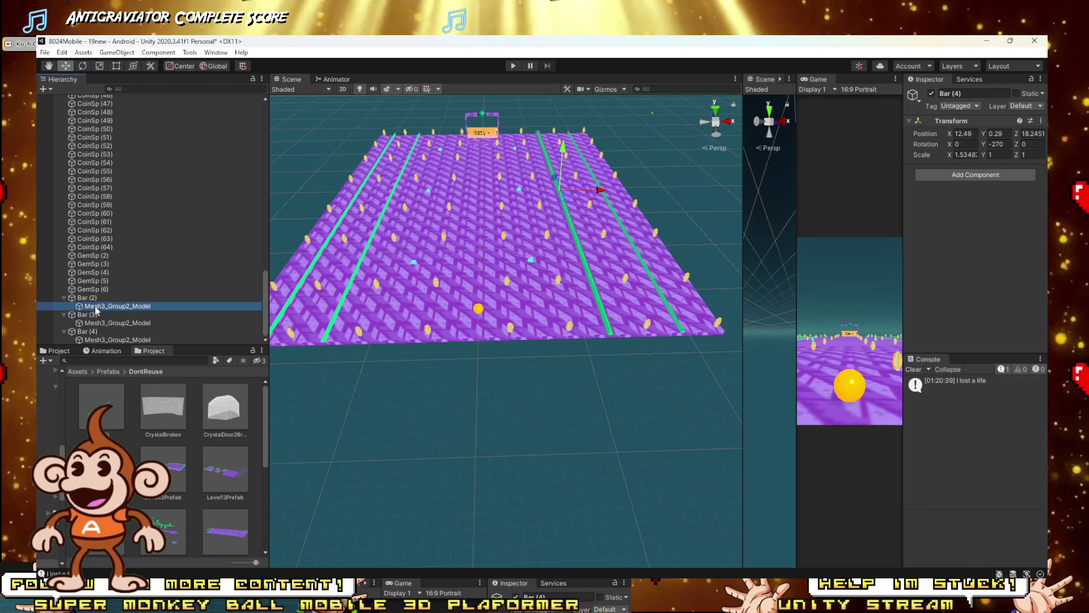
pyautogui.keyDown('ctrl'); pyautogui.click(99, 323); pyautogui.keyUp('ctrl')
pyautogui.keyDown('ctrl'); pyautogui.click(113, 339); pyautogui.keyUp('ctrl')
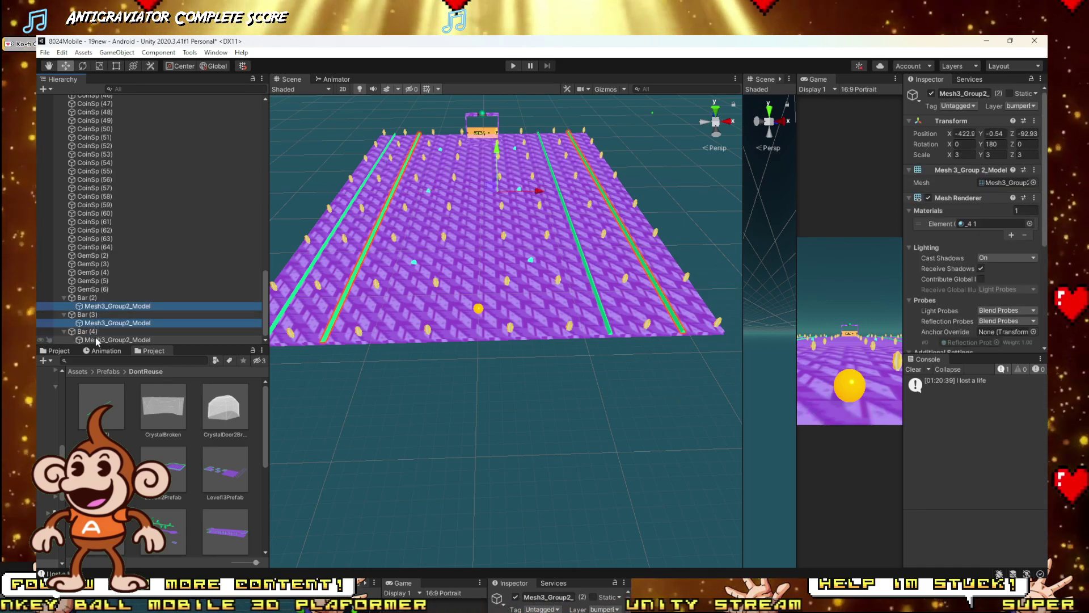
pyautogui.click(1021, 107)
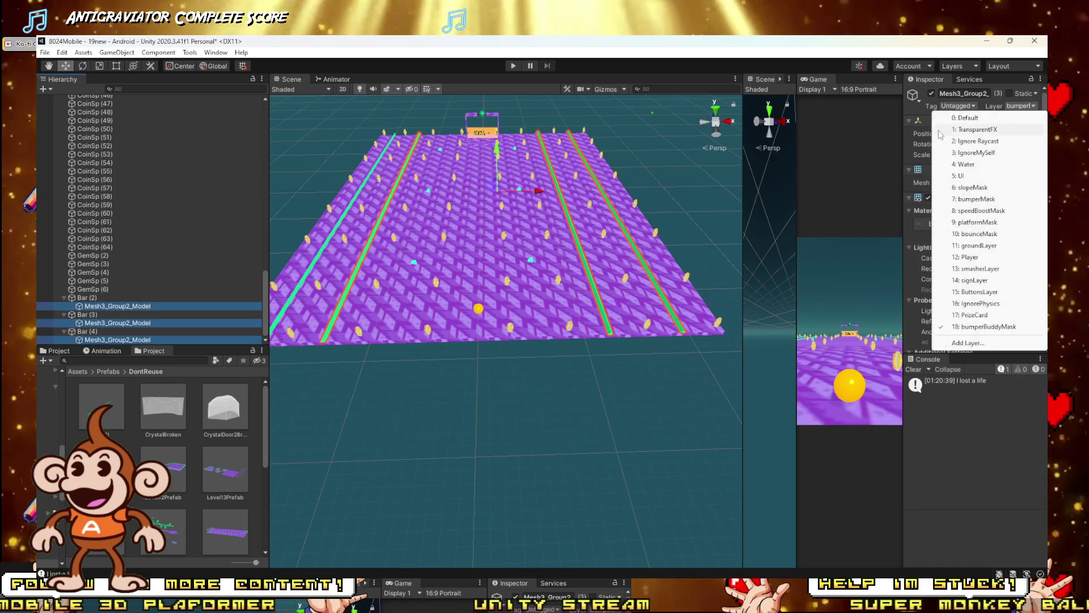
pyautogui.click(969, 118)
# Step: Set the layer of Bar (1)'s Mesh3_Group2_Model child to Default
pyautogui.scroll(20, 102, 319)
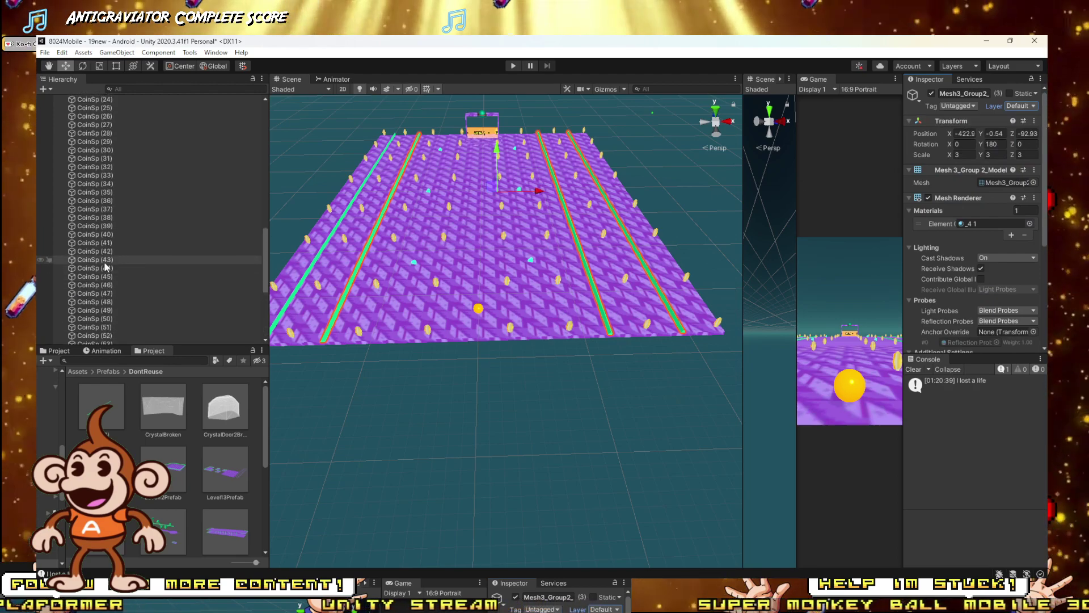
pyautogui.scroll(1, 87, 143)
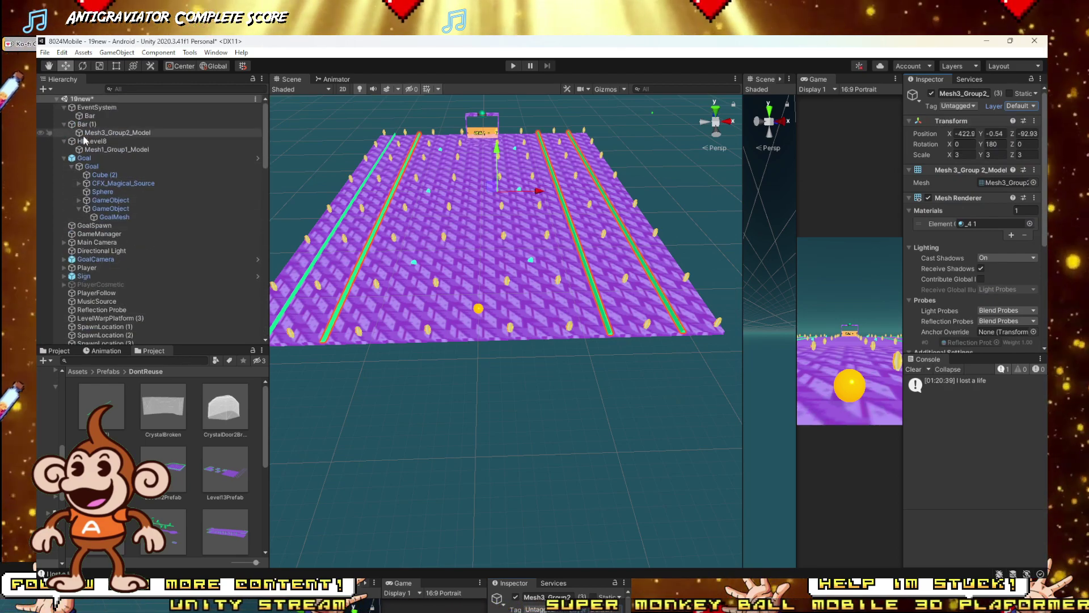
pyautogui.click(116, 133)
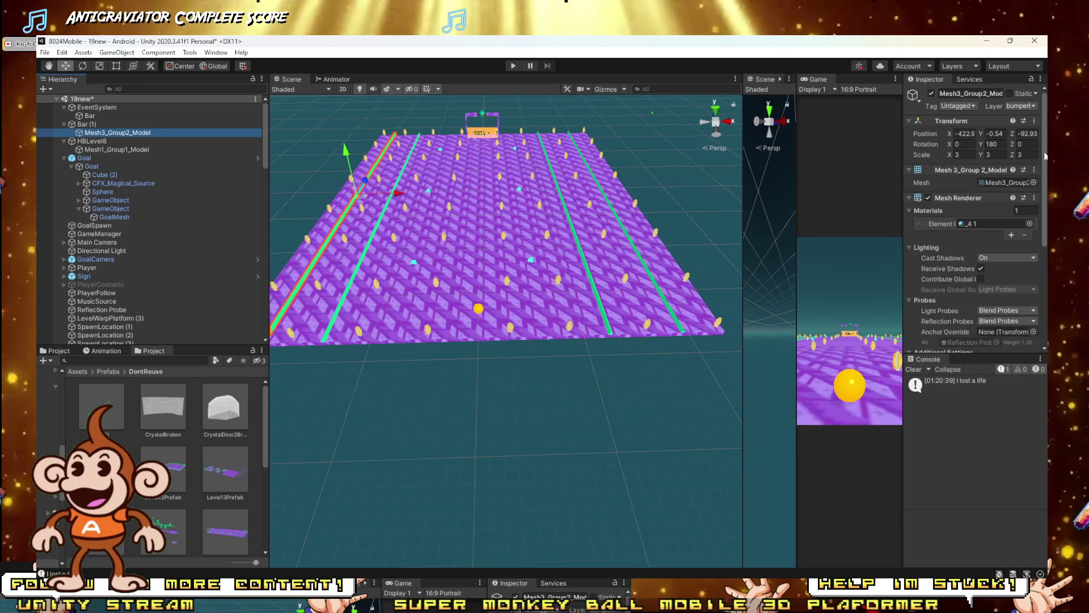
pyautogui.click(1020, 106)
pyautogui.click(970, 117)
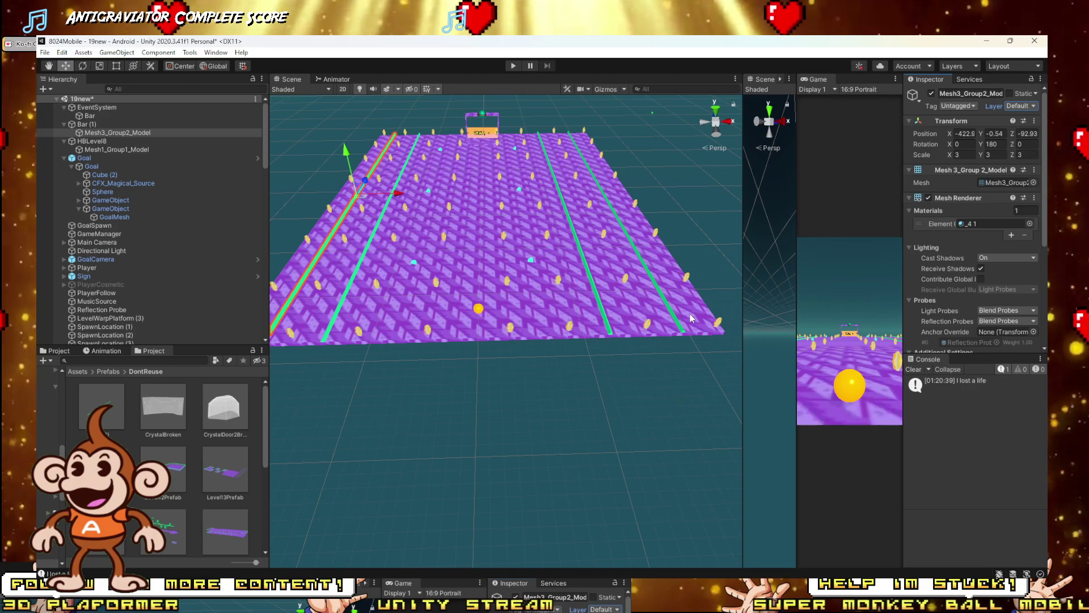
# Step: Playtest the level with the new lengthwise bars, widening the Game view across the workspace
pyautogui.scroll(-5, 559, 315)
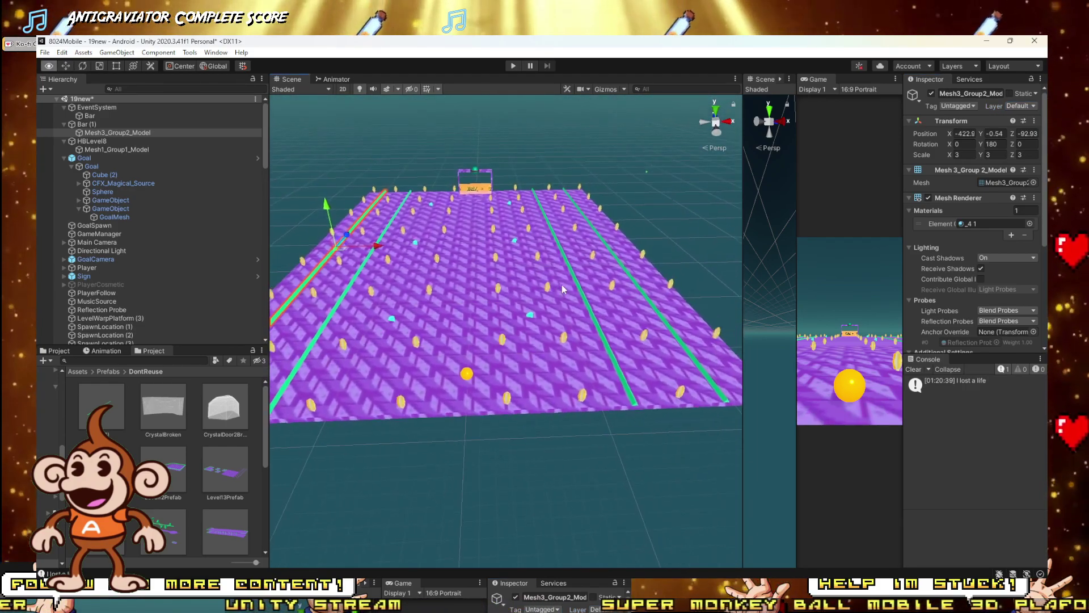
pyautogui.scroll(-4, 563, 291)
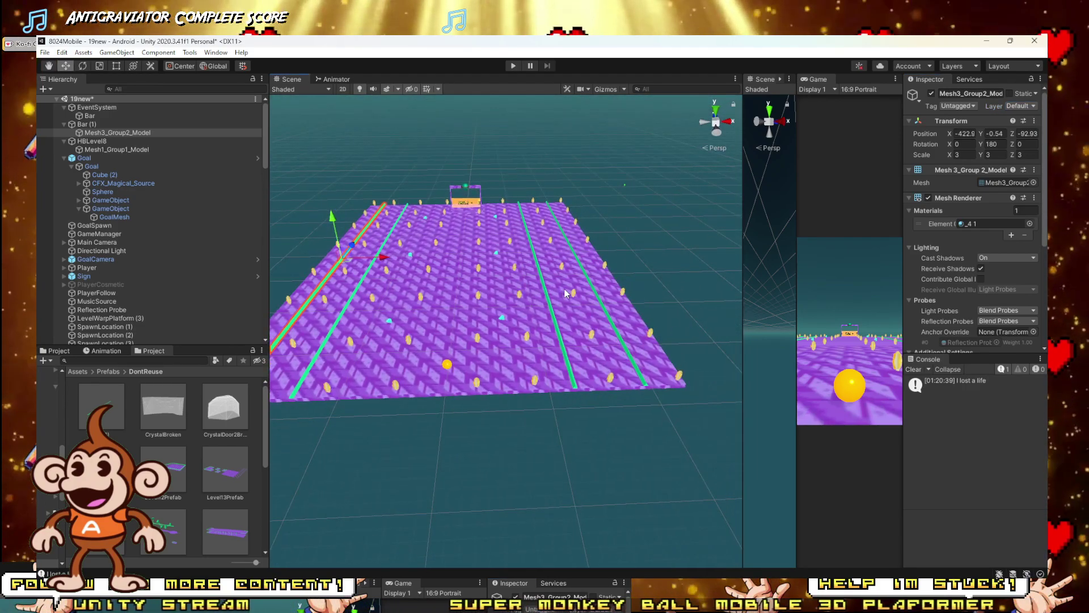
pyautogui.click(513, 66)
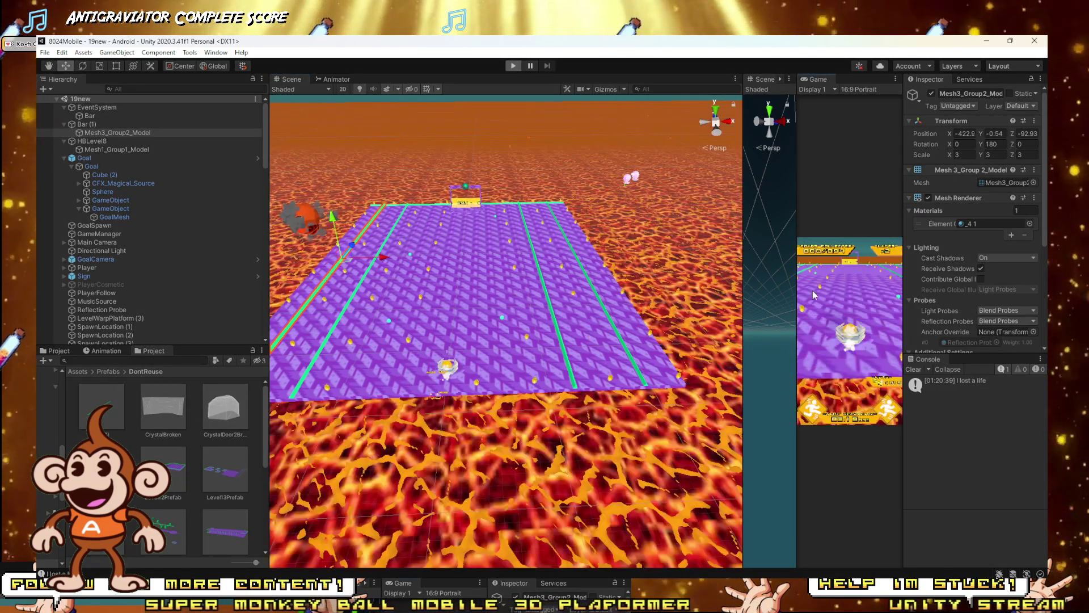
pyautogui.moveTo(743, 286); pyautogui.dragTo(297, 286)
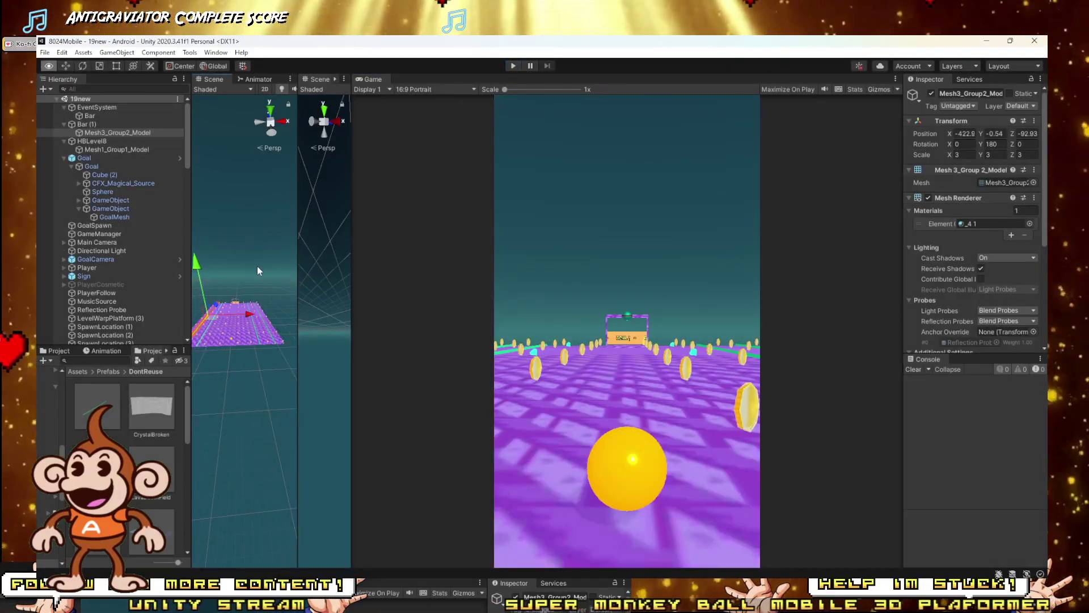
# Step: Collapse Bar (1) and reorder it in the object hierarchy to sit between GemSp (6) and Bar (2)
pyautogui.click(85, 124)
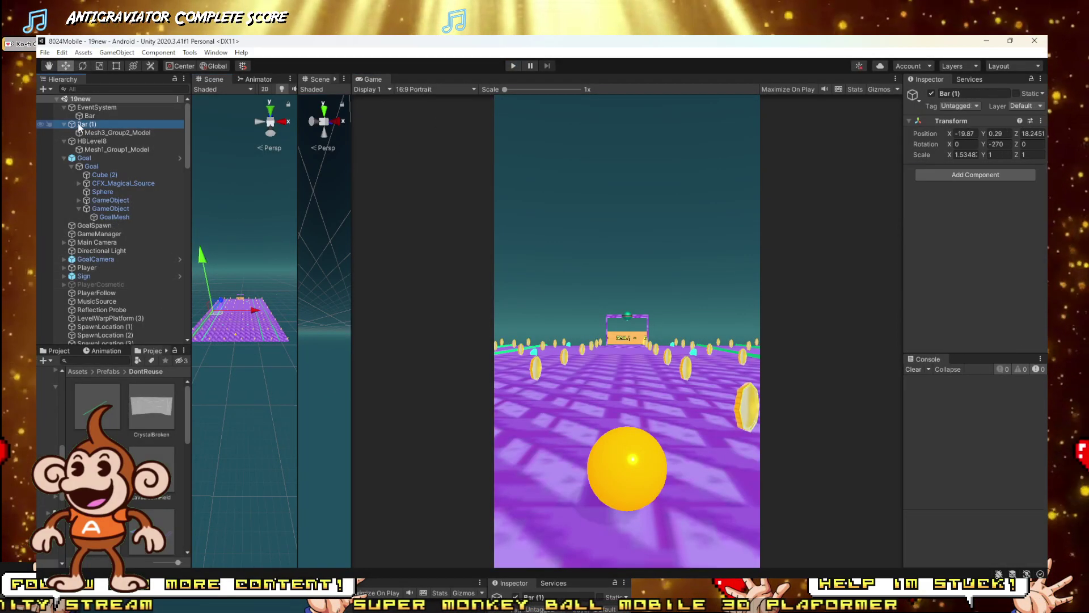
pyautogui.click(65, 123)
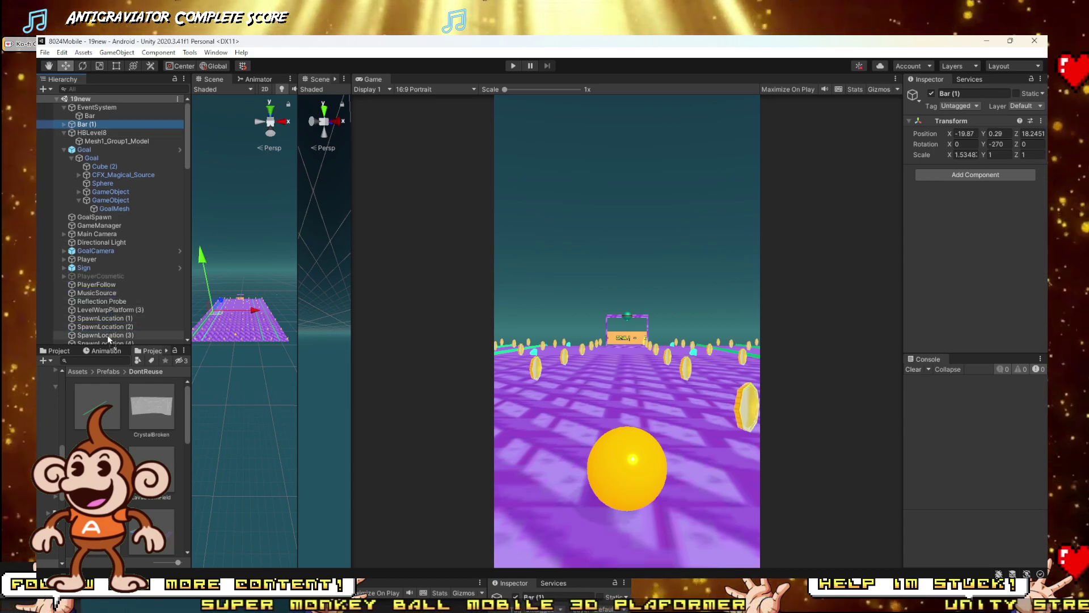
pyautogui.scroll(-8, 107, 337)
pyautogui.scroll(-14, 107, 342)
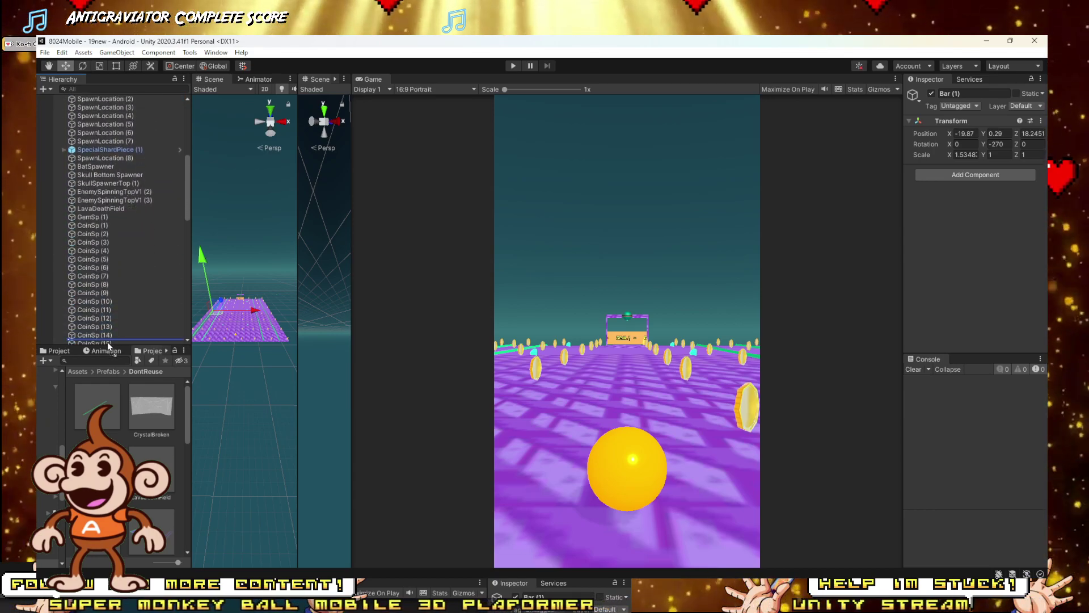
pyautogui.scroll(-14, 107, 341)
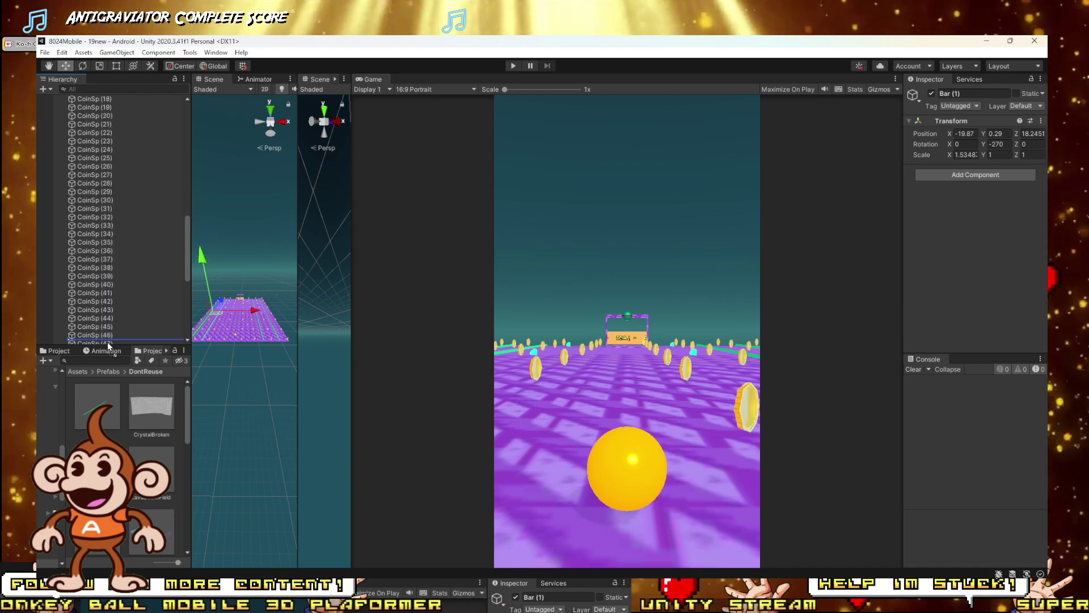
pyautogui.moveTo(108, 342); pyautogui.dragTo(100, 295)
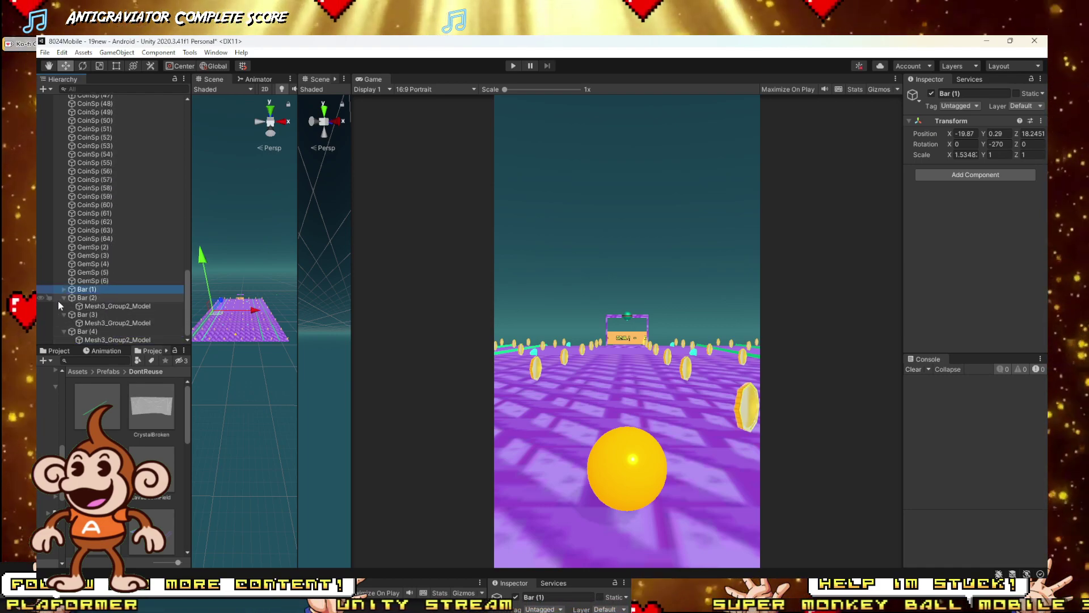
# Step: Collapse the Bar objects in the hierarchy and enlarge the main Scene view
pyautogui.click(66, 297)
pyautogui.click(63, 297)
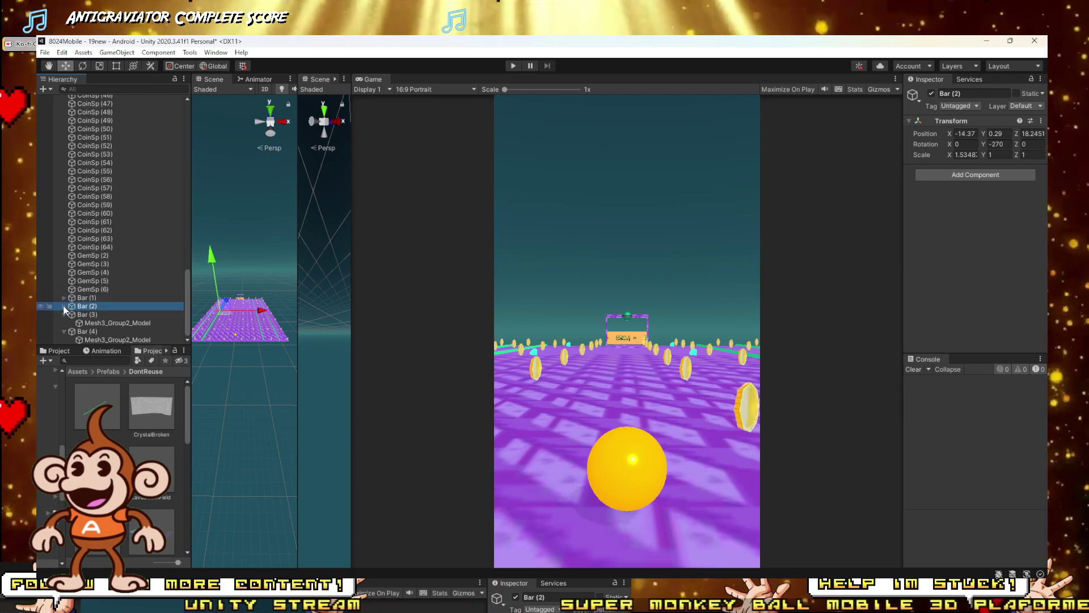
pyautogui.click(62, 314)
pyautogui.click(65, 331)
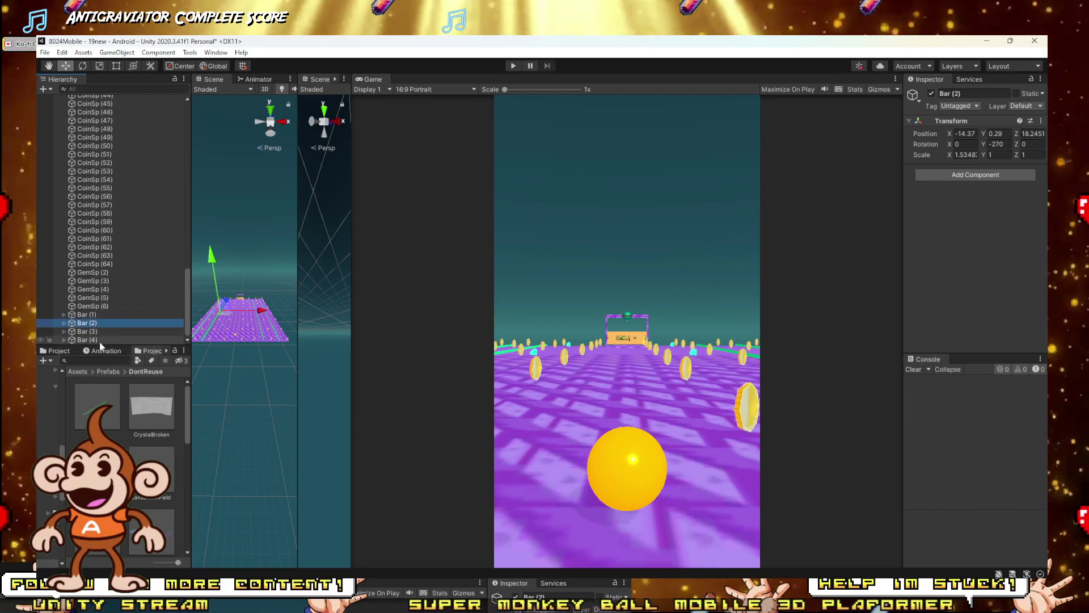
pyautogui.click(87, 315)
pyautogui.keyDown('shift'); pyautogui.click(87, 340); pyautogui.keyUp('shift')
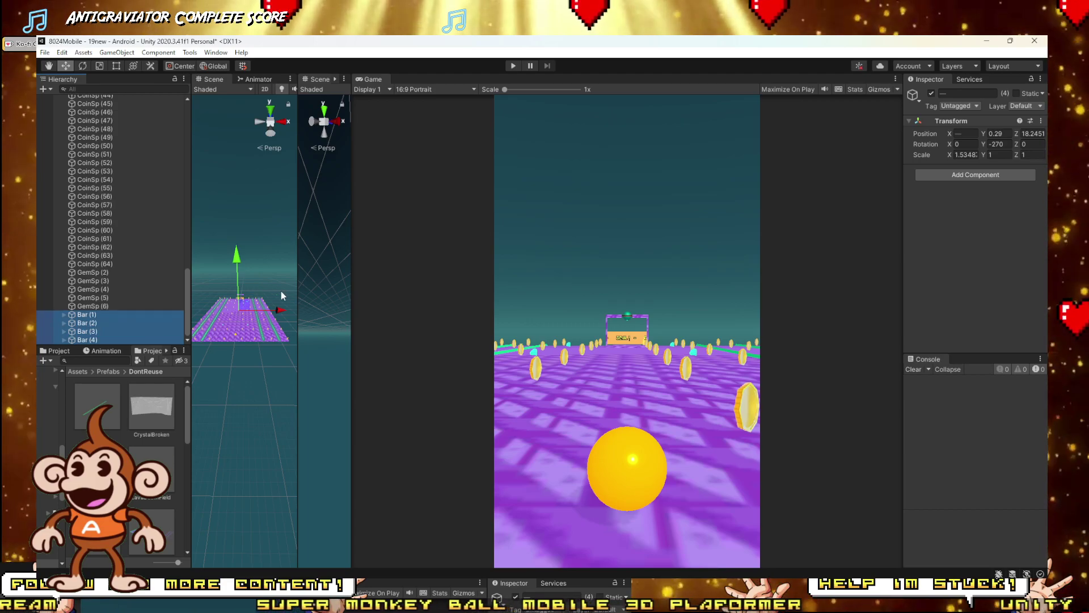
pyautogui.moveTo(296, 295); pyautogui.dragTo(559, 304)
pyautogui.keyDown('alt'); pyautogui.moveTo(374, 295); pyautogui.dragTo(408, 299); pyautogui.keyUp('alt')
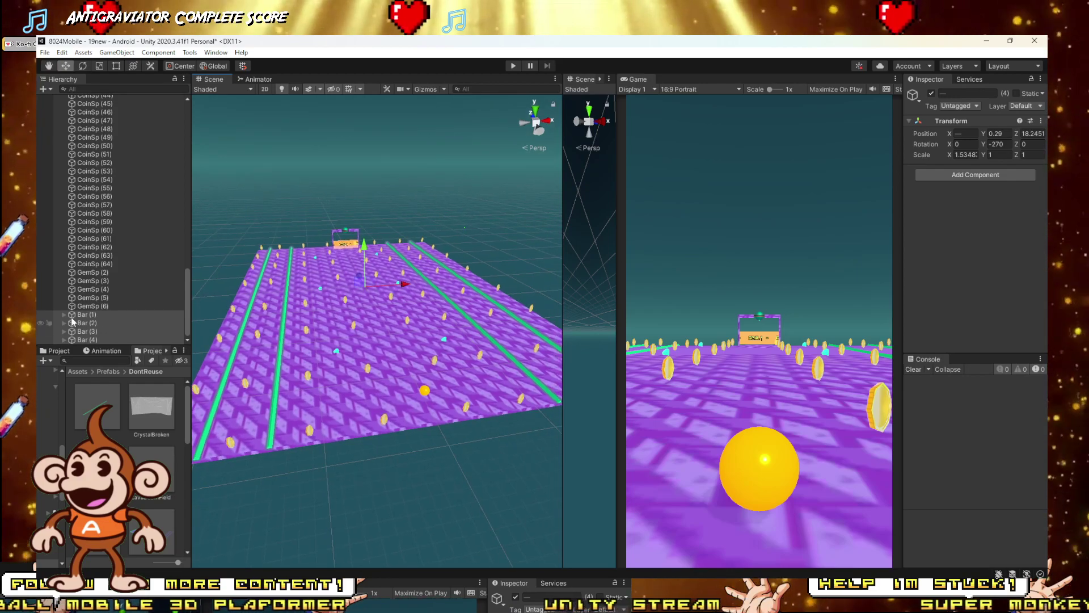
# Step: Select Bar (1) through Bar (4) and lower them together to a Y position of 0.2
pyautogui.click(101, 305)
pyautogui.click(91, 314)
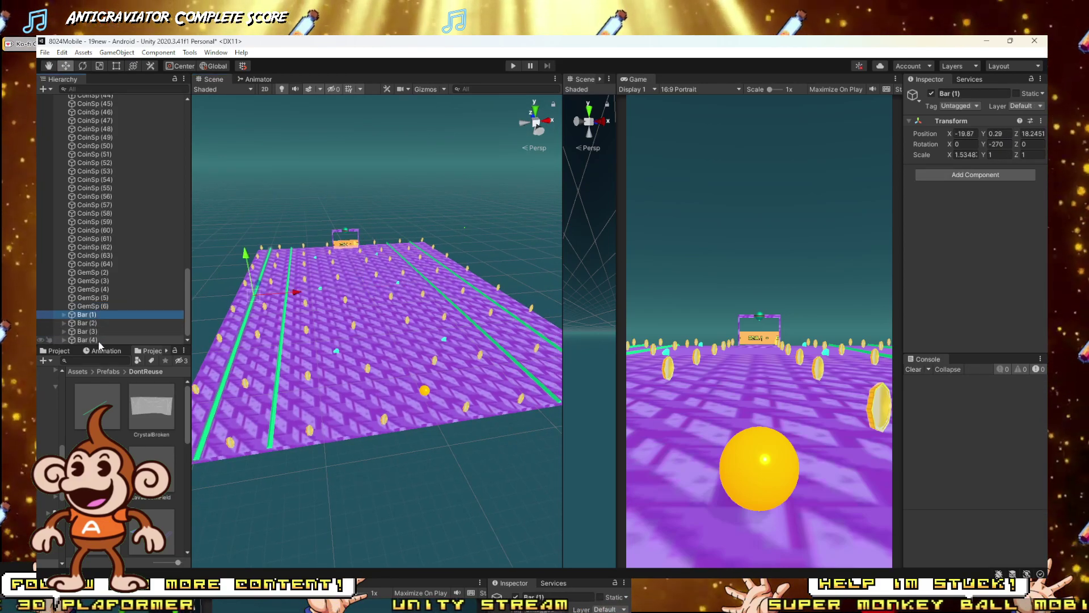
pyautogui.keyDown('shift'); pyautogui.click(103, 340); pyautogui.keyUp('shift')
pyautogui.scroll(-5, 325, 329)
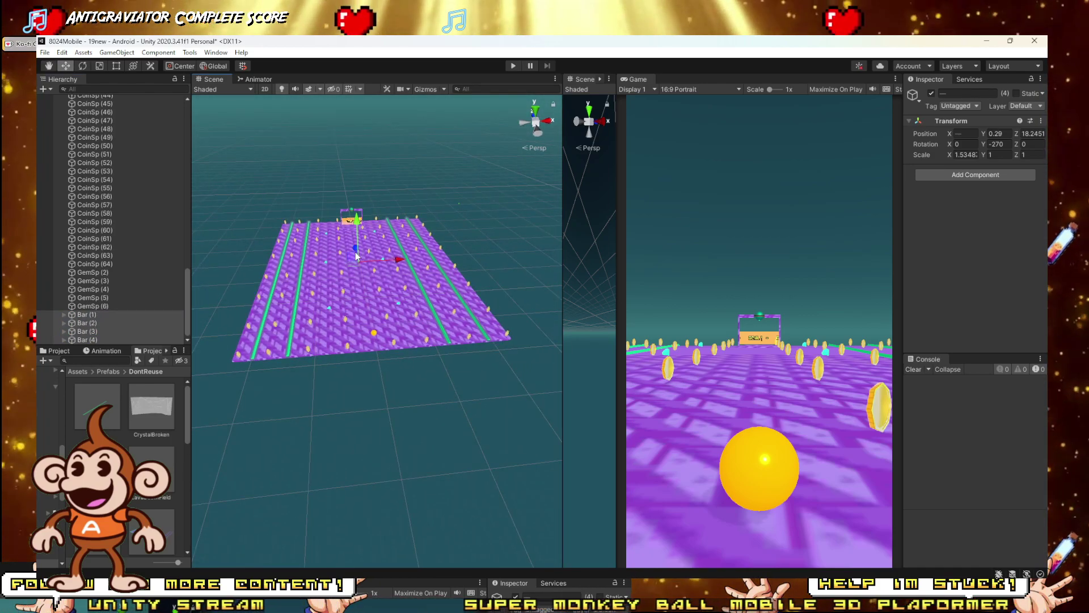
pyautogui.keyDown('alt'); pyautogui.moveTo(355, 253); pyautogui.dragTo(371, 228); pyautogui.keyUp('alt')
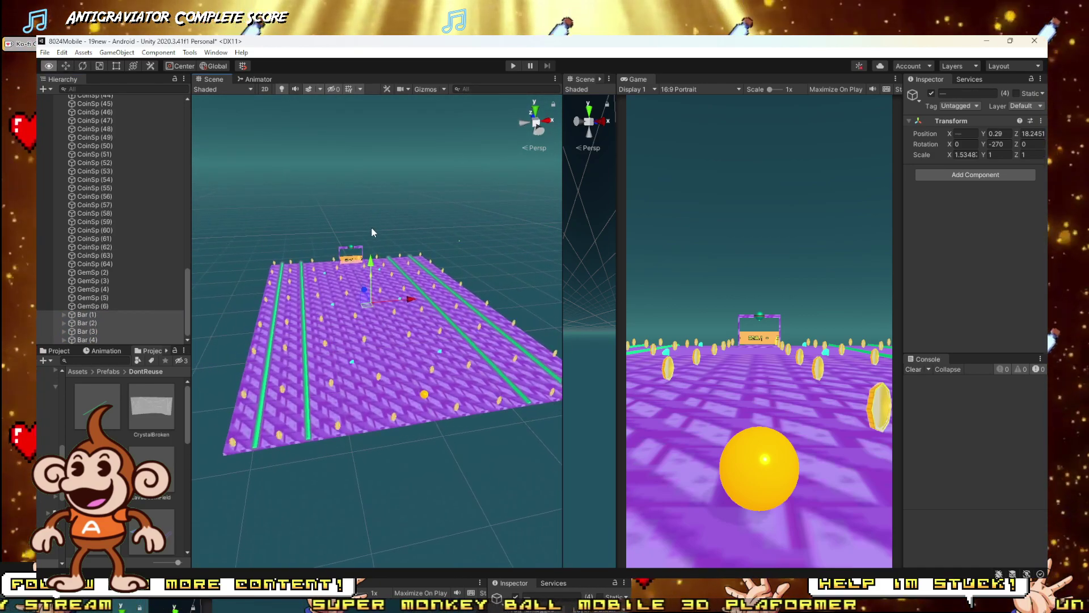
pyautogui.scroll(3, 382, 233)
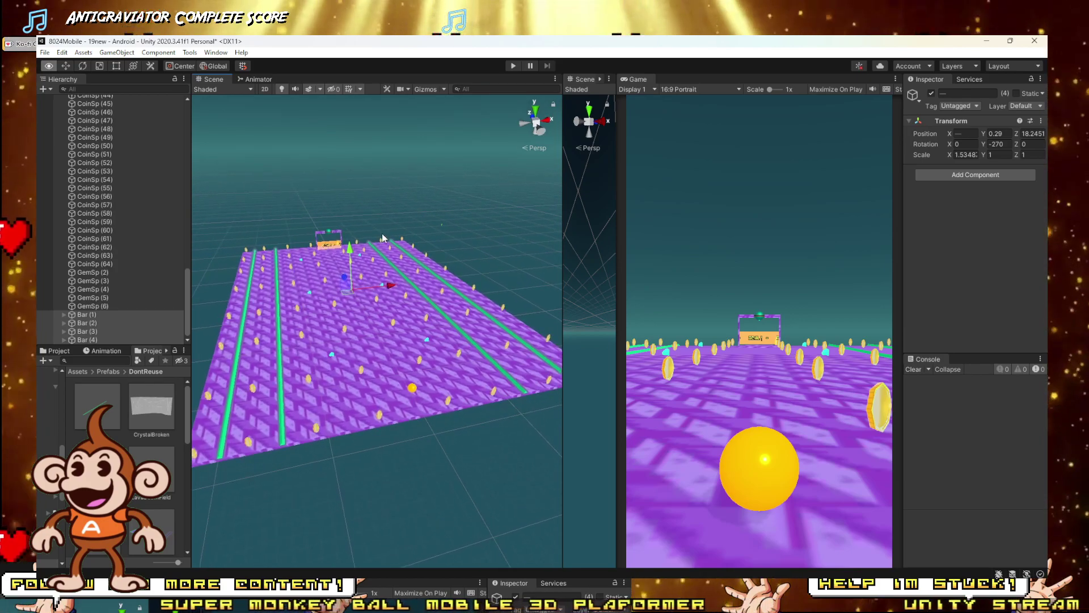
pyautogui.moveTo(383, 237); pyautogui.dragTo(383, 248, button='right')
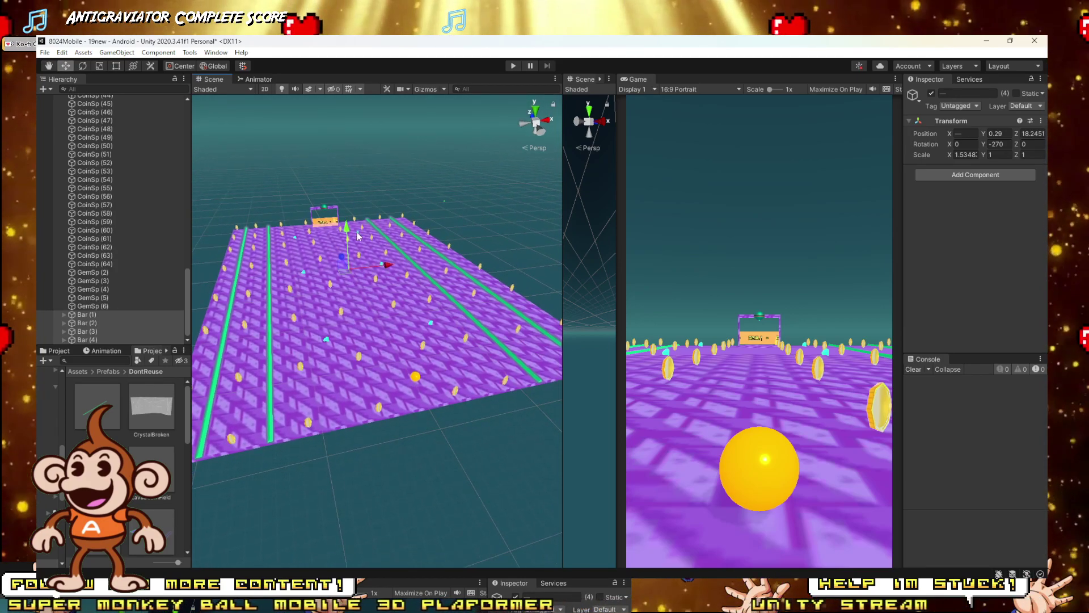
pyautogui.moveTo(346, 228); pyautogui.dragTo(348, 232)
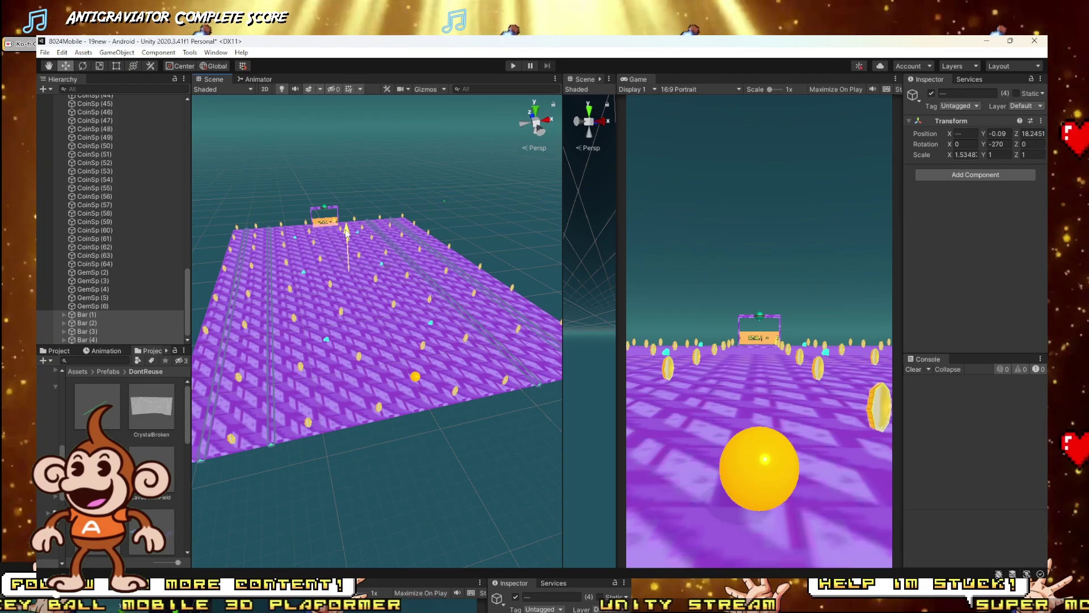
pyautogui.hotkey('ctrl', 'z')
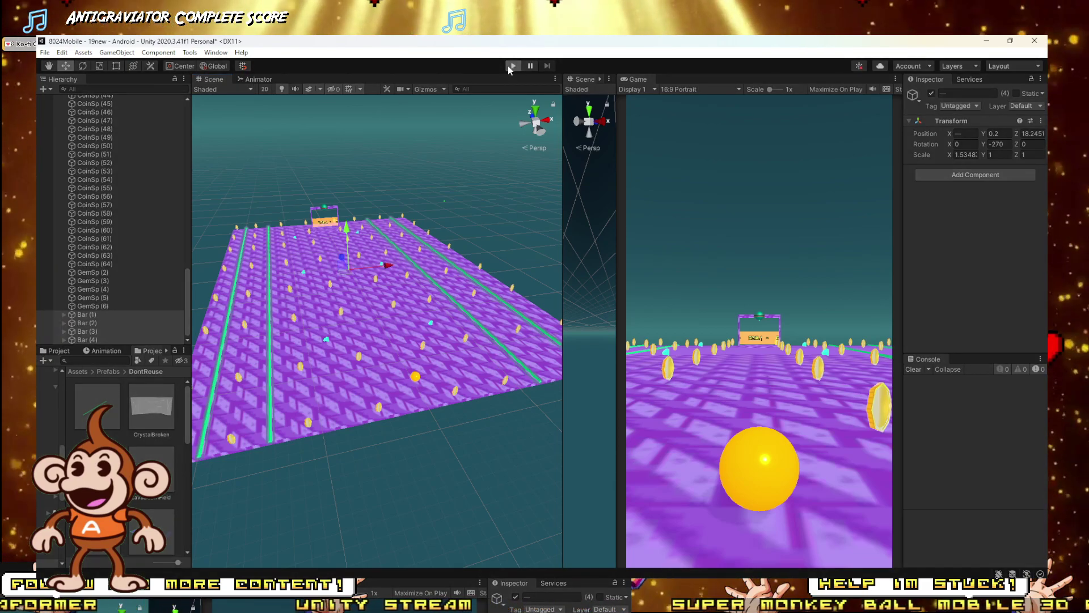
# Step: Play-test the level by rolling the ball across the track with its bars, and exit play mode
pyautogui.click(512, 66)
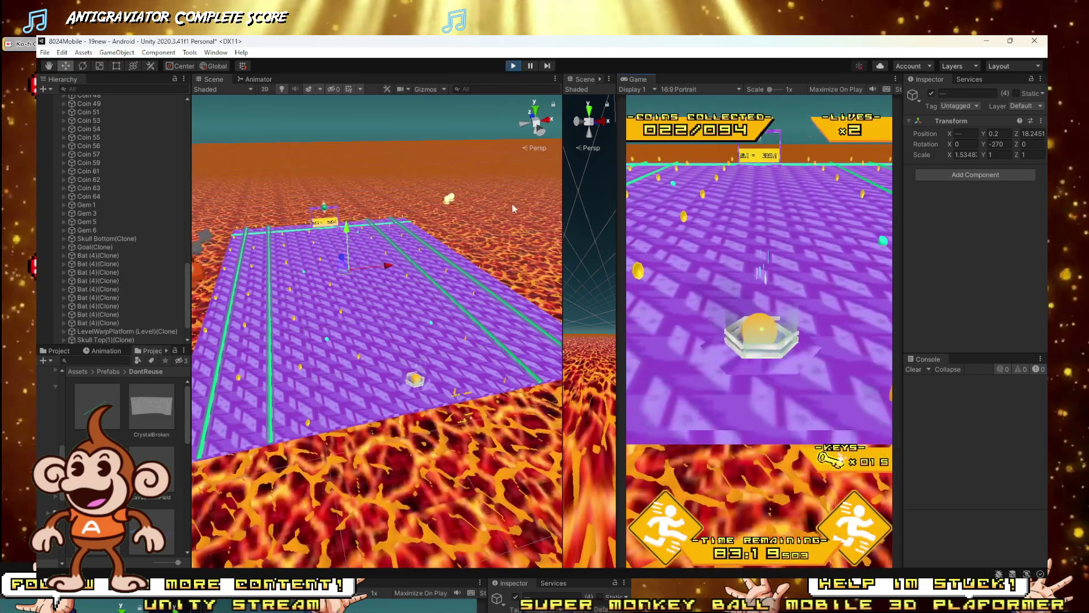
pyautogui.press('Up')
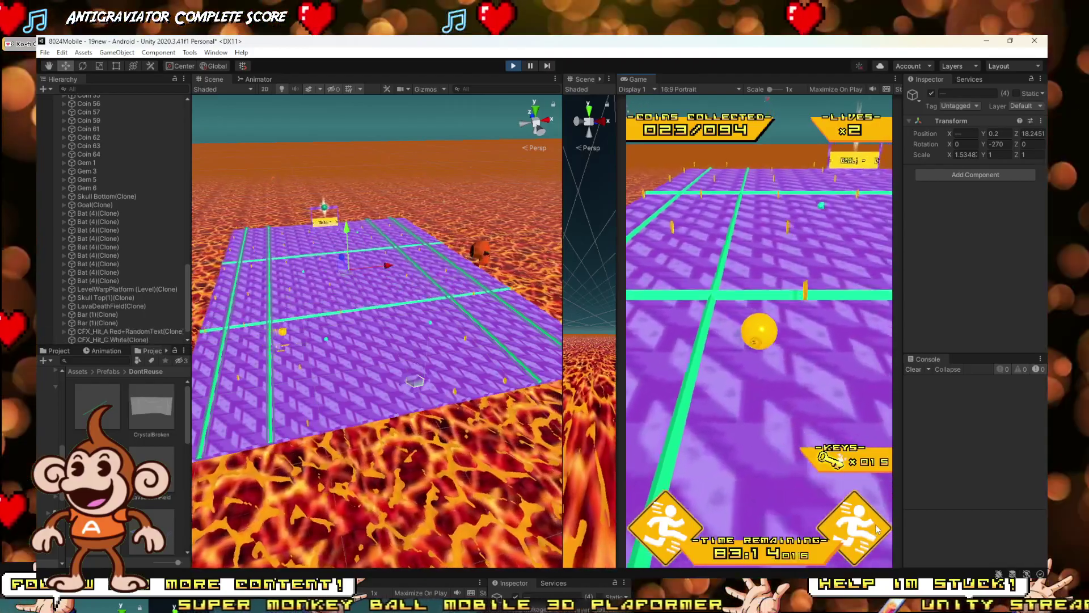
pyautogui.click(875, 525)
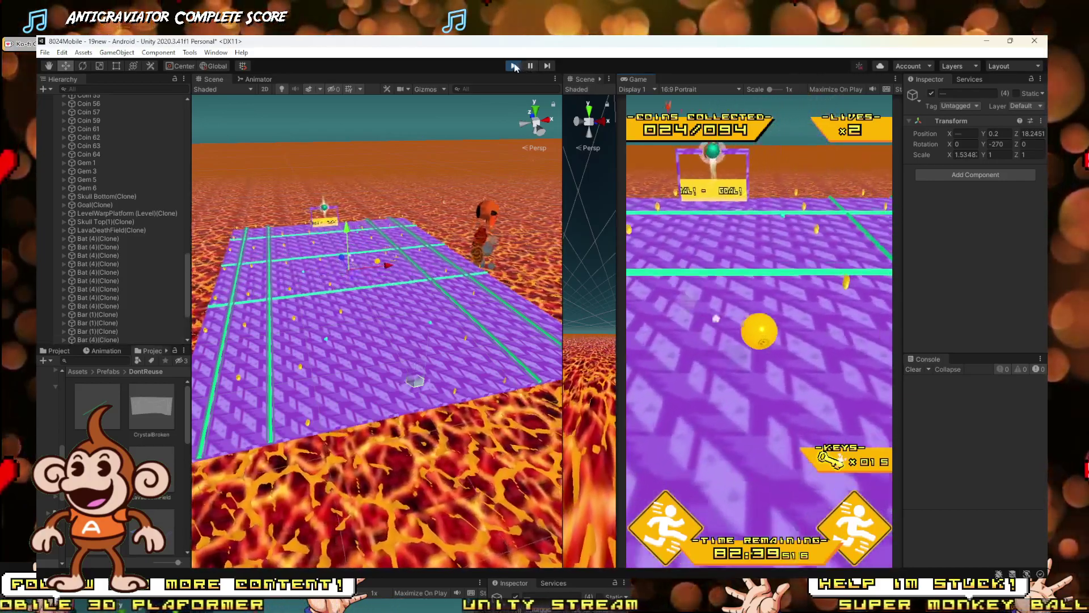
pyautogui.hotkey('ctrl', 'p')
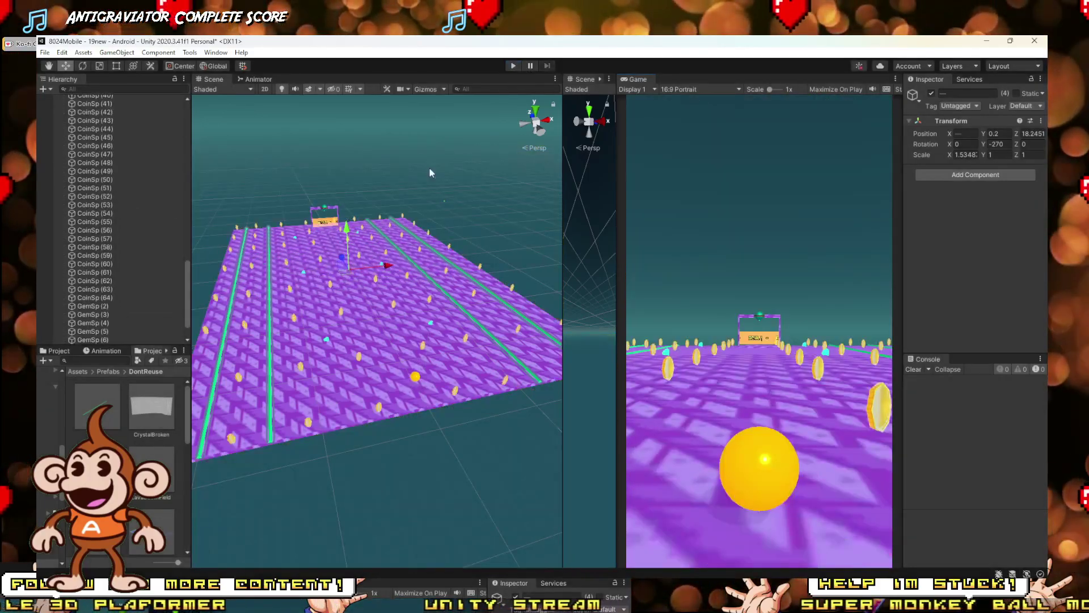
# Step: Duplicate Bar (2) and move the copy inward along X to about -8.41
pyautogui.click(273, 392)
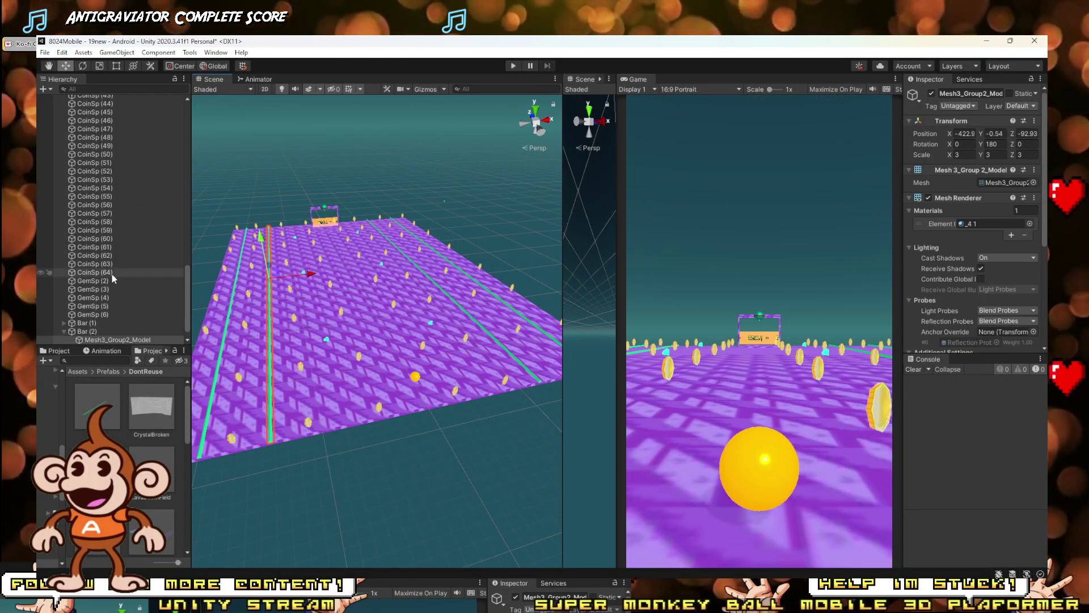
pyautogui.click(82, 331)
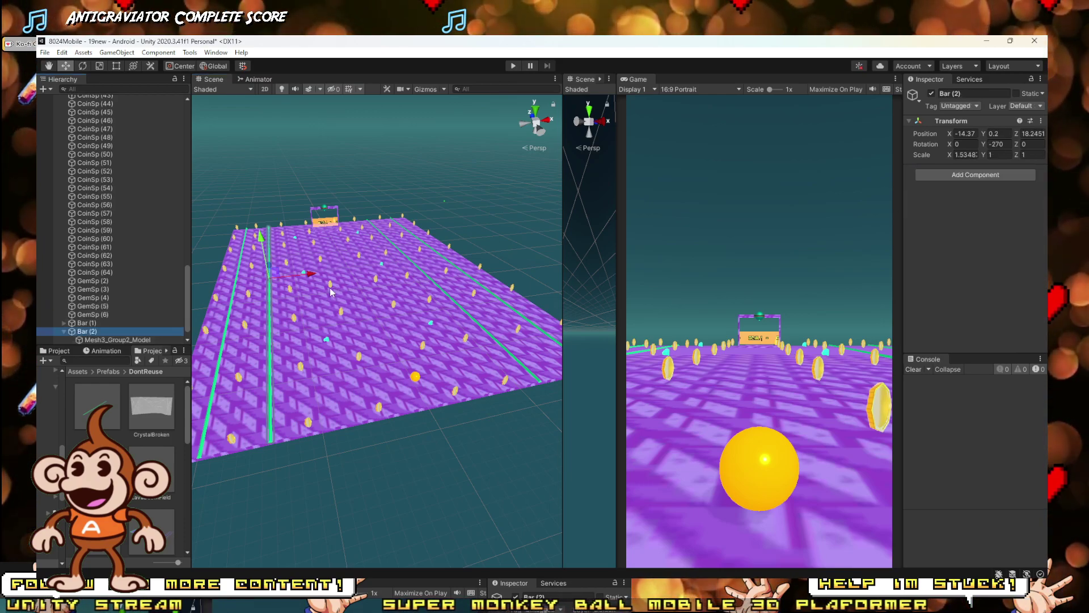
pyautogui.hotkey('ctrl', 'd')
pyautogui.hotkey('ctrl', 'd')
pyautogui.hotkey('ctrl', 'd')
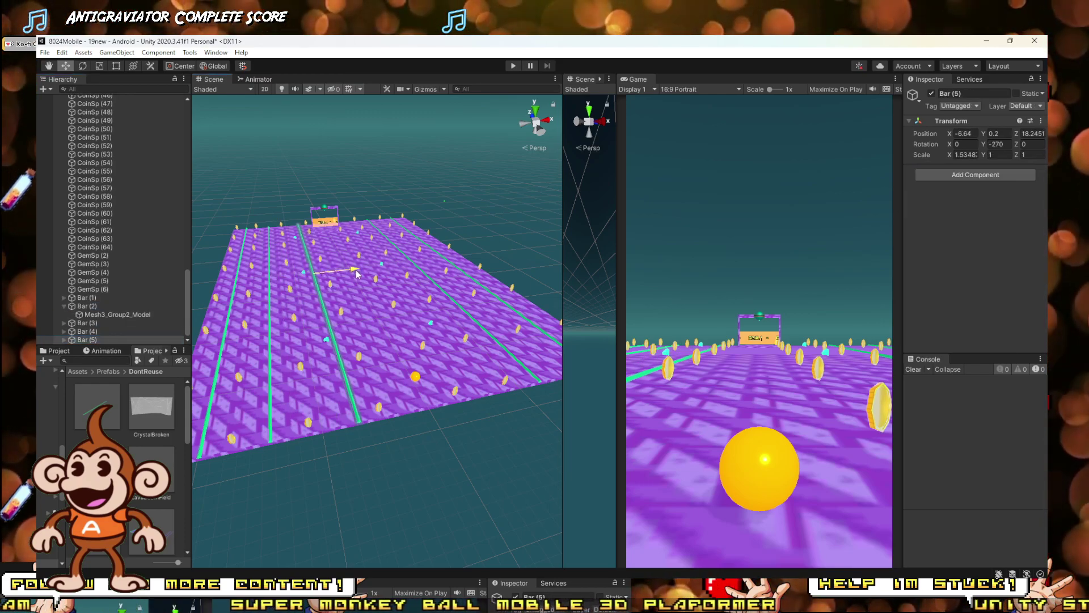
pyautogui.moveTo(356, 274); pyautogui.dragTo(348, 272)
# Step: Move the nearby GemSp (1) along X to about -8.52, onto the new bar
pyautogui.scroll(10, 348, 272)
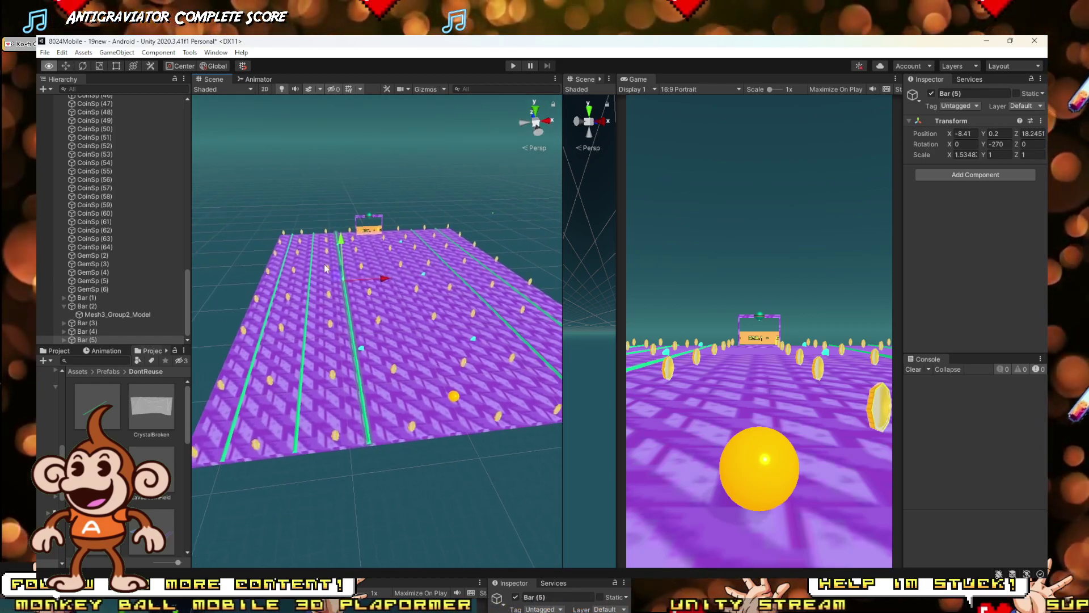
pyautogui.scroll(5, 315, 284)
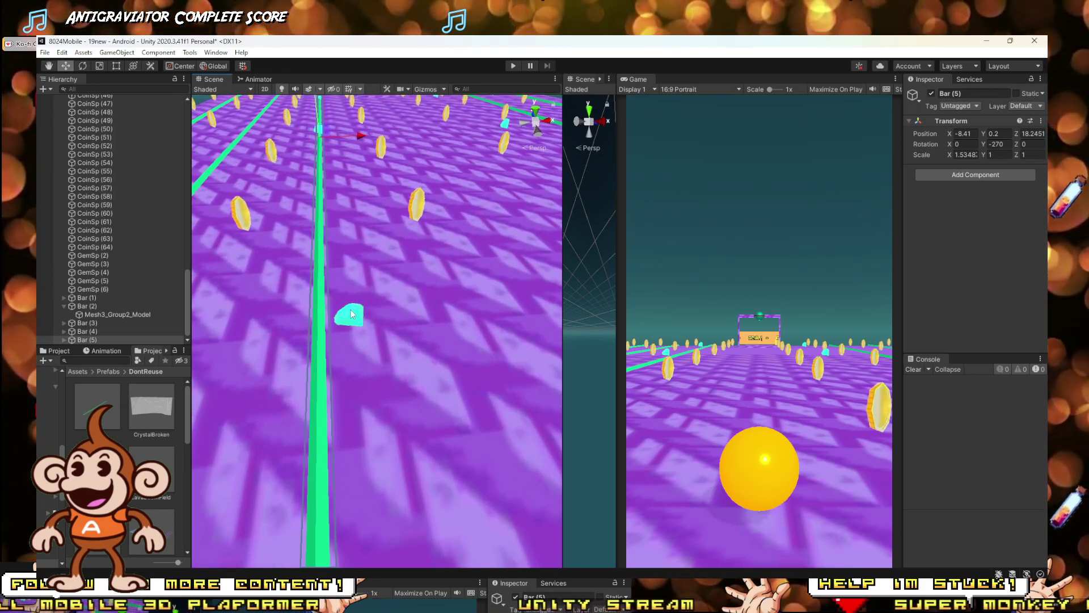
pyautogui.click(351, 314)
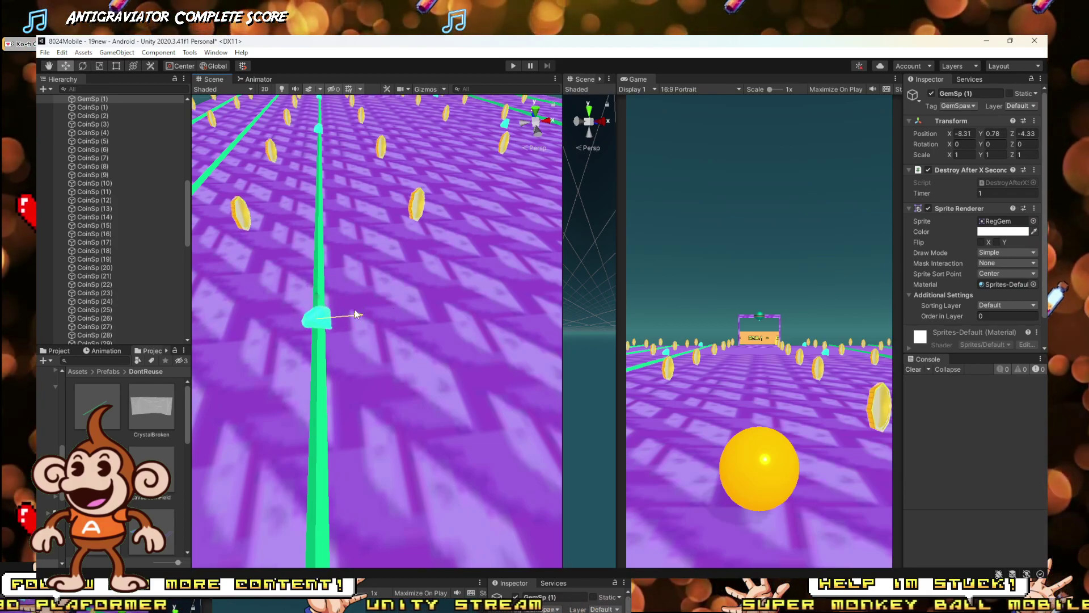
pyautogui.moveTo(355, 315); pyautogui.dragTo(347, 312)
# Step: Duplicate the mesh inside Bar (5) and move the copy across the track to Z about -78.5, in line with the gems
pyautogui.scroll(-10, 348, 312)
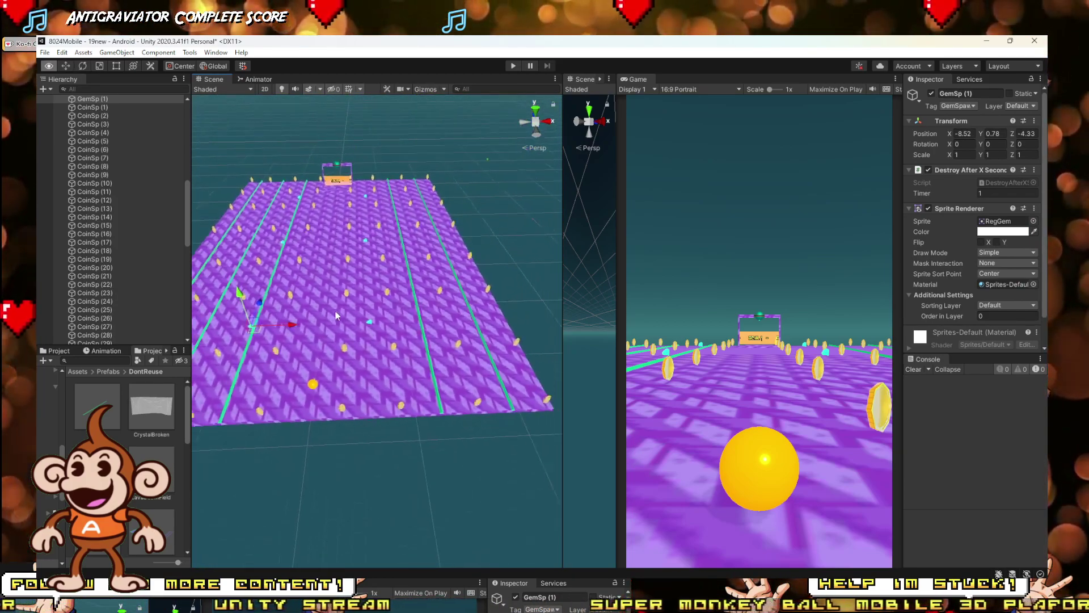
pyautogui.scroll(-3, 336, 314)
pyautogui.click(302, 372)
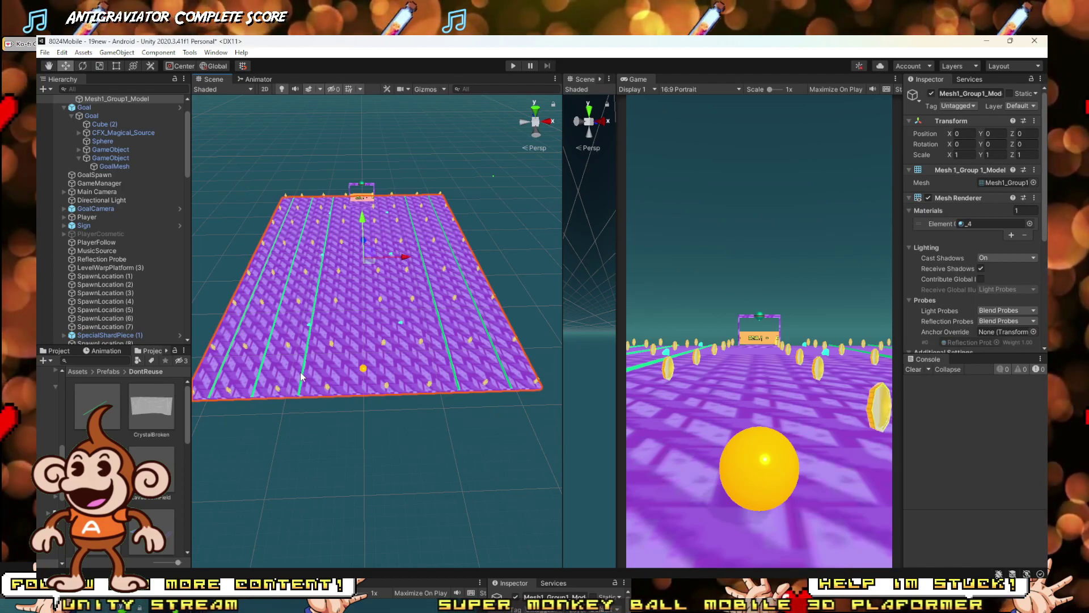
pyautogui.click(300, 372)
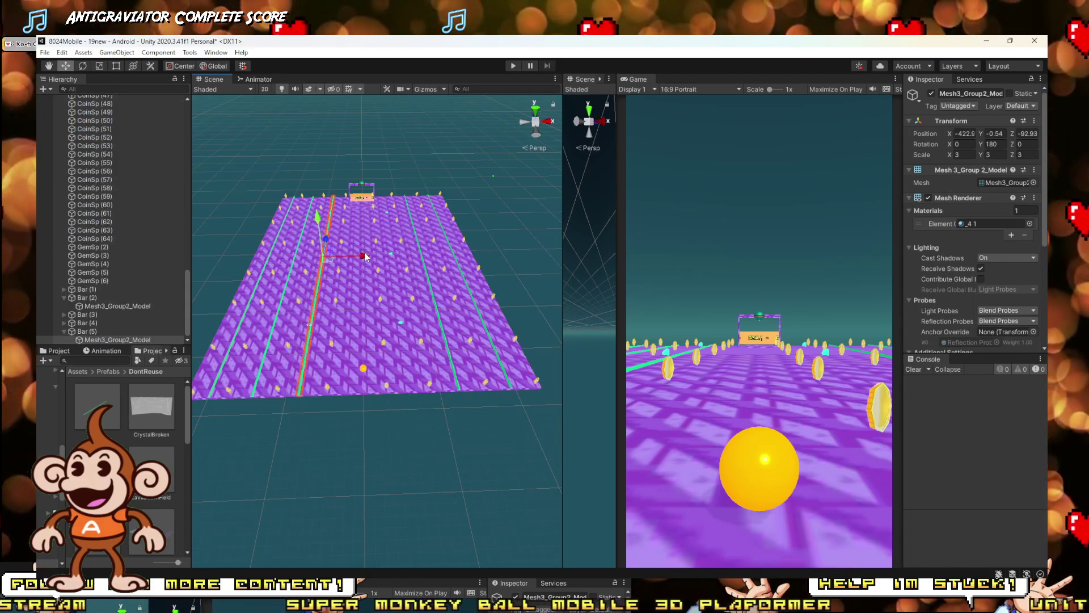
pyautogui.moveTo(375, 257); pyautogui.dragTo(427, 261)
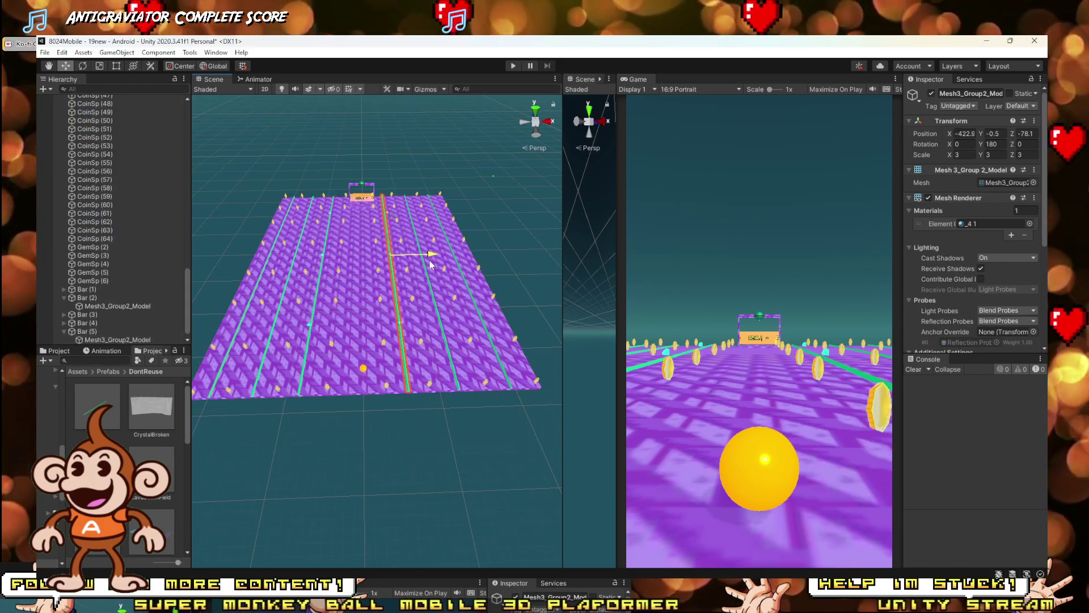
pyautogui.scroll(8, 420, 295)
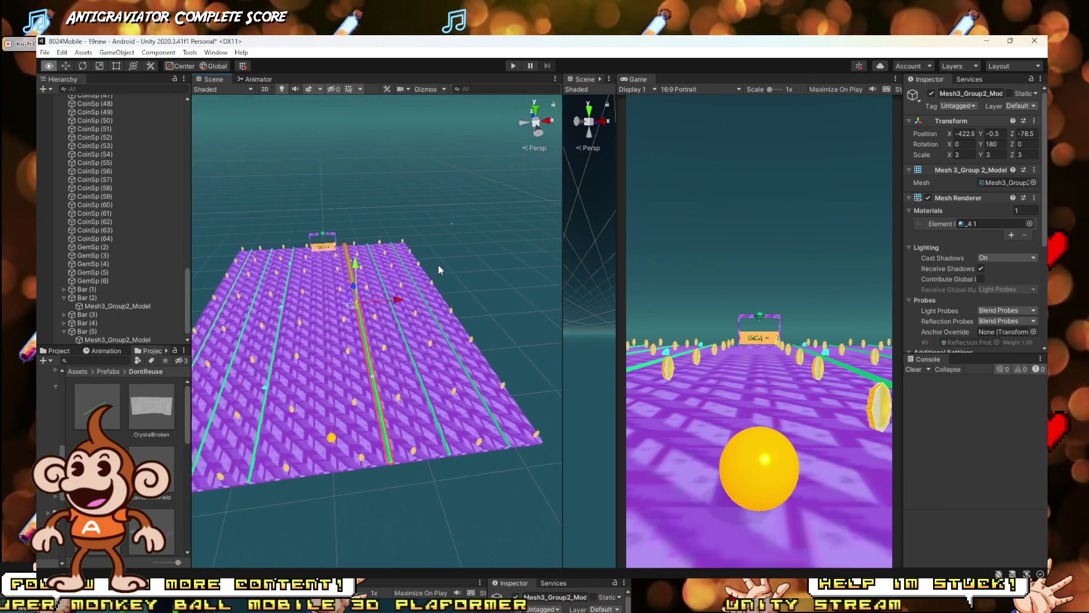
pyautogui.scroll(4, 404, 331)
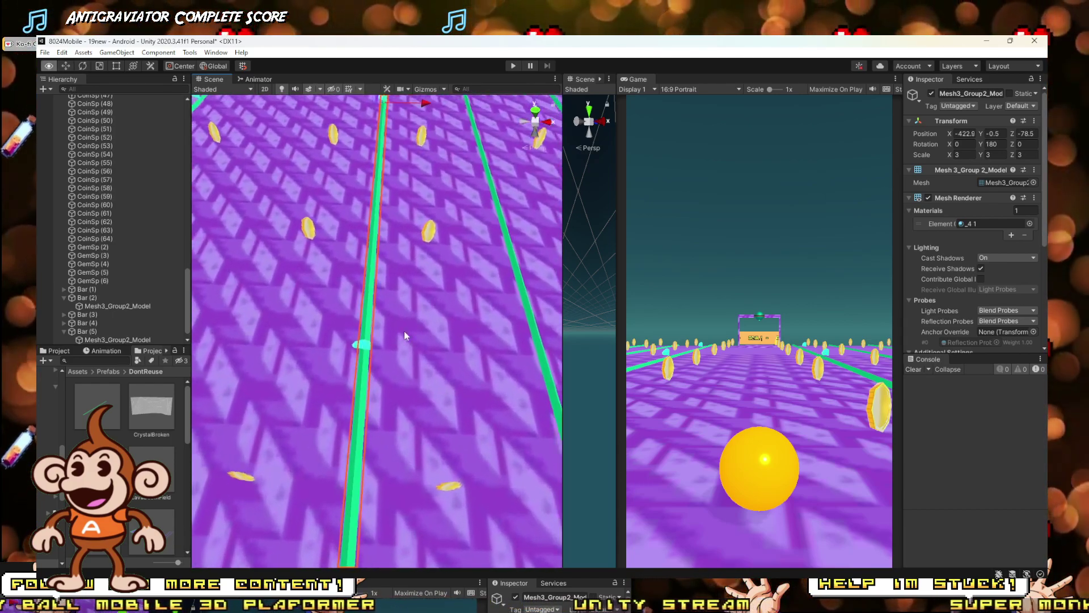
pyautogui.scroll(-10, 402, 336)
pyautogui.scroll(-10, 415, 260)
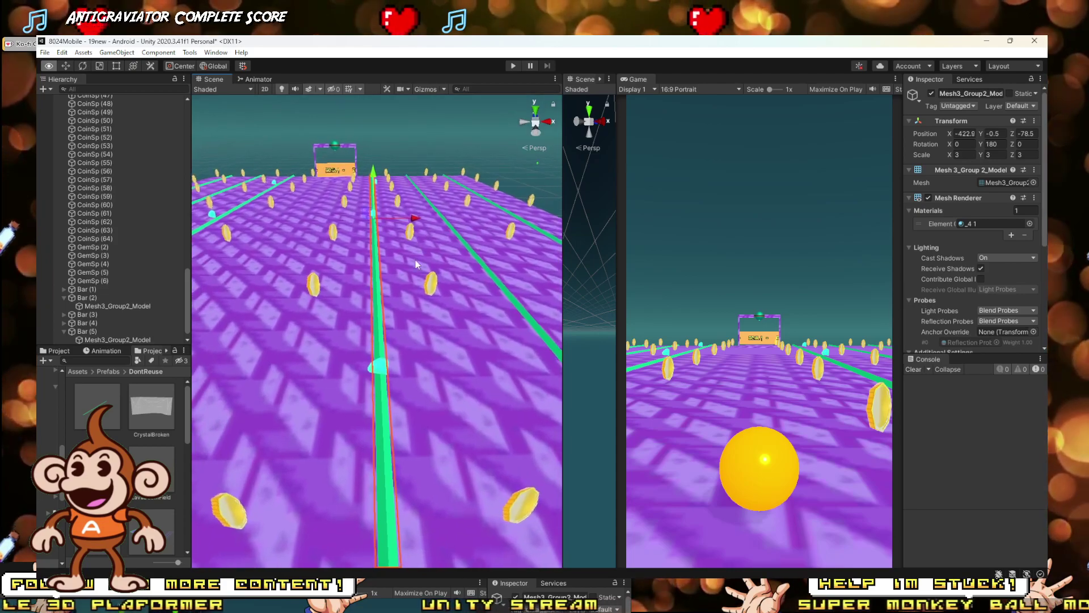
# Step: Duplicate the bar mesh again and place the copy along the track's centre line at Z about -84.71
pyautogui.keyDown('alt'); pyautogui.moveTo(419, 285); pyautogui.dragTo(399, 262); pyautogui.keyUp('alt')
pyautogui.hotkey('ctrl', 'd')
pyautogui.hotkey('ctrl', 'd')
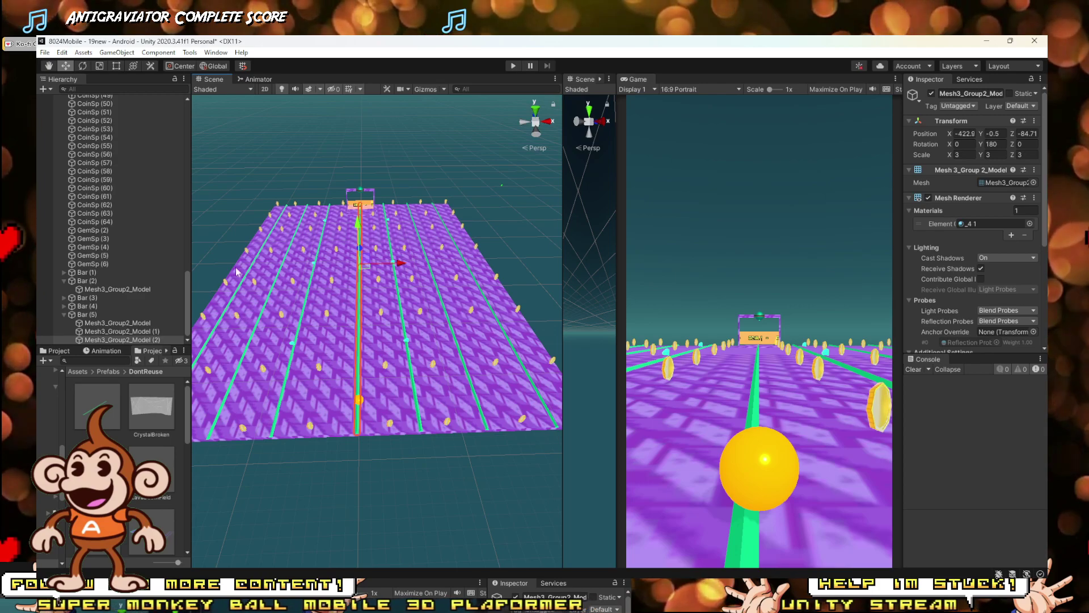
# Step: Duplicate Bar (2), rotate the copy to -180 on Y, and centre it crosswise on the track with X scale about 0.9998
pyautogui.click(64, 314)
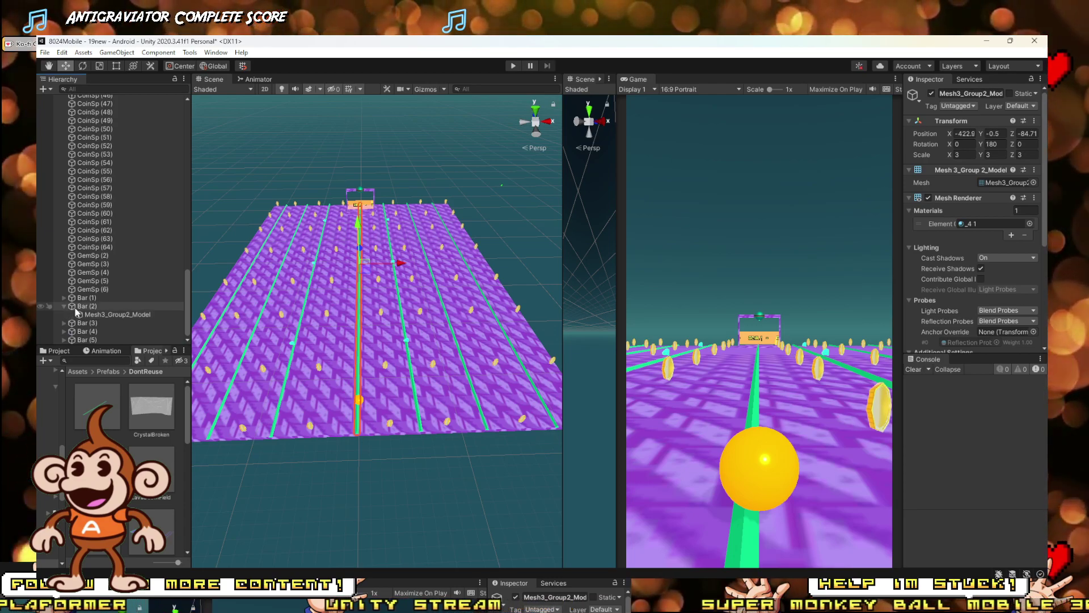
pyautogui.click(85, 306)
pyautogui.click(63, 307)
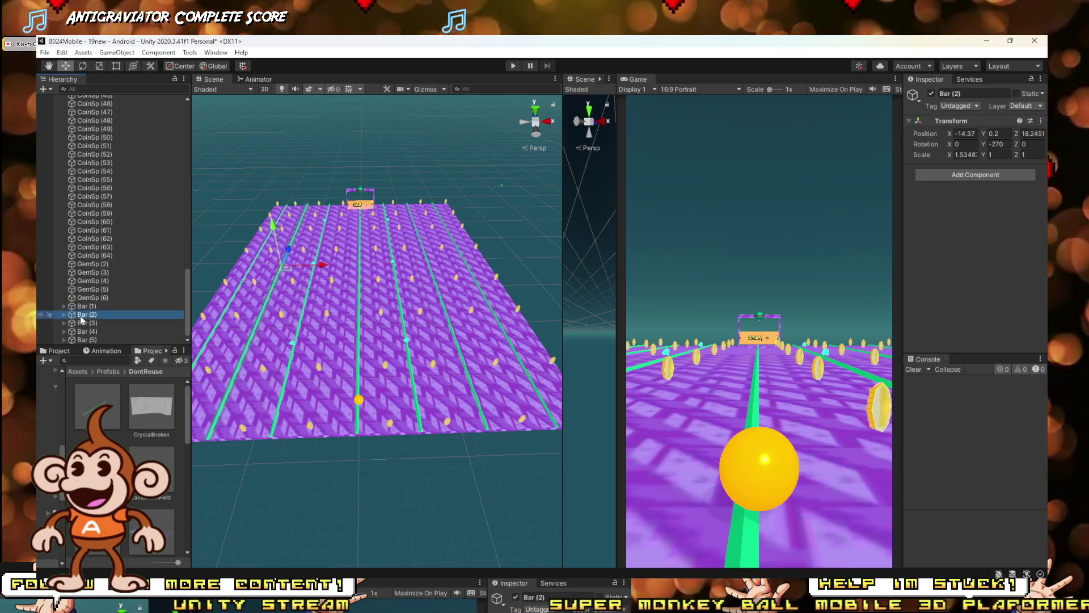
pyautogui.hotkey('ctrl', 'd')
pyautogui.press('e')
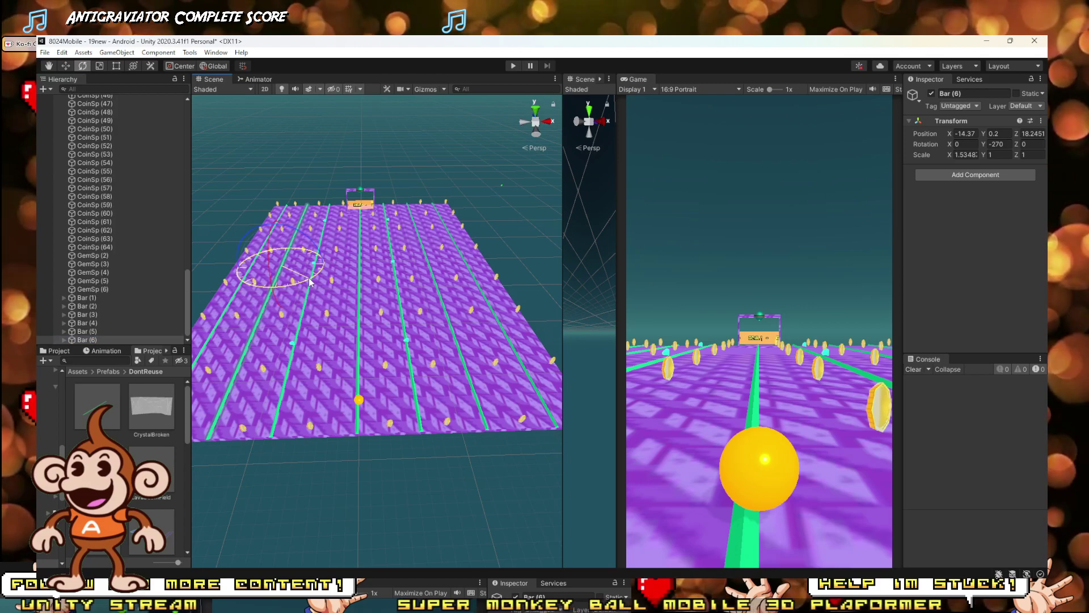
pyautogui.moveTo(307, 281); pyautogui.dragTo(192, 306)
pyautogui.press('w')
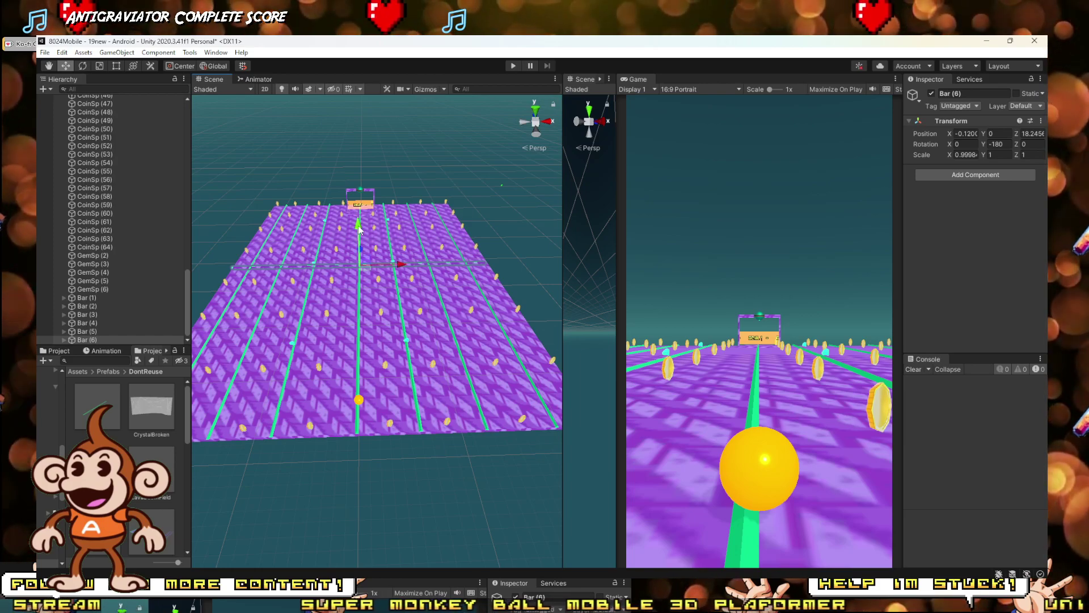
# Step: Raise the crosswise bar to Y 0.2, duplicate it four times, and spread the copies along the track, one at Z 40.2
pyautogui.keyDown('alt'); pyautogui.moveTo(365, 241); pyautogui.dragTo(392, 274); pyautogui.keyUp('alt')
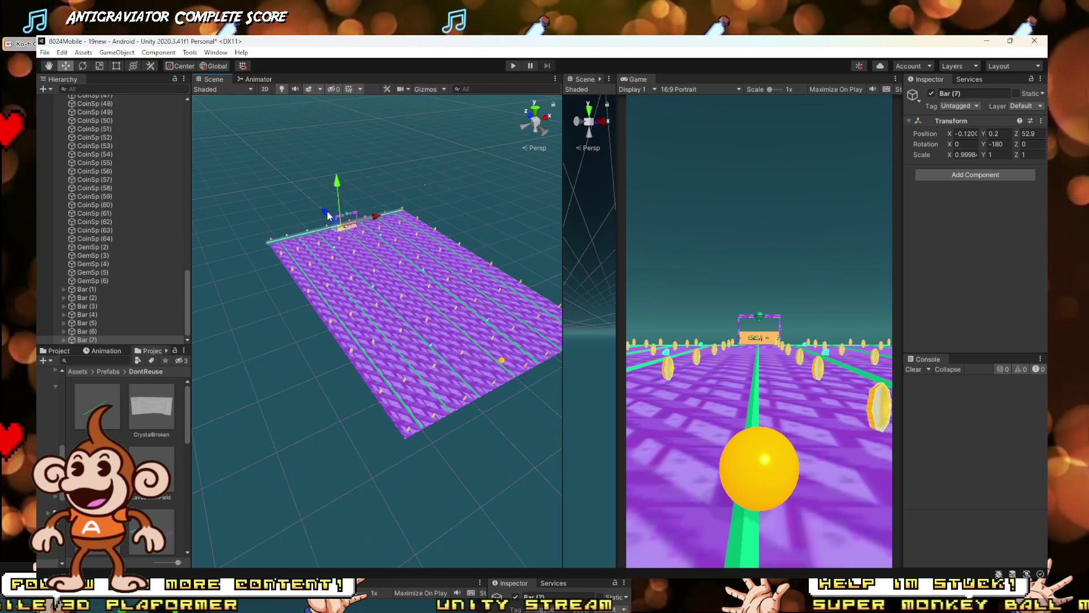
pyautogui.moveTo(328, 215); pyautogui.dragTo(337, 238)
pyautogui.hotkey('ctrl', 'd')
pyautogui.hotkey('ctrl', 'd')
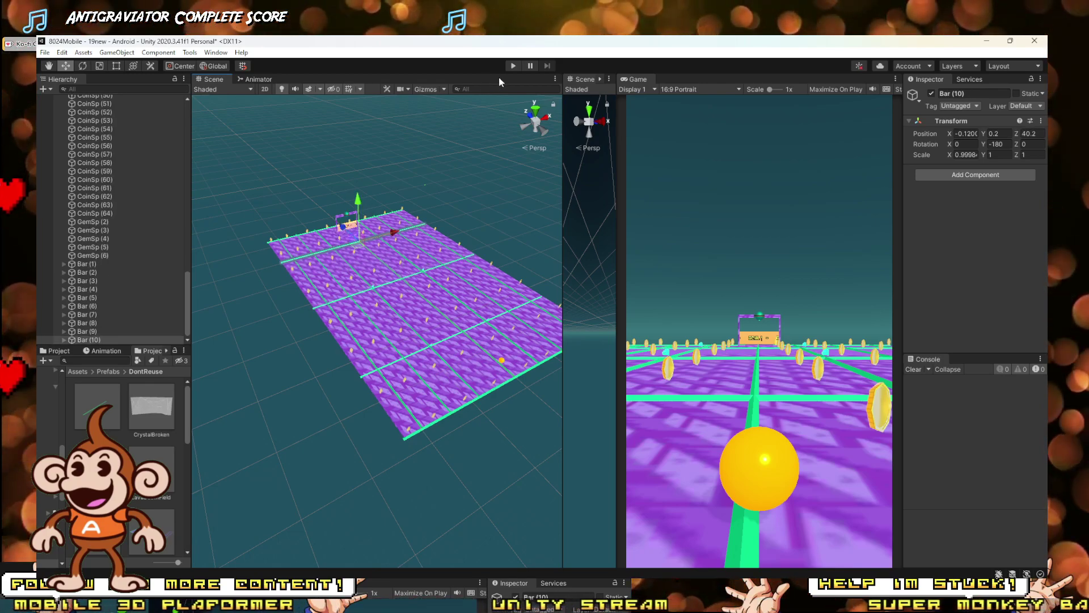
# Step: Play-test the level three times to try the track with the lengthwise and crosswise bars
pyautogui.click(510, 66)
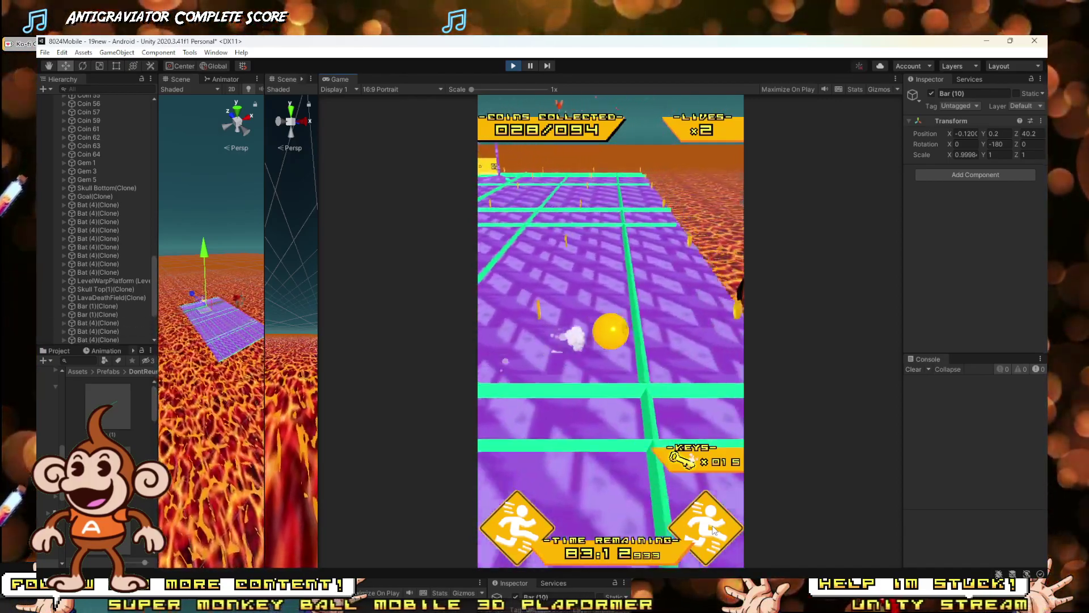
pyautogui.click(515, 66)
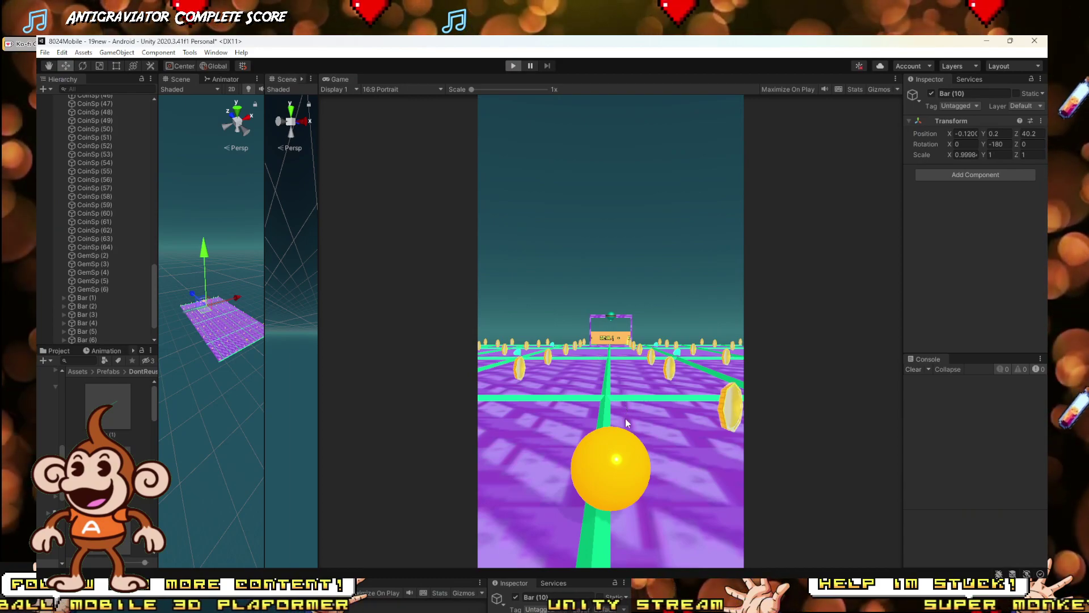
pyautogui.hotkey('ctrl', 'p')
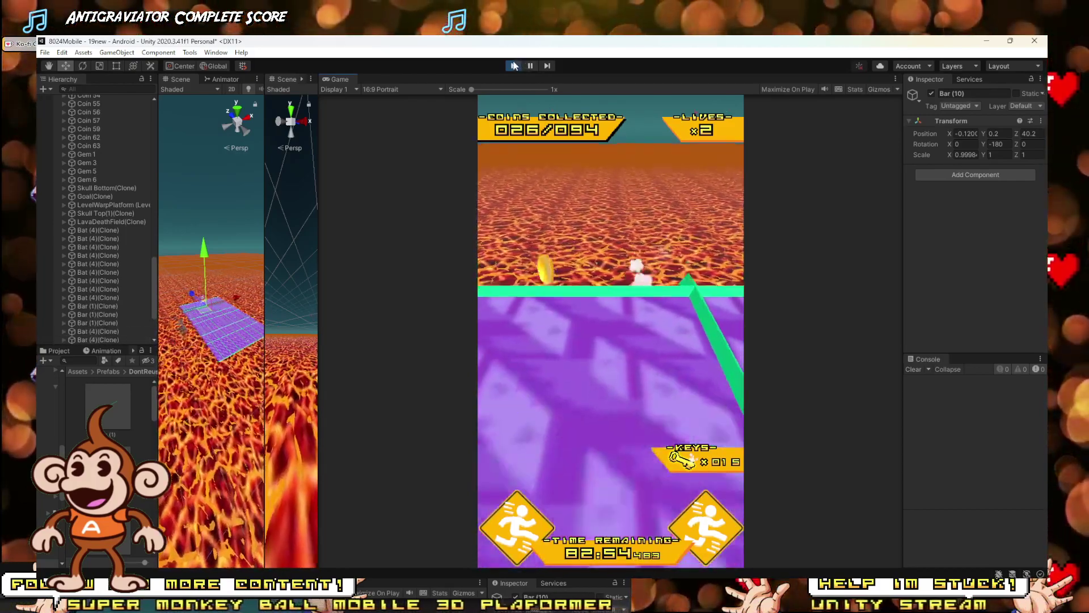
pyautogui.click(511, 66)
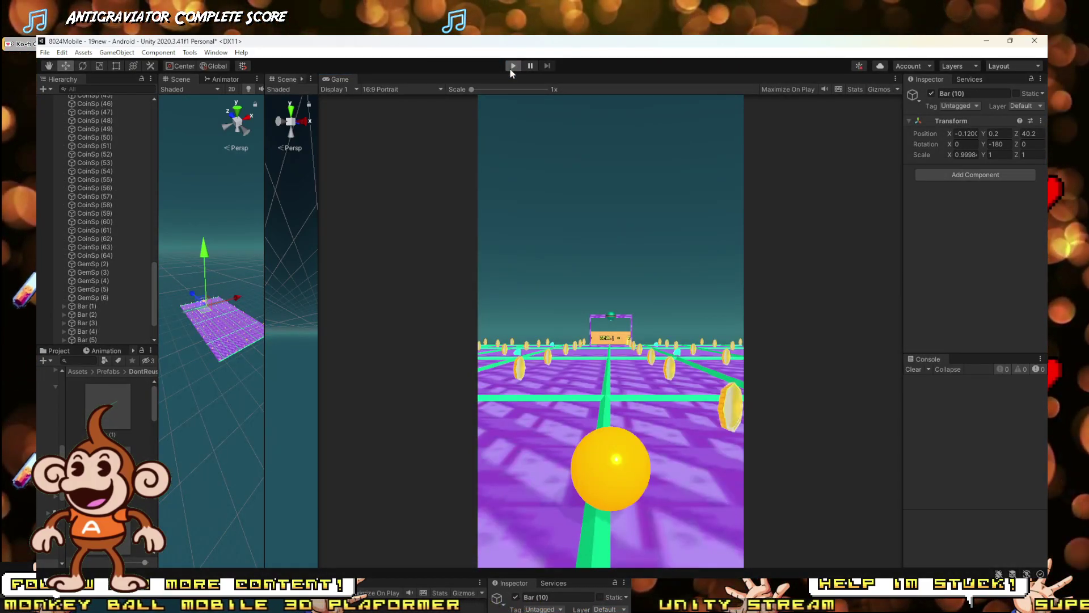
pyautogui.click(512, 65)
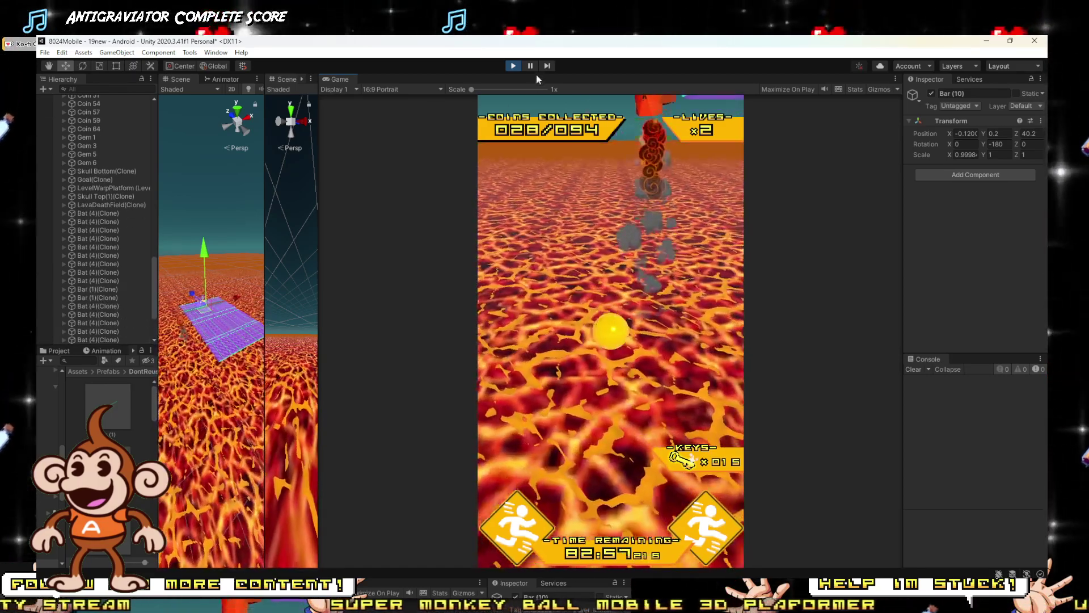
pyautogui.click(513, 66)
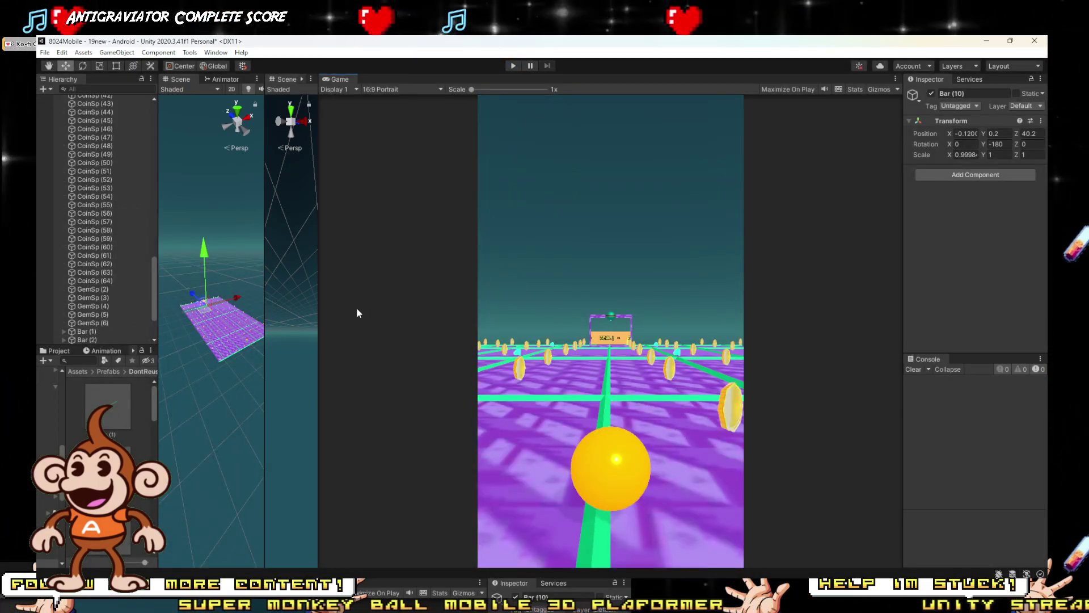
# Step: Duplicate the mesh inside Bar (1) and move the copy onto the track's adjacent outer edge at Z about -96.15
pyautogui.moveTo(262, 327); pyautogui.dragTo(718, 327)
pyautogui.moveTo(567, 391); pyautogui.dragTo(530, 390, button='right')
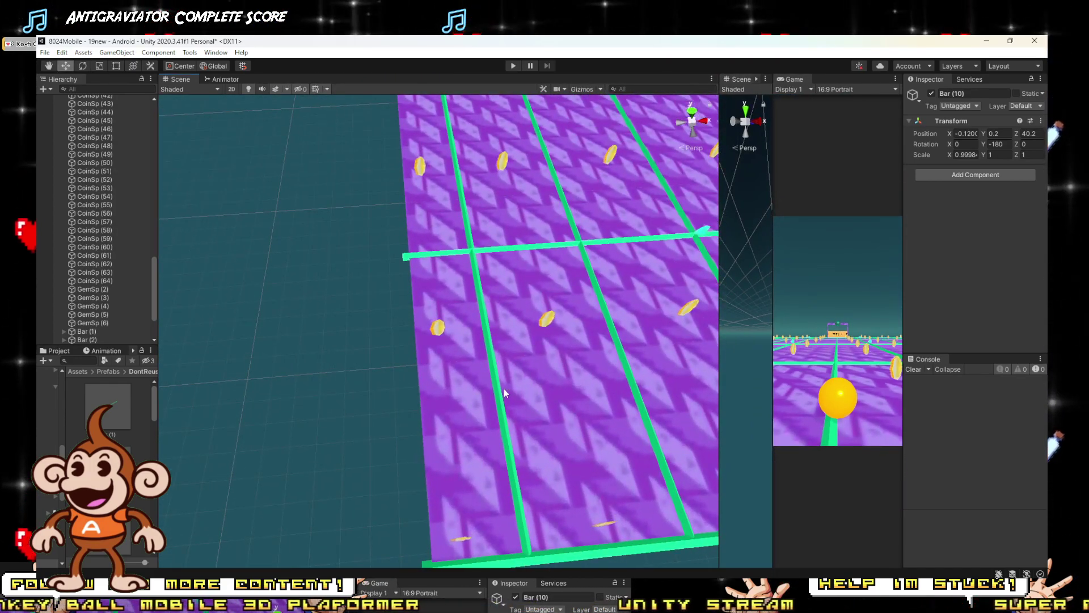
pyautogui.click(493, 368)
pyautogui.press('f')
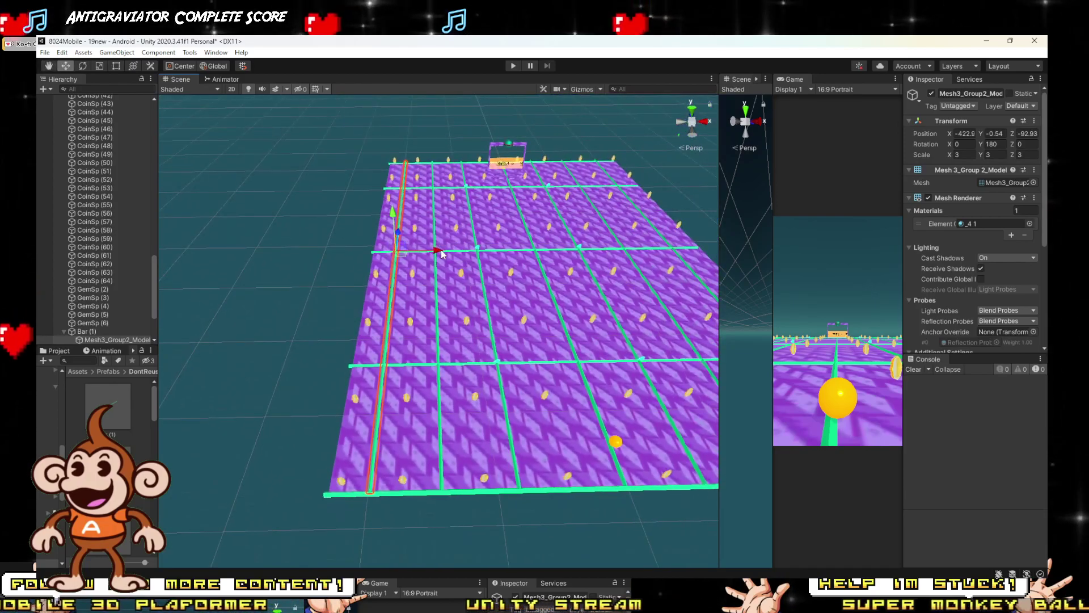
pyautogui.moveTo(419, 254); pyautogui.dragTo(415, 256)
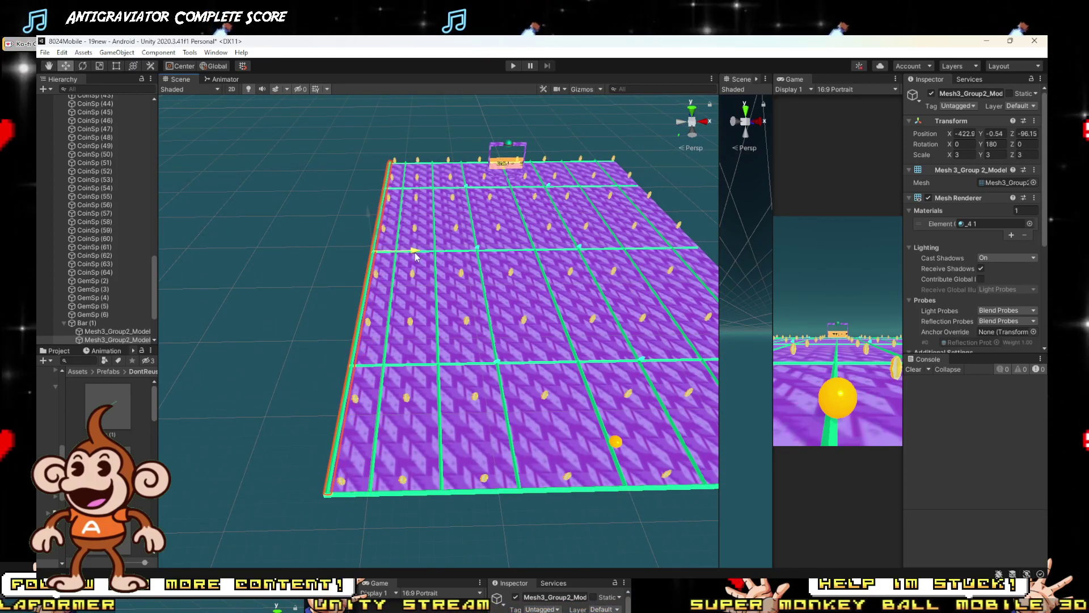
# Step: Duplicate the edge bar mesh and align the copy with the track's opposite long edge at Z about -49.82, checking the fit at the corner
pyautogui.moveTo(418, 256); pyautogui.dragTo(384, 257, button='right')
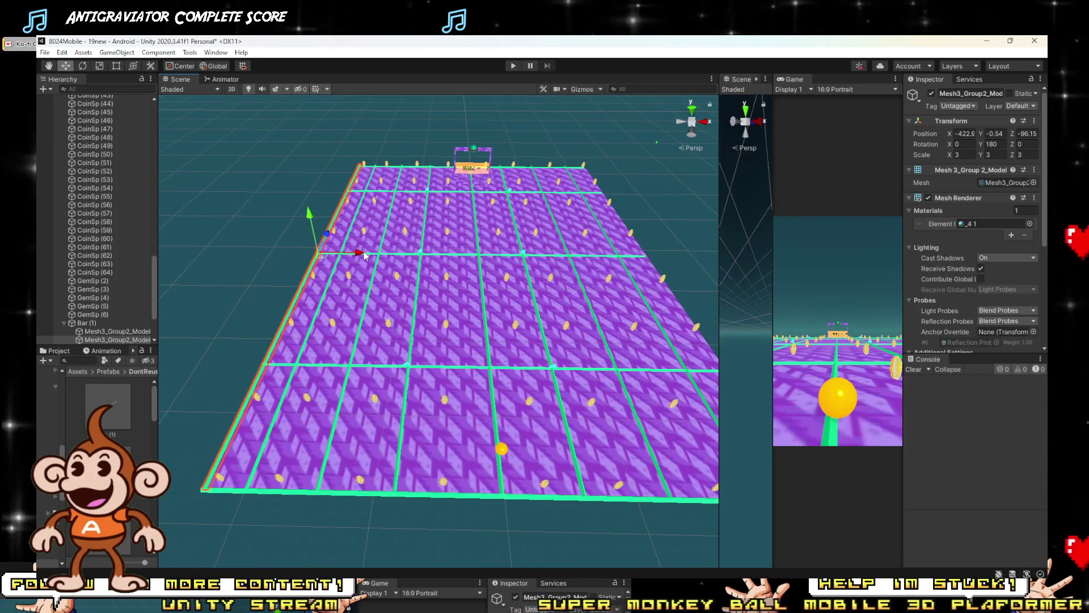
pyautogui.moveTo(358, 253); pyautogui.dragTo(701, 290)
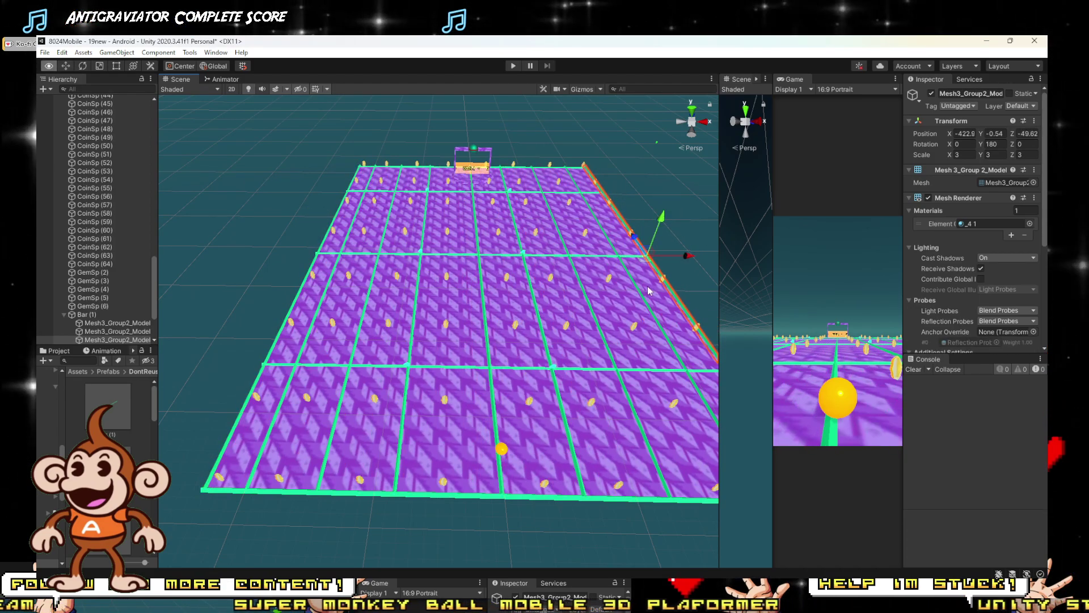
pyautogui.moveTo(682, 288); pyautogui.dragTo(498, 174, button='right')
pyautogui.moveTo(488, 172); pyautogui.dragTo(484, 170)
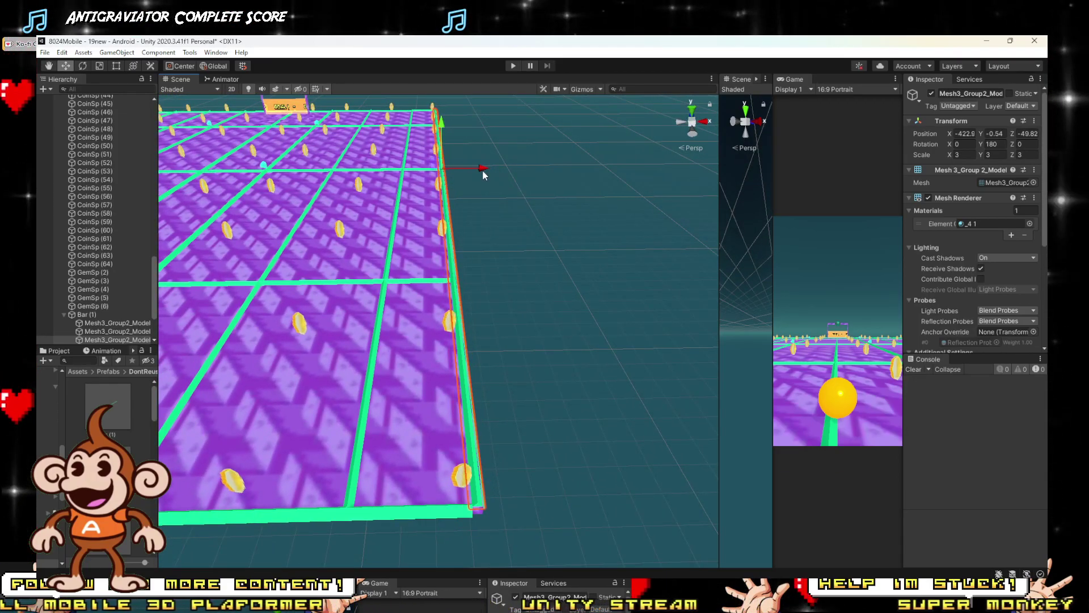
pyautogui.scroll(6, 499, 267)
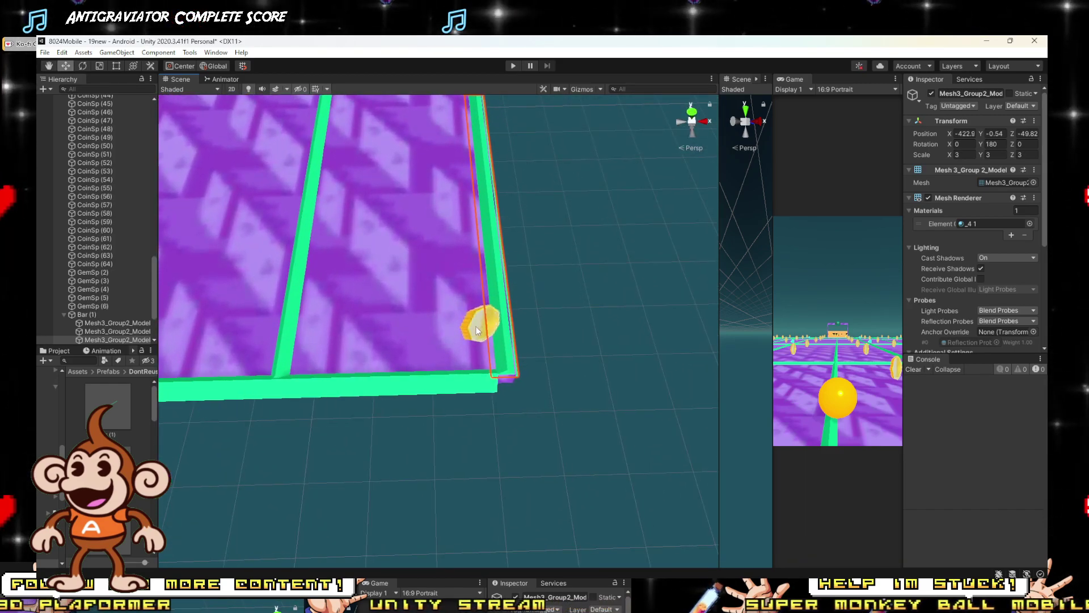
pyautogui.click(475, 325)
pyautogui.scroll(2, 478, 278)
pyautogui.scroll(-10, 478, 278)
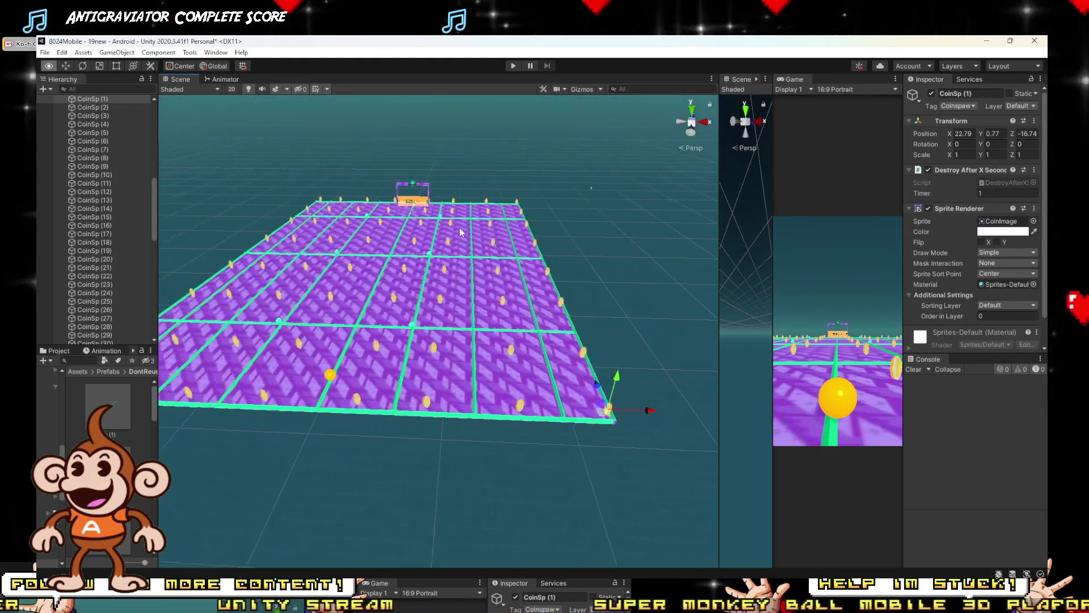
# Step: Play-test the level with bars along both long edges, using an enlarged game view
pyautogui.moveTo(464, 221); pyautogui.dragTo(467, 136, button='right')
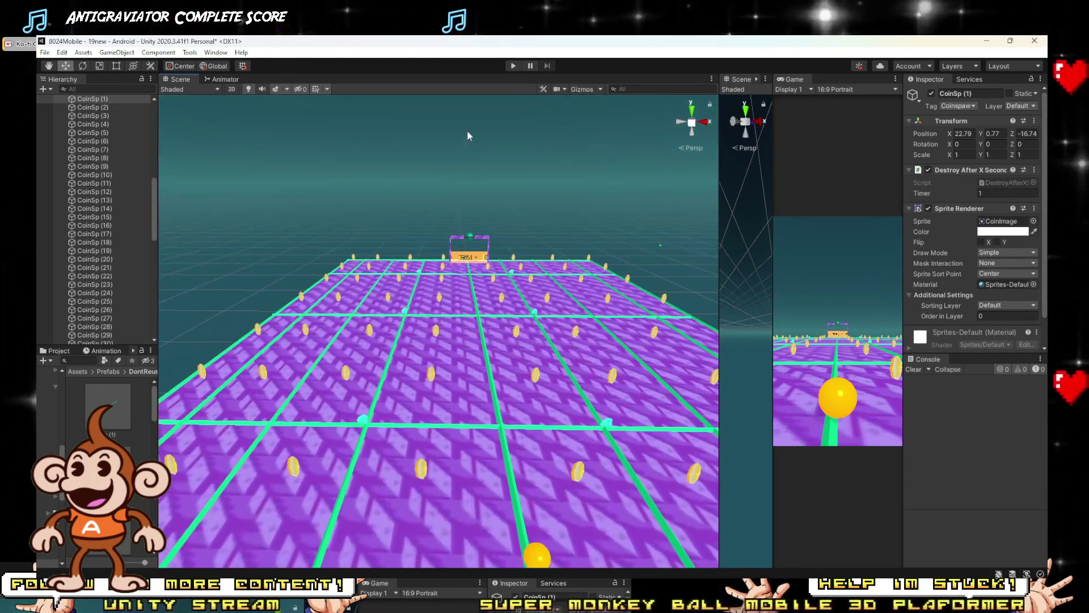
pyautogui.click(512, 66)
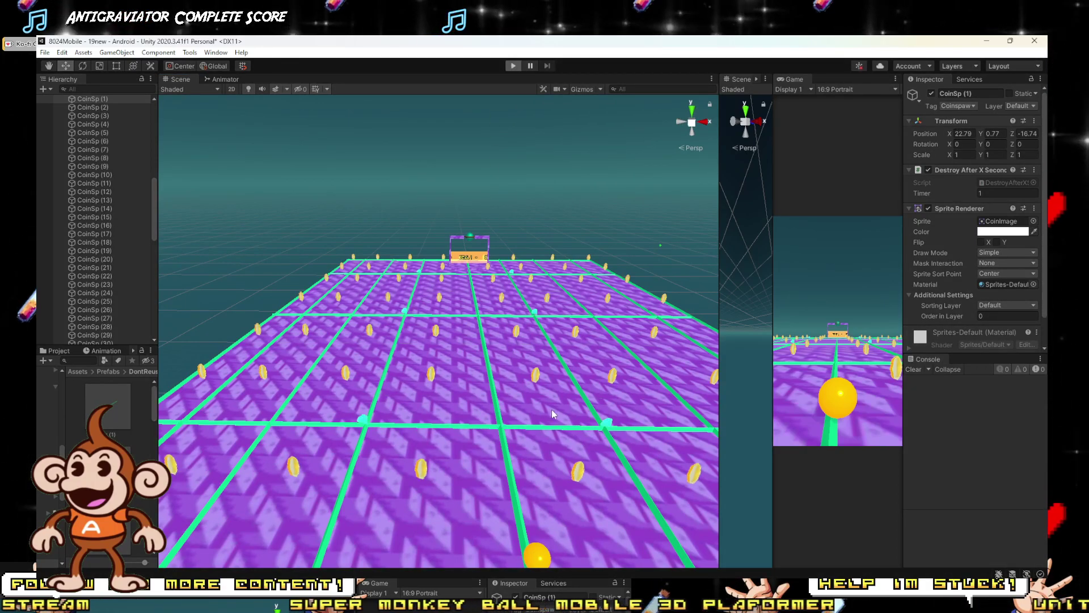
pyautogui.moveTo(719, 325); pyautogui.dragTo(377, 317)
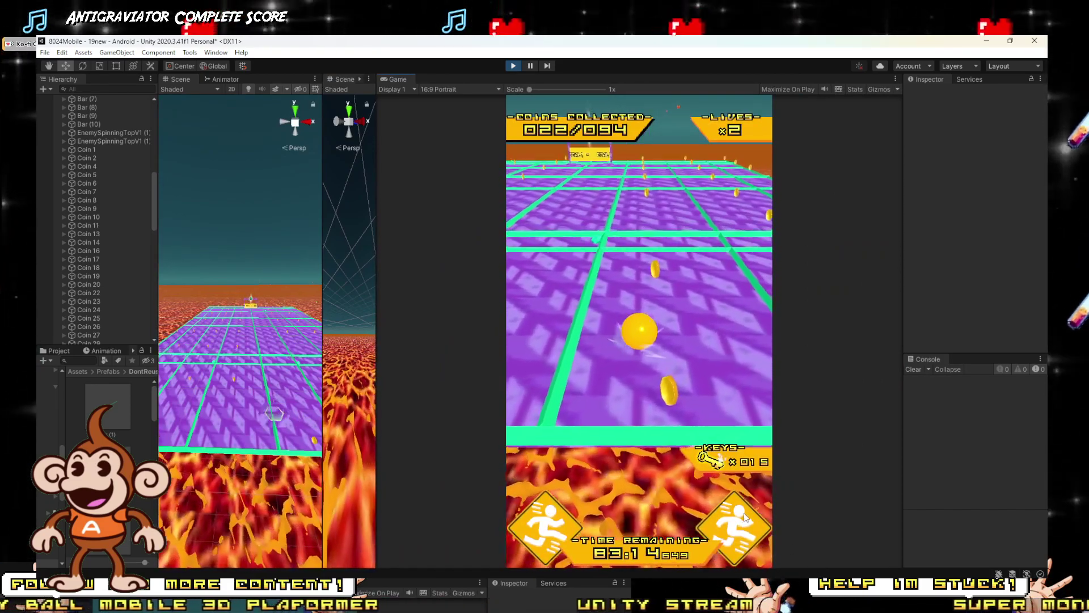
pyautogui.click(512, 66)
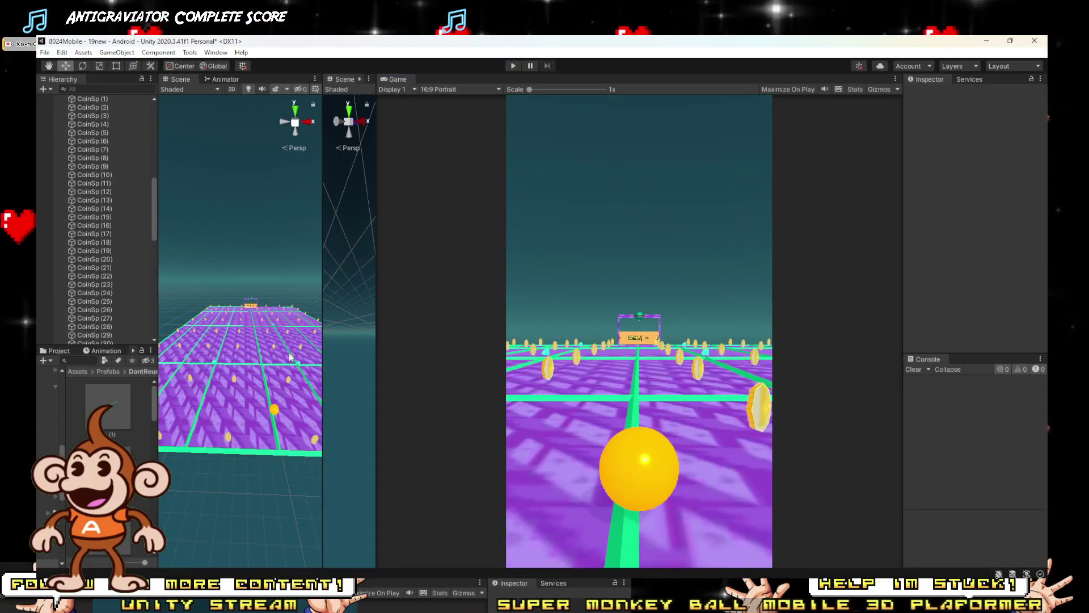
# Step: Assign the _Low_E_Glass_ material to the mesh in the Bar (1) prefab and play-test the level
pyautogui.doubleClick(130, 420)
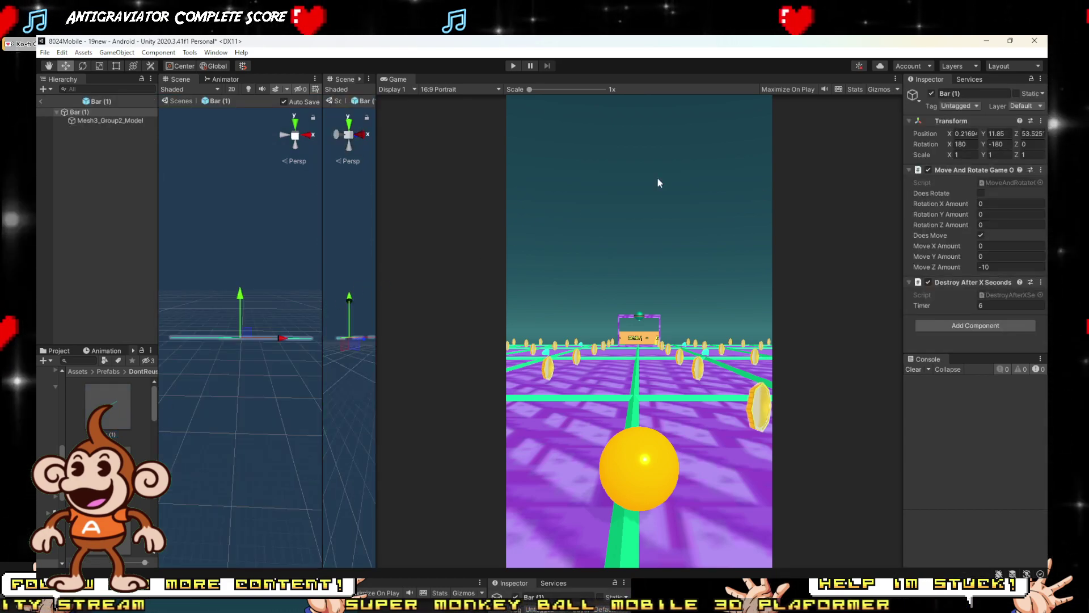
pyautogui.click(83, 121)
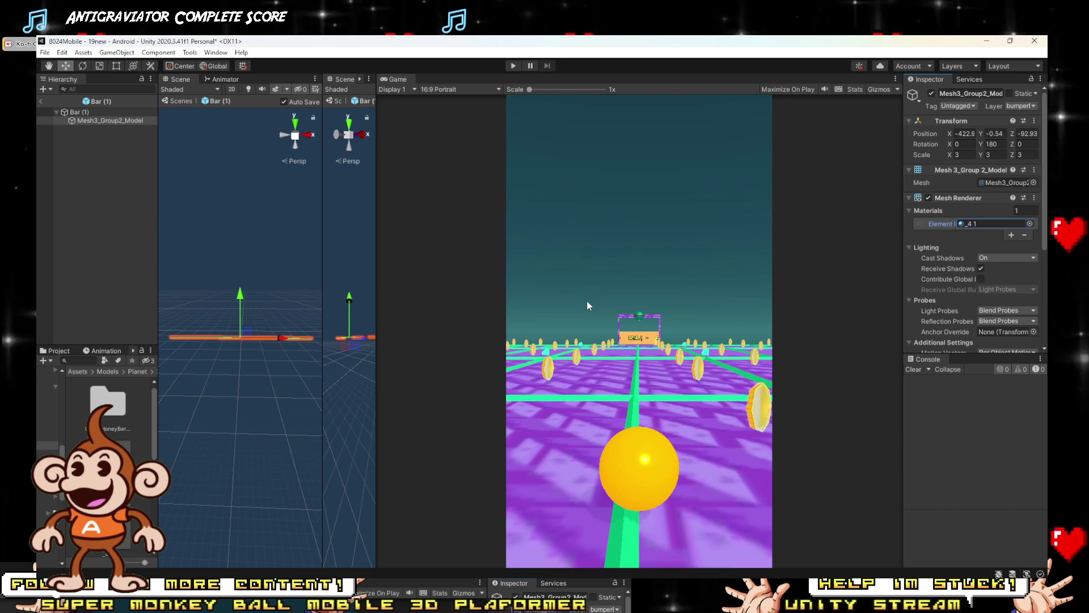
pyautogui.click(1030, 224)
pyautogui.scroll(-4, 862, 295)
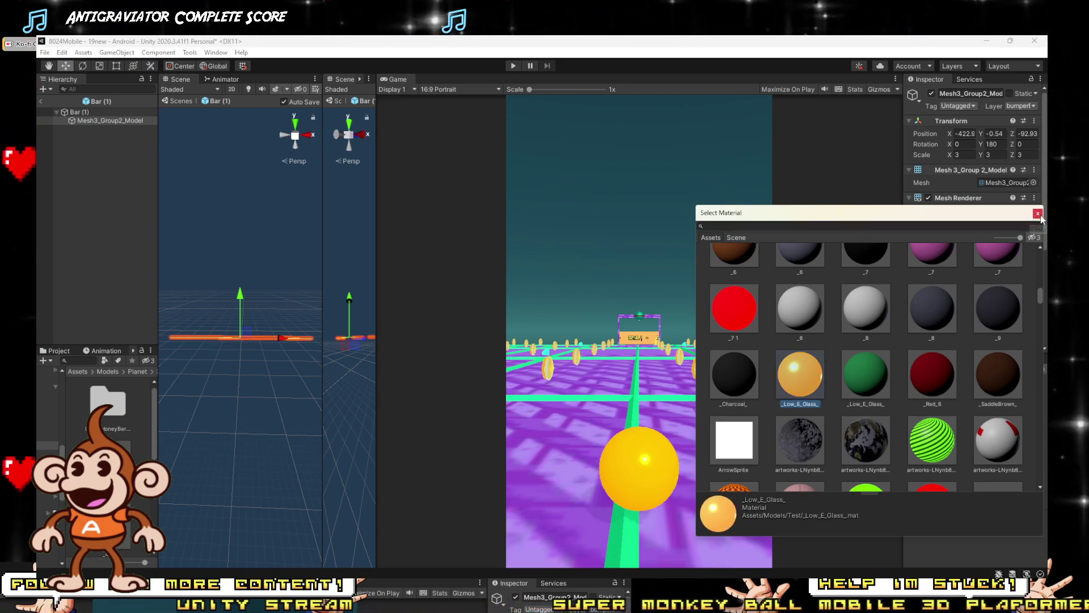
pyautogui.moveTo(1007, 221); pyautogui.dragTo(785, 195)
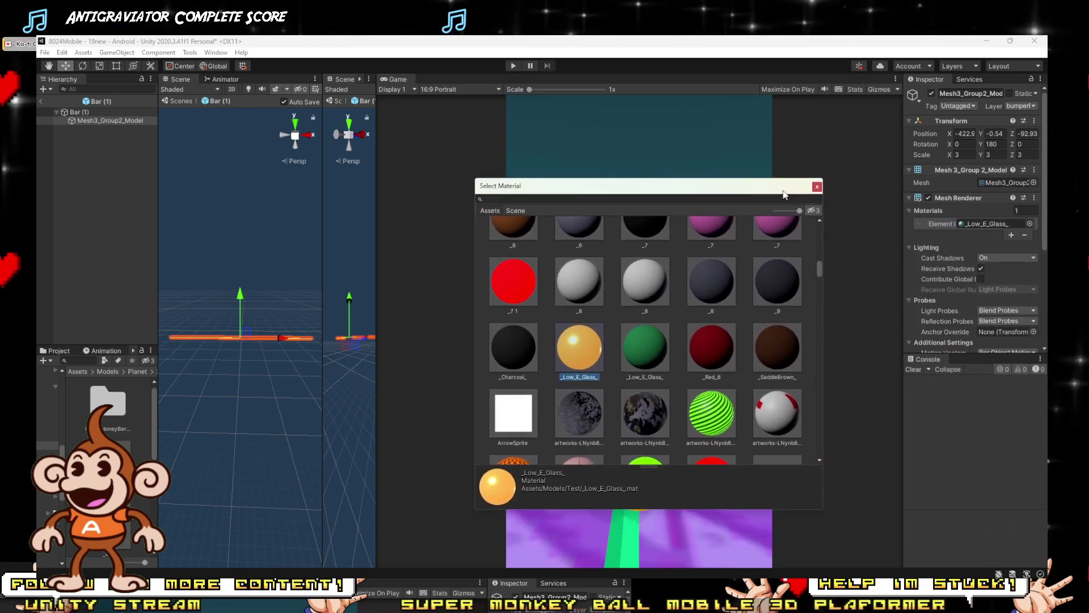
pyautogui.scroll(-10, 650, 332)
pyautogui.scroll(-10, 650, 332)
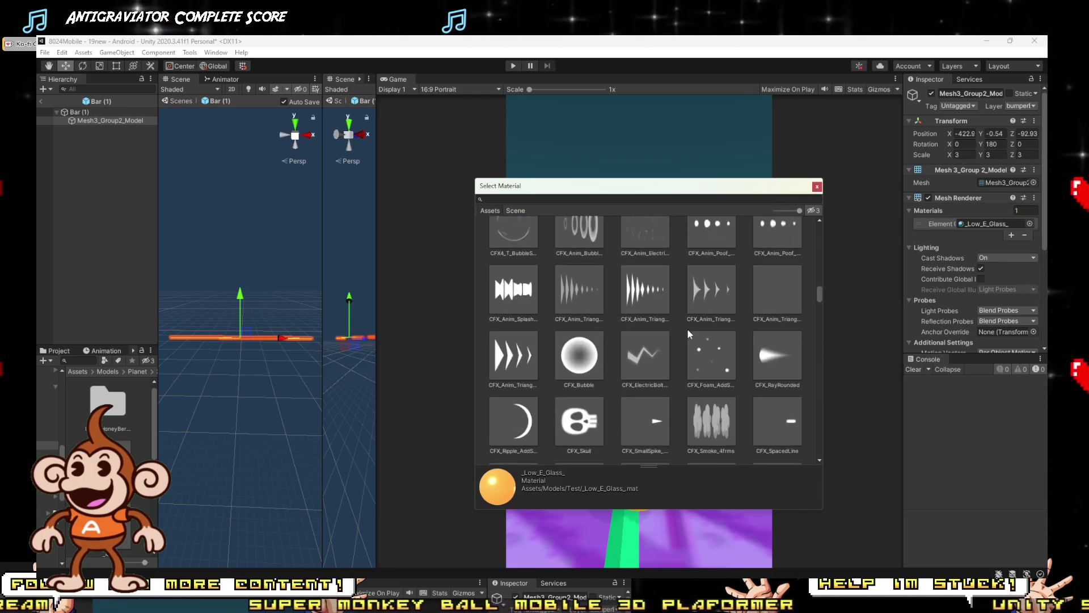
pyautogui.moveTo(821, 305); pyautogui.dragTo(831, 258)
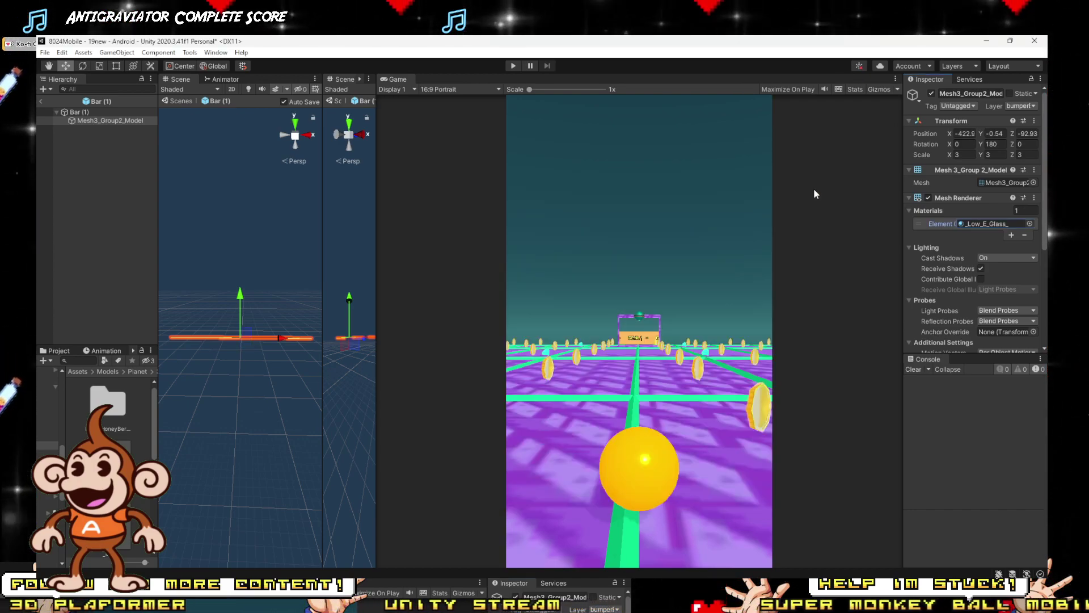
pyautogui.click(514, 66)
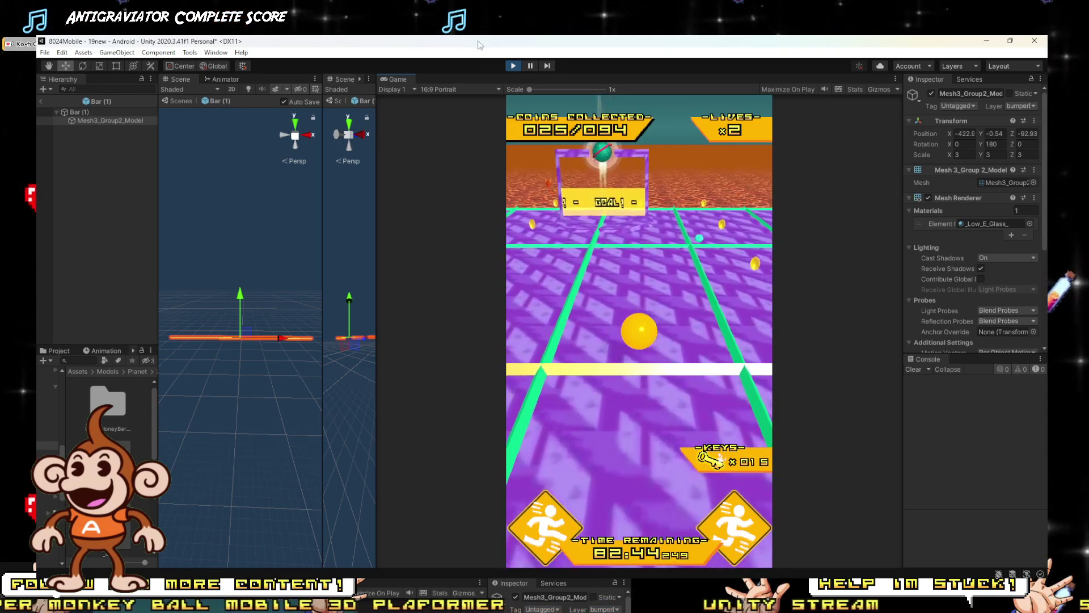
pyautogui.click(513, 66)
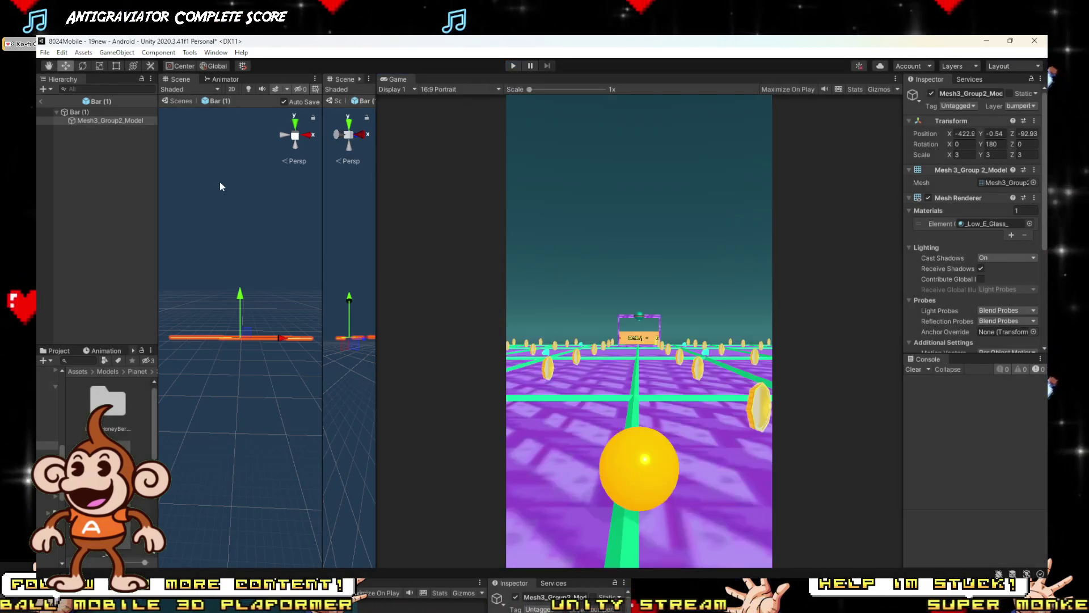
# Step: Return to the level scene, set the Bar spawner's Y position to 0.13, and play-test the level
pyautogui.click(181, 103)
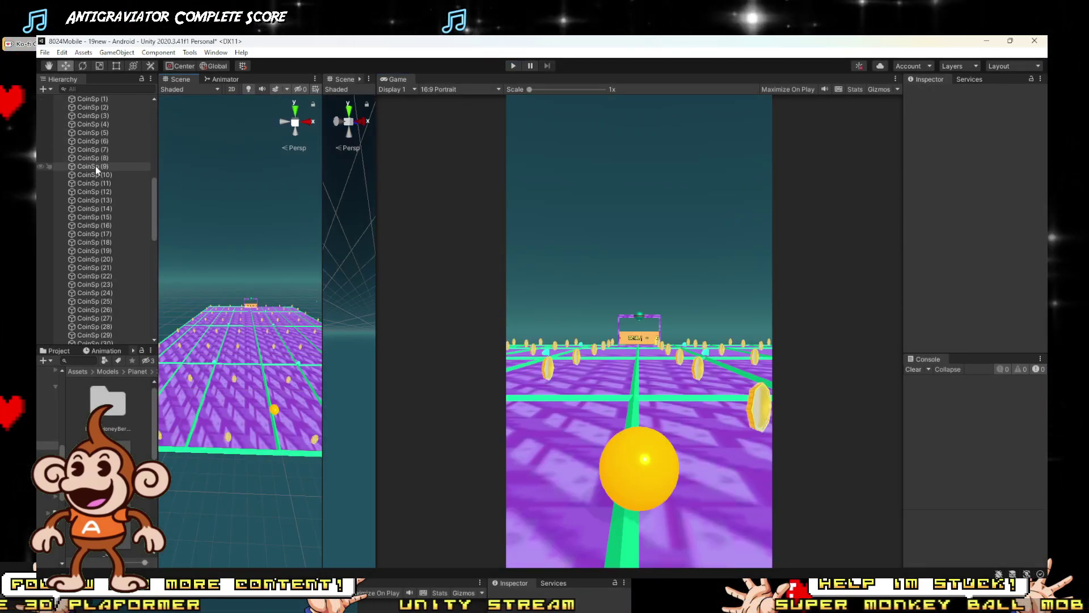
pyautogui.scroll(10, 96, 166)
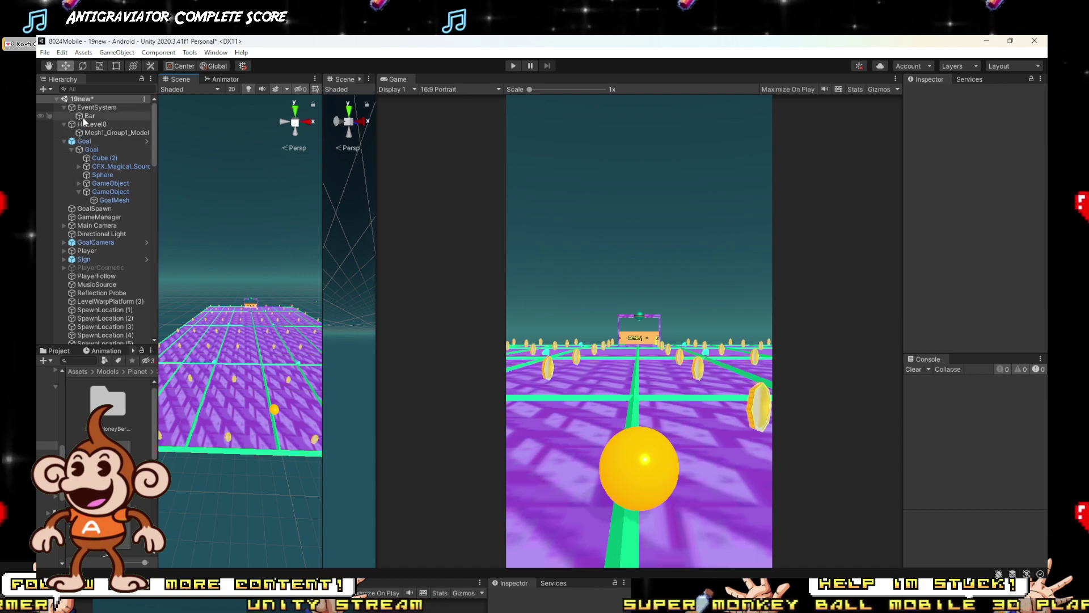
pyautogui.doubleClick(89, 116)
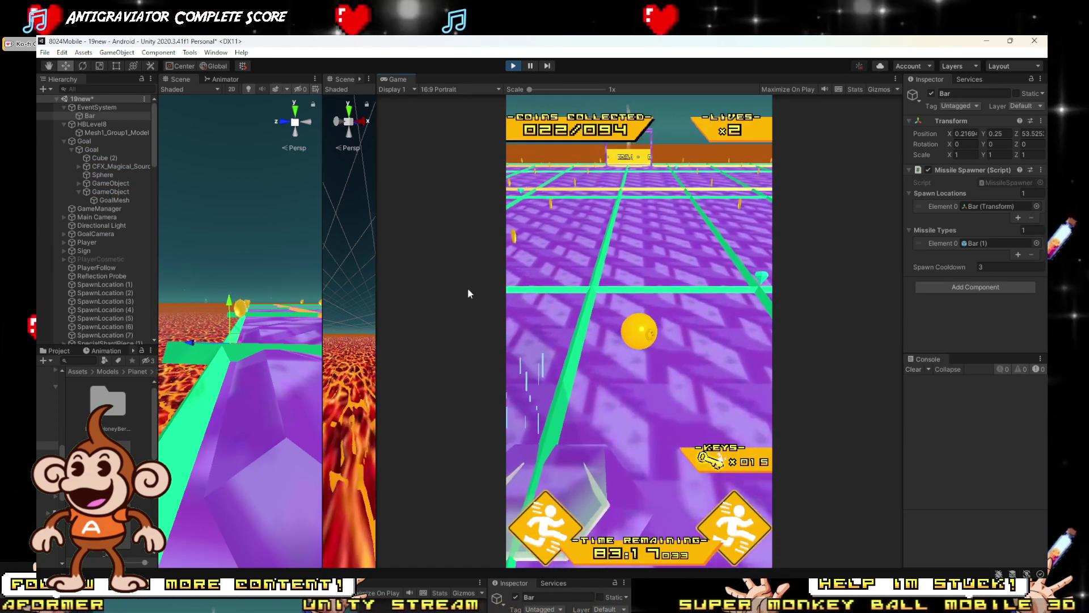
pyautogui.click(513, 65)
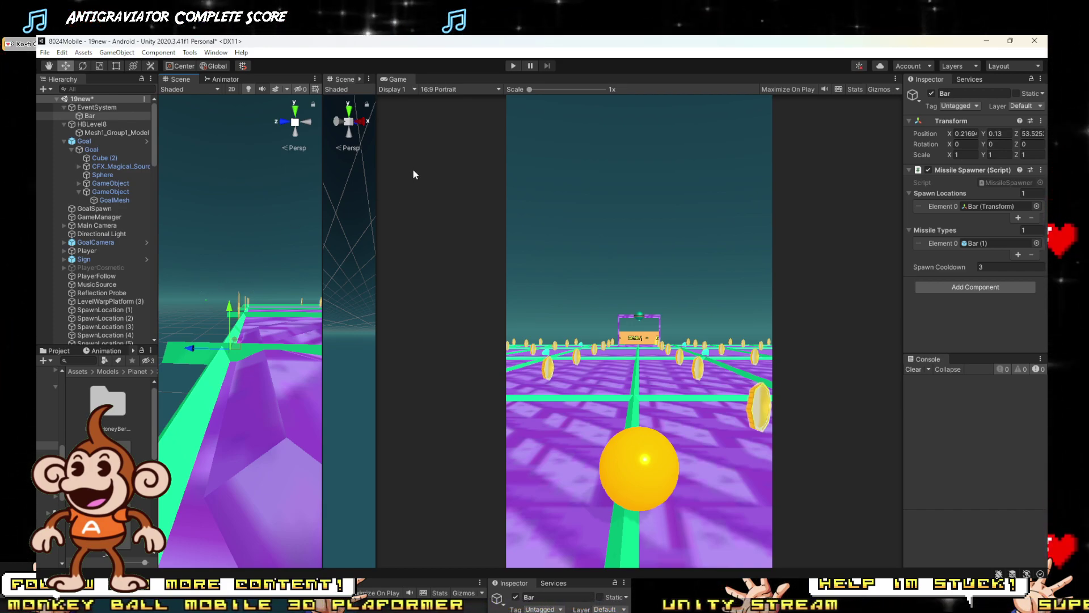
pyautogui.click(513, 66)
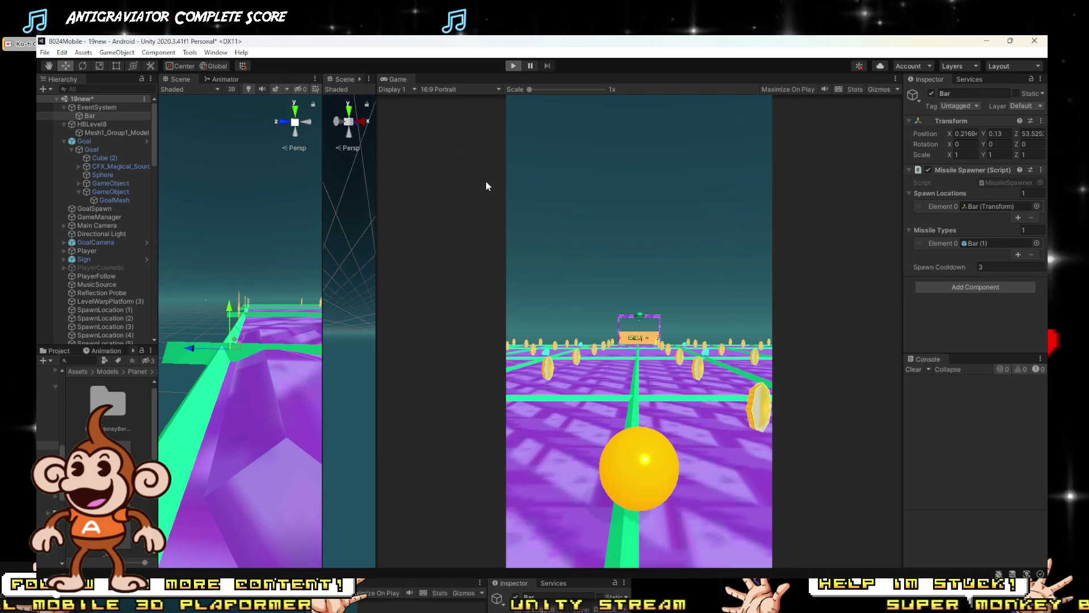
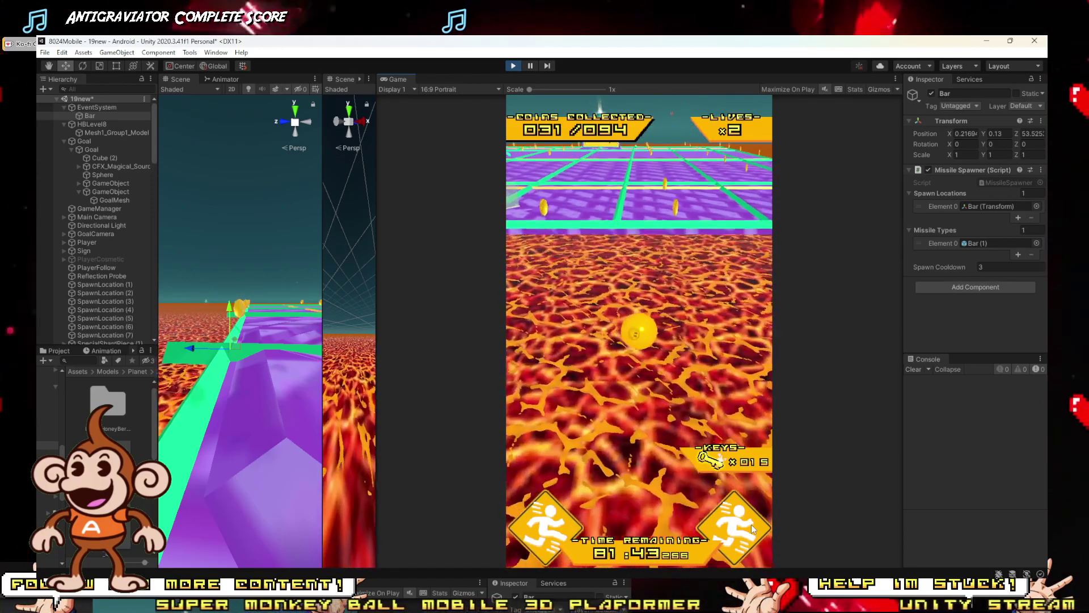
pyautogui.click(514, 66)
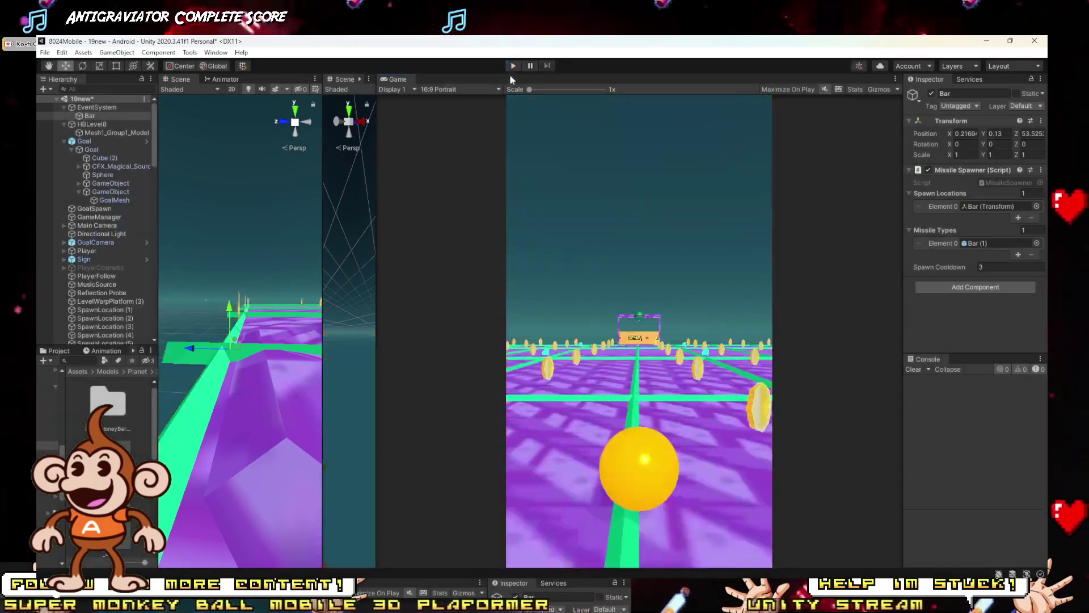
# Step: Search the project assets for "bar" and set the Bar (1) prefab's Destroy After X Seconds timer to 8
pyautogui.moveTo(254, 253); pyautogui.dragTo(244, 295, button='right')
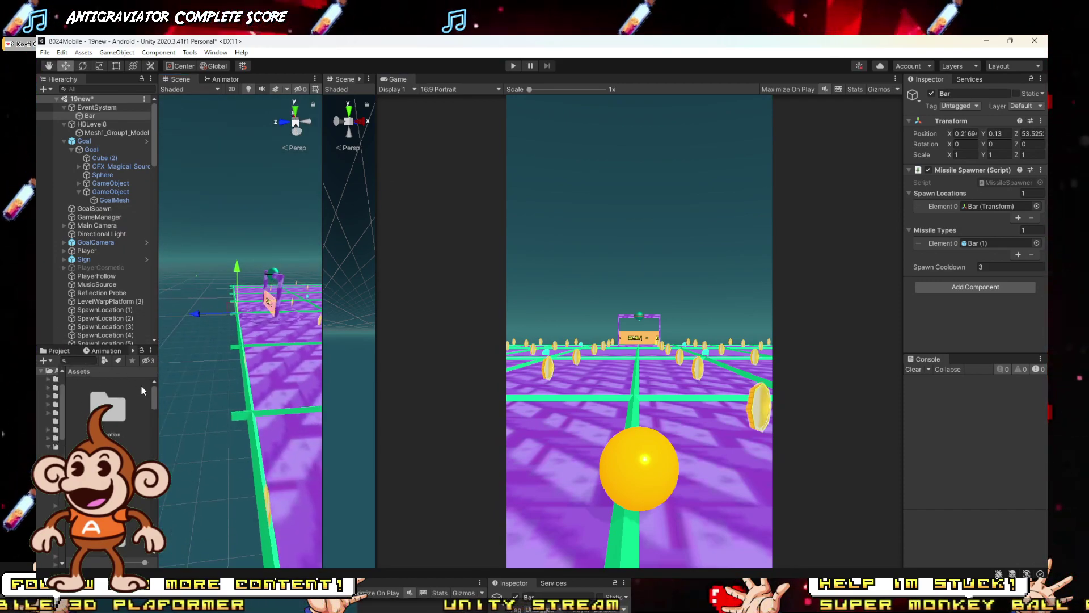
pyautogui.moveTo(158, 389); pyautogui.dragTo(563, 390)
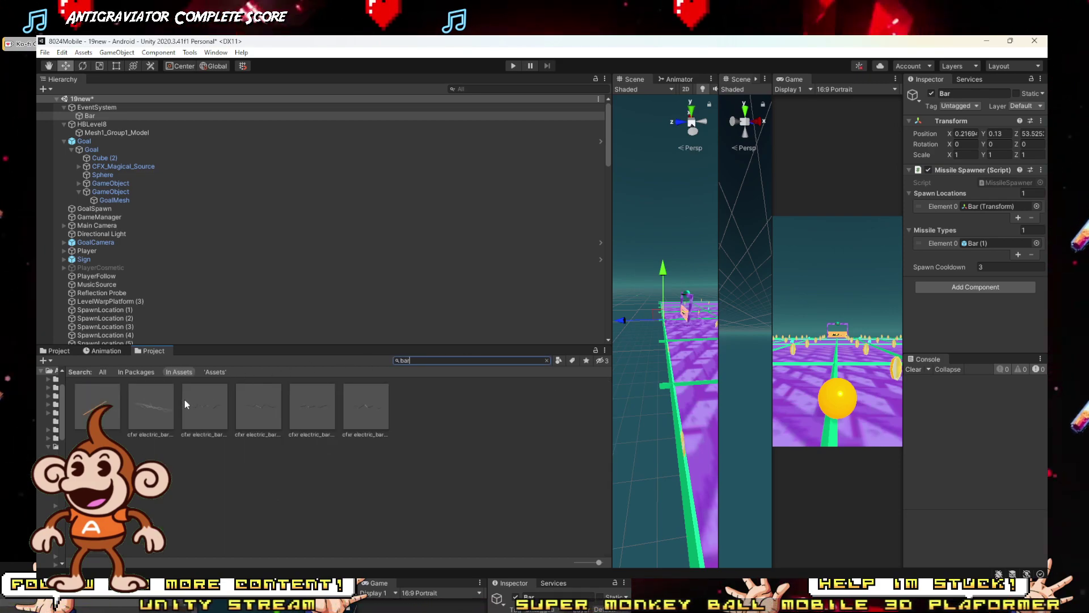
pyautogui.click(106, 412)
pyautogui.scroll(-8, 968, 182)
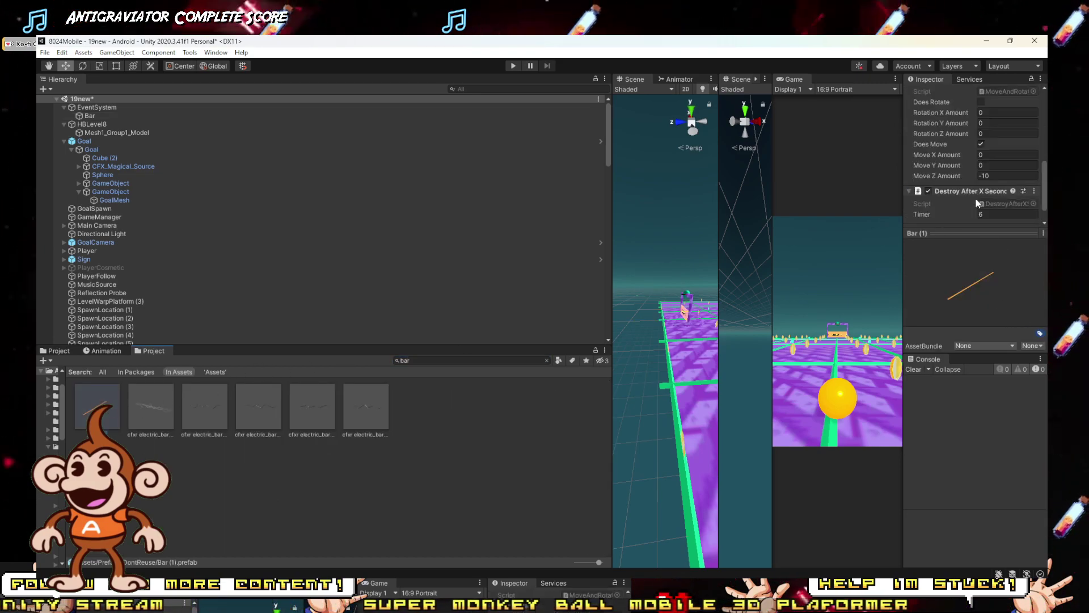
pyautogui.write('8')
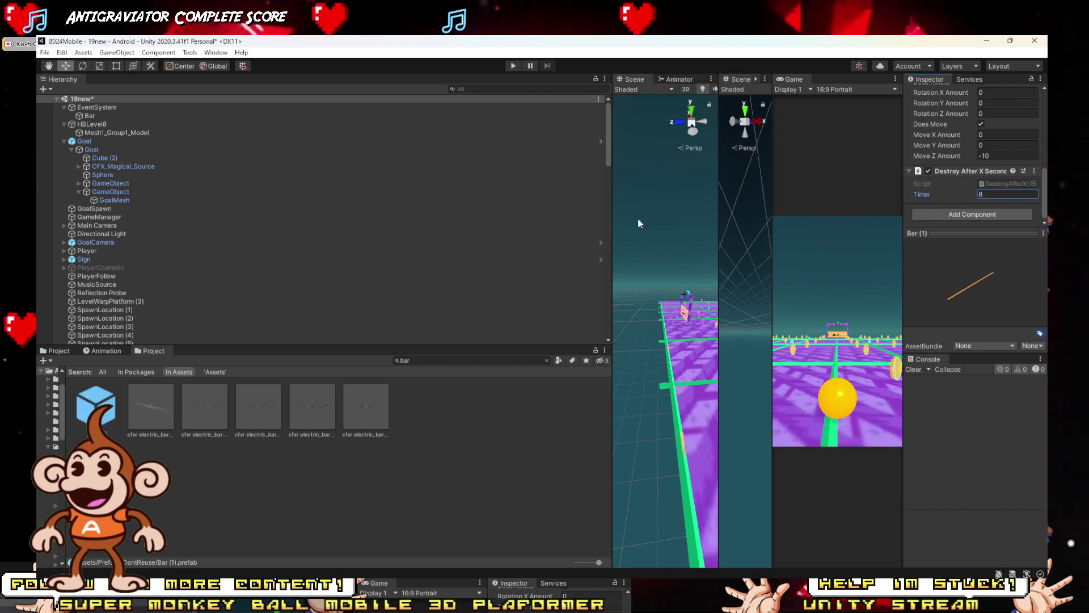
pyautogui.moveTo(613, 245); pyautogui.dragTo(342, 226)
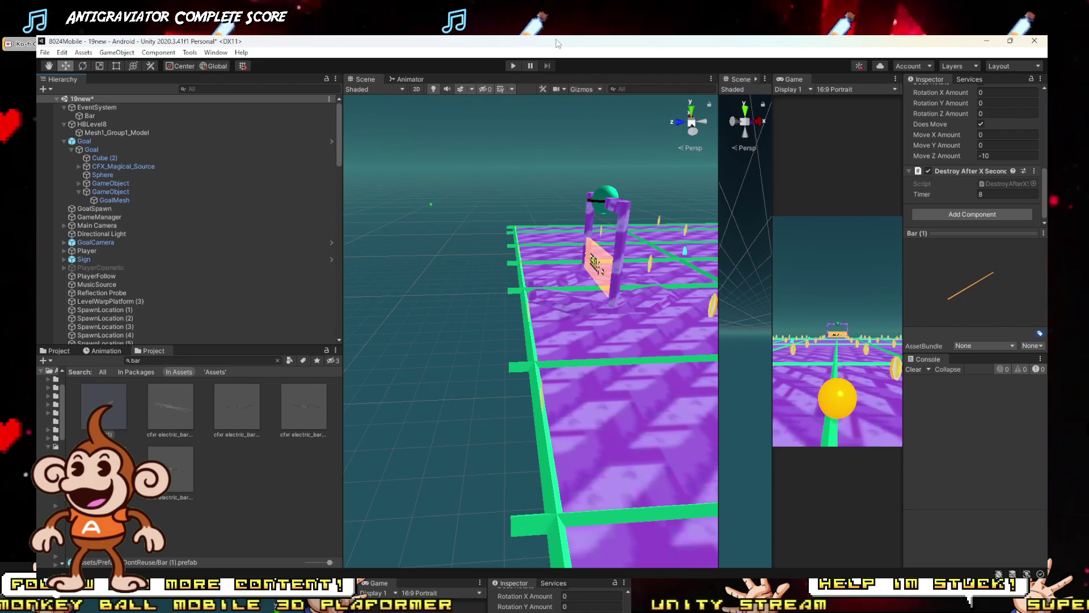
# Step: Play-test the level while watching the moving bars from above, and set the Bar (1) prefab's destroy timer to 7
pyautogui.click(513, 67)
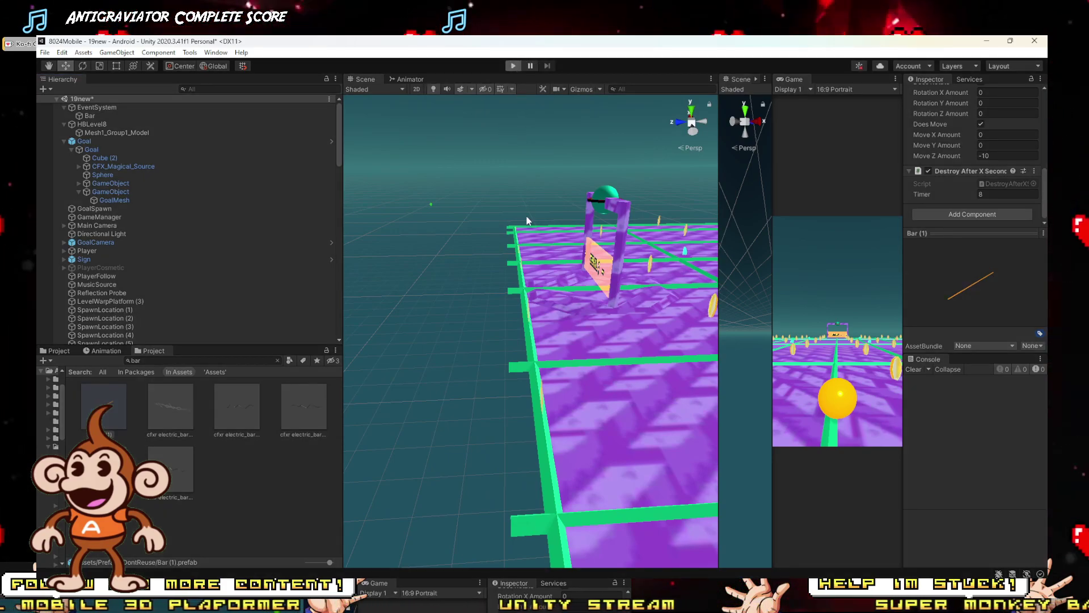
pyautogui.moveTo(522, 237); pyautogui.dragTo(463, 284, button='right')
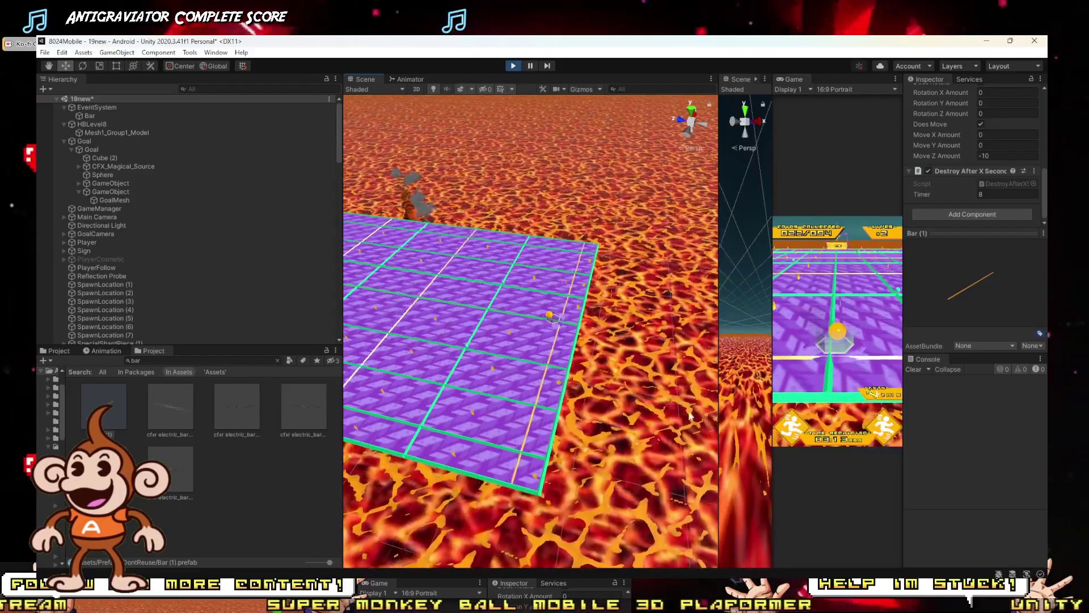
pyautogui.moveTo(525, 379); pyautogui.dragTo(588, 371, button='right')
pyautogui.click(961, 194)
pyautogui.write('7')
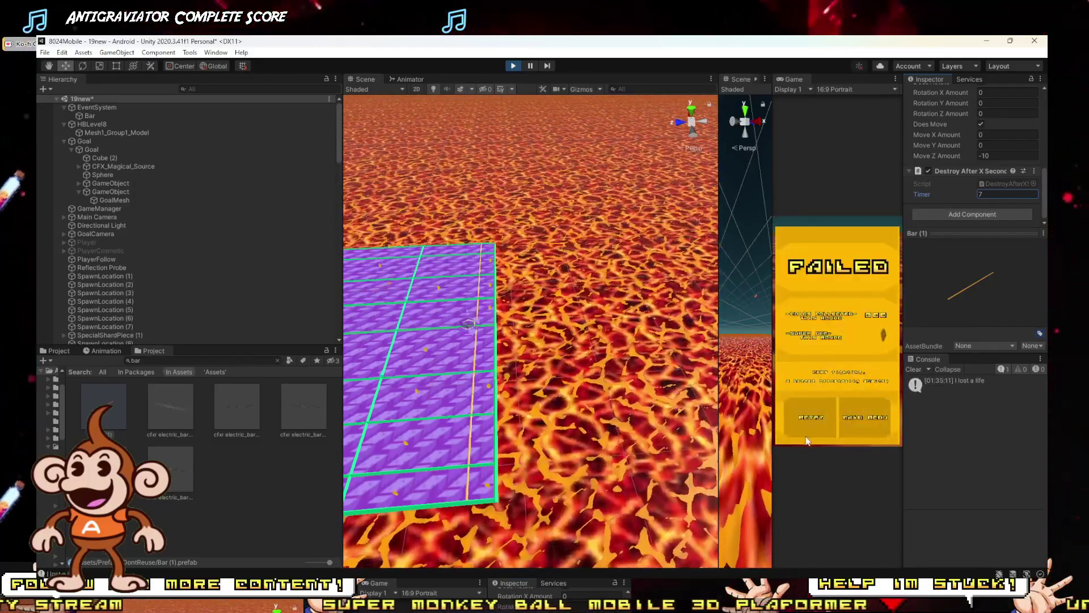
# Step: Retry the failed level in an enlarged game view, play it through to the goal area and stop the test
pyautogui.click(811, 417)
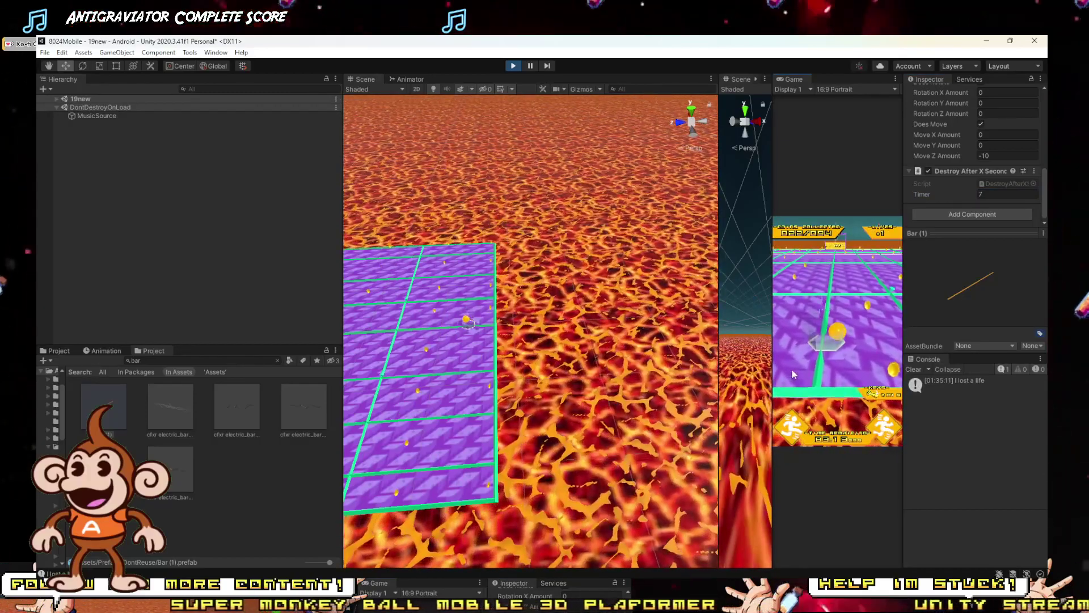
pyautogui.moveTo(772, 386); pyautogui.dragTo(245, 386)
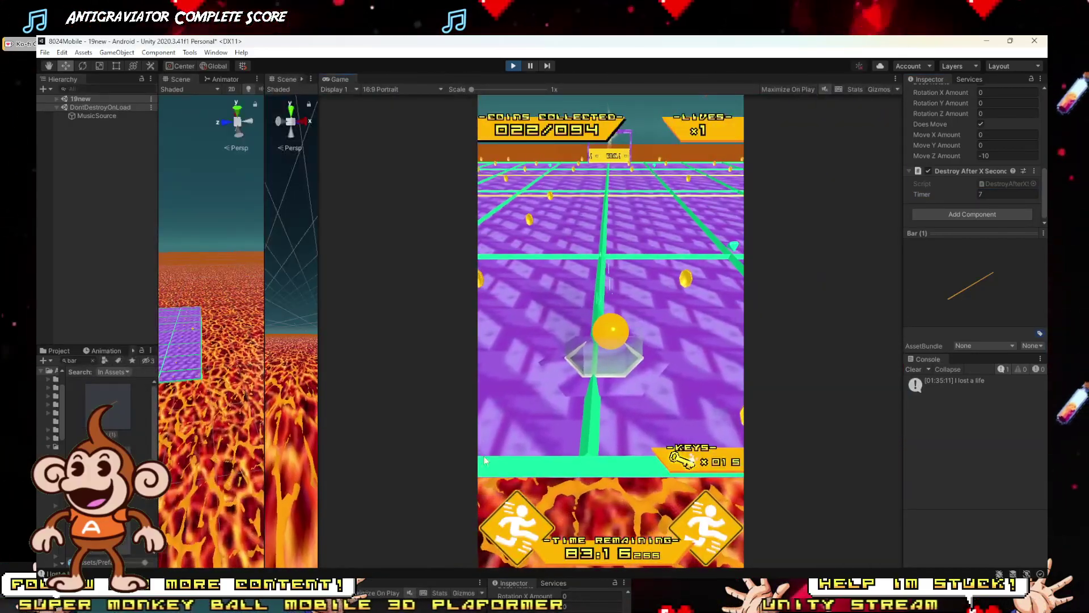
pyautogui.click(701, 512)
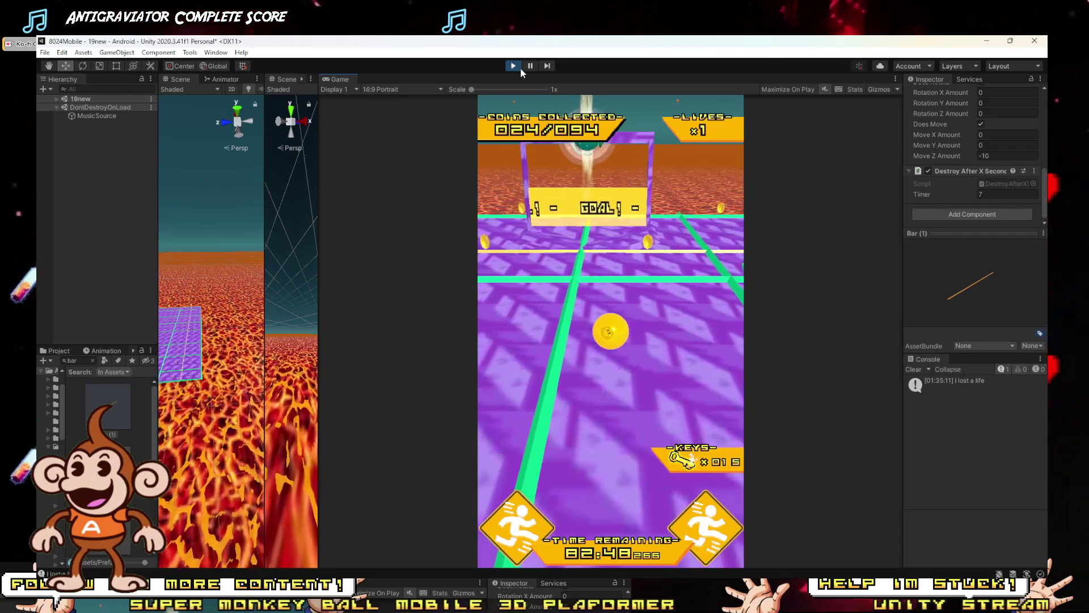
pyautogui.click(516, 66)
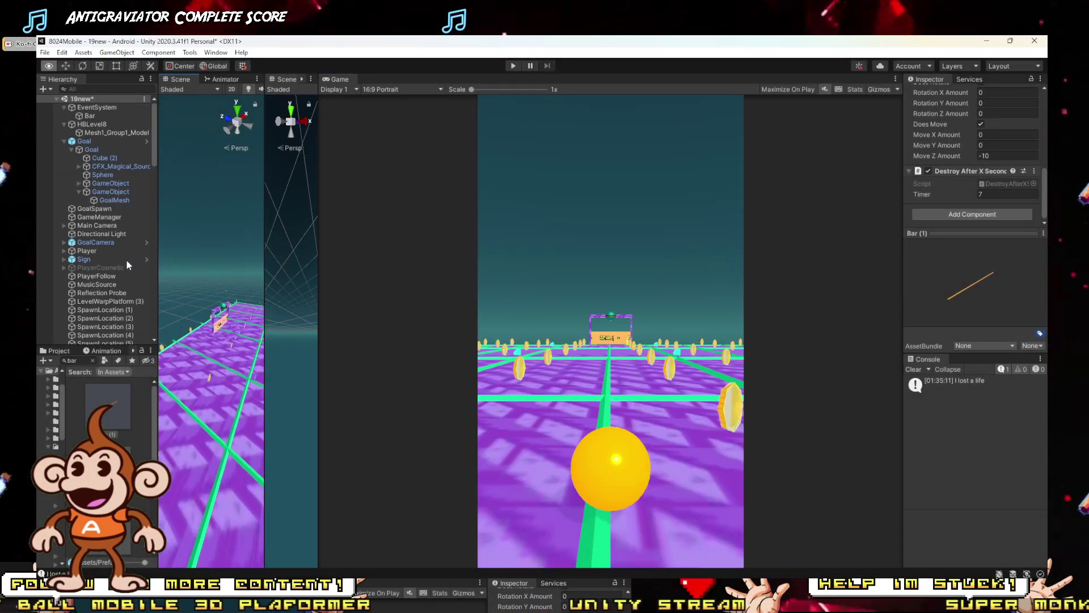
# Step: Select Goal together with GoalSpawn and inspect the goal's placement on the track
pyautogui.doubleClick(126, 258)
pyautogui.click(200, 183)
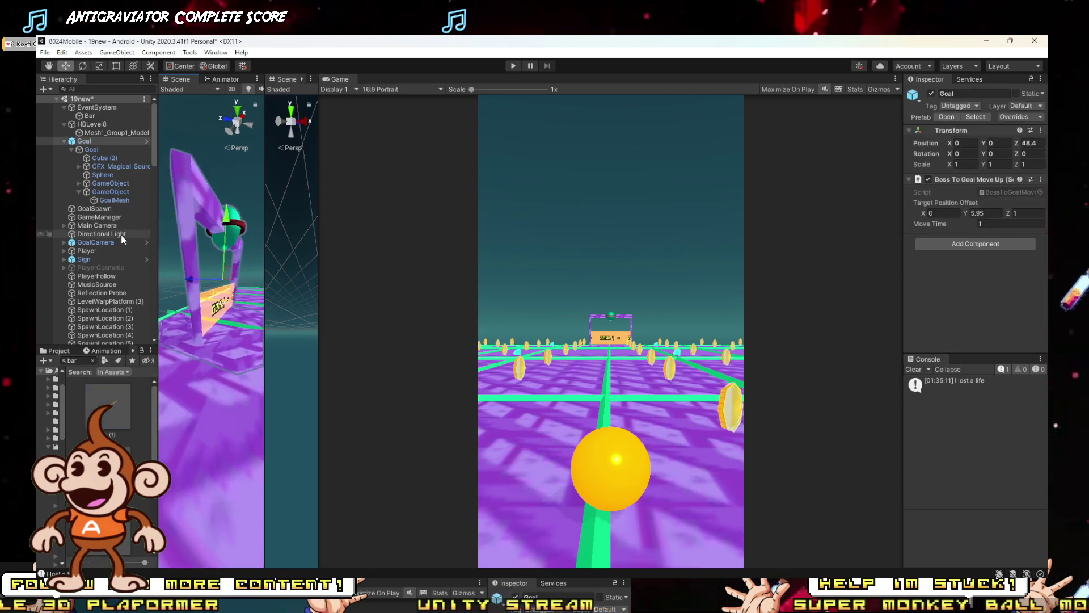
pyautogui.keyDown('ctrl'); pyautogui.click(97, 208); pyautogui.keyUp('ctrl')
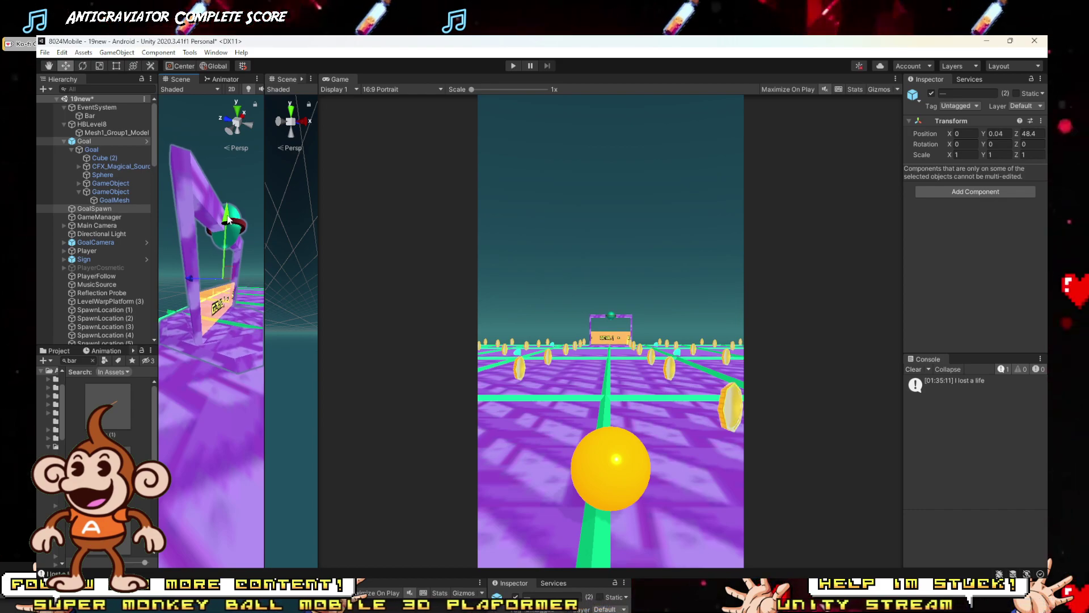
pyautogui.keyDown('alt'); pyautogui.moveTo(227, 218); pyautogui.dragTo(87, 233); pyautogui.keyUp('alt')
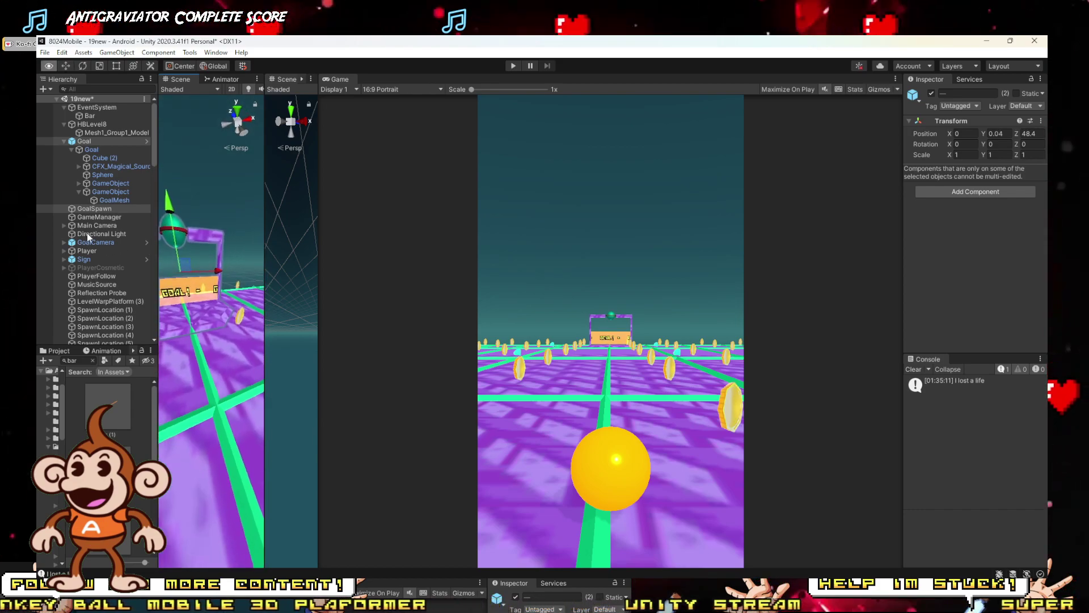
# Step: Shorten the Bar (5) cross bar mesh running through the goal to an X scale of about 2.61 so it ends beside the goal
pyautogui.moveTo(266, 250); pyautogui.dragTo(553, 361)
pyautogui.click(338, 357)
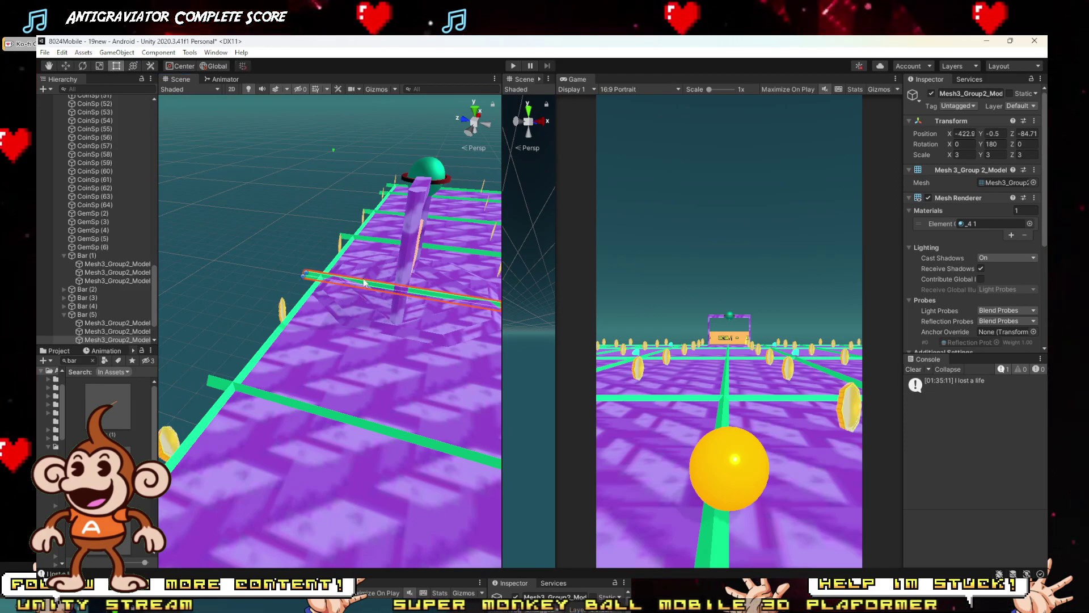
pyautogui.scroll(6, 376, 246)
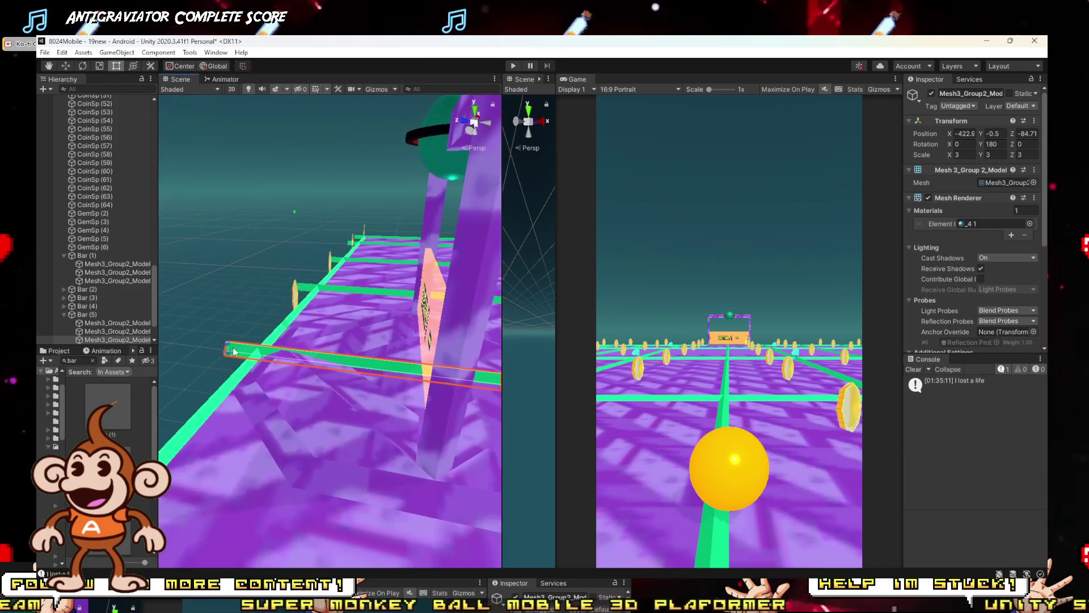
pyautogui.moveTo(428, 374); pyautogui.dragTo(253, 344, button='middle')
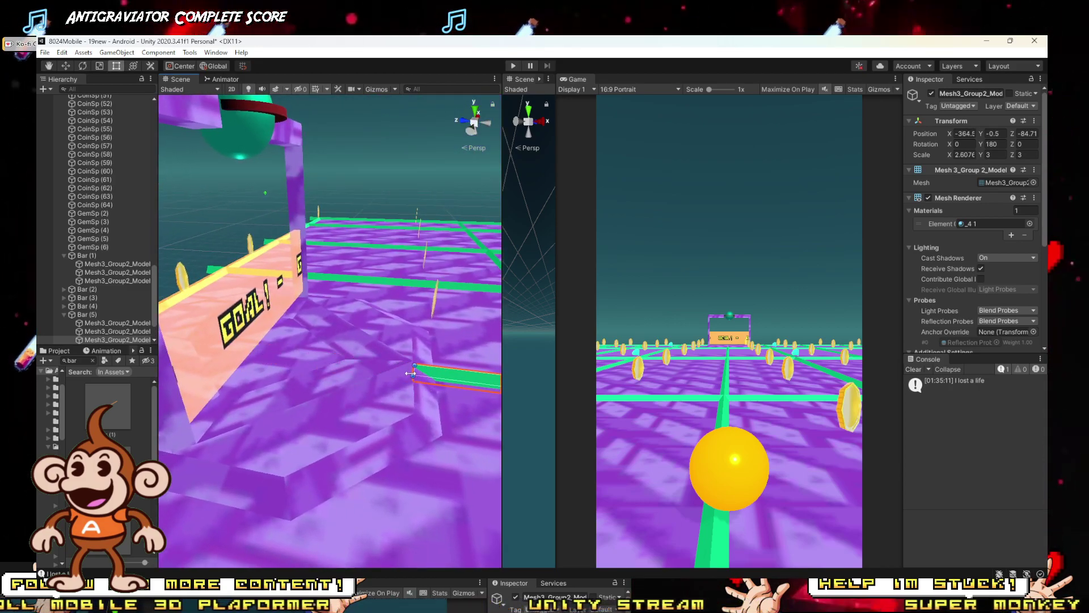
pyautogui.moveTo(410, 373); pyautogui.dragTo(578, 413, button='right')
# Step: Select the cross bar meshes protruding past the track edge and shorten them together to an X scale of about 2.96
pyautogui.click(379, 382)
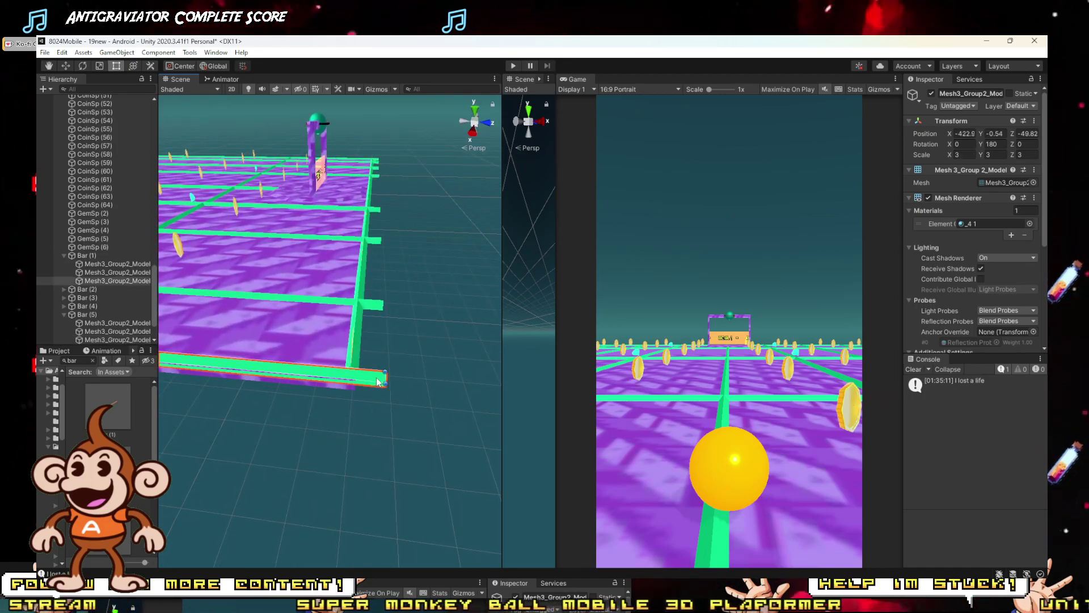
pyautogui.keyDown('shift'); pyautogui.click(379, 307); pyautogui.keyUp('shift')
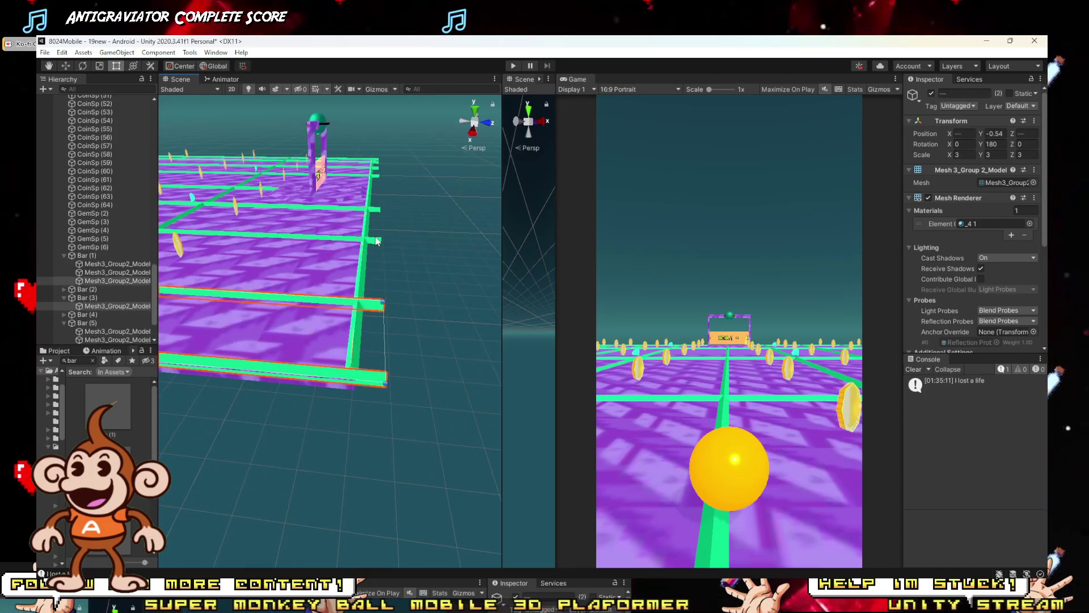
pyautogui.keyDown('shift'); pyautogui.click(379, 239); pyautogui.keyUp('shift')
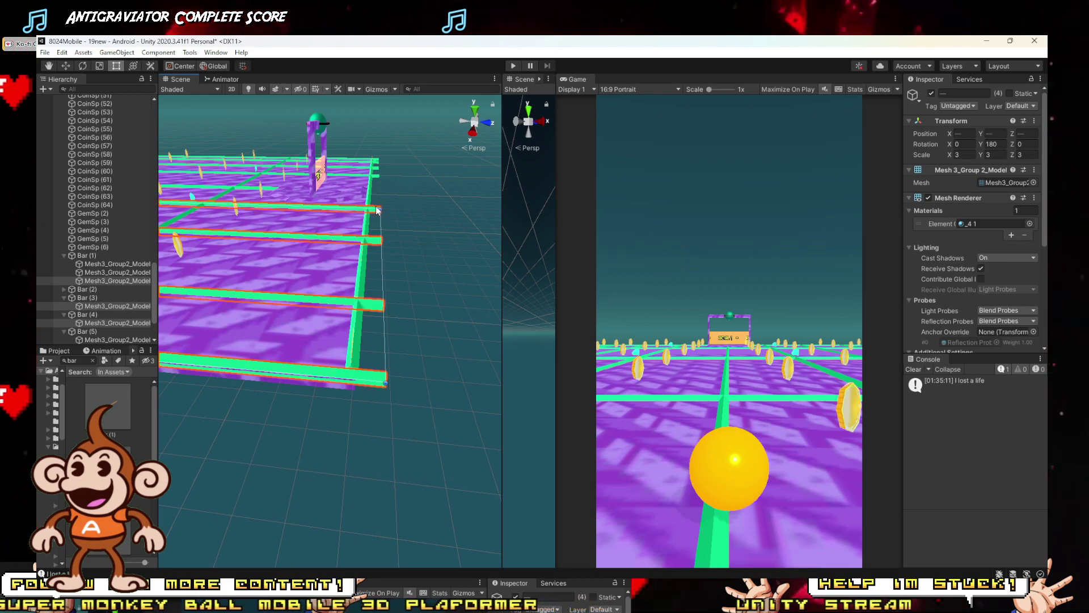
pyautogui.keyDown('shift'); pyautogui.click(378, 175); pyautogui.keyUp('shift')
pyautogui.keyDown('shift'); pyautogui.click(377, 169); pyautogui.keyUp('shift')
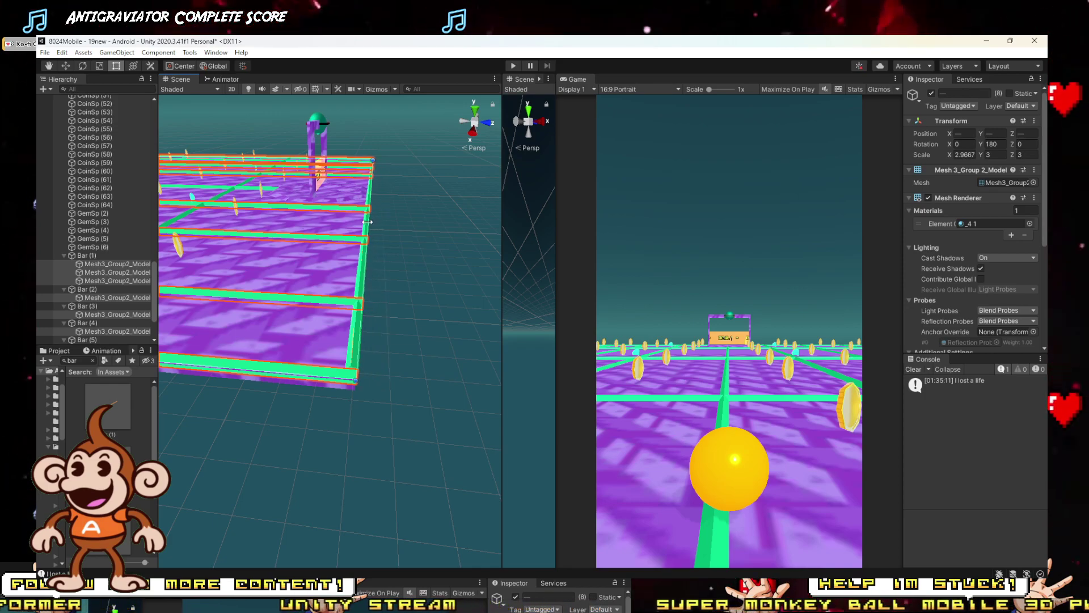
pyautogui.moveTo(365, 223); pyautogui.dragTo(392, 219, button='right')
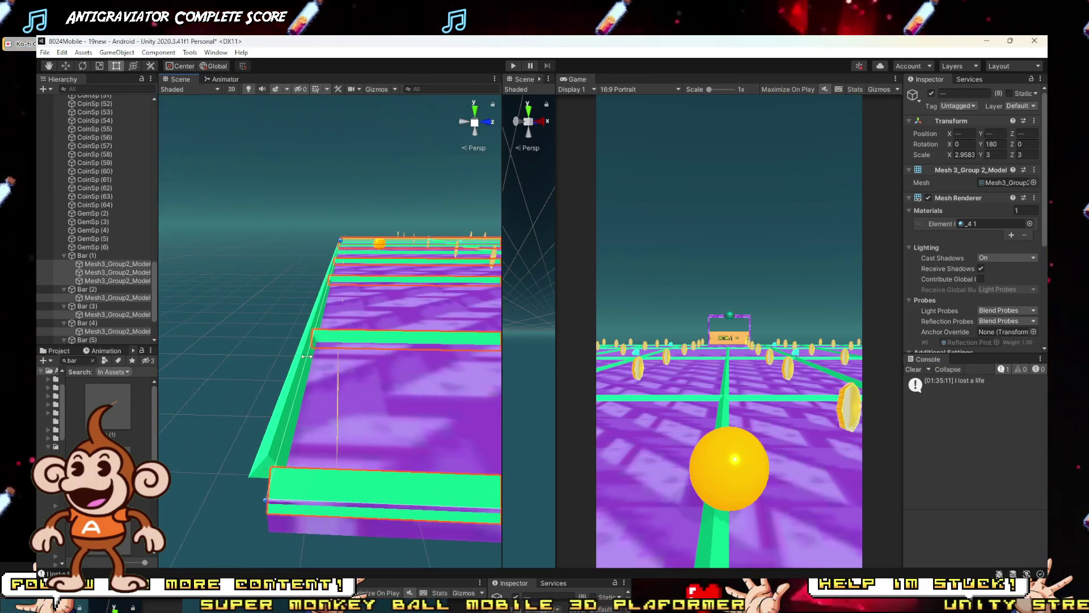
# Step: Resize the Bar (7) and Bar (6) meshes along the track's two short ends to about 3.00 X scale, meeting the corners
pyautogui.click(281, 416)
pyautogui.moveTo(280, 410); pyautogui.dragTo(407, 418, button='right')
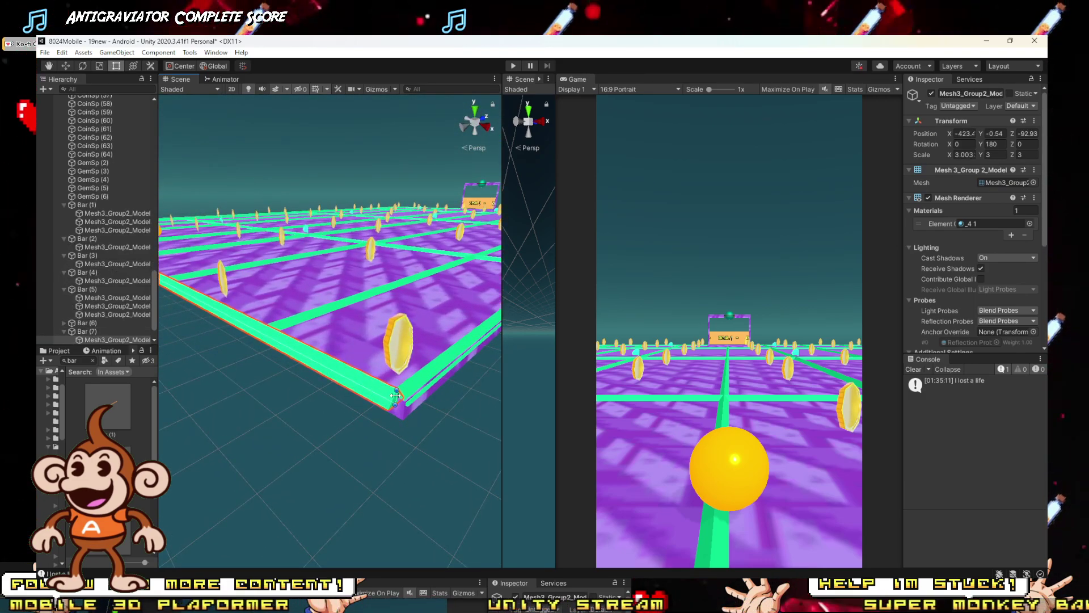
pyautogui.moveTo(399, 399); pyautogui.dragTo(548, 450, button='right')
pyautogui.click(290, 388)
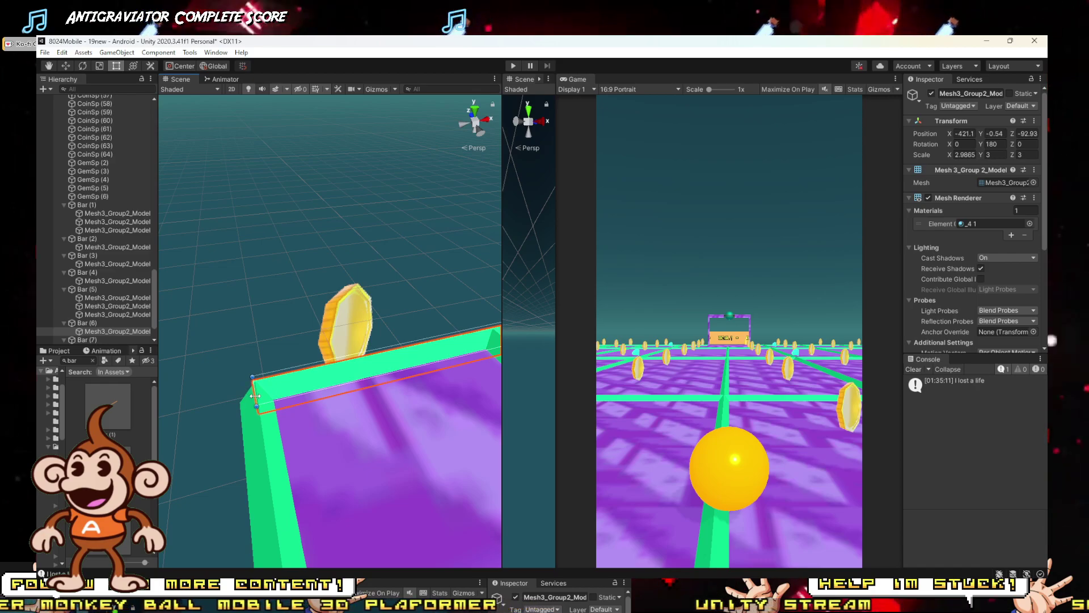
pyautogui.moveTo(255, 395); pyautogui.dragTo(229, 314, button='right')
pyautogui.press('s')
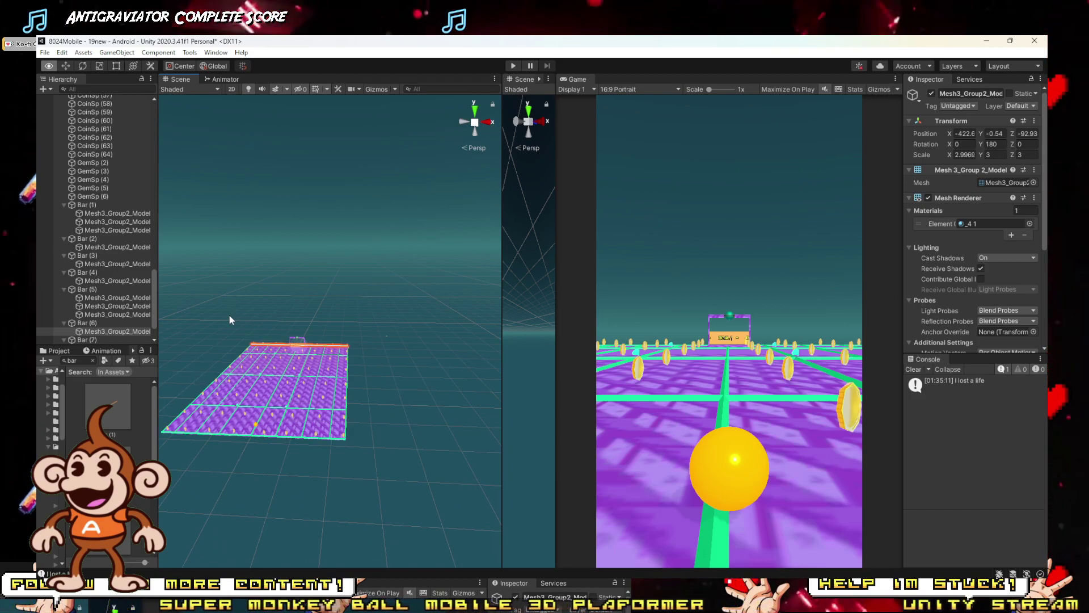
# Step: Play-test the level with the trimmed bars and stop the test
pyautogui.moveTo(230, 318); pyautogui.dragTo(356, 240, button='right')
pyautogui.click(512, 66)
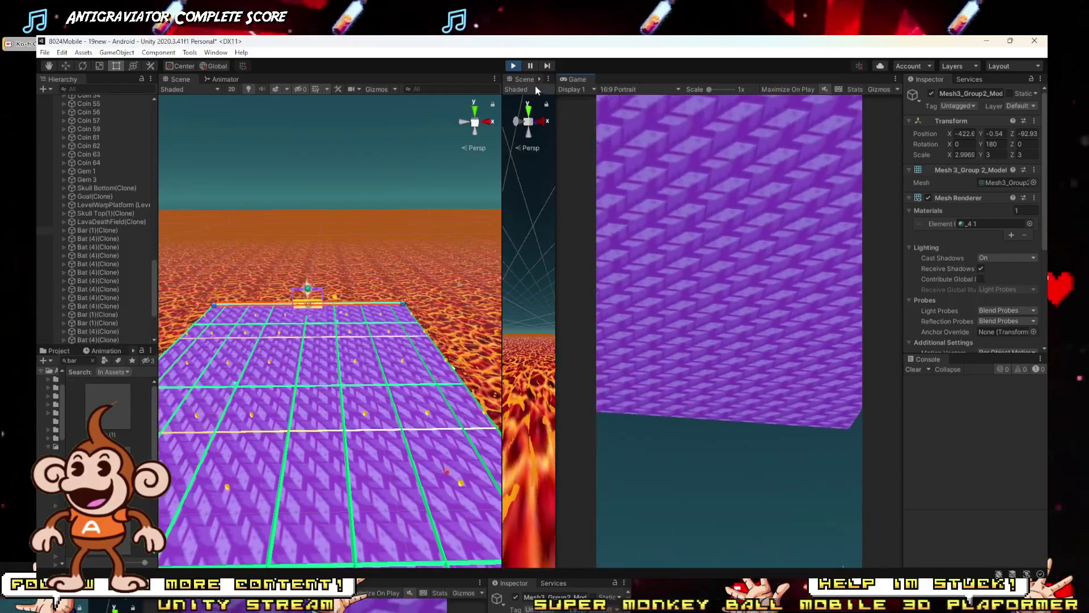
pyautogui.click(509, 67)
# Step: Move the GemSp (3) gem to X -0.166 to centre it over the middle bar
pyautogui.moveTo(375, 278); pyautogui.dragTo(841, 373, button='right')
pyautogui.click(370, 327)
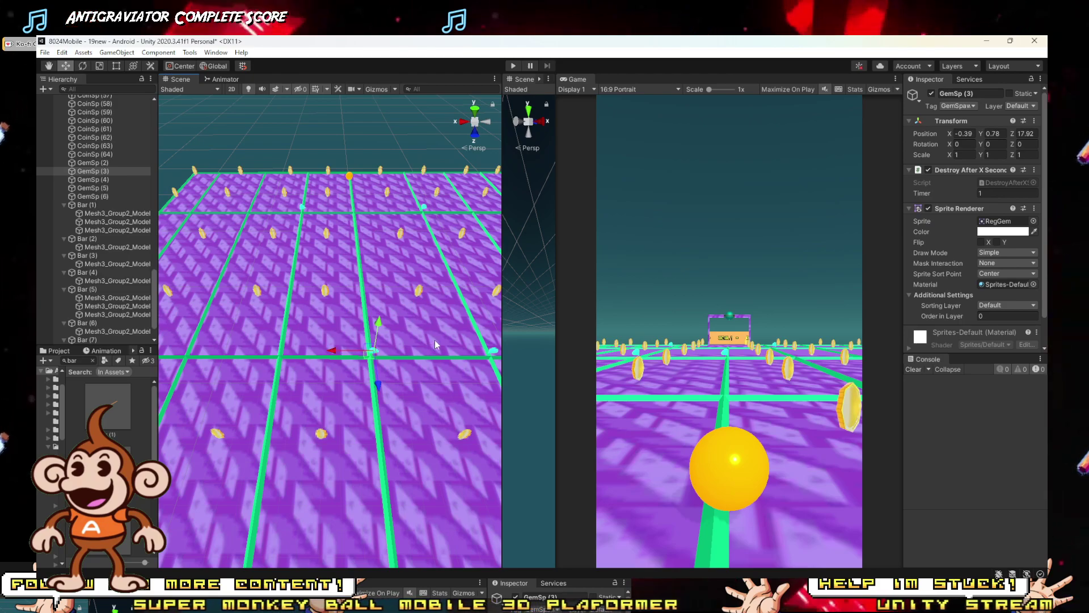
pyautogui.scroll(6, 428, 363)
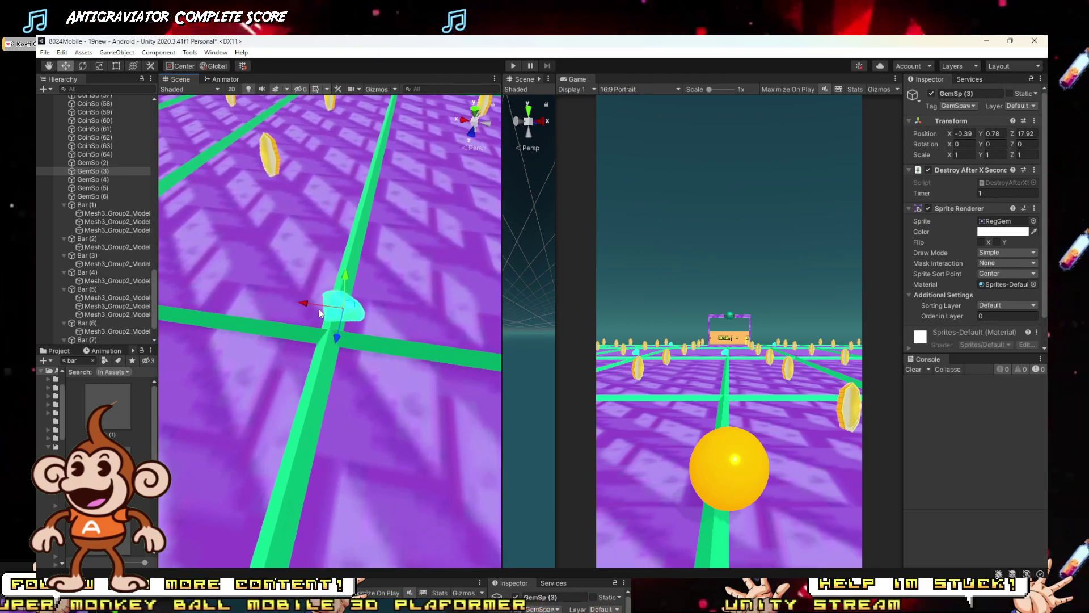
pyautogui.moveTo(302, 308); pyautogui.dragTo(288, 304)
pyautogui.moveTo(287, 304); pyautogui.dragTo(849, 215, button='right')
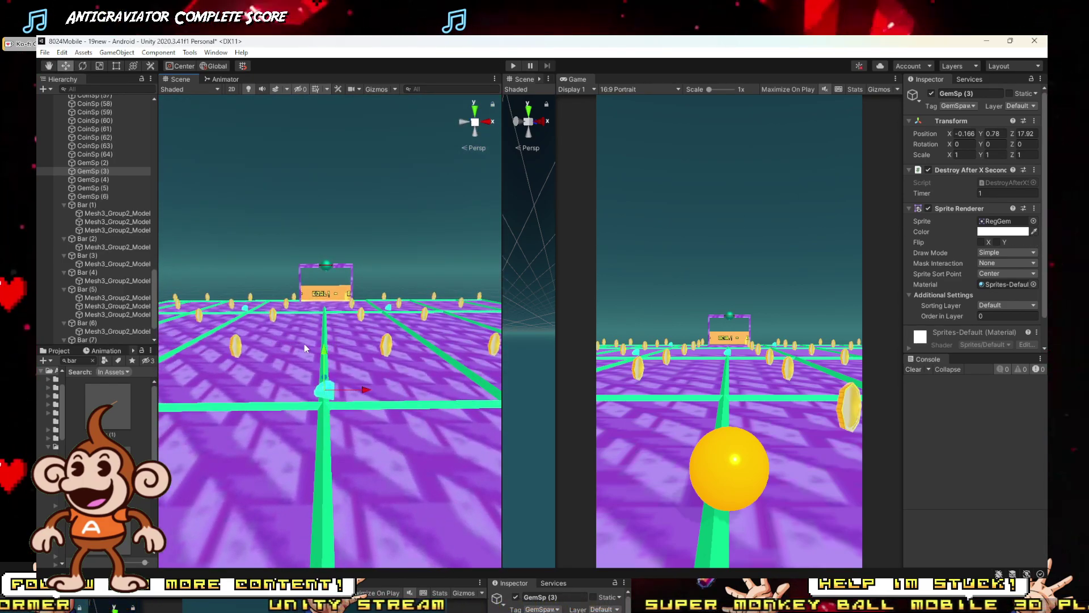
# Step: Duplicate the centred gem twice and raise the copies above it in a vertical column, the highest at Y 7.78
pyautogui.hotkey('ctrl', 'd')
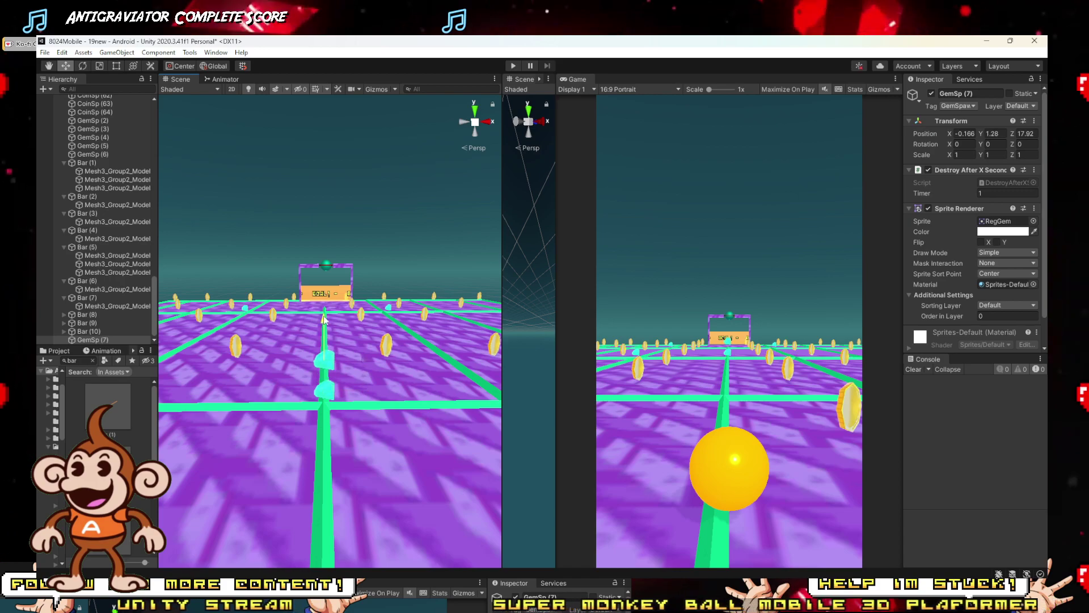
pyautogui.moveTo(334, 110); pyautogui.dragTo(327, 165)
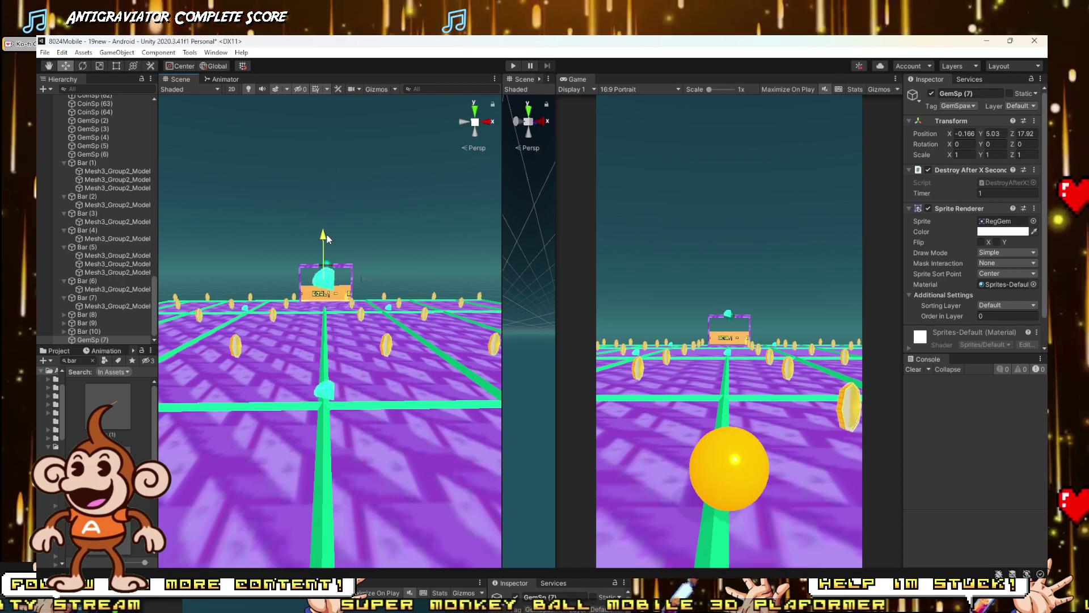
pyautogui.moveTo(327, 237); pyautogui.dragTo(325, 229)
pyautogui.hotkey('ctrl', 'd')
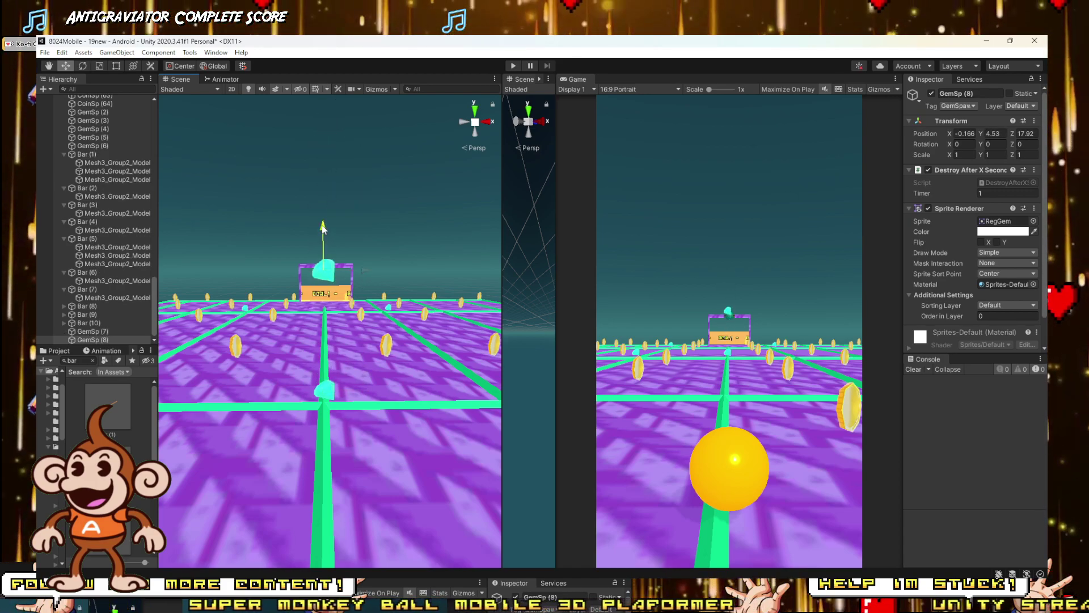
pyautogui.moveTo(325, 85); pyautogui.dragTo(326, 94)
pyautogui.press('f')
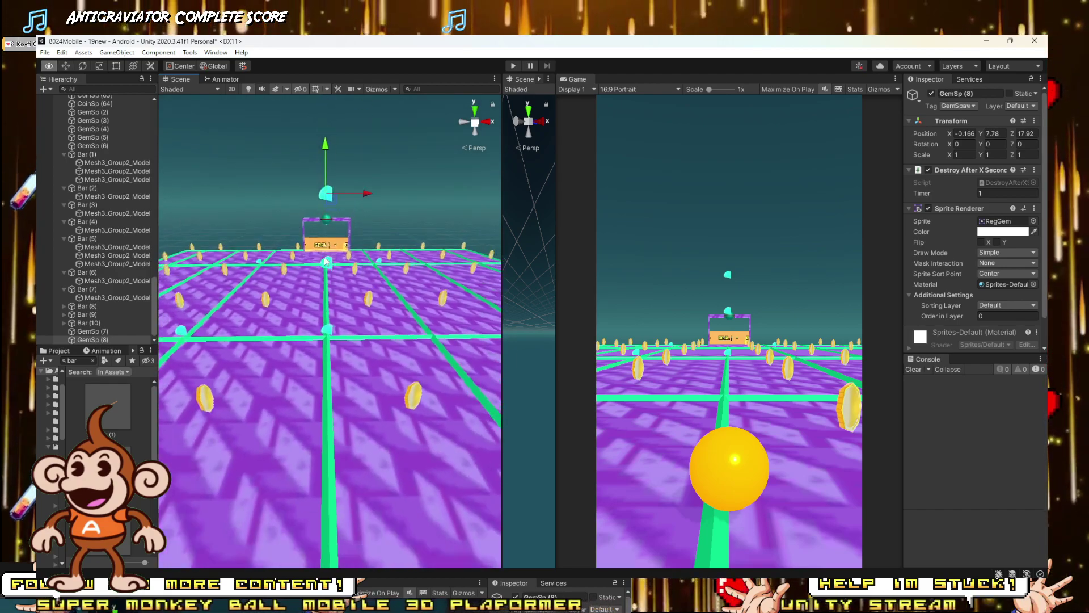
pyautogui.moveTo(326, 198); pyautogui.dragTo(321, 217, button='right')
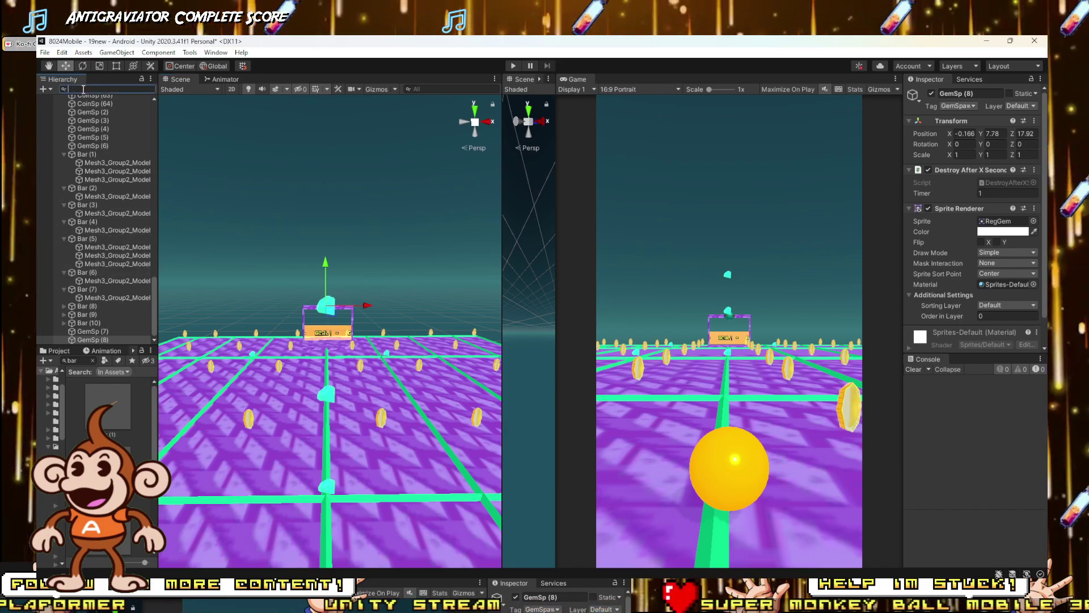
# Step: Find SpecialShardPiece (1) in the scene hierarchy and move it to the current scene view
pyautogui.write('sp')
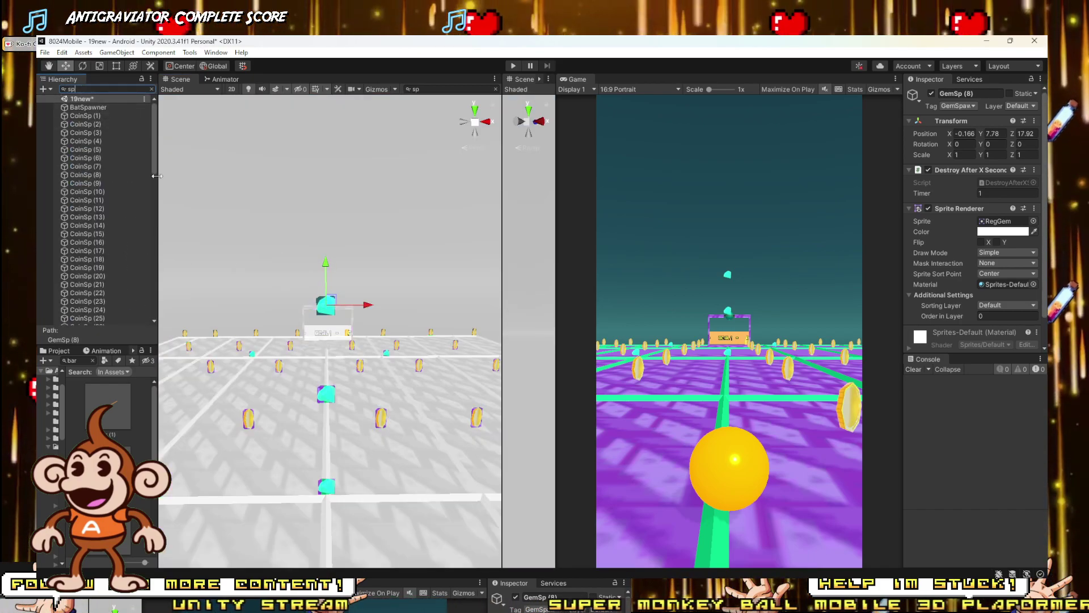
pyautogui.write('e')
pyautogui.click(101, 116)
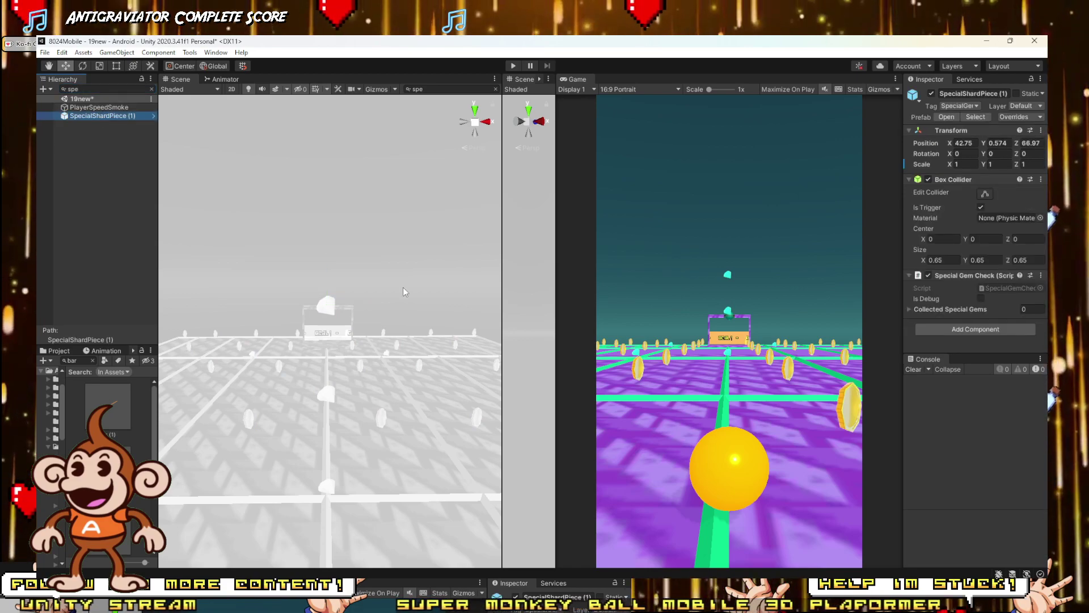
pyautogui.click(94, 52)
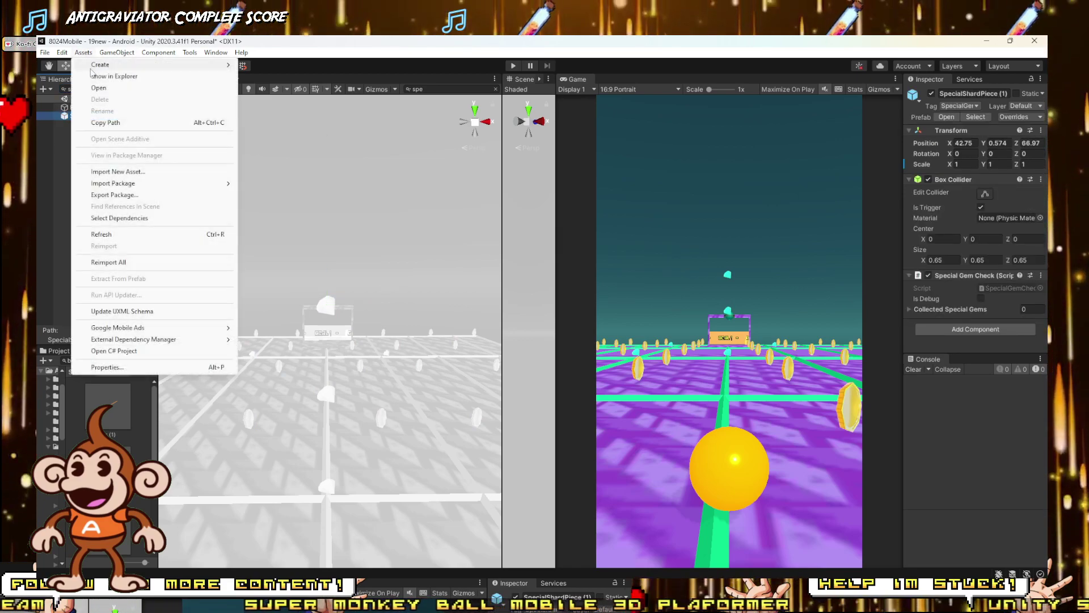
pyautogui.click(113, 54)
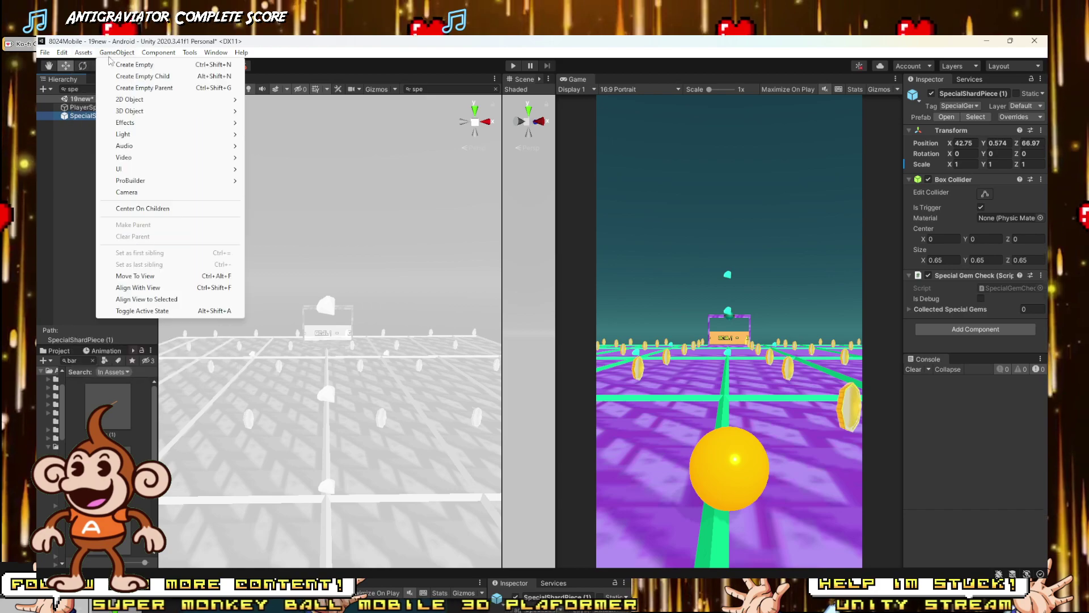
pyautogui.click(136, 276)
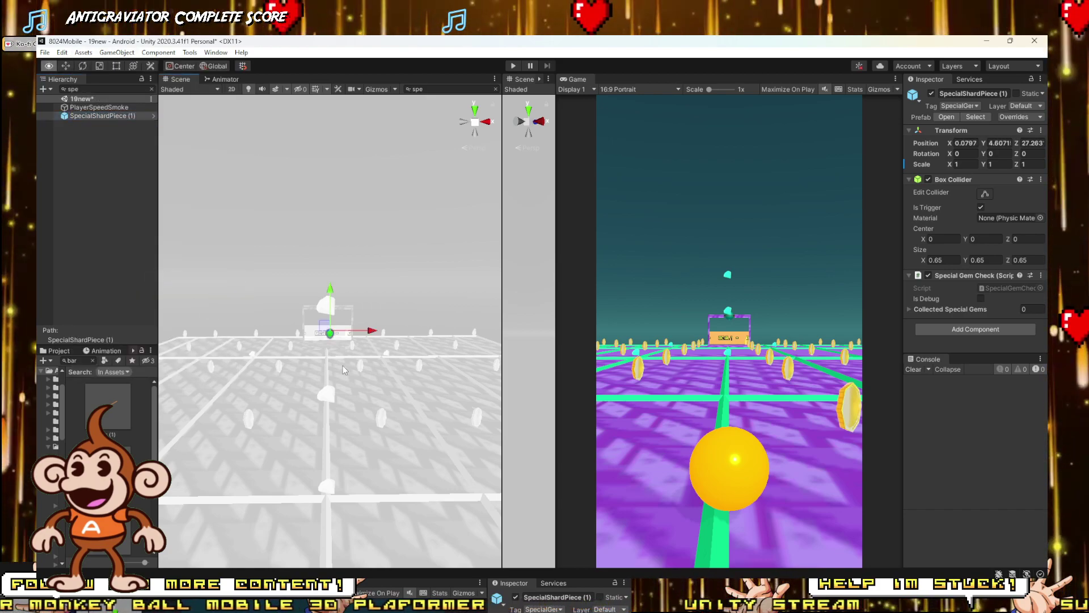
# Step: Position the special shard at the highest gem of the central column, at X -0.087, Y 7.23, Z 17.92
pyautogui.keyDown('alt'); pyautogui.moveTo(343, 369); pyautogui.dragTo(358, 351); pyautogui.keyUp('alt')
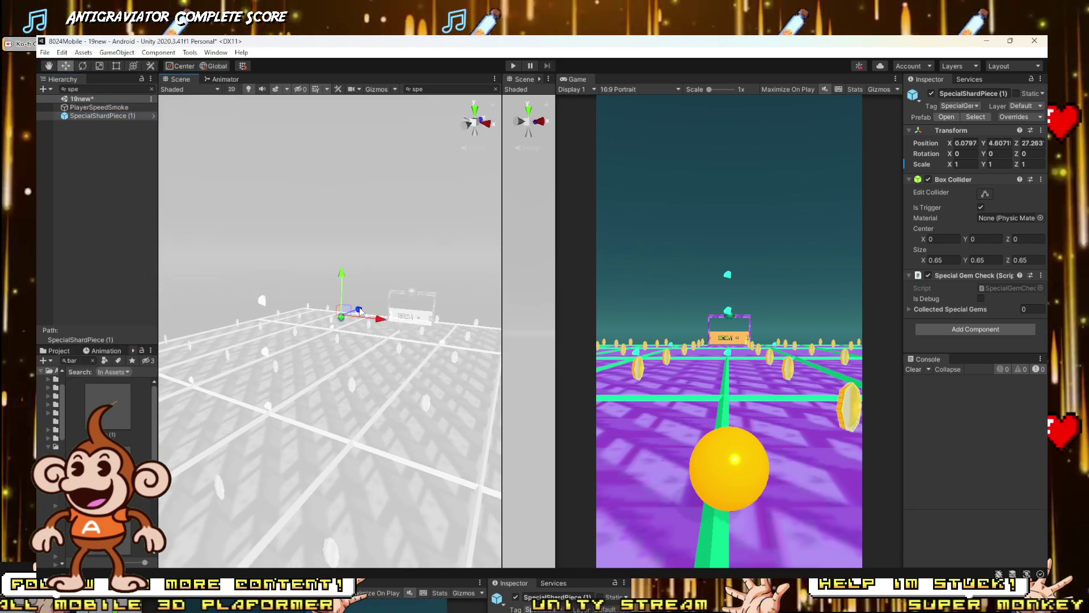
pyautogui.keyDown('alt'); pyautogui.moveTo(296, 338); pyautogui.dragTo(318, 409); pyautogui.keyUp('alt')
pyautogui.moveTo(349, 203); pyautogui.dragTo(414, 172)
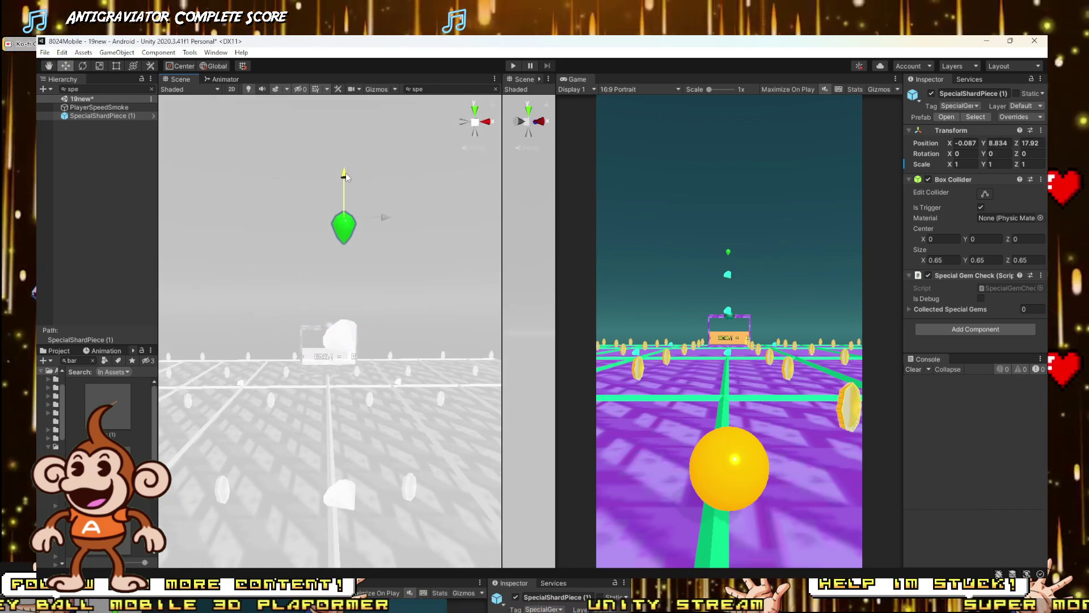
pyautogui.moveTo(346, 167); pyautogui.dragTo(346, 294)
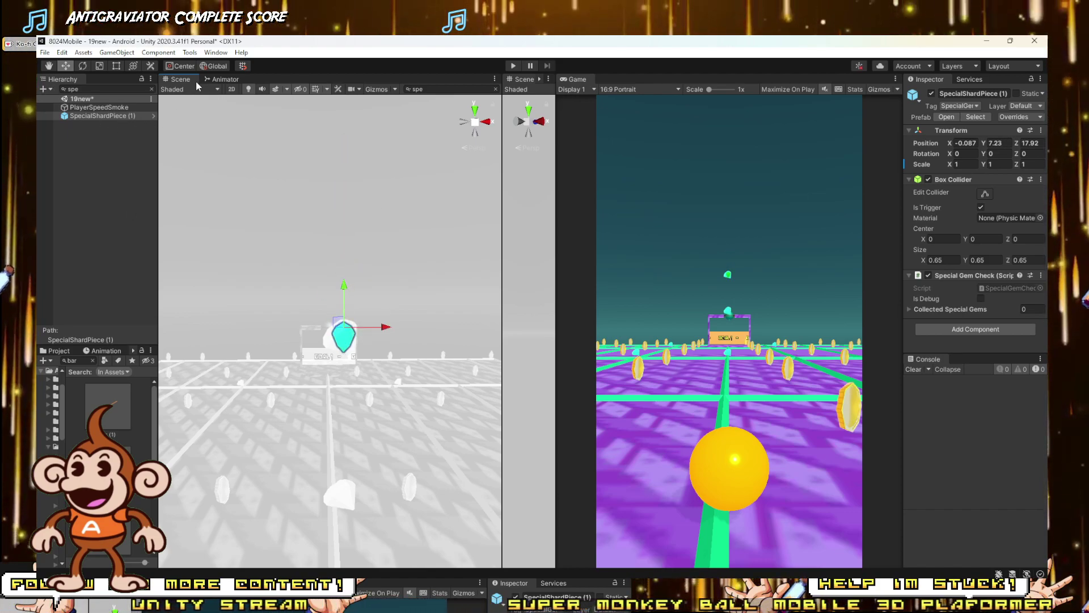
pyautogui.click(343, 98)
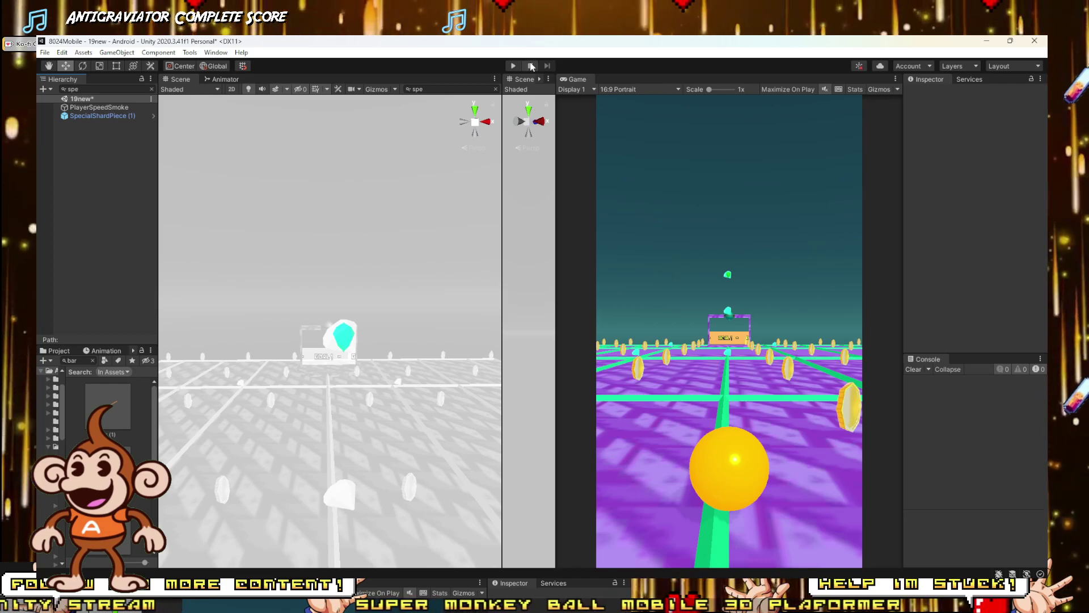
# Step: Play-test the level twice with the raised gems and shard, stopping after each run
pyautogui.click(514, 66)
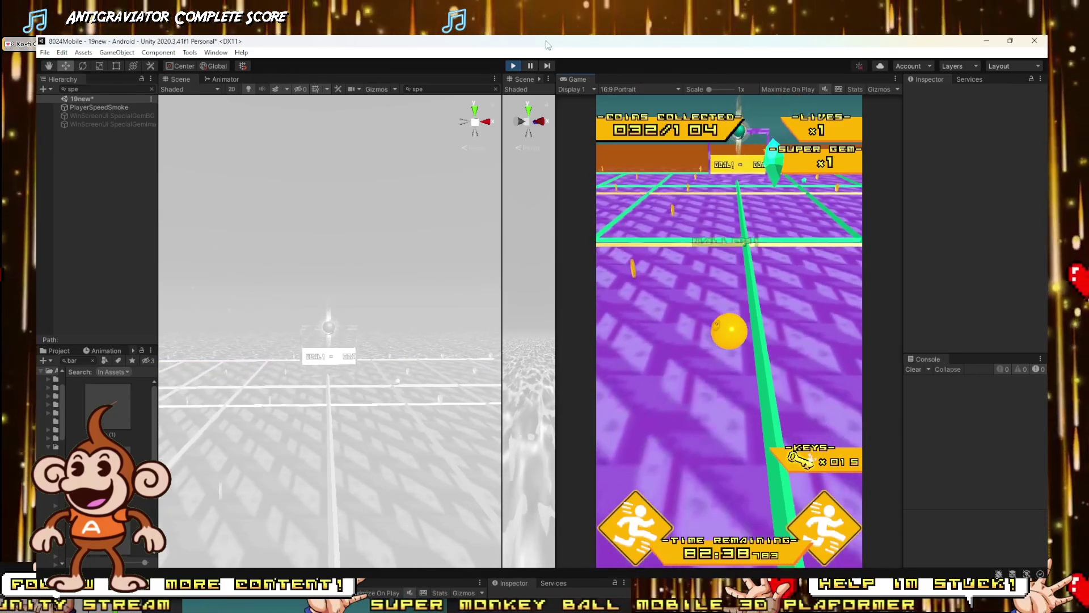
pyautogui.click(514, 67)
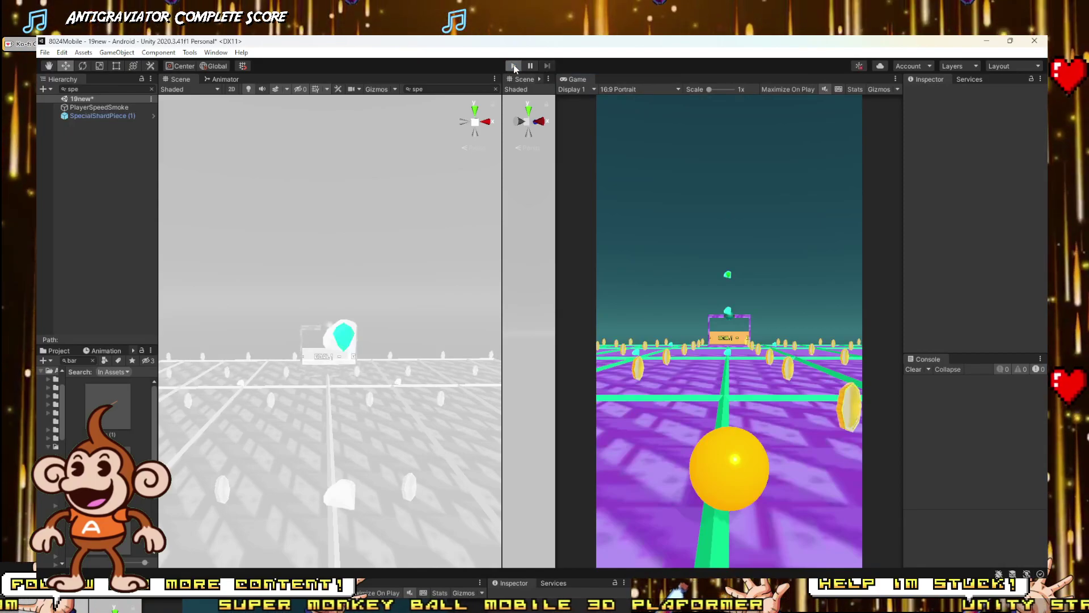
pyautogui.hotkey('ctrl', 'p')
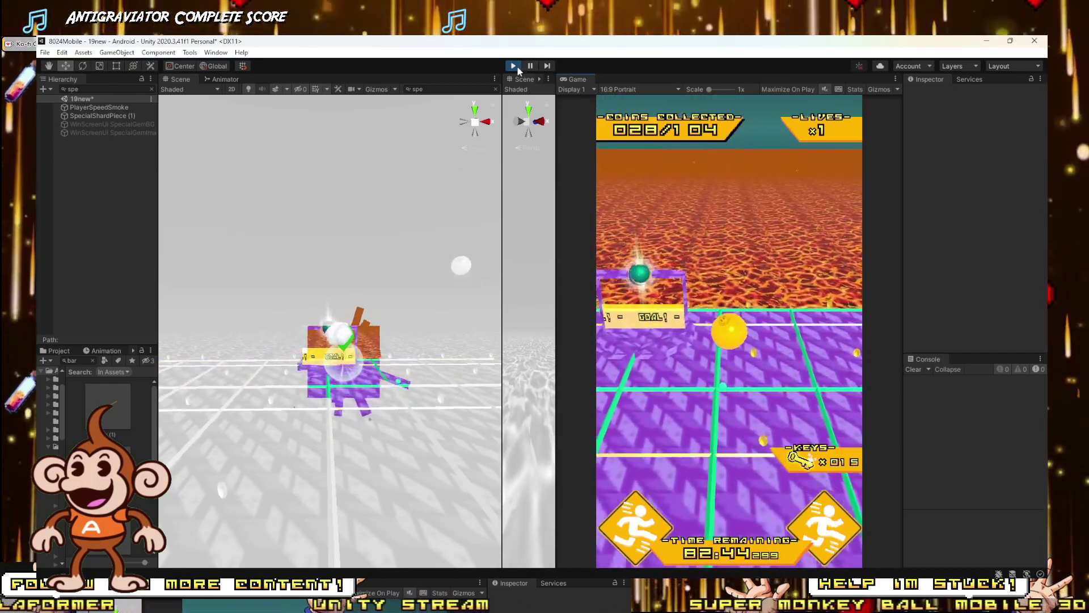
pyautogui.hotkey('ctrl', 'p')
# Step: Clear the hierarchy filter and lower SpecialShardPiece (1) to about Y 2.8 above the middle bar
pyautogui.moveTo(378, 314); pyautogui.dragTo(346, 210, button='right')
pyautogui.click(368, 185)
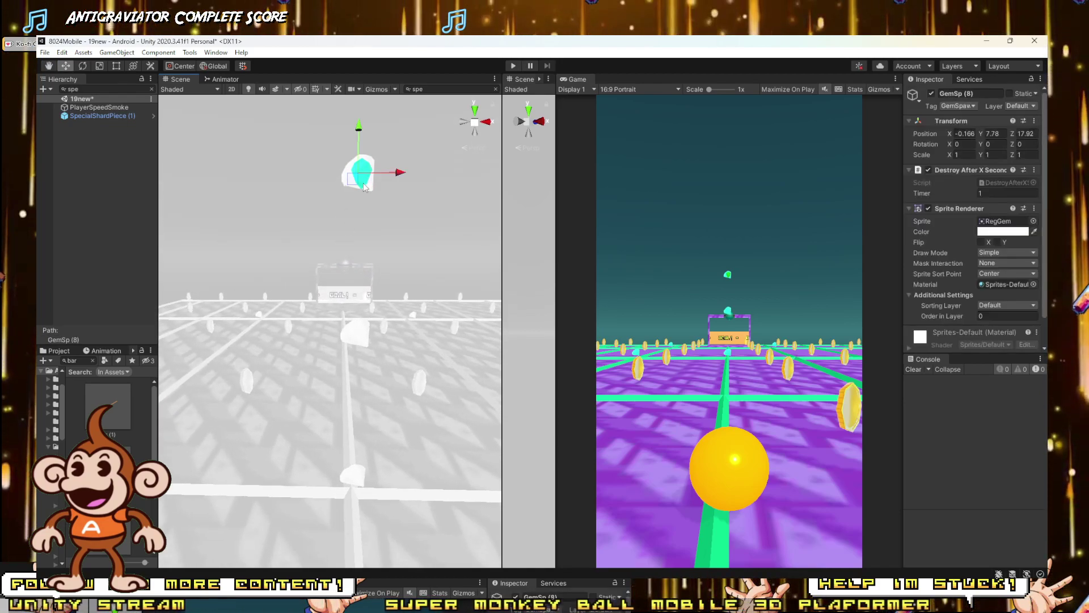
pyautogui.click(152, 89)
pyautogui.scroll(-5, 113, 187)
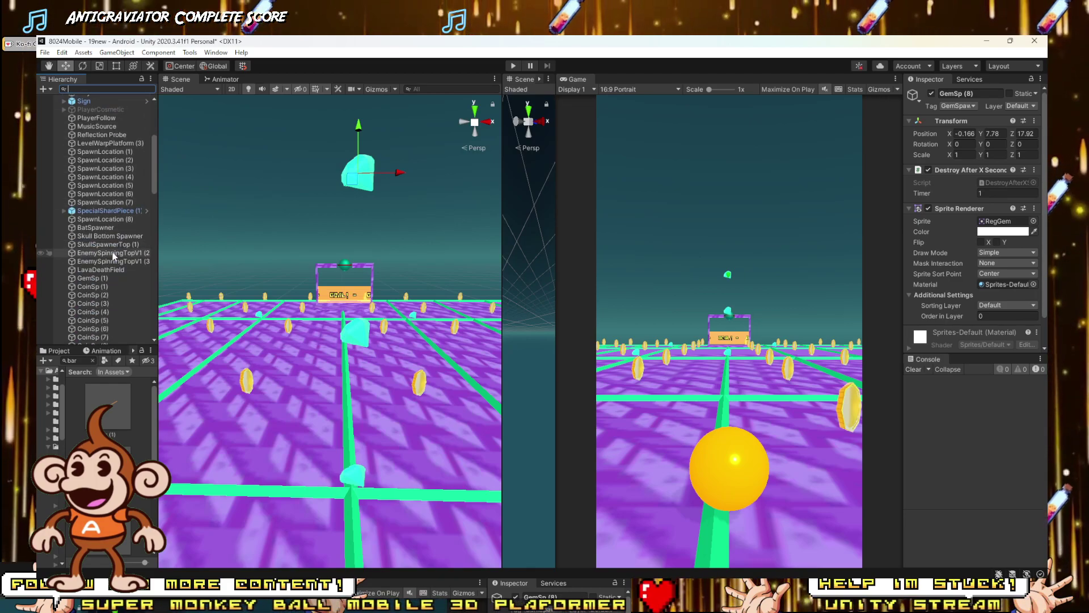
pyautogui.click(106, 211)
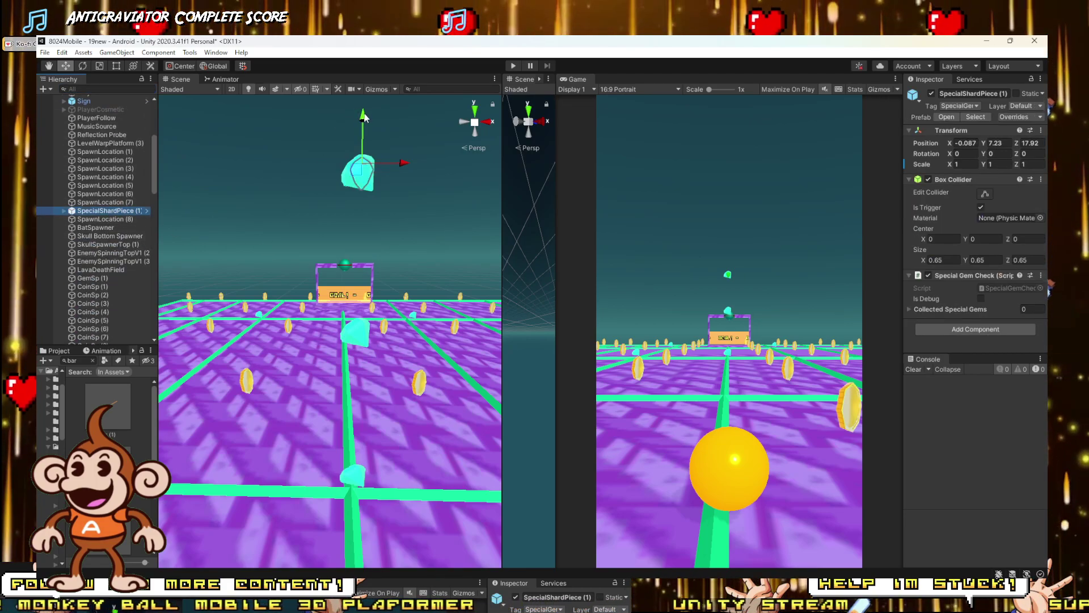
pyautogui.moveTo(344, 376); pyautogui.dragTo(345, 336)
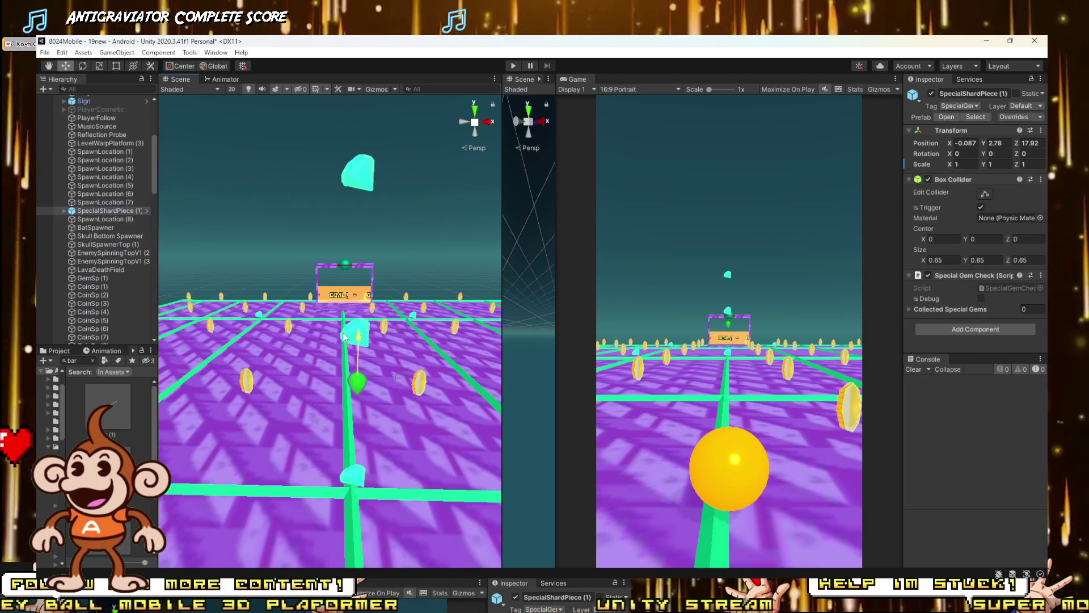
# Step: Lower GemSp (8) to Y 2.68 and GemSp (7) to Y 1.68 to tighten the gem column beneath the shard
pyautogui.click(362, 181)
pyautogui.moveTo(362, 181); pyautogui.dragTo(340, 371)
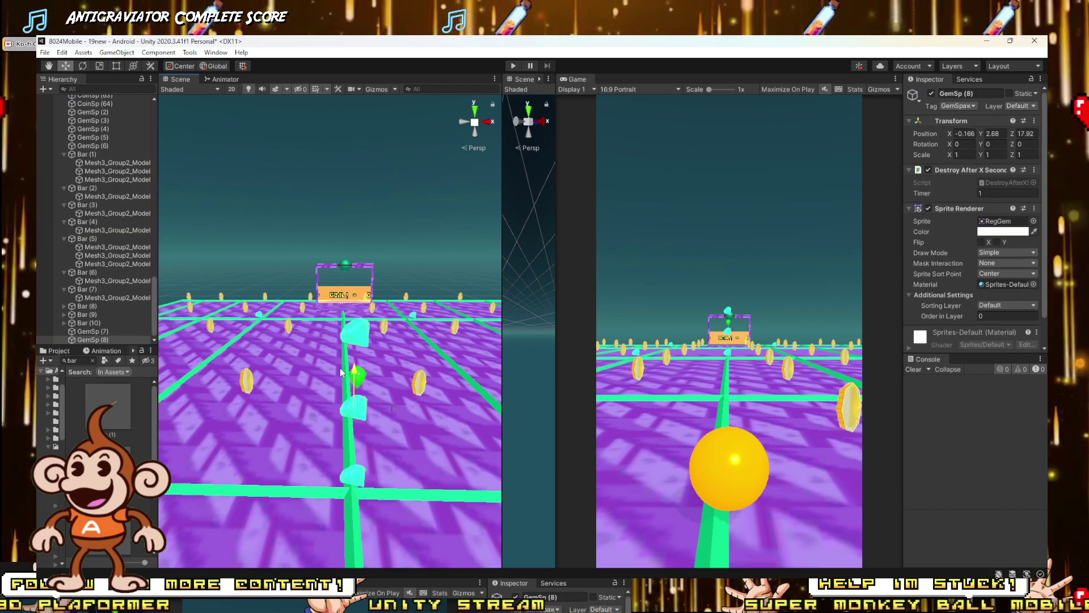
pyautogui.click(370, 332)
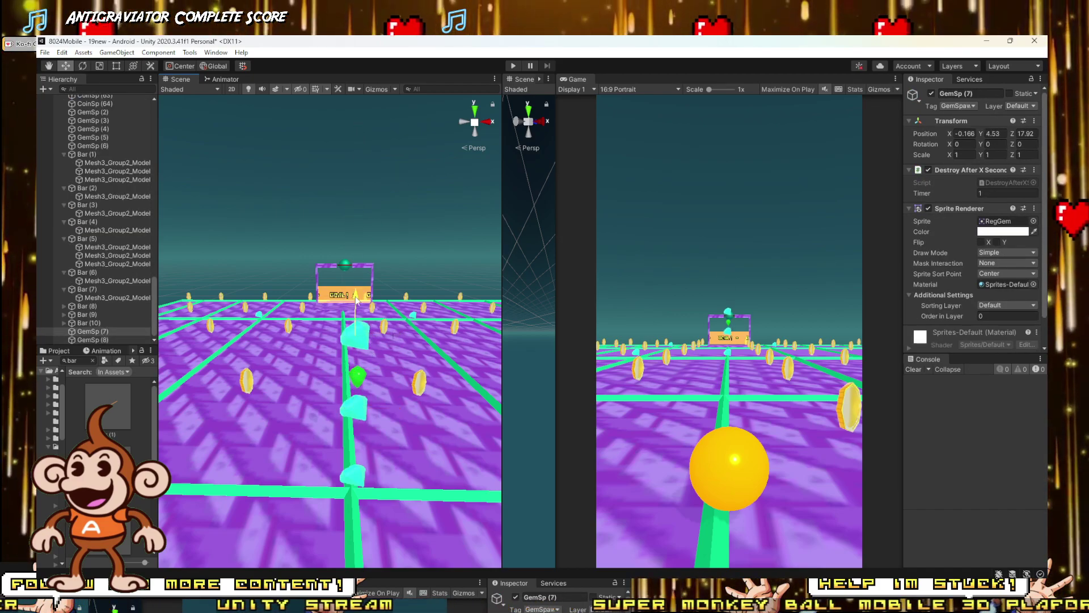
pyautogui.moveTo(358, 289); pyautogui.dragTo(359, 422)
pyautogui.moveTo(359, 422); pyautogui.dragTo(490, 159, button='right')
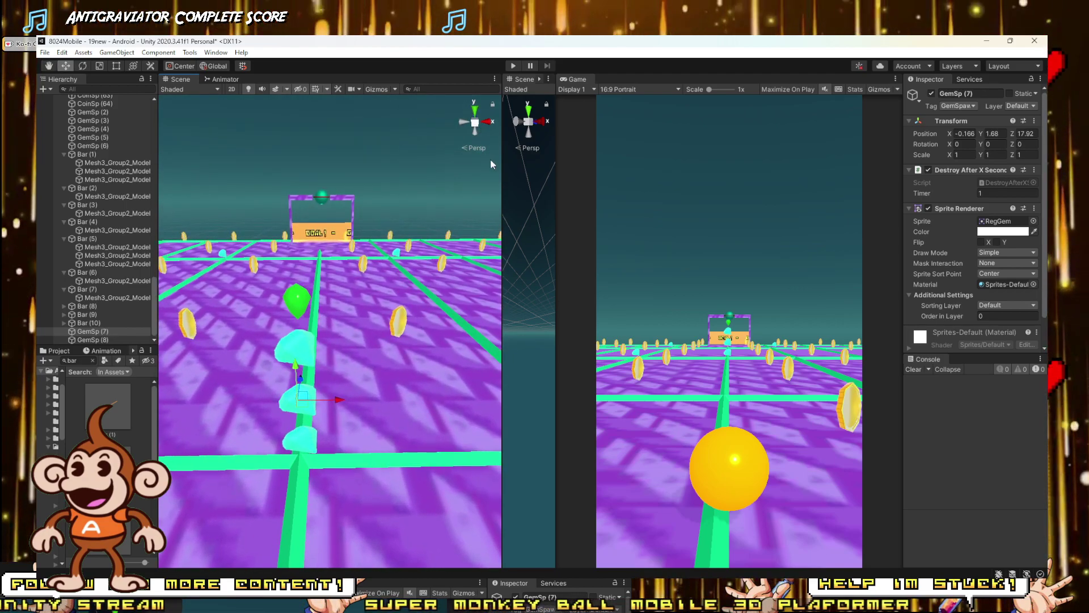
# Step: Play-test the level with the compact gem column, retry after the game over, and stop the test
pyautogui.click(513, 66)
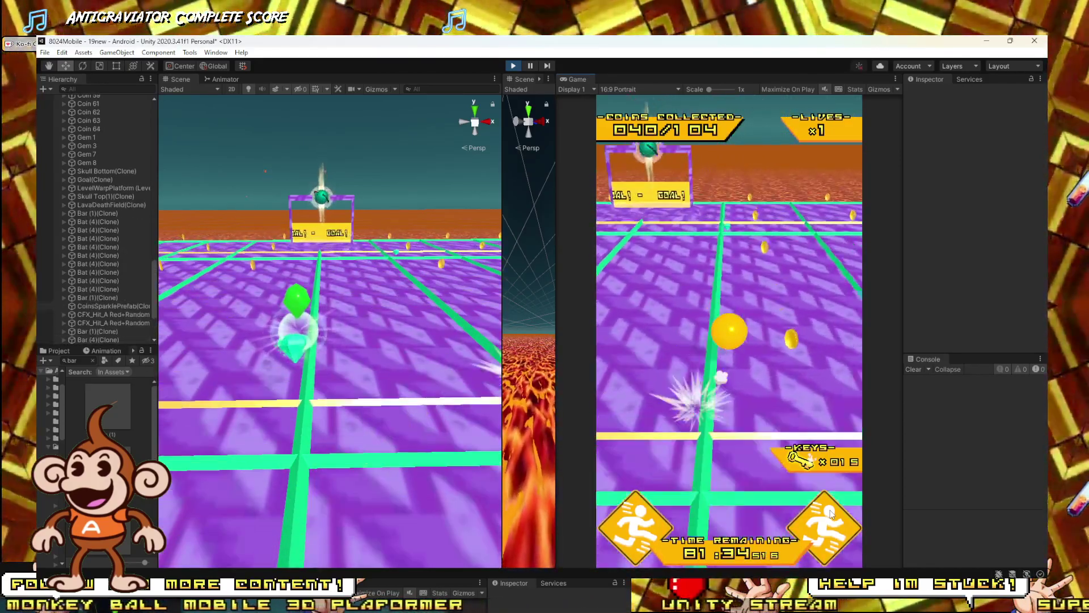
pyautogui.press('Left')
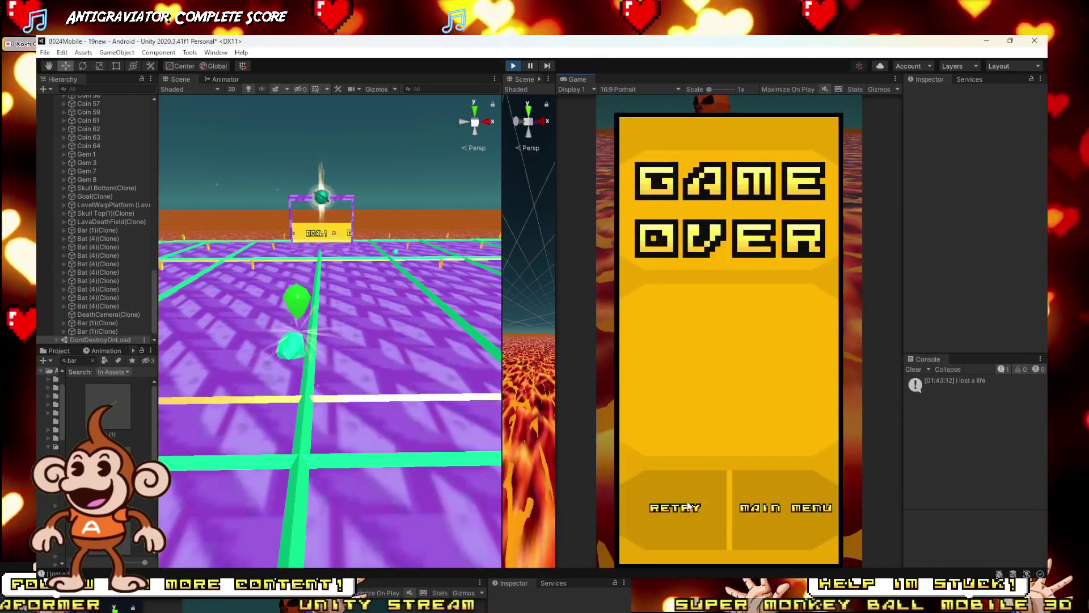
pyautogui.click(688, 507)
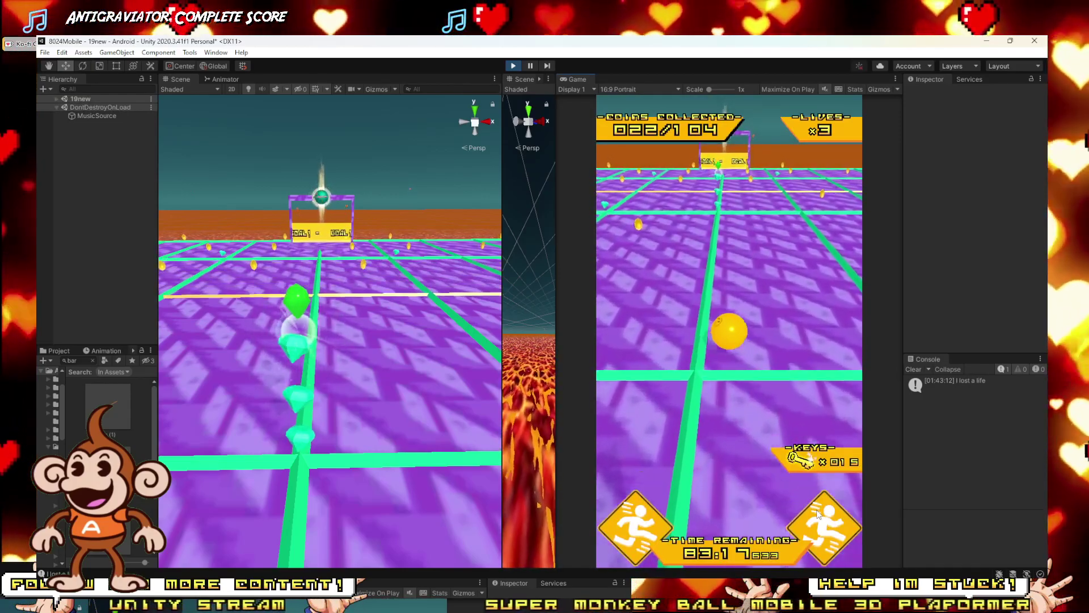
pyautogui.press('Up')
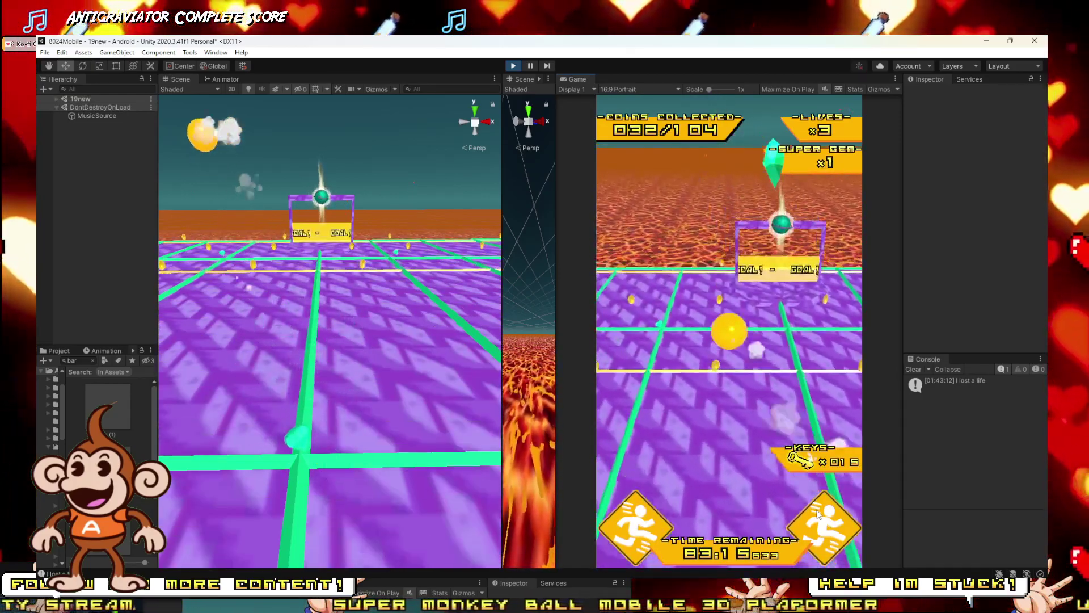
pyautogui.press('Down')
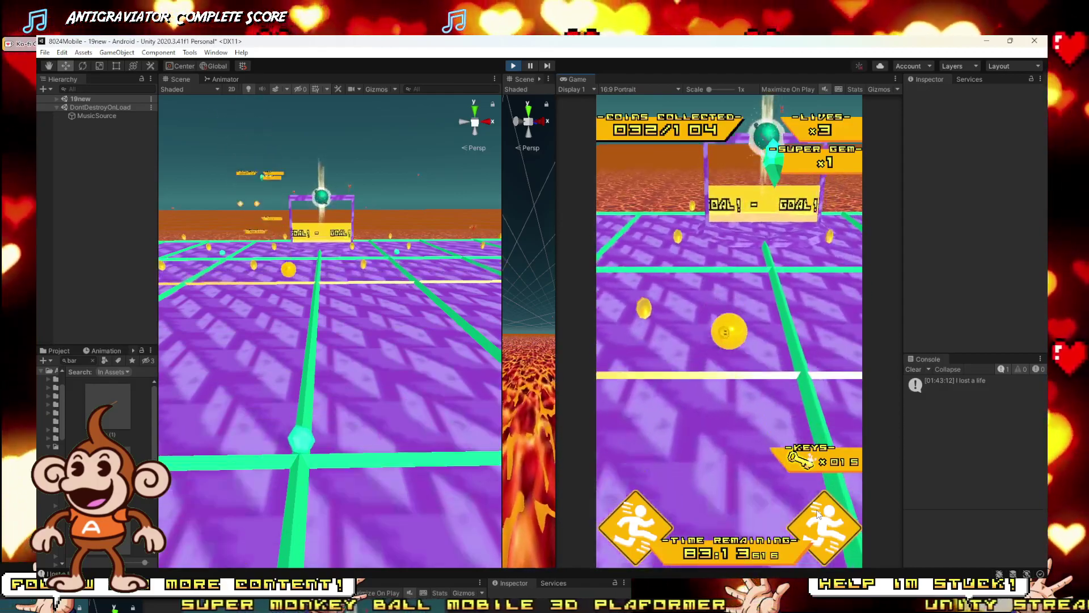
pyautogui.press('Up')
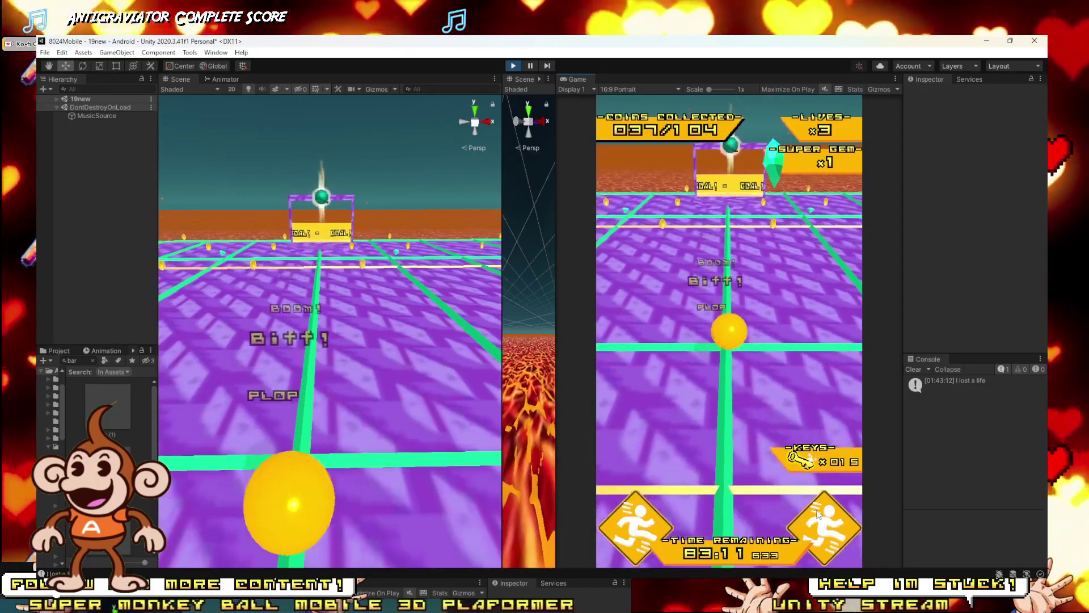
pyautogui.press('Up')
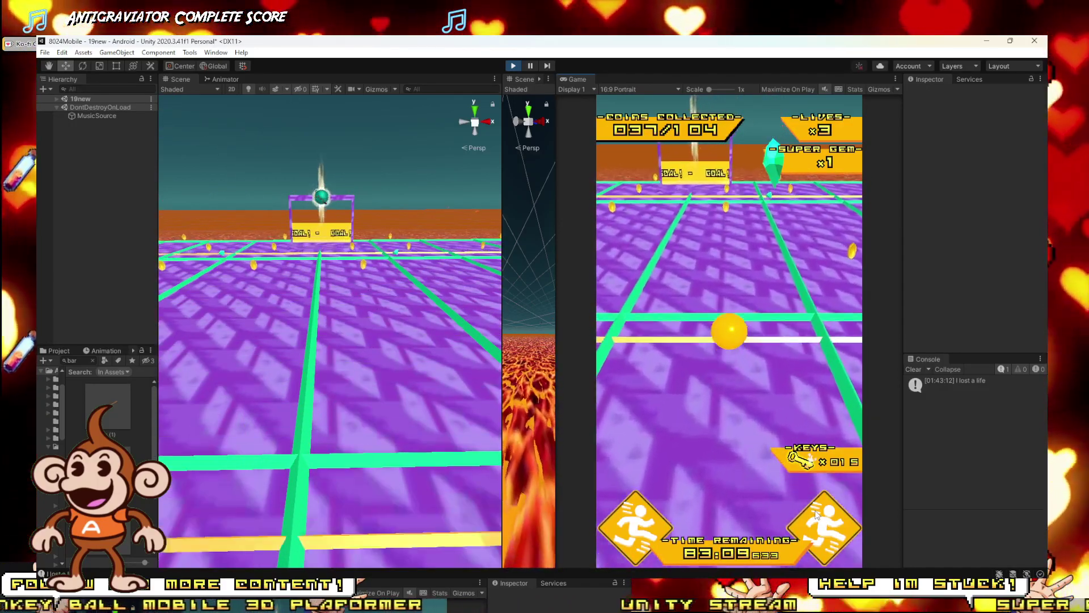
pyautogui.press('Down')
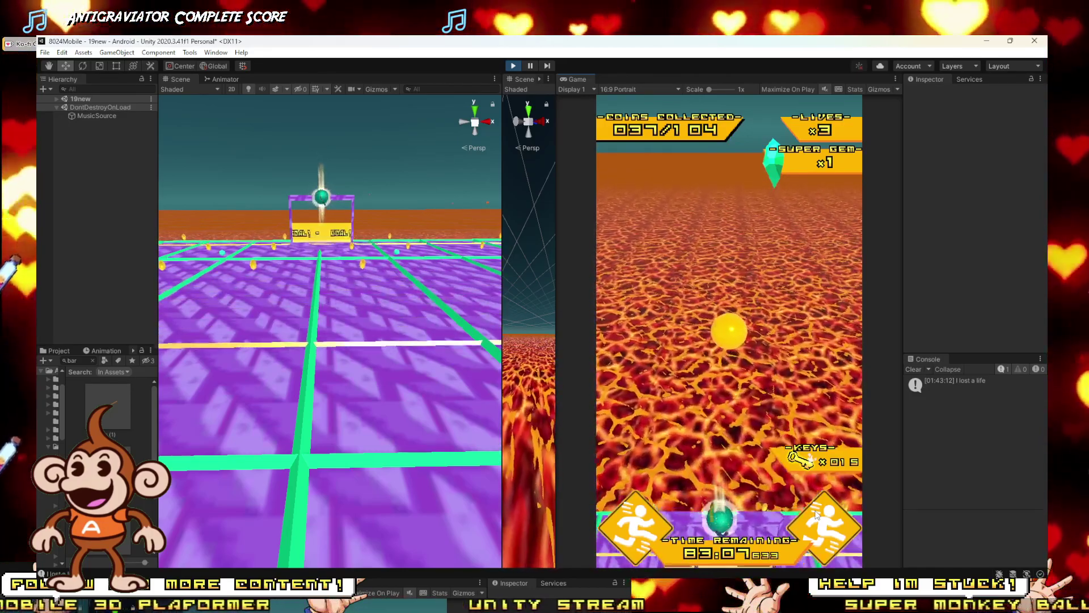
pyautogui.press('Down')
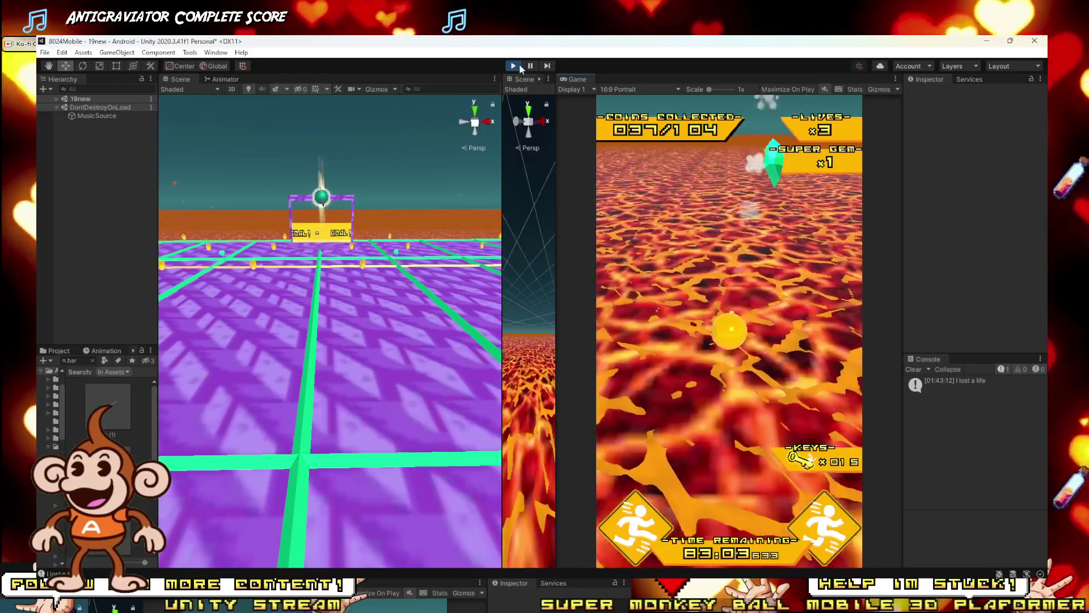
pyautogui.click(518, 67)
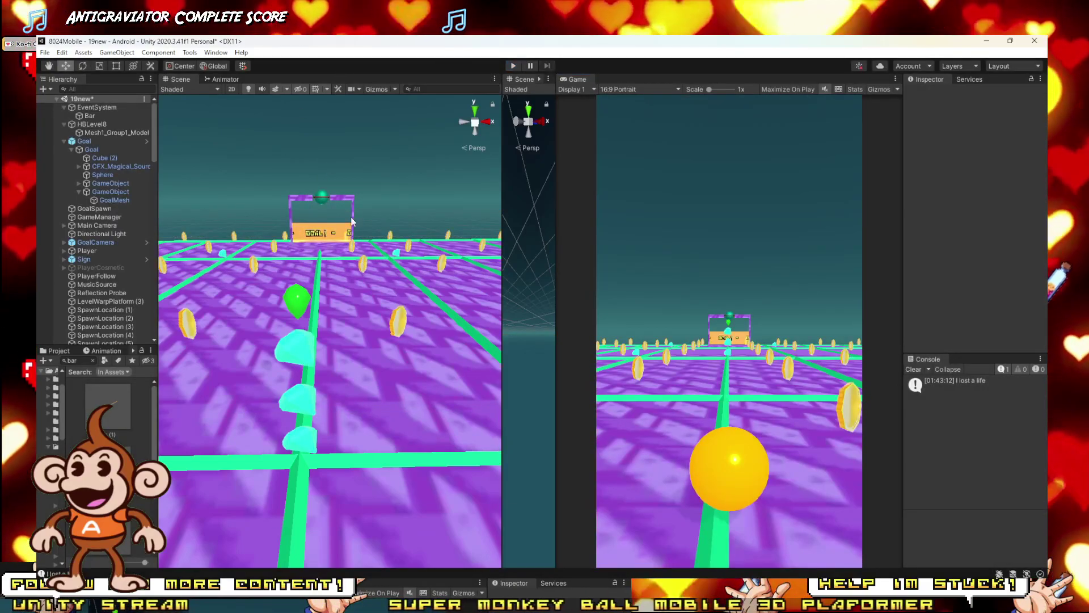
# Step: Collapse the bar groups, move Bar (1) to Bar (10) and the Bar spawner to the top of the hierarchy, and play-test the level
pyautogui.scroll(-5, 373, 259)
pyautogui.moveTo(374, 255); pyautogui.dragTo(155, 265, button='right')
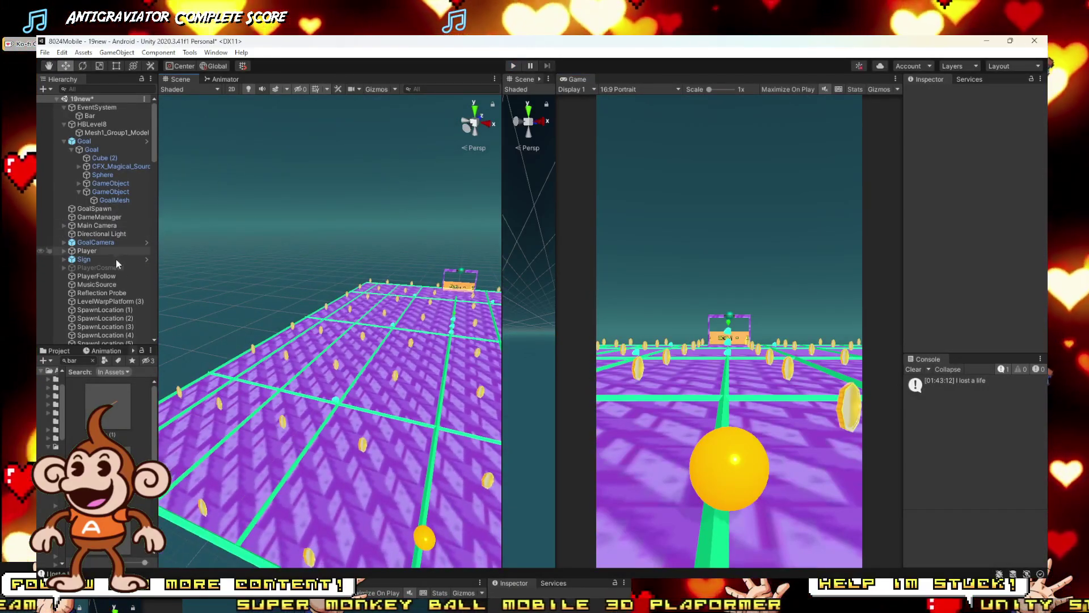
pyautogui.scroll(5, 113, 242)
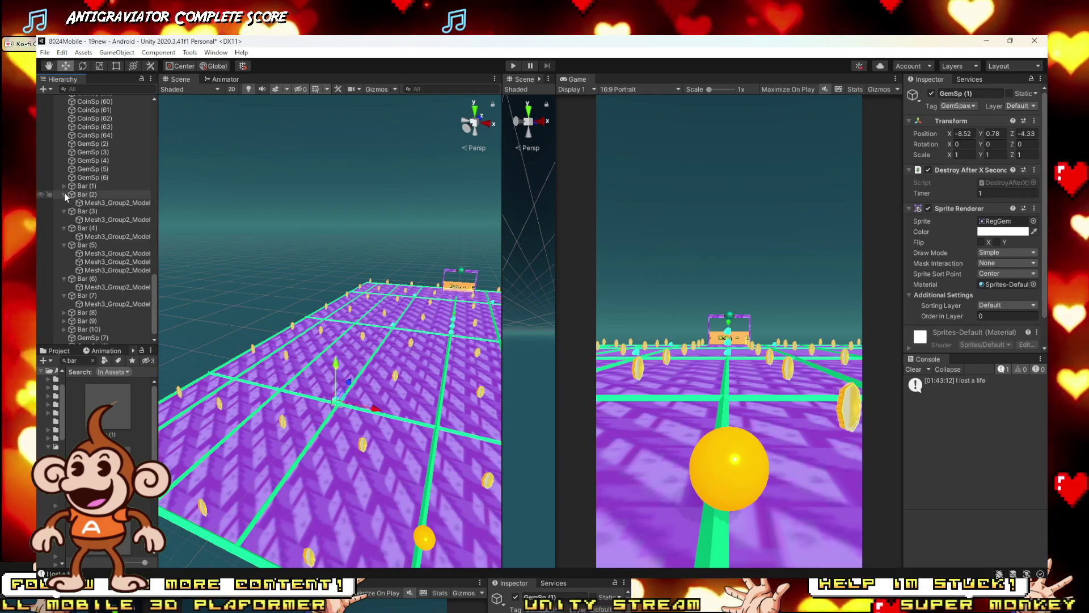
pyautogui.click(64, 206)
pyautogui.click(64, 223)
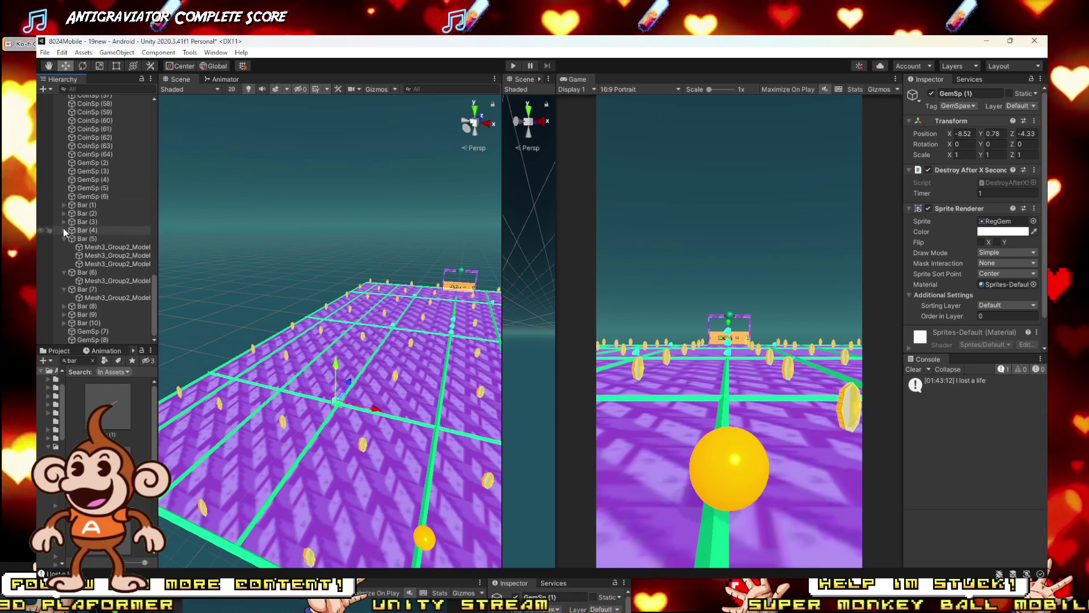
pyautogui.click(63, 290)
pyautogui.click(83, 323)
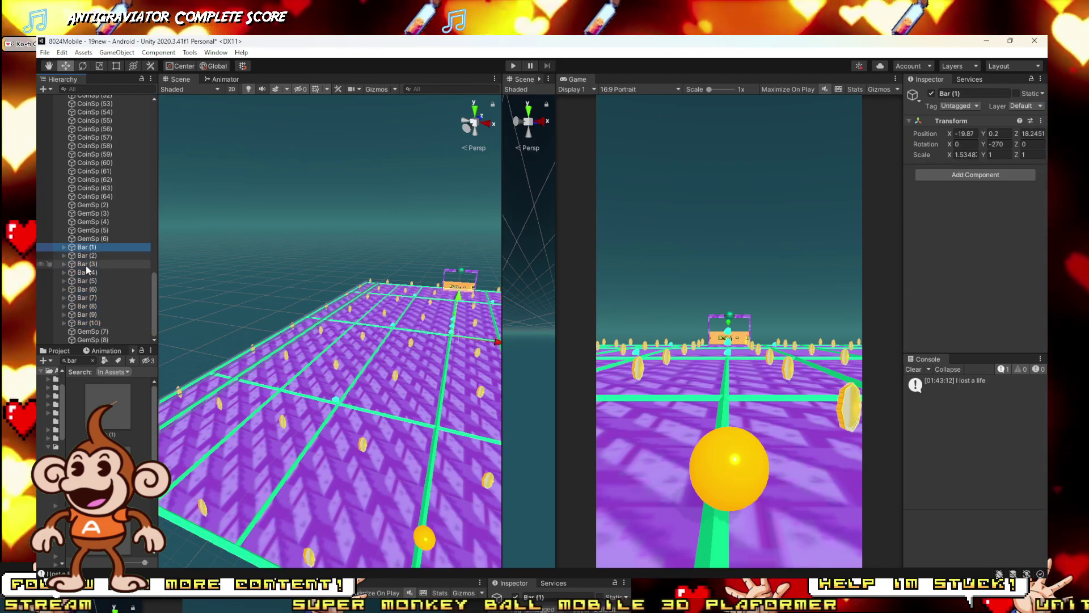
pyautogui.moveTo(86, 252); pyautogui.dragTo(110, 101)
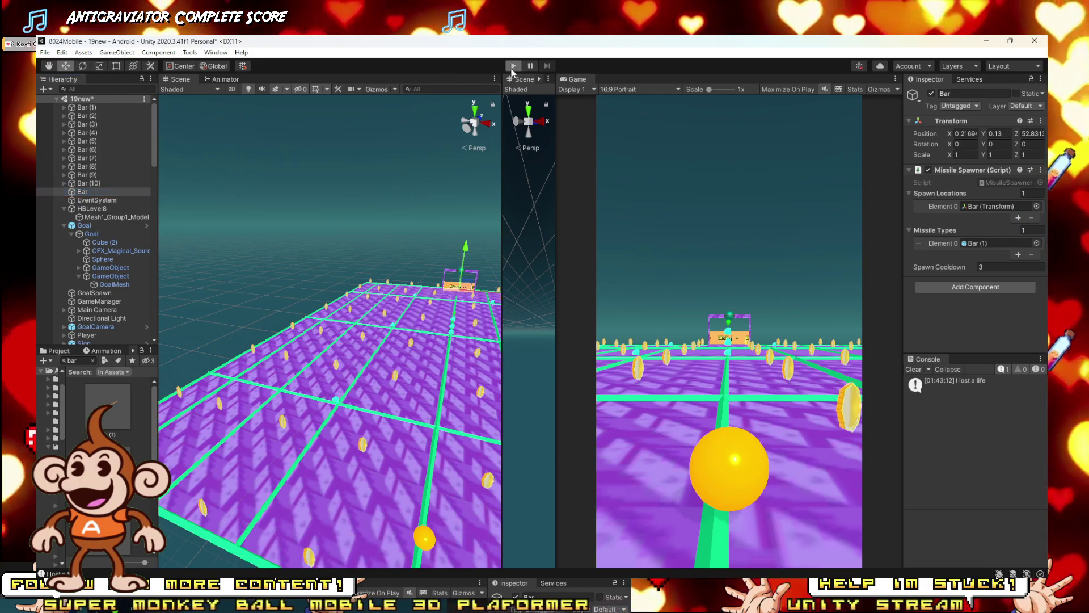
pyautogui.click(513, 66)
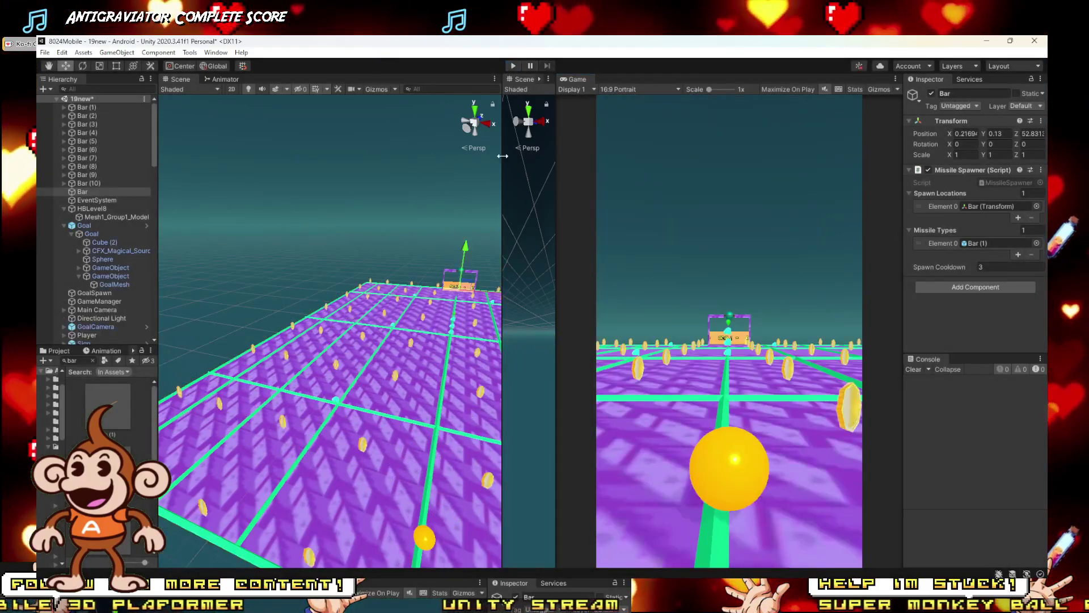
# Step: Move the second Mesh3_Group2_Model under Bar (9) along the floor grid to about Z -94.9
pyautogui.moveTo(417, 282); pyautogui.dragTo(348, 430, button='right')
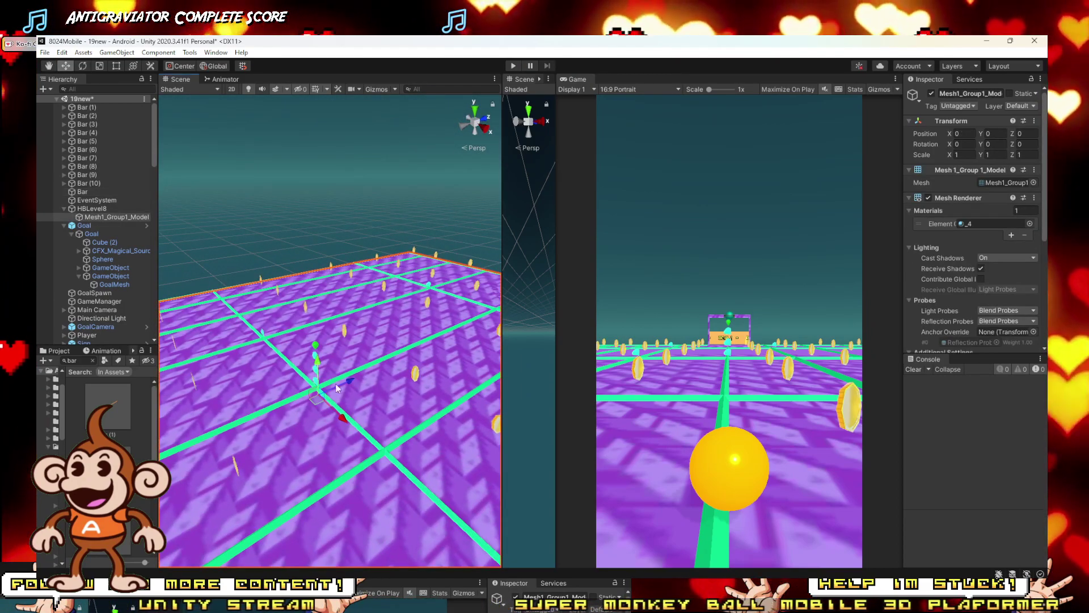
pyautogui.moveTo(347, 379); pyautogui.dragTo(326, 391)
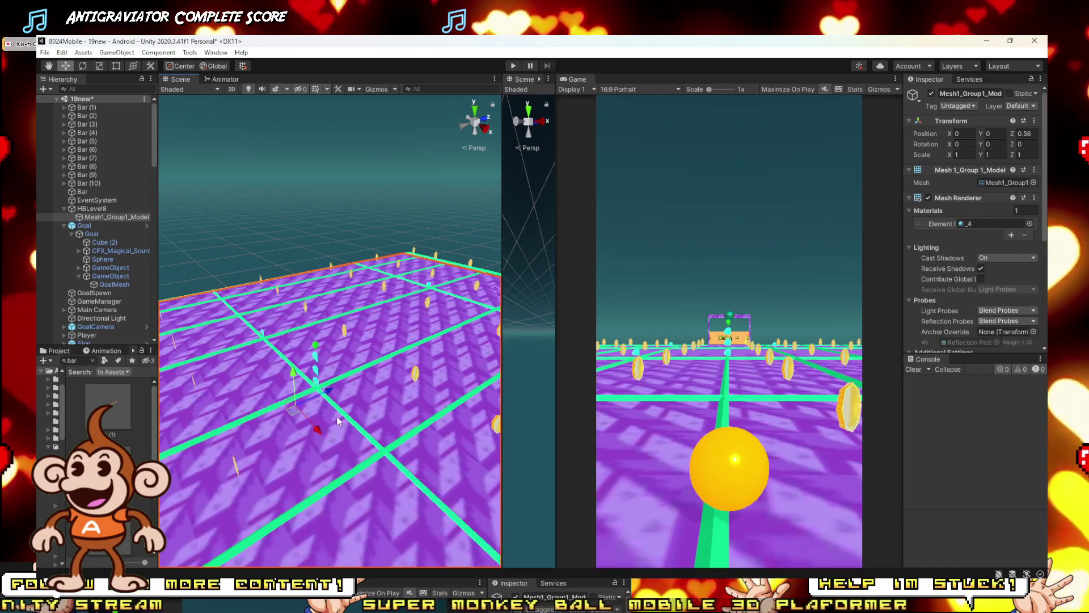
pyautogui.hotkey('ctrl', 'z')
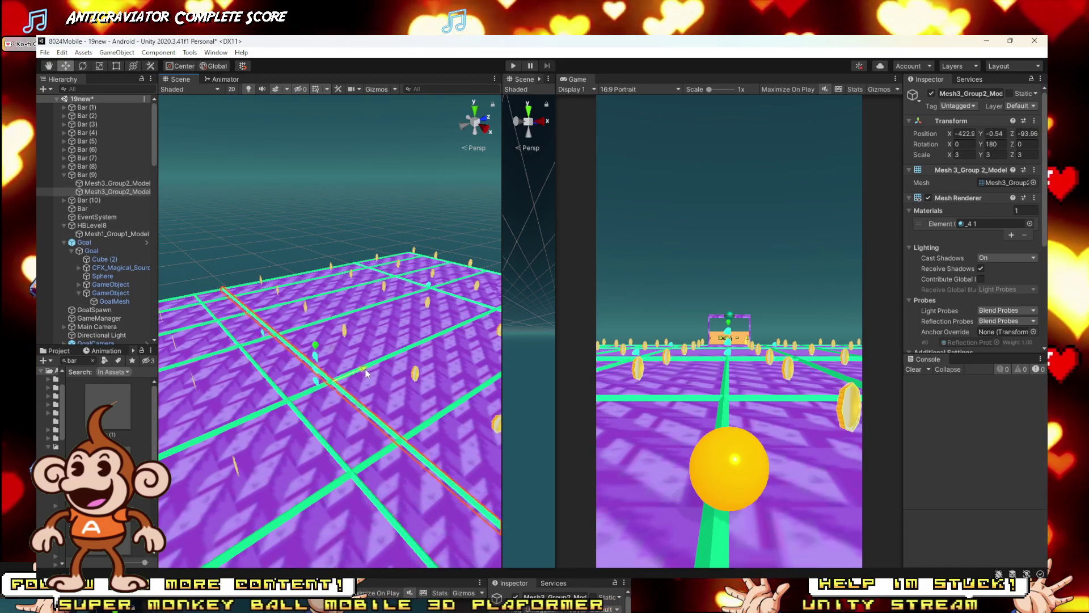
pyautogui.moveTo(374, 366); pyautogui.dragTo(590, 203, button='right')
# Step: Play-test the level with the shifted bar, retry after failing, and stop the test
pyautogui.click(512, 66)
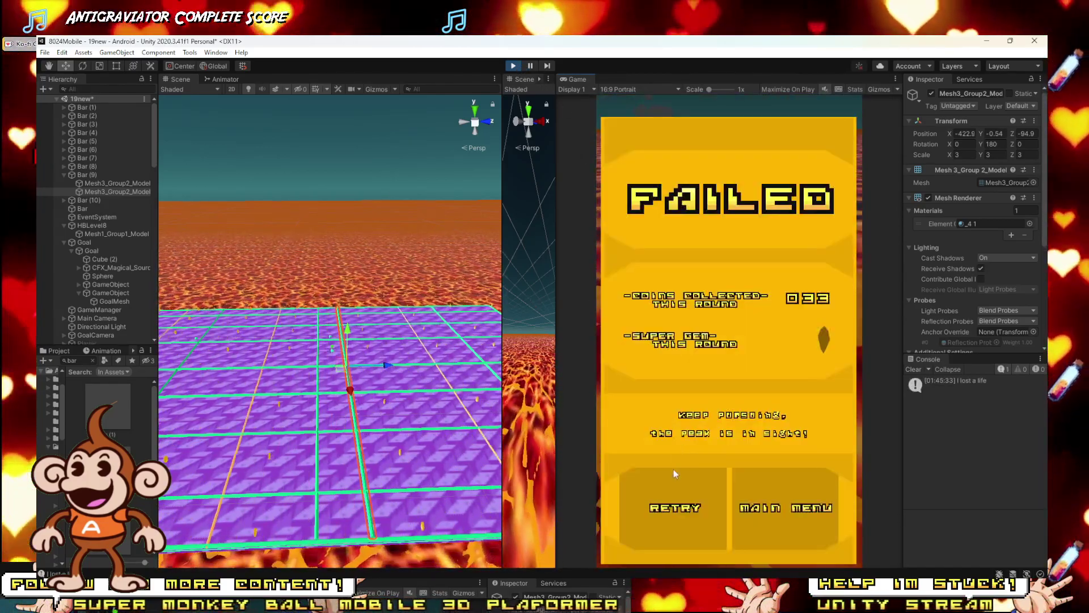
pyautogui.click(681, 507)
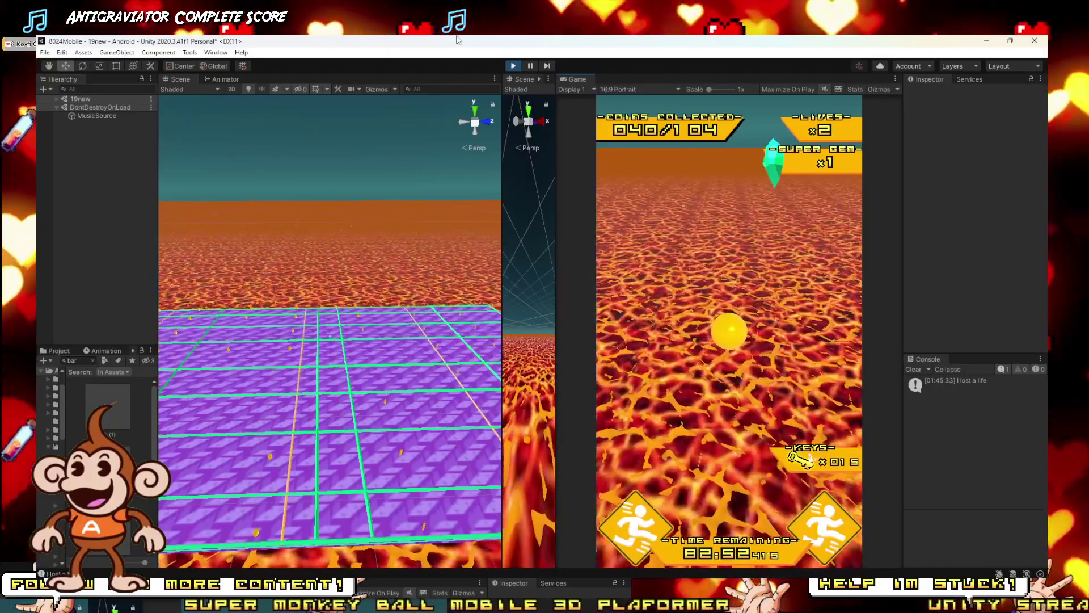
pyautogui.hotkey('ctrl', 'p')
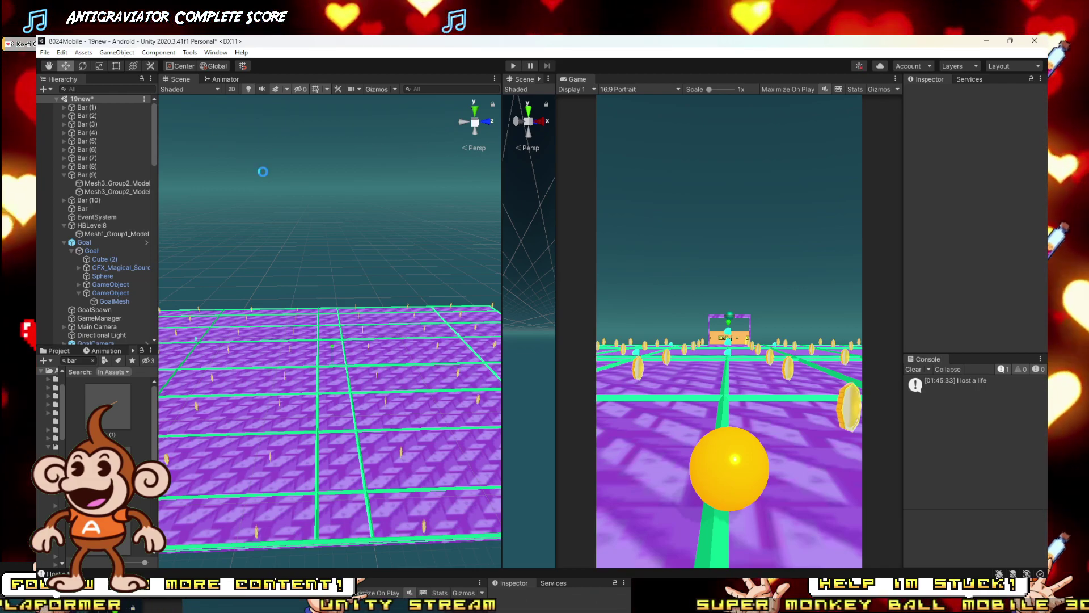
# Step: Remove the Sprite Renderer component from all coin and gem spawners, GemSp (1) through GemSp (8), at once
pyautogui.keyDown('alt'); pyautogui.moveTo(312, 272); pyautogui.dragTo(164, 274); pyautogui.keyUp('alt')
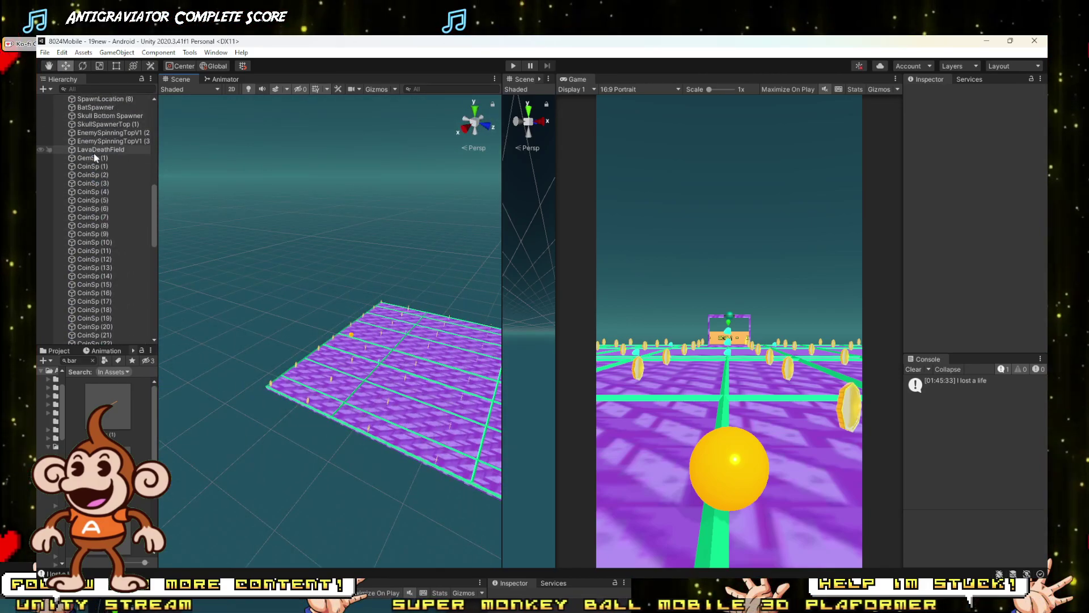
pyautogui.click(91, 158)
pyautogui.scroll(-10, 97, 264)
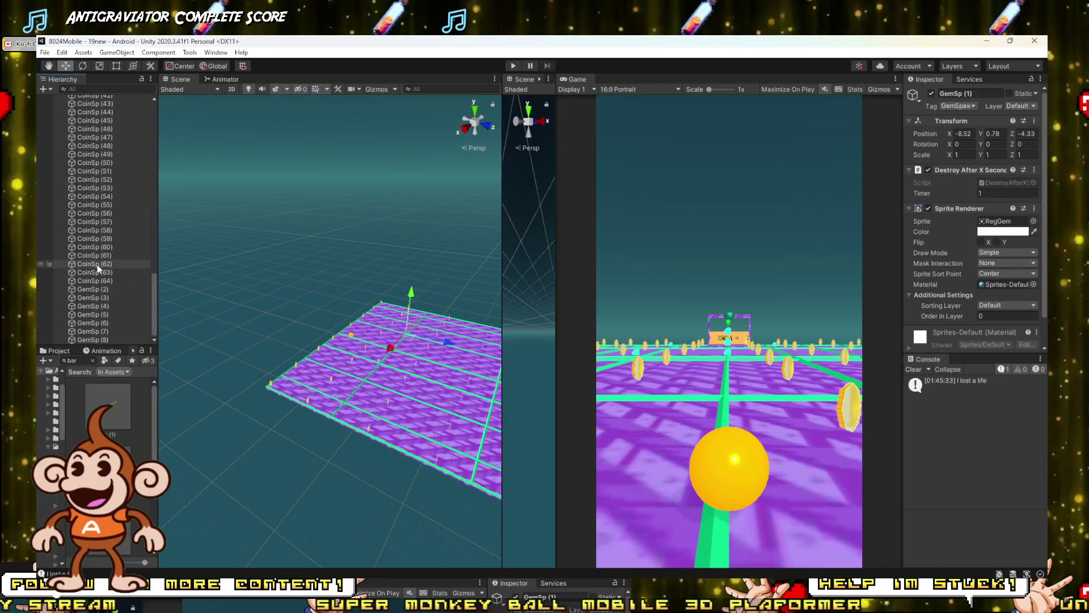
pyautogui.keyDown('shift'); pyautogui.click(94, 340); pyautogui.keyUp('shift')
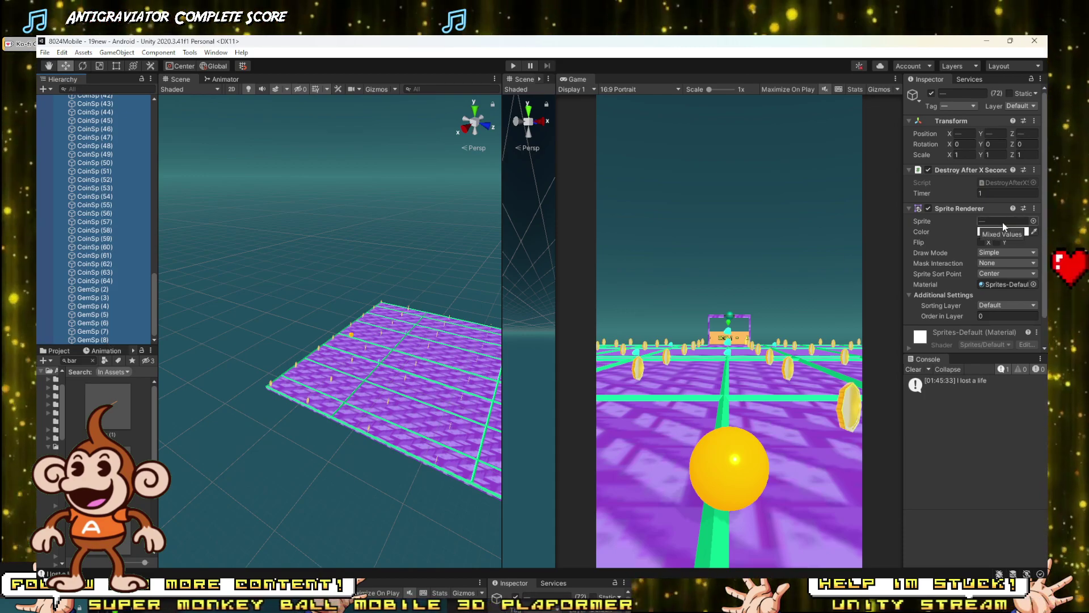
pyautogui.click(1035, 209)
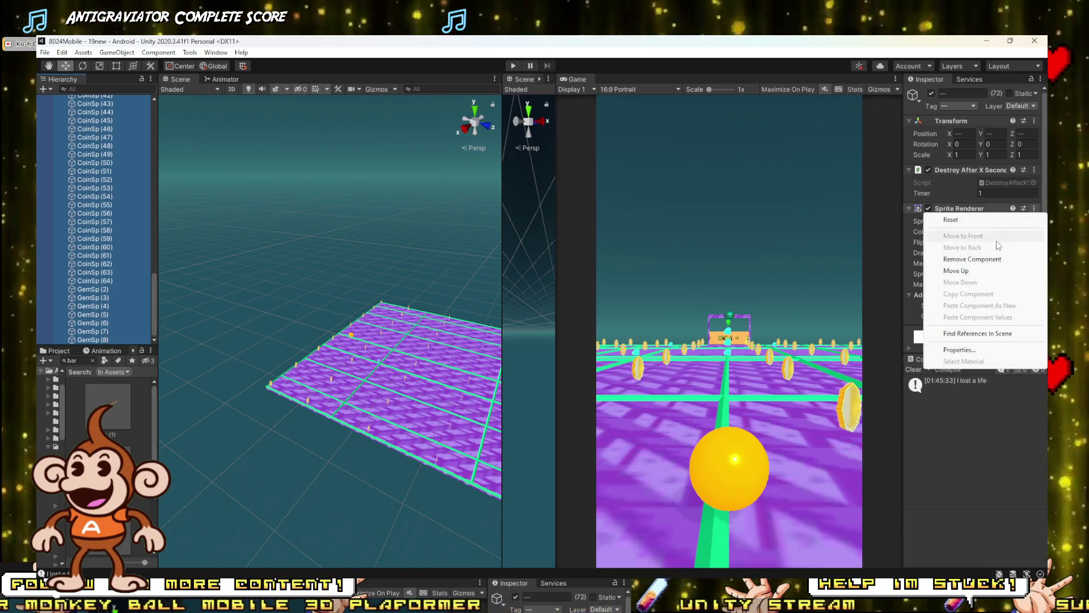
pyautogui.click(971, 258)
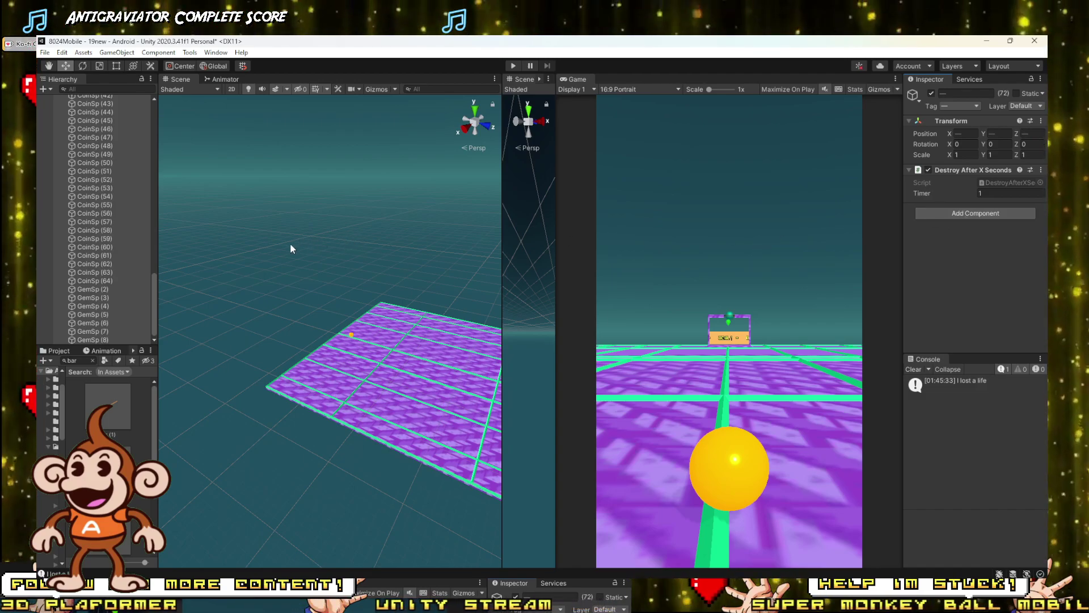
# Step: Check LavaDeathField and delete the EnemySpinningTopV1 (2) and EnemySpinningTopV1 (3) spawners
pyautogui.scroll(1, 251, 257)
pyautogui.scroll(15, 122, 213)
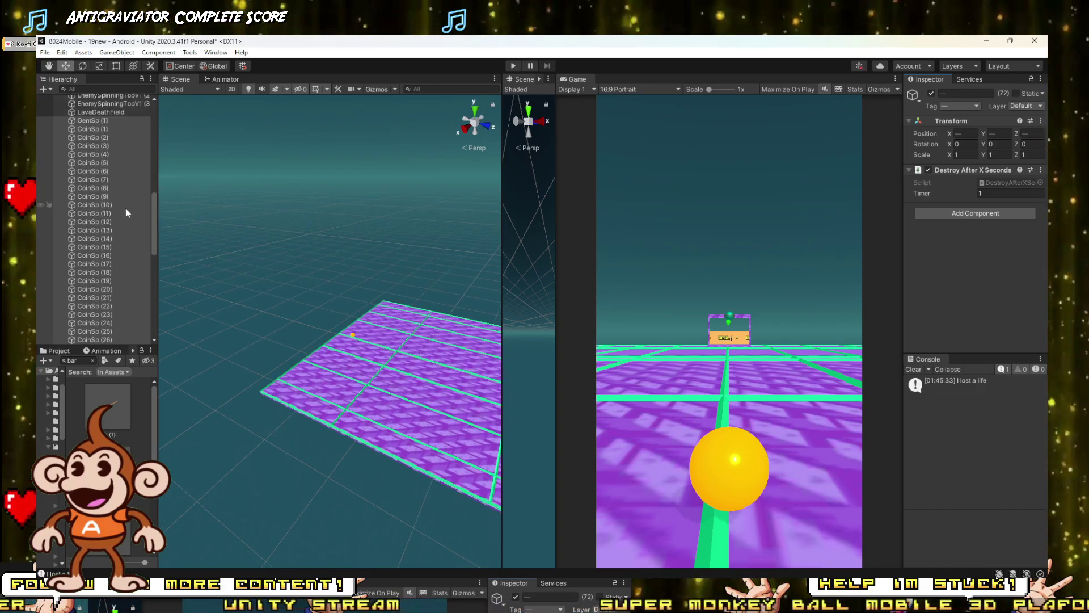
pyautogui.click(101, 237)
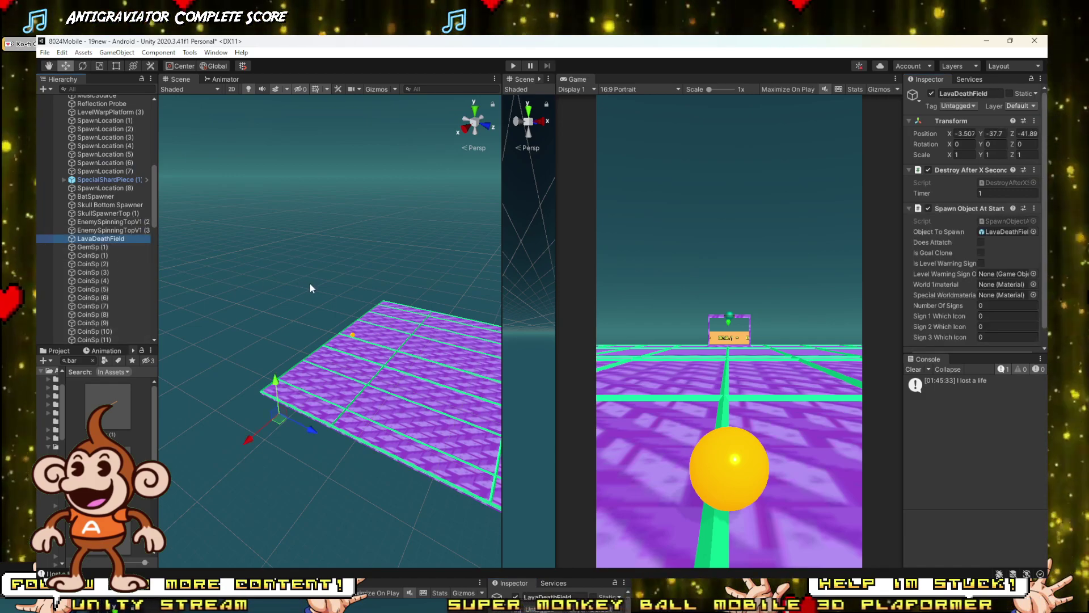
pyautogui.moveTo(309, 284); pyautogui.dragTo(468, 282, button='right')
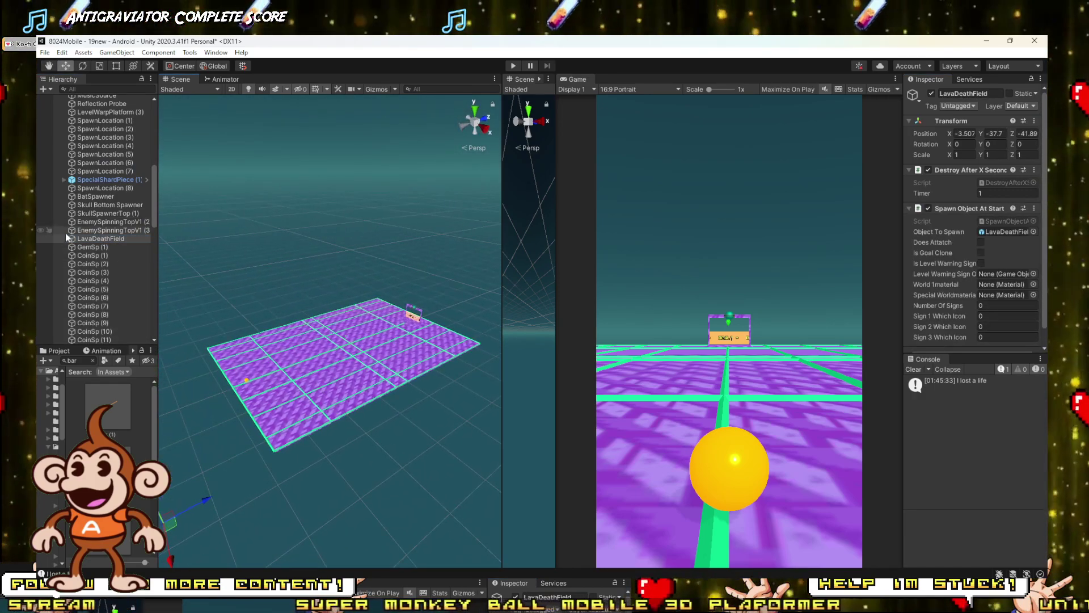
pyautogui.click(113, 222)
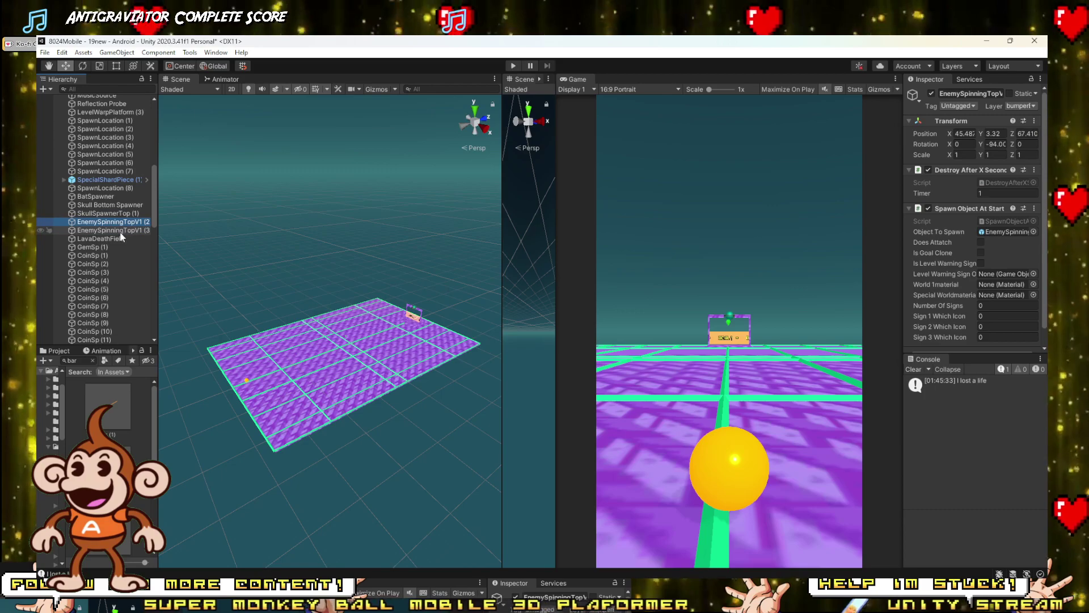
pyautogui.keyDown('ctrl'); pyautogui.click(131, 230); pyautogui.keyUp('ctrl')
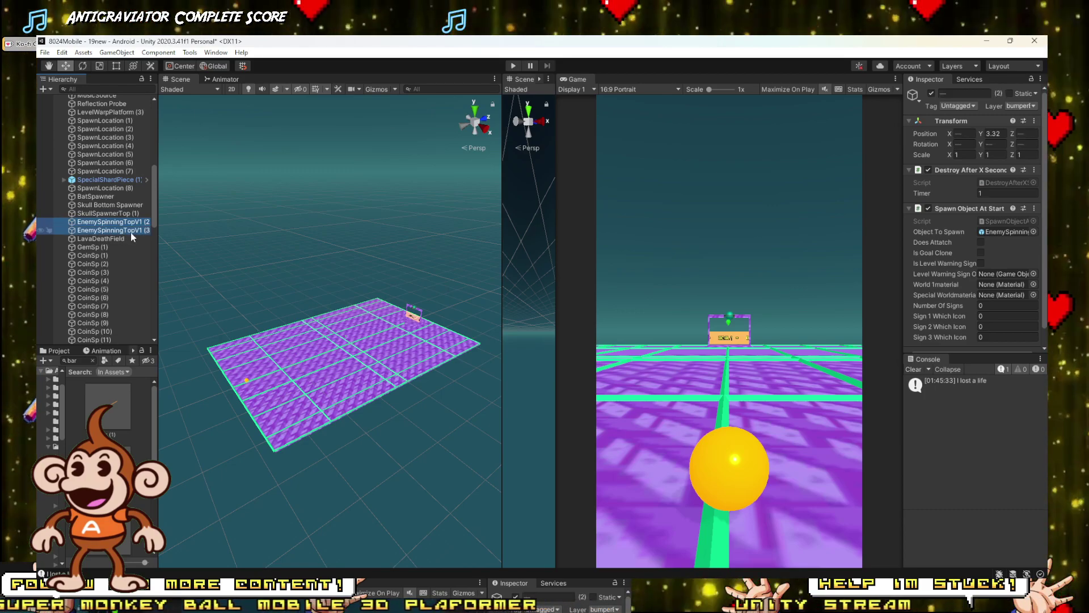
pyautogui.press('Delete')
# Step: Check the position of SkullSpawnerTop (1) and raise Skull Bottom Spawner to Y -43.5 beside the floor
pyautogui.click(96, 214)
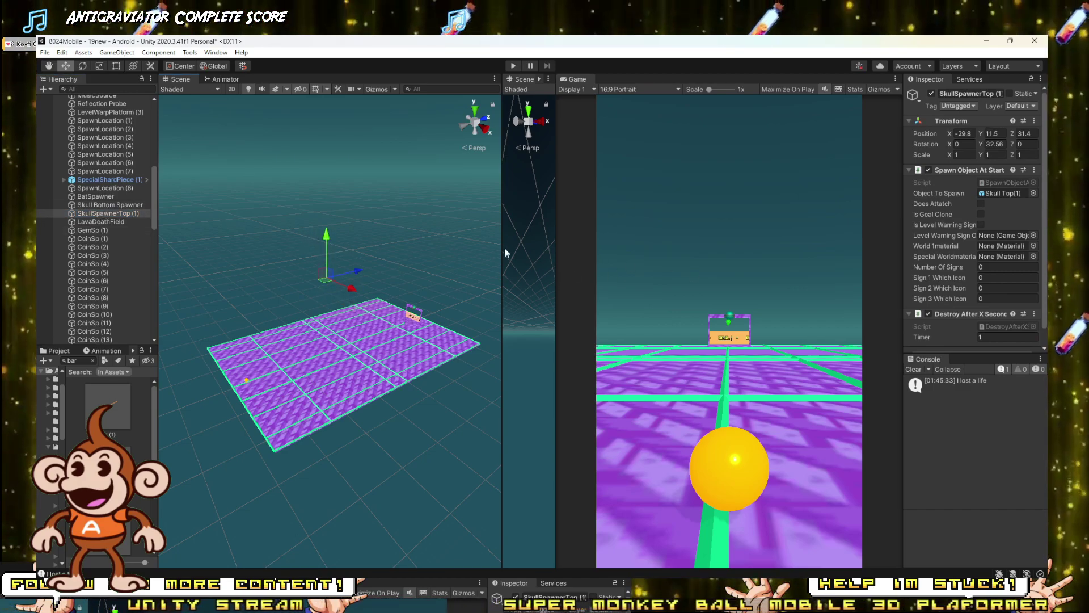
pyautogui.keyDown('alt'); pyautogui.moveTo(379, 286); pyautogui.dragTo(519, 305); pyautogui.keyUp('alt')
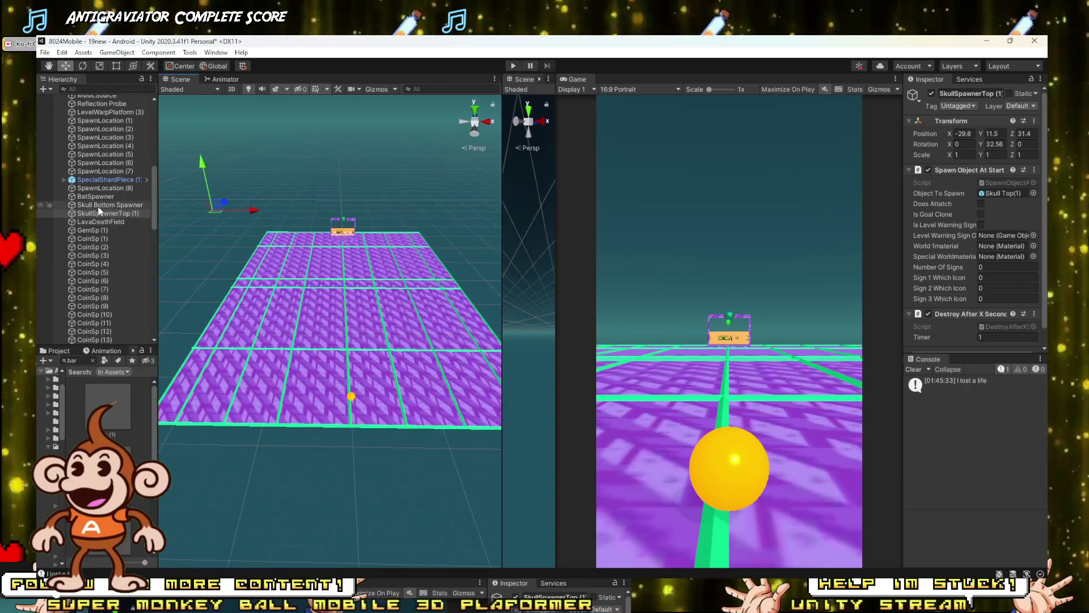
pyautogui.click(100, 205)
pyautogui.keyDown('alt'); pyautogui.moveTo(237, 238); pyautogui.dragTo(262, 253); pyautogui.keyUp('alt')
pyautogui.press('Right')
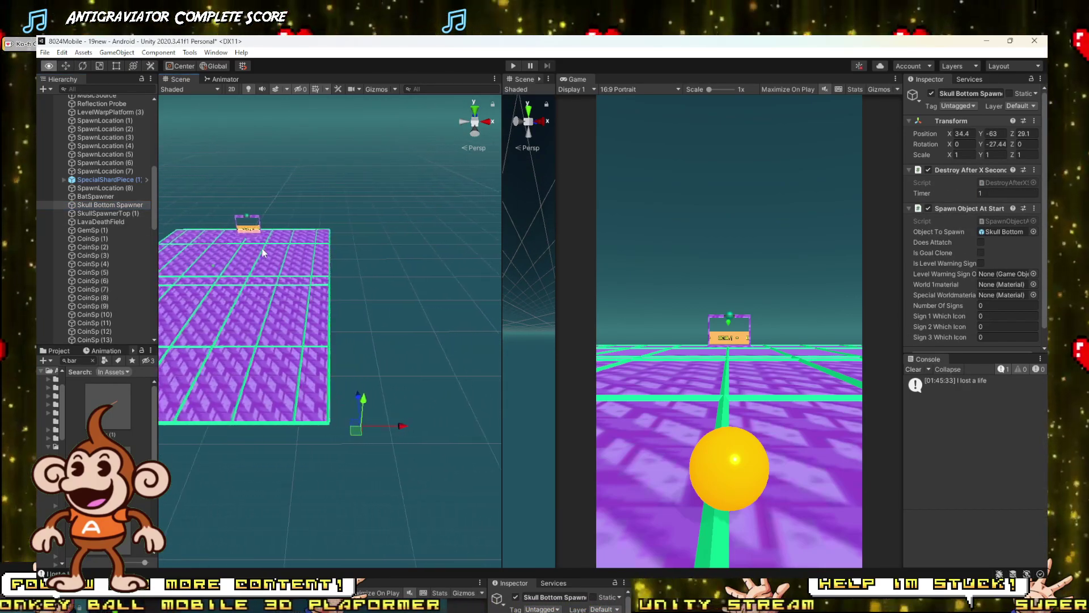
pyautogui.moveTo(348, 402); pyautogui.dragTo(355, 357)
# Step: Play-test the level to view the raised bottom skull from the scene camera, and stop the test
pyautogui.click(512, 66)
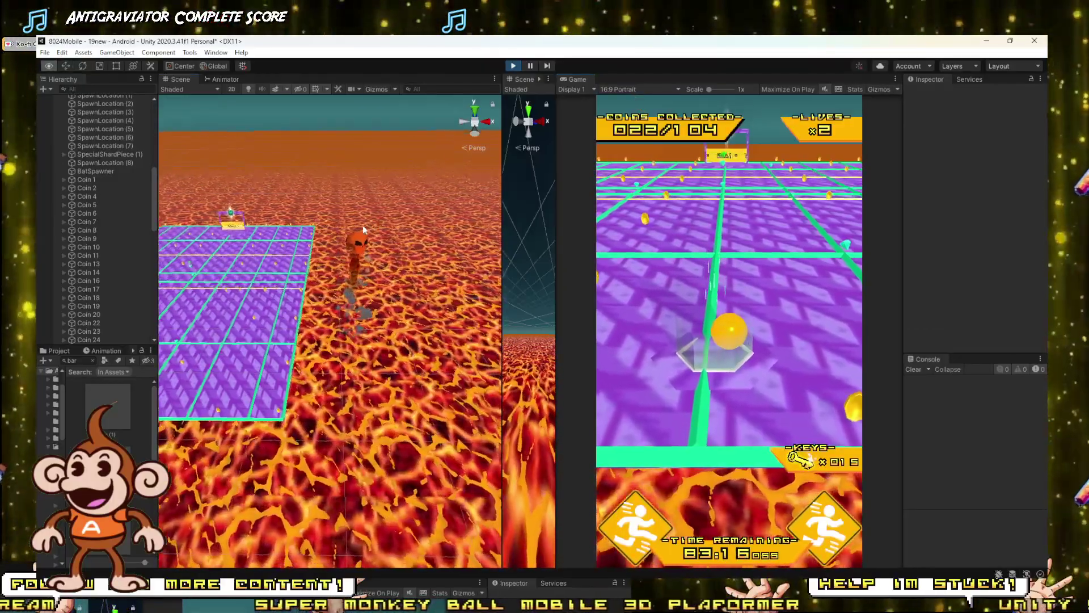
pyautogui.moveTo(374, 250); pyautogui.dragTo(429, 201, button='right')
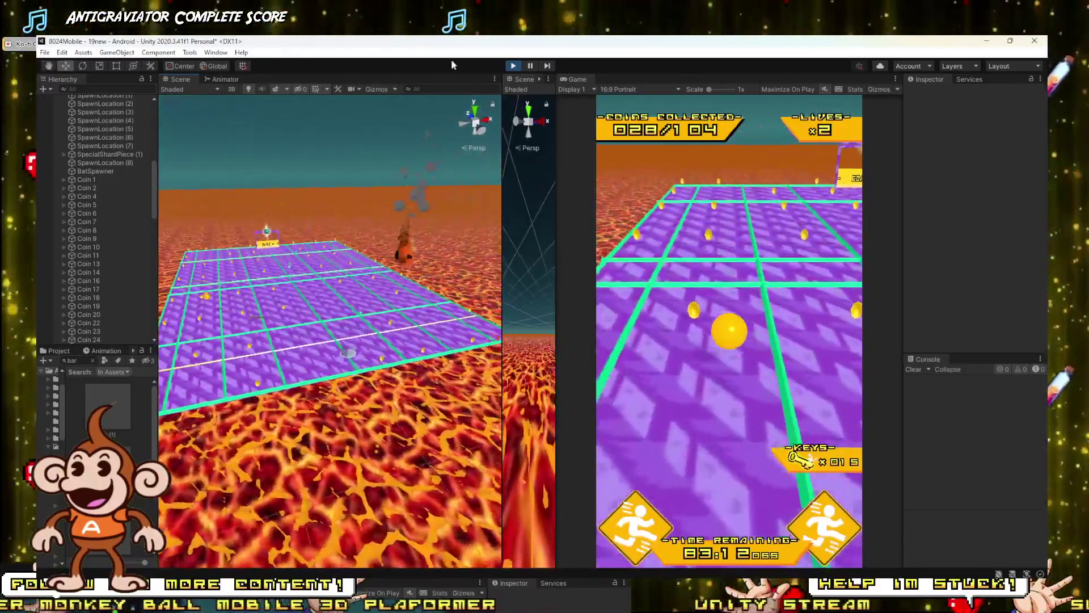
pyautogui.click(513, 66)
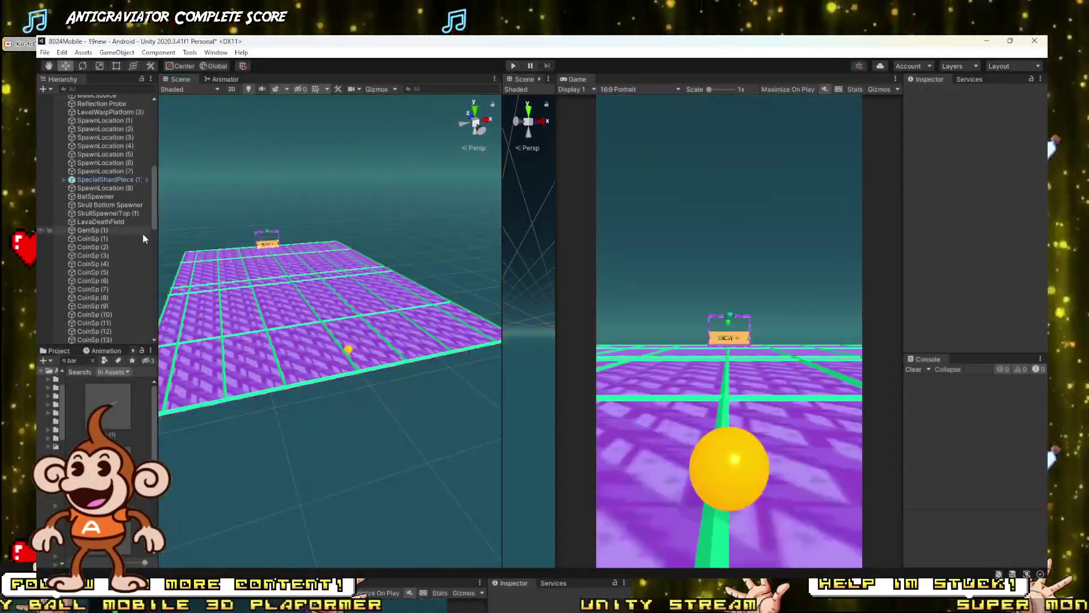
# Step: Rotate Skull Bottom Spawner about its Y axis to about 44.125 degrees
pyautogui.click(105, 205)
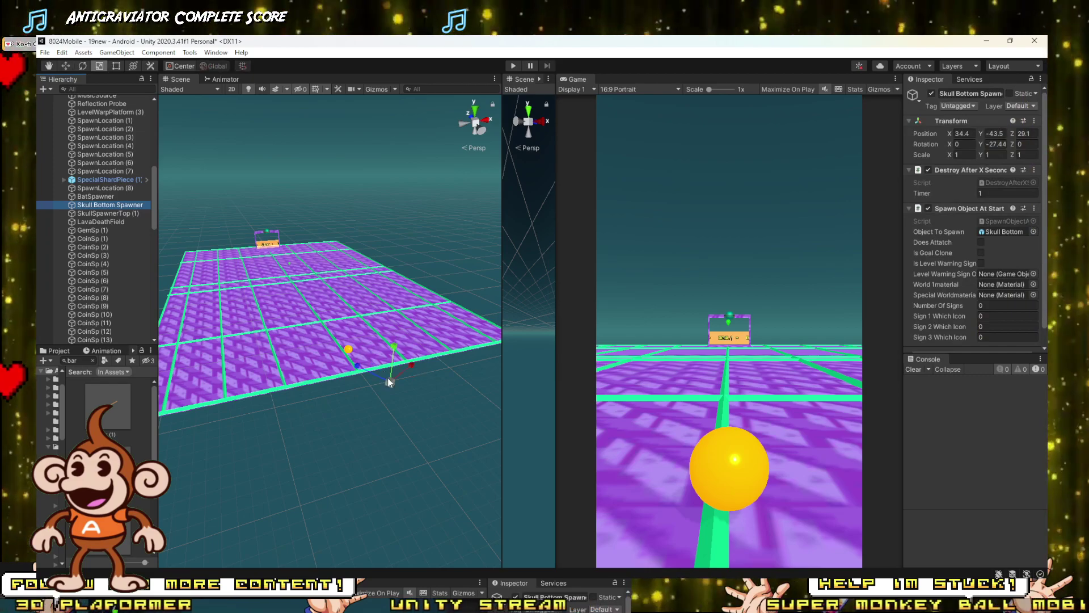
pyautogui.press('e')
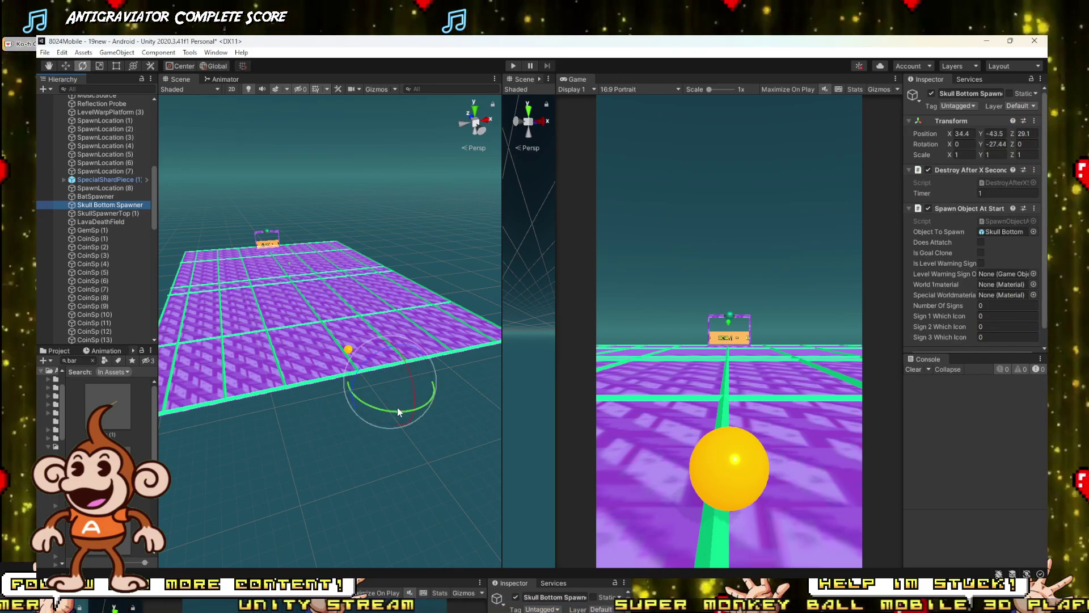
pyautogui.moveTo(399, 414); pyautogui.dragTo(274, 393)
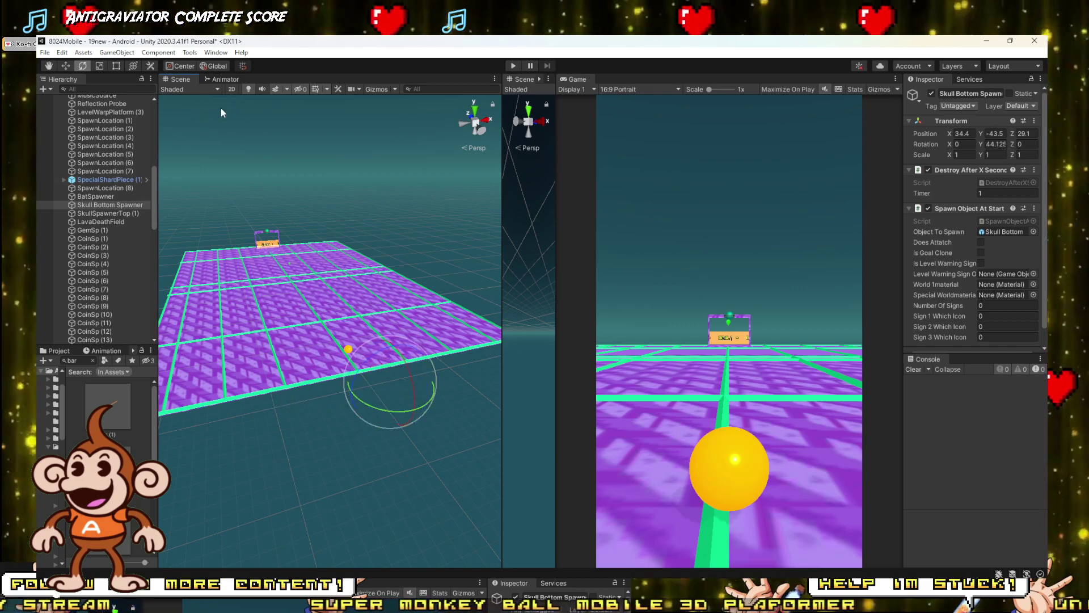
# Step: Play-test the level, inspect the facing of the top skull beside the floor, and stop the test
pyautogui.click(511, 65)
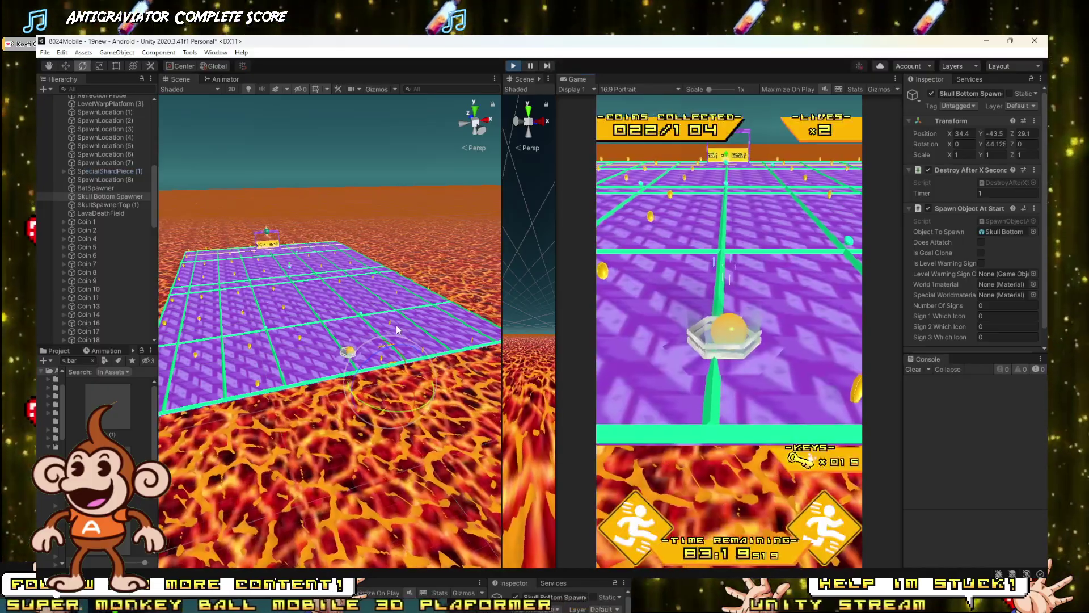
pyautogui.moveTo(386, 339); pyautogui.dragTo(327, 363, button='right')
pyautogui.click(329, 244)
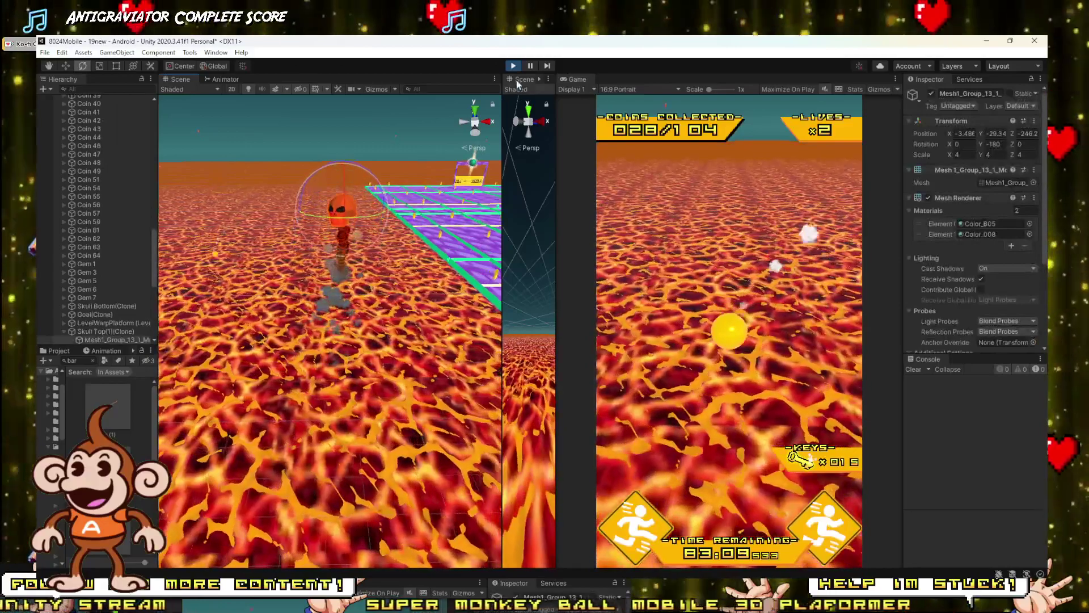
pyautogui.hotkey('ctrl', 'p')
# Step: Rotate SkullSpawnerTop (1) about its Y axis to about -74.25 degrees
pyautogui.scroll(10, 103, 314)
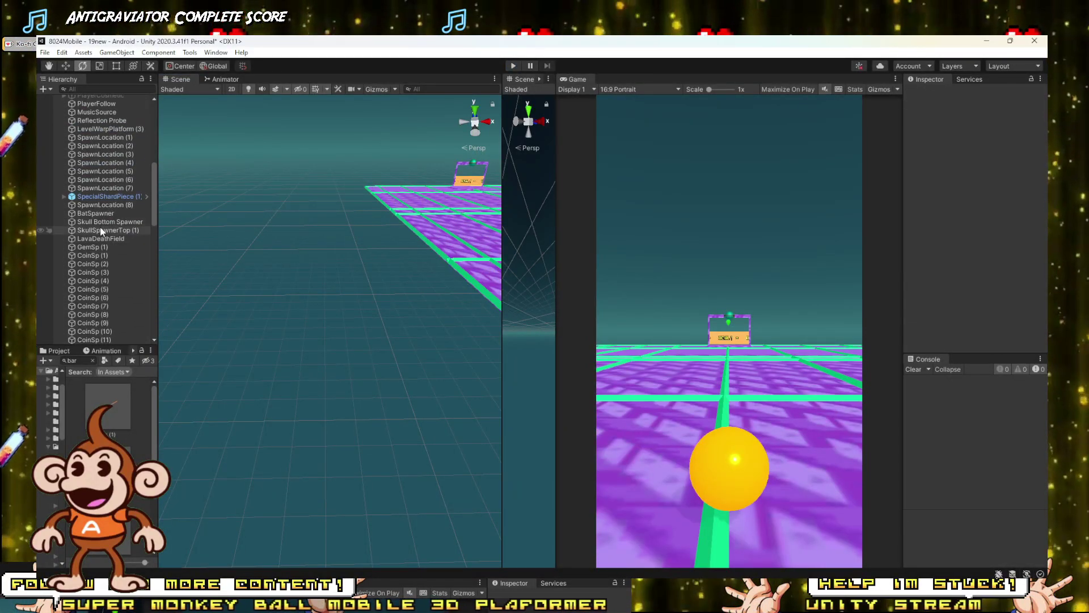
pyautogui.click(101, 229)
pyautogui.moveTo(362, 121); pyautogui.dragTo(506, 127)
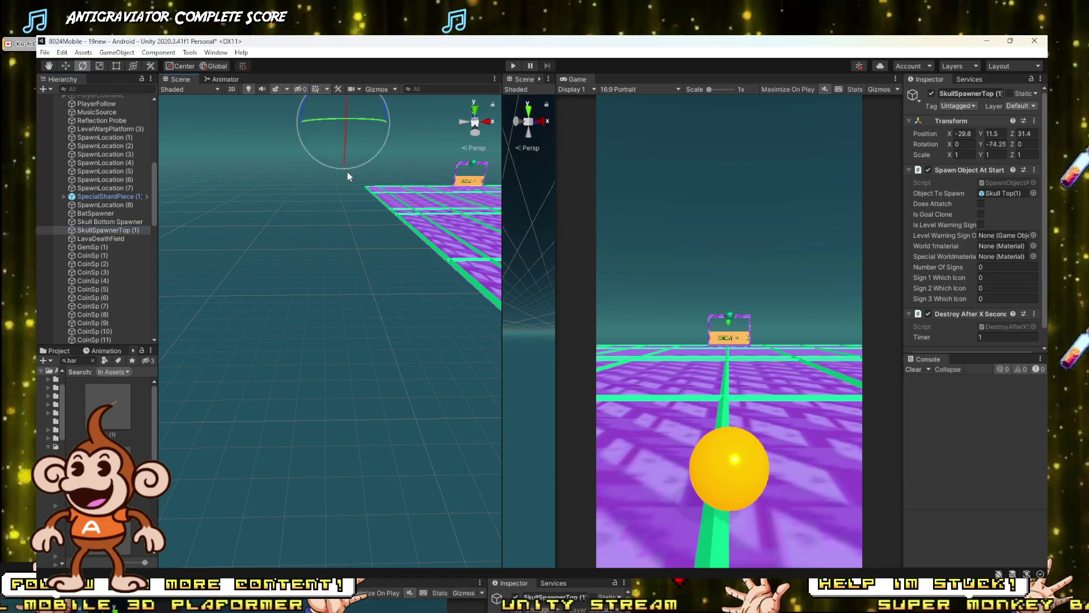
pyautogui.keyDown('alt'); pyautogui.moveTo(347, 172); pyautogui.dragTo(313, 122); pyautogui.keyUp('alt')
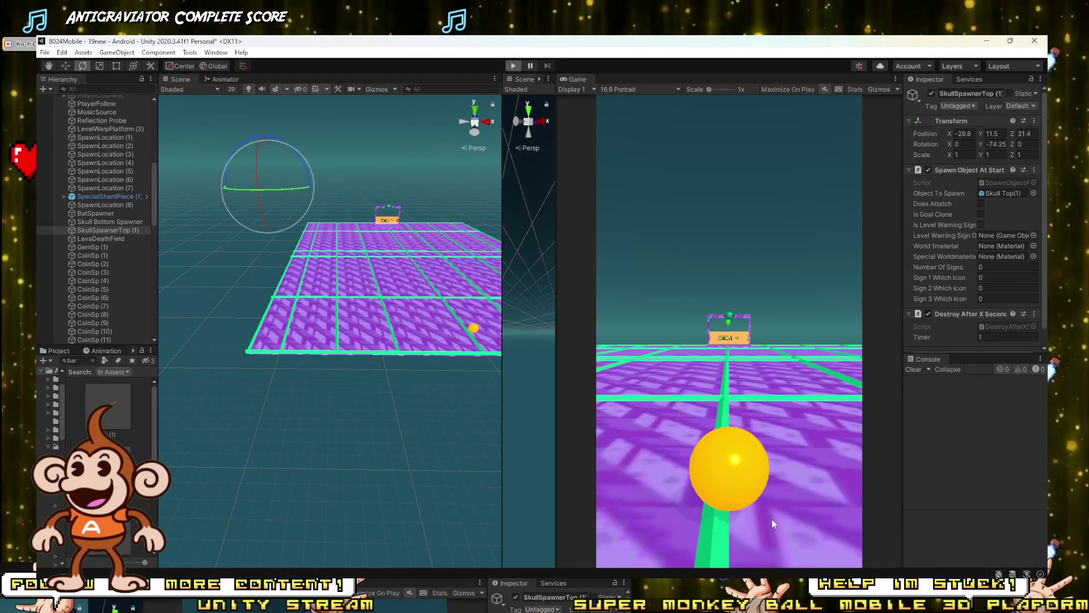
# Step: Play-test the level through to the goal, return to the main menu from the completion screen, and stop the test
pyautogui.hotkey('ctrl', 'p')
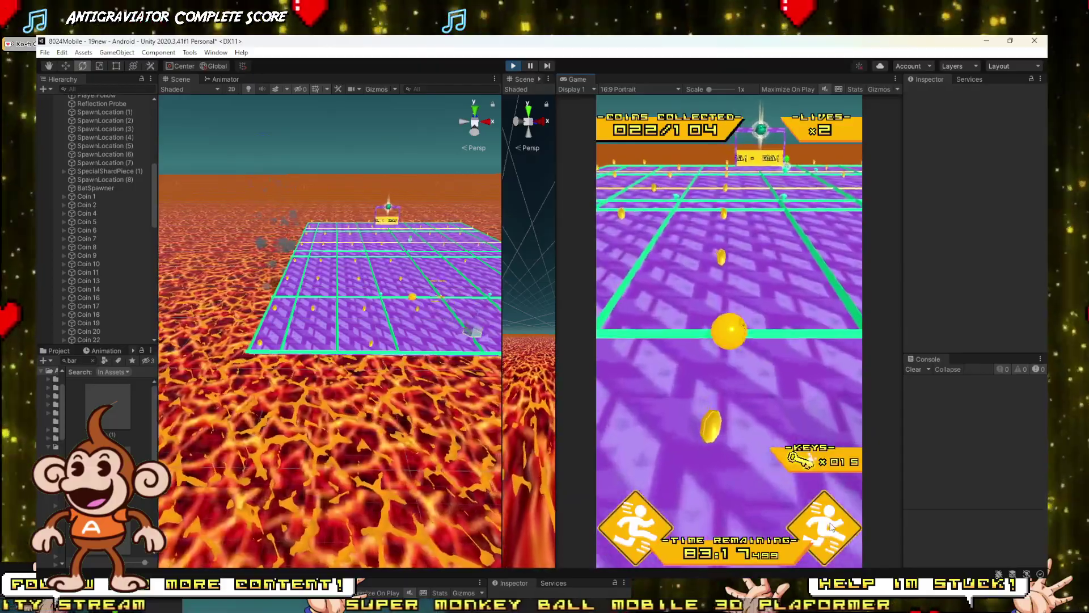
pyautogui.click(831, 526)
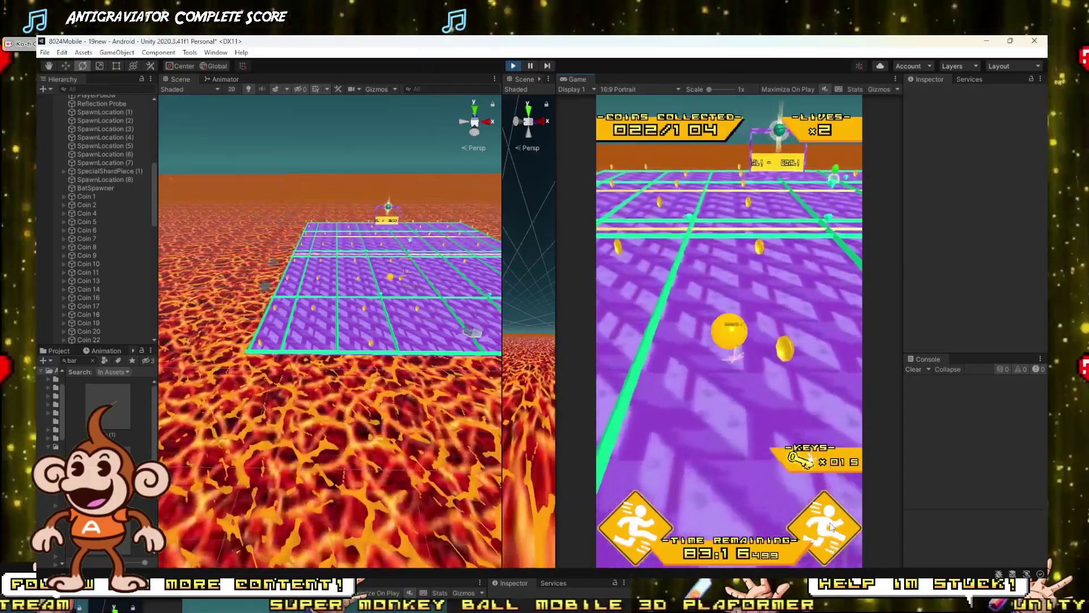
pyautogui.click(831, 527)
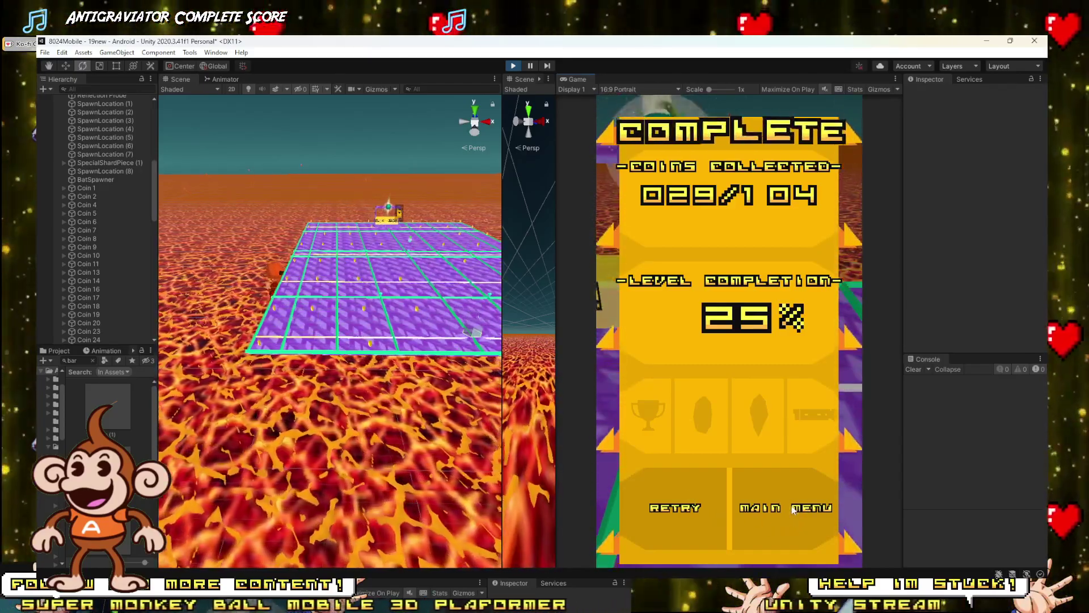
pyautogui.click(794, 509)
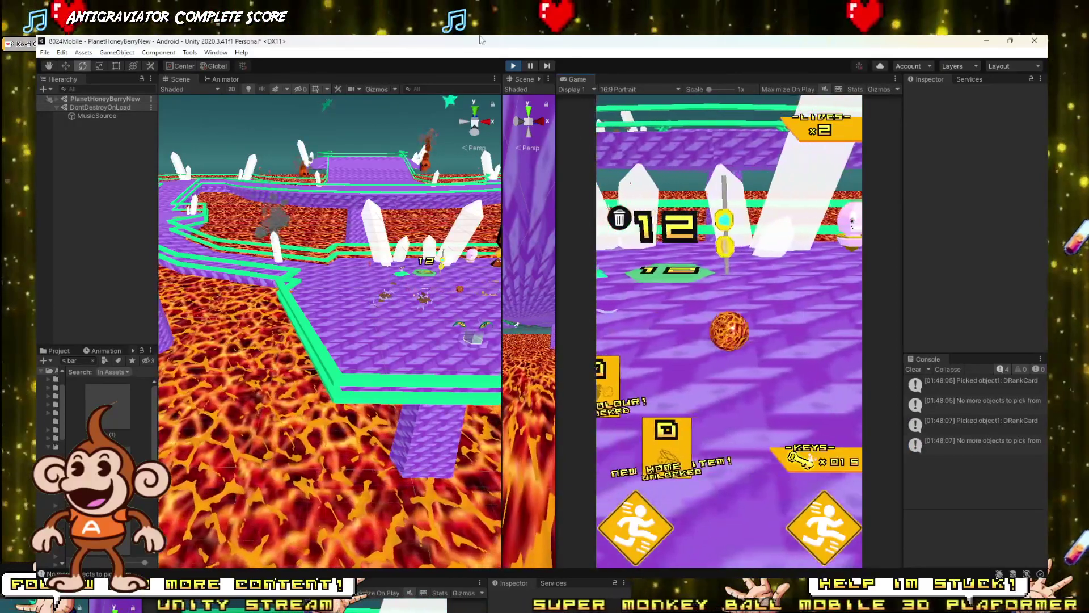
pyautogui.click(513, 66)
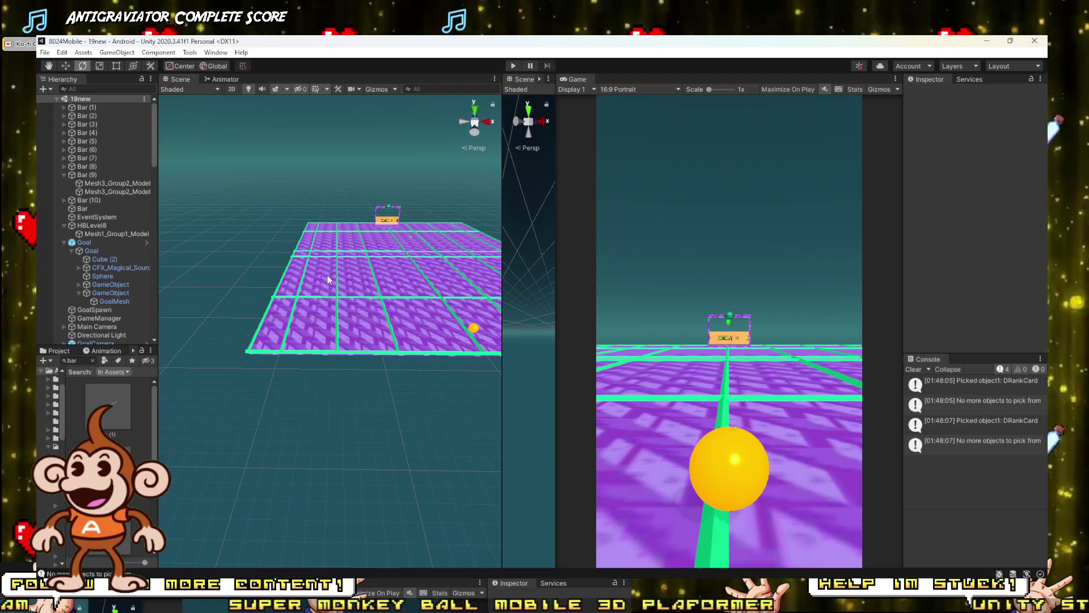
# Step: Save the 19new scene
pyautogui.moveTo(328, 275); pyautogui.dragTo(361, 253, button='right')
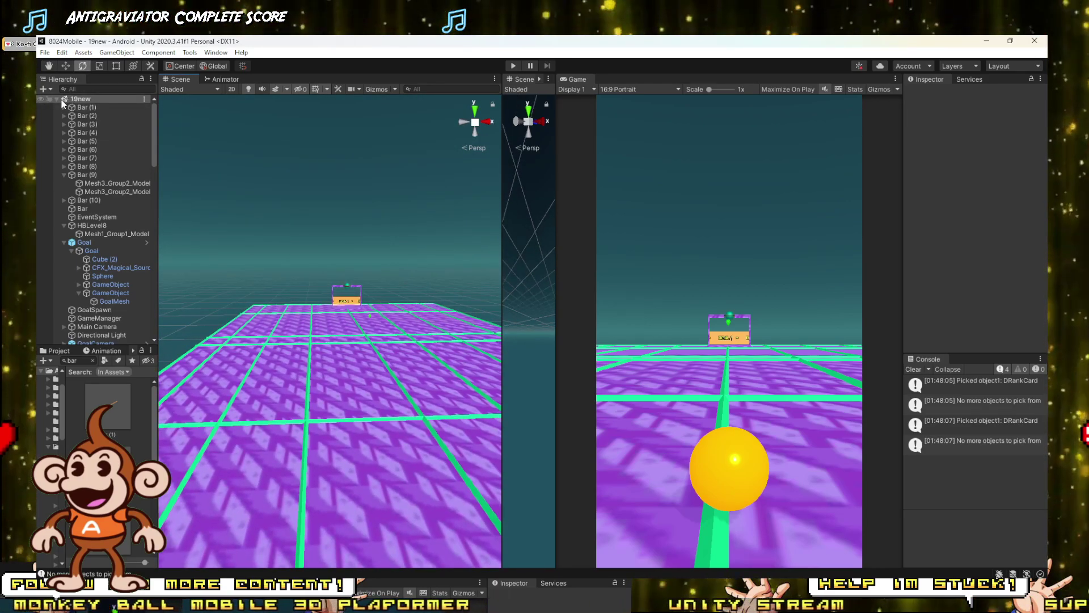
pyautogui.click(44, 53)
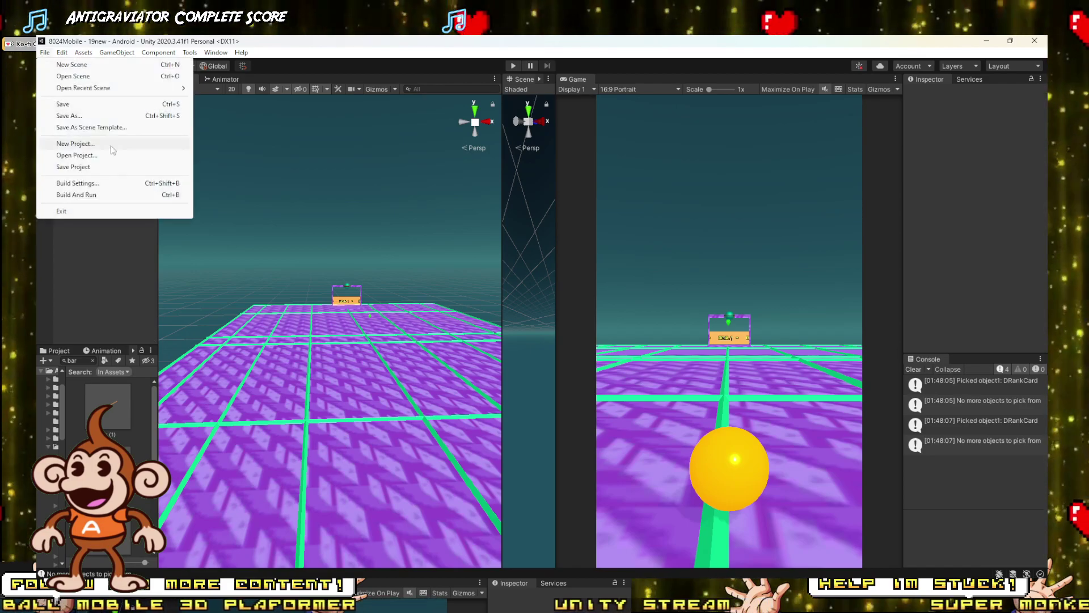
pyautogui.click(76, 106)
# Step: Review which level scenes are included in the Build Settings list and close the window
pyautogui.click(44, 52)
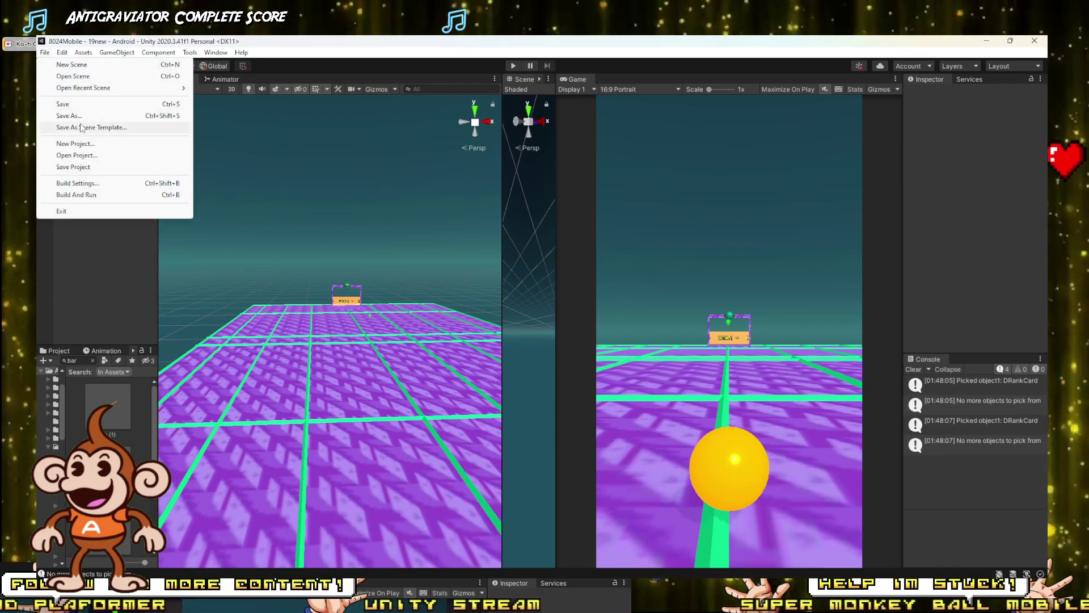
pyautogui.click(156, 423)
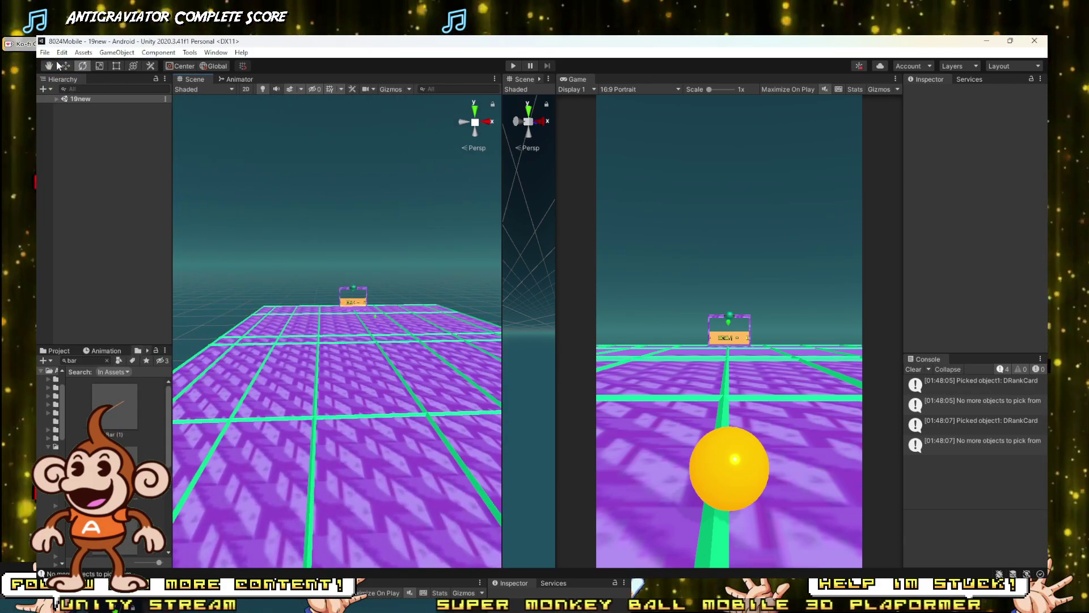
pyautogui.click(45, 52)
pyautogui.click(45, 52)
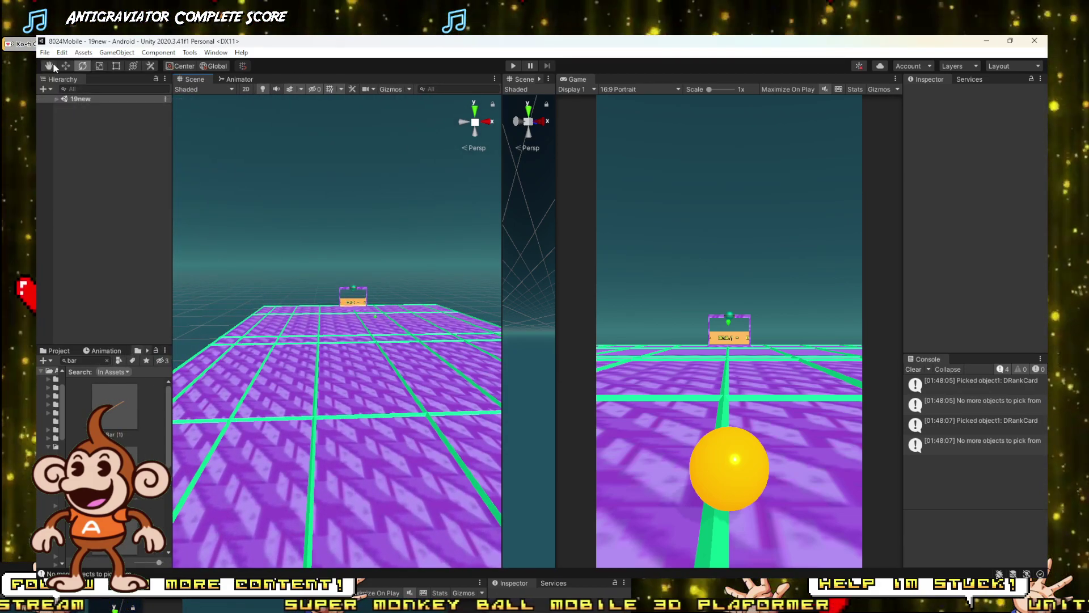
pyautogui.click(44, 52)
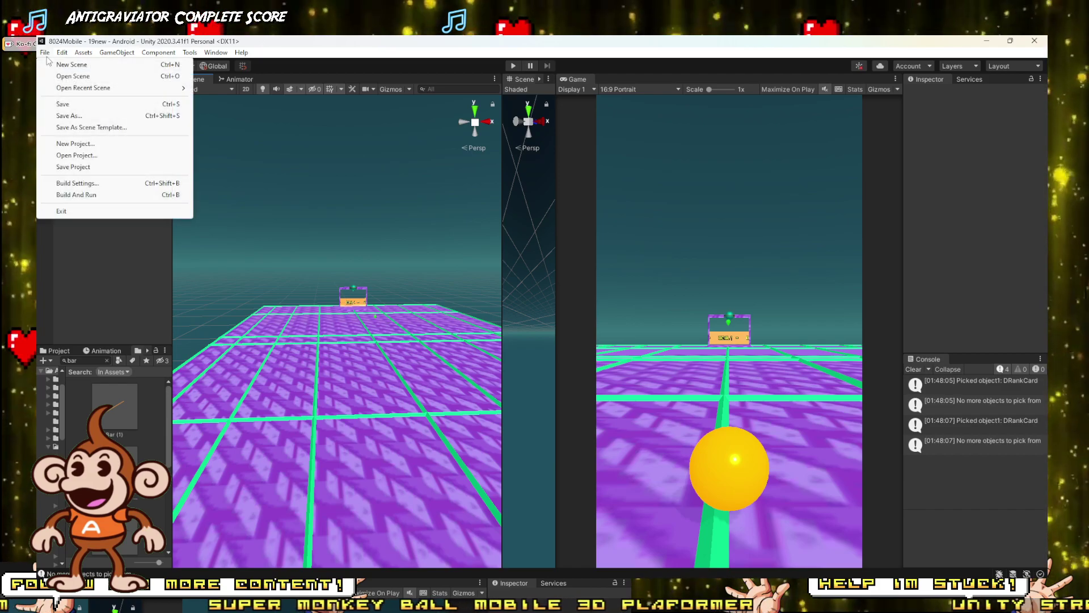
pyautogui.click(79, 183)
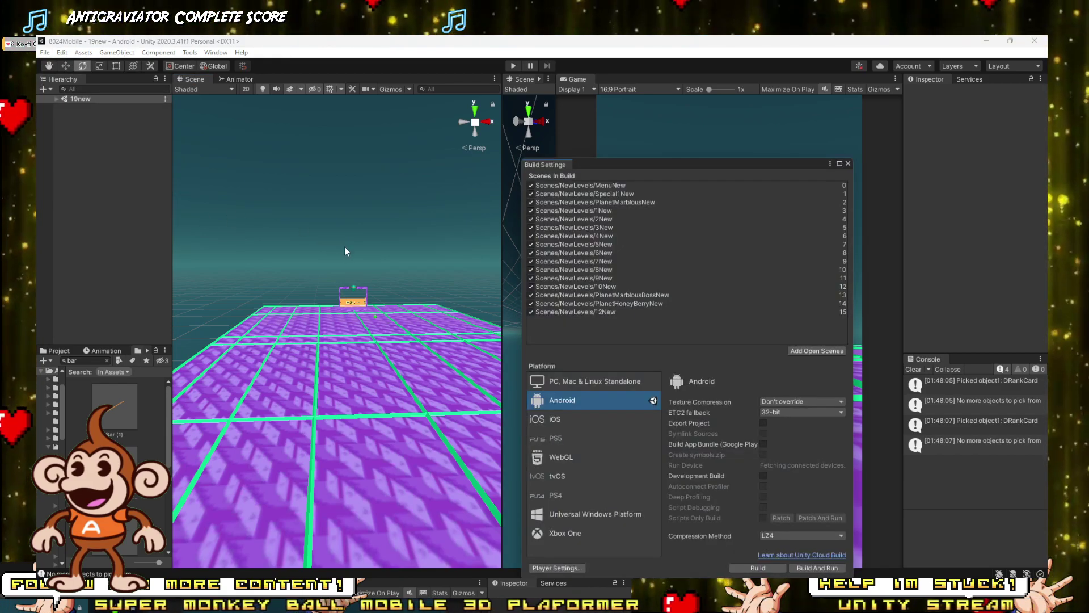
pyautogui.click(849, 164)
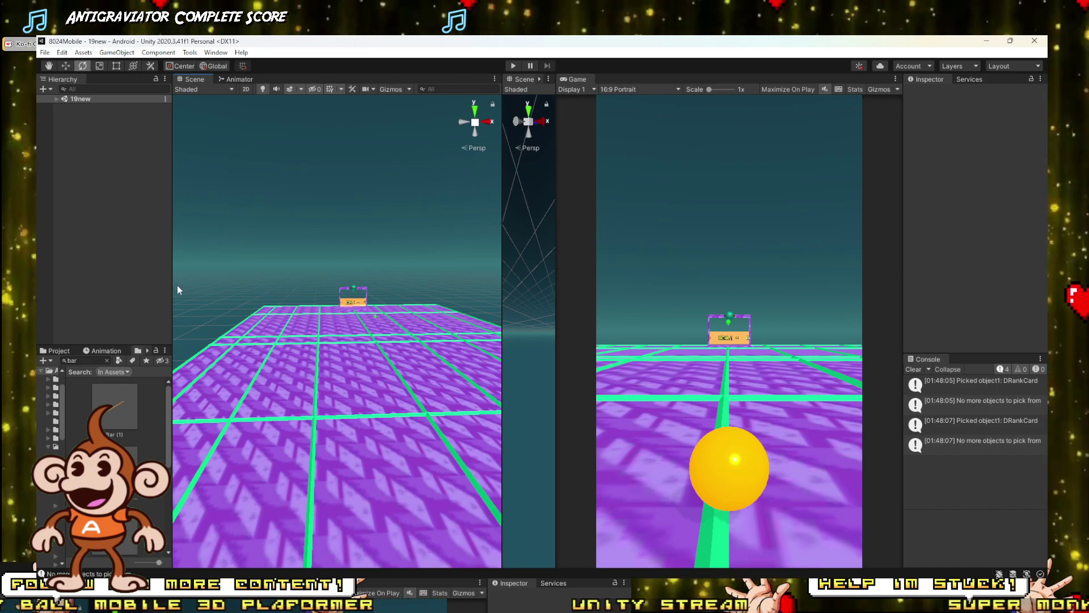
# Step: Widen the hierarchy and project area, search the project assets for 13, and open the 13New scene
pyautogui.moveTo(173, 290); pyautogui.dragTo(267, 318)
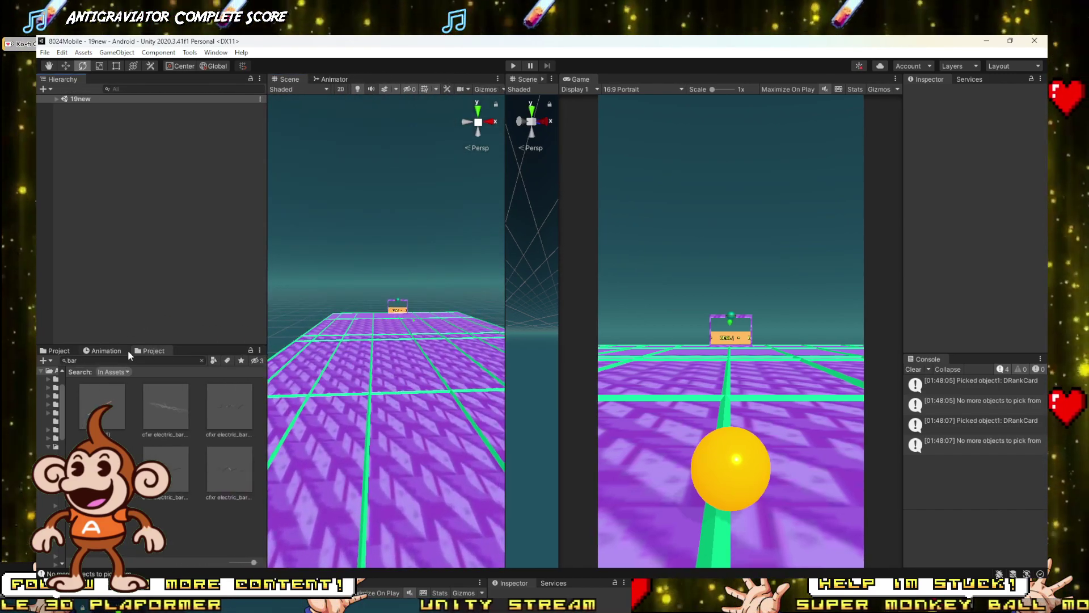
pyautogui.doubleClick(71, 361)
pyautogui.write('12')
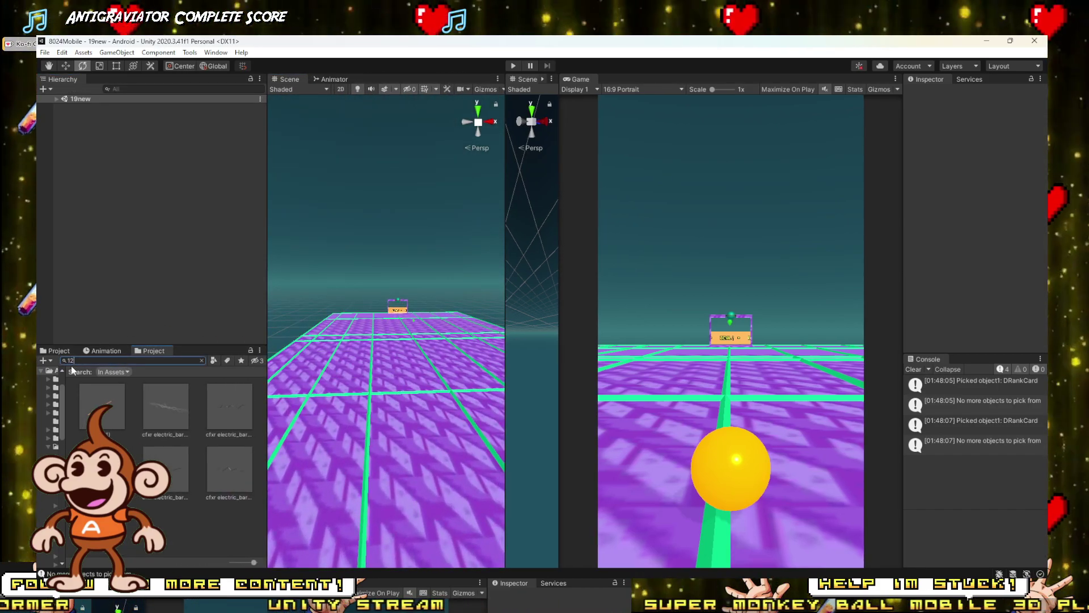
pyautogui.press('BackSpace')
pyautogui.write('3')
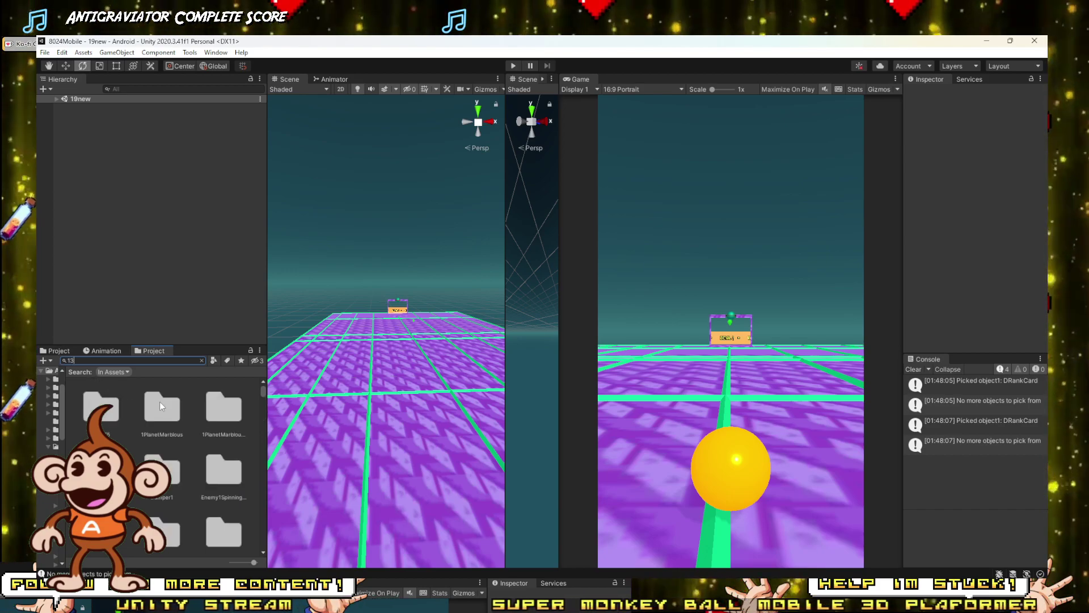
pyautogui.click(164, 404)
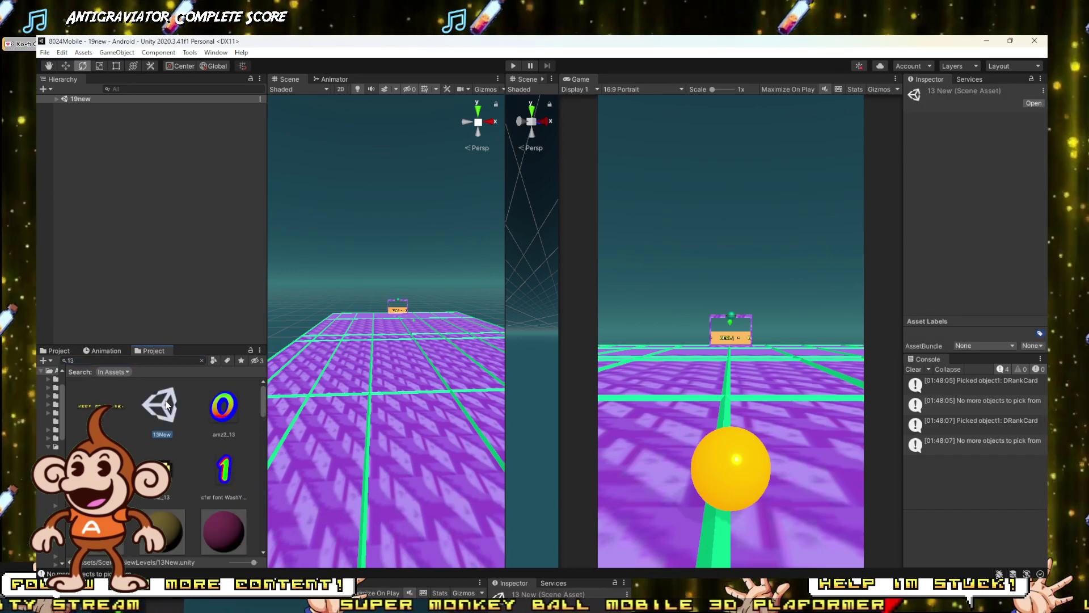
pyautogui.doubleClick(165, 404)
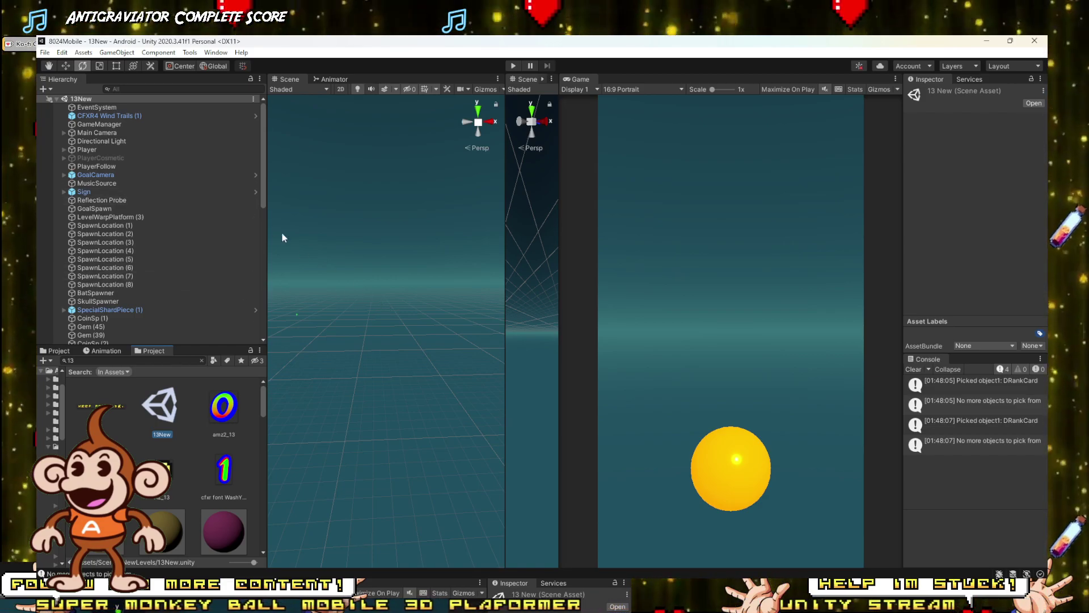
# Step: Add the scenes 13New, 14New and 15New to Scenes In Build, opening each one first
pyautogui.click(45, 52)
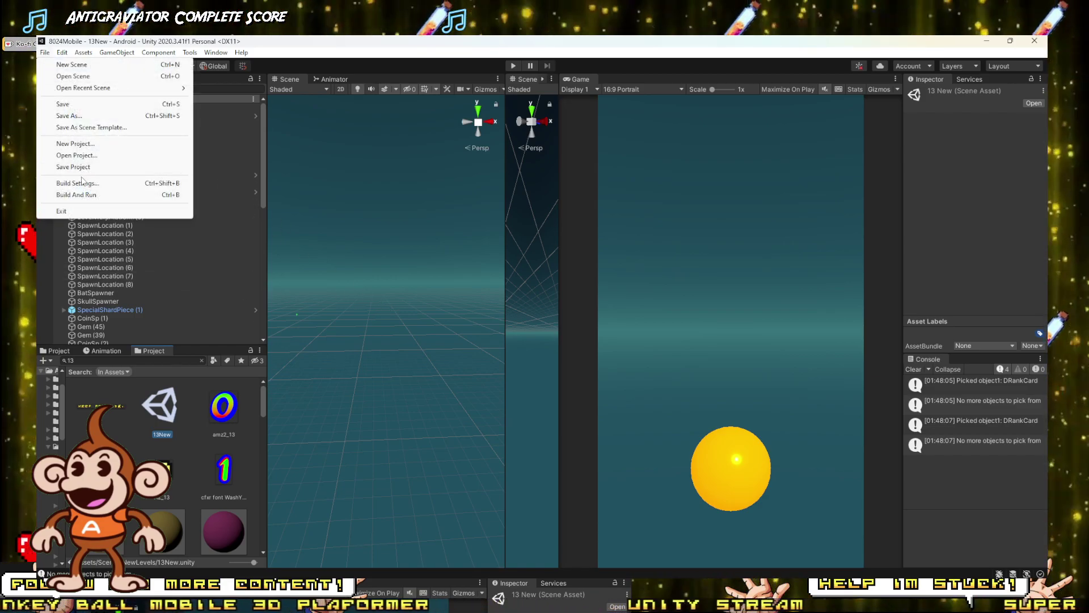
pyautogui.click(80, 183)
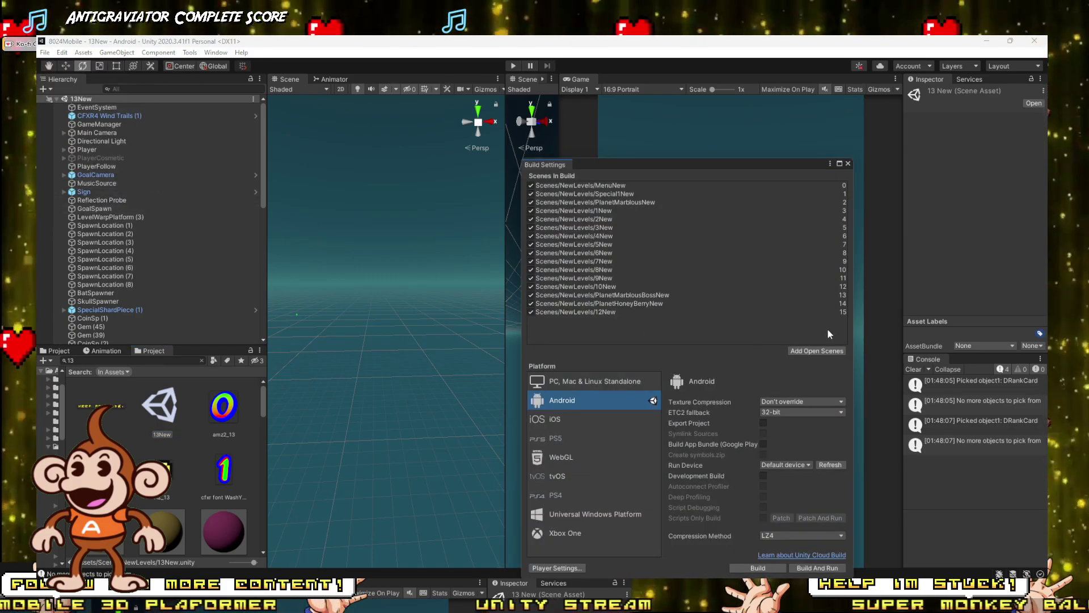
pyautogui.click(825, 350)
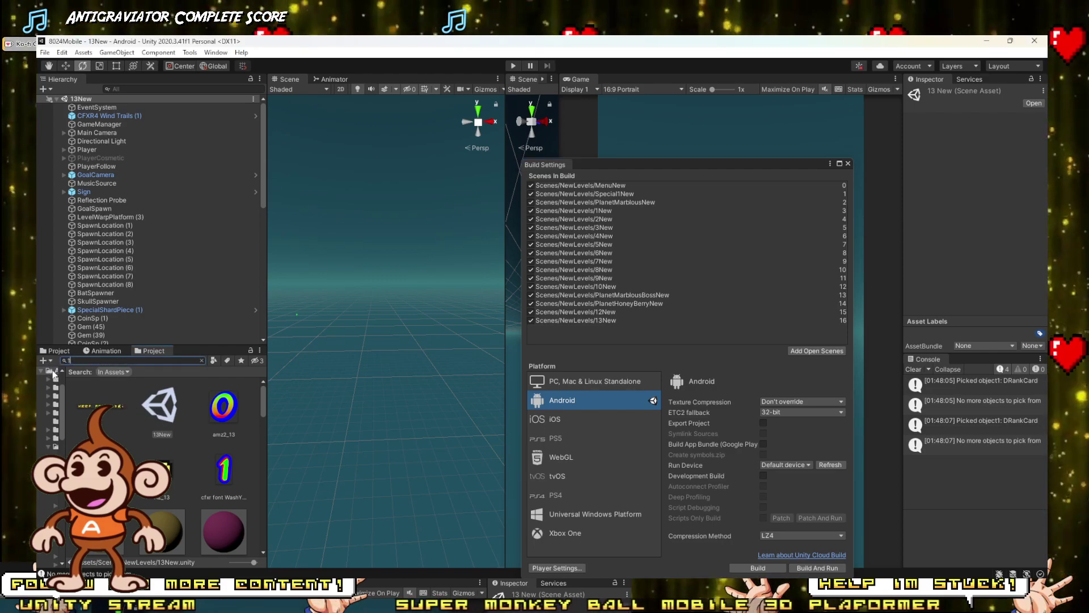
pyautogui.doubleClick(104, 415)
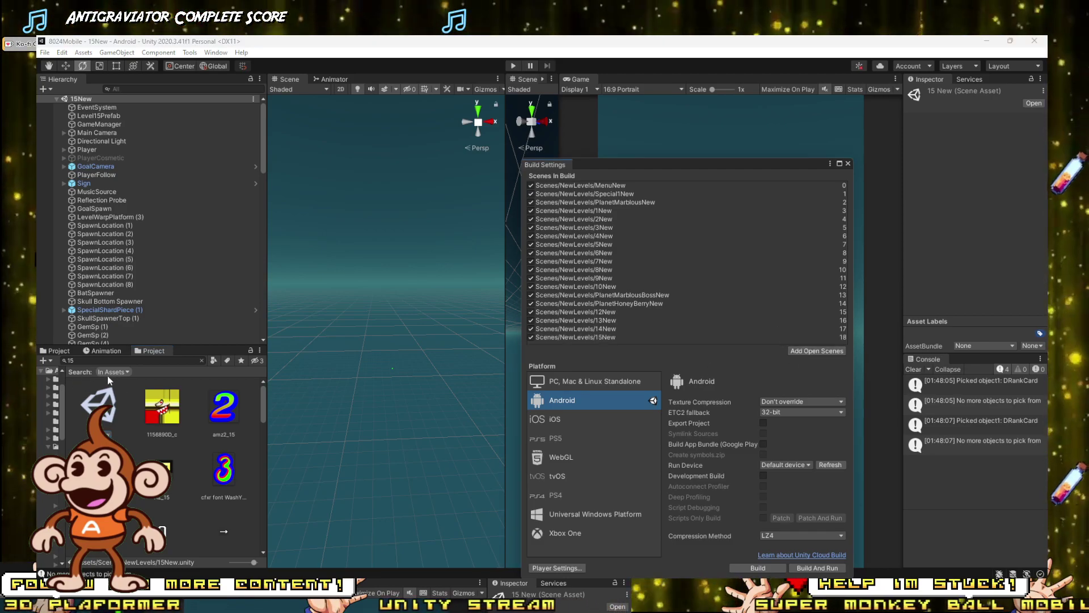
# Step: Find and open the scenes 16New and 17New, adding each to Scenes In Build
pyautogui.write('6')
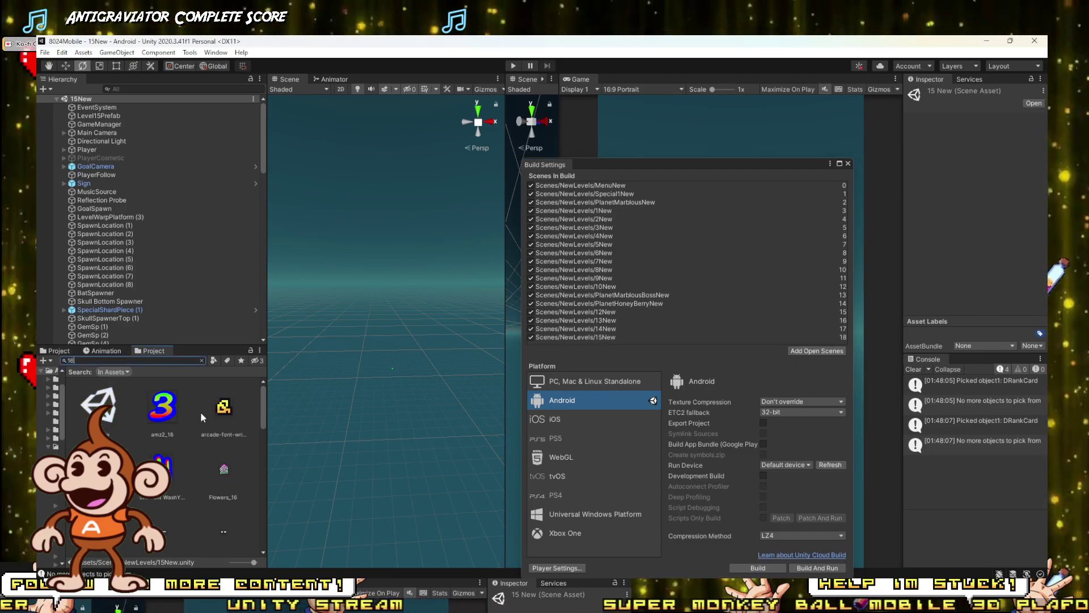
pyautogui.doubleClick(105, 408)
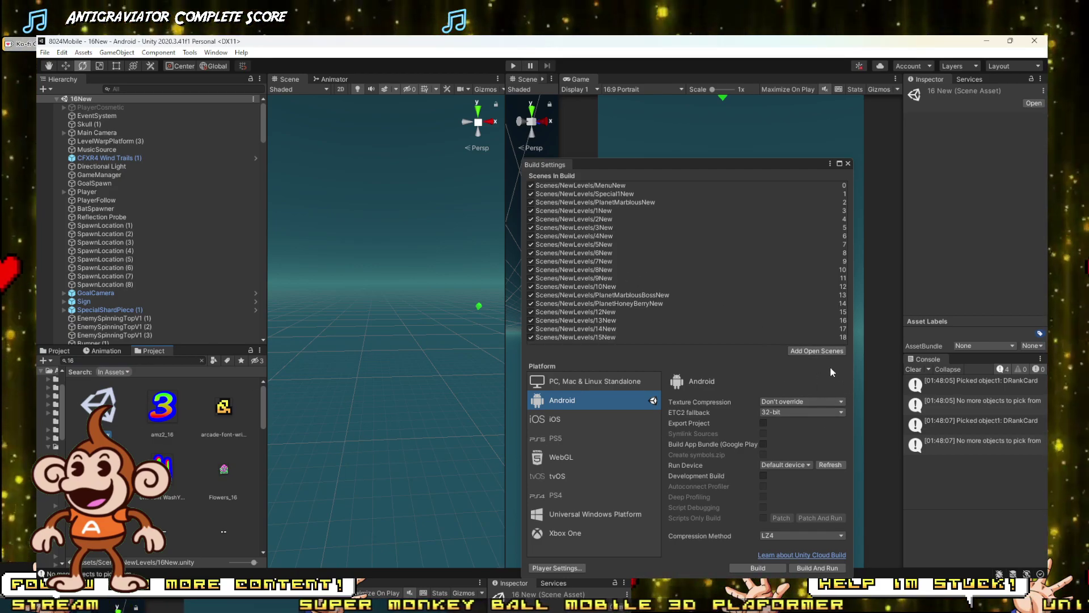
pyautogui.moveTo(570, 379); pyautogui.dragTo(594, 280)
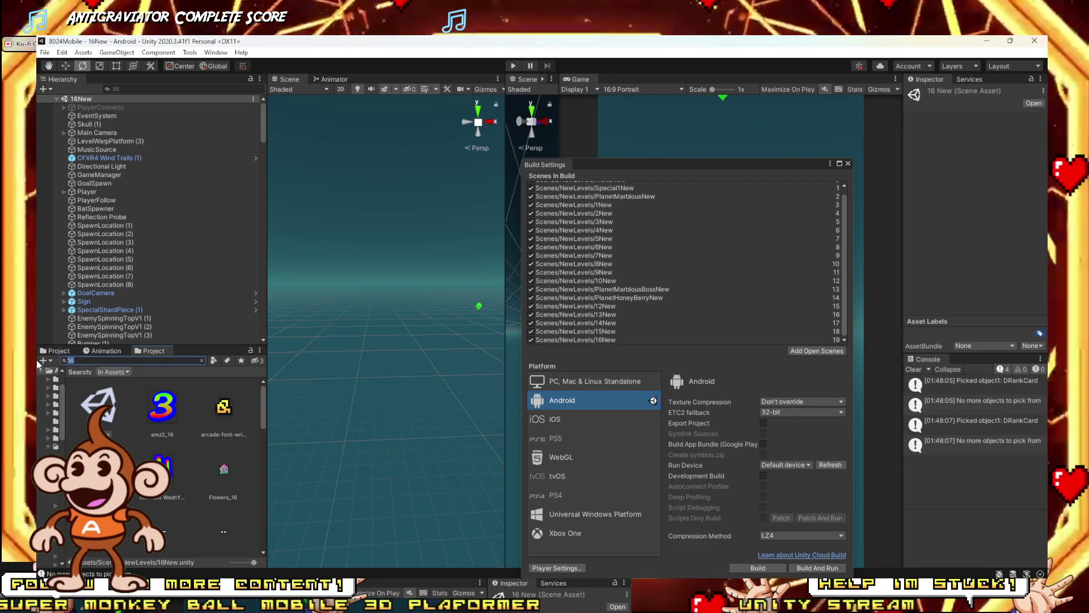
pyautogui.write('17')
pyautogui.doubleClick(173, 407)
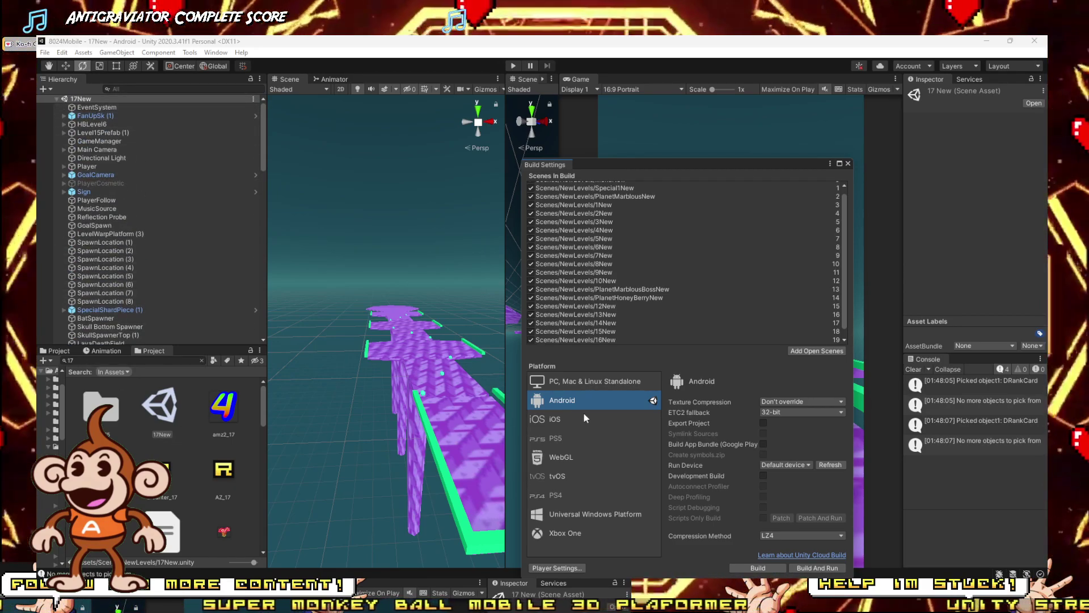
pyautogui.moveTo(583, 417); pyautogui.dragTo(590, 290)
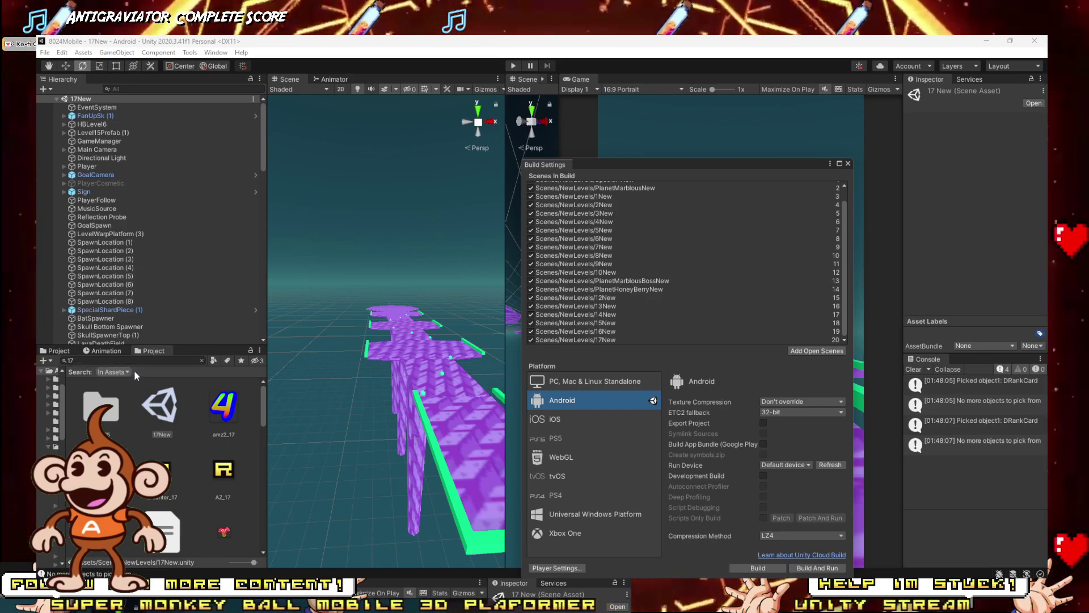
# Step: Open the 18New scene and run a brief play-test with the Build Settings window moved aside
pyautogui.write('8')
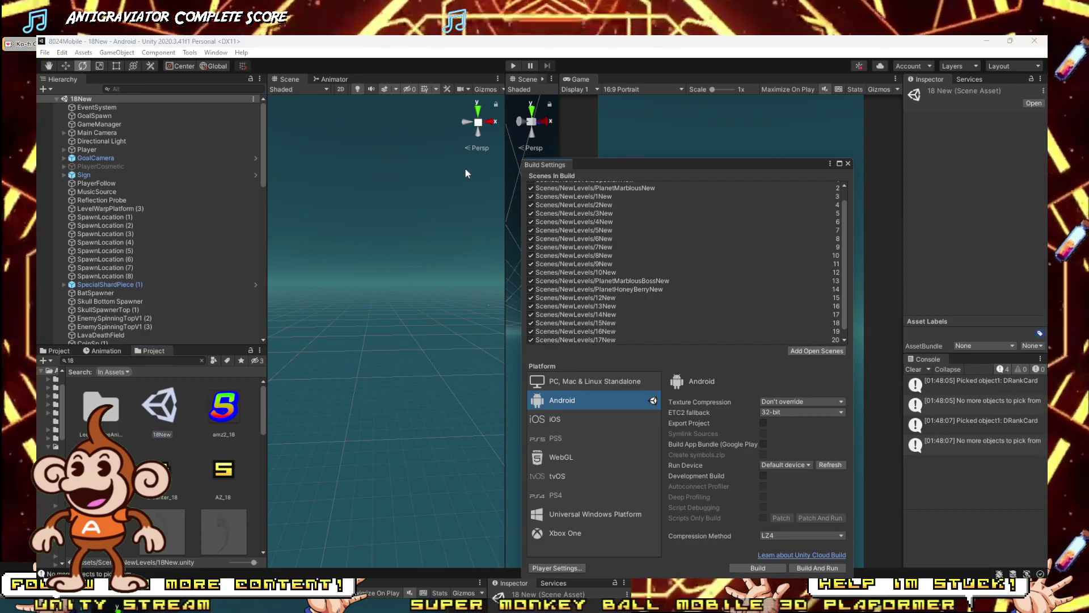
pyautogui.click(512, 66)
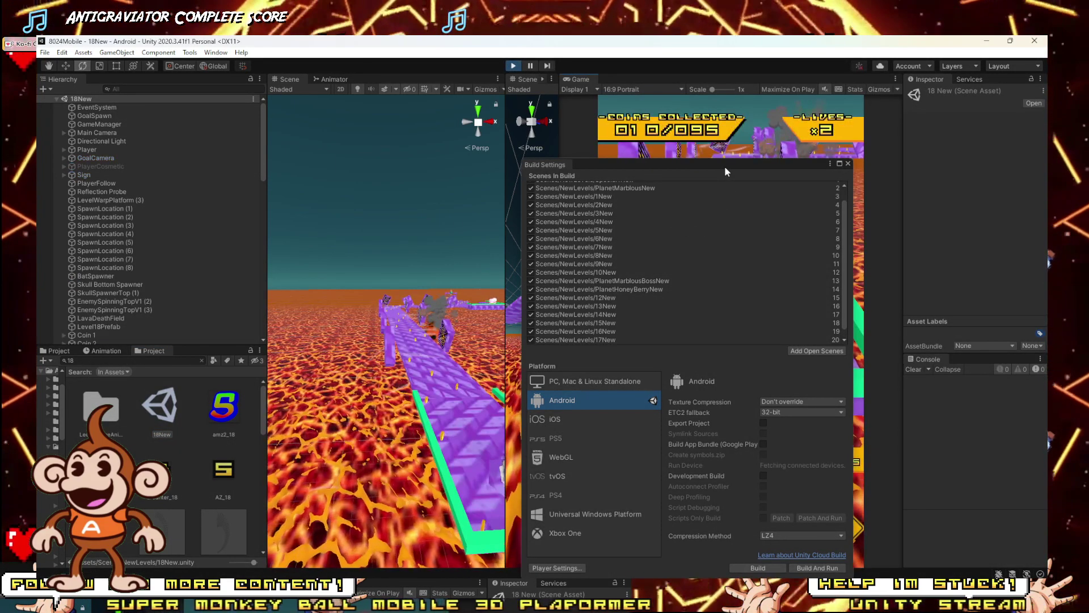
pyautogui.moveTo(726, 172); pyautogui.dragTo(639, 197)
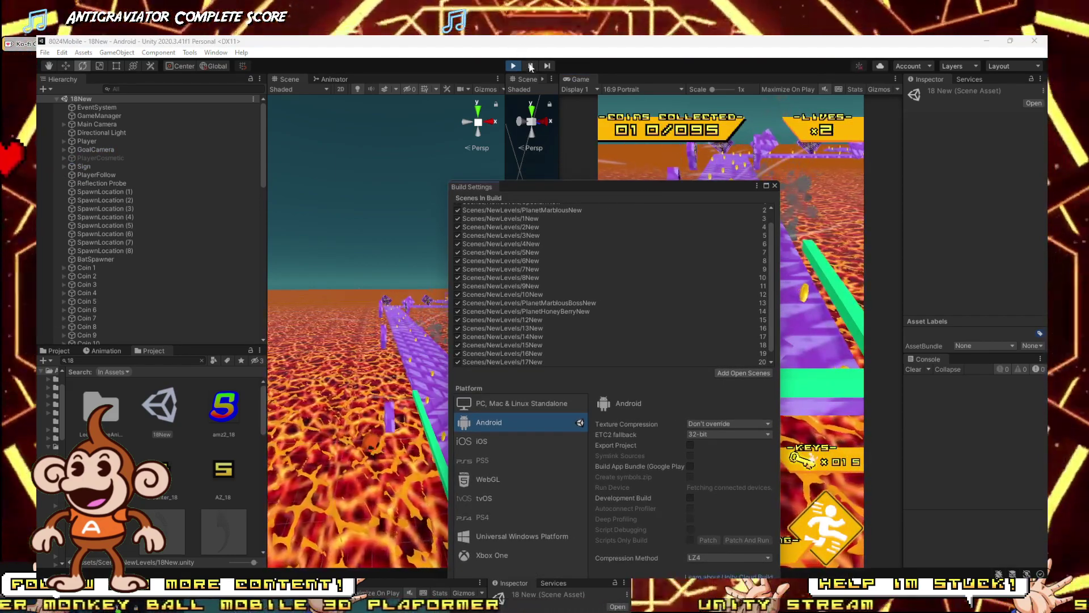
pyautogui.hotkey('ctrl', 'p')
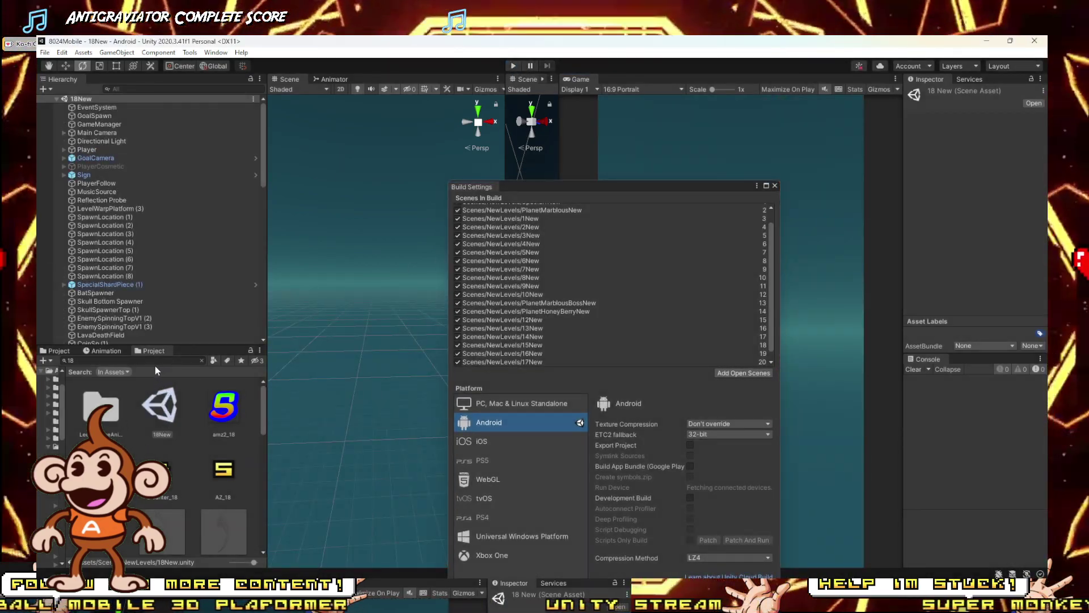
# Step: Add the scenes 18New and 19new to Scenes In Build and close Build Settings
pyautogui.moveTo(600, 410); pyautogui.dragTo(633, 348)
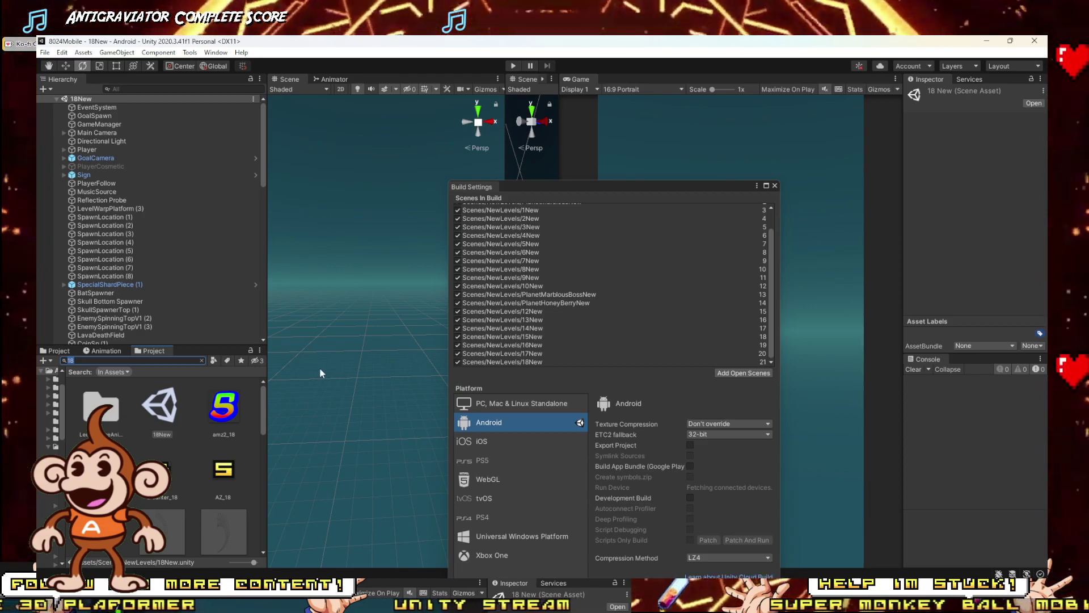
pyautogui.write('9')
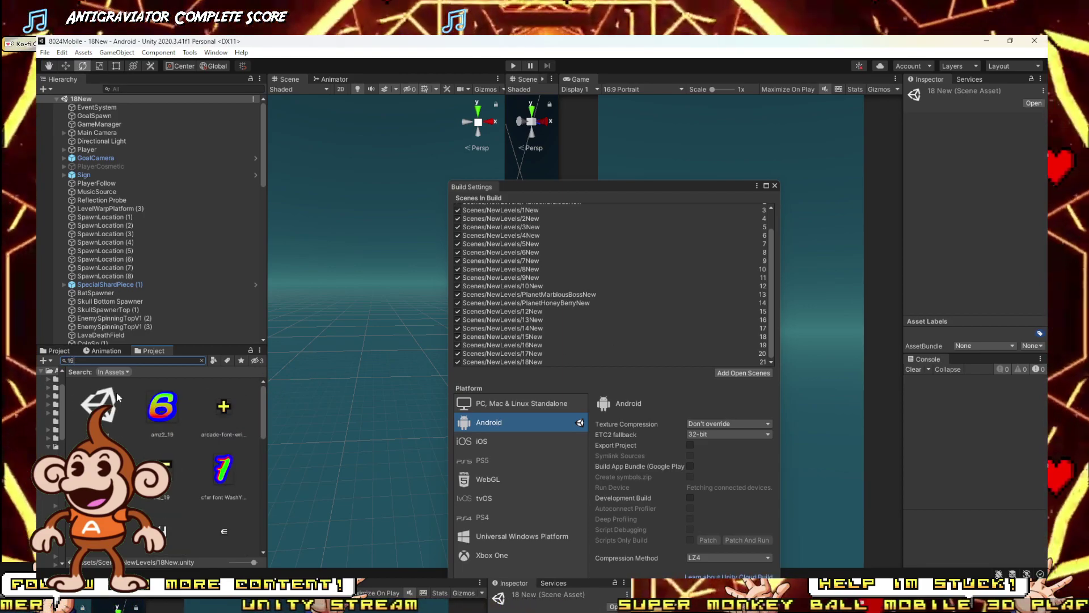
pyautogui.doubleClick(98, 405)
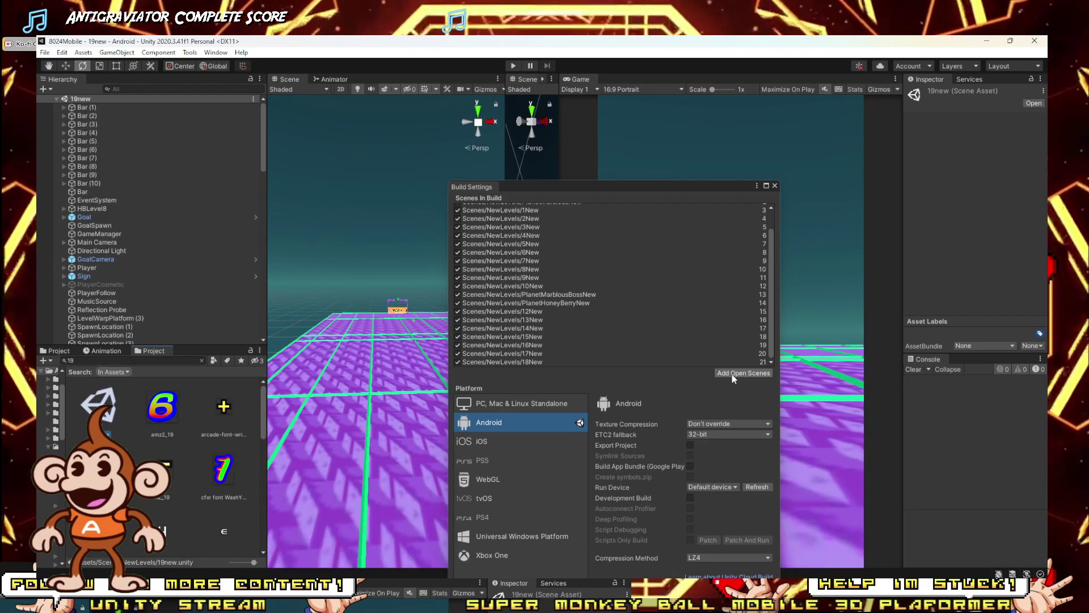
pyautogui.click(736, 374)
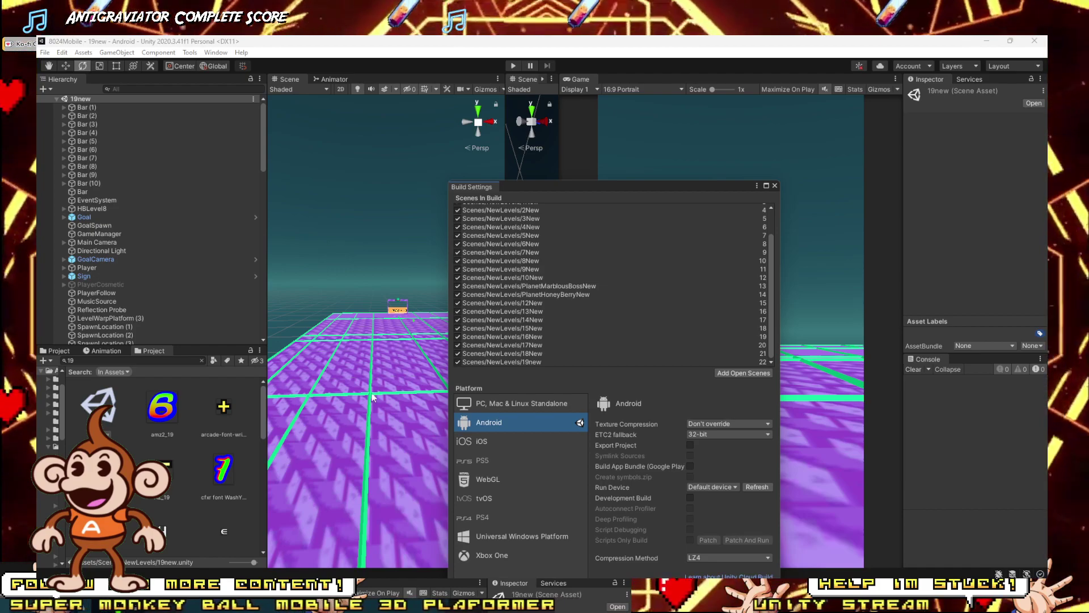
pyautogui.scroll(-3, 391, 380)
pyautogui.scroll(2, 390, 380)
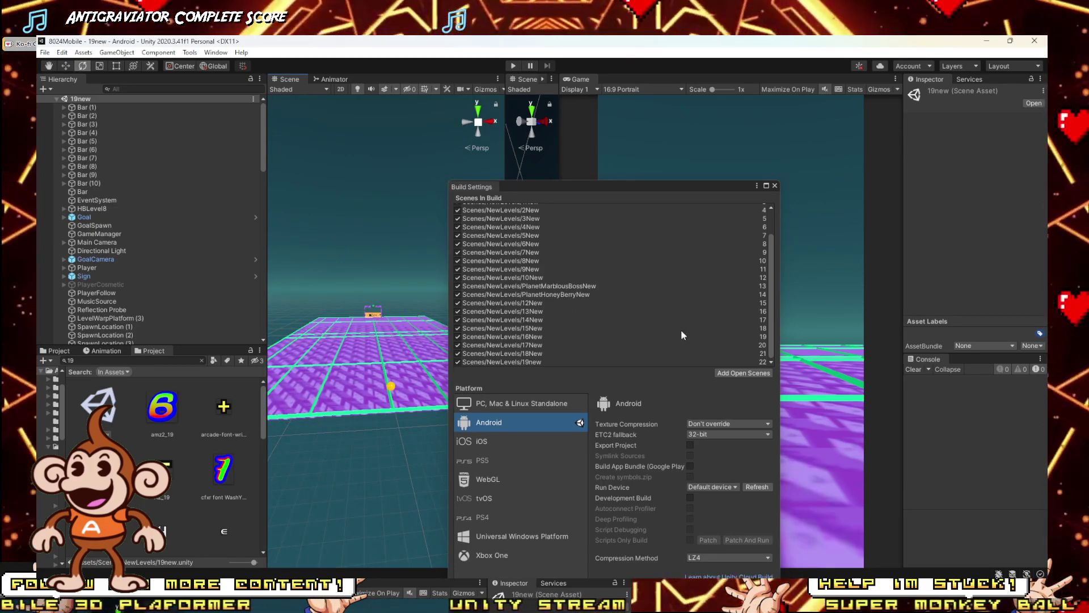
pyautogui.moveTo(695, 185); pyautogui.dragTo(679, 138)
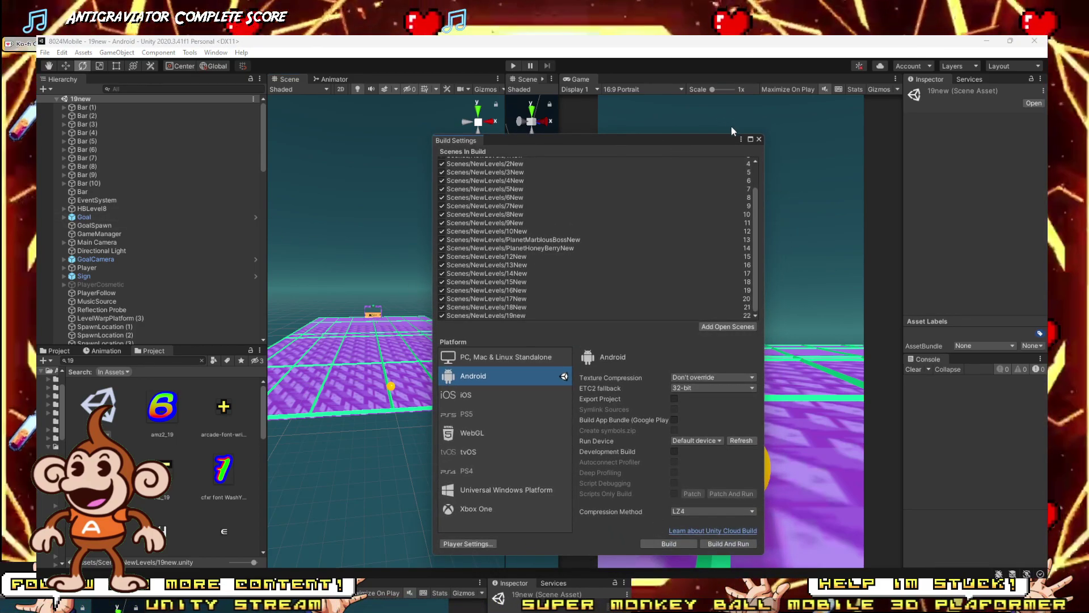
pyautogui.click(759, 138)
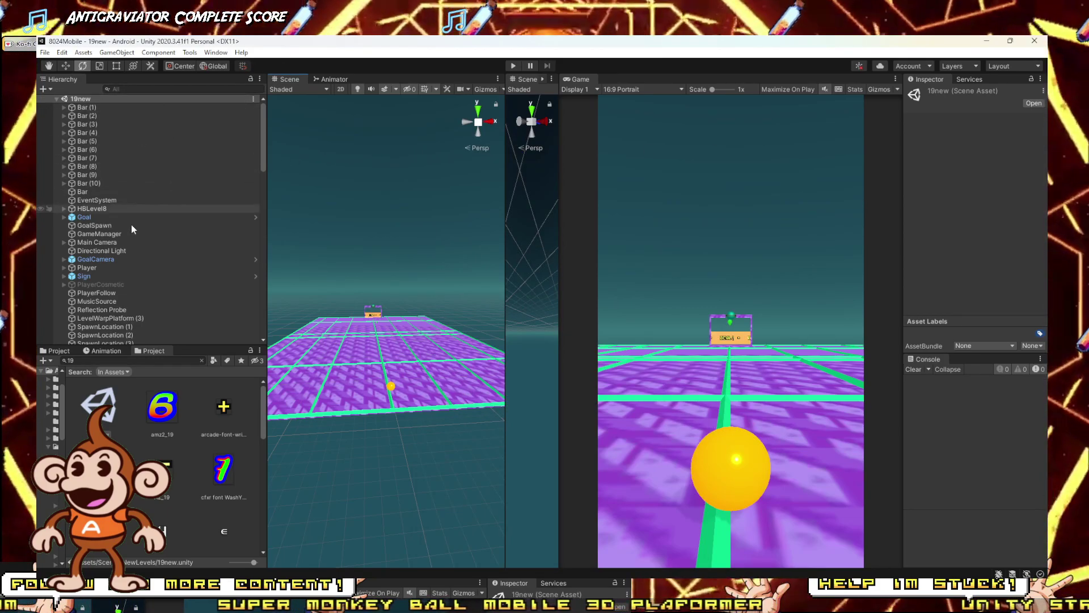
# Step: Search the project assets for honey and open the PlanetHoneyBerryNew scene
pyautogui.doubleClick(128, 361)
pyautogui.write('honey')
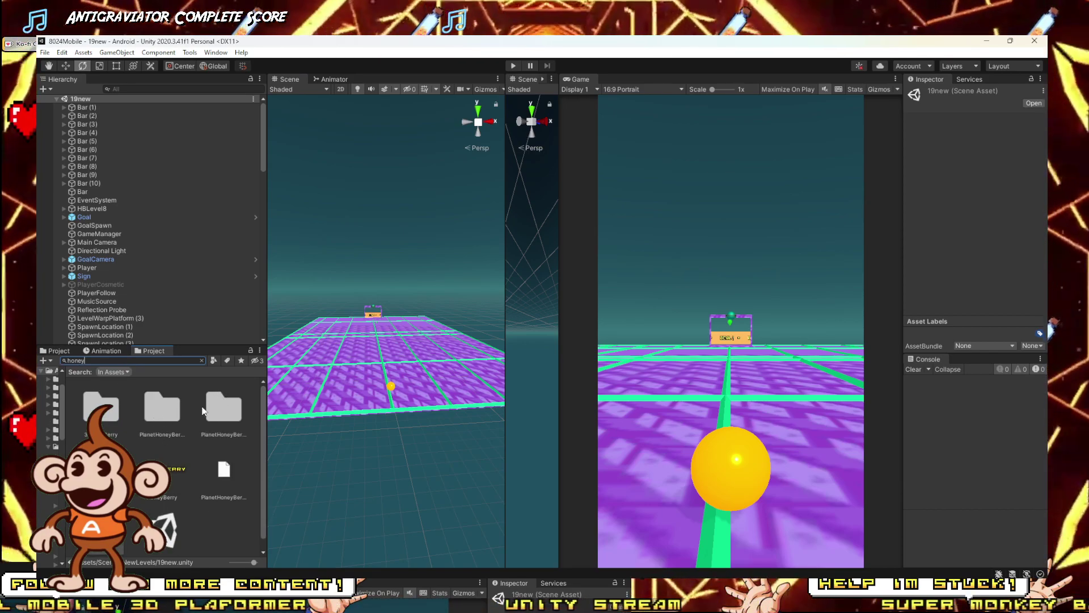
pyautogui.scroll(-1, 165, 518)
pyautogui.doubleClick(165, 518)
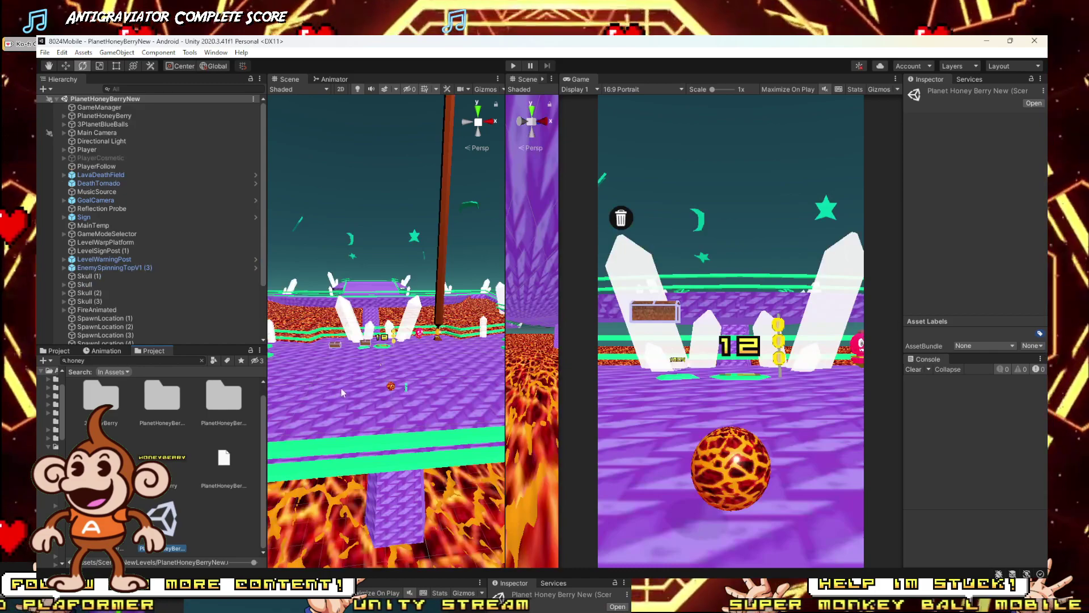
# Step: Move the pink spinning-top enemy near the trophy along Z to about 27.42
pyautogui.moveTo(386, 329); pyautogui.dragTo(407, 317, button='right')
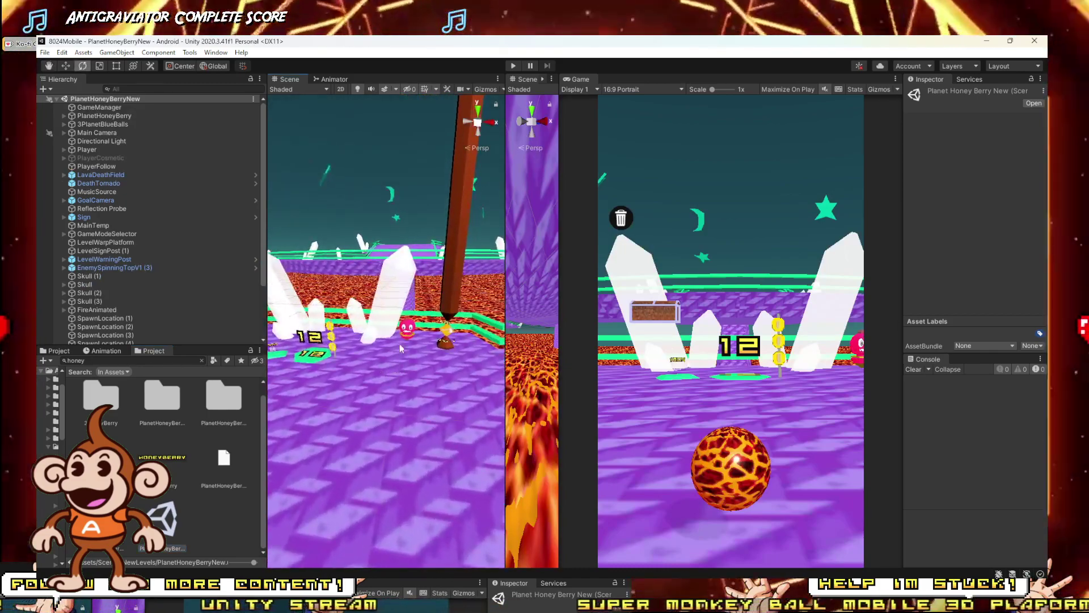
pyautogui.click(407, 328)
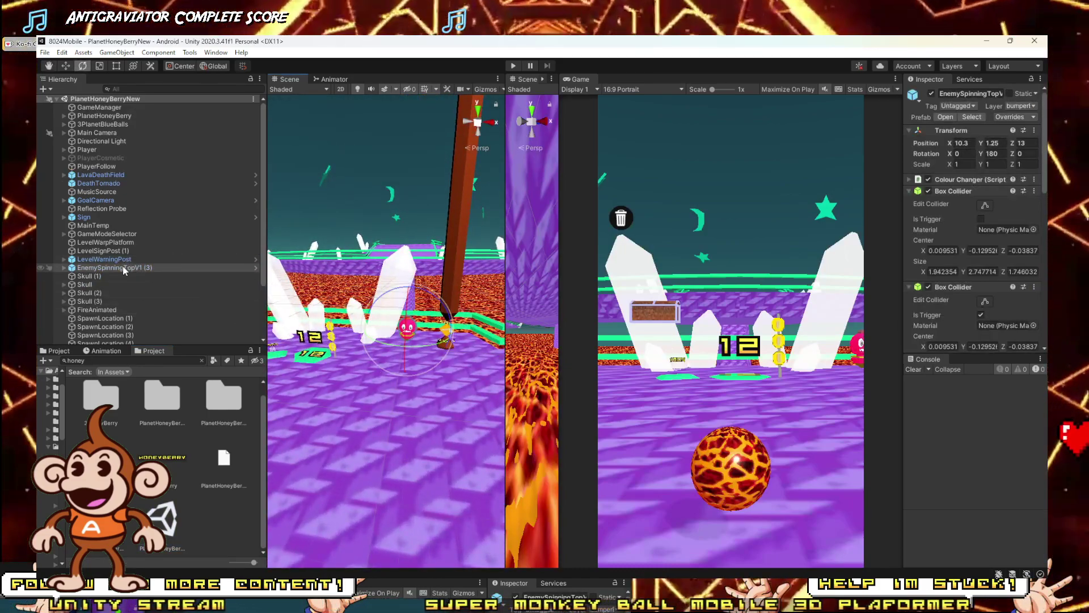
pyautogui.moveTo(349, 340); pyautogui.dragTo(363, 319, button='right')
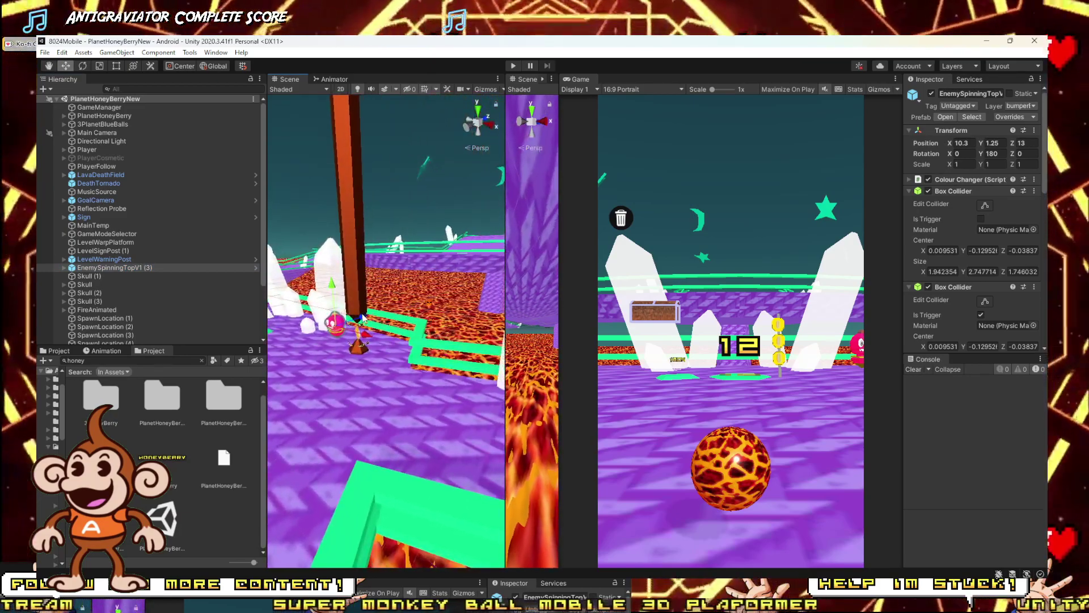
pyautogui.moveTo(445, 301); pyautogui.dragTo(307, 319, button='right')
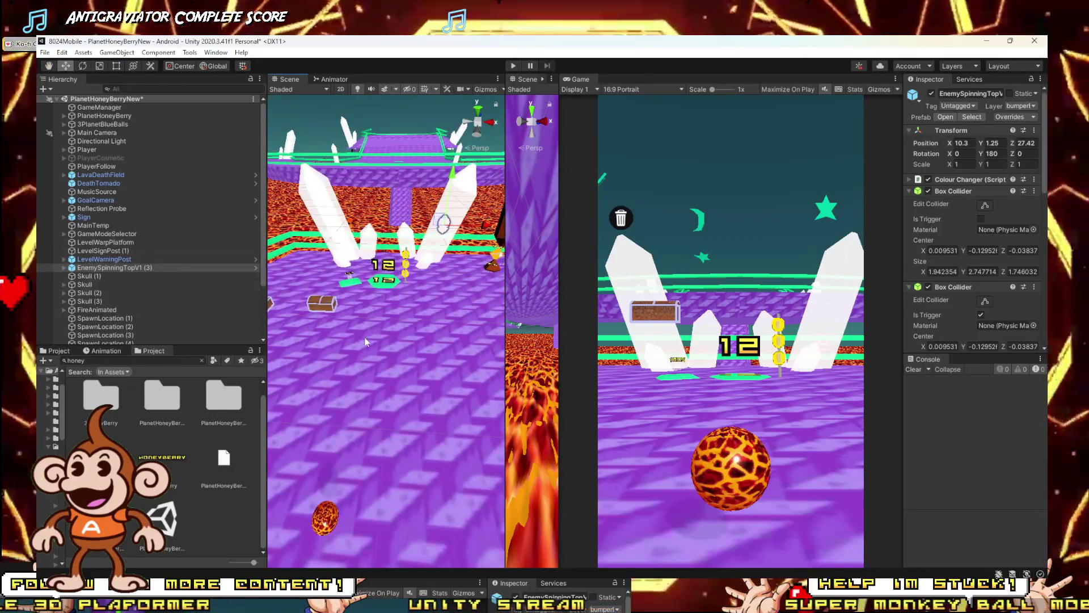
# Step: Examine the LevelSelector (01) and LevelSelector (02) pads and their surroundings in the hub scene
pyautogui.click(397, 294)
pyautogui.doubleClick(112, 340)
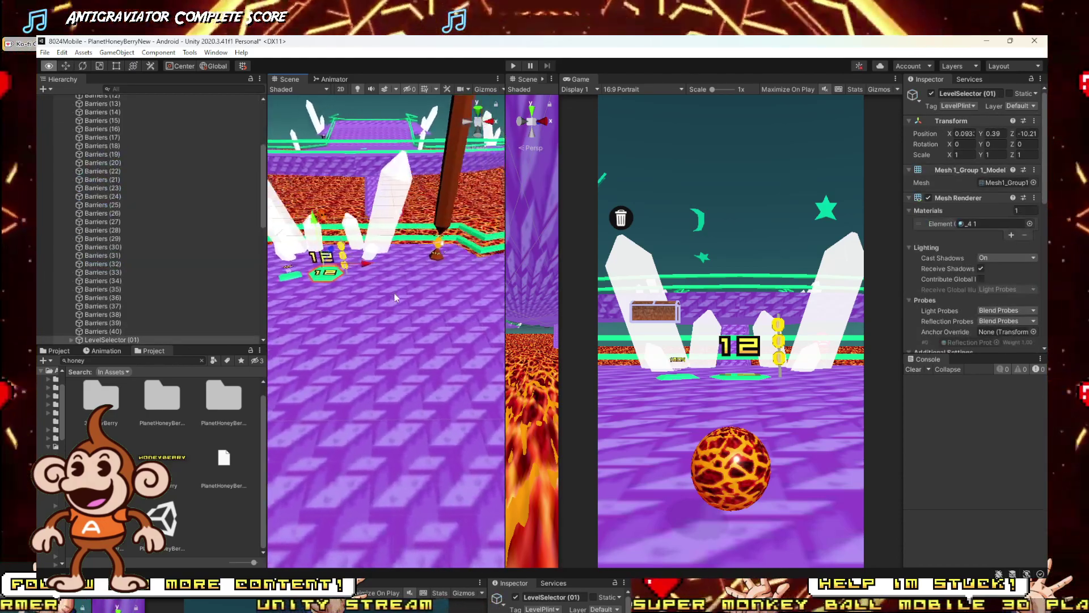
pyautogui.scroll(-5, 114, 272)
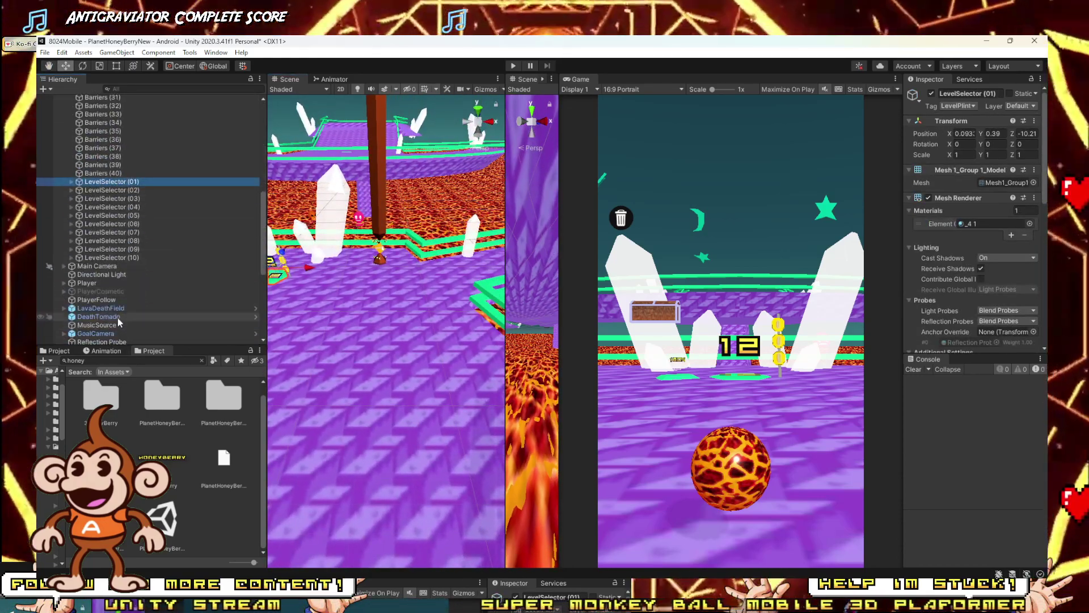
pyautogui.doubleClick(109, 190)
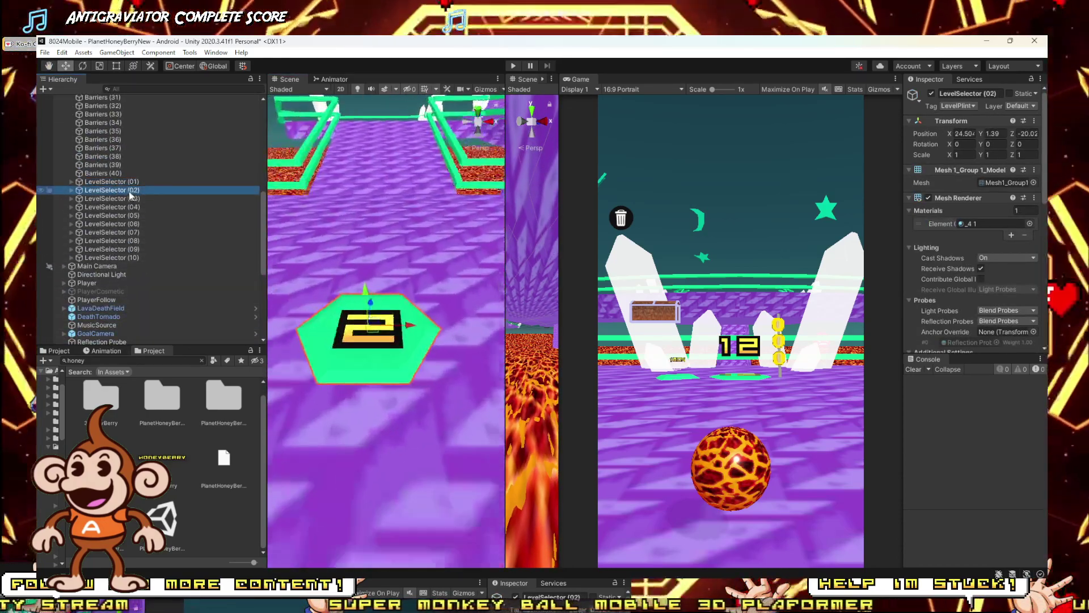
pyautogui.scroll(-8, 399, 300)
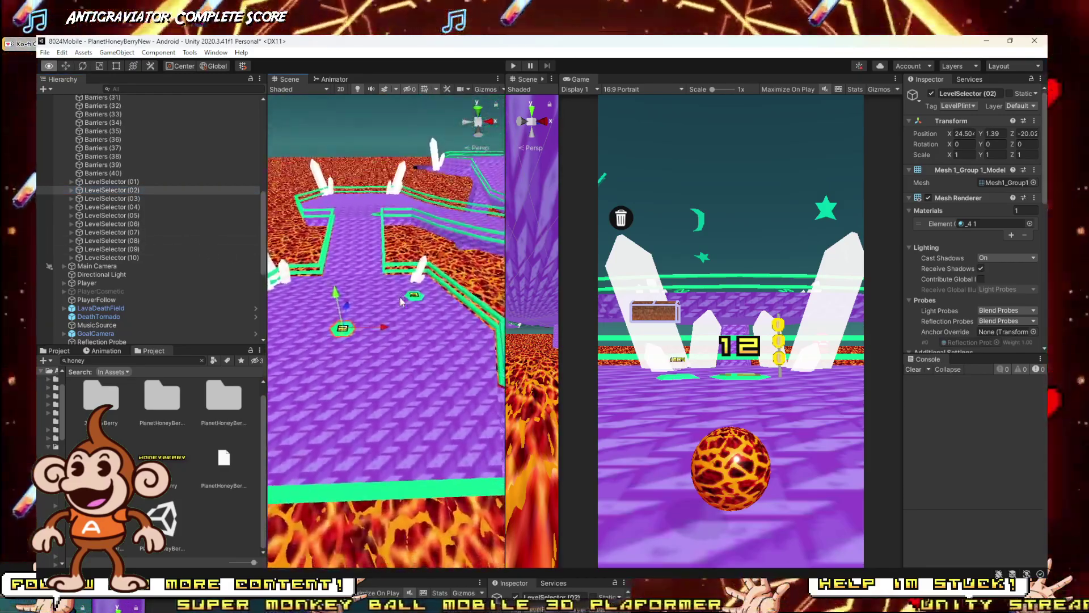
pyautogui.moveTo(401, 301); pyautogui.dragTo(355, 321, button='right')
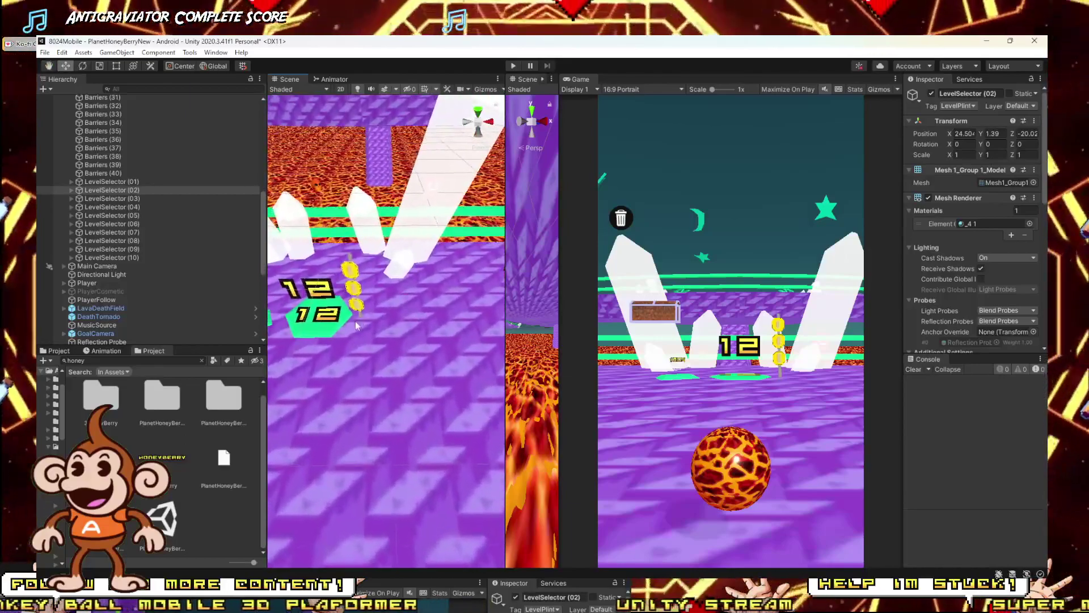
# Step: Duplicate the level 12 pad, LevelSelector (01), three times and place the copies in a row beside it
pyautogui.click(328, 332)
pyautogui.scroll(-5, 331, 327)
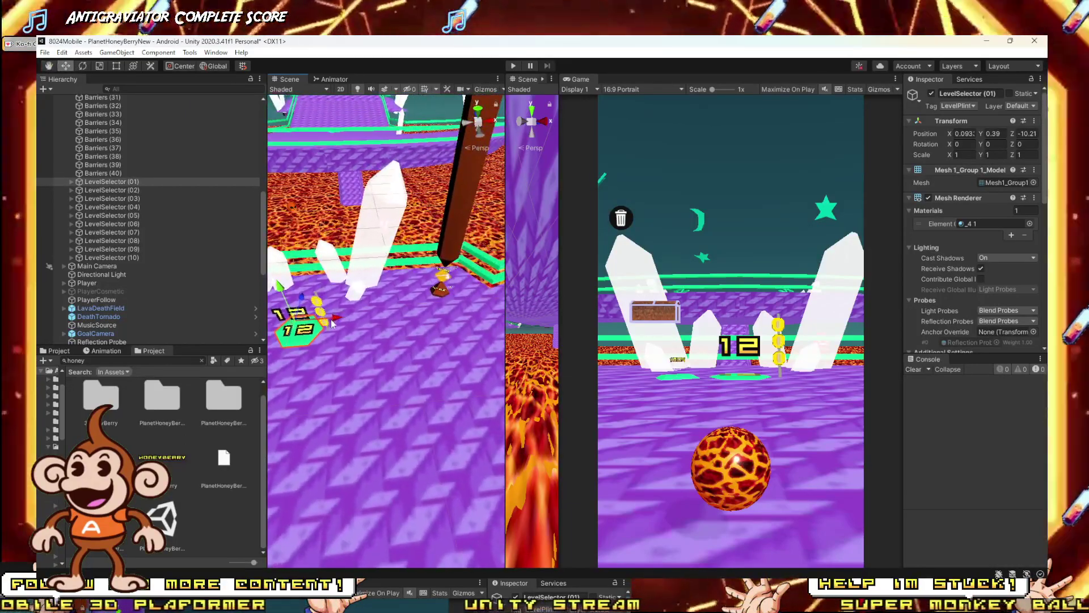
pyautogui.hotkey('ctrl', 'd')
pyautogui.moveTo(334, 323); pyautogui.dragTo(418, 348)
pyautogui.hotkey('ctrl', 'd')
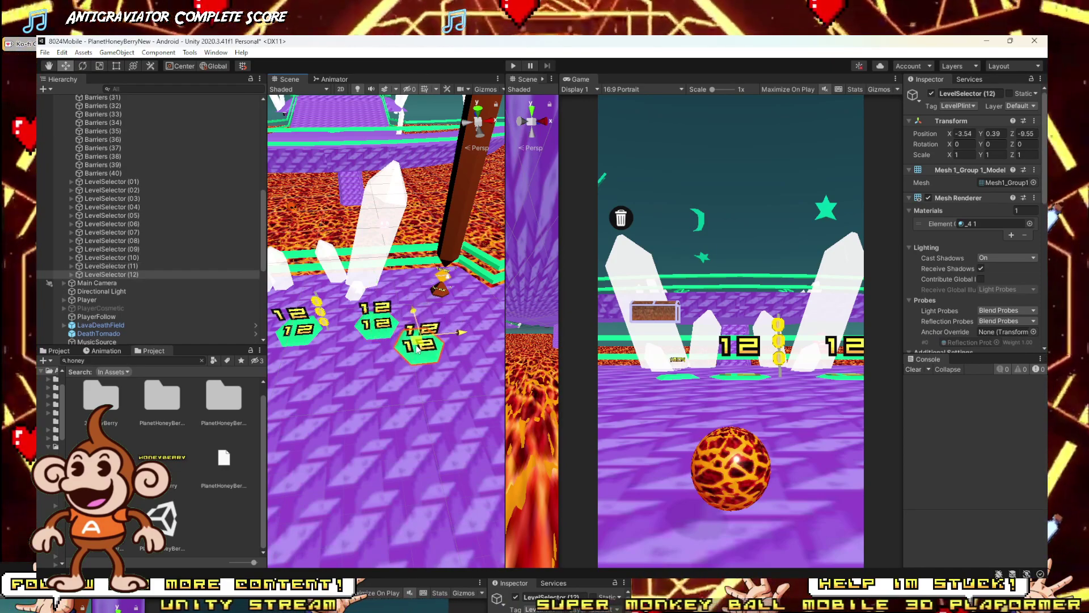
pyautogui.hotkey('ctrl', 'd')
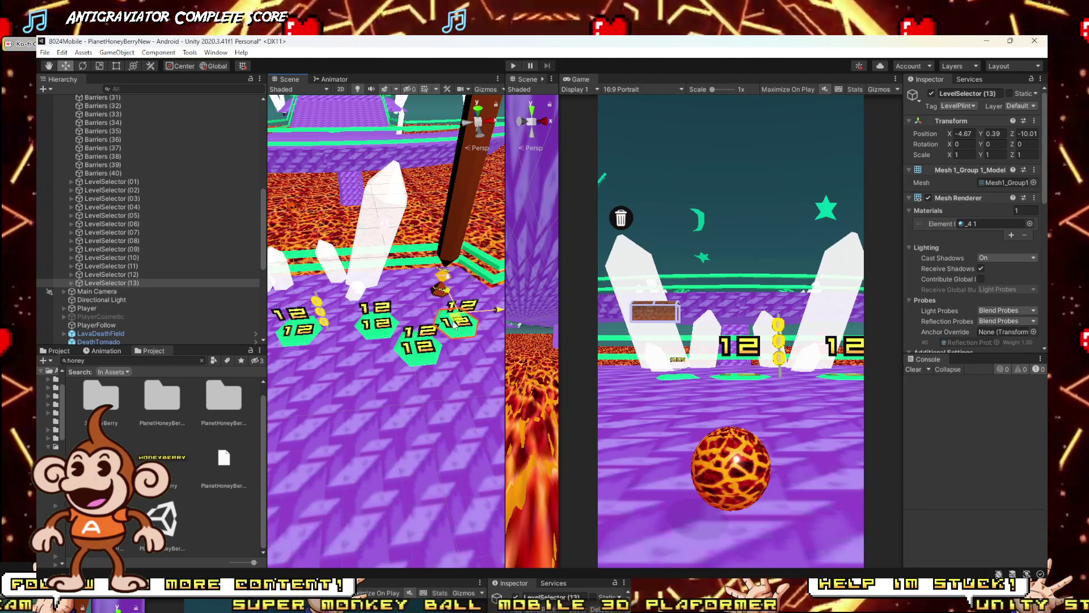
# Step: Duplicate four more level pads and continue the curved row, placing the final one at about X -7.05, Z -5.16
pyautogui.keyDown('alt'); pyautogui.moveTo(434, 323); pyautogui.dragTo(377, 318); pyautogui.keyUp('alt')
pyautogui.hotkey('ctrl', 'd')
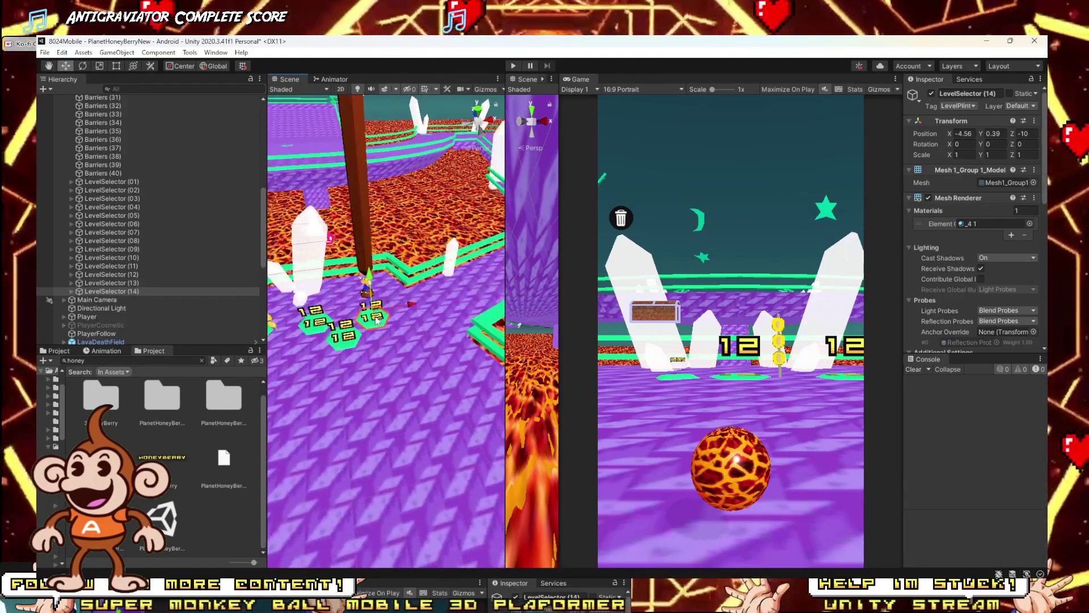
pyautogui.hotkey('ctrl', 'd')
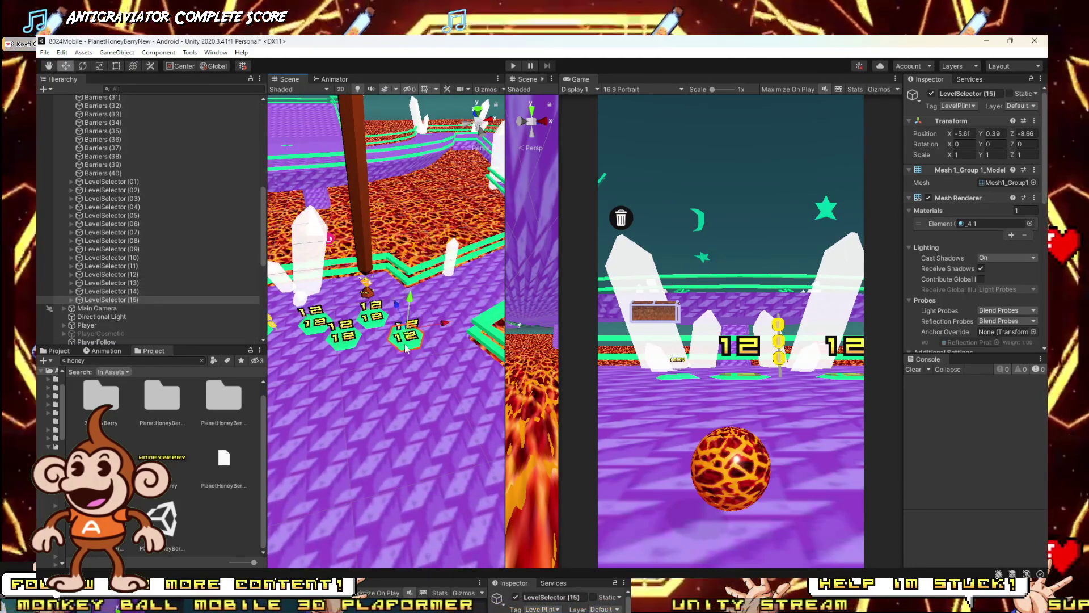
pyautogui.hotkey('ctrl', 'd')
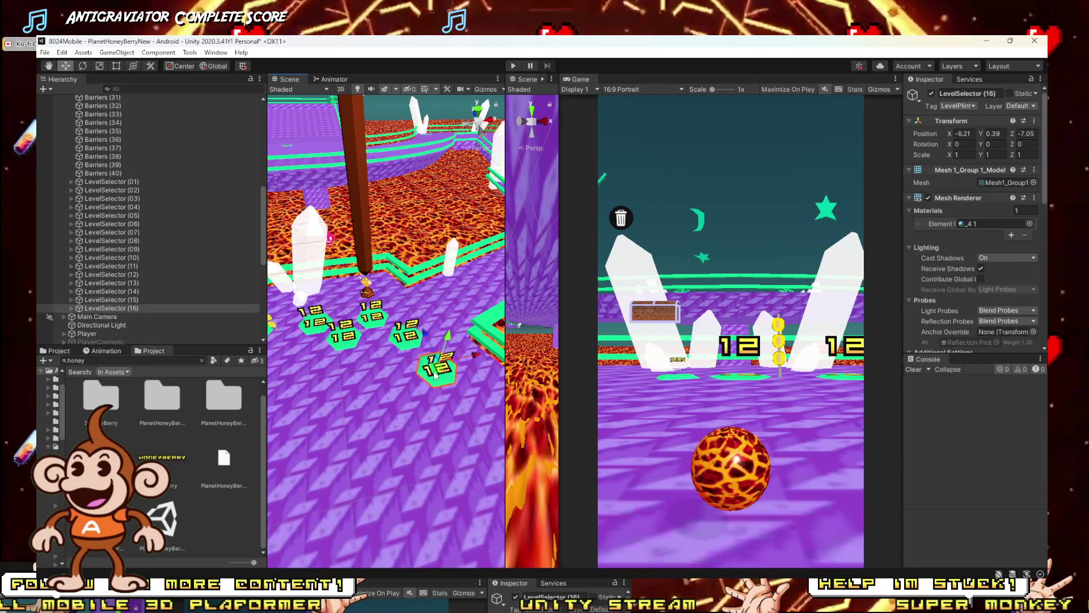
pyautogui.moveTo(397, 402); pyautogui.dragTo(463, 415)
pyautogui.hotkey('ctrl', 'd')
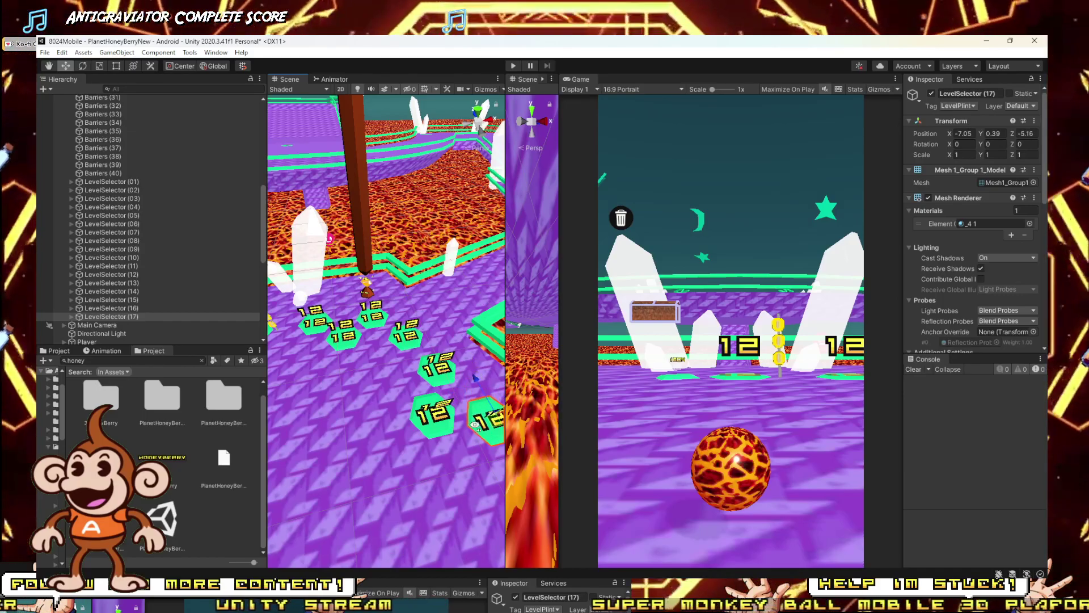
# Step: Swap the second-digit sprites of the upright numbers on LevelSelector (12), (13) and (14) to read 13, 14 and 15
pyautogui.scroll(5, 476, 423)
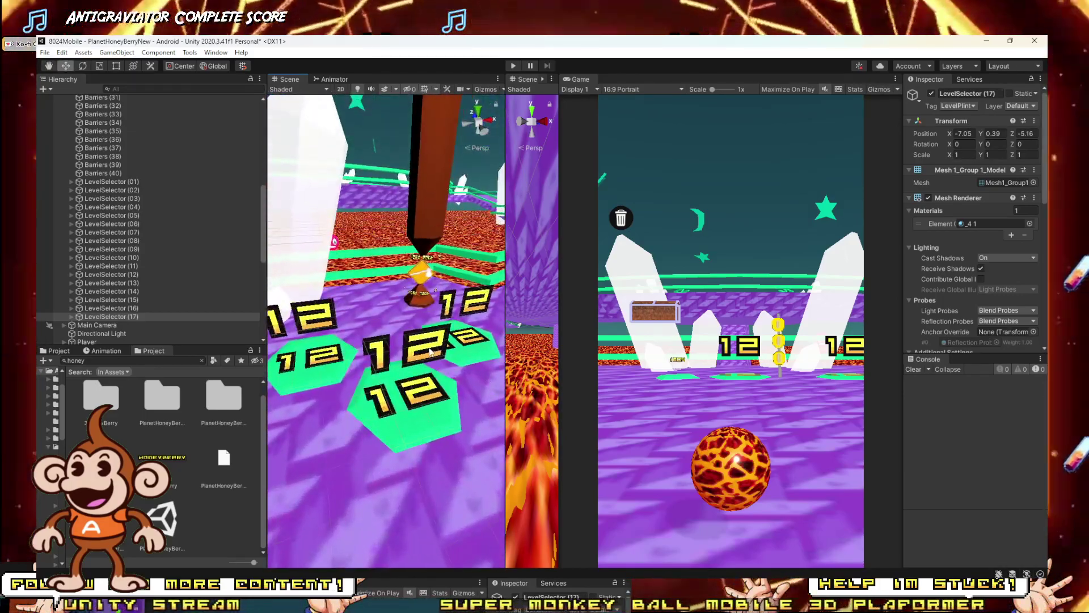
pyautogui.click(429, 352)
pyautogui.click(997, 184)
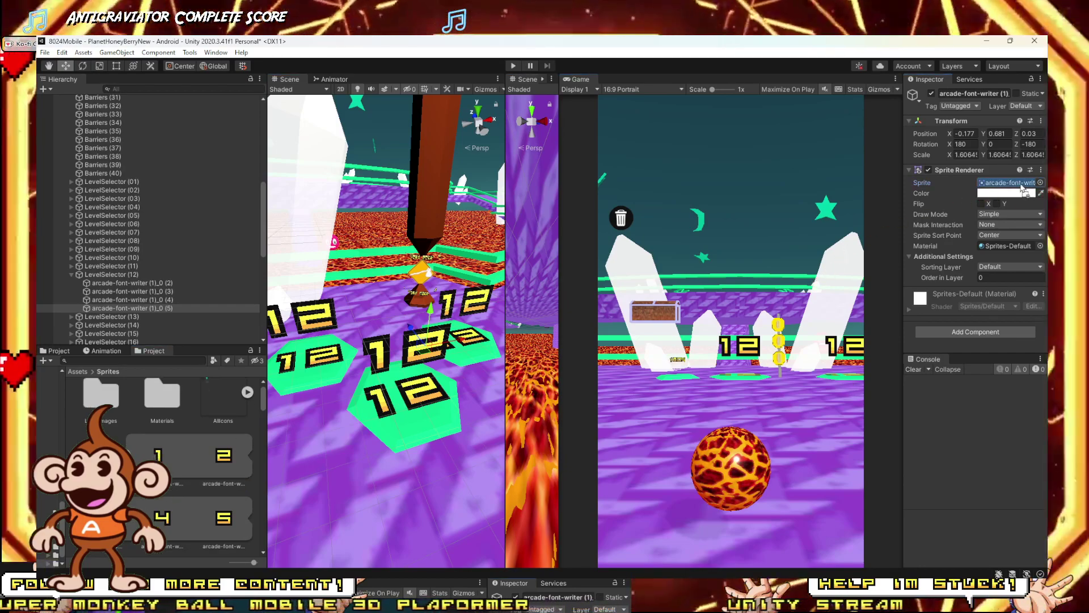
pyautogui.moveTo(401, 347); pyautogui.dragTo(405, 345, button='right')
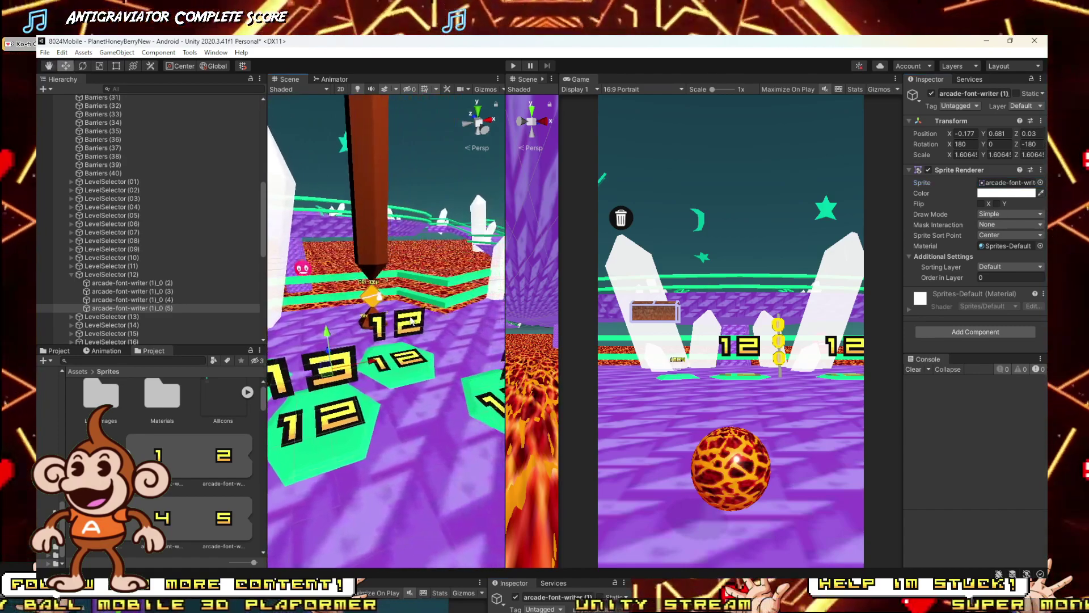
pyautogui.click(405, 345)
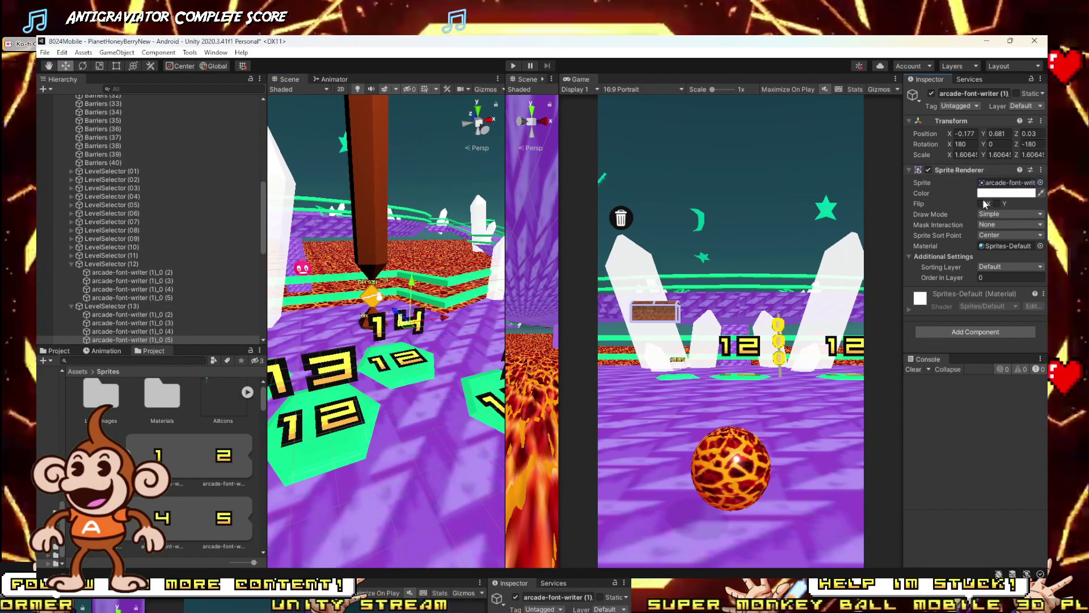
pyautogui.moveTo(448, 355); pyautogui.dragTo(402, 367, button='right')
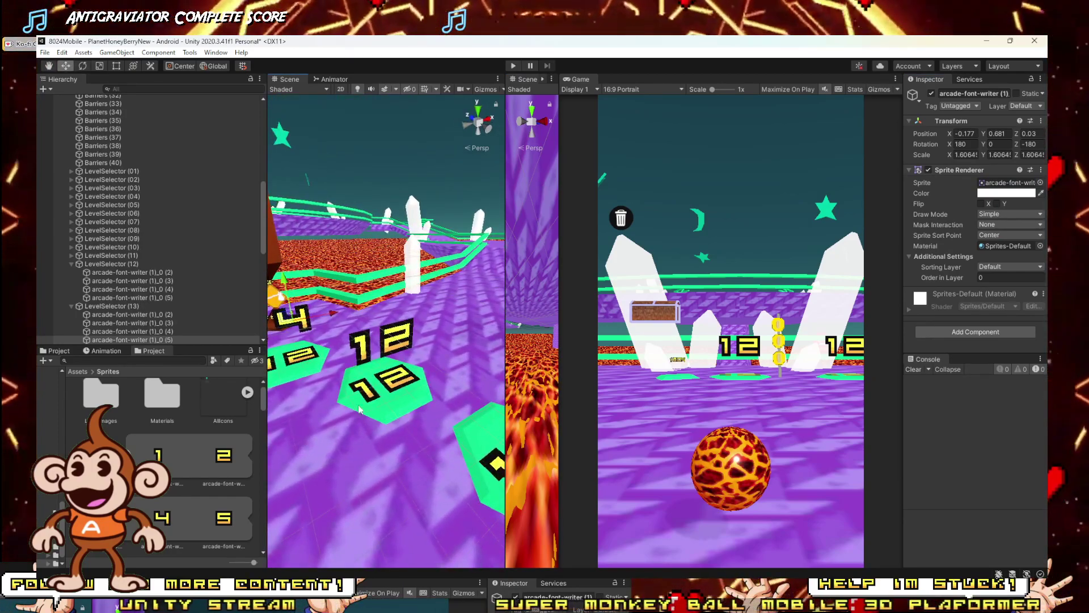
pyautogui.click(396, 339)
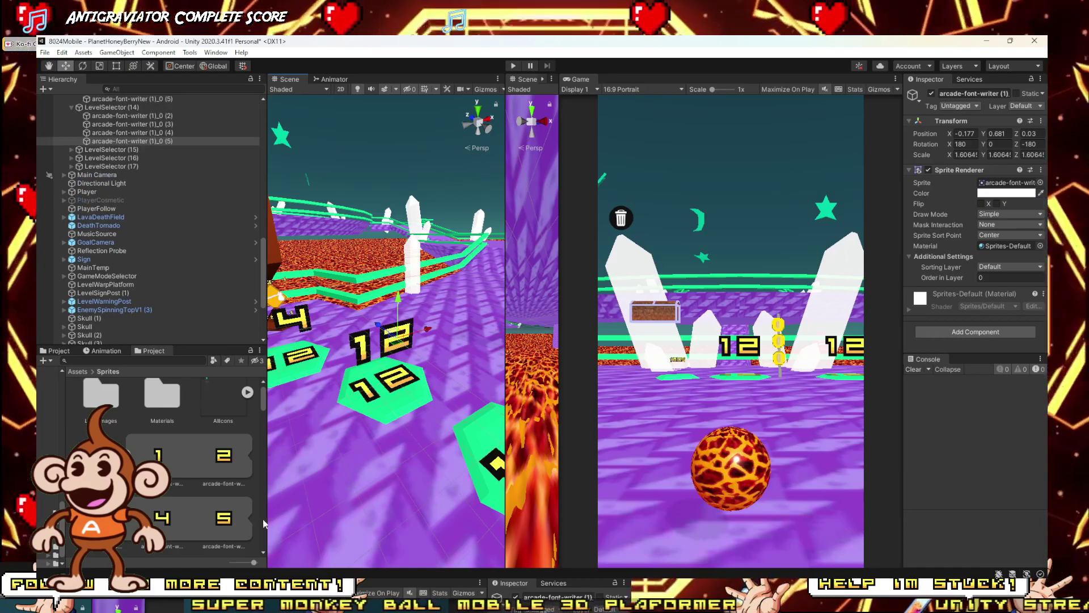
# Step: Swap the second-digit sprites of the upright numbers on LevelSelector (15), (16) and (17) to read 16, 17 and 18
pyautogui.moveTo(491, 357); pyautogui.dragTo(363, 378, button='right')
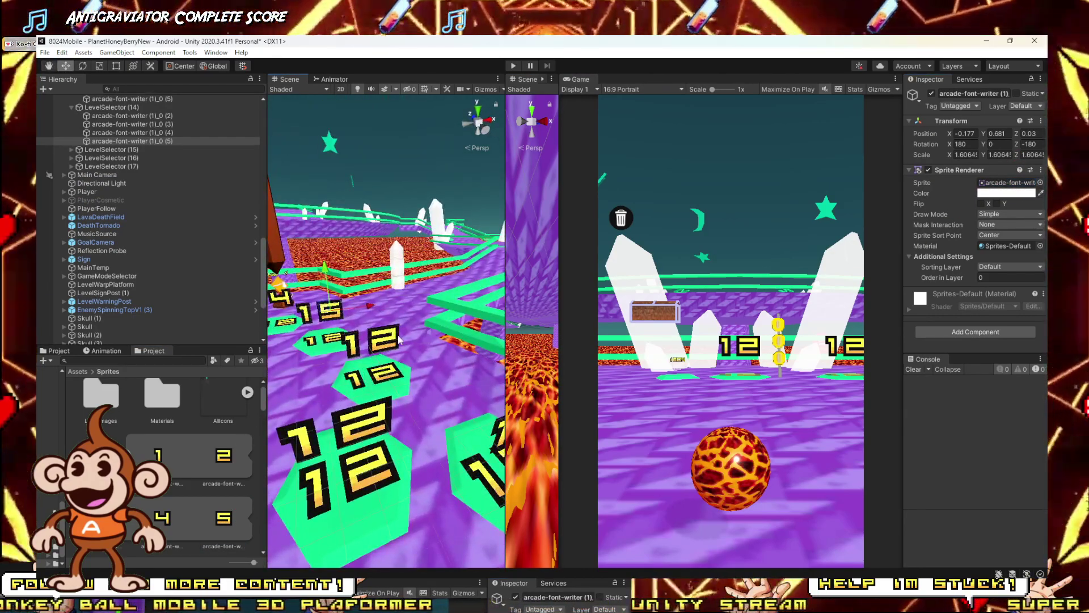
pyautogui.click(399, 339)
pyautogui.scroll(-3, 165, 488)
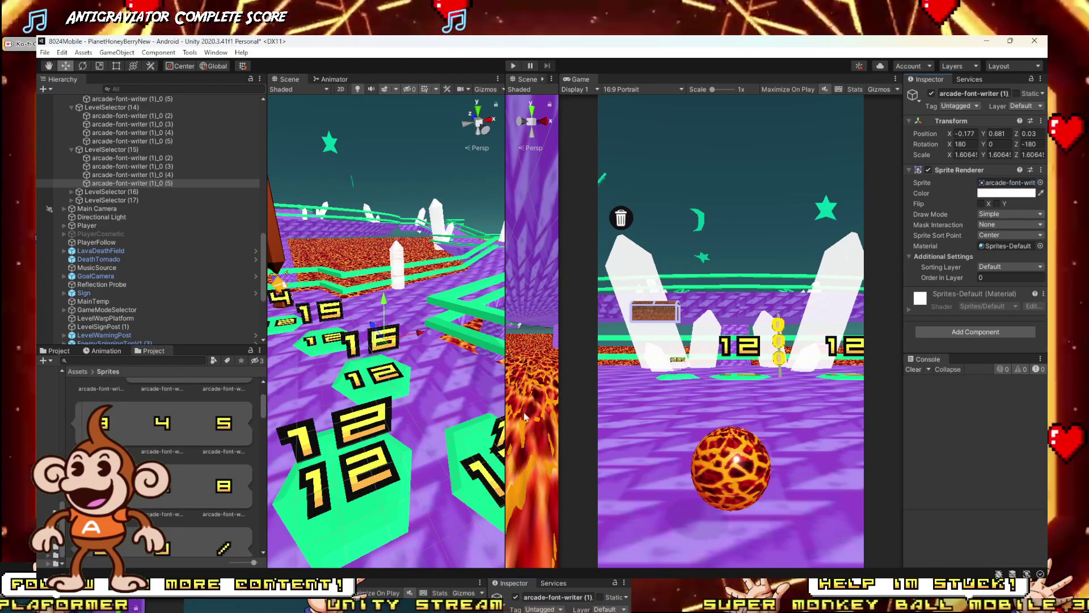
pyautogui.click(360, 412)
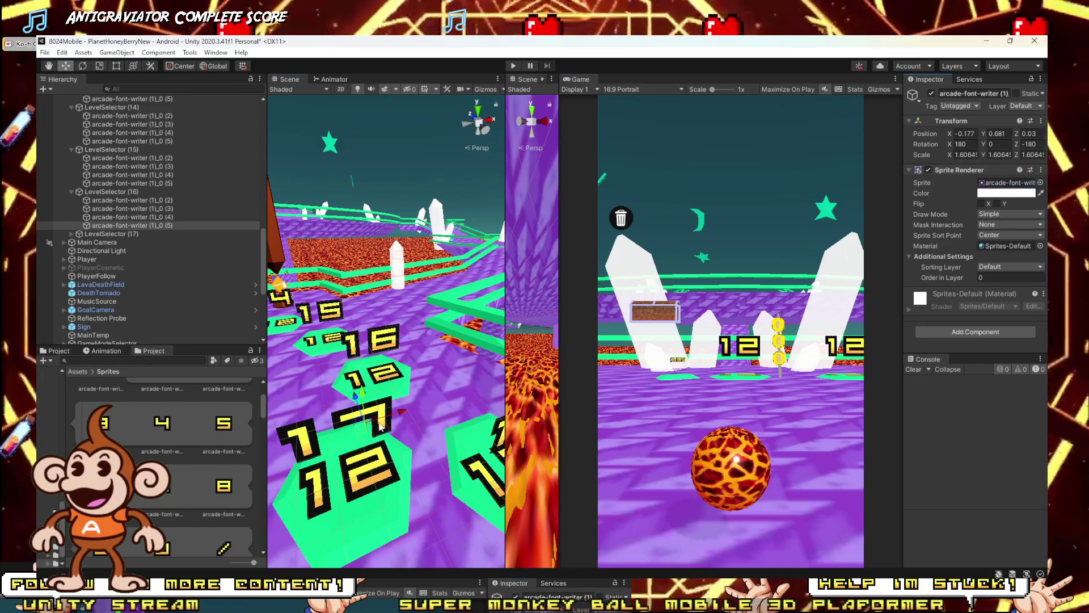
pyautogui.moveTo(380, 427); pyautogui.dragTo(488, 397, button='right')
pyautogui.click(491, 392)
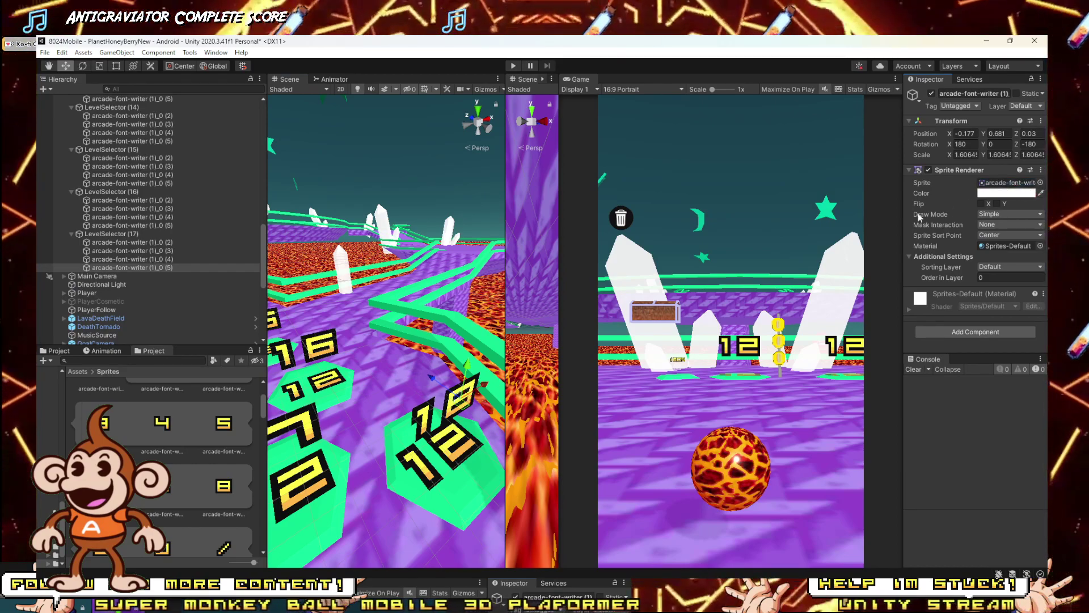
# Step: Change the second-digit sprites of the flat pad numbers on LevelSelector (17) and (16) to 8 and 7
pyautogui.moveTo(433, 359); pyautogui.dragTo(406, 409, button='right')
pyautogui.click(401, 413)
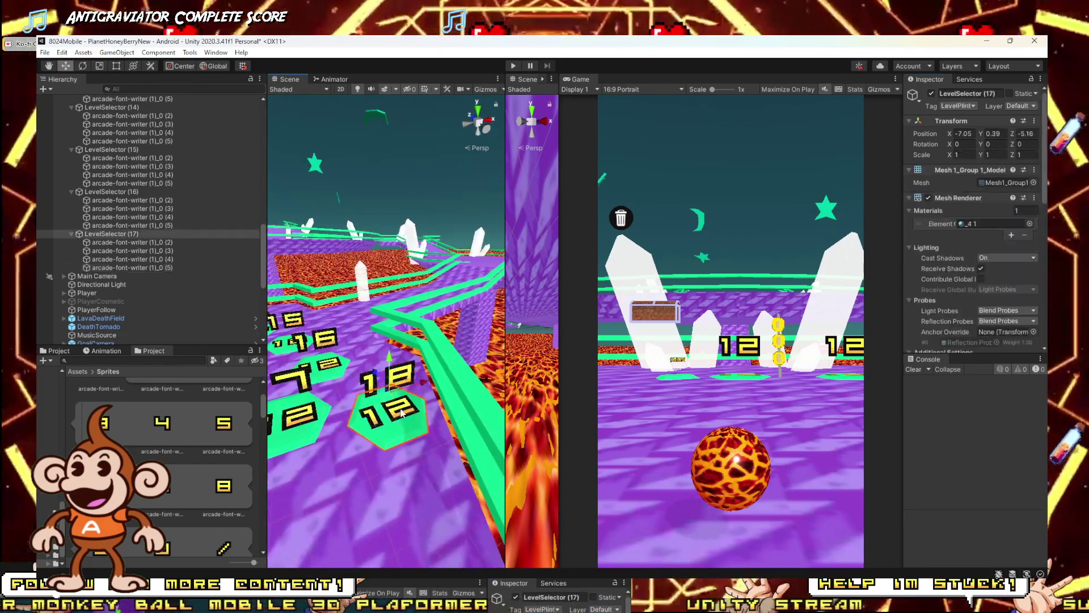
pyautogui.click(415, 410)
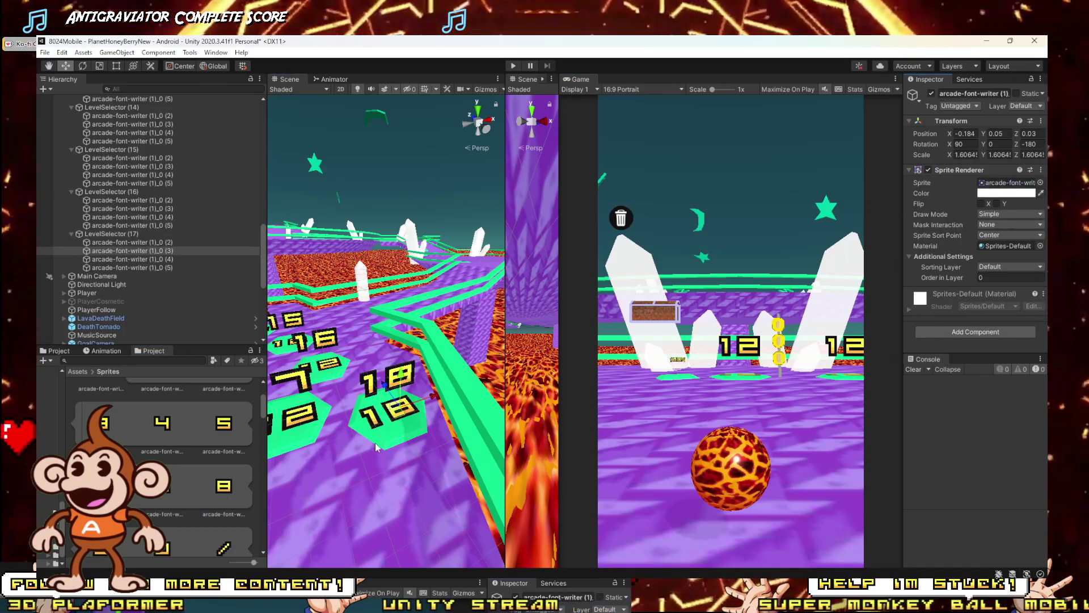
pyautogui.moveTo(465, 373); pyautogui.dragTo(380, 391, button='right')
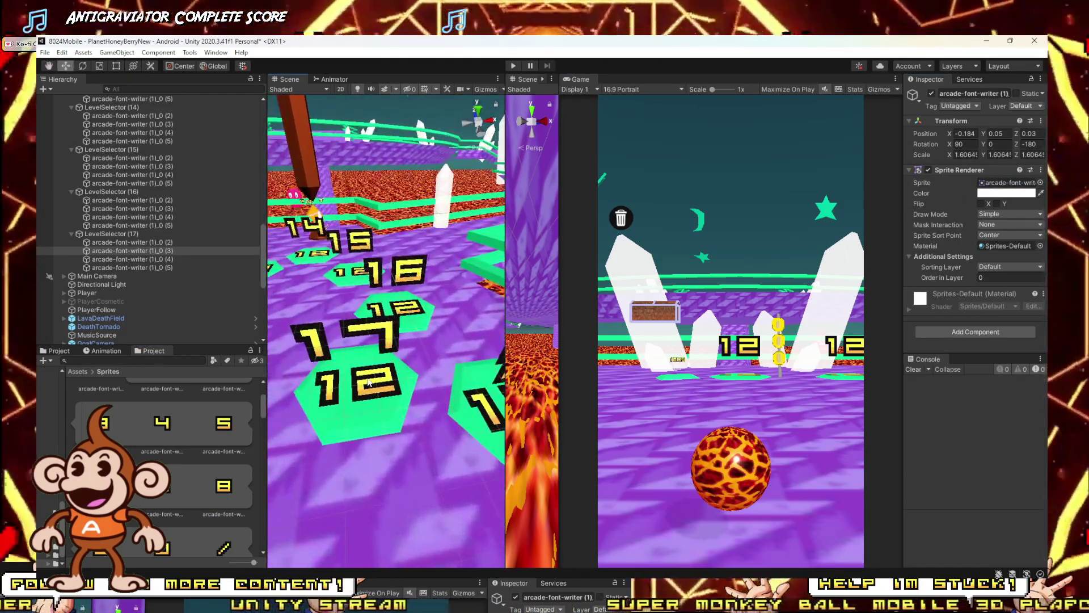
pyautogui.click(377, 386)
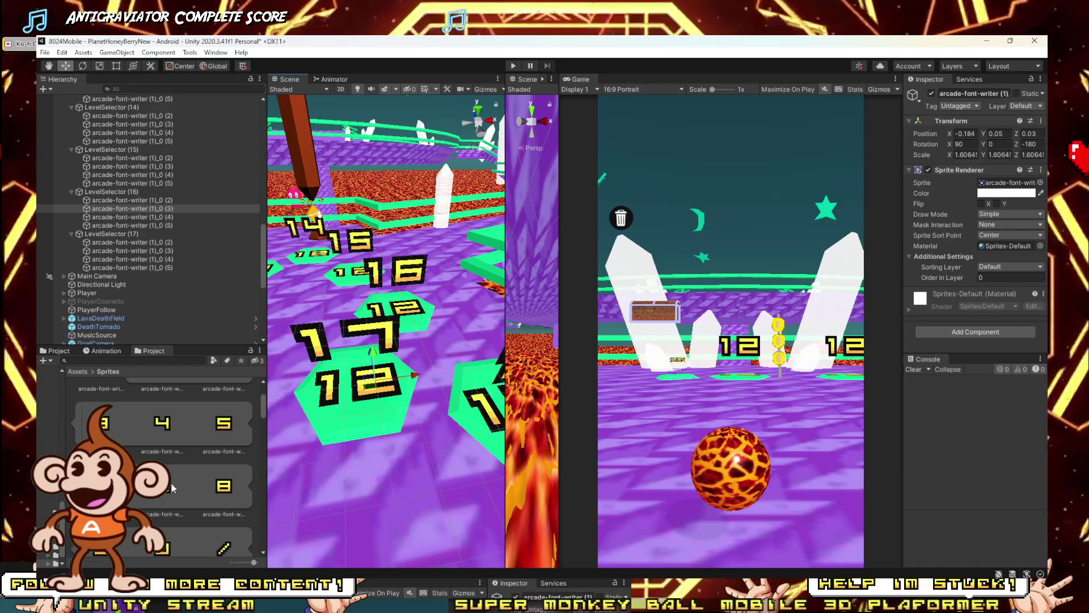
# Step: Change the second-digit sprite of the flat pad number on LevelSelector (15) to 6
pyautogui.moveTo(511, 329); pyautogui.dragTo(417, 371, button='right')
pyautogui.click(414, 380)
pyautogui.click(418, 375)
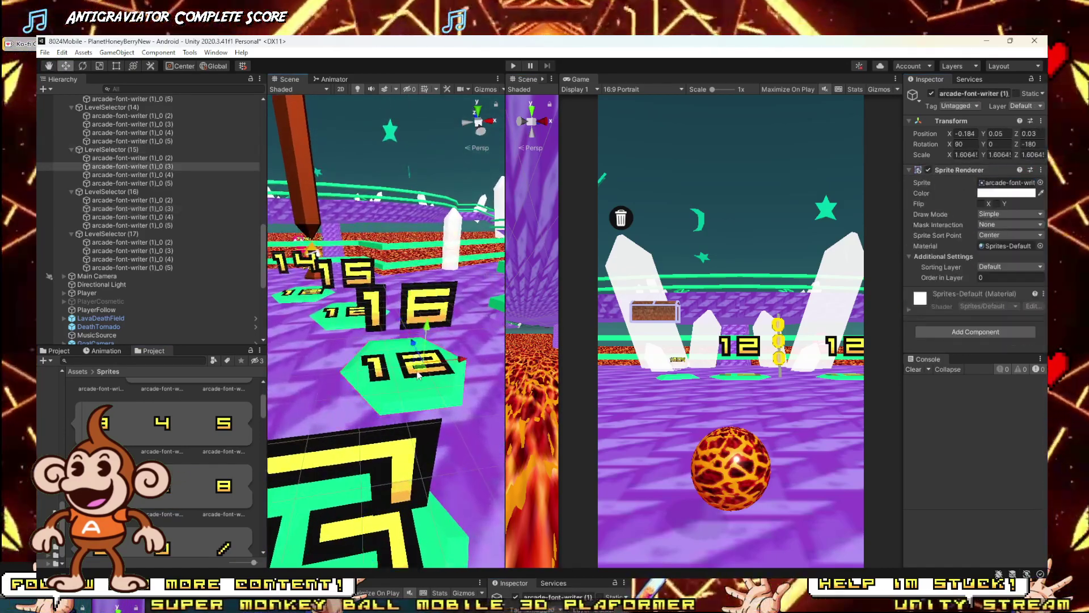
pyautogui.scroll(2, 138, 449)
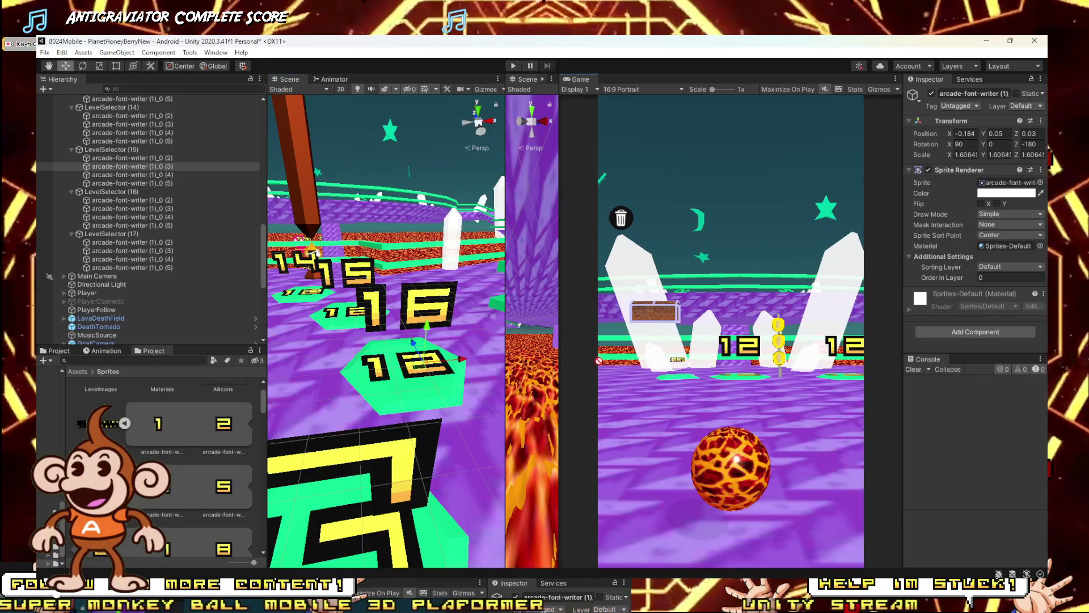
pyautogui.moveTo(395, 450); pyautogui.dragTo(288, 466, button='right')
pyautogui.scroll(-1, 164, 454)
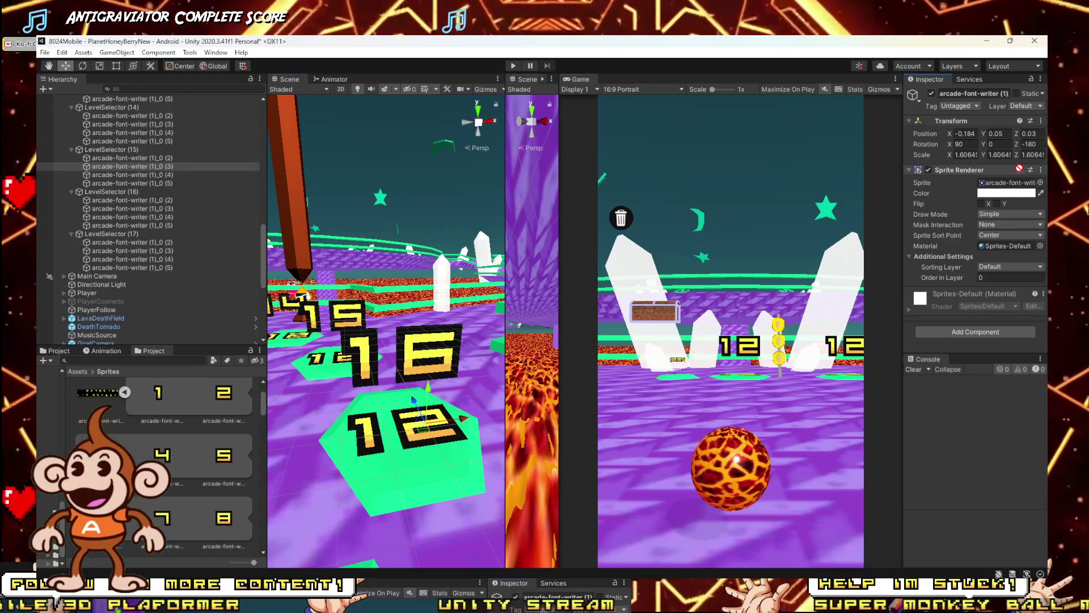
# Step: Change the second-digit sprites of the flat pad numbers on LevelSelector (14), (13) and (12) to 5, 4 and 3
pyautogui.moveTo(417, 423); pyautogui.dragTo(416, 422, button='right')
pyautogui.click(417, 423)
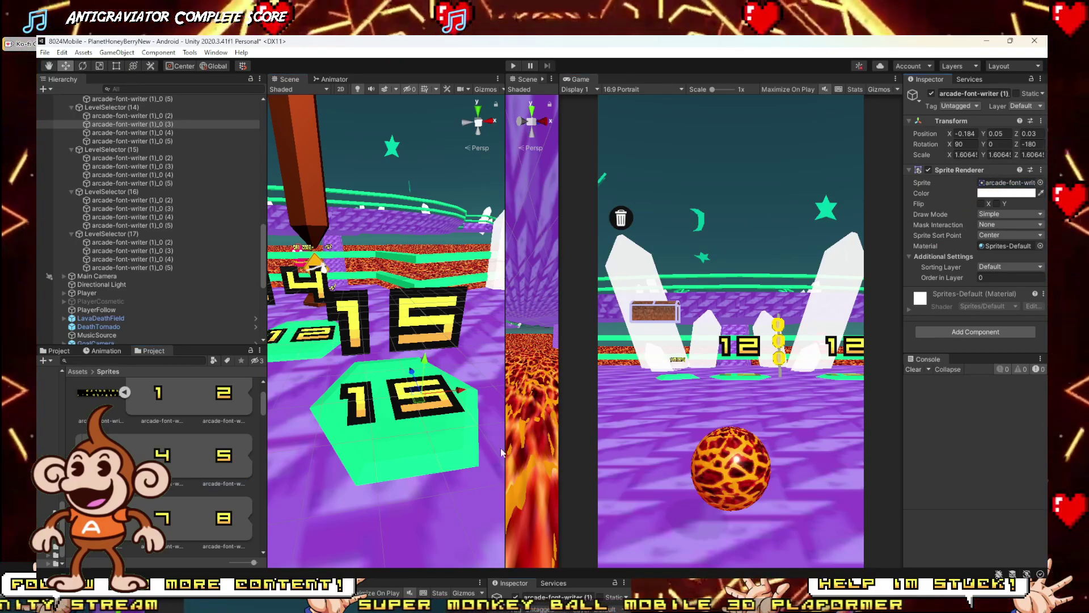
pyautogui.moveTo(500, 452); pyautogui.dragTo(414, 451, button='right')
pyautogui.click(383, 451)
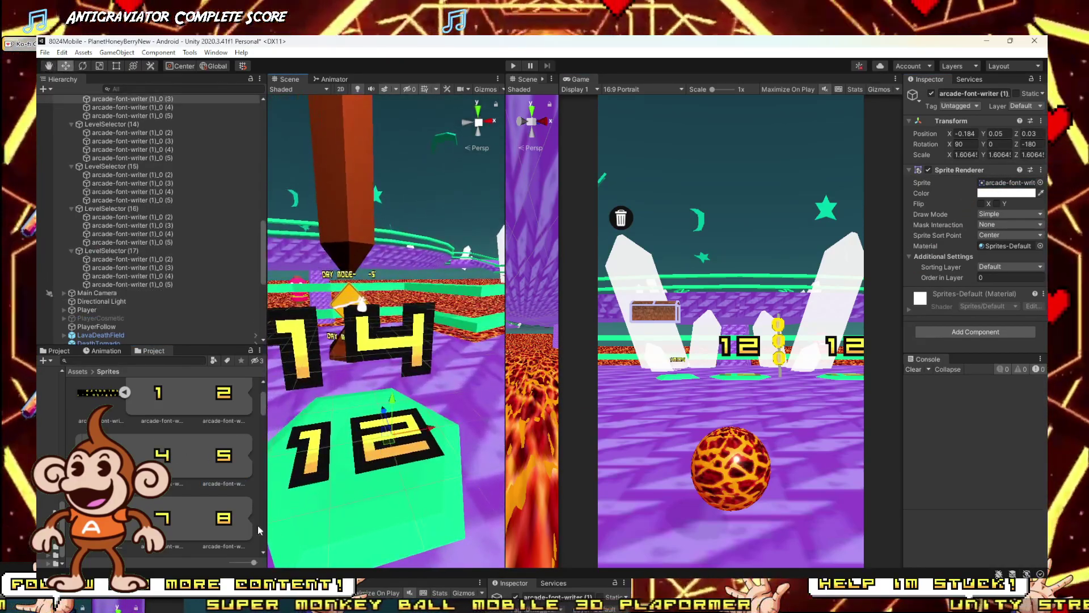
pyautogui.hotkey('ctrl', 'z')
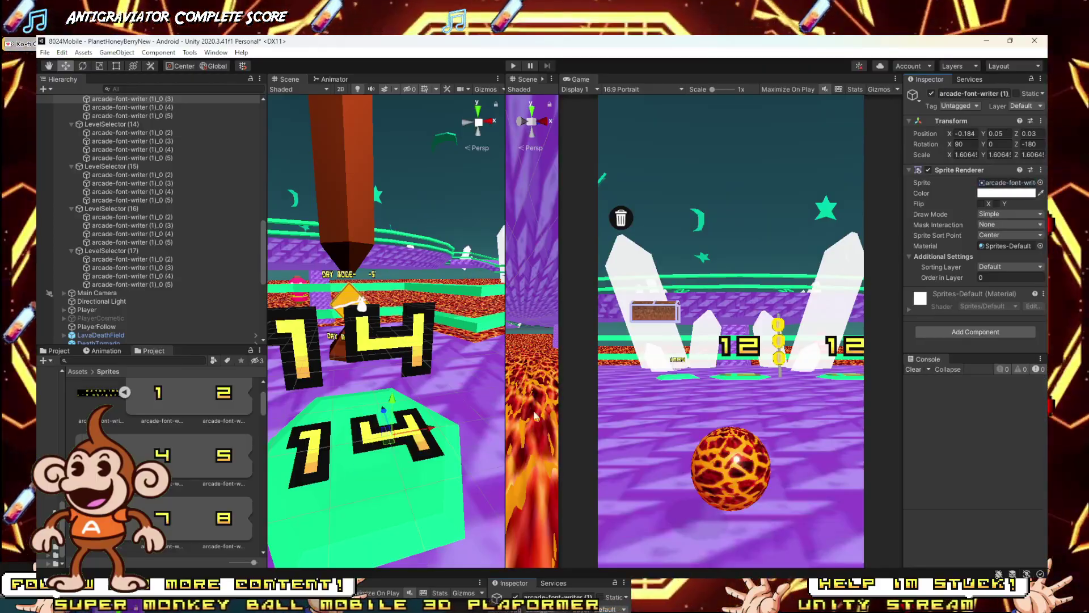
pyautogui.moveTo(506, 324); pyautogui.dragTo(655, 325)
pyautogui.moveTo(454, 340); pyautogui.dragTo(398, 403, button='right')
pyautogui.click(398, 403)
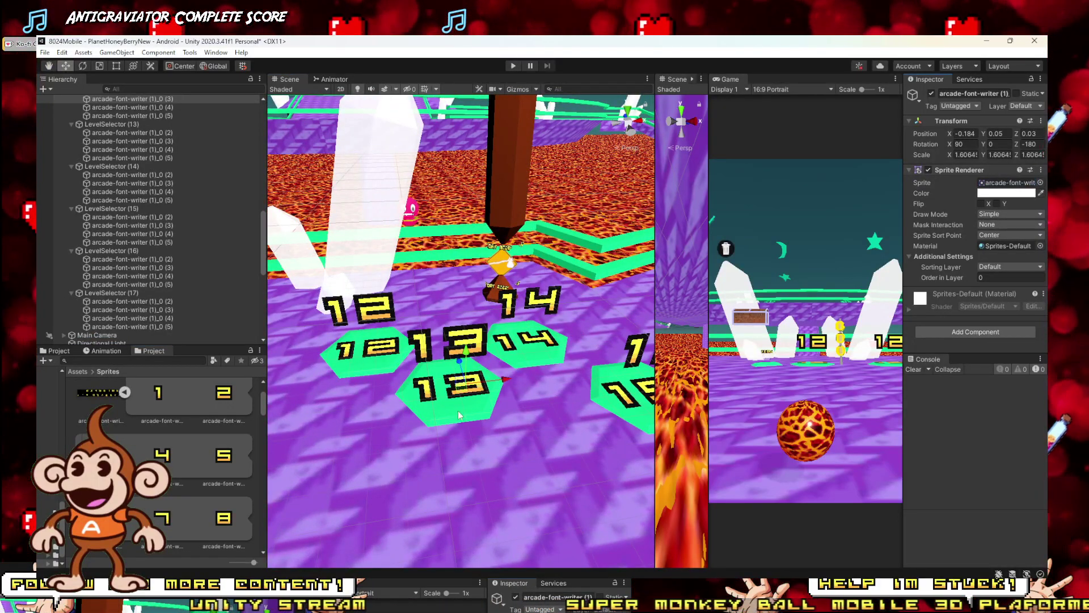
# Step: Change the second-digit sprites of both the upright and flat numbers on LevelSelector (11) to 9 so it reads 19
pyautogui.moveTo(459, 414); pyautogui.dragTo(404, 359, button='right')
pyautogui.click(391, 325)
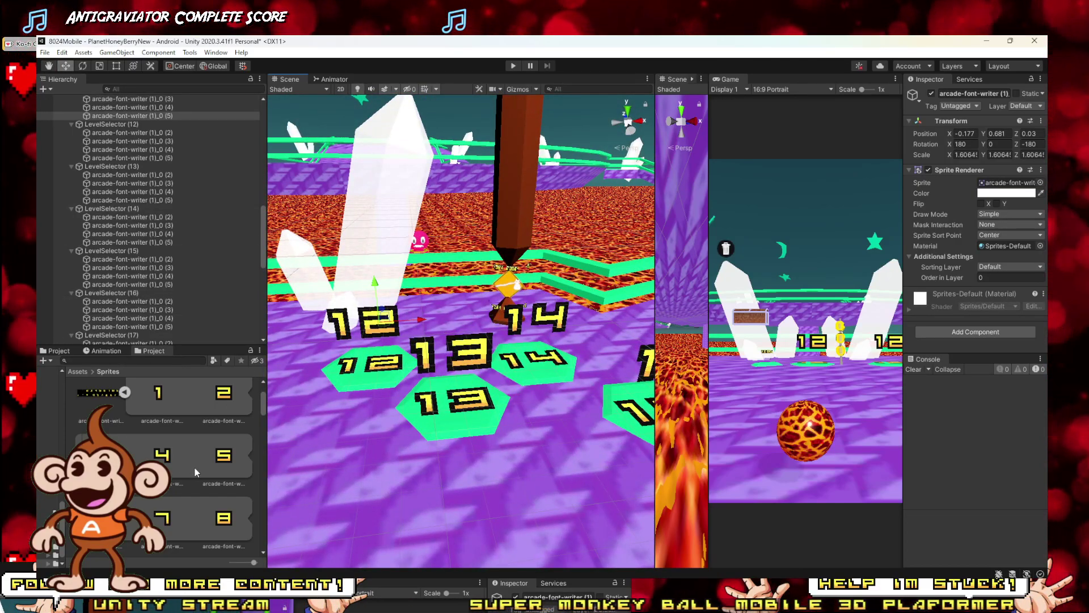
pyautogui.scroll(-3, 190, 459)
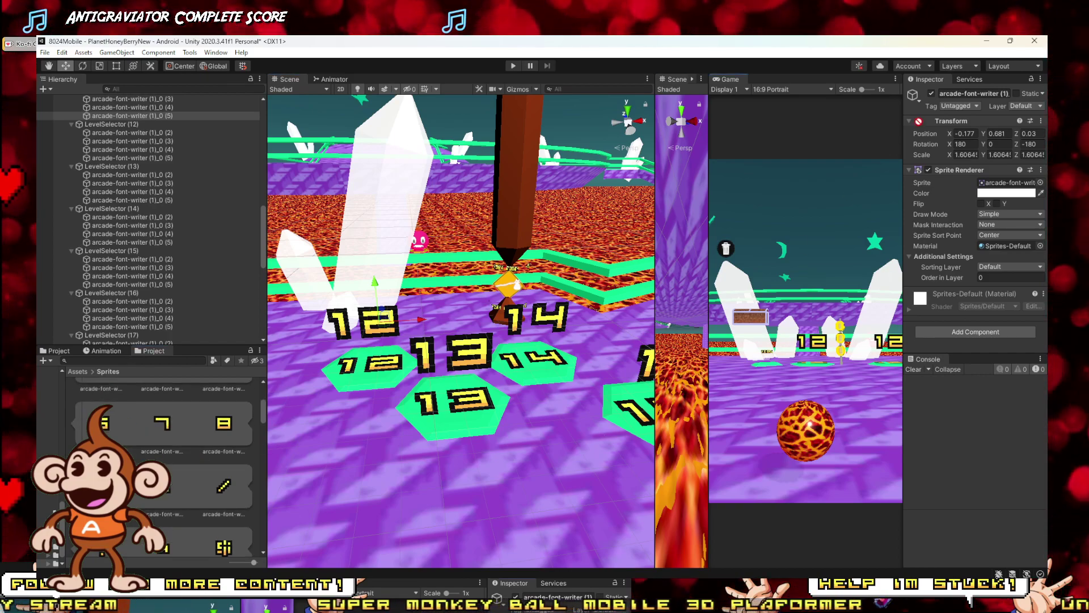
pyautogui.moveTo(1009, 173); pyautogui.dragTo(1002, 187)
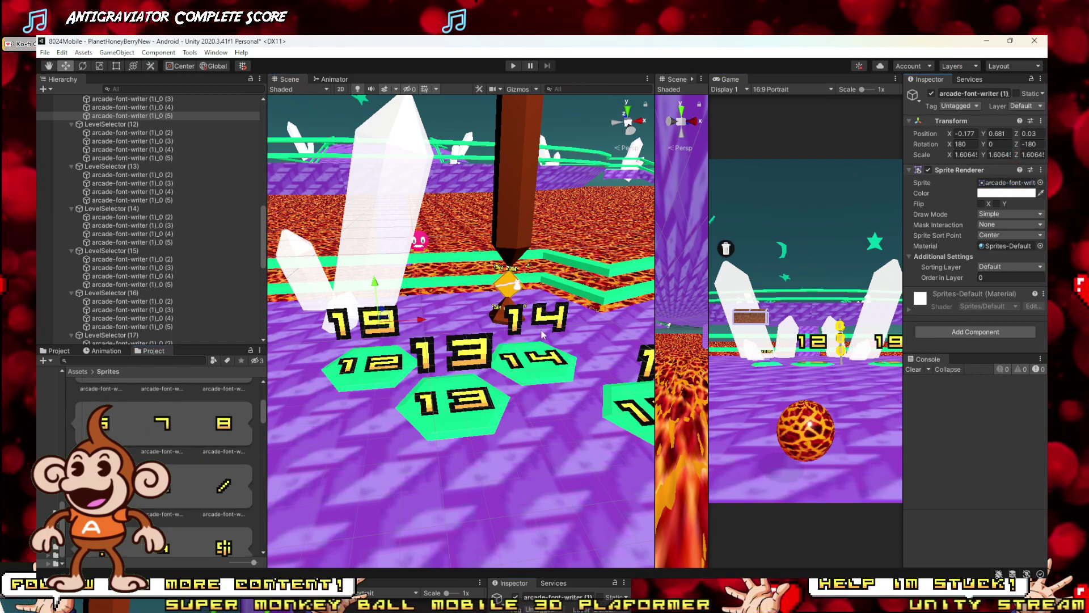
pyautogui.click(398, 359)
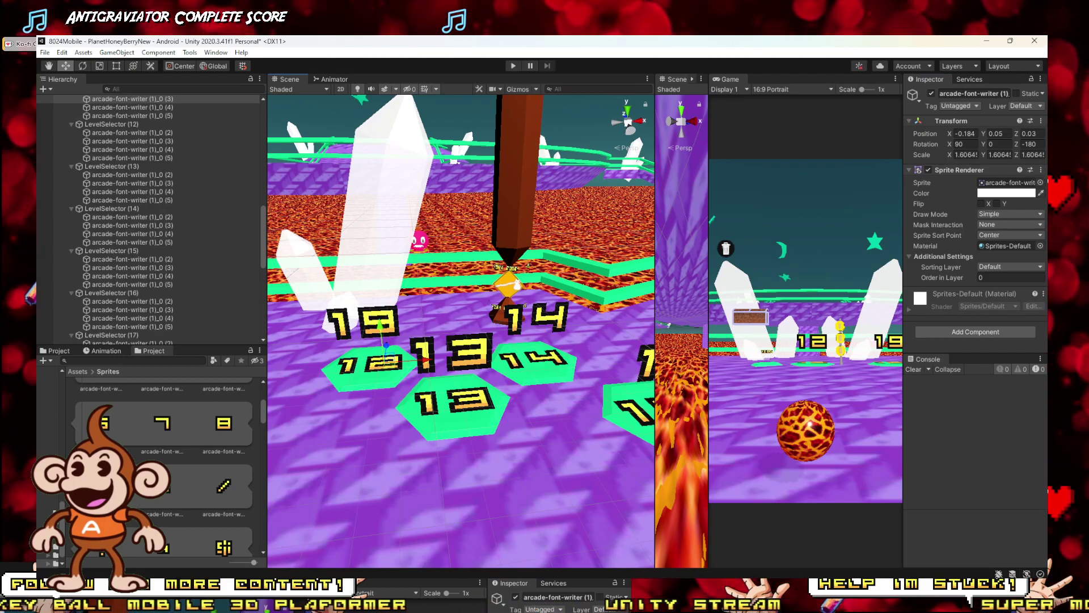
pyautogui.click(1016, 183)
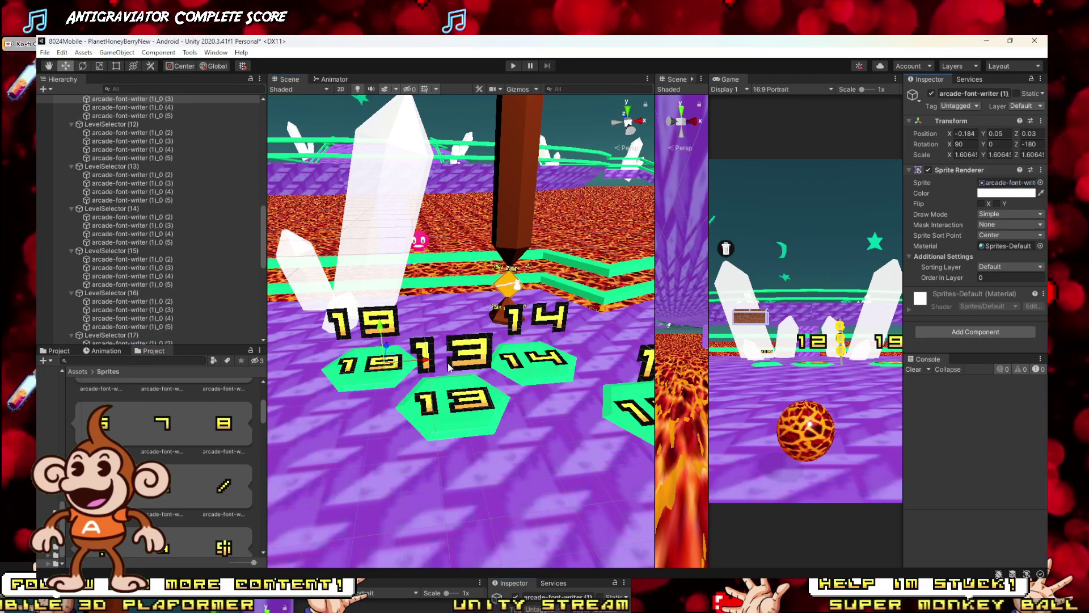
# Step: Move the LevelSelector (11) pad in front of the 18 pad beside the barrier, at about X -6.47, Z -3.48
pyautogui.moveTo(448, 367)
pyautogui.mouseDown(button='right')
pyautogui.moveTo(492, 373)
pyautogui.moveTo(442, 371)
pyautogui.mouseUp(button='right')
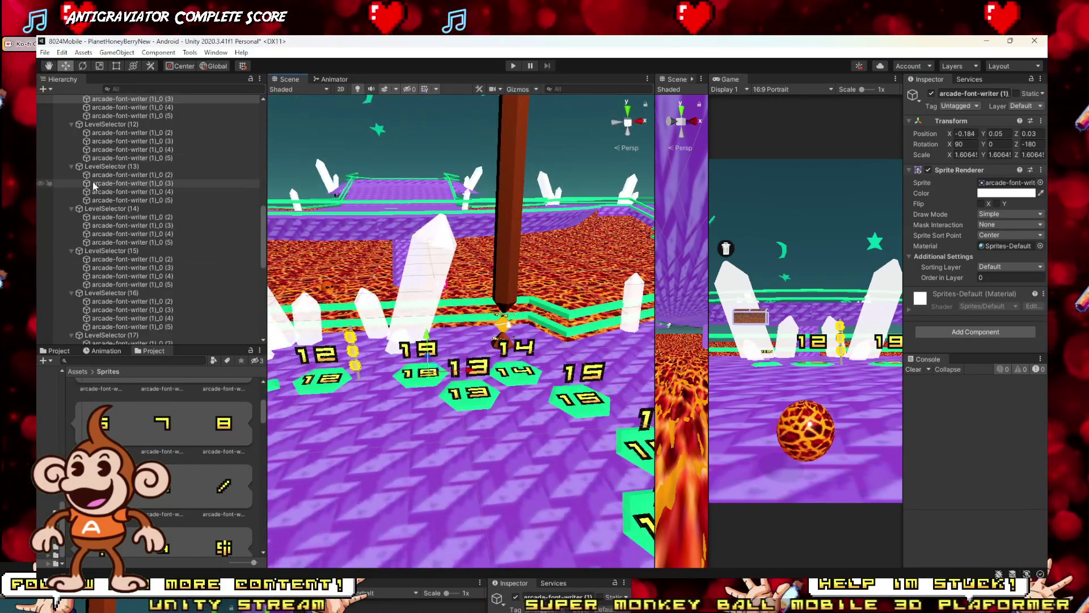
pyautogui.scroll(5, 95, 186)
pyautogui.click(113, 210)
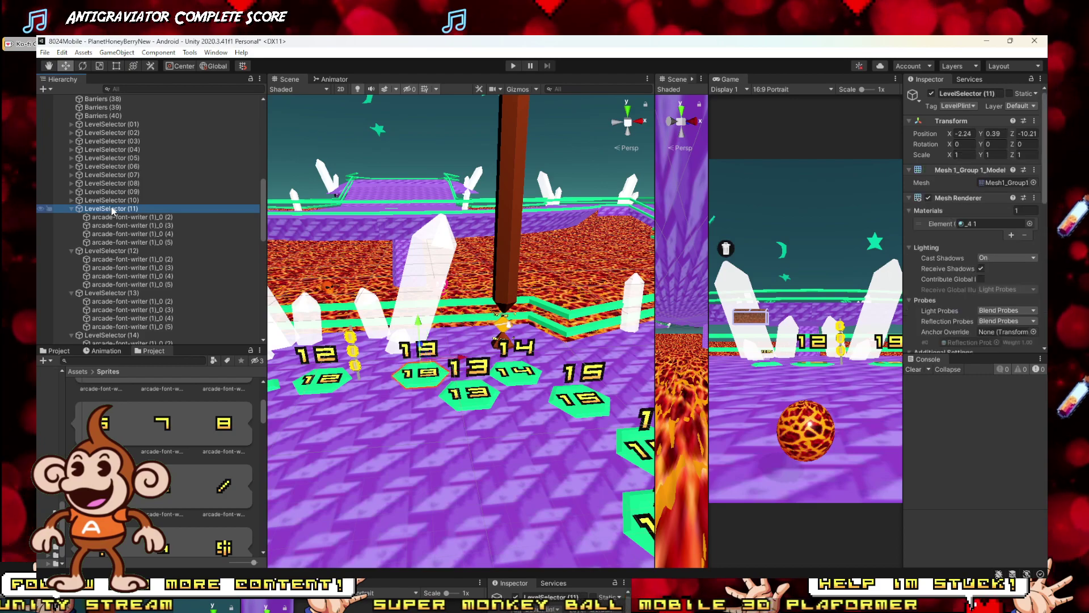
pyautogui.moveTo(316, 310); pyautogui.dragTo(390, 340, button='right')
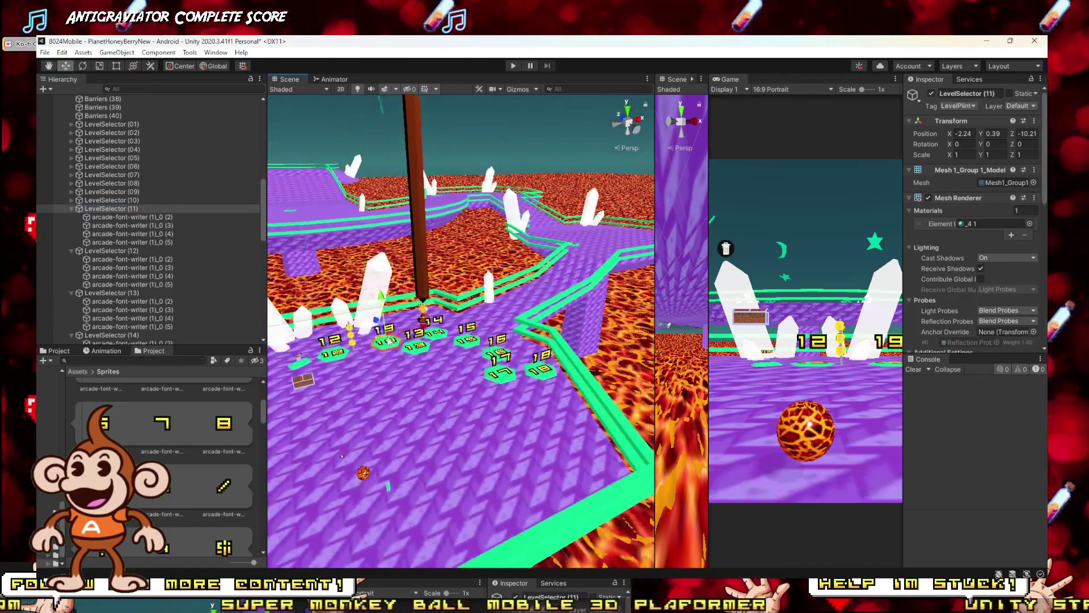
pyautogui.moveTo(383, 344); pyautogui.dragTo(500, 409)
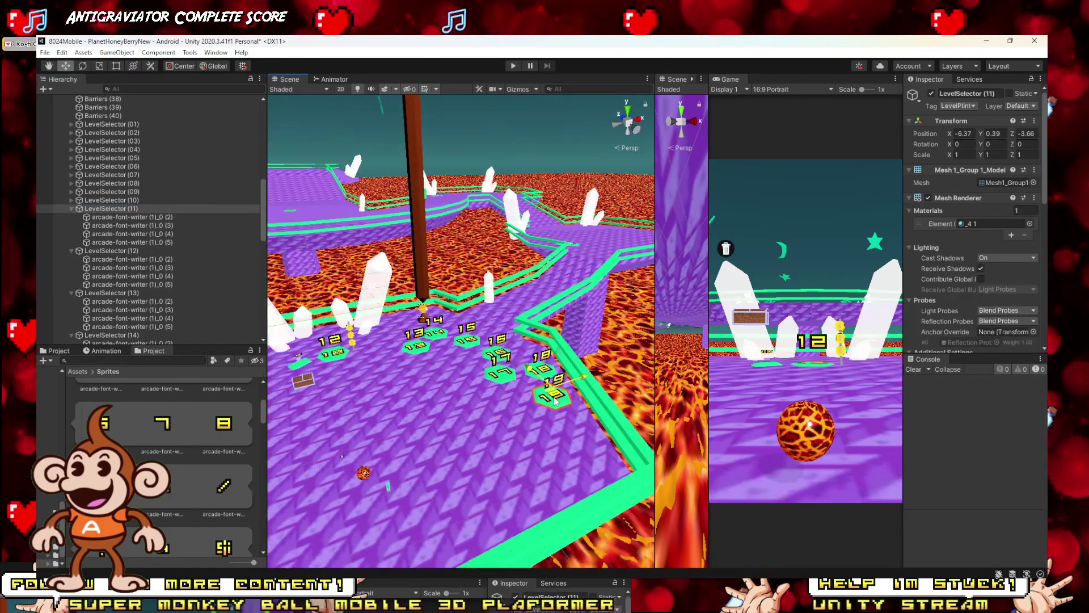
pyautogui.scroll(5, 558, 403)
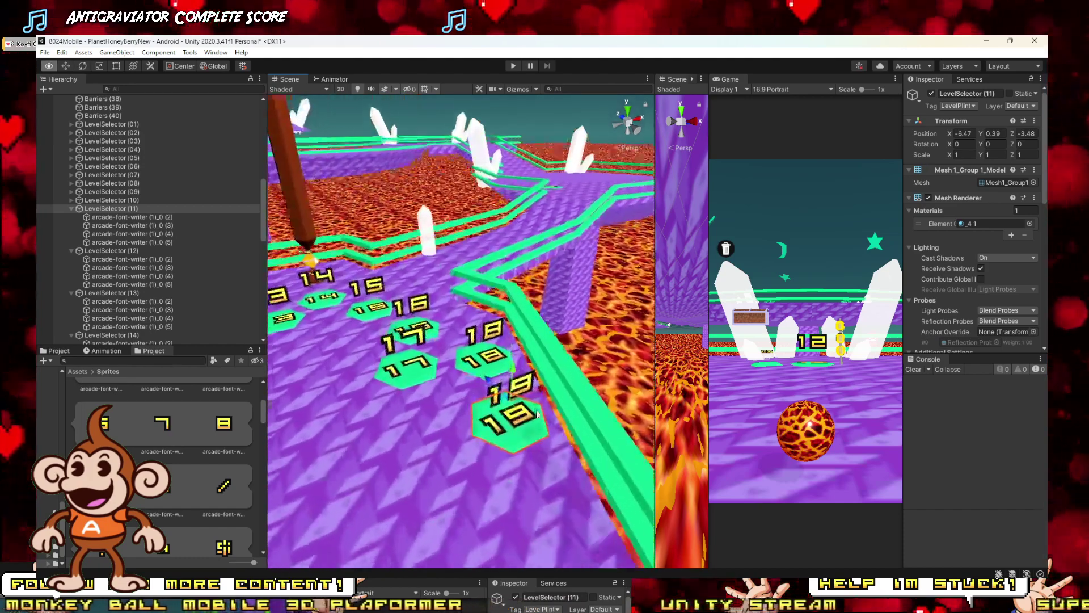
# Step: Set the Level Number of LevelSelector (12) through (17) to 13 through 18, and of LevelSelector (11) to 19
pyautogui.scroll(-2, 932, 230)
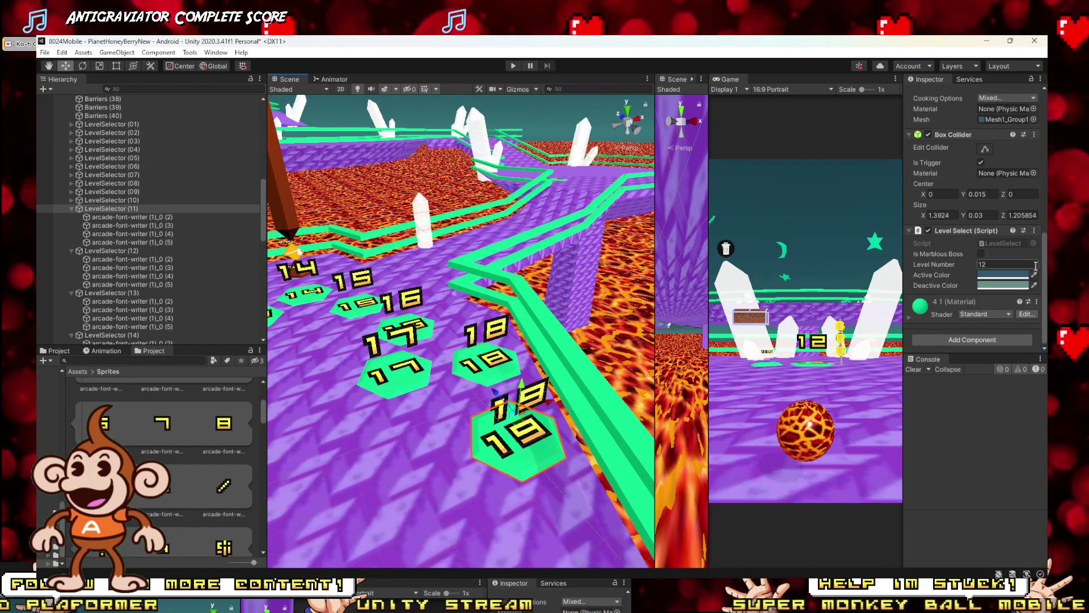
pyautogui.moveTo(503, 305); pyautogui.dragTo(180, 278, button='right')
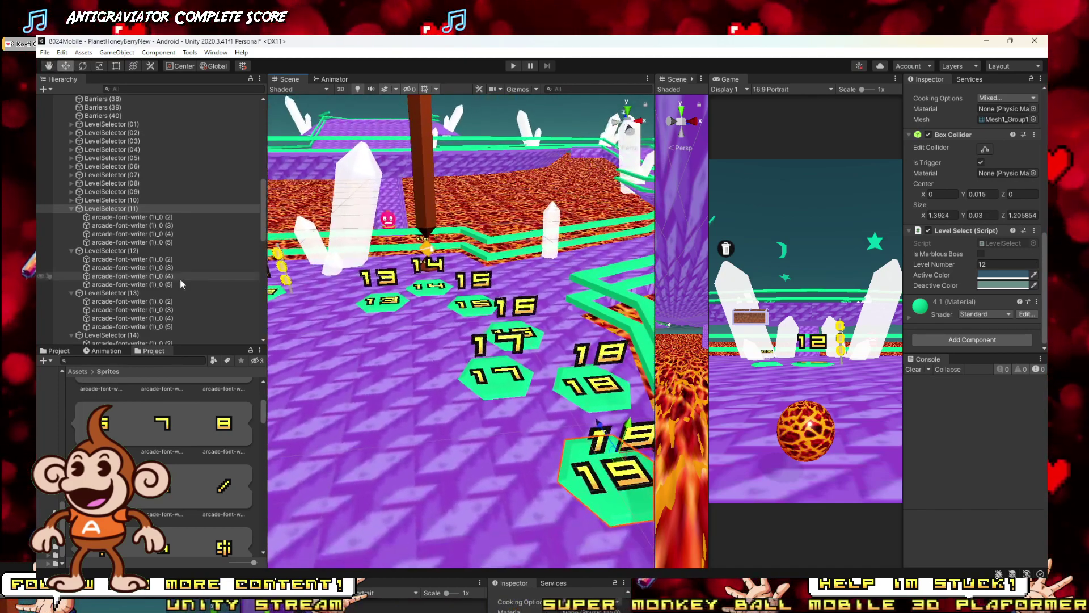
pyautogui.click(110, 250)
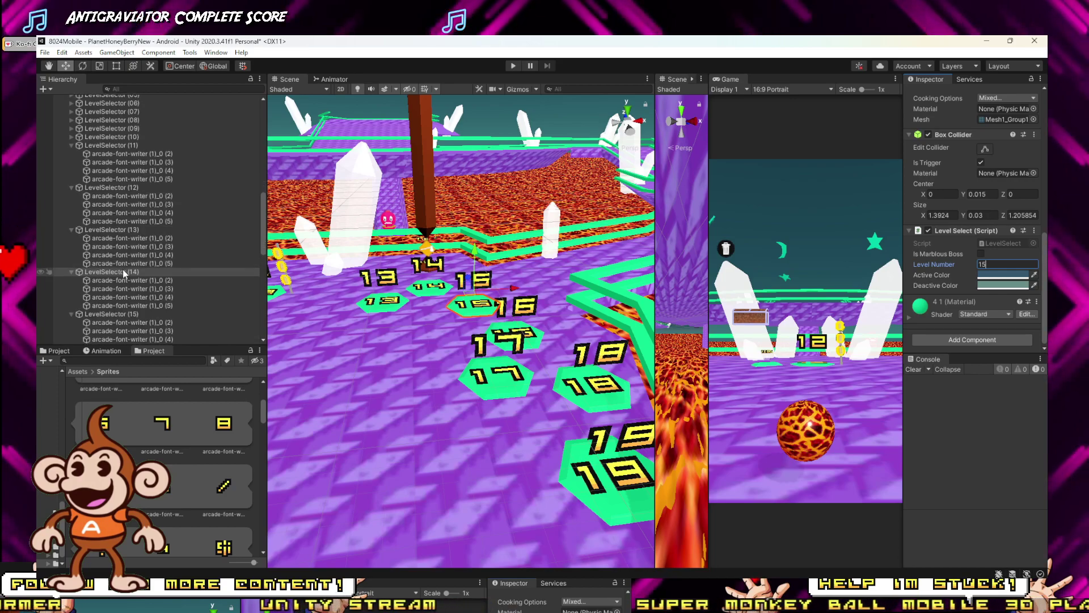
pyautogui.scroll(-2, 124, 284)
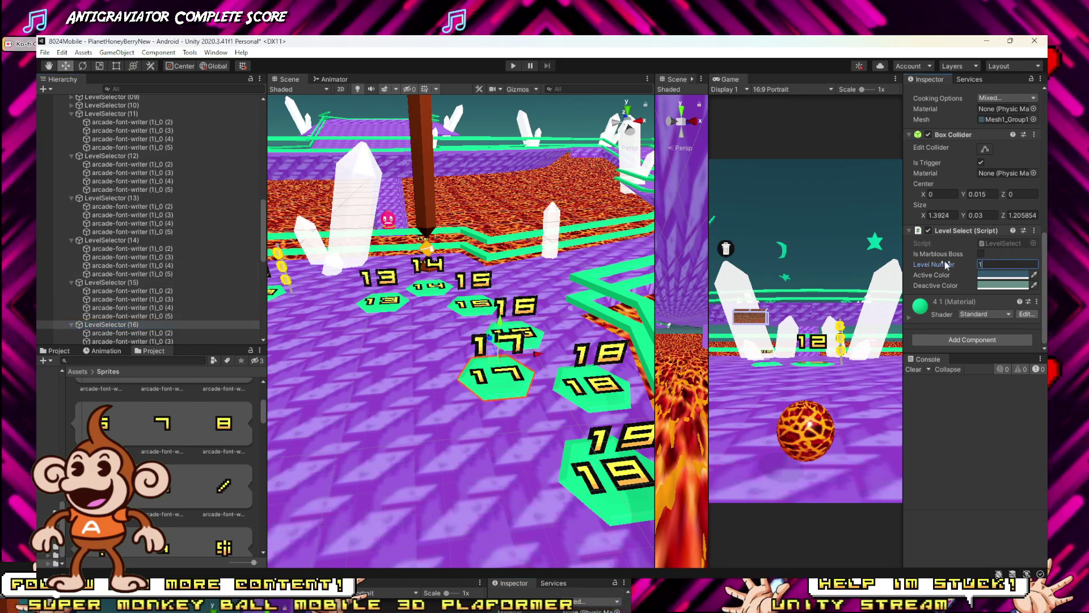
pyautogui.scroll(-3, 118, 292)
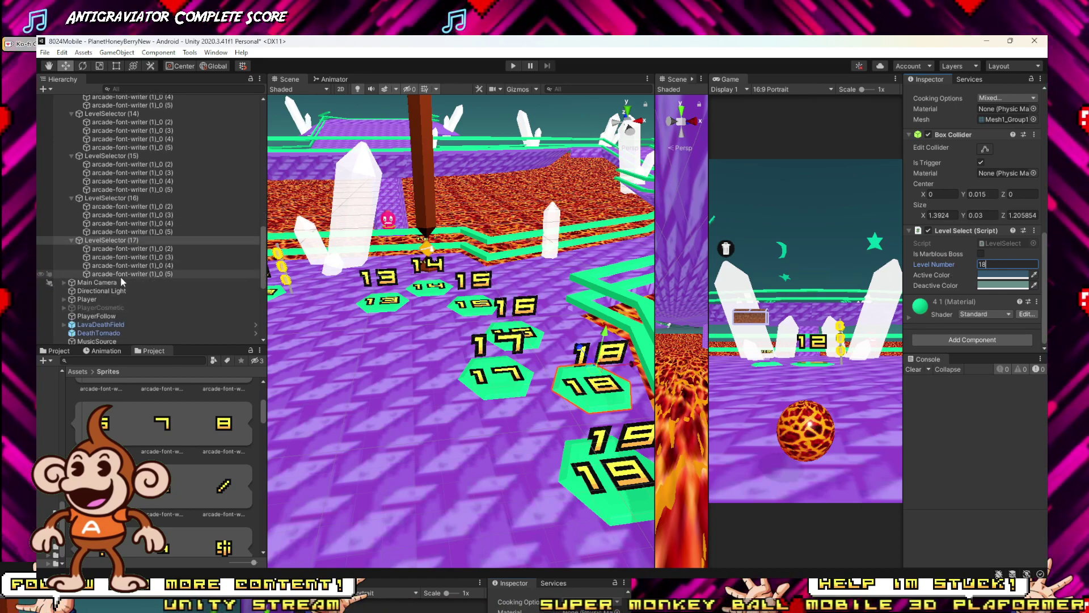
pyautogui.moveTo(417, 325); pyautogui.dragTo(340, 295, button='right')
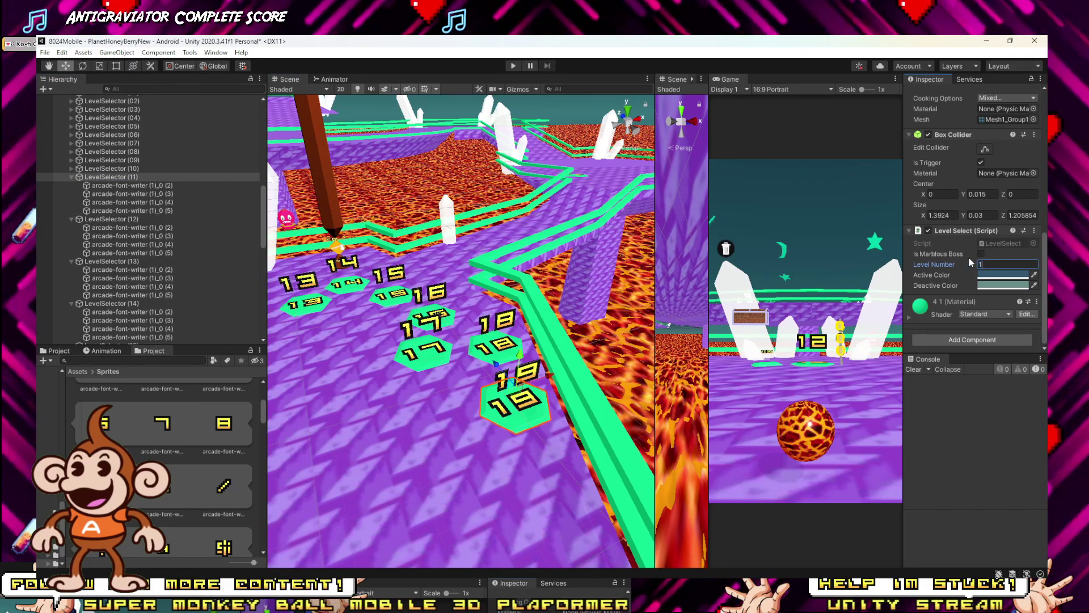
# Step: Playtest the hub in an enlarged game view, launch level 13 from its pad, and stop play mode
pyautogui.click(514, 66)
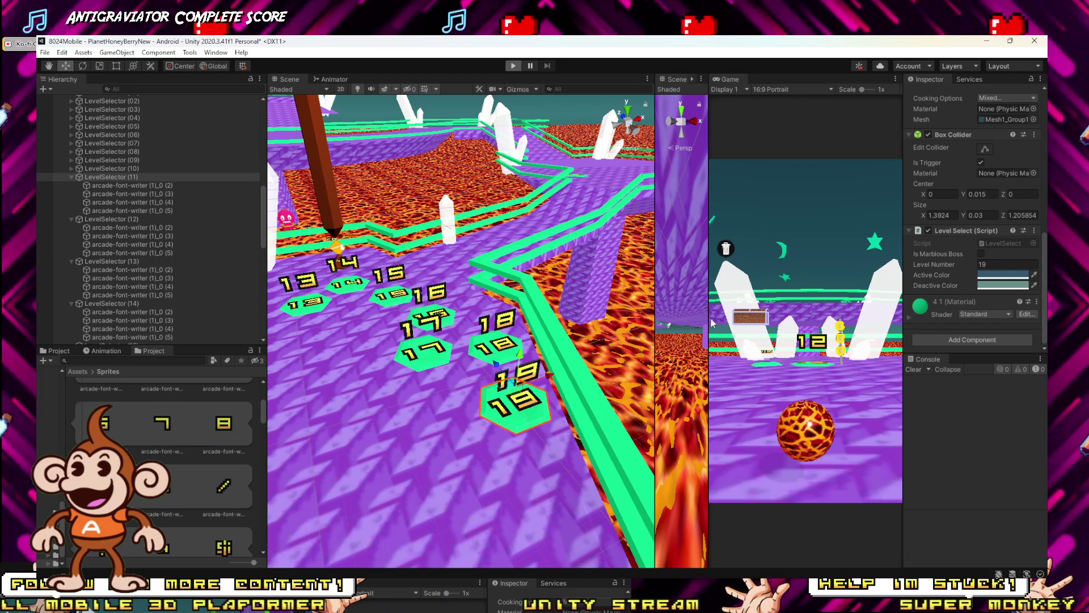
pyautogui.moveTo(695, 316); pyautogui.dragTo(491, 317)
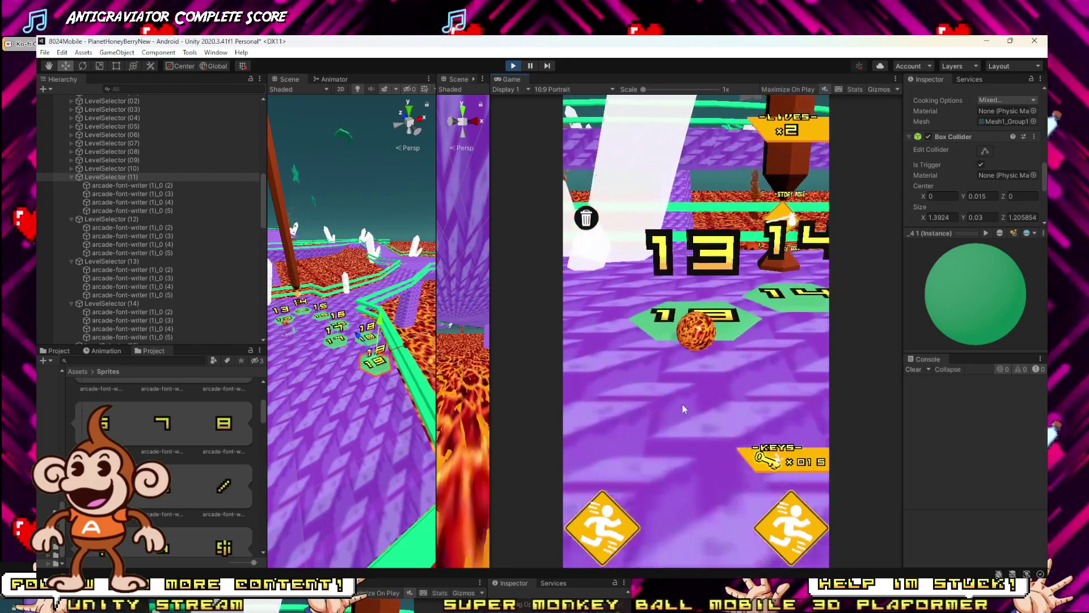
pyautogui.click(650, 507)
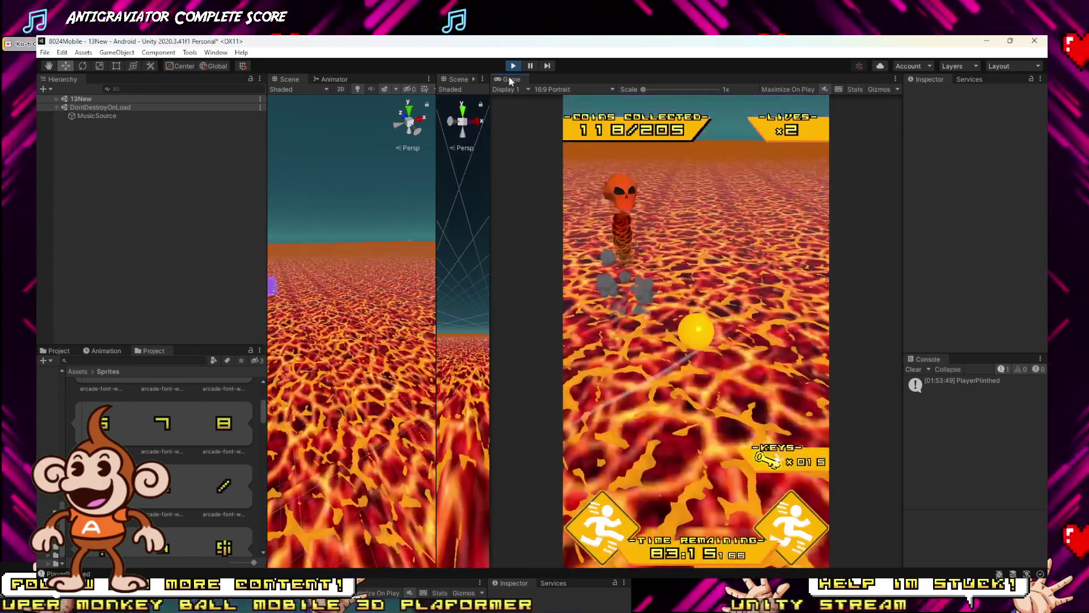
pyautogui.click(515, 67)
# Step: Playtest level 14 from its pad through to completion, return to the hub, and stop play mode
pyautogui.click(516, 67)
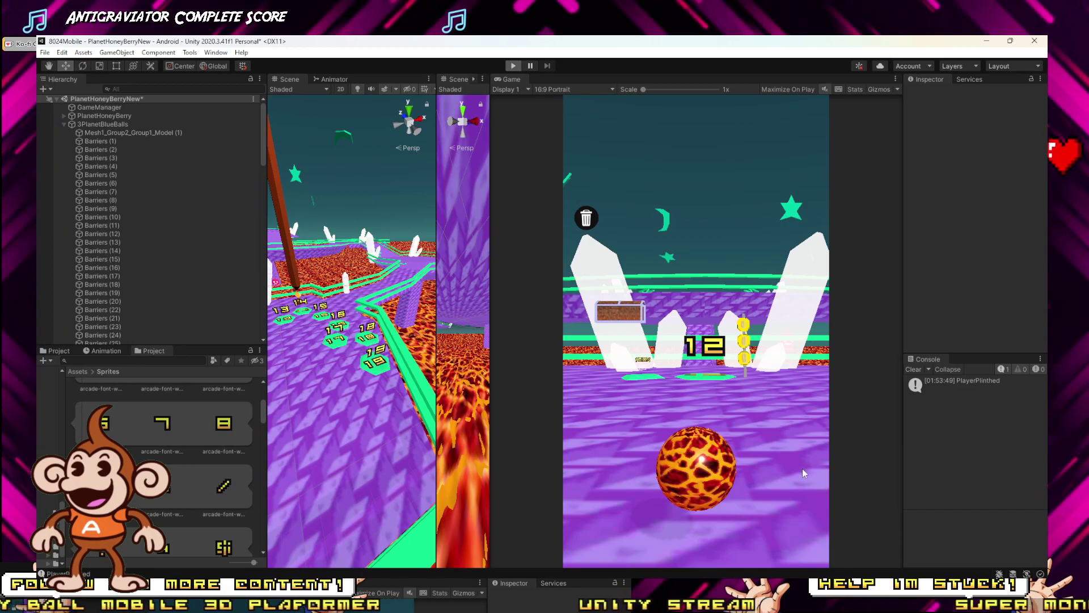
pyautogui.press('Up')
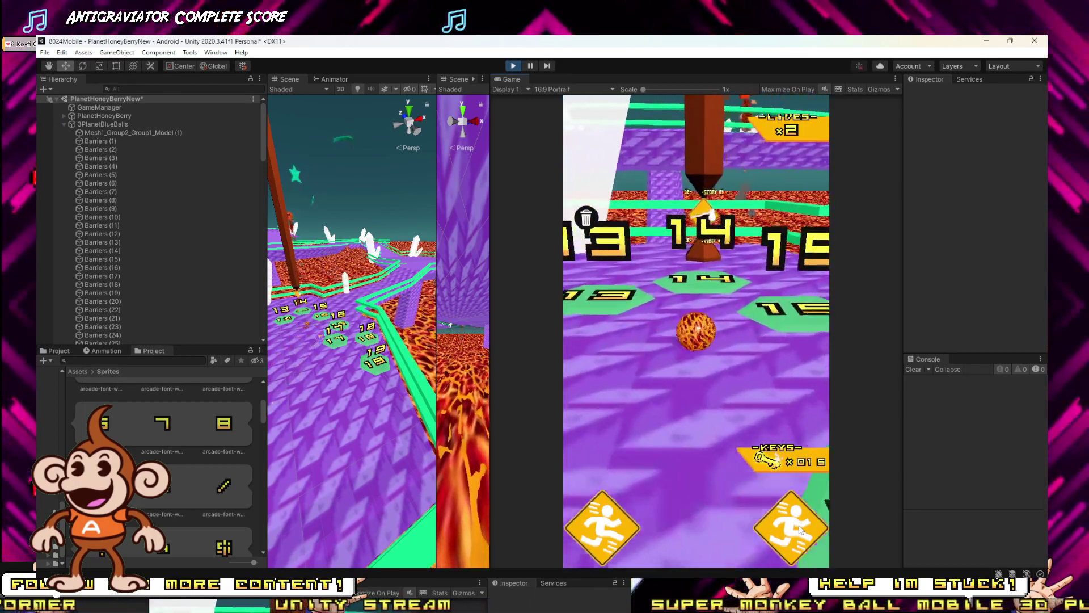
pyautogui.click(684, 492)
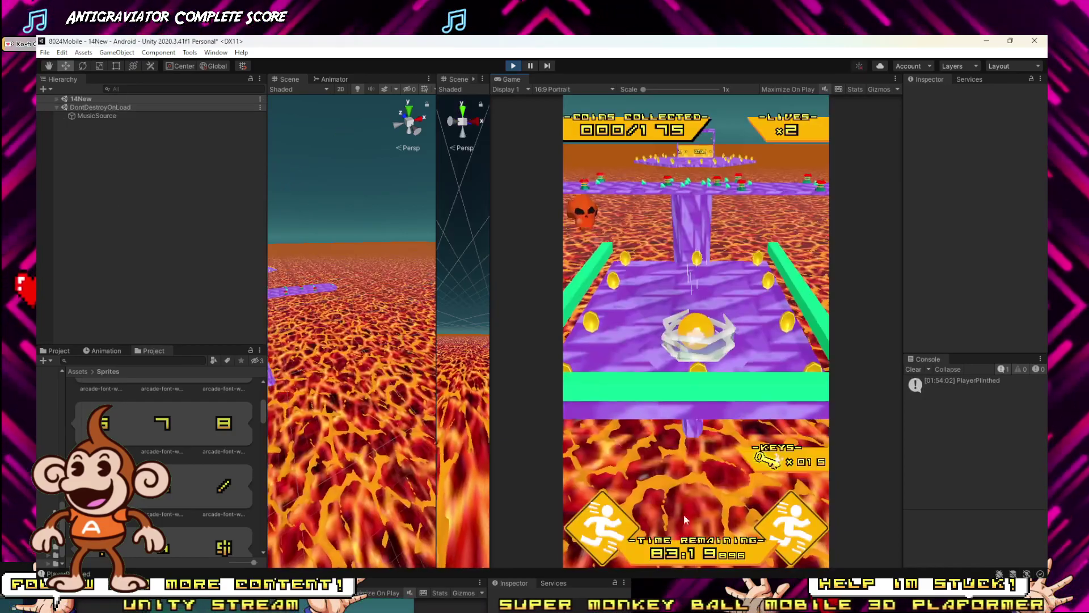
pyautogui.press('Up')
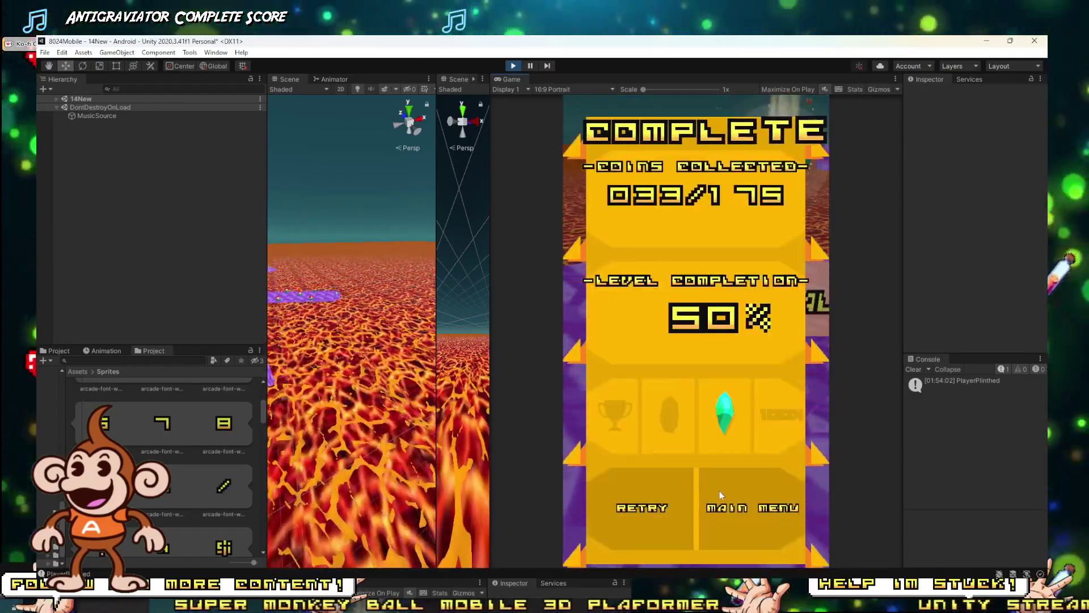
pyautogui.click(719, 495)
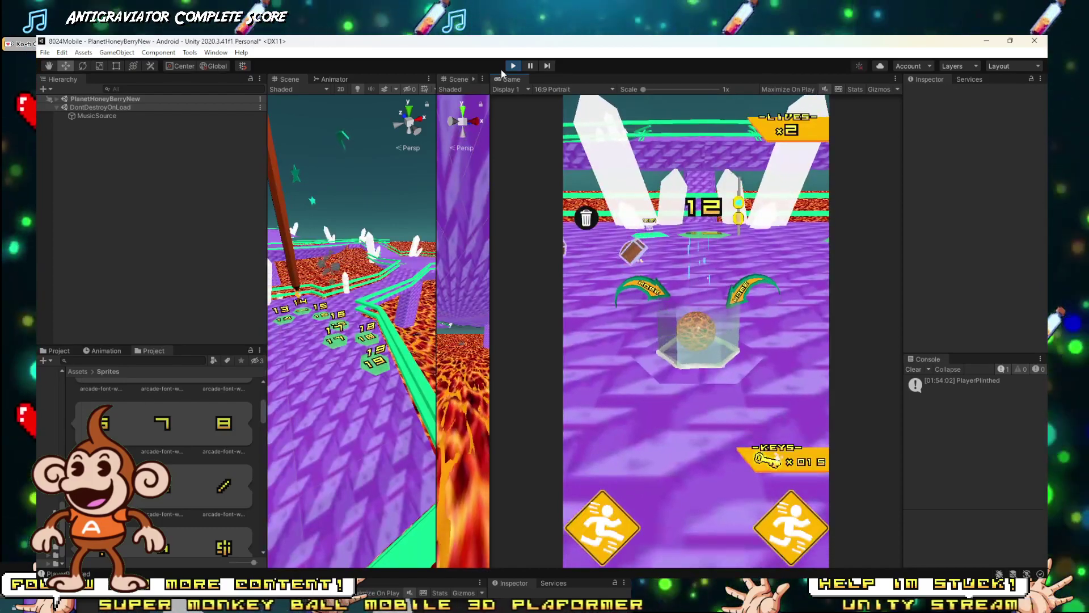
pyautogui.click(513, 66)
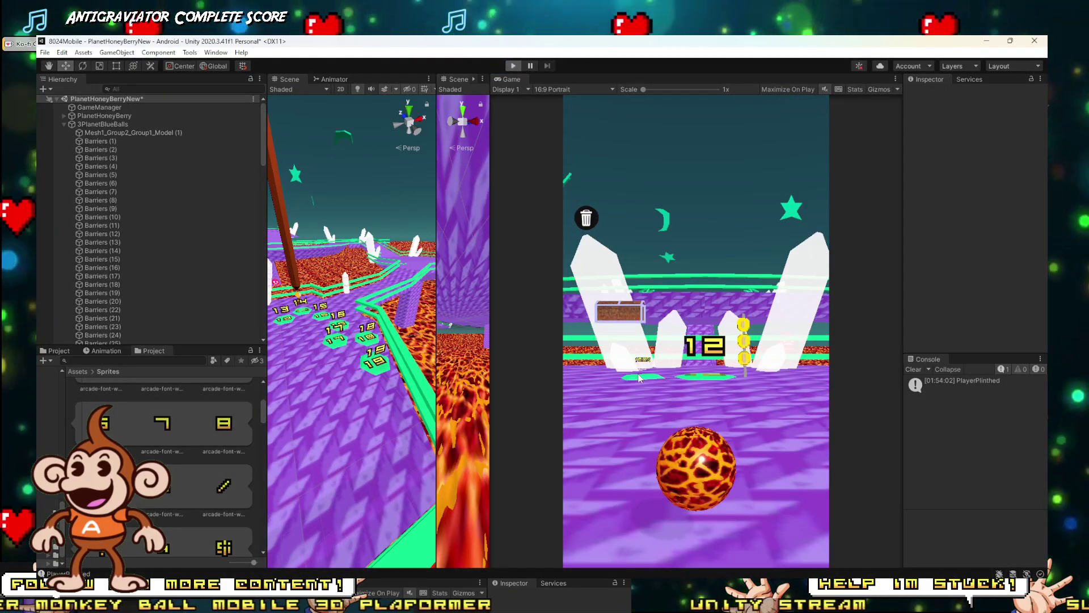
# Step: Run the hub scene again, launch level 14 from its pad, and stop play mode
pyautogui.hotkey('ctrl', 'p')
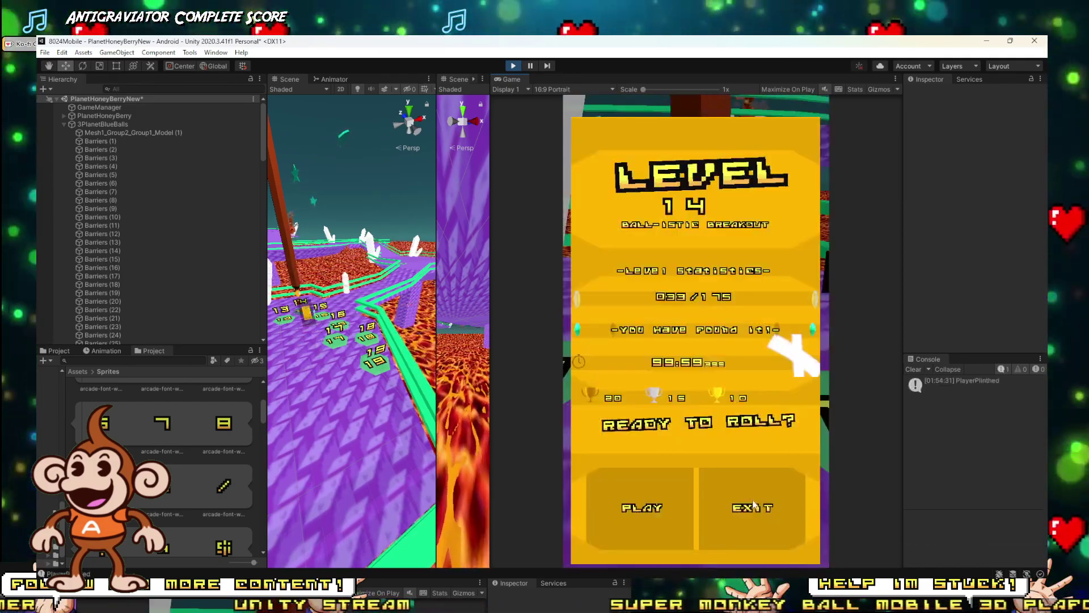
pyautogui.click(692, 493)
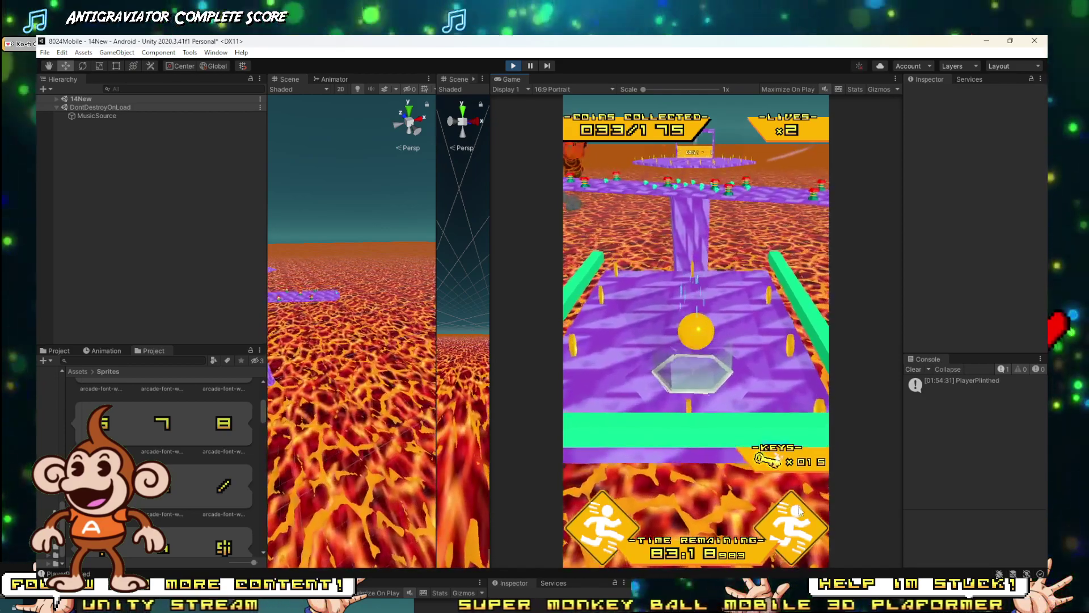
pyautogui.click(514, 66)
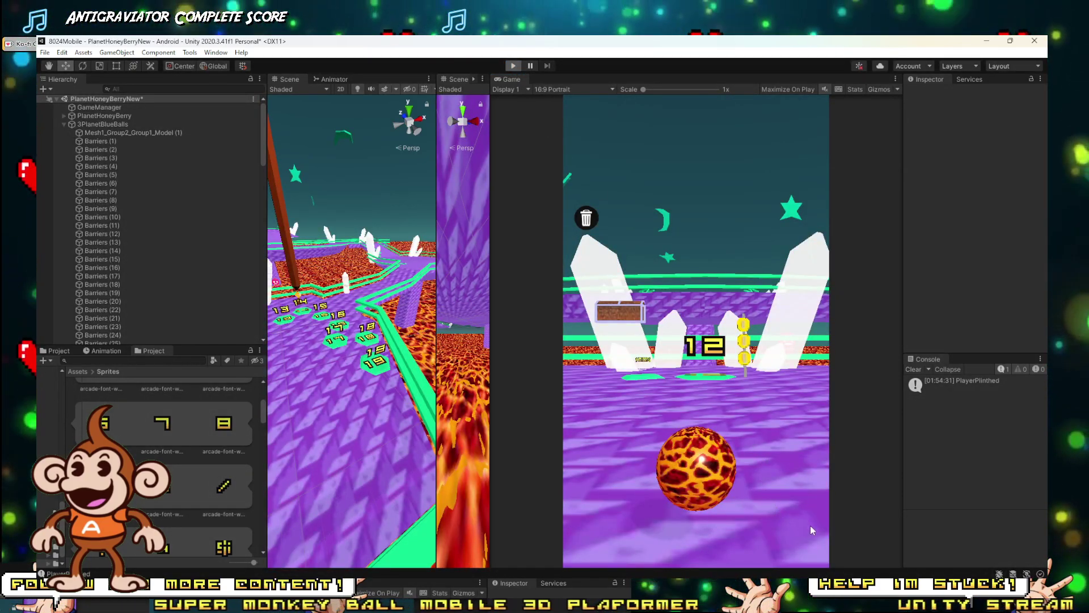
# Step: Playtest level 15 from its pad through to completion and return to the hub to check the level 16 pad
pyautogui.hotkey('ctrl', 'p')
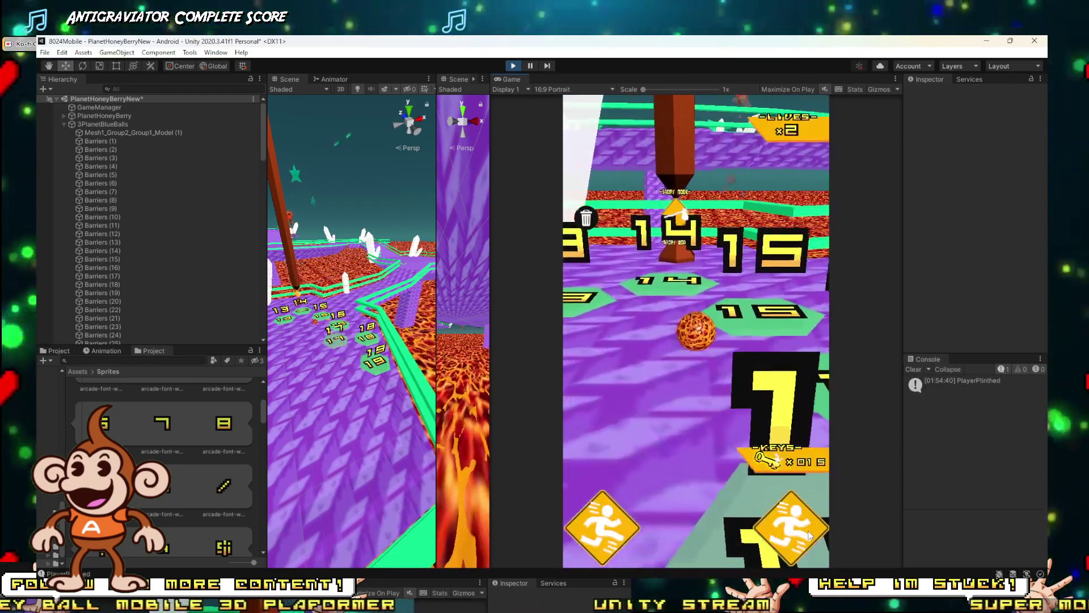
pyautogui.click(656, 510)
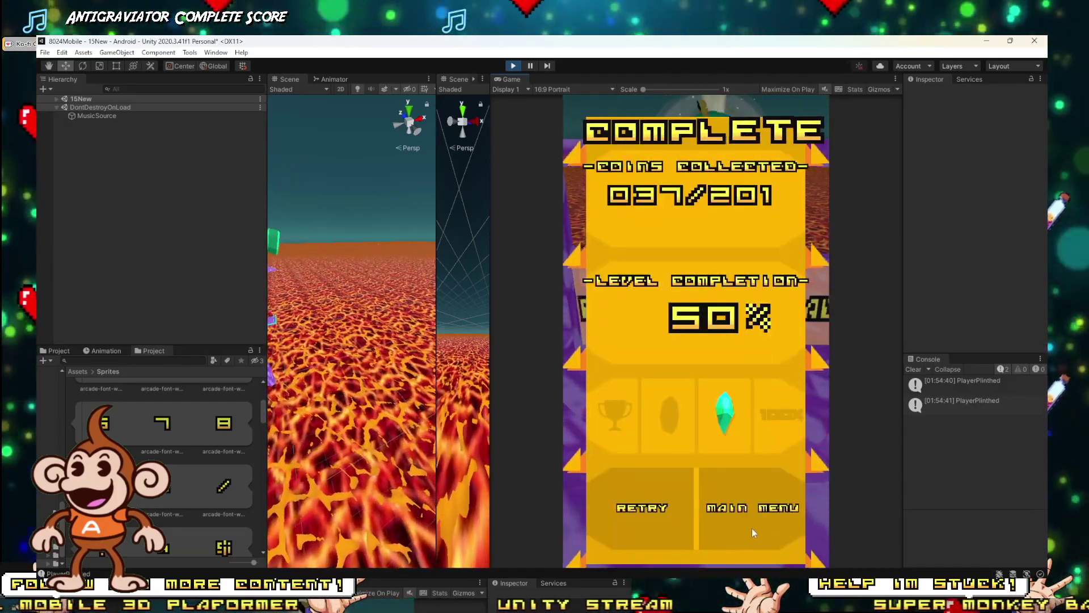
pyautogui.click(754, 528)
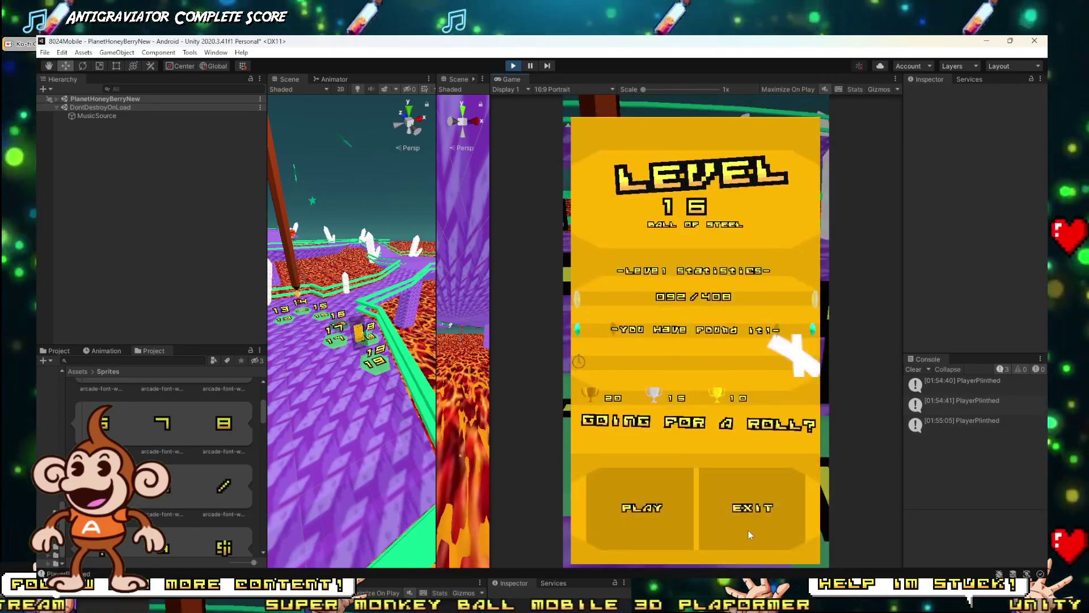
# Step: Playtest levels 16 and 17 from their pads through to completion, returning to the hub after each
pyautogui.click(686, 522)
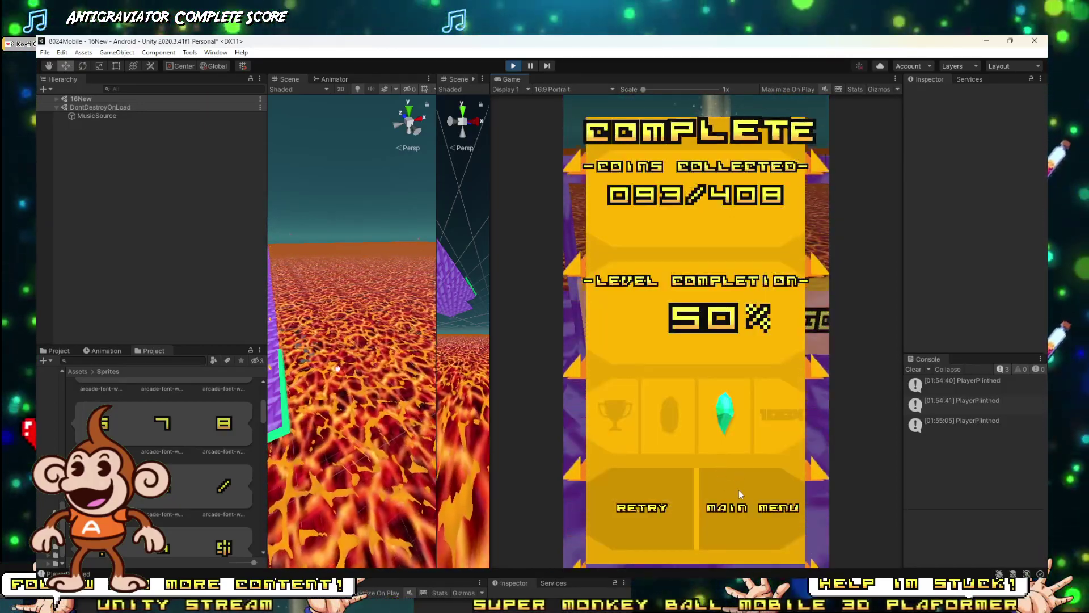
pyautogui.click(739, 491)
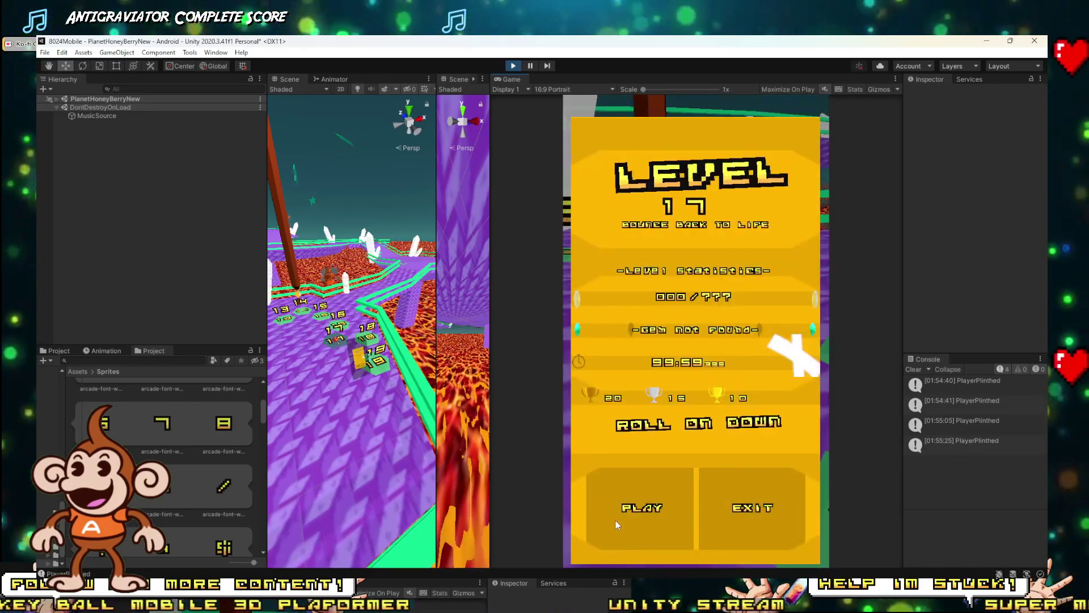
pyautogui.click(617, 521)
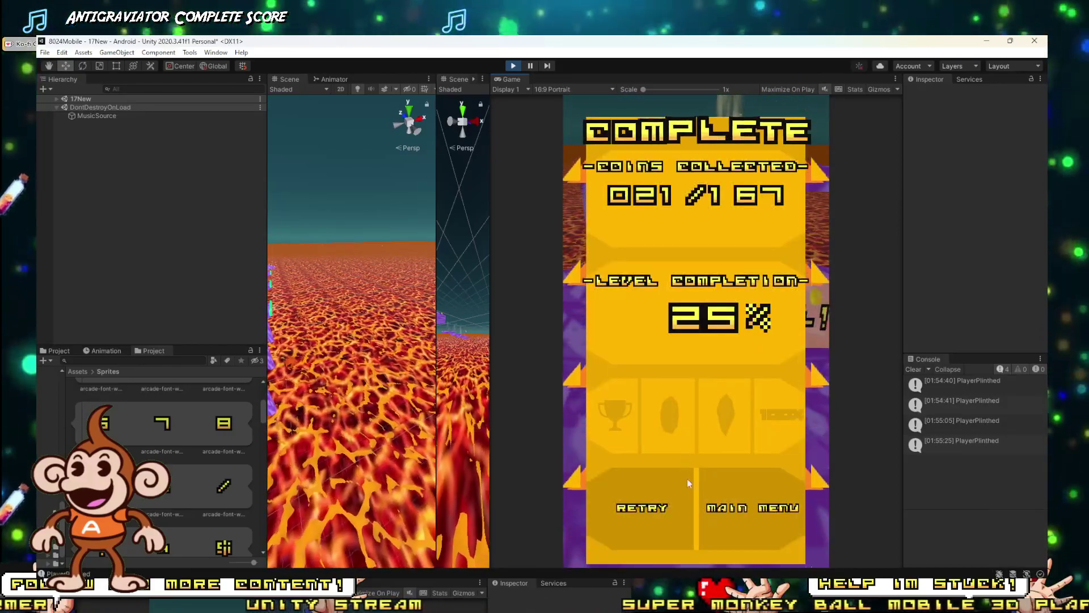
pyautogui.click(686, 482)
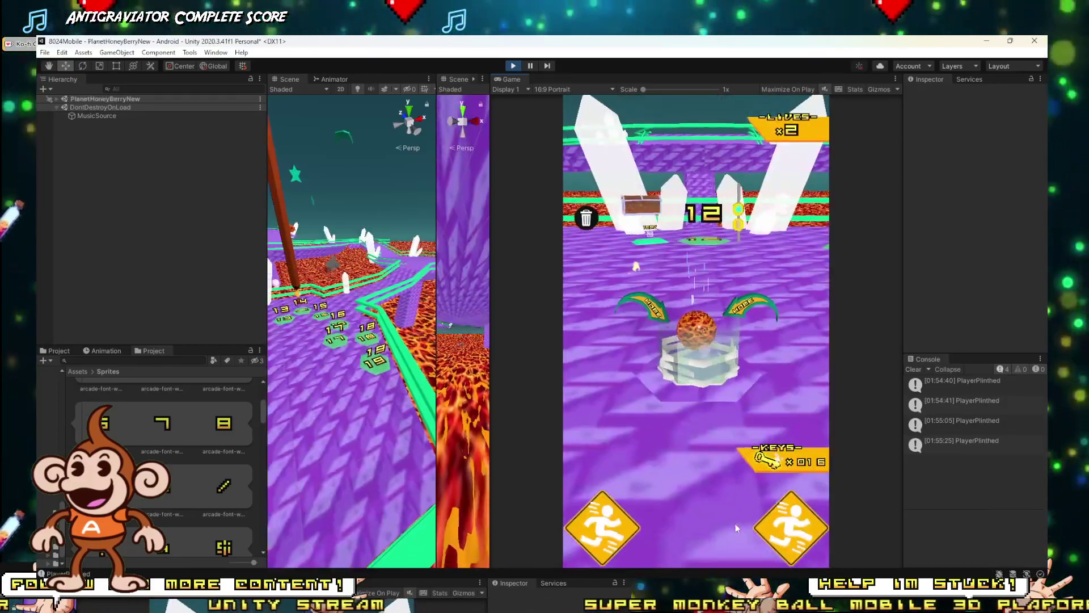
# Step: Roll the ball to the level 18 pad, launch the level, and play it through to completion
pyautogui.press('Up')
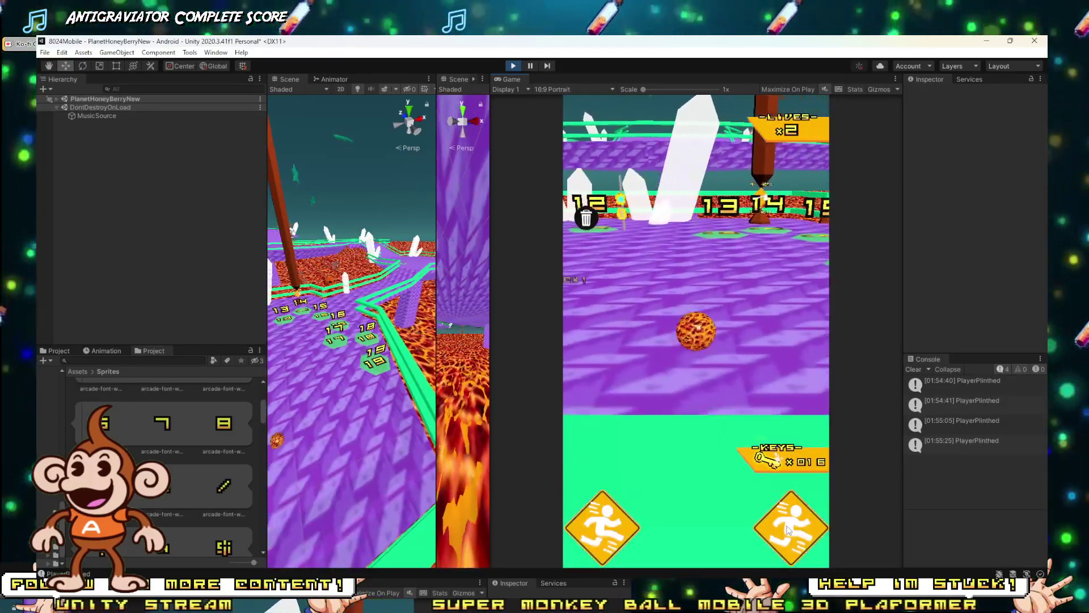
pyautogui.press('Up')
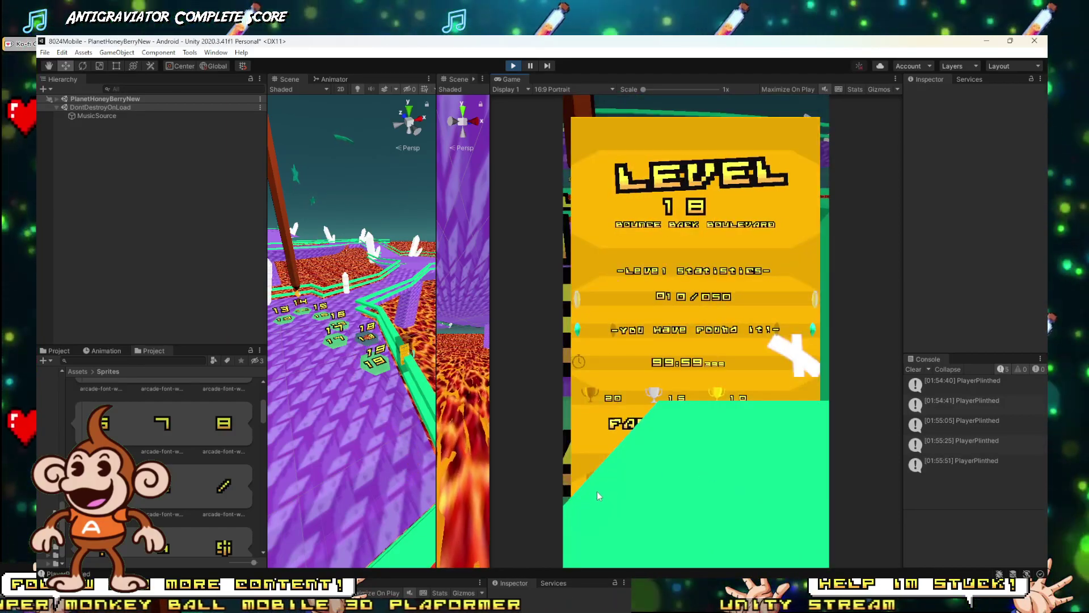
pyautogui.press('Up')
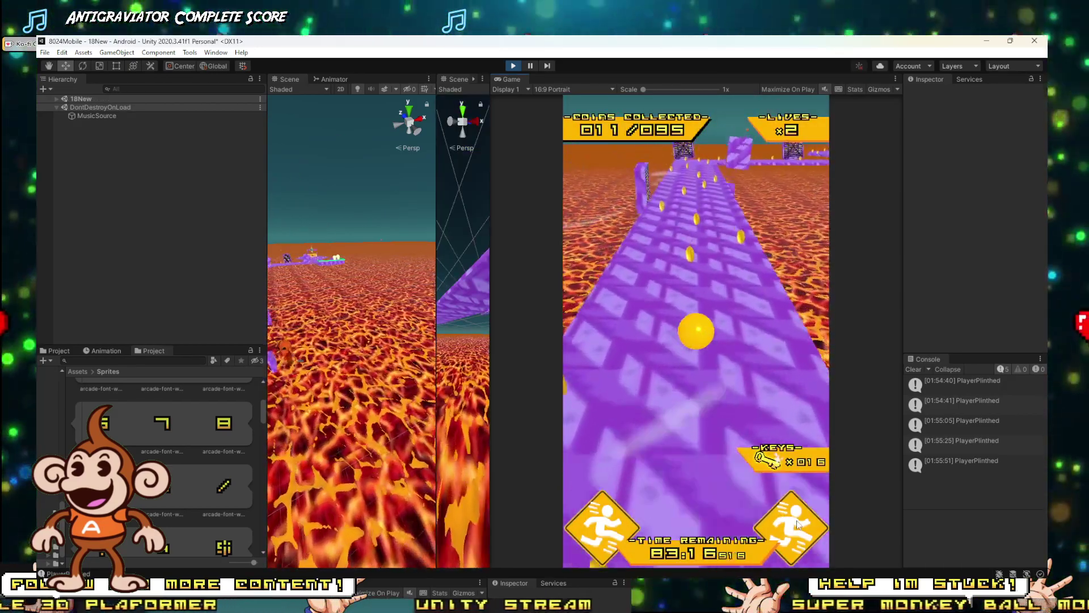
pyautogui.press('Up')
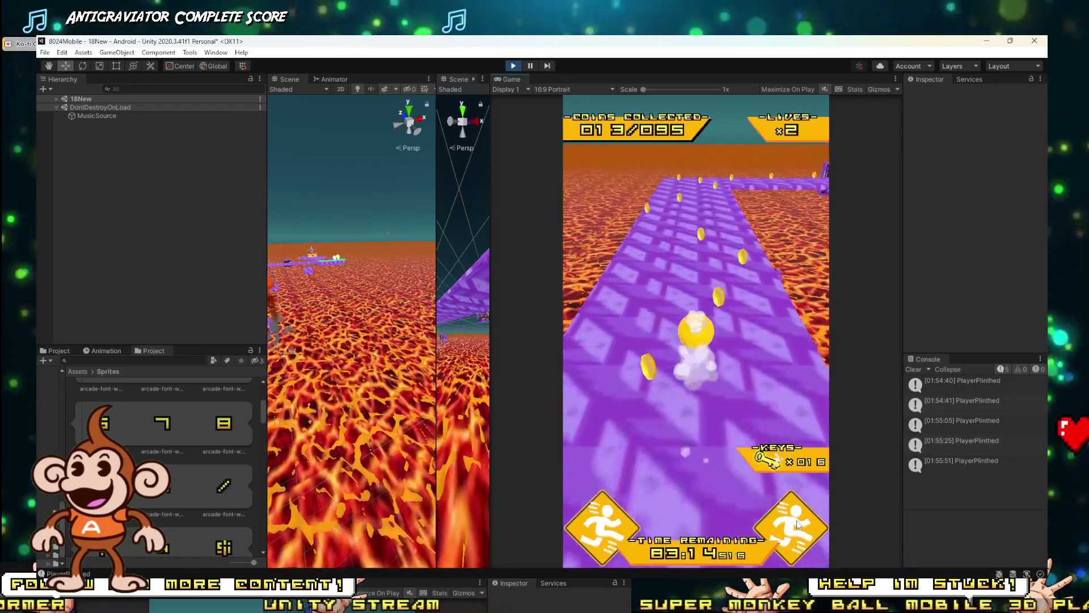
pyautogui.press('Up')
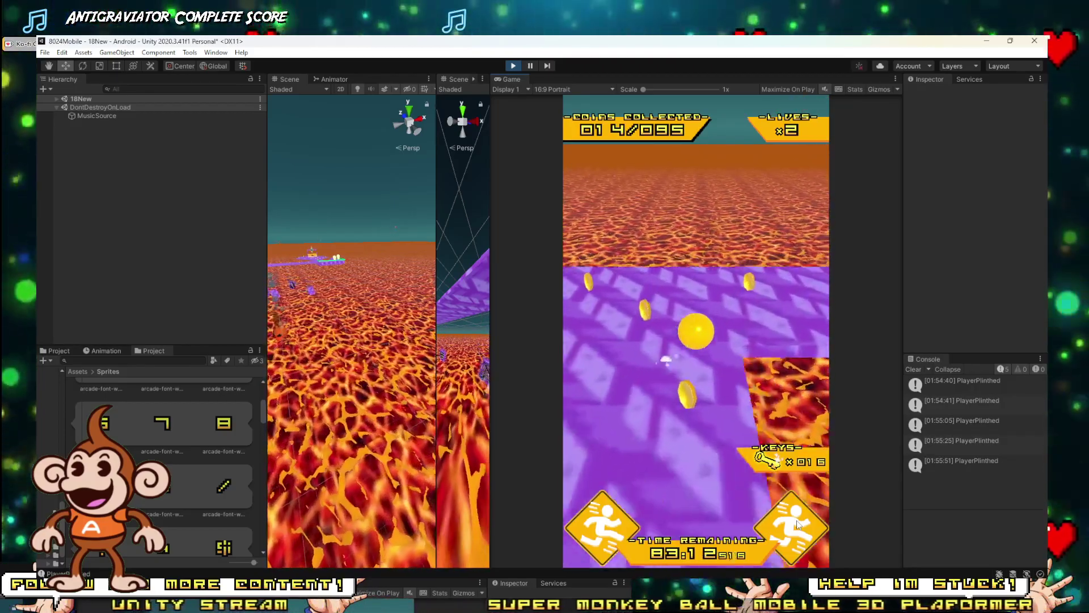
pyautogui.press('Up')
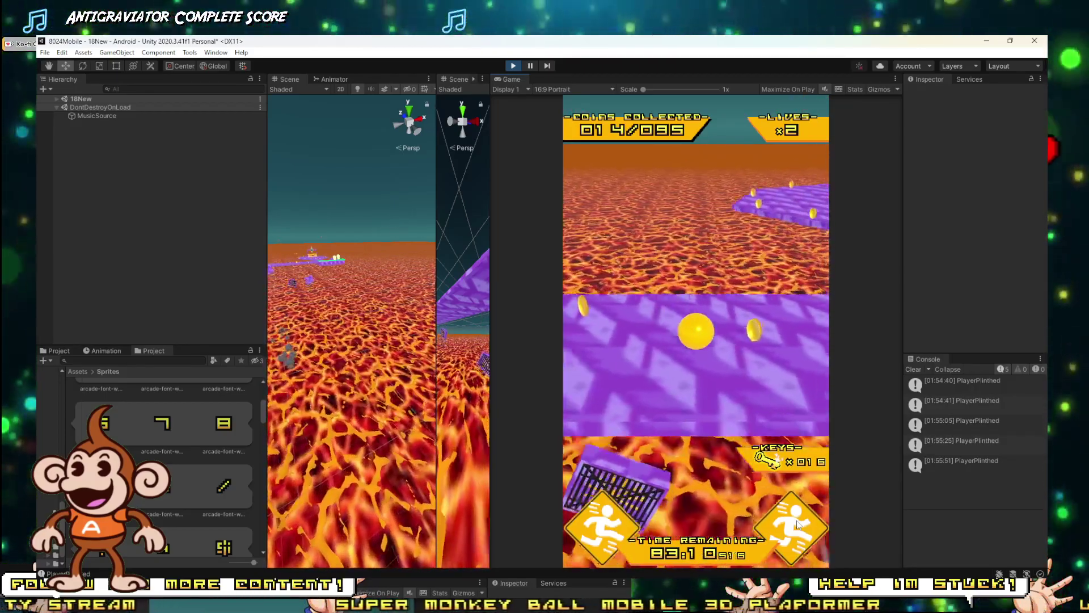
pyautogui.press('Up')
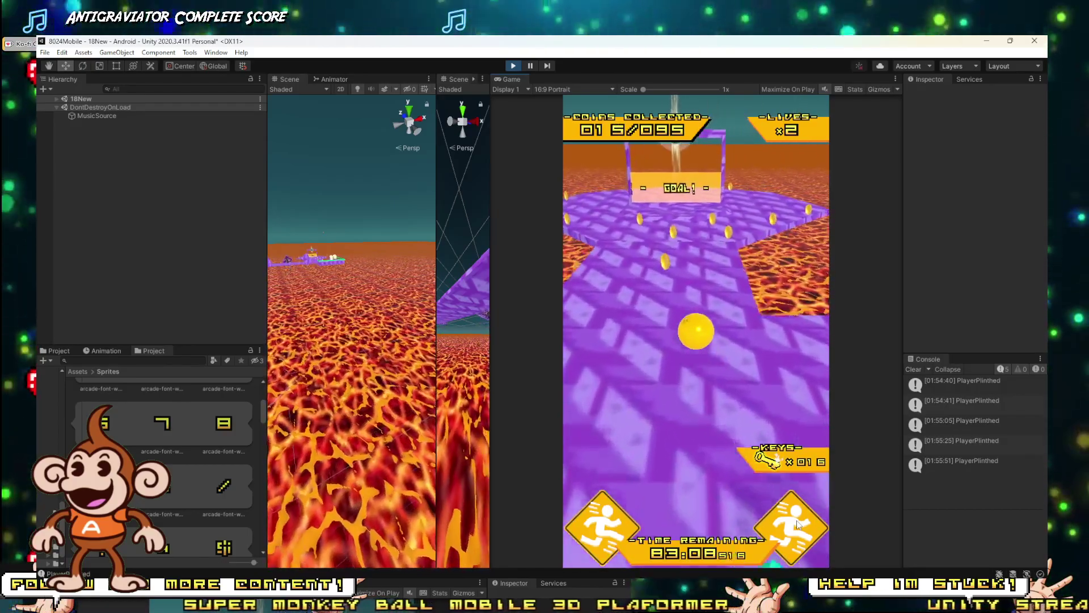
pyautogui.press('Up')
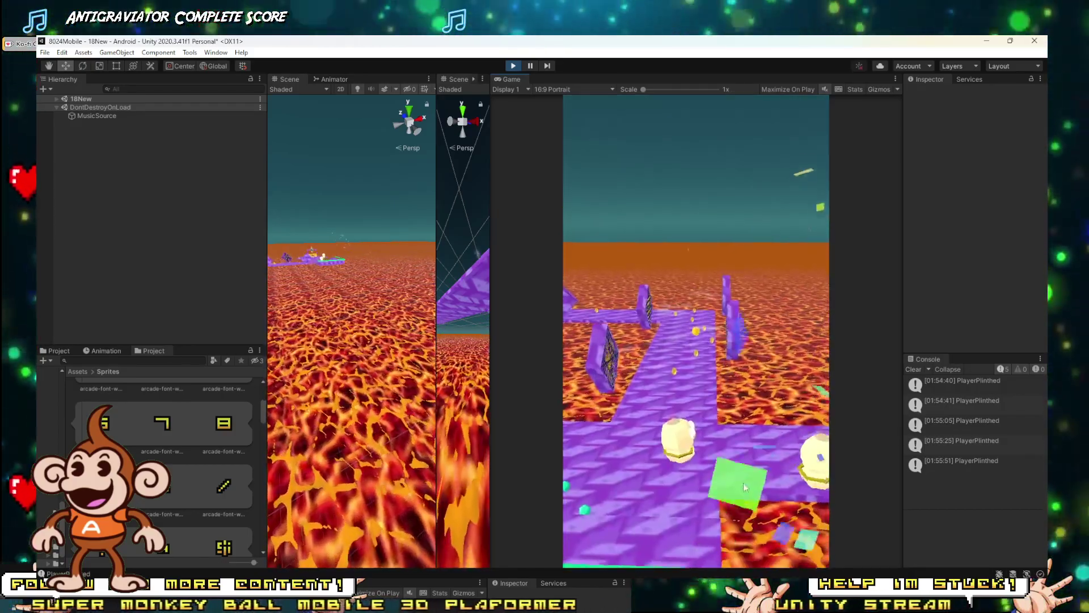
pyautogui.press('Up')
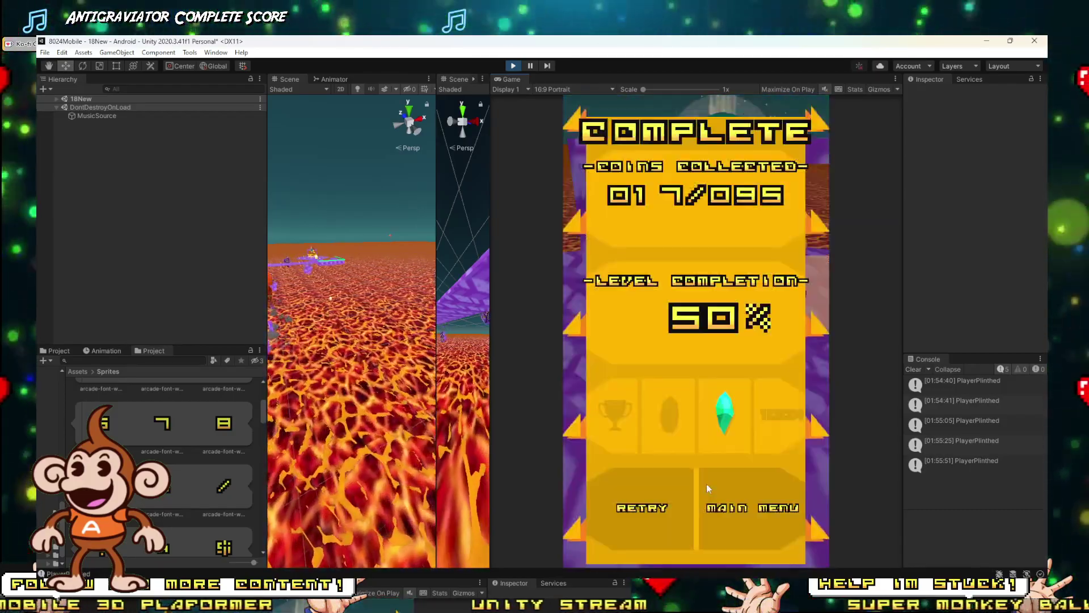
# Step: Return to the hub, roll onto the level 19 pad to bring up its level card, and stop play mode
pyautogui.click(736, 507)
pyautogui.press('Up')
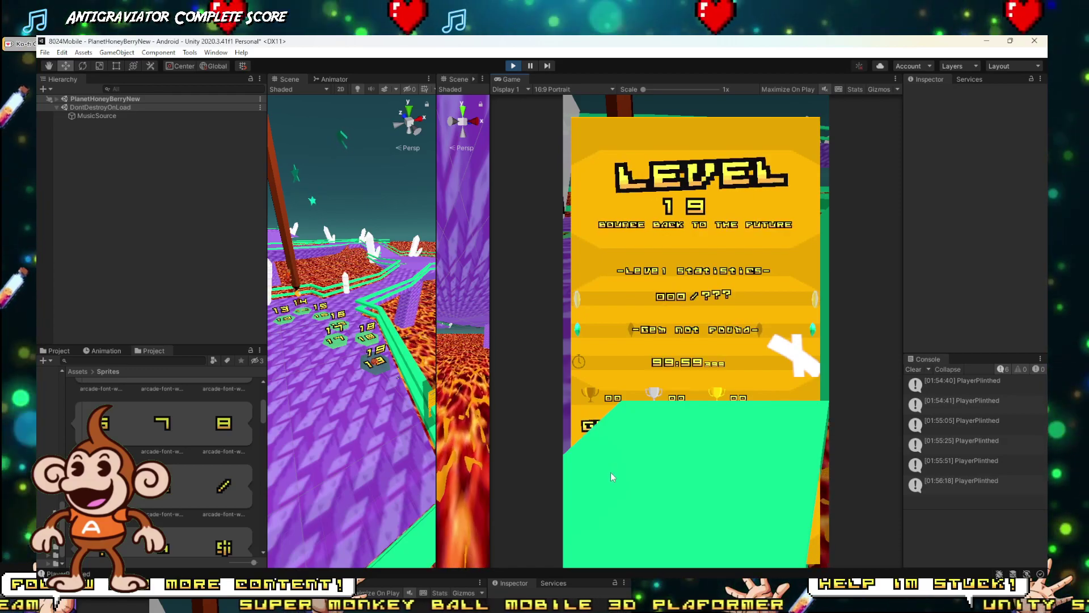
pyautogui.click(514, 65)
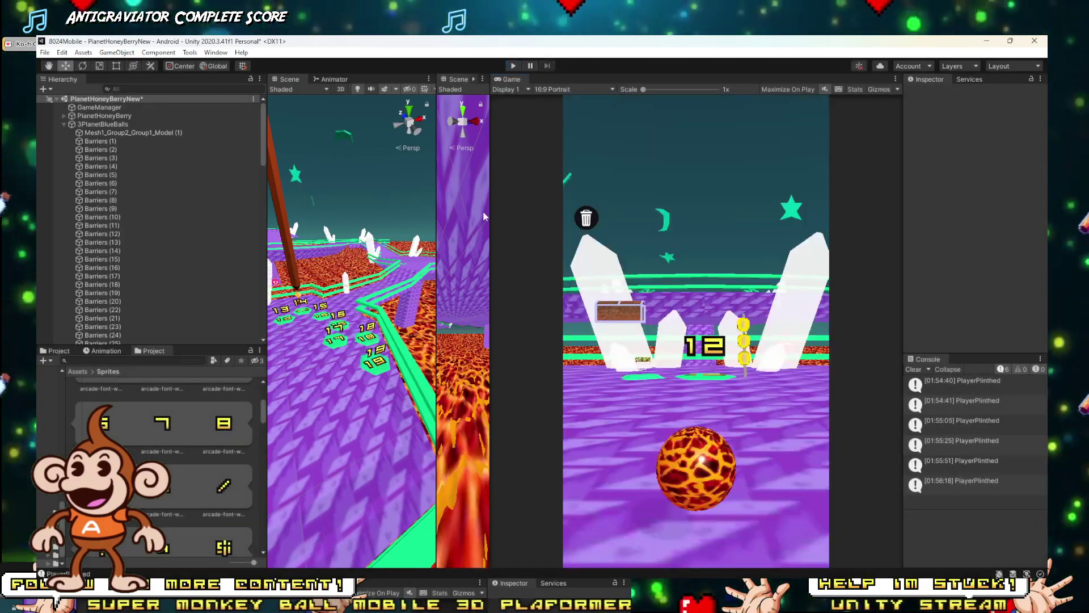
pyautogui.click(372, 372)
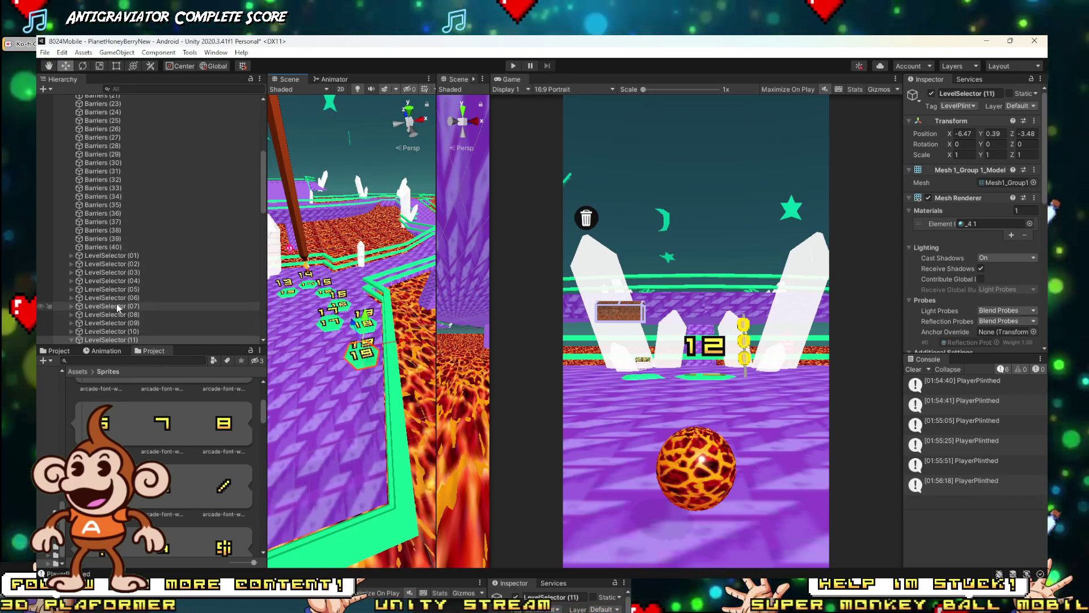
pyautogui.keyDown('shift'); pyautogui.click(112, 256); pyautogui.keyUp('shift')
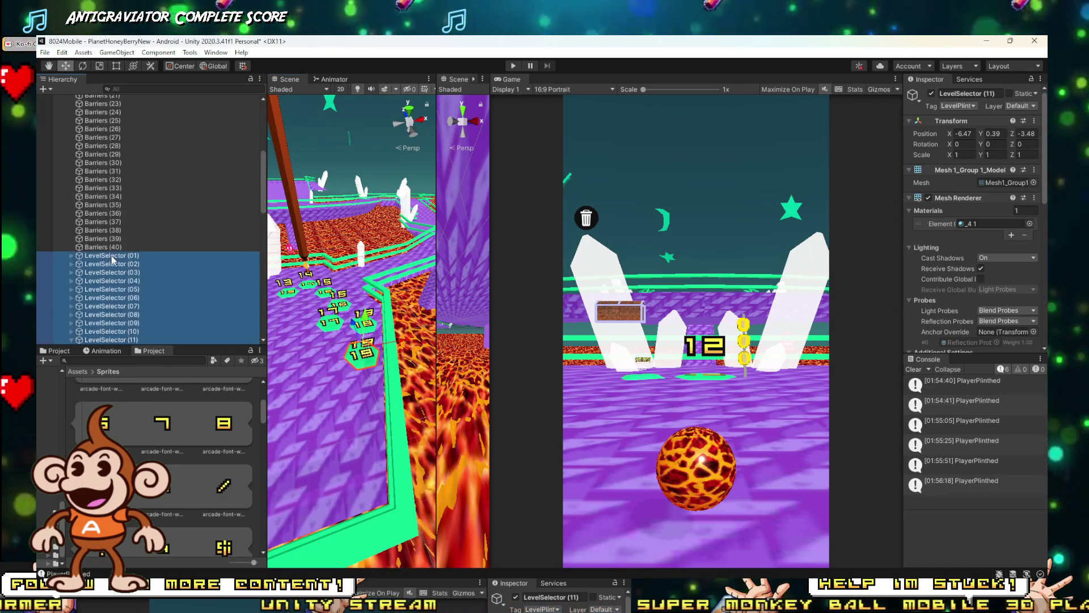
pyautogui.rightClick(251, 325)
pyautogui.click(343, 293)
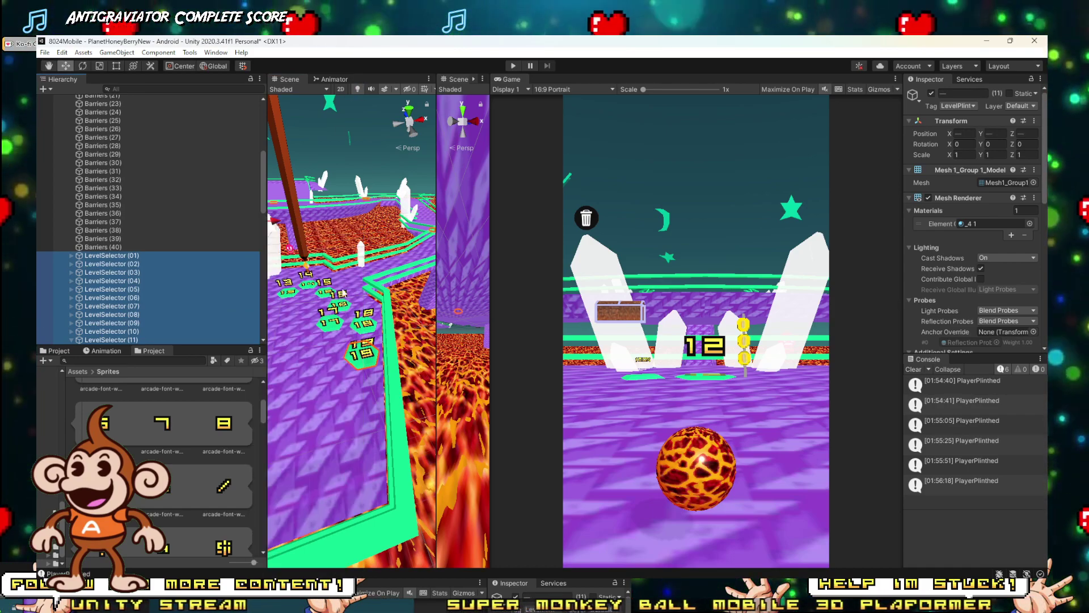
pyautogui.scroll(-5, 340, 300)
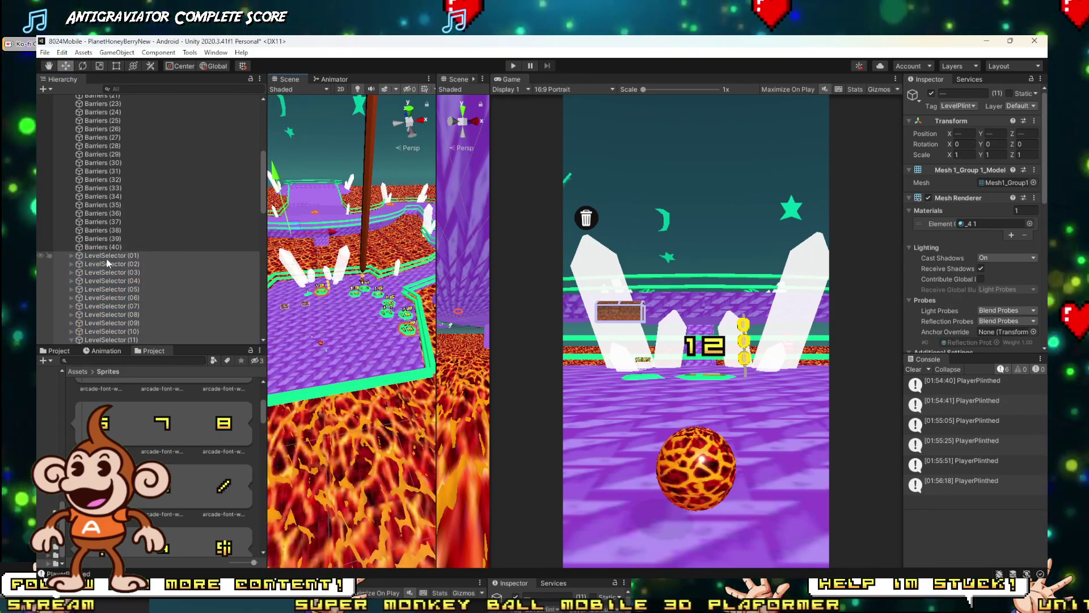
pyautogui.click(106, 265)
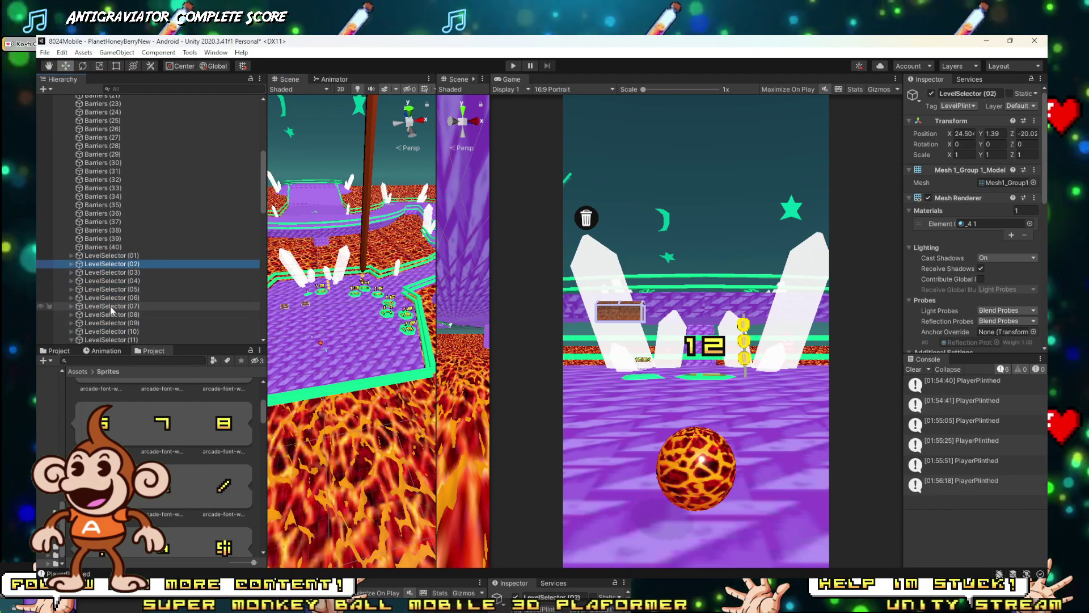
# Step: Select the LevelSelector objects from (07) through (17) with their children in the hierarchy and collapse the expanded groups
pyautogui.click(111, 307)
pyautogui.scroll(-3, 112, 318)
pyautogui.scroll(-1, 113, 244)
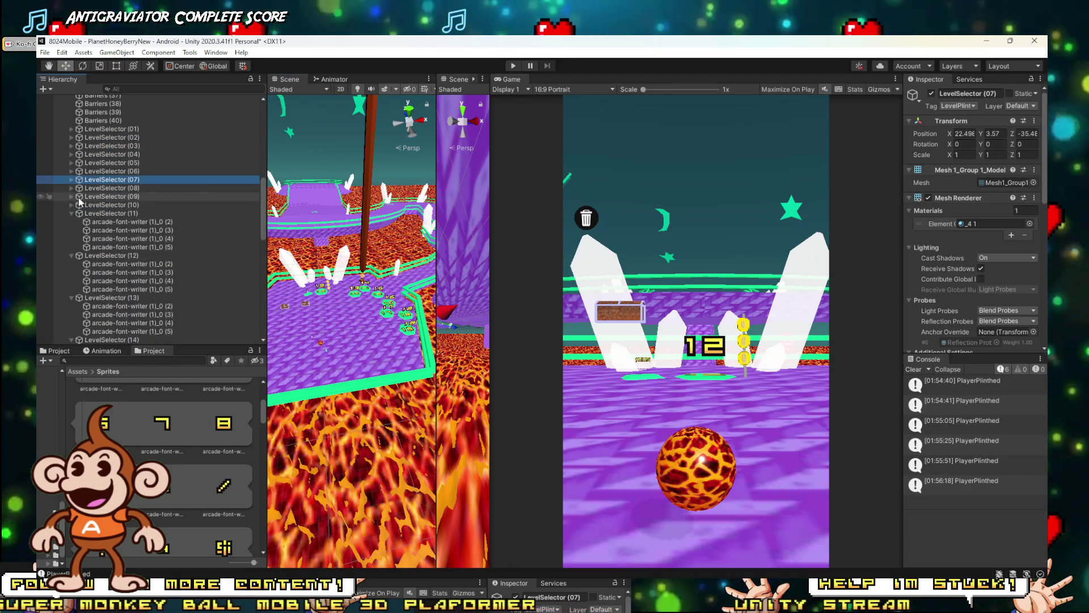
pyautogui.scroll(-8, 69, 216)
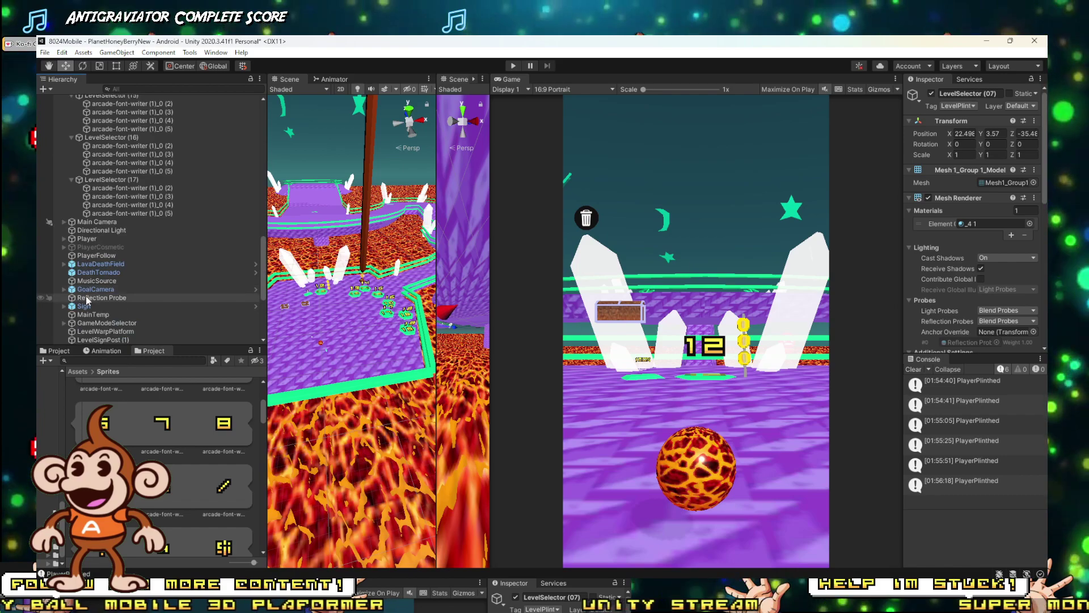
pyautogui.keyDown('shift'); pyautogui.click(94, 245); pyautogui.keyUp('shift')
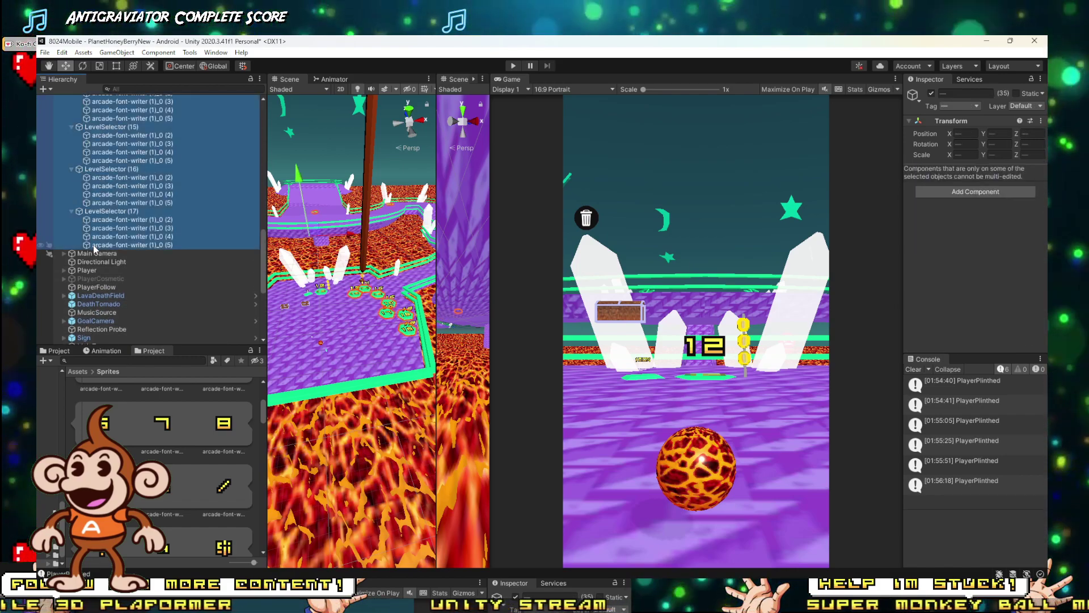
pyautogui.scroll(-6, 95, 248)
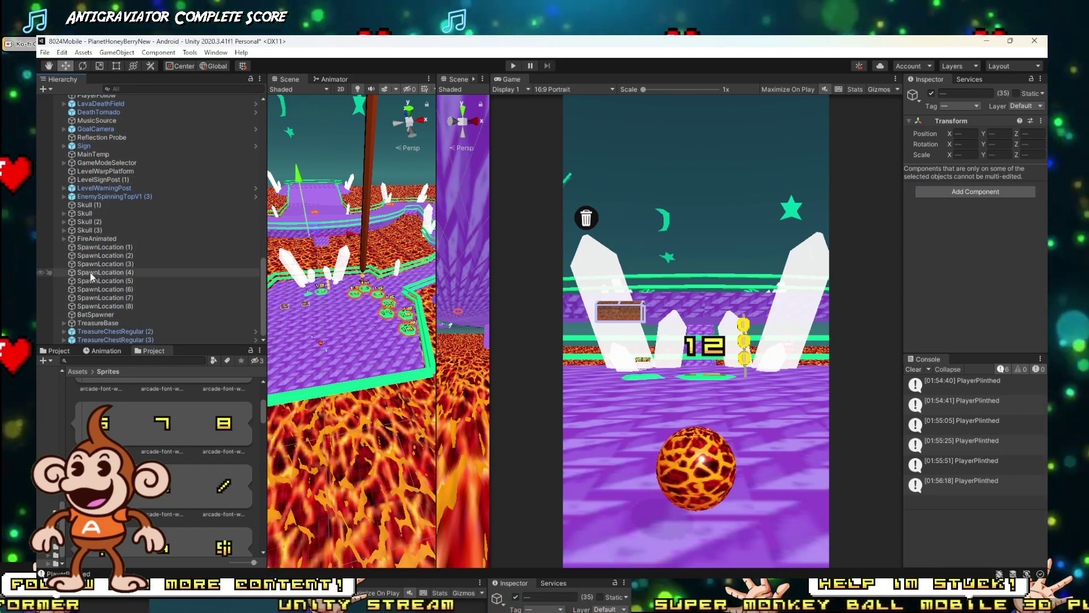
pyautogui.scroll(6, 92, 277)
# Step: Select LevelSelector (11) to (17), rotate them about 24 degrees around Y, and move the group closer to the level 12 pad
pyautogui.click(113, 150)
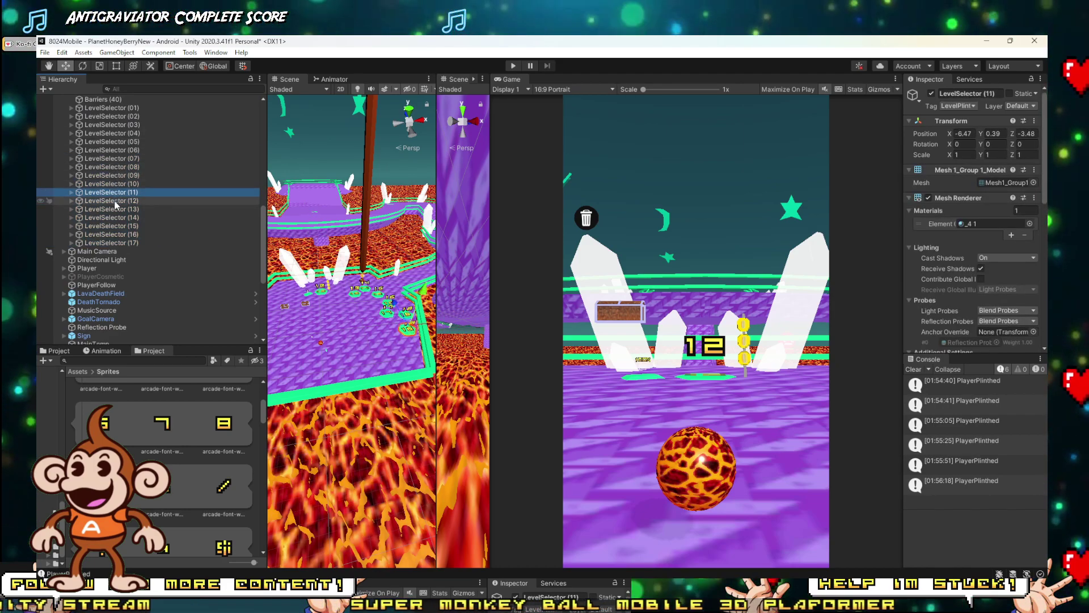
pyautogui.keyDown('shift'); pyautogui.click(114, 243); pyautogui.keyUp('shift')
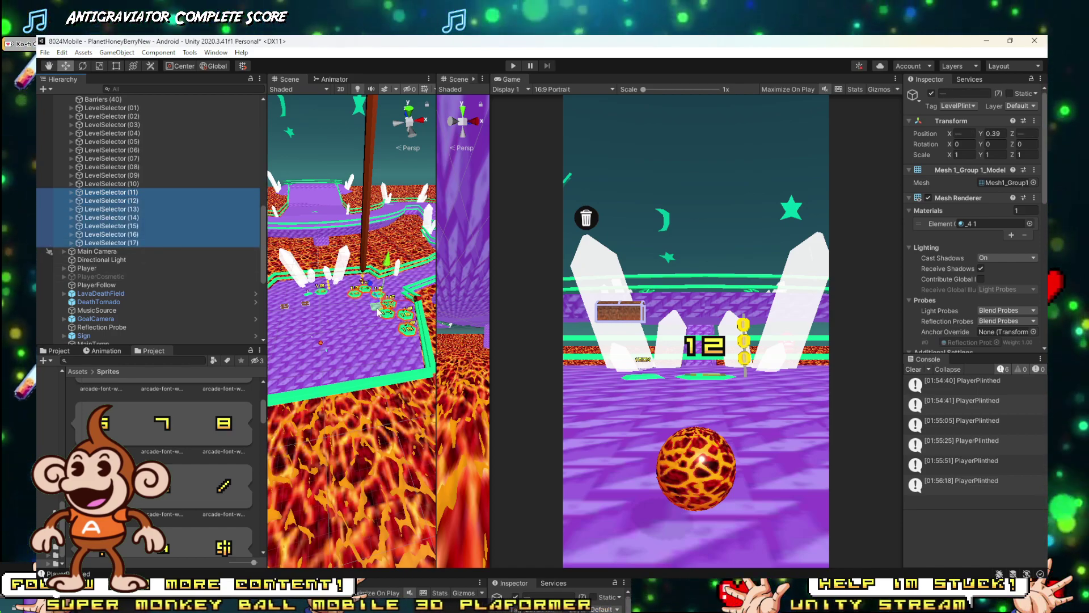
pyautogui.moveTo(377, 311); pyautogui.dragTo(302, 362)
pyautogui.press('w')
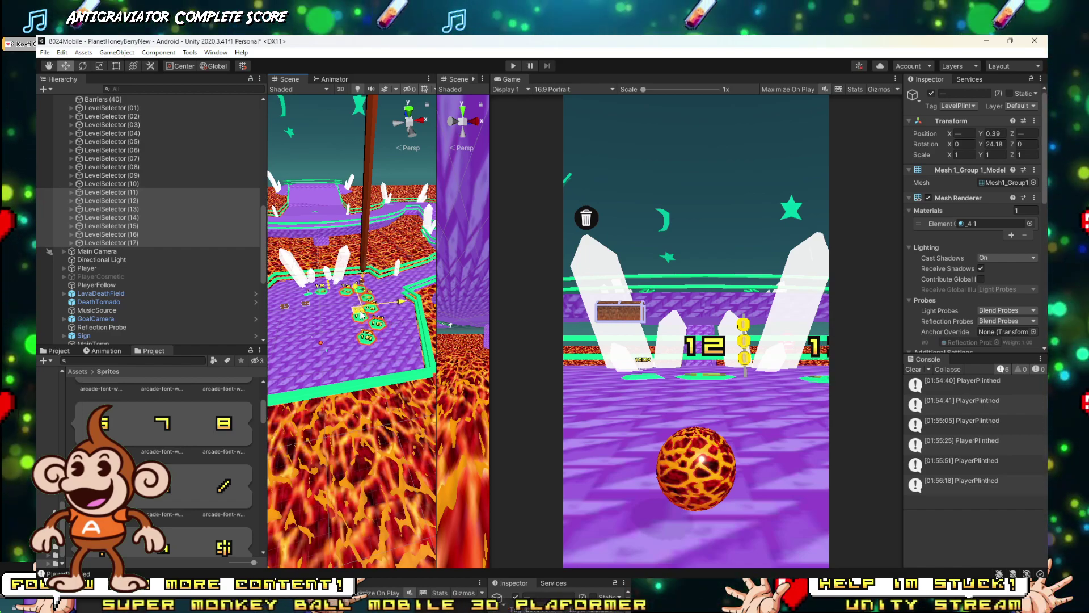
# Step: Playtest the rearranged pads in the hub, launch level 16 from its pad, and stop play mode
pyautogui.click(512, 66)
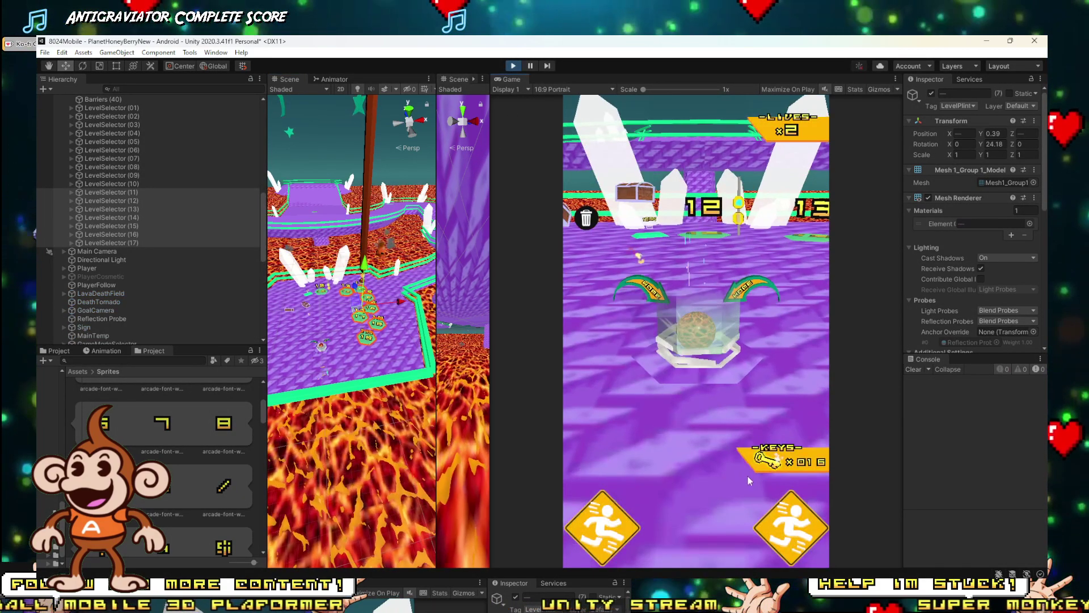
pyautogui.press('Up')
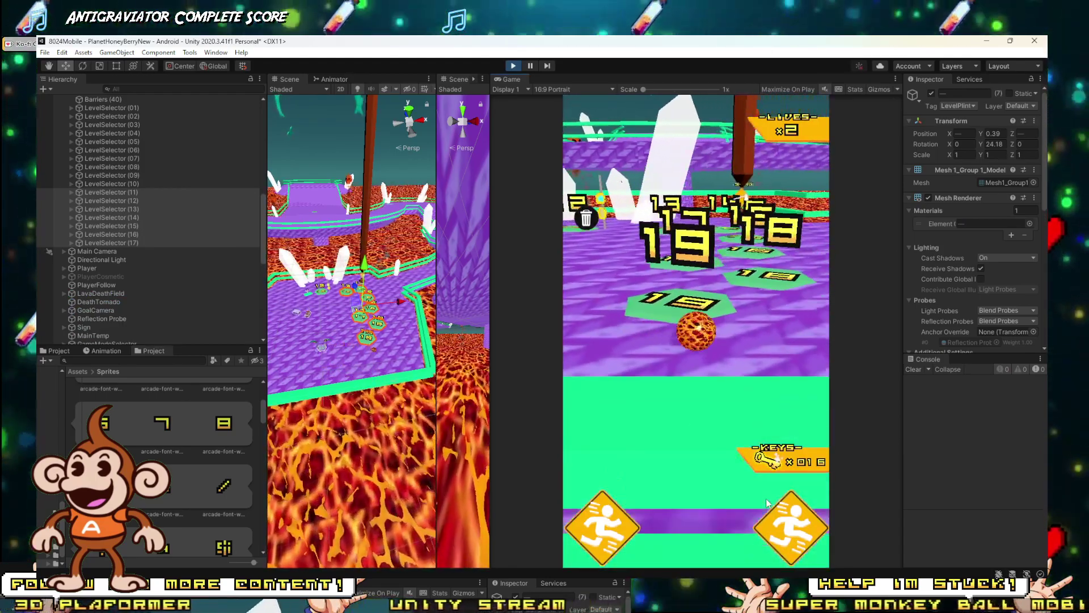
pyautogui.press('Left')
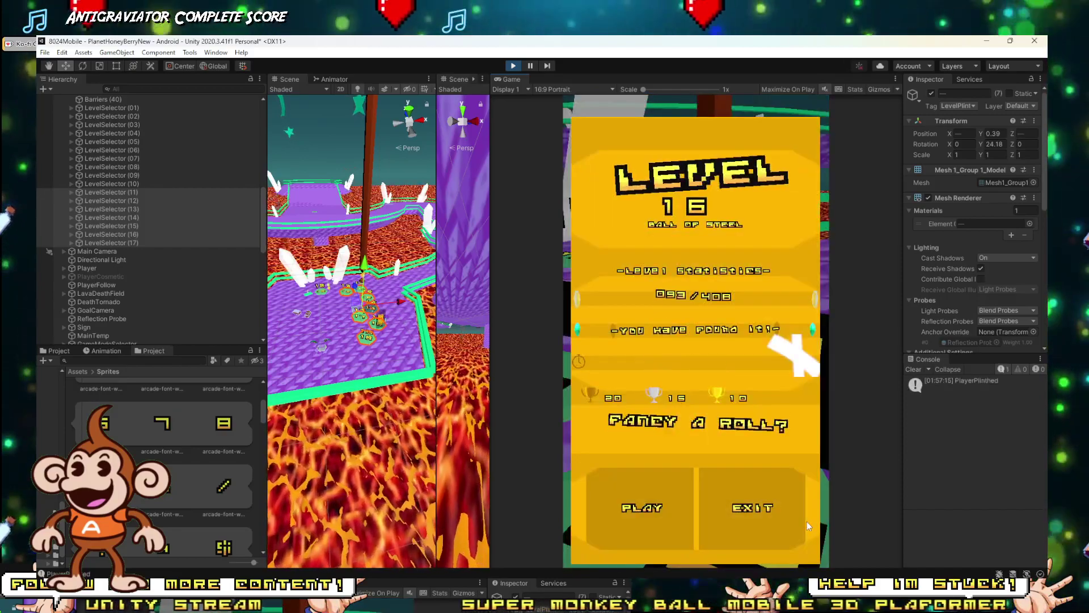
pyautogui.click(684, 509)
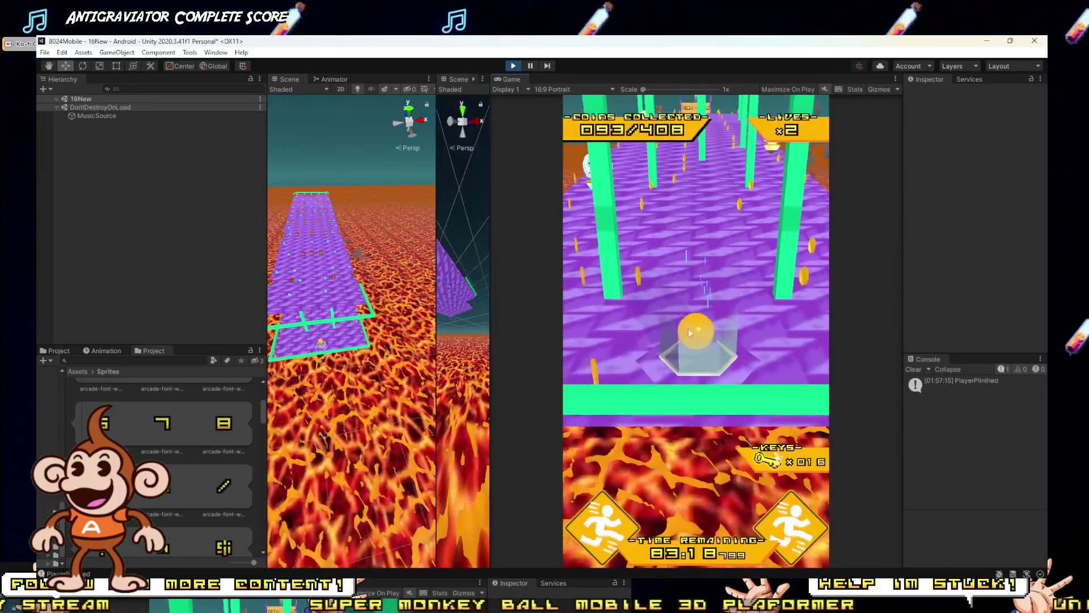
pyautogui.click(512, 66)
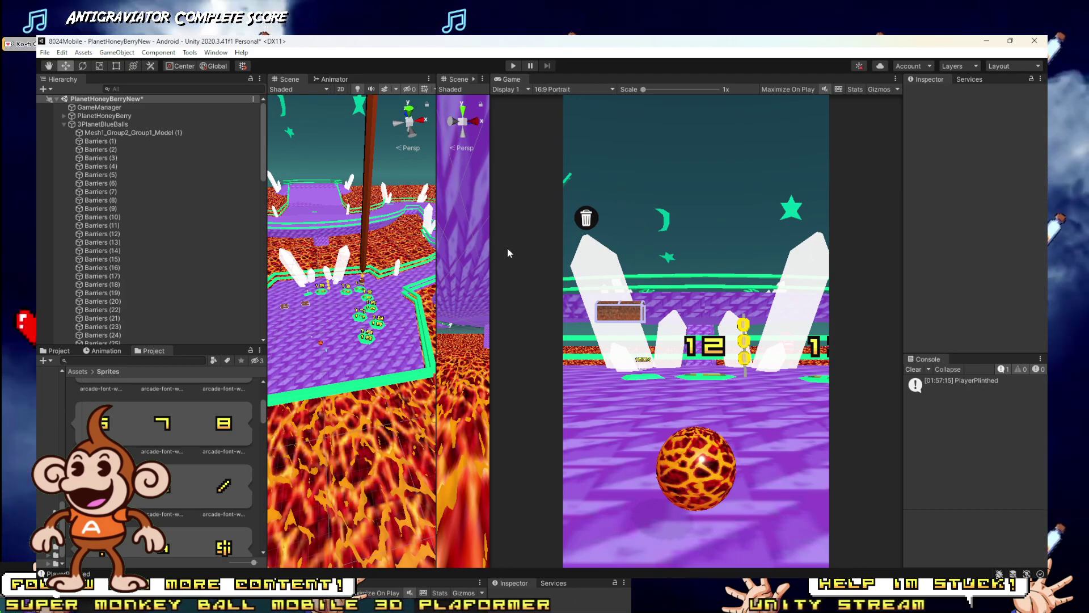
# Step: Widen the main Scene view and inspect the rearranged level 13 to 19 pads within the hub layout
pyautogui.moveTo(491, 248); pyautogui.dragTo(617, 247)
pyautogui.moveTo(239, 602)
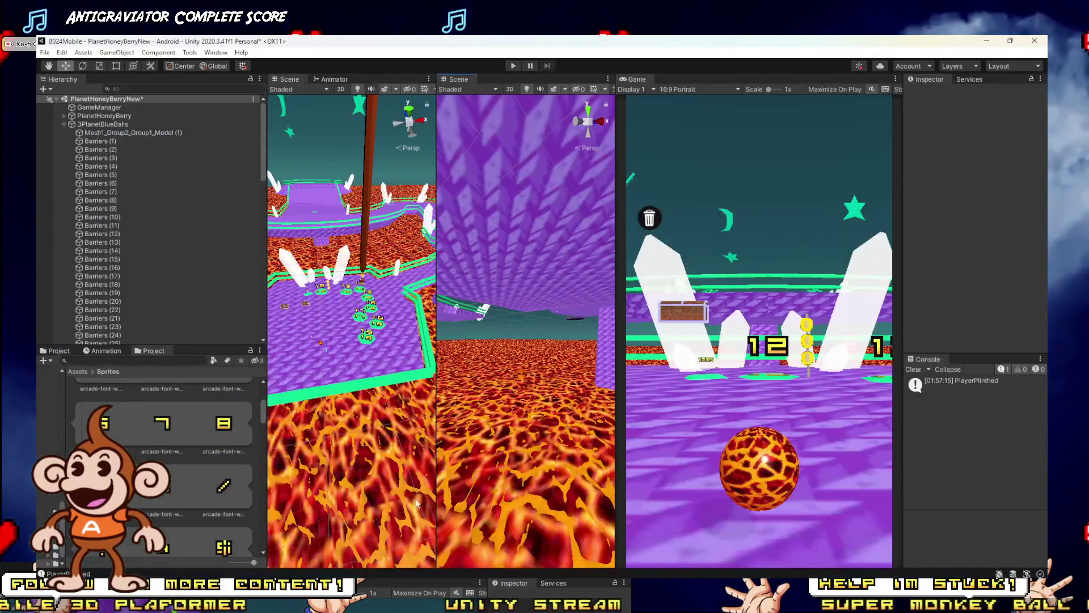
pyautogui.keyDown('alt'); pyautogui.moveTo(393, 390); pyautogui.dragTo(743, 244); pyautogui.keyUp('alt')
pyautogui.keyDown('alt'); pyautogui.moveTo(567, 238); pyautogui.dragTo(458, 262); pyautogui.keyUp('alt')
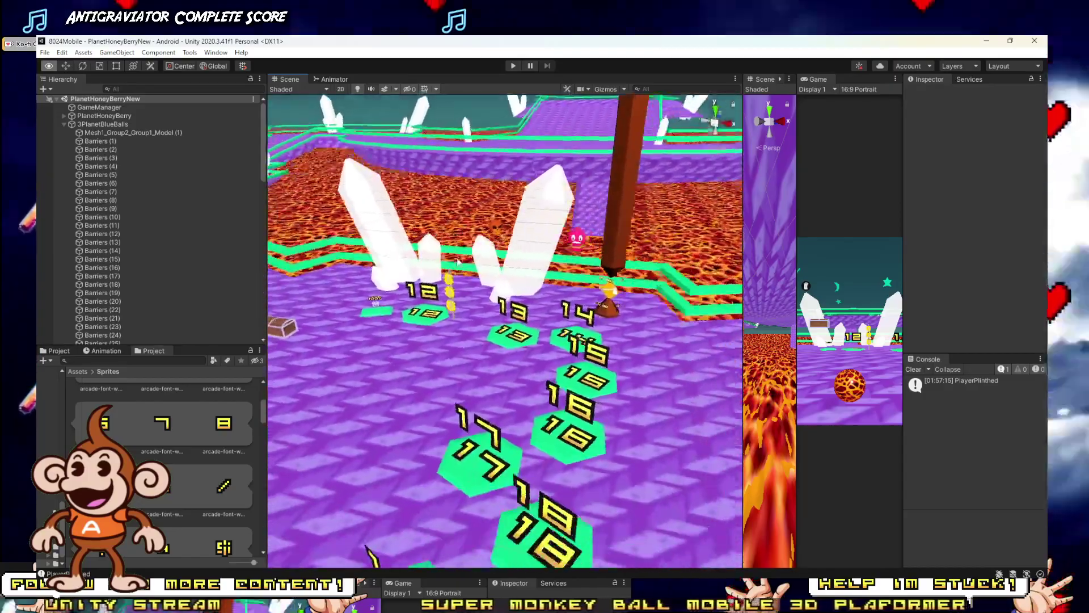
pyautogui.scroll(-10, 458, 262)
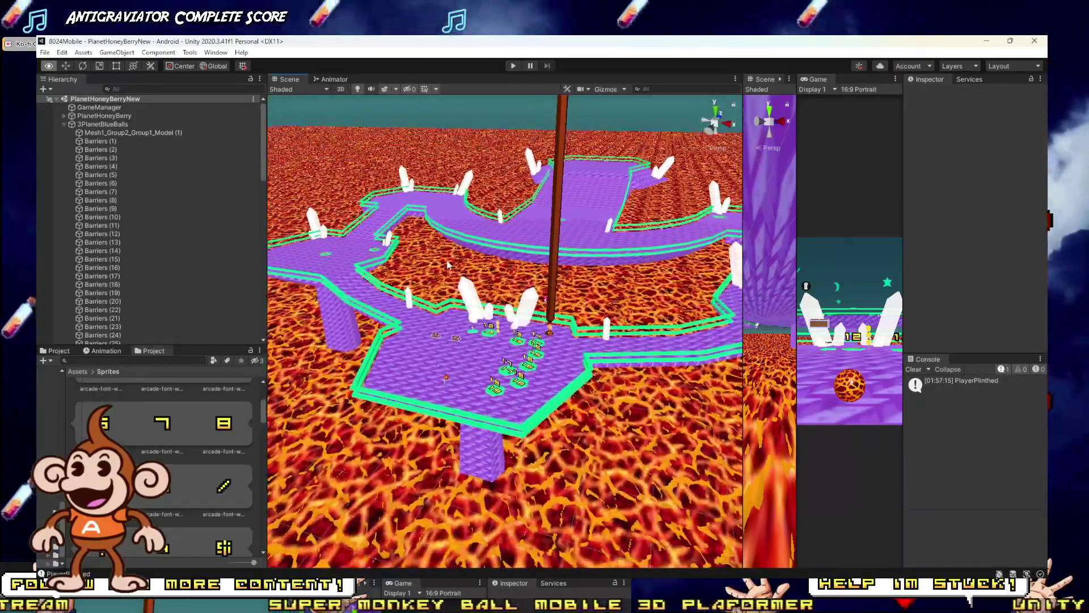
# Step: Examine the placement of the level 12 to 19 pads on the hub platform from several distances and angles
pyautogui.keyDown('alt'); pyautogui.moveTo(448, 265); pyautogui.dragTo(492, 241); pyautogui.keyUp('alt')
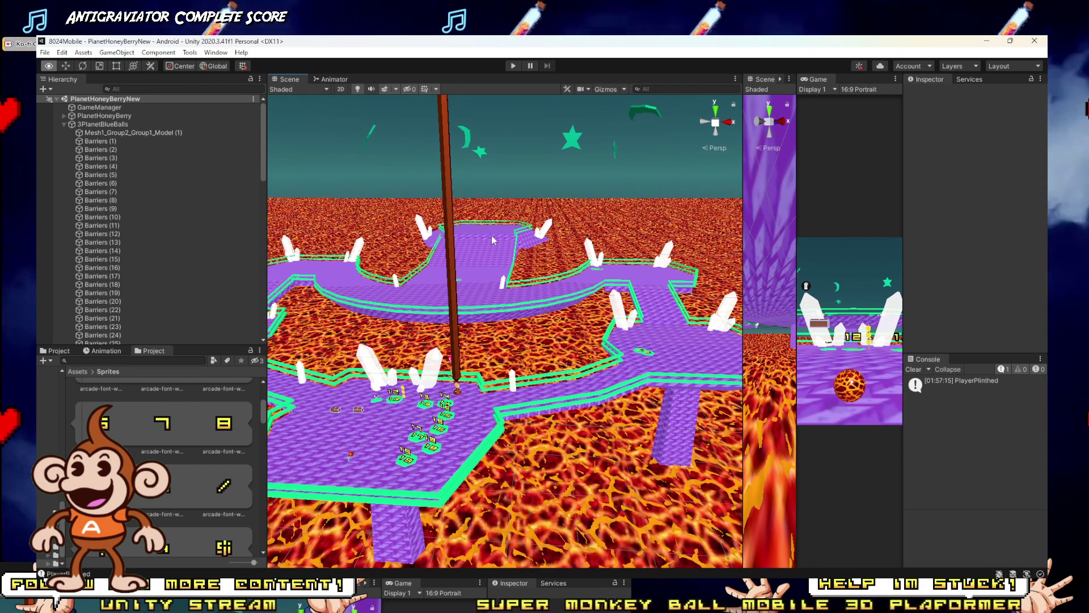
pyautogui.keyDown('alt'); pyautogui.moveTo(492, 236); pyautogui.dragTo(244, 417); pyautogui.keyUp('alt')
pyautogui.scroll(5, 491, 237)
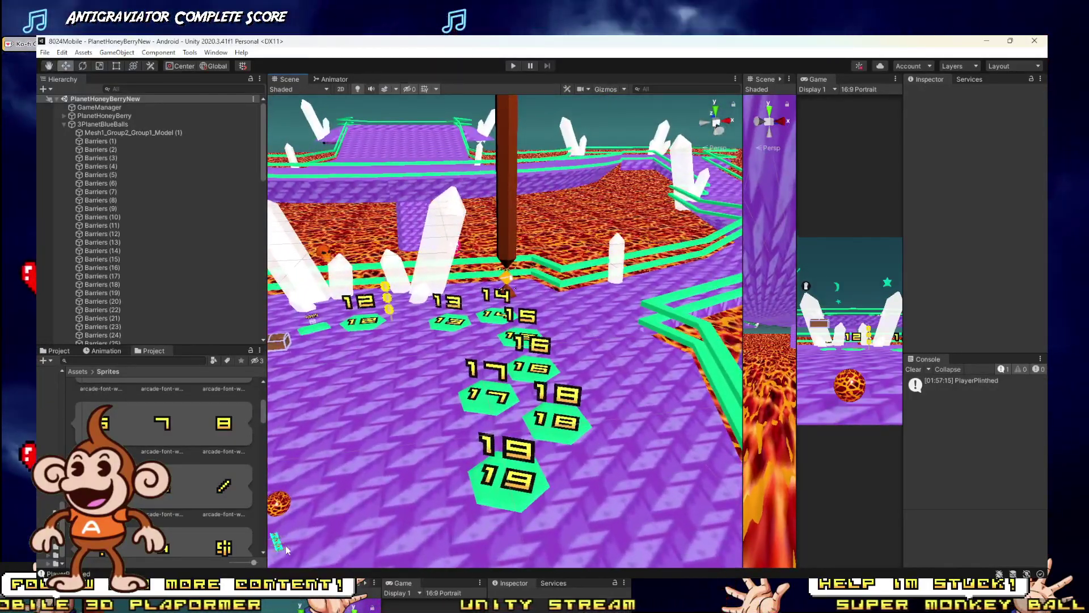
pyautogui.hotkey('alt', 'Tab')
pyautogui.hotkey('alt', 'Tab')
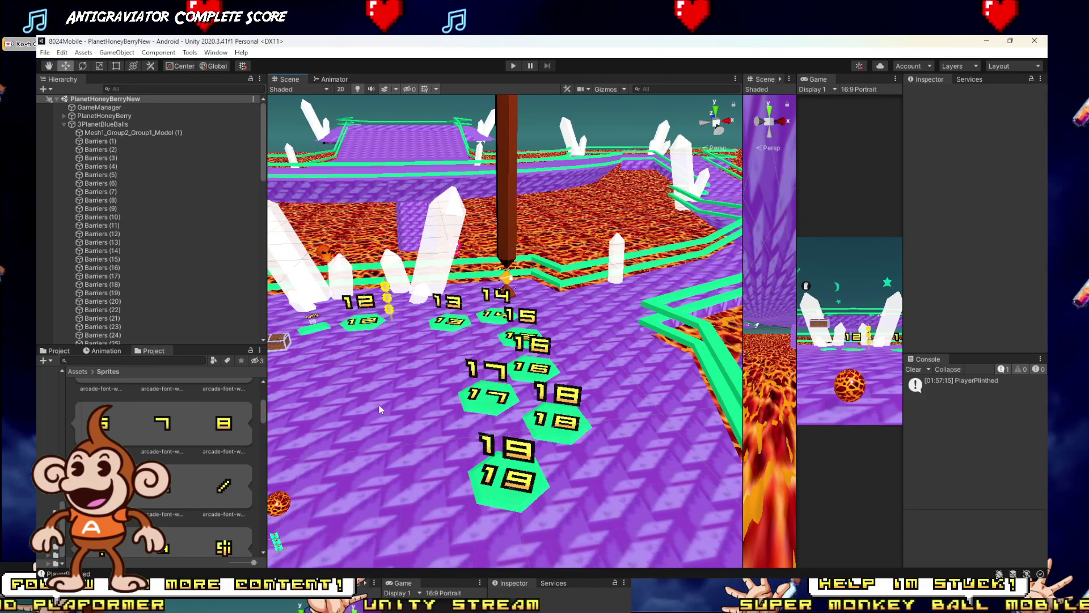
pyautogui.moveTo(380, 409)
pyautogui.mouseDown(button='right')
pyautogui.moveTo(390, 390)
pyautogui.moveTo(390, 400)
pyautogui.mouseUp(button='right')
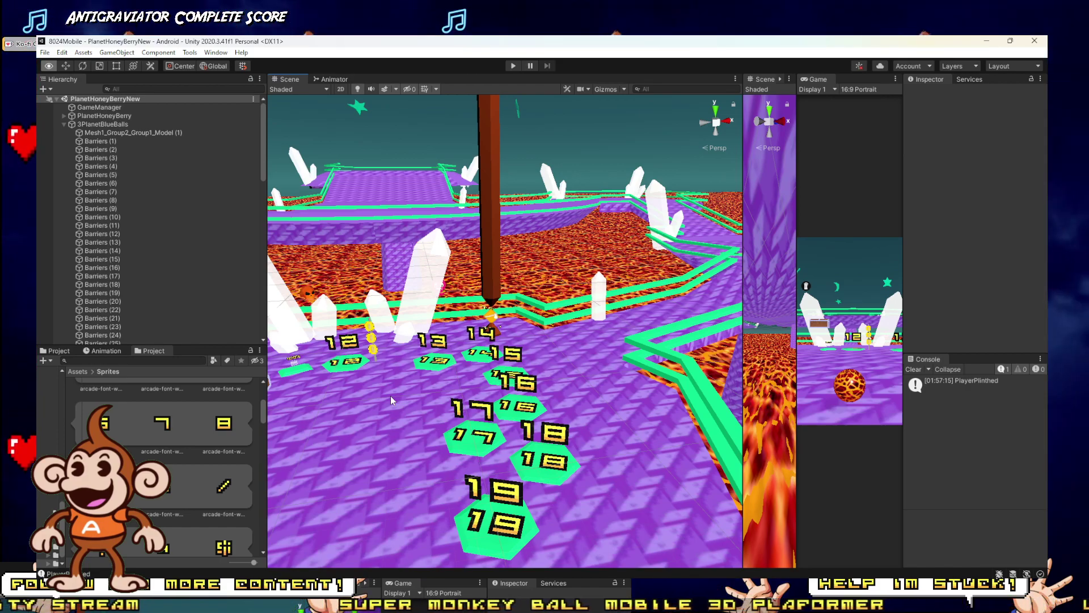
pyautogui.scroll(-6, 390, 400)
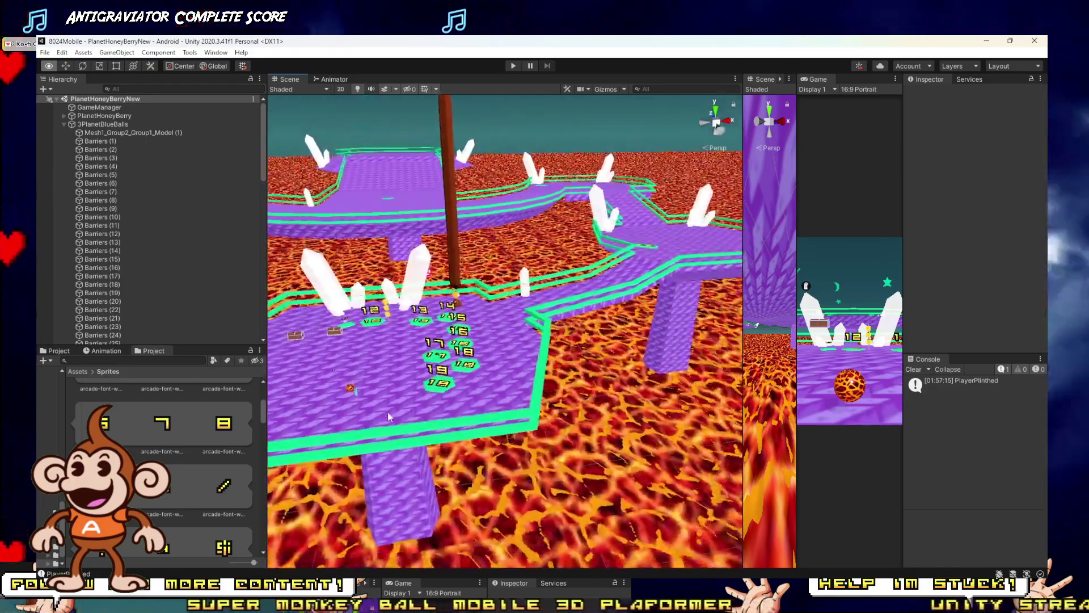
pyautogui.moveTo(389, 417)
pyautogui.mouseDown(button='right')
pyautogui.moveTo(413, 418)
pyautogui.moveTo(404, 363)
pyautogui.moveTo(399, 417)
pyautogui.moveTo(412, 343)
pyautogui.moveTo(400, 401)
pyautogui.mouseUp(button='right')
pyautogui.scroll(10, 365, 436)
pyautogui.press('s')
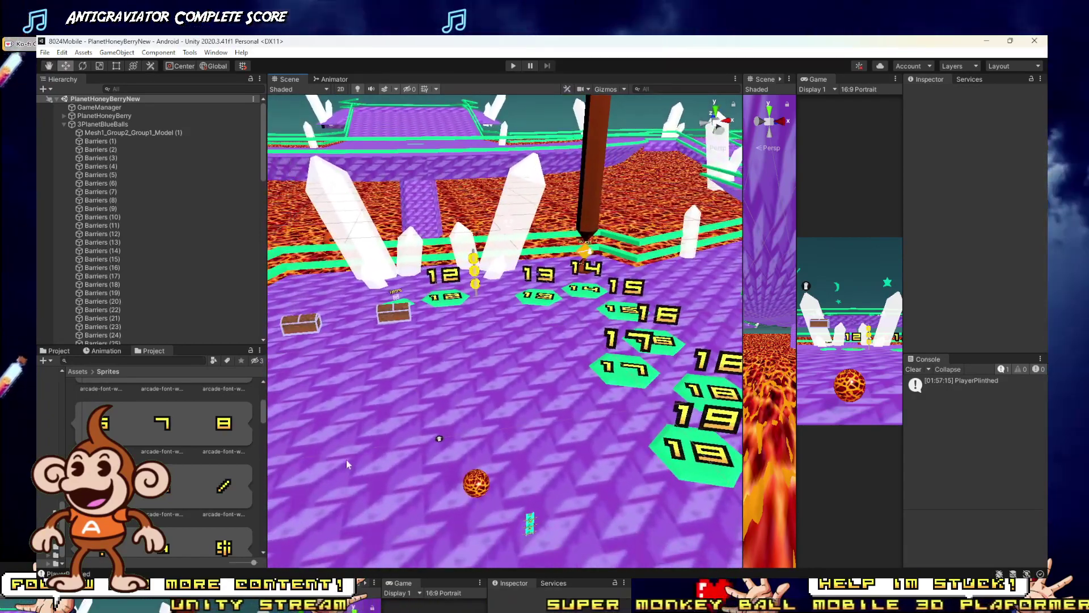
# Step: Switch to Twitch in Firefox and copy the link of the followed channel streaming Dark Souls: Remastered
pyautogui.moveTo(164, 555)
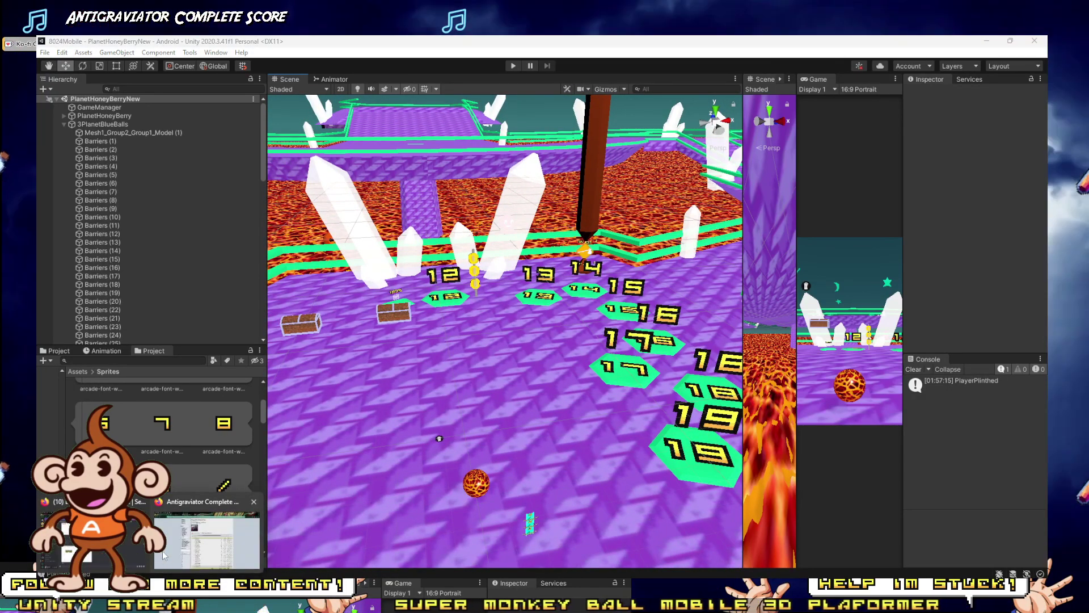
pyautogui.click(134, 546)
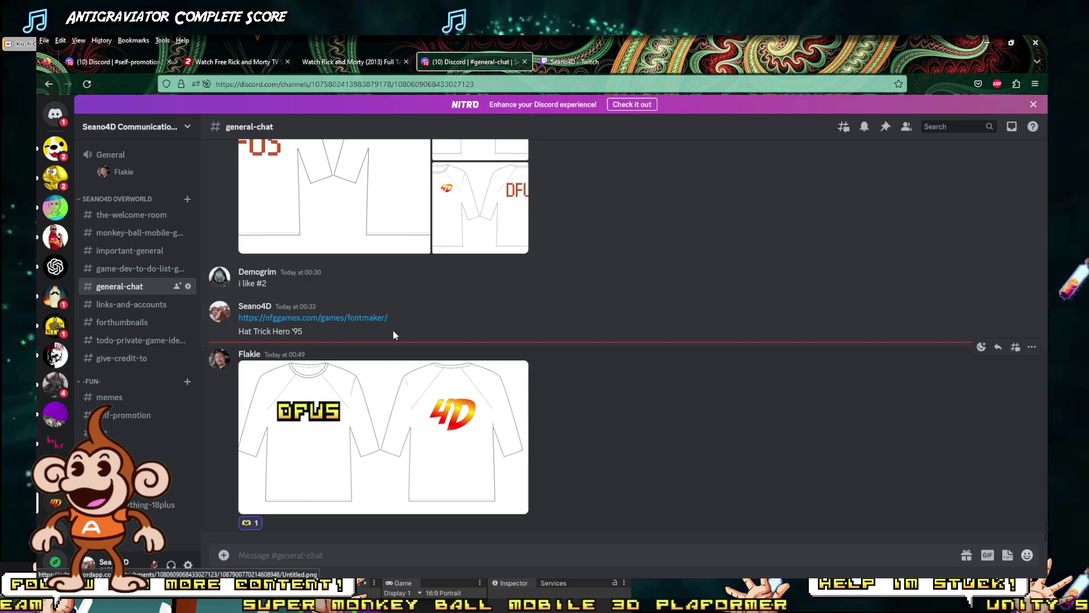
pyautogui.click(583, 65)
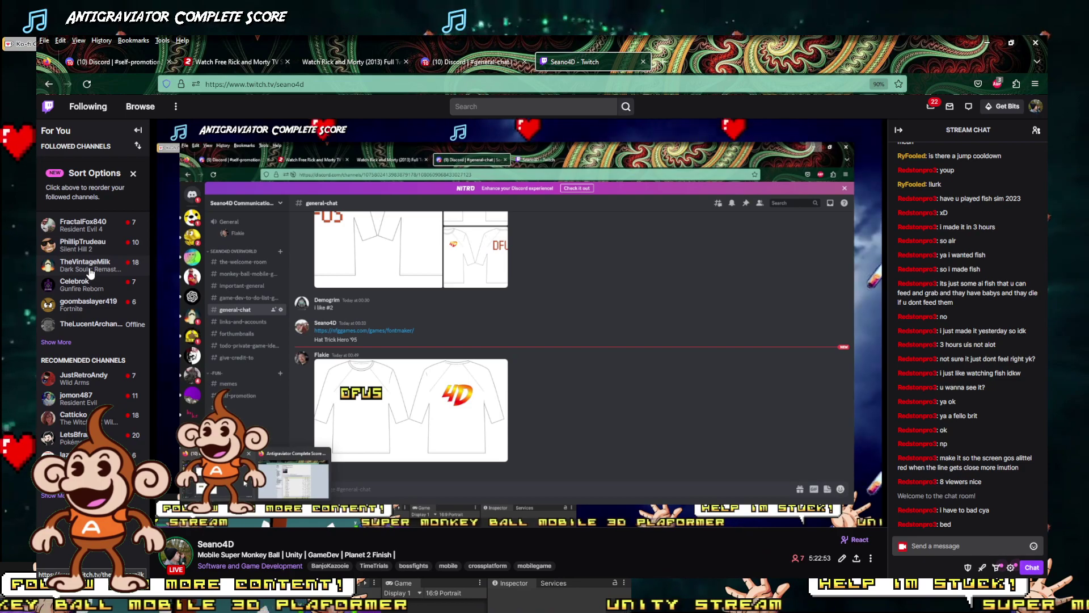
pyautogui.moveTo(89, 273)
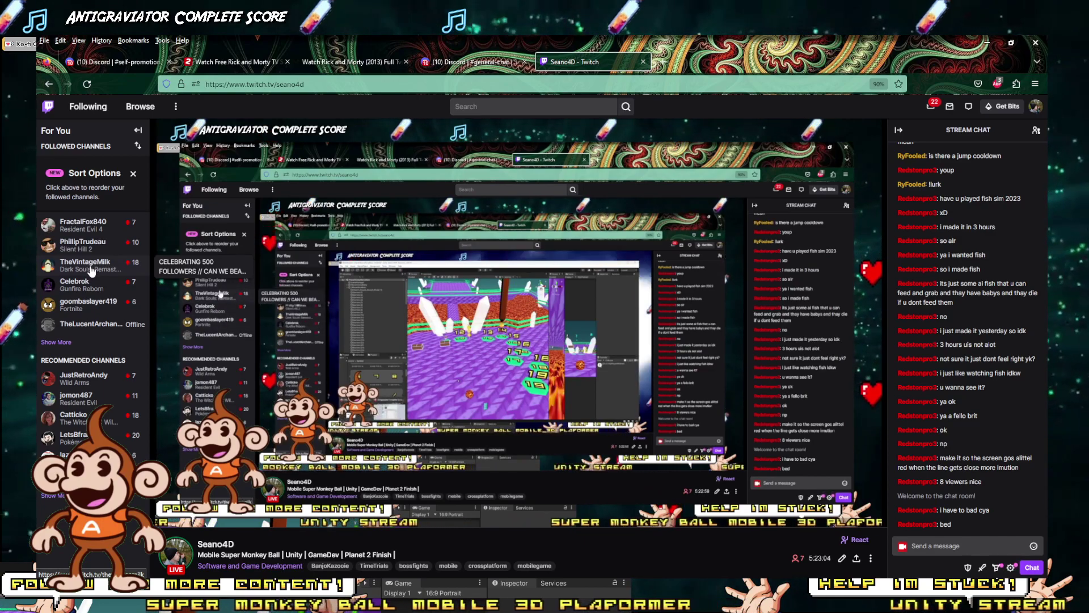
pyautogui.rightClick(92, 272)
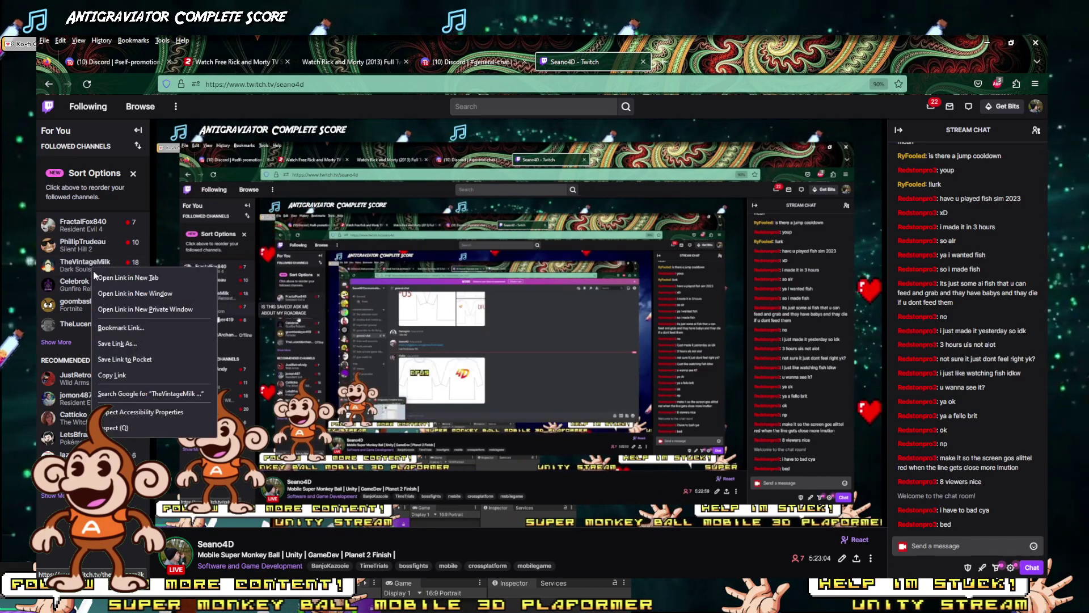
pyautogui.click(119, 375)
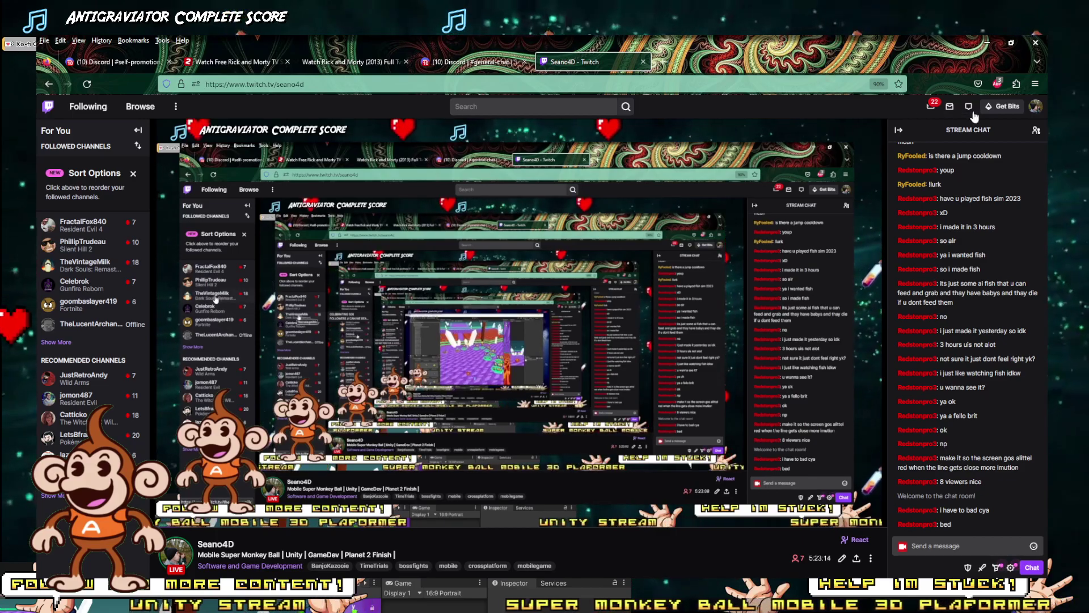
# Step: Open the Stream Manager in the creator dashboard and raid the followed Dark Souls: Remastered channel
pyautogui.click(1035, 108)
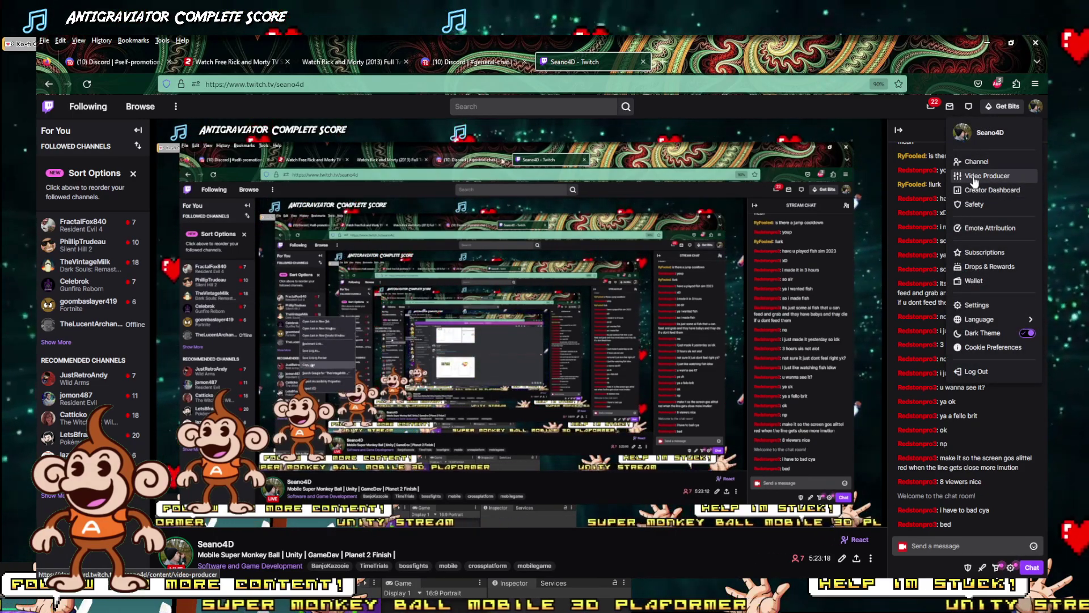
pyautogui.click(974, 177)
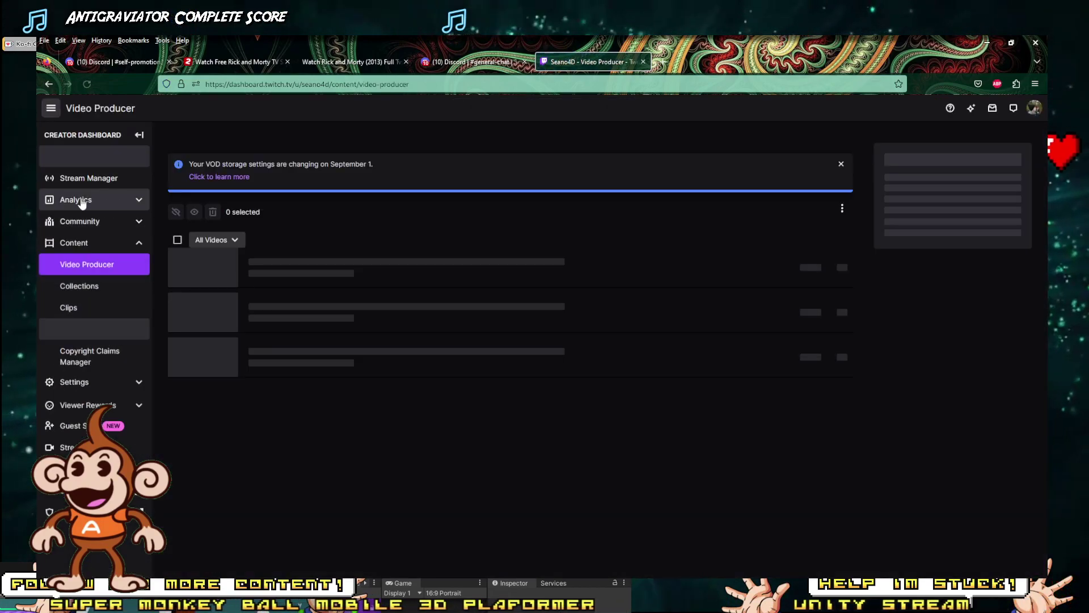
pyautogui.click(89, 178)
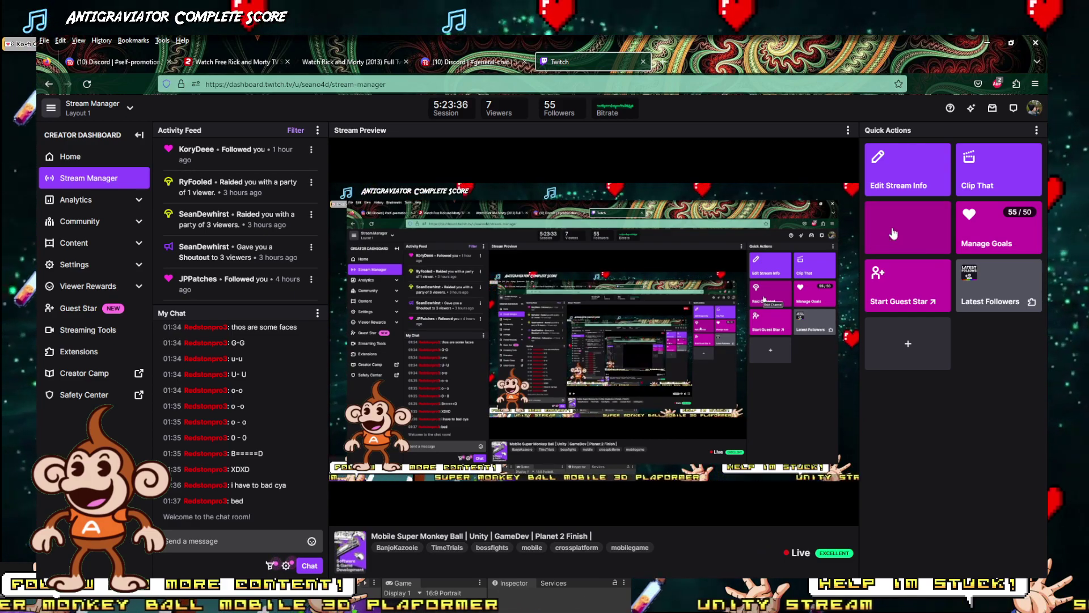
pyautogui.click(893, 233)
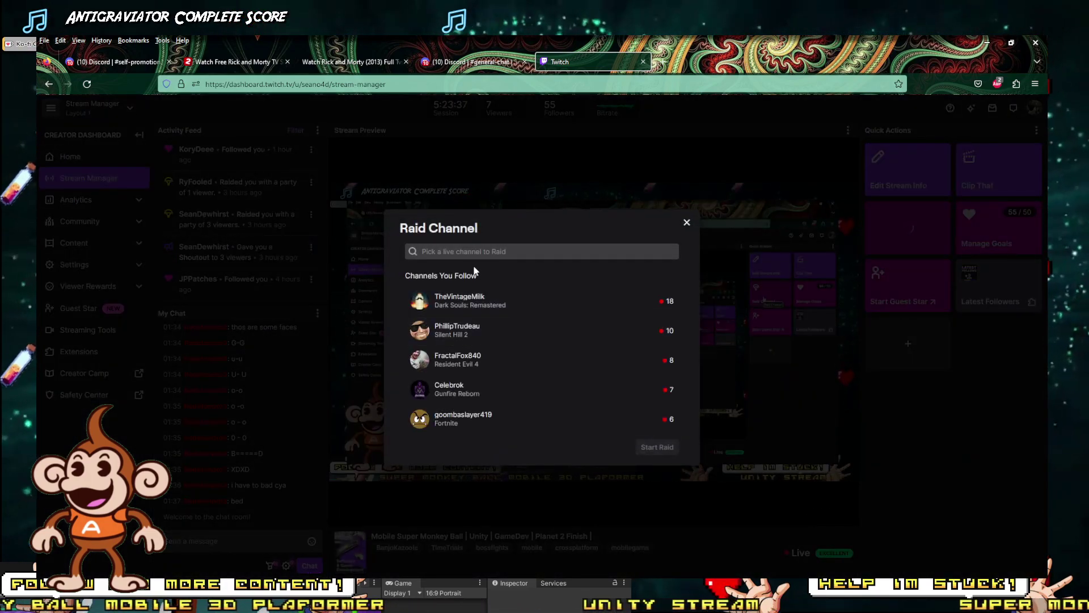
pyautogui.click(508, 302)
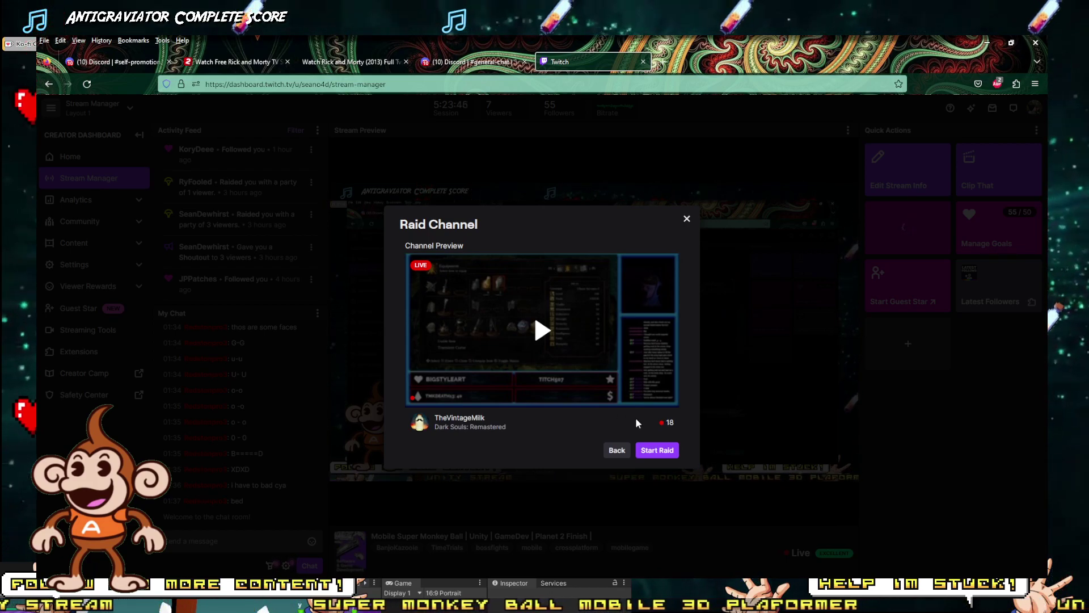
pyautogui.click(657, 450)
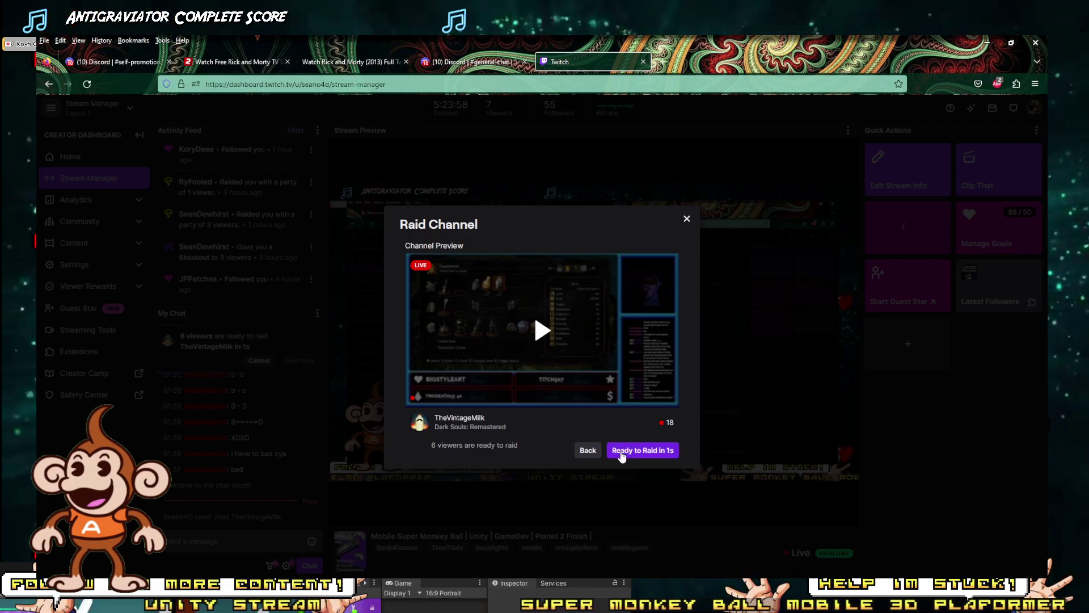
pyautogui.click(629, 451)
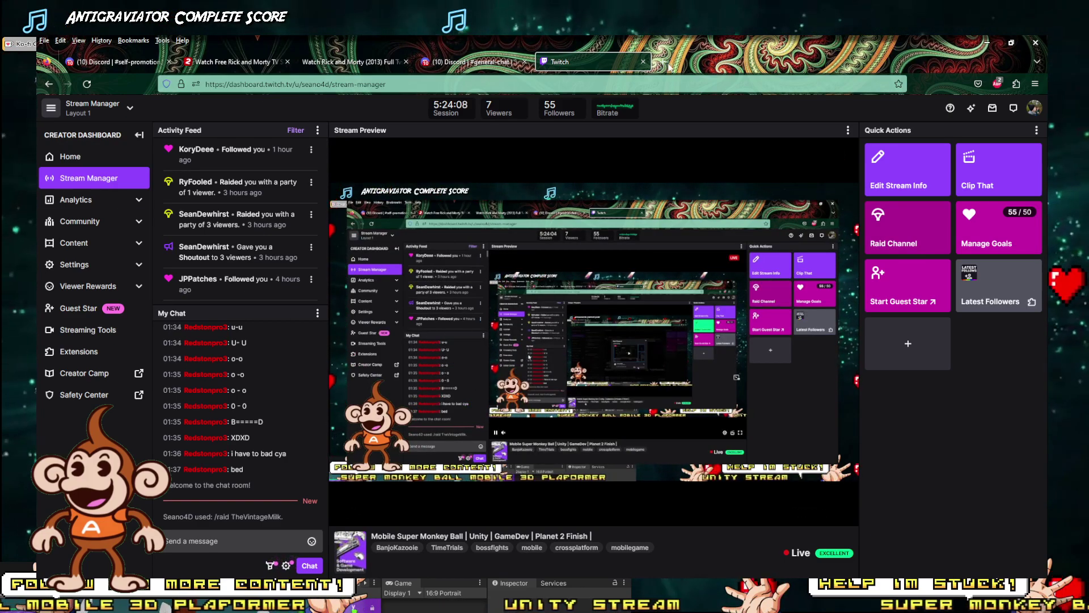
# Step: Open the raided Dark Souls: Remastered channel's Twitch page in a new browser tab
pyautogui.click(664, 63)
pyautogui.click(590, 61)
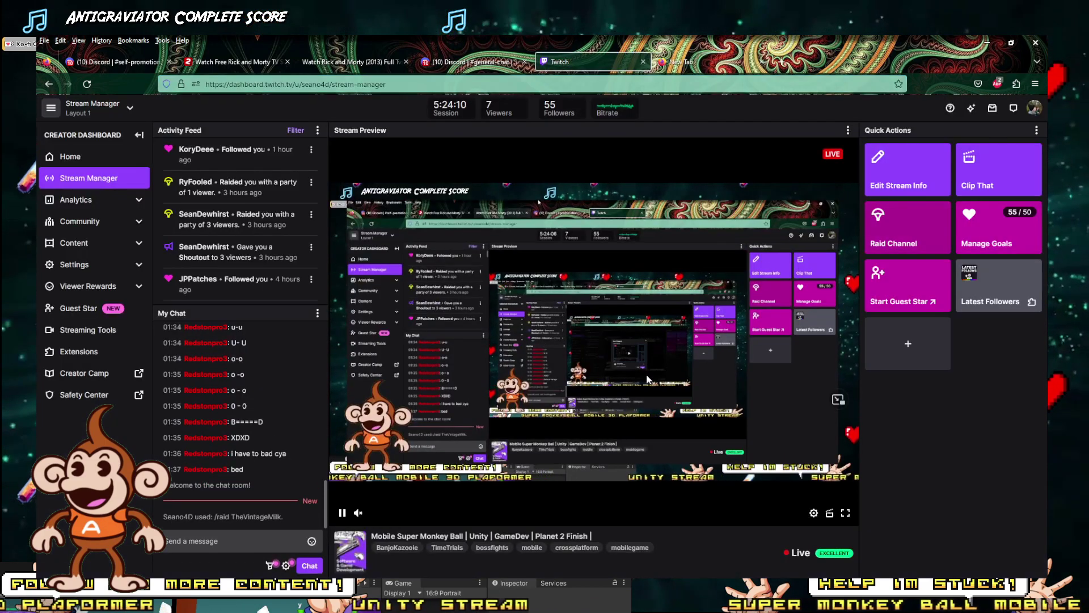
pyautogui.click(682, 63)
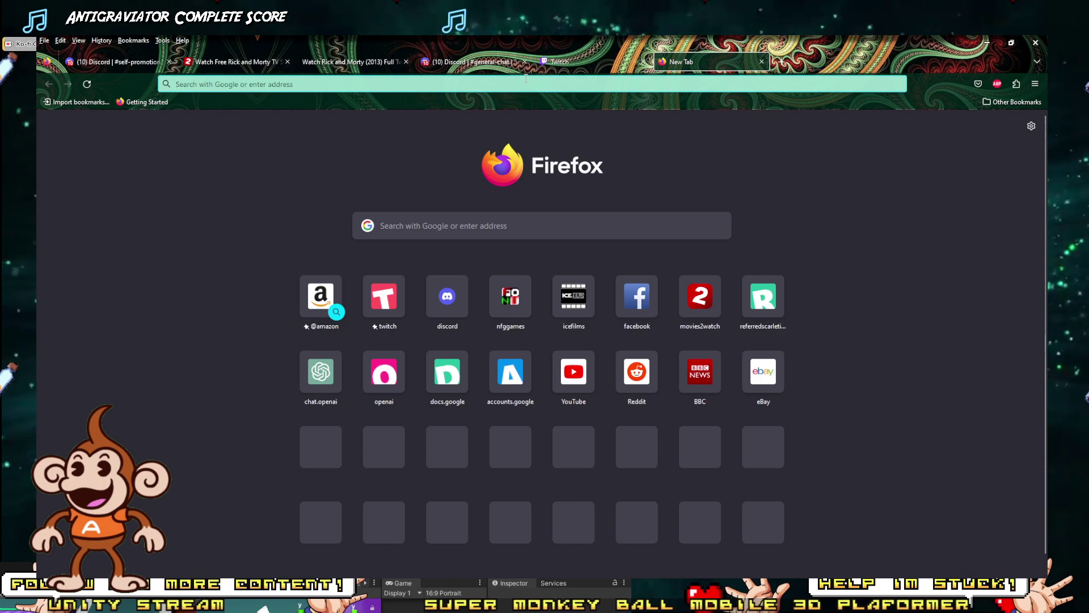
pyautogui.write('v')
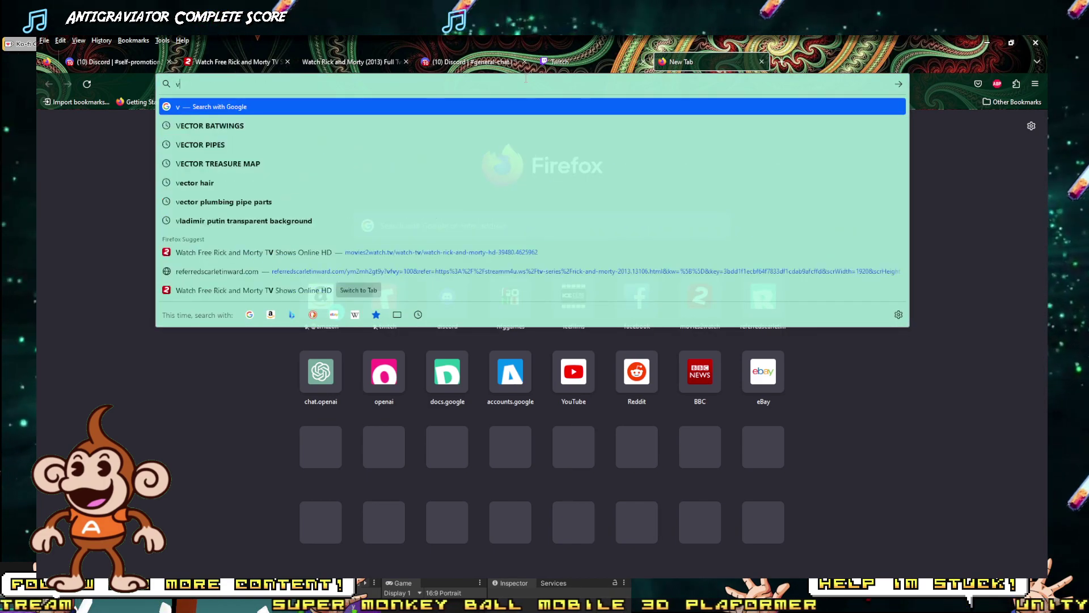
pyautogui.write('intage')
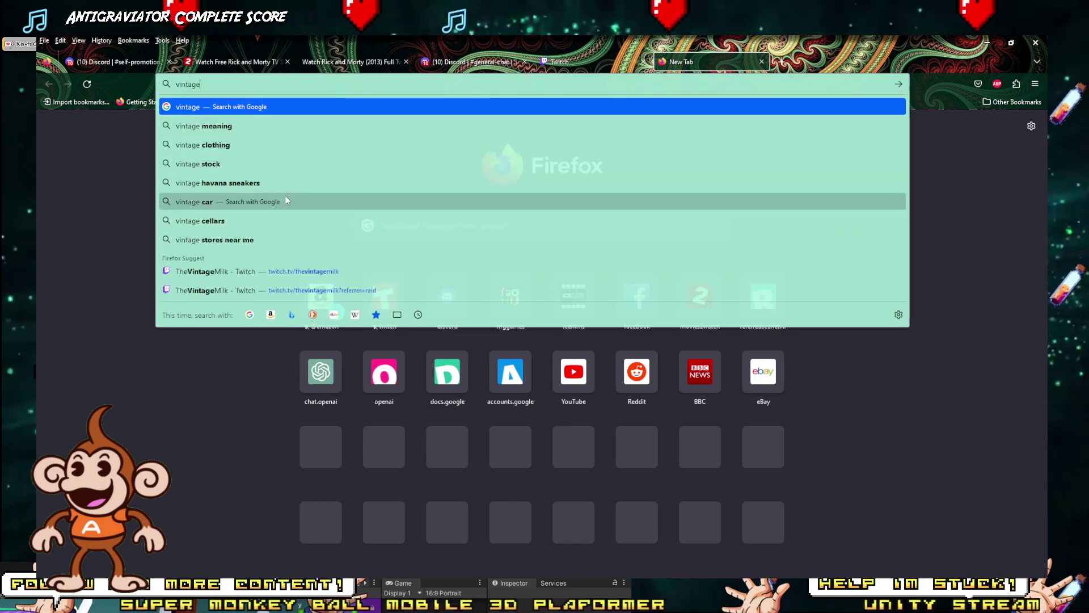
pyautogui.click(227, 272)
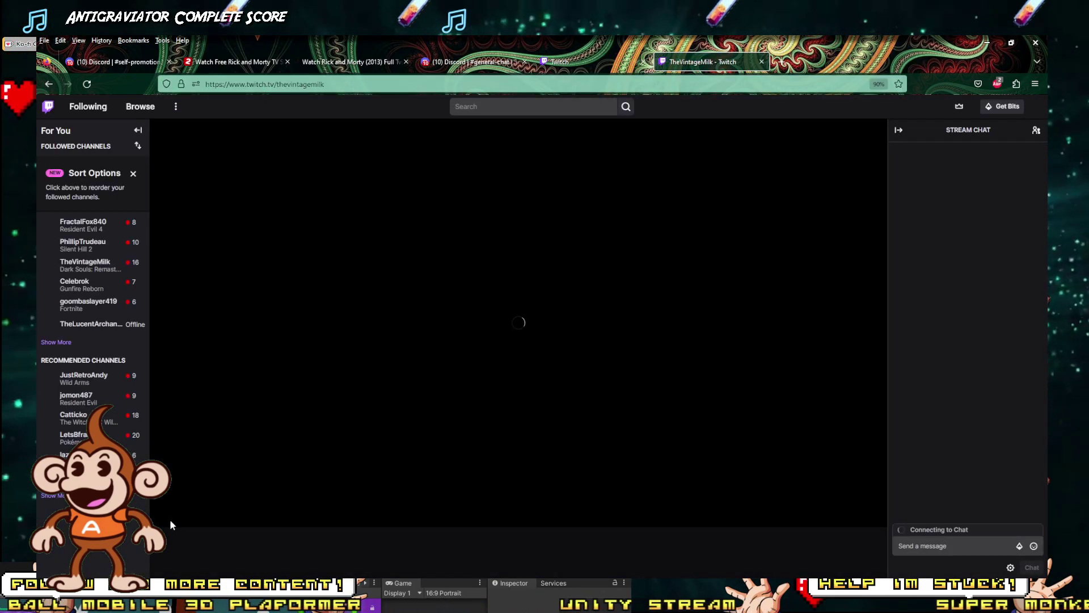
pyautogui.moveTo(187, 516)
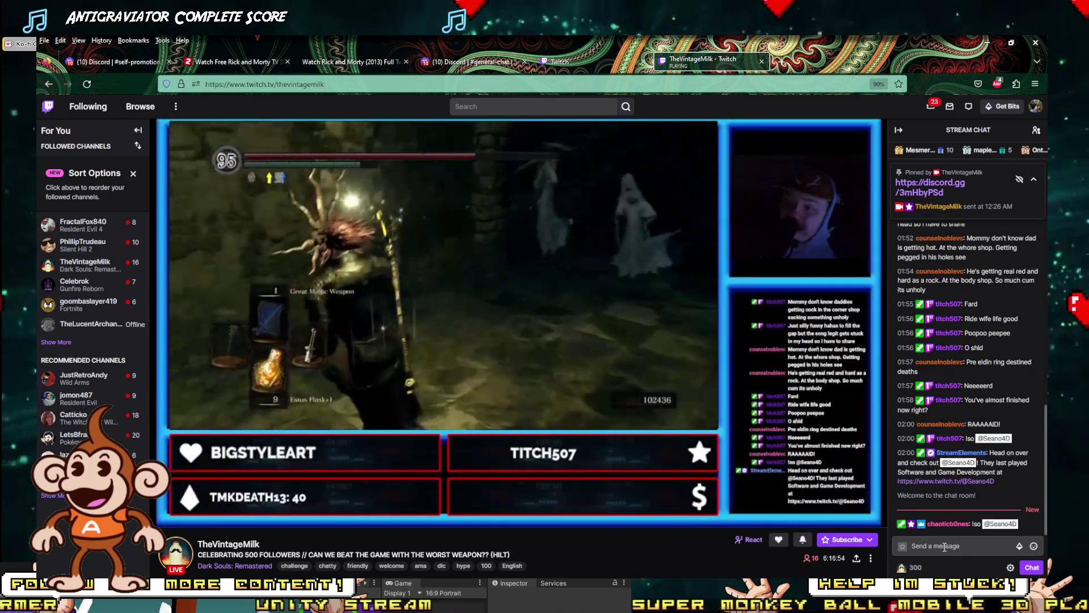
# Step: Send "I missed my own raid , i need to get used to that haha" in the raided channel's chat
pyautogui.click(971, 548)
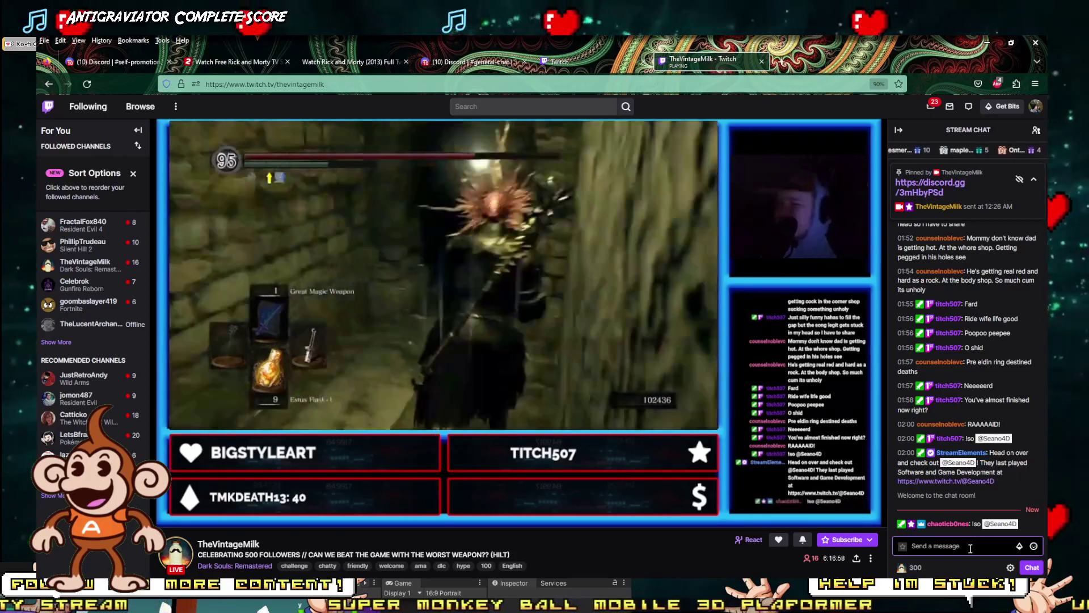
pyautogui.scroll(2, 970, 354)
pyautogui.scroll(-3, 970, 354)
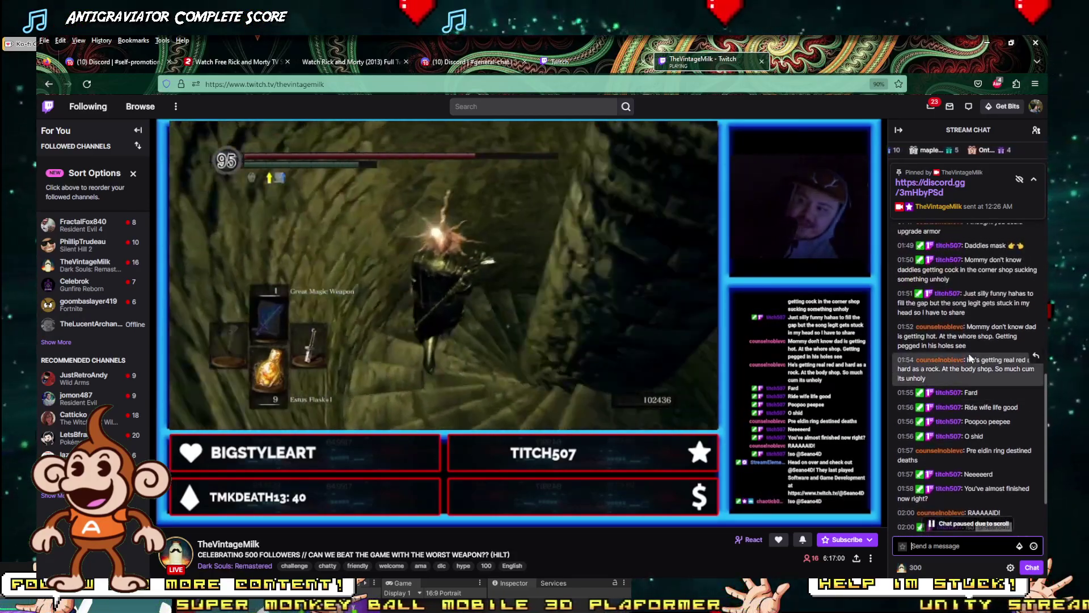
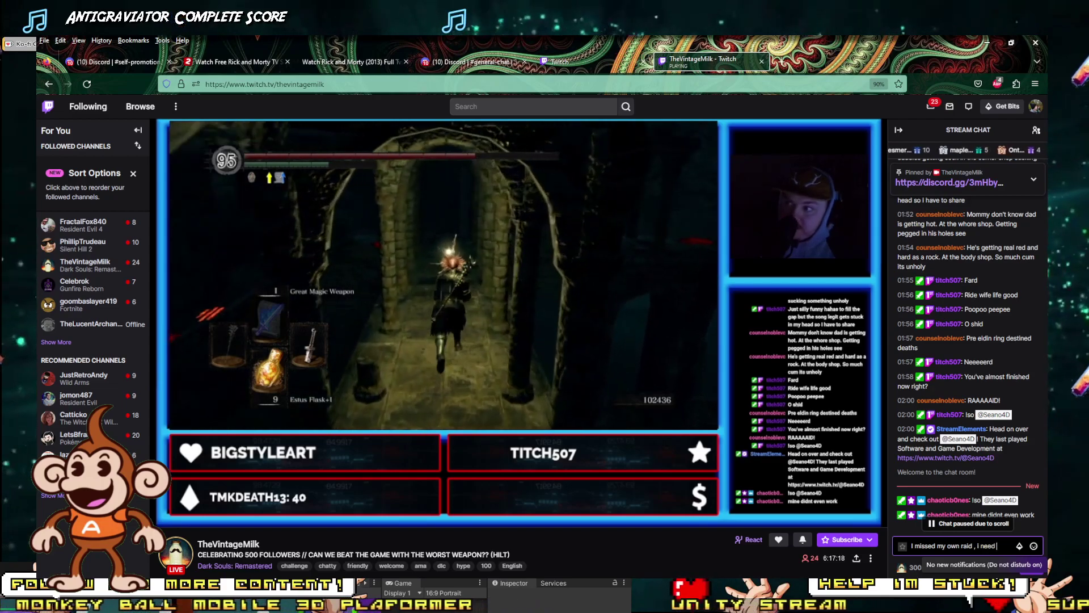
pyautogui.write('get used to that h')
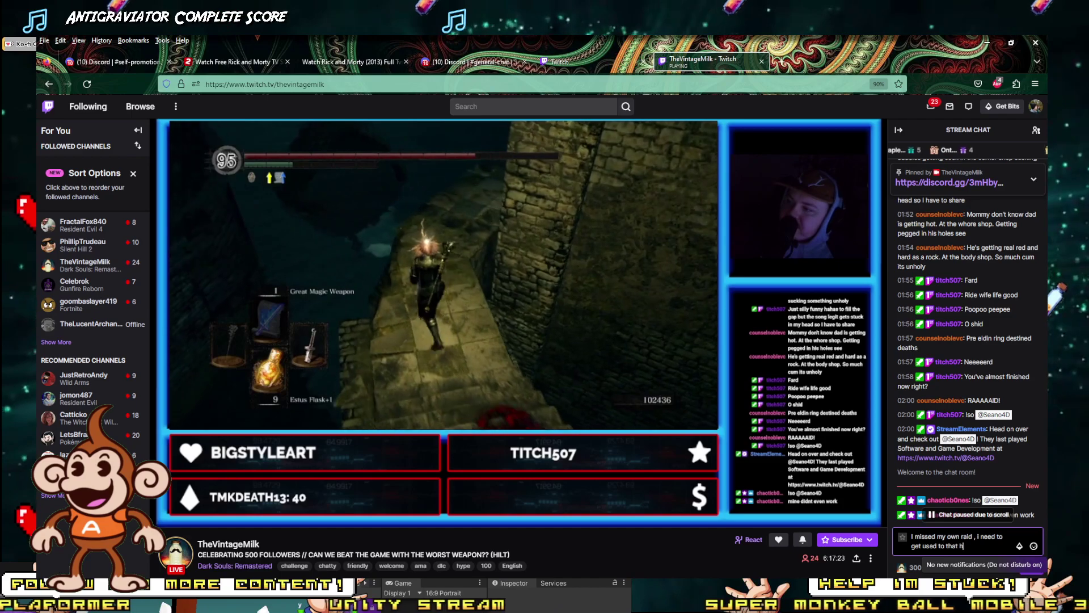
pyautogui.press('Return')
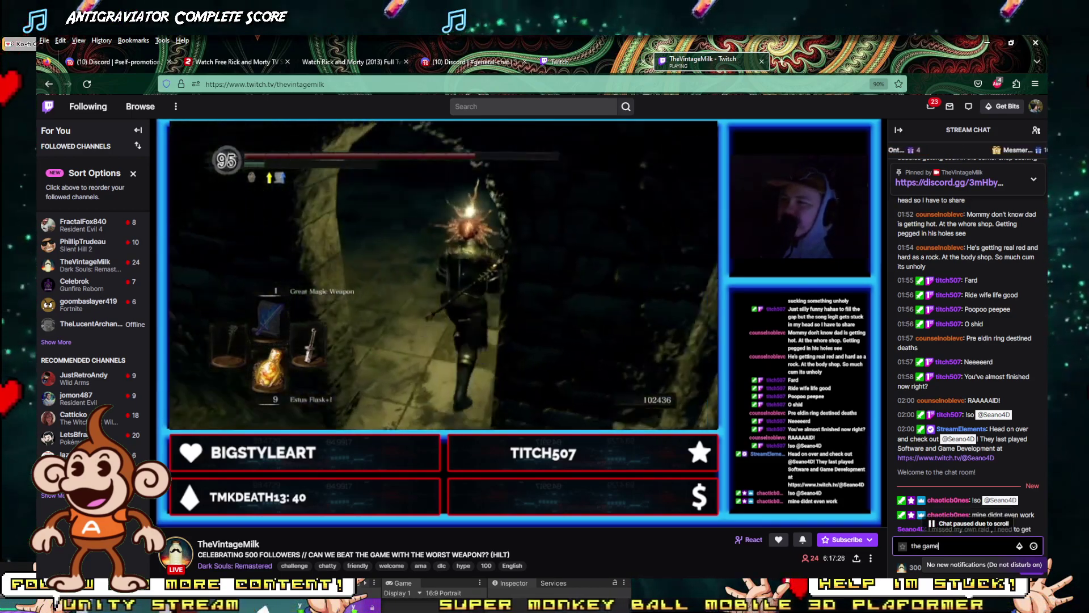
# Step: Send "the games going very well mate smashed out 9 new levels in 2 days" in the raided channel's chat
pyautogui.write('the games going ver')
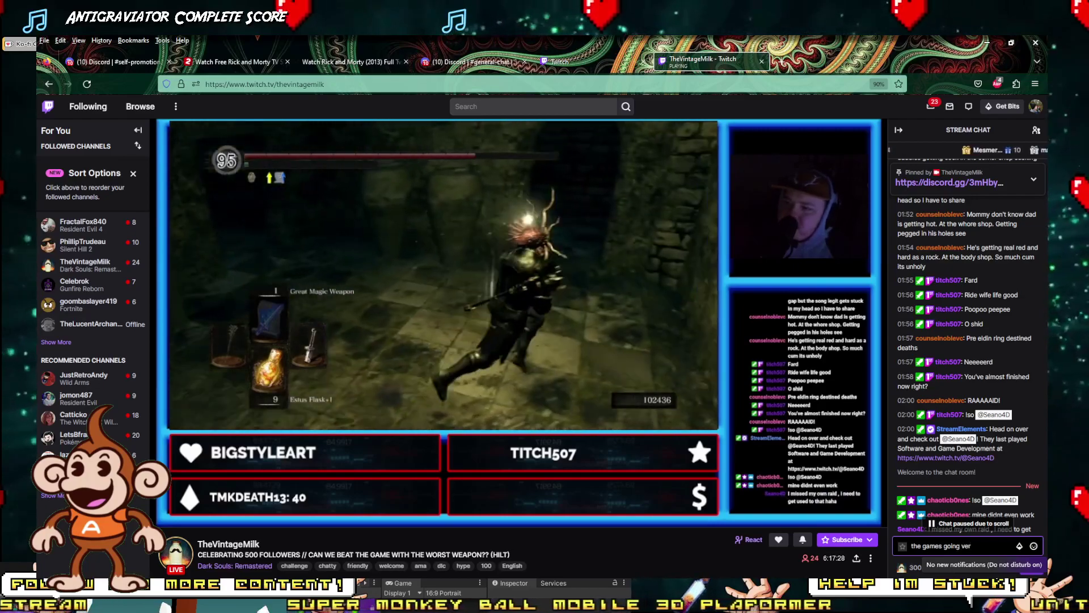
pyautogui.write('y well mate')
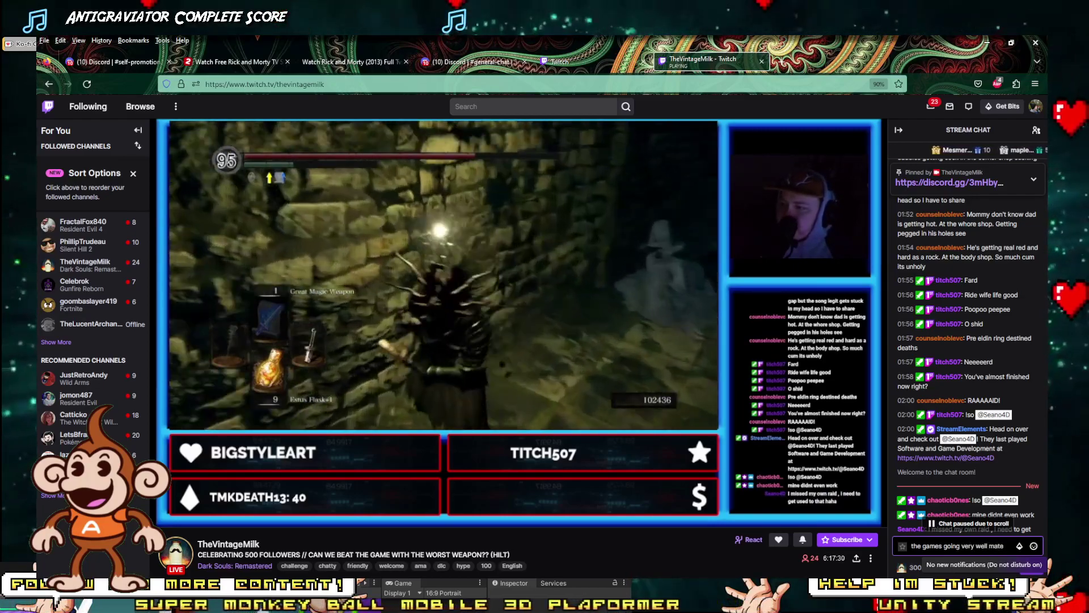
pyautogui.write(' smhed o')
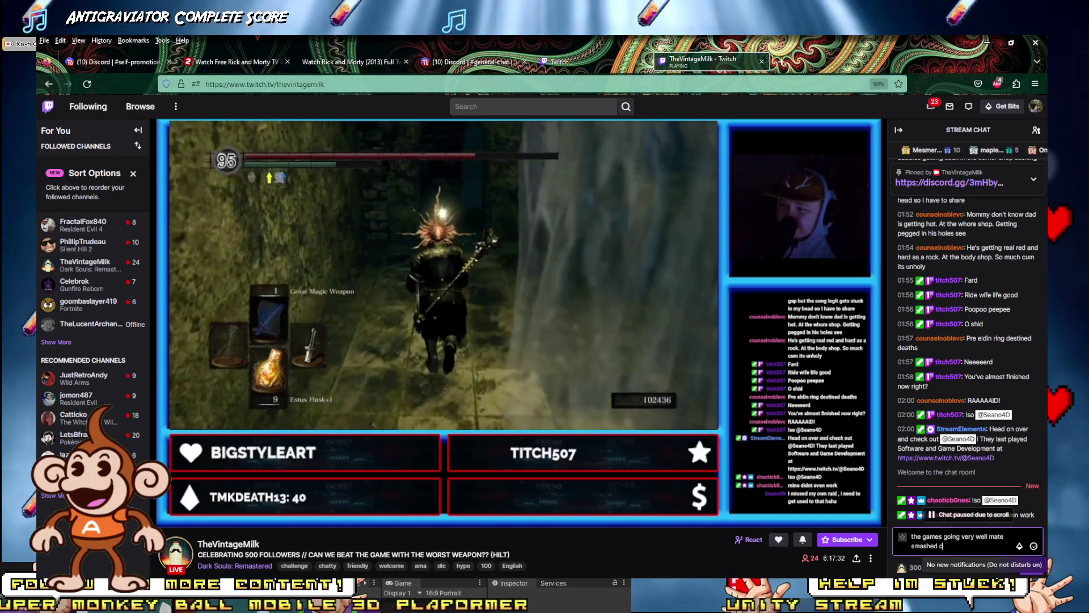
pyautogui.write('ut 9 new')
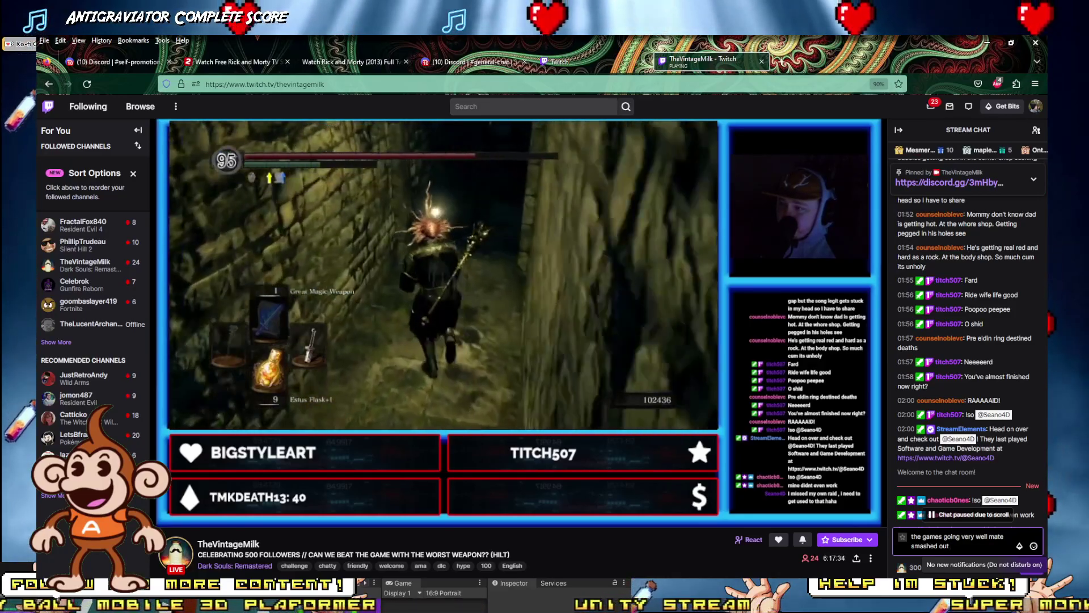
pyautogui.write(' levels ')
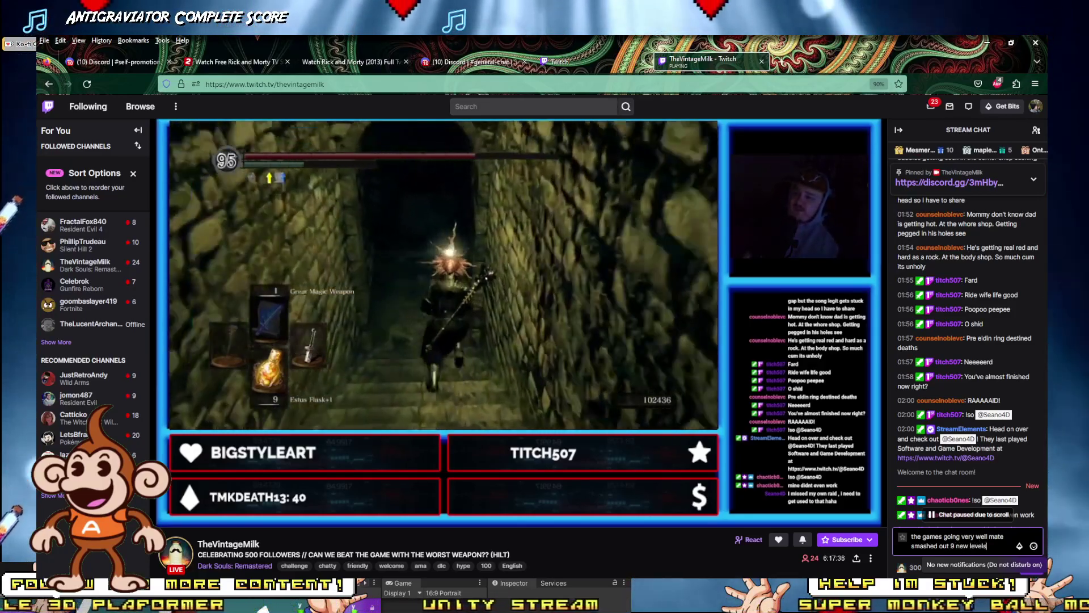
pyautogui.write('in 2')
pyautogui.press('Return')
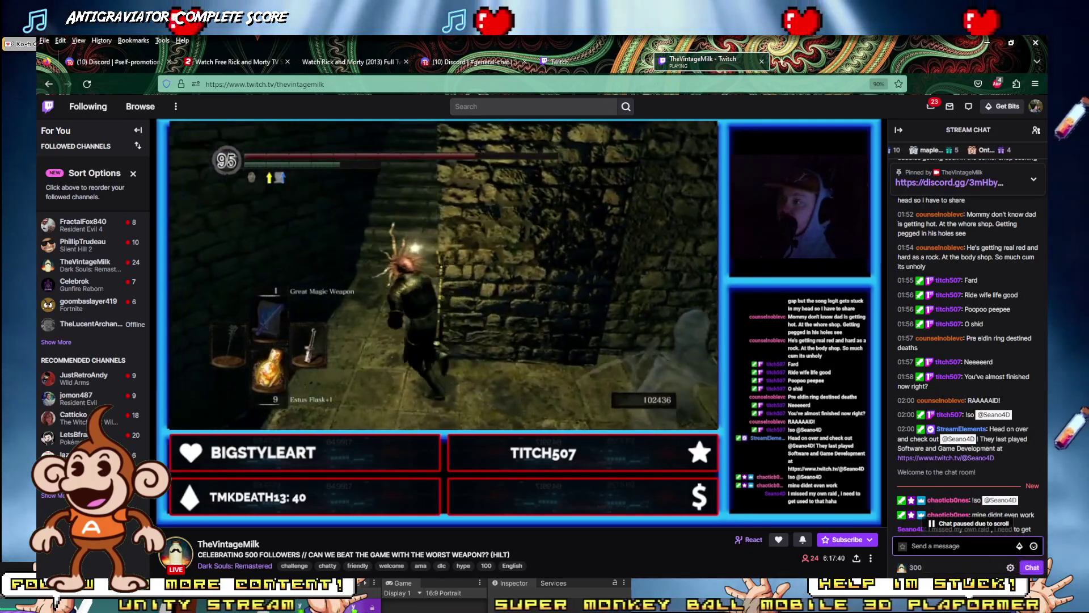
# Step: Send "going ham" with an emote in the raided channel's chat
pyautogui.scroll(-2, 959, 513)
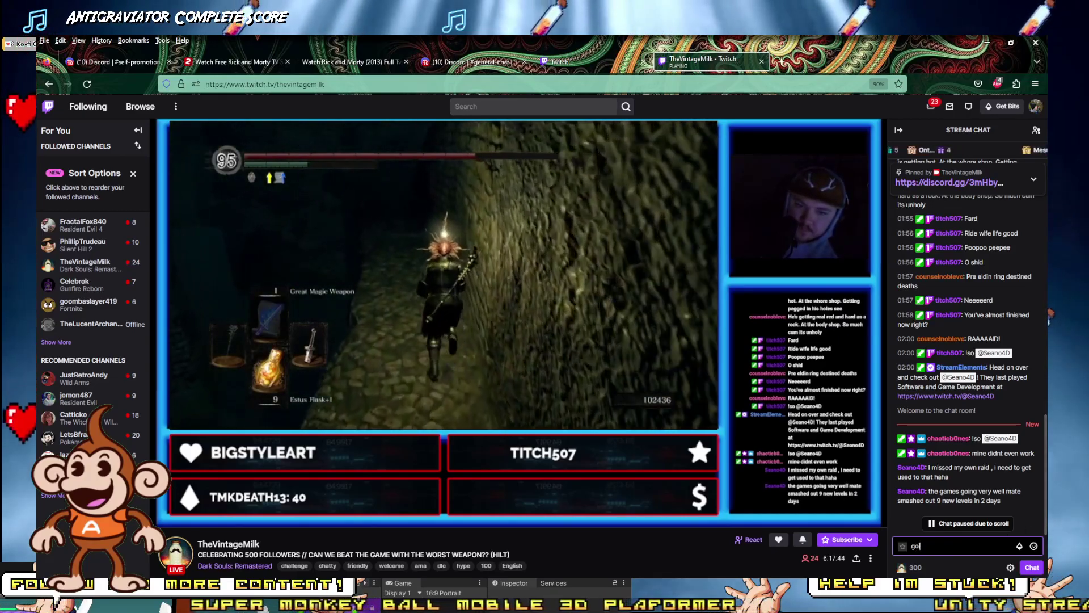
pyautogui.write('going ham')
pyautogui.press('Return')
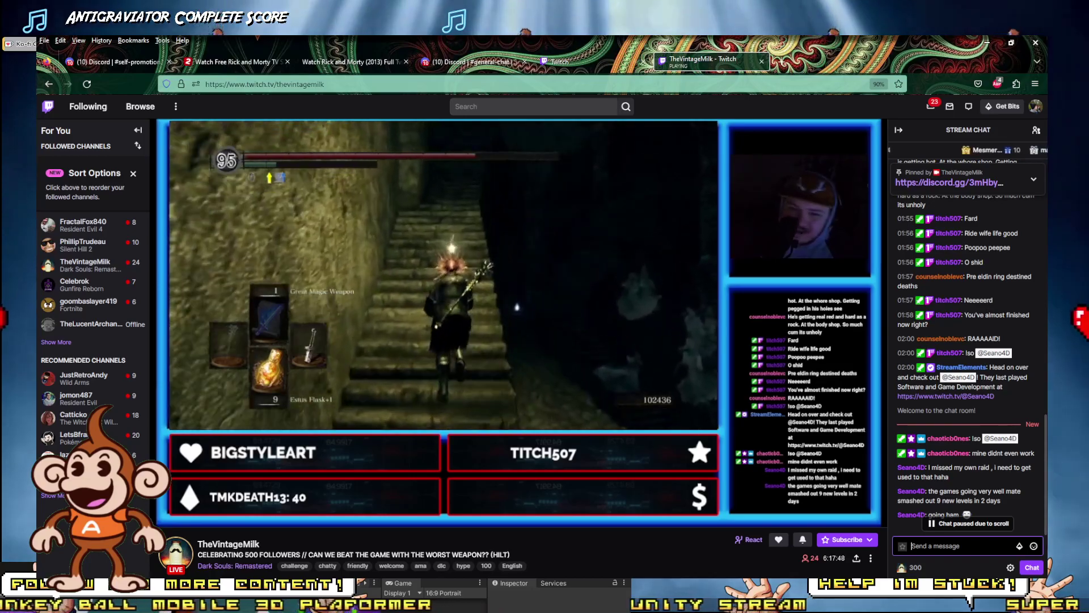
pyautogui.scroll(-1, 1013, 484)
pyautogui.scroll(-1, 1013, 485)
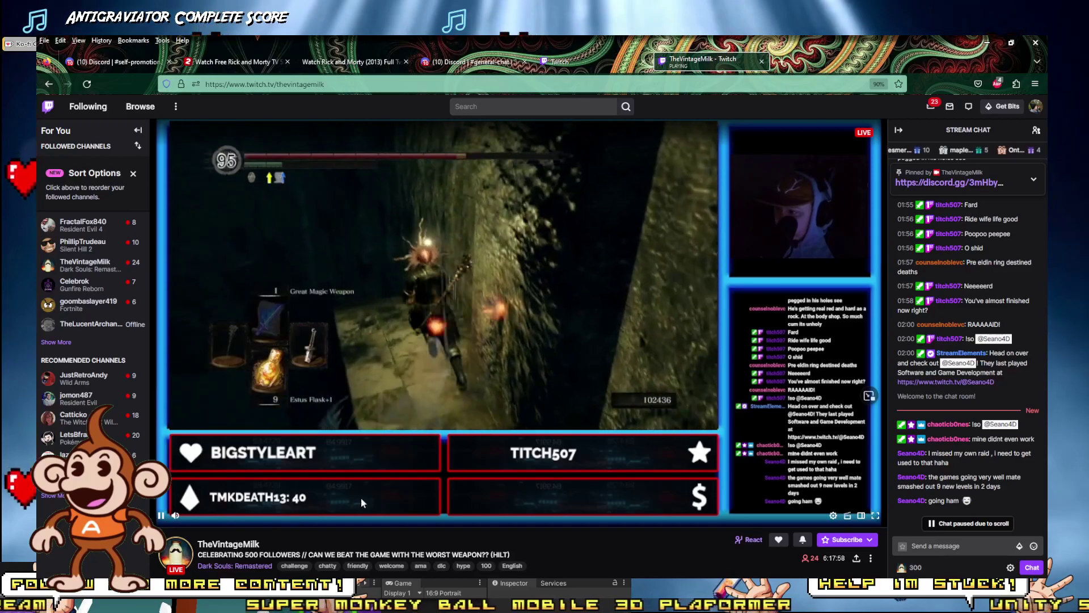
# Step: Thank the raided channel in chat with the message "Appreciate the follows from your stream <3"
pyautogui.click(959, 545)
pyautogui.write('A')
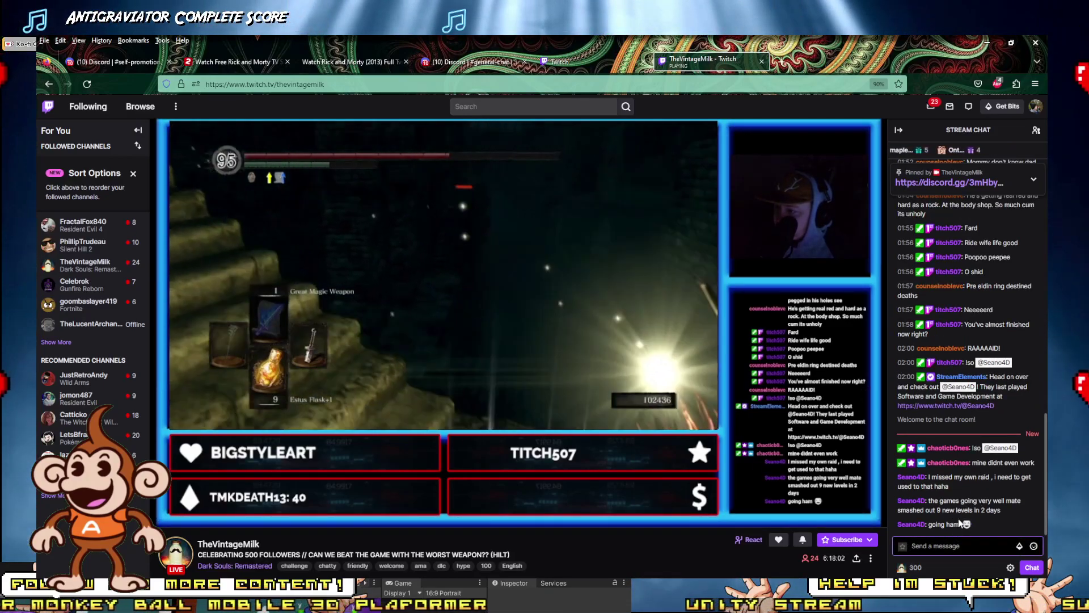
pyautogui.write('pp')
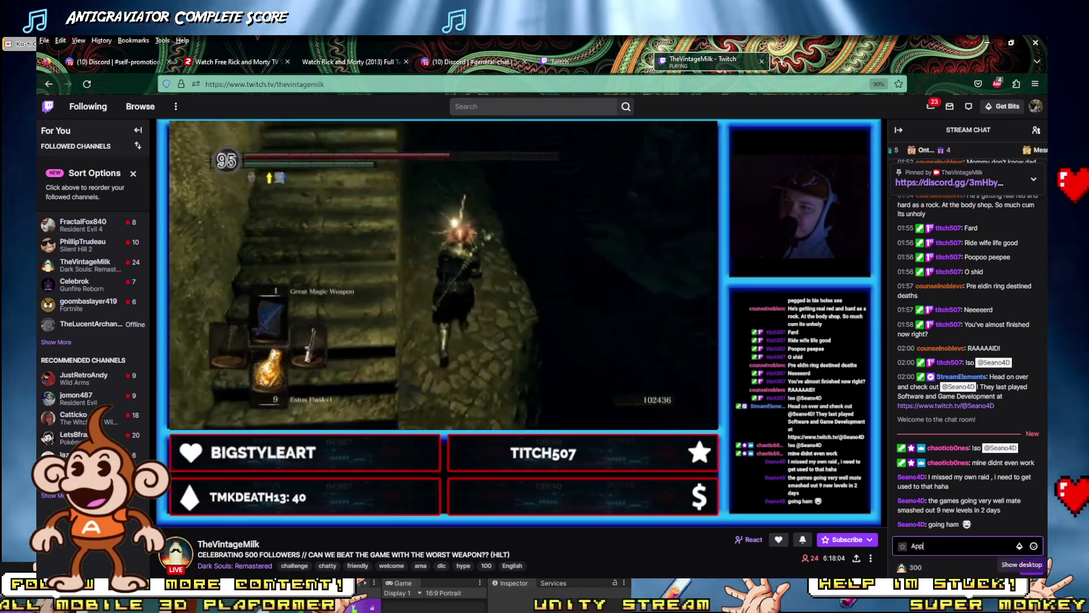
pyautogui.write('recit')
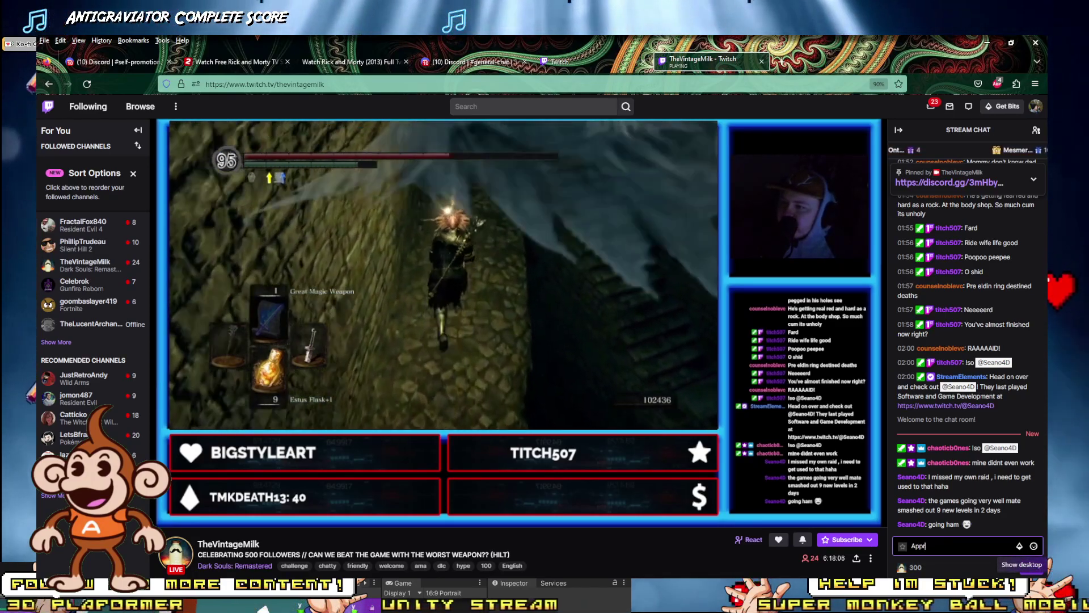
pyautogui.press('BackSpace')
pyautogui.press('BackSpace')
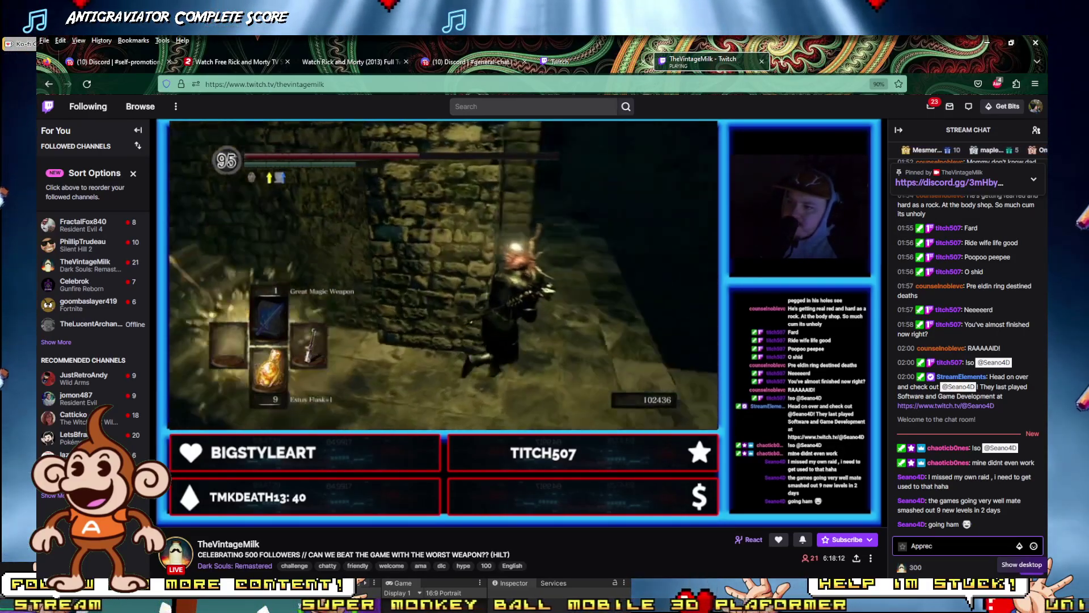
pyautogui.write('iate the')
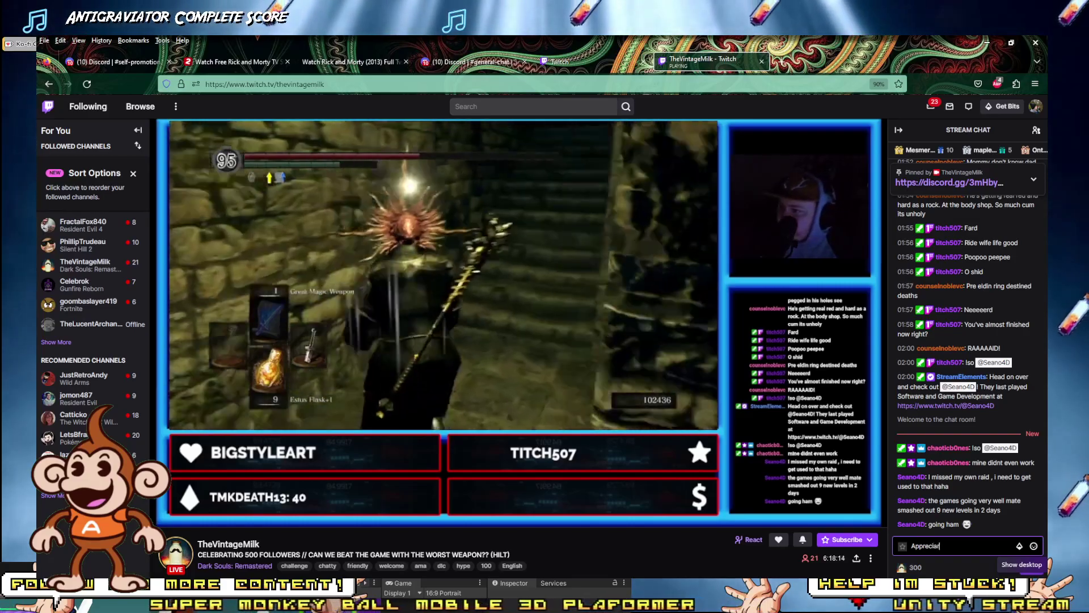
pyautogui.write(' fo')
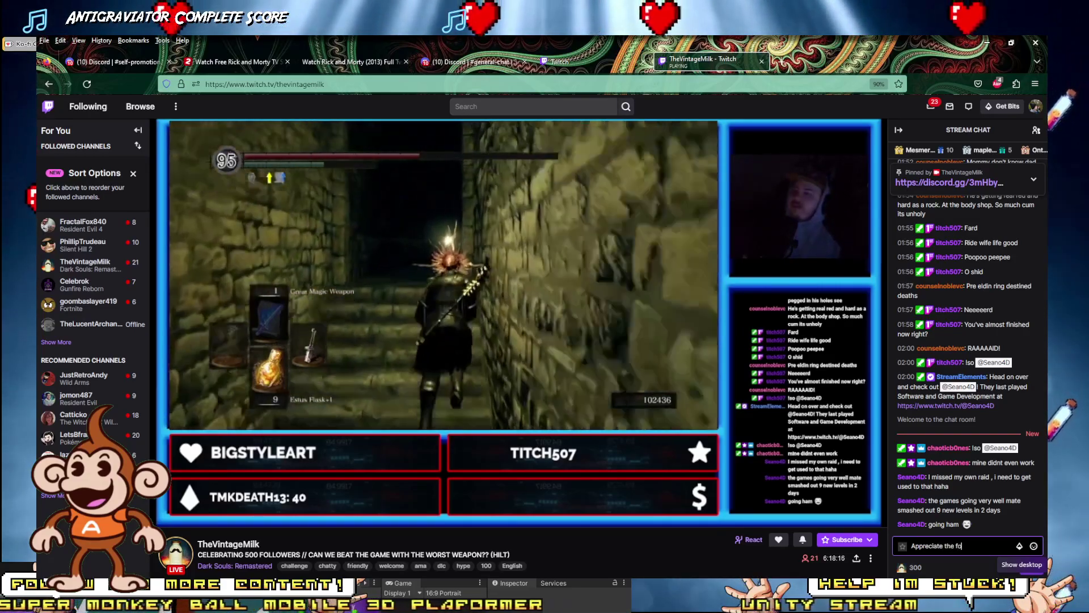
pyautogui.write('llows from')
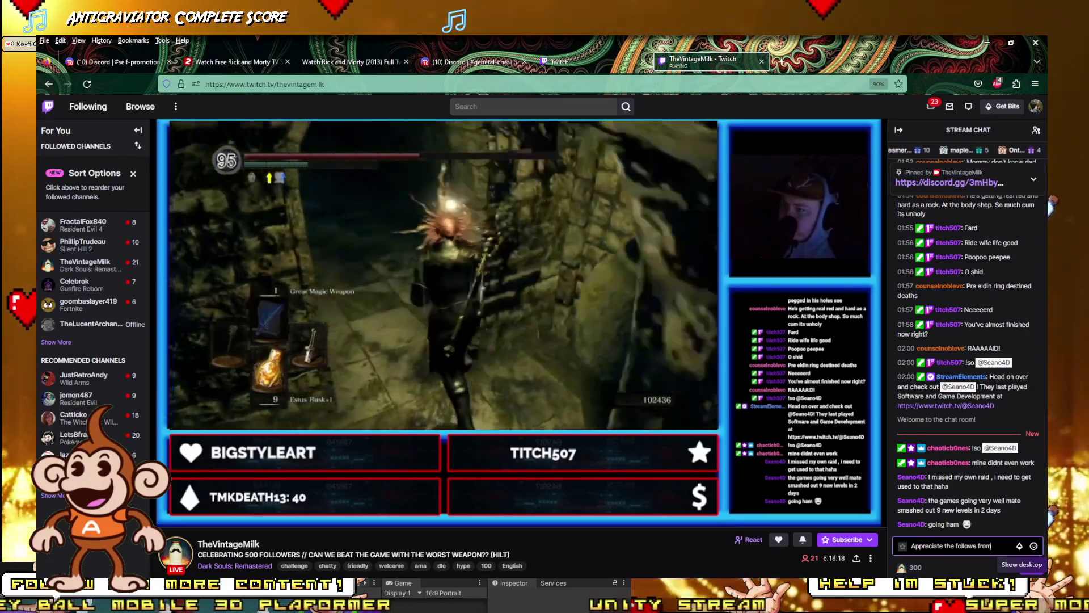
pyautogui.write(' your stream <3')
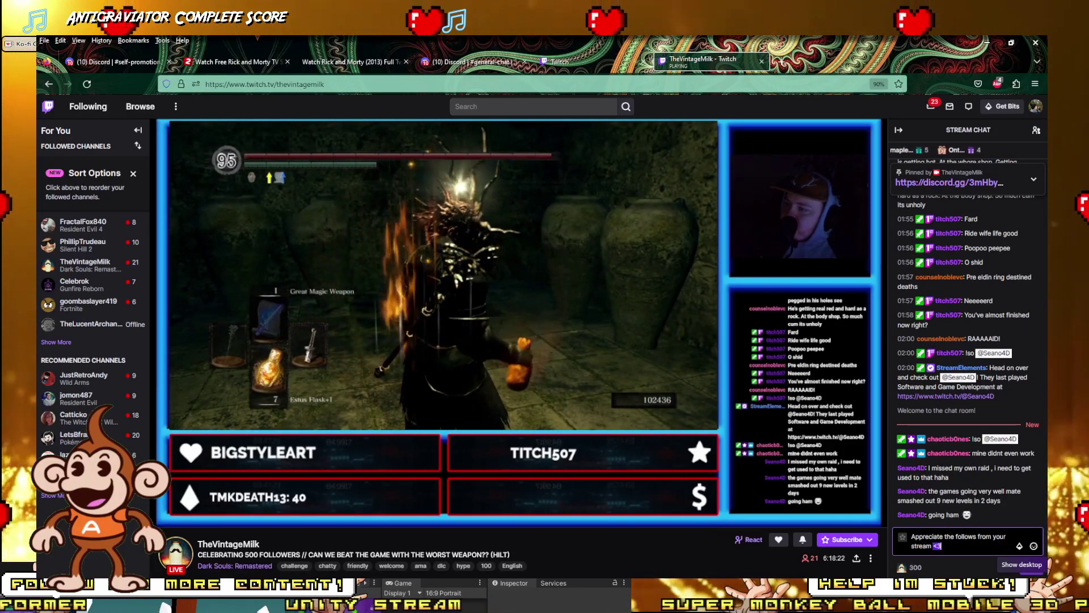
pyautogui.press('Return')
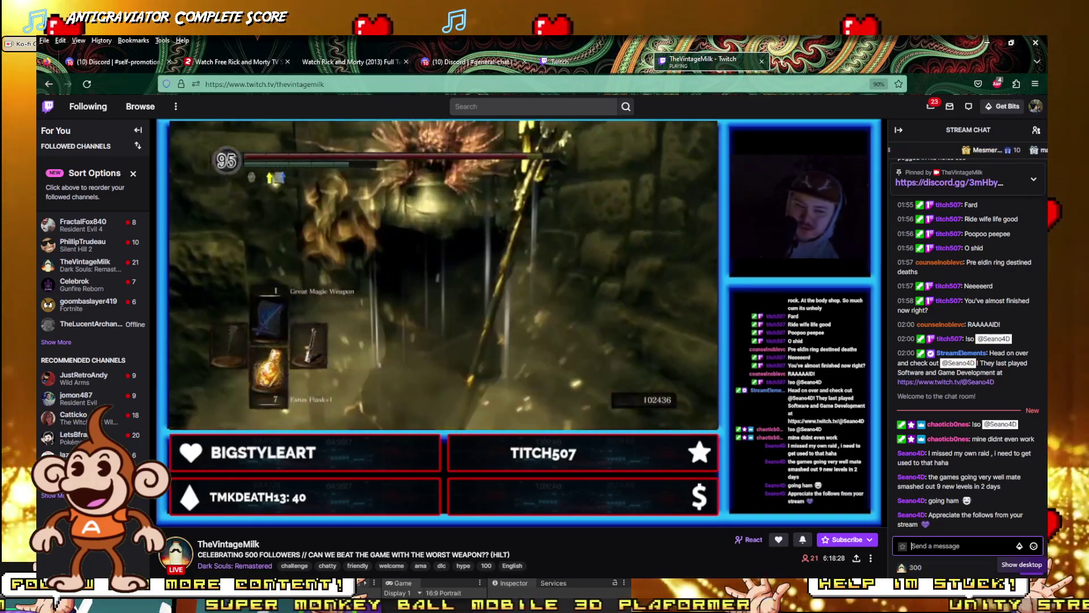
pyautogui.write('ts ')
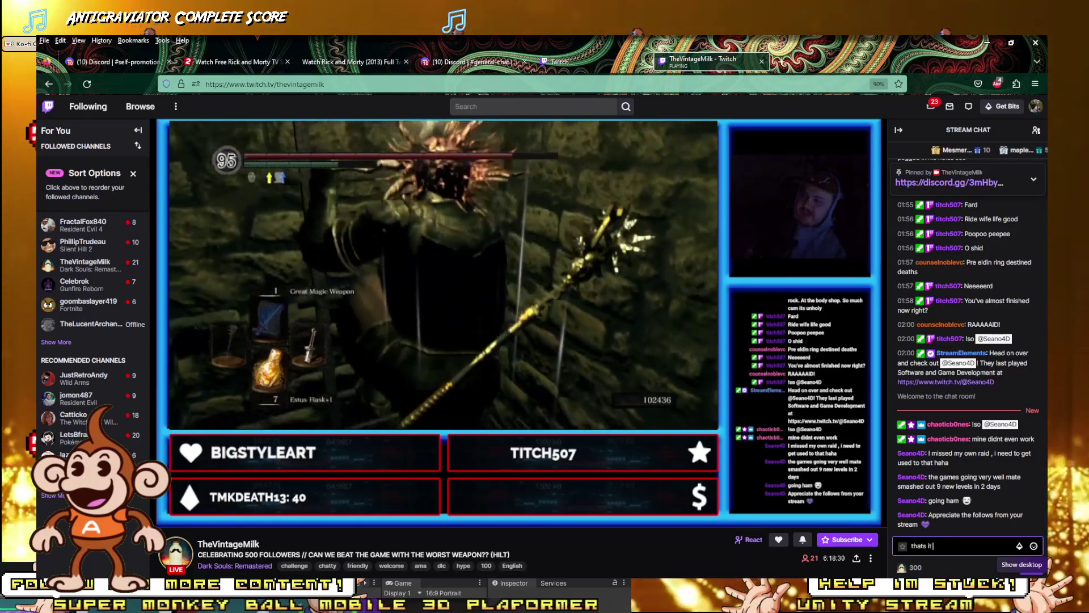
pyautogui.write('it, im')
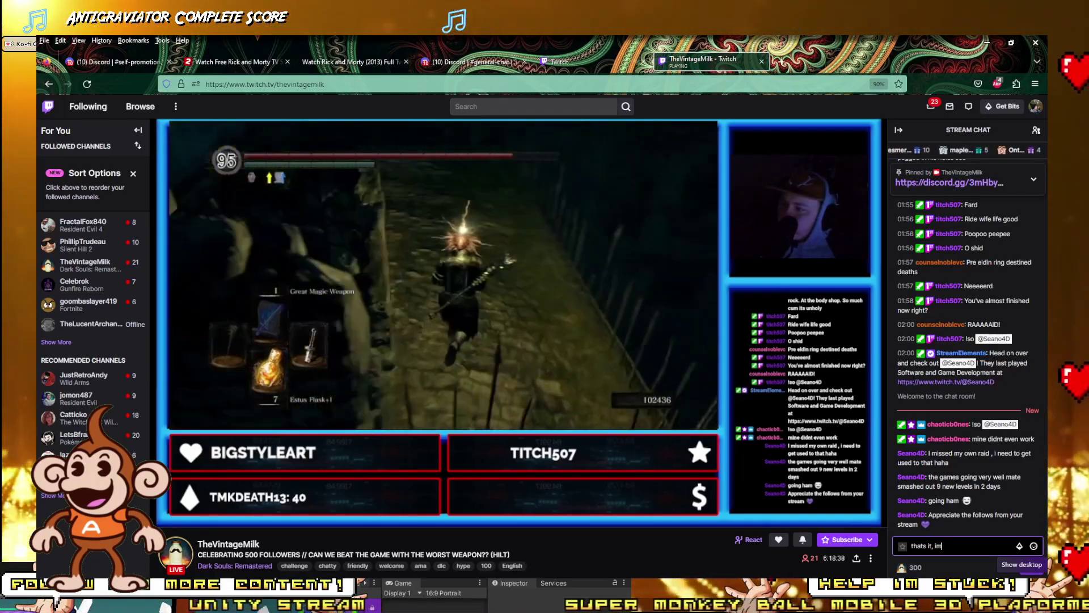
pyautogui.press('BackSpace')
pyautogui.press('BackSpace')
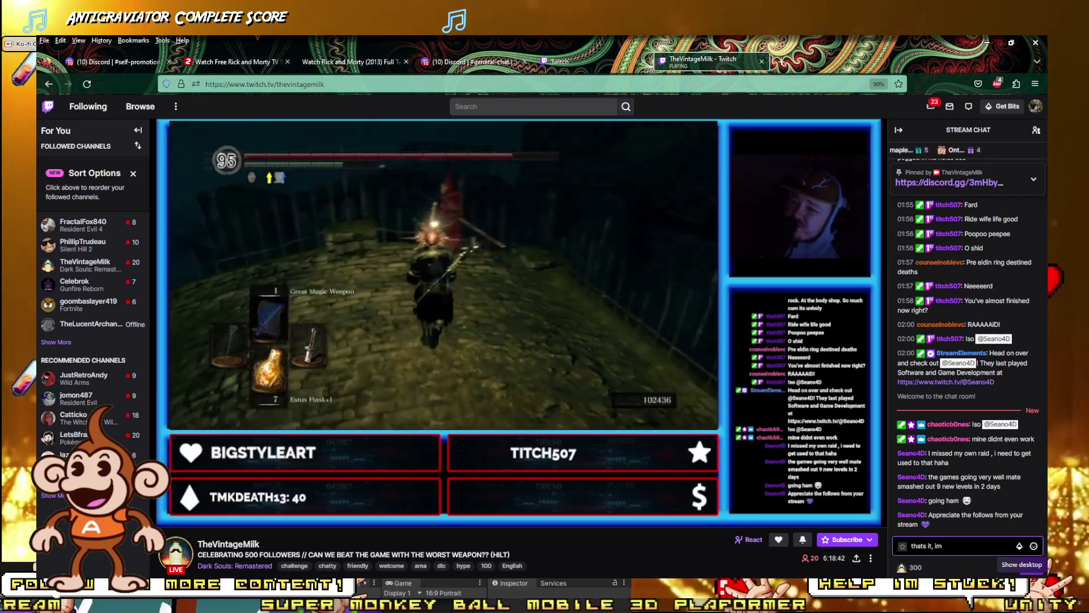
pyautogui.press('BackSpace')
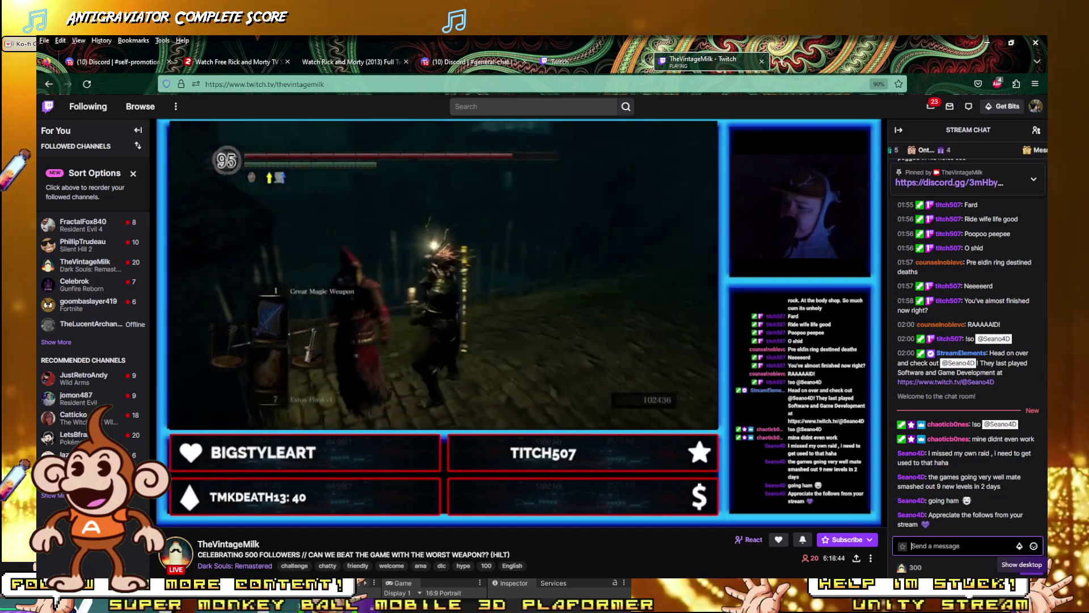
# Step: Send "damn, nice one man, you doing a late nighter?" in the raided channel's chat
pyautogui.write('damn')
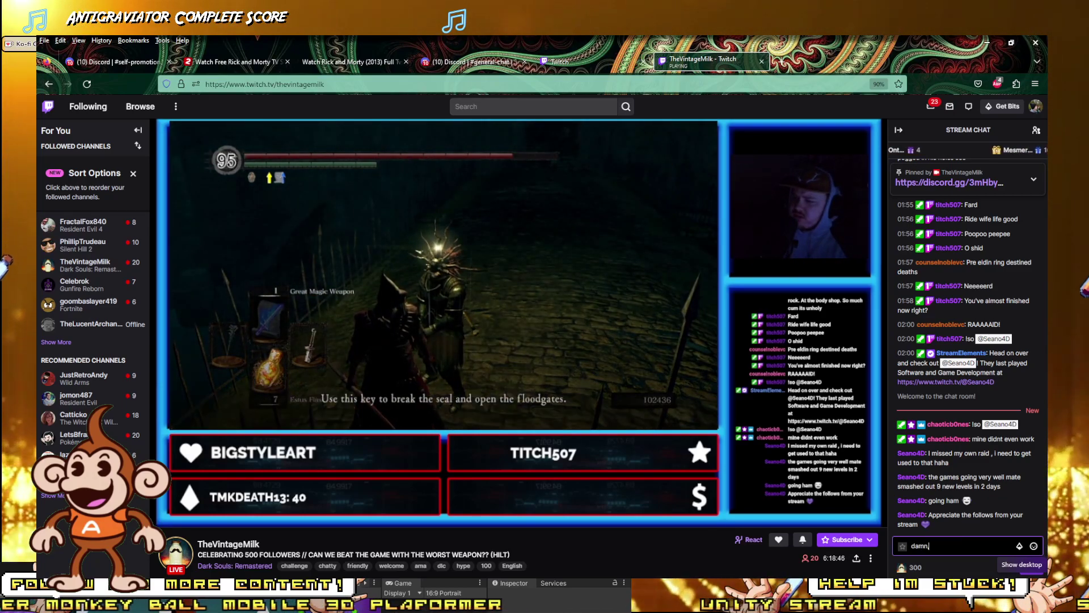
pyautogui.write(', nice')
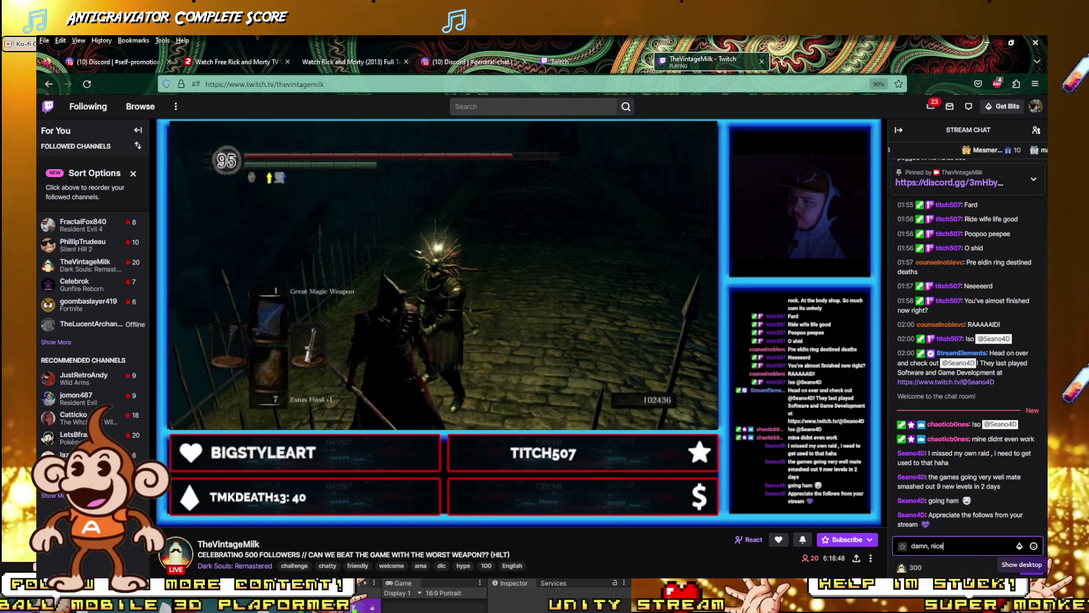
pyautogui.write(' one man, ')
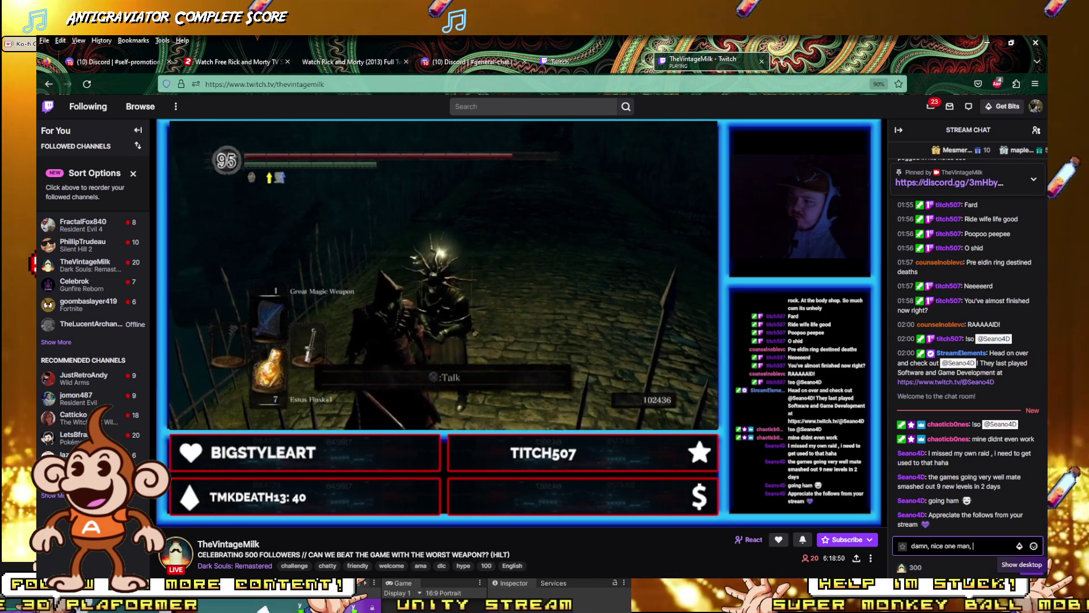
pyautogui.write('you doi')
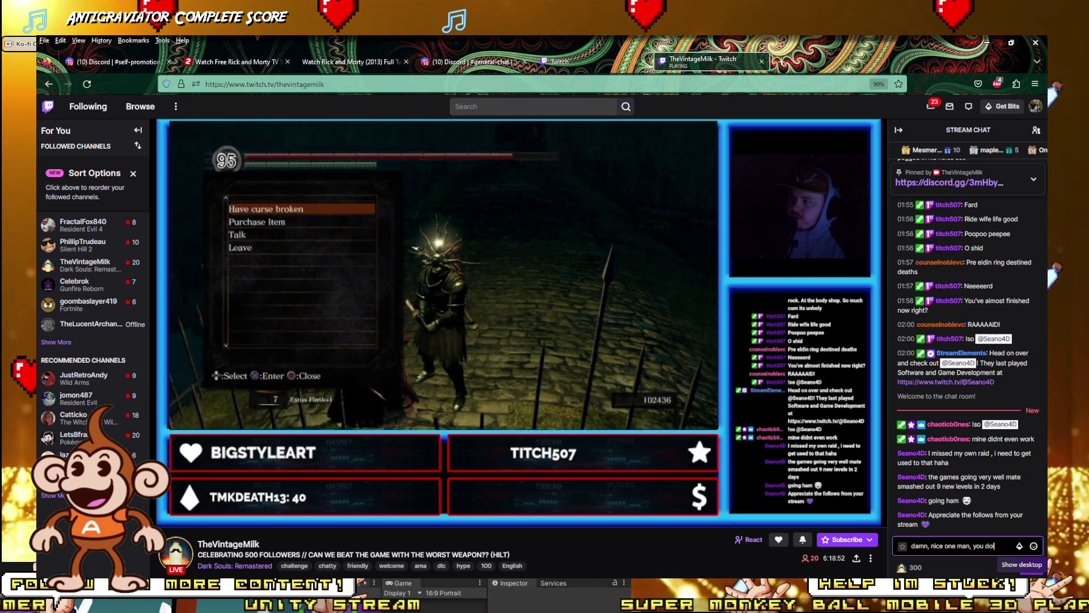
pyautogui.write('ng a late n')
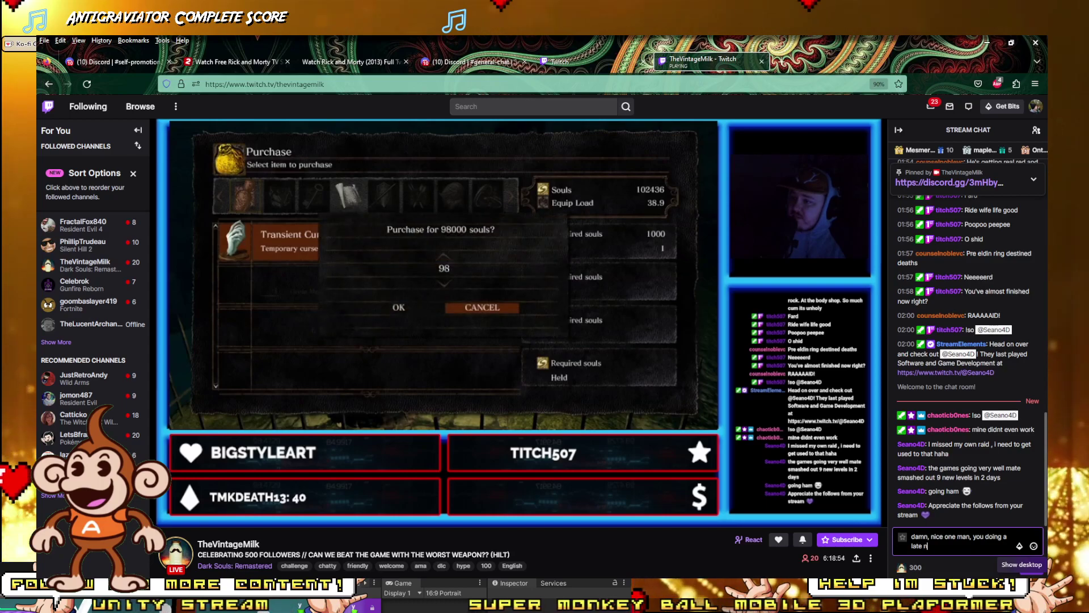
pyautogui.write('ighter?')
pyautogui.press('Return')
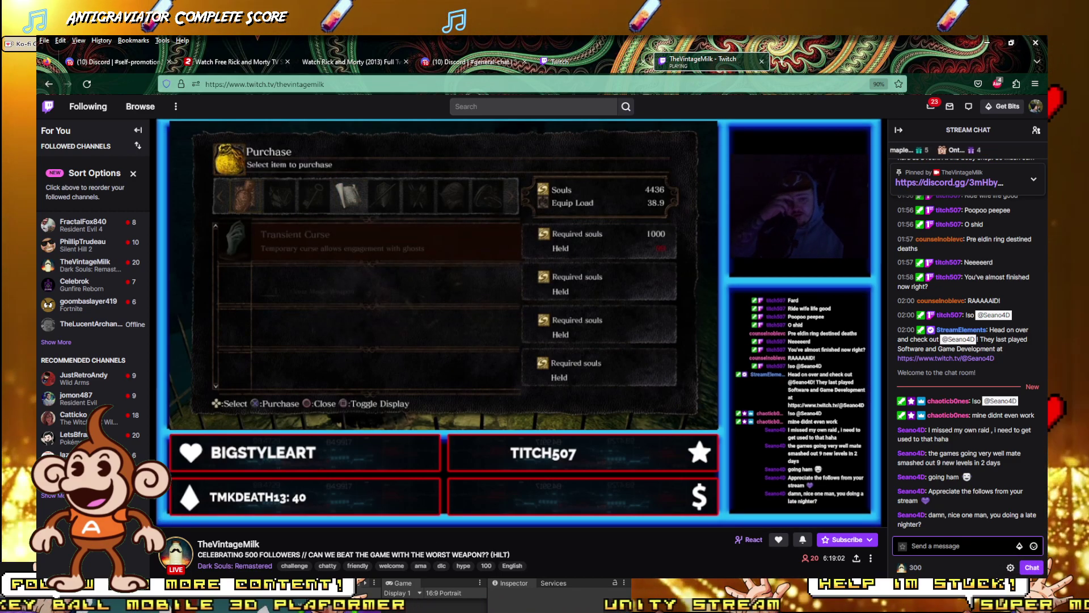
# Step: Switch to OBS and stop the live stream
pyautogui.hotkey('alt', 'Tab')
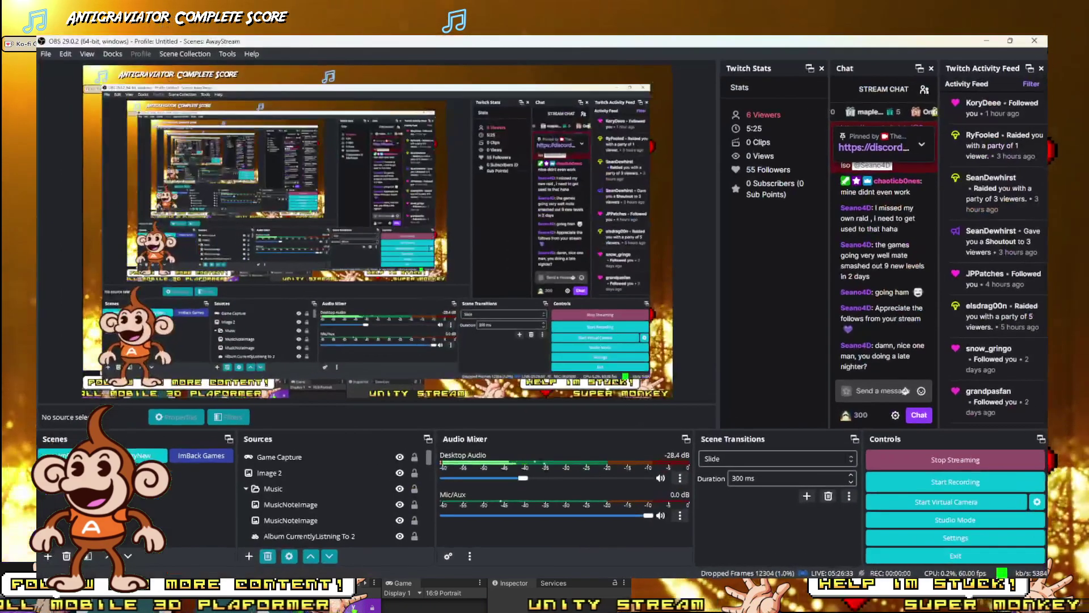
pyautogui.click(939, 458)
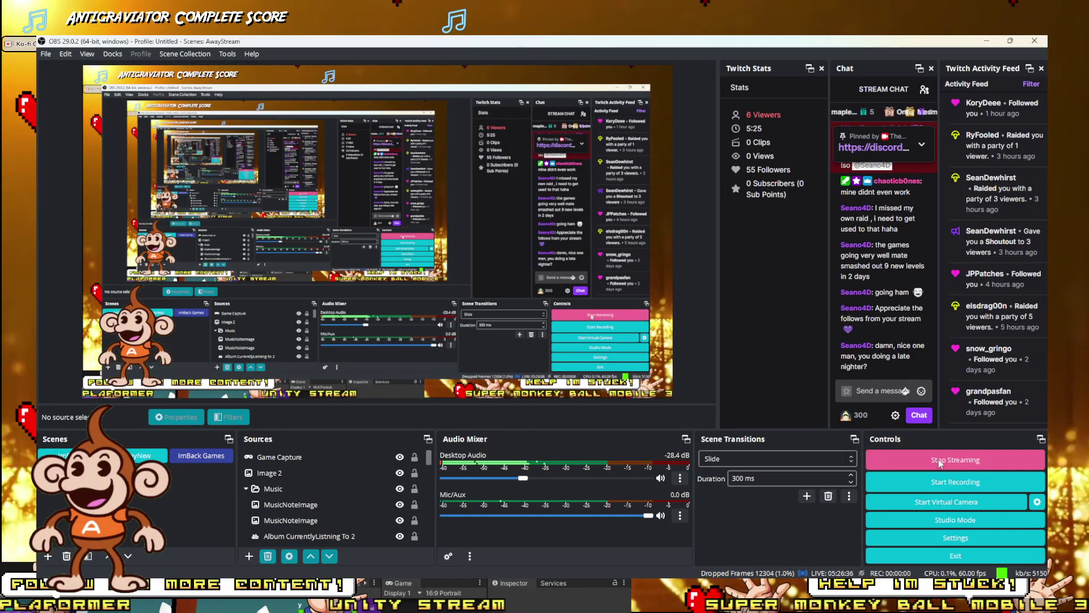